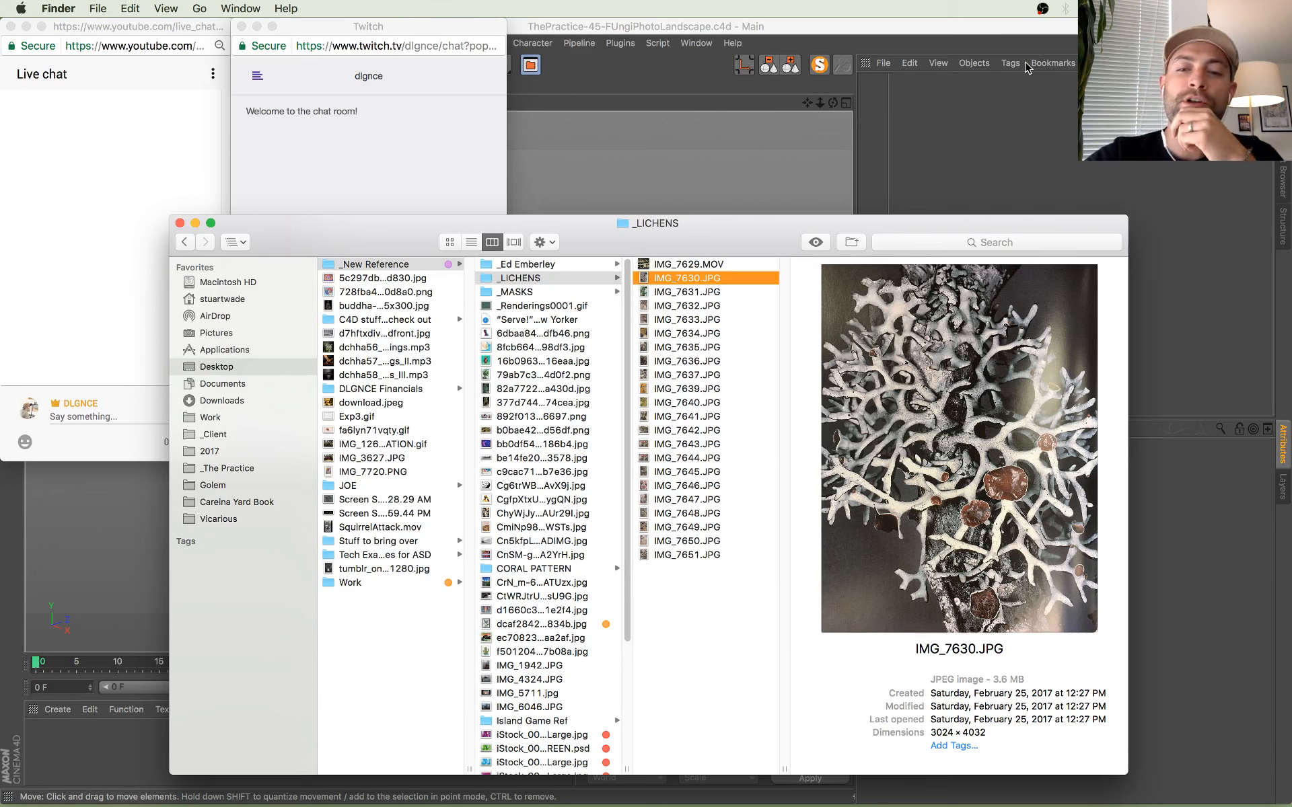
# Step: Browse full-size previews of the lichen reference photos in the _LICHENS folder, from IMG_7630.JPG through IMG_7642.JPG
pyautogui.moveTo(712, 239); pyautogui.dragTo(758, 209)
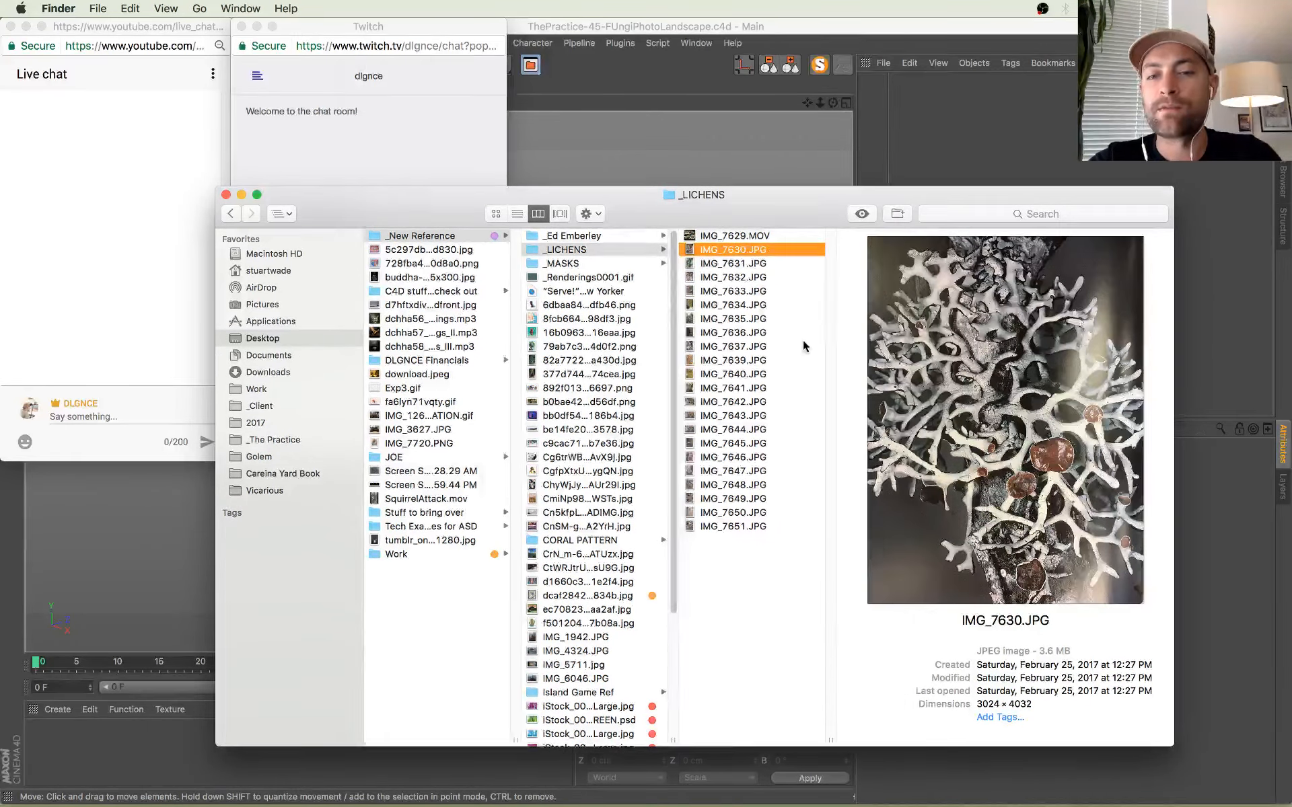
pyautogui.press('space')
pyautogui.press('Down')
pyautogui.press('Down')
pyautogui.press('Down')
pyautogui.press('Down')
pyautogui.press('Down')
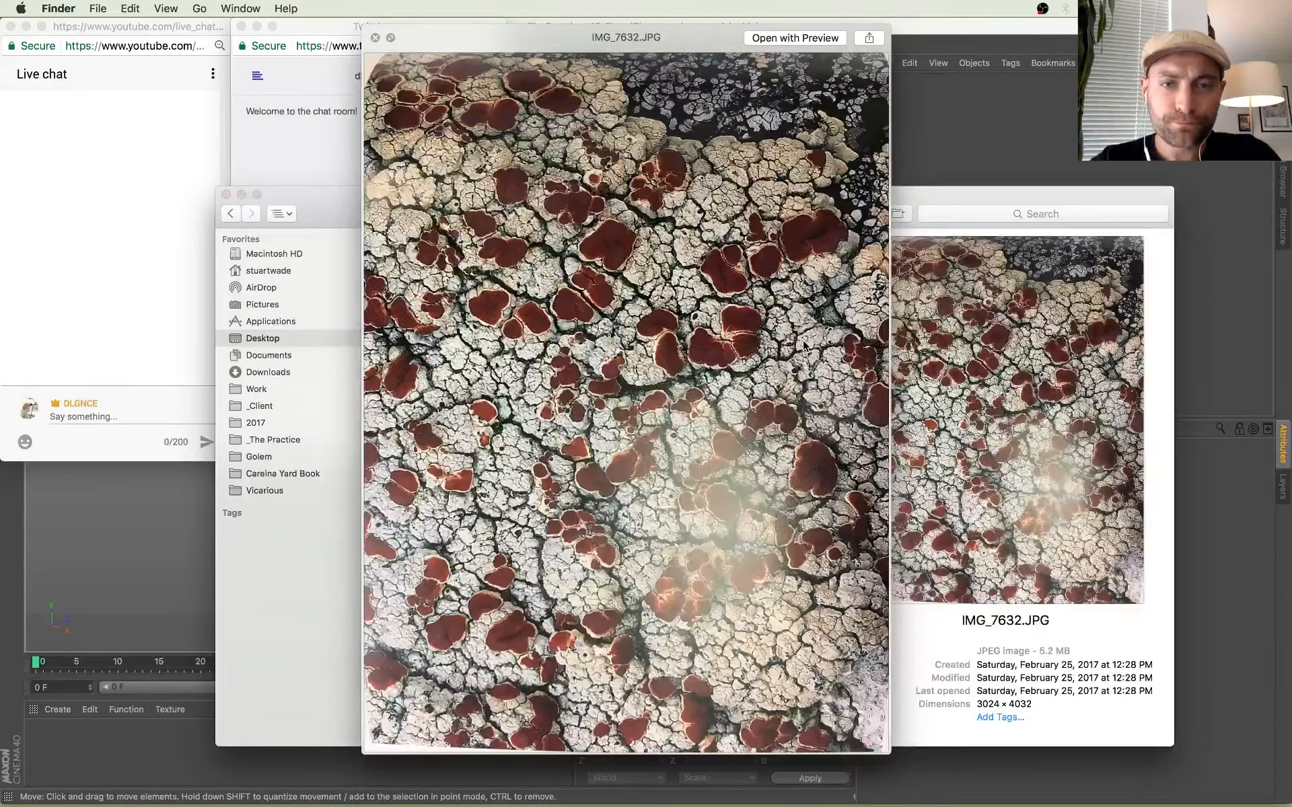
pyautogui.press('Down')
pyautogui.press('Down')
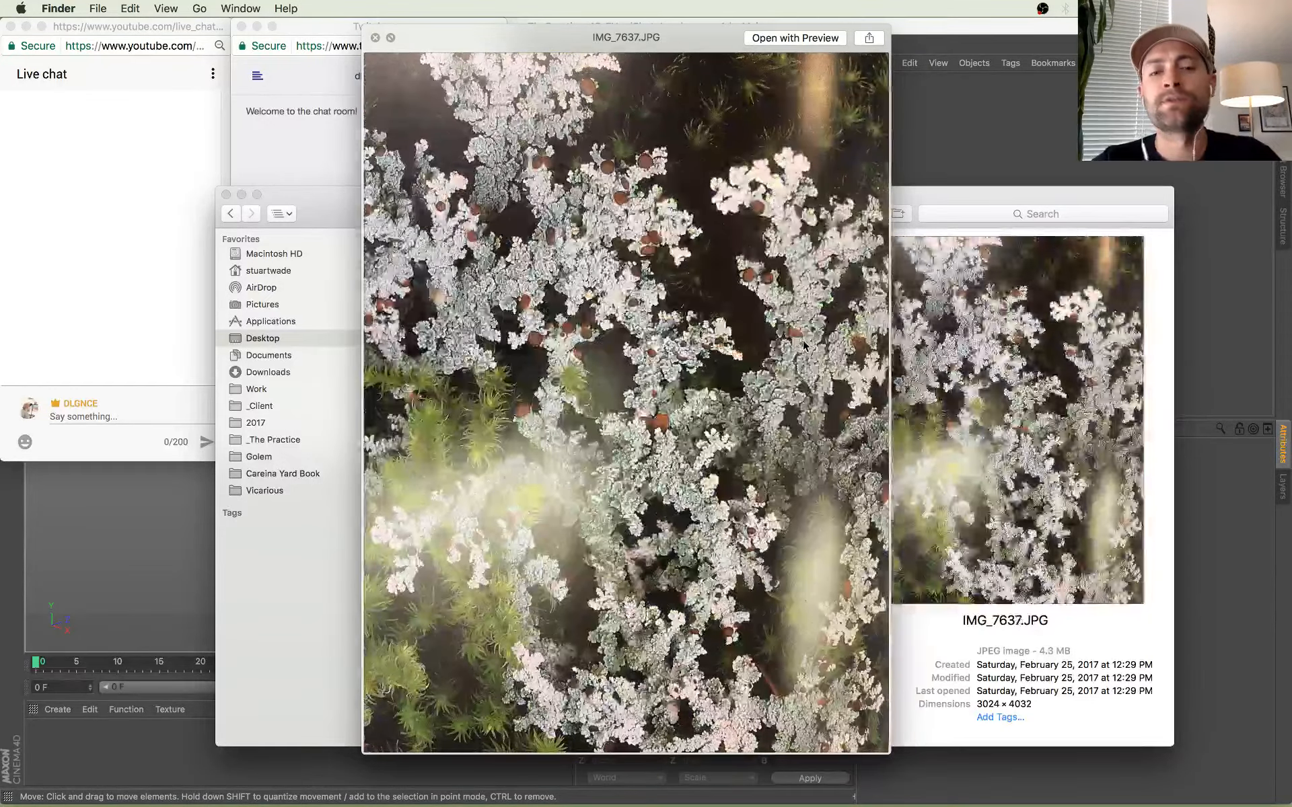
pyautogui.press('Down')
pyautogui.press('Down')
pyautogui.press('Down')
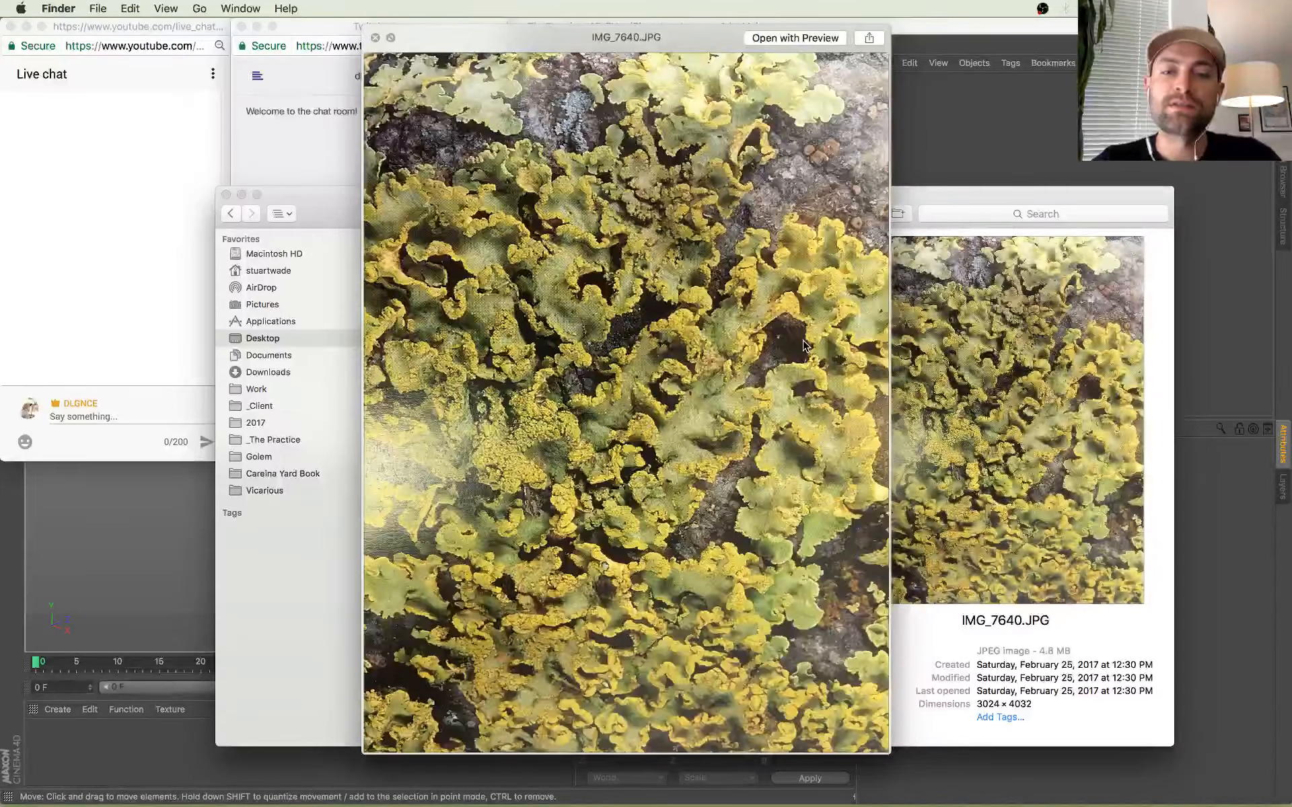
pyautogui.press('Up')
pyautogui.press('Up')
pyautogui.press('Up')
pyautogui.press('Up')
pyautogui.press('Up')
pyautogui.press('Up')
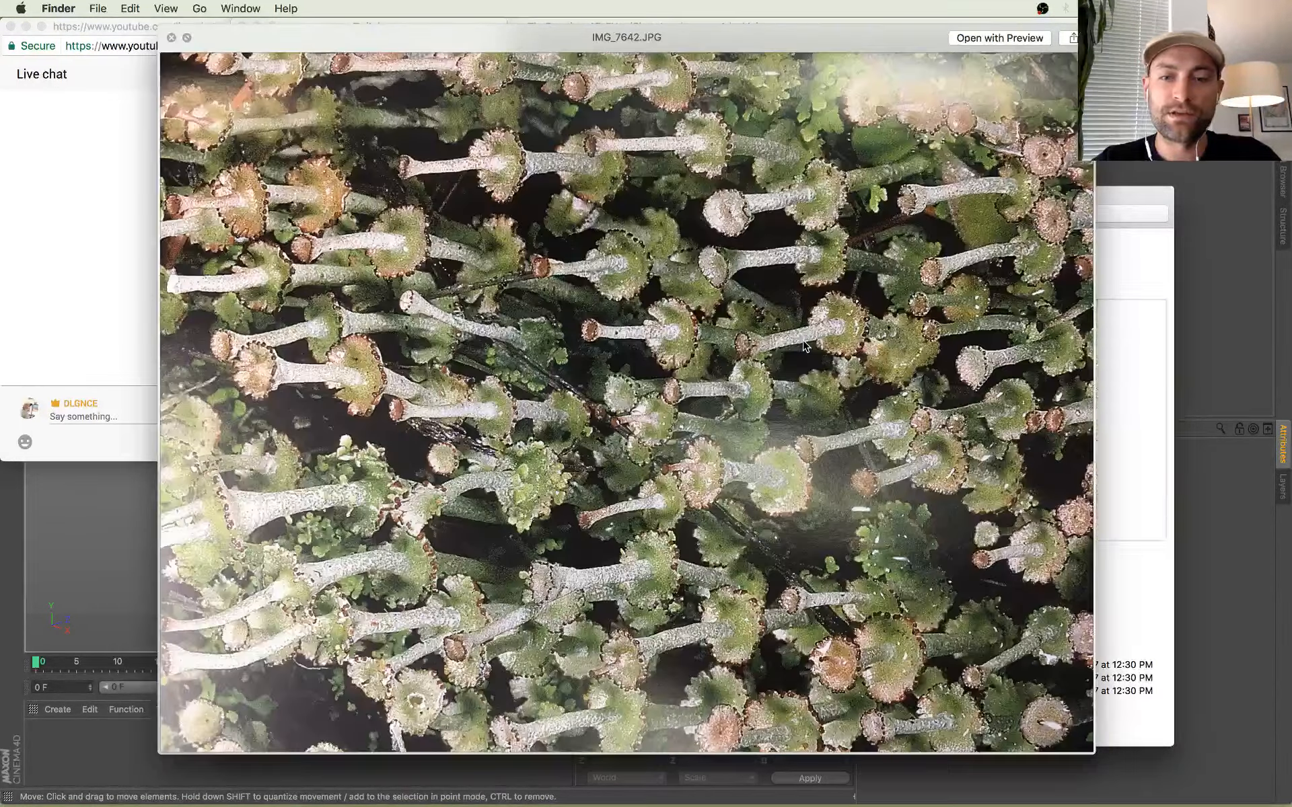
pyautogui.press('space')
pyautogui.press('Up')
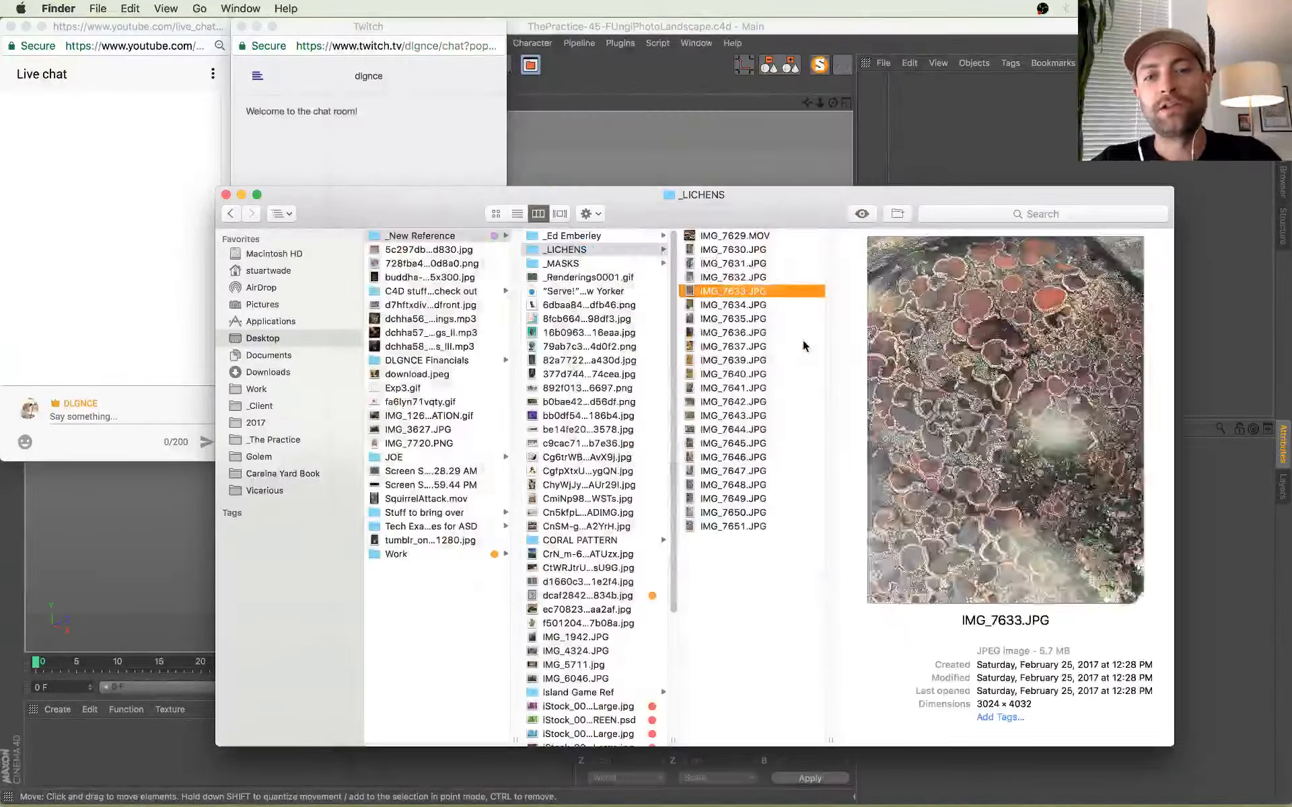
# Step: Preview the lichen photos again from IMG_7632.JPG forward to IMG_7644.JPG
pyautogui.press('Up')
pyautogui.press('space')
pyautogui.press('Up')
pyautogui.press('Down')
pyautogui.press('Down')
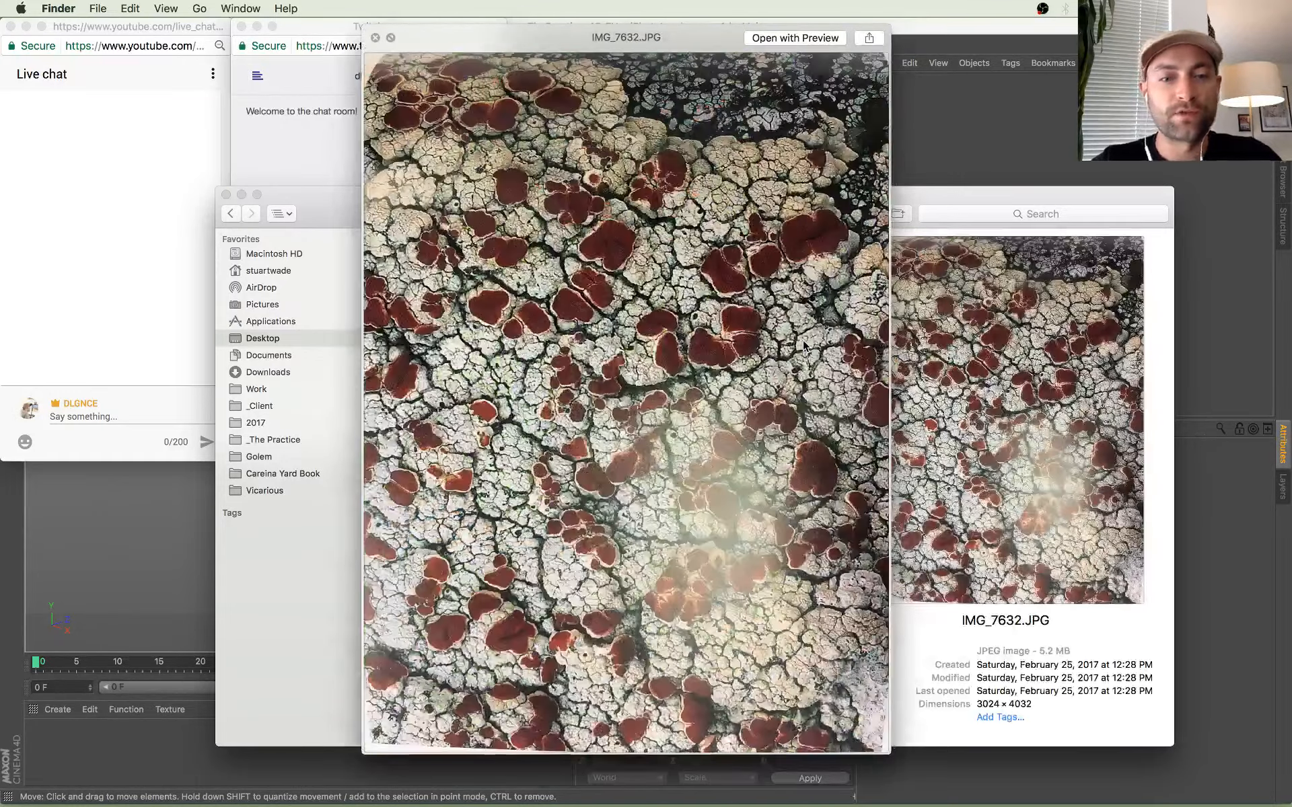
pyautogui.press('Down')
pyautogui.press('Down')
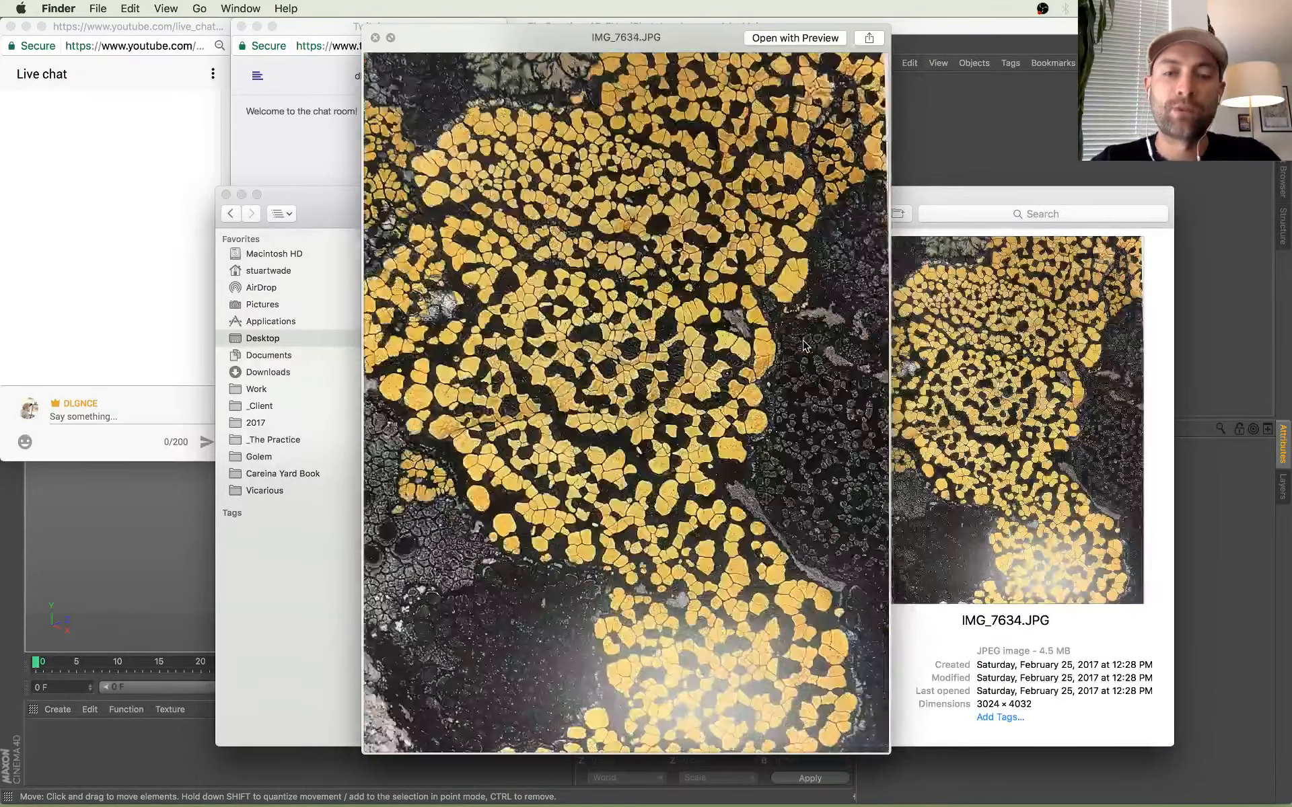
pyautogui.press('Down')
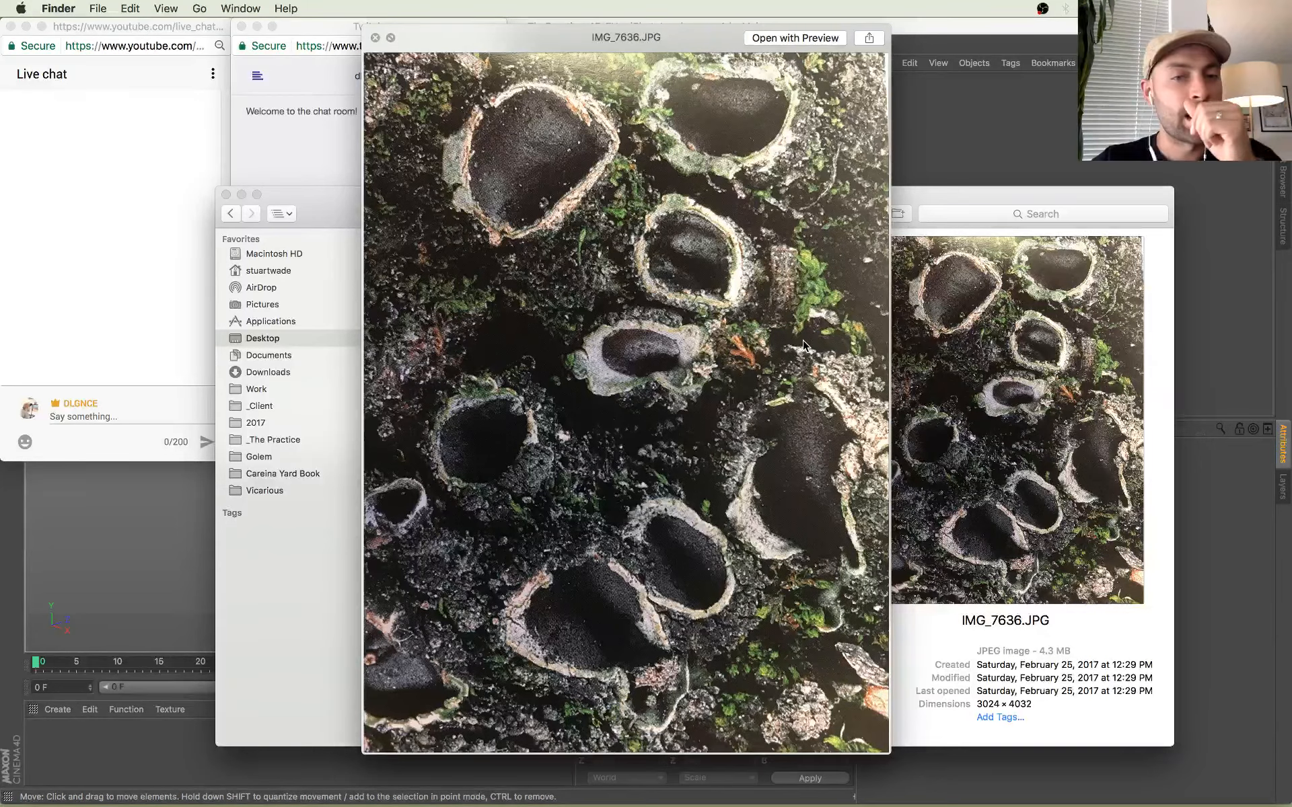
pyautogui.press('Down')
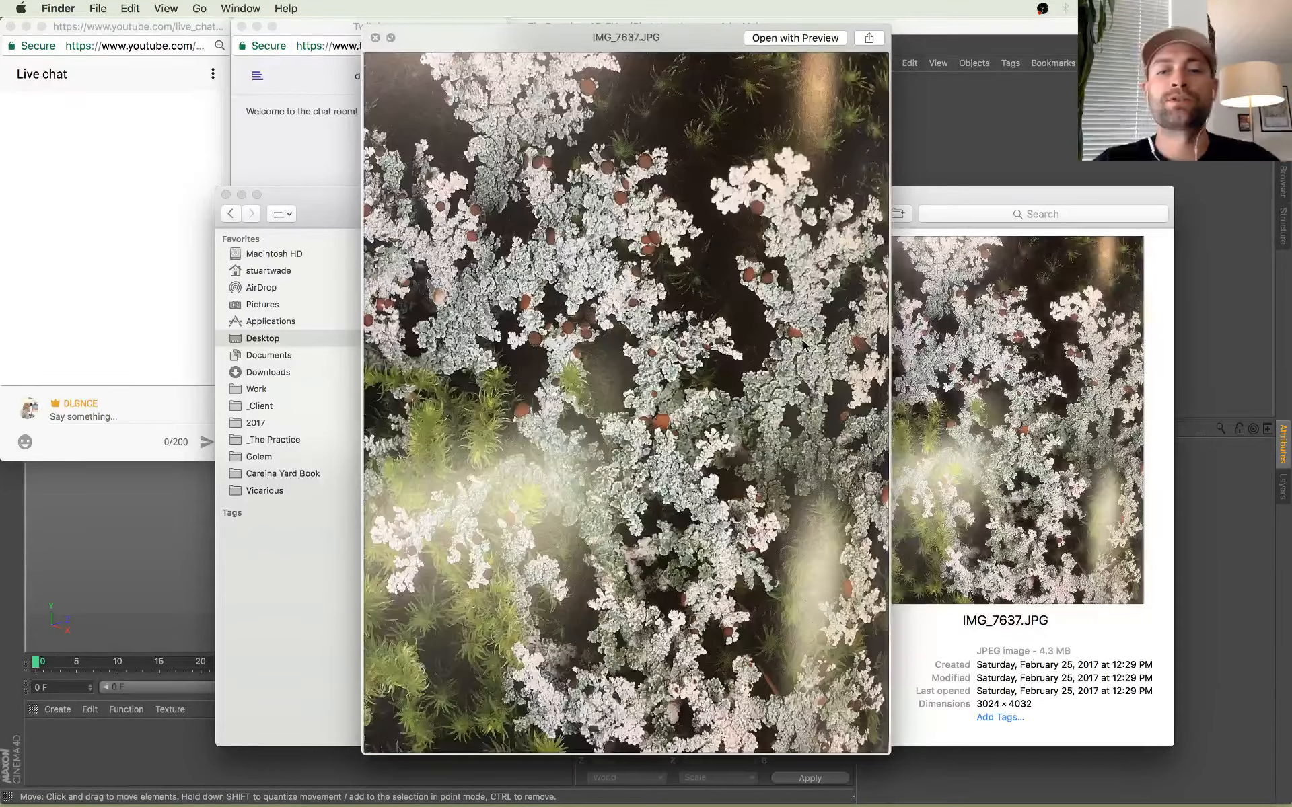
pyautogui.press('Down')
pyautogui.press('Down')
pyautogui.press('Down')
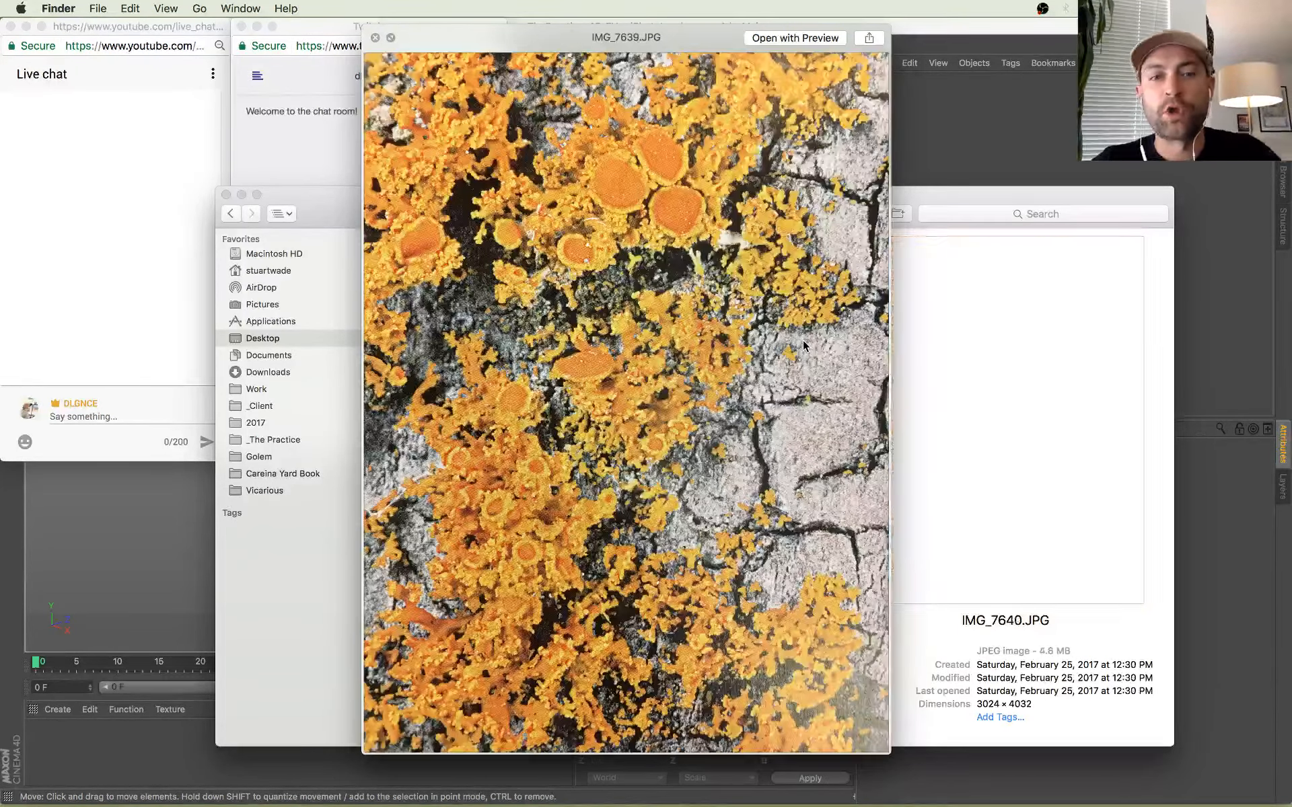
pyautogui.press('Down')
pyautogui.press('Down')
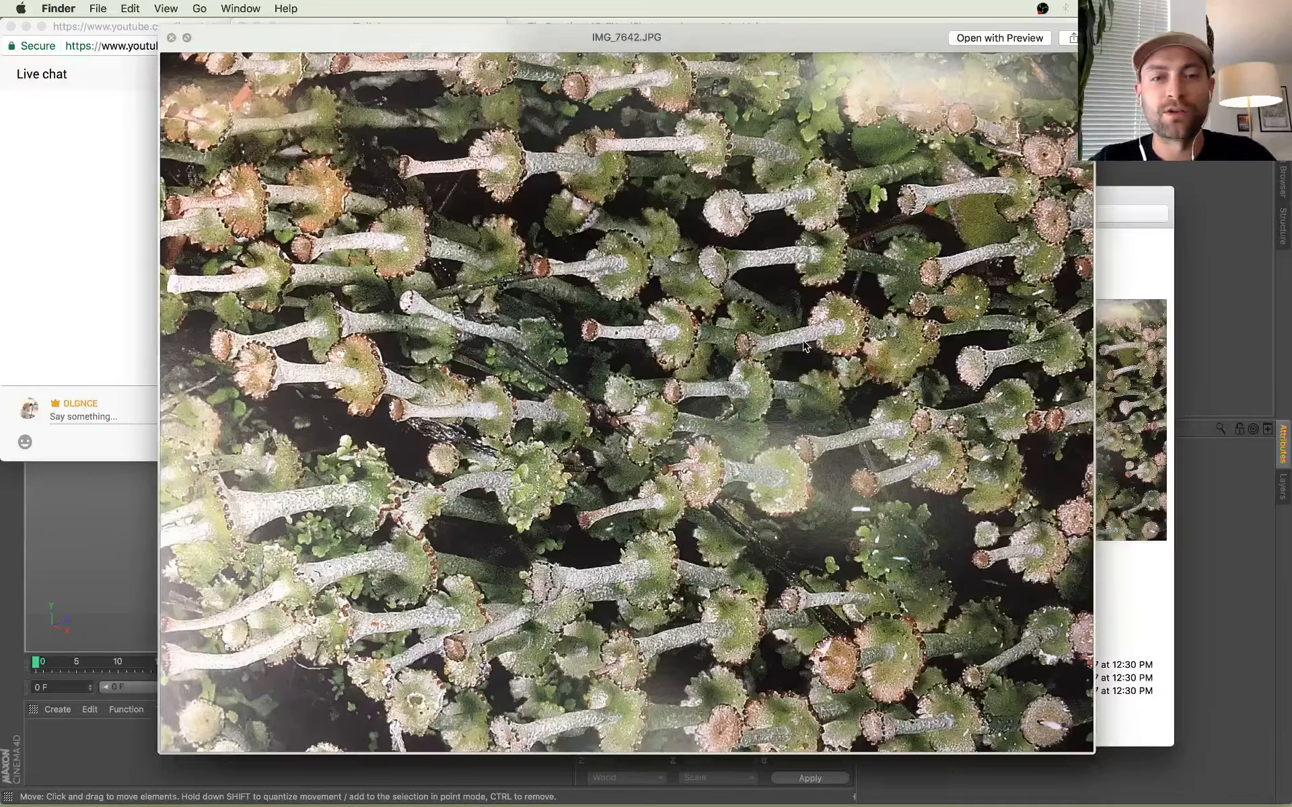
pyautogui.press('Down')
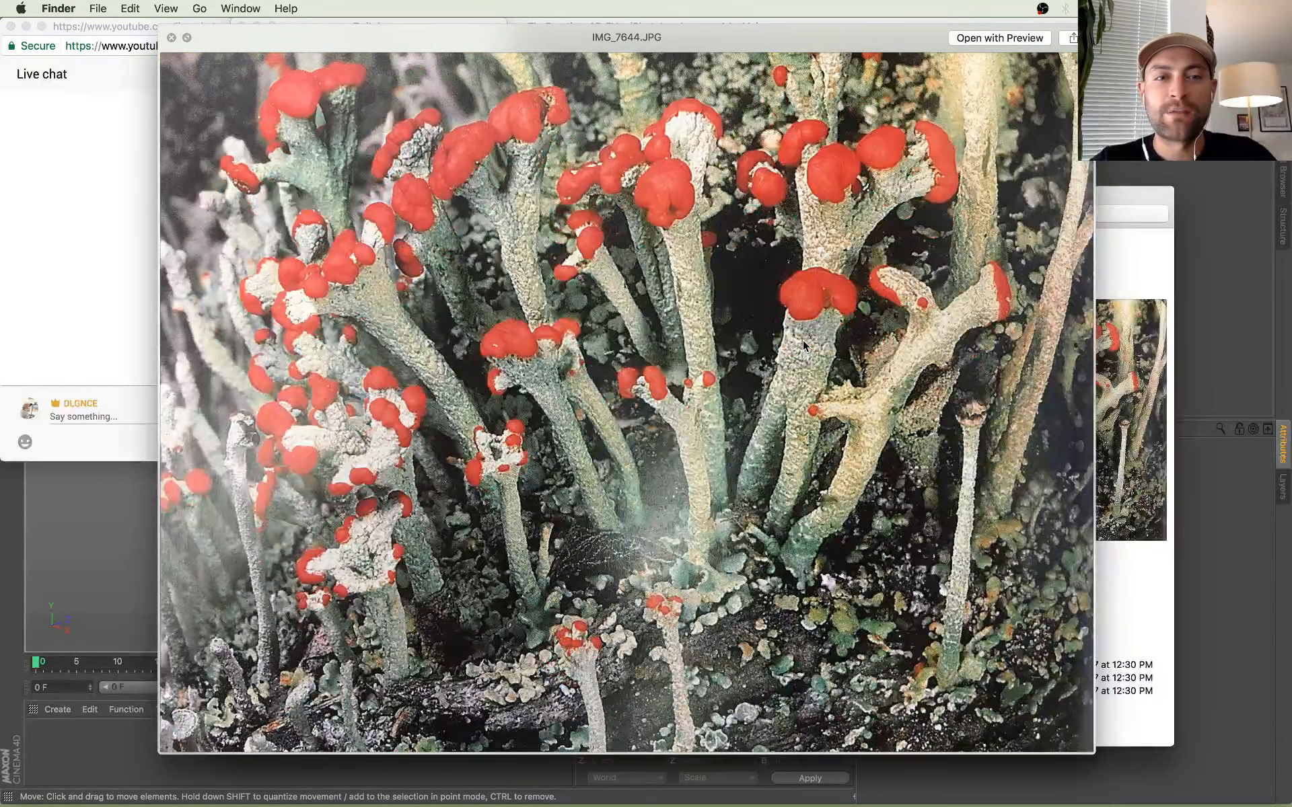
# Step: Delete IMG_7643.JPG from the _LICHENS folder and close the preview
pyautogui.press('Up')
pyautogui.press('super+BackSpace')
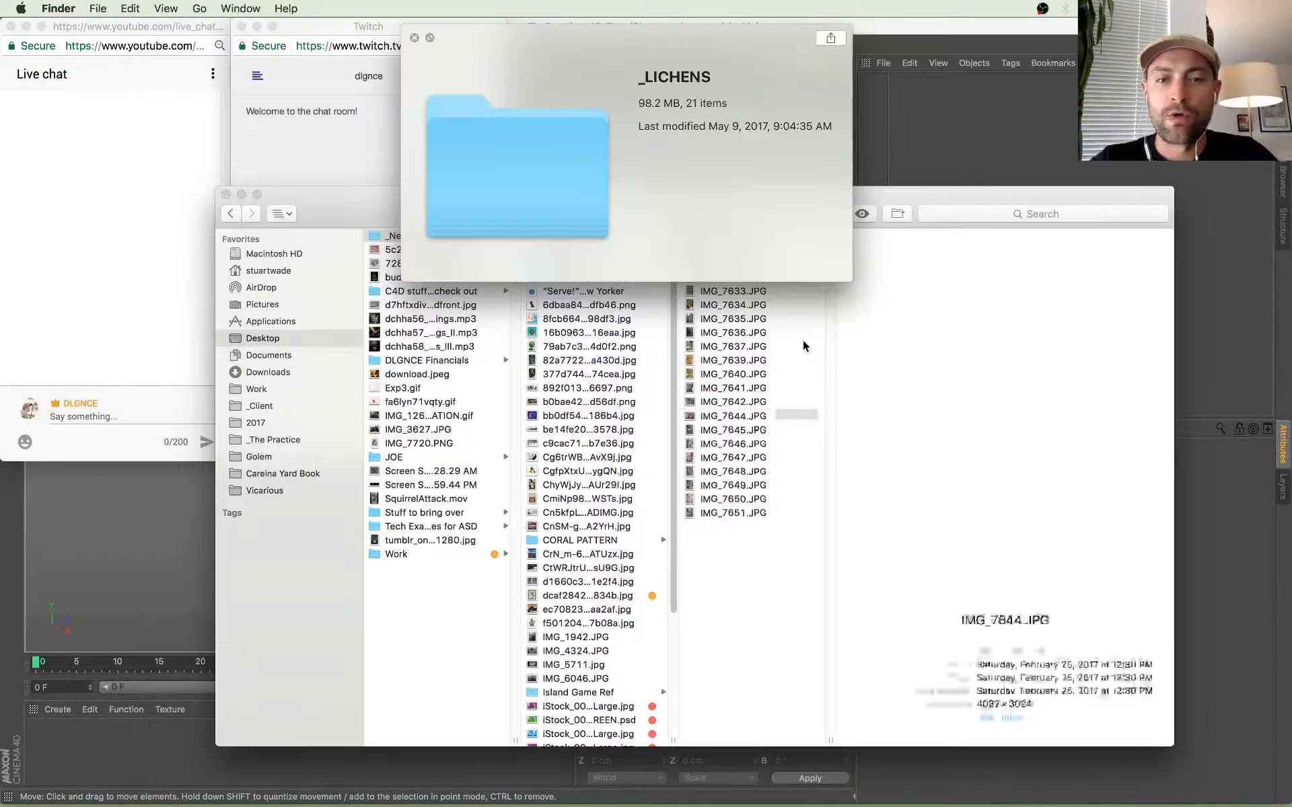
pyautogui.press('space')
# Step: Preview the last photos in the _LICHENS folder, going backwards from IMG_7651.JPG to IMG_7645.JPG
pyautogui.press('Down')
pyautogui.press('Down')
pyautogui.press('Down')
pyautogui.press('Down')
pyautogui.press('Down')
pyautogui.press('Down')
pyautogui.press('Down')
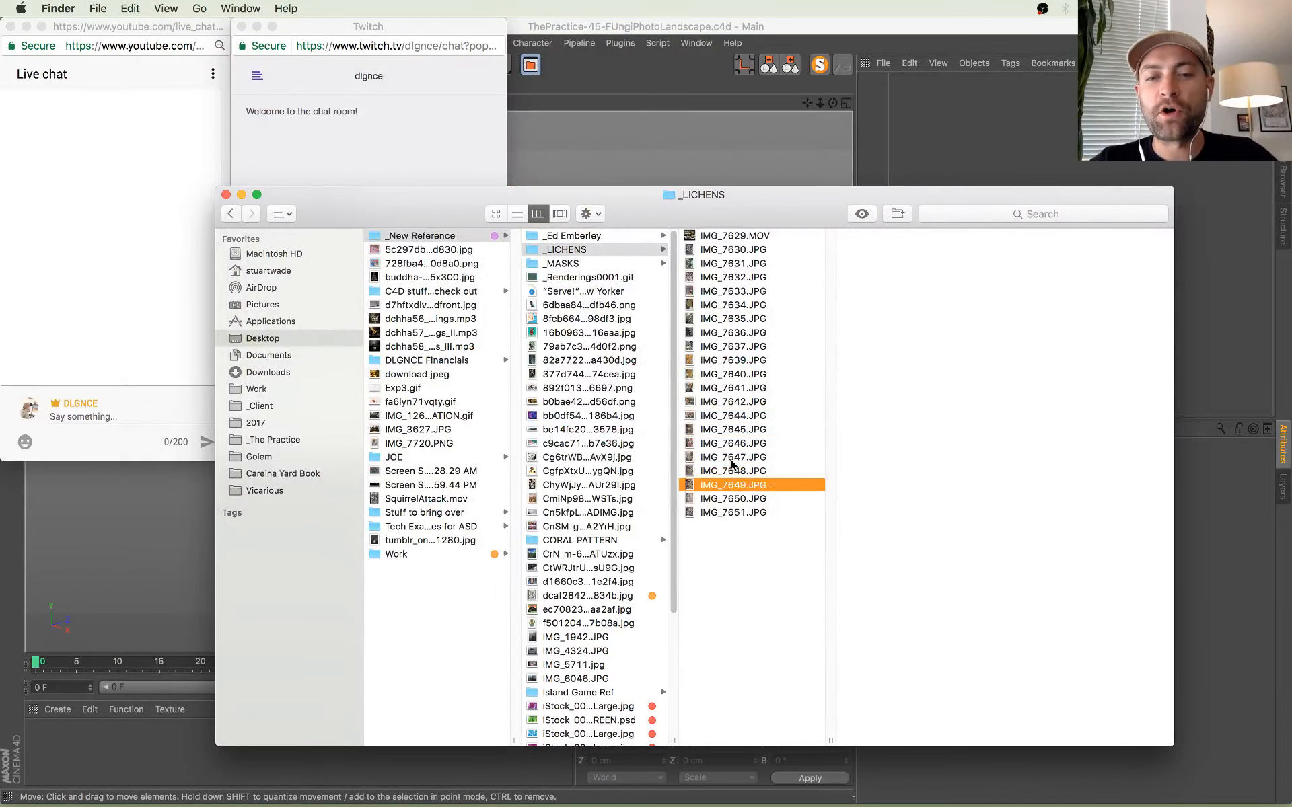
pyautogui.press('space')
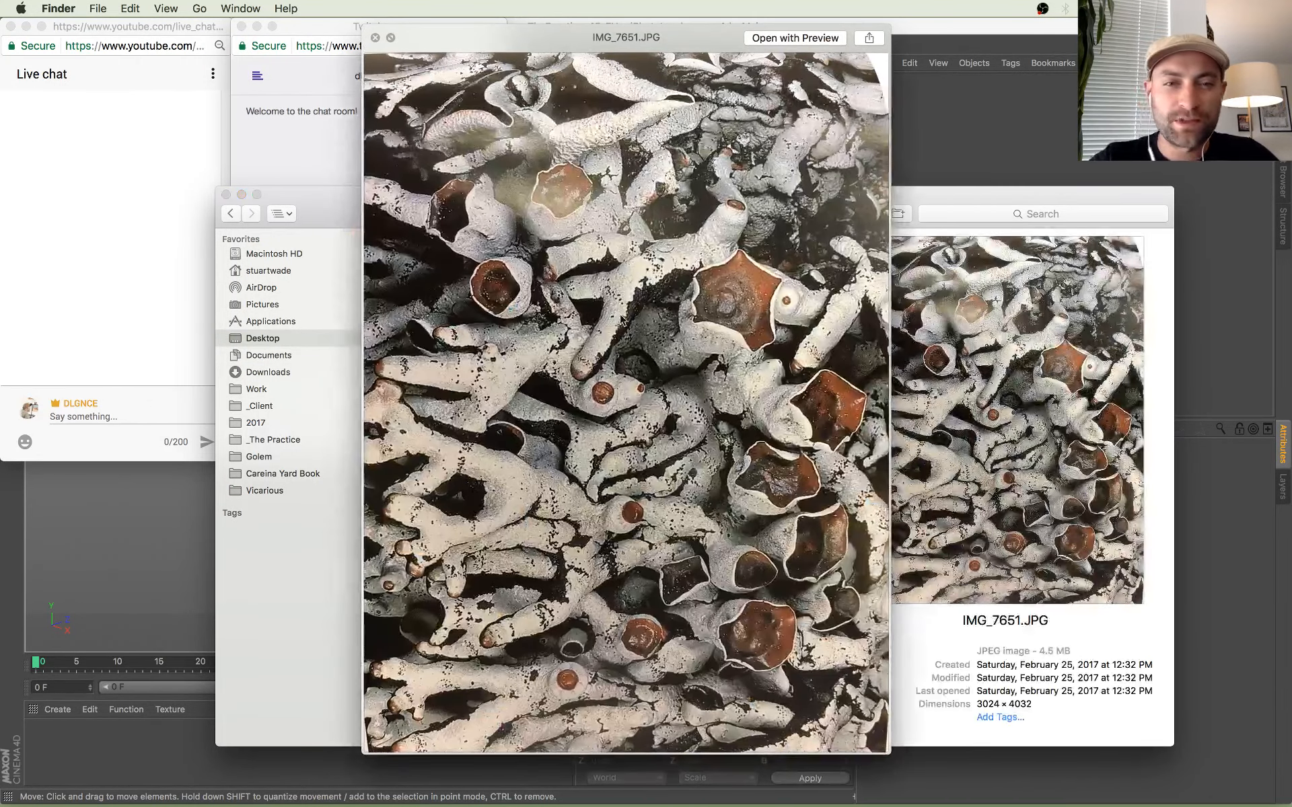
pyautogui.press('Up')
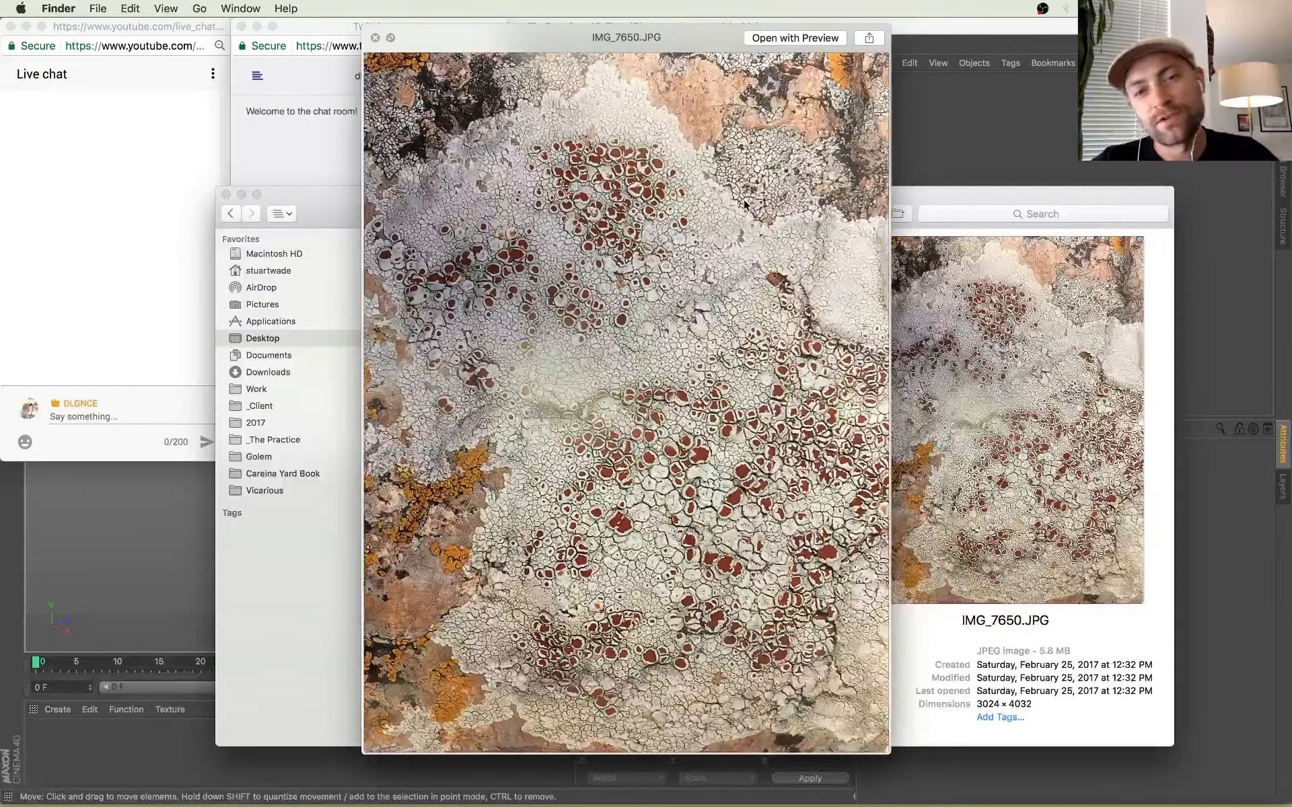
pyautogui.press('Up')
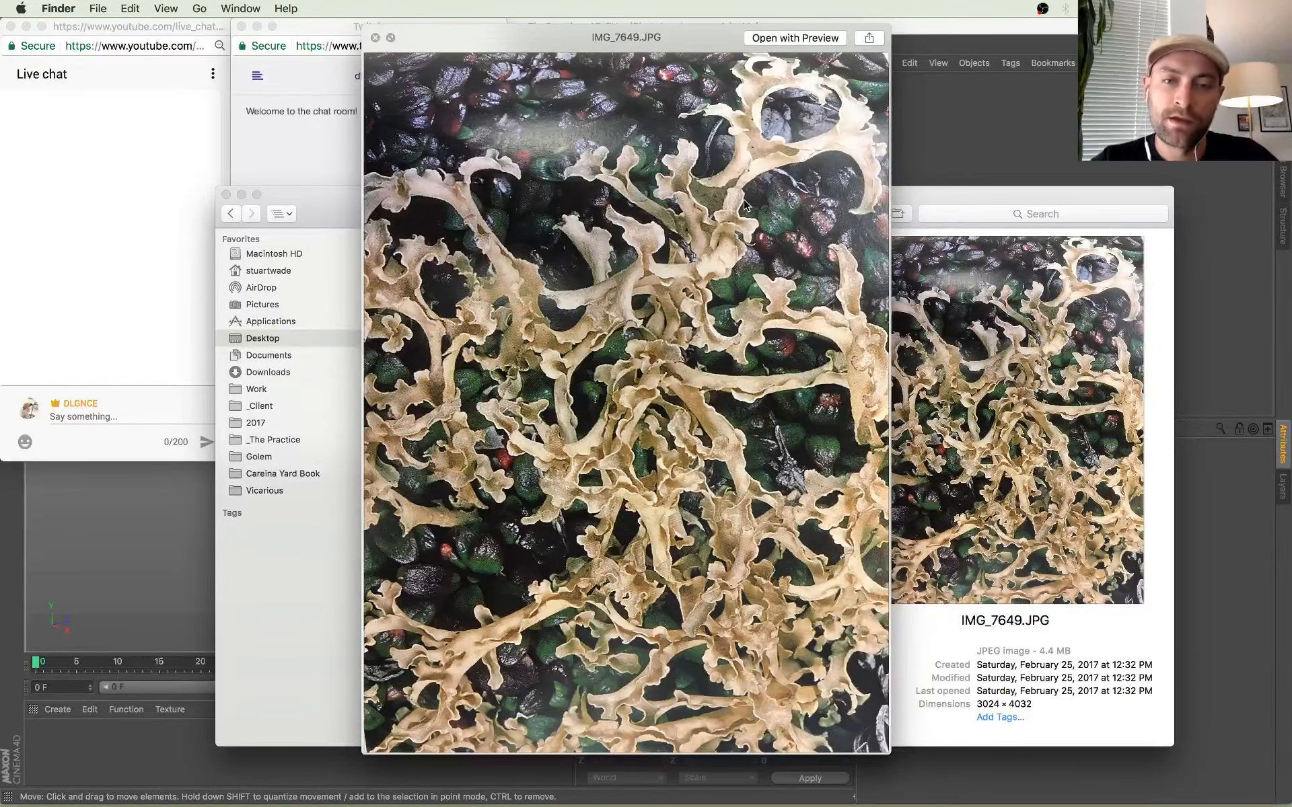
pyautogui.press('Up')
pyautogui.press('Up')
pyautogui.press('Down')
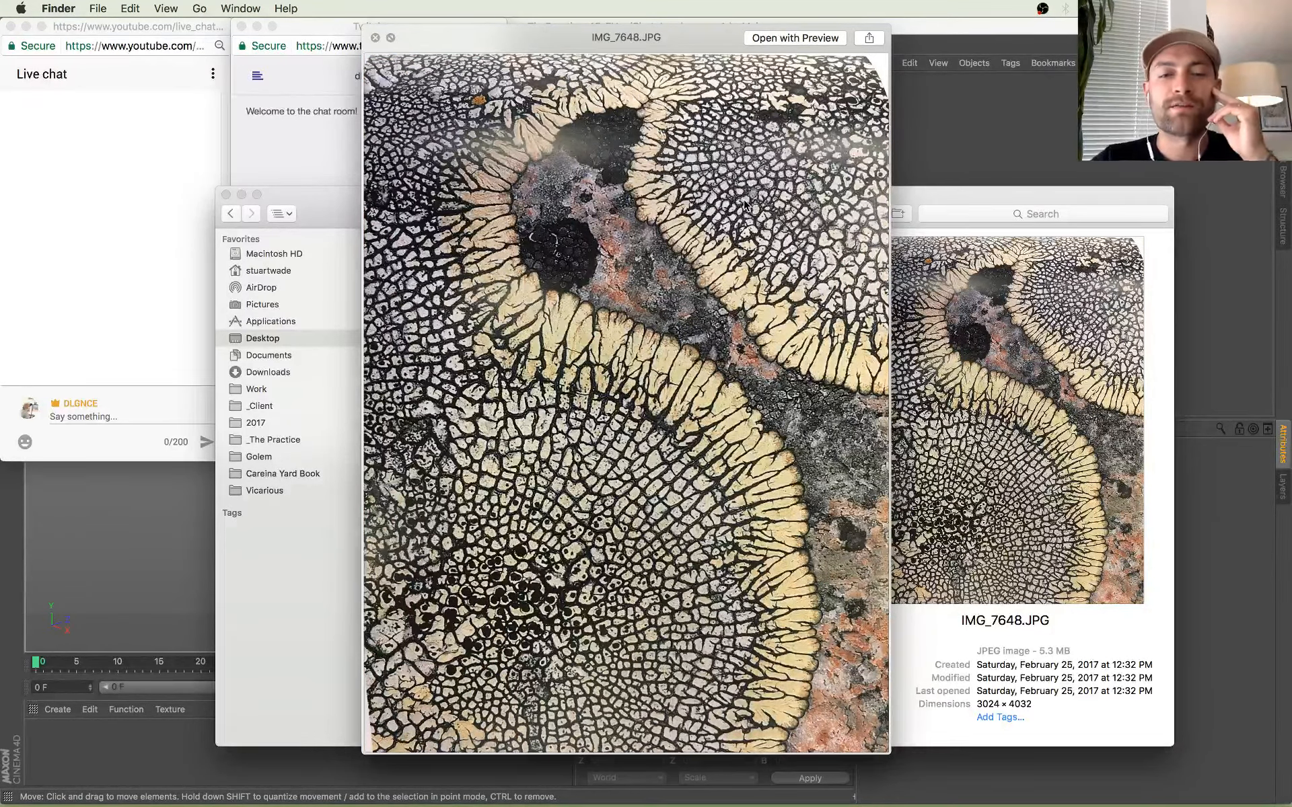
pyautogui.press('Up')
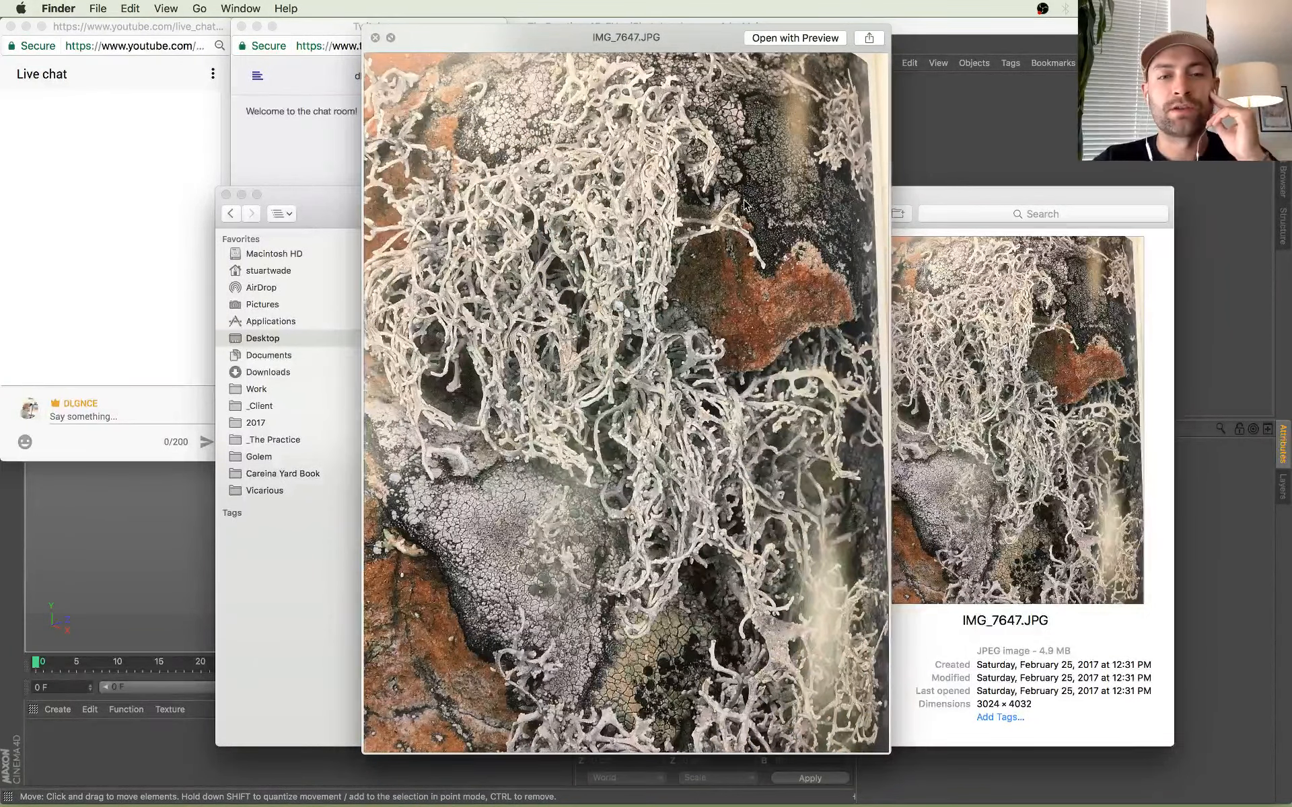
pyautogui.press('Up')
pyautogui.press('Up')
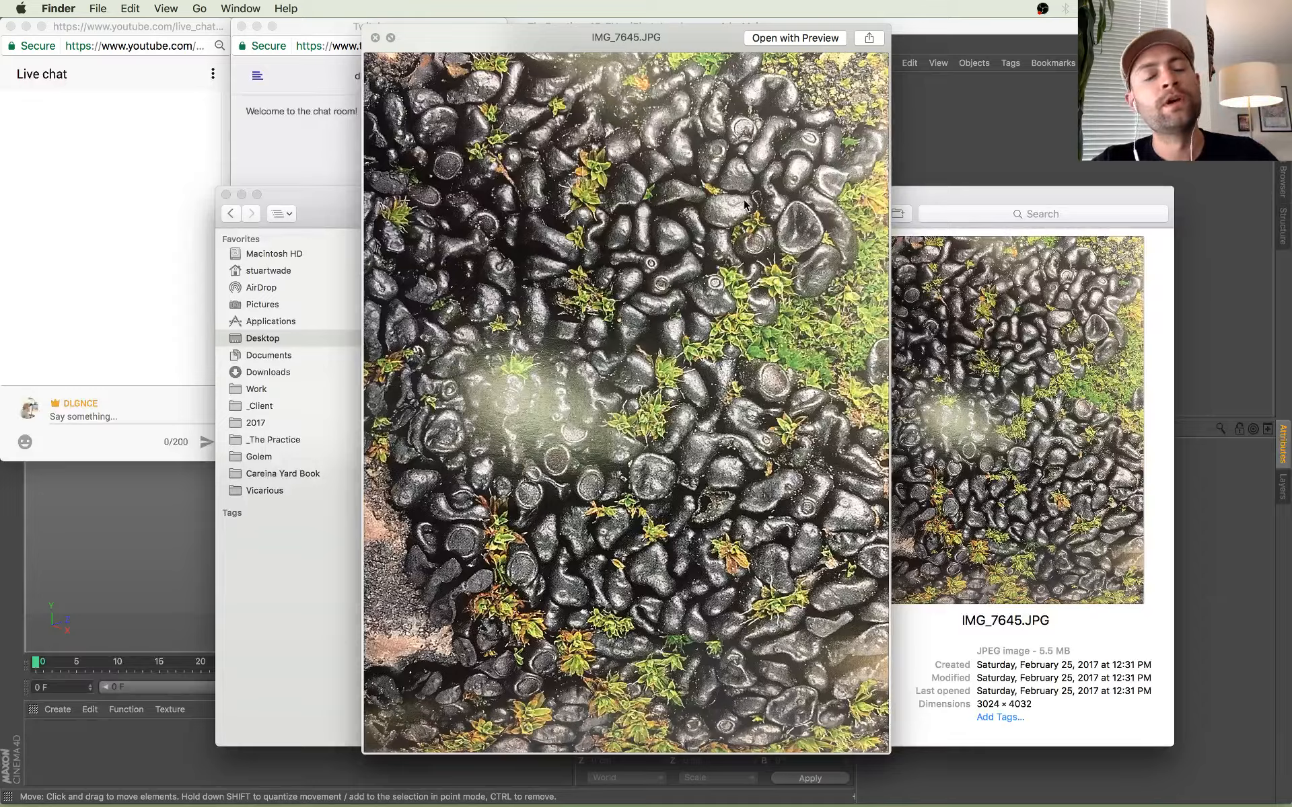
# Step: Continue previewing the lichen references backwards from IMG_7644.JPG to the IMG_7629.MOV clip
pyautogui.press('Up')
pyautogui.press('Up')
pyautogui.press('Up')
pyautogui.press('Up')
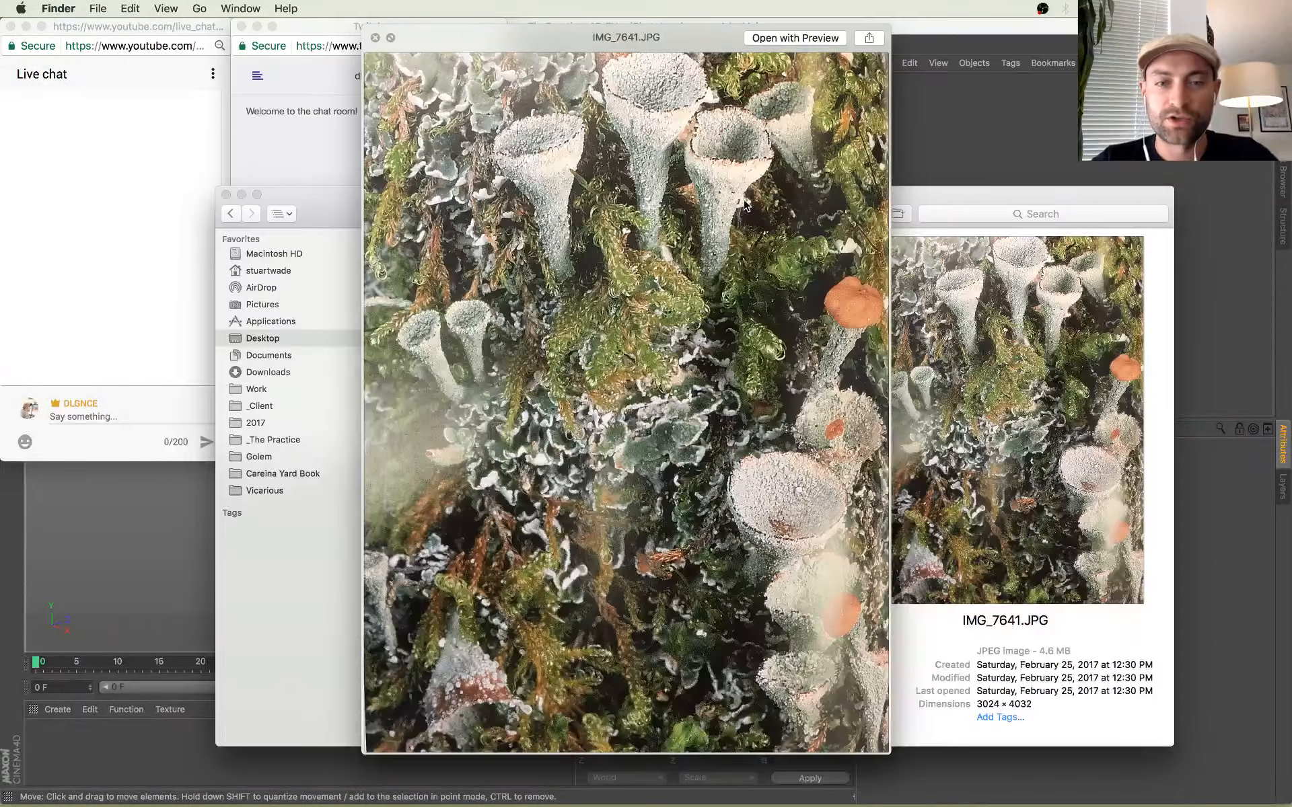
pyautogui.press('Up')
pyautogui.press('Up')
pyautogui.press('Up')
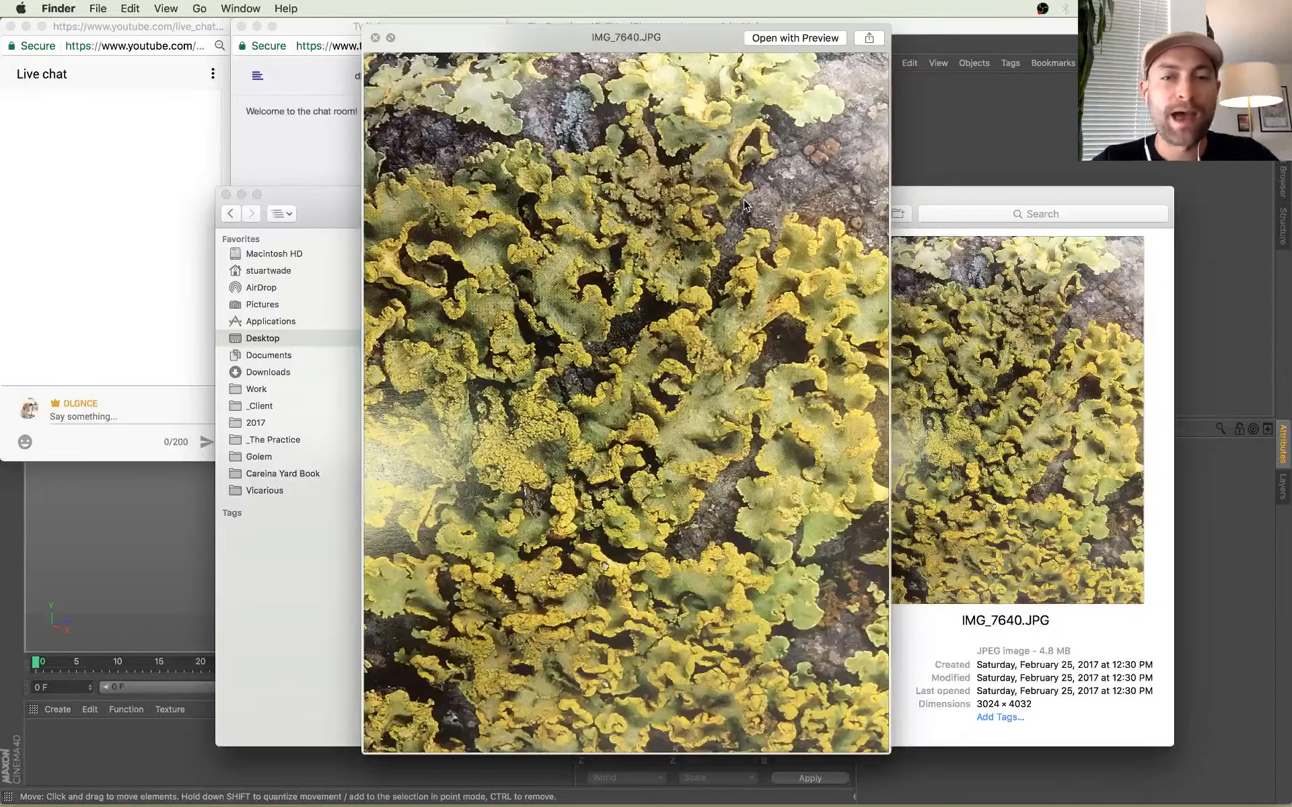
pyautogui.press('Up')
pyautogui.press('Up')
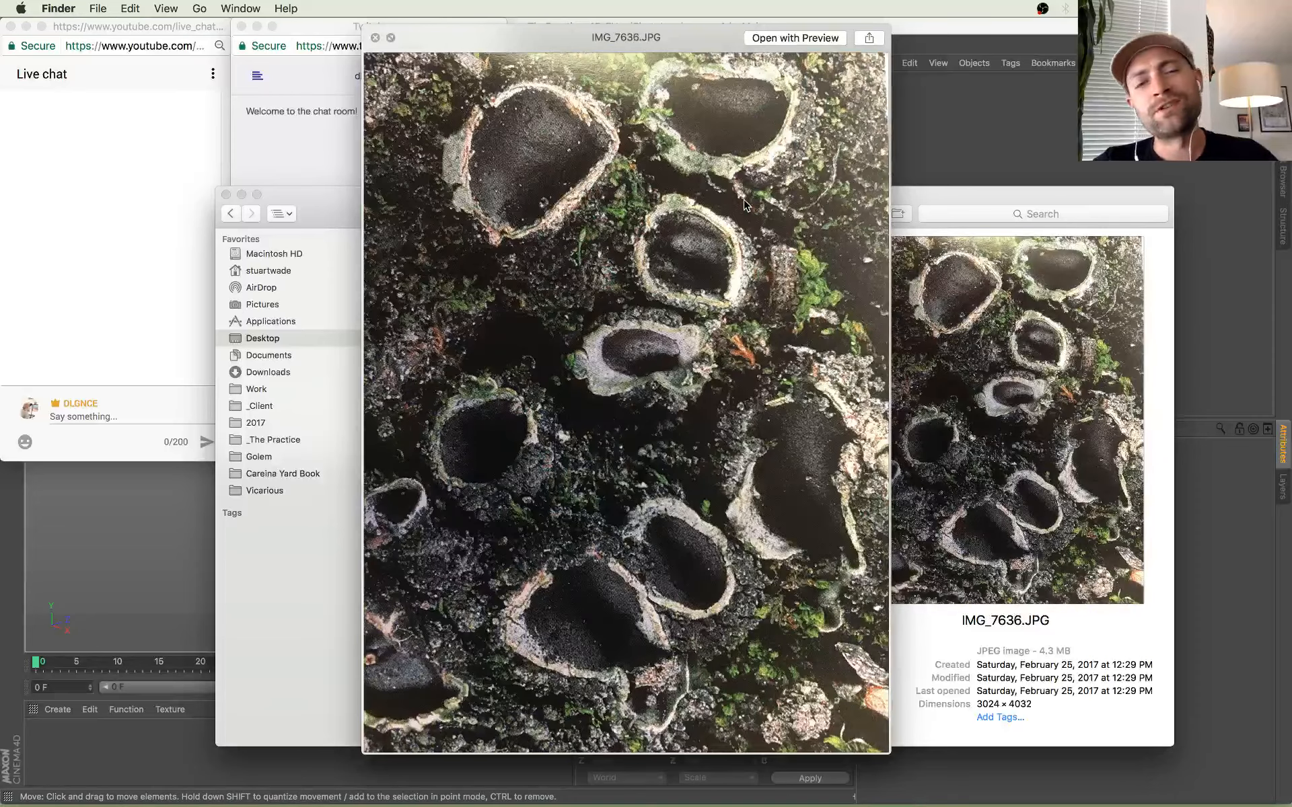
pyautogui.press('Up')
pyautogui.press('Up')
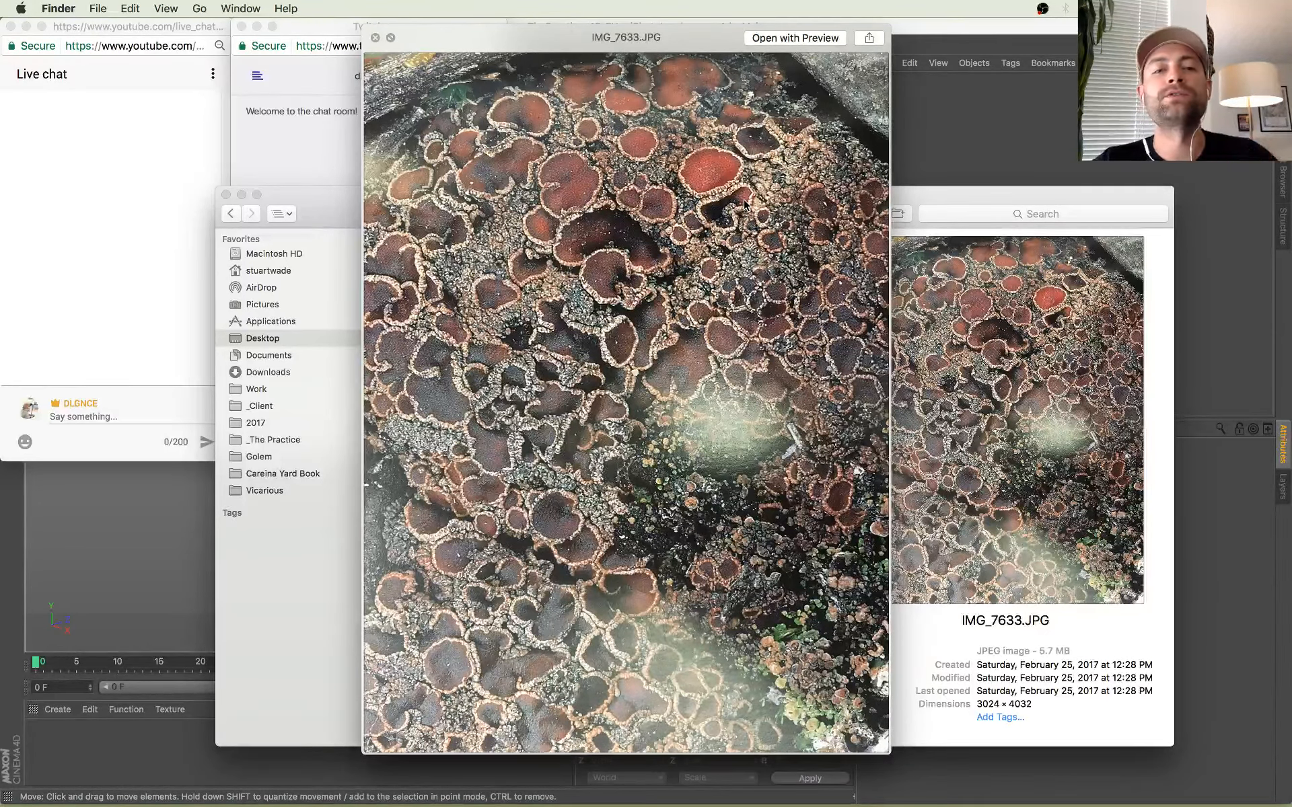
pyautogui.press('Up')
pyautogui.press('Down')
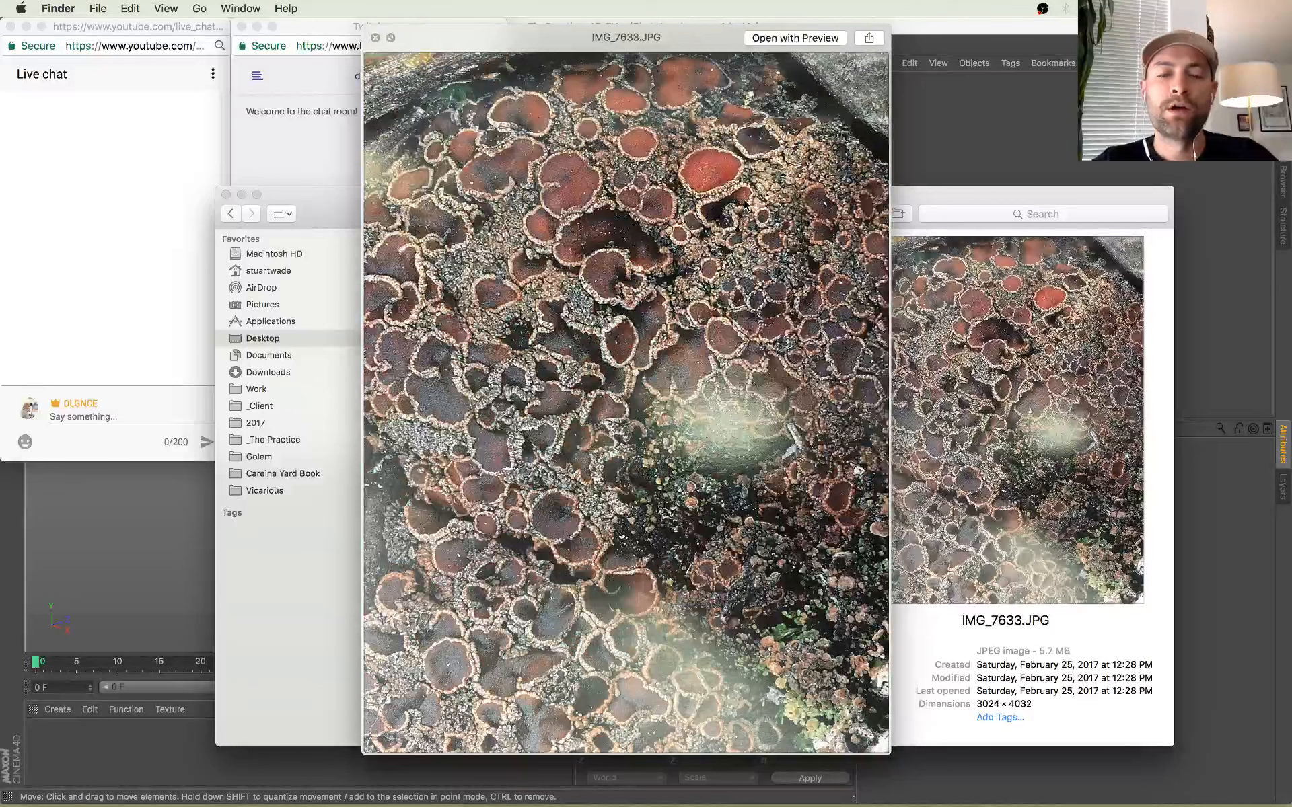
pyautogui.press('Up')
pyautogui.press('Up')
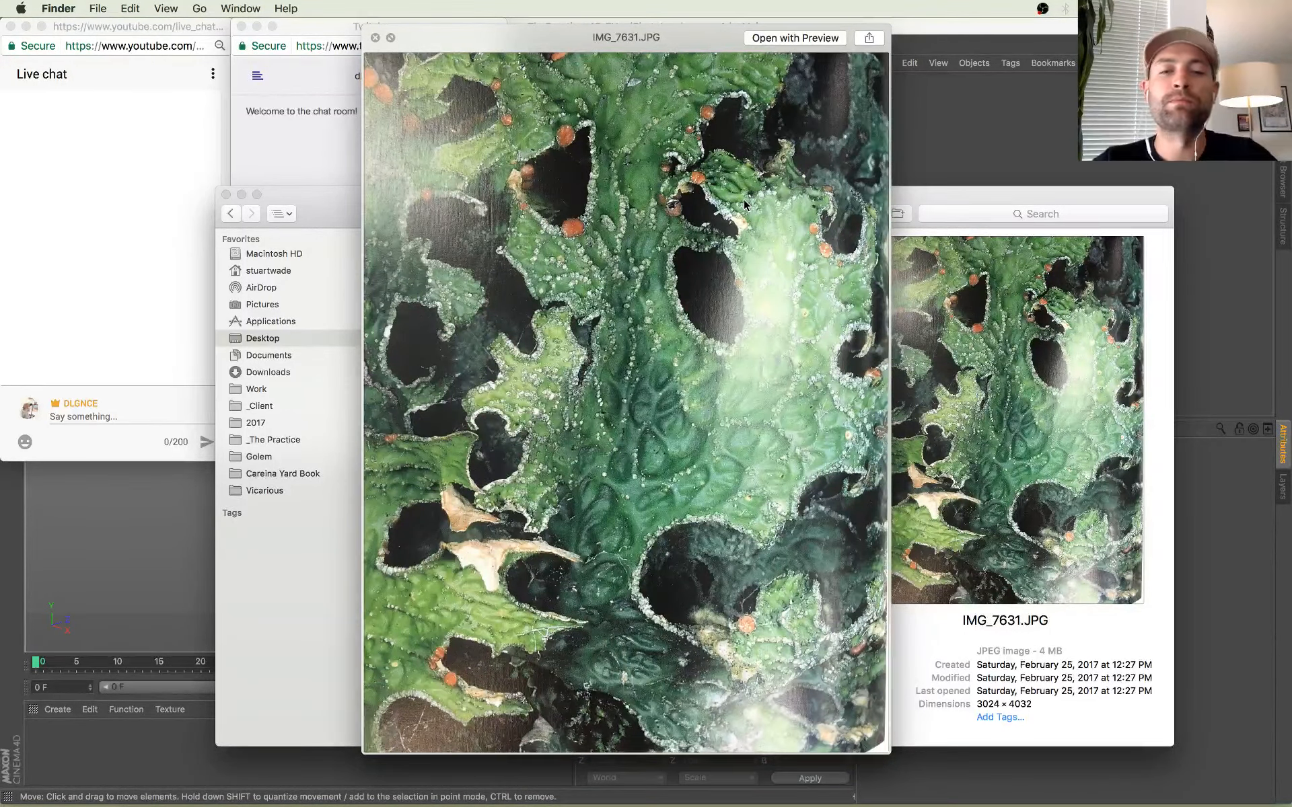
pyautogui.press('Up')
pyautogui.press('Up')
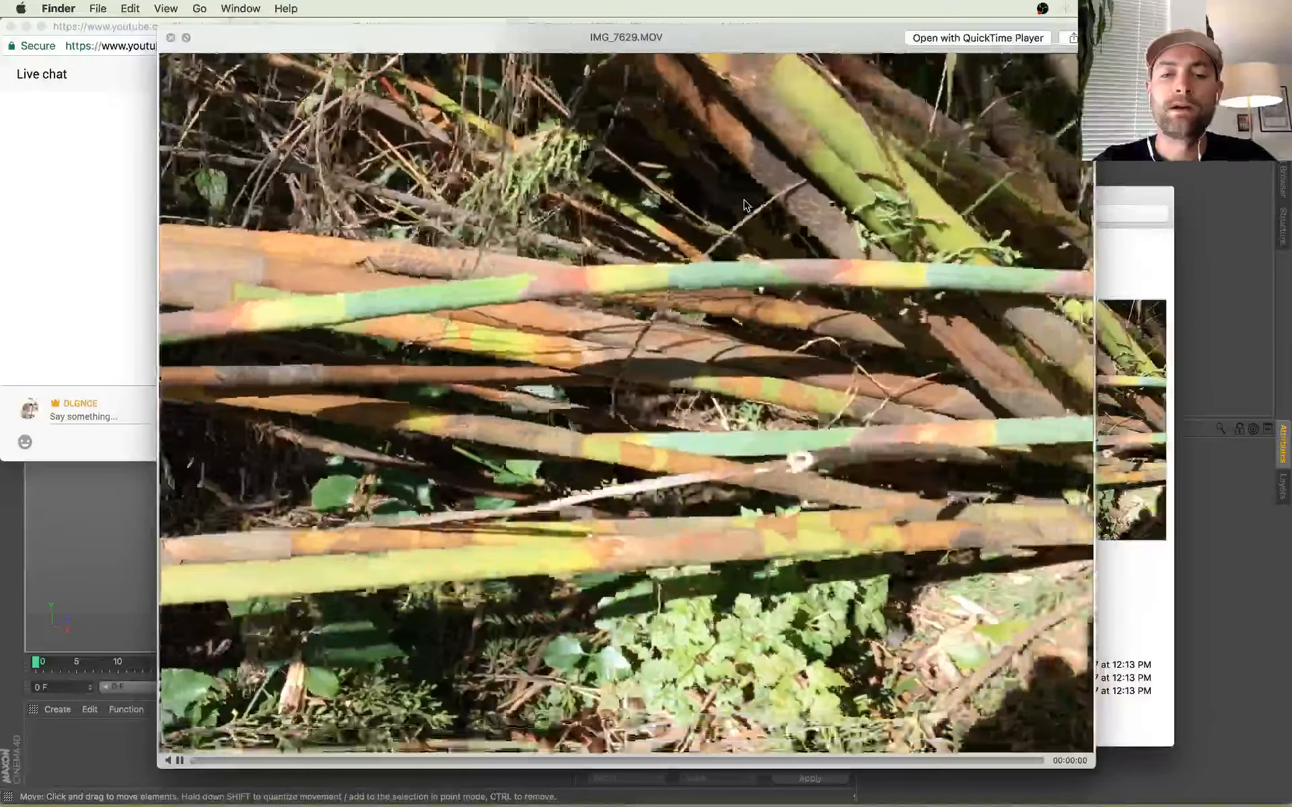
# Step: Browse forward to the cup-shaped lichen photo IMG_7636.JPG and close its preview with the file still selected
pyautogui.press('Down')
pyautogui.press('Down')
pyautogui.press('Down')
pyautogui.press('Down')
pyautogui.press('Down')
pyautogui.press('Down')
pyautogui.press('Down')
pyautogui.press('Down')
pyautogui.press('Up')
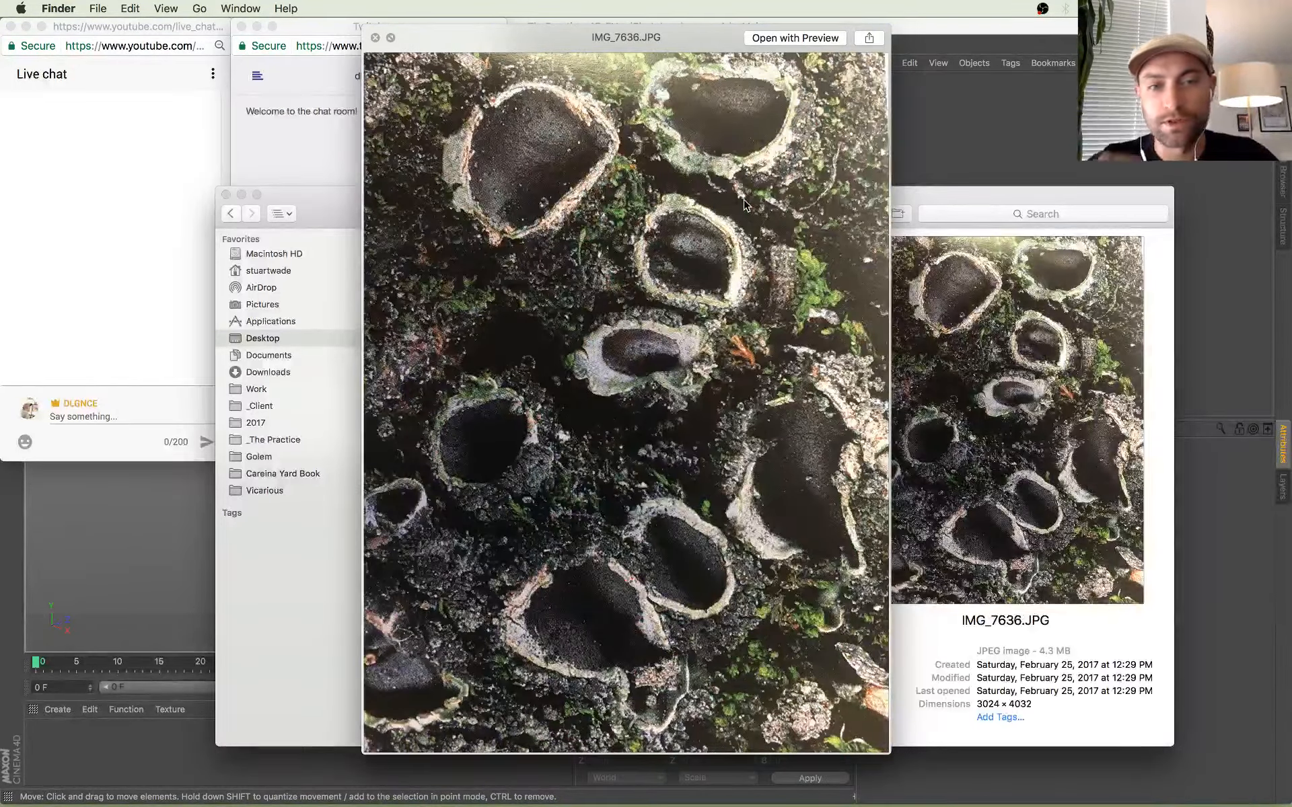
pyautogui.press('space')
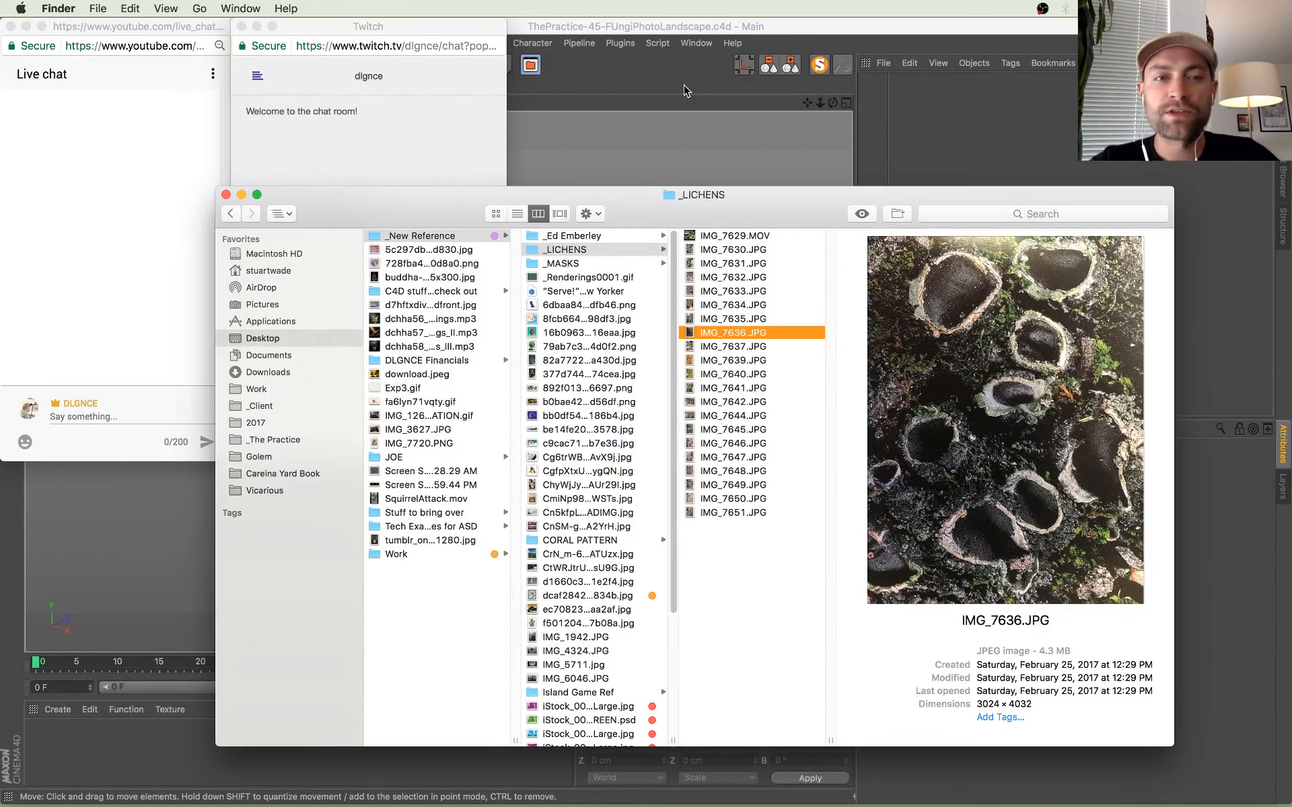
# Step: Switch to Cinema 4D and bring the YouTube live chat and Twitch chat windows in front of it
pyautogui.click(592, 92)
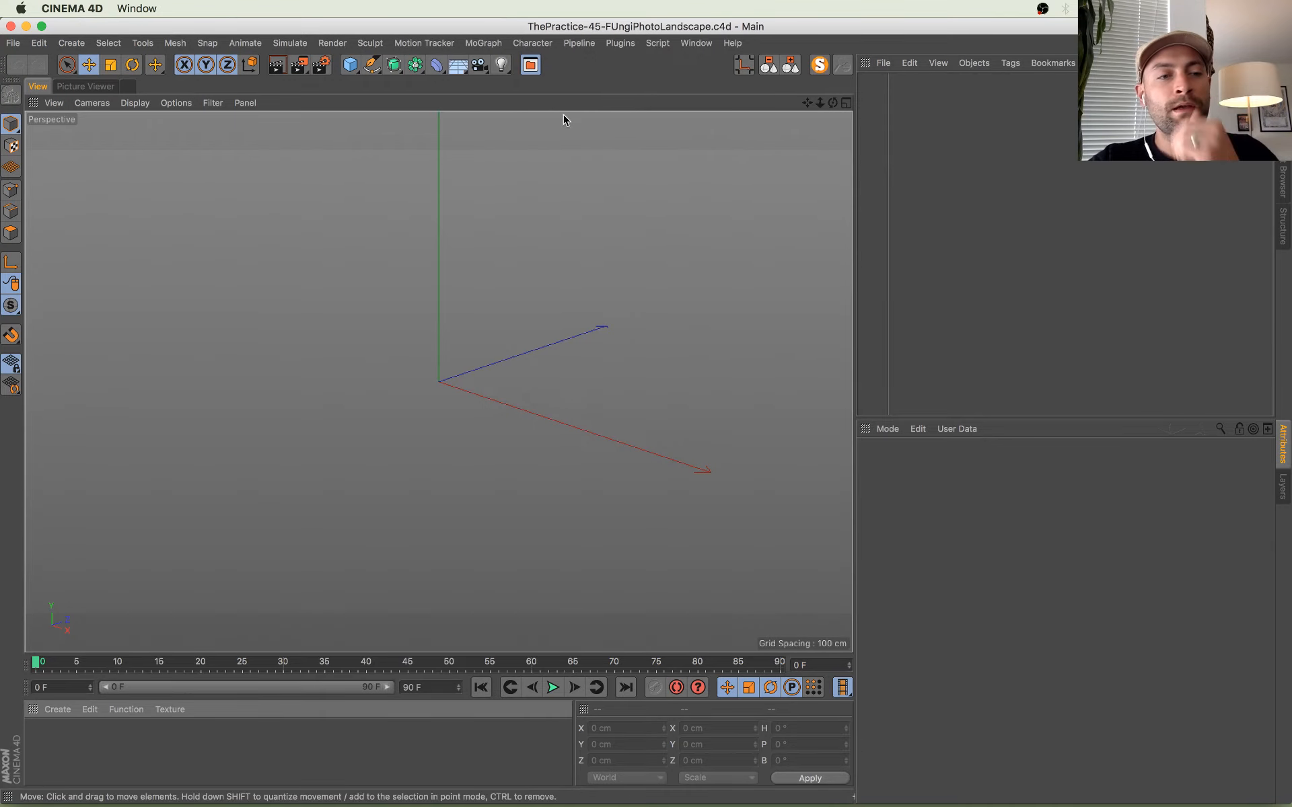
pyautogui.moveTo(1, 1)
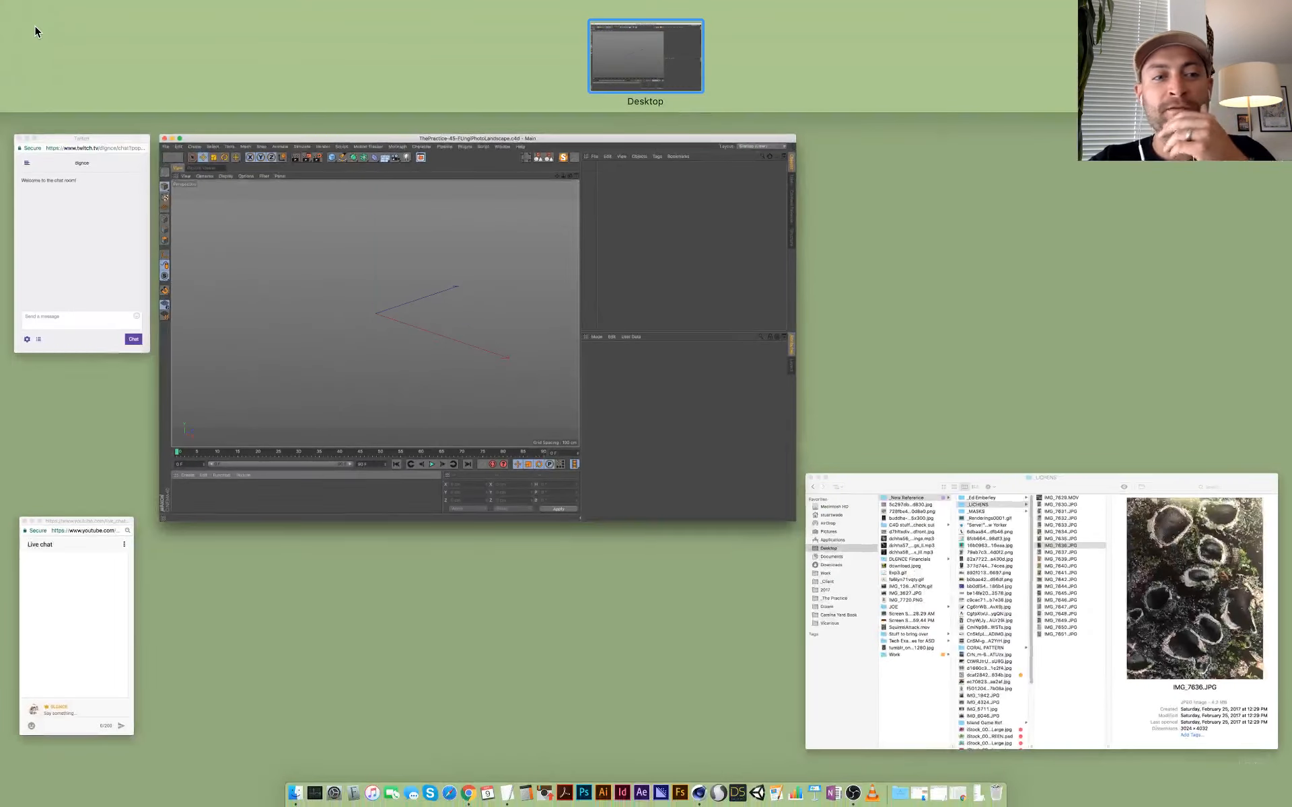
pyautogui.click(74, 586)
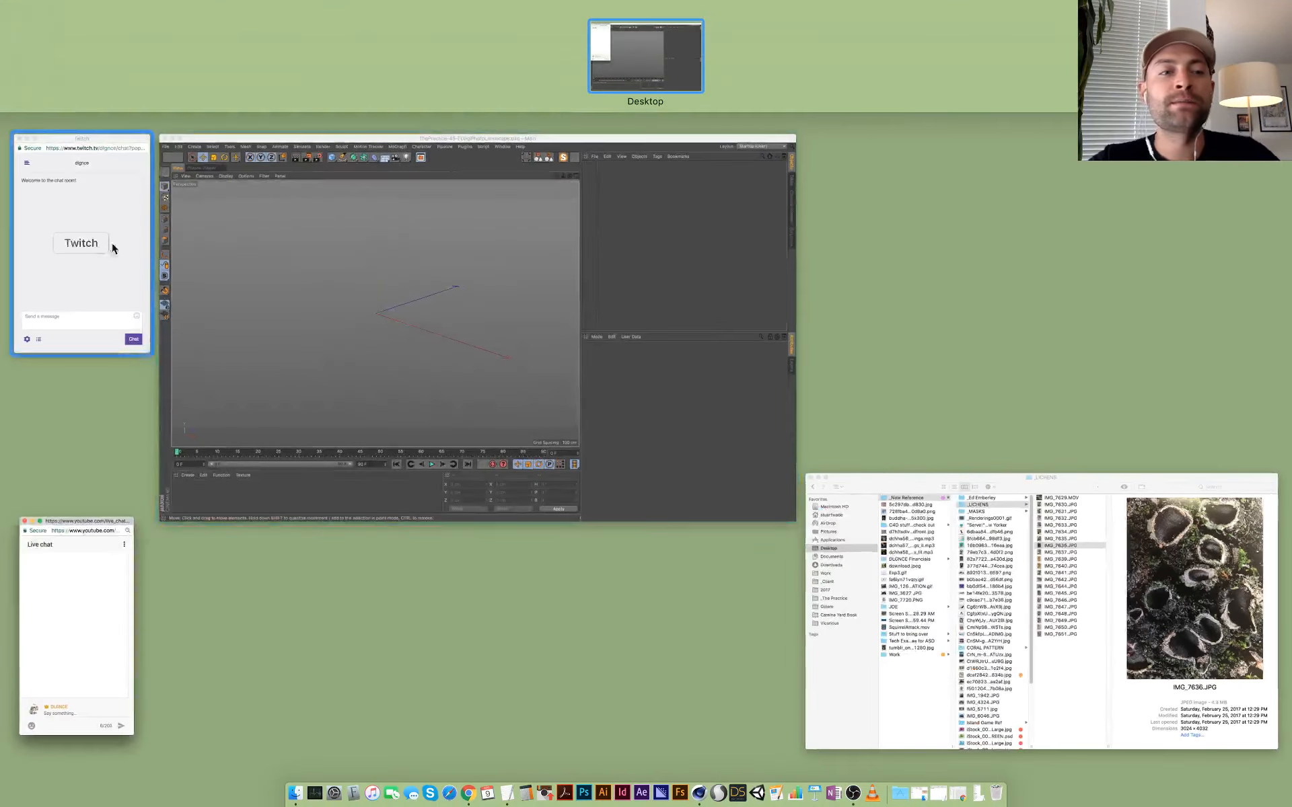
pyautogui.click(101, 246)
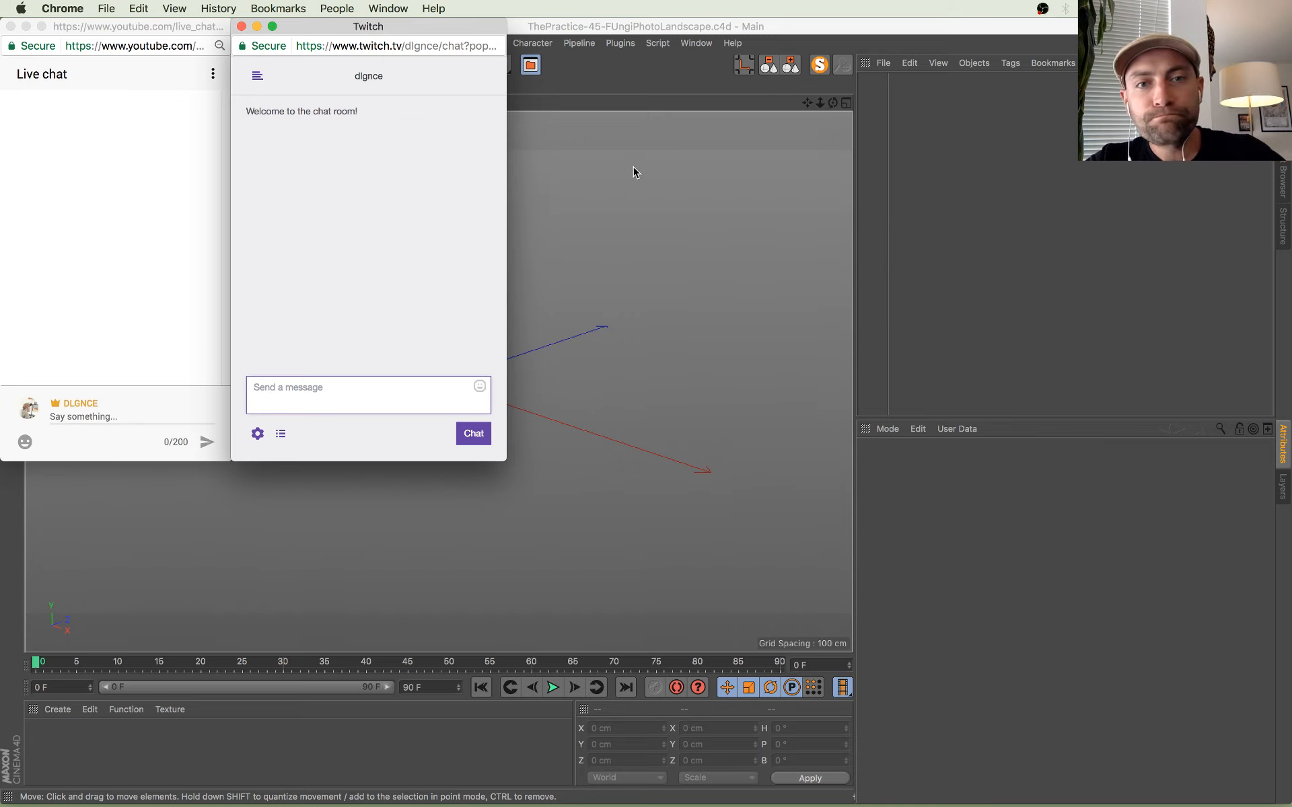
# Step: Switch to the Finder window showing the _LICHENS folder
pyautogui.click(609, 75)
pyautogui.hotkey('ctrl', 'Up')
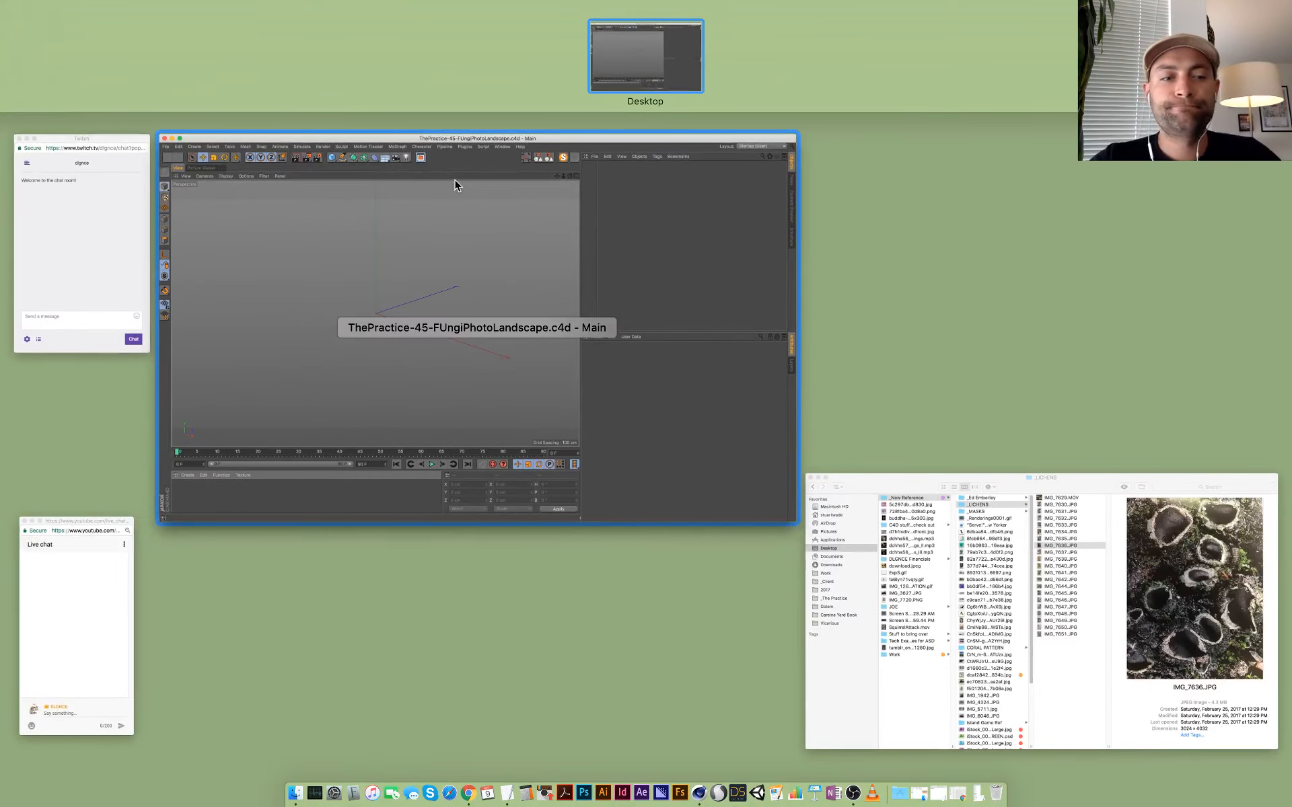
pyautogui.click(524, 382)
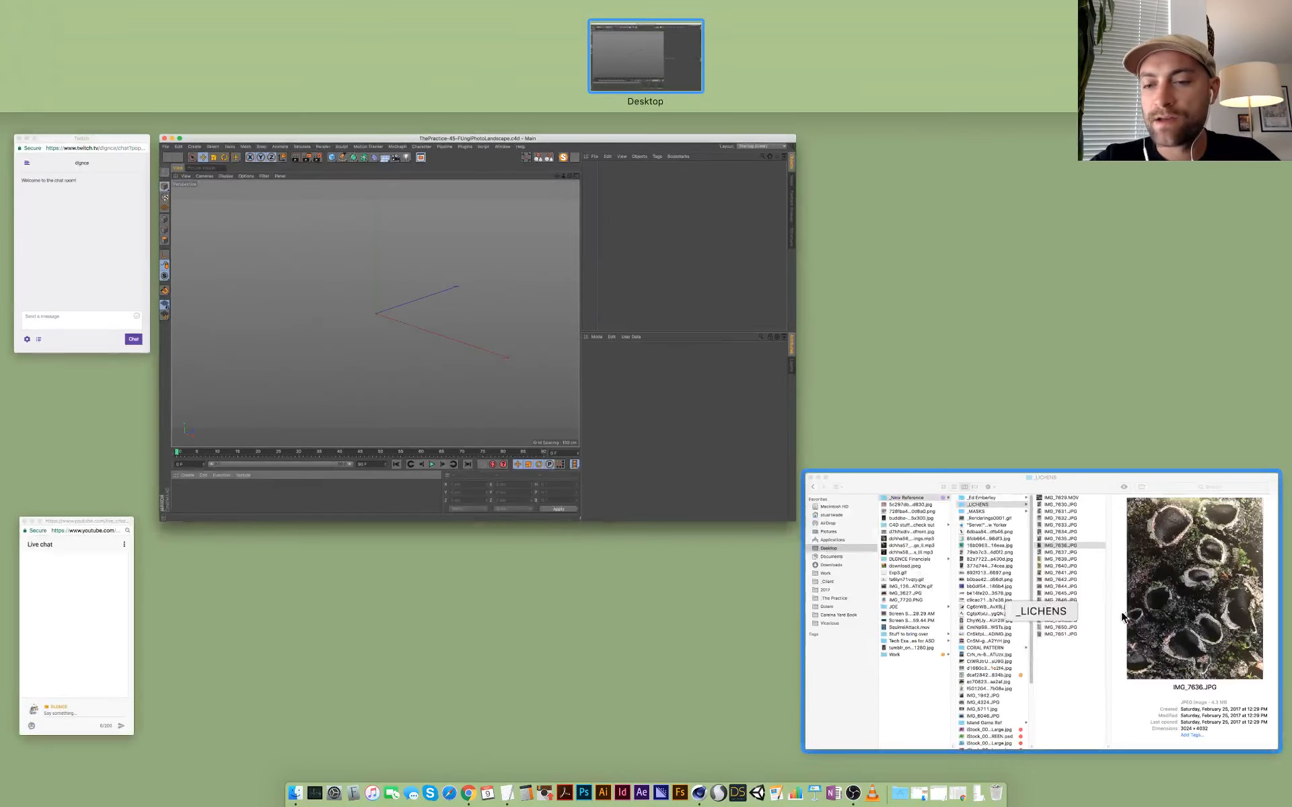
pyautogui.click(1123, 613)
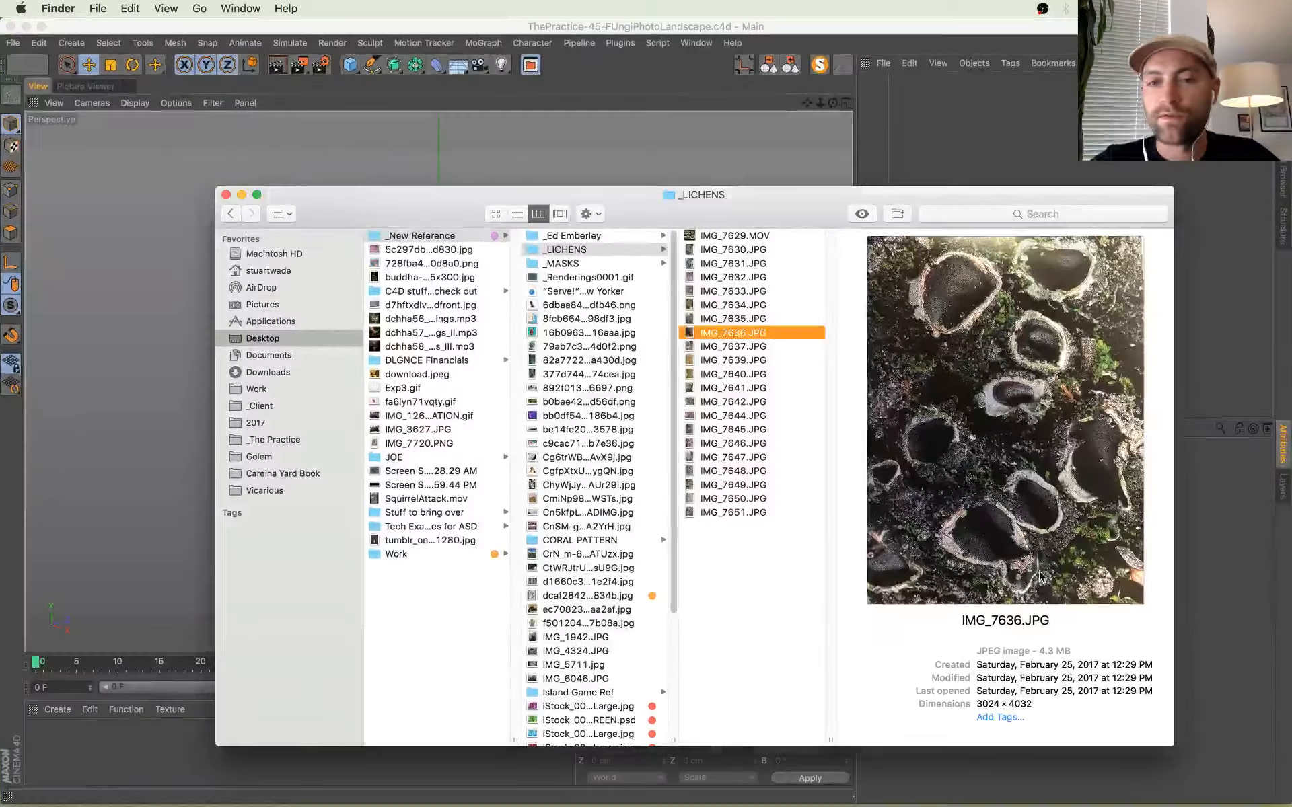
# Step: Return to Cinema 4D, create a new material and turn off its Reflectance channel
pyautogui.click(662, 103)
pyautogui.doubleClick(76, 725)
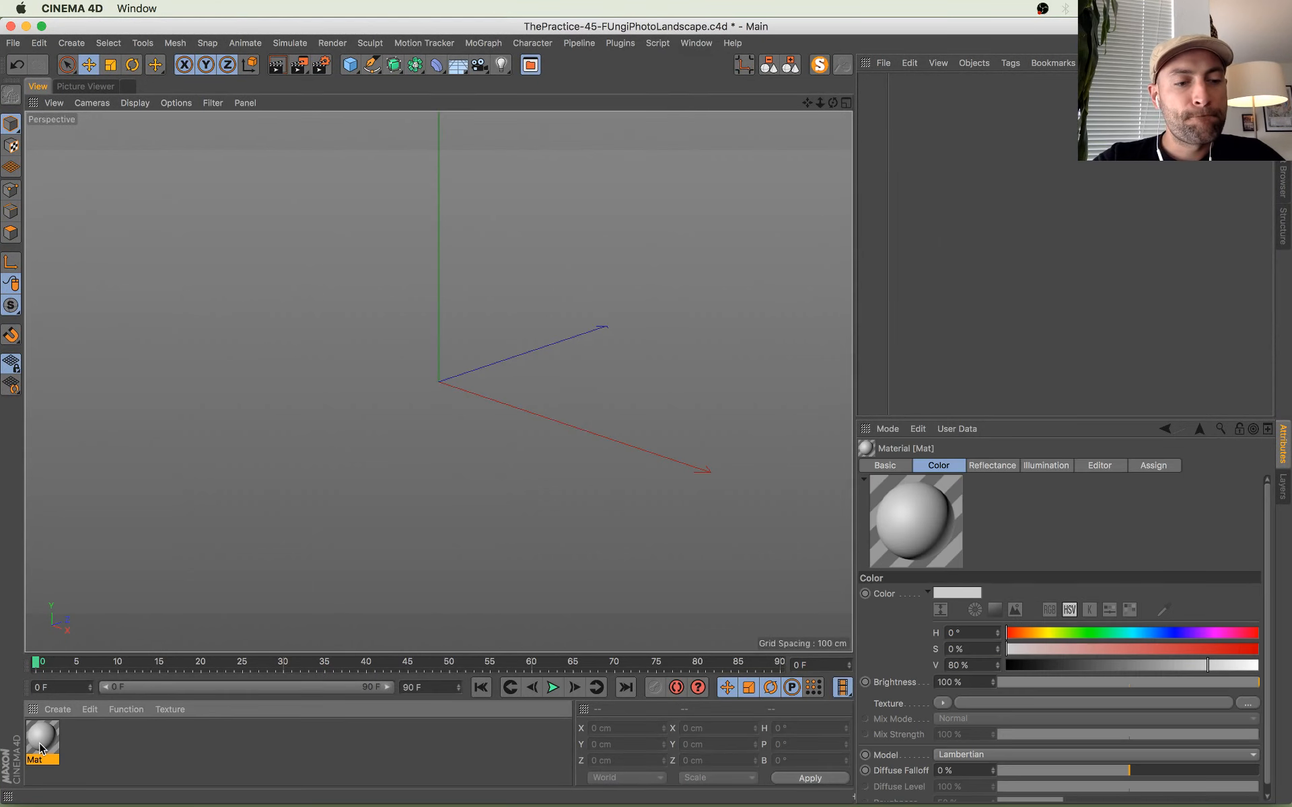
pyautogui.doubleClick(42, 744)
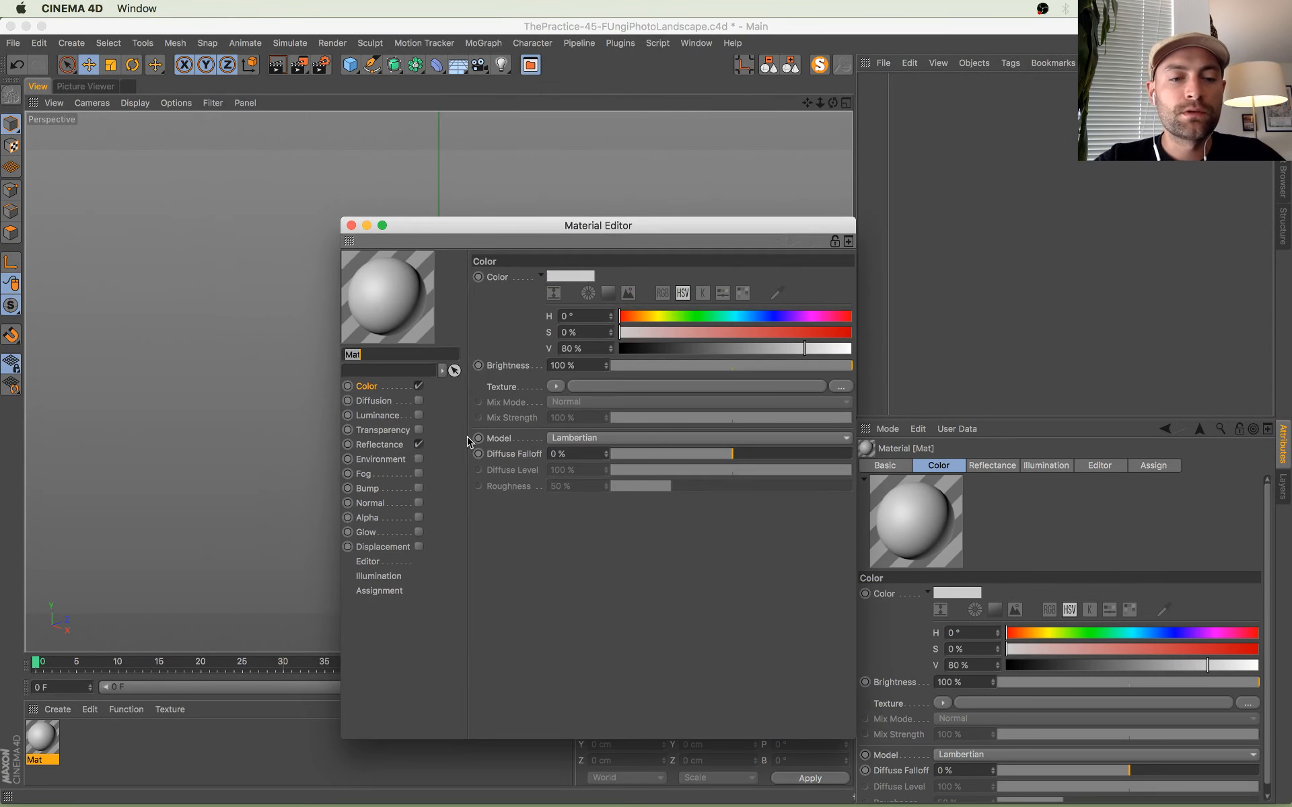
pyautogui.click(418, 445)
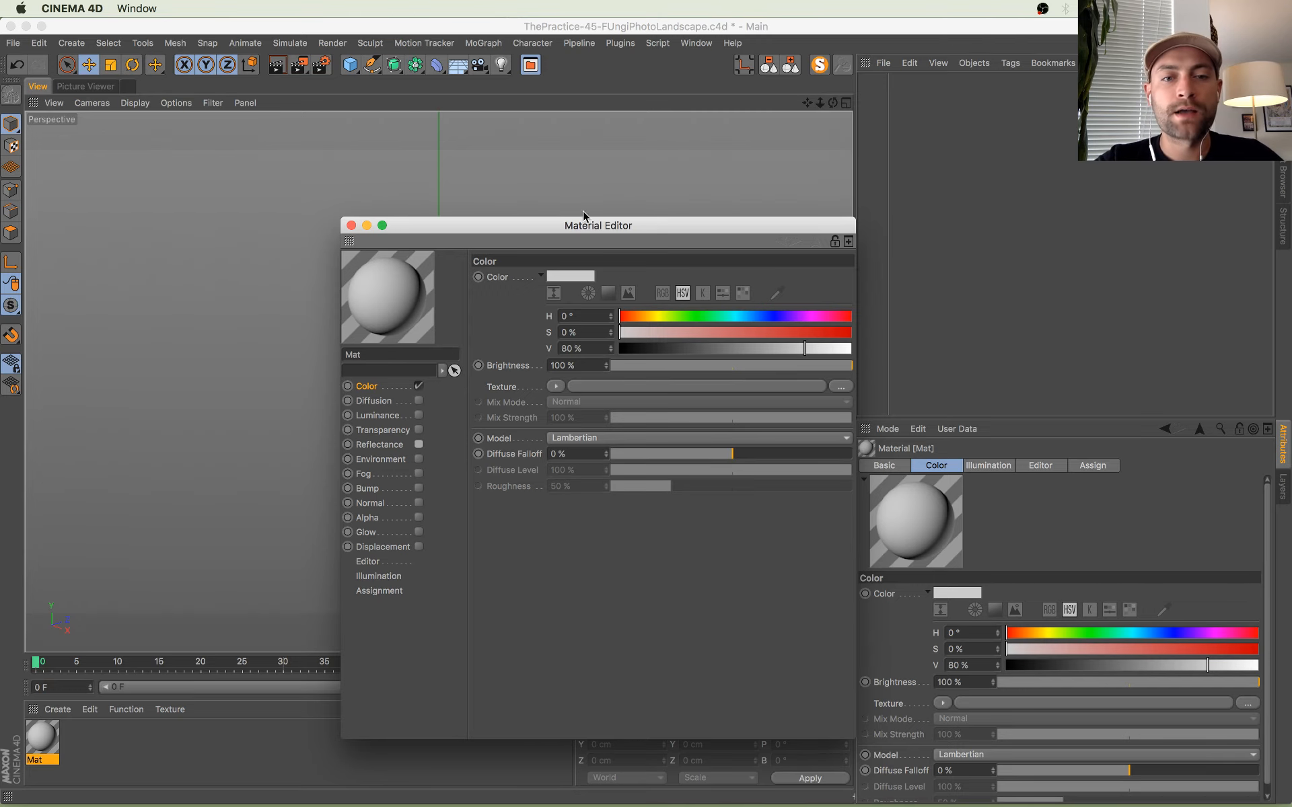
pyautogui.moveTo(592, 227); pyautogui.dragTo(646, 226)
# Step: Bring the Twitch and YouTube live chat windows to the front and return to Cinema 4D
pyautogui.press('super+Tab')
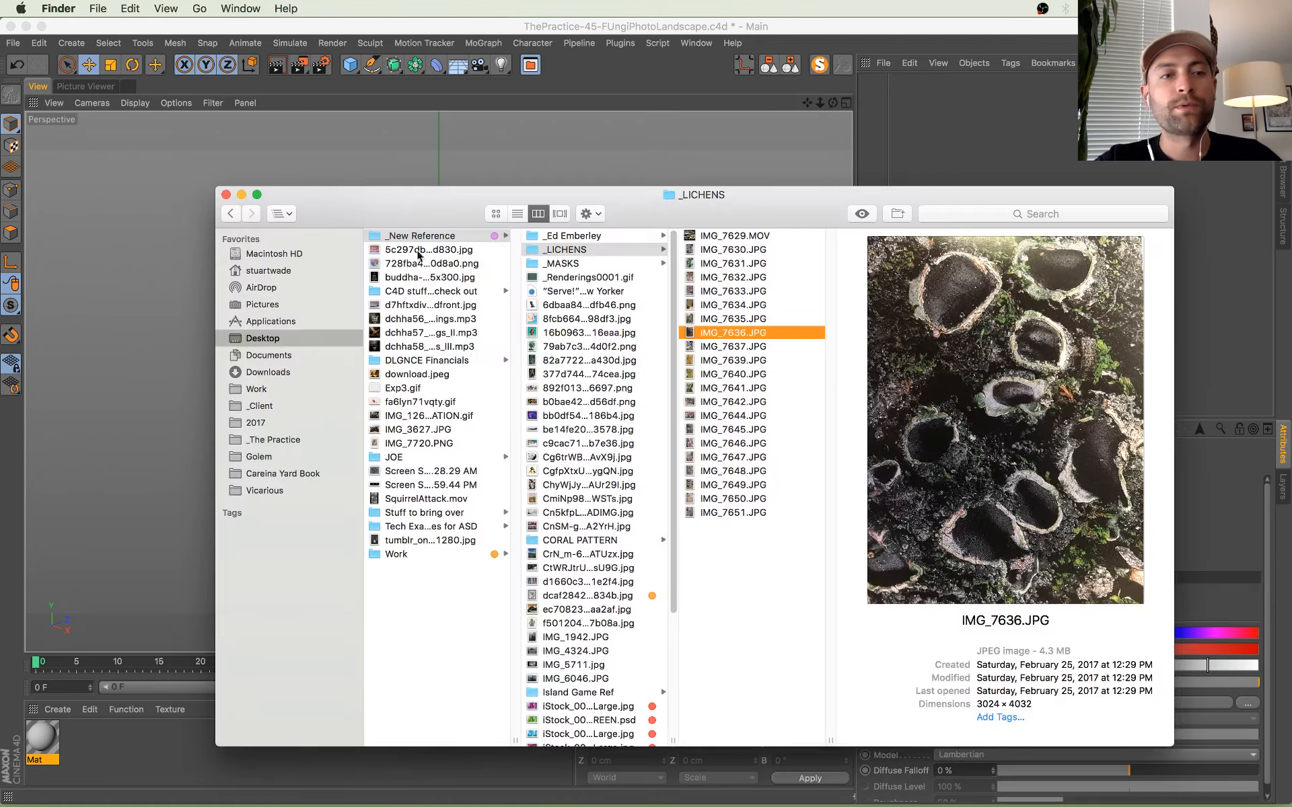
pyautogui.click(161, 165)
pyautogui.hotkey('ctrl', 'Up')
pyautogui.click(86, 309)
pyautogui.hotkey('ctrl', 'Up')
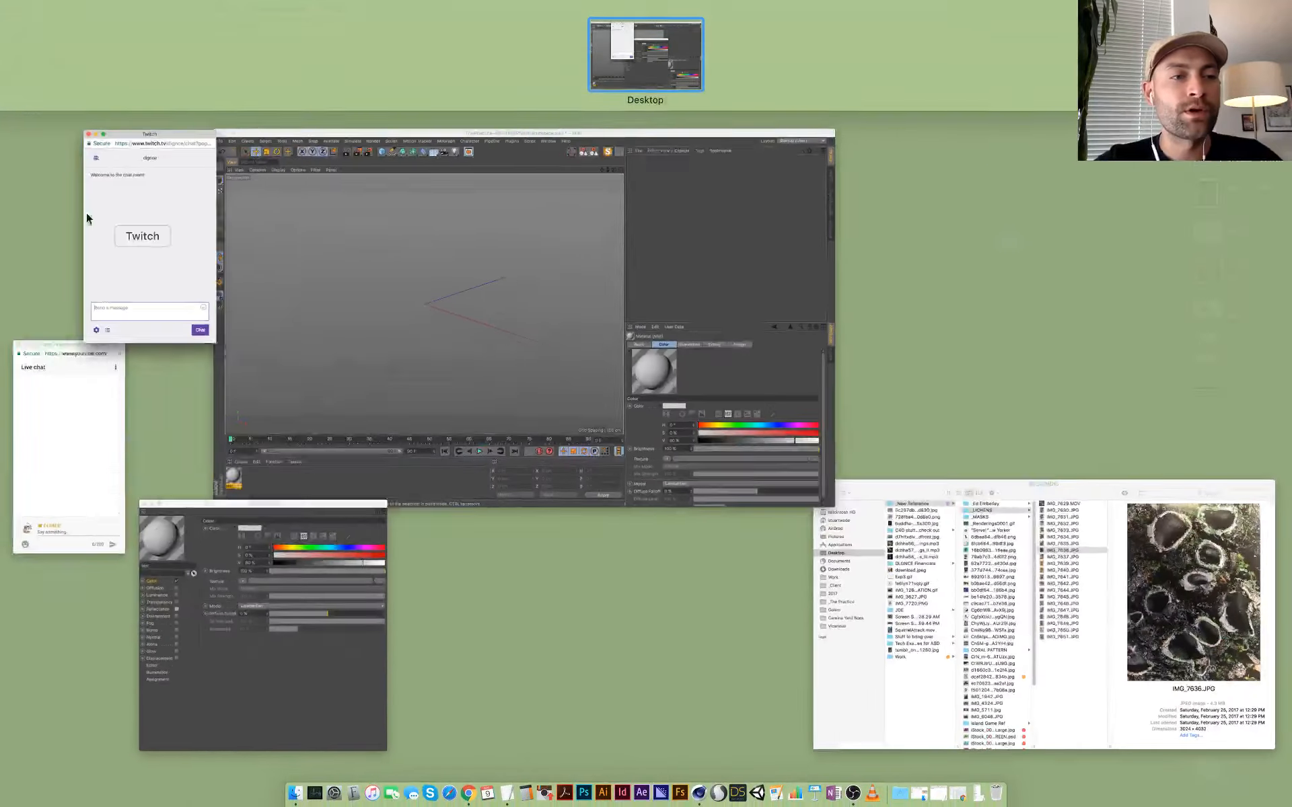
pyautogui.click(58, 421)
pyautogui.moveTo(388, 27); pyautogui.dragTo(390, 28)
pyautogui.click(790, 228)
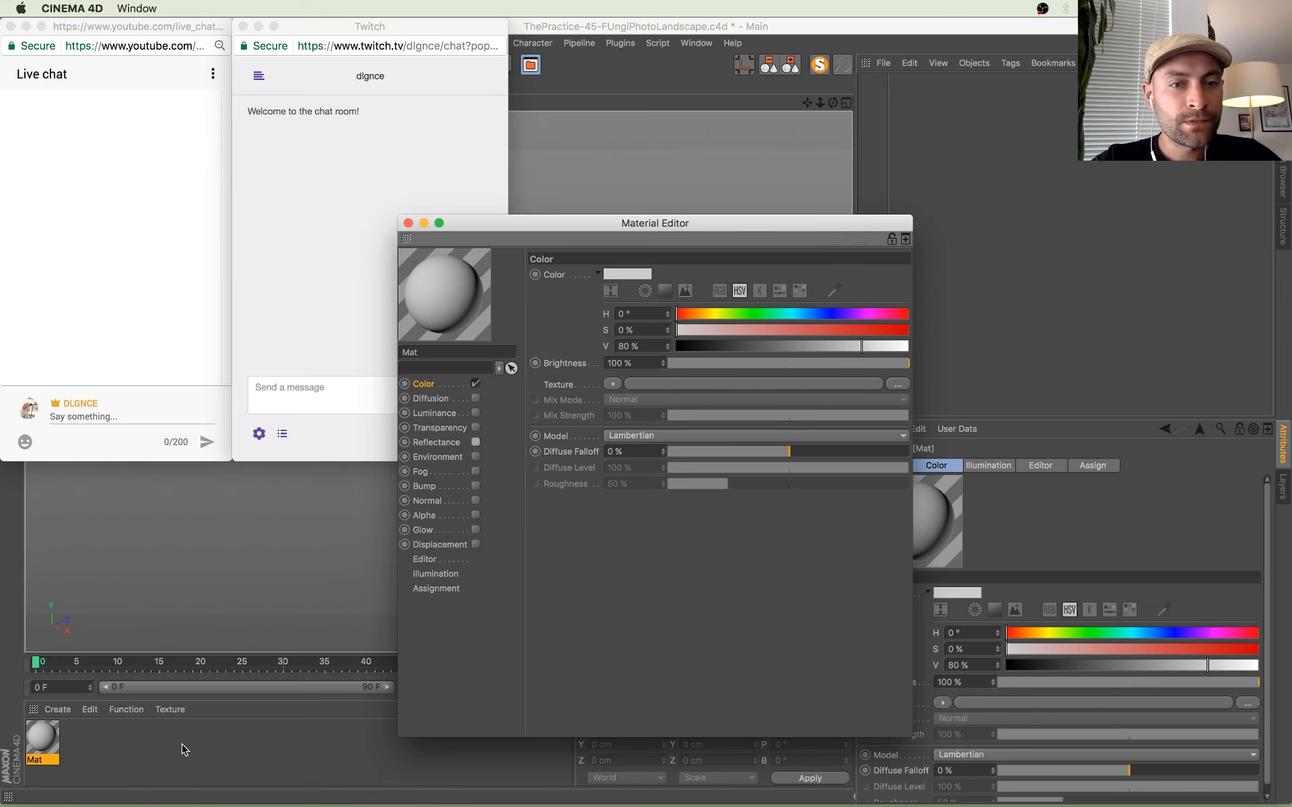
pyautogui.click(80, 752)
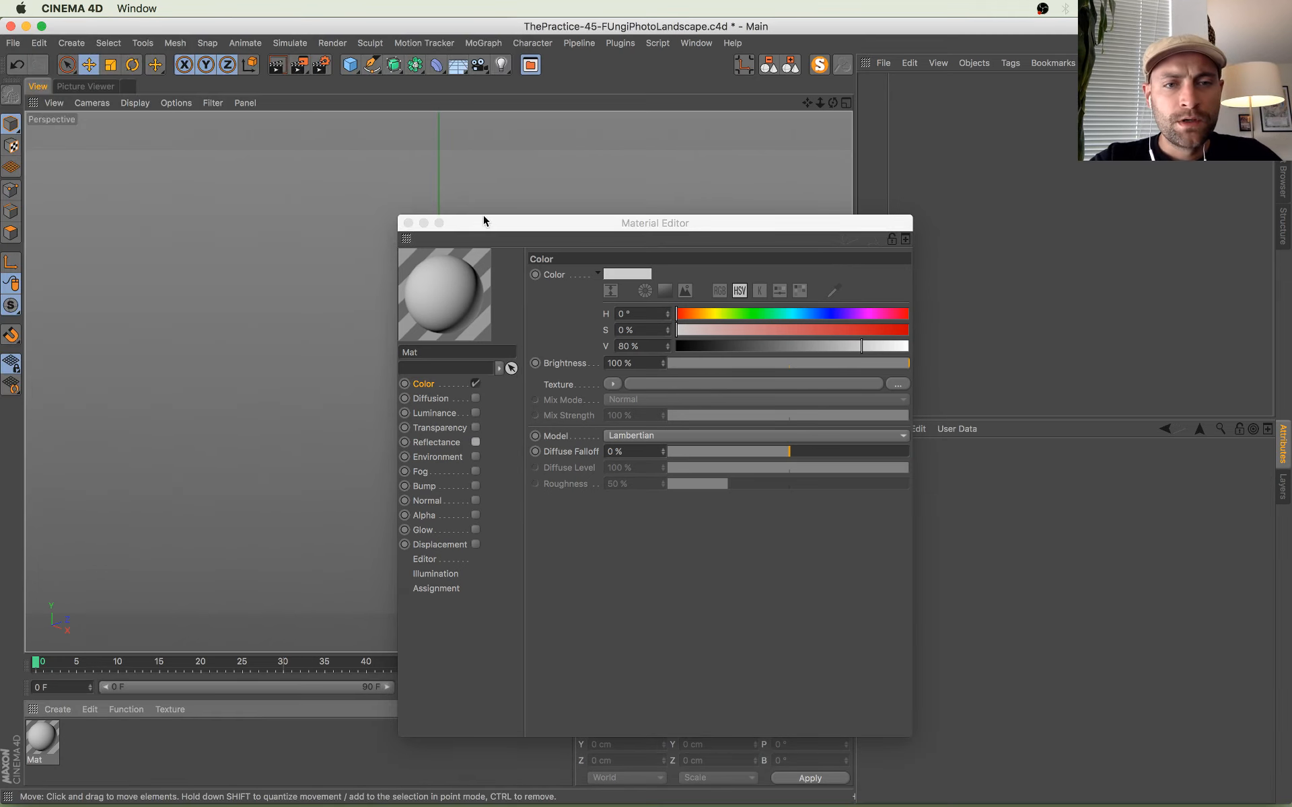
# Step: Add a Plane primitive to the scene, keeping the Material Editor clear of the viewport's centre
pyautogui.moveTo(494, 222); pyautogui.dragTo(659, 261)
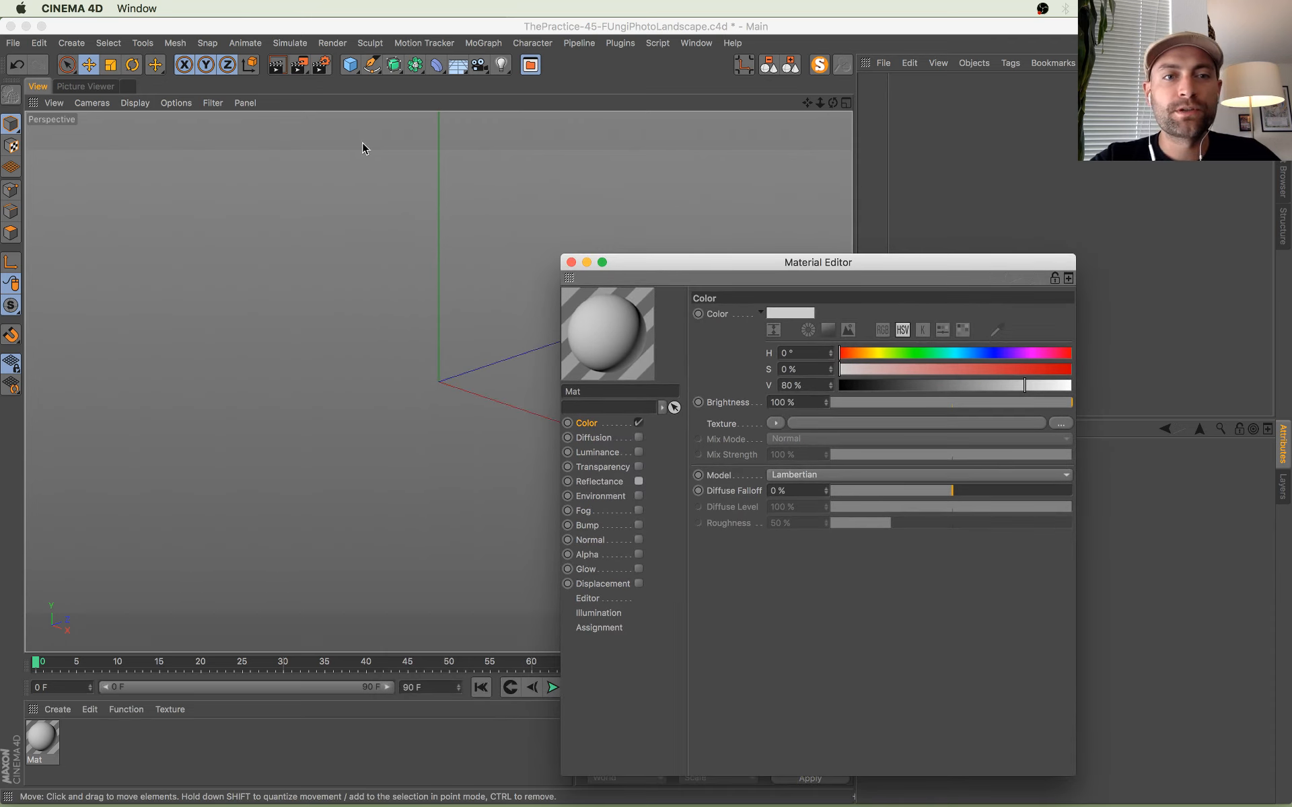
pyautogui.click(350, 65)
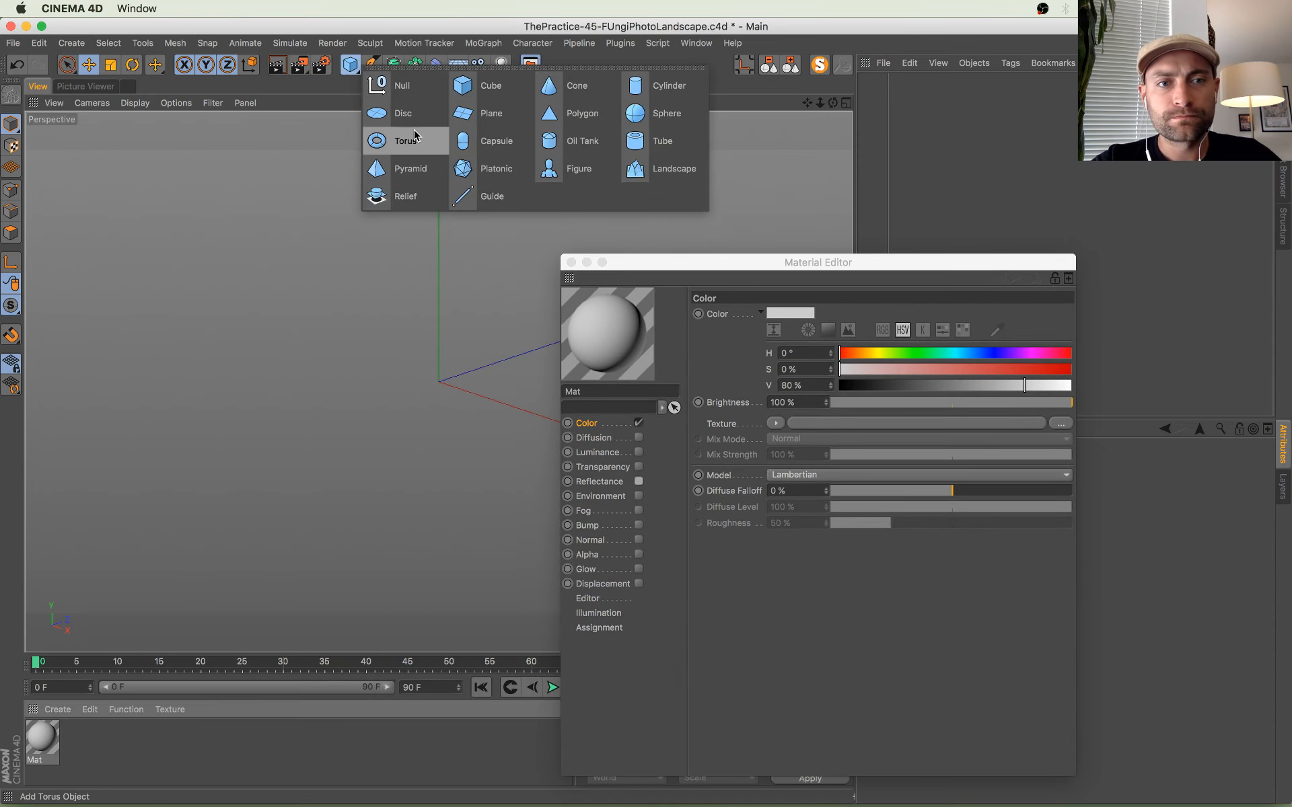
pyautogui.click(512, 115)
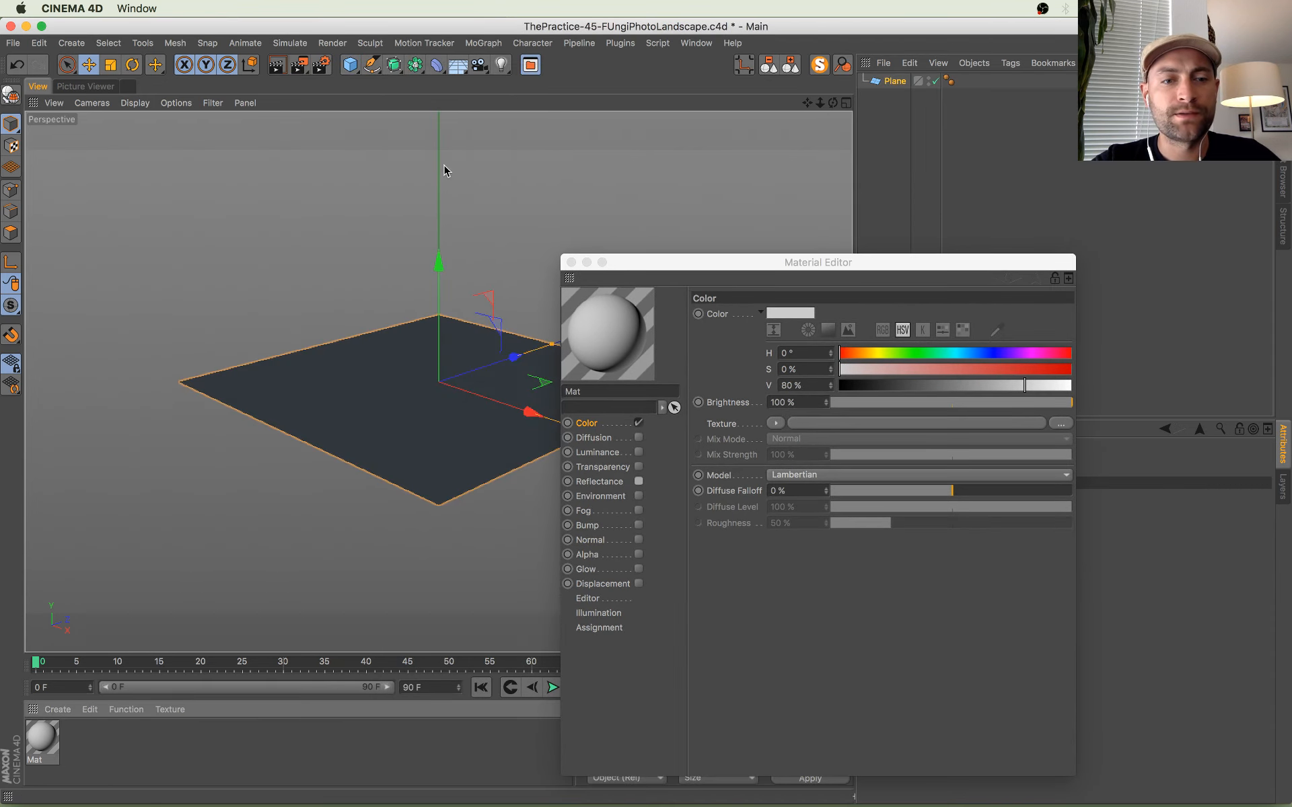
pyautogui.keyDown('alt'); pyautogui.moveTo(418, 454); pyautogui.dragTo(461, 501); pyautogui.keyUp('alt')
# Step: Set the perspective view to Gouraud Shading (Lines) and close the Material Editor
pyautogui.click(85, 93)
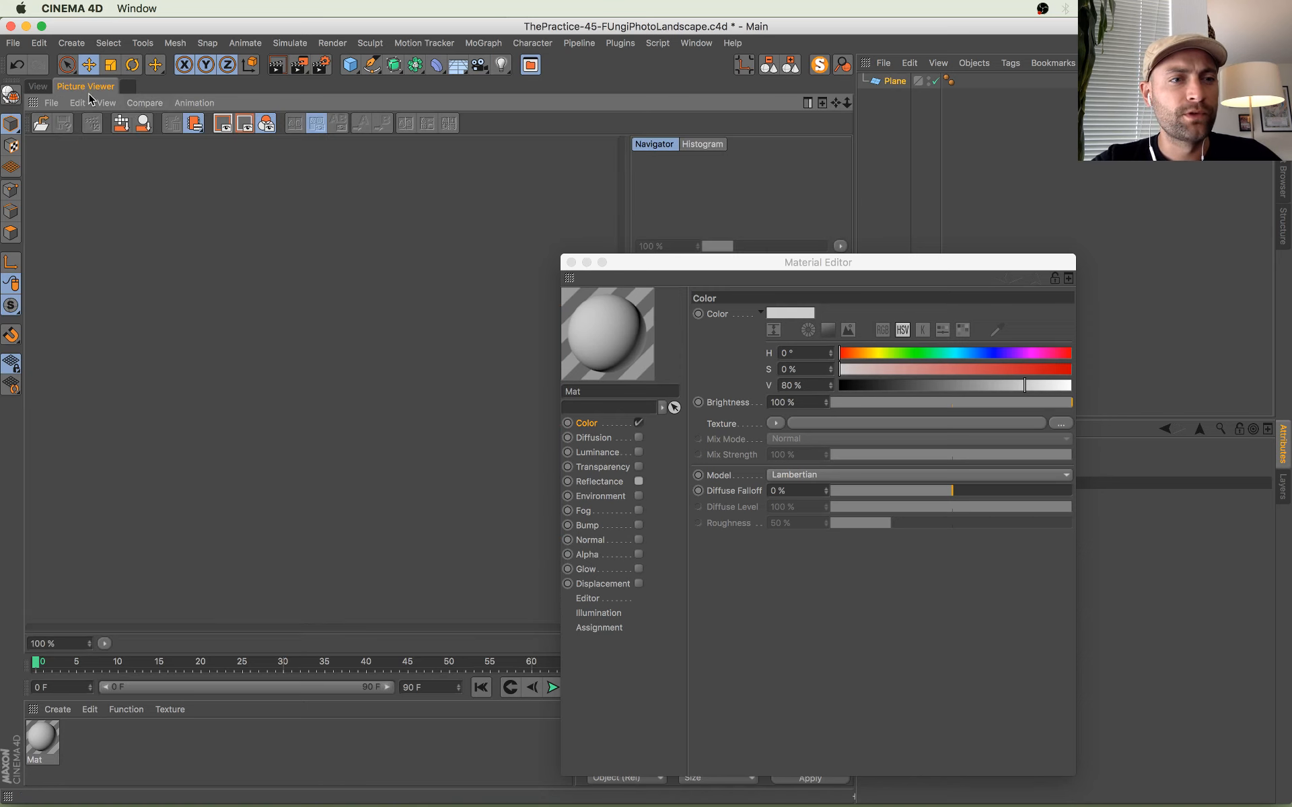
pyautogui.click(35, 87)
pyautogui.click(135, 103)
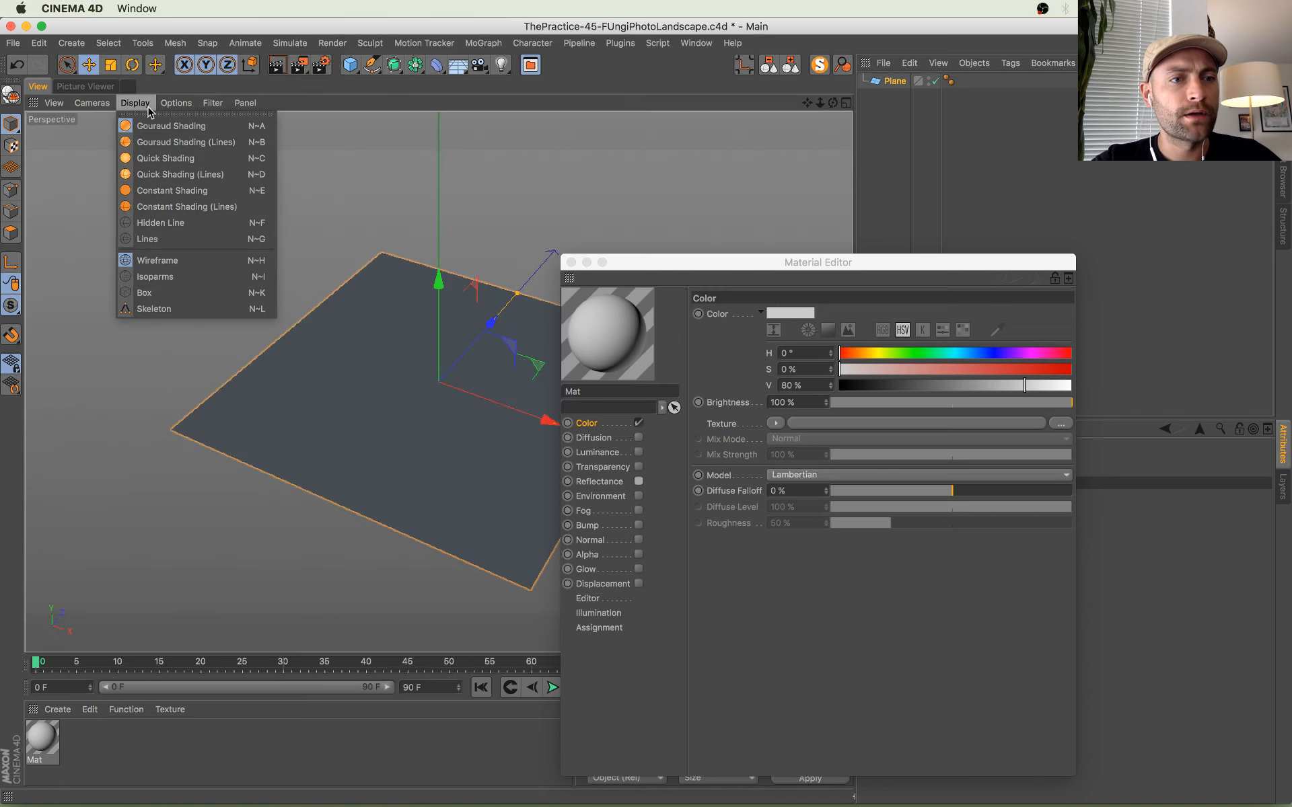
pyautogui.click(172, 143)
pyautogui.moveTo(716, 265); pyautogui.dragTo(829, 269)
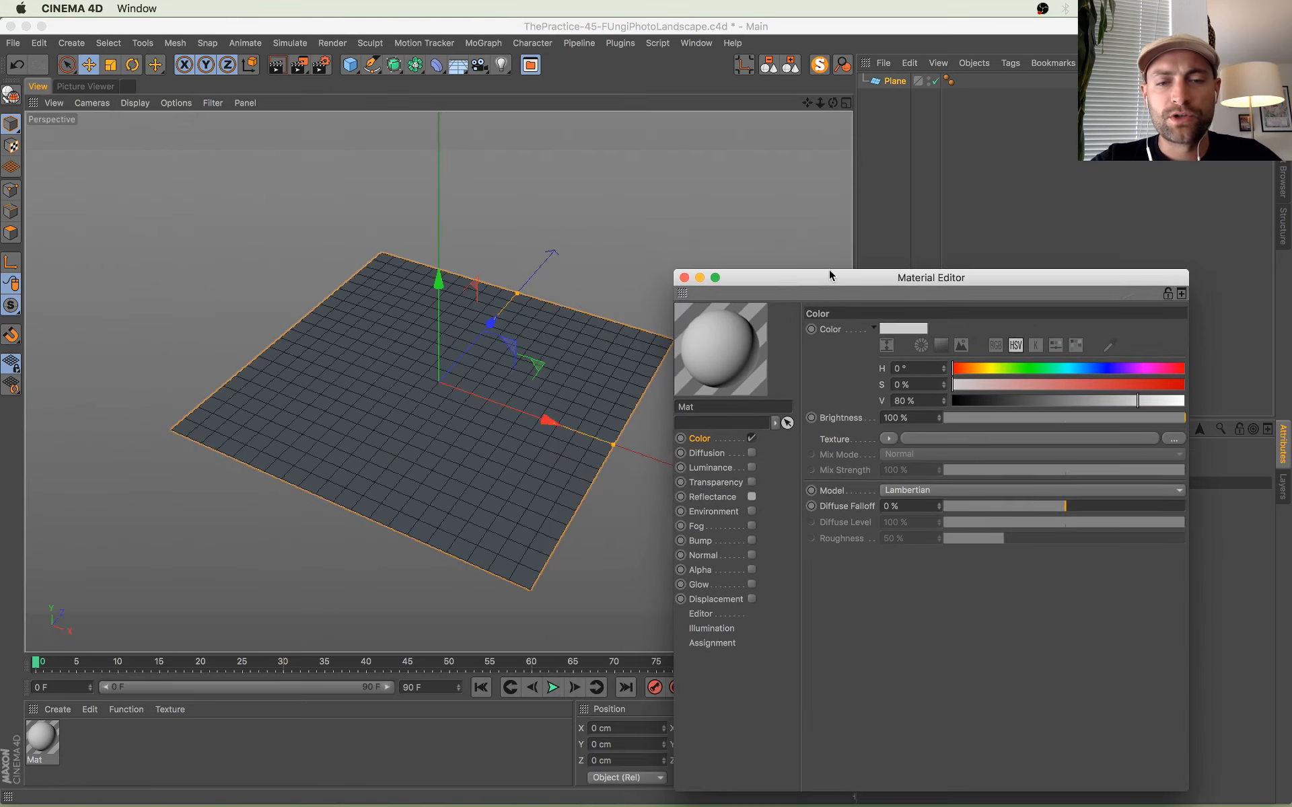
pyautogui.click(678, 273)
pyautogui.keyDown('alt'); pyautogui.moveTo(447, 475); pyautogui.dragTo(475, 401); pyautogui.keyUp('alt')
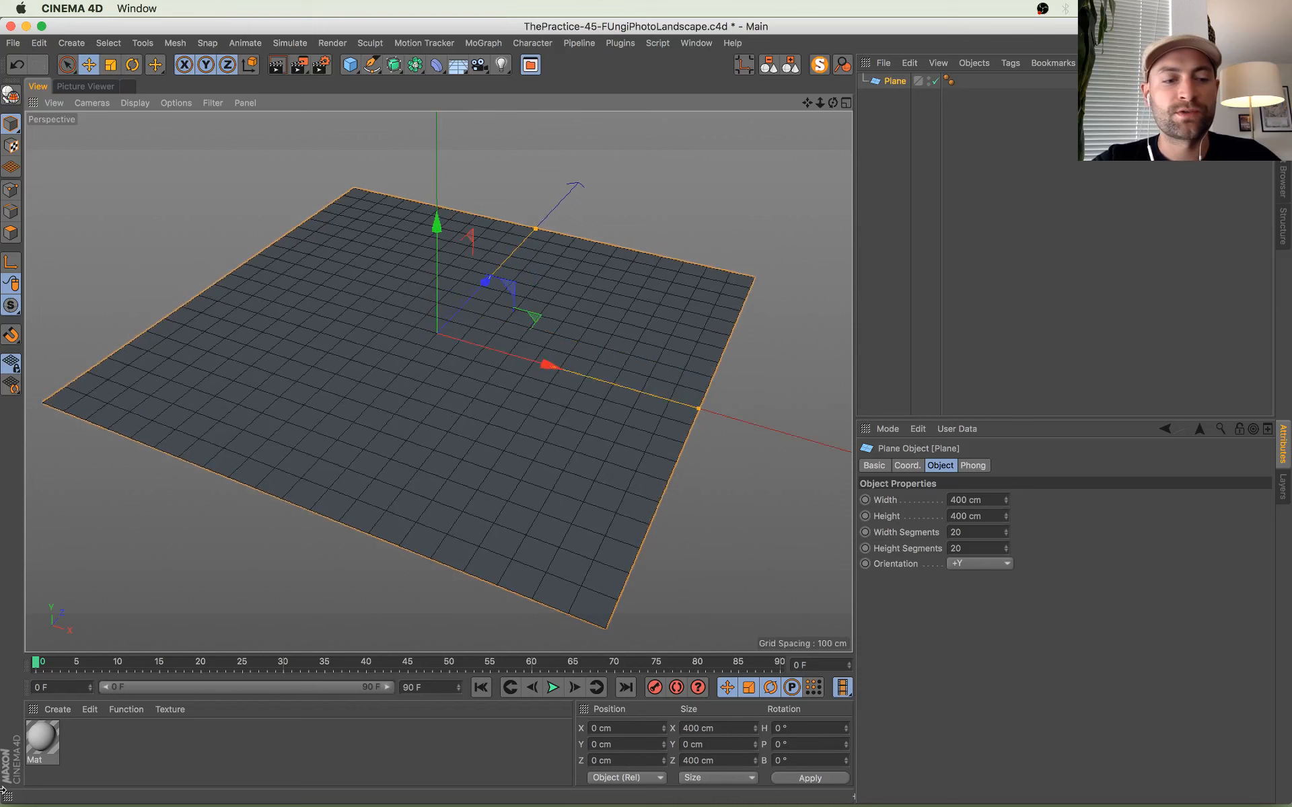
# Step: Reopen the Mat material for editing and enable its Displacement channel
pyautogui.doubleClick(56, 740)
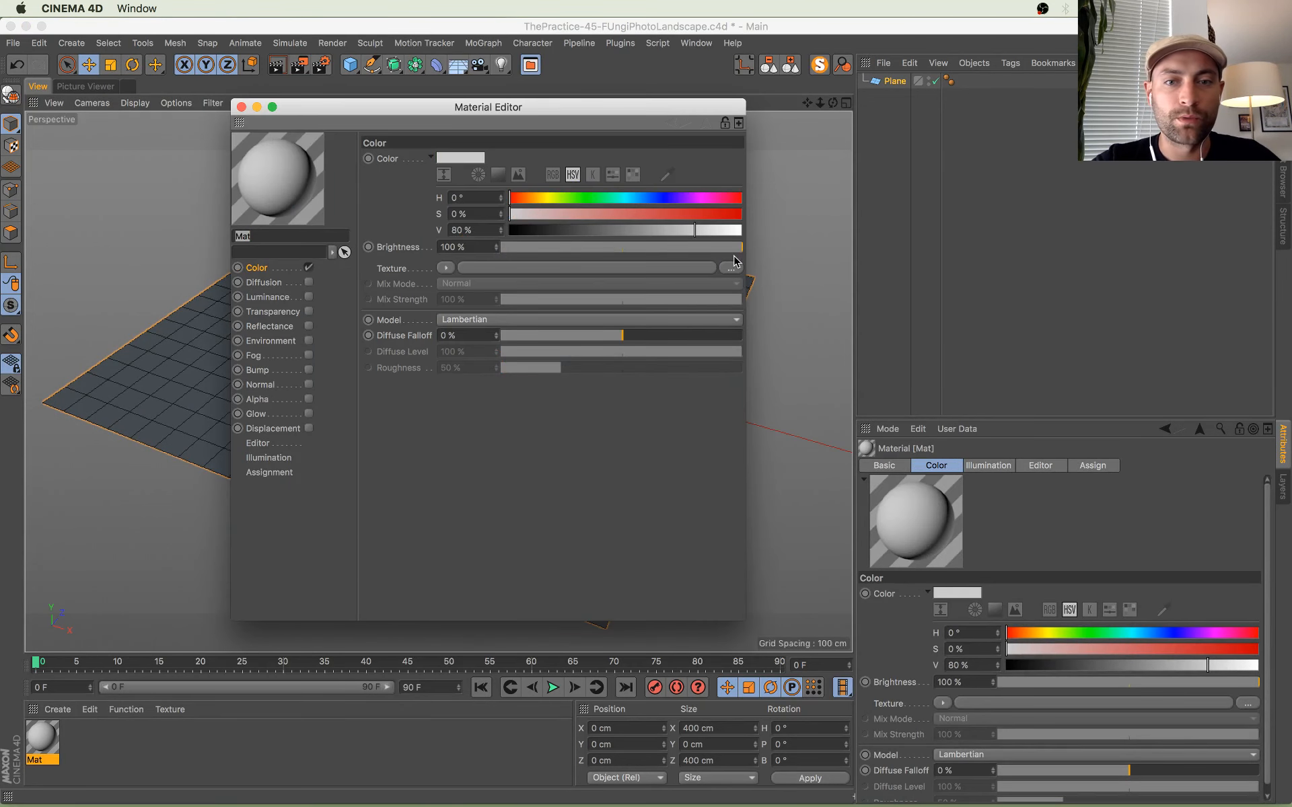
pyautogui.click(732, 267)
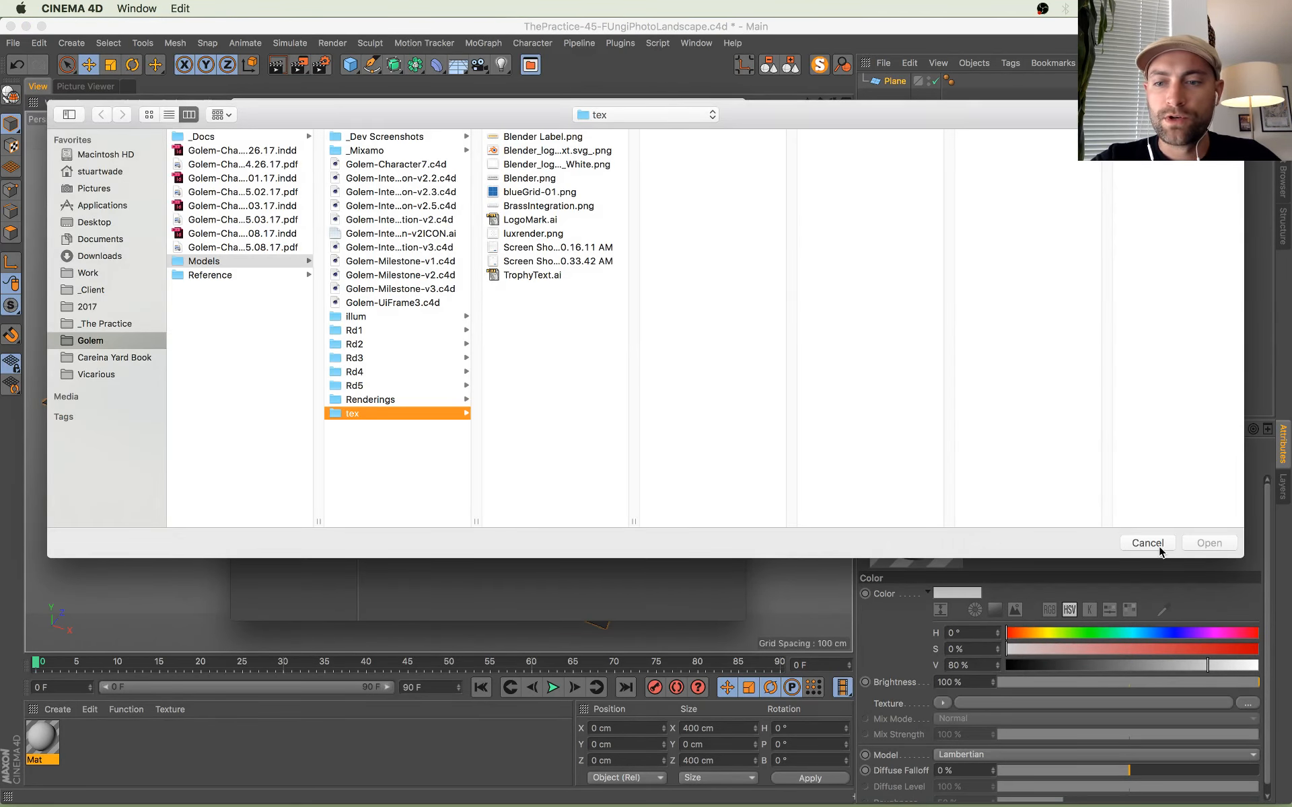
pyautogui.click(1147, 543)
pyautogui.moveTo(661, 111); pyautogui.dragTo(941, 252)
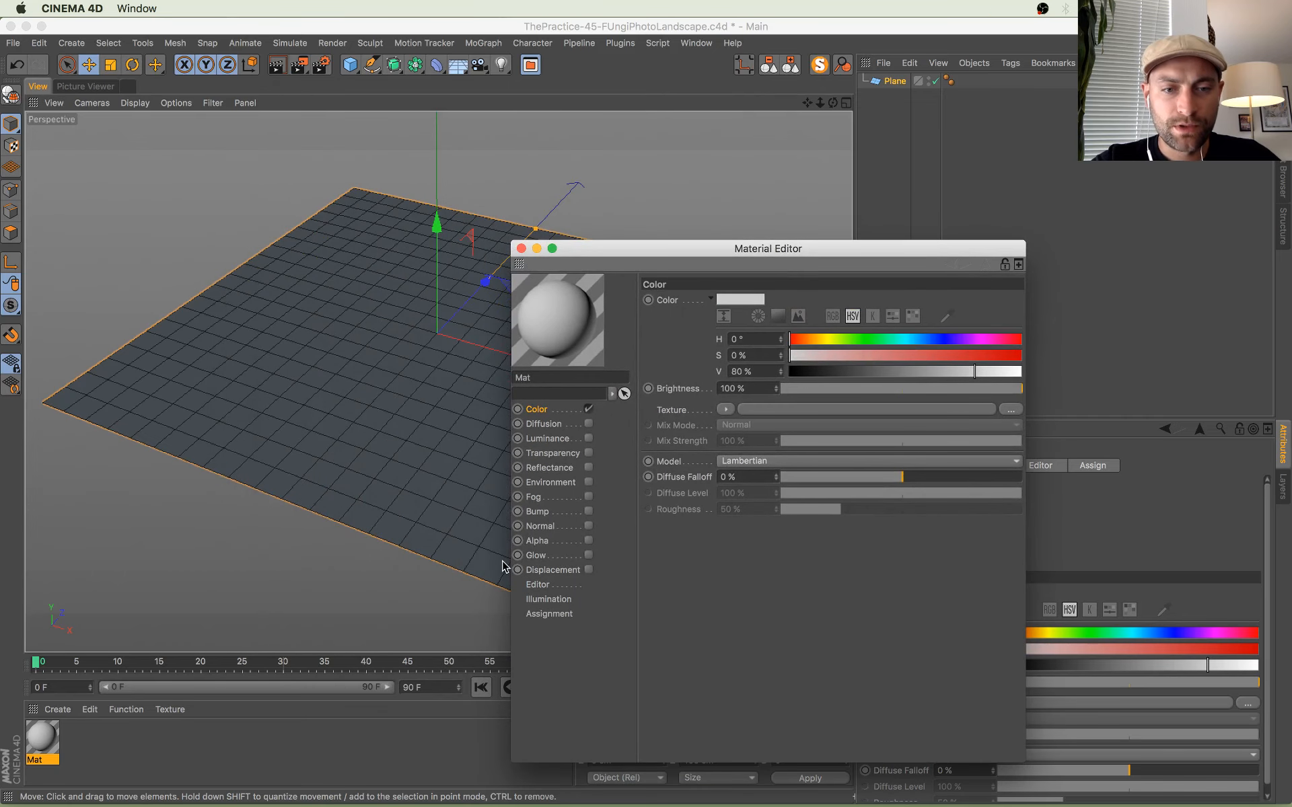
pyautogui.click(589, 570)
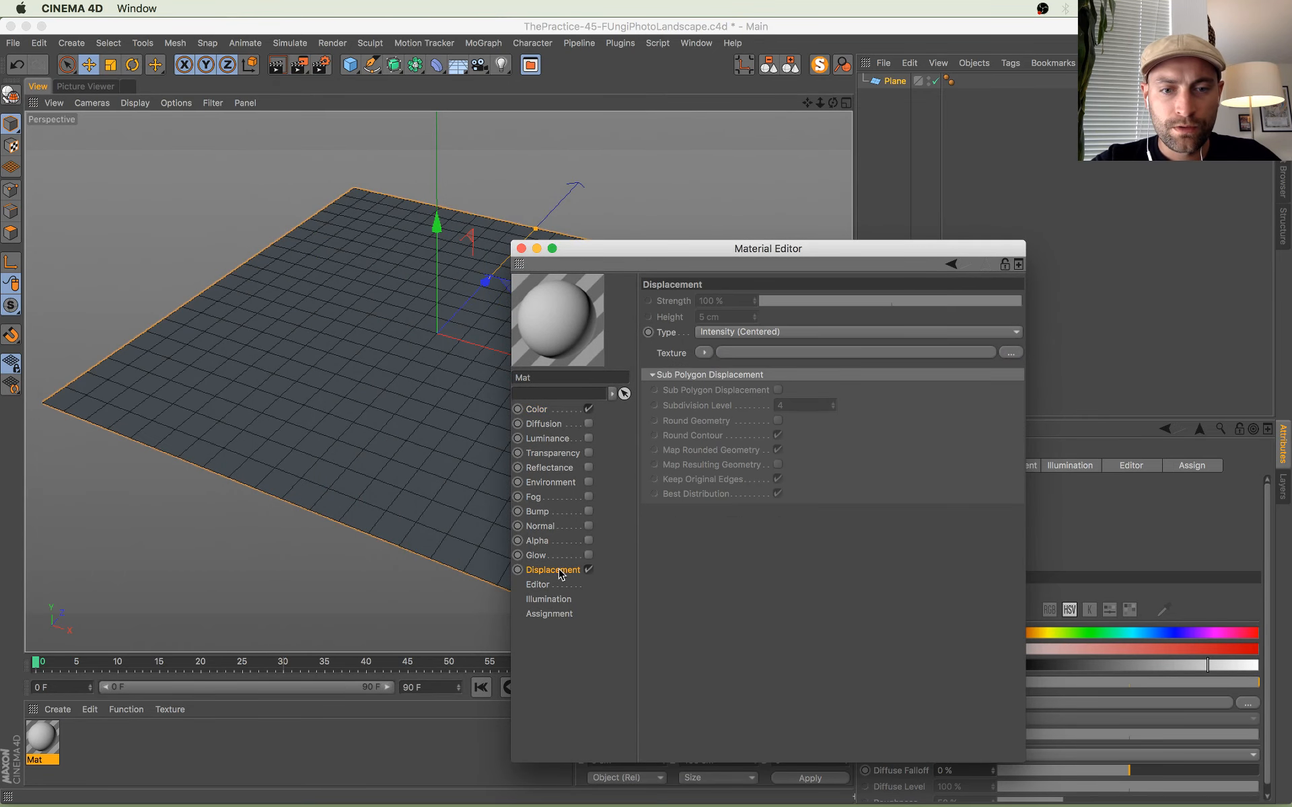
pyautogui.click(1012, 355)
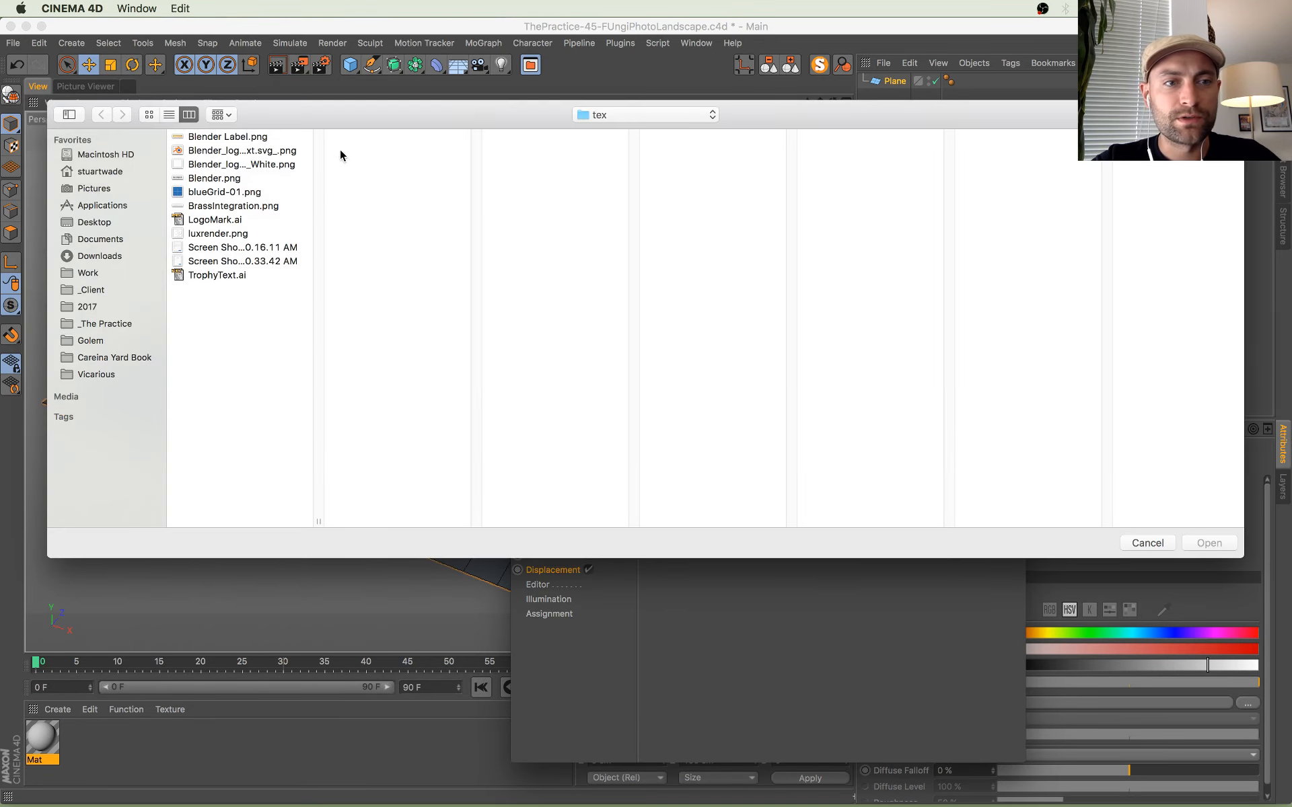
pyautogui.moveTo(345, 119); pyautogui.dragTo(320, 175)
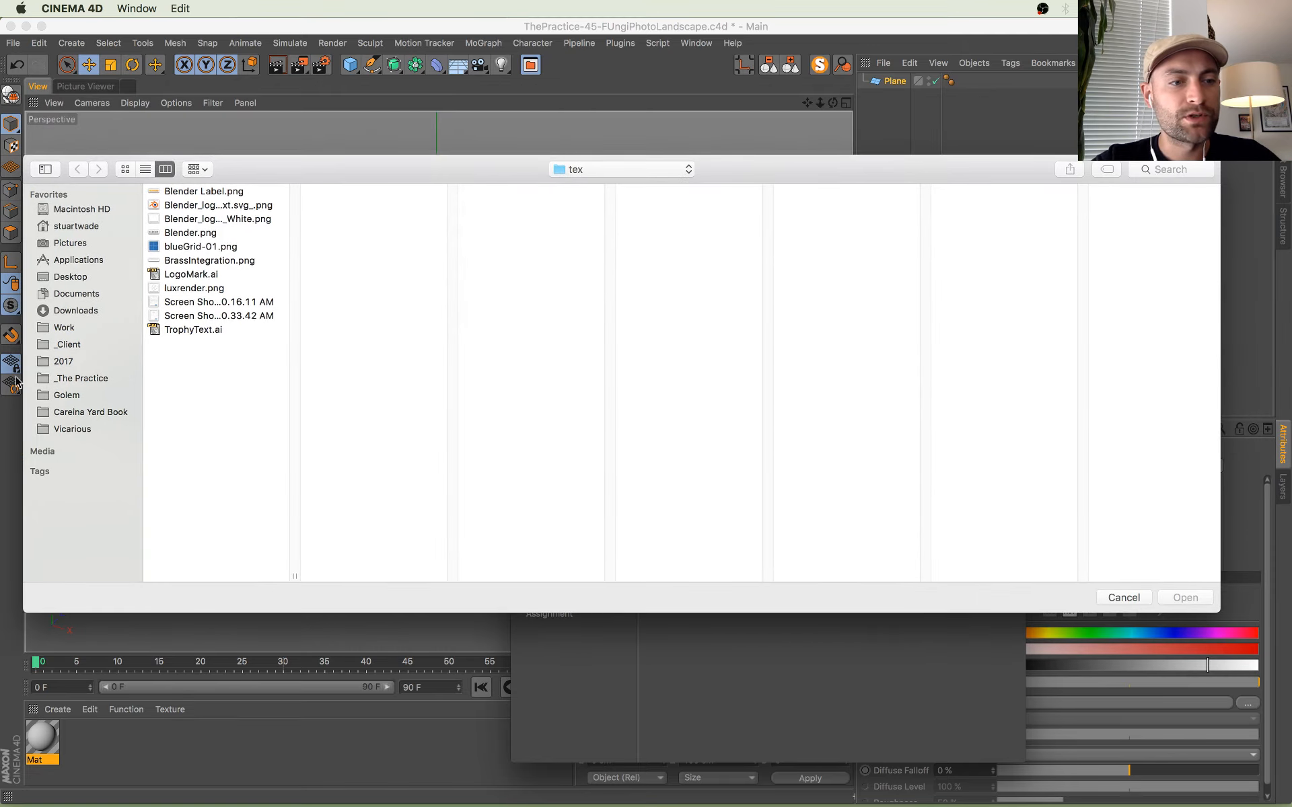
pyautogui.click(81, 379)
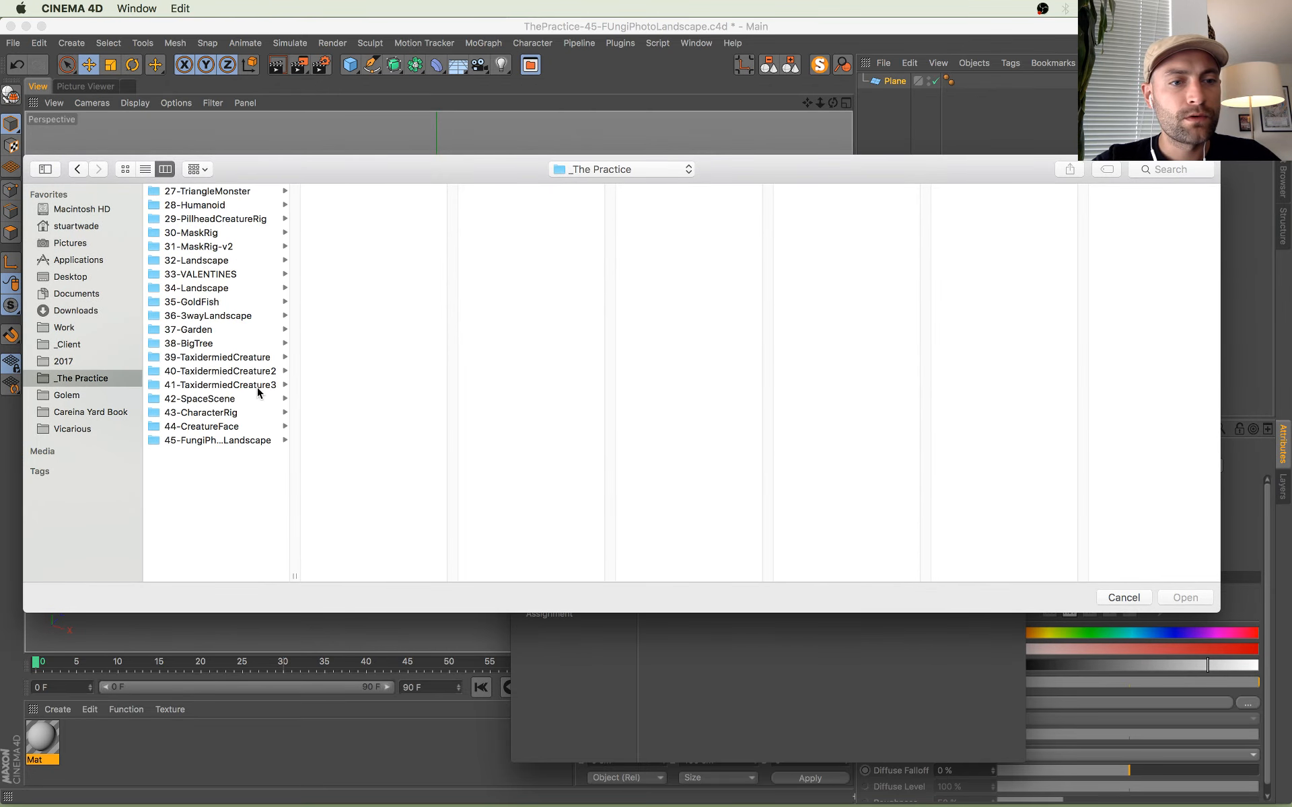
pyautogui.click(257, 442)
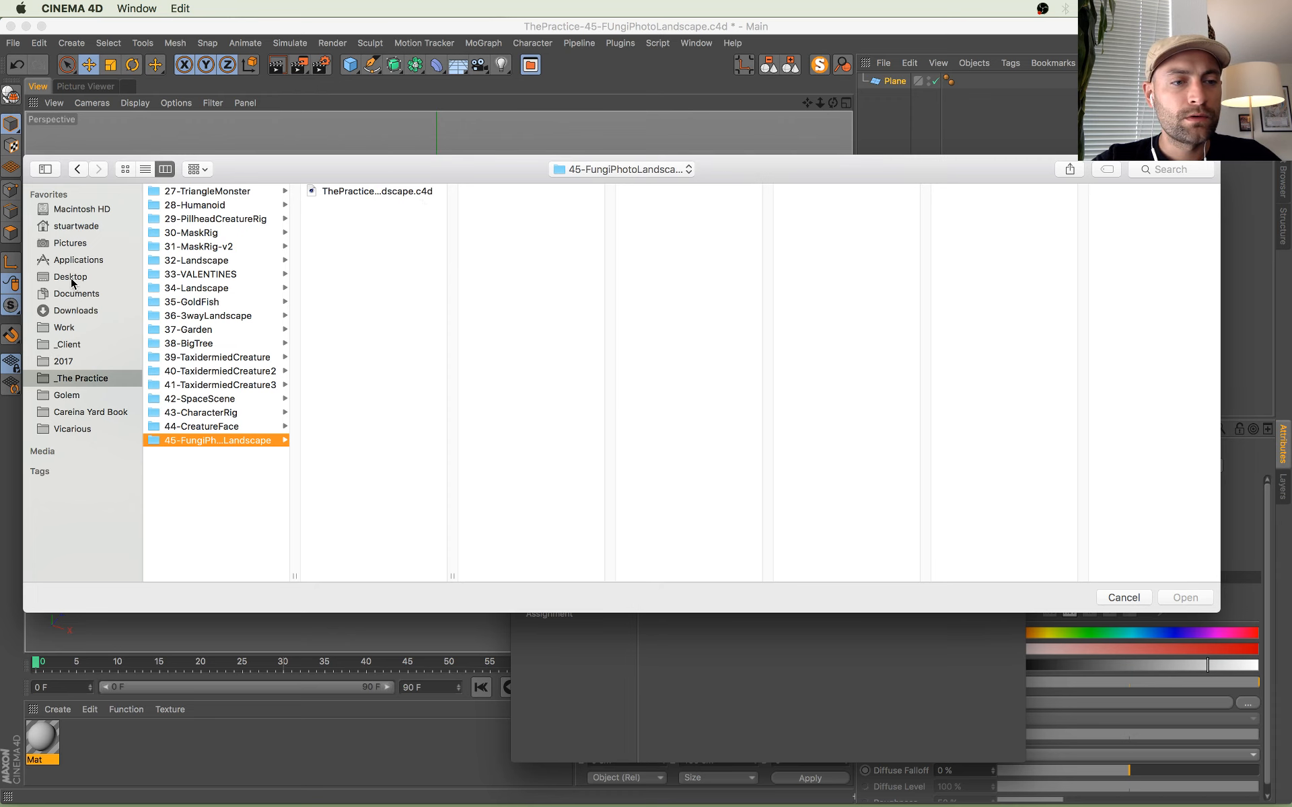
pyautogui.click(1122, 599)
pyautogui.hotkey('ctrl', 'Up')
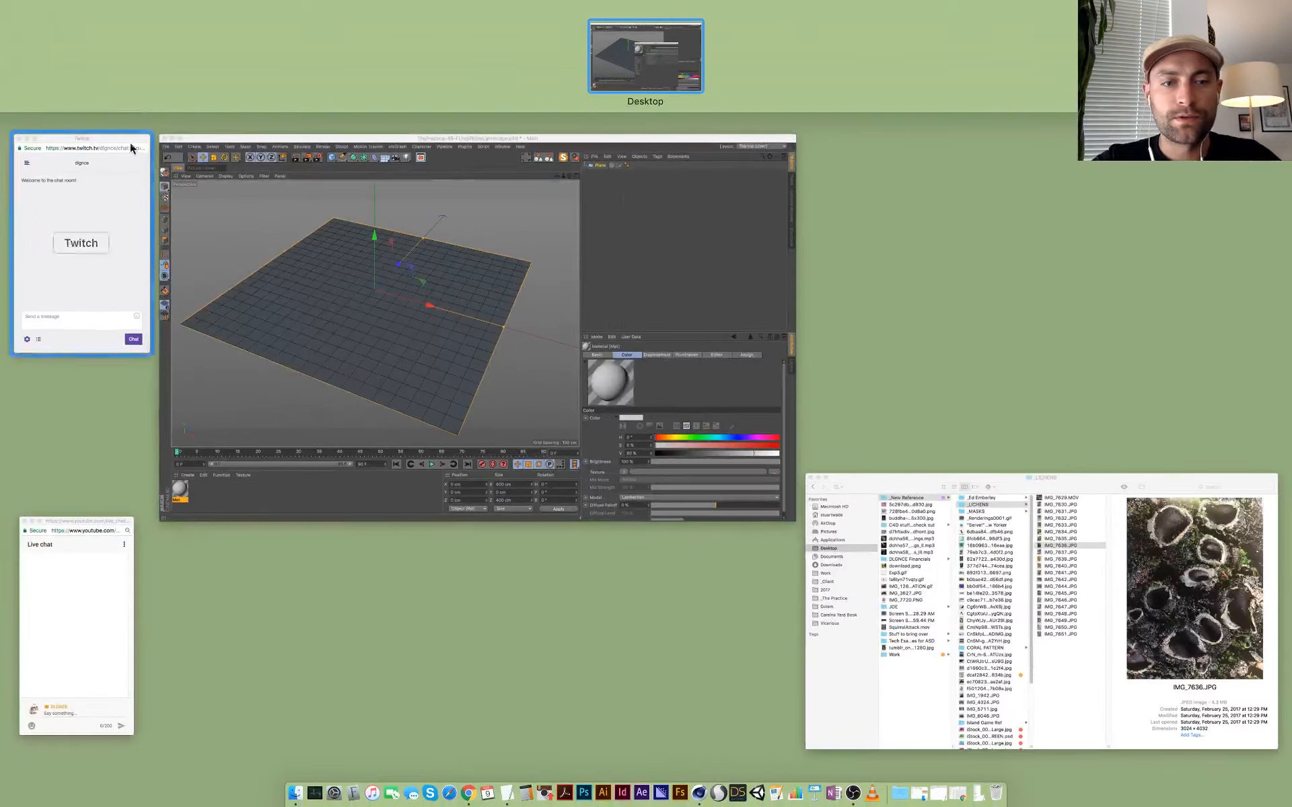
pyautogui.click(340, 509)
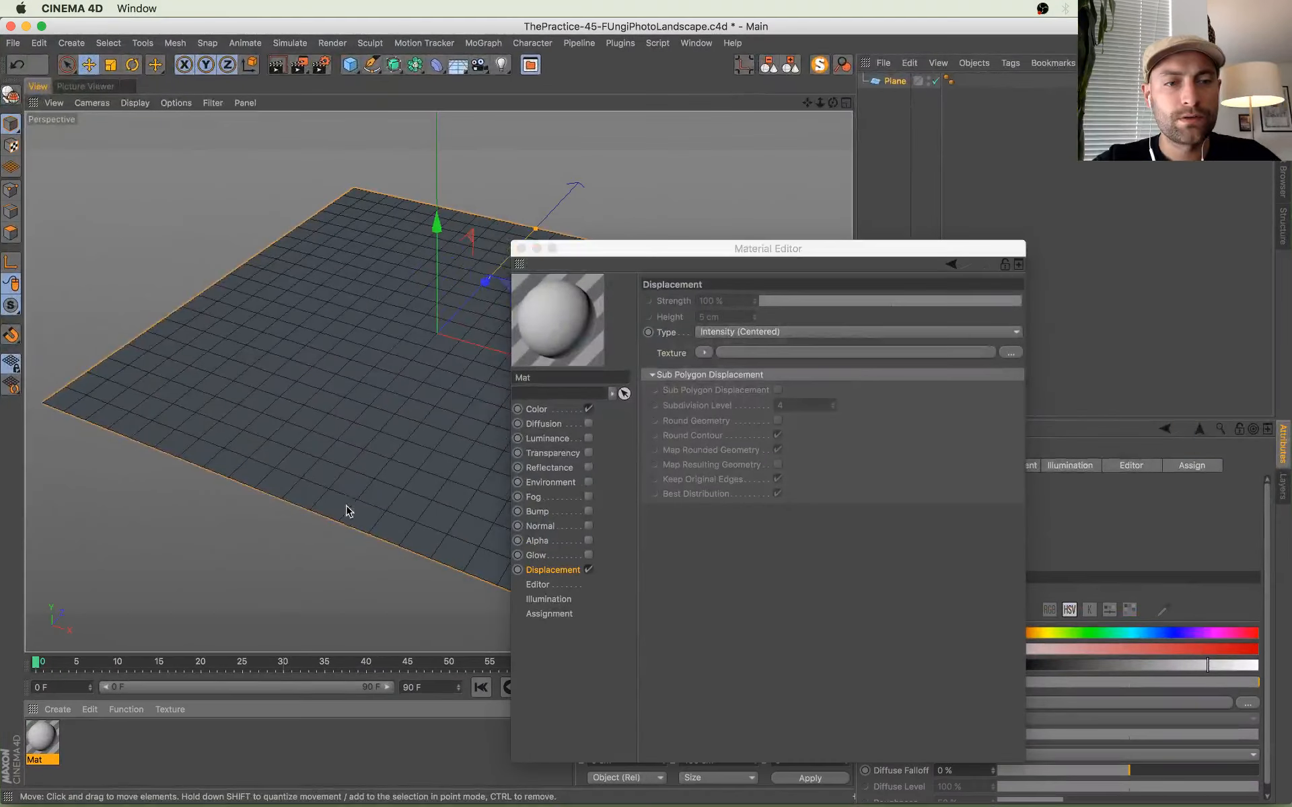
# Step: Browse for a displacement texture in the _LICHENS folder inside _New Reference on the Desktop
pyautogui.click(1009, 352)
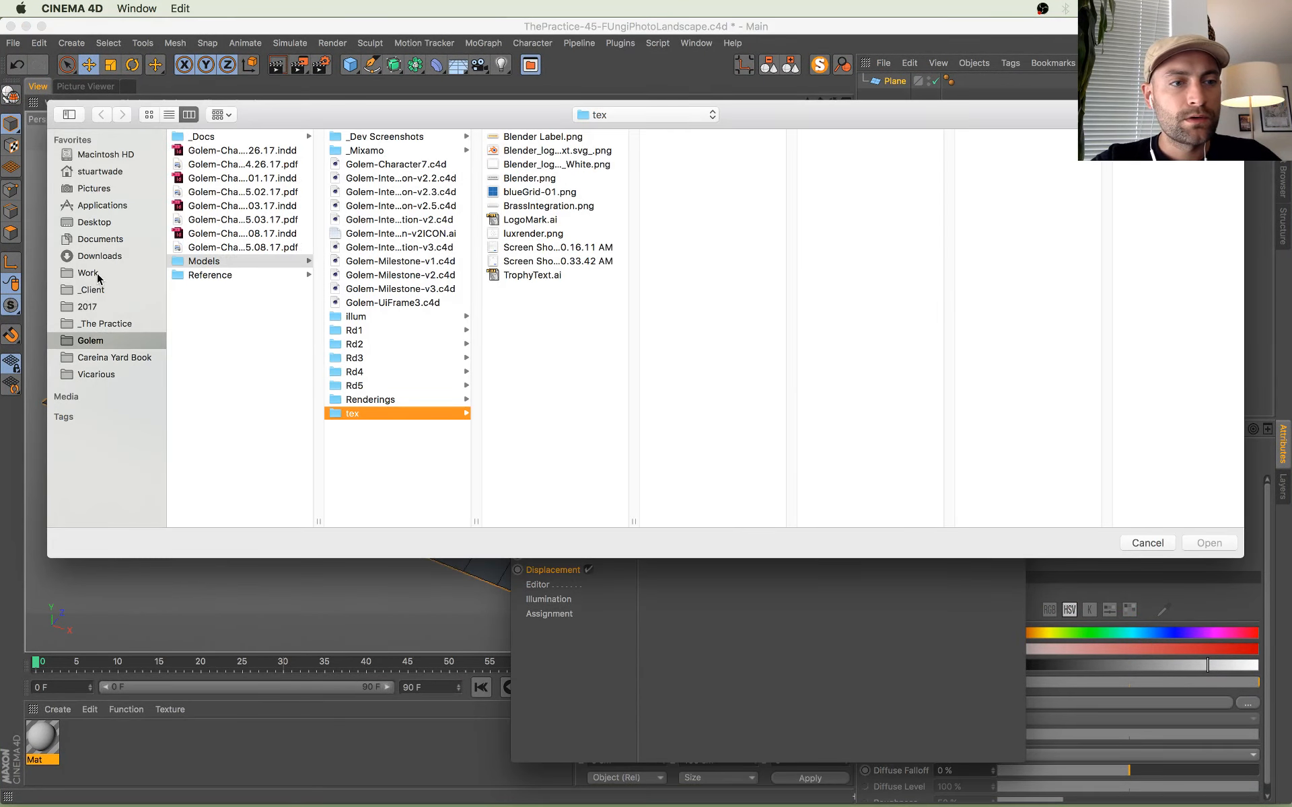
pyautogui.click(94, 222)
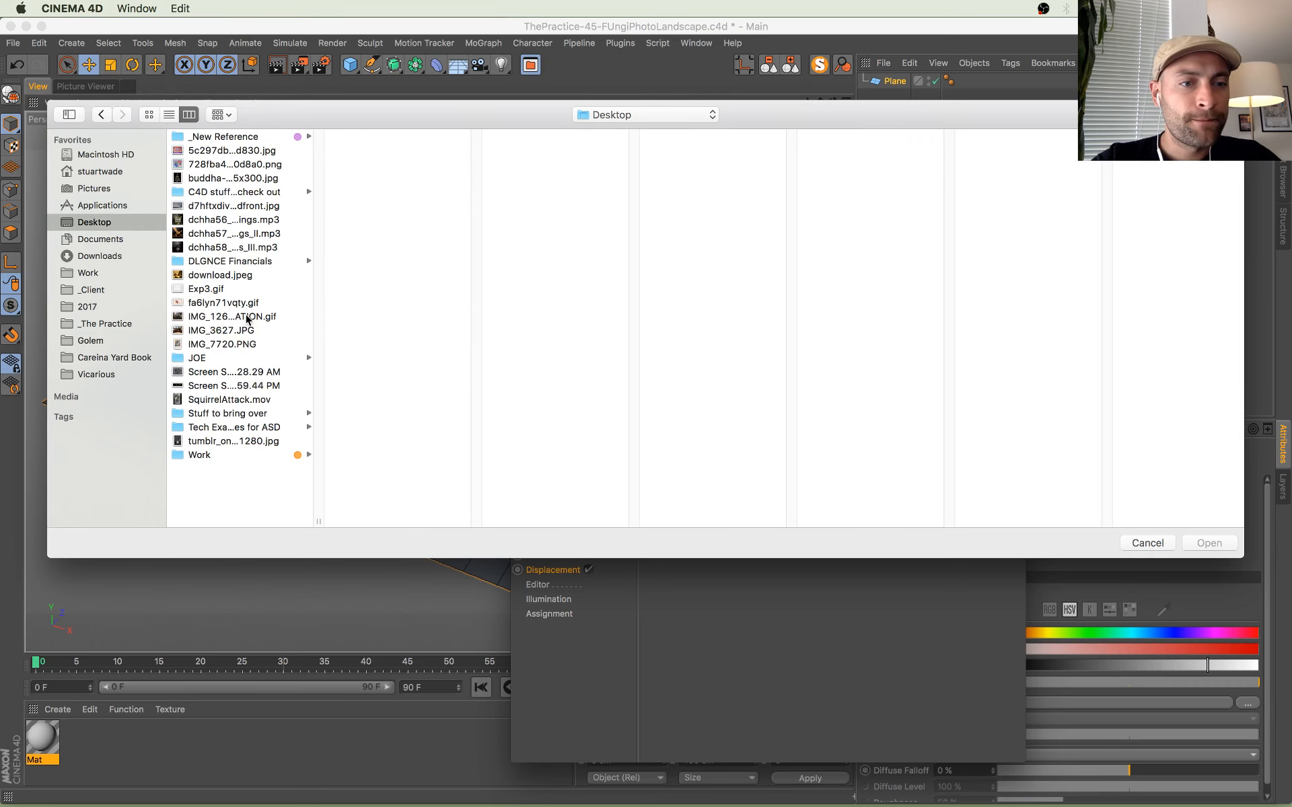
pyautogui.click(224, 453)
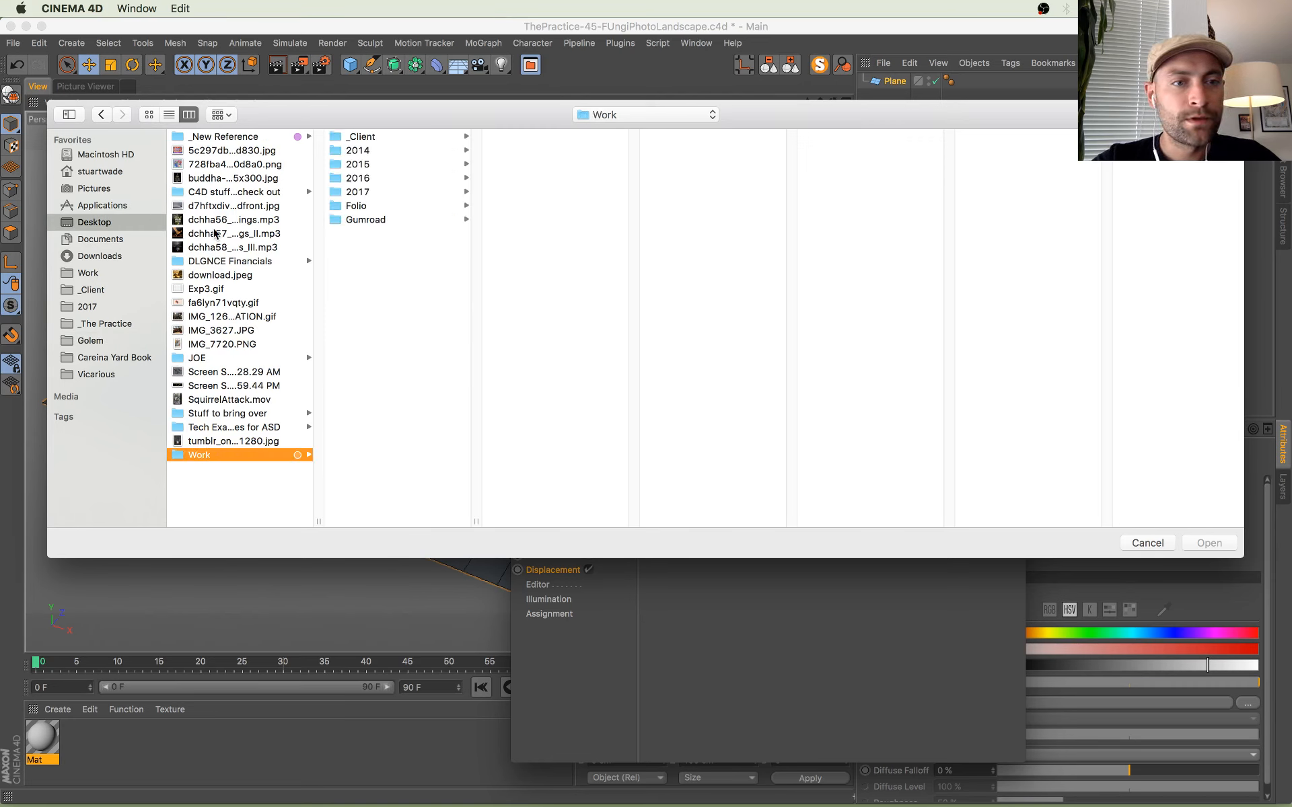
pyautogui.click(222, 136)
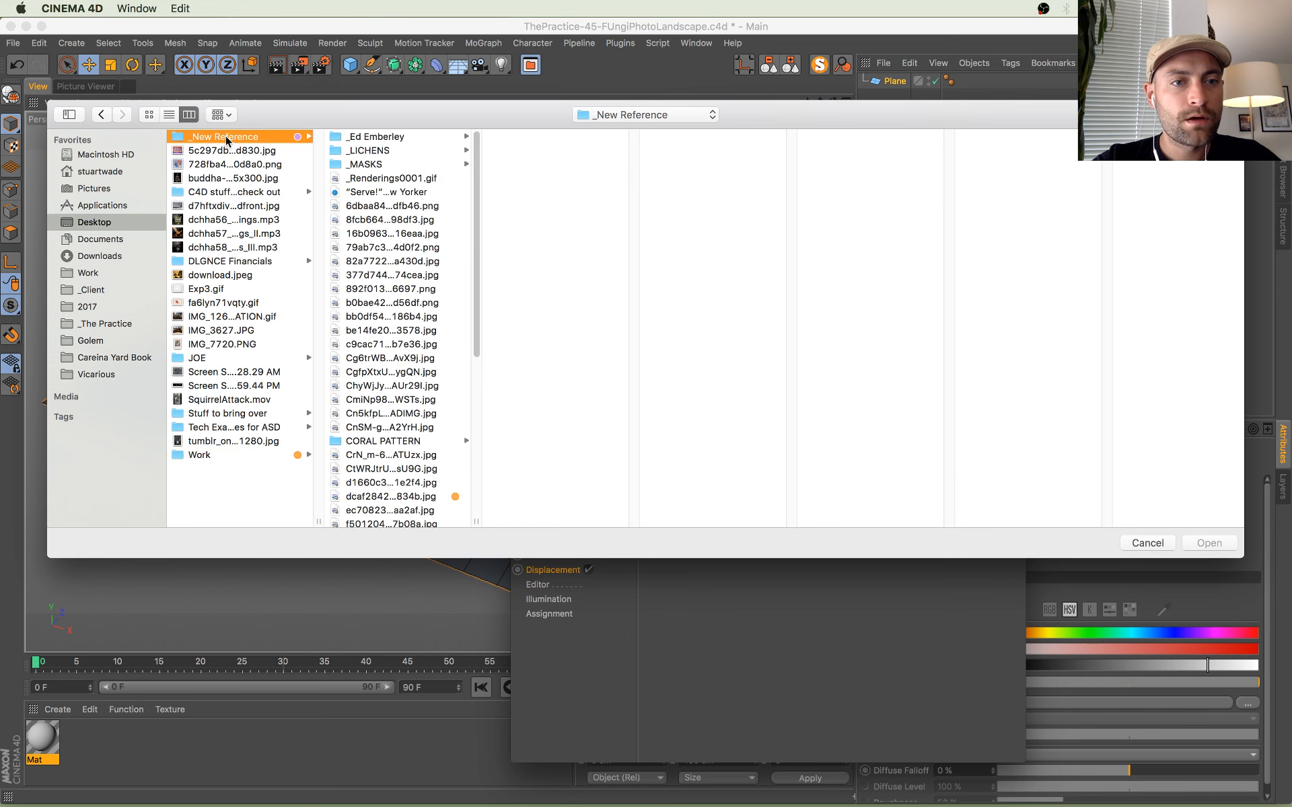
pyautogui.click(408, 152)
# Step: Load IMG_7636.JPG as the displacement texture without copying it to the project location
pyautogui.click(549, 152)
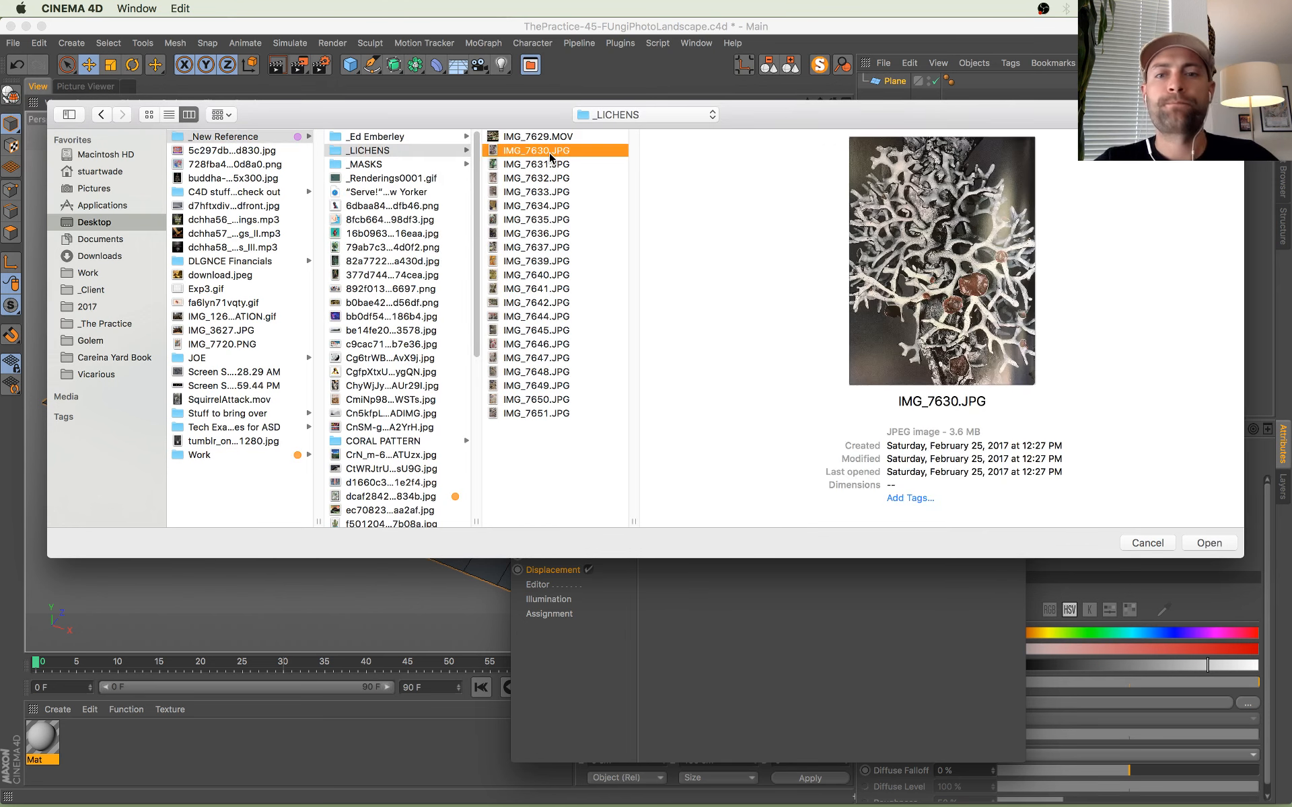
pyautogui.press('Down')
pyautogui.press('Down')
pyautogui.press('Down')
pyautogui.press('Down')
pyautogui.press('Down')
pyautogui.press('Down')
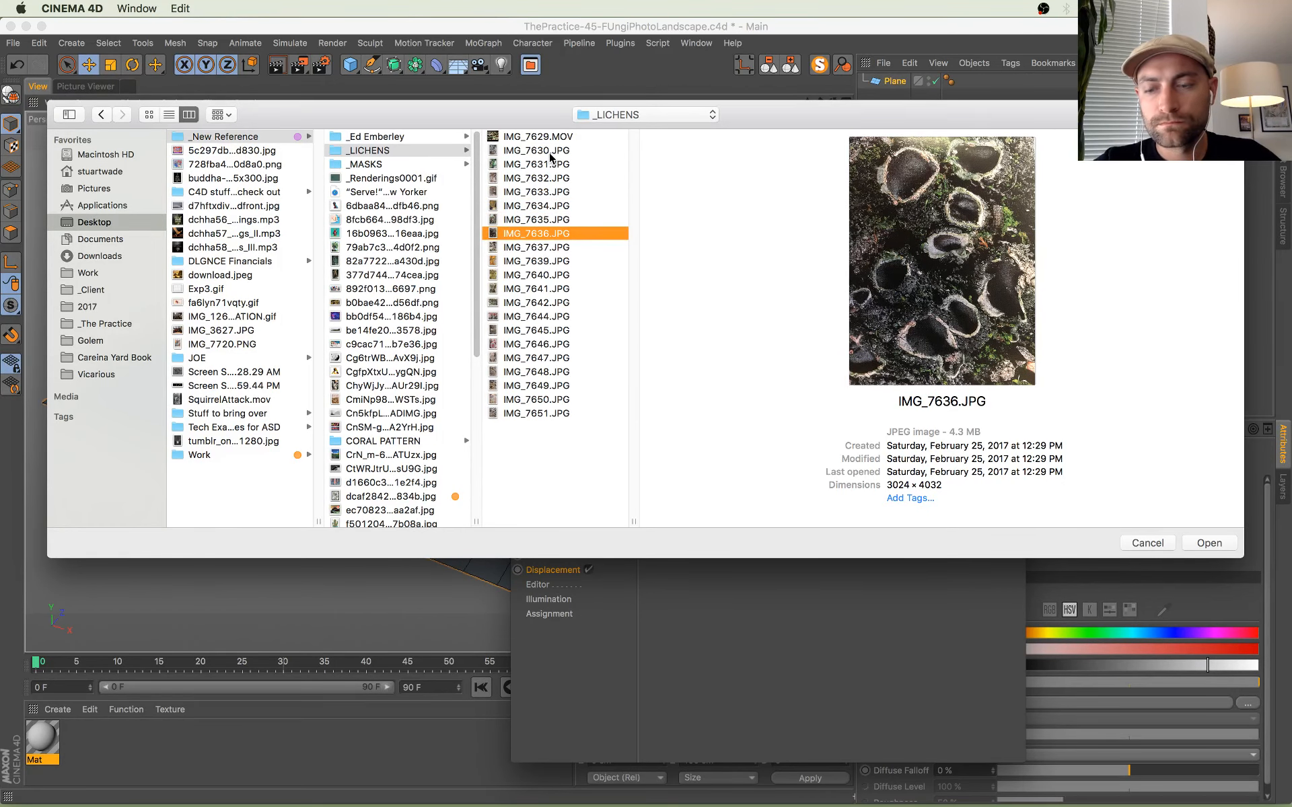
pyautogui.press('Return')
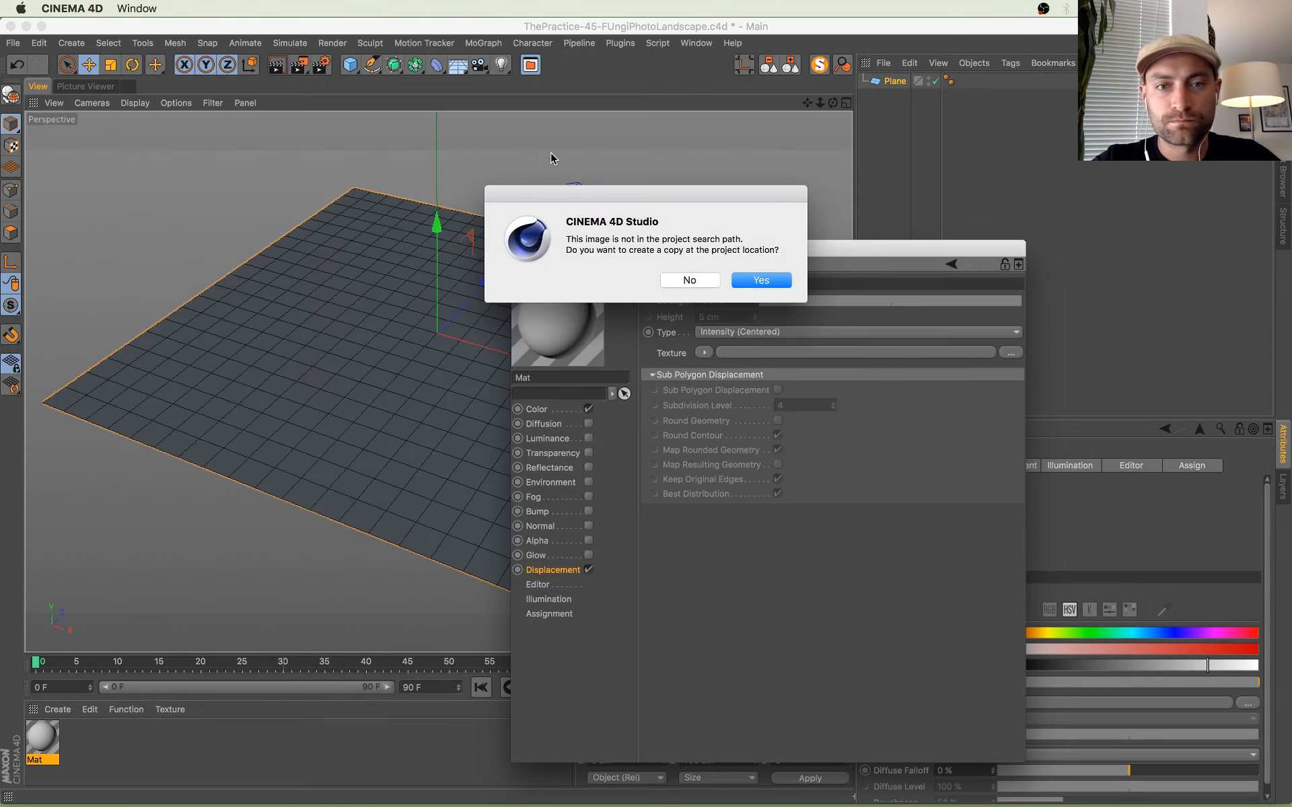
pyautogui.click(674, 280)
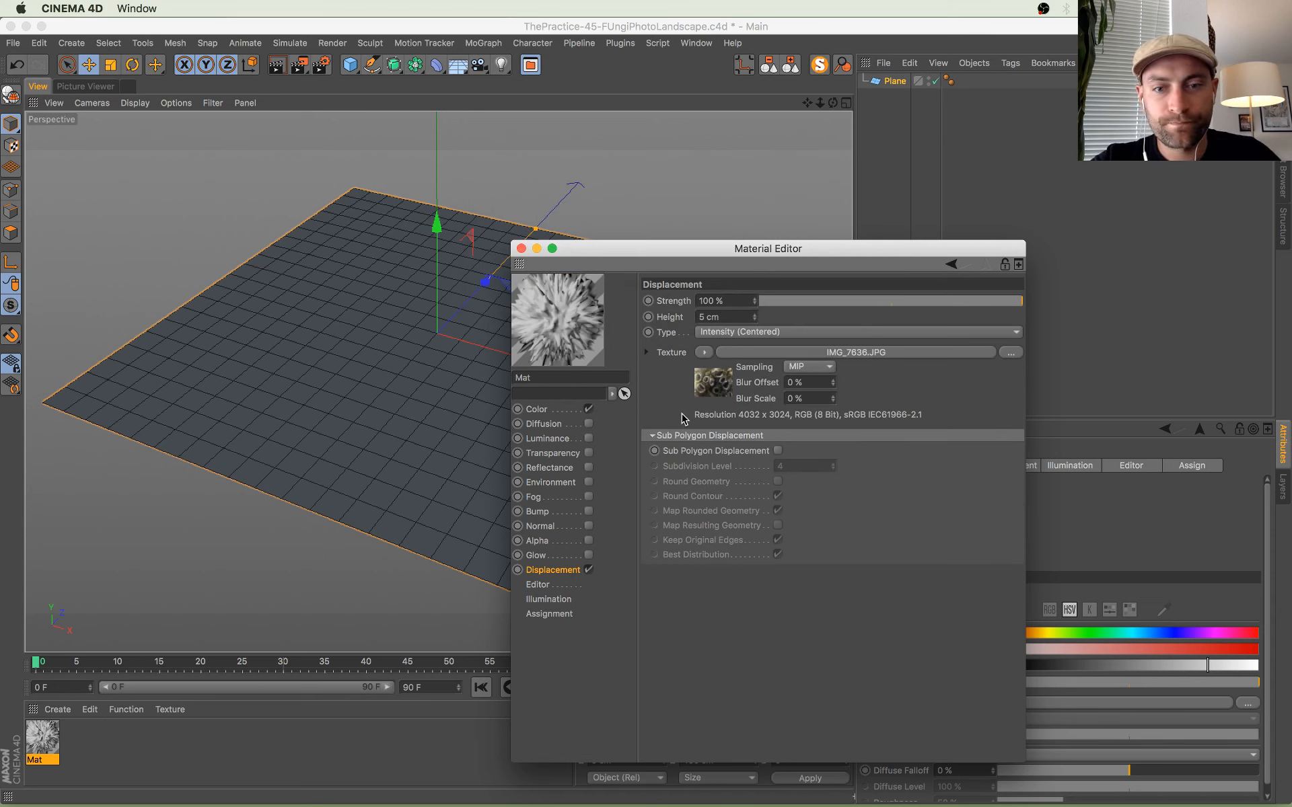
# Step: Enable Sub Polygon Displacement in the Mat material and apply the material to the plane
pyautogui.click(779, 451)
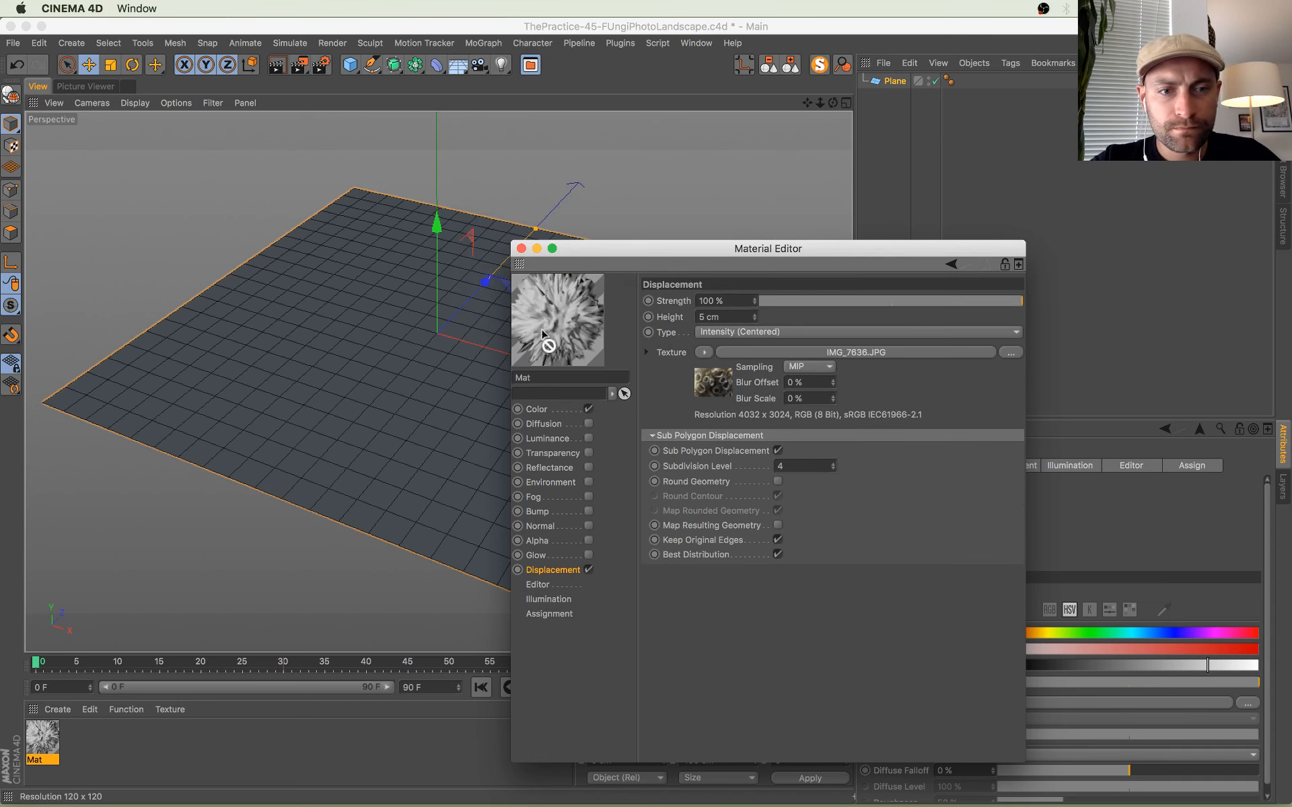
pyautogui.moveTo(557, 320); pyautogui.dragTo(426, 392)
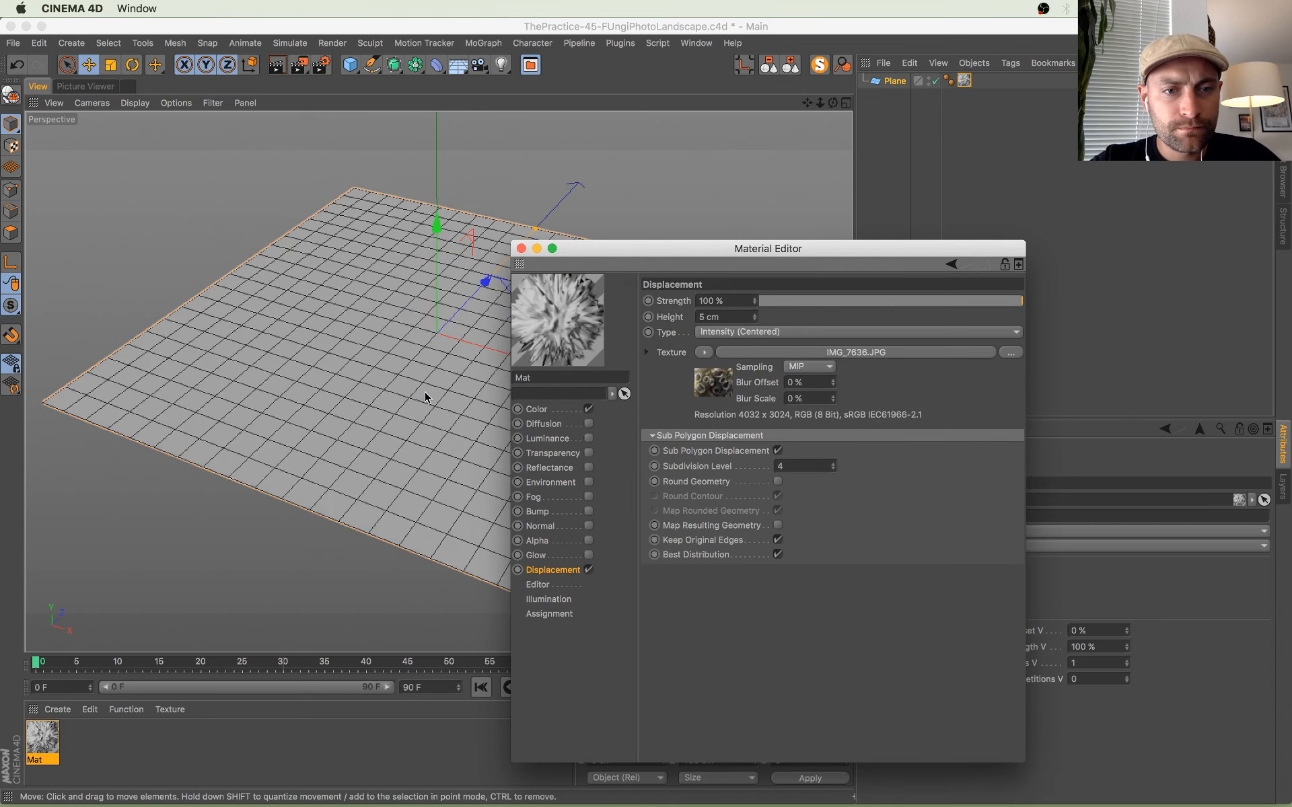
pyautogui.click(108, 86)
pyautogui.click(30, 87)
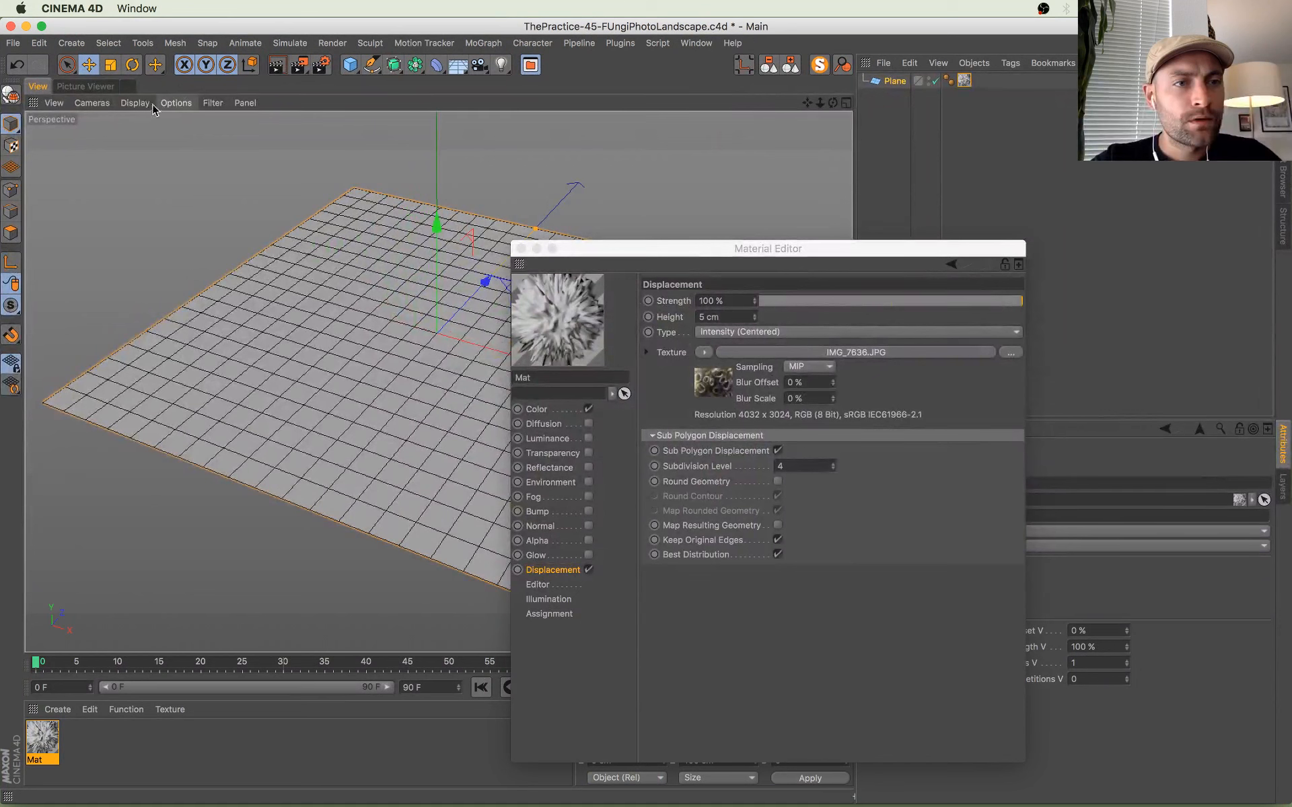
# Step: Try the viewport's Tessellation option on the plane, switching it back to its original state
pyautogui.click(174, 103)
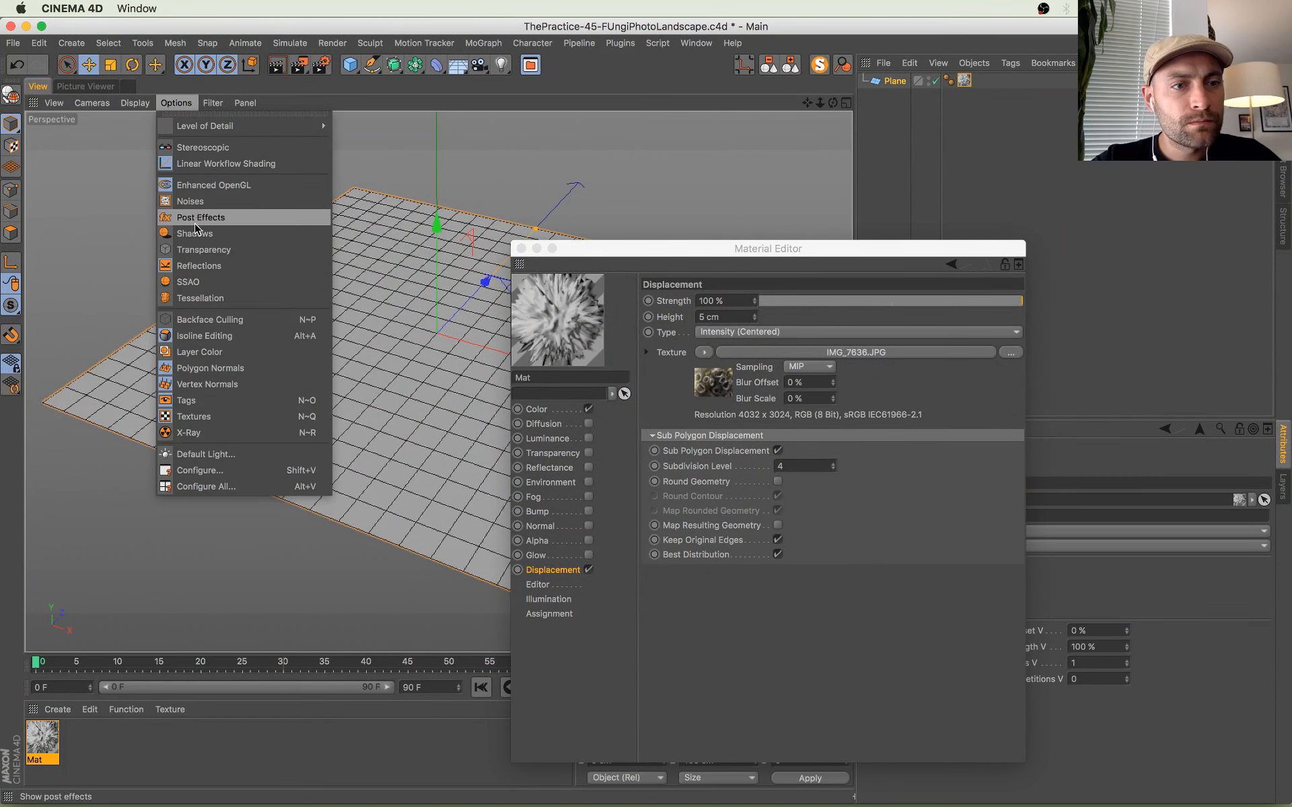
pyautogui.click(208, 302)
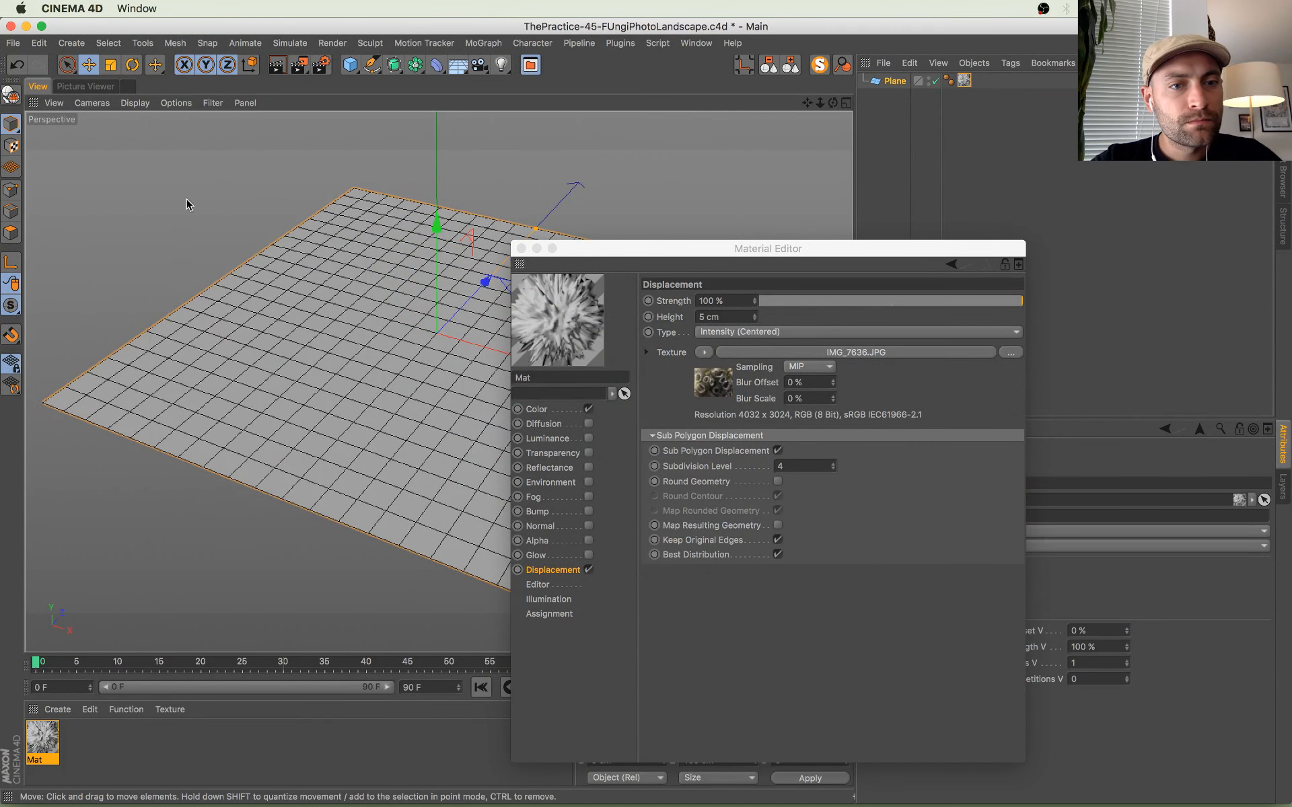
pyautogui.click(176, 103)
pyautogui.click(218, 302)
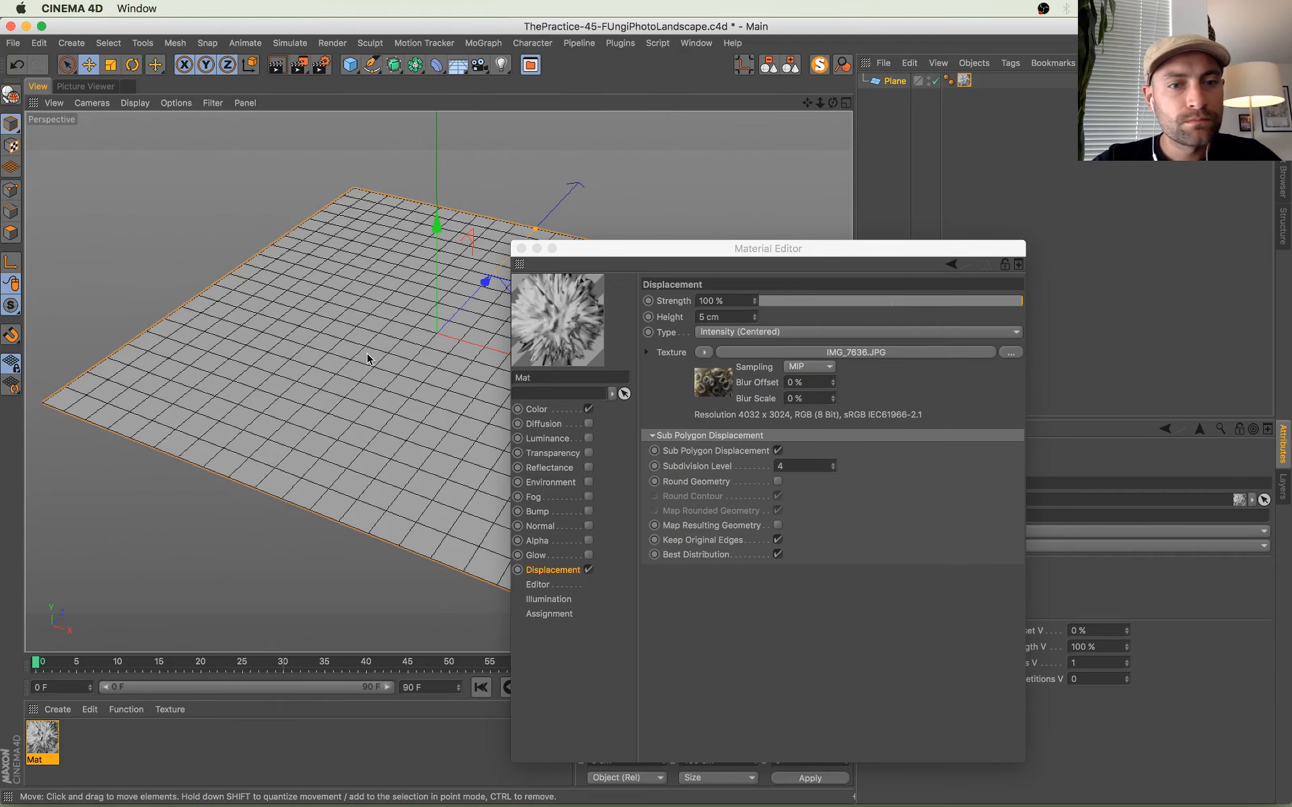
# Step: Render the perspective view from a lower front angle to preview the displaced plane
pyautogui.moveTo(367, 356)
pyautogui.keyDown('alt'); pyautogui.mouseDown()
pyautogui.moveTo(406, 349)
pyautogui.moveTo(415, 309)
pyautogui.moveTo(352, 374)
pyautogui.mouseUp(); pyautogui.keyUp('alt')
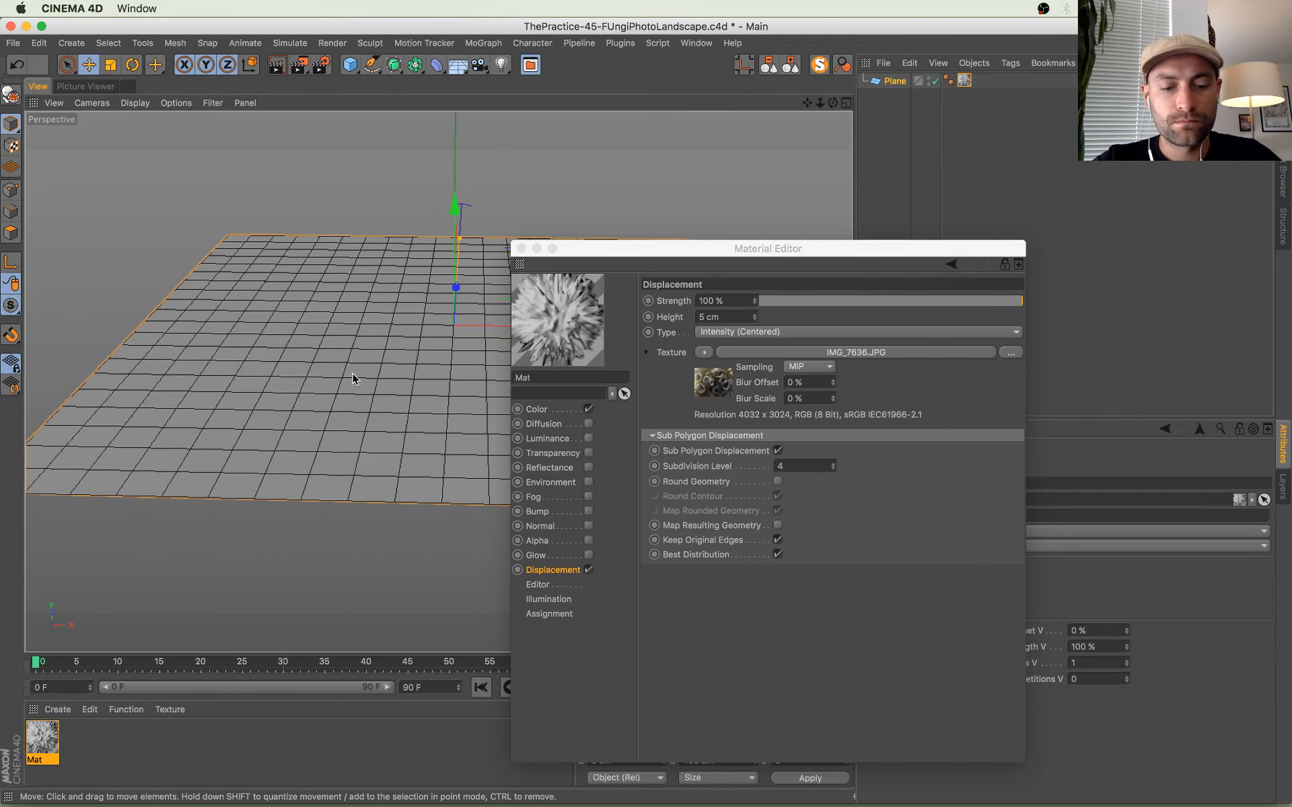
pyautogui.hotkey('ctrl', 'r')
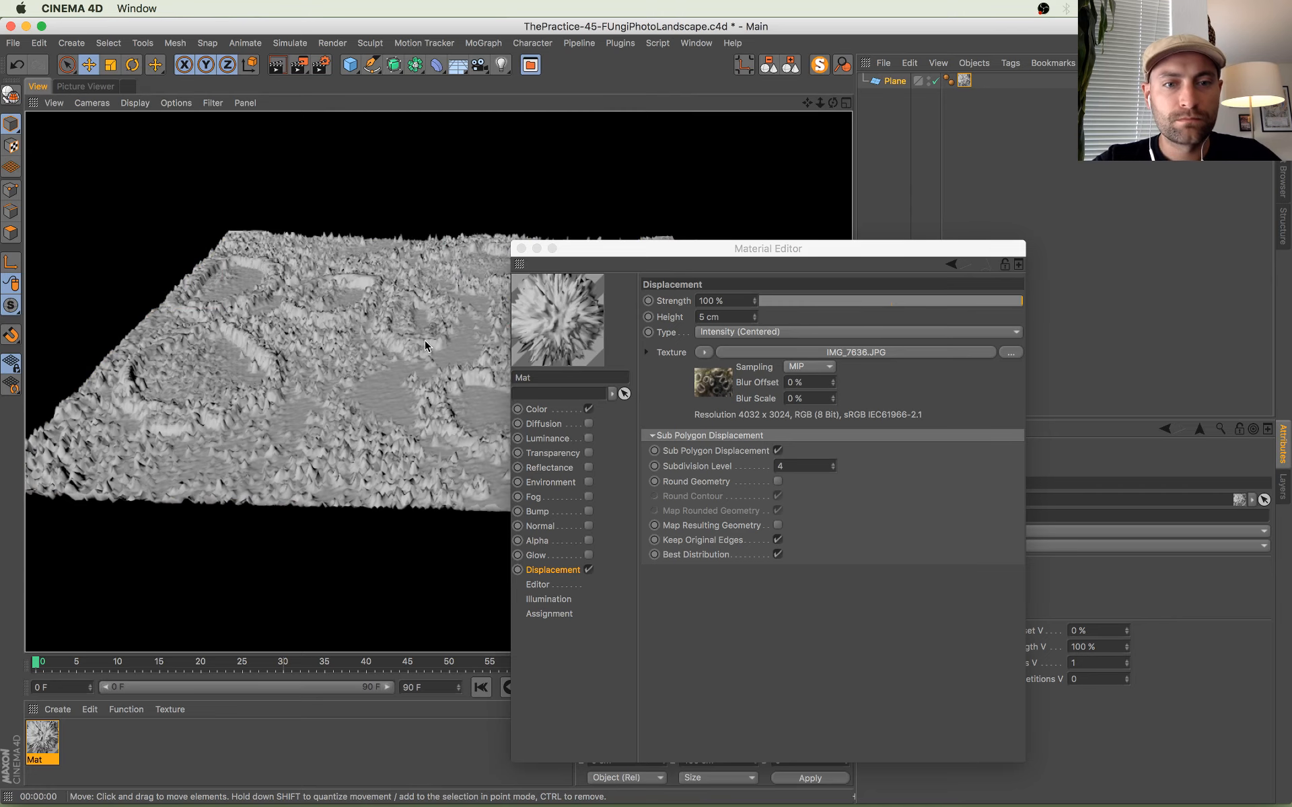
pyautogui.click(430, 329)
# Step: Move the Material Editor off the plane and set the displacement's Subdivision Level to 3
pyautogui.moveTo(585, 253); pyautogui.dragTo(880, 268)
pyautogui.keyDown('alt'); pyautogui.moveTo(605, 424); pyautogui.dragTo(582, 461); pyautogui.keyUp('alt')
pyautogui.click(1127, 484)
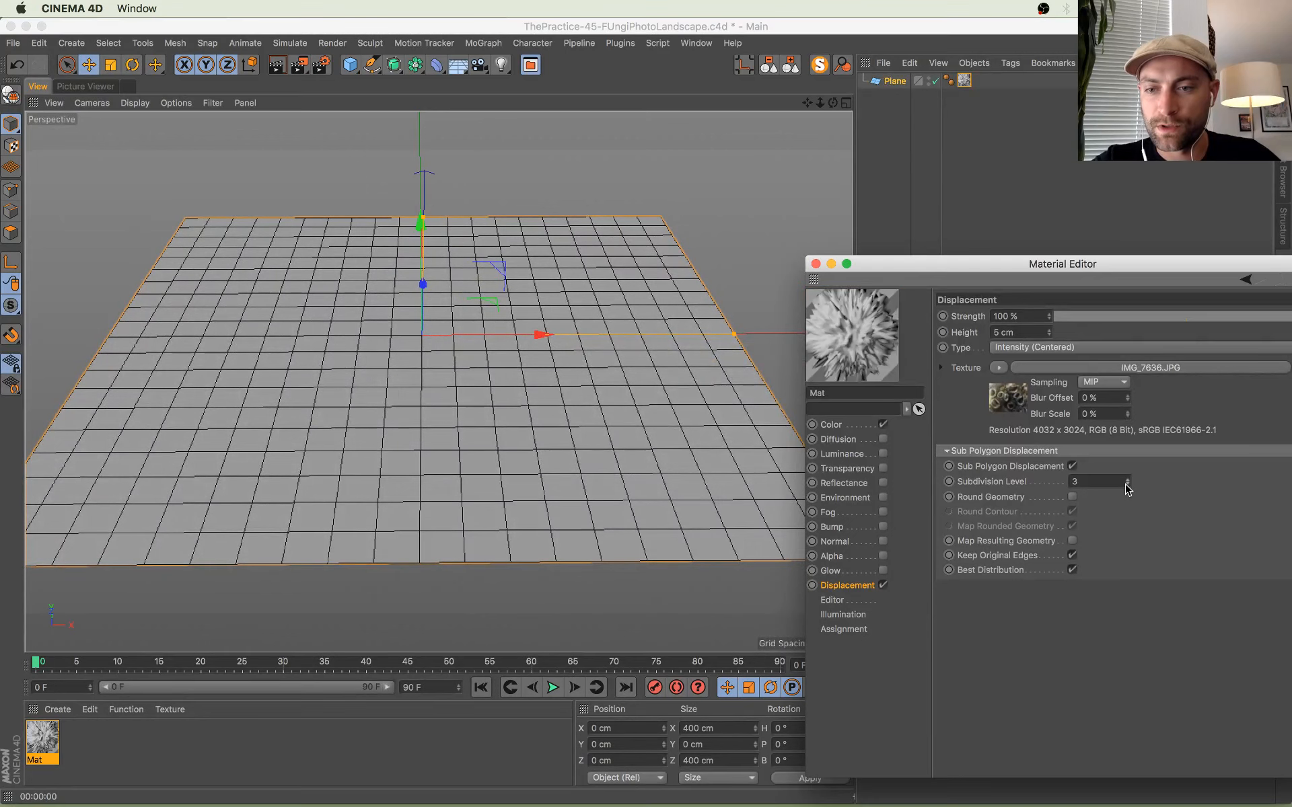
# Step: Render the perspective view again, including once from a steep overhead angle, to check the reduced subdivision
pyautogui.click(574, 420)
pyautogui.hotkey('ctrl', 'r')
pyautogui.keyDown('alt'); pyautogui.moveTo(522, 392); pyautogui.dragTo(515, 501); pyautogui.keyUp('alt')
pyautogui.scroll(-3, 539, 451)
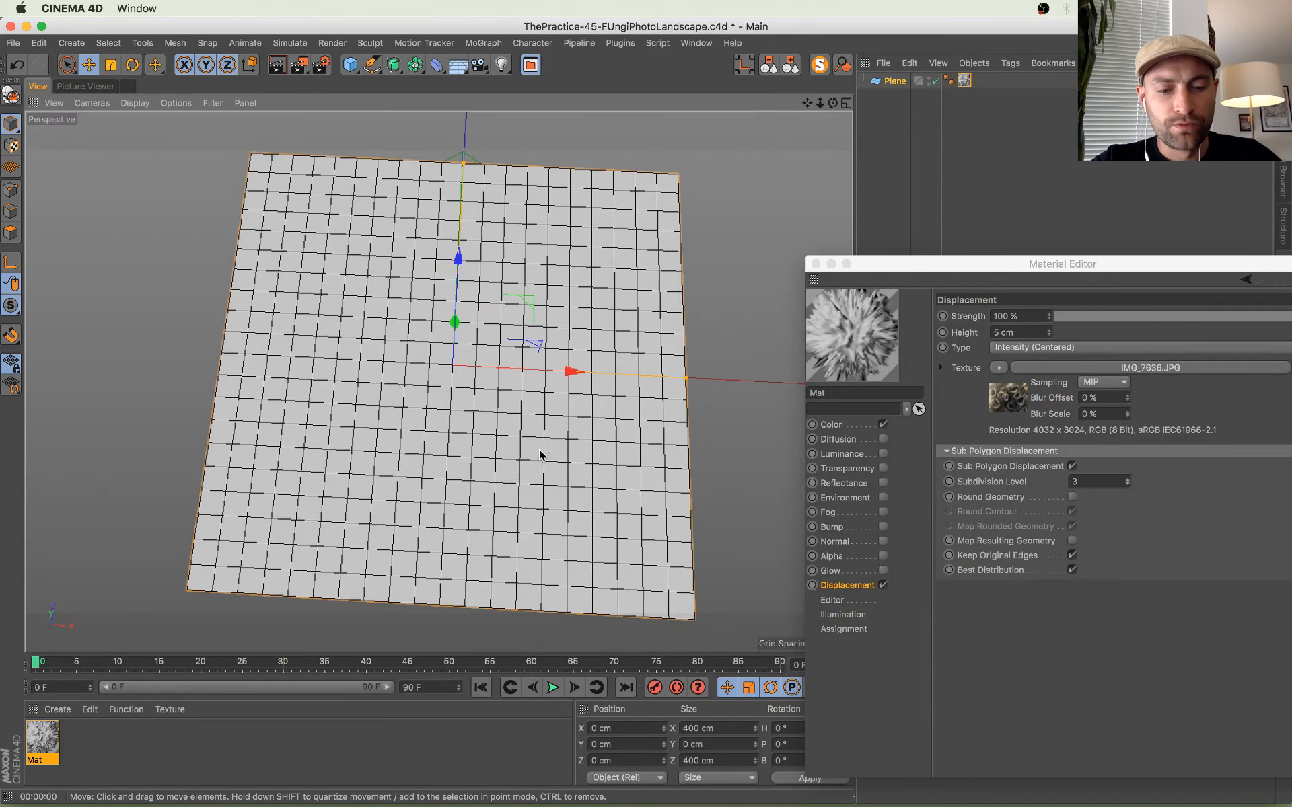
pyautogui.hotkey('ctrl', 'r')
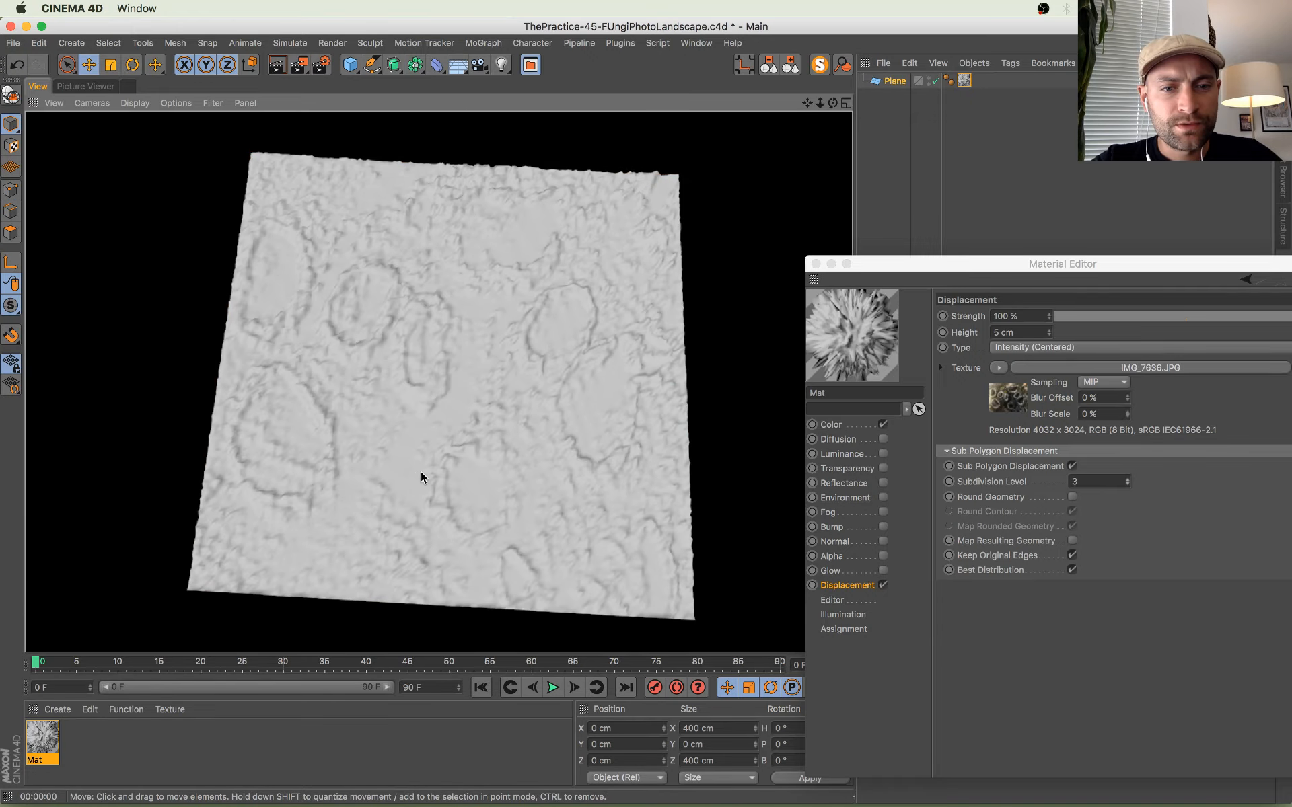
pyautogui.keyDown('alt'); pyautogui.moveTo(421, 471); pyautogui.dragTo(434, 334); pyautogui.keyUp('alt')
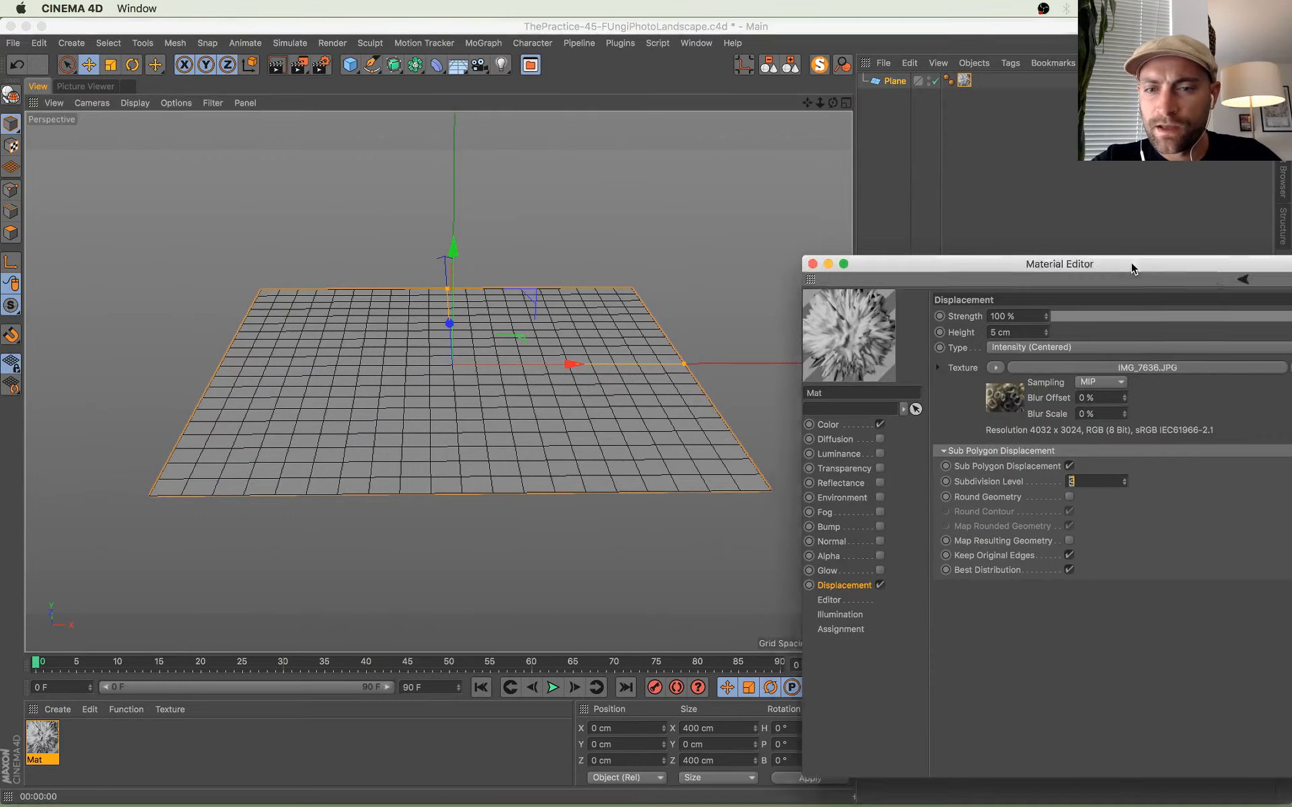
# Step: Try rendering with the material's Sub Polygon Displacement turned off, and re-enable it
pyautogui.moveTo(1133, 265); pyautogui.dragTo(876, 262)
pyautogui.click(816, 464)
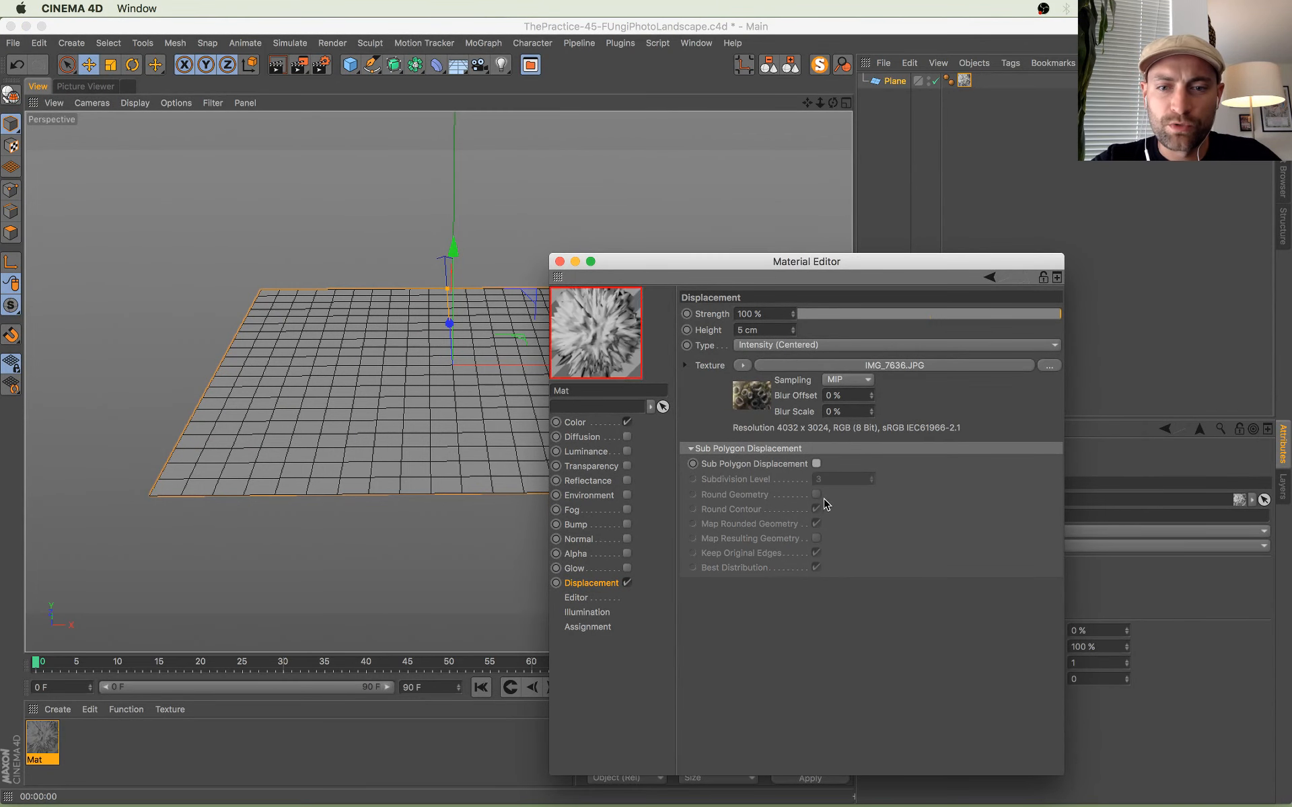
pyautogui.click(816, 465)
pyautogui.click(816, 464)
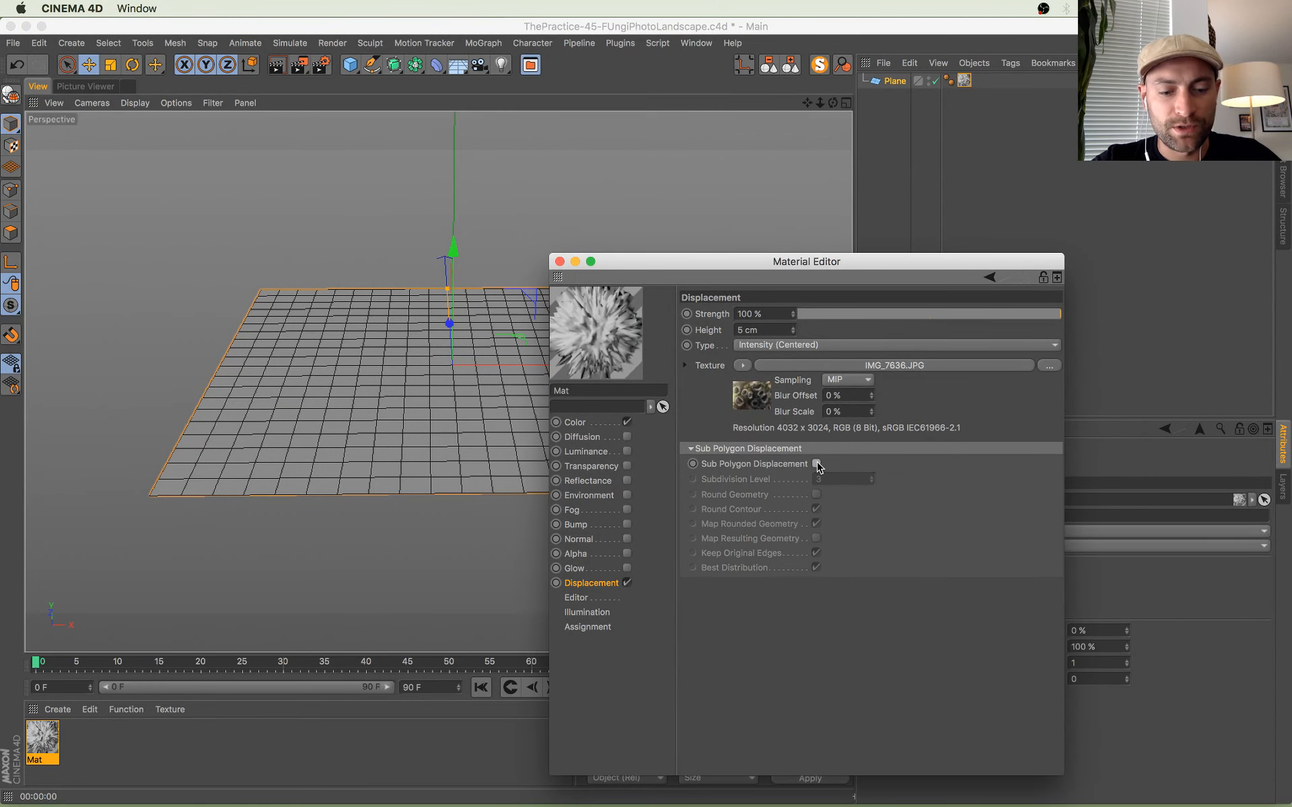
pyautogui.press('super+r')
pyautogui.click(817, 464)
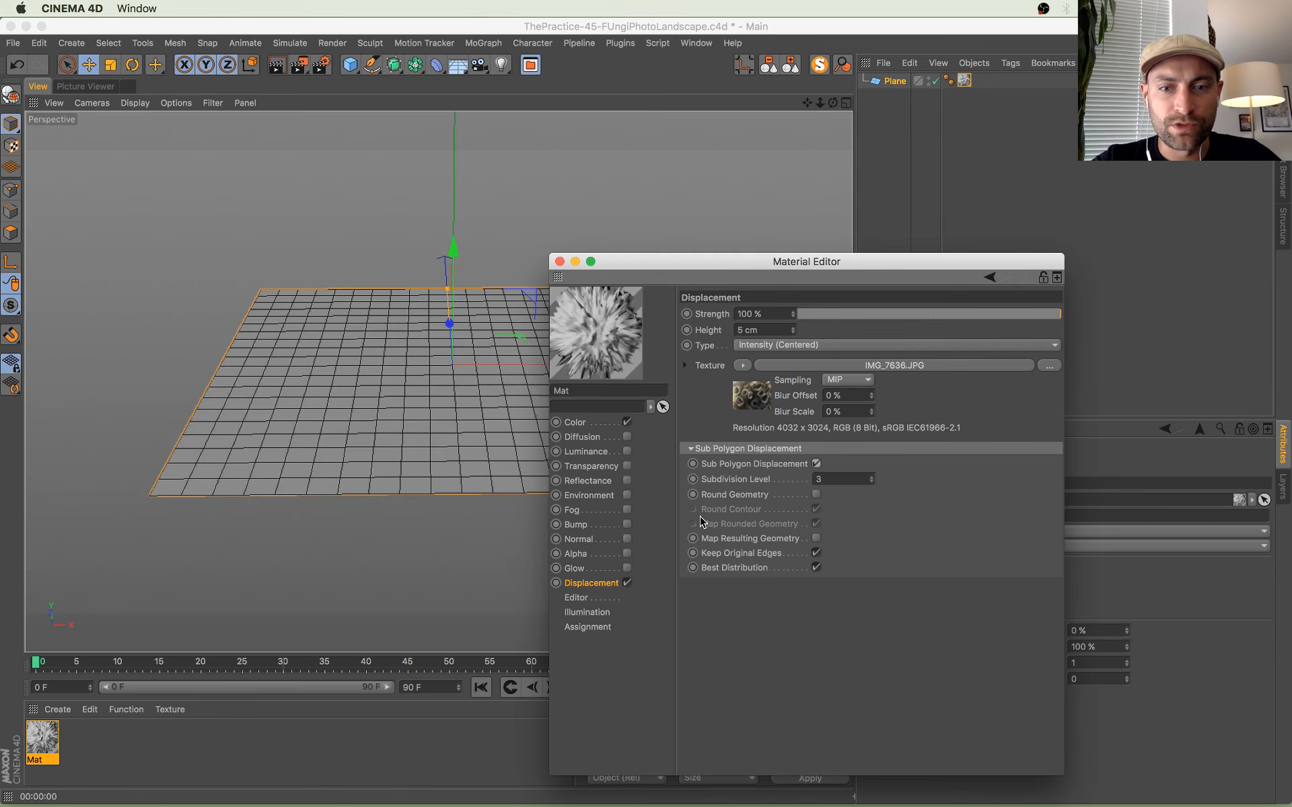
# Step: Render the view with Sub Polygon Displacement on and examine the whole plane from several angles
pyautogui.click(322, 398)
pyautogui.press('super+r')
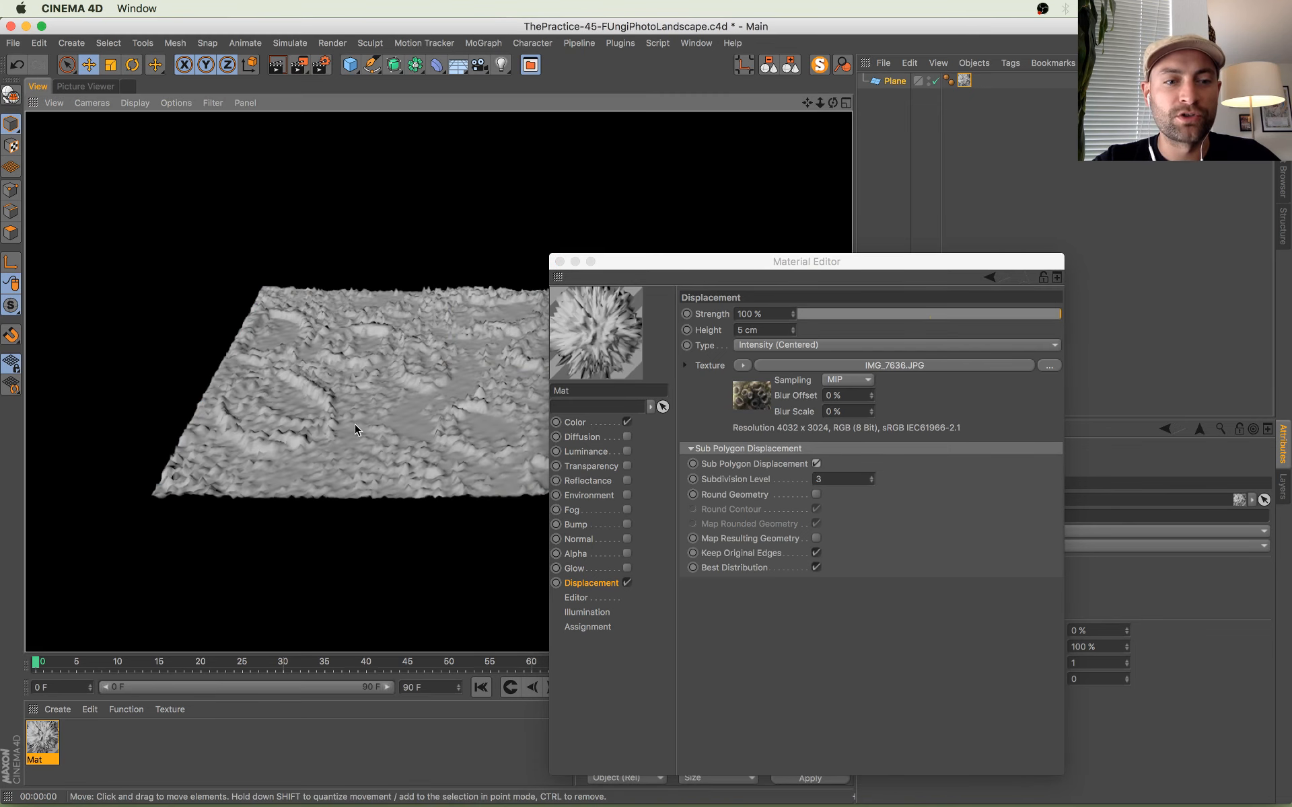
pyautogui.moveTo(647, 261); pyautogui.dragTo(886, 282)
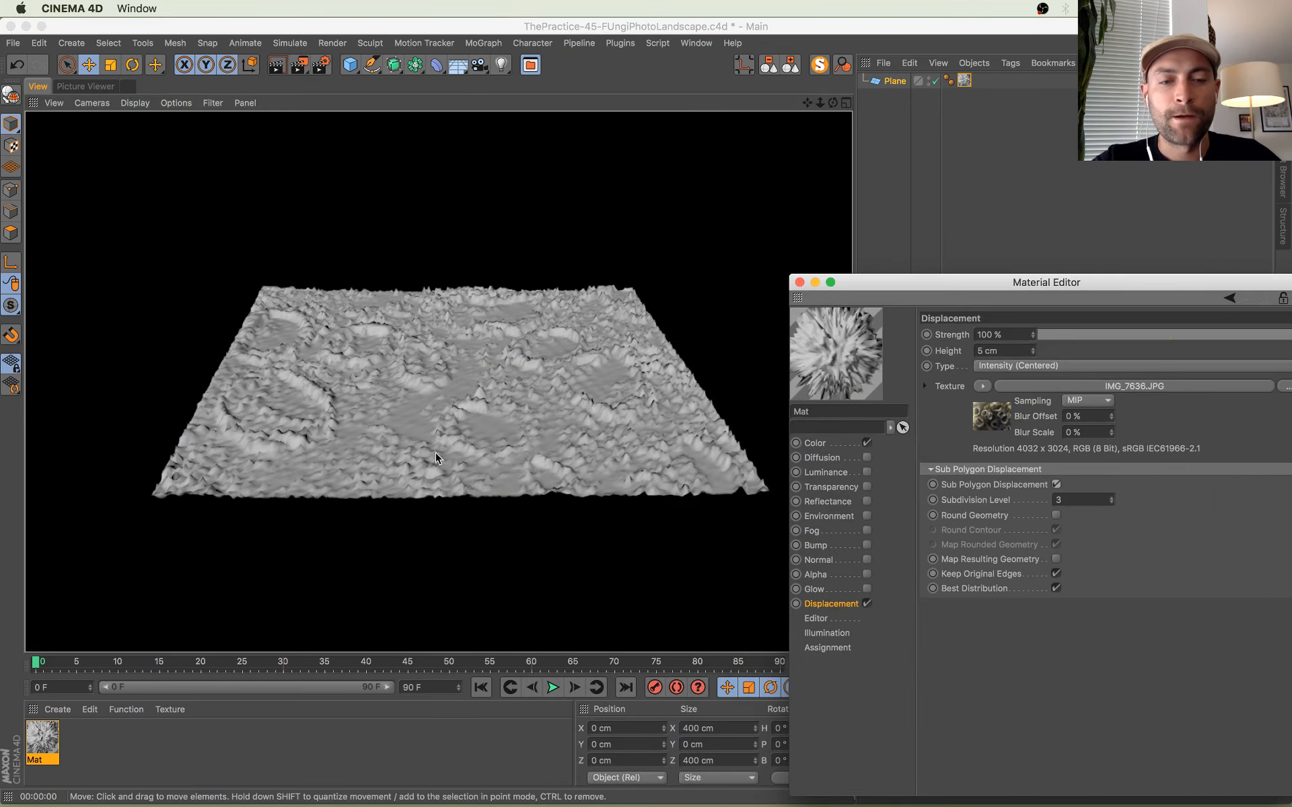
pyautogui.click(441, 456)
pyautogui.keyDown('alt'); pyautogui.moveTo(439, 451); pyautogui.dragTo(404, 462); pyautogui.keyUp('alt')
pyautogui.keyDown('alt'); pyautogui.moveTo(404, 462); pyautogui.dragTo(421, 436, button='right'); pyautogui.keyUp('alt')
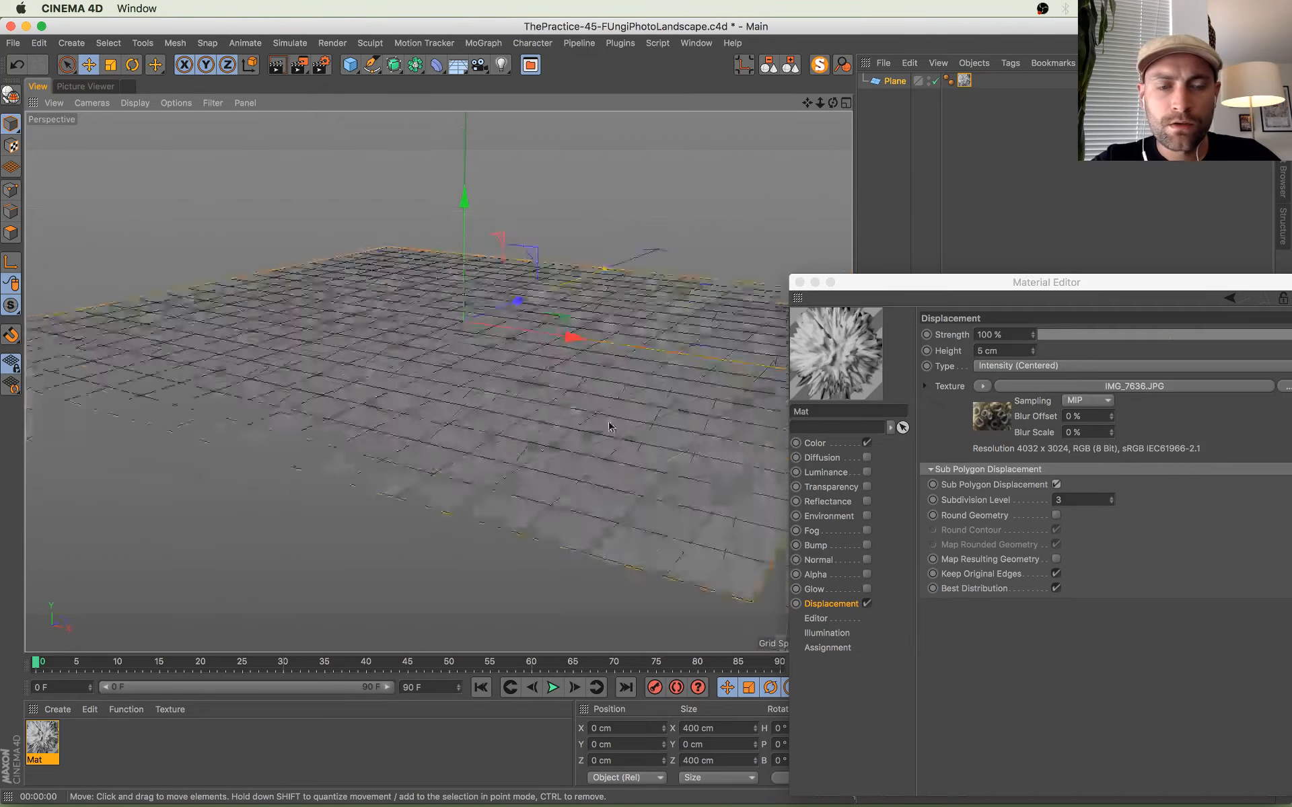
pyautogui.keyDown('alt'); pyautogui.moveTo(605, 427); pyautogui.dragTo(577, 407); pyautogui.keyUp('alt')
pyautogui.keyDown('alt'); pyautogui.moveTo(578, 408); pyautogui.dragTo(561, 407, button='right'); pyautogui.keyUp('alt')
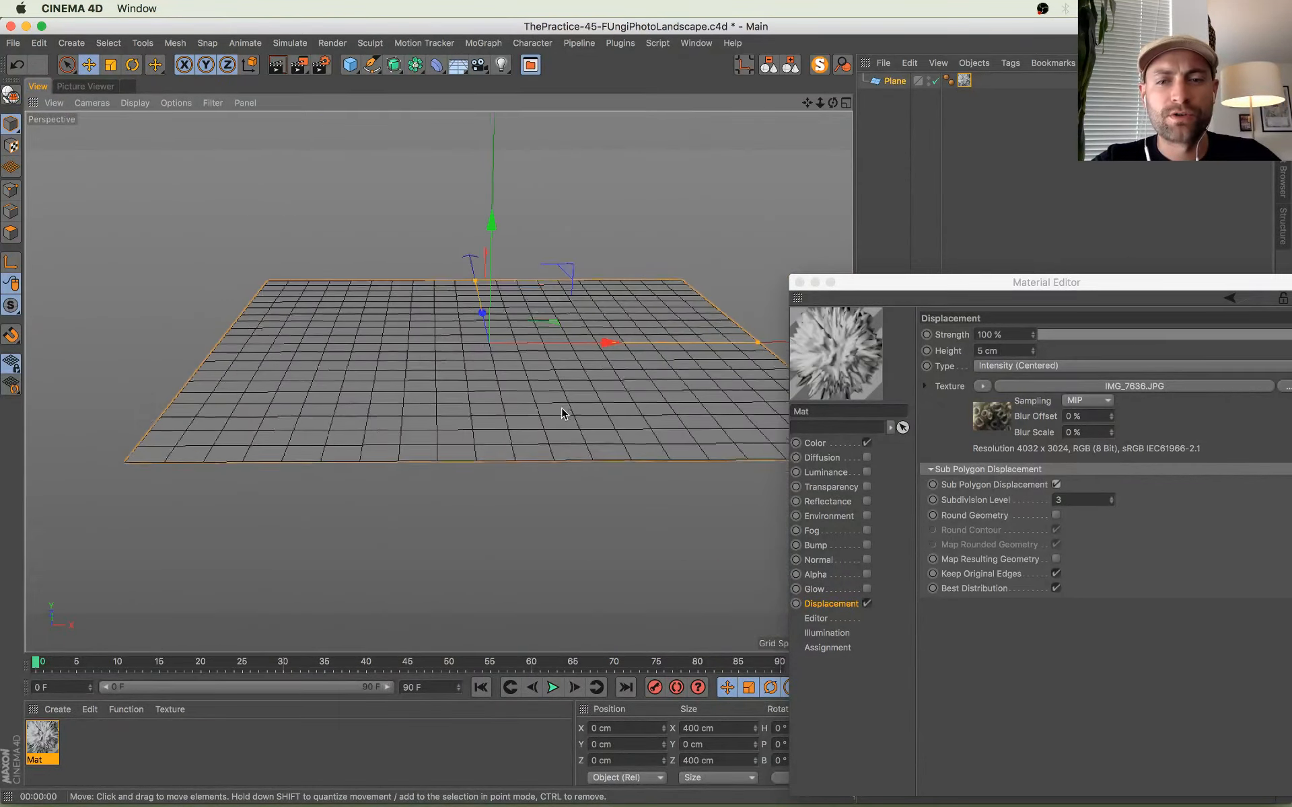
pyautogui.keyDown('alt'); pyautogui.moveTo(561, 407); pyautogui.dragTo(538, 458, button='middle'); pyautogui.keyUp('alt')
pyautogui.moveTo(538, 458)
pyautogui.keyDown('alt'); pyautogui.mouseDown()
pyautogui.moveTo(529, 473)
pyautogui.moveTo(551, 435)
pyautogui.mouseUp(); pyautogui.keyUp('alt')
# Step: Toggle the Noises and Tessellation options of the perspective viewport
pyautogui.click(176, 103)
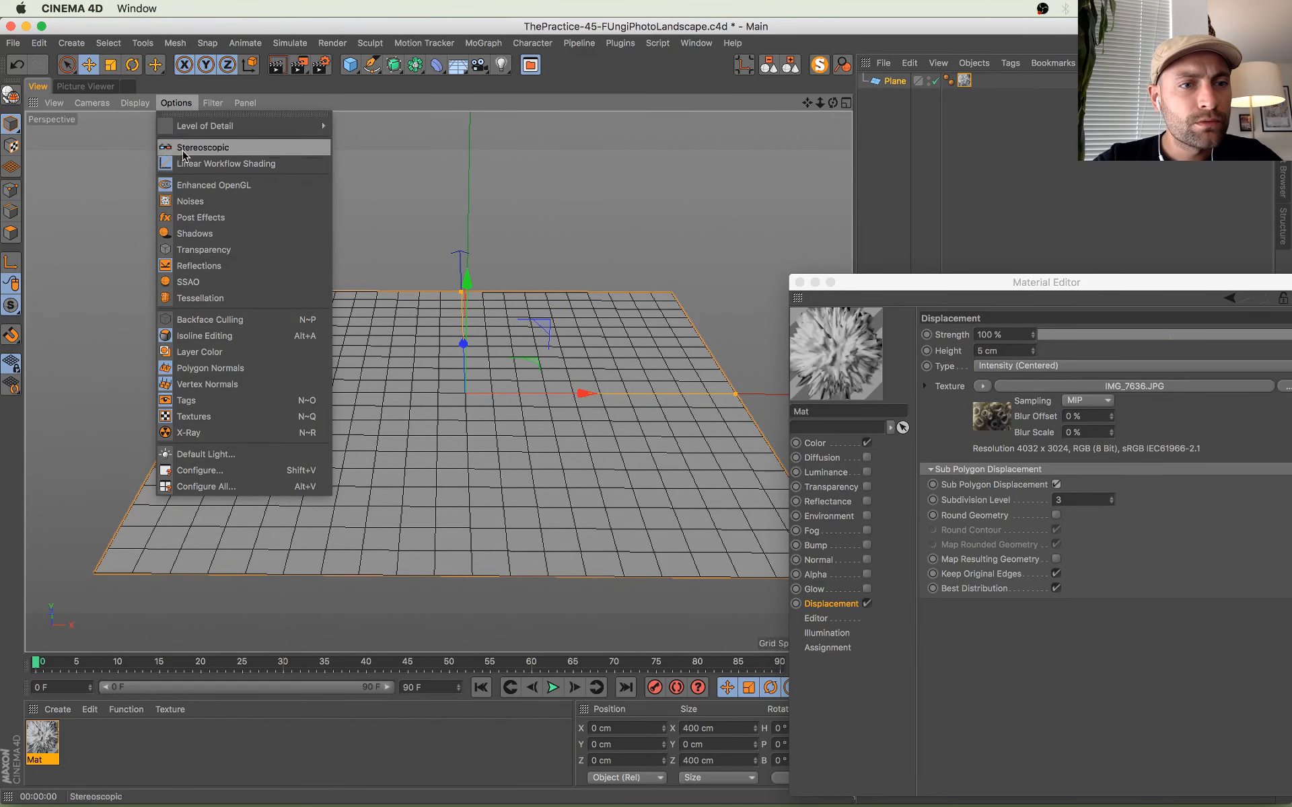
pyautogui.click(193, 200)
pyautogui.click(176, 102)
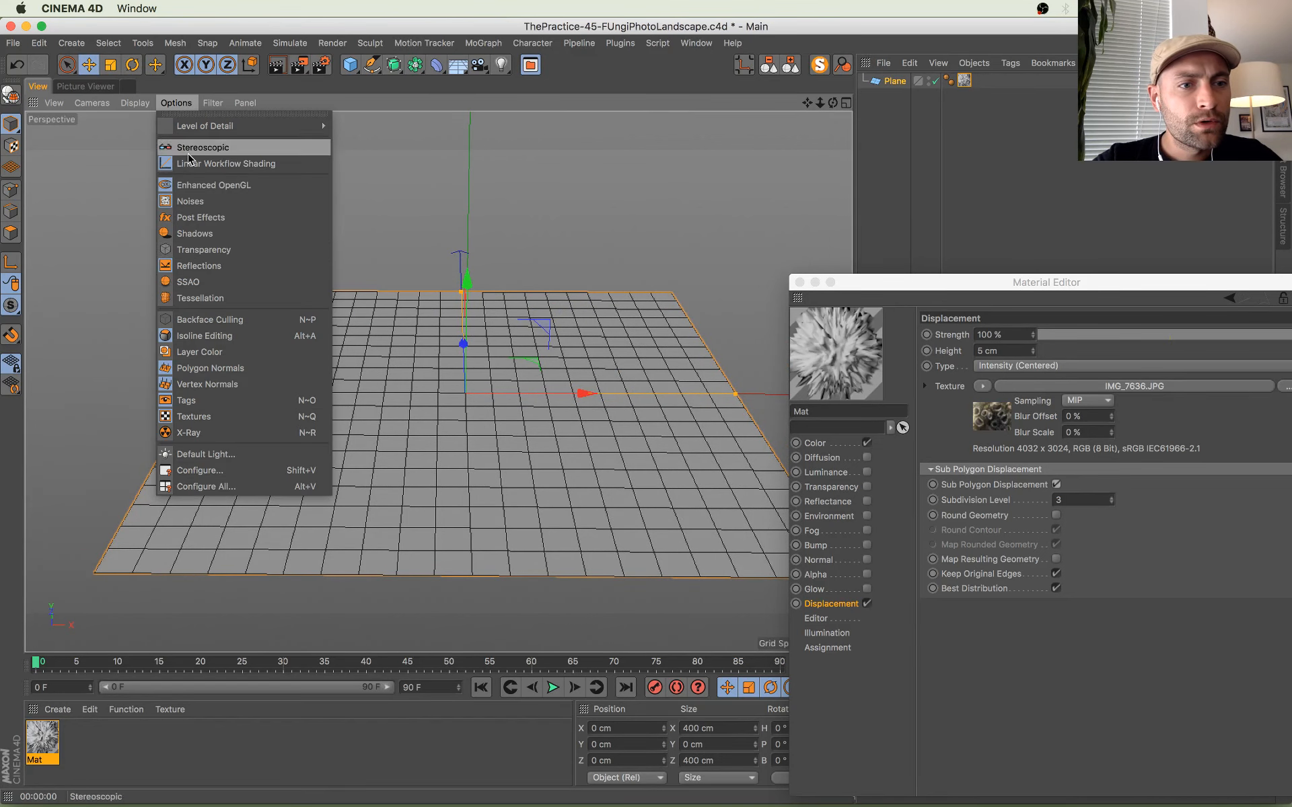
pyautogui.click(220, 302)
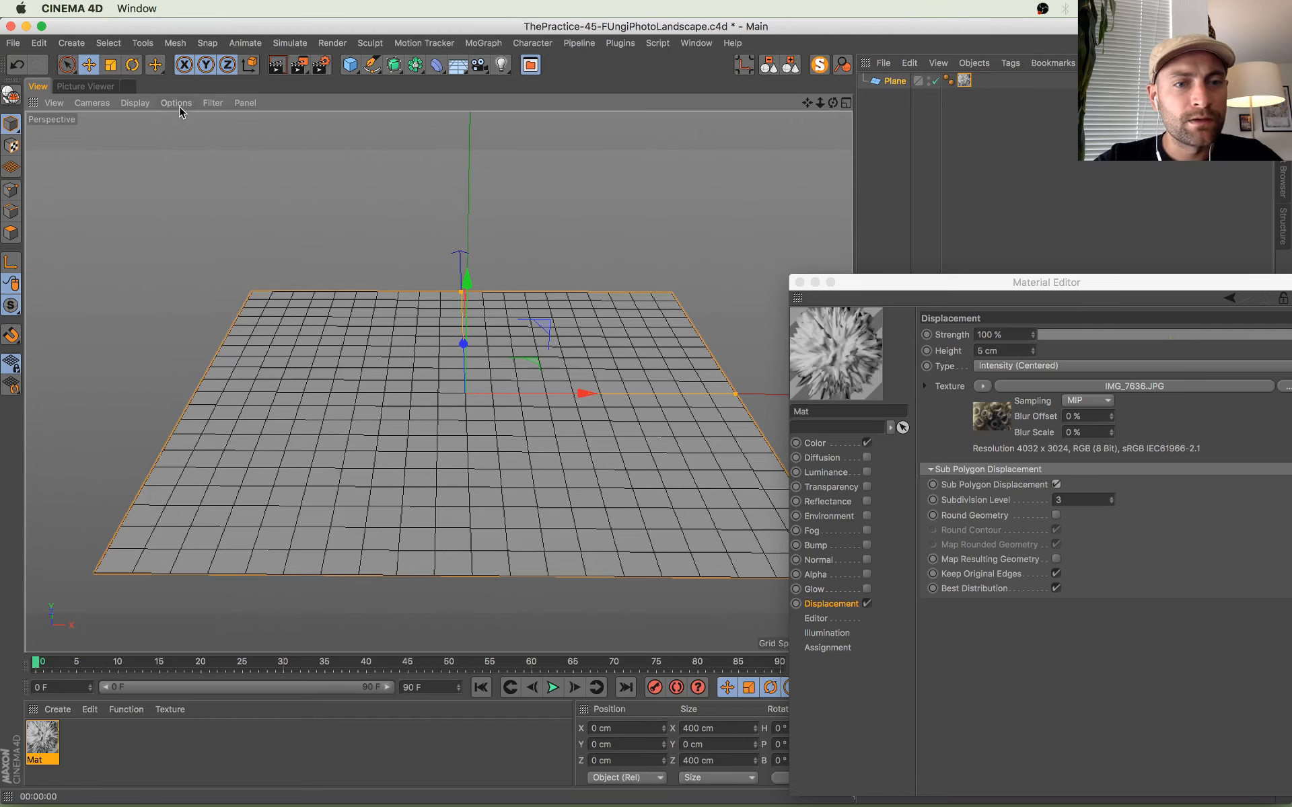
pyautogui.keyDown('alt'); pyautogui.moveTo(494, 438); pyautogui.dragTo(565, 383); pyautogui.keyUp('alt')
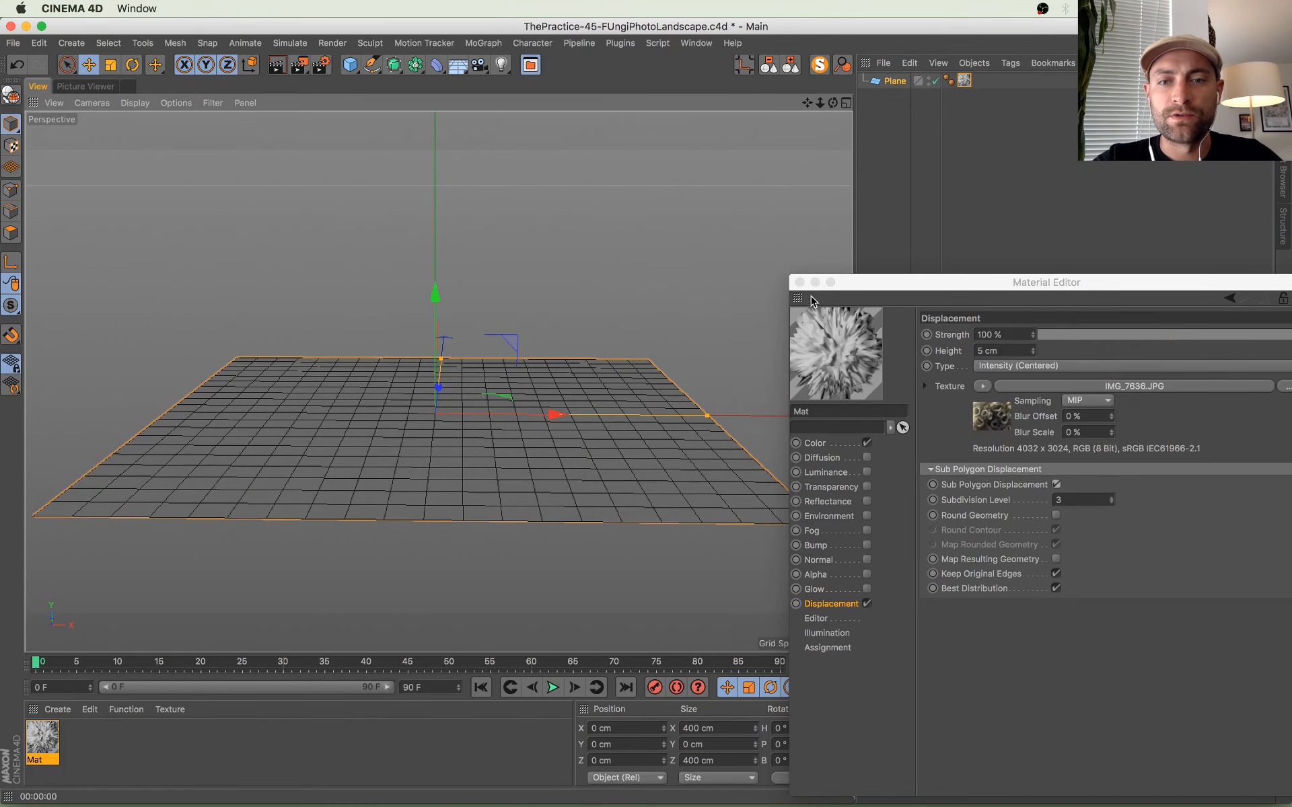
# Step: Close the Material Editor and turn off Enhanced OpenGL for the perspective viewport
pyautogui.click(800, 282)
pyautogui.keyDown('alt'); pyautogui.moveTo(375, 144); pyautogui.dragTo(394, 159); pyautogui.keyUp('alt')
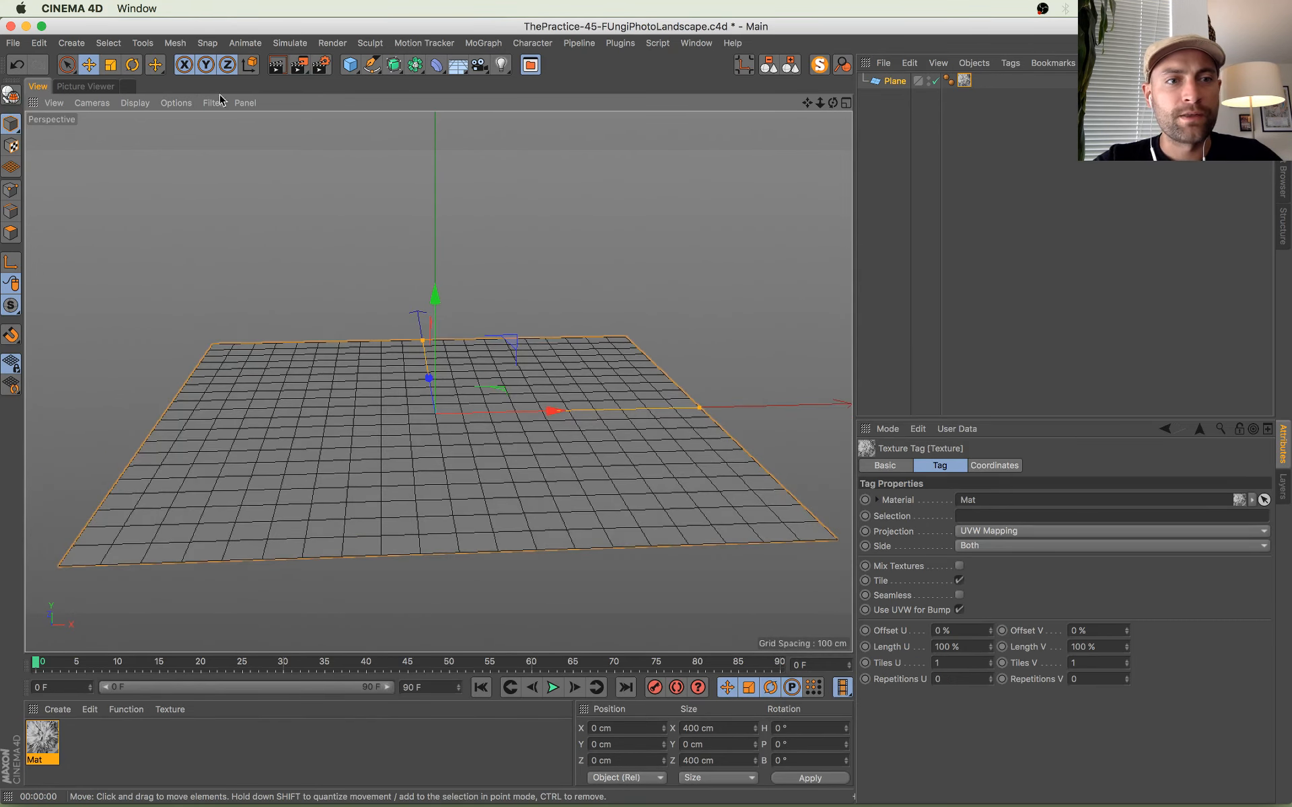
pyautogui.click(178, 104)
pyautogui.click(206, 185)
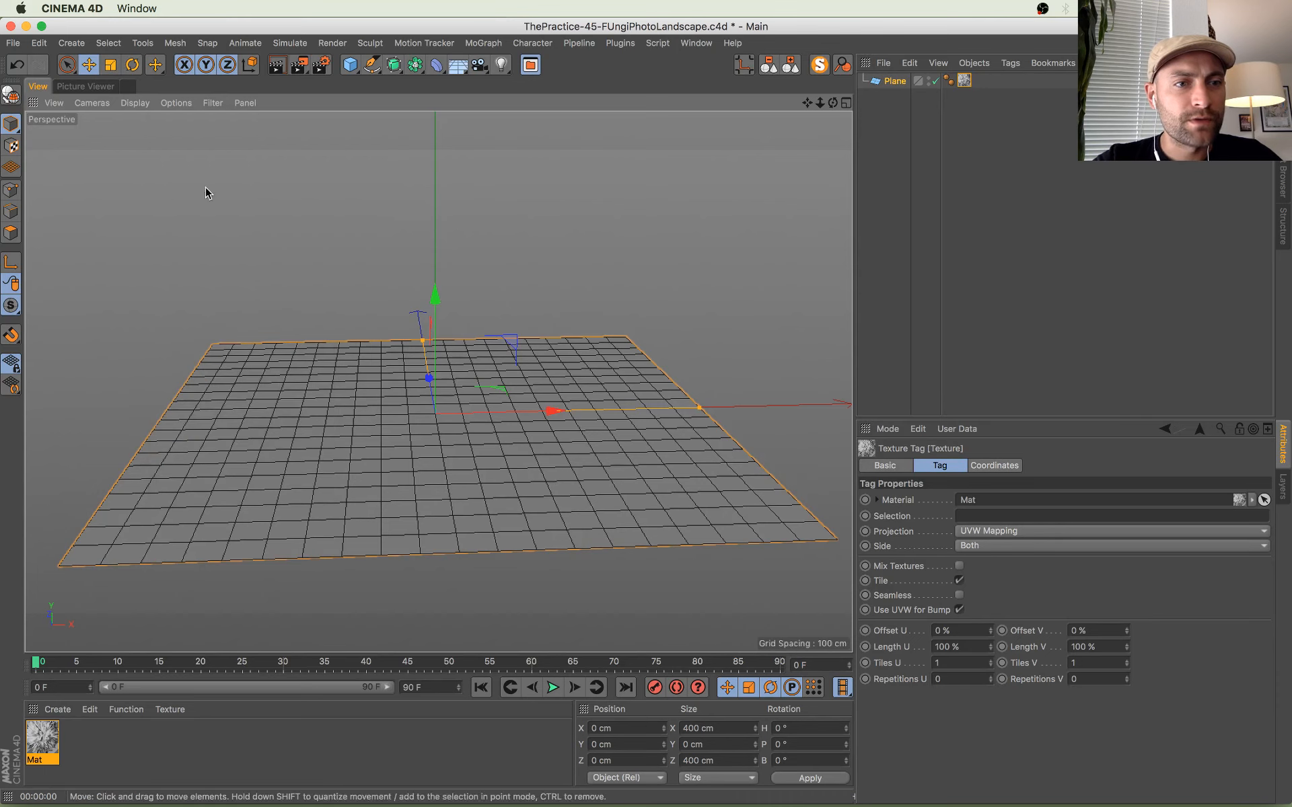
# Step: Choose a shading mode with lines for the perspective viewport and review the viewport display options
pyautogui.click(135, 102)
pyautogui.click(195, 174)
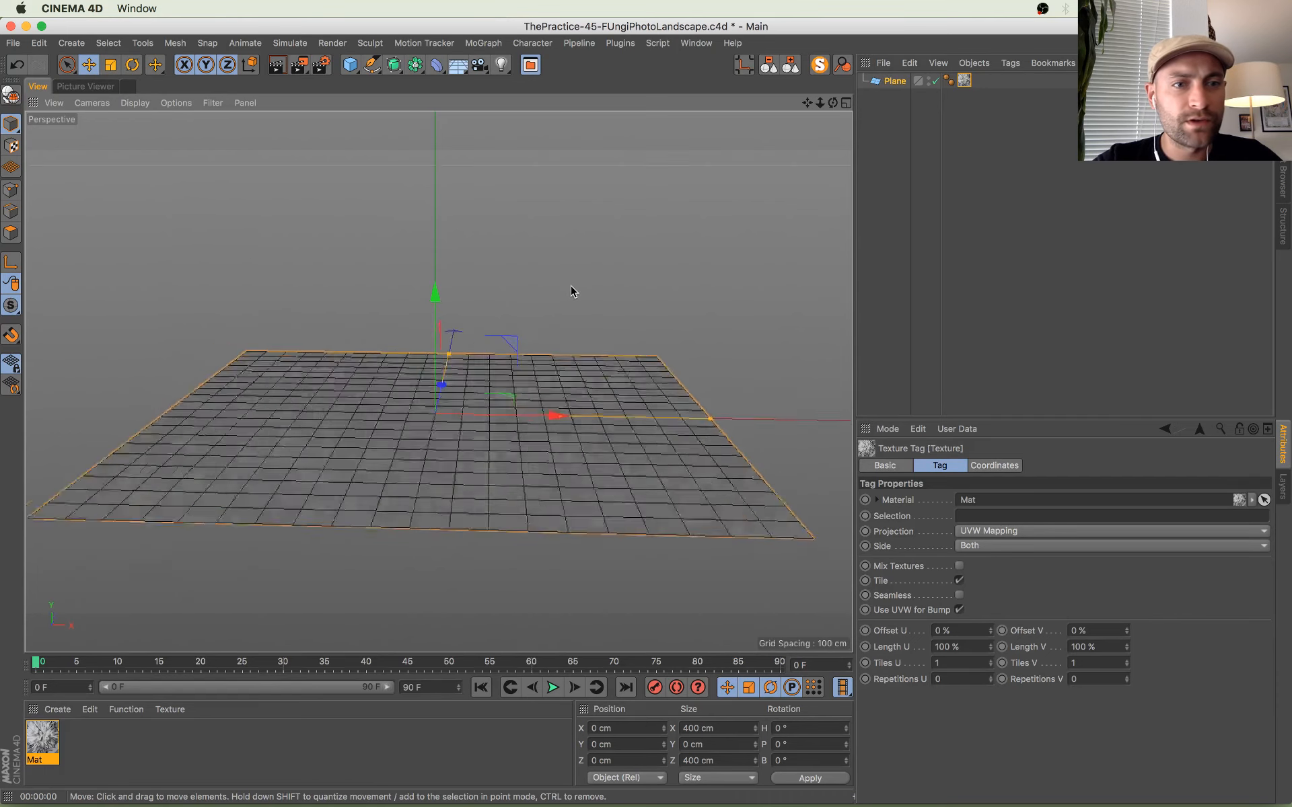
pyautogui.moveTo(584, 292)
pyautogui.keyDown('alt'); pyautogui.mouseDown()
pyautogui.moveTo(579, 304)
pyautogui.moveTo(594, 306)
pyautogui.mouseUp(); pyautogui.keyUp('alt')
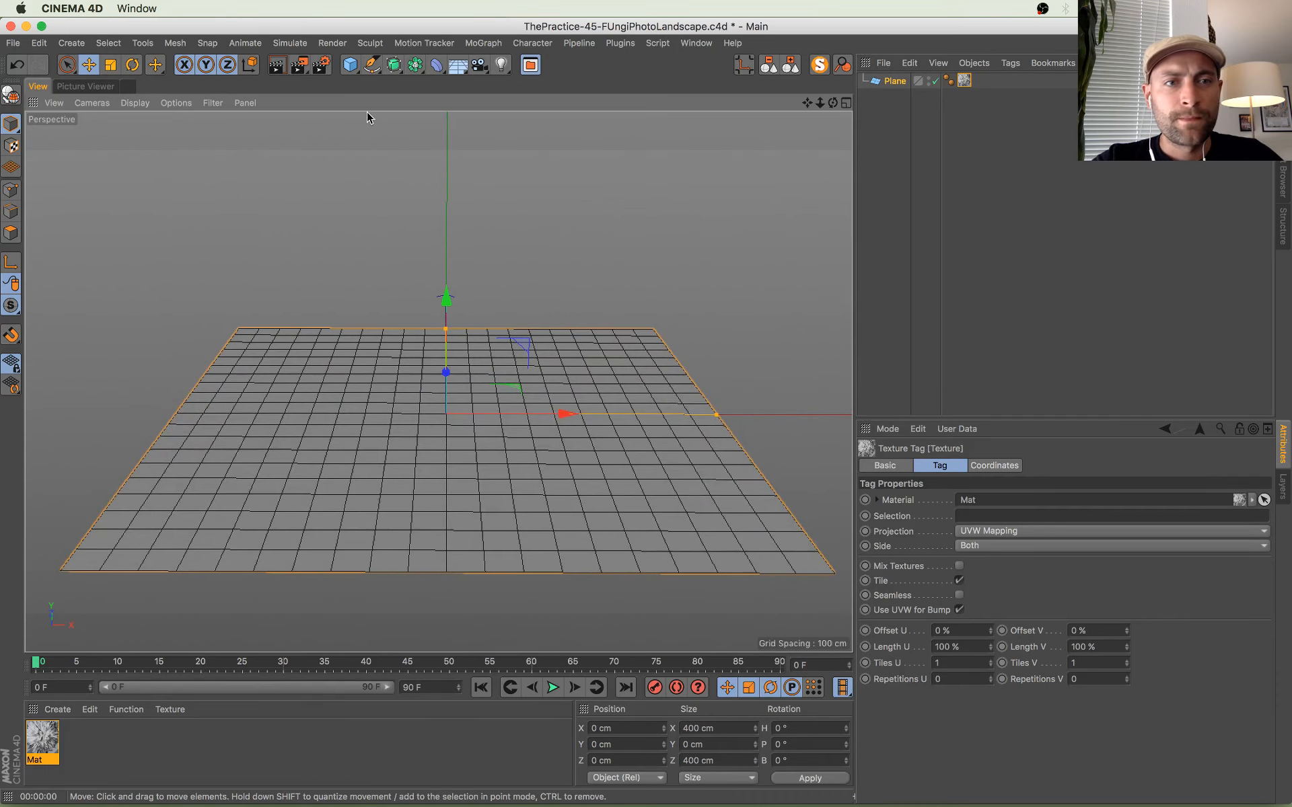
pyautogui.click(176, 103)
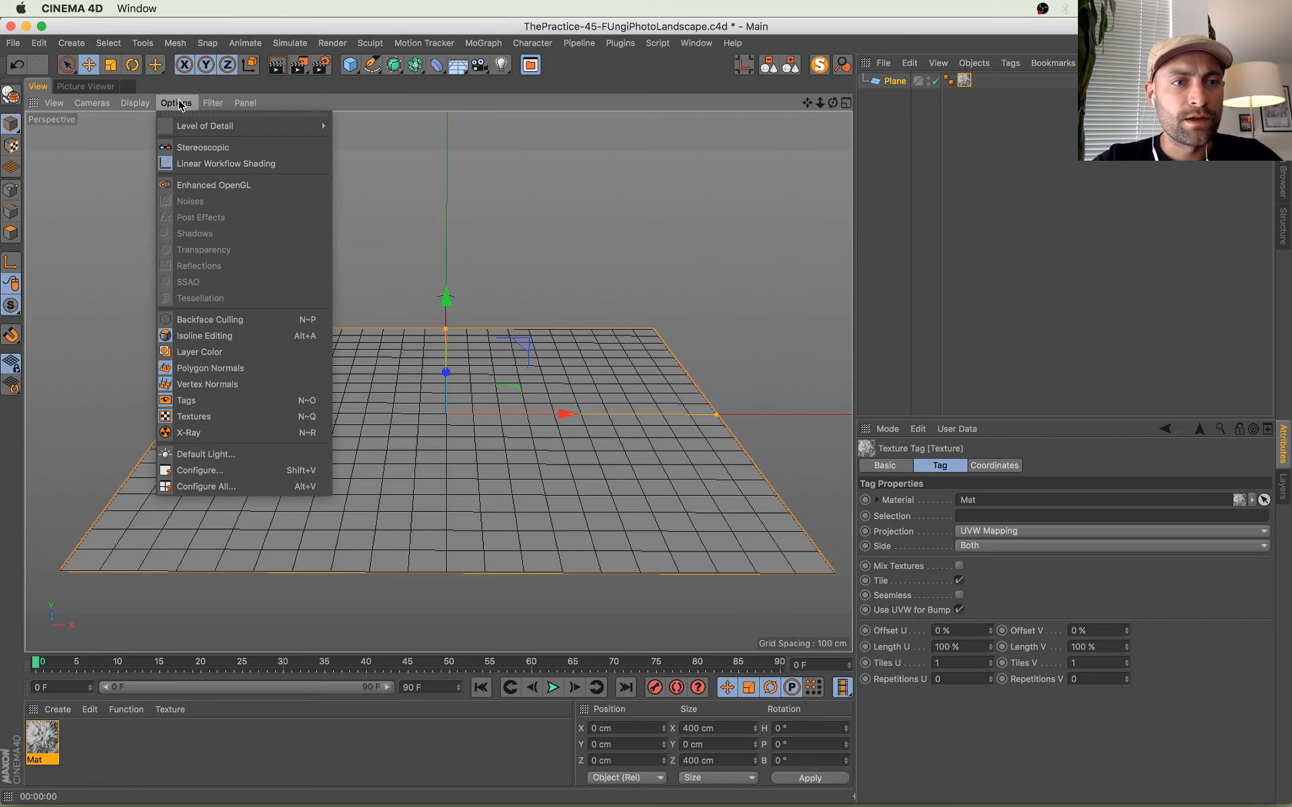
pyautogui.click(472, 149)
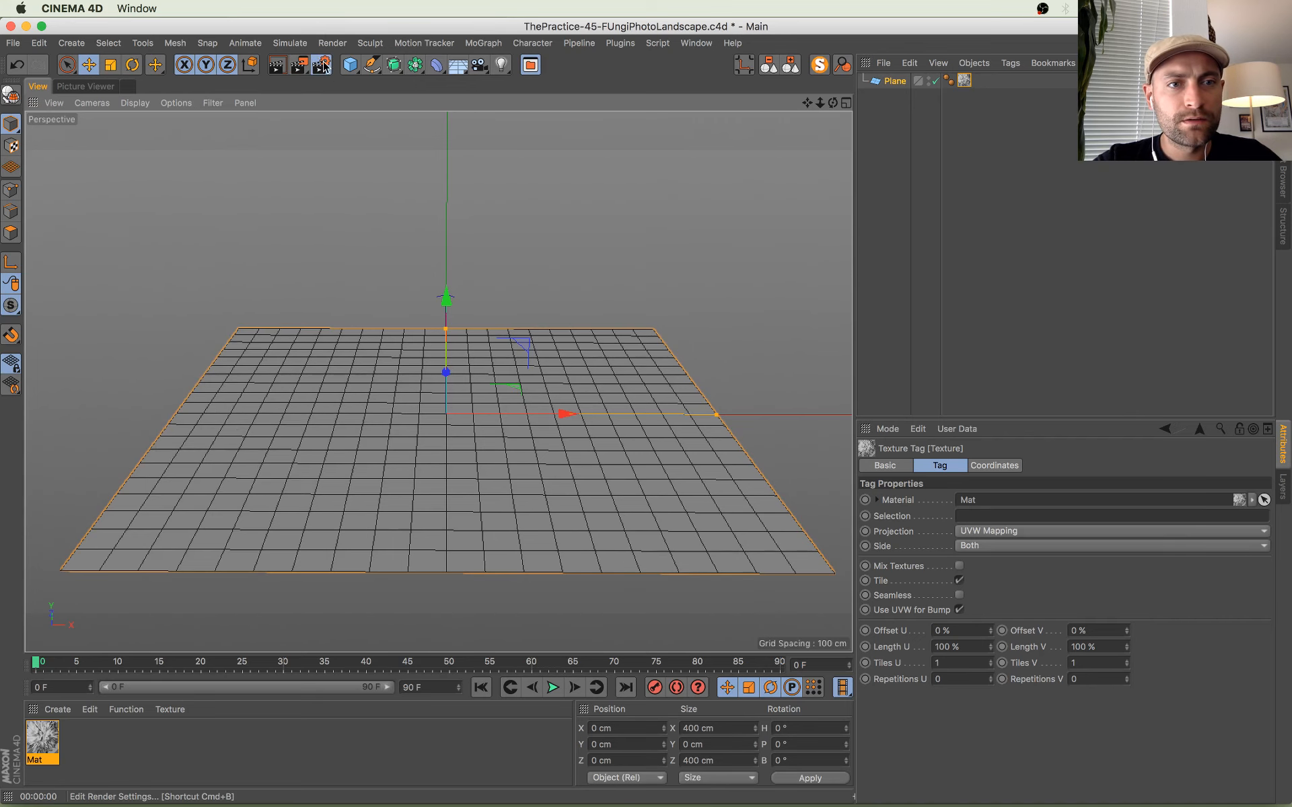
# Step: Start an Interactive Render Region and enlarge it to cover the whole plane
pyautogui.click(323, 65)
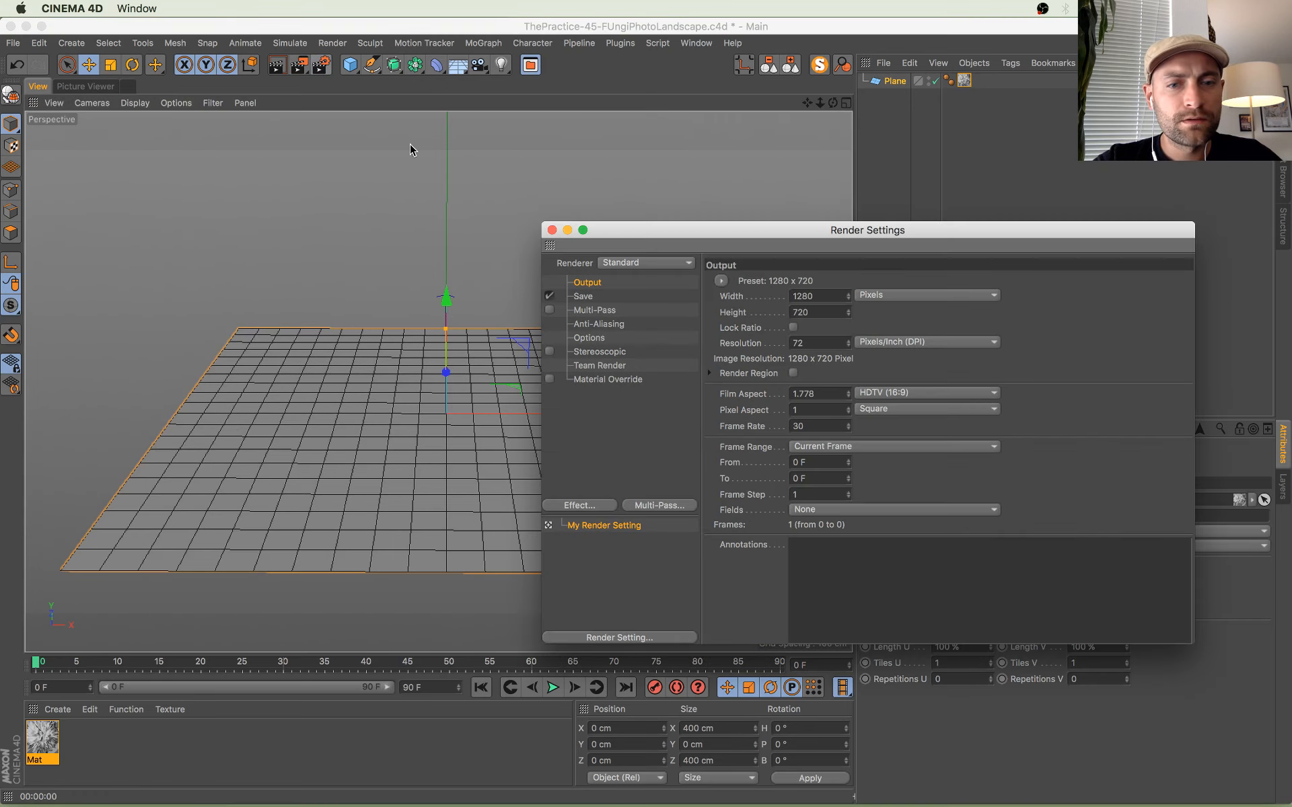
pyautogui.click(552, 231)
pyautogui.click(321, 64)
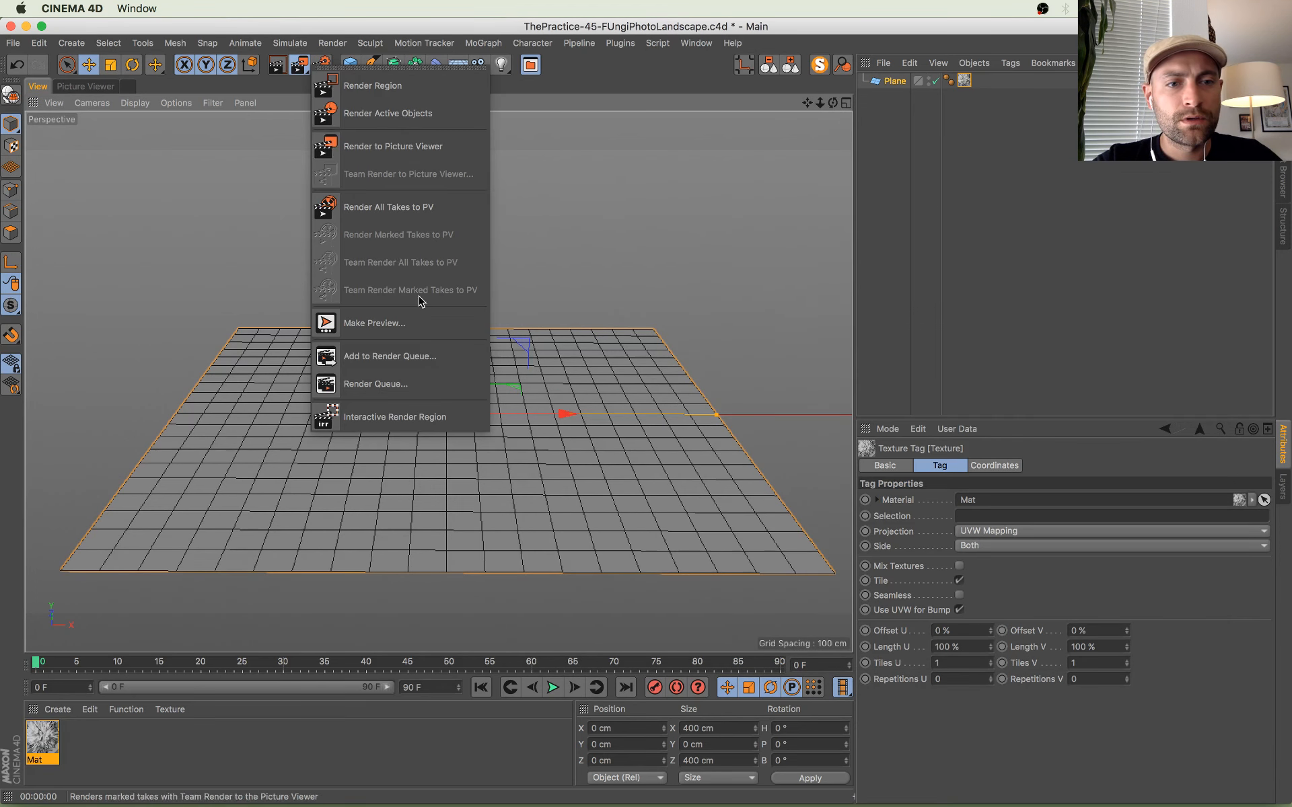
pyautogui.click(441, 410)
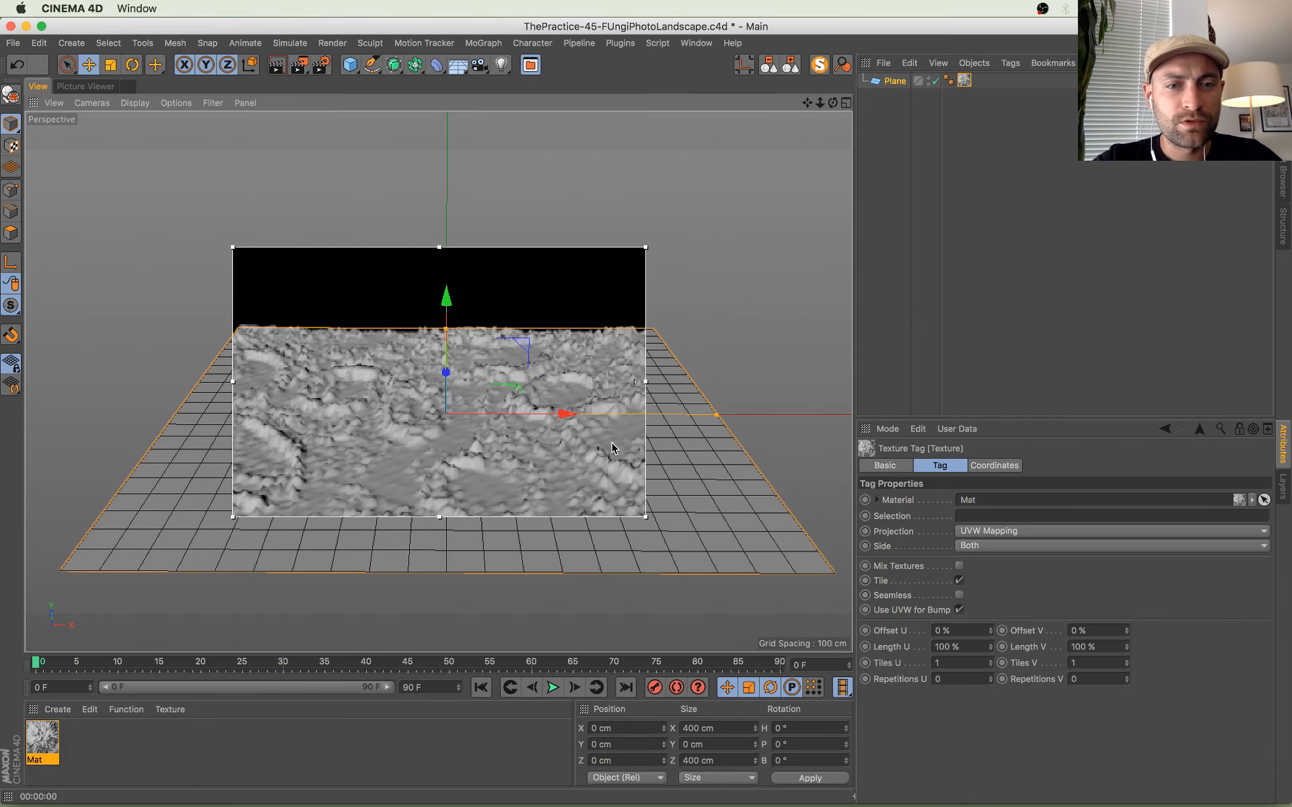
pyautogui.moveTo(646, 517); pyautogui.dragTo(837, 588)
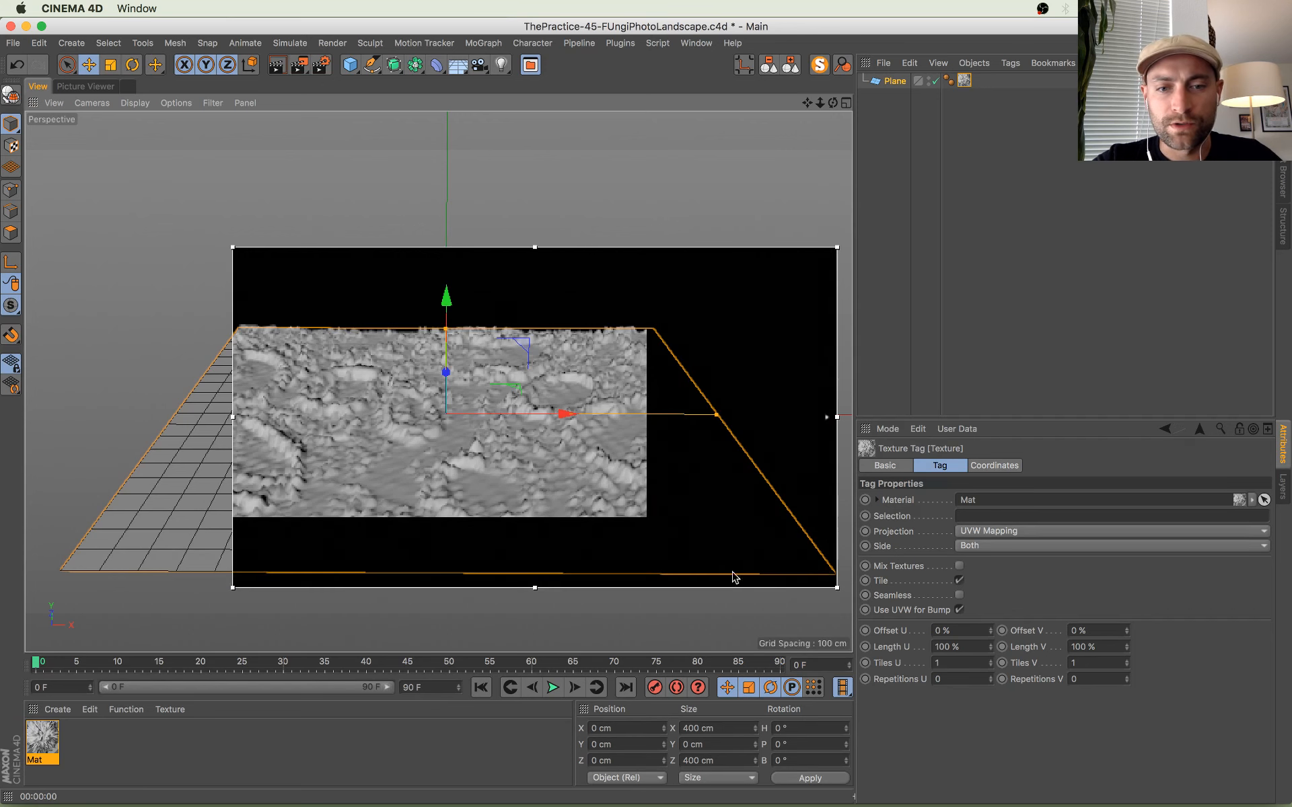
pyautogui.moveTo(232, 417); pyautogui.dragTo(27, 420)
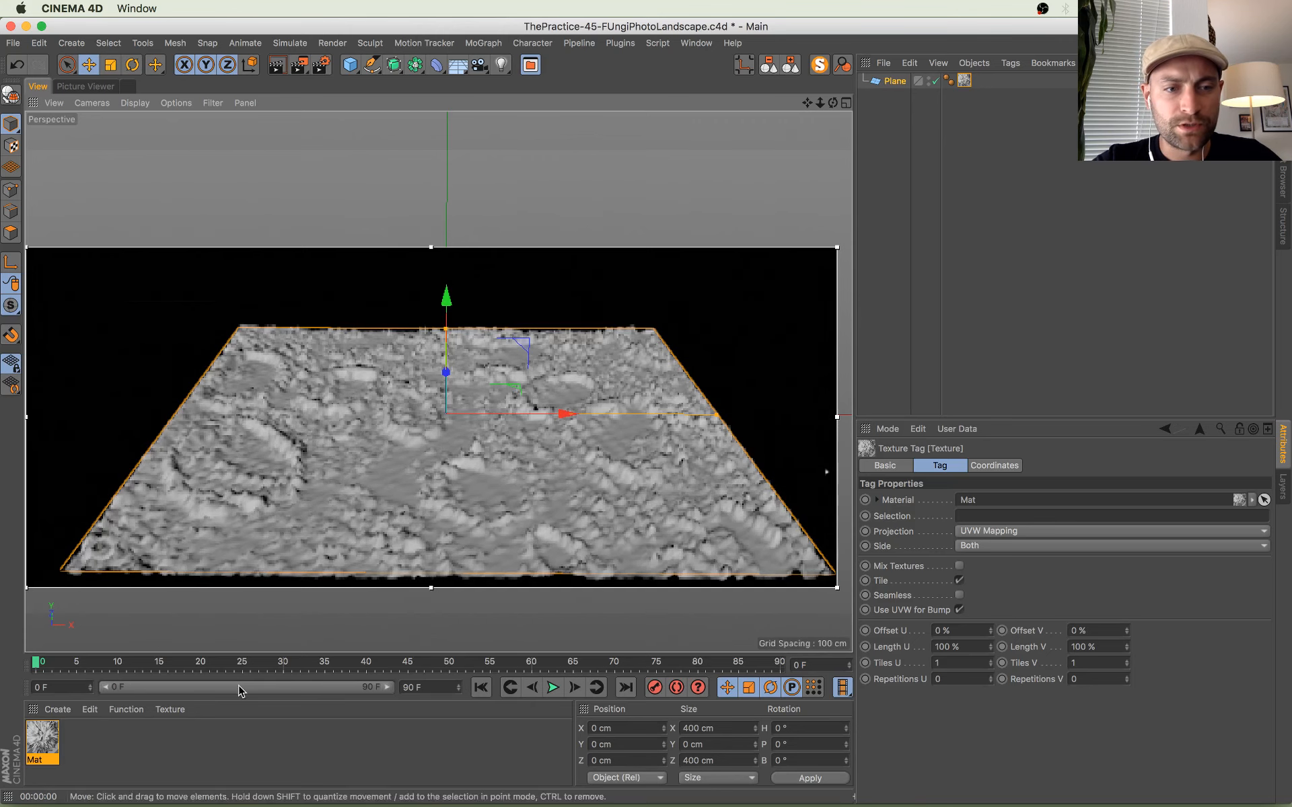
# Step: Examine the displaced terrain in the interactive render from a lower, closer viewpoint
pyautogui.keyDown('alt'); pyautogui.moveTo(429, 453); pyautogui.dragTo(423, 436, button='middle'); pyautogui.keyUp('alt')
pyautogui.moveTo(423, 441)
pyautogui.keyDown('alt'); pyautogui.mouseDown()
pyautogui.moveTo(434, 401)
pyautogui.moveTo(428, 431)
pyautogui.mouseUp(); pyautogui.keyUp('alt')
pyautogui.keyDown('alt'); pyautogui.moveTo(428, 427); pyautogui.dragTo(434, 432, button='right'); pyautogui.keyUp('alt')
pyautogui.keyDown('alt'); pyautogui.moveTo(434, 431); pyautogui.dragTo(428, 434); pyautogui.keyUp('alt')
pyautogui.keyDown('alt'); pyautogui.moveTo(428, 434); pyautogui.dragTo(436, 435, button='right'); pyautogui.keyUp('alt')
pyautogui.keyDown('alt'); pyautogui.moveTo(437, 440); pyautogui.dragTo(463, 461); pyautogui.keyUp('alt')
pyautogui.press('super+Tab')
pyautogui.press('super+Tab')
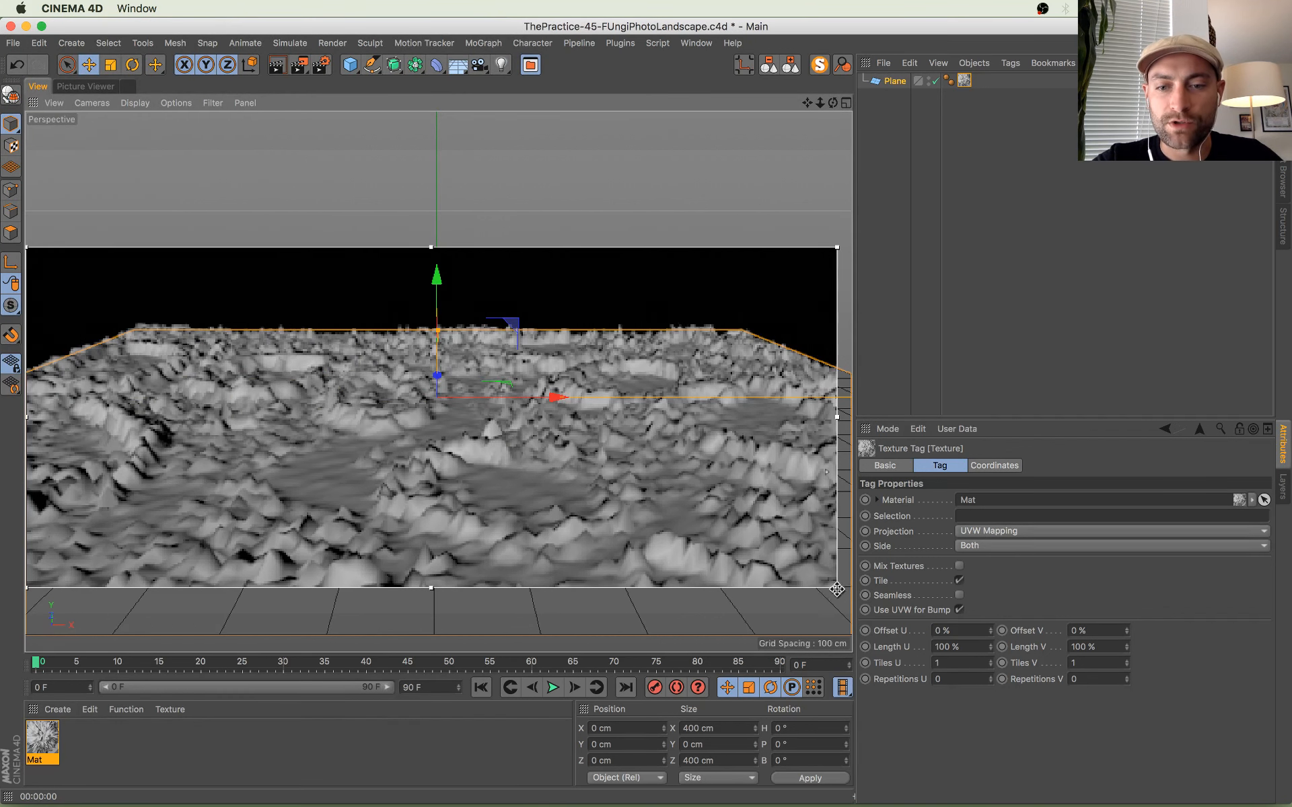
# Step: Open the Mat material and enable Round Geometry for its sub-polygon displacement, keeping the render preview uncovered
pyautogui.doubleClick(45, 736)
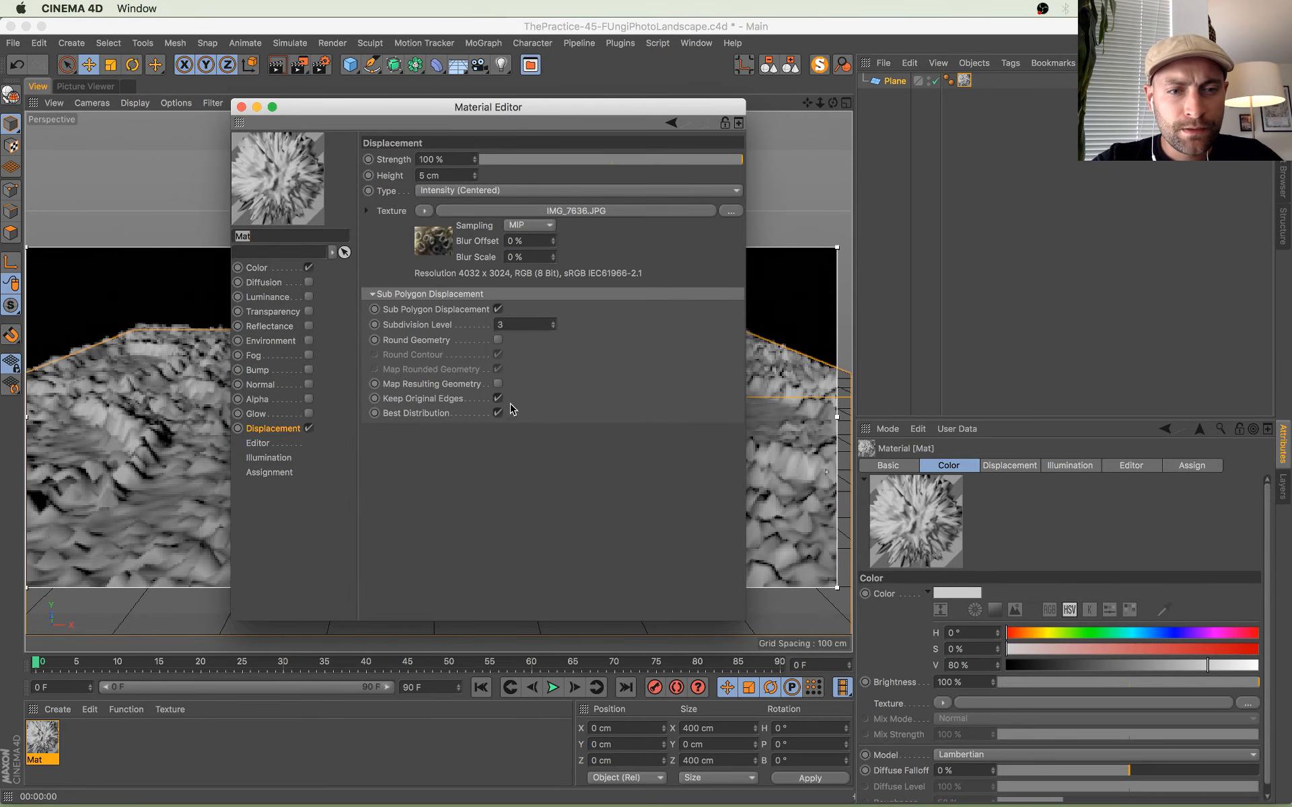
pyautogui.click(498, 339)
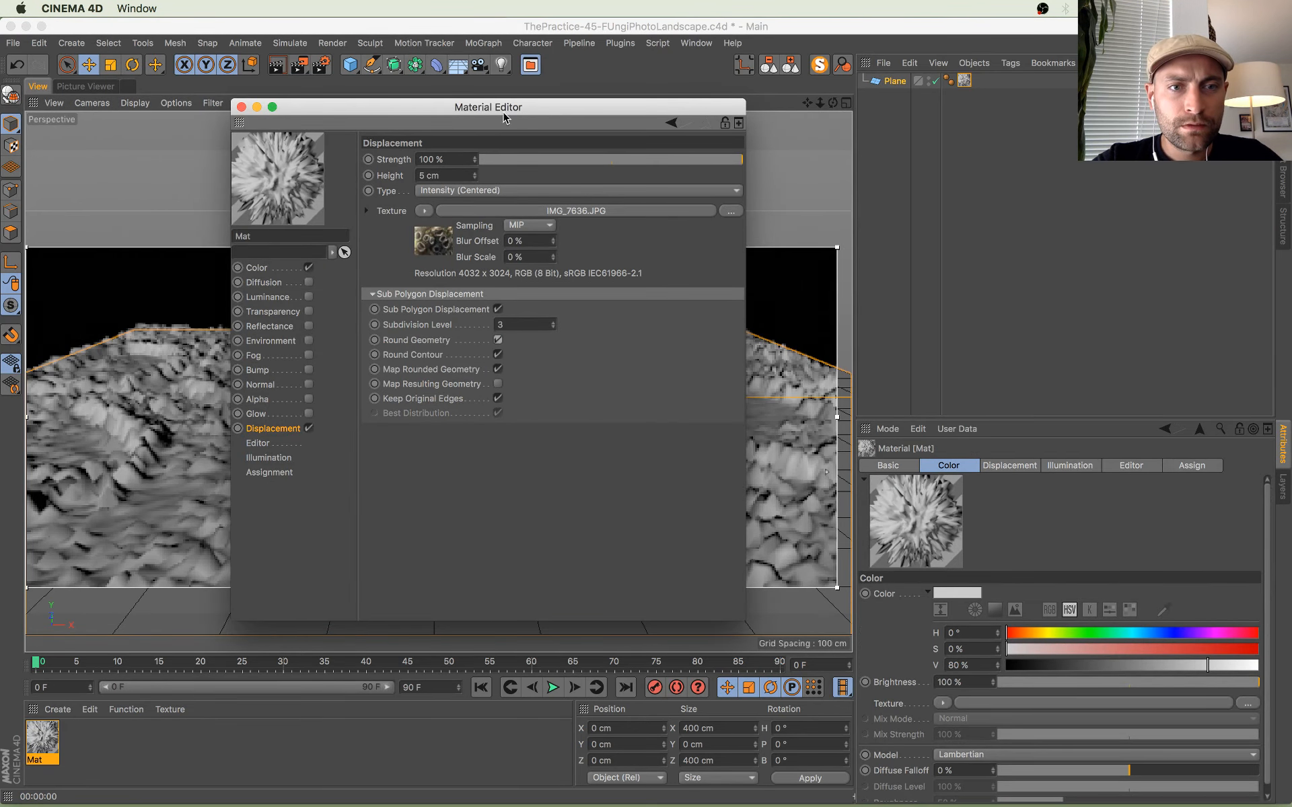
pyautogui.moveTo(508, 112); pyautogui.dragTo(961, 232)
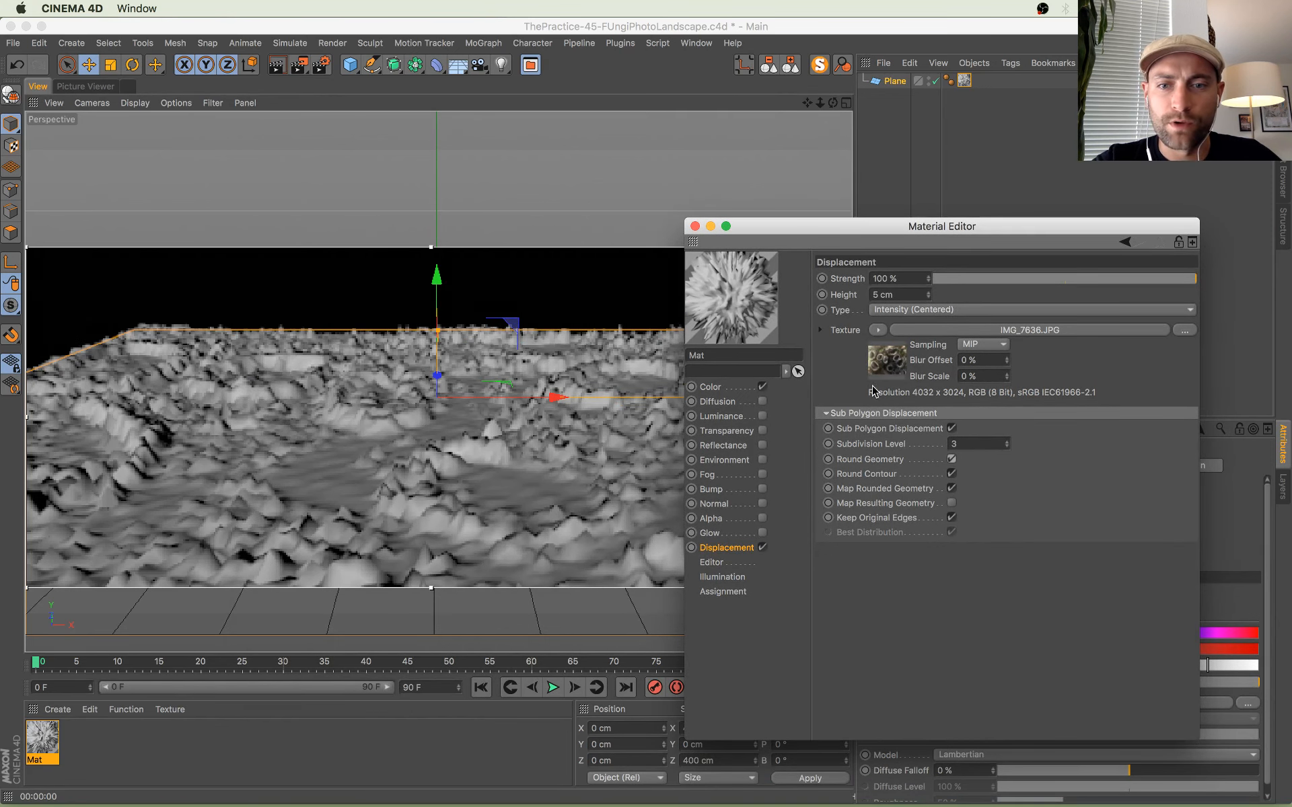
# Step: Load IMG_7636.JPG as the material's Color texture and set its mix strength to 54%
pyautogui.click(727, 389)
pyautogui.moveTo(765, 388); pyautogui.dragTo(897, 387)
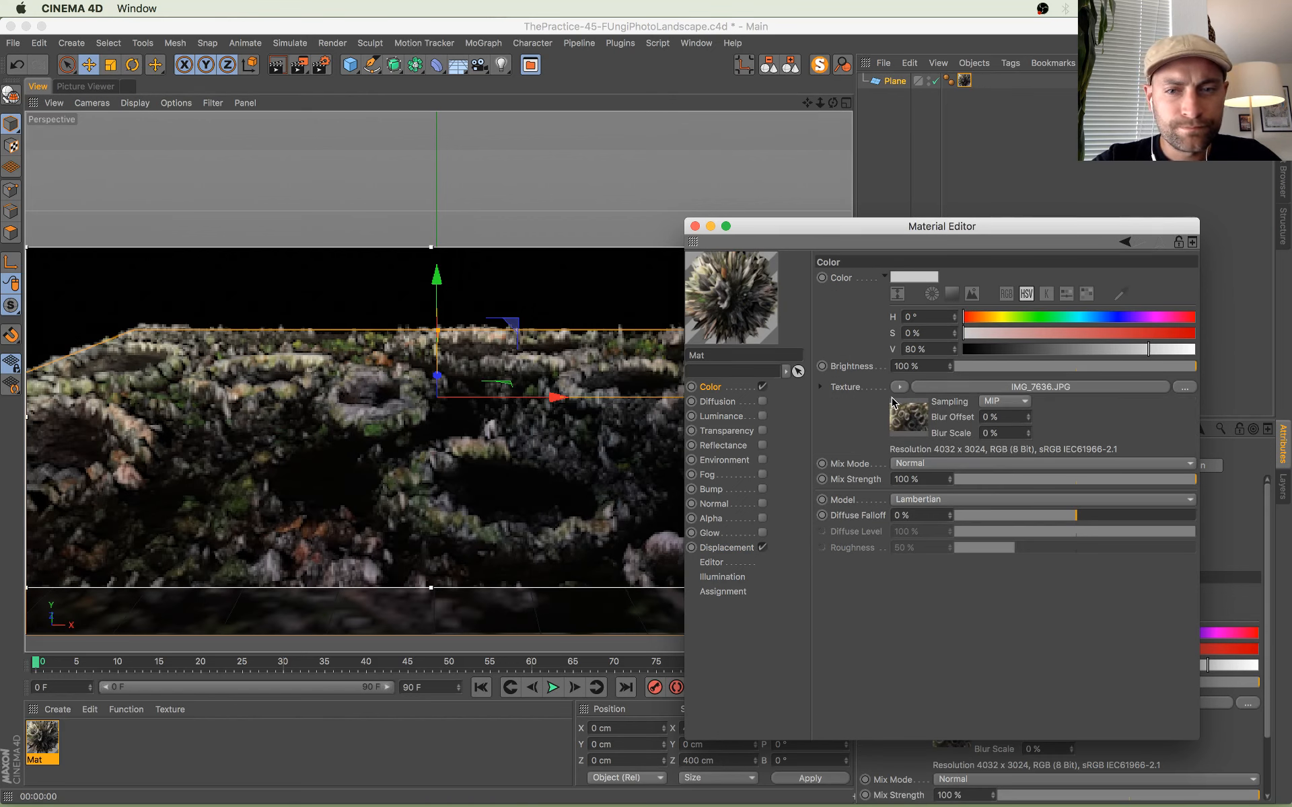
pyautogui.click(1075, 480)
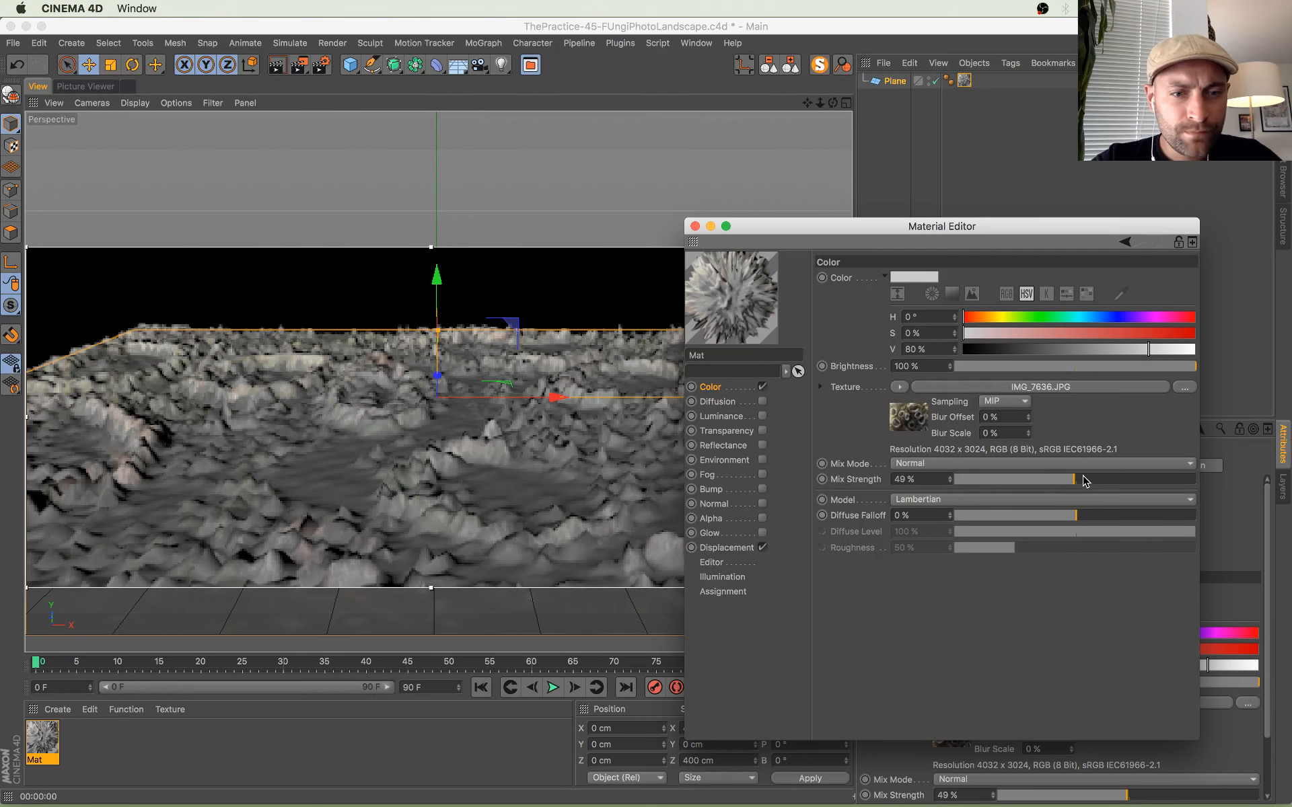
pyautogui.click(1086, 479)
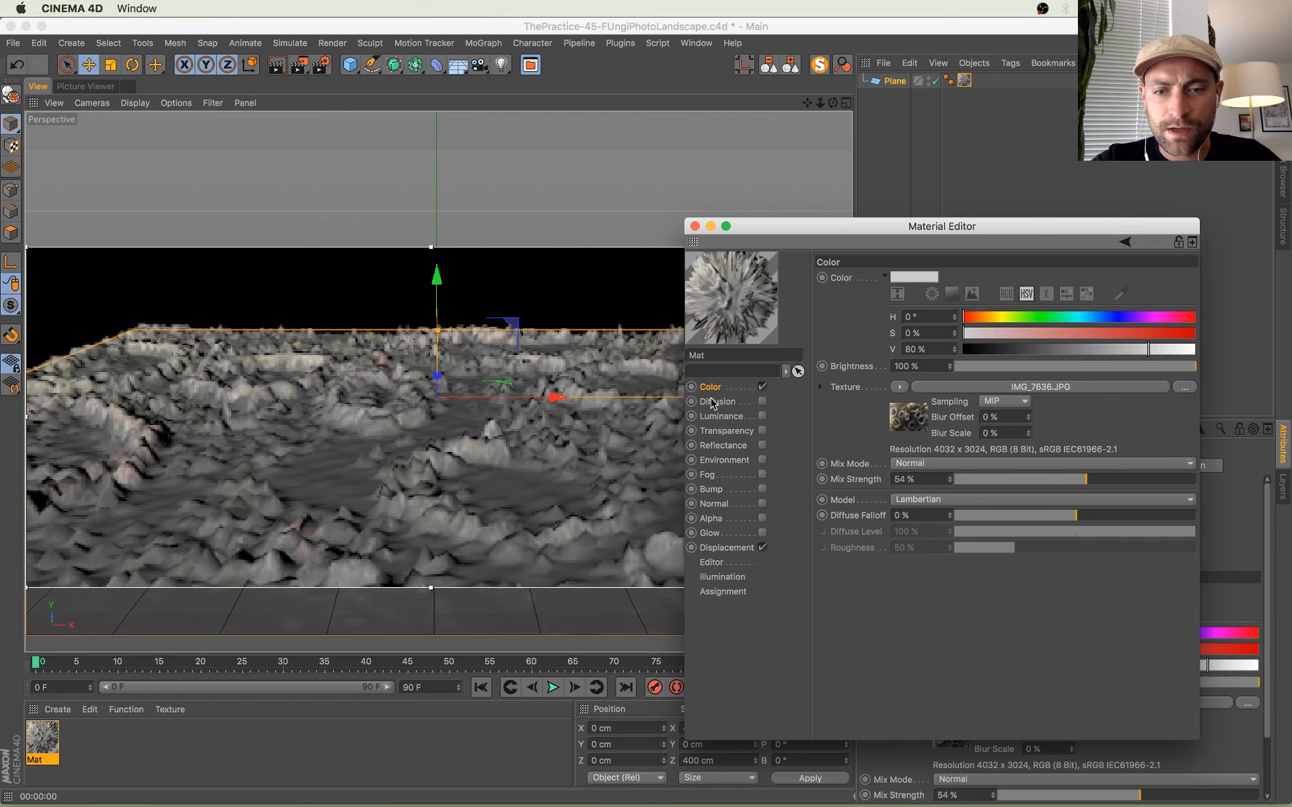
# Step: Set the material's displacement height to 16 cm and its subdivision level to 2
pyautogui.click(727, 547)
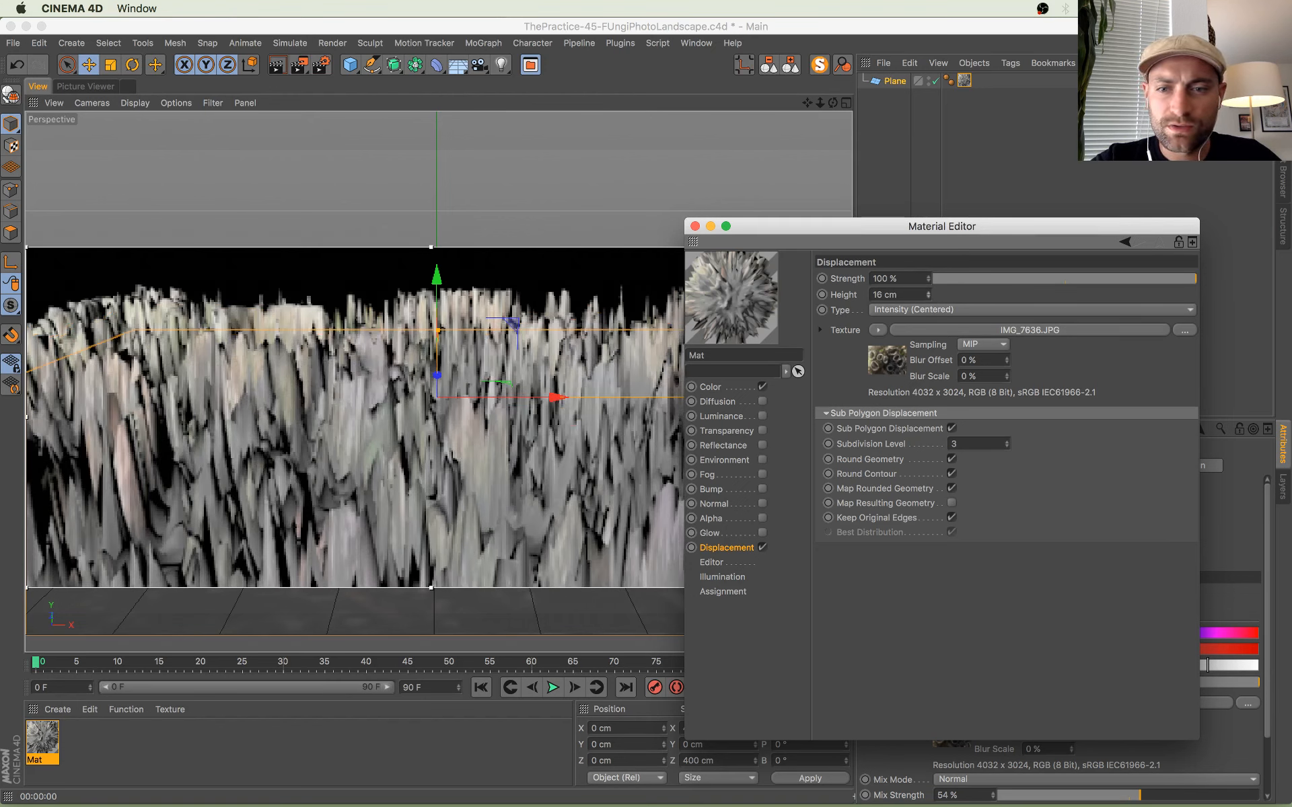
pyautogui.click(1007, 447)
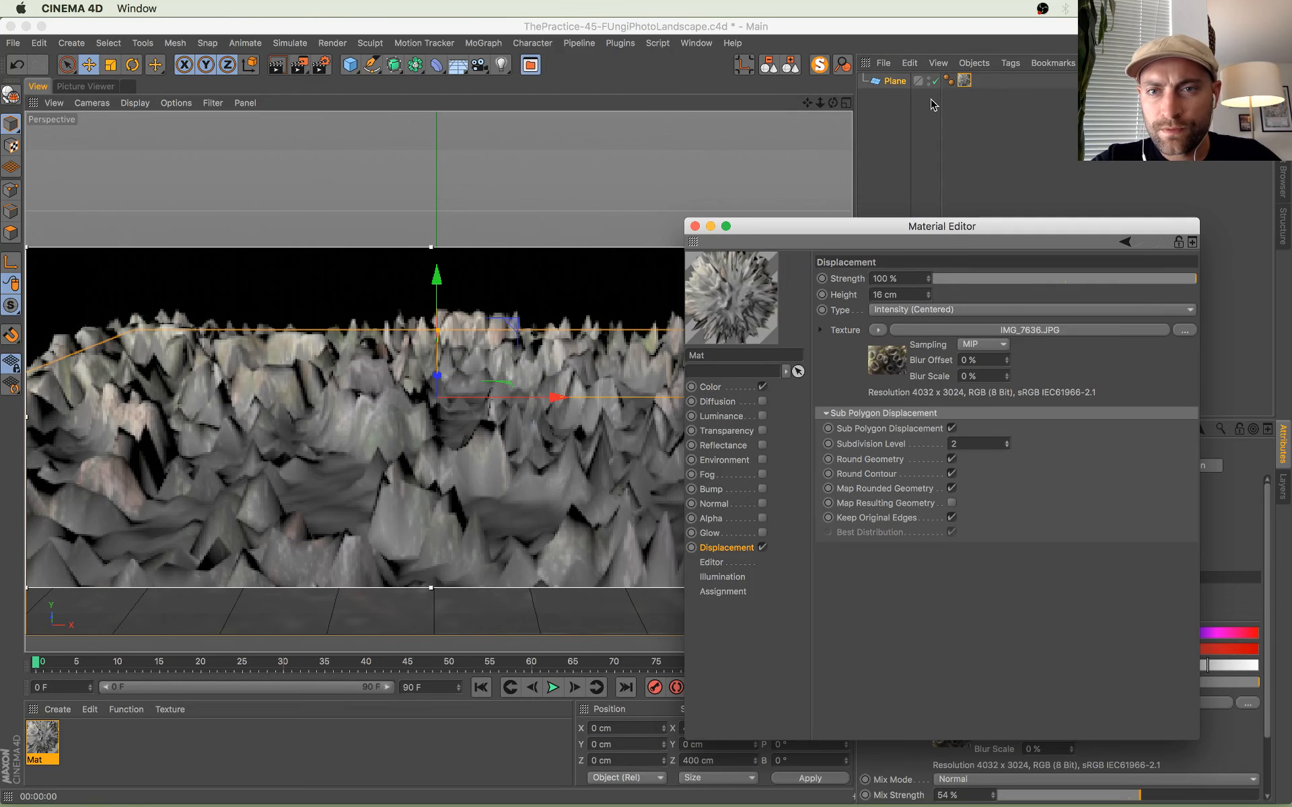
# Step: Set the plane's width and height segments to 40 each and close the Material Editor
pyautogui.moveTo(850, 228); pyautogui.dragTo(483, 301)
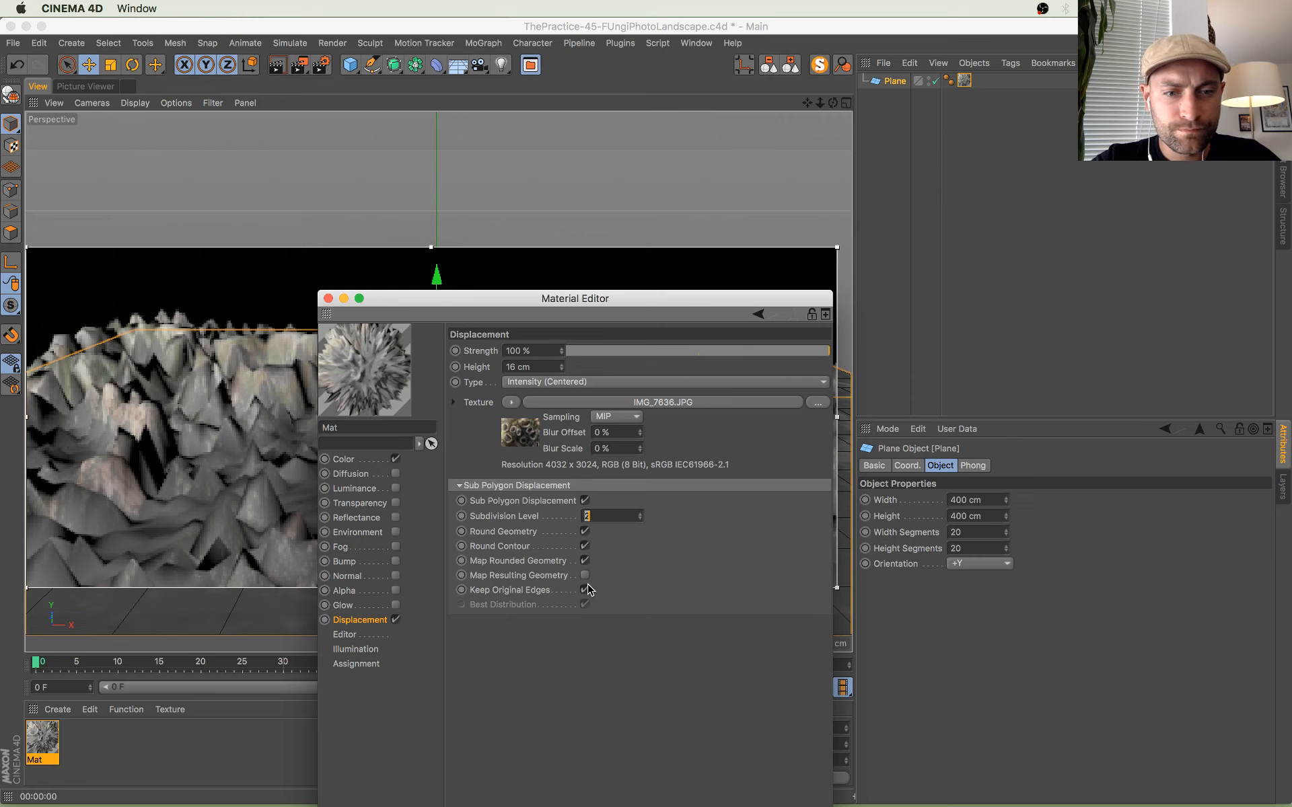
pyautogui.doubleClick(982, 534)
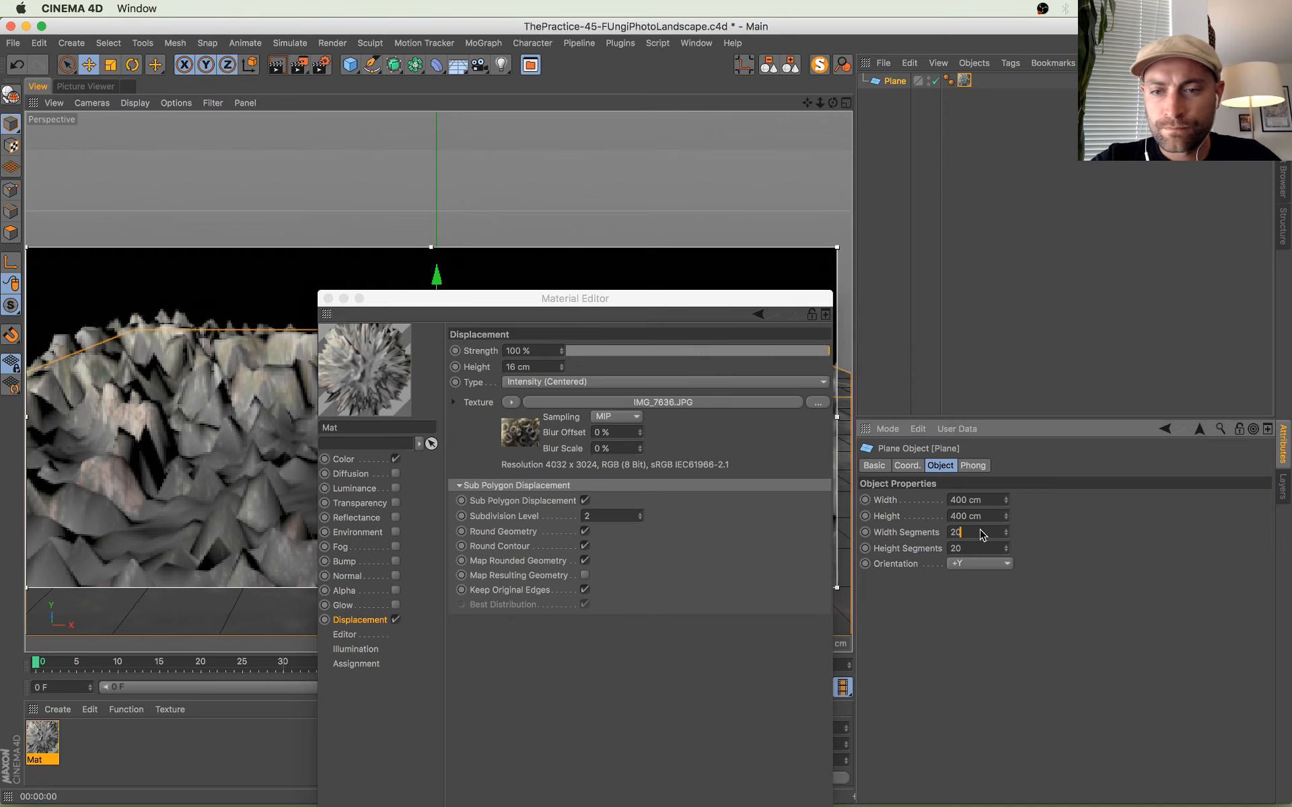
pyautogui.write('40')
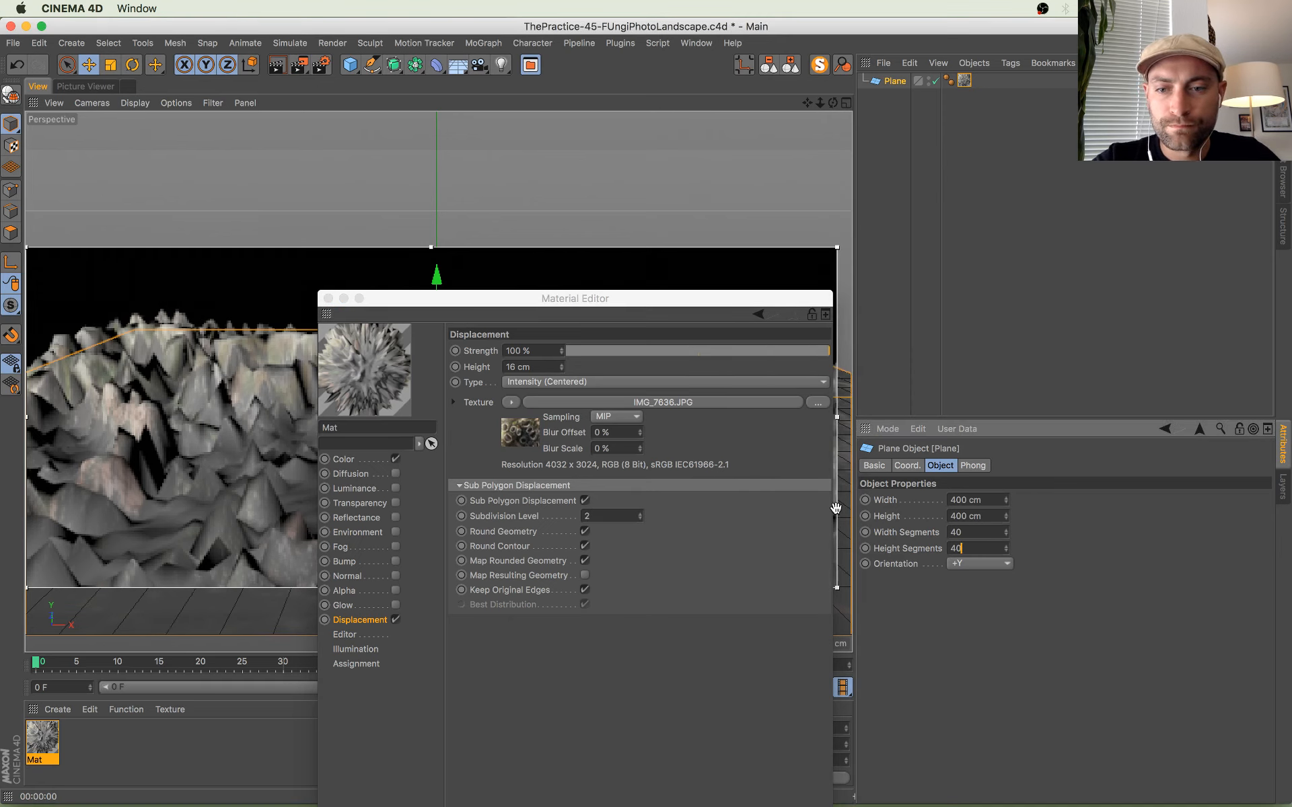
pyautogui.press('Tab')
pyautogui.write('40')
pyautogui.press('Return')
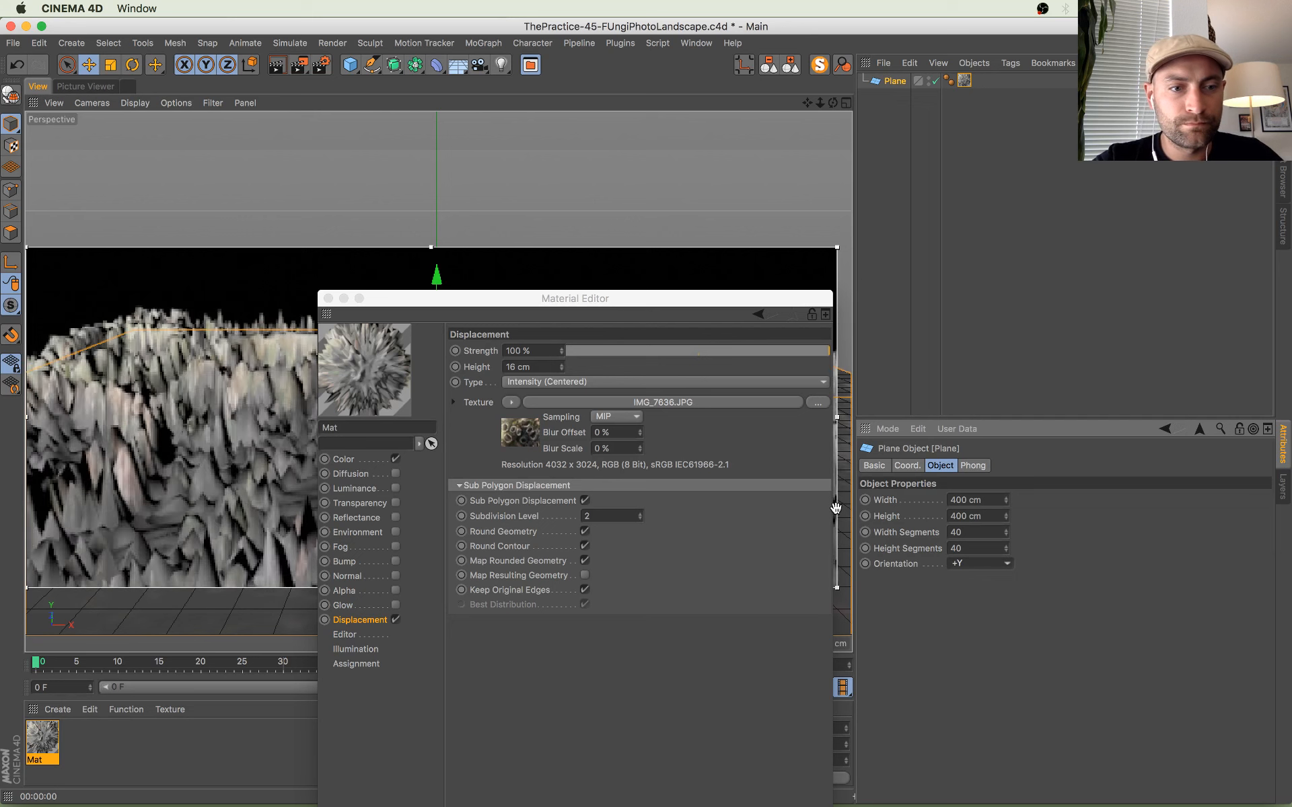
pyautogui.click(328, 298)
# Step: Reopen the Mat material and set the displacement texture's blur offset and blur scale to 7% each
pyautogui.click(964, 81)
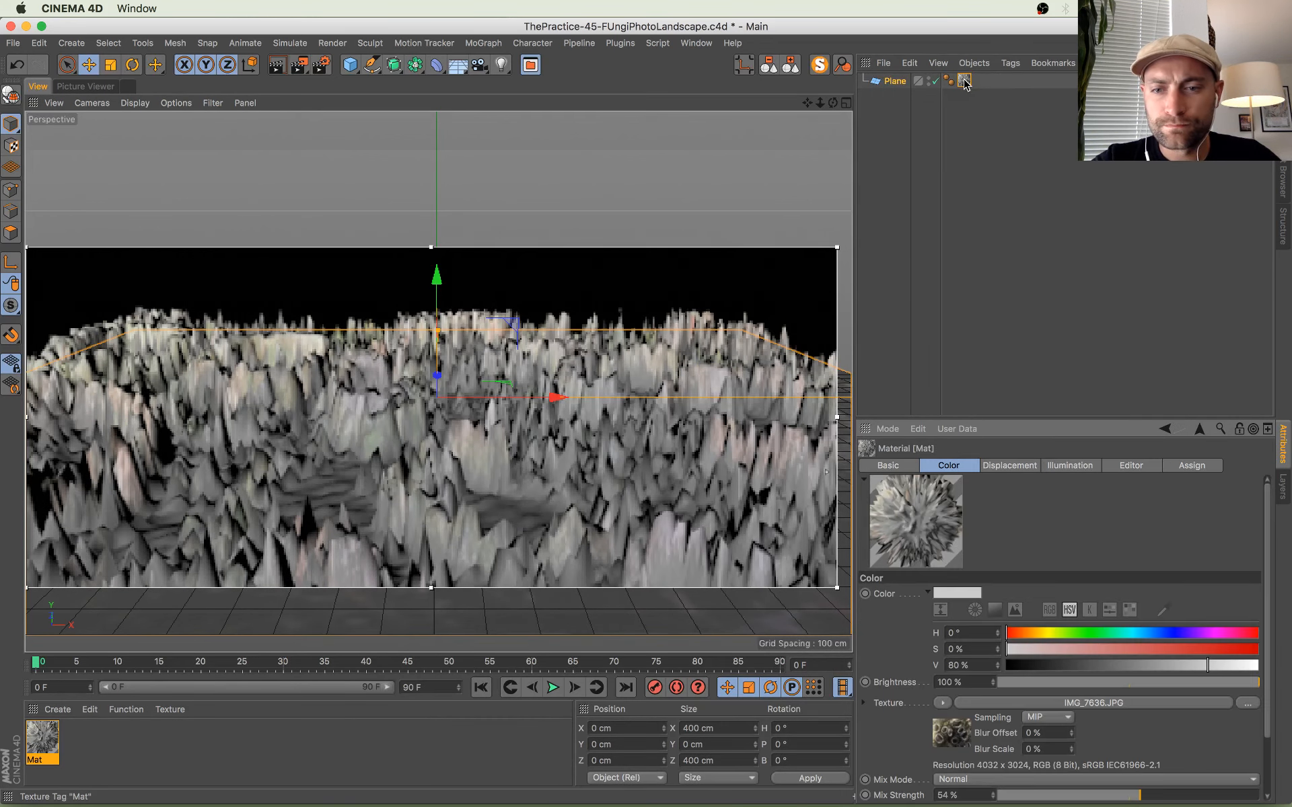
pyautogui.doubleClick(42, 740)
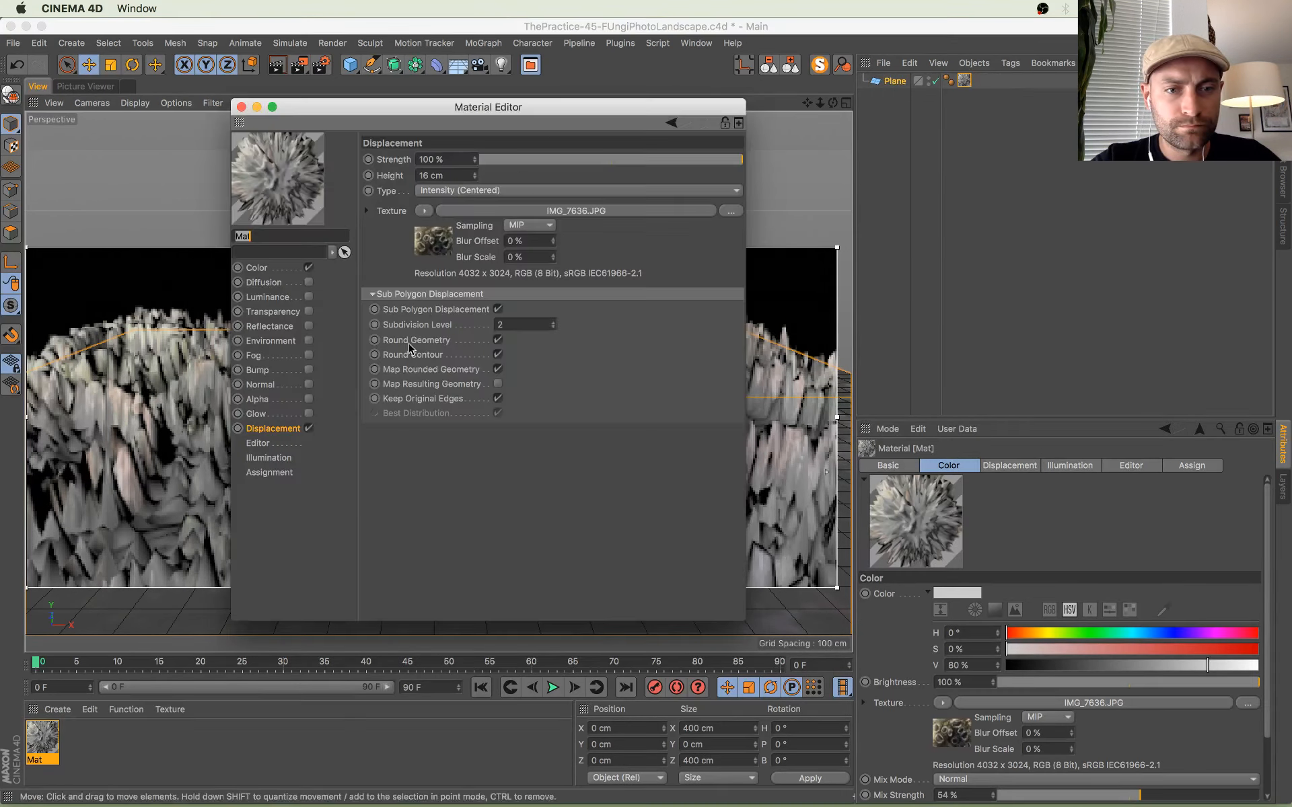
pyautogui.moveTo(533, 106); pyautogui.dragTo(1039, 229)
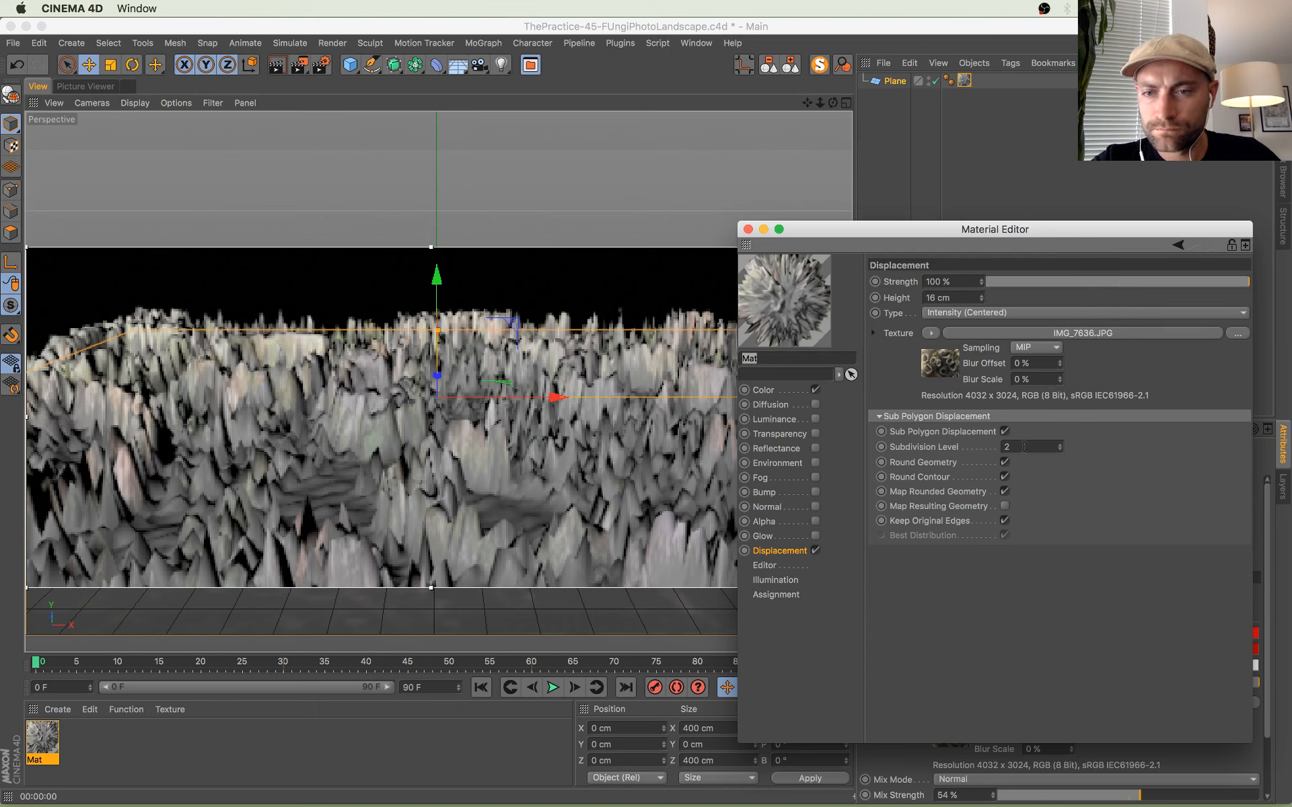
pyautogui.click(1060, 362)
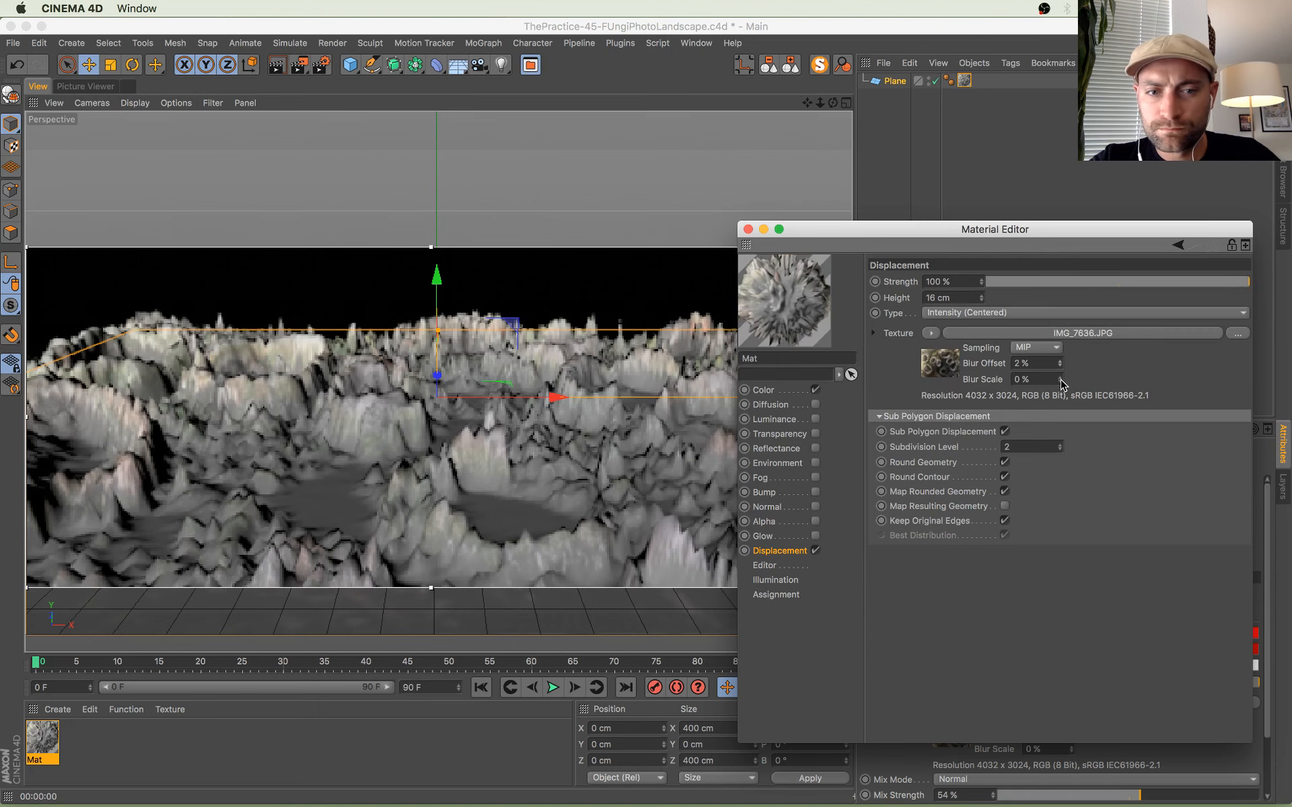
pyautogui.click(1059, 362)
pyautogui.click(1059, 361)
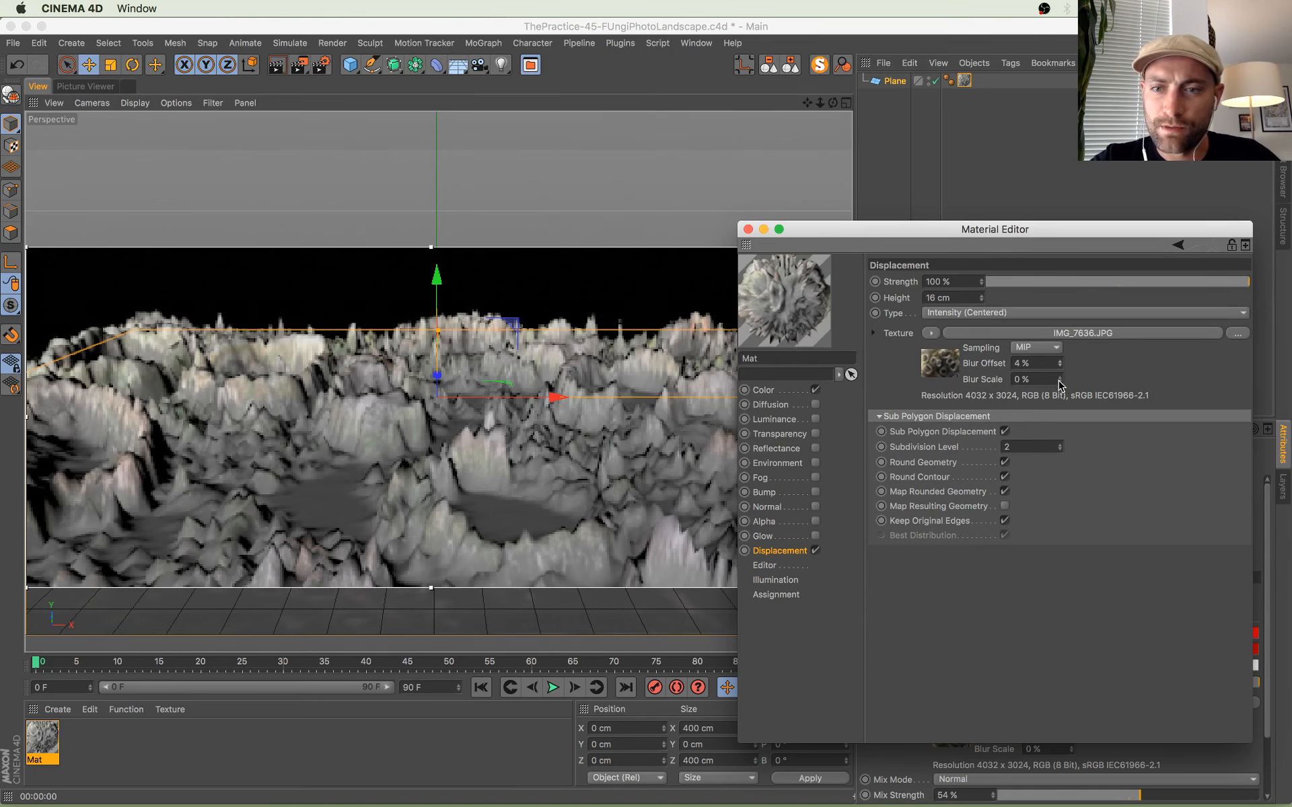
pyautogui.click(1060, 376)
pyautogui.click(1059, 376)
pyautogui.click(1060, 377)
pyautogui.click(1060, 361)
pyautogui.click(1060, 361)
pyautogui.click(1060, 377)
pyautogui.click(1061, 378)
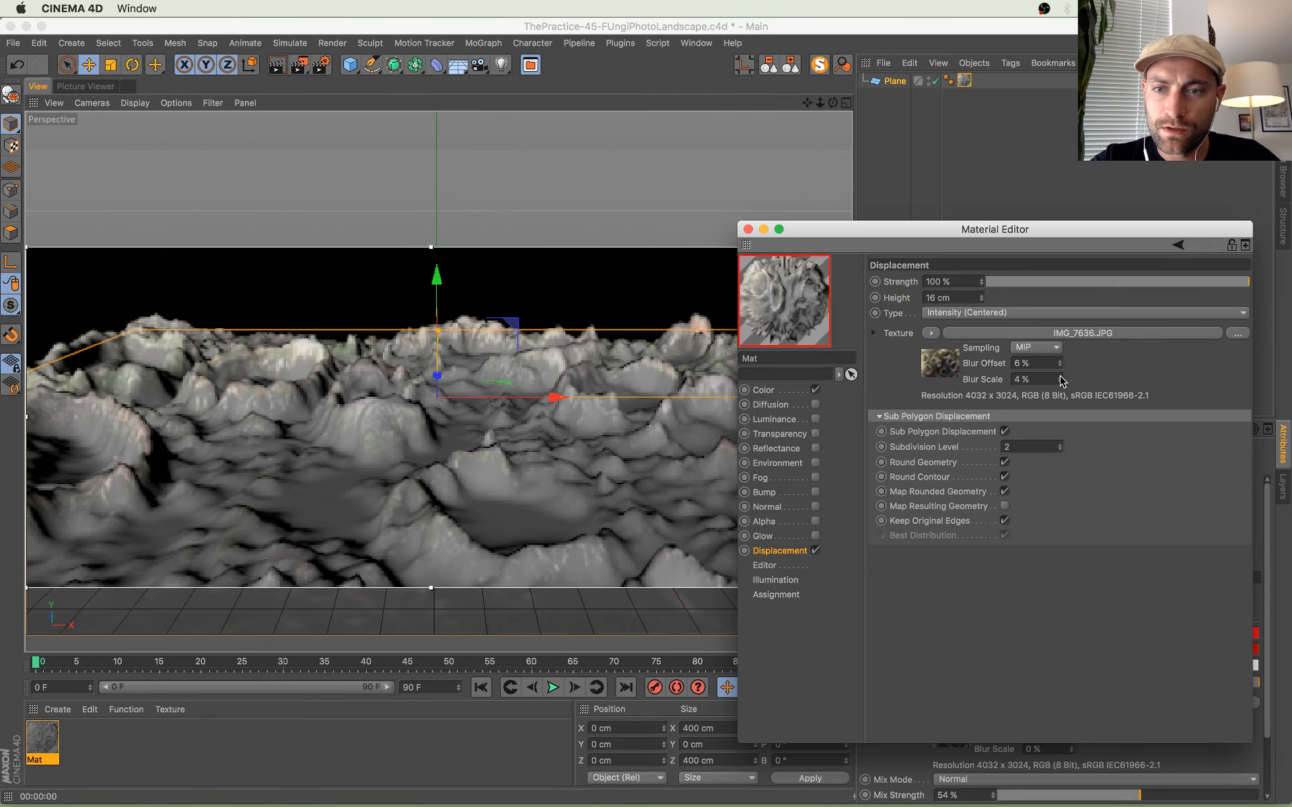
pyautogui.click(1060, 378)
pyautogui.click(1060, 361)
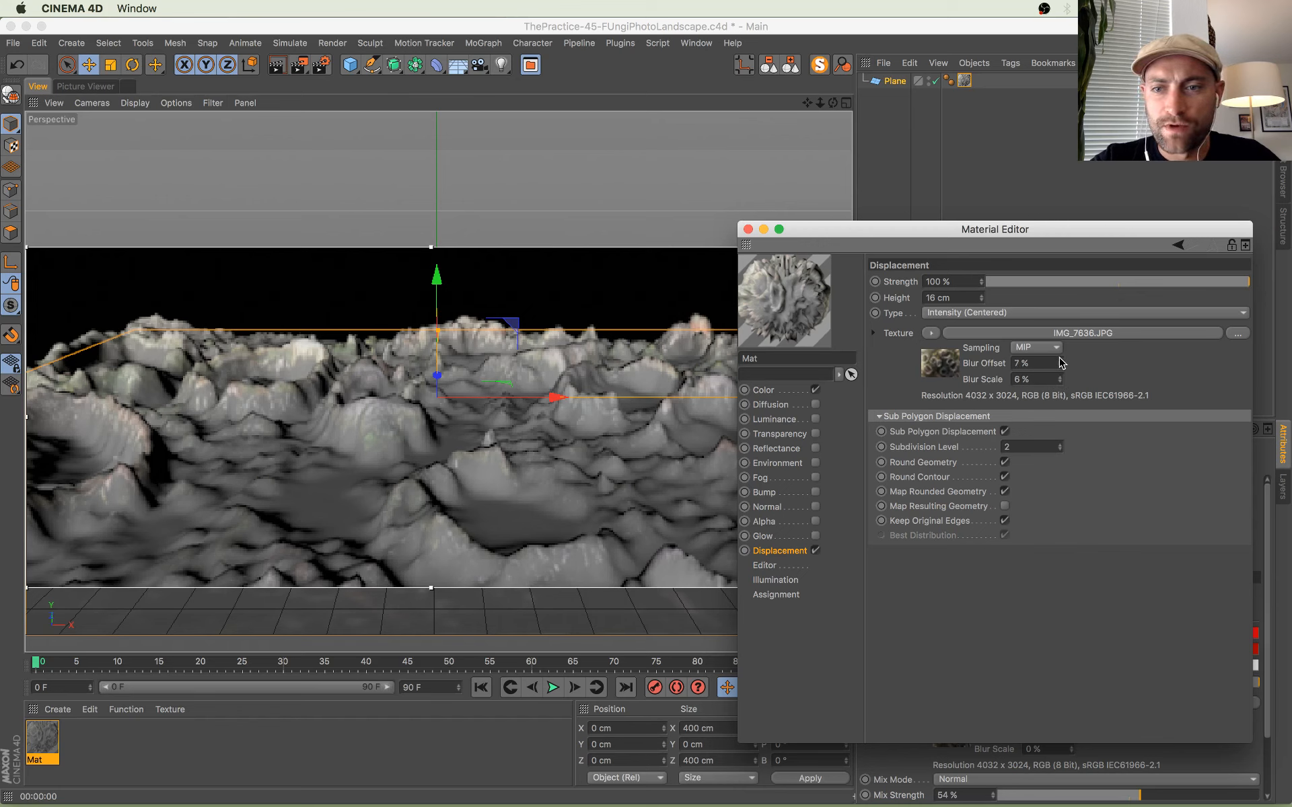
# Step: Try a displacement subdivision level of 3 and compare the terrain with Round Geometry off and on
pyautogui.click(1059, 444)
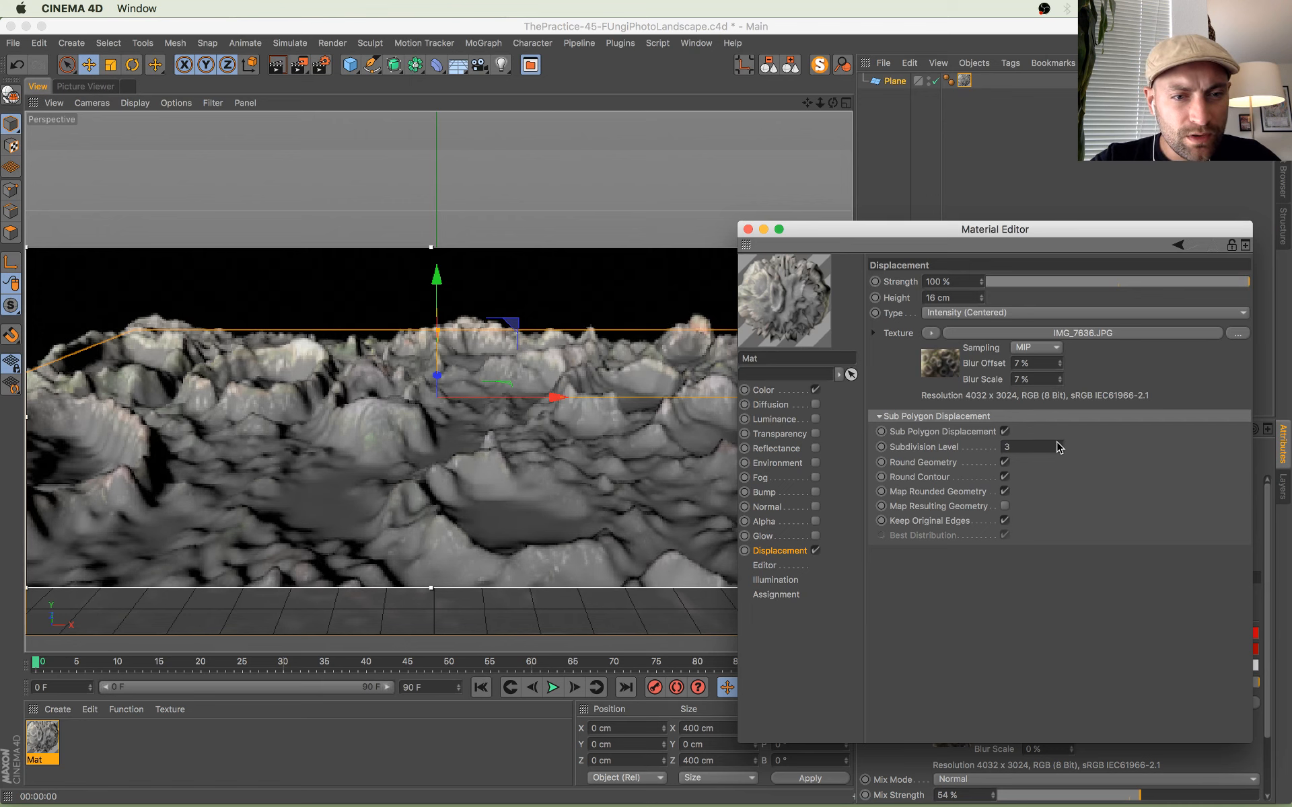
pyautogui.click(1005, 462)
pyautogui.click(1005, 462)
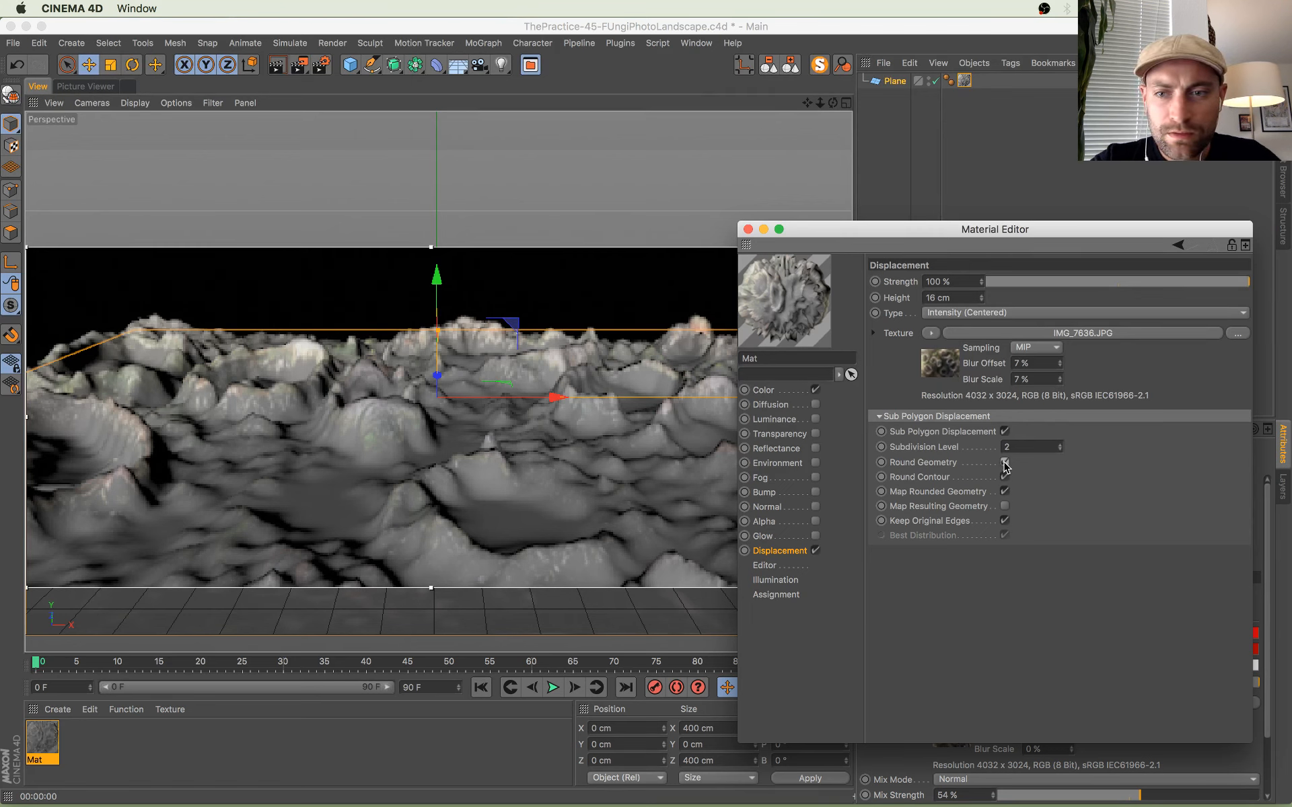
# Step: Save the project and close the Material Editor
pyautogui.press('super+s')
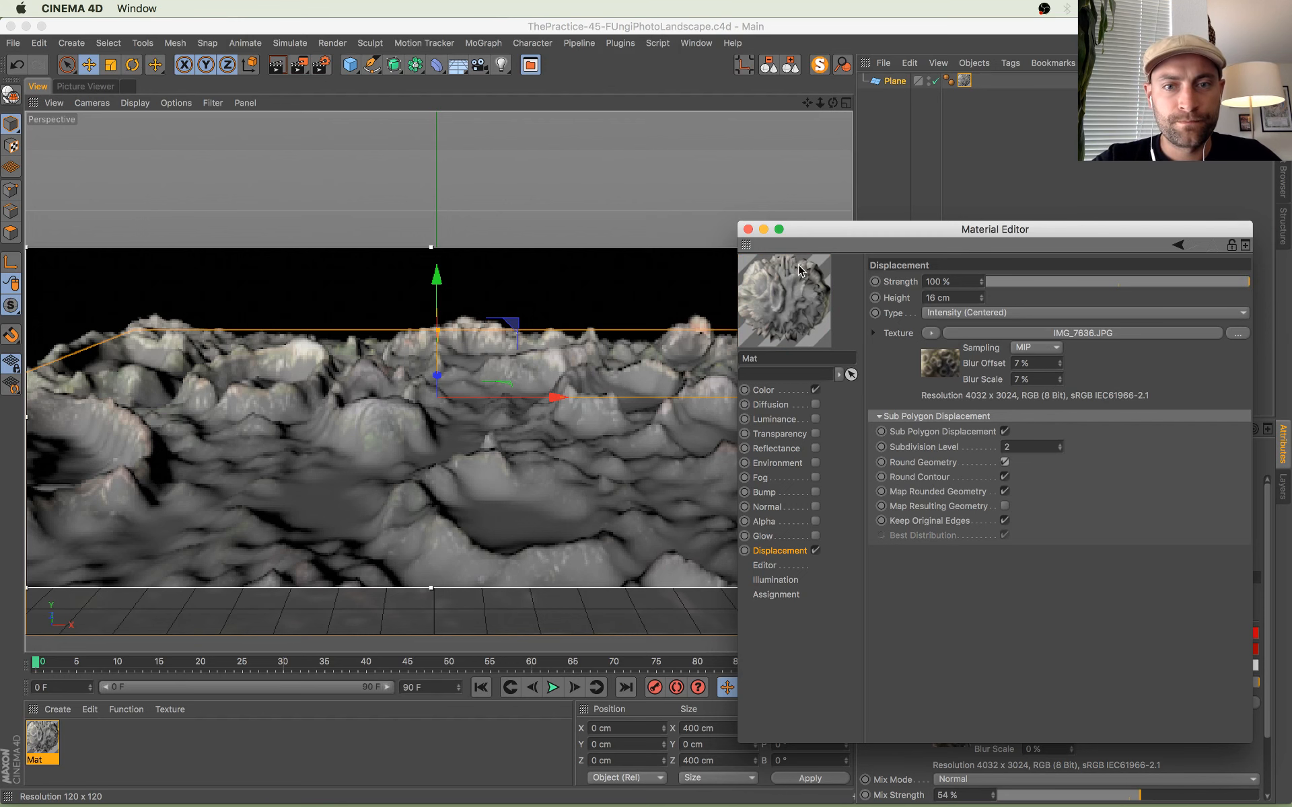
pyautogui.click(748, 229)
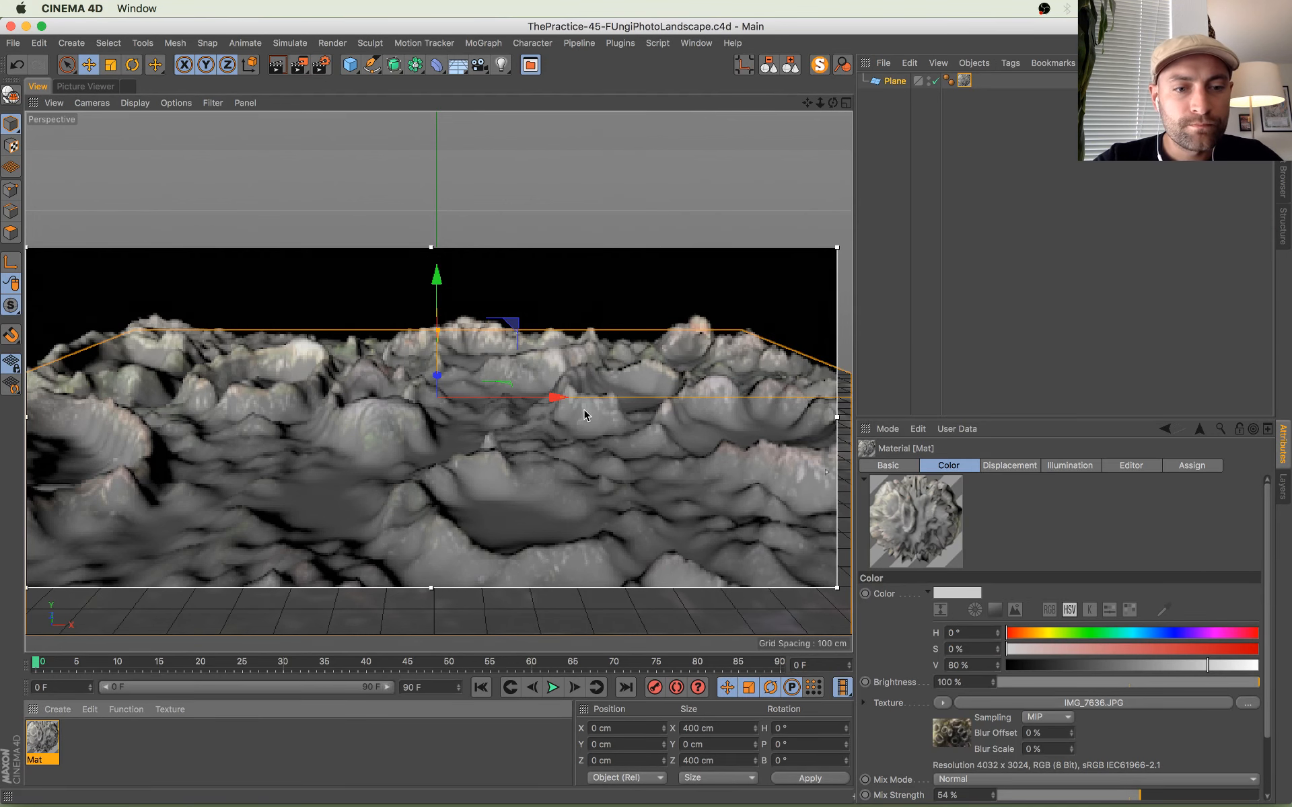
# Step: Enlarge the interactive render region to the lower and side edges of the perspective view and further up above the terrain
pyautogui.moveTo(432, 587); pyautogui.dragTo(432, 651)
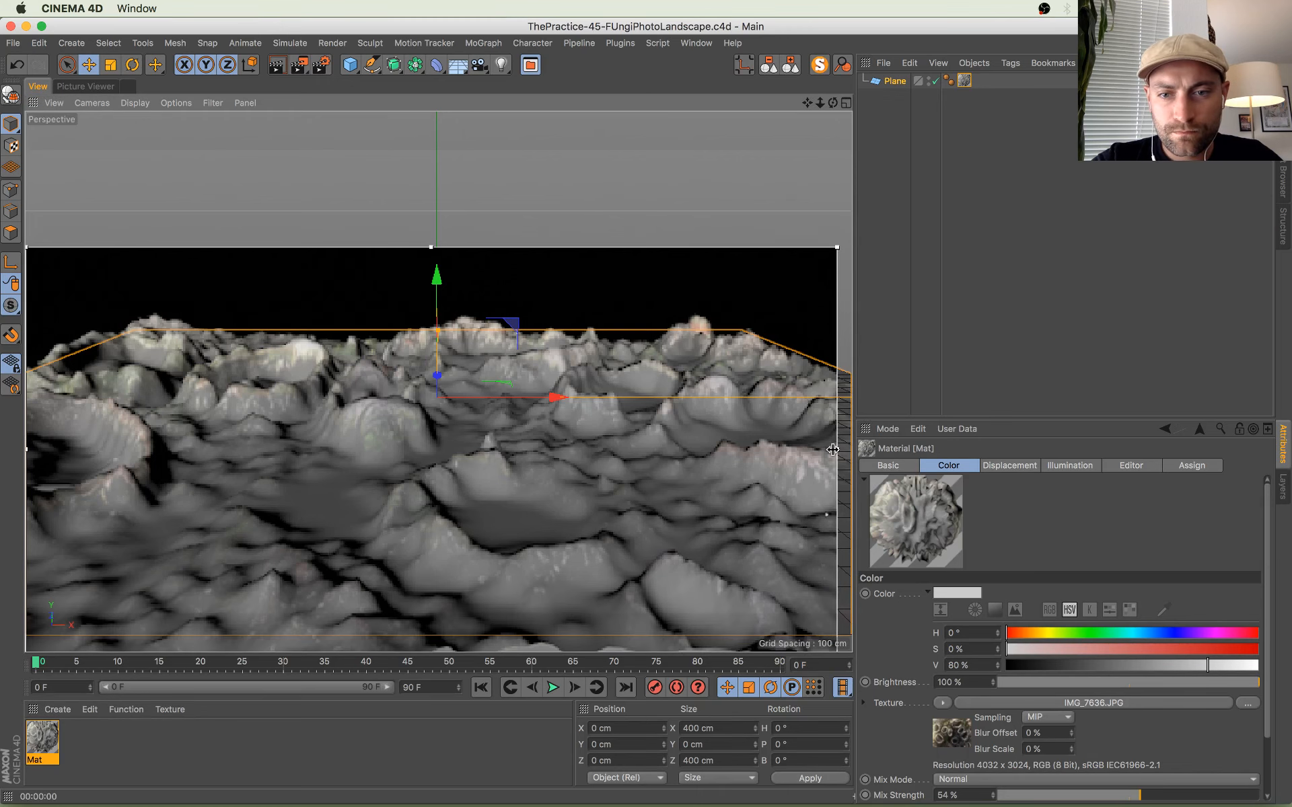
pyautogui.moveTo(837, 450); pyautogui.dragTo(853, 449)
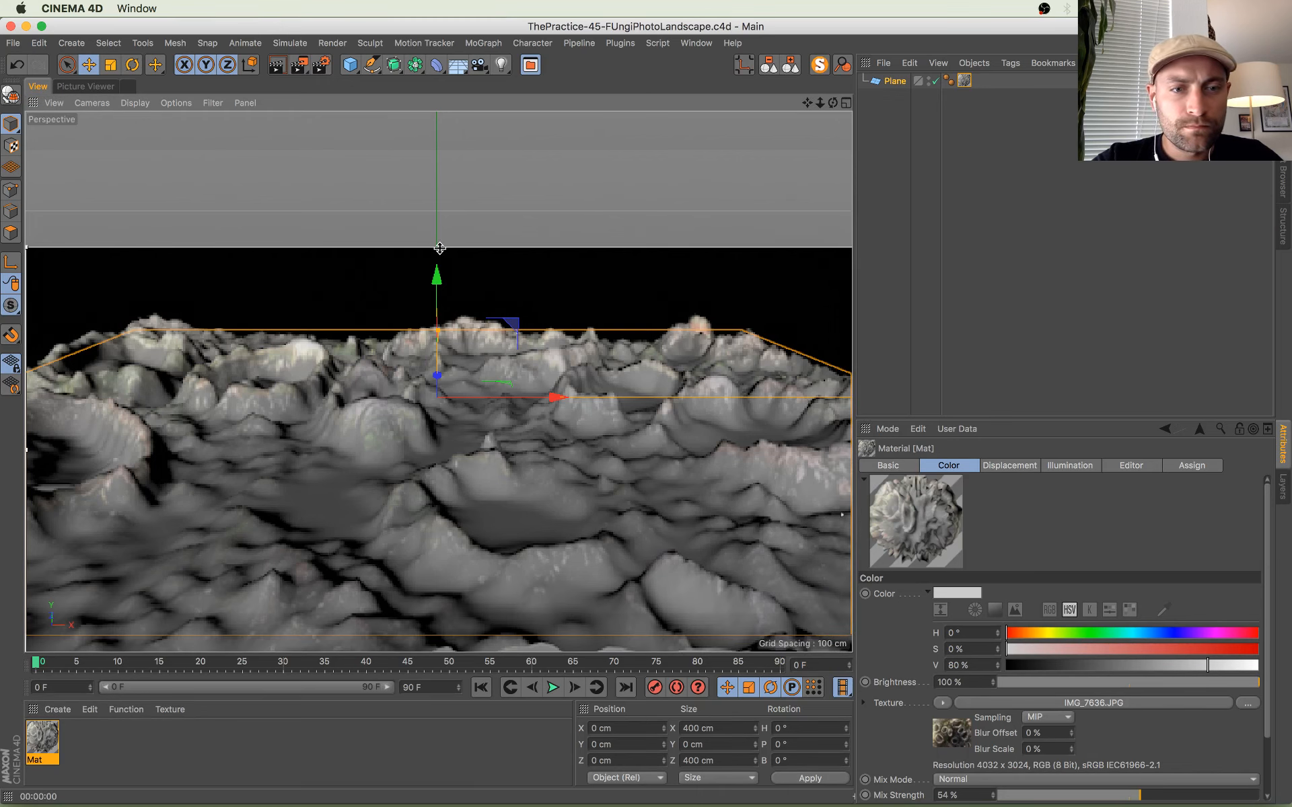
pyautogui.moveTo(439, 248); pyautogui.dragTo(444, 190)
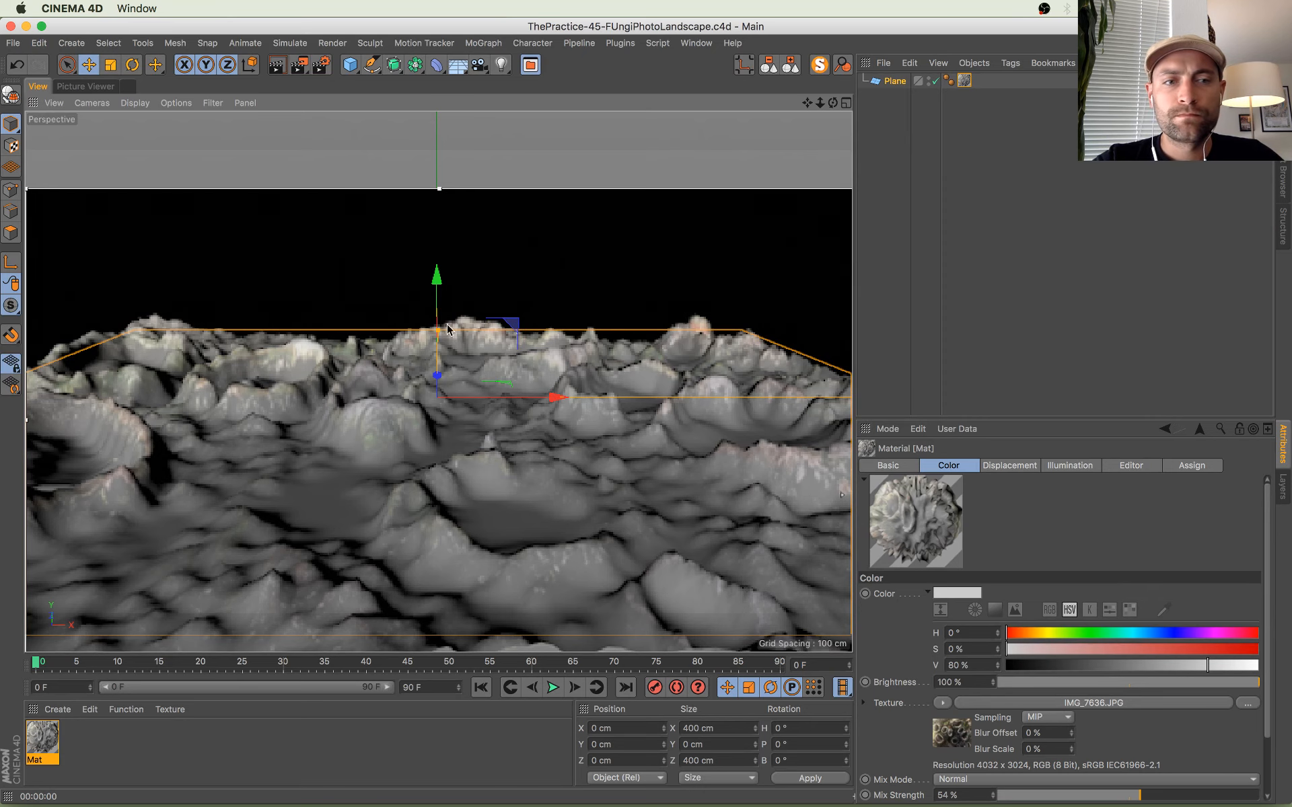
# Step: Show all four views, shorten the plane's depth to about 266 cm and move it to about 128 cm along Z
pyautogui.middleClick(684, 307)
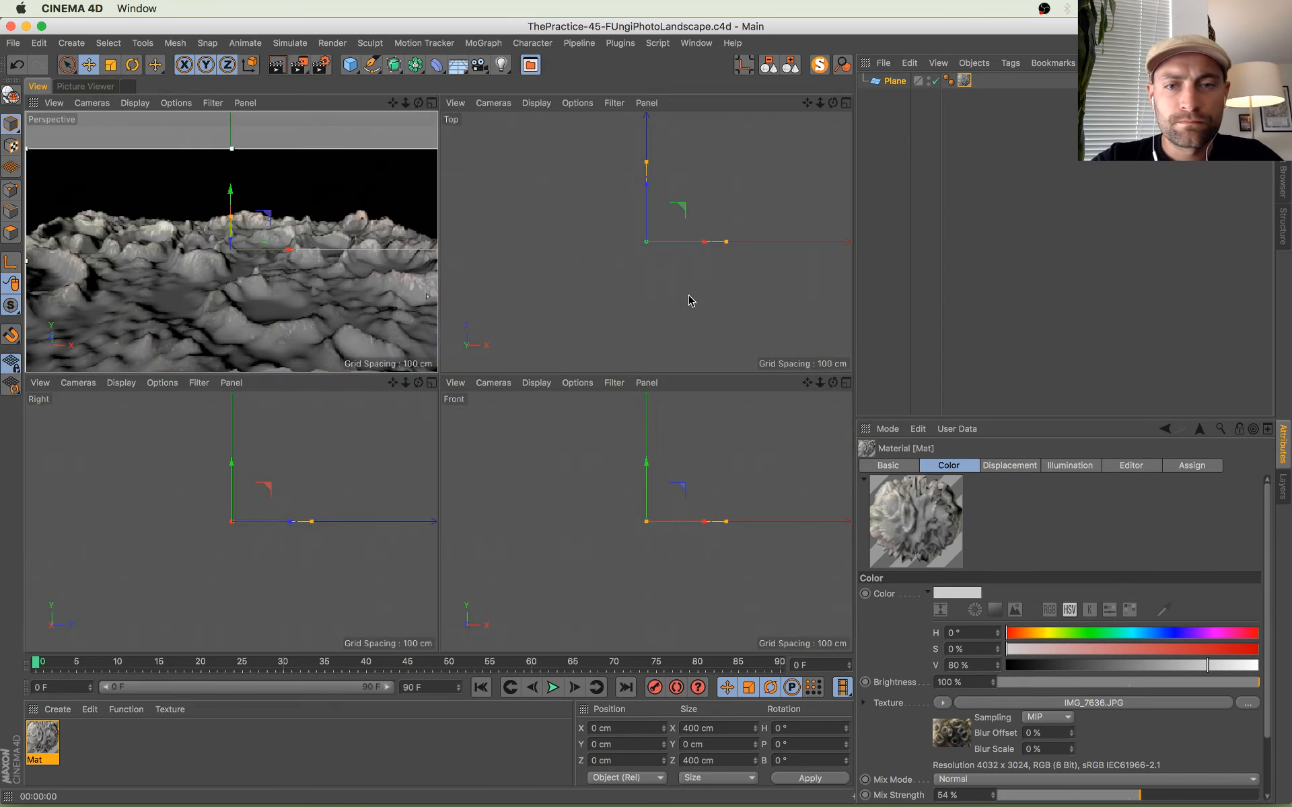
pyautogui.moveTo(646, 164)
pyautogui.mouseDown()
pyautogui.moveTo(647, 217)
pyautogui.moveTo(648, 181)
pyautogui.mouseUp()
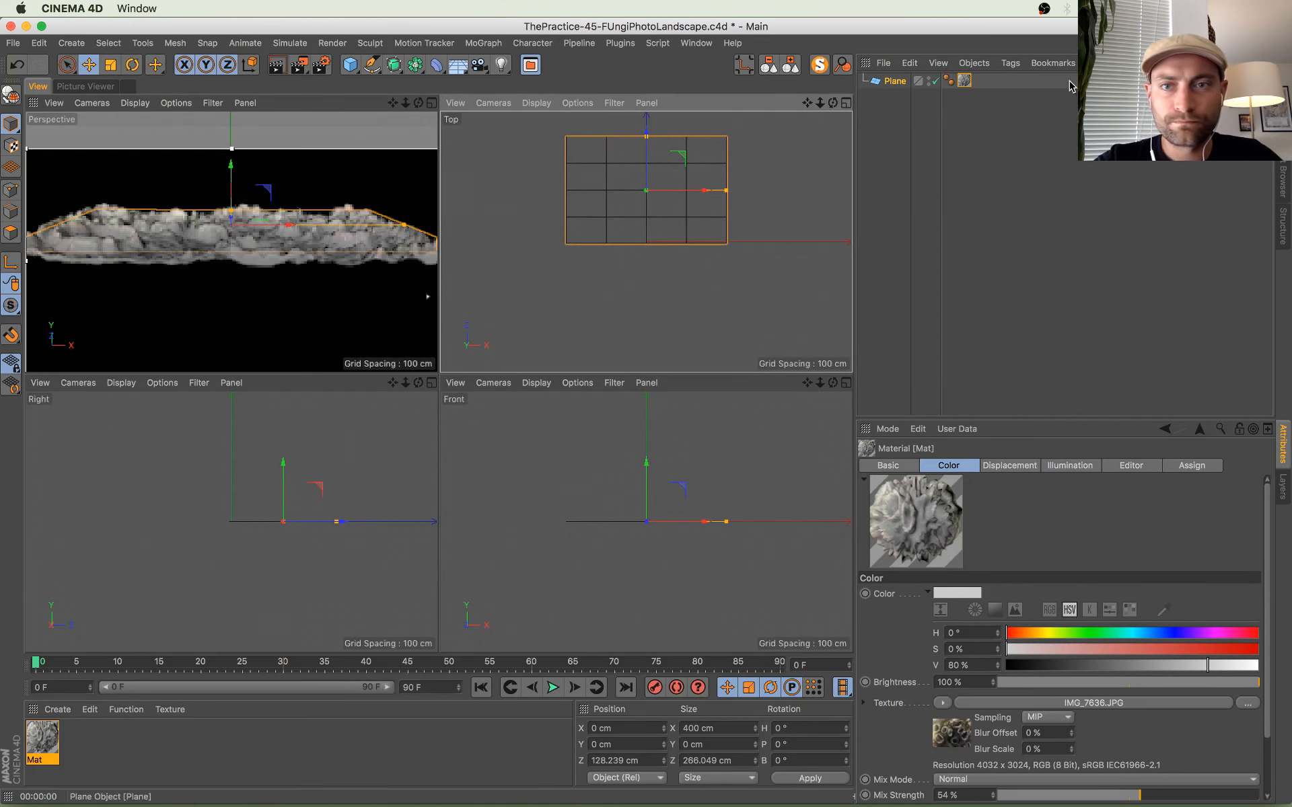
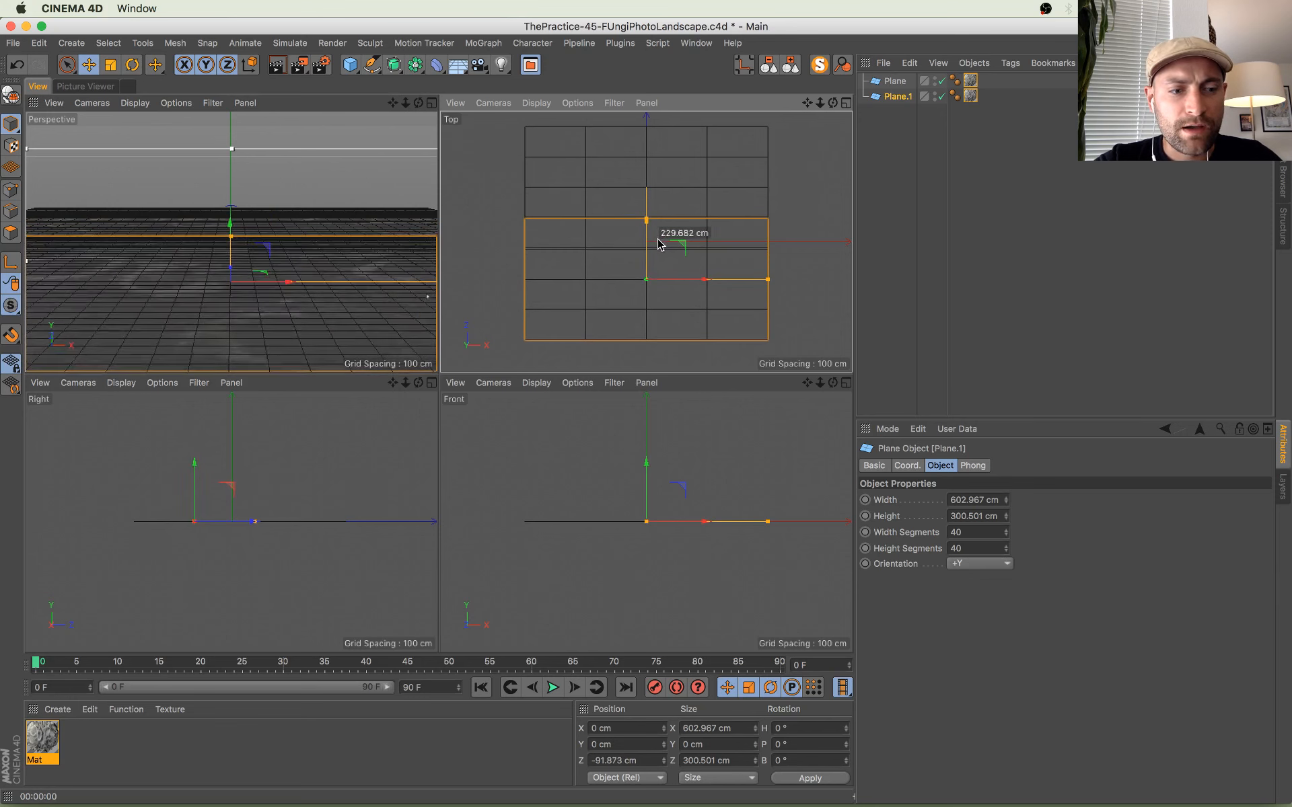
# Step: Duplicate the Mat material in the material list
pyautogui.click(43, 732)
pyautogui.press('super+c')
pyautogui.press('super+v')
# Step: Open the first Mat material and replace its displacement texture with IMG_7633.JPG
pyautogui.doubleClick(44, 736)
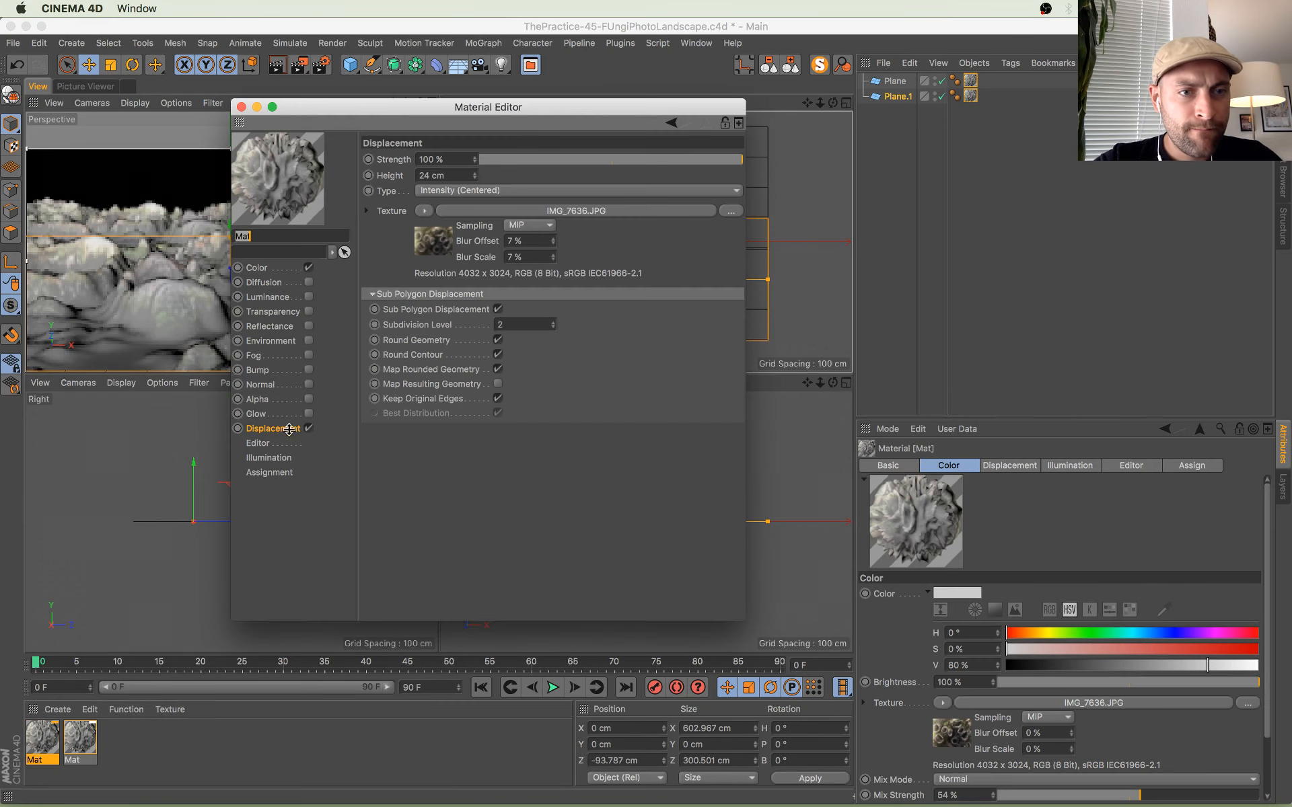
pyautogui.moveTo(414, 115); pyautogui.dragTo(566, 208)
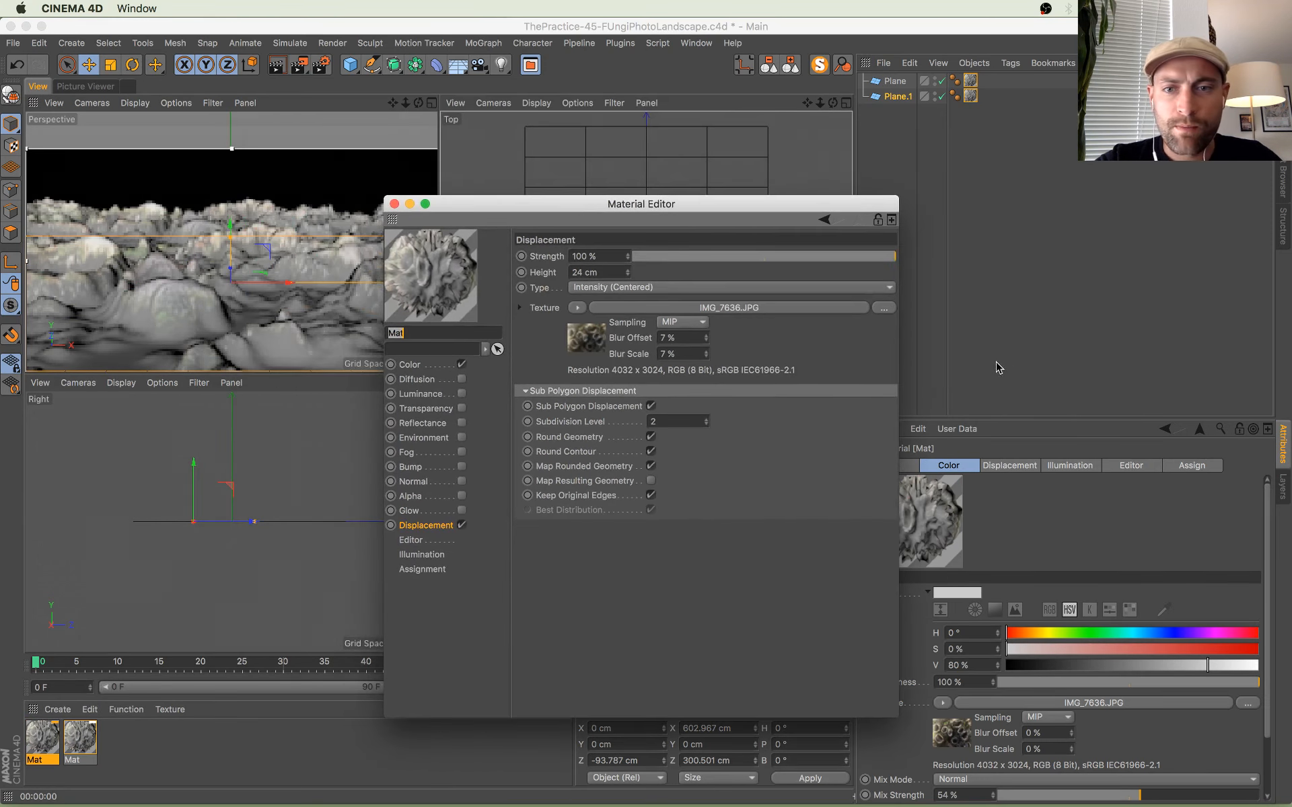
pyautogui.click(881, 305)
pyautogui.doubleClick(221, 192)
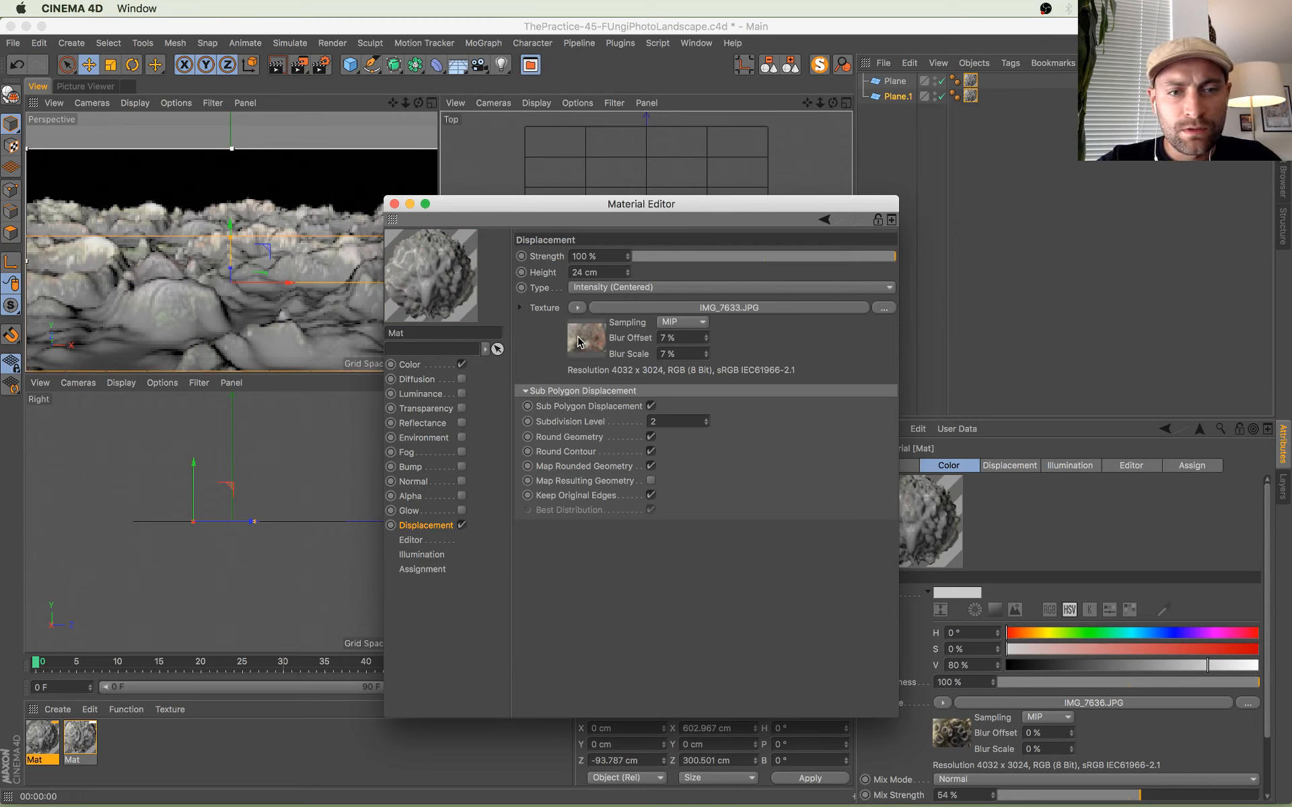
# Step: Paste IMG_7633.JPG with 7% blur offset and scale into the material's Color texture and close the Material Editor
pyautogui.click(418, 365)
pyautogui.click(600, 365)
pyautogui.click(636, 431)
pyautogui.click(395, 204)
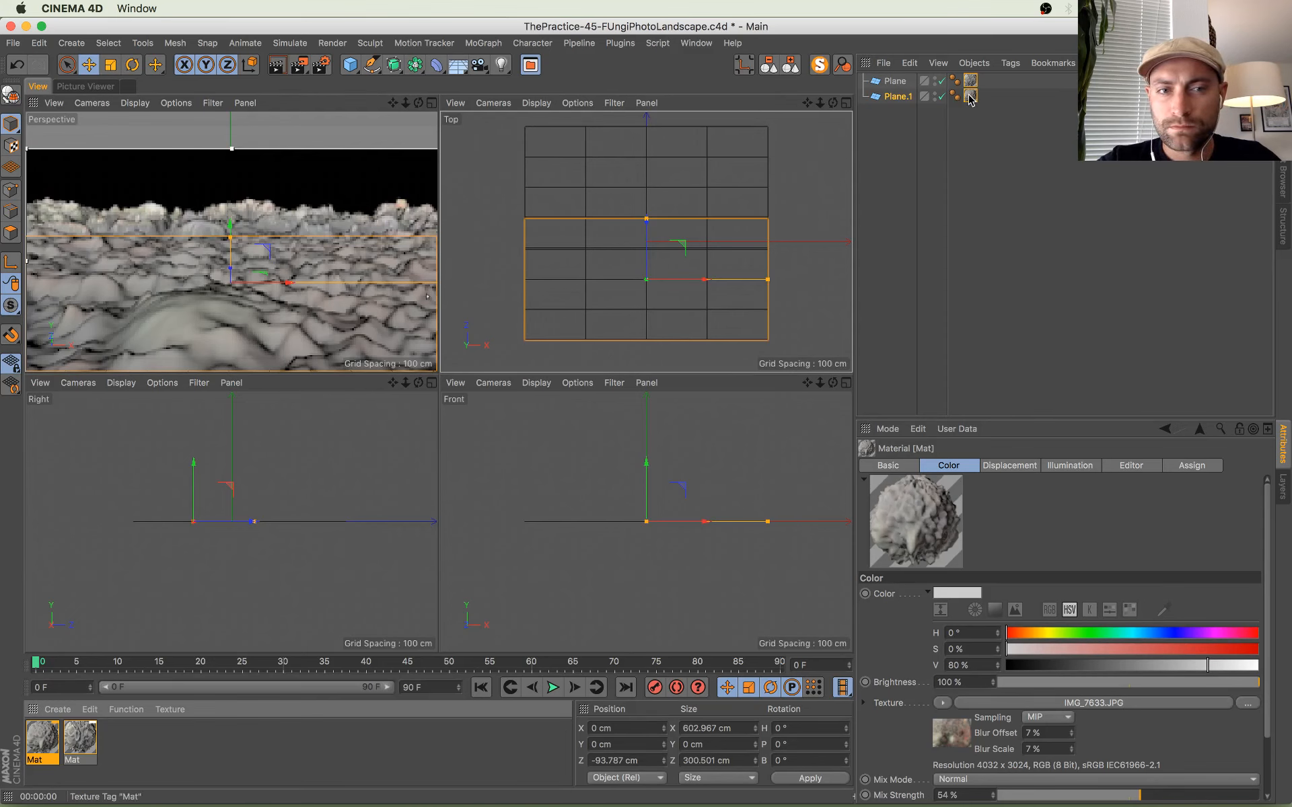
# Step: Open the foreground plane's material and raise its Color texture Mix Strength to 100%
pyautogui.hotkey('ctrl', 'z')
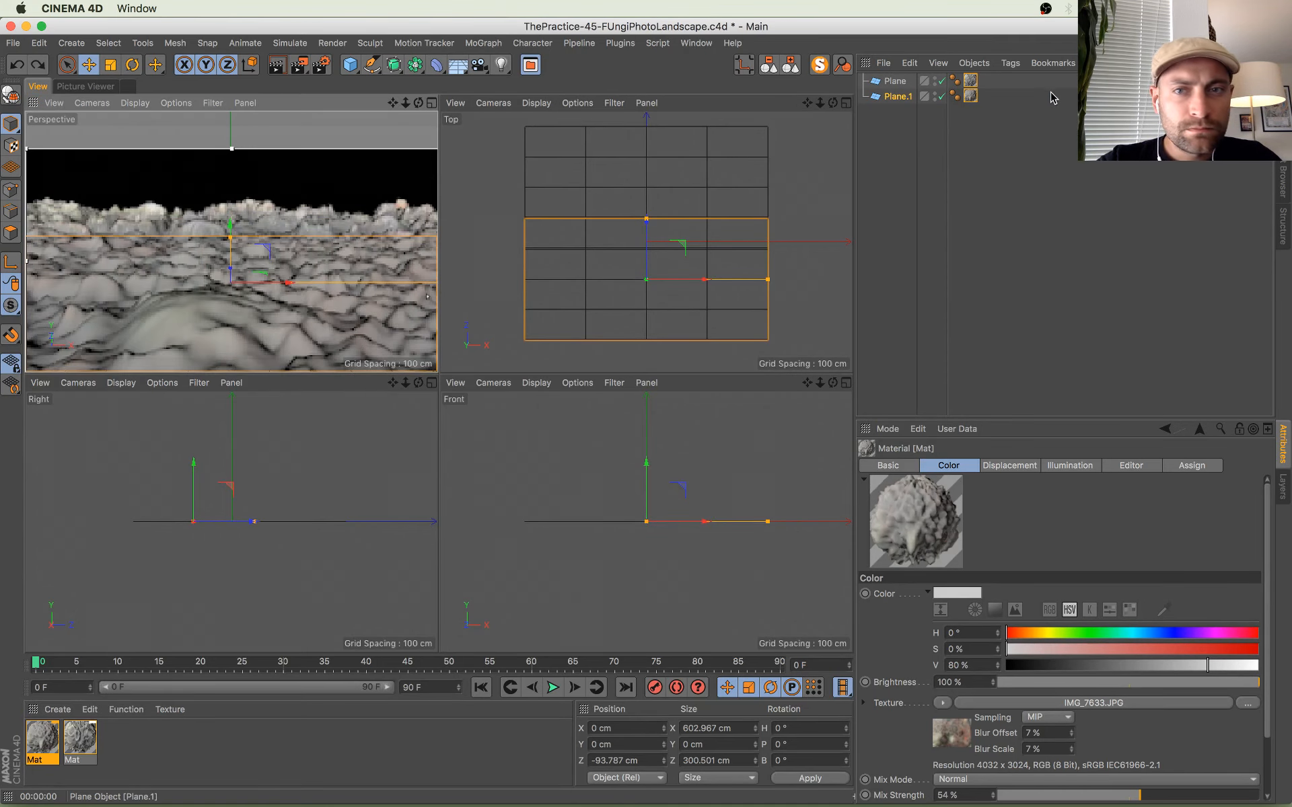
pyautogui.doubleClick(970, 96)
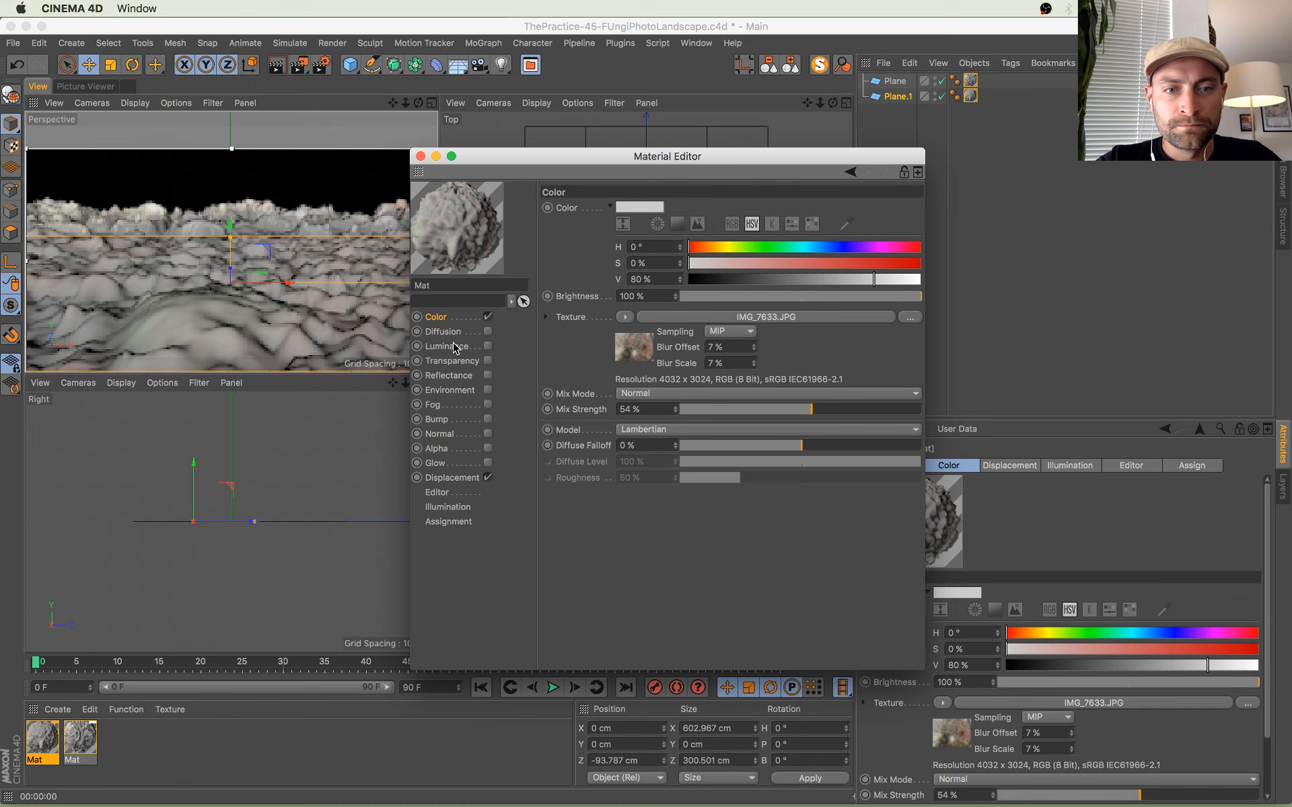
pyautogui.click(452, 478)
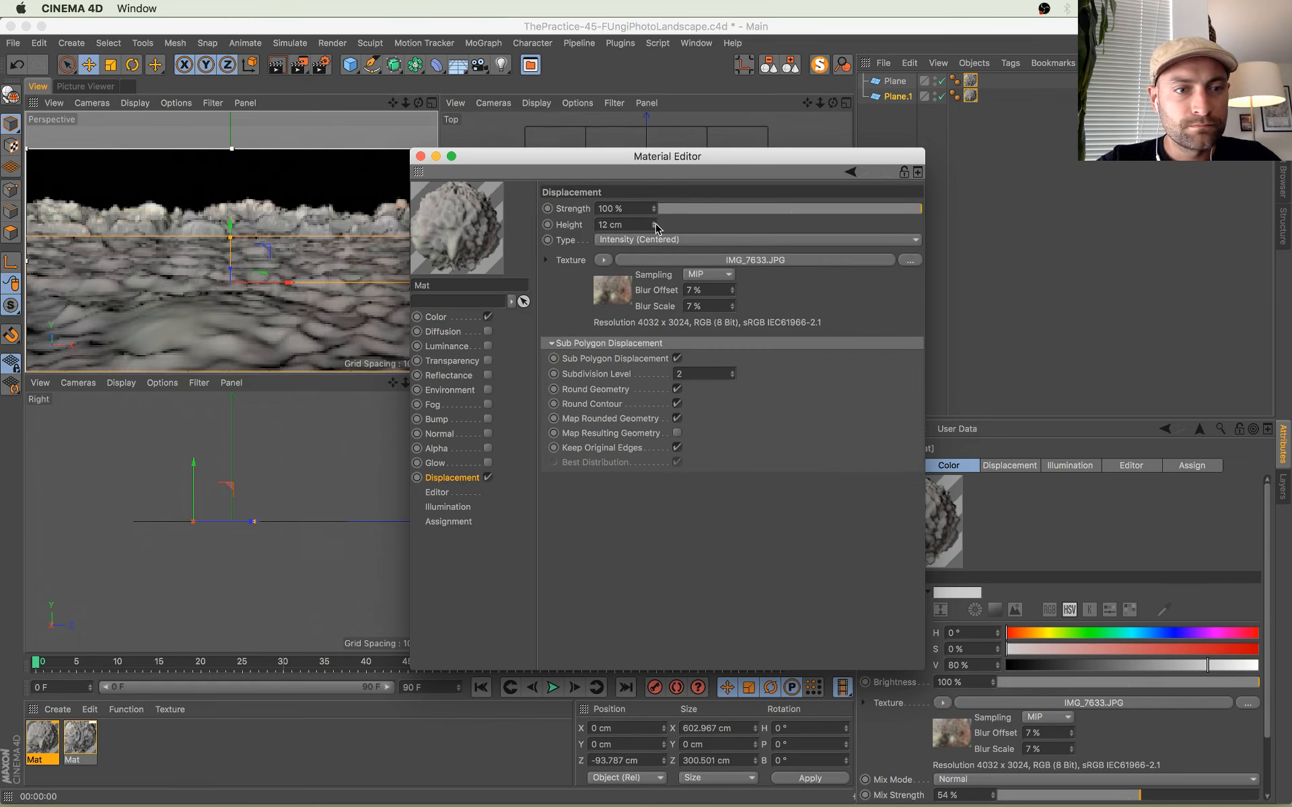
pyautogui.click(435, 317)
pyautogui.click(421, 156)
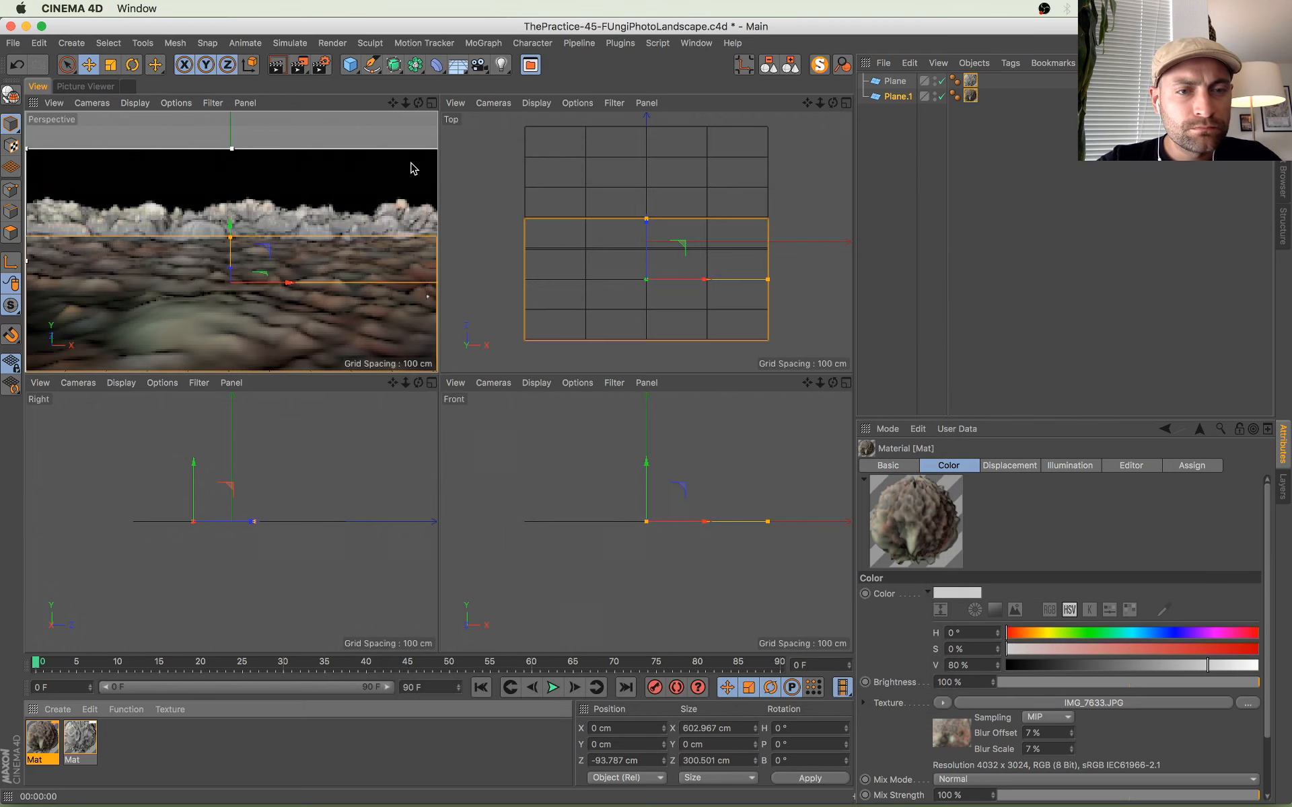
# Step: Extend the foreground plane's depth to about 432 cm and move it to about Y -9.4 cm and Z 5.7 cm
pyautogui.middleClick(255, 212)
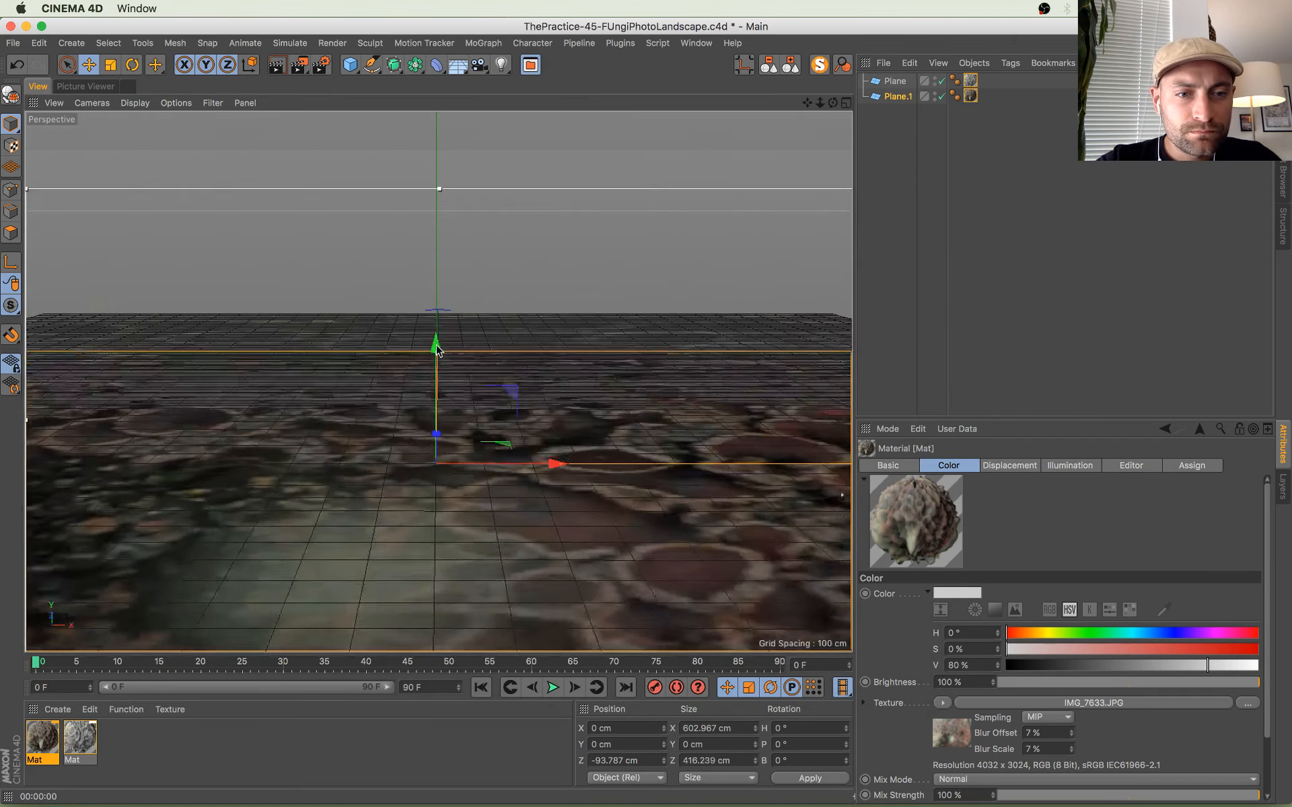
pyautogui.moveTo(436, 348); pyautogui.dragTo(438, 420)
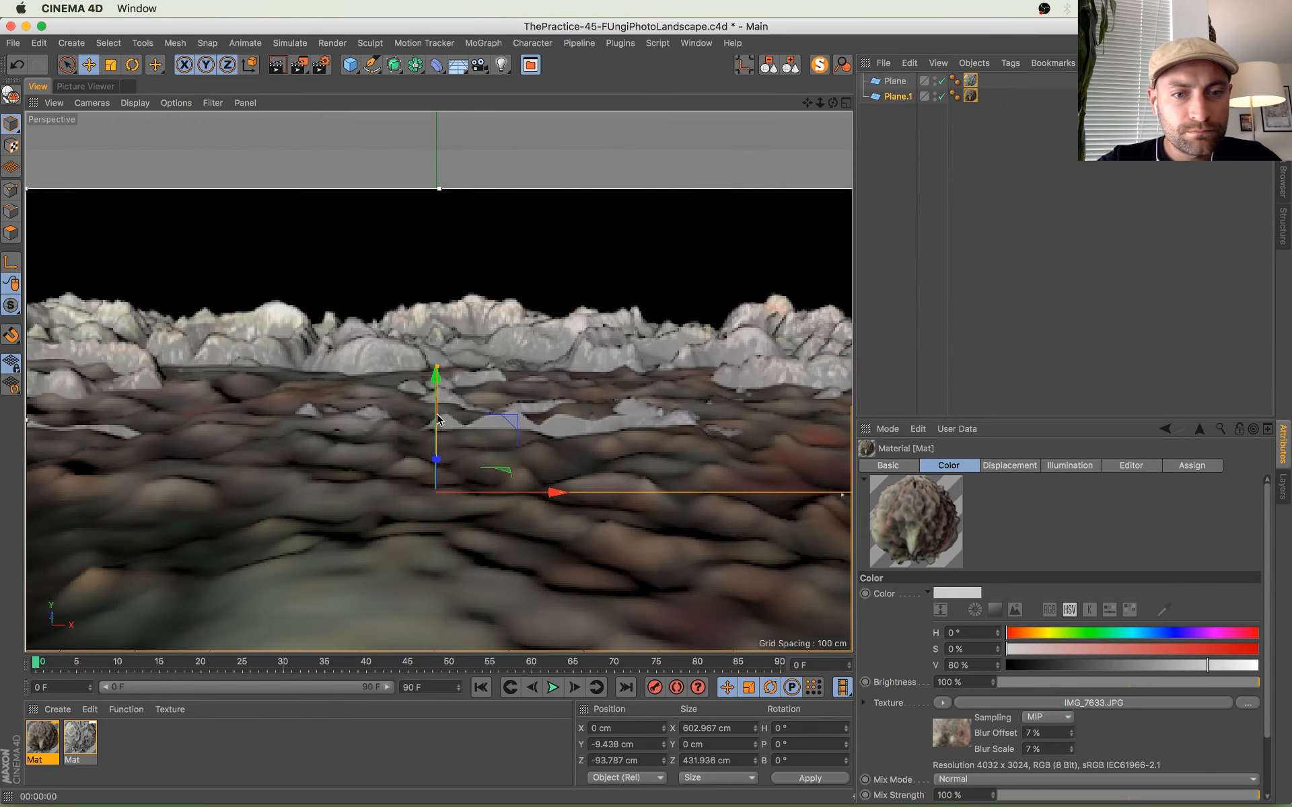
pyautogui.middleClick(604, 369)
pyautogui.moveTo(646, 225); pyautogui.dragTo(646, 193)
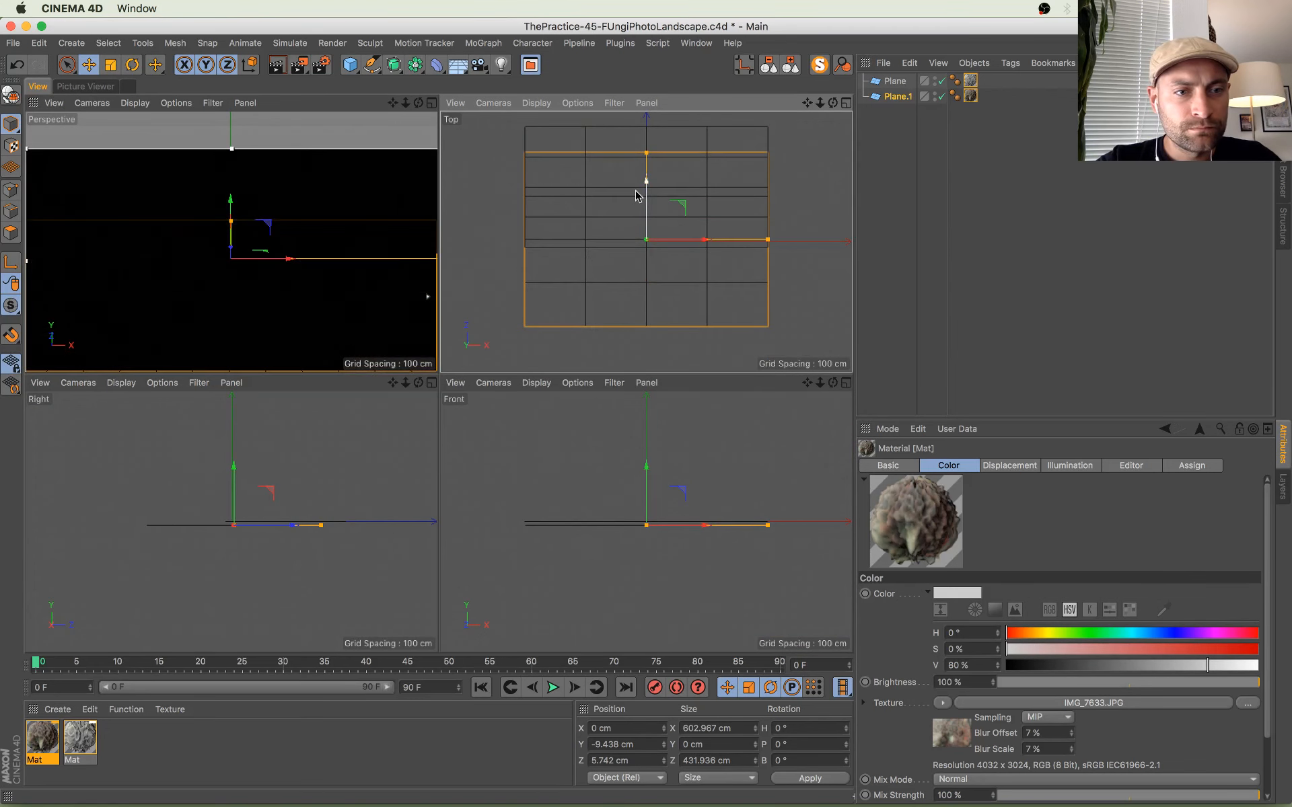
# Step: Tilt the back plane to a 2° pitch with a depth of about 478 cm, and save the scene
pyautogui.middleClick(283, 258)
pyautogui.click(307, 342)
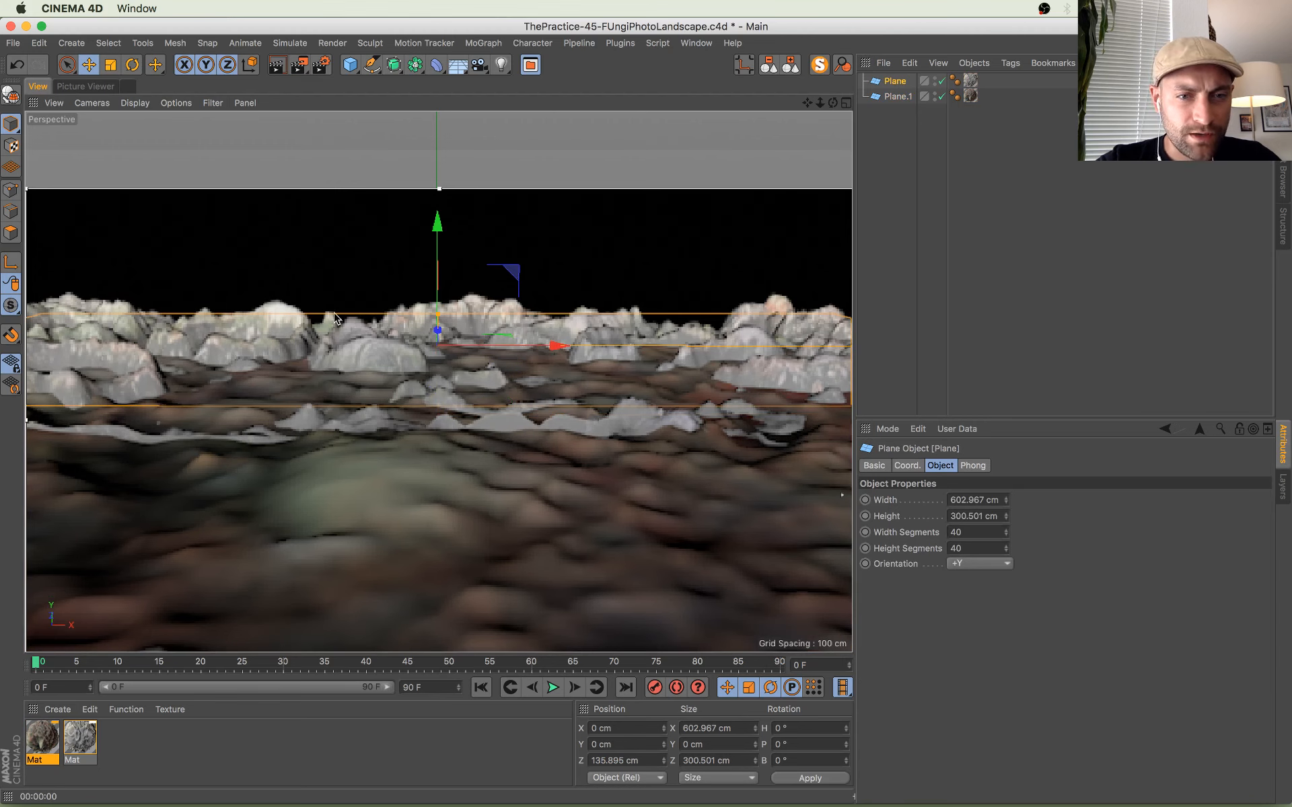
pyautogui.press('r')
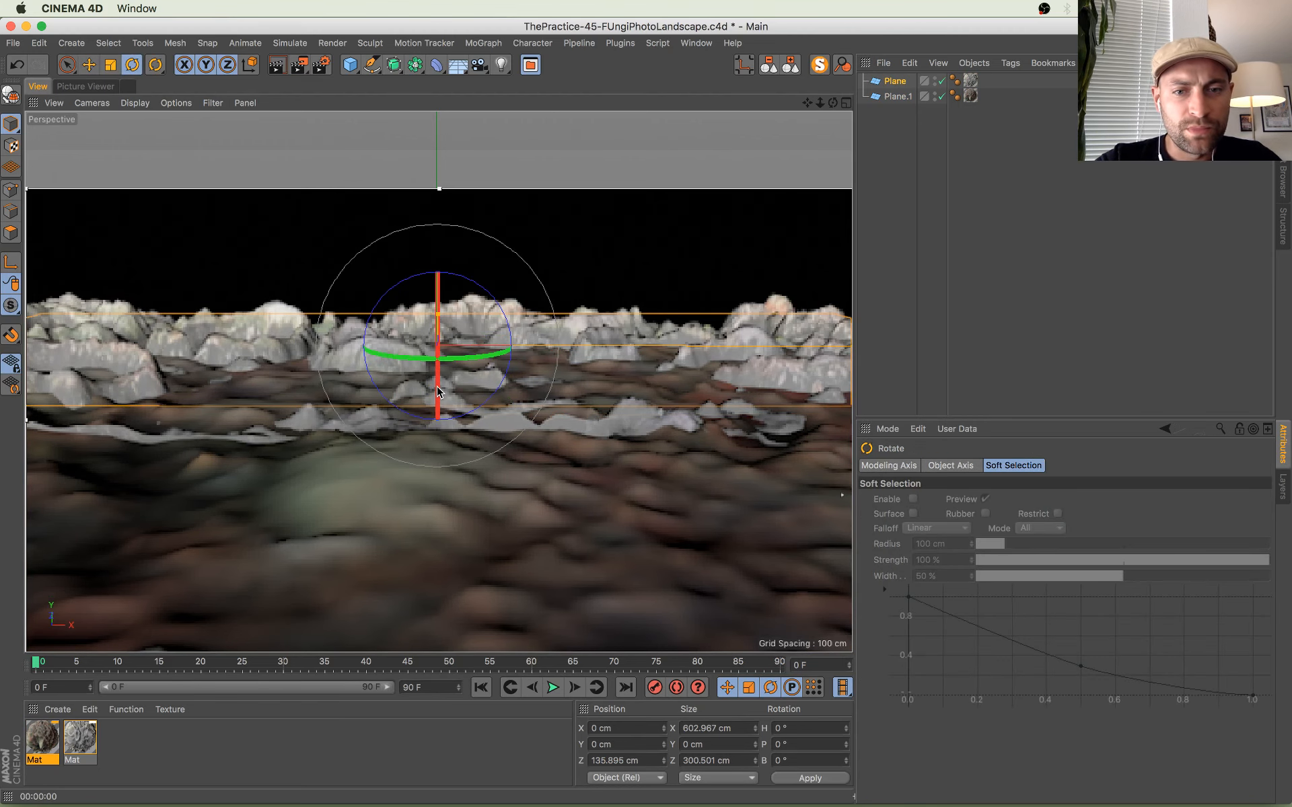
pyautogui.moveTo(437, 392); pyautogui.dragTo(438, 404)
pyautogui.press('super+s')
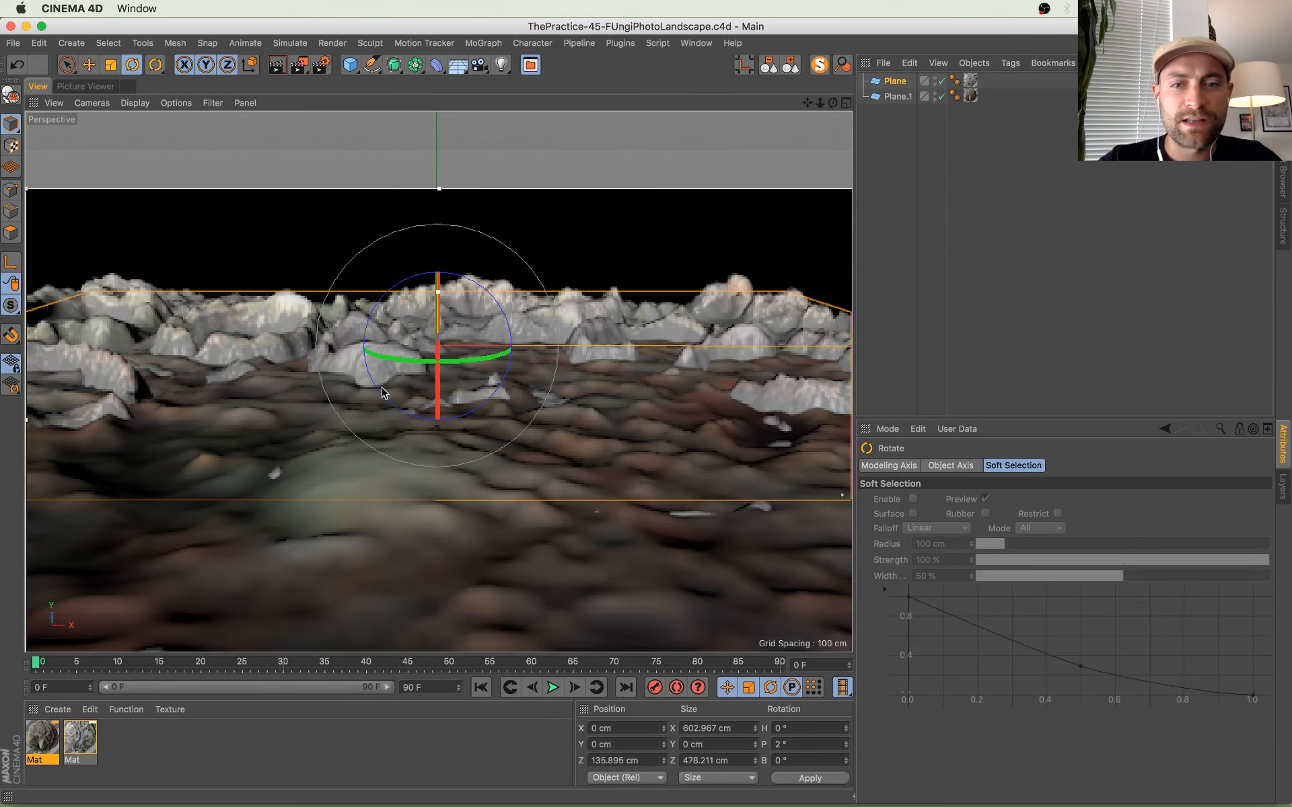
pyautogui.press('super+Tab')
pyautogui.press('super+Tab')
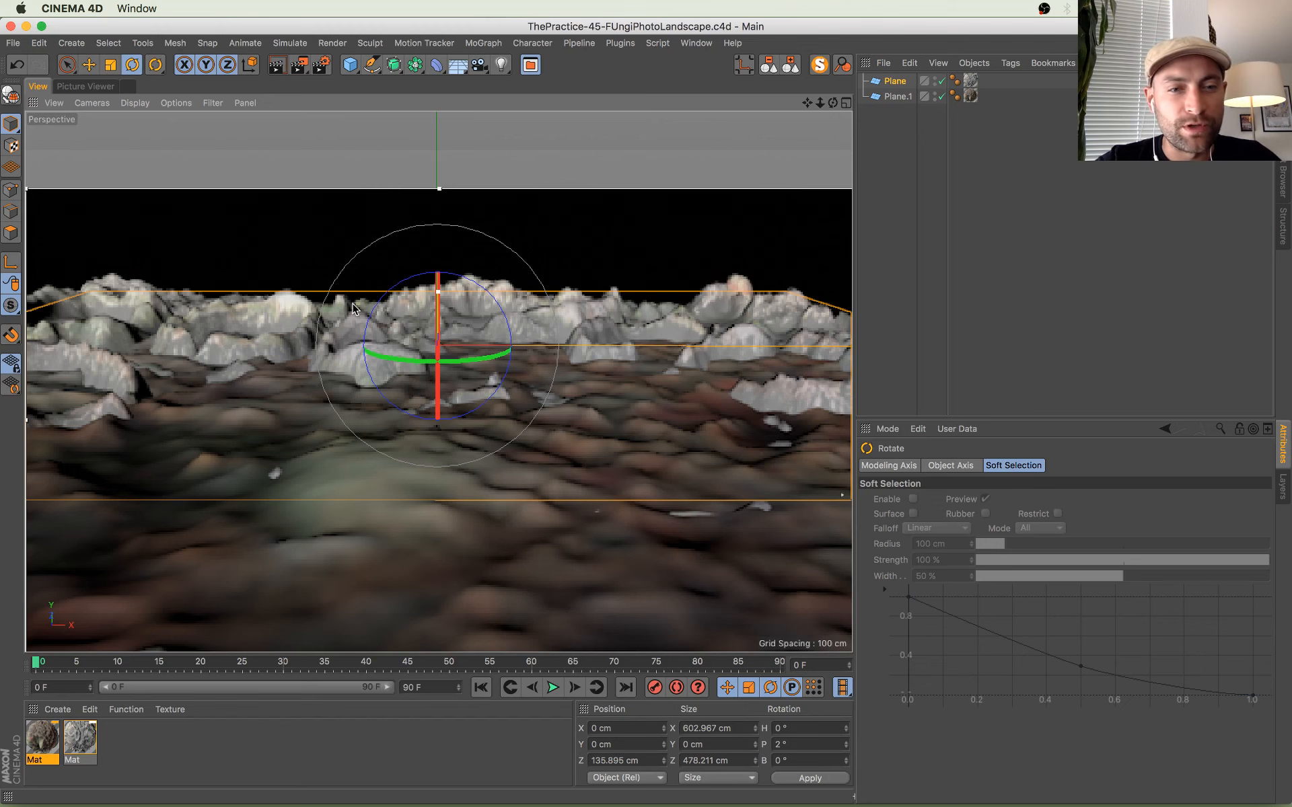
pyautogui.click(897, 82)
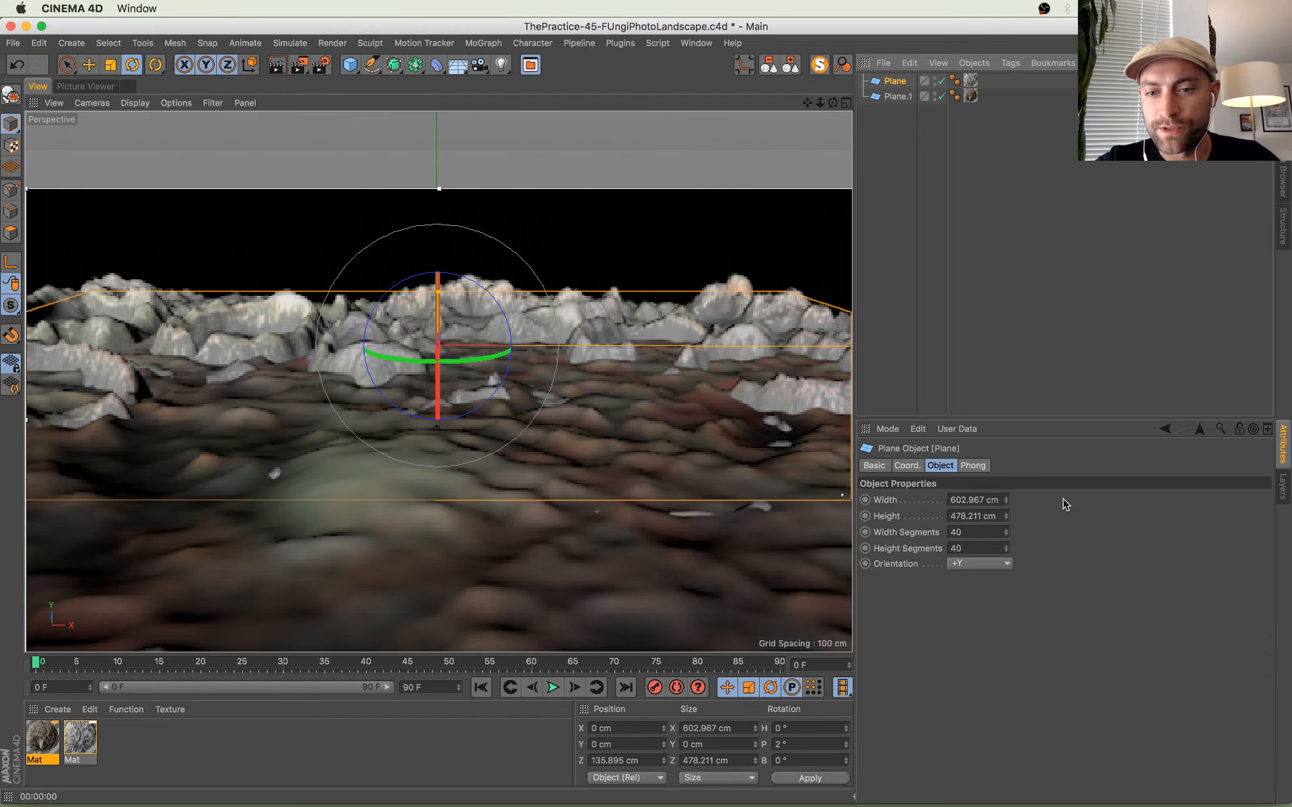
pyautogui.press('super+Tab')
pyautogui.press('super+Tab')
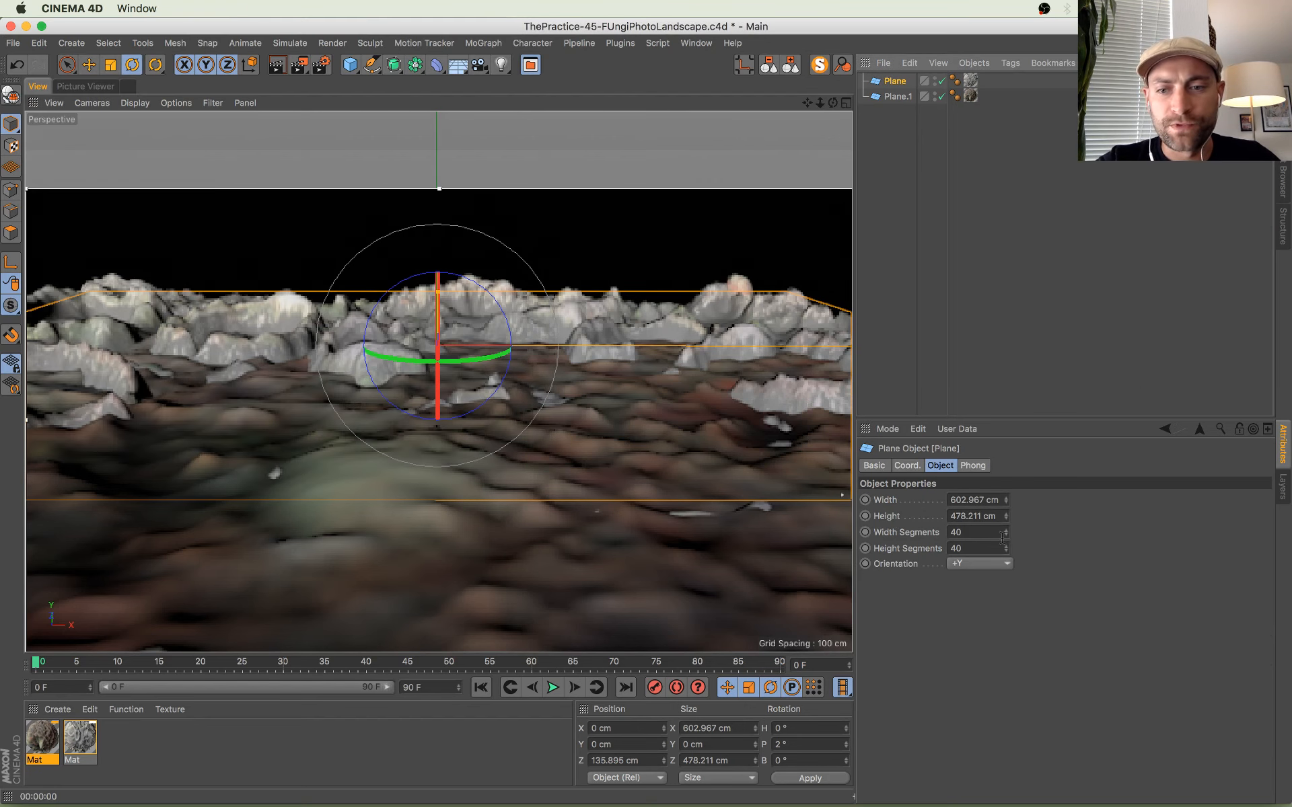
pyautogui.click(702, 543)
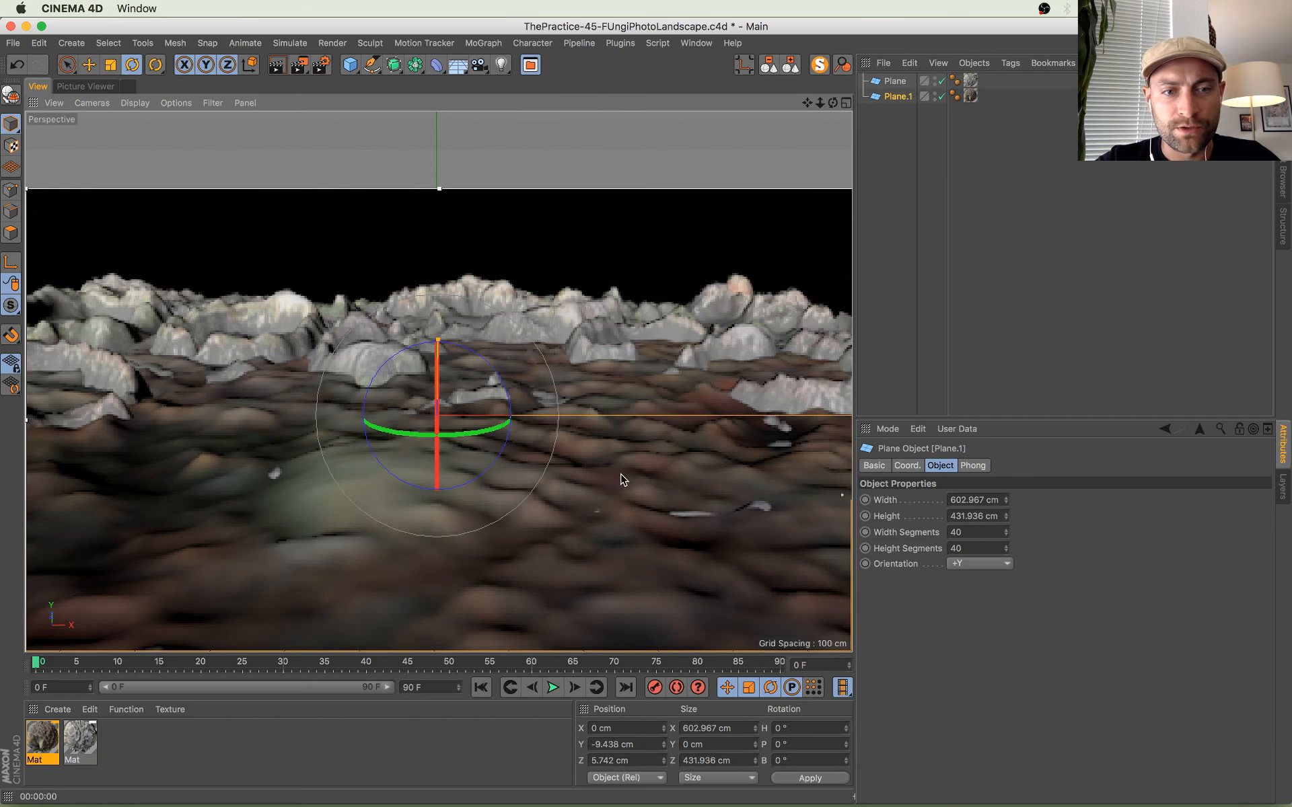
# Step: Save the scene, switch to Chrome to read the YouTube live chat messages, and return to Cinema 4D
pyautogui.press('super+s')
pyautogui.press('super+Tab')
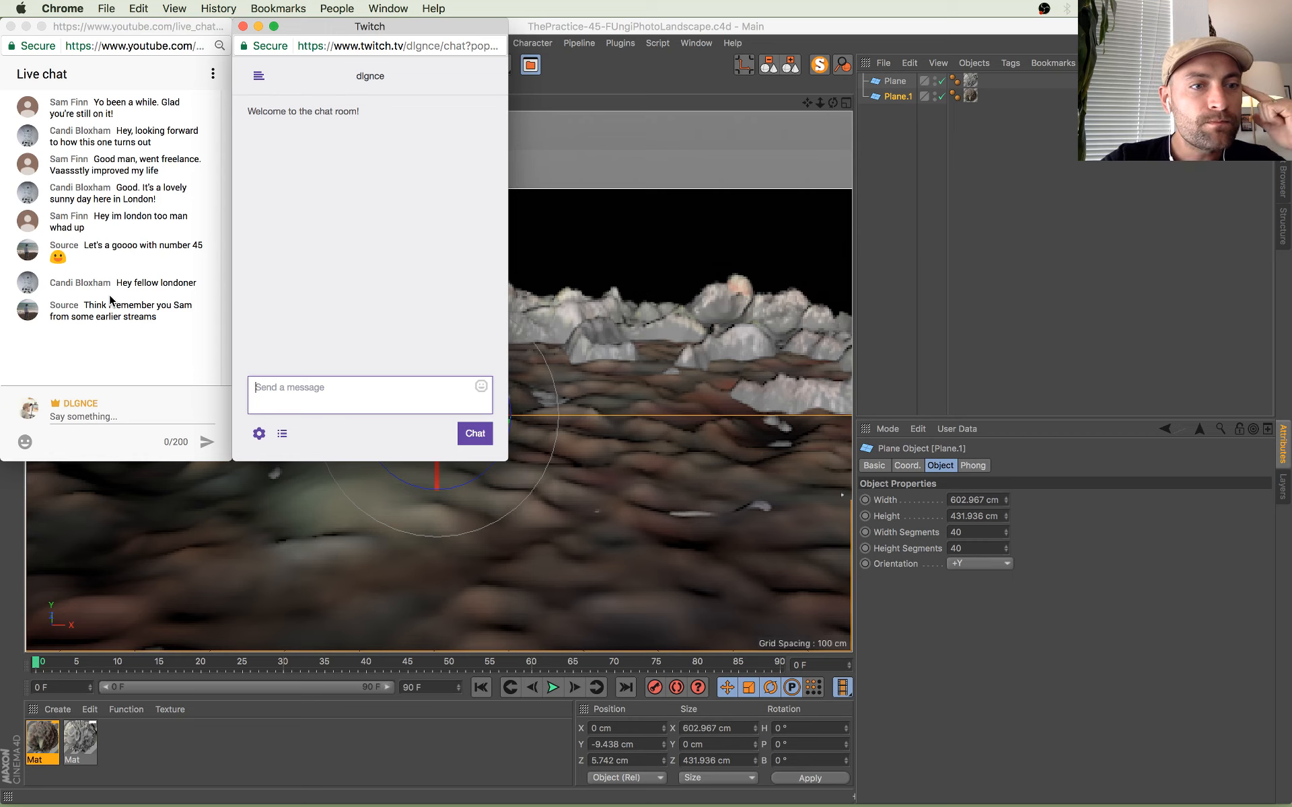
pyautogui.click(93, 268)
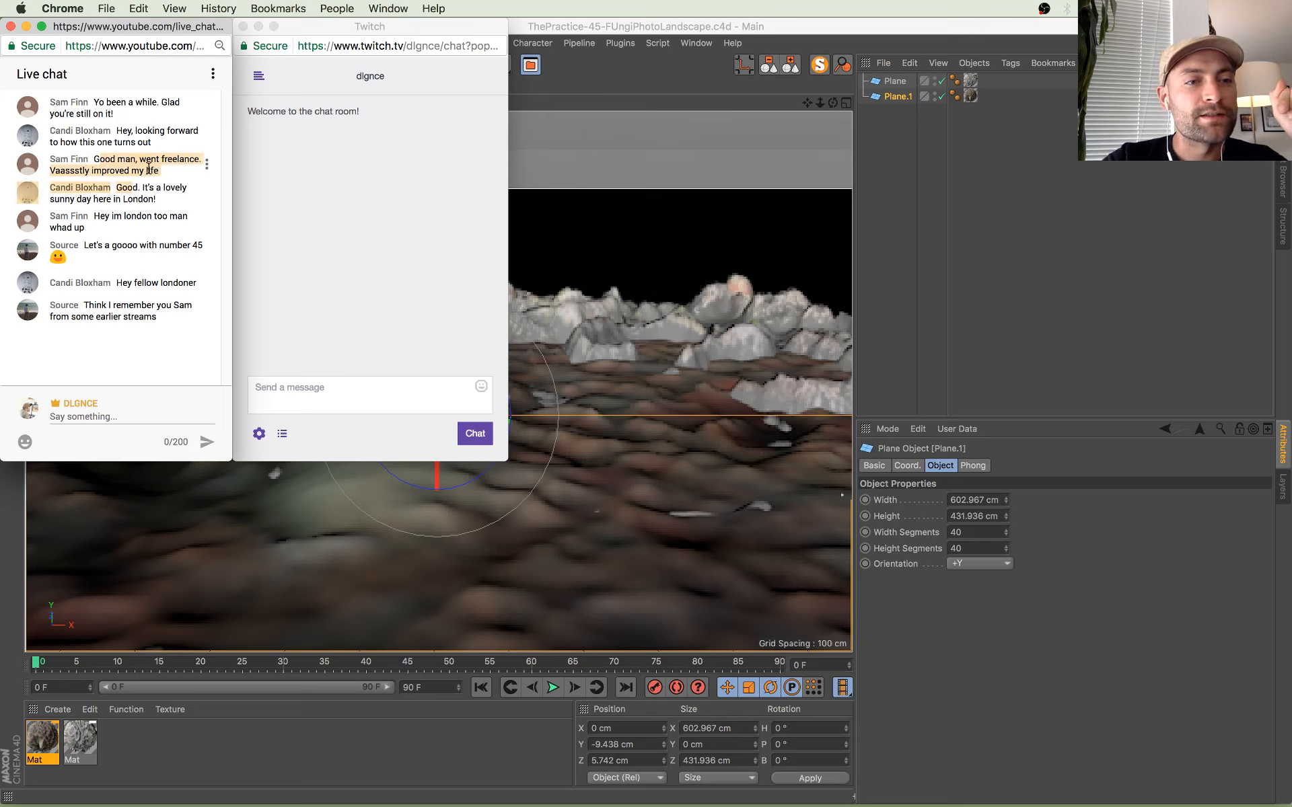
pyautogui.moveTo(95, 160); pyautogui.dragTo(163, 185)
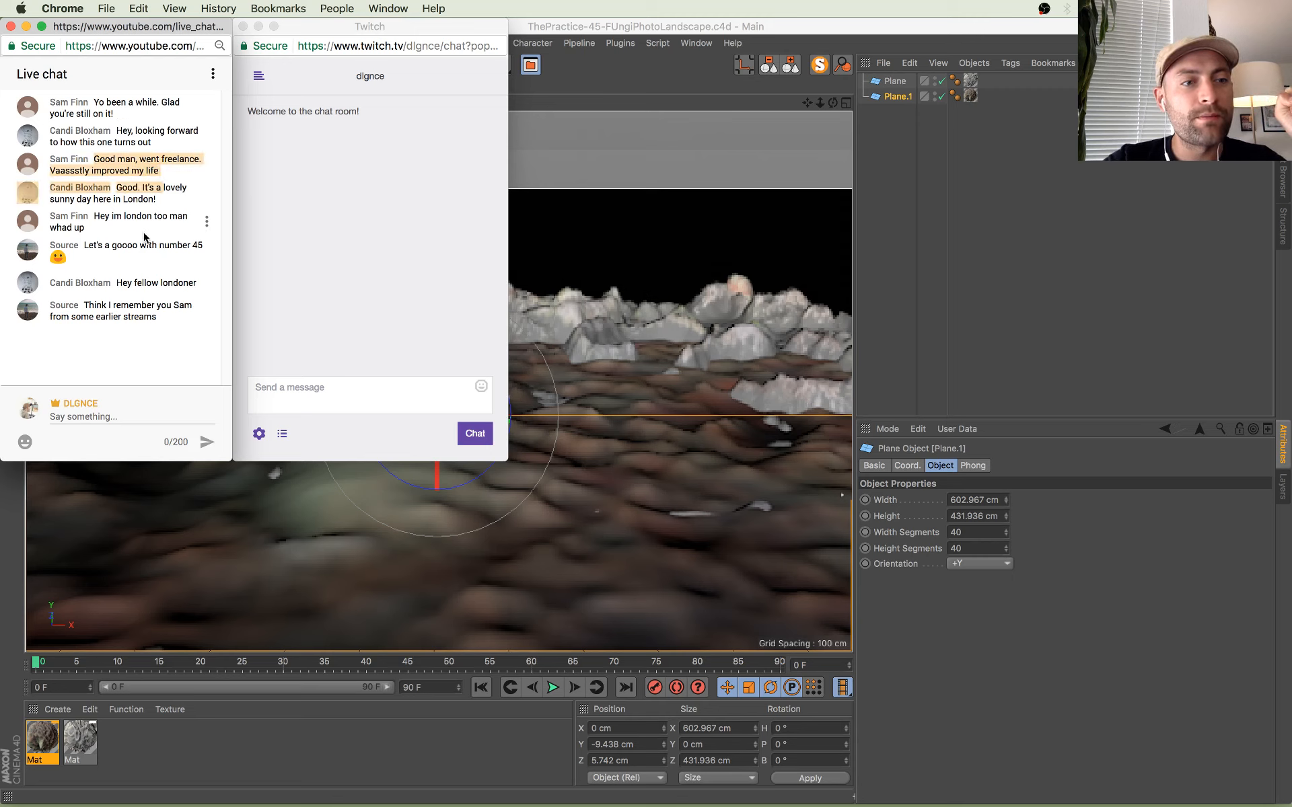
pyautogui.moveTo(142, 235); pyautogui.dragTo(46, 103)
pyautogui.click(134, 352)
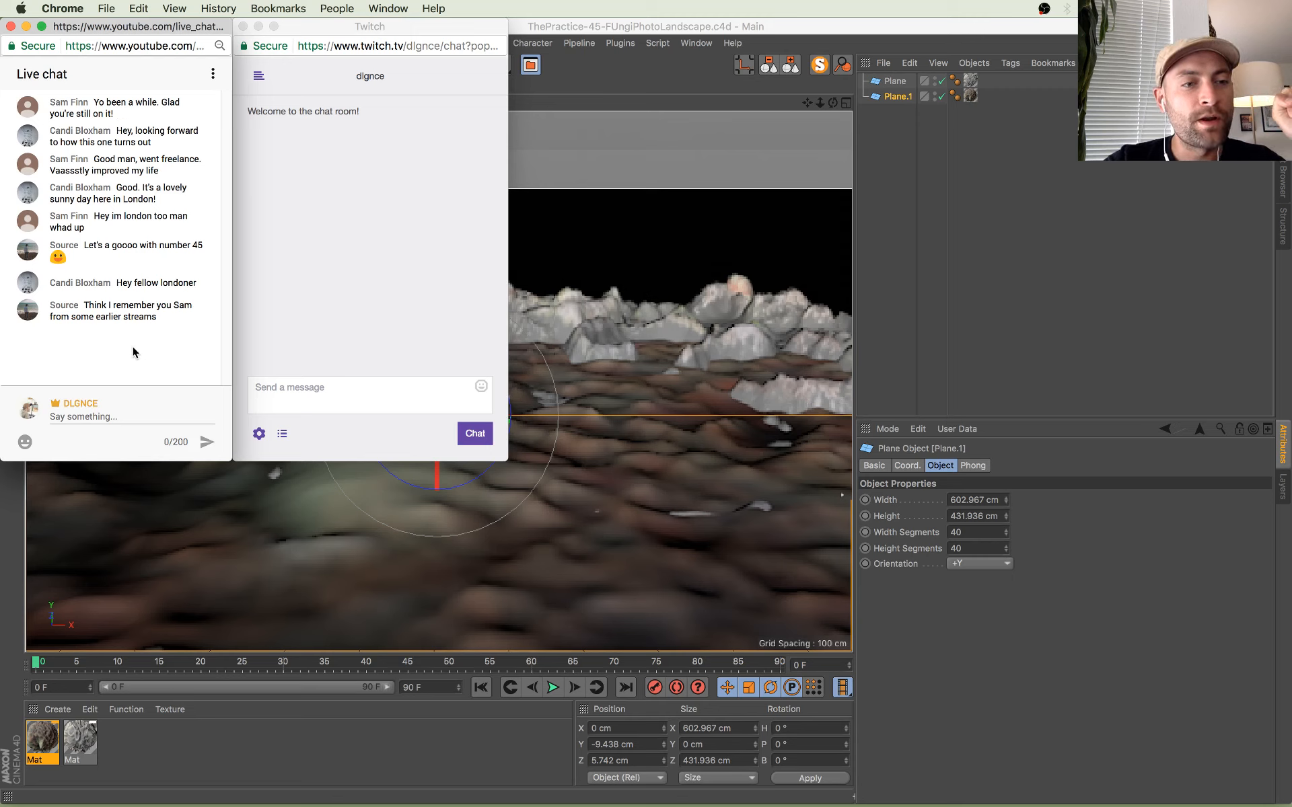
pyautogui.click(712, 81)
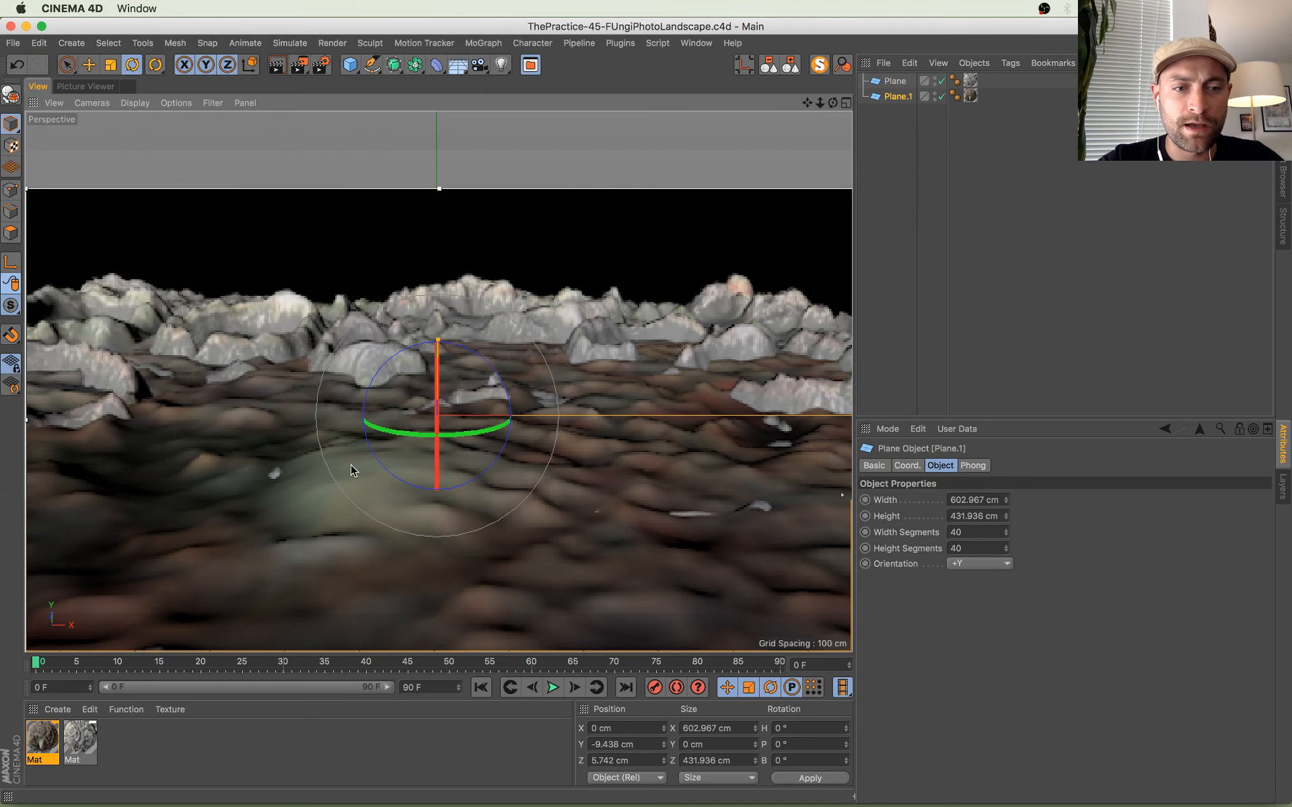
# Step: Scale the back plane to about 621 by 493 cm, move it back to about 209 cm along Z, and save the scene
pyautogui.click(354, 342)
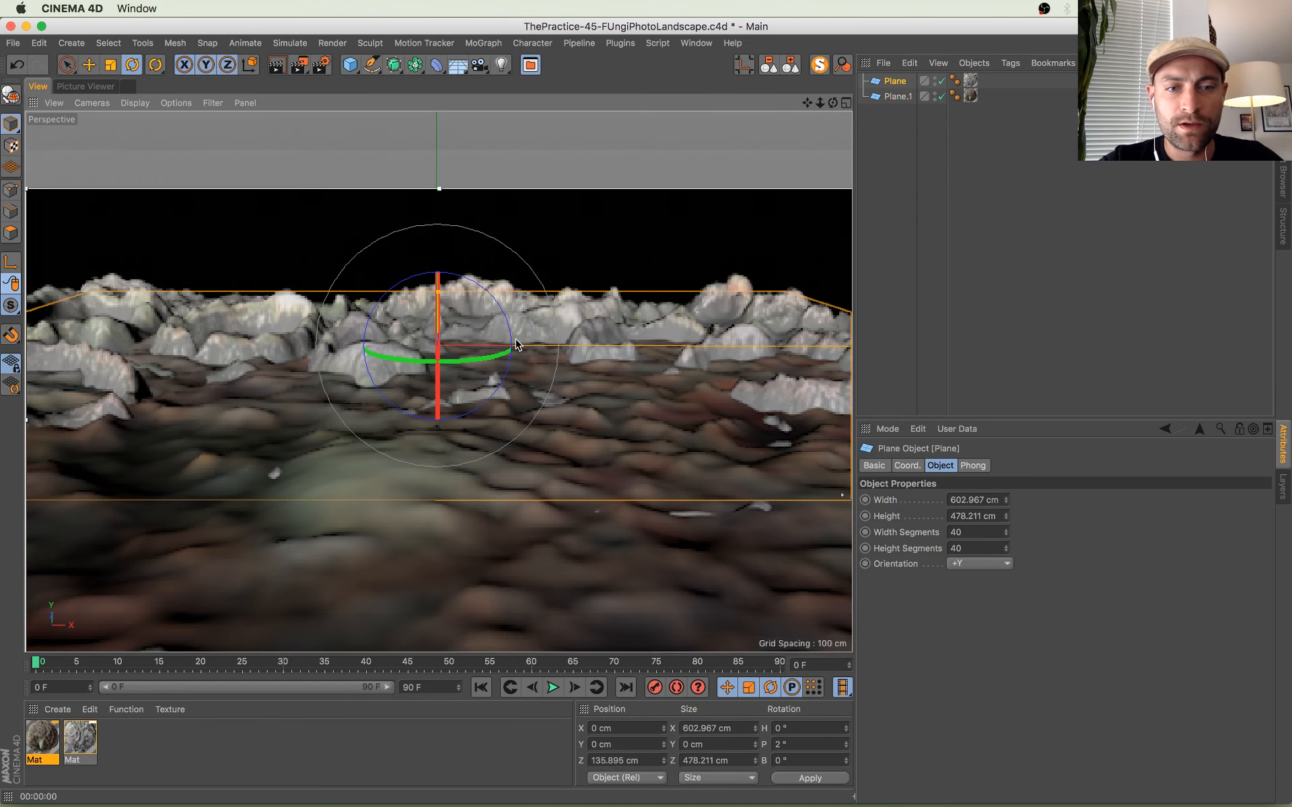
pyautogui.press('t')
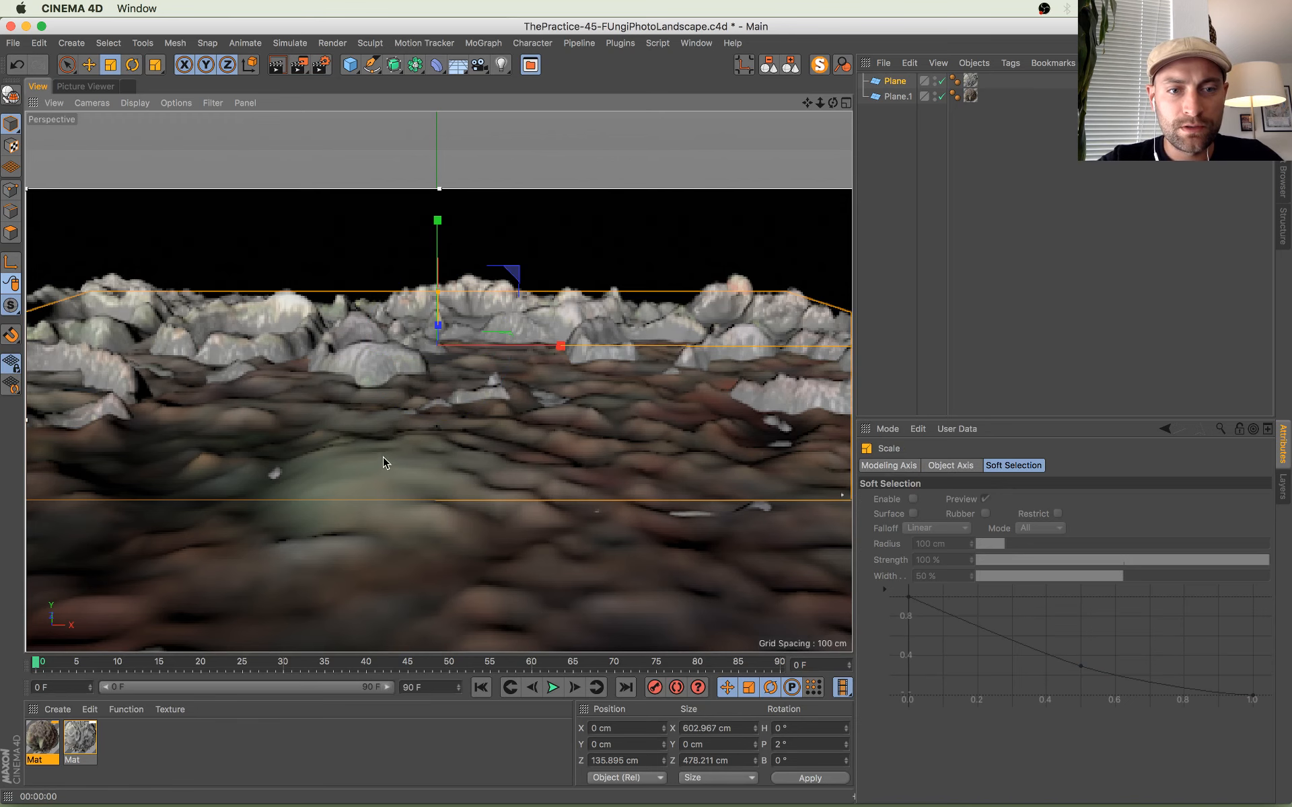
pyautogui.moveTo(383, 463); pyautogui.dragTo(397, 450)
pyautogui.press('e')
pyautogui.middleClick(514, 325)
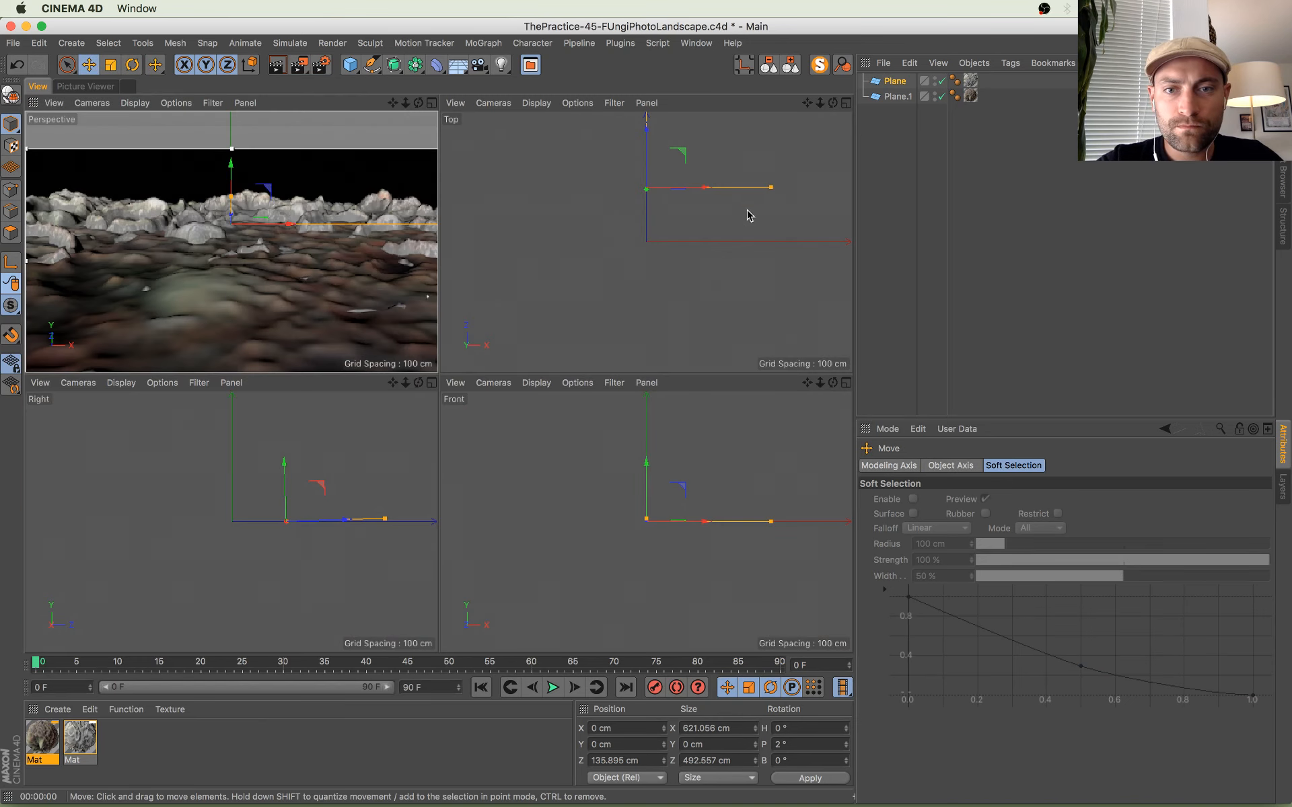
pyautogui.moveTo(644, 148); pyautogui.dragTo(643, 118)
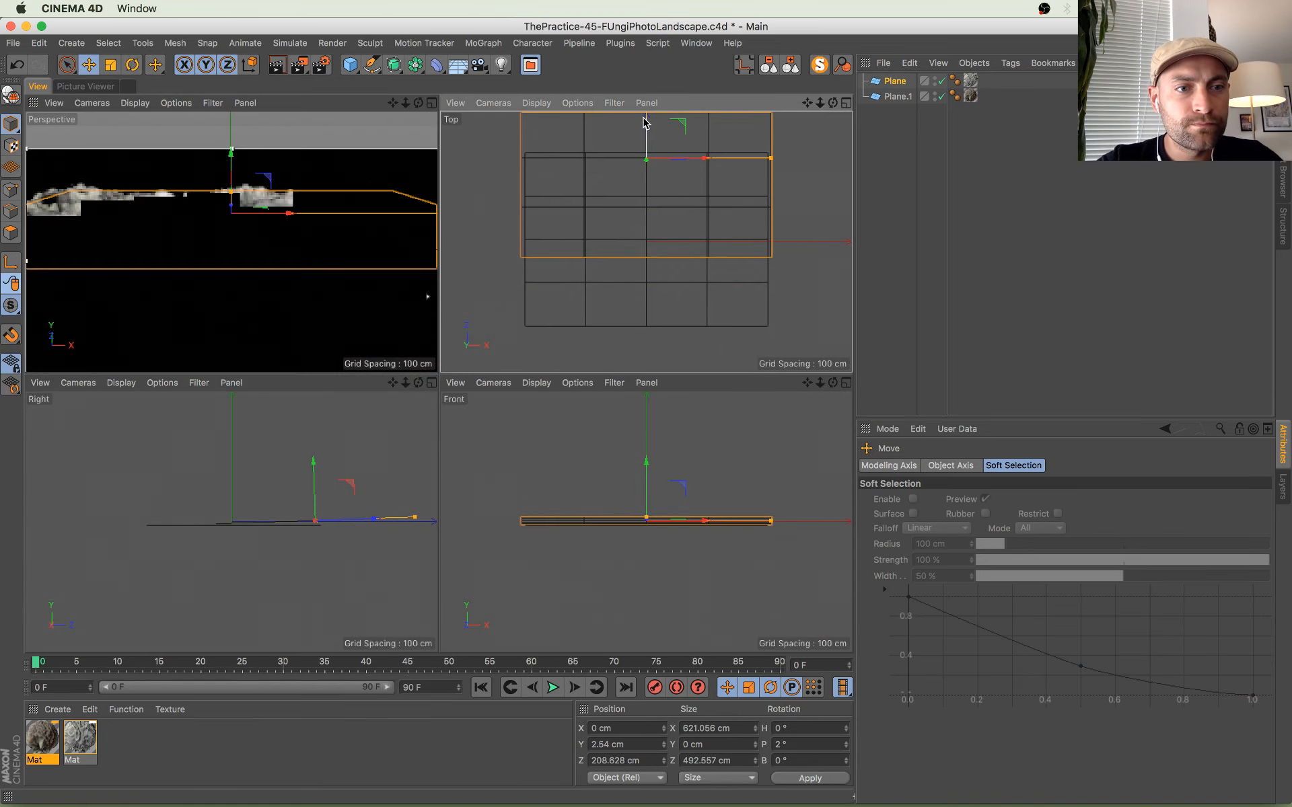
pyautogui.press('F1')
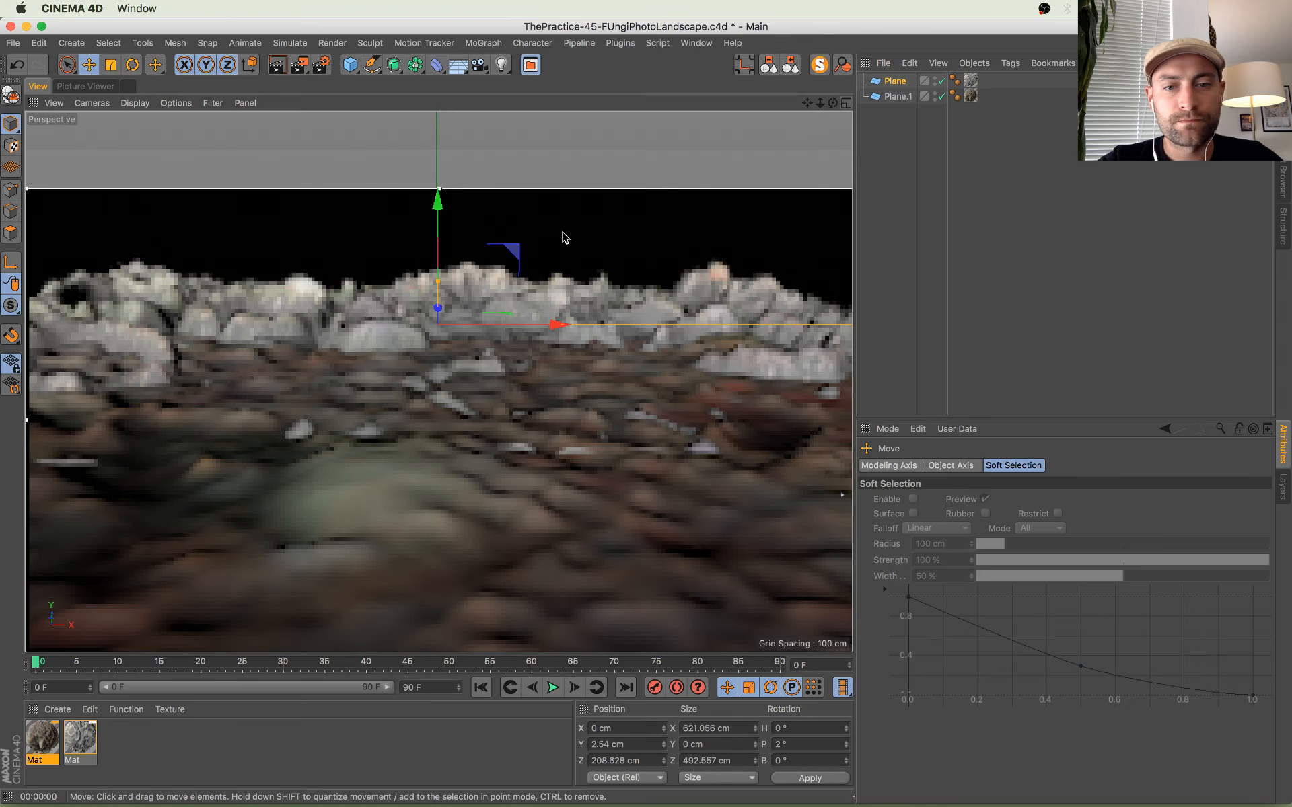
pyautogui.press('super+s')
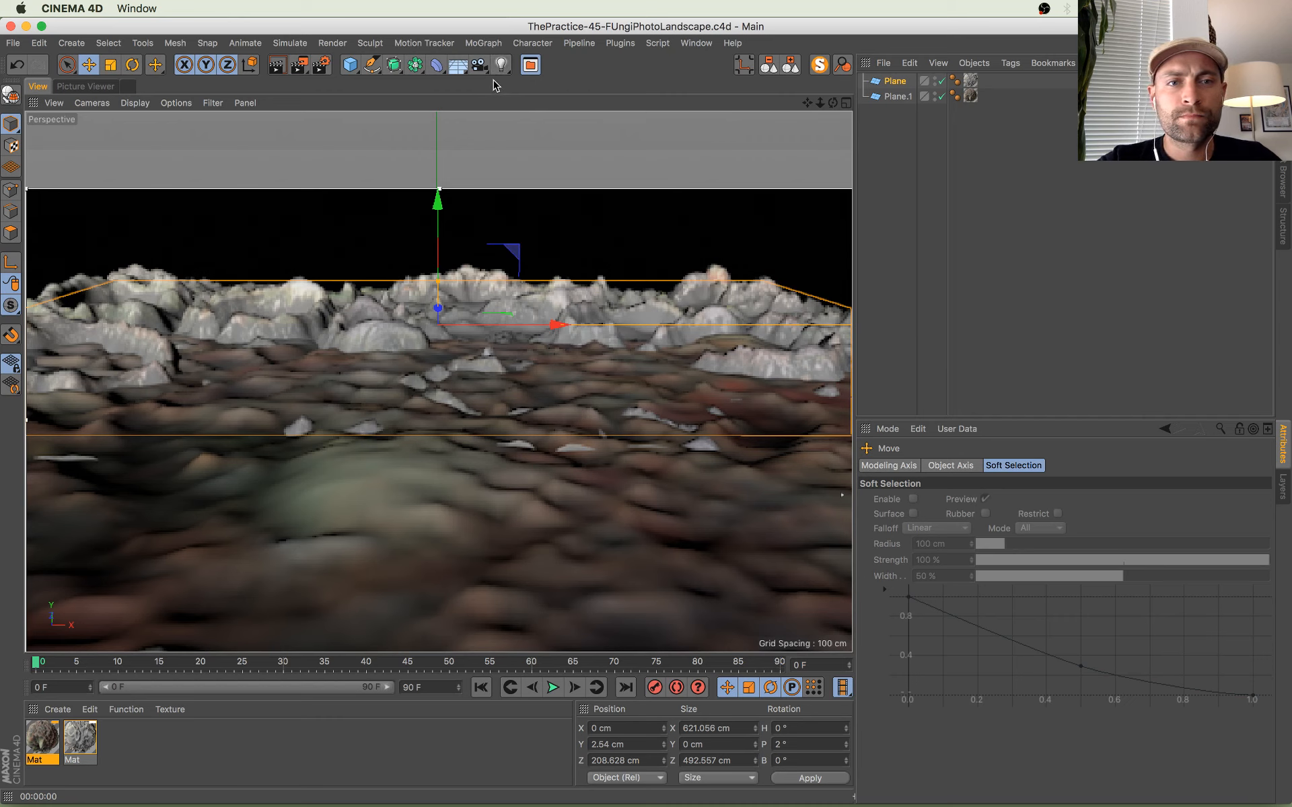
# Step: Add a Physical Sky to the scene and place it below both planes in the object list
pyautogui.click(458, 65)
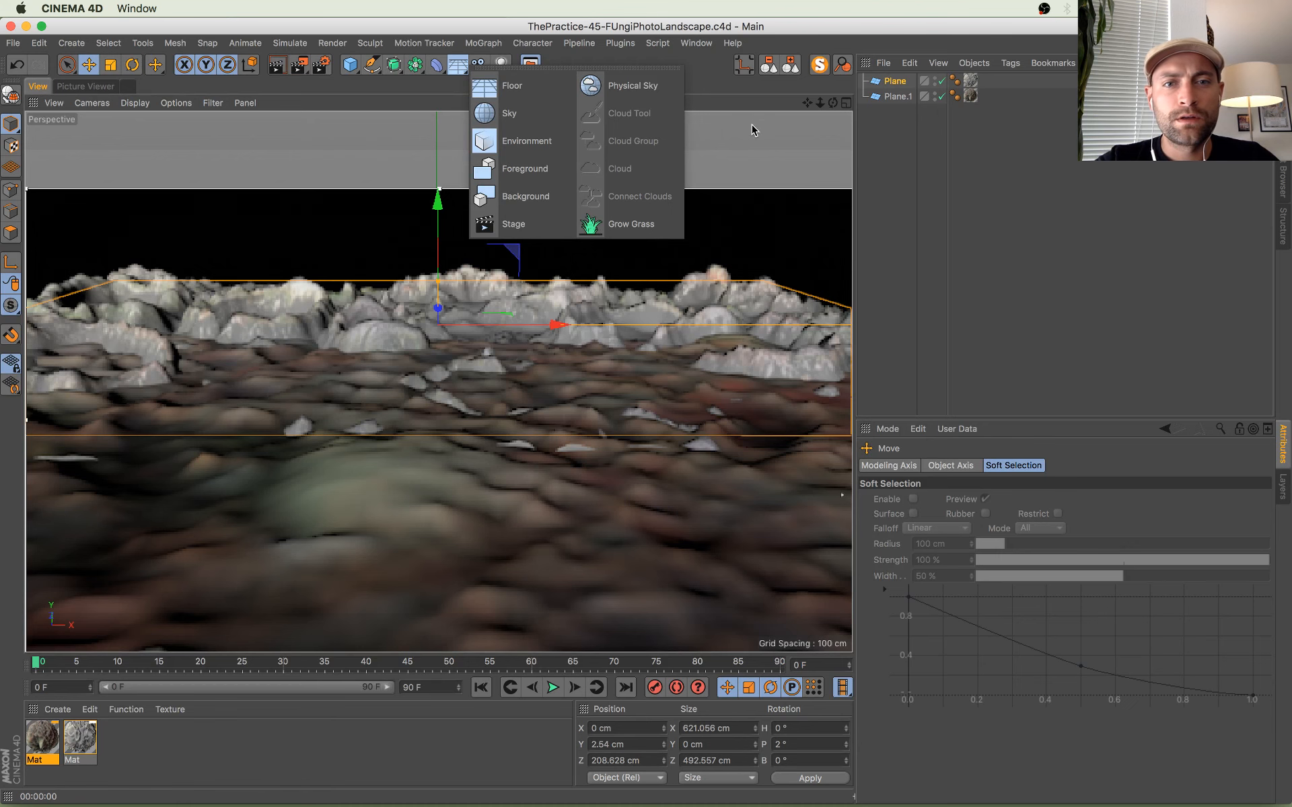
pyautogui.click(656, 87)
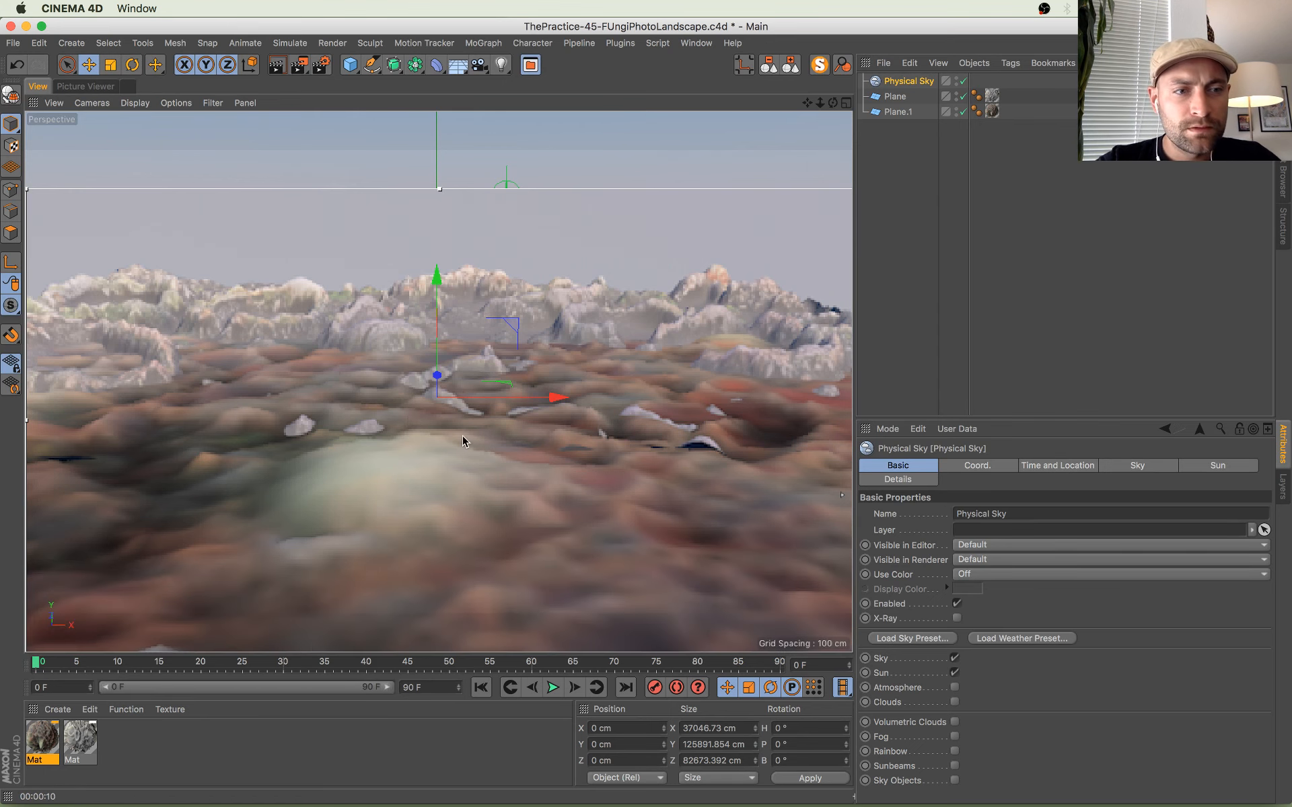
pyautogui.click(479, 420)
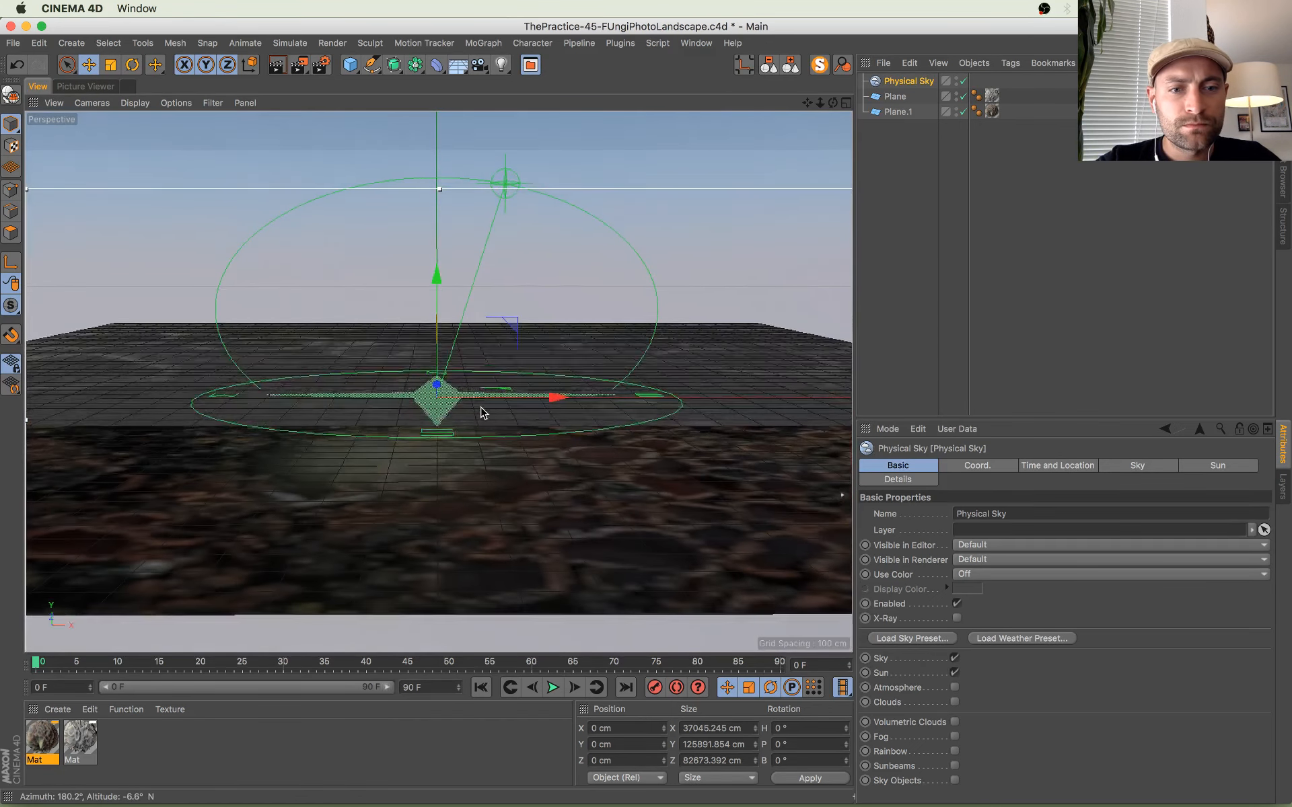
pyautogui.hotkey('ctrl', 'r')
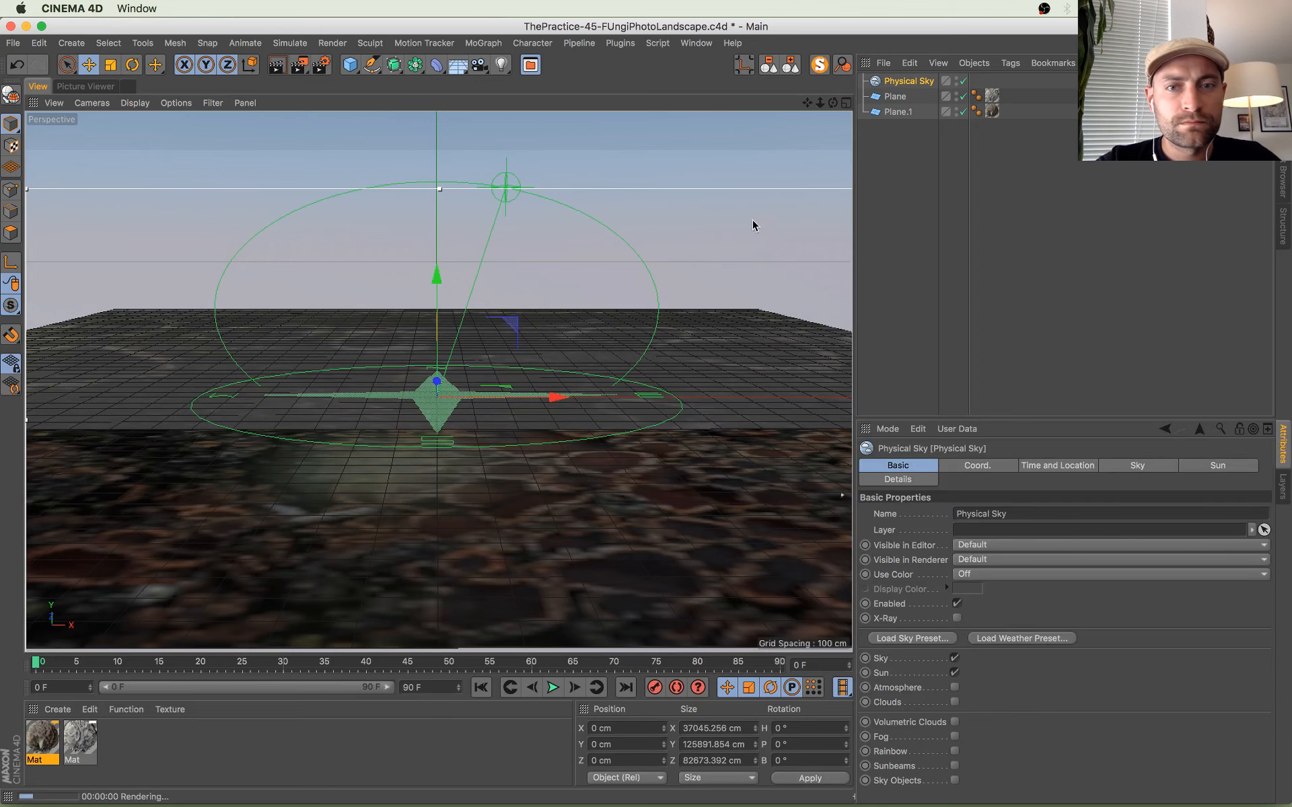
pyautogui.moveTo(820, 103); pyautogui.dragTo(824, 104)
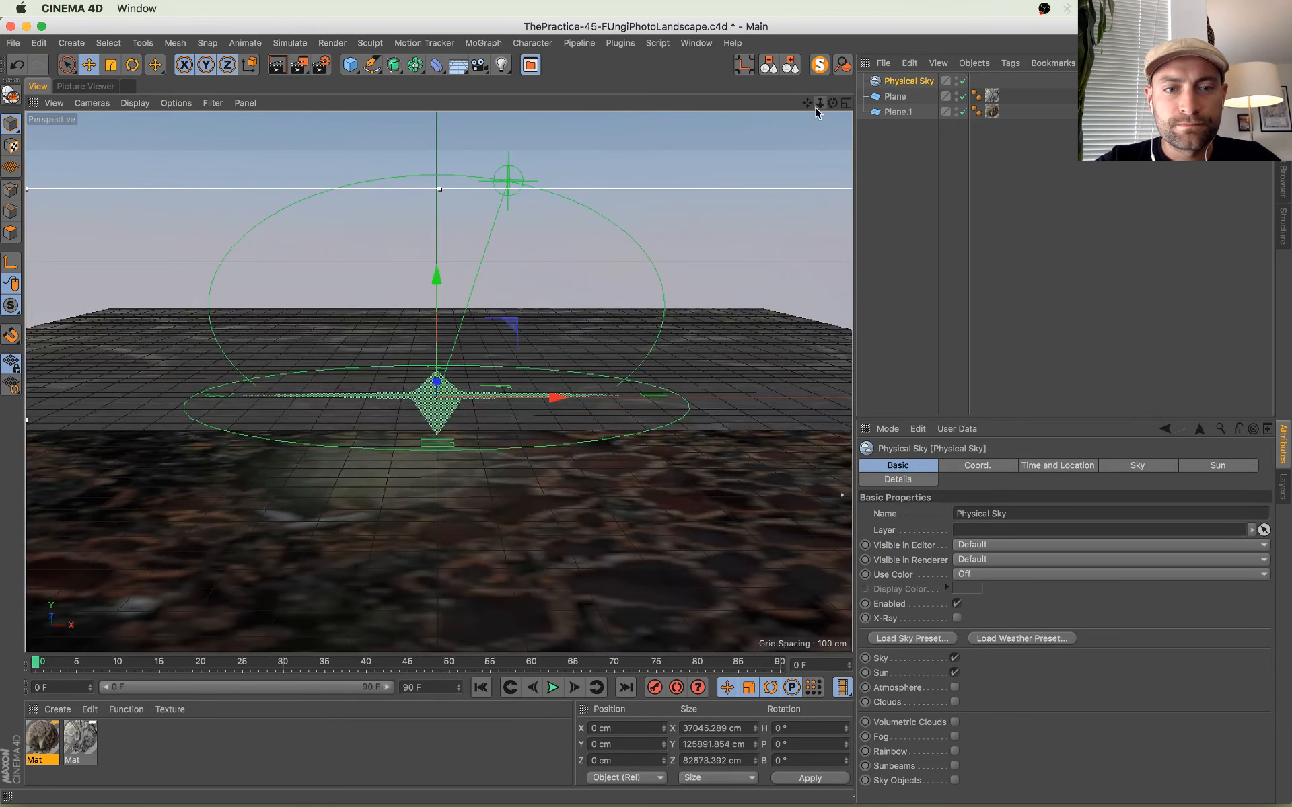
pyautogui.press('super+r')
pyautogui.moveTo(908, 80); pyautogui.dragTo(912, 174)
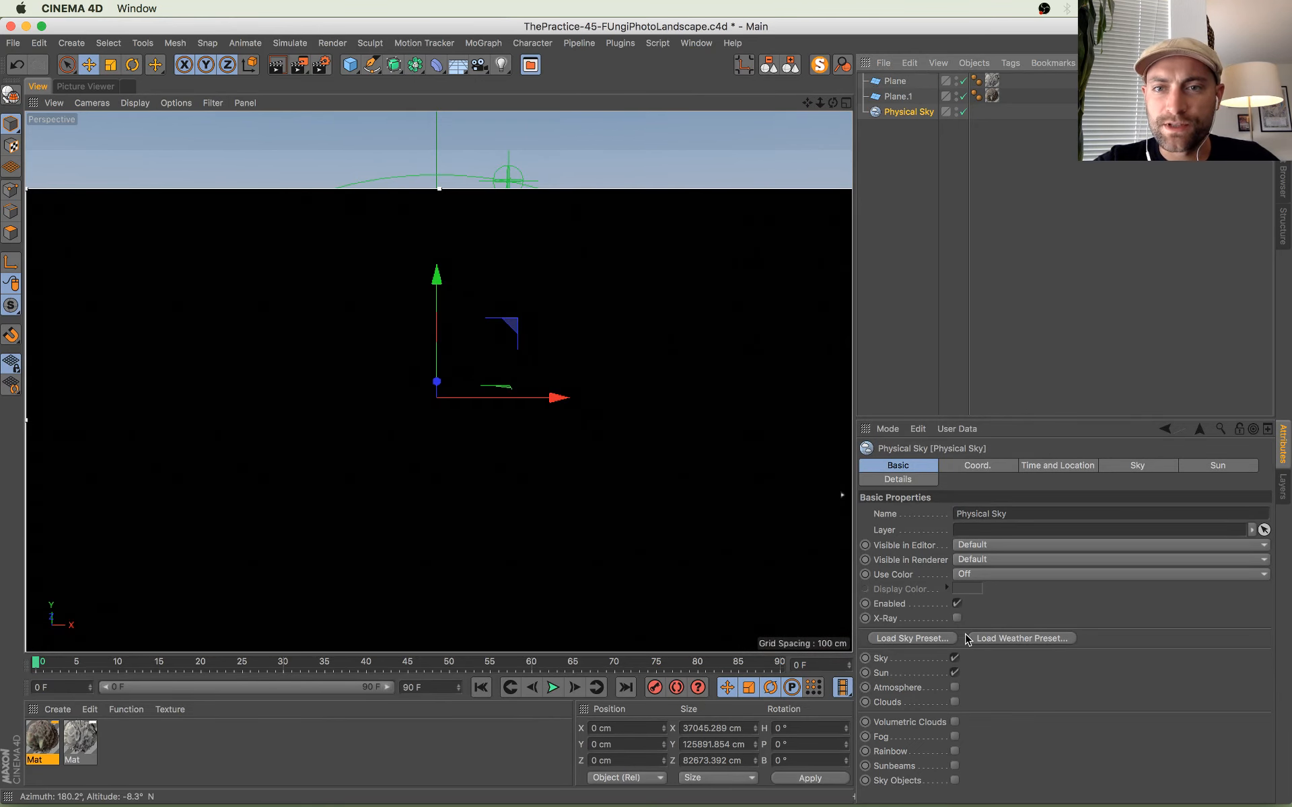
# Step: Turn off Show Location HUD in the Physical Sky's details
pyautogui.click(911, 482)
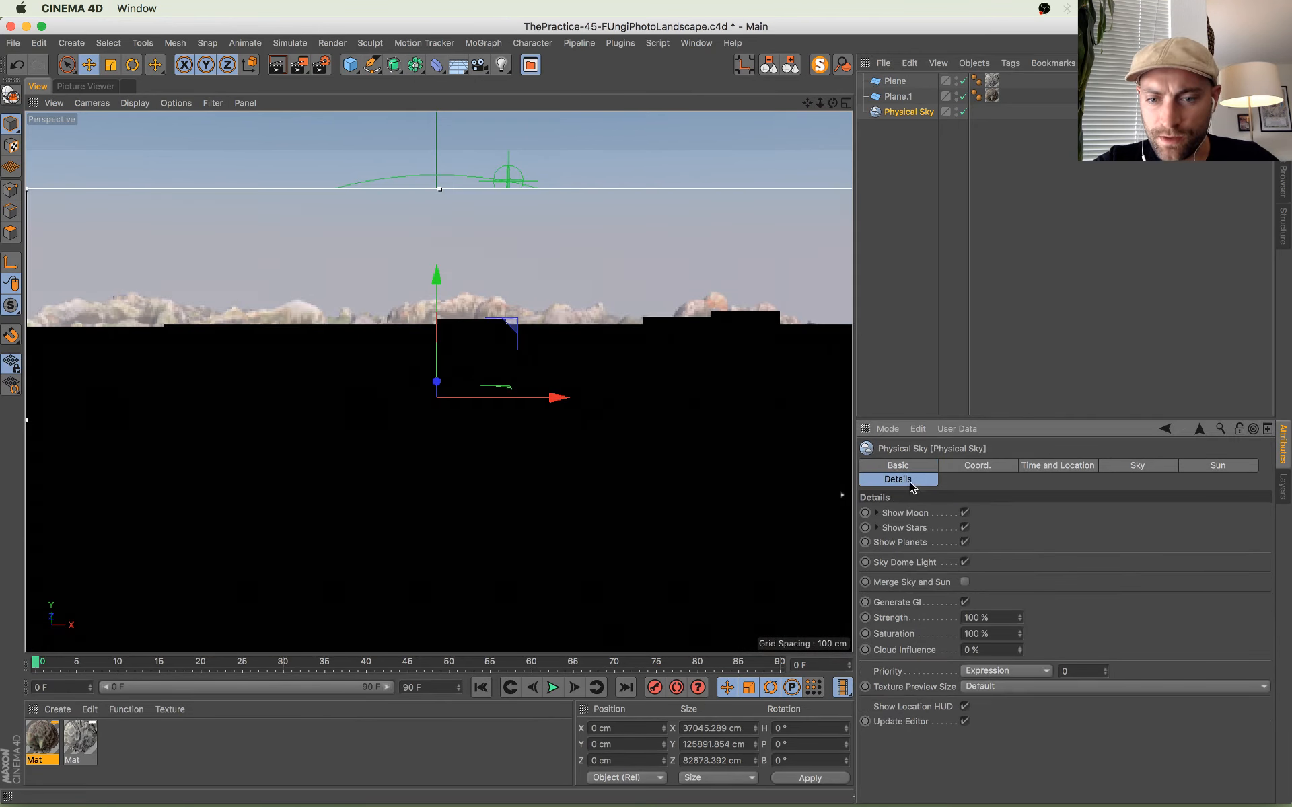
pyautogui.click(965, 707)
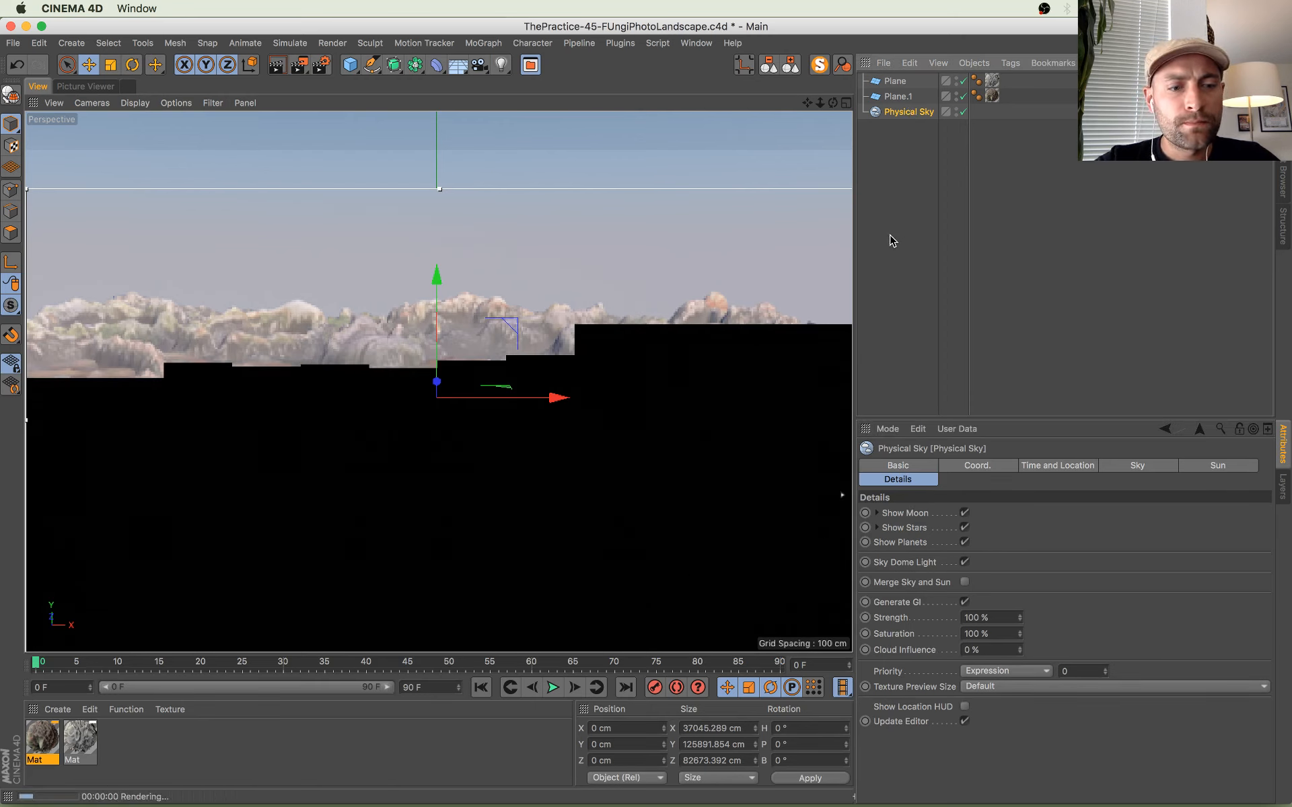
pyautogui.press('super+Tab')
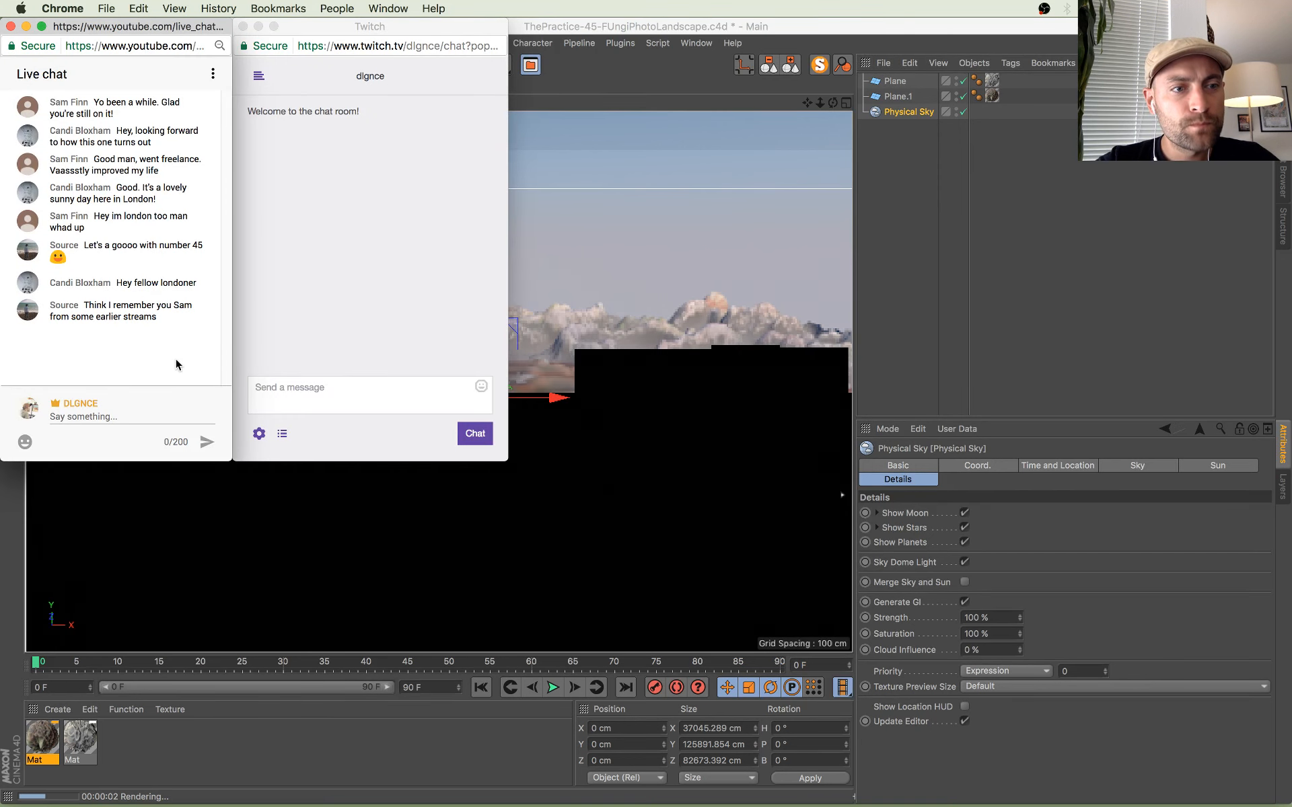
pyautogui.press('super+Tab')
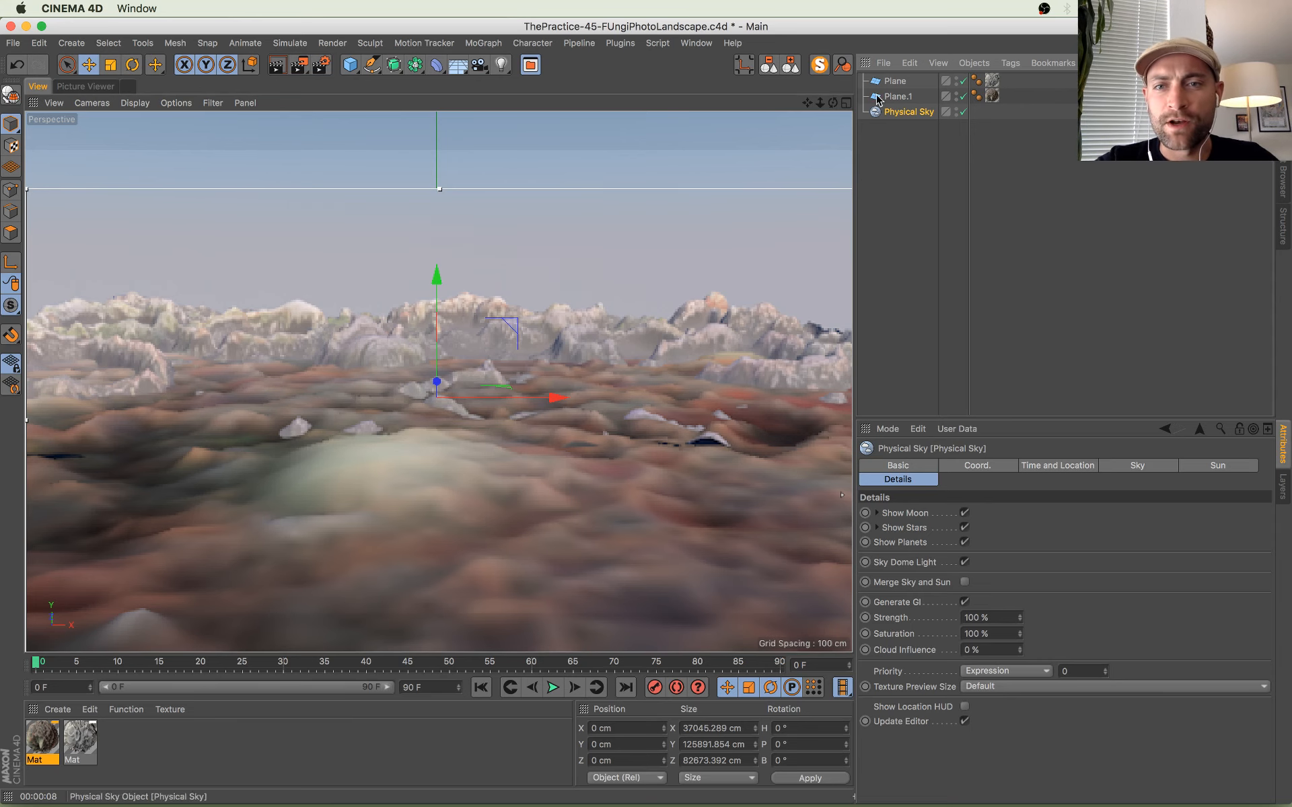
# Step: Check the empty Picture Viewer and the size settings of both planes, leaving the back plane selected
pyautogui.click(104, 85)
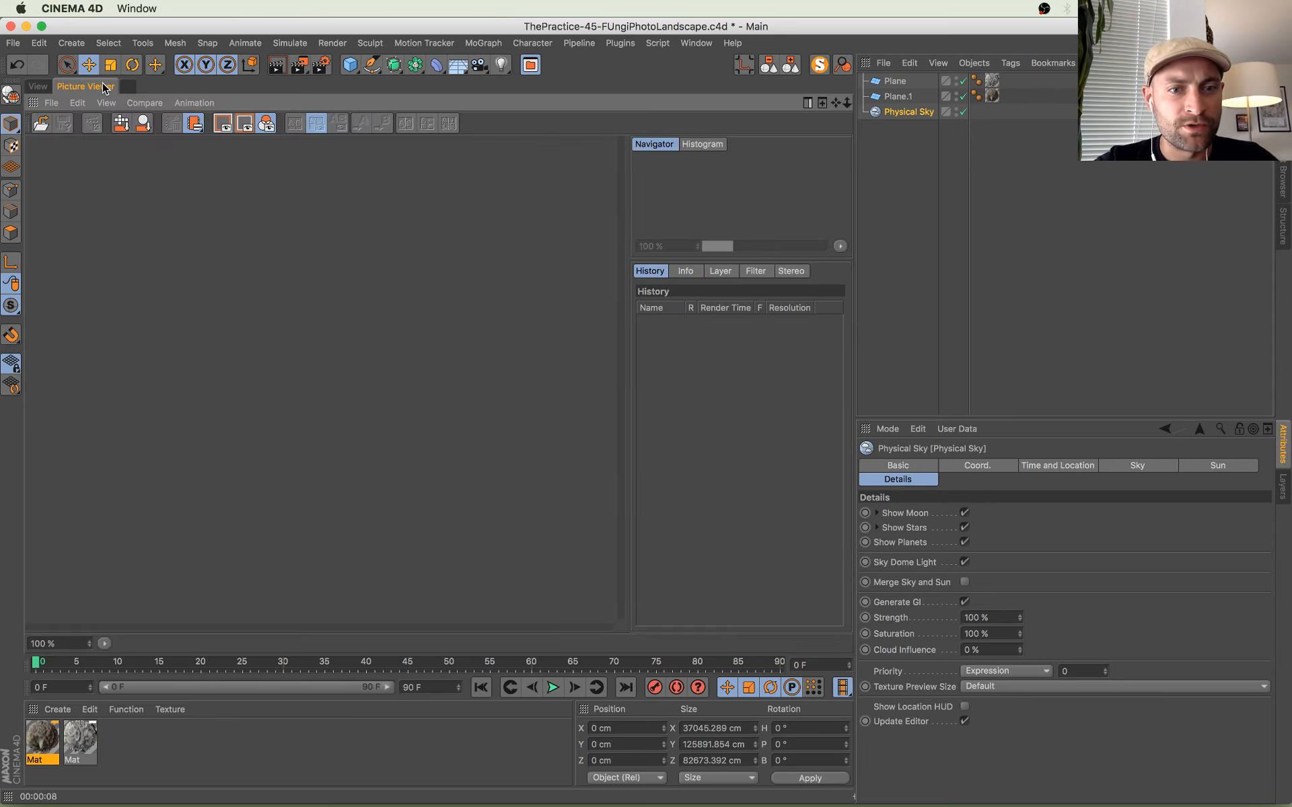
pyautogui.click(45, 87)
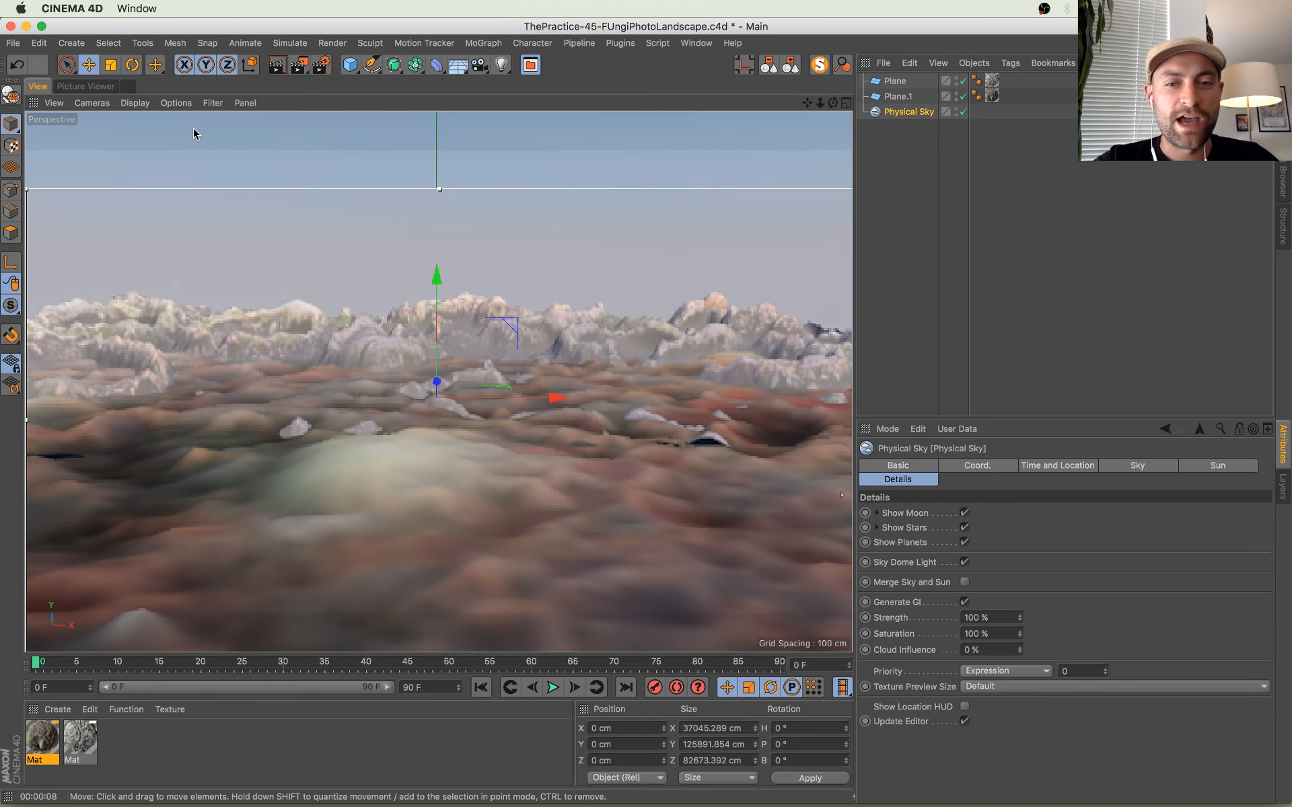
pyautogui.press('super+r')
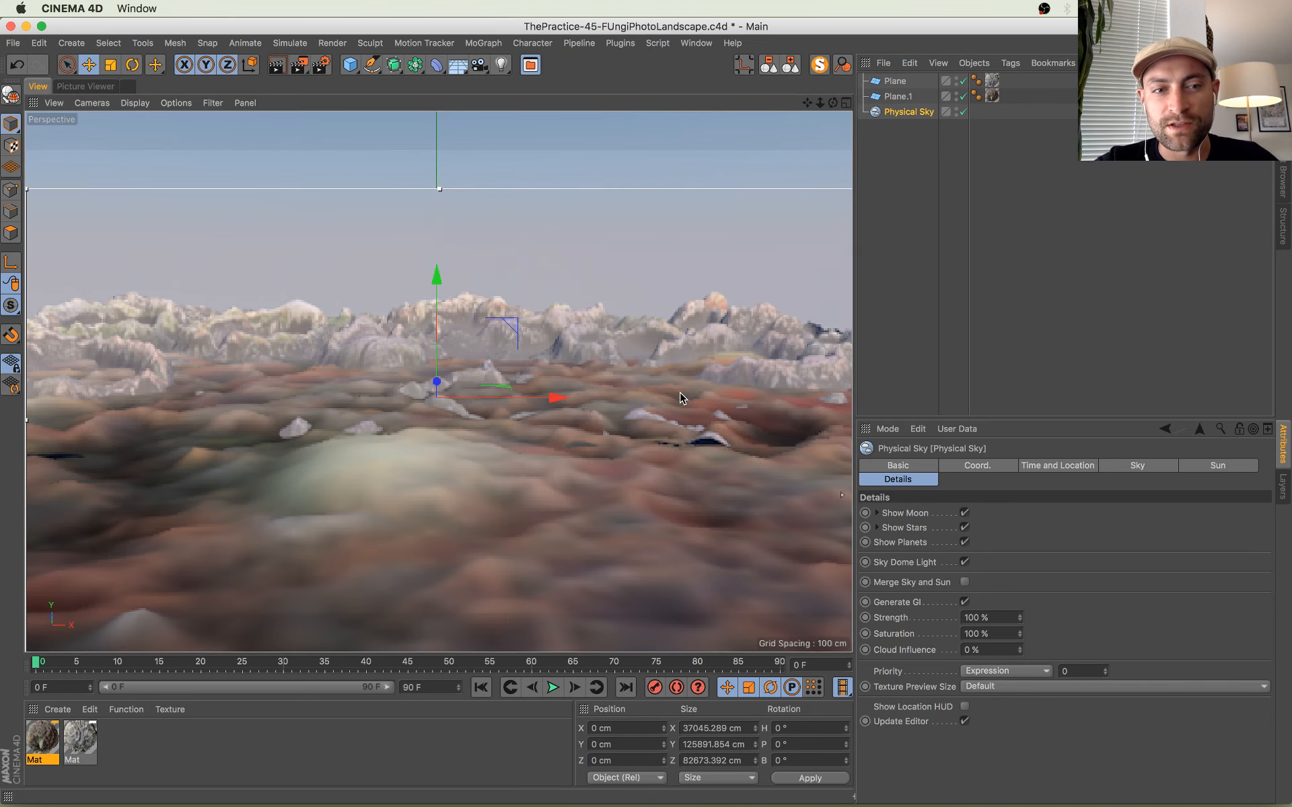
pyautogui.click(90, 86)
pyautogui.click(898, 96)
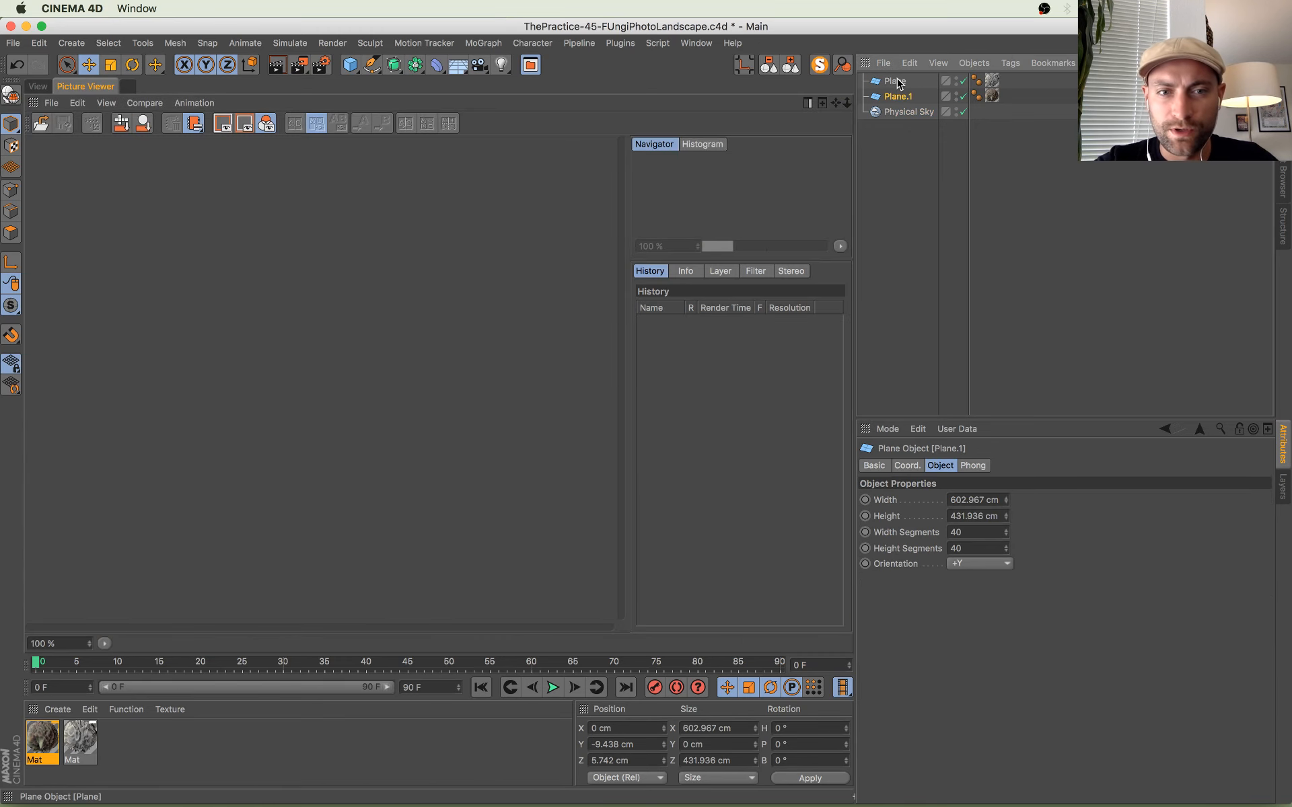
pyautogui.click(897, 81)
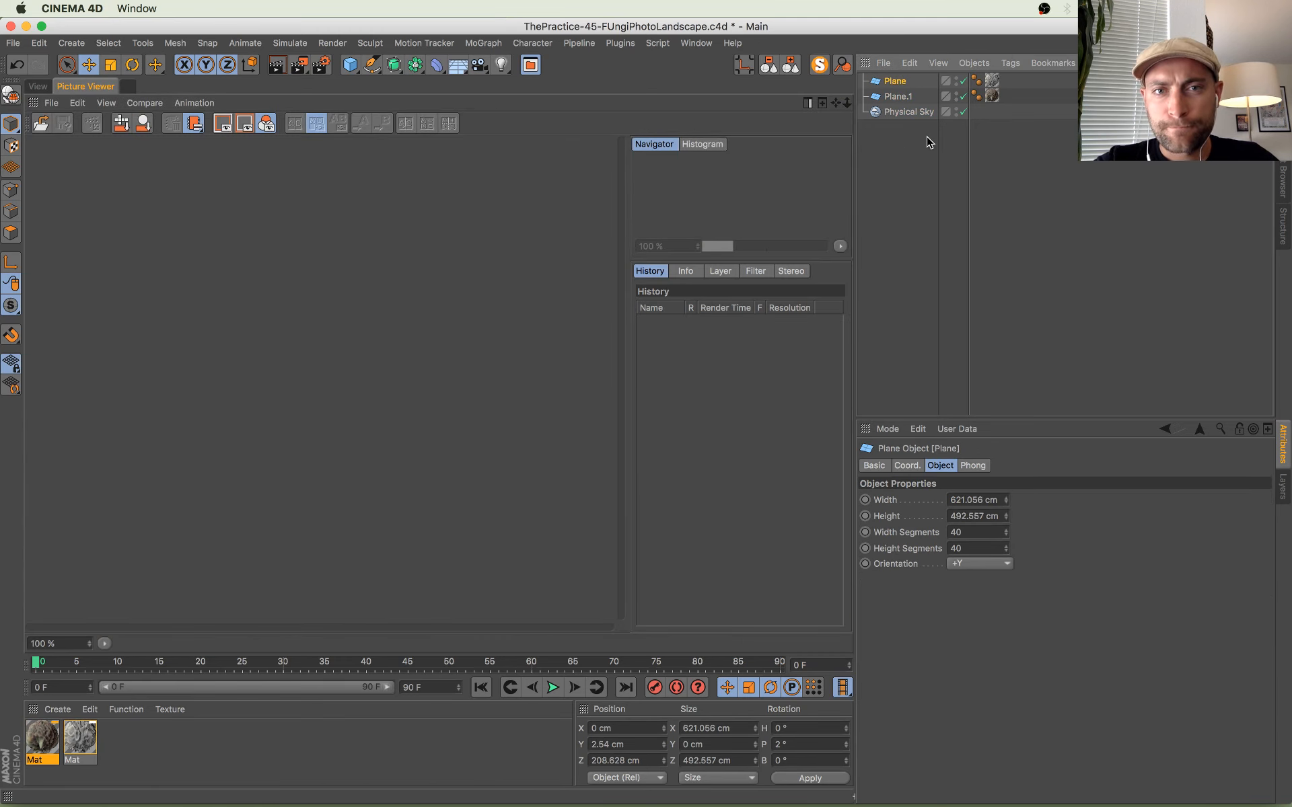
# Step: Switch to Chrome to check the live chats, return to Cinema 4D, and render the scene to the Picture Viewer
pyautogui.press('super+Tab')
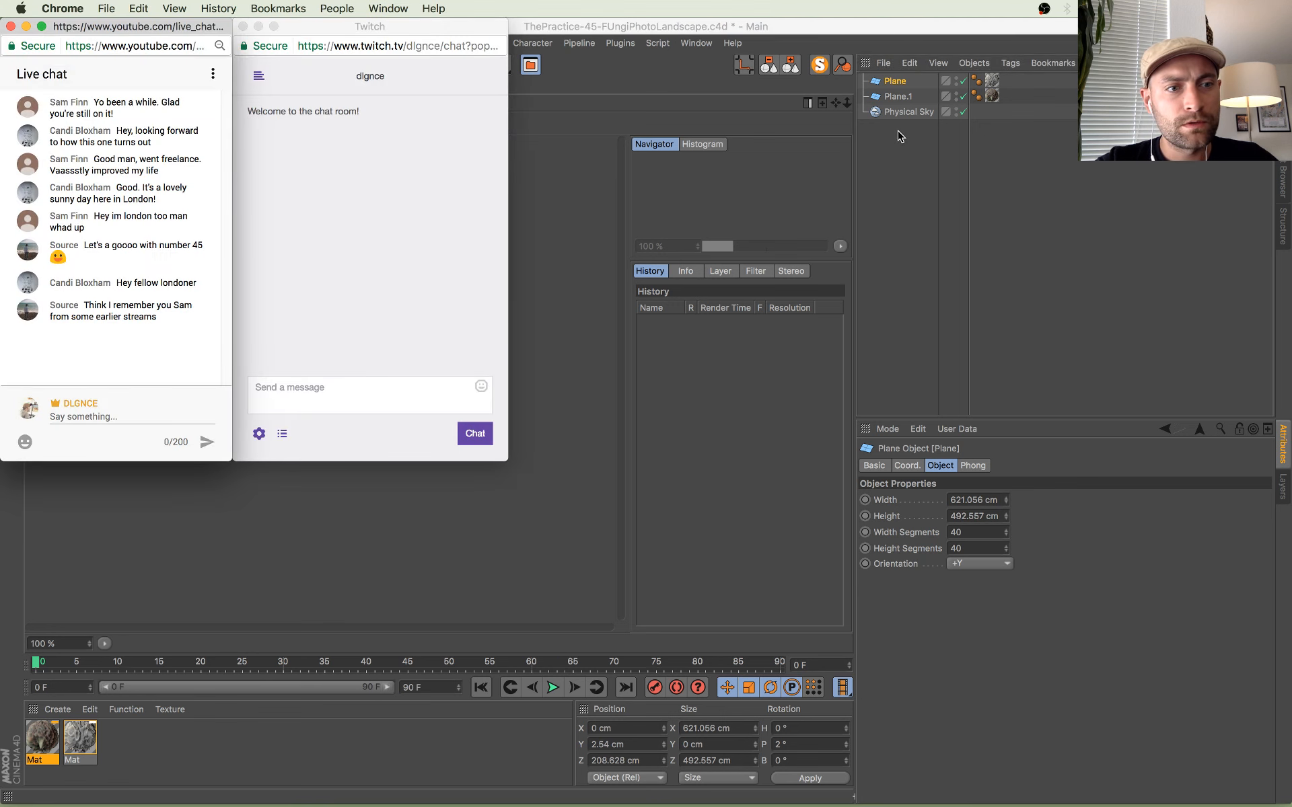
pyautogui.press('super+Tab')
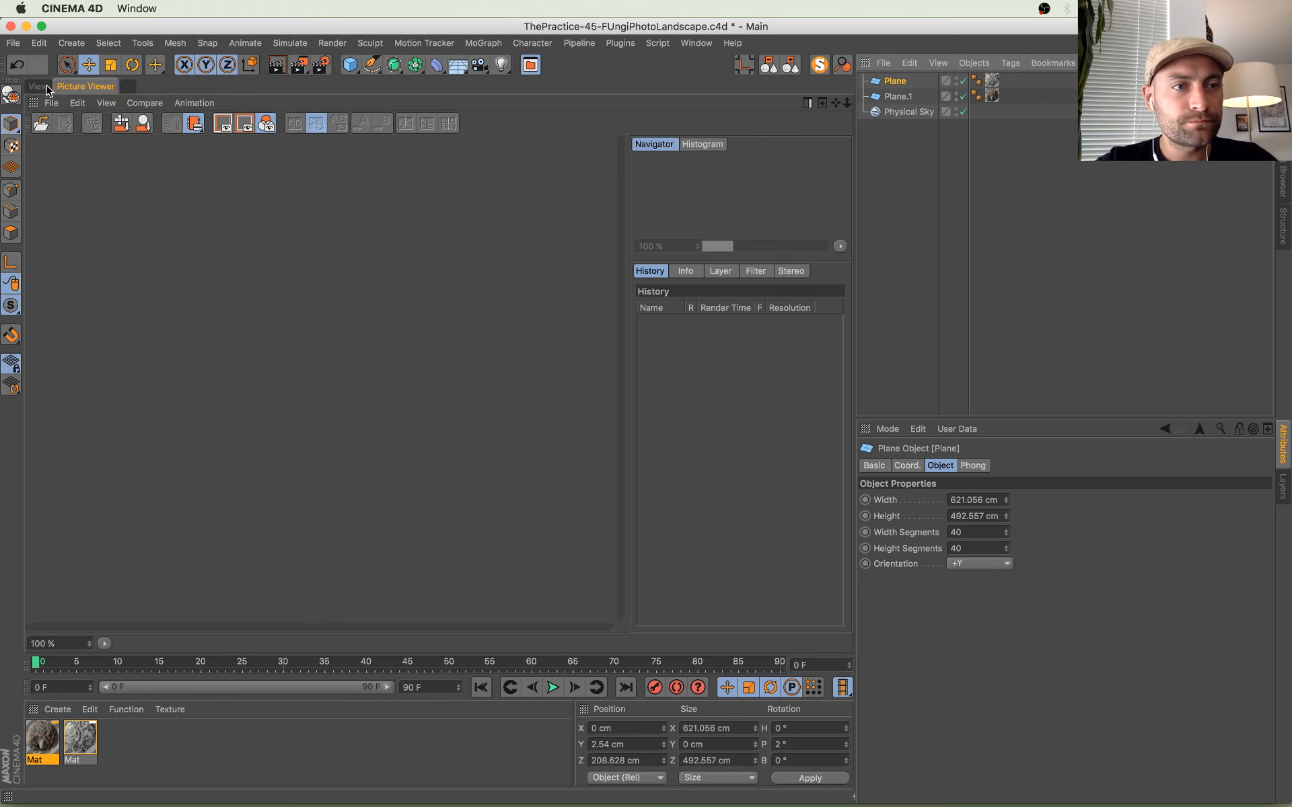
pyautogui.hotkey('shift', 'r')
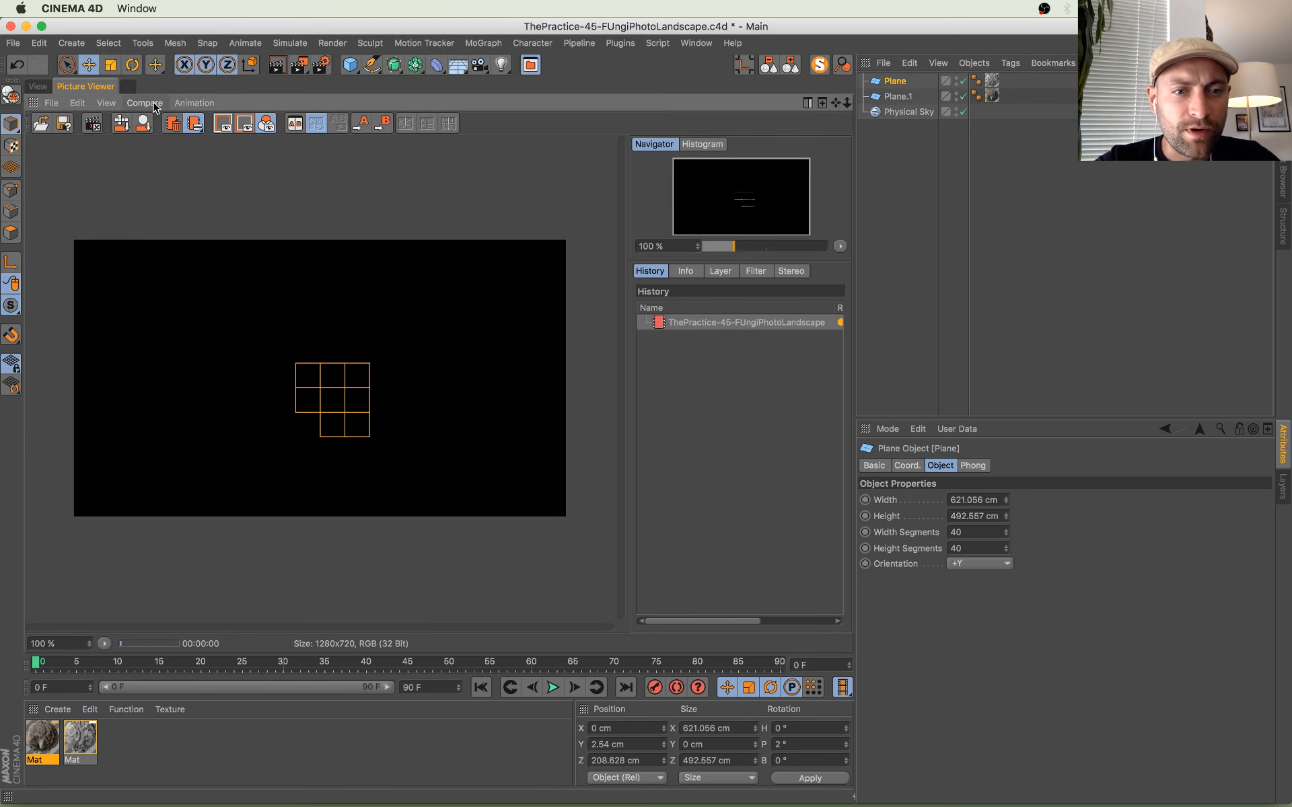
# Step: Add the Ambient Occlusion effect to the render settings and return to the perspective view
pyautogui.click(321, 64)
pyautogui.click(581, 505)
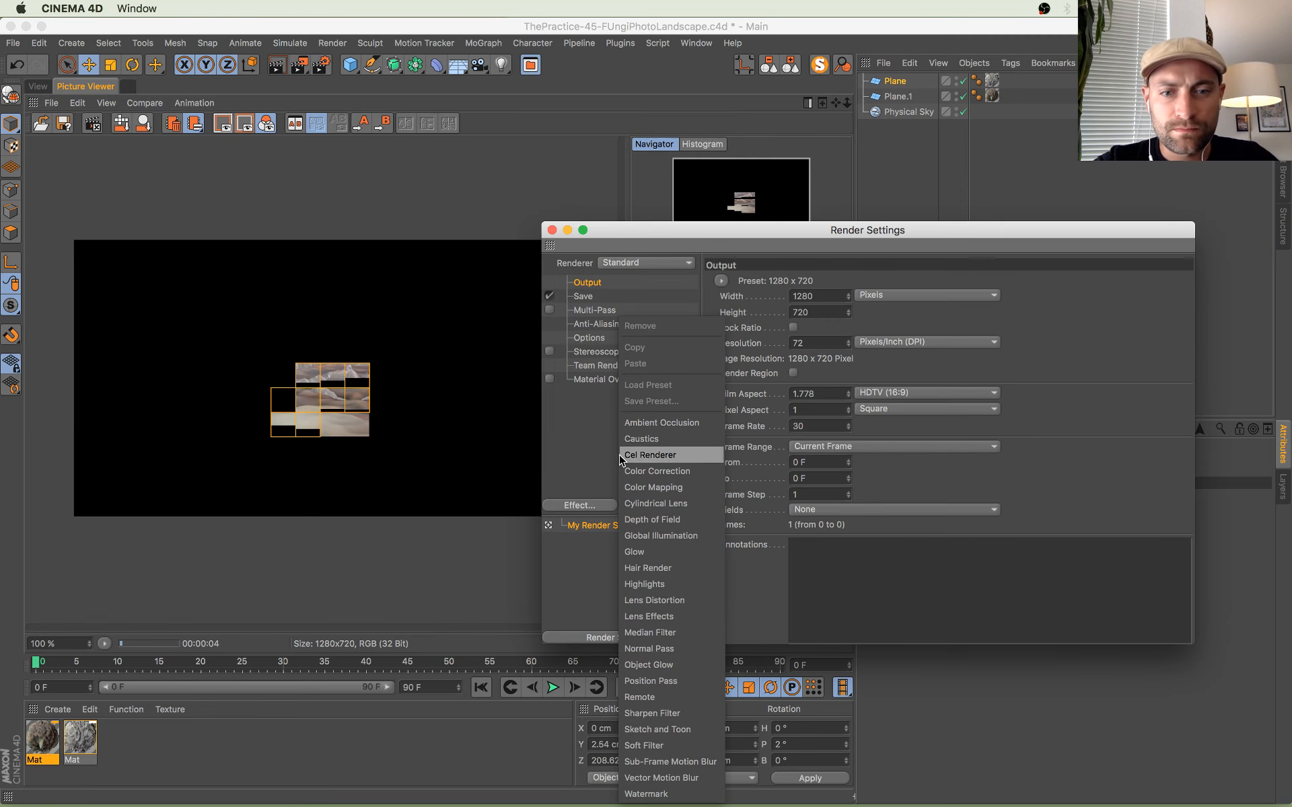
pyautogui.click(663, 424)
pyautogui.click(552, 230)
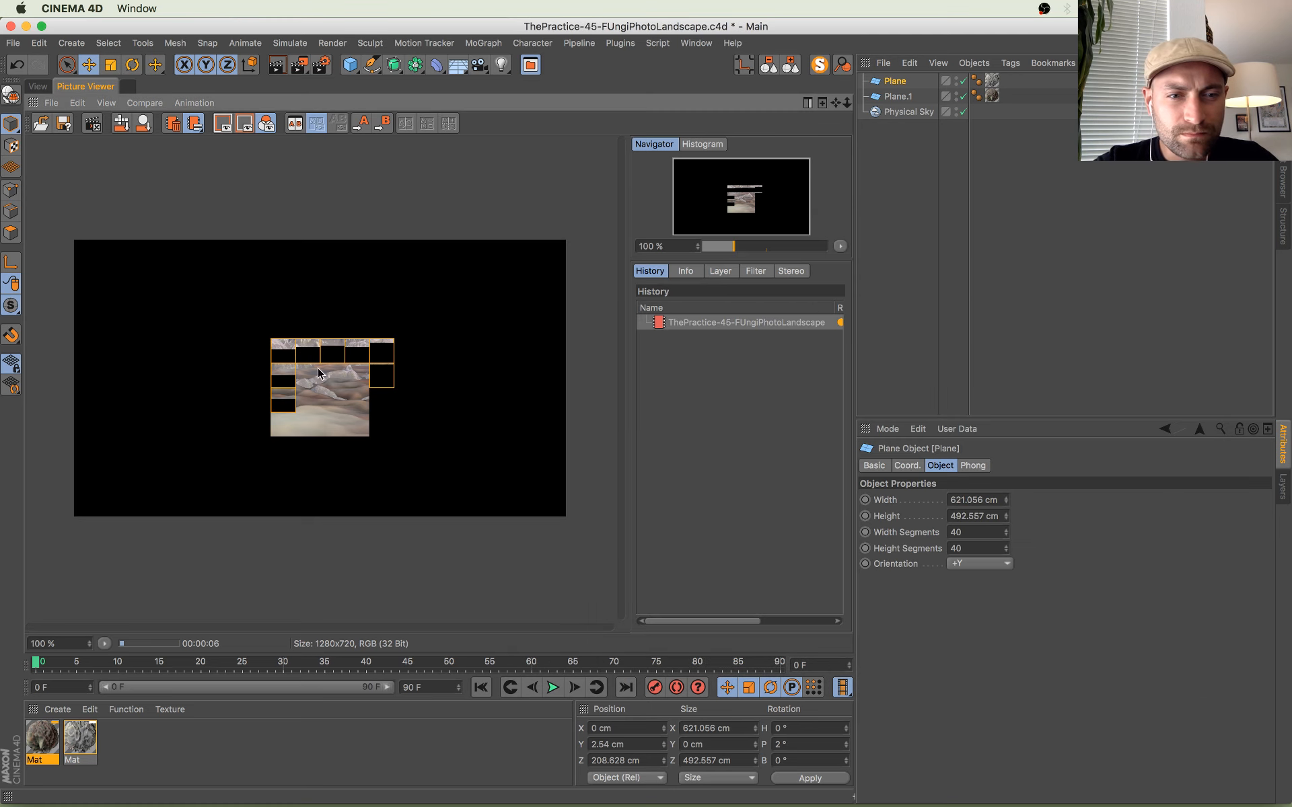
pyautogui.scroll(1, 330, 361)
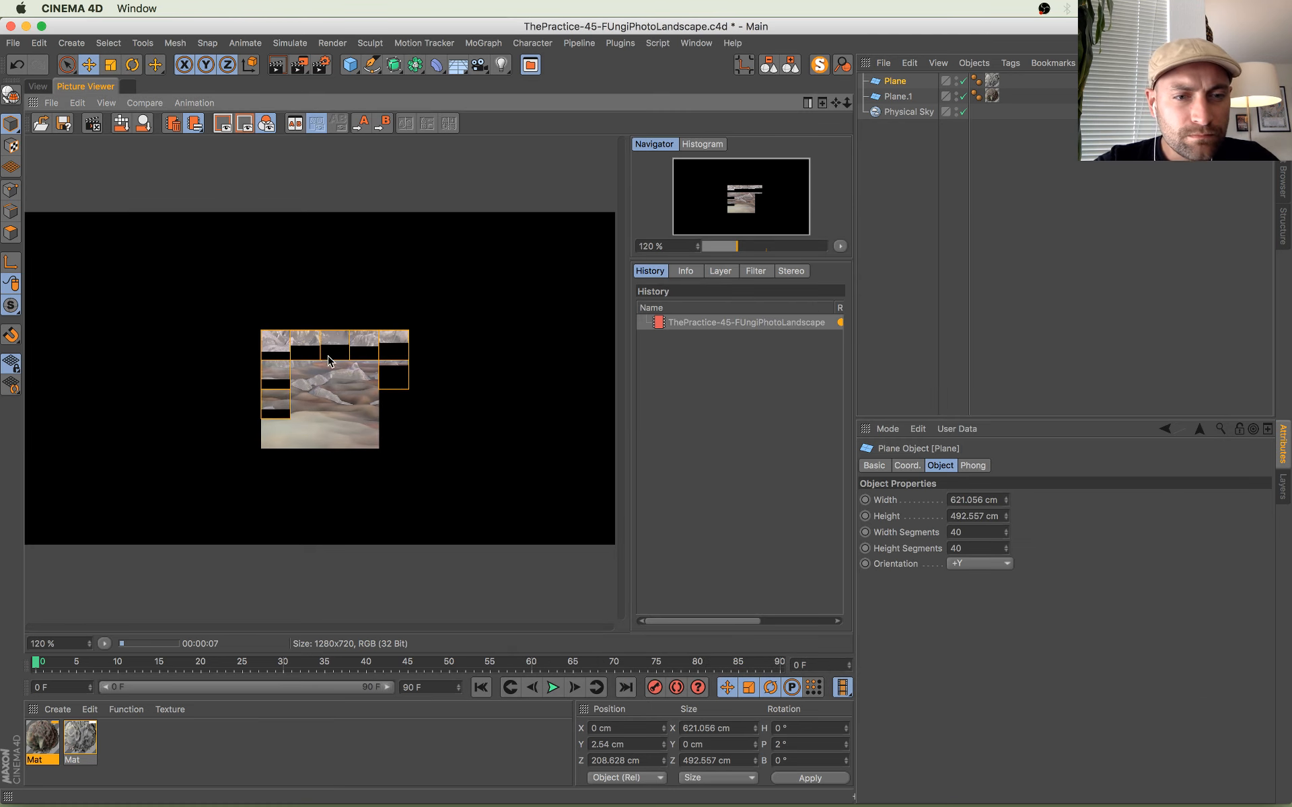
pyautogui.click(38, 87)
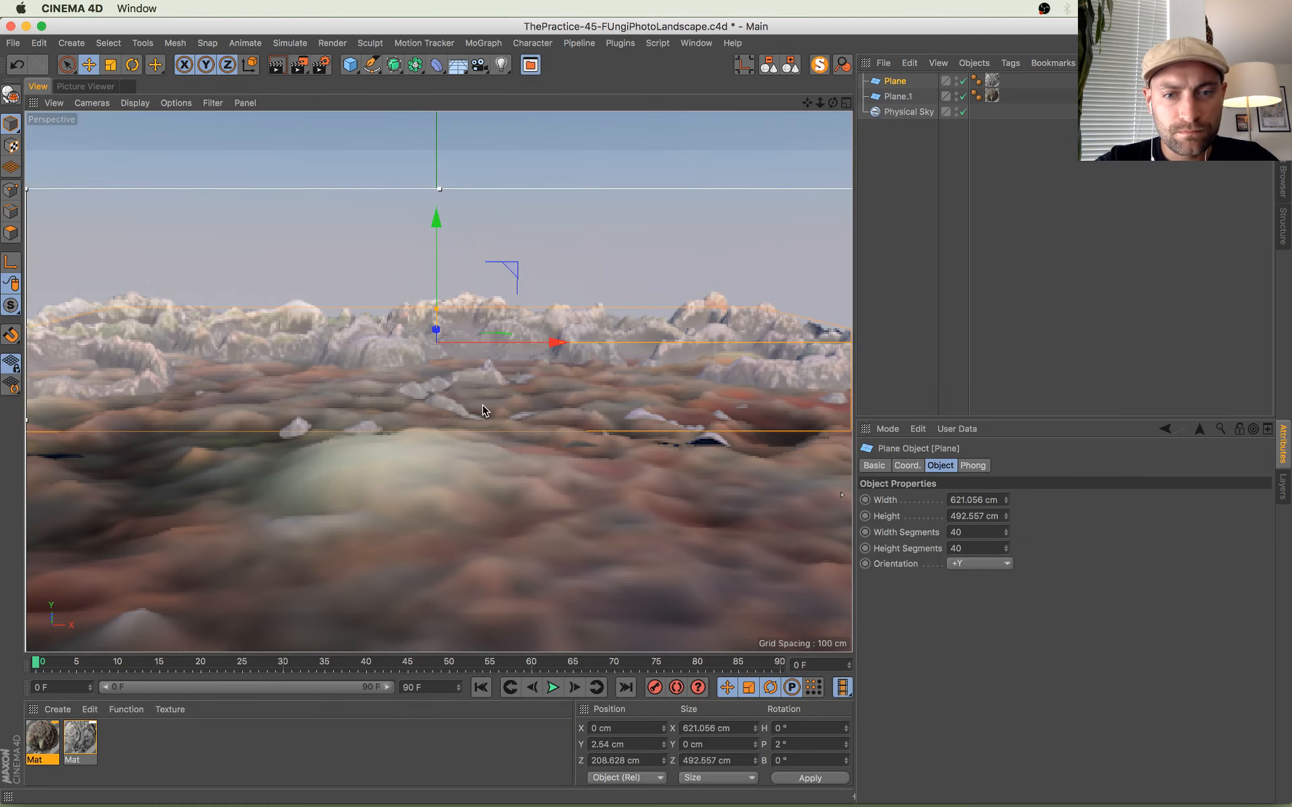
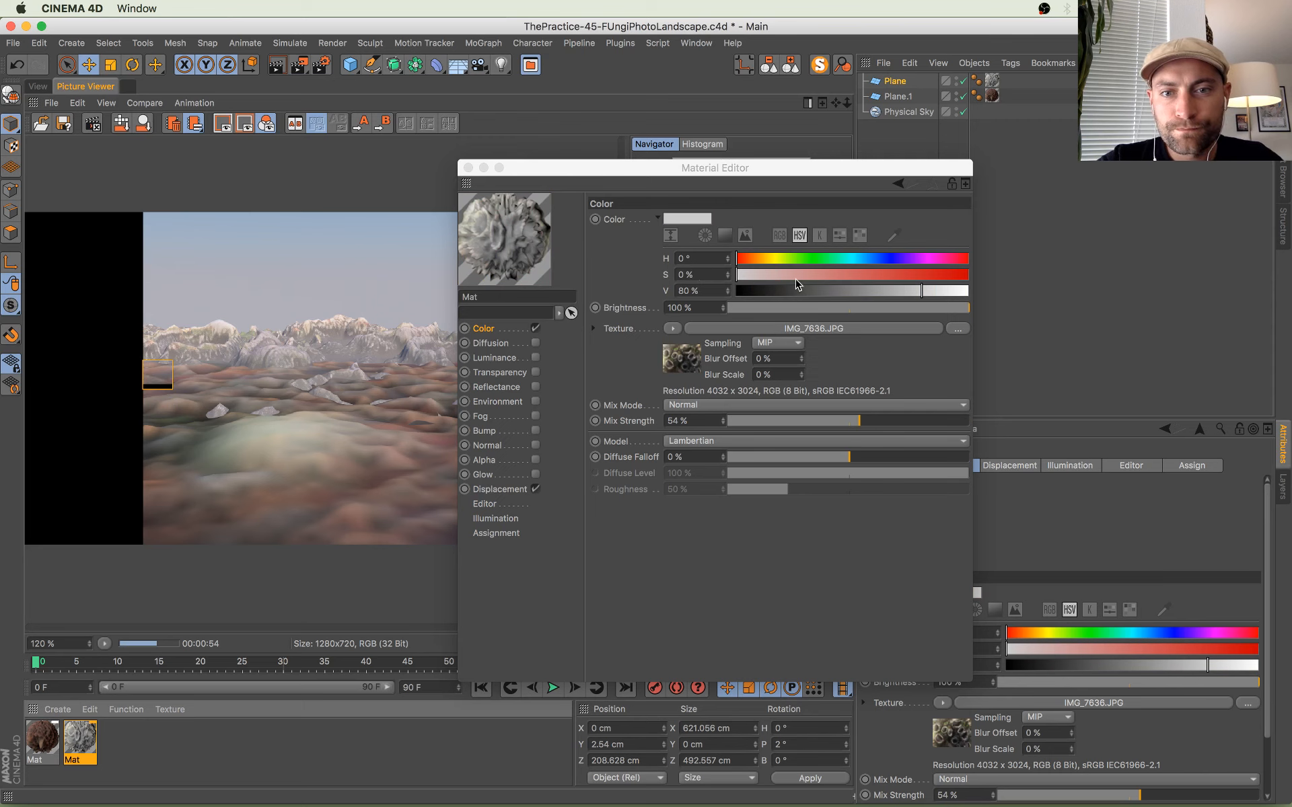
# Step: Tint the back plane's material lilac with H 275°, S 15%, V 83%, and set its texture mix strength to 44%
pyautogui.moveTo(796, 278); pyautogui.dragTo(781, 276)
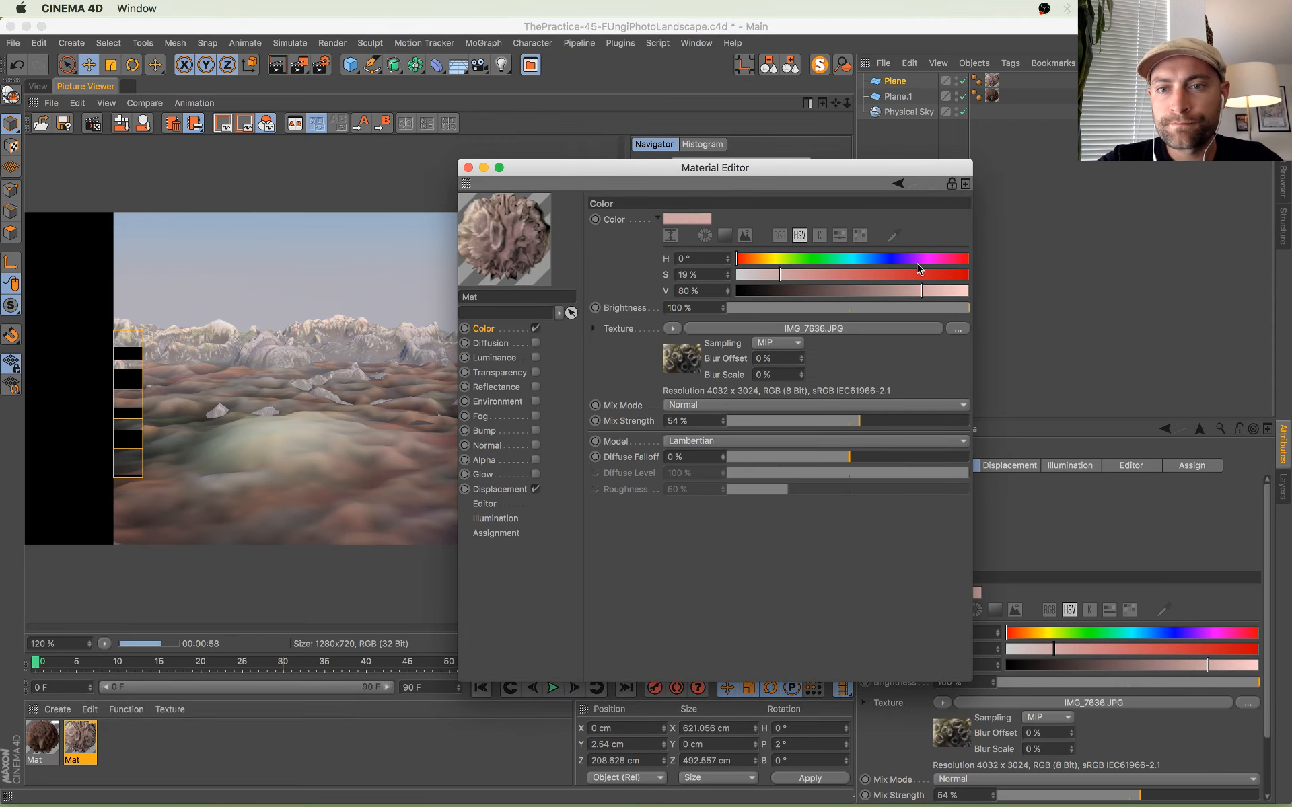
pyautogui.click(913, 261)
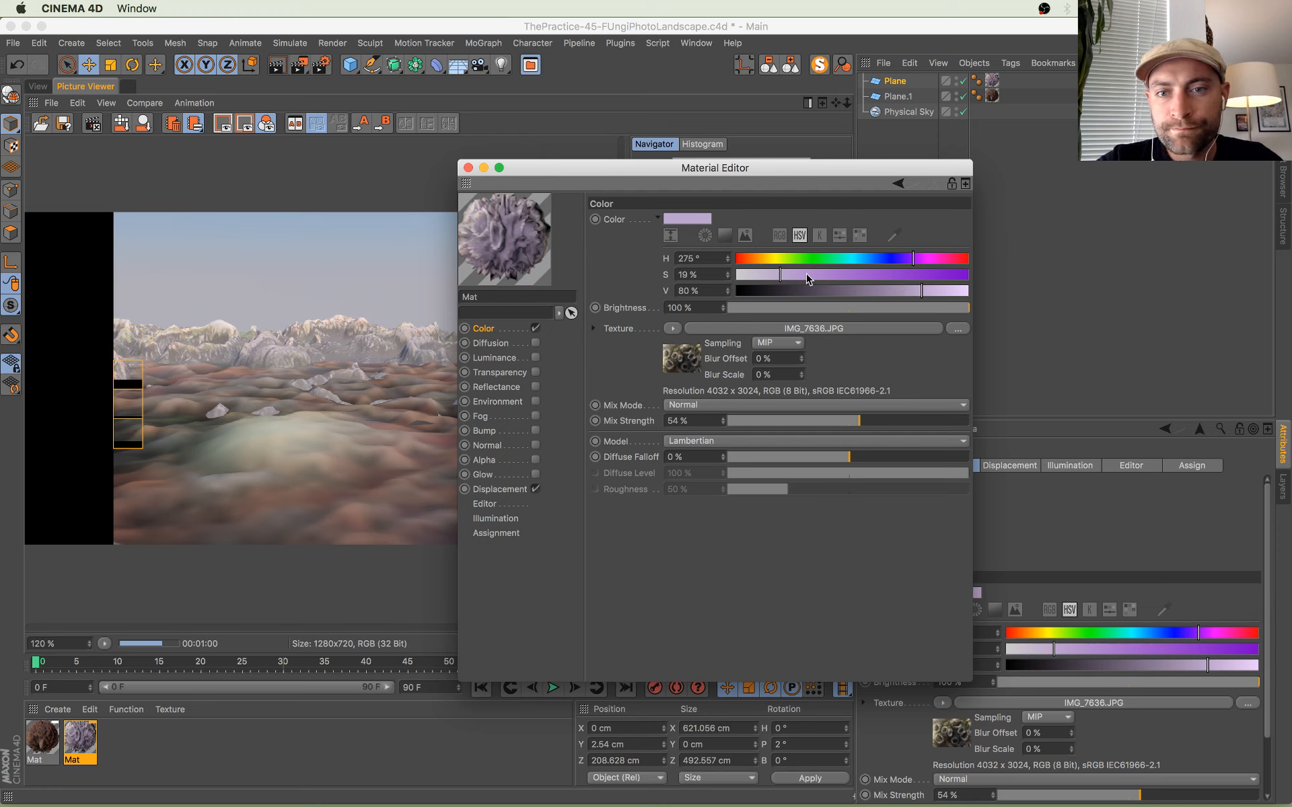
pyautogui.moveTo(781, 275); pyautogui.dragTo(772, 276)
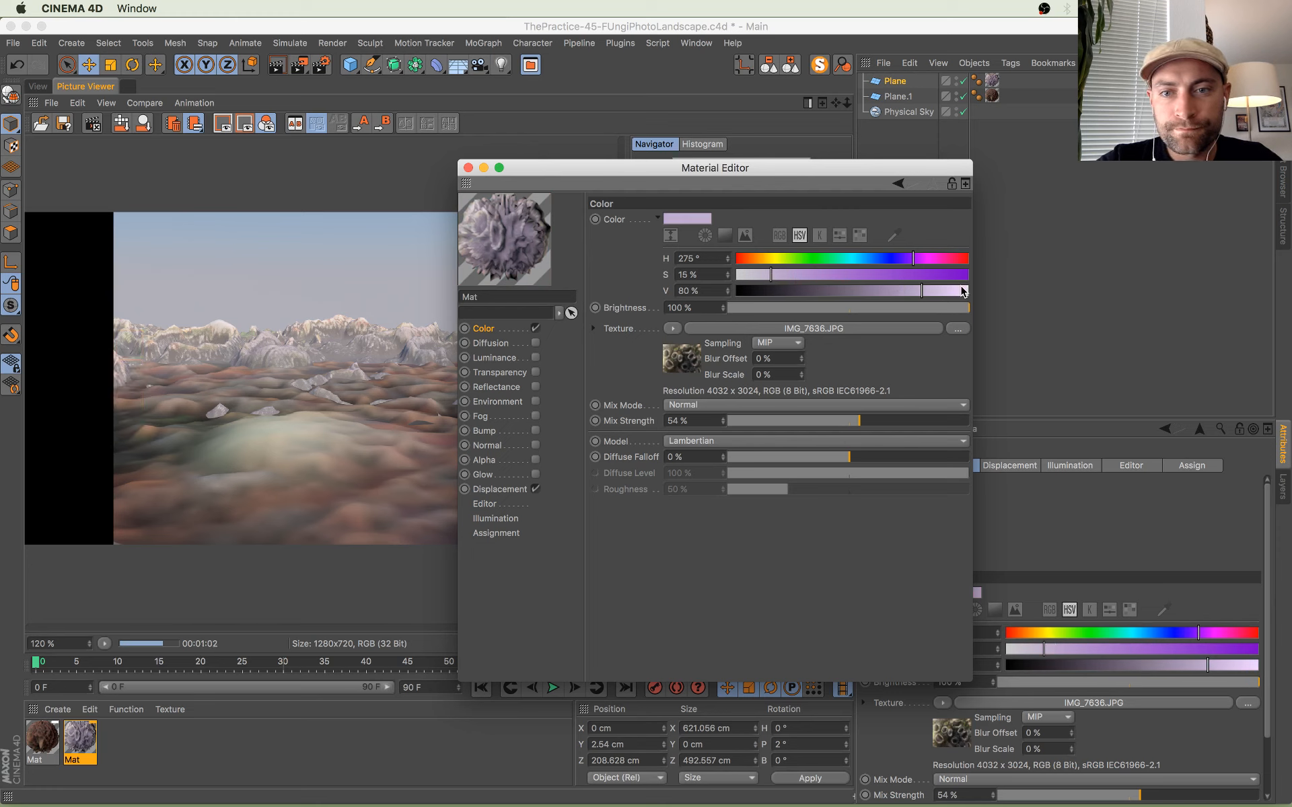
pyautogui.click(929, 290)
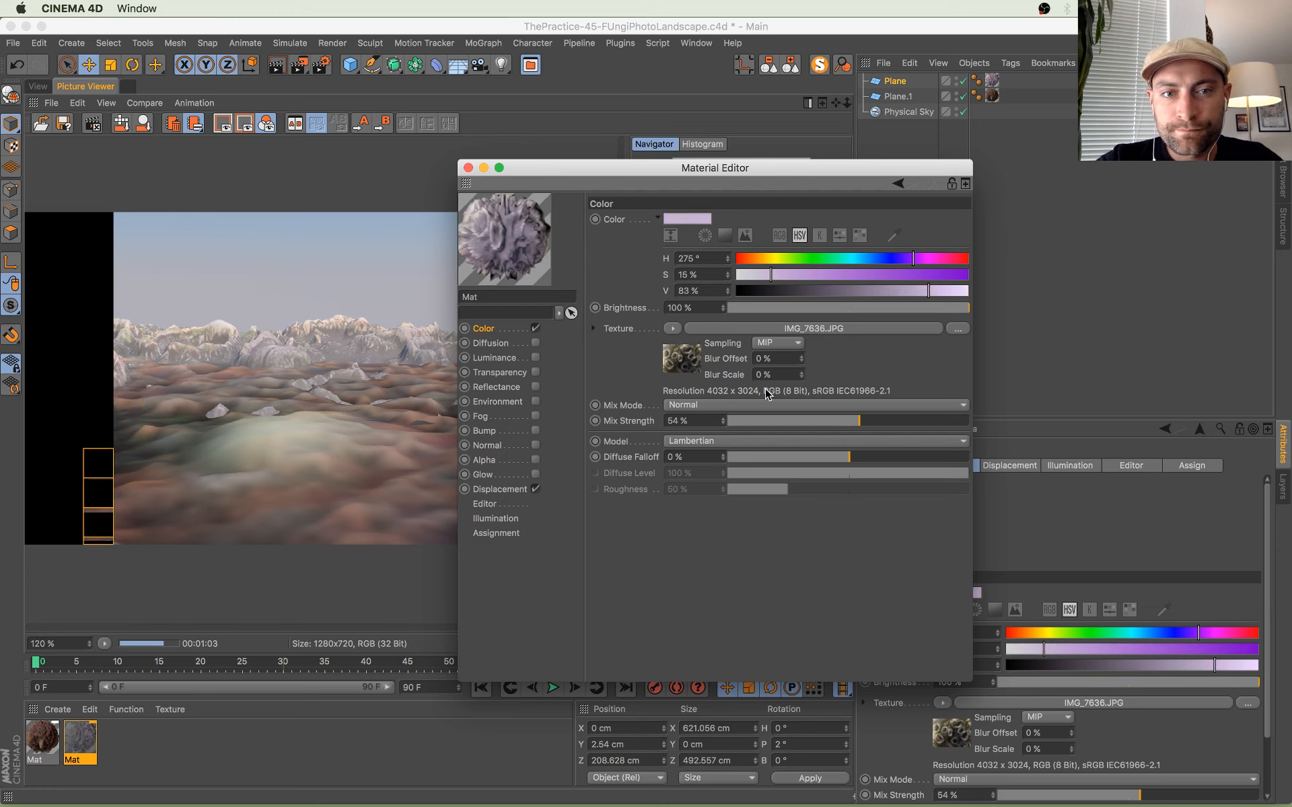
pyautogui.click(834, 420)
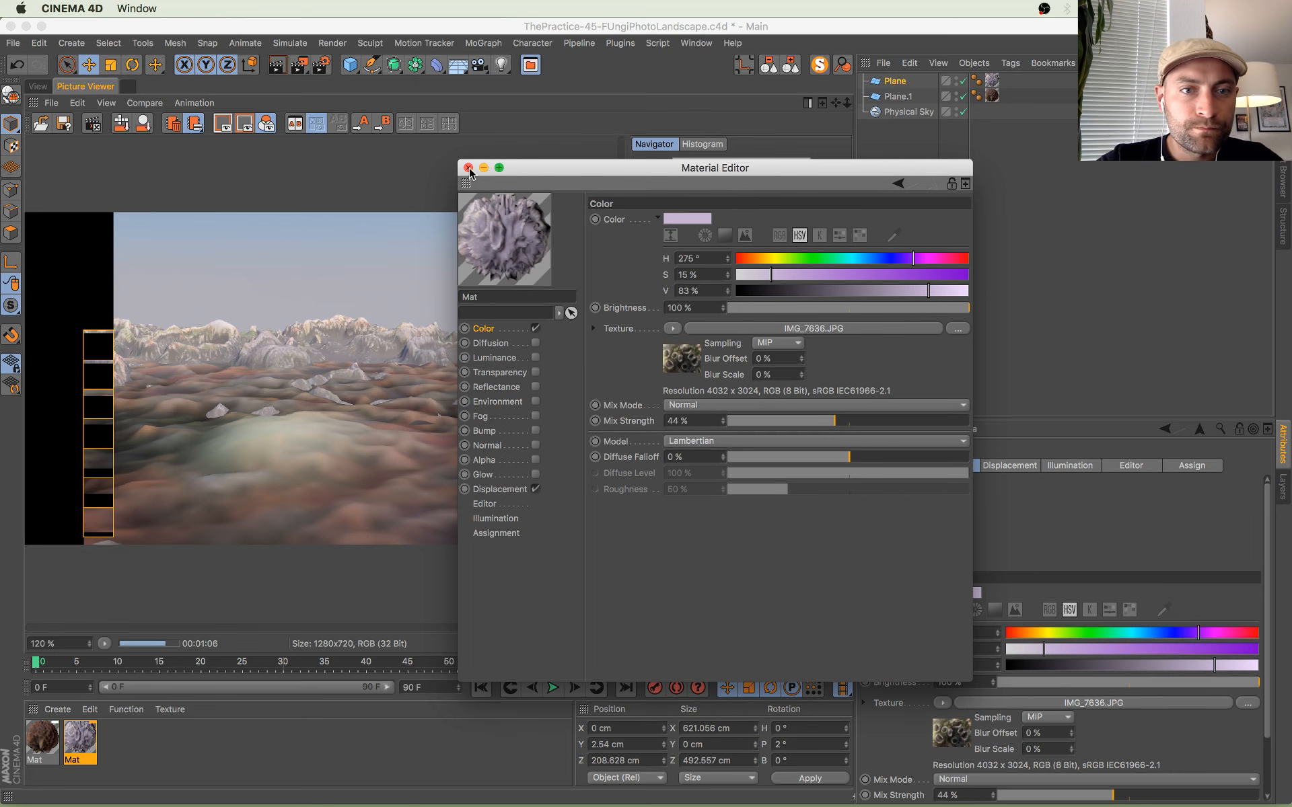
pyautogui.click(469, 168)
# Step: Enable Ambient Occlusion in the render settings and restart the render, stopping the one in progress
pyautogui.press('super+b')
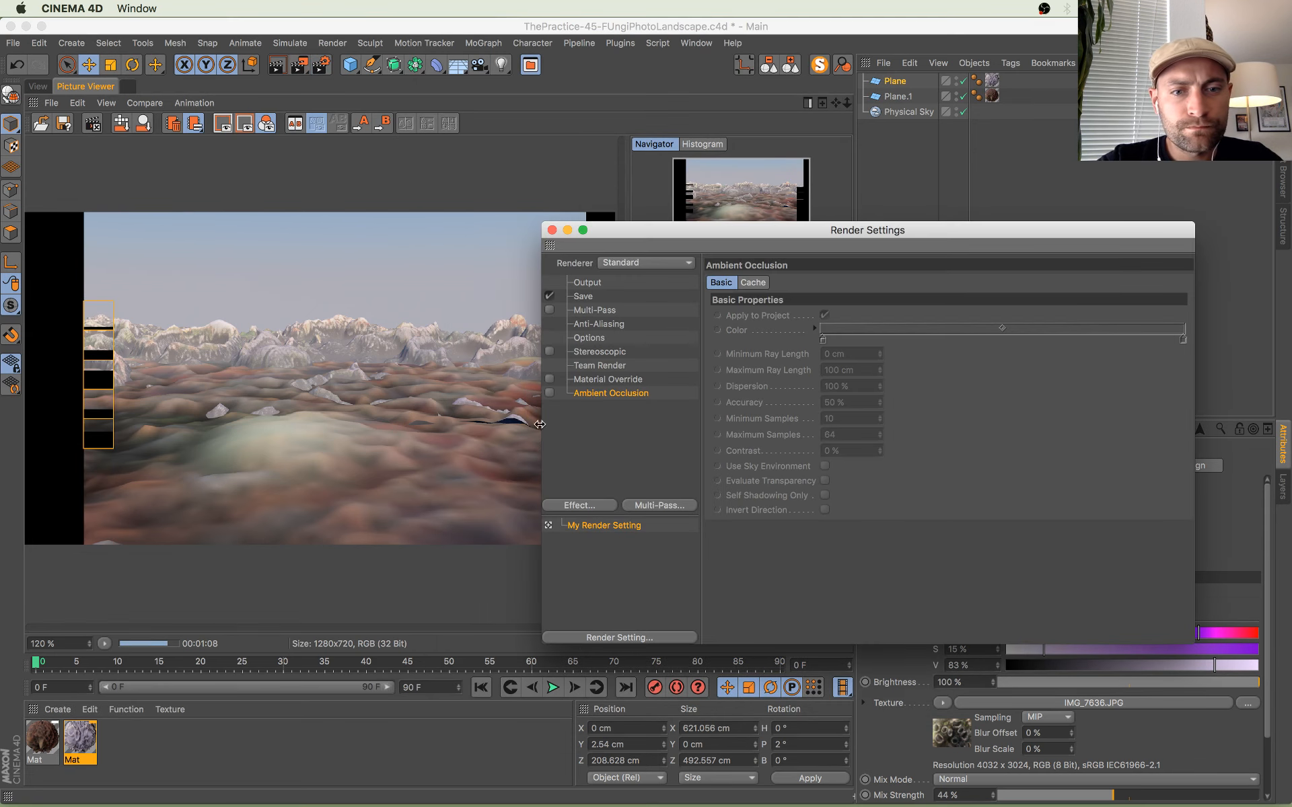
pyautogui.click(549, 393)
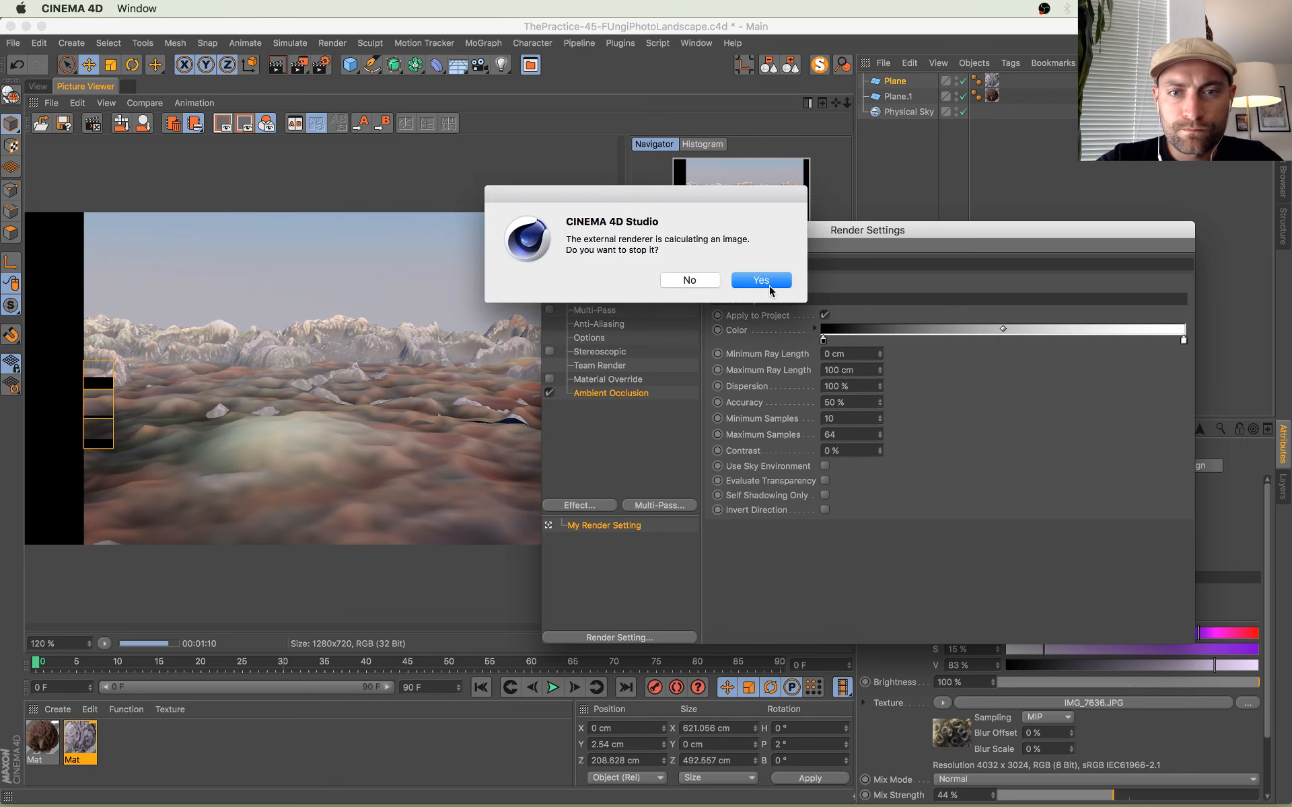
pyautogui.click(761, 280)
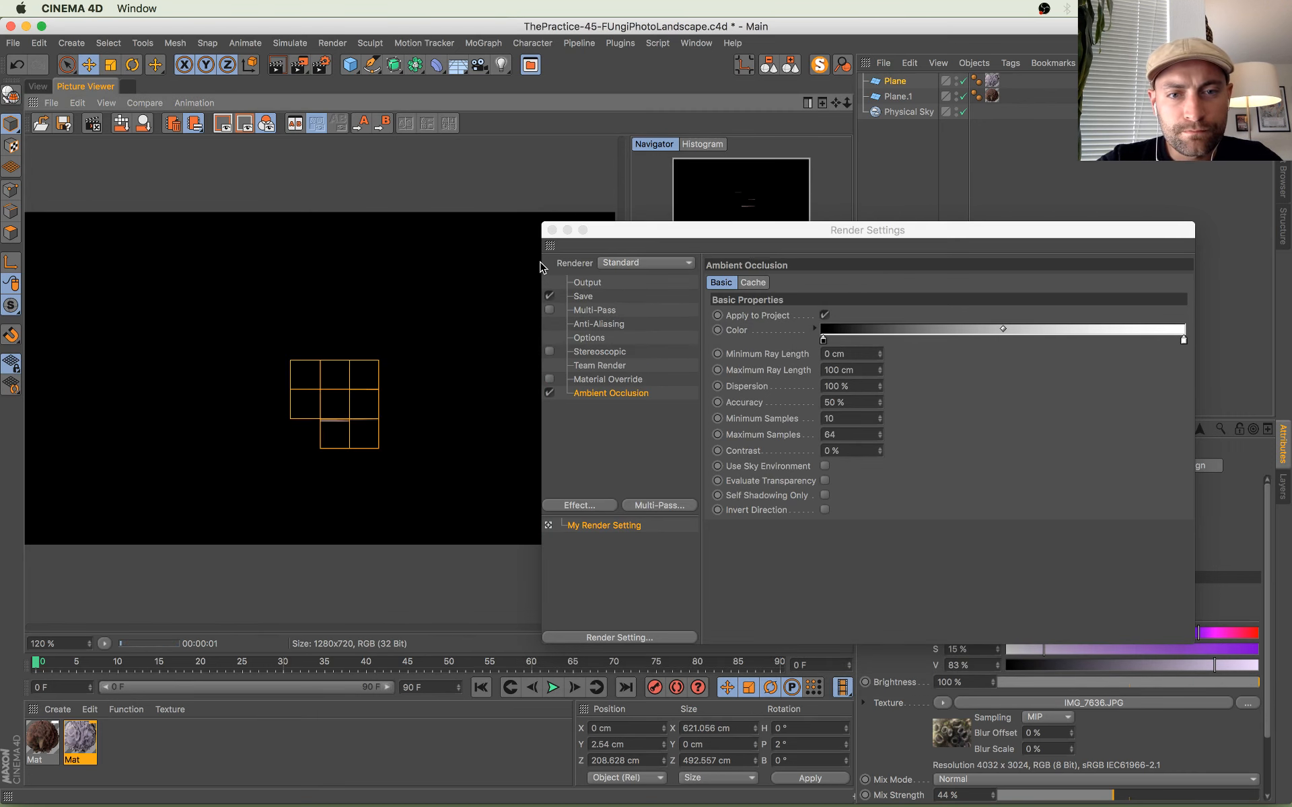
pyautogui.click(551, 230)
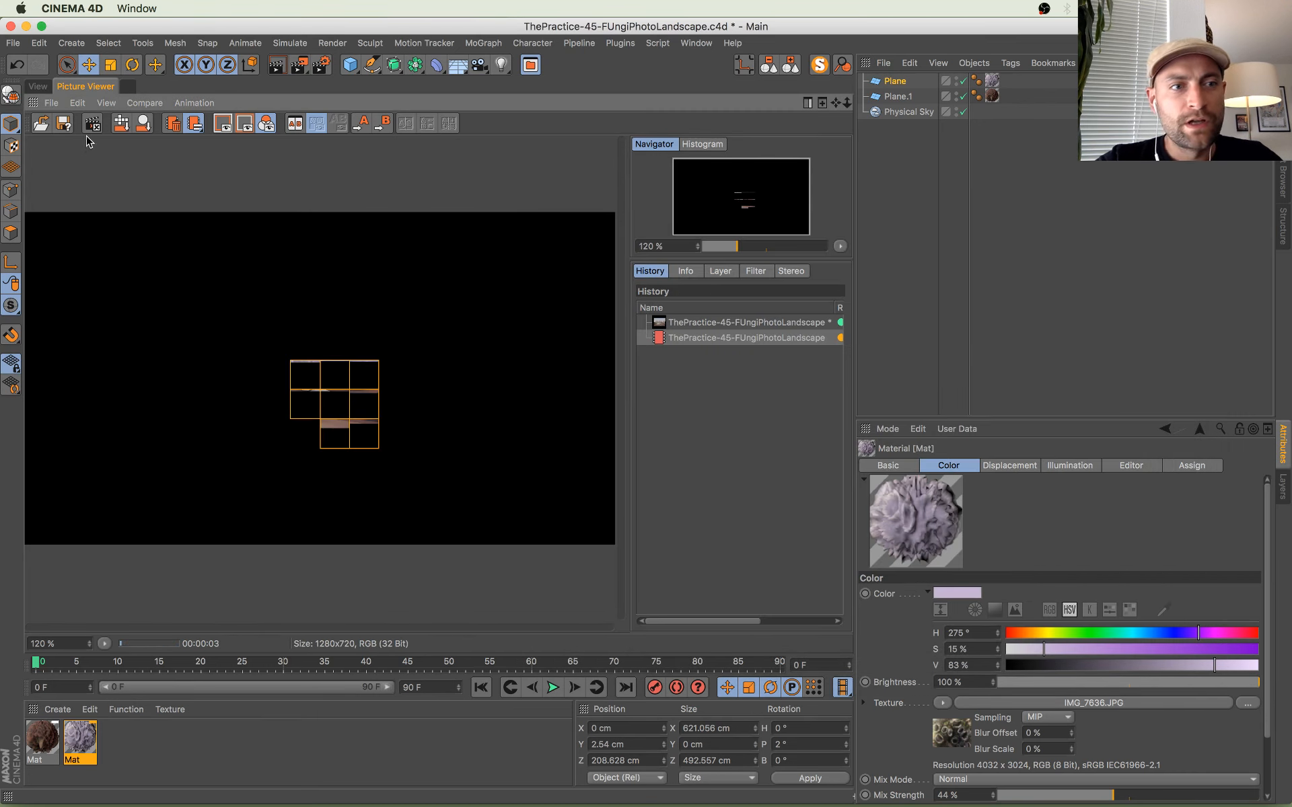
# Step: Open the earlier render from the Picture Viewer history and examine its mountains and foreground terrain up close
pyautogui.click(38, 86)
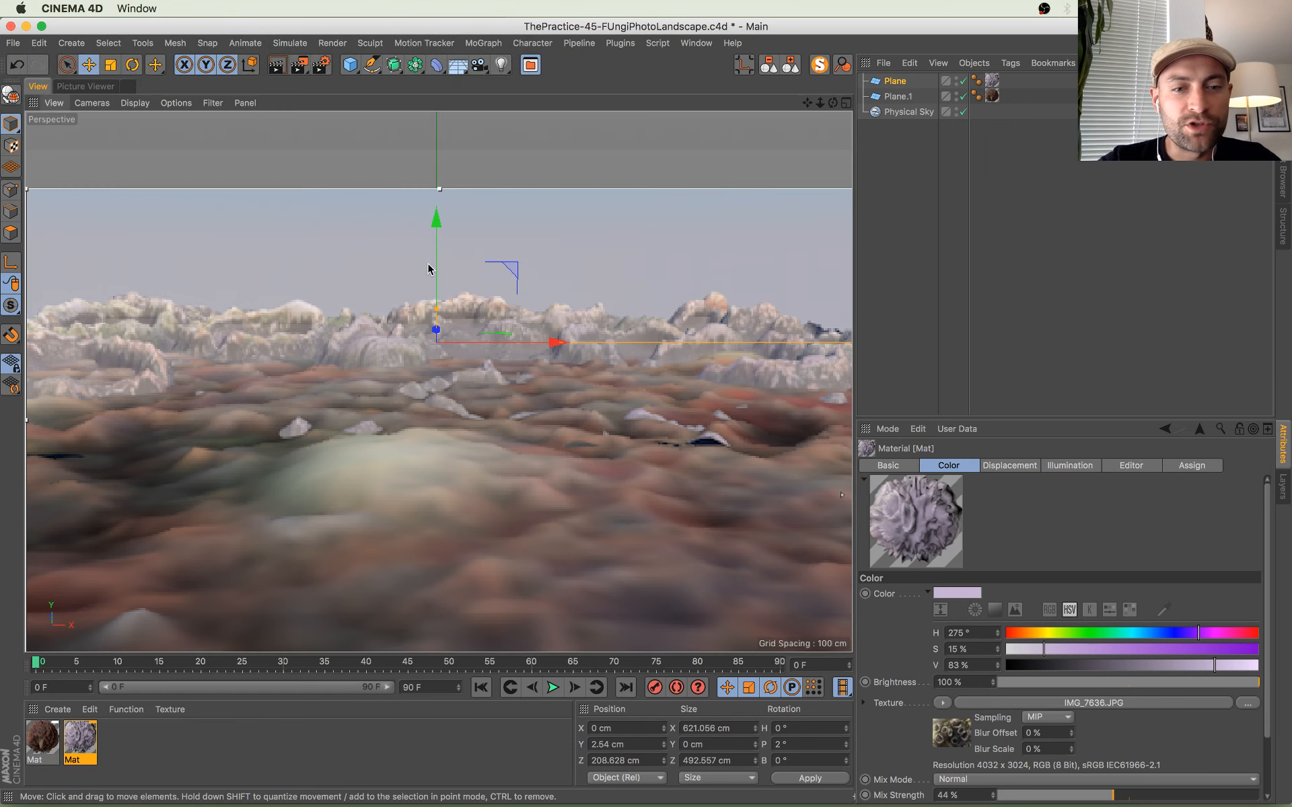
pyautogui.click(85, 86)
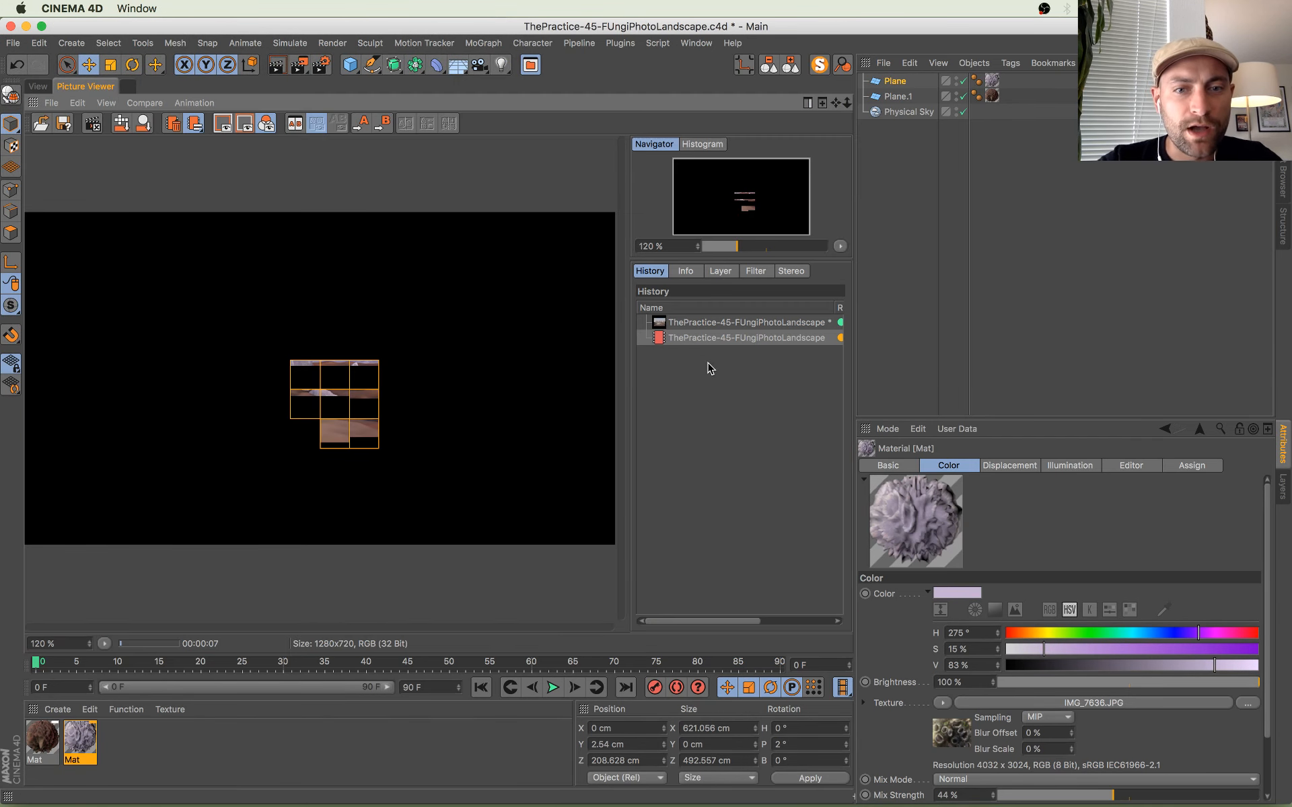
pyautogui.click(716, 323)
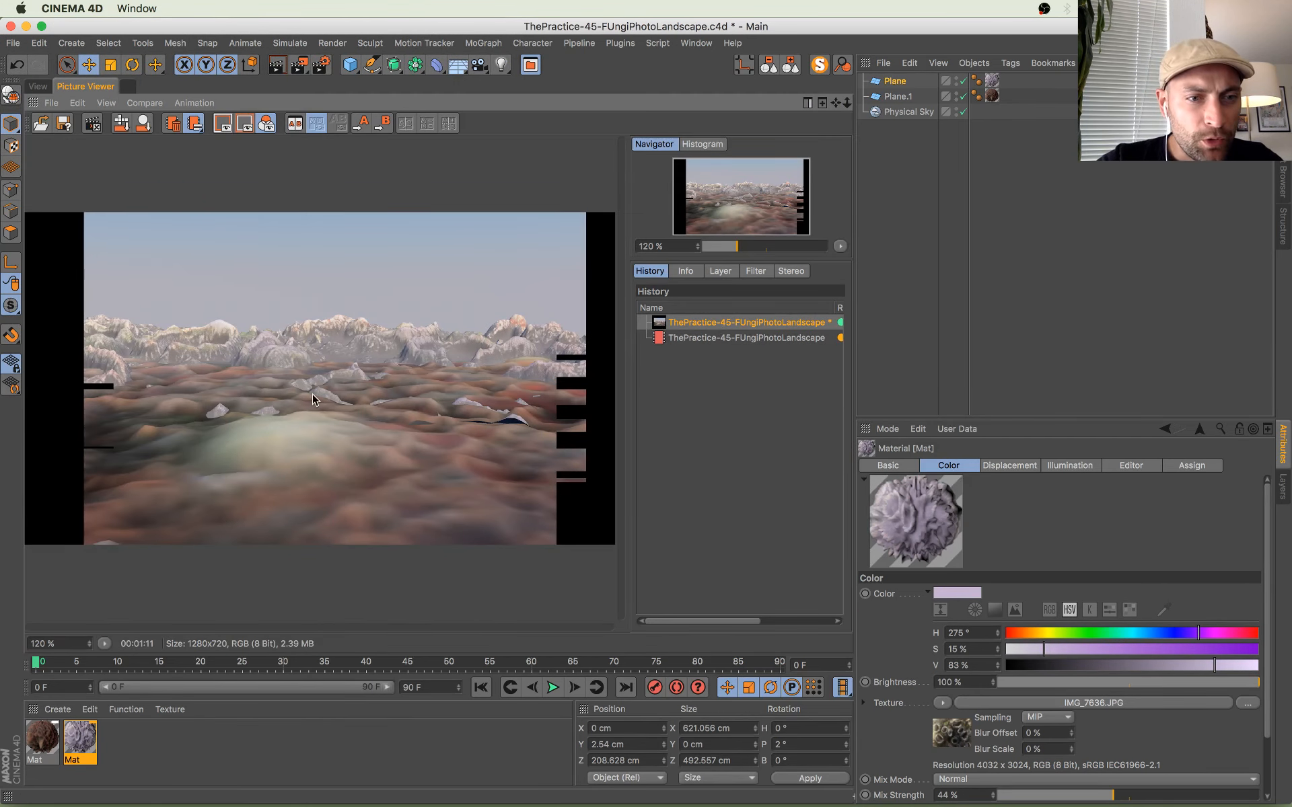
pyautogui.scroll(2, 276, 363)
pyautogui.scroll(-2, 289, 364)
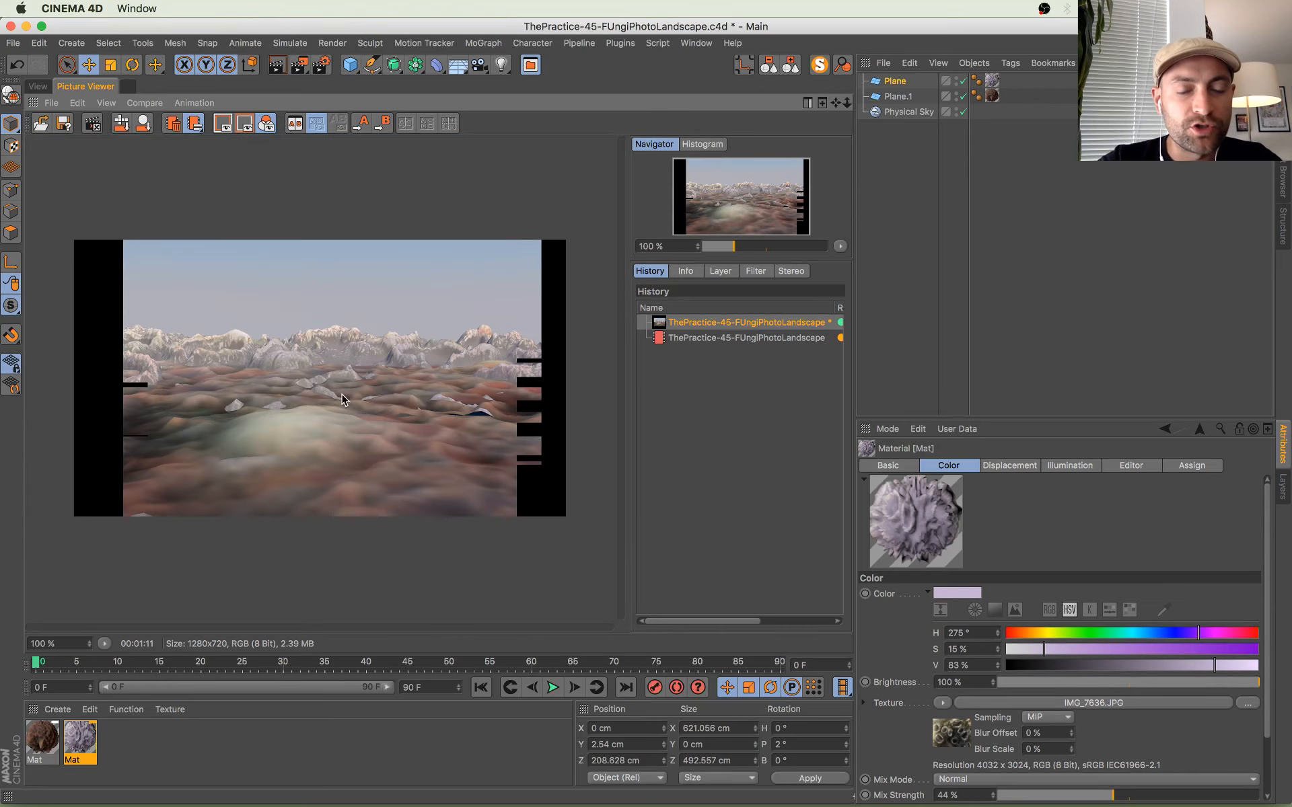
pyautogui.scroll(1, 477, 446)
pyautogui.scroll(-2, 477, 446)
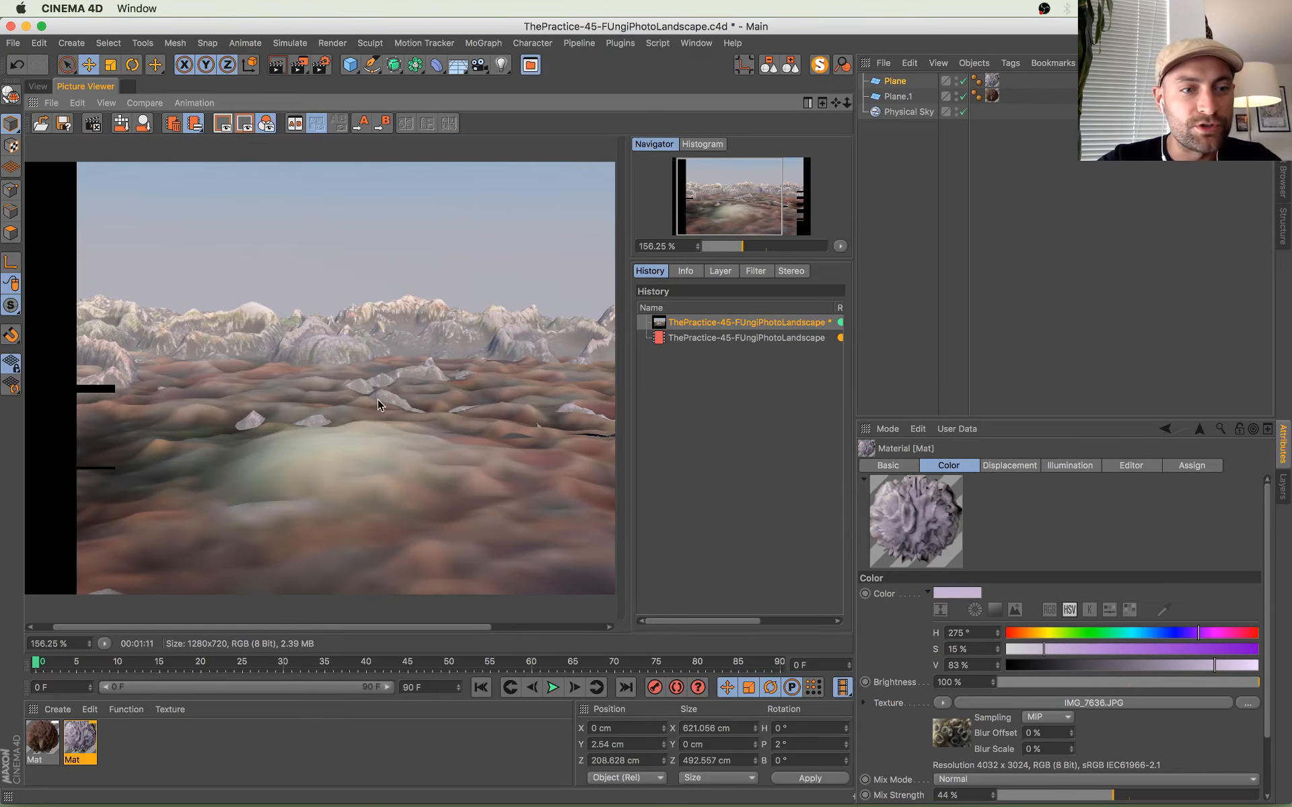
pyautogui.scroll(7, 182, 355)
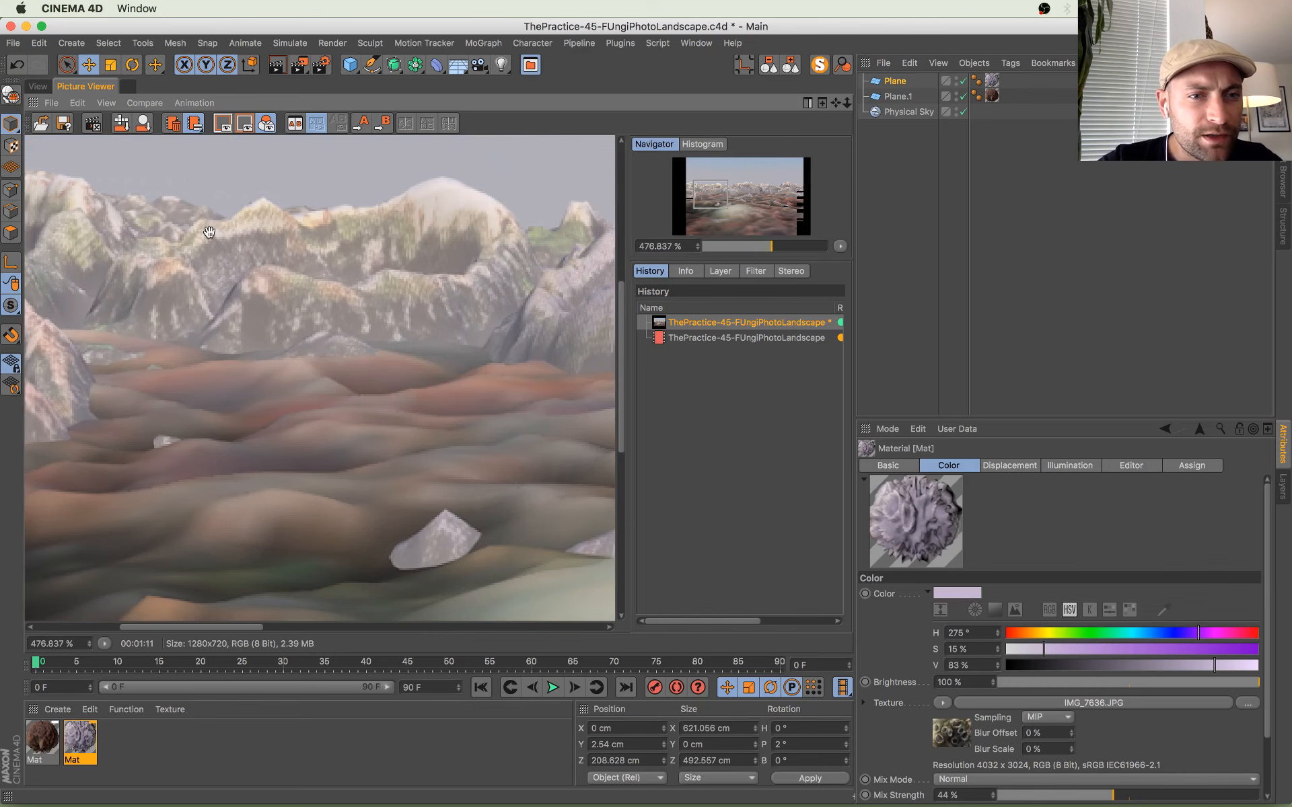
pyautogui.moveTo(457, 359); pyautogui.dragTo(87, 349)
pyautogui.moveTo(475, 517); pyautogui.dragTo(251, 268)
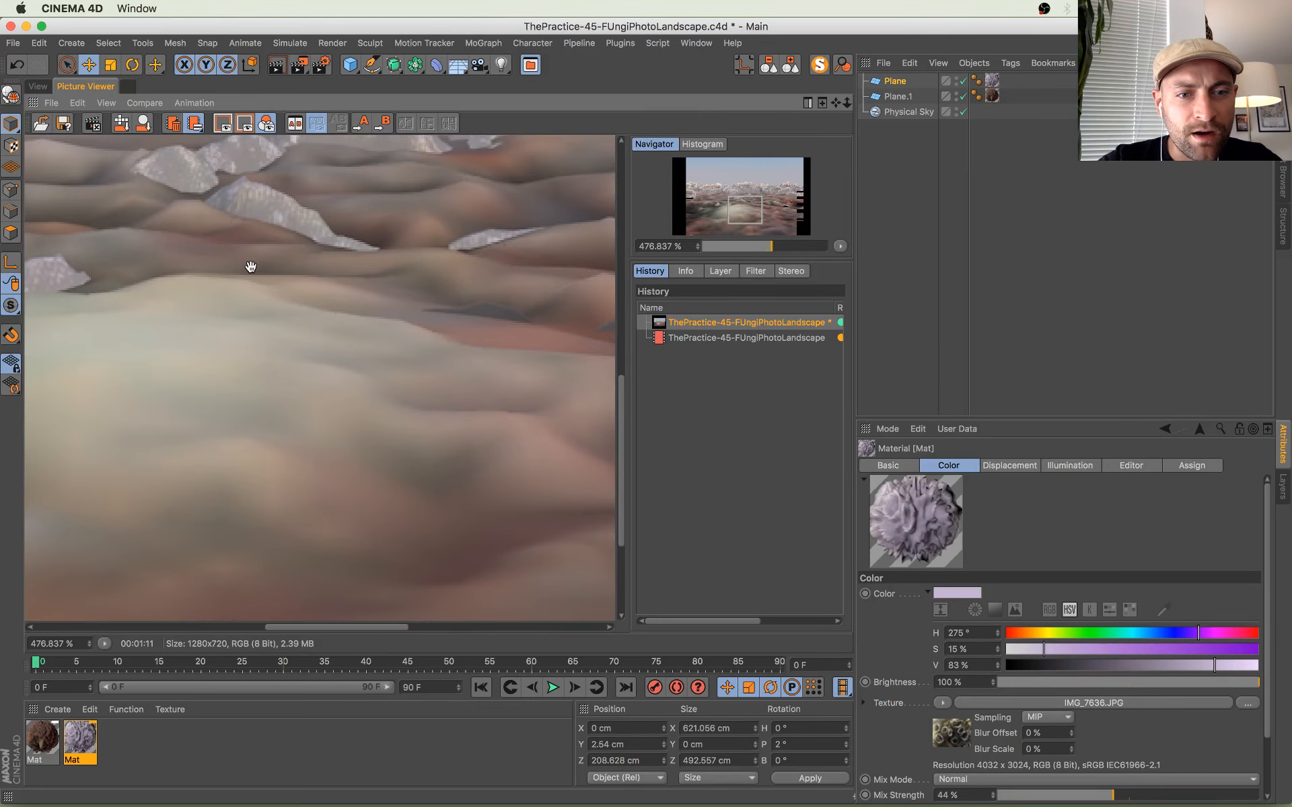
pyautogui.moveTo(466, 307); pyautogui.dragTo(677, 585)
pyautogui.moveTo(323, 375); pyautogui.dragTo(565, 385)
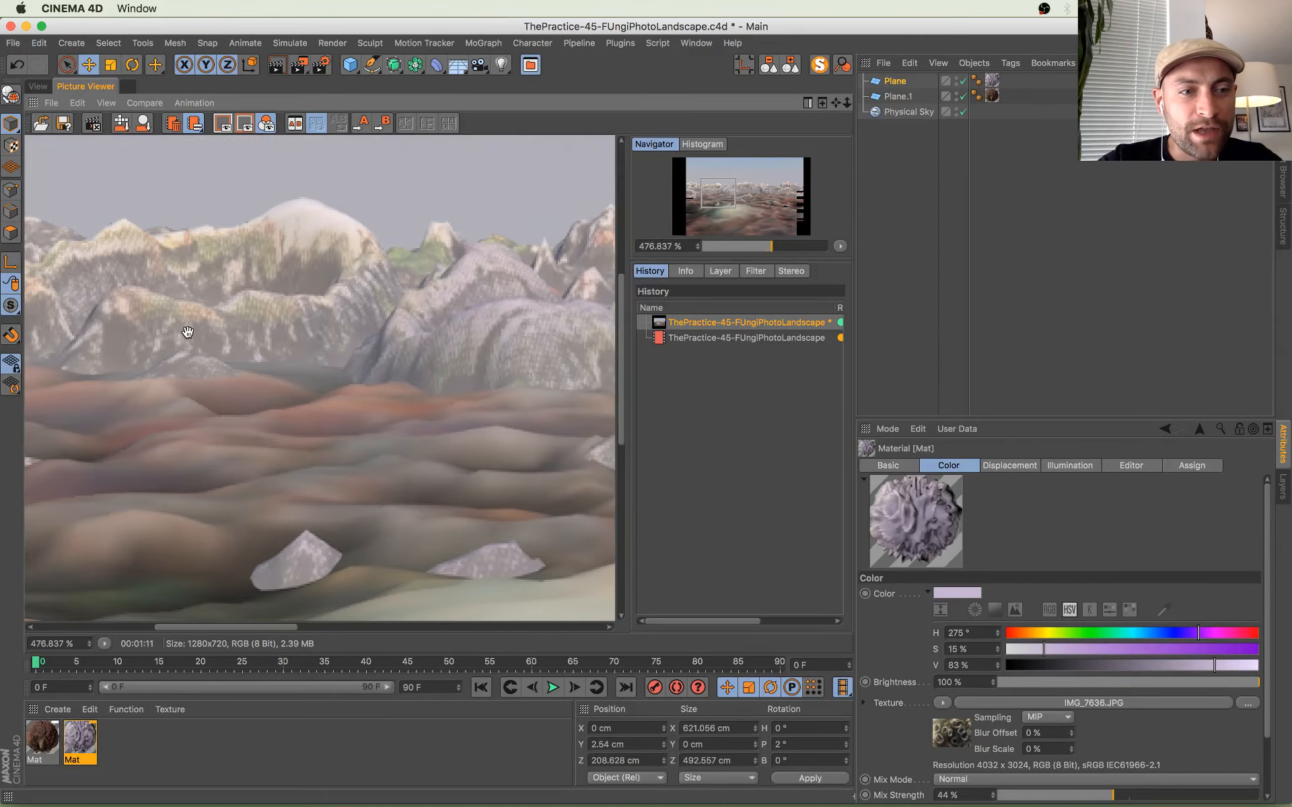
pyautogui.scroll(2, 190, 333)
pyautogui.moveTo(157, 333); pyautogui.dragTo(531, 257)
pyautogui.moveTo(414, 299); pyautogui.dragTo(282, 322)
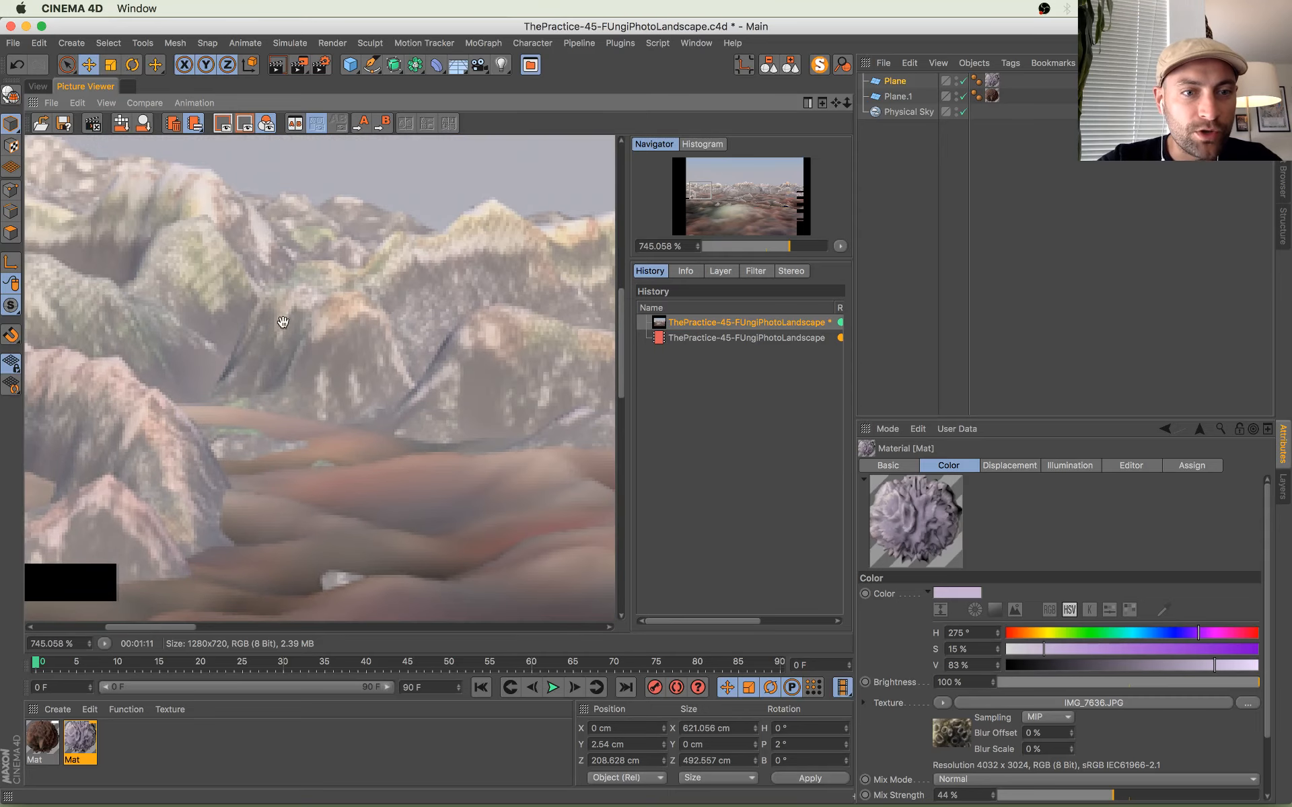
pyautogui.scroll(-5, 471, 424)
pyautogui.scroll(2, 389, 393)
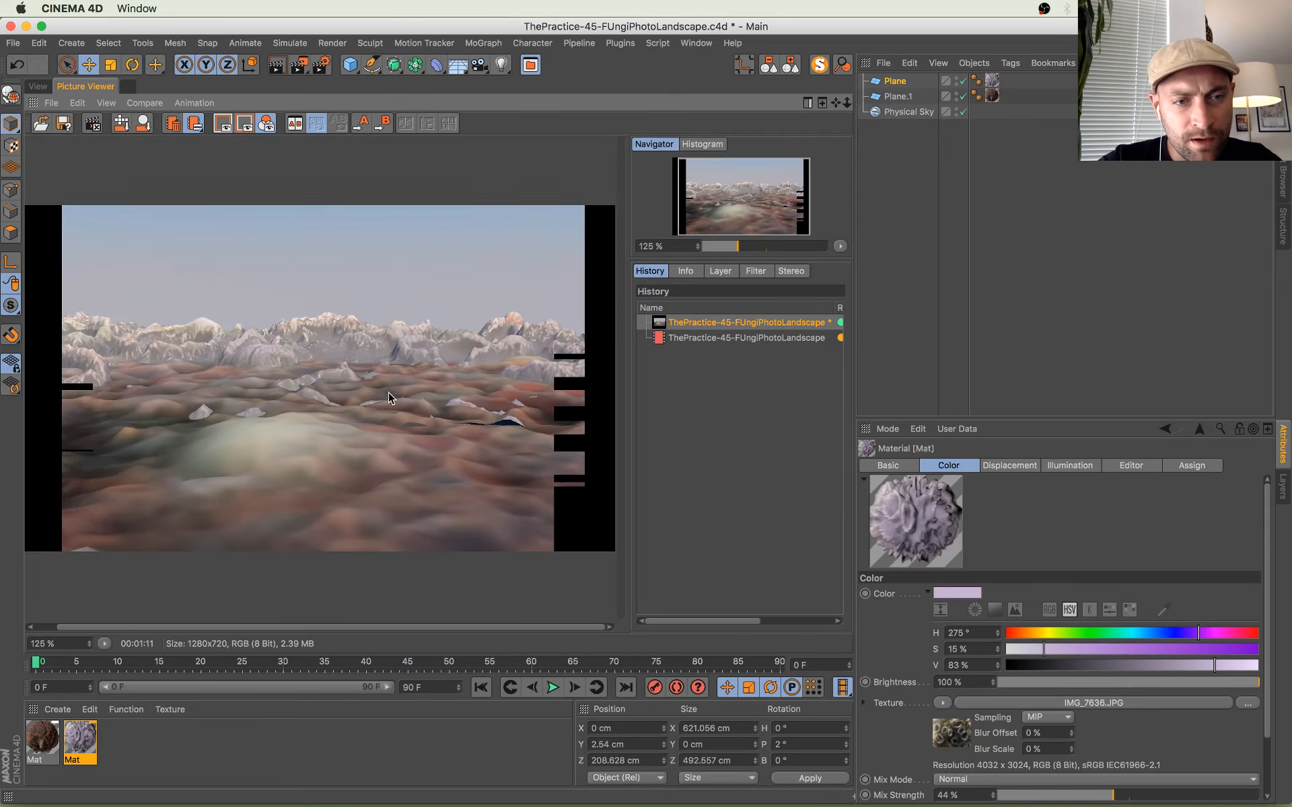
pyautogui.scroll(-2, 361, 365)
# Step: Set the texture mix strength of the back plane's lilac material to 35%
pyautogui.click(992, 80)
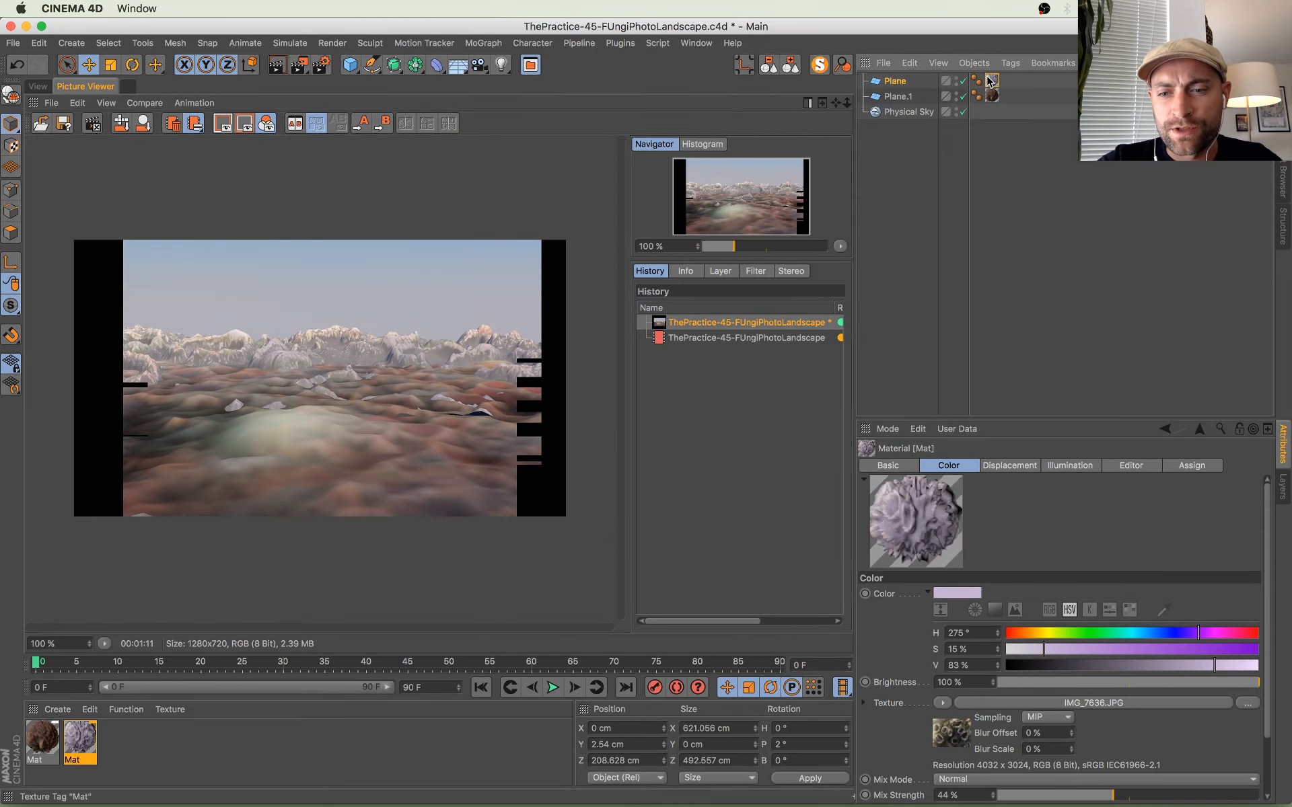
pyautogui.doubleClick(80, 743)
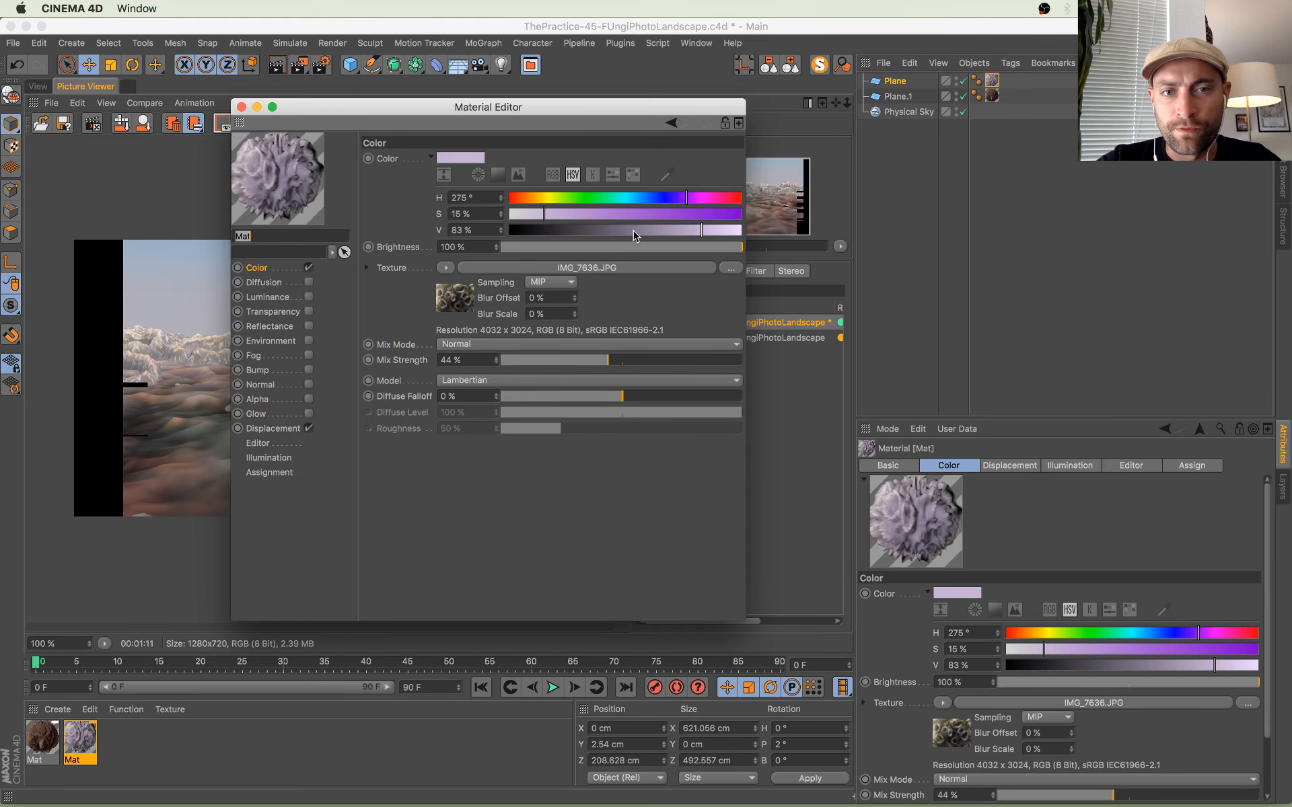
pyautogui.moveTo(608, 360); pyautogui.dragTo(588, 360)
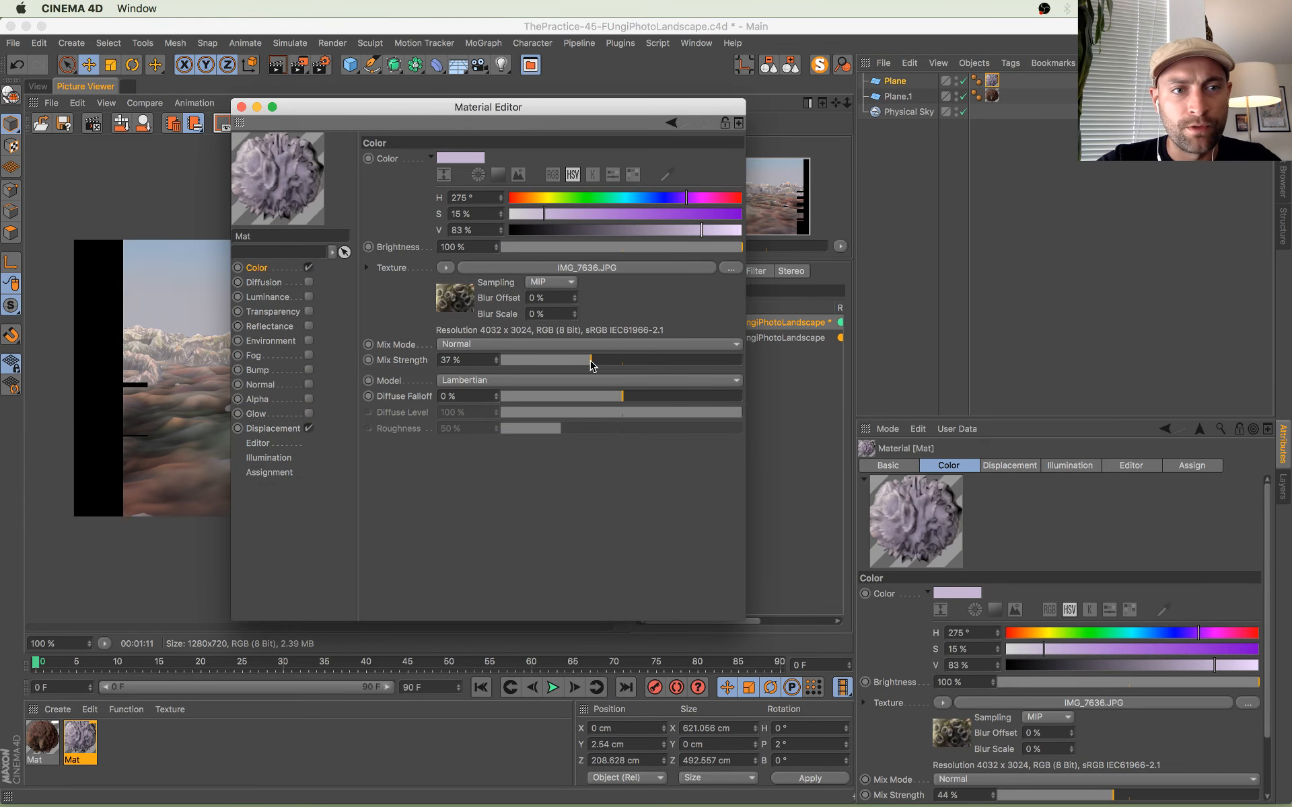
pyautogui.click(240, 107)
# Step: Inspect the mountains and foreground of the earlier render up close and return to the render in progress in the history
pyautogui.scroll(3, 370, 417)
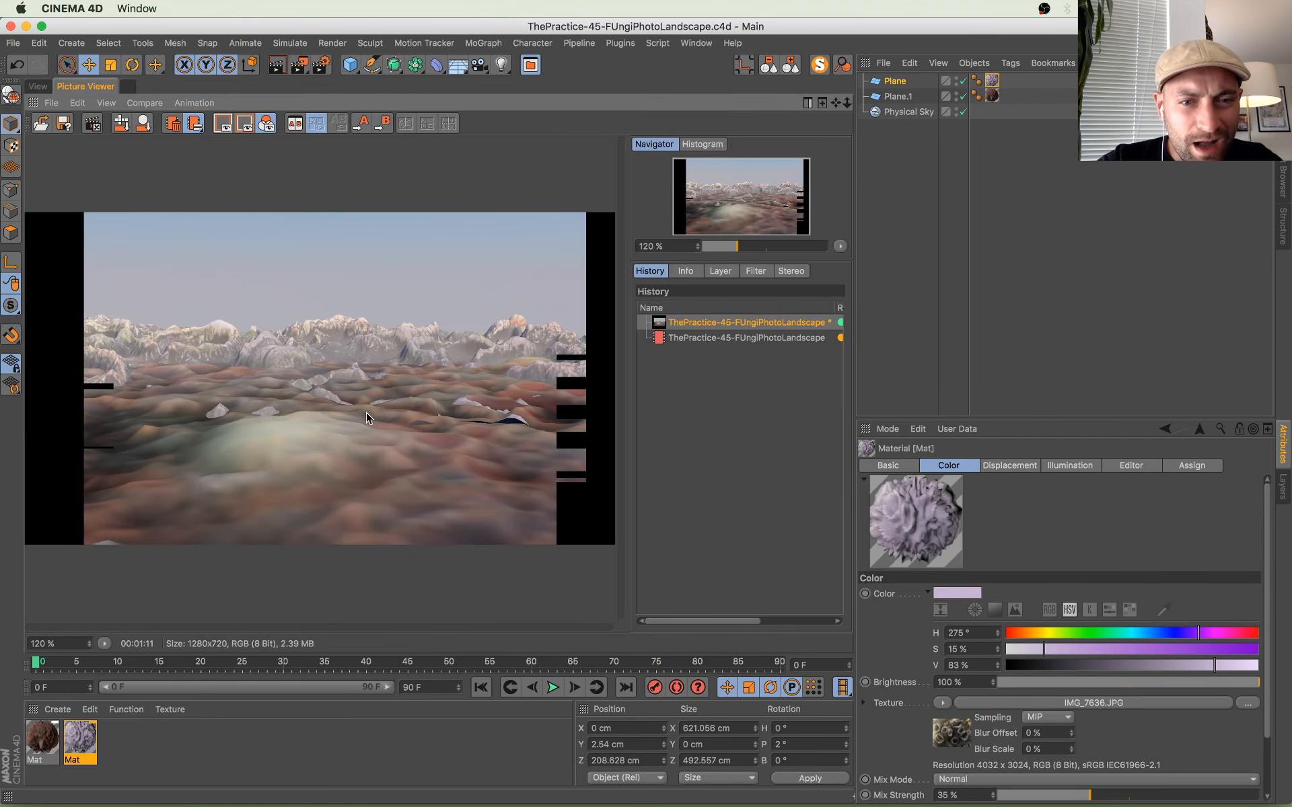
pyautogui.scroll(3, 462, 382)
pyautogui.scroll(-5, 463, 383)
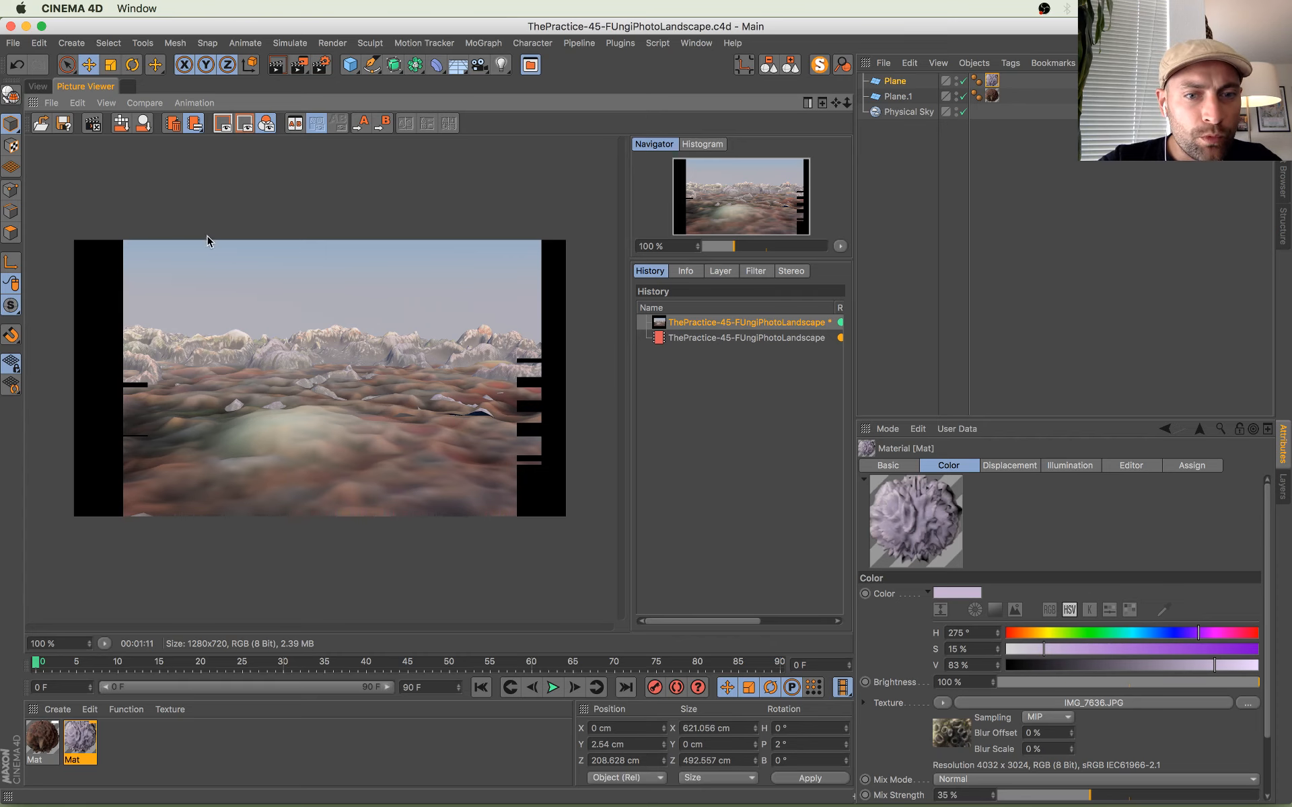
pyautogui.click(808, 337)
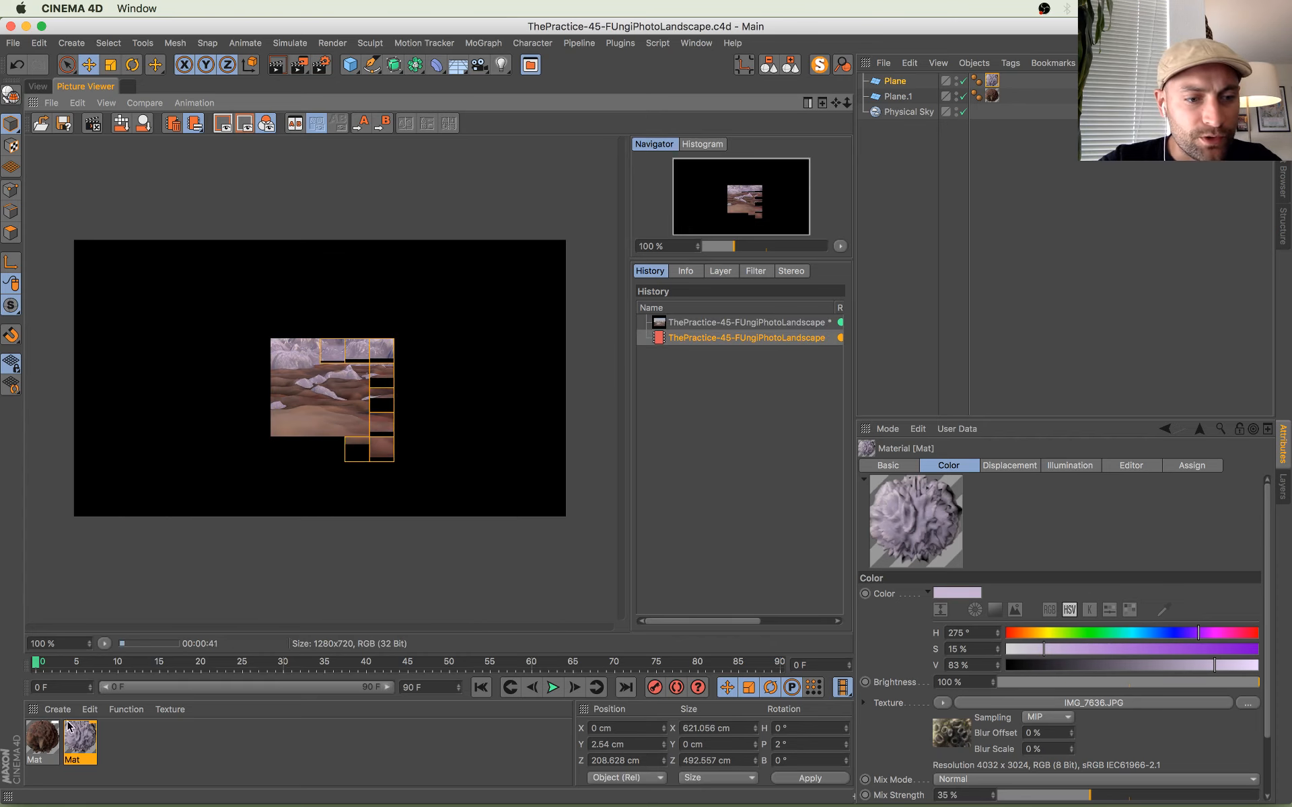
# Step: Shift the lilac material's colour towards blue with H 249°, S 17%, V 84%
pyautogui.doubleClick(81, 739)
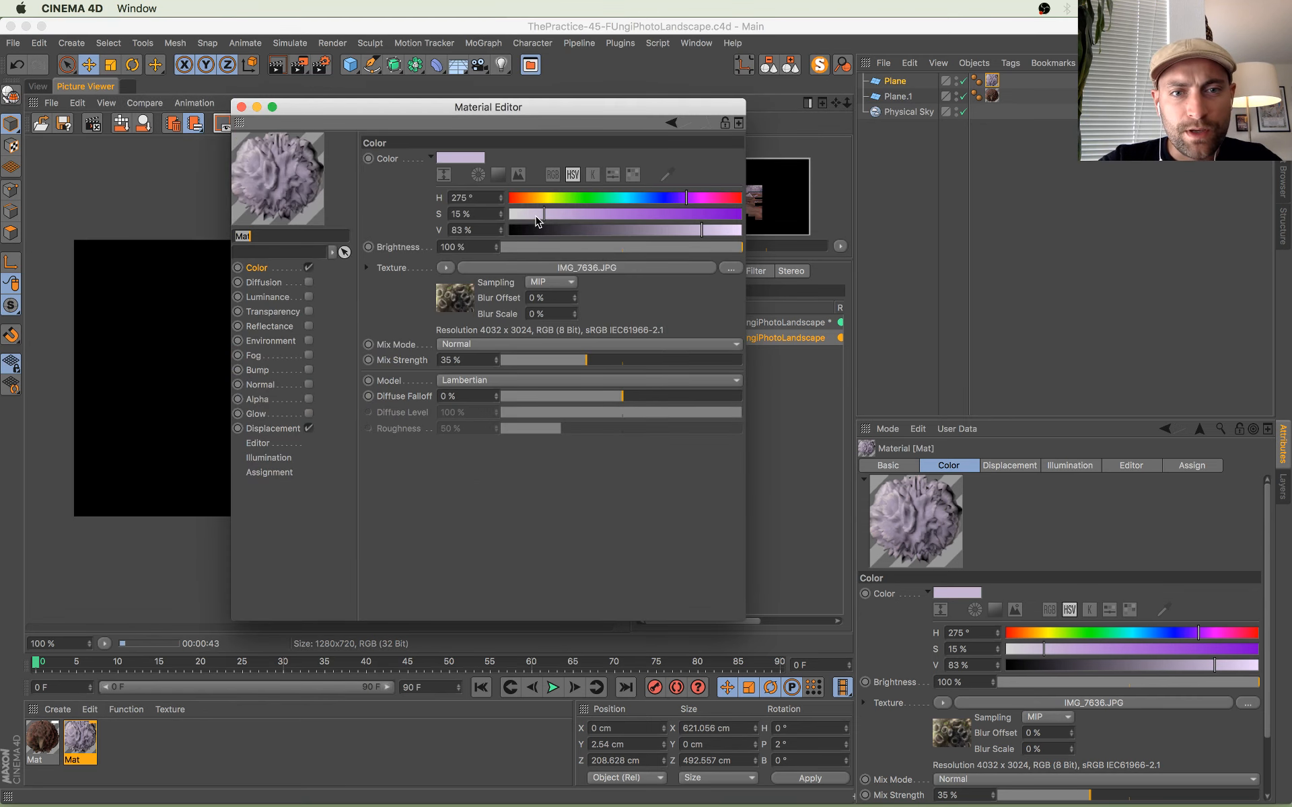
pyautogui.moveTo(544, 214); pyautogui.dragTo(534, 214)
pyautogui.moveTo(687, 198)
pyautogui.mouseDown()
pyautogui.moveTo(675, 198)
pyautogui.moveTo(678, 233)
pyautogui.moveTo(704, 232)
pyautogui.mouseUp()
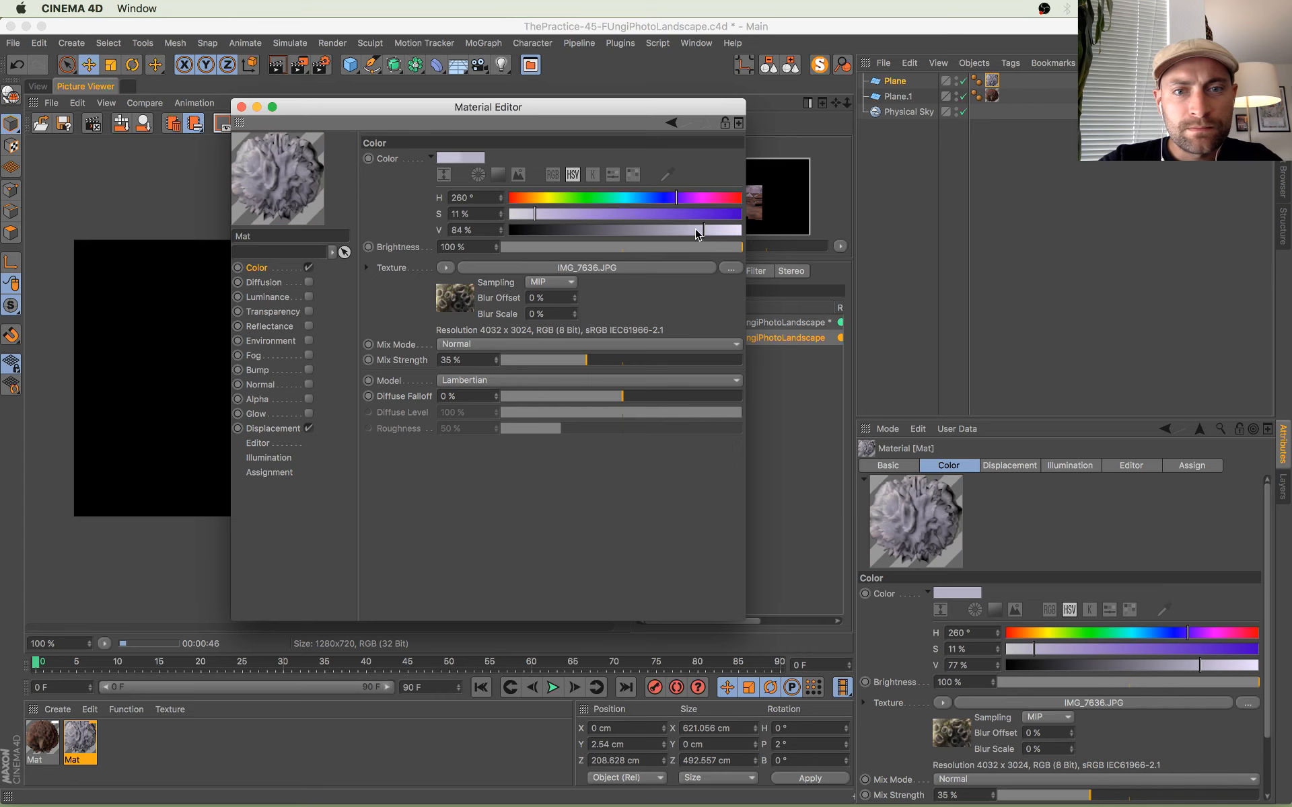
pyautogui.moveTo(541, 214); pyautogui.dragTo(548, 214)
pyautogui.moveTo(676, 198); pyautogui.dragTo(668, 198)
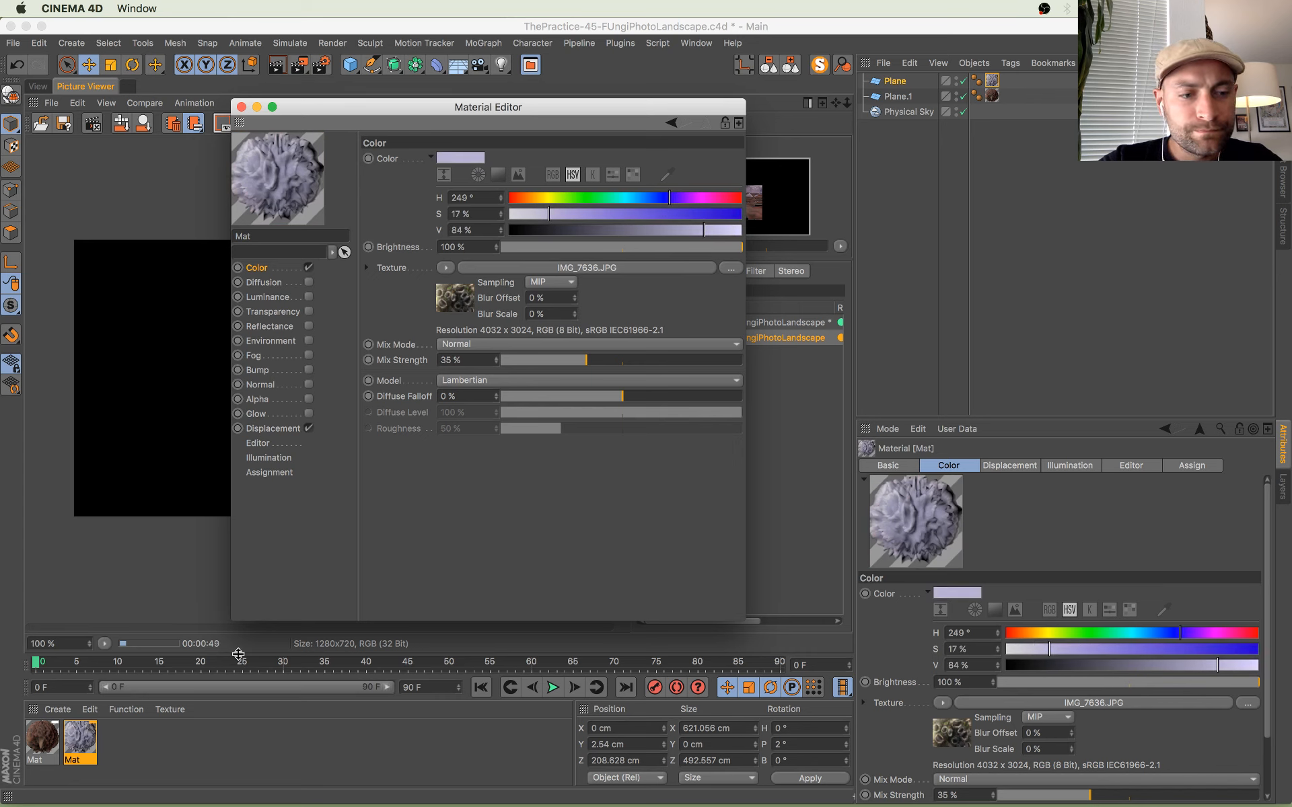
# Step: Reduce the colour saturation of the brown foreground material to 16%
pyautogui.click(44, 736)
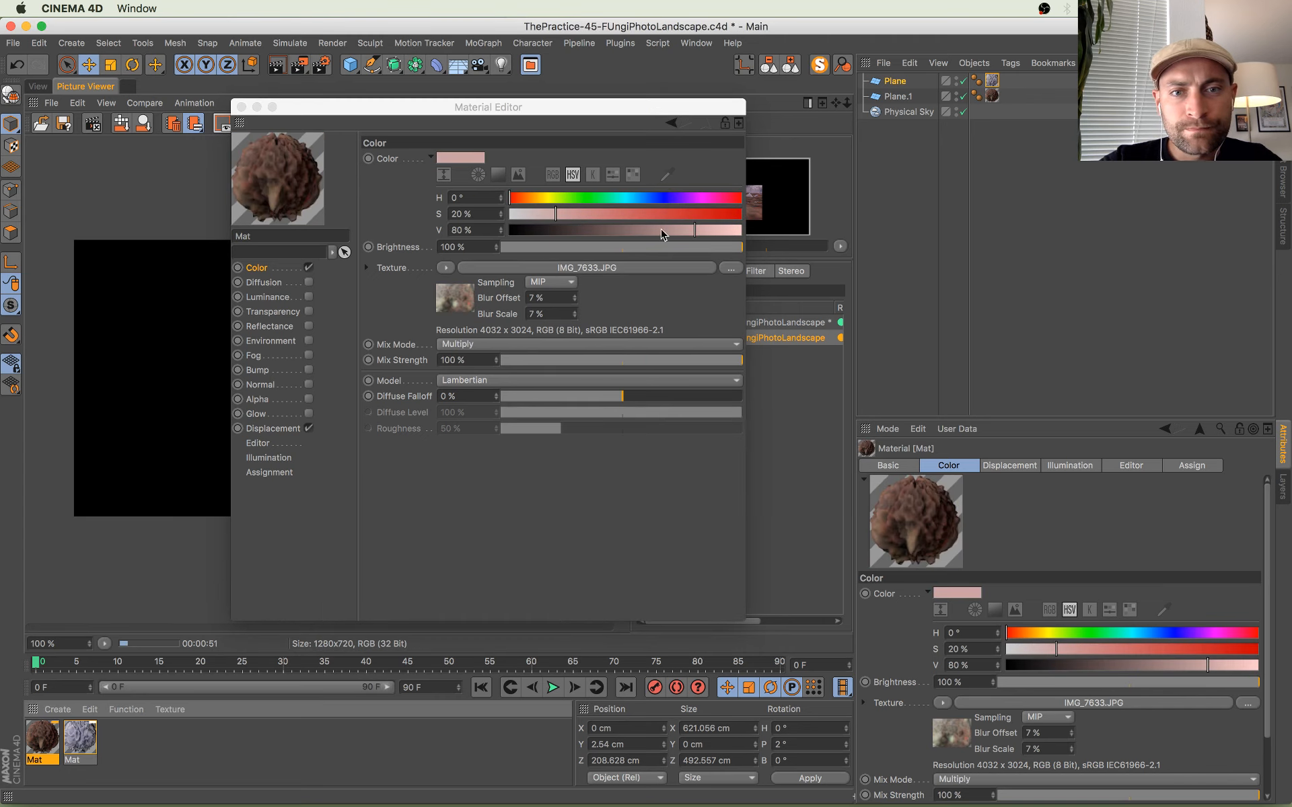
pyautogui.moveTo(543, 215); pyautogui.dragTo(535, 216)
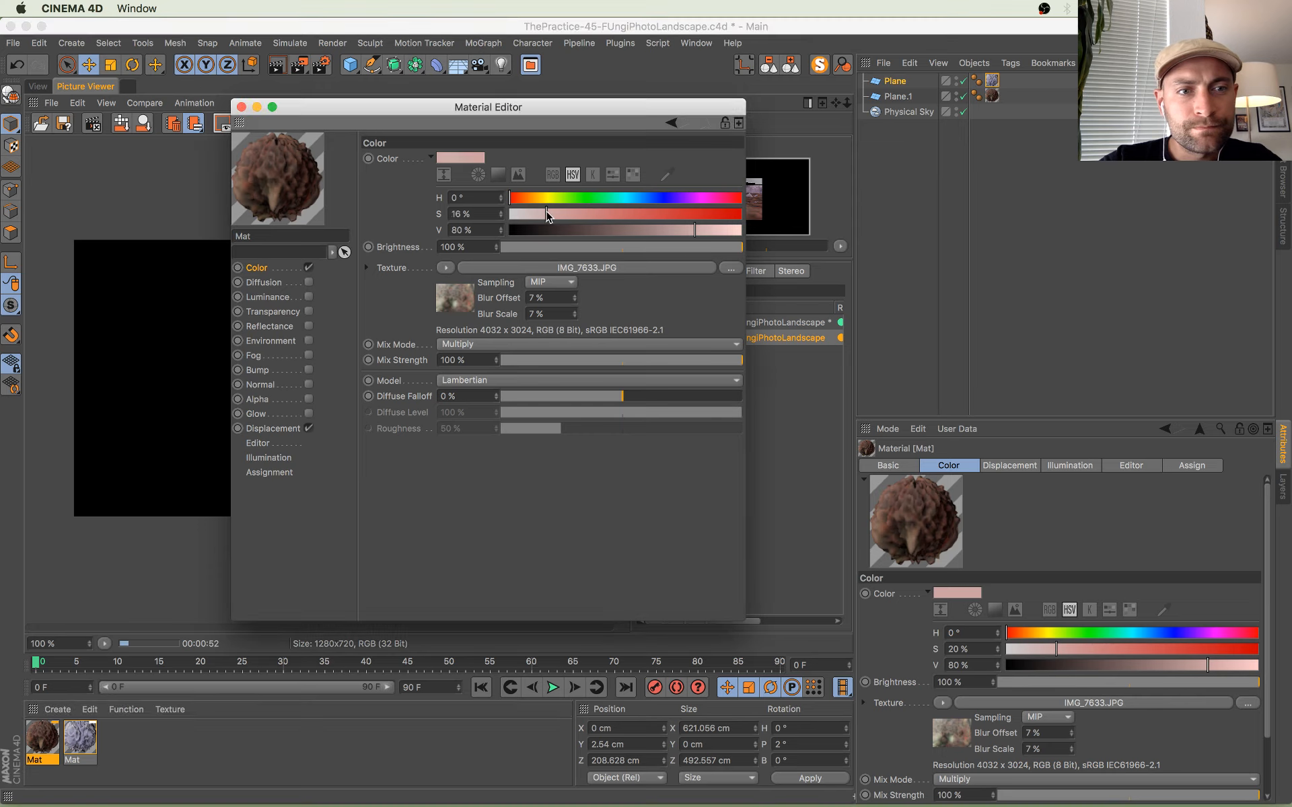
pyautogui.click(243, 107)
# Step: Switch to the YouTube live chat window to read the viewers' messages, and return to Cinema 4D to check the render
pyautogui.hotkey('ctrl', 'Up')
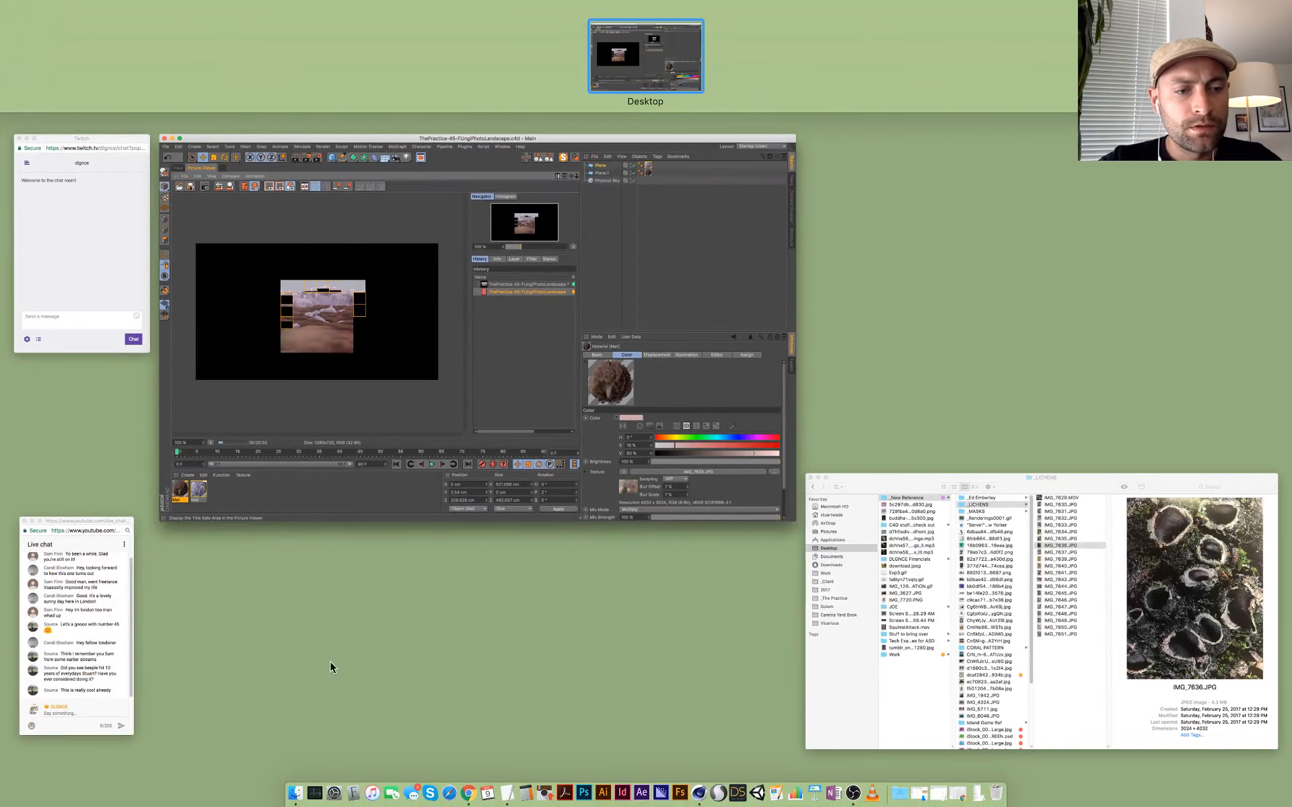
pyautogui.click(75, 605)
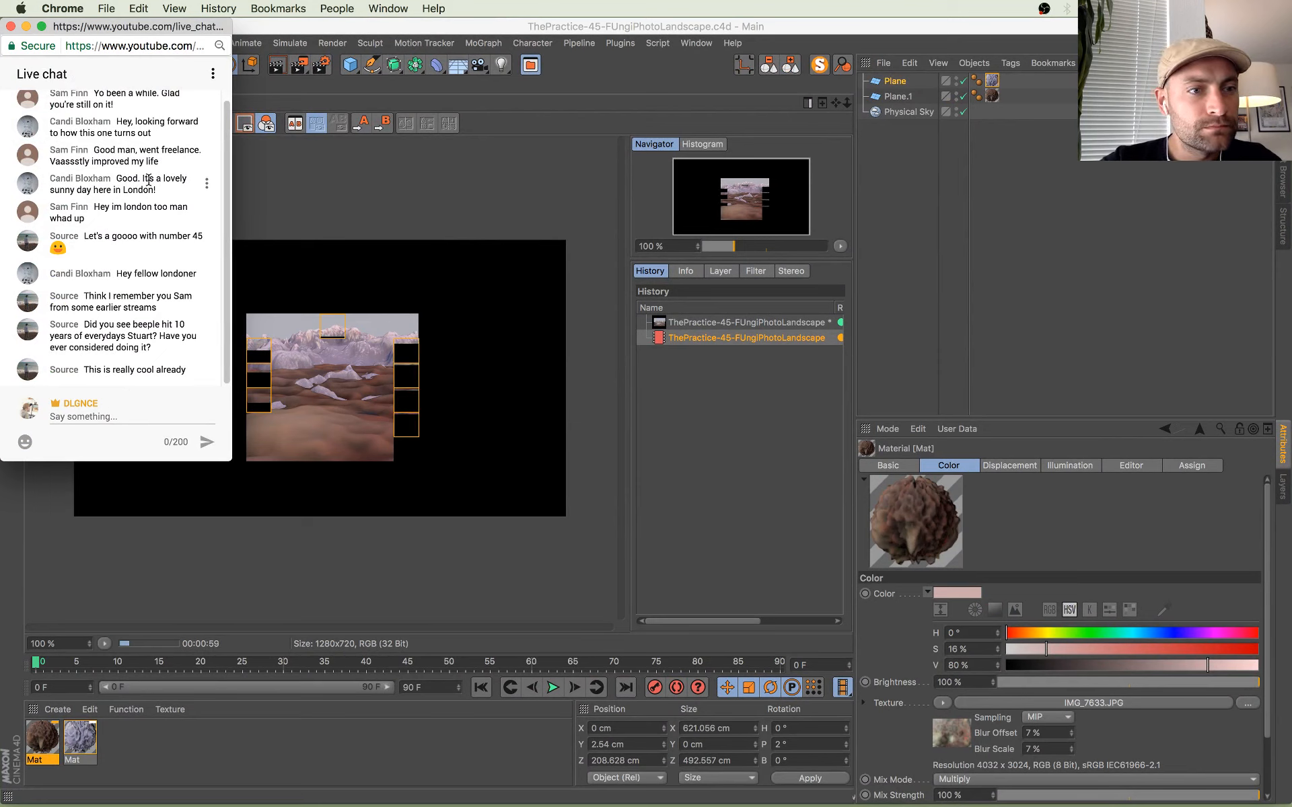
pyautogui.moveTo(148, 178); pyautogui.dragTo(161, 384)
pyautogui.click(158, 369)
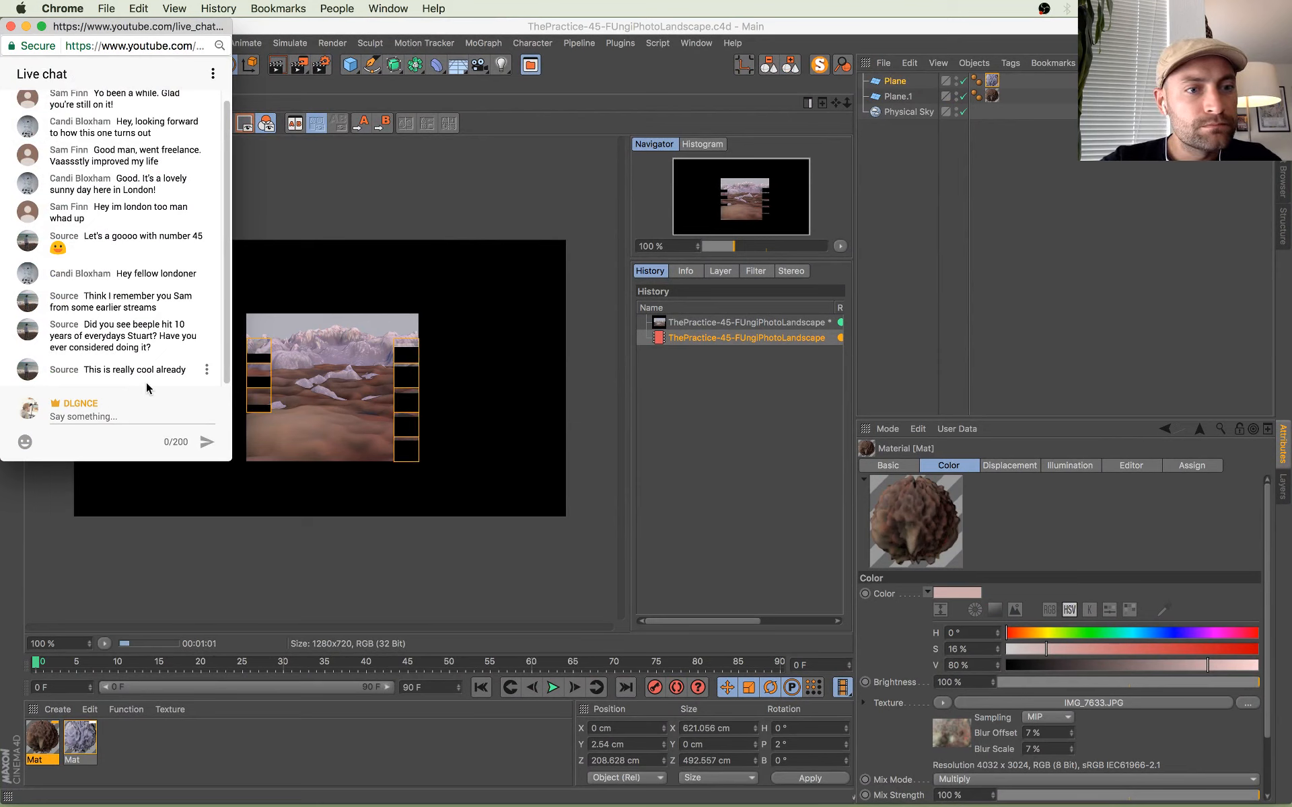
pyautogui.moveTo(101, 305); pyautogui.dragTo(123, 334)
pyautogui.click(180, 367)
pyautogui.click(122, 334)
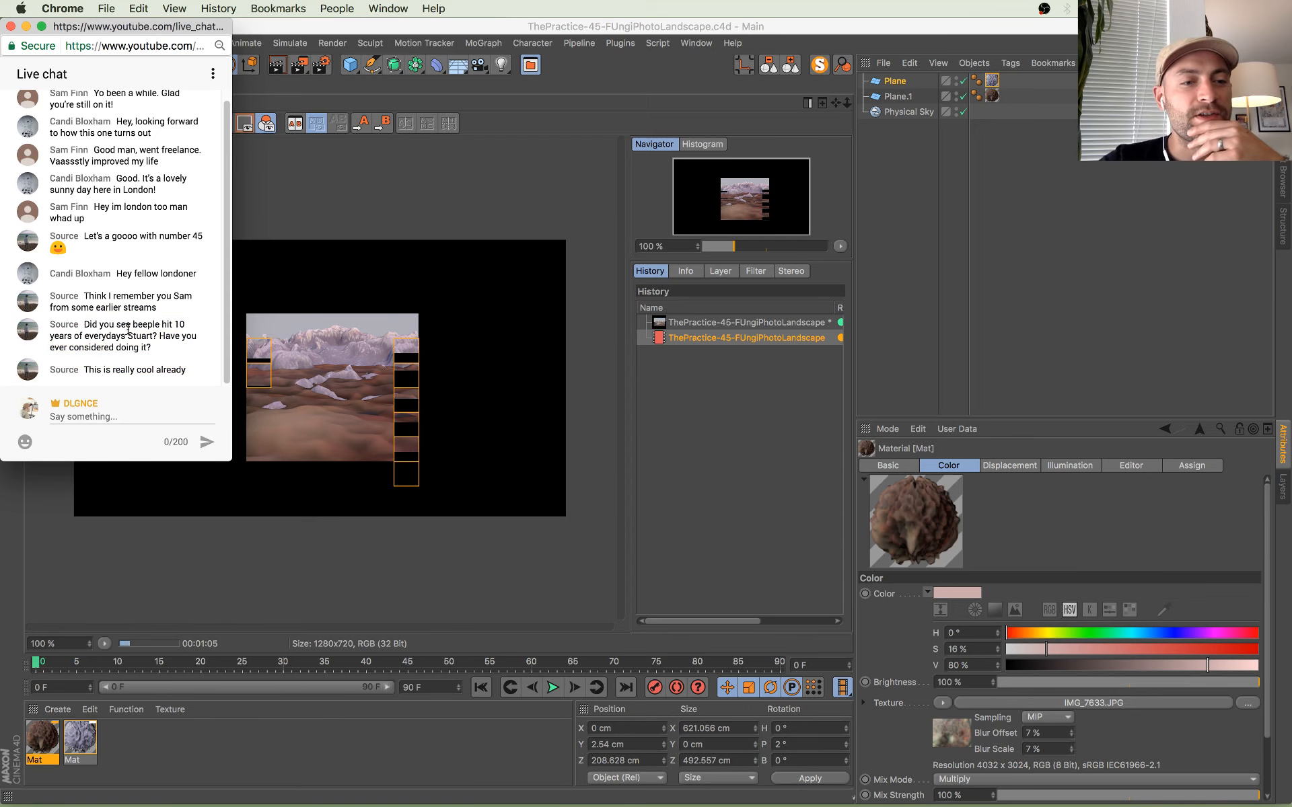
pyautogui.hotkey('ctrl', 'Up')
pyautogui.click(458, 275)
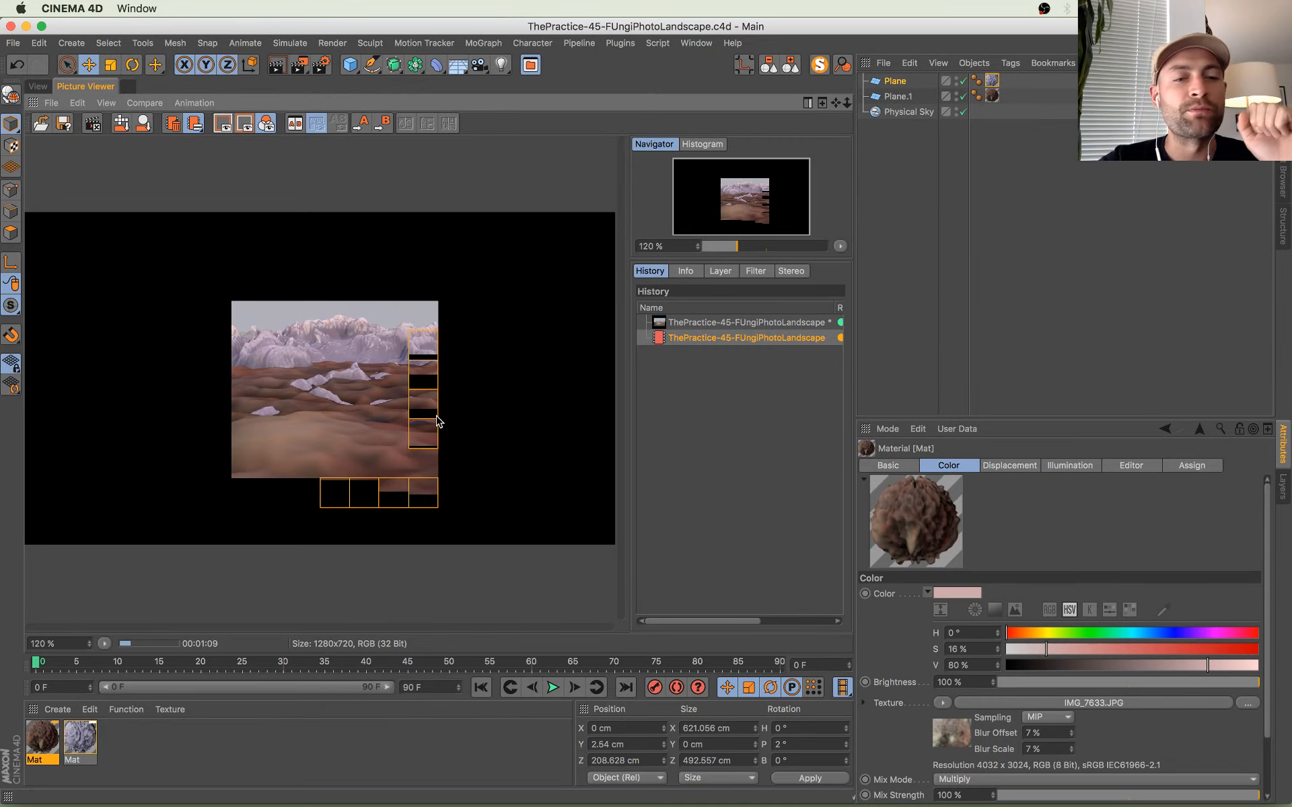
# Step: Switch to Finder to view the IMG_7636.JPG lichen photo in the _LICHENS folder, and return to Cinema 4D
pyautogui.hotkey('ctrl', 'Up')
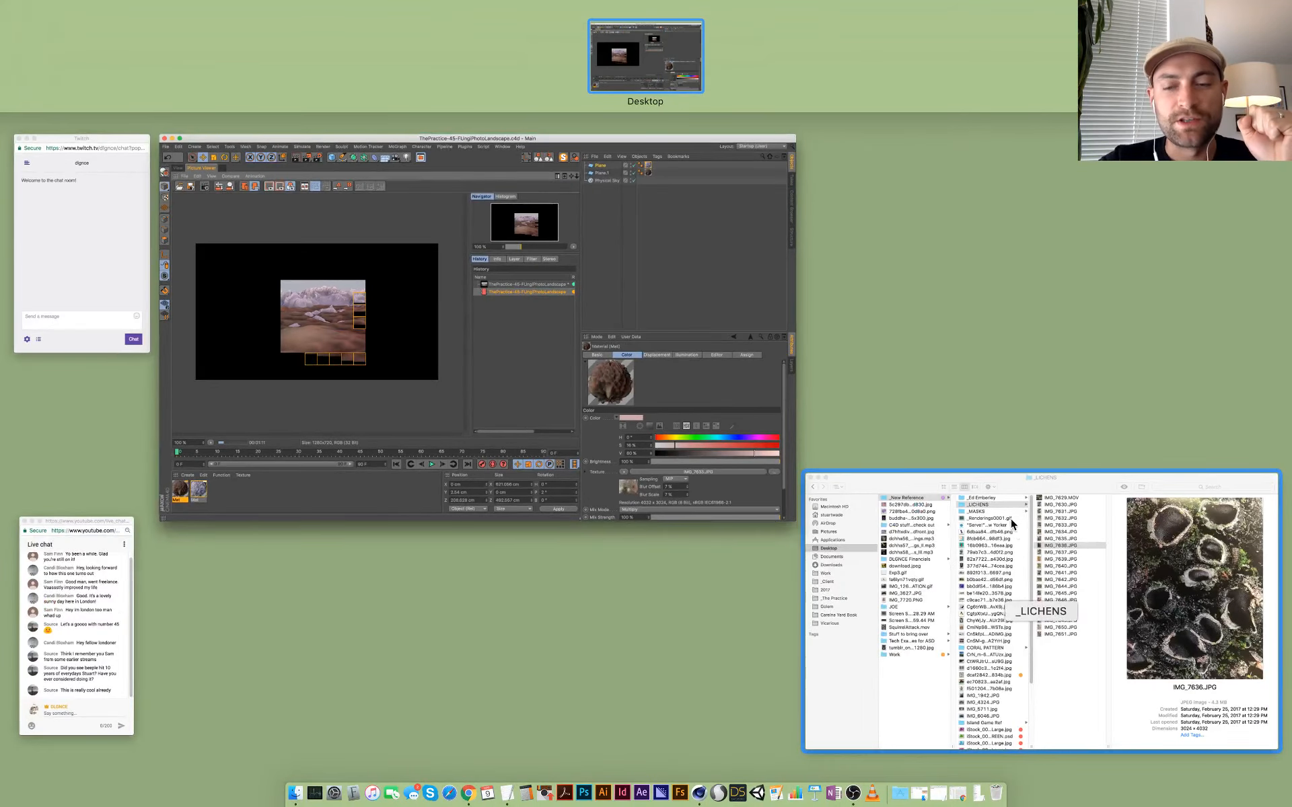
pyautogui.click(1010, 518)
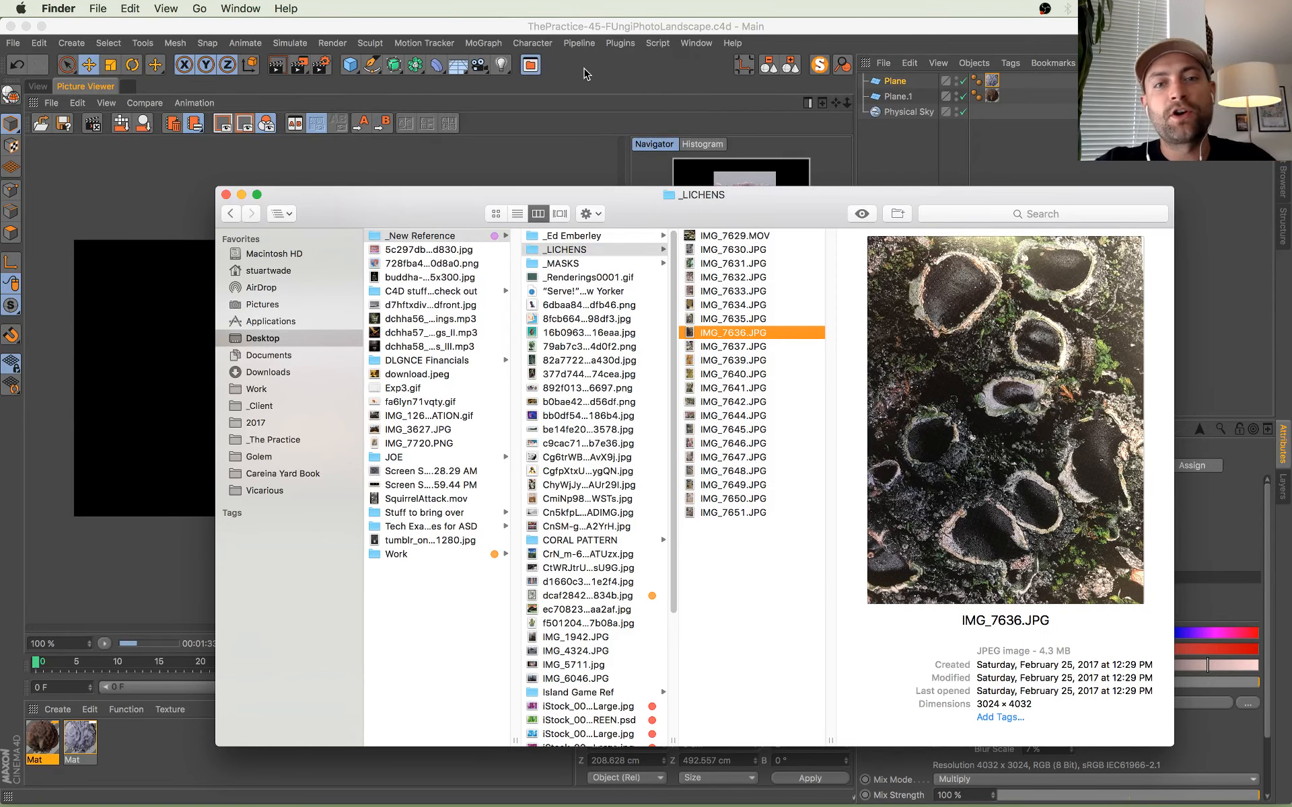
pyautogui.click(694, 97)
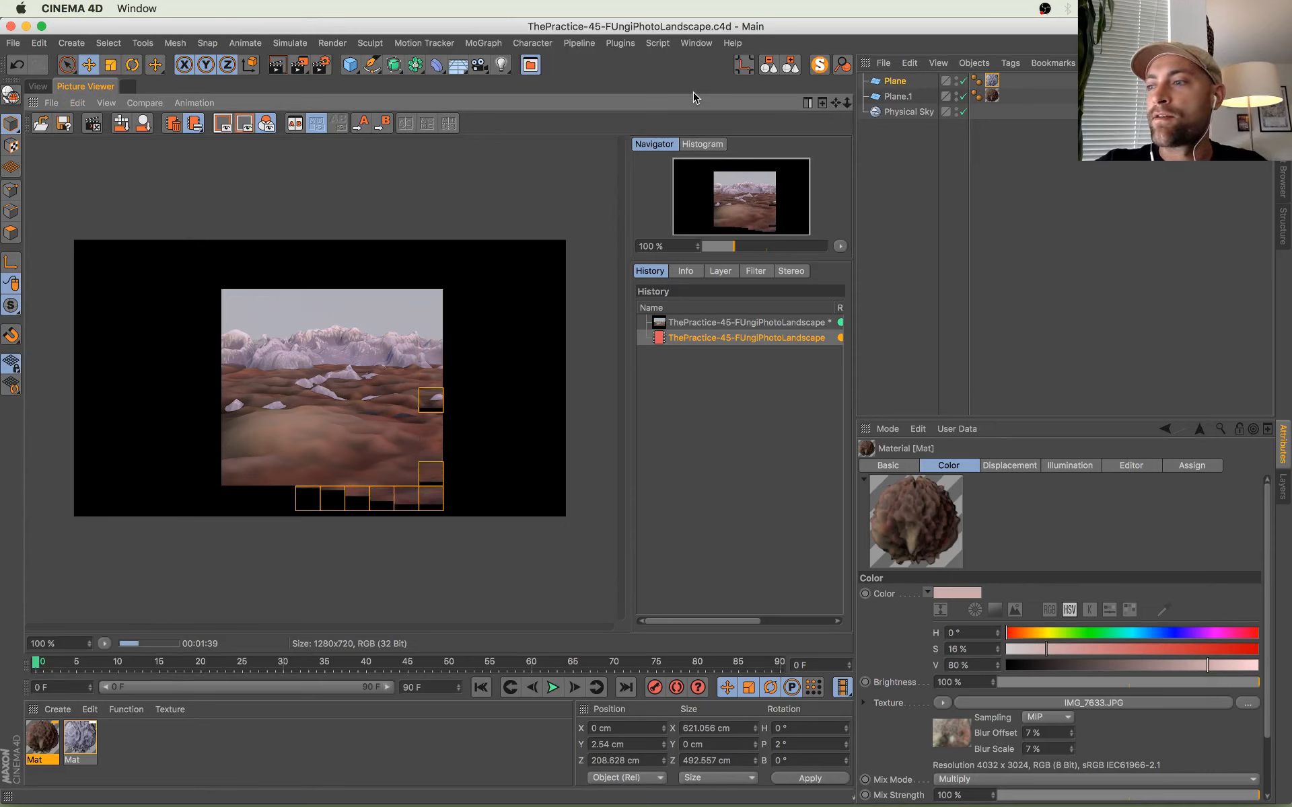
pyautogui.press('super+Tab')
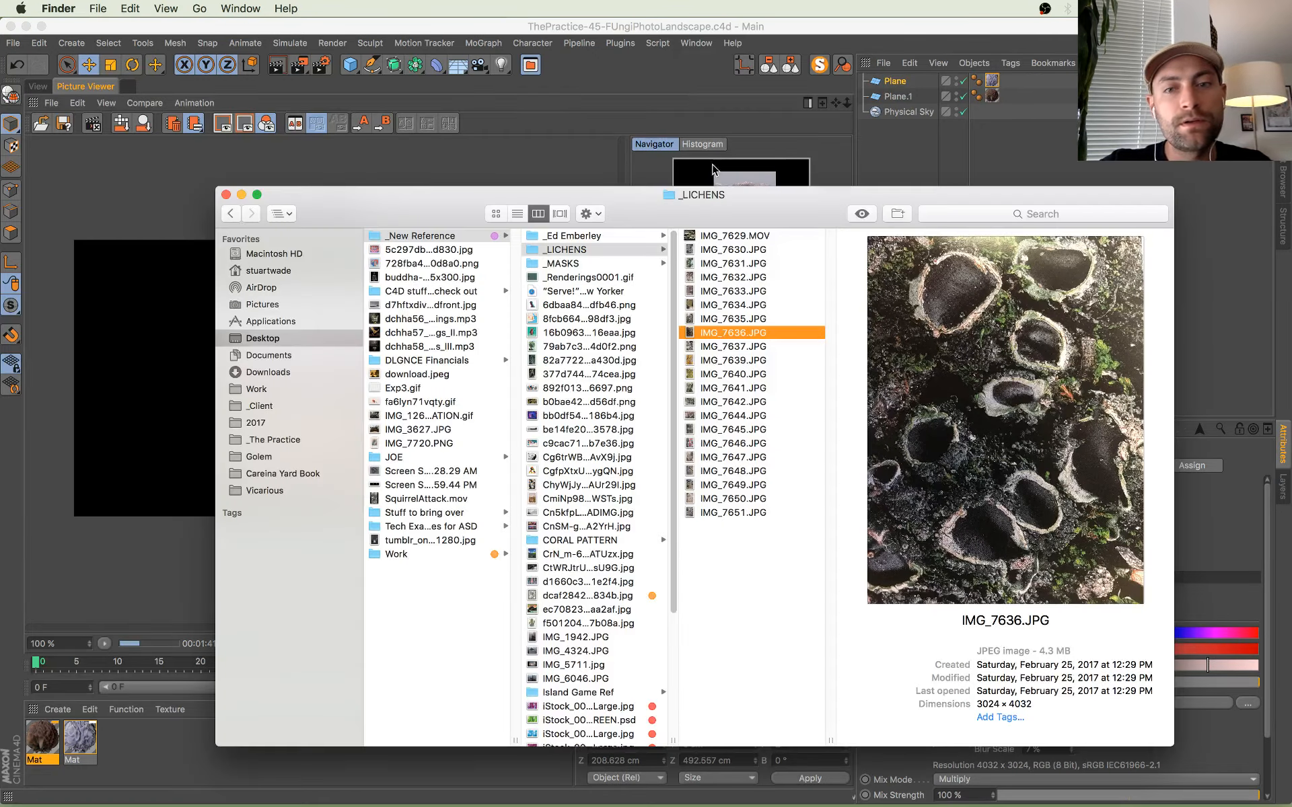
pyautogui.moveTo(751, 218); pyautogui.dragTo(775, 196)
pyautogui.press('super+Tab')
# Step: Check the YouTube live chat for new messages and switch back to Cinema 4D
pyautogui.moveTo(1, 1)
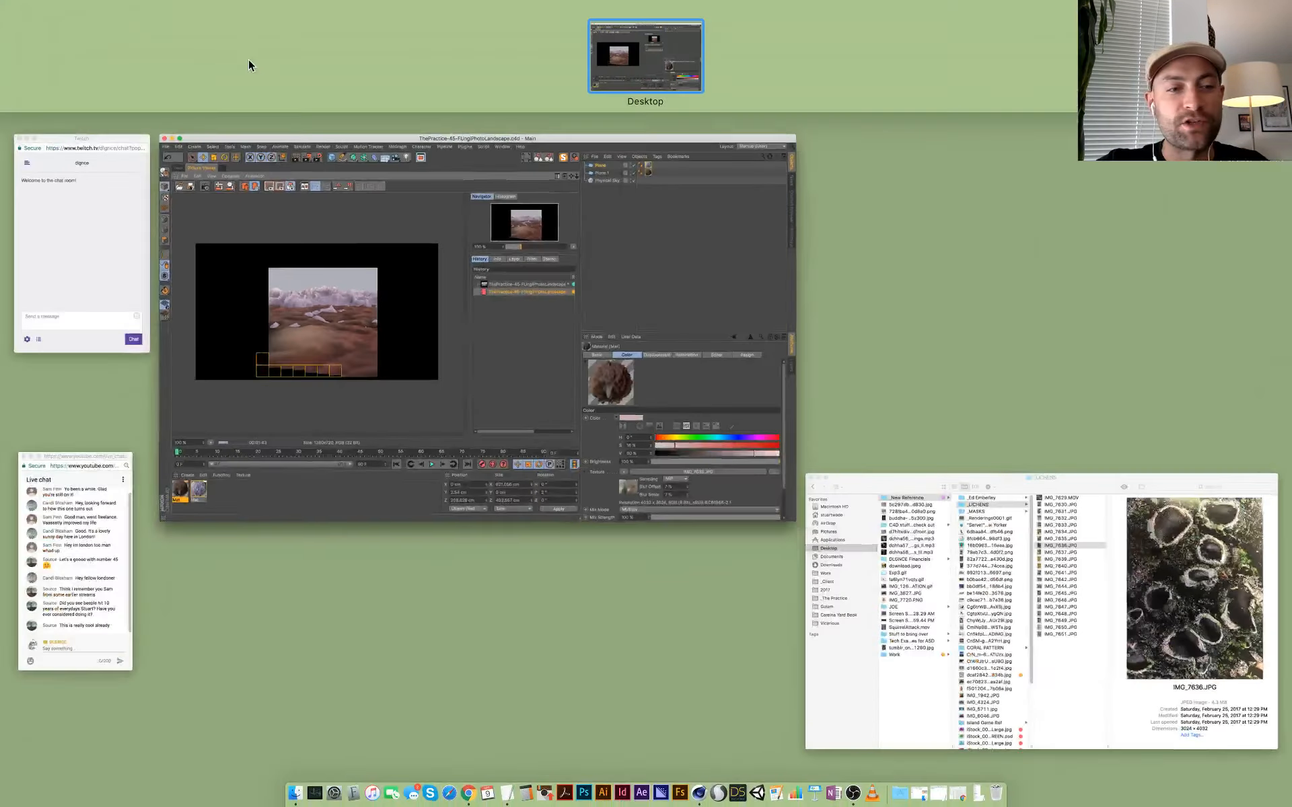
pyautogui.click(110, 533)
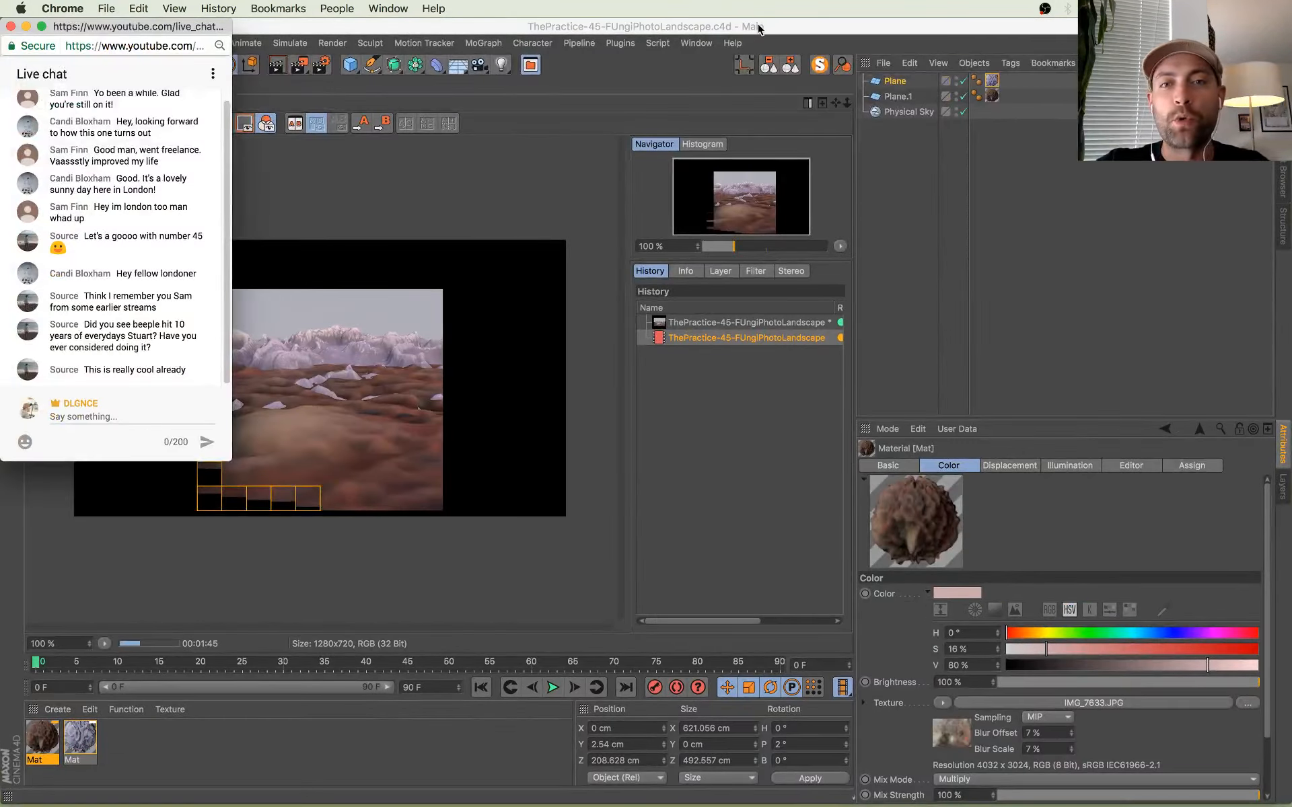
pyautogui.click(759, 27)
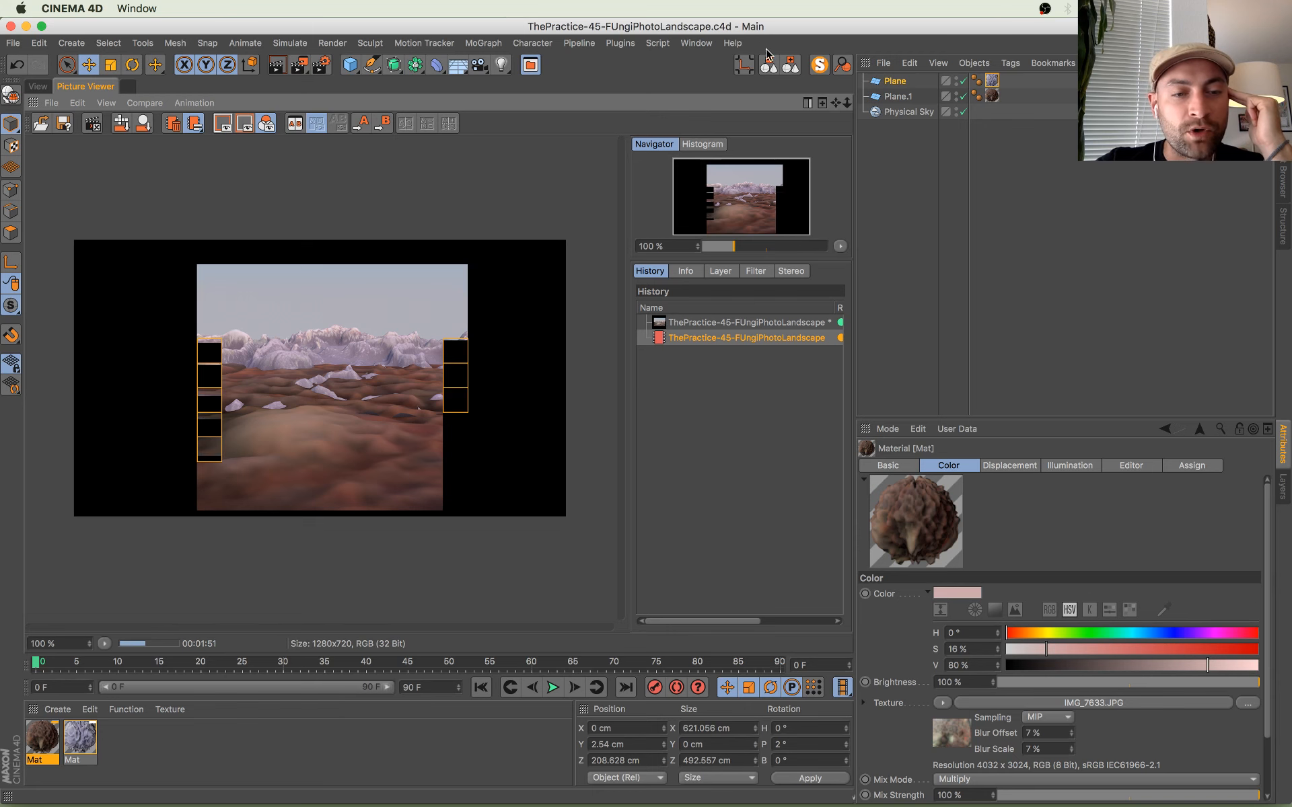
# Step: Duplicate the brown foreground plane in the perspective view and offset the copy to X 71.6 cm and Y -5.293 cm
pyautogui.click(37, 86)
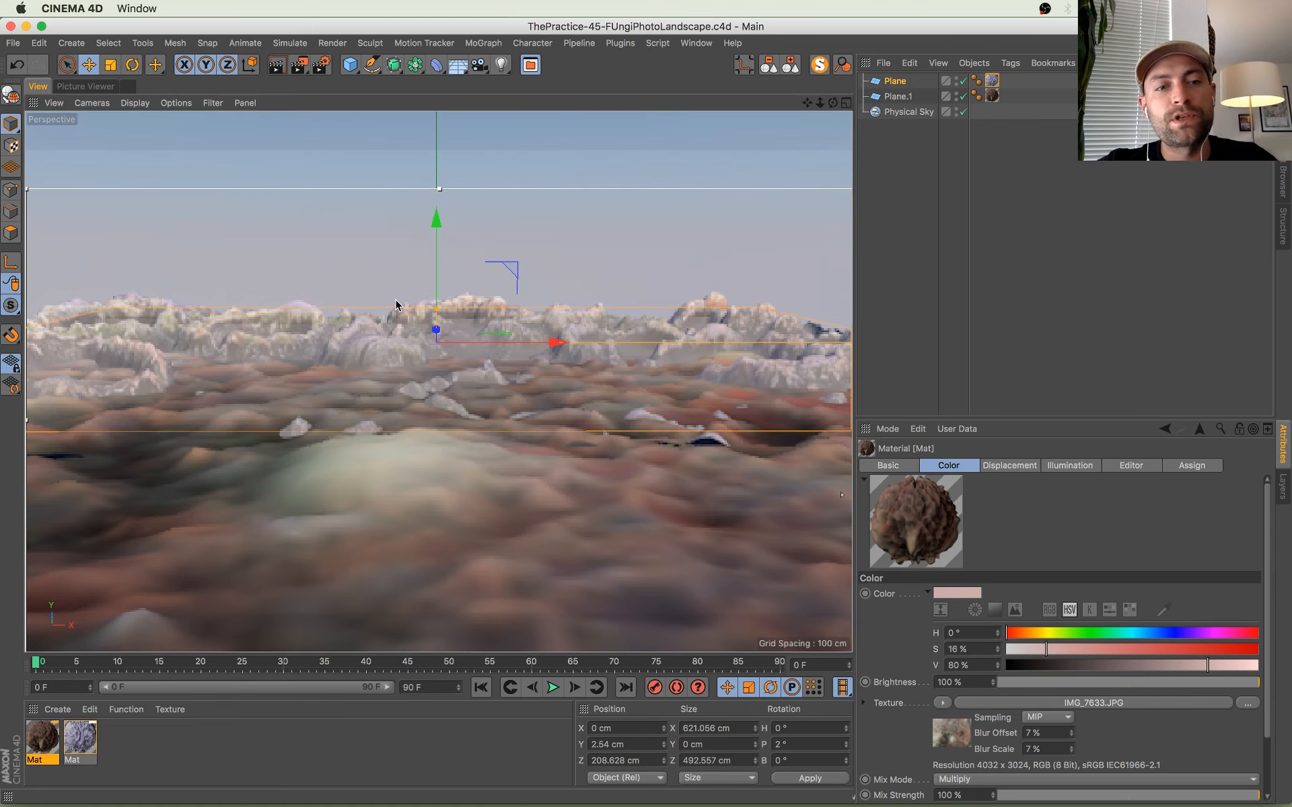
pyautogui.press('super+r')
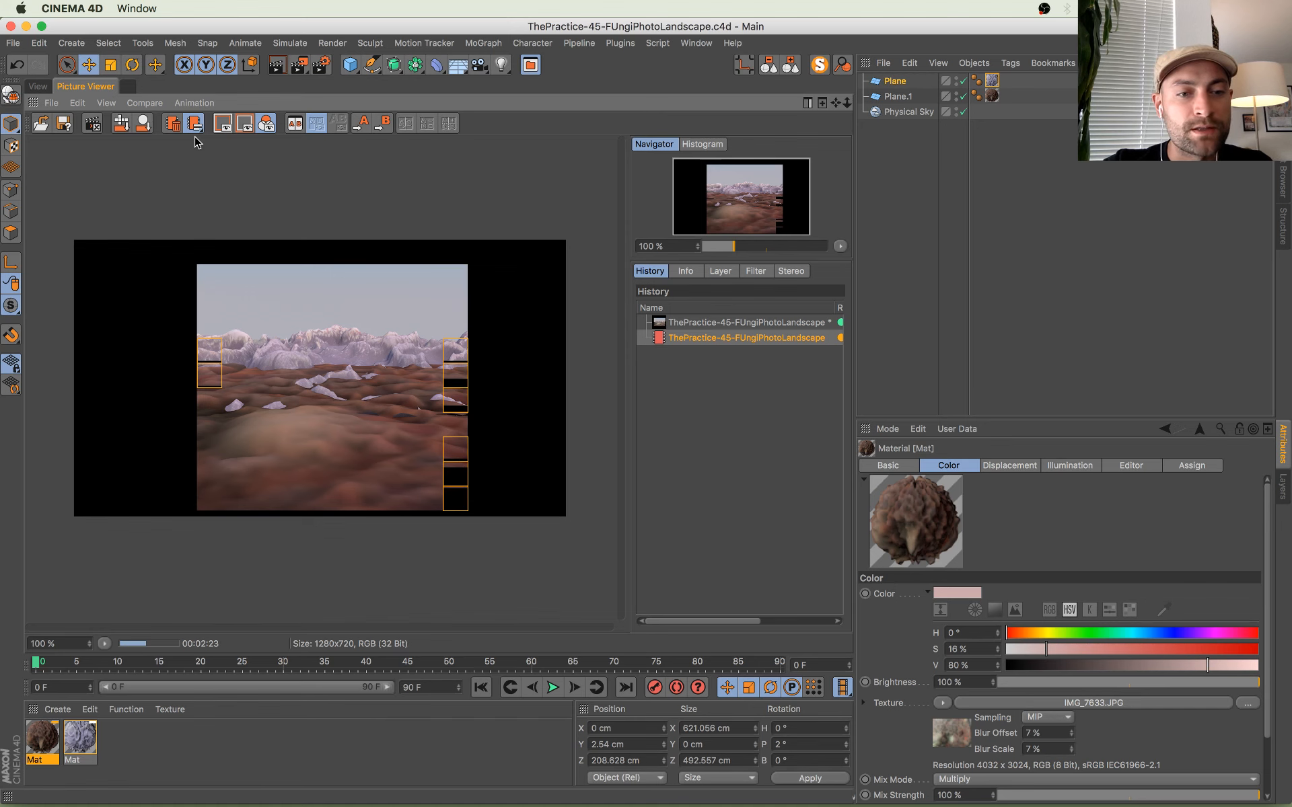
pyautogui.click(35, 87)
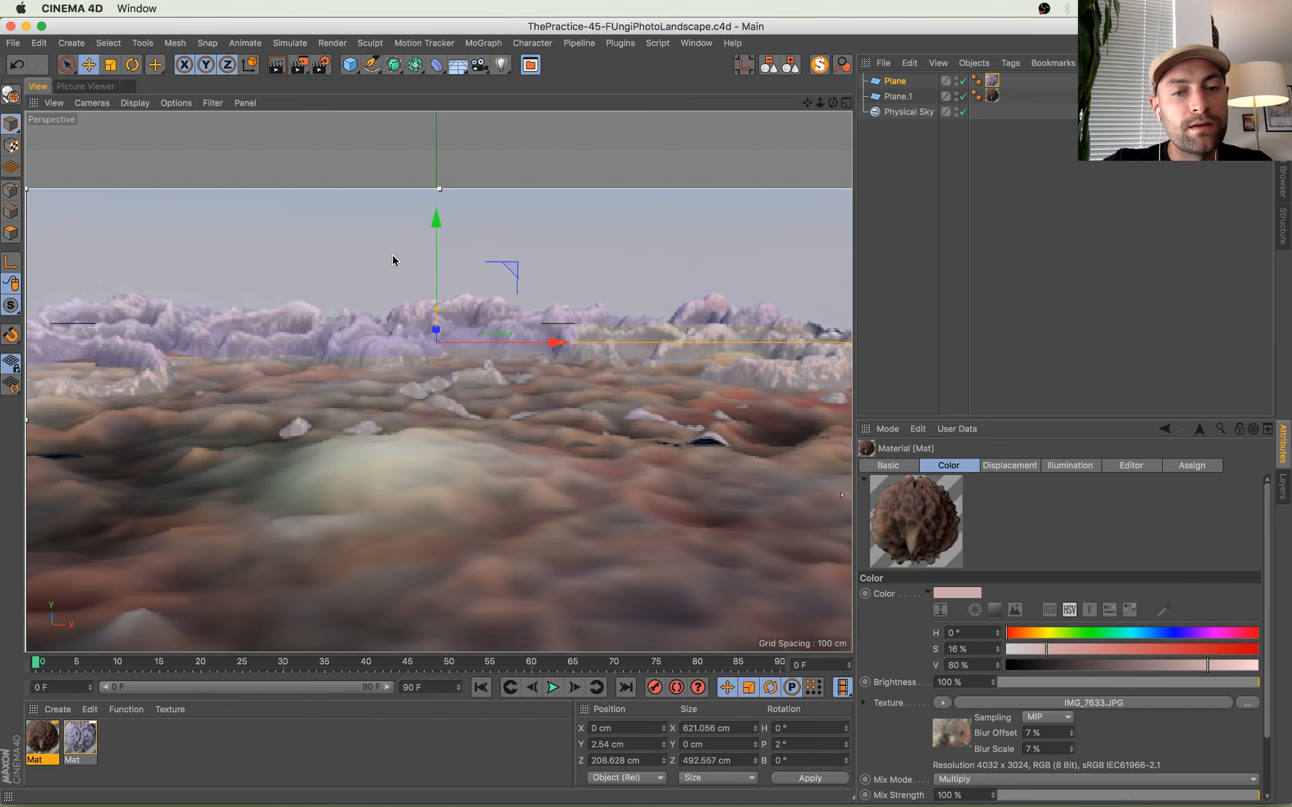
pyautogui.click(427, 465)
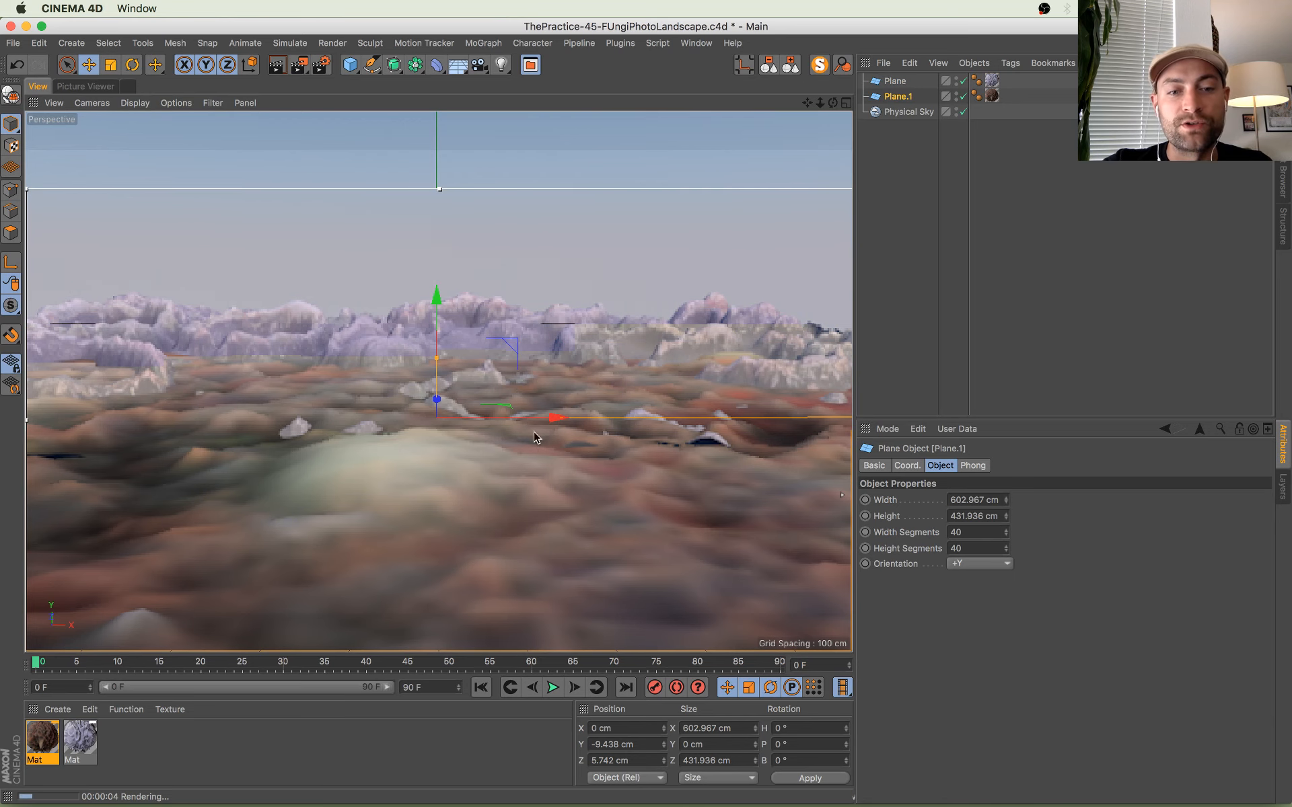
pyautogui.keyDown('ctrl'); pyautogui.moveTo(549, 420); pyautogui.dragTo(740, 420); pyautogui.keyUp('ctrl')
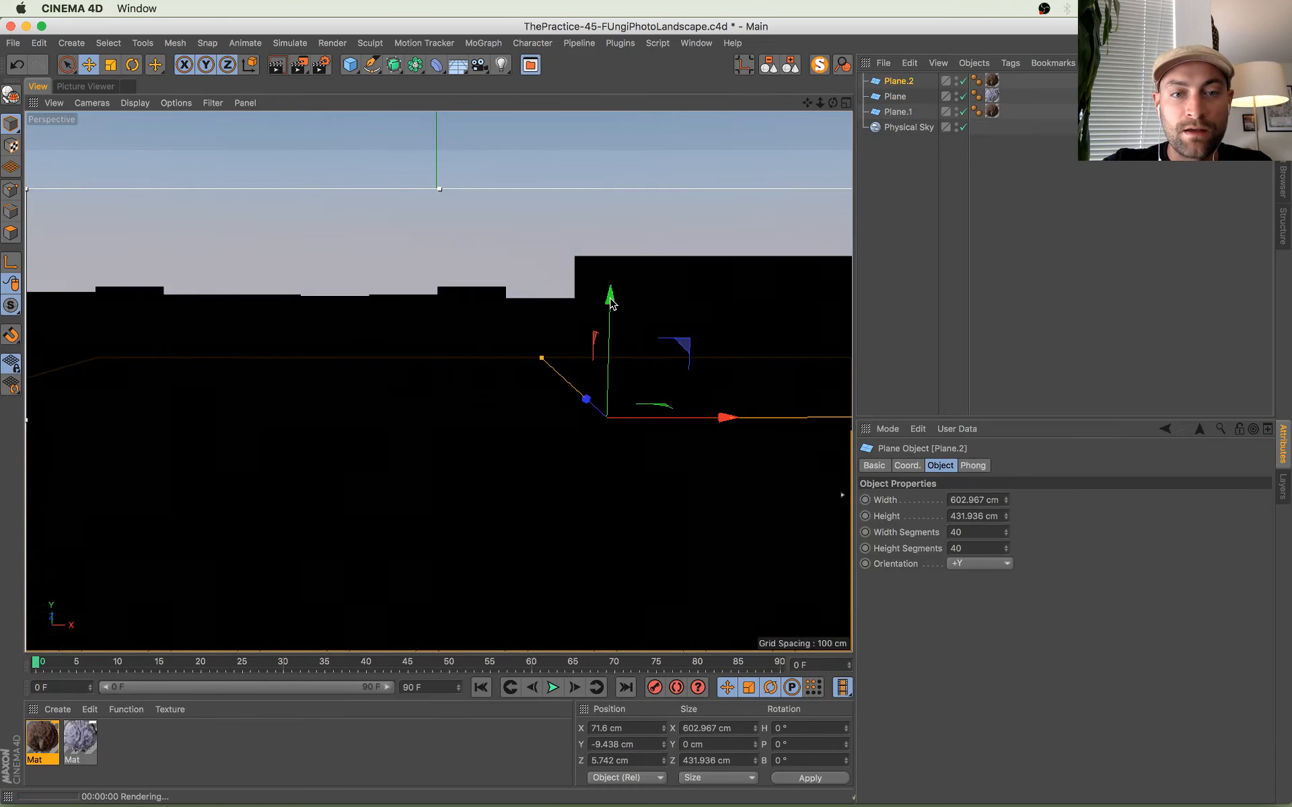
pyautogui.moveTo(611, 303); pyautogui.dragTo(606, 296)
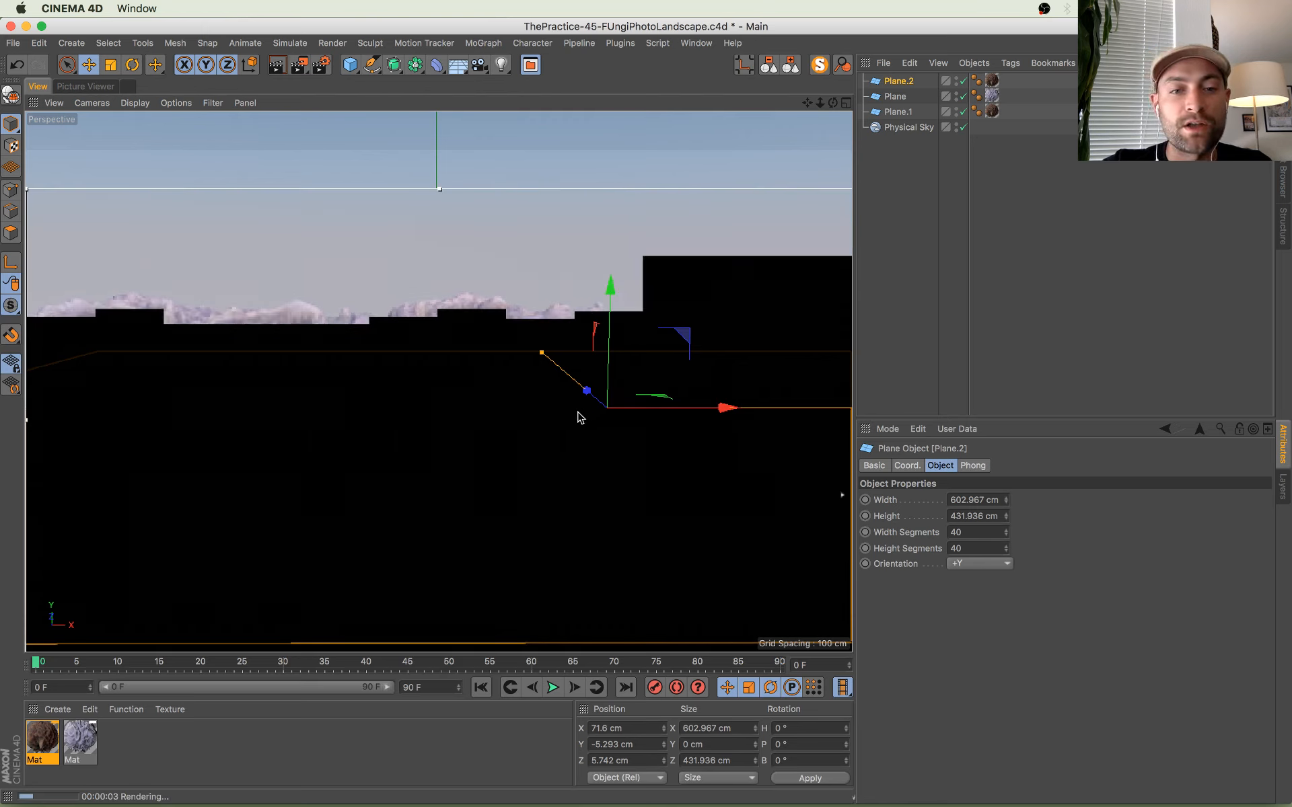
# Step: Scale the duplicated plane down to about 352.7 × 252.7 cm and bring it forward to Z -110.483 cm
pyautogui.press('t')
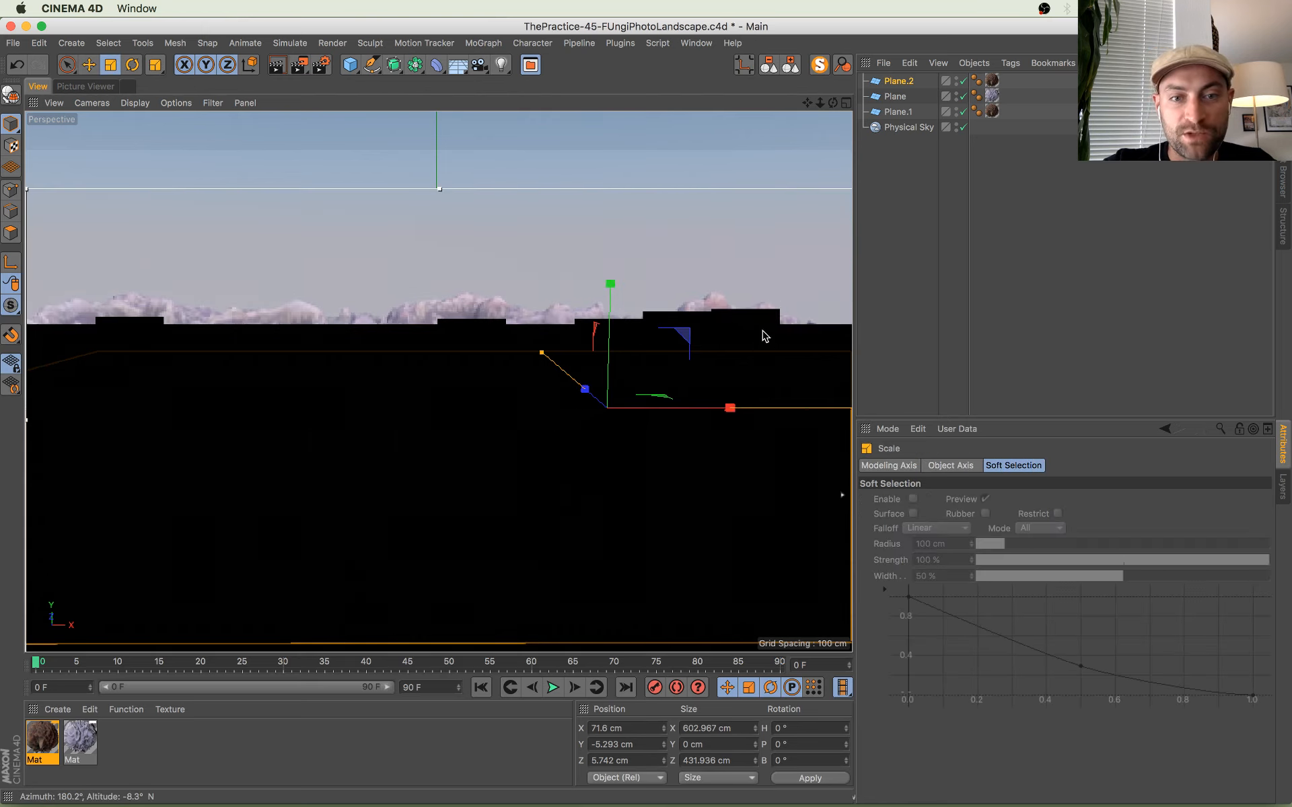
pyautogui.moveTo(766, 335); pyautogui.dragTo(643, 481)
pyautogui.press('e')
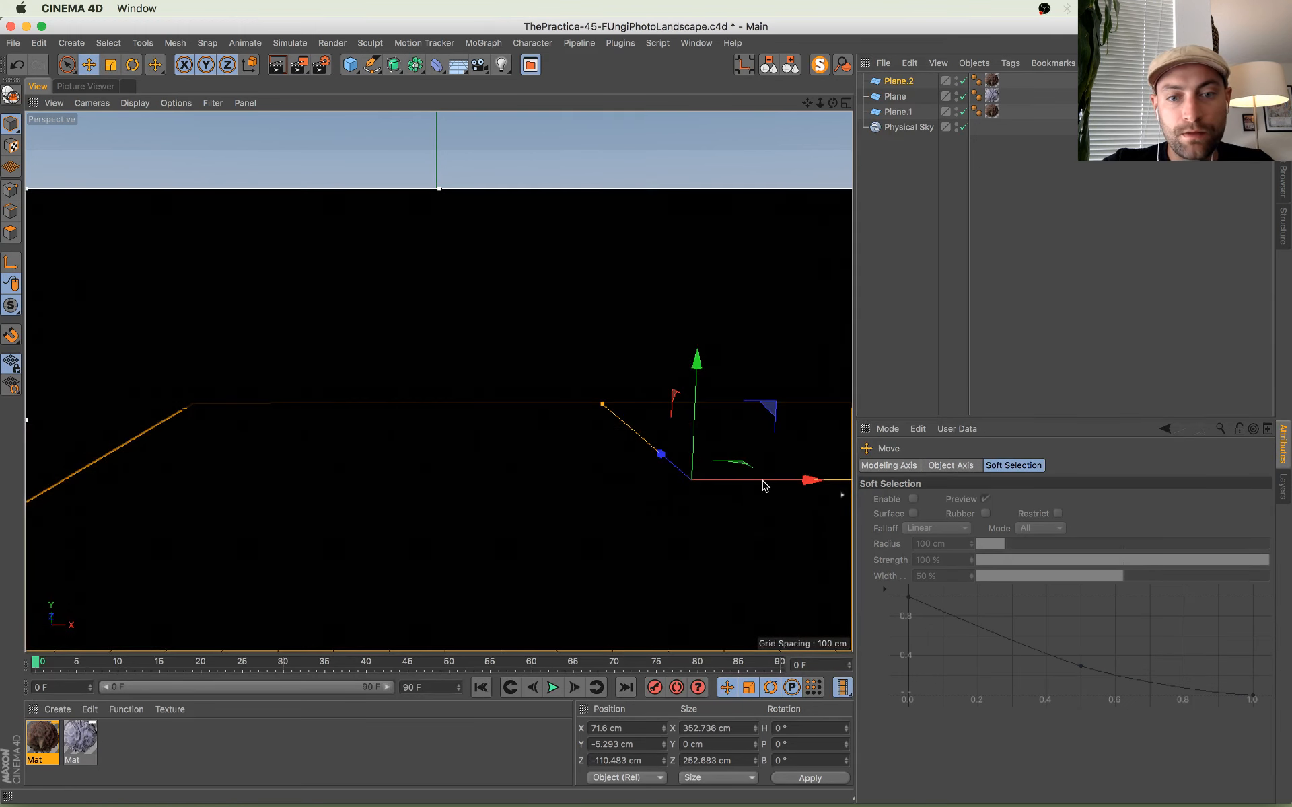
# Step: Resize the duplicated plane to about 233.2 × 258.4 cm and reposition it at X 86.544 cm and Y -3.128 cm
pyautogui.moveTo(764, 486); pyautogui.dragTo(849, 484)
pyautogui.press('t')
pyautogui.moveTo(588, 436); pyautogui.dragTo(780, 466)
pyautogui.moveTo(696, 428); pyautogui.dragTo(675, 384)
pyautogui.press('e')
pyautogui.moveTo(810, 480); pyautogui.dragTo(770, 482)
pyautogui.moveTo(748, 382); pyautogui.dragTo(745, 375)
# Step: Read the new live chat messages, check the Picture Viewer, and return to the perspective view in Cinema 4D
pyautogui.press('super+Tab')
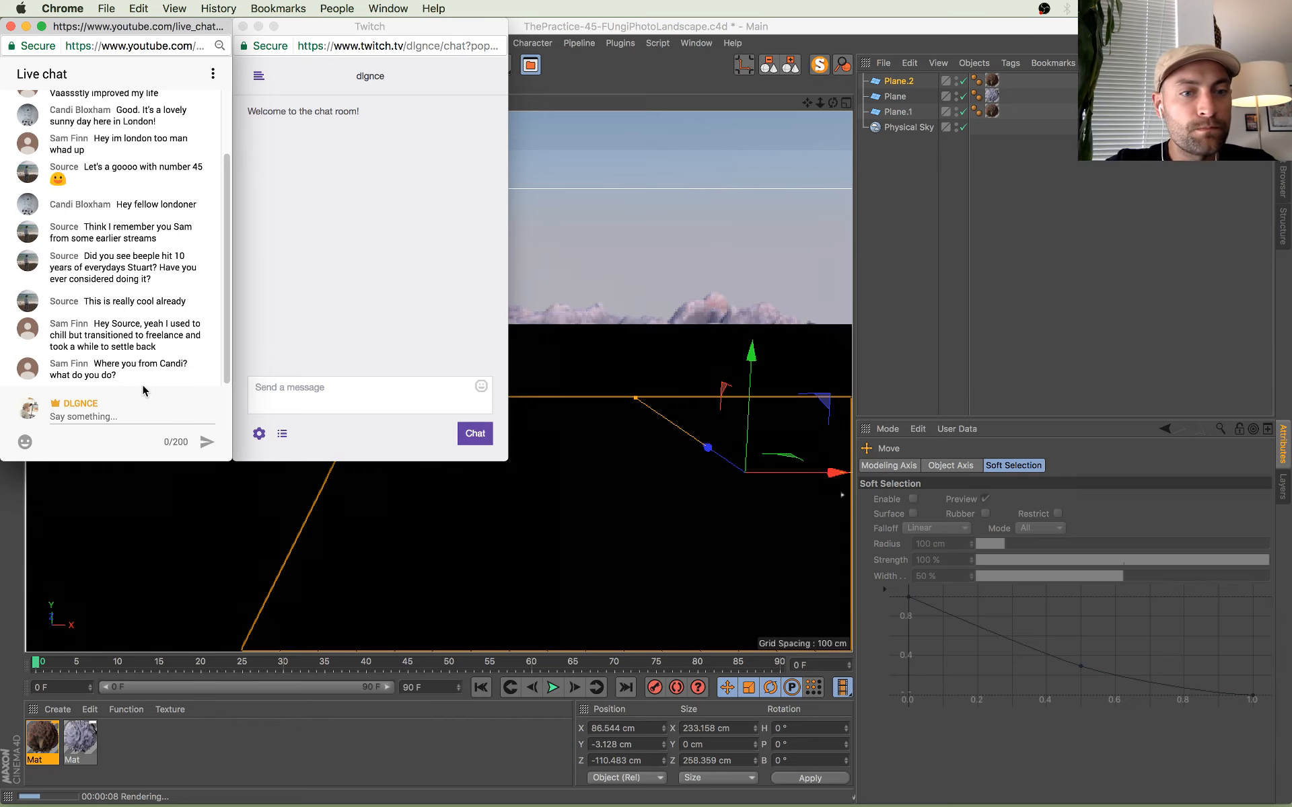
pyautogui.click(650, 100)
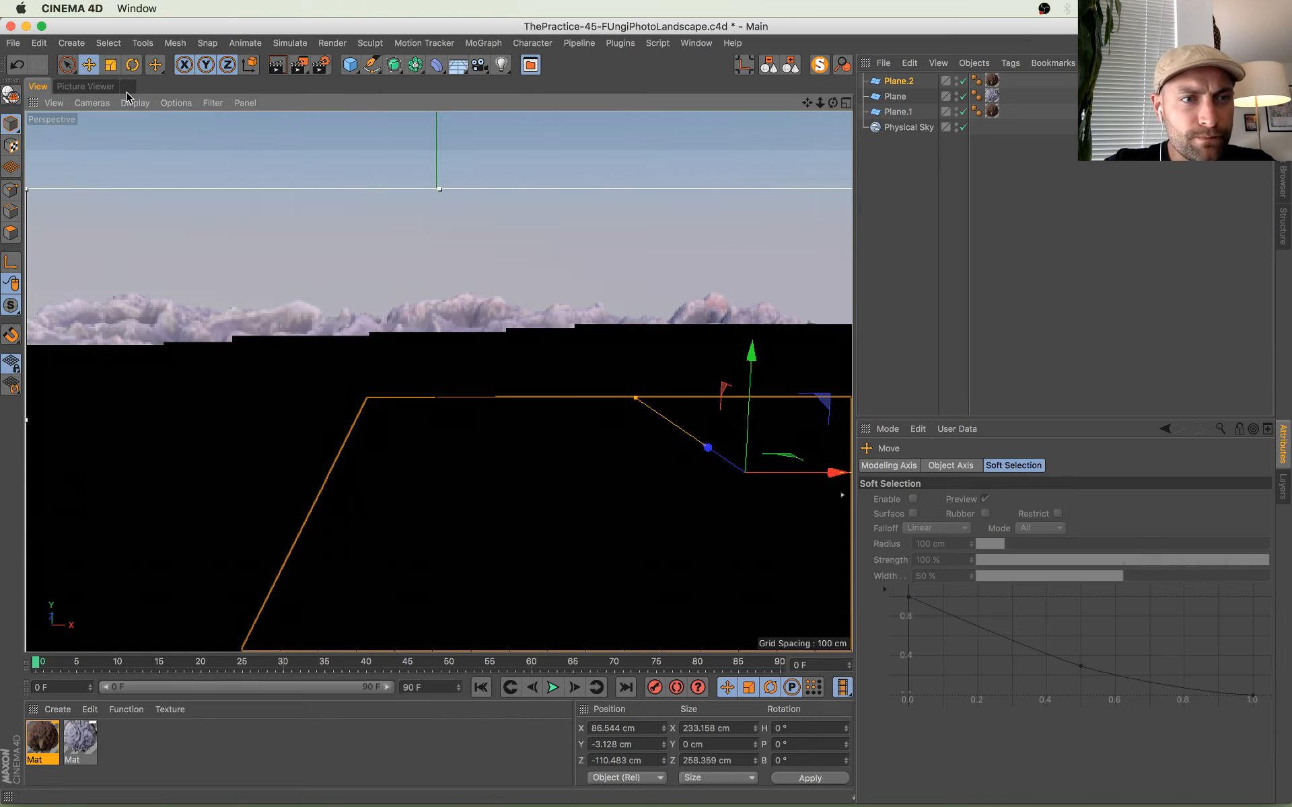
pyautogui.click(104, 87)
pyautogui.click(38, 89)
pyautogui.press('super+Tab')
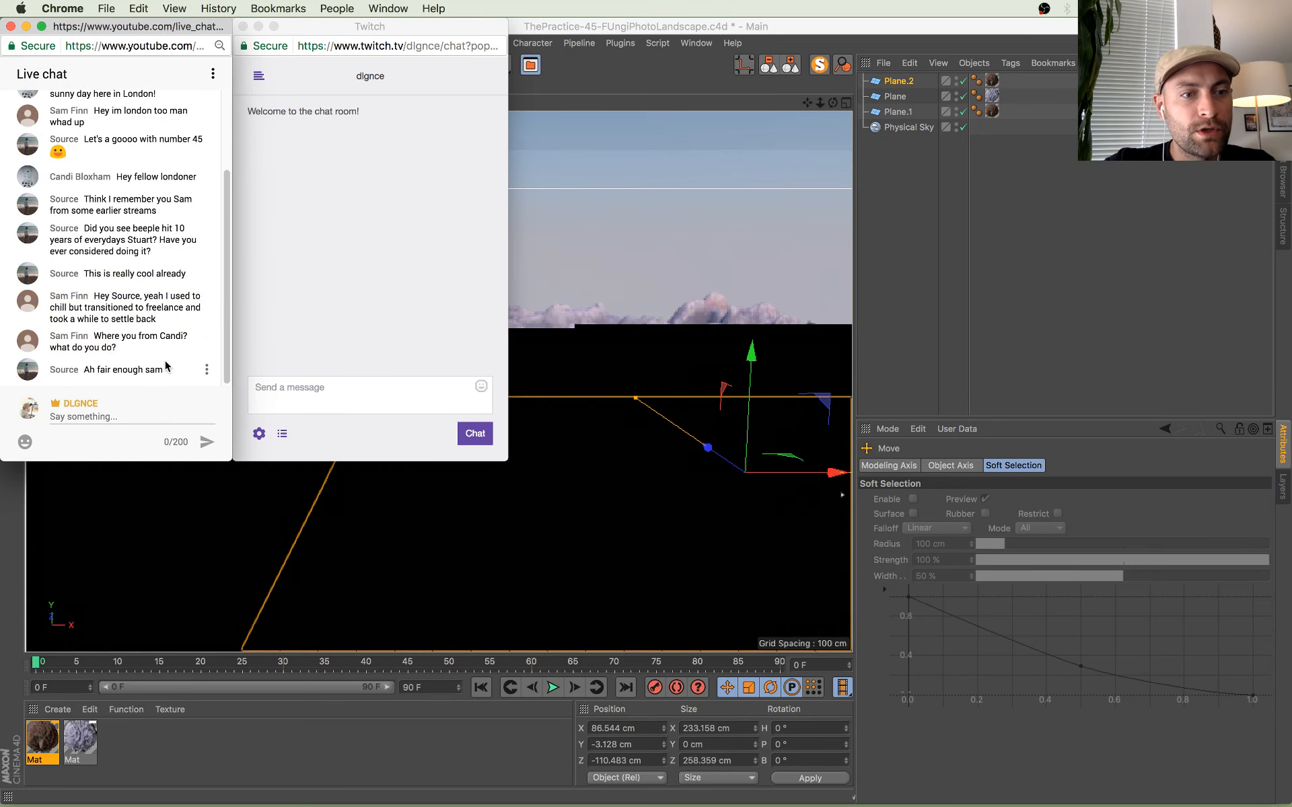
pyautogui.click(680, 97)
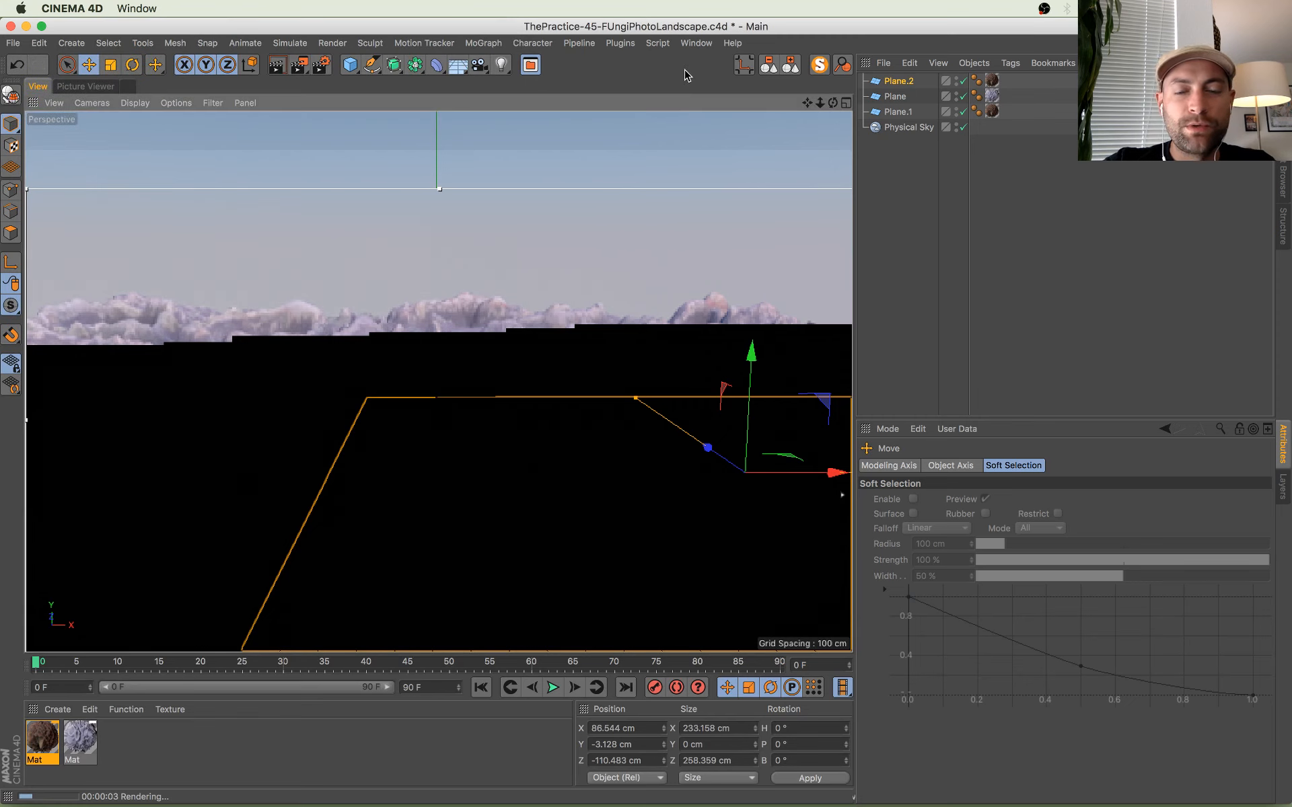
# Step: Lengthen the duplicated foreground plane to about 323.6 cm in Z and reposition it at Z -92.777 cm
pyautogui.moveTo(733, 464); pyautogui.dragTo(612, 378)
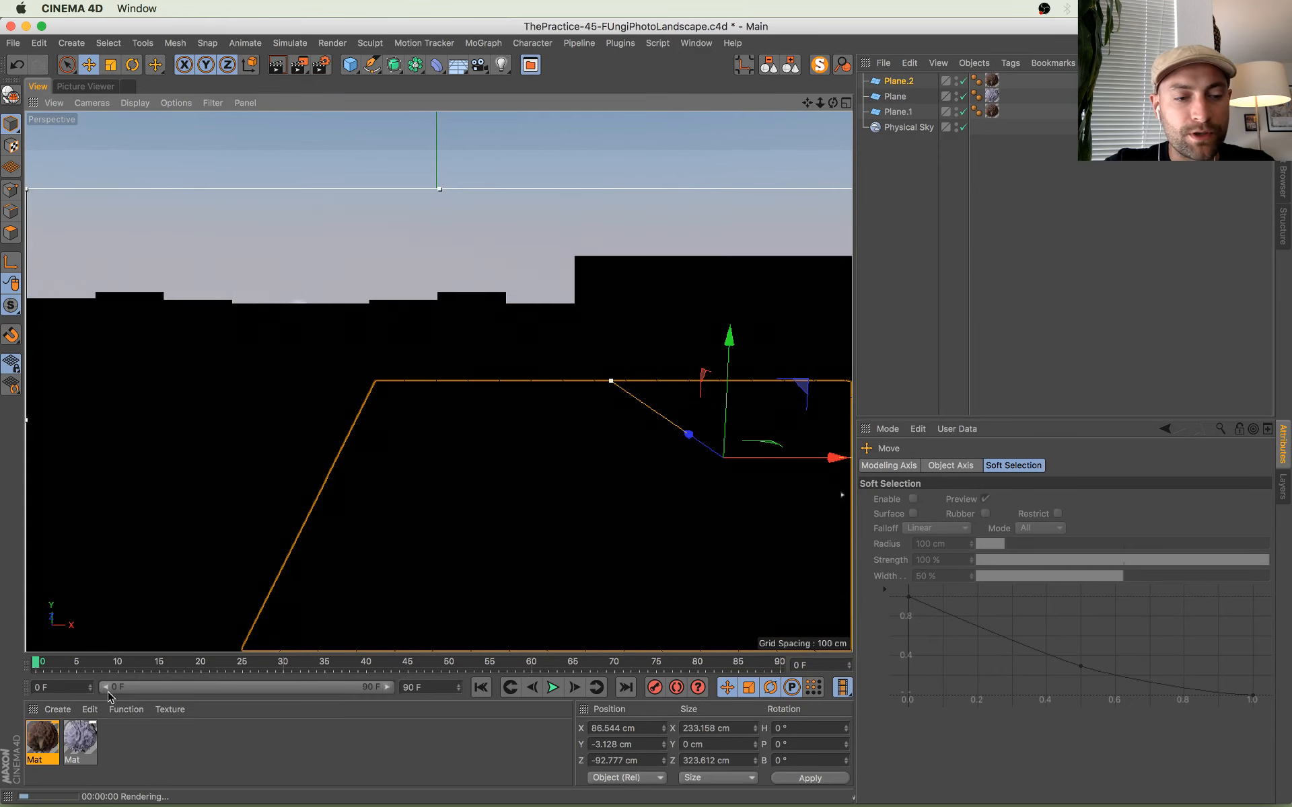
# Step: Duplicate the brown lichen material and open the Displacement settings of the copy
pyautogui.keyDown('ctrl'); pyautogui.moveTo(44, 742); pyautogui.dragTo(41, 741); pyautogui.keyUp('ctrl')
pyautogui.doubleClick(43, 740)
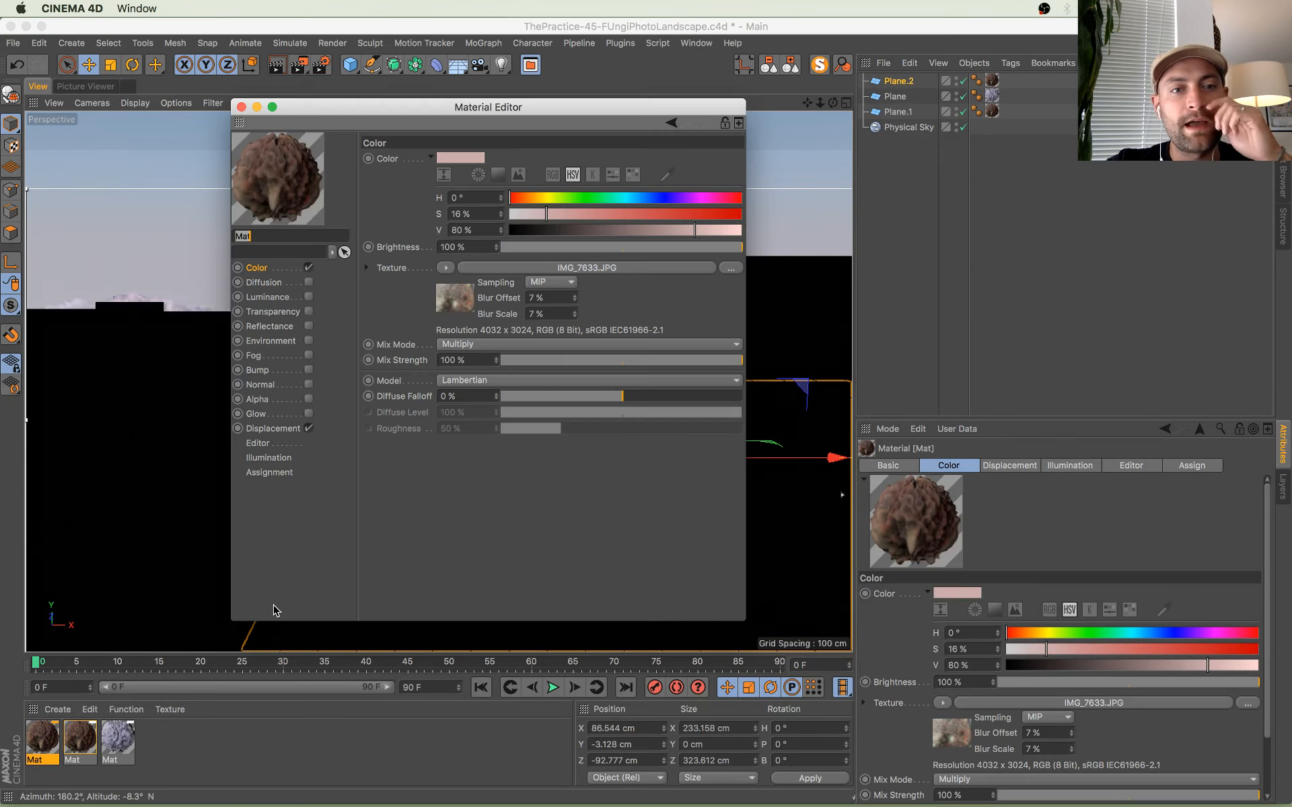
pyautogui.moveTo(416, 111); pyautogui.dragTo(473, 229)
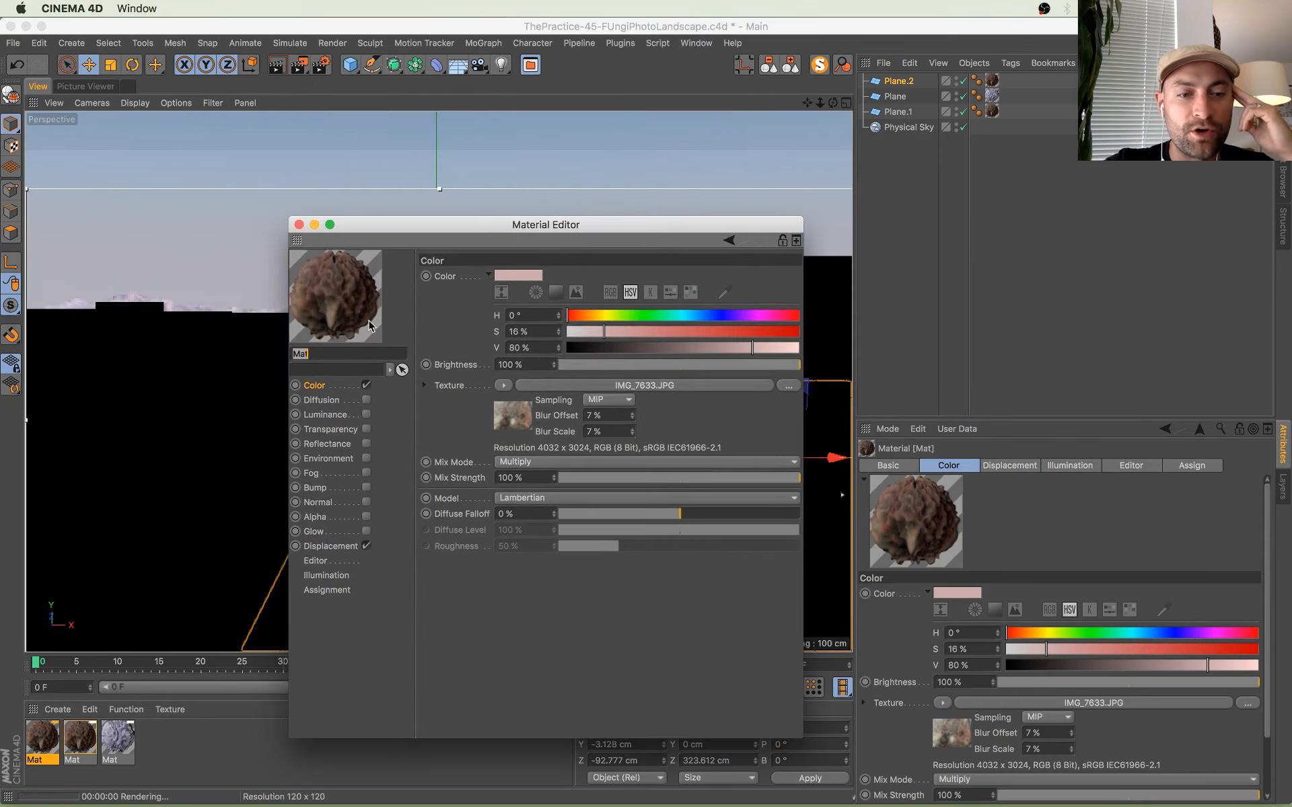
pyautogui.click(340, 546)
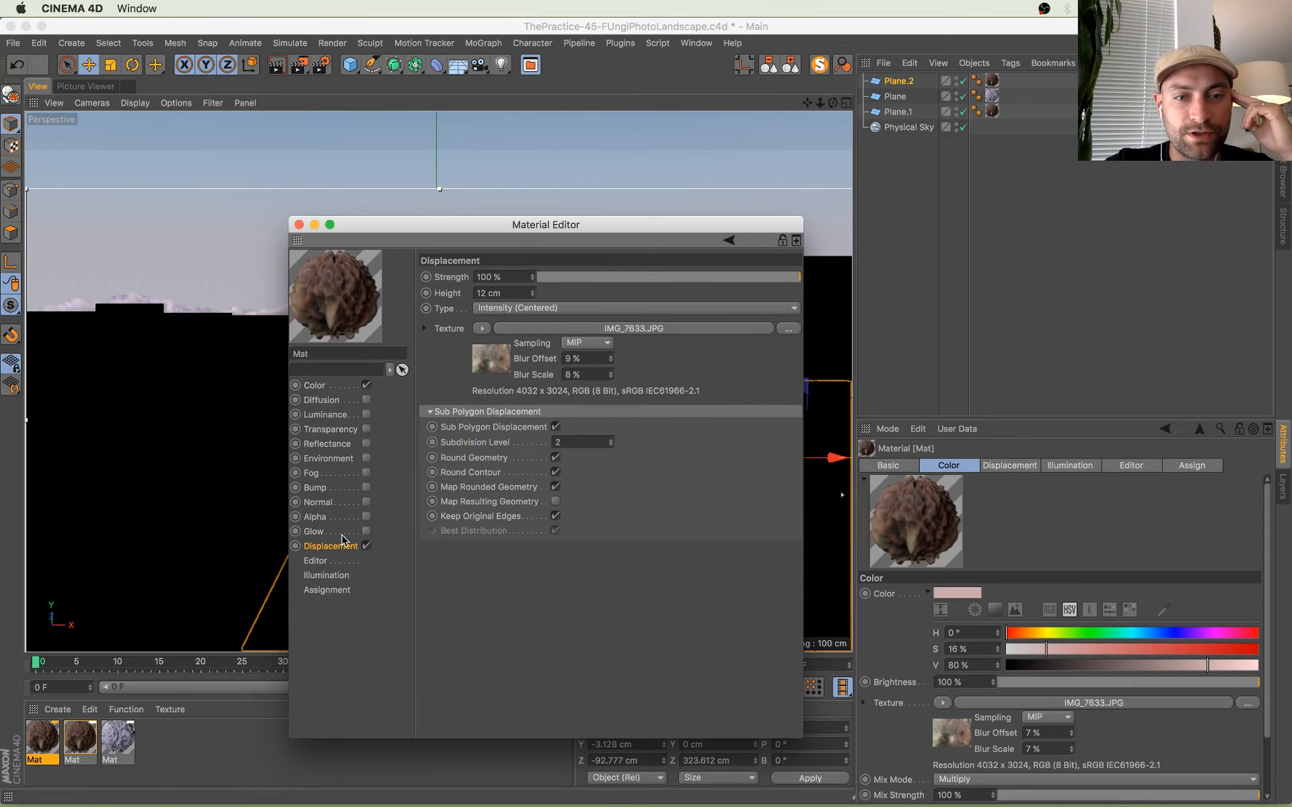
pyautogui.click(481, 363)
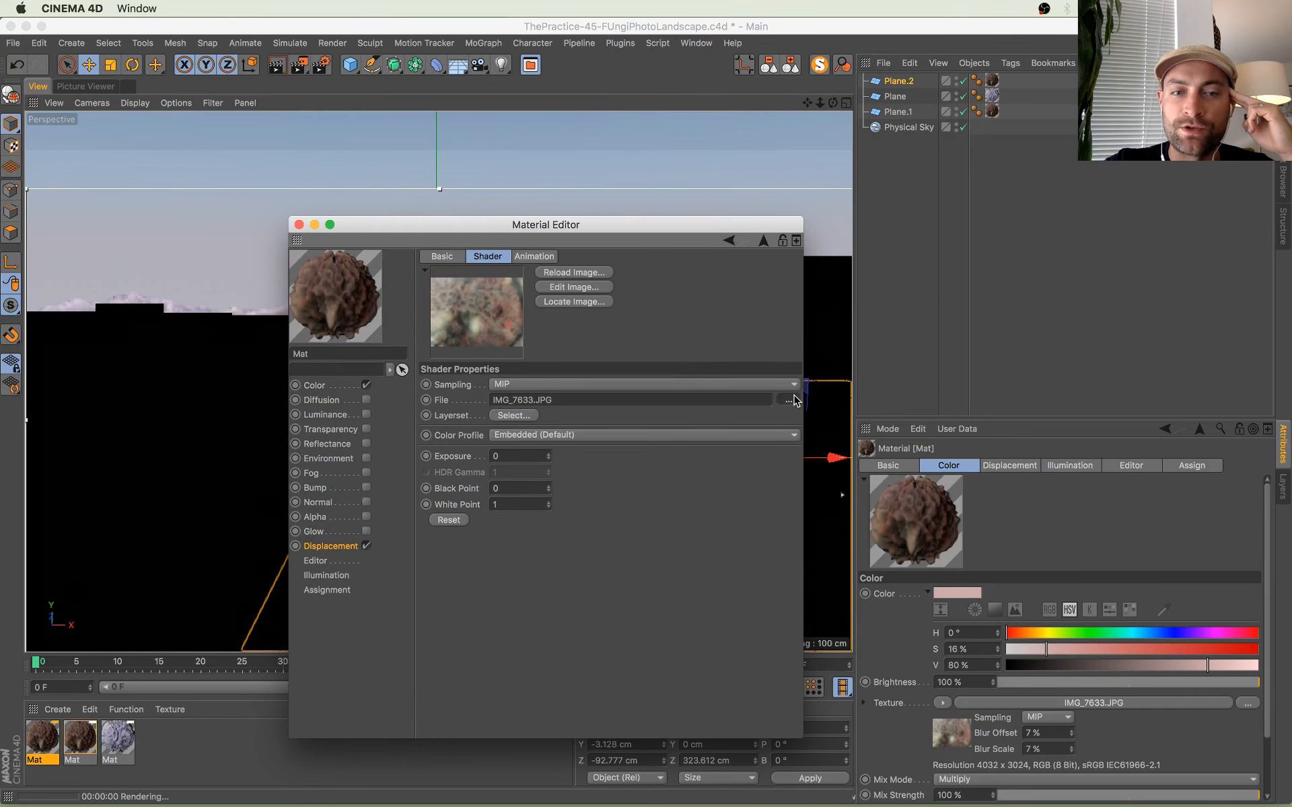
pyautogui.click(790, 397)
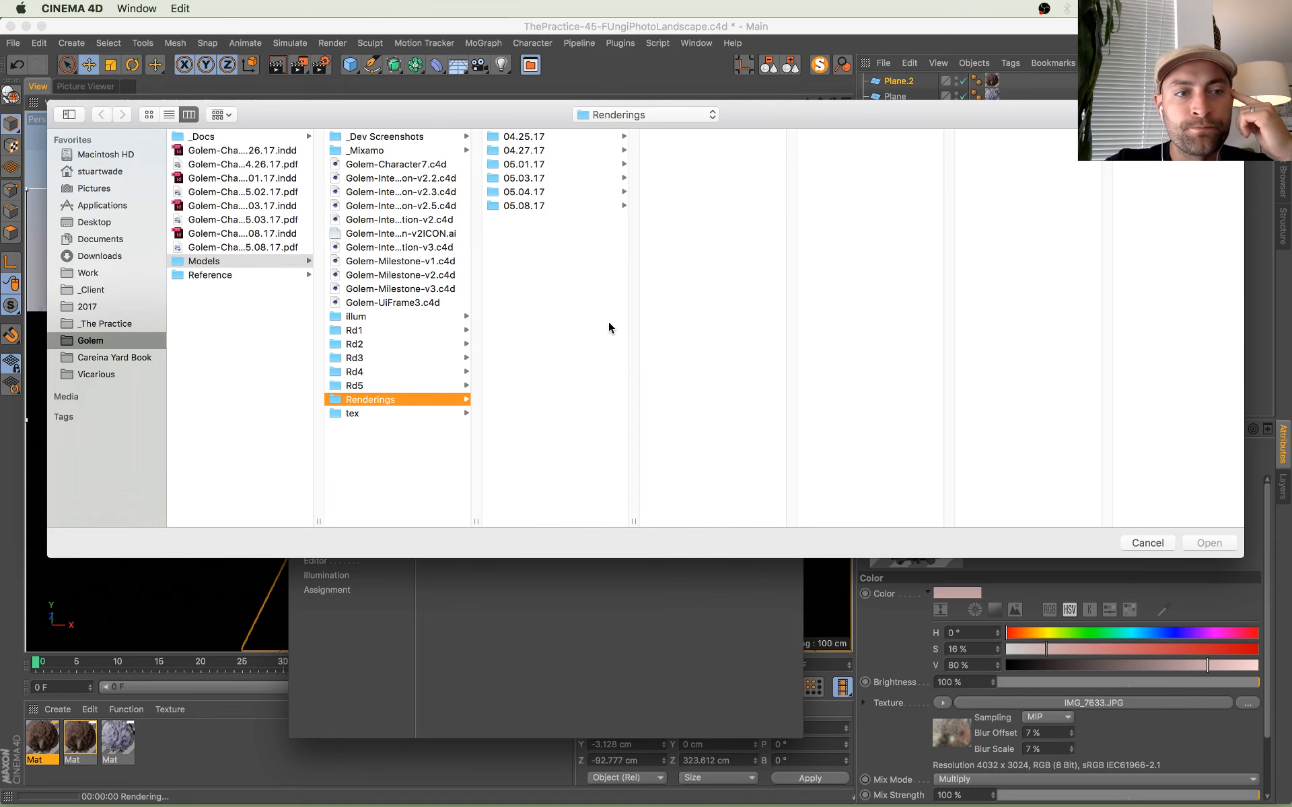
pyautogui.click(1147, 543)
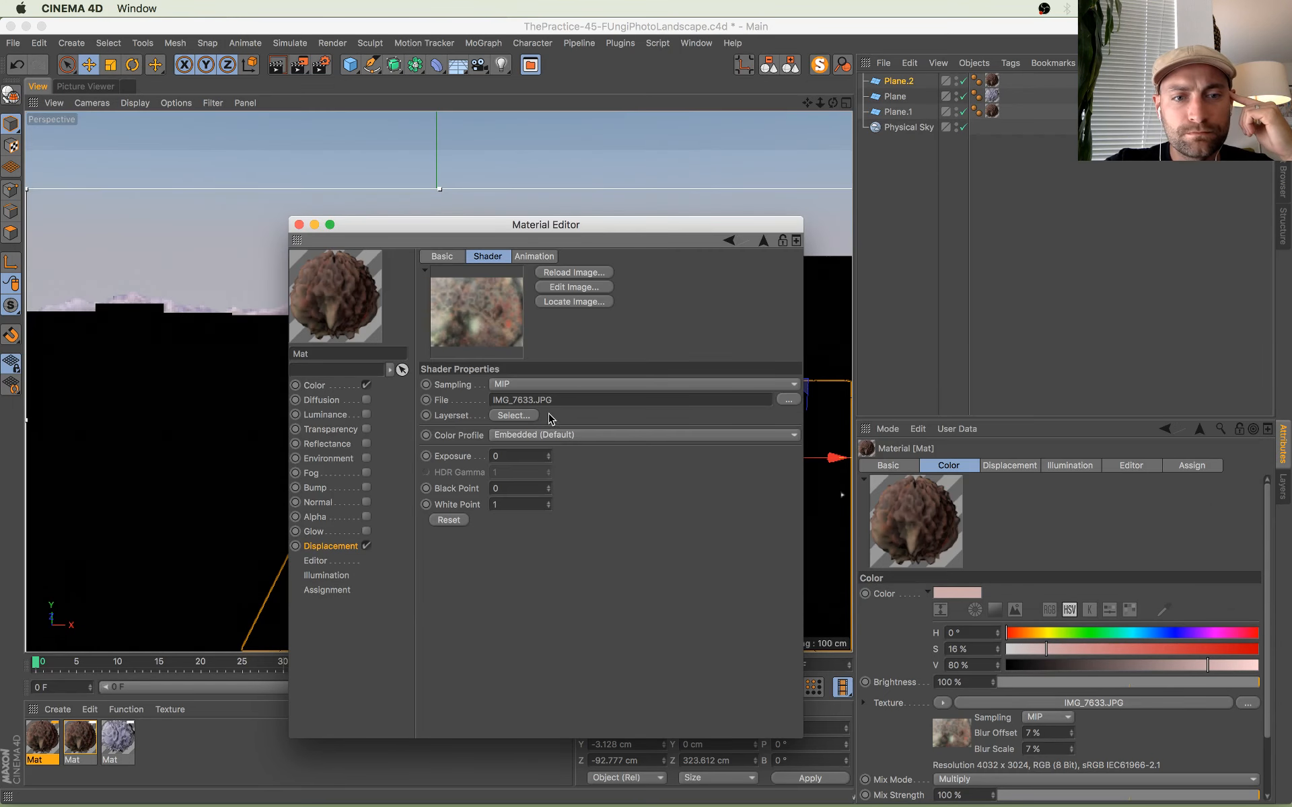
pyautogui.click(350, 547)
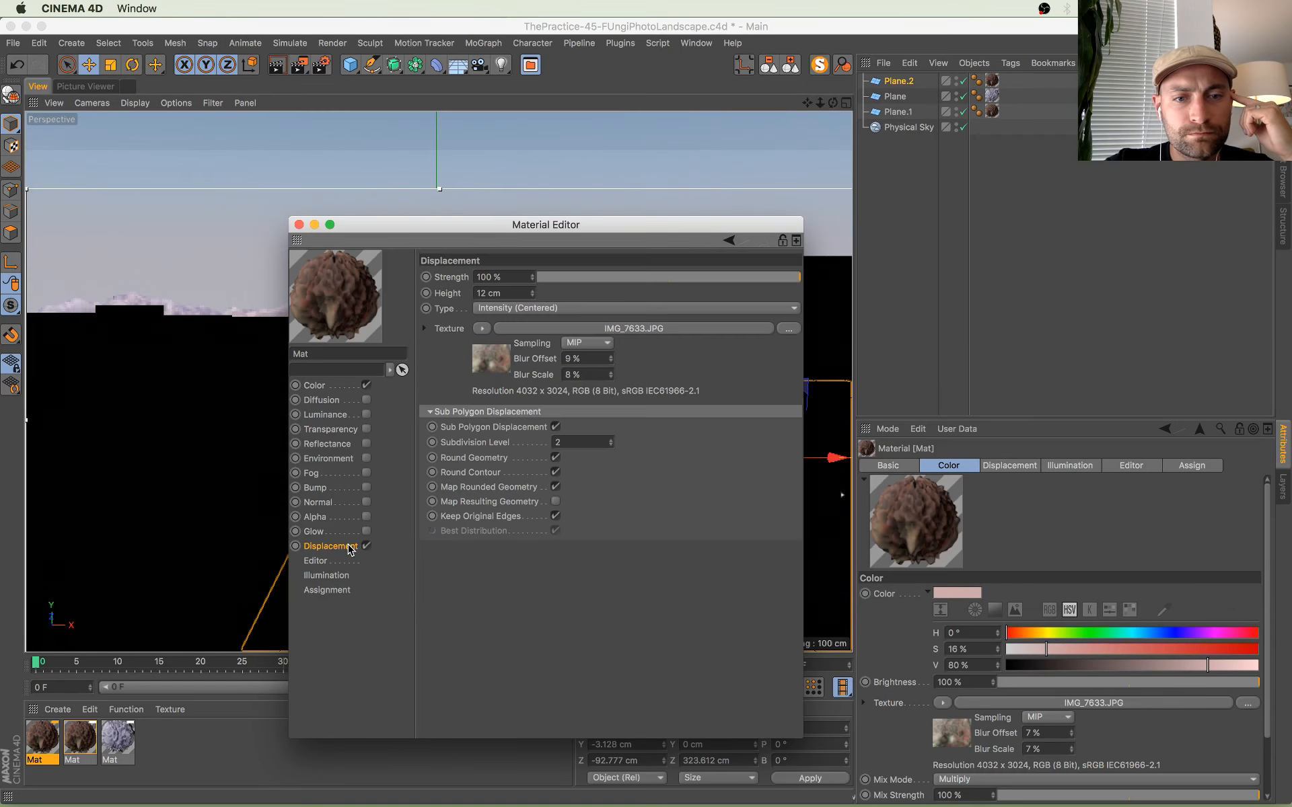
# Step: Replace the copied material's displacement image with IMG_7639.JPG from the _LICHENS folder and copy the image to the project location
pyautogui.click(494, 360)
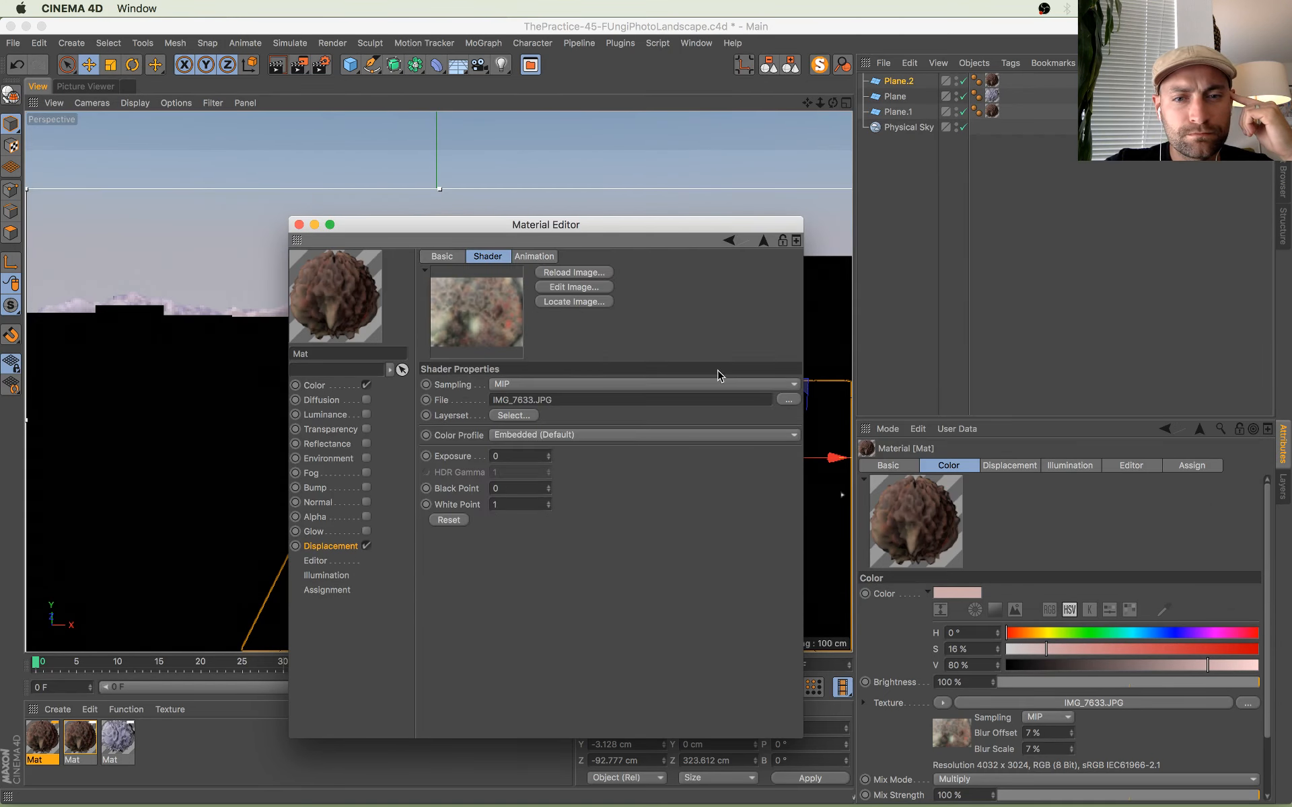
pyautogui.click(789, 401)
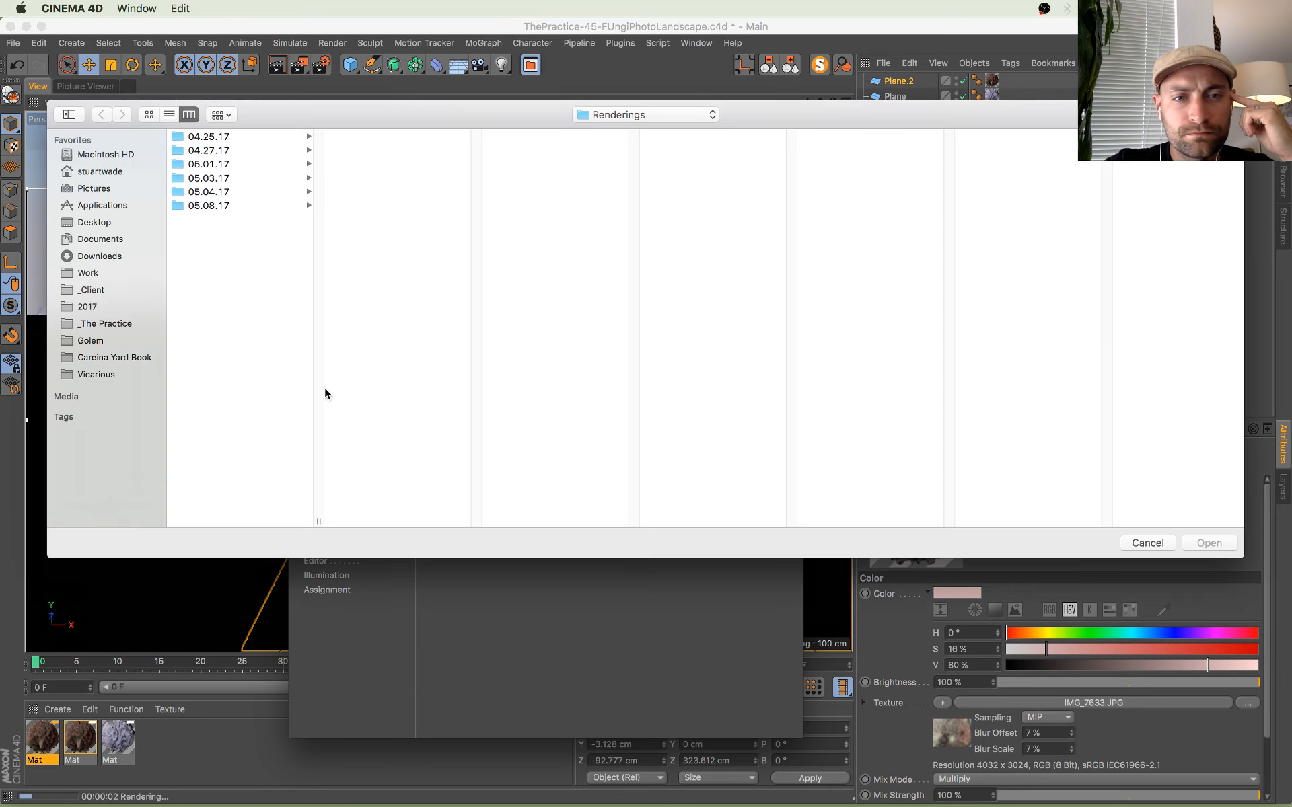
pyautogui.click(626, 118)
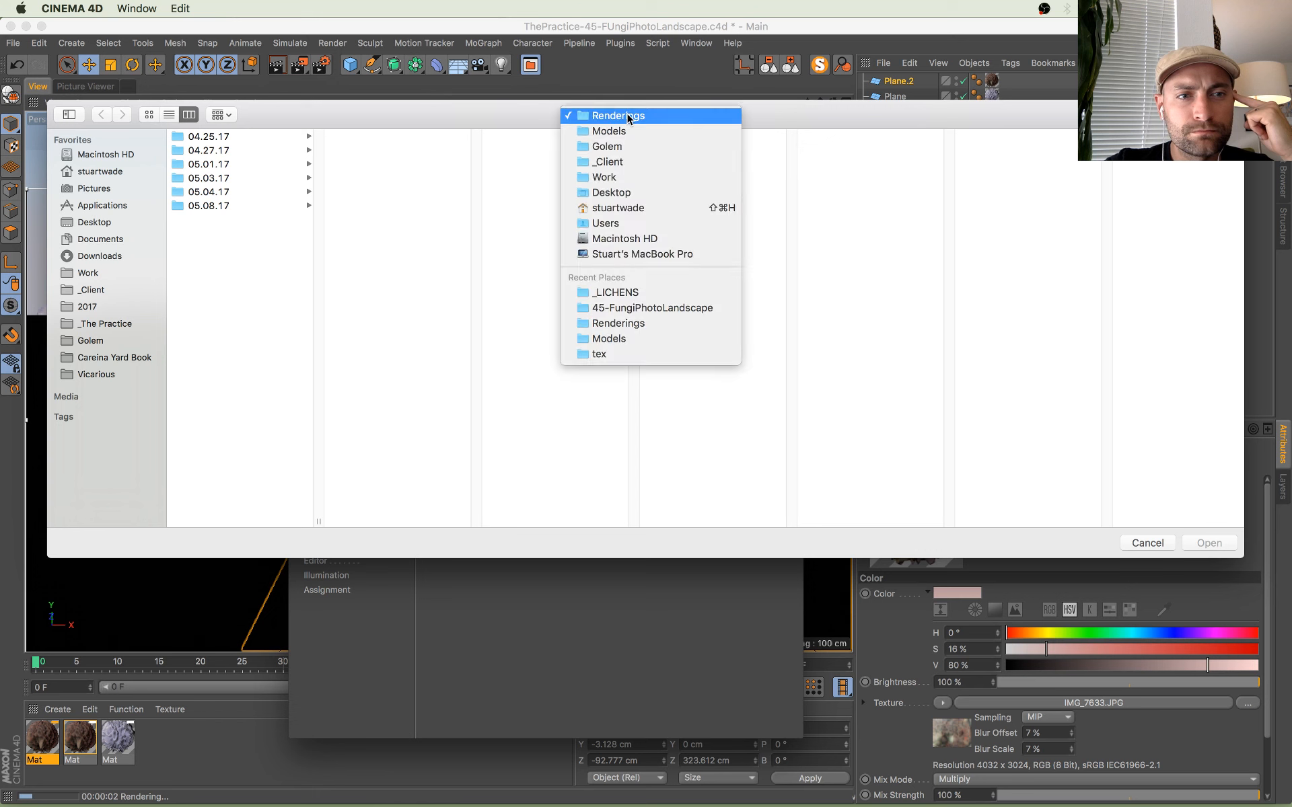
pyautogui.click(668, 294)
pyautogui.click(556, 193)
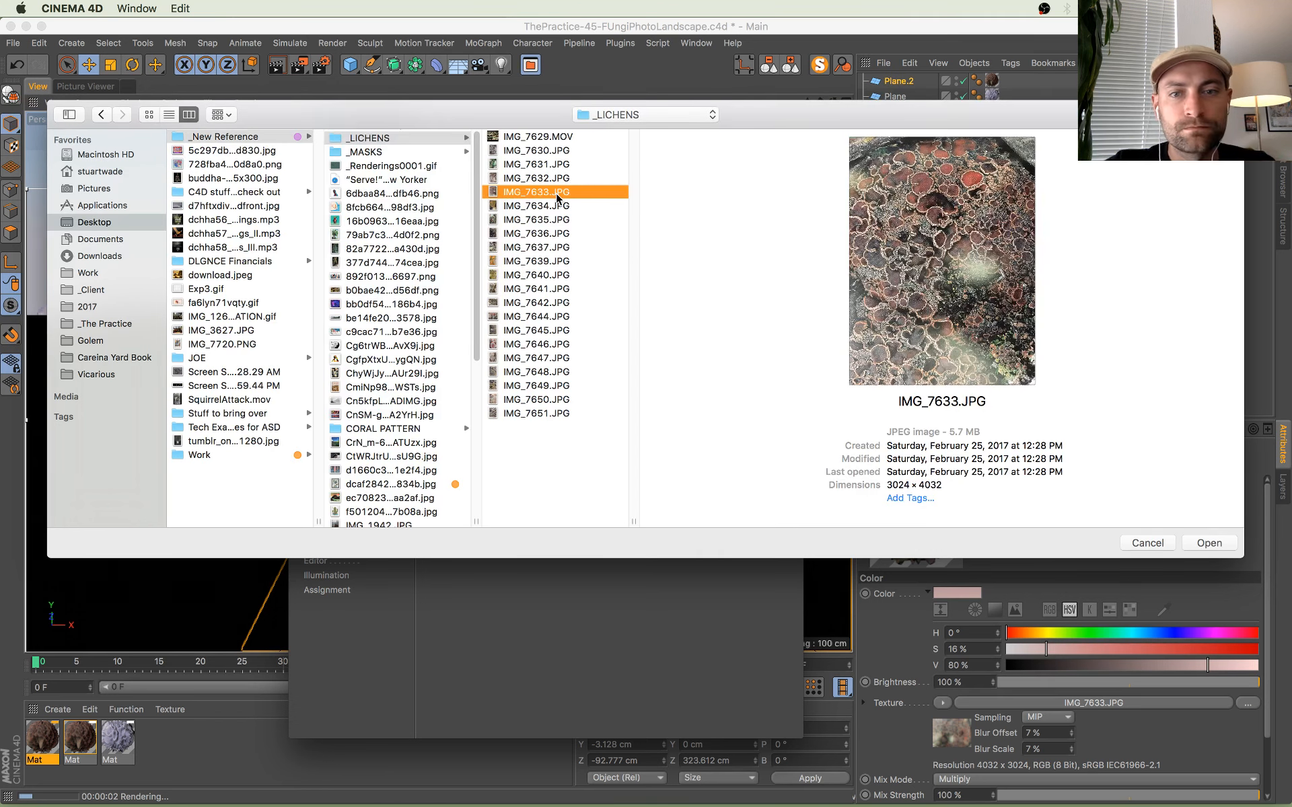
pyautogui.press('Down')
pyautogui.press('Down')
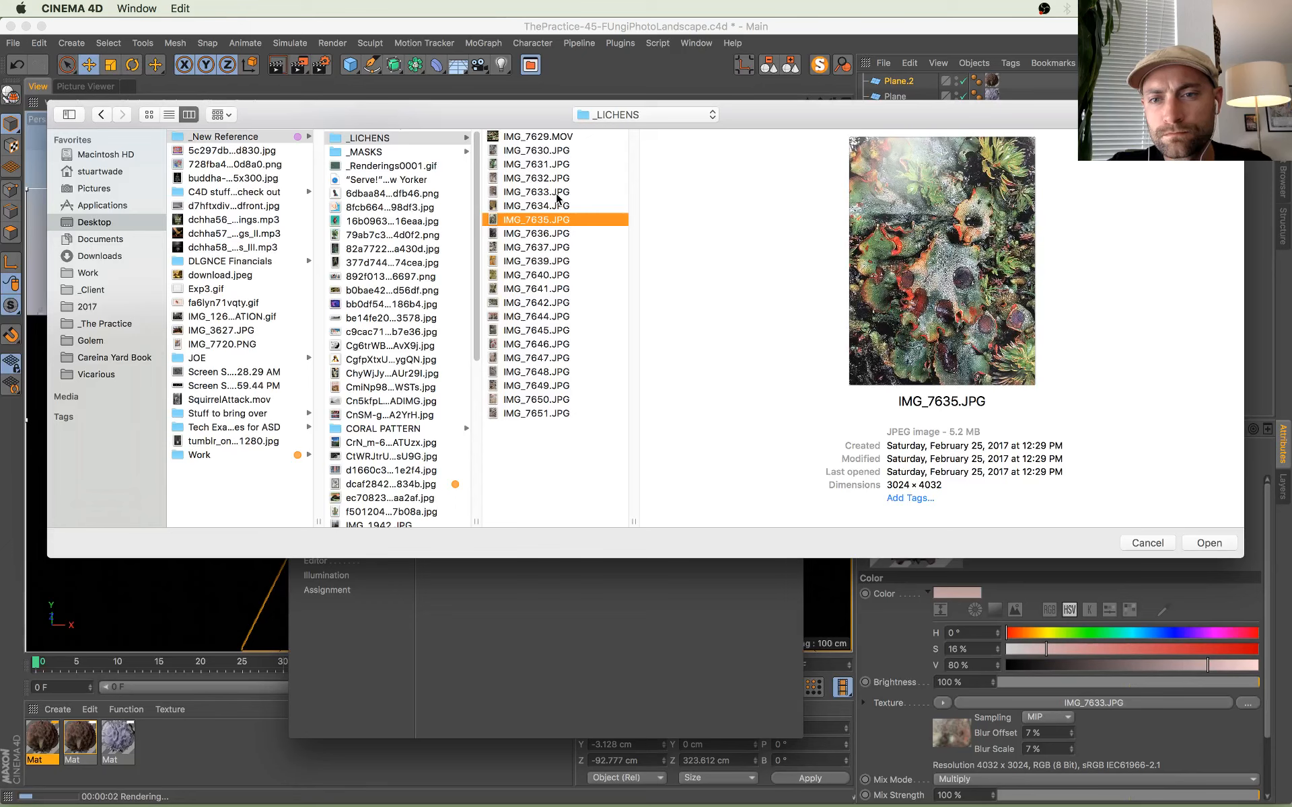
pyautogui.press('Down')
pyautogui.press('Down')
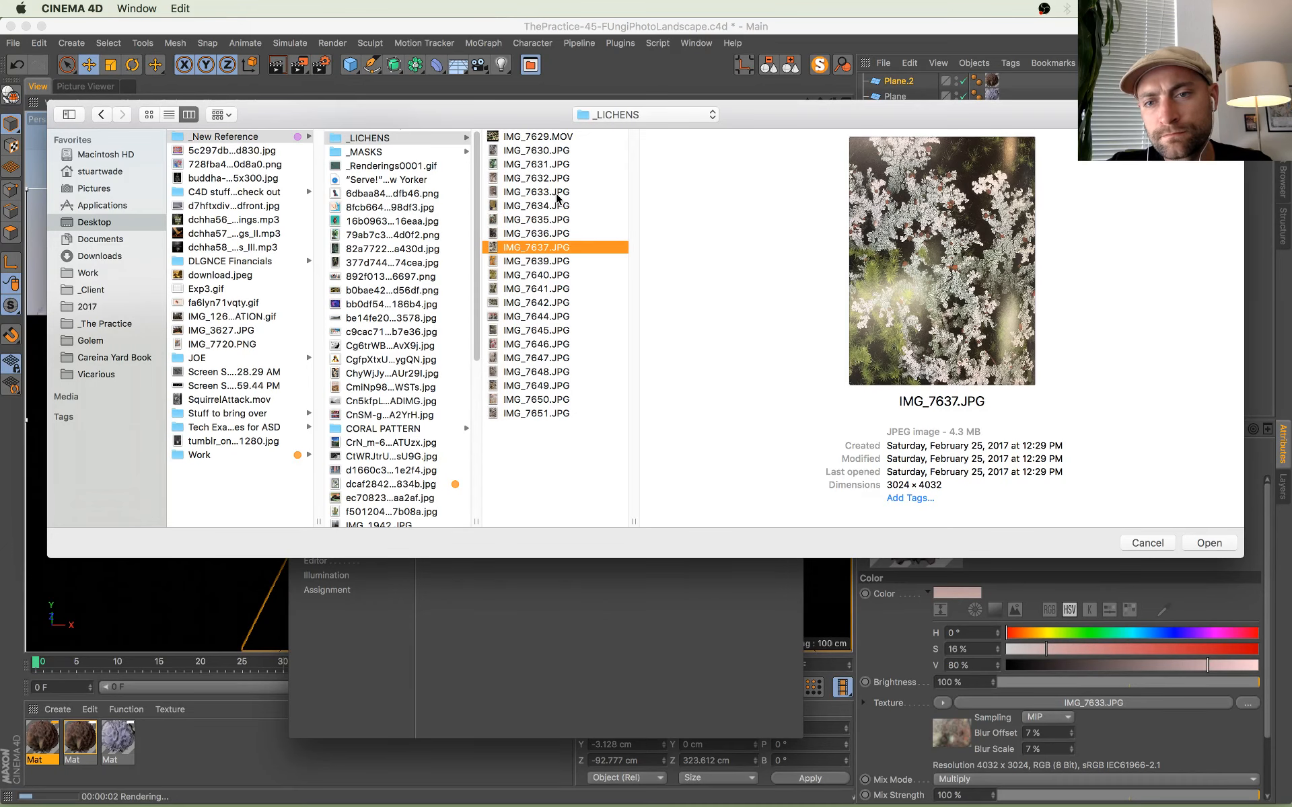
pyautogui.press('Down')
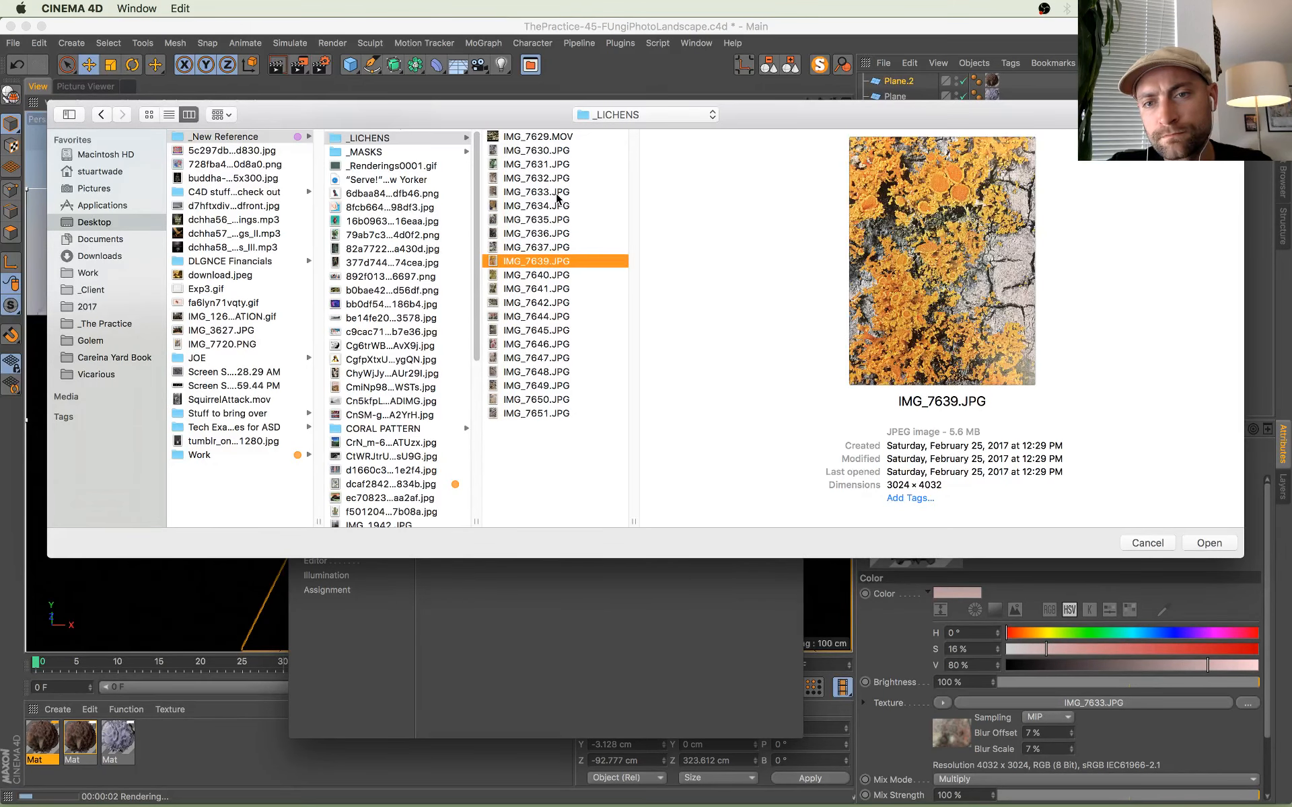
pyautogui.press('Return')
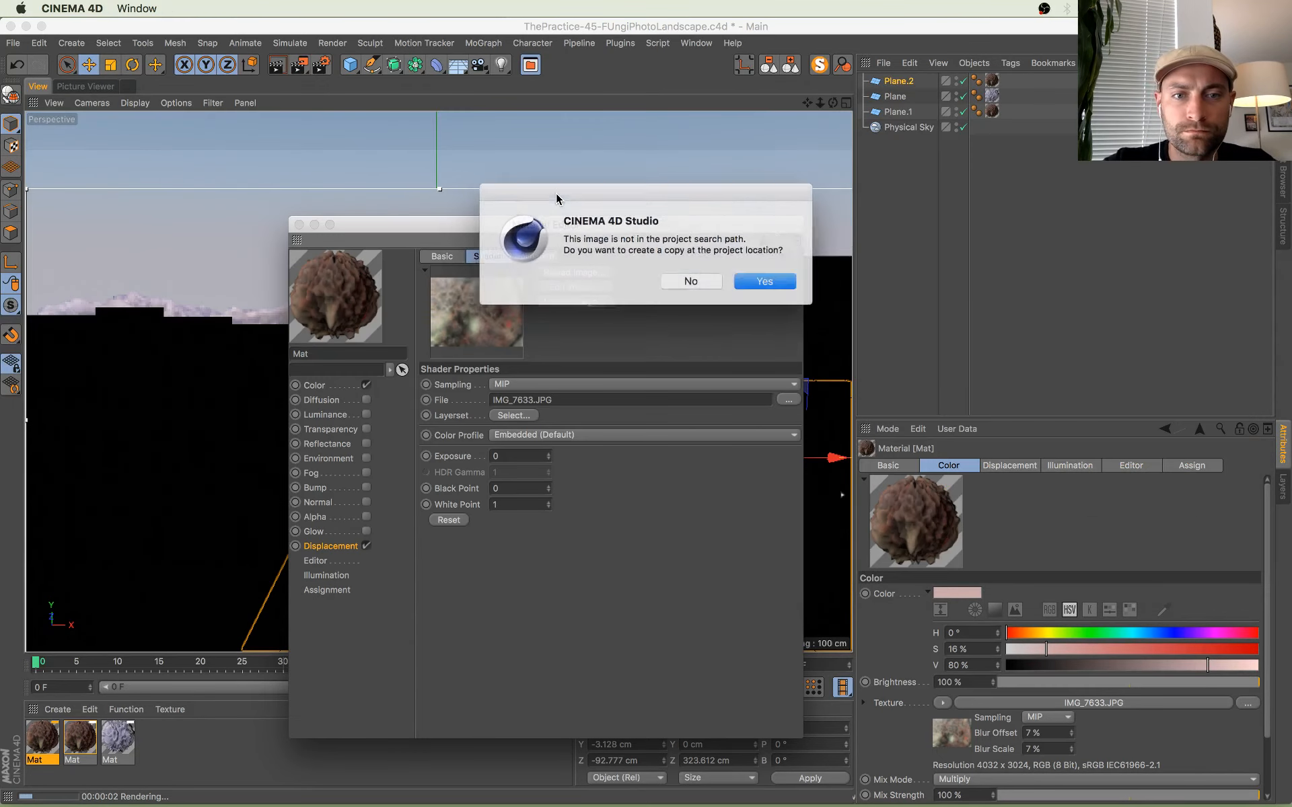
pyautogui.click(761, 280)
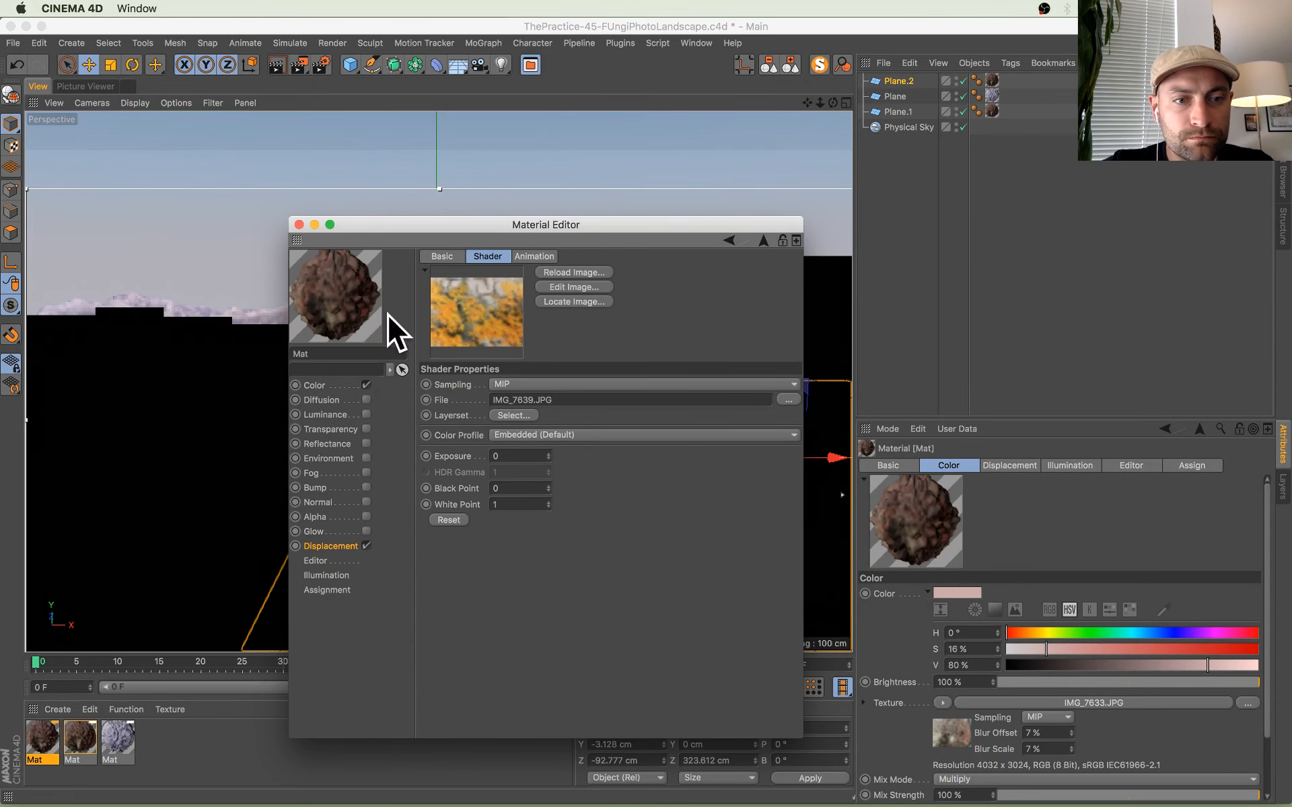
# Step: Set the copied material's color hue to 41° and its texture mix mode to Normal
pyautogui.click(330, 388)
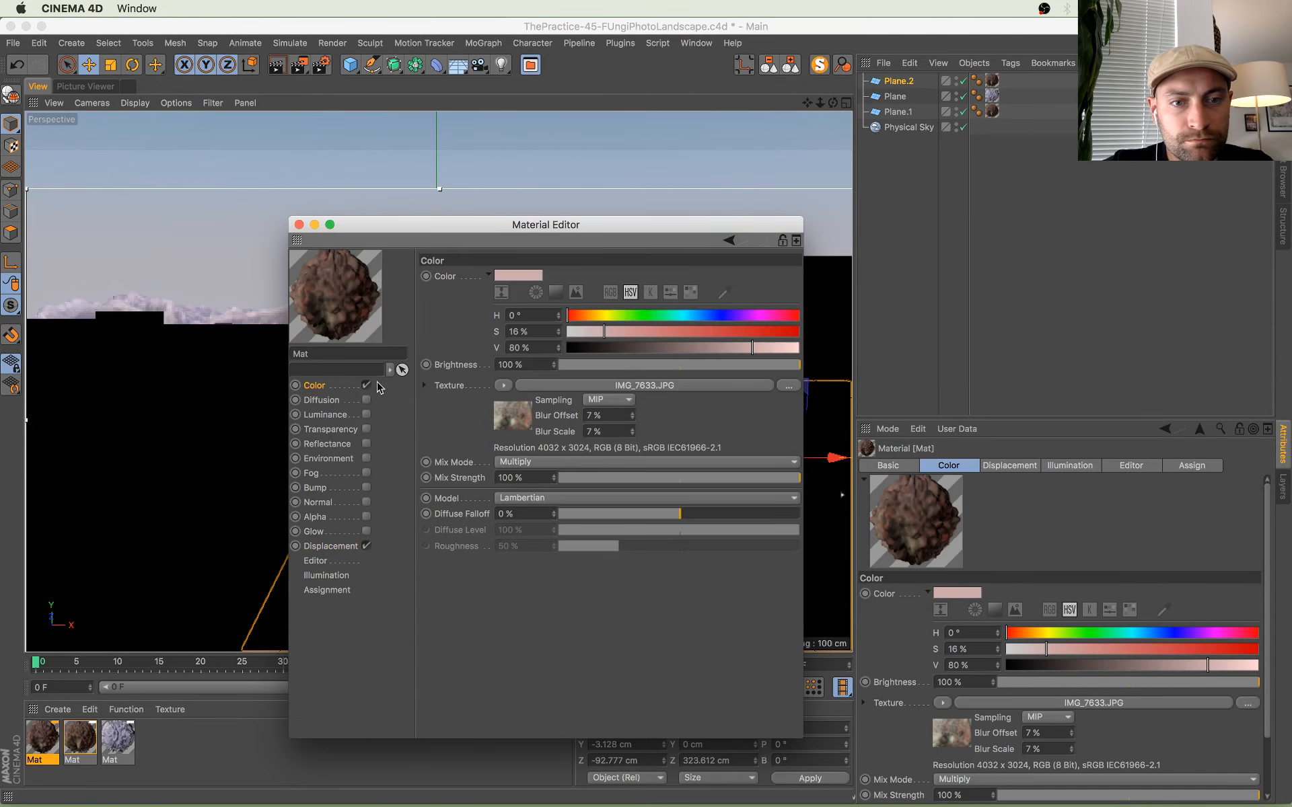
pyautogui.click(592, 315)
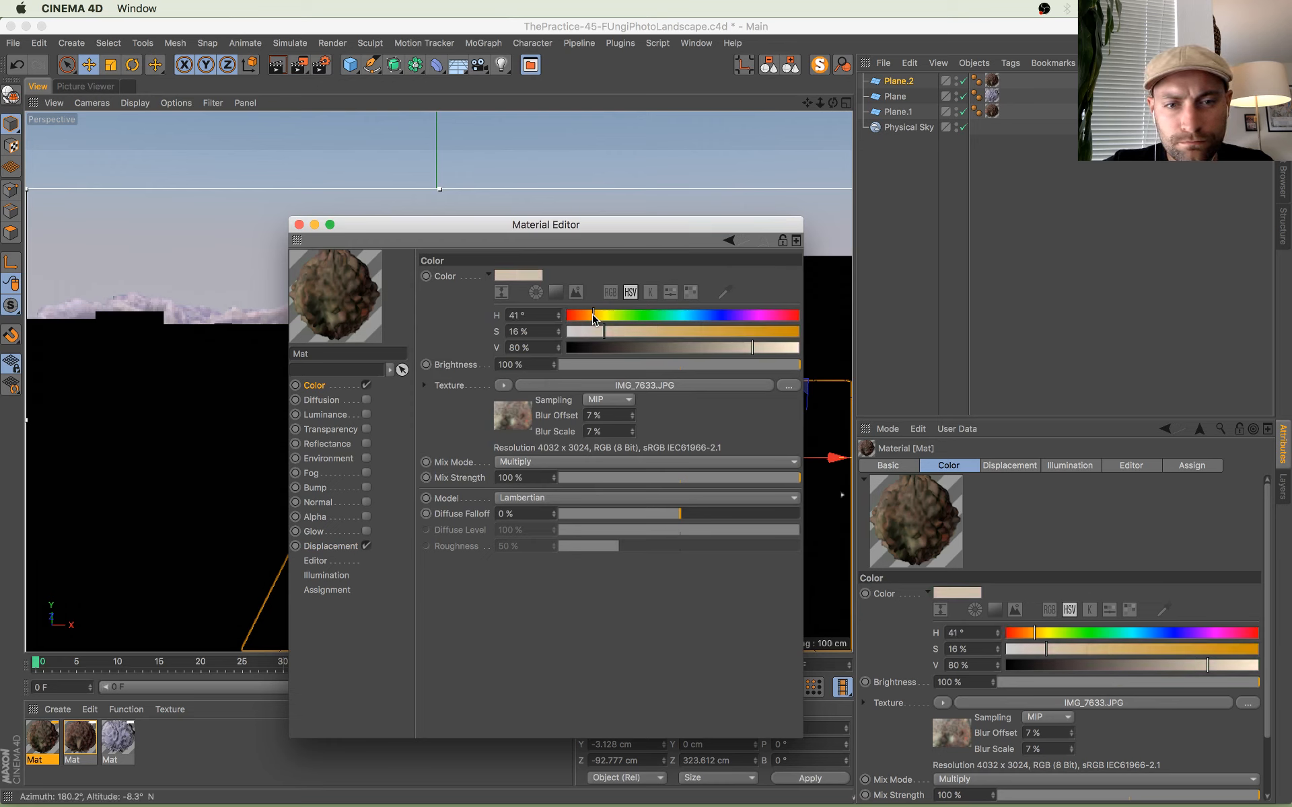
pyautogui.click(569, 464)
pyautogui.click(567, 476)
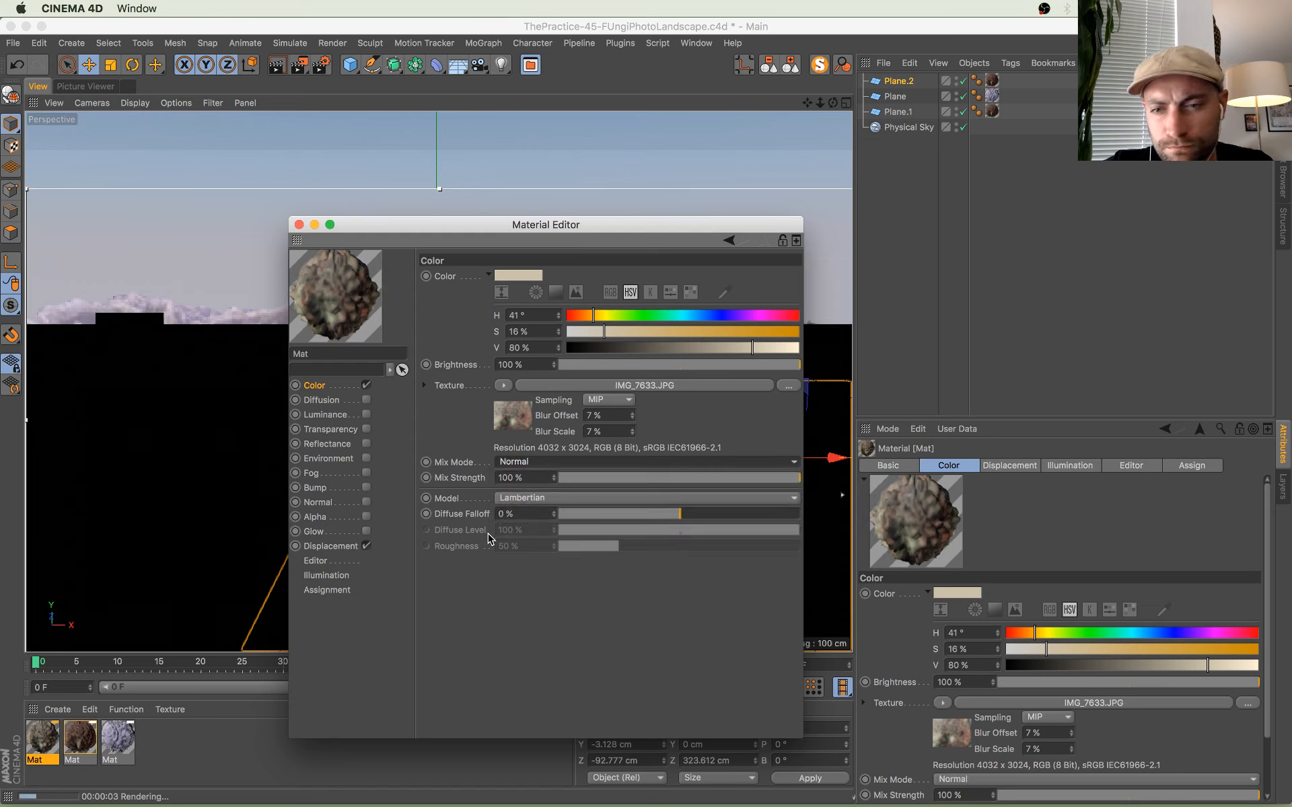
pyautogui.click(299, 225)
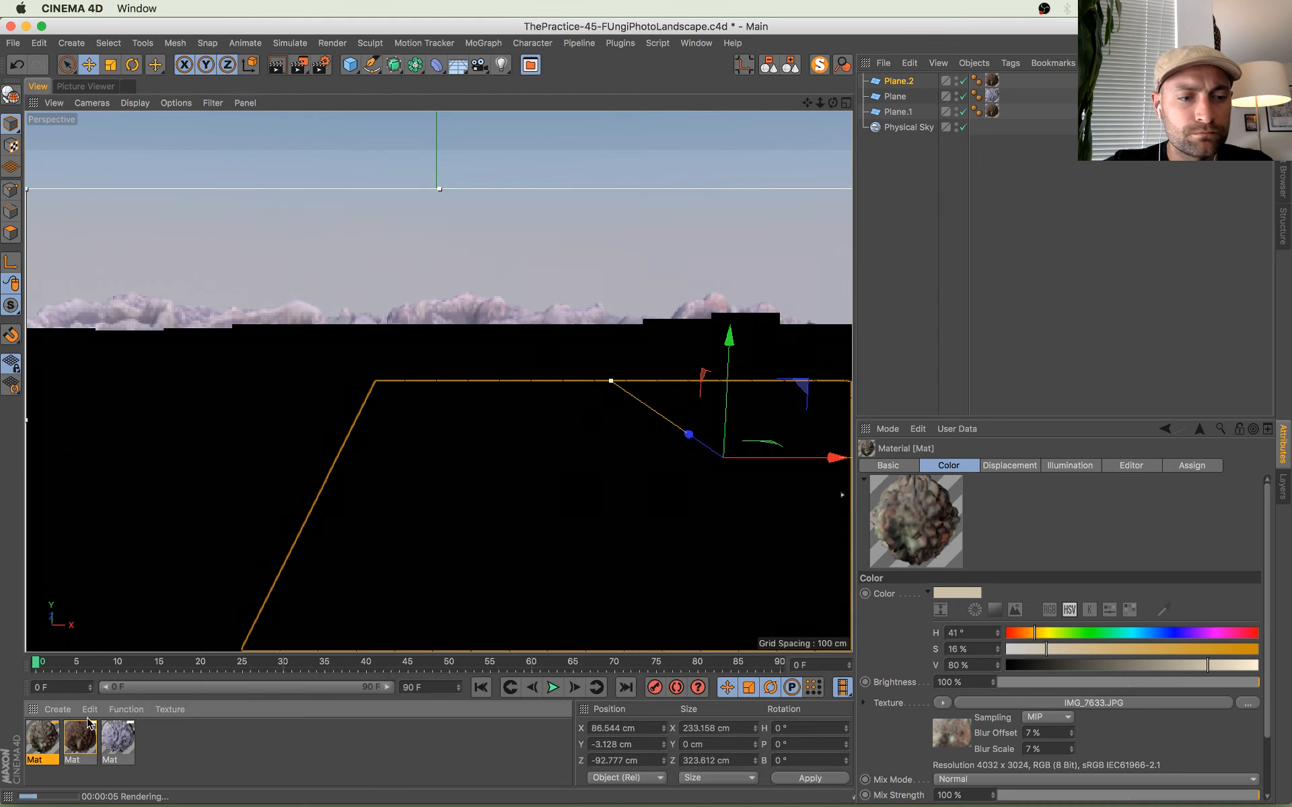
# Step: Reuse the displacement image IMG_7639.JPG as the copied material's color texture, with color saturation 31% and mix mode Multiply
pyautogui.click(80, 743)
pyautogui.doubleClick(54, 748)
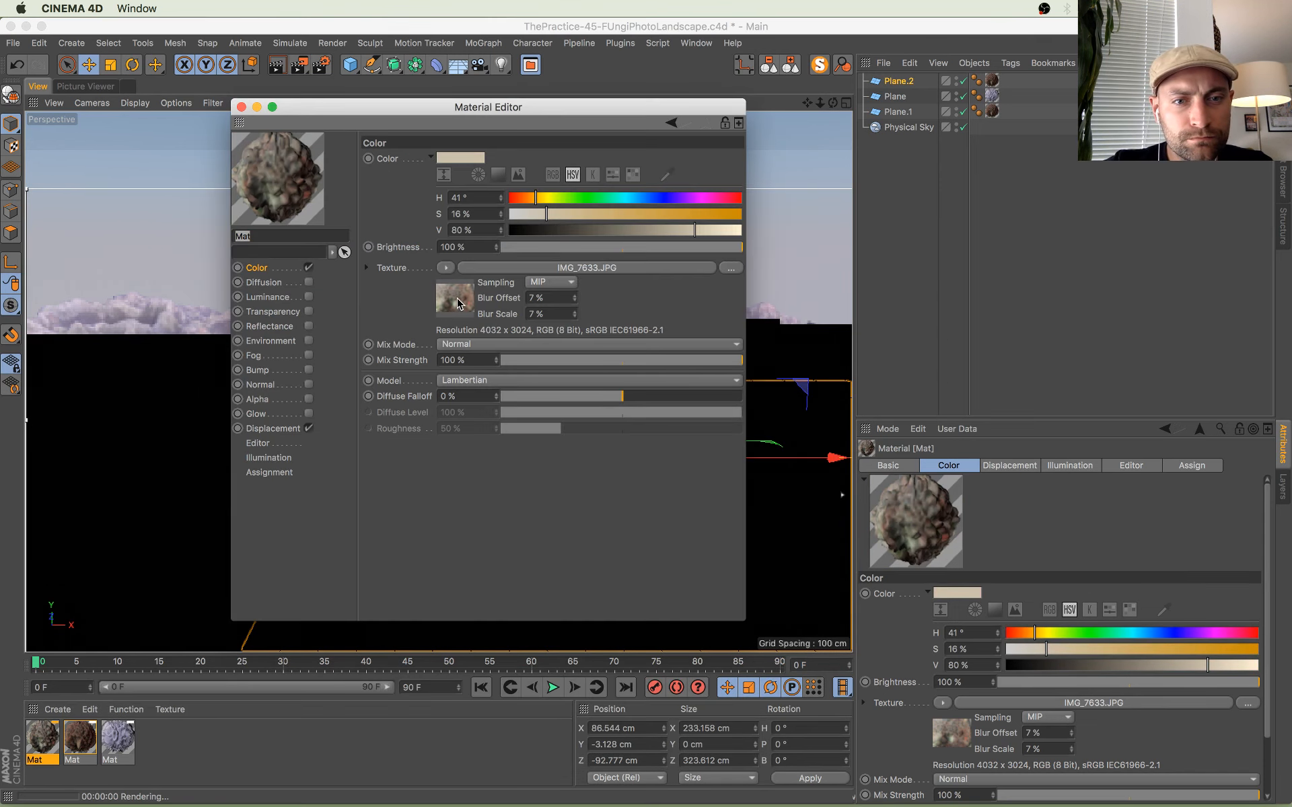
pyautogui.click(283, 429)
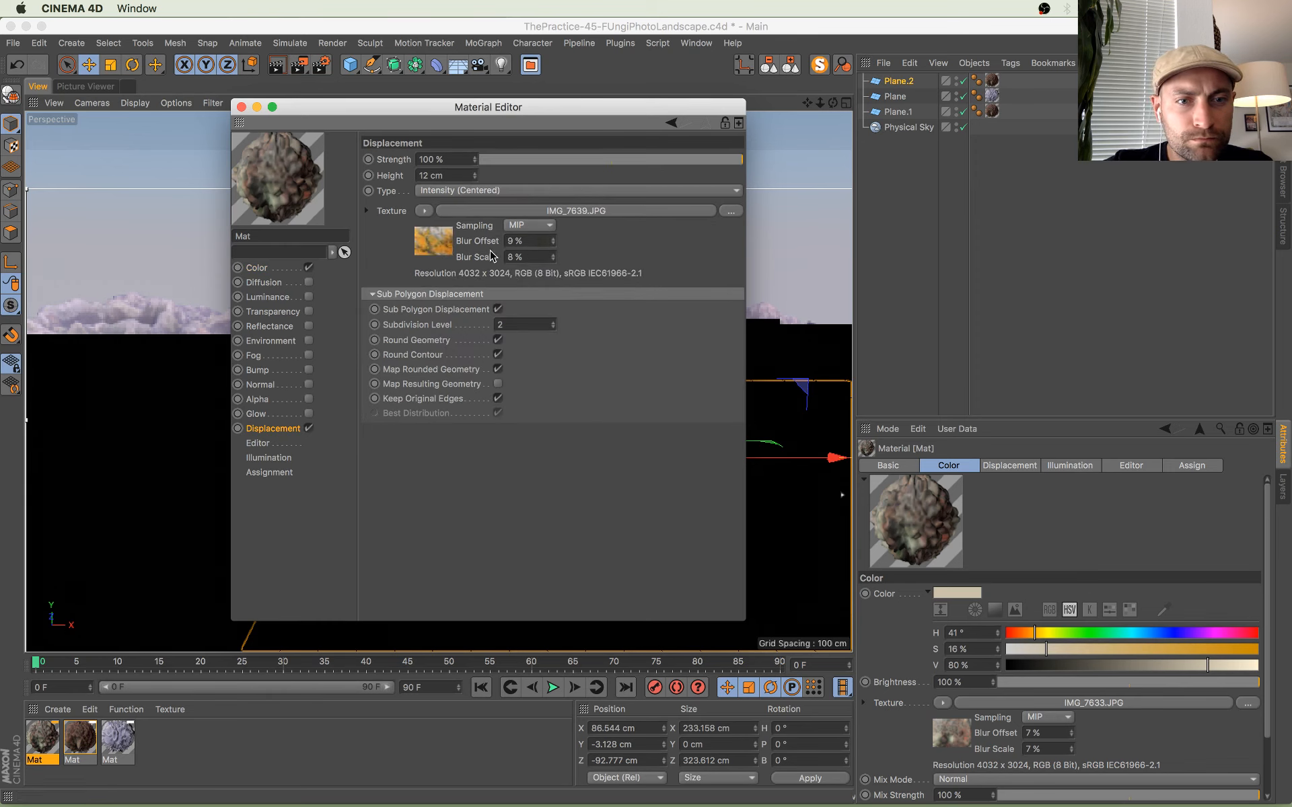
pyautogui.click(273, 269)
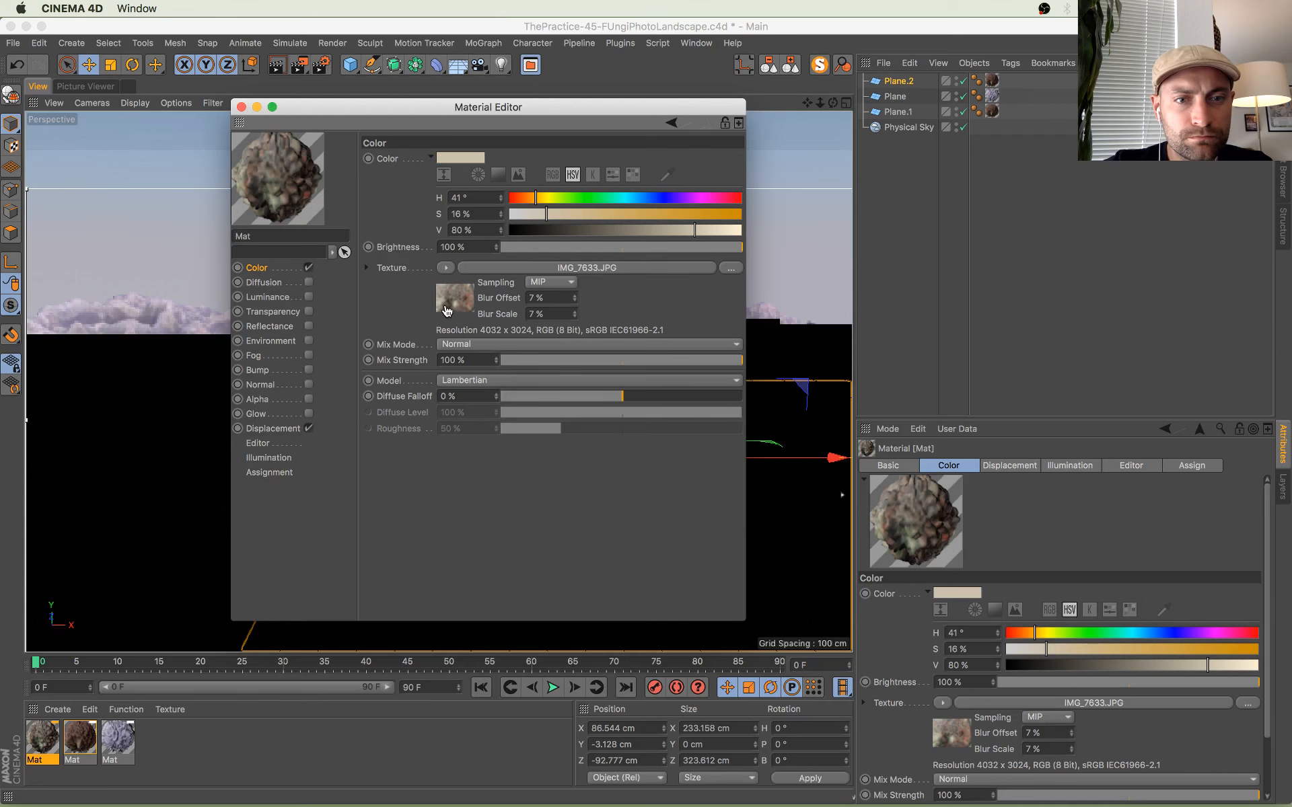
pyautogui.moveTo(425, 108); pyautogui.dragTo(544, 231)
pyautogui.click(700, 337)
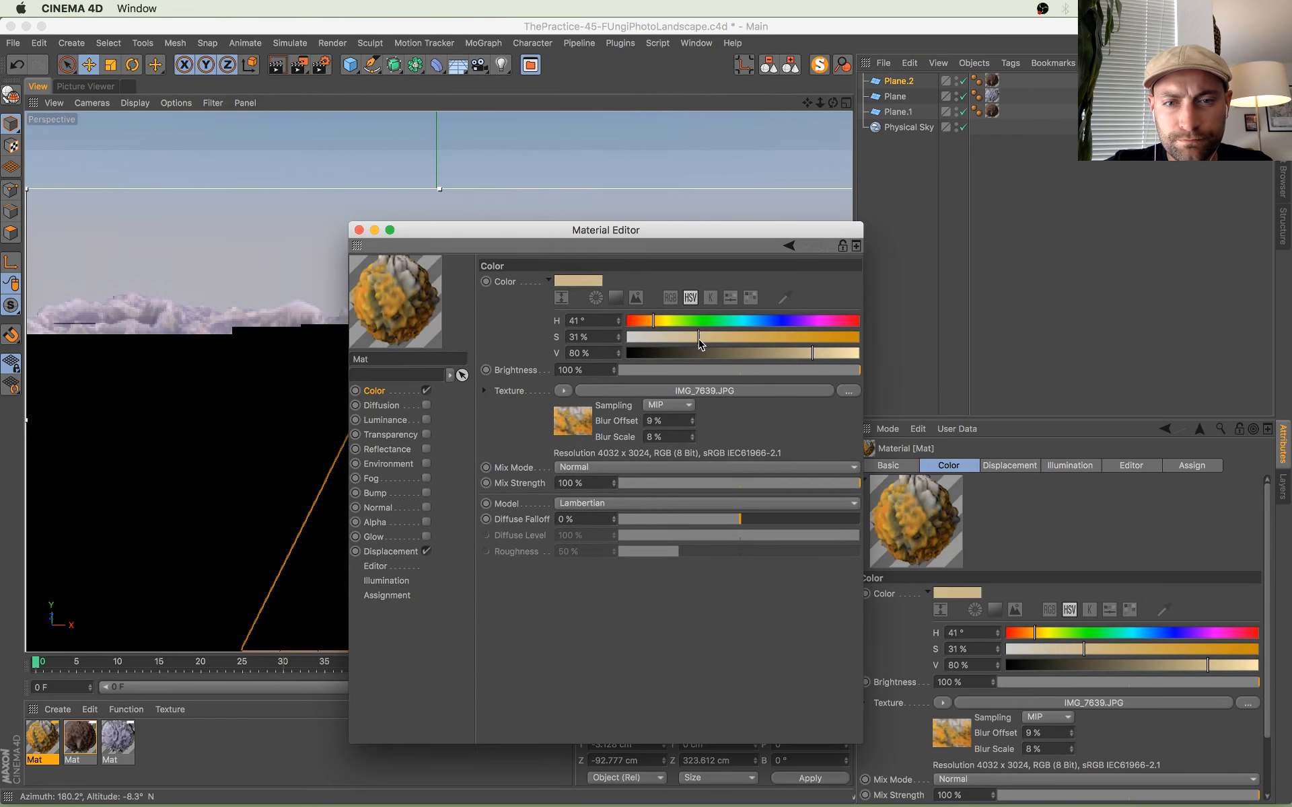
pyautogui.click(663, 469)
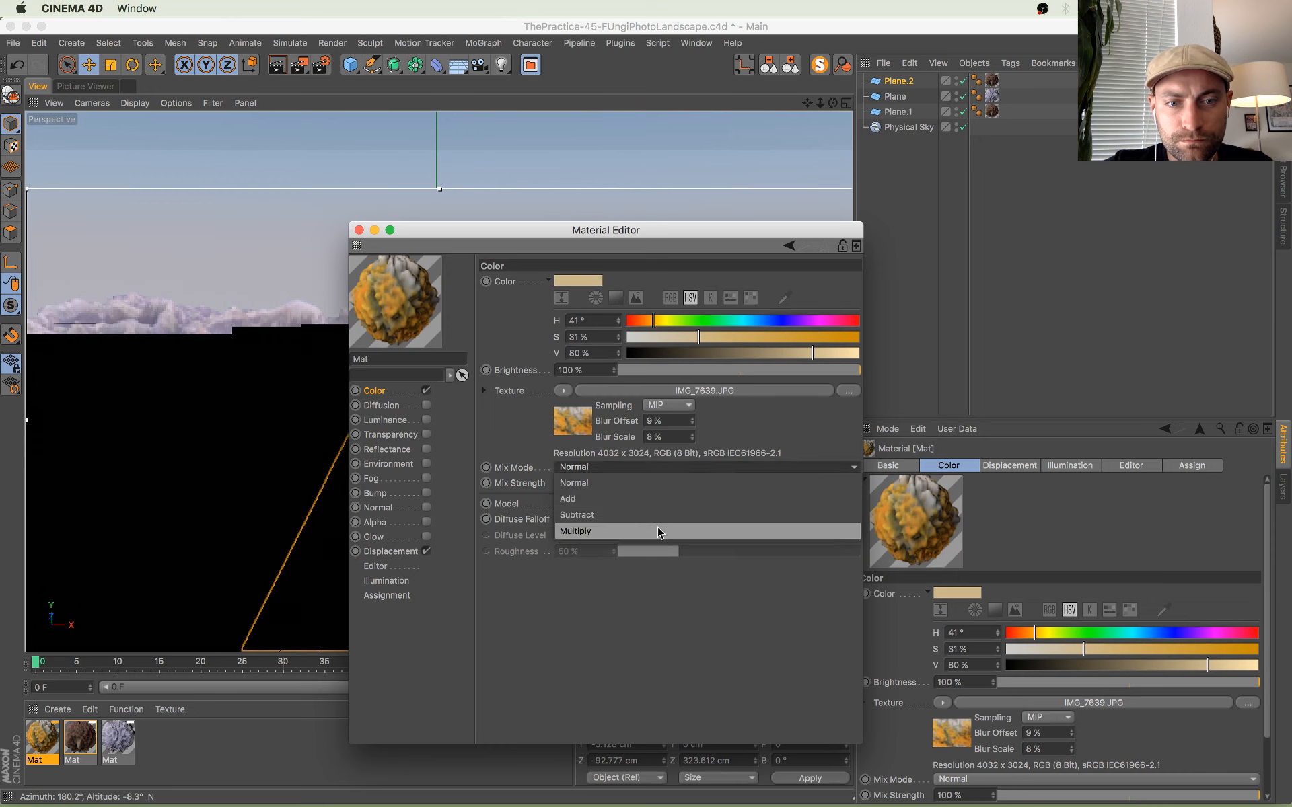
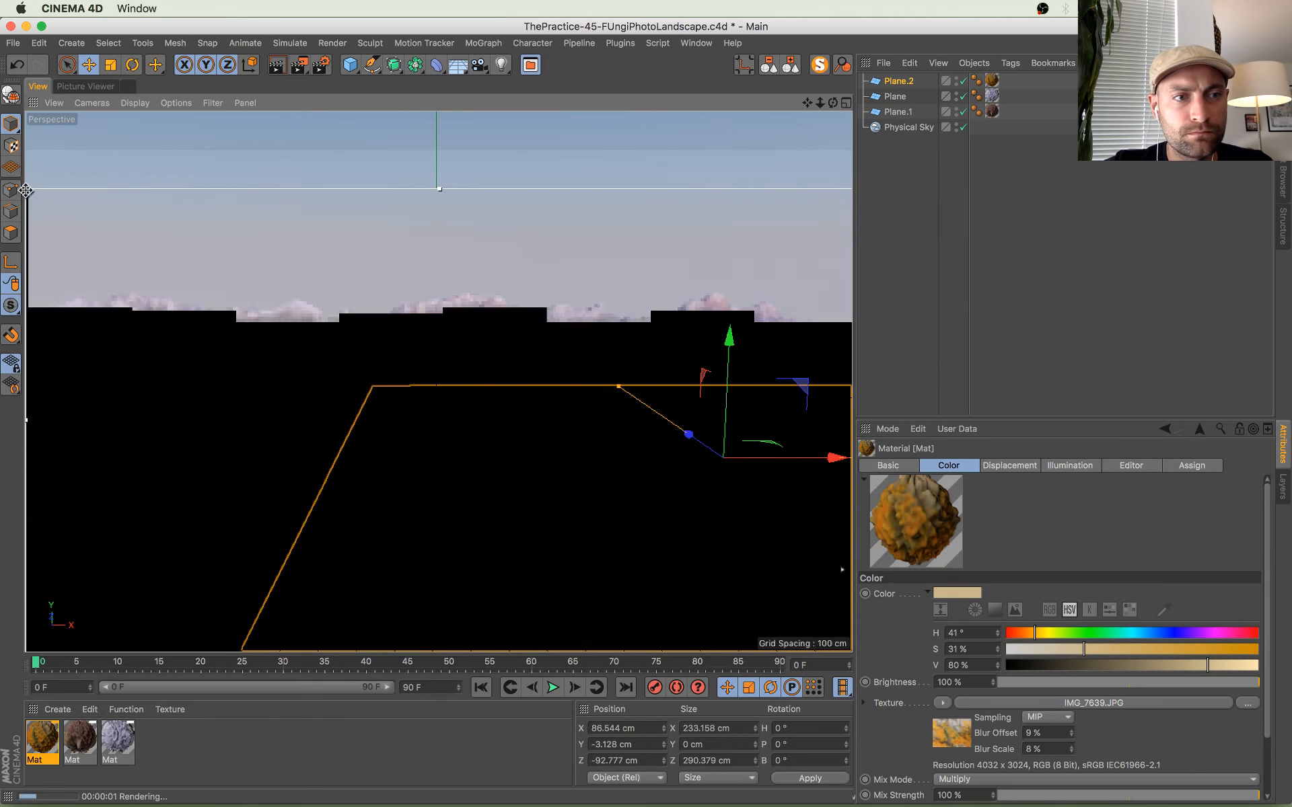
# Step: Shrink the interactive render region to the orange foreground plane and disable Ambient Occlusion in the render settings
pyautogui.moveTo(28, 189); pyautogui.dragTo(357, 344)
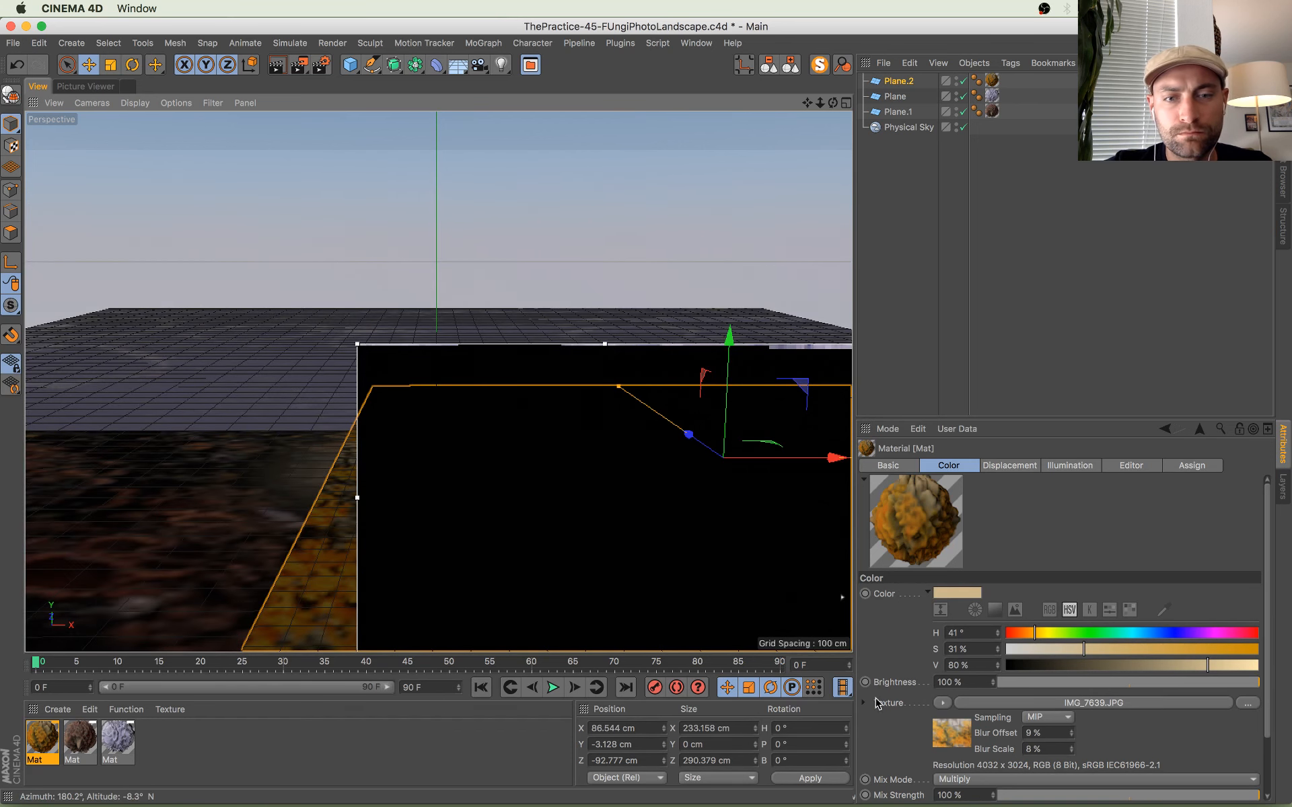
pyautogui.click(324, 65)
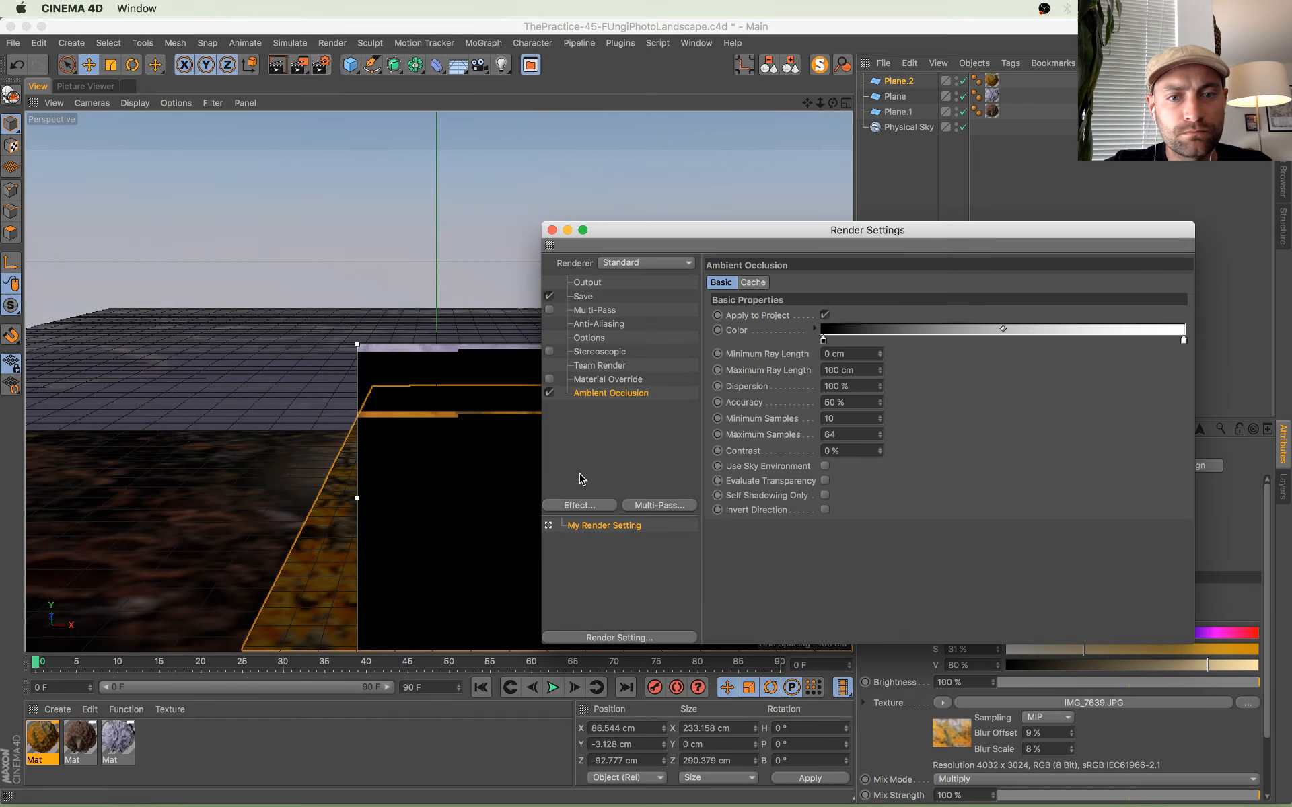
pyautogui.click(550, 393)
pyautogui.click(551, 230)
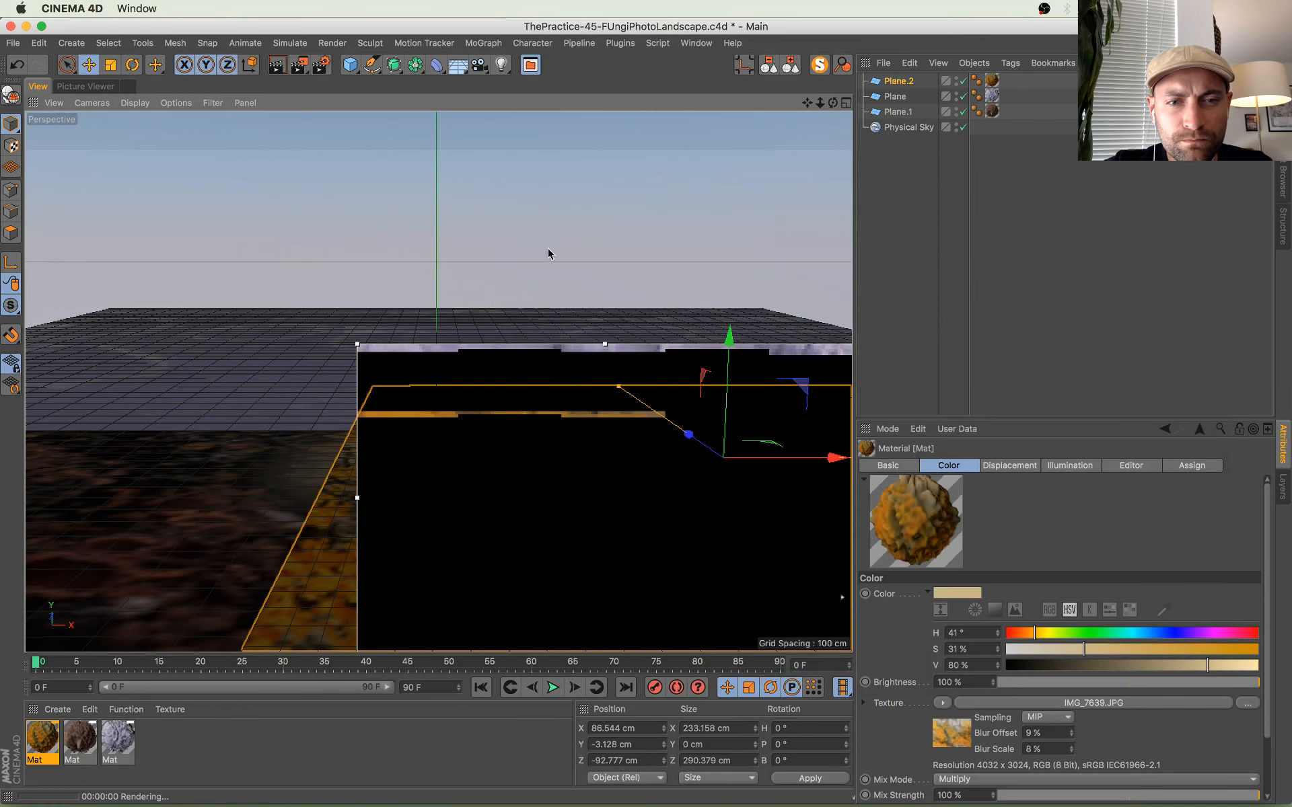
# Step: Inspect the running render in the Picture Viewer and stop it
pyautogui.click(82, 88)
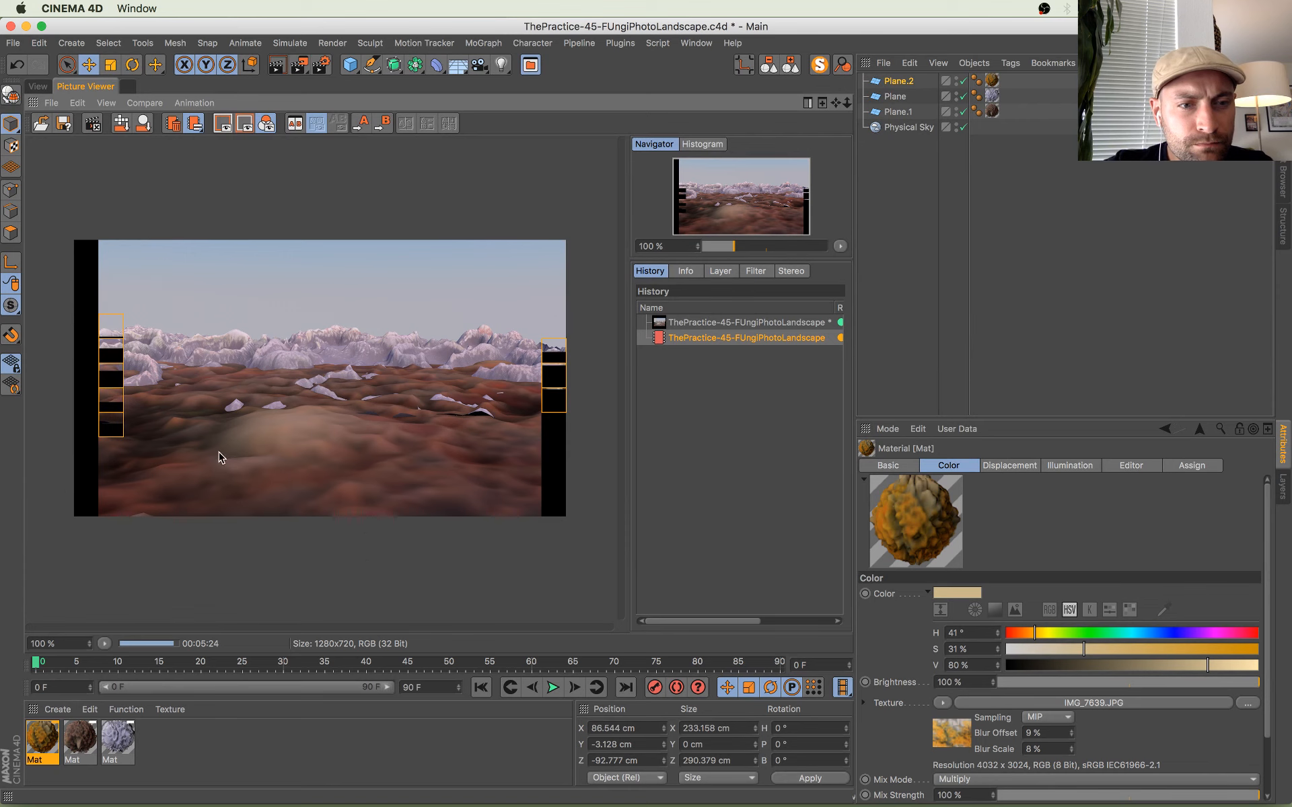
pyautogui.scroll(1, 444, 407)
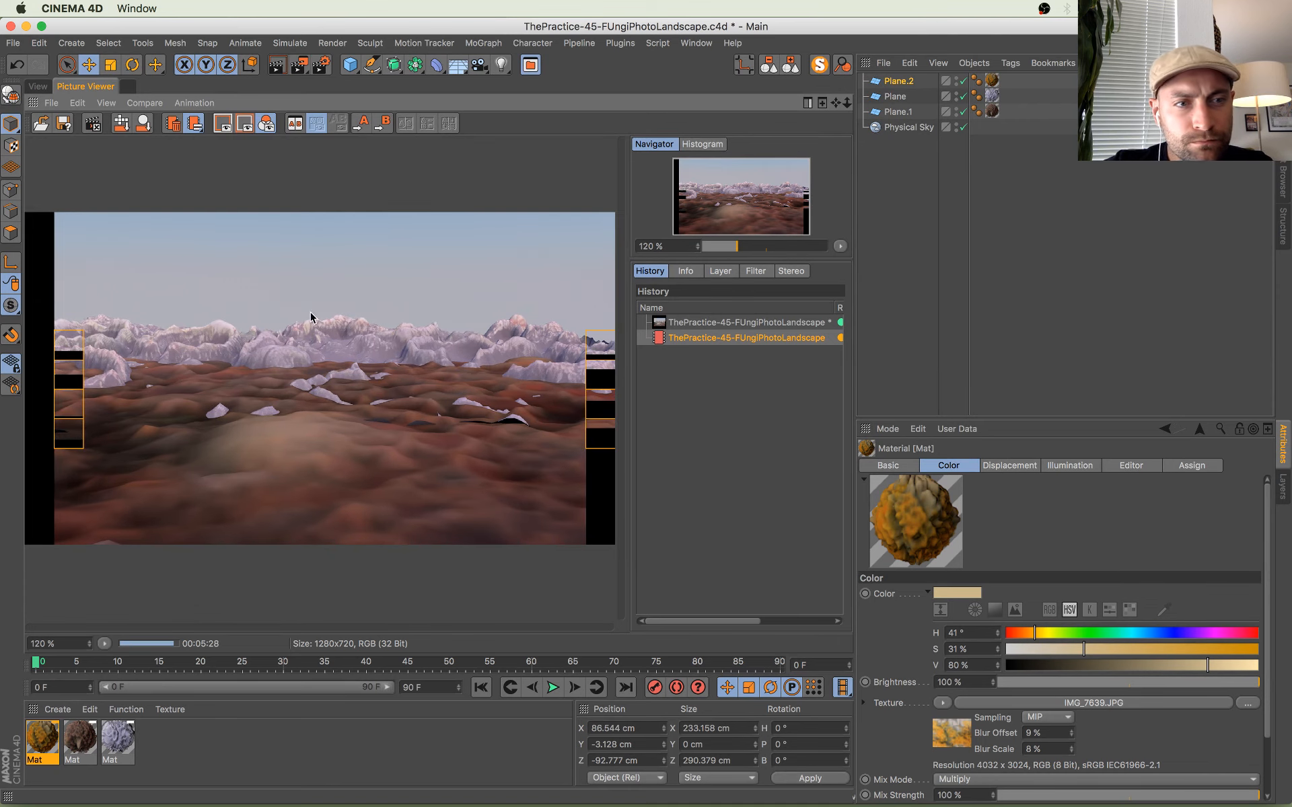
pyautogui.click(92, 123)
pyautogui.click(773, 282)
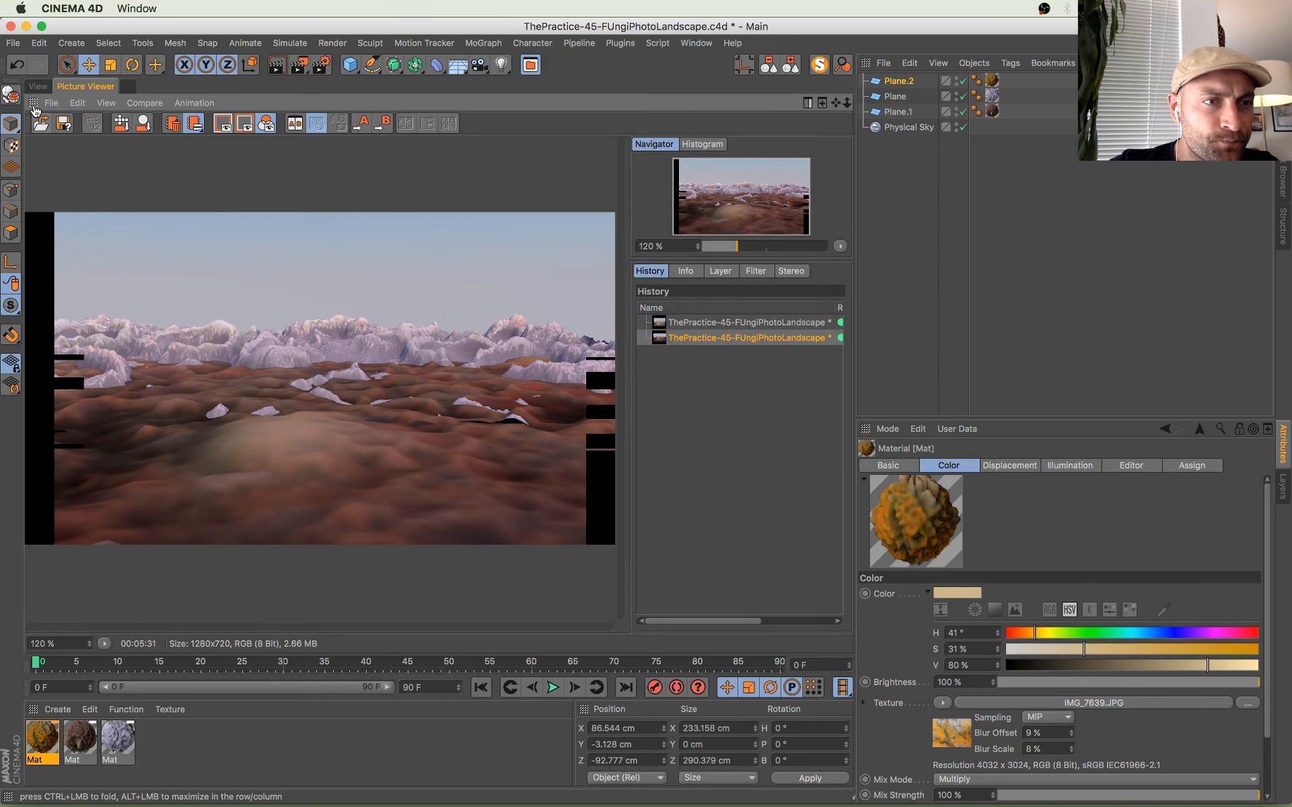
# Step: Return to the perspective view and widen the interactive render region beyond the side edge of the orange plane
pyautogui.click(44, 88)
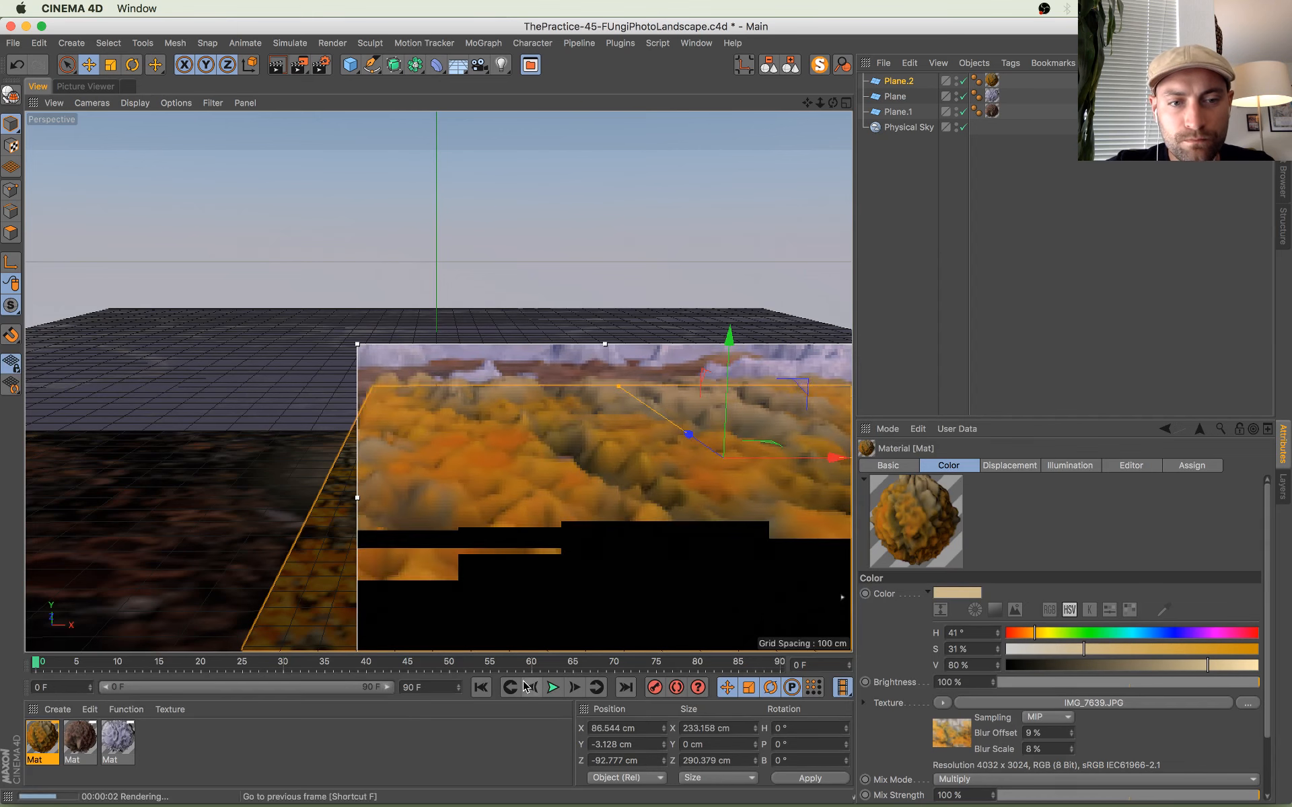
pyautogui.moveTo(359, 498); pyautogui.dragTo(208, 498)
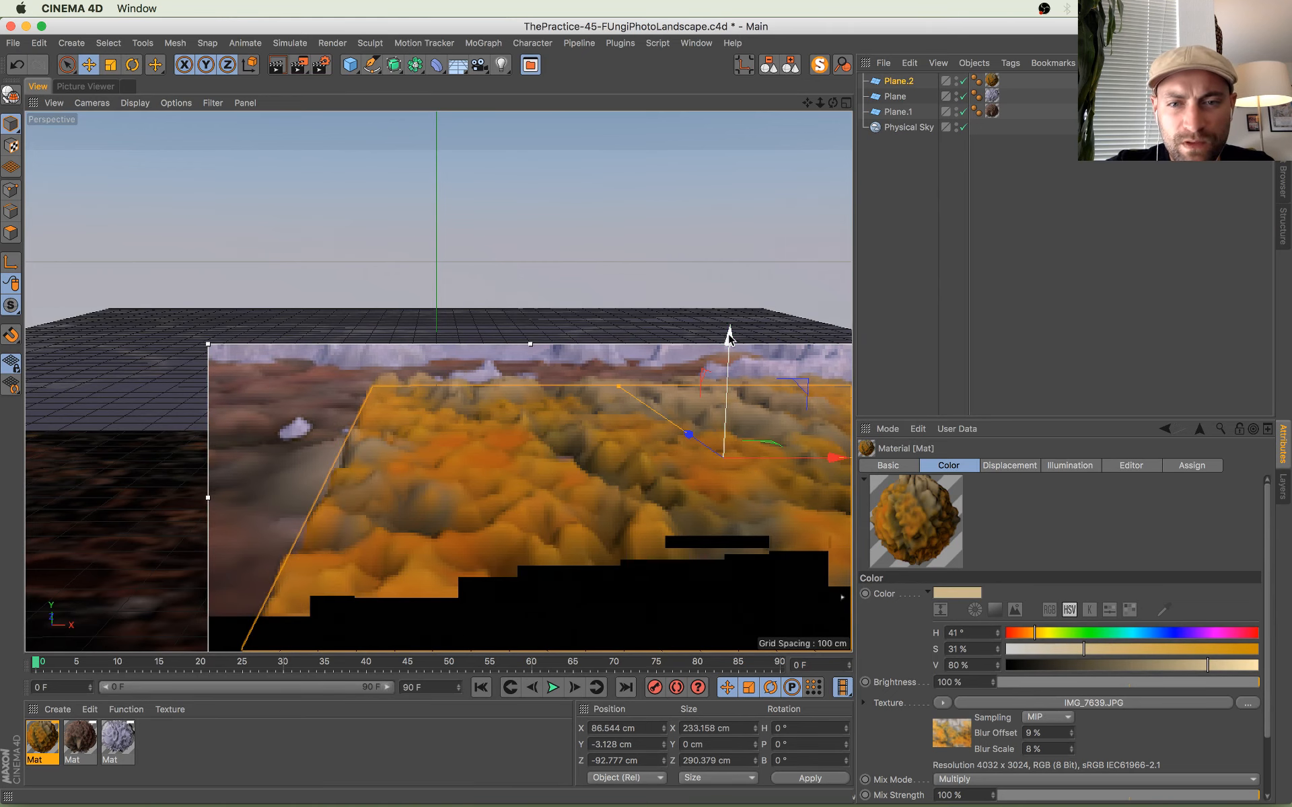
# Step: Lower the orange plane to about Y -4.8 cm and tilt its bank rotation to about -3.7°
pyautogui.moveTo(730, 339); pyautogui.dragTo(732, 352)
pyautogui.press('r')
pyautogui.moveTo(671, 414); pyautogui.dragTo(671, 418)
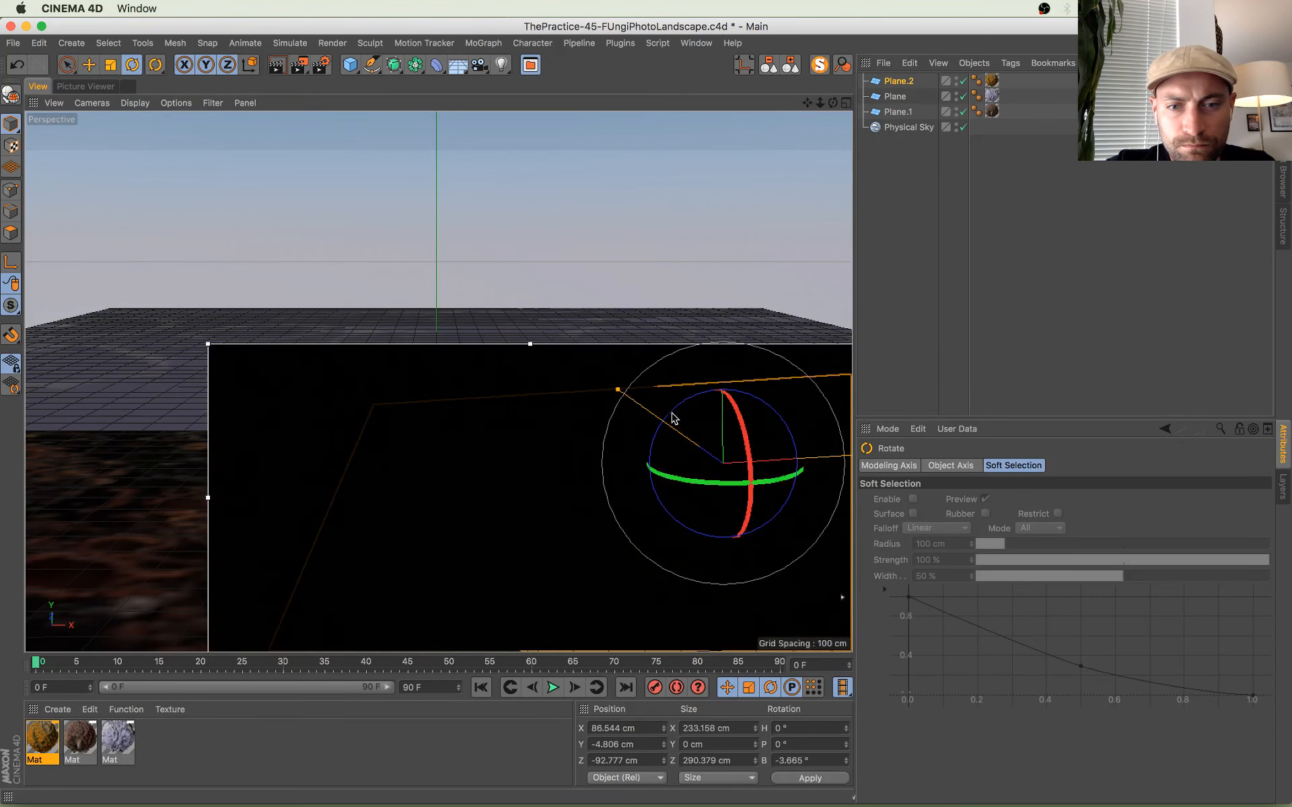
# Step: Shift the orange plane sideways to about X 114.4 cm and lower it to about Y -5.2 cm
pyautogui.press('e')
pyautogui.moveTo(816, 462); pyautogui.dragTo(827, 464)
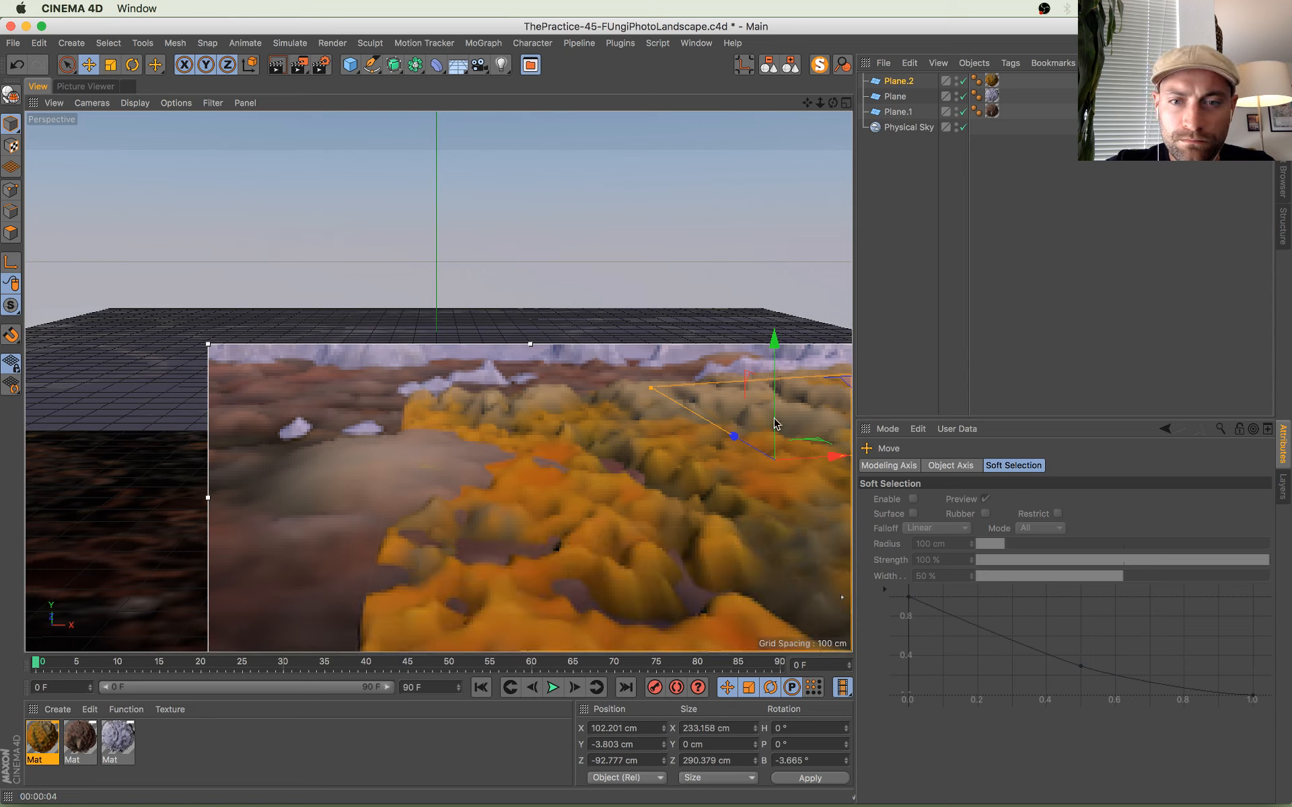
pyautogui.moveTo(777, 411); pyautogui.dragTo(781, 418)
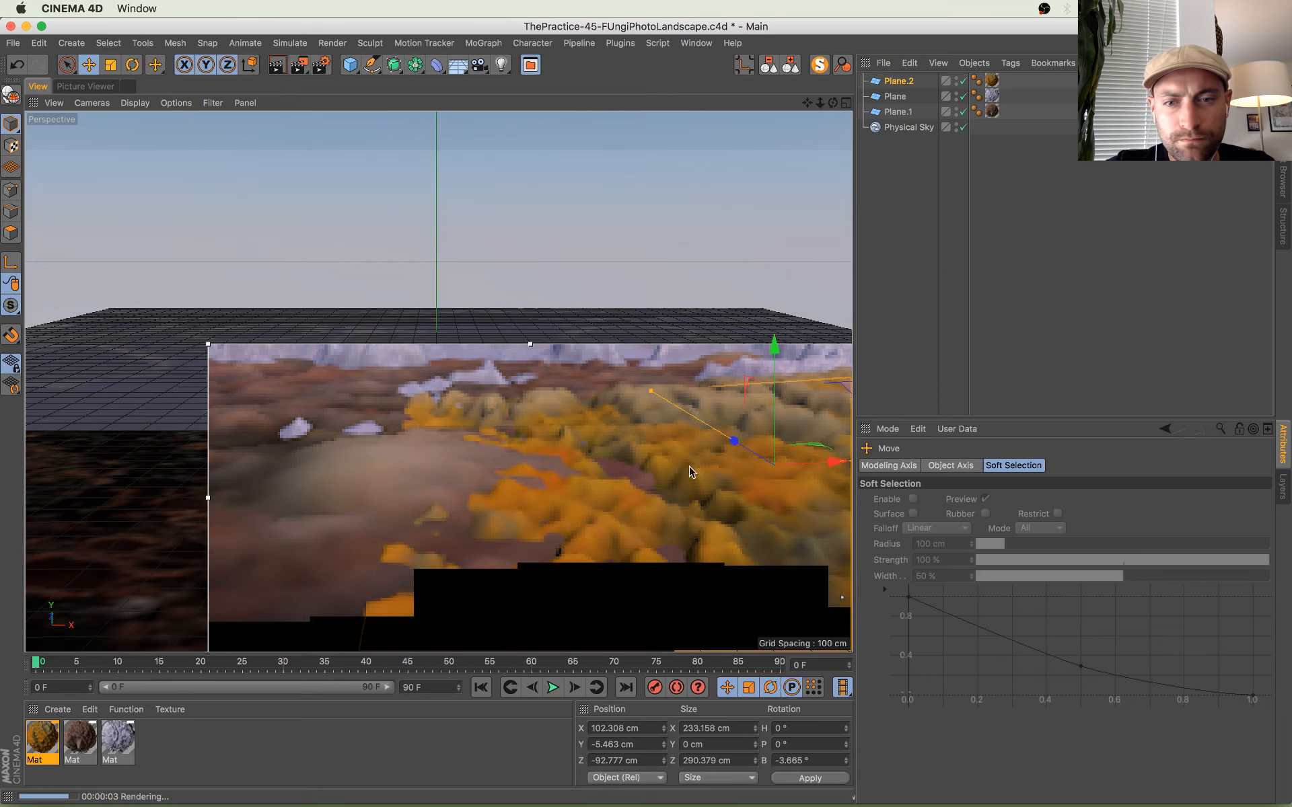
pyautogui.moveTo(836, 464); pyautogui.dragTo(878, 464)
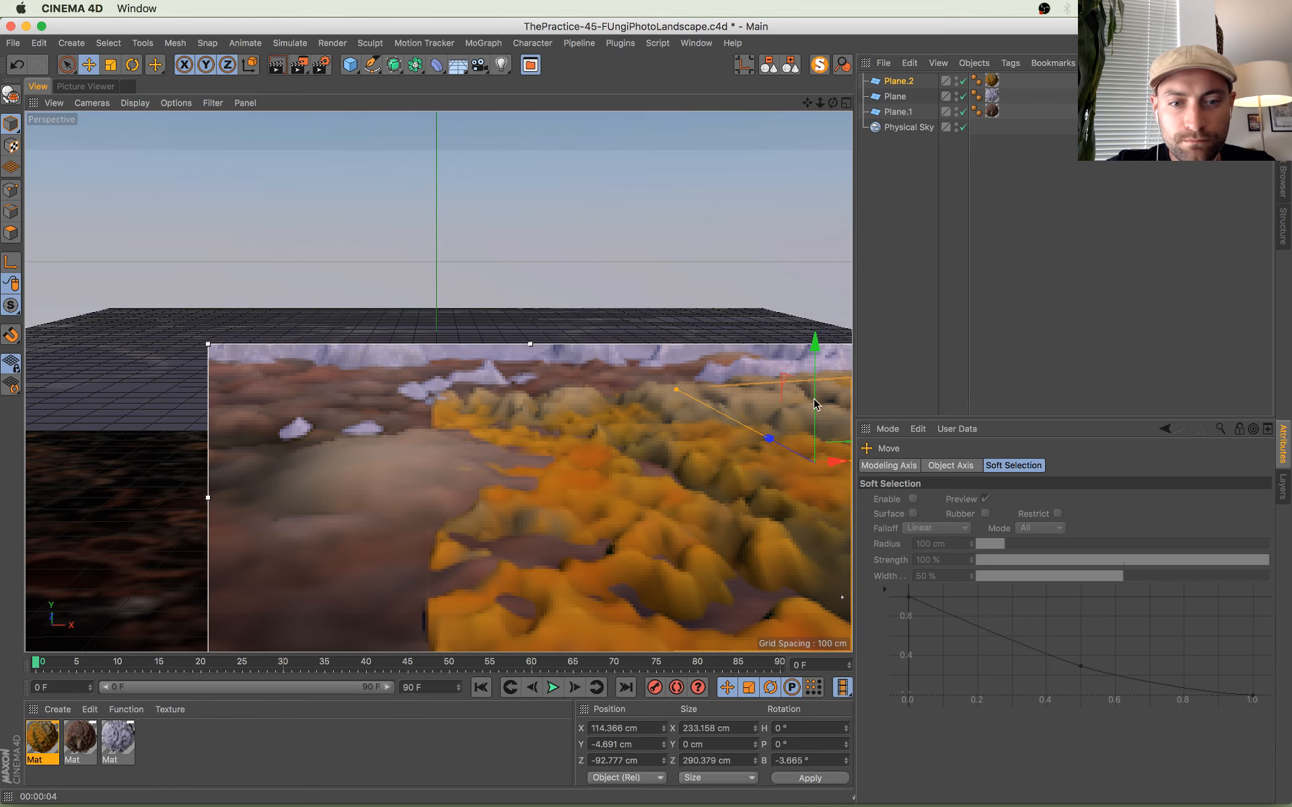
pyautogui.moveTo(814, 404); pyautogui.dragTo(803, 449)
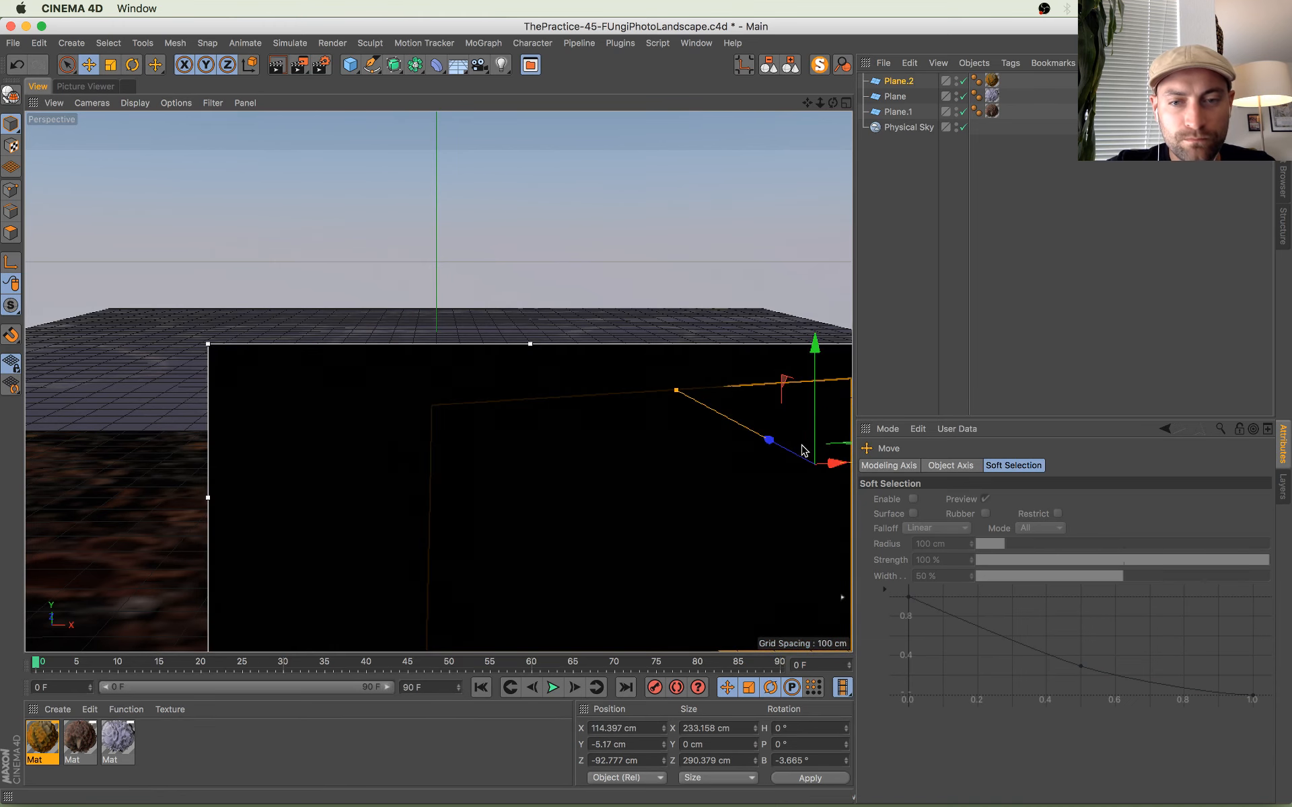
# Step: Make Plane.2 editable and select a small patch of its polygons with Live Selection
pyautogui.click(898, 80)
pyautogui.press('c')
pyautogui.click(11, 232)
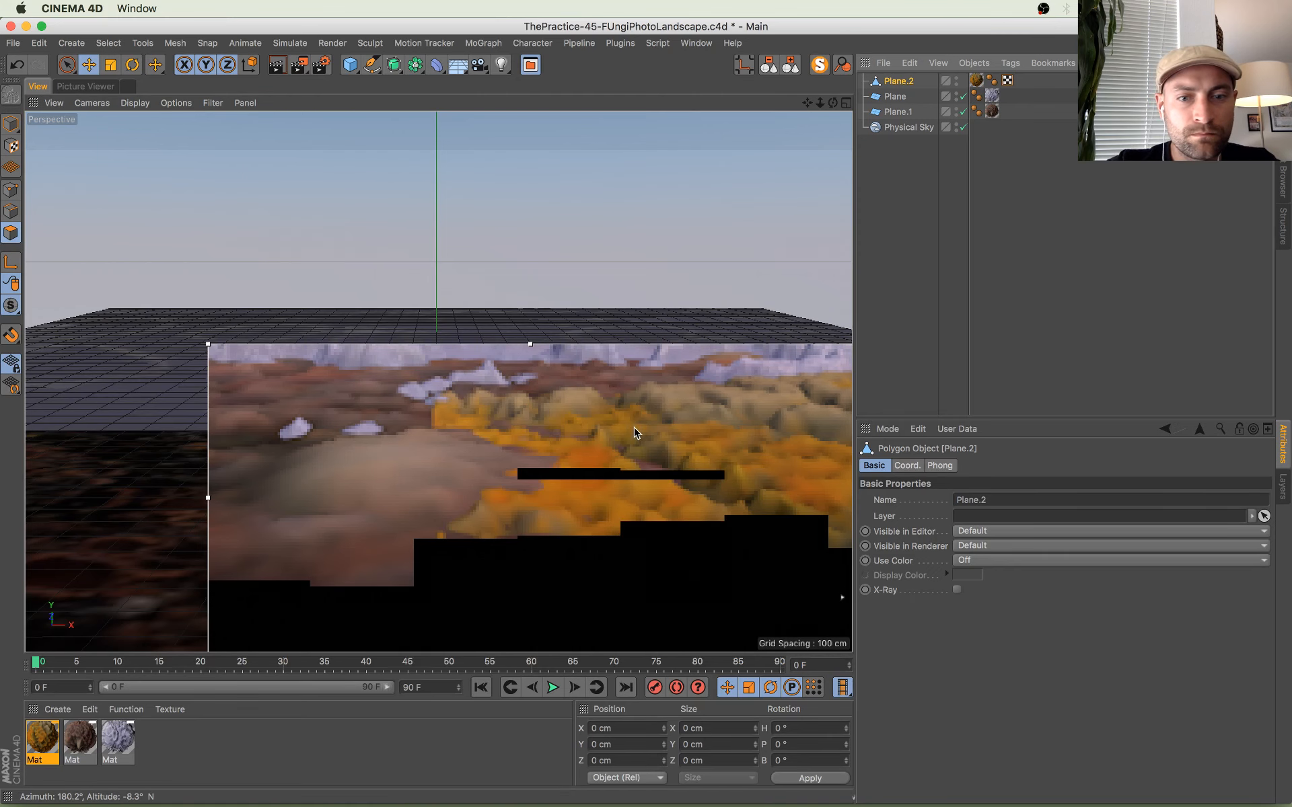
pyautogui.press('9')
pyautogui.click(737, 465)
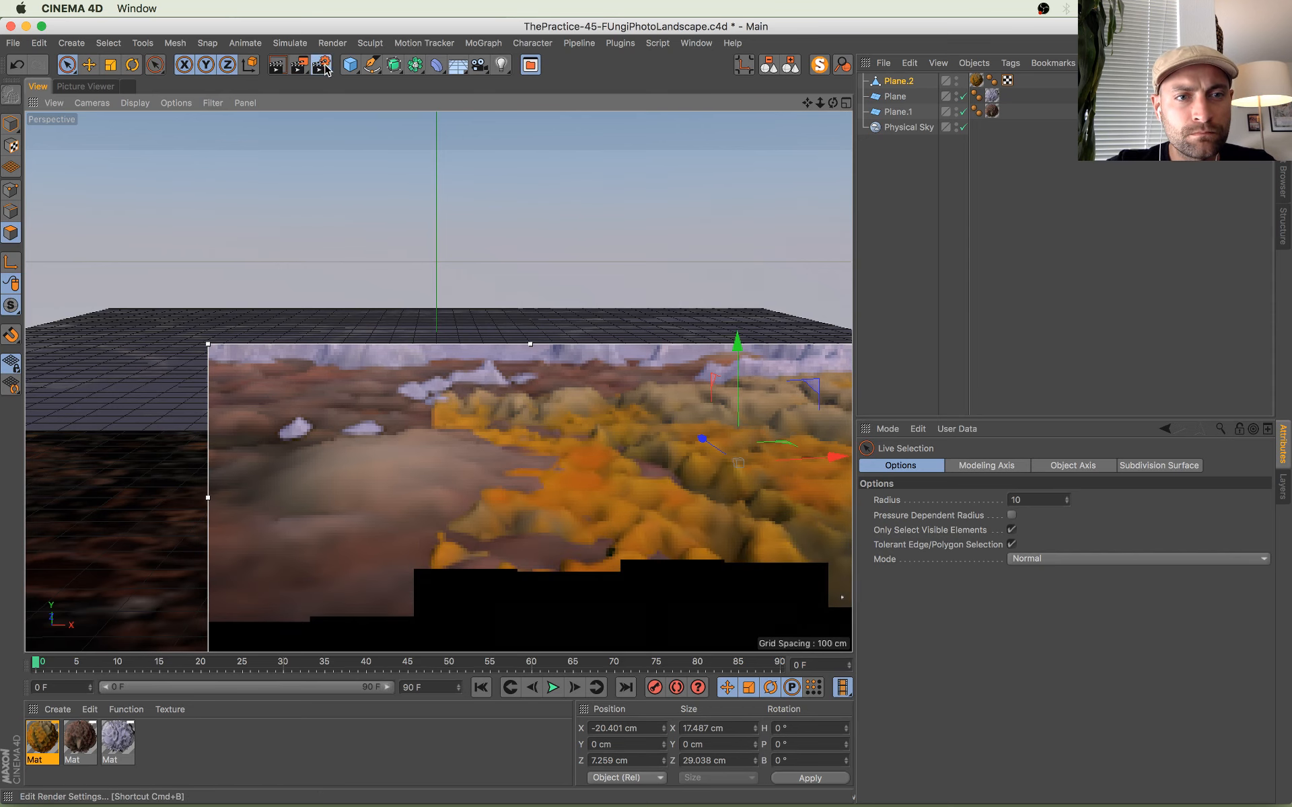
pyautogui.click(322, 61)
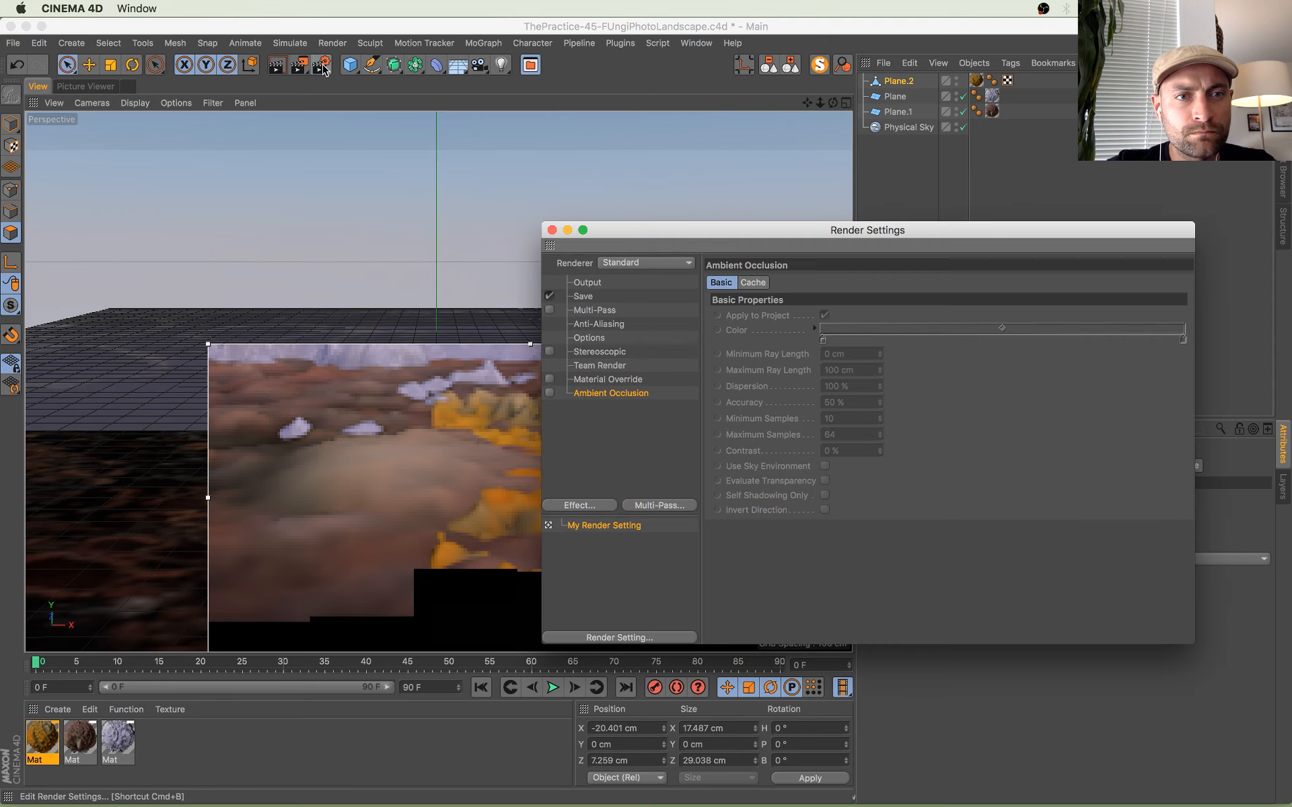
pyautogui.click(551, 230)
pyautogui.click(299, 64)
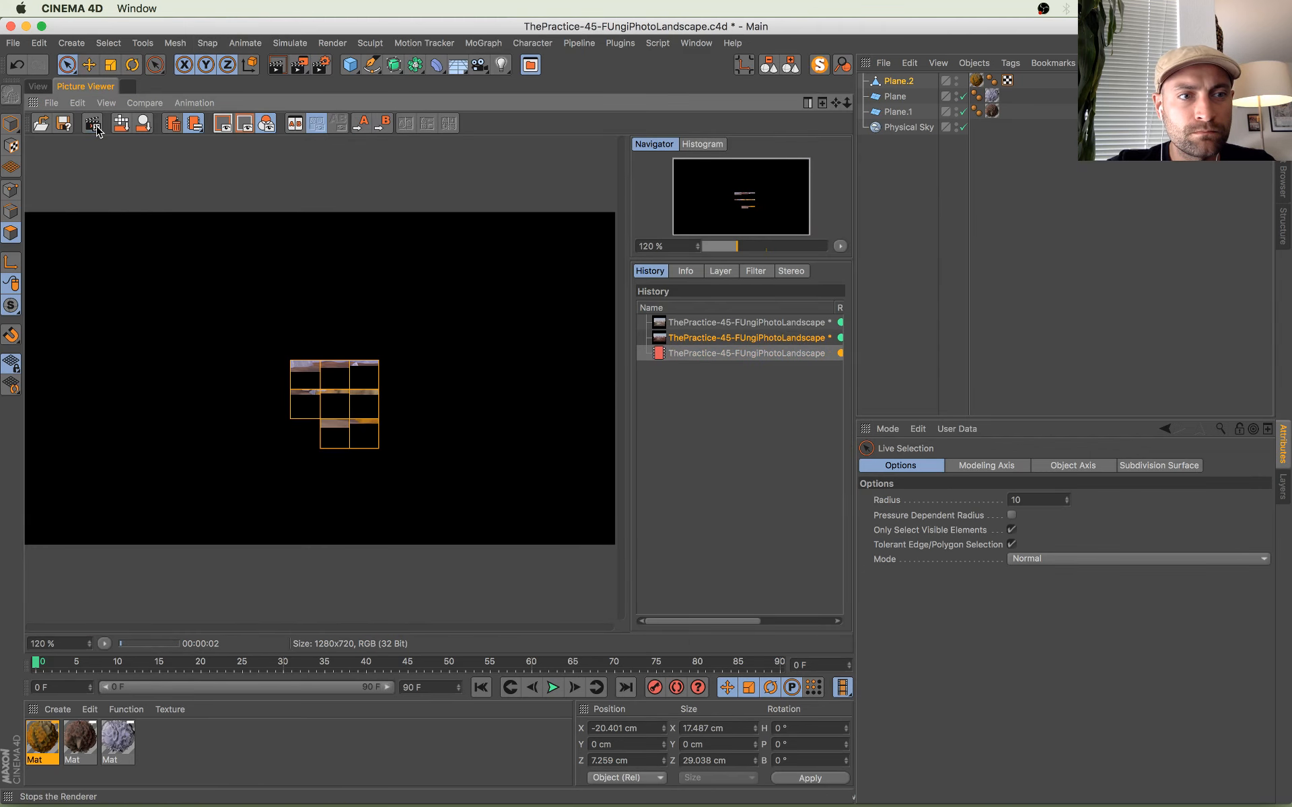
pyautogui.click(92, 123)
pyautogui.click(759, 281)
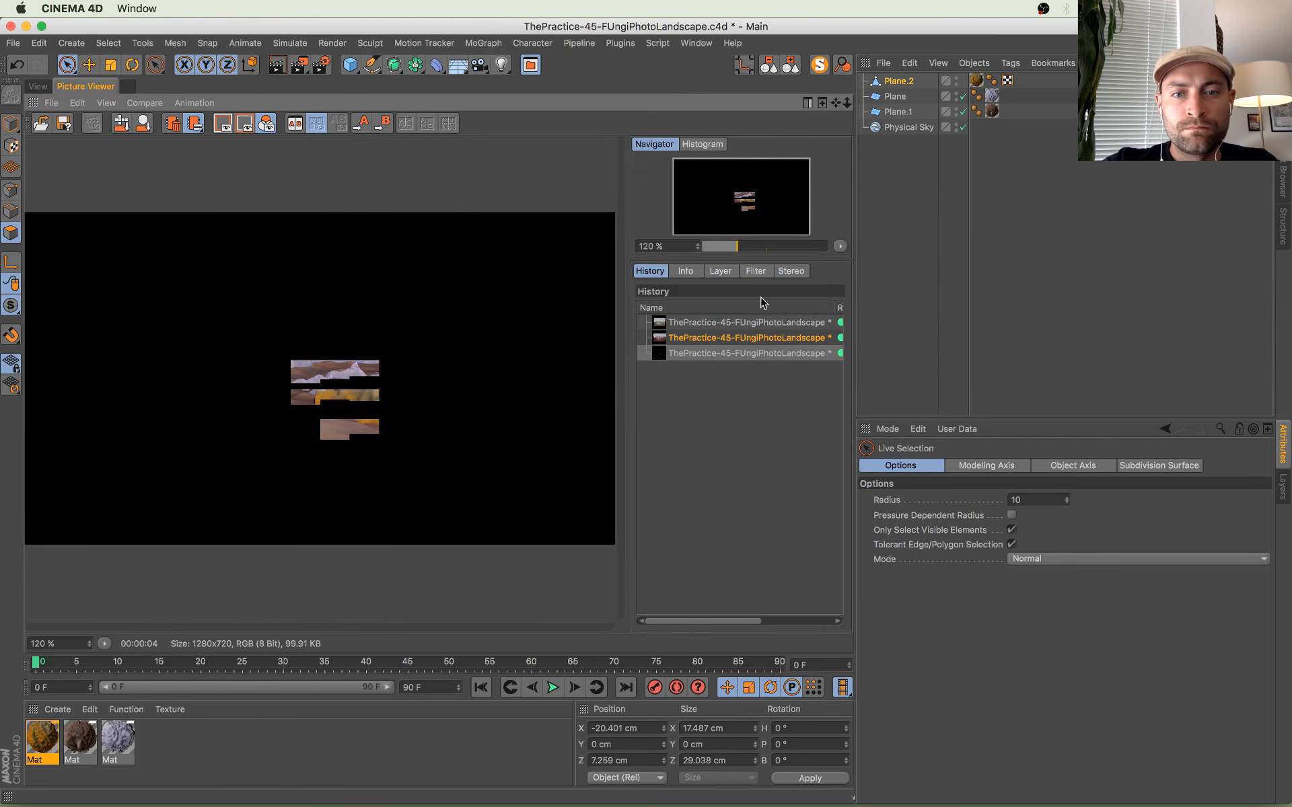
pyautogui.press('Delete')
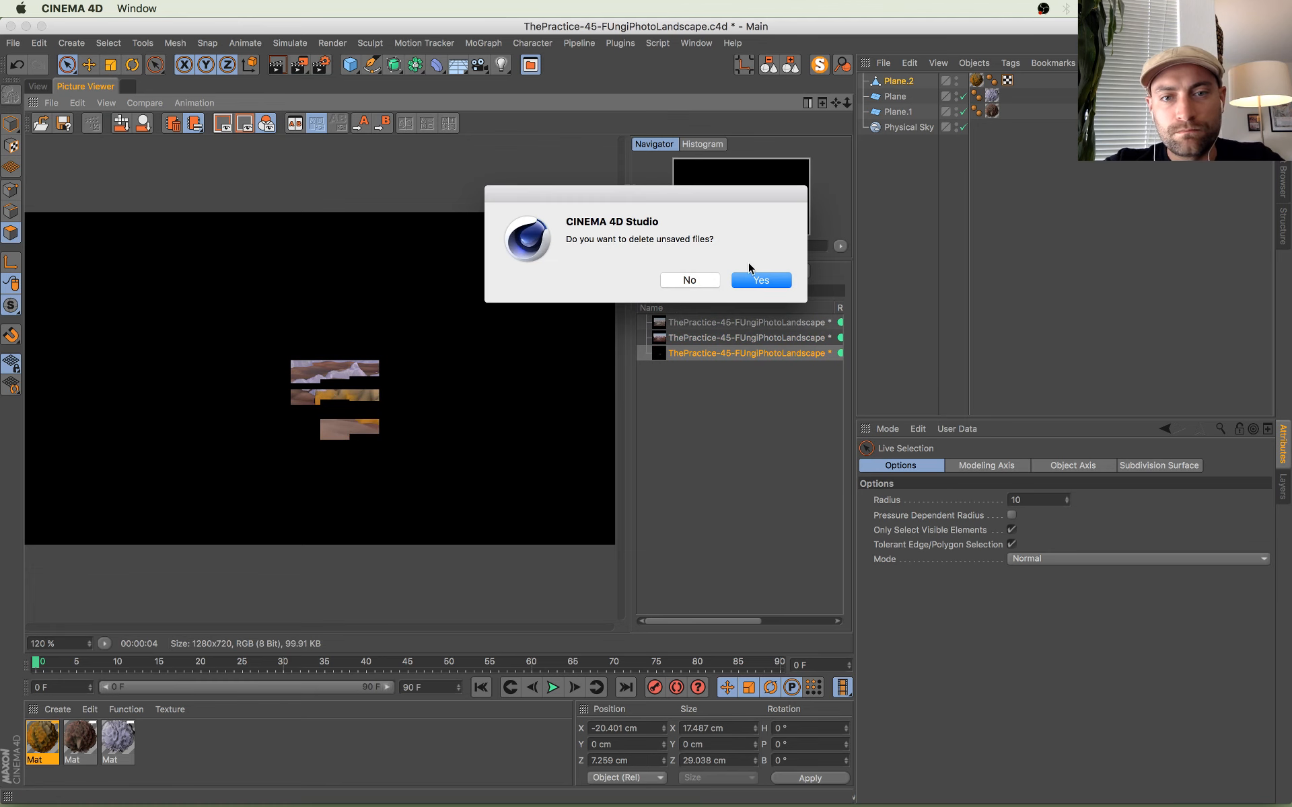
pyautogui.click(759, 280)
pyautogui.click(38, 87)
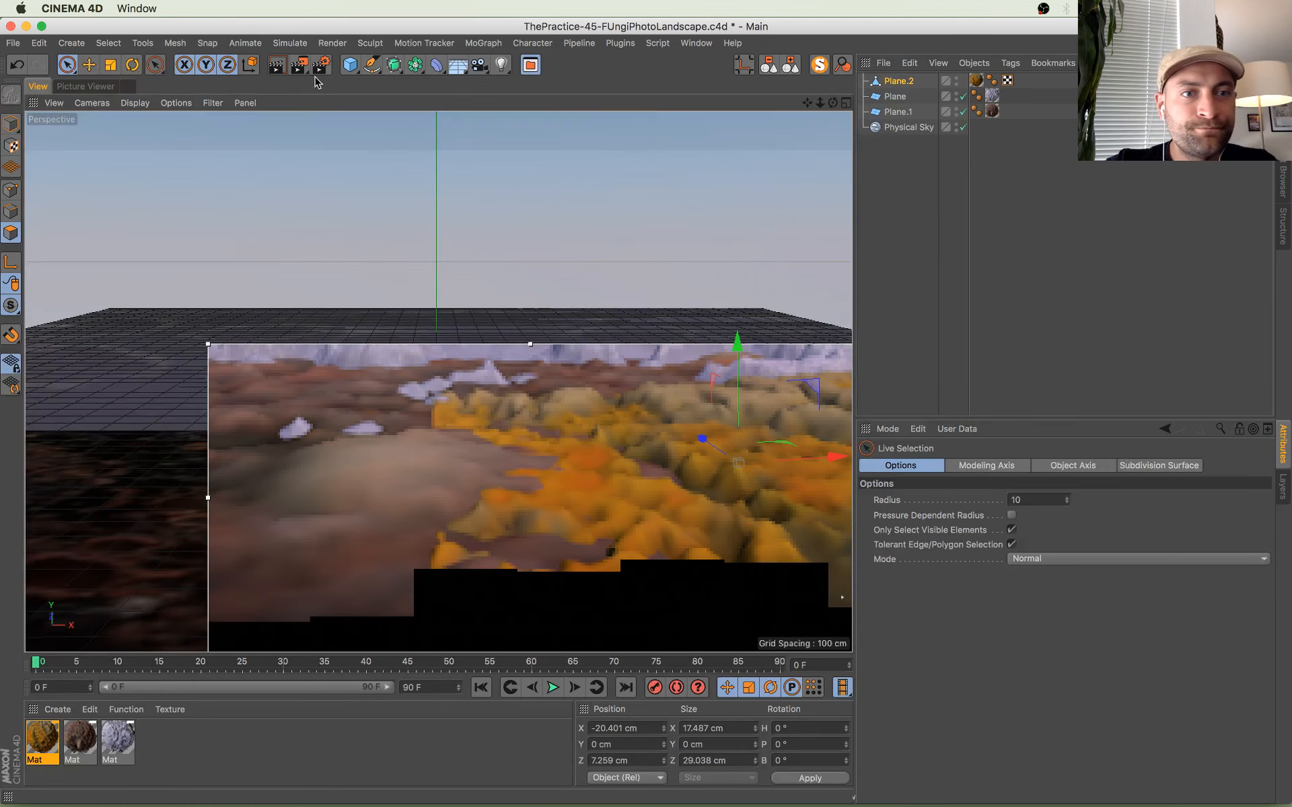
# Step: Turn off the interactive render region and extend the polygon selection on the orange plane
pyautogui.click(305, 69)
pyautogui.click(407, 422)
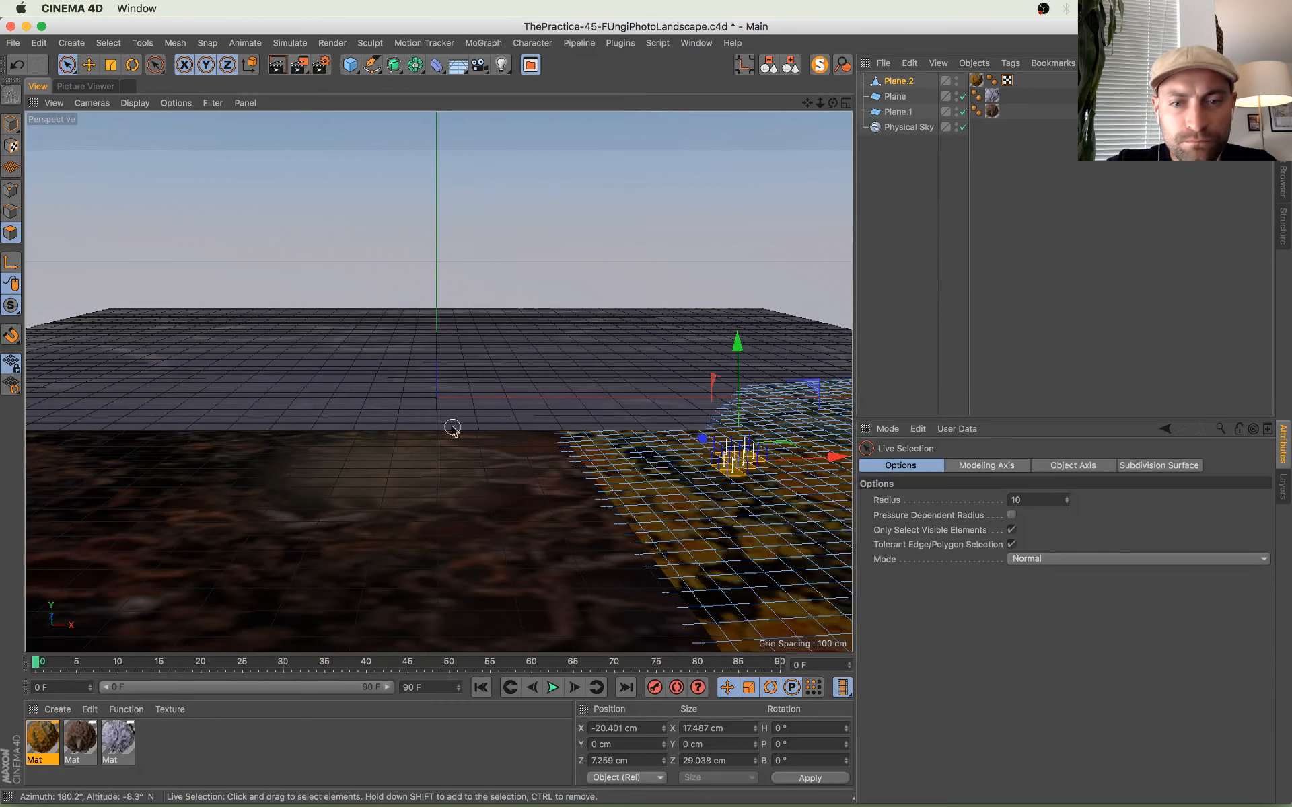
pyautogui.press('e')
pyautogui.moveTo(737, 471)
pyautogui.mouseDown()
pyautogui.moveTo(777, 490)
pyautogui.moveTo(740, 460)
pyautogui.moveTo(752, 477)
pyautogui.mouseUp()
pyautogui.press('super+z')
pyautogui.press('space')
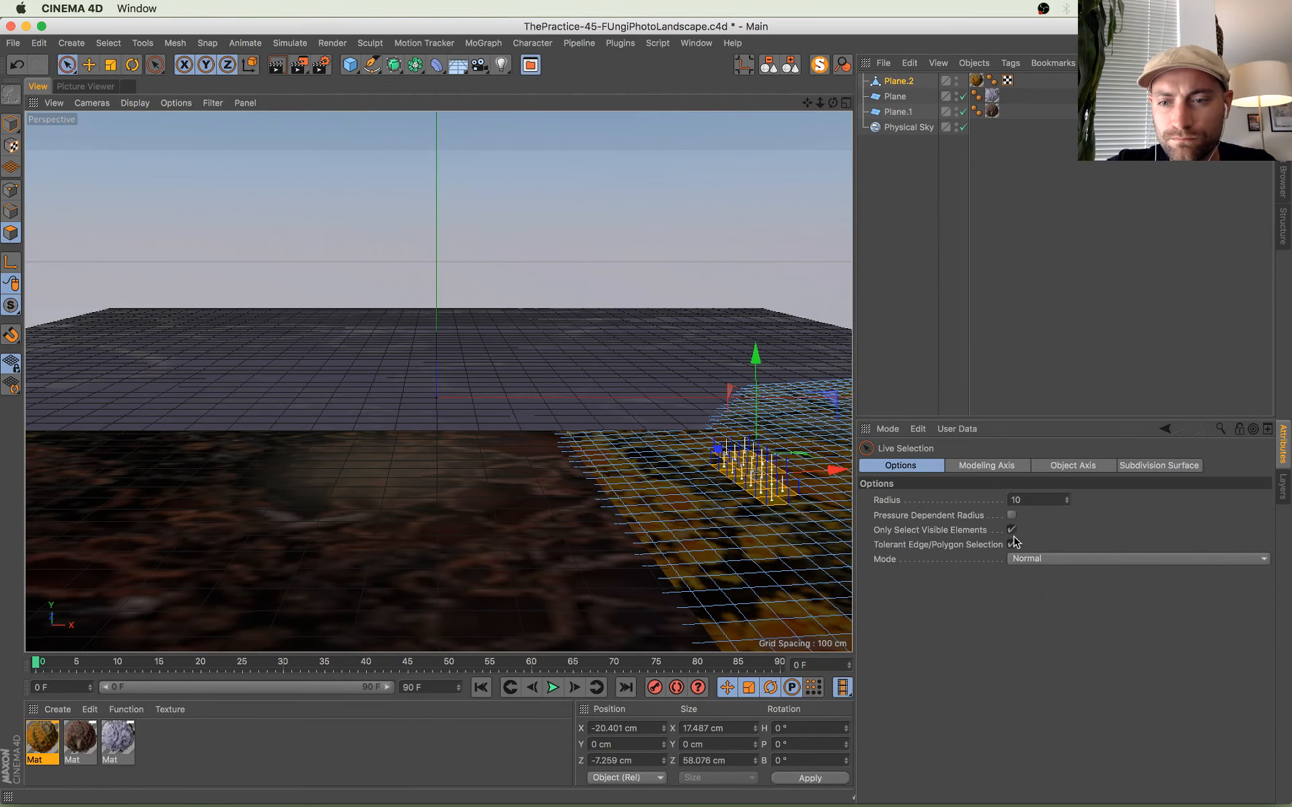
# Step: Using Live Selection's Soft Selection mode, raise the orange plane's middle and rear into a mound about 6.9 cm high, and lower the plane to about Y -6.1 cm
pyautogui.click(1030, 559)
pyautogui.click(1041, 611)
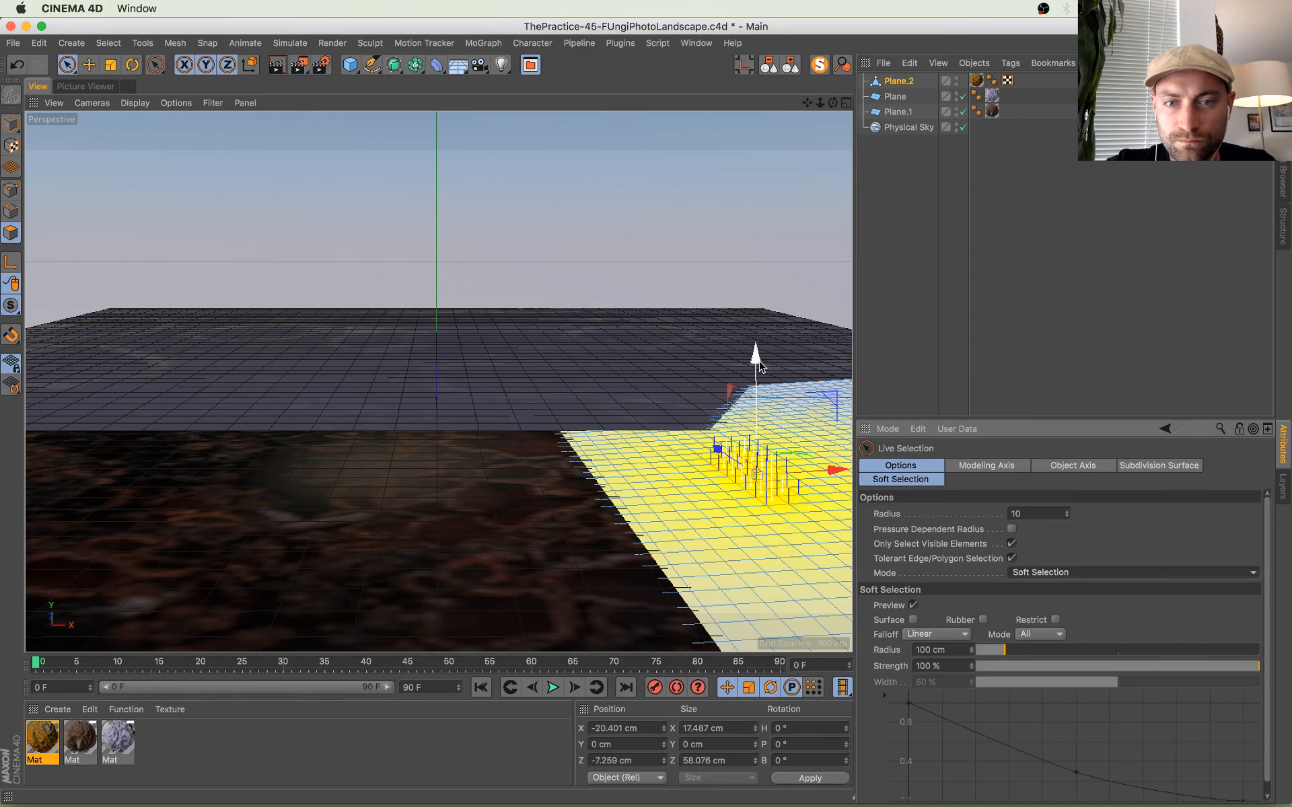
pyautogui.moveTo(759, 366); pyautogui.dragTo(806, 352)
pyautogui.click(807, 412)
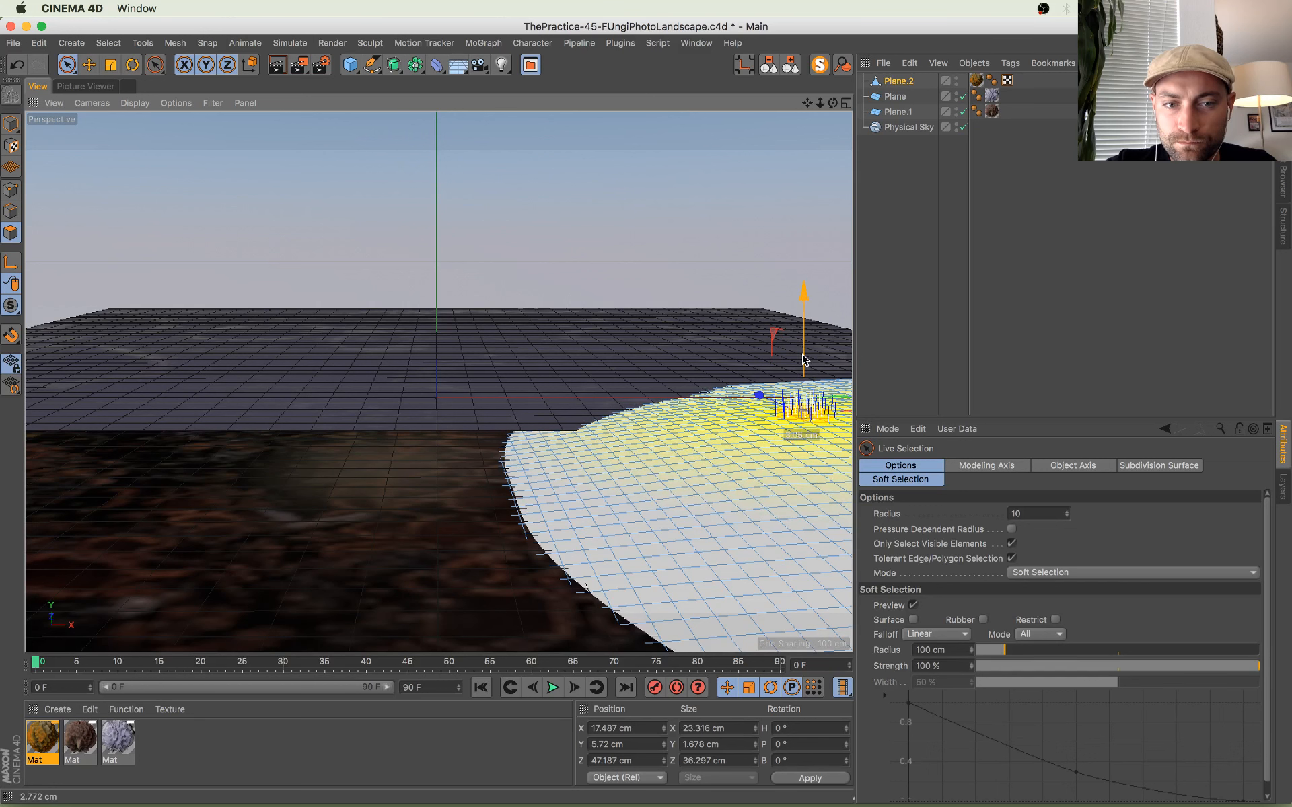
pyautogui.click(10, 121)
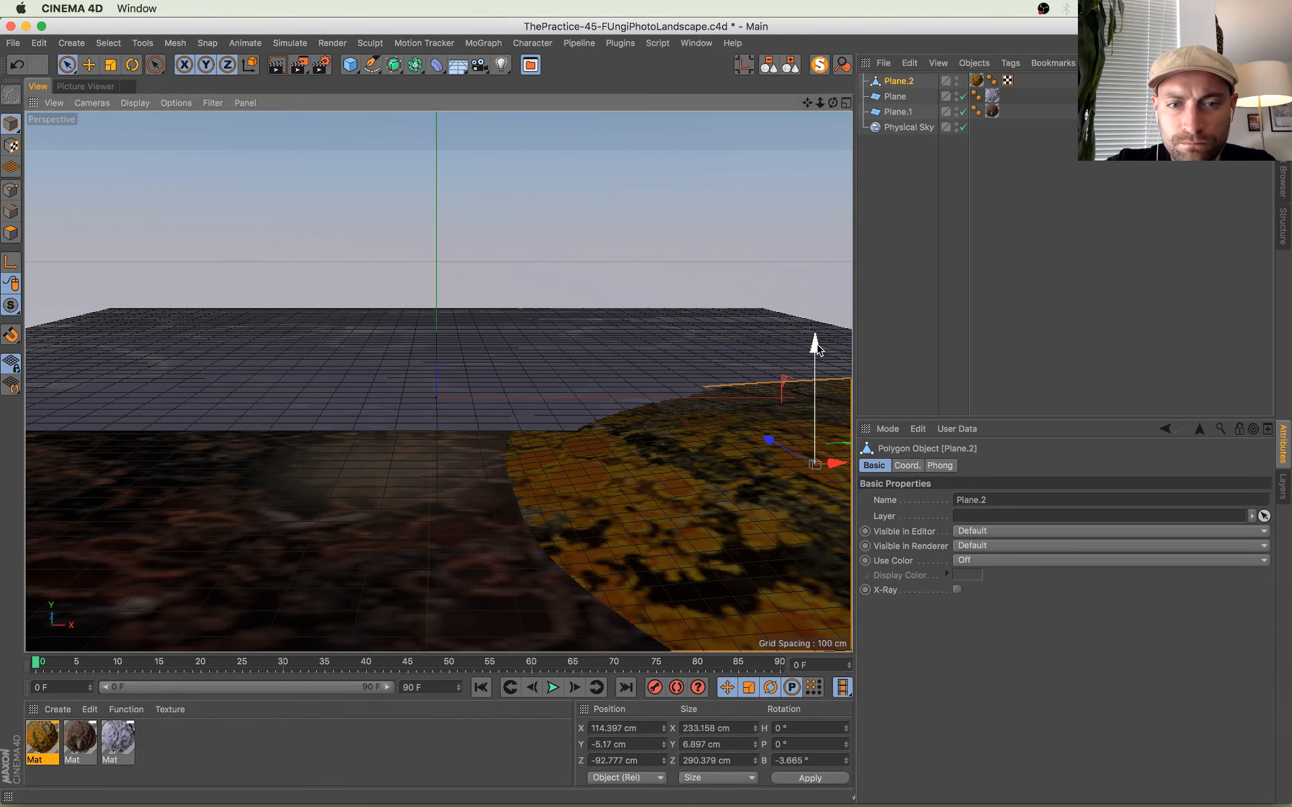
pyautogui.moveTo(816, 346); pyautogui.dragTo(818, 351)
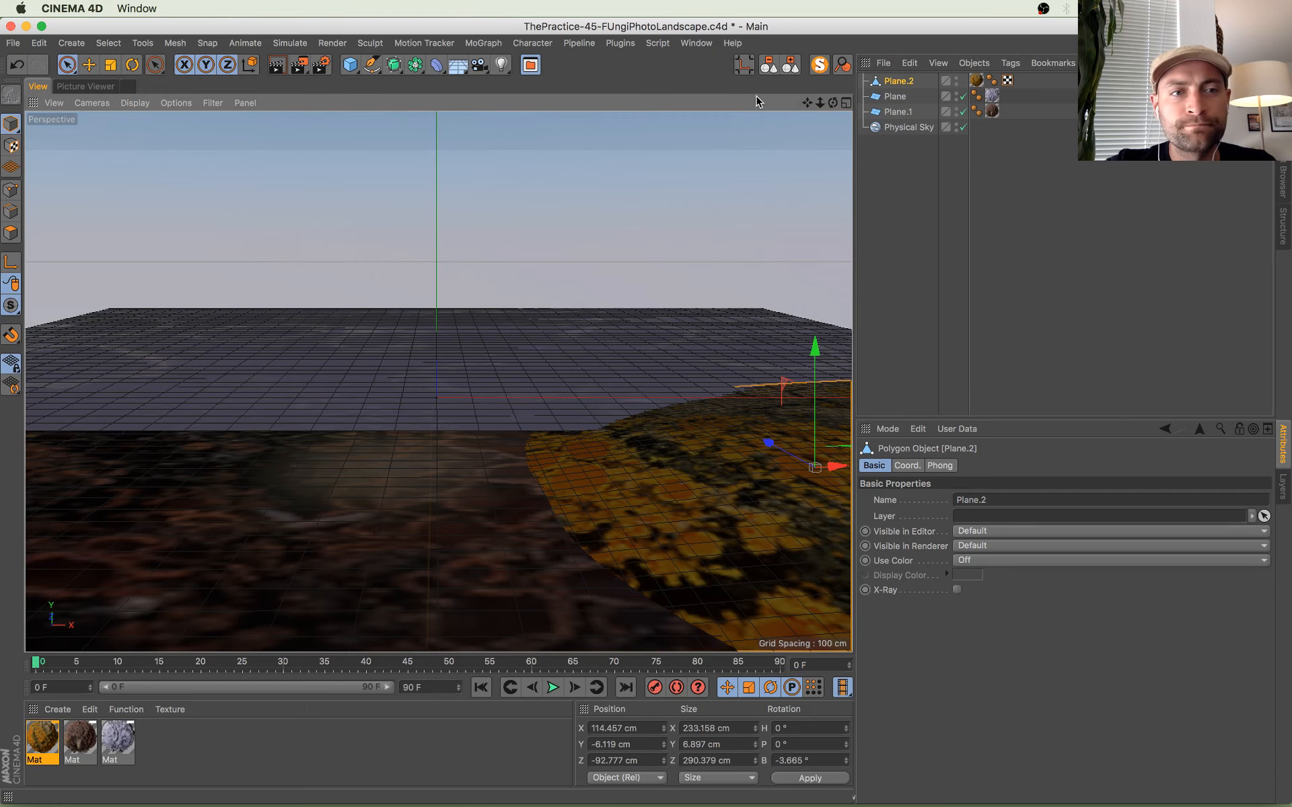
# Step: Start a render in the Picture Viewer and check the YouTube live chat while it runs
pyautogui.click(308, 68)
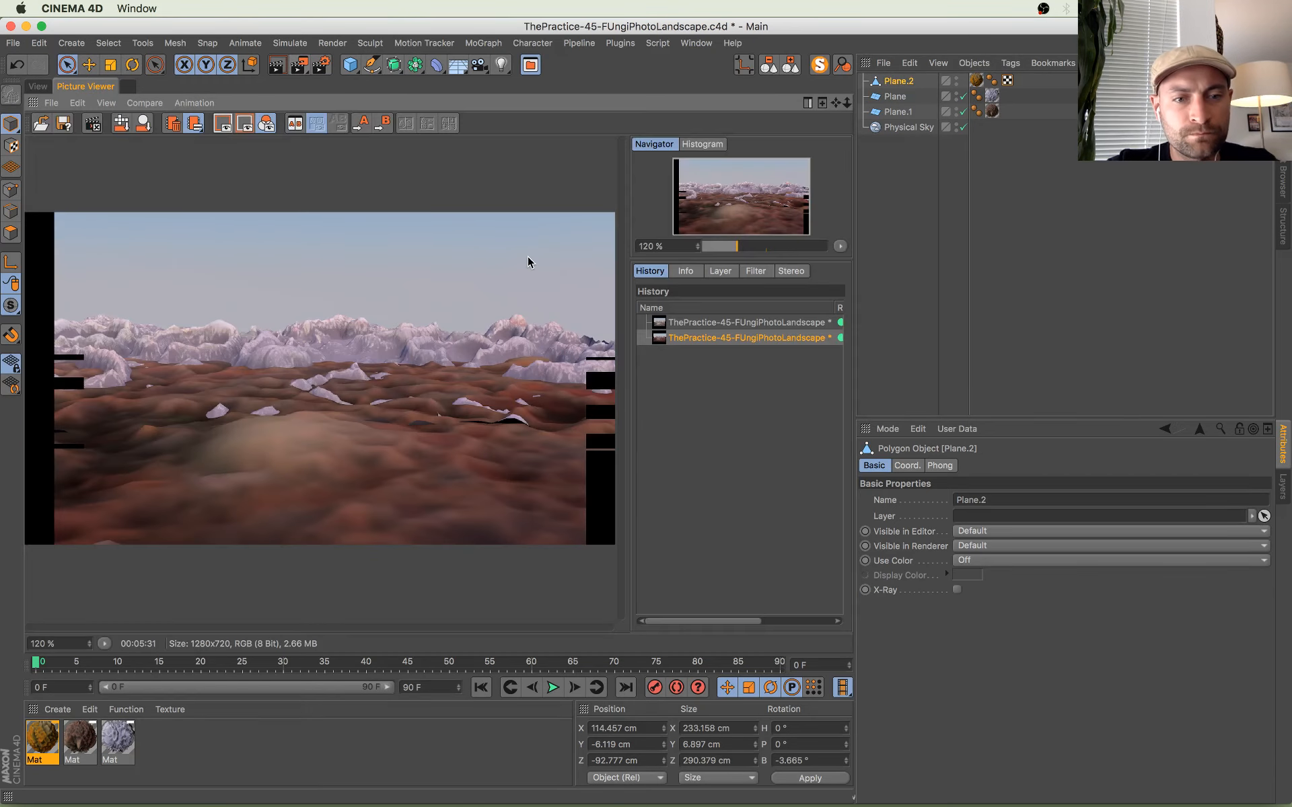
pyautogui.moveTo(3, 6)
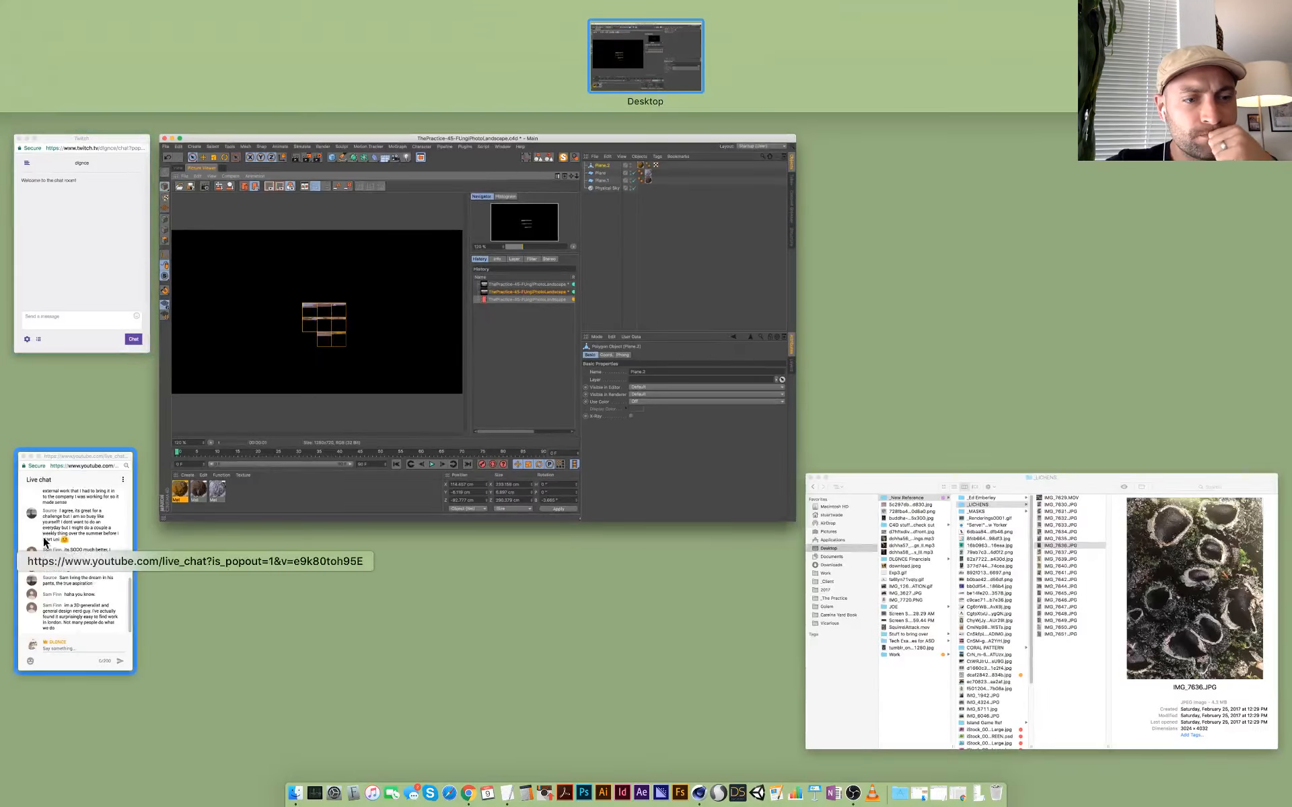
pyautogui.click(43, 538)
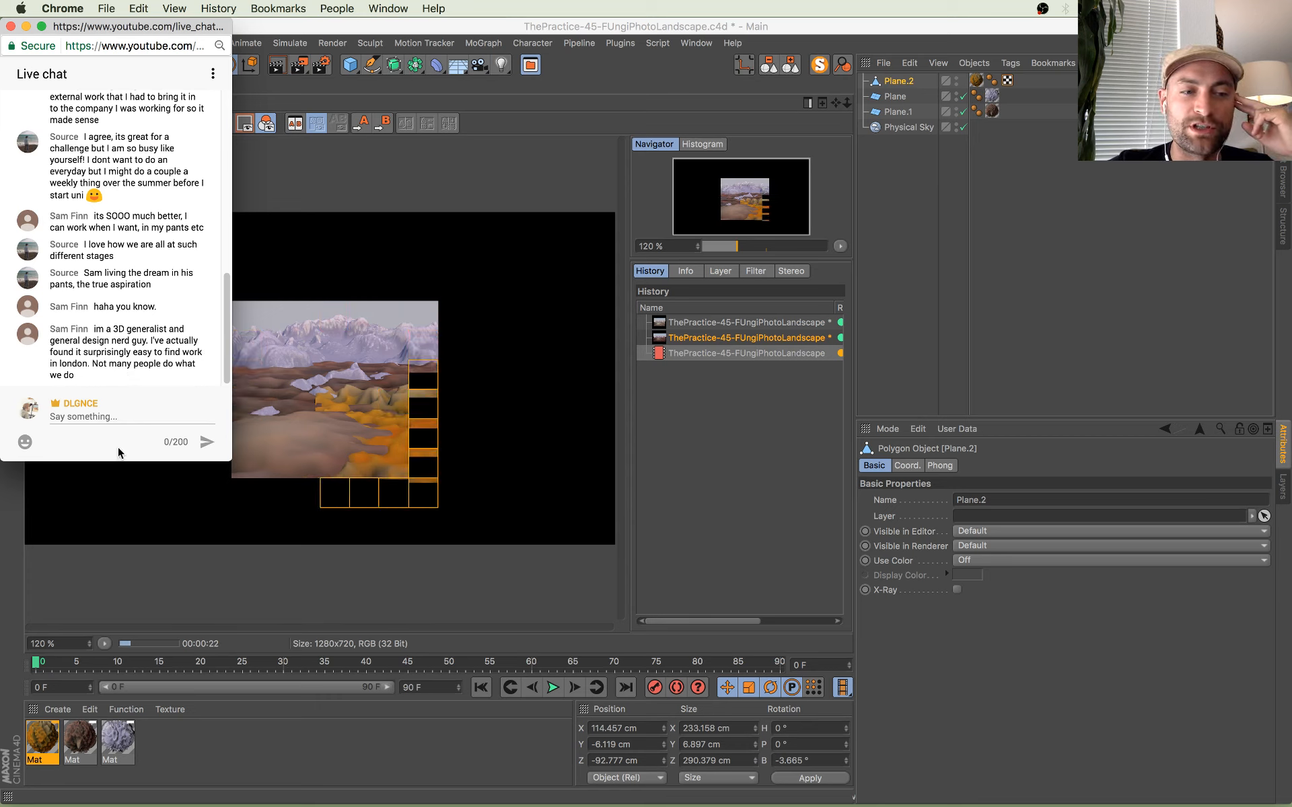
pyautogui.click(116, 418)
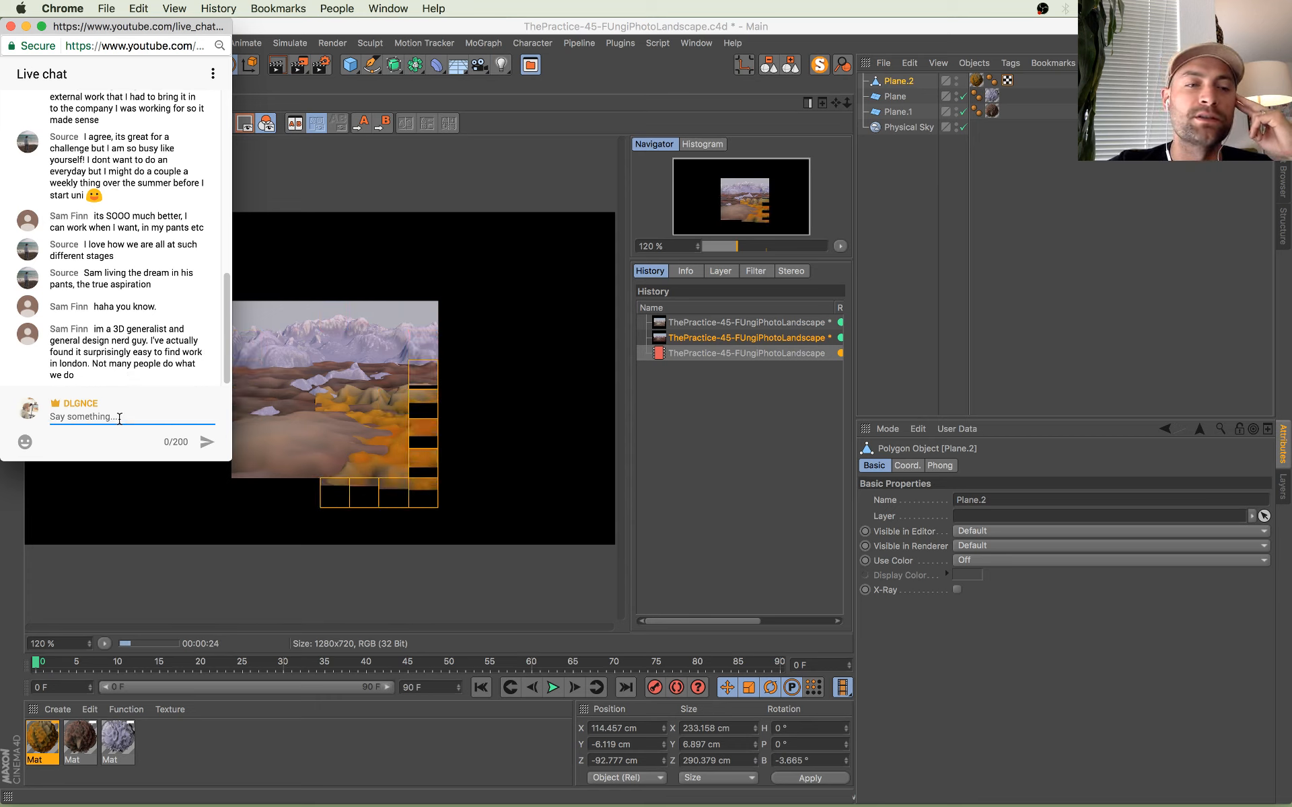
pyautogui.click(559, 331)
# Step: Examine the orange mound in the running render at different magnifications and return to the perspective view
pyautogui.scroll(-2, 420, 429)
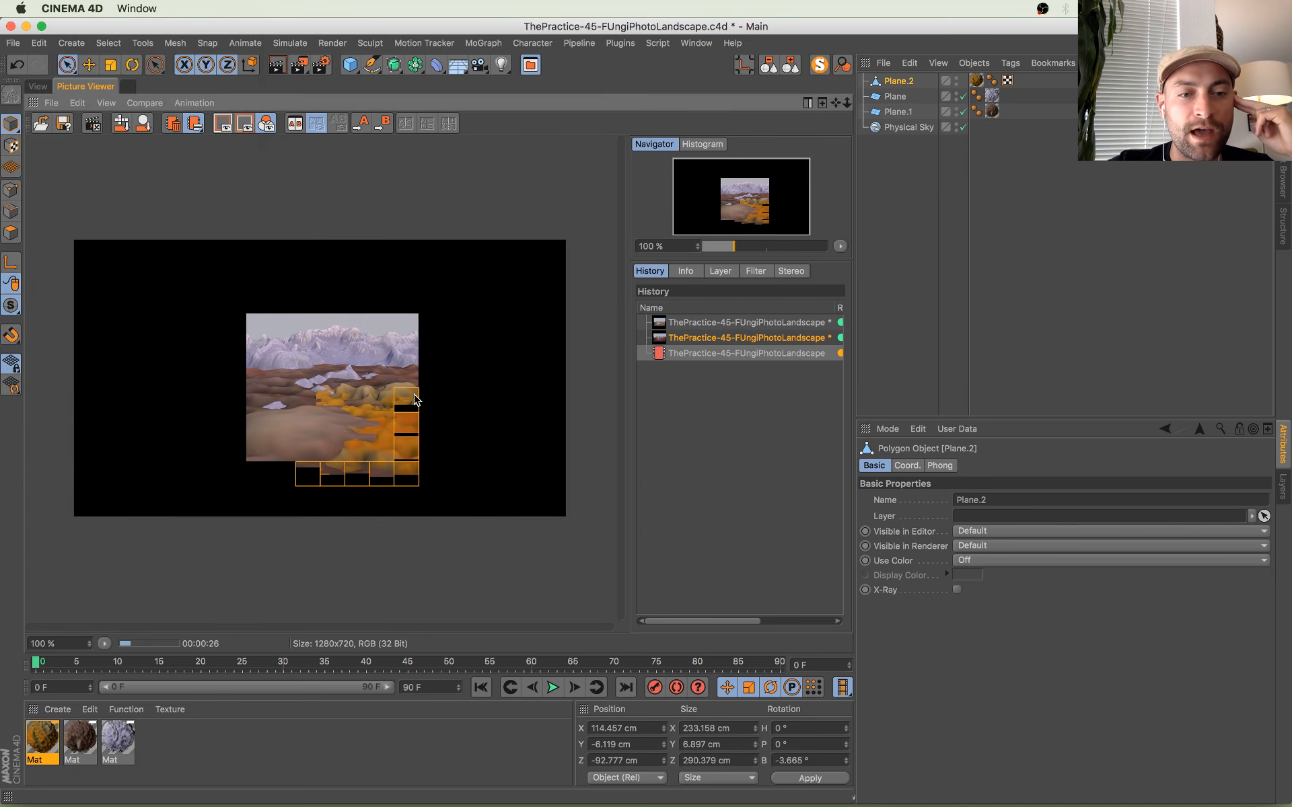
pyautogui.scroll(5, 420, 429)
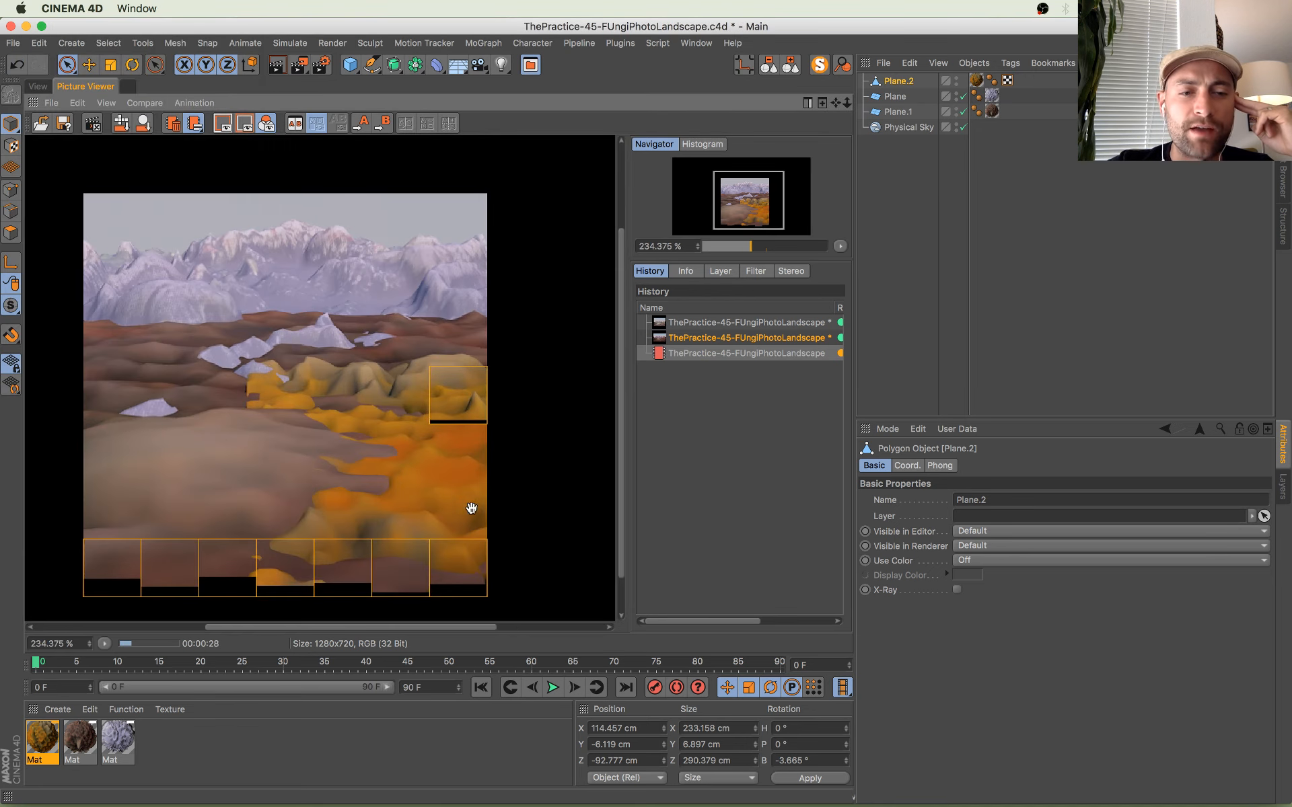
pyautogui.scroll(-4, 405, 382)
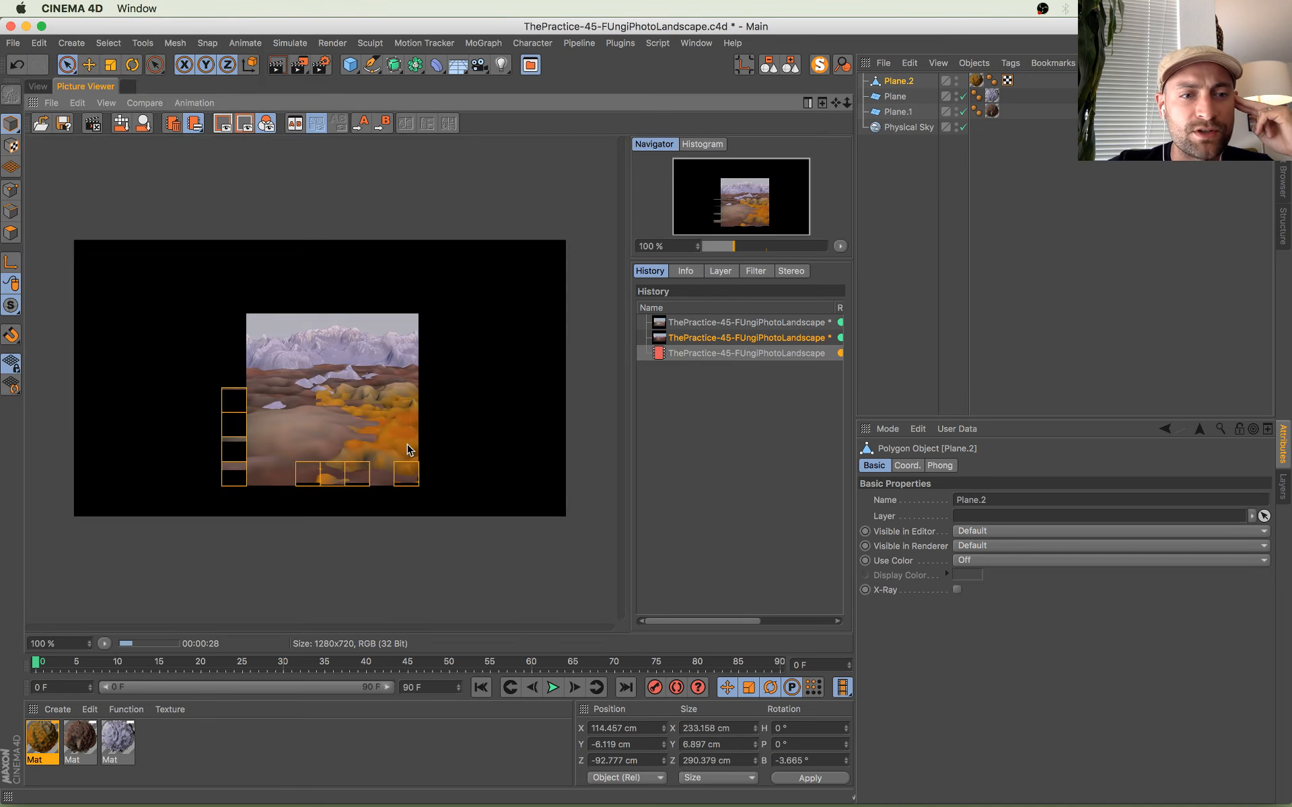
pyautogui.click(37, 86)
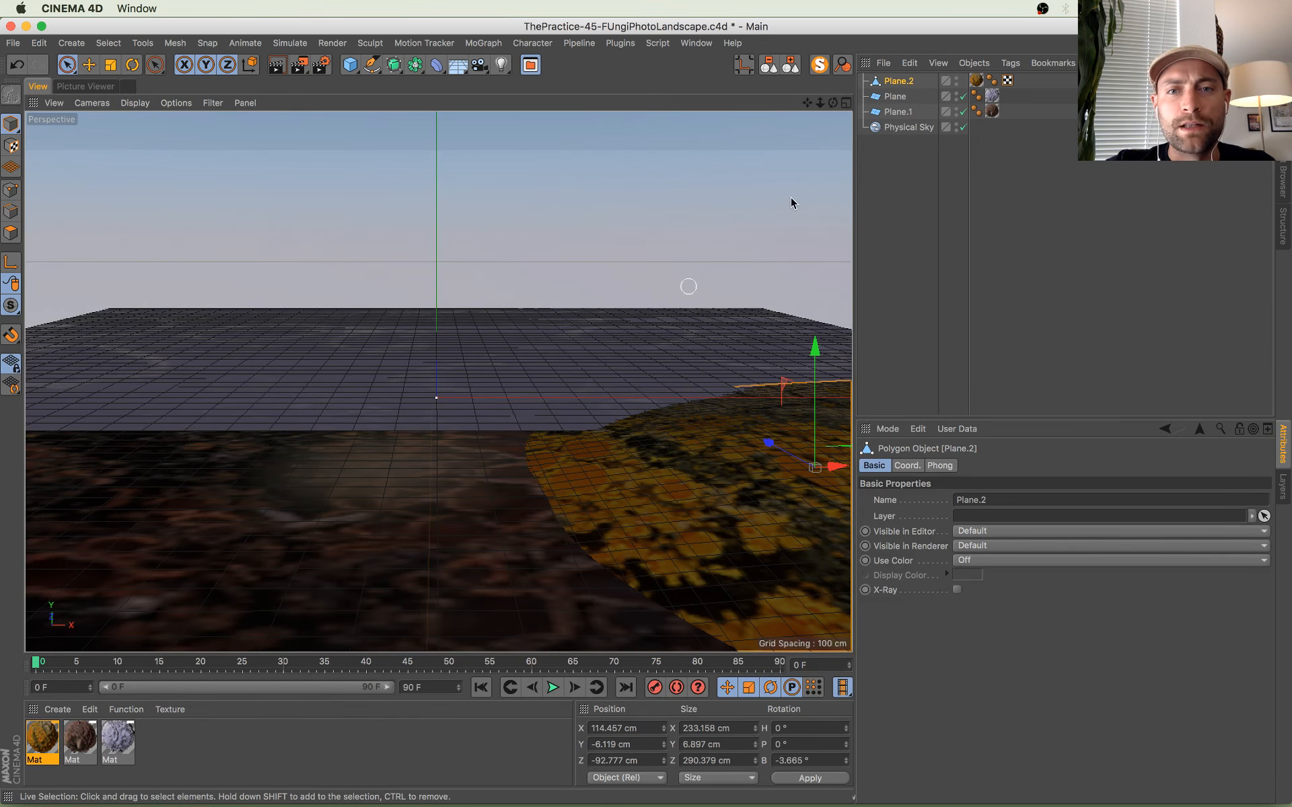
# Step: Solo the orange plane to soft-select its far corner polygons, unsolo it, and lower the corner to about Y -3.2 cm
pyautogui.click(819, 65)
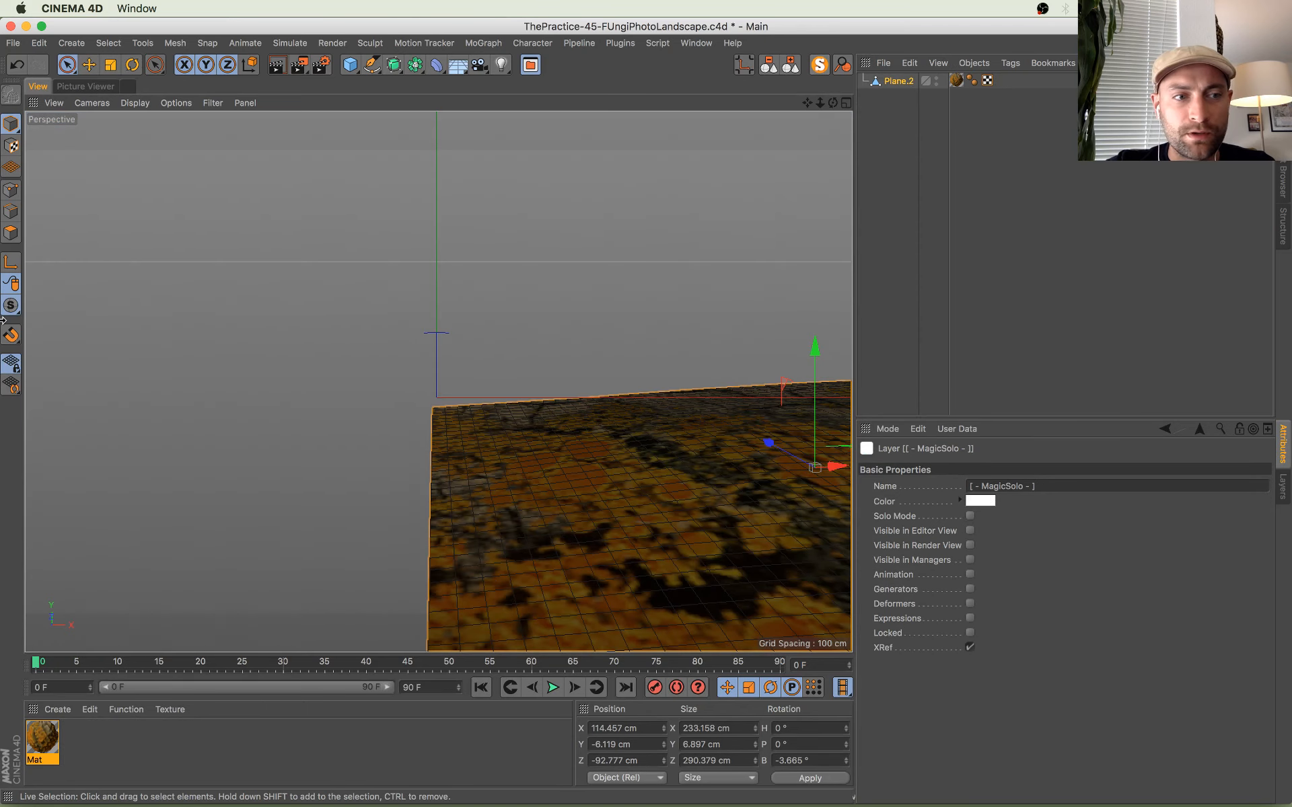
pyautogui.press('Return')
pyautogui.moveTo(452, 413)
pyautogui.mouseDown()
pyautogui.moveTo(477, 409)
pyautogui.moveTo(407, 426)
pyautogui.mouseUp()
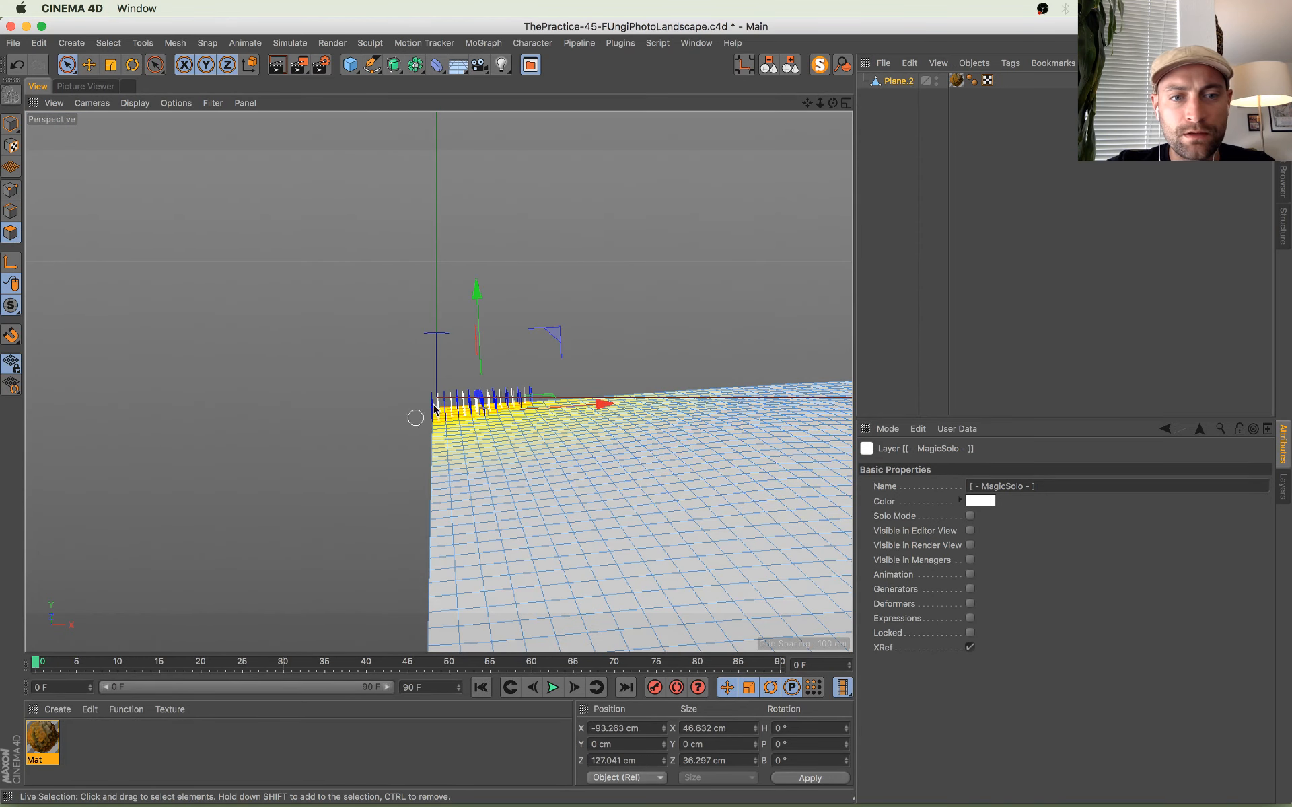
pyautogui.click(820, 66)
pyautogui.moveTo(475, 289); pyautogui.dragTo(479, 302)
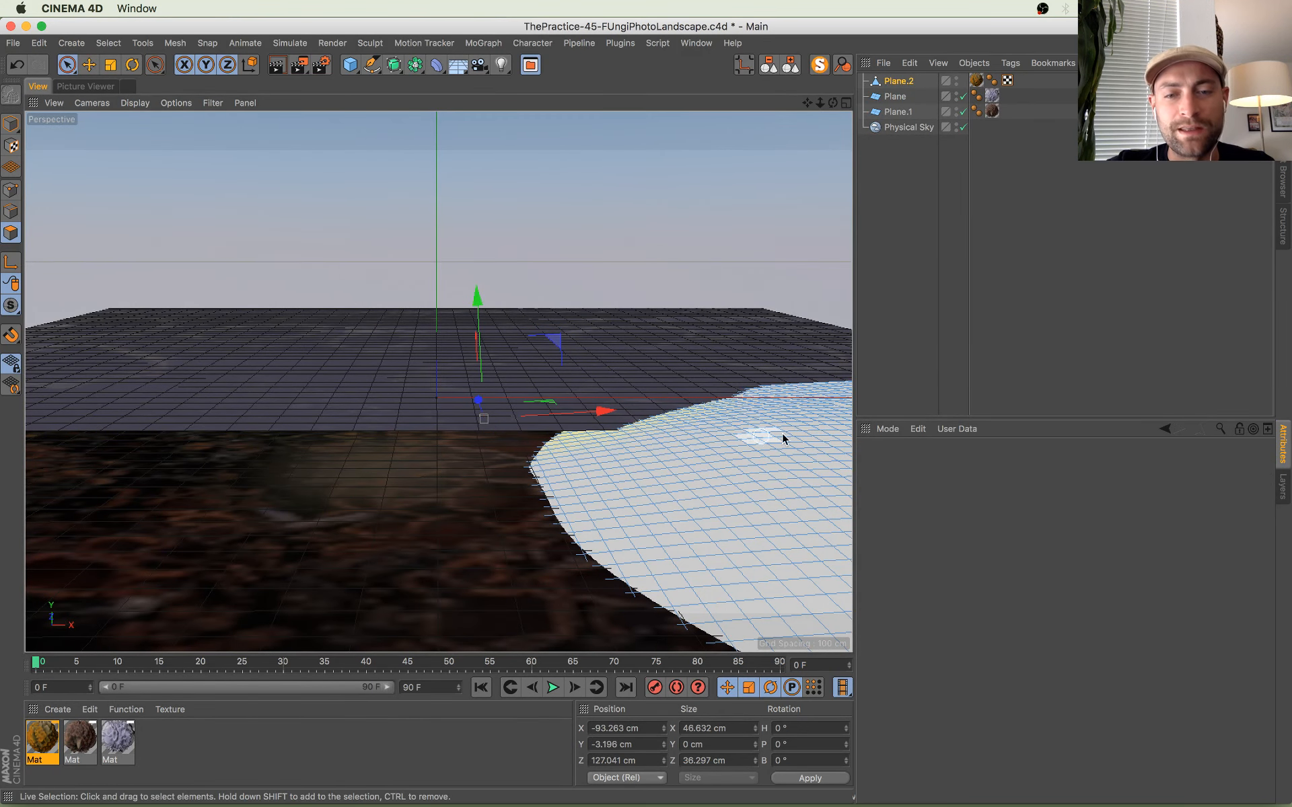
# Step: Soft-select polygons at the orange plane's far edge and near side, and raise the near ones by about 1.8 cm
pyautogui.click(769, 384)
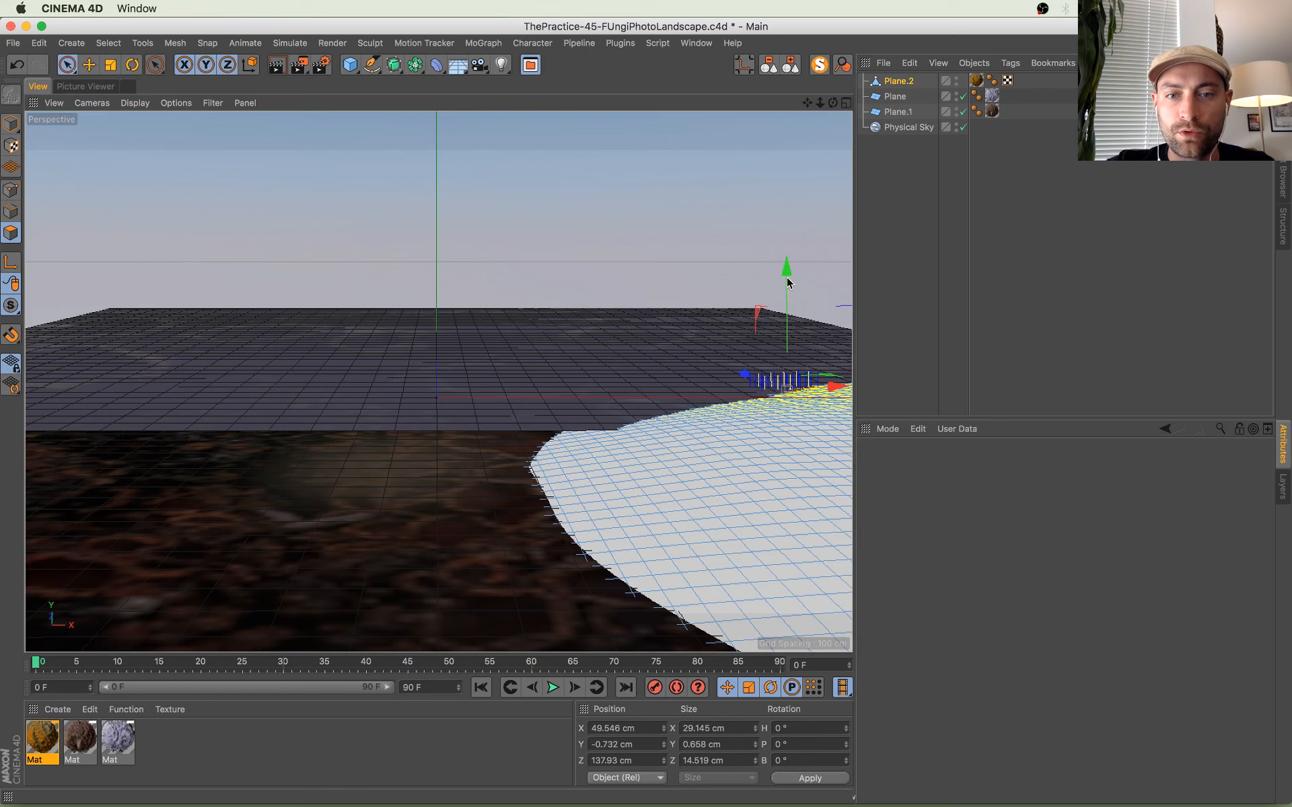
pyautogui.click(763, 574)
pyautogui.moveTo(760, 462); pyautogui.dragTo(759, 454)
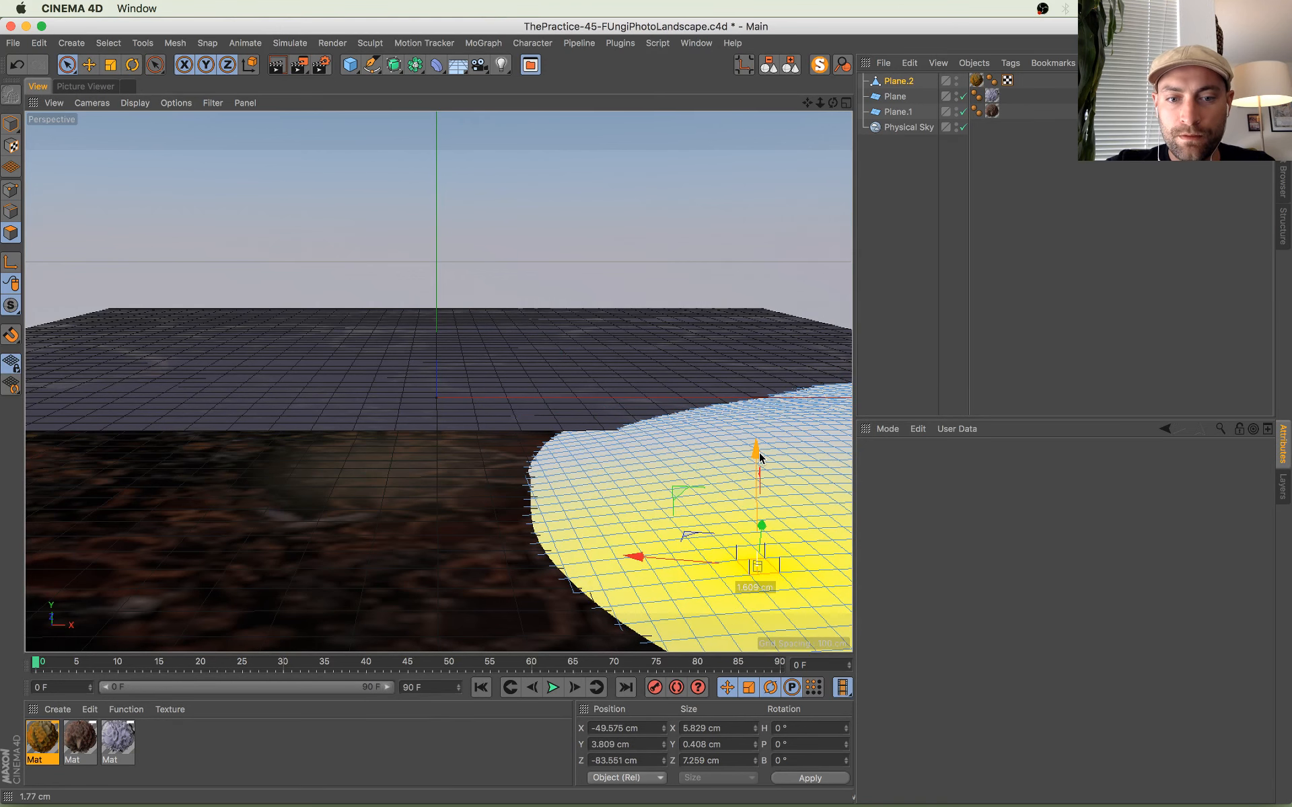
# Step: Check the newest live chat messages in Chrome, and return to Cinema 4D in Model mode
pyautogui.press('super+Tab')
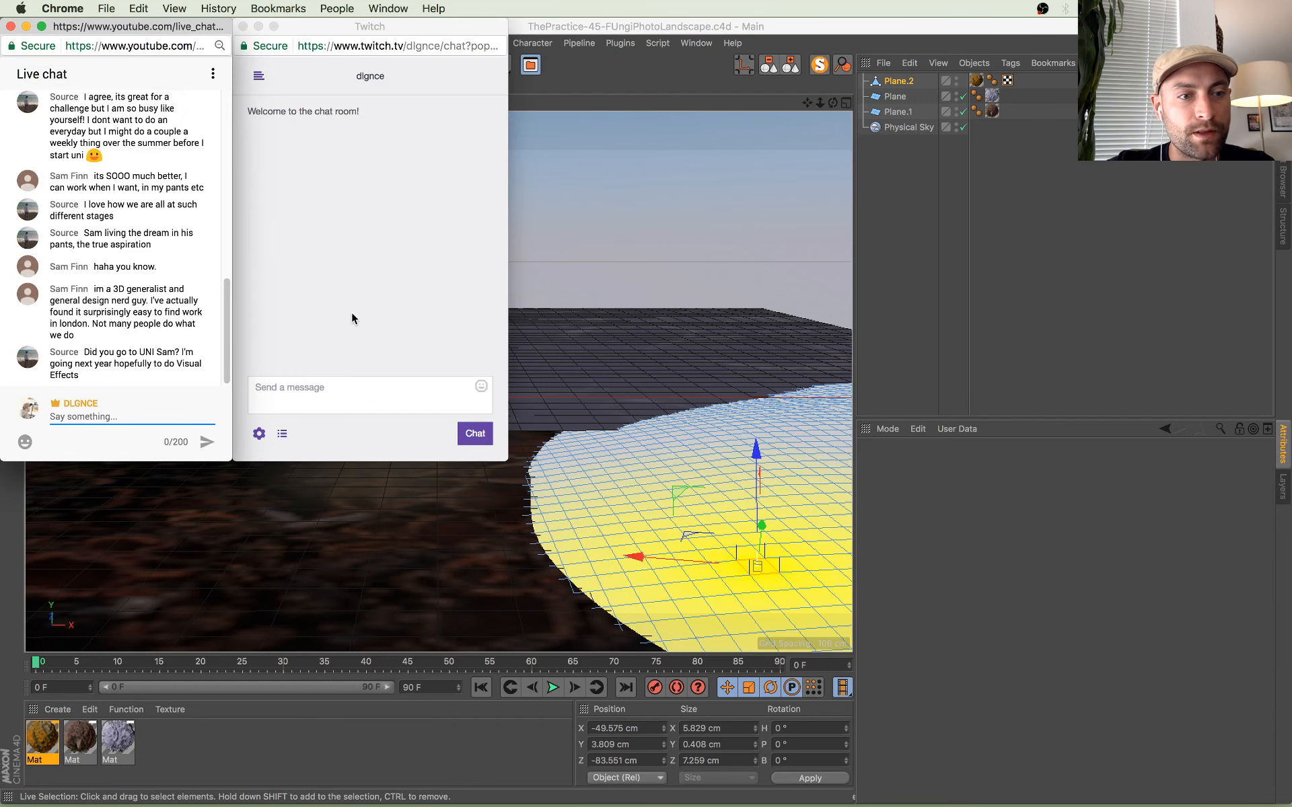
pyautogui.moveTo(154, 325); pyautogui.dragTo(162, 377)
pyautogui.click(161, 377)
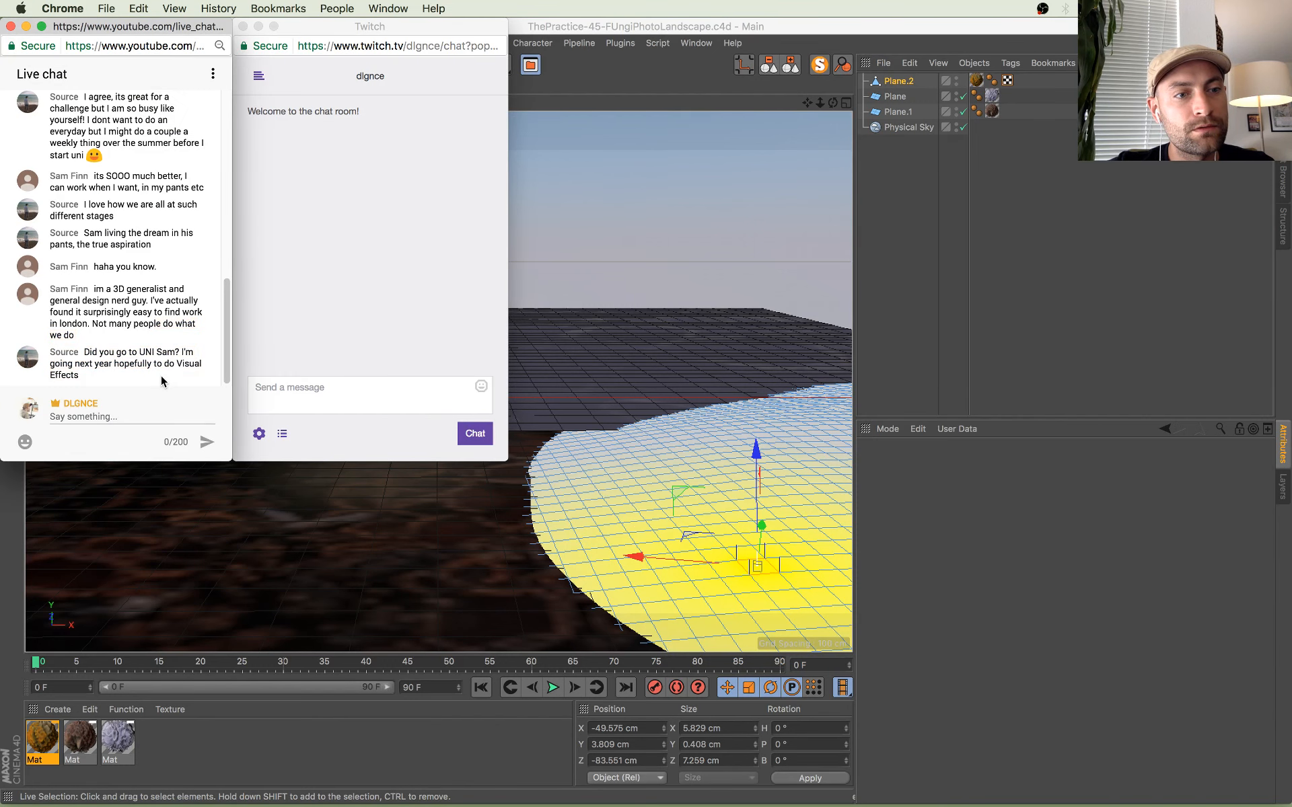
pyautogui.press('super+Tab')
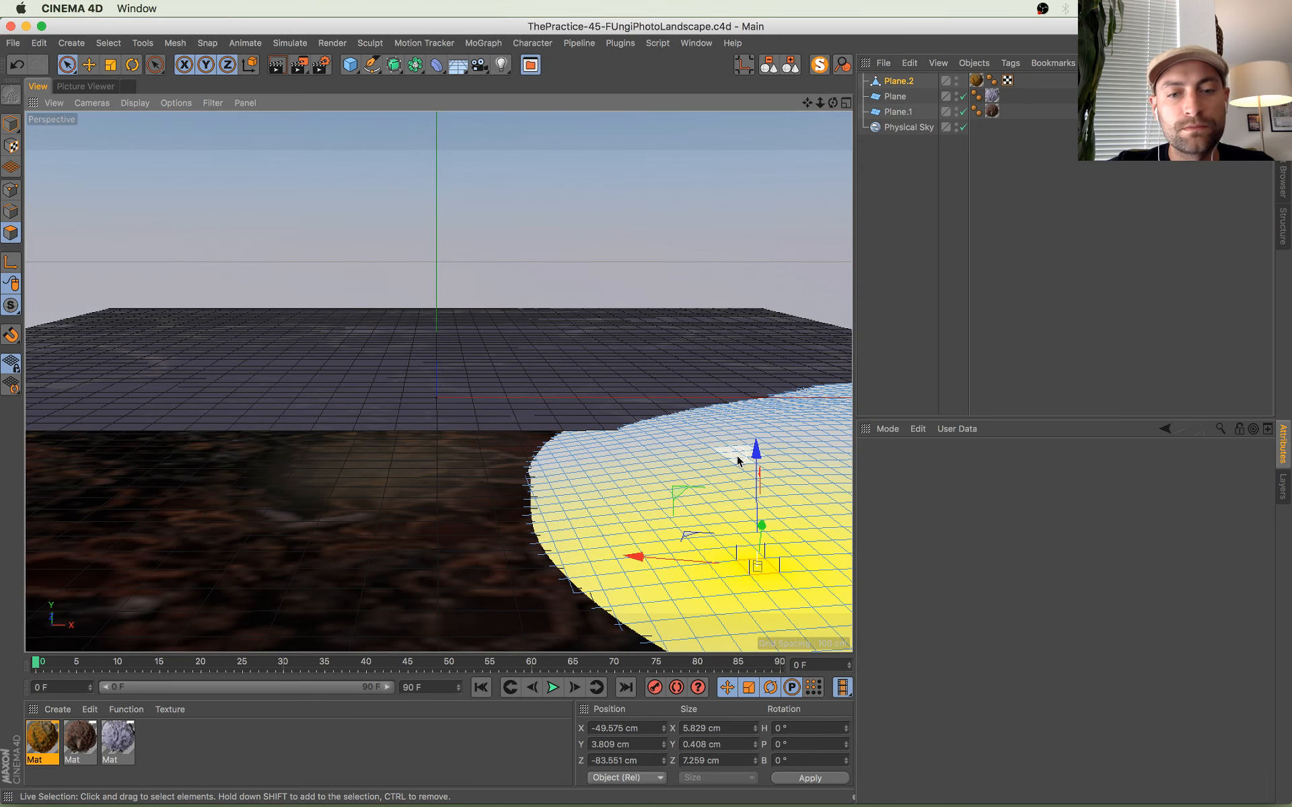
pyautogui.click(10, 124)
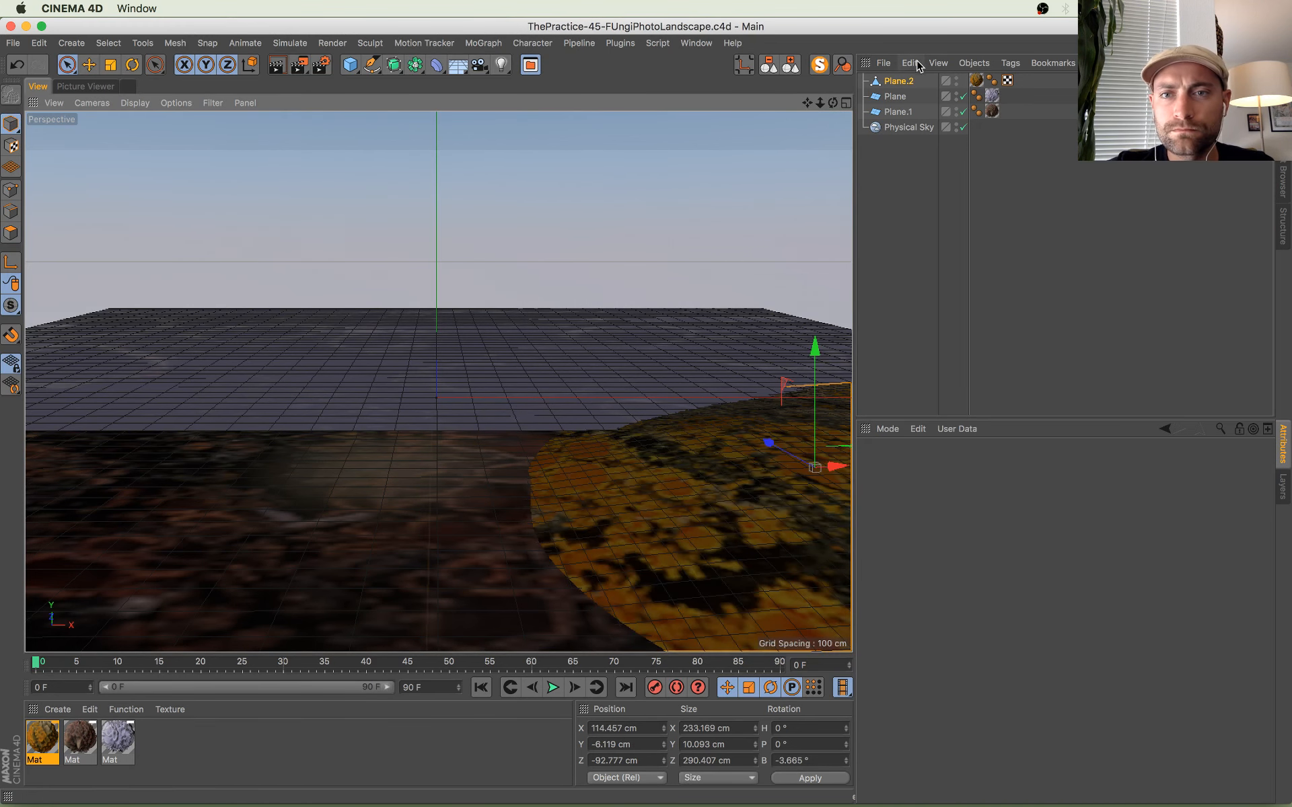
# Step: Examine the orange mound in the running render at different magnifications, and return to the perspective view
pyautogui.click(924, 166)
pyautogui.click(91, 84)
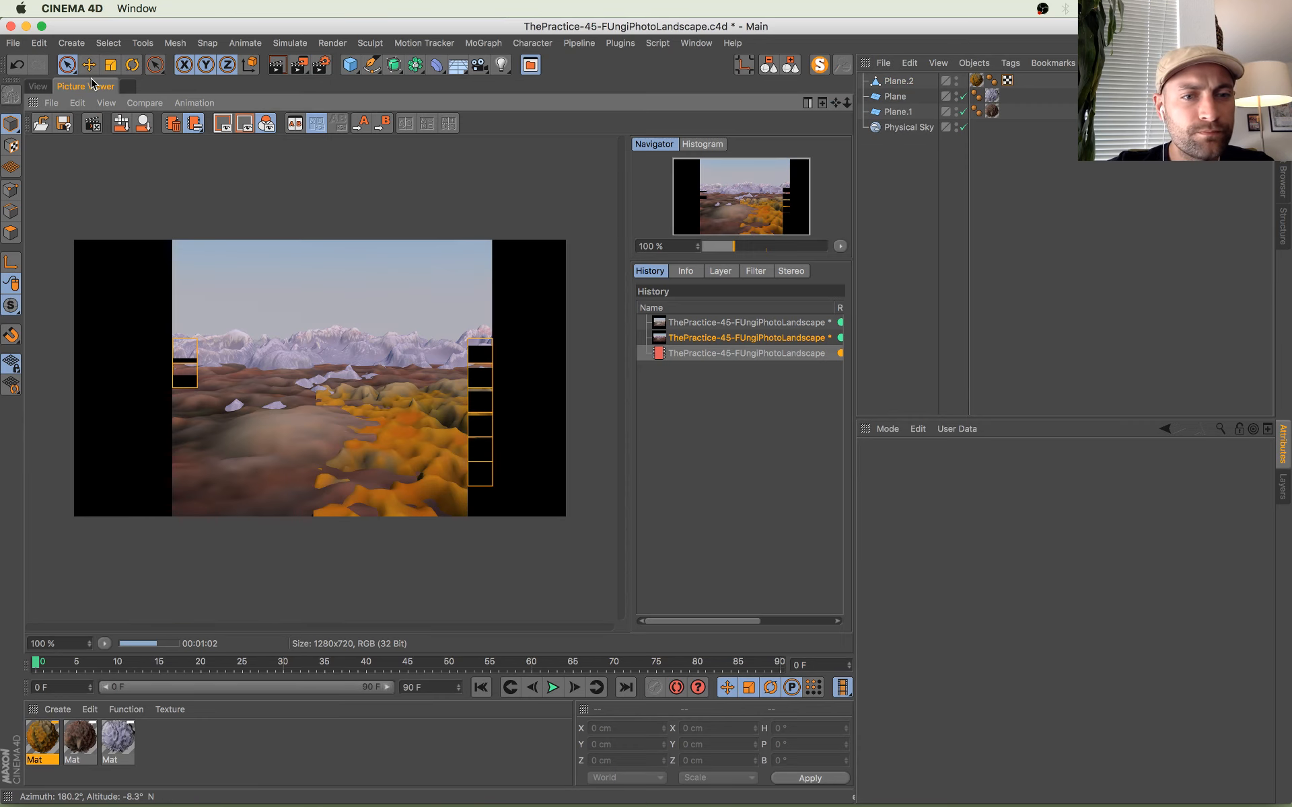
pyautogui.scroll(5, 480, 474)
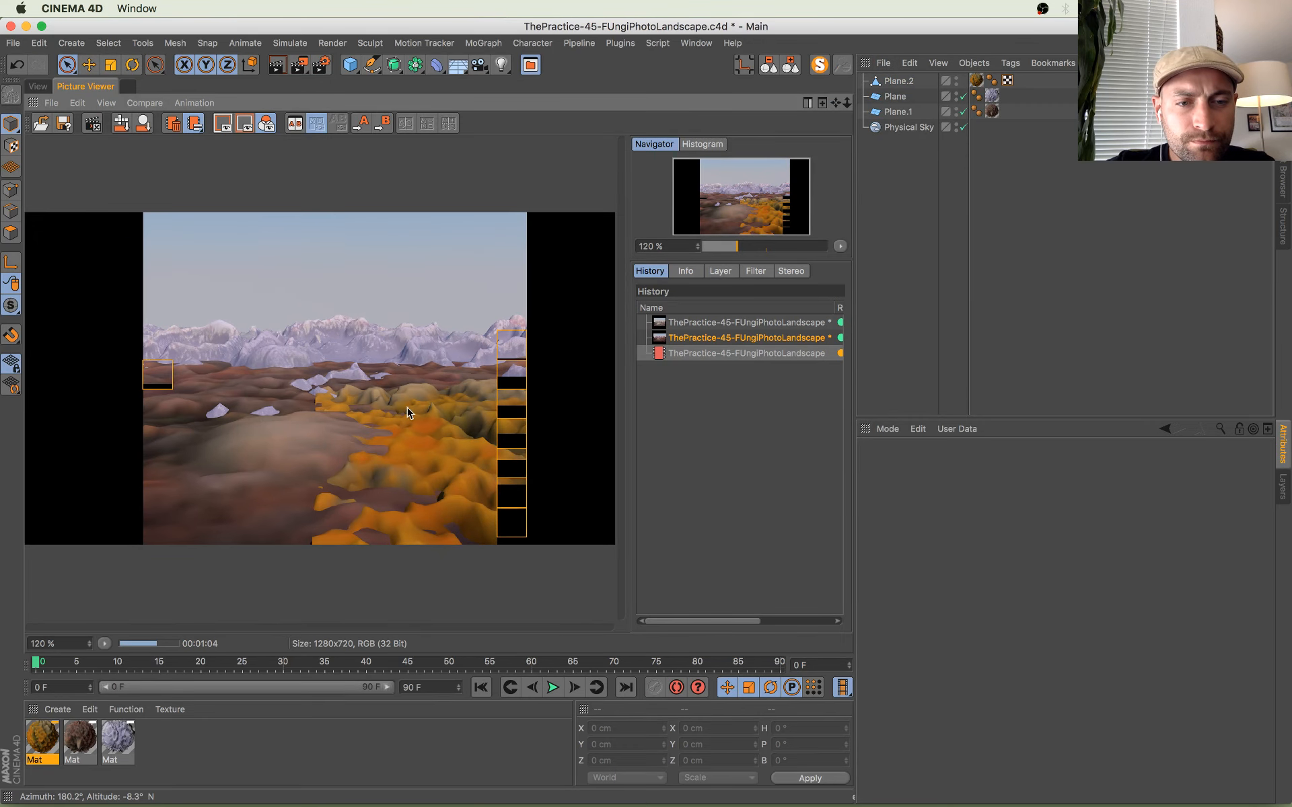
pyautogui.scroll(-5, 480, 474)
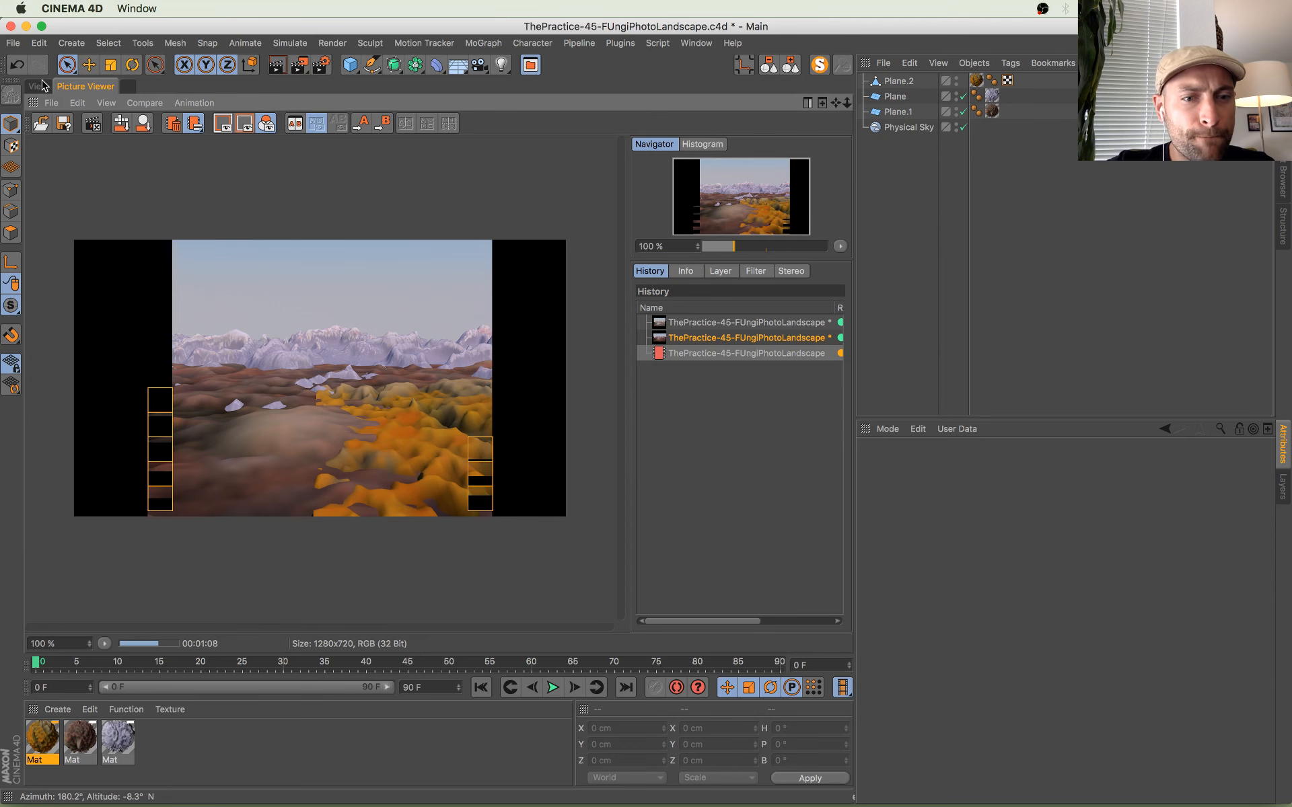
pyautogui.click(38, 87)
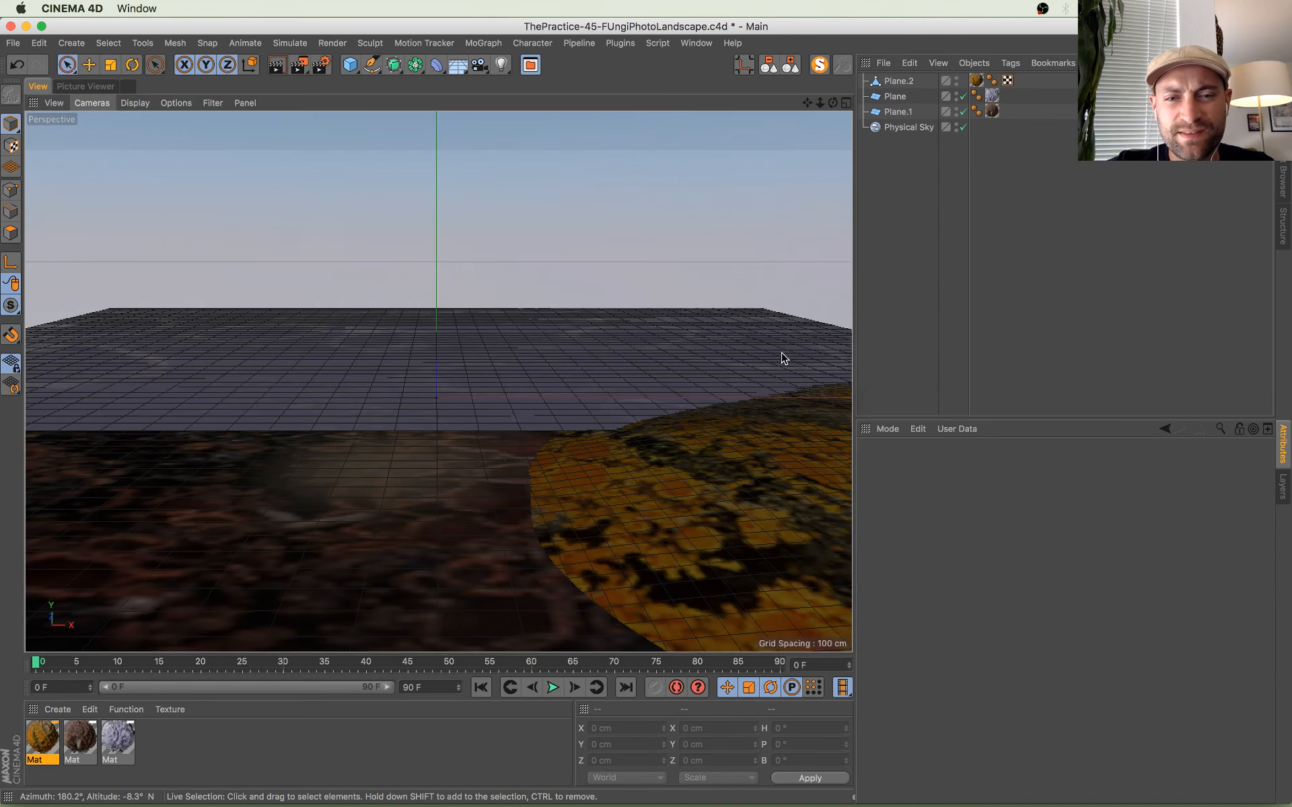
# Step: Set the orange lichen material's displacement height to 8 cm
pyautogui.doubleClick(977, 80)
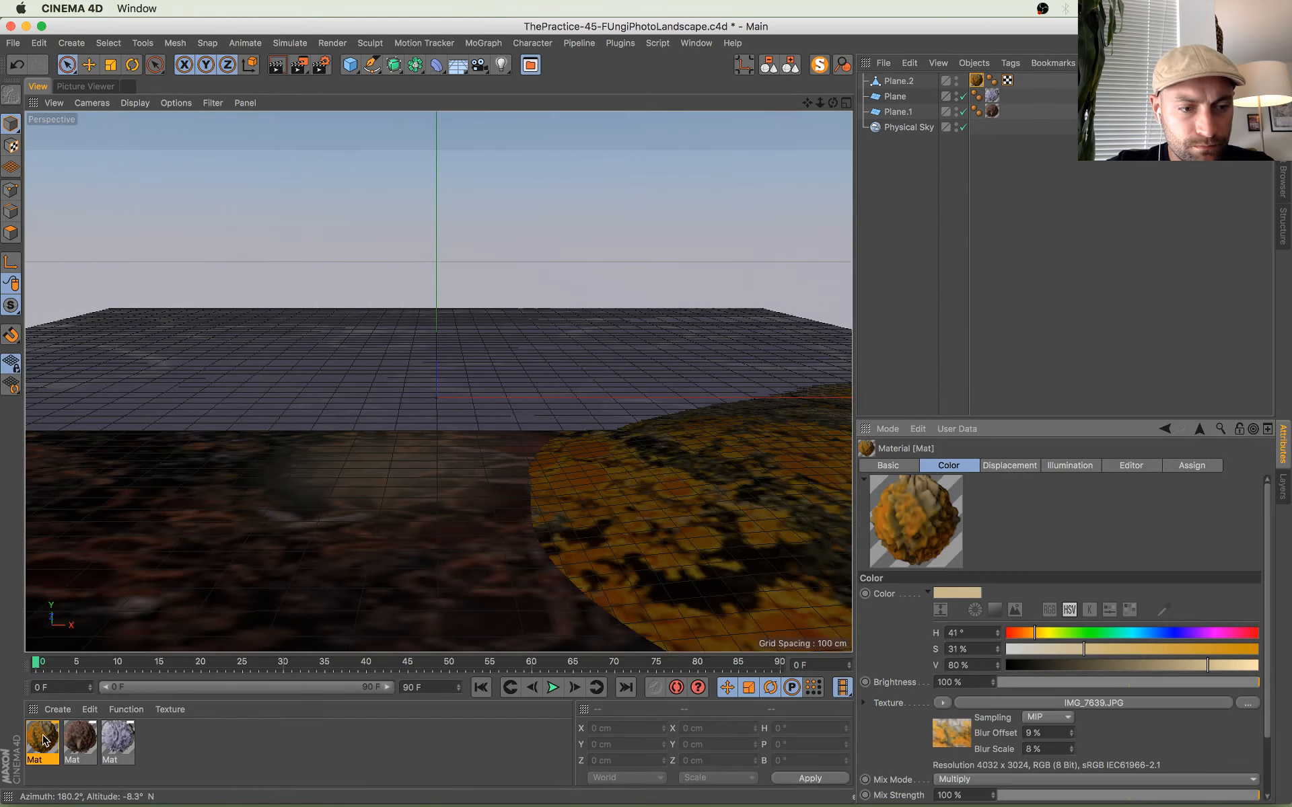
pyautogui.doubleClick(42, 741)
pyautogui.click(325, 425)
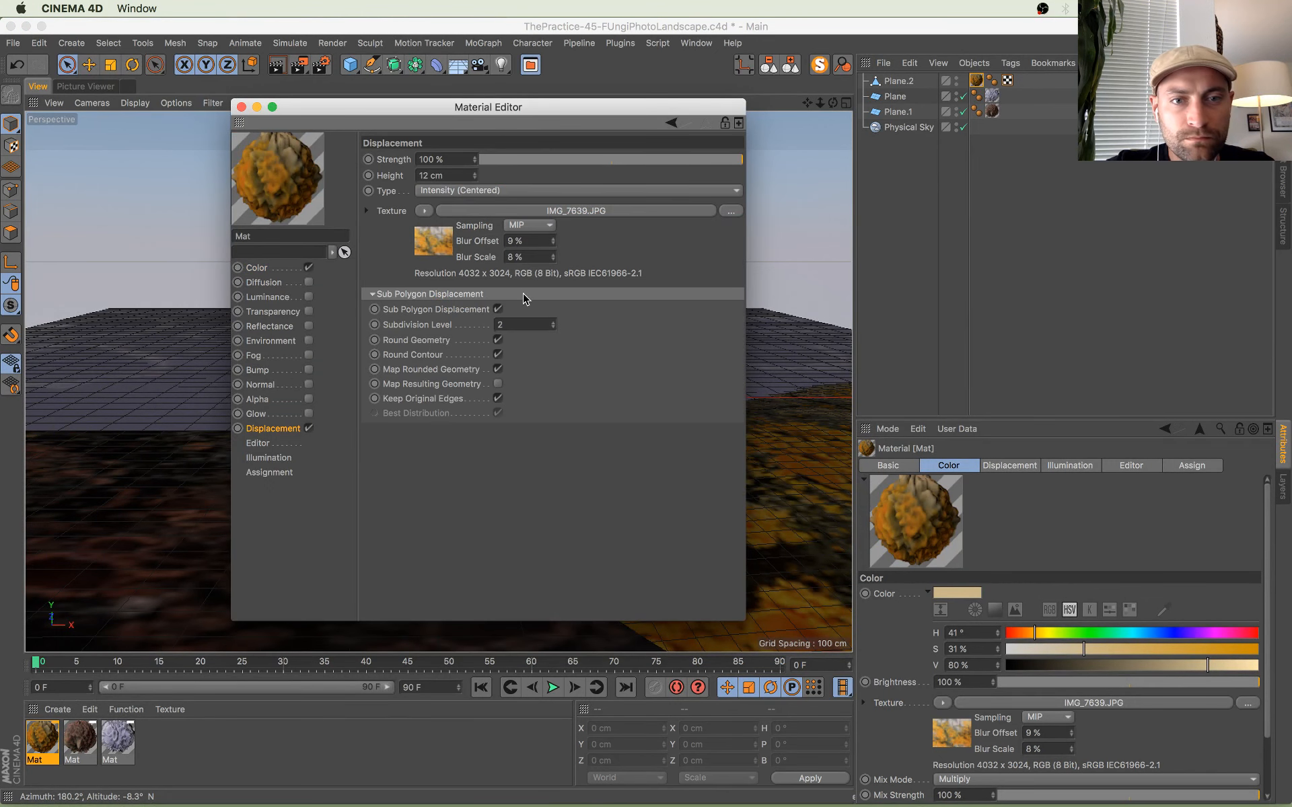
pyautogui.click(474, 178)
pyautogui.click(473, 178)
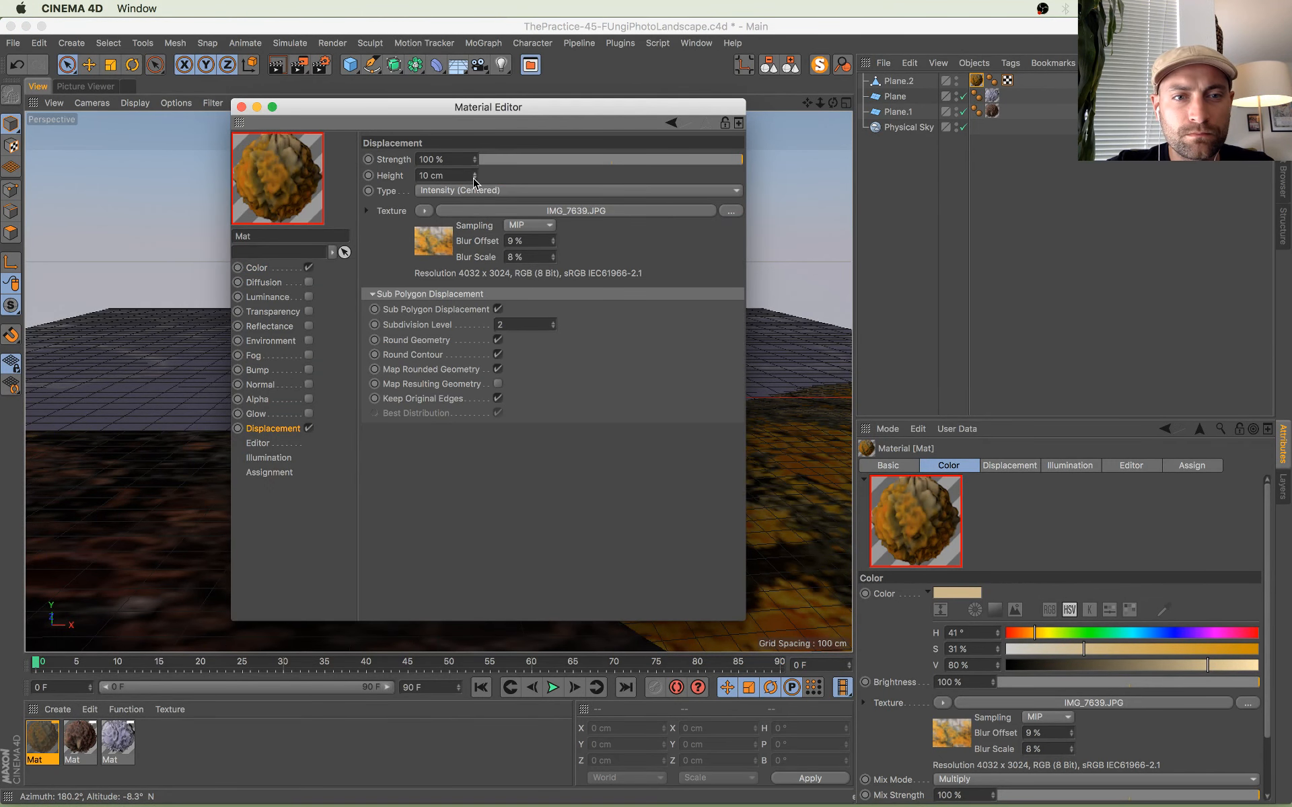
pyautogui.click(474, 178)
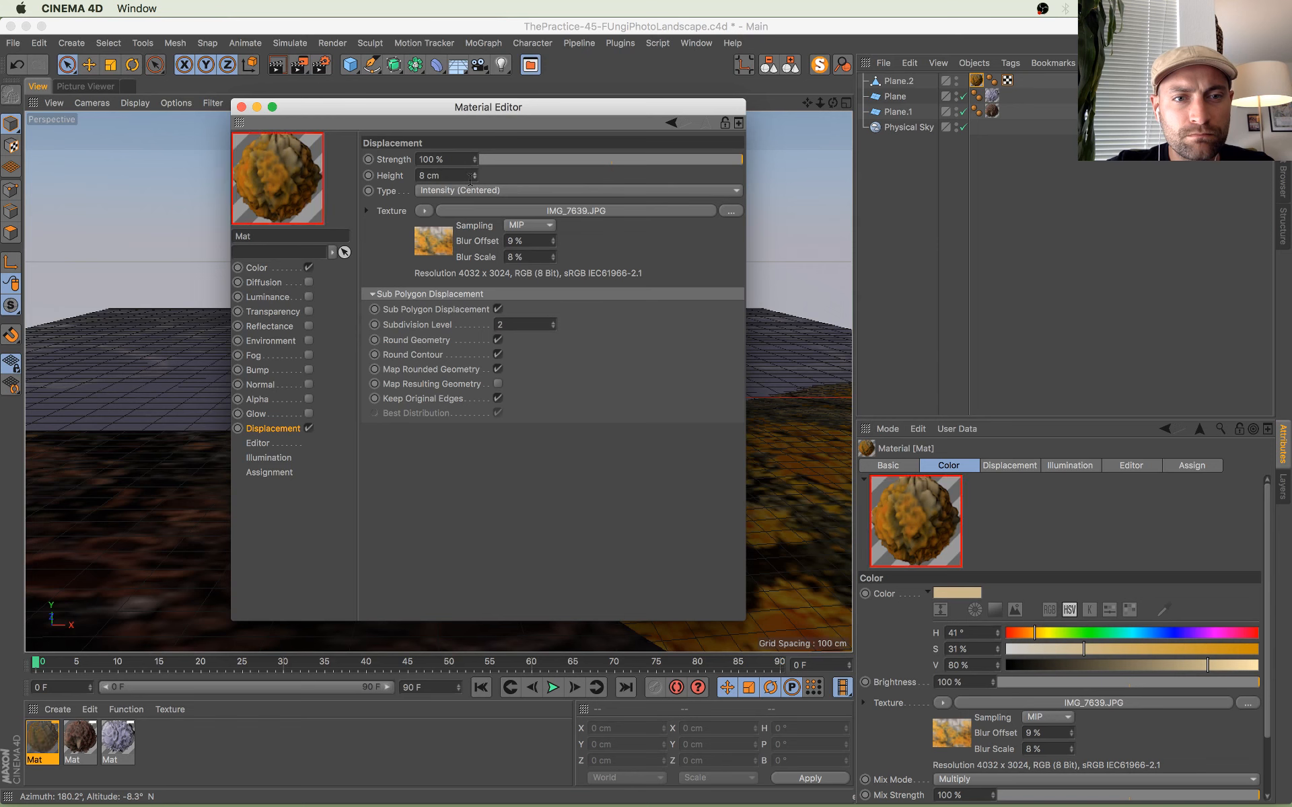
pyautogui.click(241, 107)
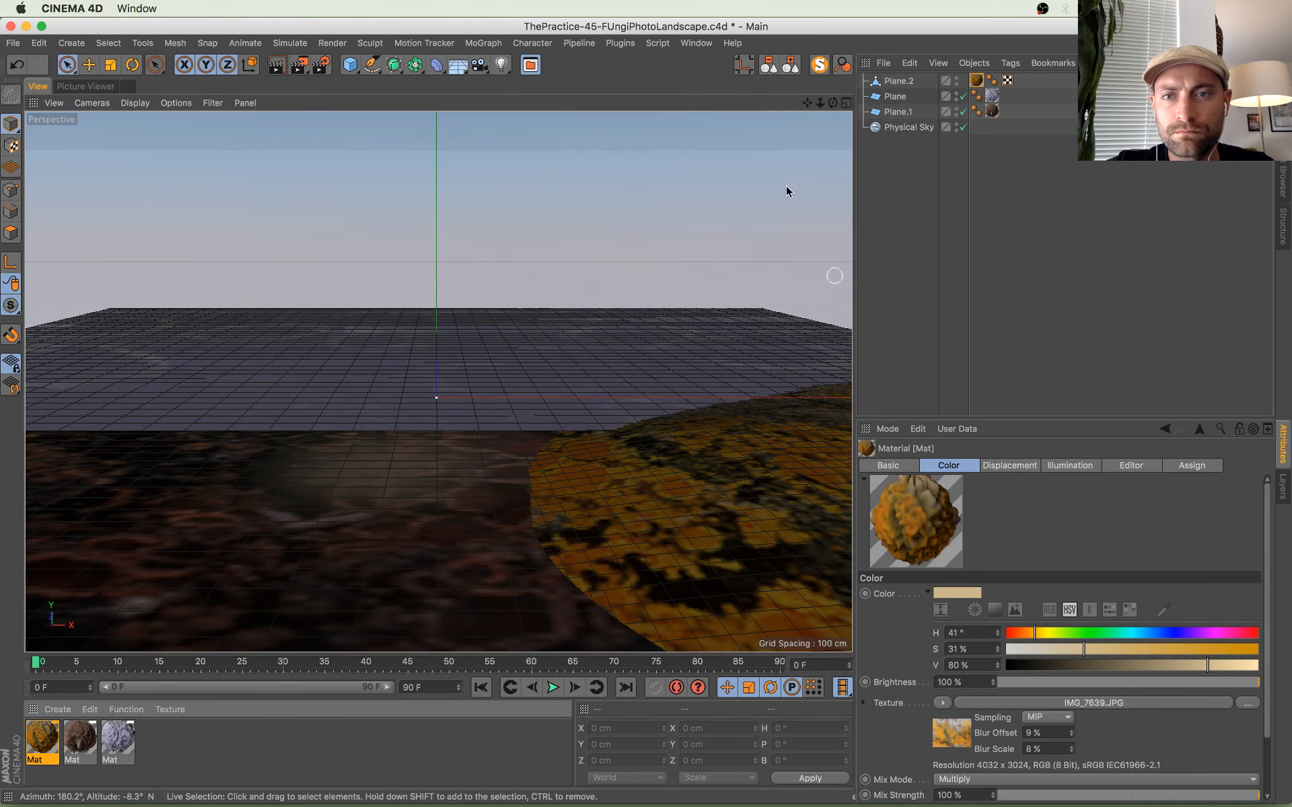
# Step: Duplicate the orange plane, place the copy in the distance at about Z 70 cm, and pitch it 2.8°
pyautogui.click(902, 81)
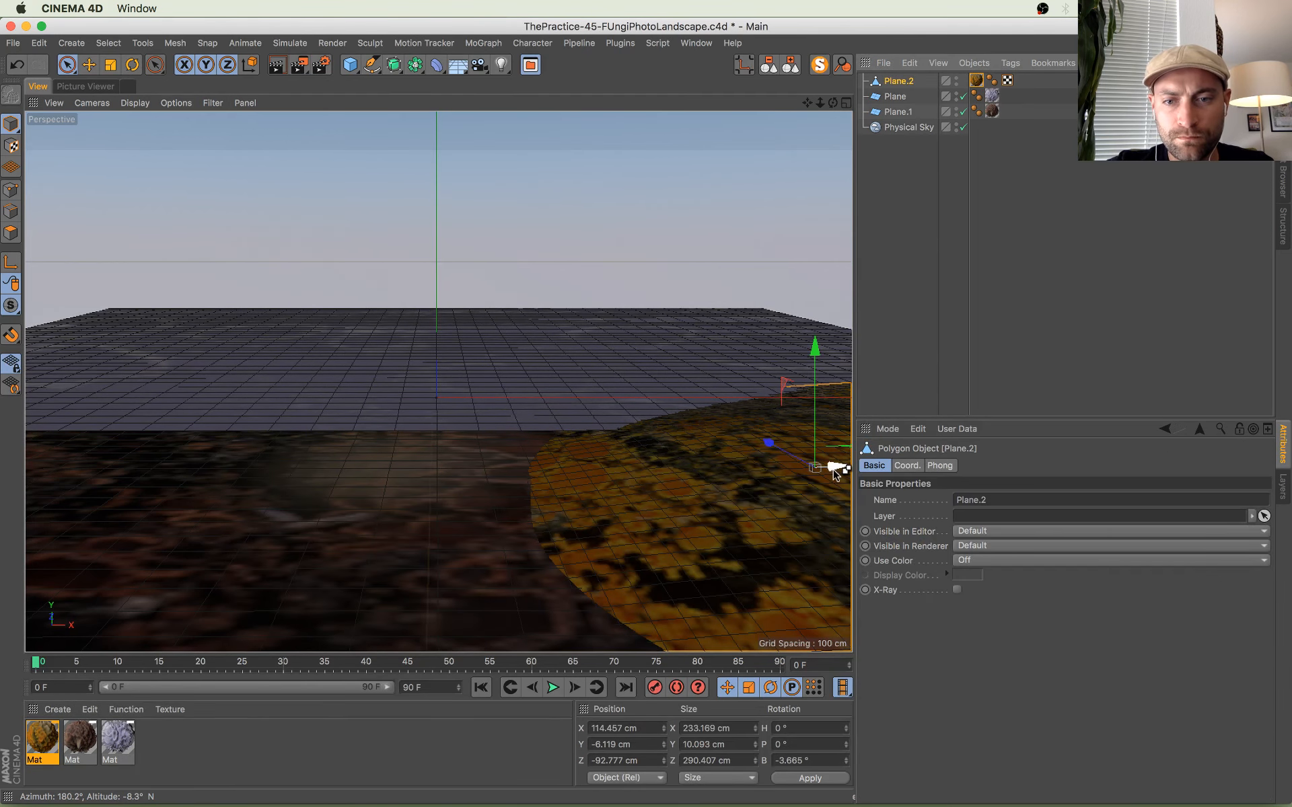
pyautogui.keyDown('ctrl'); pyautogui.moveTo(835, 466); pyautogui.dragTo(322, 494); pyautogui.keyUp('ctrl')
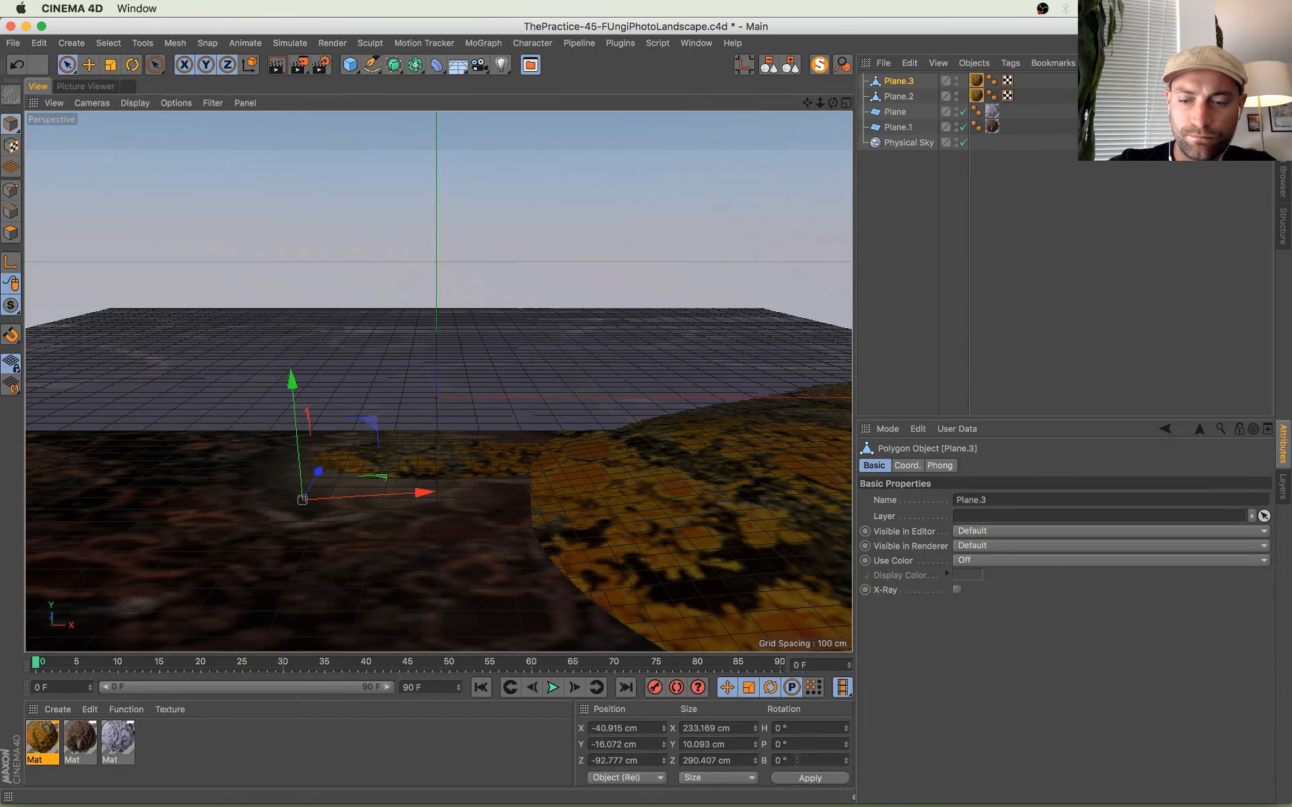
pyautogui.moveTo(318, 470); pyautogui.dragTo(364, 375)
pyautogui.moveTo(353, 288)
pyautogui.mouseDown()
pyautogui.moveTo(352, 254)
pyautogui.moveTo(350, 277)
pyautogui.mouseUp()
pyautogui.press('r')
pyautogui.moveTo(346, 360); pyautogui.dragTo(344, 367)
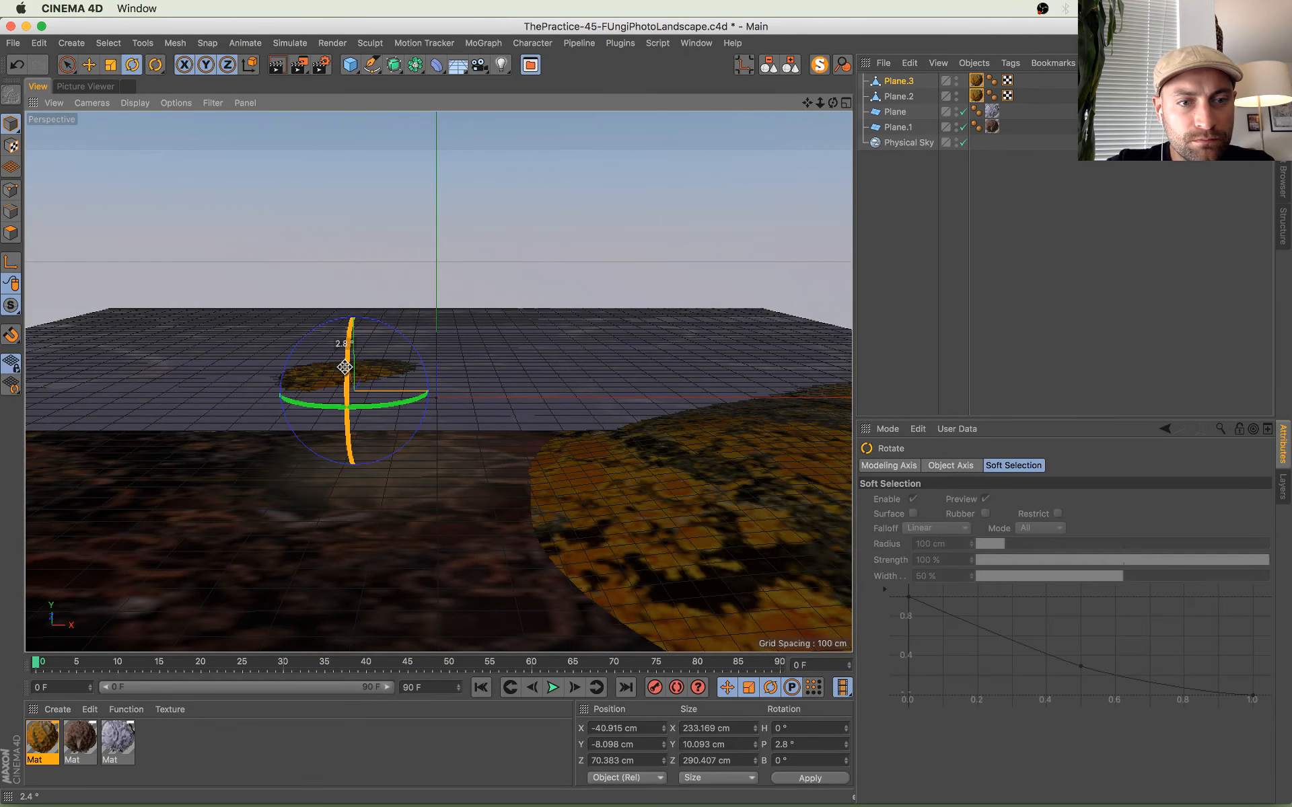
# Step: Move the copied orange plane to about X -155 cm and Y -7 cm, and save the scene
pyautogui.press('e')
pyautogui.moveTo(476, 390); pyautogui.dragTo(248, 388)
pyautogui.moveTo(116, 265); pyautogui.dragTo(116, 262)
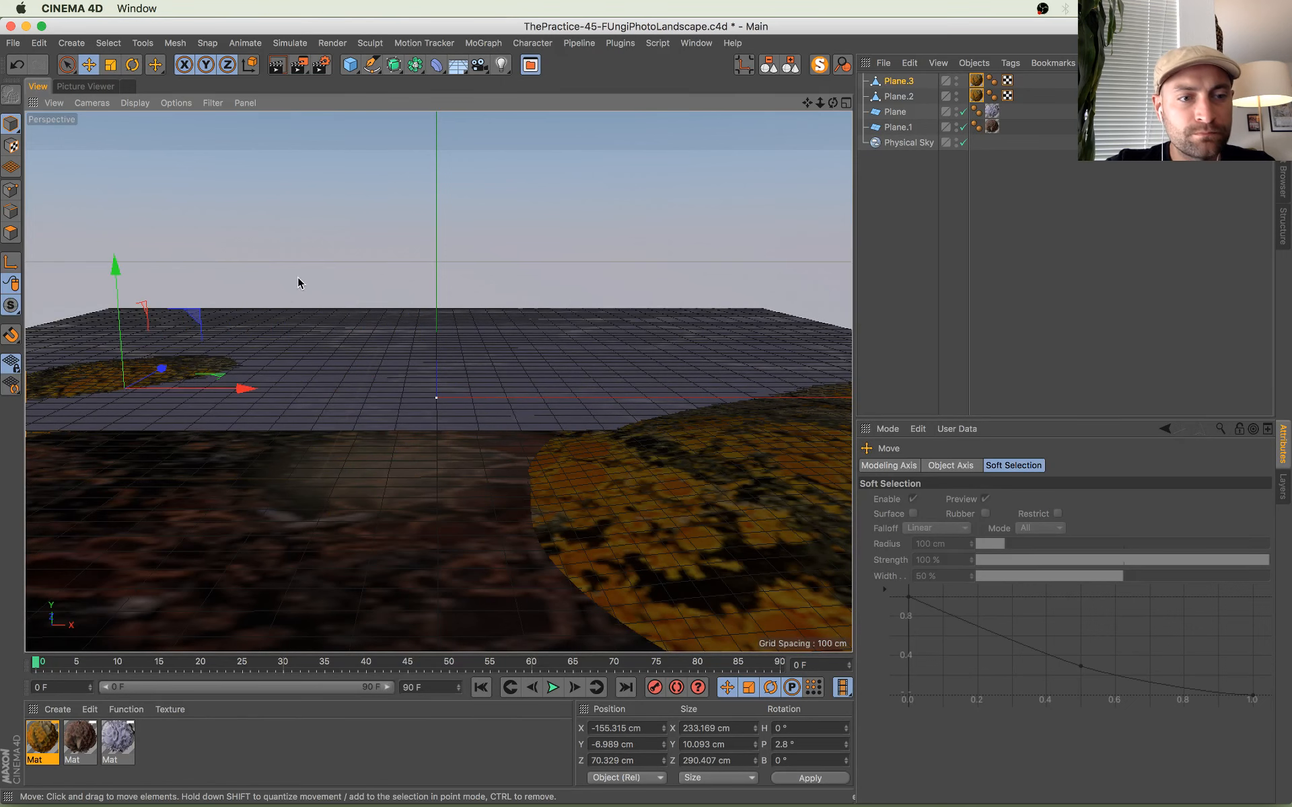
pyautogui.press('super+s')
# Step: Examine the near-complete render of the landscape up close, and return to the perspective view
pyautogui.click(85, 87)
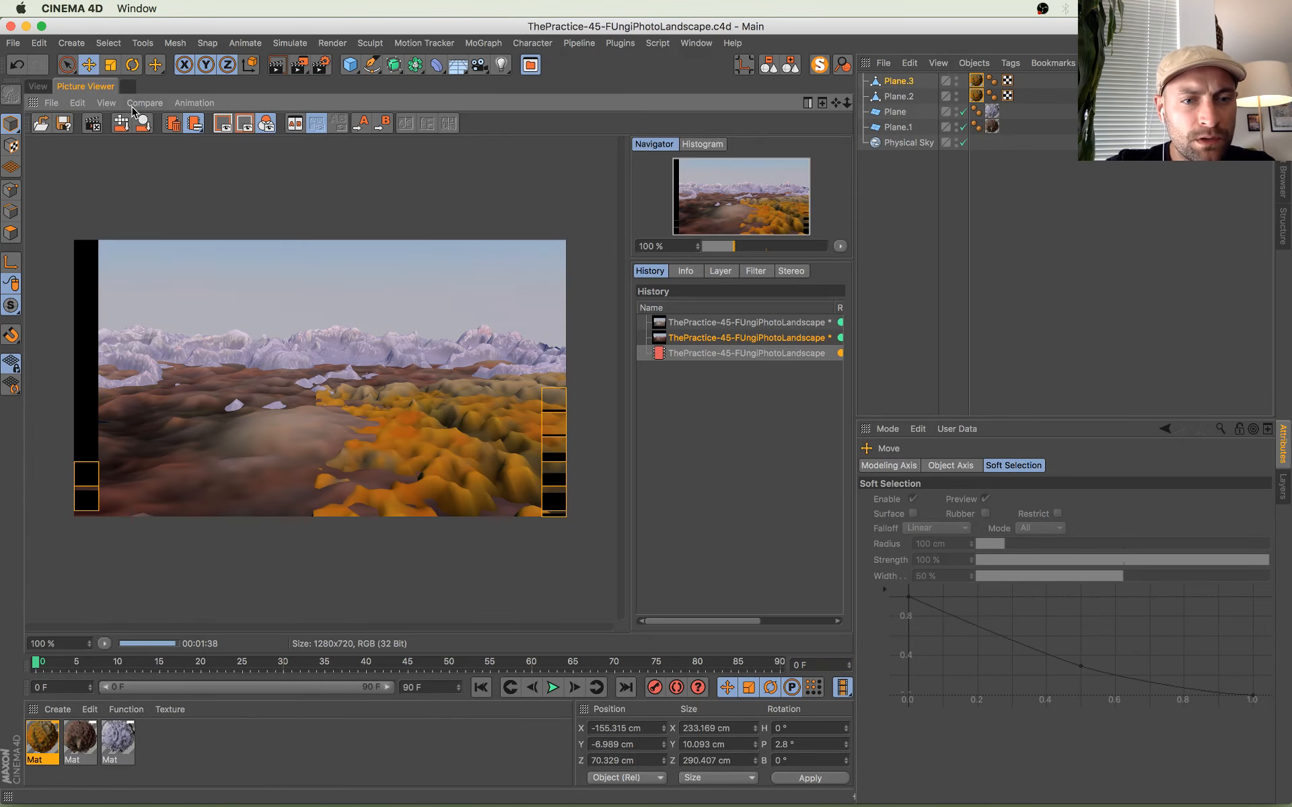
pyautogui.scroll(2, 350, 402)
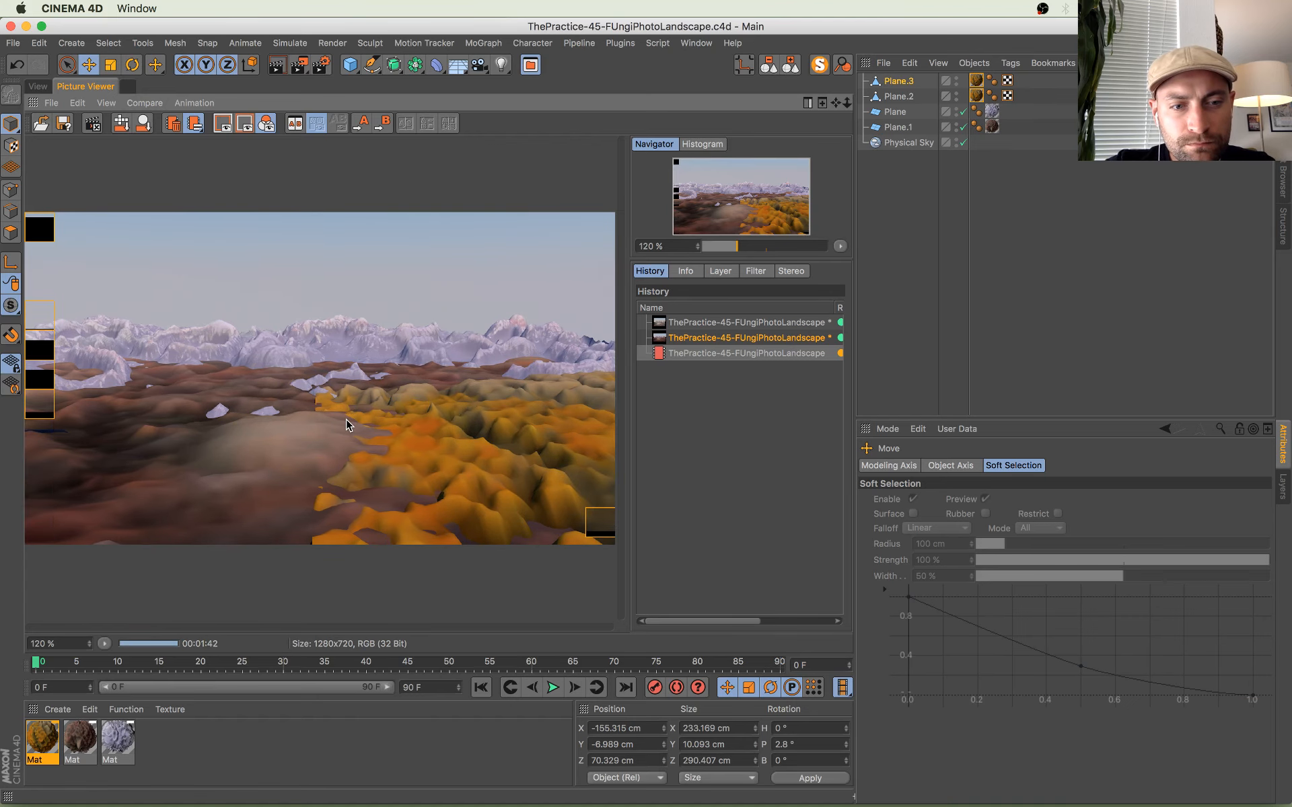
pyautogui.click(38, 86)
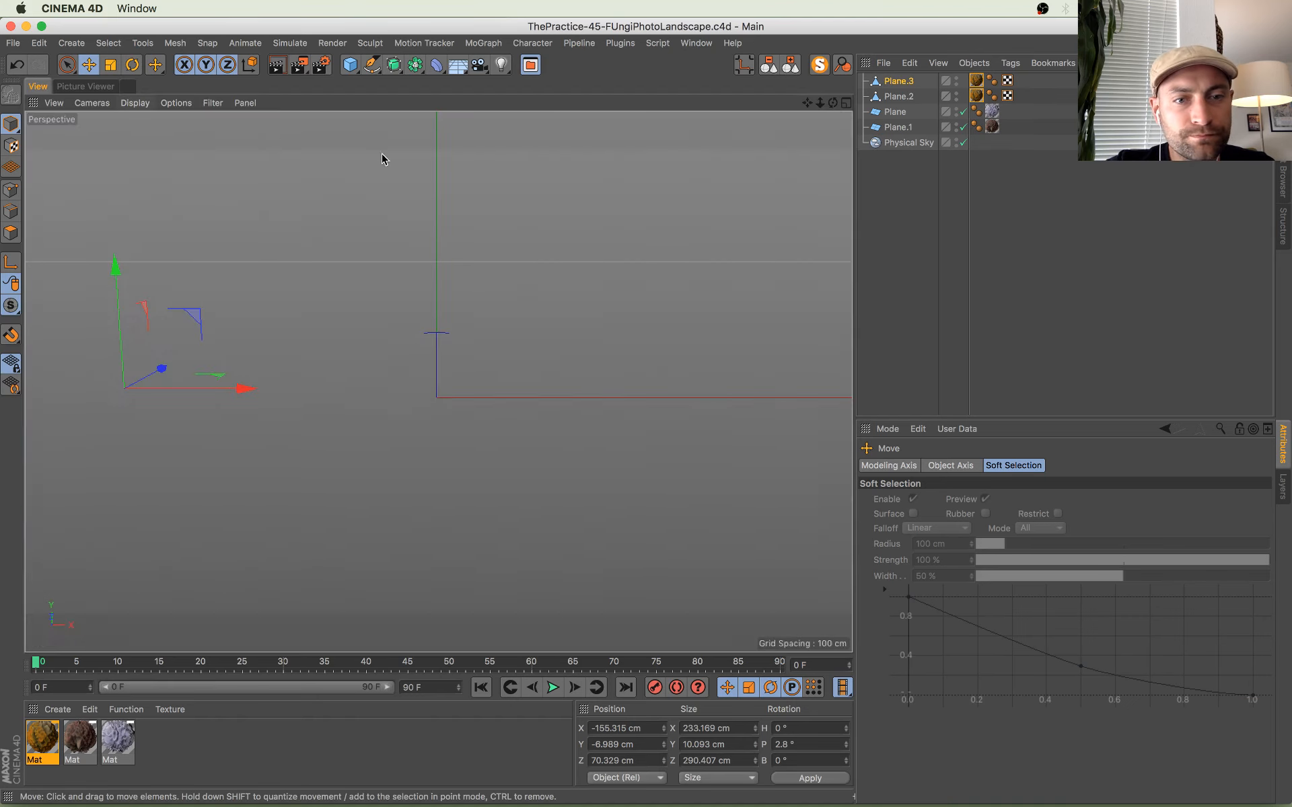
# Step: Solo the foreground orange plane, soft-select the polygons along its inner side edge, and lower them to about Y -6.4 cm
pyautogui.click(651, 471)
pyautogui.click(819, 64)
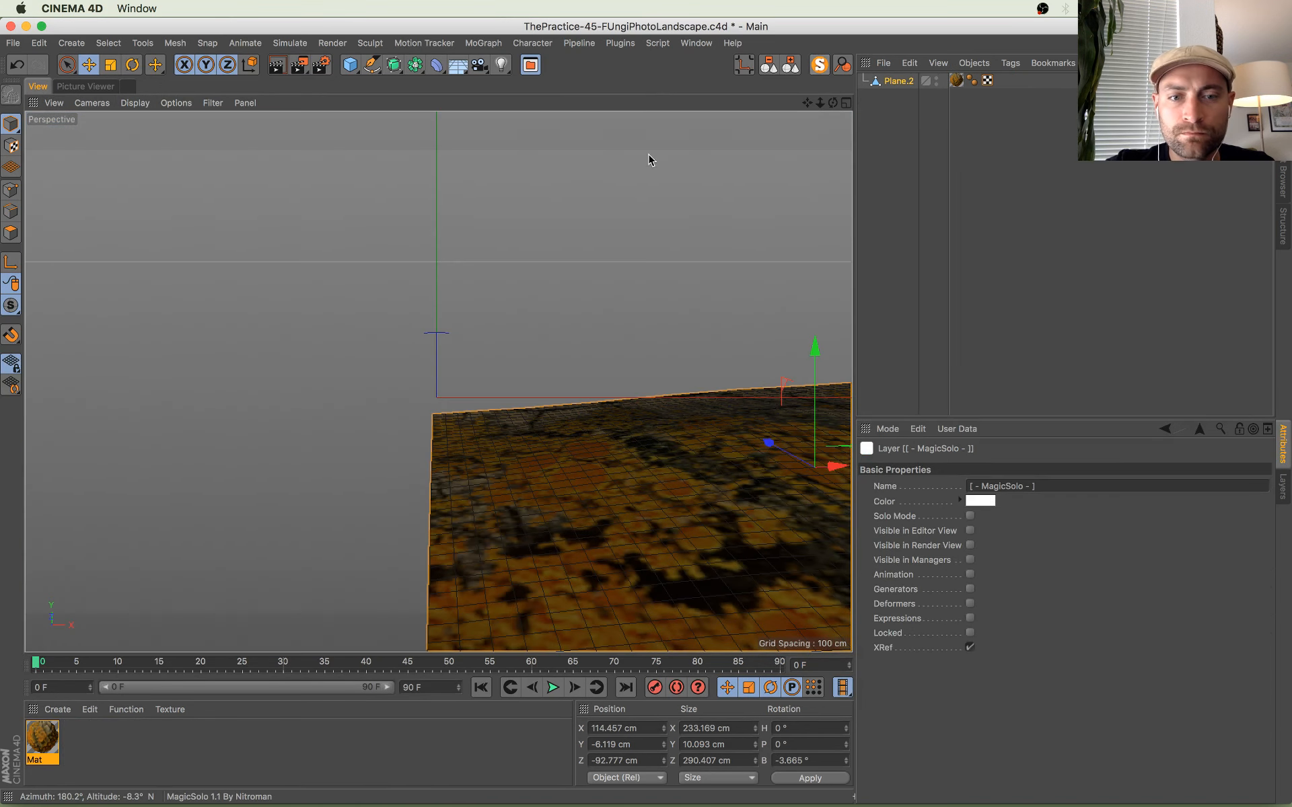
pyautogui.click(11, 233)
pyautogui.press('space')
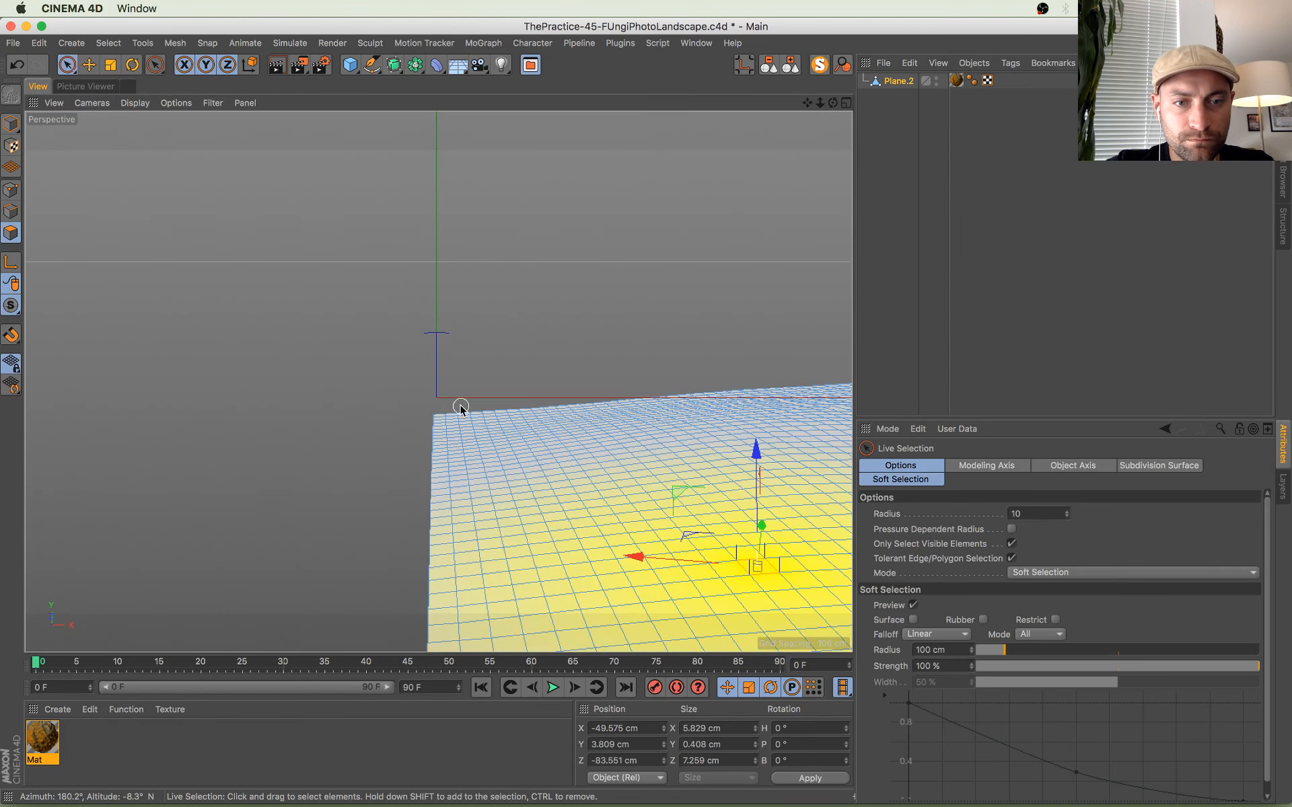
pyautogui.moveTo(439, 484)
pyautogui.mouseDown()
pyautogui.moveTo(443, 641)
pyautogui.moveTo(472, 596)
pyautogui.mouseUp()
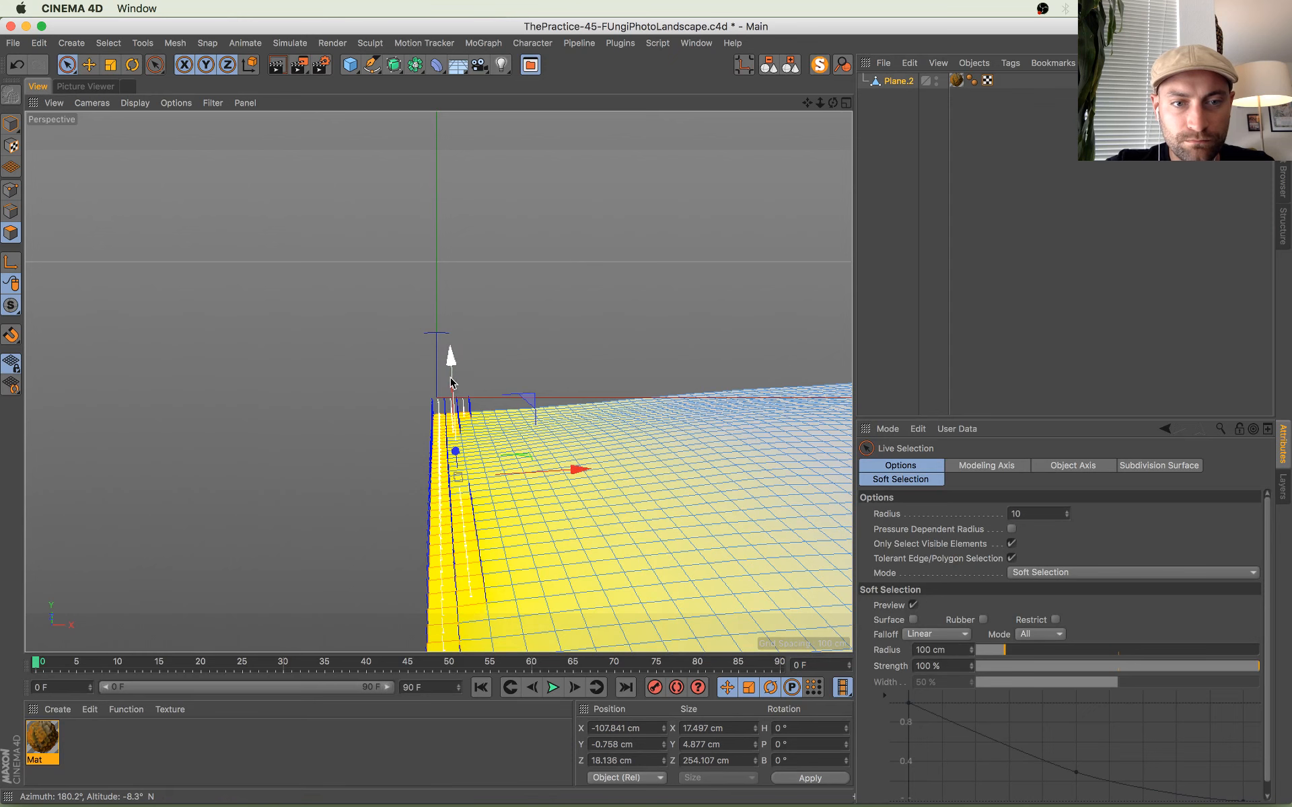
pyautogui.moveTo(451, 363); pyautogui.dragTo(448, 378)
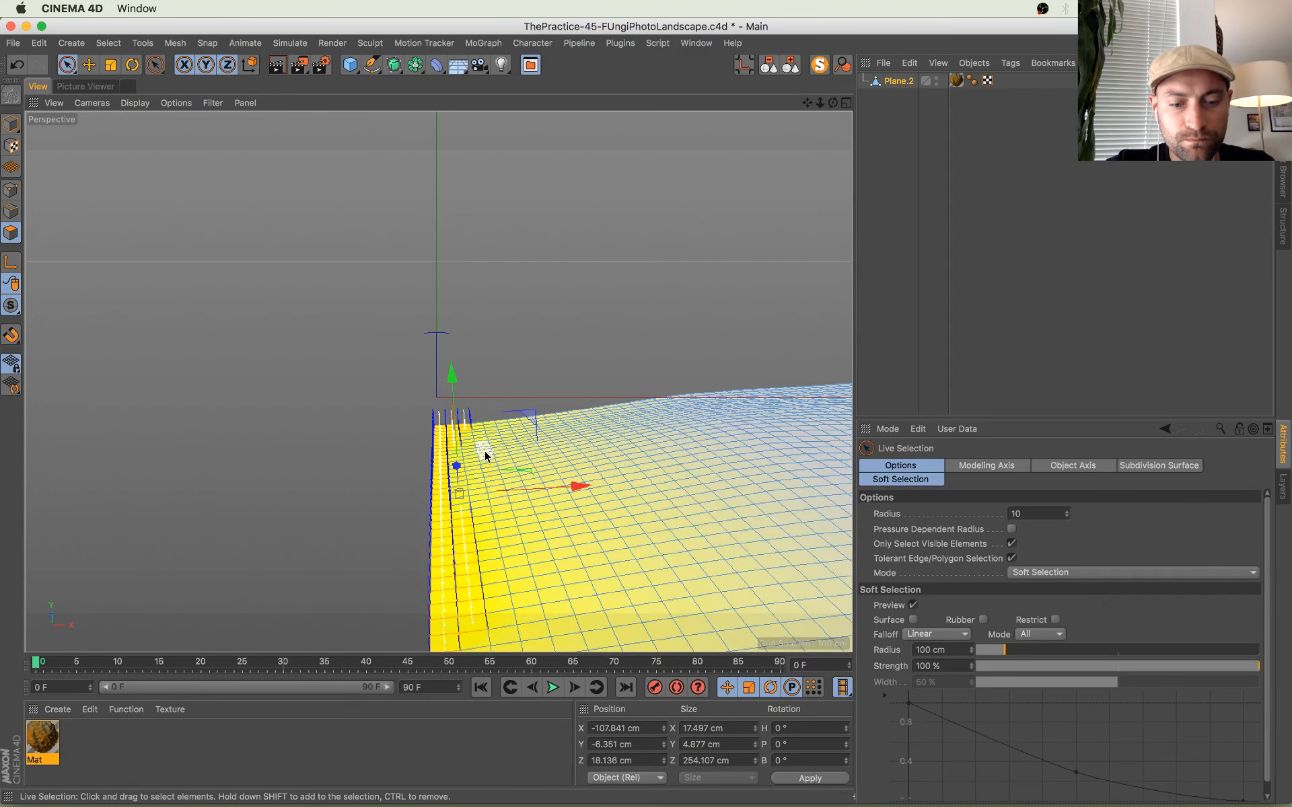
# Step: Rotate the soft-selected edge polygons about -5.4° in bank, unsolo the plane, and return to Model mode
pyautogui.press('r')
pyautogui.moveTo(514, 456); pyautogui.dragTo(511, 436)
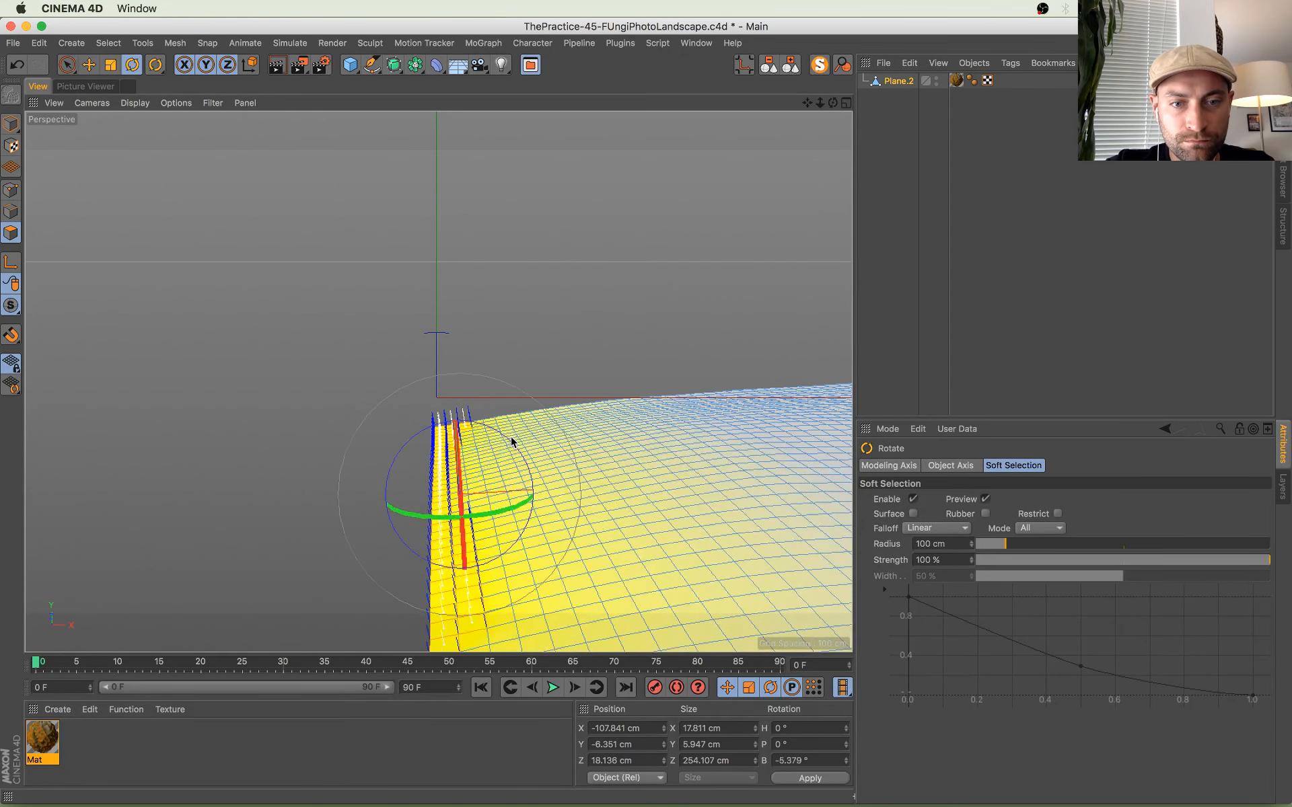
pyautogui.click(820, 64)
pyautogui.click(10, 124)
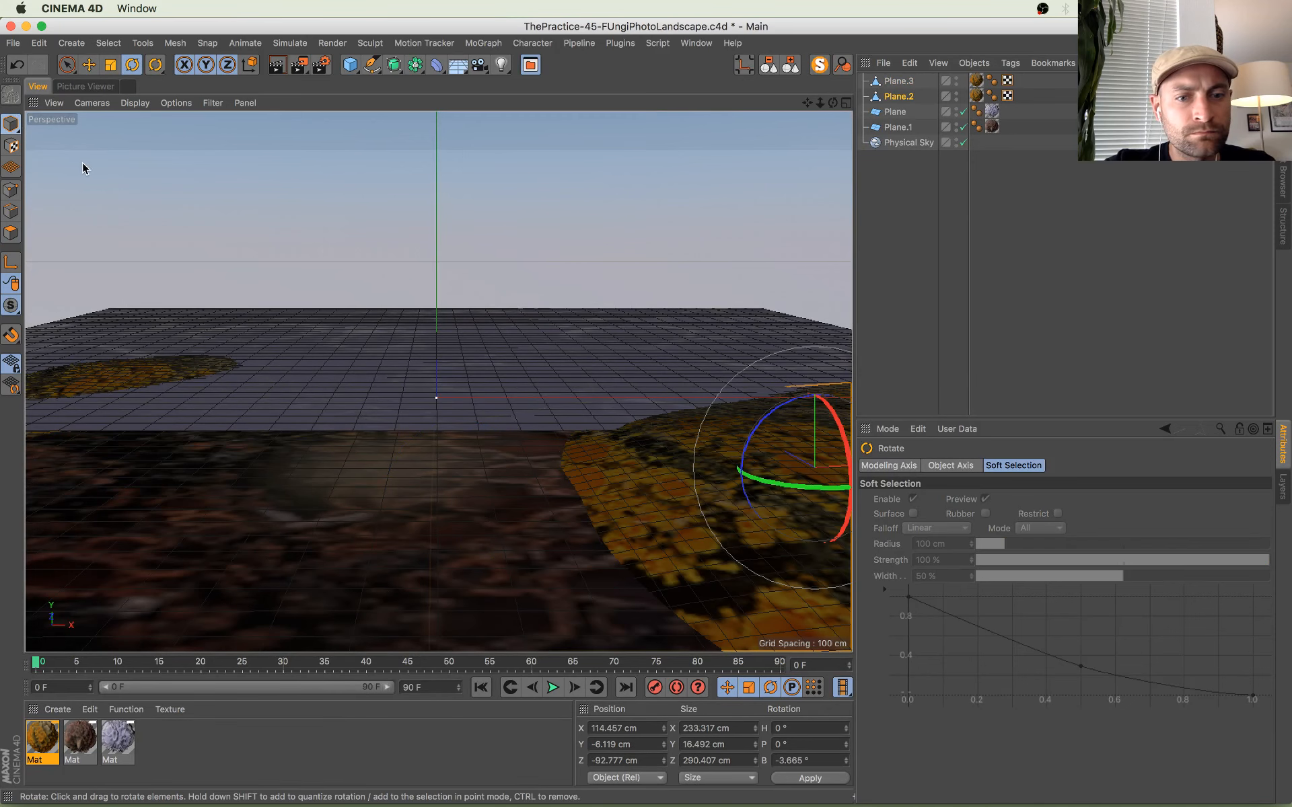
# Step: Save the scene and start a new render in the Picture Viewer
pyautogui.press('super+s')
pyautogui.hotkey('shift', 'r')
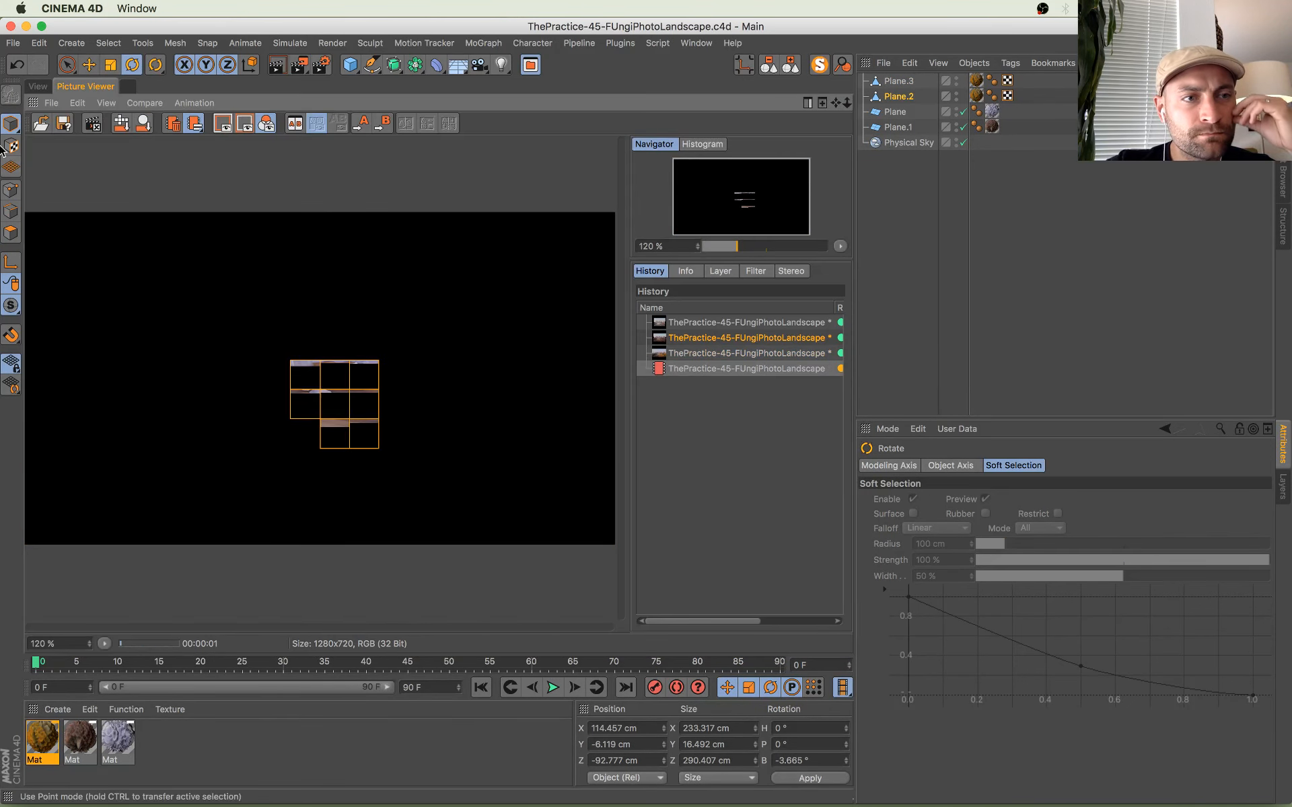
# Step: Check the newest live chat messages in Chrome, and switch back to Cinema 4D
pyautogui.moveTo(1, 0)
pyautogui.click(86, 522)
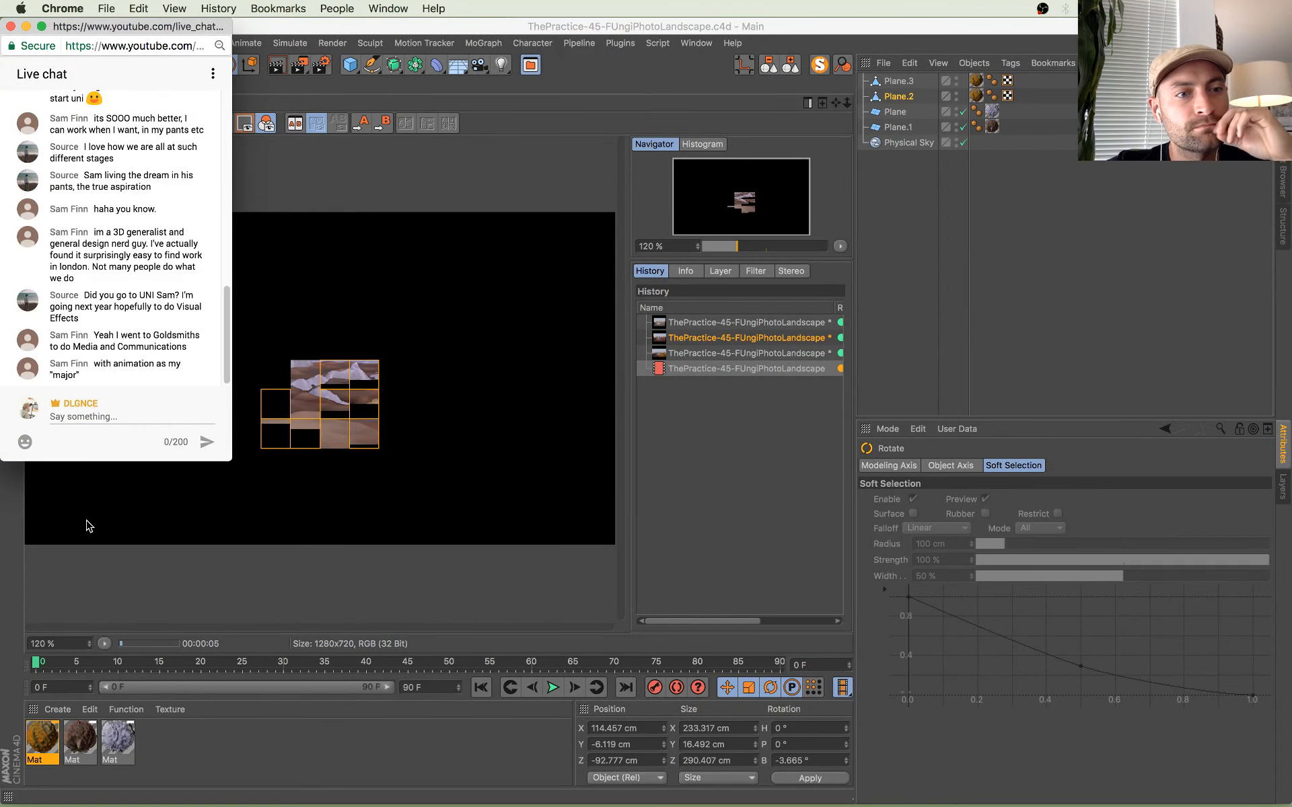
pyautogui.moveTo(2, 2)
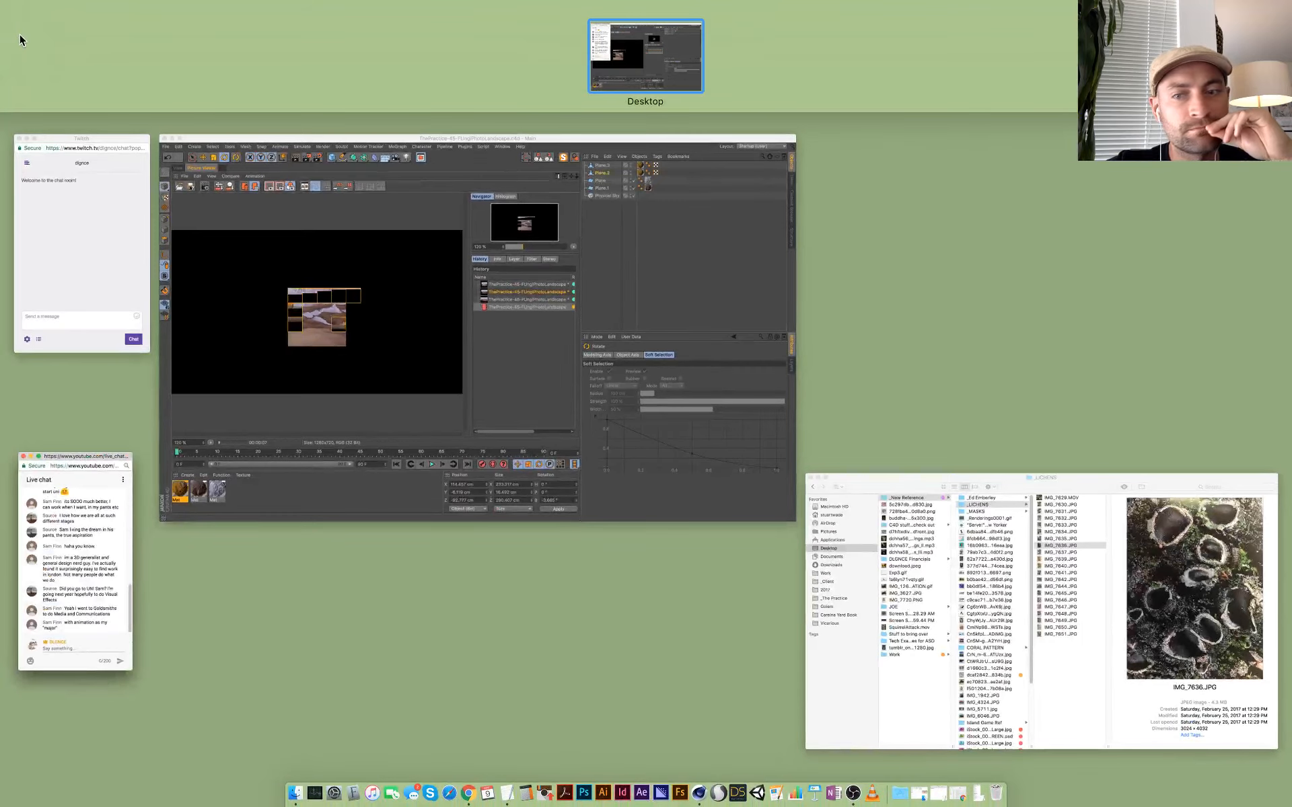
pyautogui.click(432, 373)
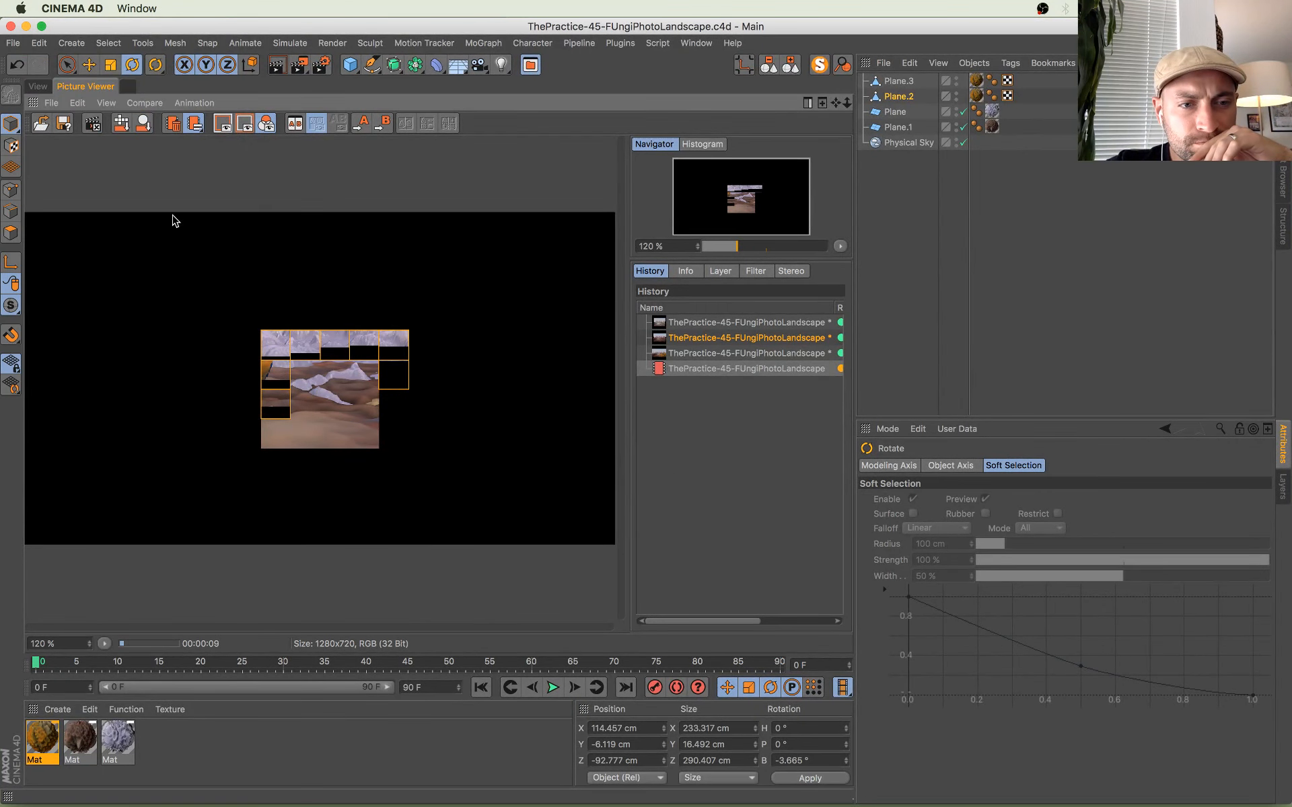
# Step: Scale the distant orange plane vertically to about 14.2 cm, lower it to about Y -10.4 cm, and save the scene
pyautogui.click(33, 86)
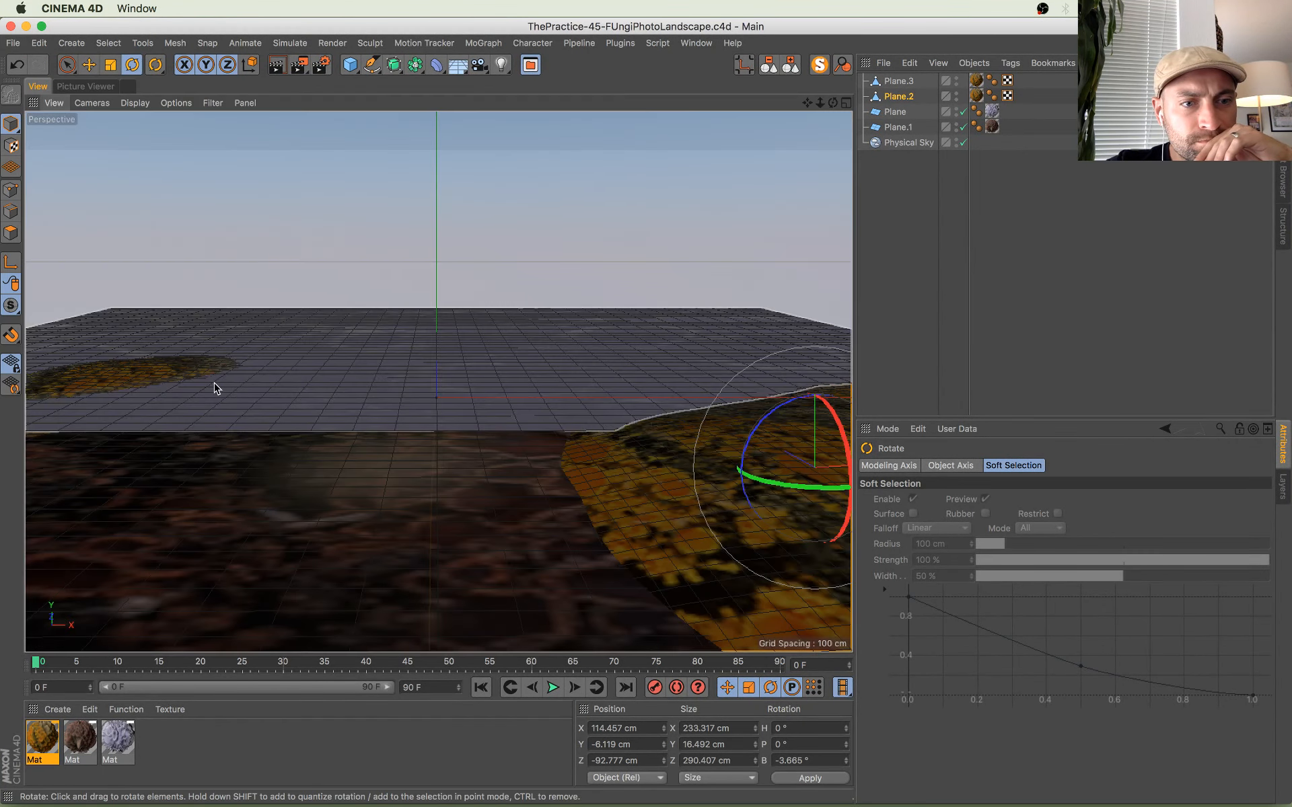
pyautogui.click(179, 365)
pyautogui.press('t')
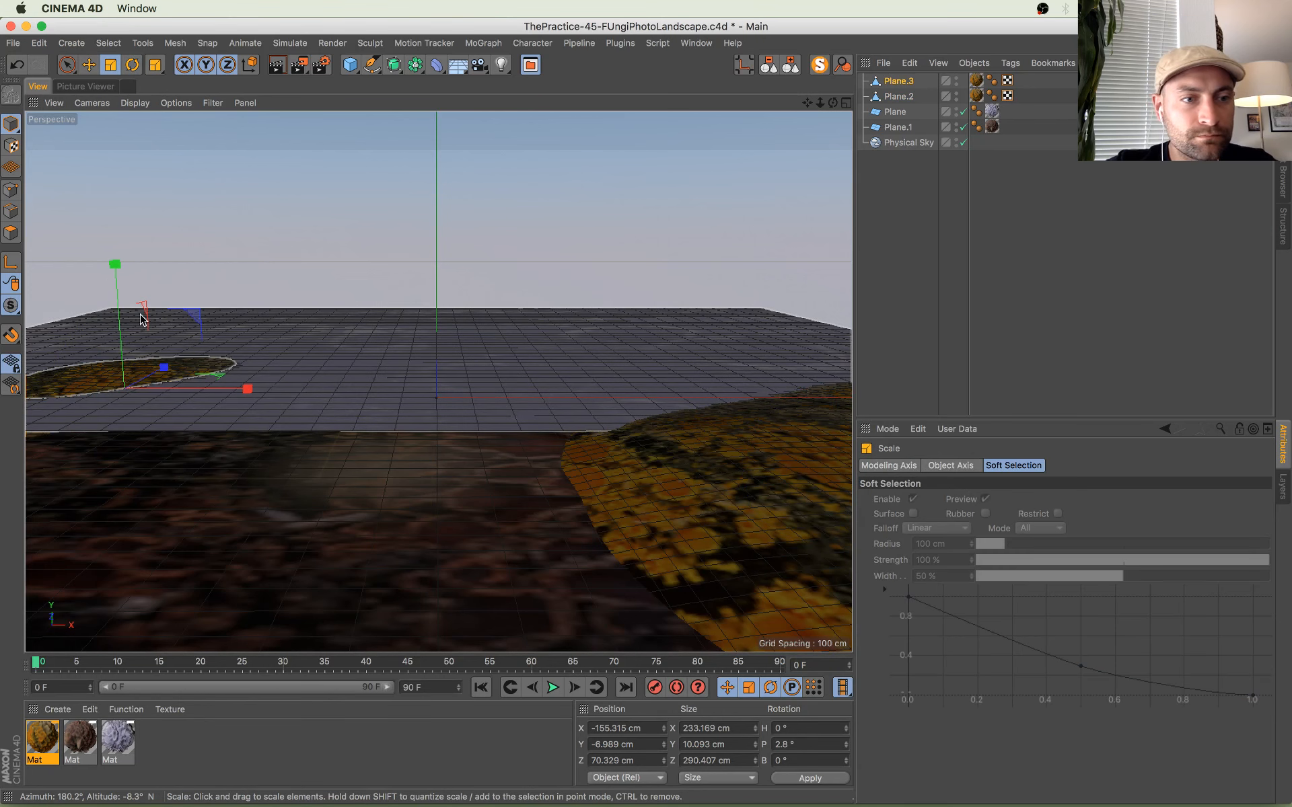
pyautogui.moveTo(117, 287); pyautogui.dragTo(115, 268)
pyautogui.press('e')
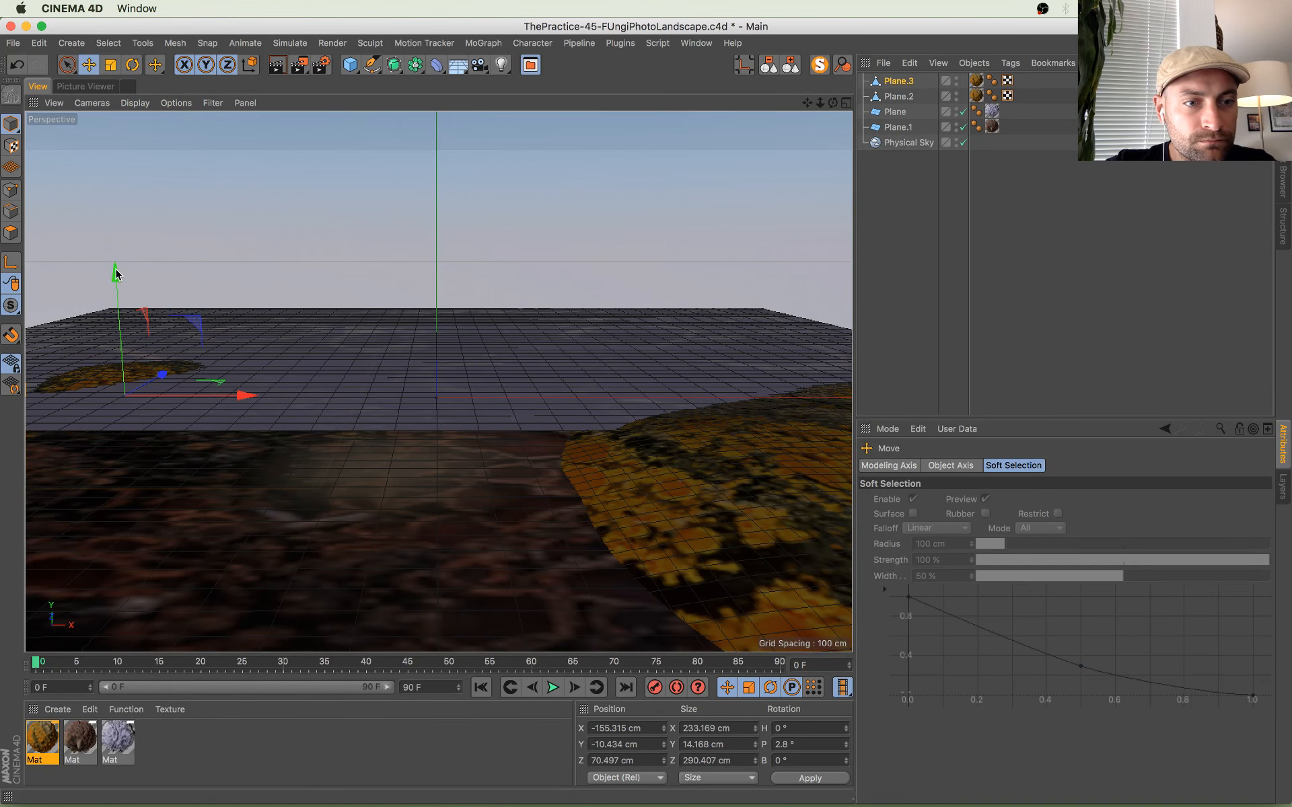
pyautogui.press('super+s')
# Step: Set the lavender material's color saturation to 20% and its value to 78% while the render is shown
pyautogui.click(69, 92)
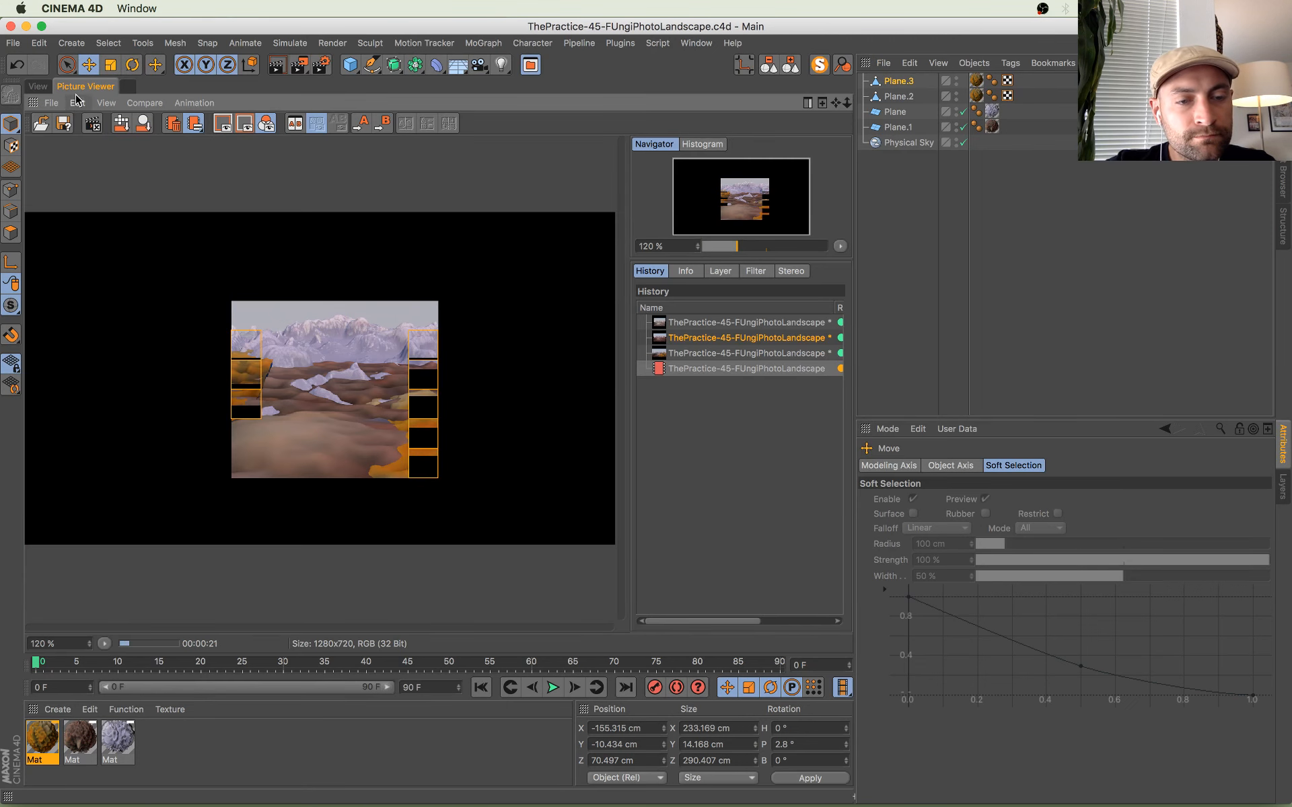
pyautogui.doubleClick(126, 743)
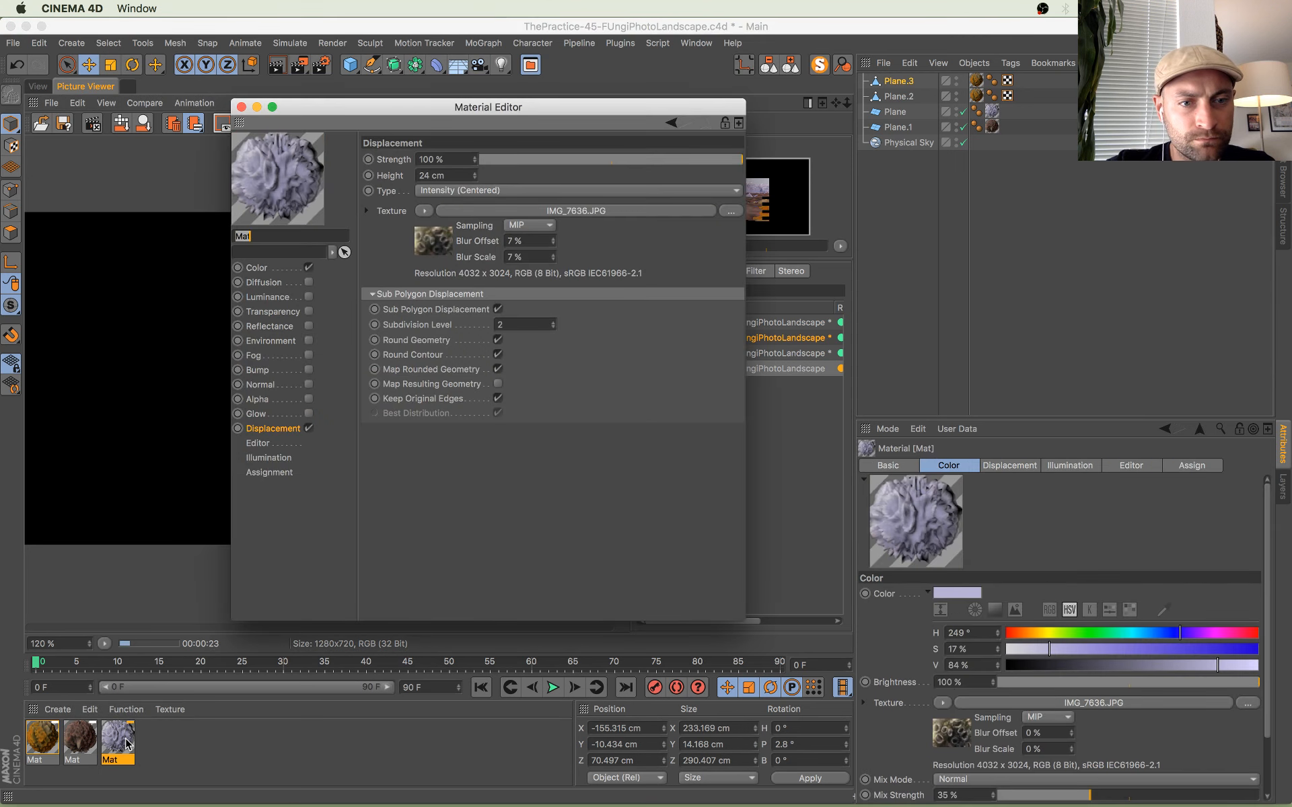
pyautogui.click(257, 268)
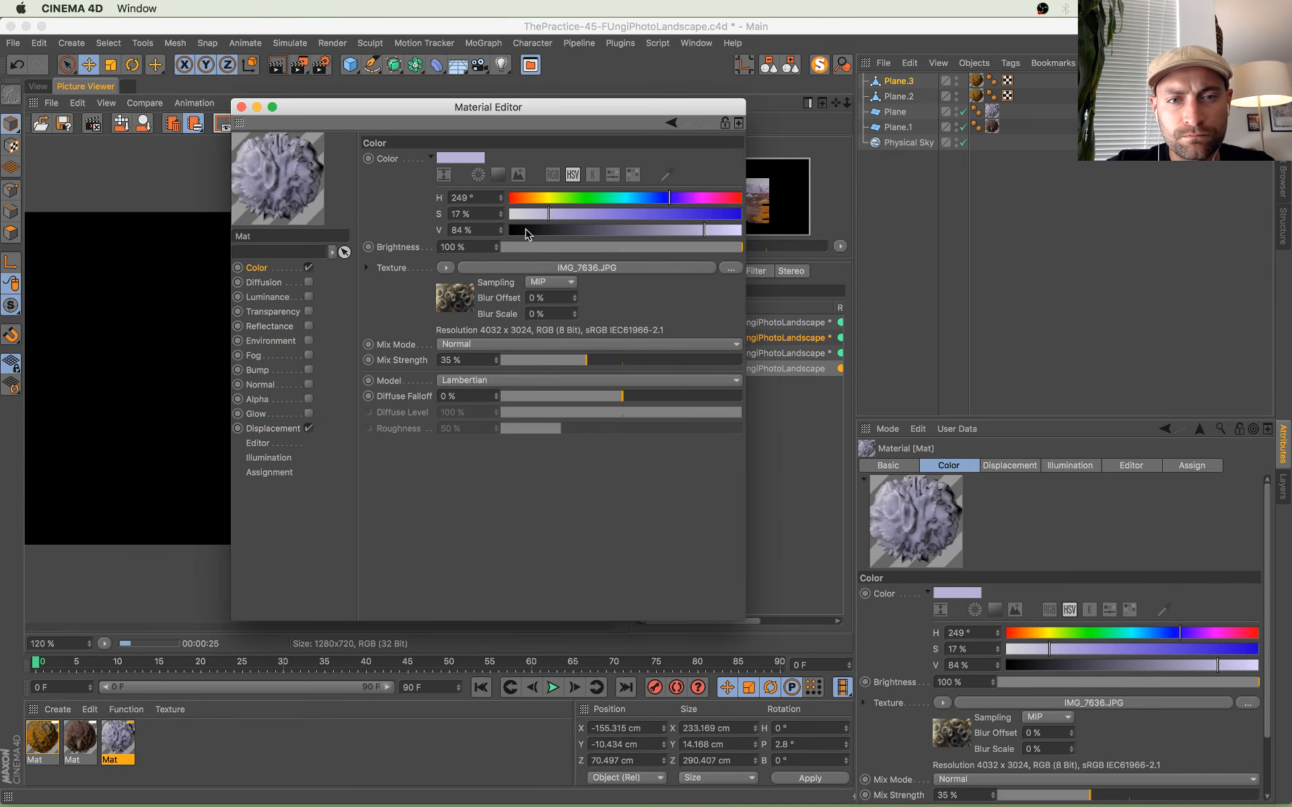
pyautogui.click(553, 218)
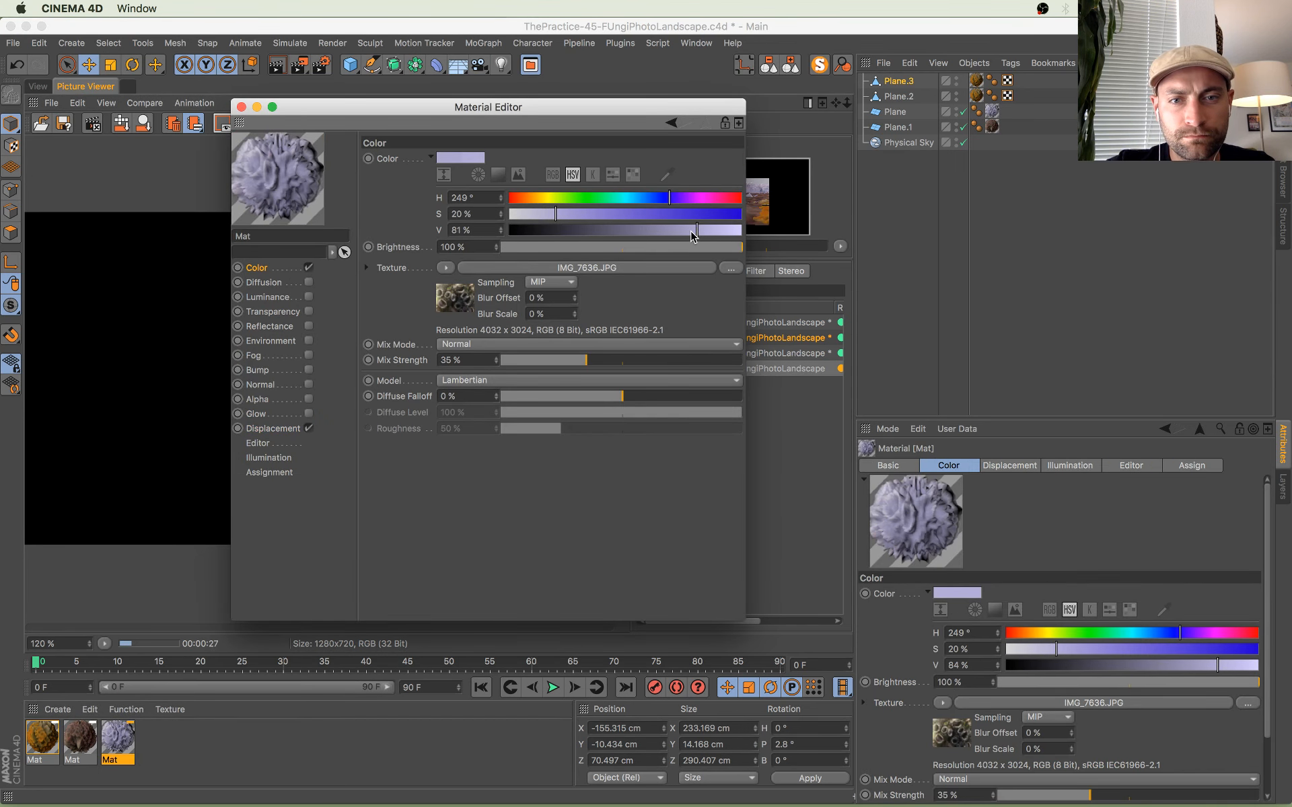
# Step: Try the Multiply mix mode for the lavender material's color texture, and switch back to Normal
pyautogui.click(585, 345)
pyautogui.click(590, 410)
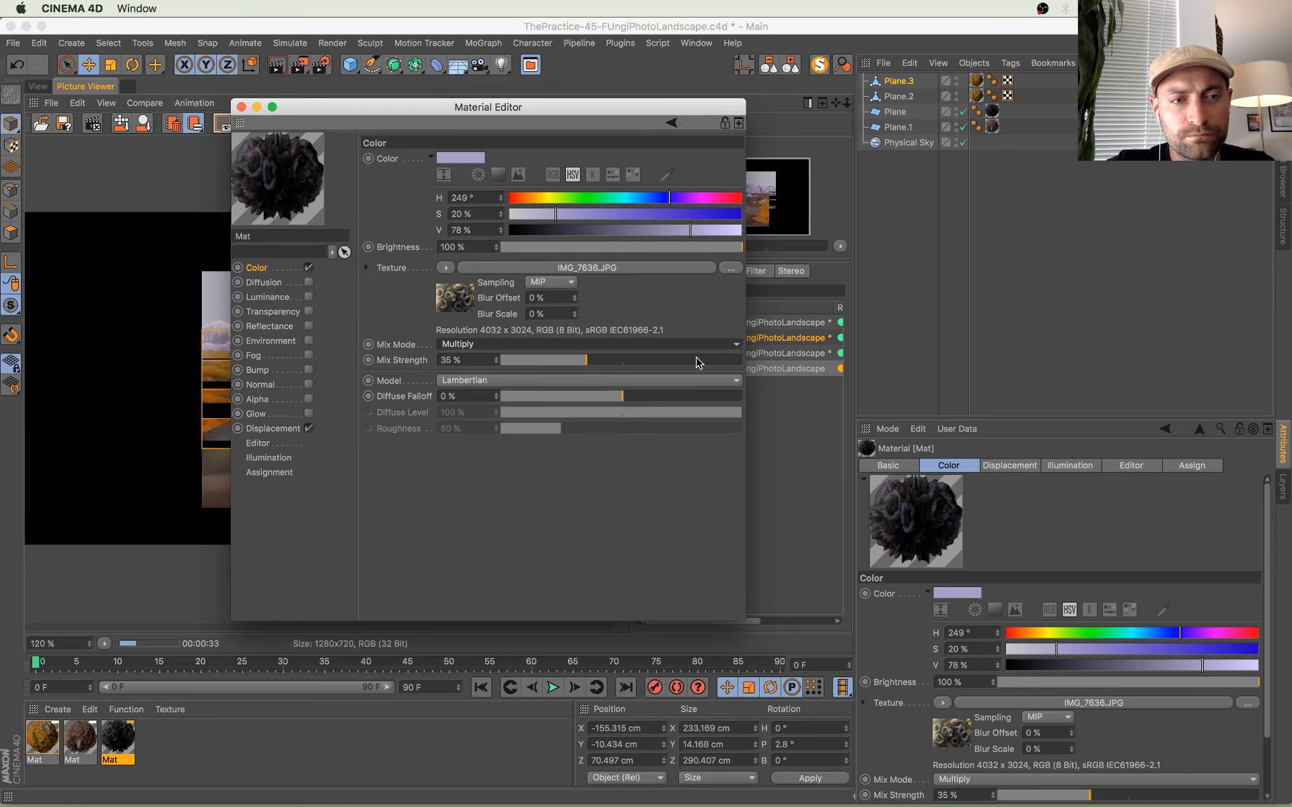
pyautogui.click(498, 345)
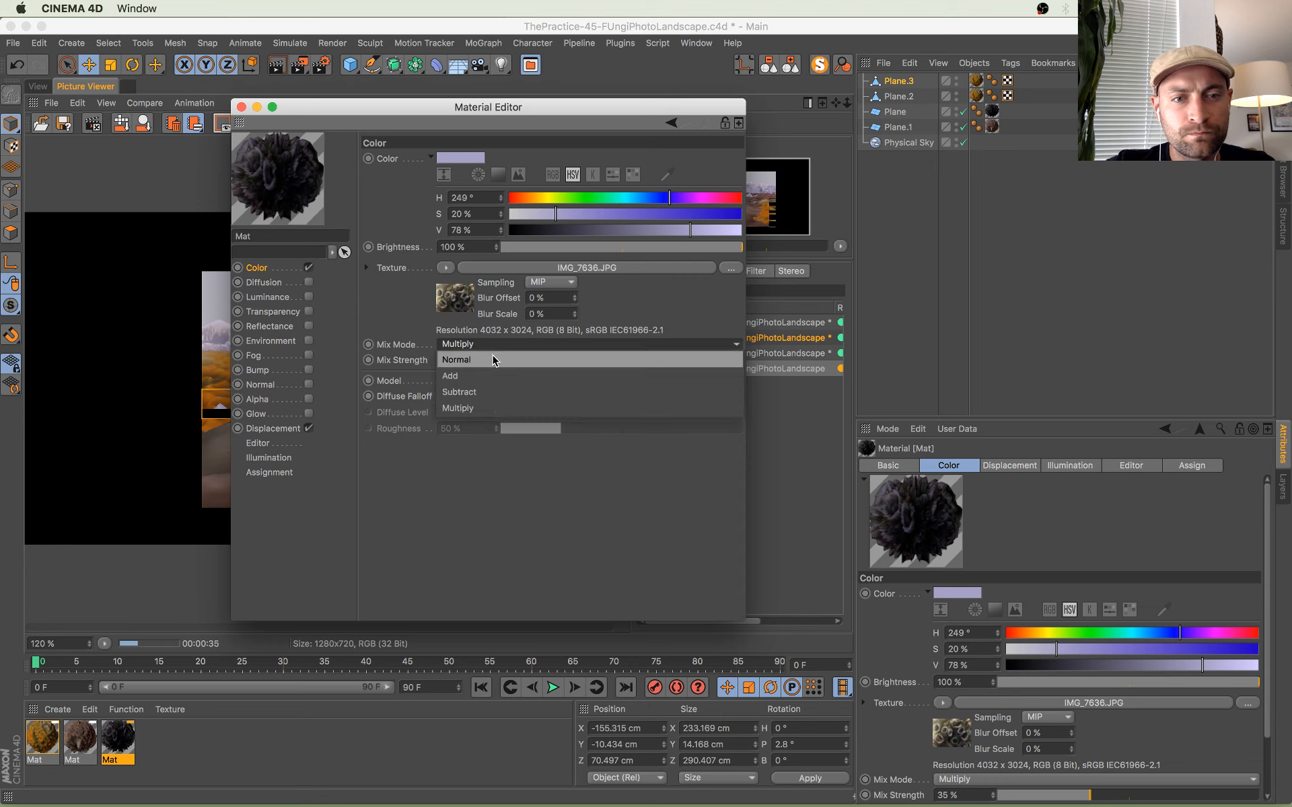
pyautogui.click(494, 360)
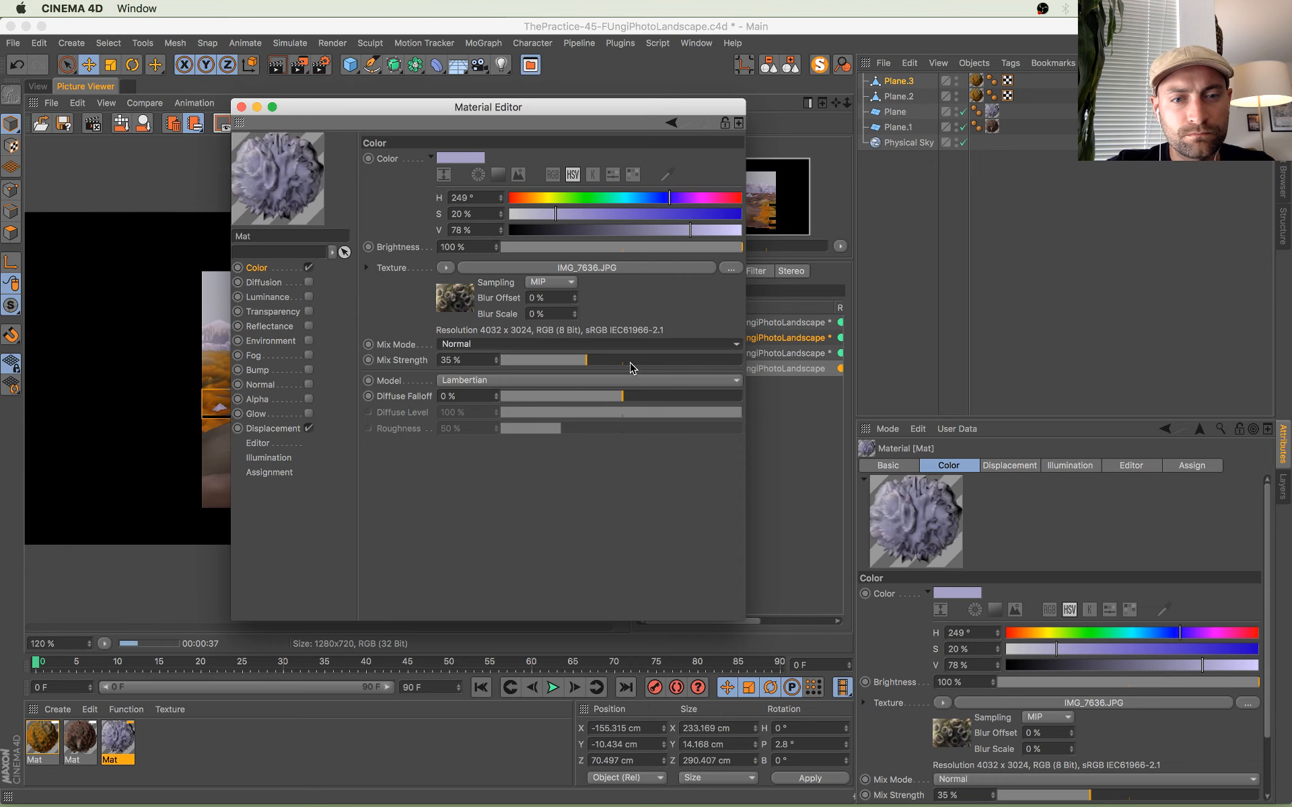
# Step: Set the mix strength of the lavender material's color texture to 47%
pyautogui.click(621, 362)
pyautogui.moveTo(619, 366); pyautogui.dragTo(615, 363)
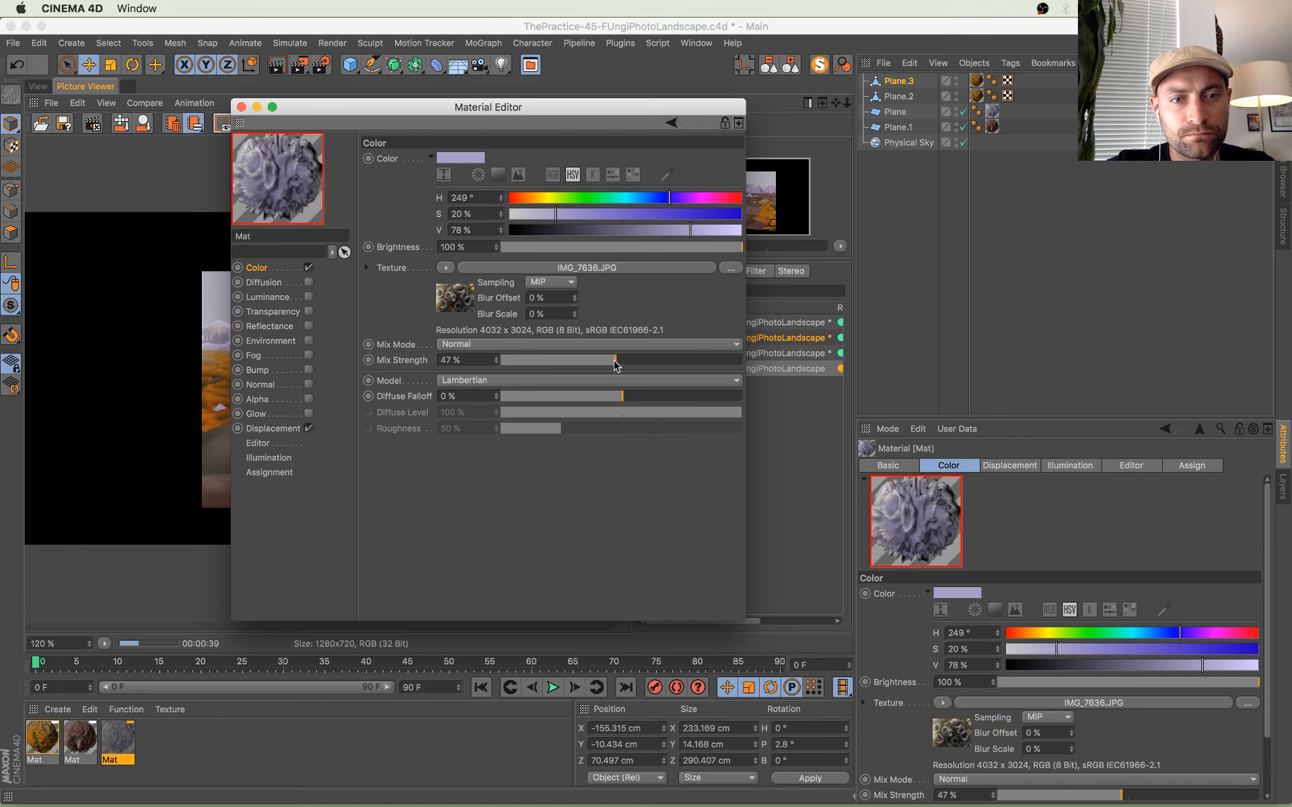
# Step: Close the Material Editor and return to the 3D viewport
pyautogui.click(241, 107)
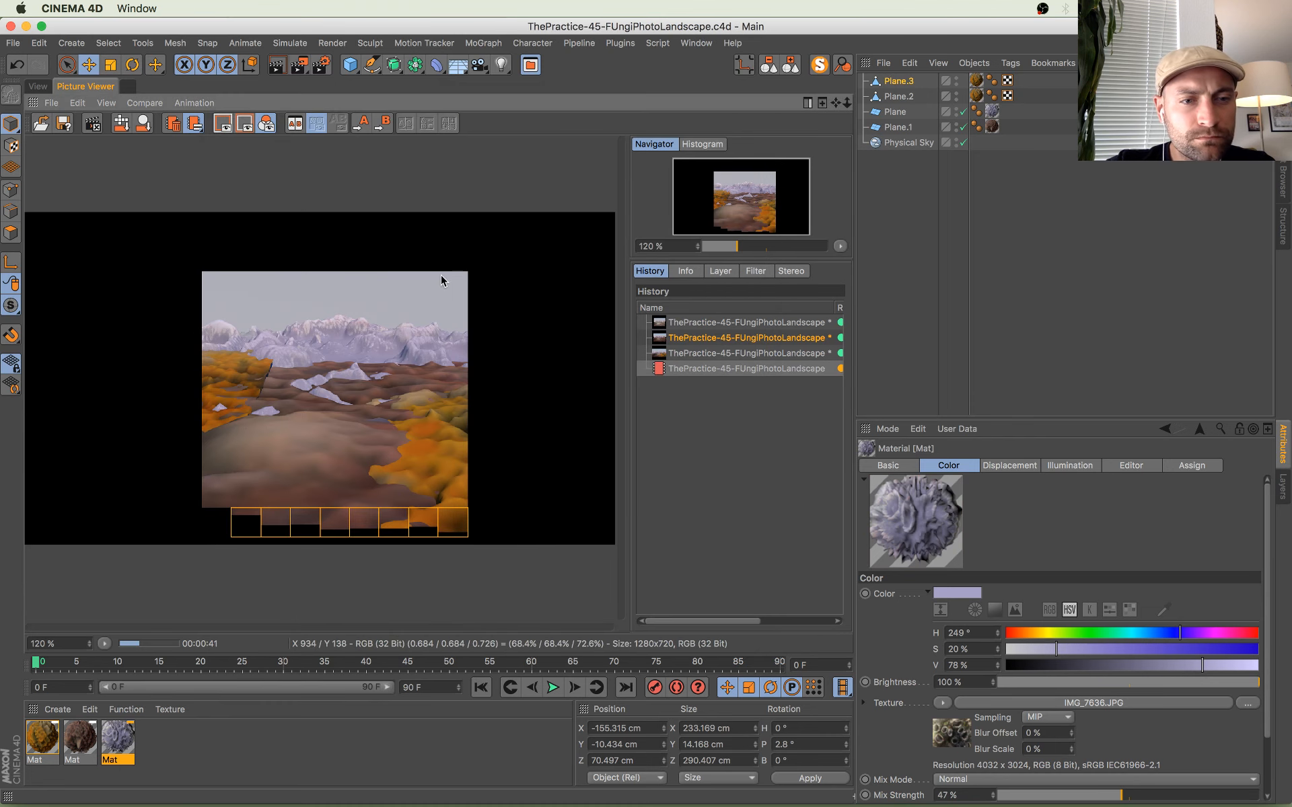
pyautogui.click(39, 86)
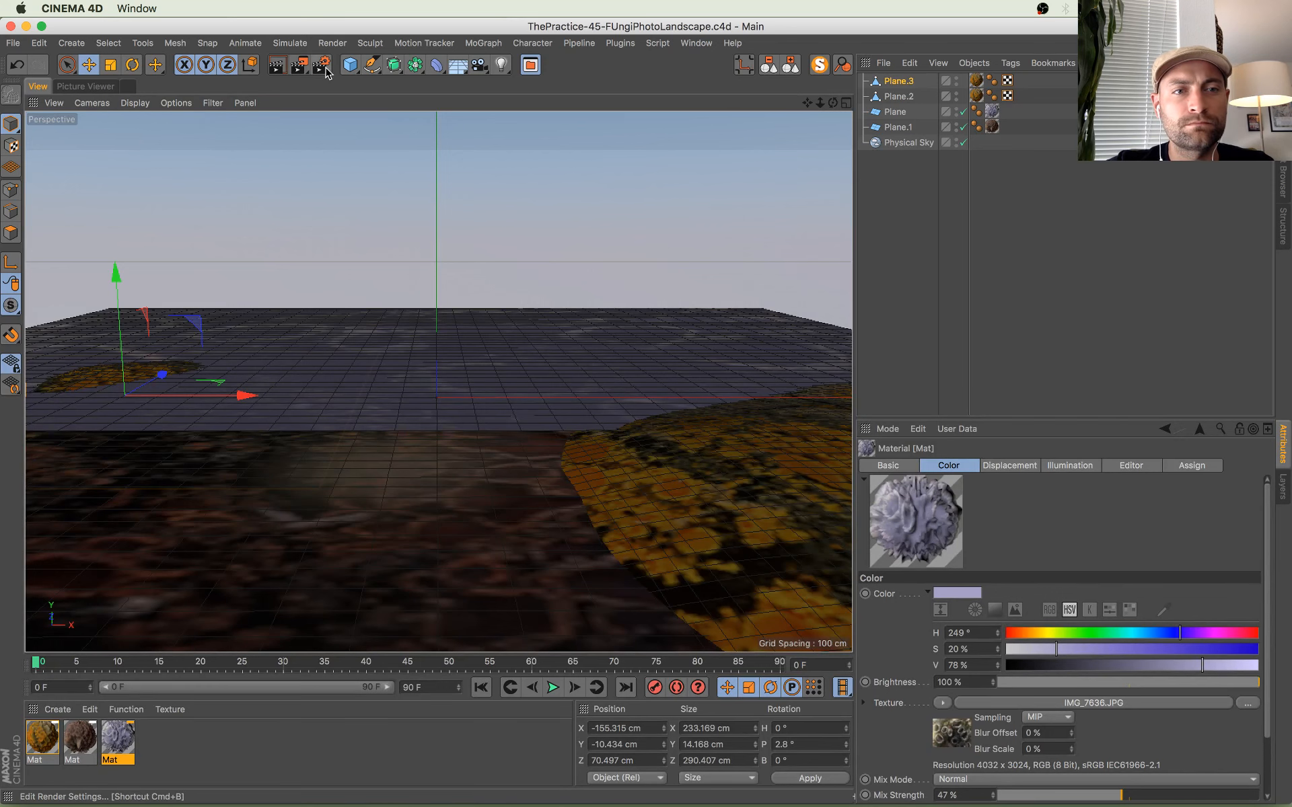
# Step: Read the live chat messages in Chrome, undo the stray scene changes, and return to the Cinema 4D scene
pyautogui.press('super+Tab')
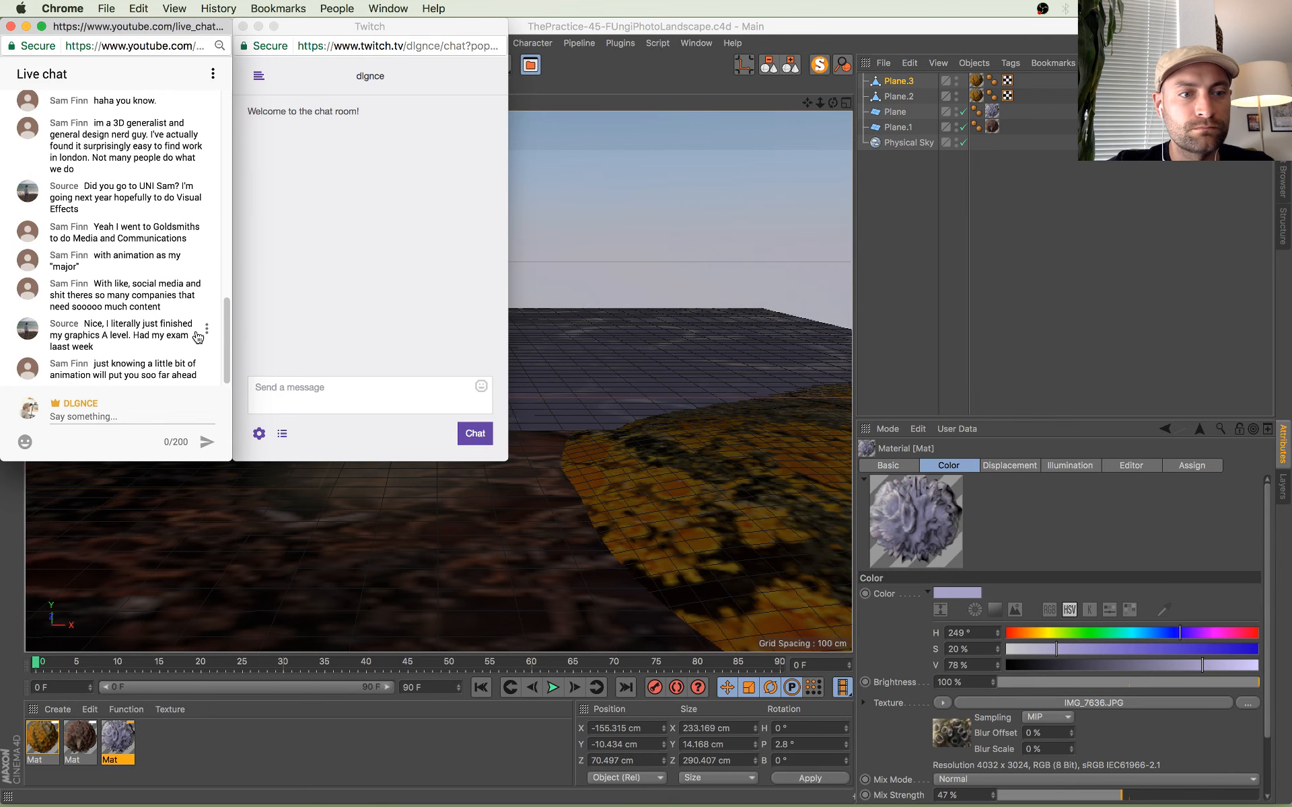
pyautogui.press('super+Tab')
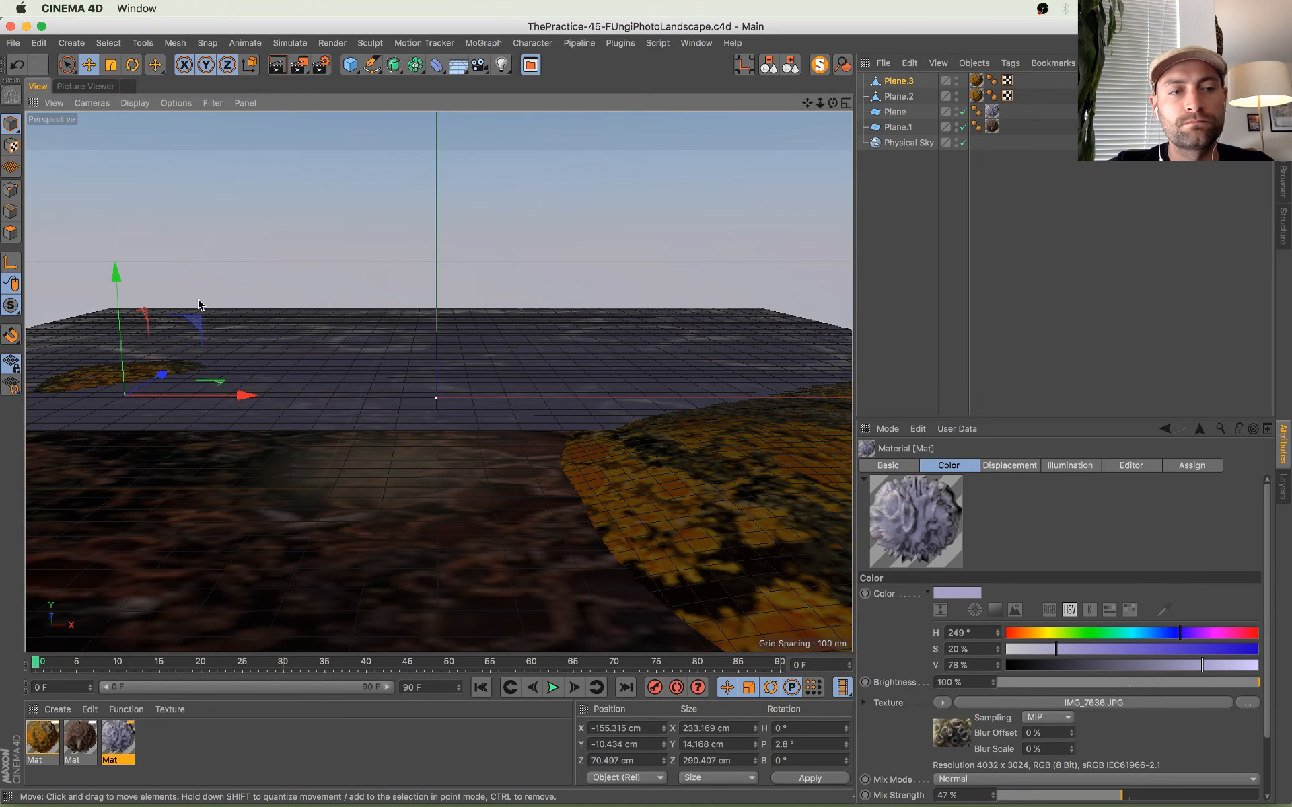
pyautogui.press('super+Tab')
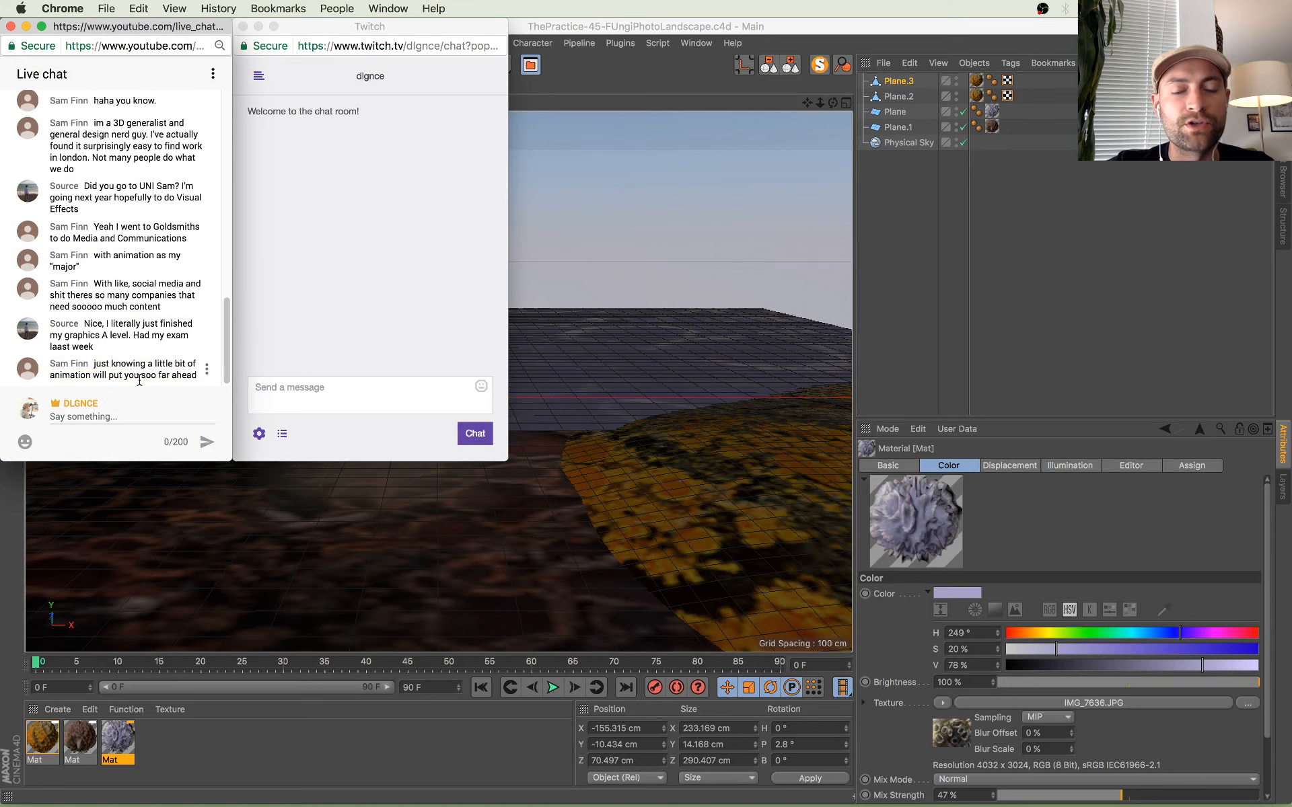
pyautogui.press('super+Tab')
pyautogui.press('super+z')
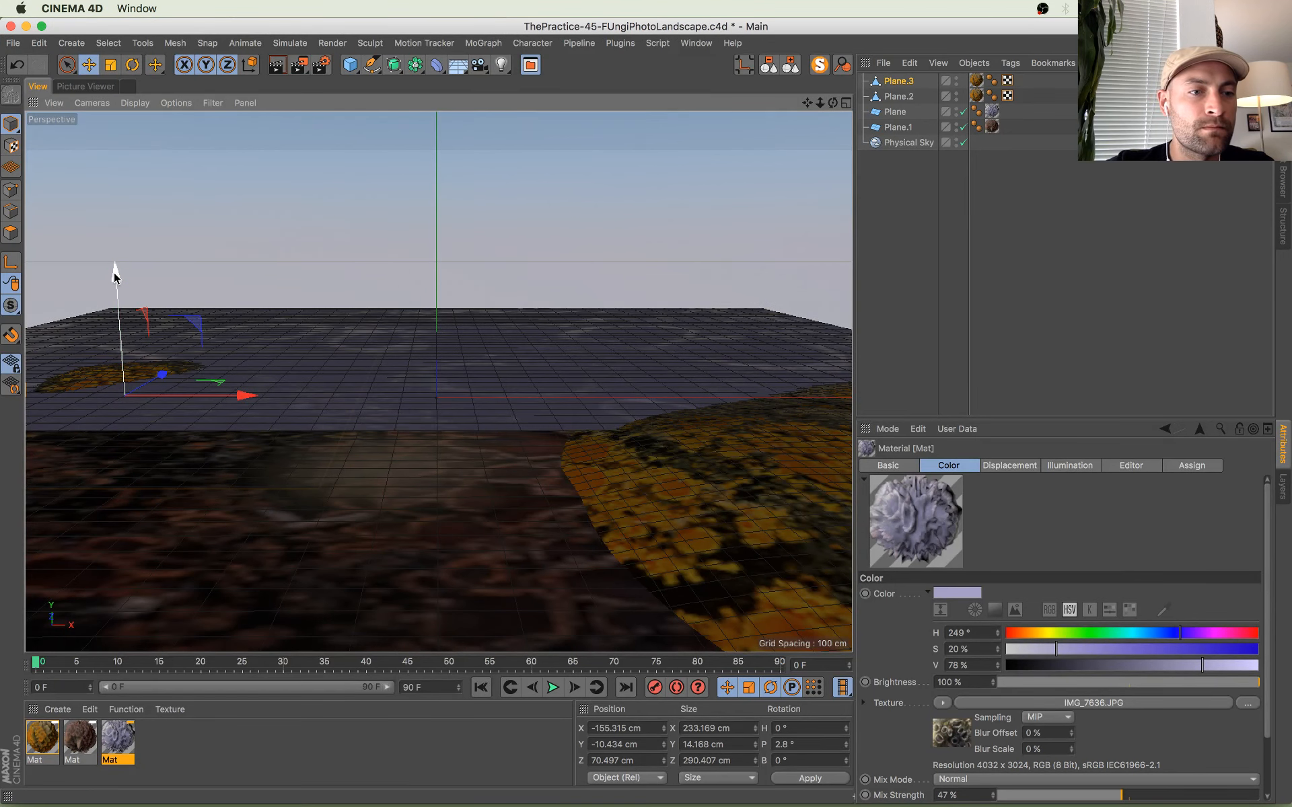
pyautogui.press('super+z')
pyautogui.press('super+Tab')
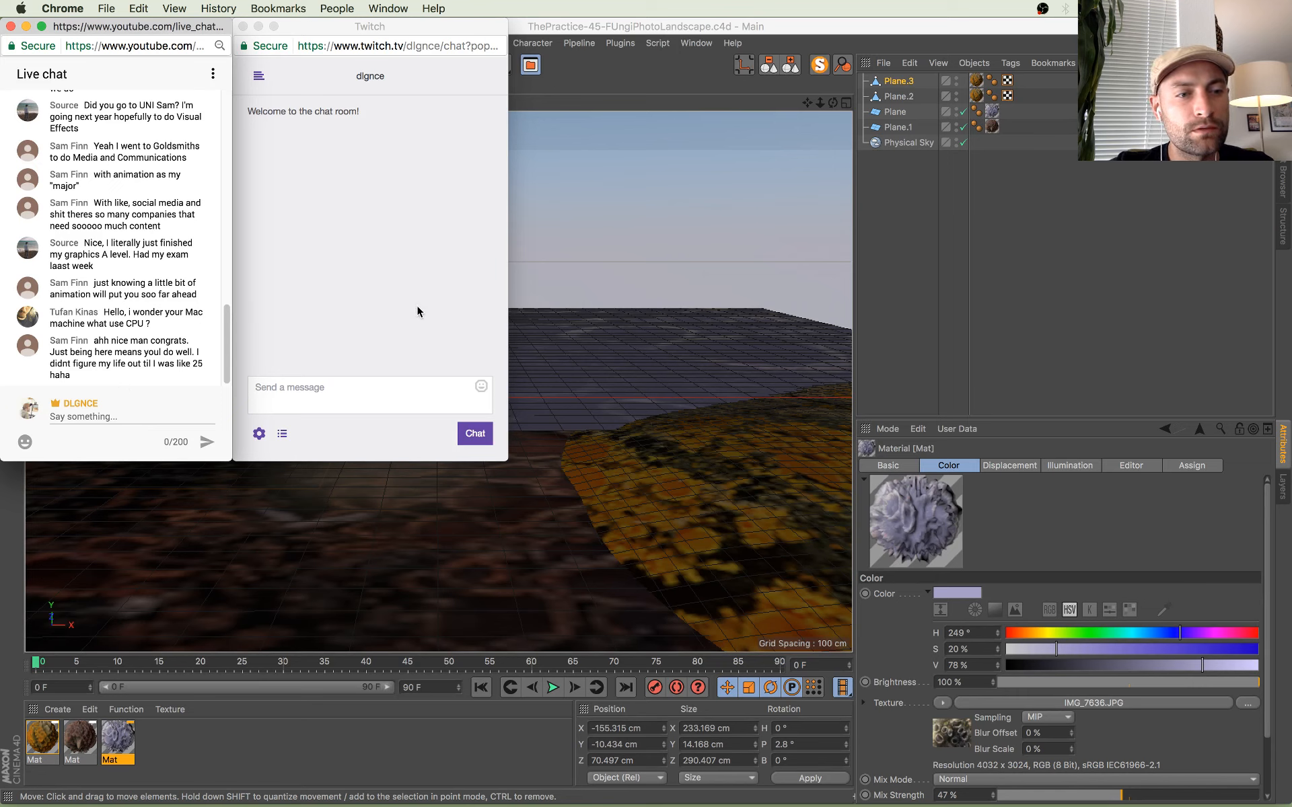
pyautogui.click(670, 95)
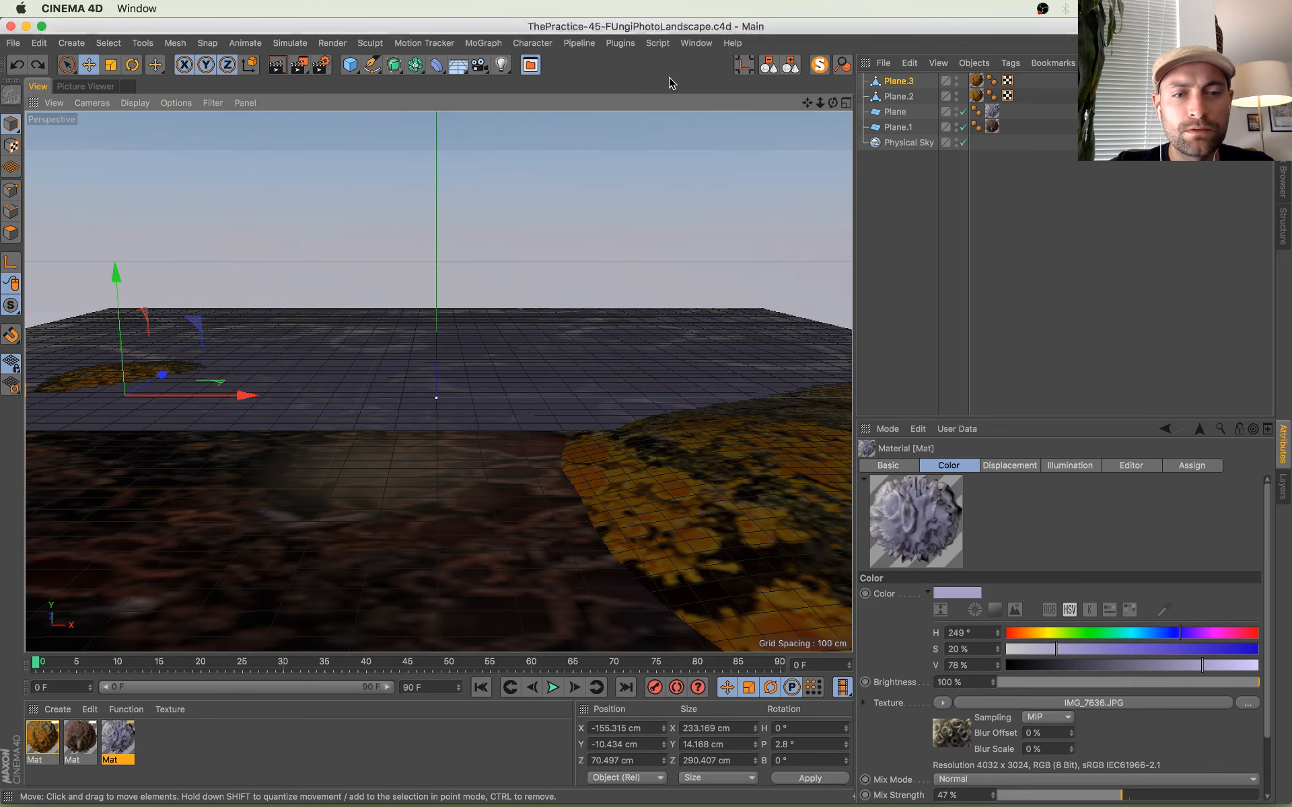
# Step: Check the progress of the landscape render, then go back to the perspective view
pyautogui.click(80, 87)
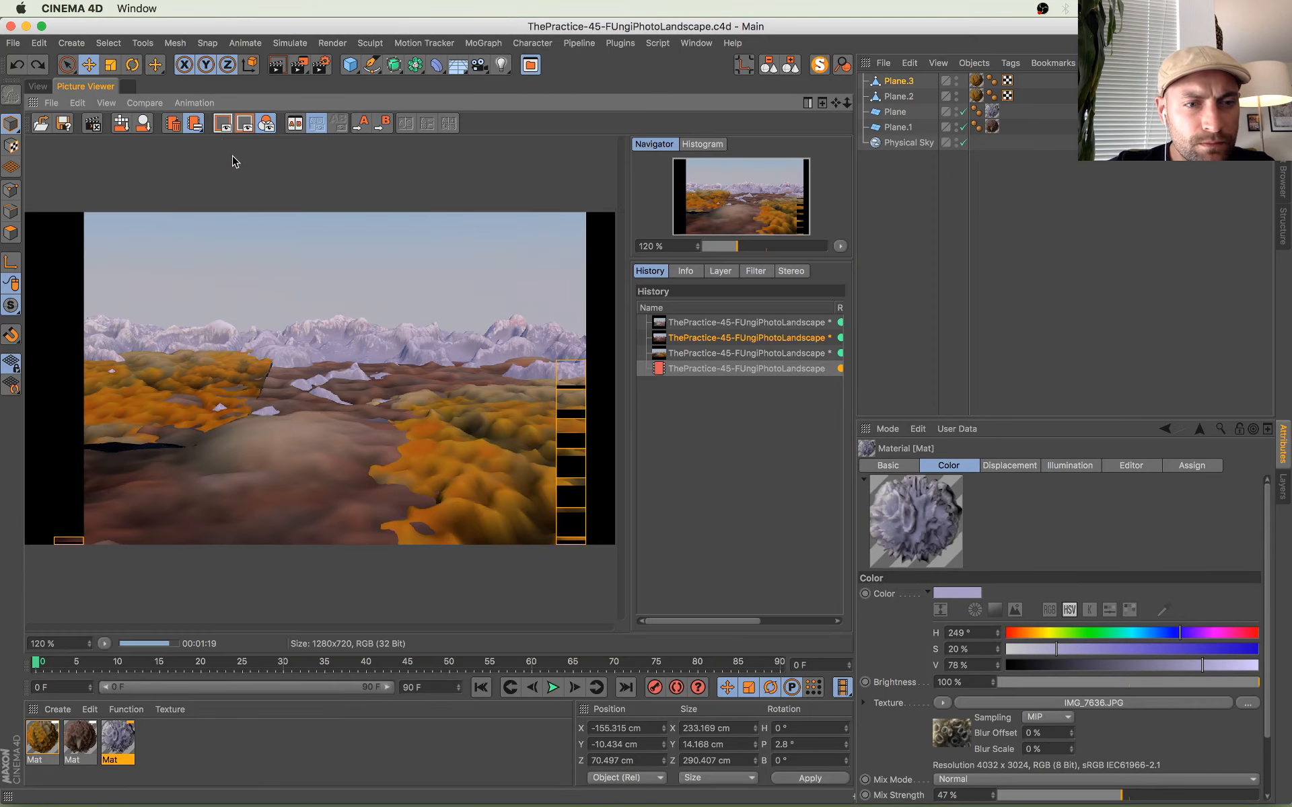
pyautogui.moveTo(0, 0)
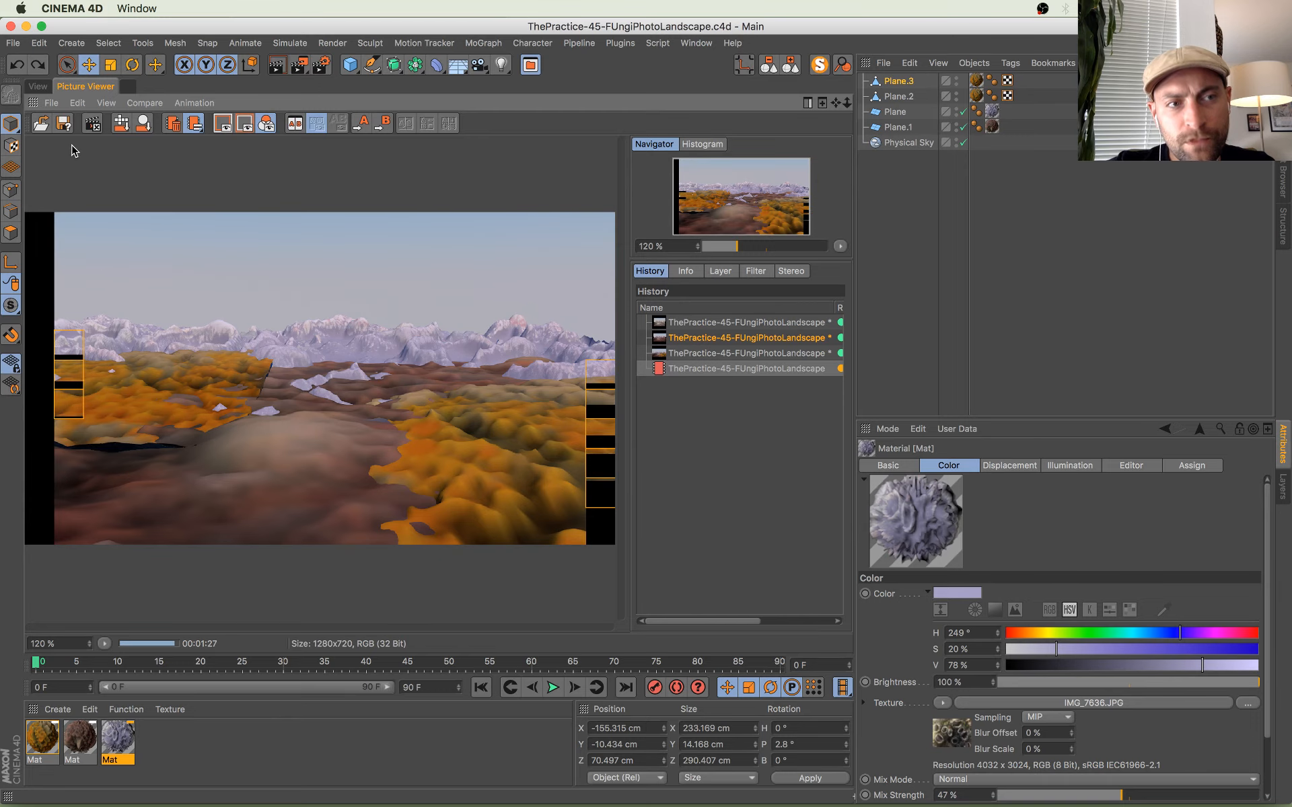
pyautogui.click(39, 86)
# Step: Switch to Finder, preview the lichen reference photos from IMG_7636.JPG through IMG_7645.JPG, and return to Cinema 4D
pyautogui.hotkey('ctrl', 'Up')
pyautogui.click(1125, 572)
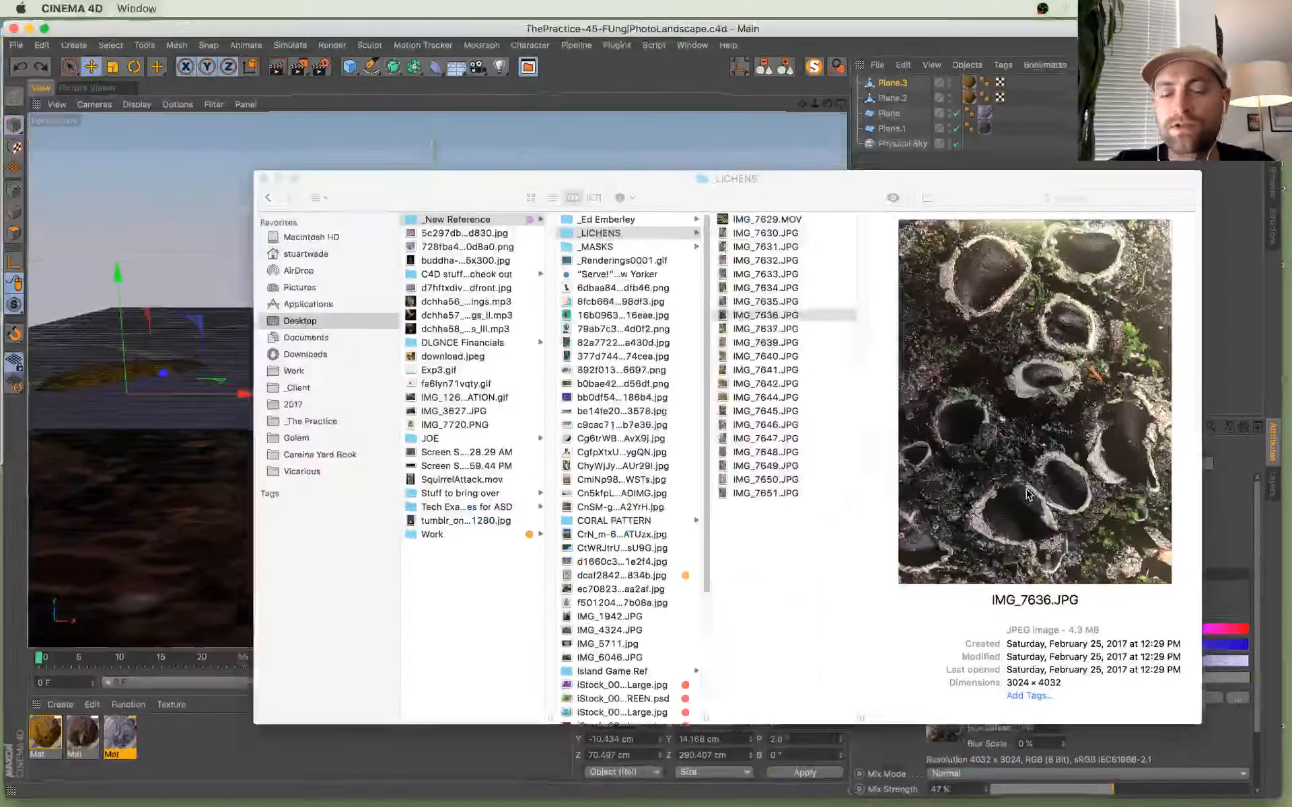
pyautogui.press('space')
pyautogui.press('Down')
pyautogui.press('Down')
pyautogui.press('Down')
pyautogui.press('Down')
pyautogui.press('Down')
pyautogui.press('Down')
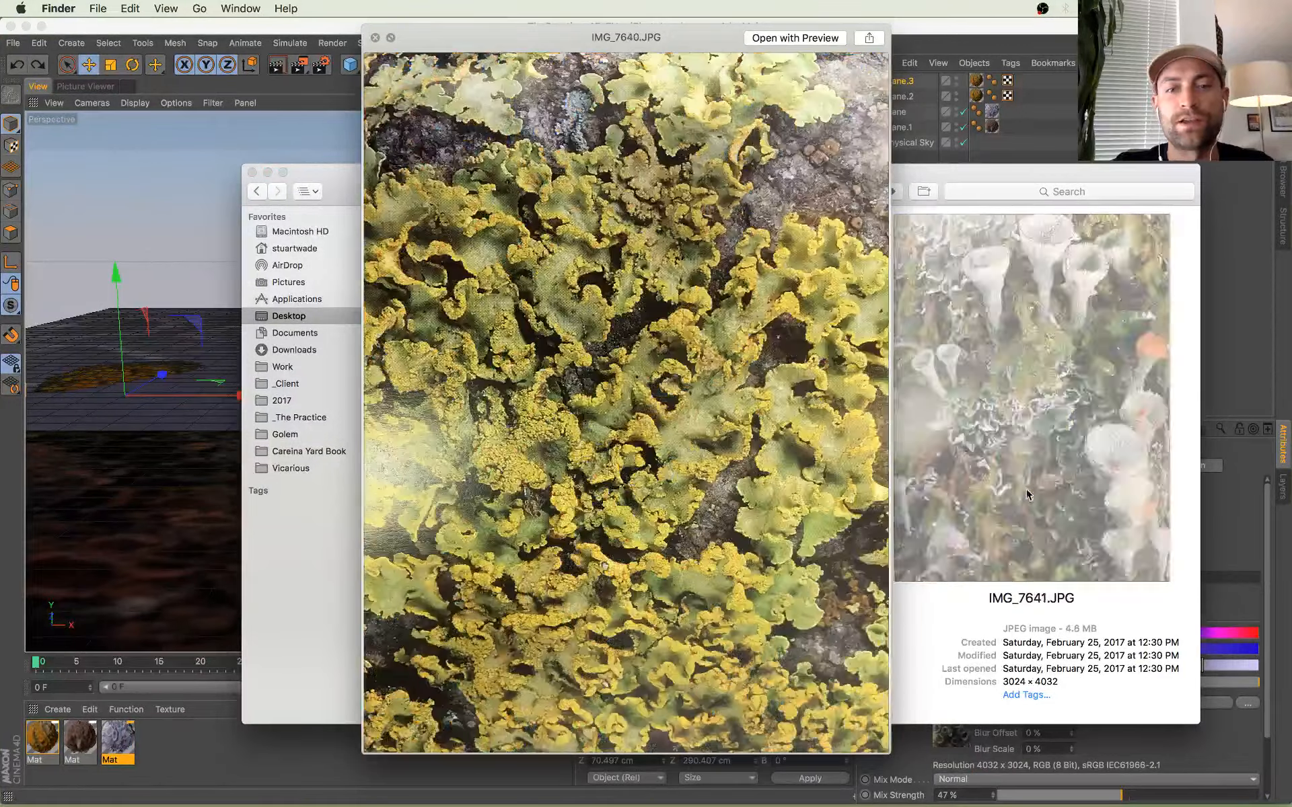
pyautogui.press('Down')
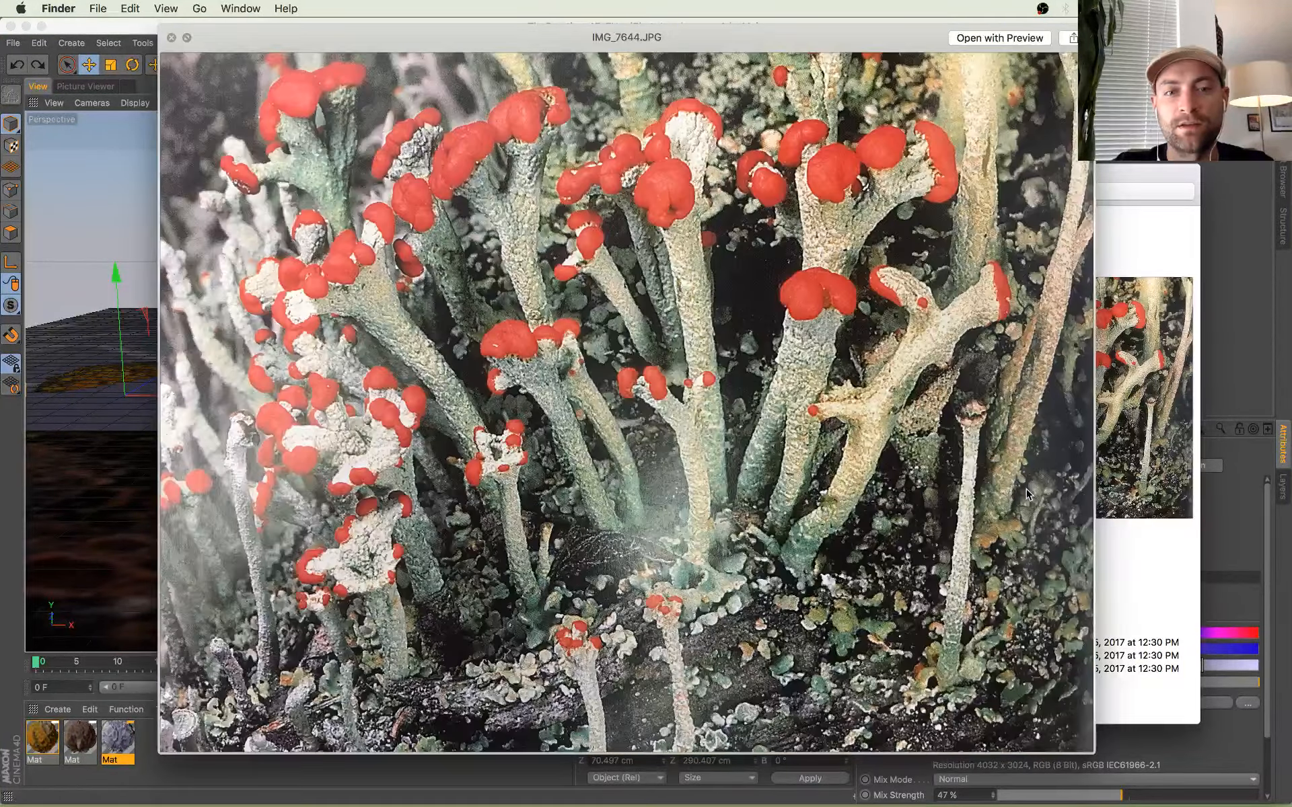
pyautogui.press('Down')
pyautogui.press('Up')
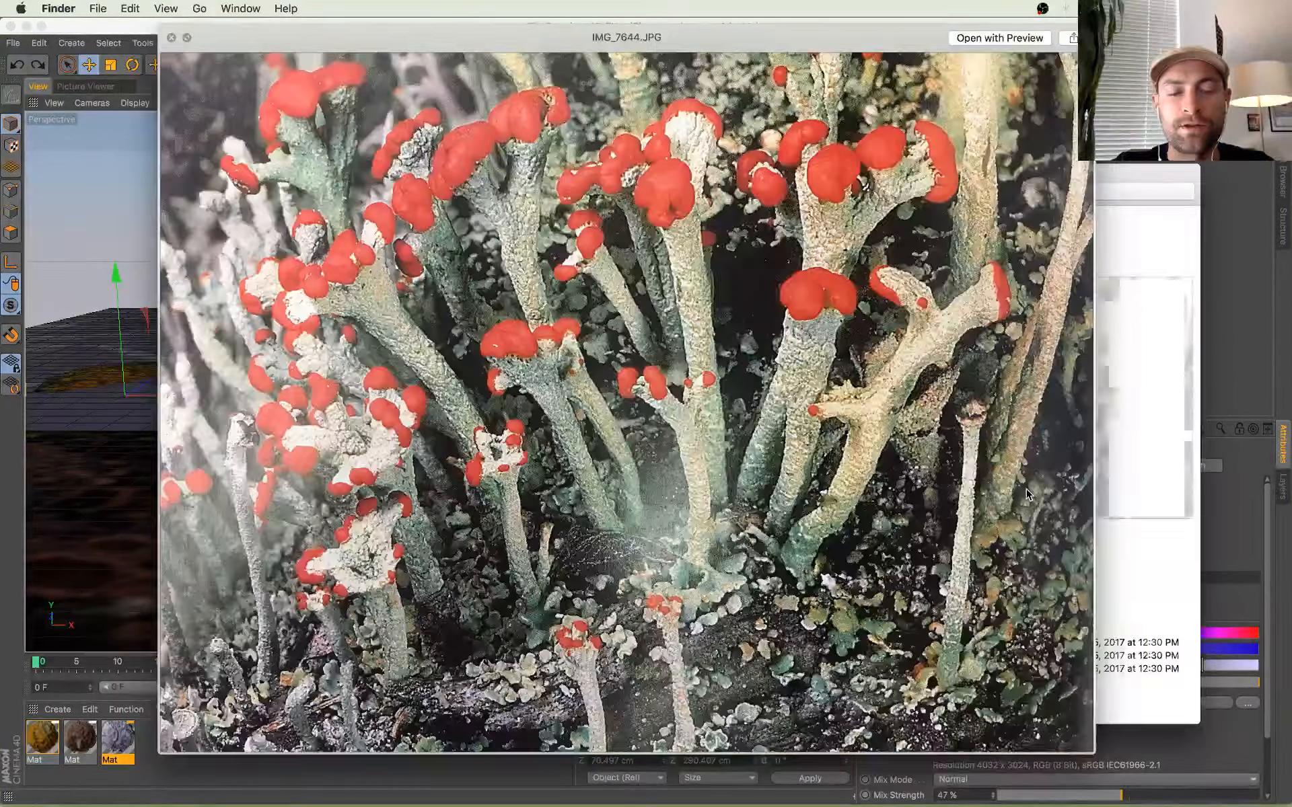
pyautogui.press('Down')
pyautogui.press('space')
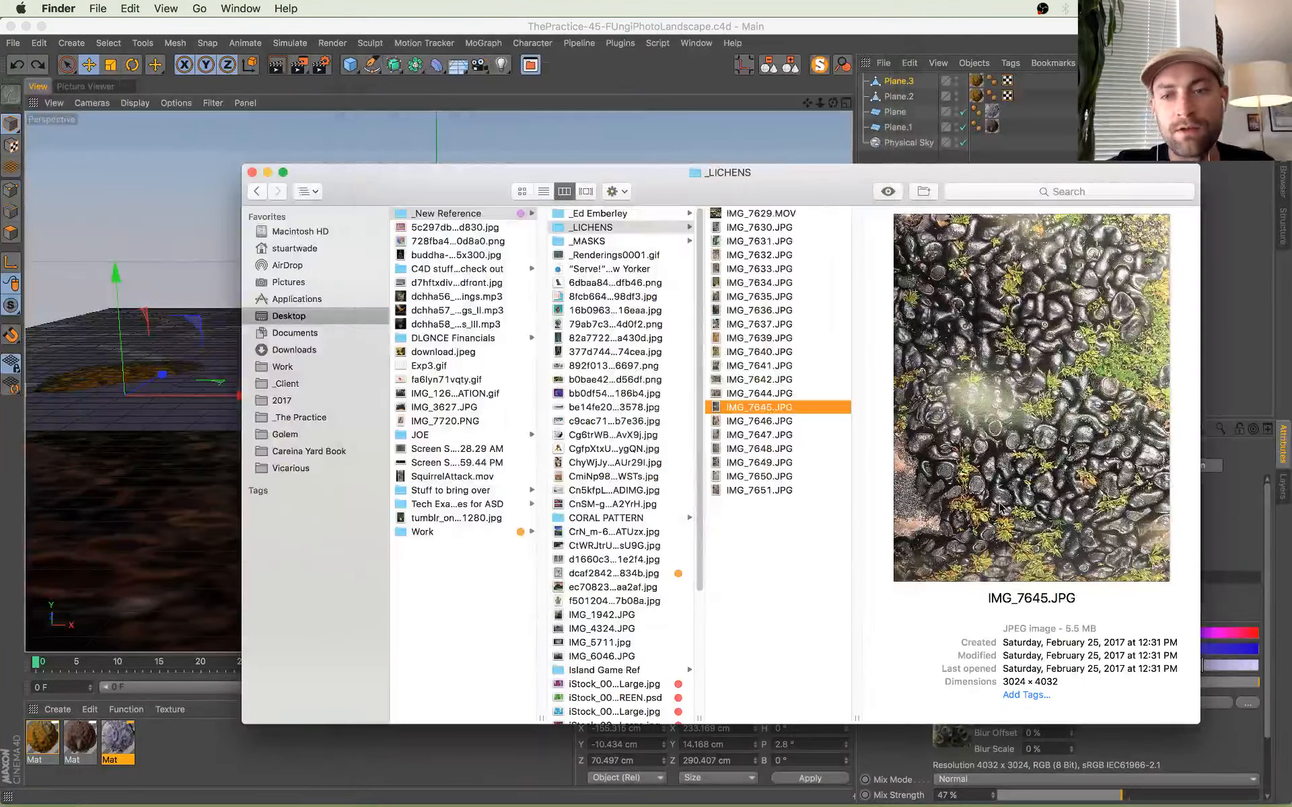
pyautogui.click(727, 28)
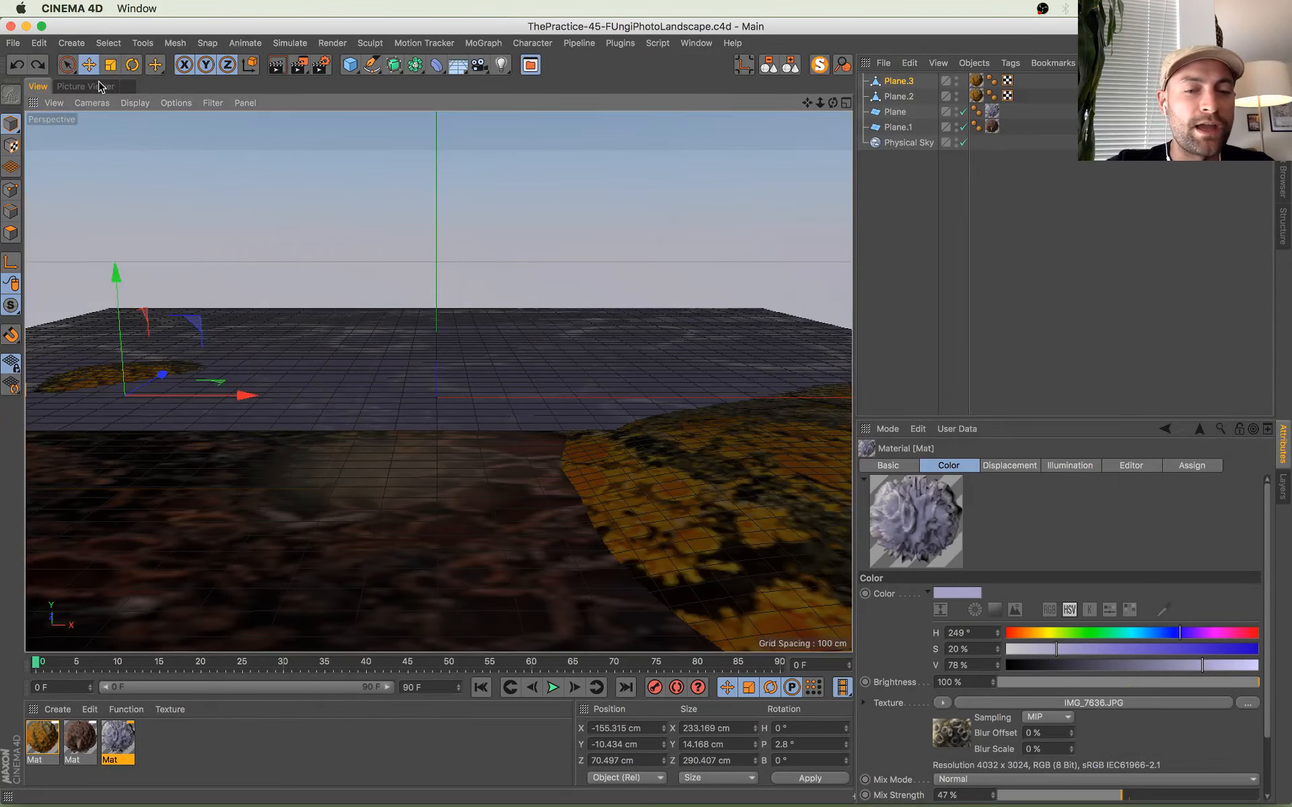
# Step: Examine how the planes overlap in the latest landscape render and return to the perspective view
pyautogui.click(99, 86)
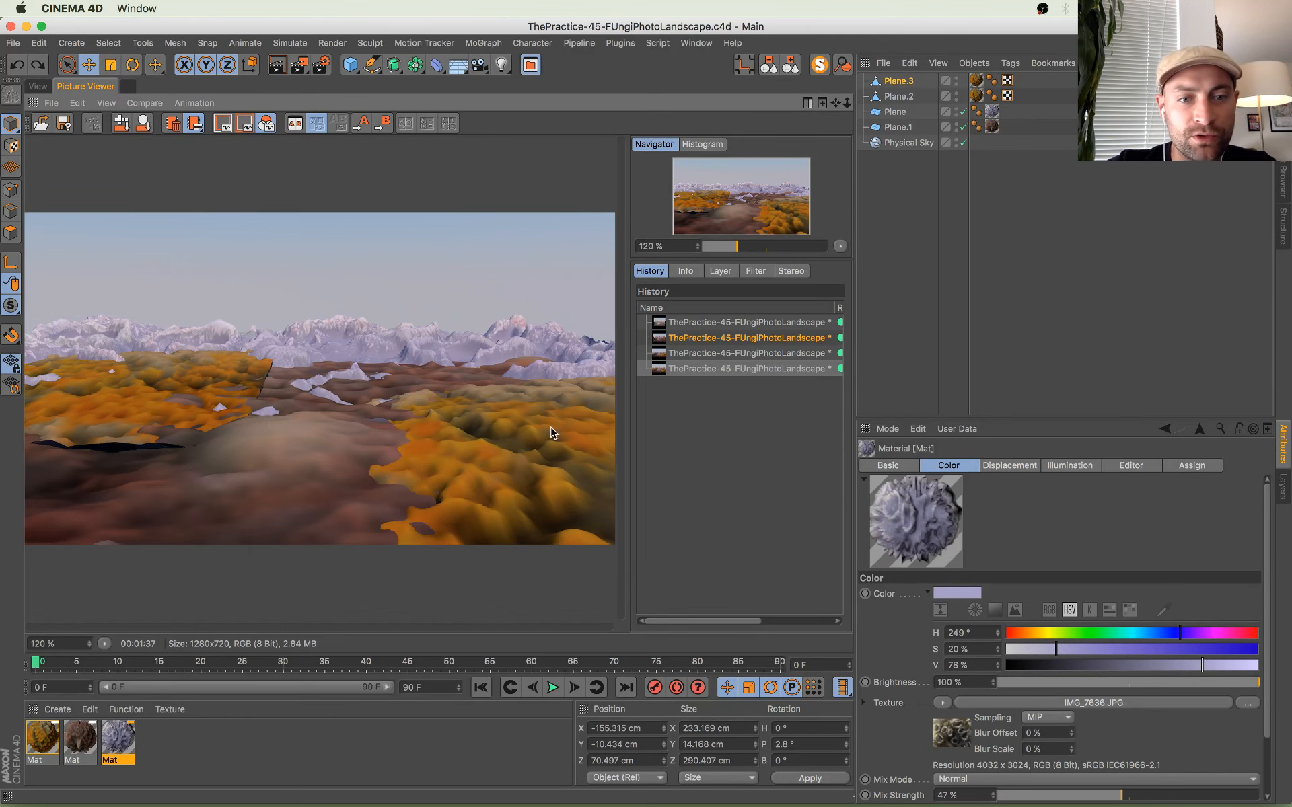
pyautogui.click(41, 86)
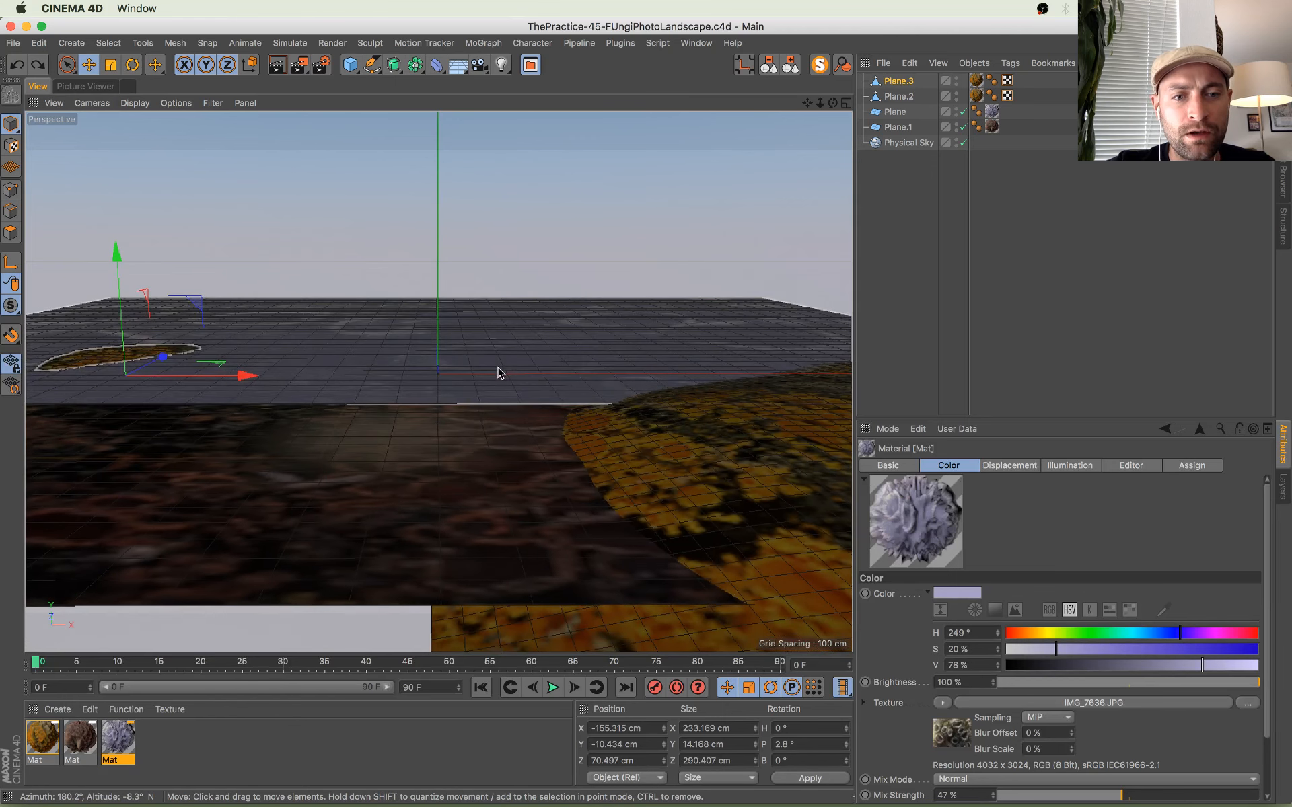
# Step: Move the brown ground plane Plane.1 toward the camera to a Z position of about -26.8 cm
pyautogui.click(434, 395)
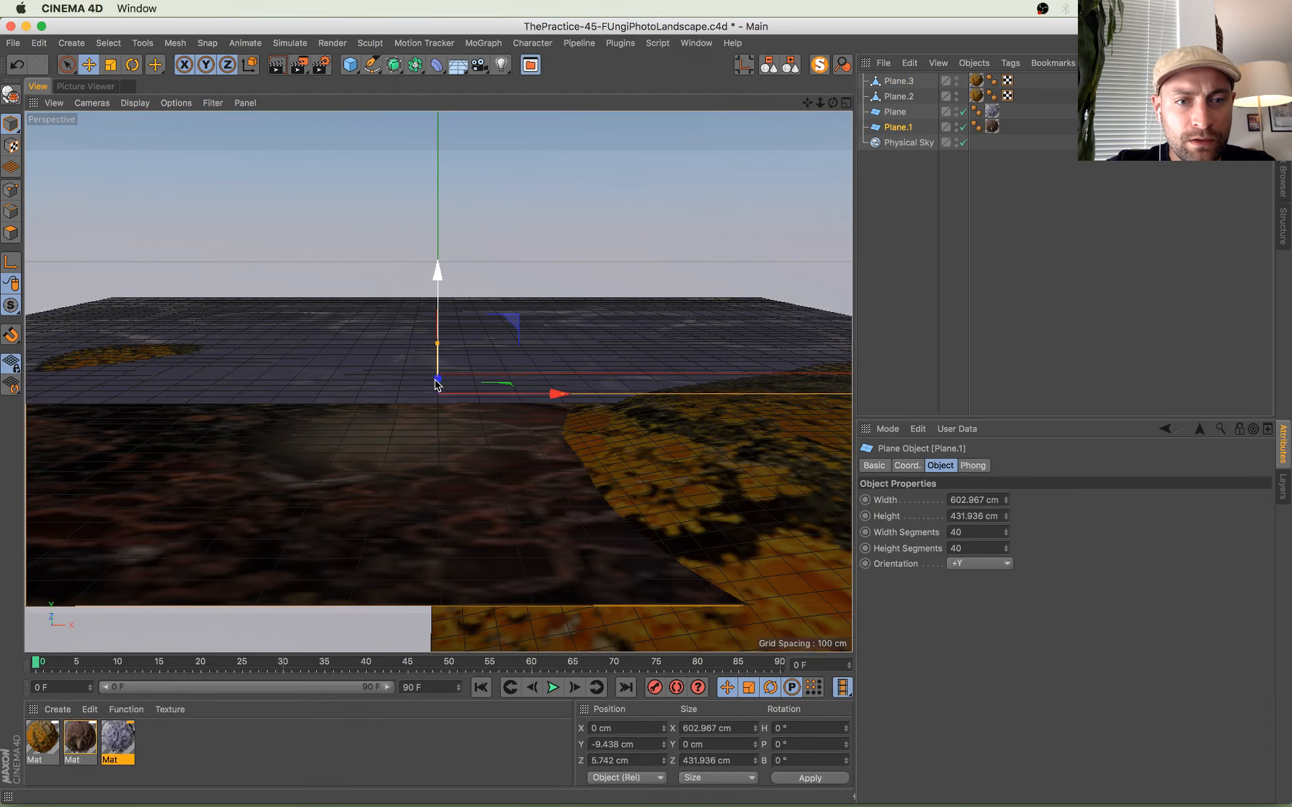
pyautogui.middleClick(712, 199)
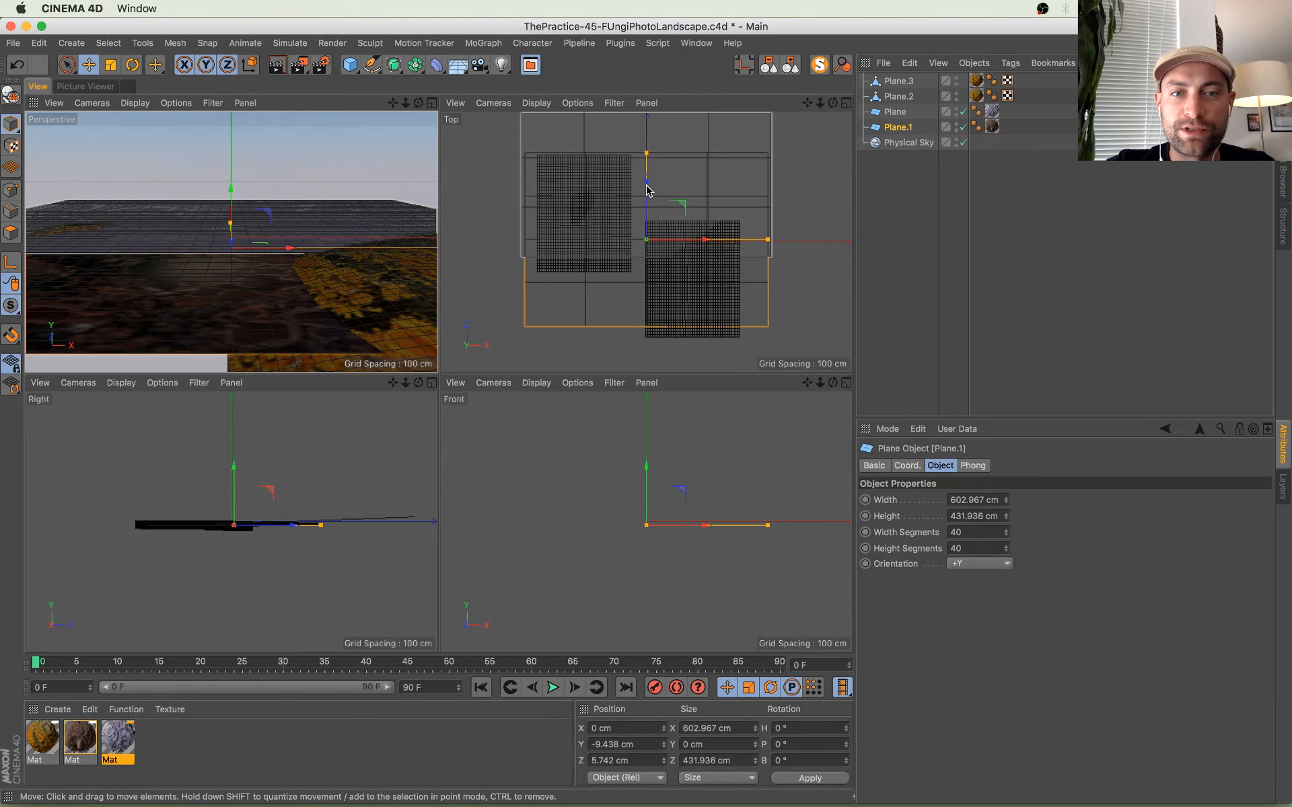
pyautogui.moveTo(647, 192); pyautogui.dragTo(647, 203)
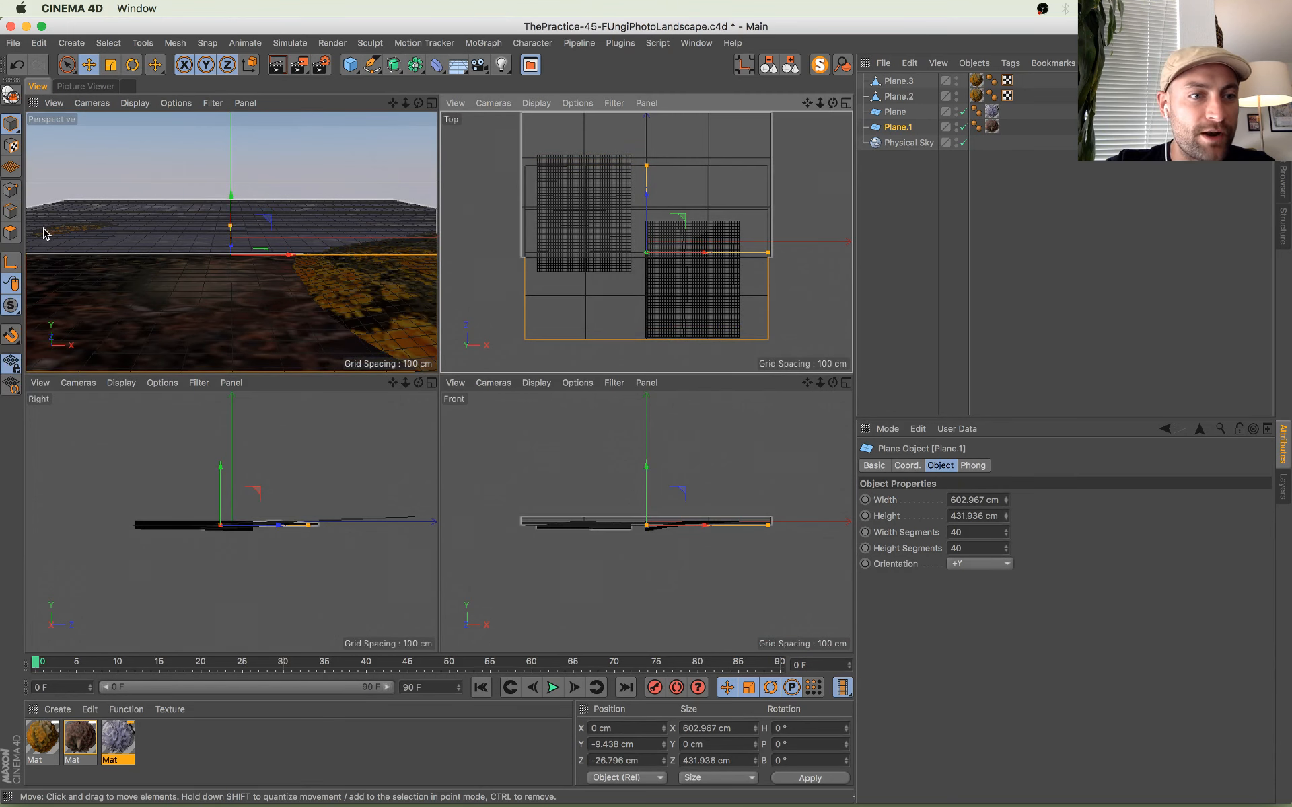
# Step: Scale the far-left yellow lichen patch Plane.3 to about 19.2 cm tall and lower it to about Y -12 cm
pyautogui.click(74, 248)
pyautogui.press('t')
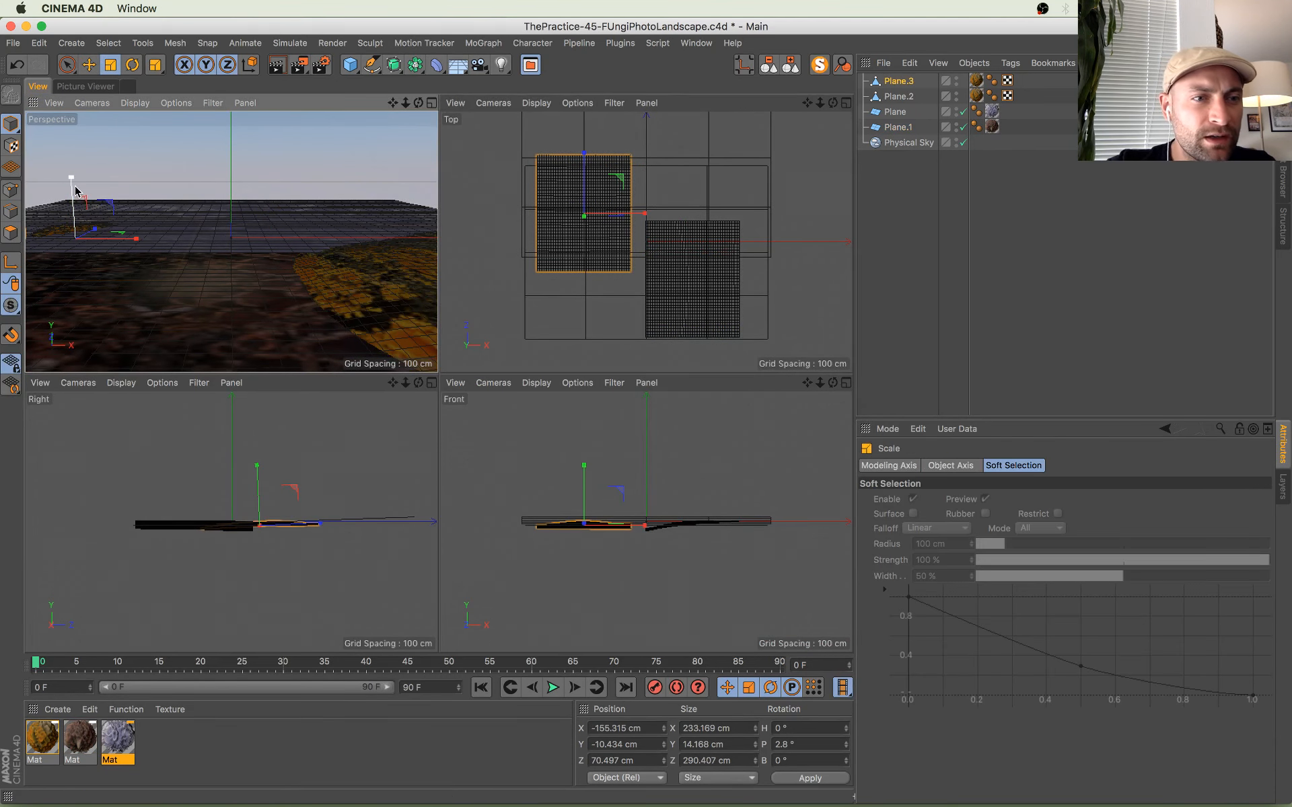
pyautogui.moveTo(73, 195)
pyautogui.mouseDown()
pyautogui.moveTo(75, 168)
pyautogui.moveTo(71, 188)
pyautogui.mouseUp()
pyautogui.press('e')
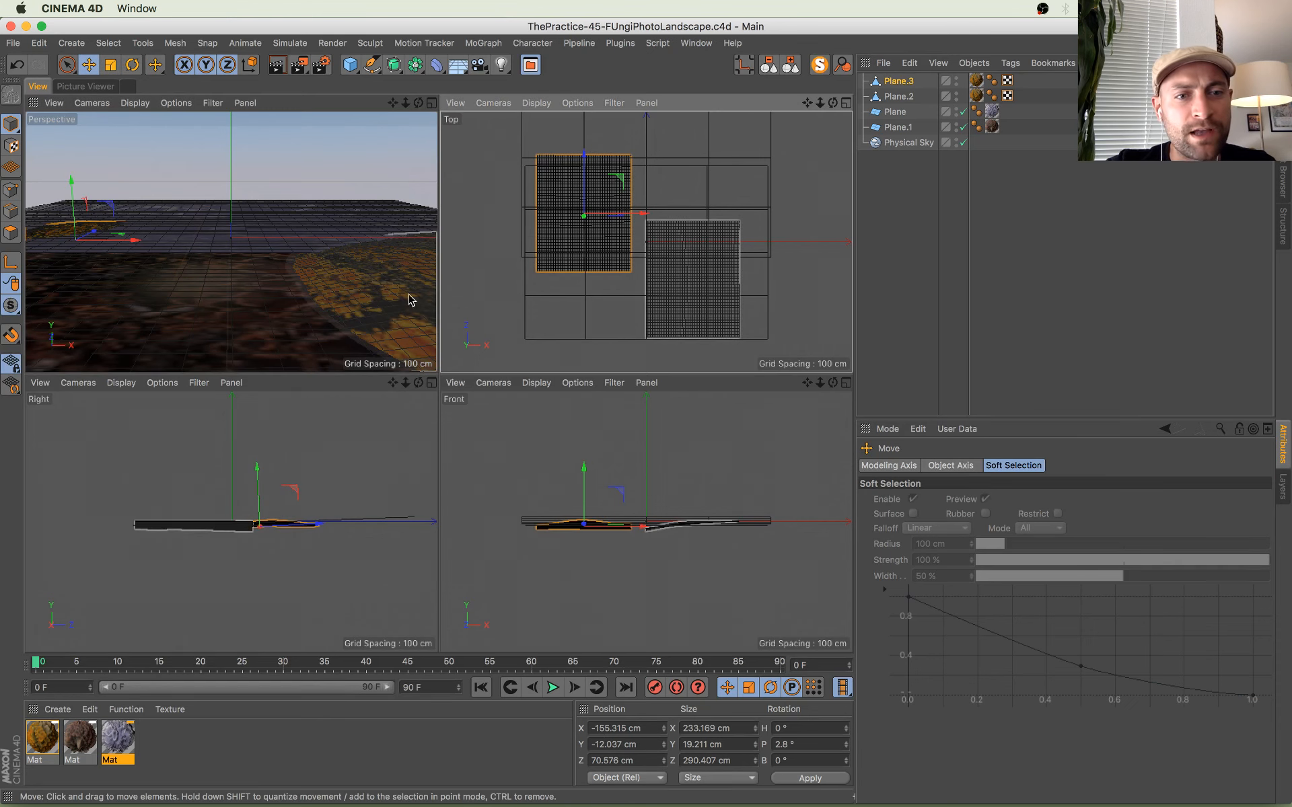
# Step: Compare the current plane layout with the last render in the Picture Viewer
pyautogui.click(400, 291)
pyautogui.press('super+Tab')
pyautogui.press('super+Tab')
pyautogui.click(78, 86)
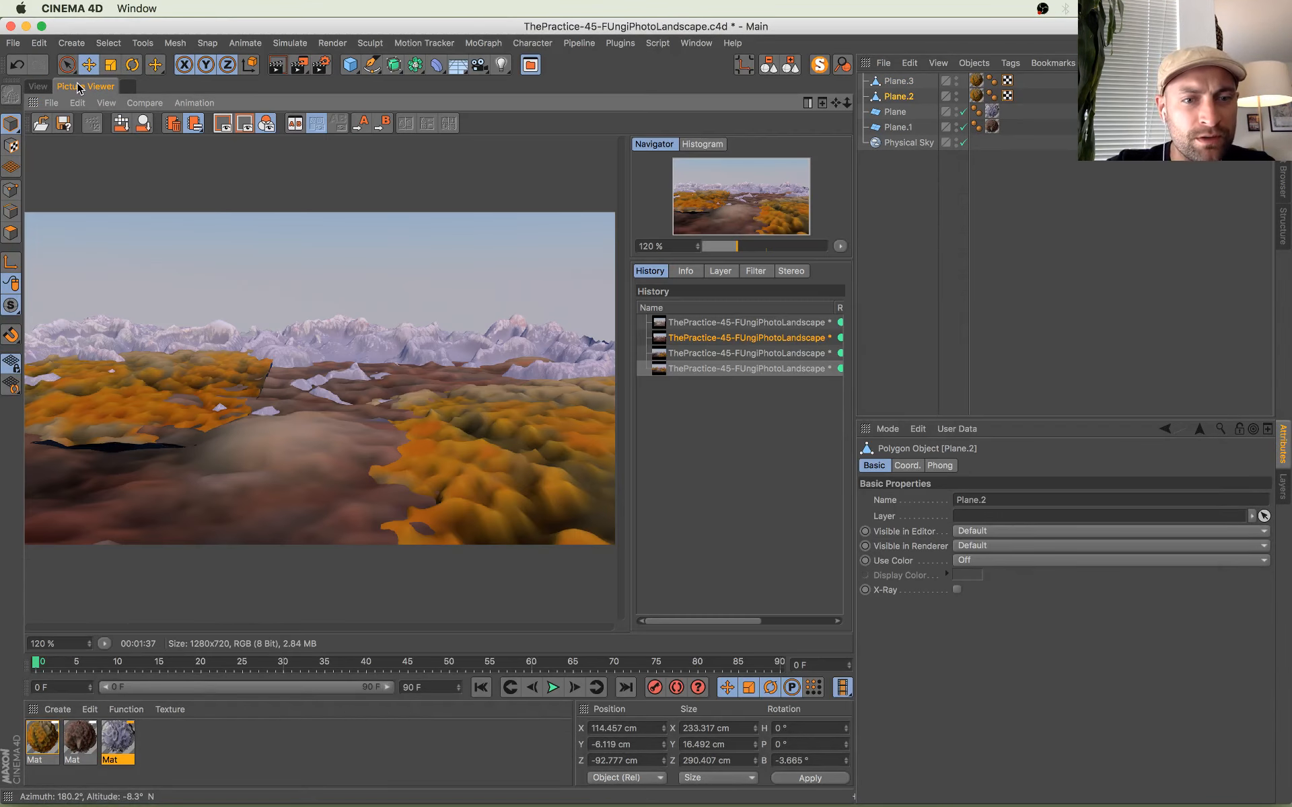
pyautogui.click(38, 86)
# Step: Rotate Plane.3 to about H 6.6°, P 6.9° and B 2.9°, and save the project
pyautogui.click(76, 230)
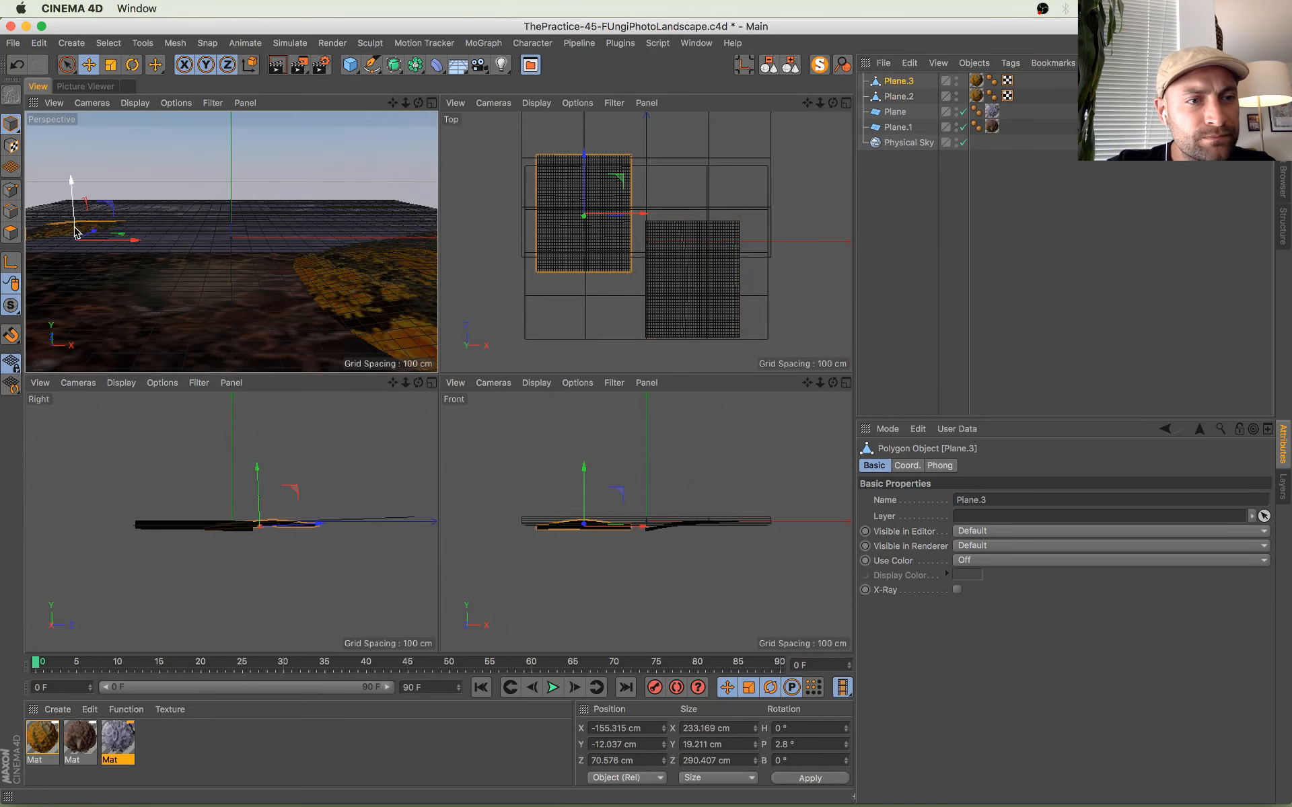
pyautogui.press('r')
pyautogui.moveTo(86, 231); pyautogui.dragTo(96, 233)
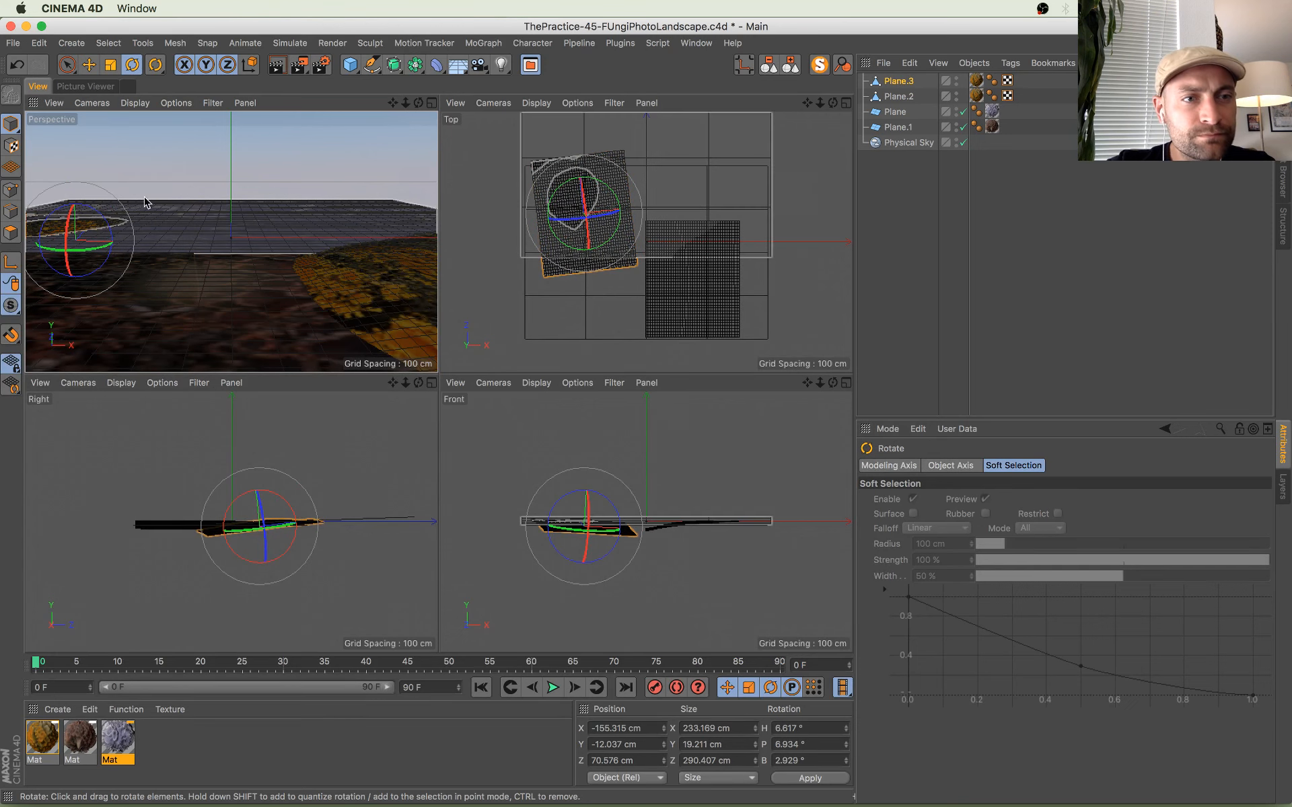
pyautogui.press('super+s')
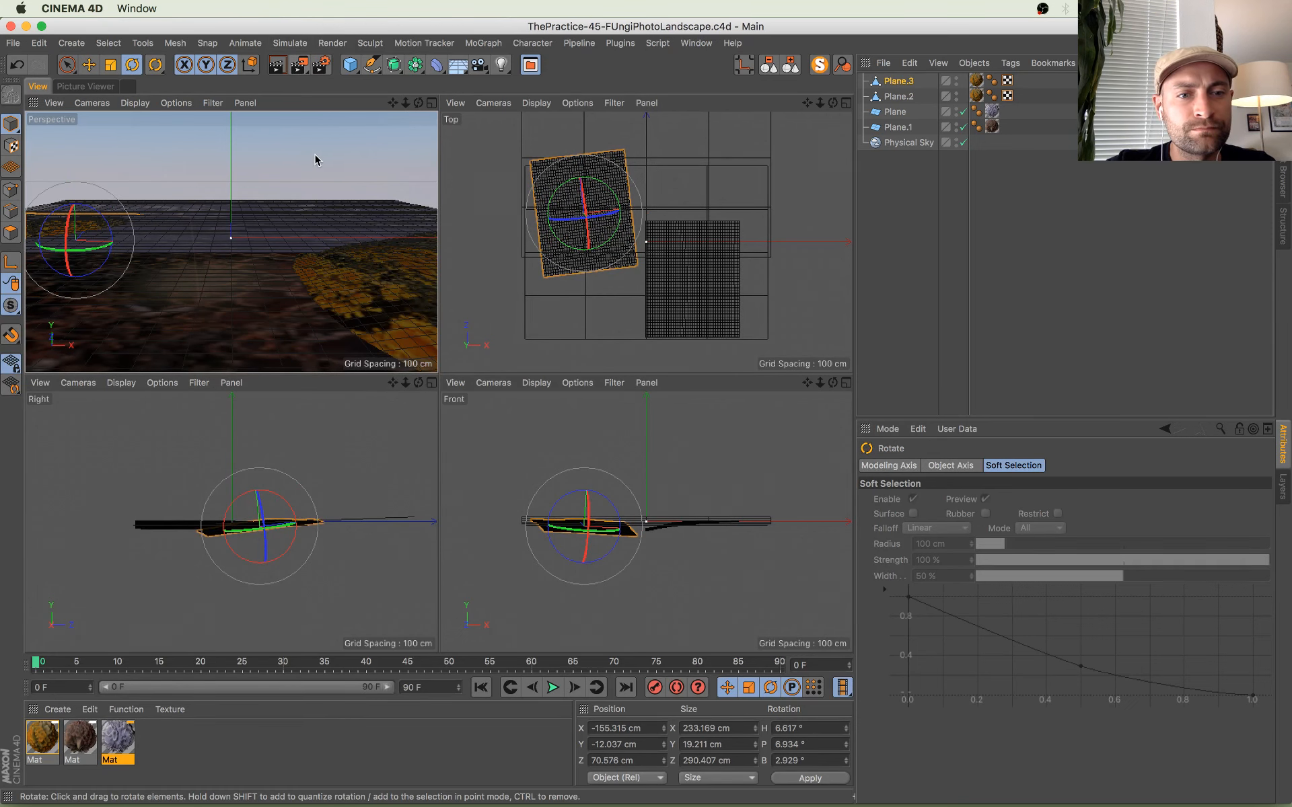
# Step: Turn on an Interactive Render Region covering nearly the whole perspective view and look over the render settings
pyautogui.middleClick(347, 178)
pyautogui.click(299, 64)
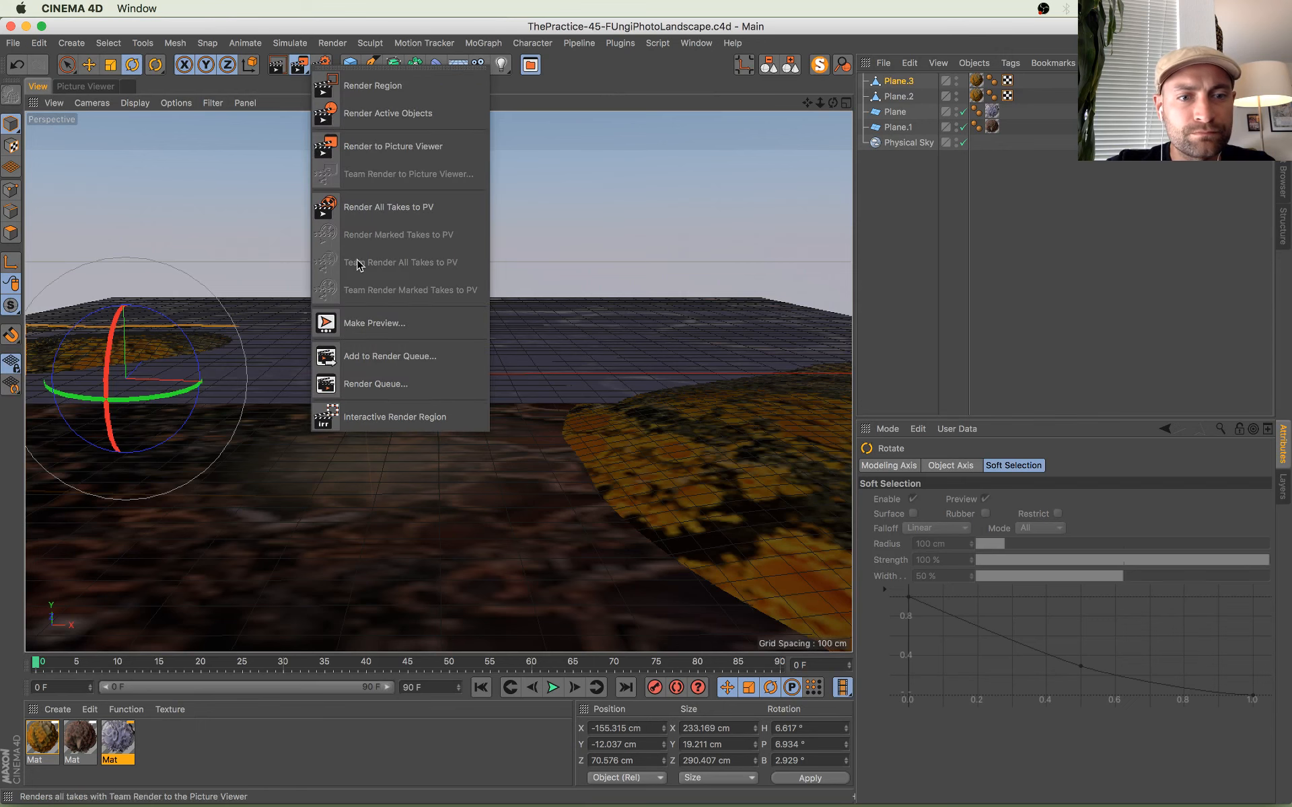
pyautogui.click(426, 413)
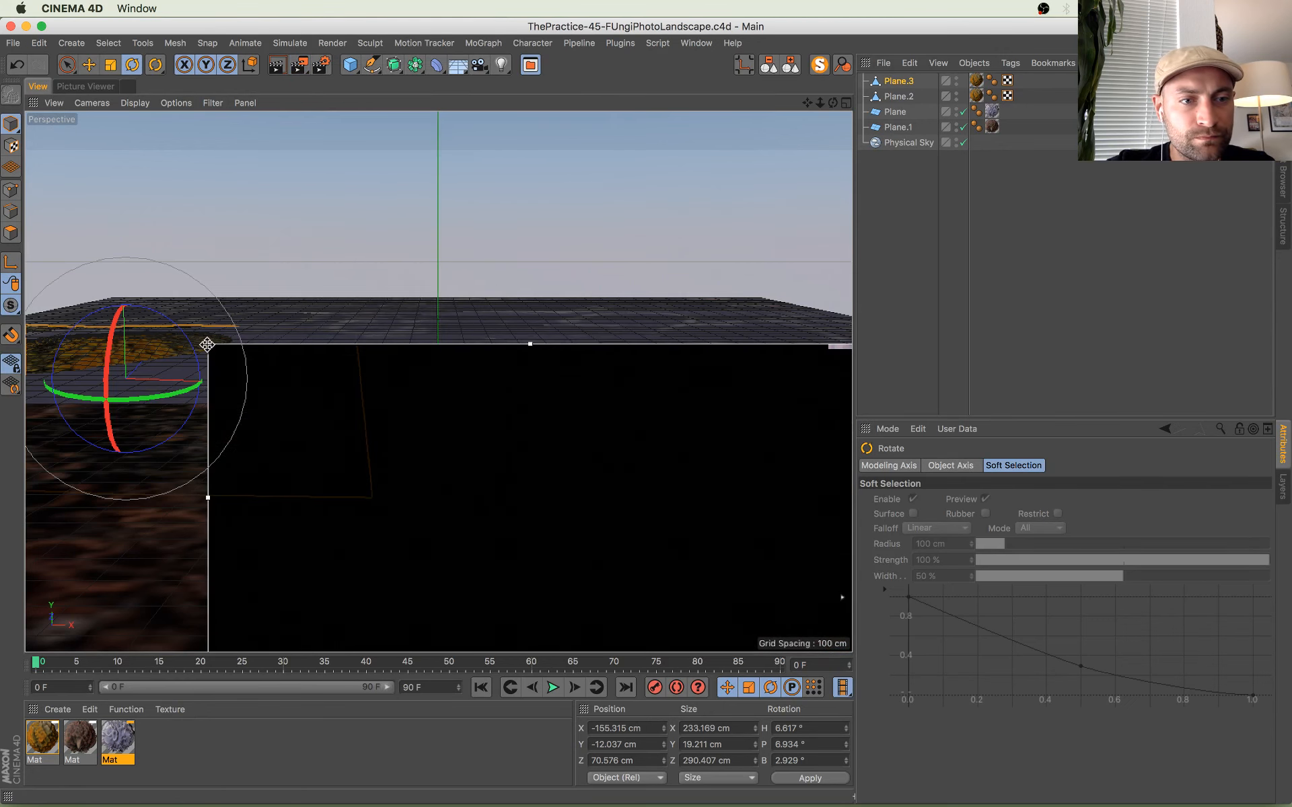
pyautogui.moveTo(207, 344); pyautogui.dragTo(27, 142)
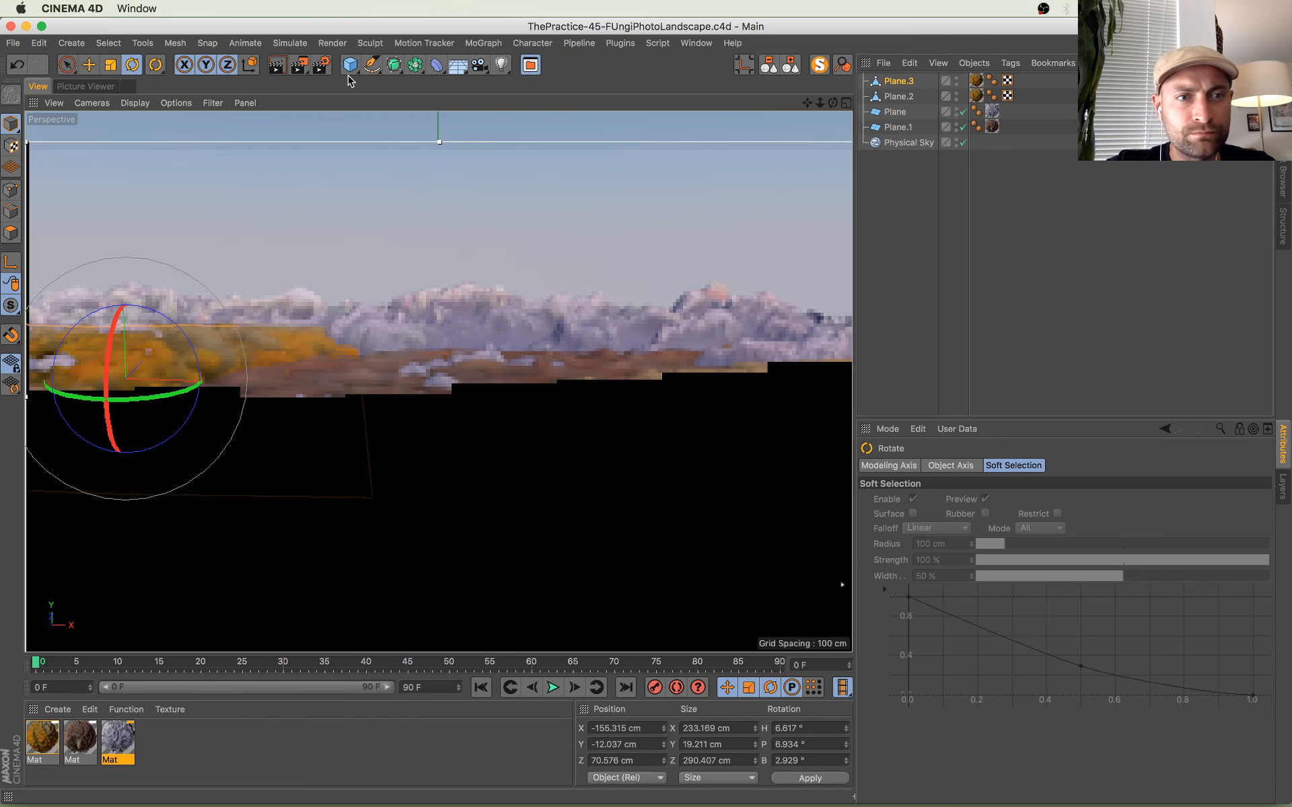
pyautogui.click(323, 65)
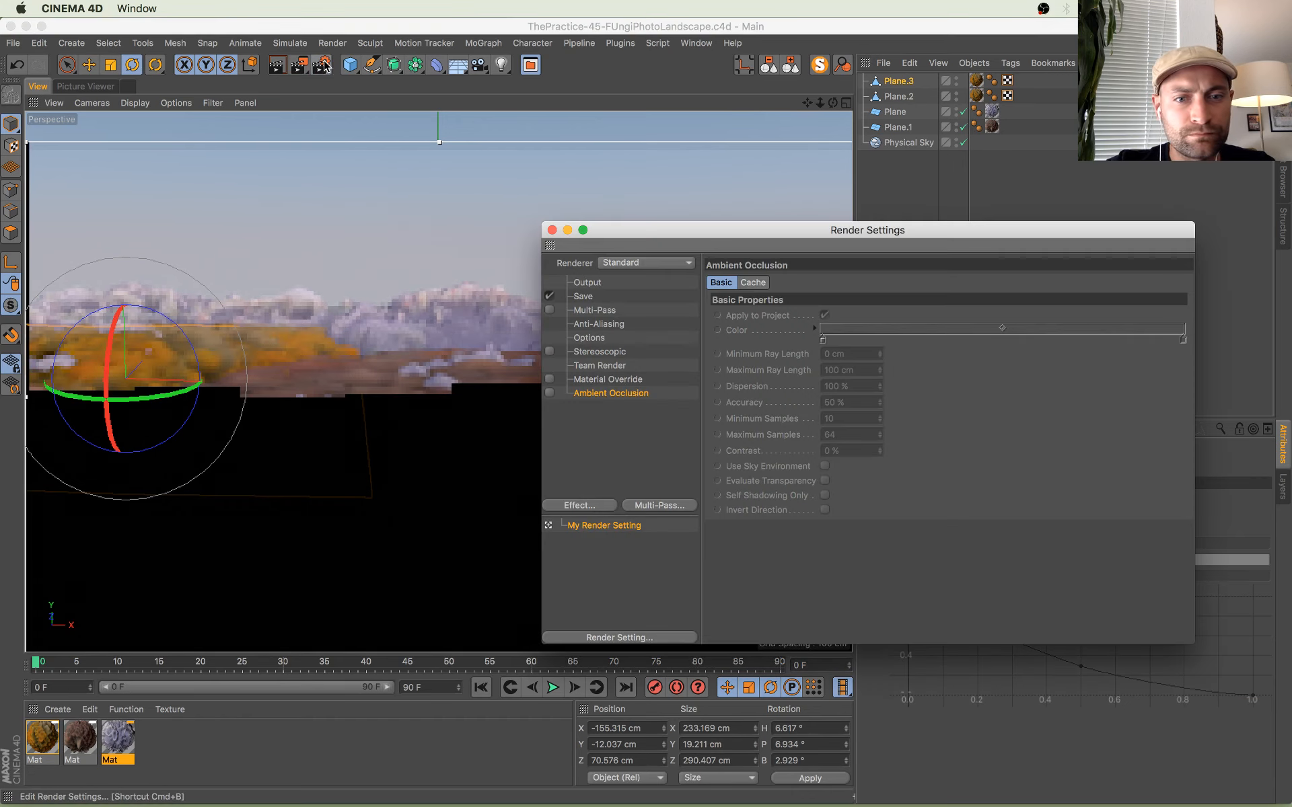
pyautogui.click(552, 230)
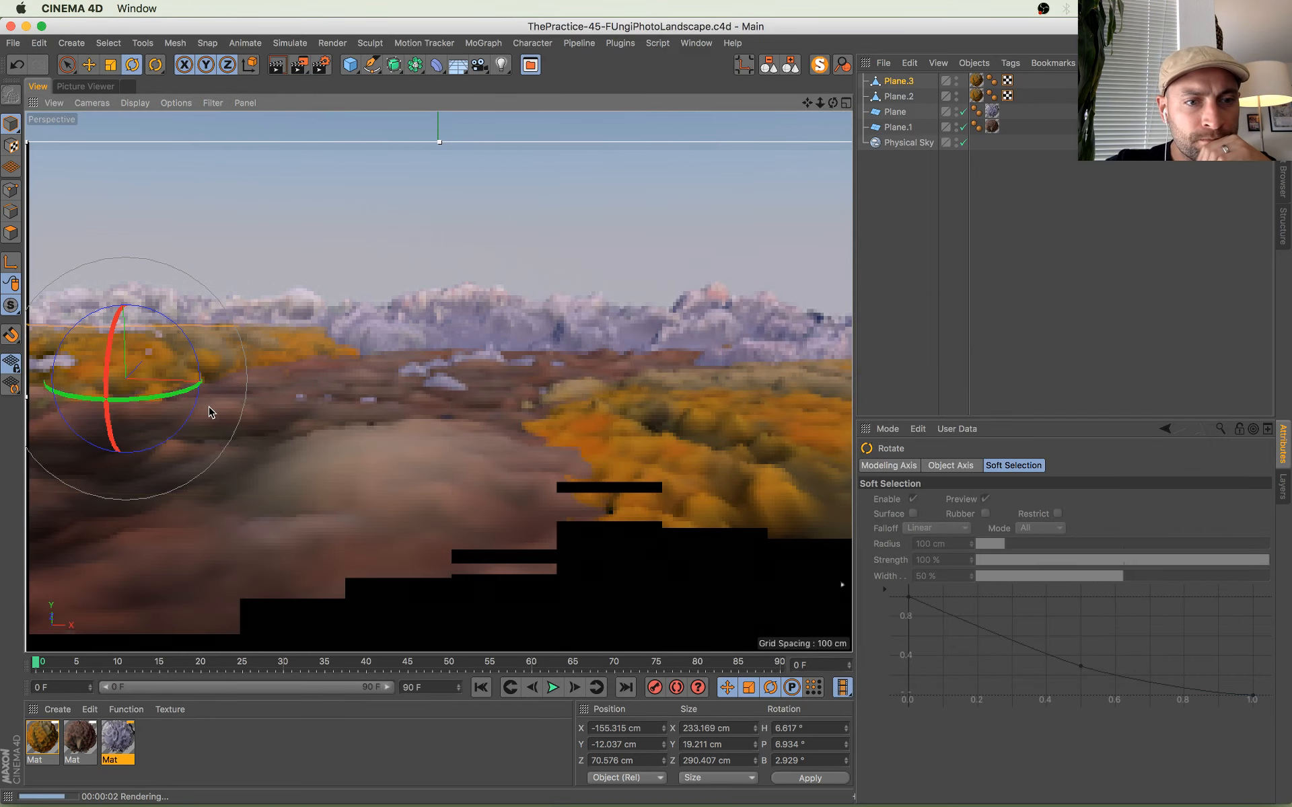
# Step: Scale the front-right yellow lichen patch Plane.2 to about 19.6 cm tall and lower it to about Y -8.5 cm
pyautogui.click(738, 462)
pyautogui.press('t')
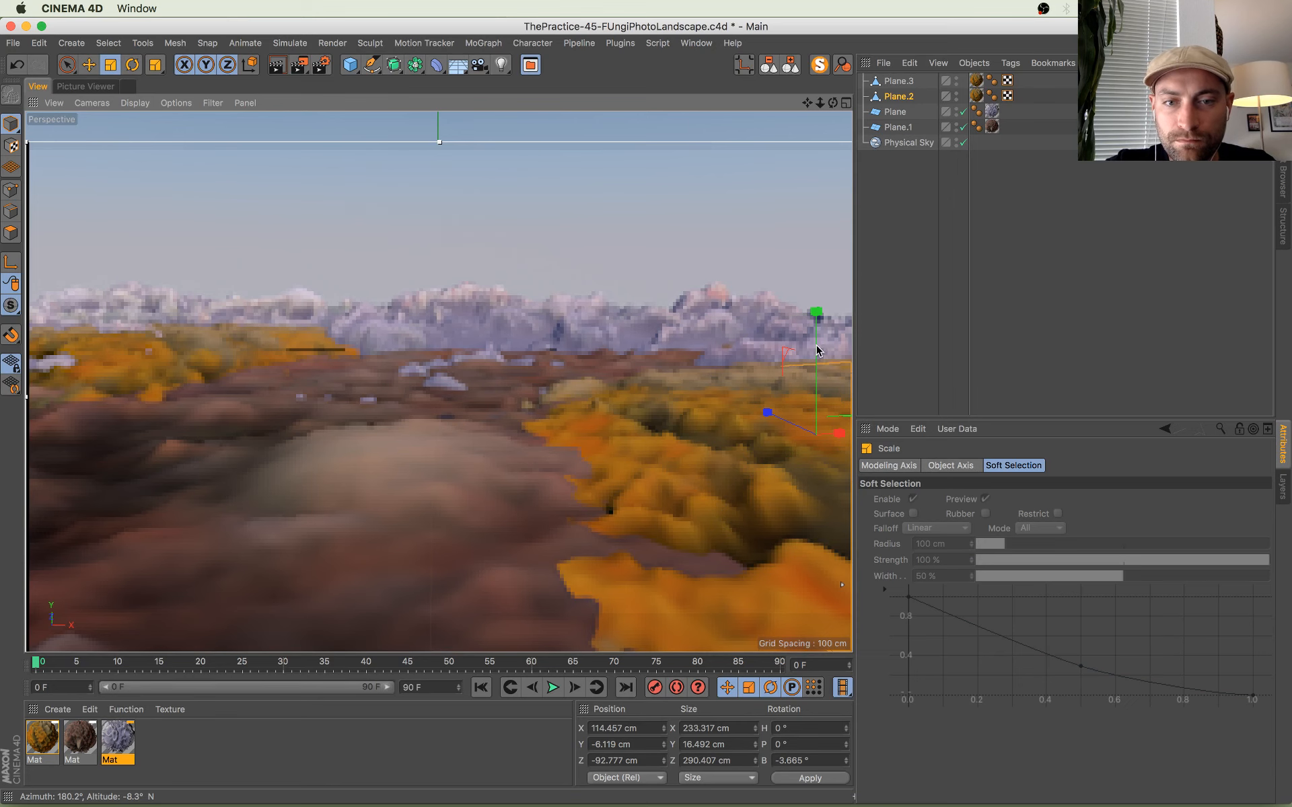
pyautogui.moveTo(818, 350); pyautogui.dragTo(819, 340)
pyautogui.press('e')
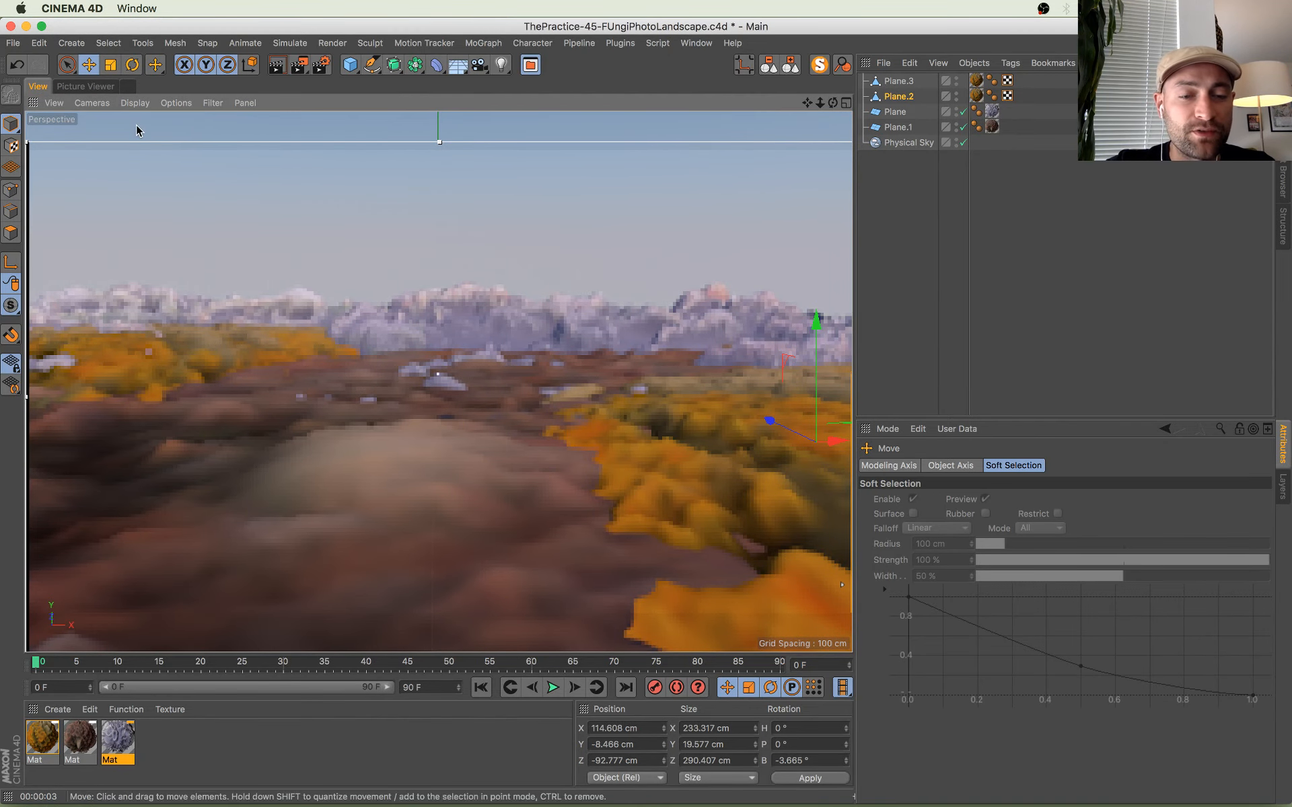
# Step: Set the blur offset and blur scale of the brown ground material's displacement texture to 10% each
pyautogui.click(410, 475)
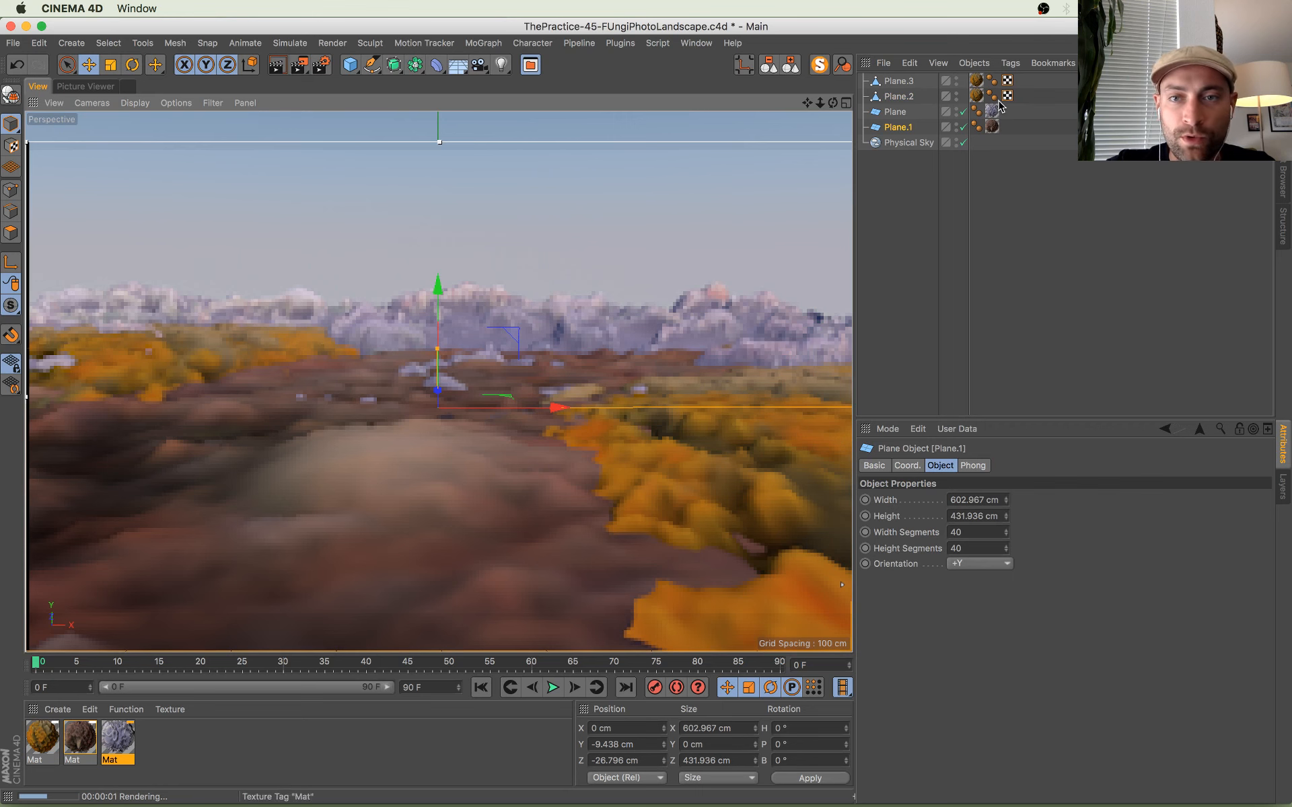
pyautogui.doubleClick(84, 738)
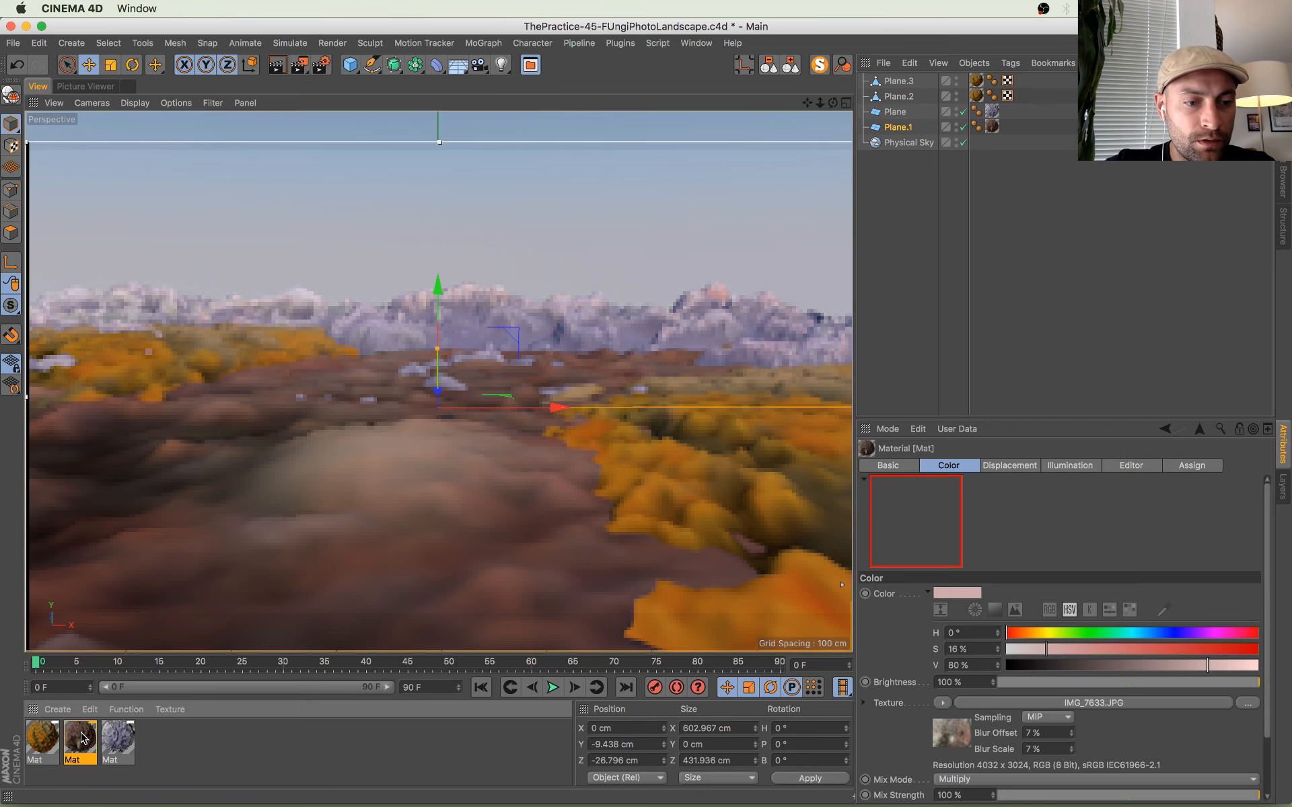
pyautogui.moveTo(432, 114); pyautogui.dragTo(849, 255)
pyautogui.click(693, 570)
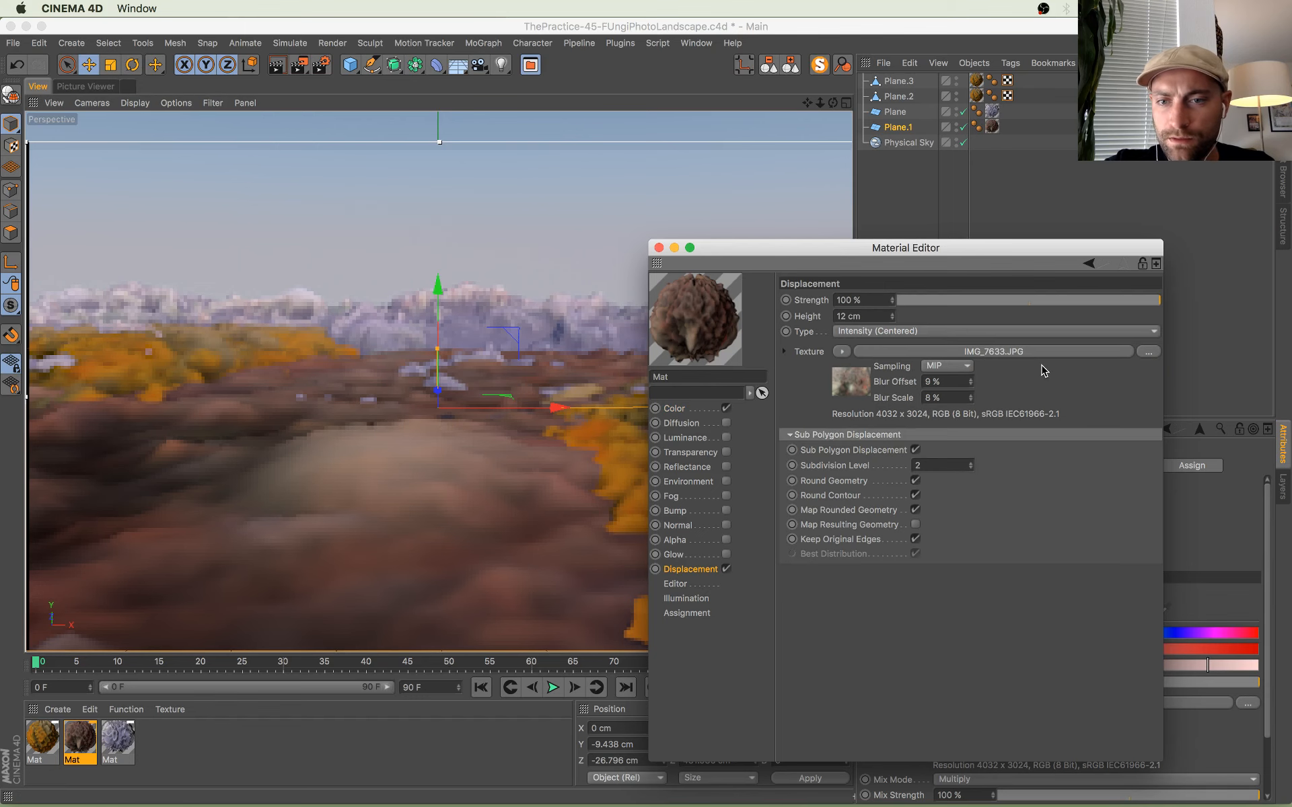
pyautogui.moveTo(973, 398); pyautogui.dragTo(975, 395)
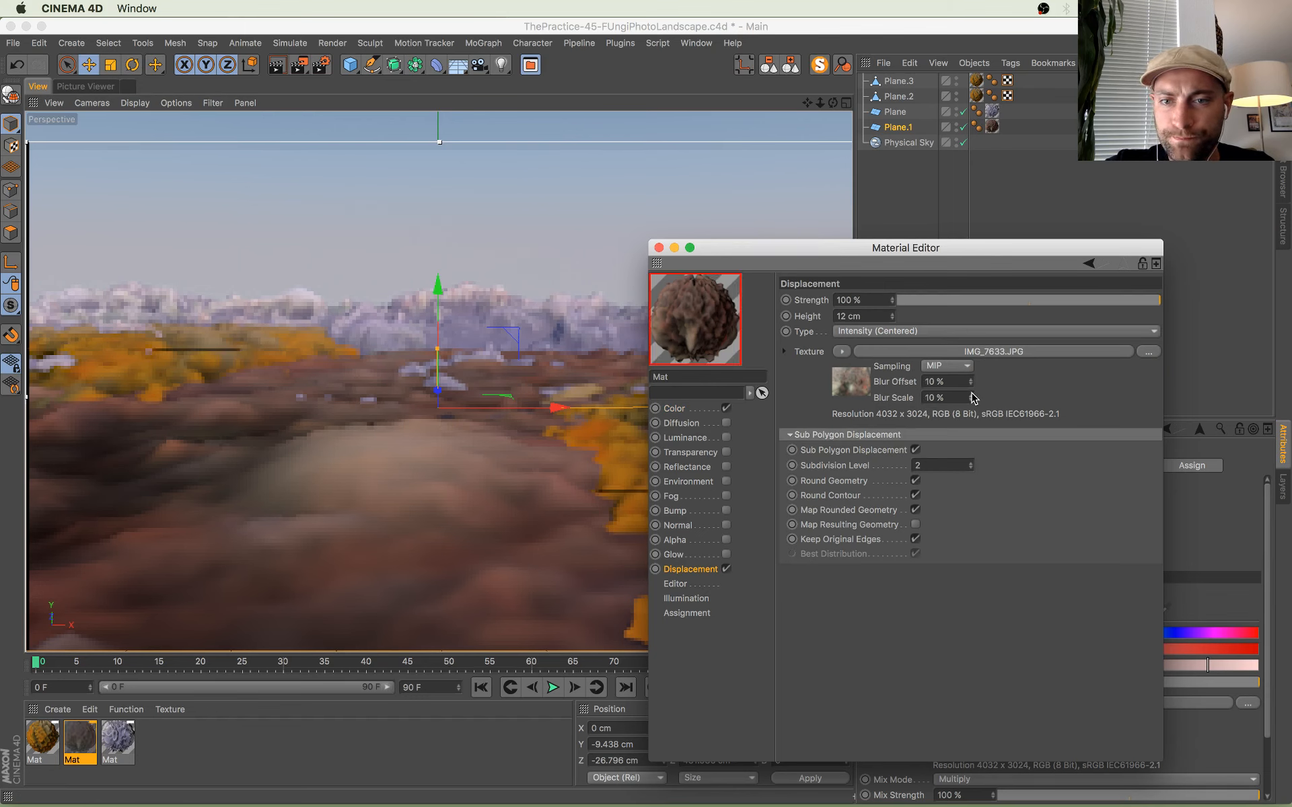
# Step: Set the brown material's displacement subdivision level to 1 and height to 9 cm, and close the Material Editor
pyautogui.click(970, 468)
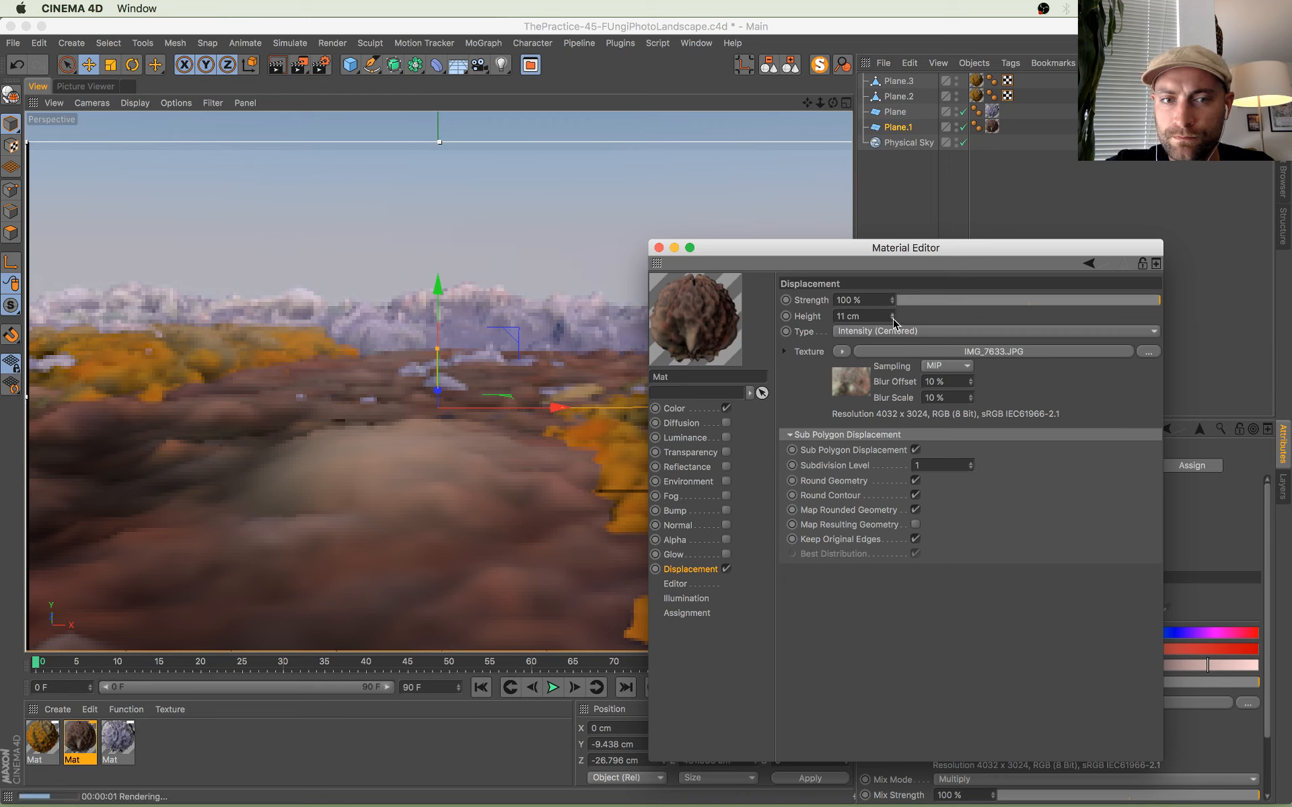
pyautogui.moveTo(894, 319); pyautogui.dragTo(893, 327)
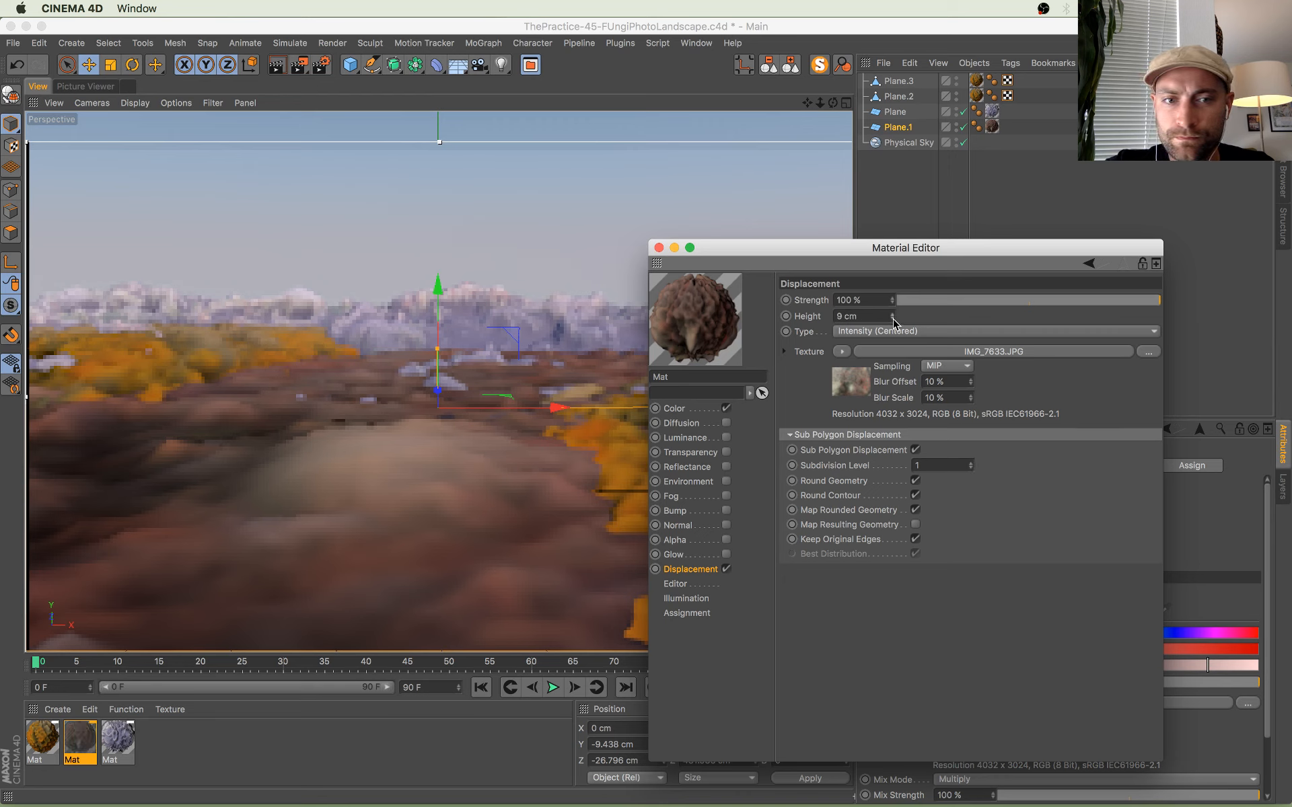
pyautogui.click(658, 248)
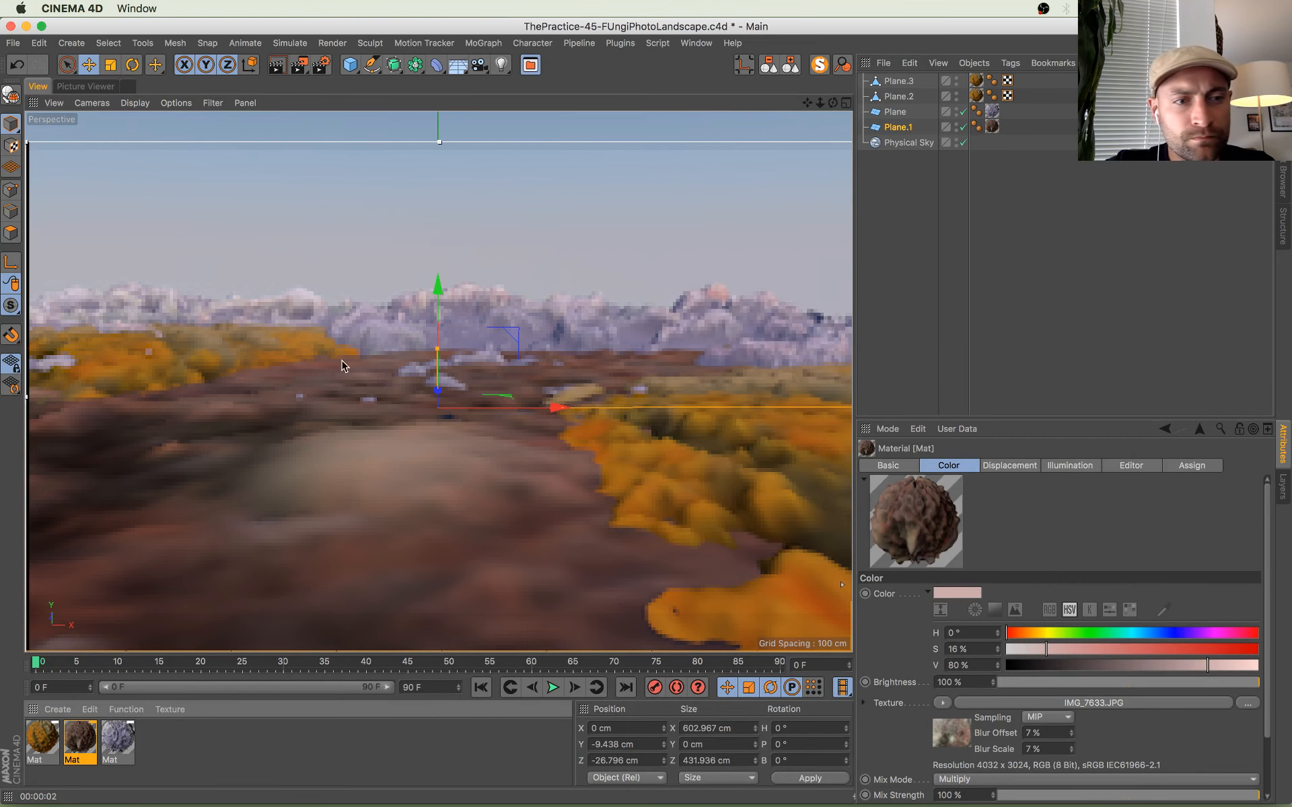
# Step: Save the project, look at the earlier render in the Picture Viewer and return to the perspective view
pyautogui.press('super+s')
pyautogui.hotkey('shift', 'r')
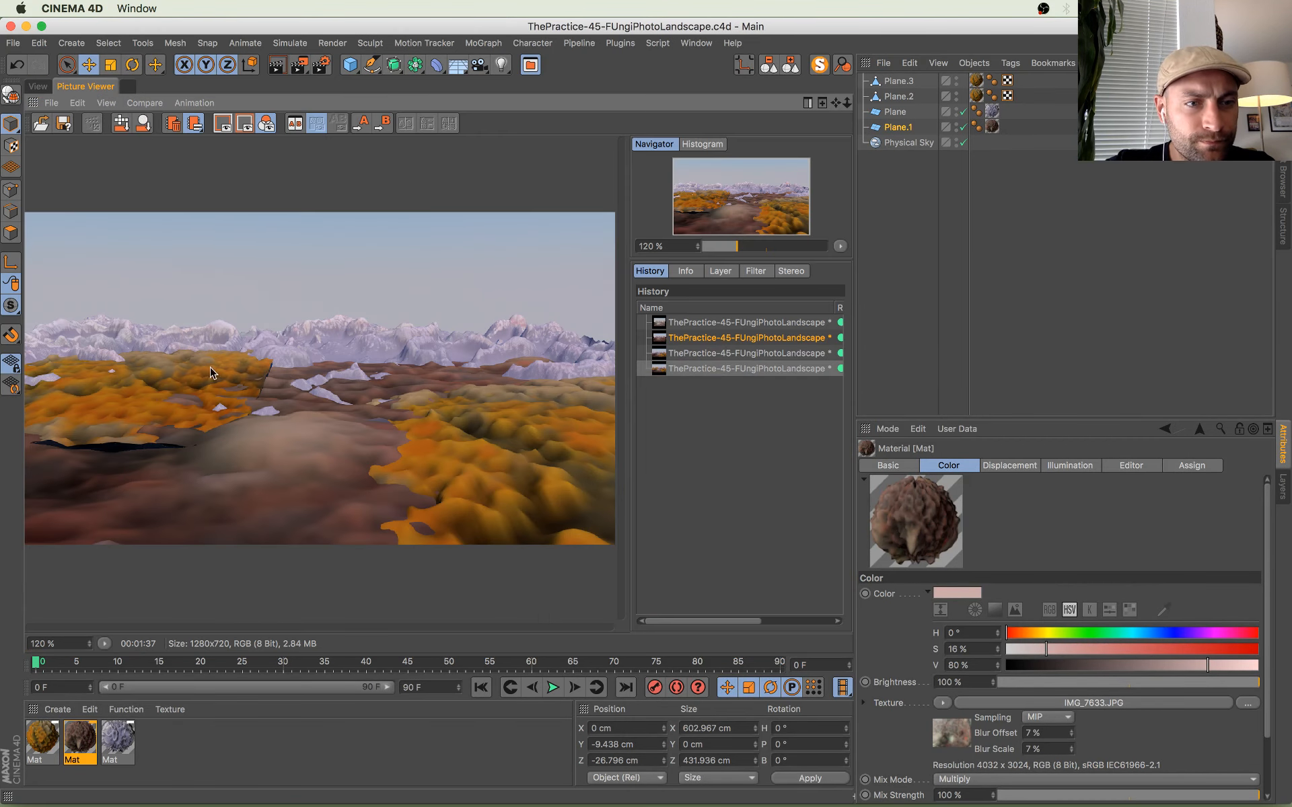
pyautogui.click(39, 87)
# Step: Move the far-left yellow lichen patch Plane.3 to about X -152.9, Y -14.3, Z 37.5 cm and save the project
pyautogui.click(193, 364)
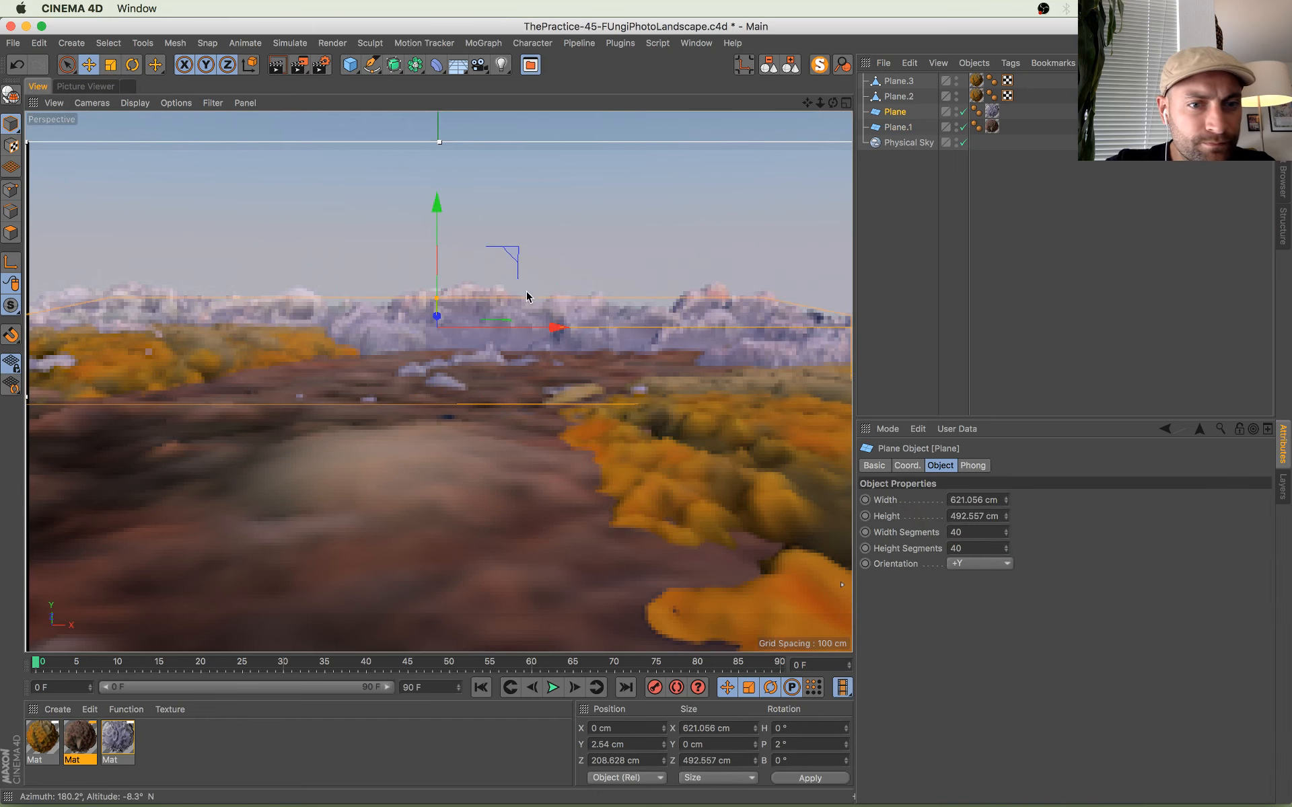
pyautogui.click(111, 348)
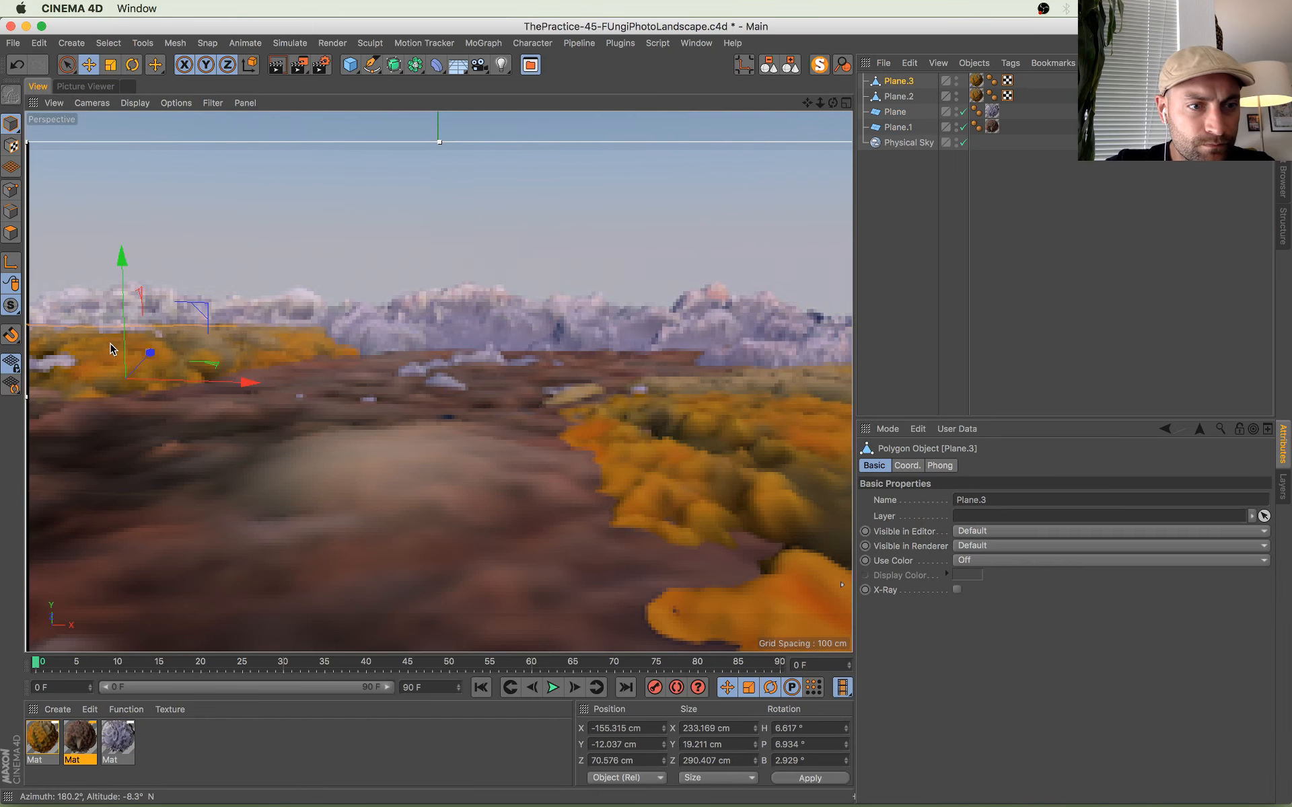
pyautogui.moveTo(204, 308); pyautogui.dragTo(201, 309)
pyautogui.moveTo(149, 357); pyautogui.dragTo(105, 331)
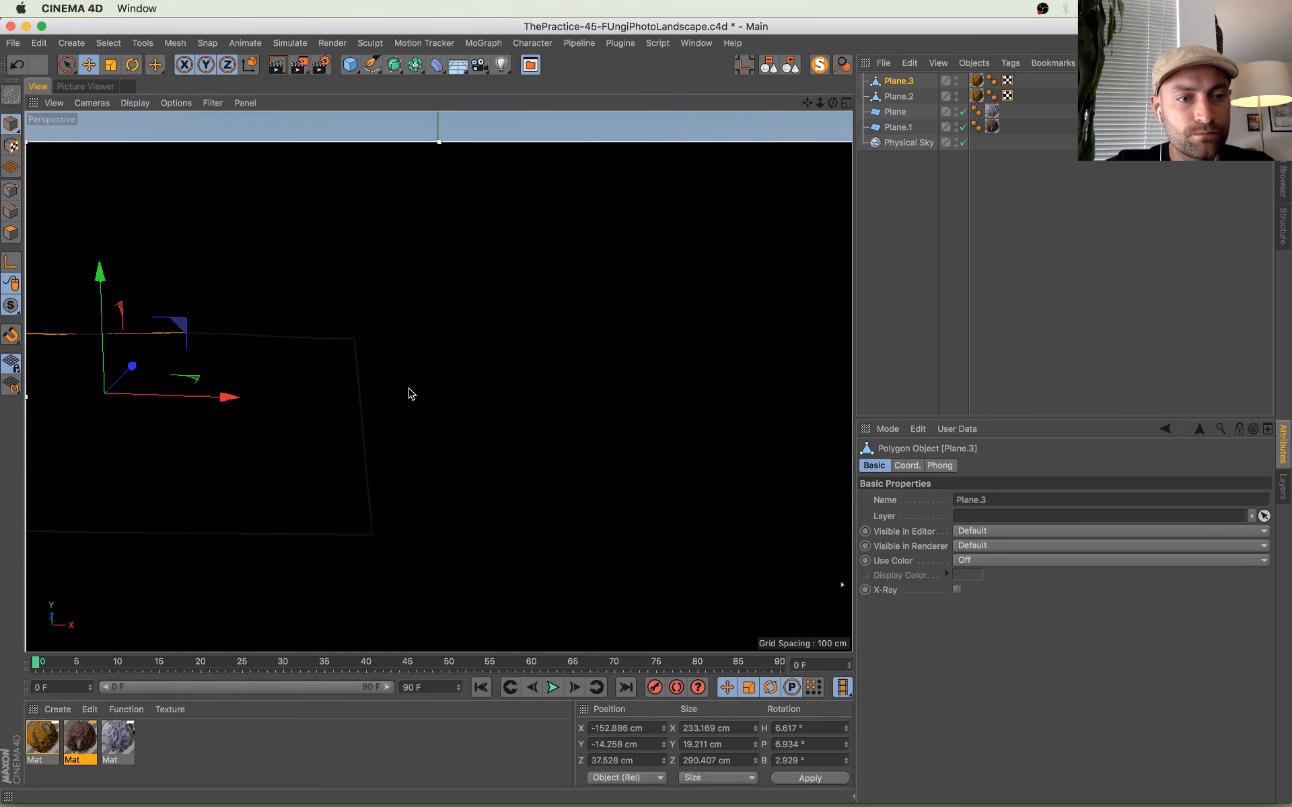
pyautogui.press('super+s')
# Step: Switch to Chrome to read the latest live chat messages, and return to Cinema 4D
pyautogui.press('super+Tab')
pyautogui.press('super+Tab')
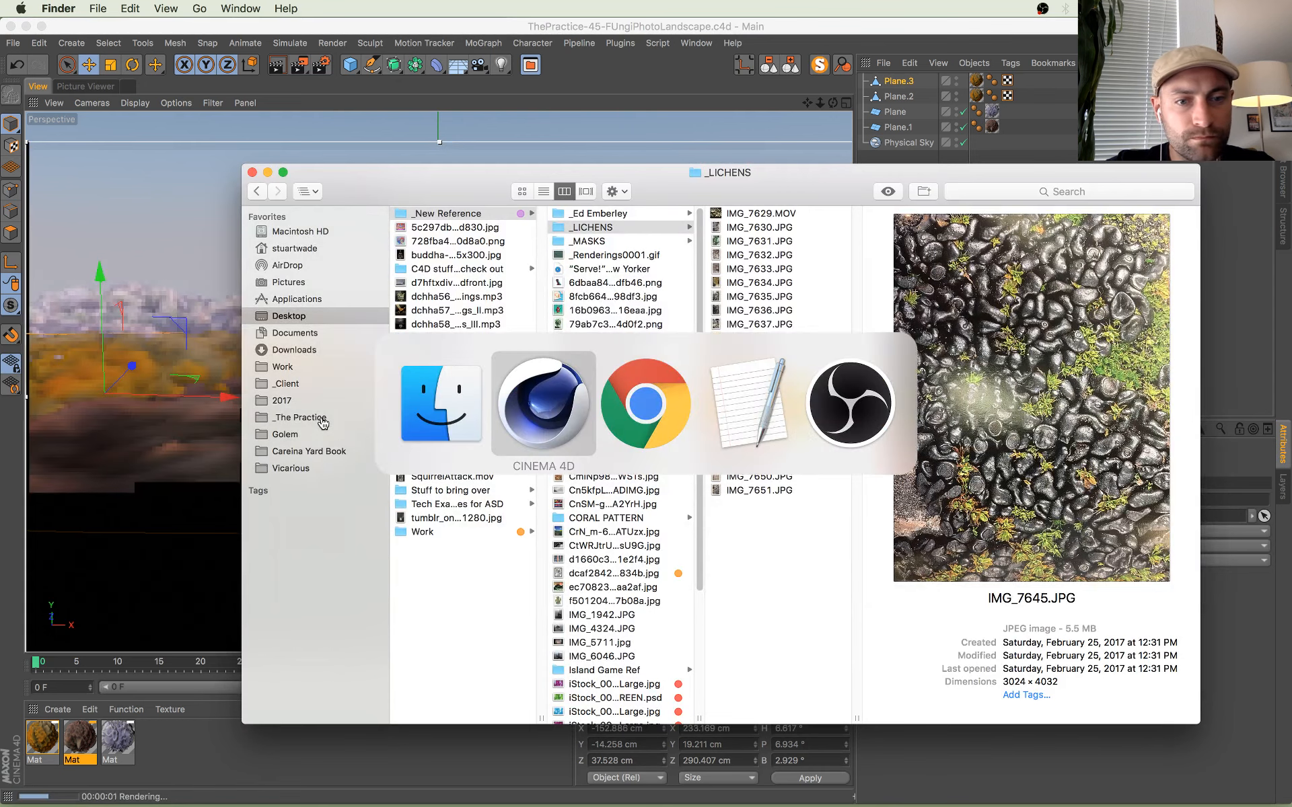
pyautogui.click(661, 431)
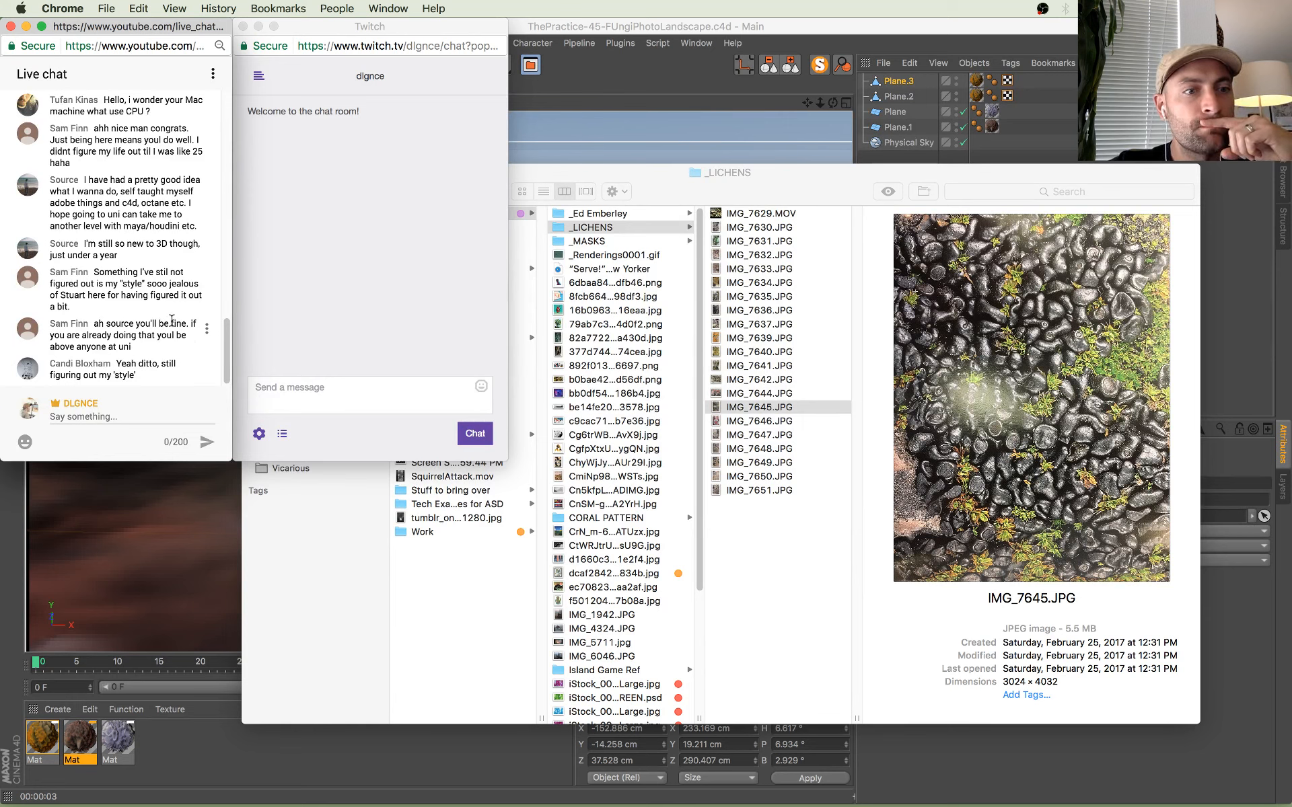
pyautogui.moveTo(140, 272); pyautogui.dragTo(162, 360)
pyautogui.click(162, 360)
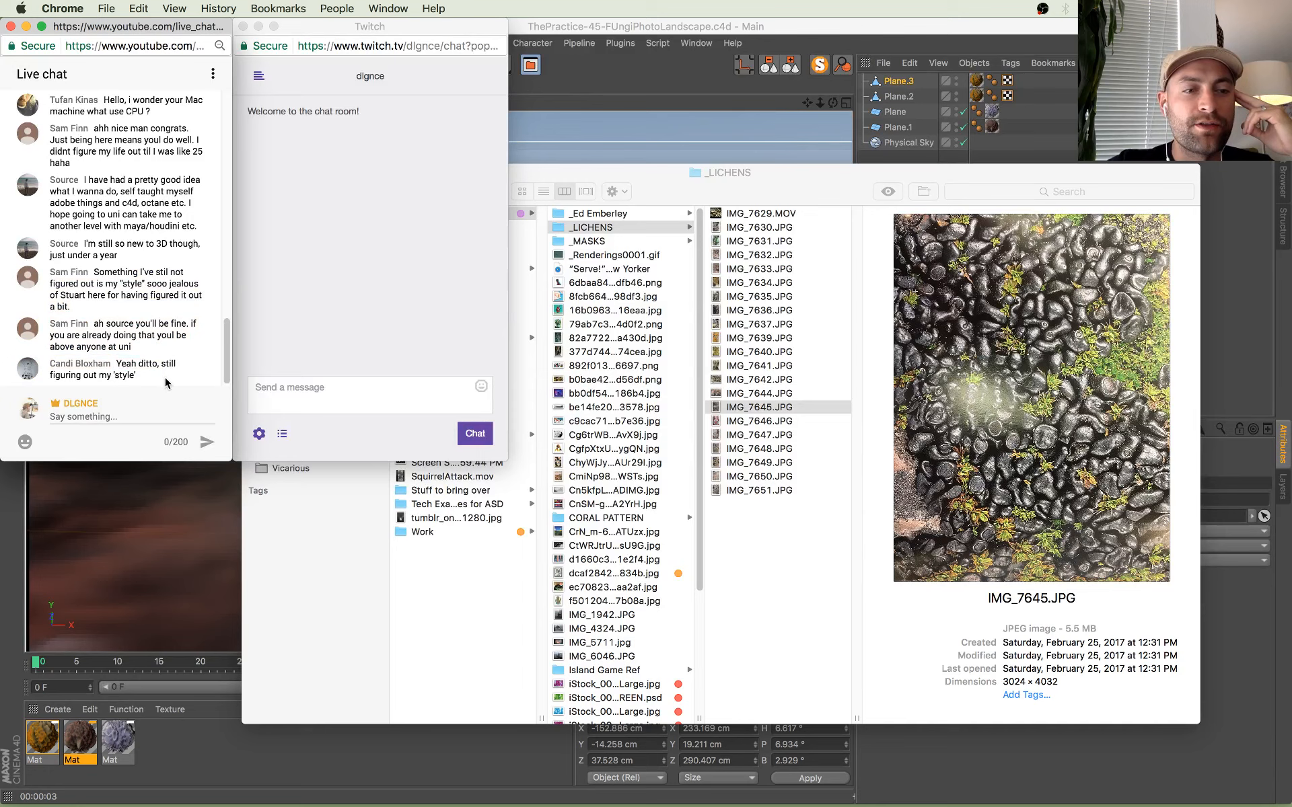
pyautogui.click(714, 19)
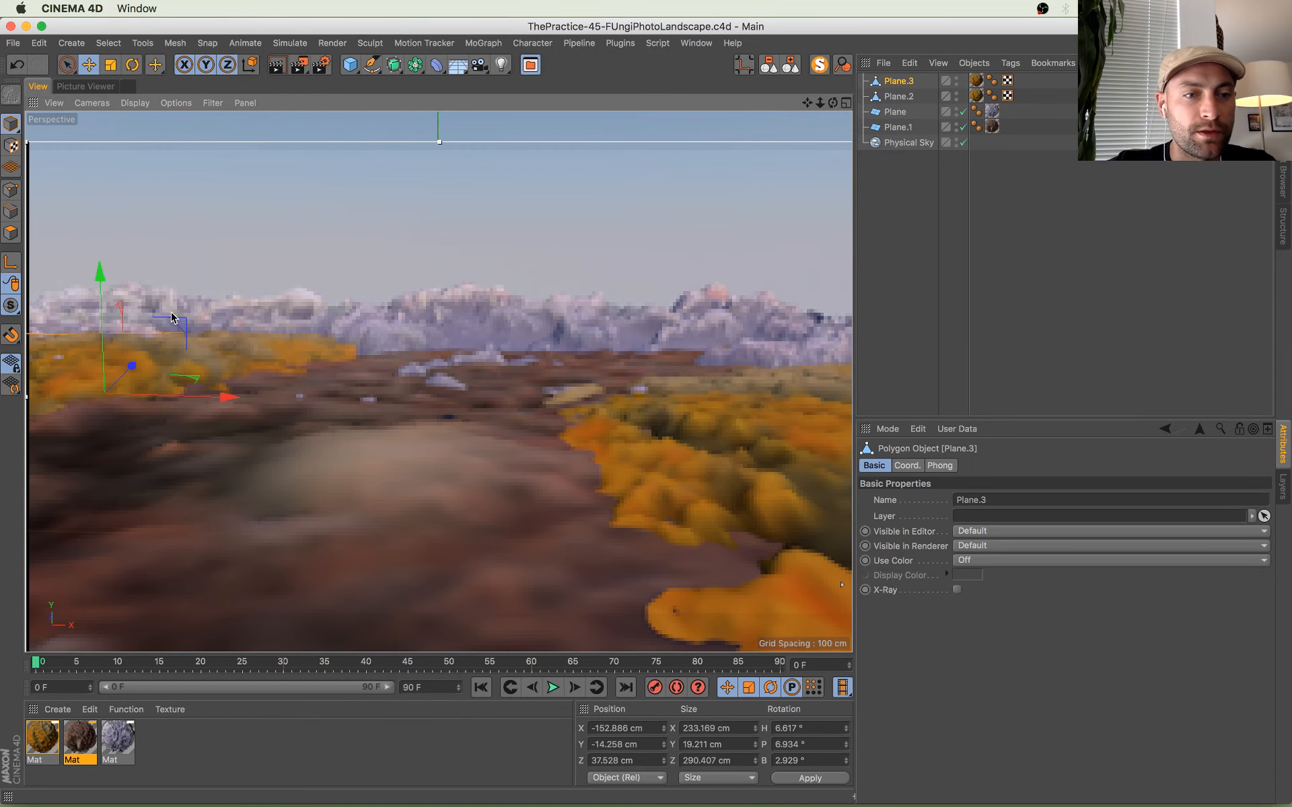
# Step: Rotate Plane.3 to about H -0.5°, P 6.5° and B 4.9°
pyautogui.press('r')
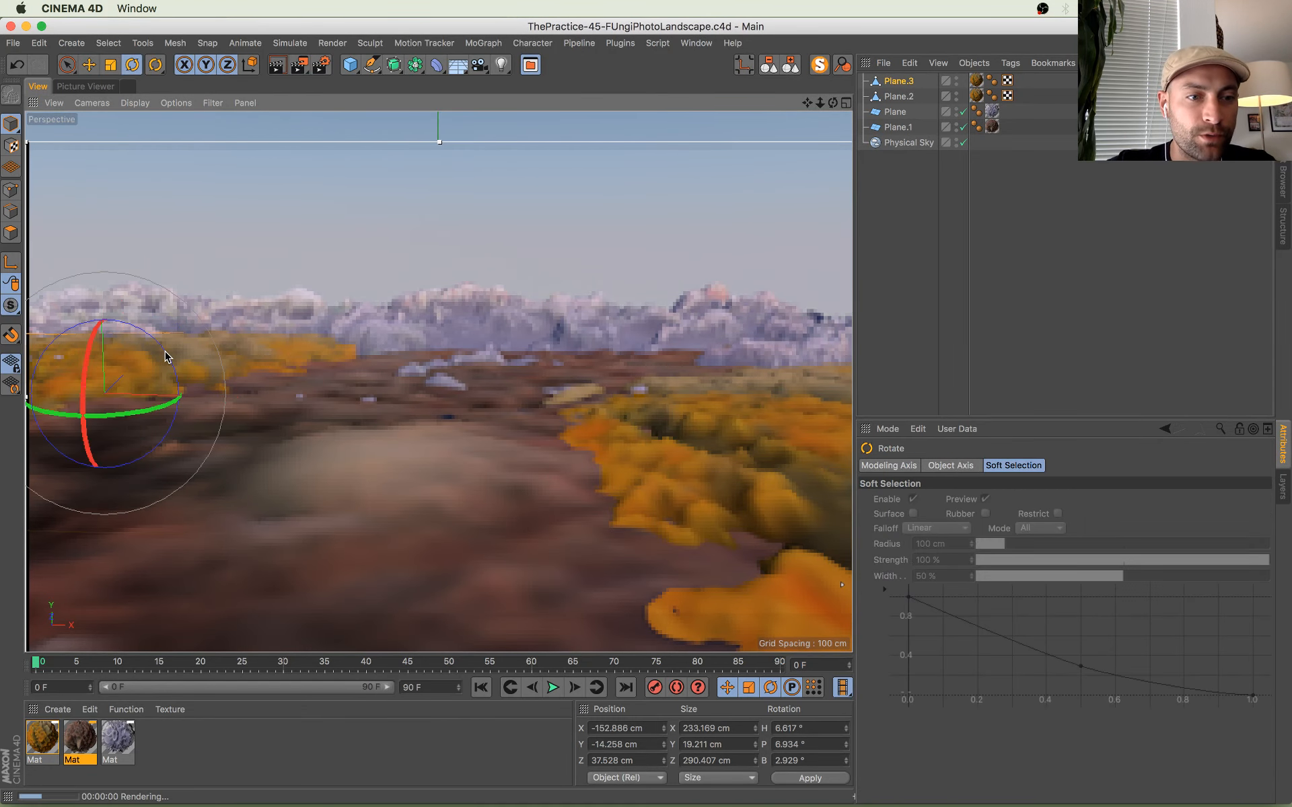
pyautogui.moveTo(167, 356); pyautogui.dragTo(171, 358)
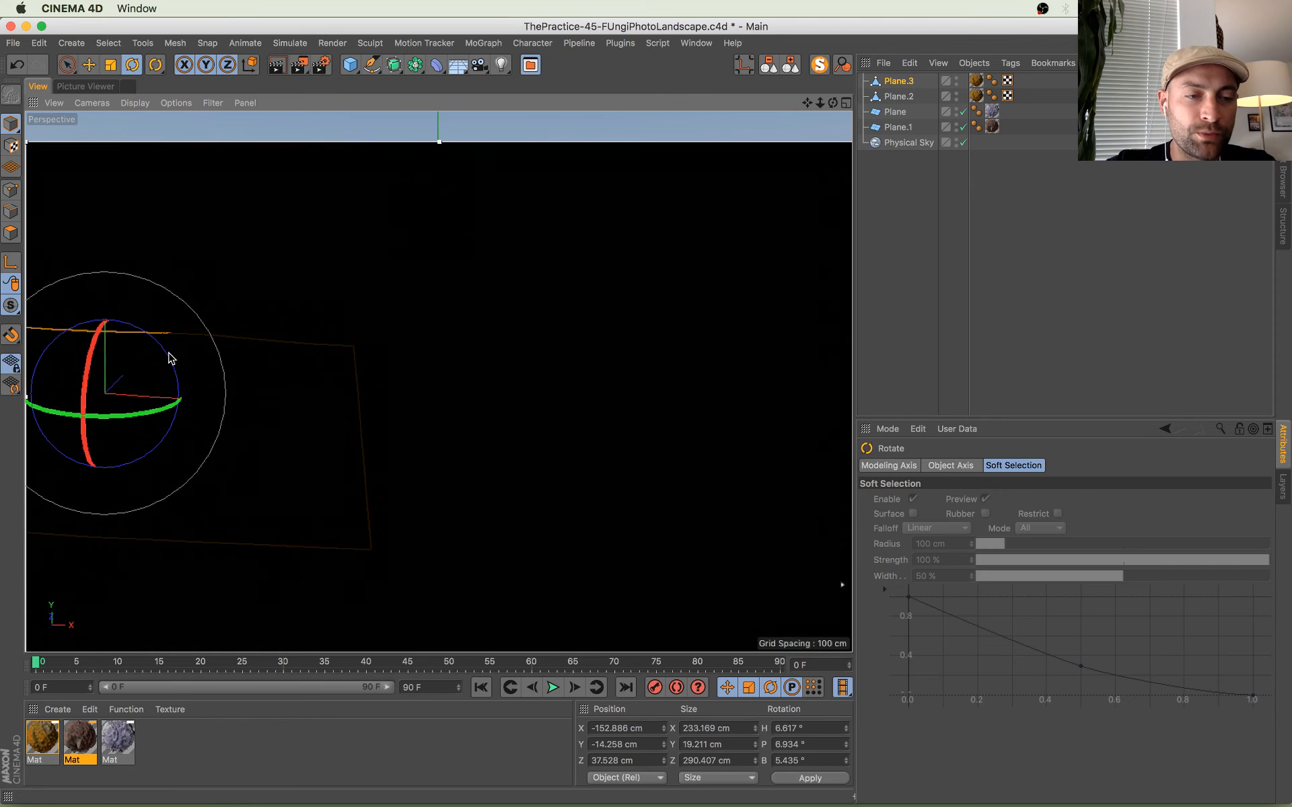
pyautogui.press('super+z')
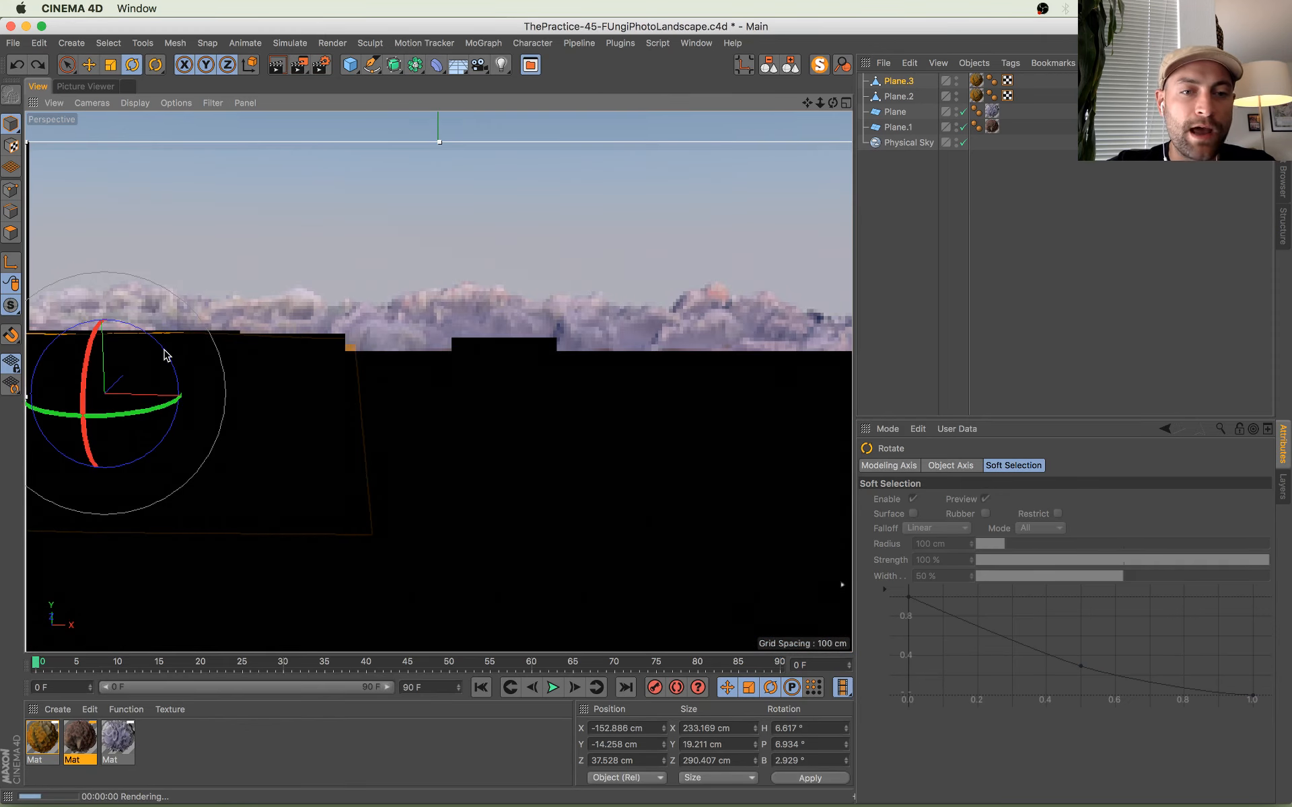
pyautogui.moveTo(164, 409); pyautogui.dragTo(157, 412)
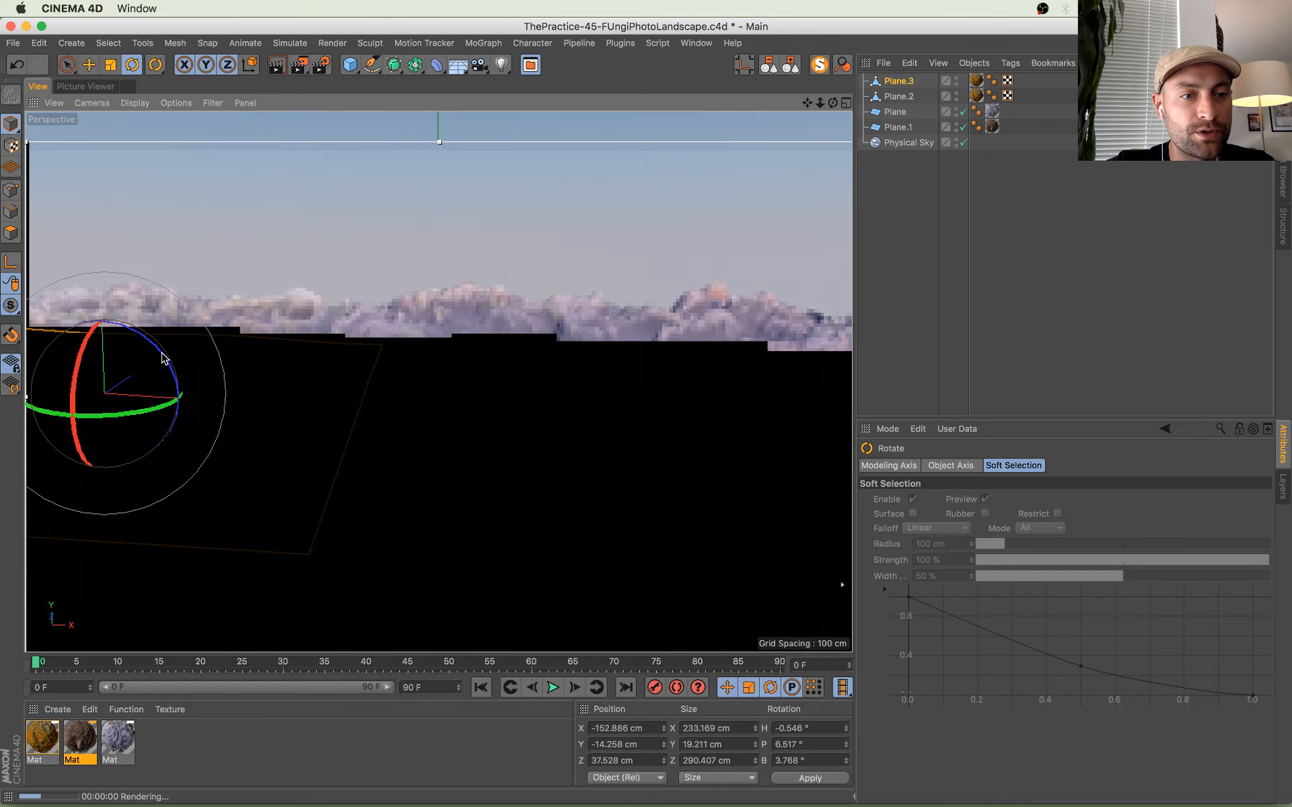
pyautogui.moveTo(163, 358); pyautogui.dragTo(164, 357)
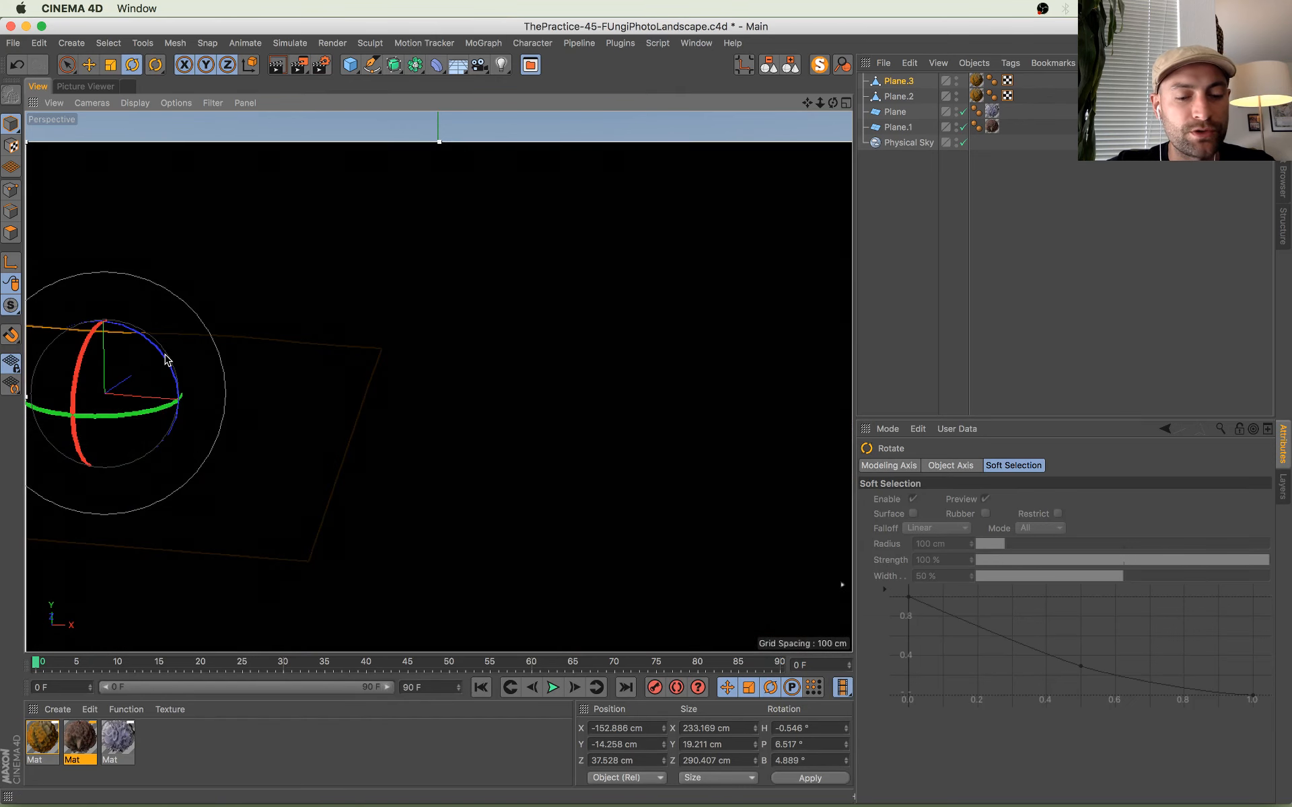
# Step: Scale Plane.3 to about 21.3 cm tall, raise it to about Y -12.9 cm and save the project
pyautogui.press('e')
pyautogui.press('t')
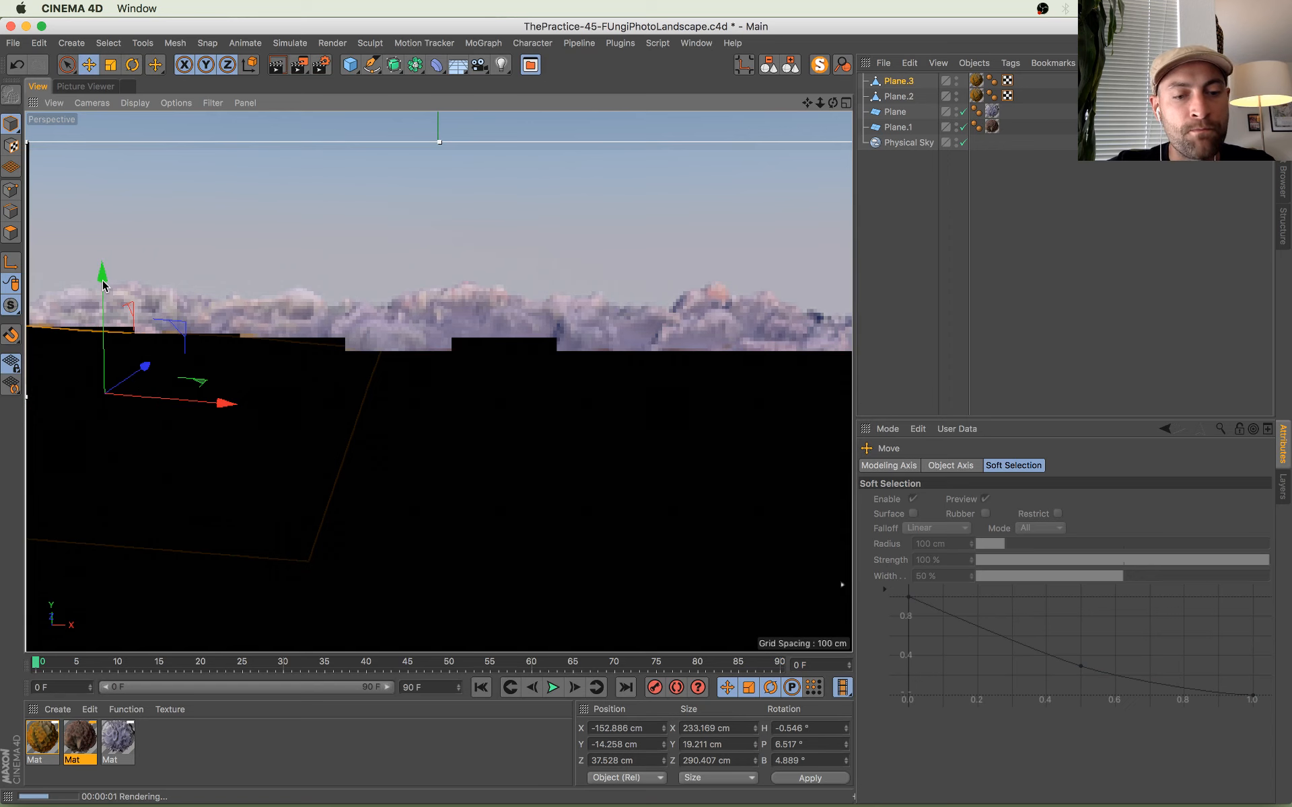
pyautogui.moveTo(102, 282); pyautogui.dragTo(101, 276)
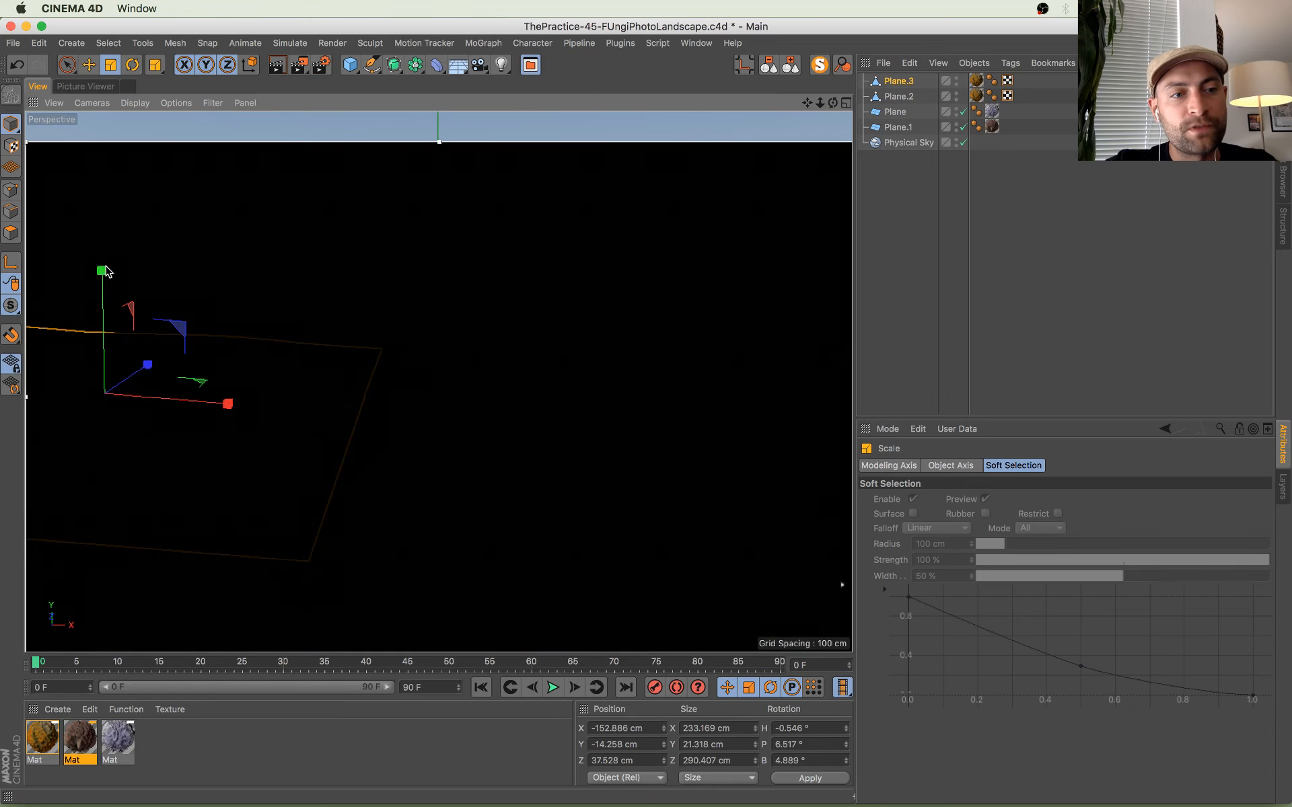
pyautogui.press('e')
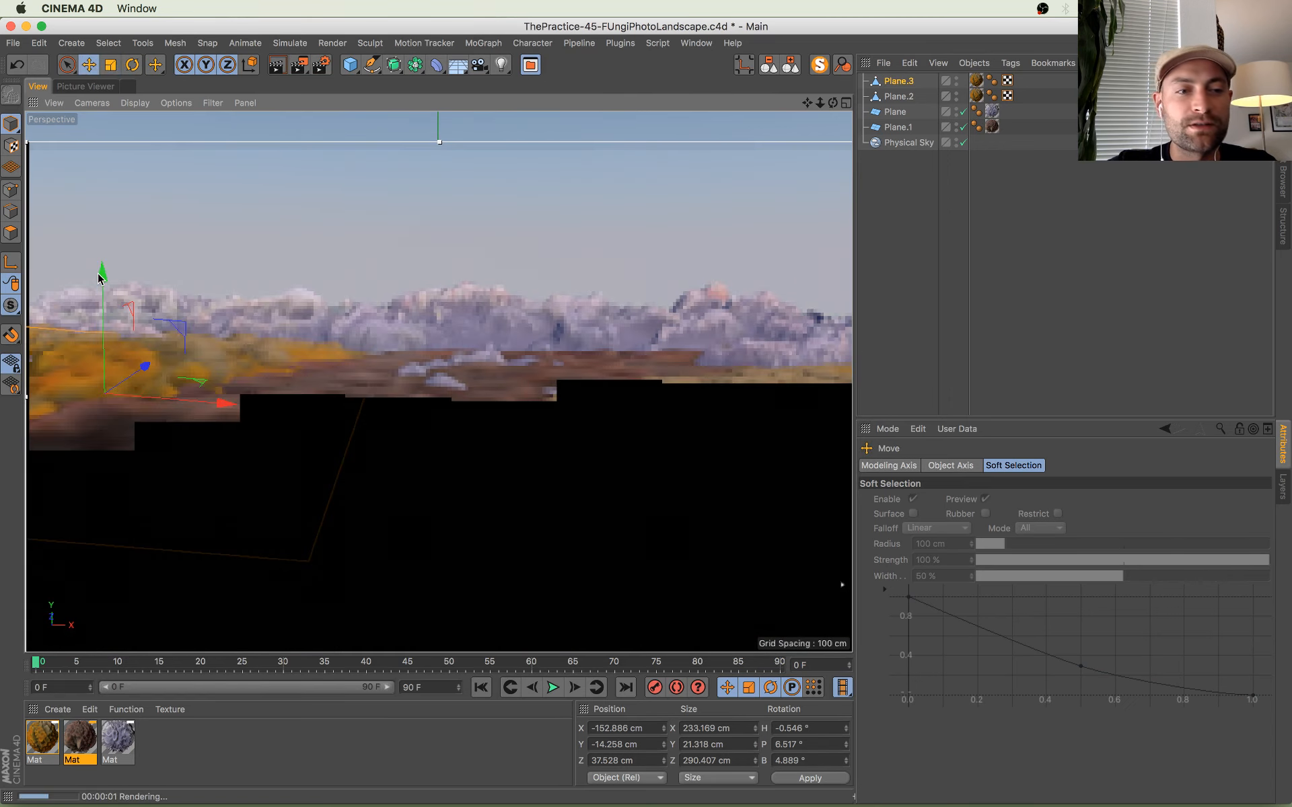
pyautogui.moveTo(101, 275); pyautogui.dragTo(99, 275)
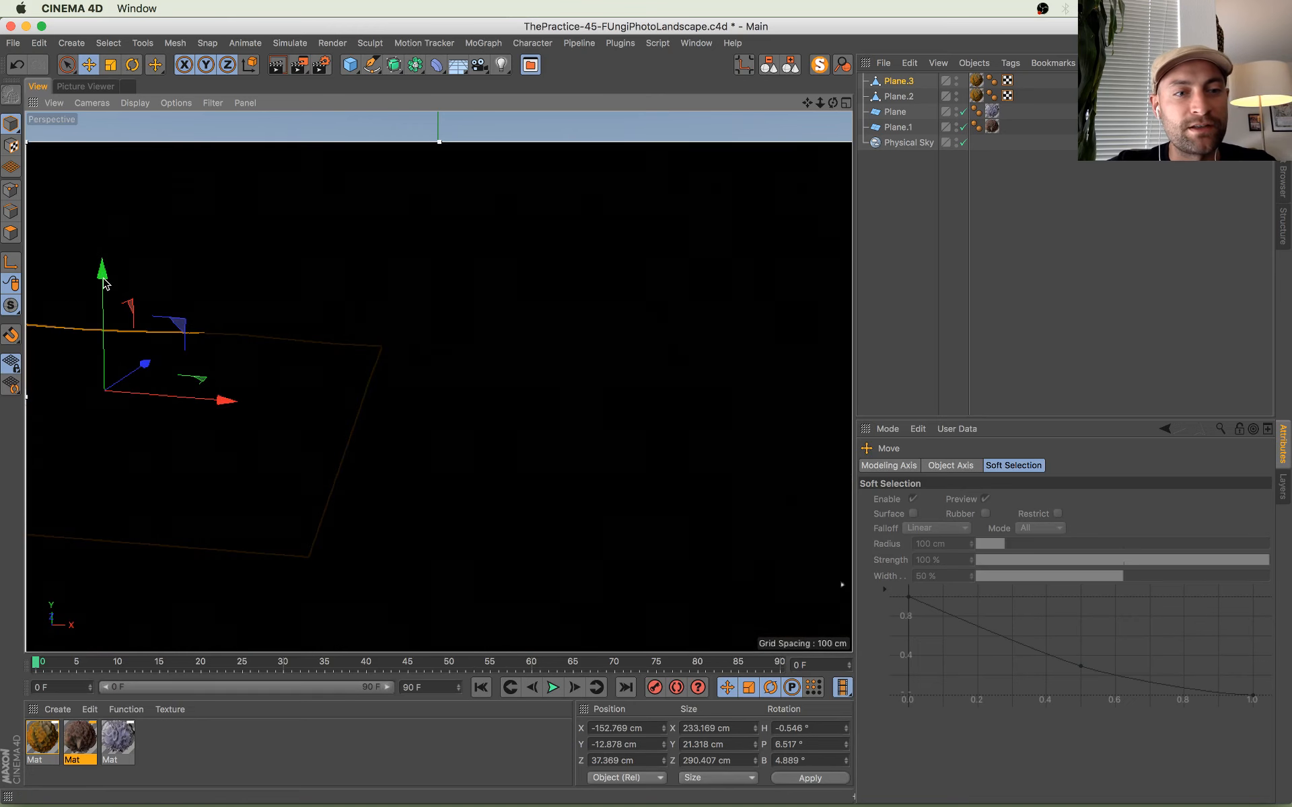
pyautogui.press('super+s')
pyautogui.click(11, 232)
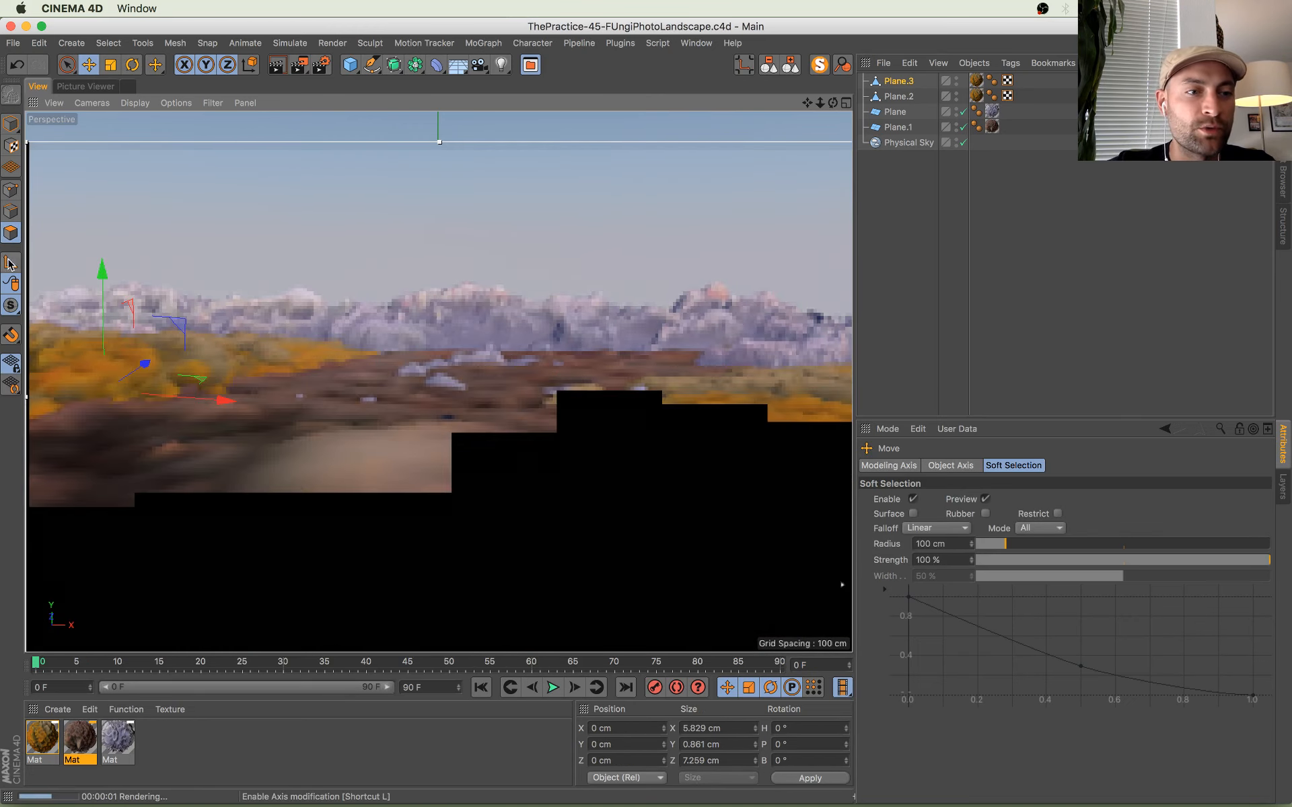
pyautogui.click(900, 82)
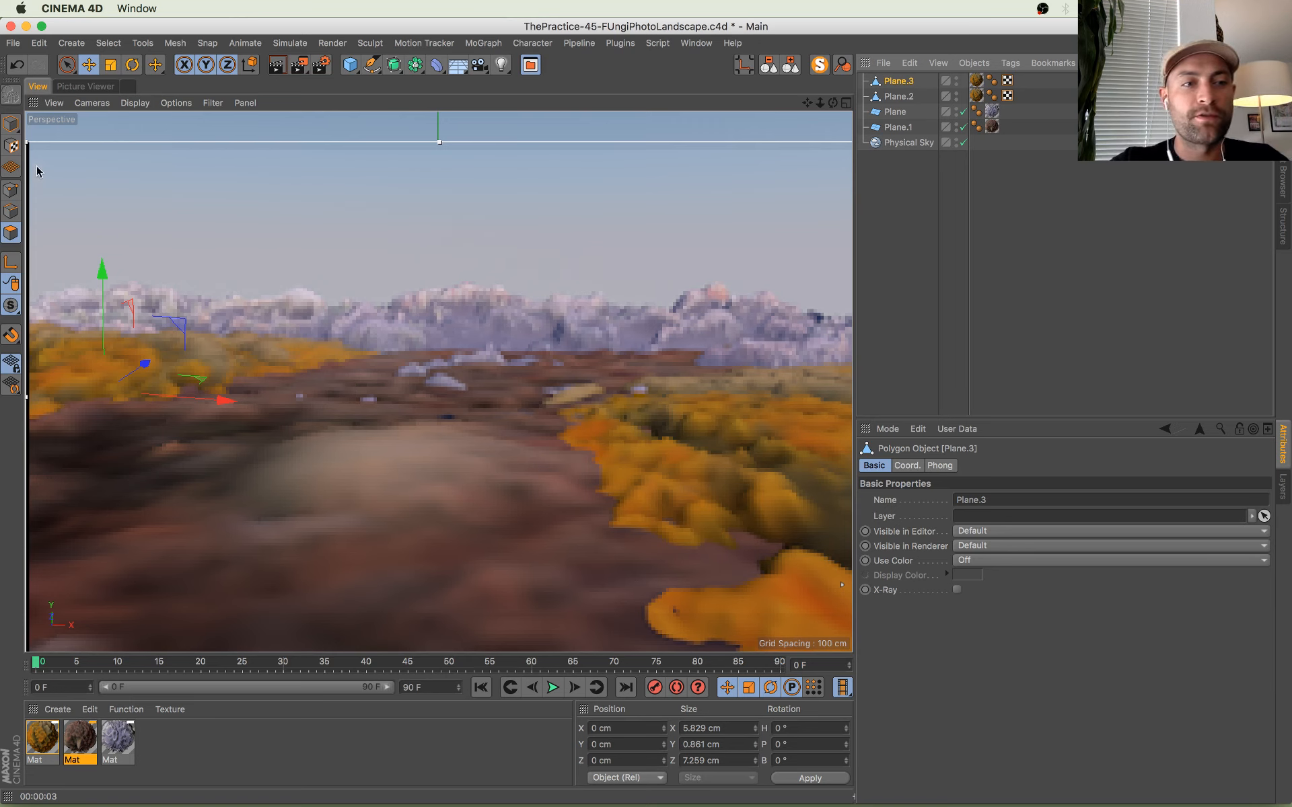
# Step: Raise the purple lichen background Plane to about Y 4 cm
pyautogui.click(451, 303)
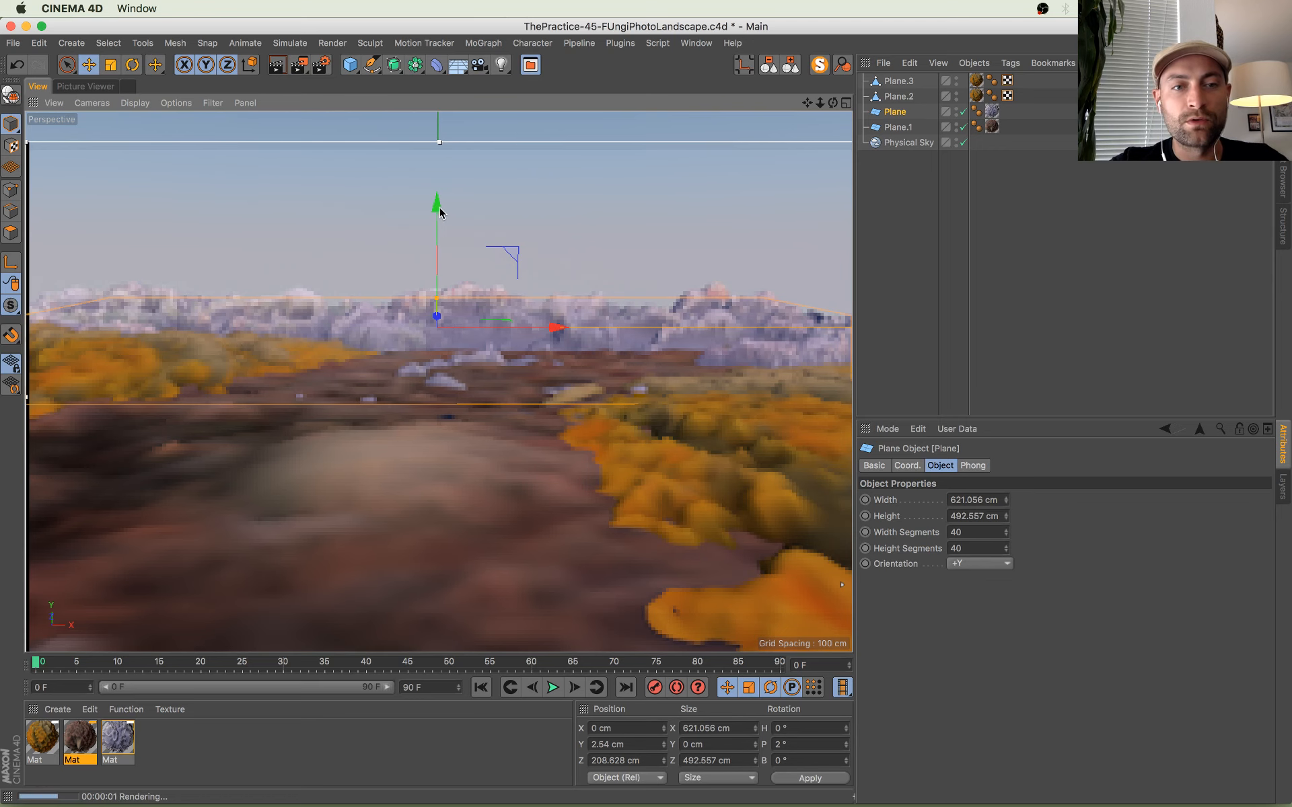
pyautogui.moveTo(439, 207); pyautogui.dragTo(439, 203)
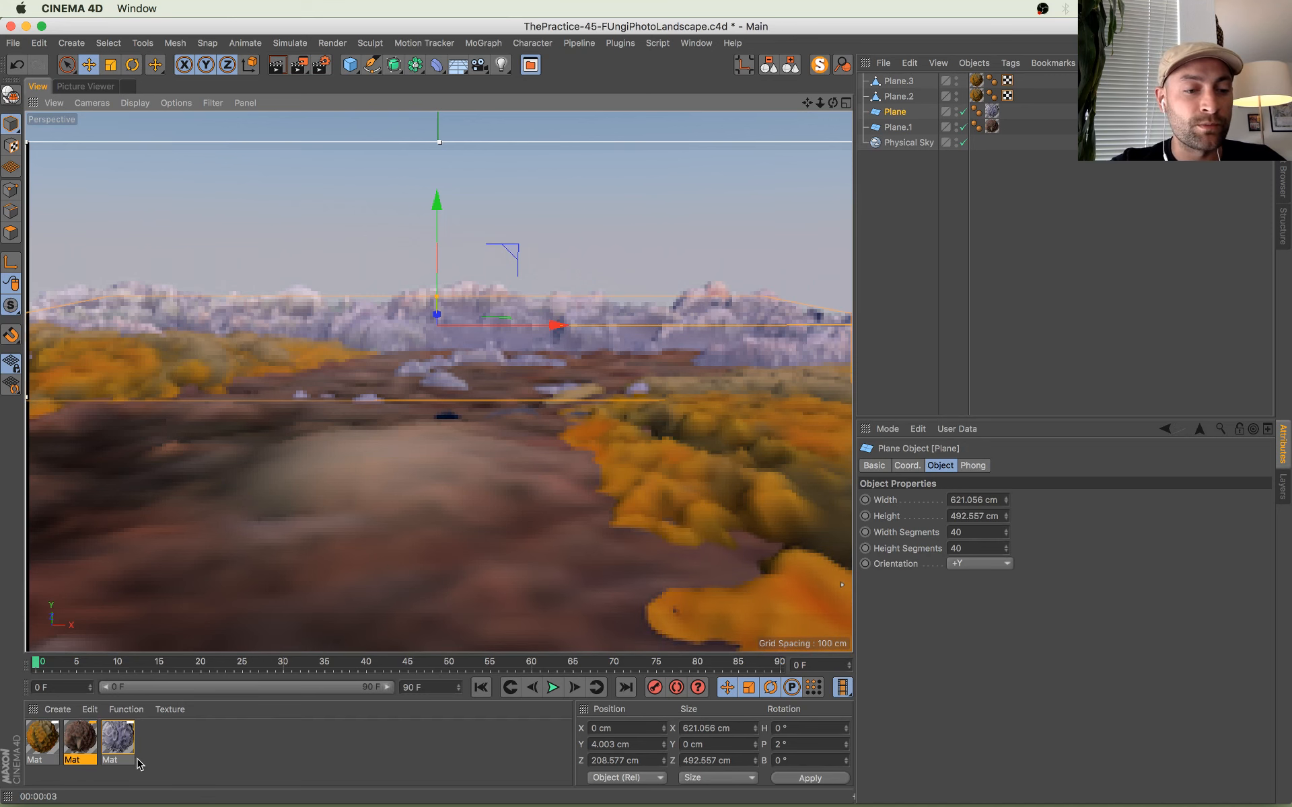
# Step: Set the purple lichen material's displacement height to 29 cm and blur offset to 5%, and reduce its blur scale
pyautogui.doubleClick(120, 741)
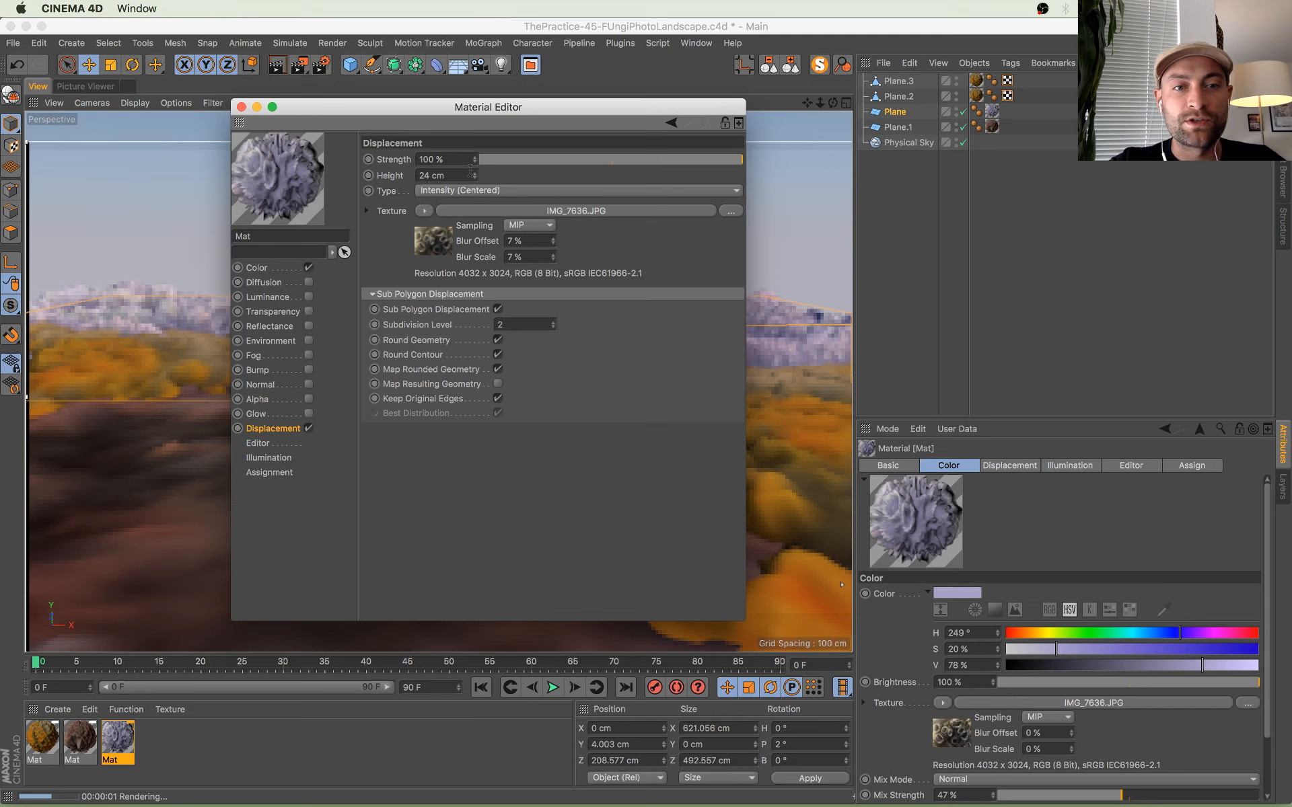
pyautogui.moveTo(475, 175); pyautogui.dragTo(476, 172)
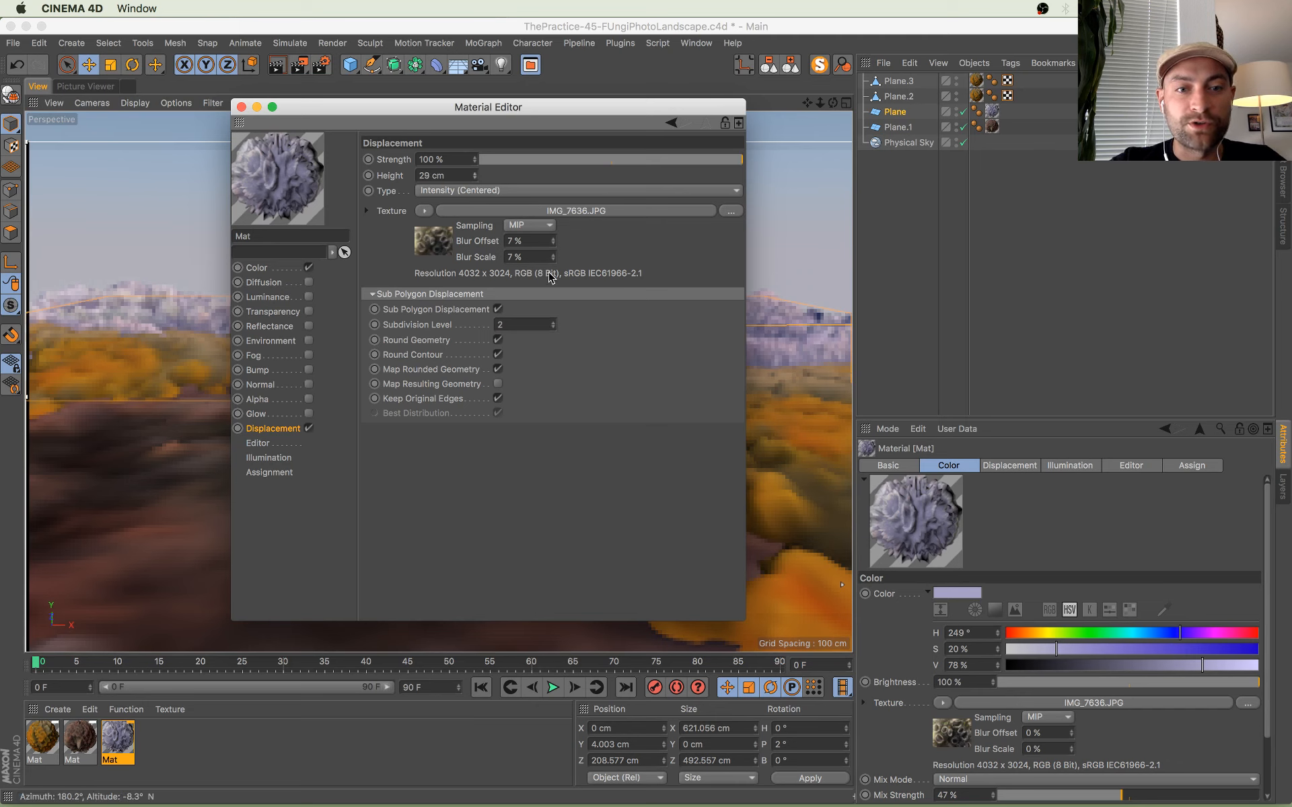
pyautogui.click(553, 244)
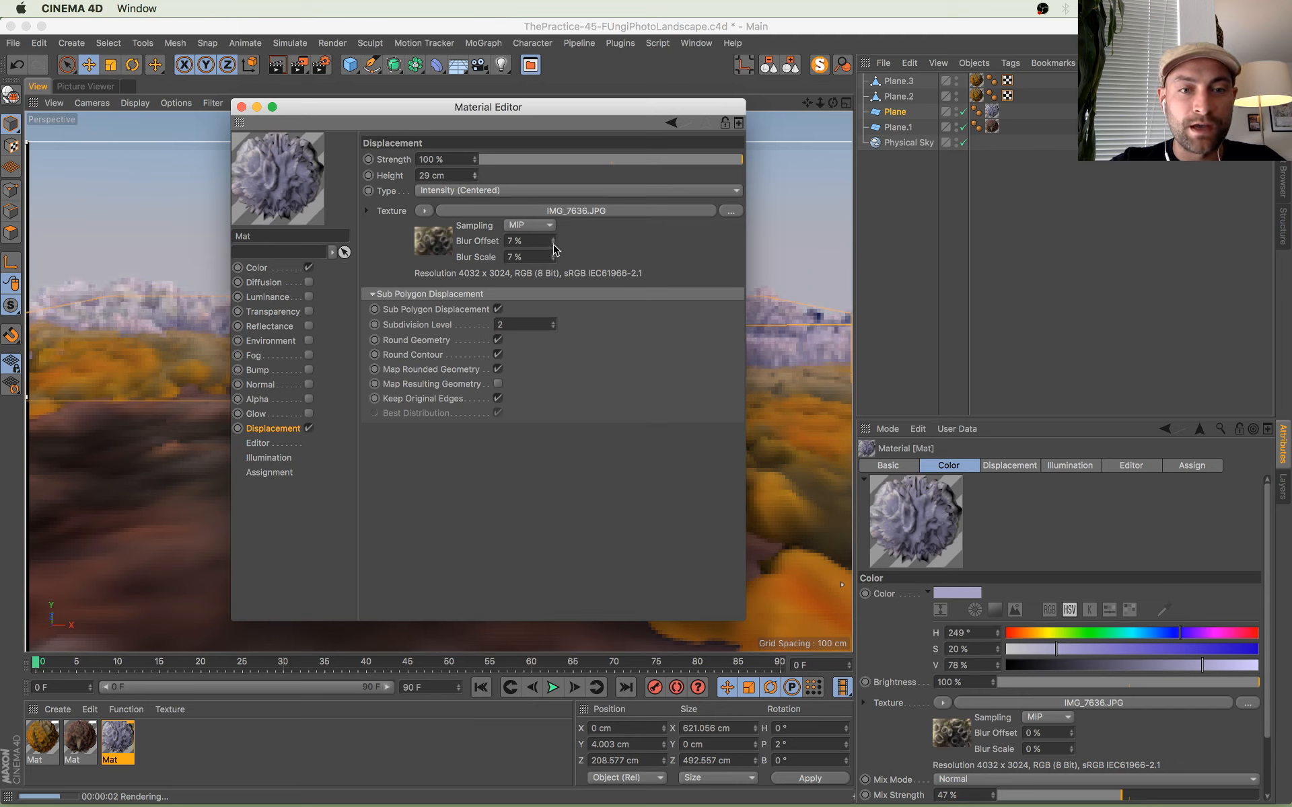
pyautogui.click(553, 261)
pyautogui.click(554, 244)
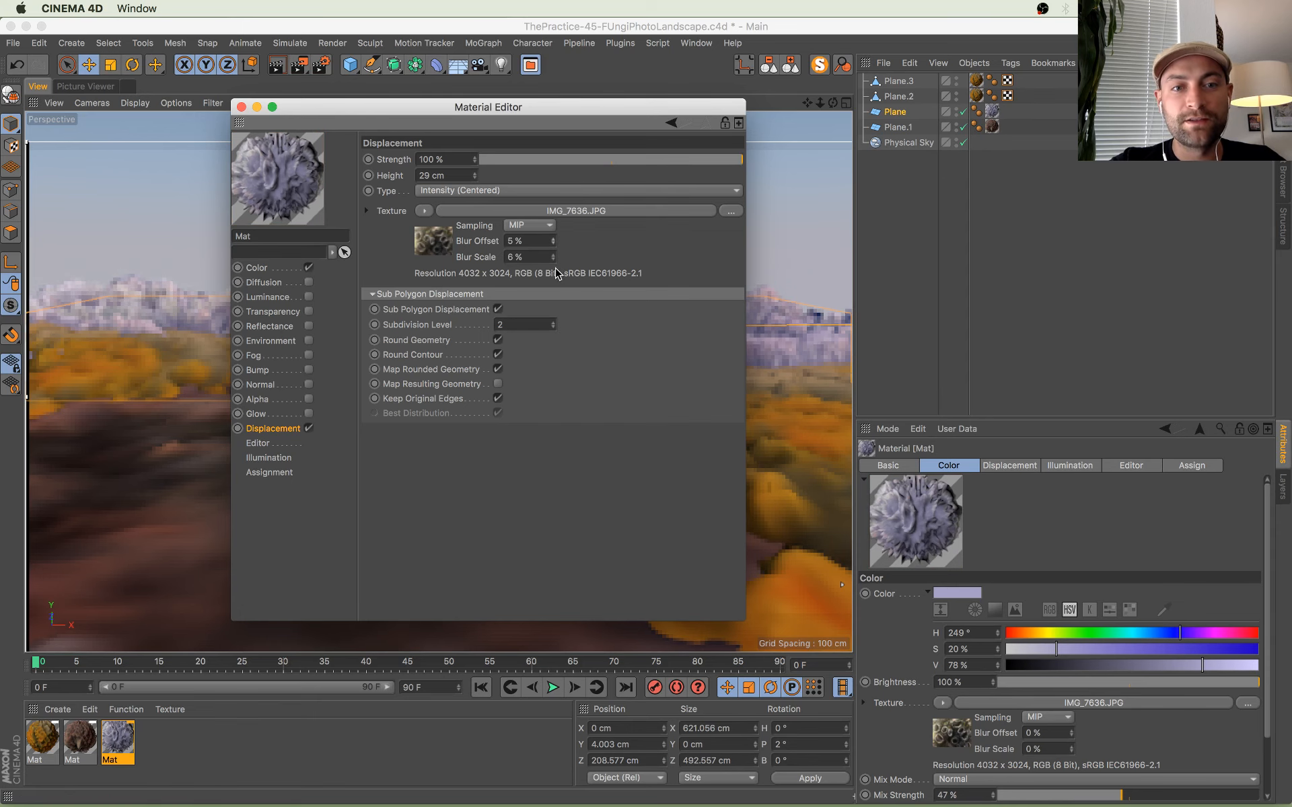
pyautogui.click(554, 260)
pyautogui.click(241, 107)
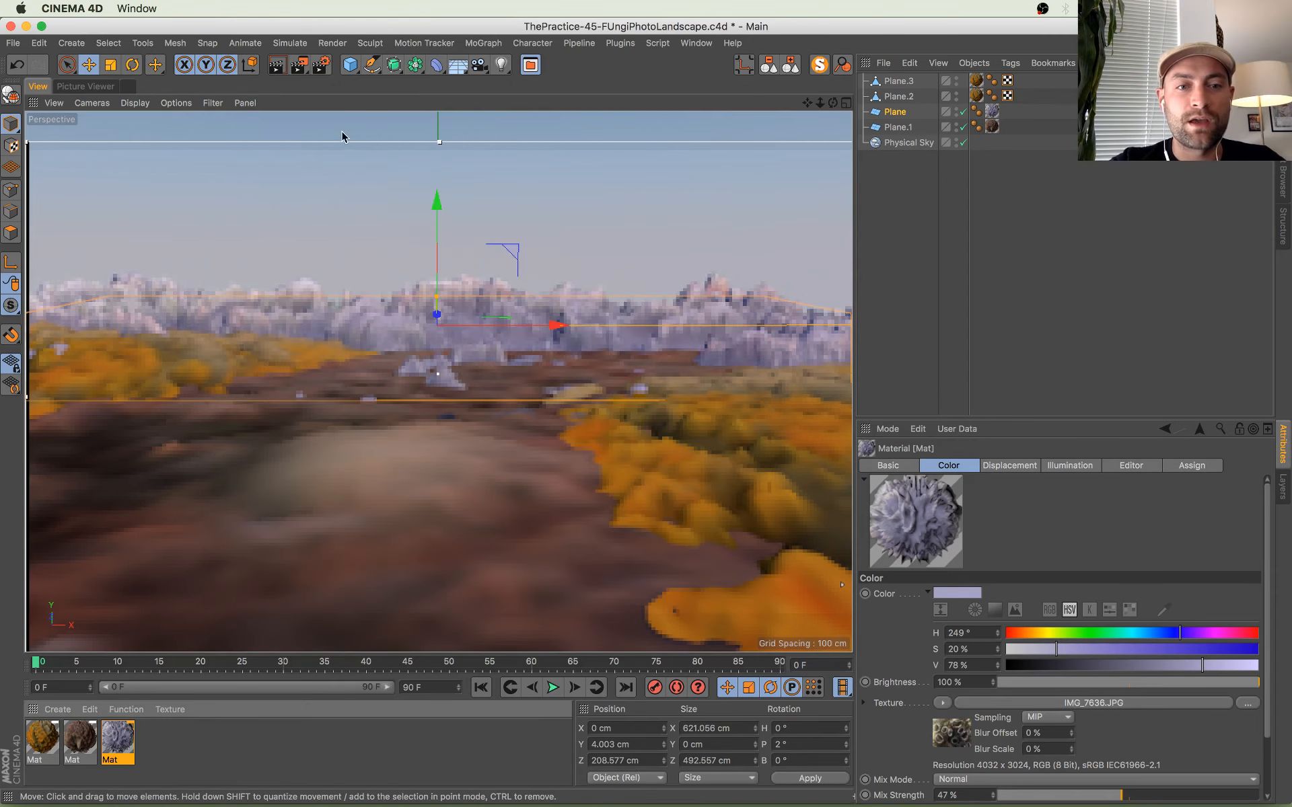
# Step: Raise the purple lichen background Plane further to about Y 8.9 cm and activate the Rotate tool
pyautogui.moveTo(437, 210); pyautogui.dragTo(438, 210)
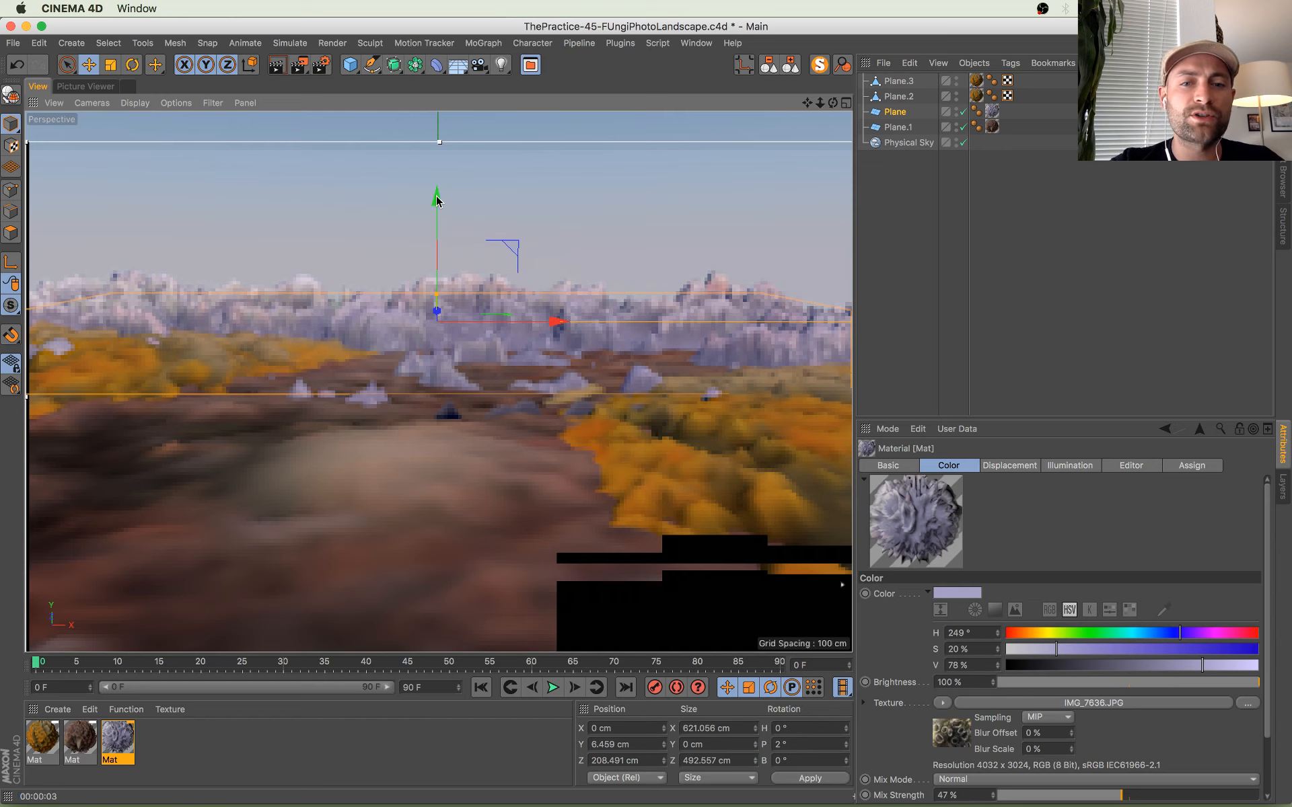
pyautogui.moveTo(437, 202); pyautogui.dragTo(437, 197)
pyautogui.press('r')
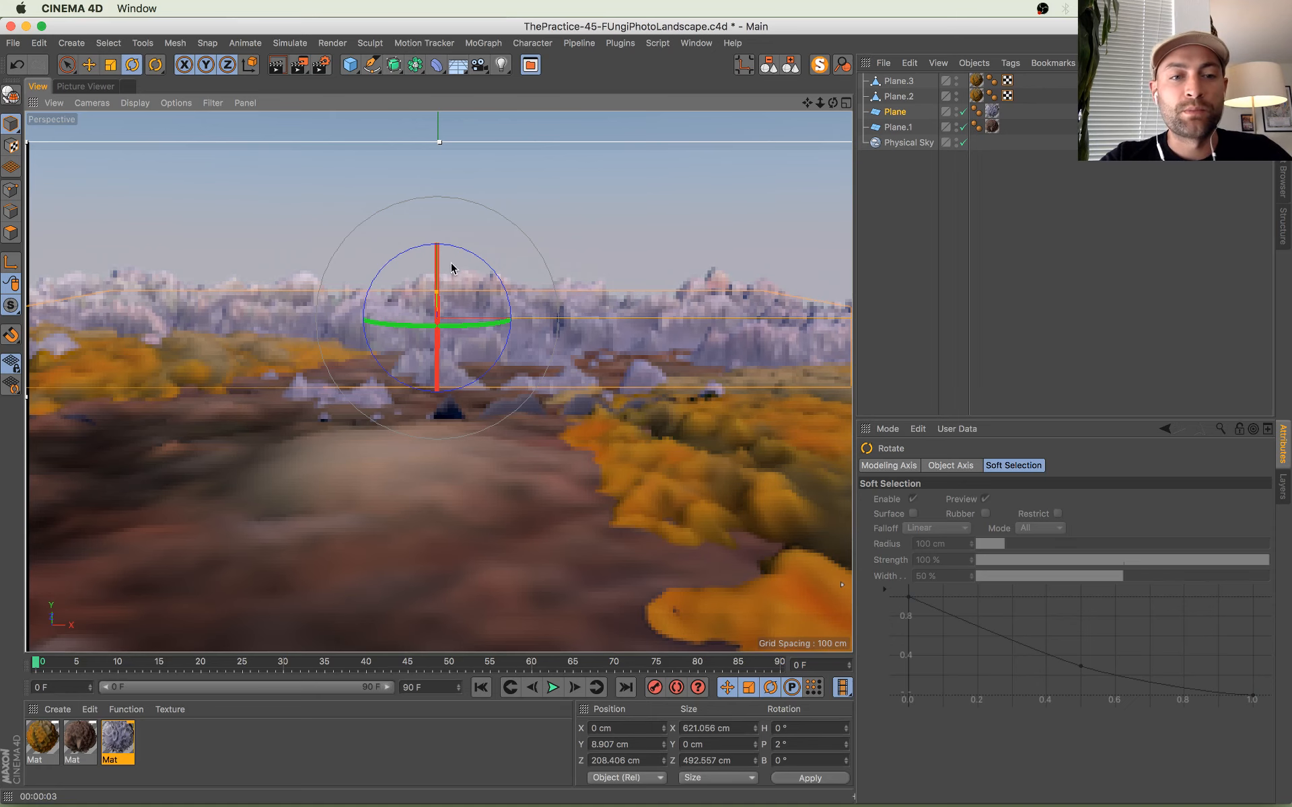
# Step: Tilt the purple lichen background Plane to a pitch of about 2.4° and save the project
pyautogui.moveTo(437, 370); pyautogui.dragTo(443, 374)
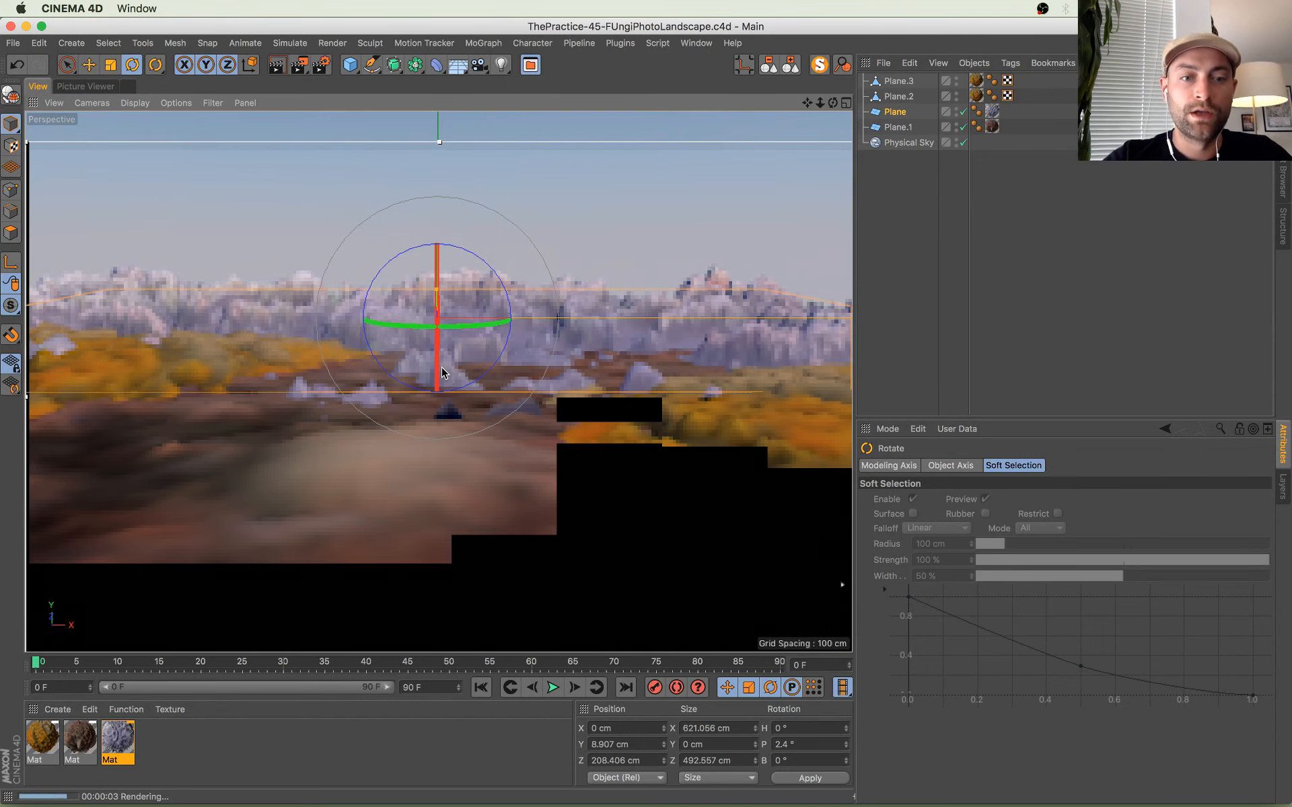
pyautogui.click(896, 112)
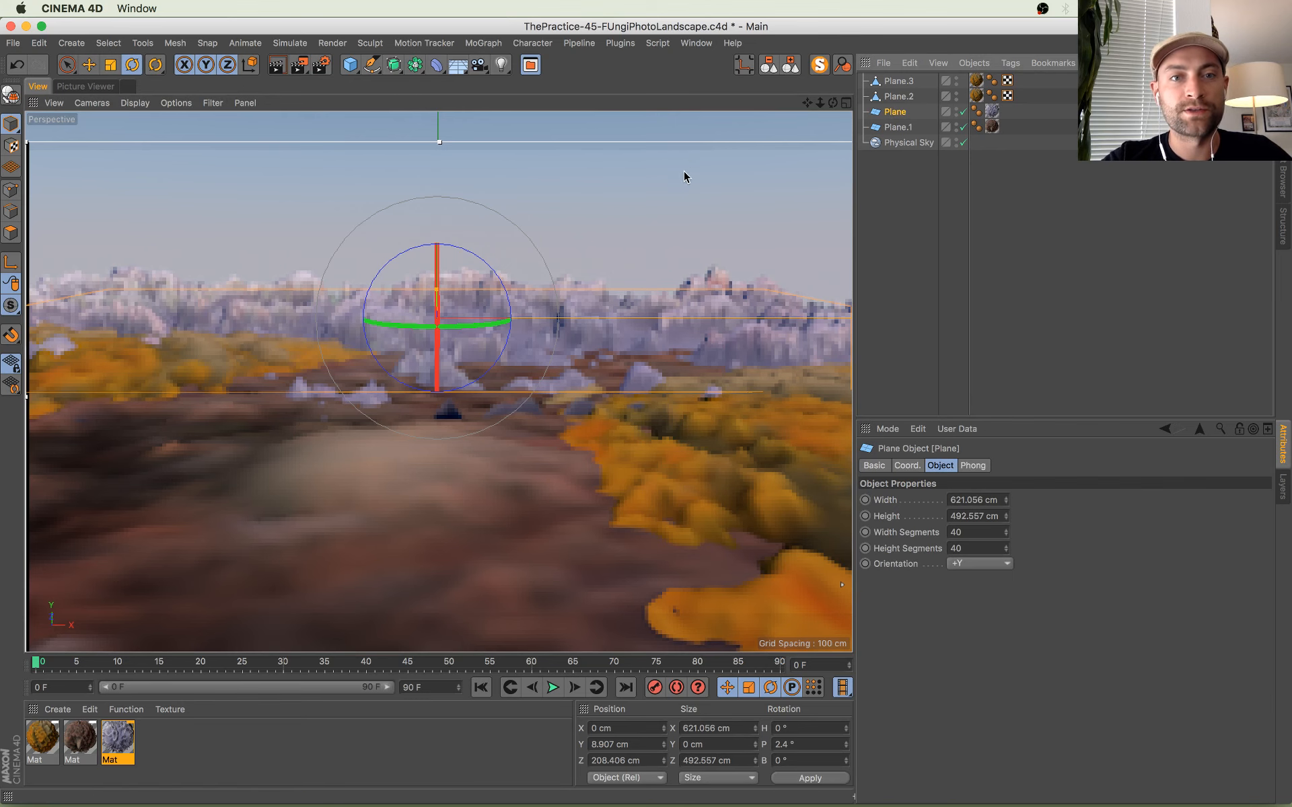
pyautogui.press('super+s')
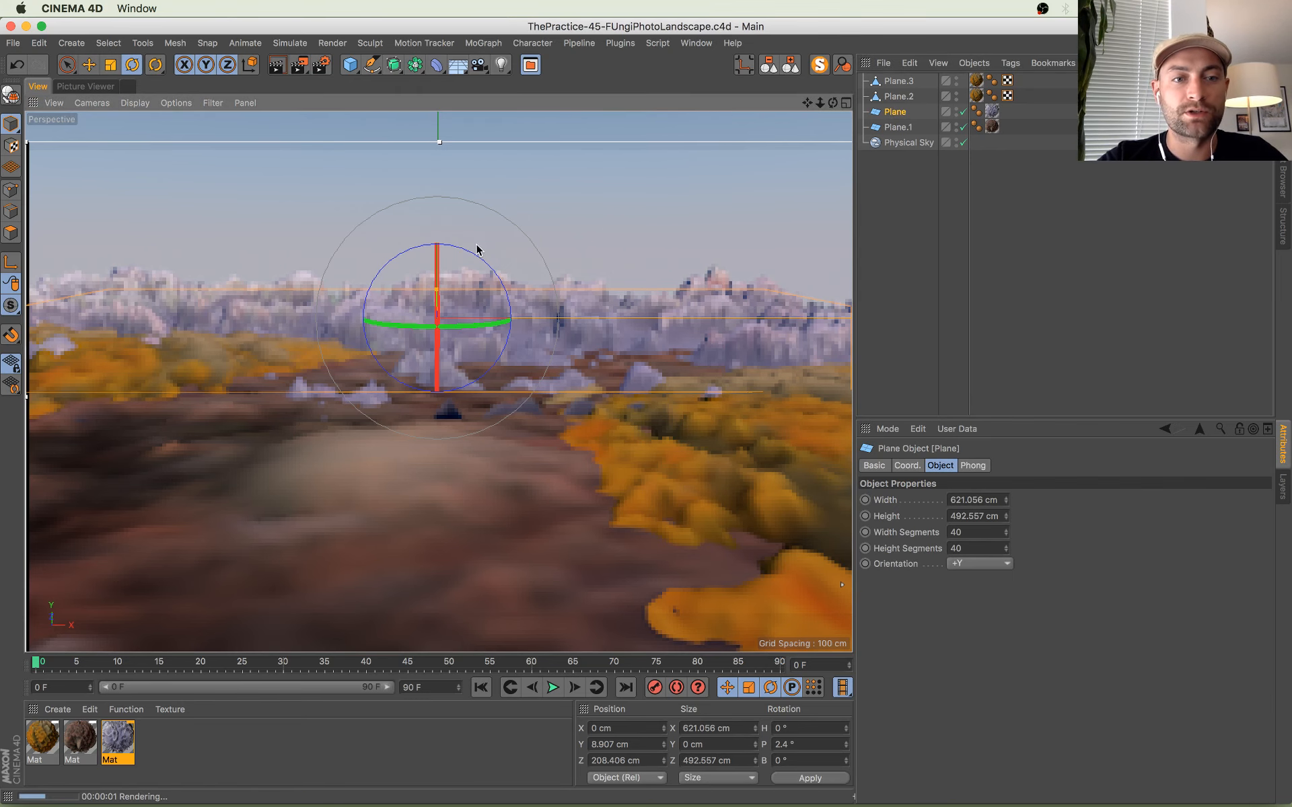
# Step: Switch to Chrome to read the latest YouTube live chat messages, and return to Cinema 4D
pyautogui.press('super+Tab')
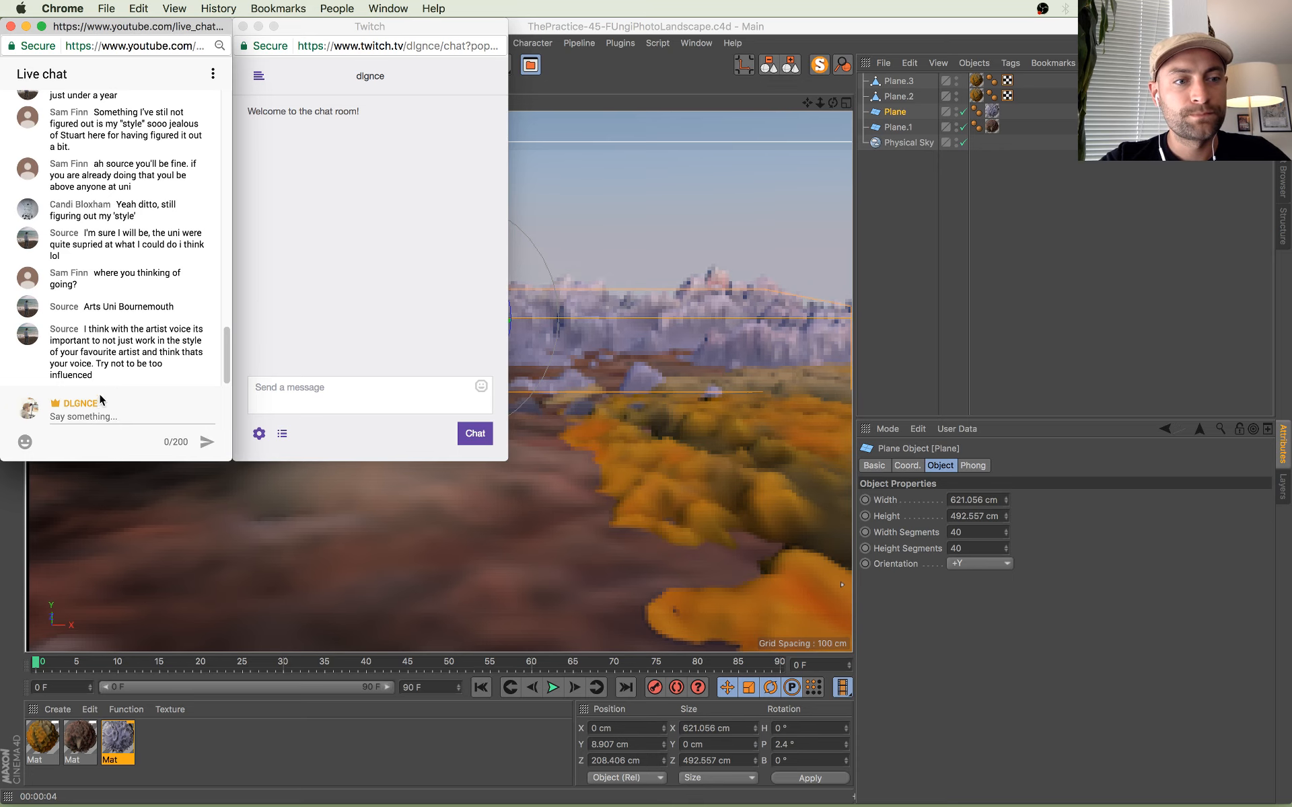
pyautogui.moveTo(101, 378)
pyautogui.mouseDown()
pyautogui.moveTo(91, 330)
pyautogui.moveTo(121, 377)
pyautogui.mouseUp()
pyautogui.click(127, 347)
pyautogui.click(127, 370)
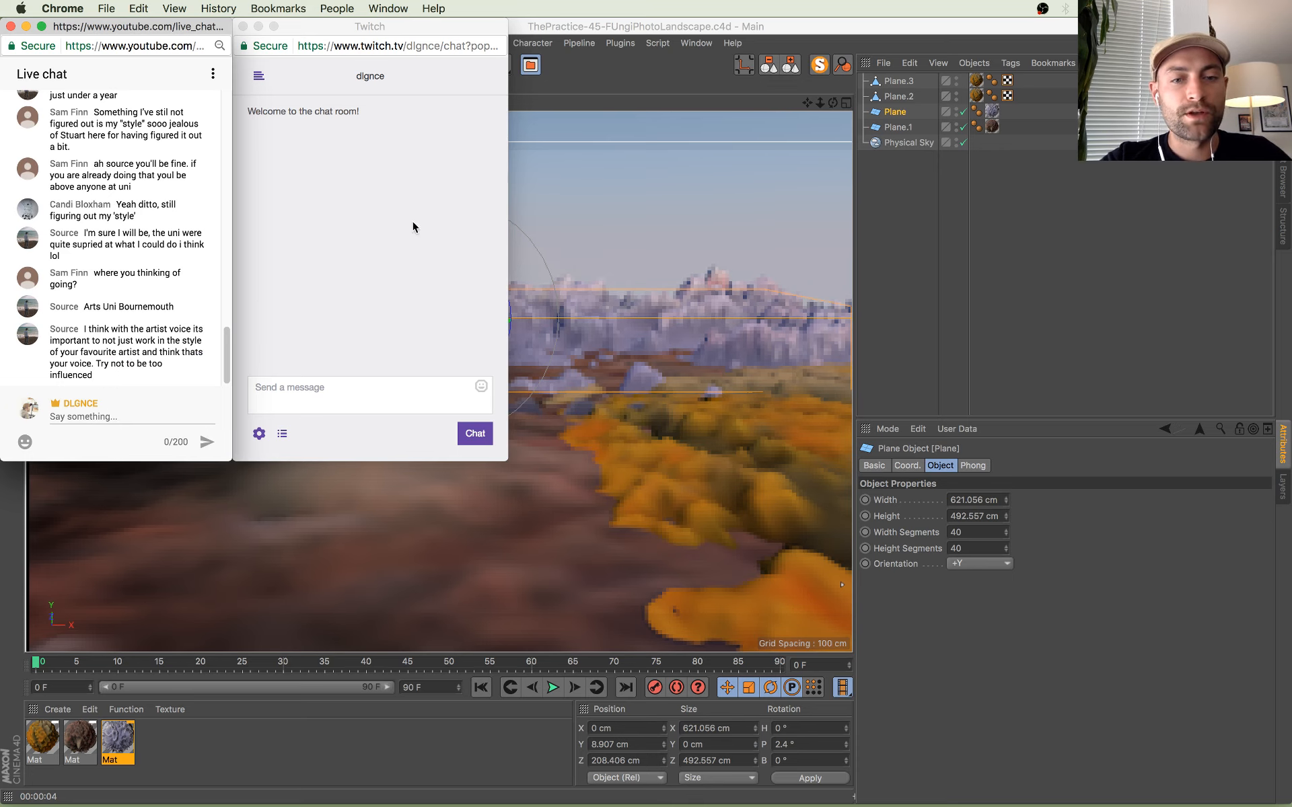
pyautogui.click(723, 77)
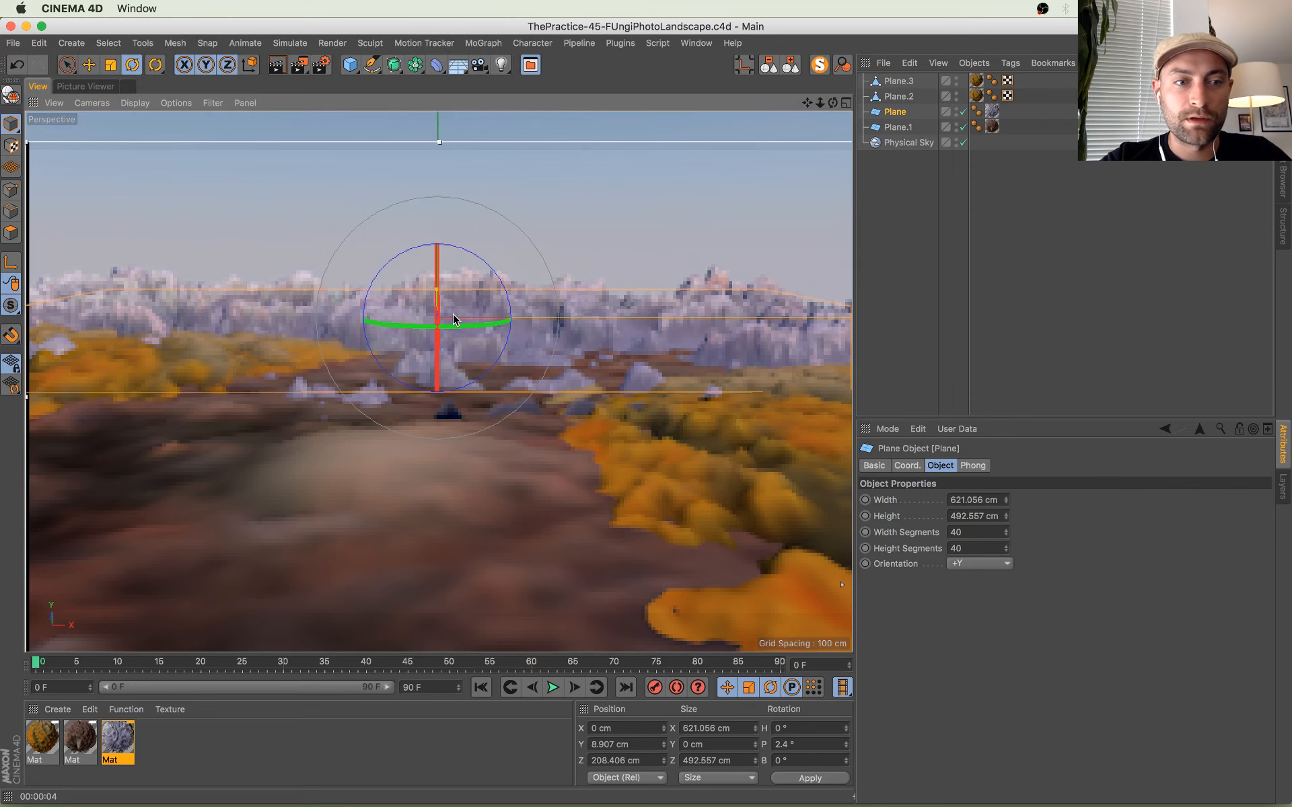
# Step: Lengthen the purple lichen background Plane to about 538.8 cm and move it back along its own Z axis to about Z 285 cm
pyautogui.middleClick(564, 298)
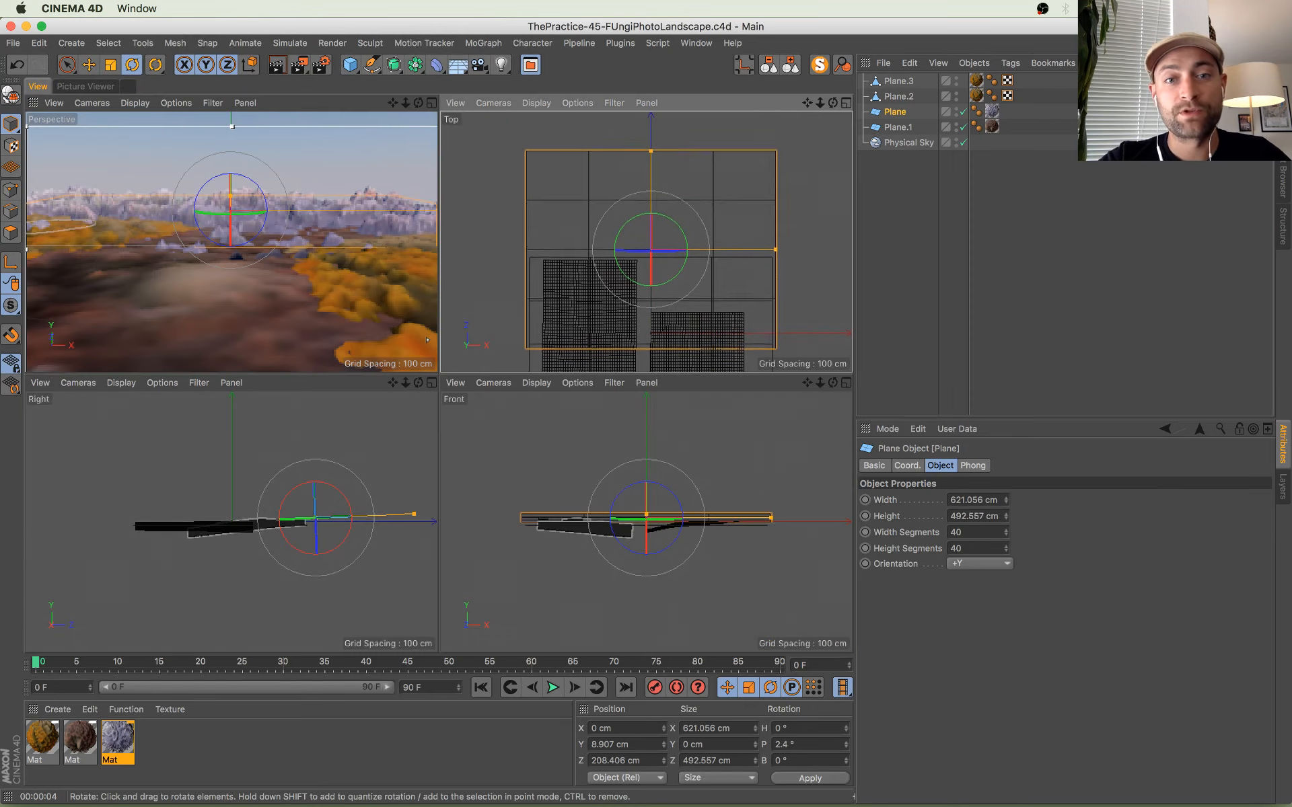
pyautogui.keyDown('alt'); pyautogui.moveTo(654, 150); pyautogui.dragTo(655, 152, button='middle'); pyautogui.keyUp('alt')
pyautogui.moveTo(651, 154); pyautogui.dragTo(651, 144)
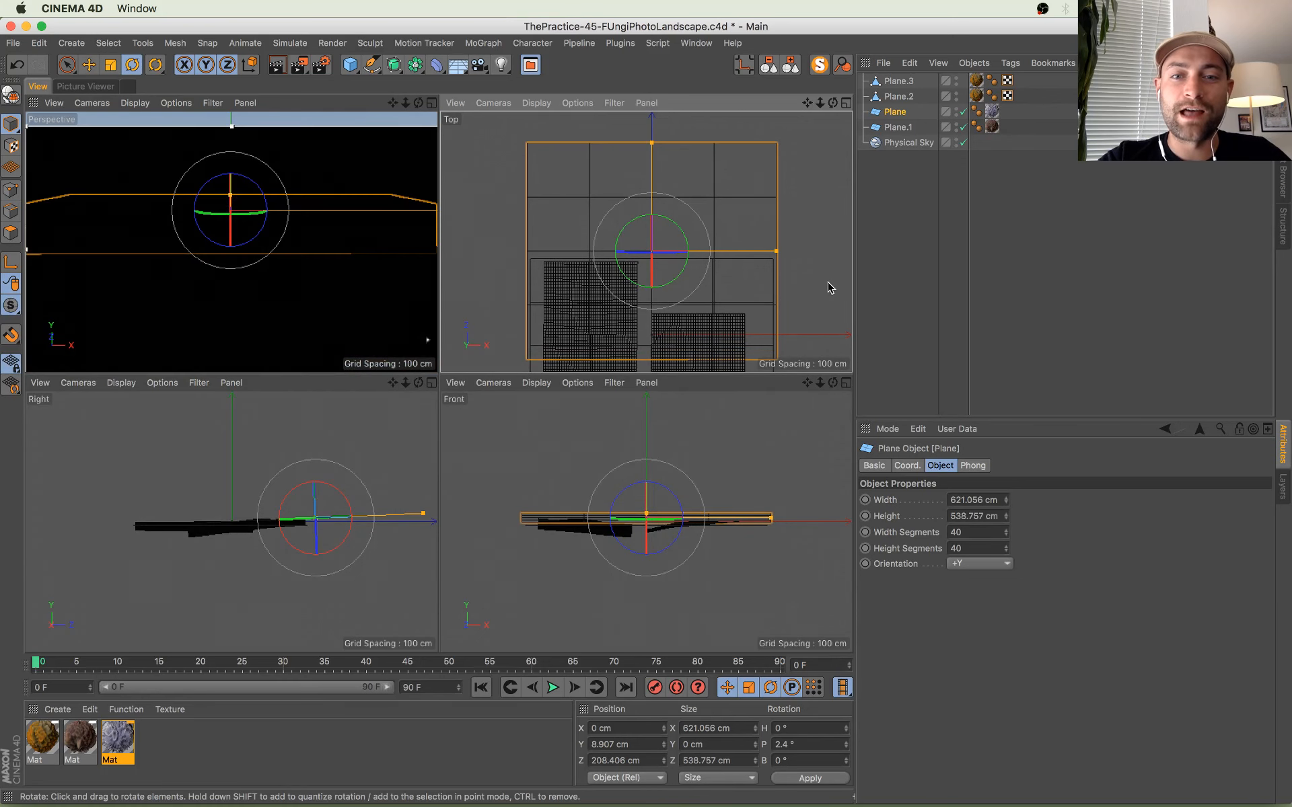
pyautogui.press('e')
pyautogui.moveTo(654, 236); pyautogui.dragTo(658, 200)
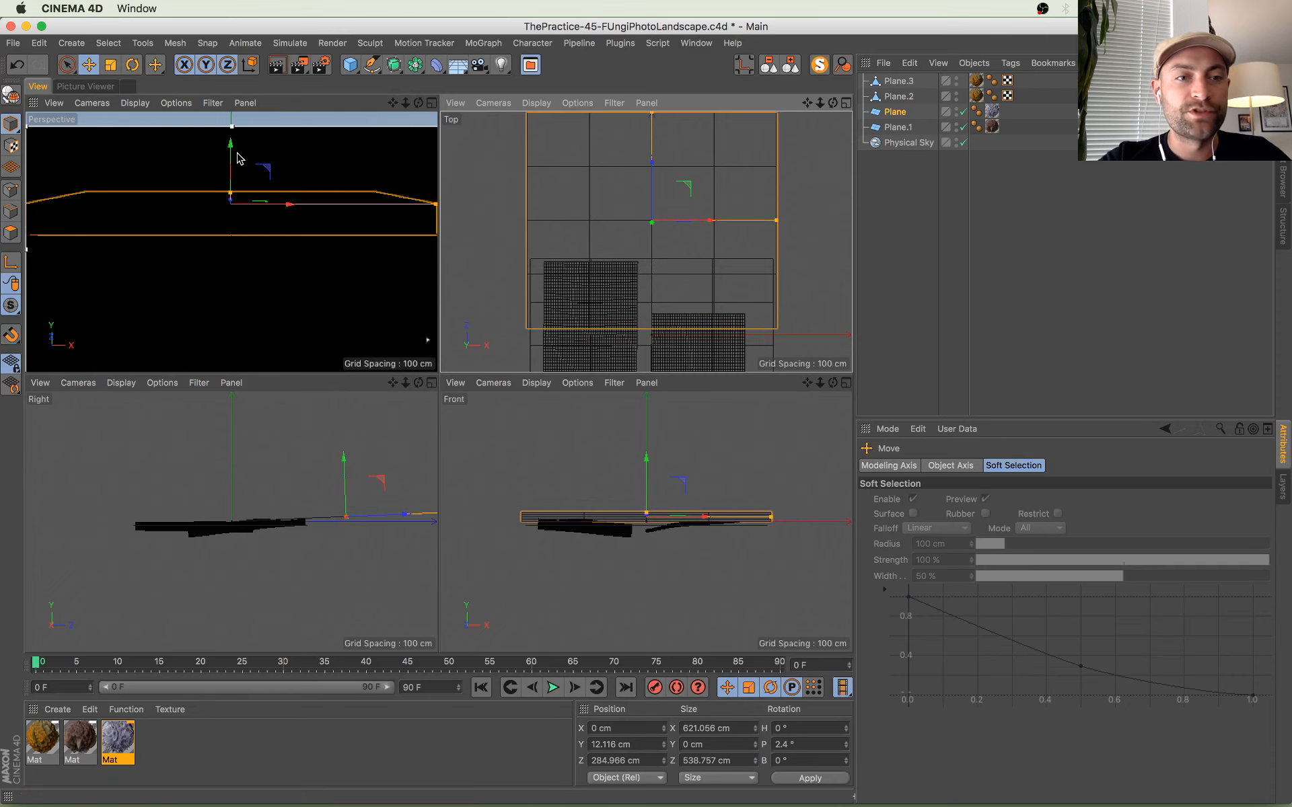
# Step: Tilt the purple lichen Plane to a pitch of about 3.6°, lower it to about Y 8.1 cm and save the project
pyautogui.click(431, 103)
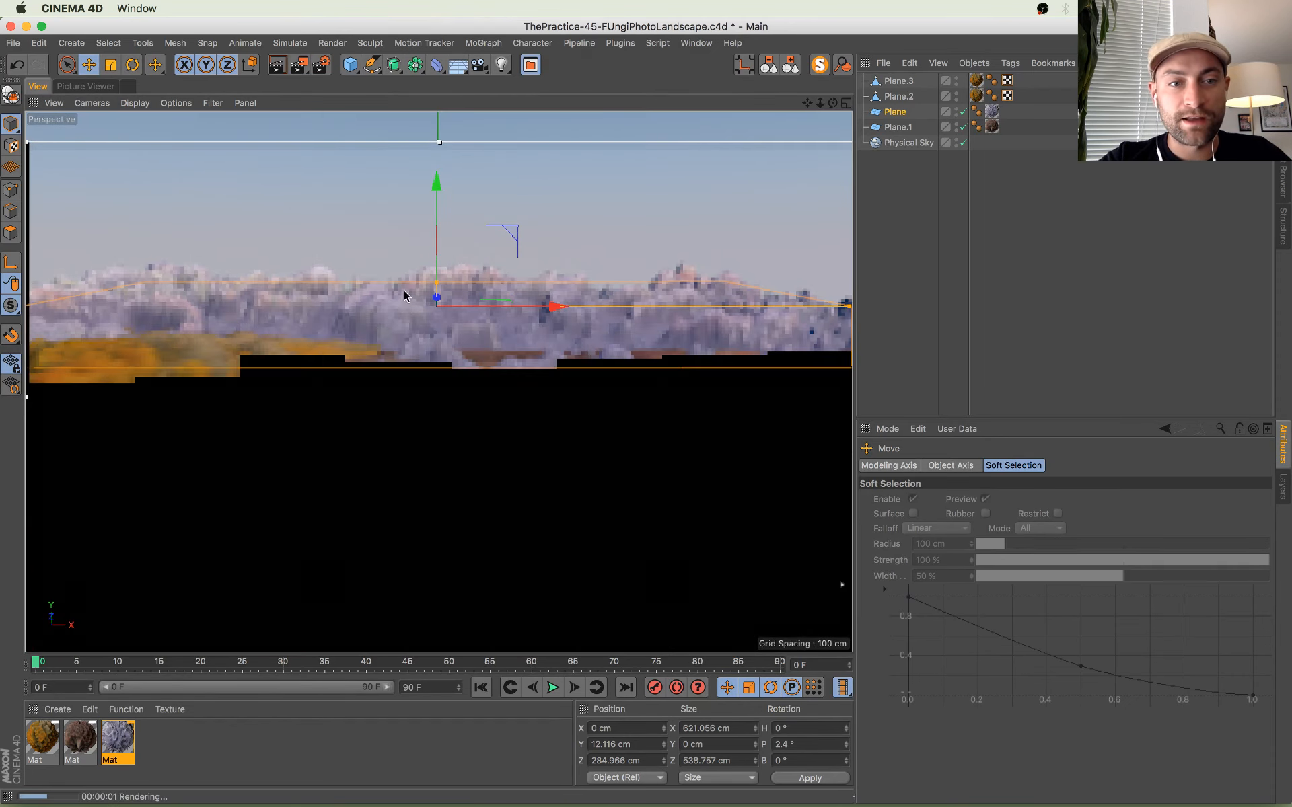
pyautogui.press('r')
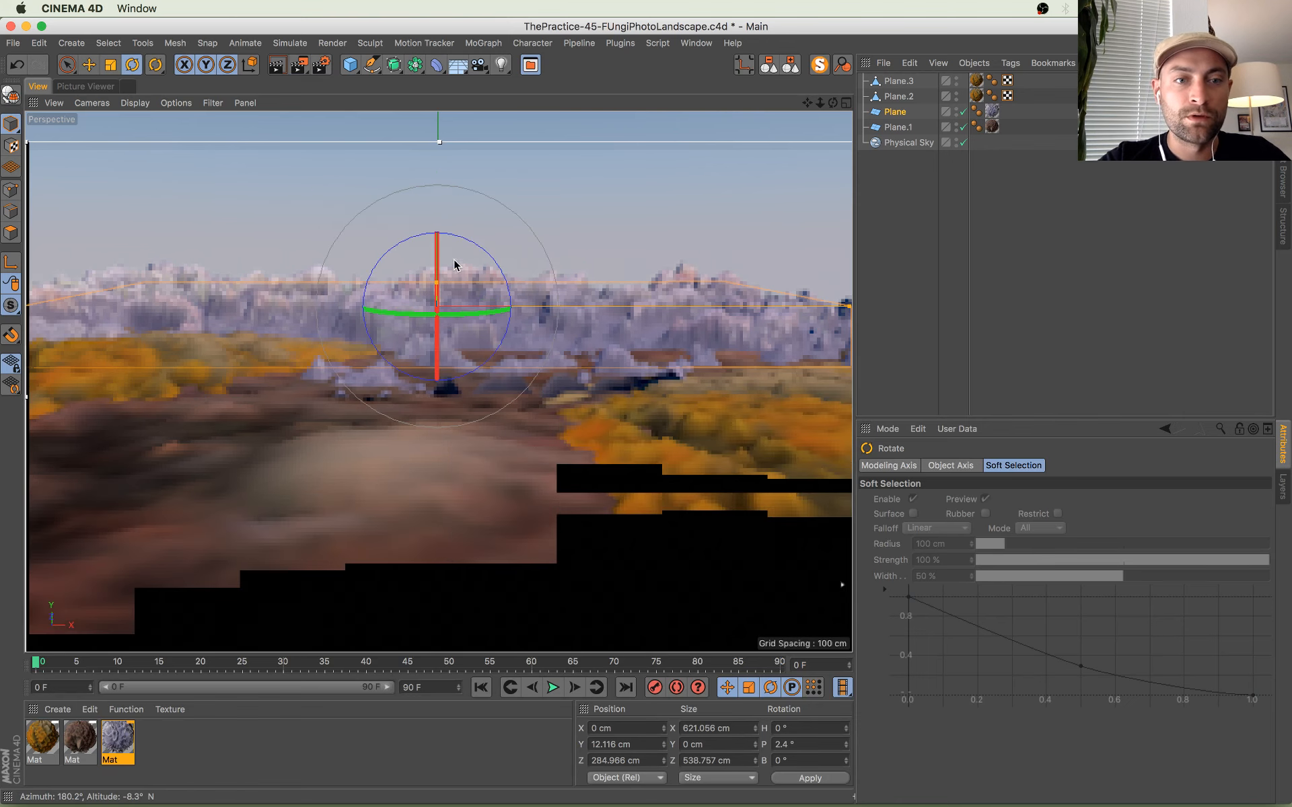
pyautogui.moveTo(437, 250); pyautogui.dragTo(441, 254)
pyautogui.press('e')
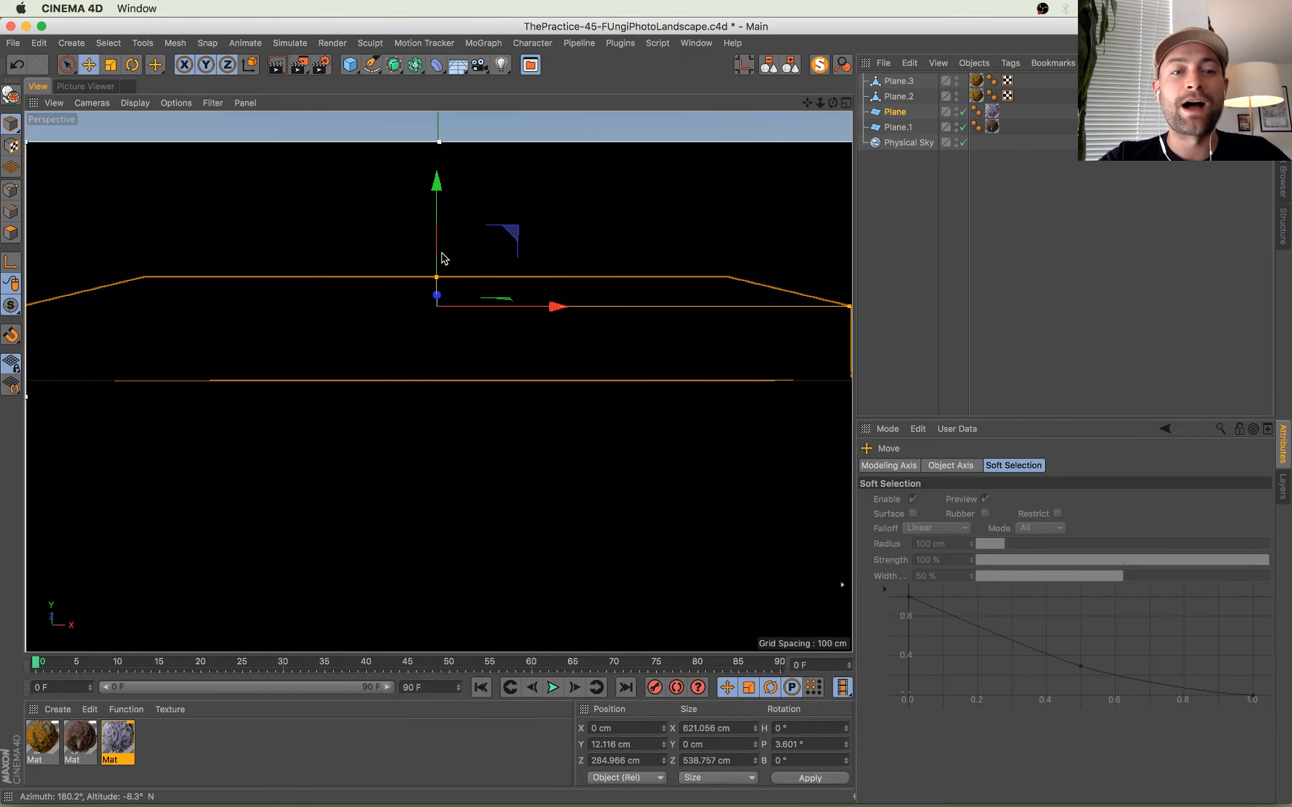
pyautogui.moveTo(434, 186); pyautogui.dragTo(444, 204)
pyautogui.press('super+s')
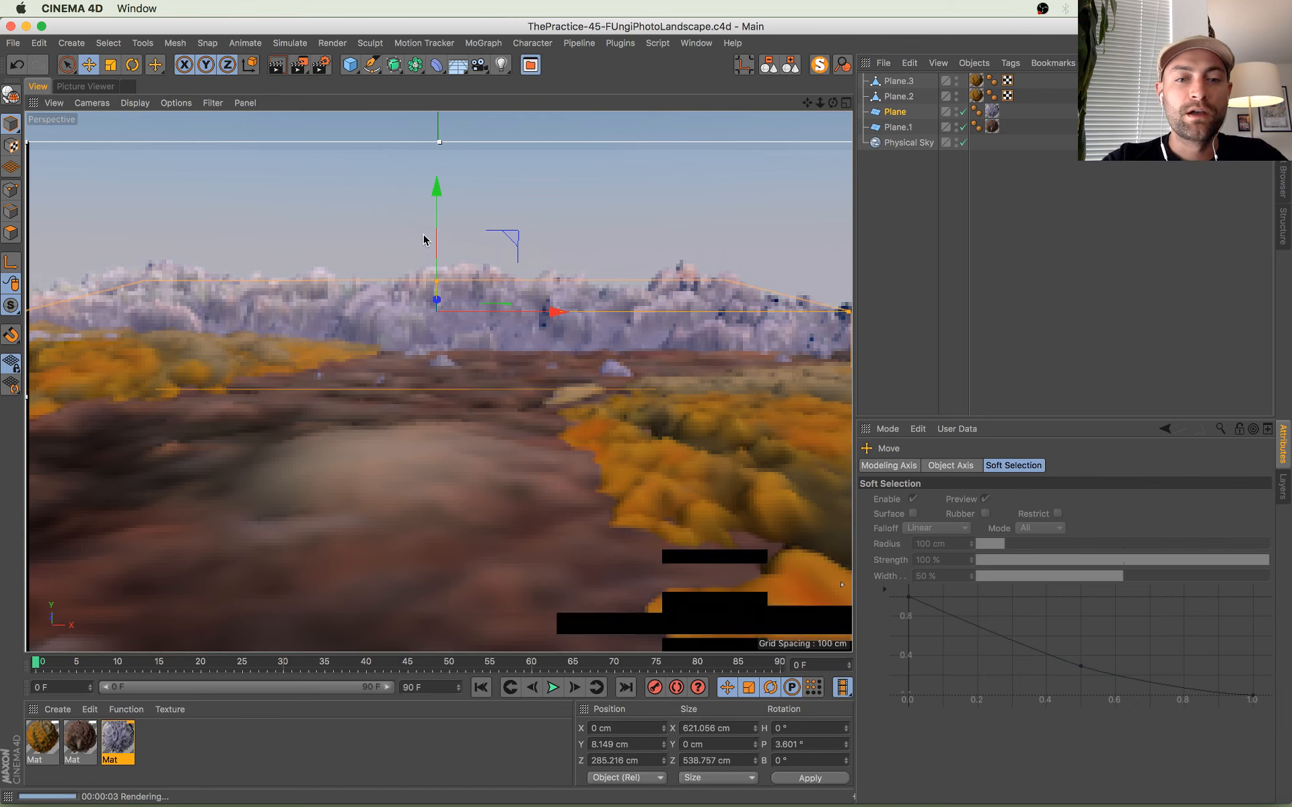
# Step: Lengthen the brown ground Plane.1 to about 600.8 cm, move it back to about Z 47.9 cm and save the project
pyautogui.click(469, 563)
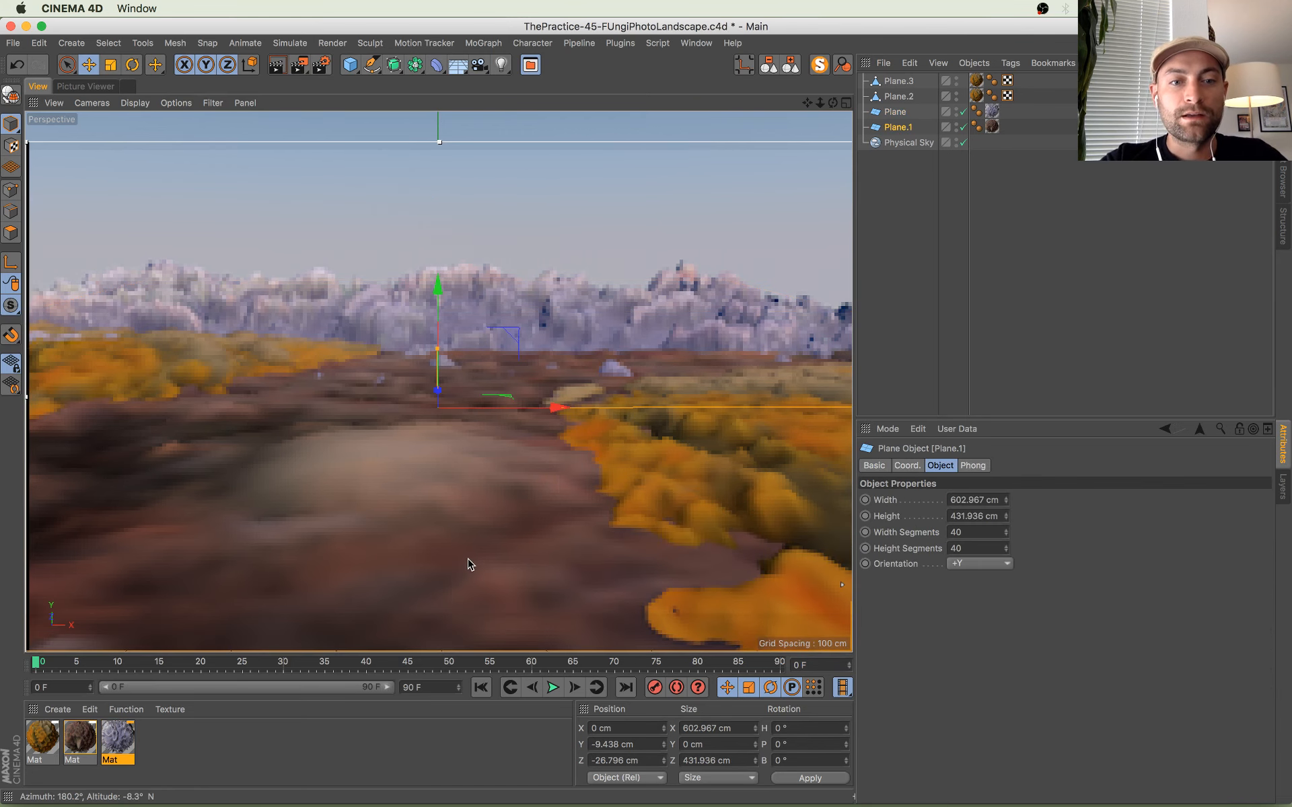
pyautogui.moveTo(438, 355); pyautogui.dragTo(438, 340)
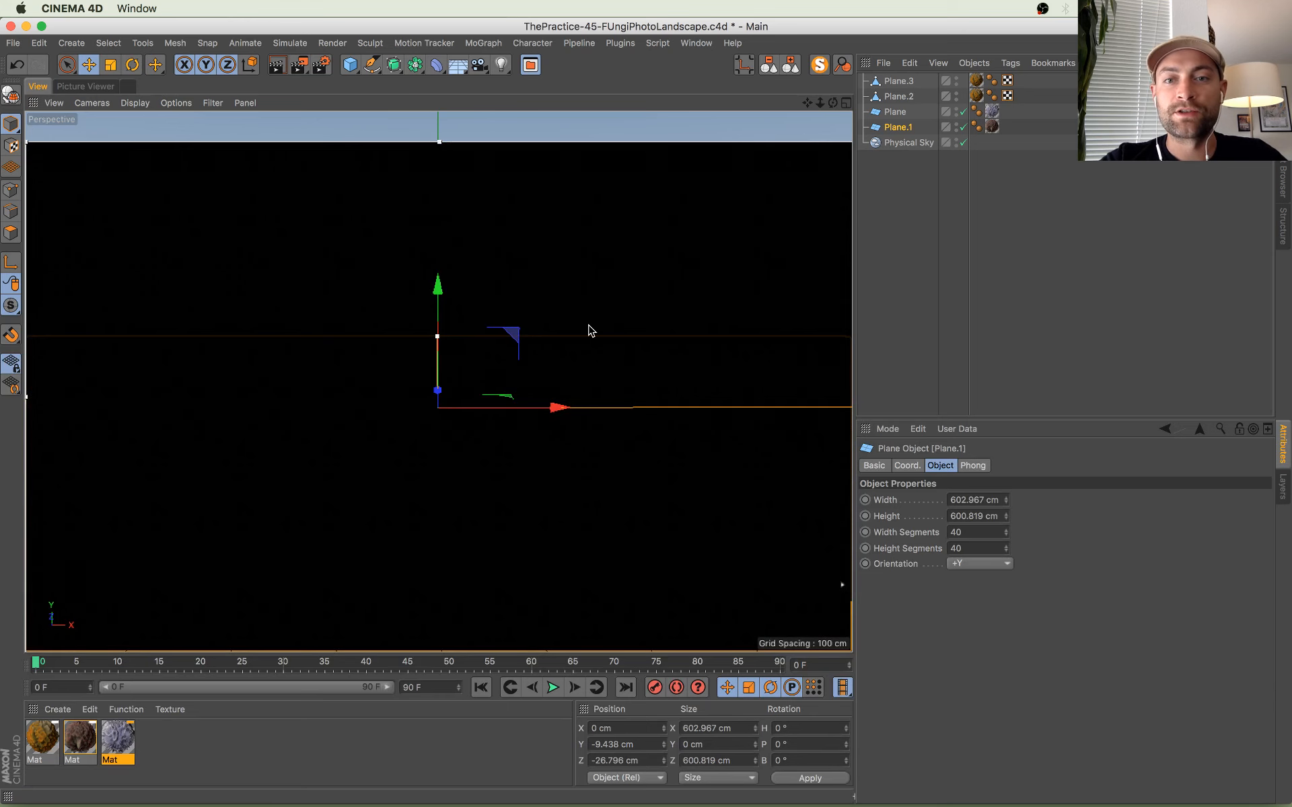
pyautogui.middleClick(589, 330)
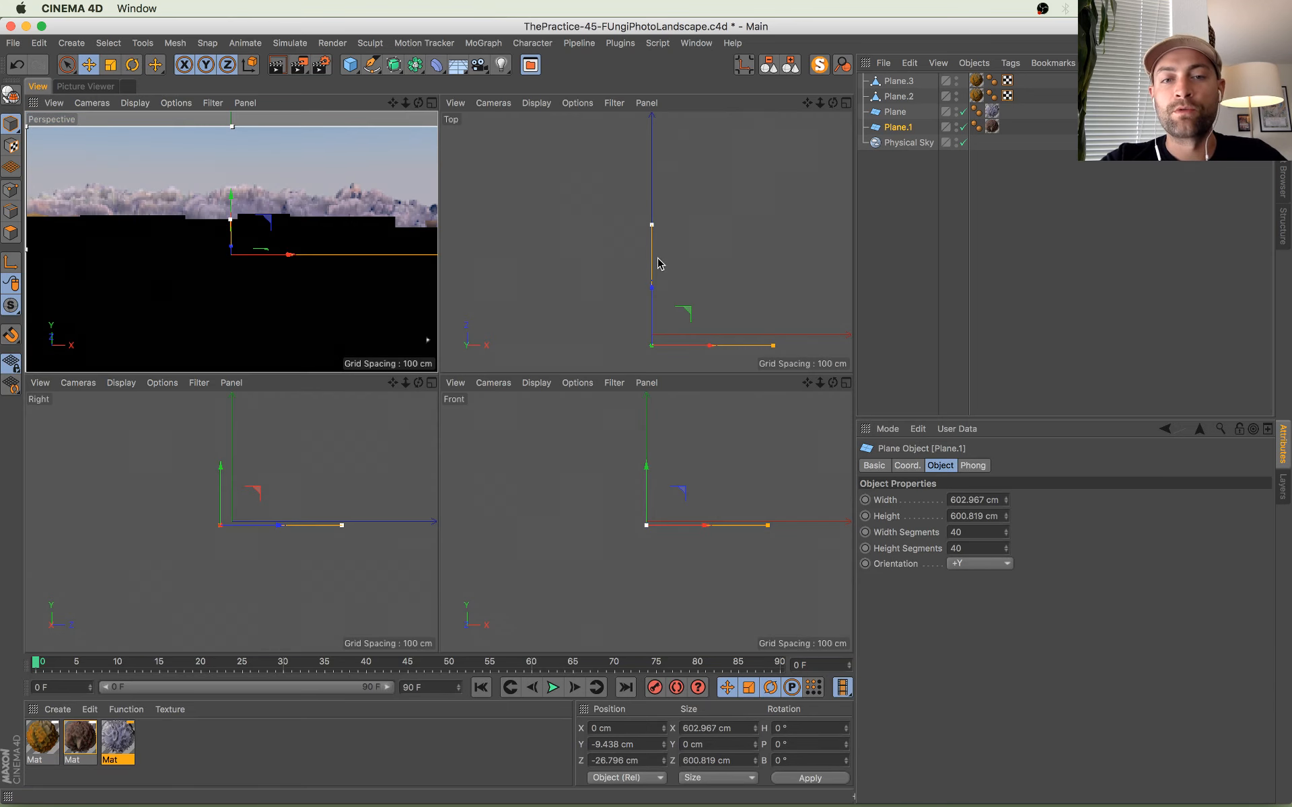
pyautogui.moveTo(653, 293); pyautogui.dragTo(654, 267)
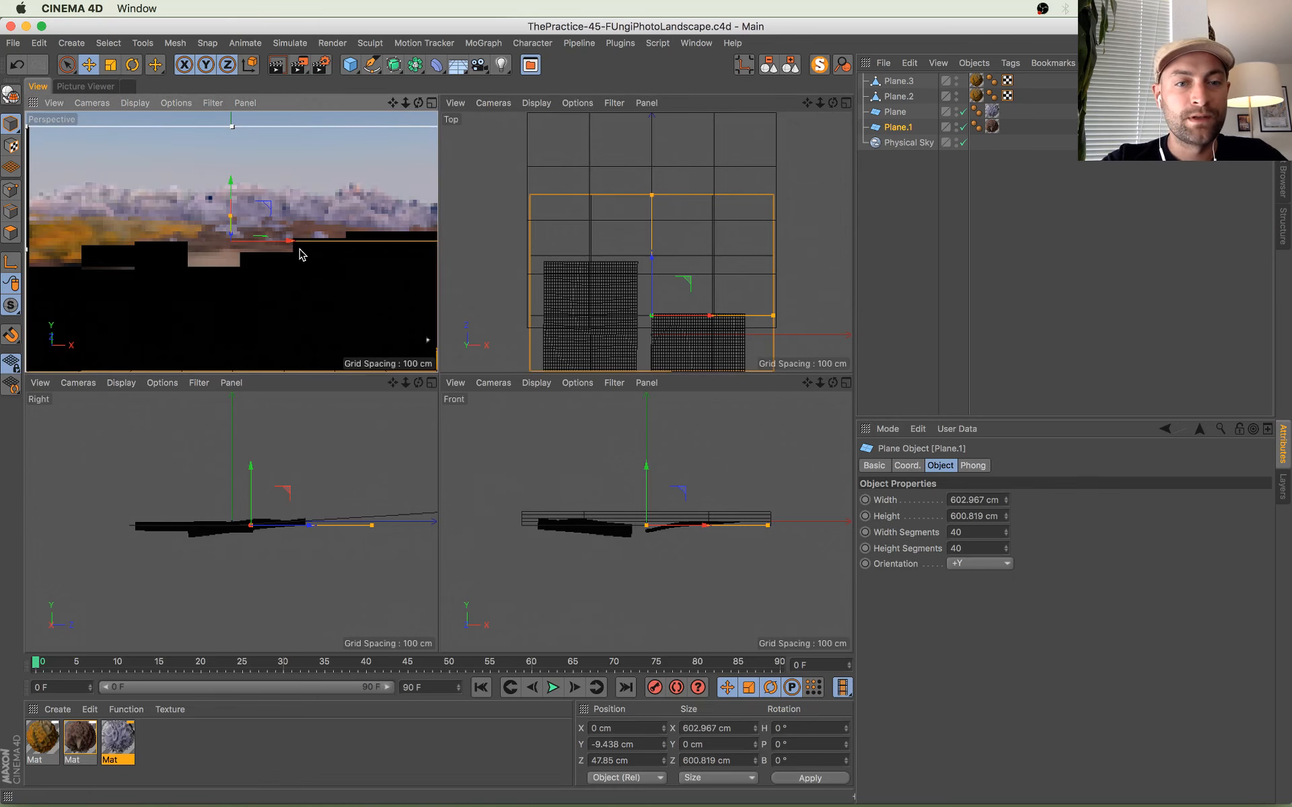
pyautogui.press('super+s')
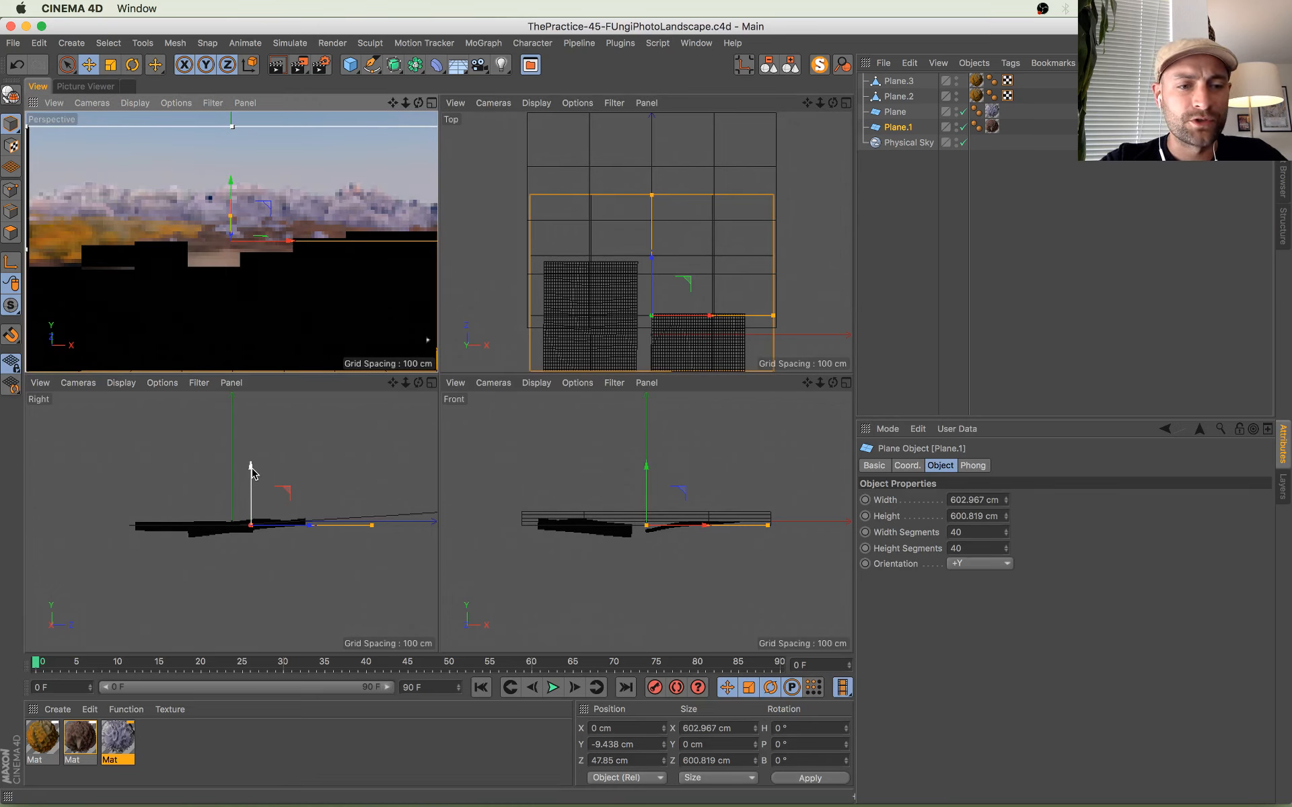
# Step: Raise the brown ground Plane.1 to about Y -7.5 cm, refresh the perspective render and save the project
pyautogui.moveTo(251, 469); pyautogui.dragTo(262, 475)
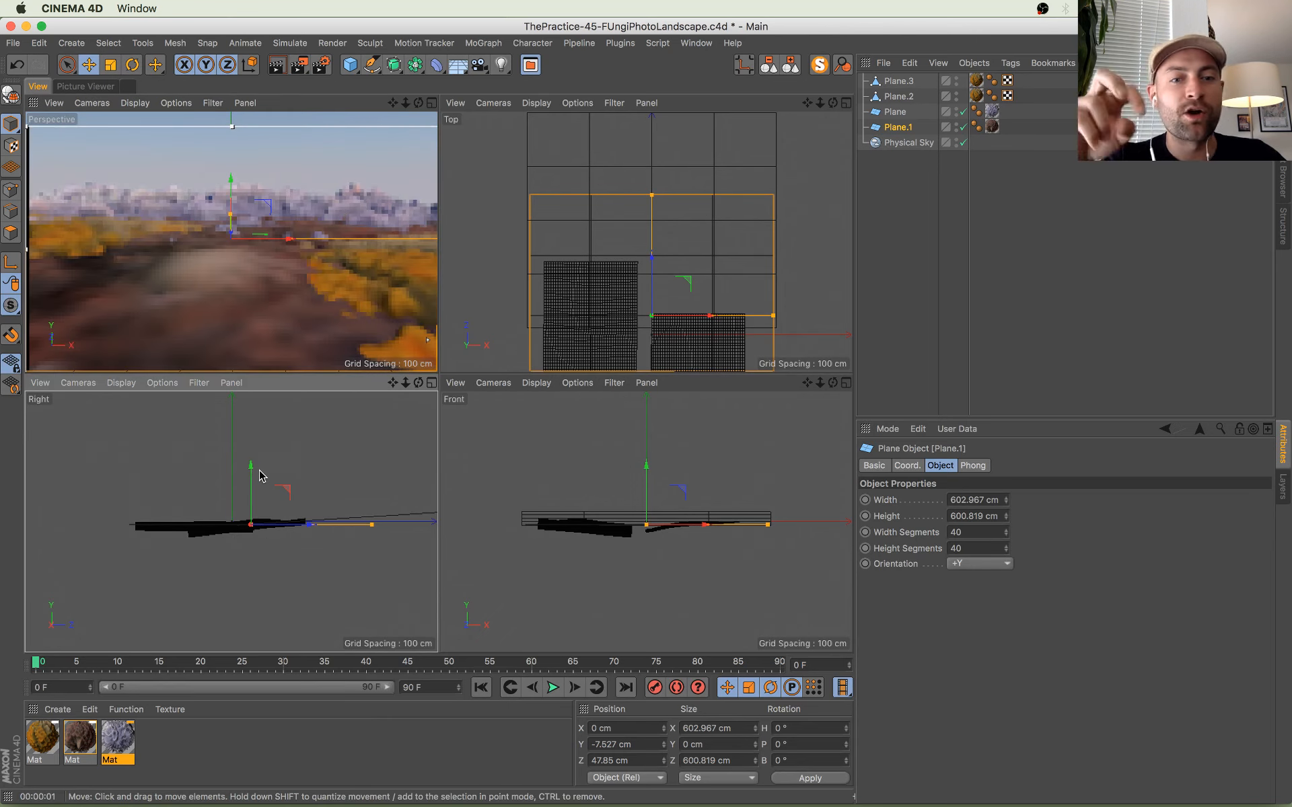
pyautogui.click(431, 102)
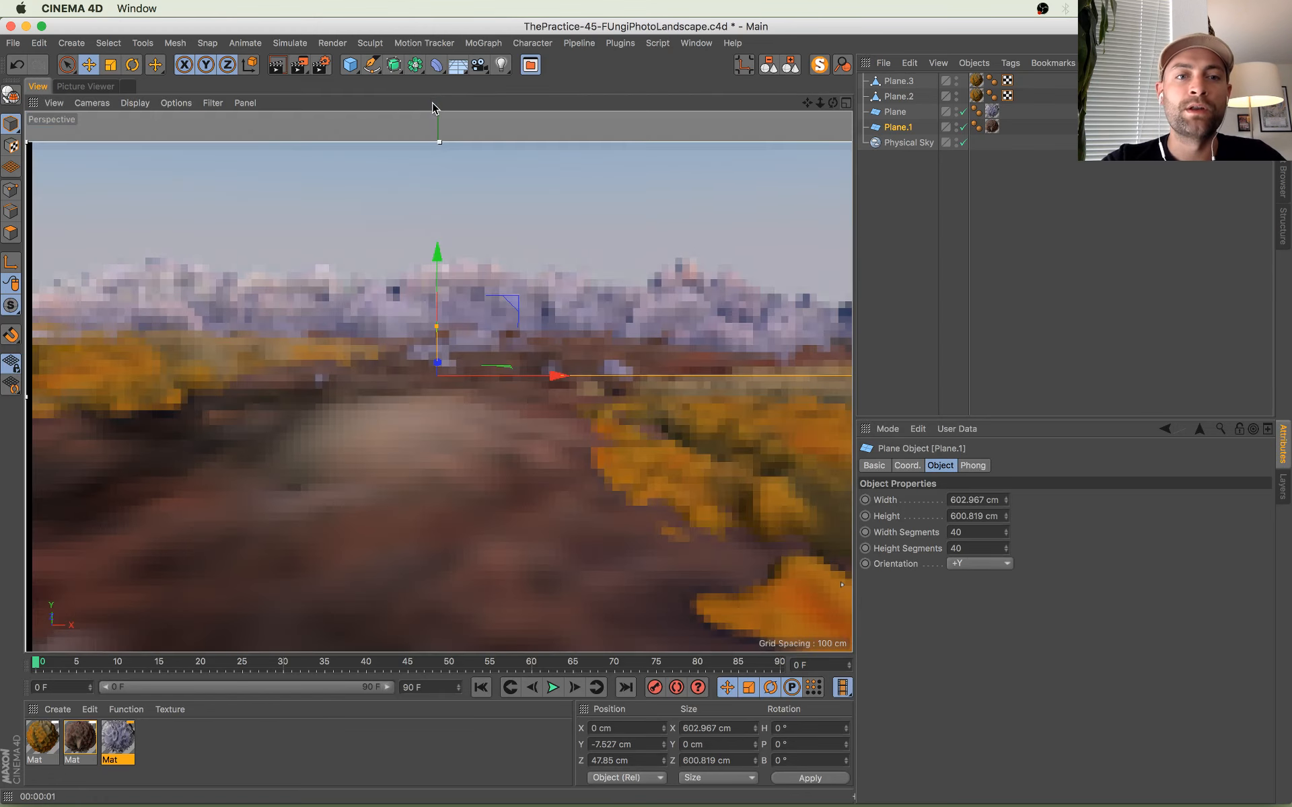
pyautogui.press('super+r')
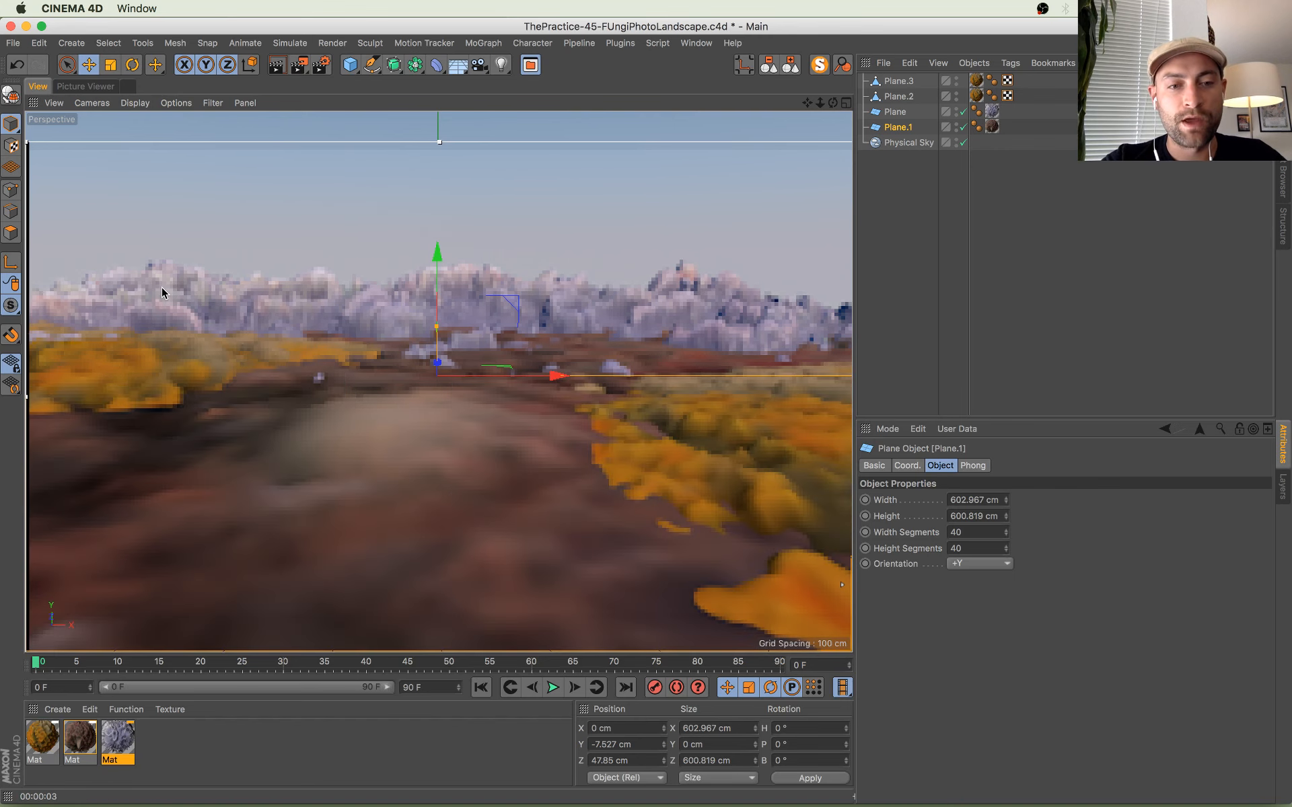
pyautogui.press('super+s')
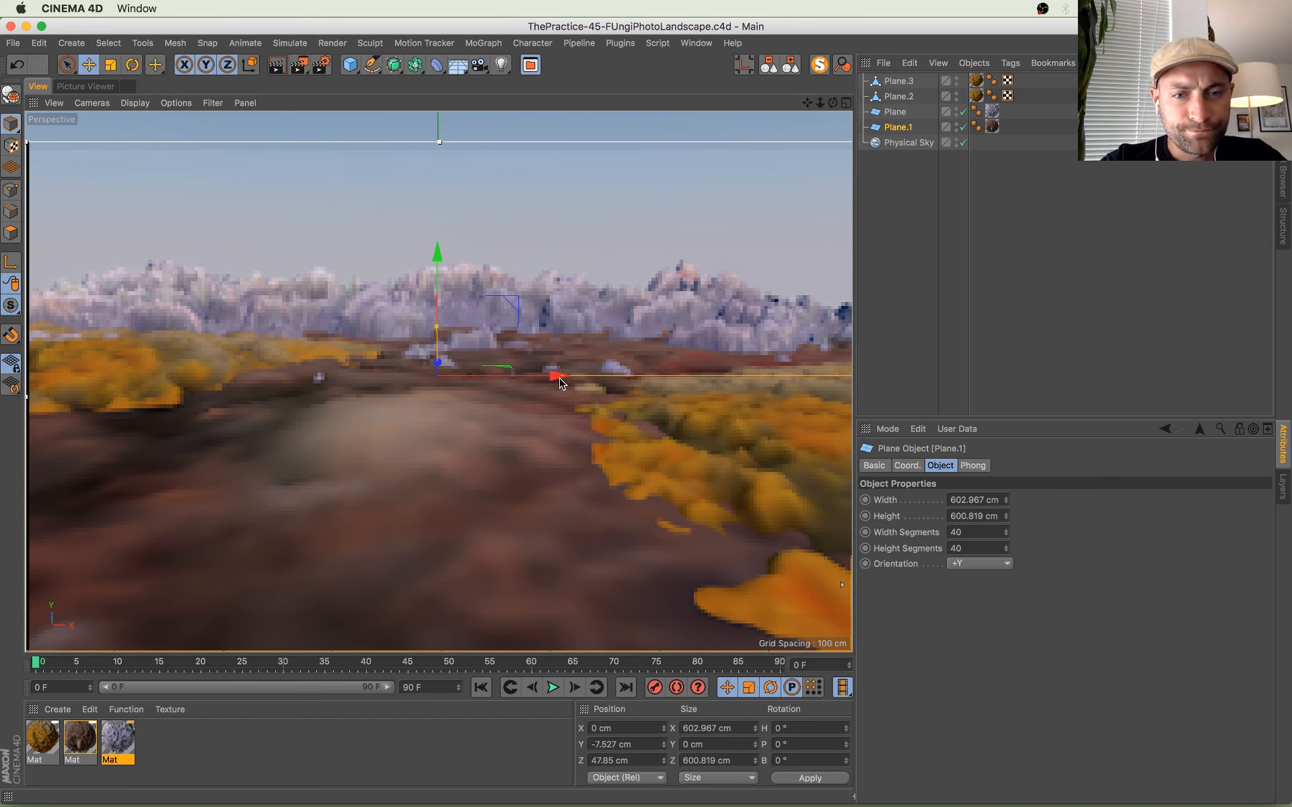
# Step: Rotate the brown ground Plane.1 to a heading of -180° and move it back to about Z 67.2 cm
pyautogui.press('r')
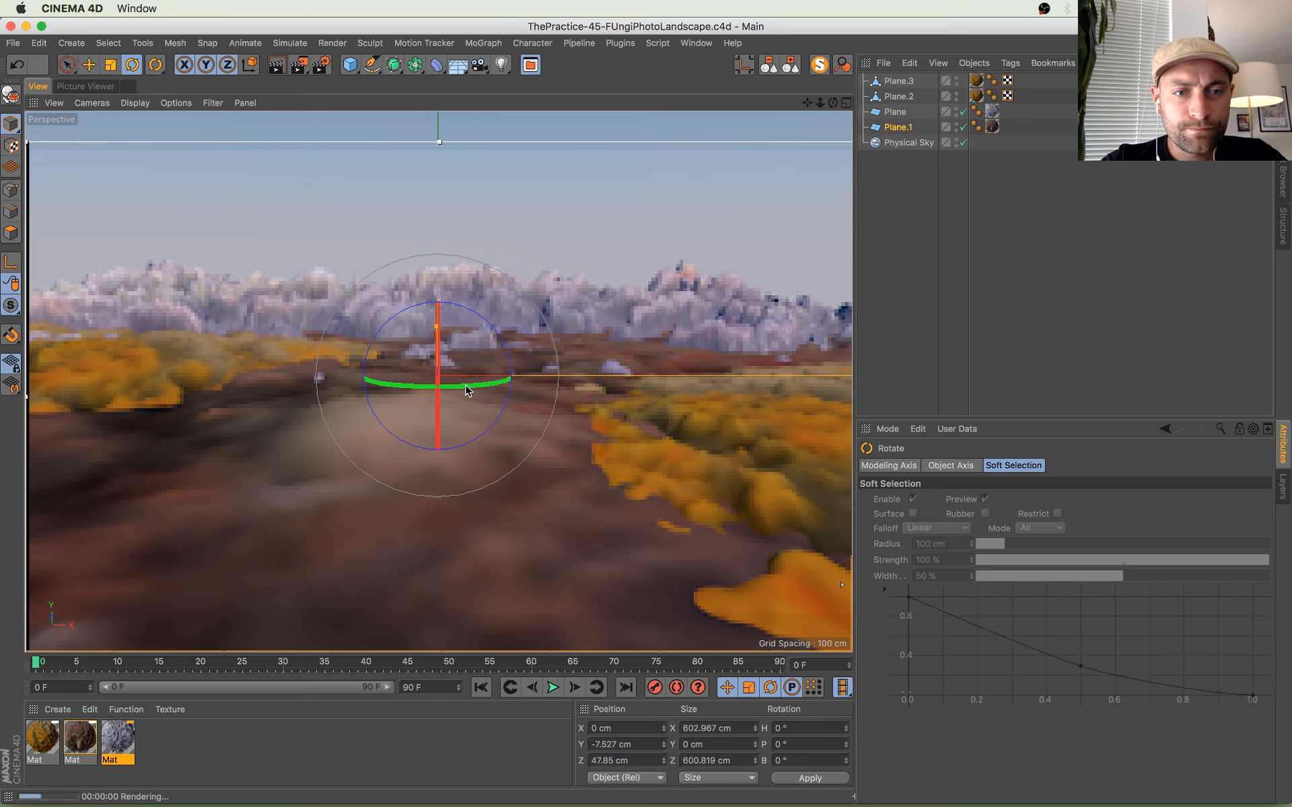
pyautogui.moveTo(465, 385); pyautogui.dragTo(121, 369)
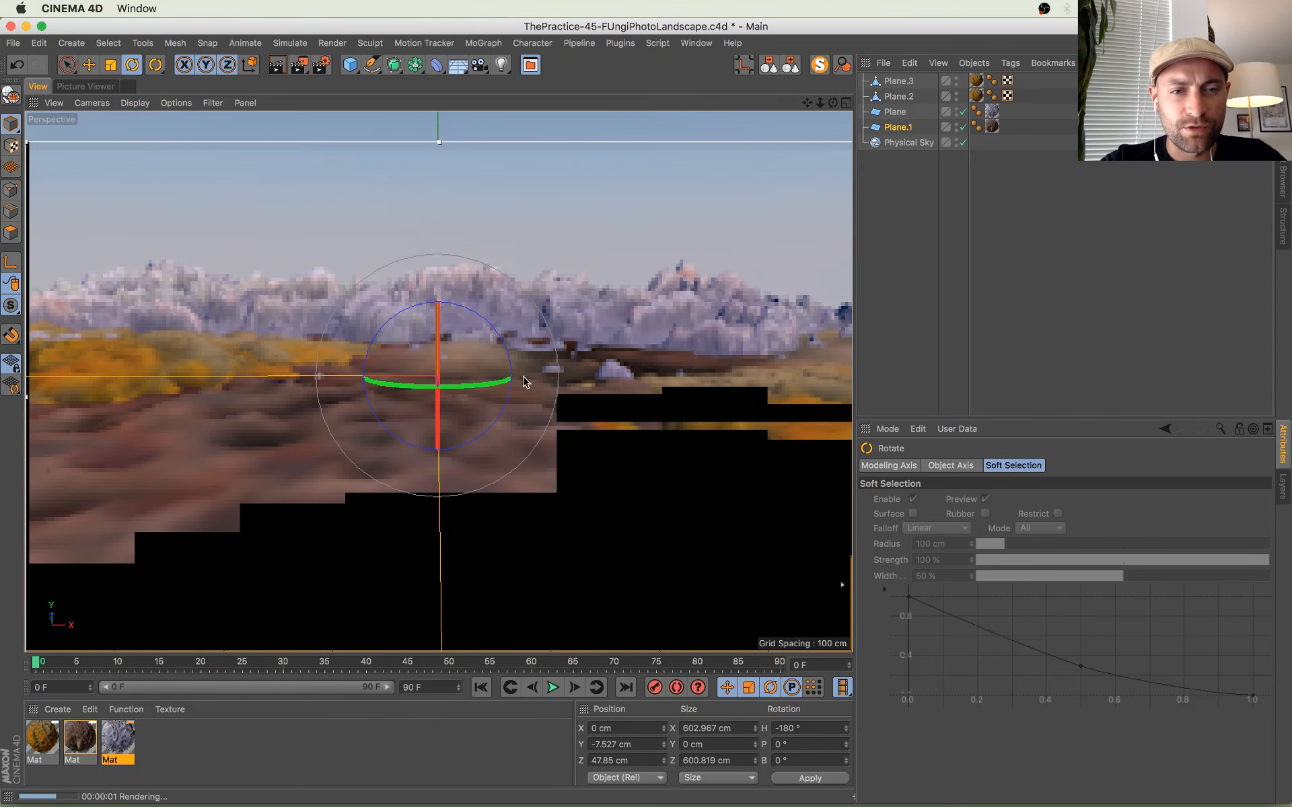
pyautogui.press('e')
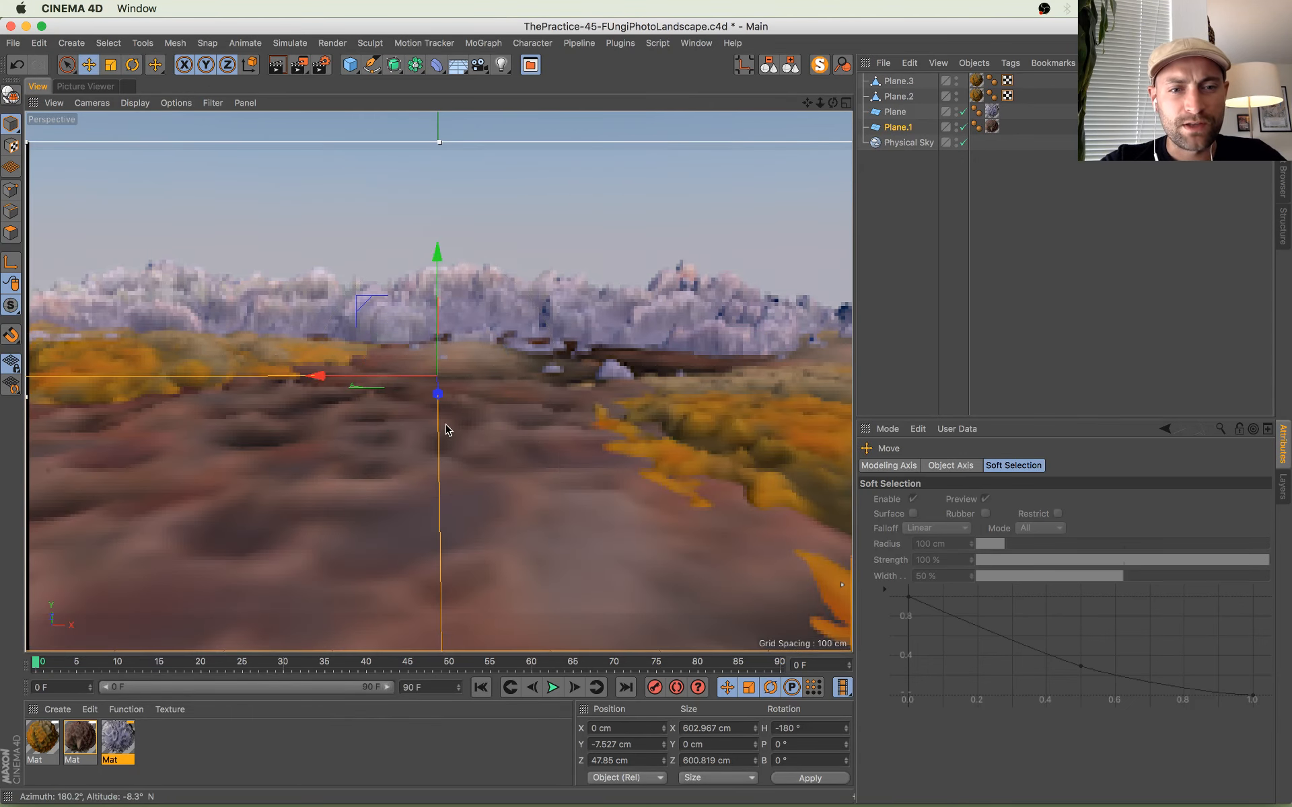
pyautogui.click(438, 395)
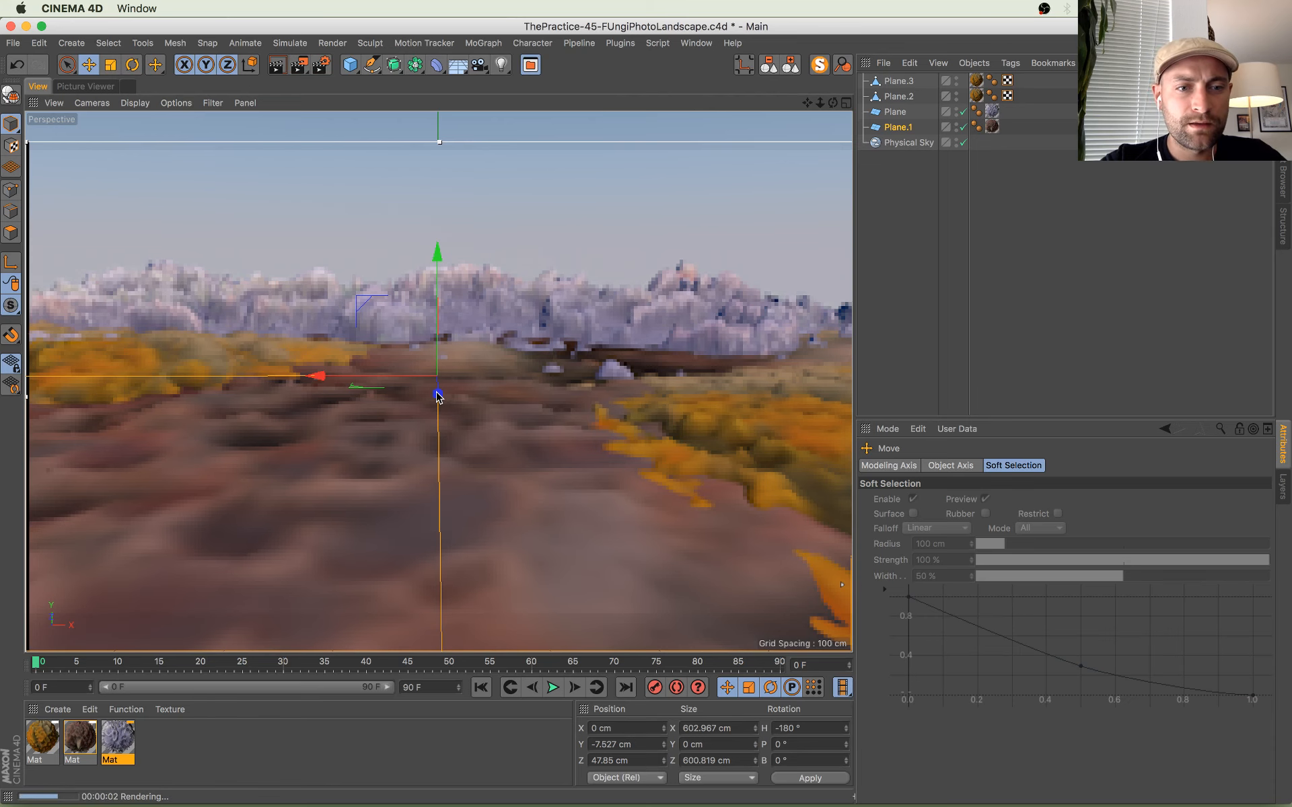
pyautogui.moveTo(438, 394); pyautogui.dragTo(438, 390)
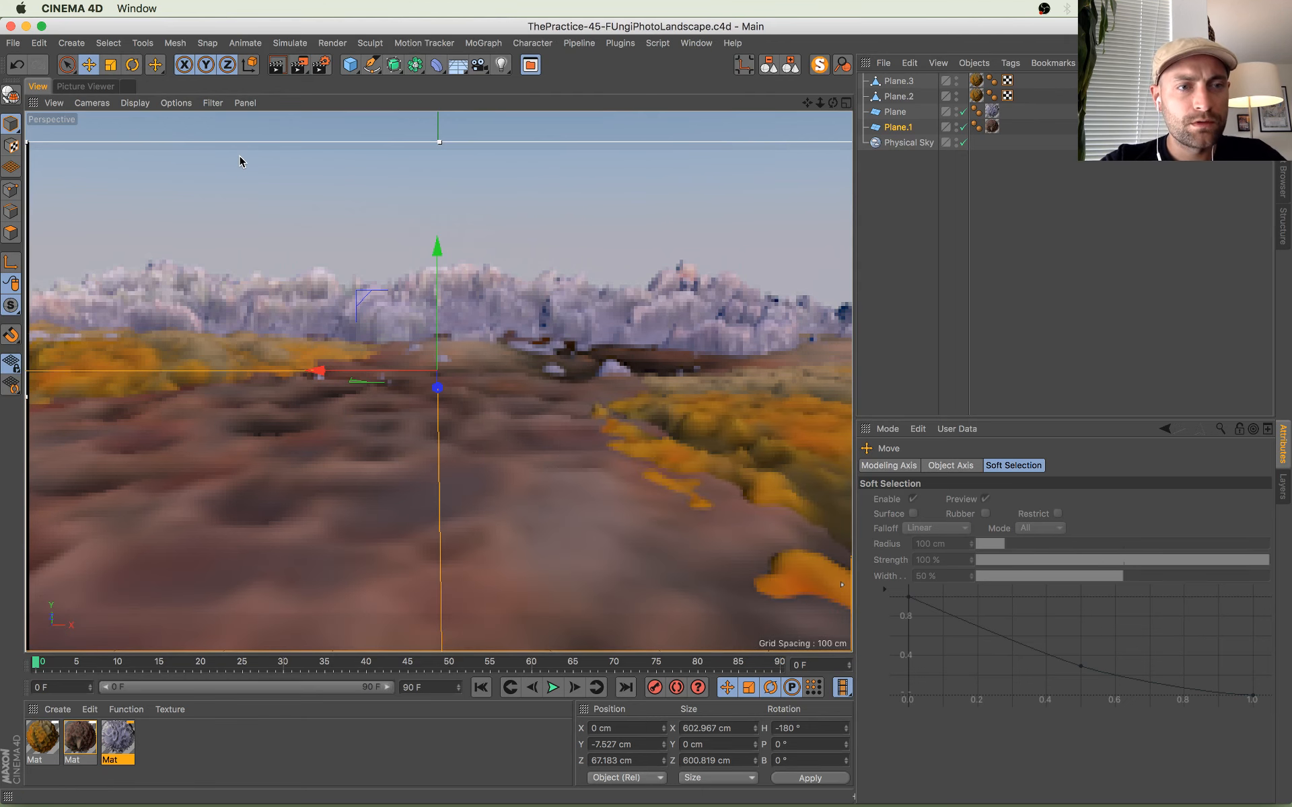
# Step: Switch to Chrome to check the new live chat messages, and go back to Cinema 4D
pyautogui.press('super+Tab')
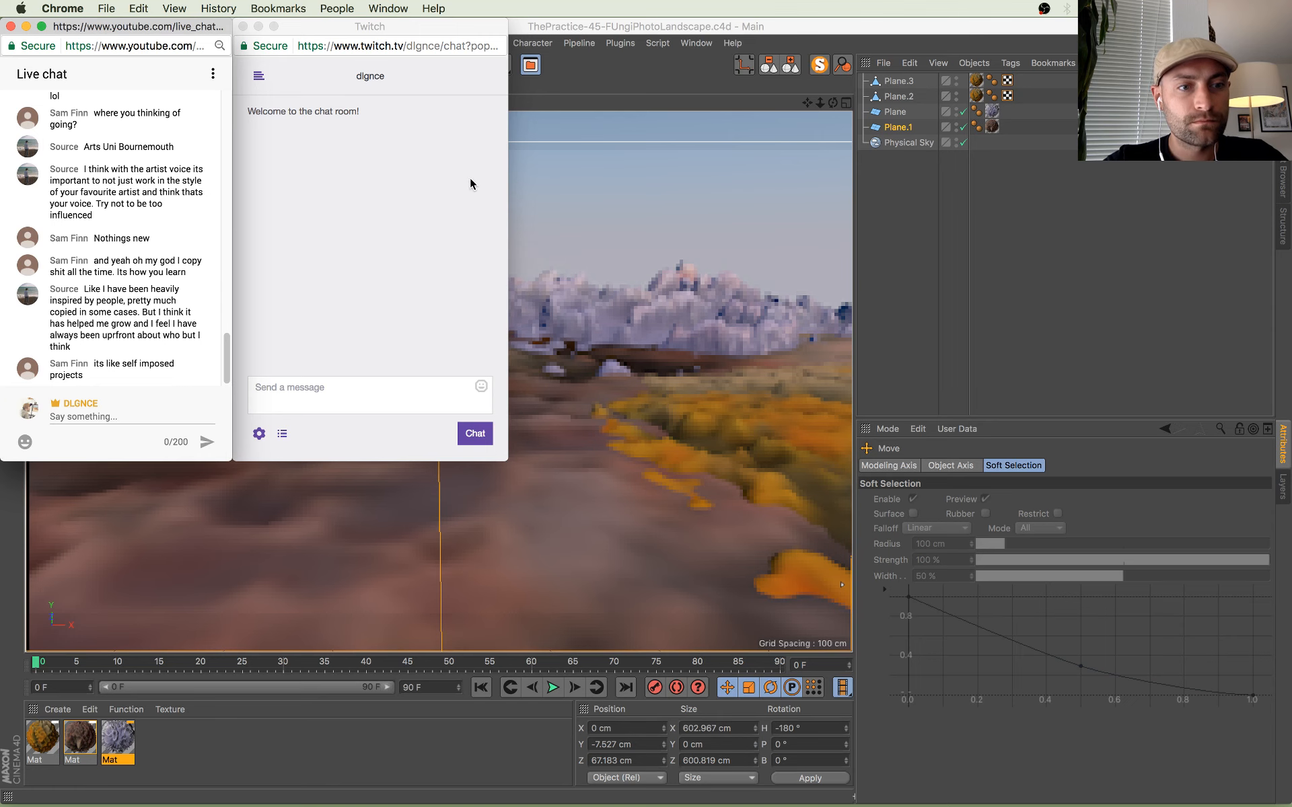
pyautogui.press('super+Tab')
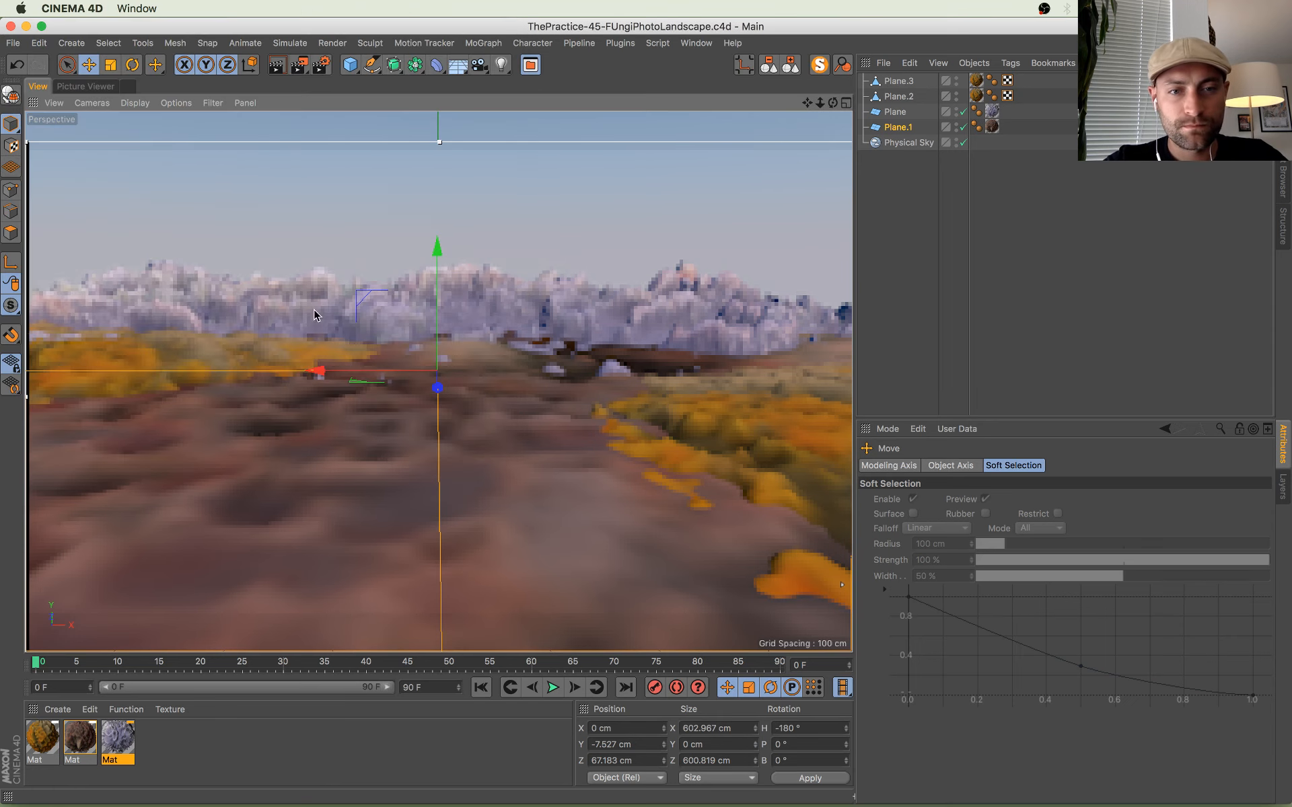
# Step: Narrow the brown ground Plane.1 to a width of about 365.6 cm, save the project and return to the perspective view
pyautogui.middleClick(613, 370)
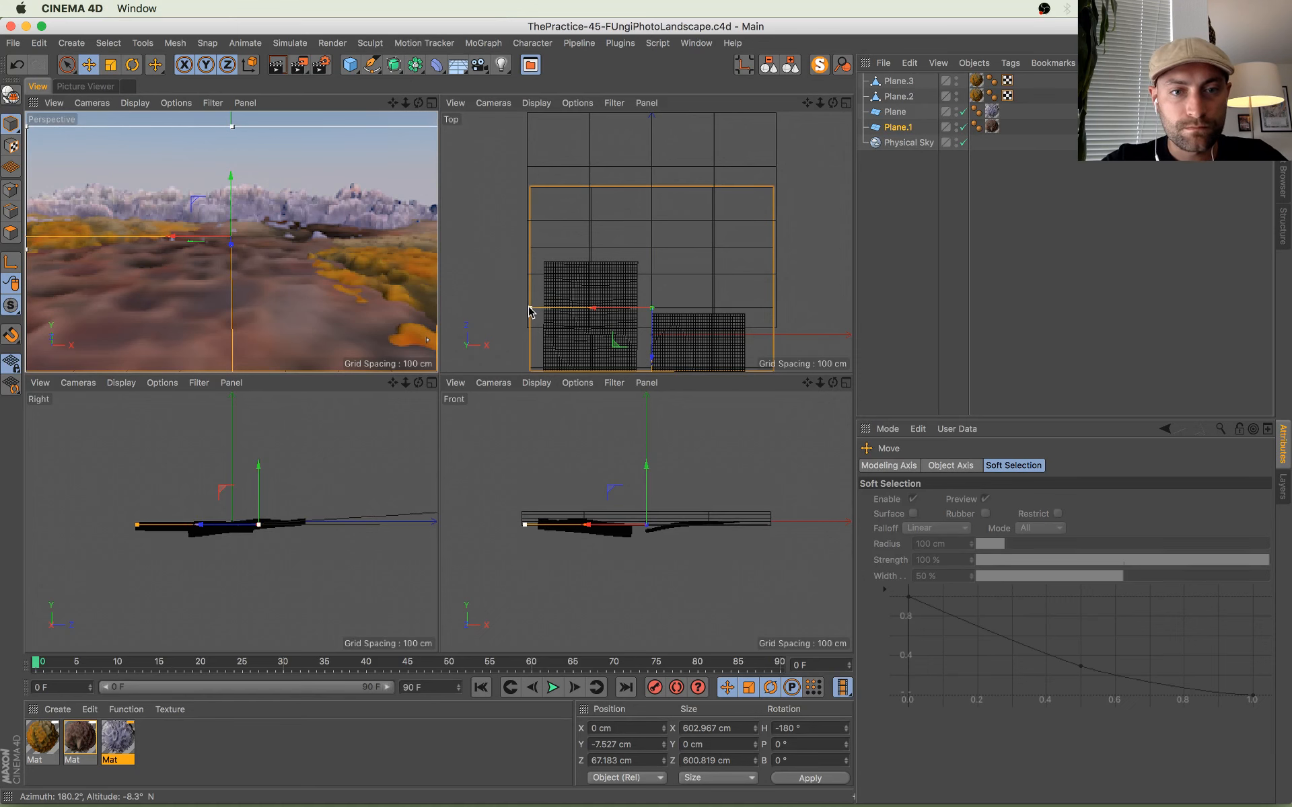
pyautogui.moveTo(530, 311); pyautogui.dragTo(575, 313)
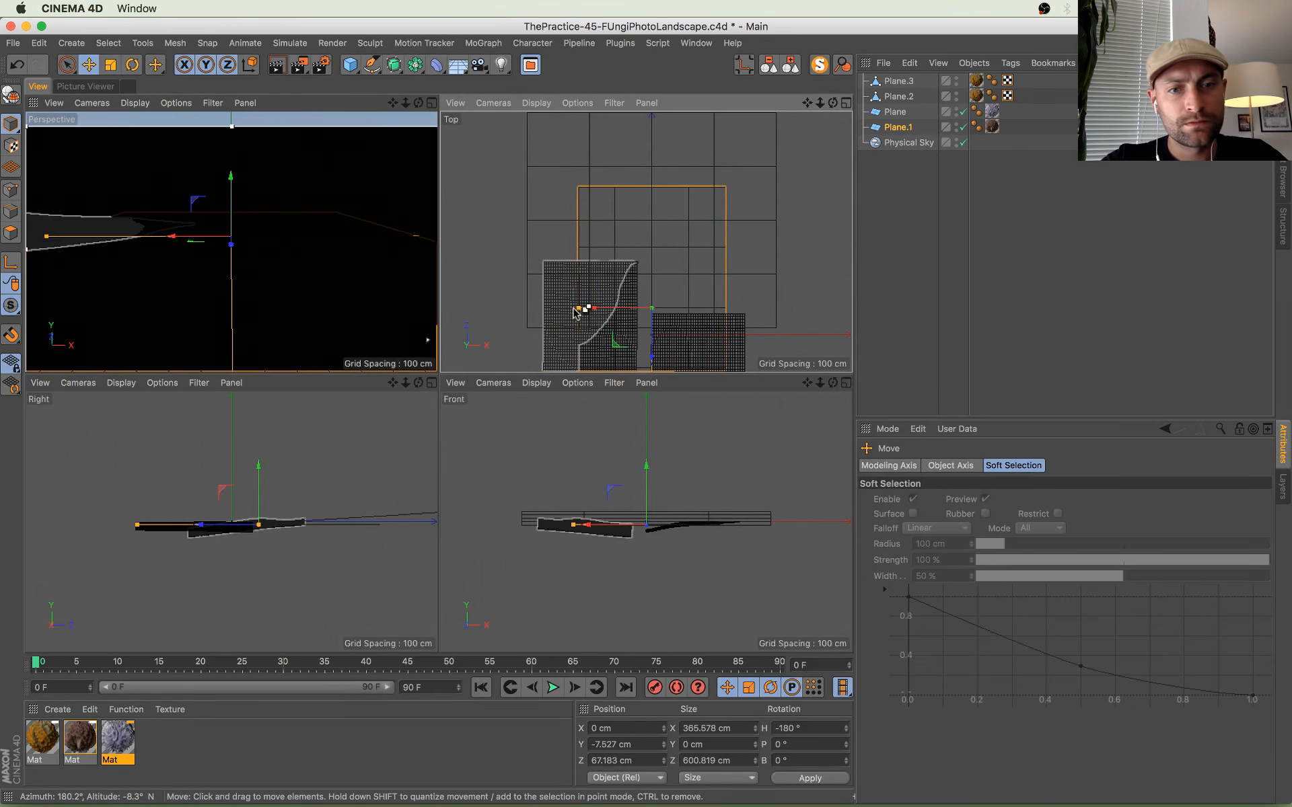
pyautogui.press('super+s')
pyautogui.press('F1')
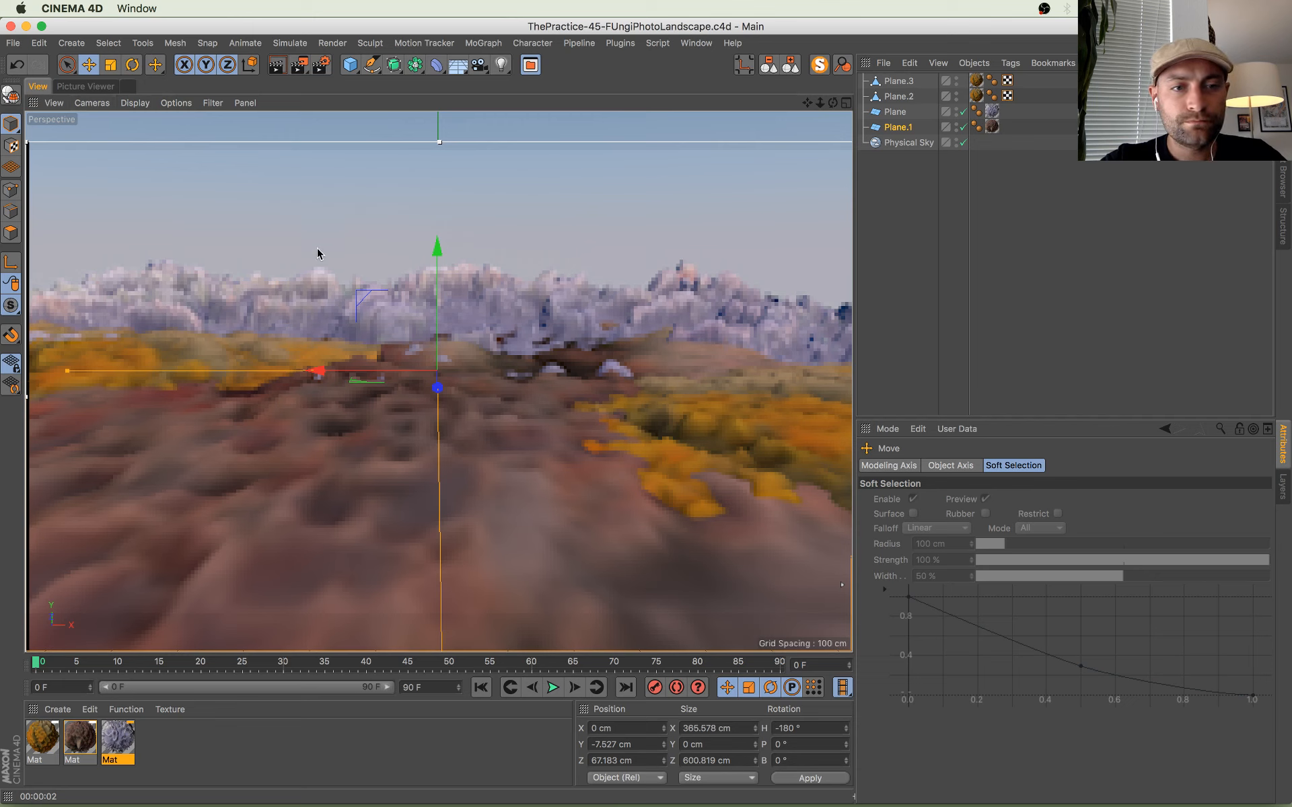
# Step: Duplicate the yellow fungi polygon object Plane.3 in the object hierarchy
pyautogui.click(254, 356)
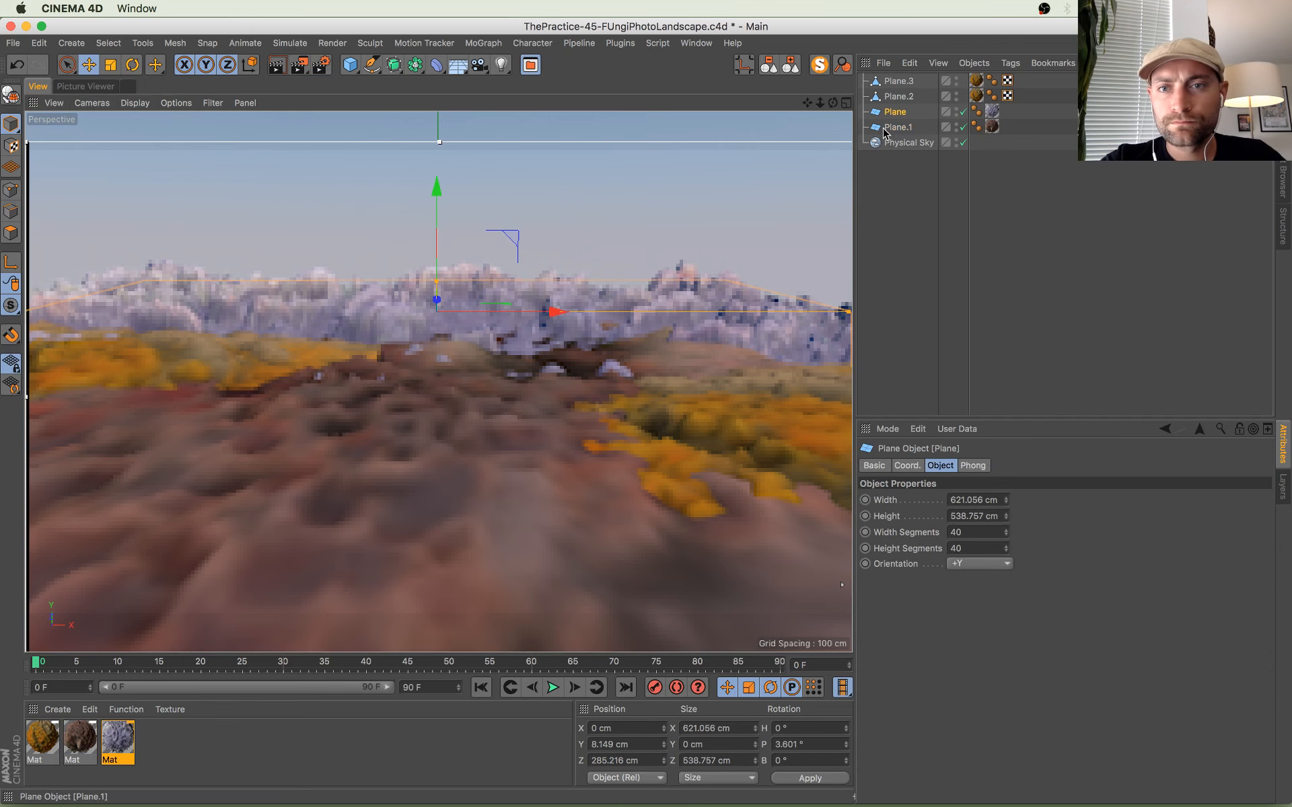
pyautogui.click(901, 98)
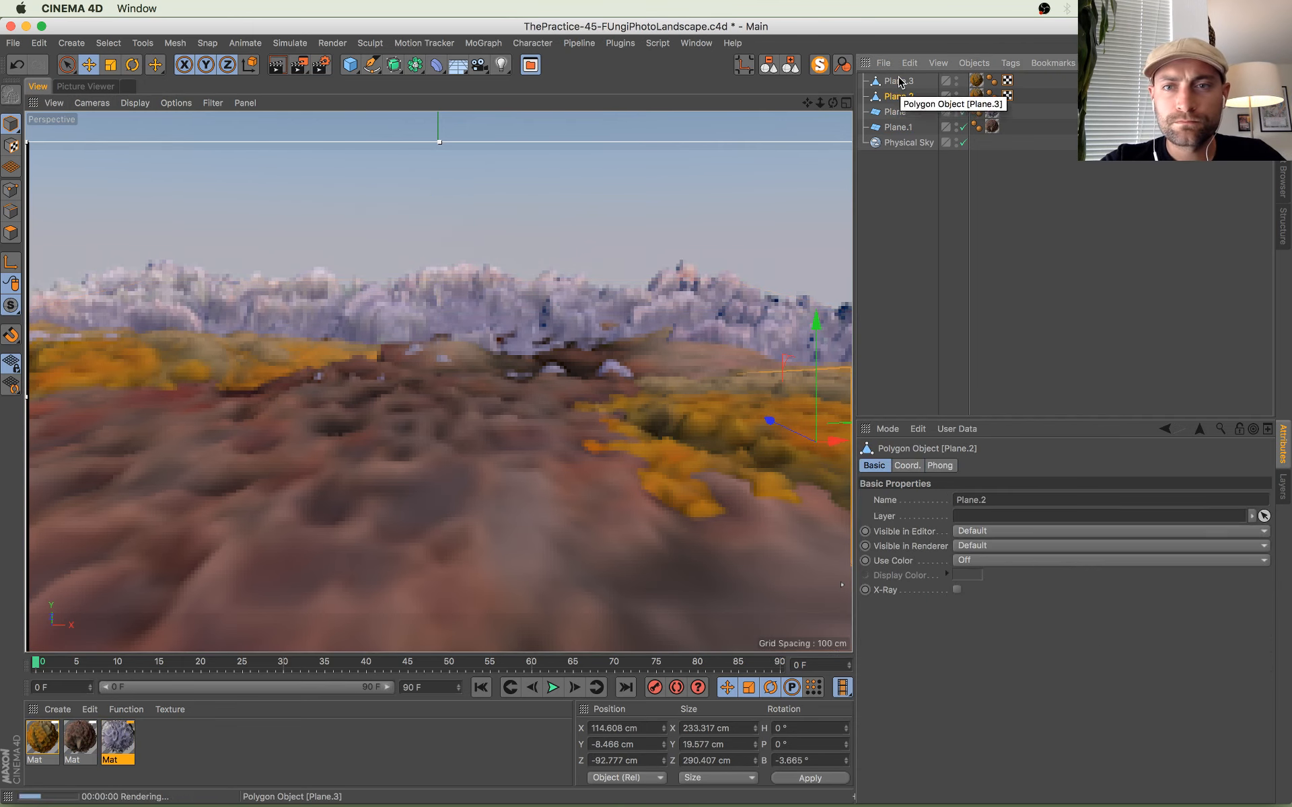
pyautogui.click(900, 82)
pyautogui.keyDown('ctrl'); pyautogui.moveTo(901, 80); pyautogui.dragTo(901, 78); pyautogui.keyUp('ctrl')
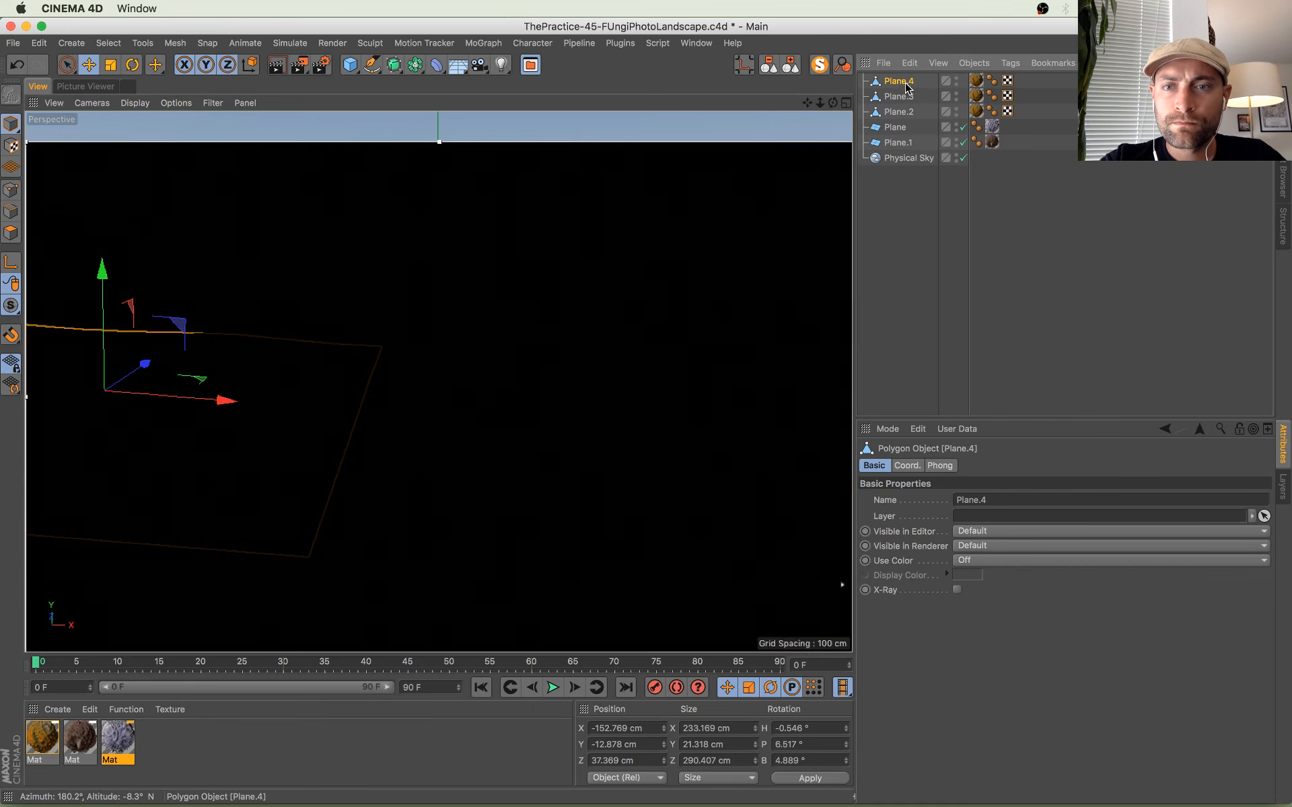
pyautogui.click(631, 728)
pyautogui.write('0')
pyautogui.press('Tab')
pyautogui.write('0')
pyautogui.press('Tab')
pyautogui.write('0')
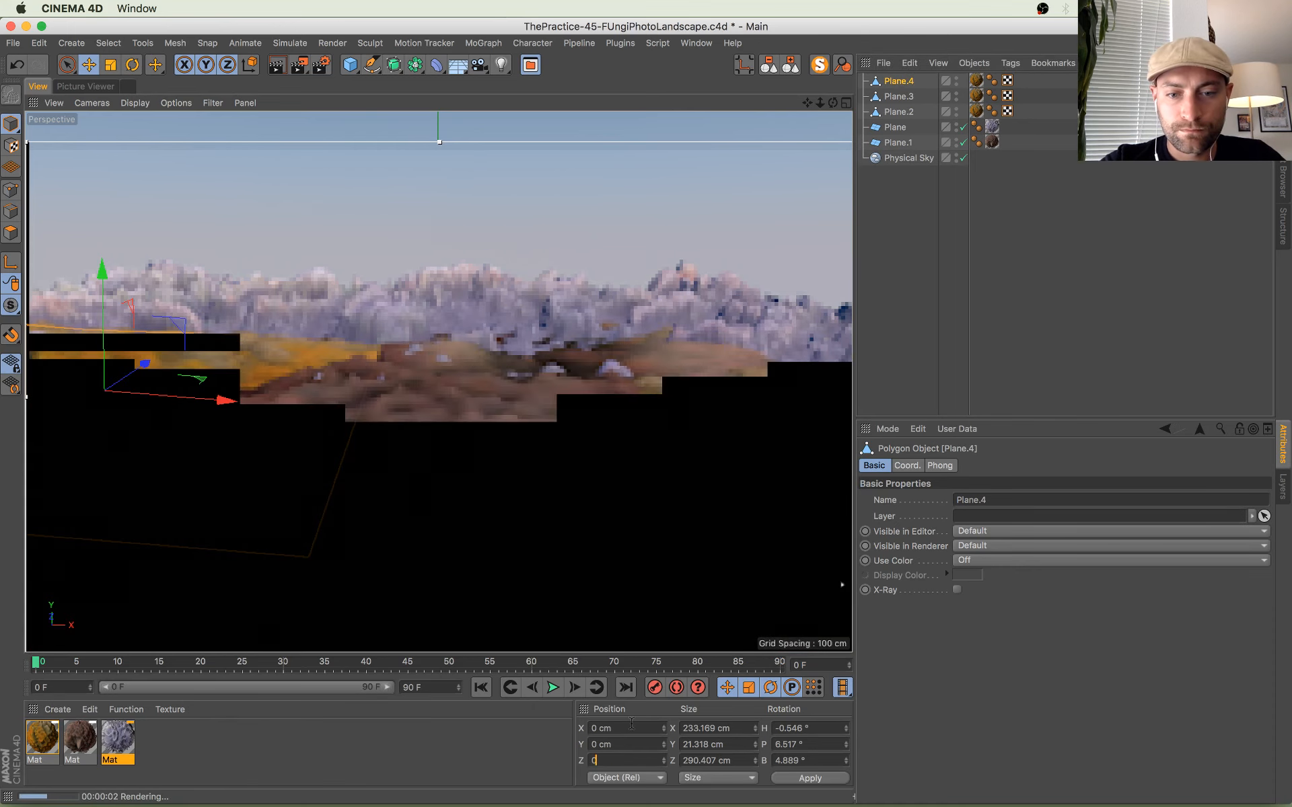
pyautogui.press('Tab')
pyautogui.press('Tab')
pyautogui.press('Tab')
pyautogui.press('Tab')
pyautogui.press('Tab')
pyautogui.press('0')
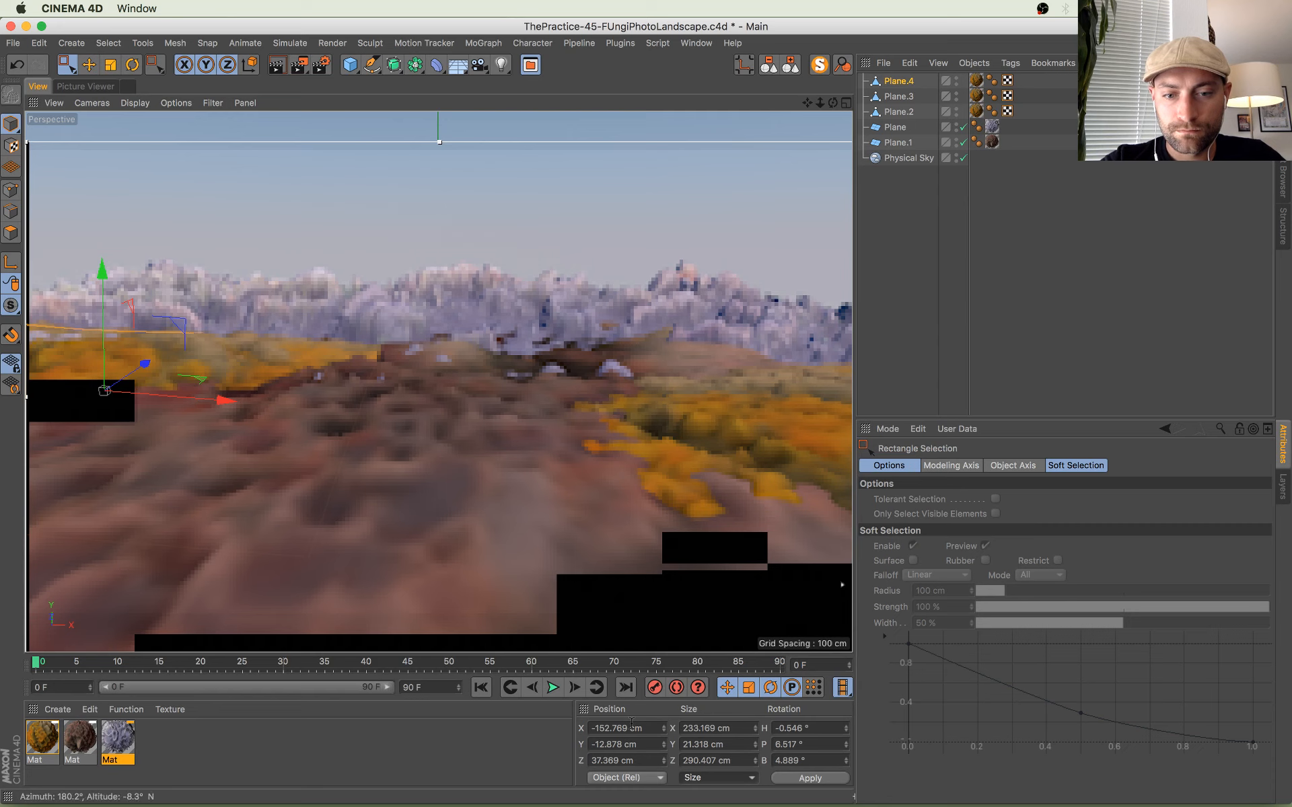
# Step: Set the duplicated fungi object Plane.4's X, Y and Z position to 0 cm
pyautogui.click(631, 726)
pyautogui.write('0')
pyautogui.press('Tab')
pyautogui.write('0')
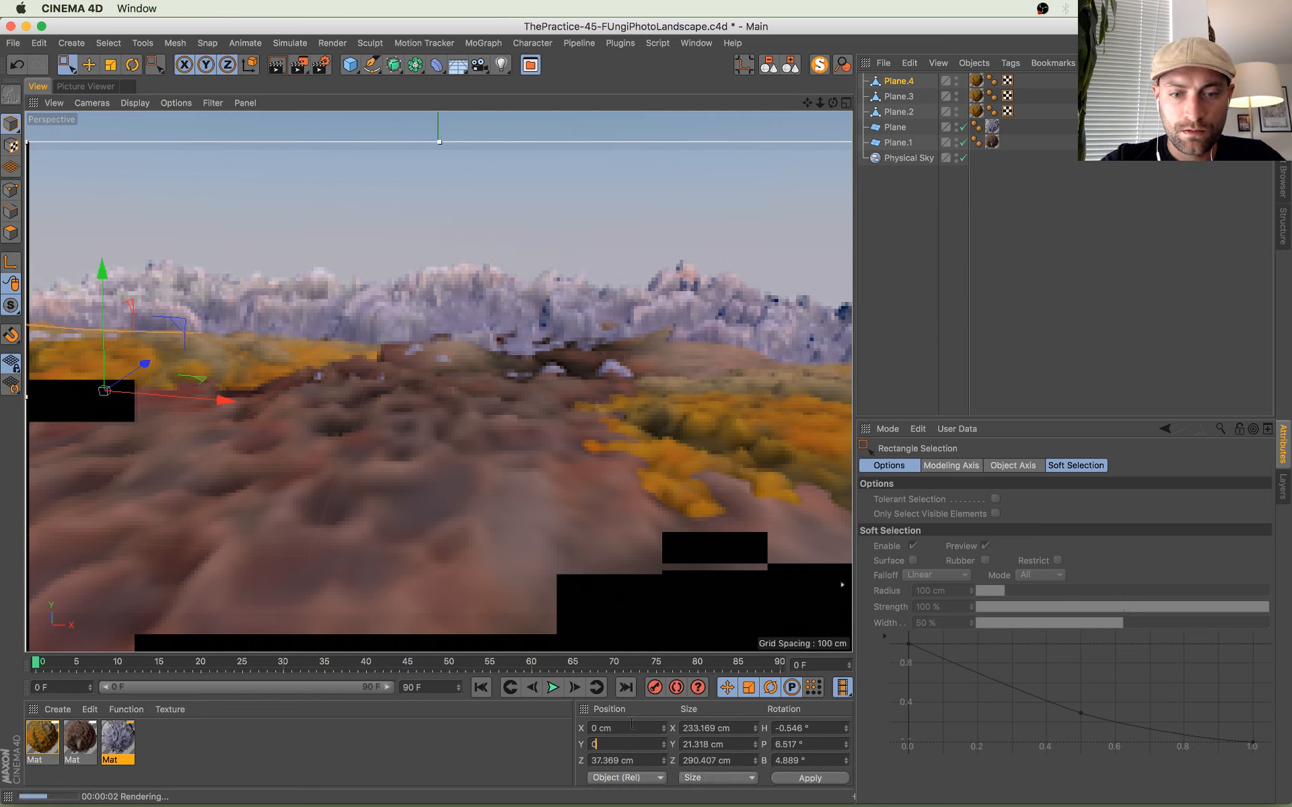
pyautogui.press('Tab')
pyautogui.write('0')
pyautogui.press('Return')
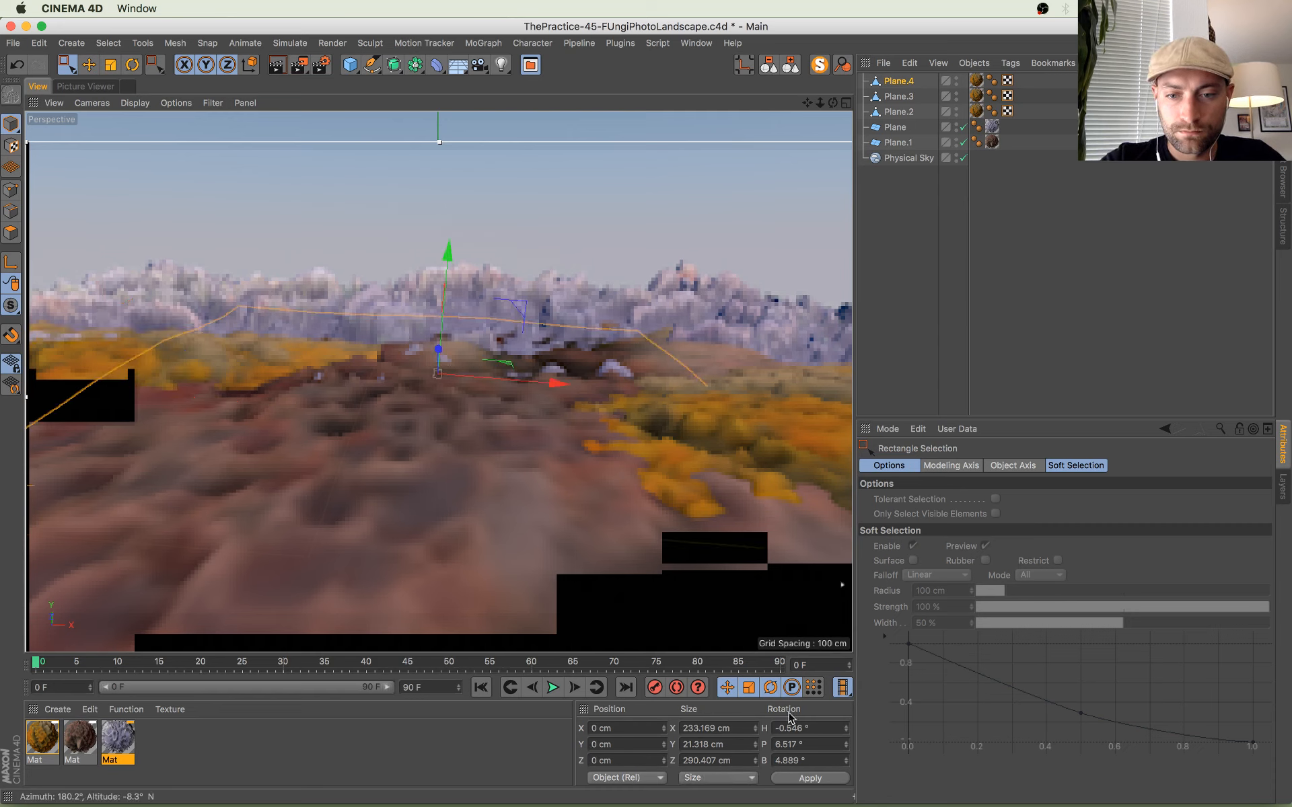
# Step: Set Plane.4's heading, pitch and bank rotation to 0°
pyautogui.click(800, 726)
pyautogui.write('0')
pyautogui.press('Tab')
pyautogui.write('0')
pyautogui.press('Tab')
pyautogui.write('0')
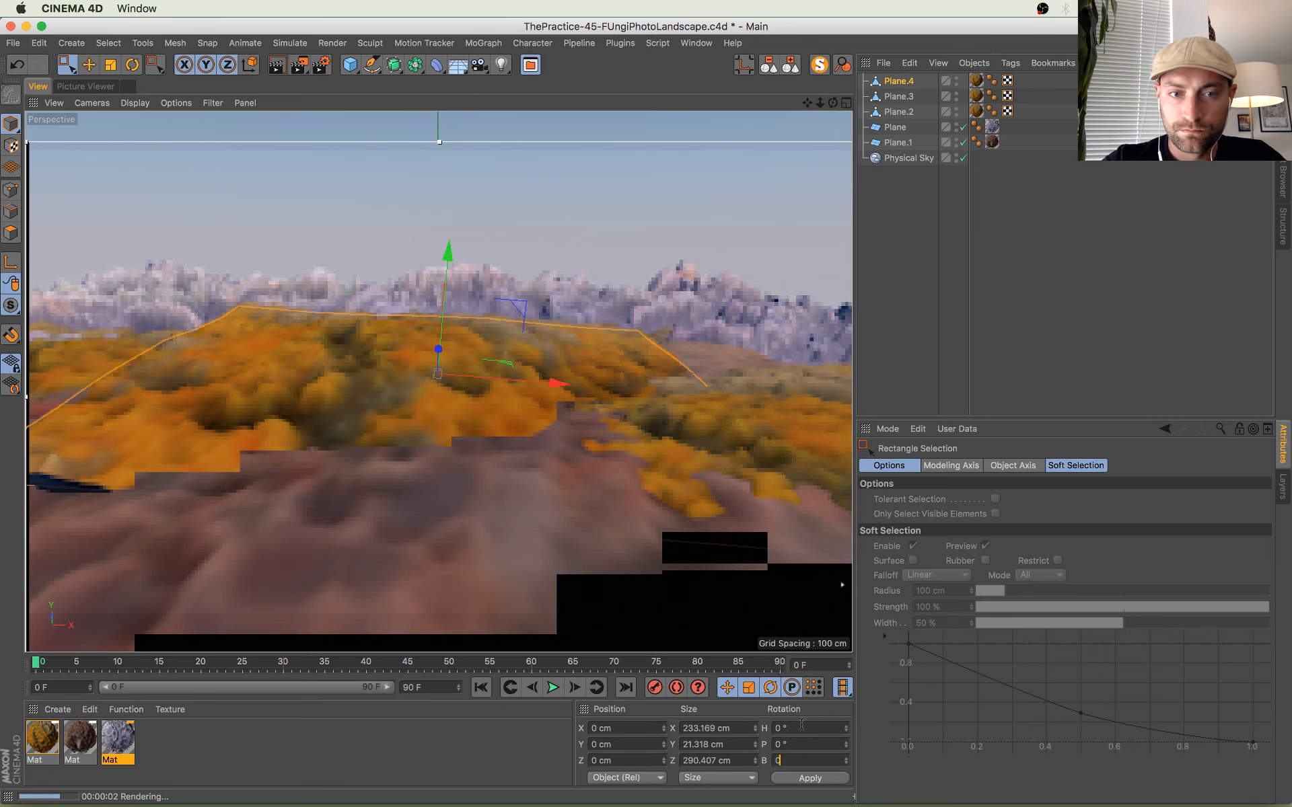
pyautogui.press('Return')
# Step: Create a new material and open it for editing, with Reflectance disabled and Displacement enabled
pyautogui.click(52, 742)
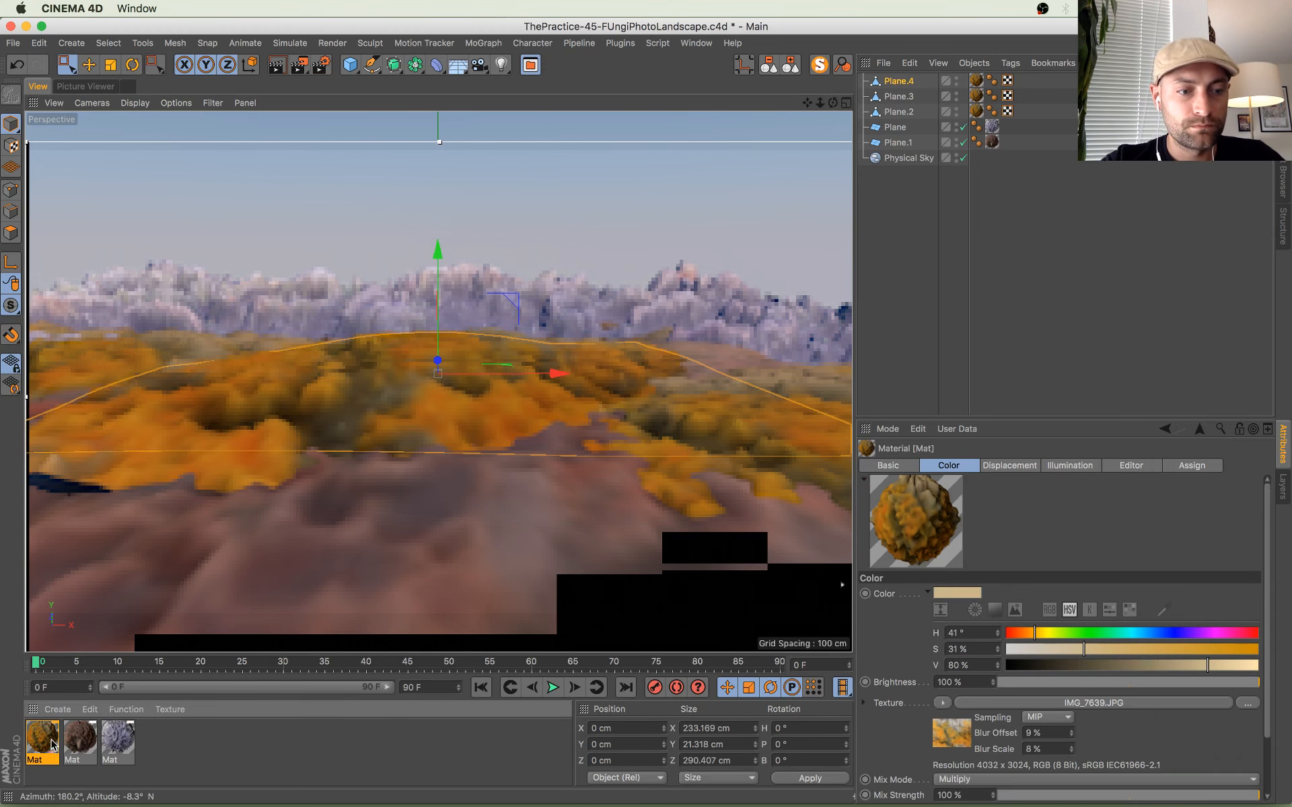
pyautogui.doubleClick(199, 743)
pyautogui.doubleClick(41, 741)
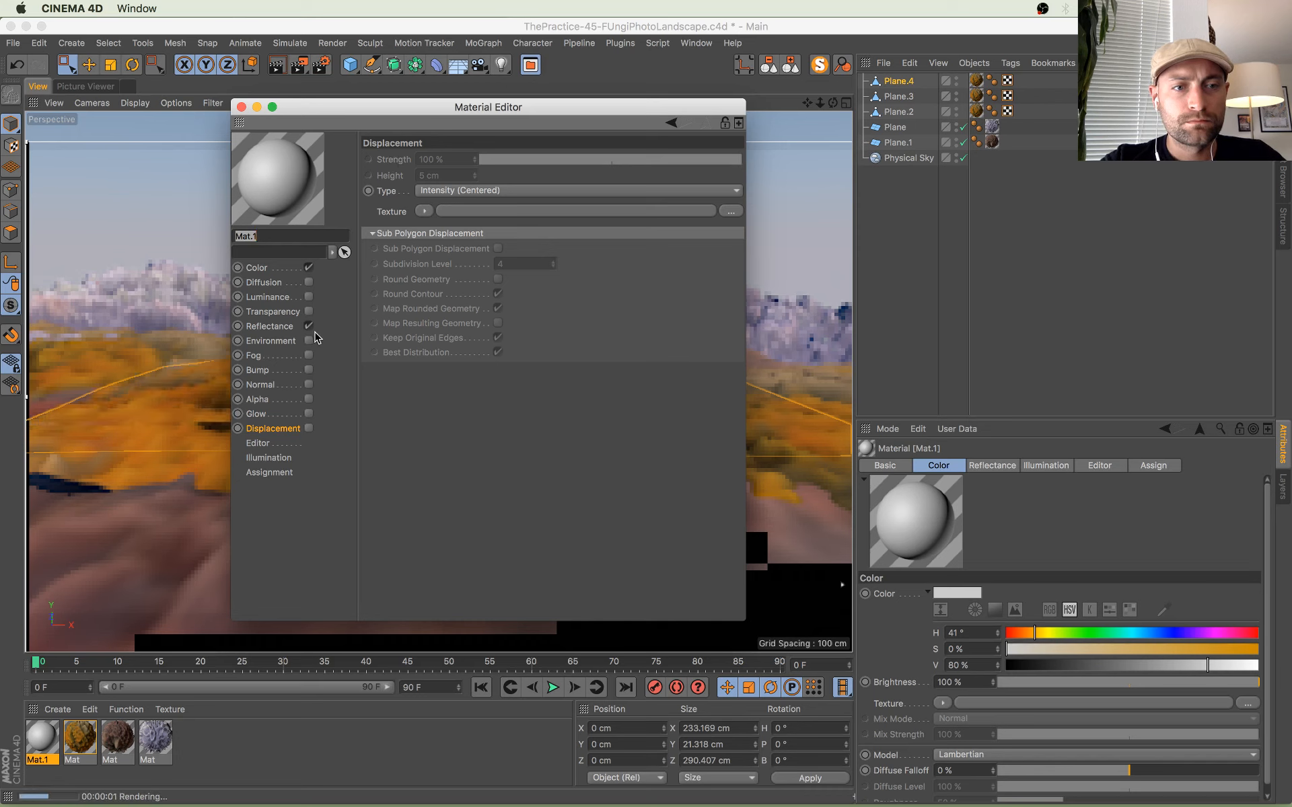
pyautogui.click(308, 326)
pyautogui.click(309, 428)
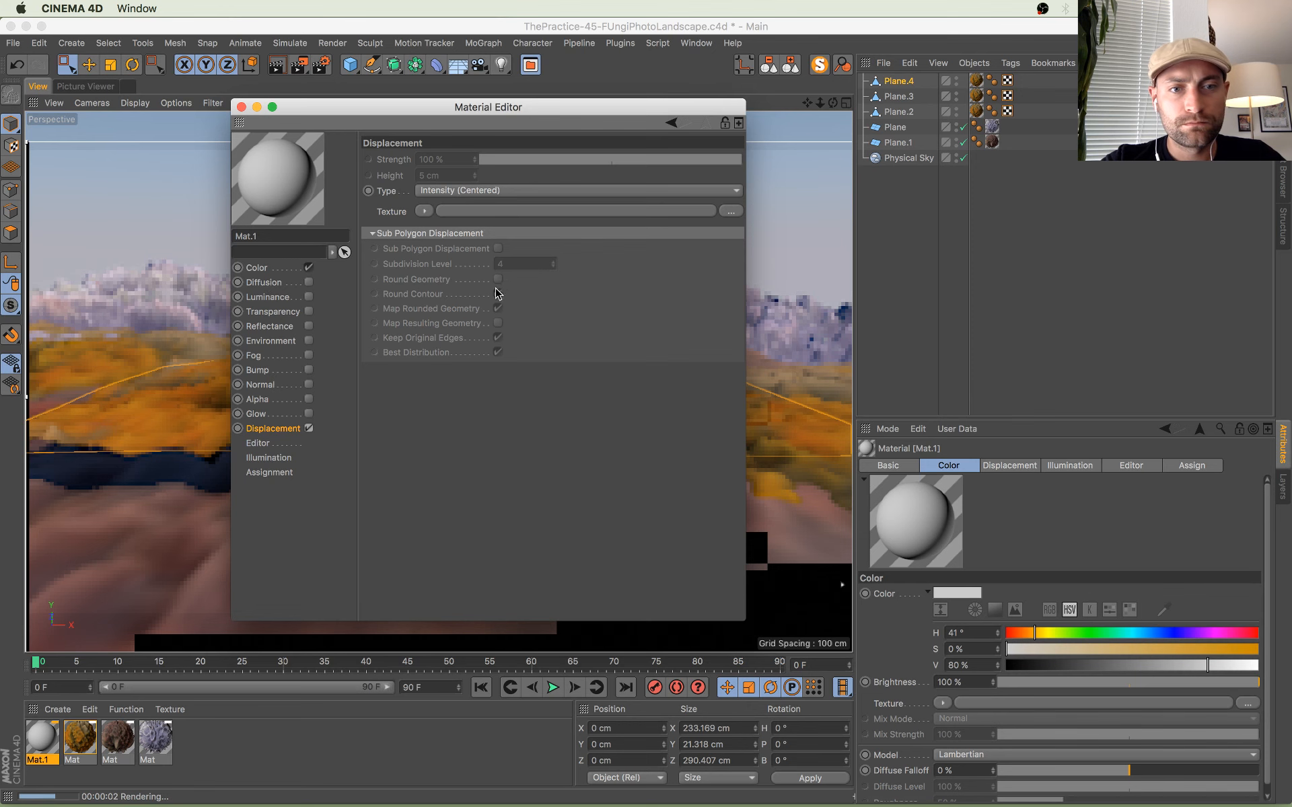
# Step: Load IMG_7645.JPG from the _LICHENS folder as the new material's displacement texture and copy the image to the project location
pyautogui.click(730, 212)
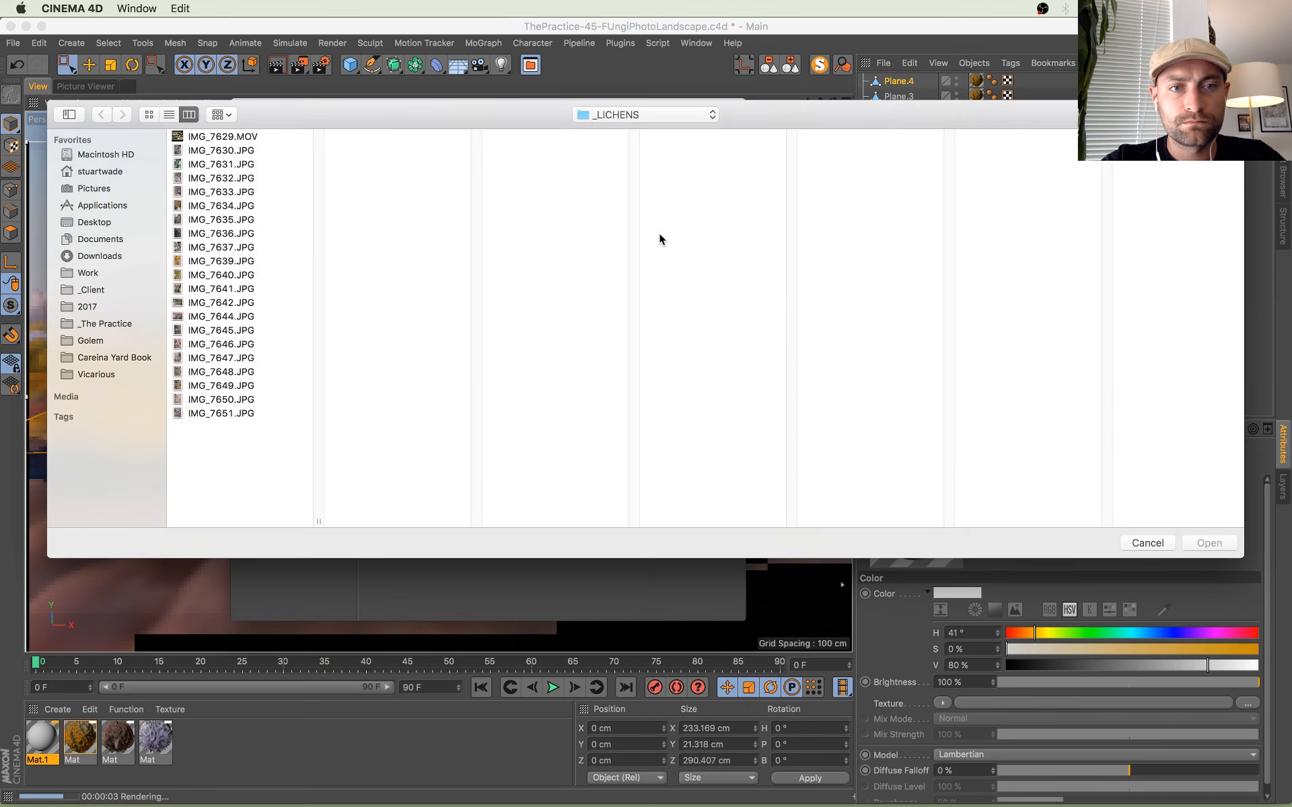
pyautogui.click(207, 415)
pyautogui.press('Up')
pyautogui.press('Up')
pyautogui.press('Up')
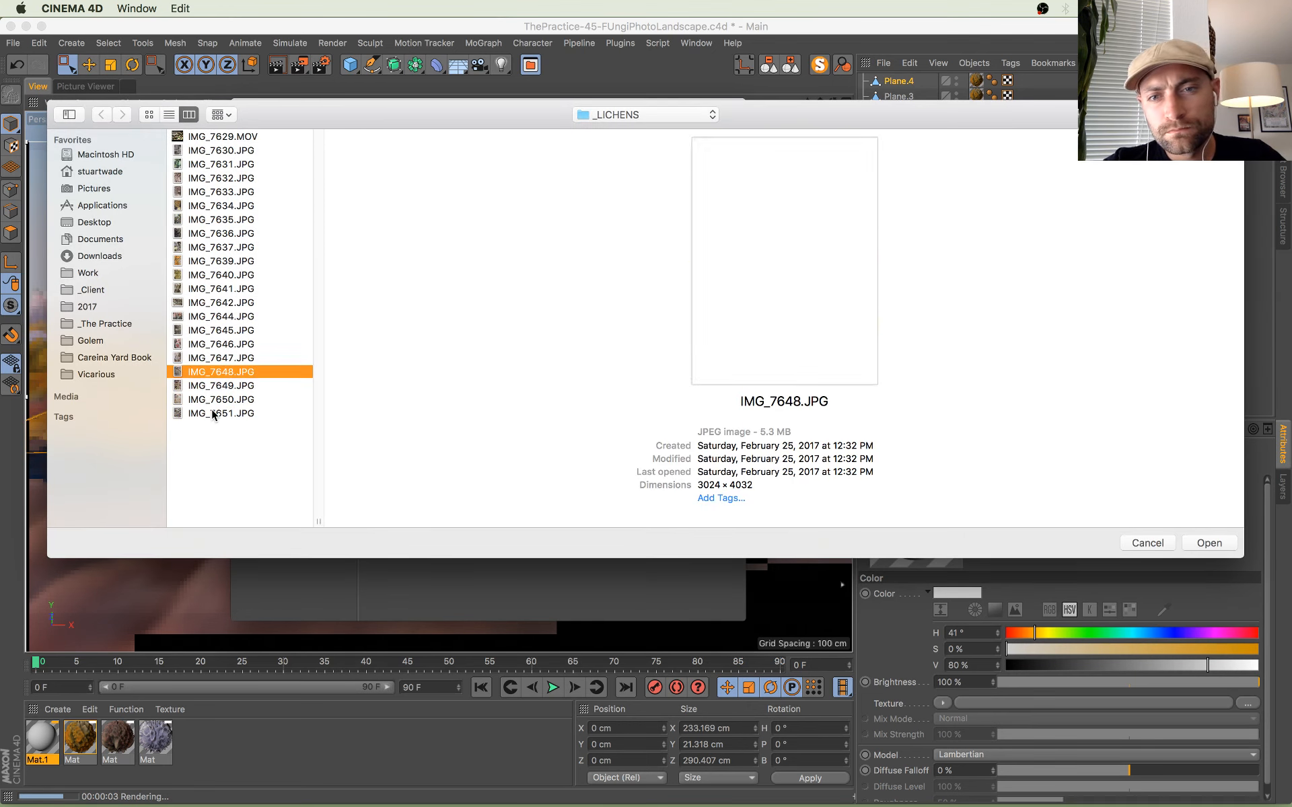
pyautogui.press('Up')
pyautogui.press('Up')
pyautogui.press('Up')
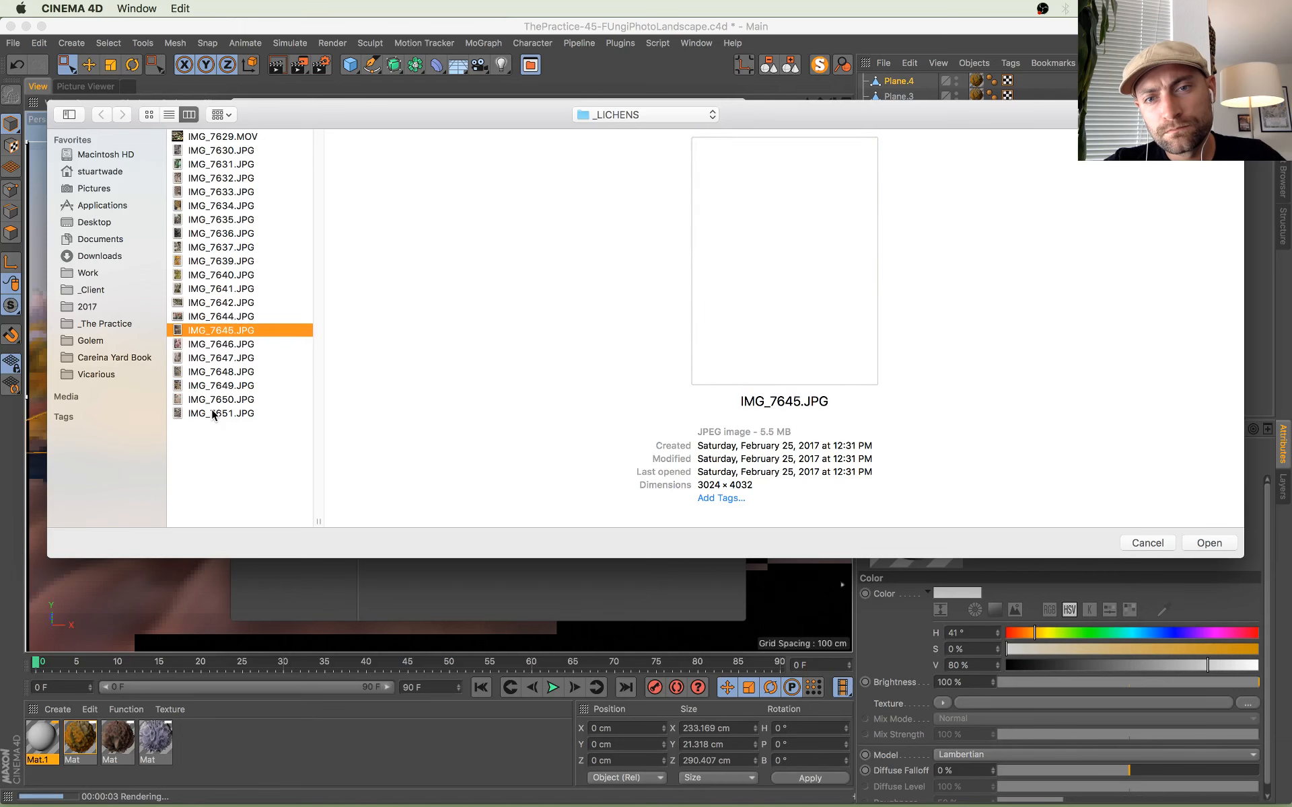
pyautogui.press('Return')
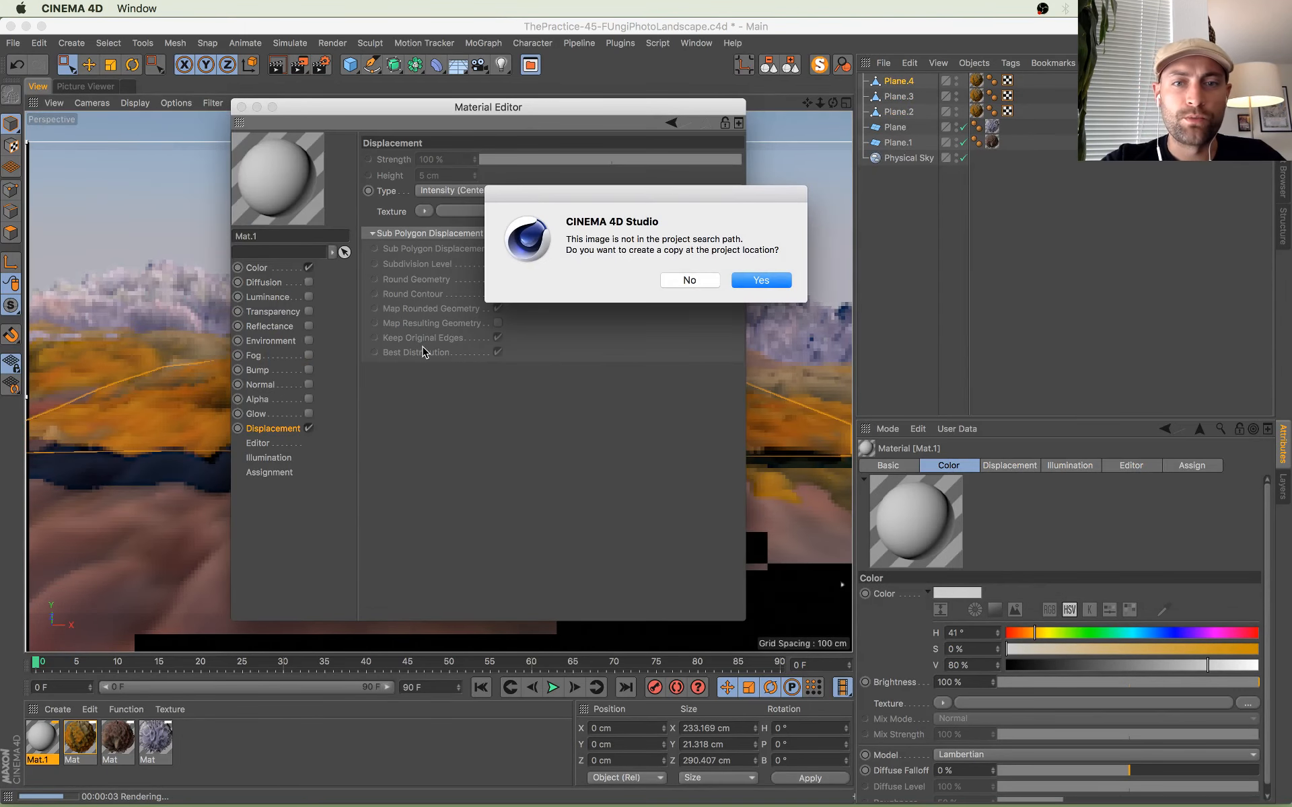
pyautogui.click(761, 279)
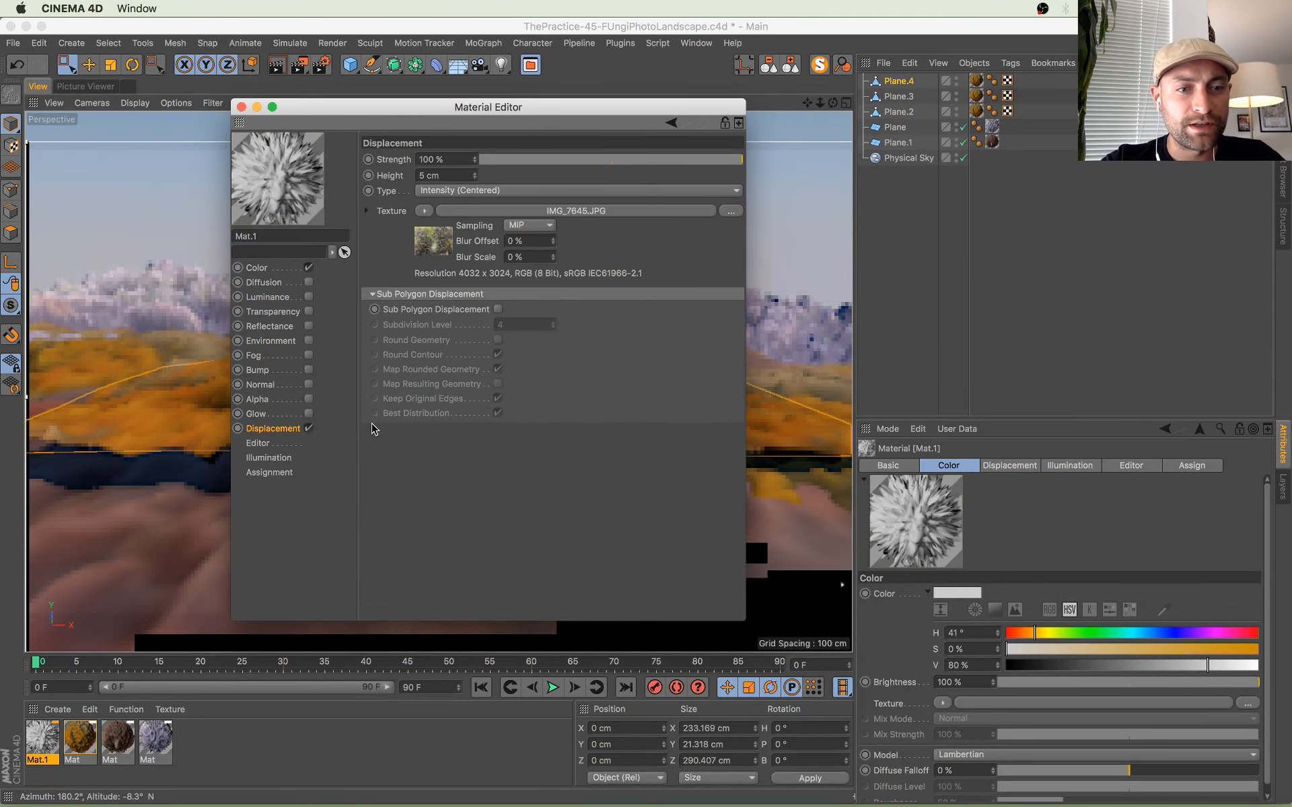
# Step: Enable Sub Polygon Displacement on the new material with a subdivision level of 2
pyautogui.moveTo(512, 107); pyautogui.dragTo(701, 235)
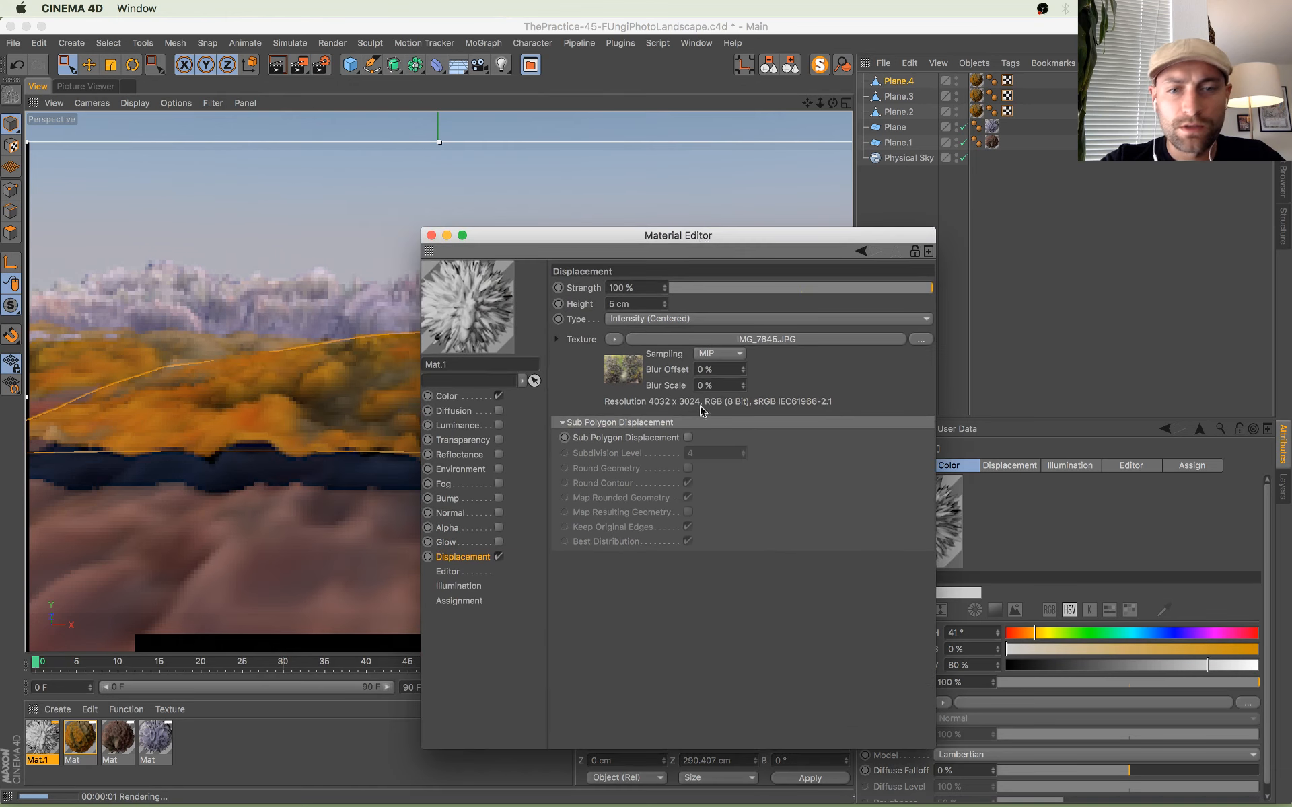
pyautogui.click(688, 438)
pyautogui.click(744, 457)
pyautogui.click(744, 457)
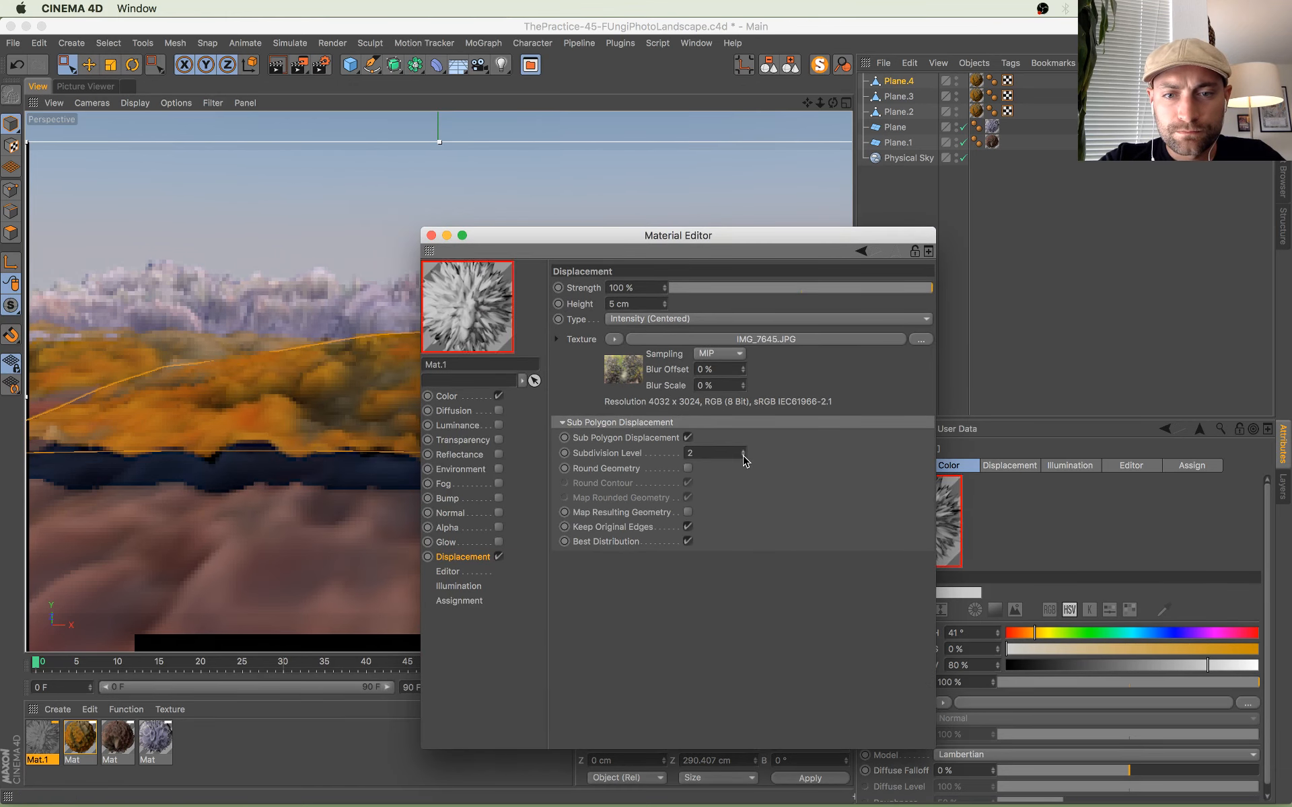
# Step: Use IMG_7645.JPG as the new material's colour texture as well and apply the material to Plane.4
pyautogui.moveTo(621, 377); pyautogui.dragTo(648, 397)
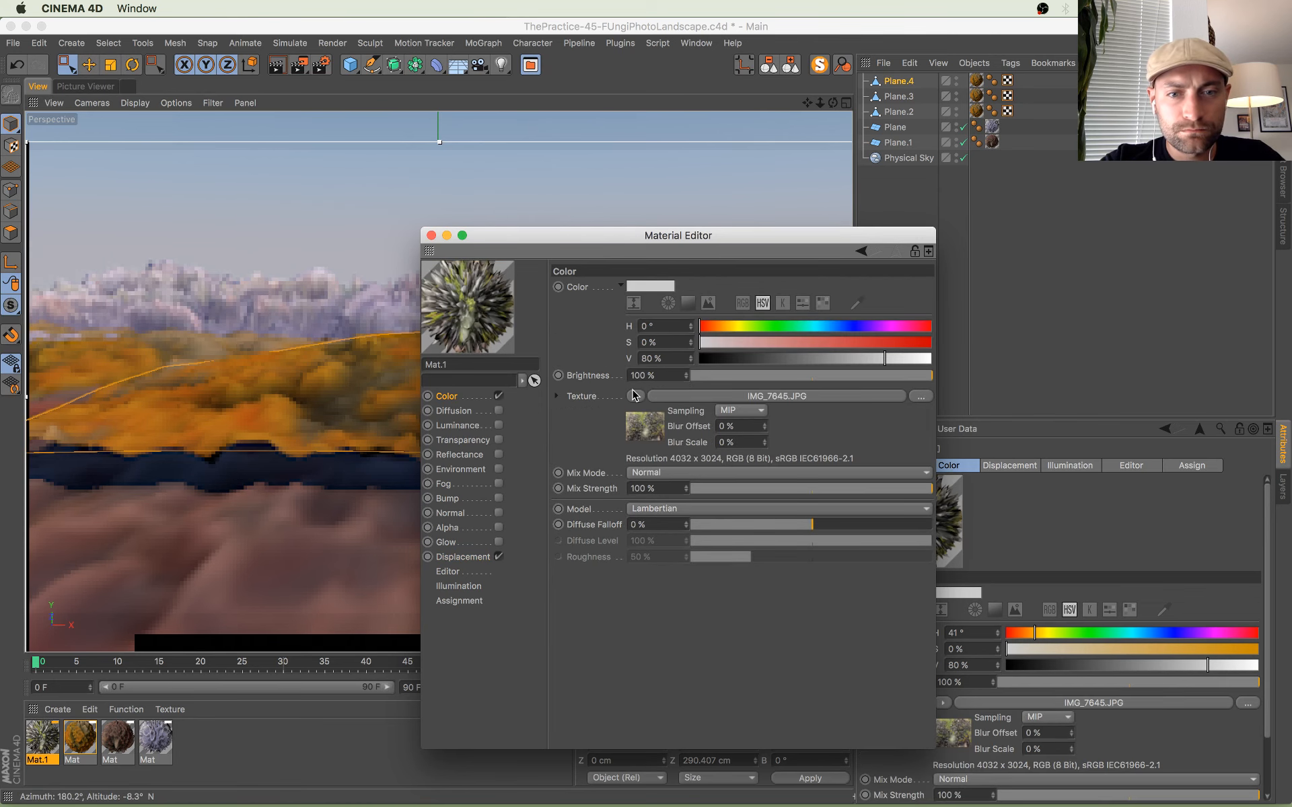
pyautogui.moveTo(543, 229); pyautogui.dragTo(720, 282)
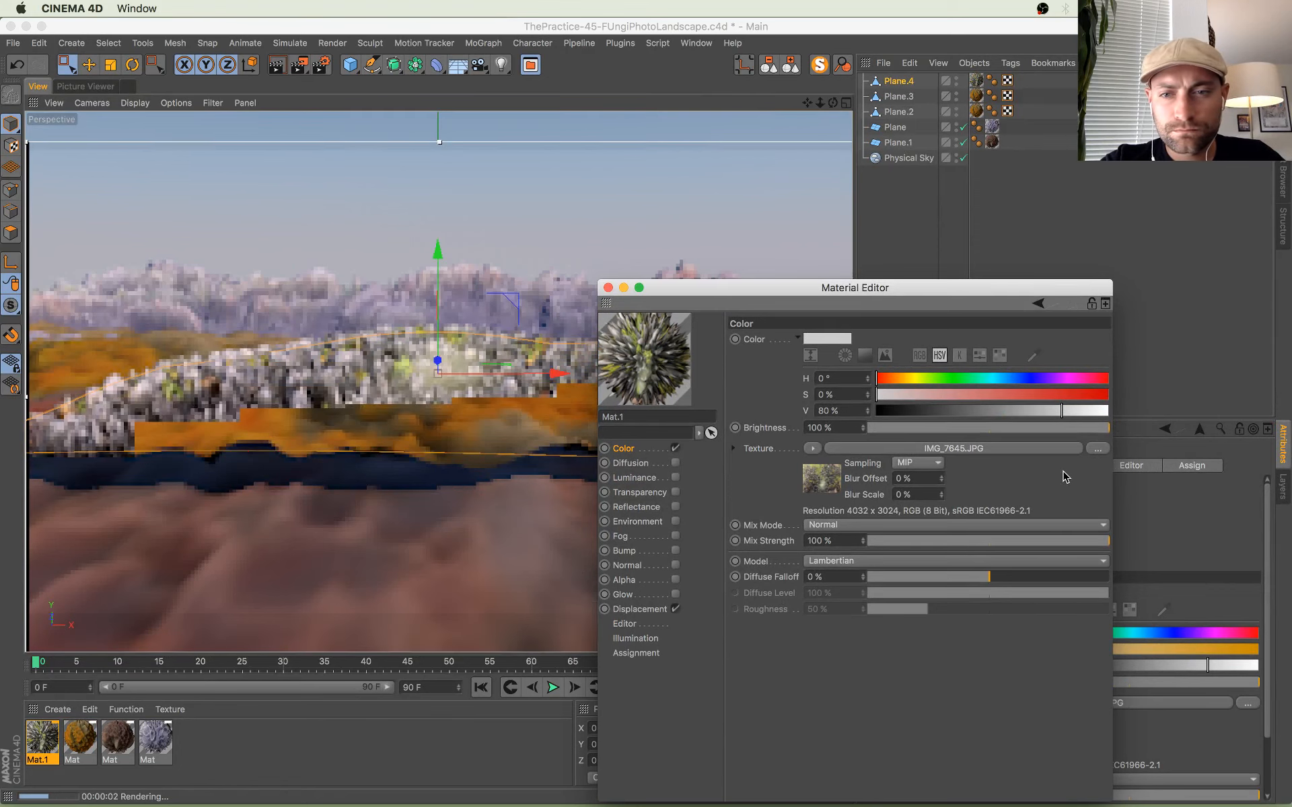
# Step: Set the lichen material's colour to green at H 104°, S 61%, V 67% and its texture mix mode to Multiply
pyautogui.click(943, 378)
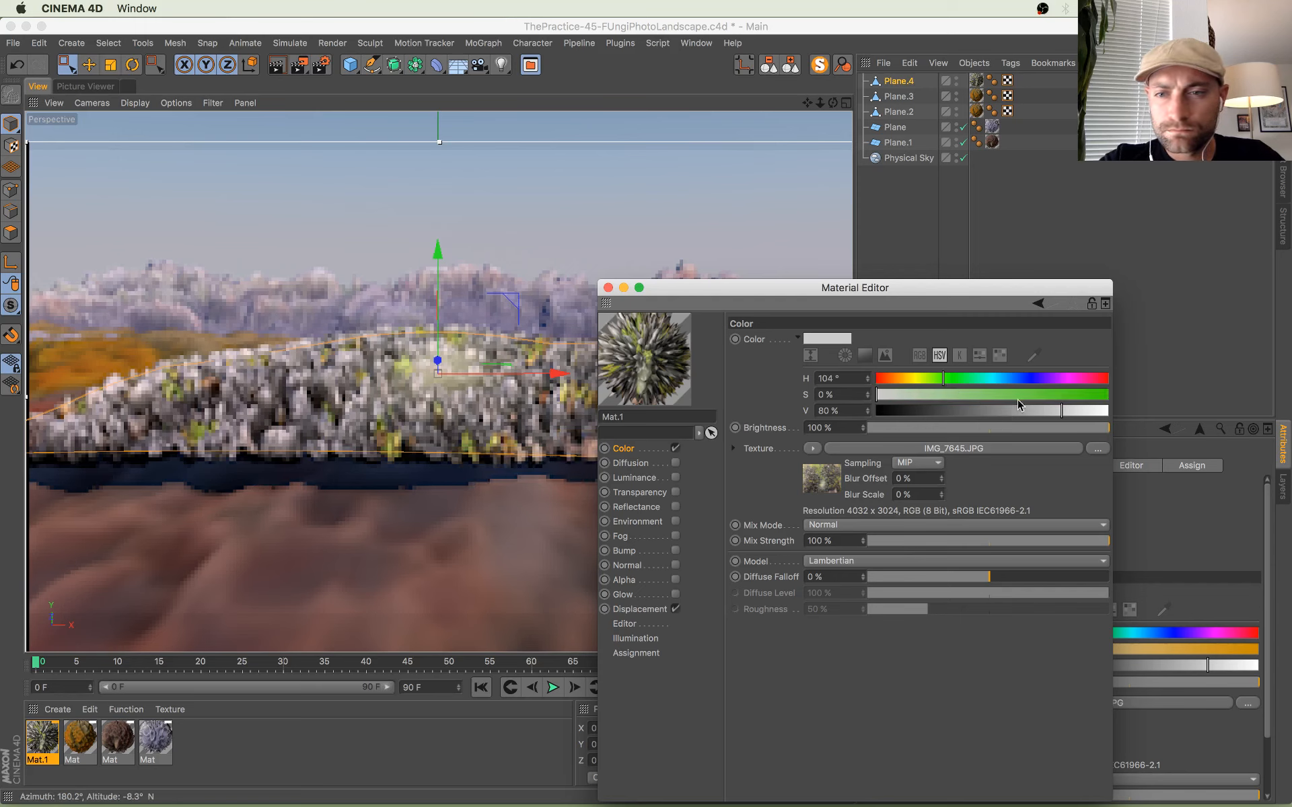
pyautogui.click(1062, 395)
pyautogui.moveTo(1061, 395); pyautogui.dragTo(1016, 405)
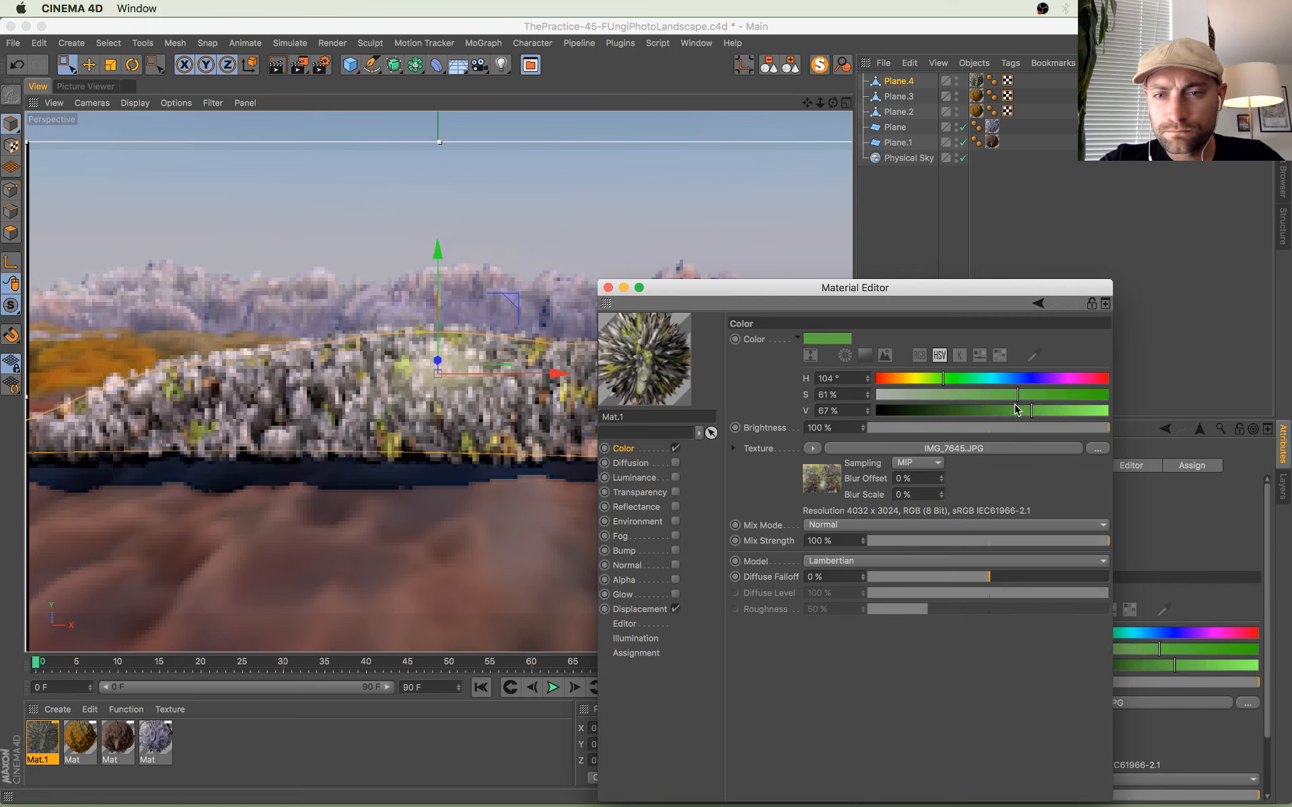
pyautogui.click(904, 527)
pyautogui.click(911, 587)
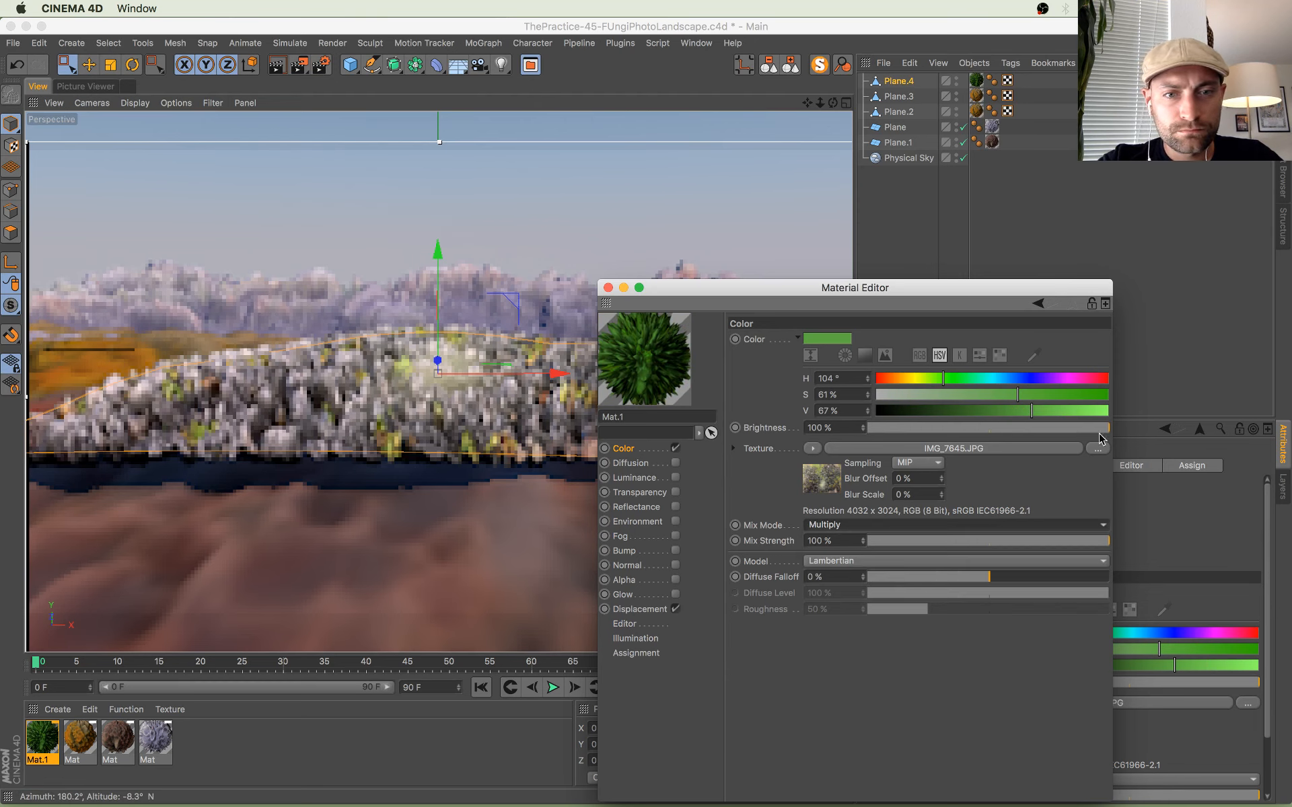
# Step: Soften the lichen material's colour to H 98°, S 15%, V 71% and close the material editor
pyautogui.click(921, 396)
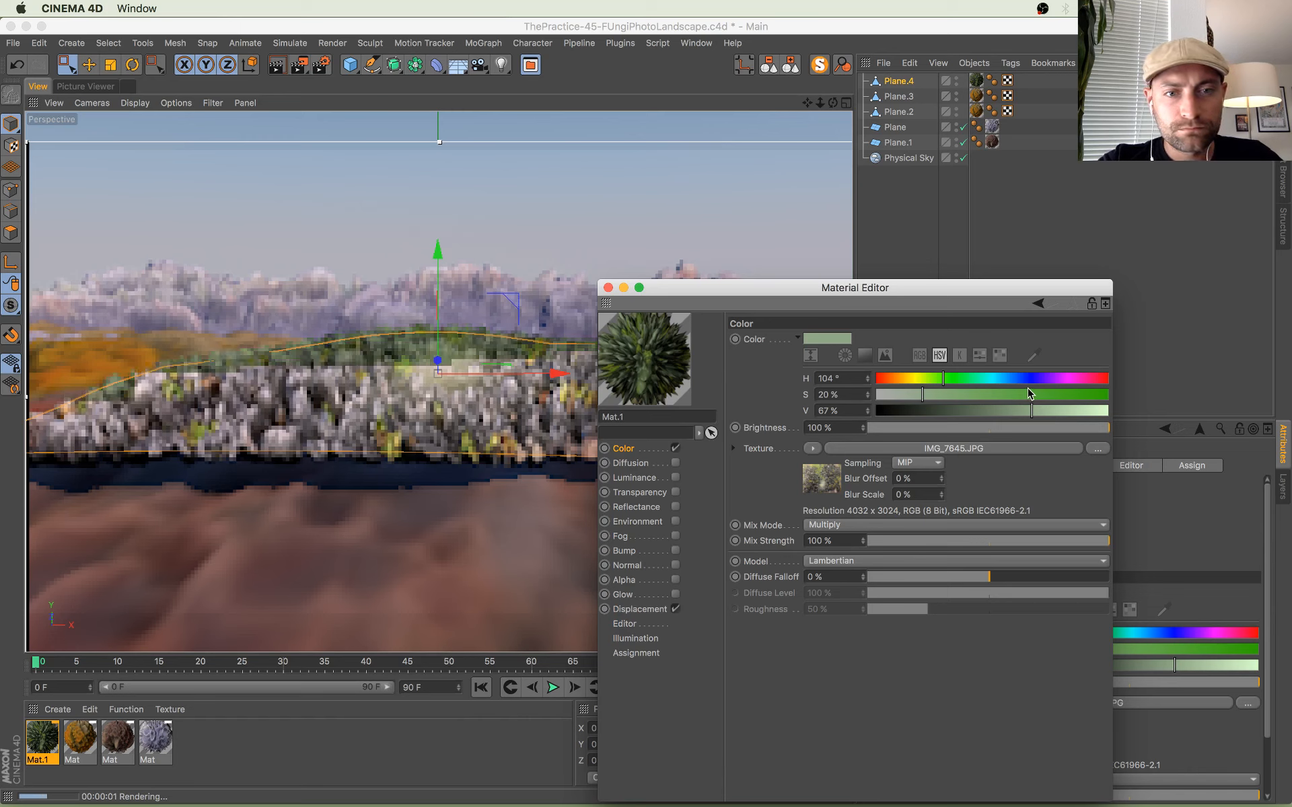
pyautogui.click(1044, 410)
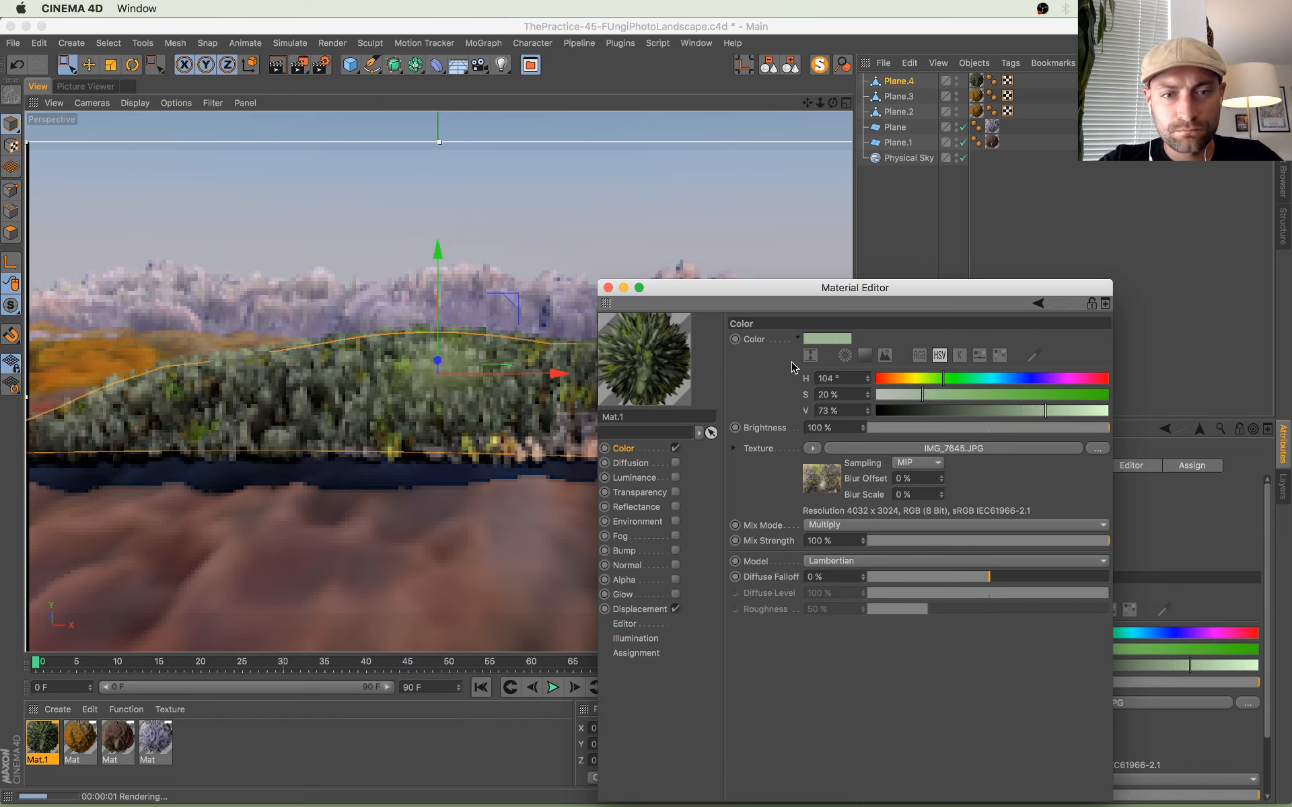
pyautogui.moveTo(921, 400); pyautogui.dragTo(911, 397)
pyautogui.click(1040, 411)
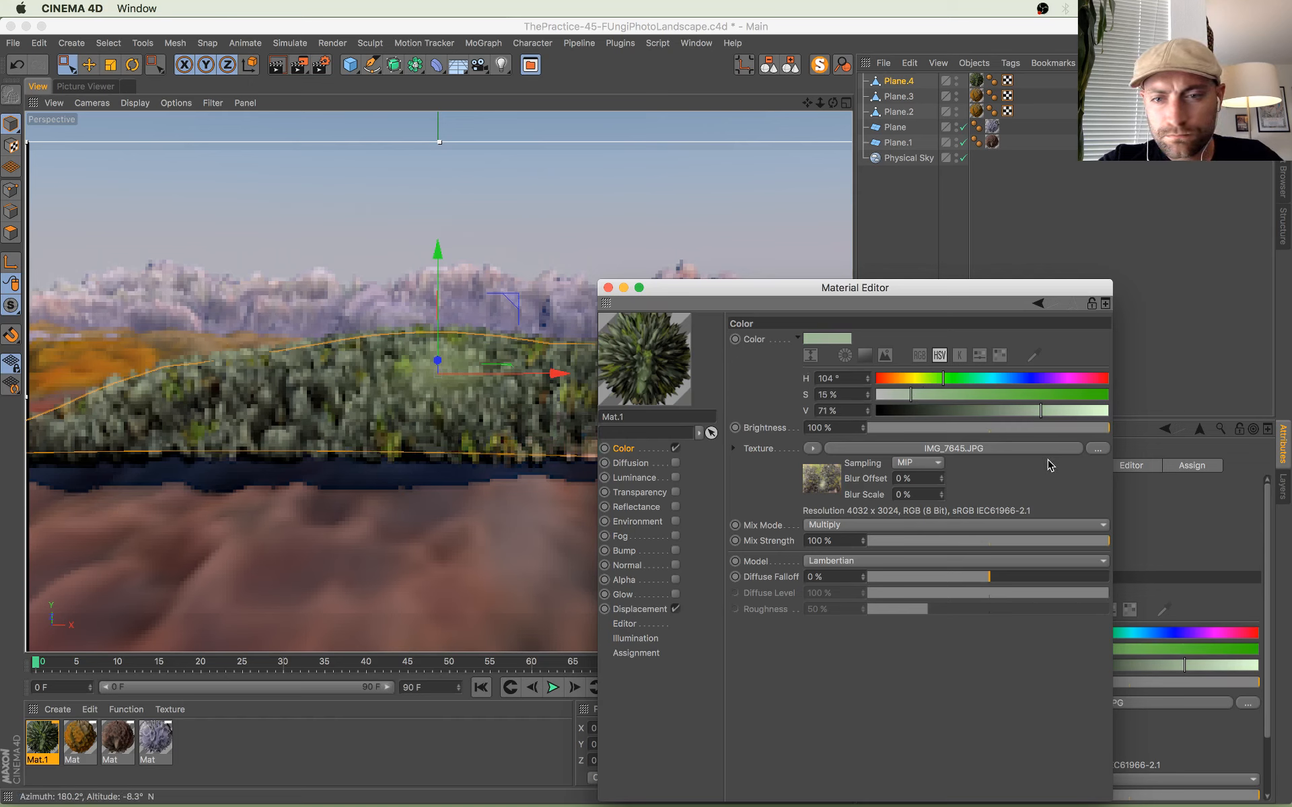
pyautogui.click(675, 447)
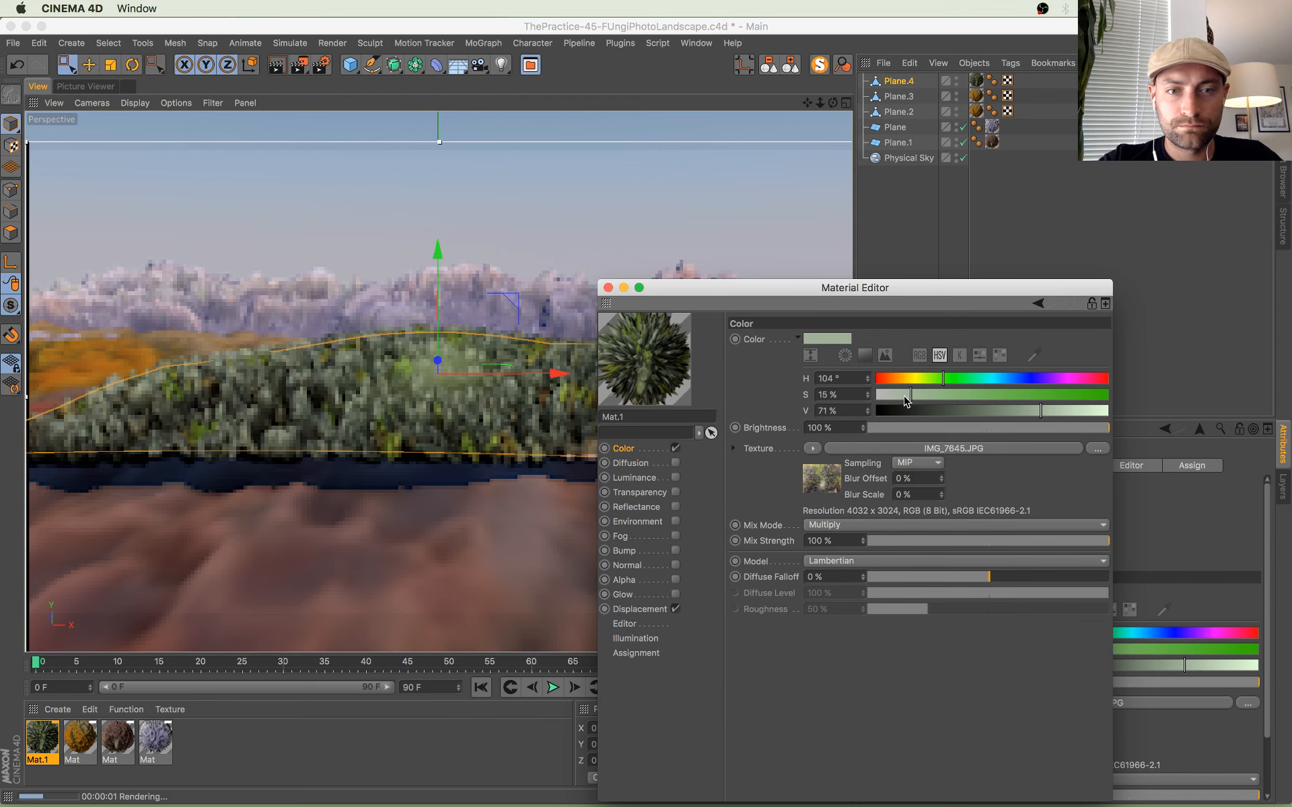
pyautogui.click(939, 379)
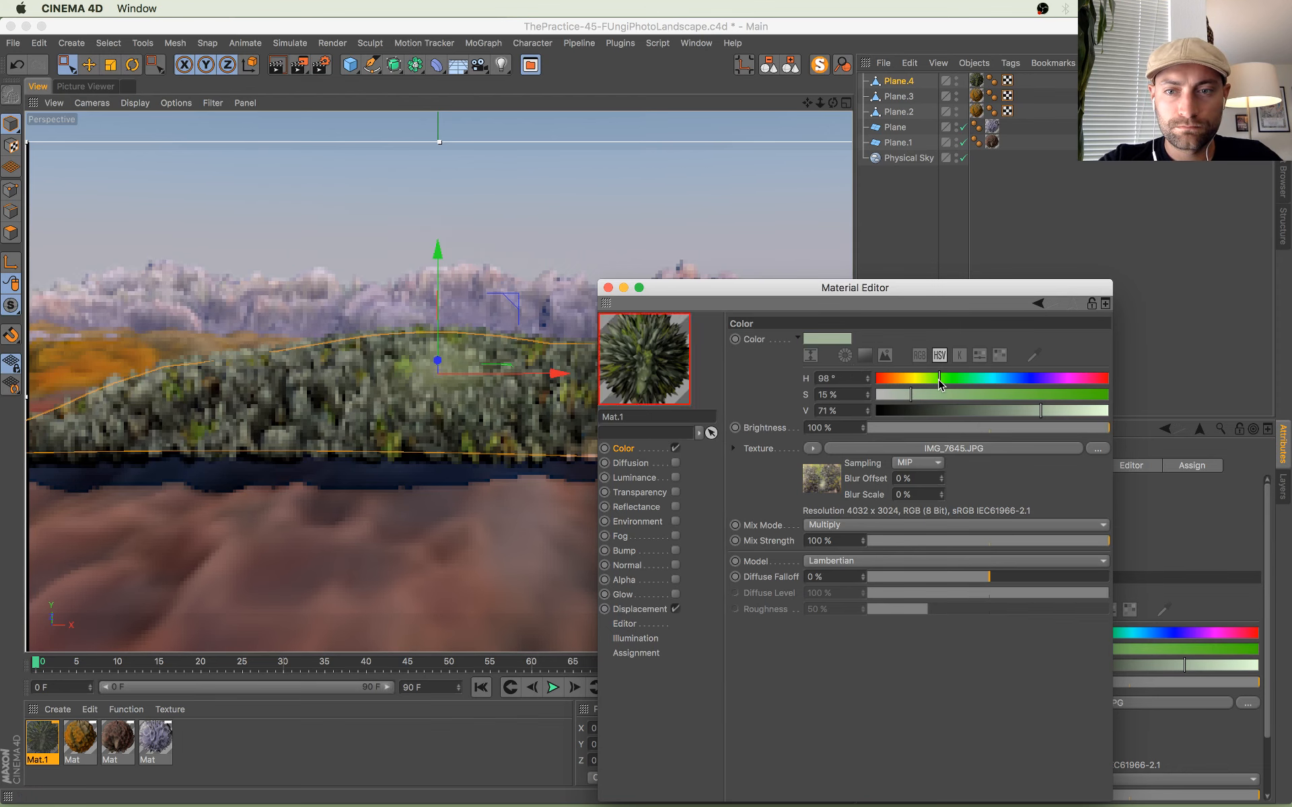
pyautogui.click(608, 288)
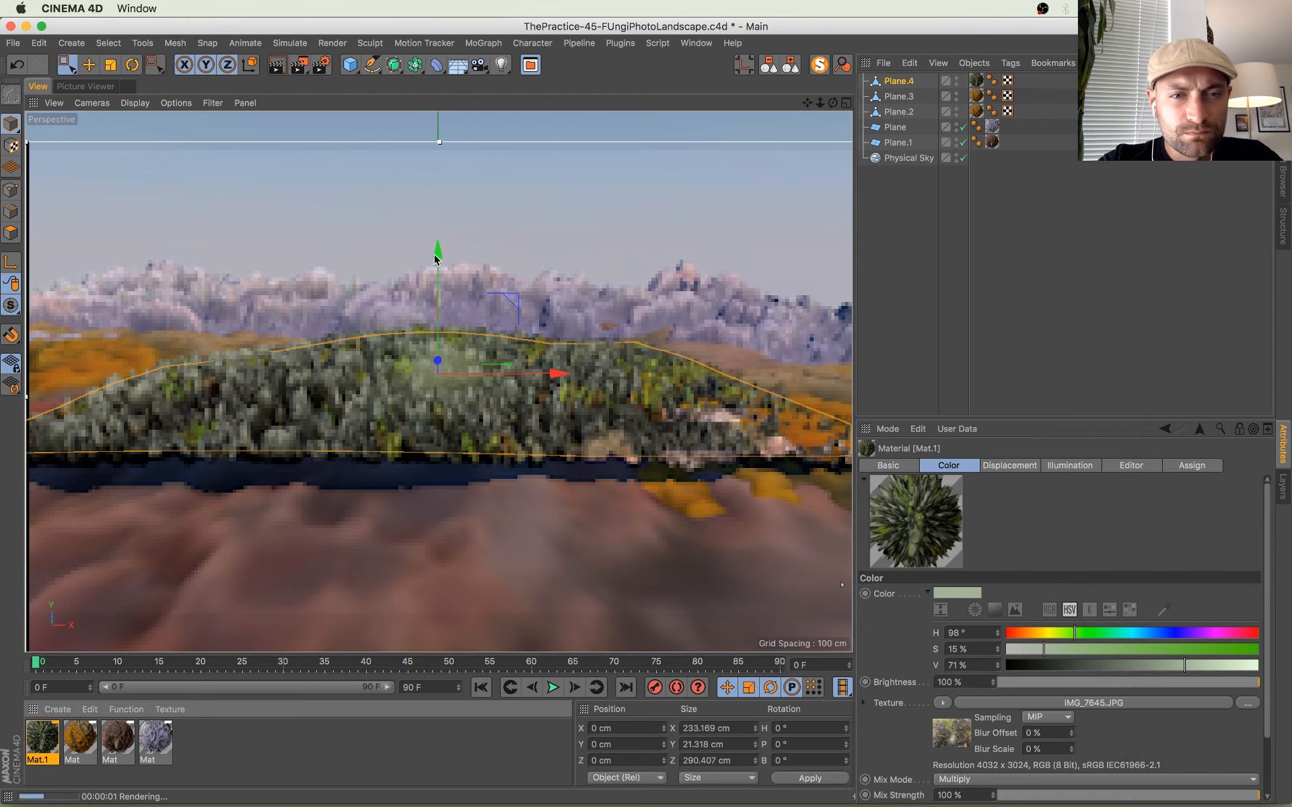
# Step: Lower Plane.4 to about Y -19 cm, and place a duplicate in the foreground at about X -53.3, Y -15.7, Z -202.1 cm
pyautogui.moveTo(437, 251); pyautogui.dragTo(436, 303)
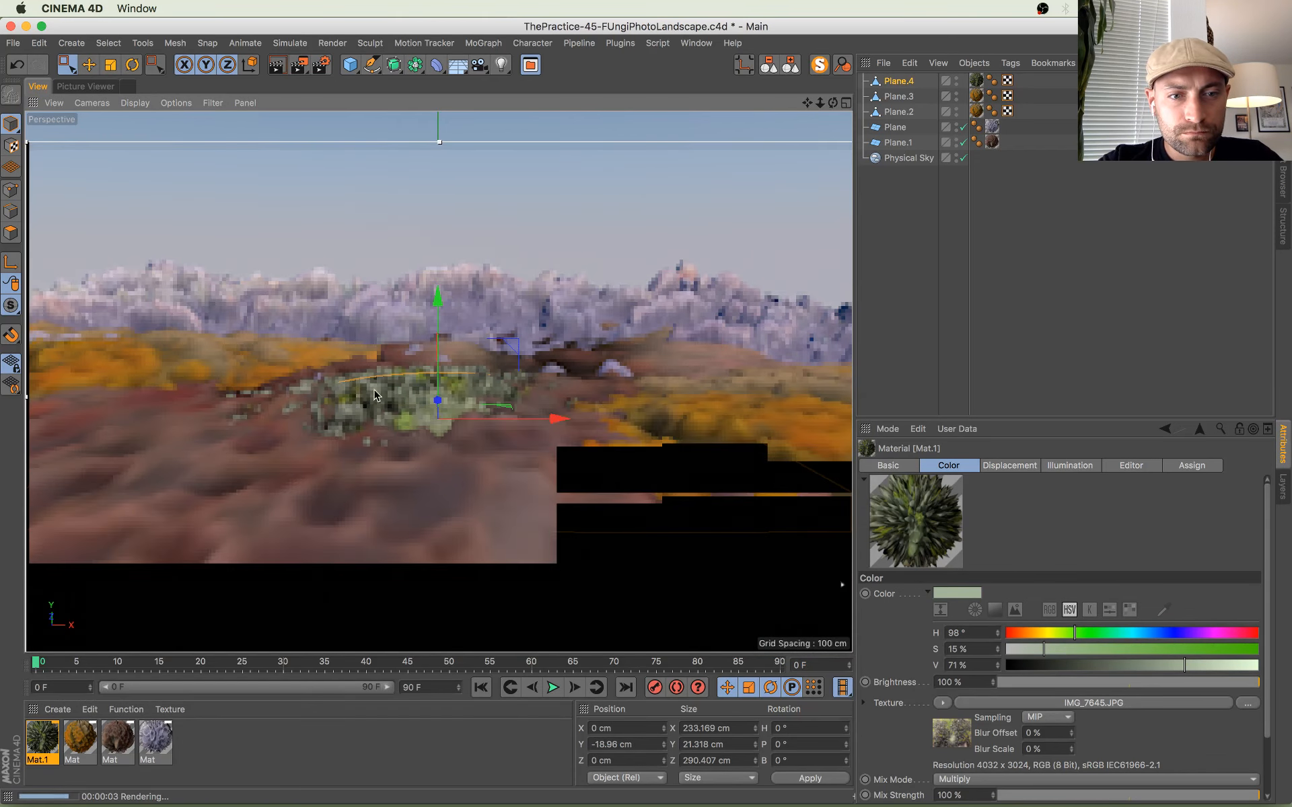
pyautogui.moveTo(542, 423); pyautogui.dragTo(267, 624)
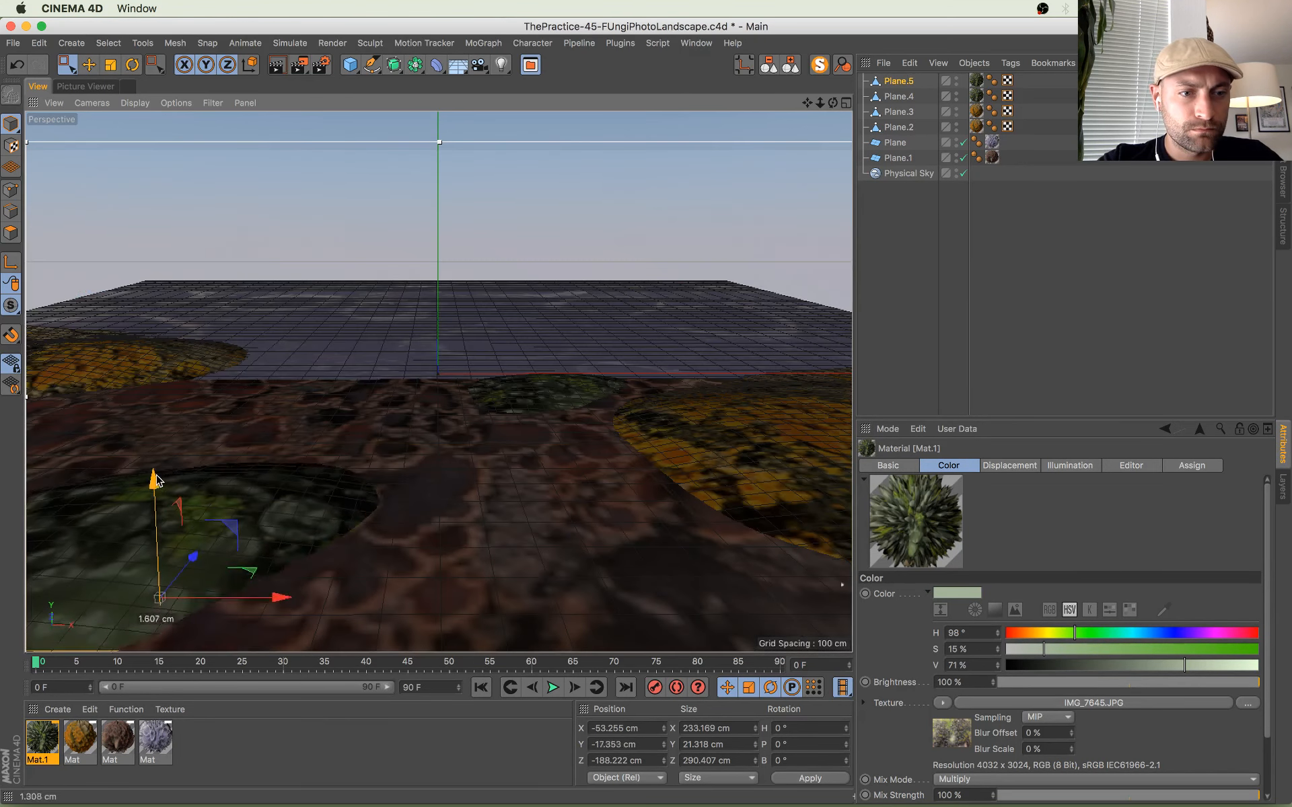
pyautogui.moveTo(150, 487); pyautogui.dragTo(155, 474)
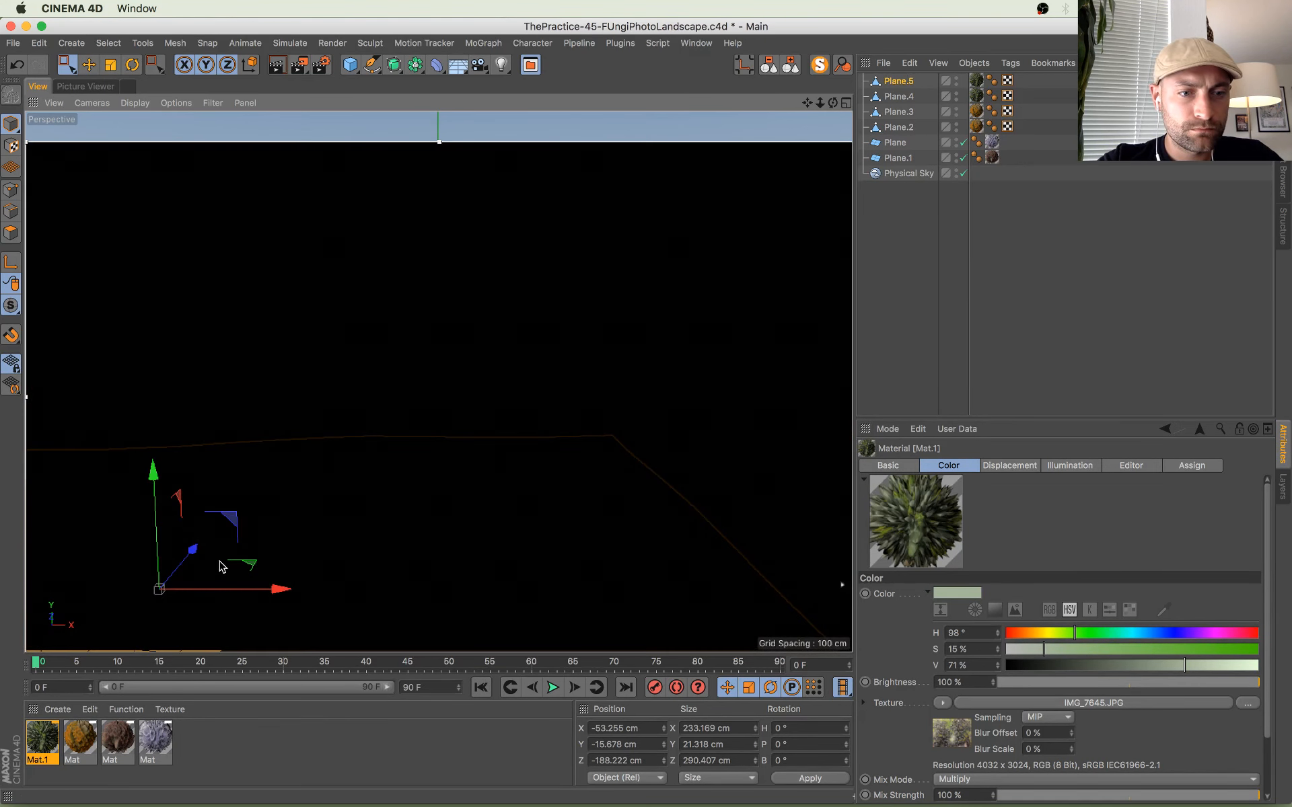
pyautogui.moveTo(194, 551); pyautogui.dragTo(194, 574)
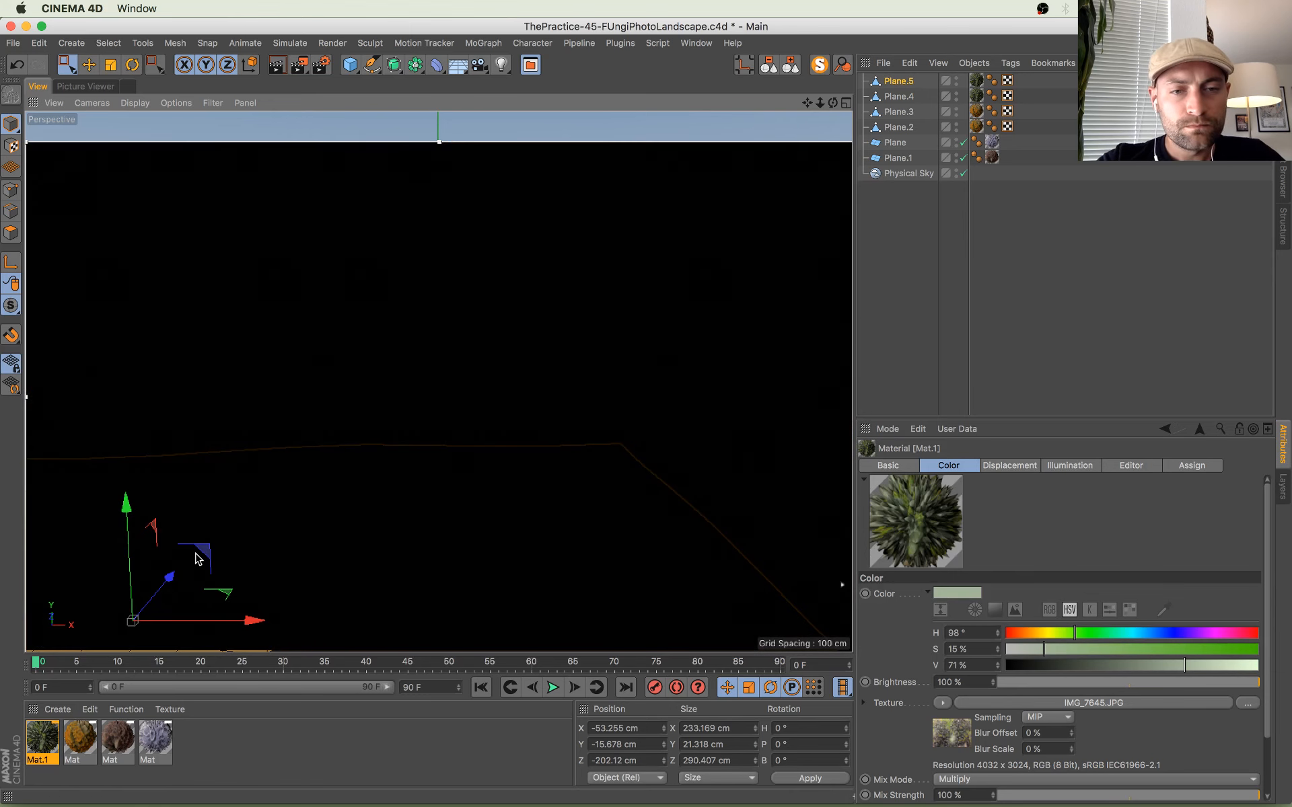
# Step: Save the project, and check the live chat in Chrome before returning to Cinema 4D
pyautogui.press('super+s')
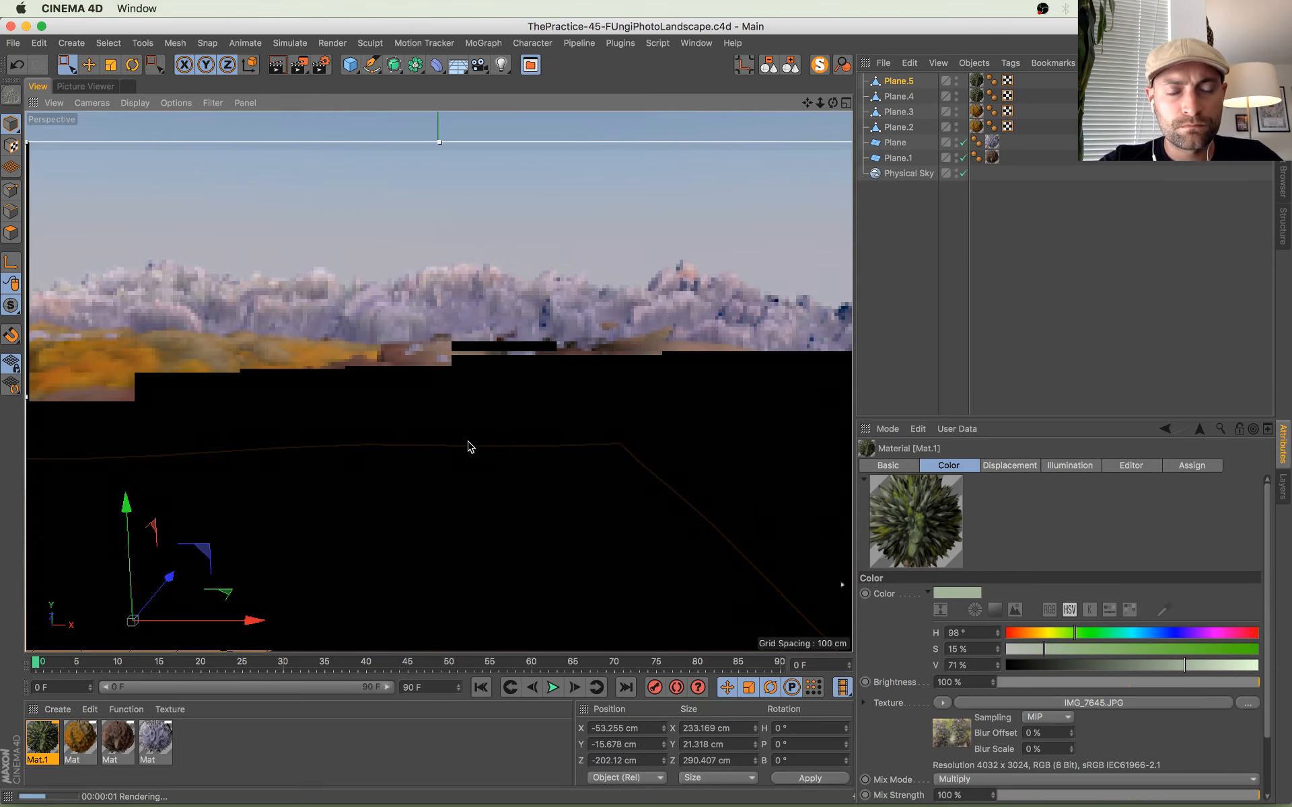
pyautogui.press('super+Tab')
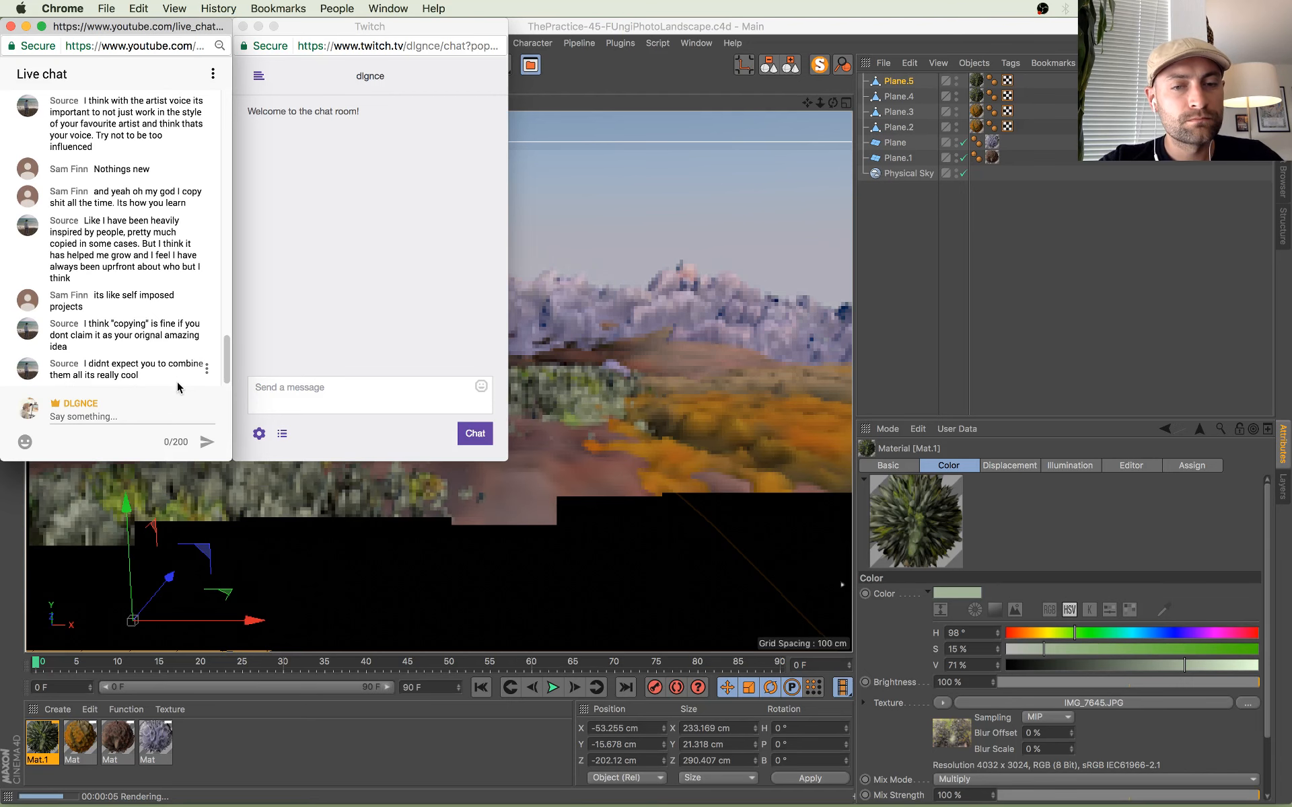
pyautogui.click(300, 487)
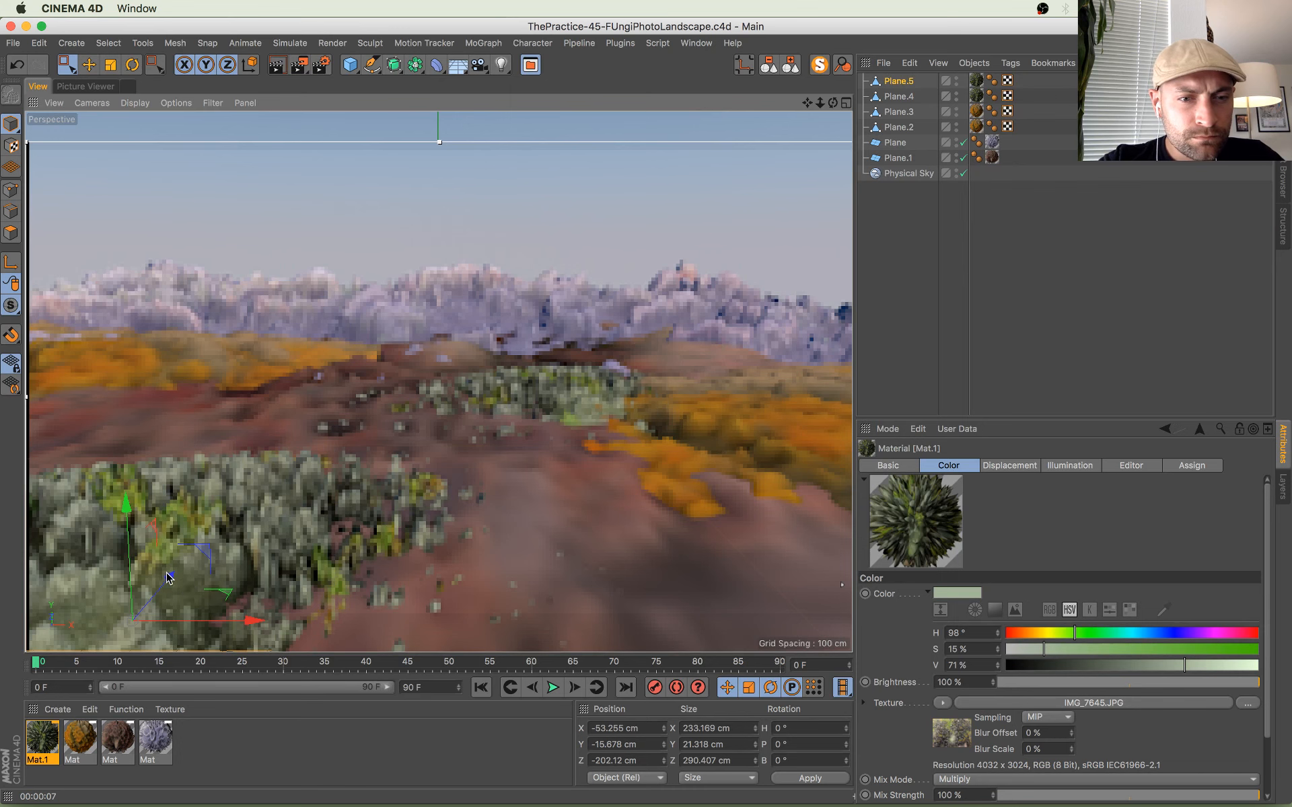
# Step: Move the green foreground Plane.5 closer to the camera at about Z -209.1 cm and select the lavender background Plane
pyautogui.moveTo(168, 577); pyautogui.dragTo(227, 552)
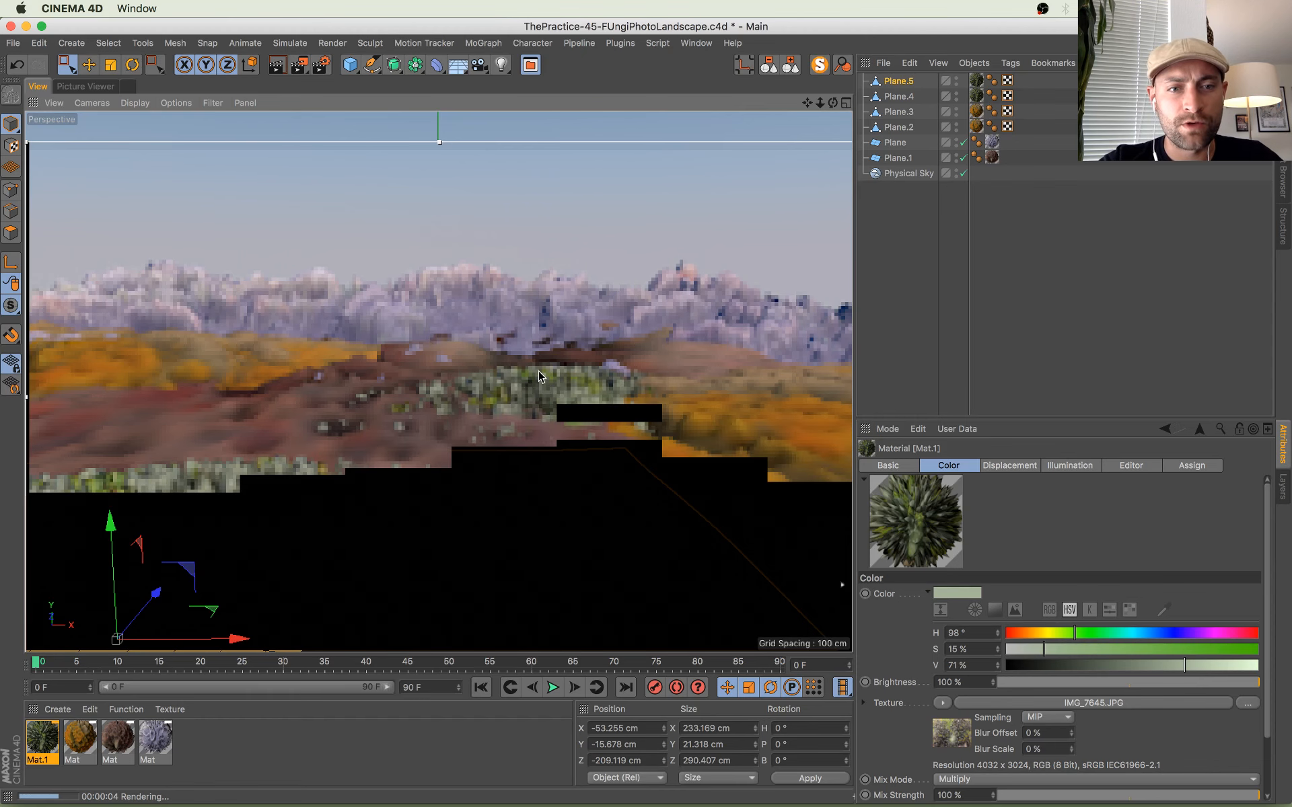
pyautogui.click(466, 301)
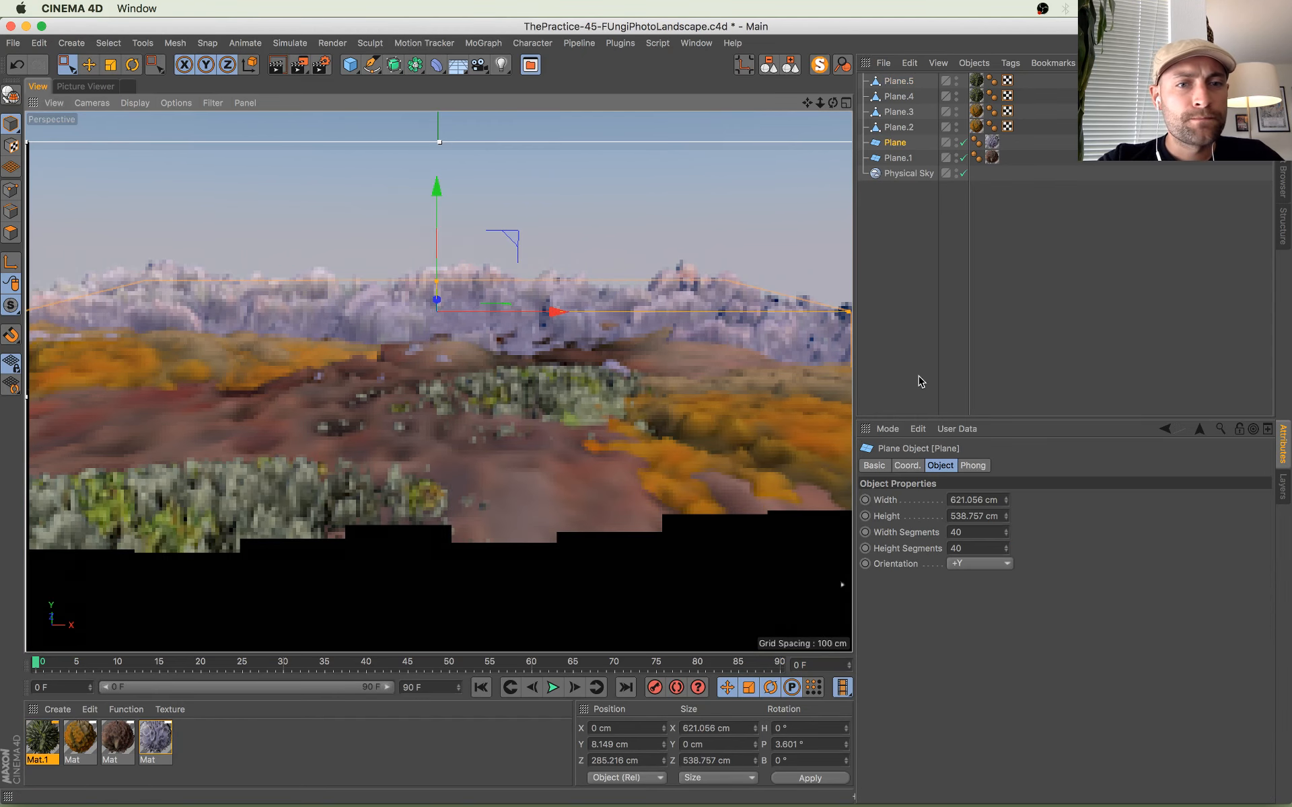
# Step: Duplicate the lavender background Plane farther back to about Z 541.7 cm and shorten the copy's depth to about 324 cm
pyautogui.middleClick(513, 237)
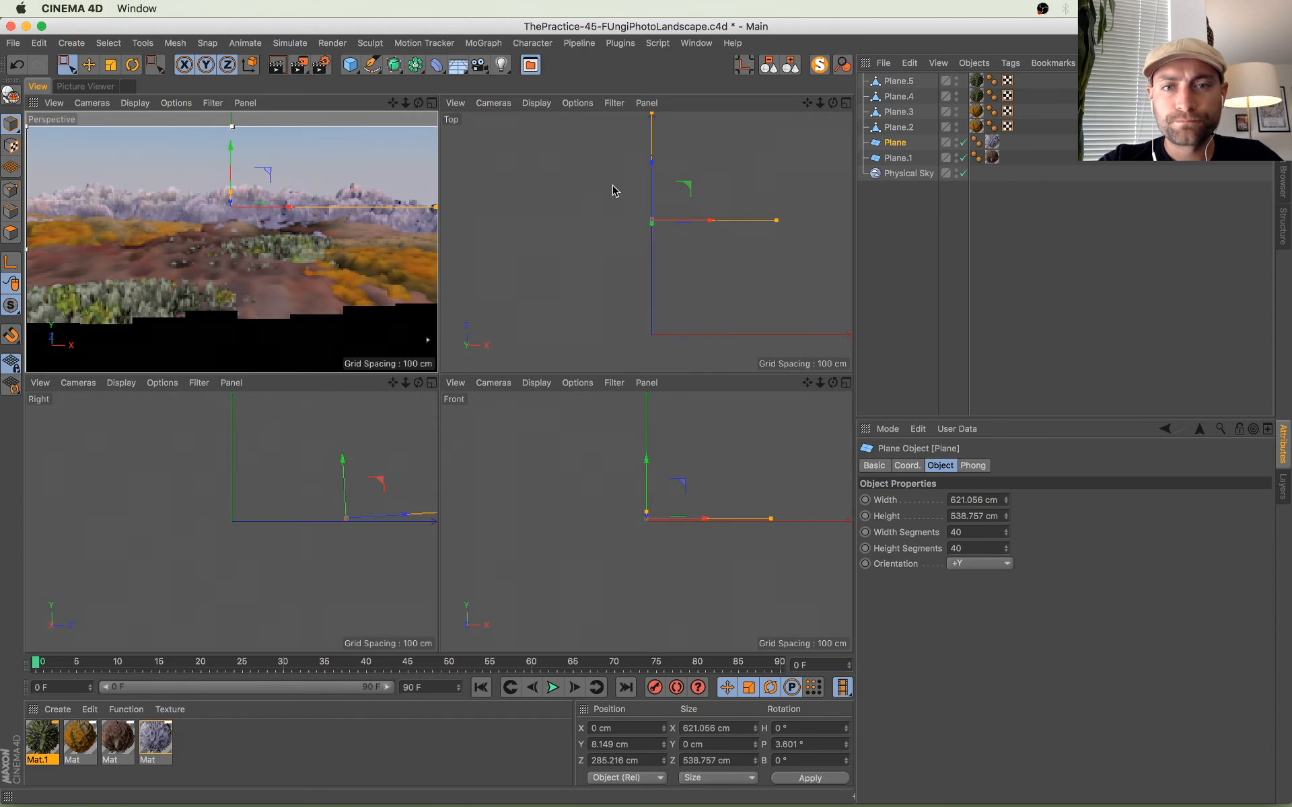
pyautogui.keyDown('ctrl'); pyautogui.moveTo(652, 179); pyautogui.dragTo(652, 124); pyautogui.keyUp('ctrl')
pyautogui.keyDown('alt'); pyautogui.moveTo(658, 174); pyautogui.dragTo(652, 275, button='middle'); pyautogui.keyUp('alt')
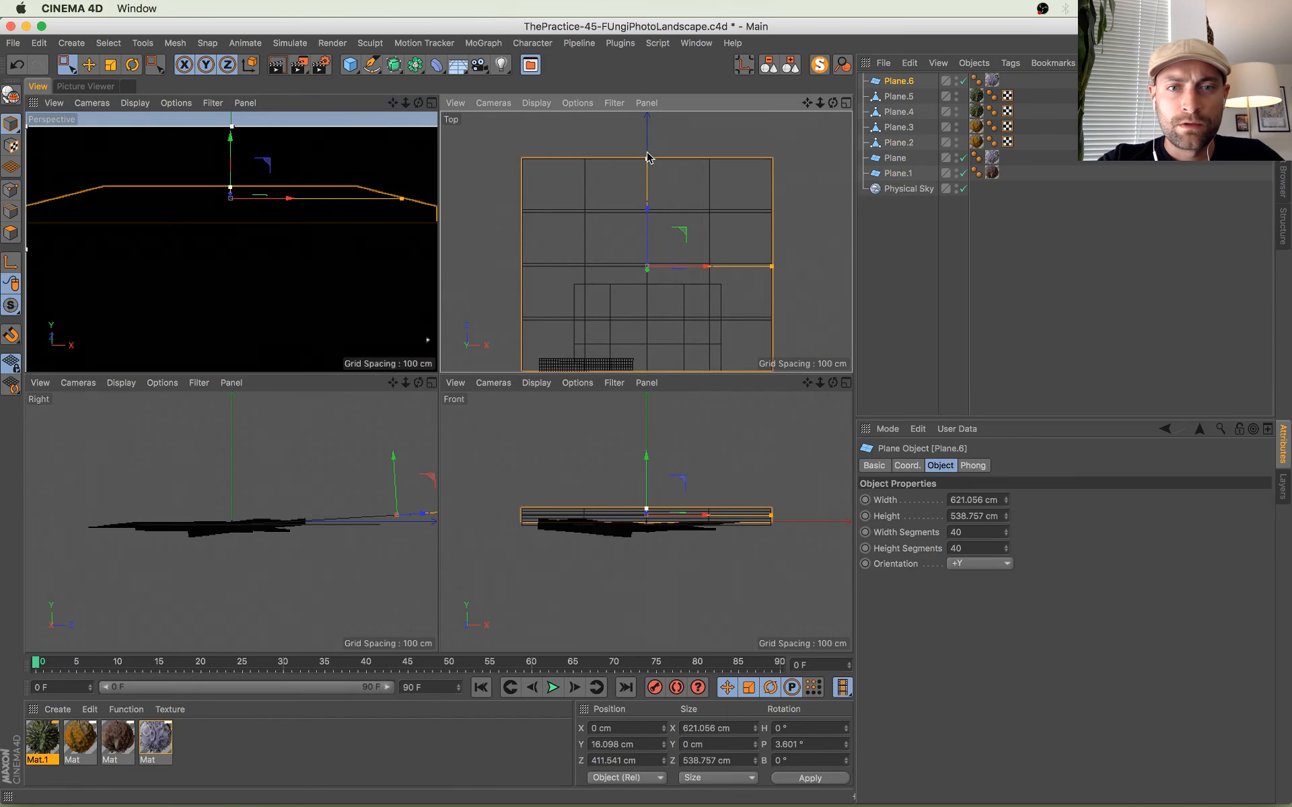
pyautogui.moveTo(647, 157)
pyautogui.mouseDown()
pyautogui.moveTo(649, 200)
pyautogui.moveTo(651, 181)
pyautogui.mouseUp()
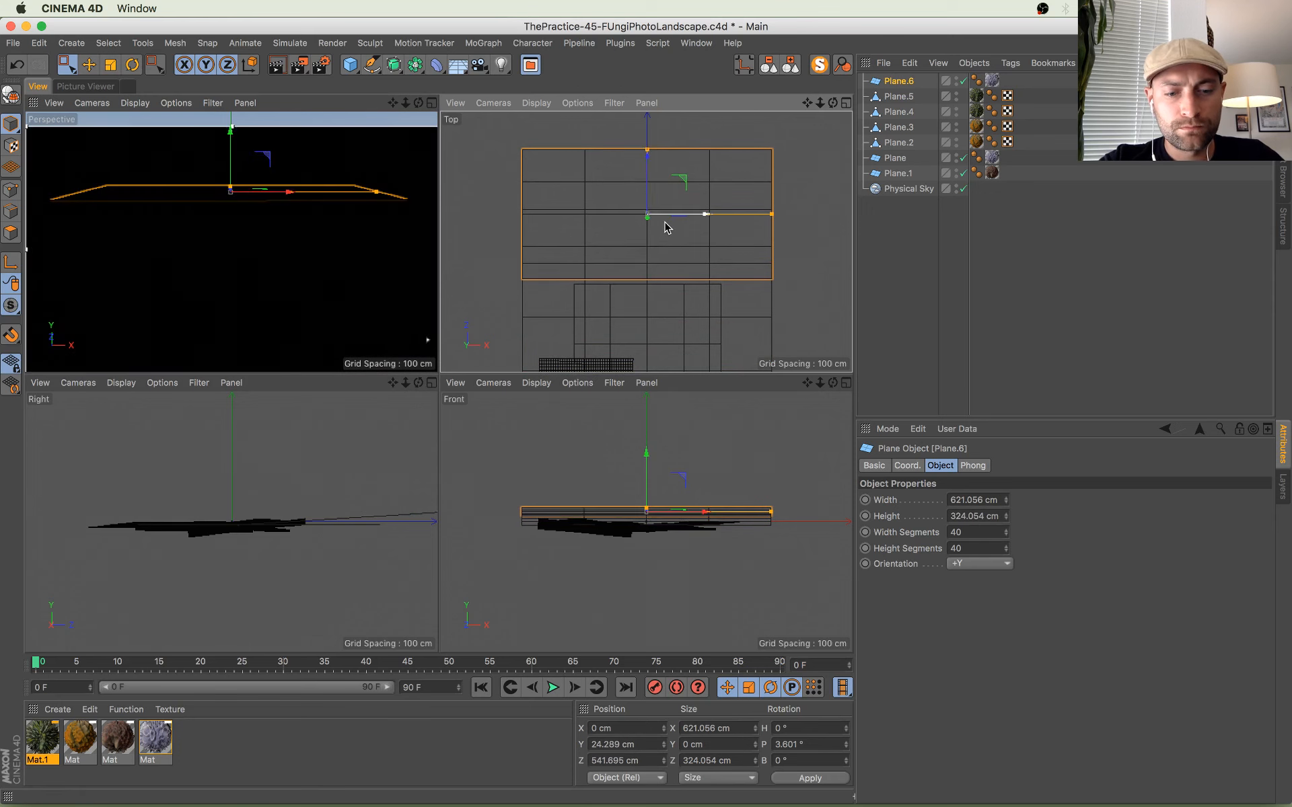
# Step: Rotate the duplicate plane to a heading of -90° and resize it to about 305 by 668 cm, wide across the background
pyautogui.press('r')
pyautogui.moveTo(680, 236); pyautogui.dragTo(619, 277)
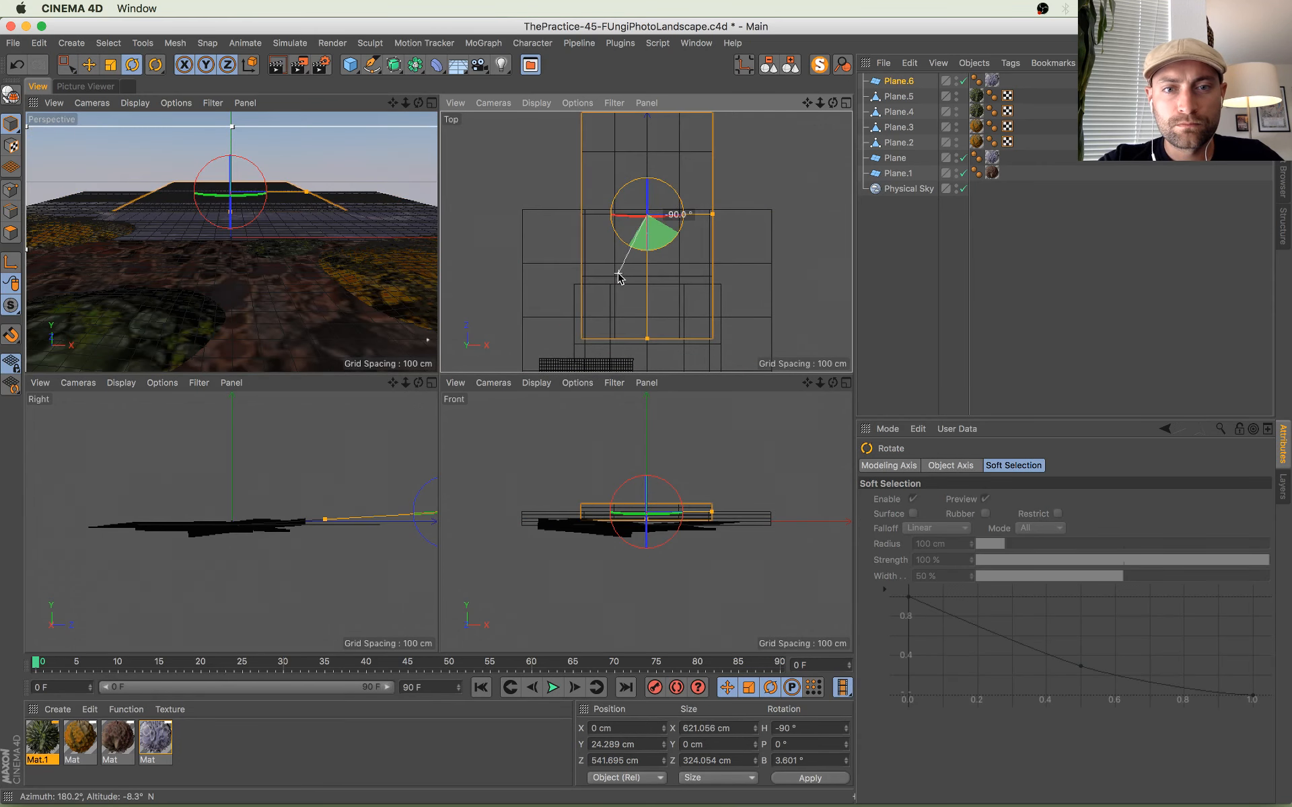
pyautogui.moveTo(648, 338); pyautogui.dragTo(647, 275)
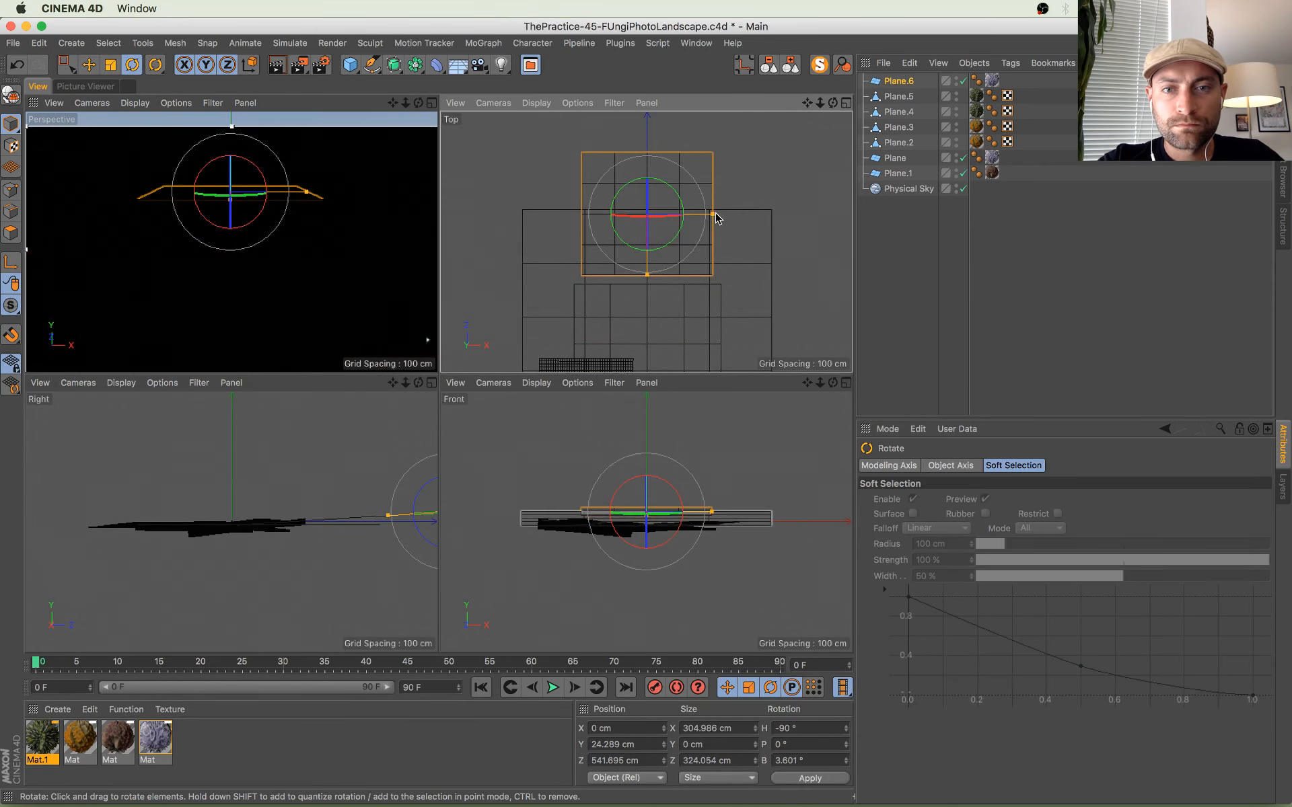
pyautogui.moveTo(715, 214); pyautogui.dragTo(781, 215)
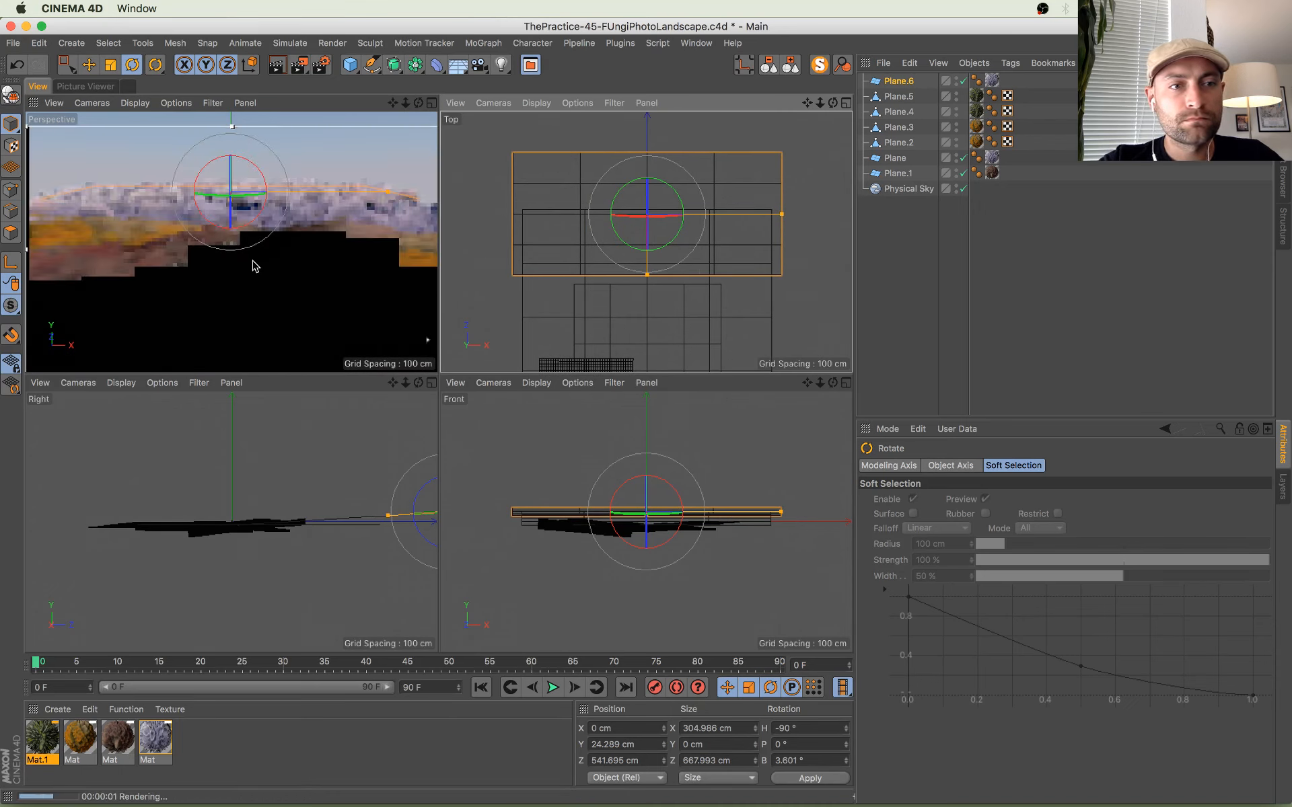
# Step: Raise the rotated plane to about Y 37.7 cm and stretch it sideways to about 976 cm
pyautogui.press('e')
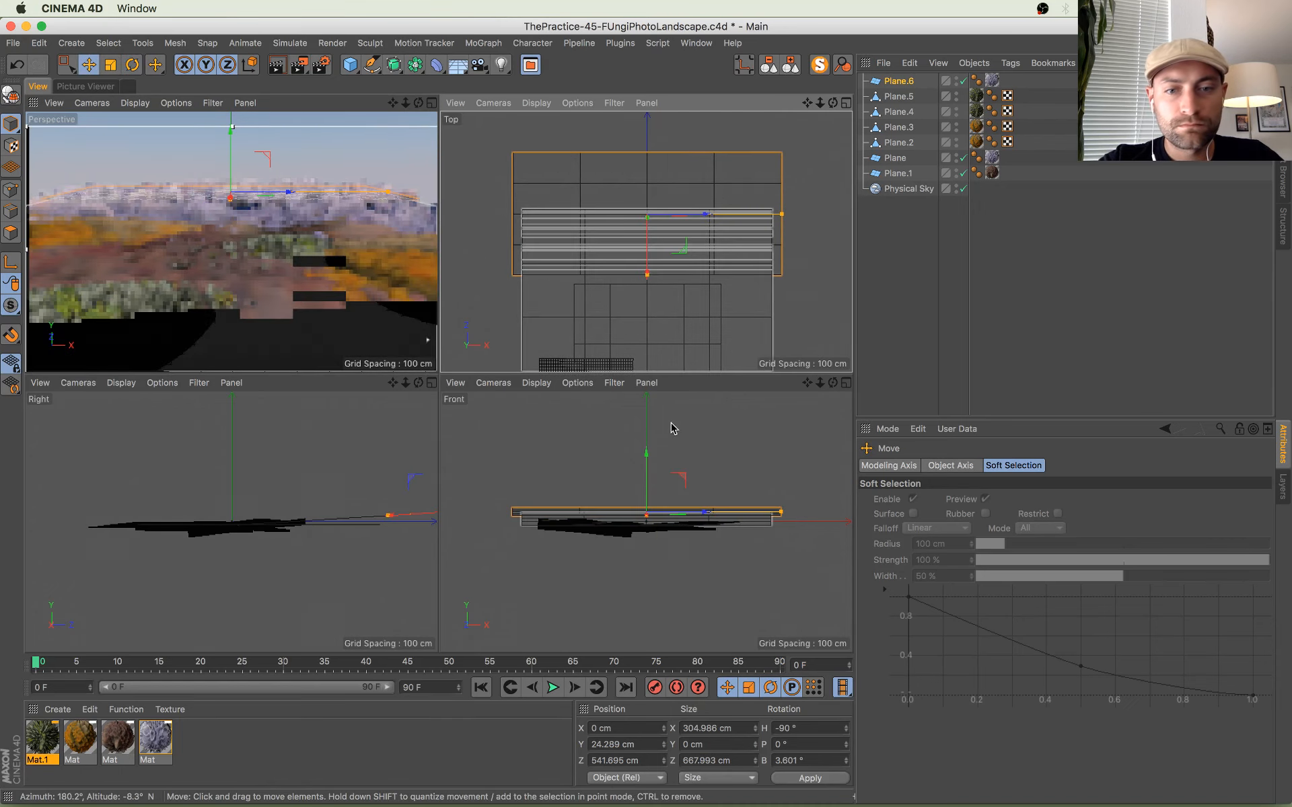
pyautogui.moveTo(644, 461); pyautogui.dragTo(645, 455)
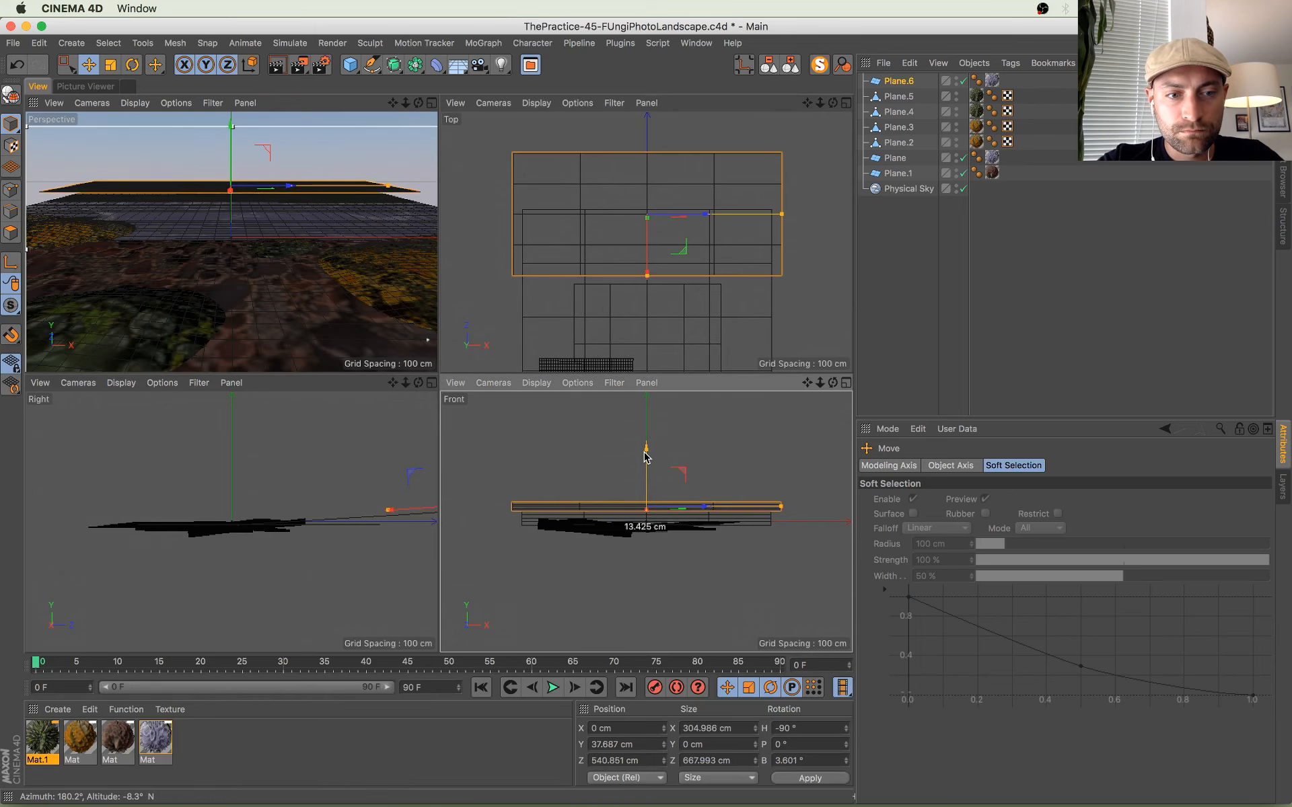
pyautogui.click(432, 103)
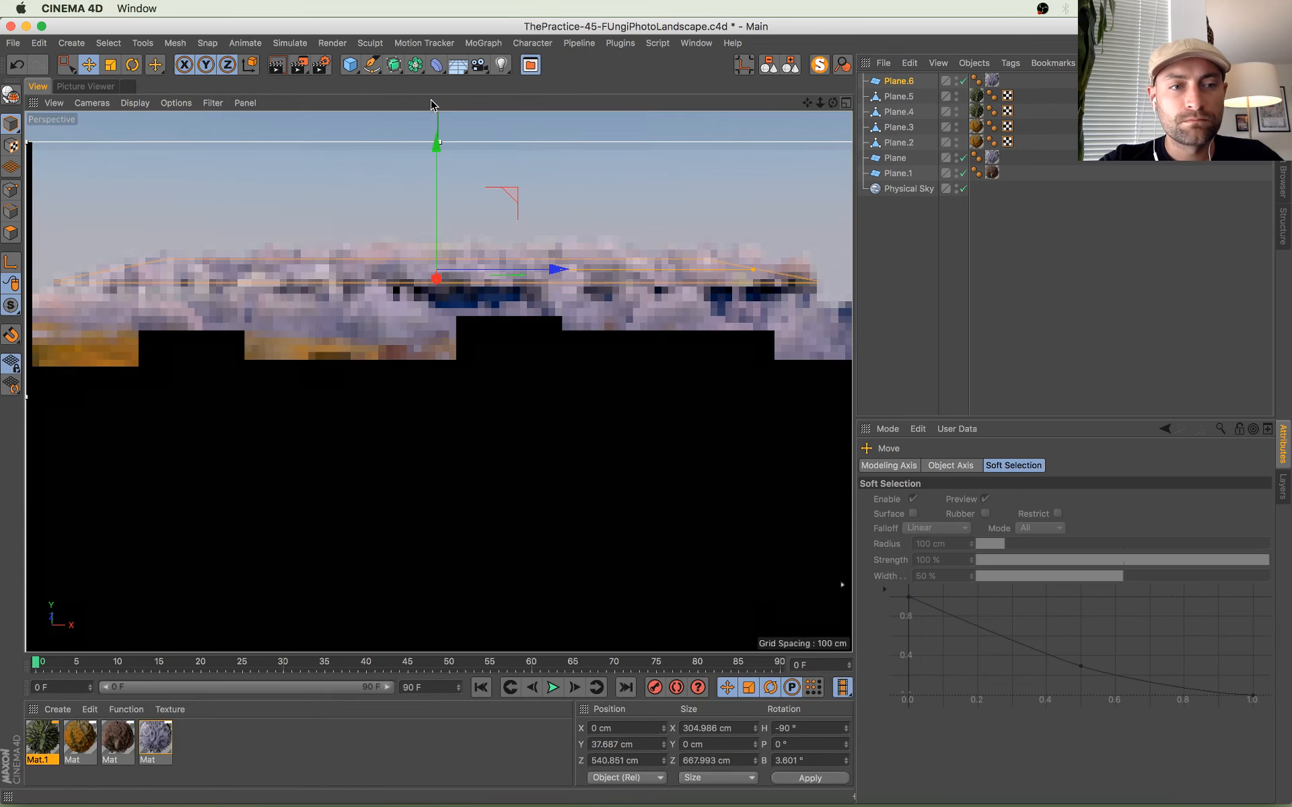
pyautogui.moveTo(752, 269); pyautogui.dragTo(900, 269)
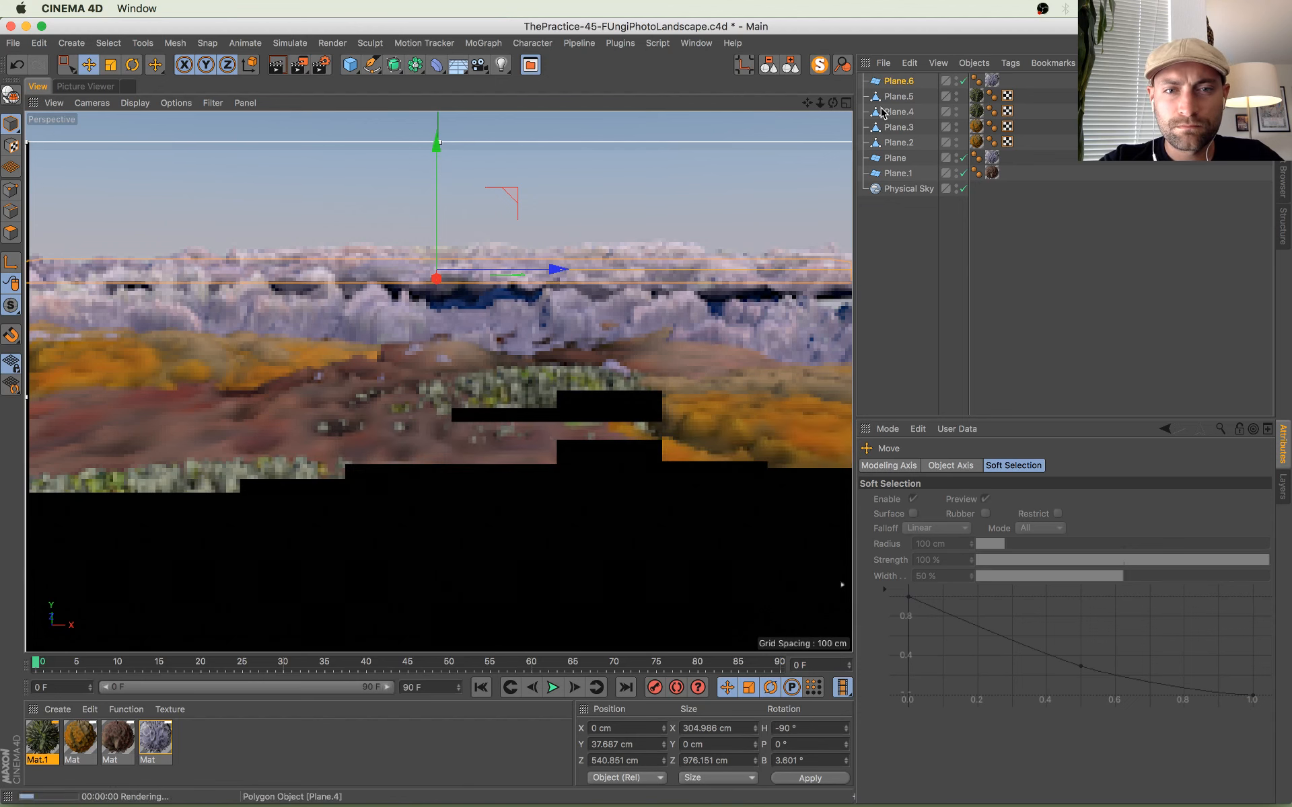
# Step: Set the width and height segments of Plane.6 to 45 each
pyautogui.click(899, 81)
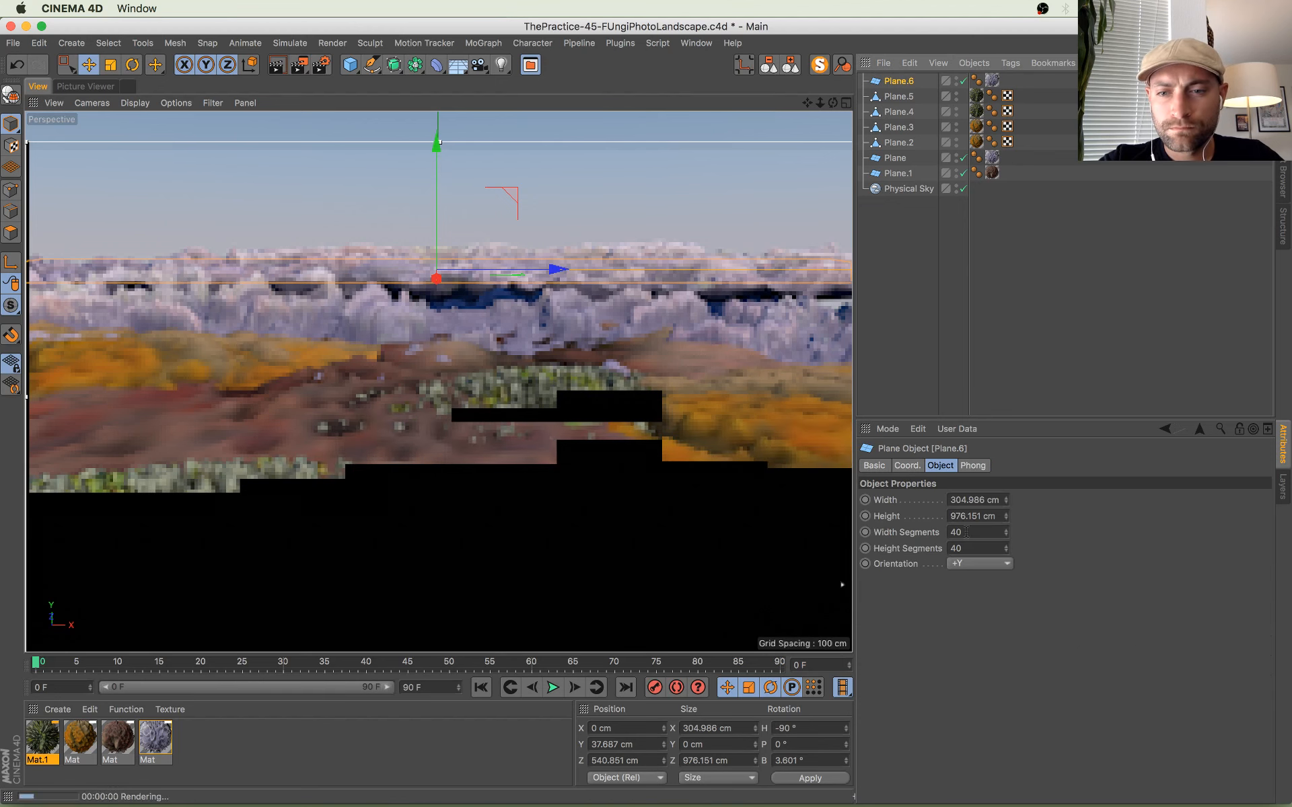
pyautogui.click(958, 532)
pyautogui.doubleClick(963, 550)
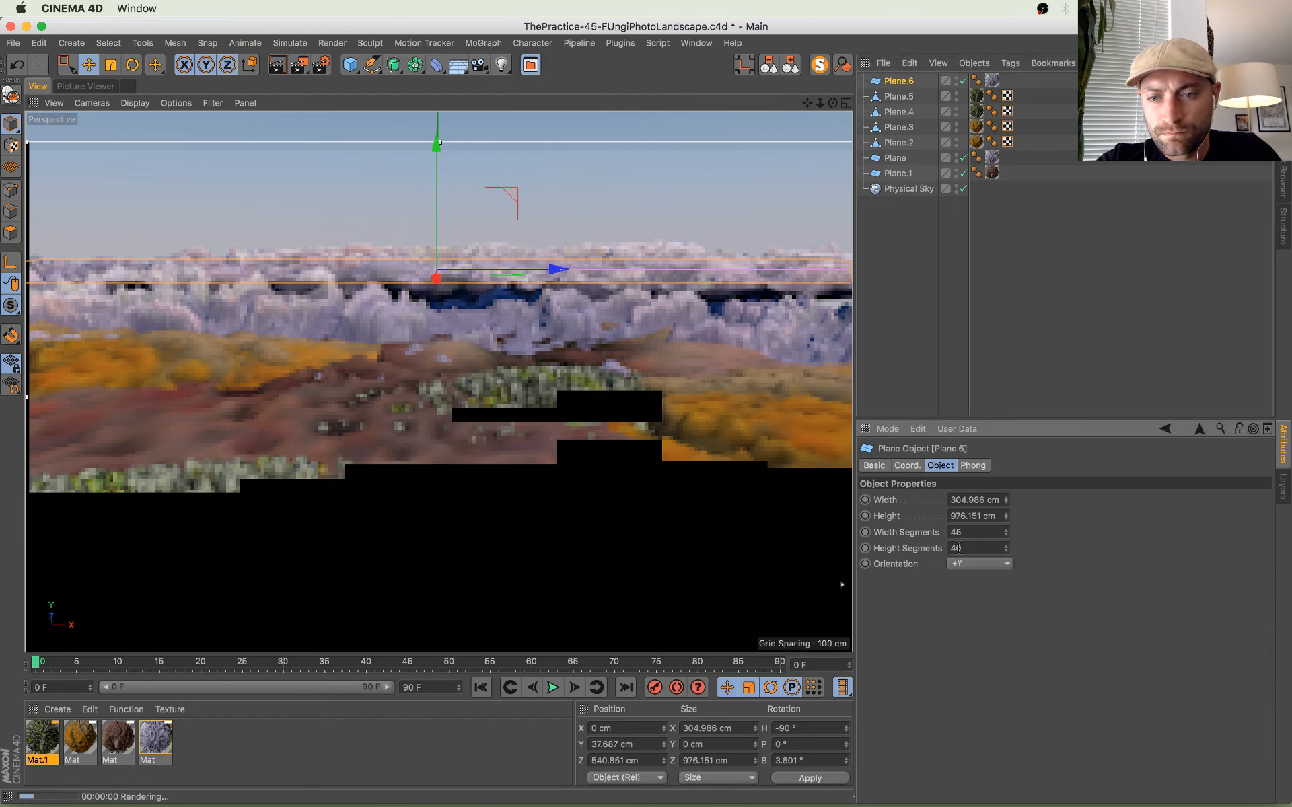
pyautogui.write('45')
pyautogui.press('Return')
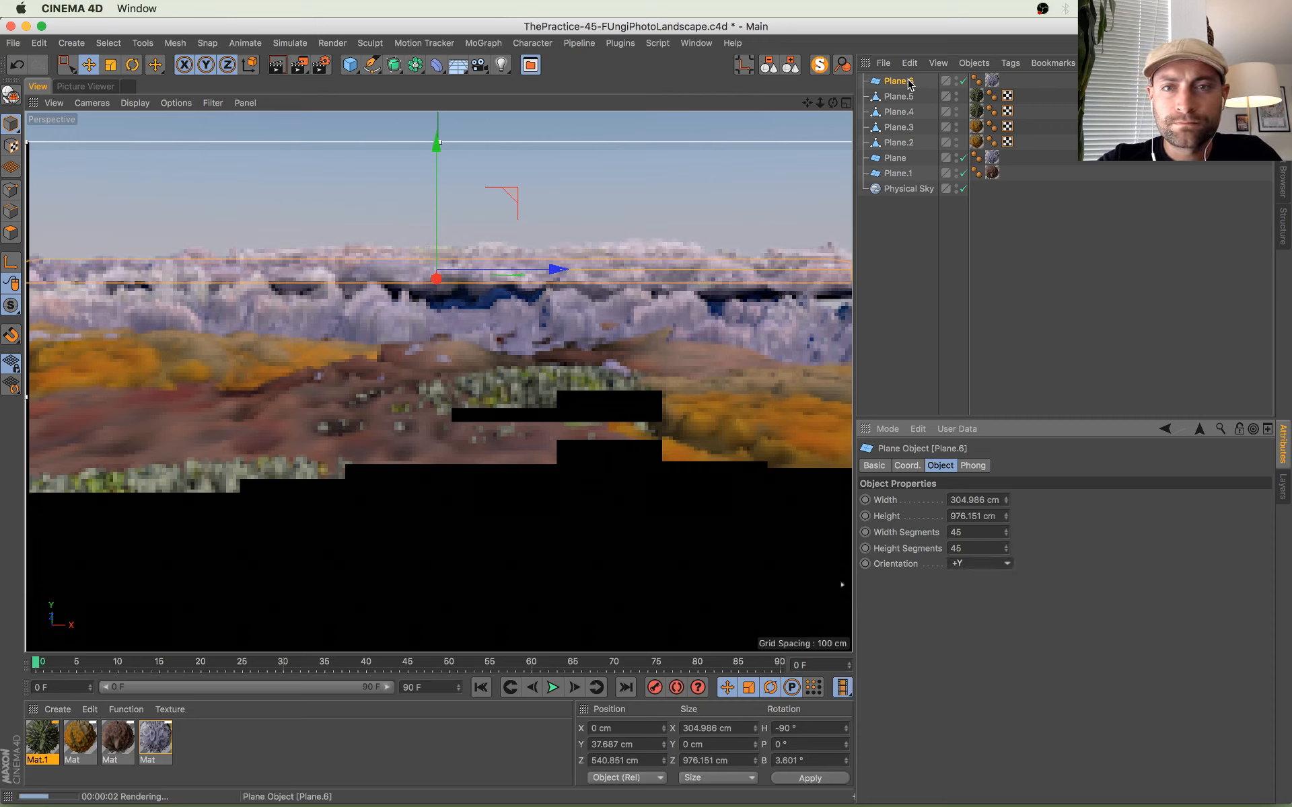
# Step: Lower Plane.6 to about Y 25.1 cm and make it editable for polygon editing
pyautogui.moveTo(438, 169); pyautogui.dragTo(436, 179)
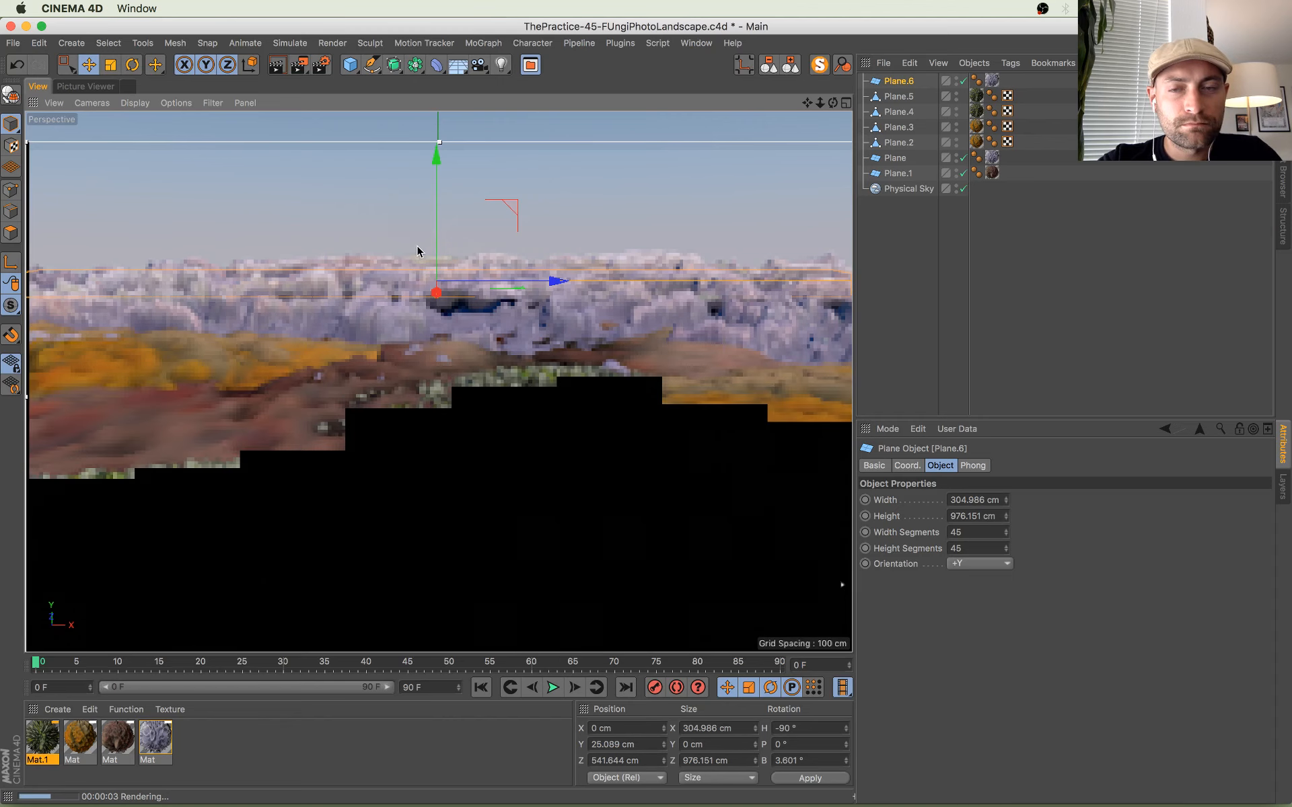
pyautogui.press('c')
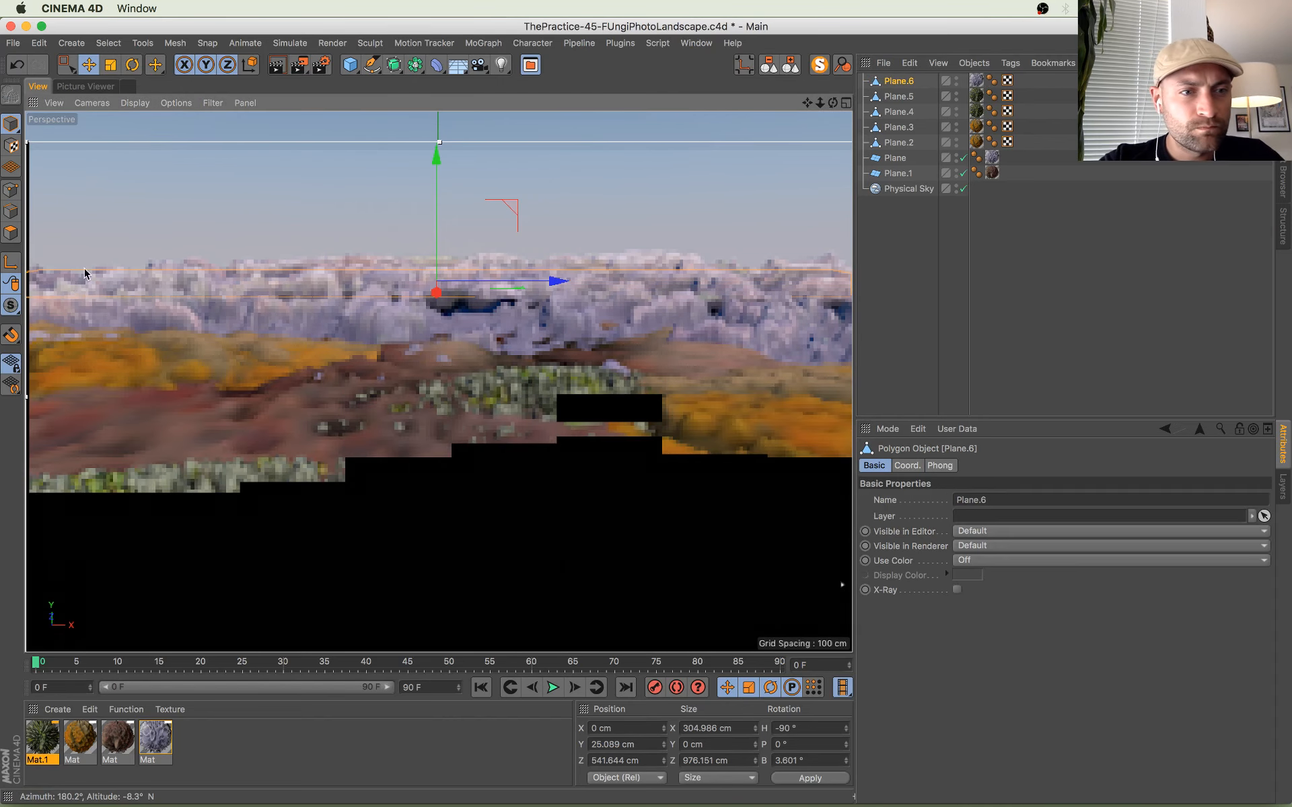
pyautogui.press('space')
pyautogui.click(11, 235)
# Step: Pick polygons near the left end of Plane.6 with Live Selection and tilt them using soft selection
pyautogui.press('e')
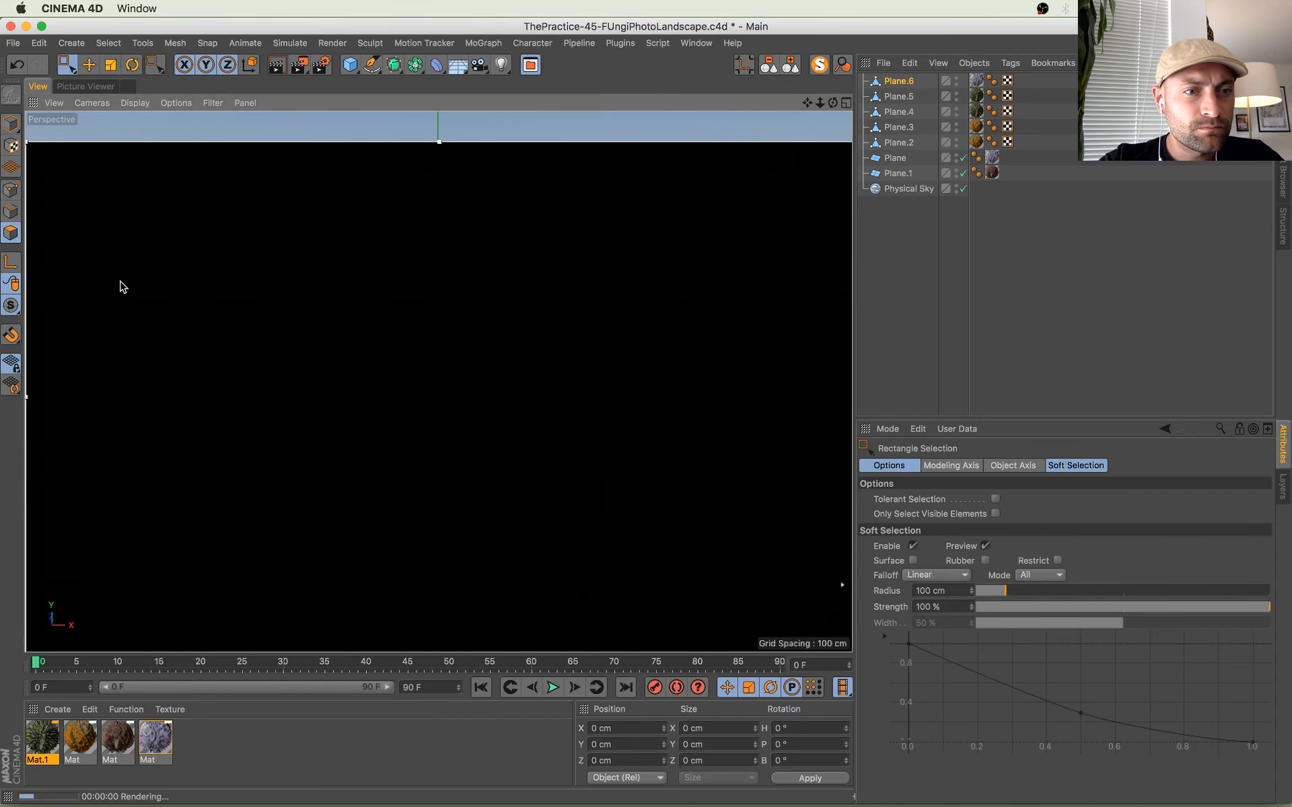
pyautogui.moveTo(121, 291)
pyautogui.mouseDown()
pyautogui.moveTo(173, 291)
pyautogui.moveTo(127, 288)
pyautogui.mouseUp()
pyautogui.press('space')
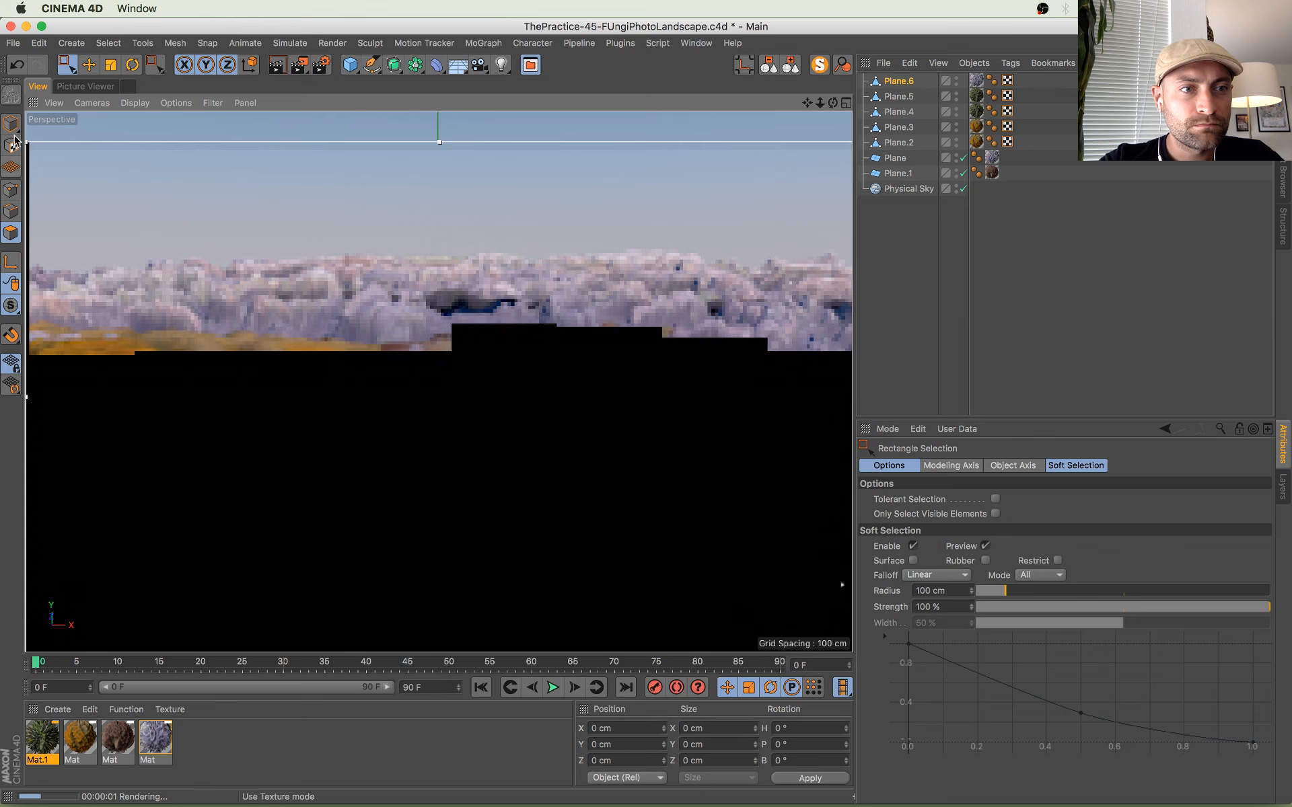
pyautogui.moveTo(155, 64); pyautogui.dragTo(131, 174)
pyautogui.click(98, 295)
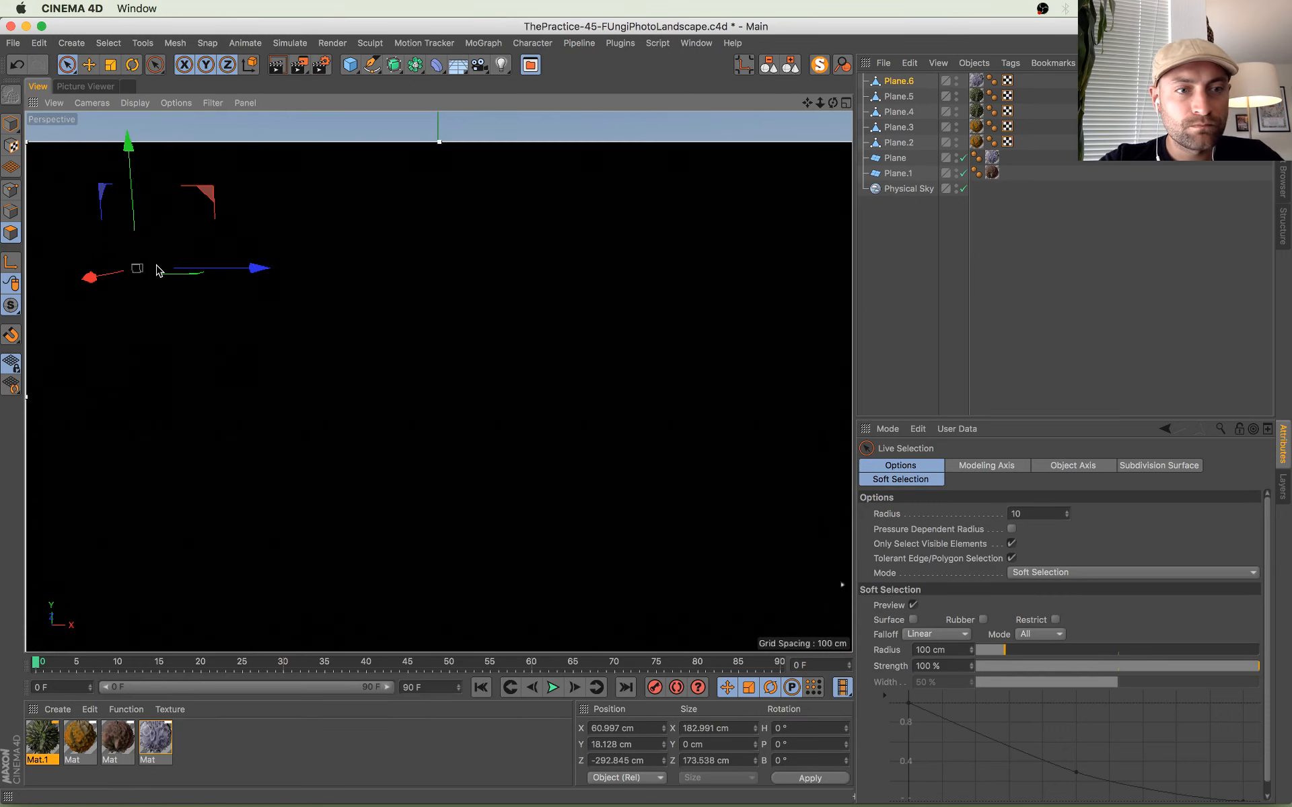
pyautogui.press('r')
pyautogui.moveTo(115, 224); pyautogui.dragTo(112, 239)
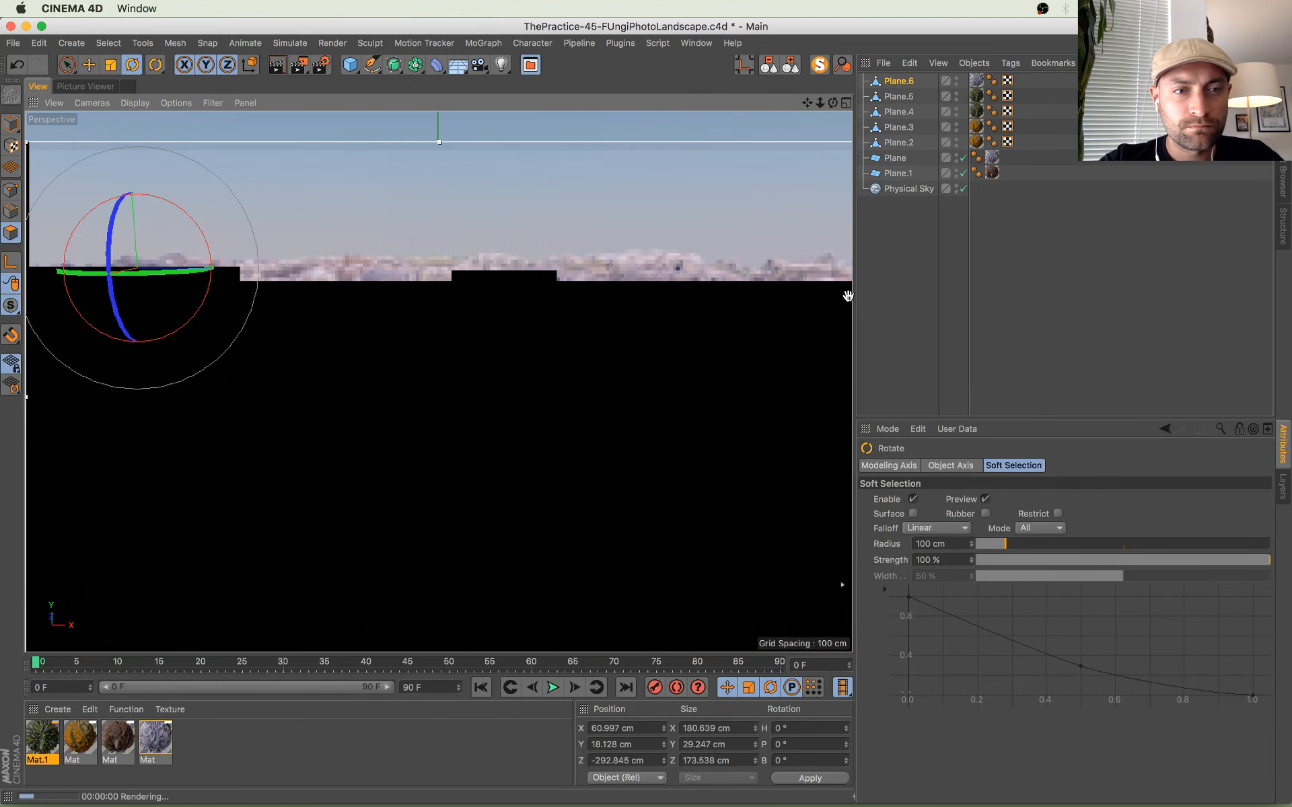
# Step: Raise the tilted polygons to about Y 19.6 cm and a neighbouring polygon to about Y 21.7 cm
pyautogui.press('e')
pyautogui.moveTo(132, 196); pyautogui.dragTo(130, 187)
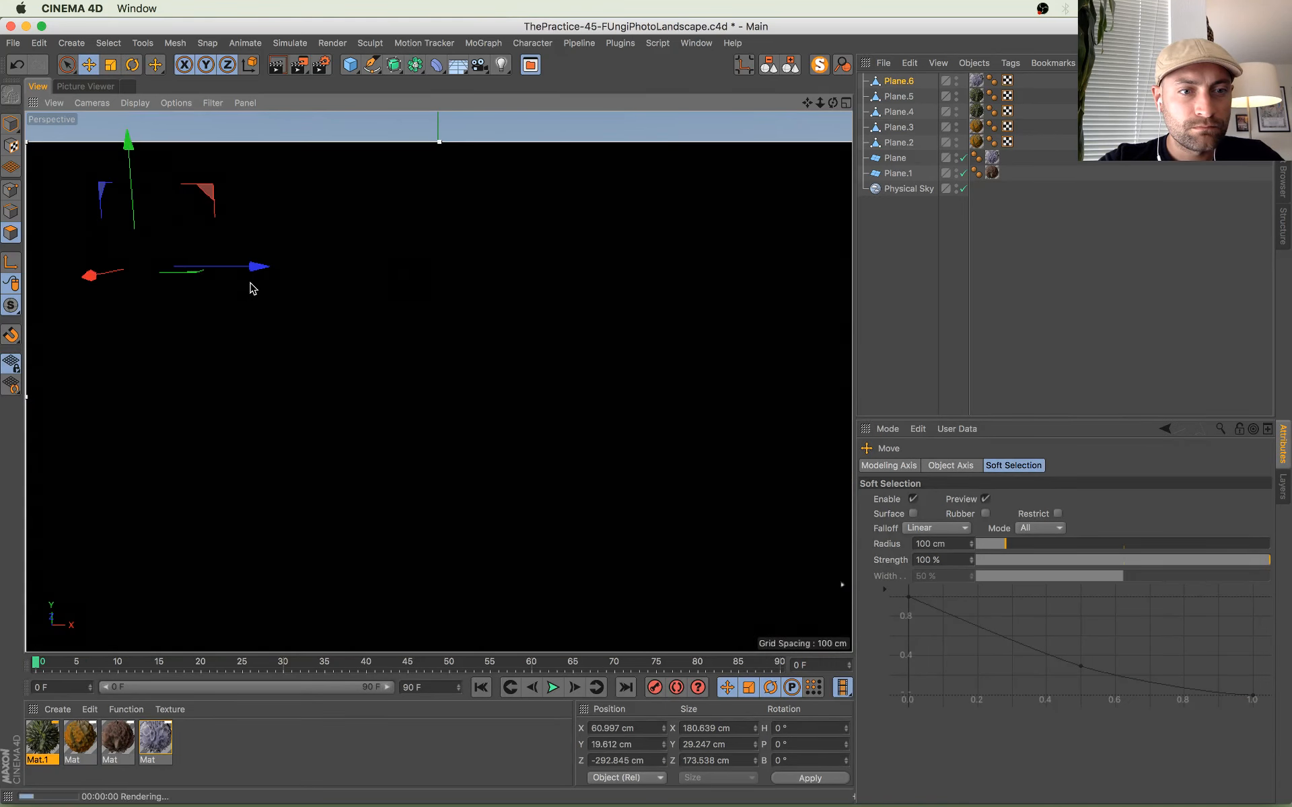
pyautogui.click(250, 284)
pyautogui.click(240, 259)
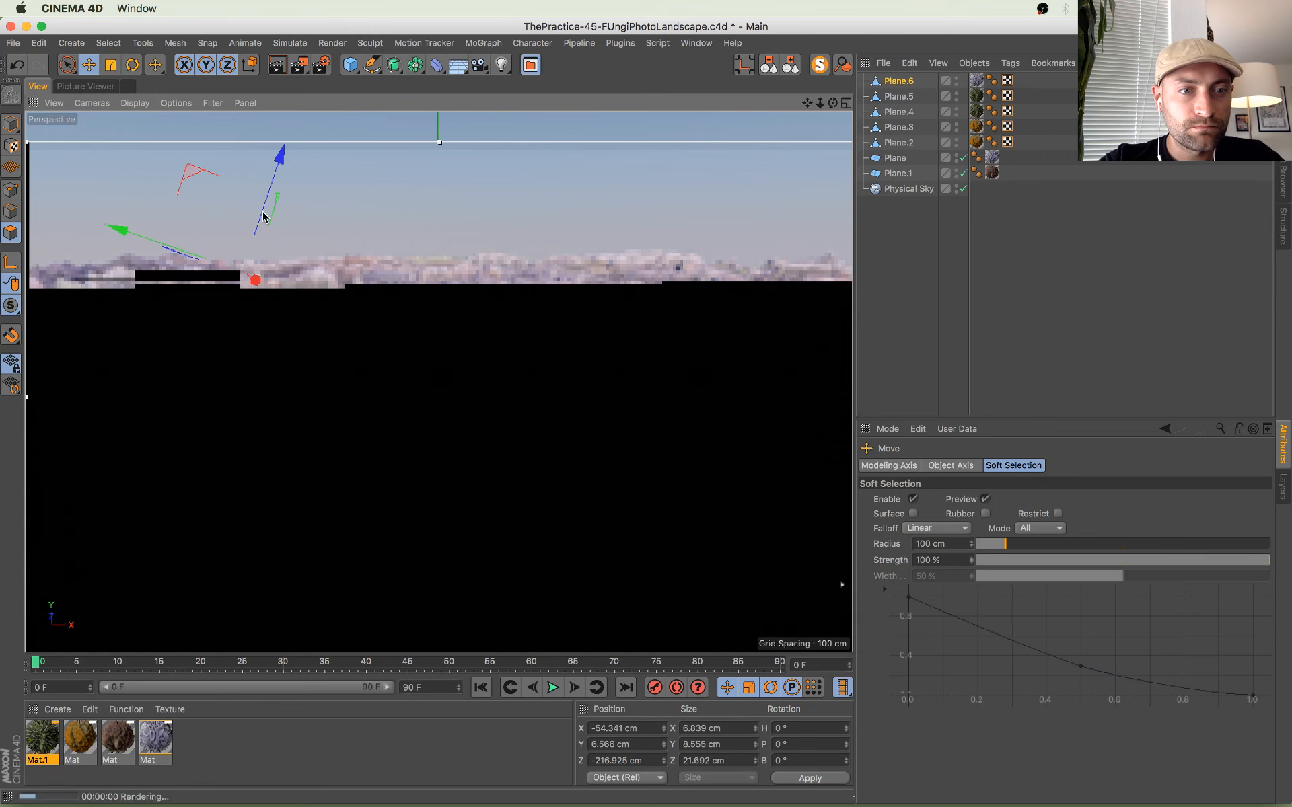
pyautogui.moveTo(263, 211); pyautogui.dragTo(265, 197)
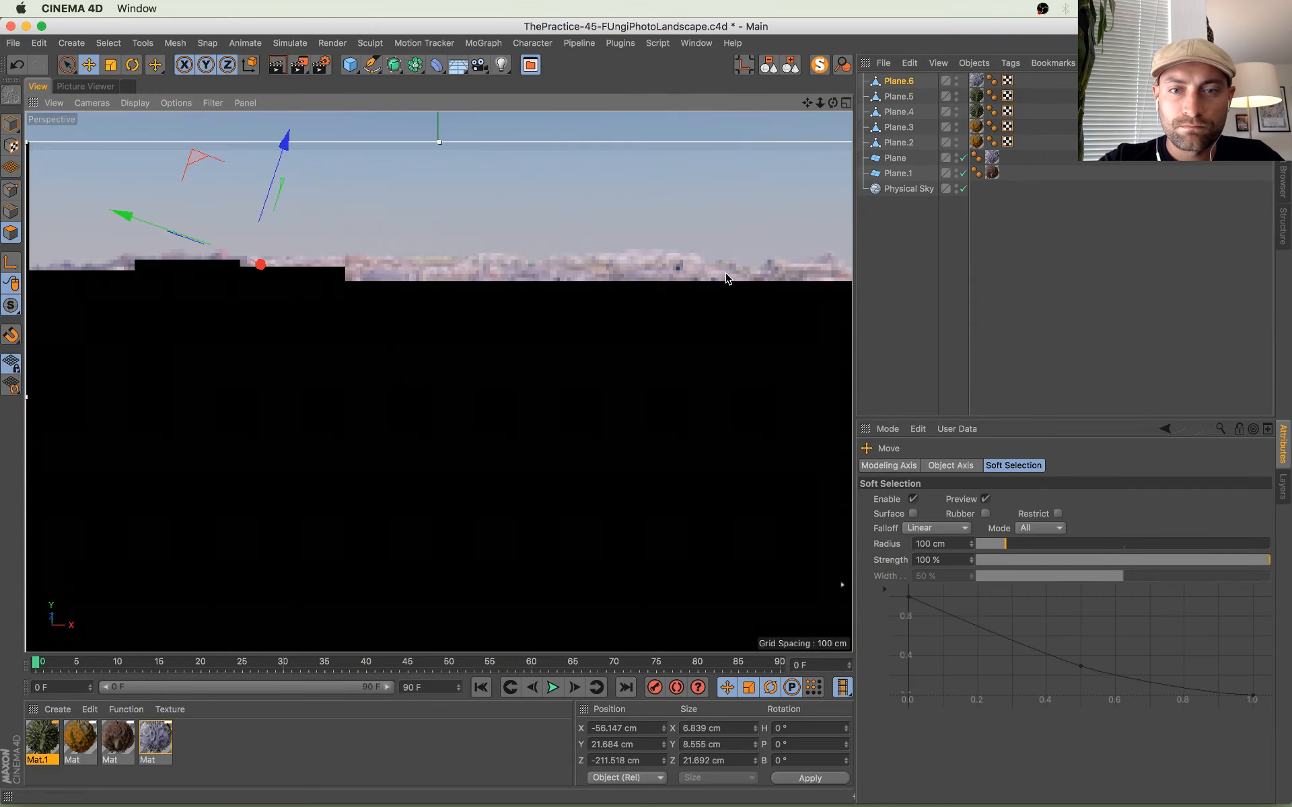
# Step: Raise several softly selected polygons toward the right end of Plane.6 into hills, return to Model mode and save the project
pyautogui.click(727, 274)
pyautogui.moveTo(743, 174); pyautogui.dragTo(745, 150)
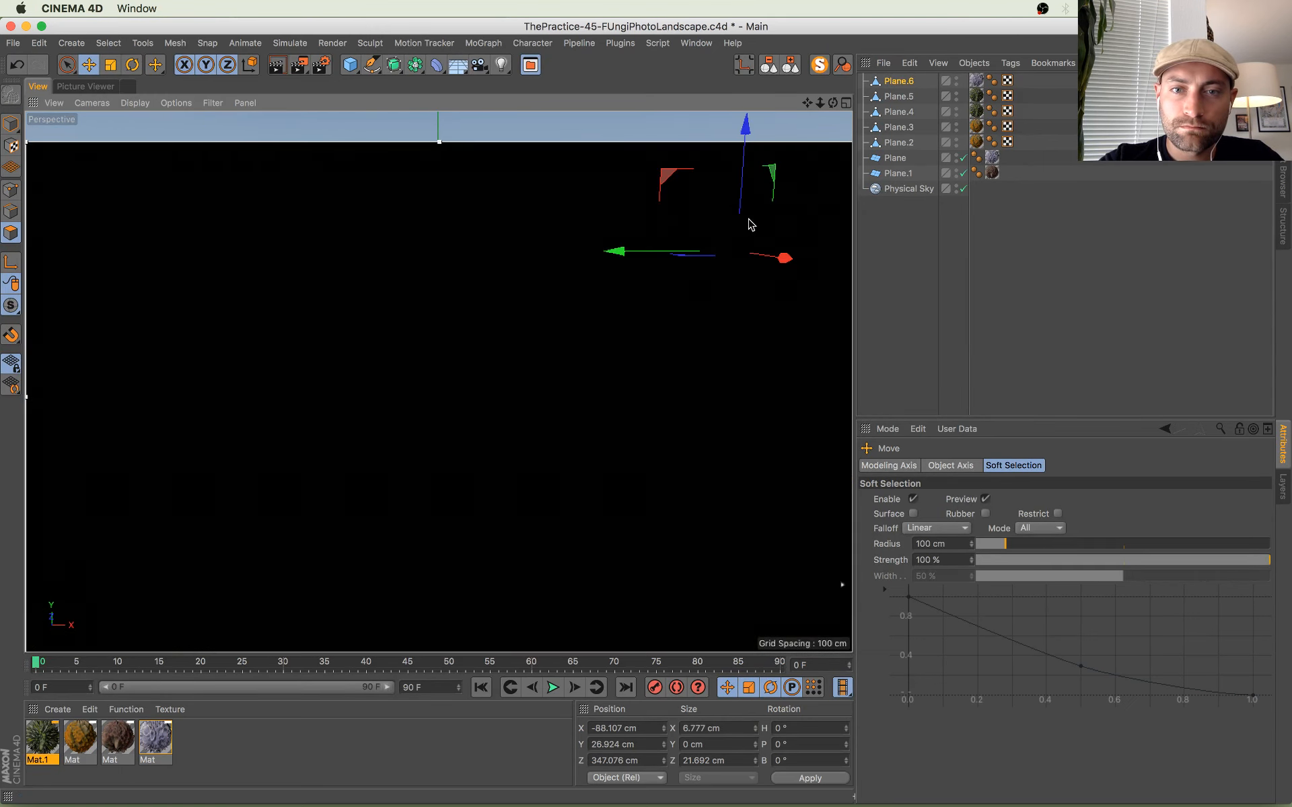
pyautogui.click(641, 289)
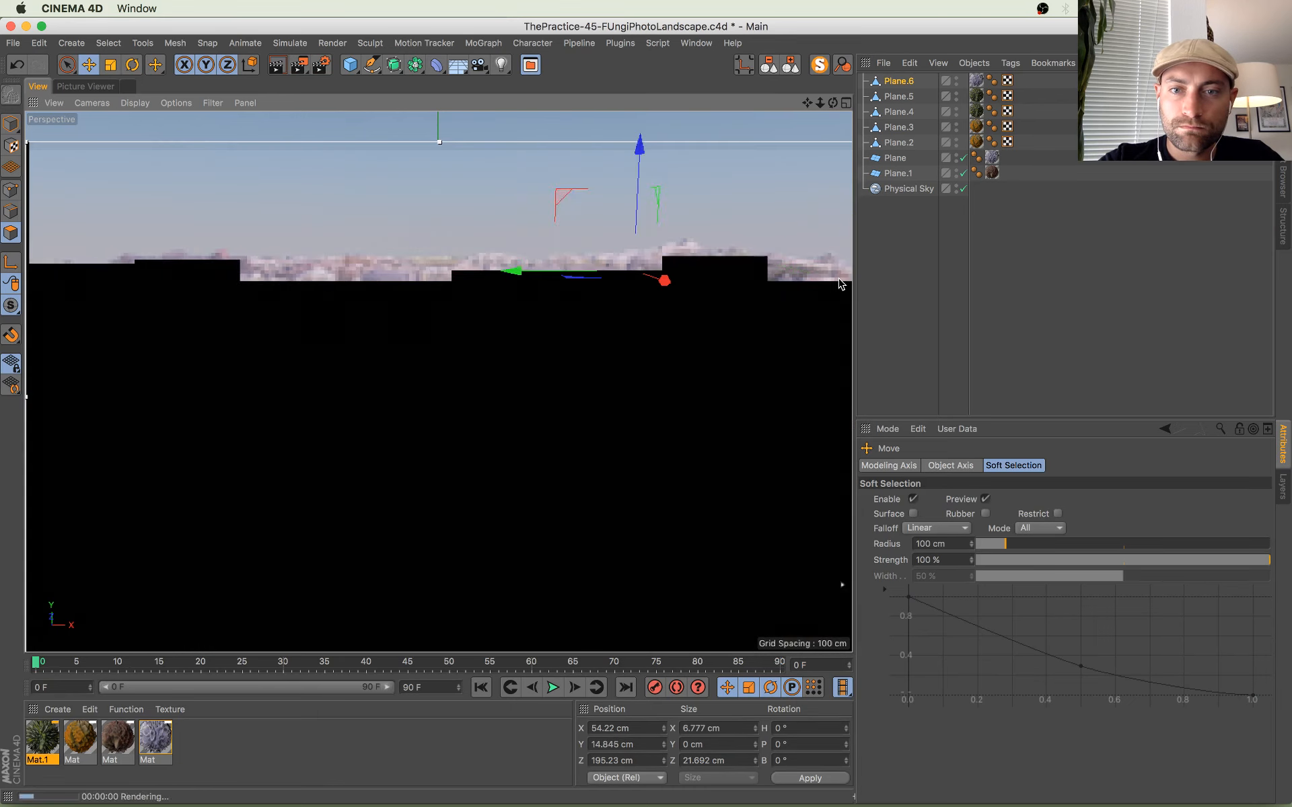
pyautogui.click(839, 278)
pyautogui.moveTo(848, 225); pyautogui.dragTo(851, 196)
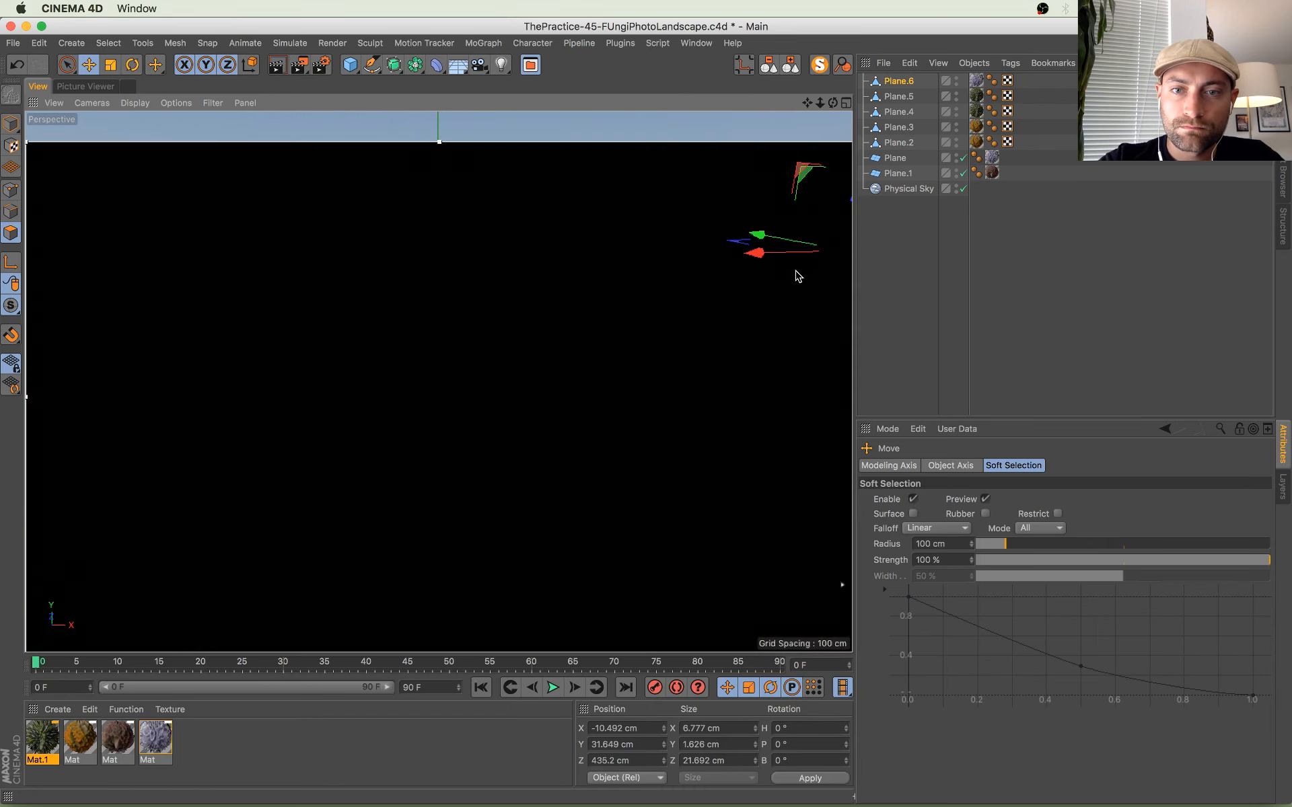
pyautogui.click(791, 296)
pyautogui.moveTo(794, 289); pyautogui.dragTo(793, 206)
pyautogui.click(10, 124)
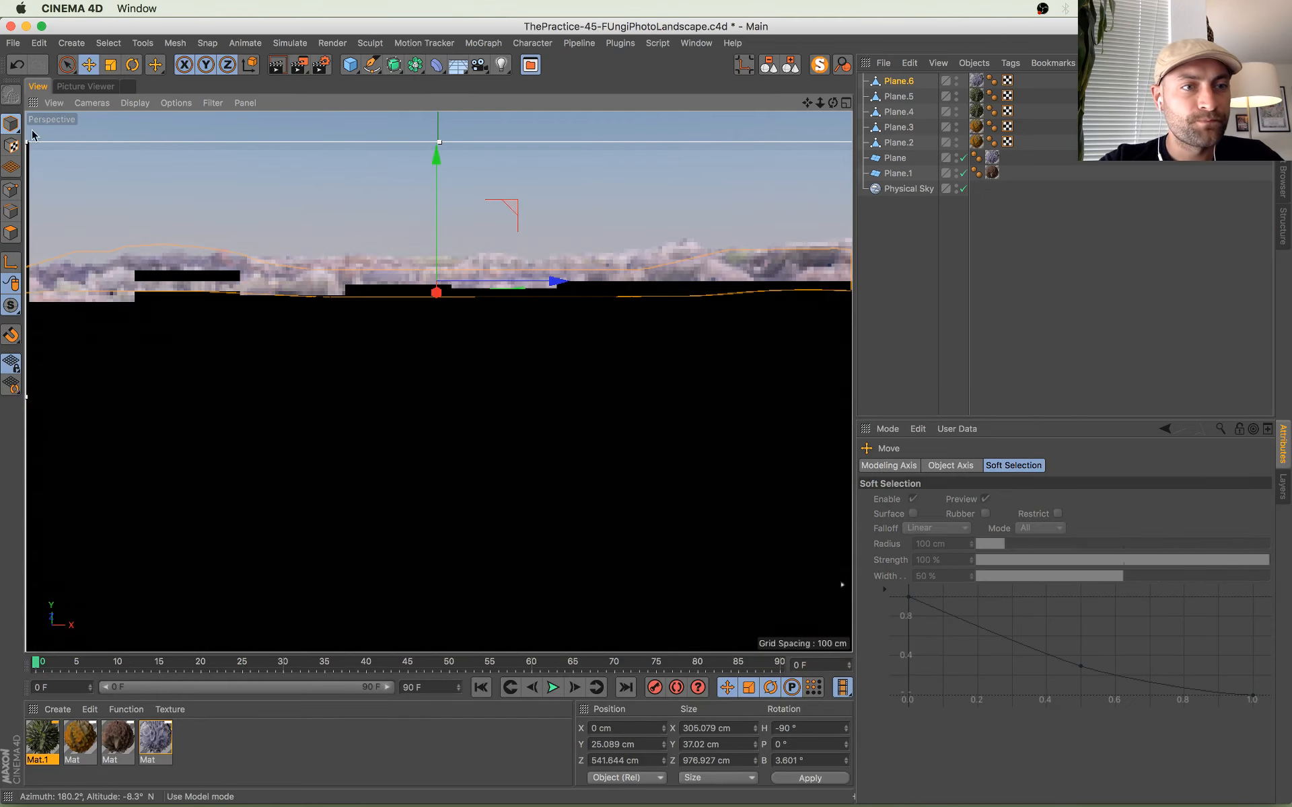
pyautogui.press('super+s')
# Step: Switch to Chrome, copy the 68.media.tumblr image link from the live chat and read the newest messages
pyautogui.press('super+Tab')
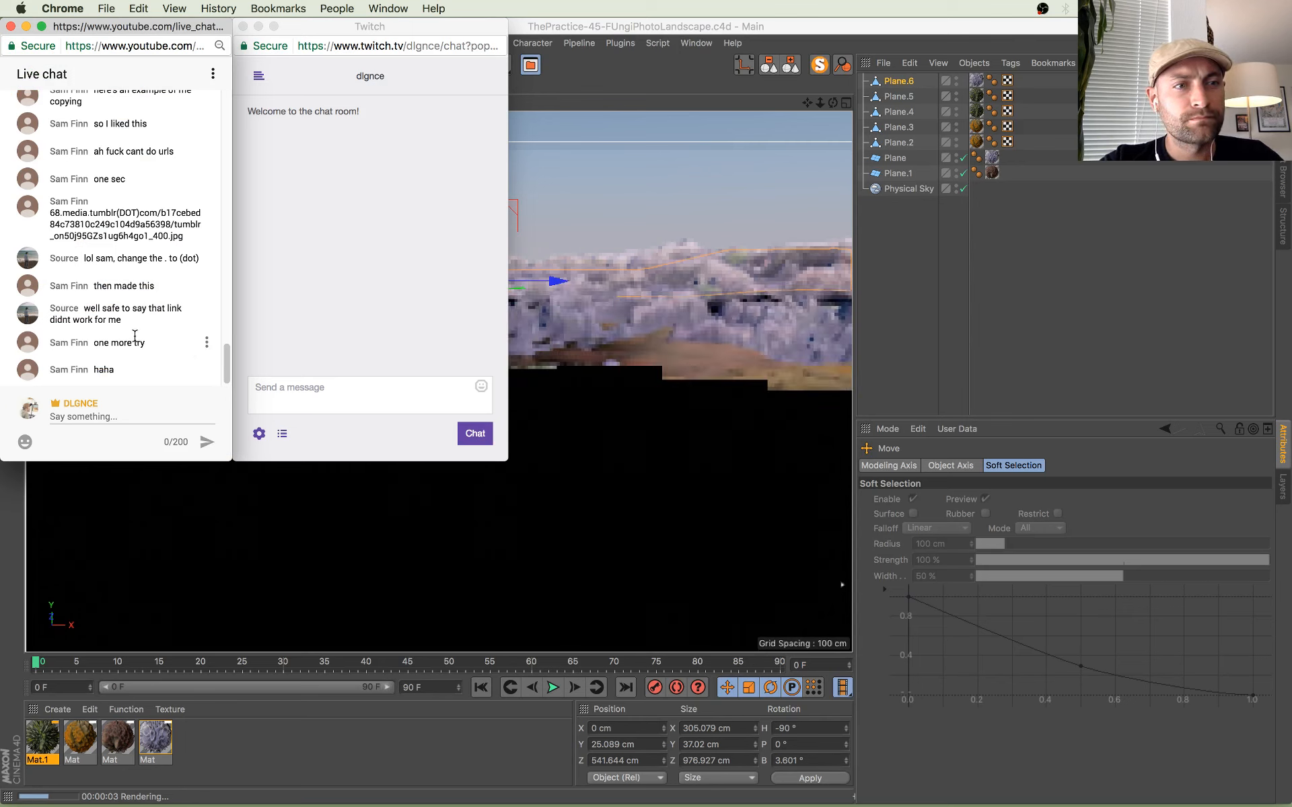
pyautogui.scroll(4, 136, 335)
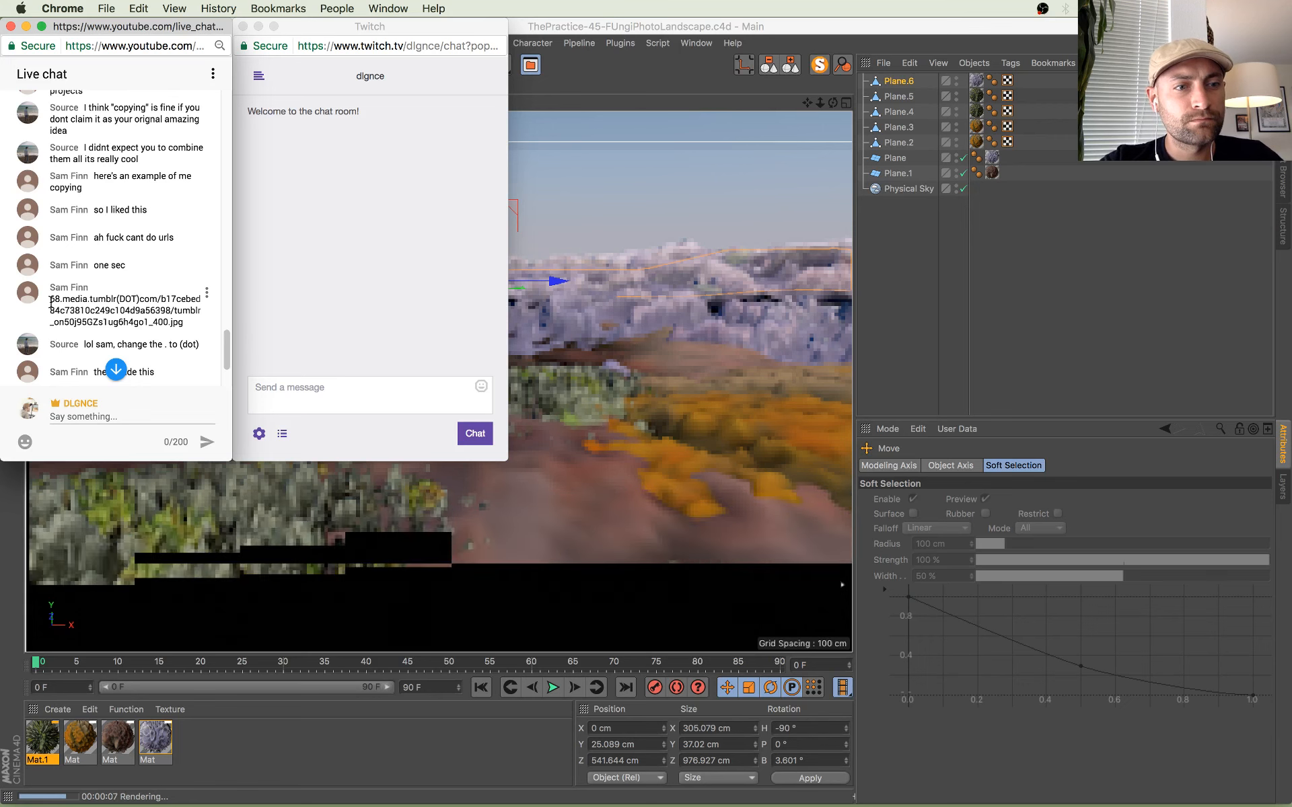
pyautogui.moveTo(51, 299); pyautogui.dragTo(199, 321)
pyautogui.press('super+c')
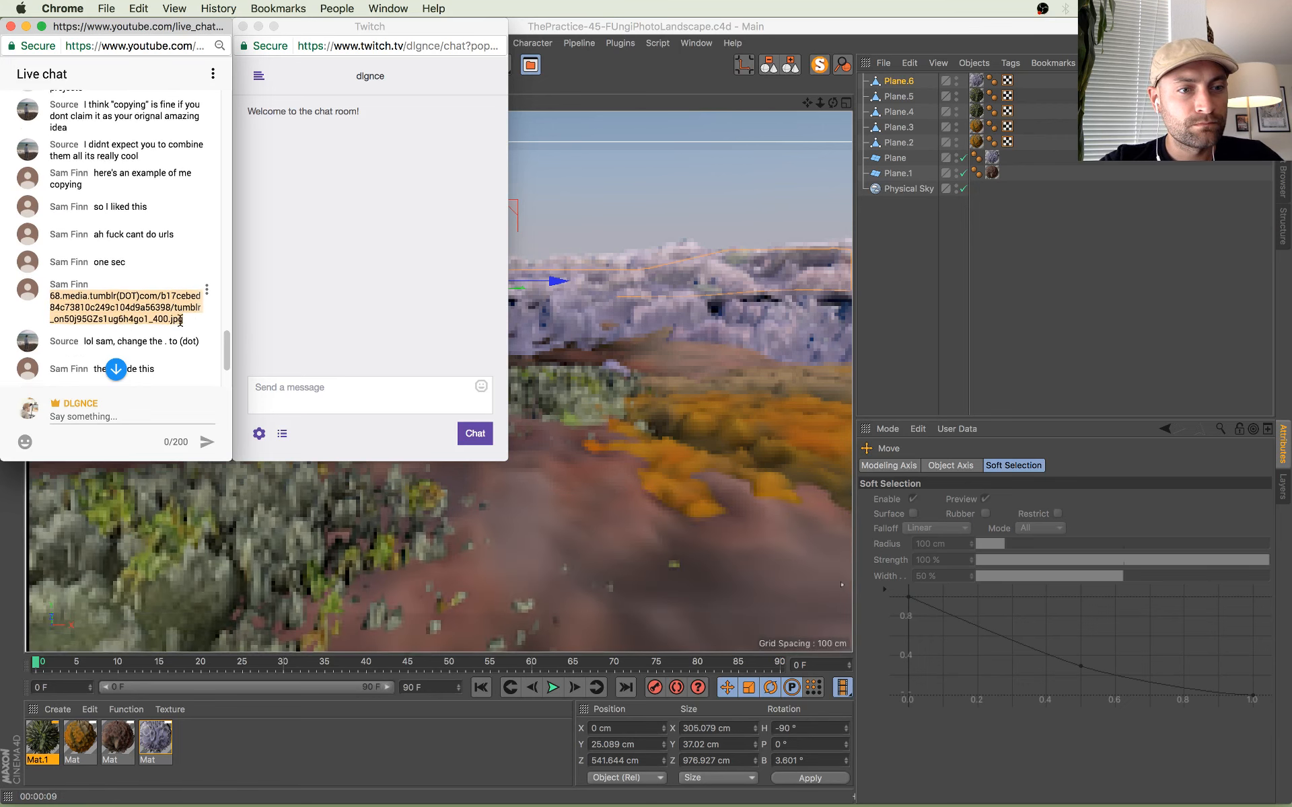
pyautogui.scroll(-1, 177, 325)
pyautogui.scroll(-6, 173, 328)
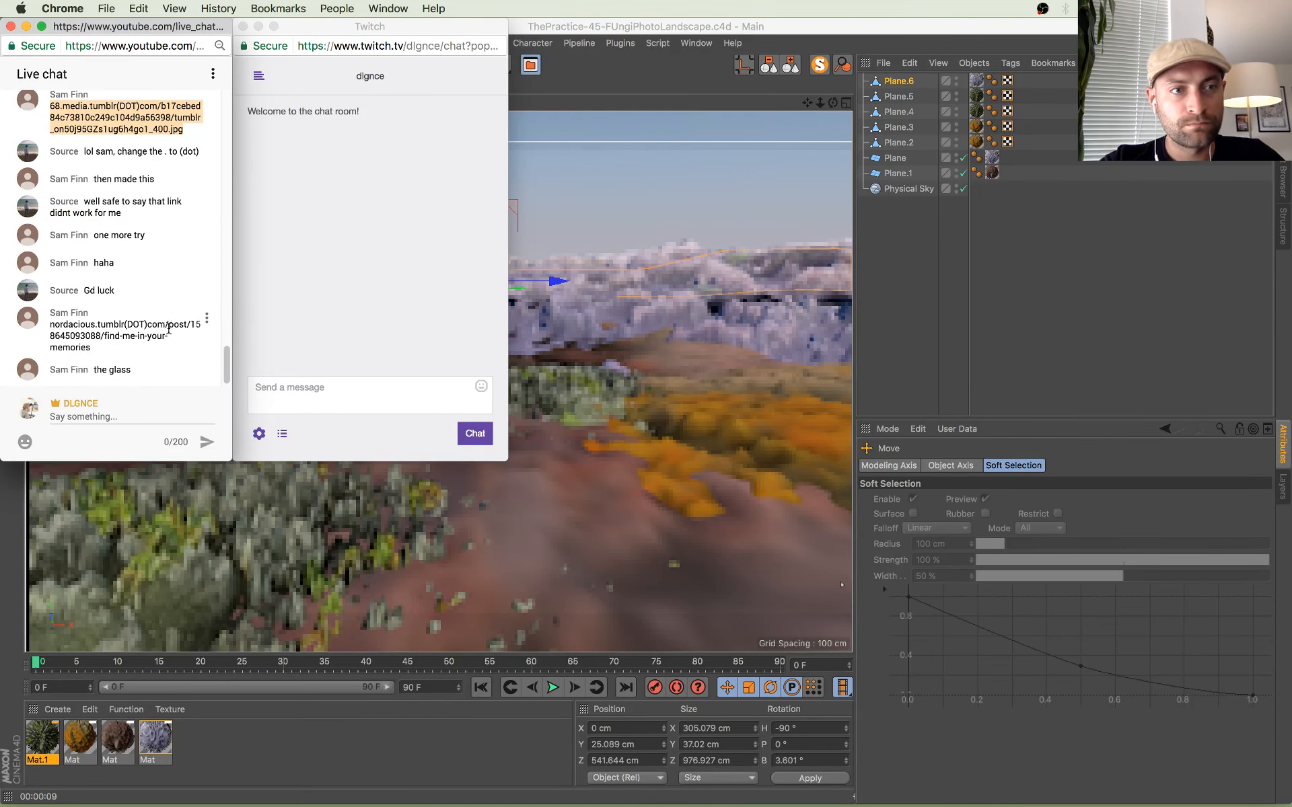
# Step: Open the copied tumblr image link in a new Chrome window, replacing "(DOT)" in the address with a period
pyautogui.hotkey('ctrl', 'Up')
pyautogui.click(303, 316)
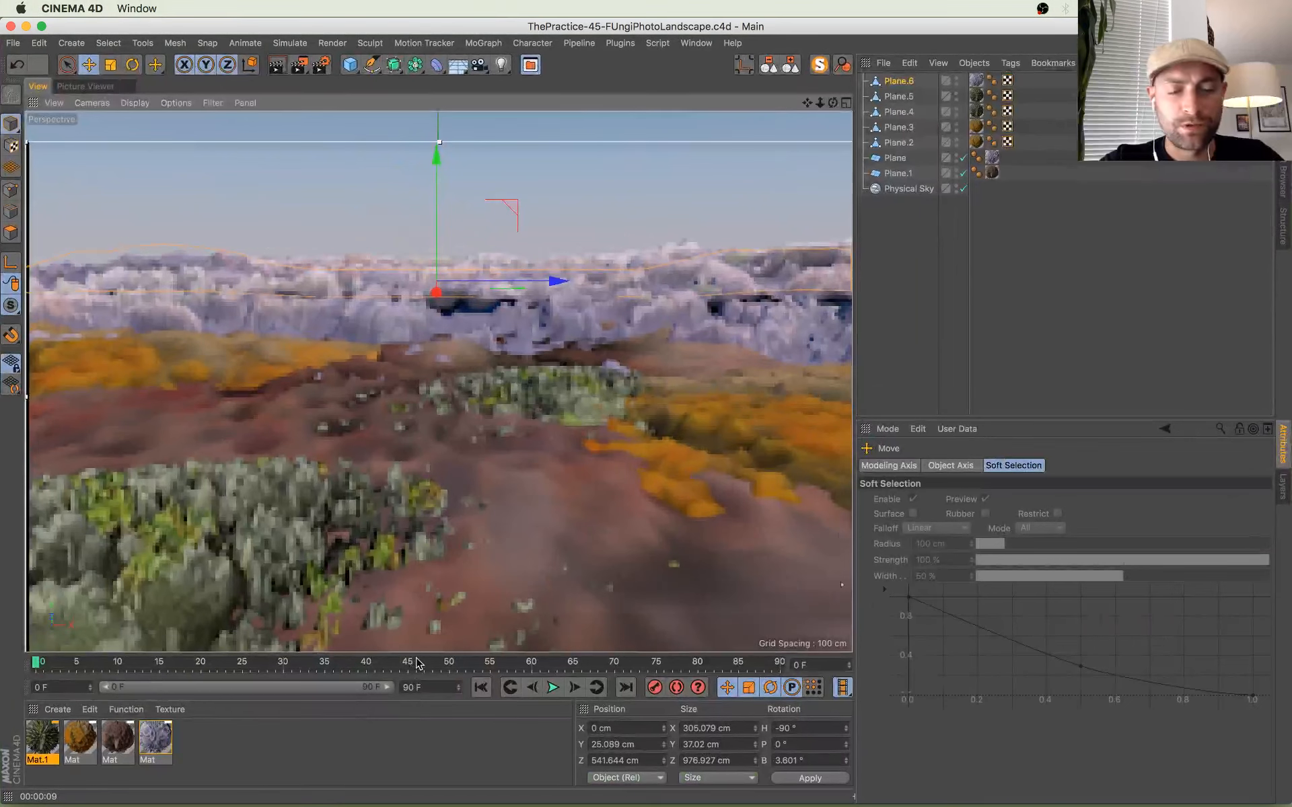
pyautogui.press('super+Tab')
pyautogui.click(537, 434)
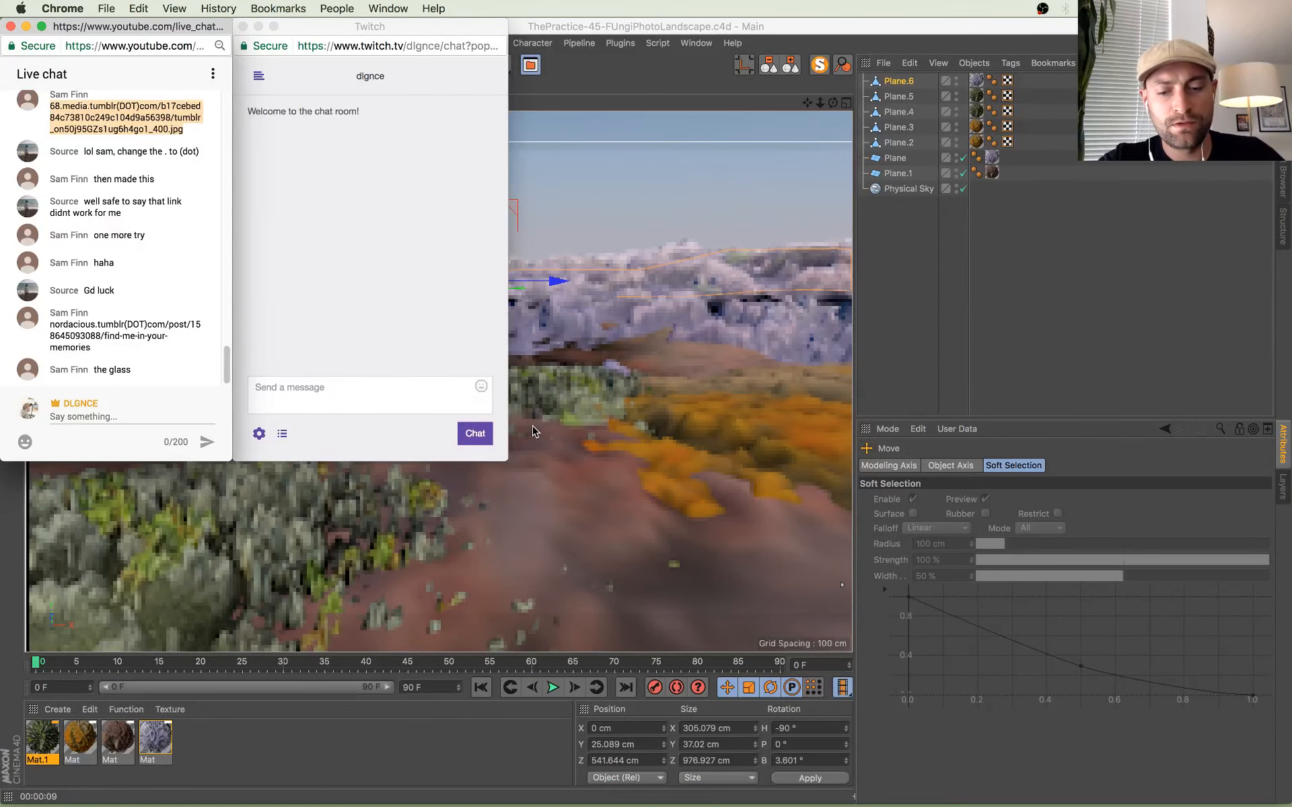
pyautogui.press('super+n')
pyautogui.press('super+v')
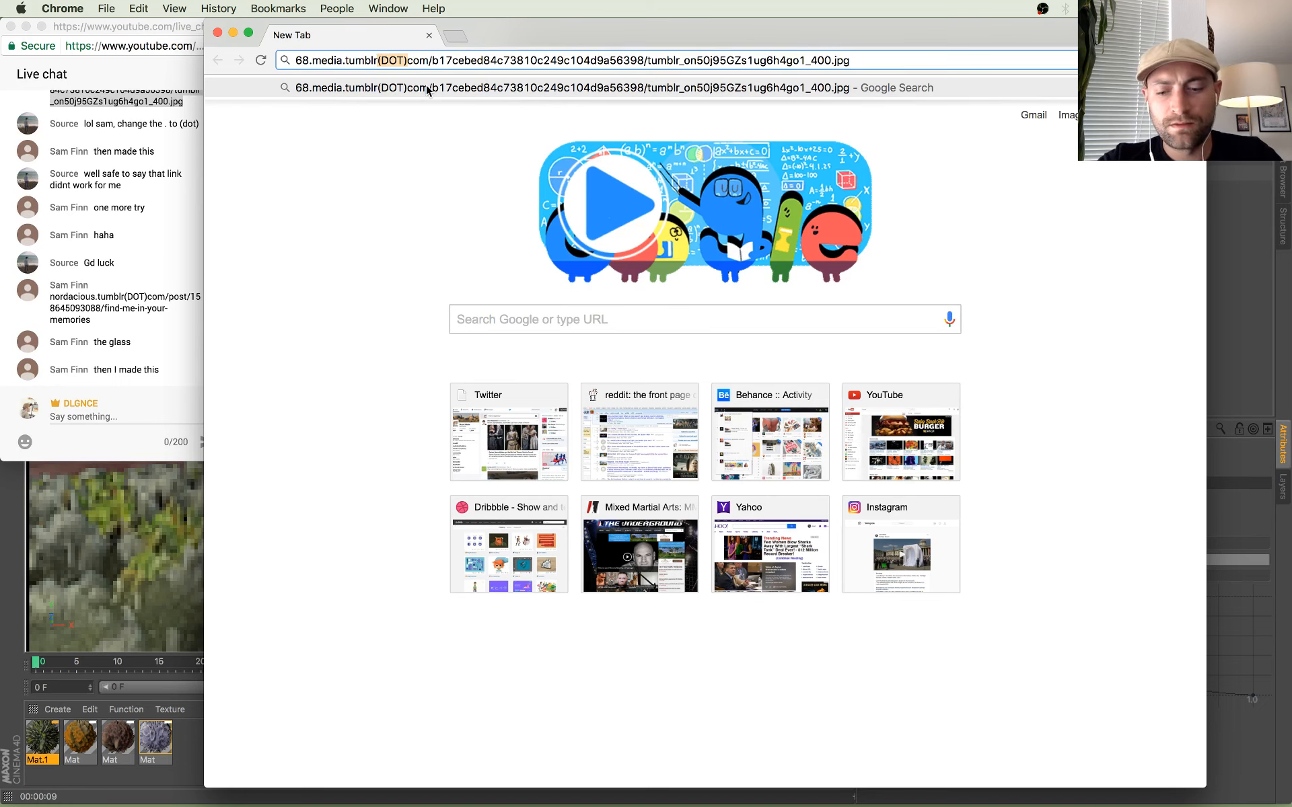
pyautogui.write('.')
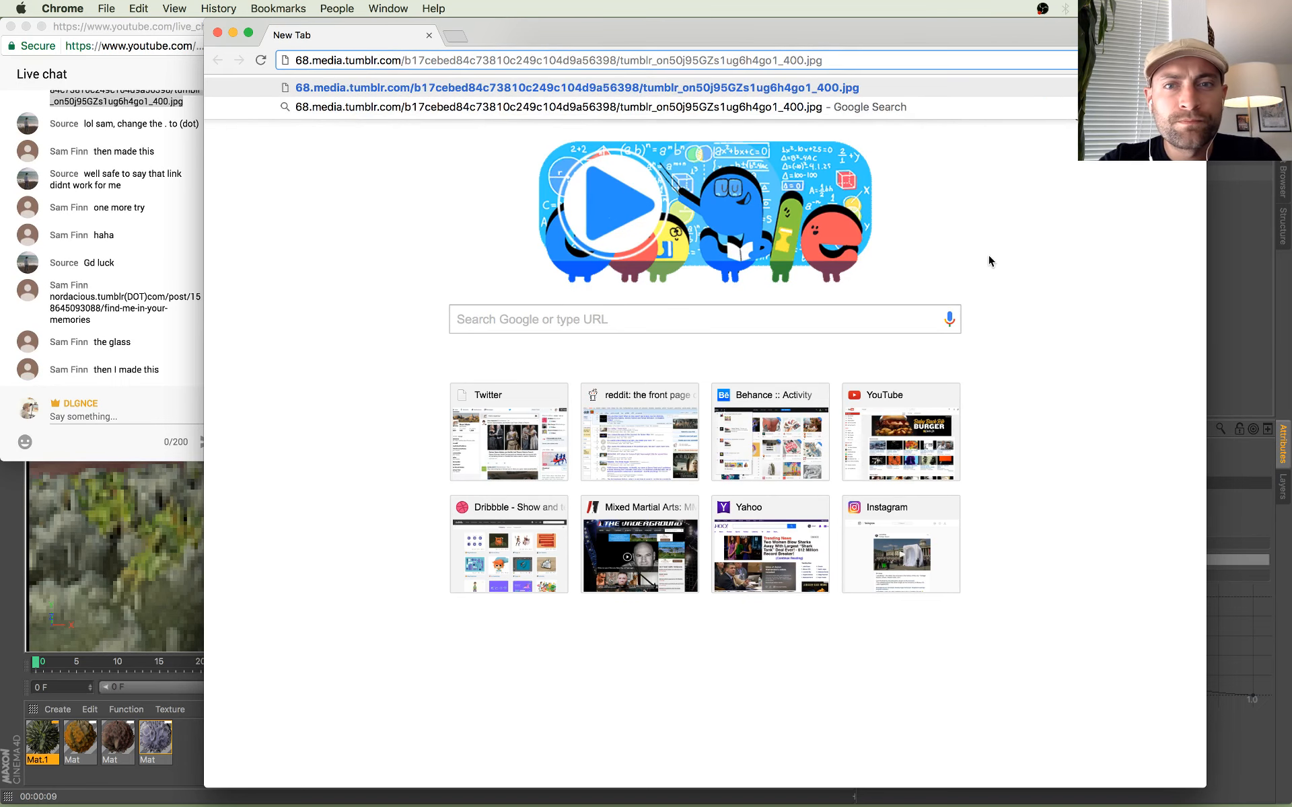
pyautogui.press('Return')
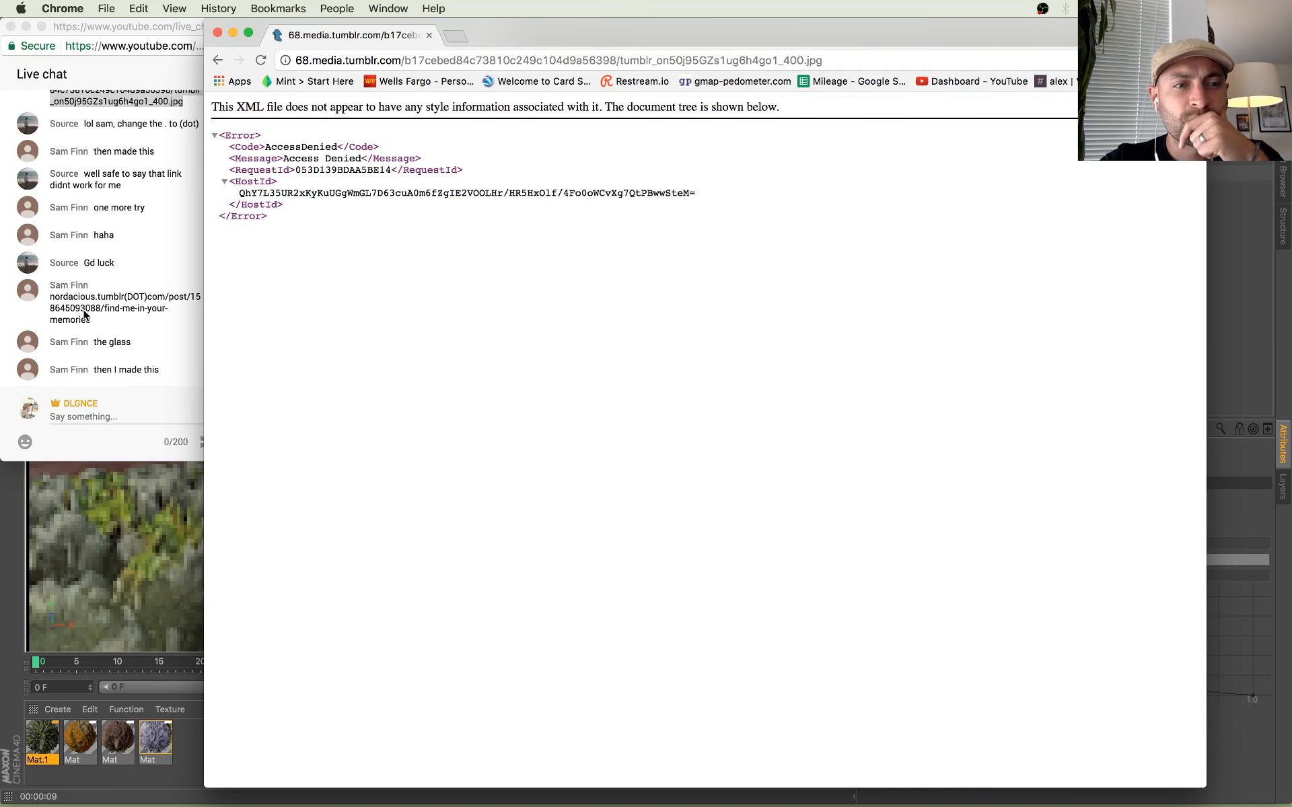
# Step: Open the tumblr post link from the live chat in a new tab, replacing "(DOT)" with a period, and view the cocktail glass image
pyautogui.click(84, 313)
pyautogui.moveTo(49, 297); pyautogui.dragTo(120, 321)
pyautogui.press('super+c')
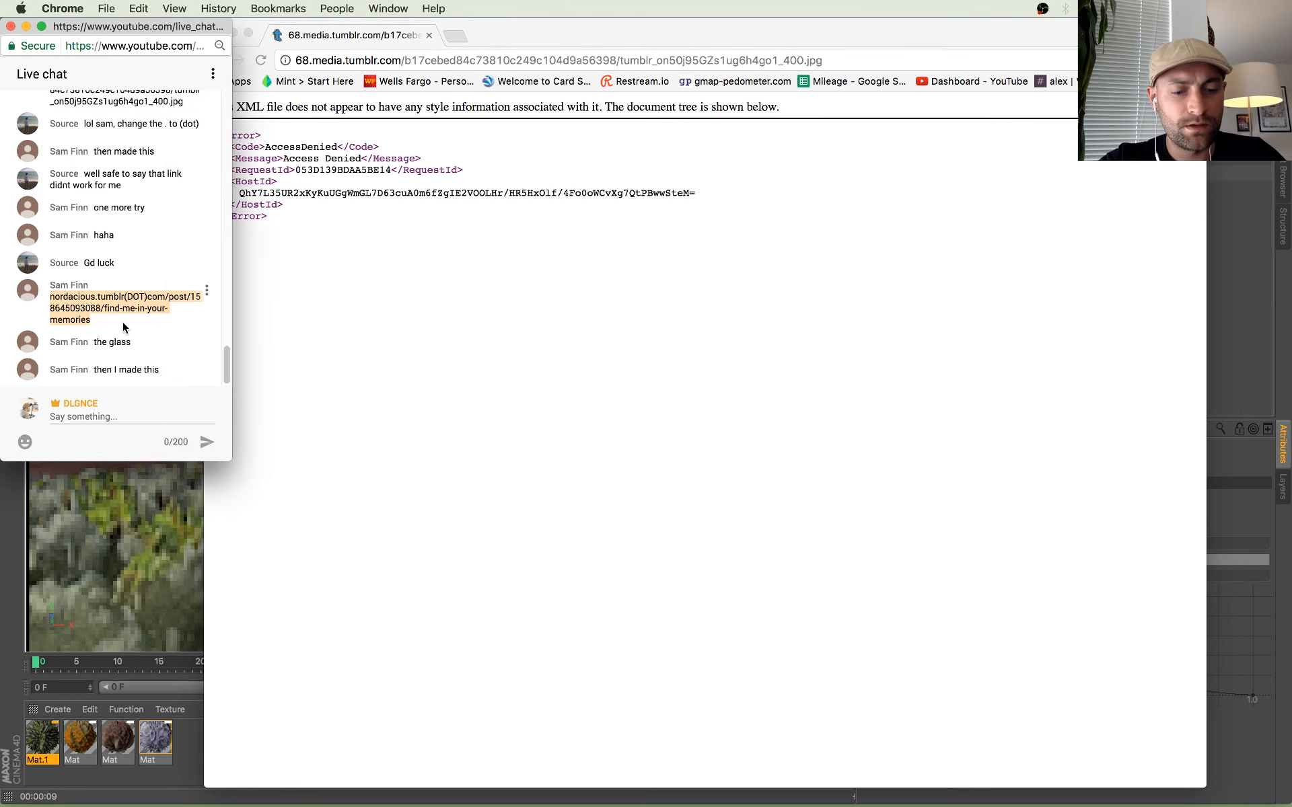
pyautogui.click(448, 39)
pyautogui.press('super+v')
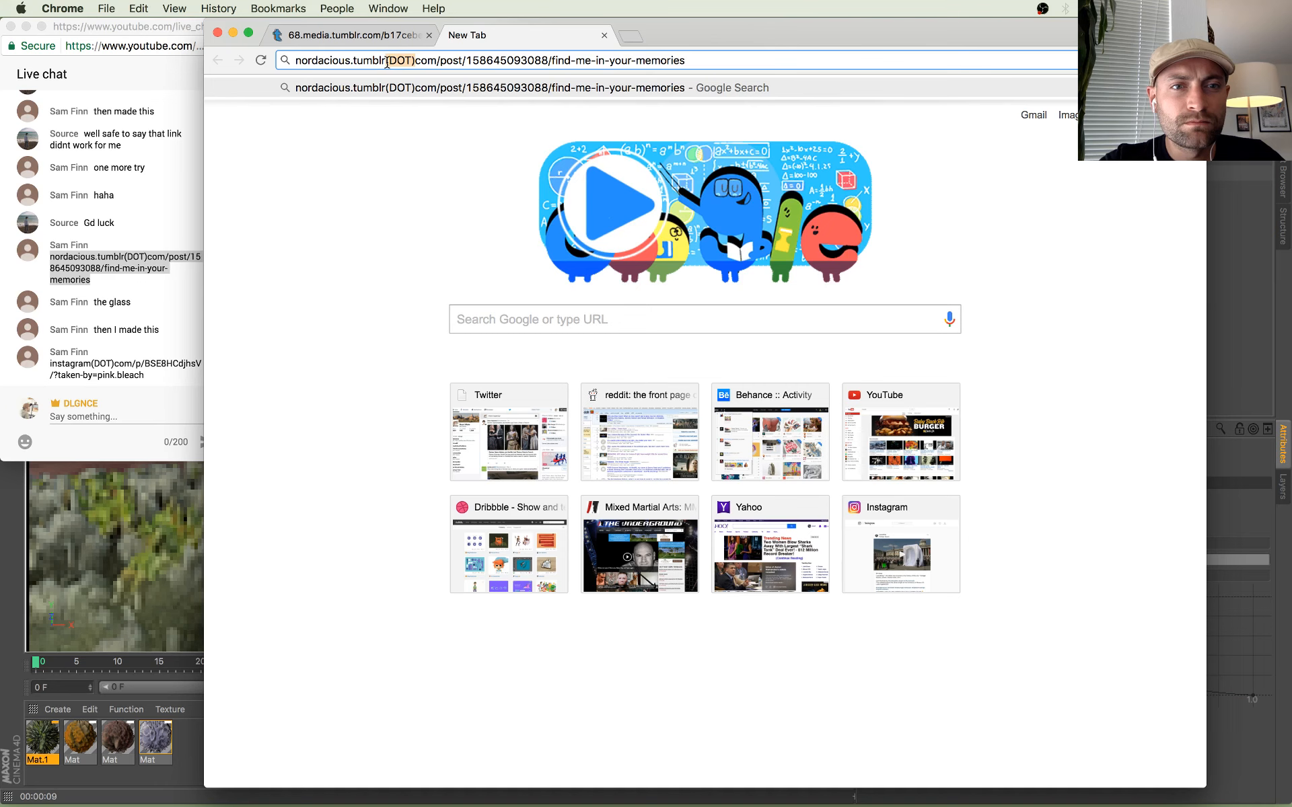
pyautogui.write('.')
pyautogui.press('Return')
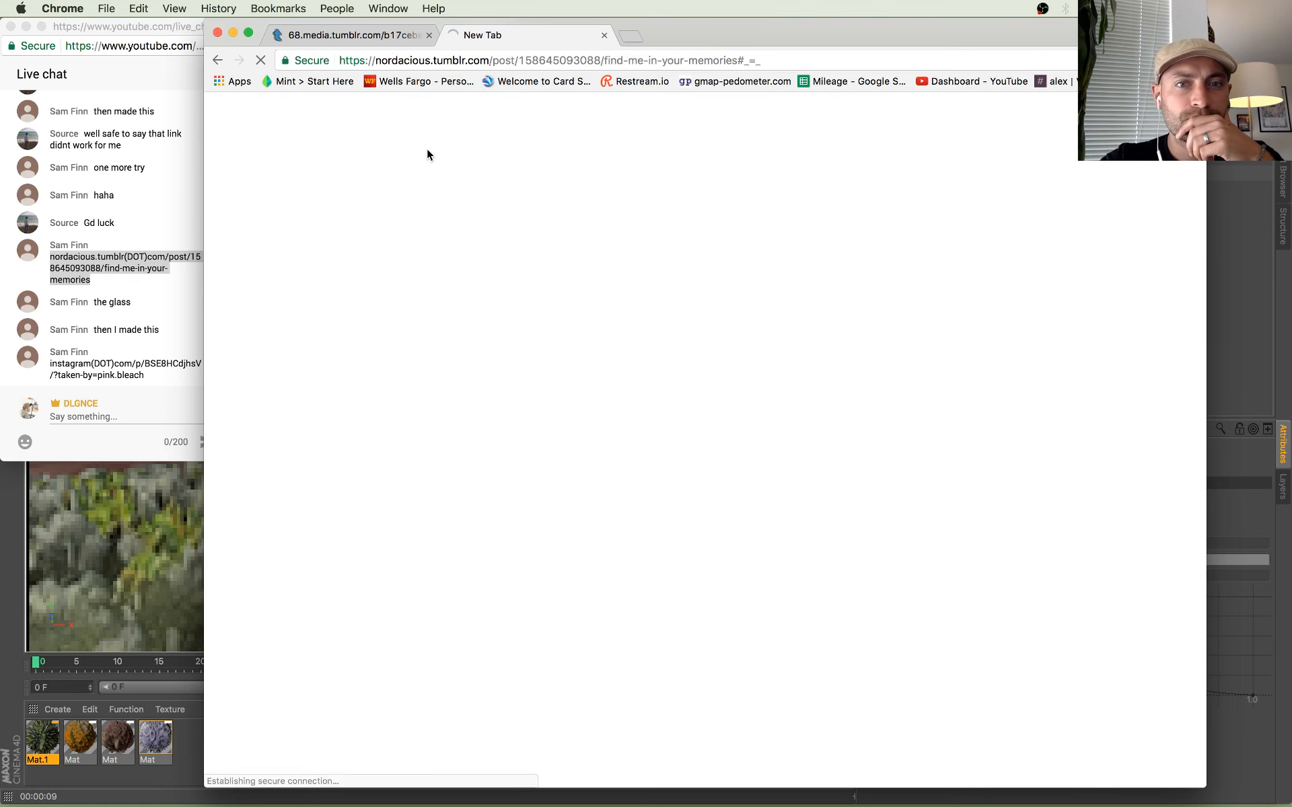
pyautogui.scroll(-6, 491, 343)
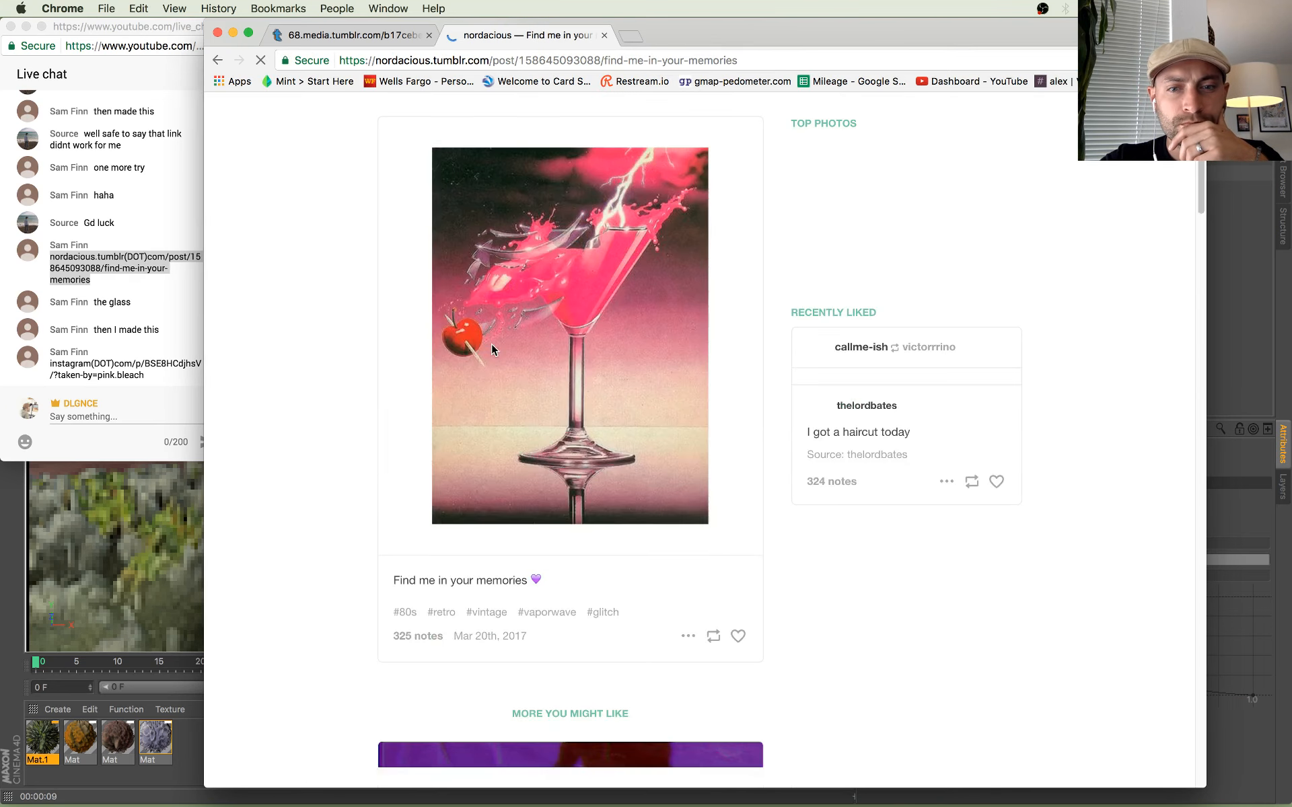
pyautogui.scroll(5, 491, 344)
pyautogui.scroll(-1, 444, 368)
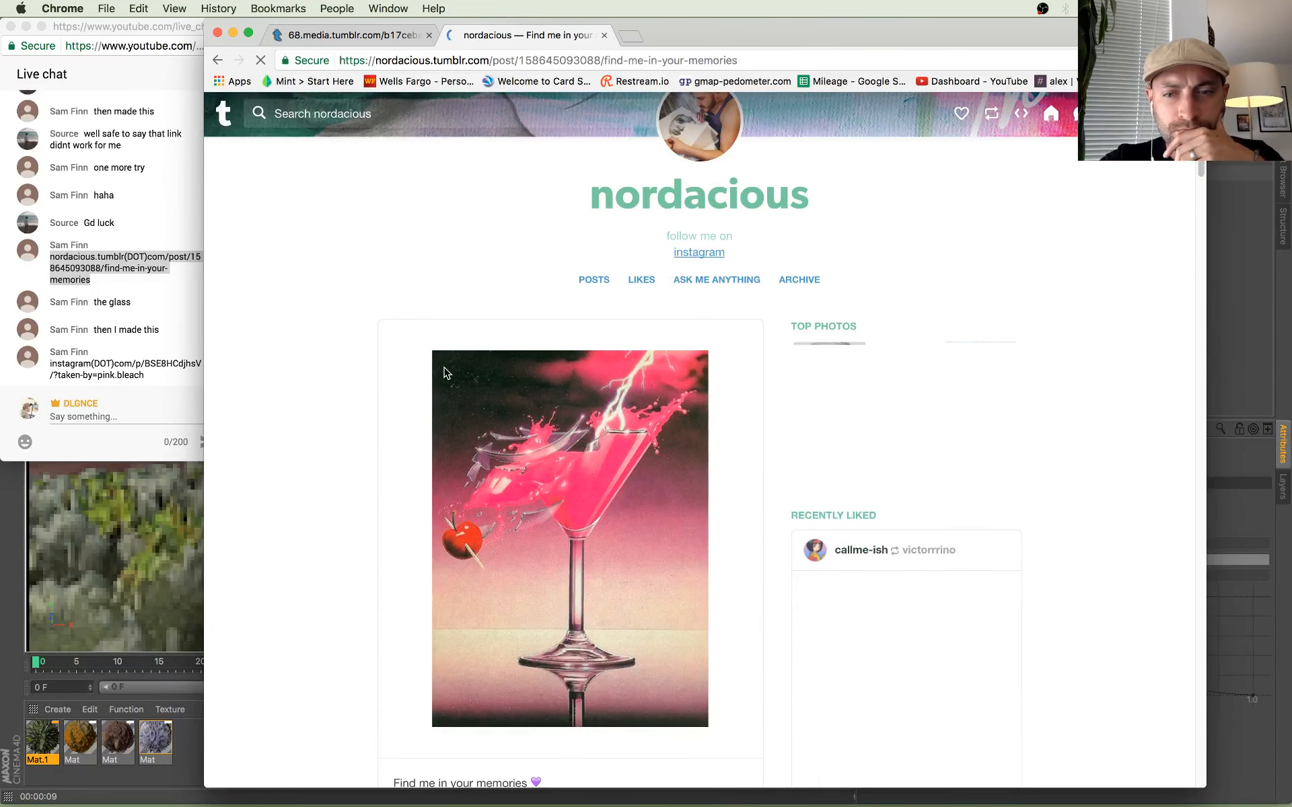
pyautogui.scroll(-3, 444, 368)
pyautogui.scroll(3, 444, 368)
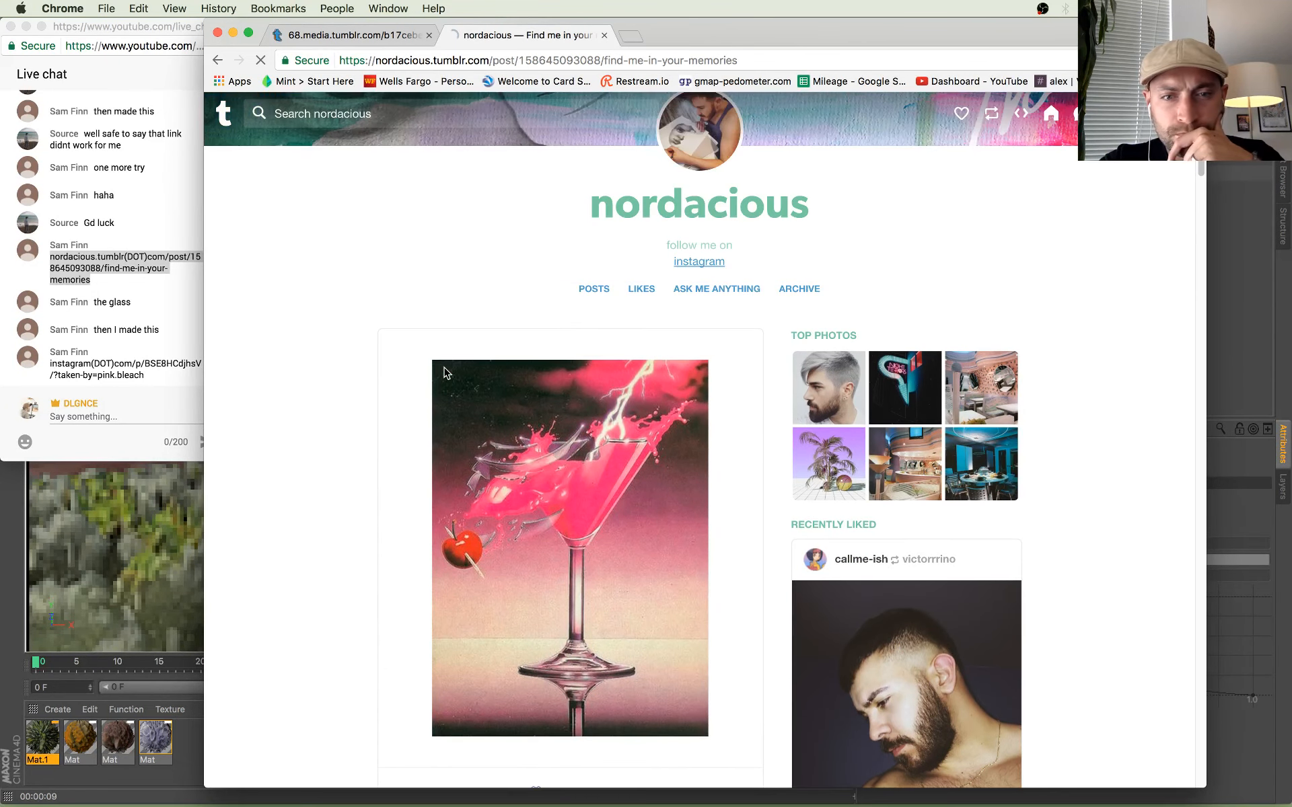
# Step: Load the Instagram post link from the chat over the failed image page, replacing "(DOT)" in the address with a period
pyautogui.click(186, 355)
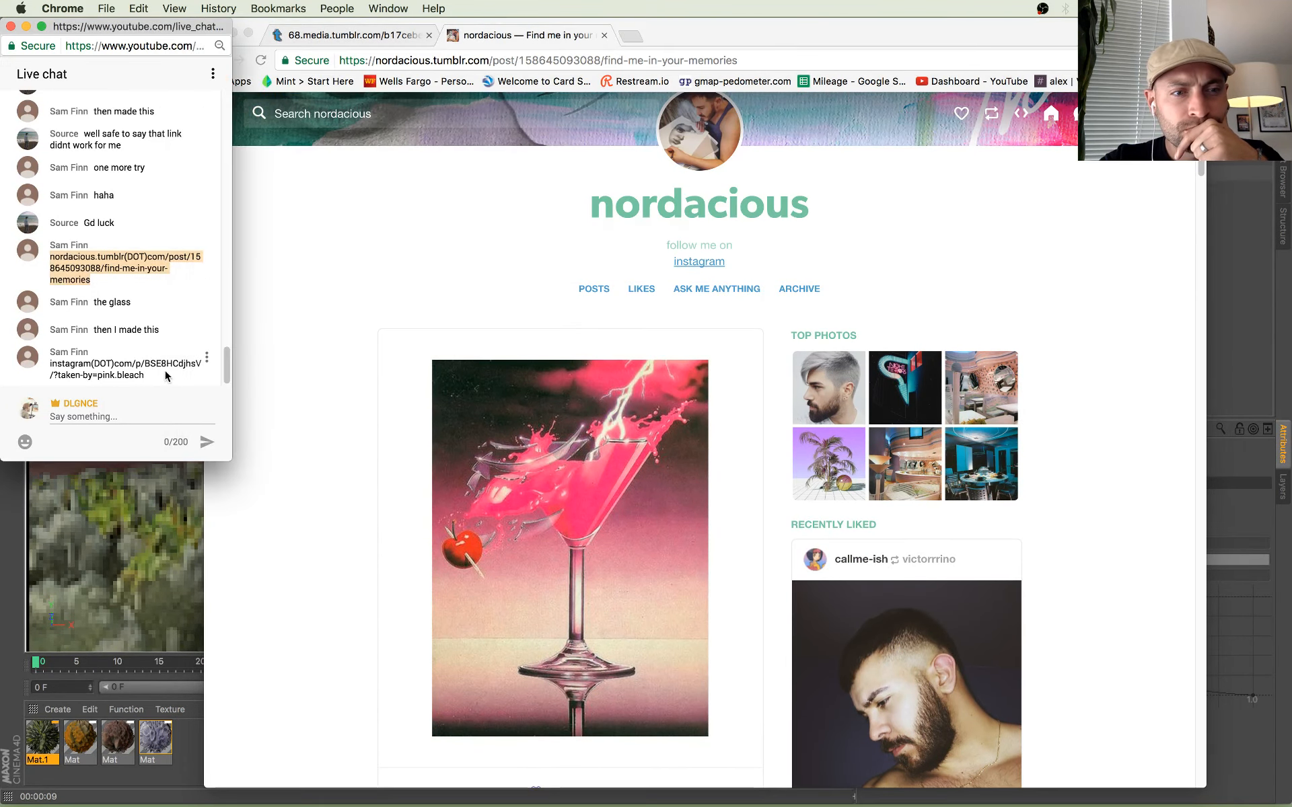
pyautogui.moveTo(162, 375); pyautogui.dragTo(39, 368)
pyautogui.press('super+c')
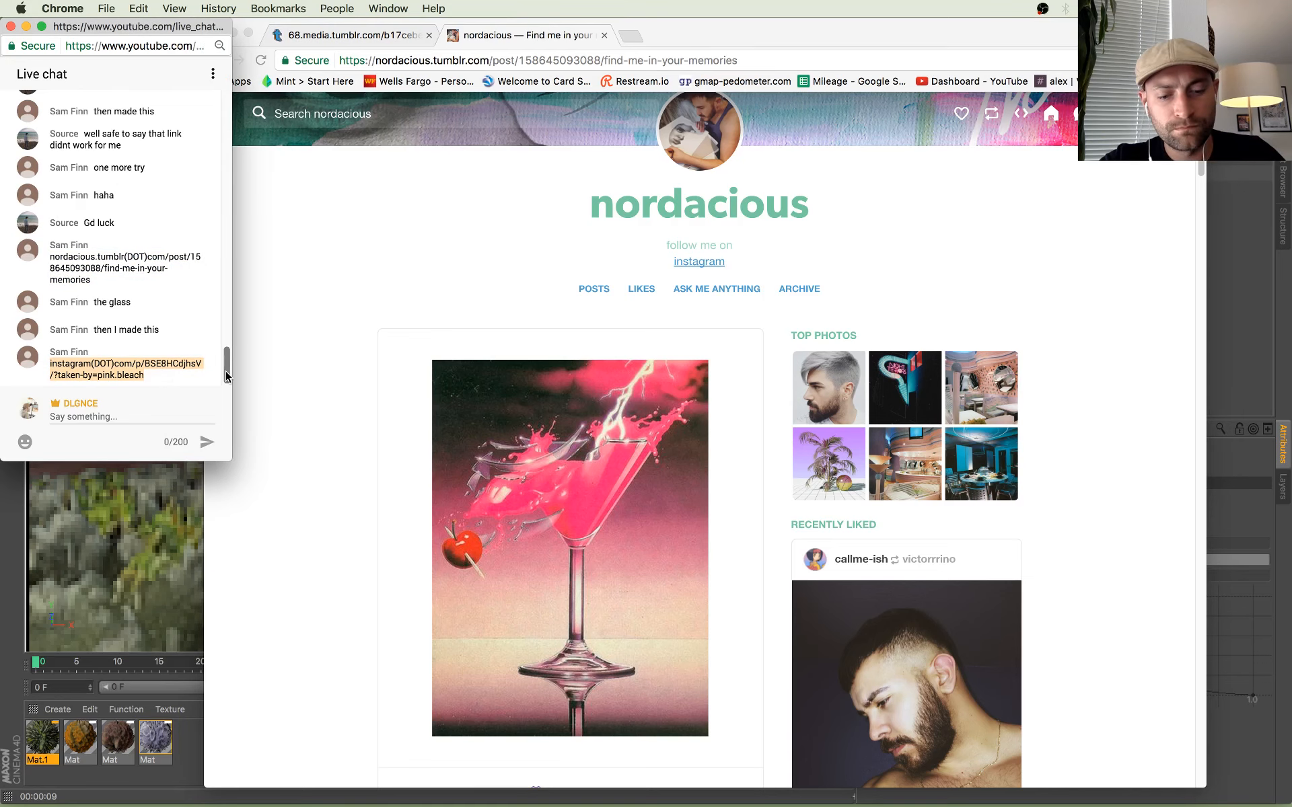
pyautogui.click(354, 36)
pyautogui.click(395, 61)
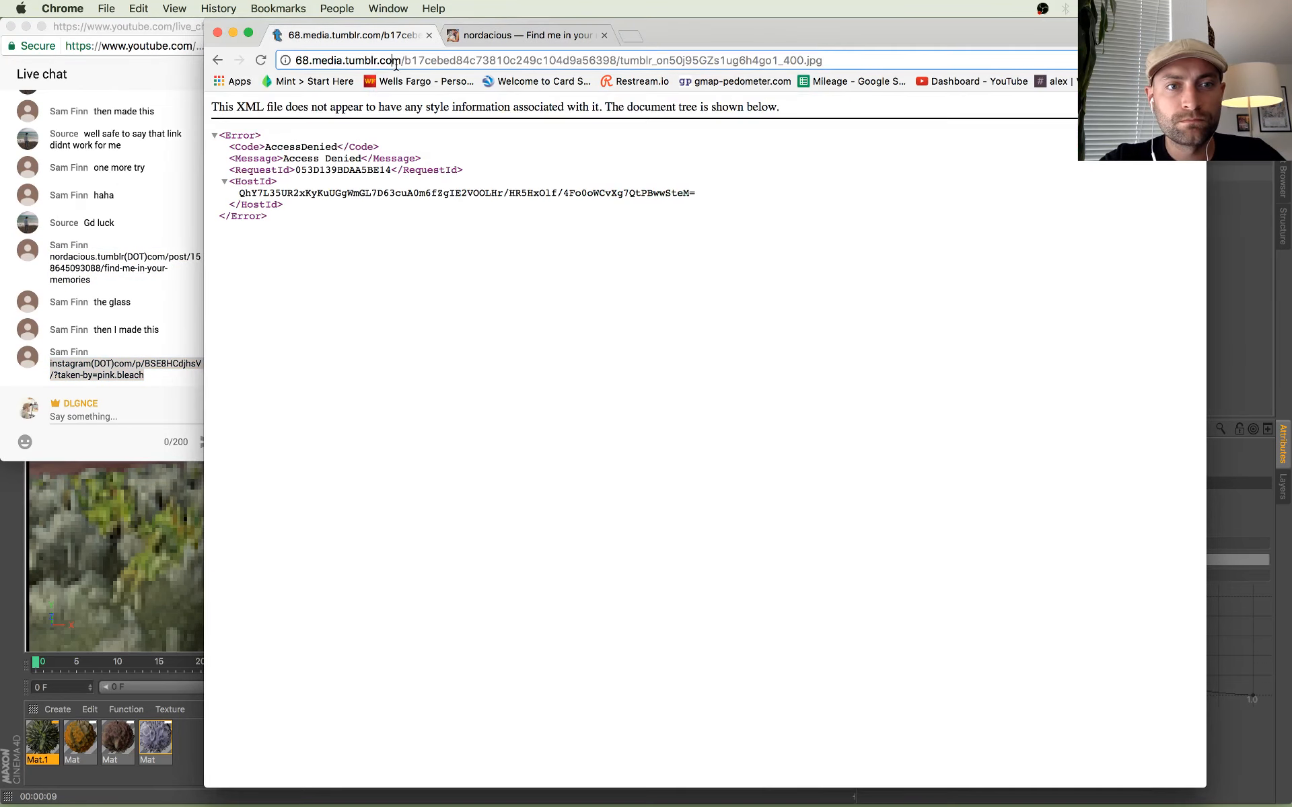
pyautogui.press('super+v')
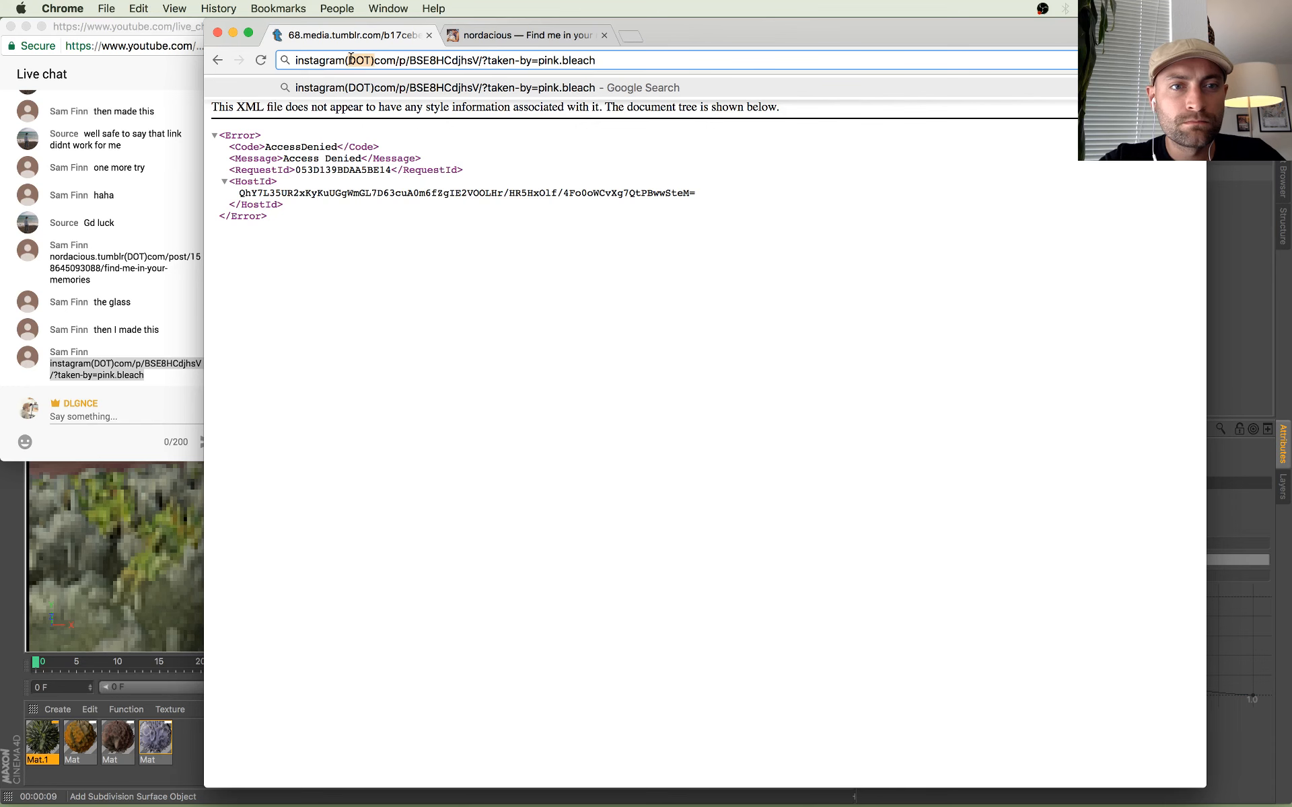
pyautogui.write('.')
pyautogui.press('Return')
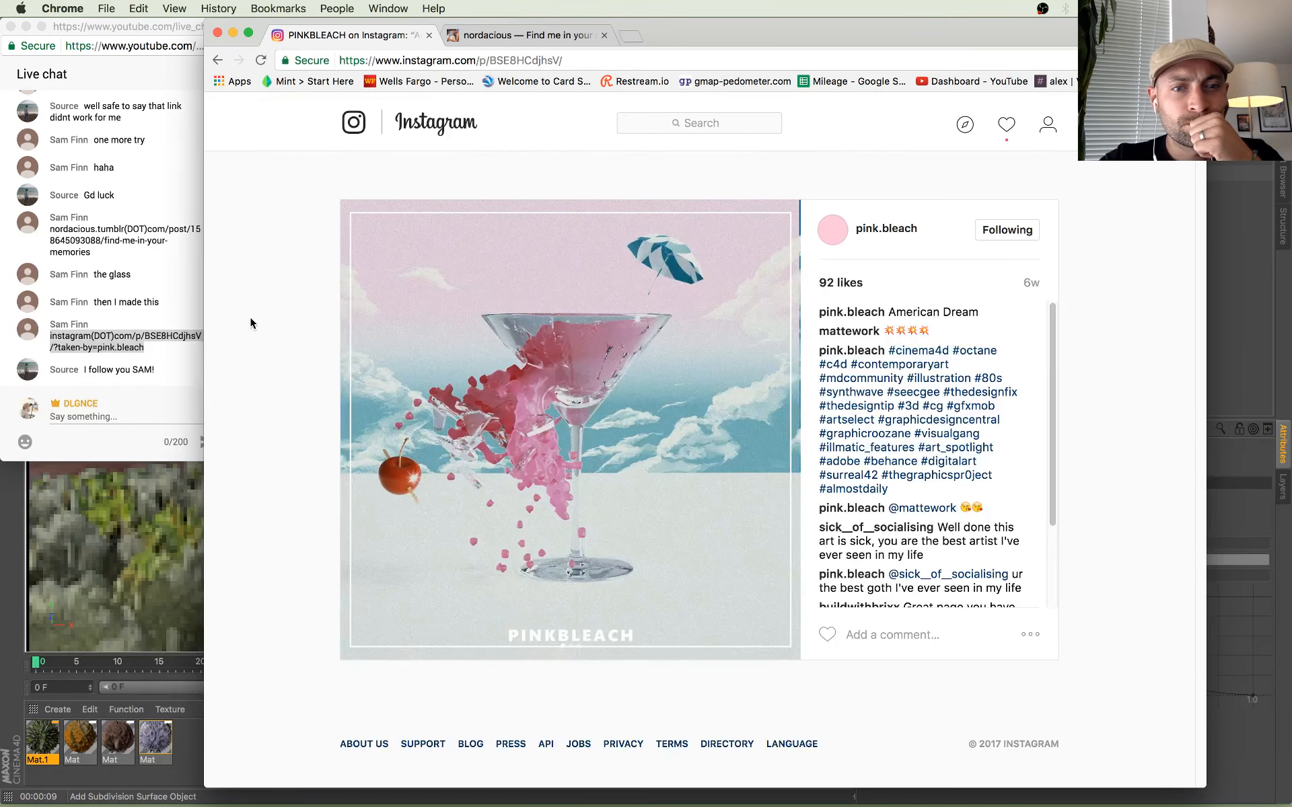
# Step: Compare the Instagram artwork with the tumblr reference image, then close the browser window and return to Cinema 4D
pyautogui.click(497, 36)
pyautogui.click(405, 37)
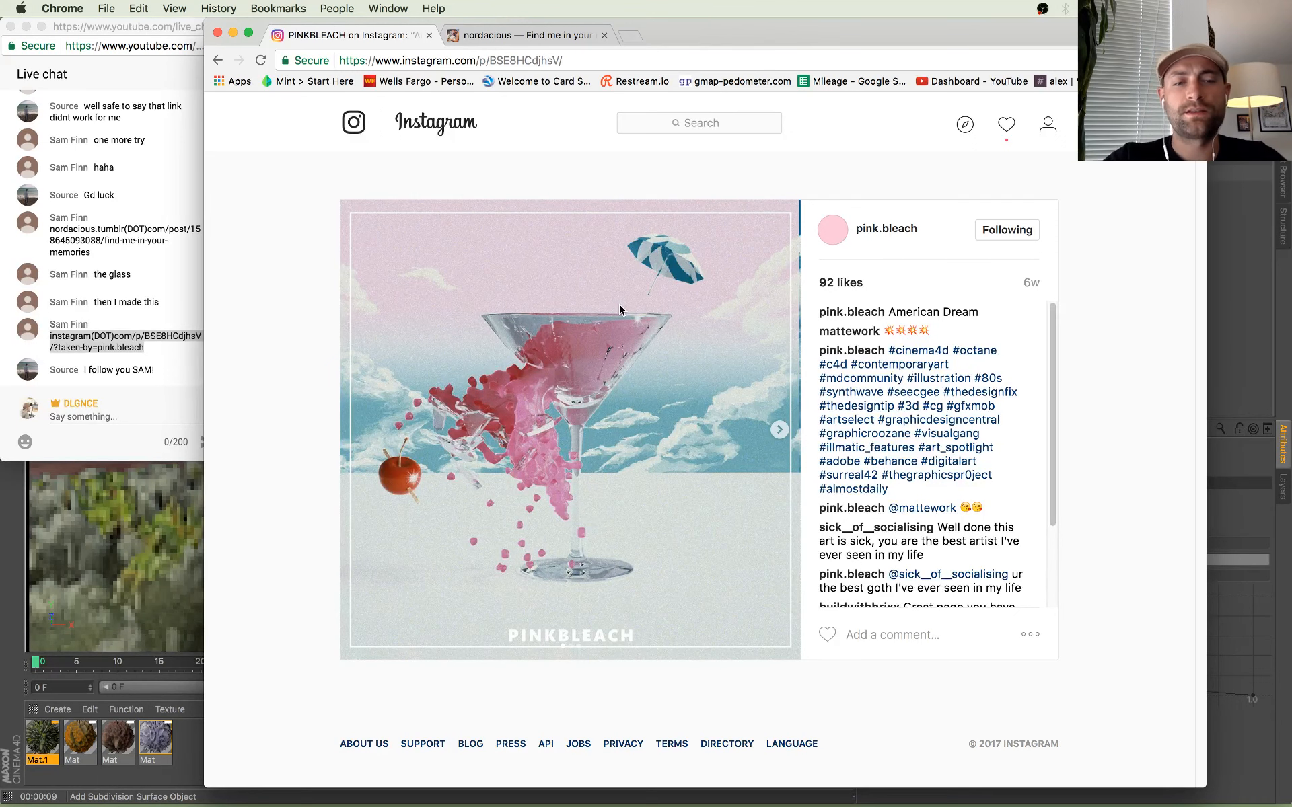
pyautogui.click(217, 34)
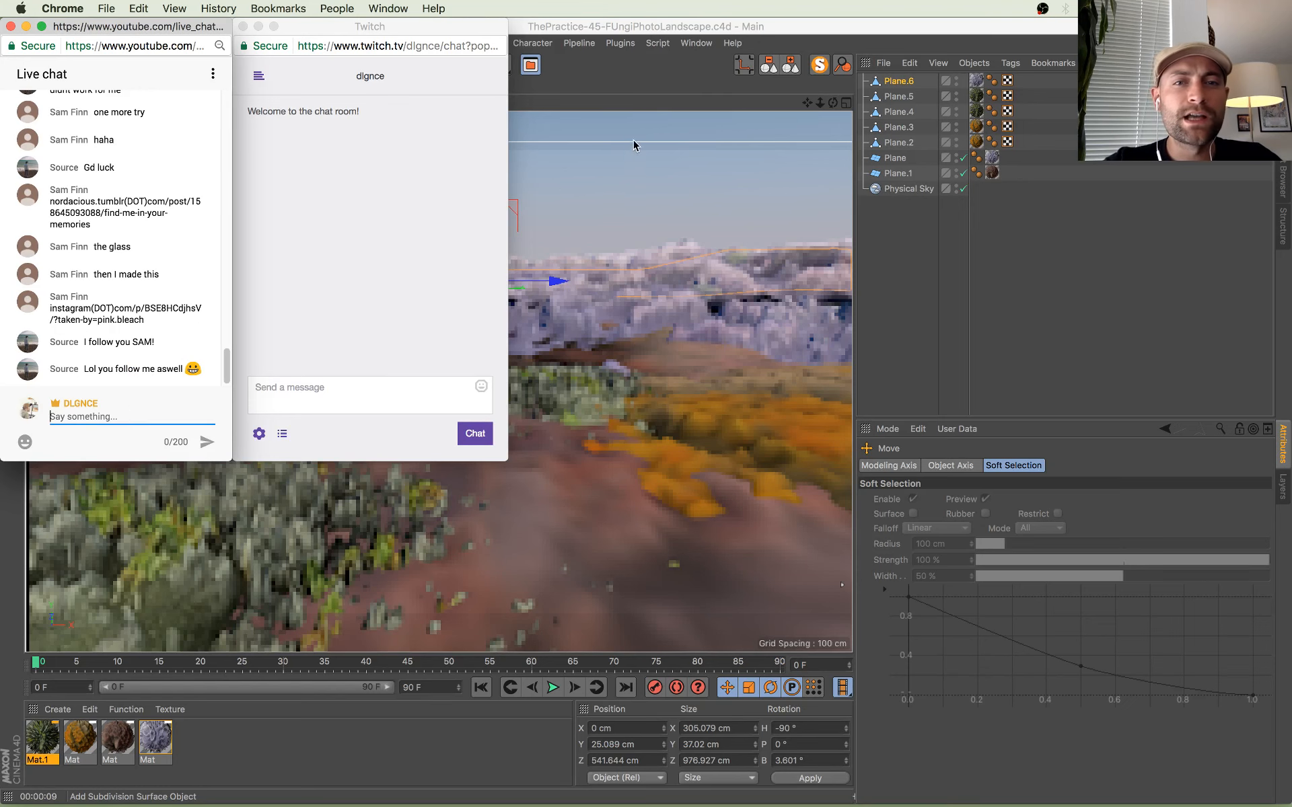
pyautogui.click(647, 84)
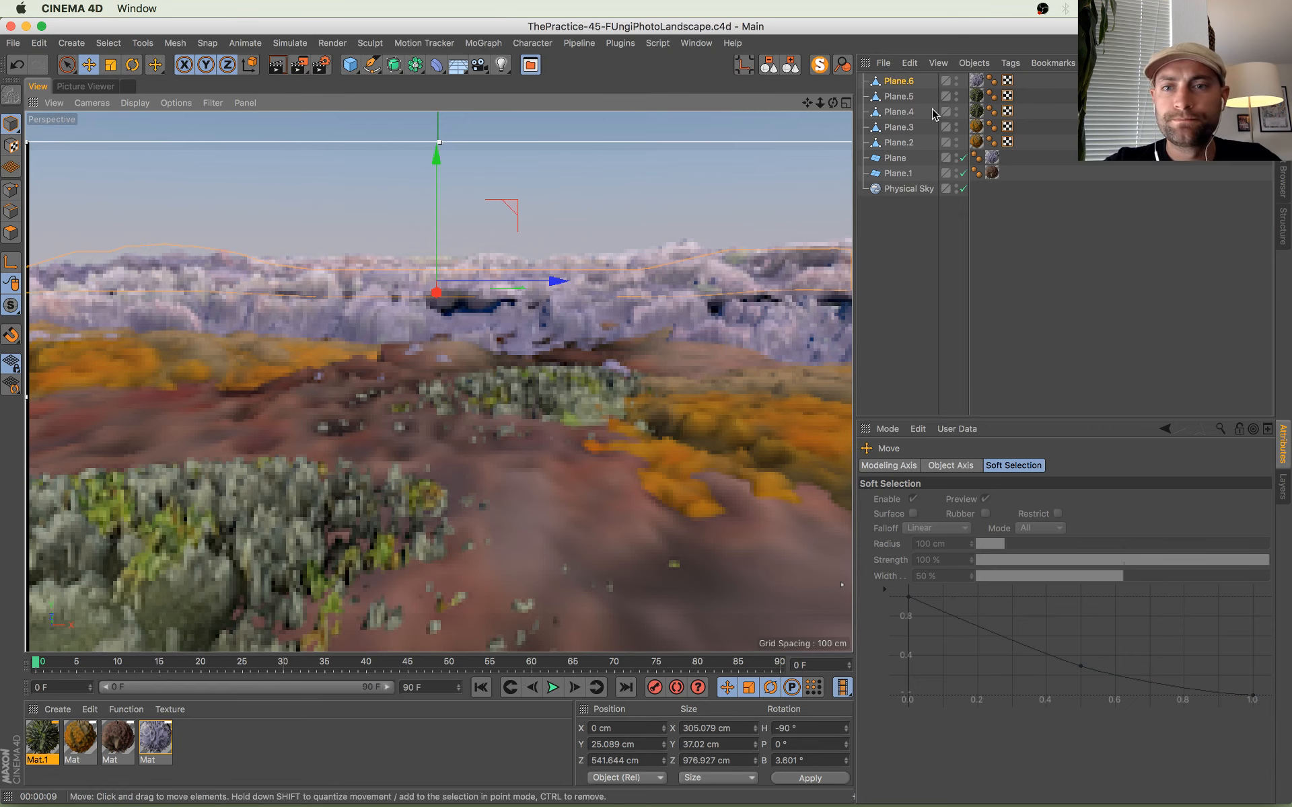
# Step: Shrink the interactive render region, soft-select the polygons along Plane.6's near base edge and lower them to about Y -9.1 cm
pyautogui.click(889, 83)
pyautogui.press('super+r')
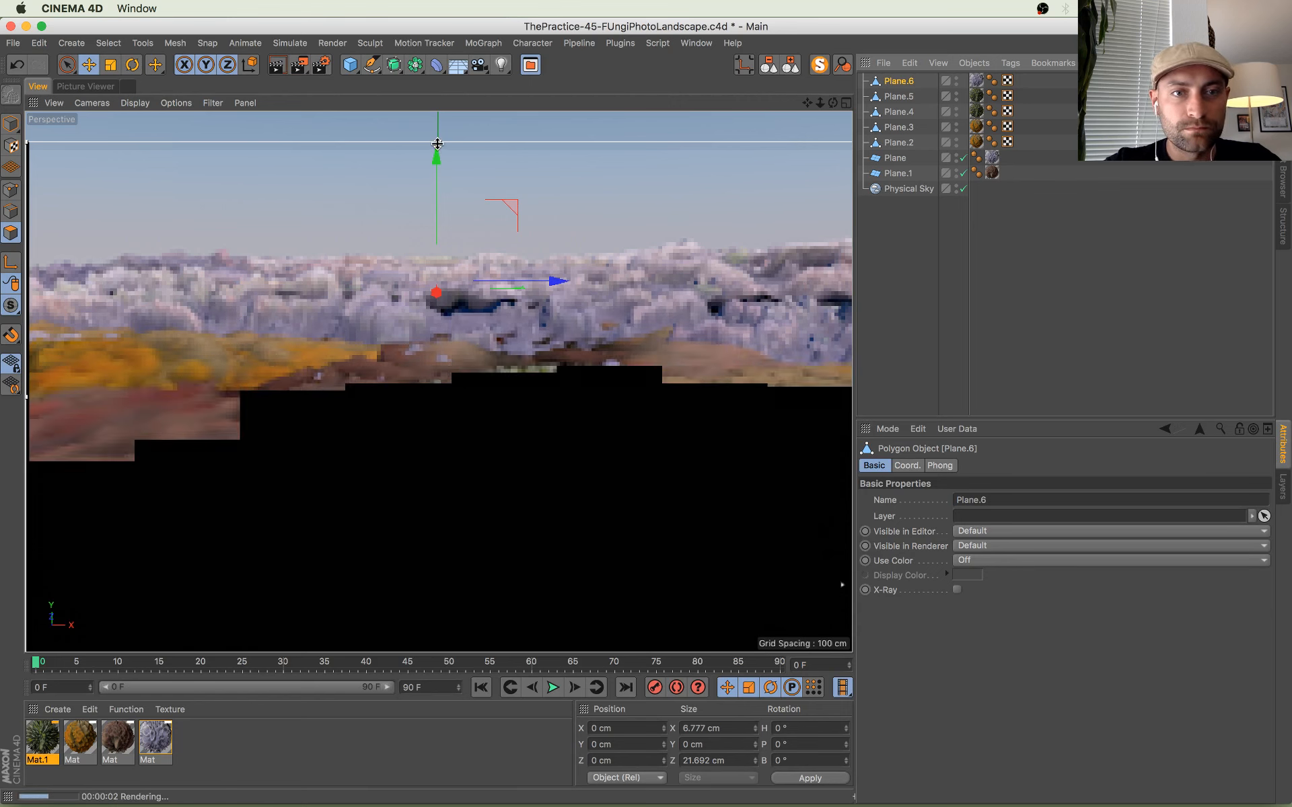
pyautogui.moveTo(439, 142); pyautogui.dragTo(415, 555)
pyautogui.press('space')
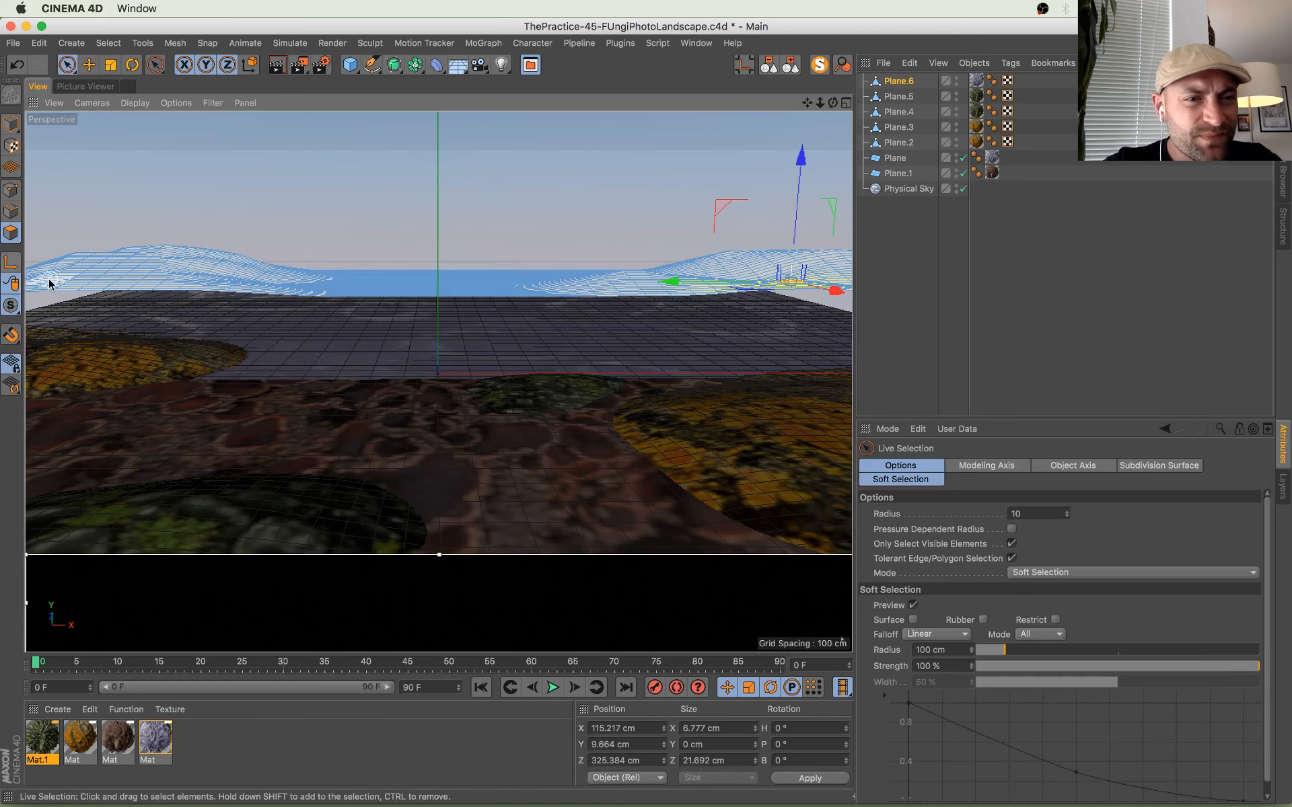
pyautogui.moveTo(40, 296)
pyautogui.mouseDown()
pyautogui.moveTo(532, 308)
pyautogui.moveTo(82, 288)
pyautogui.mouseUp()
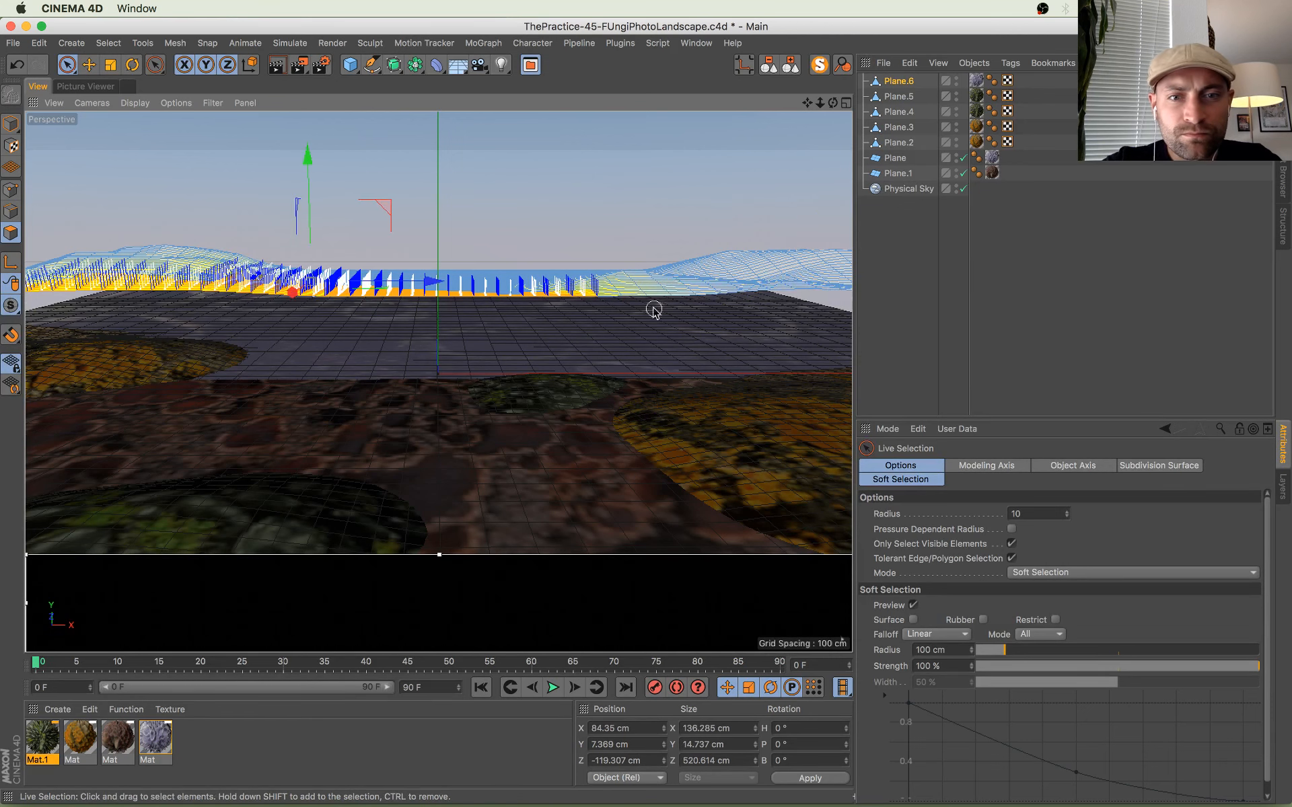
pyautogui.moveTo(597, 304); pyautogui.dragTo(868, 298)
pyautogui.moveTo(448, 161); pyautogui.dragTo(450, 197)
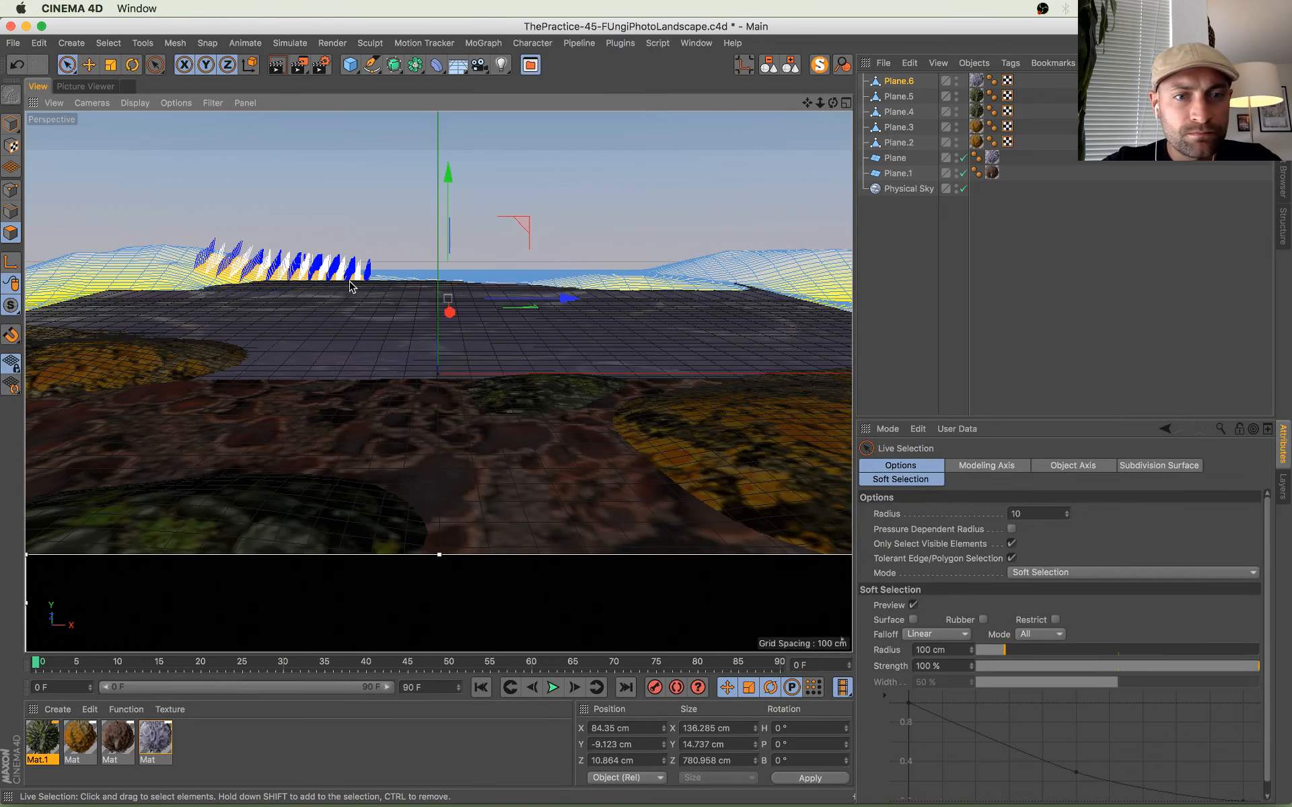
# Step: Raise Plane.6's middle crest and both end hills, the right one to about Y 45.5 cm, and re-render the landscape in Model mode
pyautogui.moveTo(349, 286); pyautogui.dragTo(662, 279)
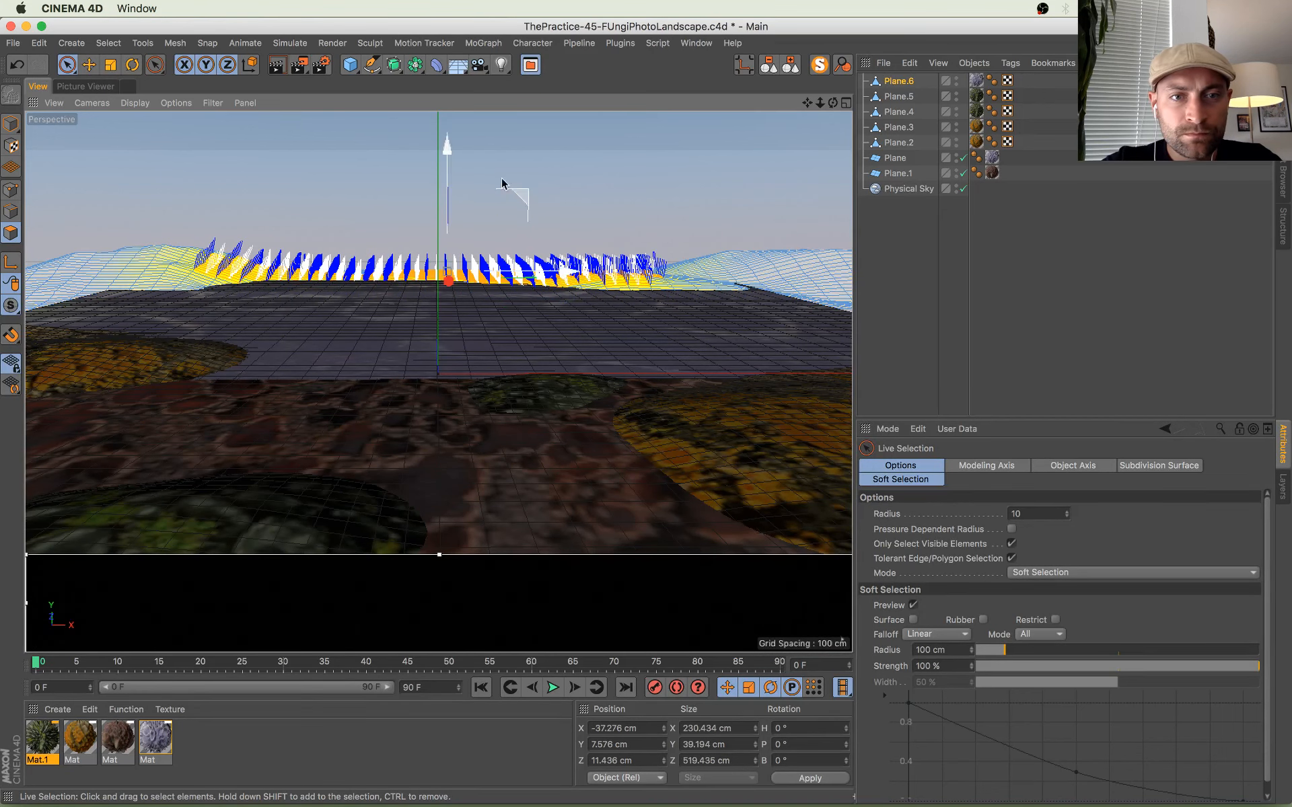
pyautogui.moveTo(448, 154); pyautogui.dragTo(452, 141)
pyautogui.moveTo(73, 260); pyautogui.dragTo(34, 270)
pyautogui.moveTo(42, 178); pyautogui.dragTo(40, 151)
pyautogui.moveTo(810, 266); pyautogui.dragTo(835, 254)
pyautogui.moveTo(826, 186); pyautogui.dragTo(826, 155)
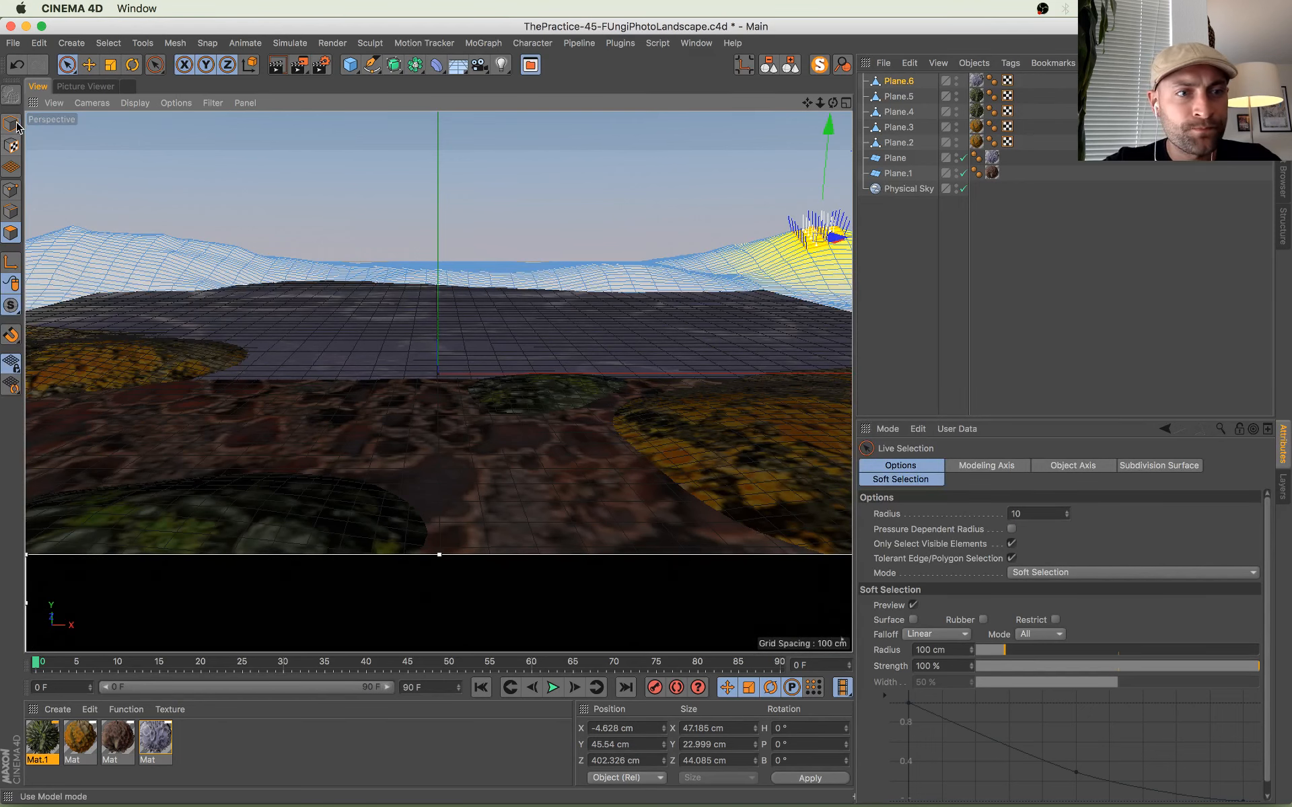
pyautogui.click(14, 123)
pyautogui.moveTo(439, 551); pyautogui.dragTo(453, 180)
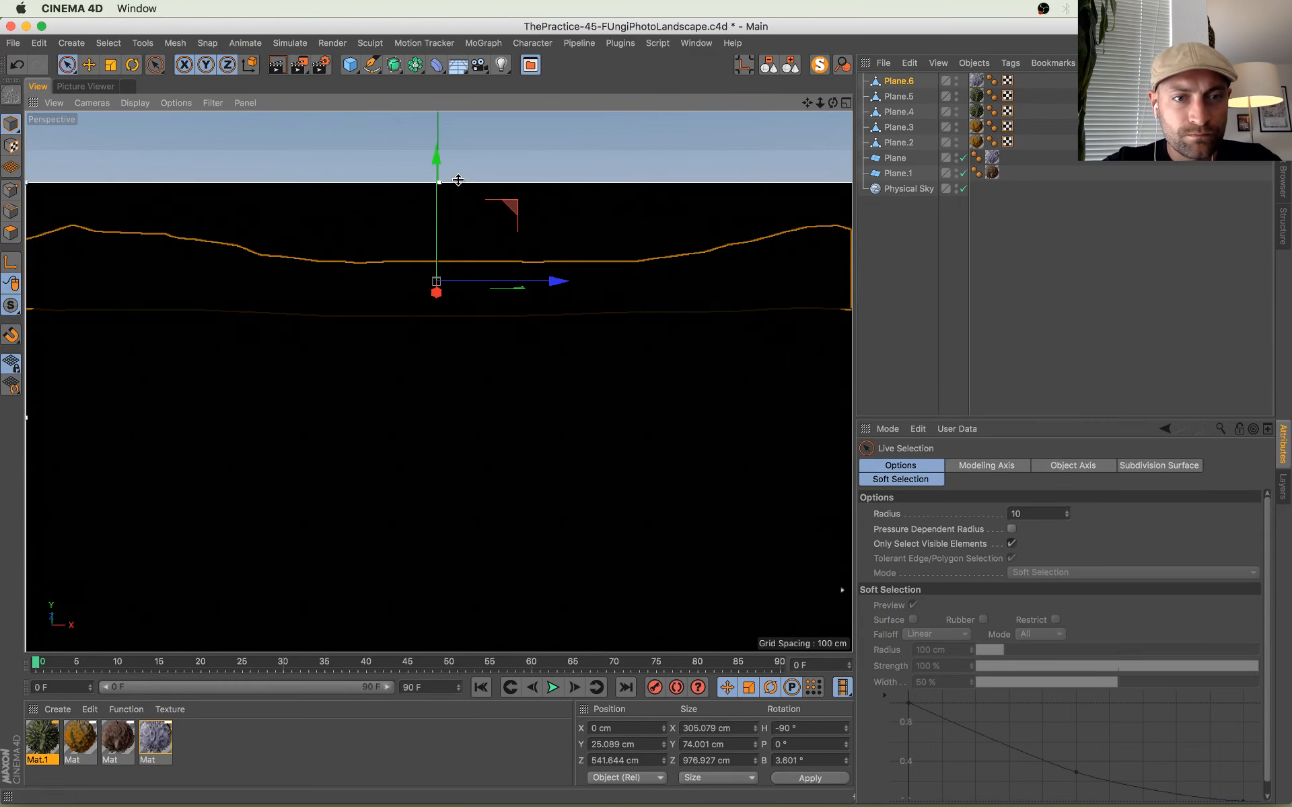
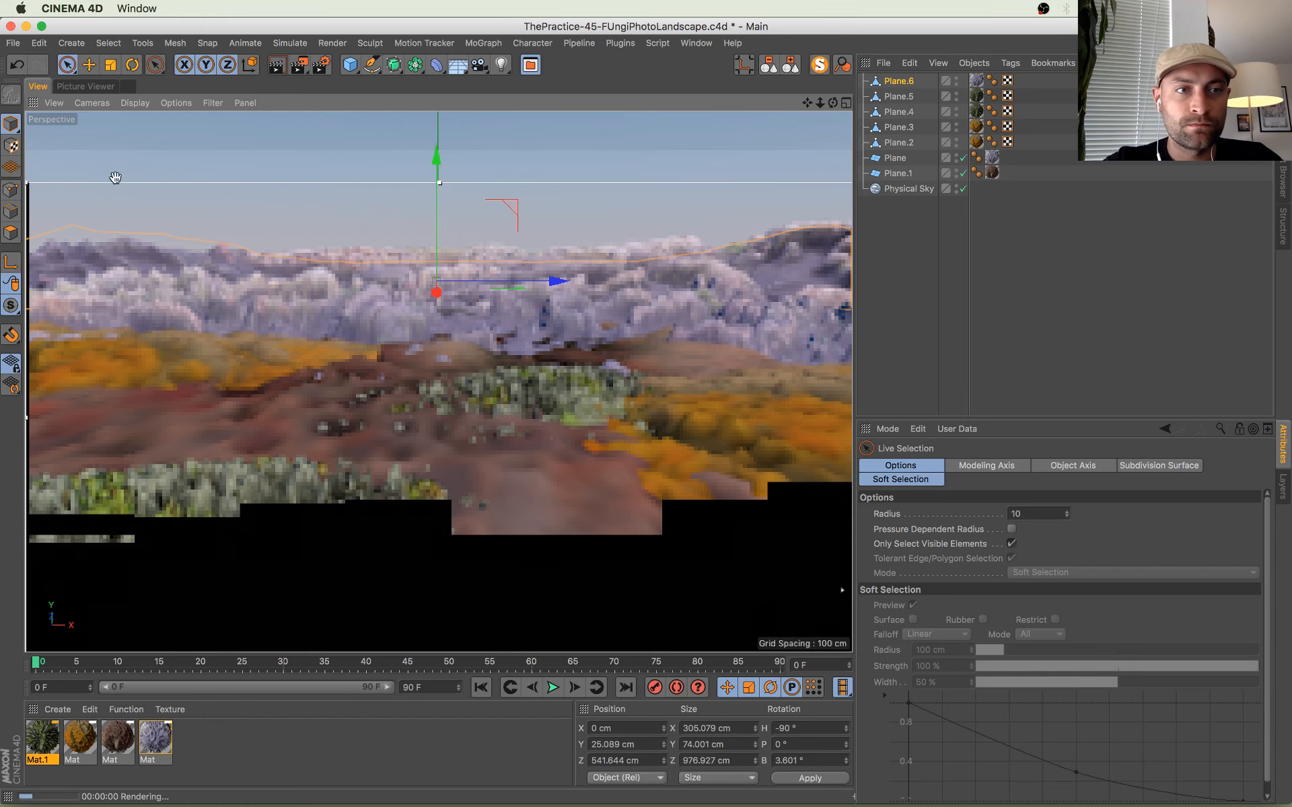
# Step: Duplicate Plane.4 together with Plane.1 into the distance at about X 177 cm, Z 600 cm, and pitch the copies 3.2°
pyautogui.click(568, 407)
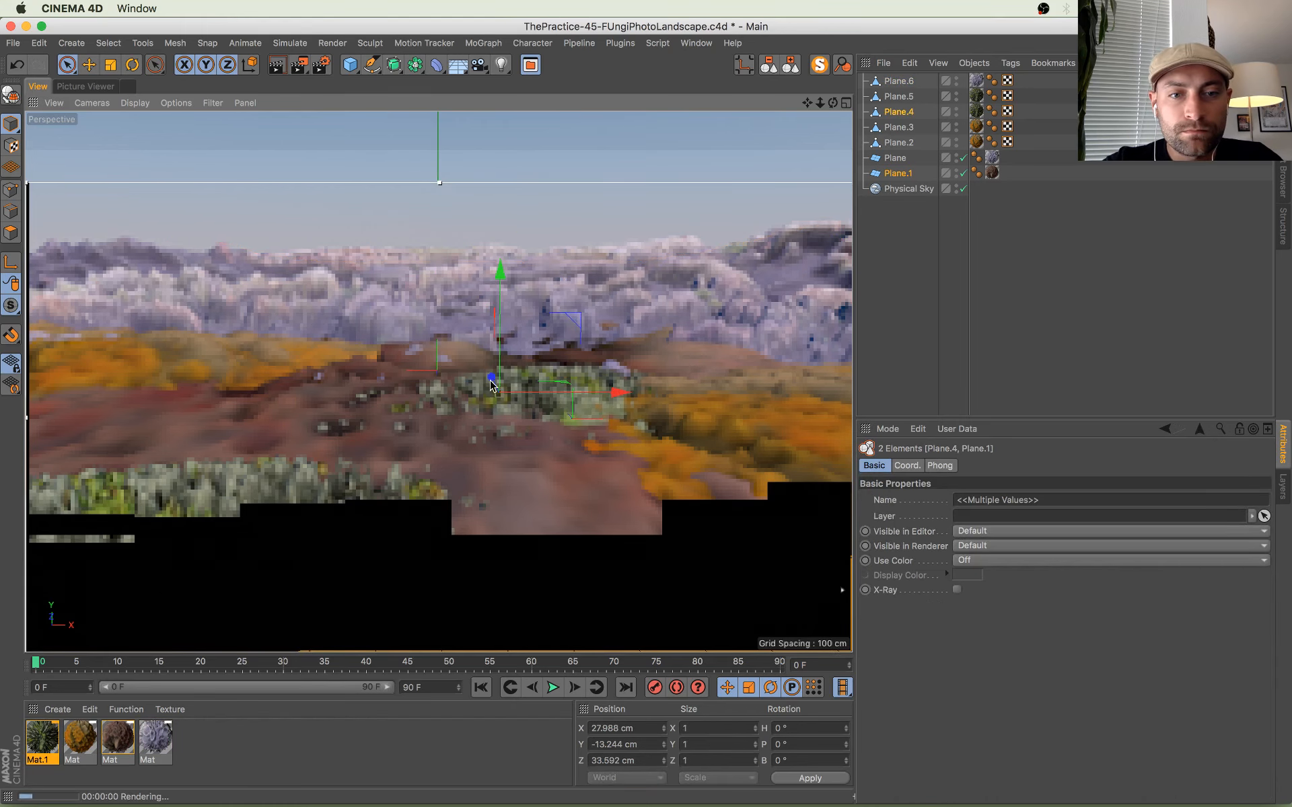
pyautogui.keyDown('ctrl'); pyautogui.moveTo(490, 380); pyautogui.dragTo(462, 210); pyautogui.keyUp('ctrl')
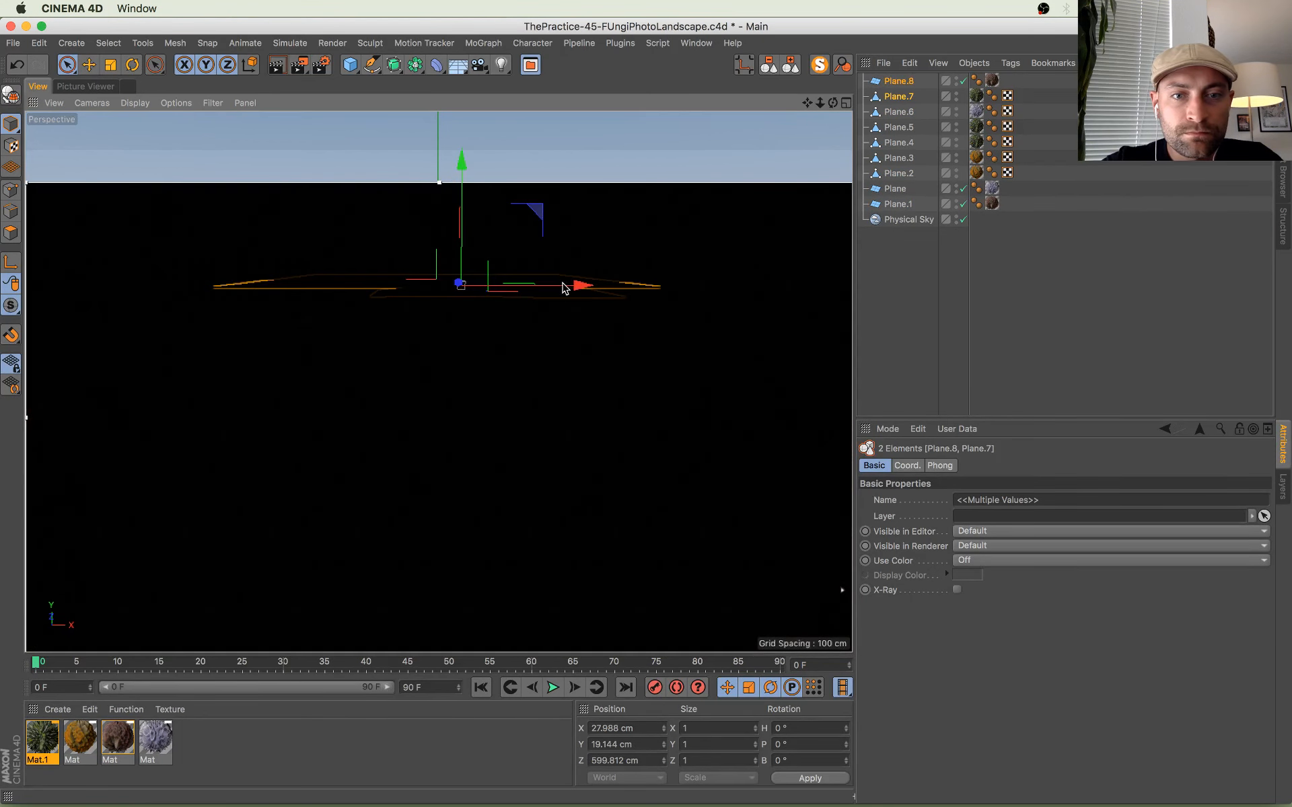
pyautogui.moveTo(571, 288); pyautogui.dragTo(705, 300)
pyautogui.press('r')
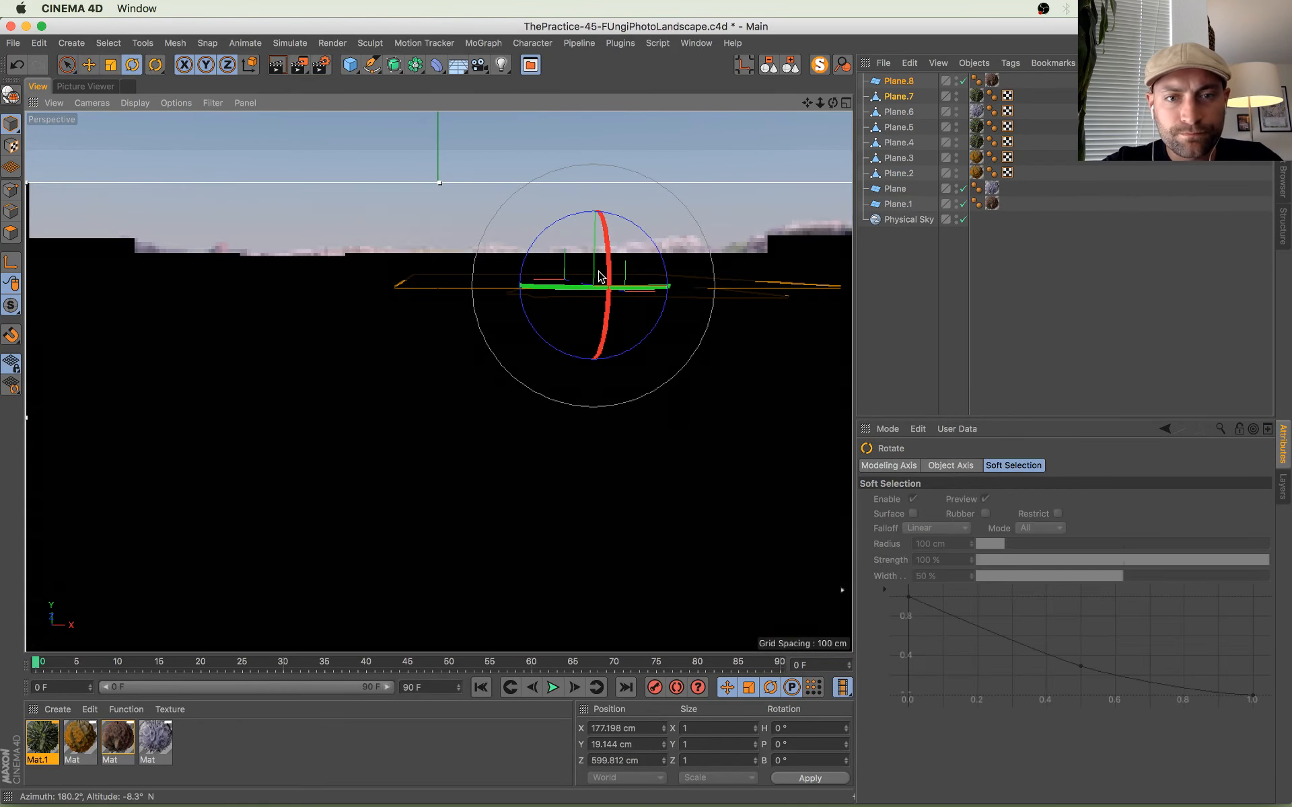
pyautogui.moveTo(607, 270); pyautogui.dragTo(608, 271)
# Step: Move the two tilted copies to about X 126.8 cm, Y 24.7 cm and Z 507.8 cm
pyautogui.press('e')
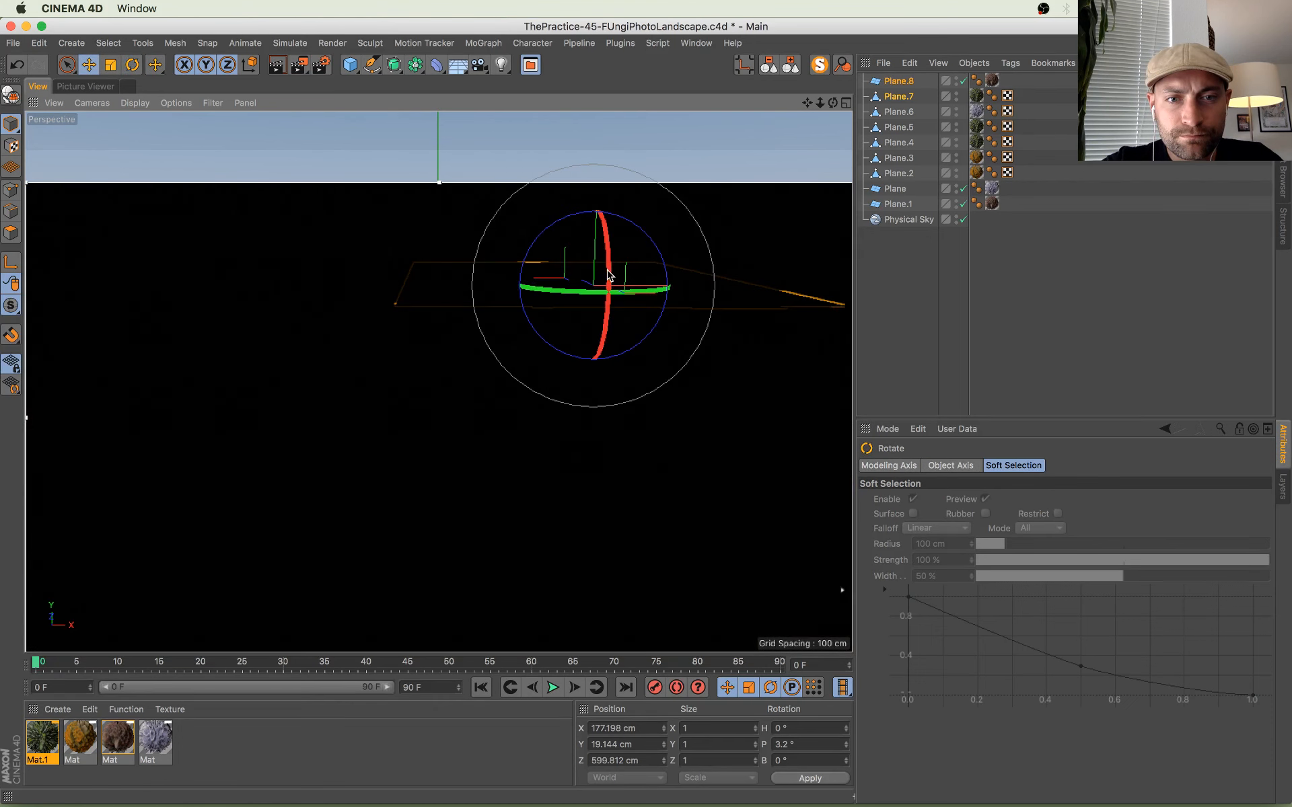
pyautogui.moveTo(705, 284); pyautogui.dragTo(658, 286)
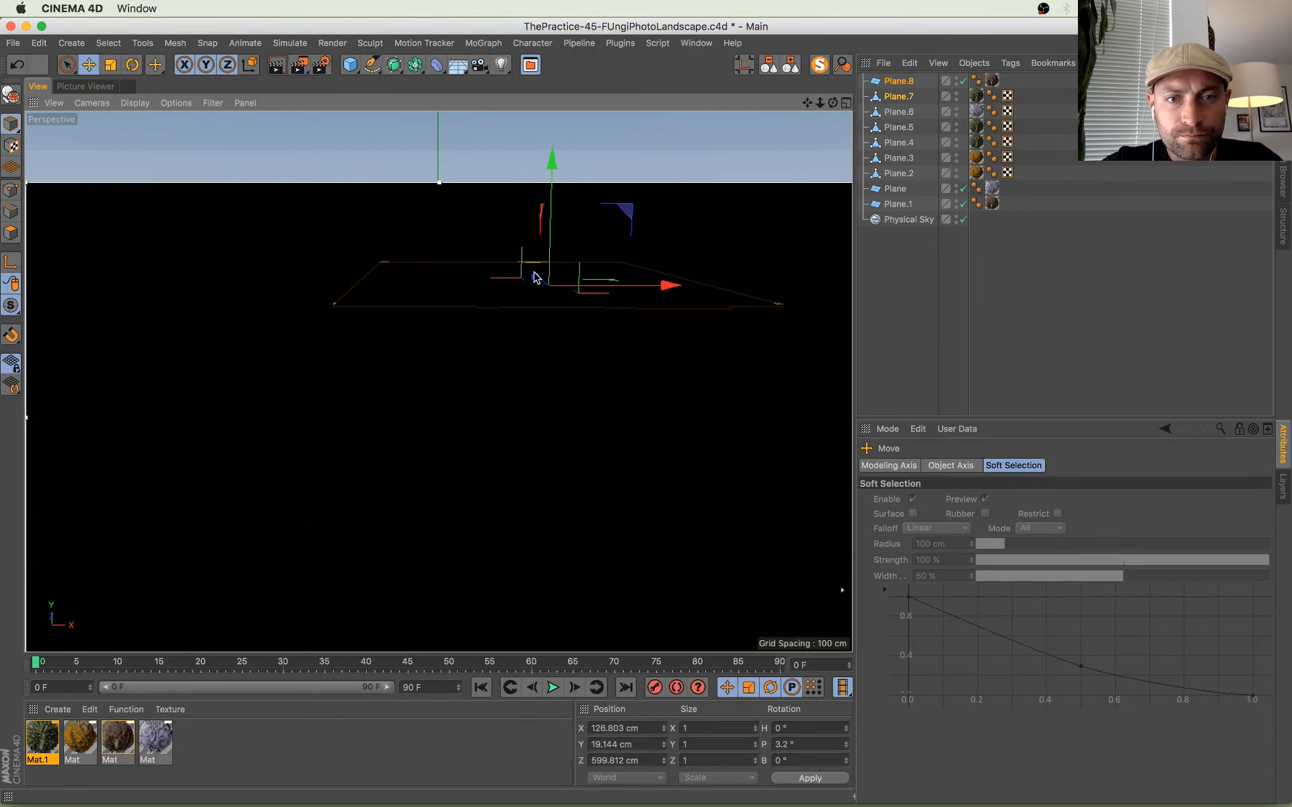
pyautogui.moveTo(536, 277); pyautogui.dragTo(542, 285)
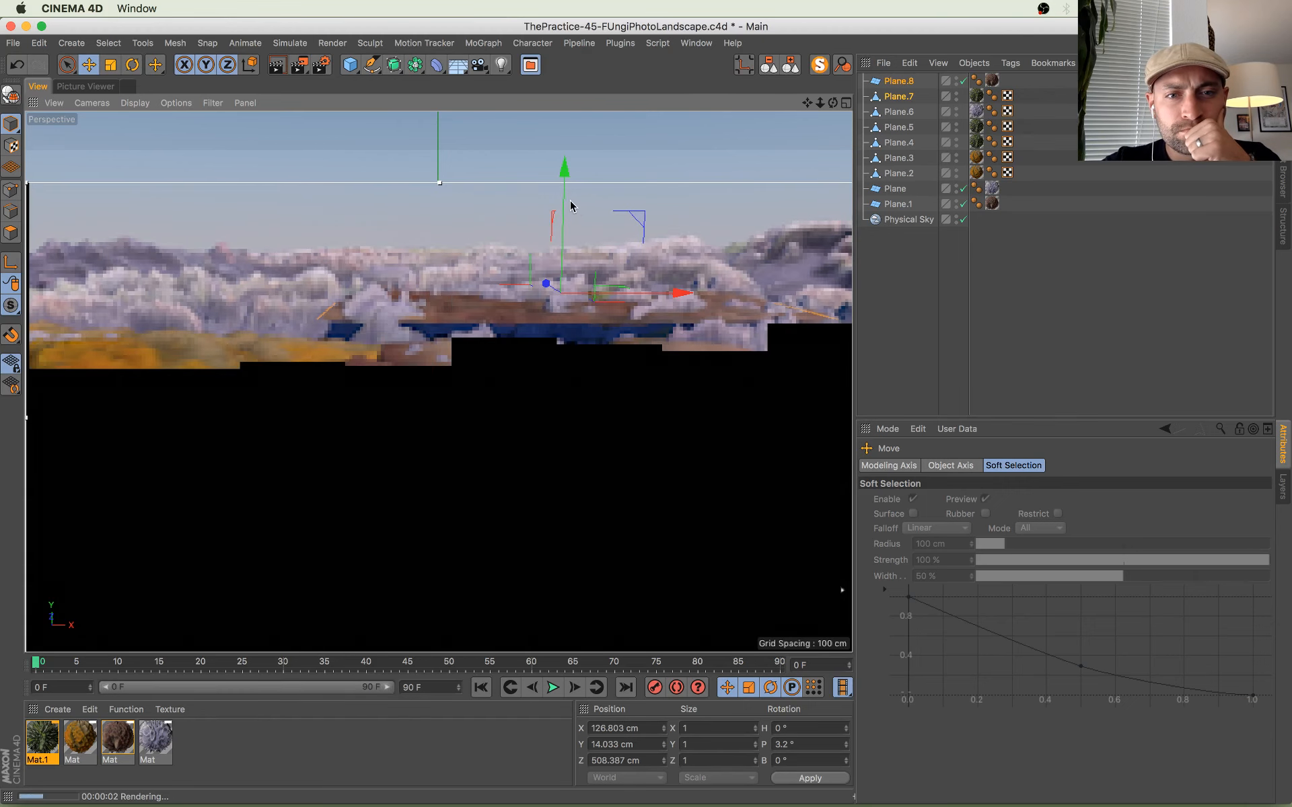
pyautogui.moveTo(565, 195); pyautogui.dragTo(565, 180)
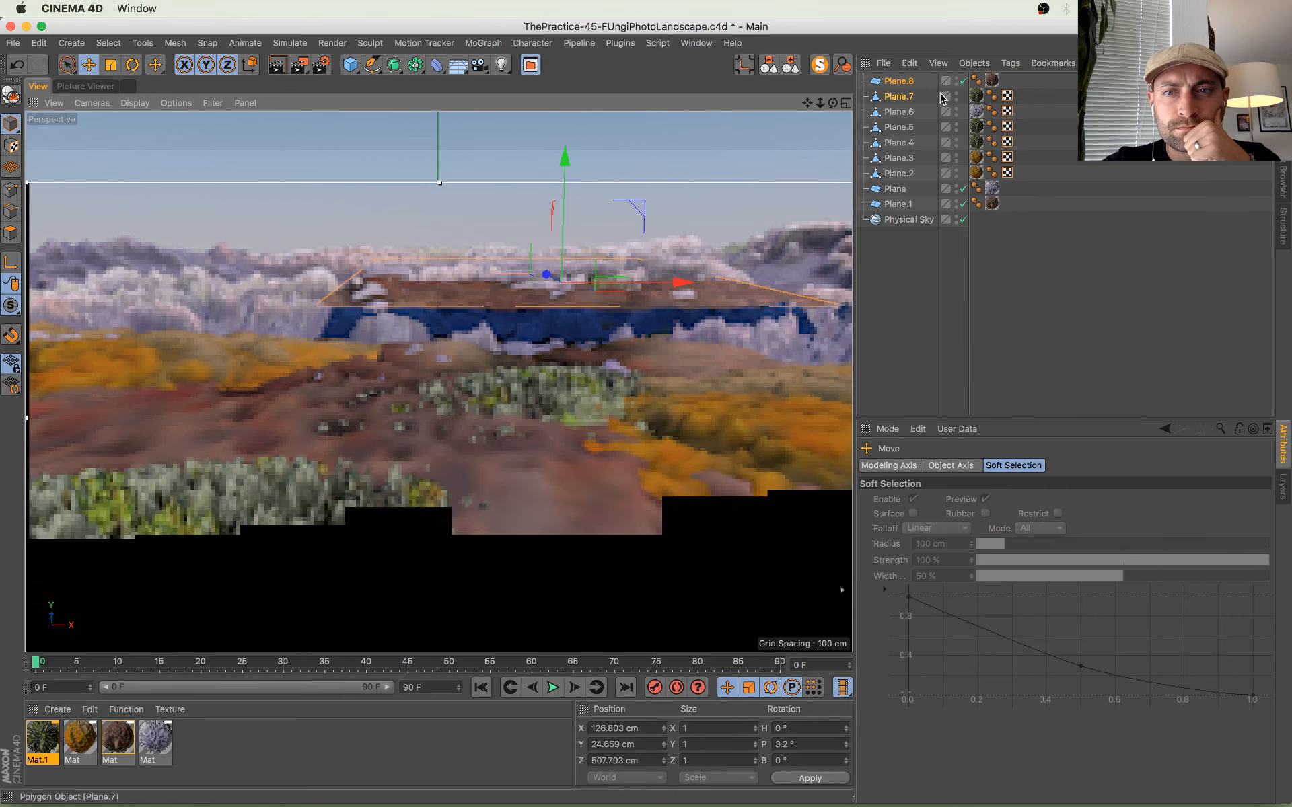
# Step: Delete the duplicated brown ground plane Plane.8 and shift the green patch Plane.7 to about X 63.7 cm
pyautogui.click(900, 81)
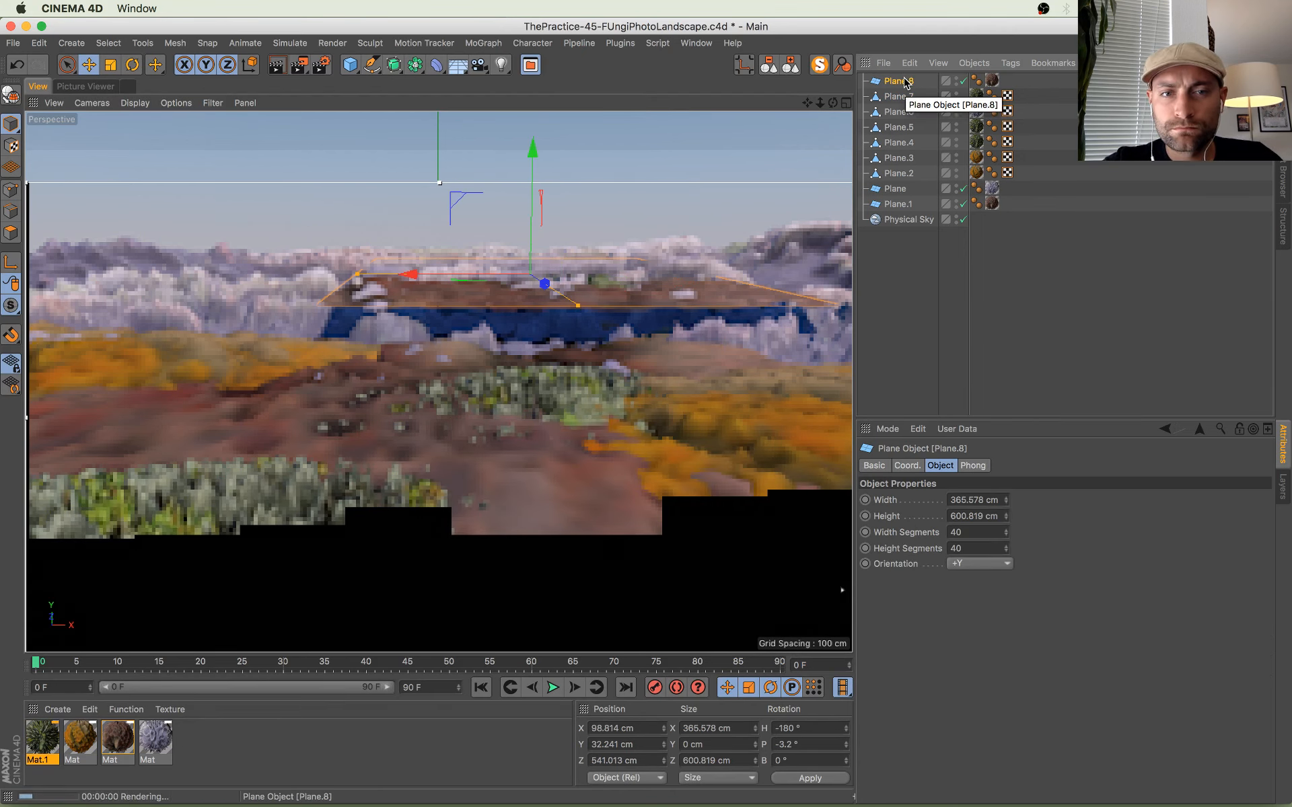
pyautogui.press('Delete')
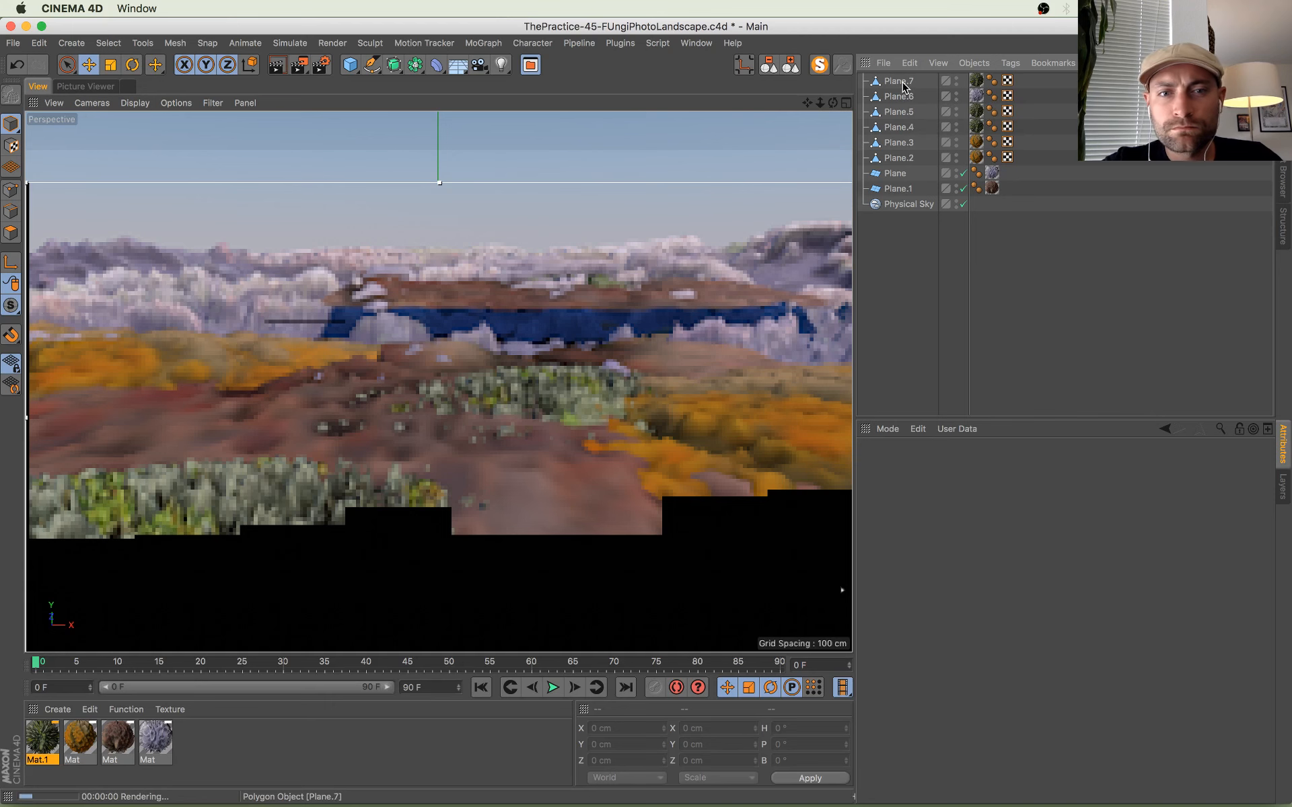
pyautogui.click(902, 82)
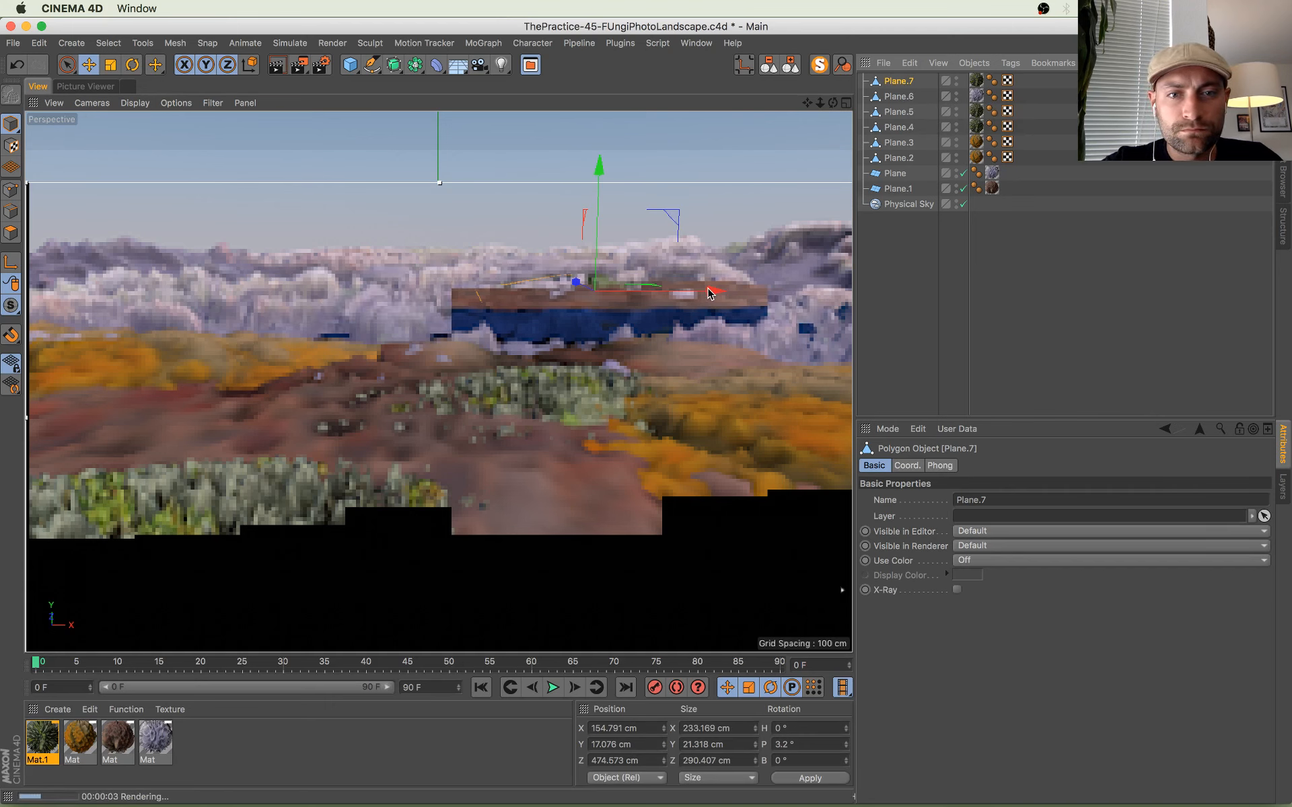
pyautogui.moveTo(710, 293); pyautogui.dragTo(619, 291)
# Step: Scale Plane.7 to about 292 × 54 × 364 cm and bring it closer to about Y 1.9 cm, Z 401 cm
pyautogui.press('t')
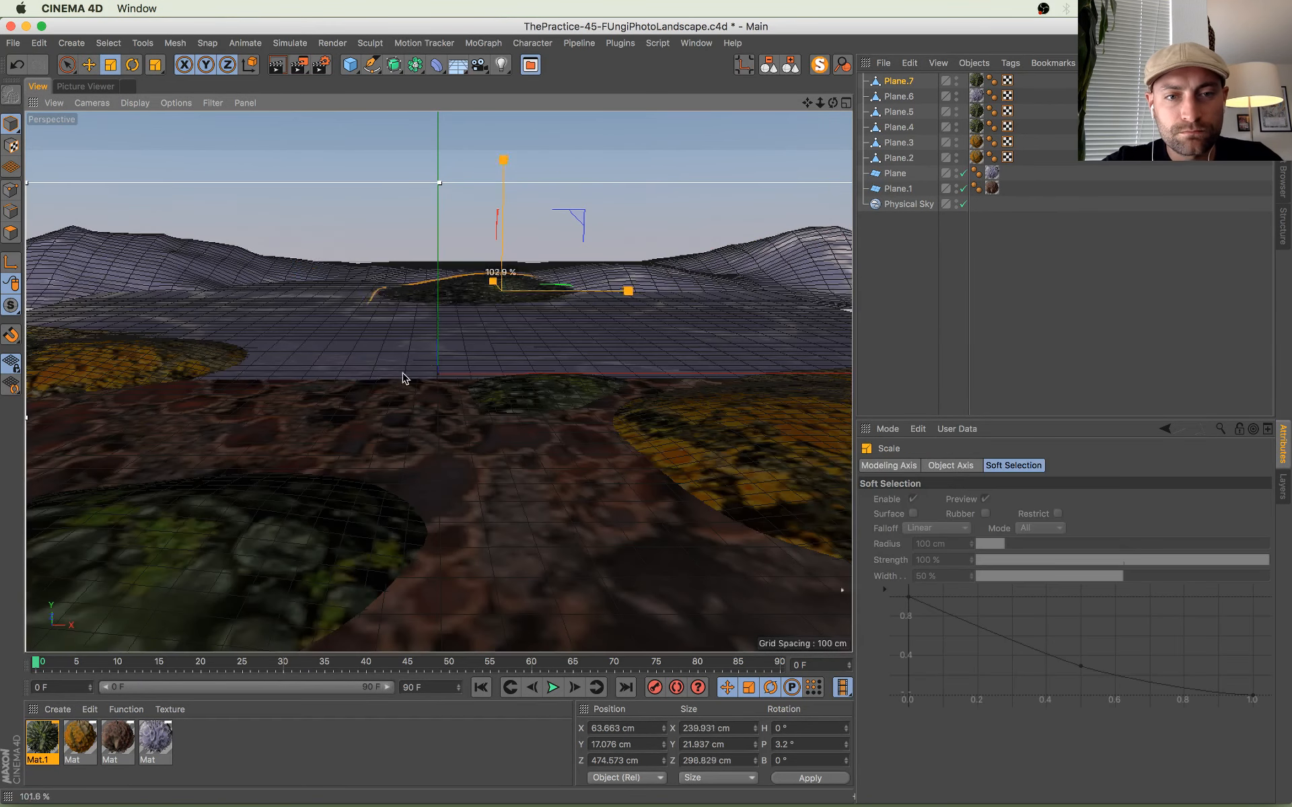
pyautogui.moveTo(404, 374); pyautogui.dragTo(543, 321)
pyautogui.moveTo(508, 197); pyautogui.dragTo(502, 183)
pyautogui.press('e')
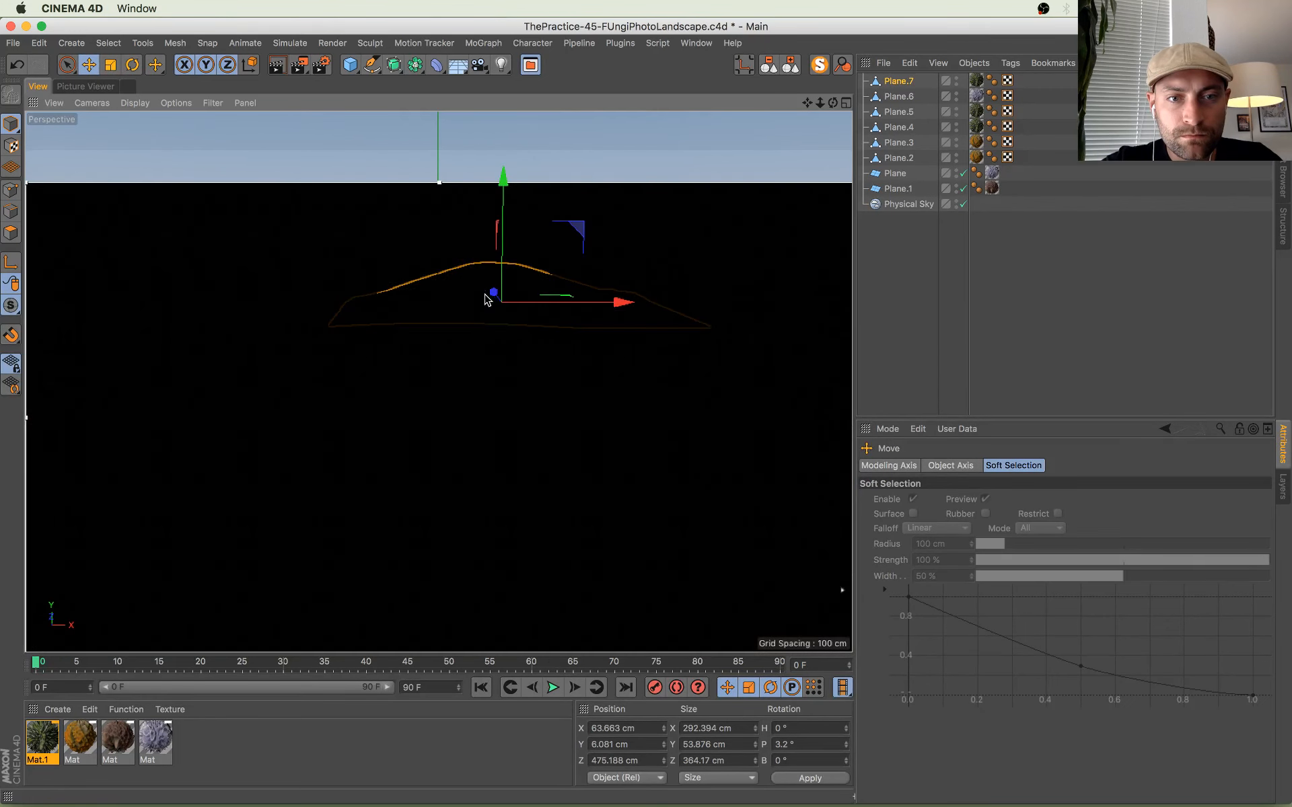
pyautogui.moveTo(491, 294); pyautogui.dragTo(499, 301)
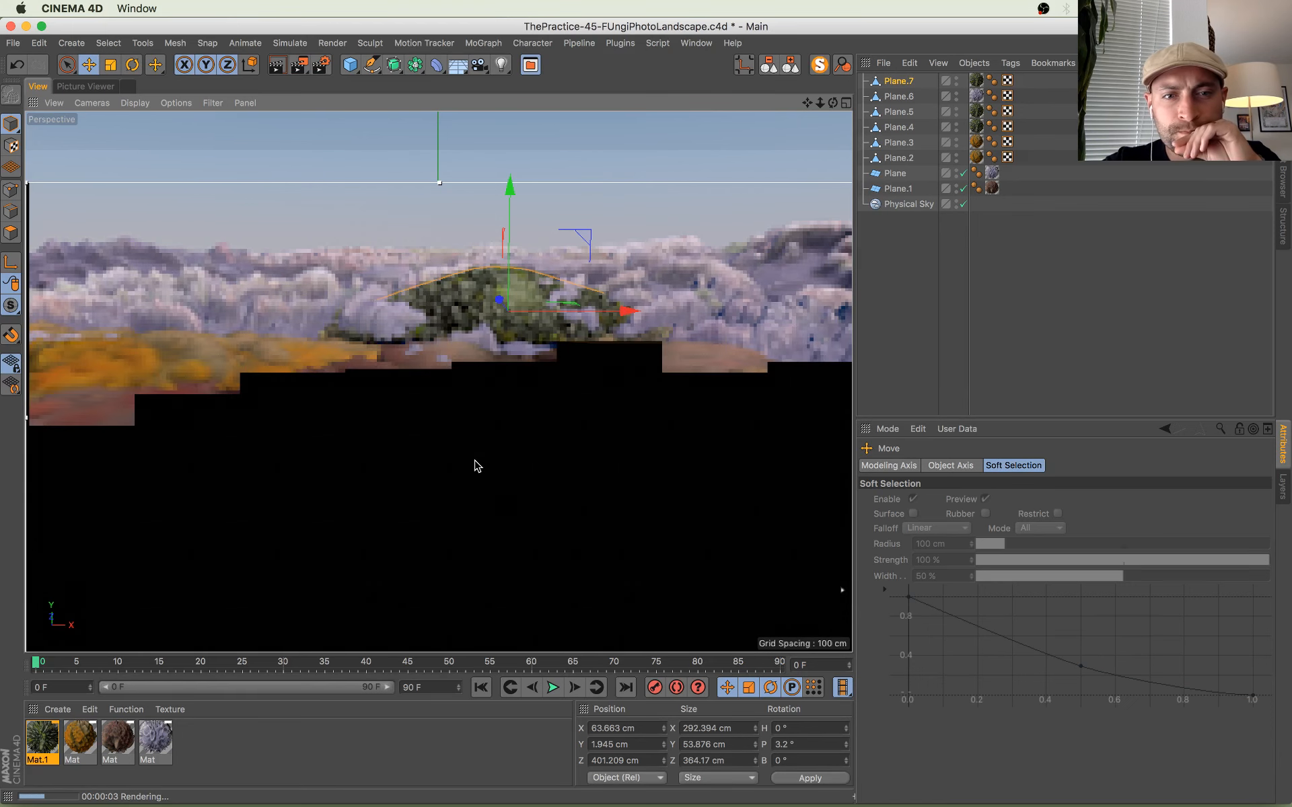
# Step: Lower the green hill Plane.7 and shift it sideways to about X 36.1 cm, Y -12.3 cm, Z 402 cm
pyautogui.moveTo(513, 195); pyautogui.dragTo(511, 208)
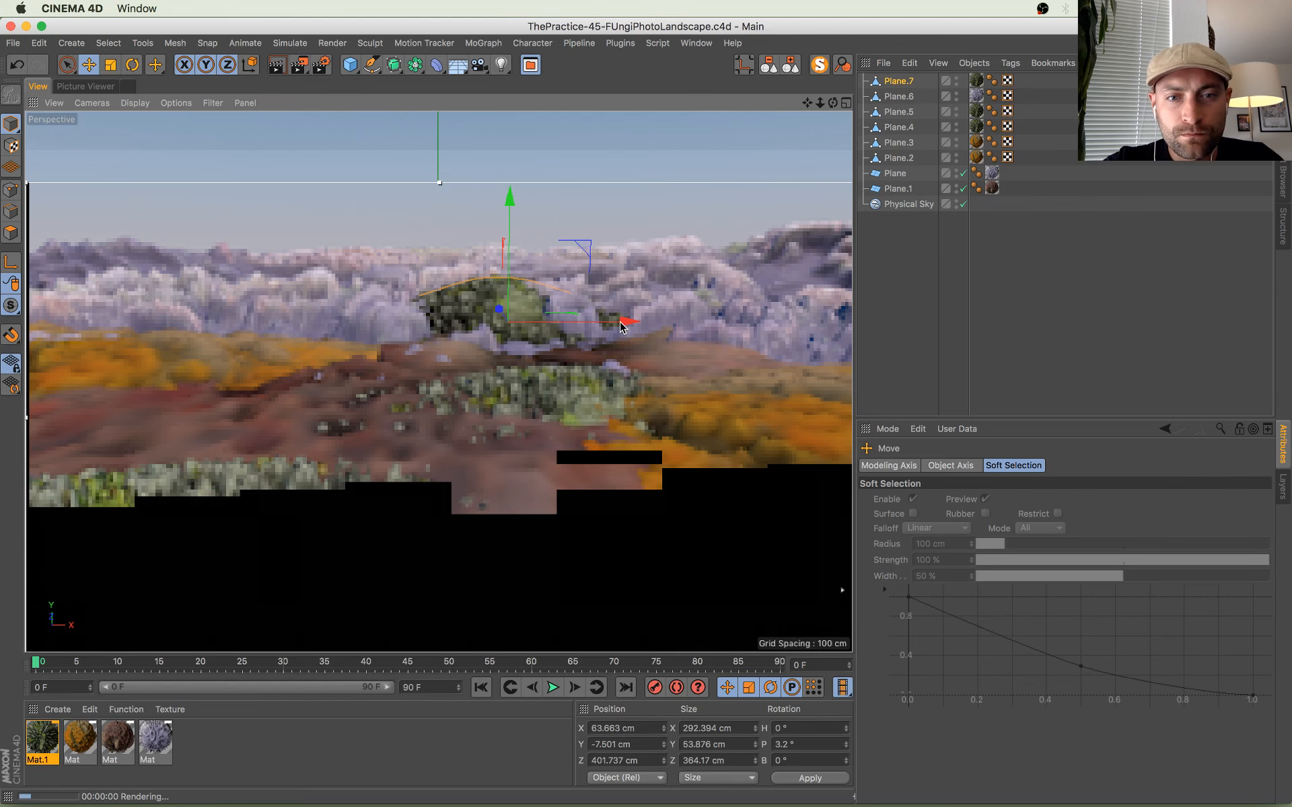
pyautogui.moveTo(623, 324); pyautogui.dragTo(586, 325)
pyautogui.moveTo(476, 202); pyautogui.dragTo(476, 205)
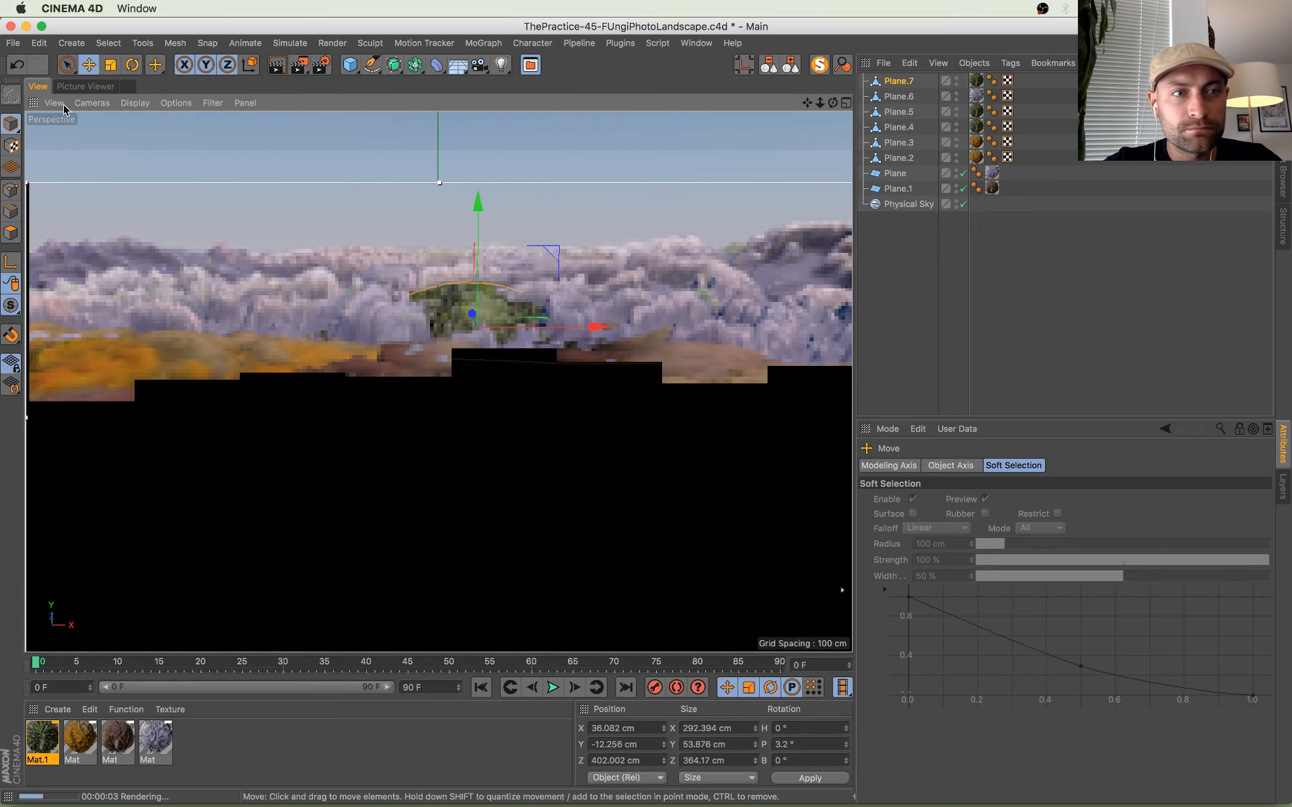
# Step: Move the distant lavender ridge Plane.6 to about Y 16.2 cm and Z 657.5 cm
pyautogui.middleClick(520, 200)
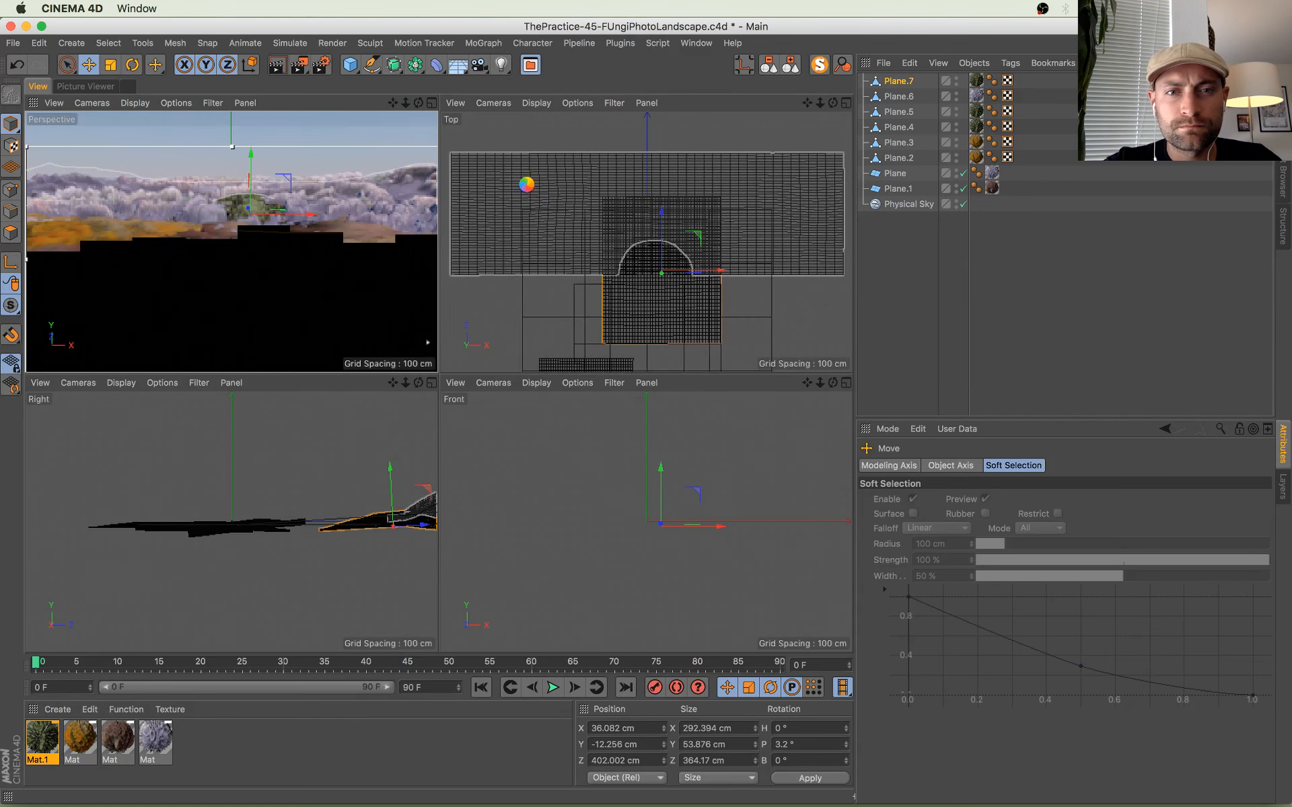
pyautogui.click(528, 188)
pyautogui.moveTo(647, 271); pyautogui.dragTo(635, 230)
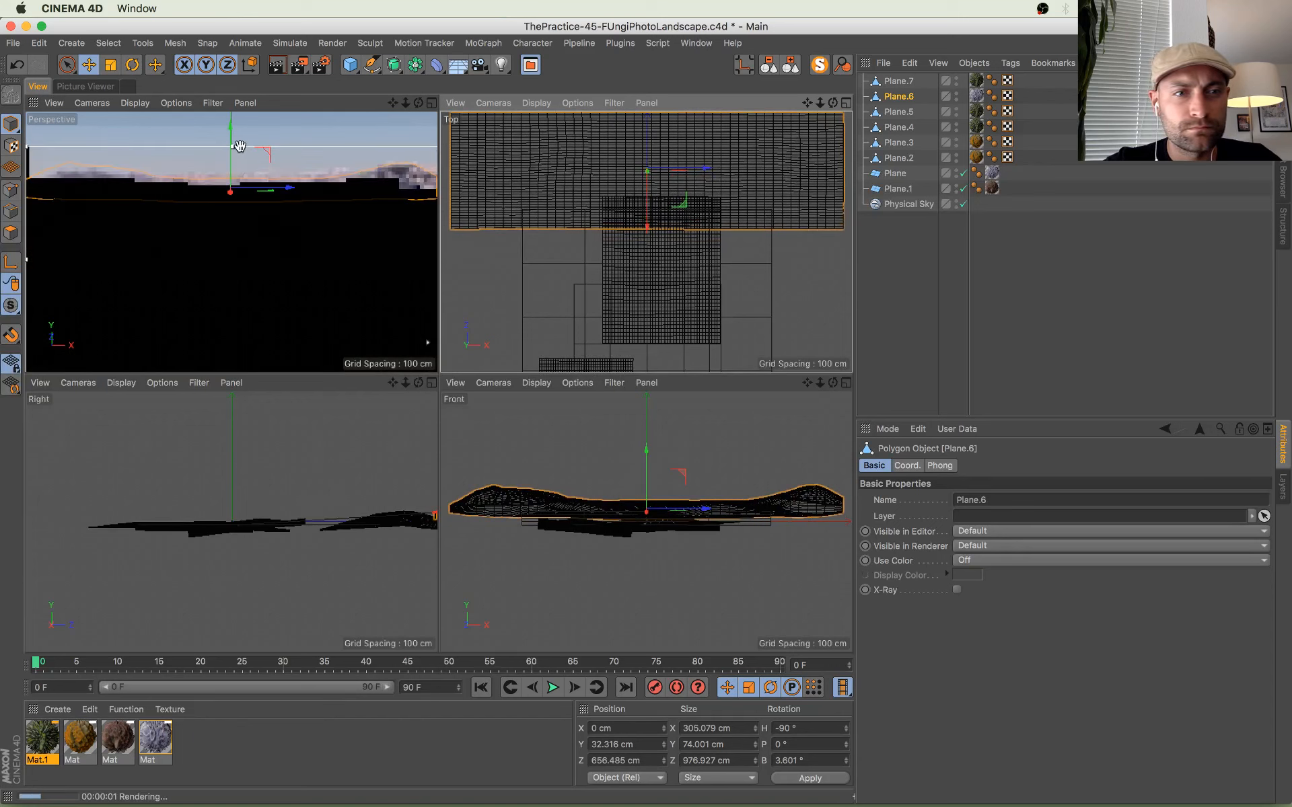
pyautogui.moveTo(231, 130); pyautogui.dragTo(232, 139)
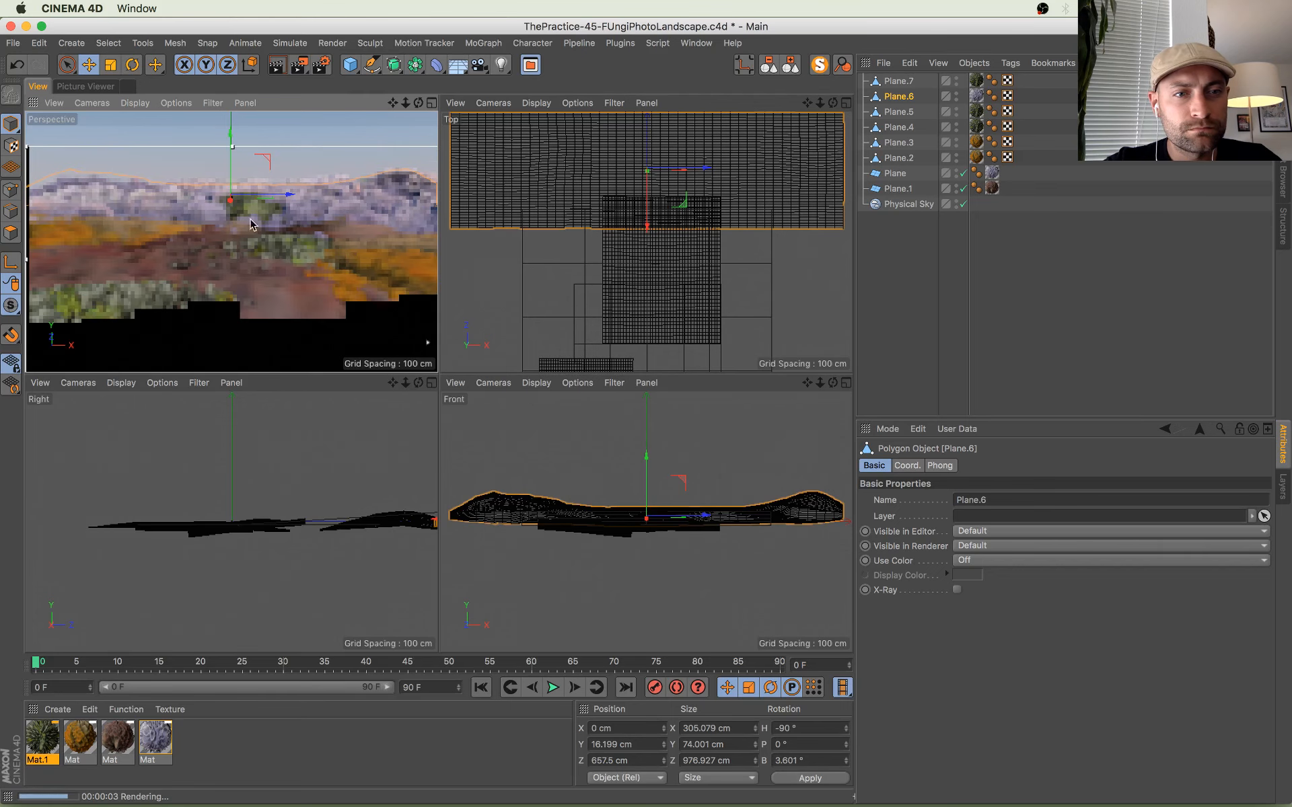
pyautogui.click(432, 103)
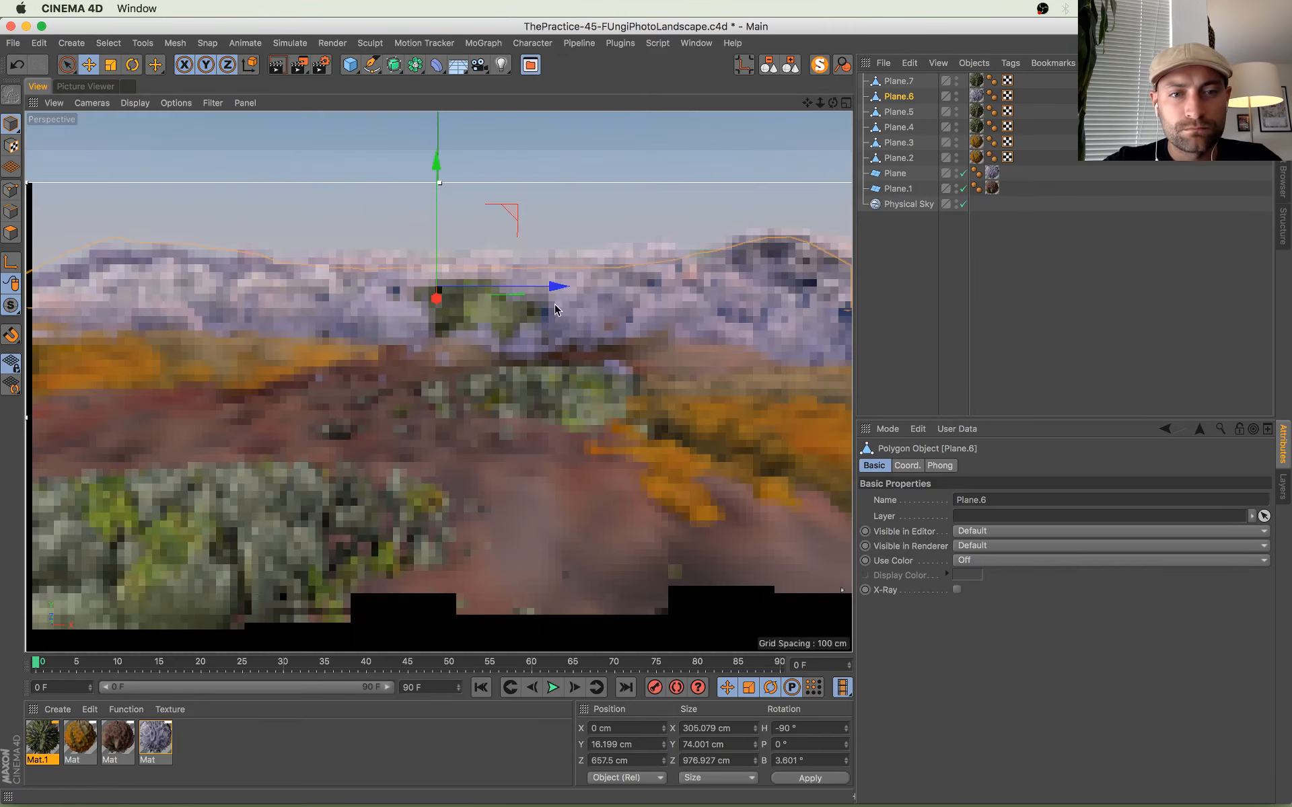
# Step: Save the project, then turn off the interactive render region and render the scene to the Picture Viewer
pyautogui.press('super+s')
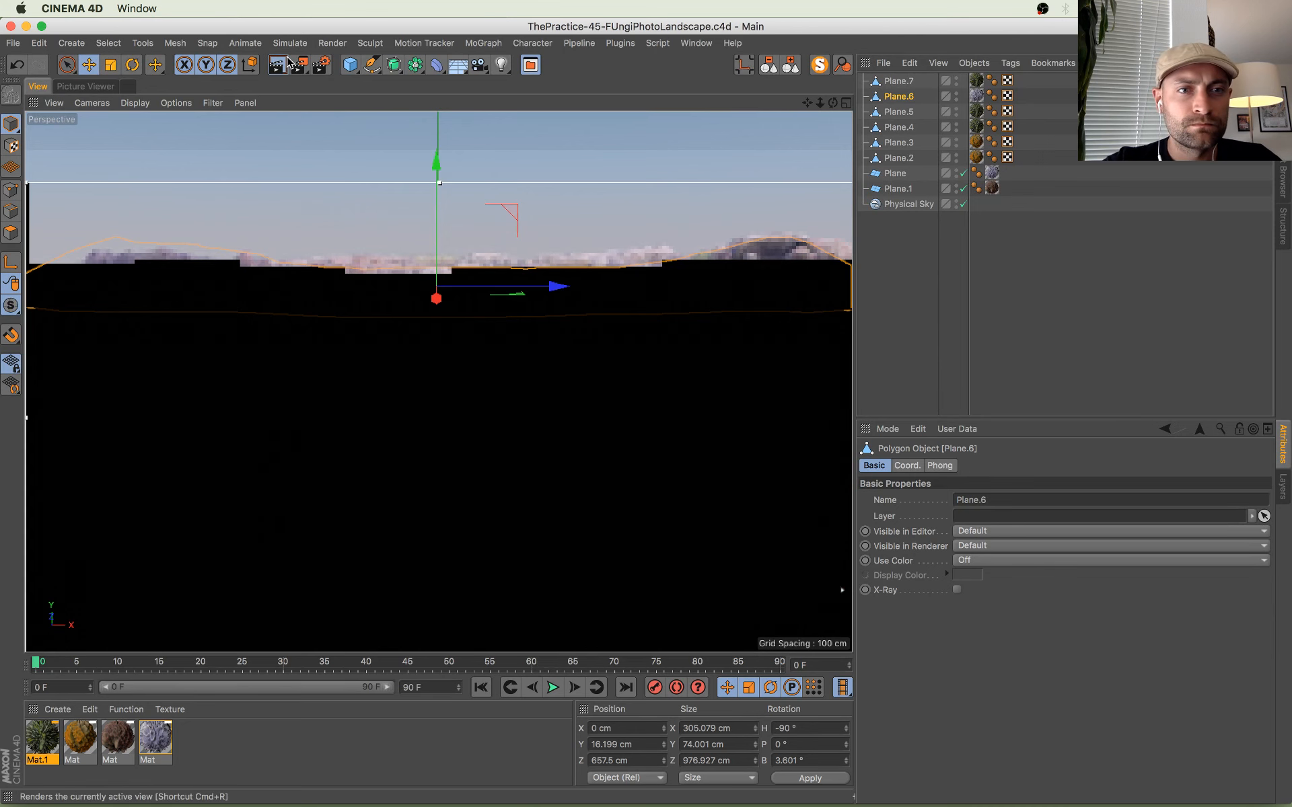
pyautogui.moveTo(299, 65); pyautogui.dragTo(397, 416)
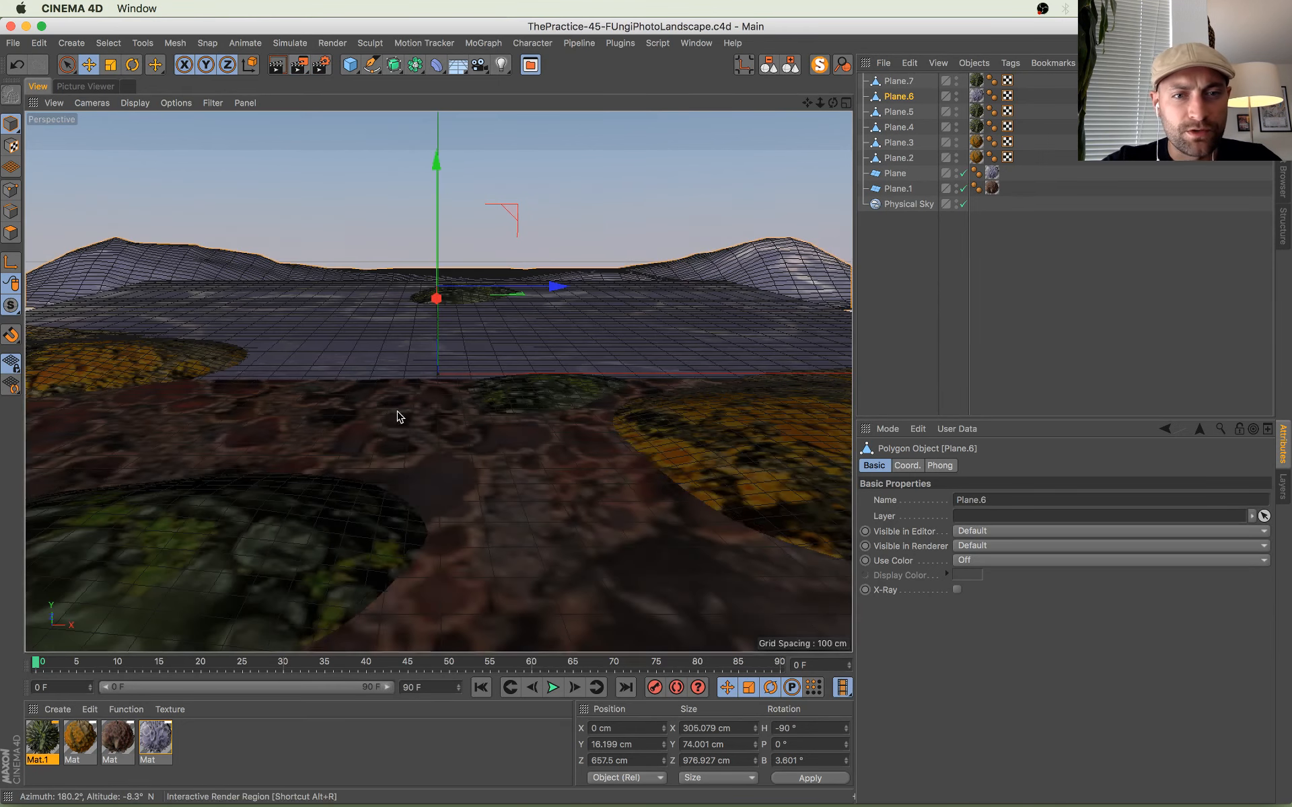
pyautogui.hotkey('shift', 'r')
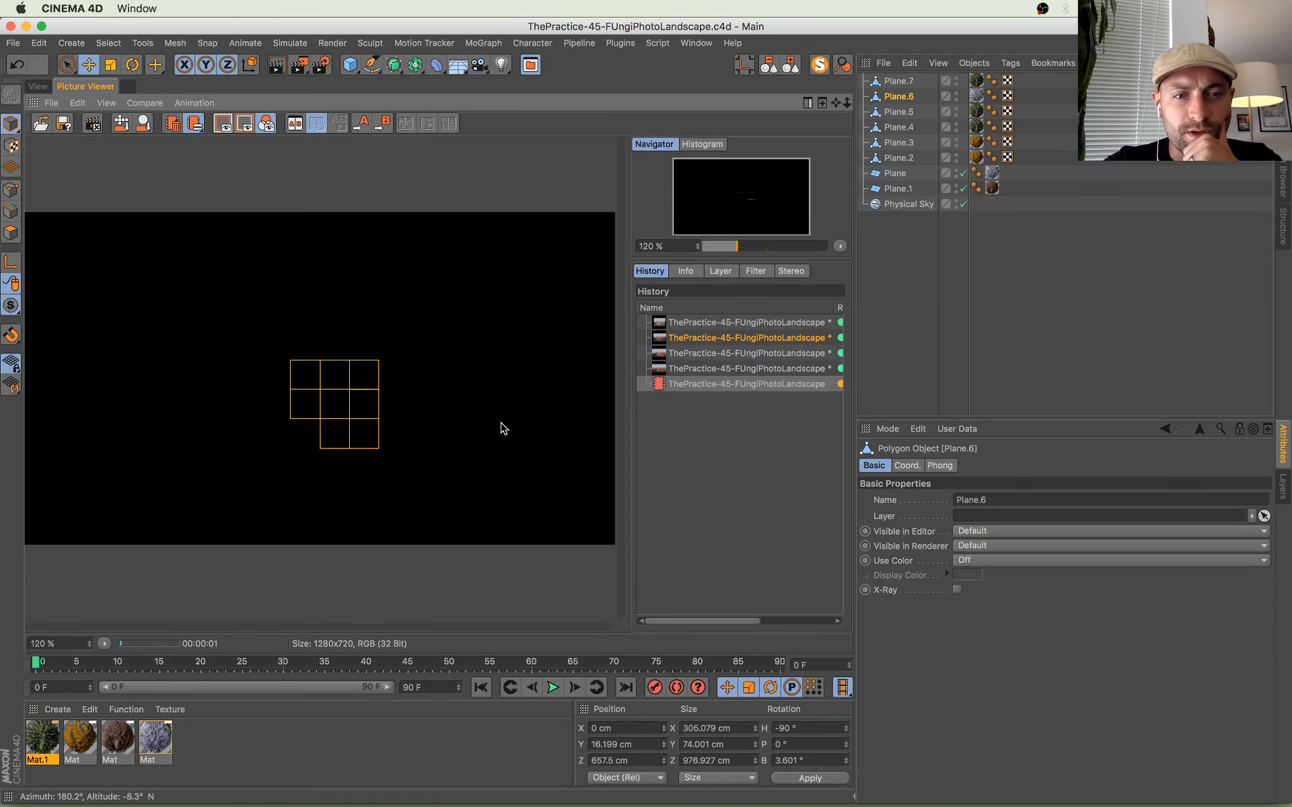
# Step: Enable Ambient Occlusion in the render settings and restart the Picture Viewer render, selecting the interrupted render in the history
pyautogui.click(322, 64)
pyautogui.click(550, 394)
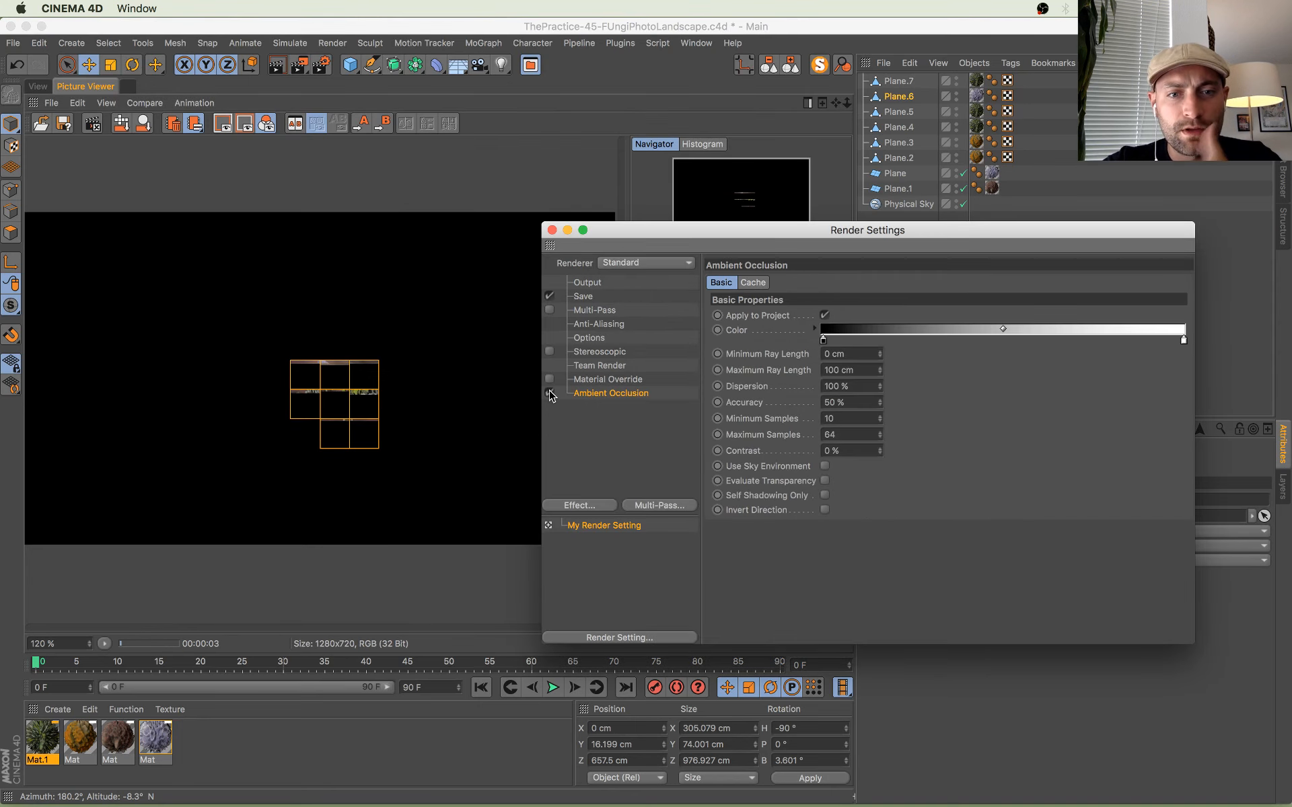
pyautogui.click(550, 393)
pyautogui.press('Return')
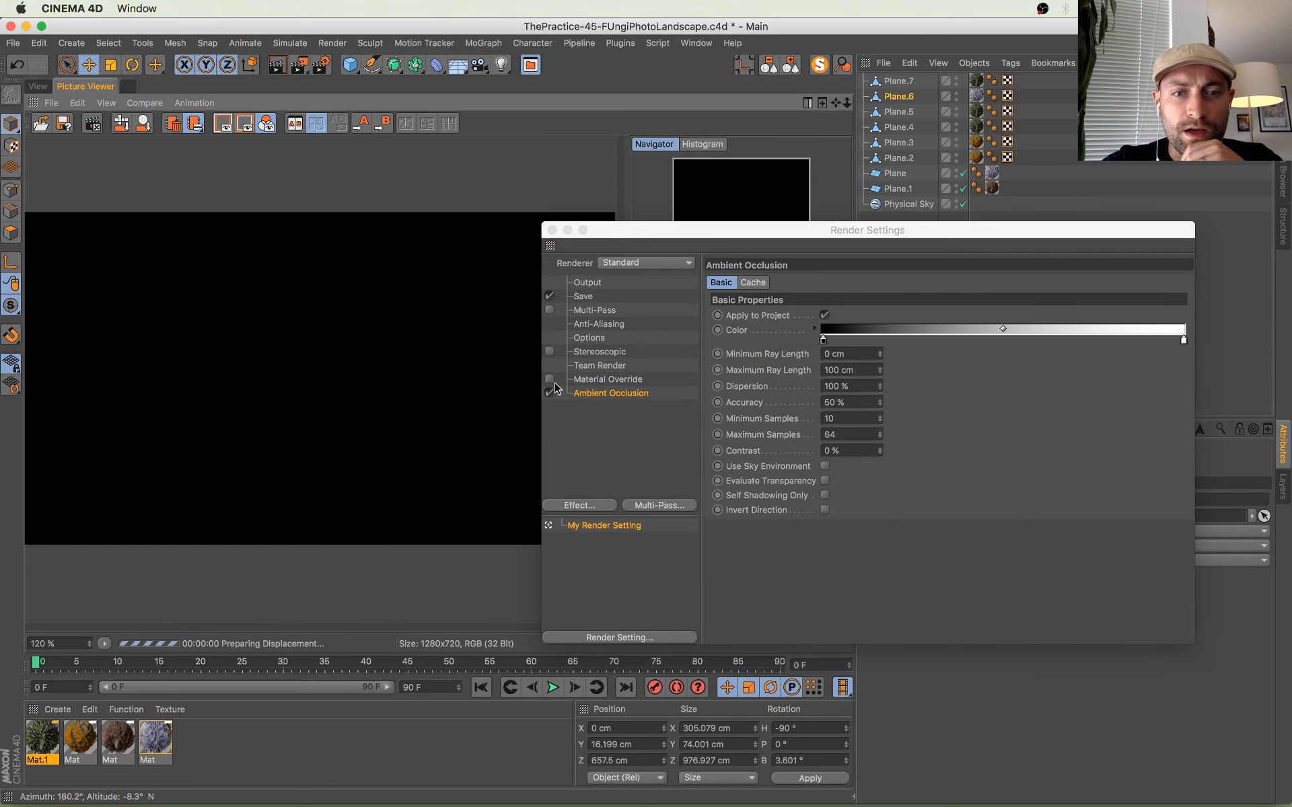
pyautogui.click(552, 231)
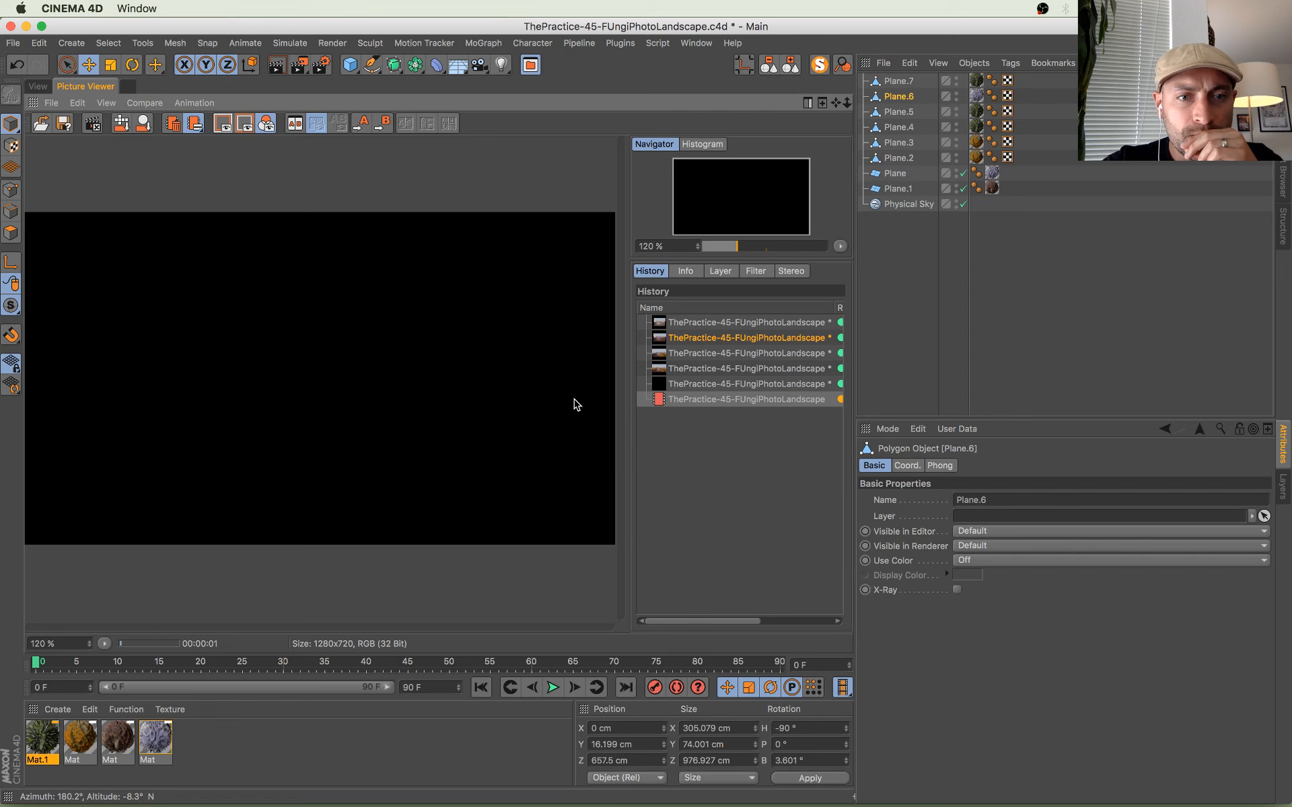
pyautogui.click(718, 384)
# Step: Switch to the YouTube live chat in Chrome, read the recent messages and return to Cinema 4D
pyautogui.press('super+Tab')
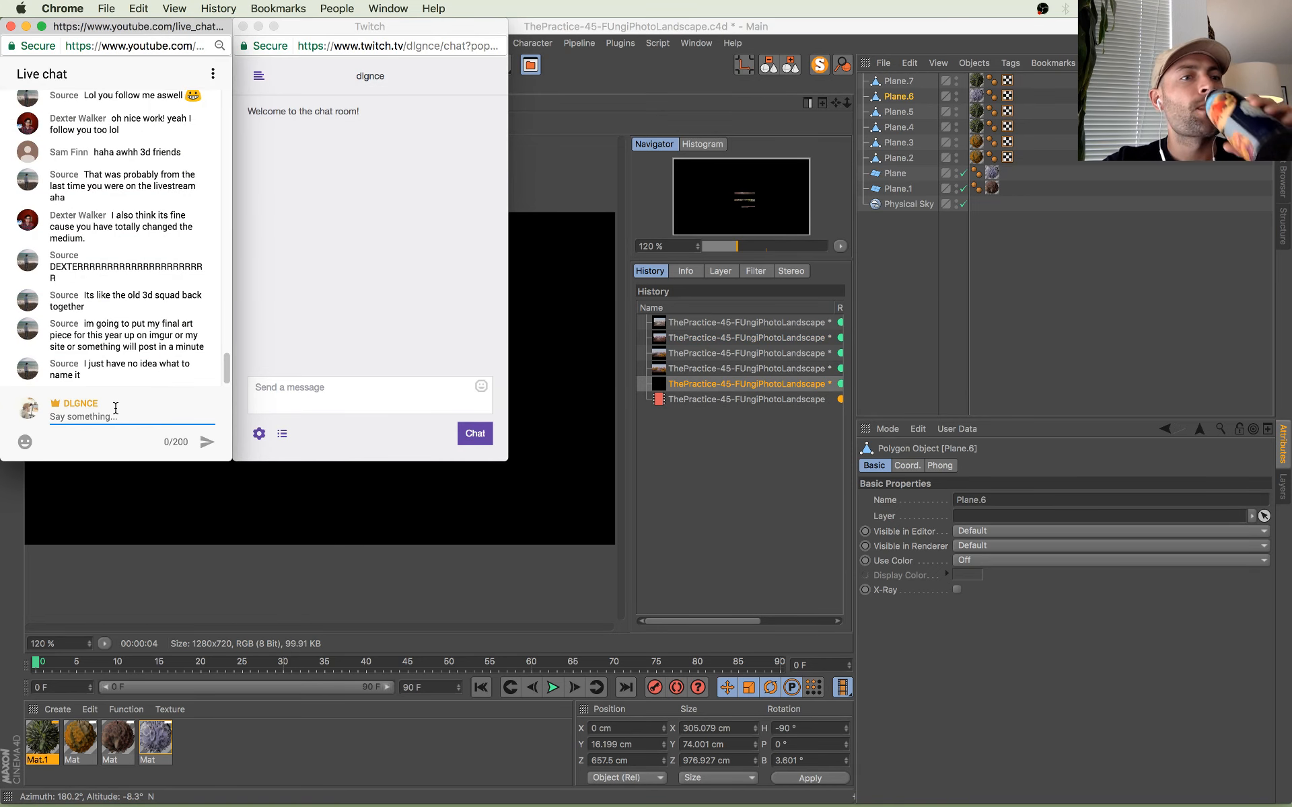
pyautogui.scroll(3, 114, 280)
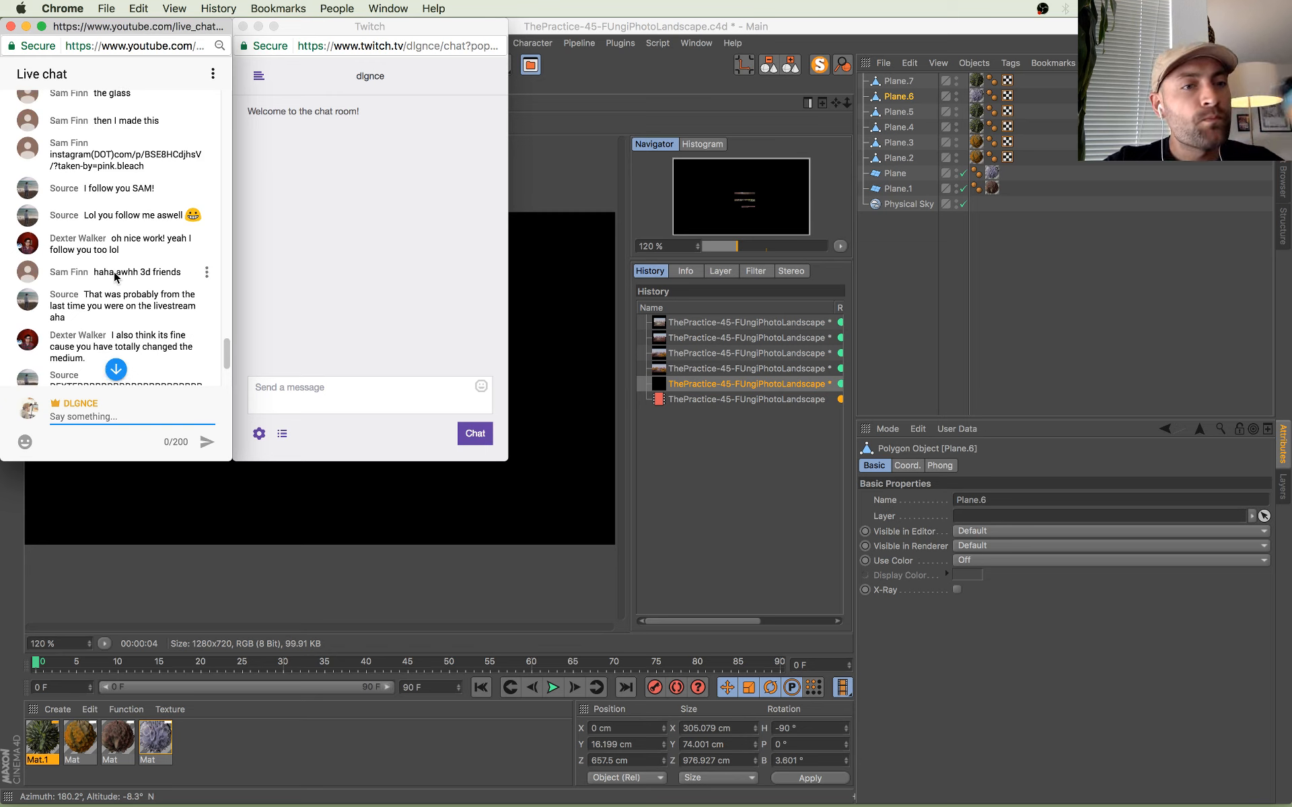
pyautogui.scroll(-1, 125, 302)
pyautogui.scroll(-2, 134, 333)
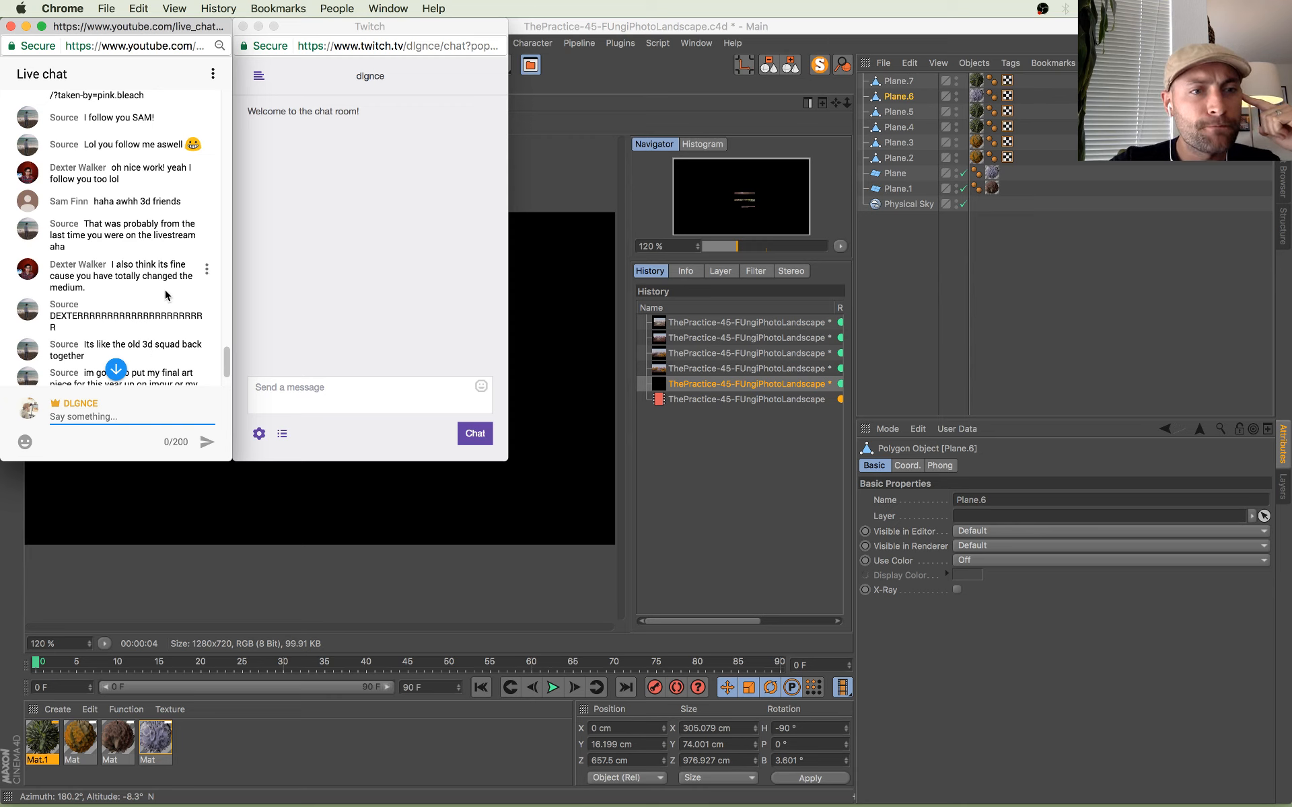
pyautogui.scroll(-3, 160, 306)
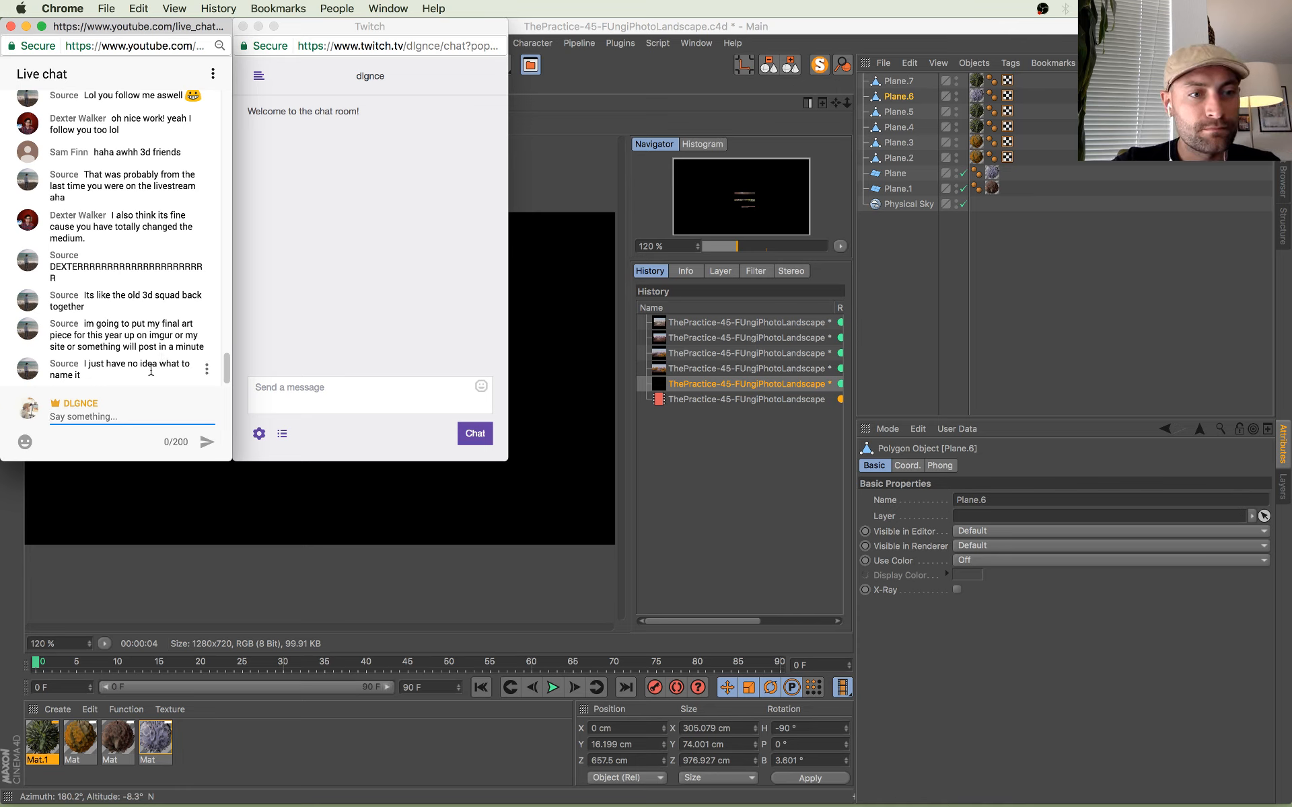
pyautogui.moveTo(133, 308); pyautogui.dragTo(150, 374)
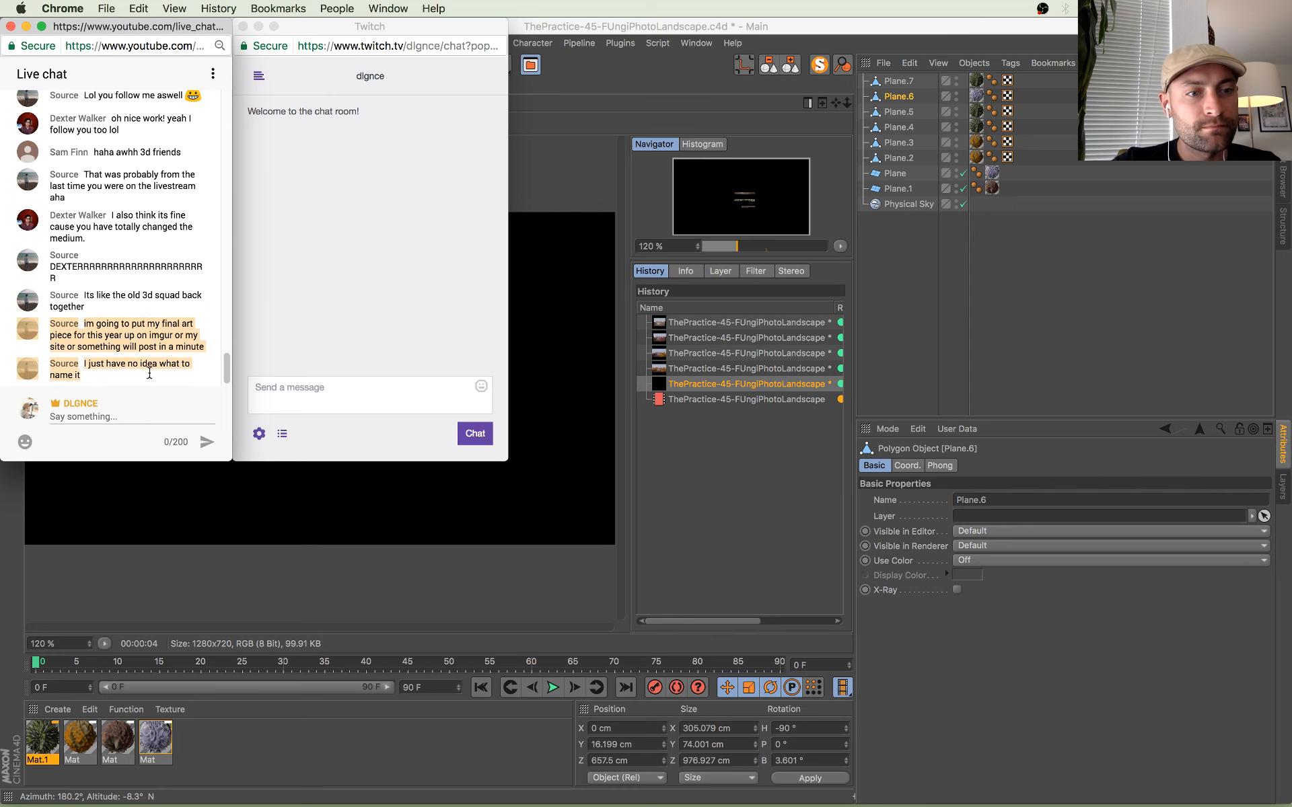
pyautogui.click(148, 381)
pyautogui.click(590, 162)
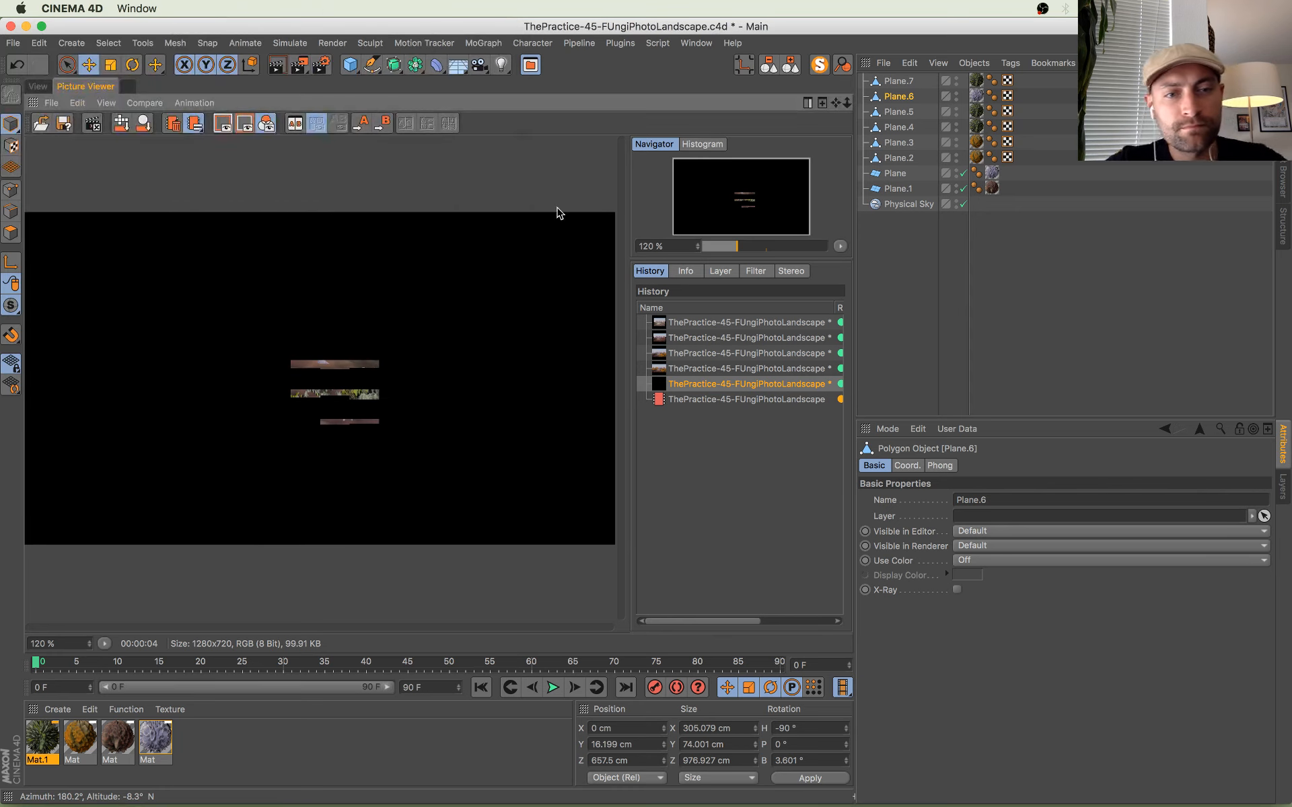
# Step: Delete the interrupted render from the Picture Viewer history and inspect the running render up close
pyautogui.press('Delete')
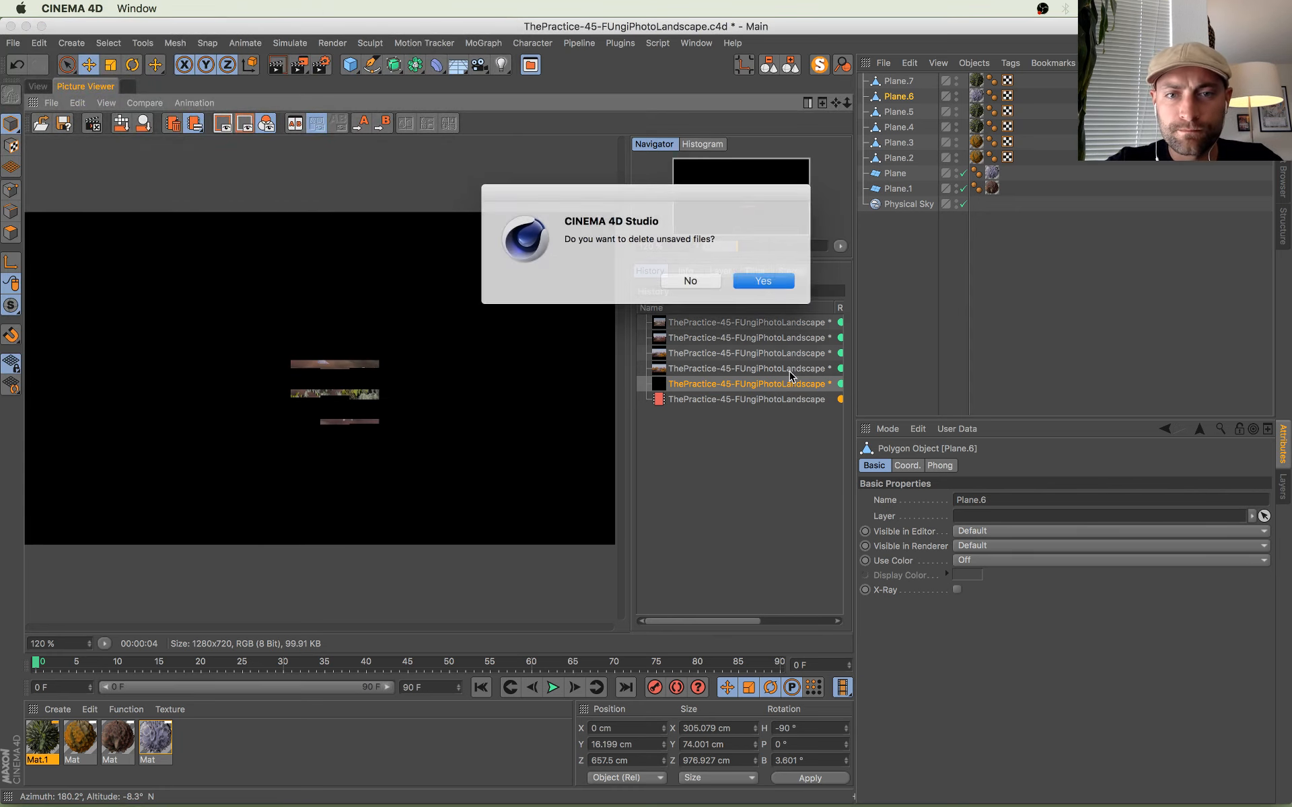
pyautogui.click(760, 281)
pyautogui.click(750, 385)
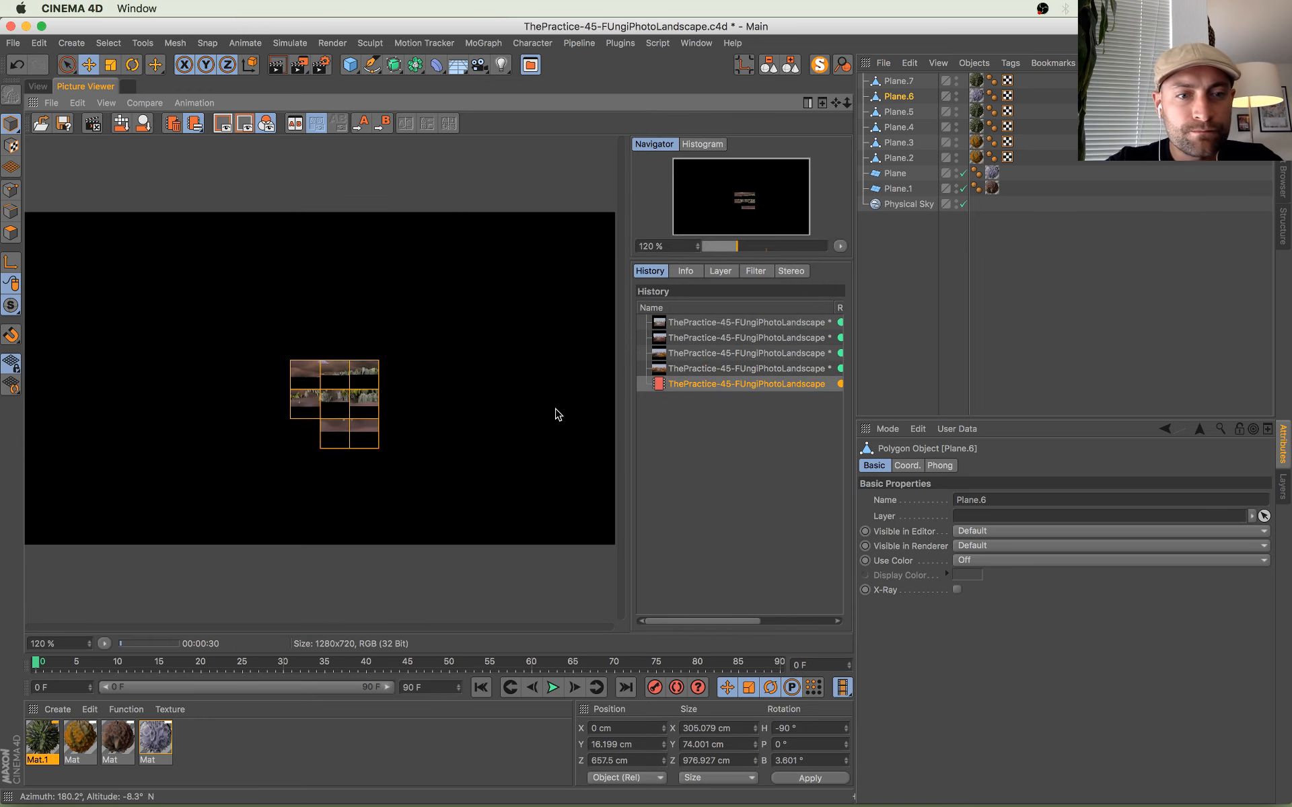
pyautogui.scroll(3, 323, 393)
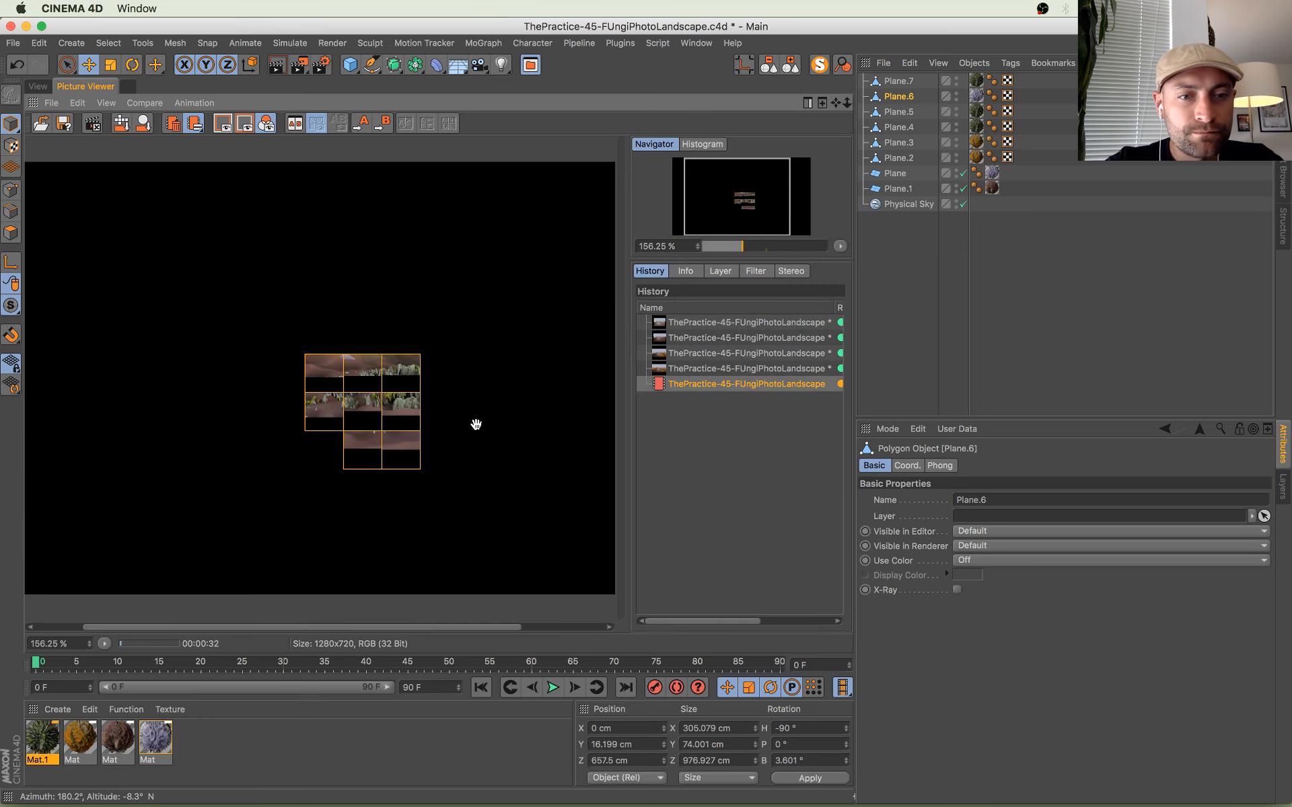
pyautogui.scroll(-2, 357, 407)
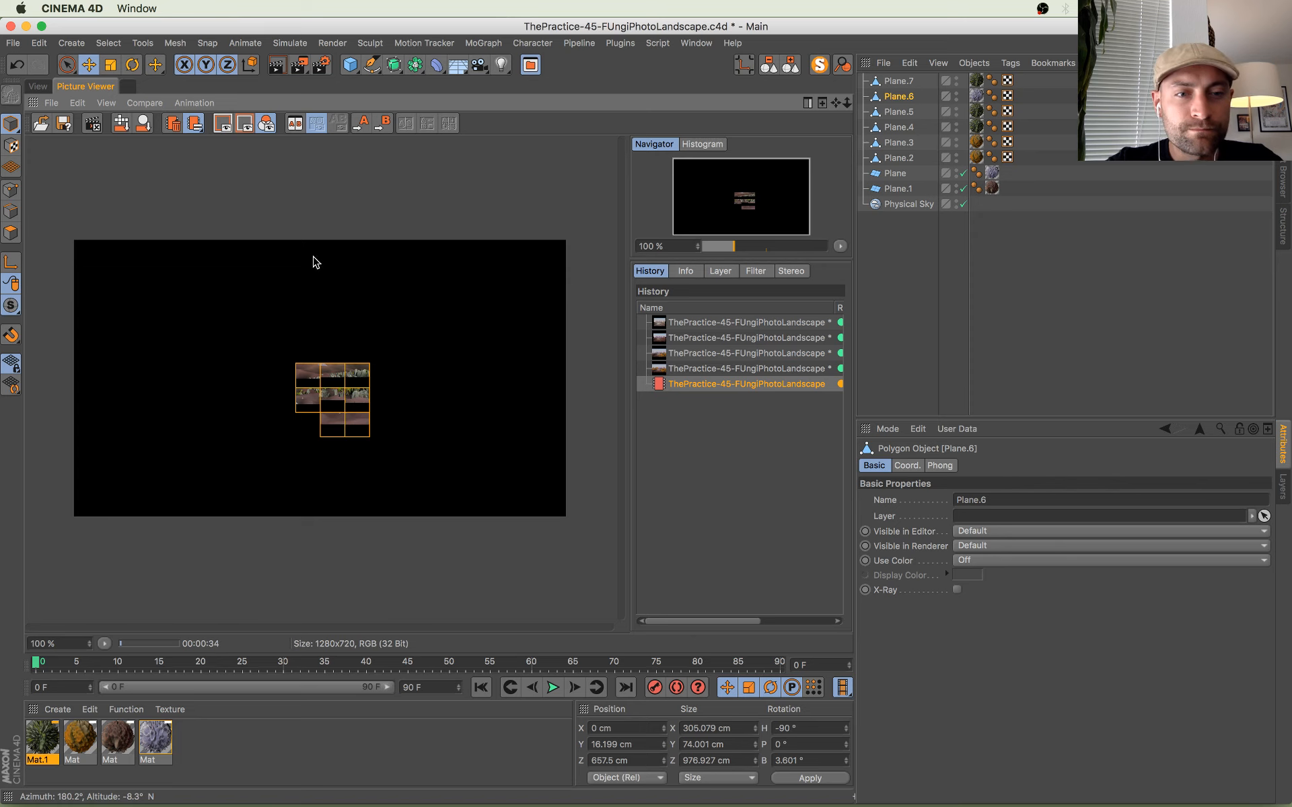
pyautogui.scroll(7, 308, 450)
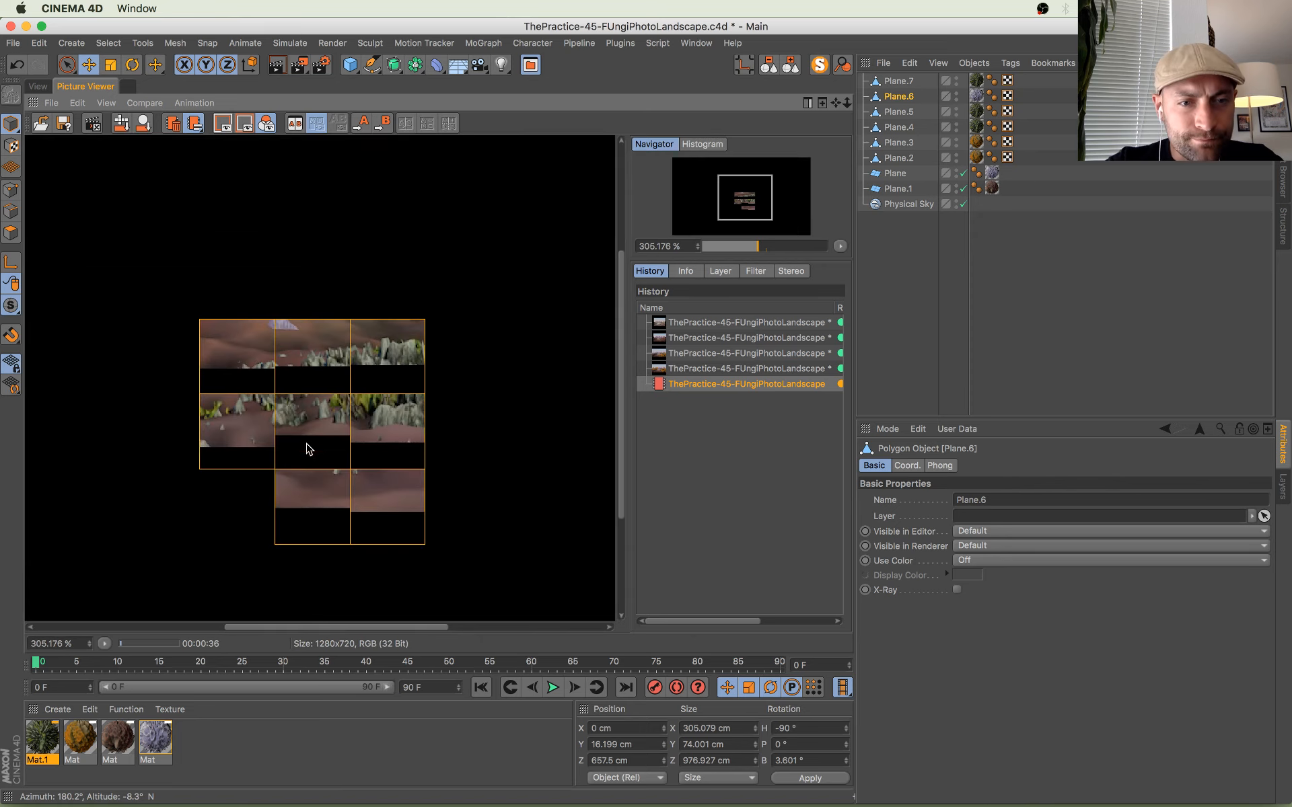
pyautogui.scroll(2, 404, 346)
pyautogui.scroll(-5, 412, 352)
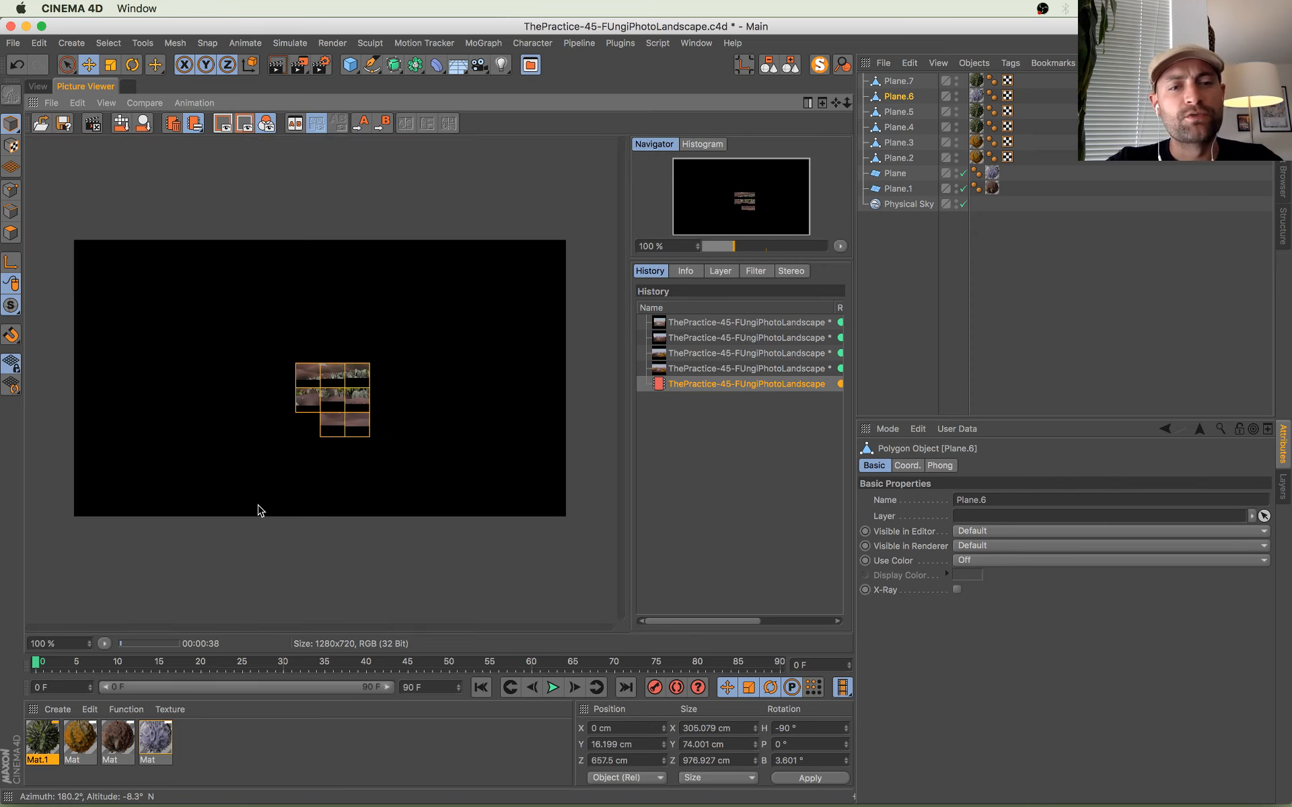
pyautogui.press('super+Tab')
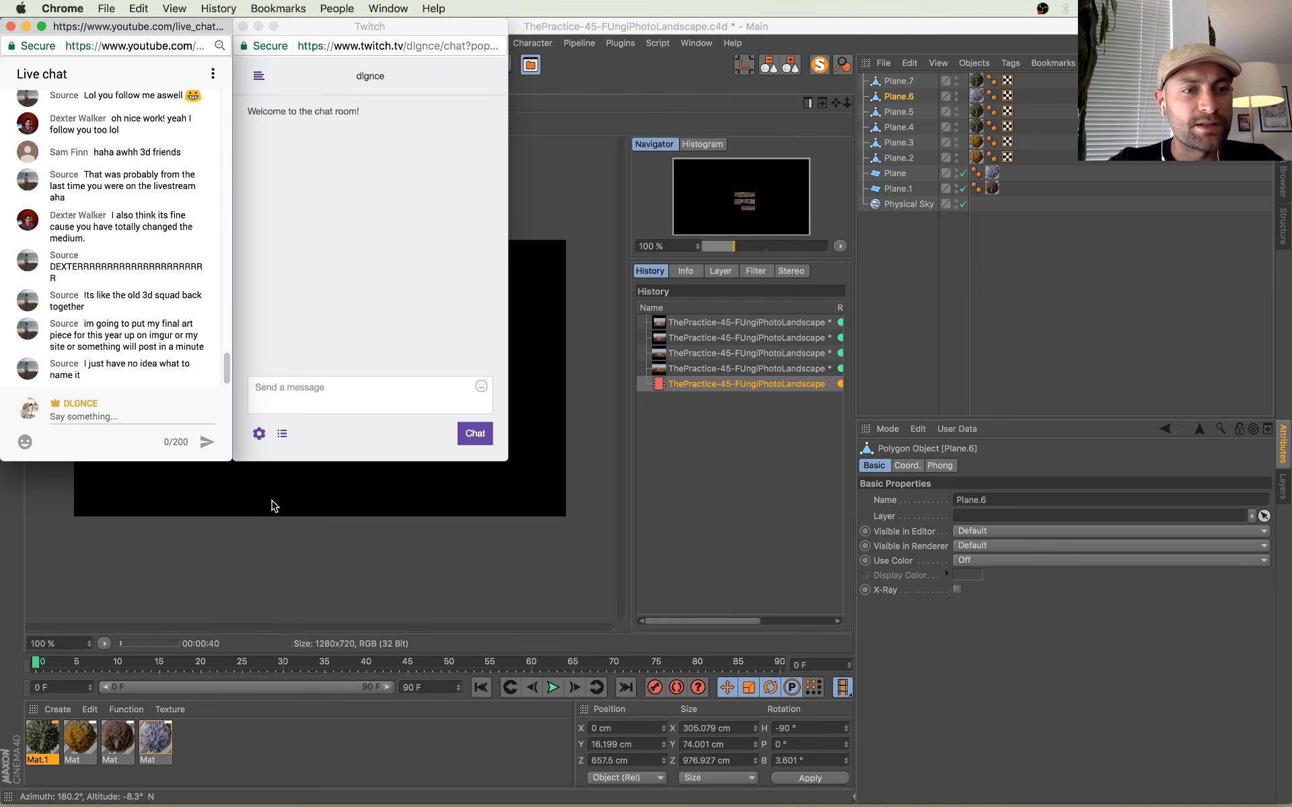
pyautogui.click(274, 506)
pyautogui.click(38, 86)
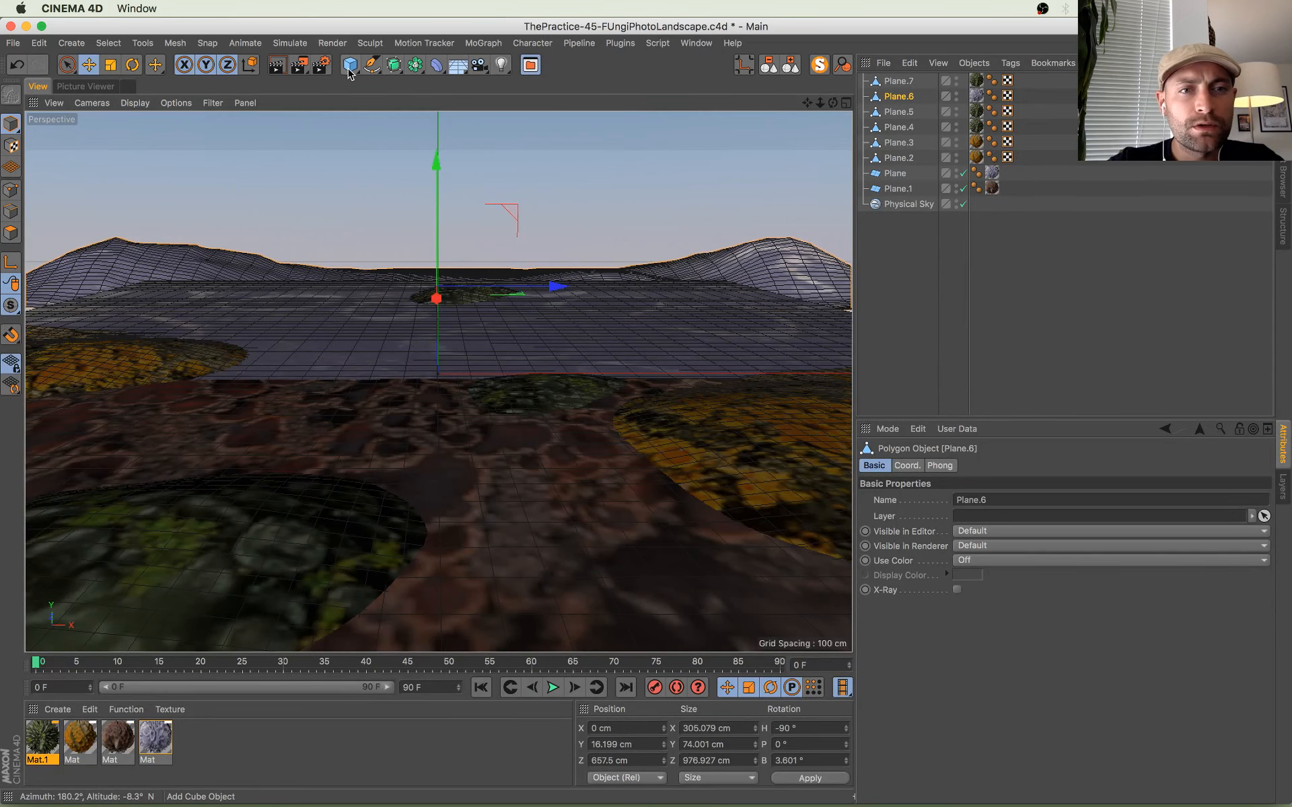
pyautogui.press('super+Tab')
pyautogui.press('super+Tab')
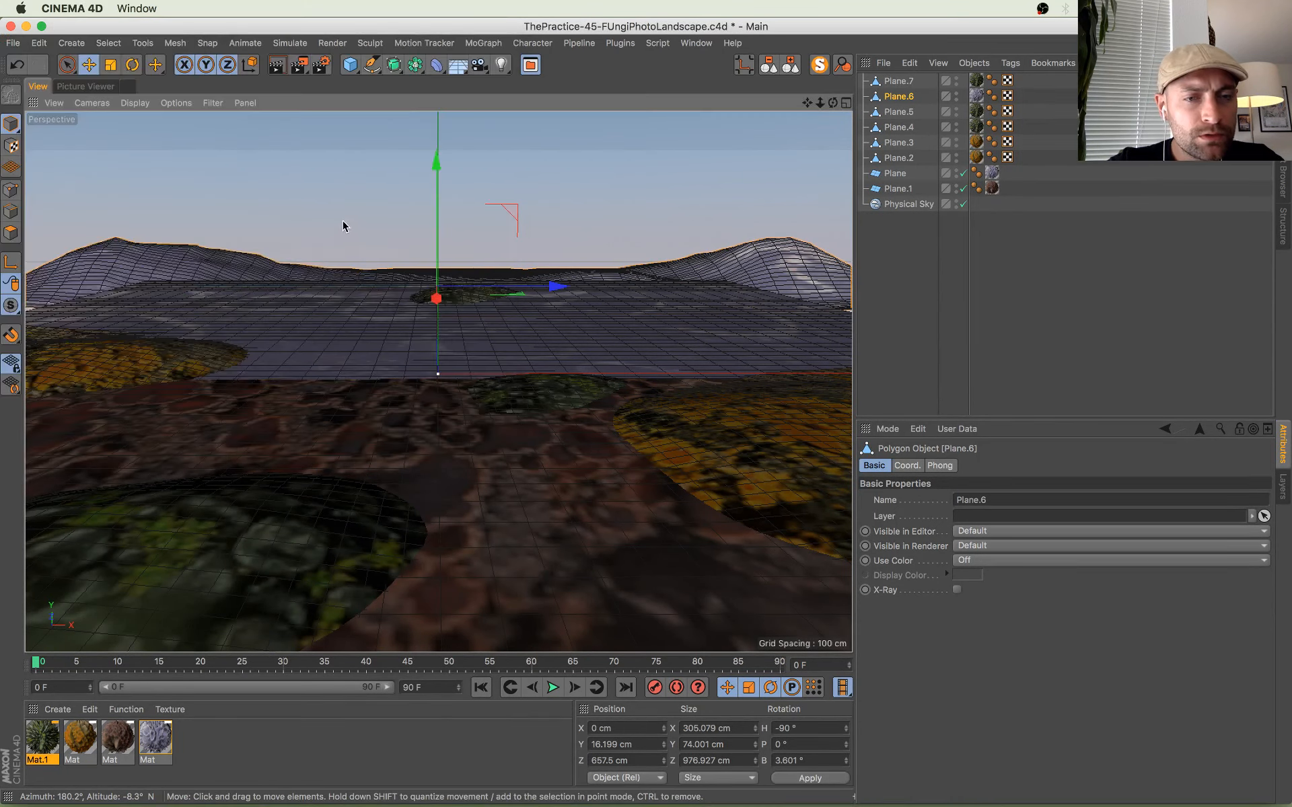
pyautogui.hotkey('ctrl', 'Up')
pyautogui.click(384, 340)
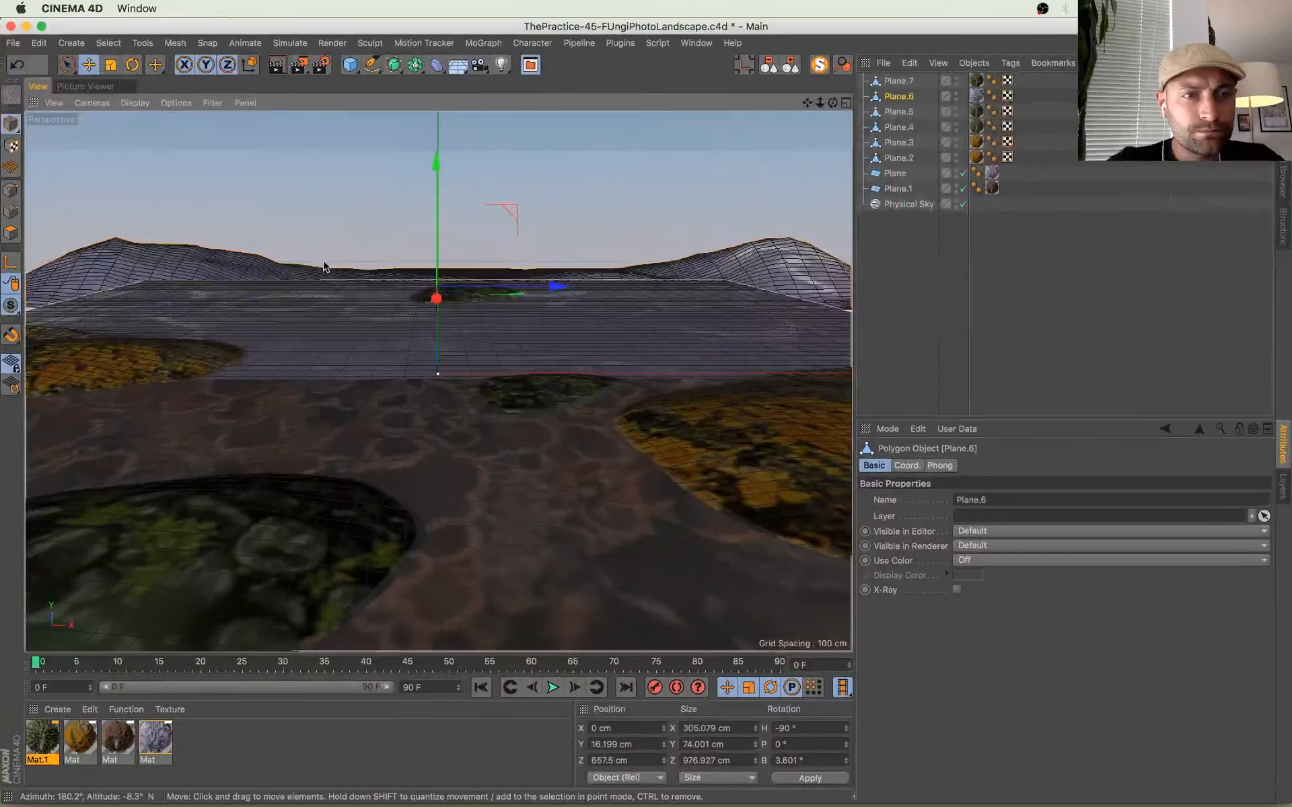
# Step: Examine the finished tiles of the running render at about 293 % zoom in the Picture Viewer
pyautogui.click(85, 86)
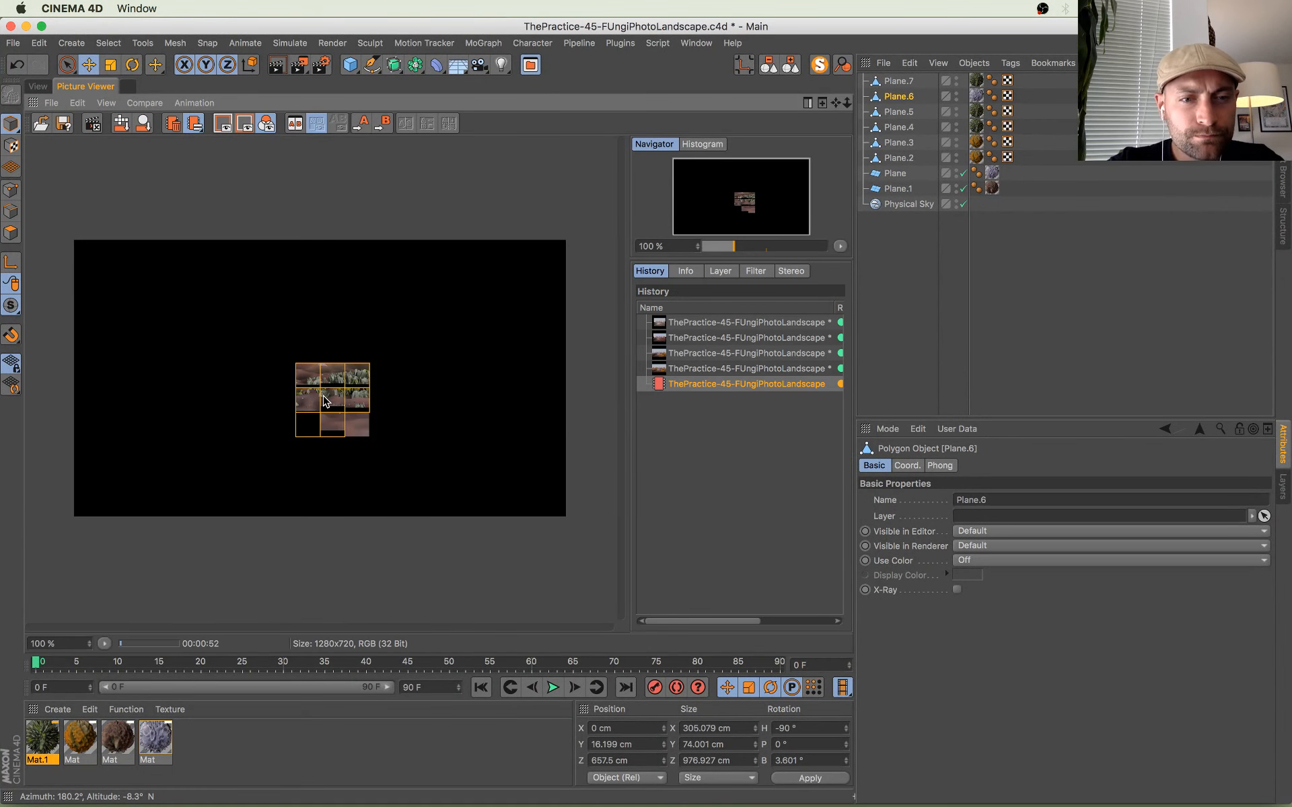
pyautogui.scroll(1, 324, 400)
pyautogui.scroll(4, 334, 392)
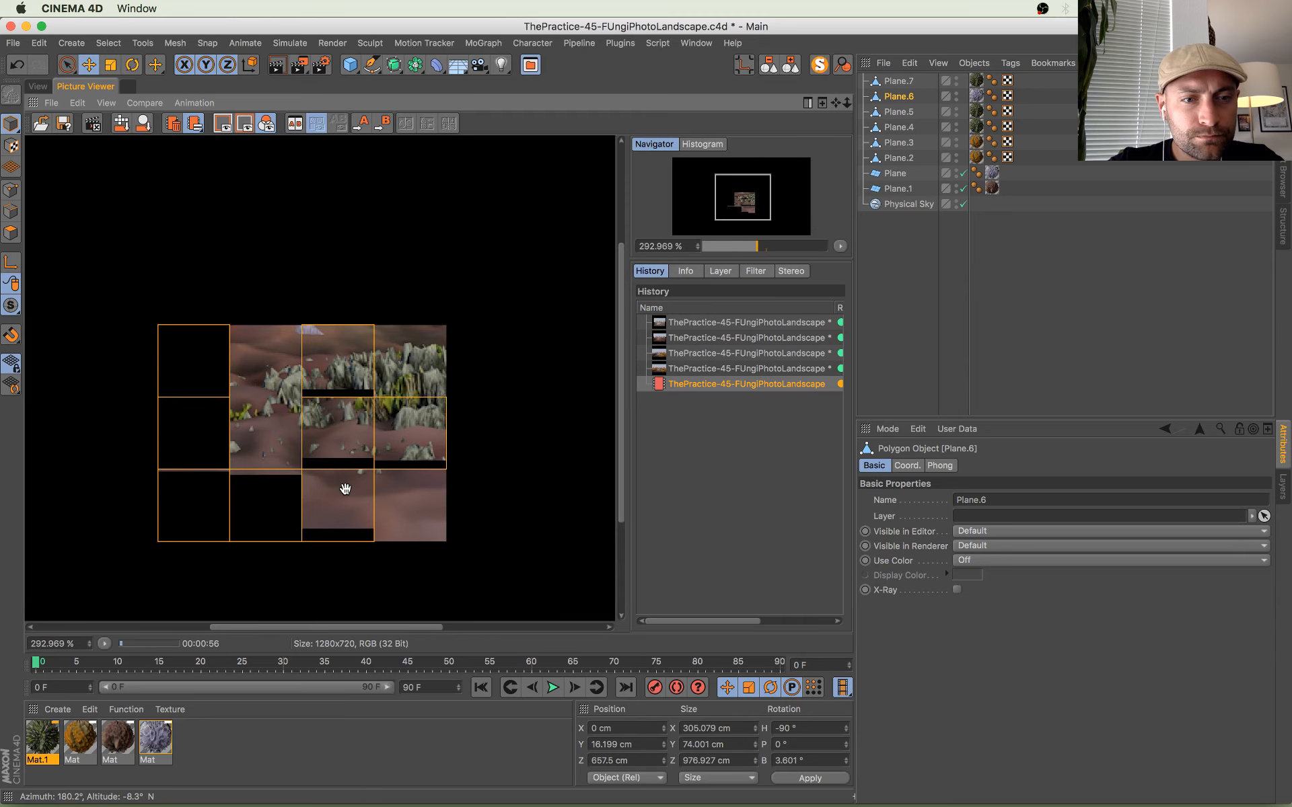
pyautogui.moveTo(345, 488); pyautogui.dragTo(329, 455)
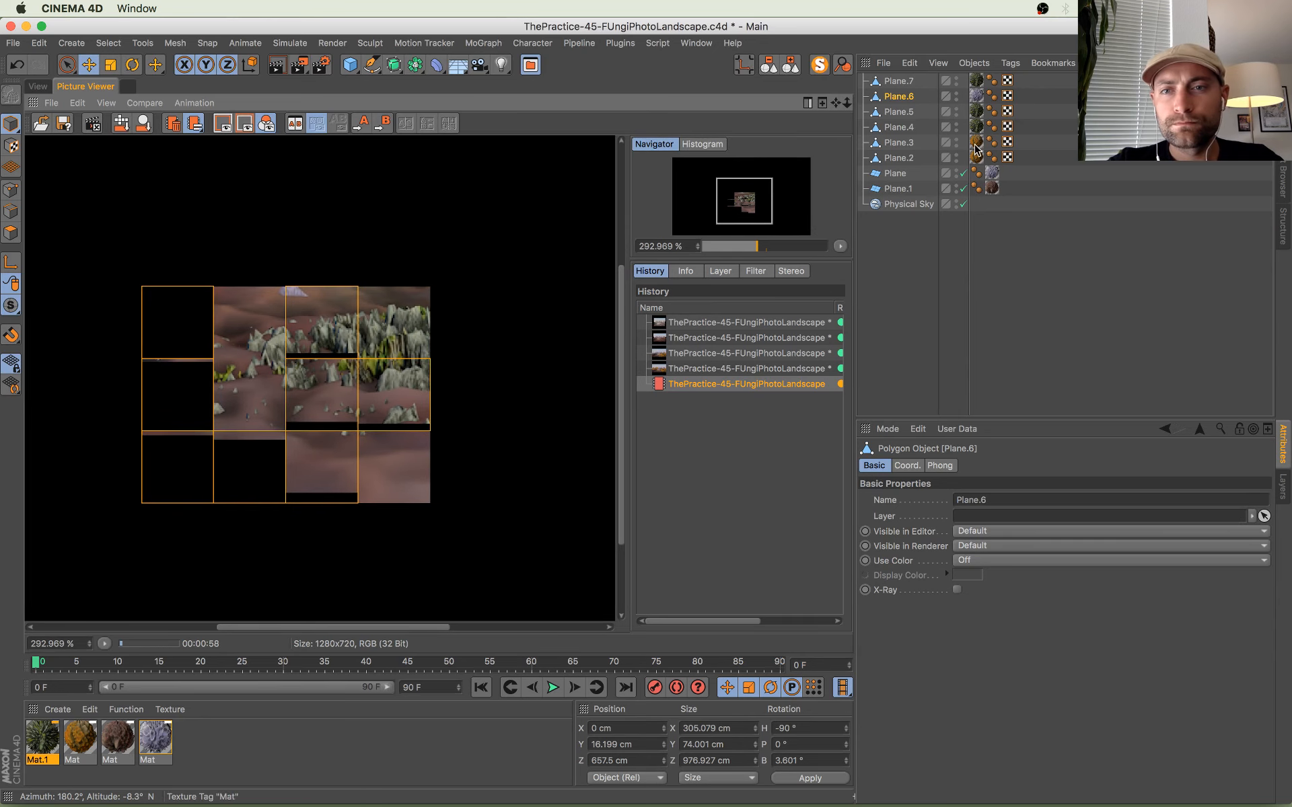
# Step: Compare the Displacement settings of the purple, brown and orange materials in the Material Editor
pyautogui.doubleClick(156, 740)
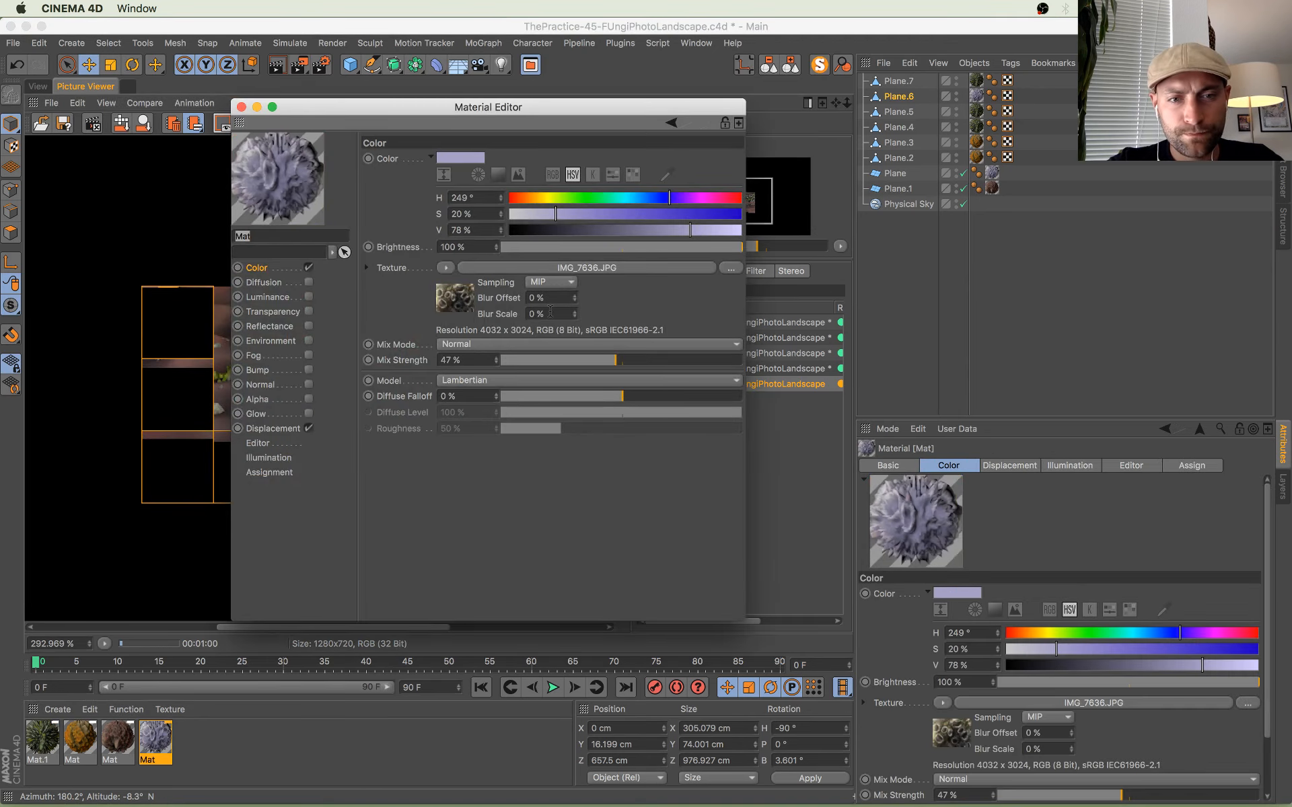
pyautogui.click(269, 428)
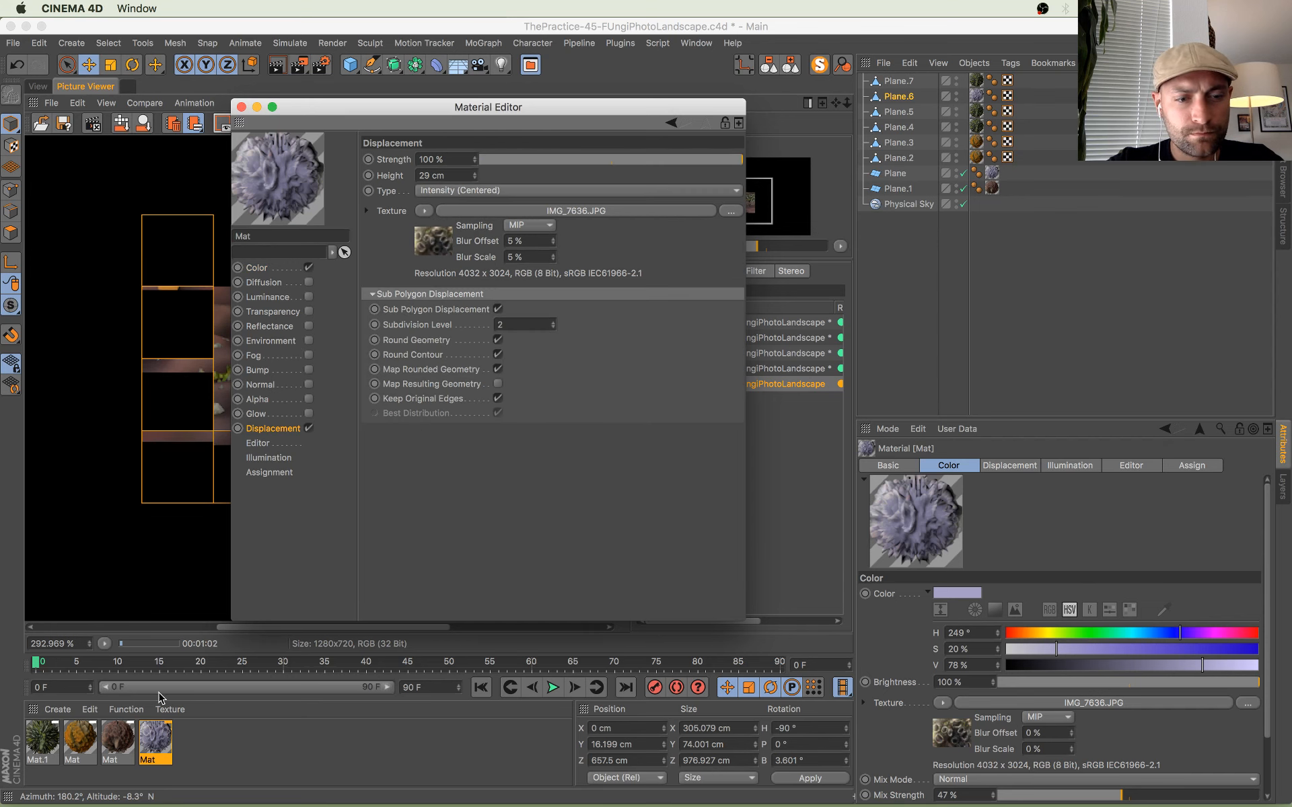
pyautogui.click(117, 741)
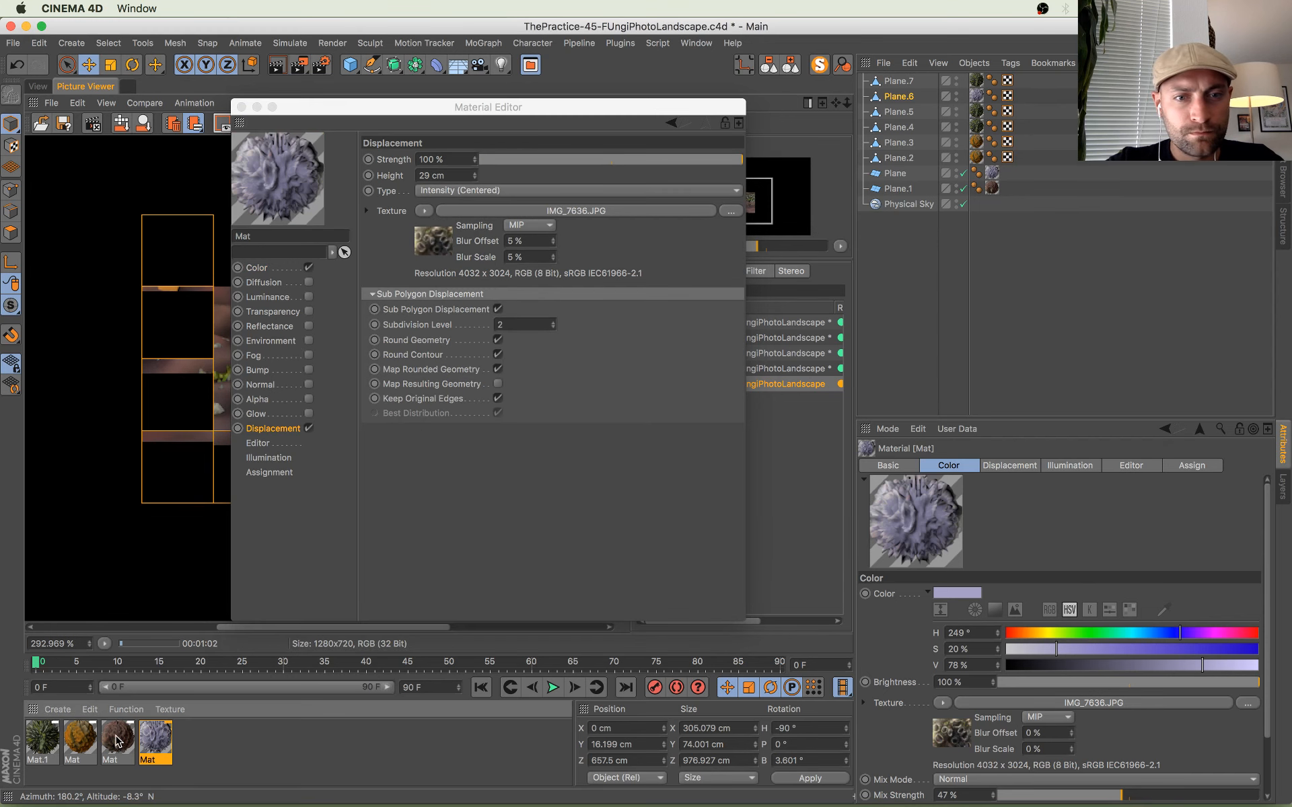
pyautogui.click(80, 741)
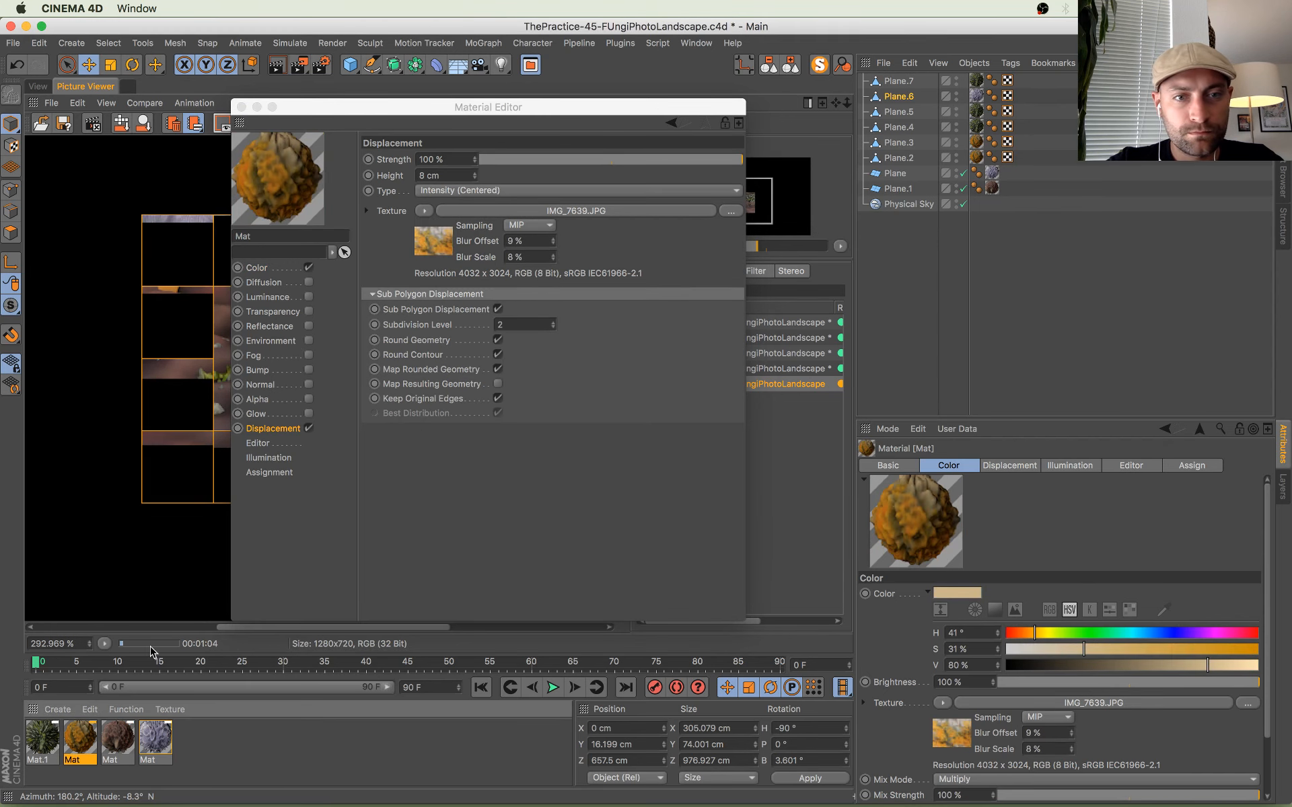
# Step: Disable Round Geometry and set the Subdivision Level to 1 in the green Mat.1 material's displacement
pyautogui.click(42, 740)
pyautogui.click(498, 340)
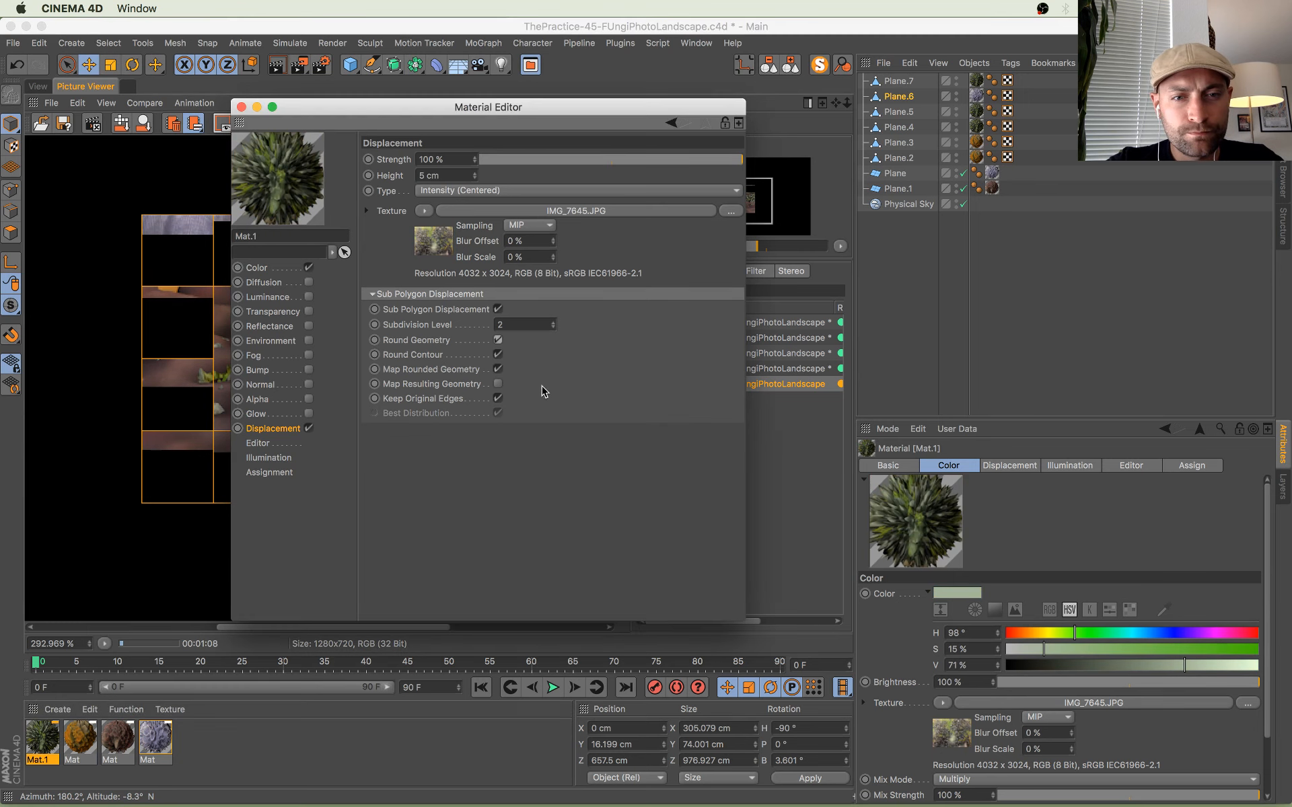
pyautogui.click(552, 327)
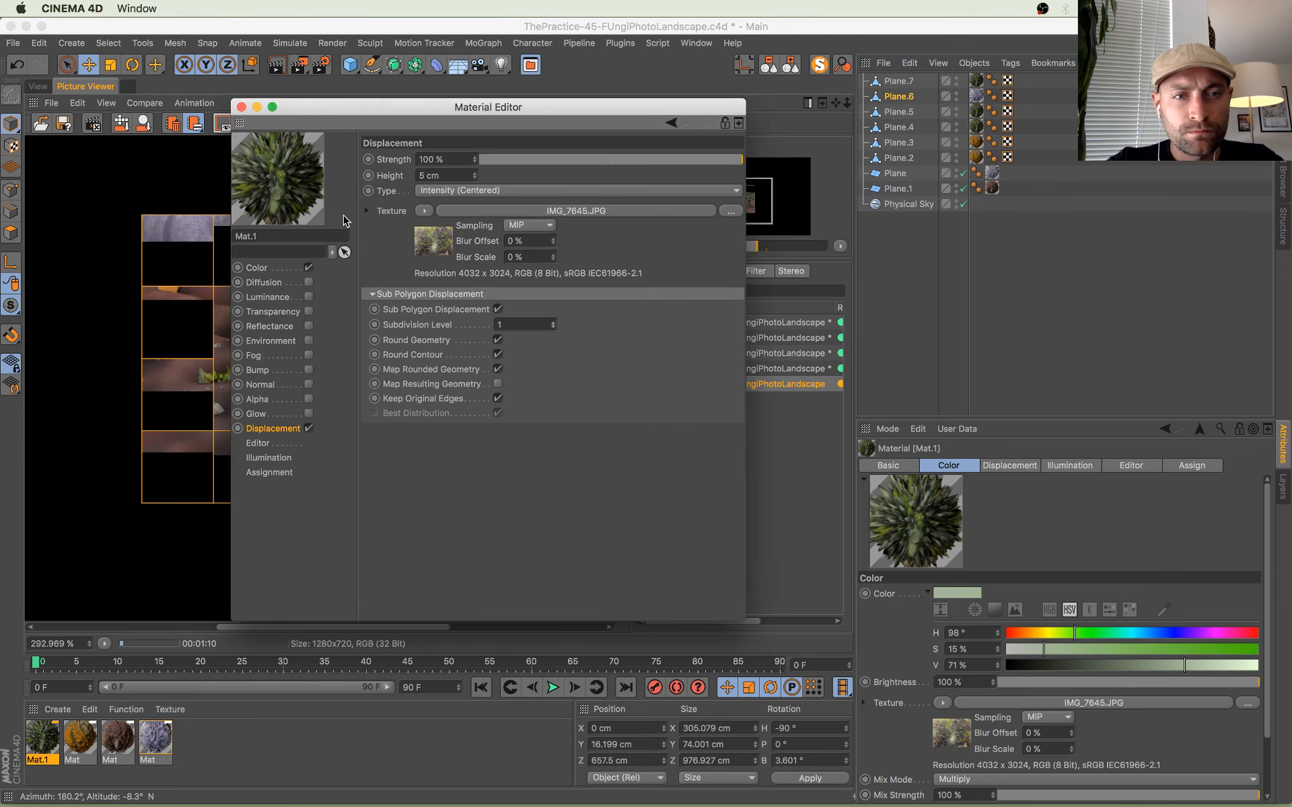
pyautogui.click(241, 107)
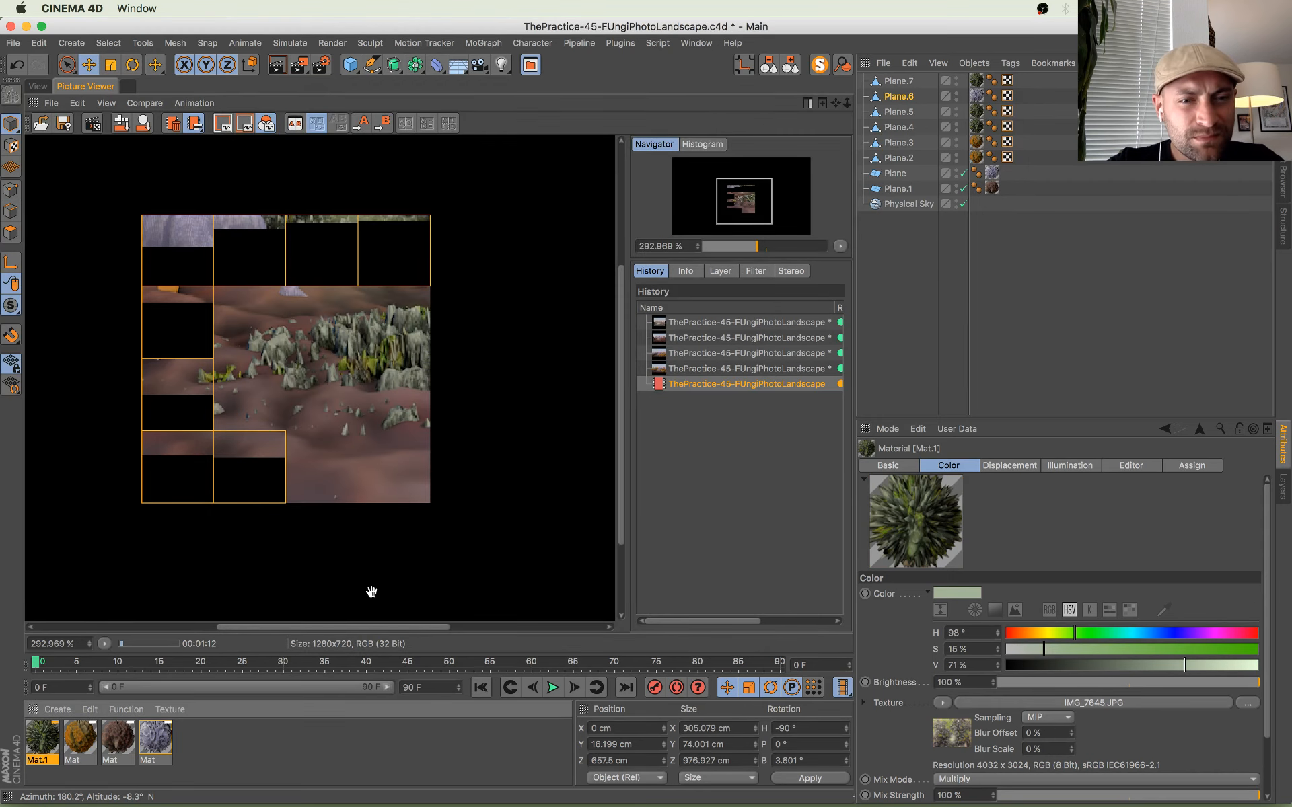
# Step: Set the Blur Offset of Mat.1's displacement texture to 2 % and close the Material Editor
pyautogui.doubleClick(43, 738)
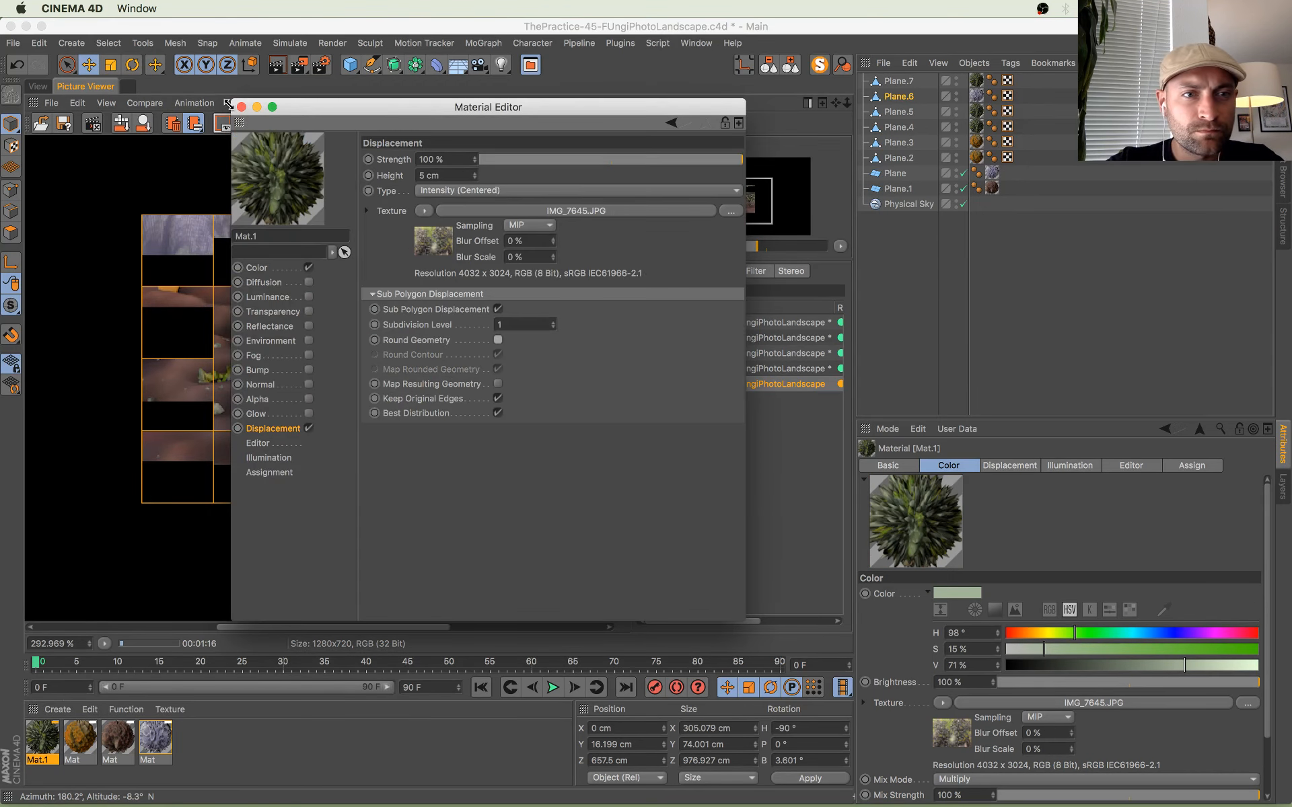
pyautogui.click(240, 107)
pyautogui.doubleClick(47, 744)
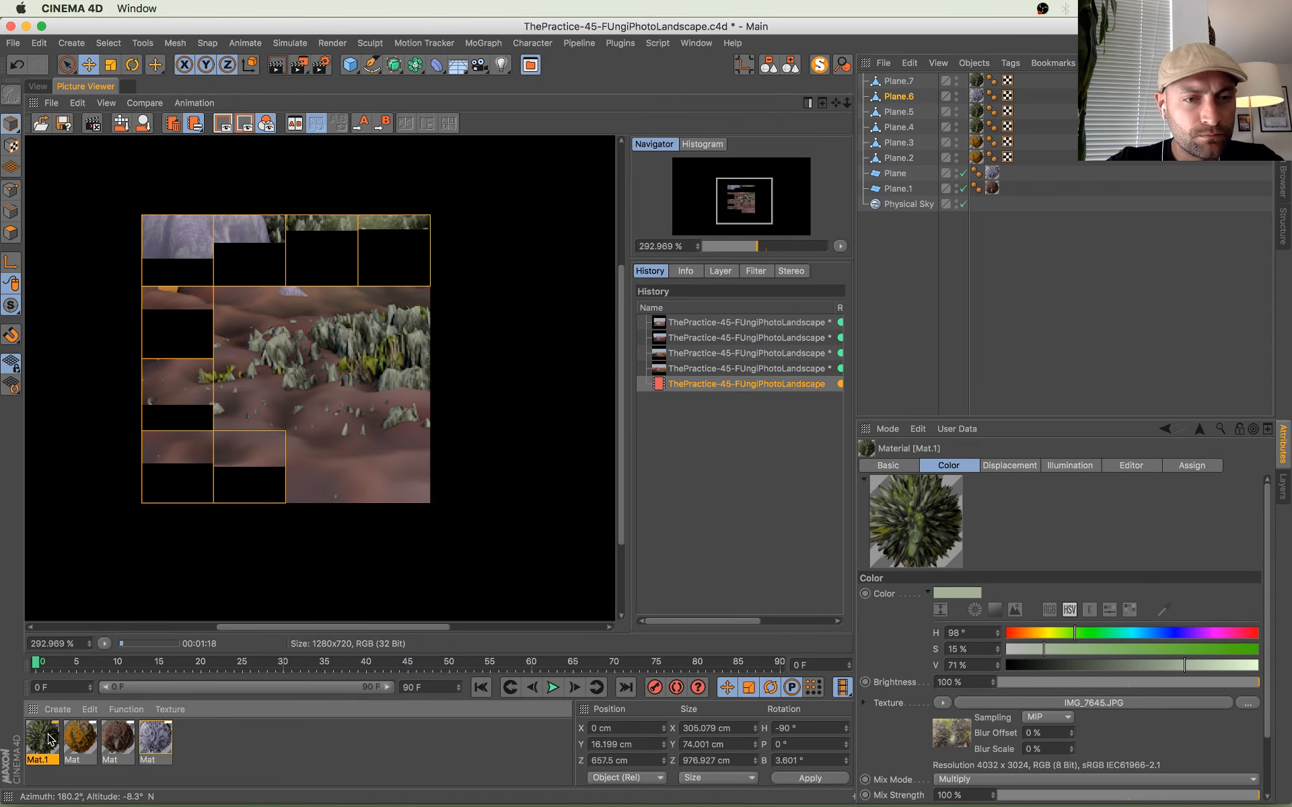
pyautogui.doubleClick(553, 238)
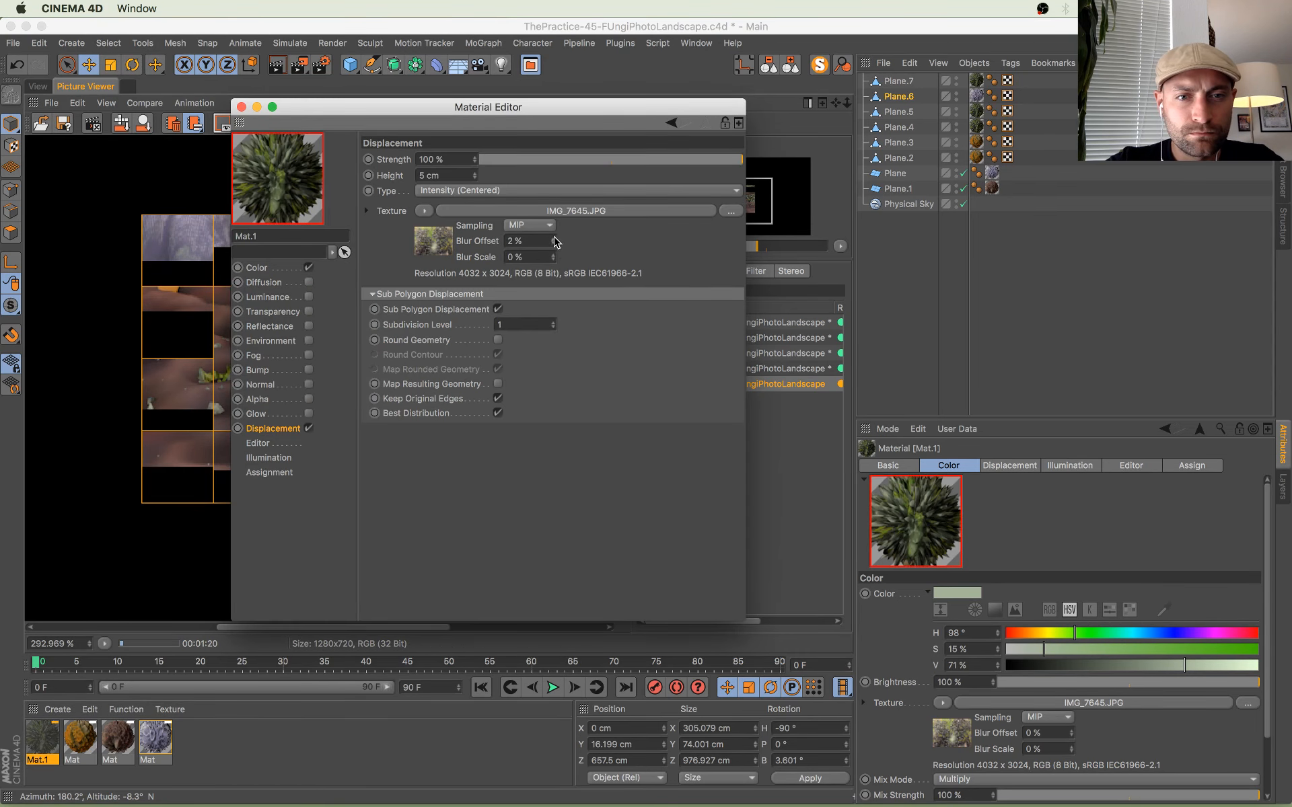
pyautogui.doubleClick(553, 254)
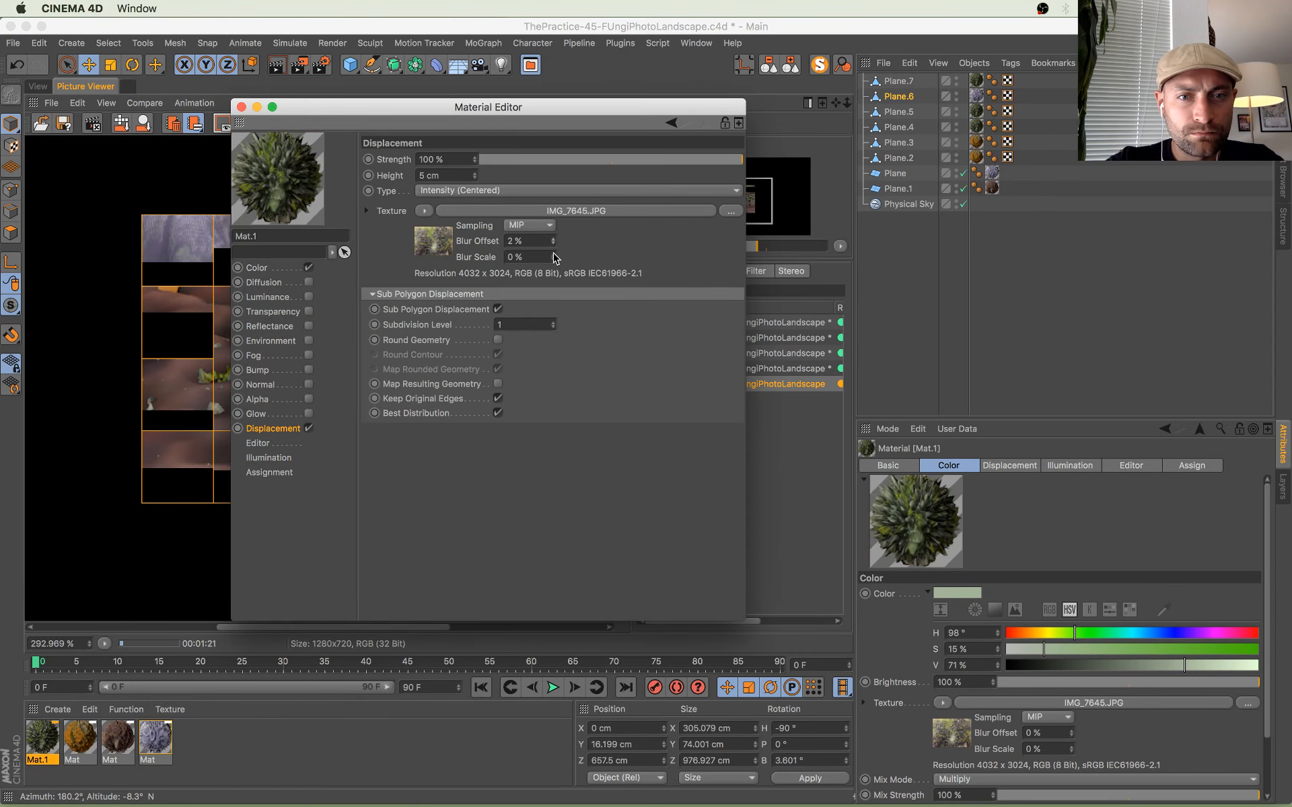
pyautogui.click(241, 107)
# Step: Fit the unfinished render in the Picture Viewer, stop it and start a new Picture Viewer render
pyautogui.moveTo(350, 343); pyautogui.dragTo(395, 376)
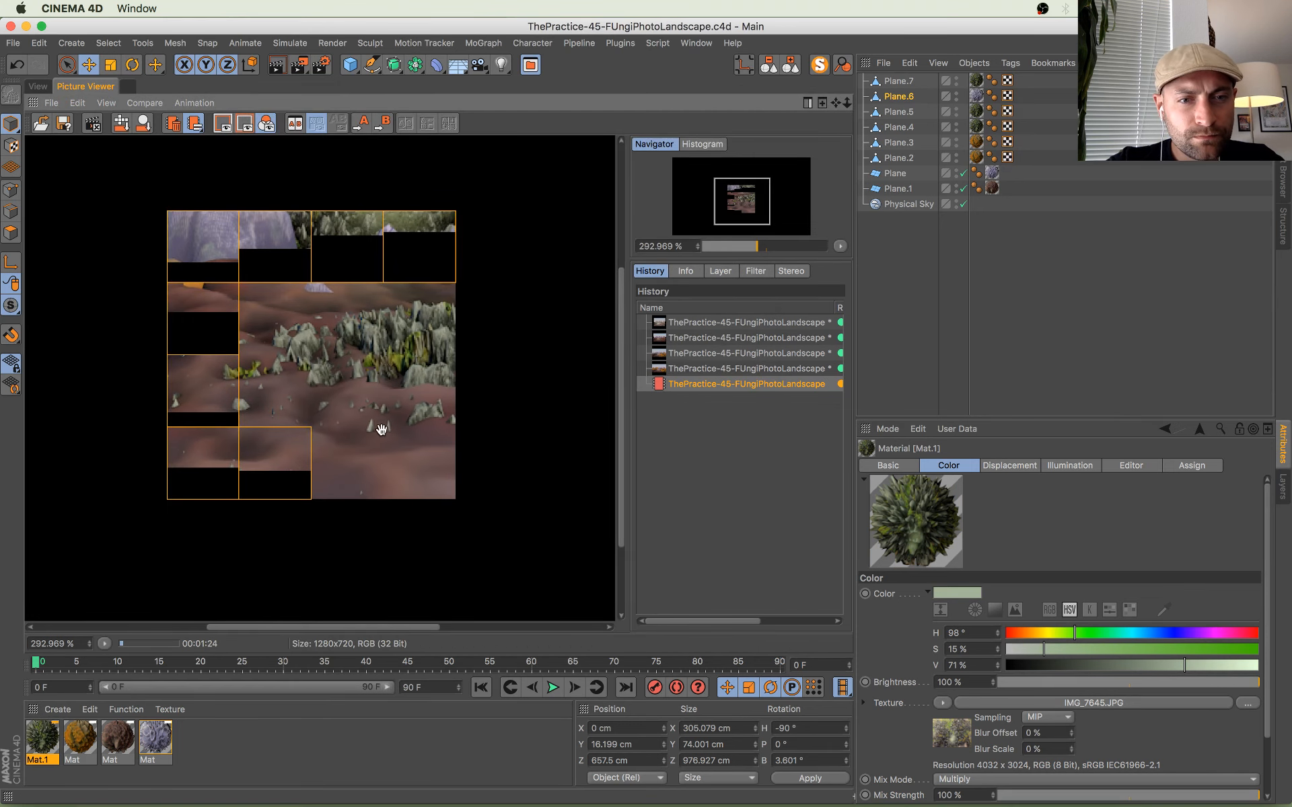
pyautogui.doubleClick(382, 335)
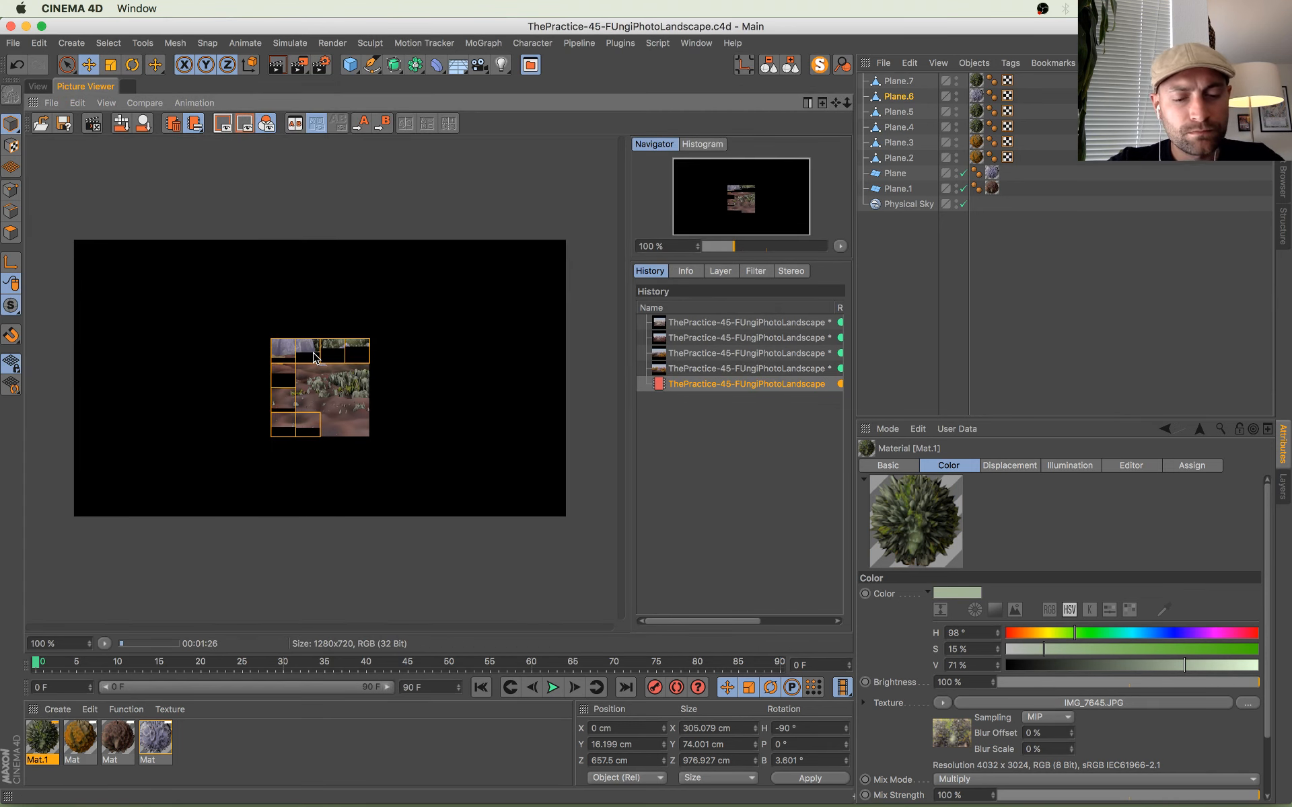
pyautogui.hotkey('shift', 'r')
pyautogui.click(771, 279)
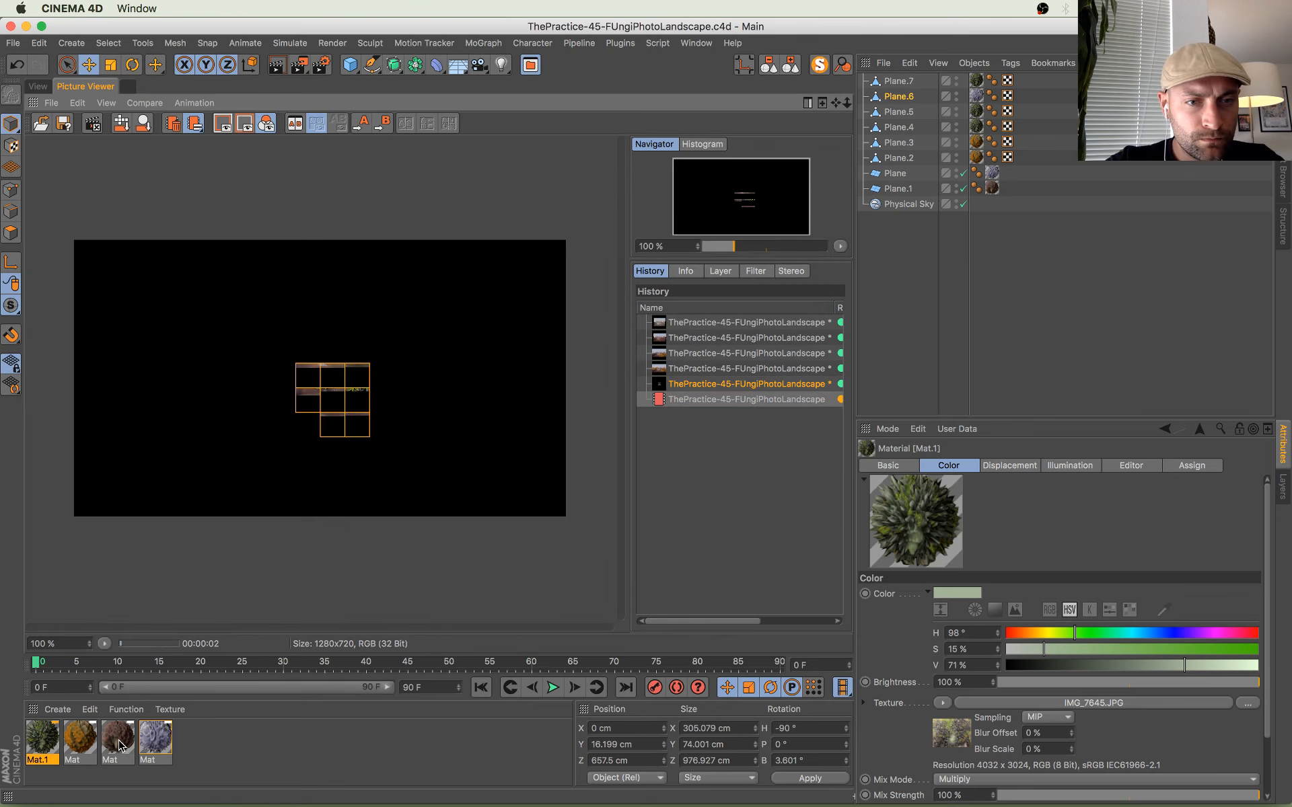
# Step: Enable the Bump channel of the brown ground material, moving the Material Editor clear of the render
pyautogui.doubleClick(118, 740)
pyautogui.moveTo(433, 108); pyautogui.dragTo(687, 174)
pyautogui.click(538, 437)
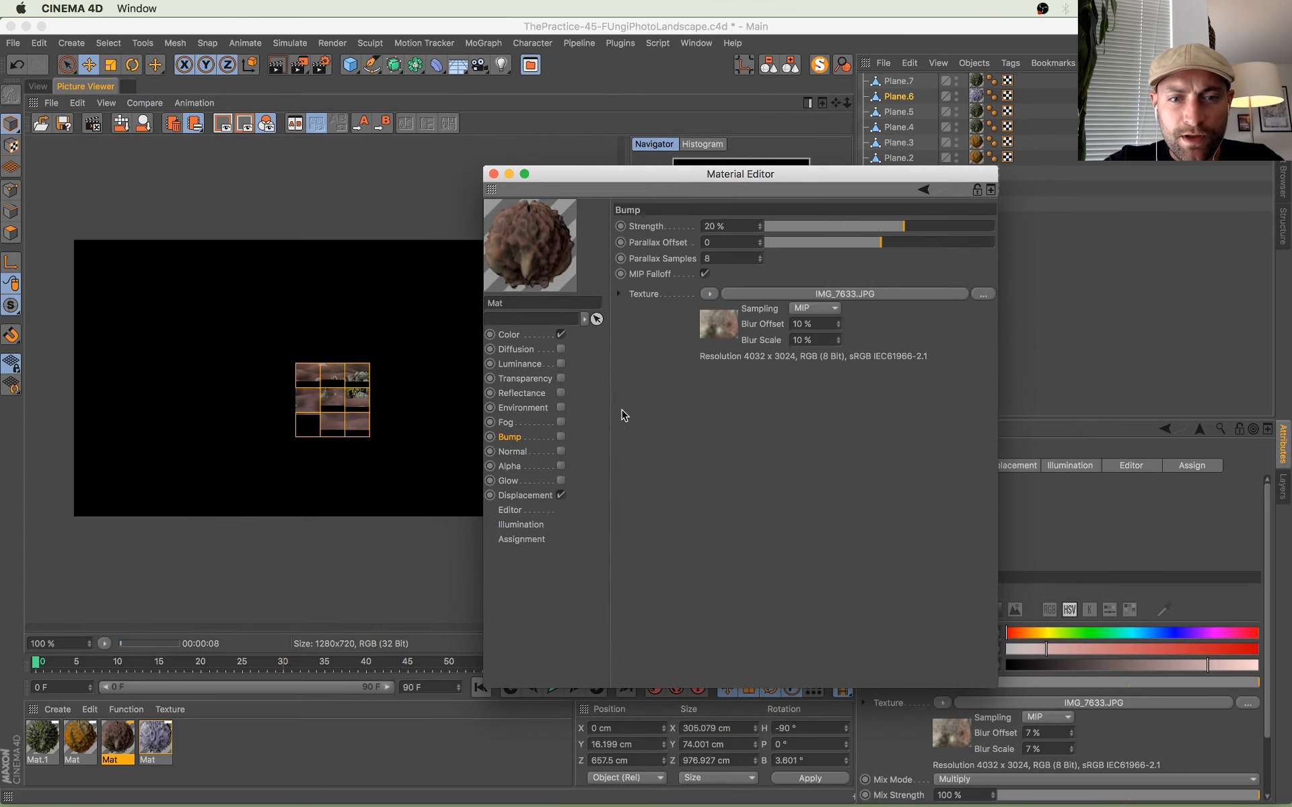
pyautogui.click(561, 436)
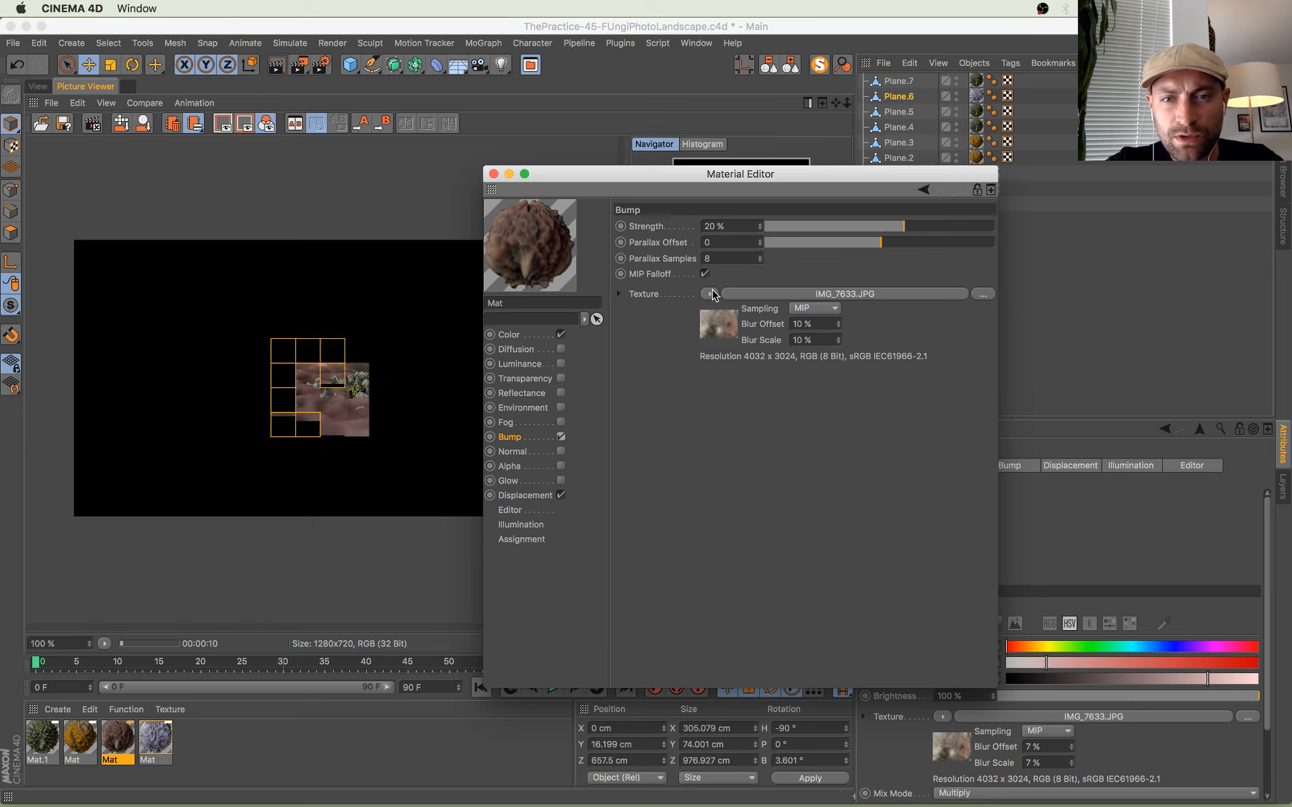
# Step: Set the bump texture's Blur Offset and Blur Scale to 5 %, save the project and close the Material Editor
pyautogui.click(827, 325)
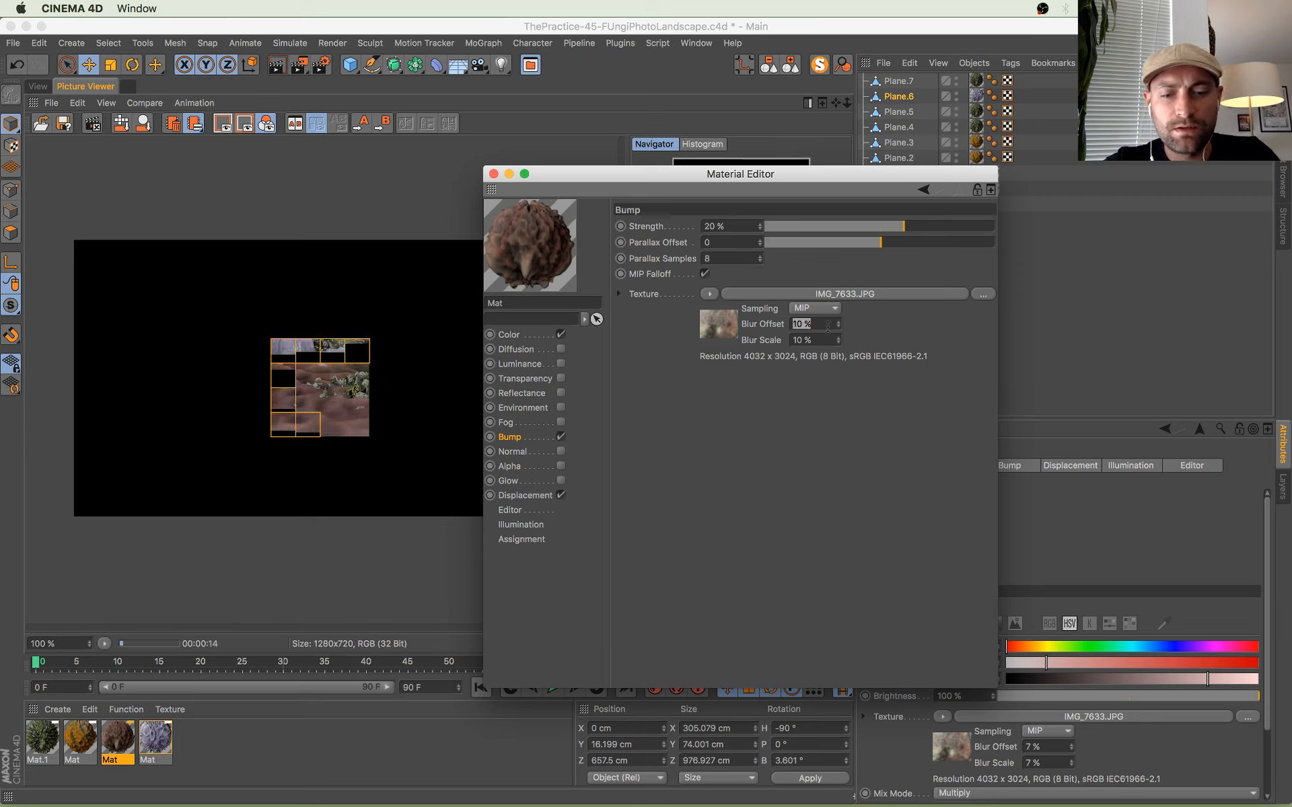
pyautogui.write('5')
pyautogui.press('Tab')
pyautogui.write('5')
pyautogui.press('Tab')
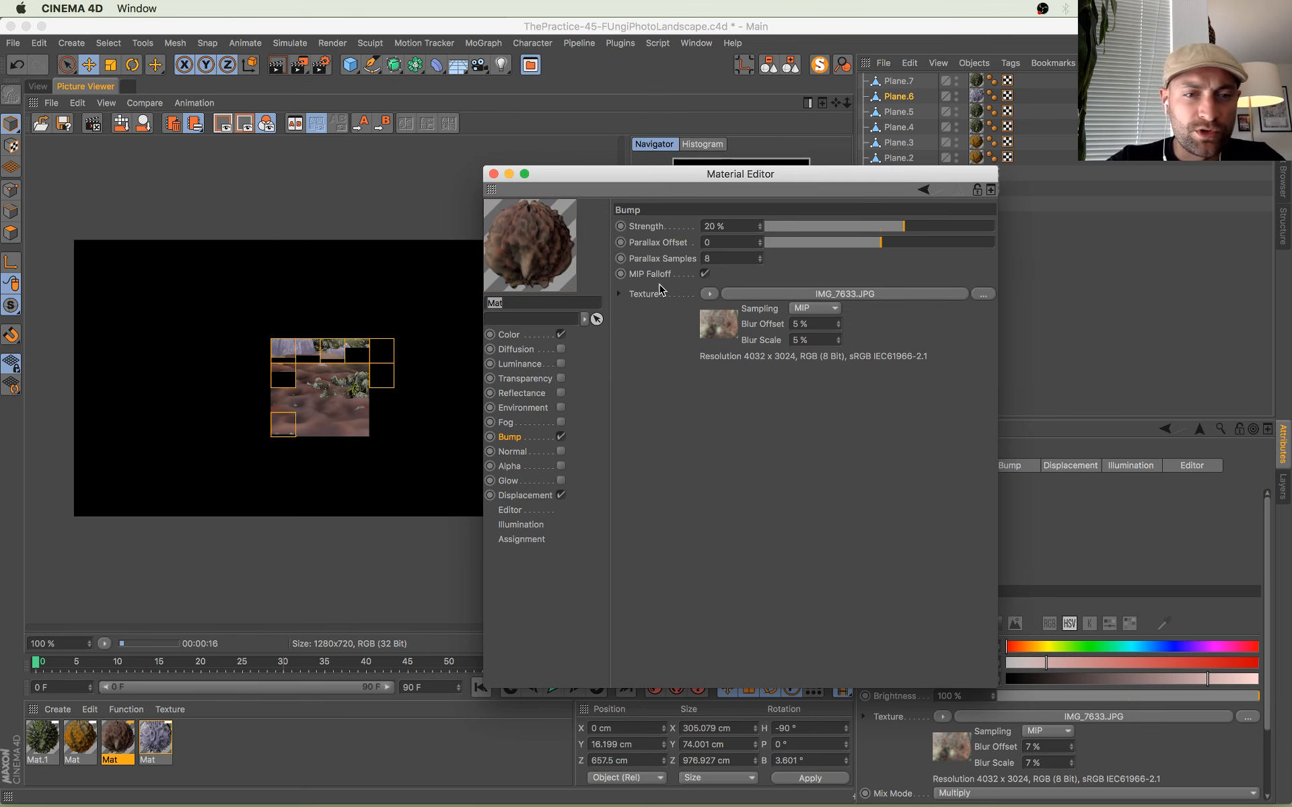
pyautogui.press('super+s')
pyautogui.click(493, 173)
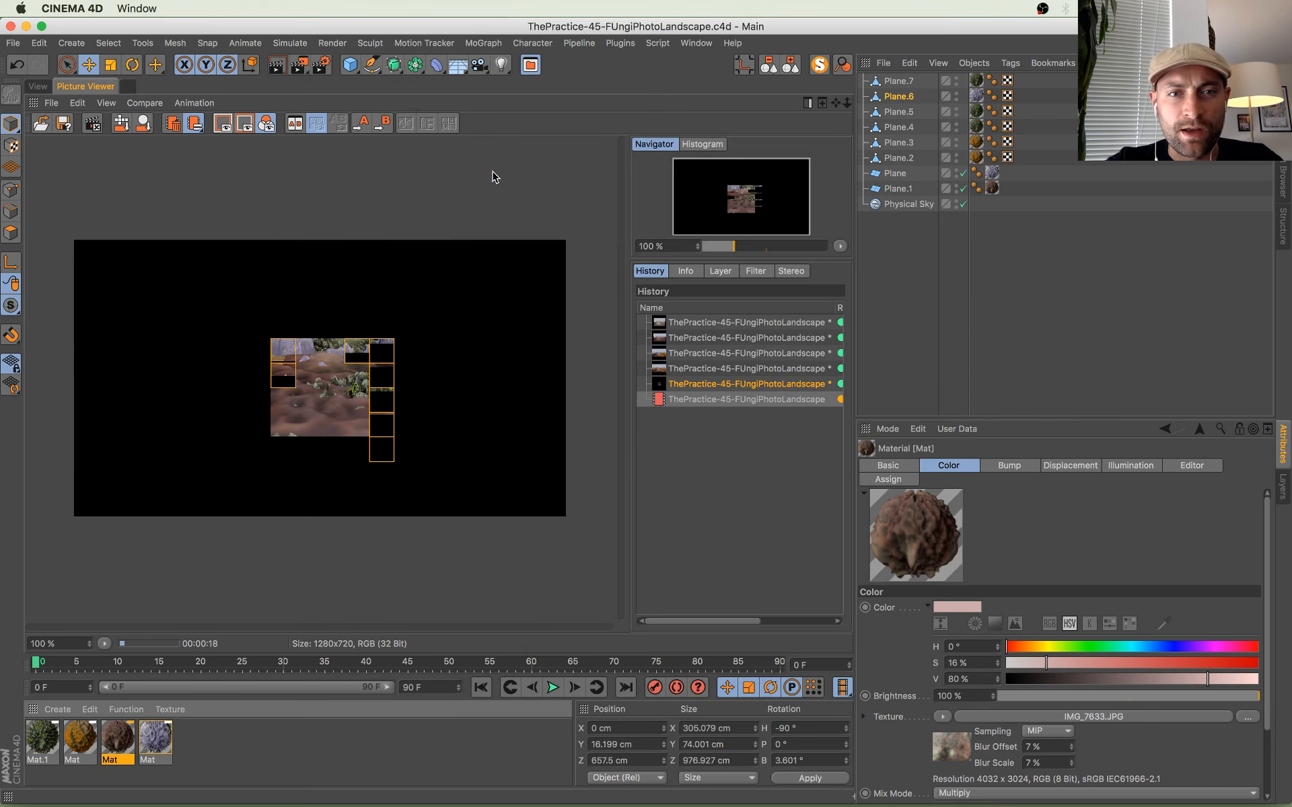
# Step: Examine the hills, ground and fungi in the running render at up to about 195 % zoom
pyautogui.doubleClick(359, 458)
pyautogui.keyDown('alt'); pyautogui.moveTo(251, 409); pyautogui.dragTo(458, 491, button='right'); pyautogui.keyUp('alt')
pyautogui.doubleClick(457, 486)
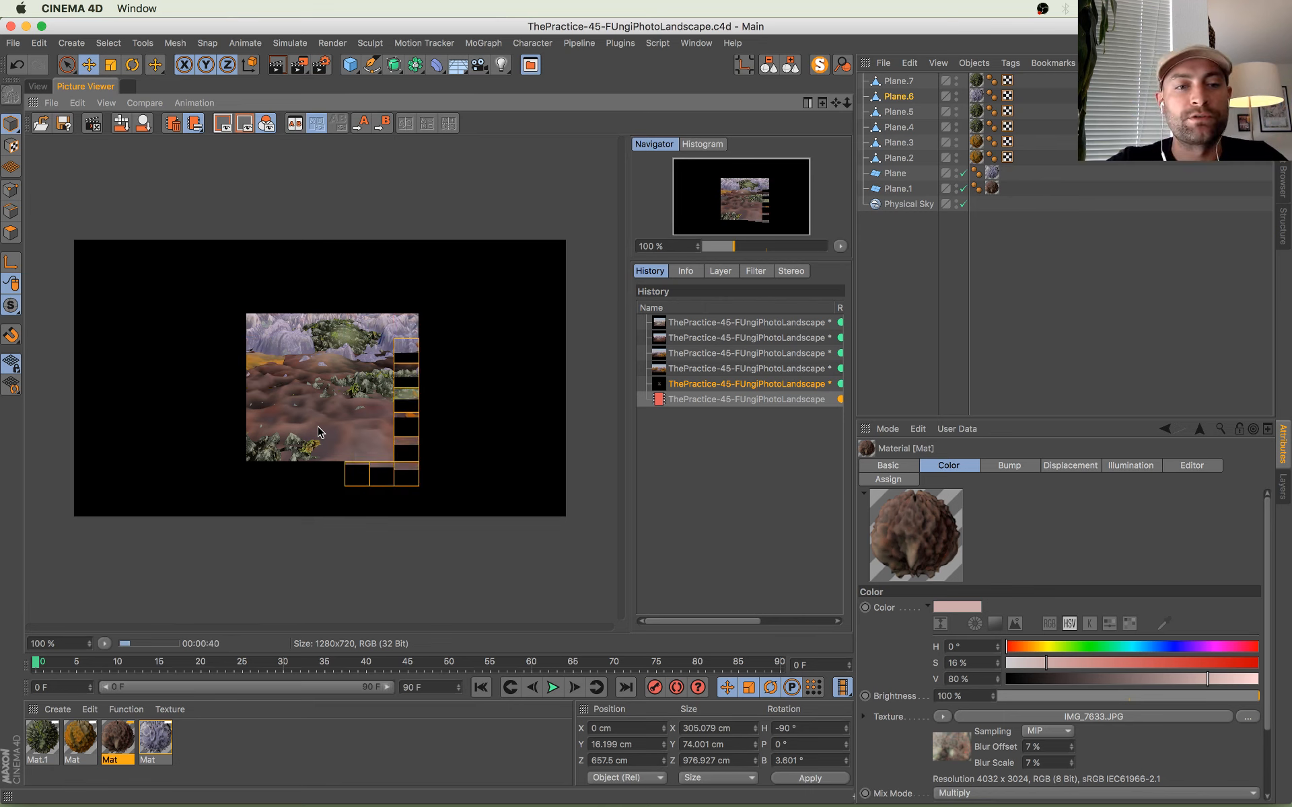
pyautogui.press('super+Tab')
pyautogui.press('super+Tab')
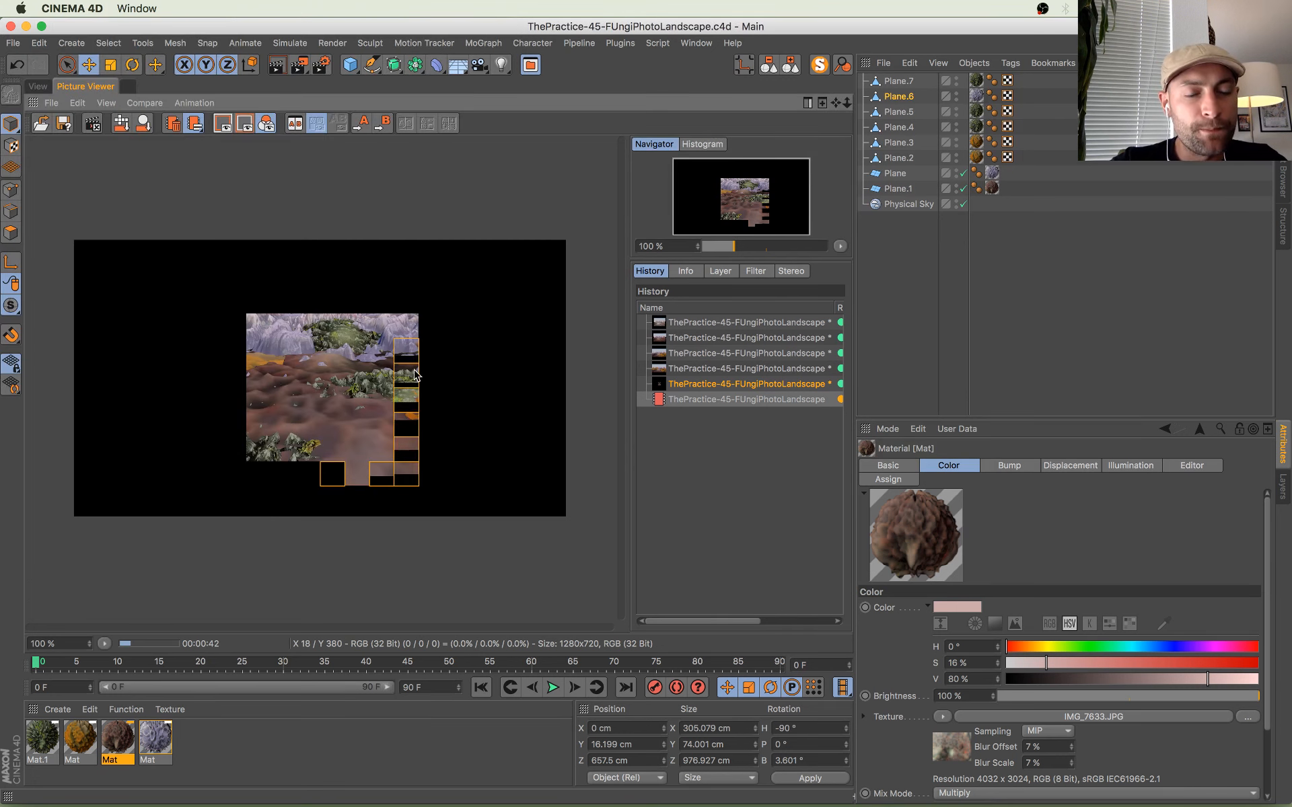
pyautogui.scroll(5, 326, 366)
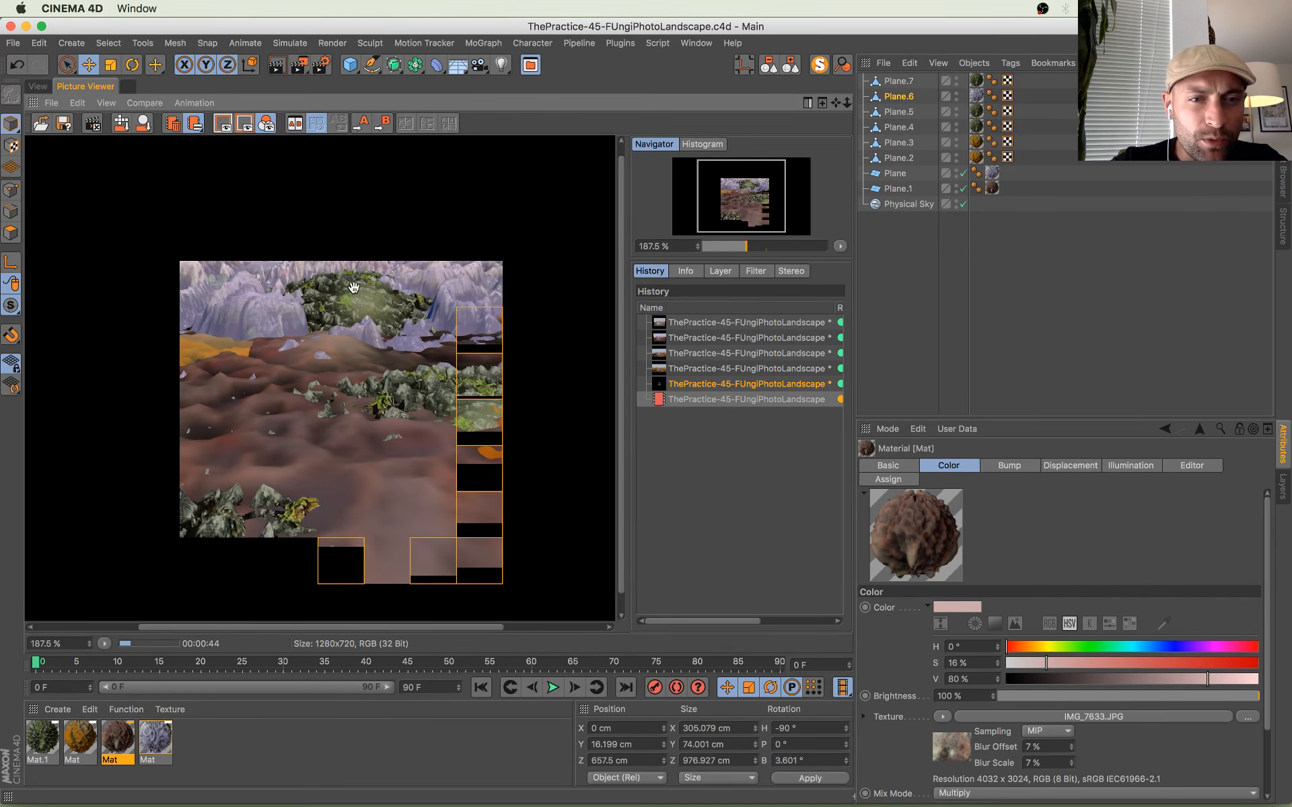
pyautogui.scroll(-3, 335, 325)
pyautogui.scroll(4, 336, 325)
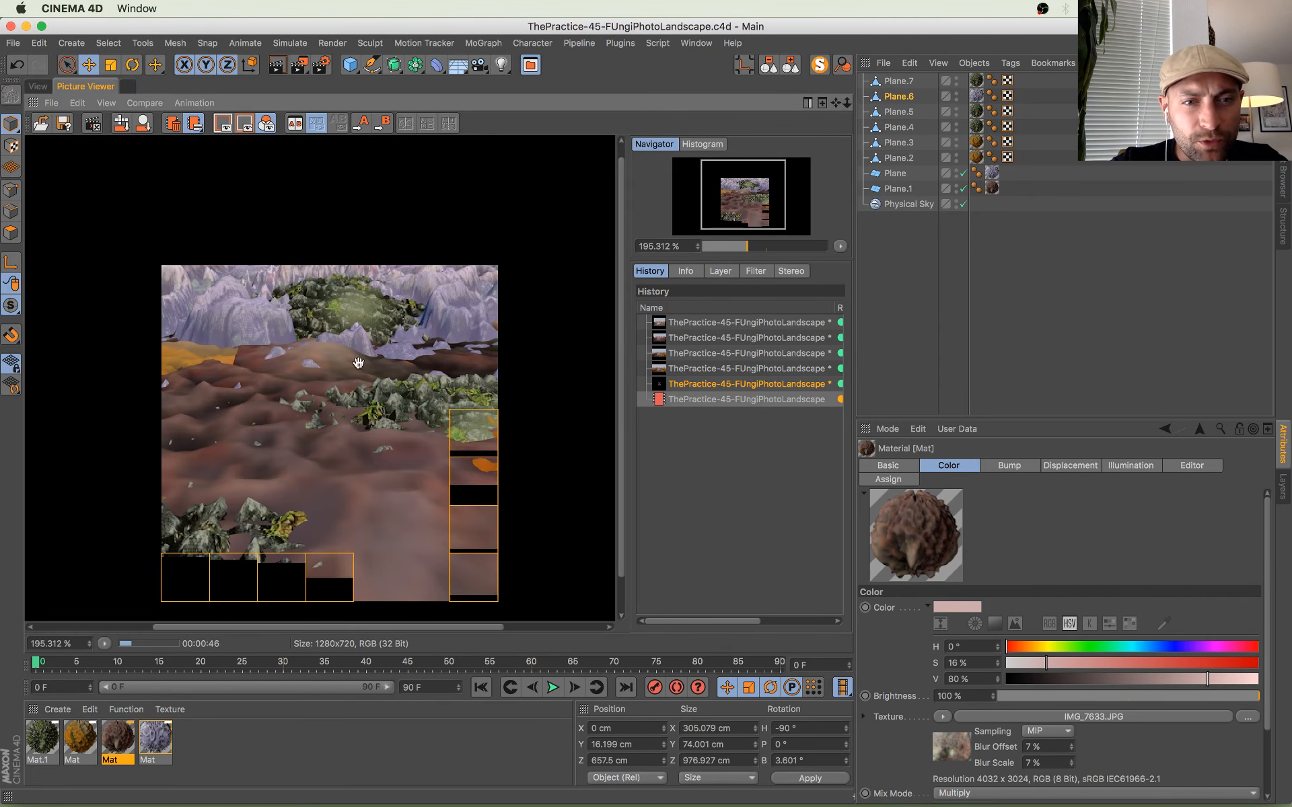
pyautogui.scroll(-3, 358, 363)
# Step: Check the YouTube live chat in Chrome, return to Cinema 4D and examine the running render at 187.5 % zoom
pyautogui.press('super+Tab')
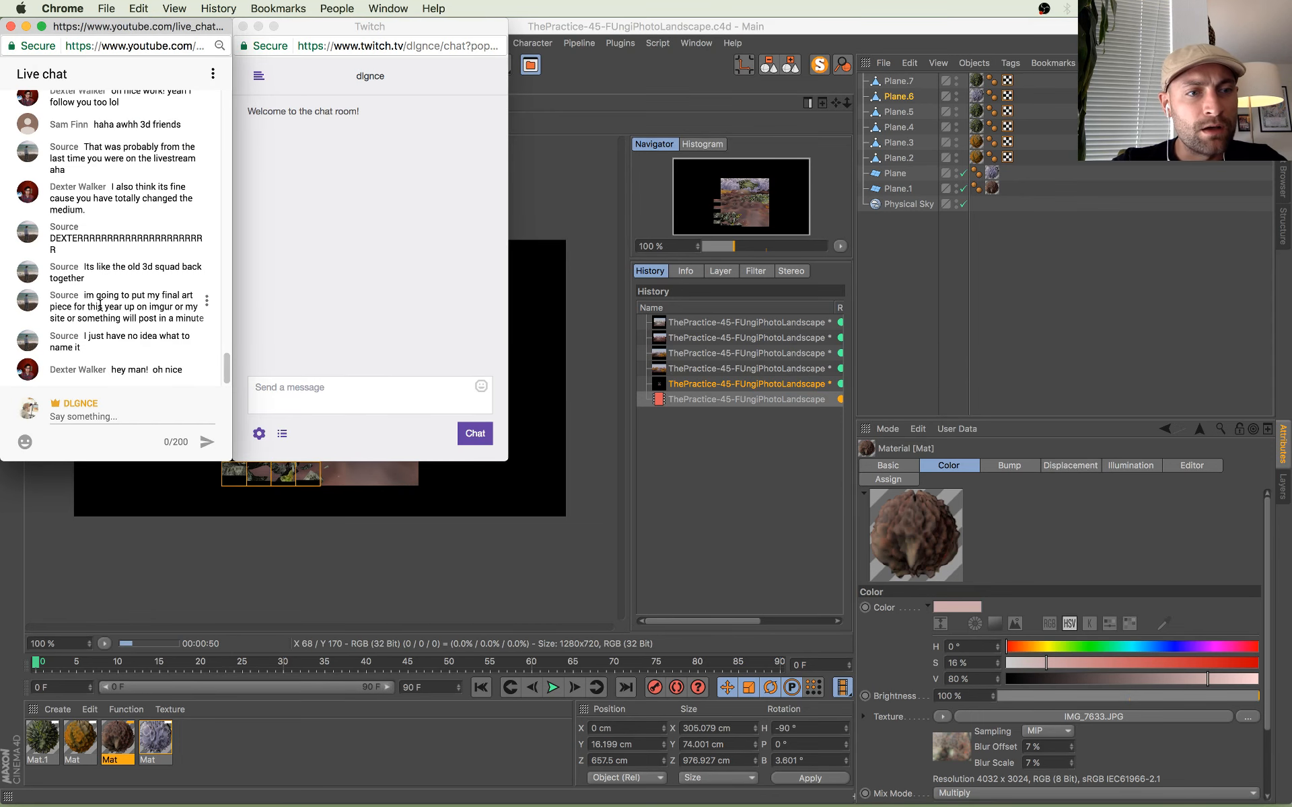
pyautogui.press('super+Tab')
pyautogui.scroll(3, 271, 415)
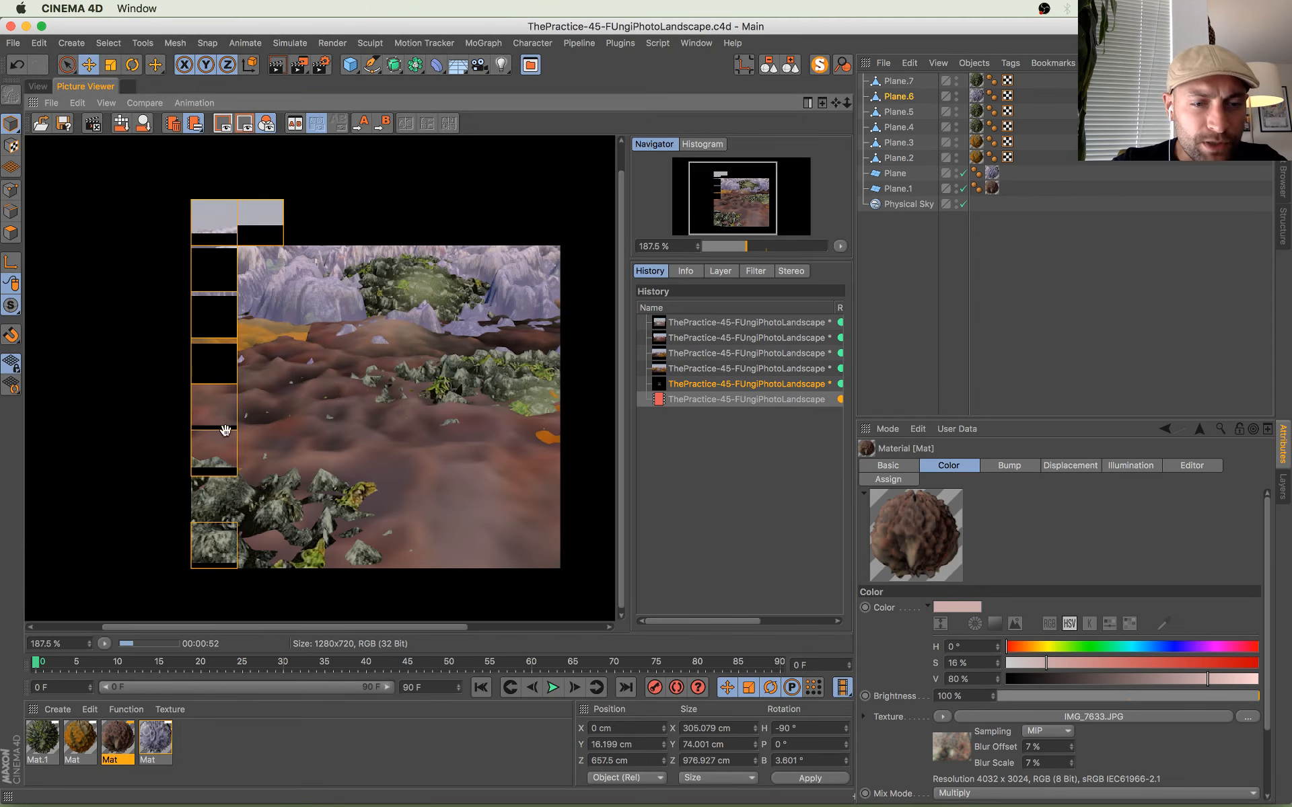
pyautogui.moveTo(259, 374); pyautogui.dragTo(223, 370)
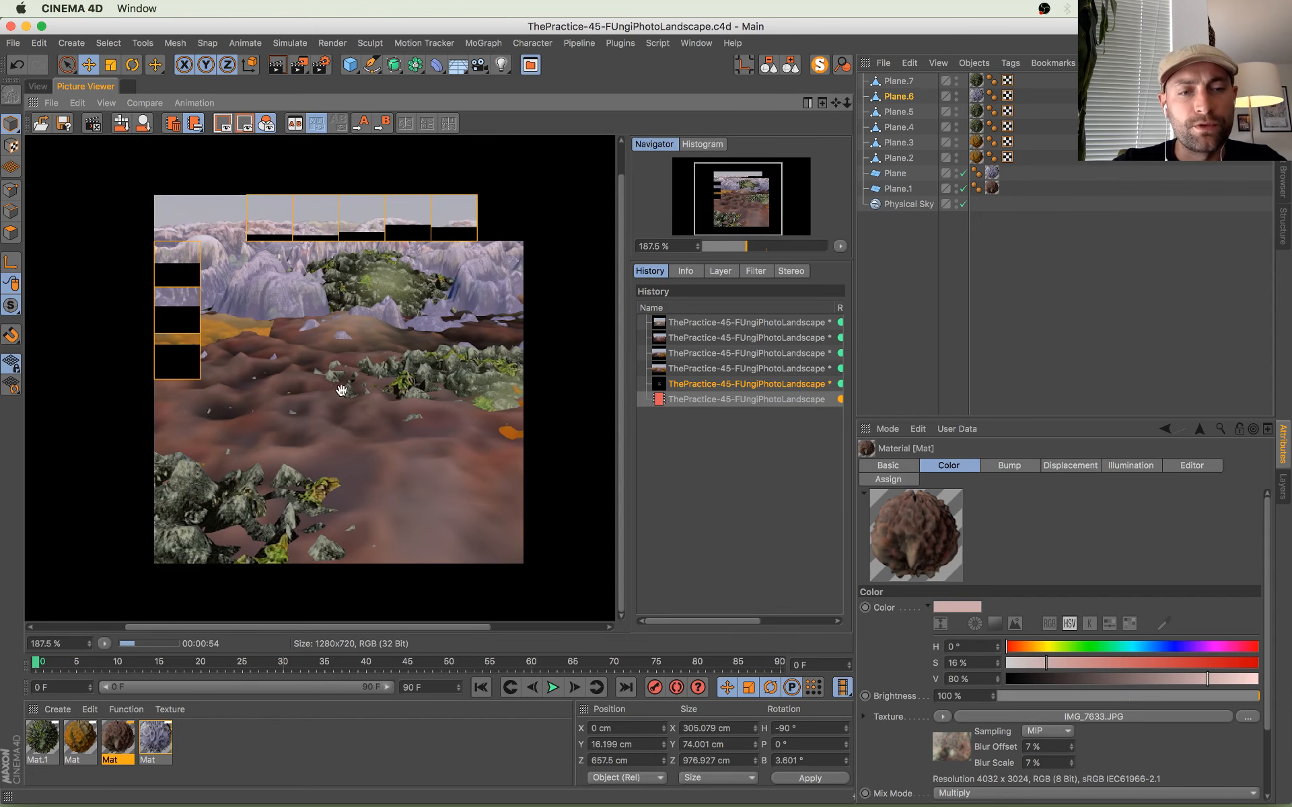
# Step: In the perspective view, scale the orange mound Plane.3 to about 23 cm tall, lower it to about -13.6 cm in Y, and save
pyautogui.click(44, 88)
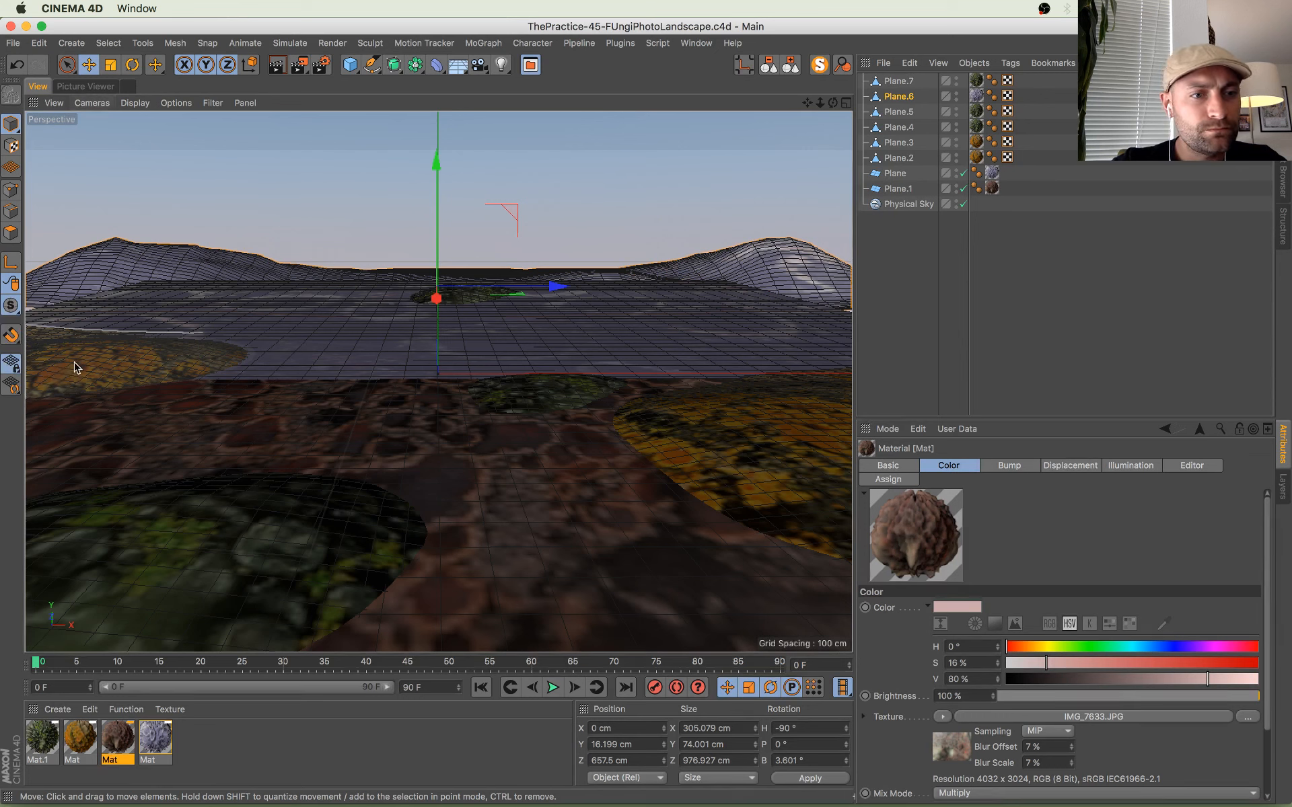
pyautogui.click(74, 367)
pyautogui.press('t')
pyautogui.moveTo(102, 296); pyautogui.dragTo(103, 277)
pyautogui.press('e')
pyautogui.press('super+z')
pyautogui.press('super+z')
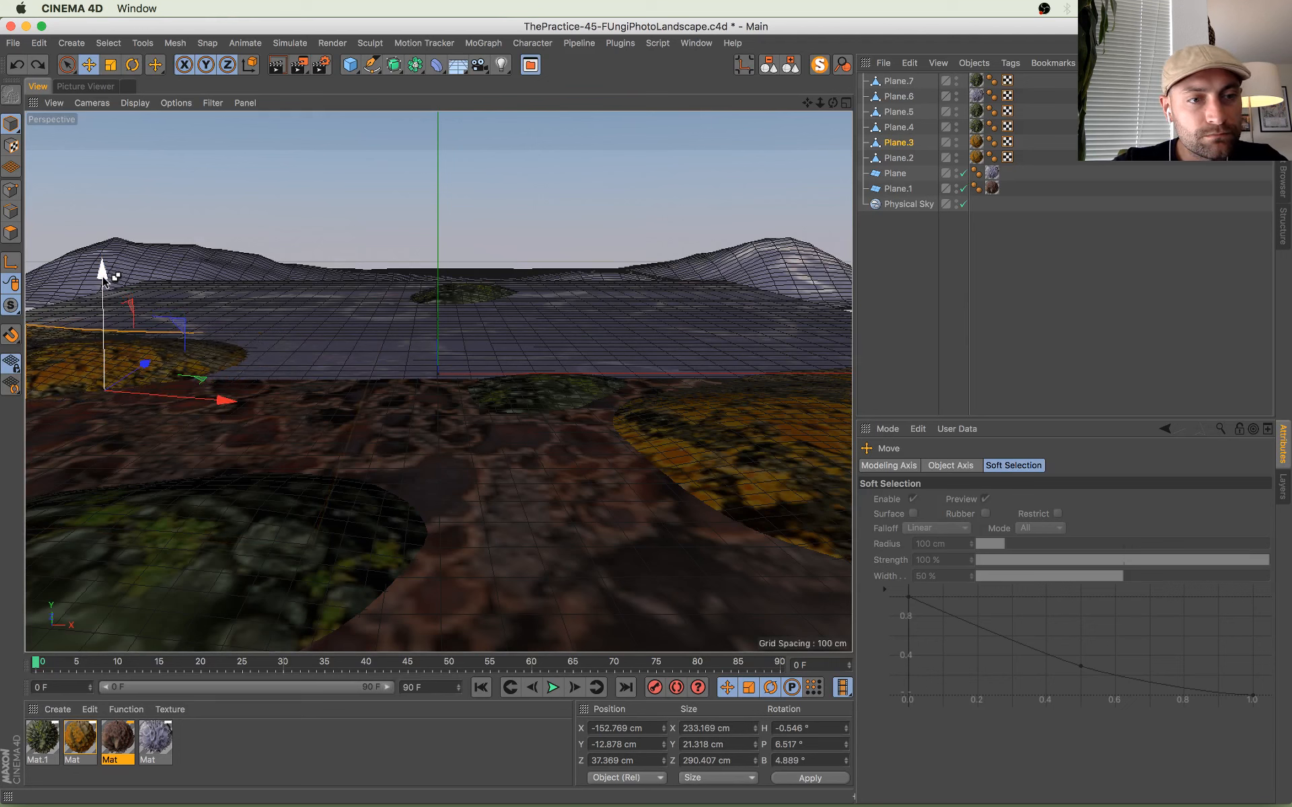
pyautogui.press('t')
pyautogui.press('e')
pyautogui.moveTo(102, 283); pyautogui.dragTo(102, 279)
pyautogui.press('super+s')
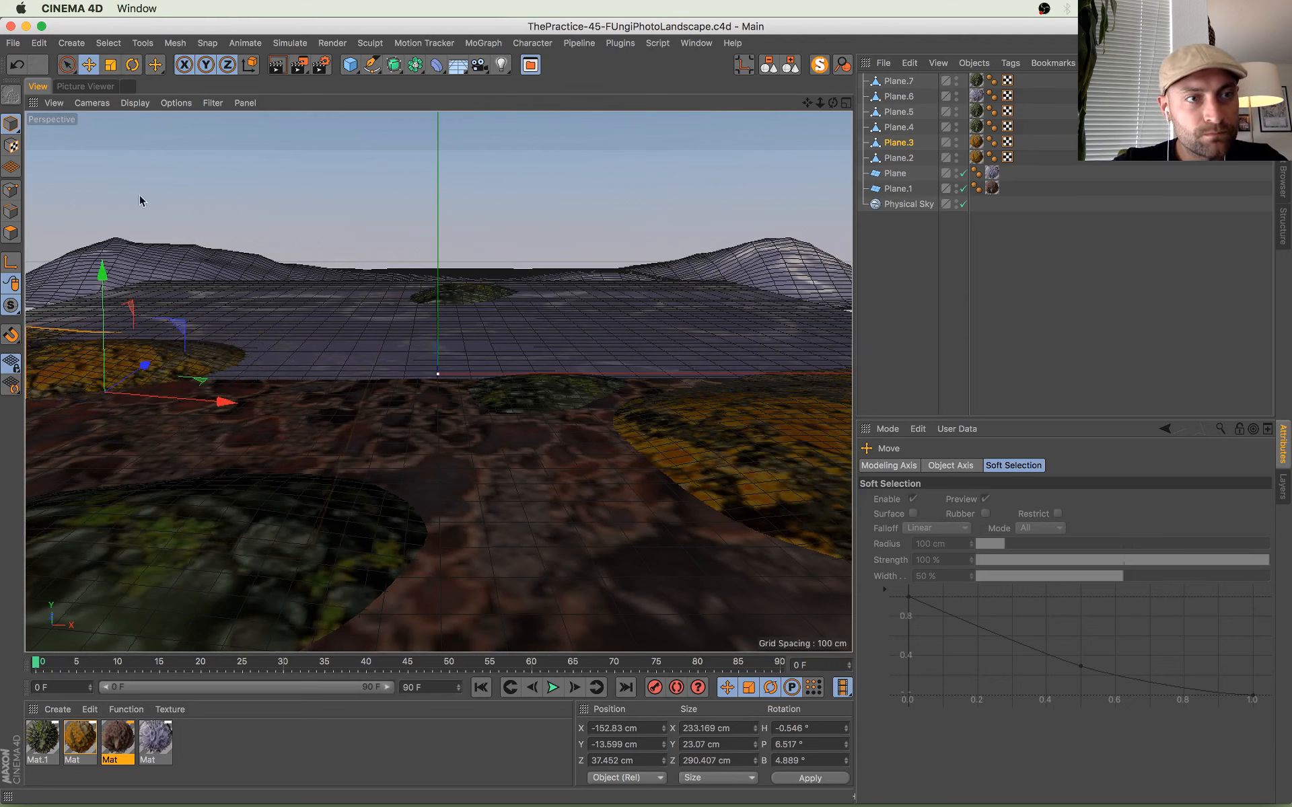
# Step: Return to the Picture Viewer and examine the running render's foreground and background at up to about 305 % zoom
pyautogui.click(86, 86)
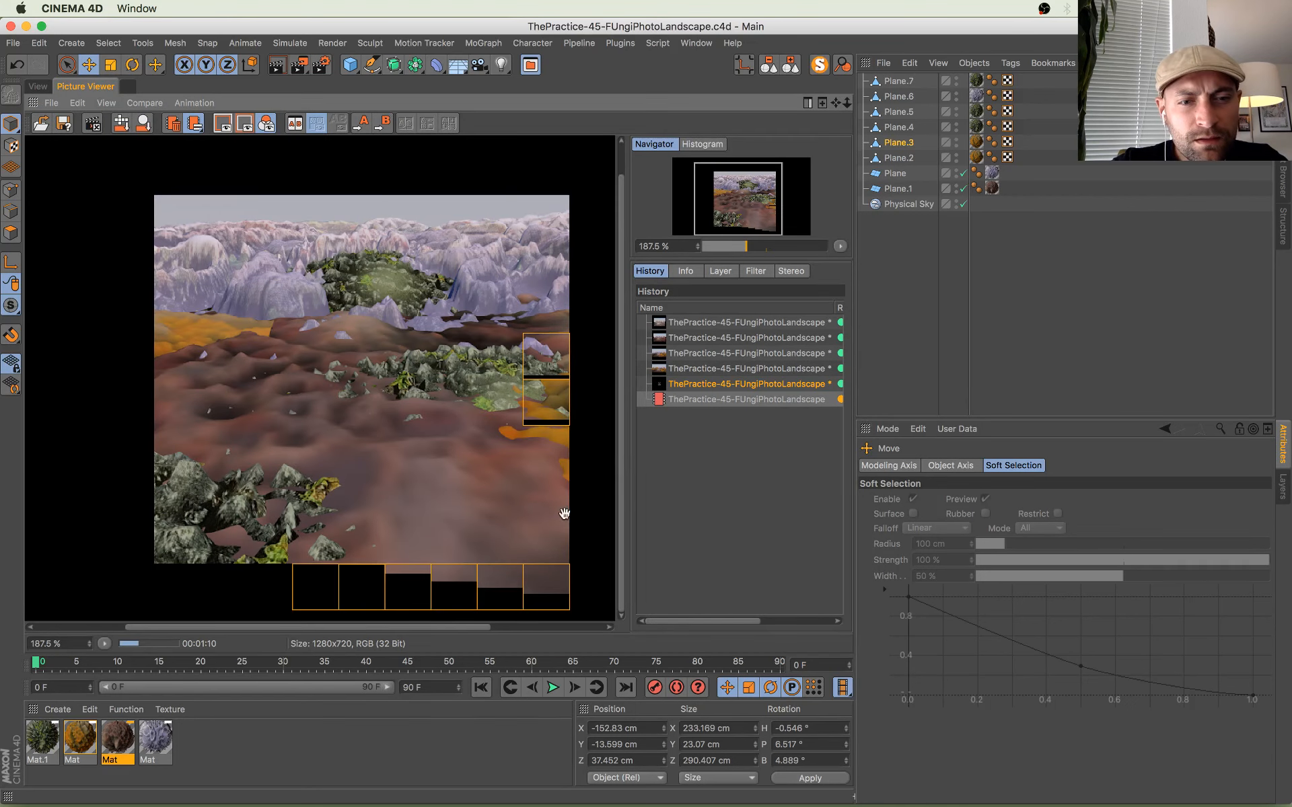
pyautogui.scroll(-3, 390, 457)
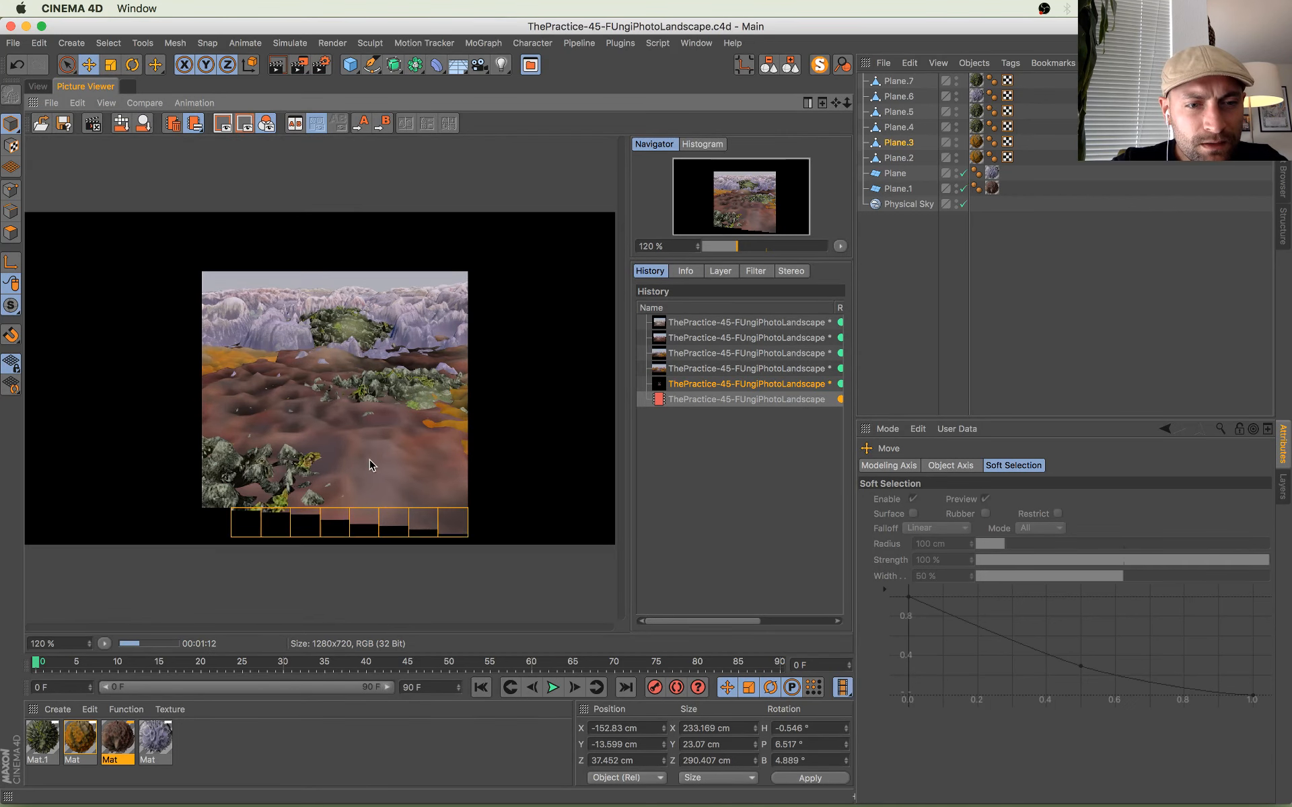
pyautogui.scroll(2, 272, 479)
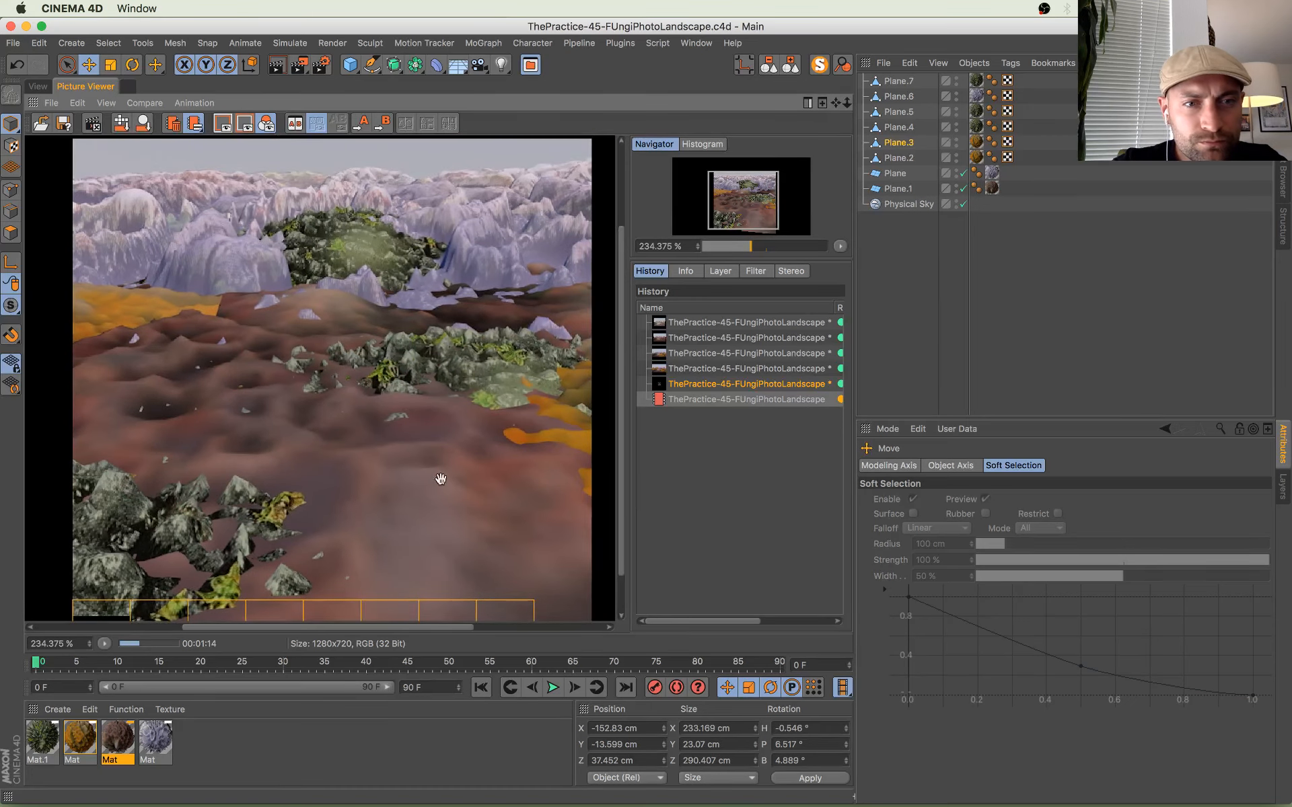
pyautogui.scroll(-4, 393, 384)
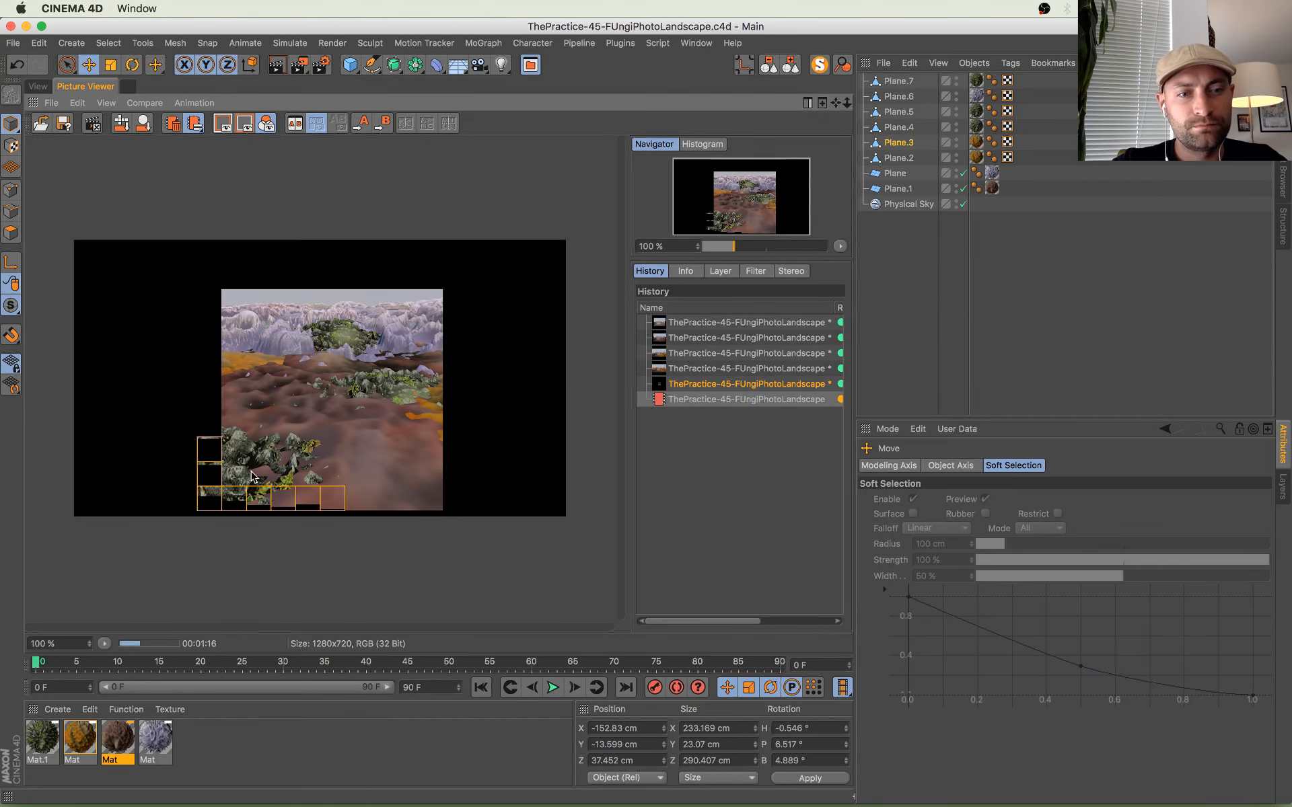
pyautogui.scroll(2, 330, 451)
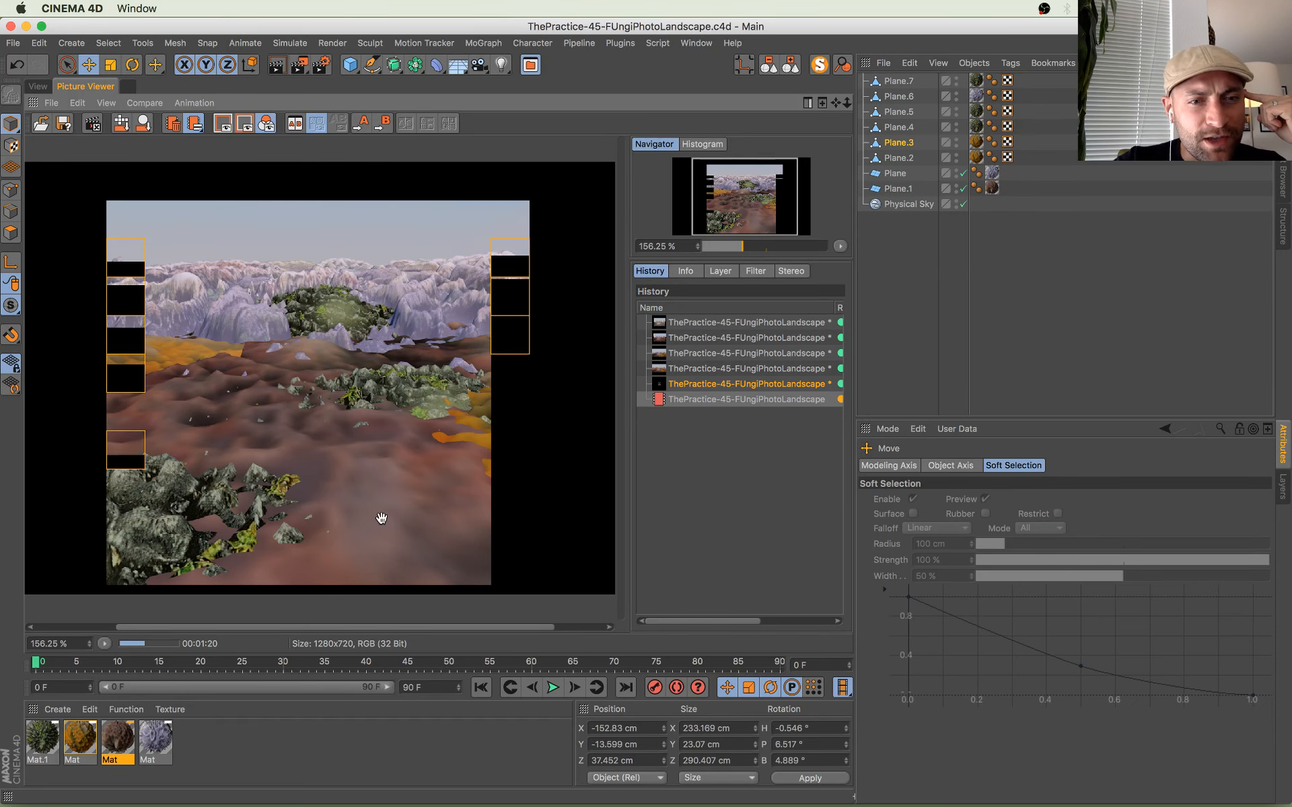
pyautogui.scroll(3, 395, 382)
pyautogui.moveTo(389, 369); pyautogui.dragTo(265, 551)
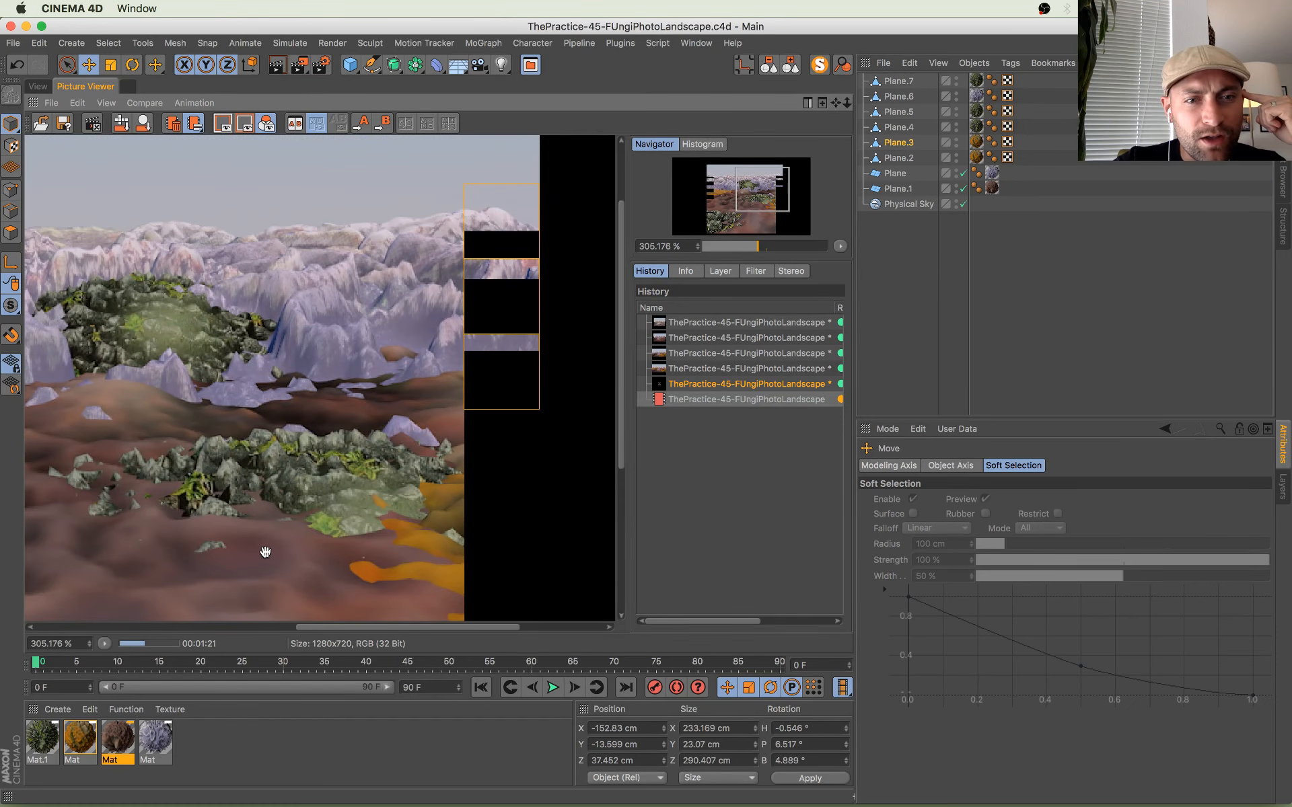
# Step: Examine the rest of the running render, then fit the view back to 100 % zoom
pyautogui.moveTo(161, 424); pyautogui.dragTo(527, 279)
pyautogui.moveTo(378, 339); pyautogui.dragTo(402, 307)
pyautogui.scroll(-5, 401, 307)
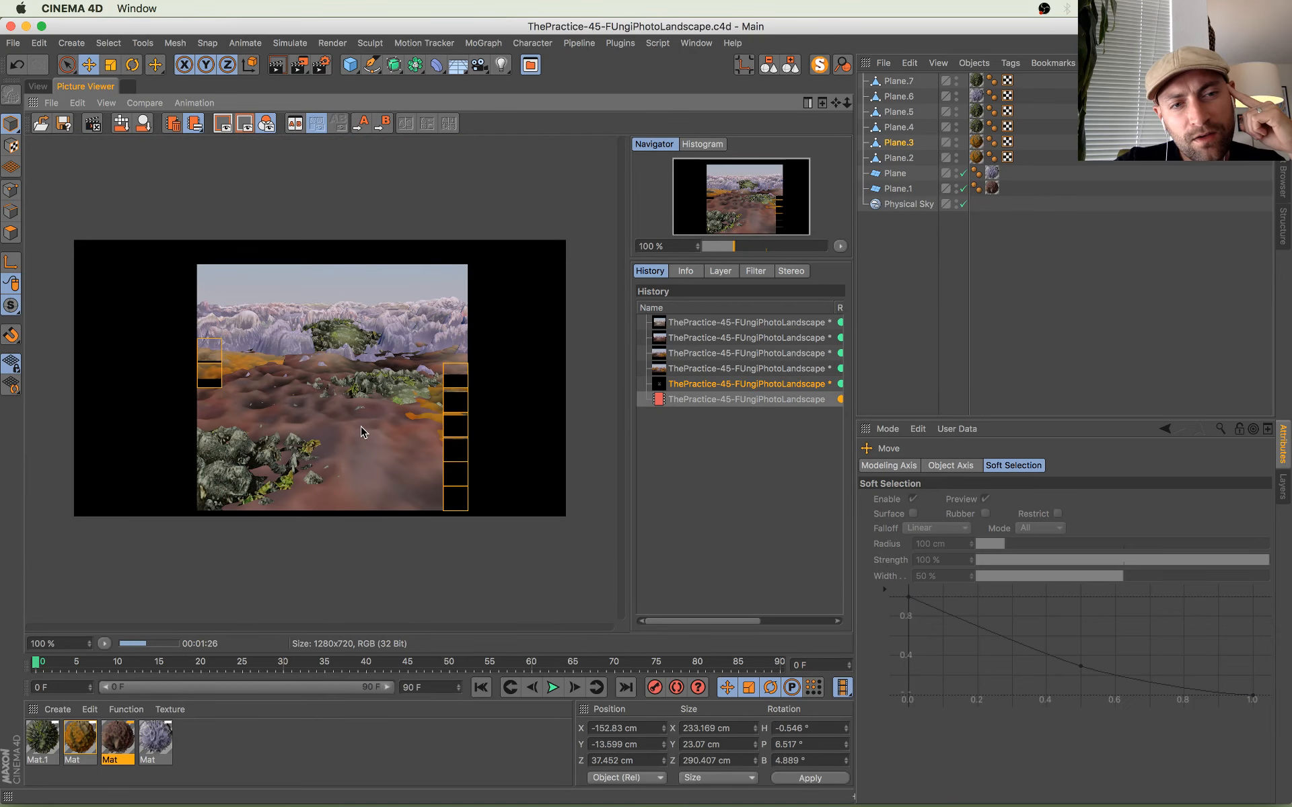
pyautogui.scroll(2, 361, 432)
pyautogui.scroll(-2, 358, 410)
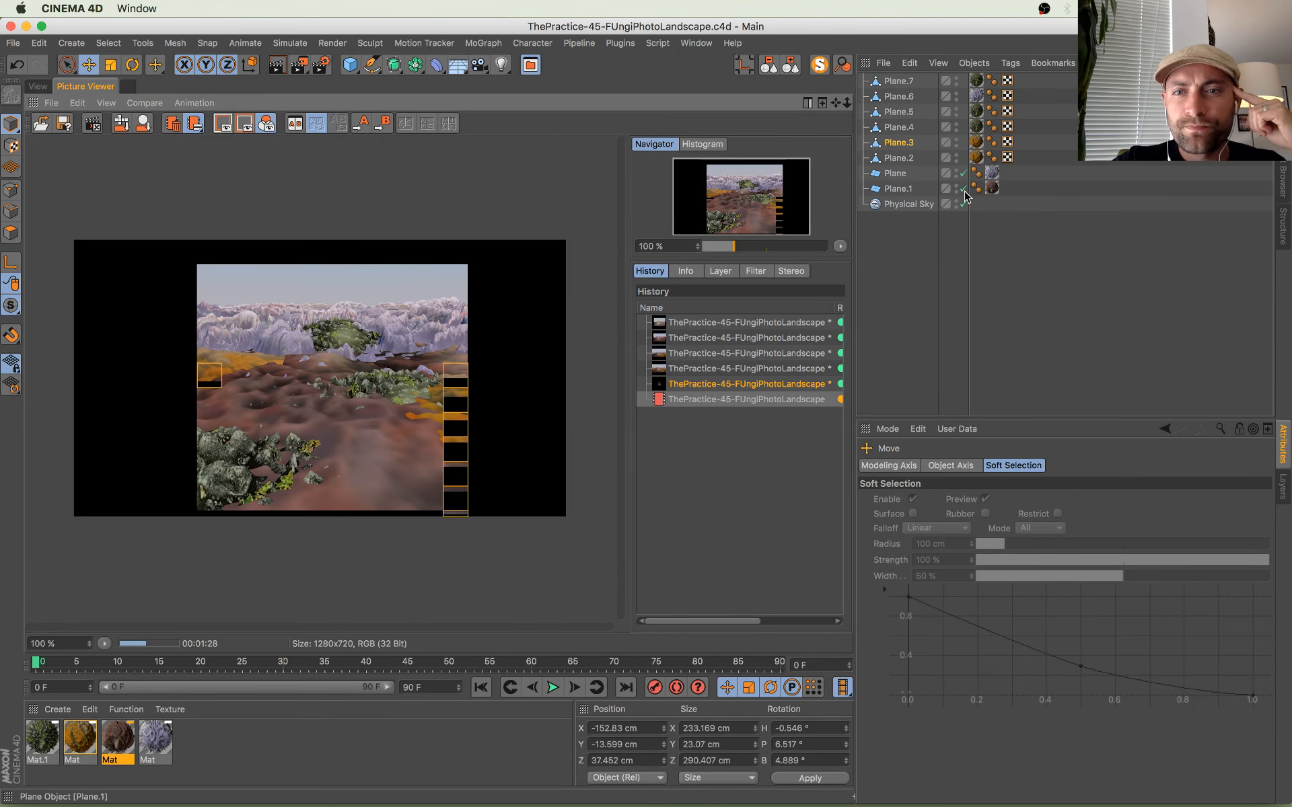
# Step: Enable Fog on the Physical Sky and open its fog settings beside the perspective view
pyautogui.click(909, 204)
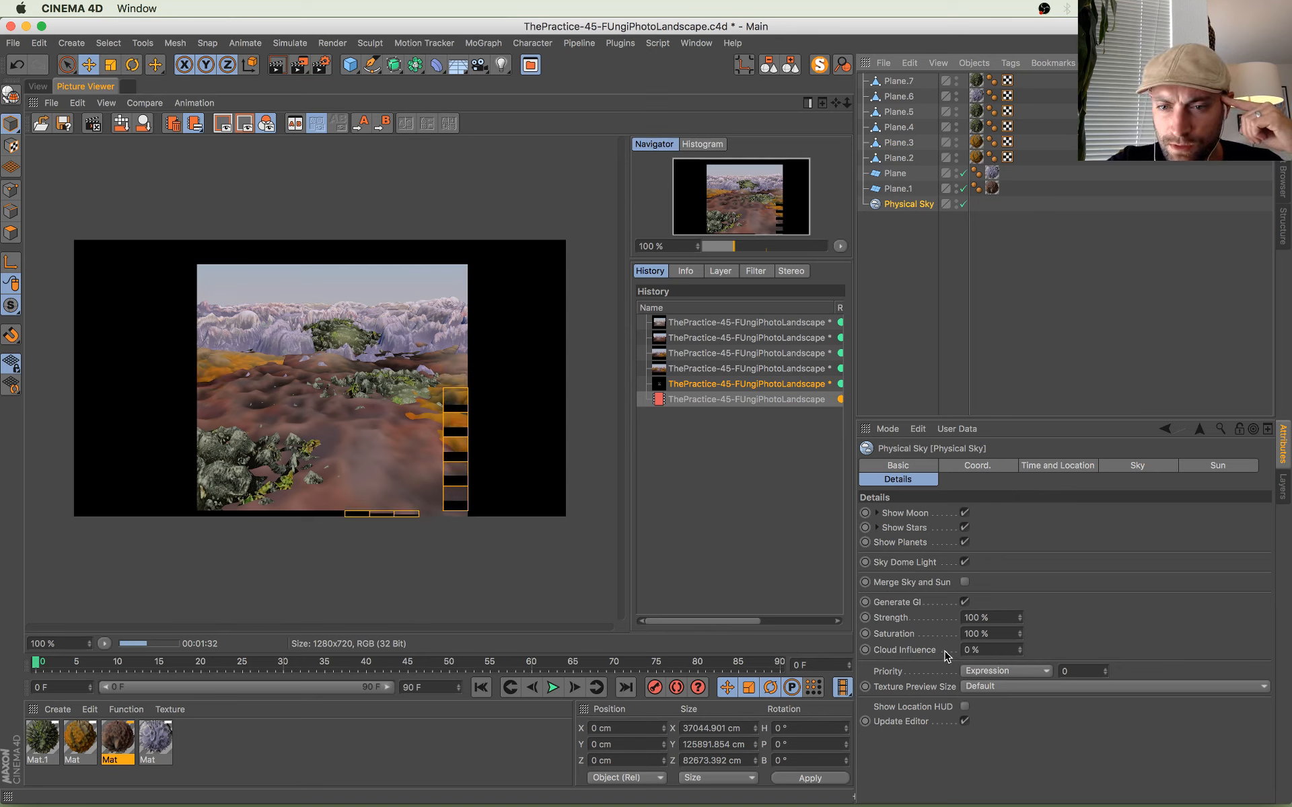
pyautogui.click(928, 466)
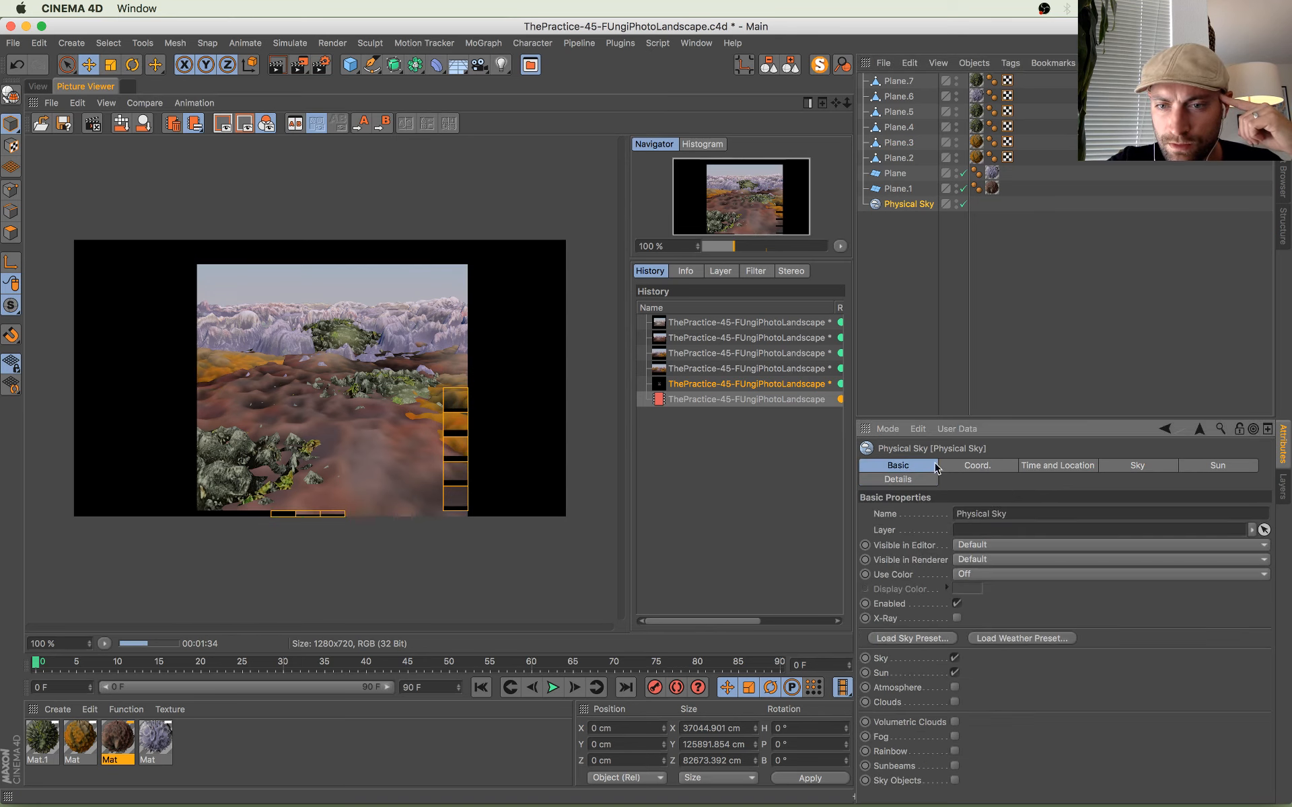
pyautogui.click(954, 737)
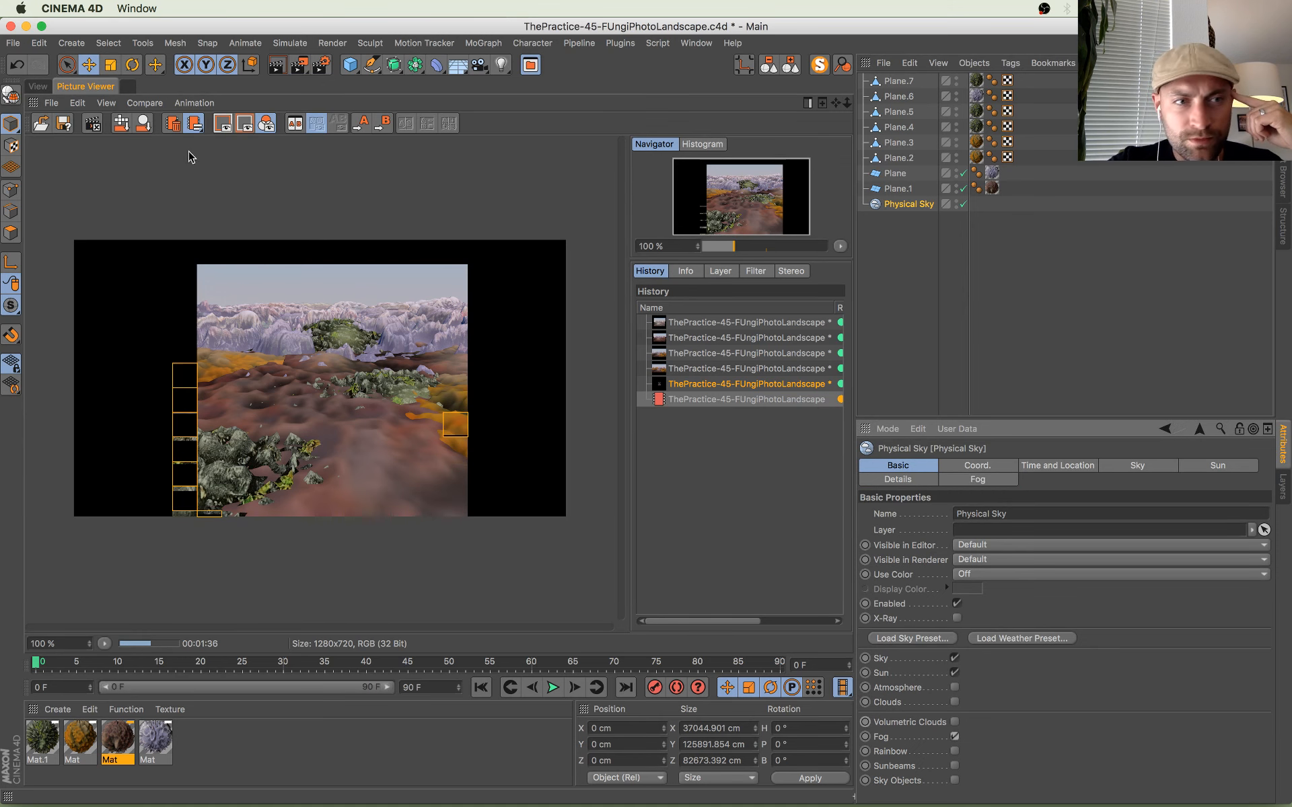
pyautogui.click(35, 88)
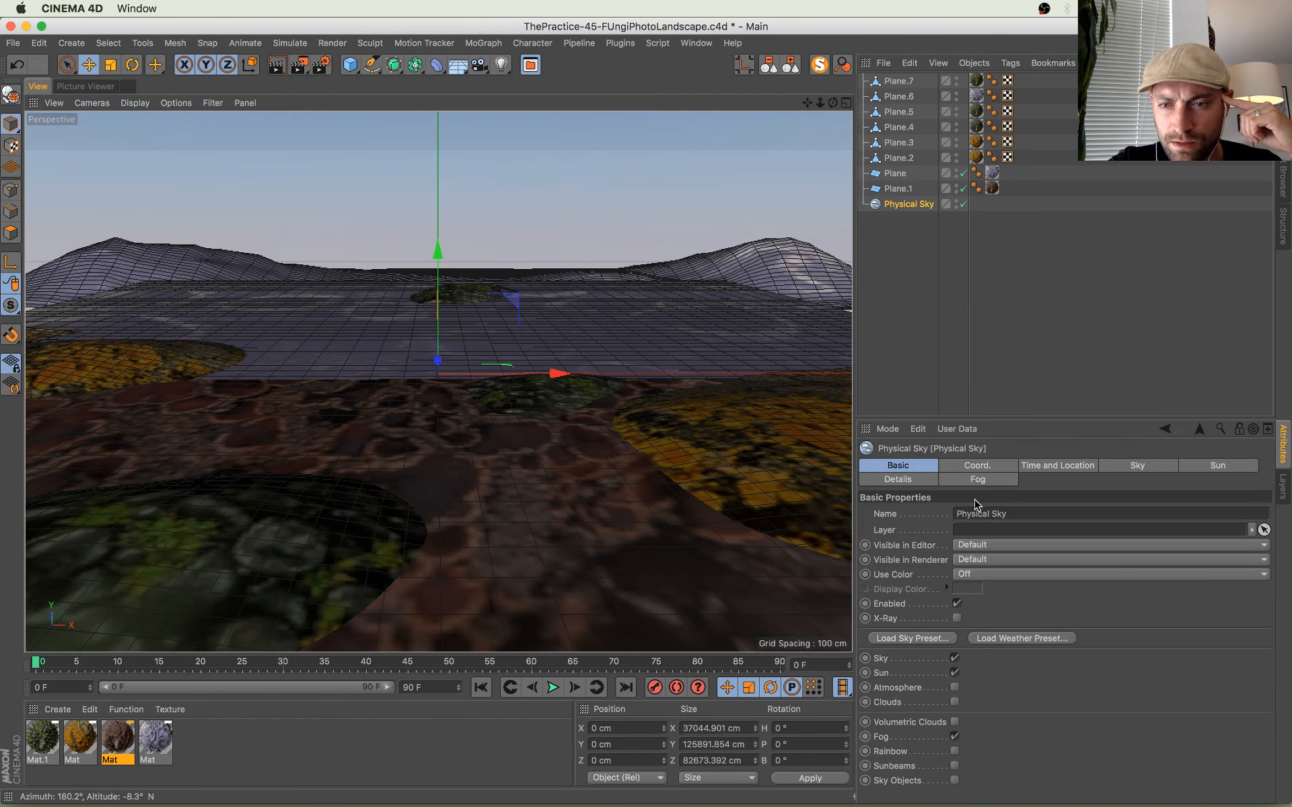
pyautogui.click(976, 482)
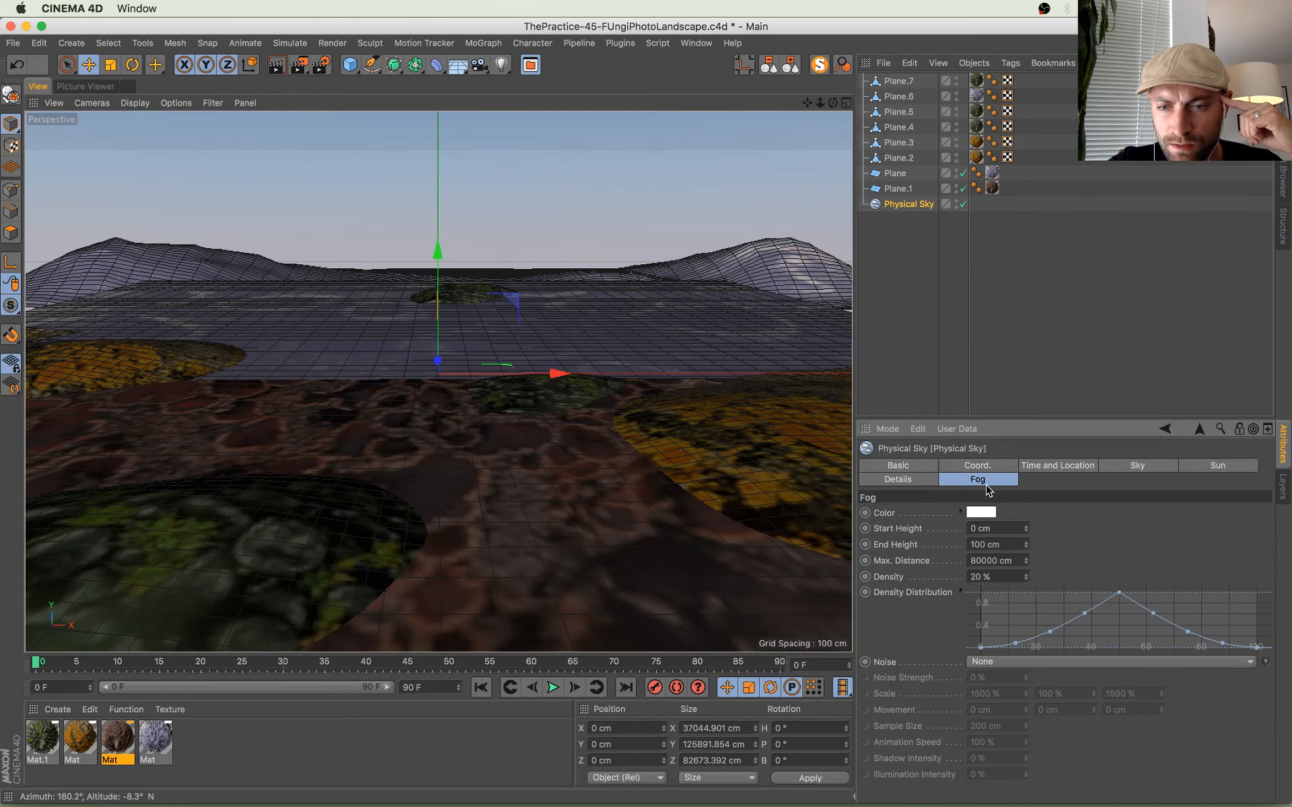
# Step: Inspect the background hills Plane.6 in the four-view layout, then return to the running render
pyautogui.middleClick(428, 529)
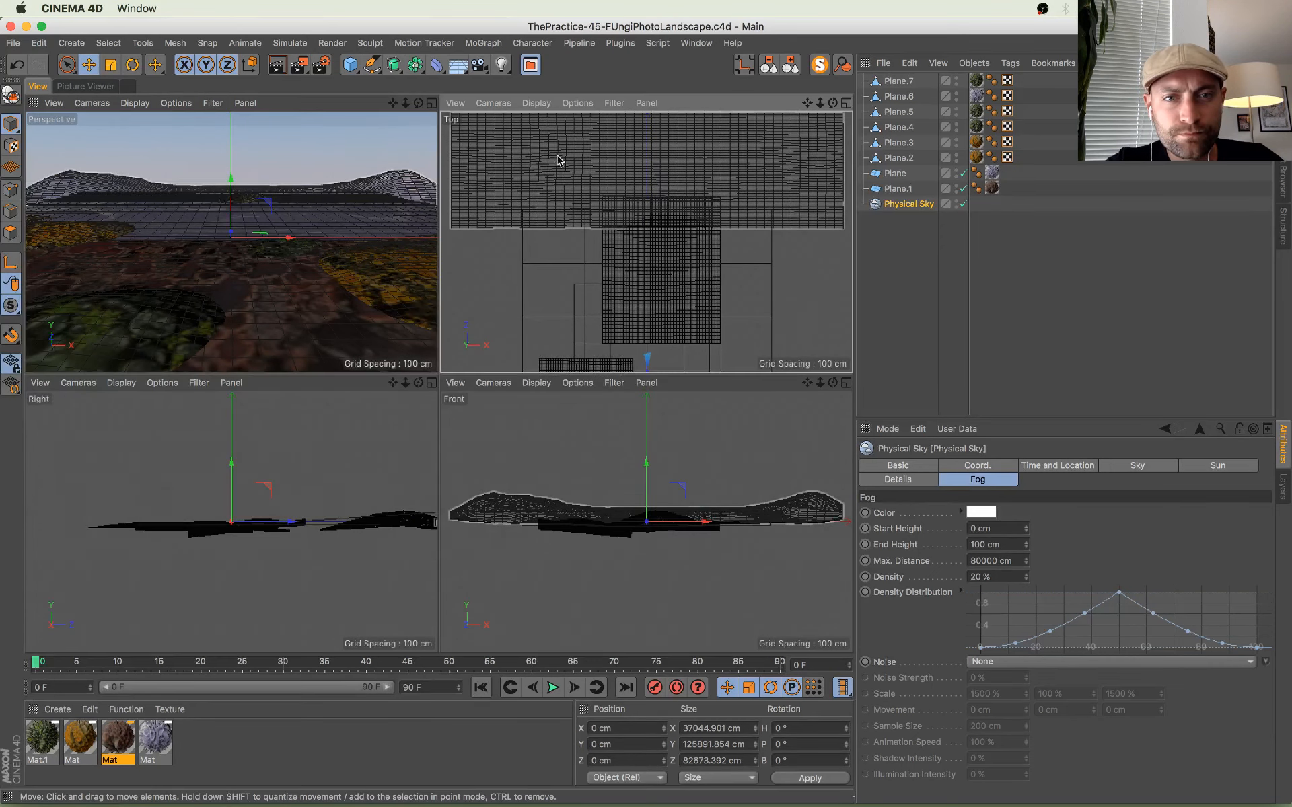
pyautogui.click(559, 157)
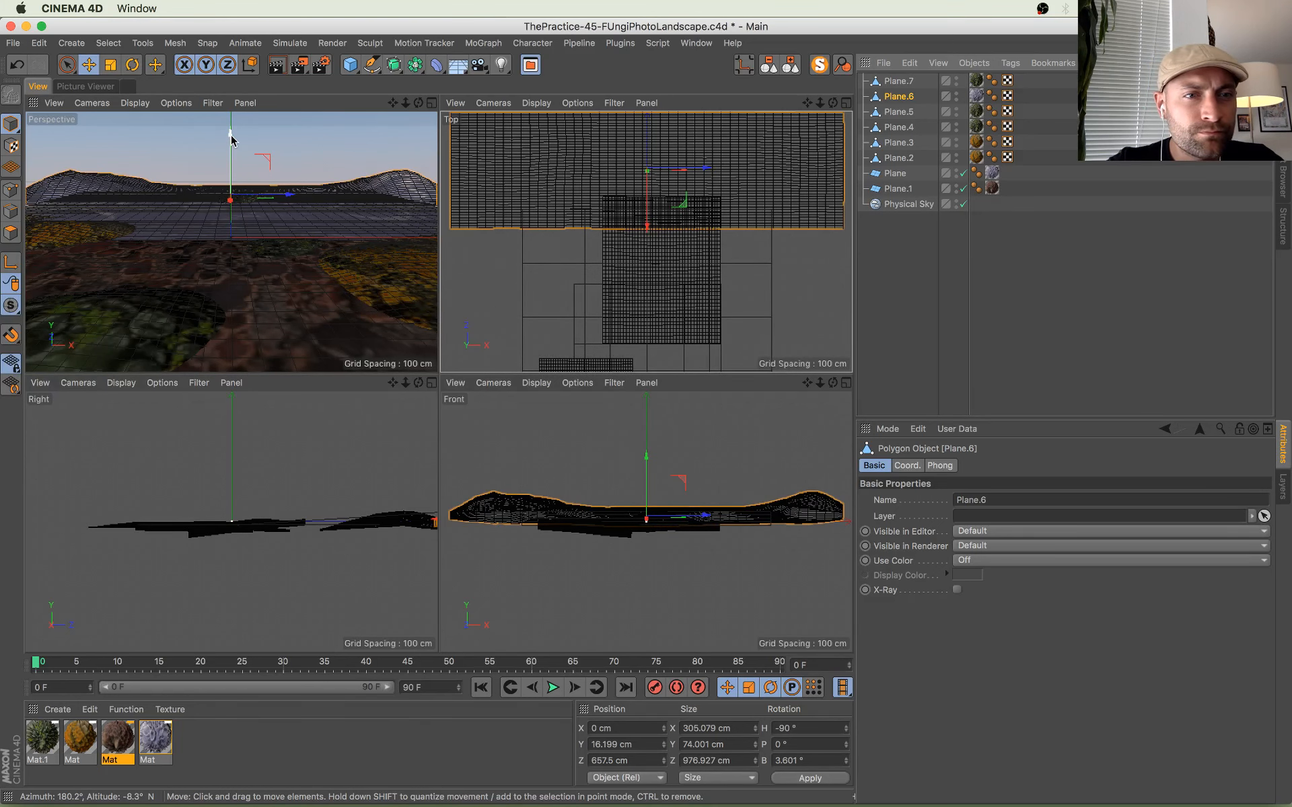
pyautogui.click(94, 86)
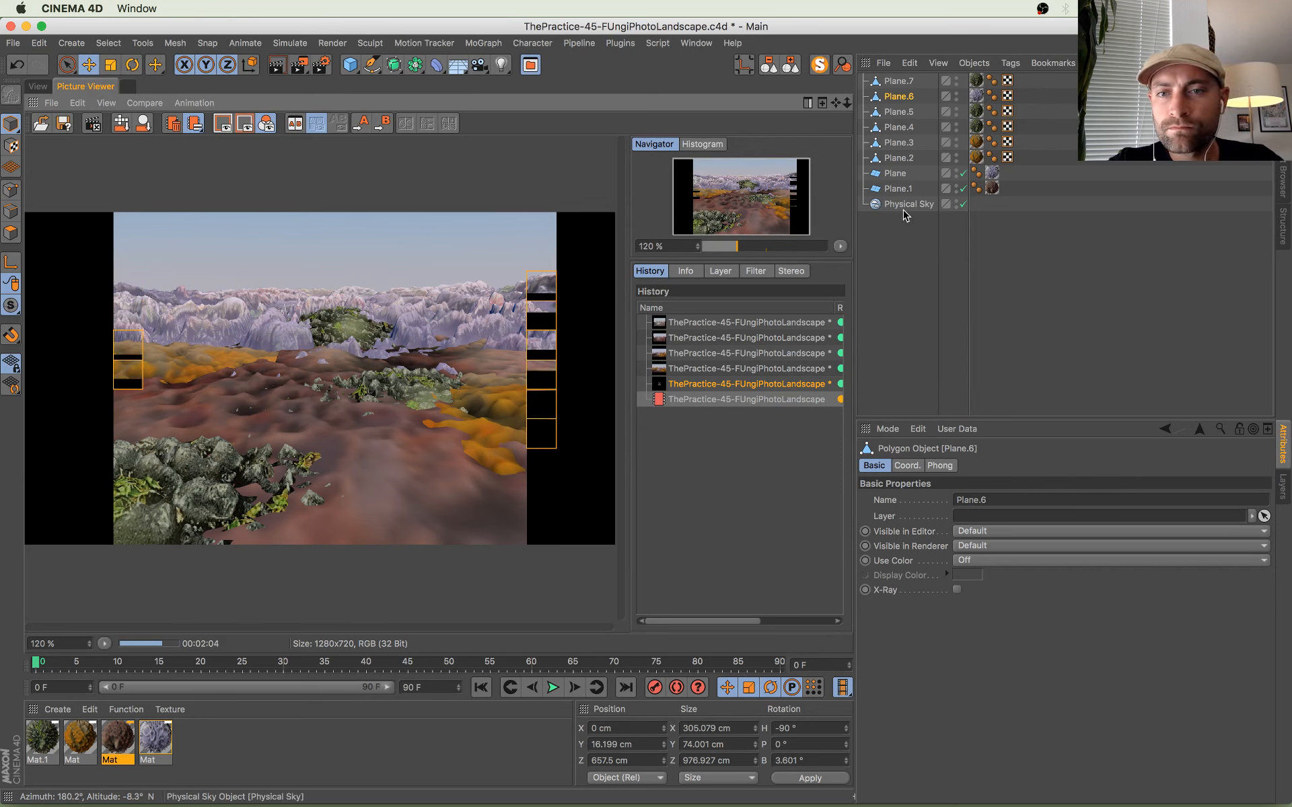
# Step: Tint the Physical Sky's fog pale blue with hue 192° and saturation 11 %, and set its start height to -98 cm
pyautogui.click(921, 204)
pyautogui.click(989, 514)
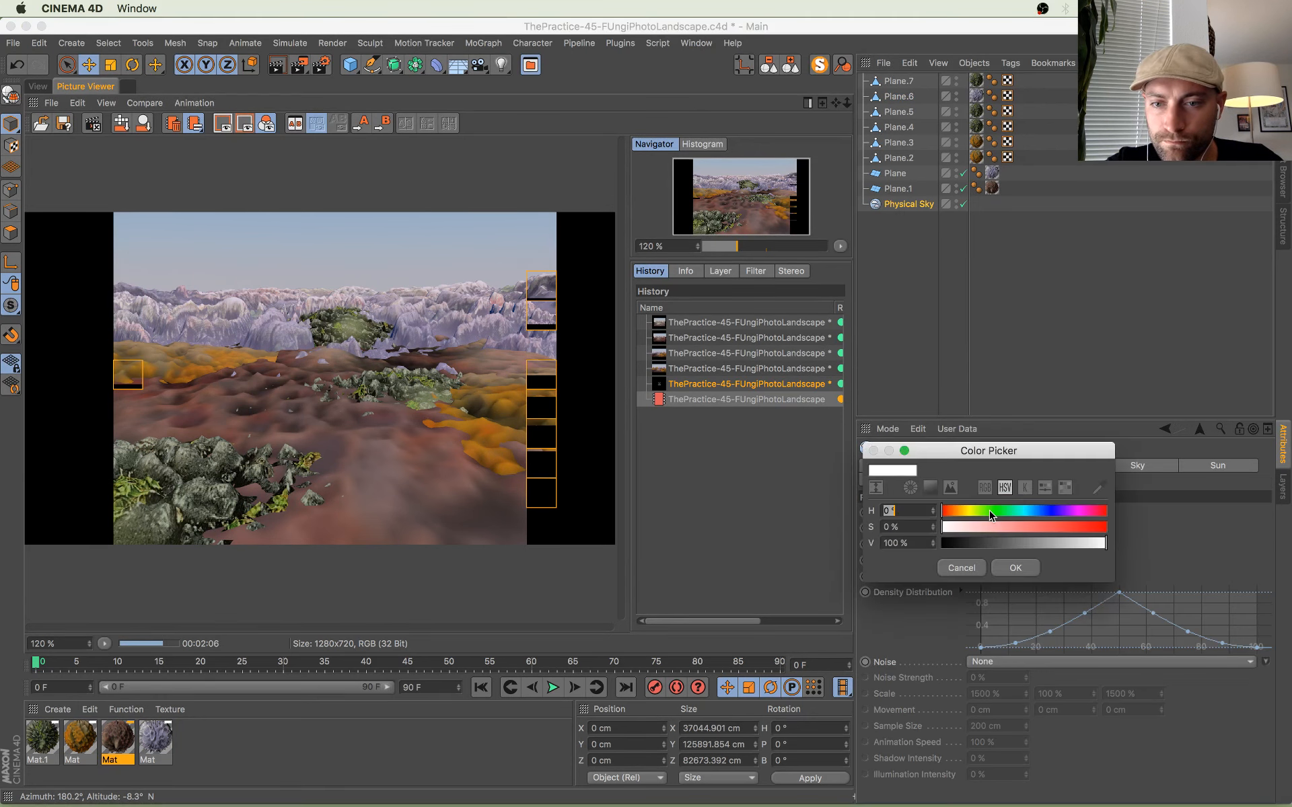
pyautogui.moveTo(1020, 514); pyautogui.dragTo(1028, 512)
pyautogui.moveTo(952, 532); pyautogui.dragTo(962, 532)
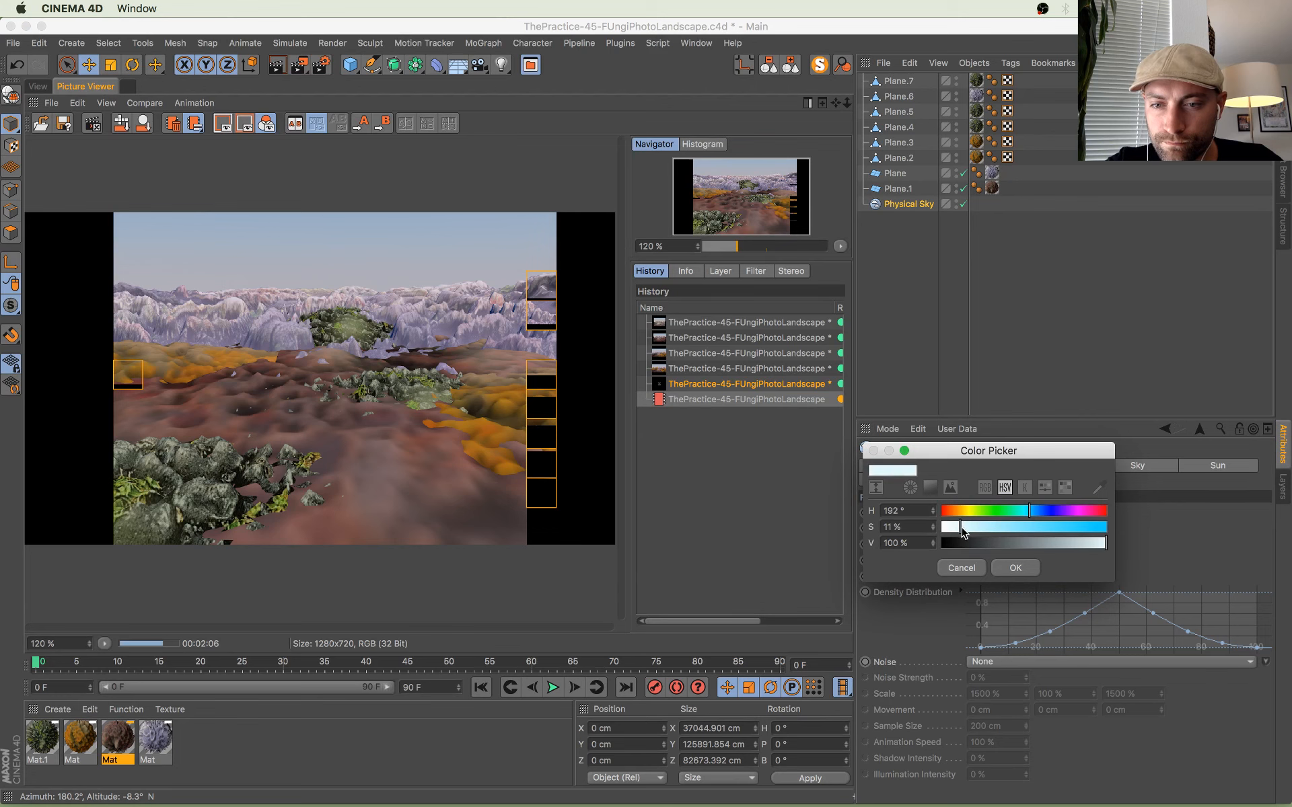
pyautogui.click(1016, 568)
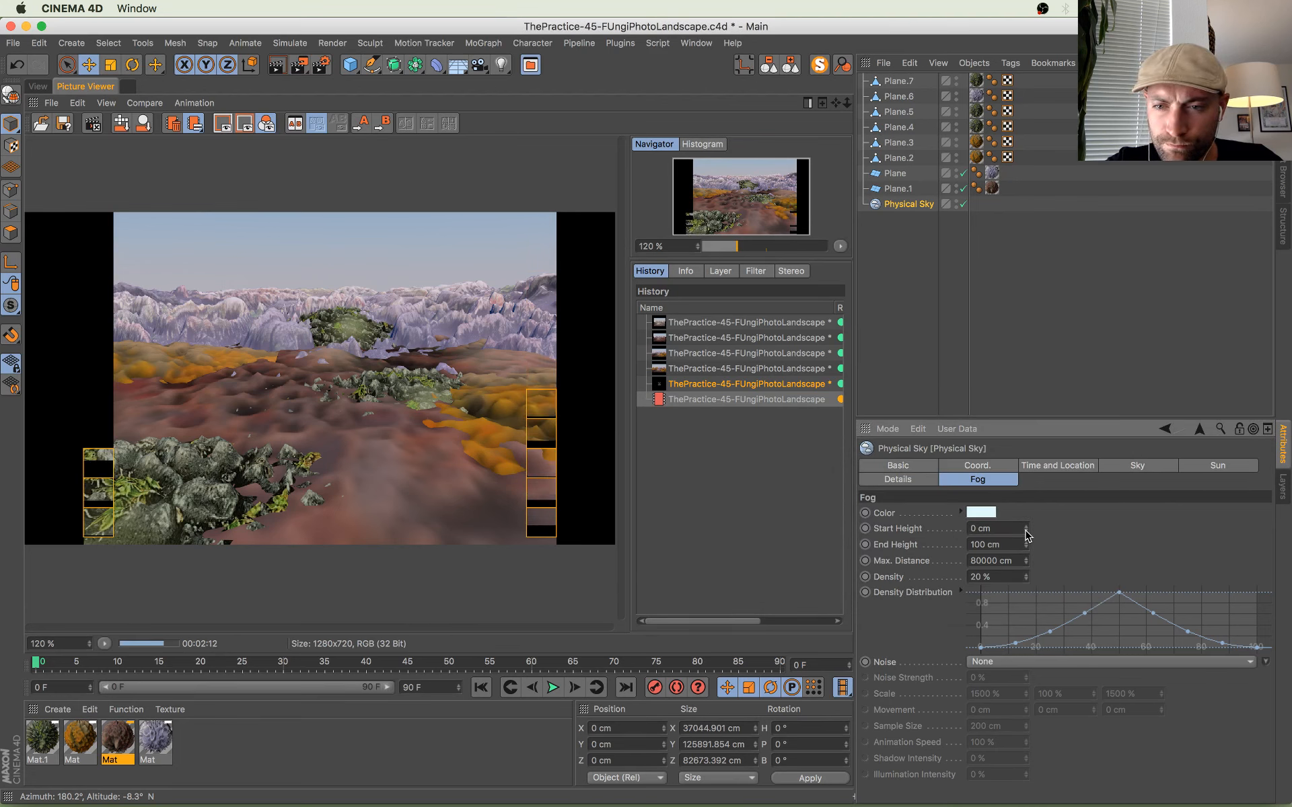
pyautogui.moveTo(1025, 529)
pyautogui.mouseDown()
pyautogui.moveTo(976, 529)
pyautogui.moveTo(1031, 528)
pyautogui.mouseUp()
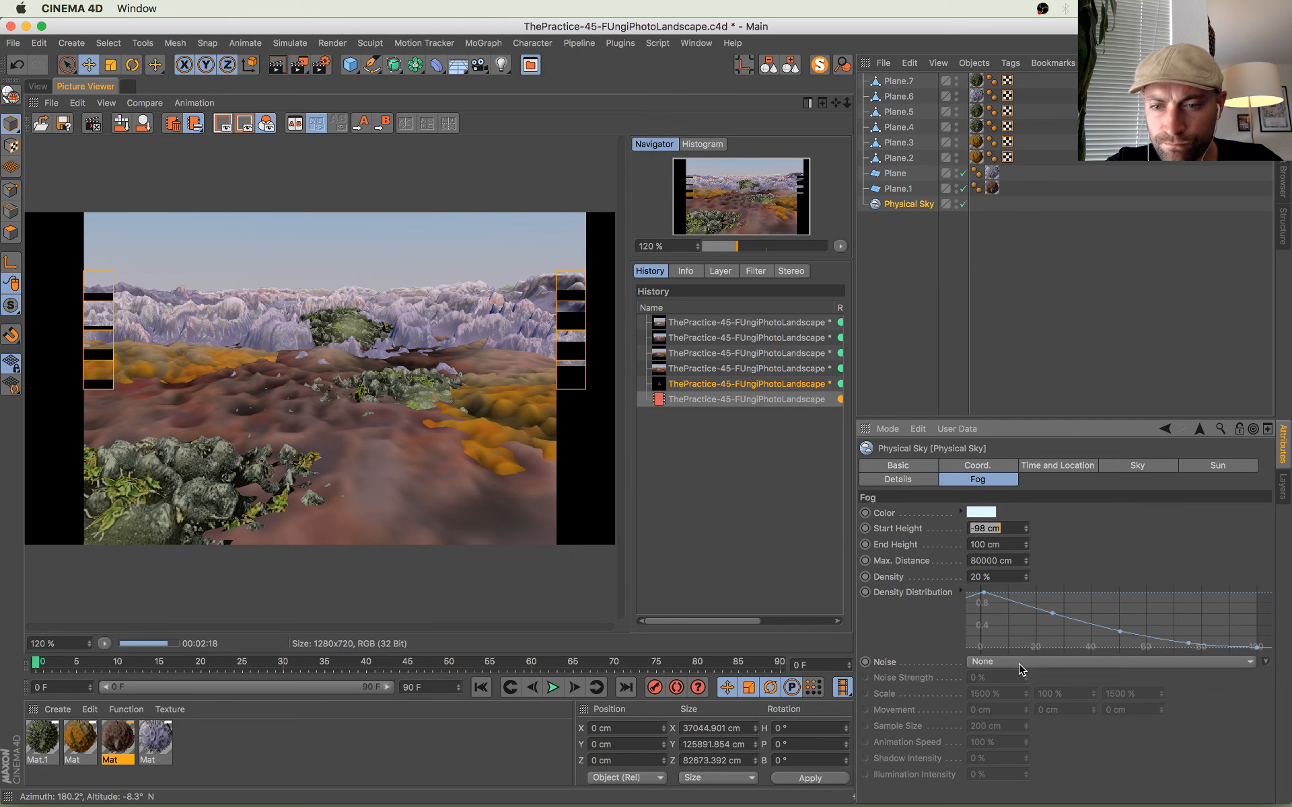
# Step: Review the Physical Sky's Sky and Sun settings and try a more saturated orange for the sun's preview color
pyautogui.click(1131, 465)
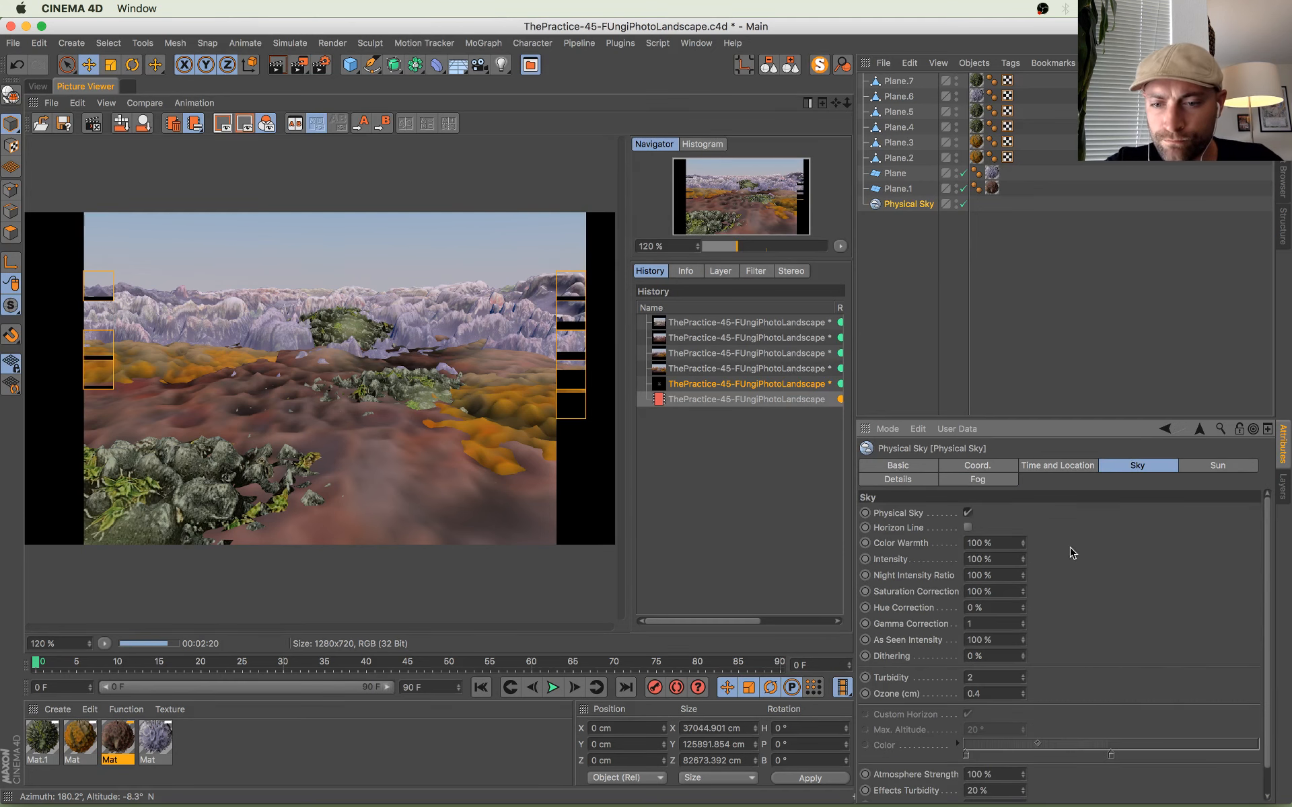
pyautogui.scroll(-3, 1101, 552)
pyautogui.click(1242, 466)
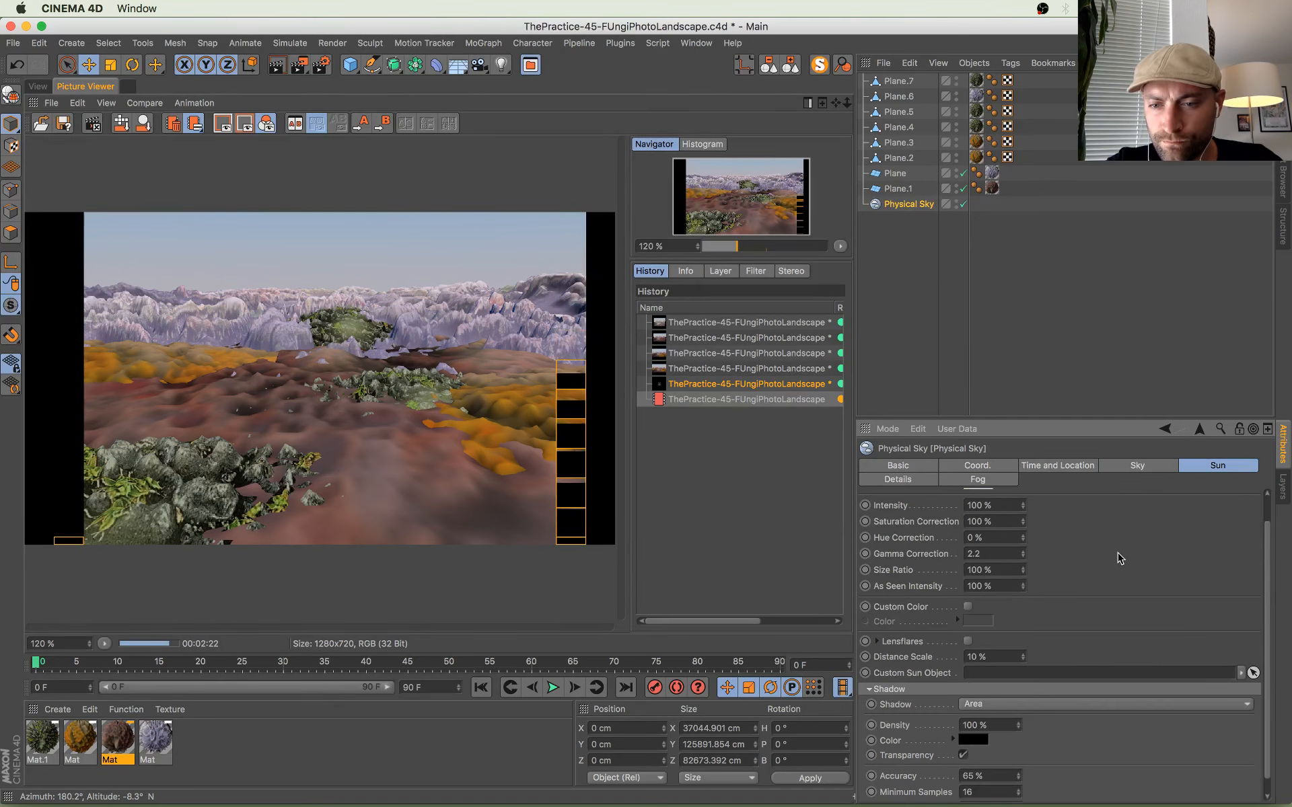
pyautogui.scroll(2, 1120, 558)
pyautogui.click(969, 518)
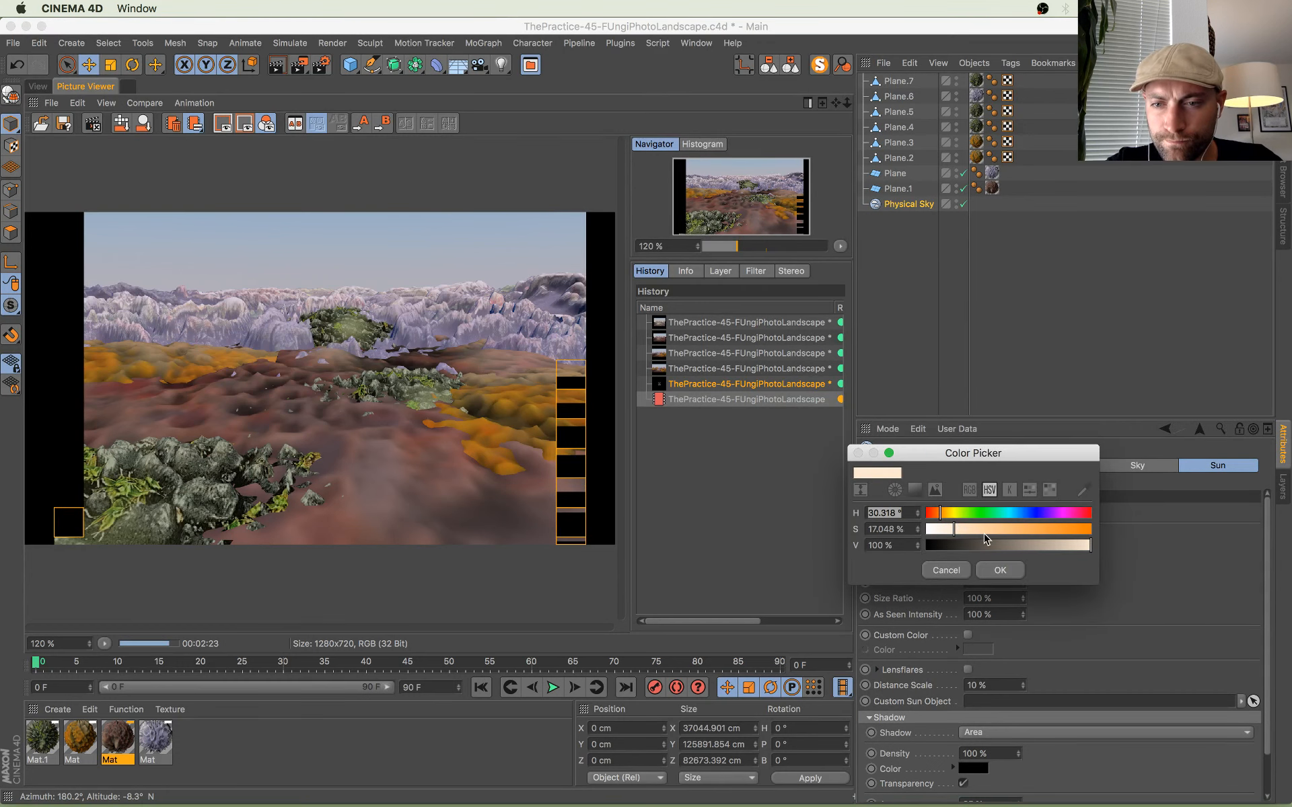
pyautogui.click(975, 531)
pyautogui.click(1000, 572)
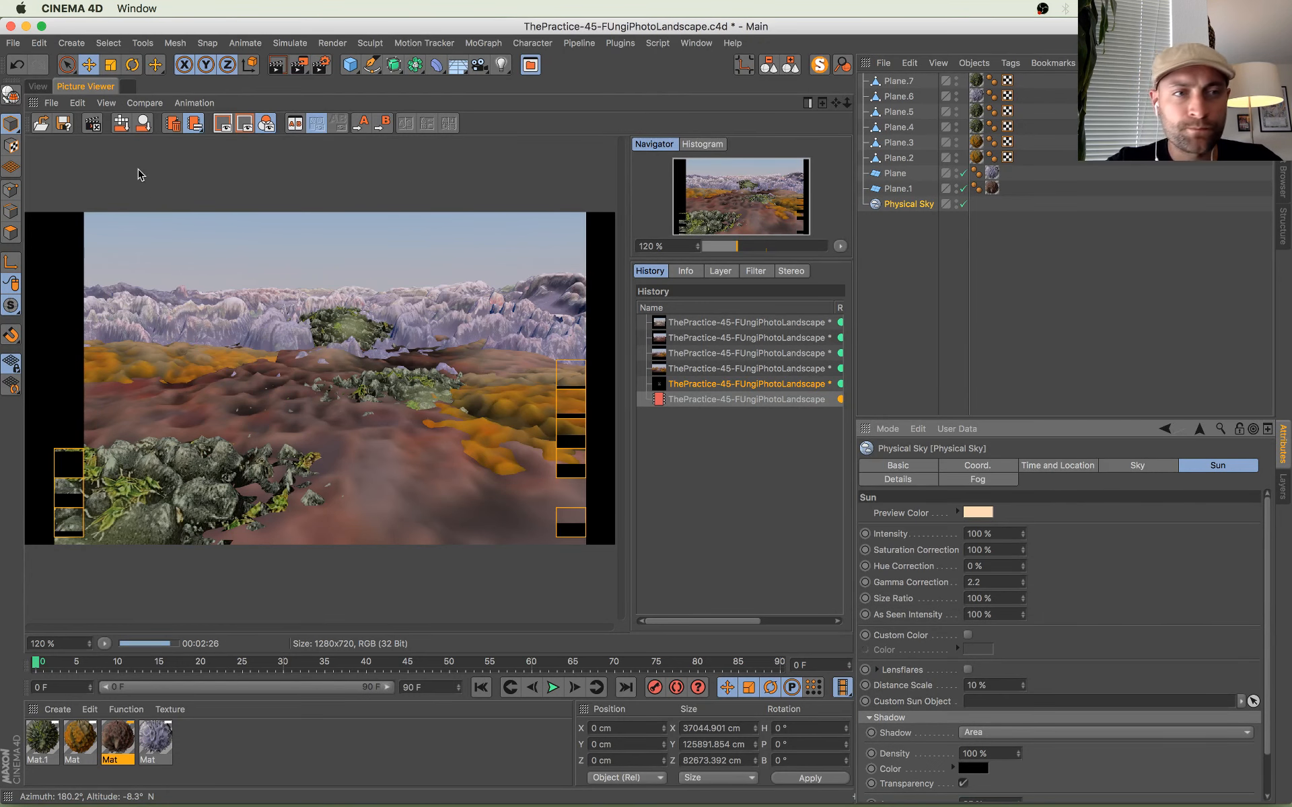
# Step: Add a camera from the current perspective view and place it just above Physical Sky in the object hierarchy
pyautogui.click(38, 86)
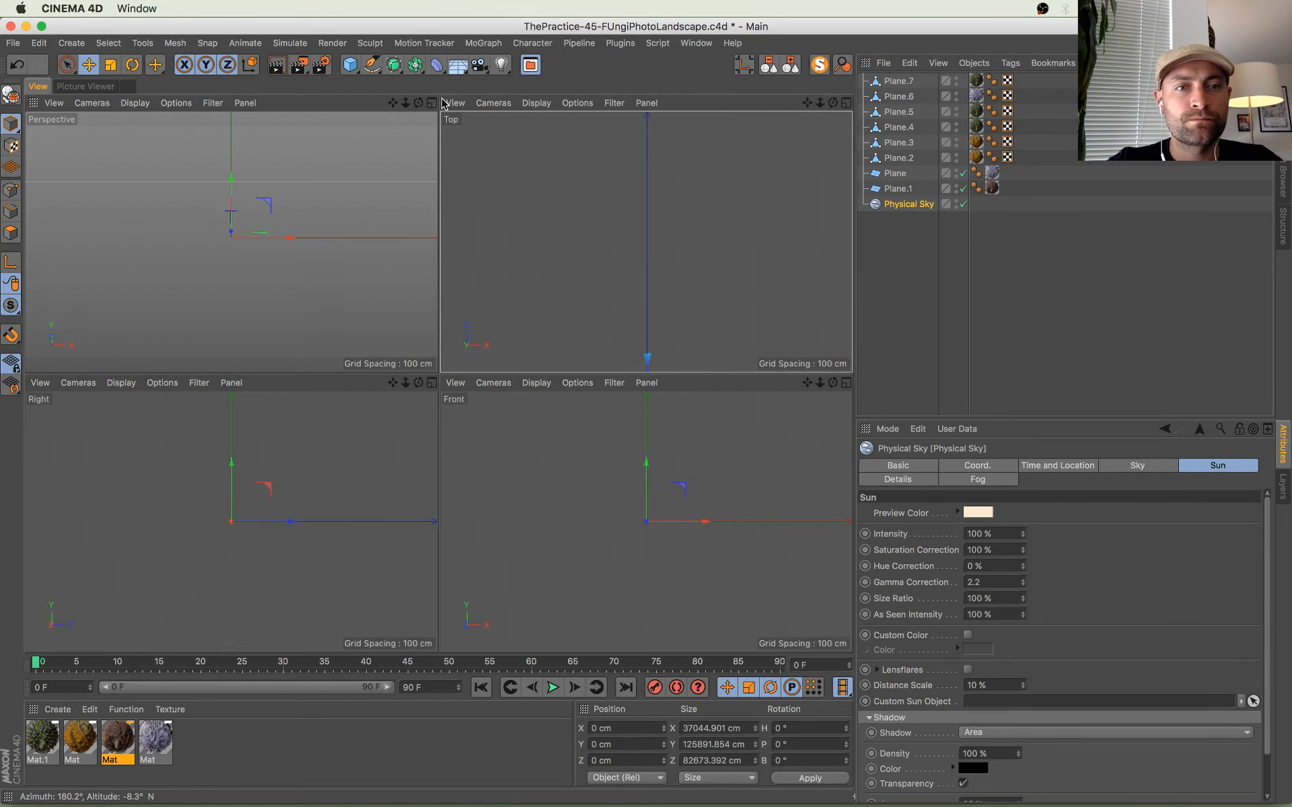
pyautogui.middleClick(378, 267)
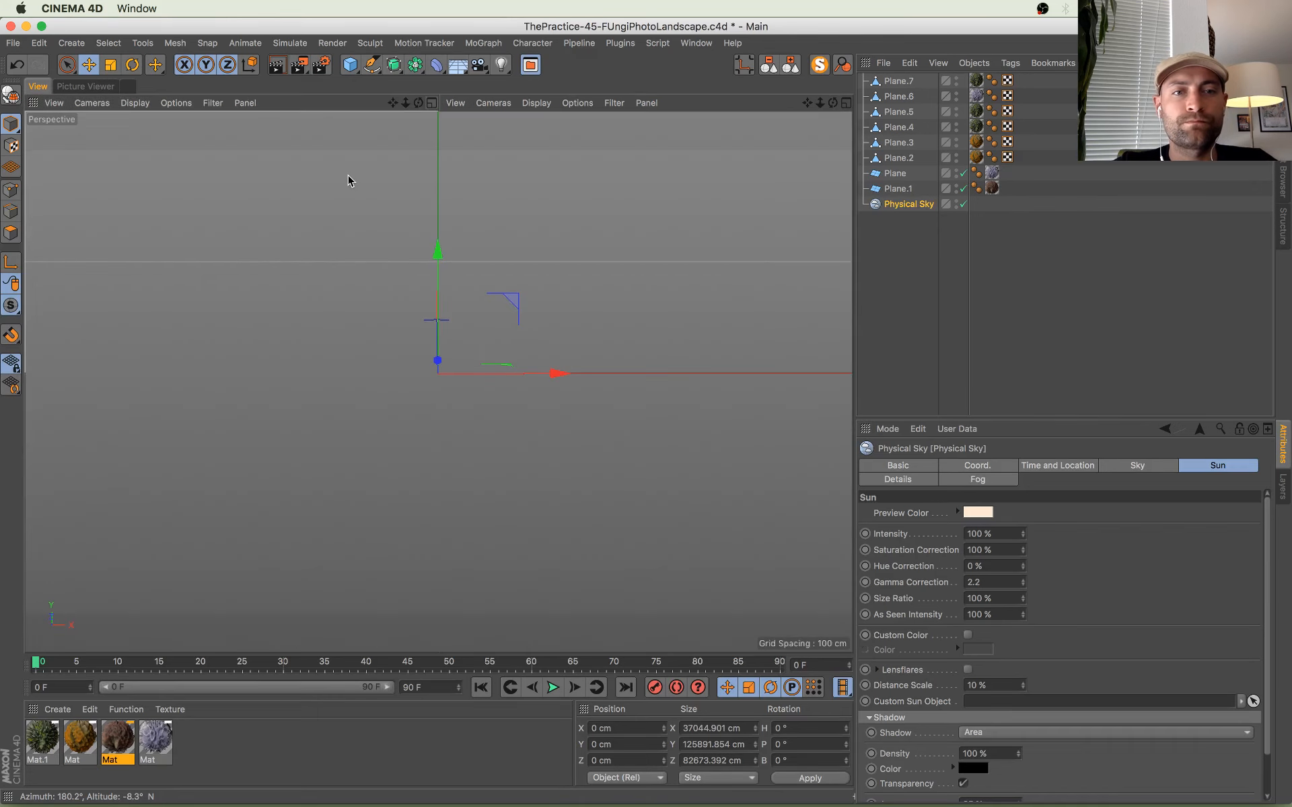
pyautogui.click(479, 65)
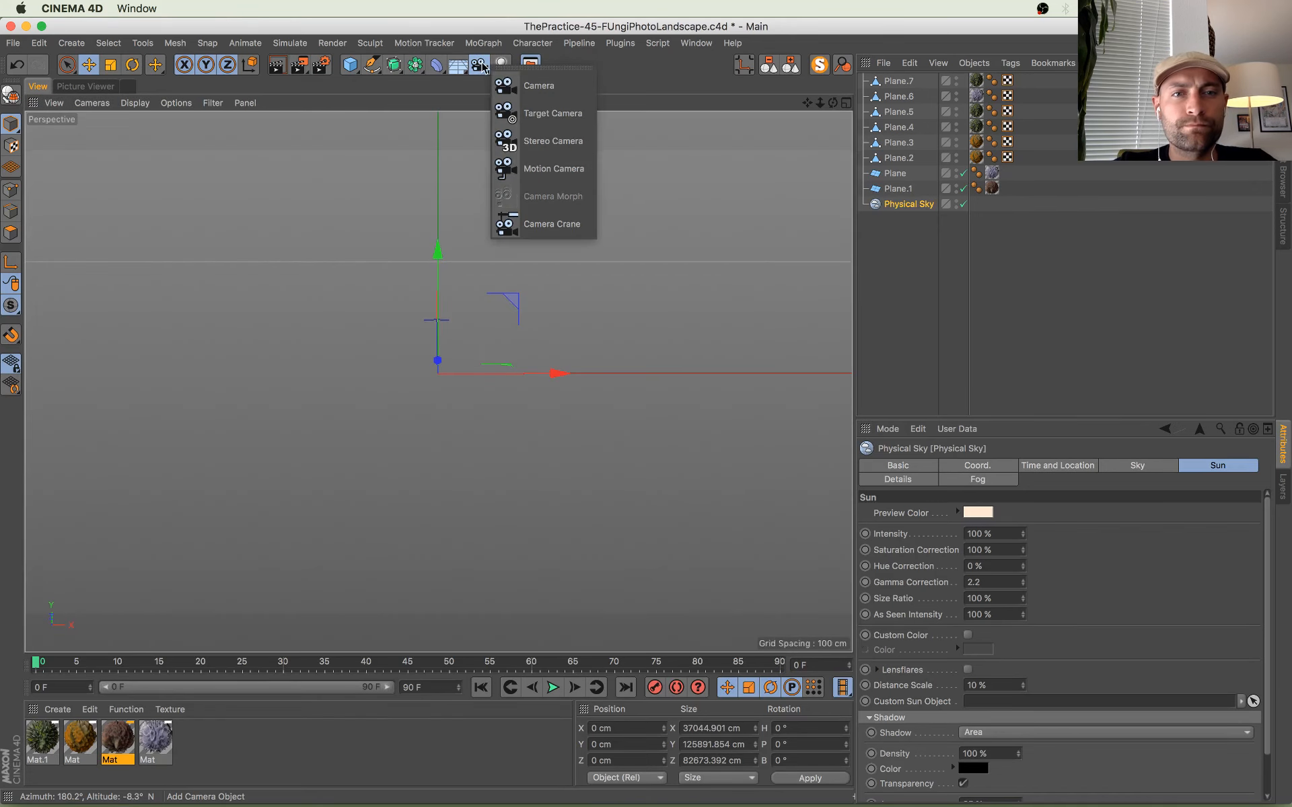
pyautogui.click(524, 88)
pyautogui.moveTo(887, 88); pyautogui.dragTo(889, 214)
pyautogui.click(962, 205)
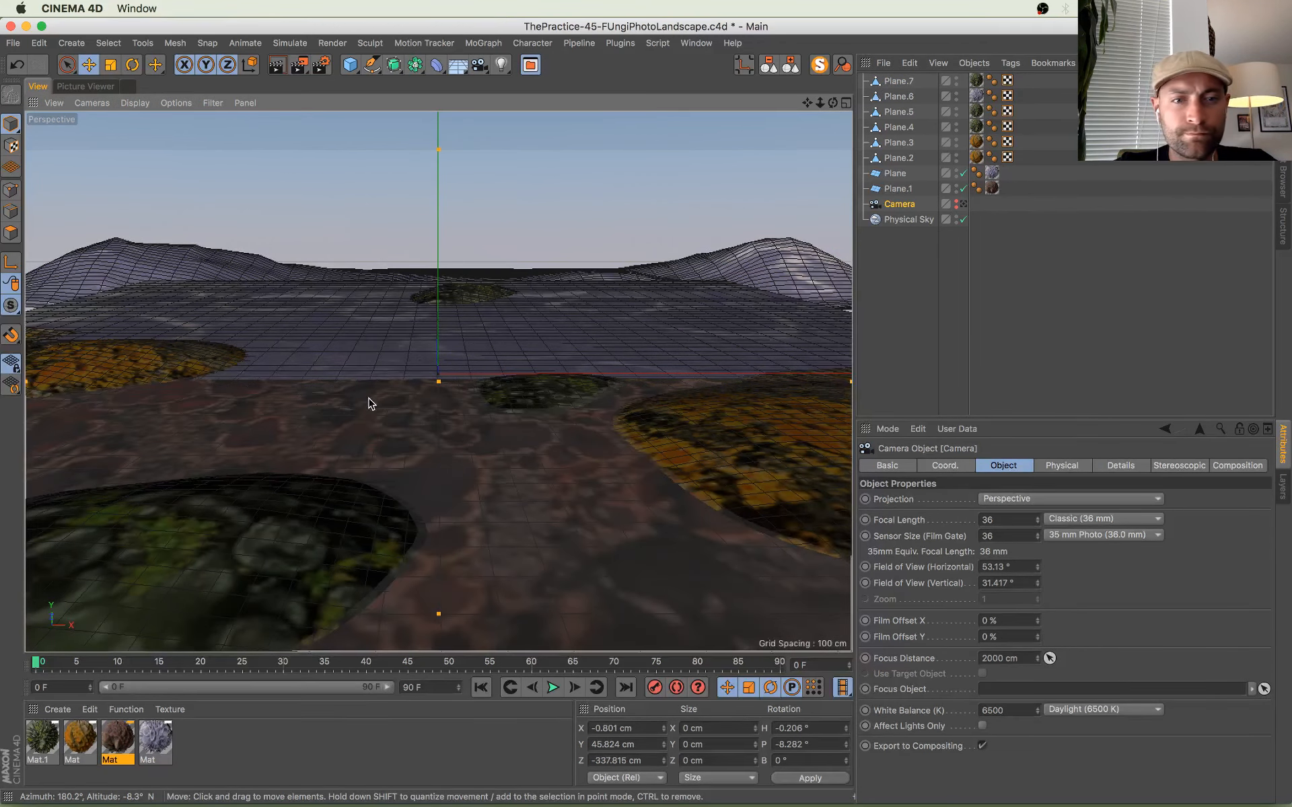
# Step: Set the Physical Sky's time of day to 17:18, judging the sun and sky from around the landscape outside the camera
pyautogui.click(395, 417)
pyautogui.scroll(-5, 397, 415)
pyautogui.keyDown('alt'); pyautogui.moveTo(399, 414); pyautogui.dragTo(286, 389); pyautogui.keyUp('alt')
pyautogui.click(909, 220)
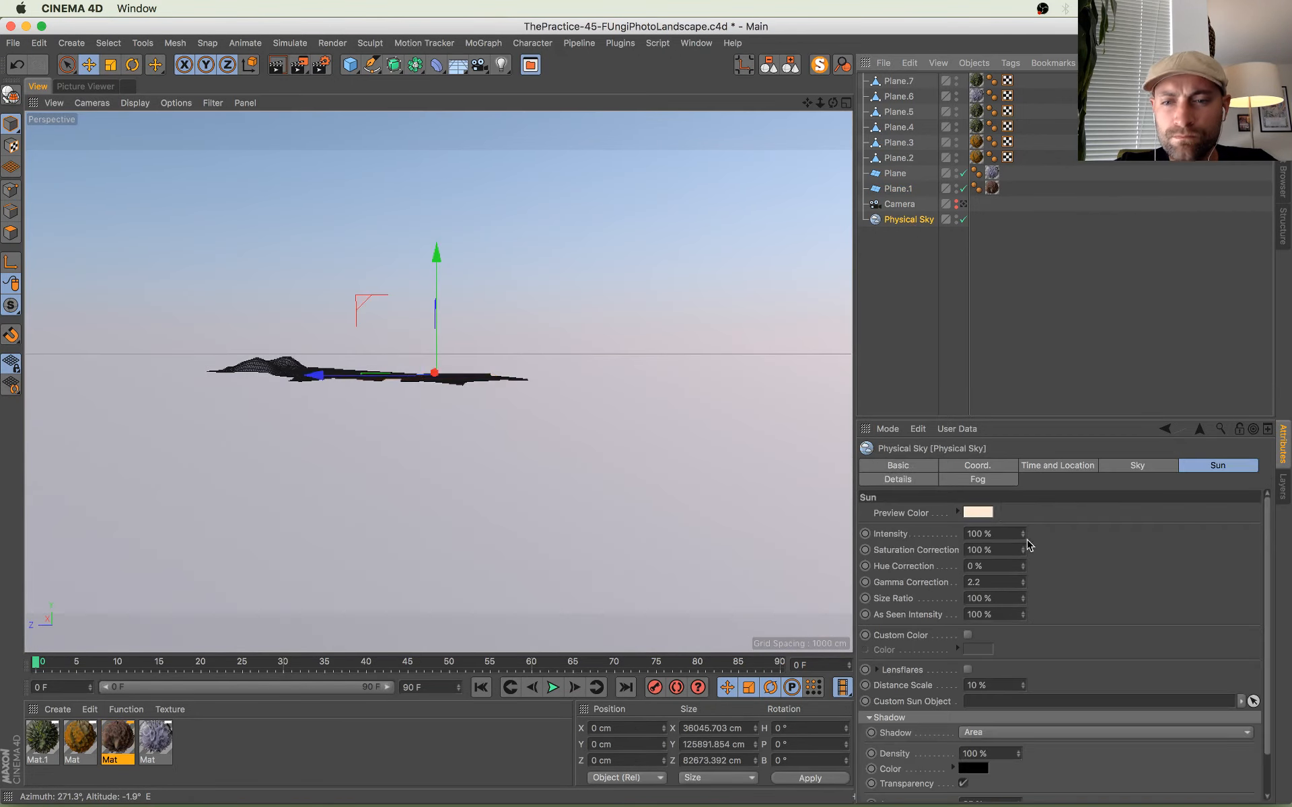
pyautogui.click(1059, 466)
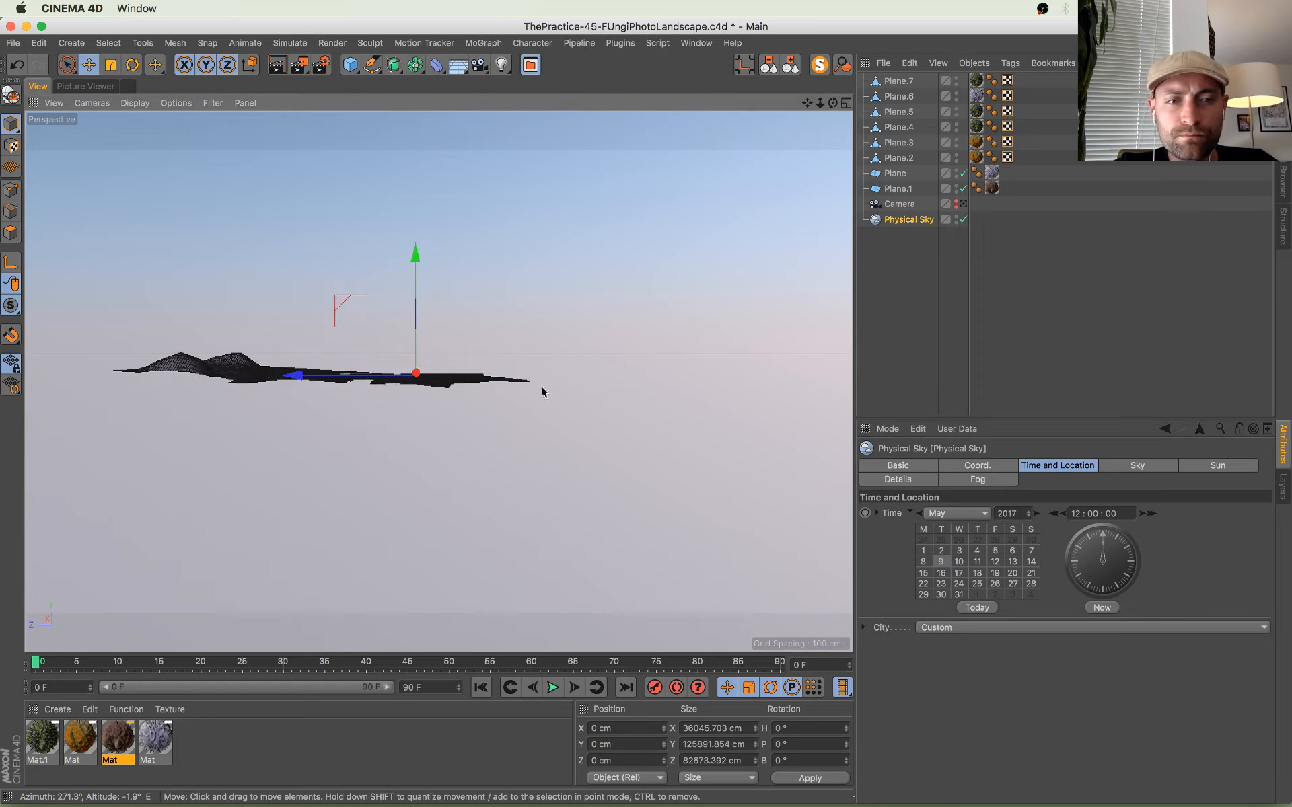
pyautogui.keyDown('alt'); pyautogui.moveTo(543, 390); pyautogui.dragTo(695, 314); pyautogui.keyUp('alt')
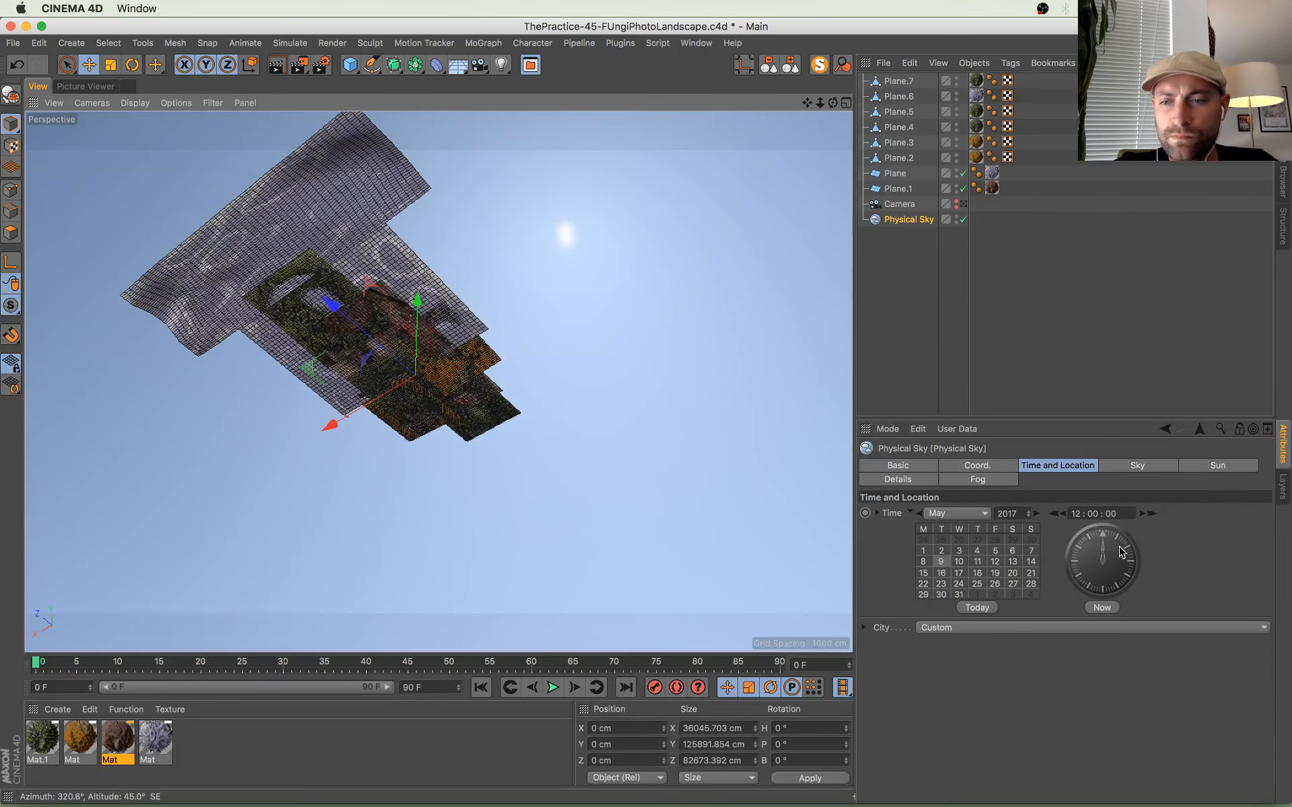
pyautogui.moveTo(1094, 551); pyautogui.dragTo(1120, 554)
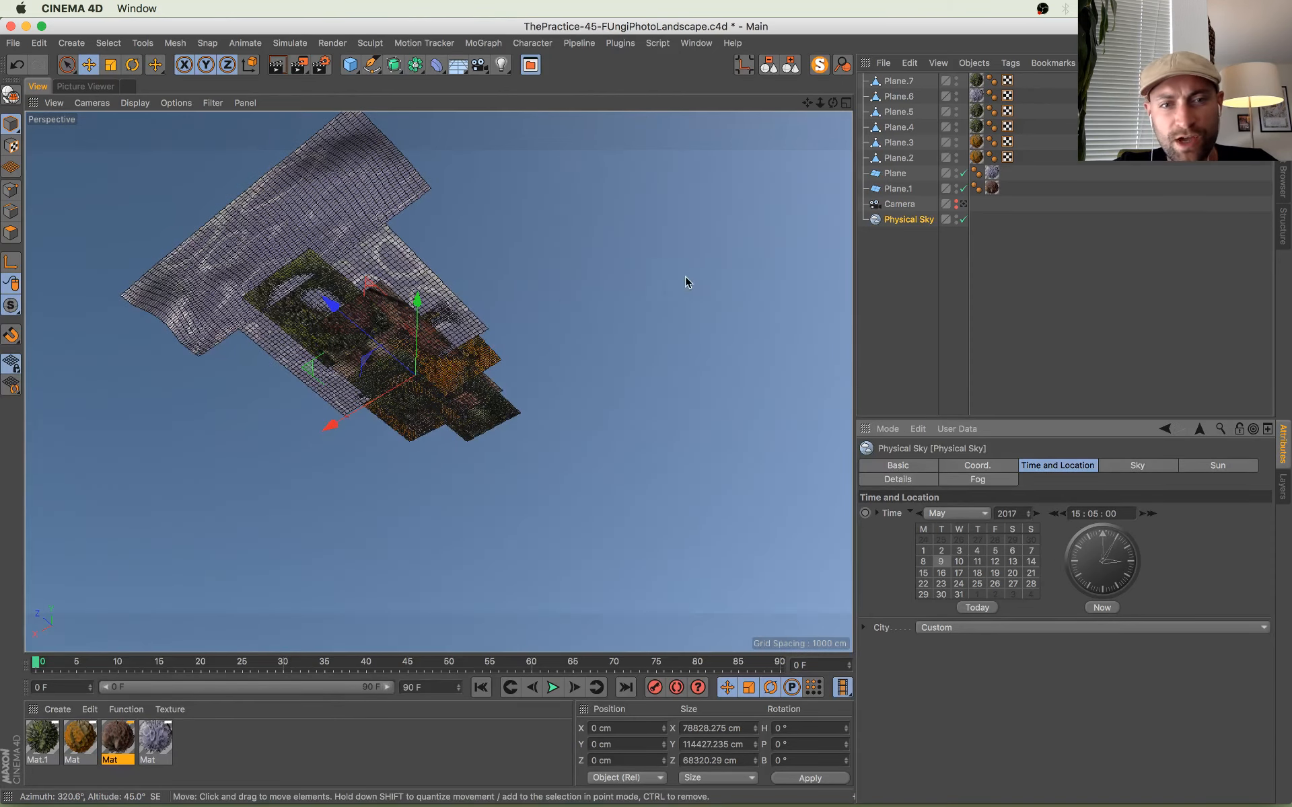
pyautogui.keyDown('alt'); pyautogui.moveTo(685, 276); pyautogui.dragTo(226, 394); pyautogui.keyUp('alt')
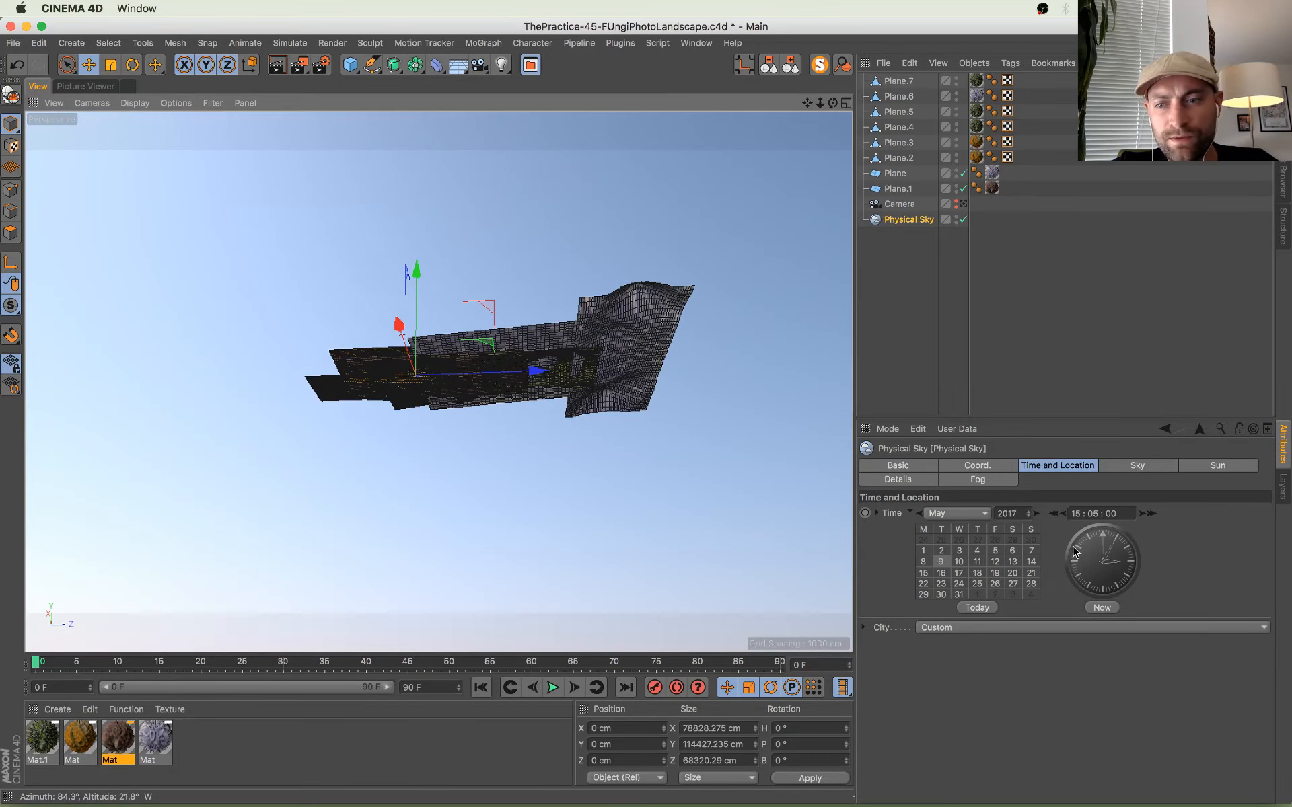
pyautogui.moveTo(1096, 558); pyautogui.dragTo(1101, 572)
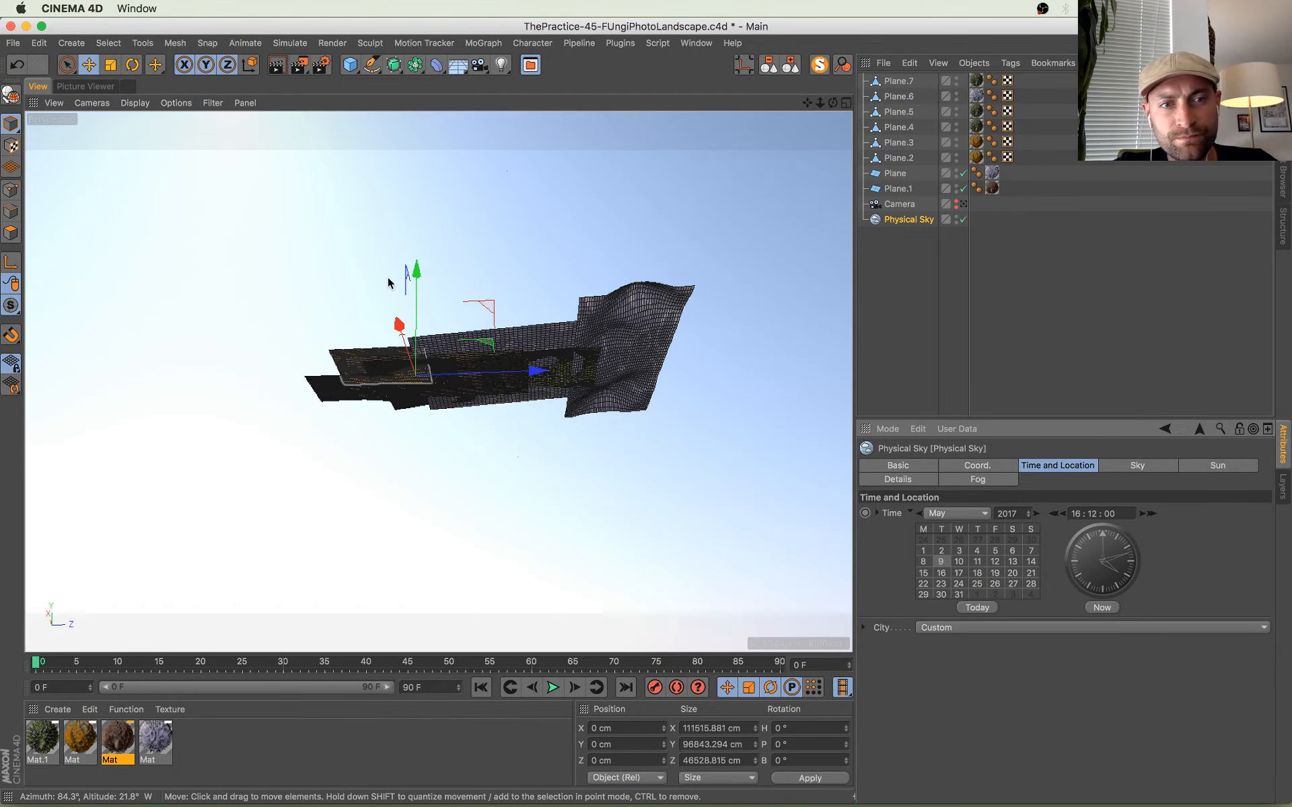
pyautogui.keyDown('alt'); pyautogui.moveTo(390, 282); pyautogui.dragTo(692, 413); pyautogui.keyUp('alt')
pyautogui.moveTo(1120, 577); pyautogui.dragTo(1085, 572)
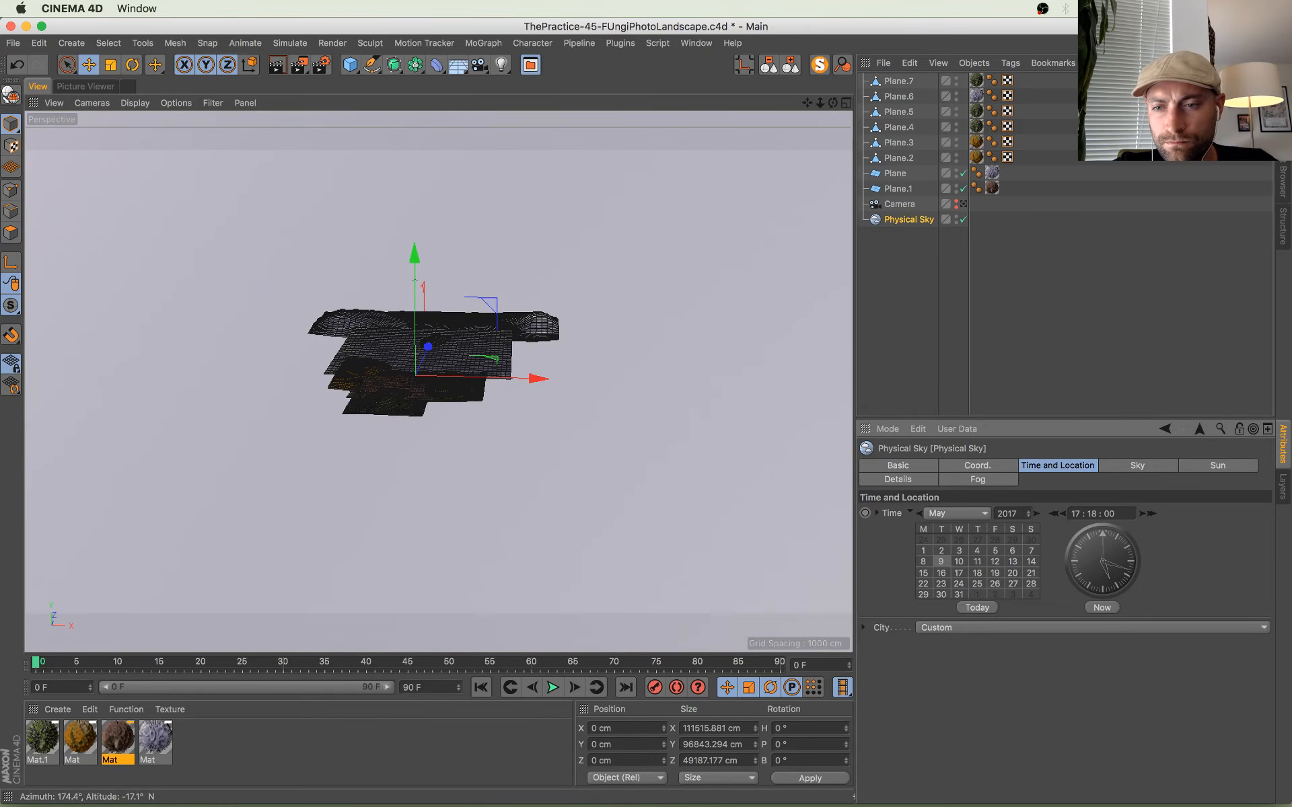
pyautogui.keyDown('alt'); pyautogui.moveTo(680, 427); pyautogui.dragTo(637, 452); pyautogui.keyUp('alt')
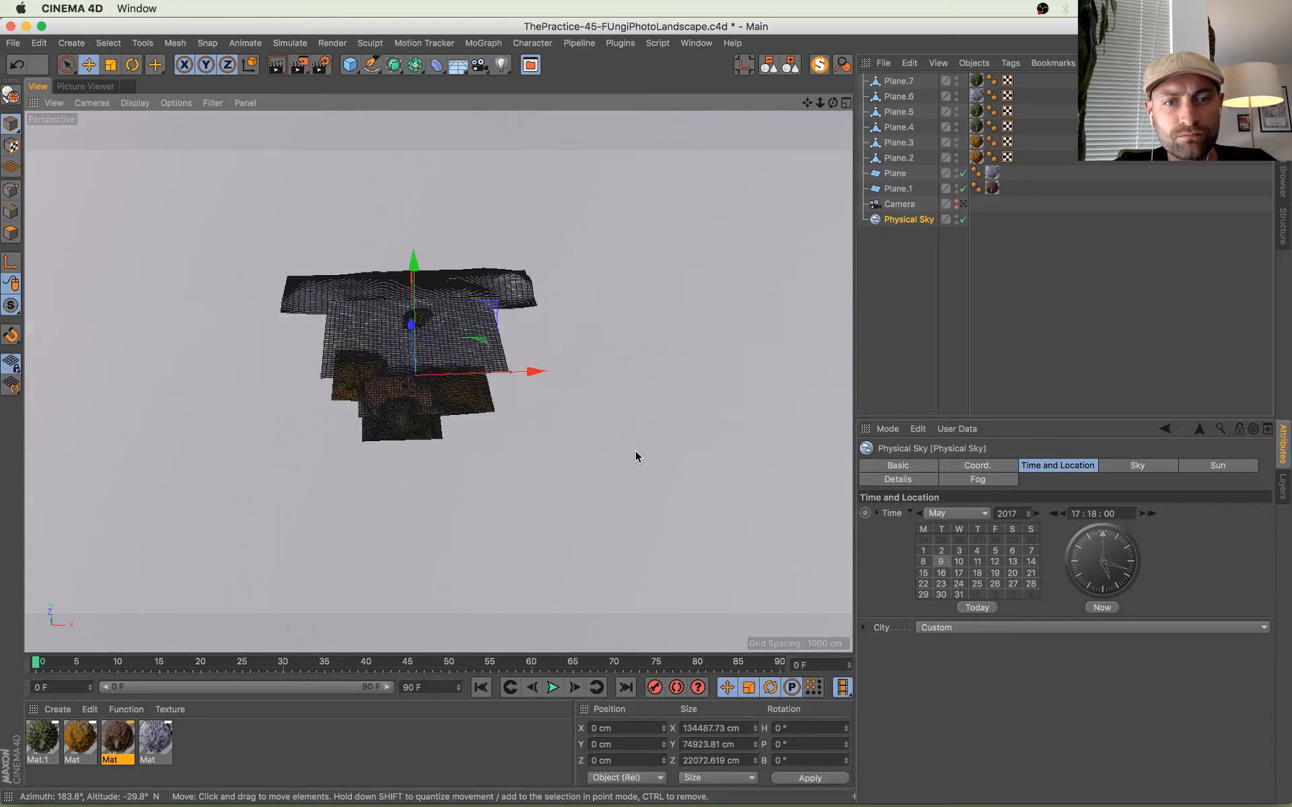
# Step: Look through the new camera and start another render in the Picture Viewer
pyautogui.click(964, 204)
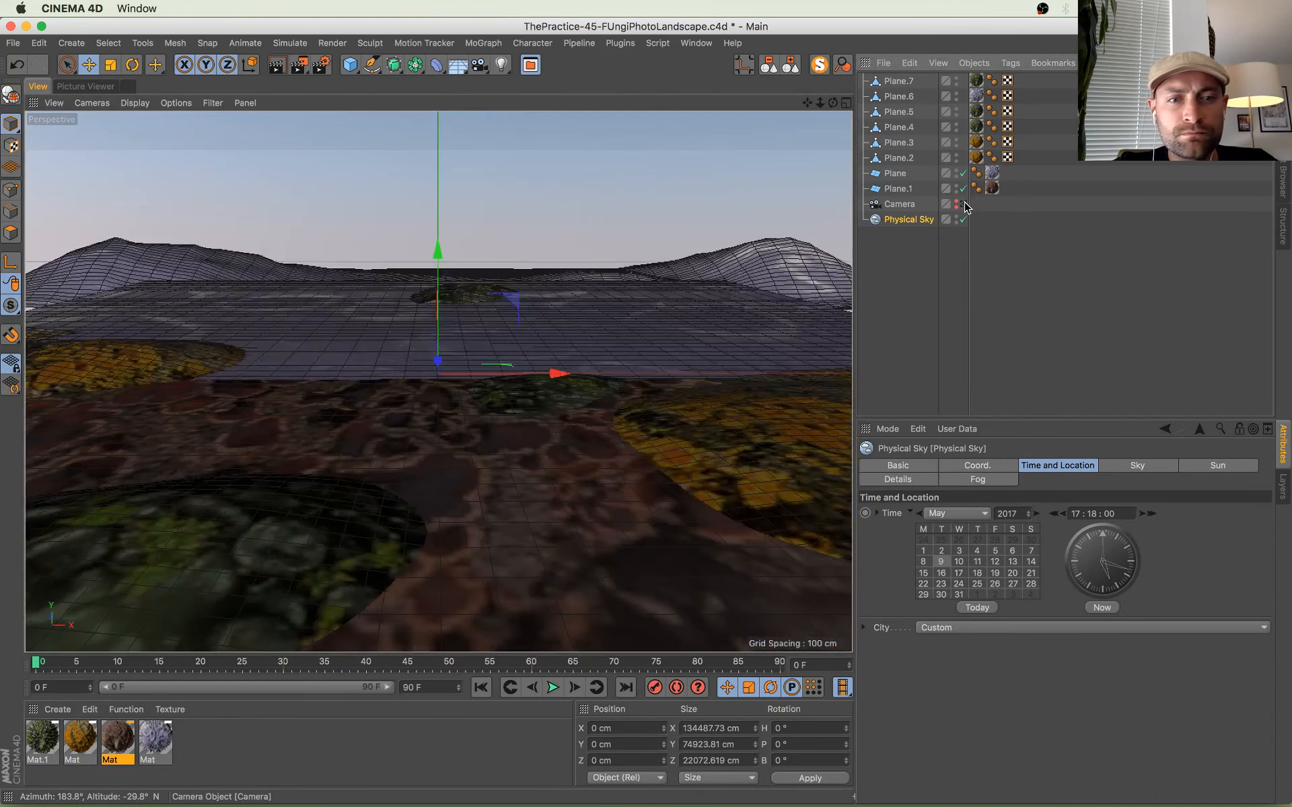
pyautogui.click(84, 86)
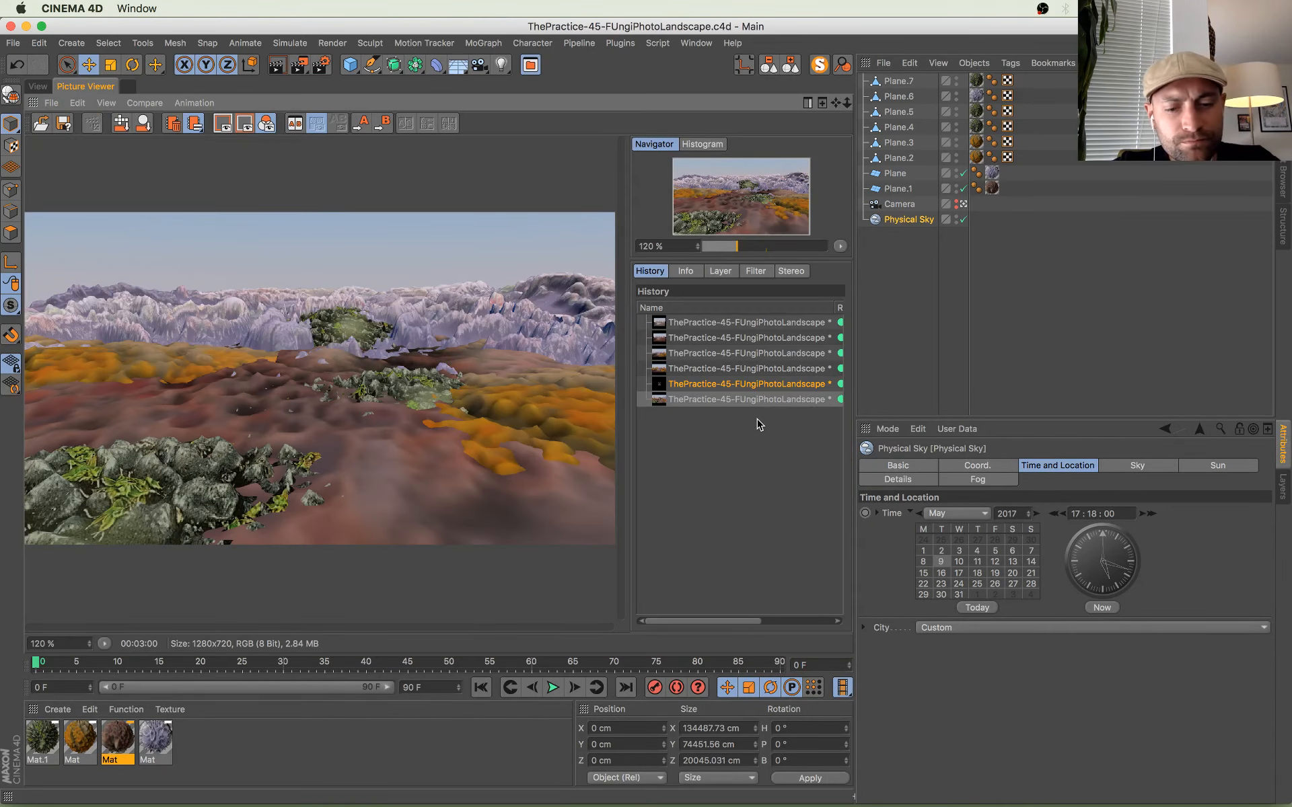
pyautogui.hotkey('shift', 'r')
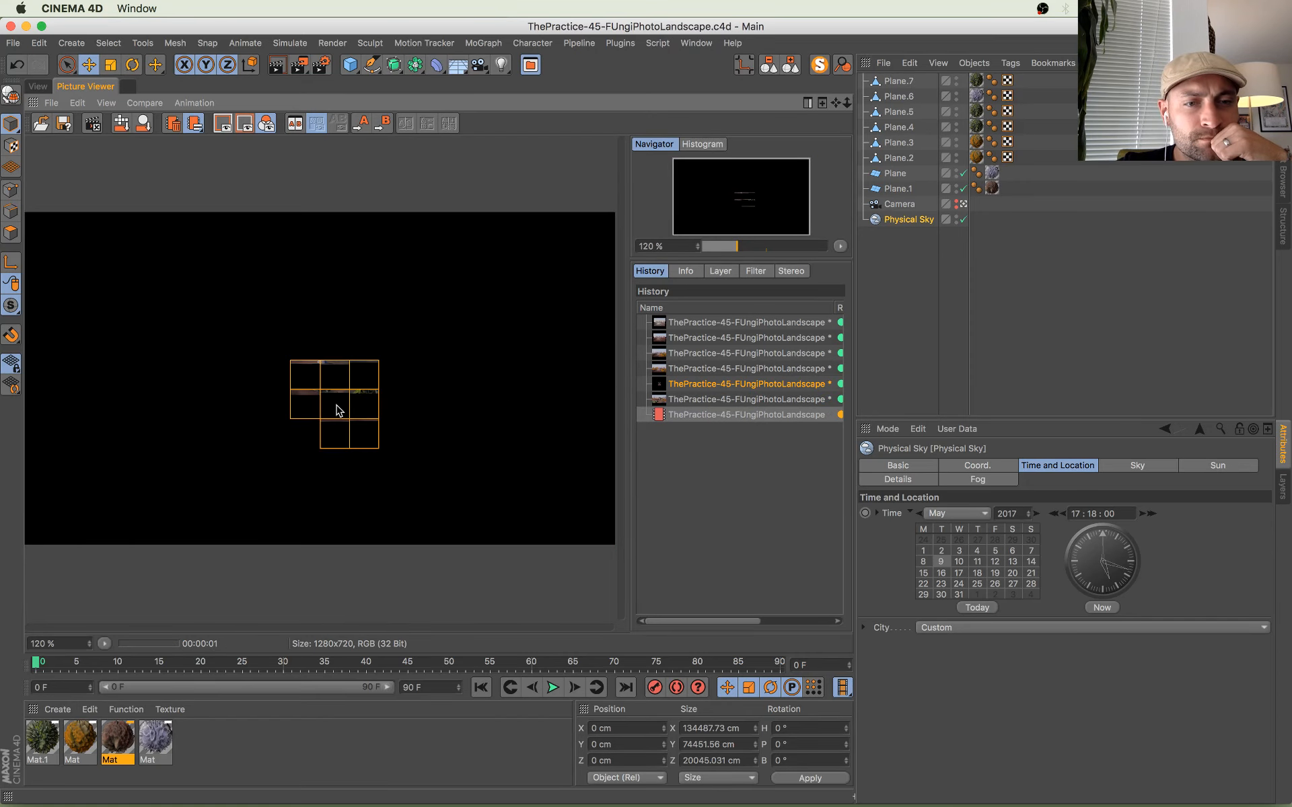
# Step: Switch to the YouTube live chat window in Chrome and read the messages while the render runs
pyautogui.hotkey('ctrl', 'Up')
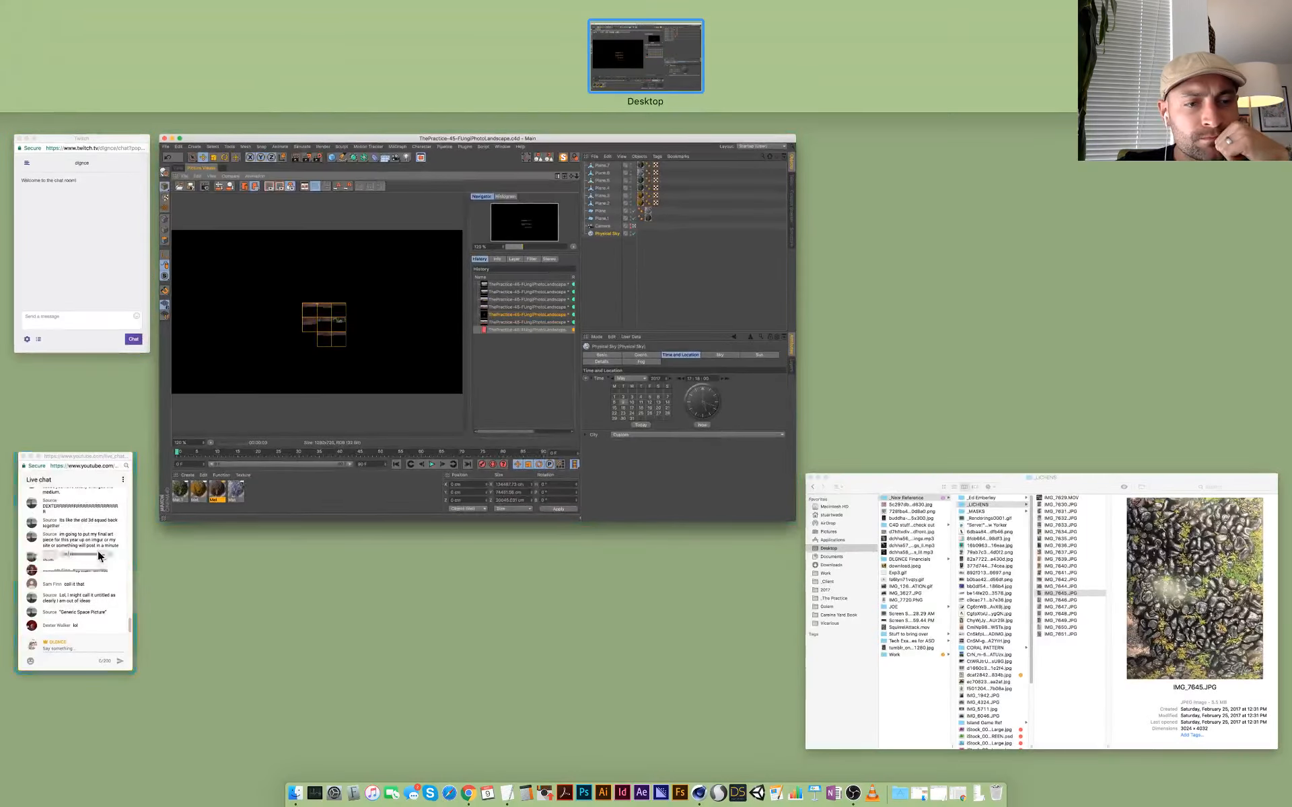
pyautogui.click(98, 550)
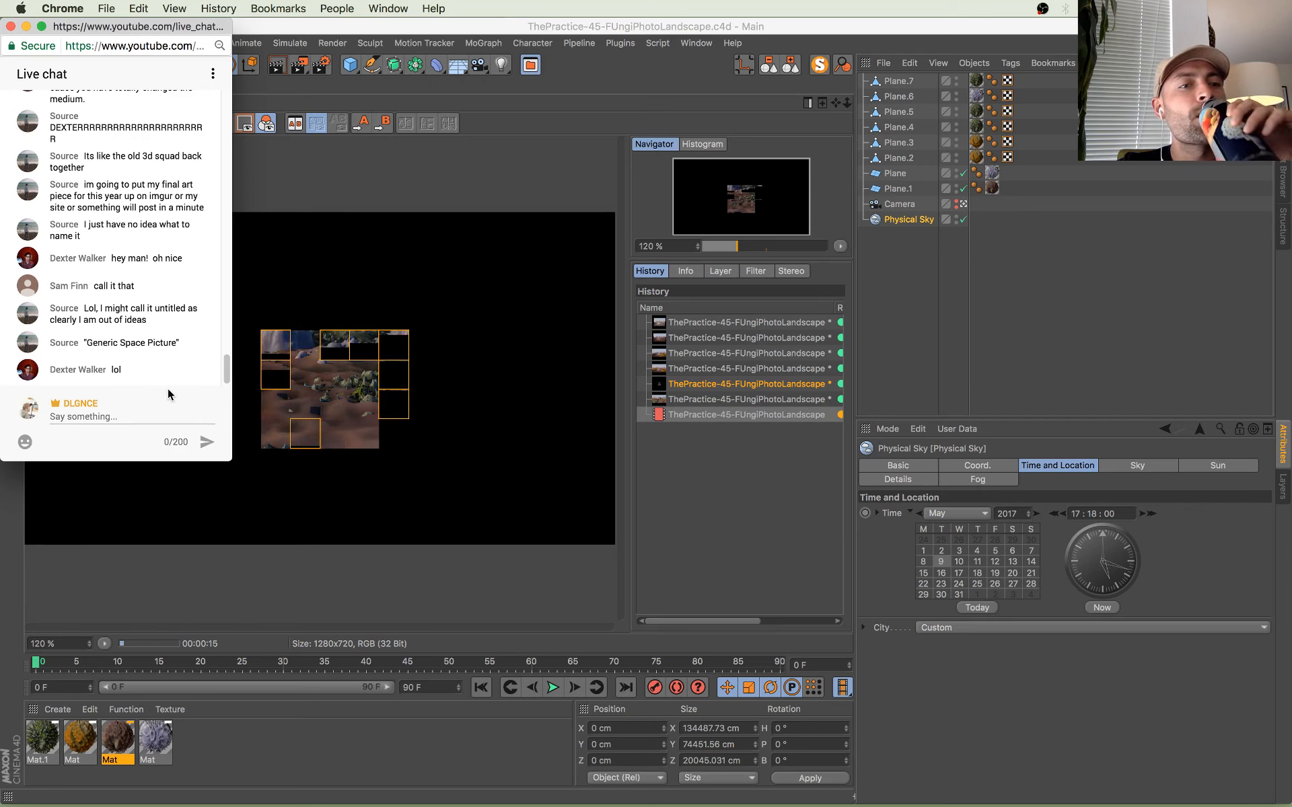
# Step: Switch back to Cinema 4D and compare the running render with the previous one in the Picture Viewer, examining the ground up close
pyautogui.click(312, 168)
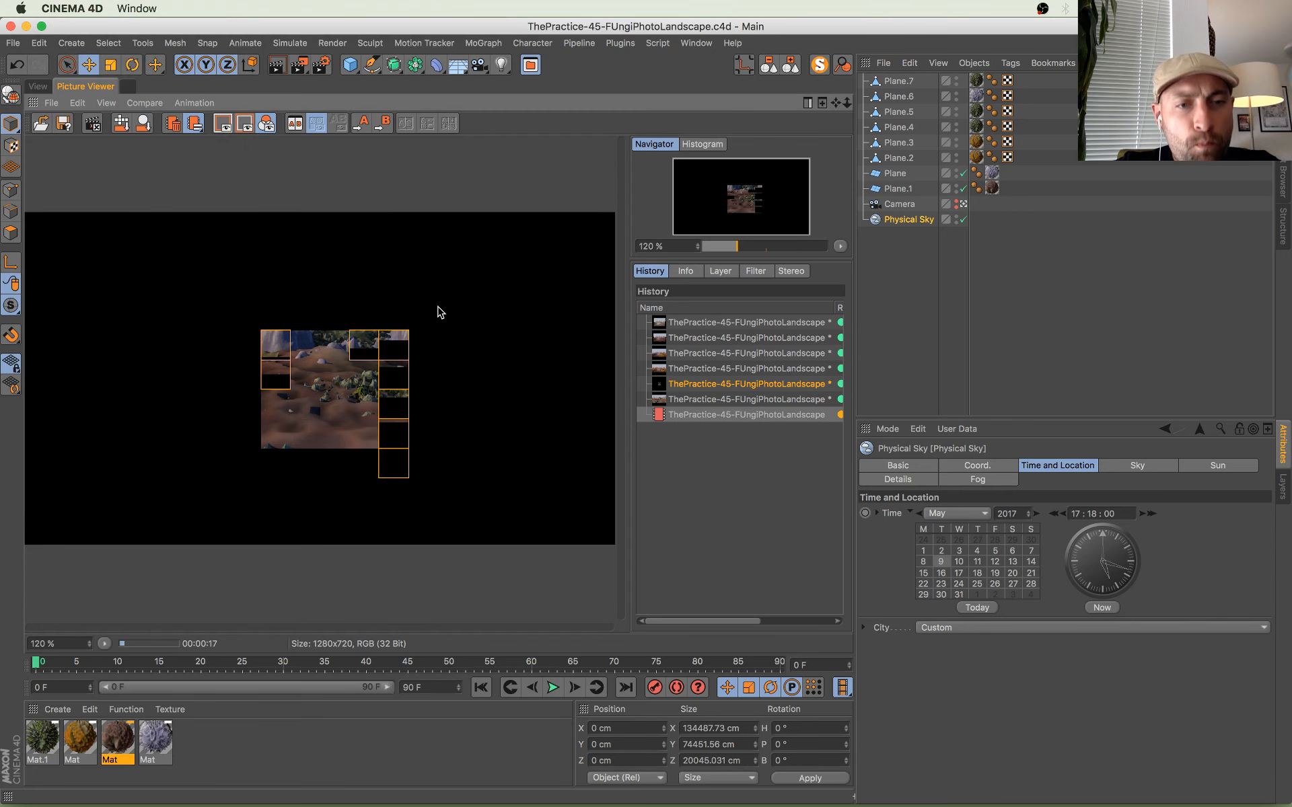
pyautogui.scroll(-1, 312, 391)
pyautogui.click(699, 400)
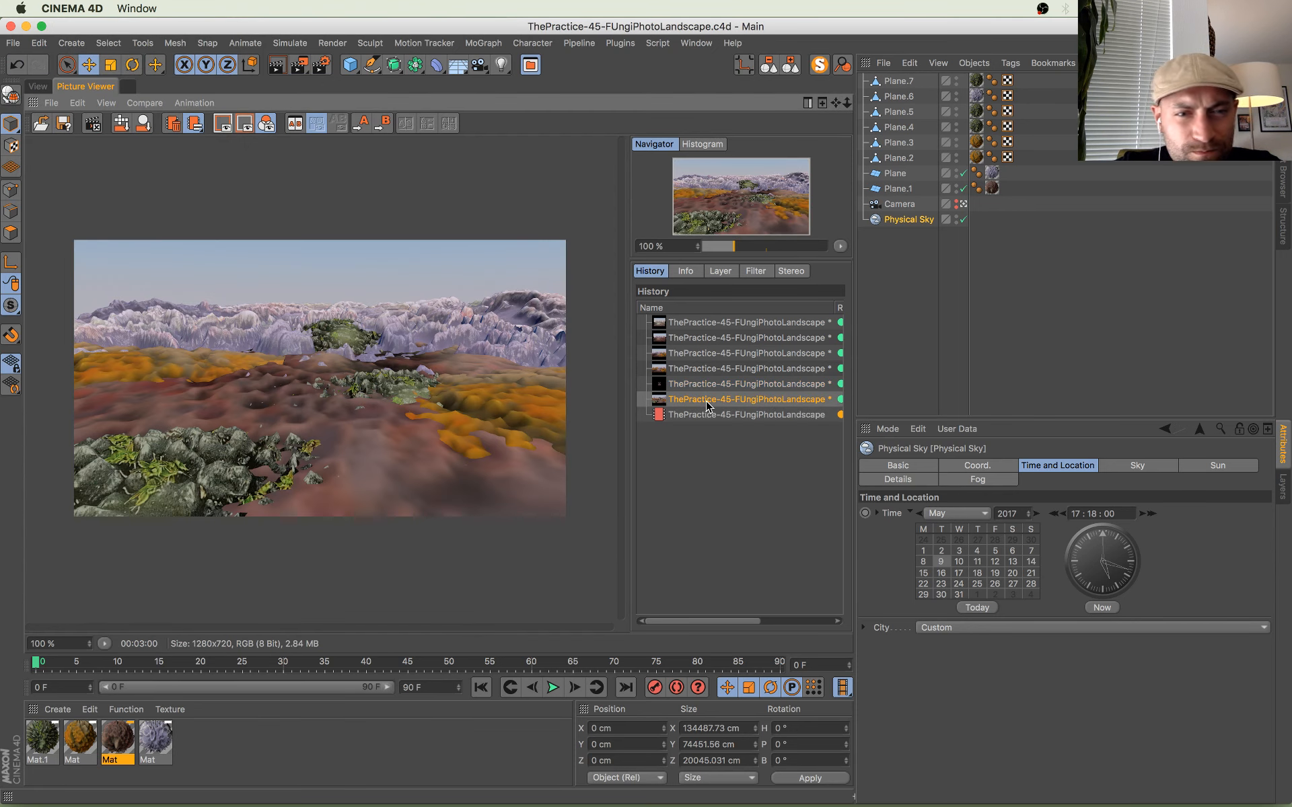
pyautogui.click(701, 413)
pyautogui.click(707, 401)
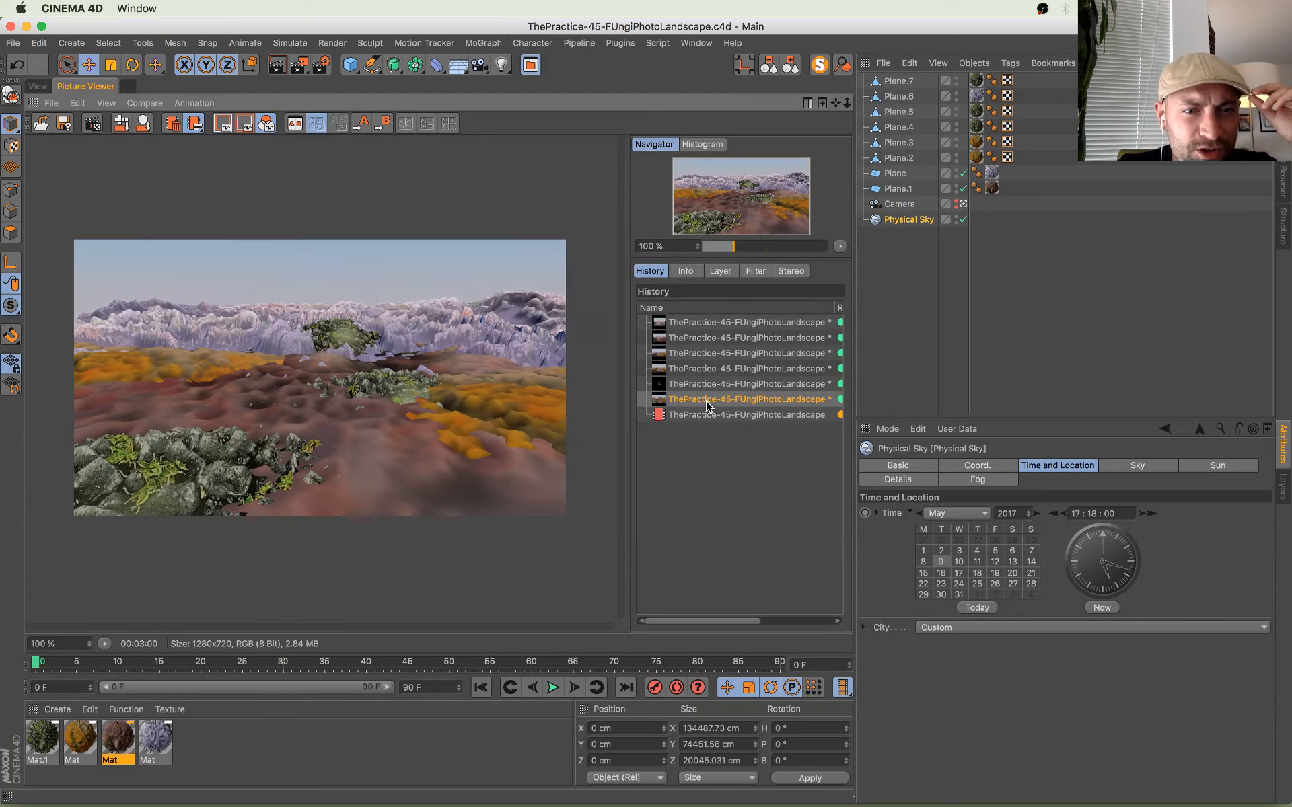
pyautogui.scroll(4, 369, 434)
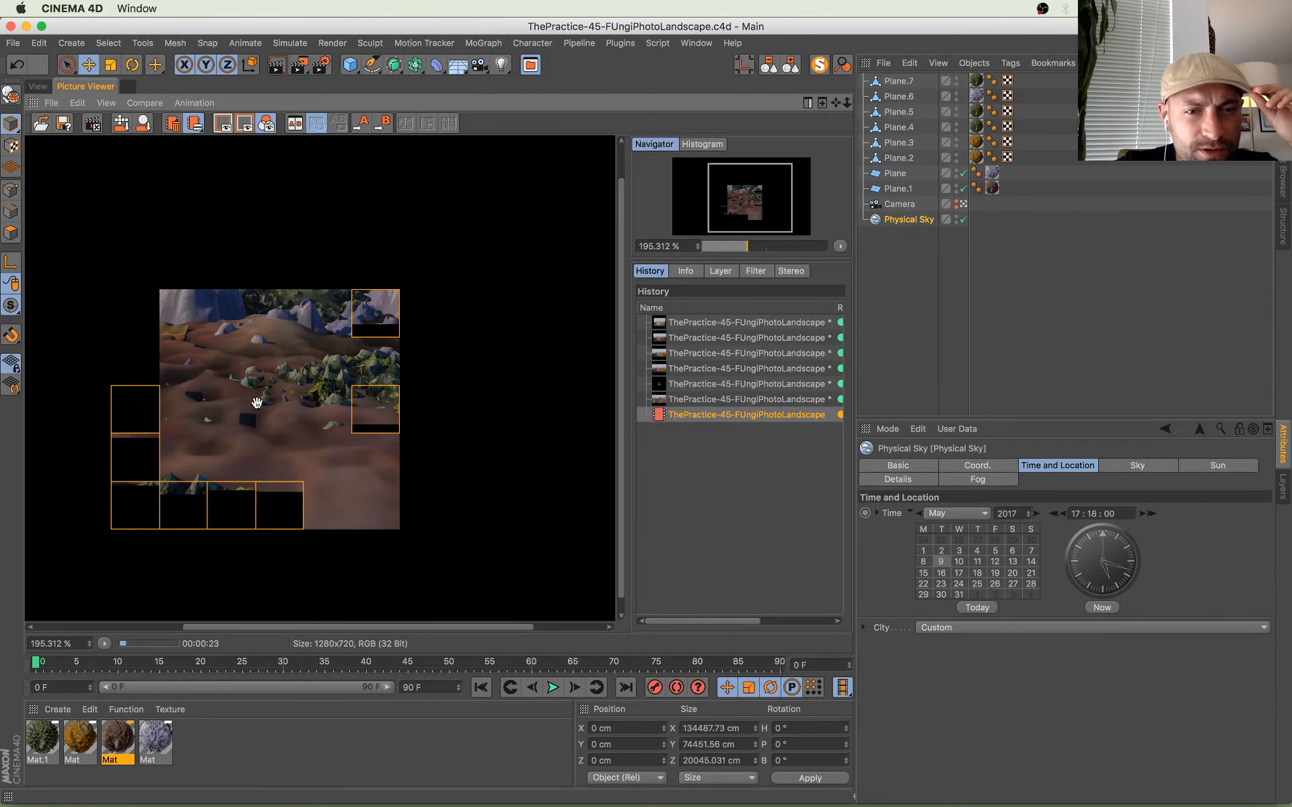
pyautogui.moveTo(255, 404); pyautogui.dragTo(344, 418)
pyautogui.scroll(-4, 342, 427)
pyautogui.scroll(5, 339, 426)
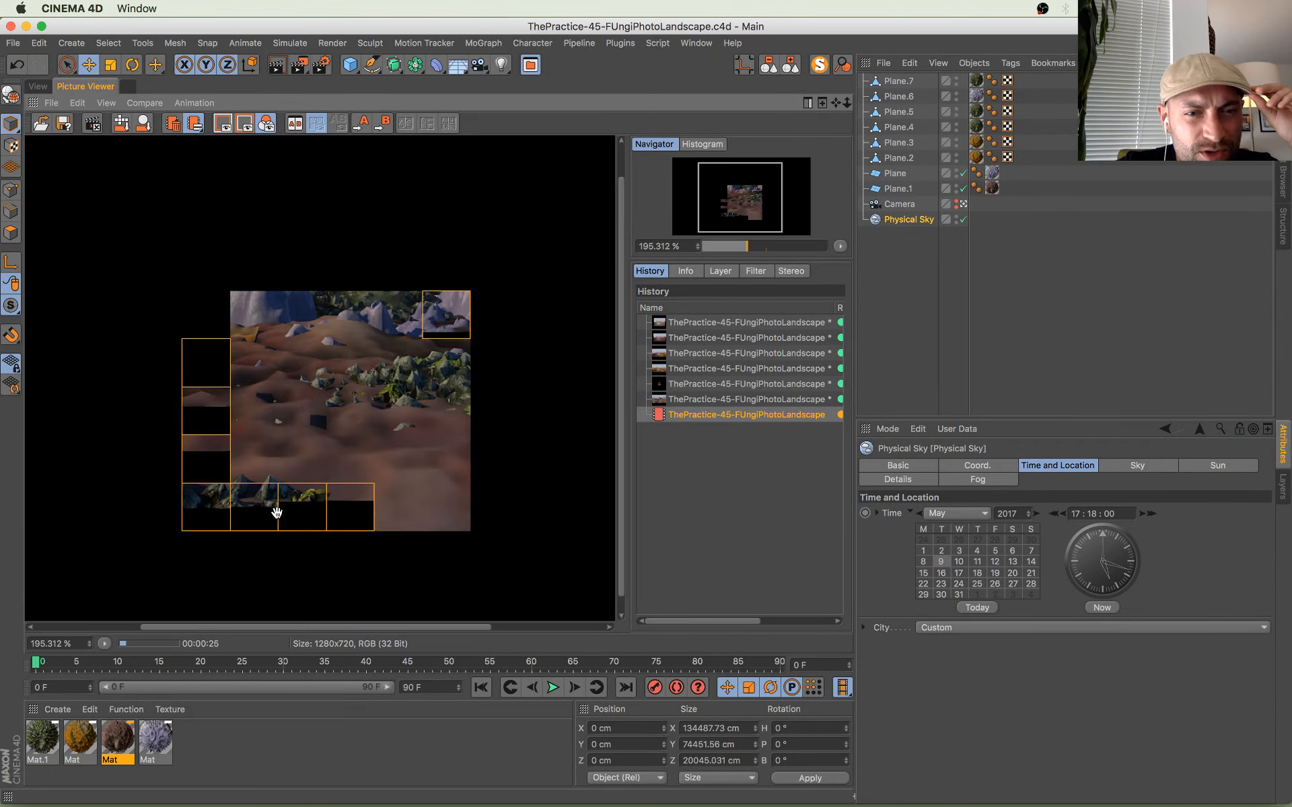
# Step: Flip repeatedly between the previous and running renders at high magnification, comparing the light and shadows on the ground and rocks
pyautogui.click(720, 403)
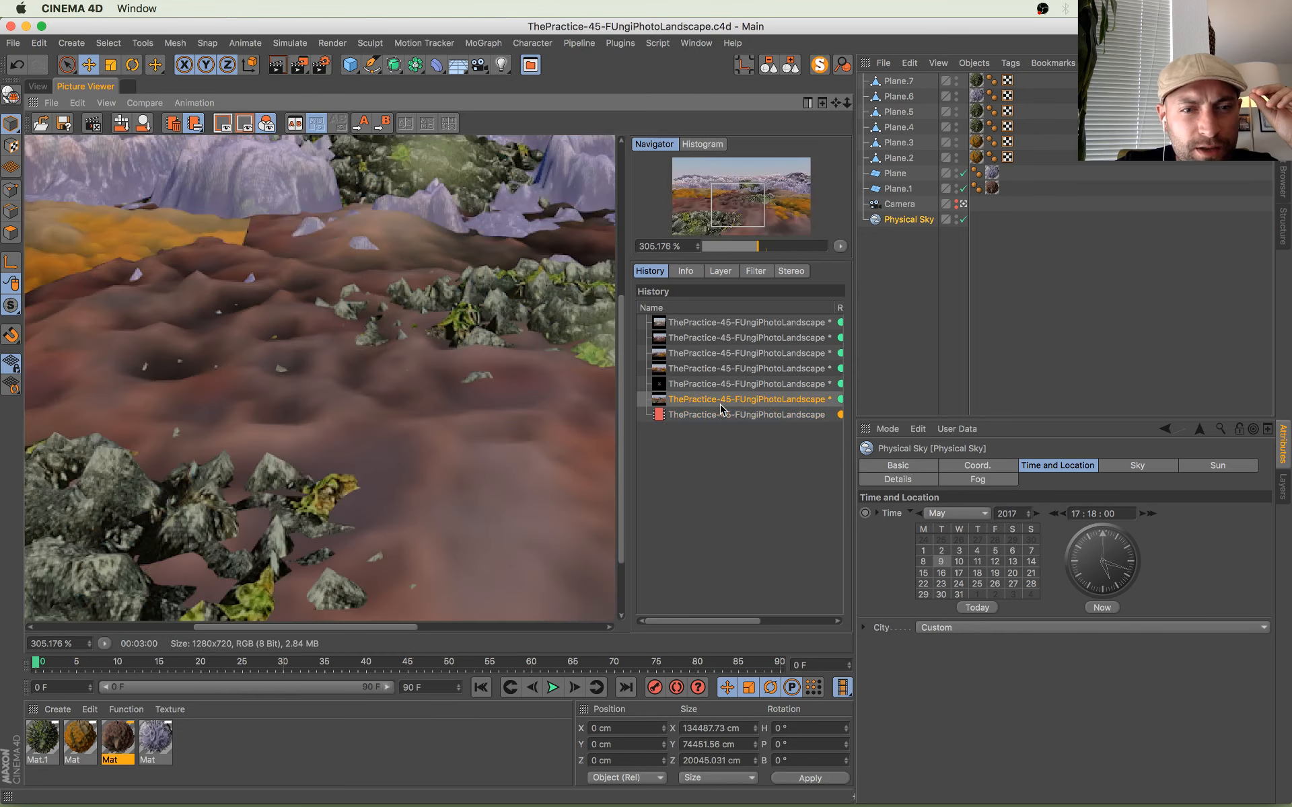
pyautogui.press('Down')
pyautogui.press('Up')
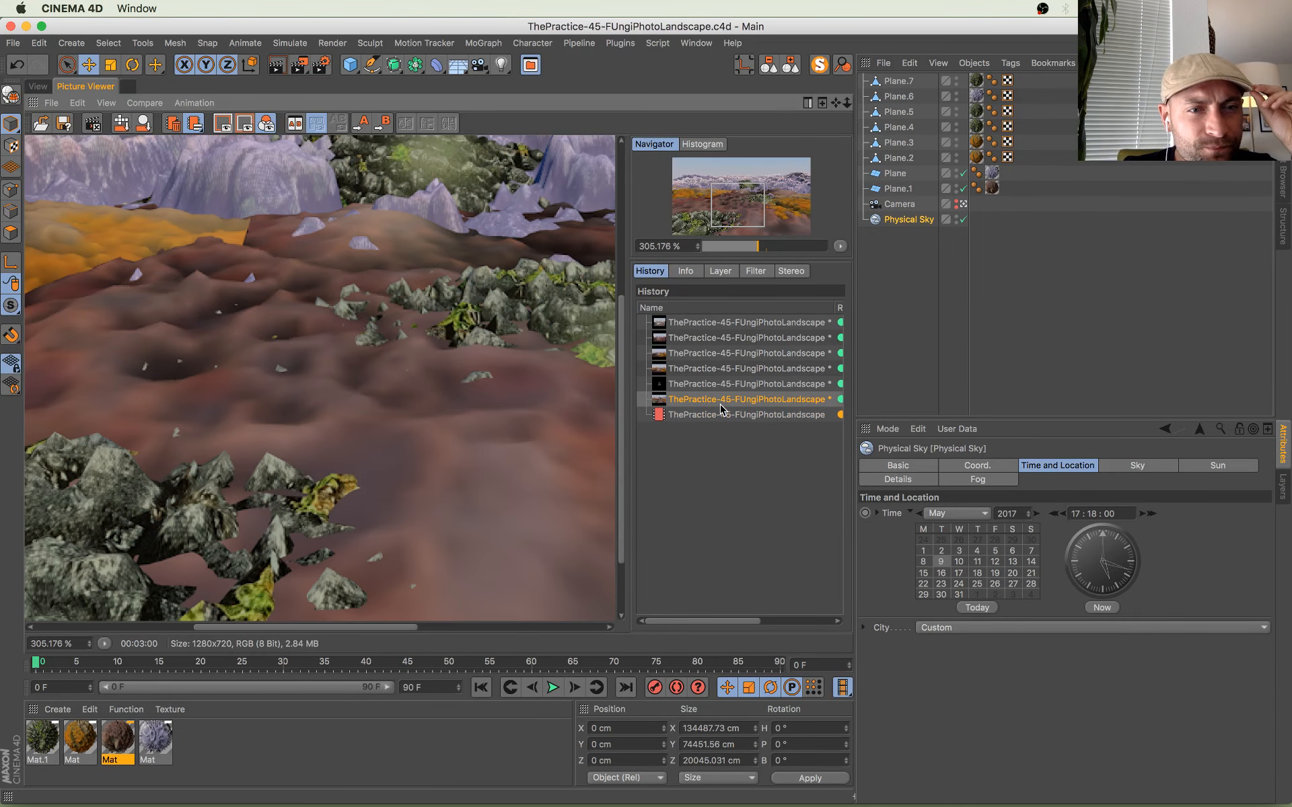
pyautogui.press('Down')
pyautogui.press('Up')
pyautogui.press('Down')
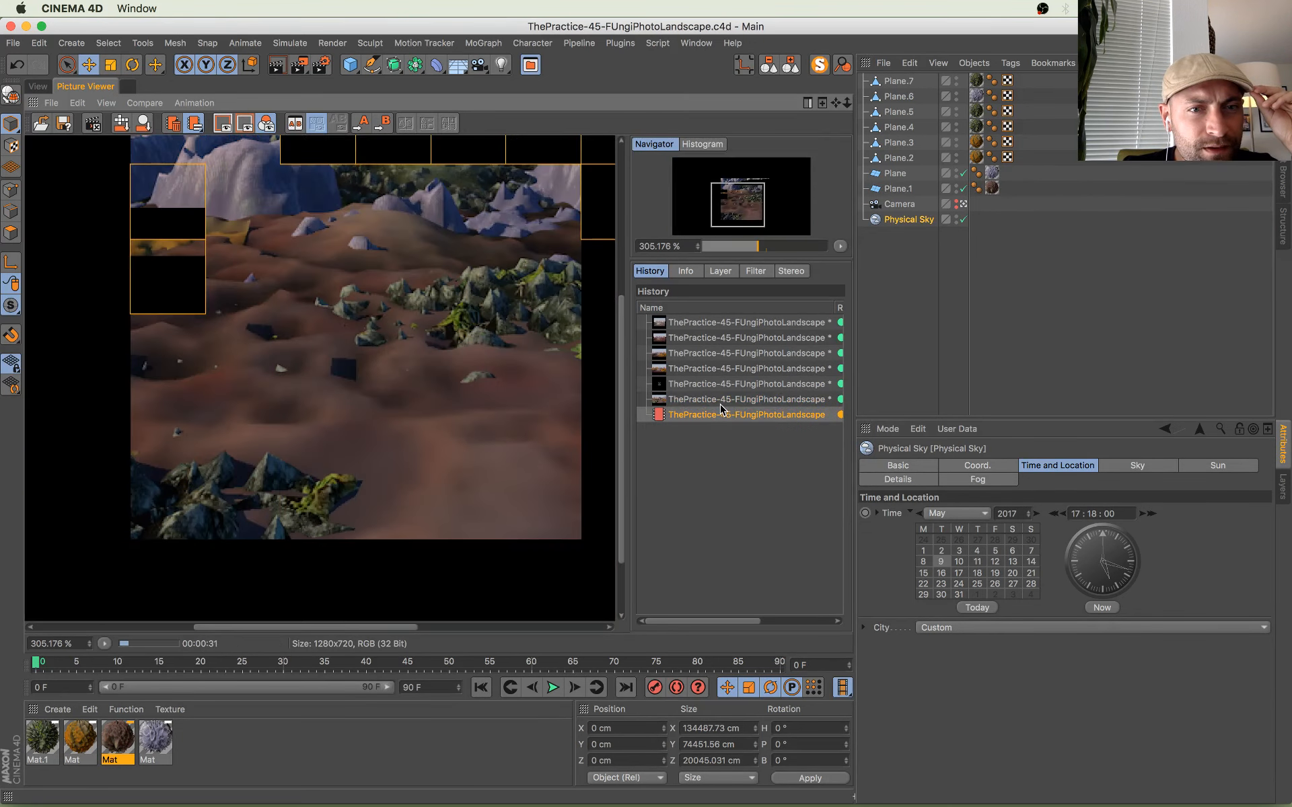
pyautogui.press('Up')
pyautogui.press('Down')
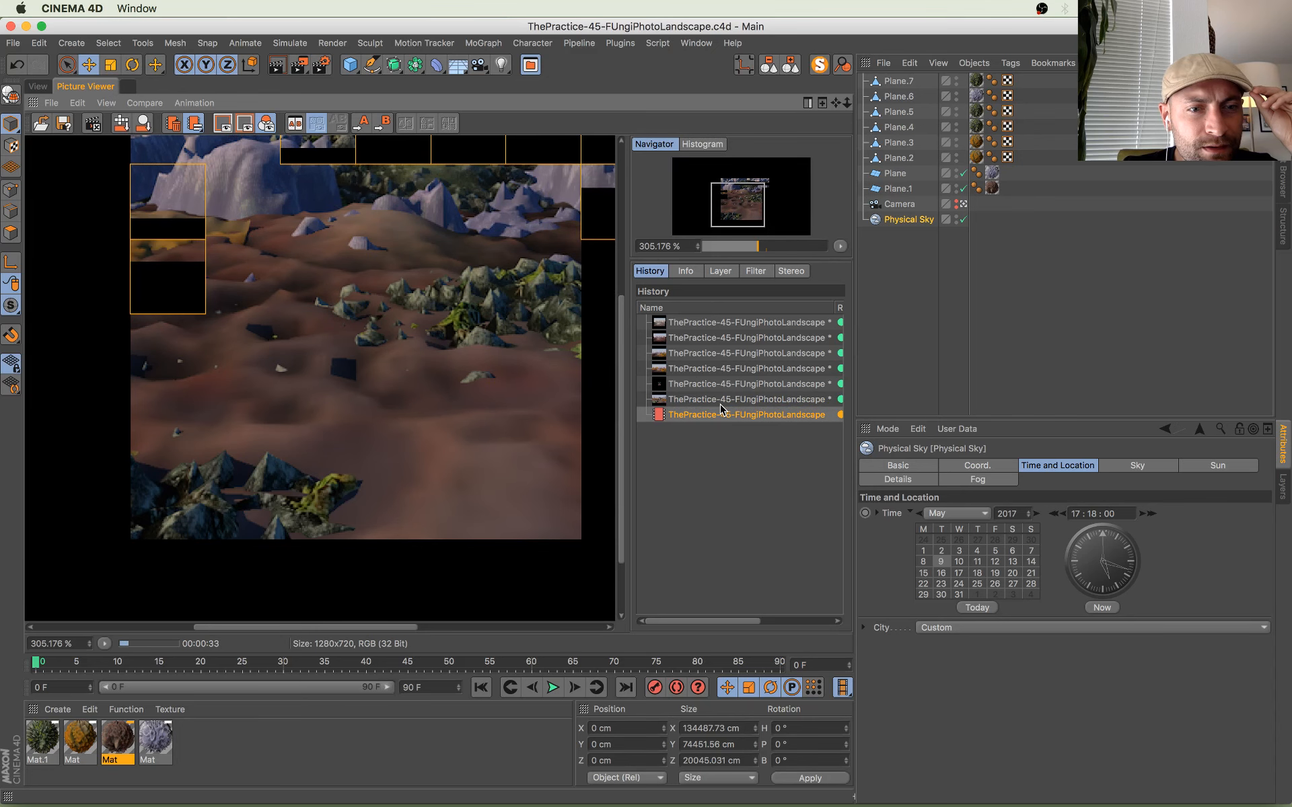
pyautogui.press('Up')
pyautogui.press('Down')
pyautogui.press('Up')
pyautogui.press('Down')
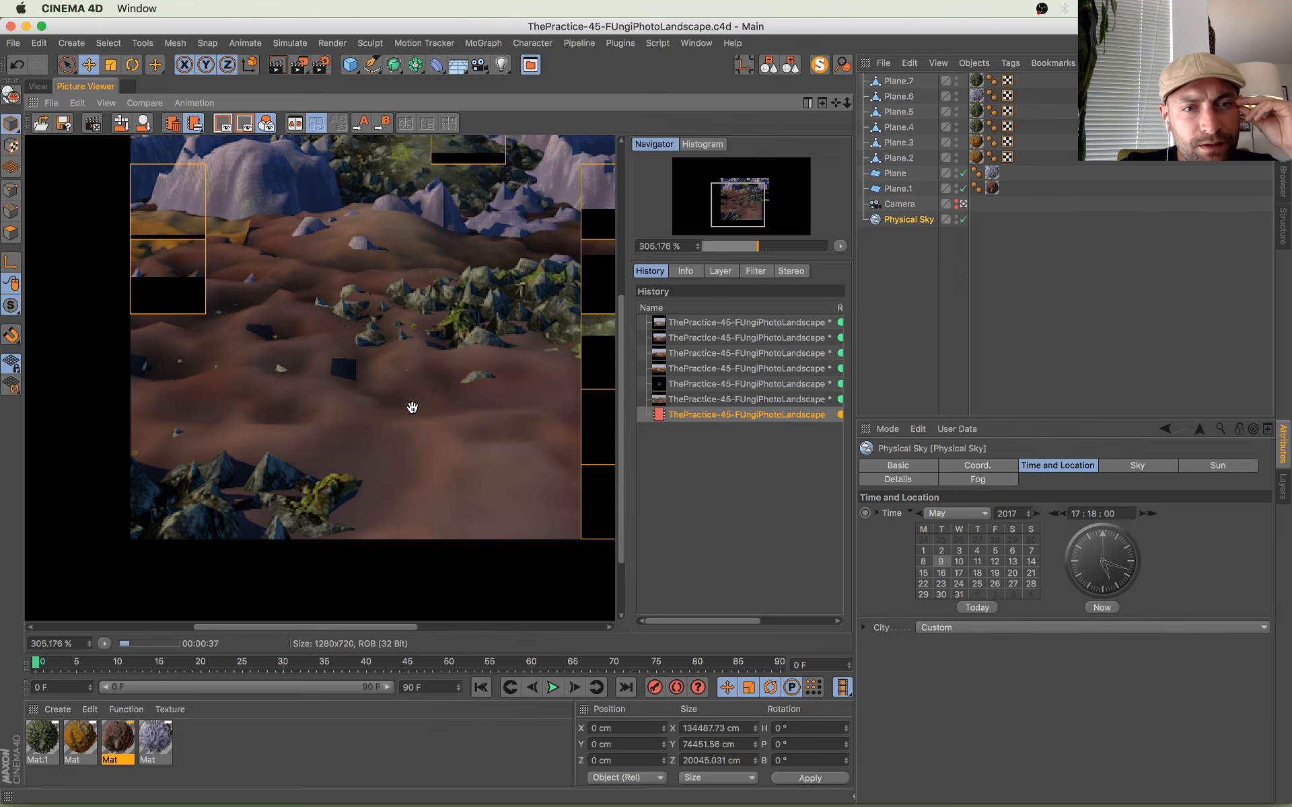
# Step: Compare the mountains and distant rocks in the previous and running renders
pyautogui.moveTo(406, 455)
pyautogui.mouseDown()
pyautogui.moveTo(268, 375)
pyautogui.moveTo(279, 471)
pyautogui.moveTo(356, 358)
pyautogui.moveTo(426, 440)
pyautogui.mouseUp()
pyautogui.click(719, 400)
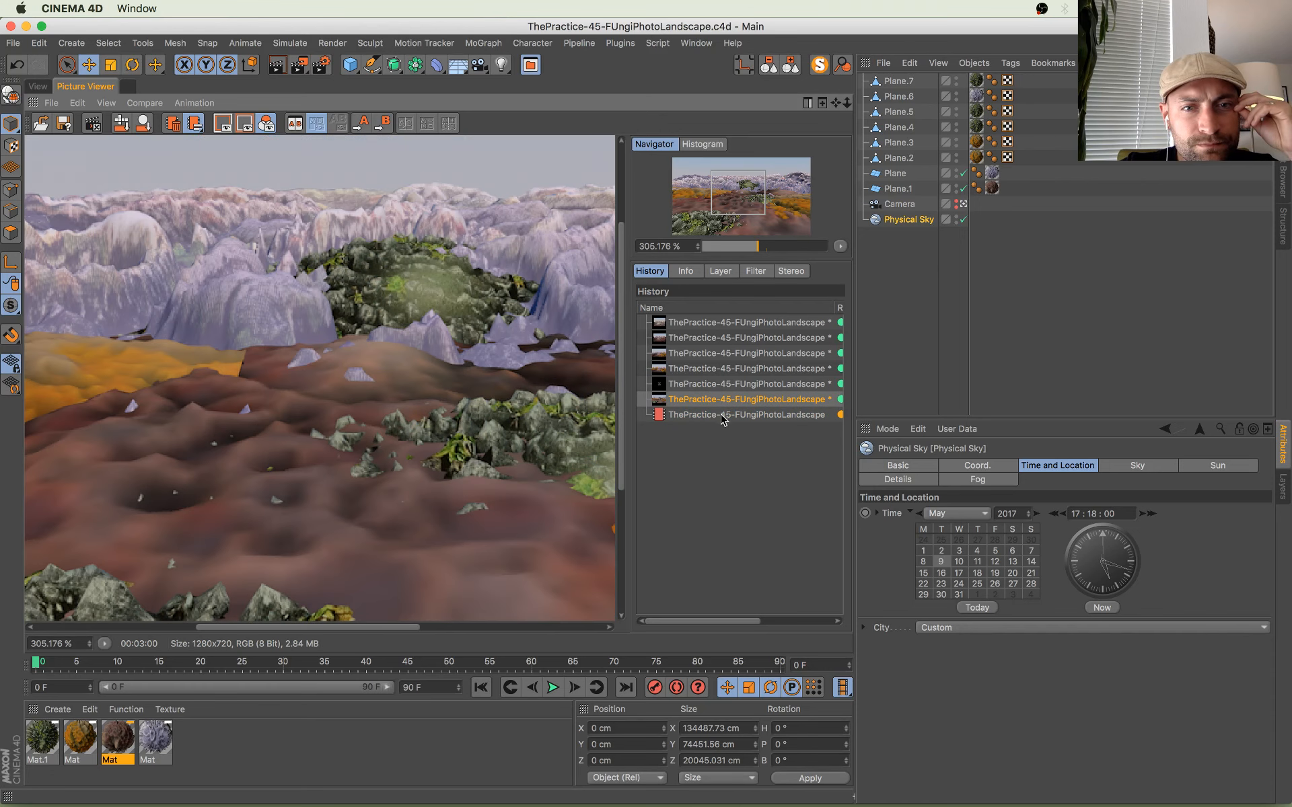
pyautogui.click(719, 415)
pyautogui.click(719, 400)
pyautogui.scroll(-5, 438, 373)
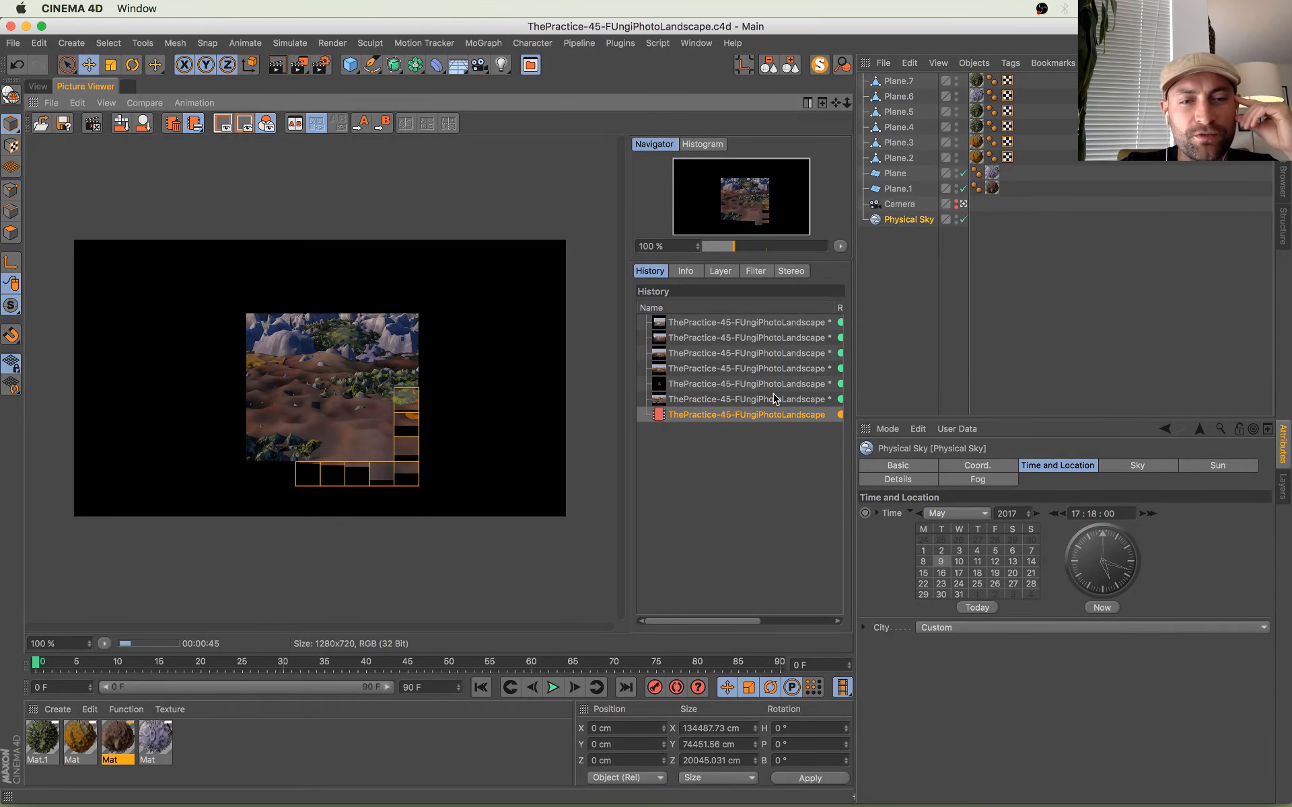
# Step: Compare the previous and running renders at full-frame size to judge the overall lighting
pyautogui.click(744, 399)
pyautogui.press('Down')
pyautogui.press('Up')
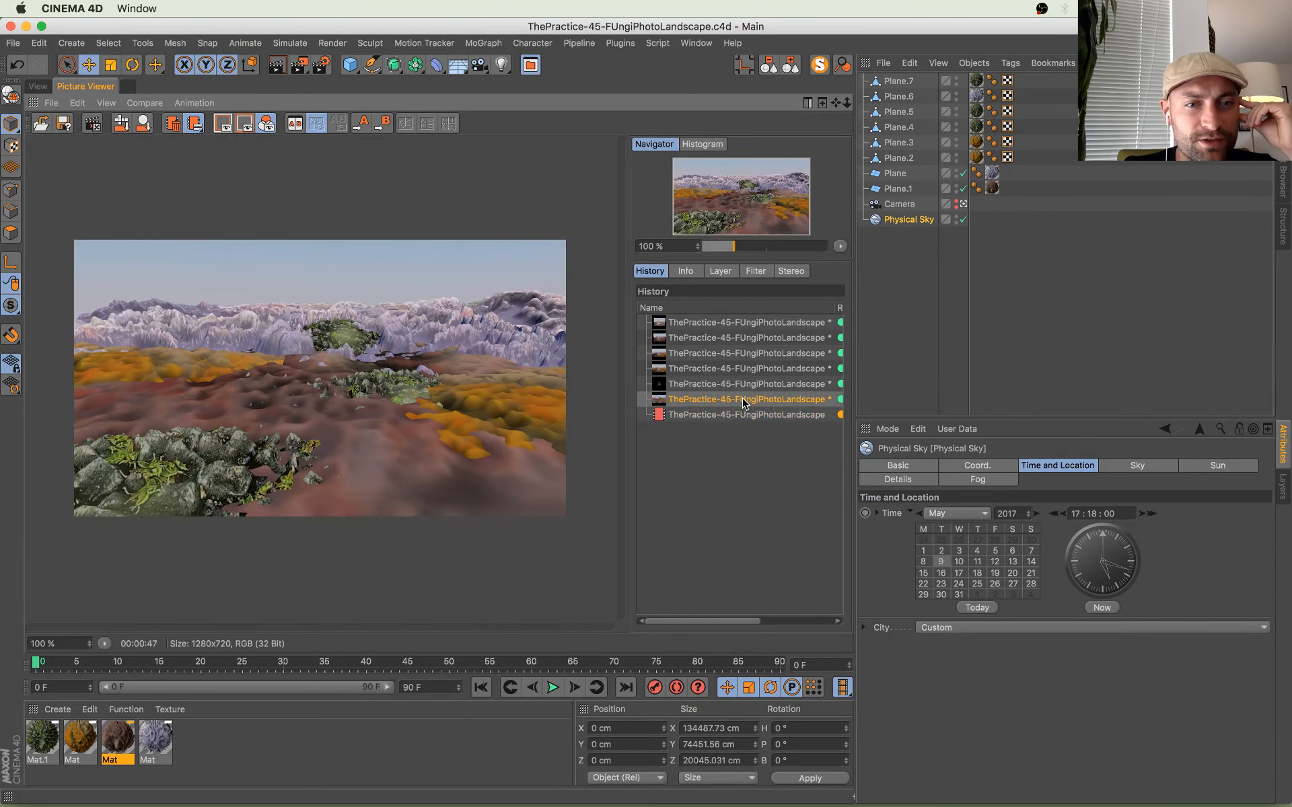
pyautogui.press('Down')
pyautogui.press('Up')
pyautogui.press('Down')
pyautogui.press('Up')
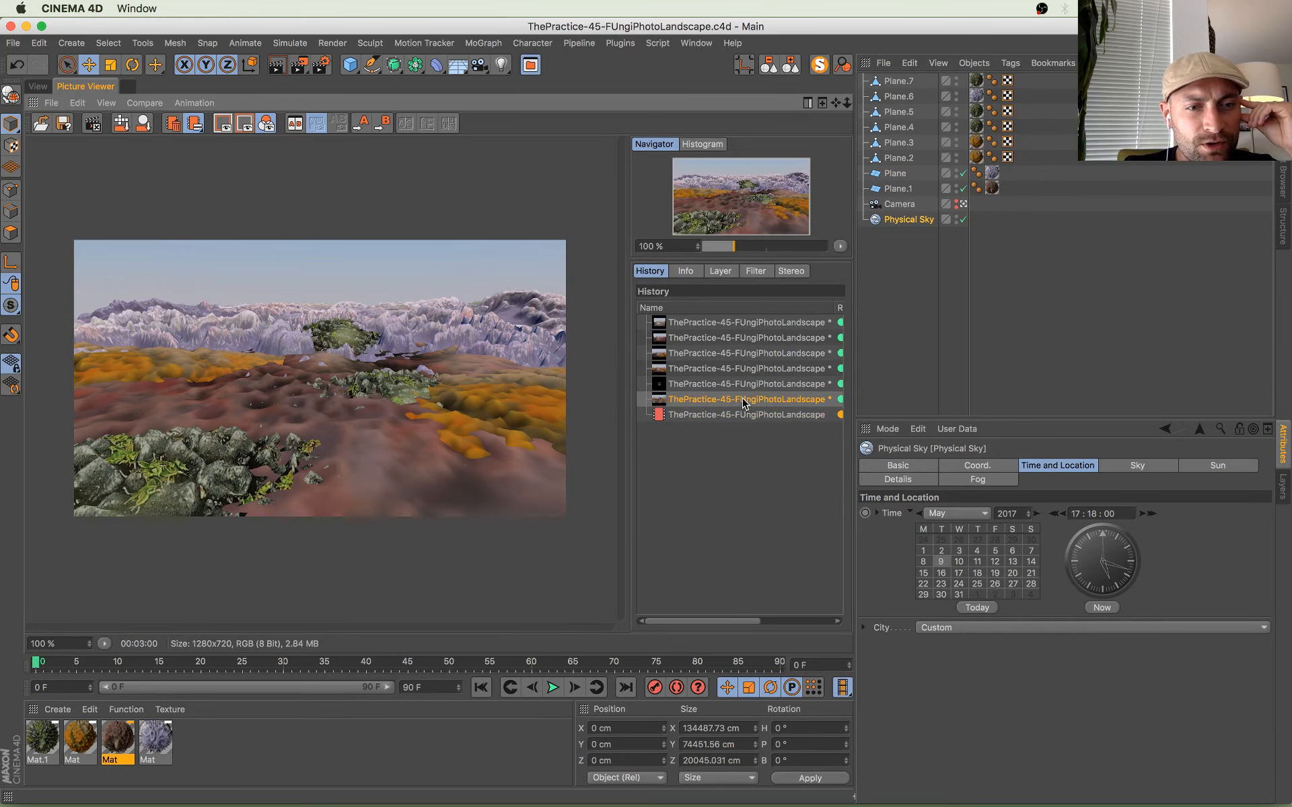
pyautogui.press('Down')
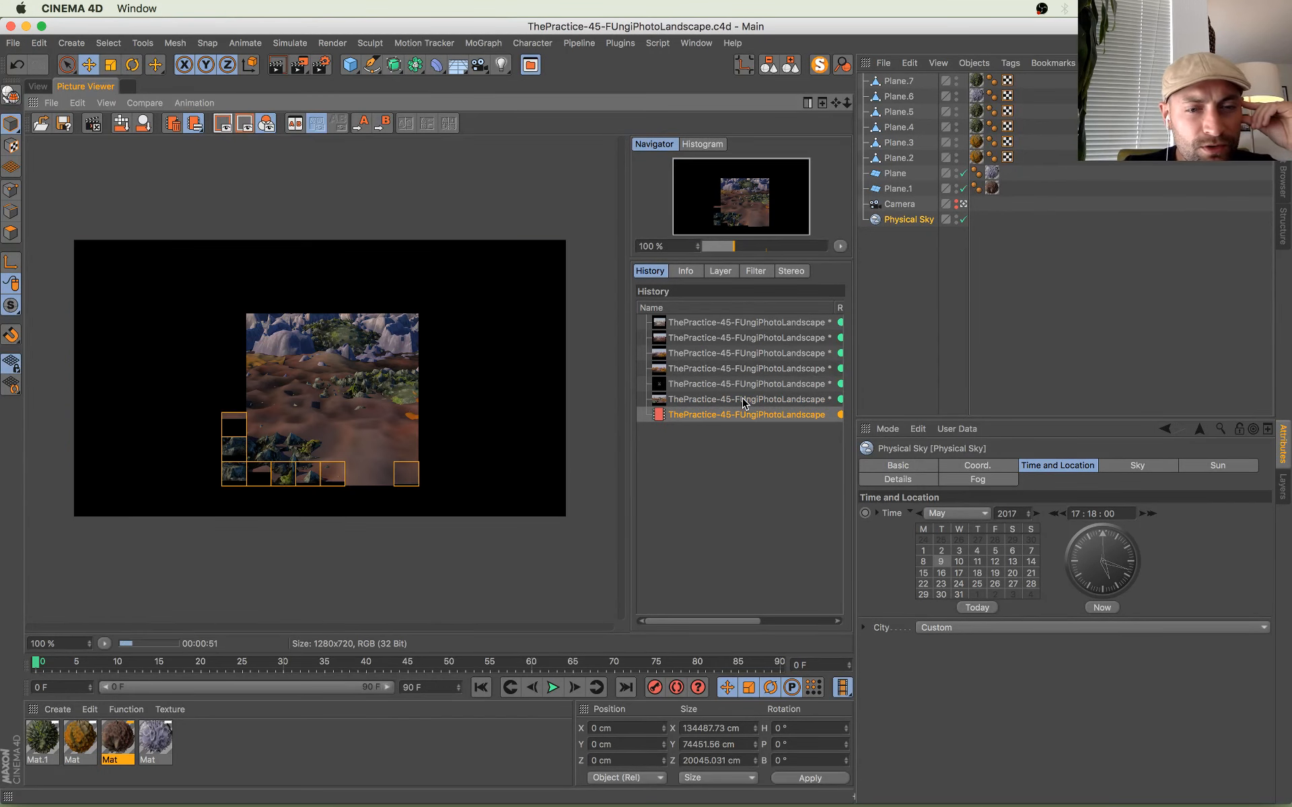
pyautogui.press('Up')
# Step: Inspect the foreground rocks, ground and mountains up close in the running render, checking them against the previous one
pyautogui.scroll(5, 145, 490)
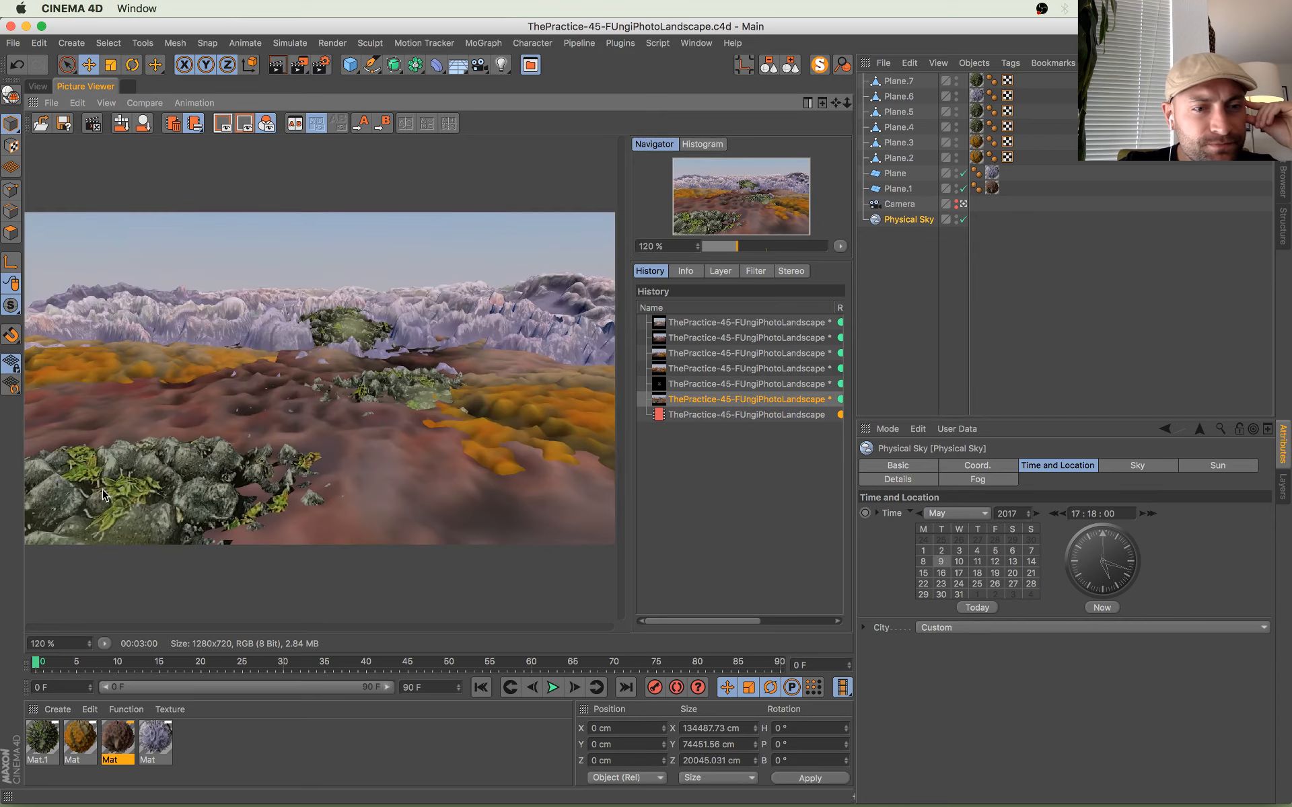
pyautogui.click(719, 415)
pyautogui.click(718, 400)
pyautogui.click(719, 415)
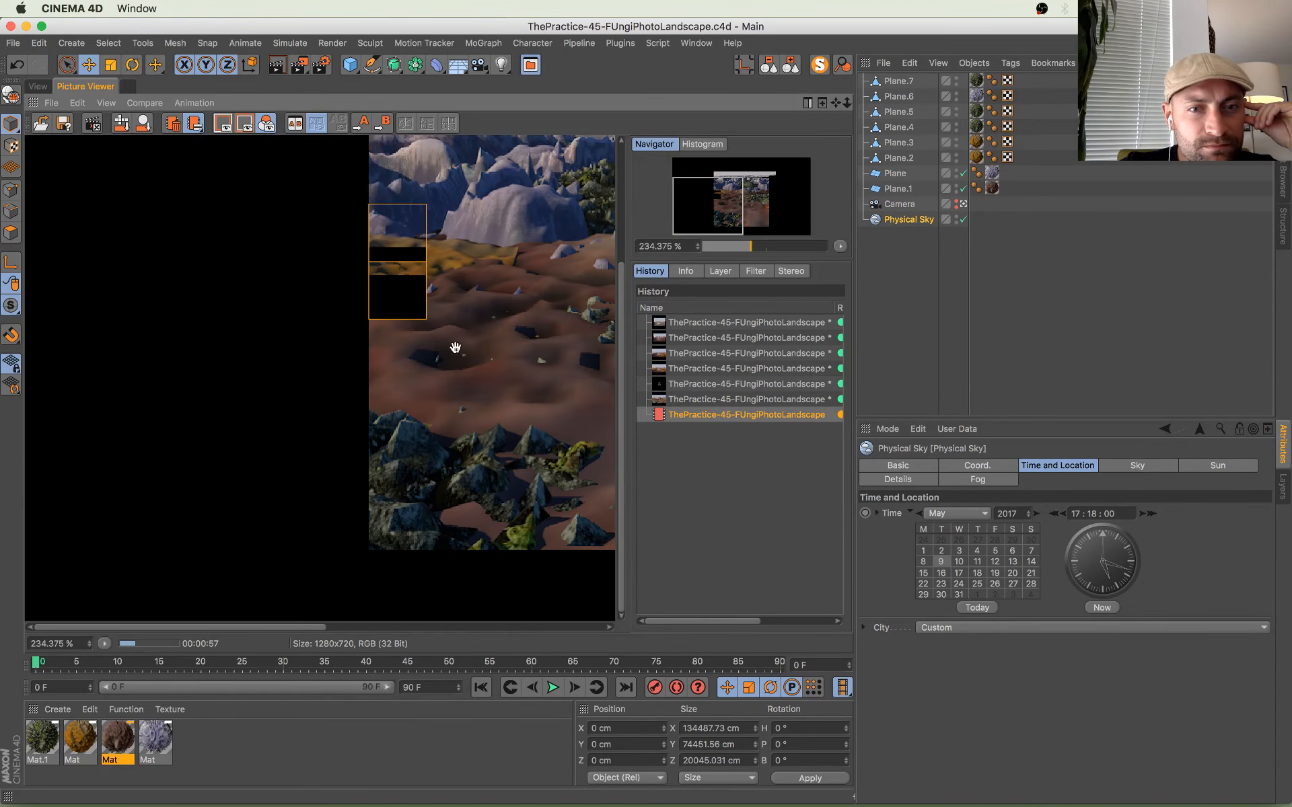
pyautogui.moveTo(456, 348); pyautogui.dragTo(236, 452)
pyautogui.moveTo(409, 455); pyautogui.dragTo(350, 425)
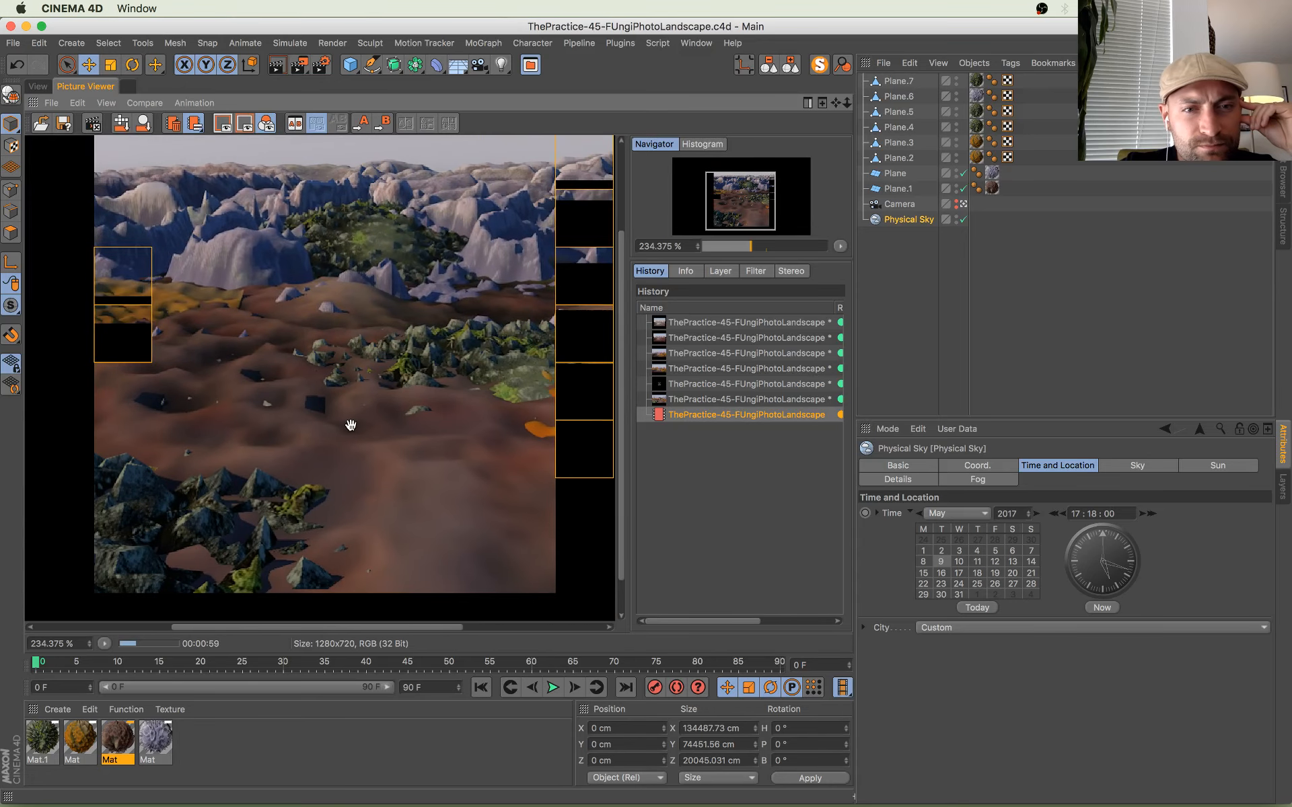
pyautogui.scroll(2, 351, 426)
pyautogui.scroll(-6, 351, 425)
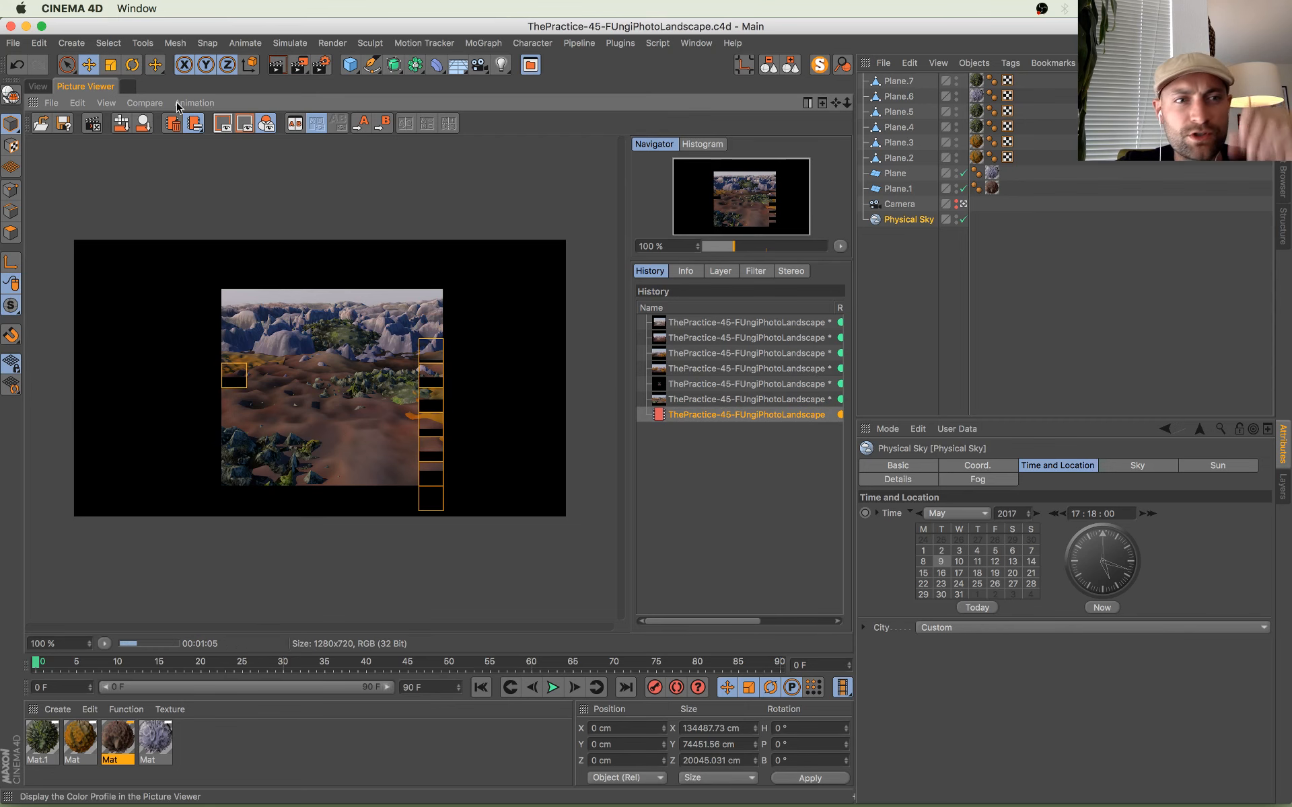
# Step: Return to the 3D view, turn on Enhanced OpenGL and set the viewport display to Gouraud Shading
pyautogui.click(37, 86)
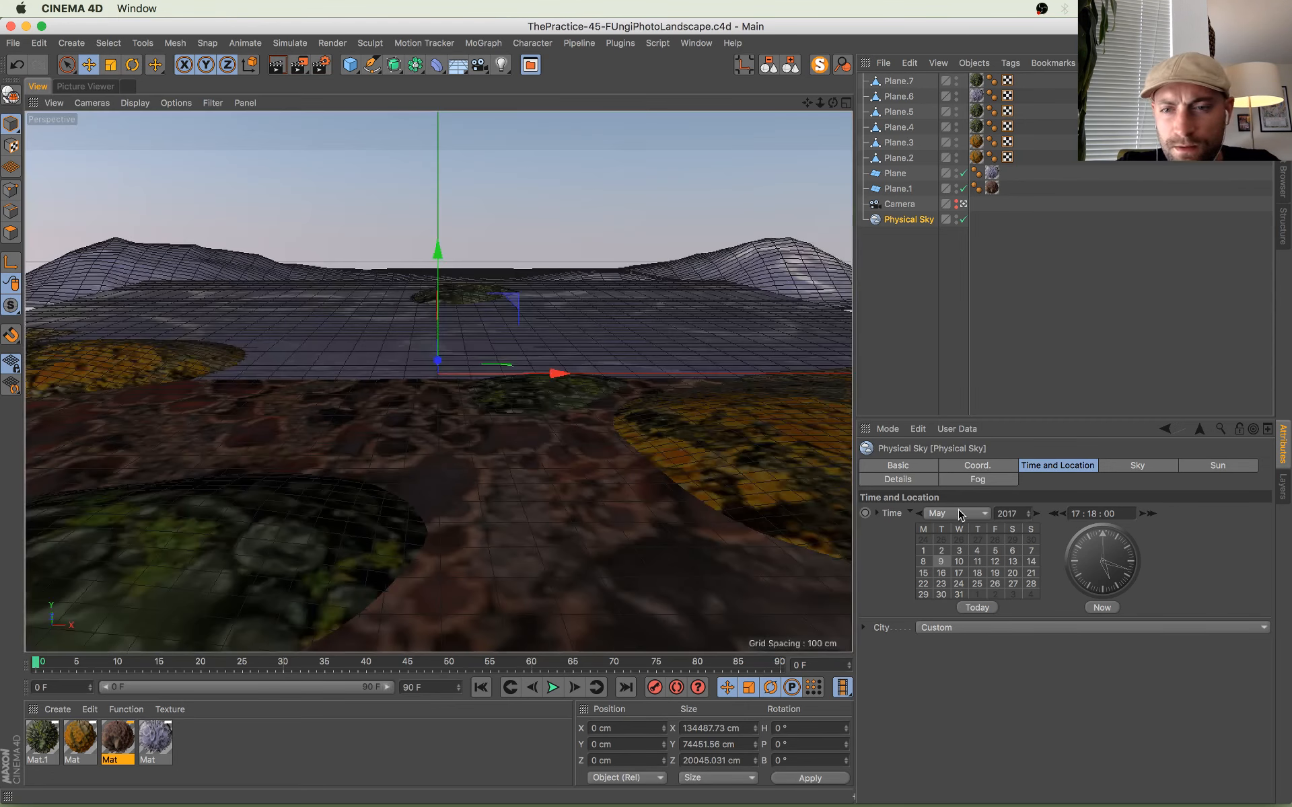
pyautogui.click(980, 482)
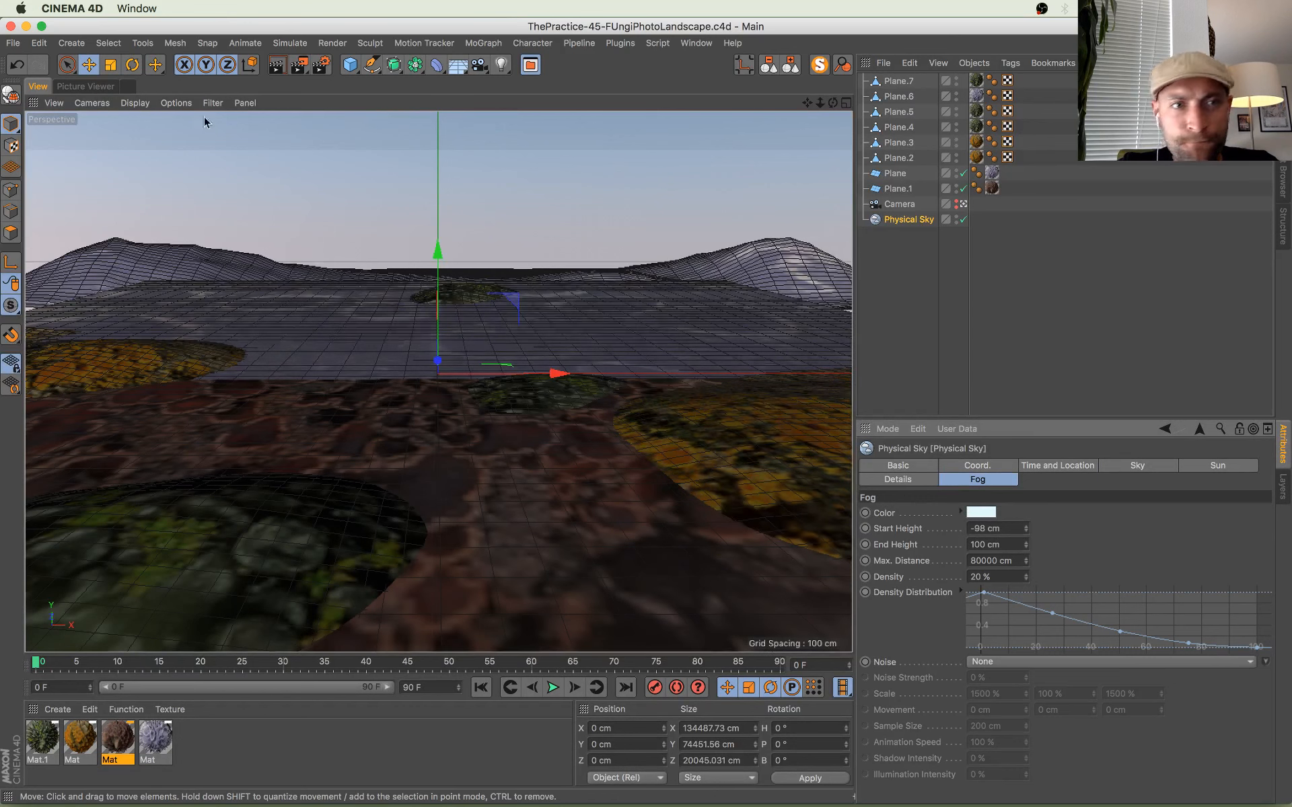
pyautogui.click(214, 102)
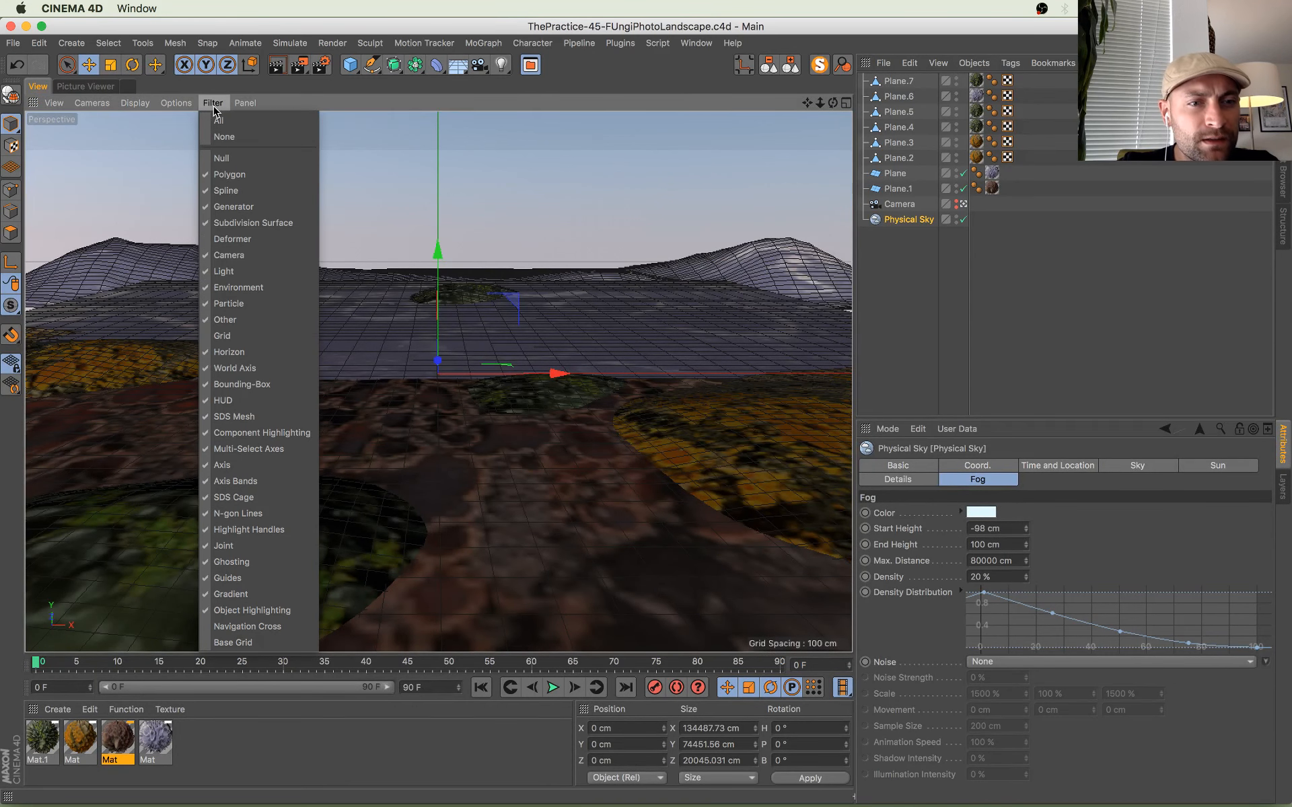
pyautogui.moveTo(189, 110)
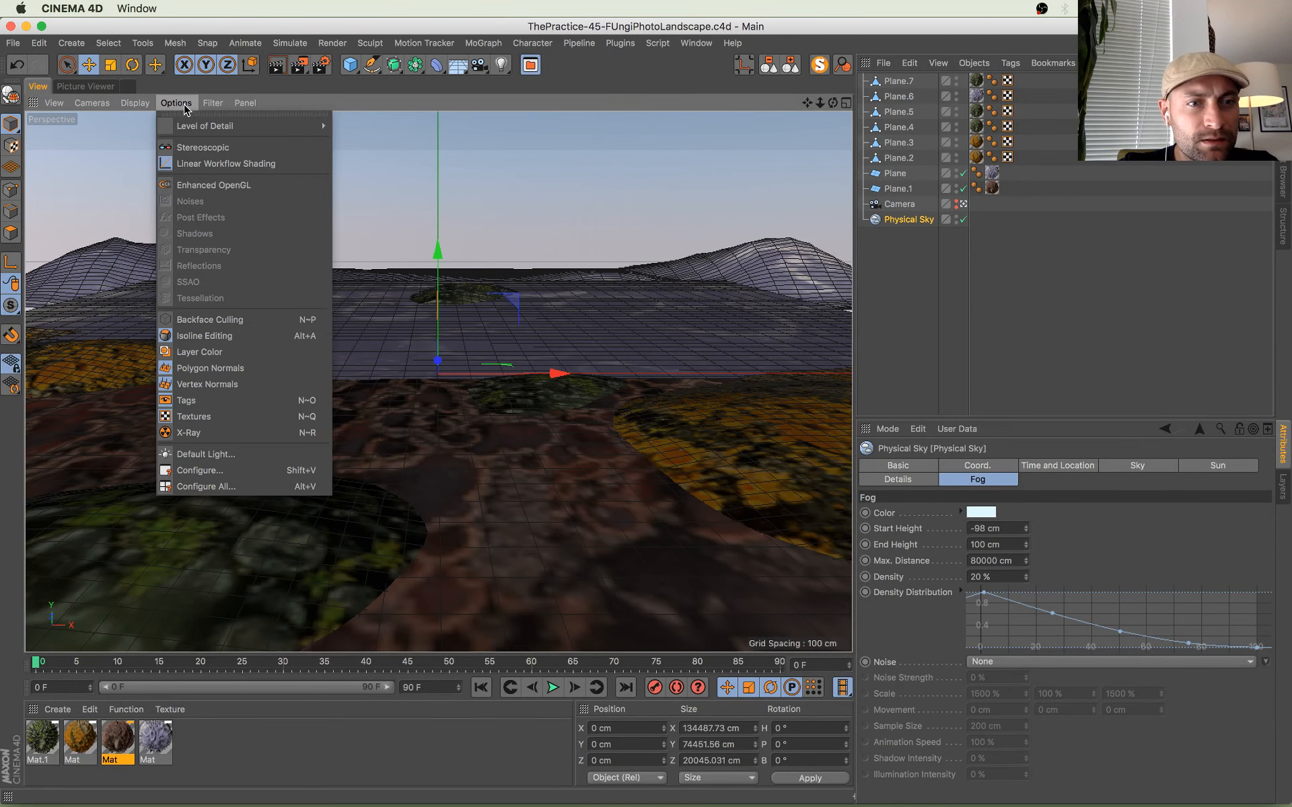
pyautogui.click(202, 184)
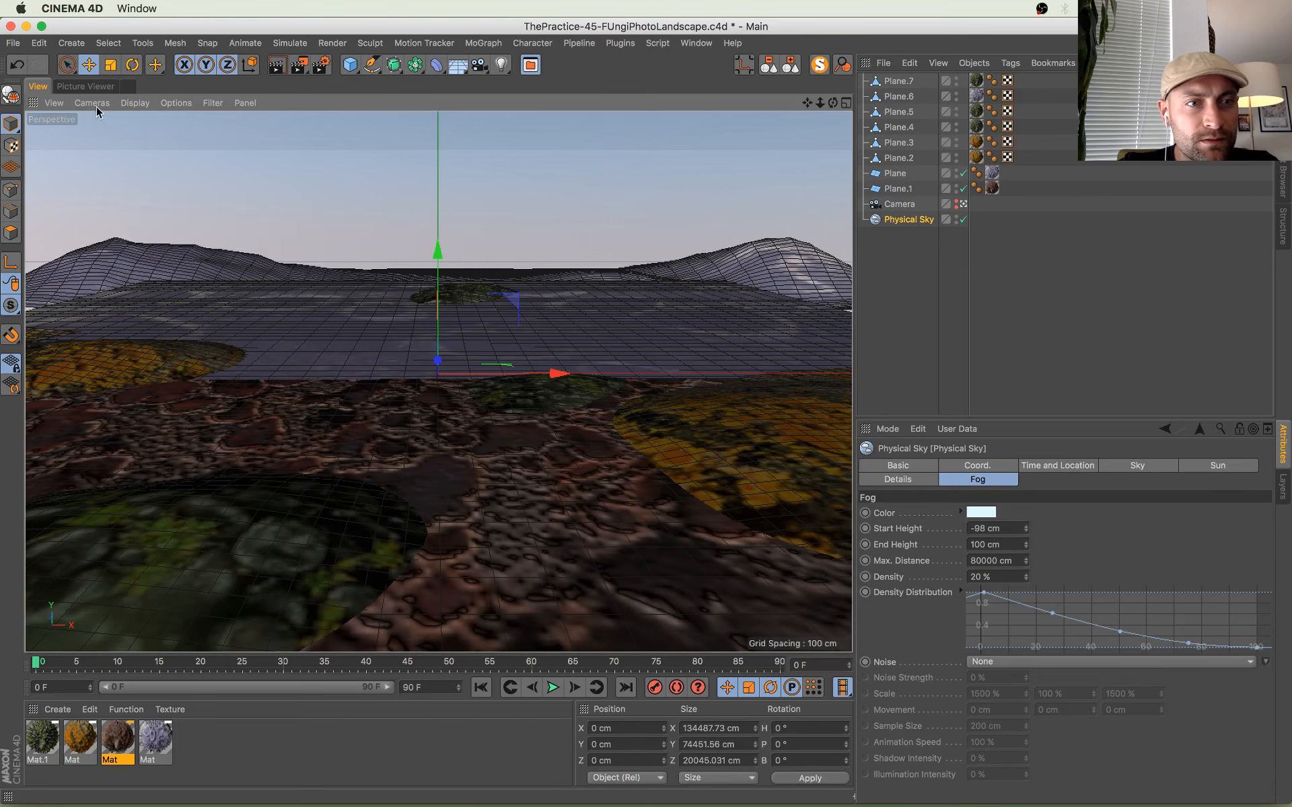
pyautogui.click(134, 102)
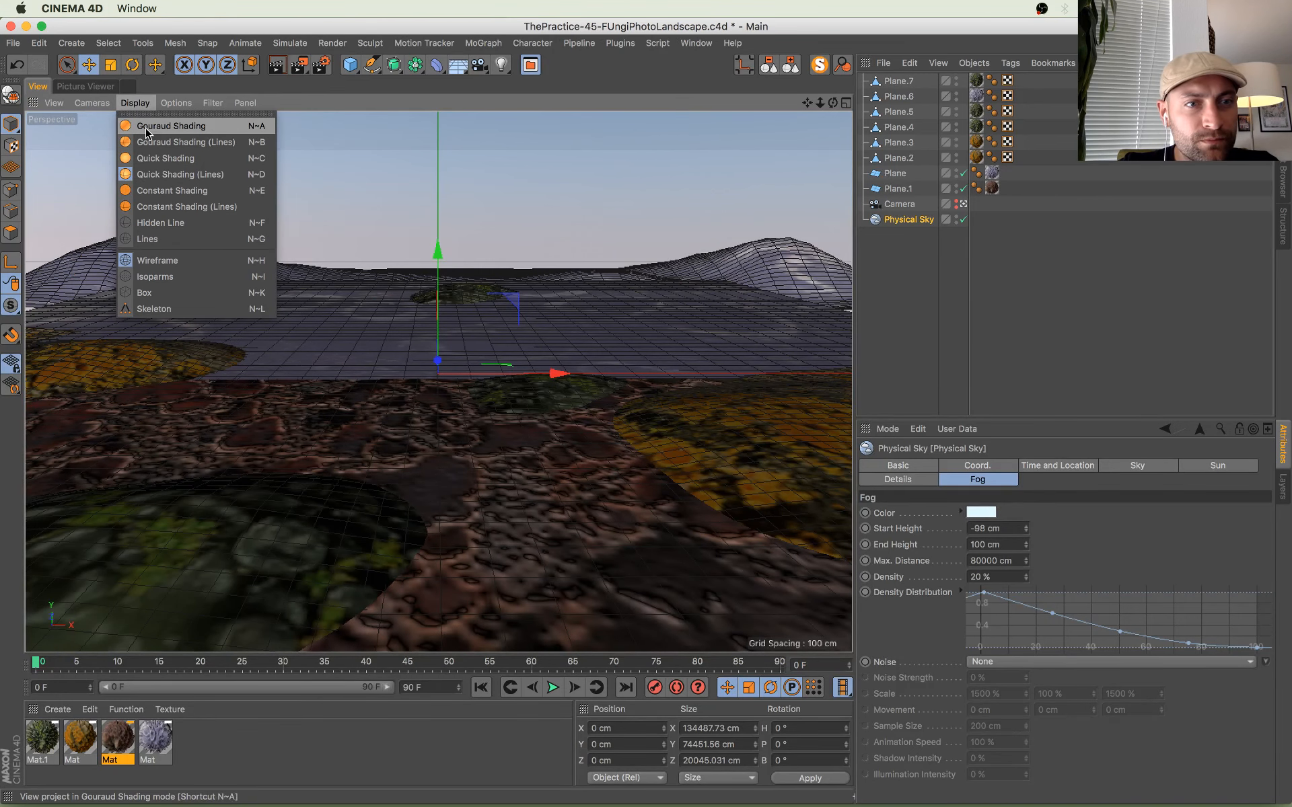
pyautogui.click(149, 126)
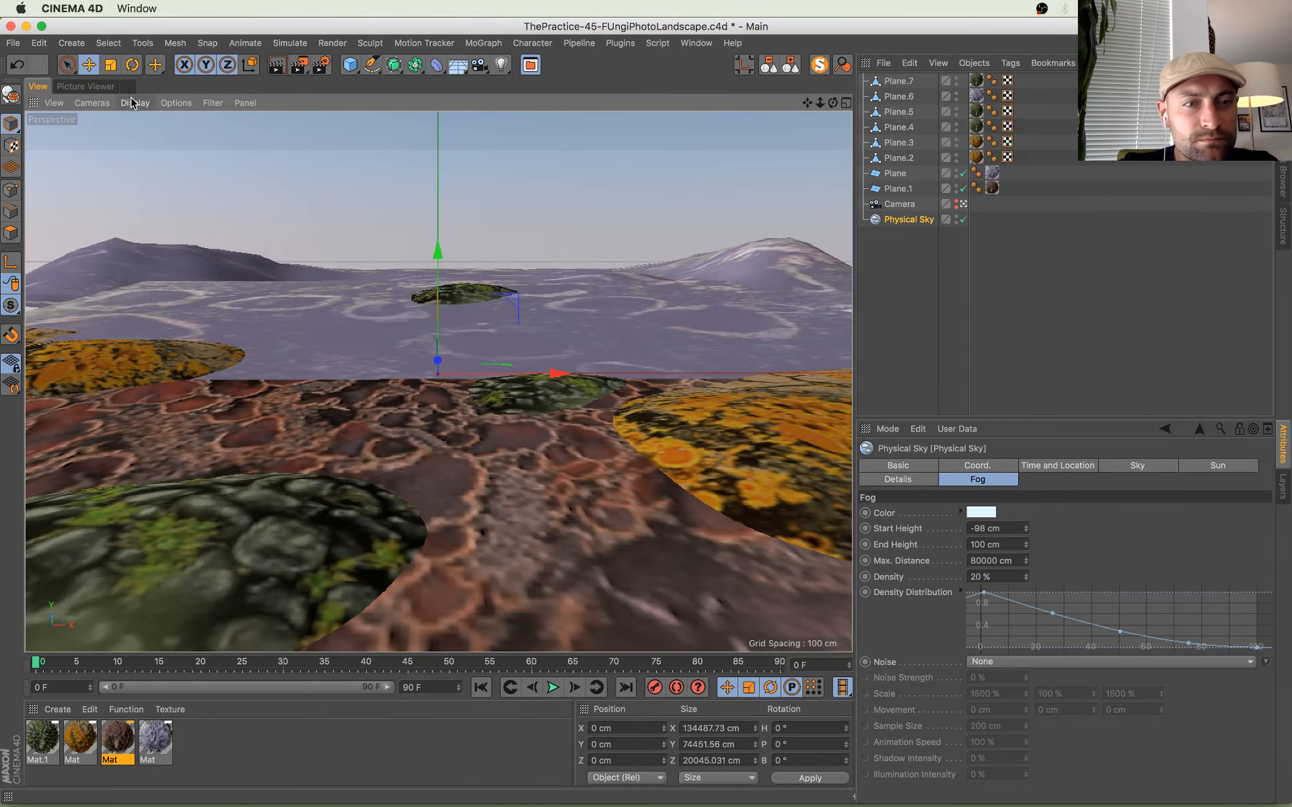
# Step: Toggle the viewport's Noises option and change the display mode to Quick Shading
pyautogui.click(134, 103)
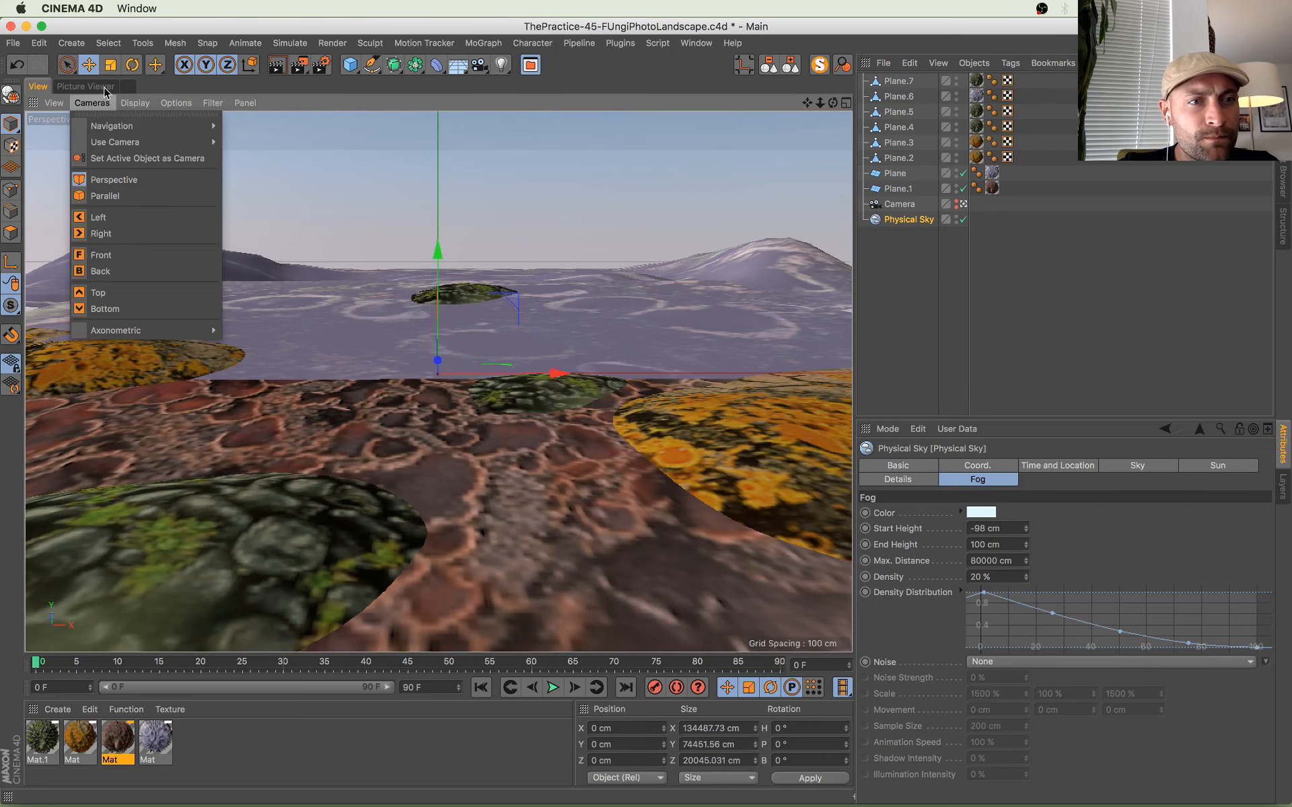
pyautogui.moveTo(186, 105)
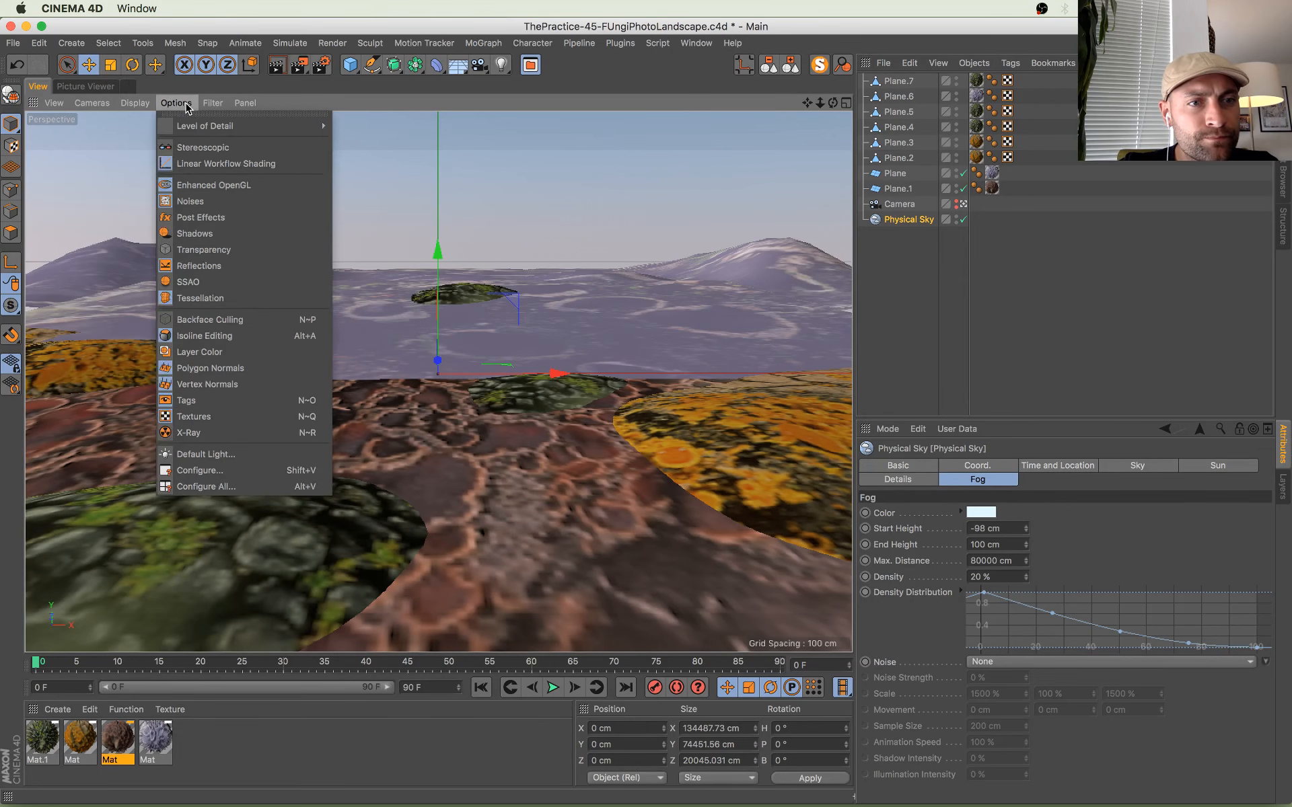
pyautogui.click(204, 201)
pyautogui.click(176, 103)
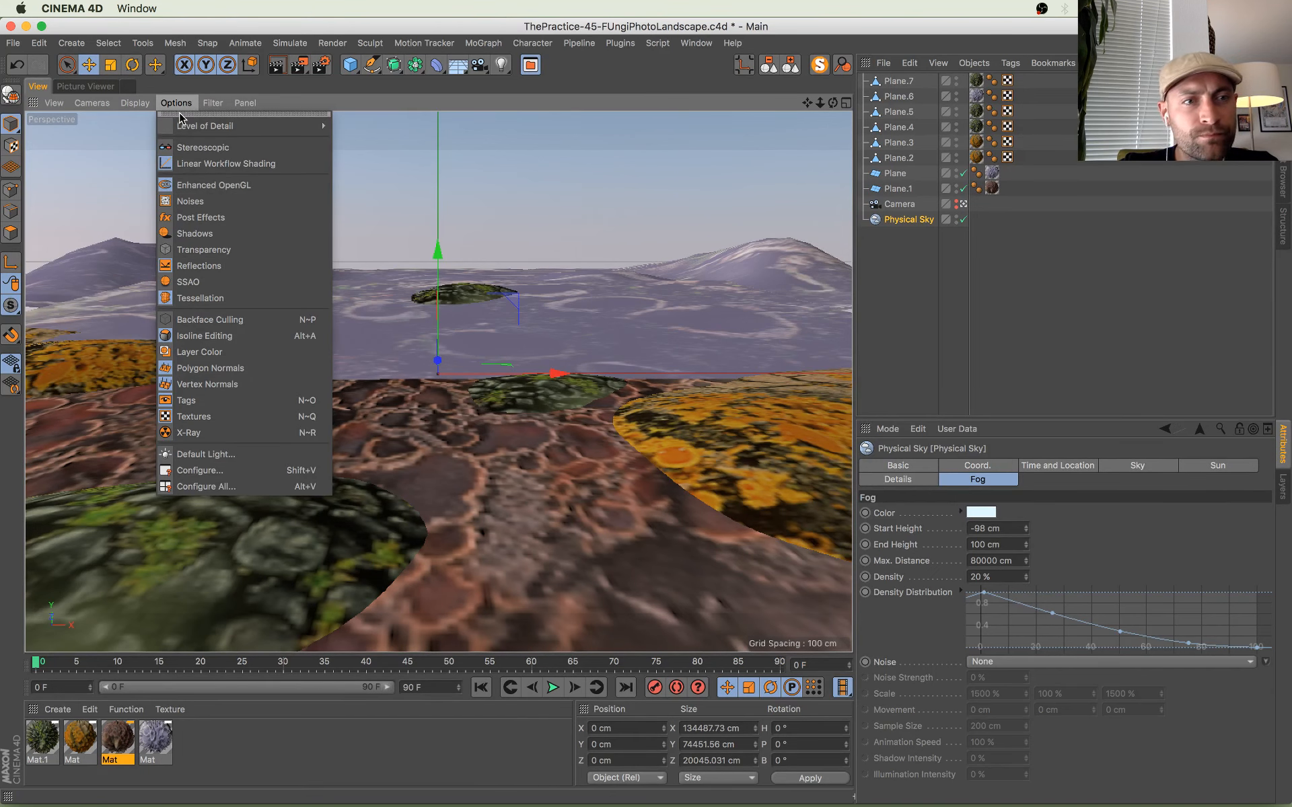
pyautogui.moveTo(191, 130)
pyautogui.moveTo(134, 102)
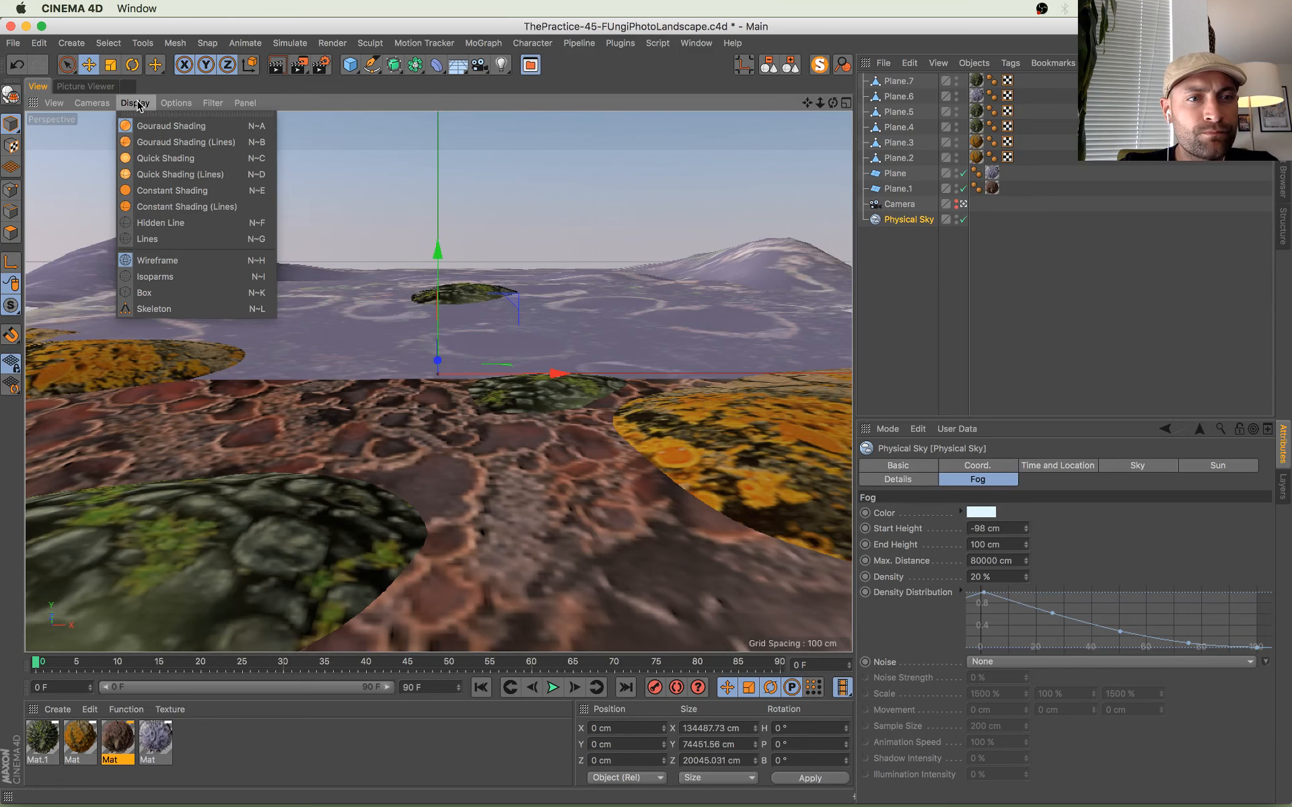
pyautogui.click(150, 159)
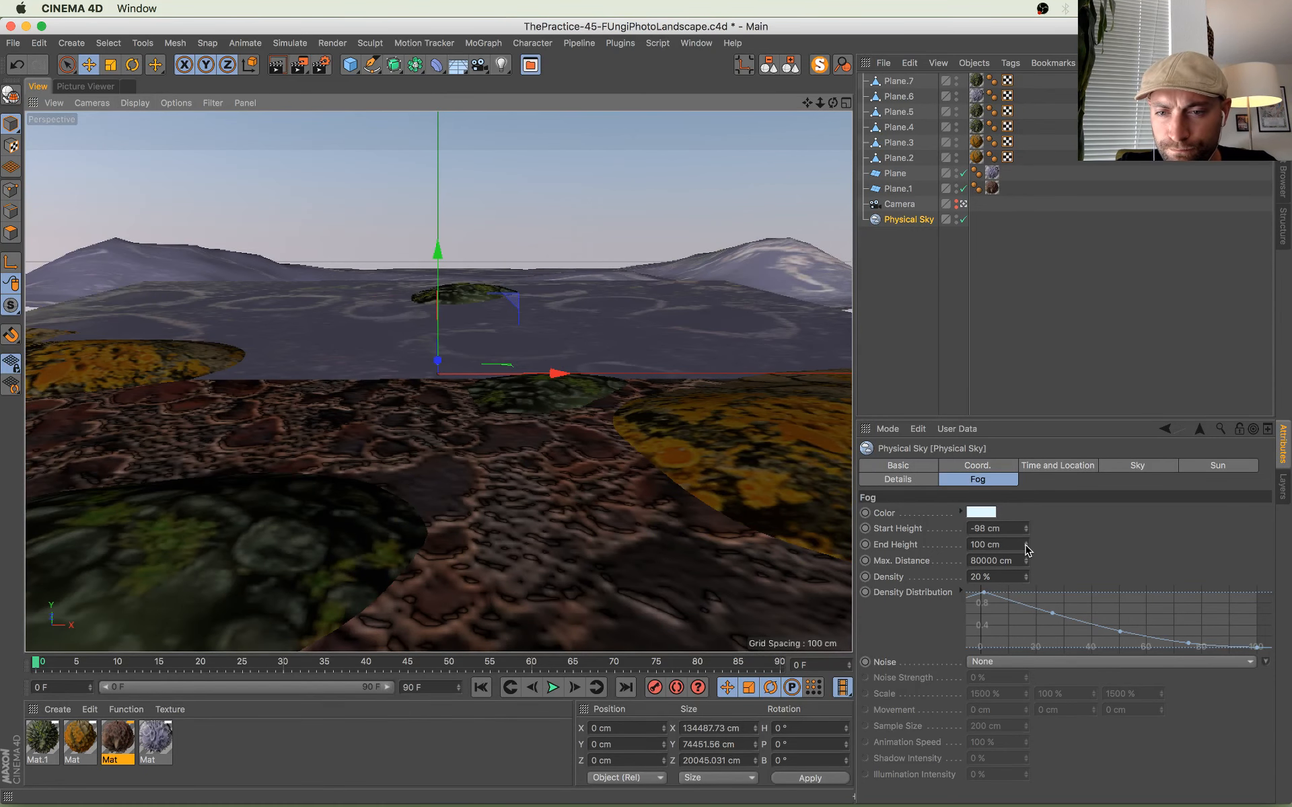
# Step: Set the Physical Sky fog's start height to -137 cm, end height to 160 cm and density to 34%, and save the project
pyautogui.moveTo(1026, 547); pyautogui.dragTo(1027, 544)
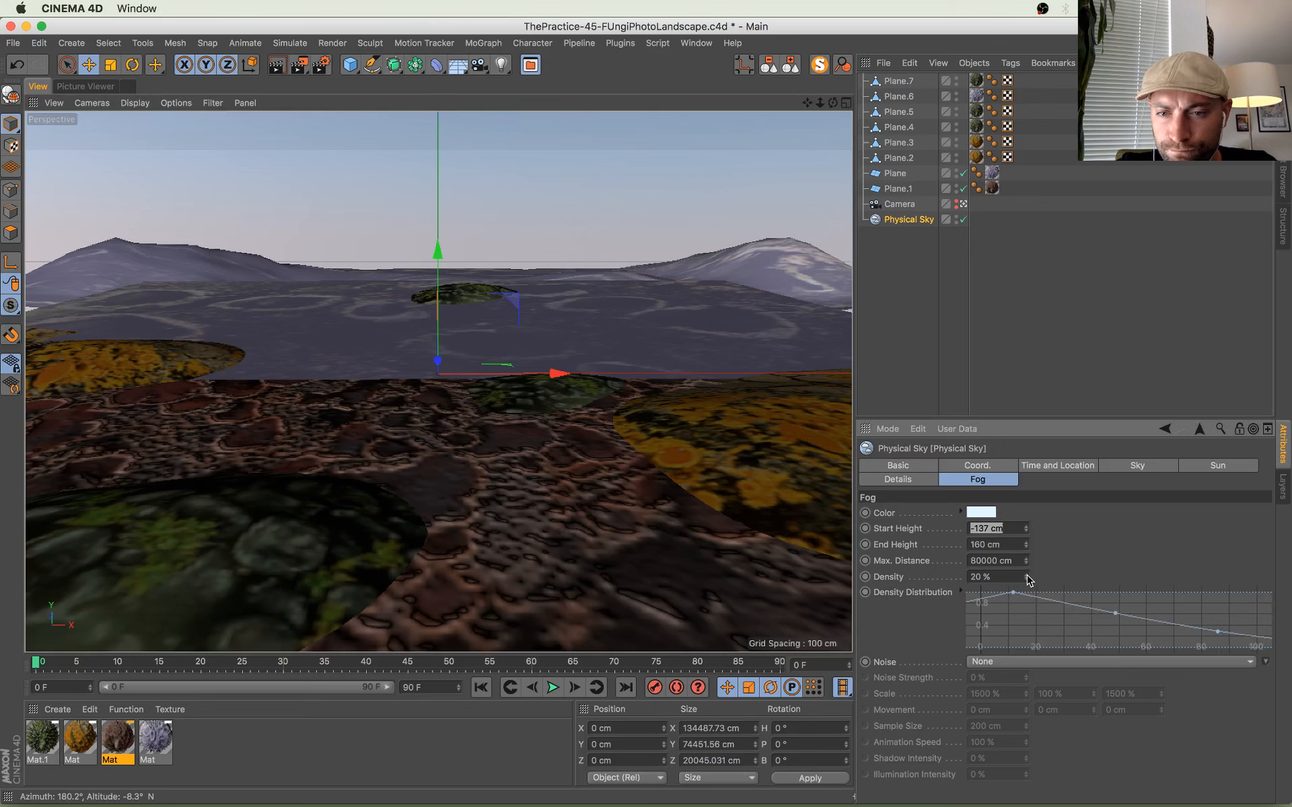
pyautogui.click(999, 663)
pyautogui.click(995, 666)
pyautogui.press('super+s')
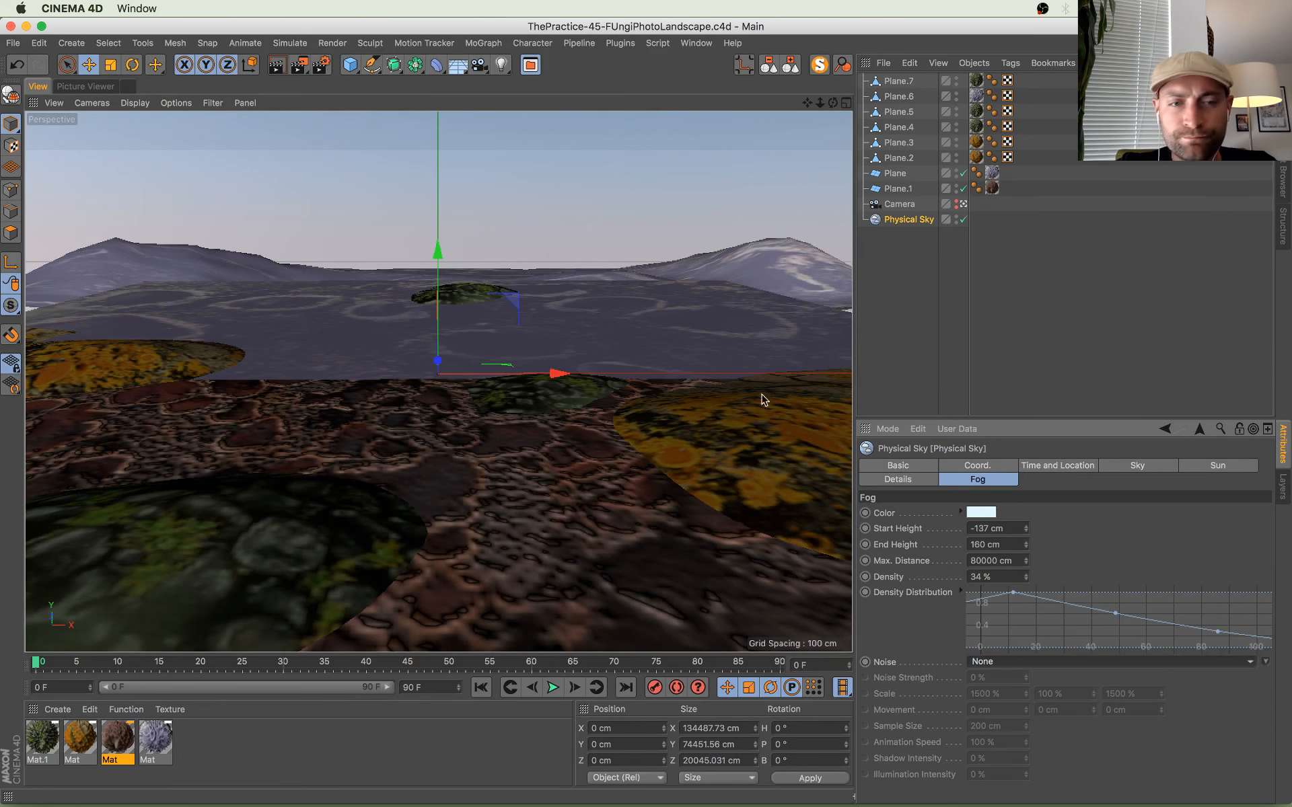
# Step: Check the running render in the Picture Viewer and add a Sphere primitive to the scene
pyautogui.click(74, 86)
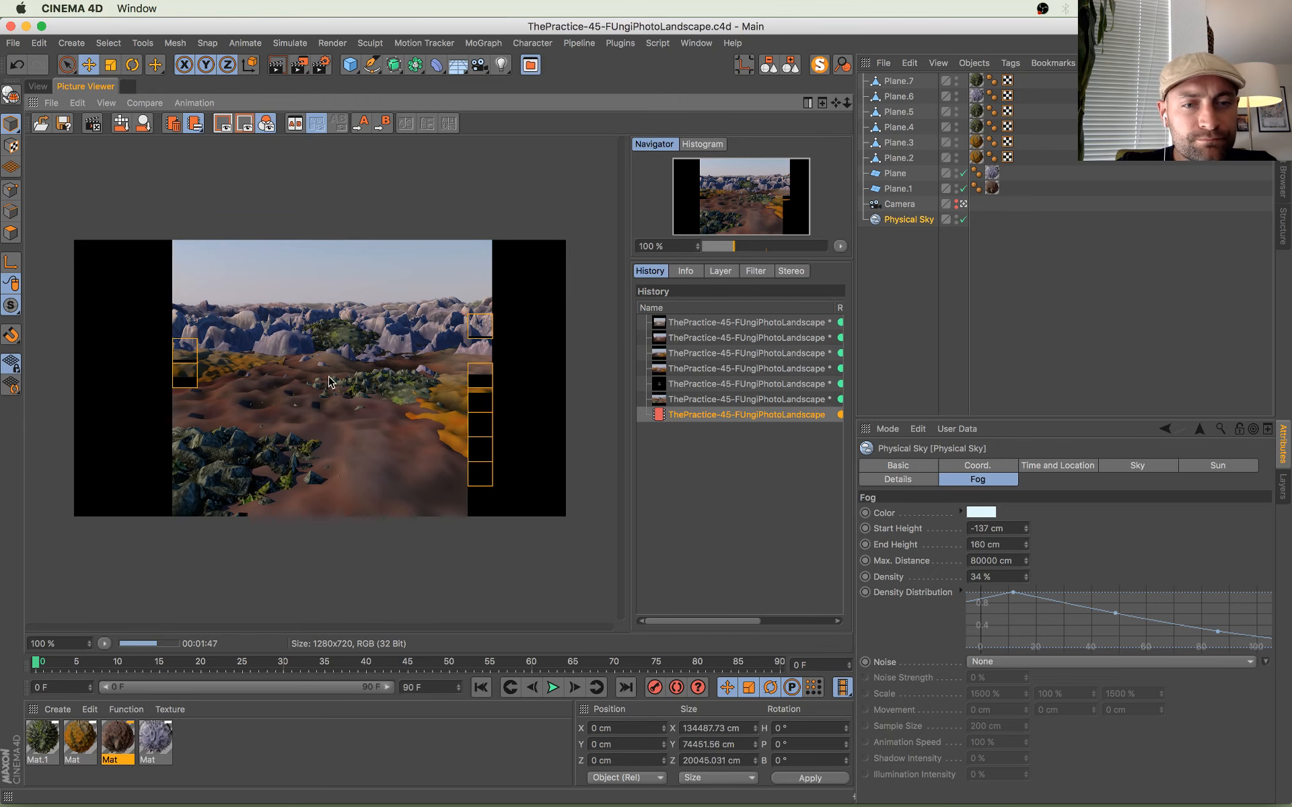
pyautogui.click(37, 87)
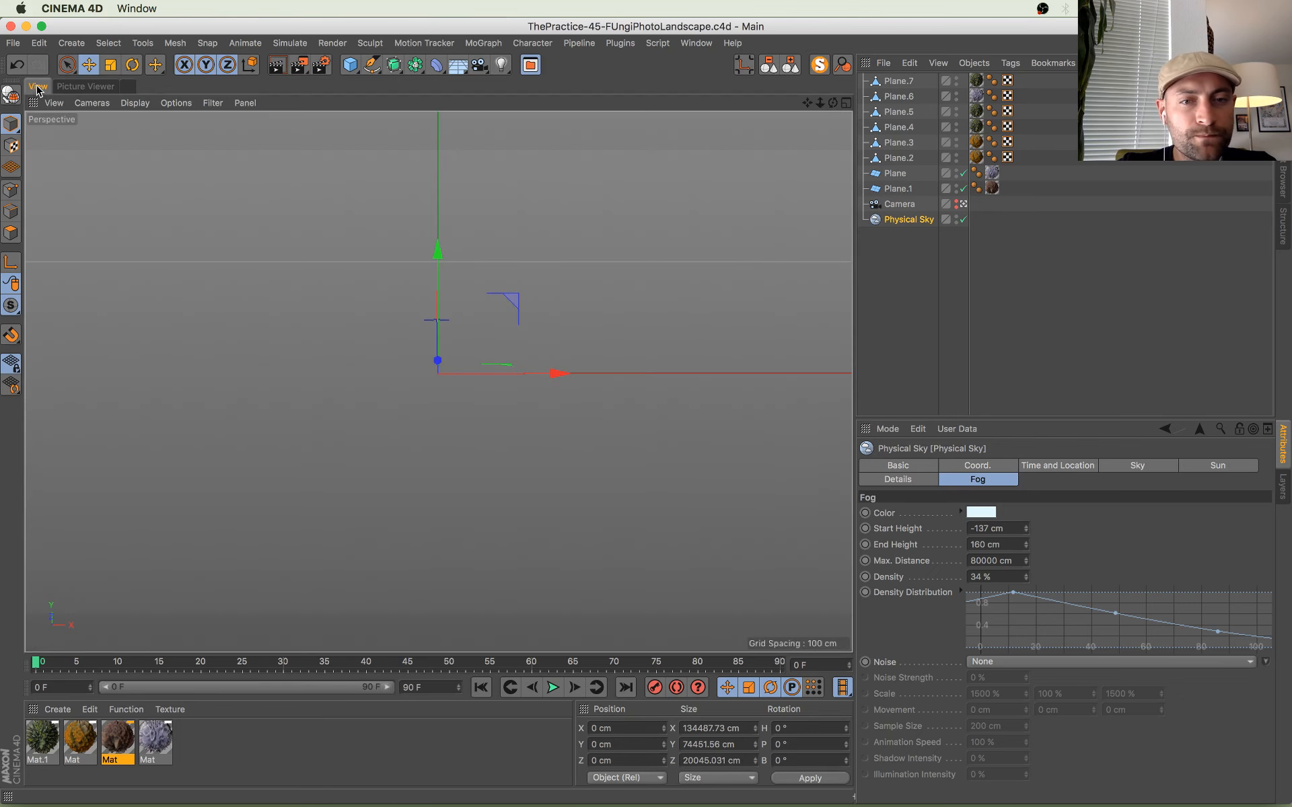
pyautogui.moveTo(346, 72); pyautogui.dragTo(637, 116)
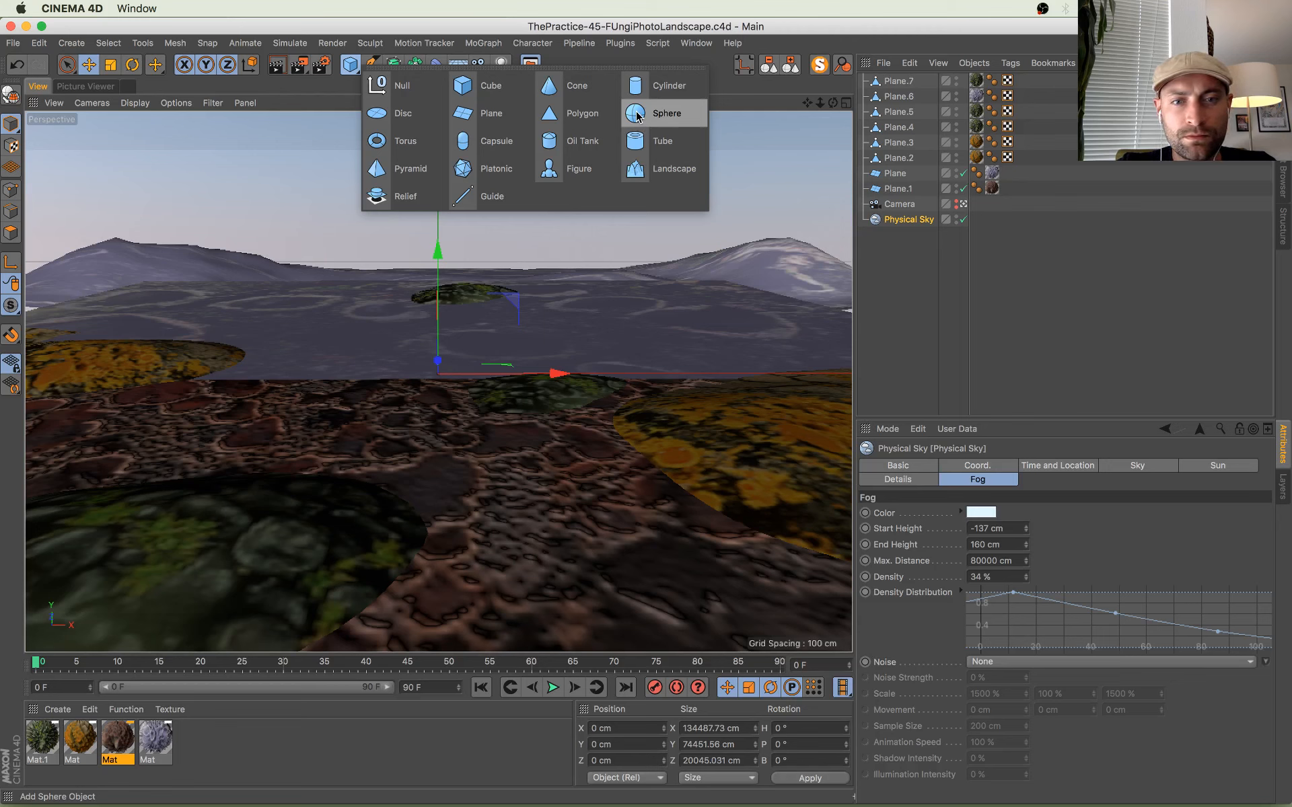
# Step: Check the progress of the current landscape render and return to the 3D scene view
pyautogui.moveTo(637, 116); pyautogui.dragTo(130, 112)
pyautogui.click(97, 87)
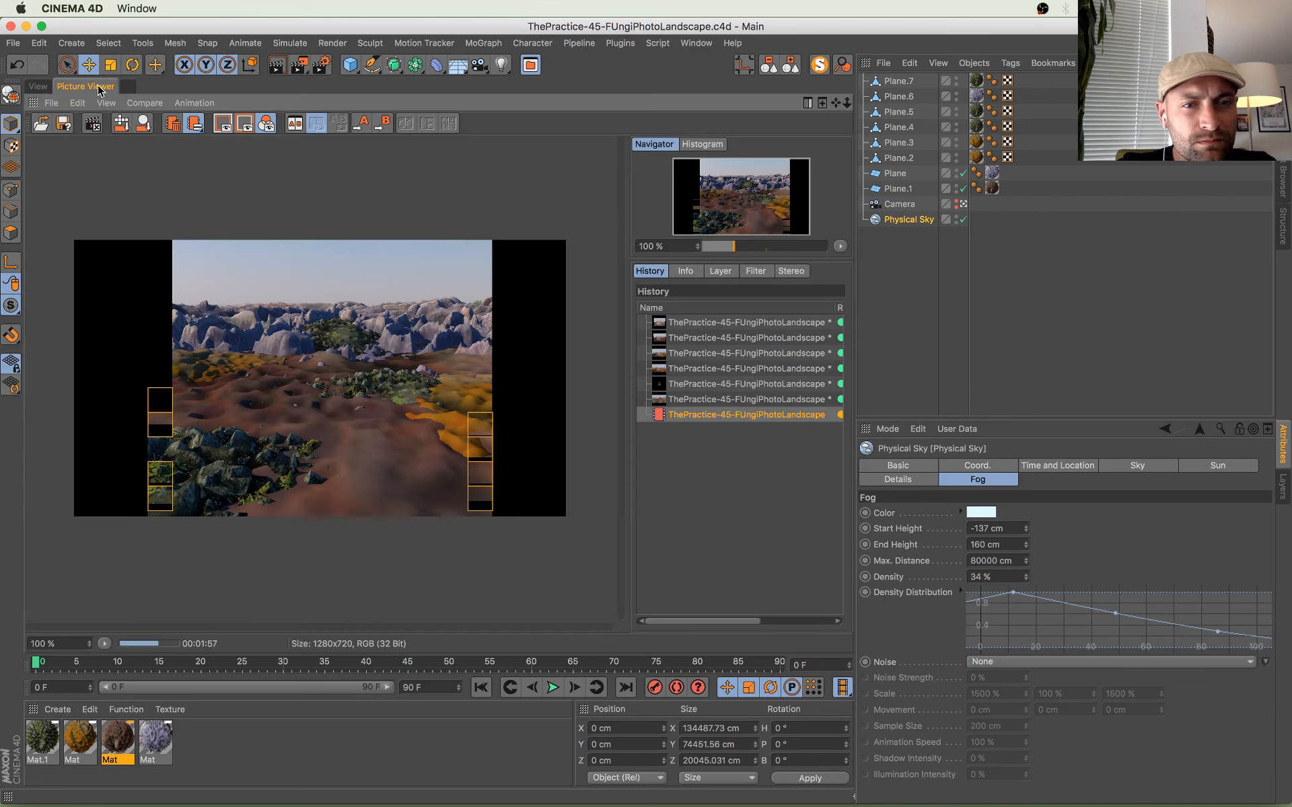
pyautogui.click(38, 86)
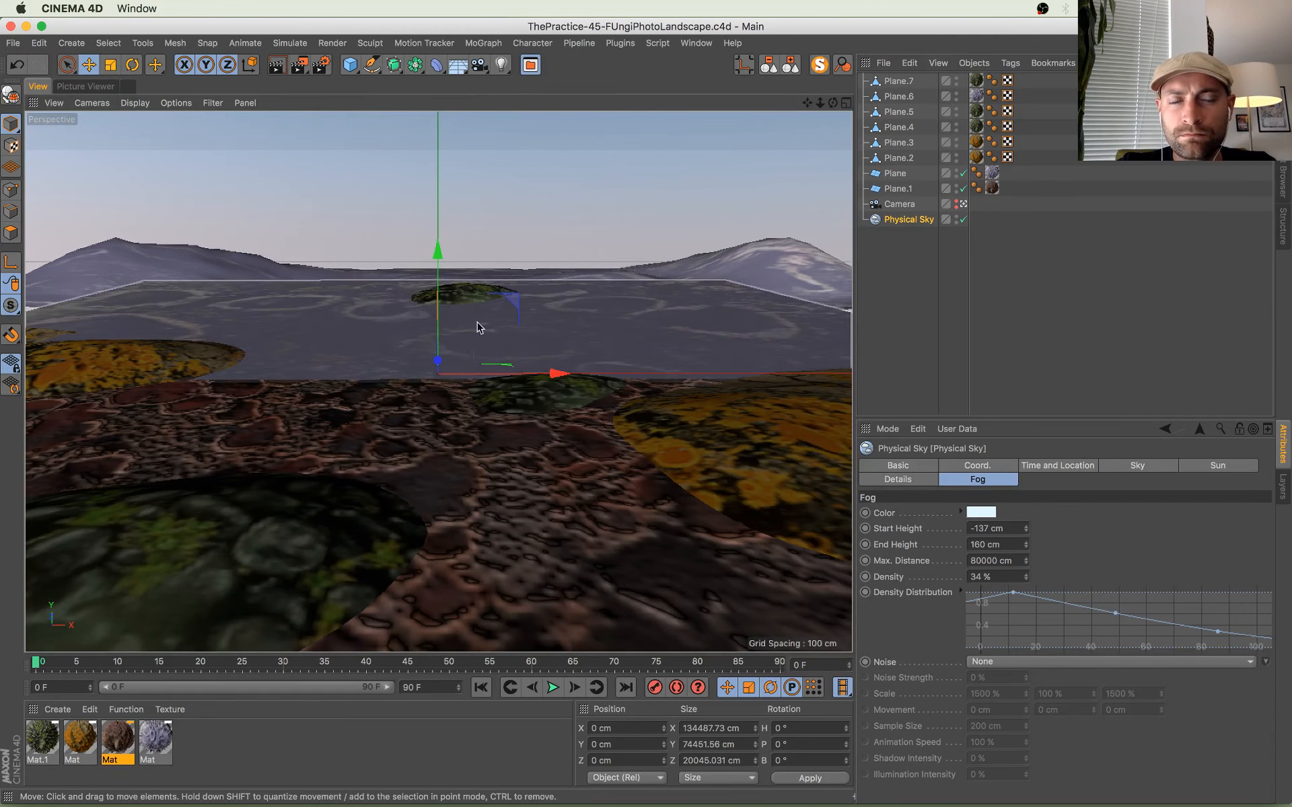
pyautogui.click(87, 86)
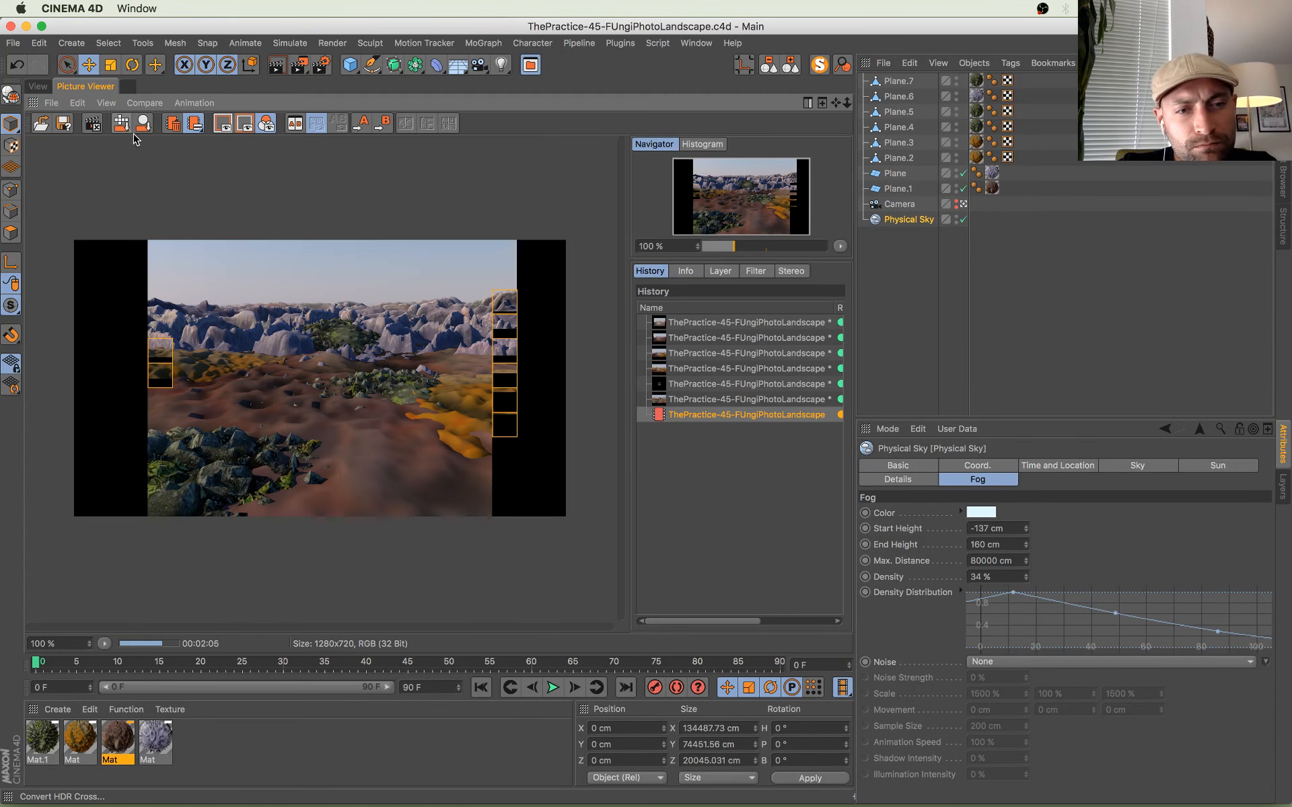
pyautogui.click(37, 86)
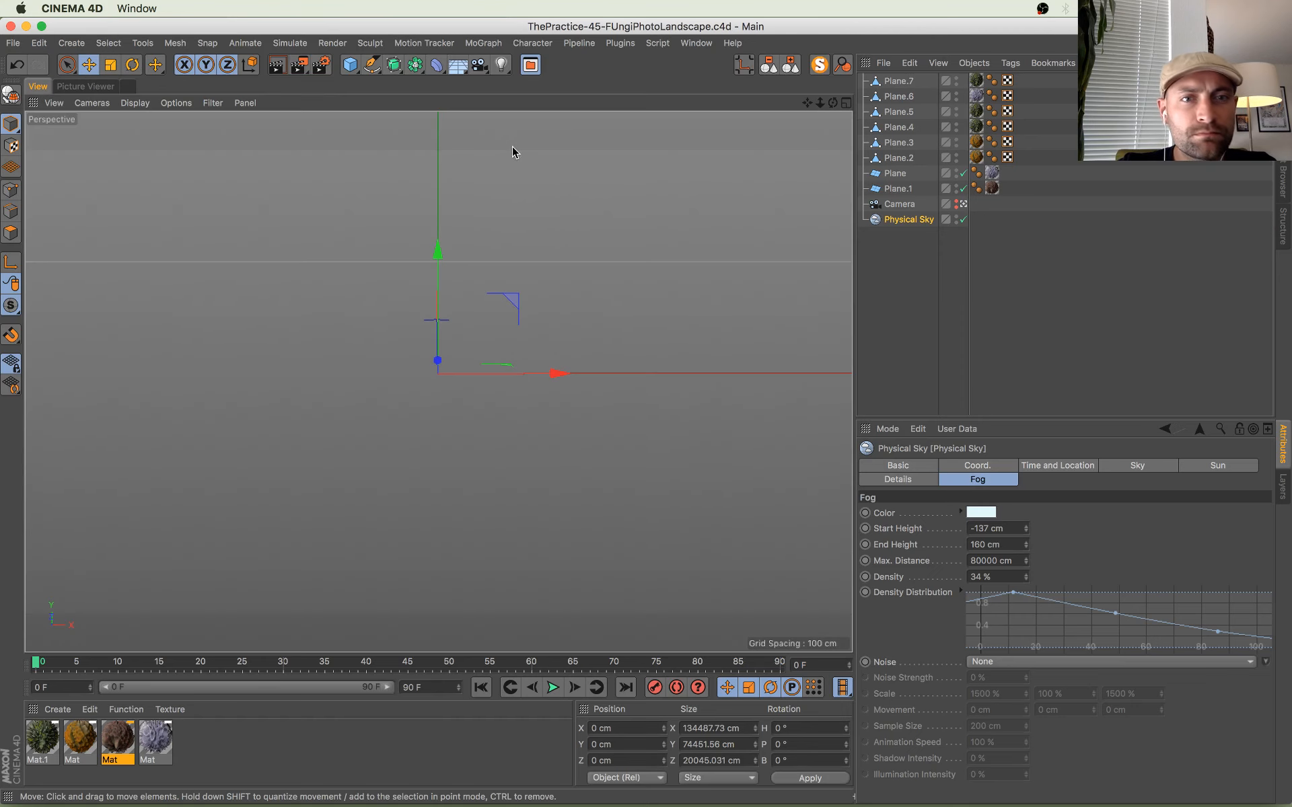
# Step: Add a pyramid primitive to the scene and scale it down uniformly to about 58.6 cm
pyautogui.click(350, 65)
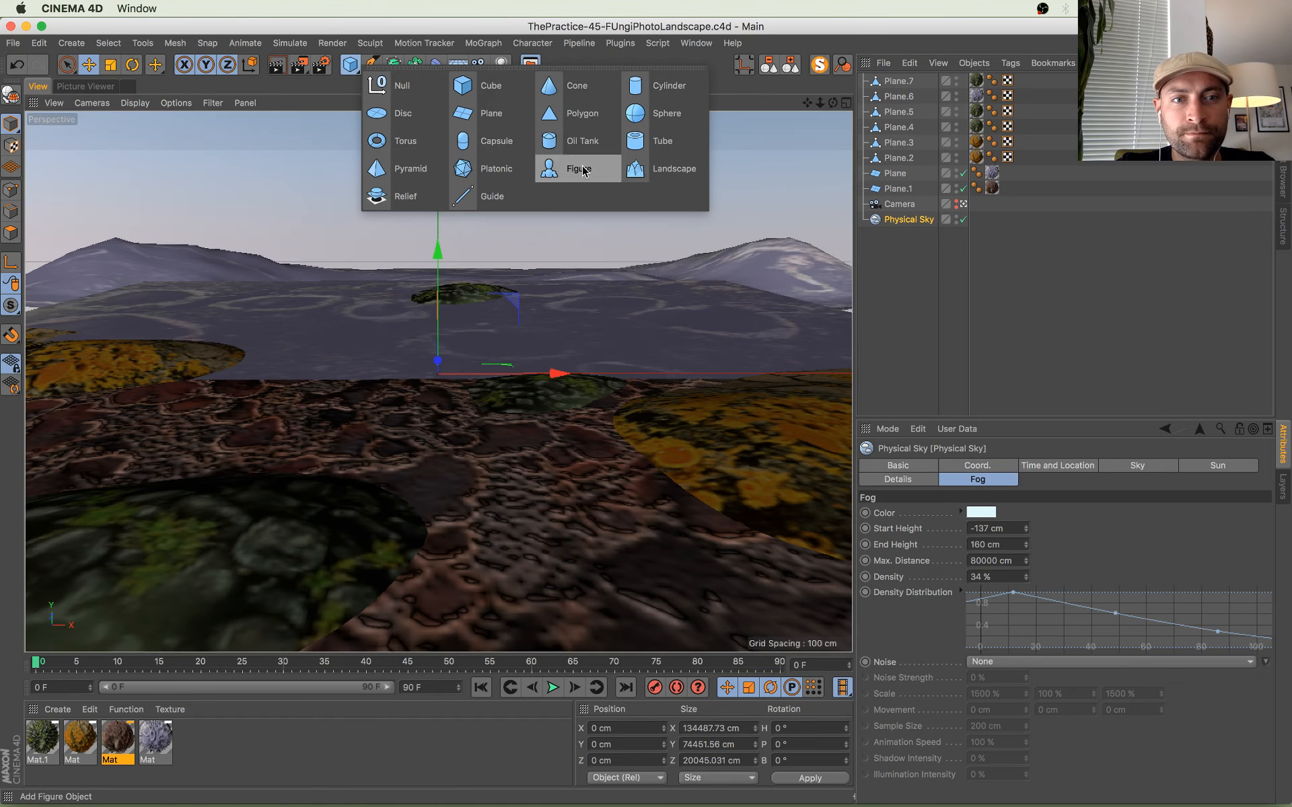
pyautogui.click(401, 169)
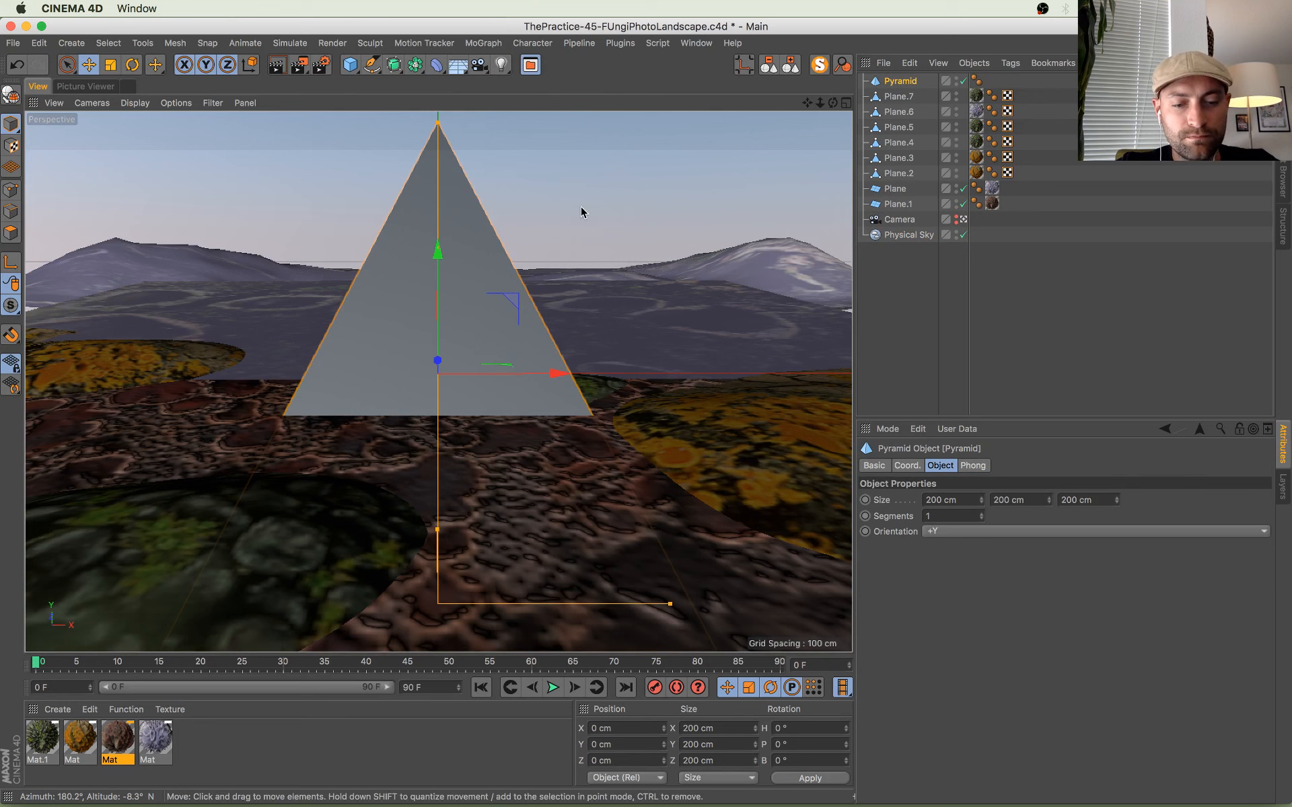
pyautogui.press('t')
pyautogui.moveTo(597, 216); pyautogui.dragTo(414, 449)
# Step: Adjust the pyramid to about 46.3 cm high at about Y 19.6 cm and turn its heading to 24°
pyautogui.press('e')
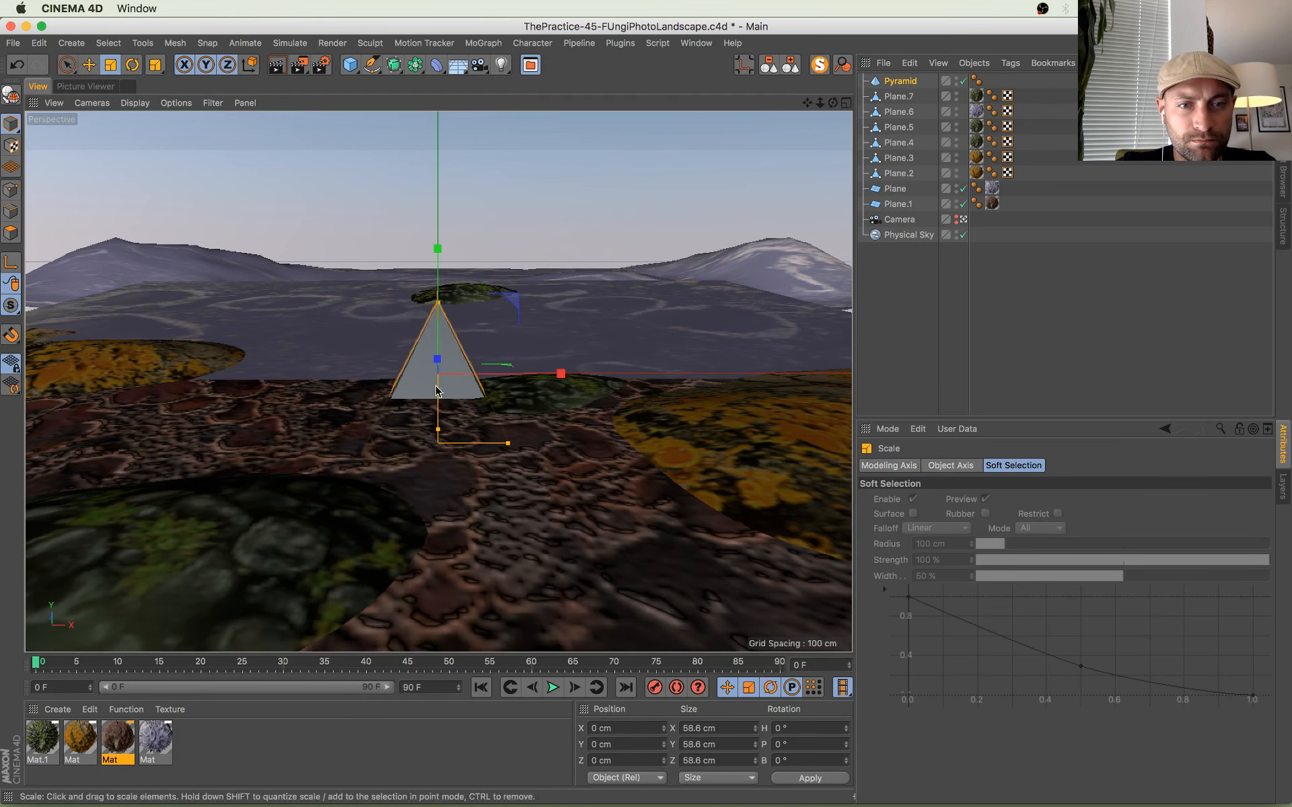
pyautogui.moveTo(434, 269)
pyautogui.mouseDown()
pyautogui.moveTo(438, 191)
pyautogui.moveTo(438, 280)
pyautogui.mouseUp()
pyautogui.press('r')
pyautogui.moveTo(464, 332); pyautogui.dragTo(508, 330)
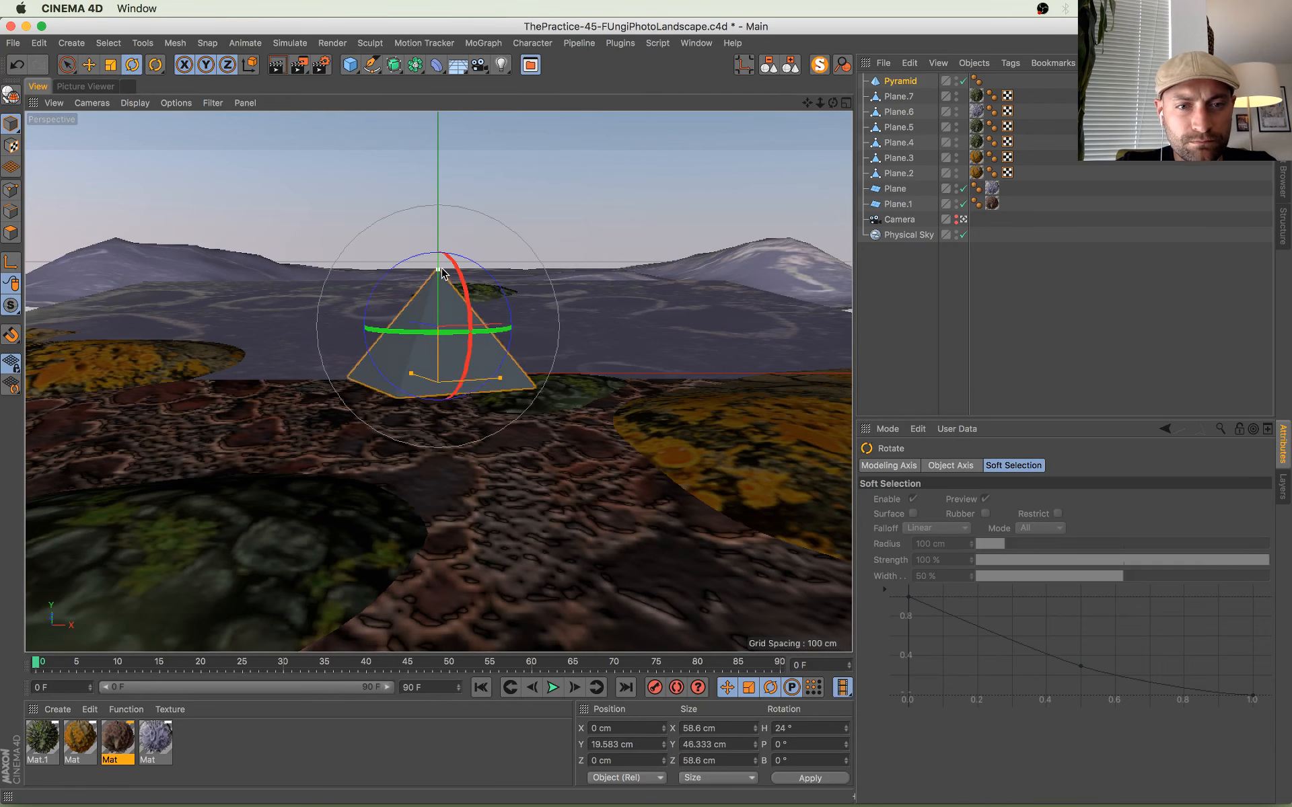
# Step: Enlarge the pyramid to about 73 cm wide and move it back to about X -53.7 cm, Z 120.5 cm
pyautogui.press('t')
pyautogui.moveTo(440, 286); pyautogui.dragTo(487, 338)
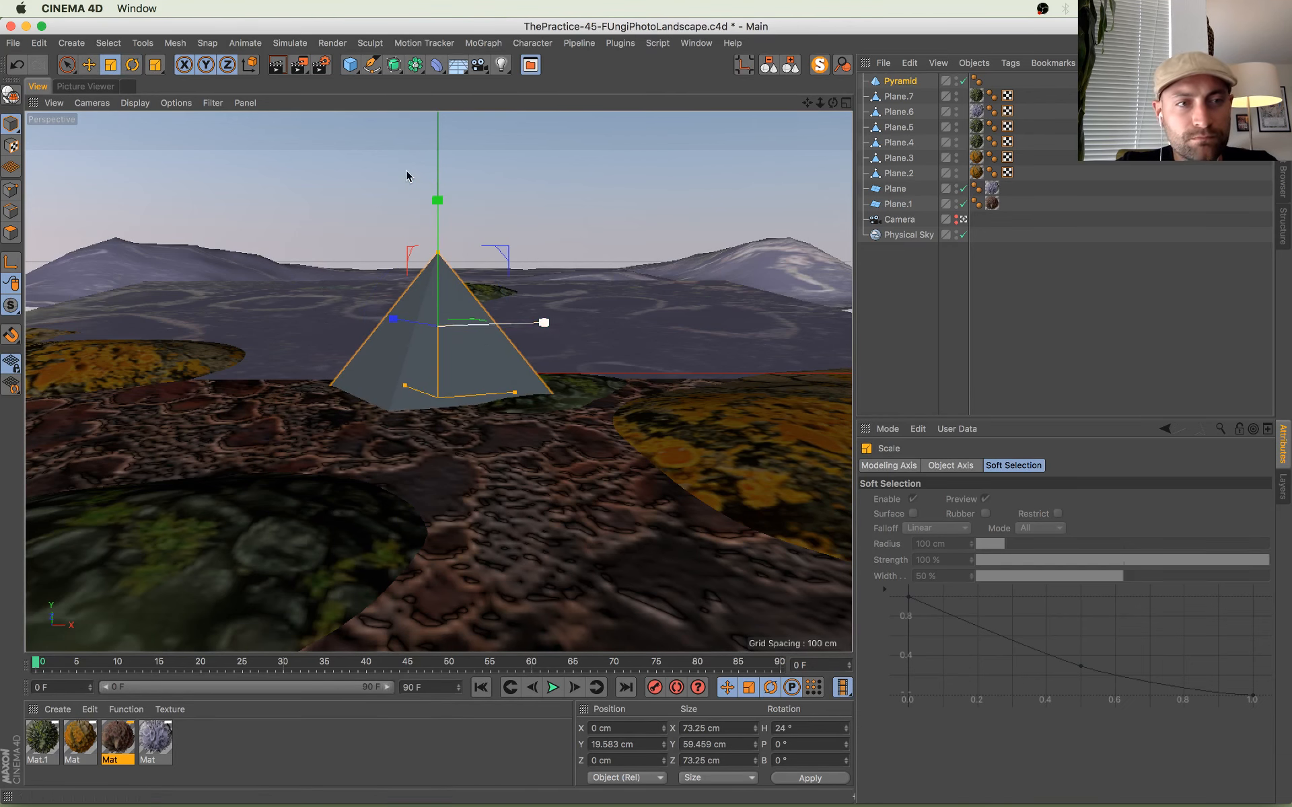
pyautogui.click(85, 86)
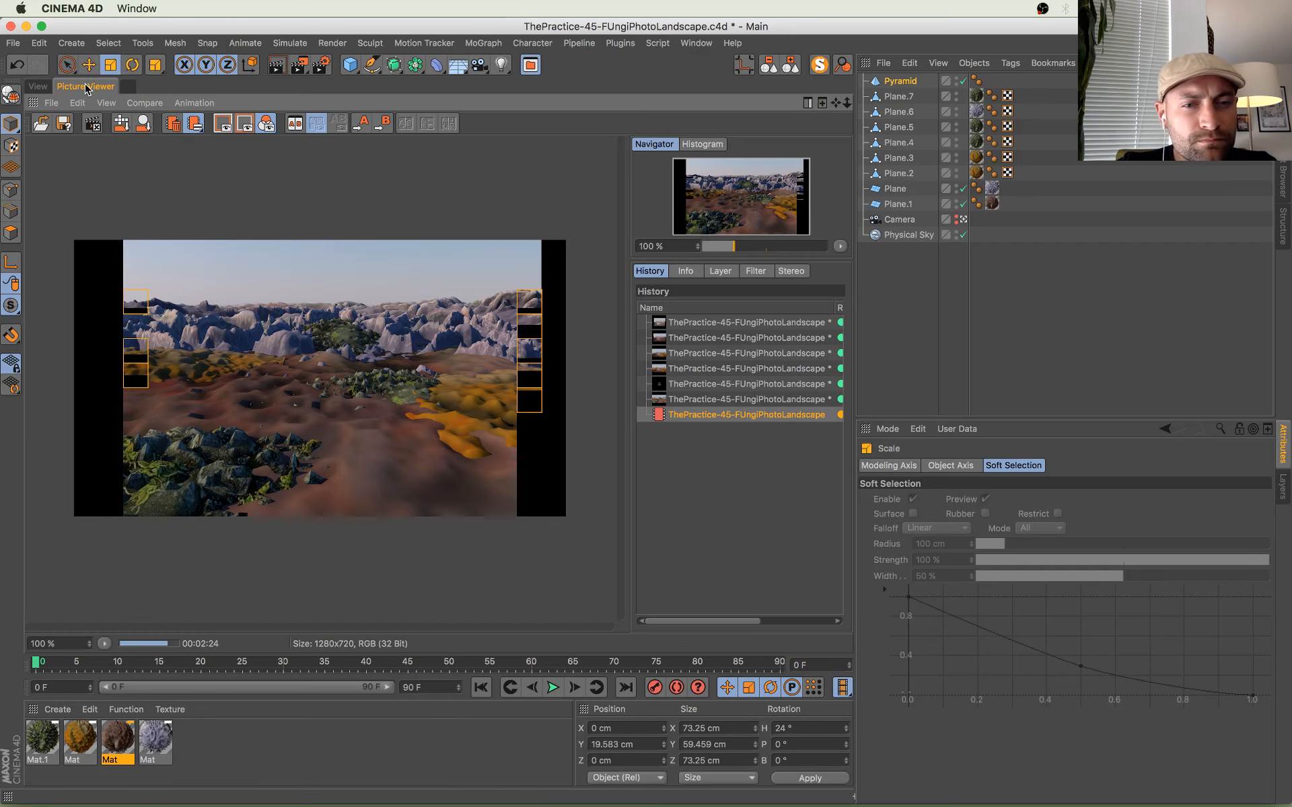
pyautogui.click(37, 86)
pyautogui.press('e')
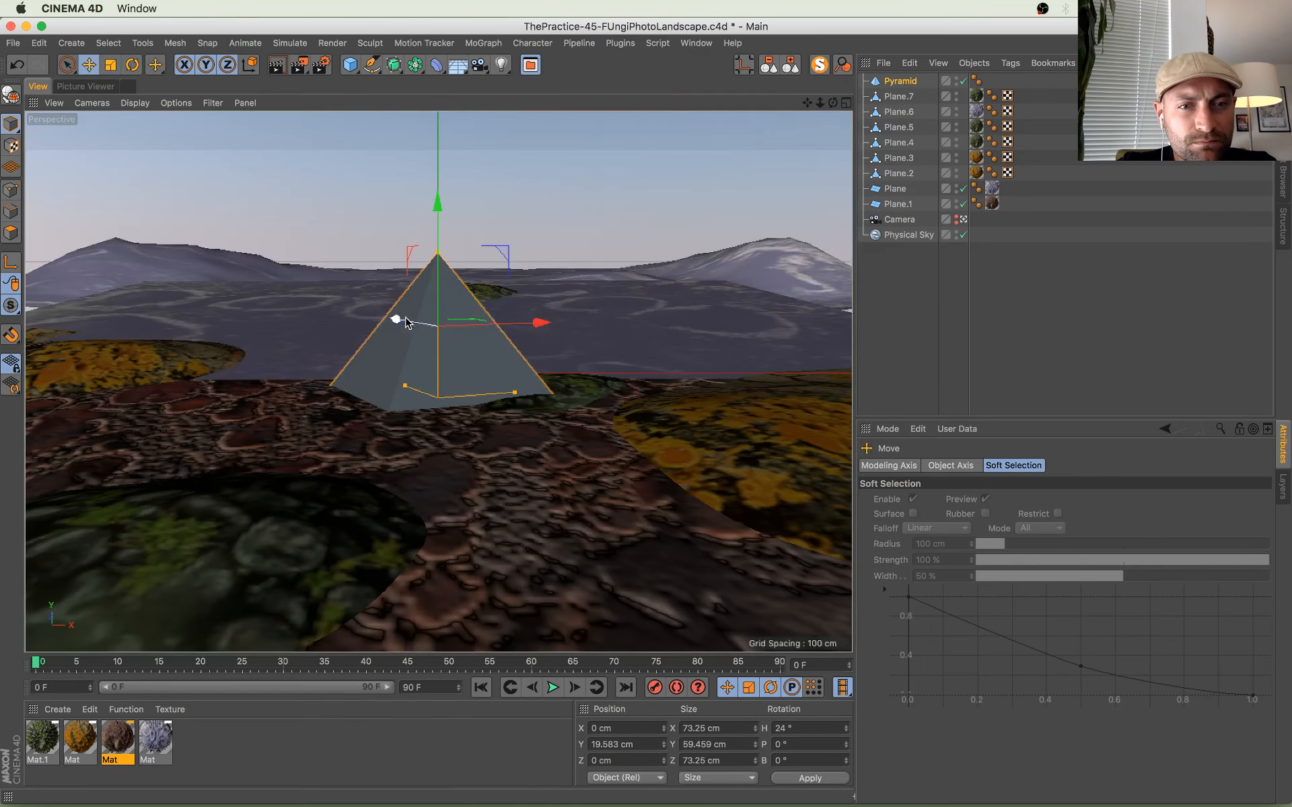
pyautogui.moveTo(407, 324); pyautogui.dragTo(310, 324)
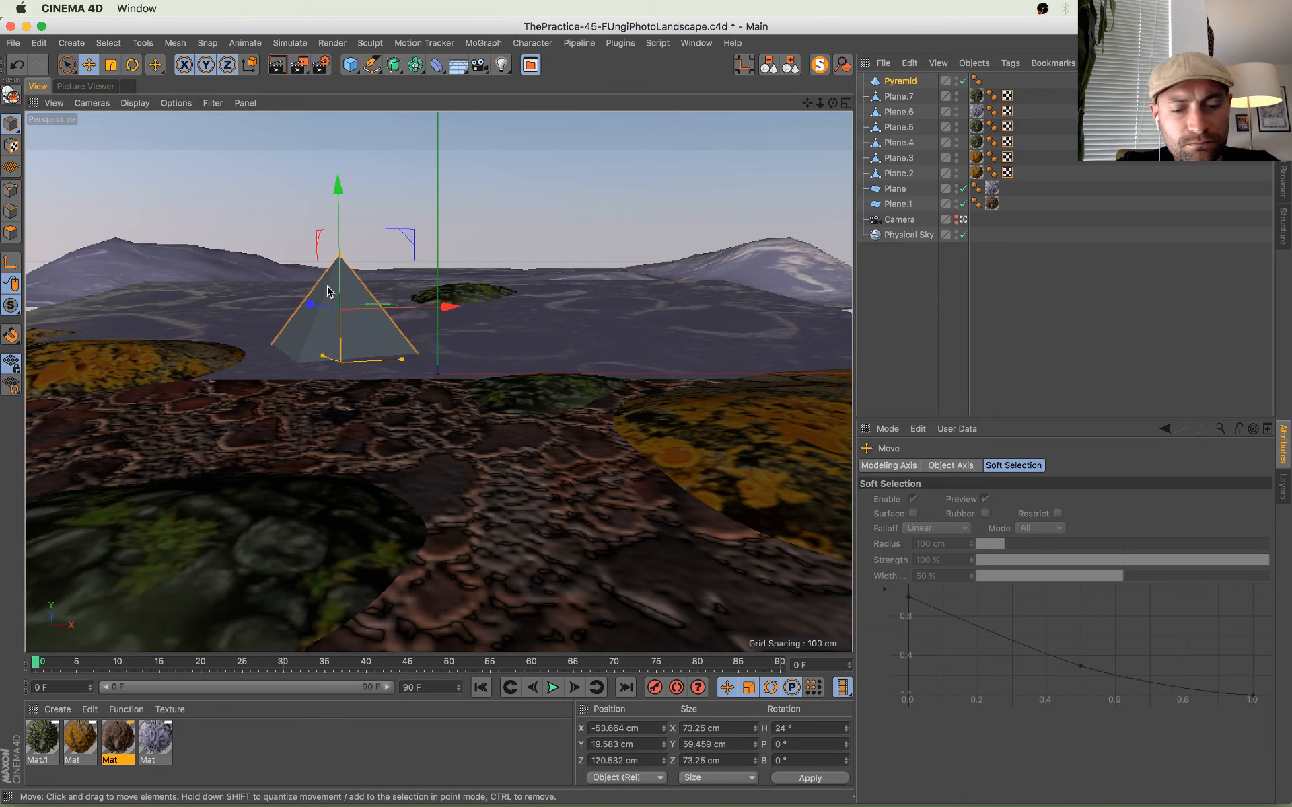
# Step: Fine-tune the pyramid's uniform scale to about 70.4 cm wide and 57.1 cm high, comparing it with the render
pyautogui.press('t')
pyautogui.moveTo(532, 223); pyautogui.dragTo(339, 290)
pyautogui.press('e')
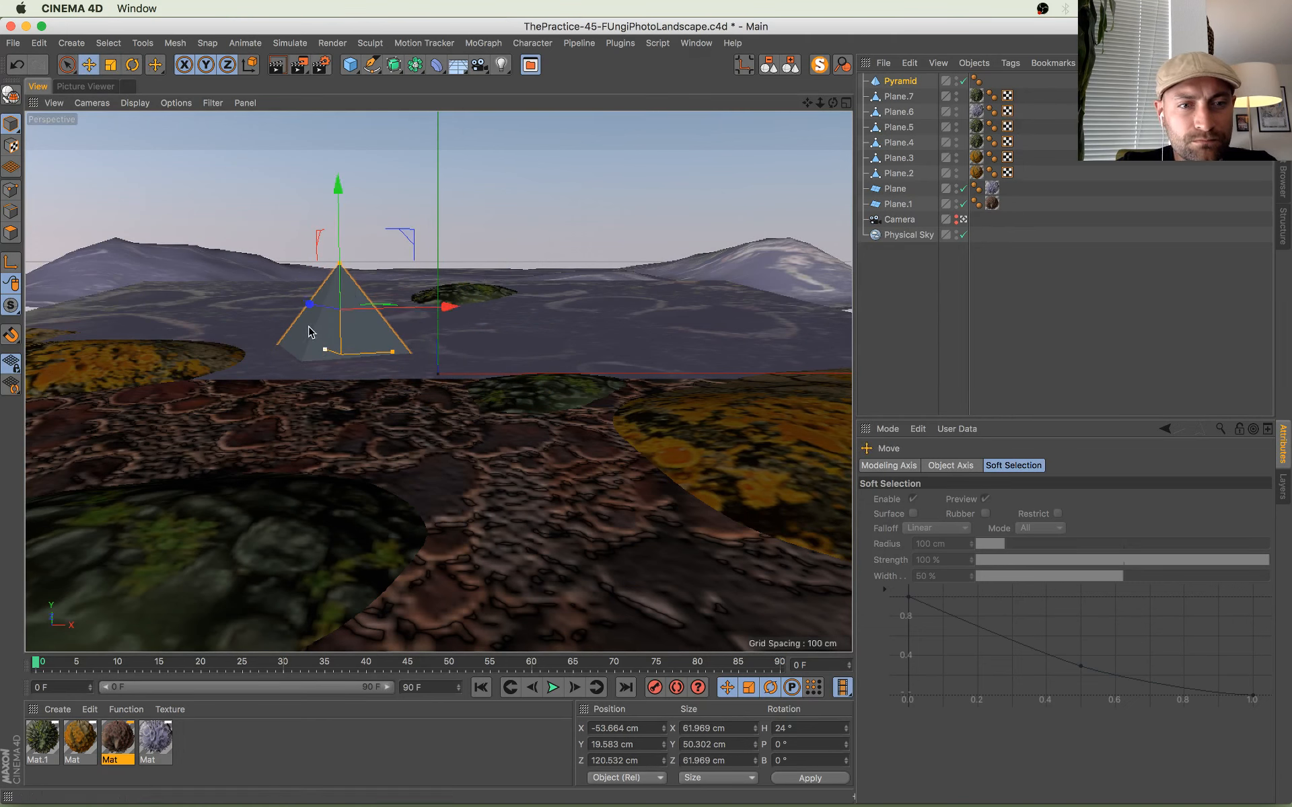
pyautogui.press('t')
pyautogui.moveTo(329, 424); pyautogui.dragTo(370, 369)
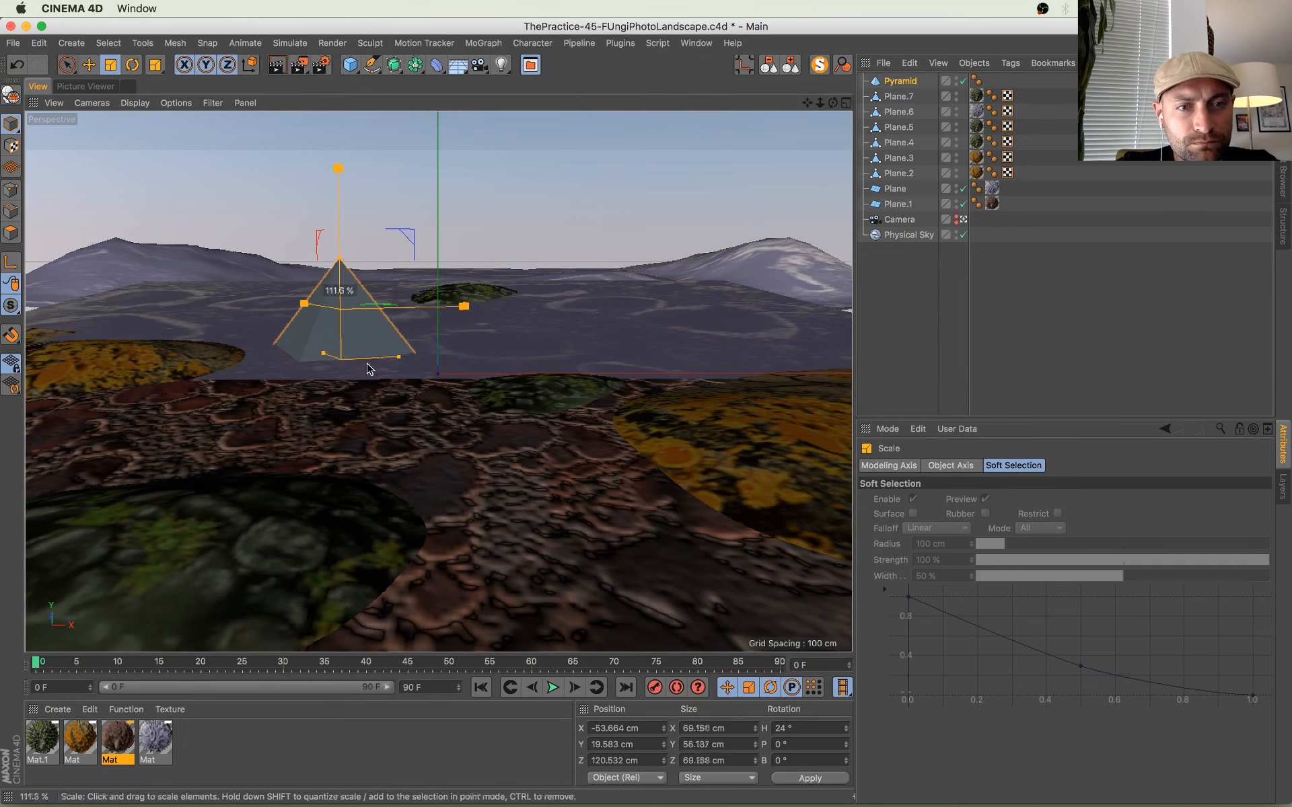
pyautogui.click(82, 87)
pyautogui.click(38, 86)
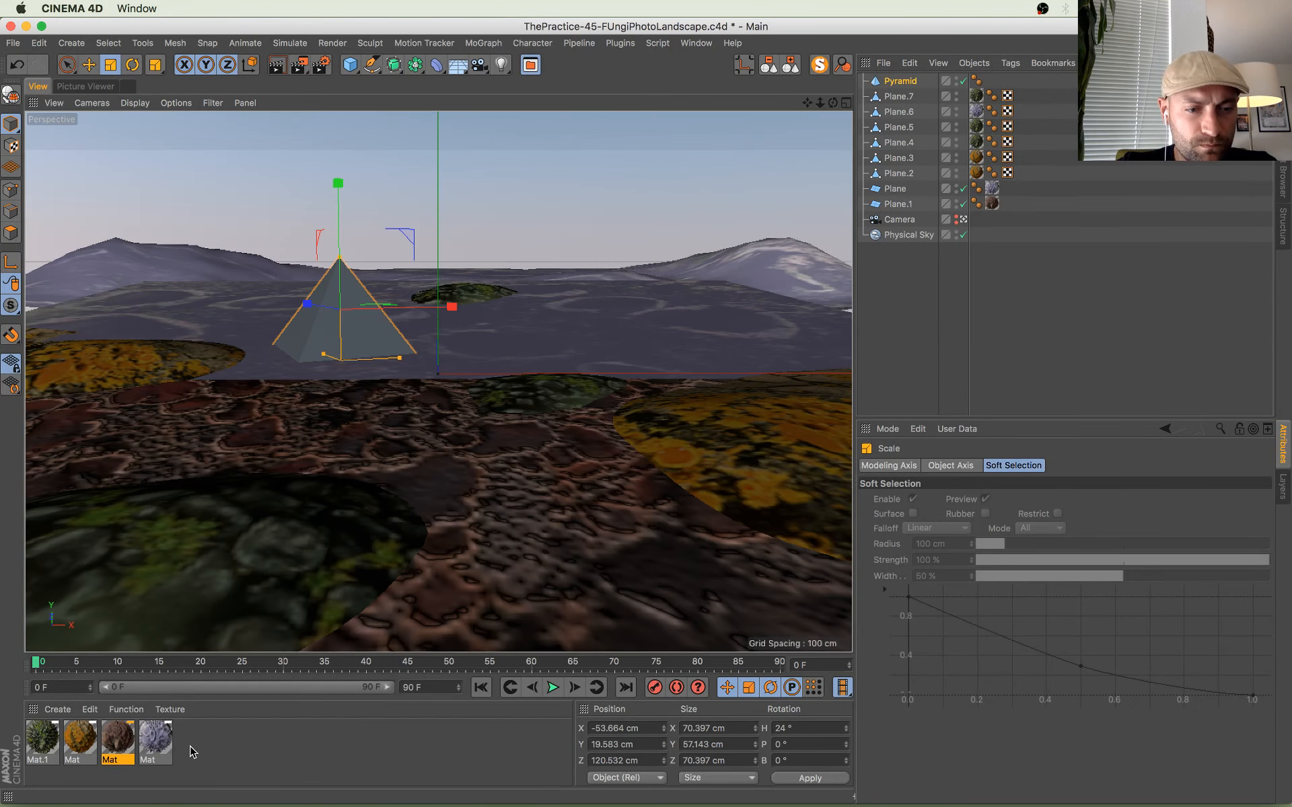
# Step: Create a new material, open it in the Material Editor and disable its Reflectance channel
pyautogui.doubleClick(190, 746)
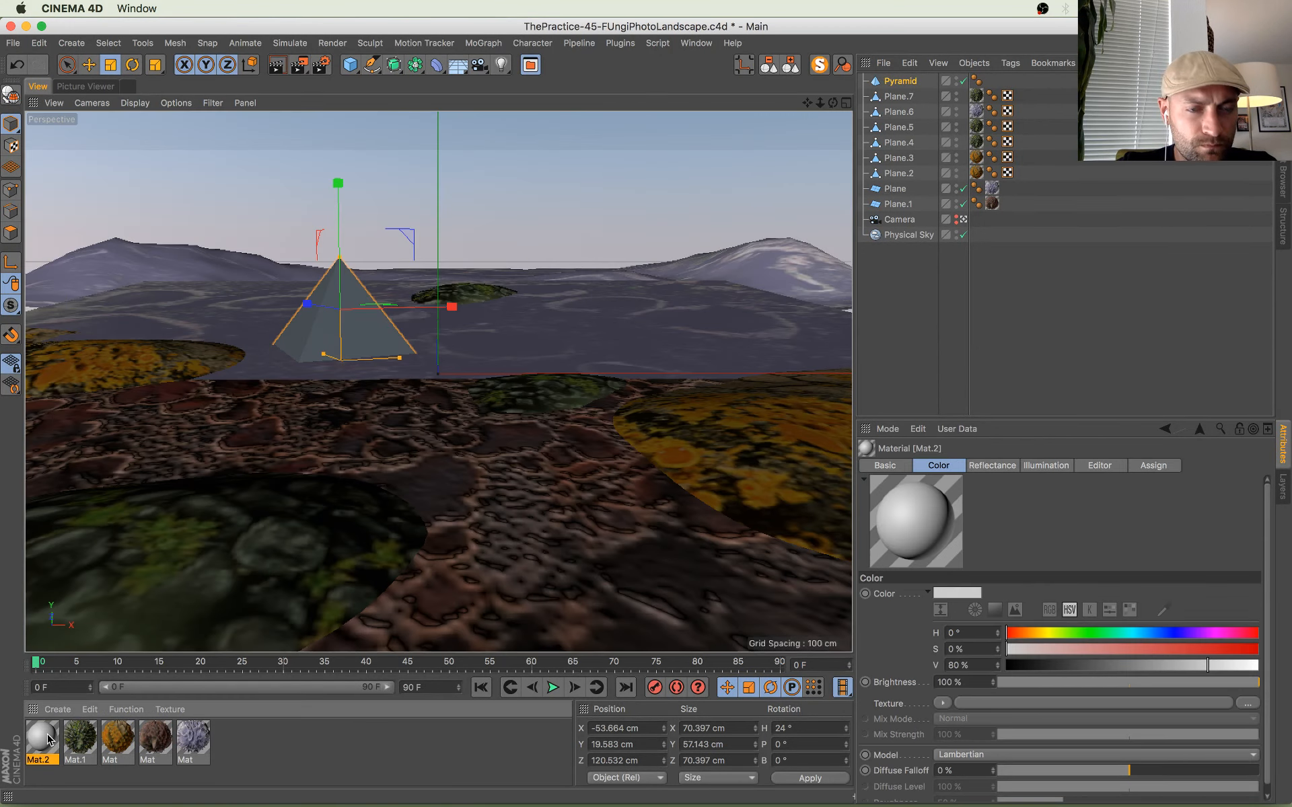
pyautogui.doubleClick(42, 740)
pyautogui.moveTo(389, 108); pyautogui.dragTo(609, 242)
pyautogui.click(485, 405)
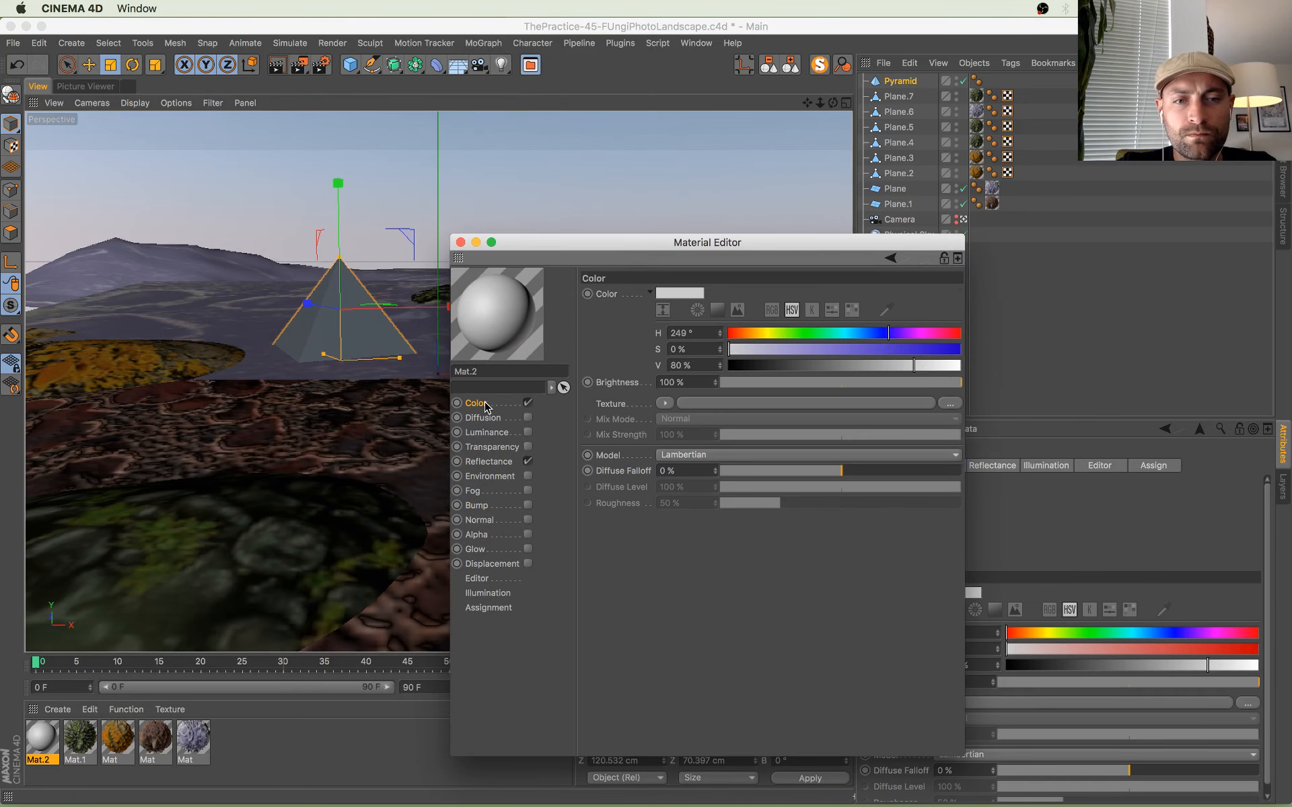
pyautogui.click(527, 462)
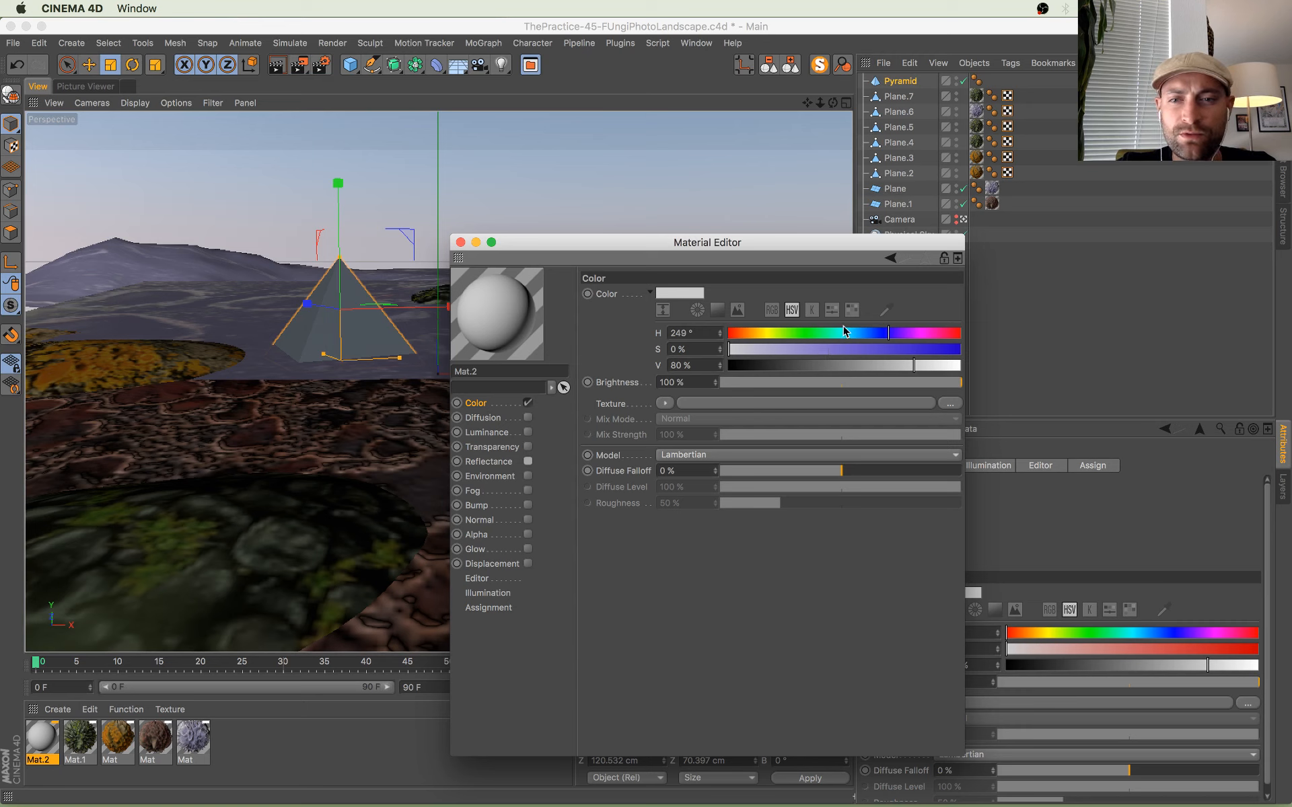
# Step: Set the new material's color to a muted blue with H 211°, S 28% and V 43%
pyautogui.click(864, 334)
pyautogui.click(786, 350)
pyautogui.click(858, 366)
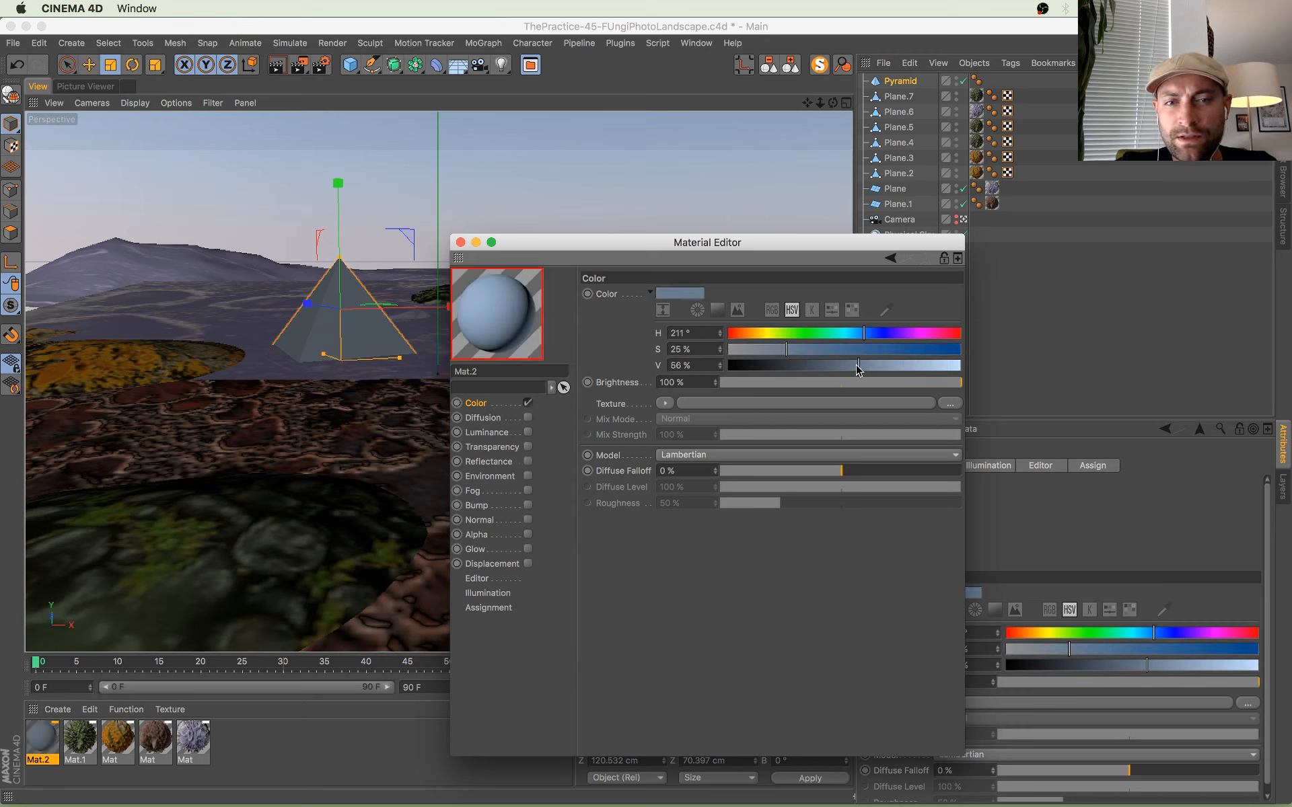
pyautogui.click(782, 367)
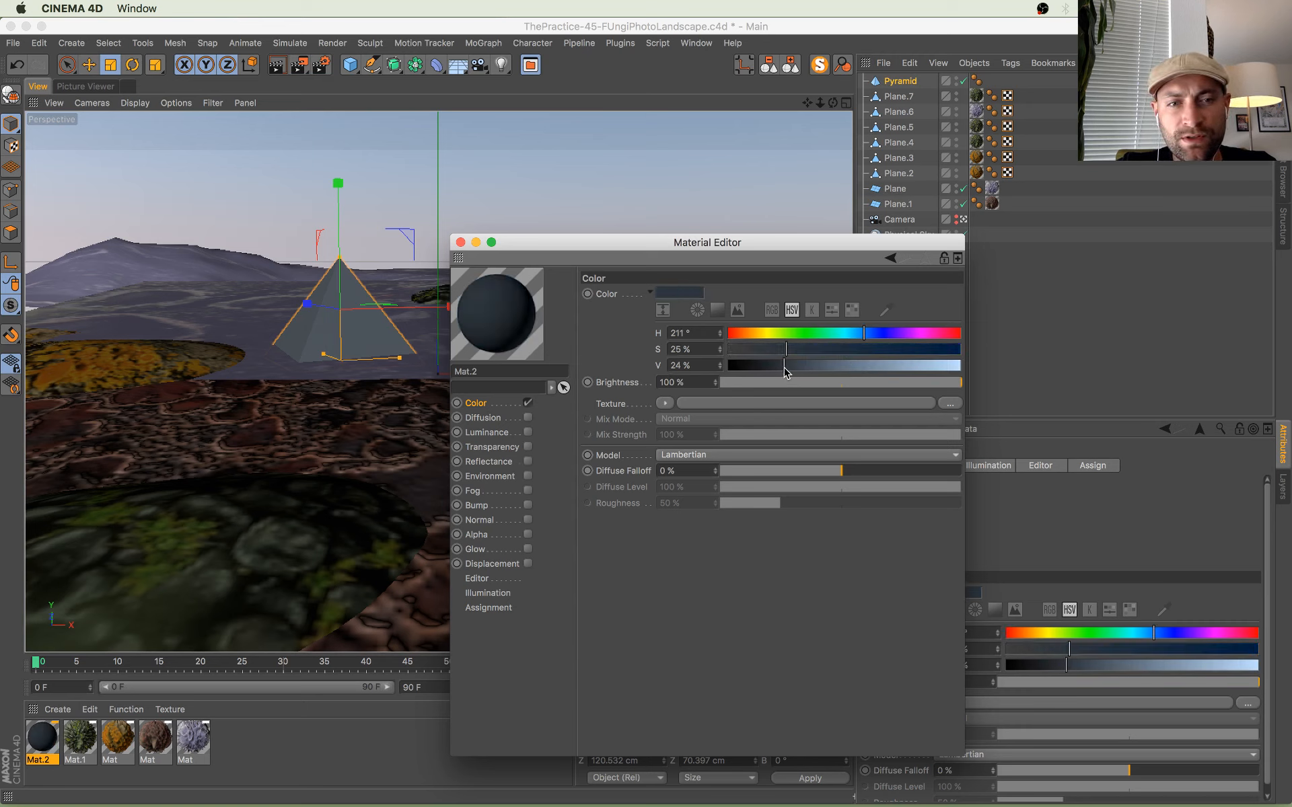
pyautogui.click(827, 366)
pyautogui.click(793, 349)
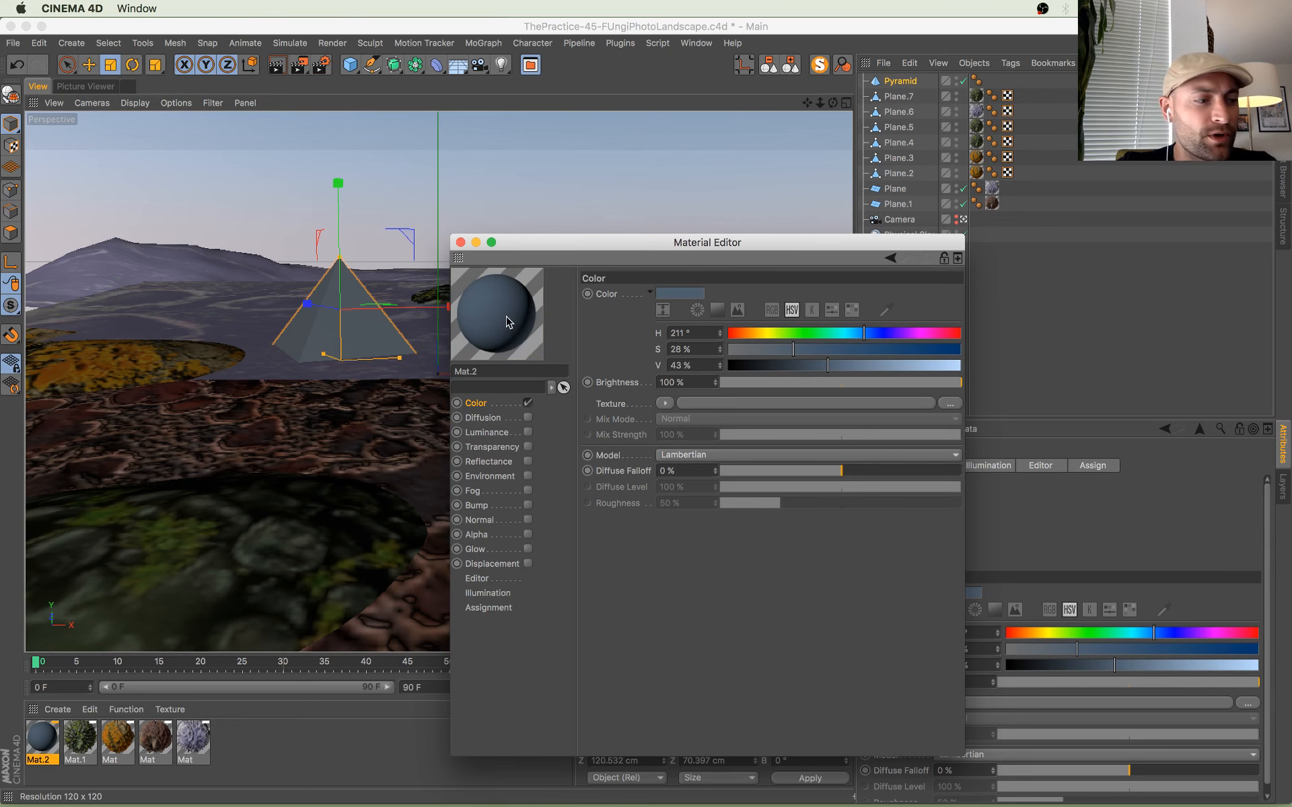
# Step: Apply the blue material to the pyramid and close the Material Editor
pyautogui.moveTo(506, 322); pyautogui.dragTo(372, 333)
pyautogui.moveTo(271, 338); pyautogui.dragTo(273, 340)
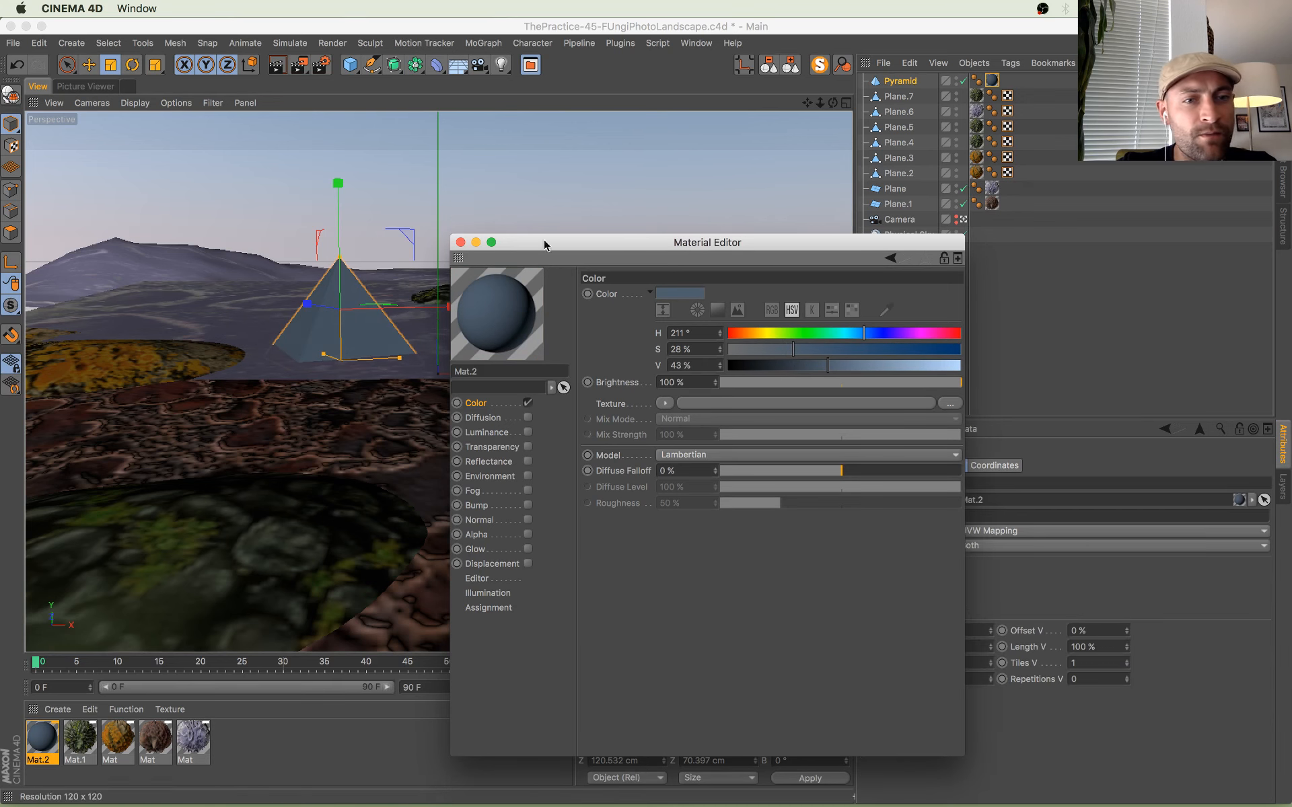
pyautogui.click(461, 242)
# Step: Inspect the finished landscape render, examining the foreground rocks and terrain up close
pyautogui.click(121, 89)
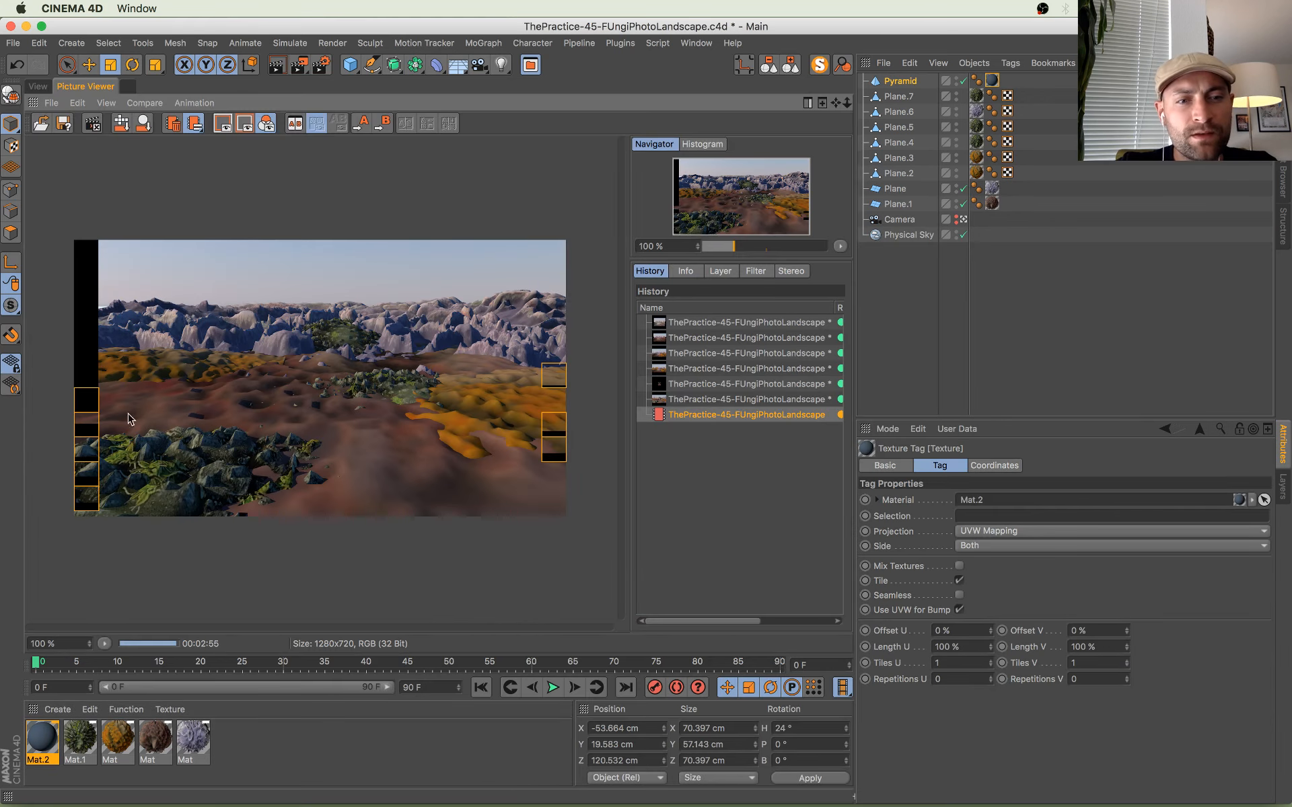
pyautogui.scroll(1, 254, 439)
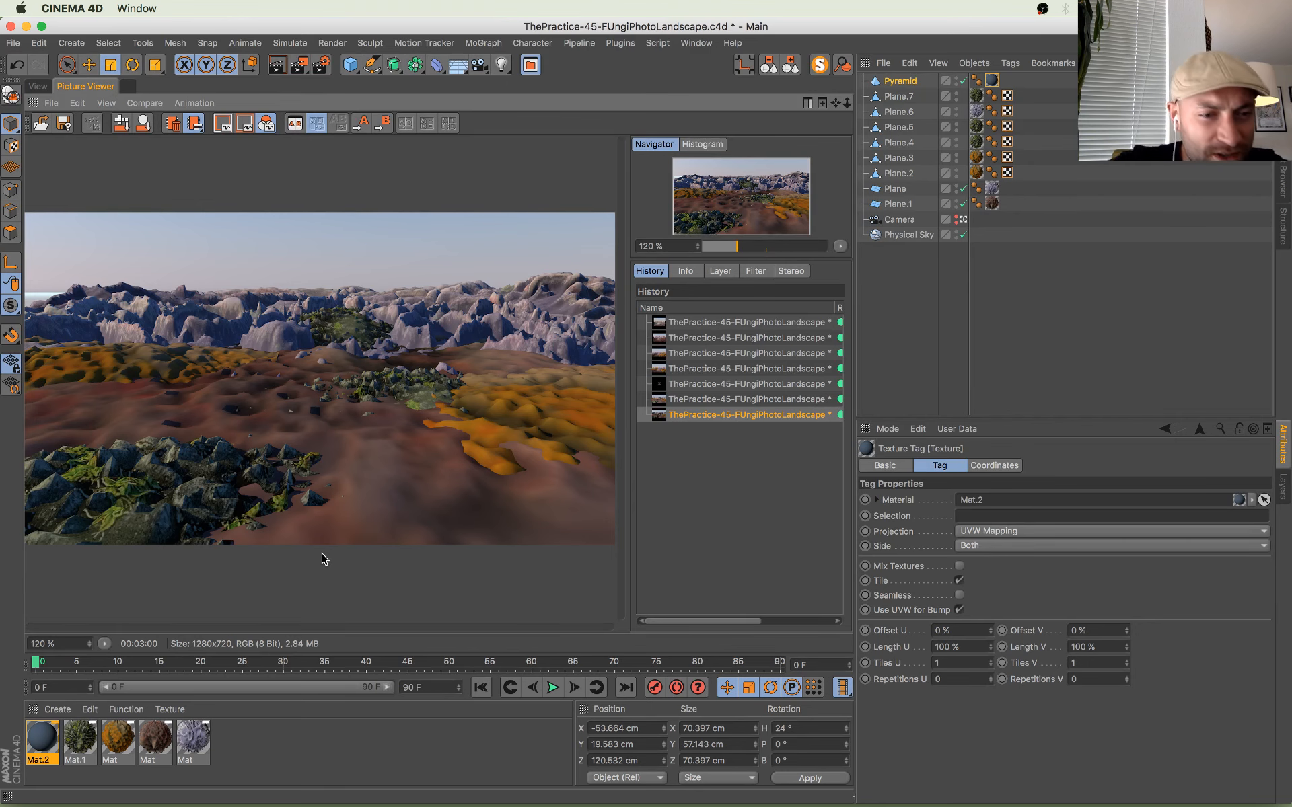
pyautogui.scroll(4, 121, 506)
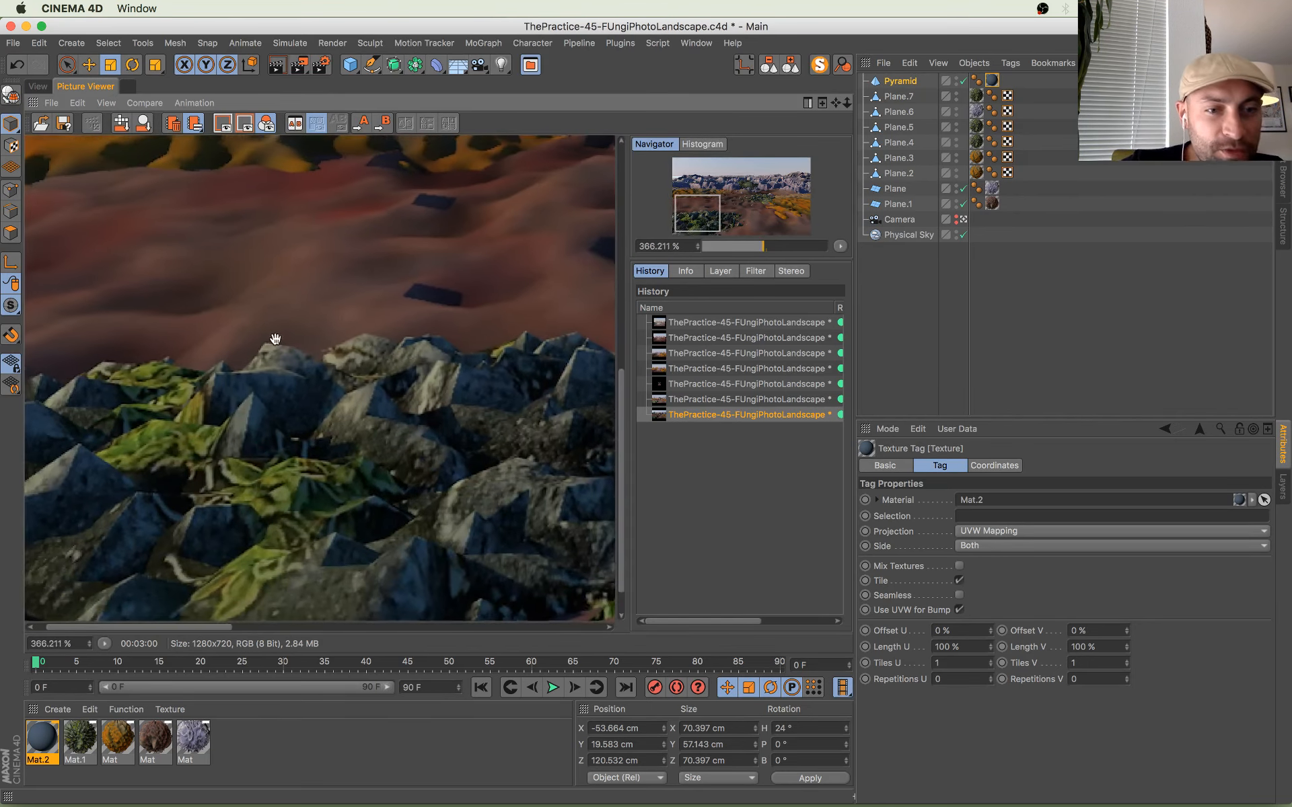
pyautogui.moveTo(158, 347); pyautogui.dragTo(162, 469)
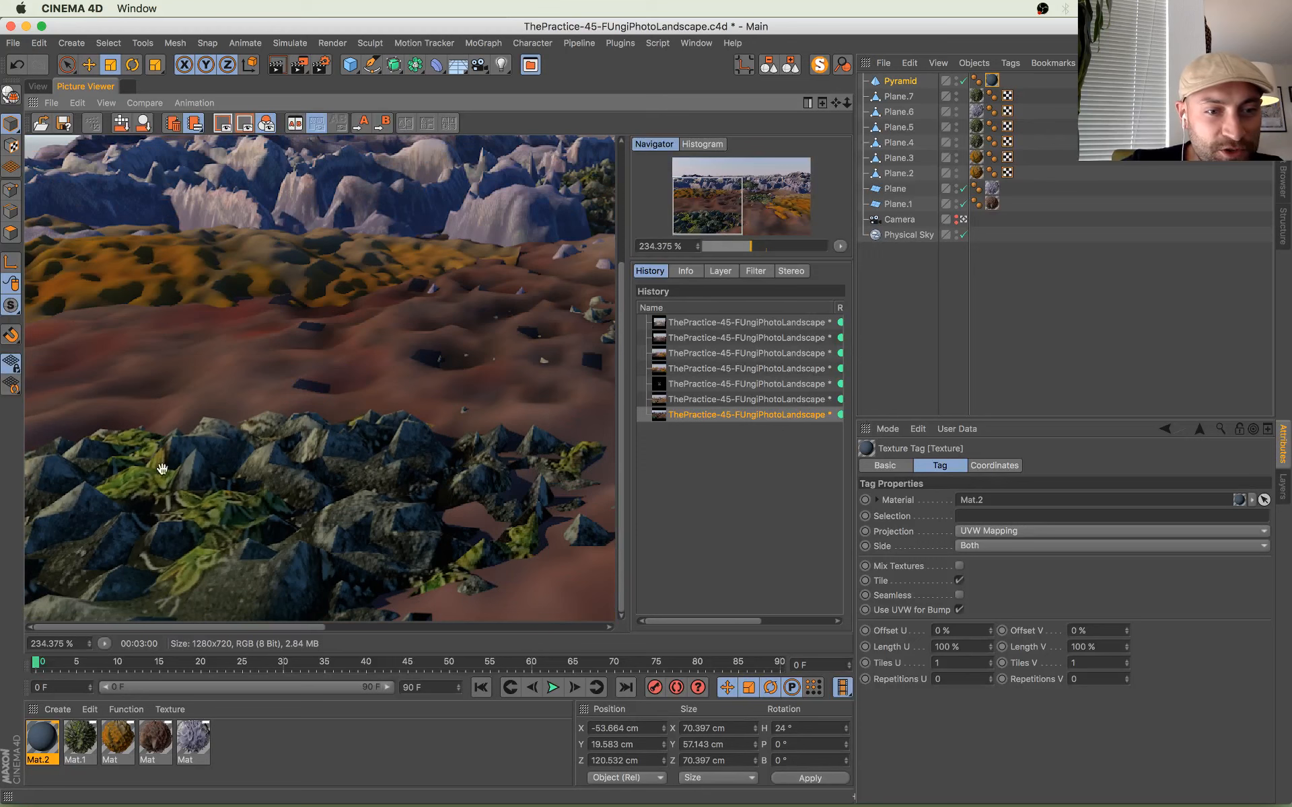
pyautogui.doubleClick(319, 489)
pyautogui.scroll(1, 199, 501)
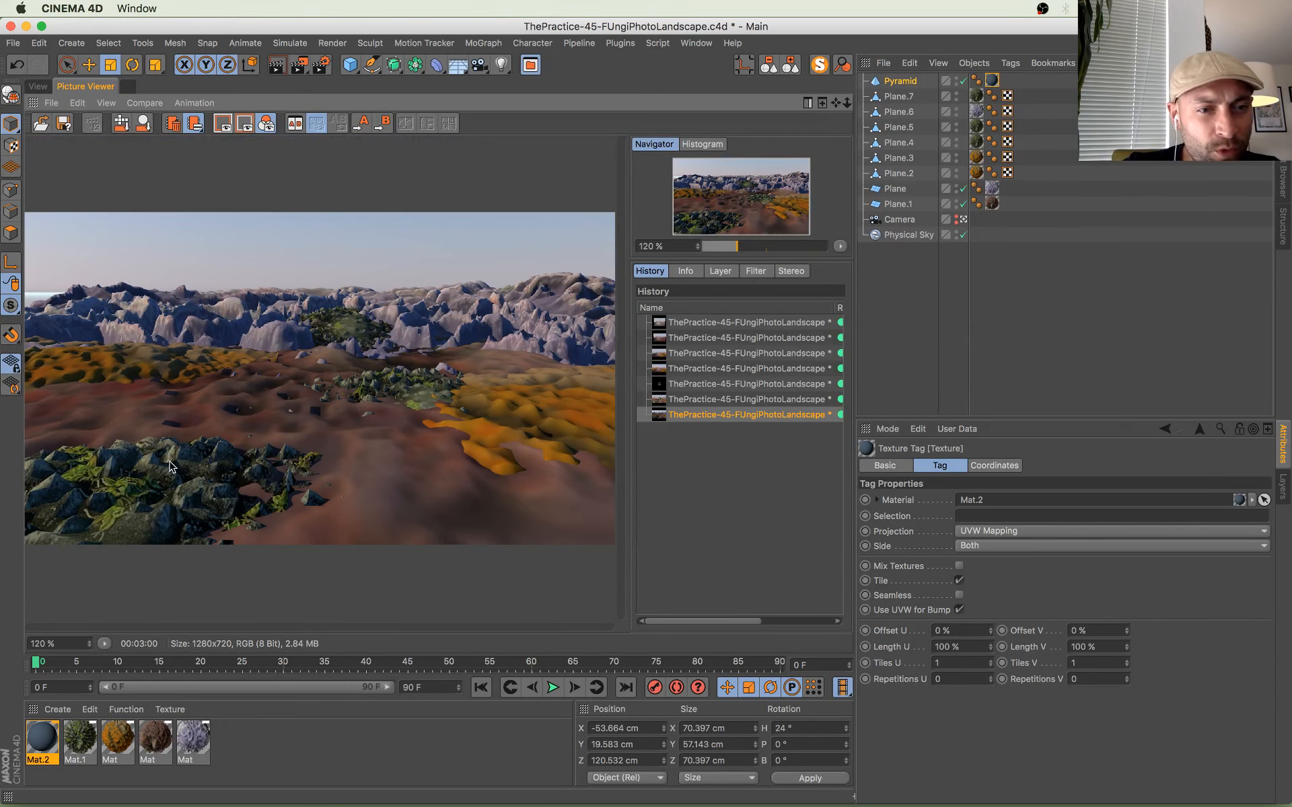
# Step: Return to the scene view and review the channels of the orange lichen material in the Material Editor
pyautogui.click(37, 87)
pyautogui.doubleClick(124, 761)
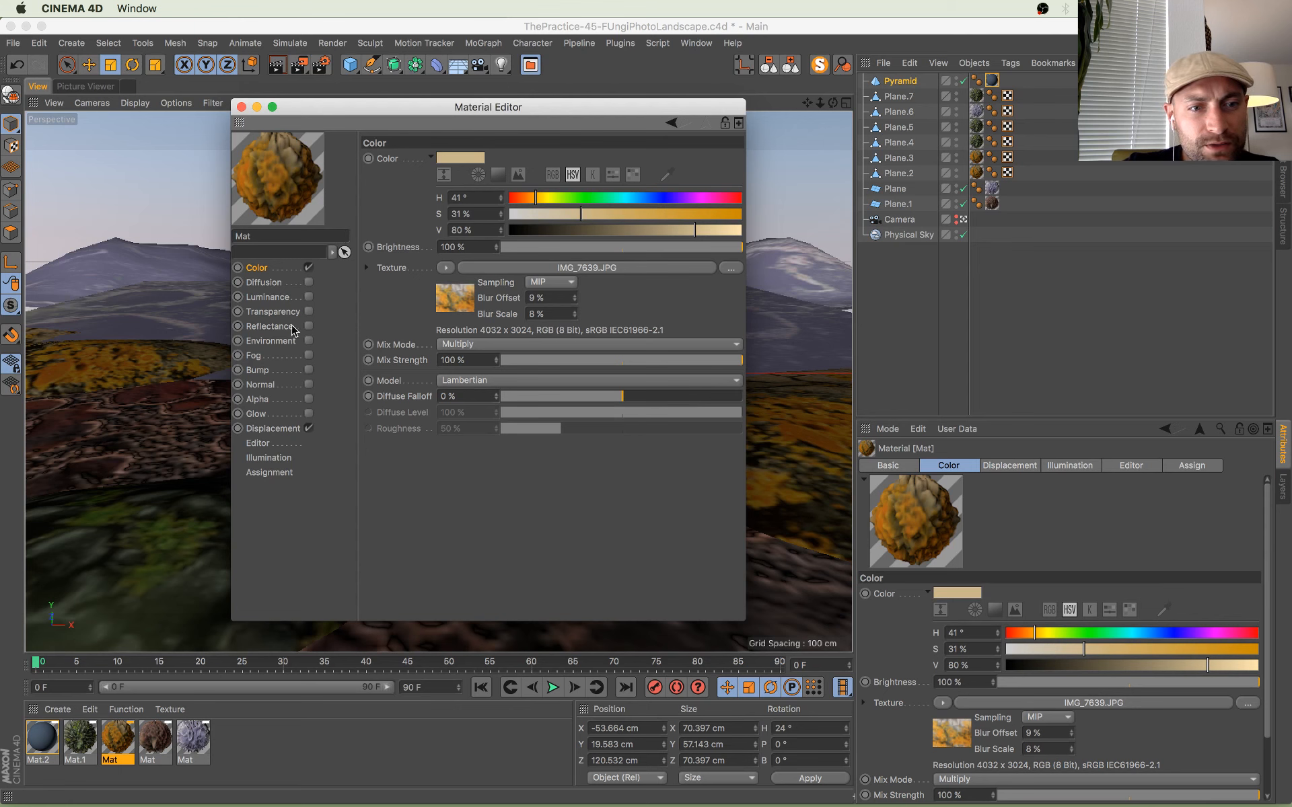
pyautogui.click(241, 107)
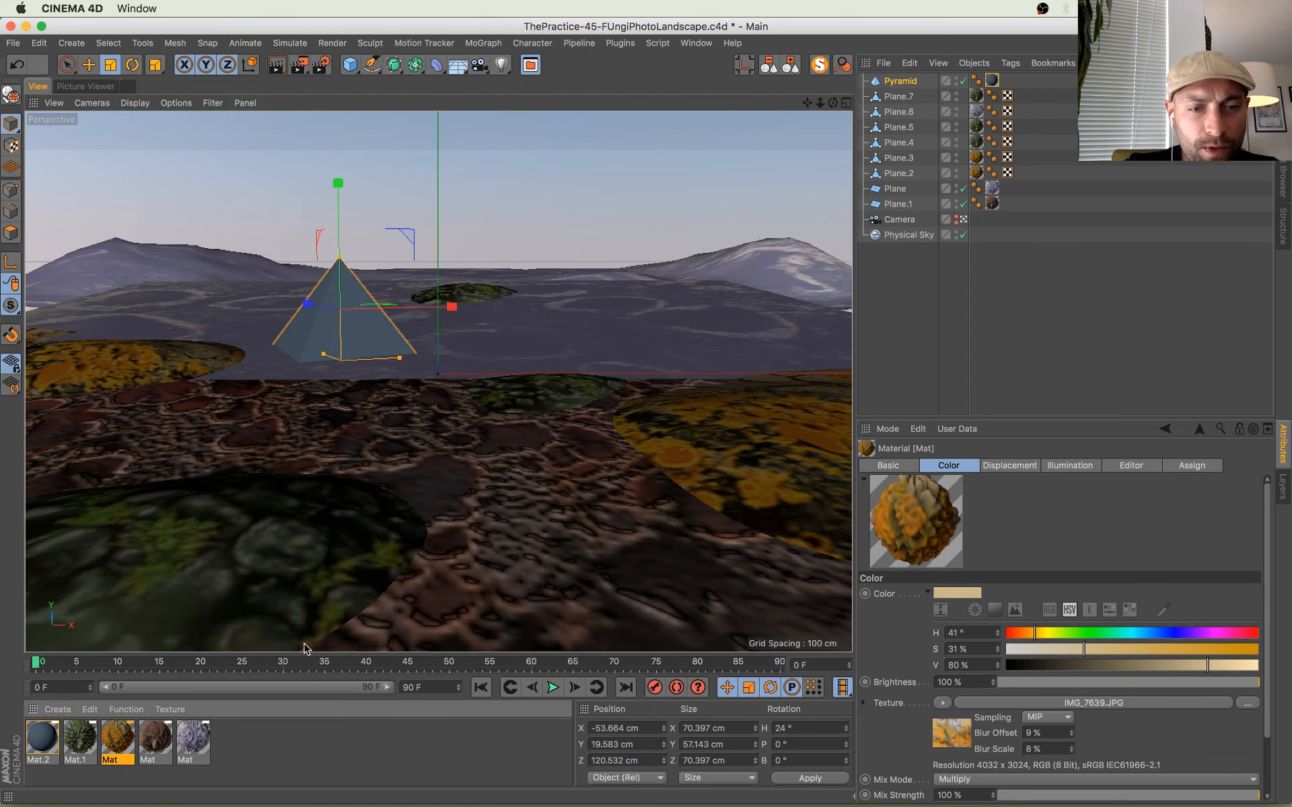
# Step: Duplicate the pyramid along its X axis, placing the copy at about X 118.3 cm, Z 197.1 cm
pyautogui.click(259, 565)
pyautogui.click(346, 332)
pyautogui.press('e')
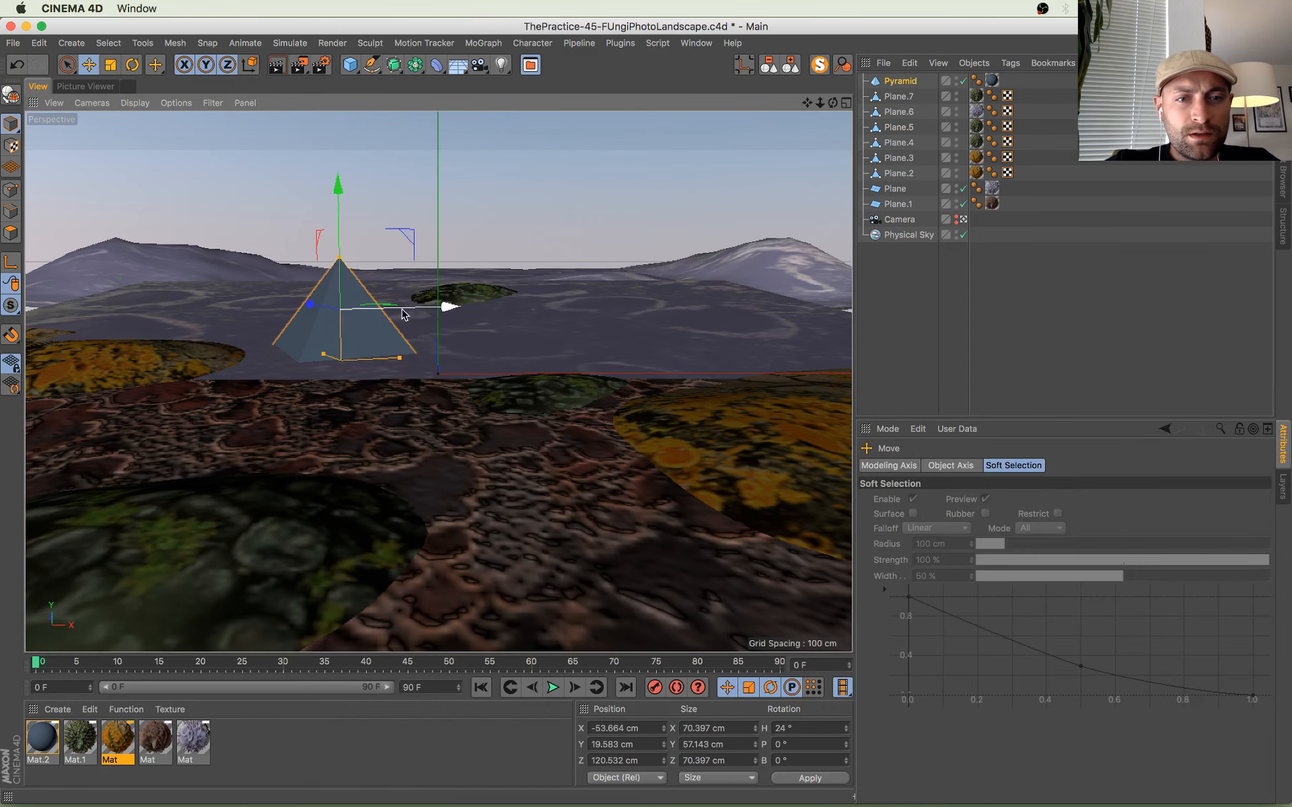
pyautogui.keyDown('ctrl'); pyautogui.moveTo(434, 308); pyautogui.dragTo(706, 296); pyautogui.keyUp('ctrl')
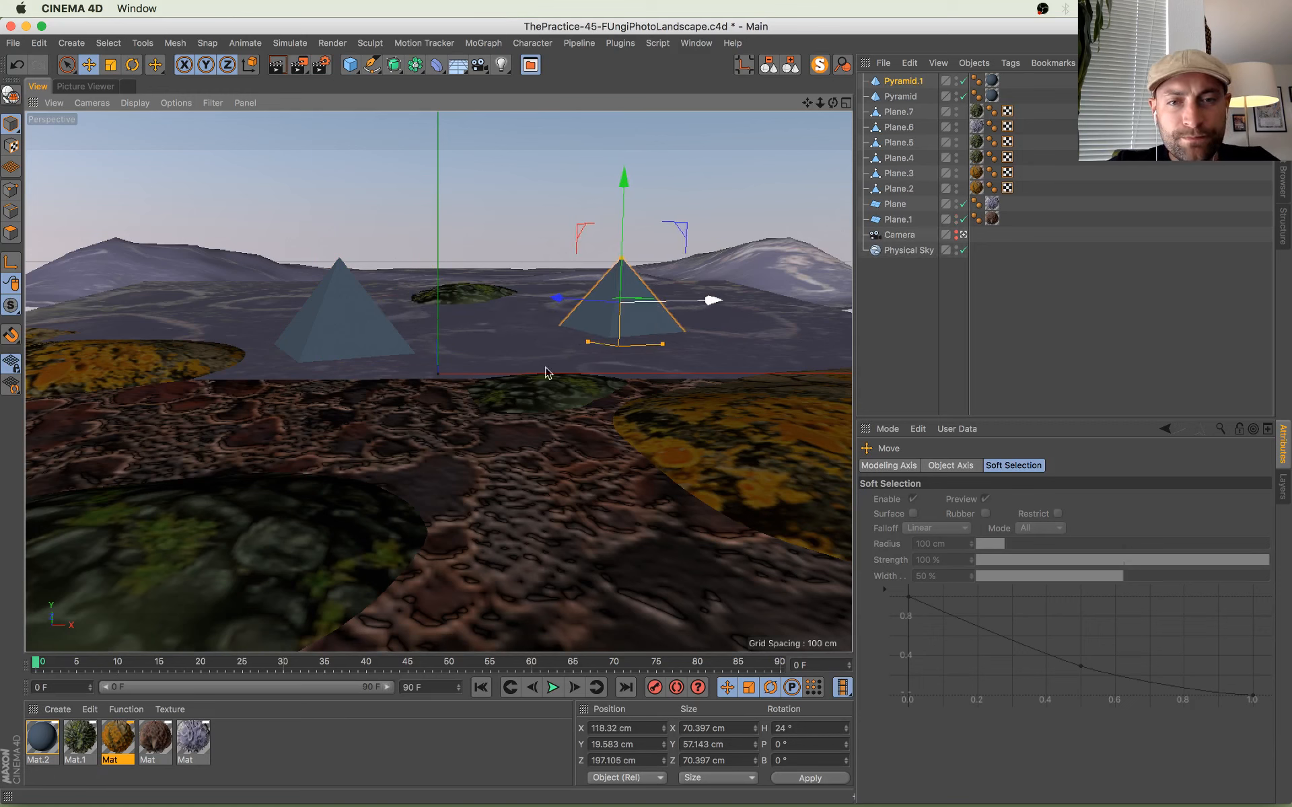
# Step: Enlarge the second pyramid to about 100 cm wide and 81 cm high, and raise it to about Y 33.1 cm
pyautogui.press('t')
pyautogui.moveTo(502, 382); pyautogui.dragTo(598, 349)
pyautogui.press('e')
pyautogui.moveTo(622, 202); pyautogui.dragTo(623, 190)
pyautogui.press('t')
pyautogui.moveTo(568, 253); pyautogui.dragTo(566, 378)
pyautogui.press('e')
pyautogui.moveTo(625, 180); pyautogui.dragTo(625, 173)
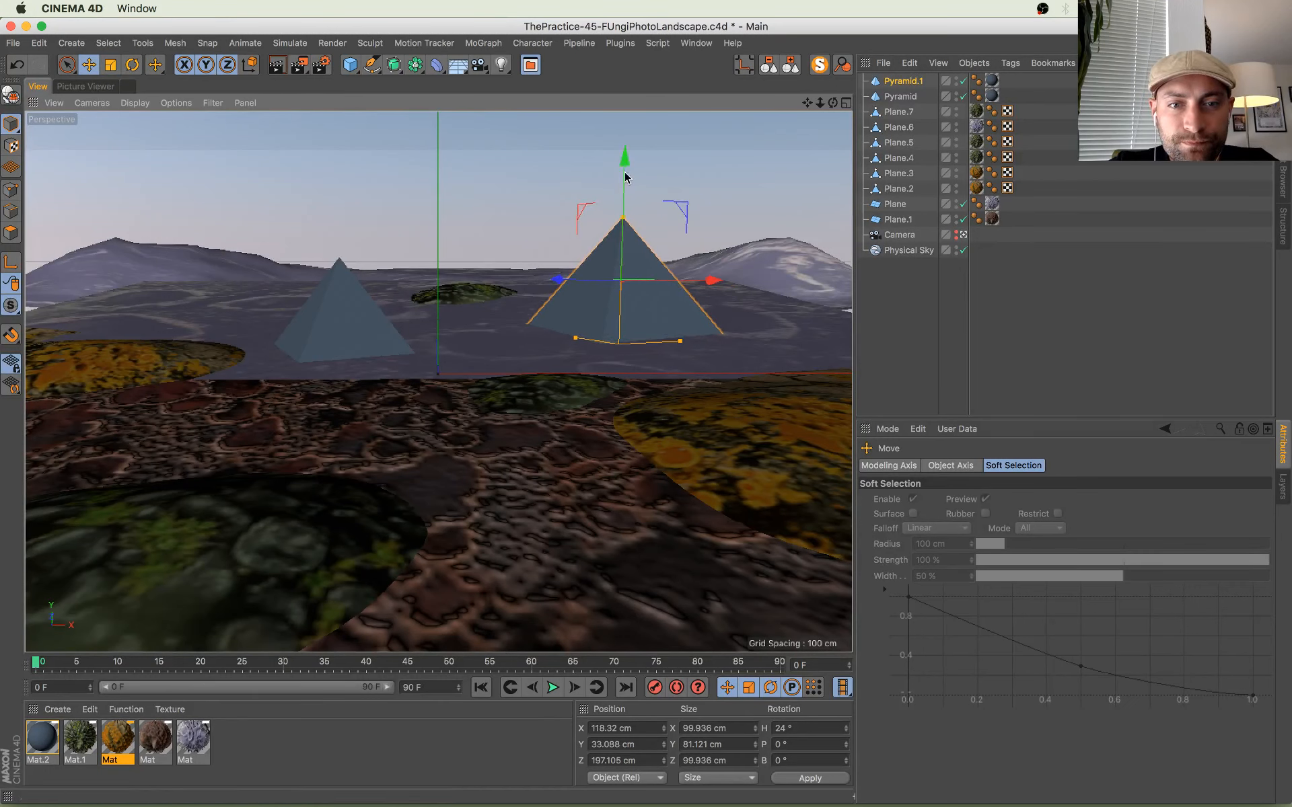
# Step: Shift the large pyramid along its X axis to about X 102.8 cm, Z 190.2 cm and save the project
pyautogui.moveTo(708, 281); pyautogui.dragTo(684, 281)
pyautogui.press('super+s')
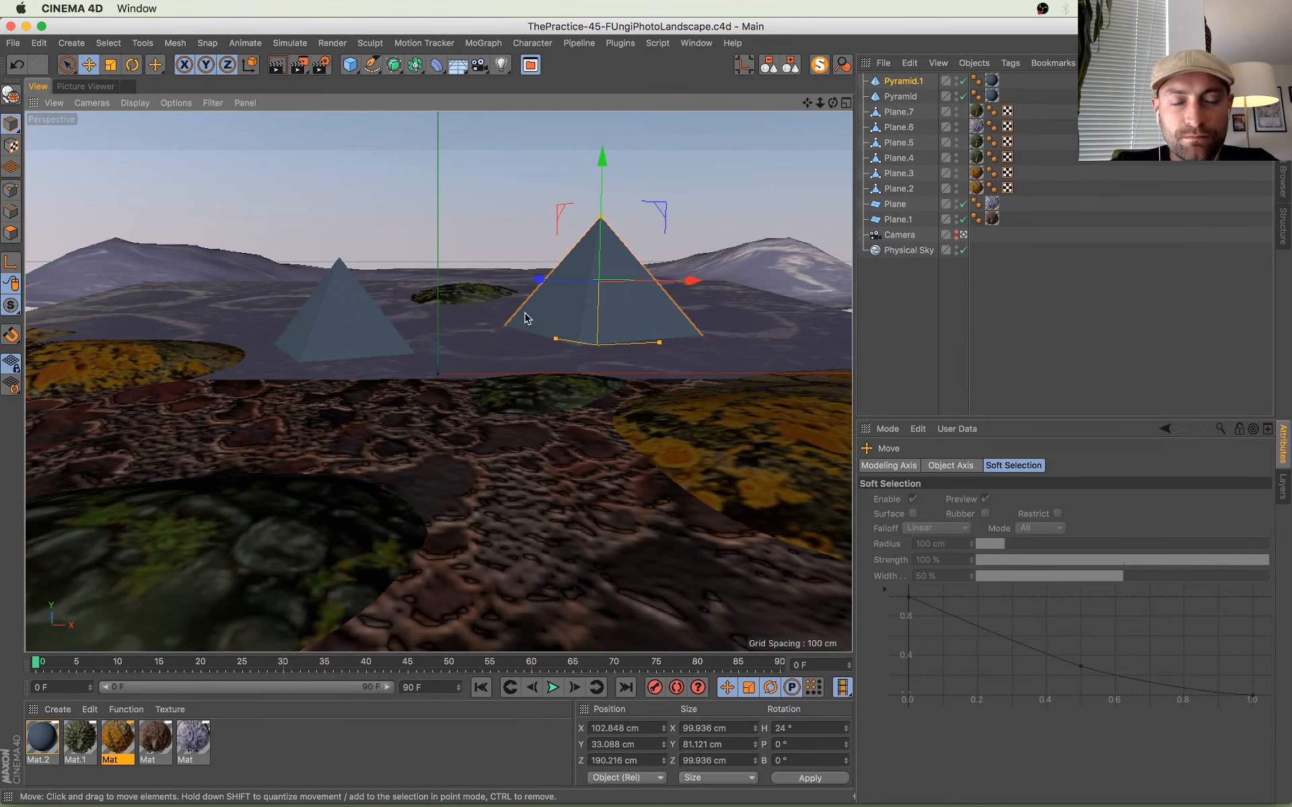
# Step: Duplicate the large pyramid and move the copy into the foreground at about X 60 cm, Z -74.6 cm
pyautogui.keyDown('ctrl'); pyautogui.moveTo(543, 284); pyautogui.dragTo(635, 288); pyautogui.keyUp('ctrl')
pyautogui.moveTo(798, 273); pyautogui.dragTo(694, 288)
pyautogui.moveTo(544, 301); pyautogui.dragTo(637, 363)
pyautogui.moveTo(510, 317); pyautogui.dragTo(636, 333)
# Step: Shrink the foreground pyramid to about 33.7 cm wide and lower it to about Y 2.6 cm
pyautogui.press('t')
pyautogui.moveTo(749, 267); pyautogui.dragTo(478, 462)
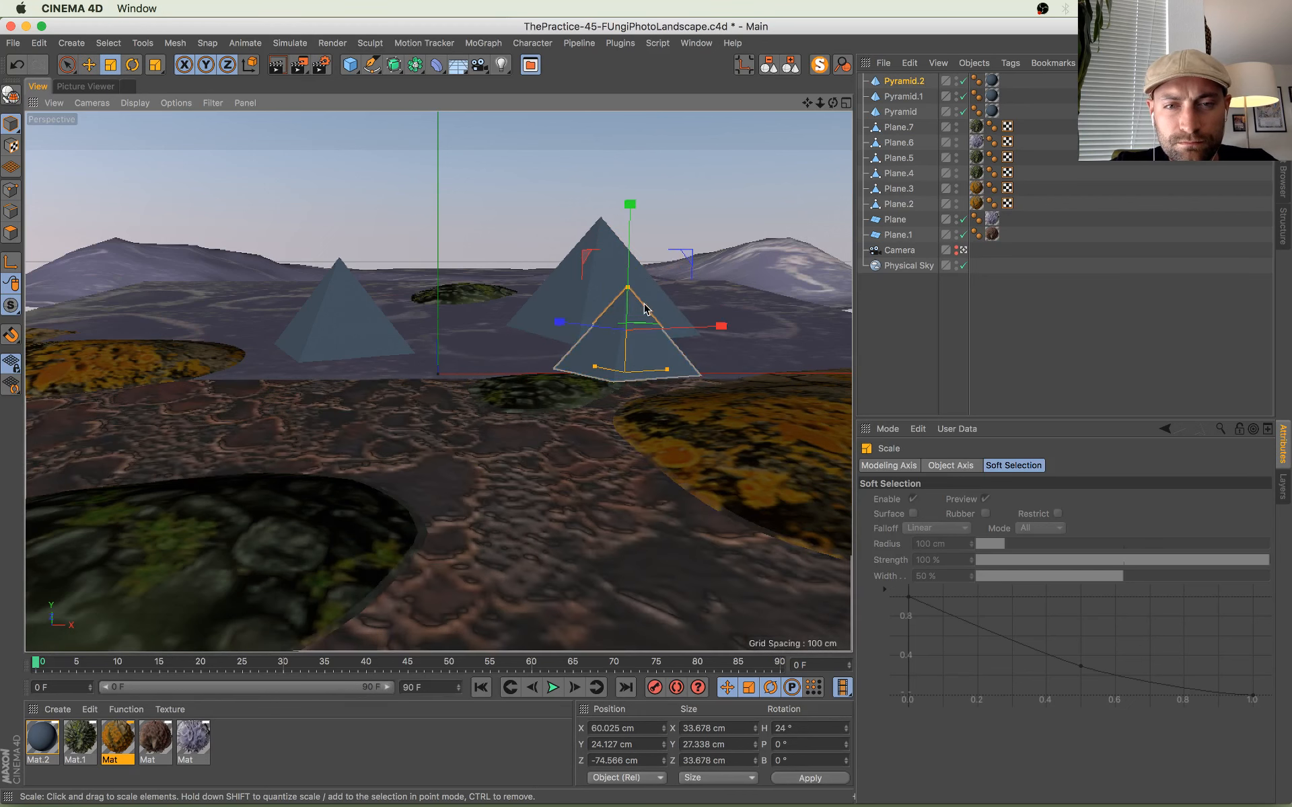
pyautogui.press('e')
pyautogui.moveTo(634, 252); pyautogui.dragTo(627, 319)
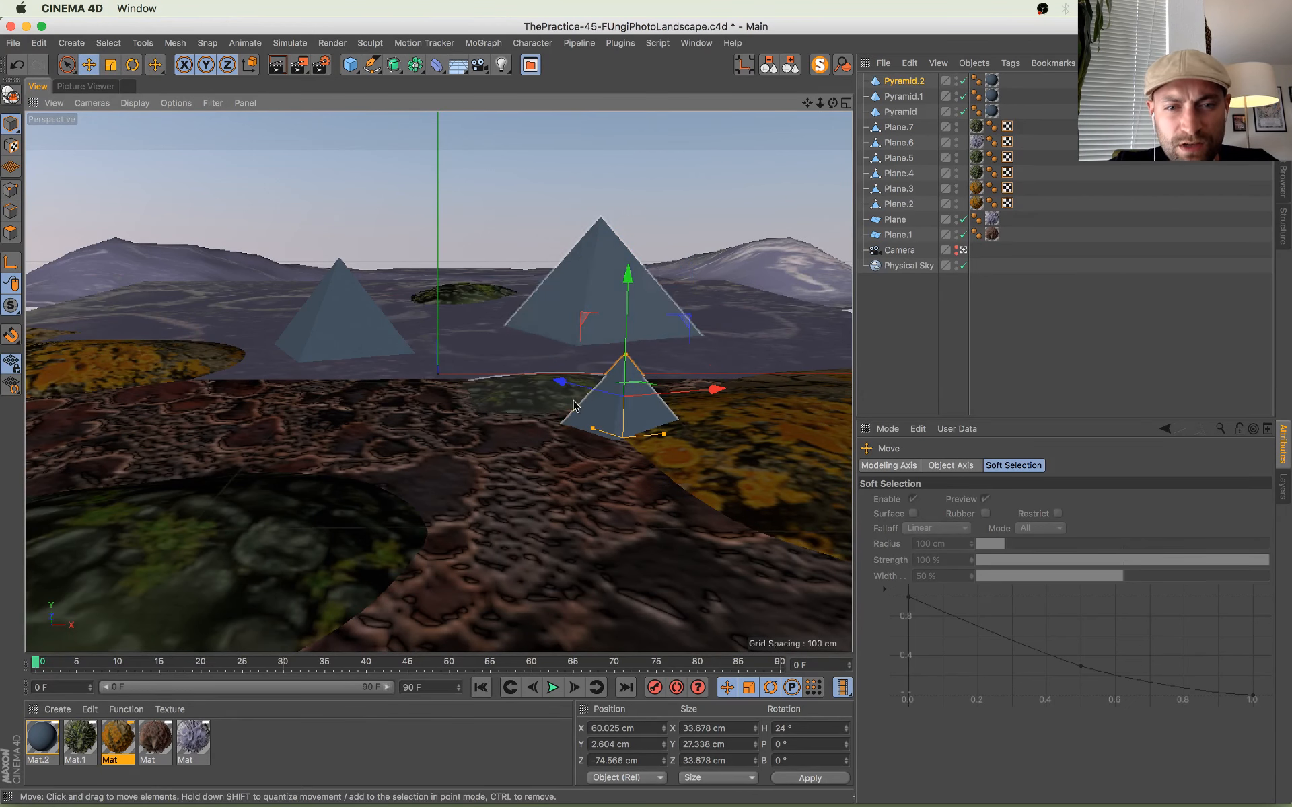
# Step: Shift the foreground pyramid to about X 57.1 cm, Z -68 cm, save the project and render the scene to the Picture Viewer
pyautogui.moveTo(591, 385); pyautogui.dragTo(575, 385)
pyautogui.press('super+s')
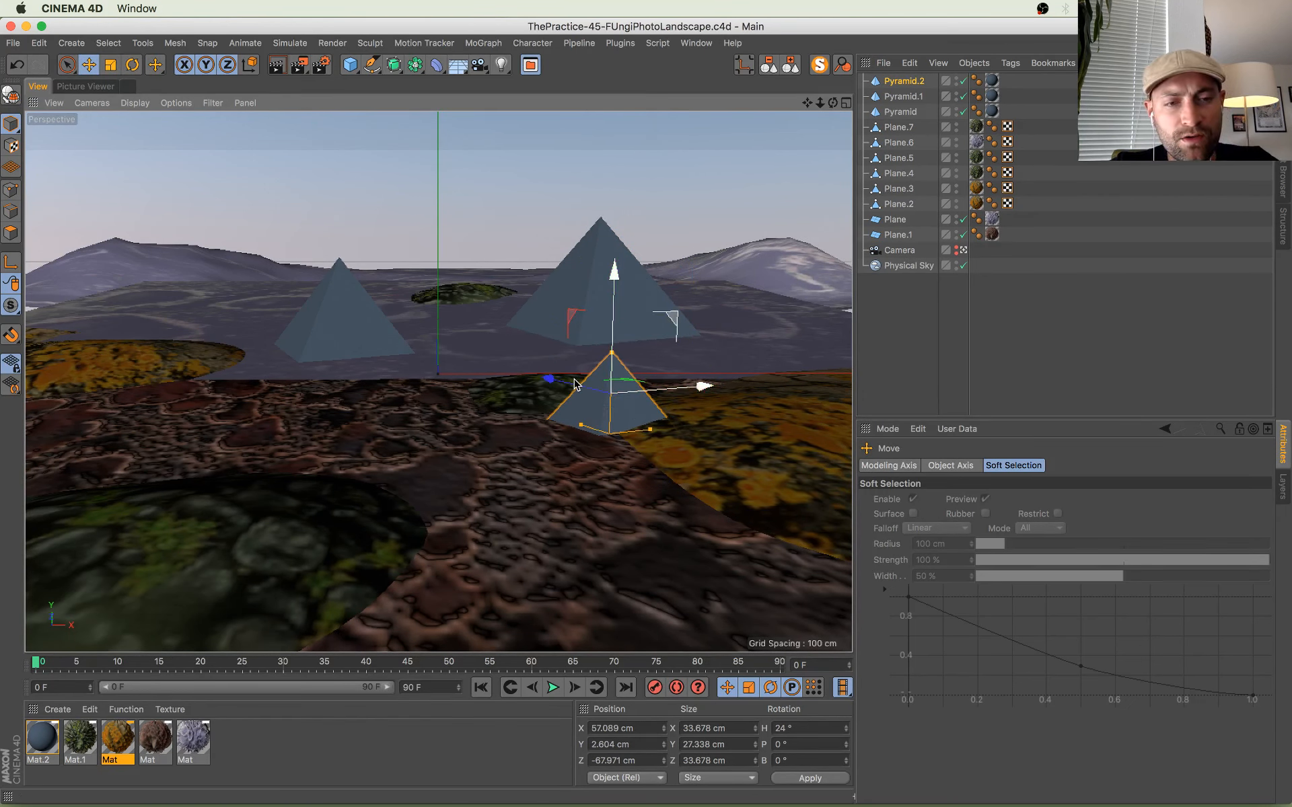
pyautogui.hotkey('shift', 'r')
pyautogui.click(740, 417)
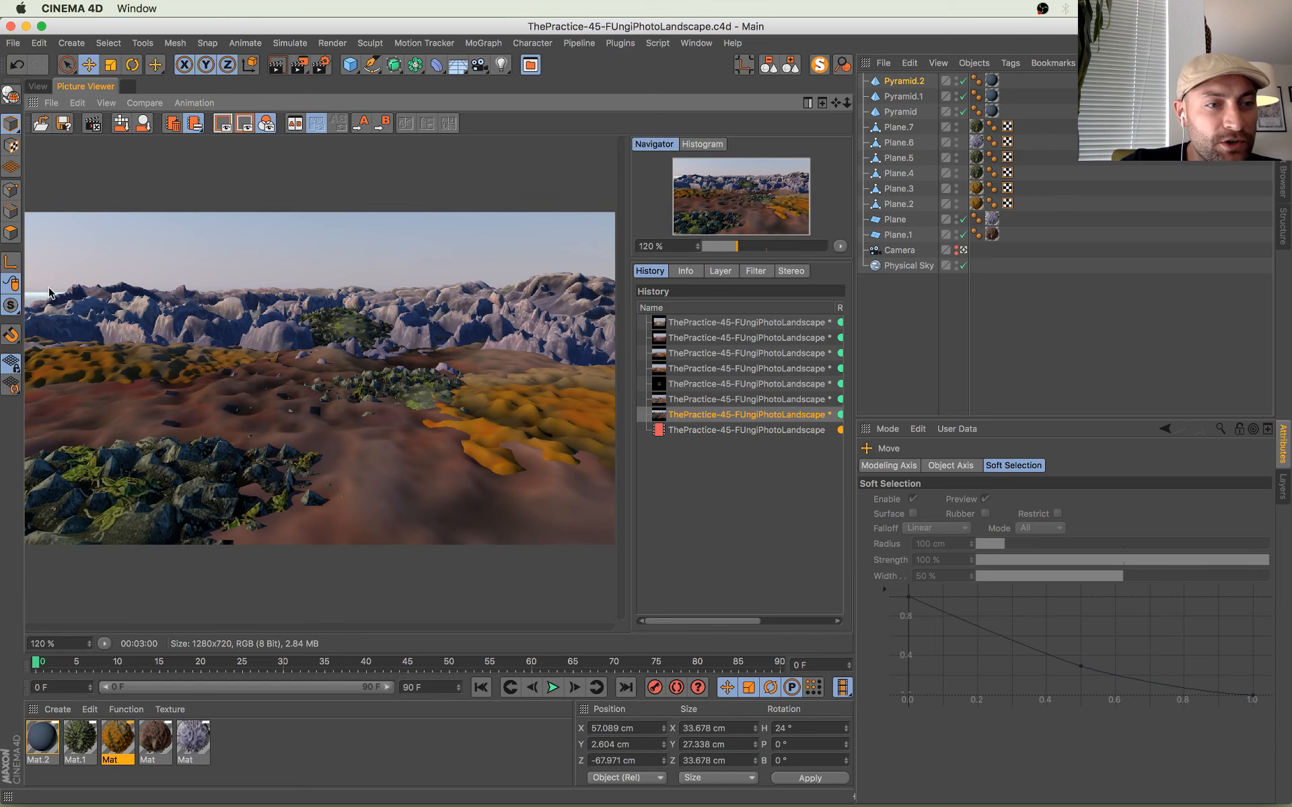
# Step: Compare the render in progress with the earlier landscape renders in the Picture Viewer history
pyautogui.click(782, 424)
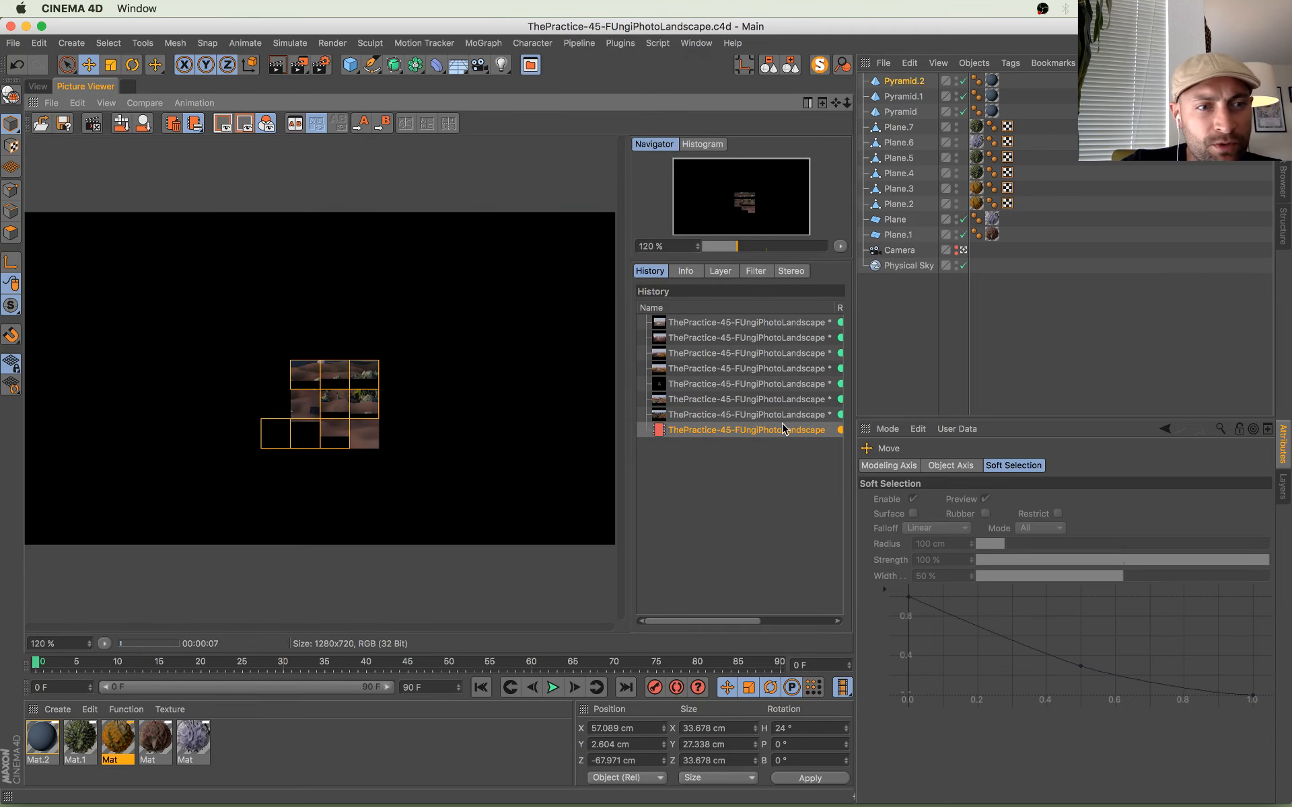
pyautogui.click(782, 414)
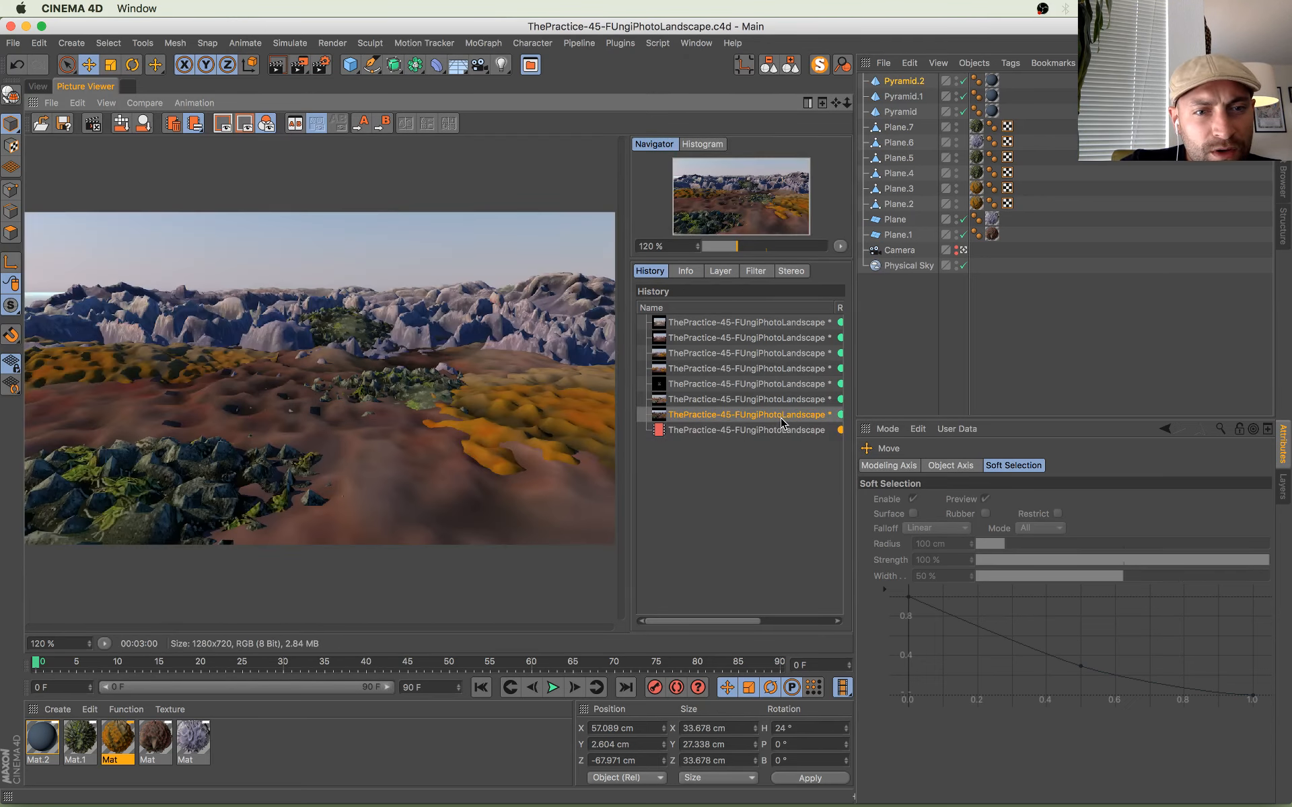
pyautogui.press('Up')
pyautogui.press('Down')
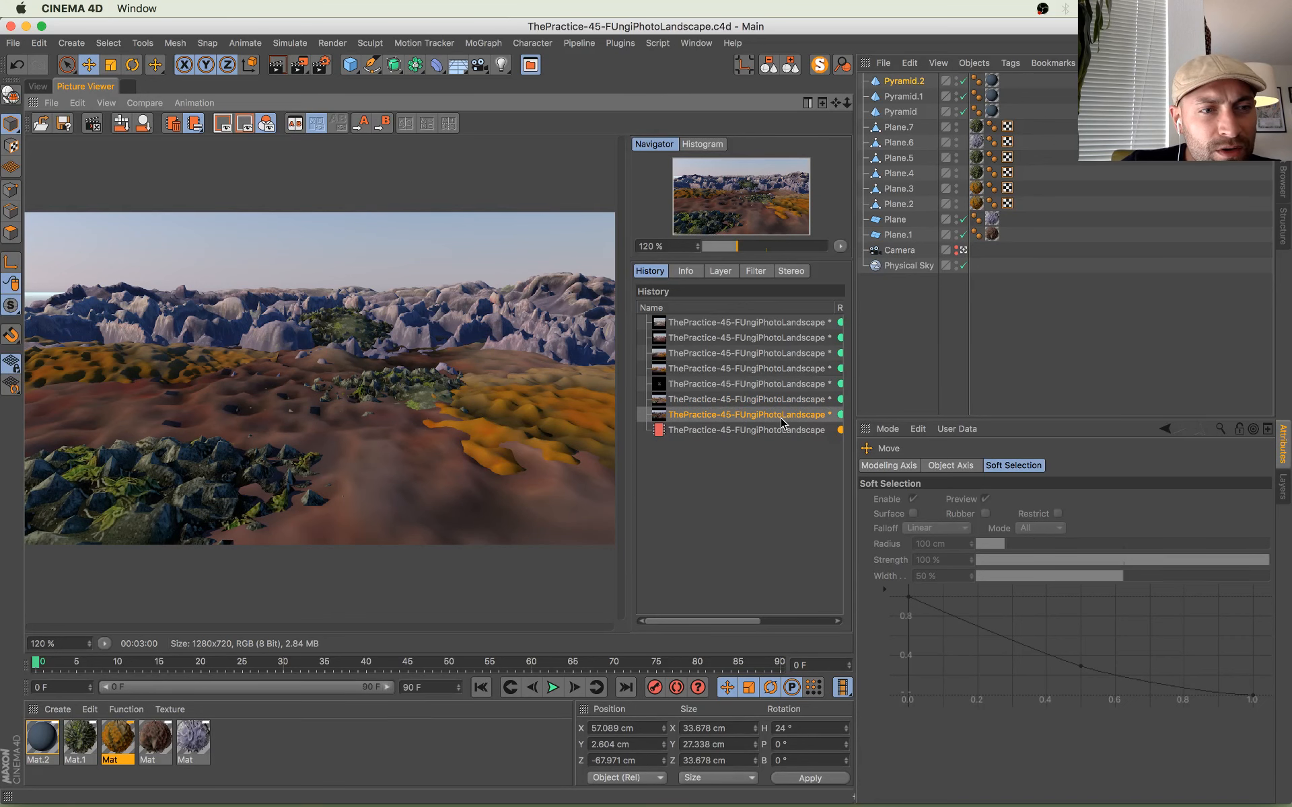
pyautogui.press('Down')
pyautogui.press('Up')
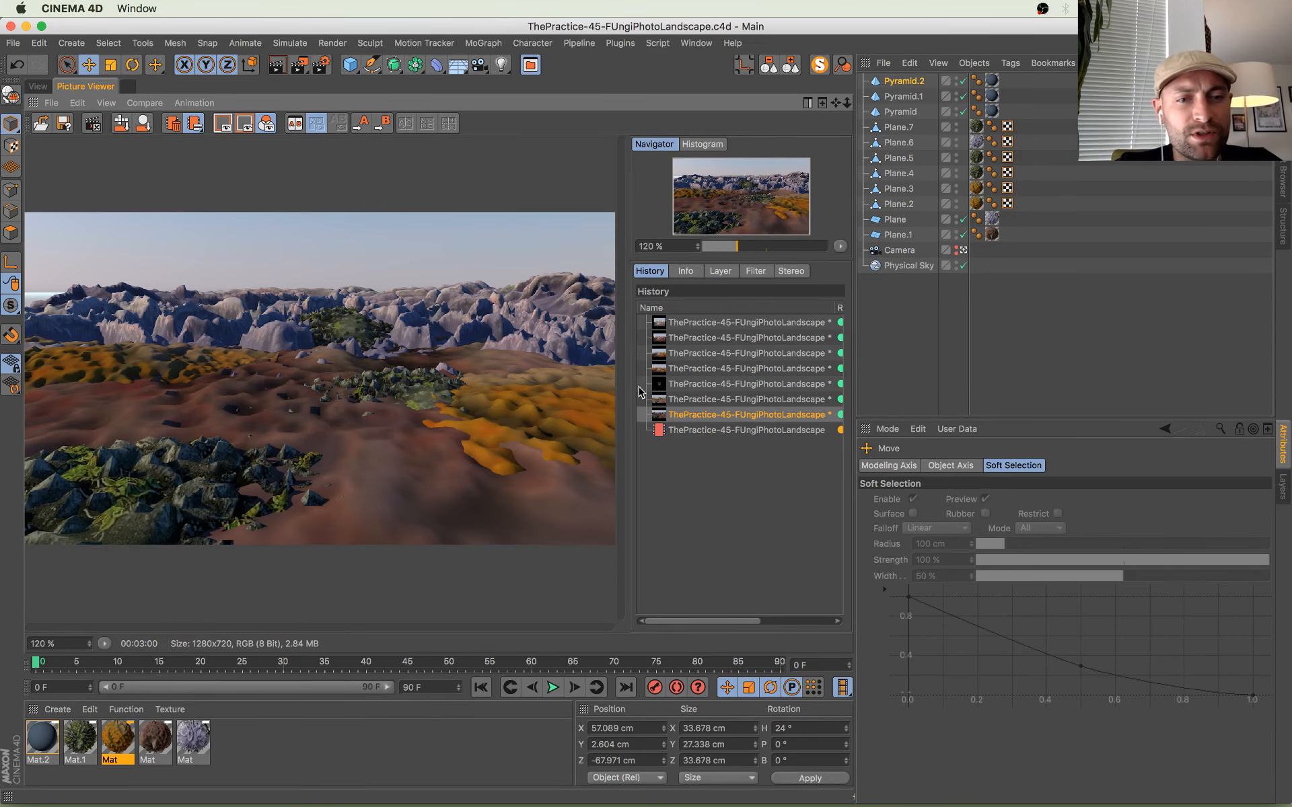
# Step: Try to set a position value of the brown ground plane to 0 cm, then undo the change
pyautogui.click(38, 86)
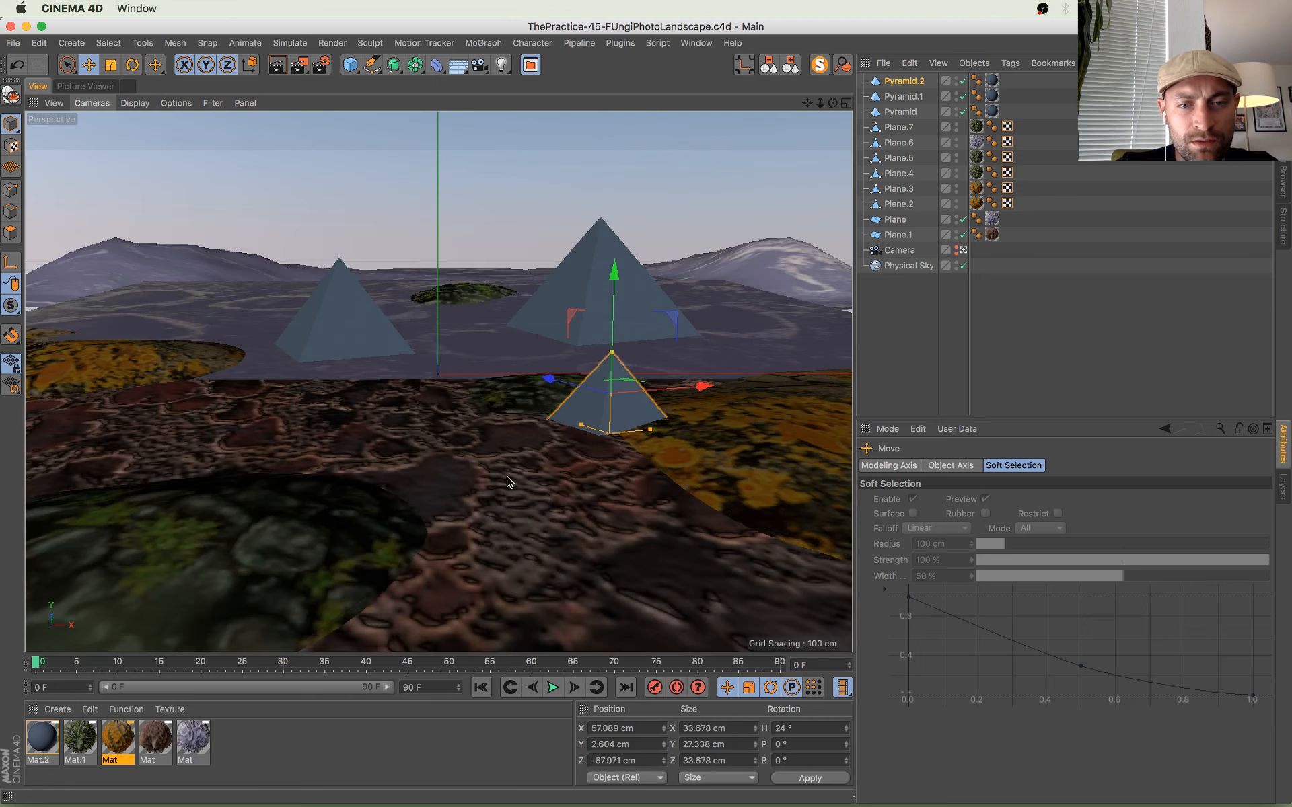
pyautogui.click(497, 483)
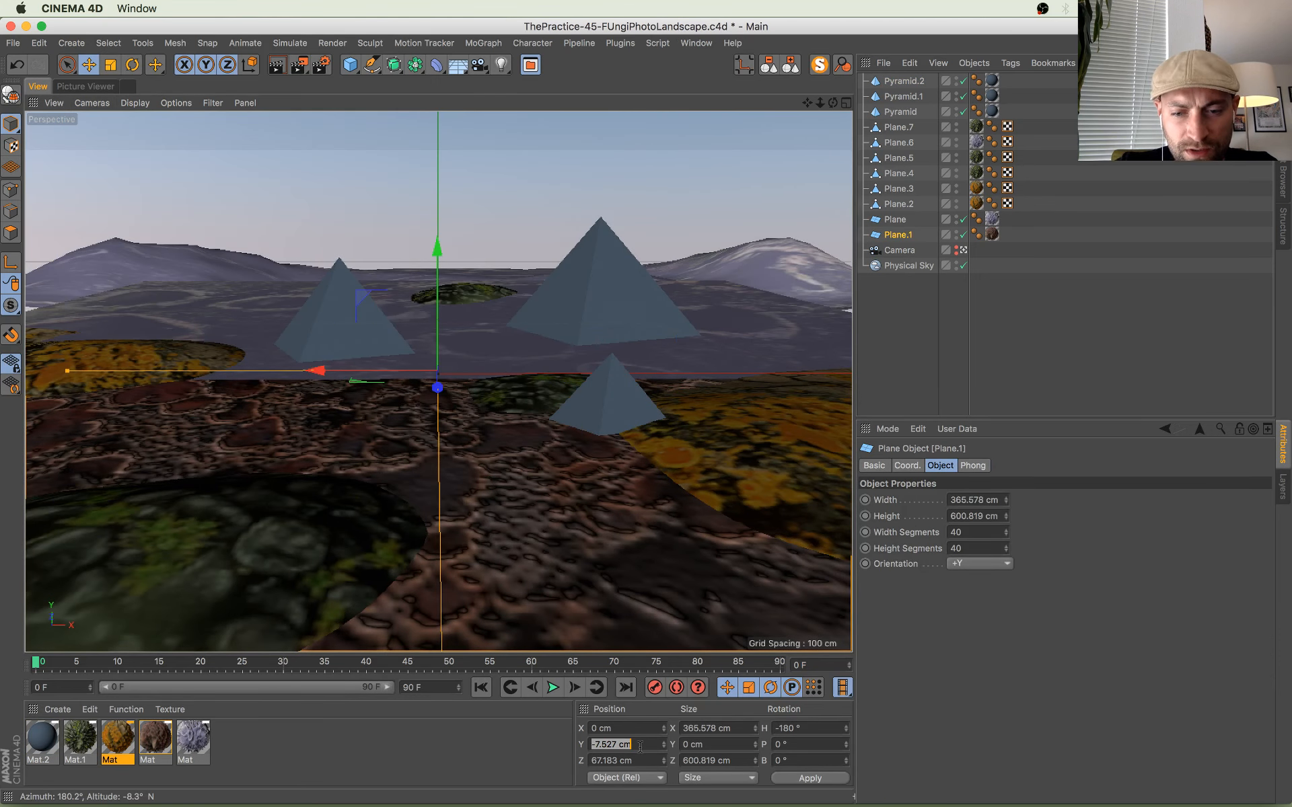
pyautogui.write('0')
pyautogui.press('Return')
pyautogui.press('super+z')
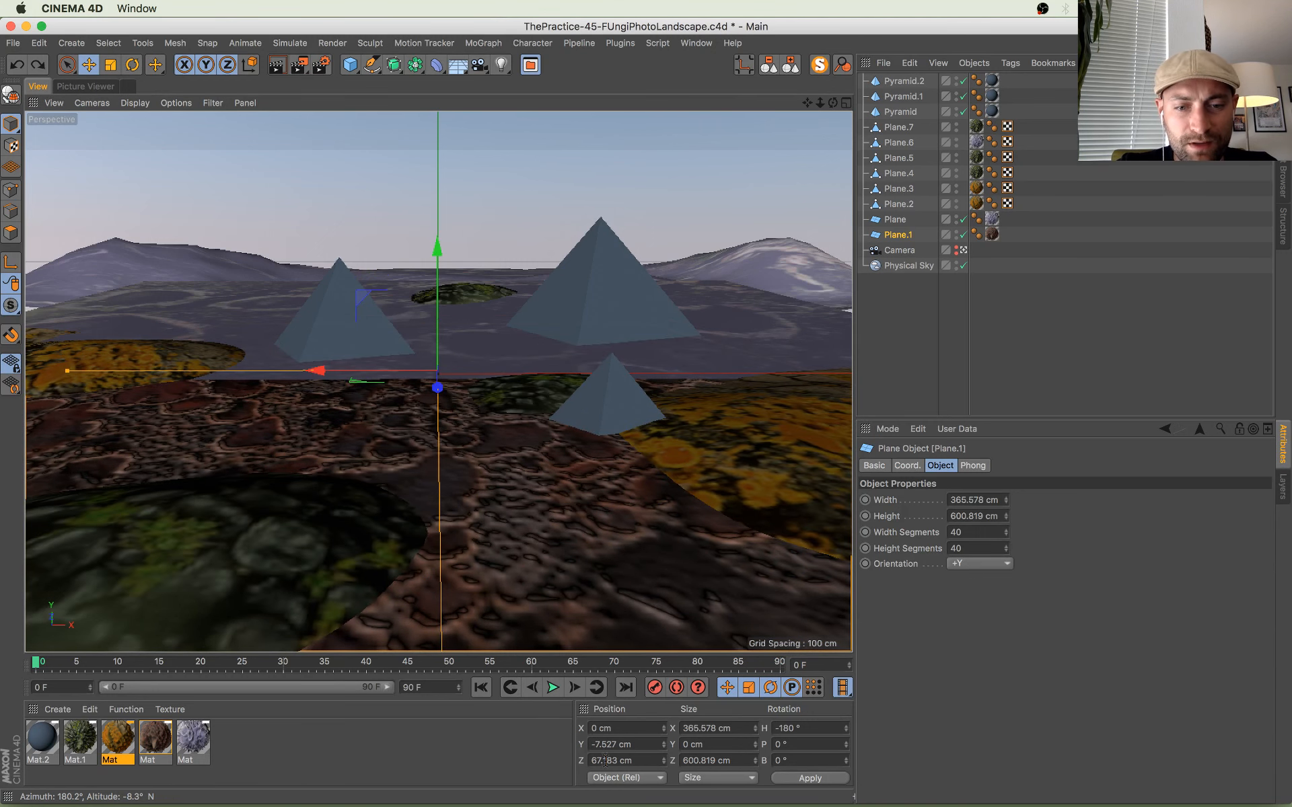
pyautogui.press('Escape')
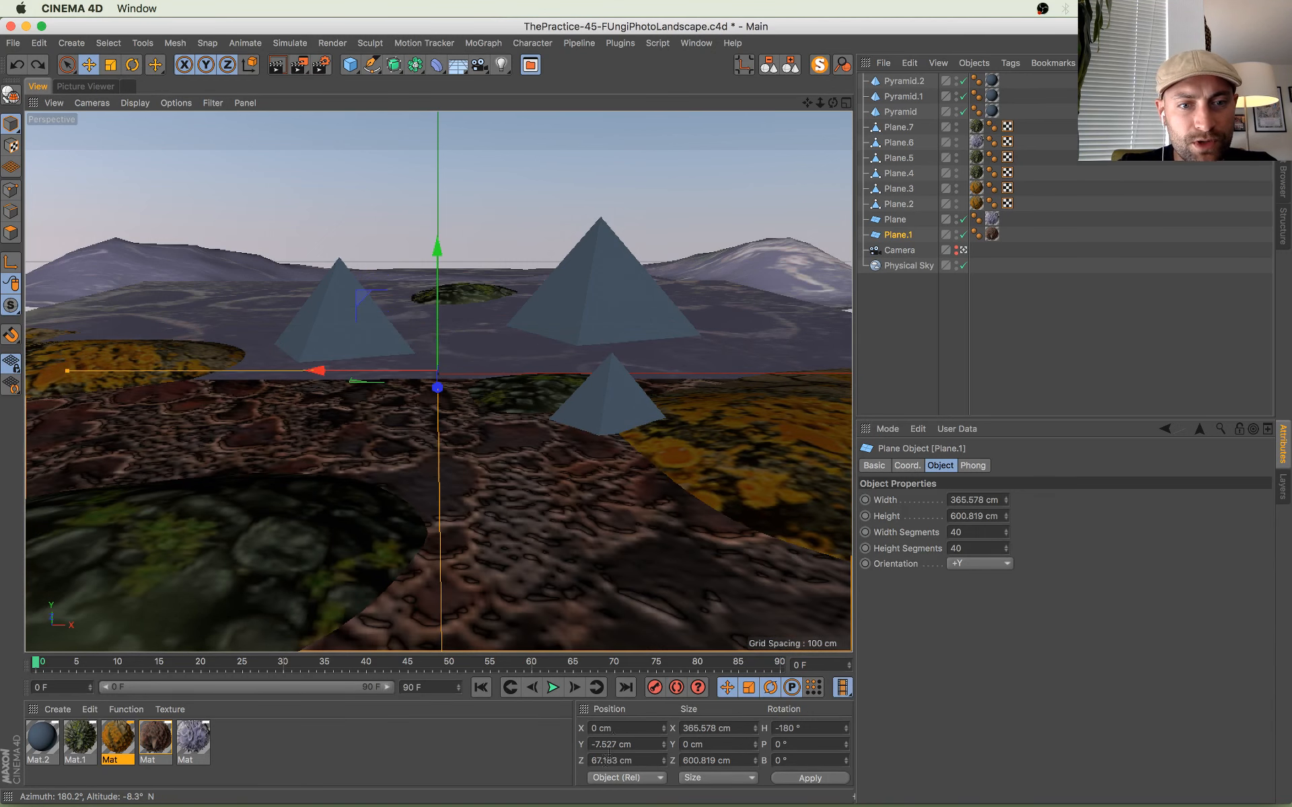
# Step: Review the Physical Sky's fog, details and basic settings
pyautogui.click(908, 265)
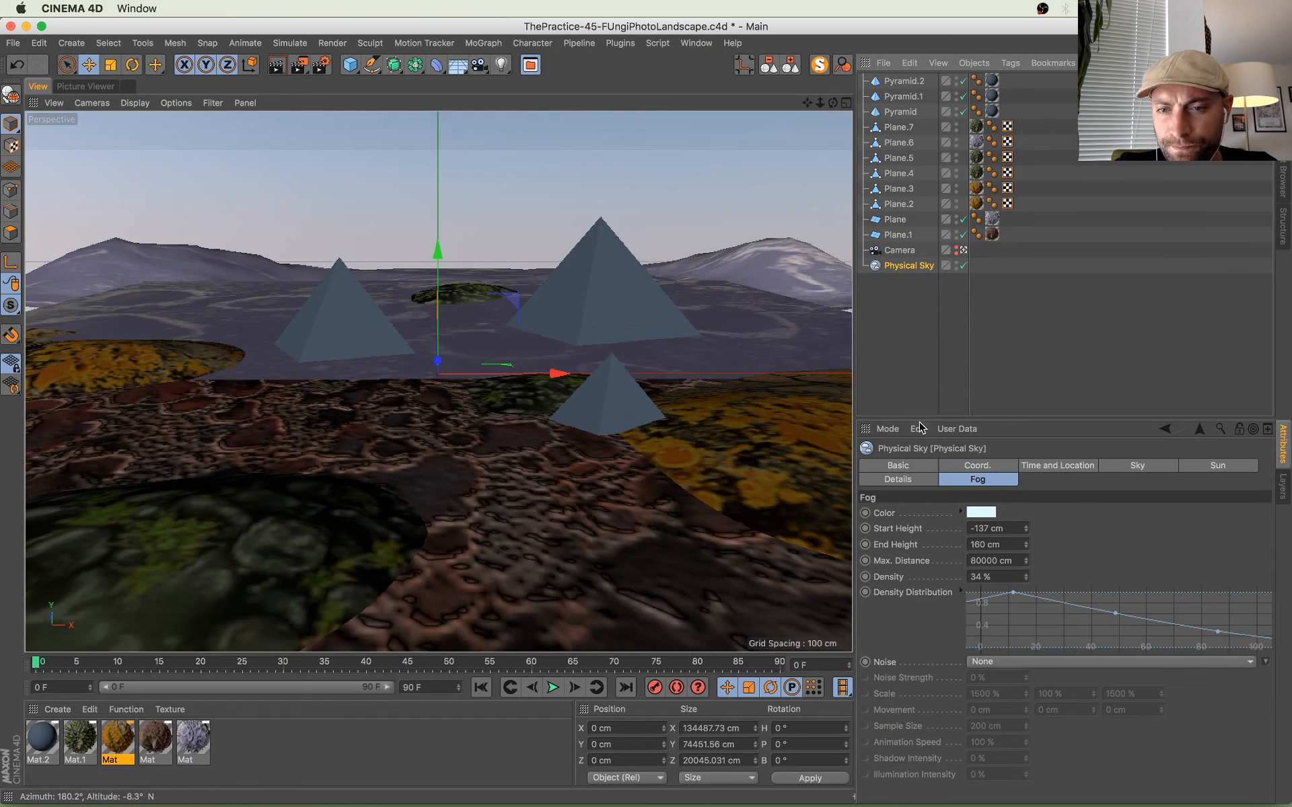
pyautogui.click(898, 479)
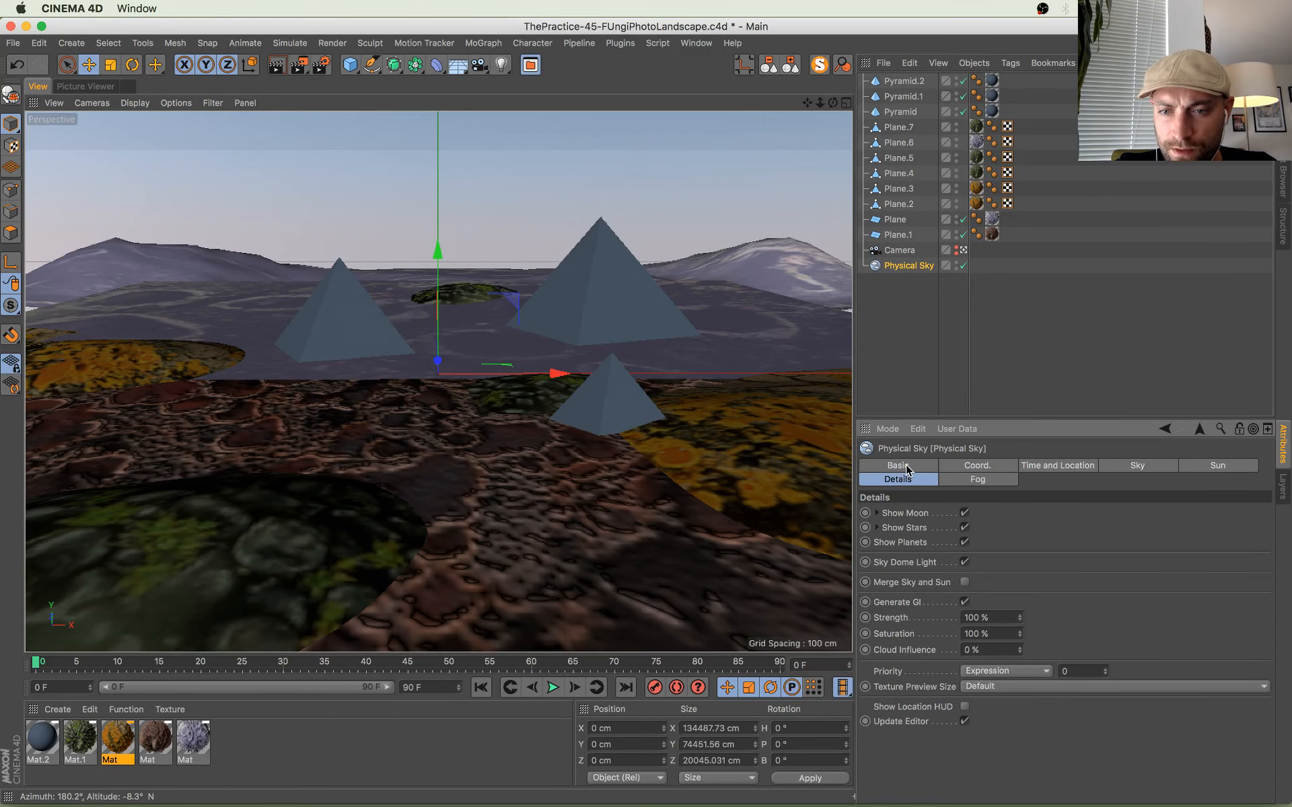
pyautogui.click(906, 465)
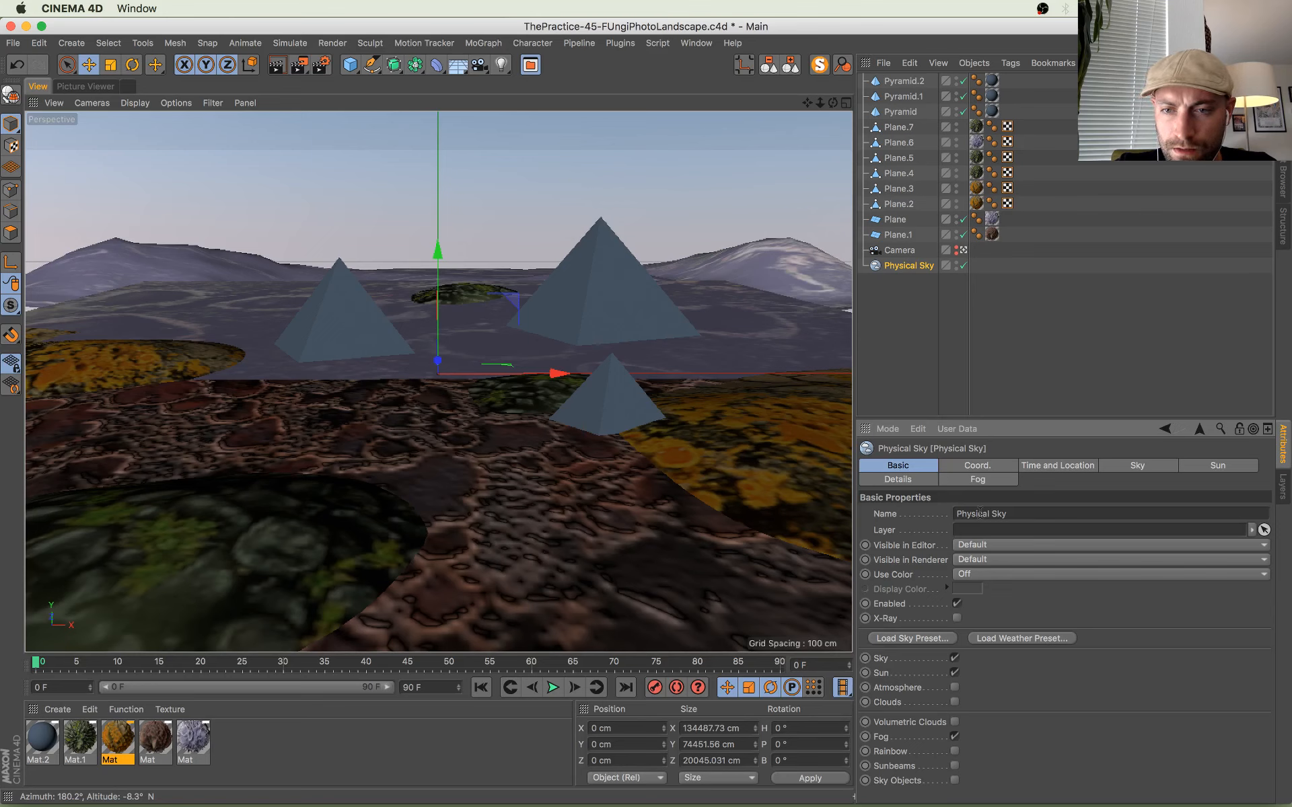
# Step: Stretch the distant mountain mesh sideways along its Z axis so it spans more of the horizon
pyautogui.click(142, 253)
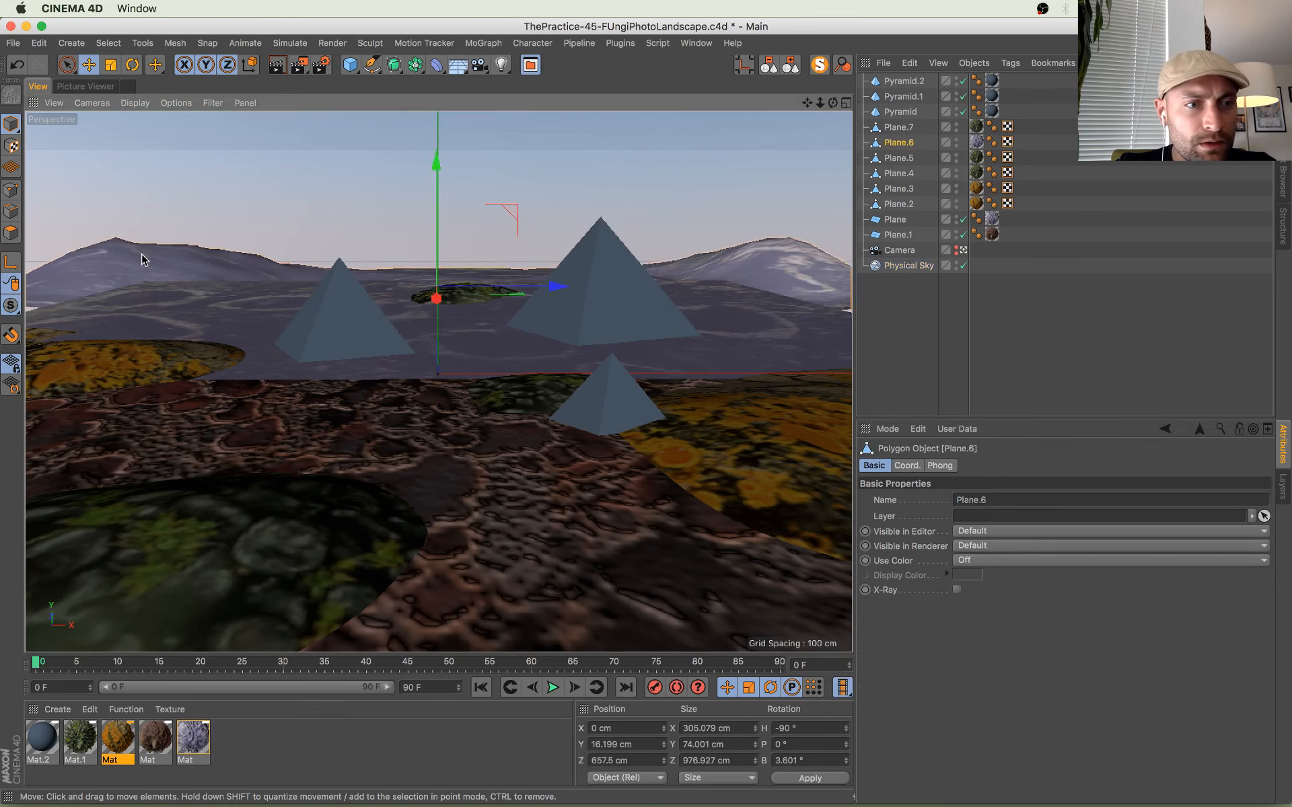
pyautogui.press('t')
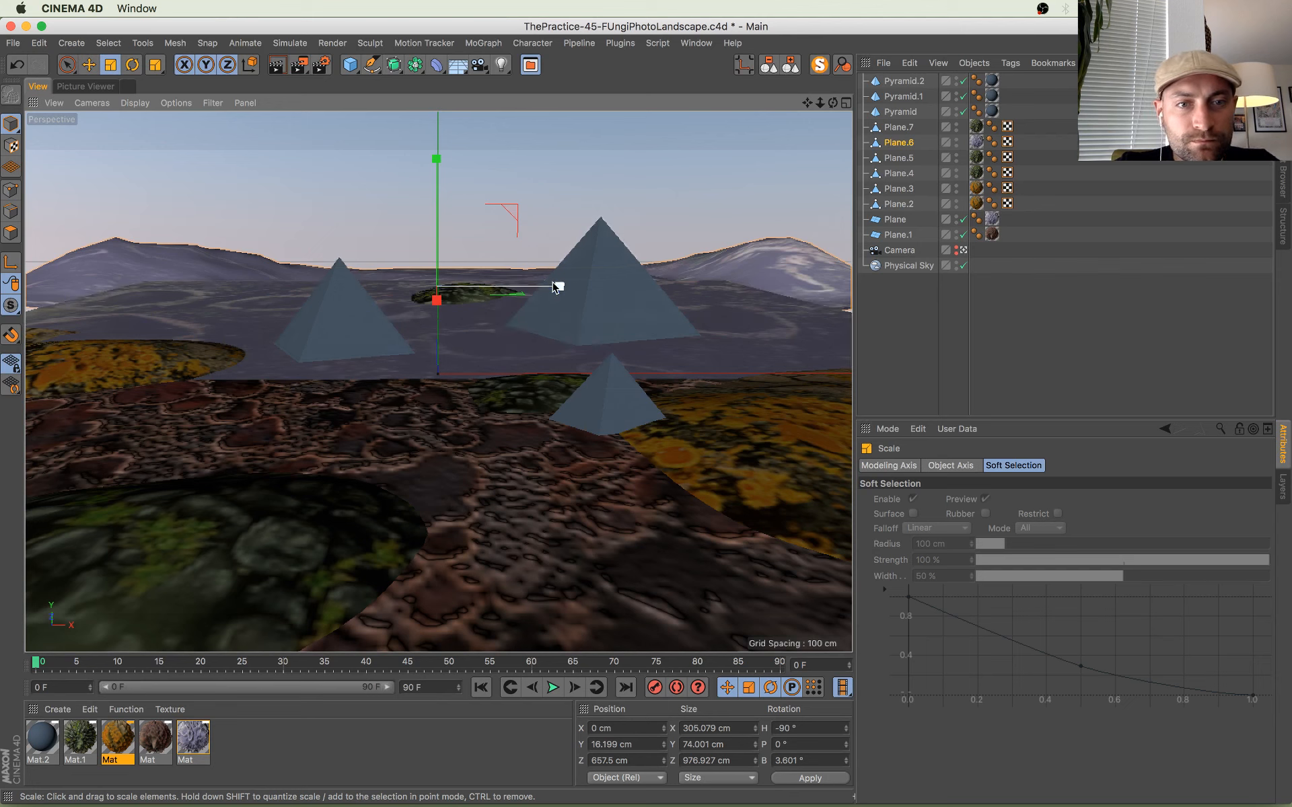
pyautogui.moveTo(557, 286); pyautogui.dragTo(568, 314)
# Step: Widen the flat lavender plane in front of the mountains to about 686 cm along X and save the project
pyautogui.click(214, 316)
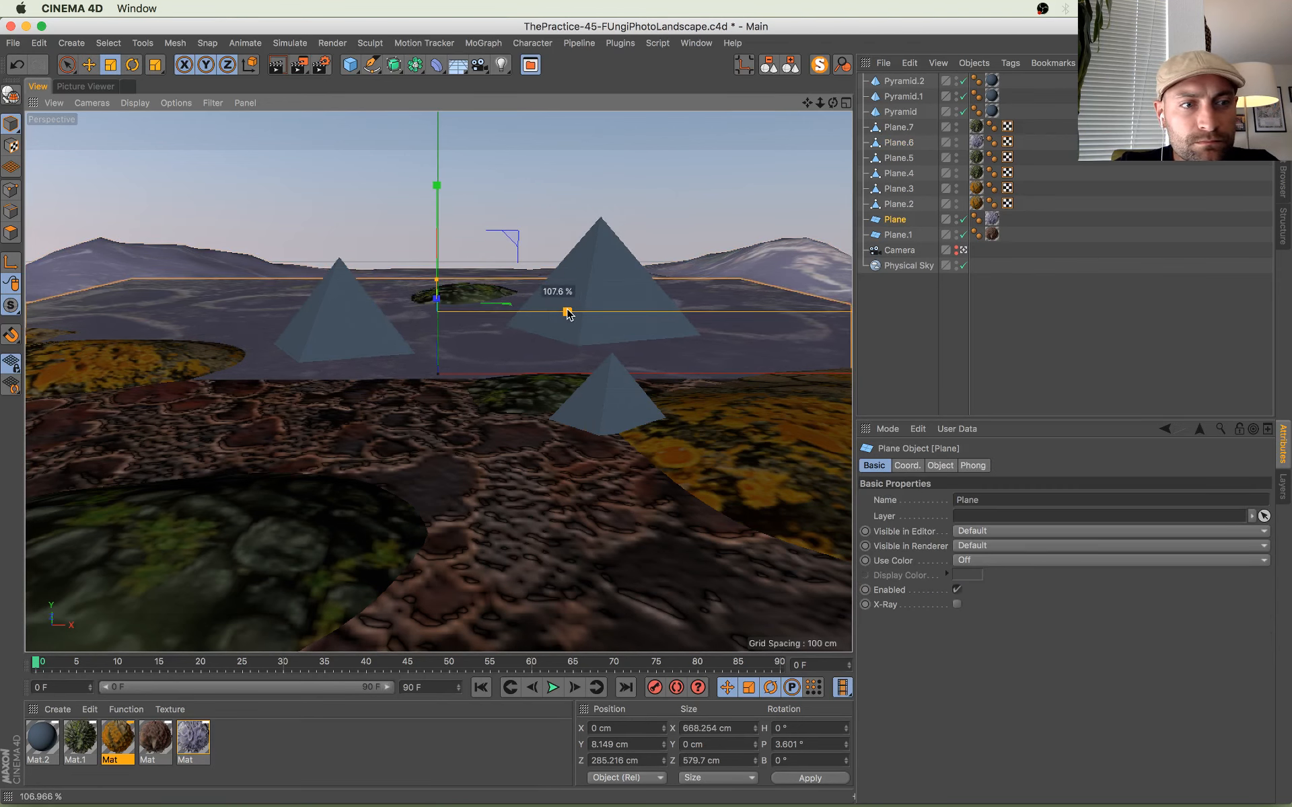
pyautogui.press('super+z')
pyautogui.moveTo(848, 313); pyautogui.dragTo(891, 313)
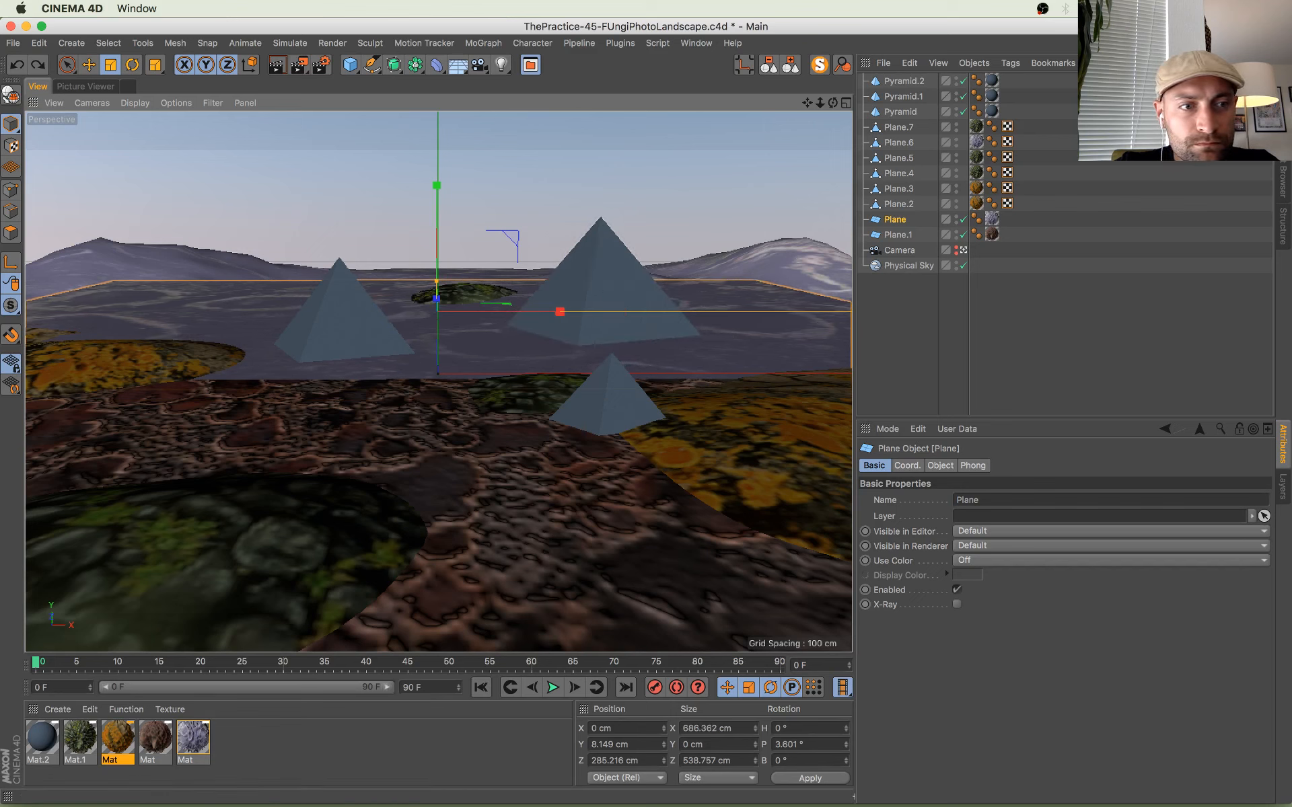
pyautogui.press('super+s')
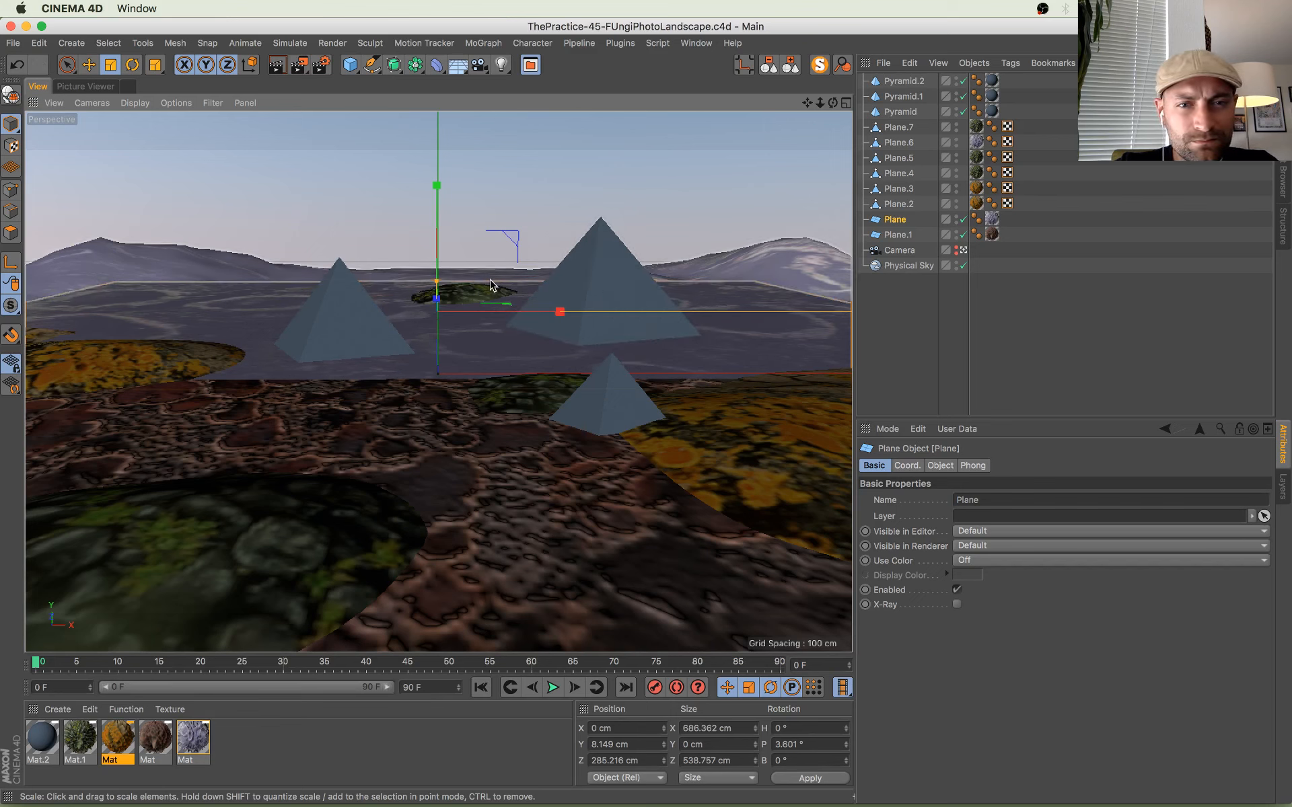
# Step: Duplicate the distant mossy mound to about X -176 cm, behind the left pyramid, and set the copy's pitch to 0°
pyautogui.click(471, 293)
pyautogui.press('e')
pyautogui.keyDown('ctrl'); pyautogui.moveTo(586, 330); pyautogui.dragTo(337, 352); pyautogui.keyUp('ctrl')
pyautogui.press('r')
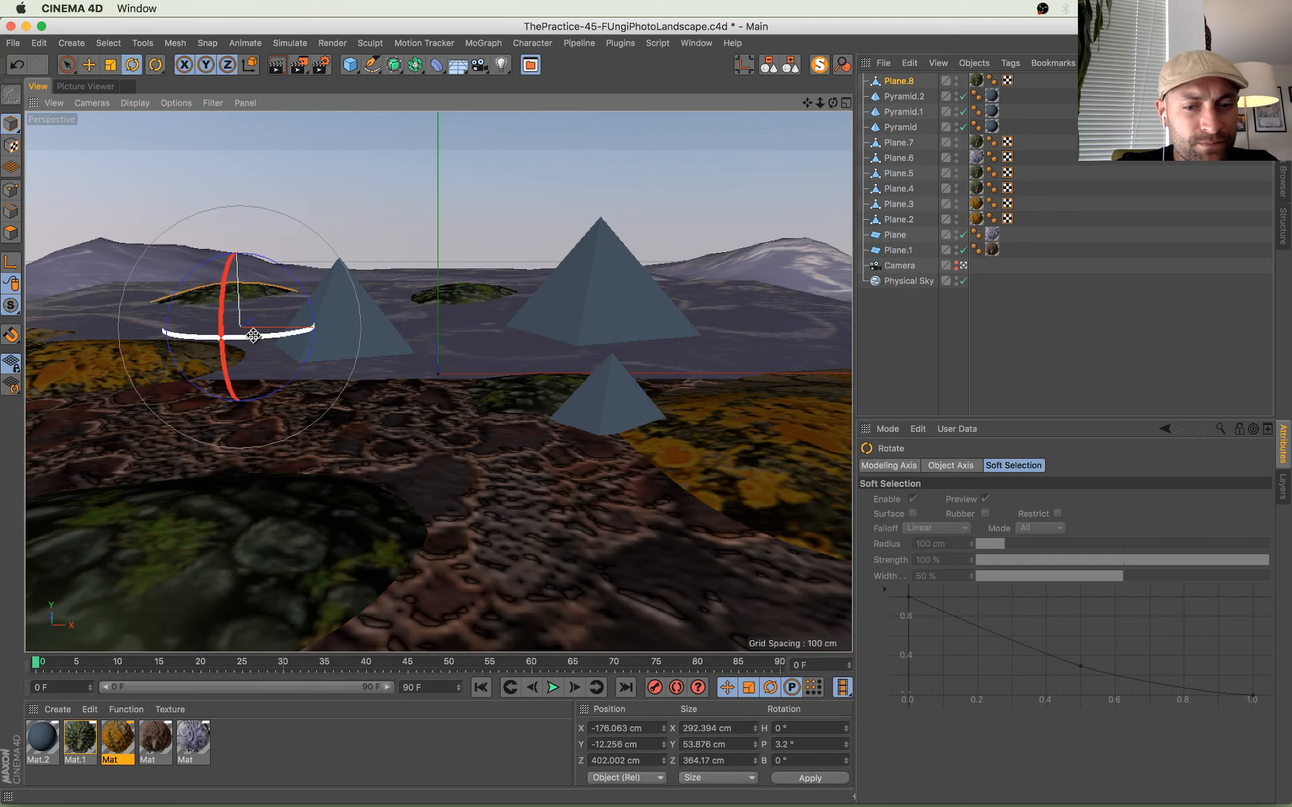
pyautogui.doubleClick(793, 744)
pyautogui.write('0')
pyautogui.press('Return')
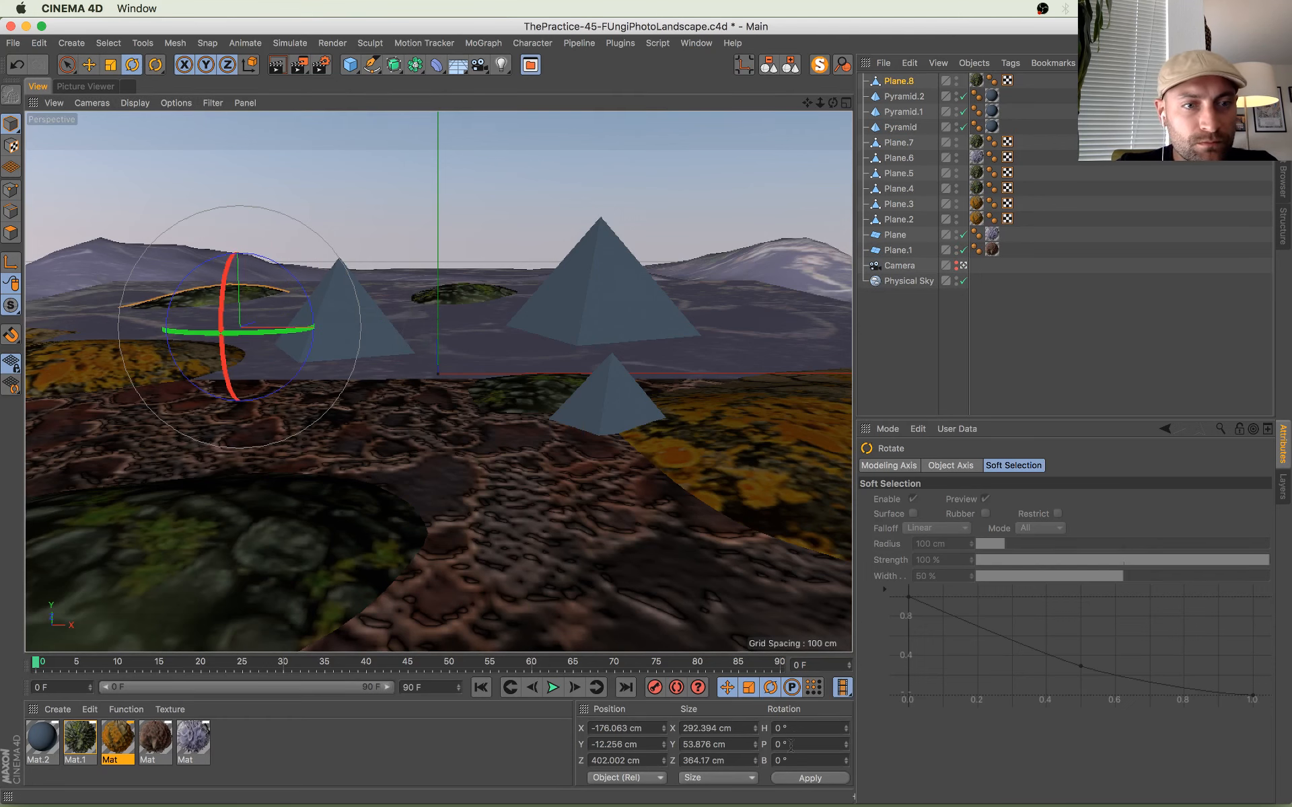
# Step: Rotate the mound copy to about -175.6° heading, move it to about X -122.8, Y -23.4, Z 187.5 cm, and save the project
pyautogui.moveTo(269, 330); pyautogui.dragTo(152, 369)
pyautogui.press('e')
pyautogui.moveTo(240, 233); pyautogui.dragTo(240, 254)
pyautogui.press('super+s')
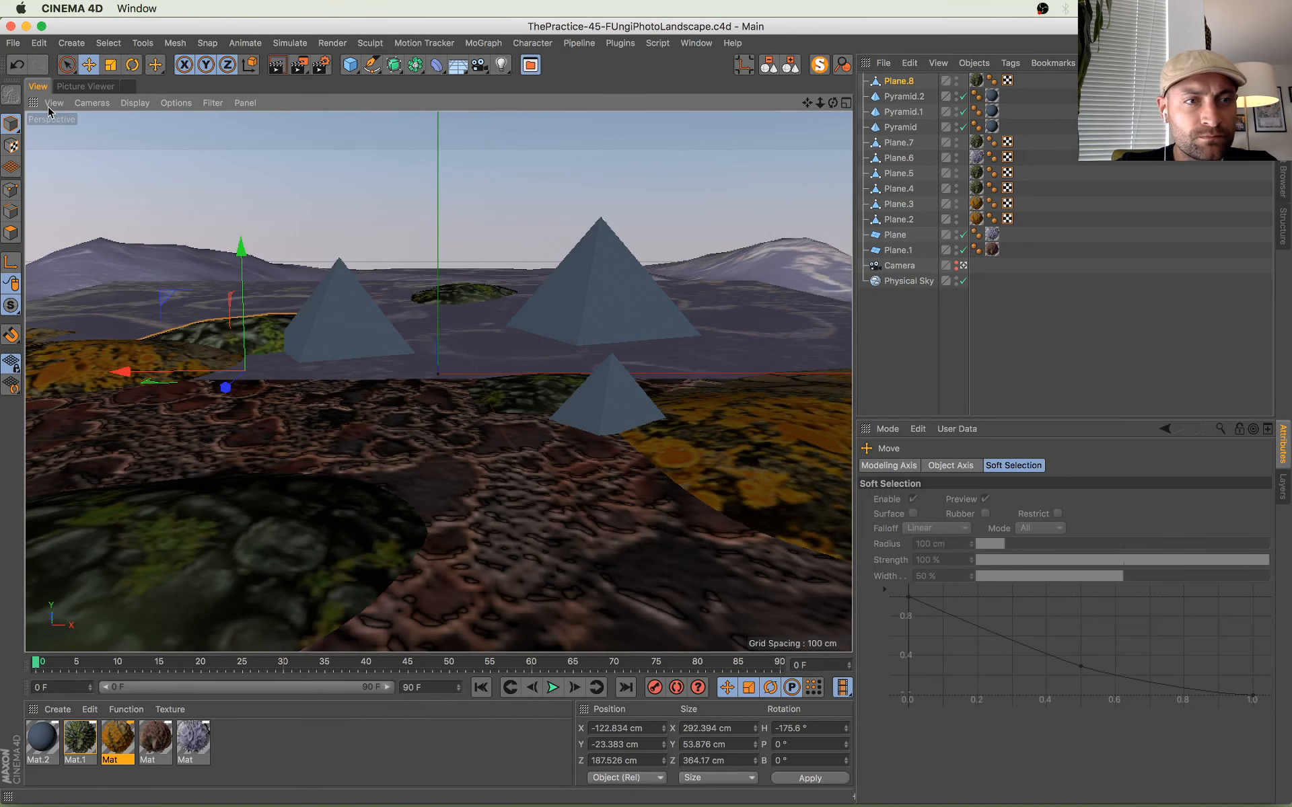
# Step: Inspect the pyramids and mossy mounds up close in the render in progress
pyautogui.click(96, 88)
pyautogui.click(736, 430)
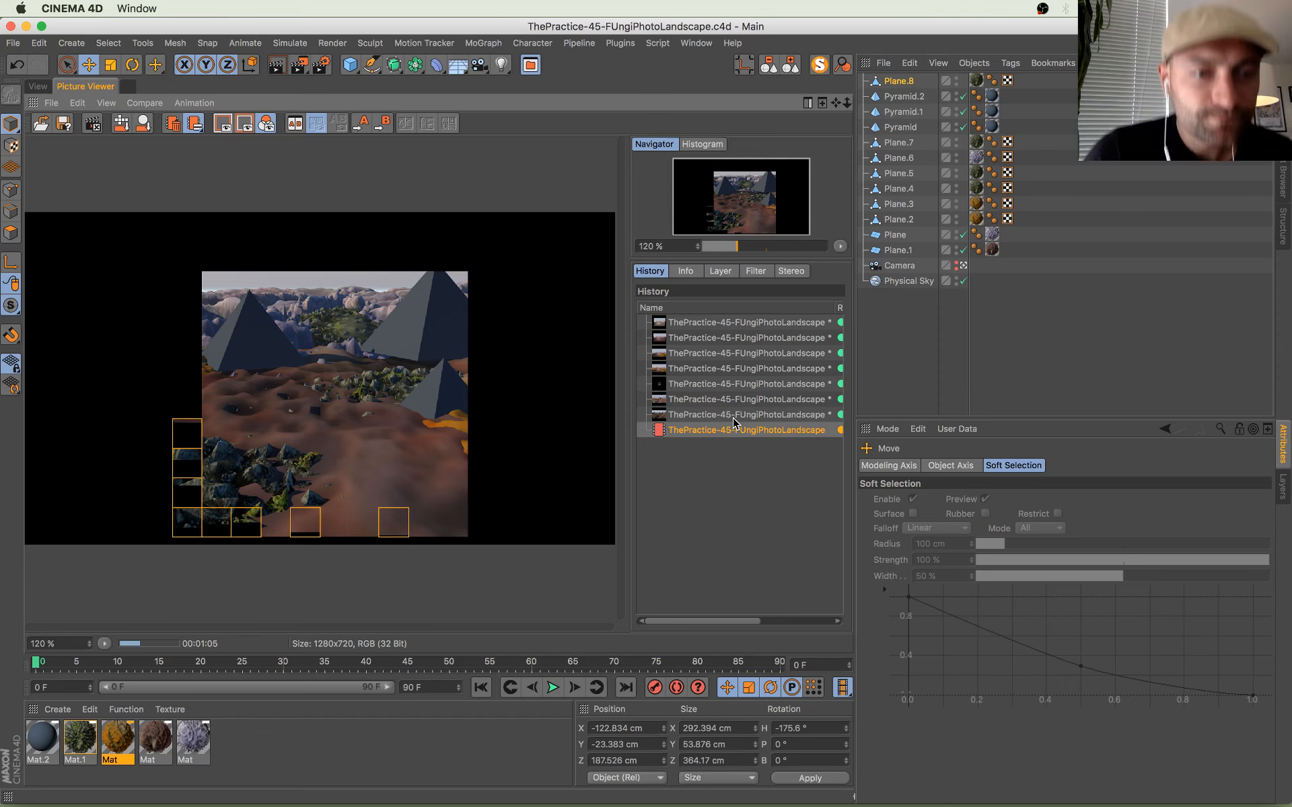
pyautogui.scroll(1, 417, 375)
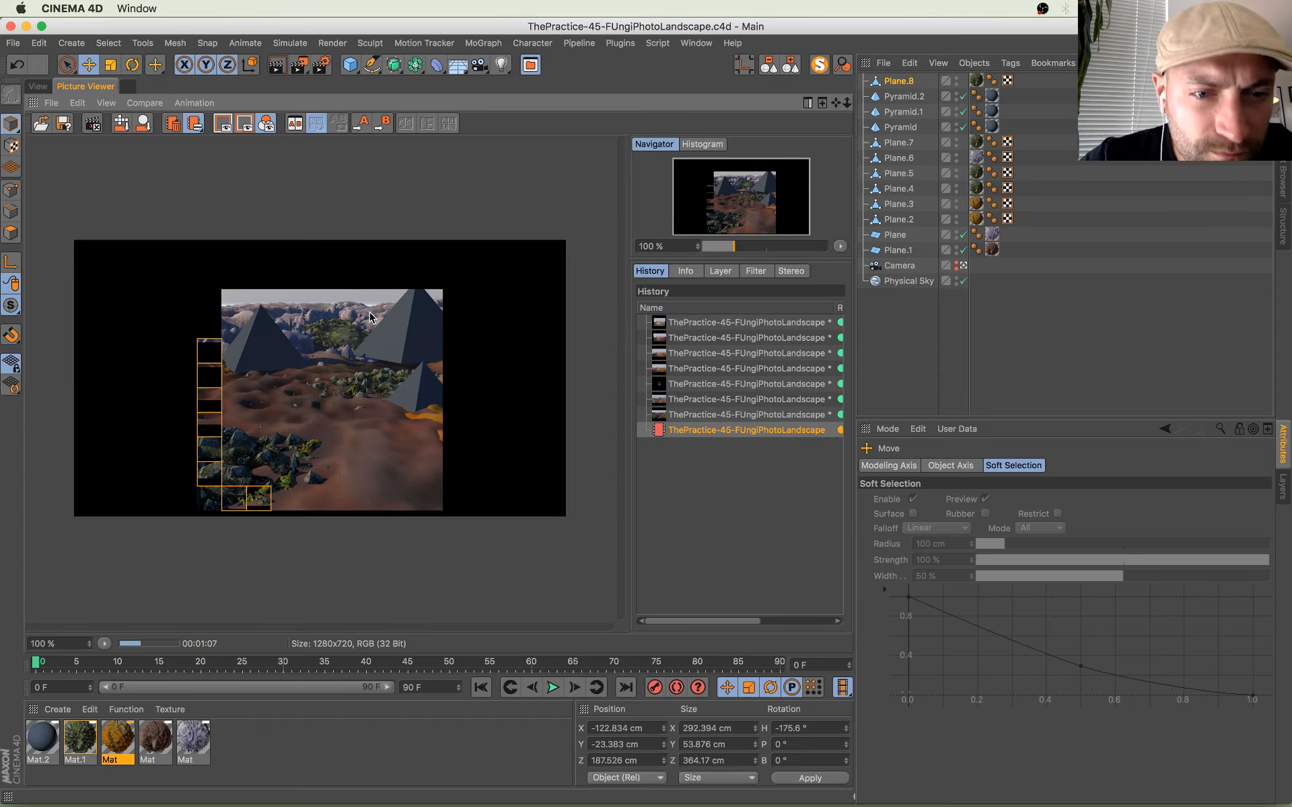
pyautogui.scroll(3, 417, 375)
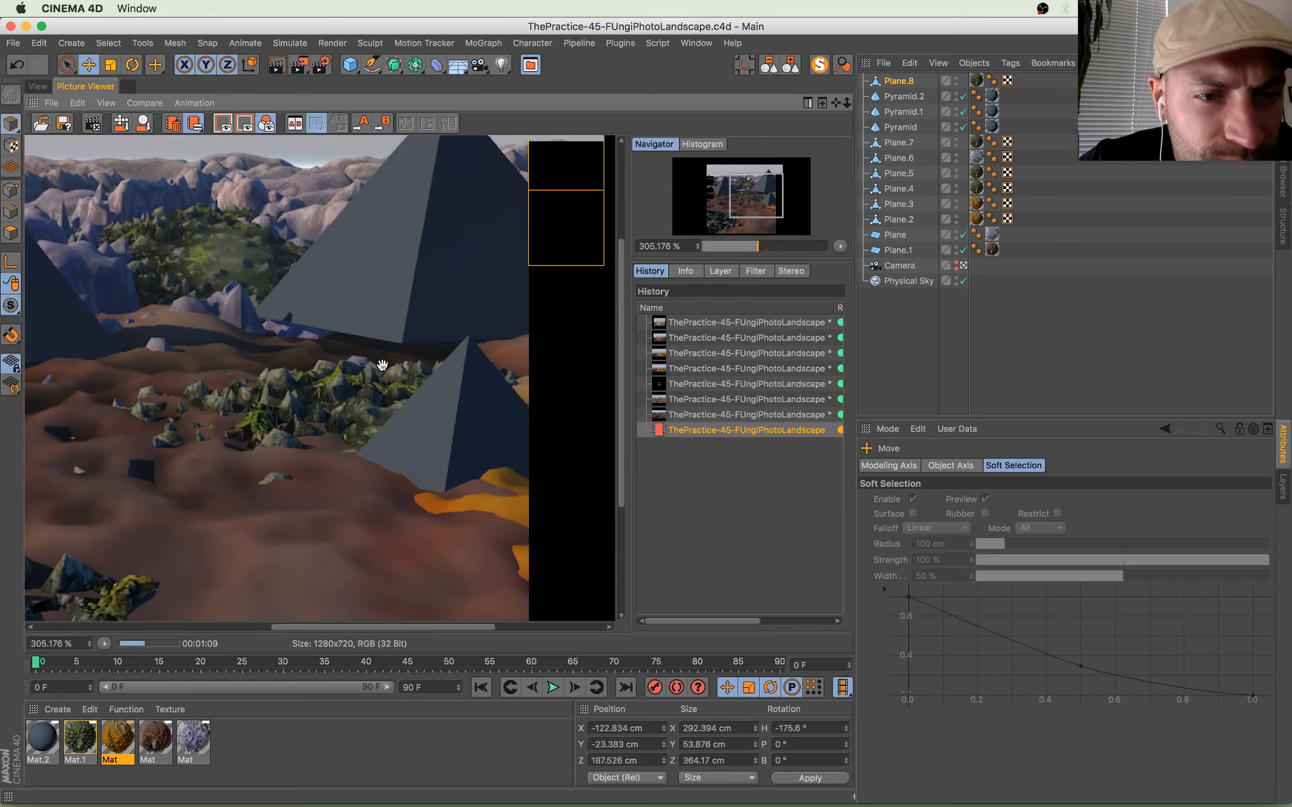
pyautogui.moveTo(403, 319); pyautogui.dragTo(377, 342)
pyautogui.scroll(-2, 376, 342)
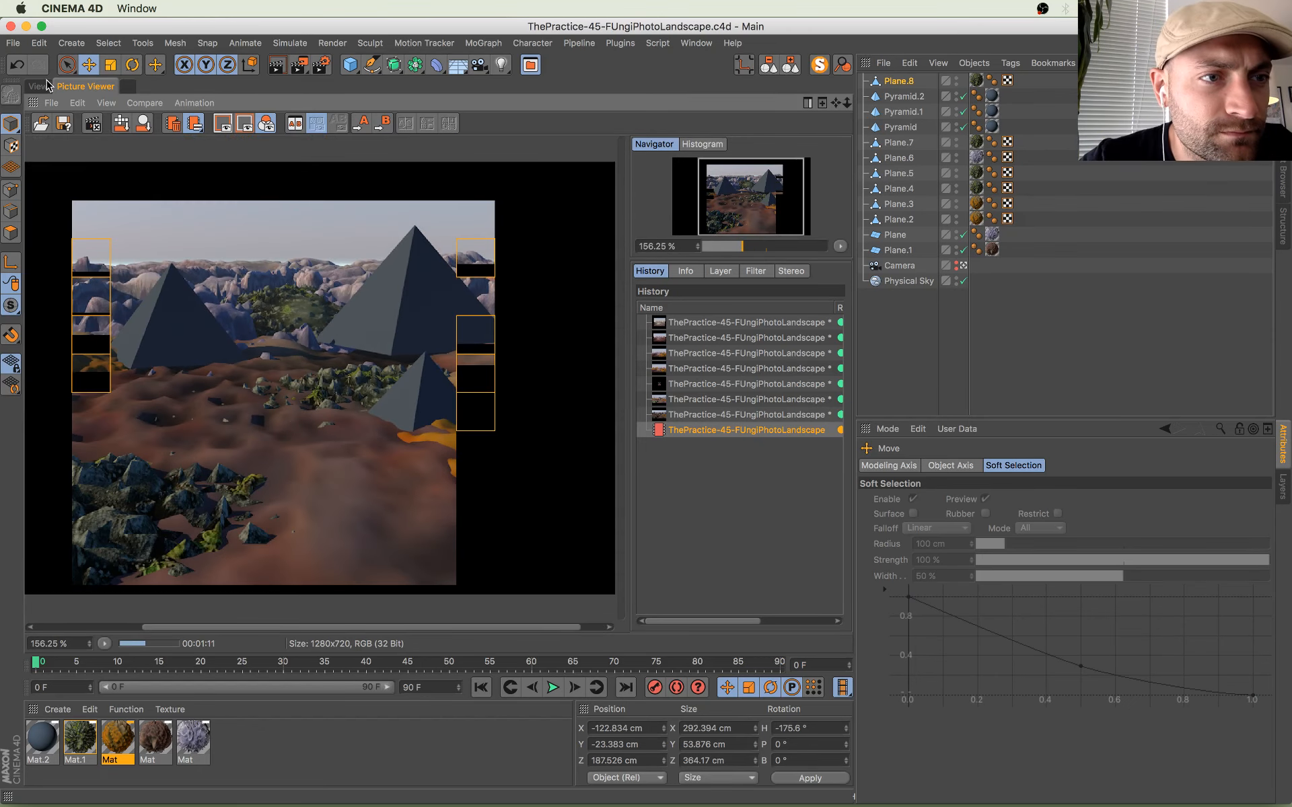
# Step: Enlarge the left pyramid to about 75 cm wide and 61 cm high, and lower it by about 3 cm
pyautogui.click(39, 86)
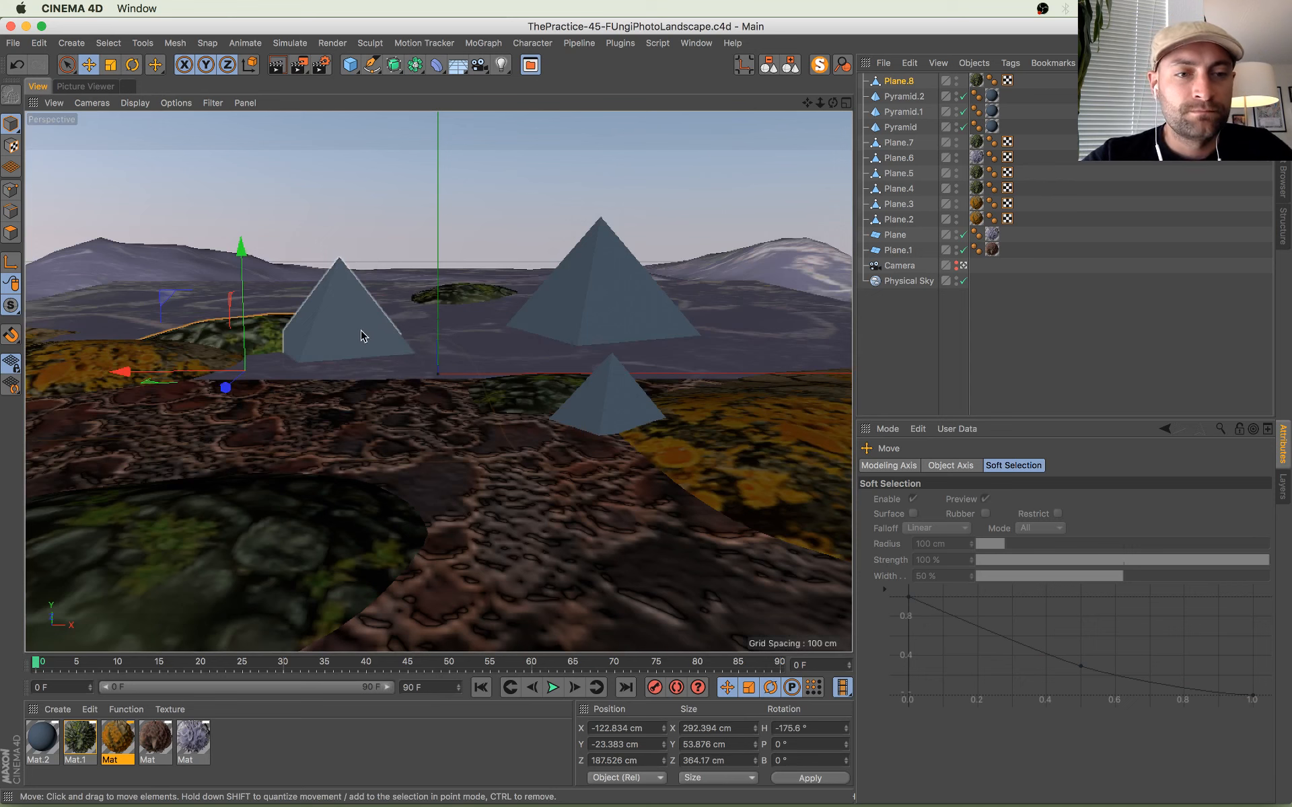
pyautogui.click(363, 333)
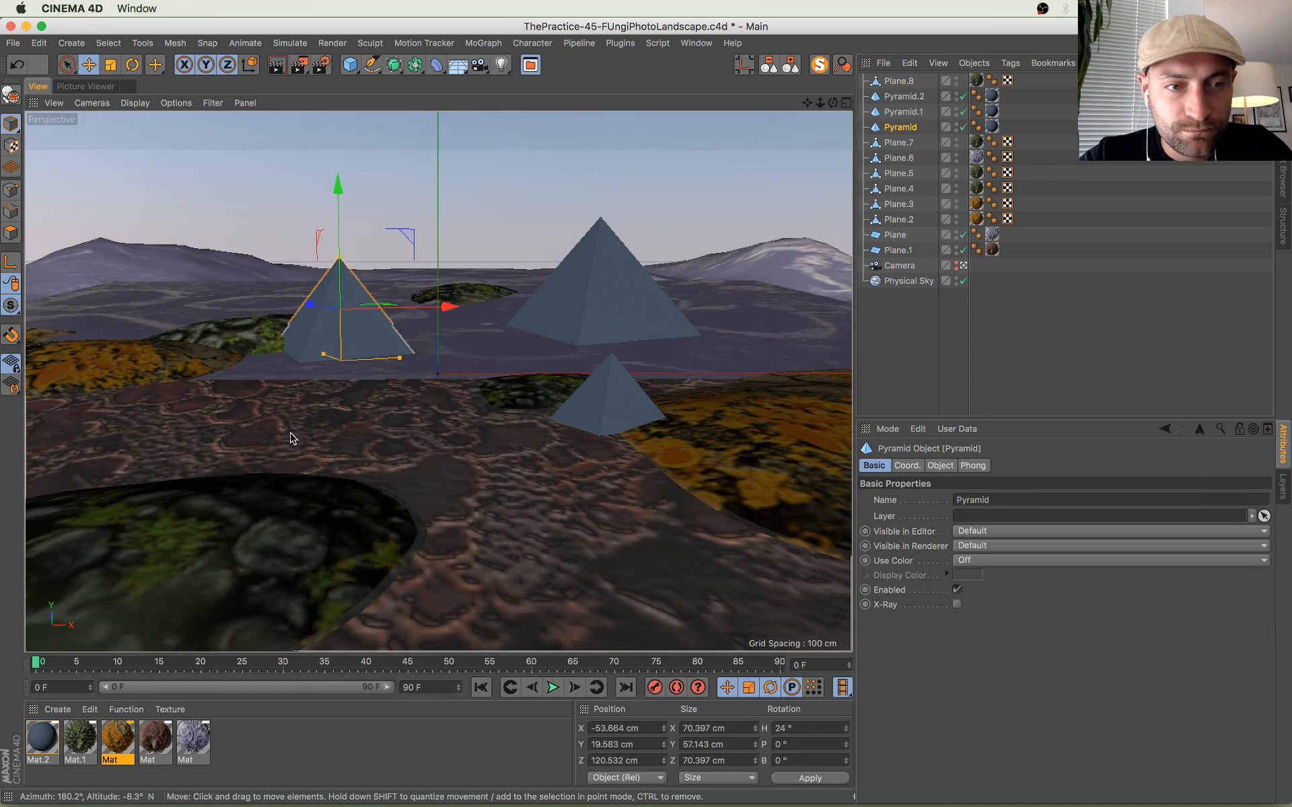
pyautogui.press('t')
pyautogui.moveTo(290, 433); pyautogui.dragTo(321, 417)
pyautogui.press('e')
pyautogui.moveTo(338, 185); pyautogui.dragTo(337, 192)
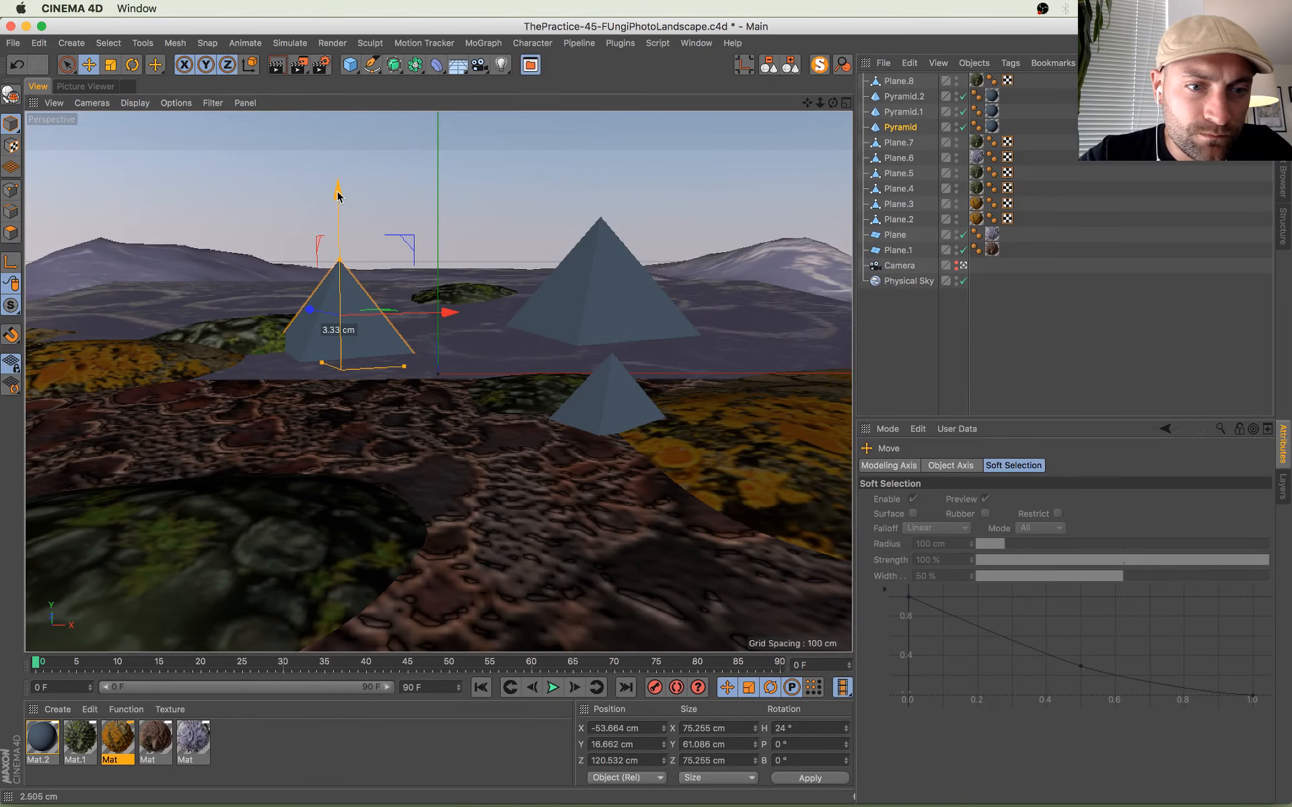
# Step: Enlarge the large right pyramid to about 119 cm wide and 96 cm high
pyautogui.click(614, 311)
pyautogui.press('t')
pyautogui.moveTo(404, 536); pyautogui.dragTo(495, 495)
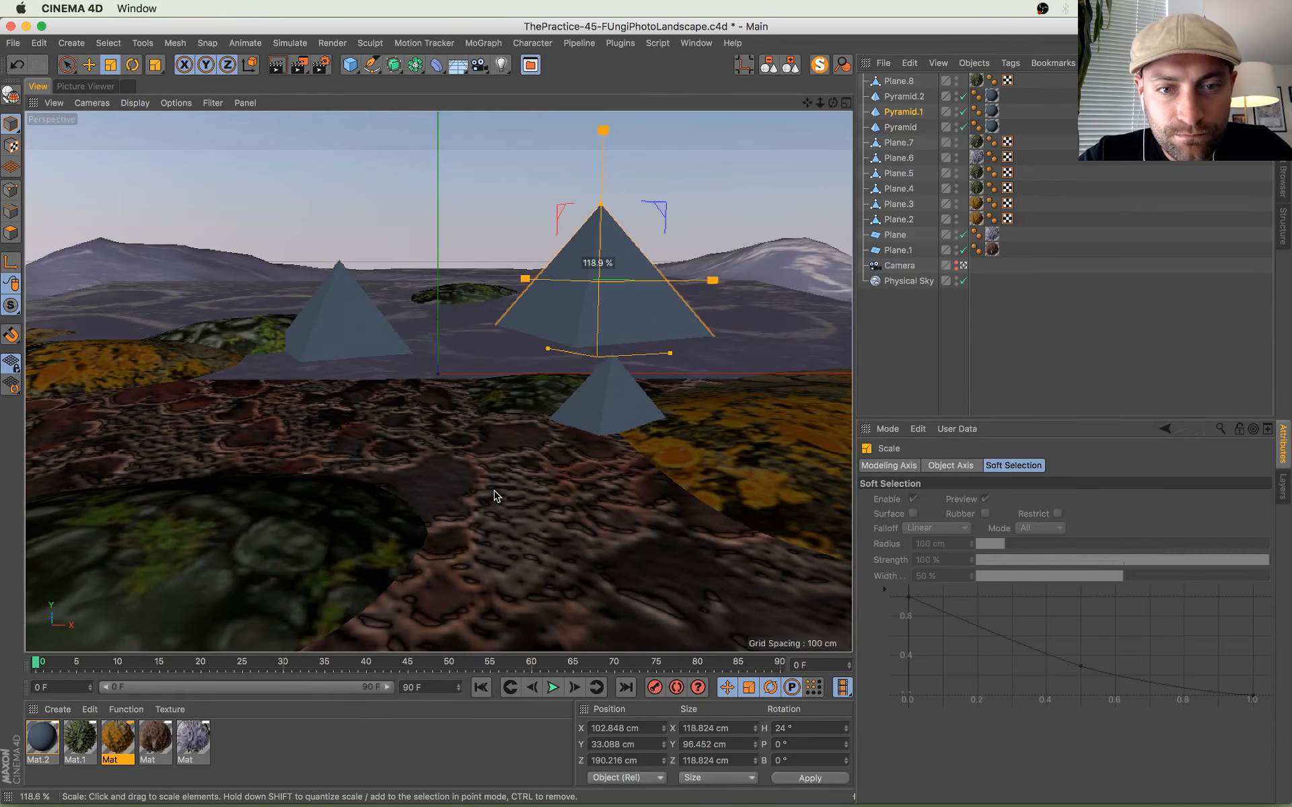
# Step: Move the foreground pyramid to about X 55.8 cm, Z -81.6 cm and save the project
pyautogui.click(611, 410)
pyautogui.press('e')
pyautogui.moveTo(679, 390); pyautogui.dragTo(668, 395)
pyautogui.moveTo(536, 378); pyautogui.dragTo(565, 399)
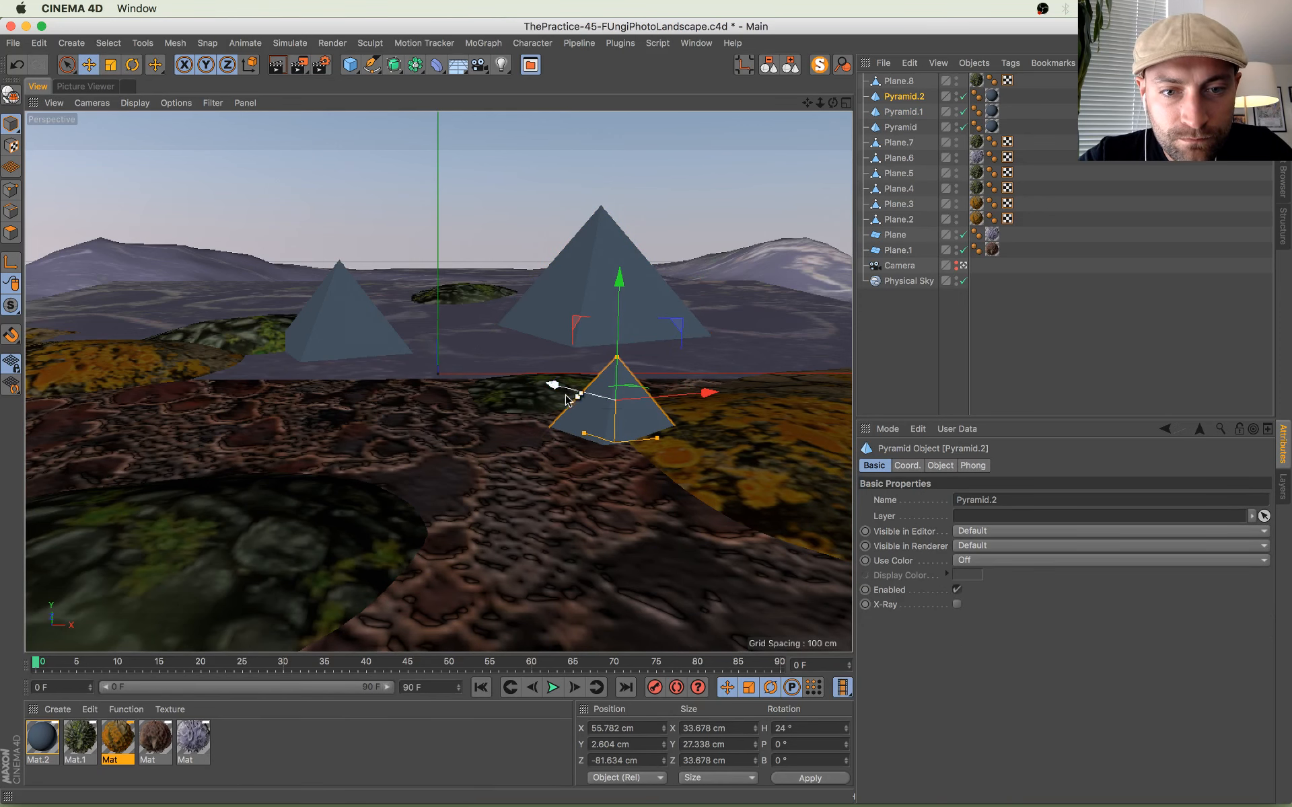
pyautogui.press('super+s')
# Step: Enlarge the mossy mound behind the foreground pyramid to about 259 cm wide and 323 cm deep, and select the large foreground mound
pyautogui.click(86, 87)
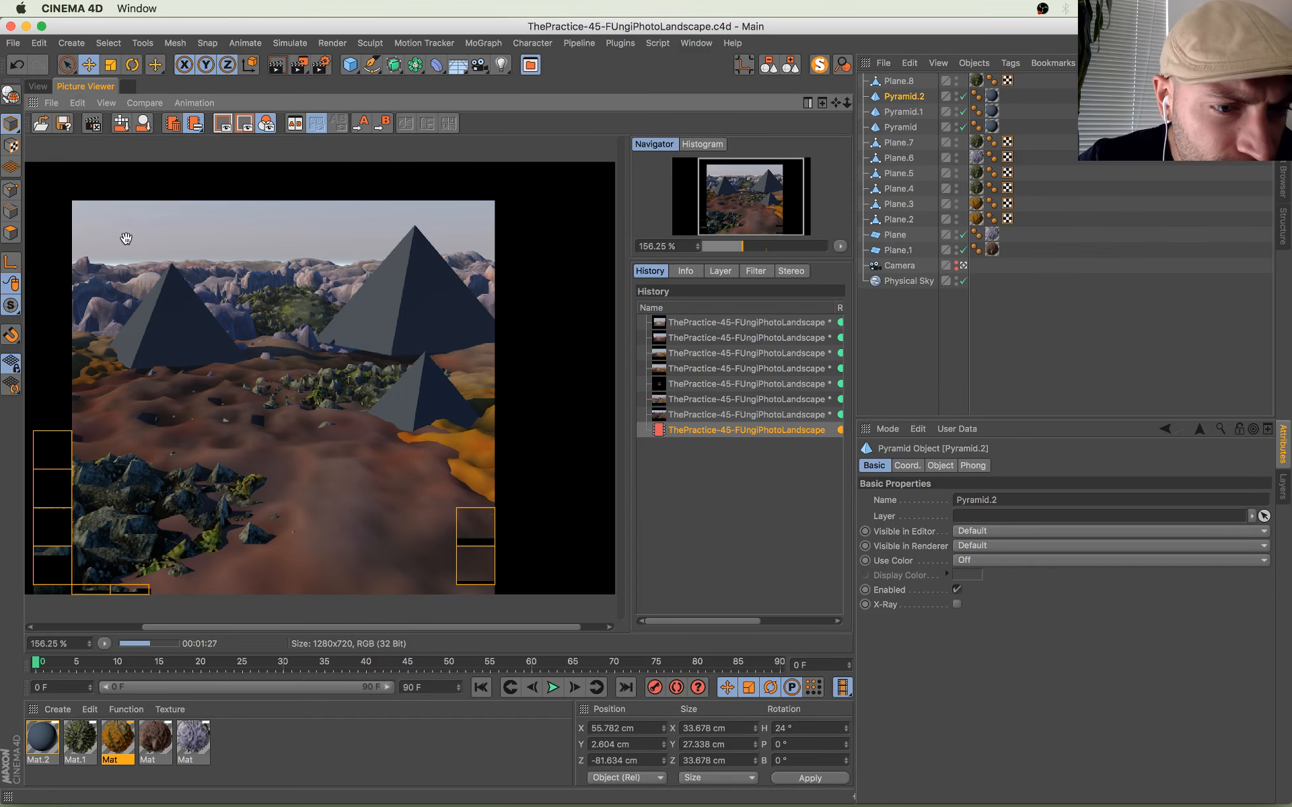
pyautogui.click(39, 85)
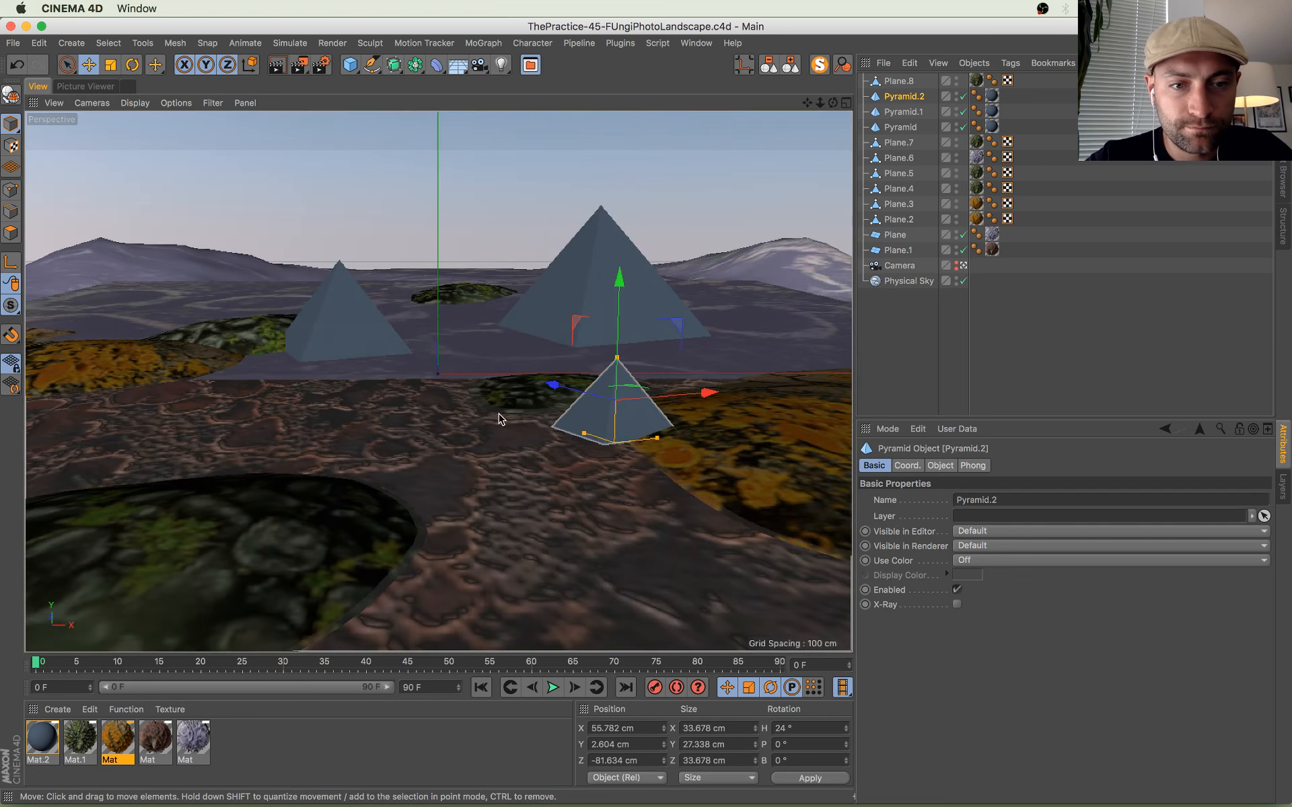
pyautogui.click(542, 391)
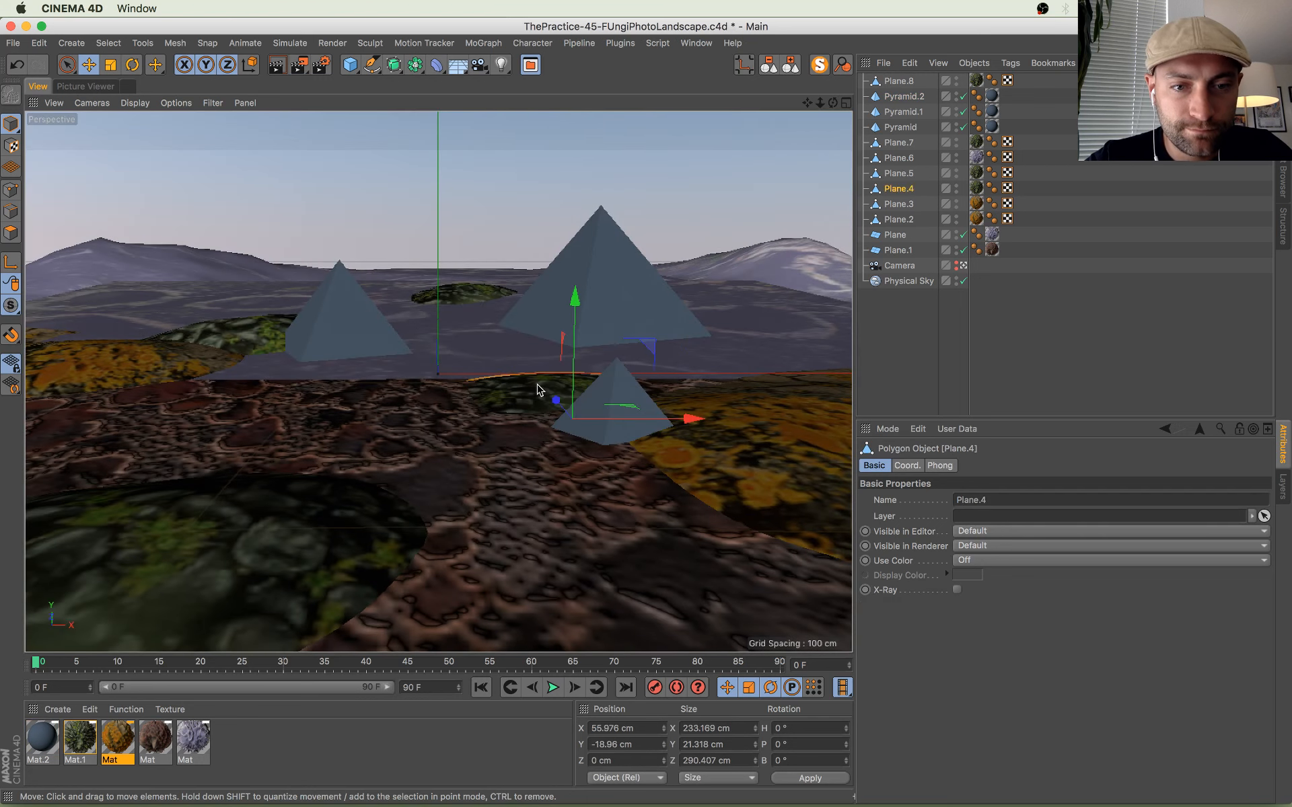
pyautogui.press('t')
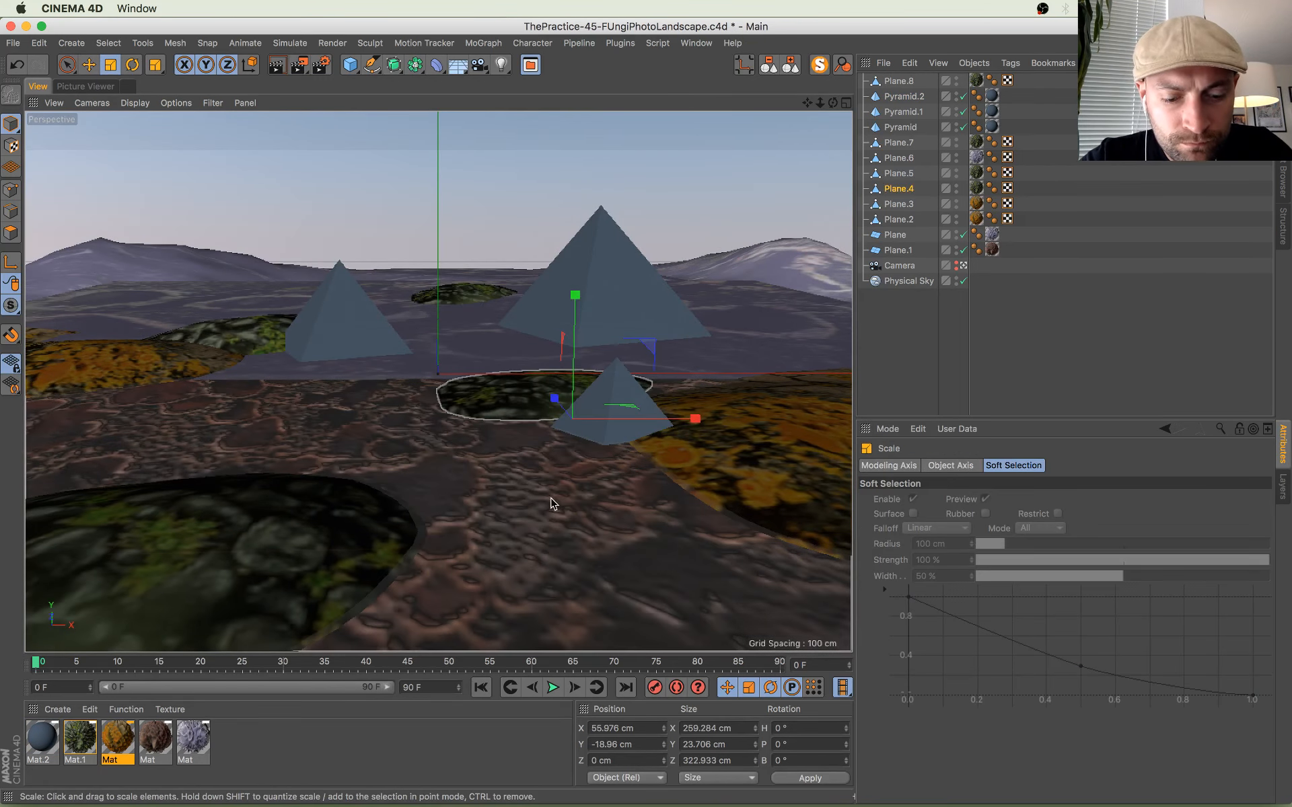
pyautogui.click(302, 544)
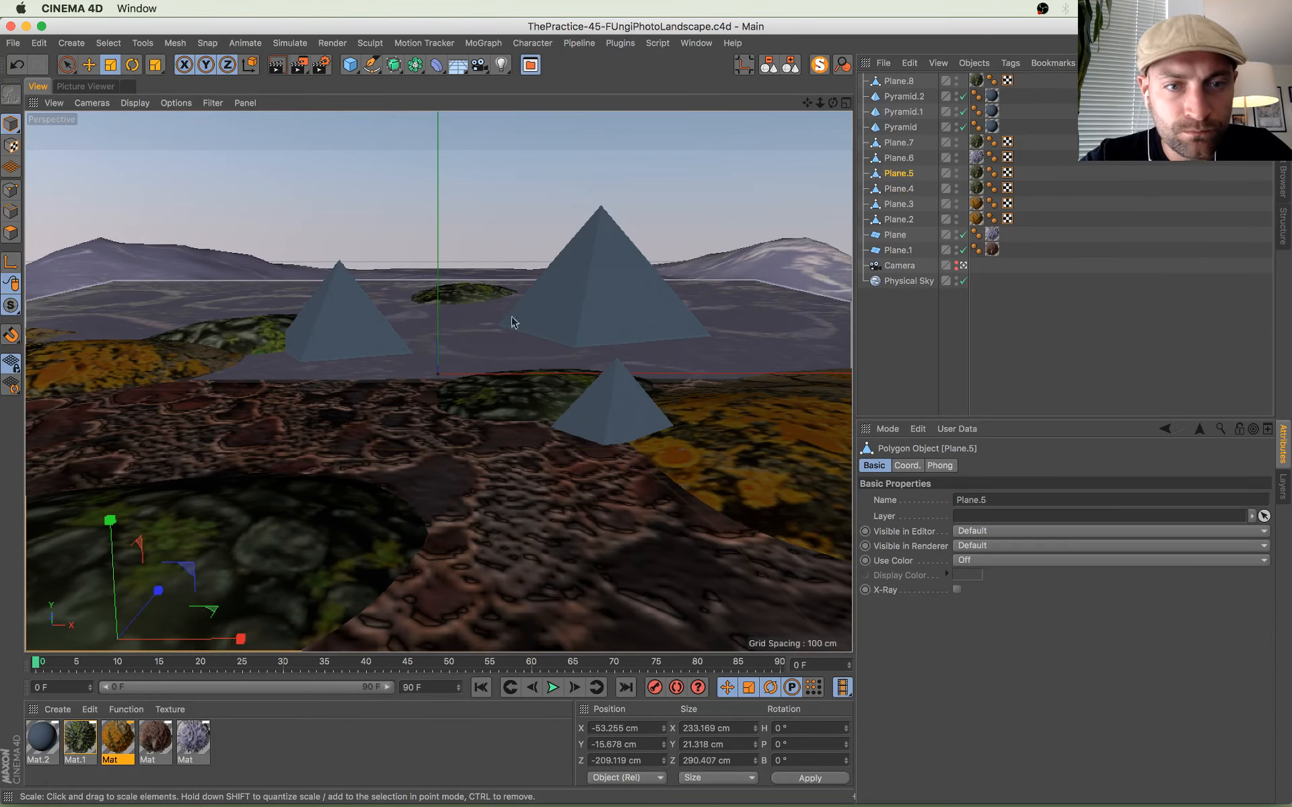
# Step: Enlarge the distant mossy mound between the pyramids to about 309 cm wide and 385 cm deep, save the project and check the render
pyautogui.click(475, 290)
pyautogui.moveTo(411, 506); pyautogui.dragTo(441, 483)
pyautogui.press('super+s')
pyautogui.click(103, 85)
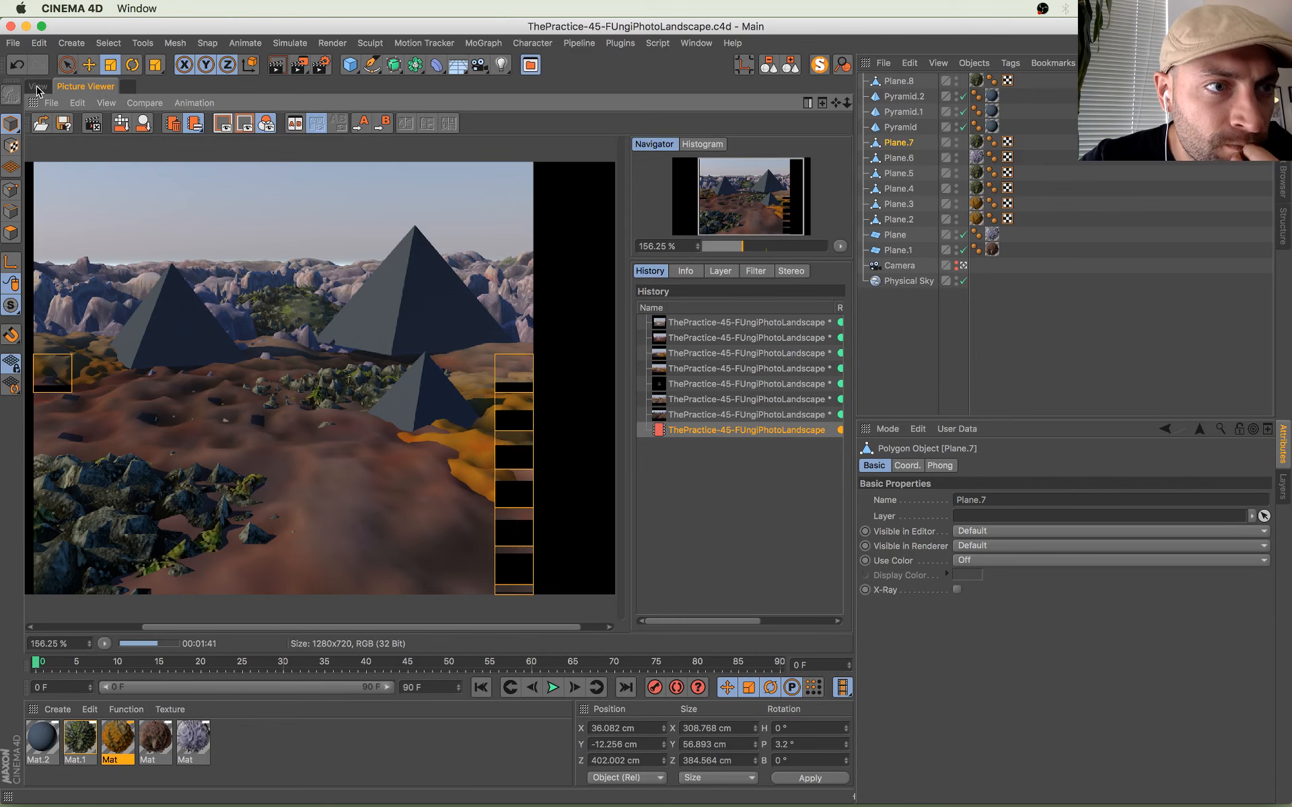
# Step: Set the Physical Sky fog's end height to 210 cm with the start height at -137 cm, save the project and restart the render
pyautogui.click(38, 86)
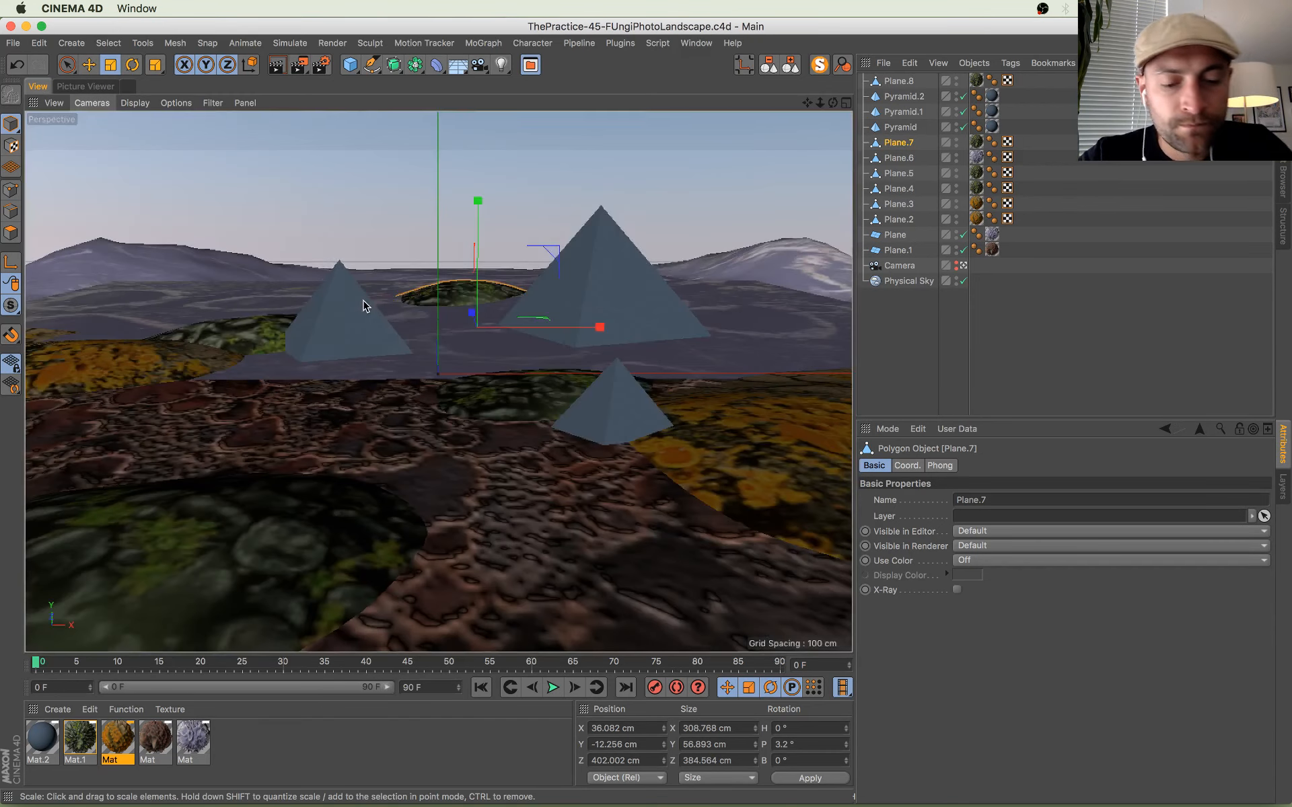
pyautogui.click(905, 283)
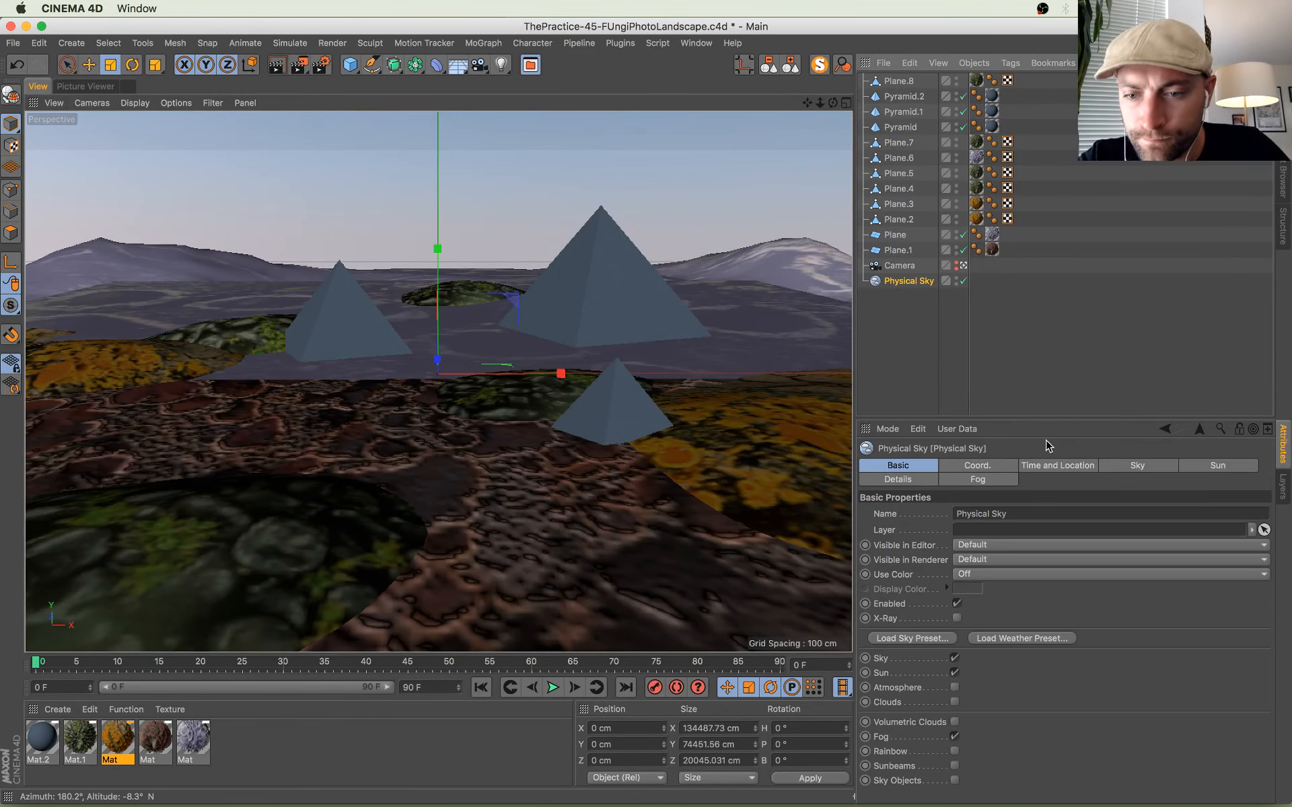
pyautogui.click(979, 481)
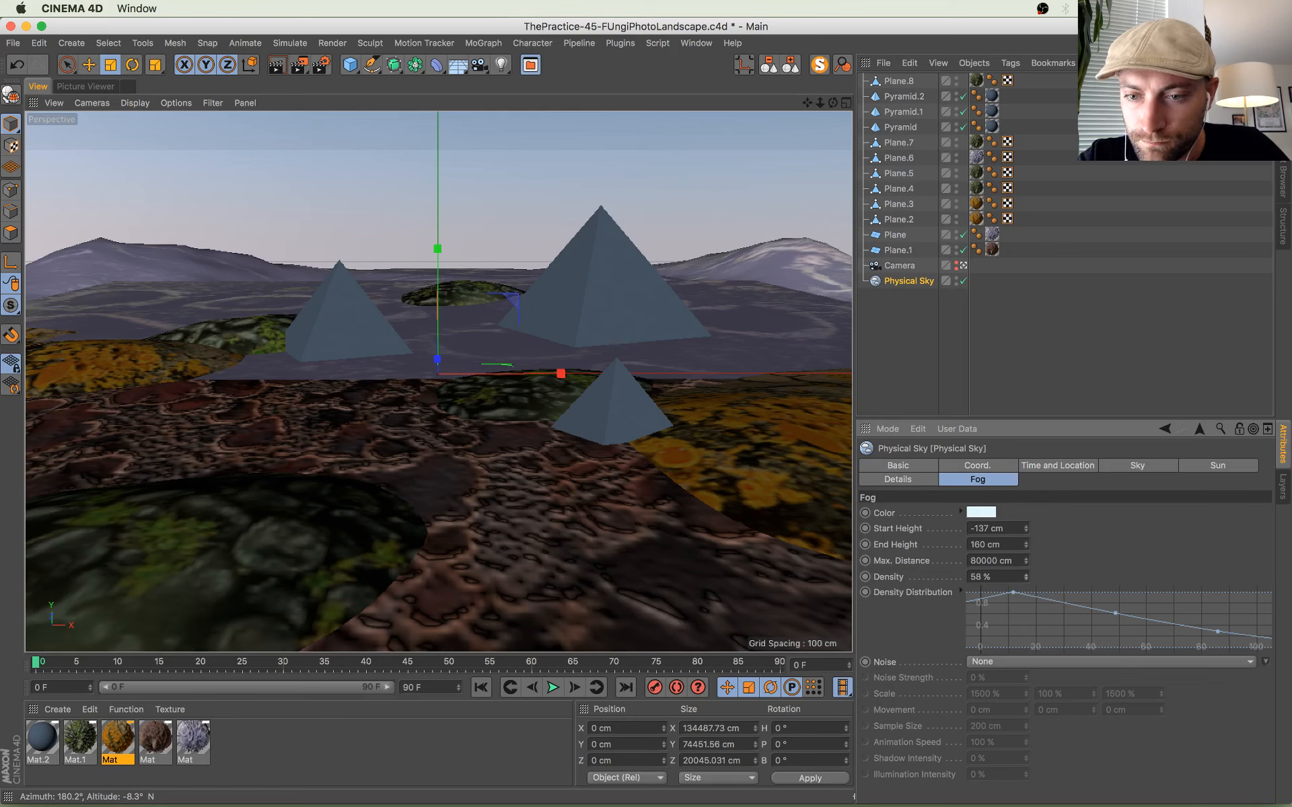
pyautogui.moveTo(1028, 548); pyautogui.dragTo(1025, 536)
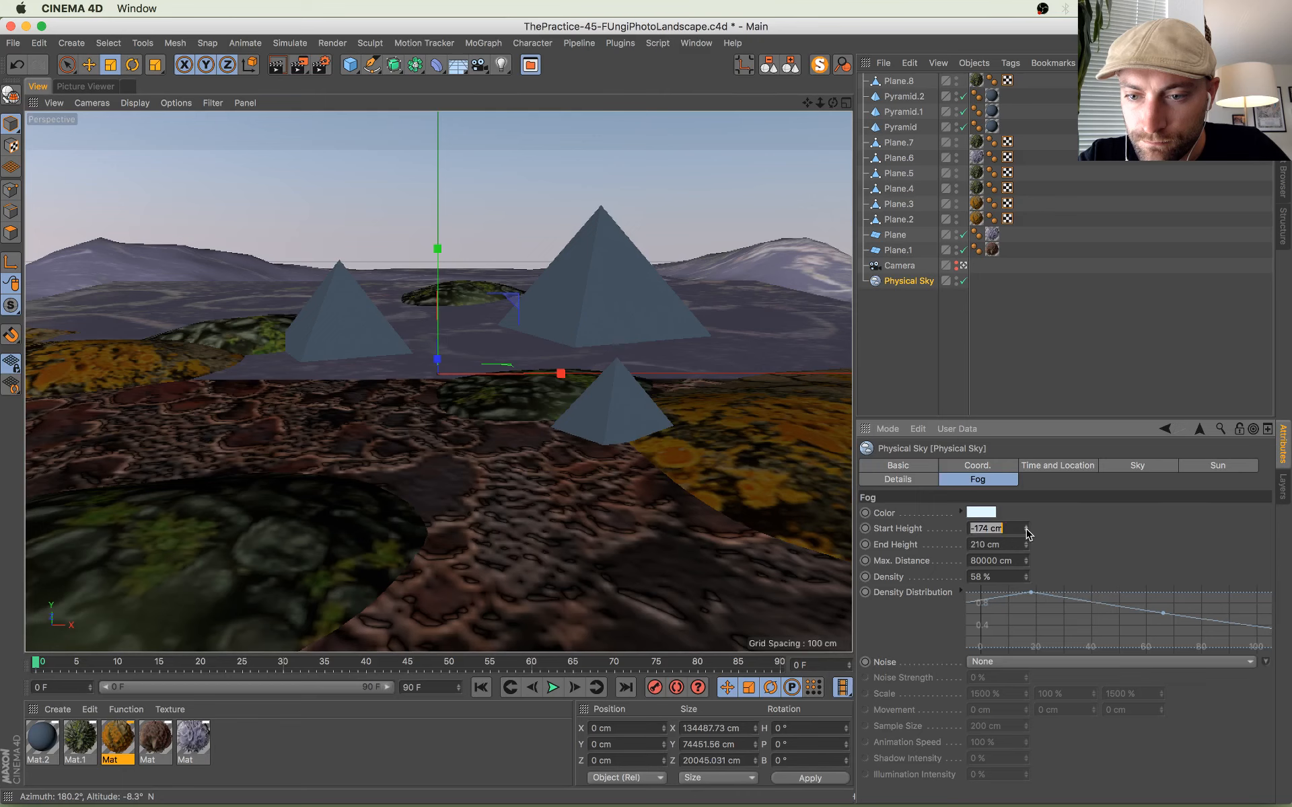
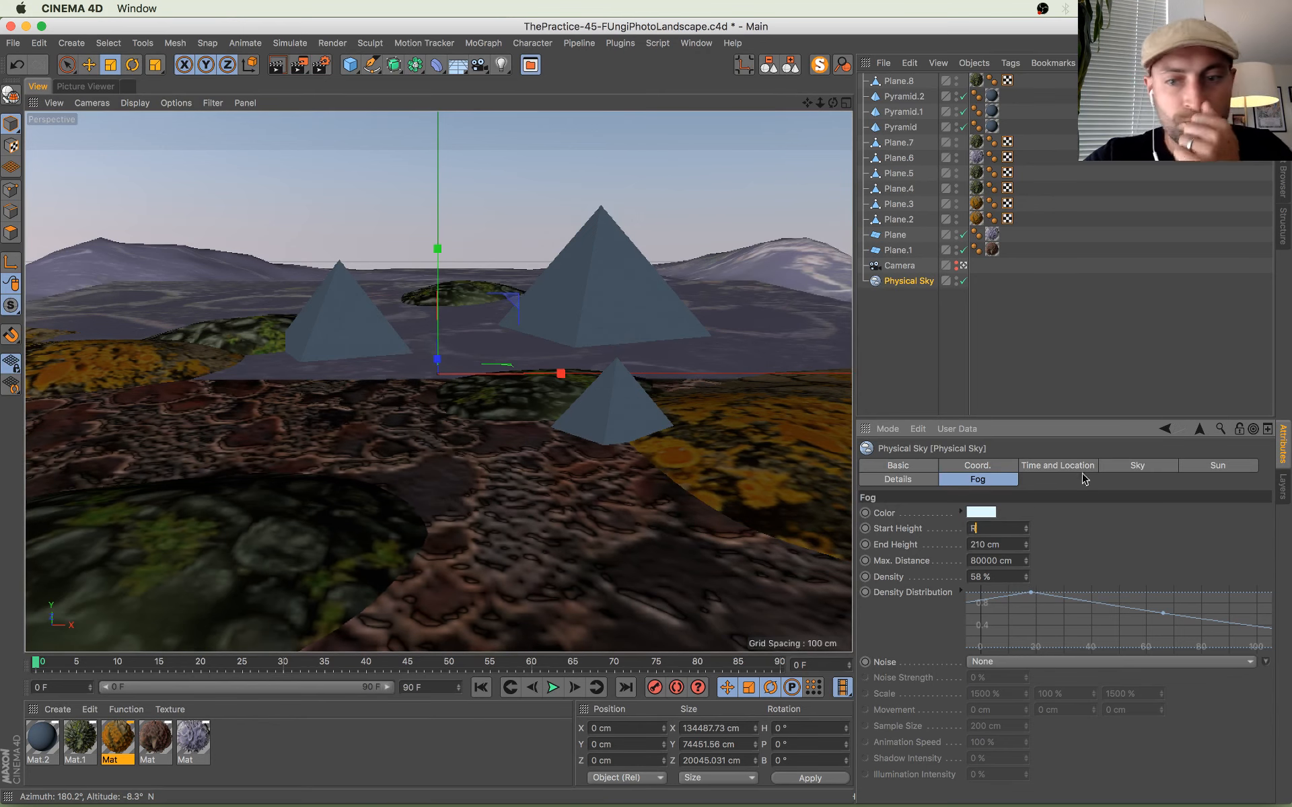
pyautogui.press('Return')
pyautogui.press('super+z')
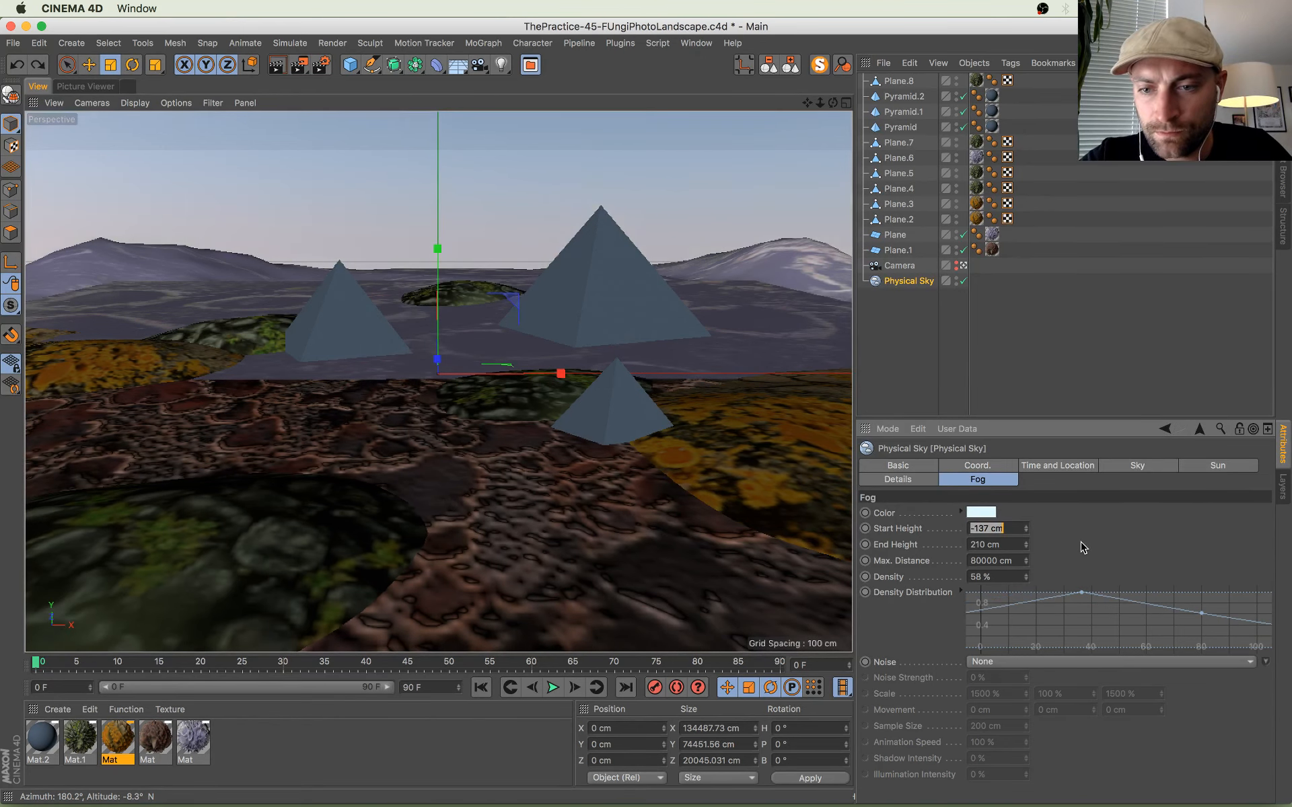
pyautogui.press('super+s')
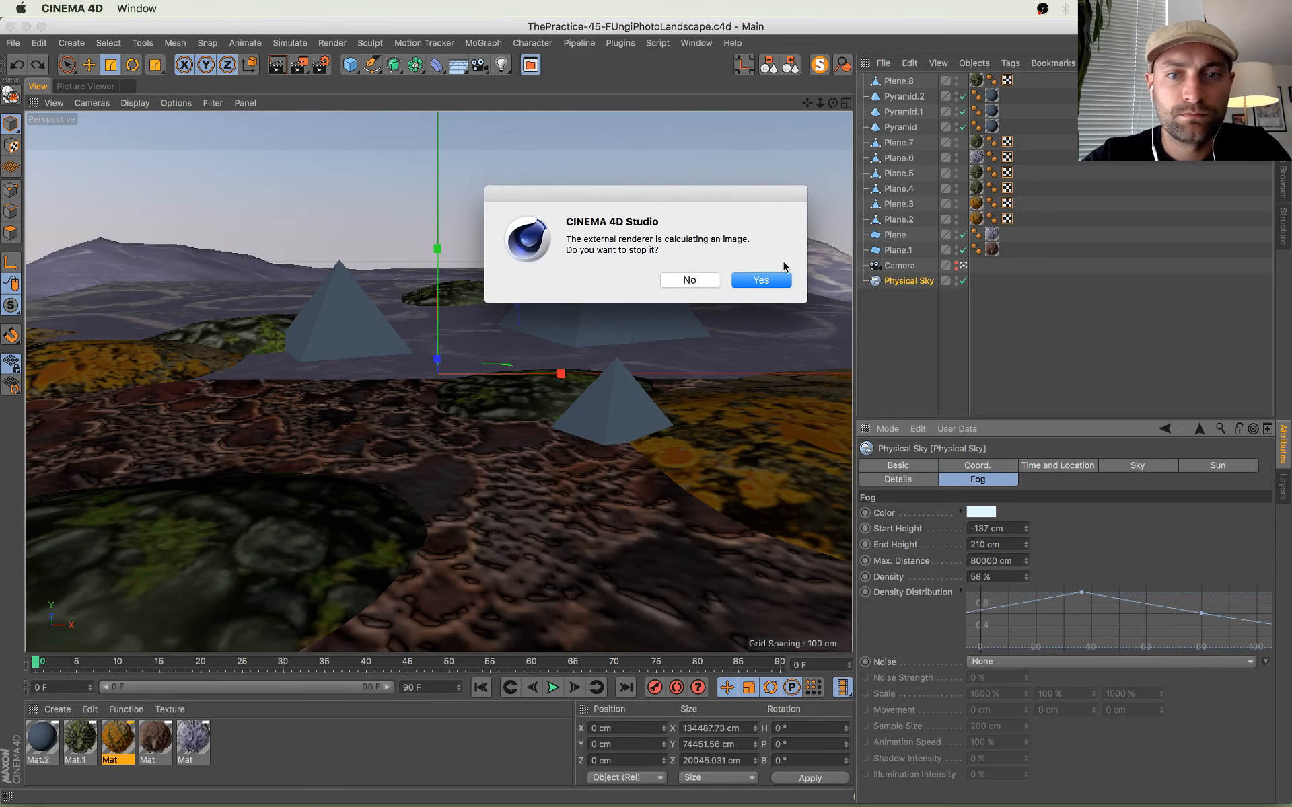
pyautogui.click(770, 282)
# Step: Compare the latest landscape render with the earlier ones and the one in progress, examining the pyramids, mounds and haze
pyautogui.click(765, 432)
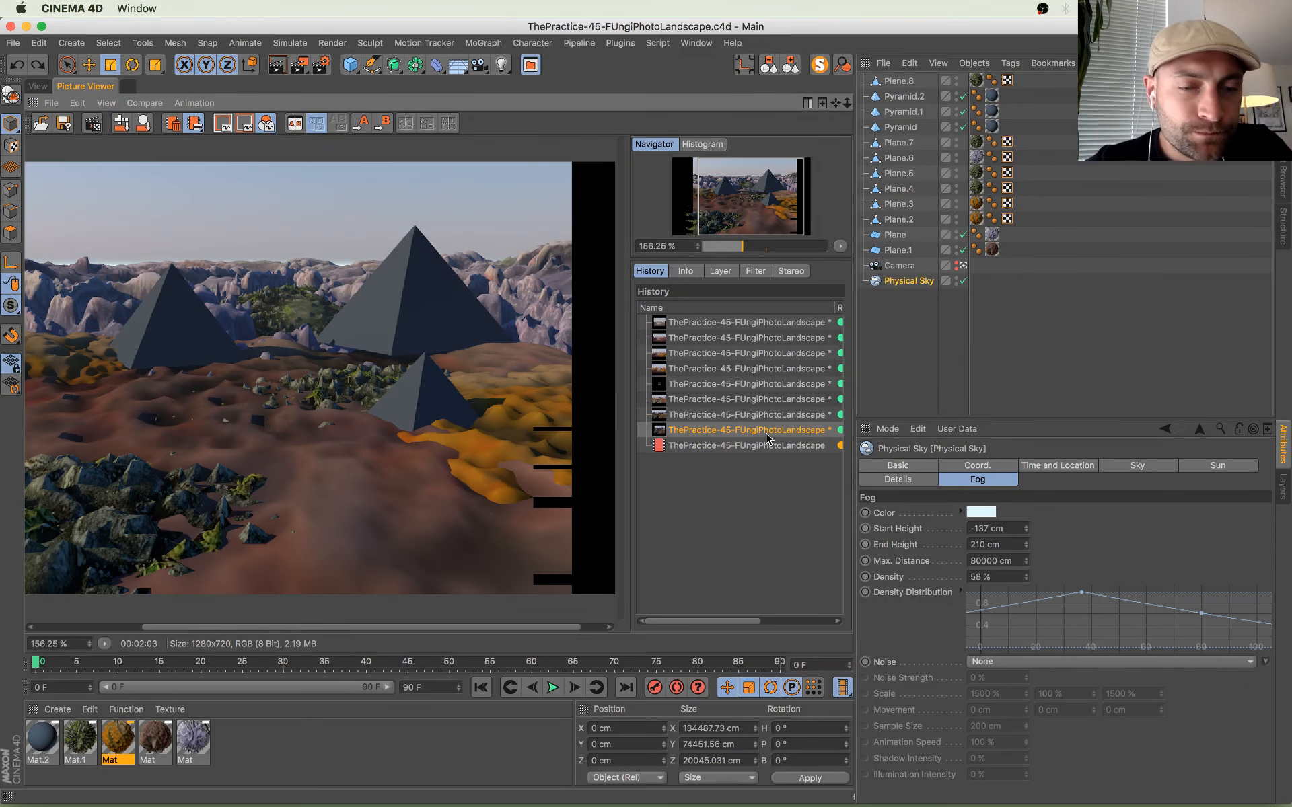
pyautogui.press('Up')
pyautogui.press('Down')
pyautogui.press('Up')
pyautogui.press('Down')
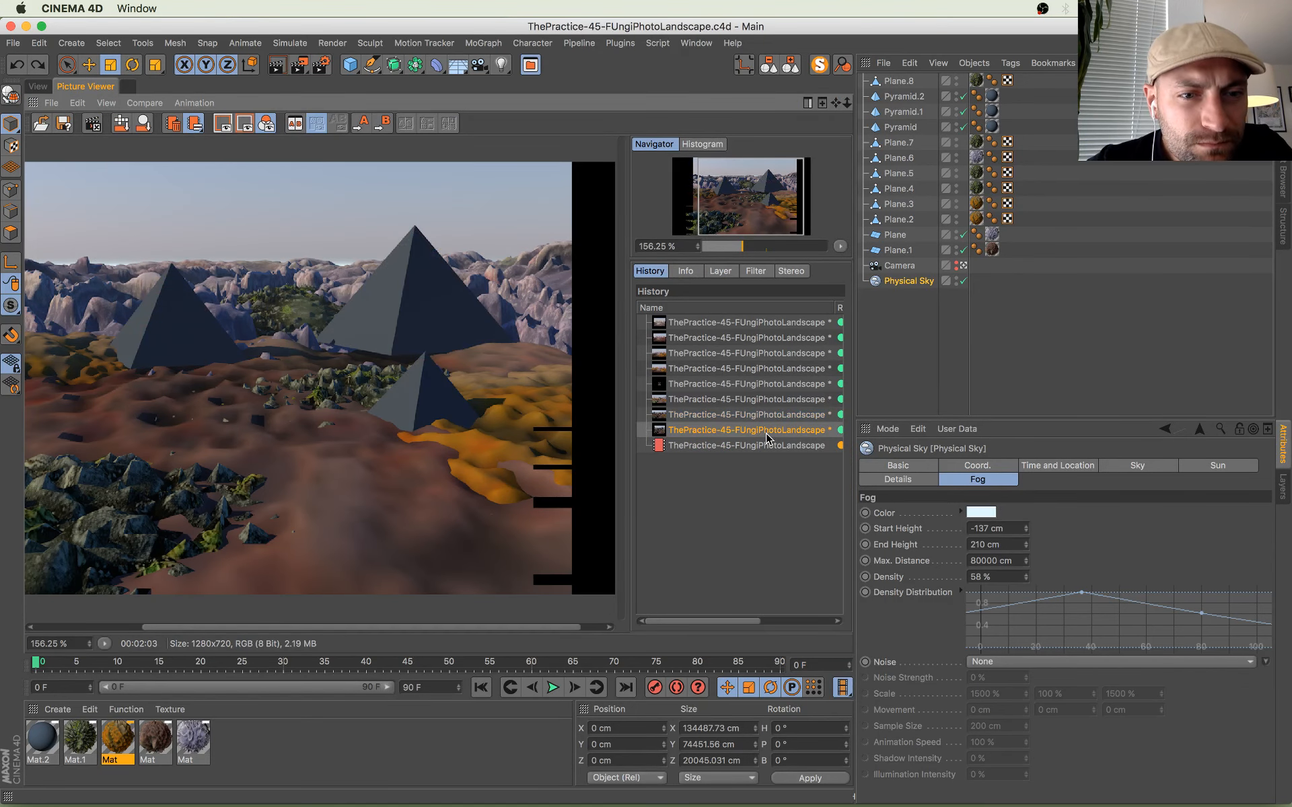
pyautogui.press('Down')
pyautogui.press('Up')
pyautogui.press('Down')
pyautogui.press('Up')
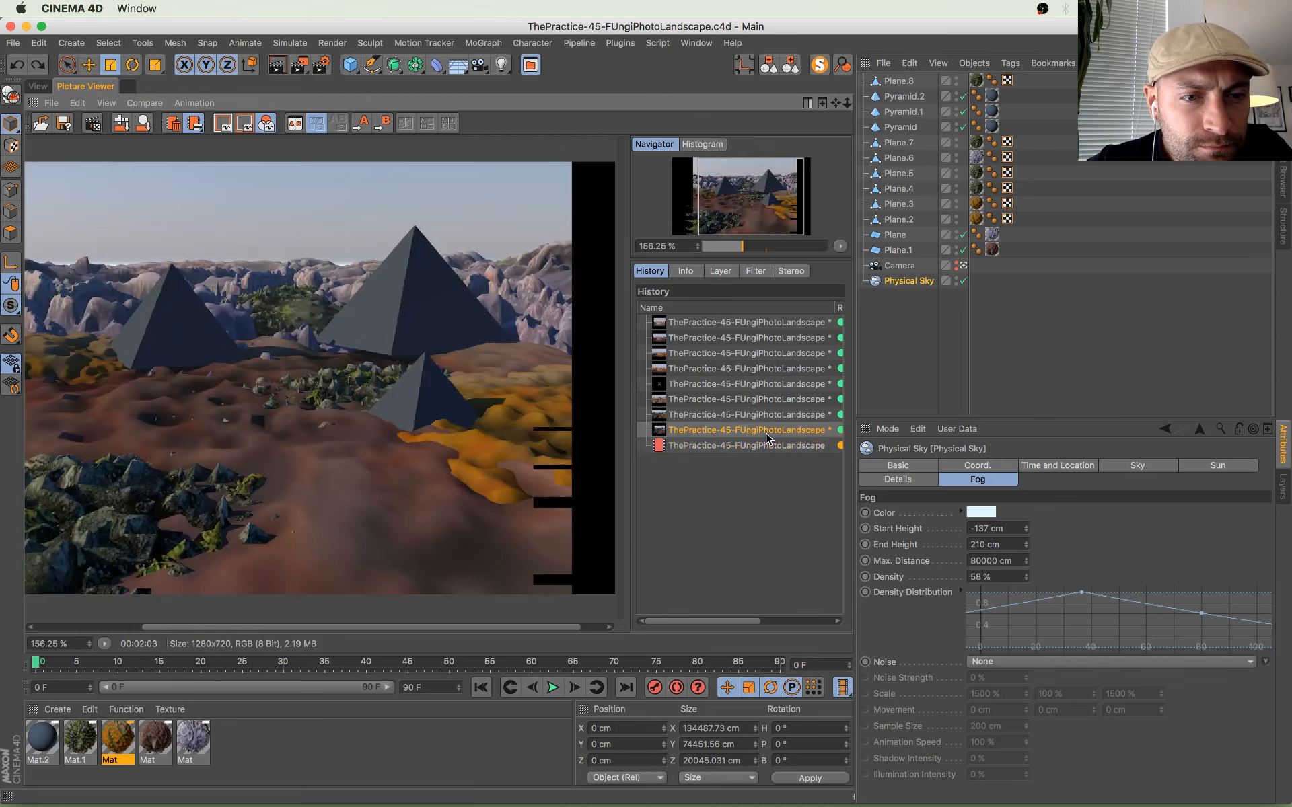
pyautogui.press('Up')
pyautogui.press('Up')
pyautogui.press('Up')
pyautogui.press('Down')
pyautogui.press('Down')
pyautogui.press('Down')
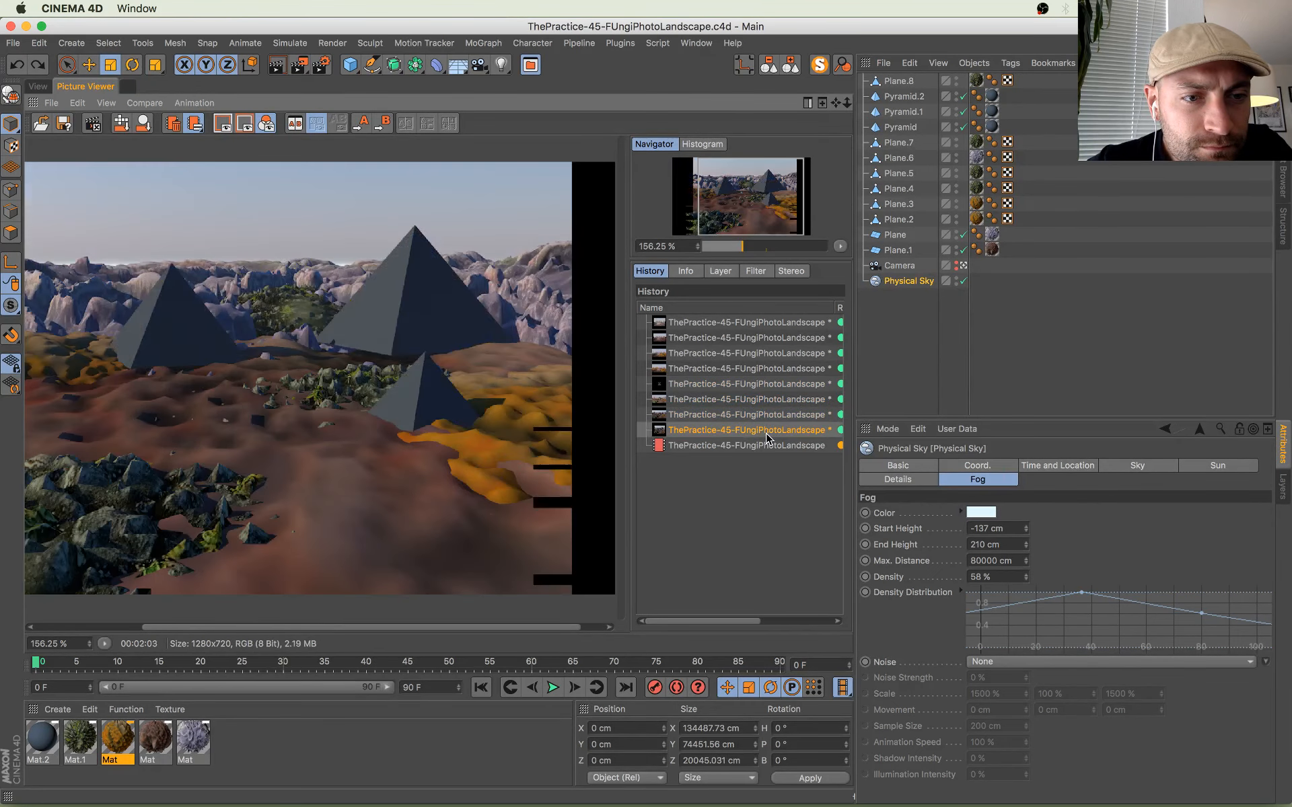
pyautogui.press('Down')
pyautogui.press('Up')
pyautogui.press('Down')
pyautogui.press('Up')
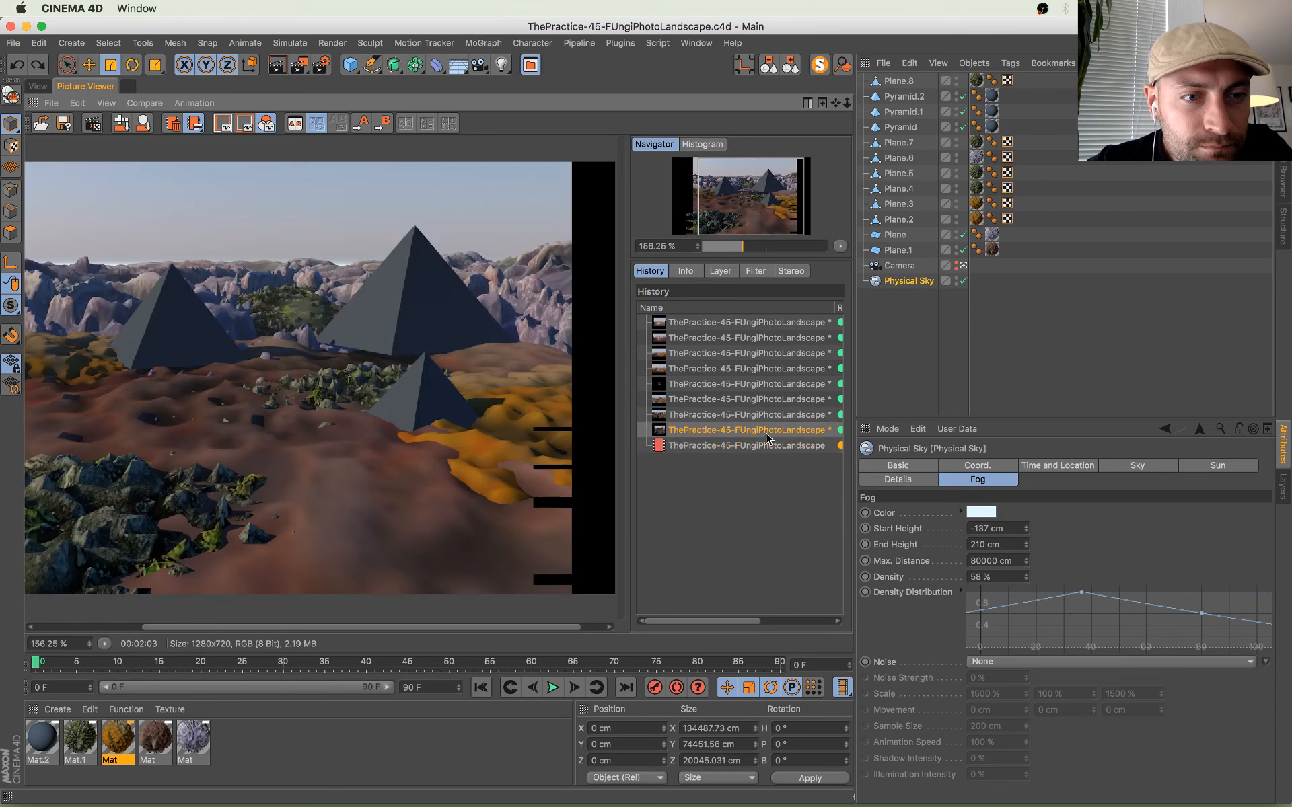
pyautogui.press('Down')
pyautogui.press('Up')
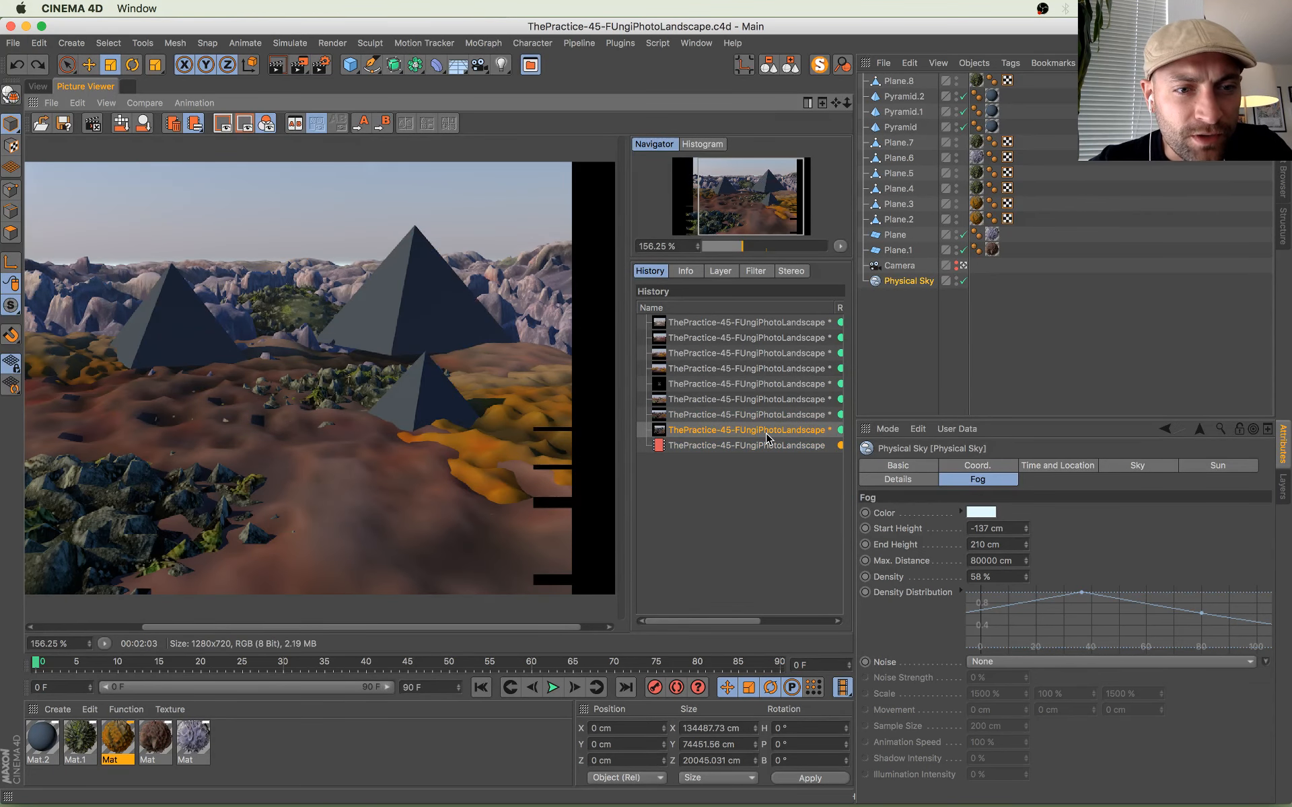
pyautogui.press('Down')
pyautogui.press('Up')
pyautogui.press('Up')
pyautogui.press('Down')
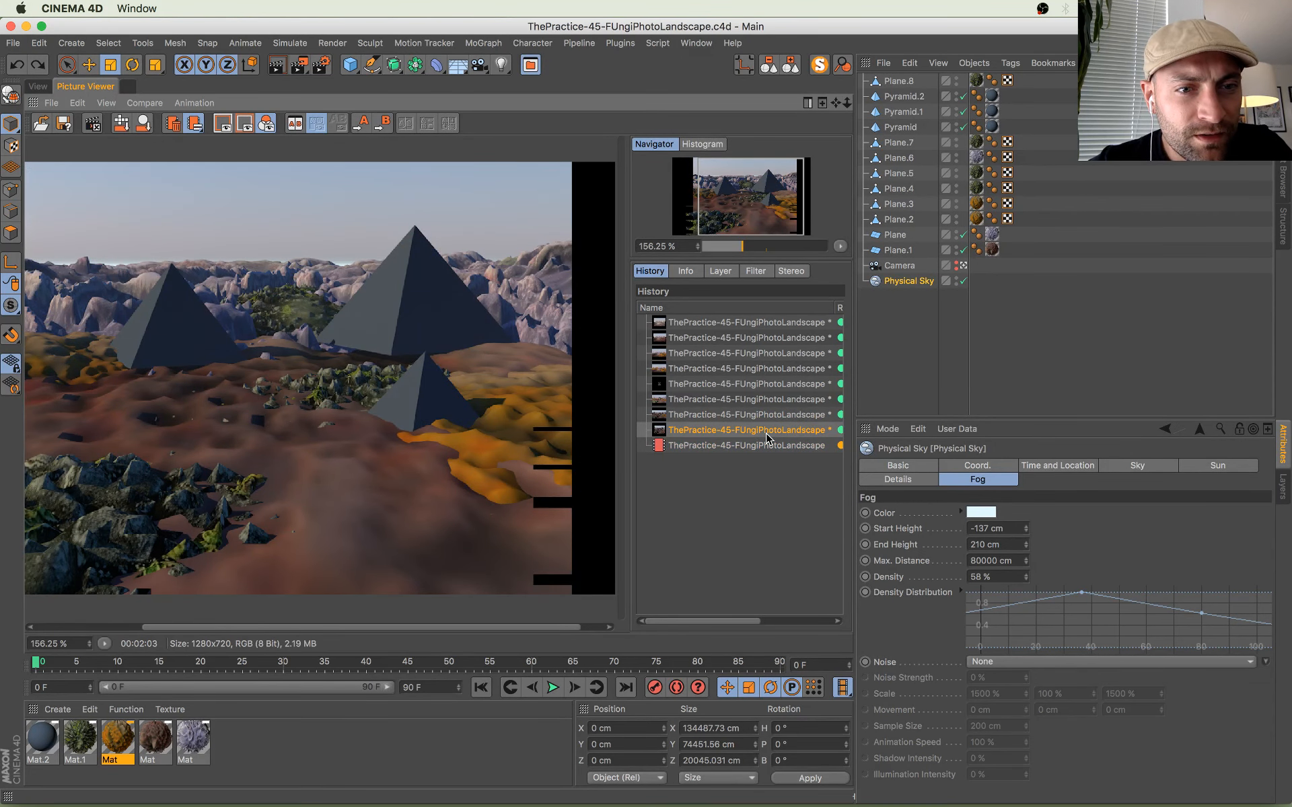
pyautogui.press('Up')
pyautogui.press('Down')
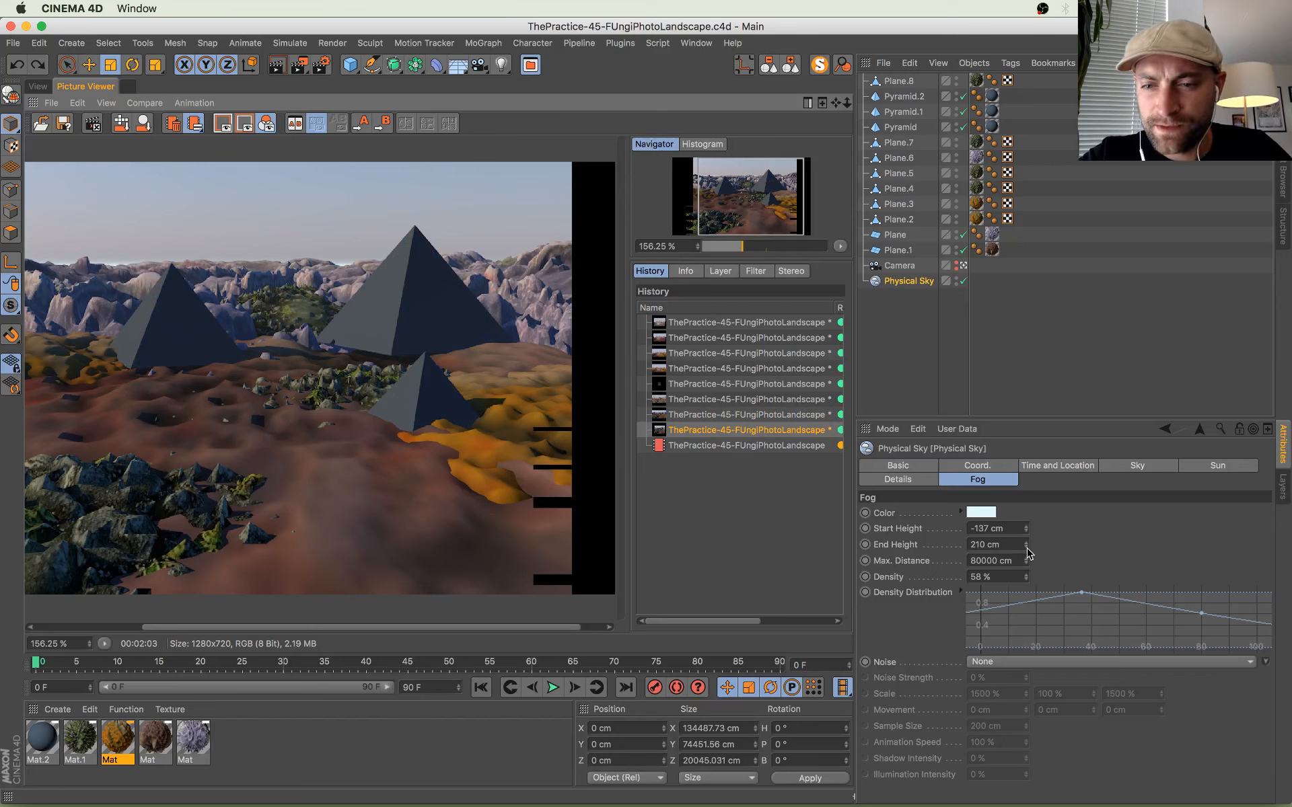
# Step: Set the Physical Sky fog's start height to -61 cm and end height to 85 cm, and save the project
pyautogui.moveTo(1026, 546); pyautogui.dragTo(1026, 470)
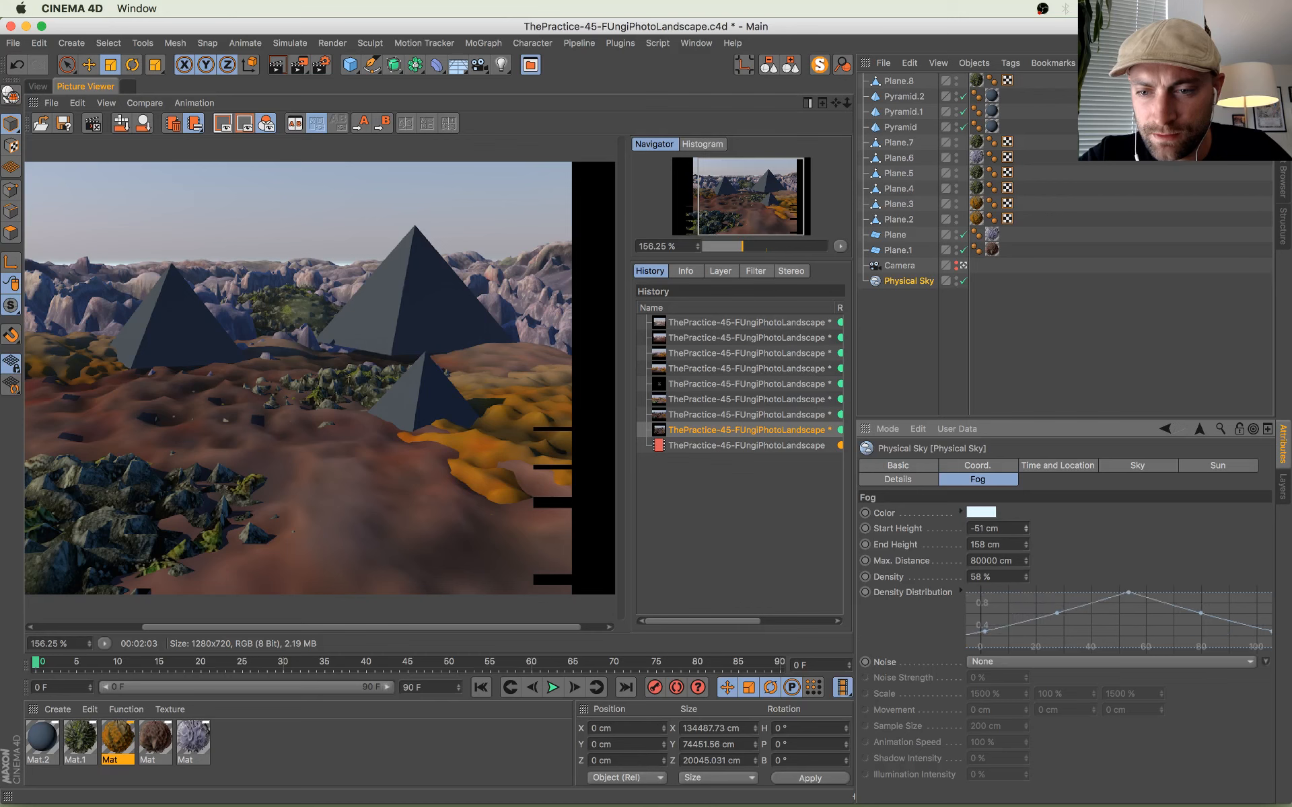
pyautogui.moveTo(1026, 546); pyautogui.dragTo(1026, 596)
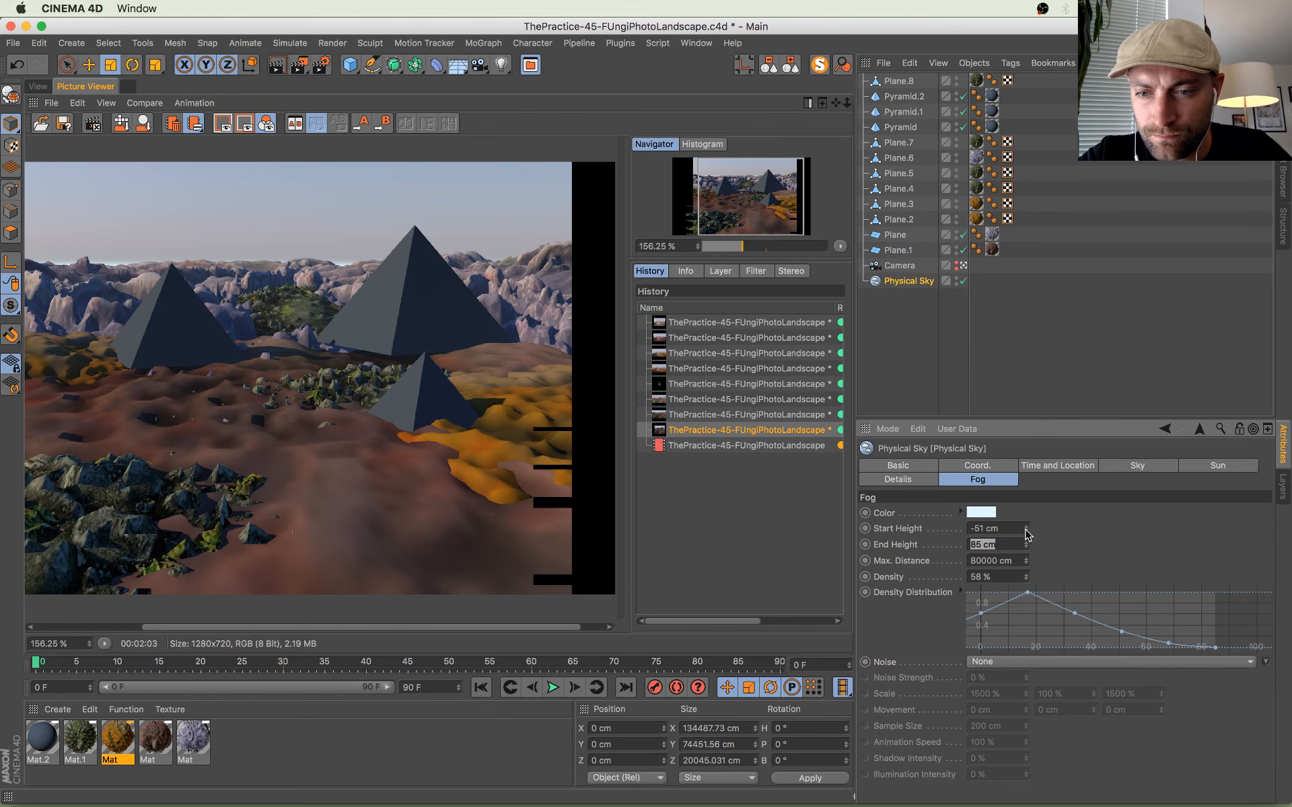
pyautogui.moveTo(1026, 535); pyautogui.dragTo(1026, 543)
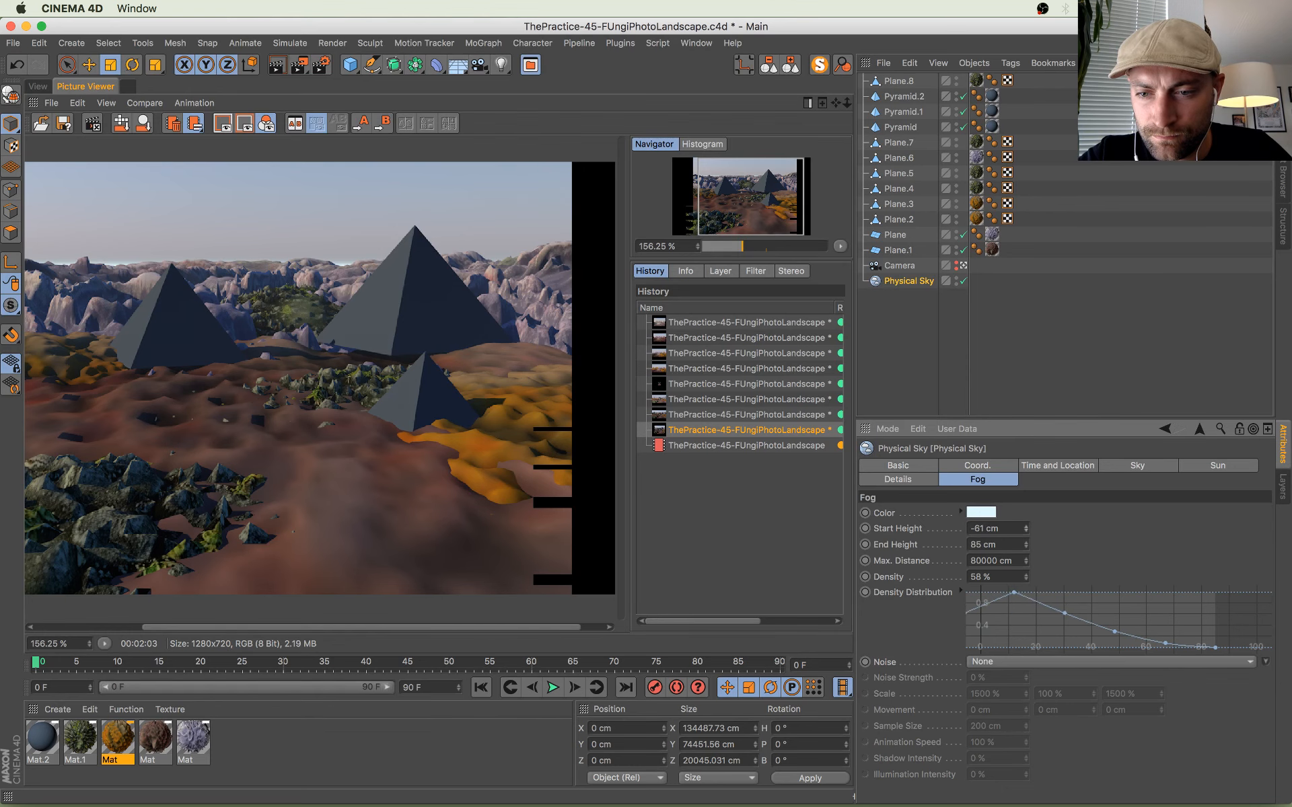
pyautogui.press('super+s')
# Step: Compare the render in progress with the previous one to judge the effect of the fog on the landscape
pyautogui.click(767, 445)
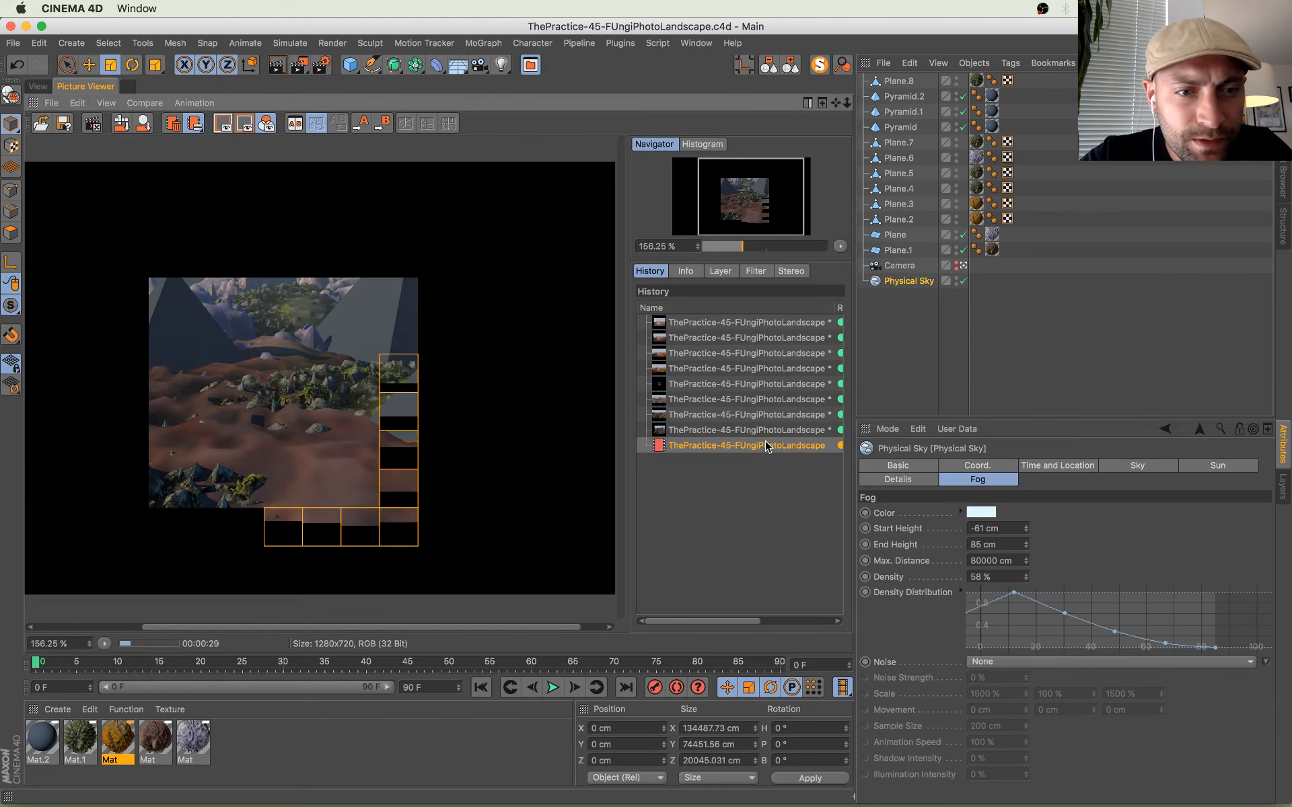
pyautogui.press('Up')
pyautogui.press('Down')
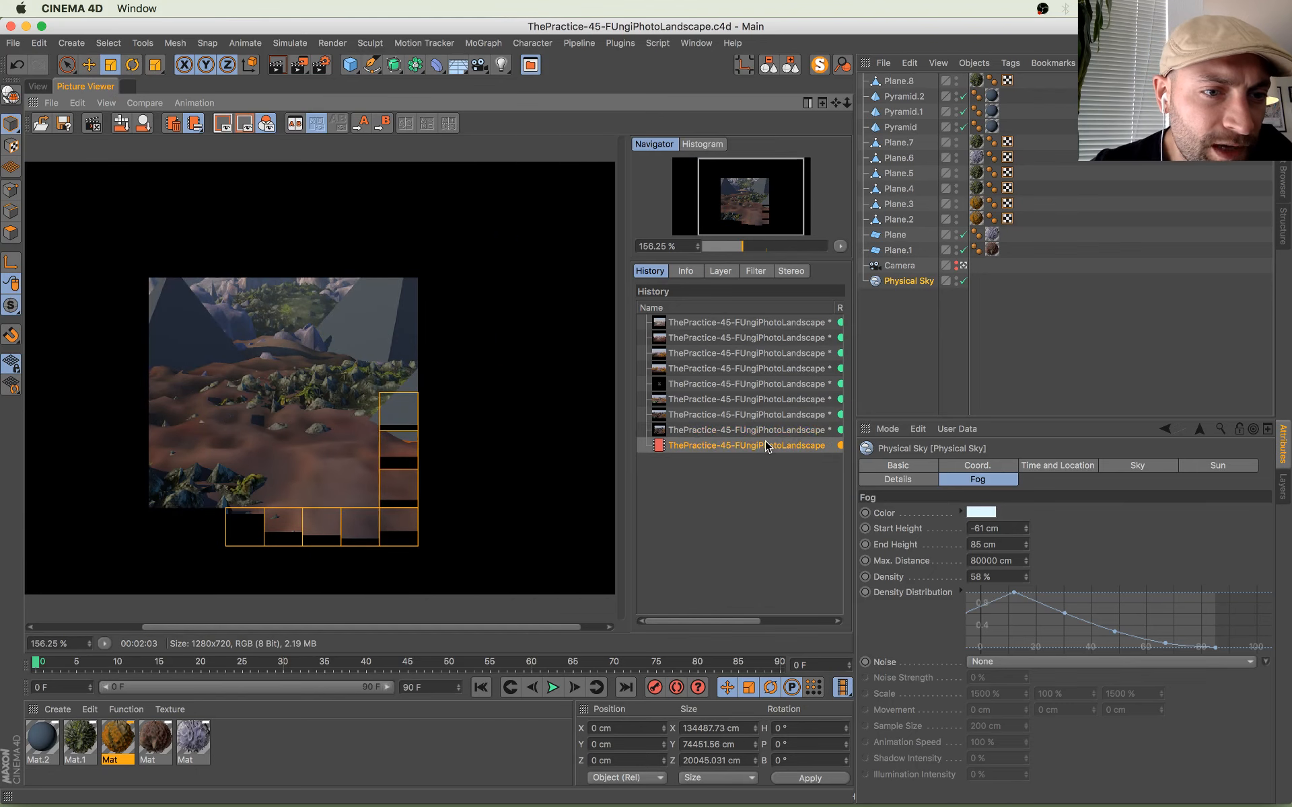
pyautogui.press('Up')
pyautogui.press('Down')
pyautogui.press('Up')
pyautogui.press('Down')
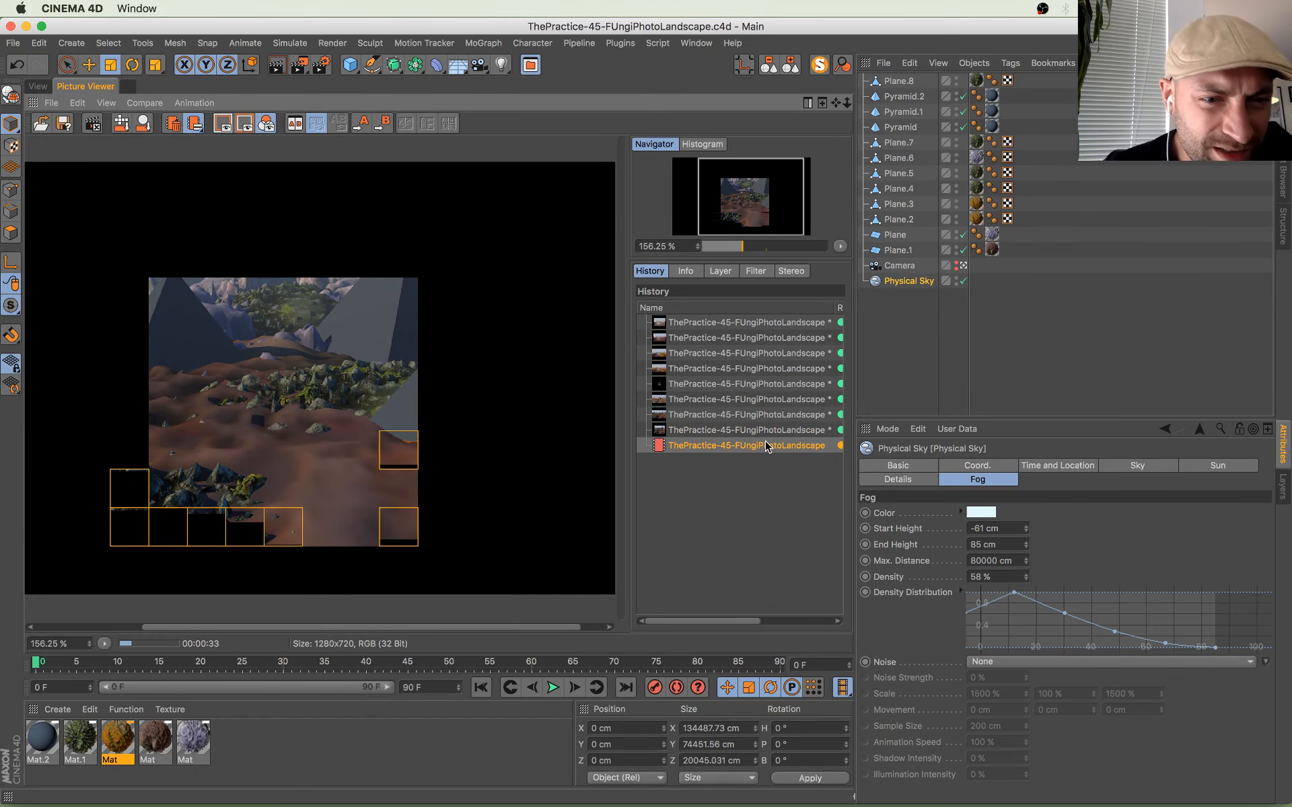
pyautogui.press('Up')
pyautogui.press('Down')
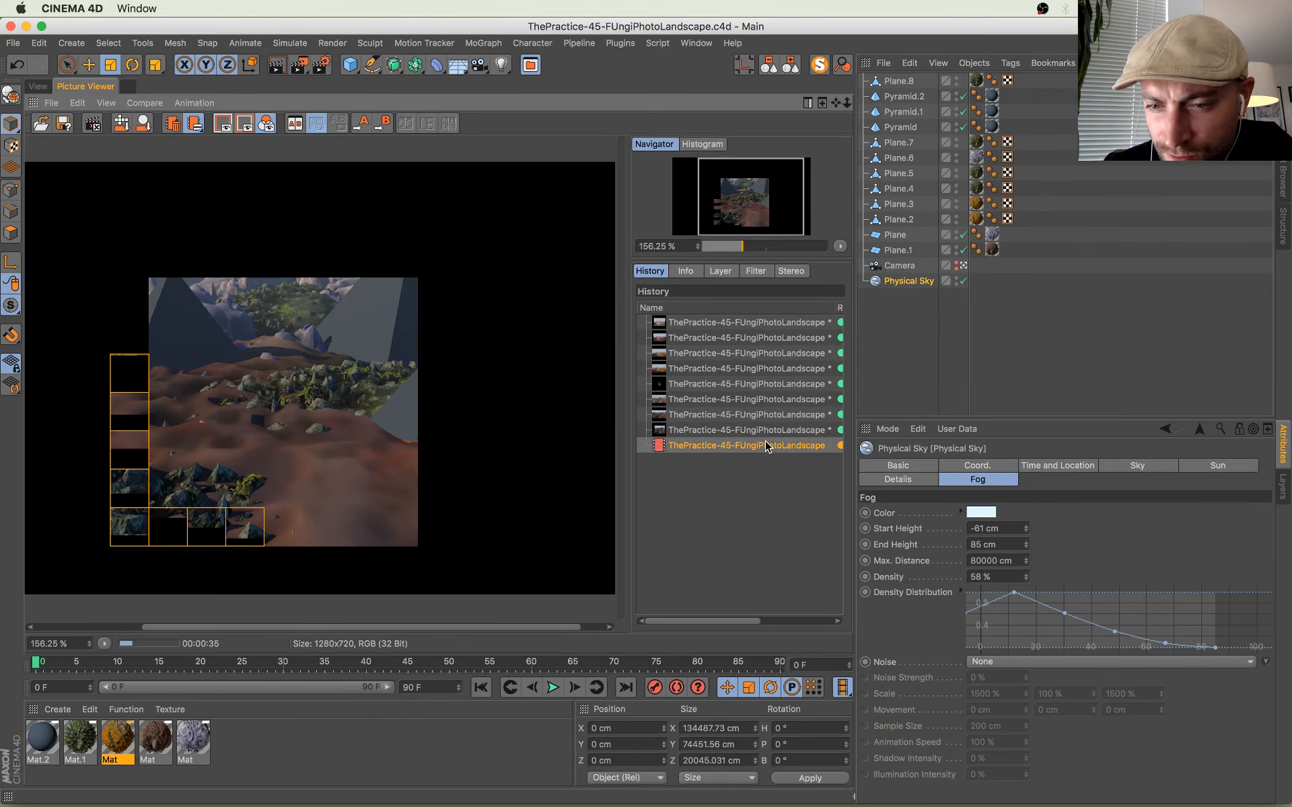
# Step: Set the fog's end height to 61 cm, save the project and compare the render in progress with the previous one
pyautogui.moveTo(1026, 545); pyautogui.dragTo(1026, 560)
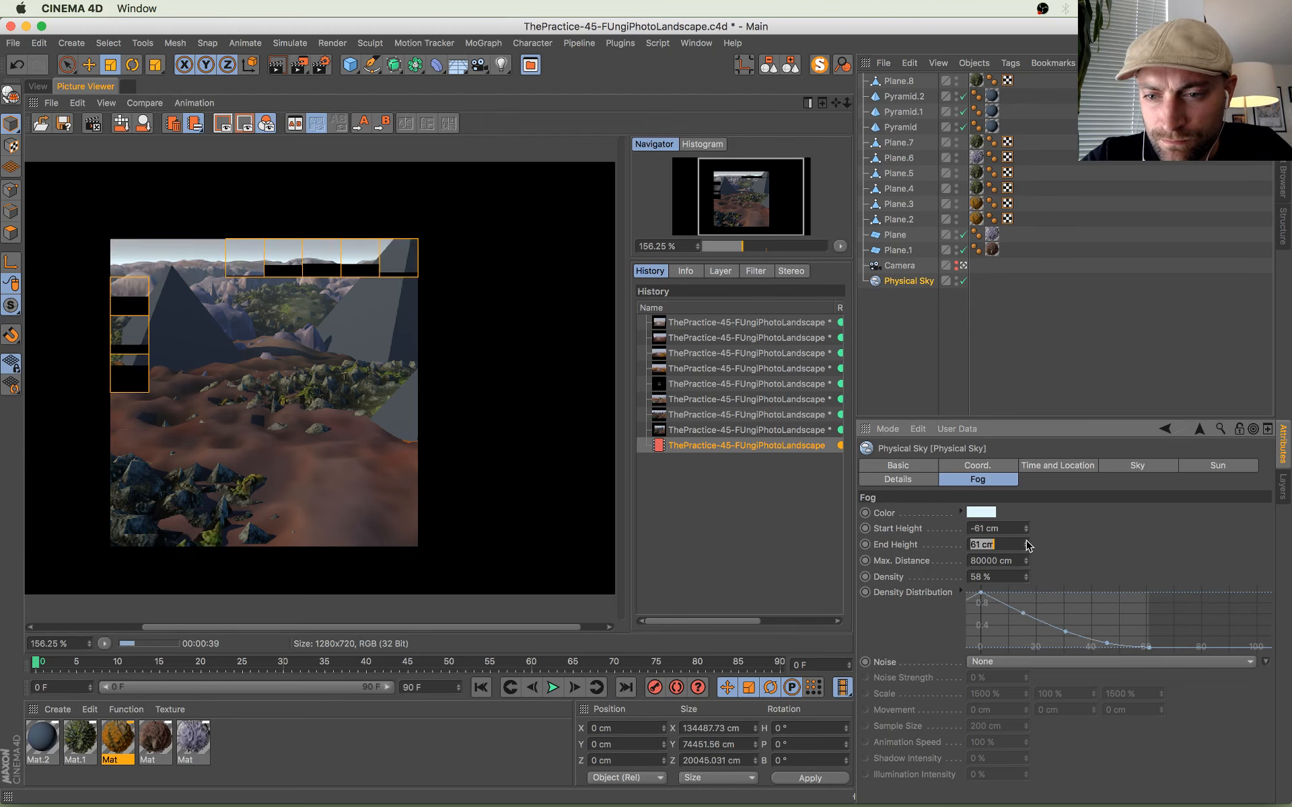
pyautogui.press('super+s')
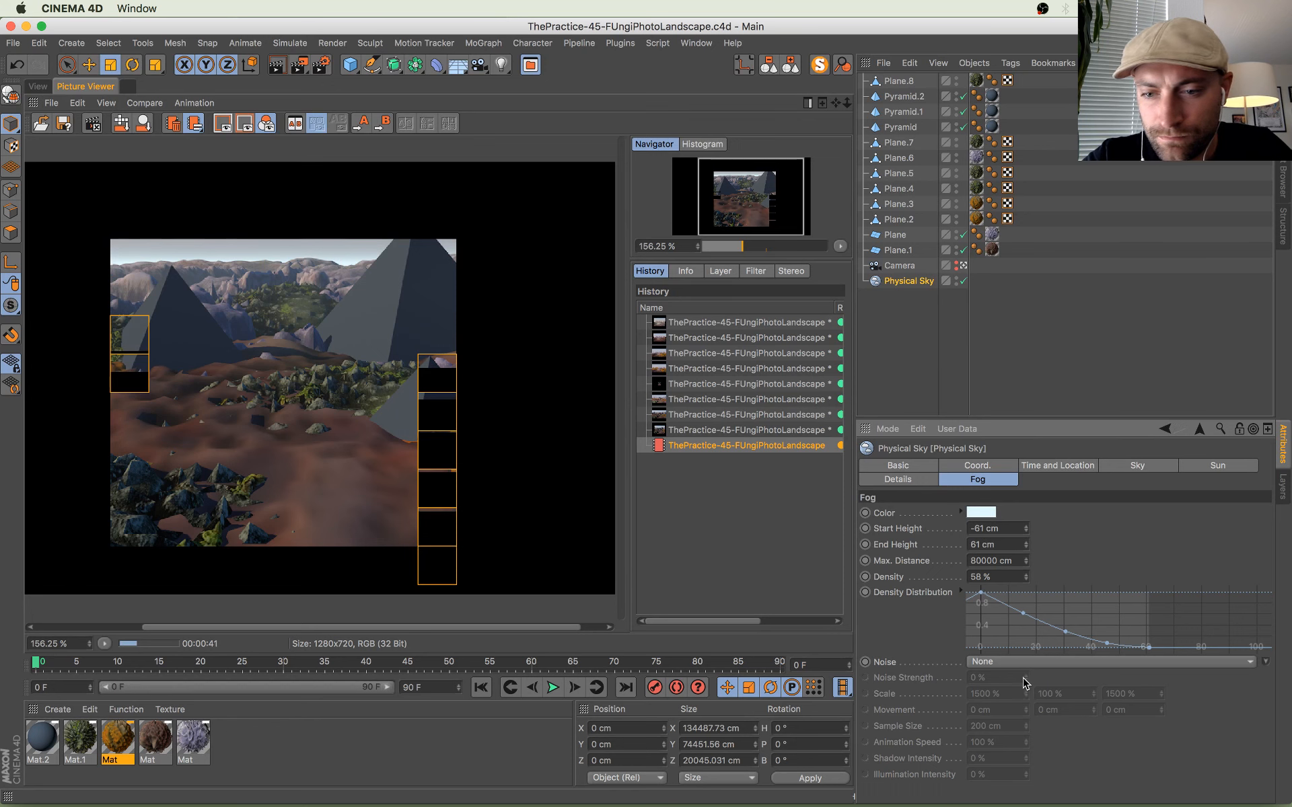
pyautogui.click(716, 431)
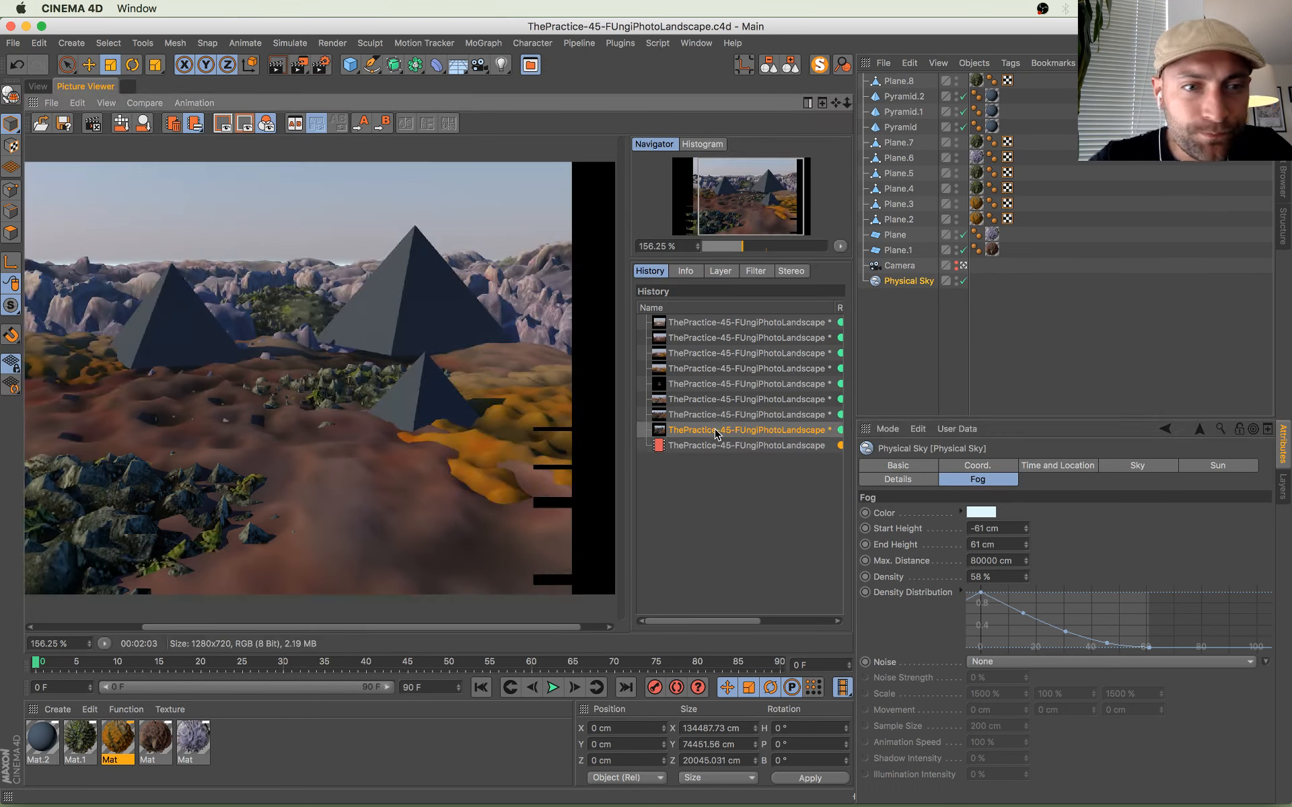
pyautogui.press('Down')
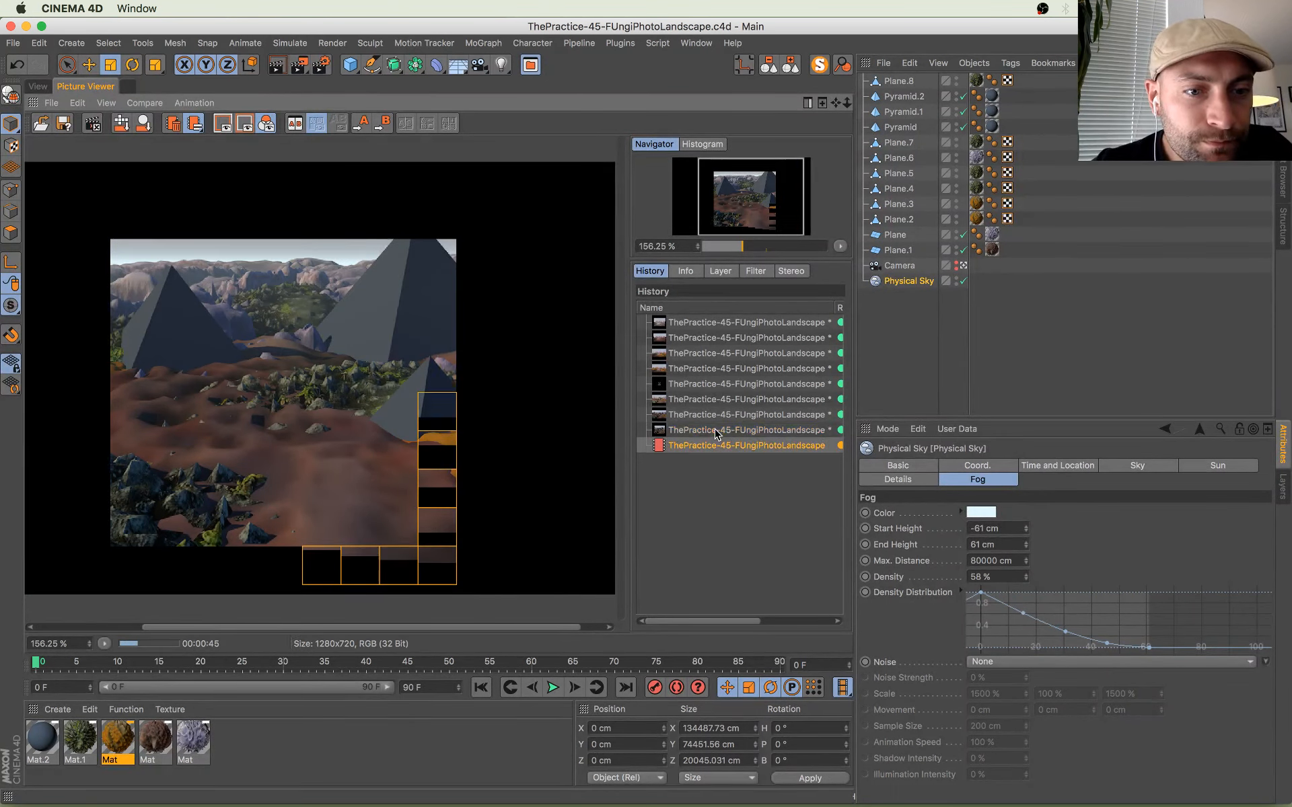
pyautogui.click(717, 431)
pyautogui.press('Down')
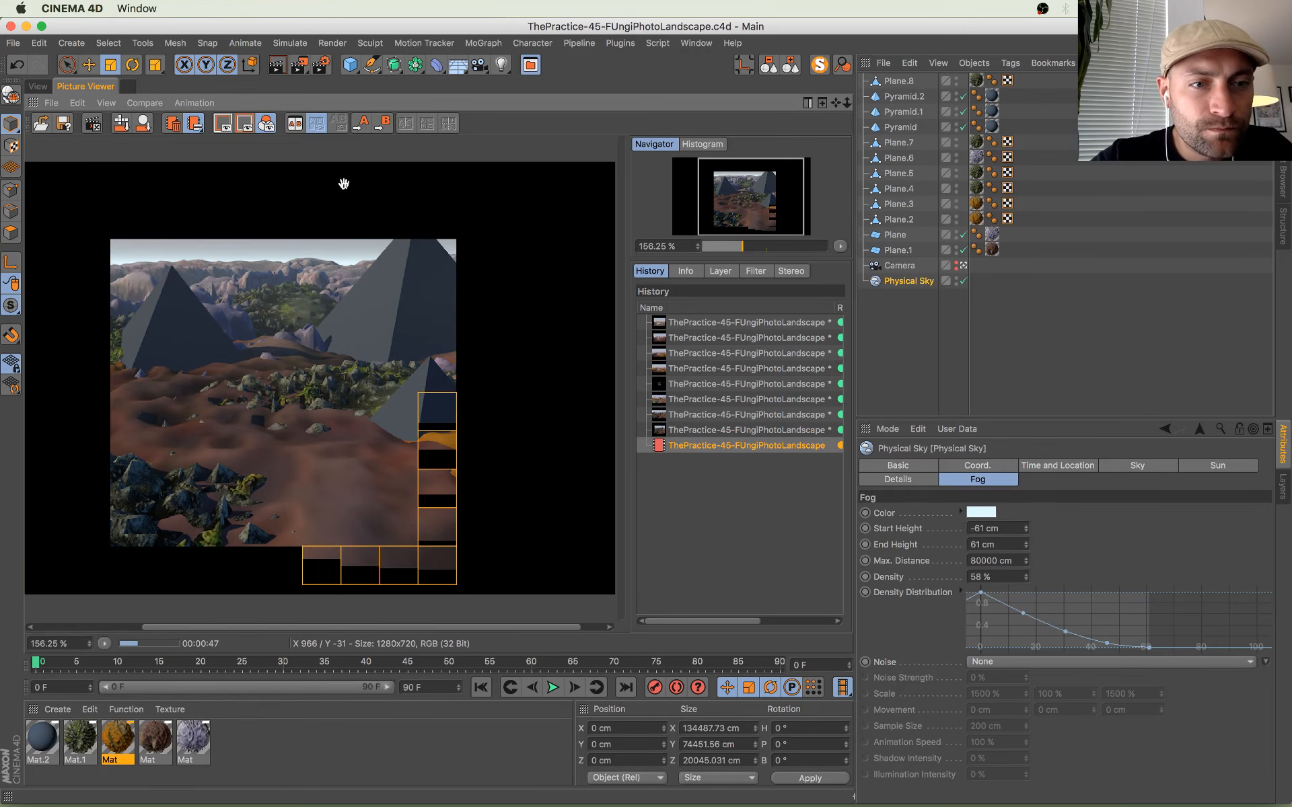
# Step: Enlarge the left pyramid to about 93 cm wide and 75 cm high, and raise it to about Y 22.5 cm
pyautogui.click(40, 86)
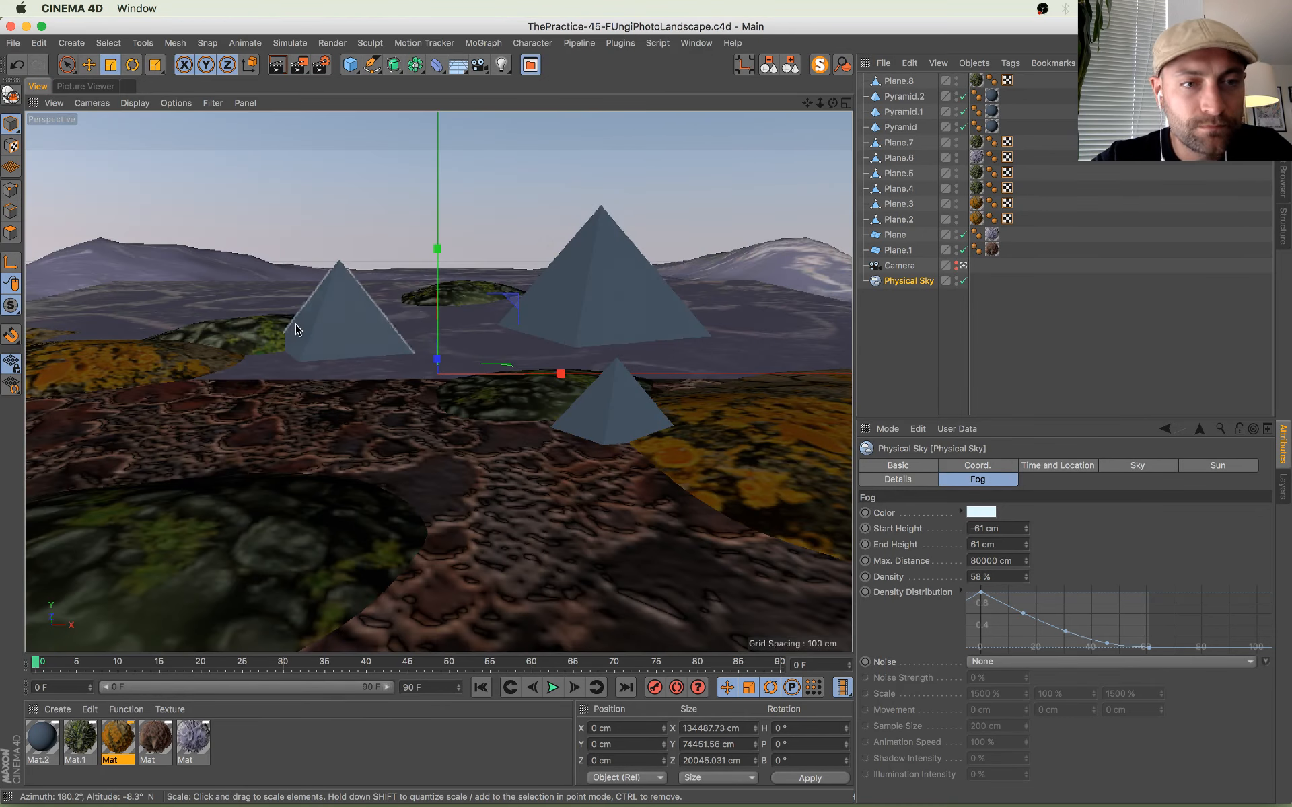
pyautogui.click(296, 326)
pyautogui.press('t')
pyautogui.moveTo(296, 443); pyautogui.dragTo(346, 402)
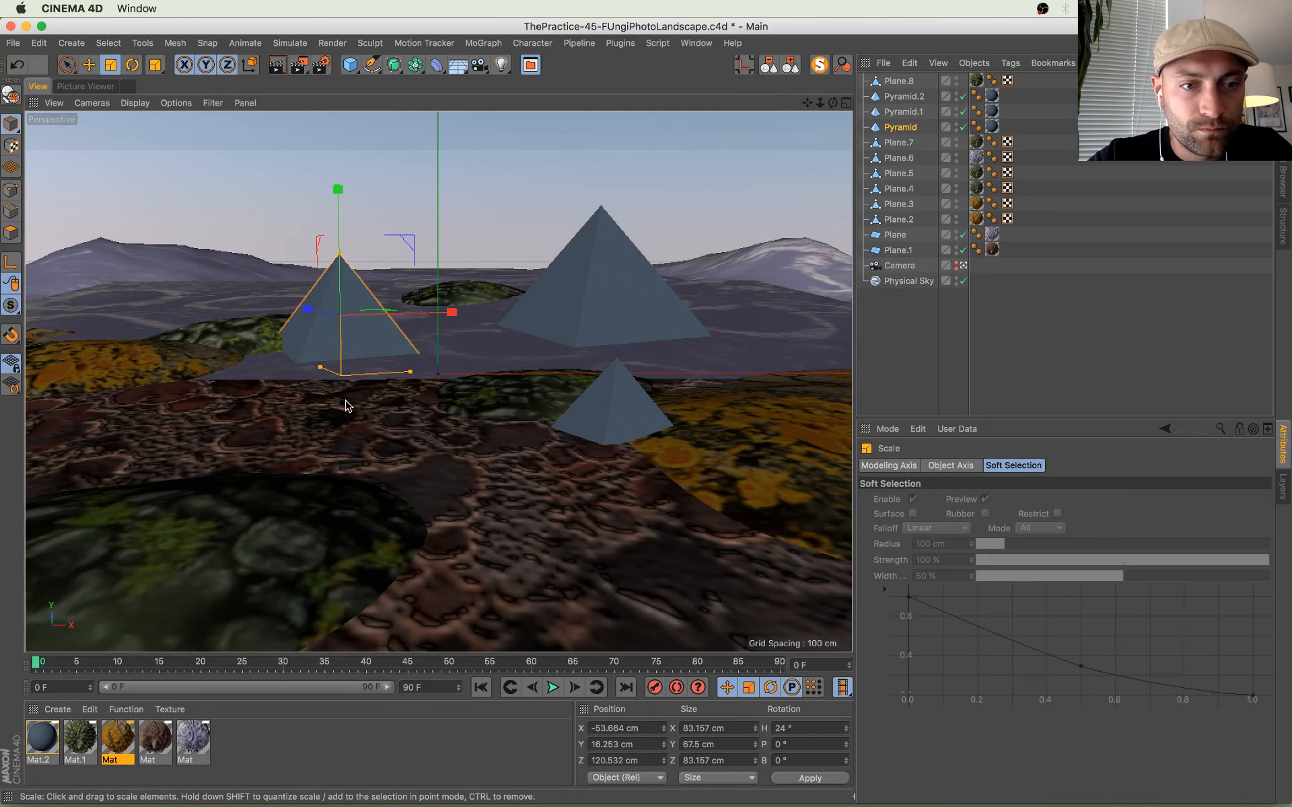
pyautogui.press('e')
pyautogui.moveTo(340, 210); pyautogui.dragTo(338, 203)
pyautogui.press('t')
pyautogui.moveTo(280, 458); pyautogui.dragTo(323, 412)
pyautogui.press('e')
pyautogui.moveTo(338, 197); pyautogui.dragTo(338, 191)
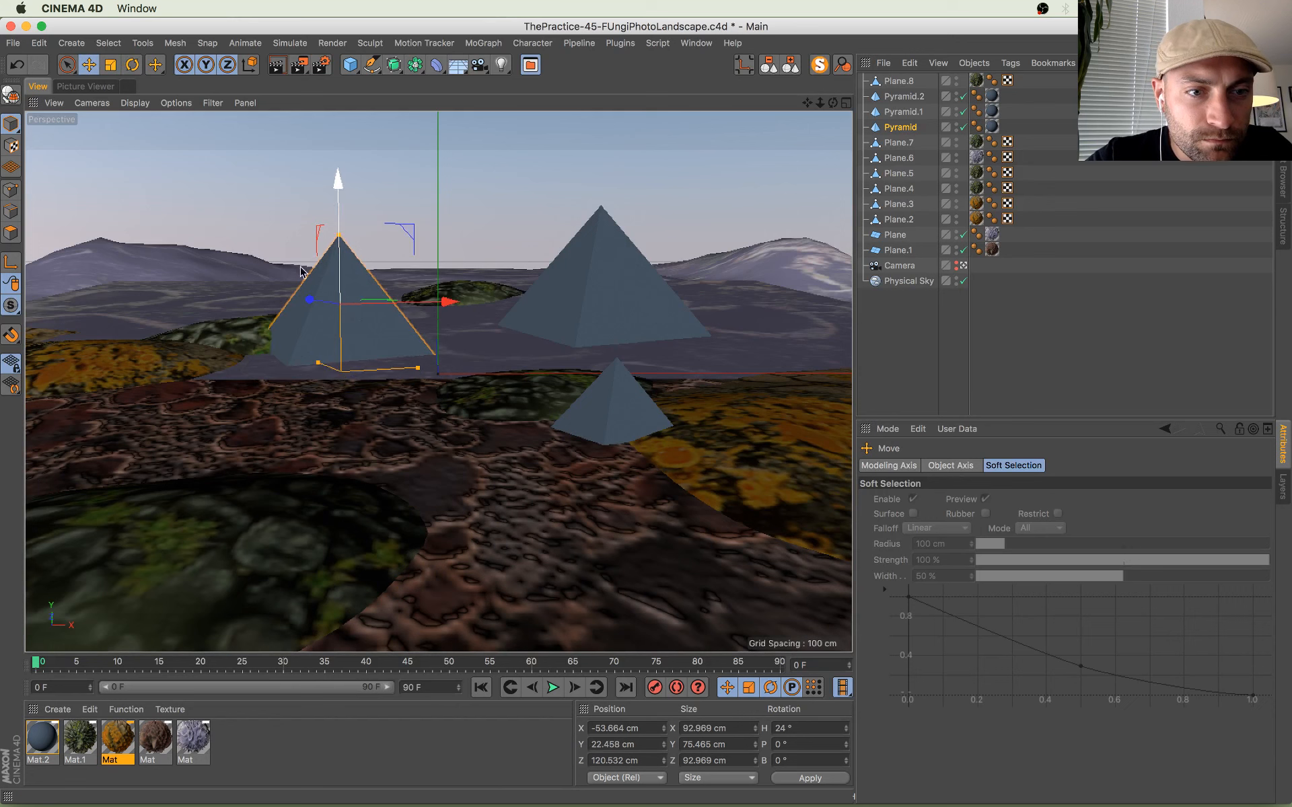
# Step: Move the mossy mound beside the left pyramid to about X -141 cm, Y -21 cm, save the project and check the render
pyautogui.click(248, 335)
pyautogui.moveTo(179, 378); pyautogui.dragTo(148, 378)
pyautogui.moveTo(211, 274); pyautogui.dragTo(208, 232)
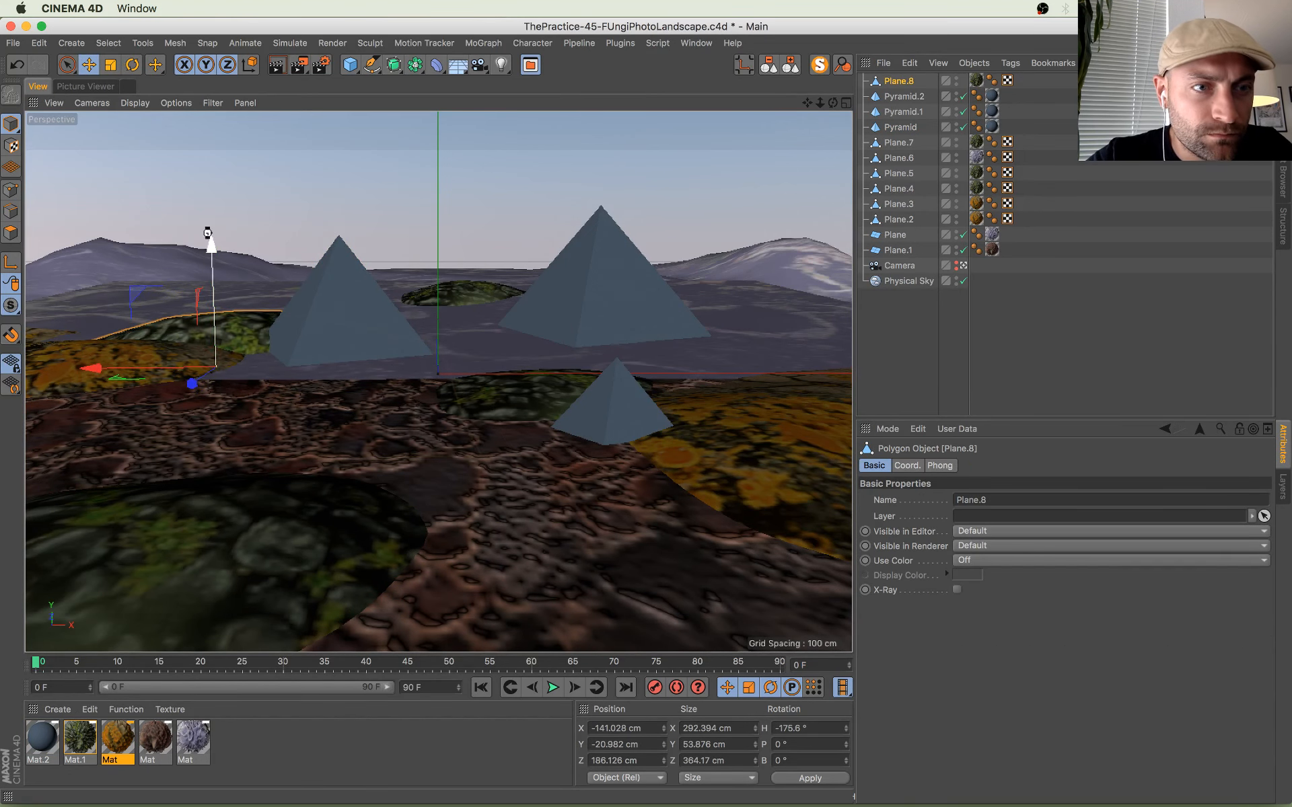
pyautogui.press('super+s')
pyautogui.click(94, 86)
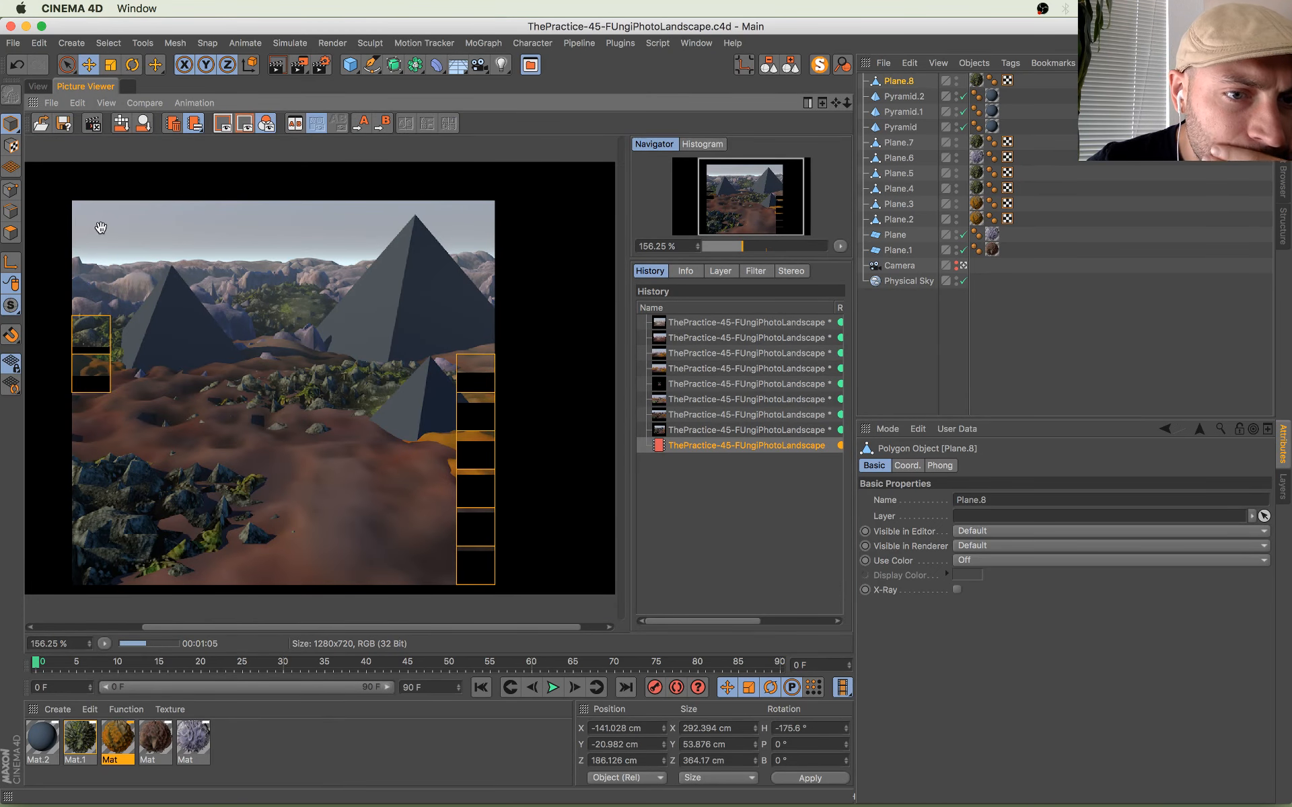
# Step: Lower the large right pyramid to about Y 31 cm, save the project and check the render in progress
pyautogui.click(38, 86)
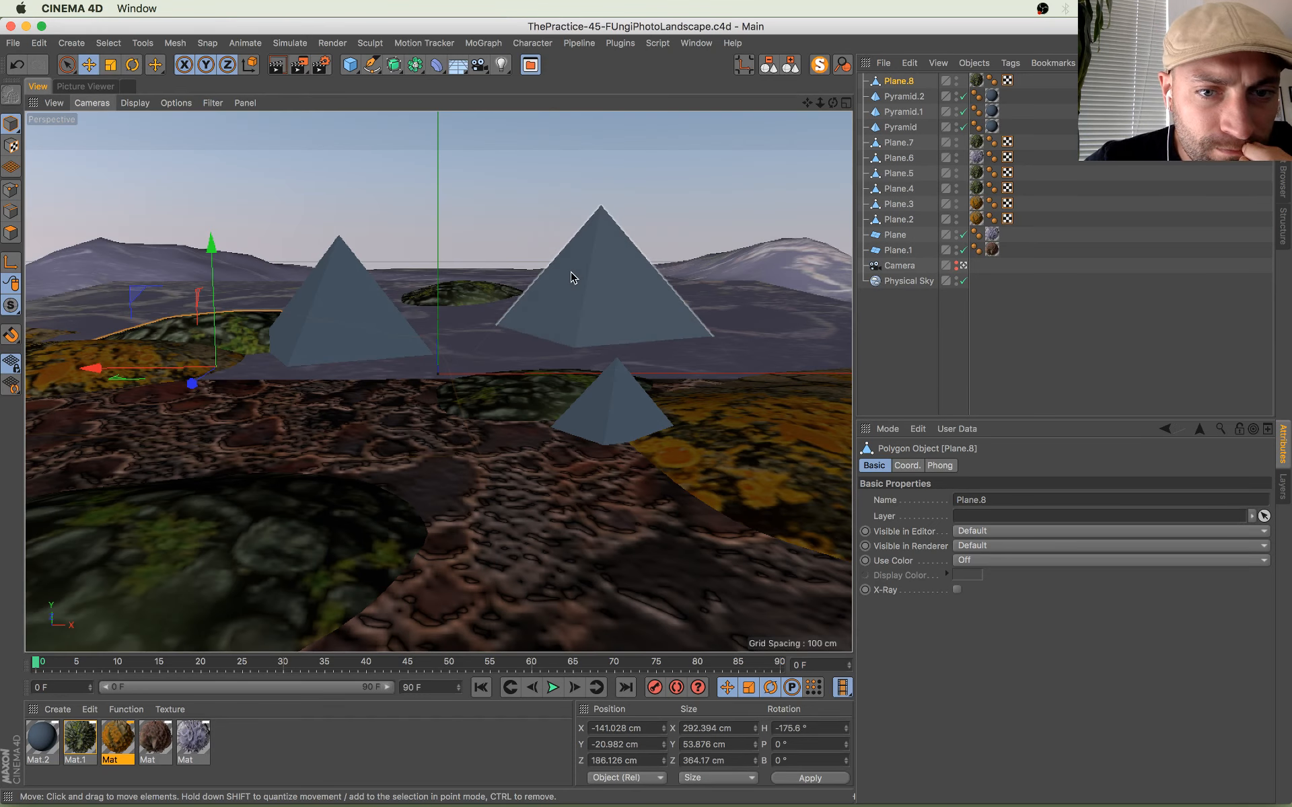
pyautogui.click(580, 256)
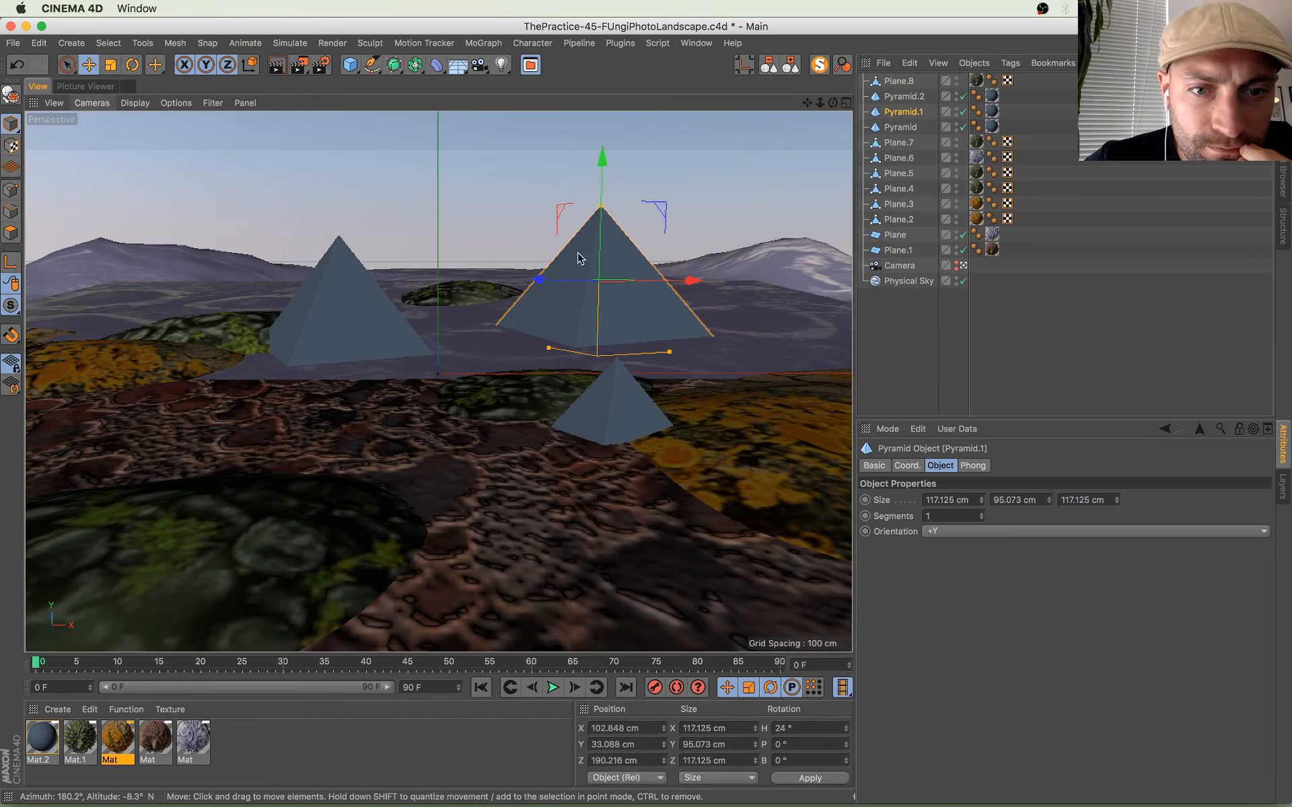
pyautogui.moveTo(602, 242); pyautogui.dragTo(600, 238)
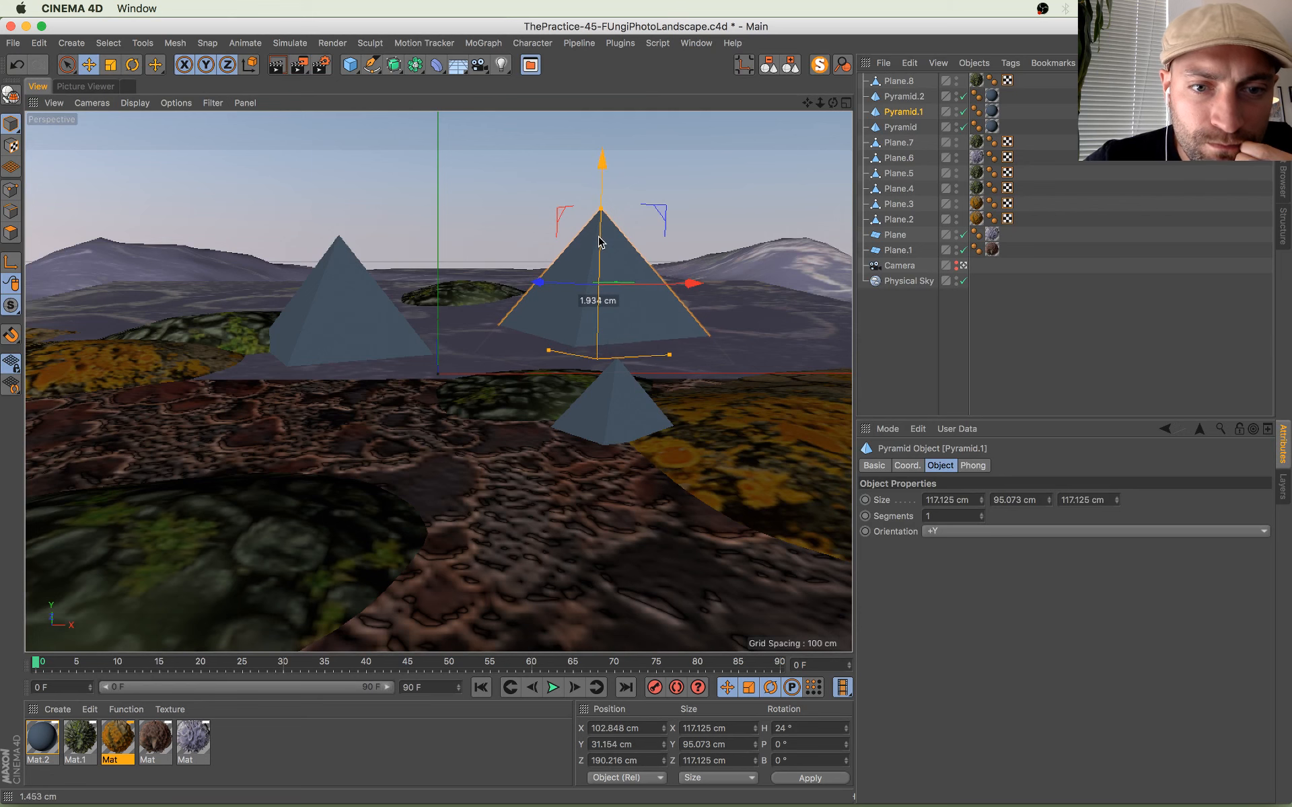
pyautogui.press('super+s')
pyautogui.hotkey('shift', 'r')
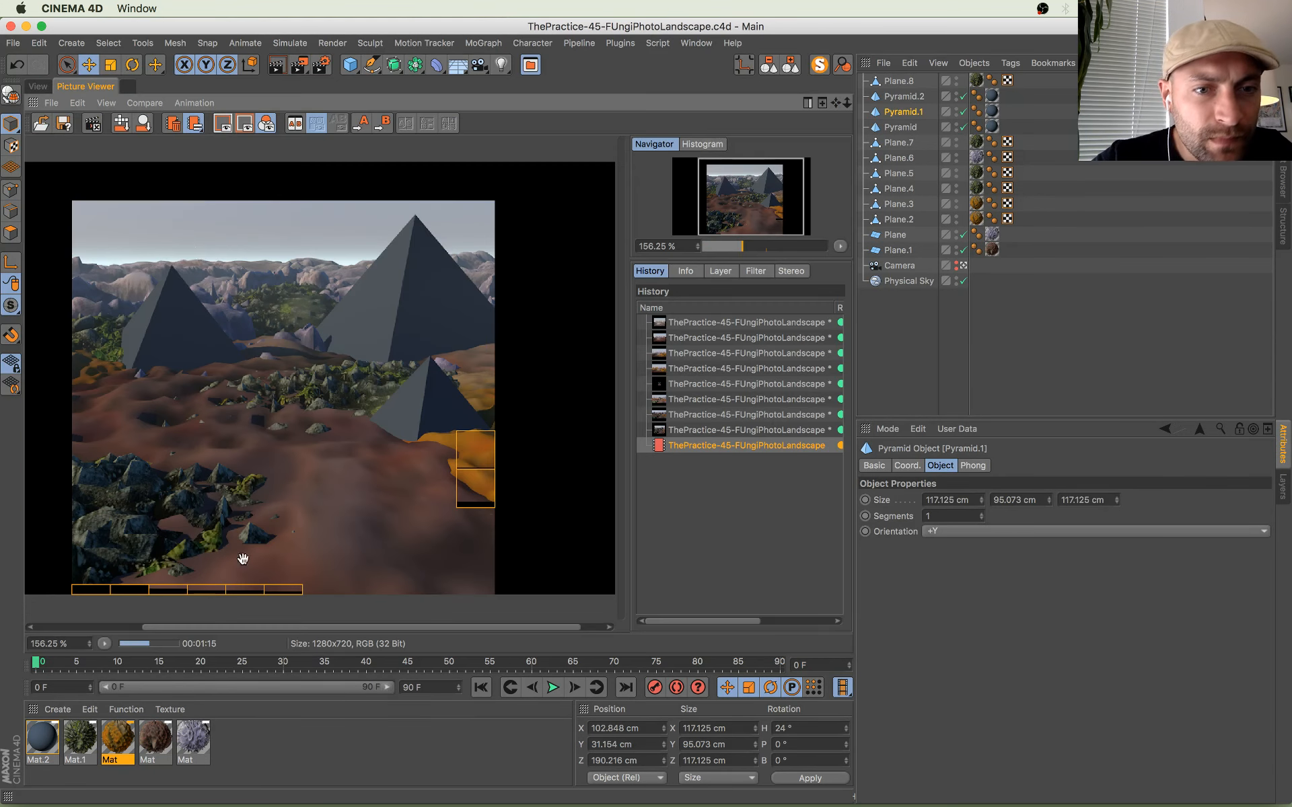
# Step: Darken the pyramids' blue material by setting its color to 51% saturation and 31% value
pyautogui.doubleClick(42, 737)
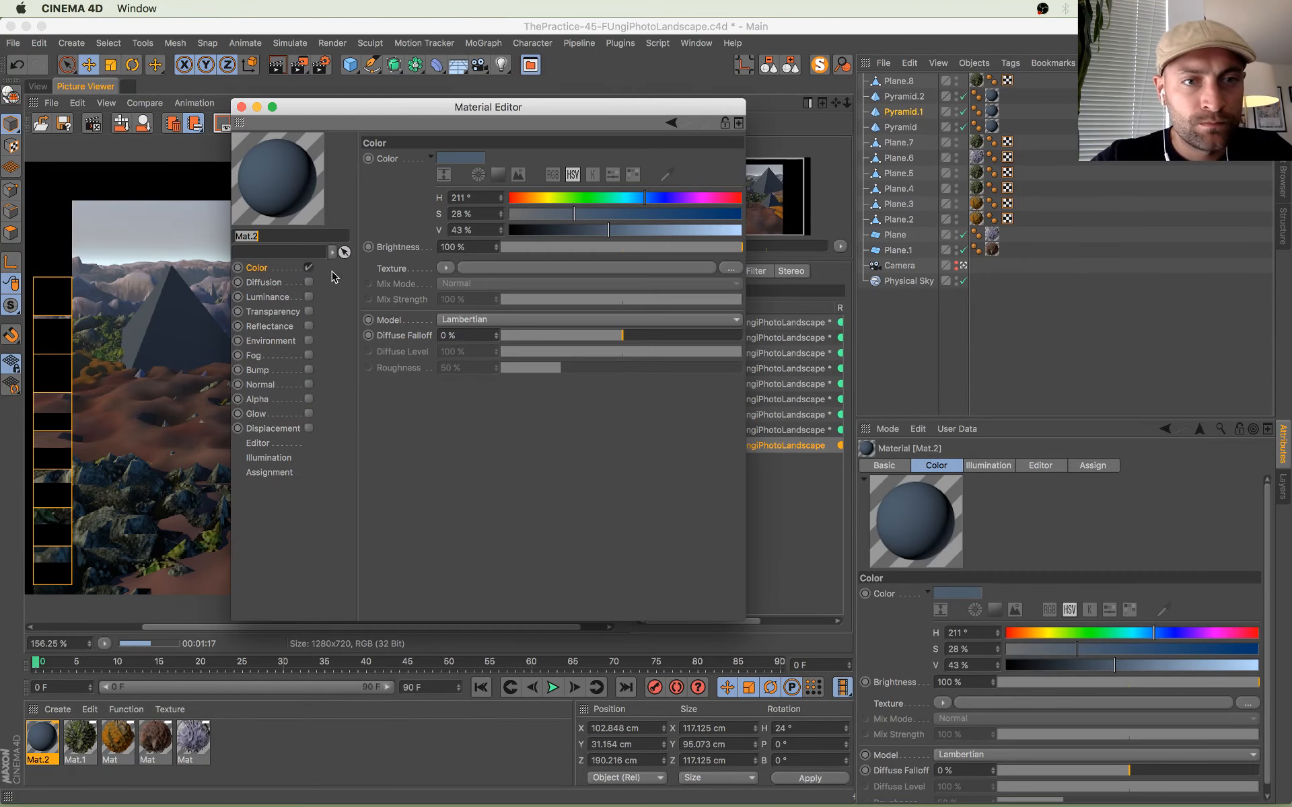
pyautogui.moveTo(385, 106); pyautogui.dragTo(426, 134)
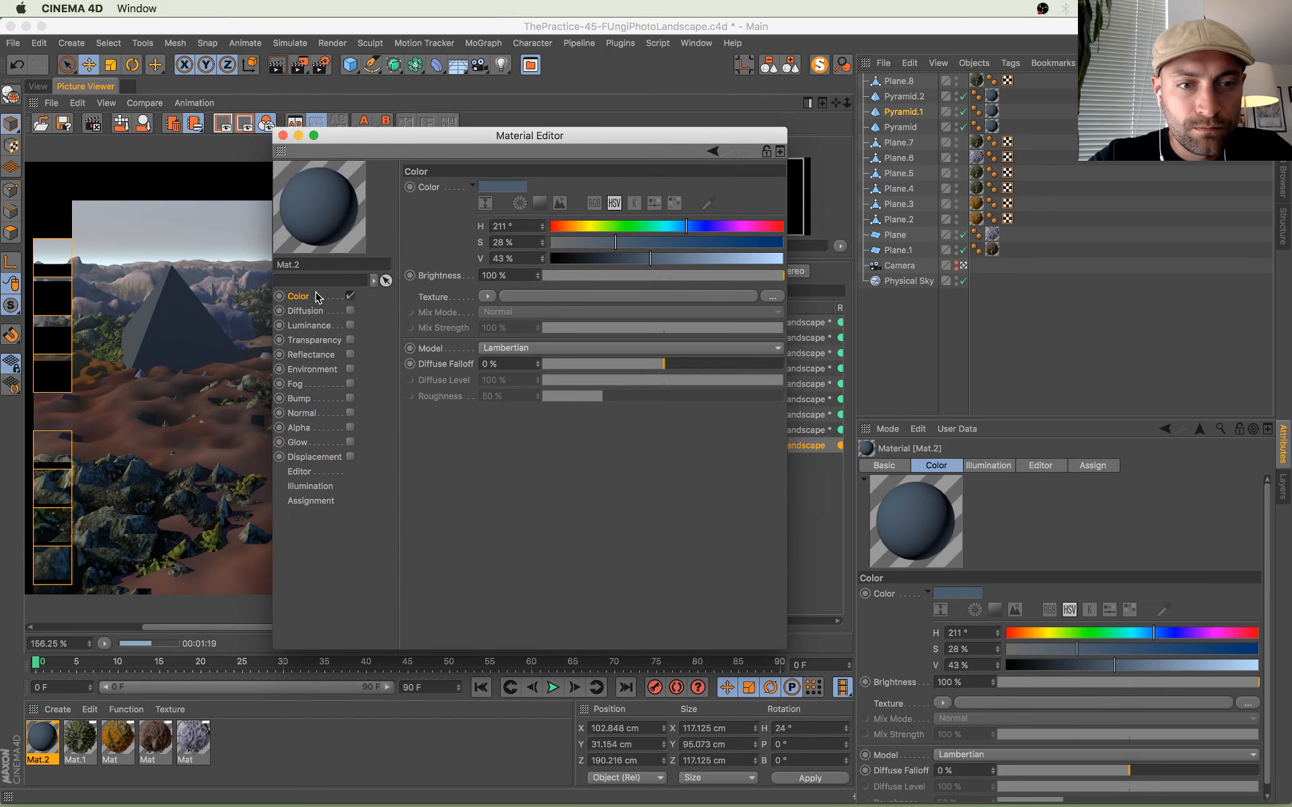
pyautogui.click(668, 243)
pyautogui.click(623, 259)
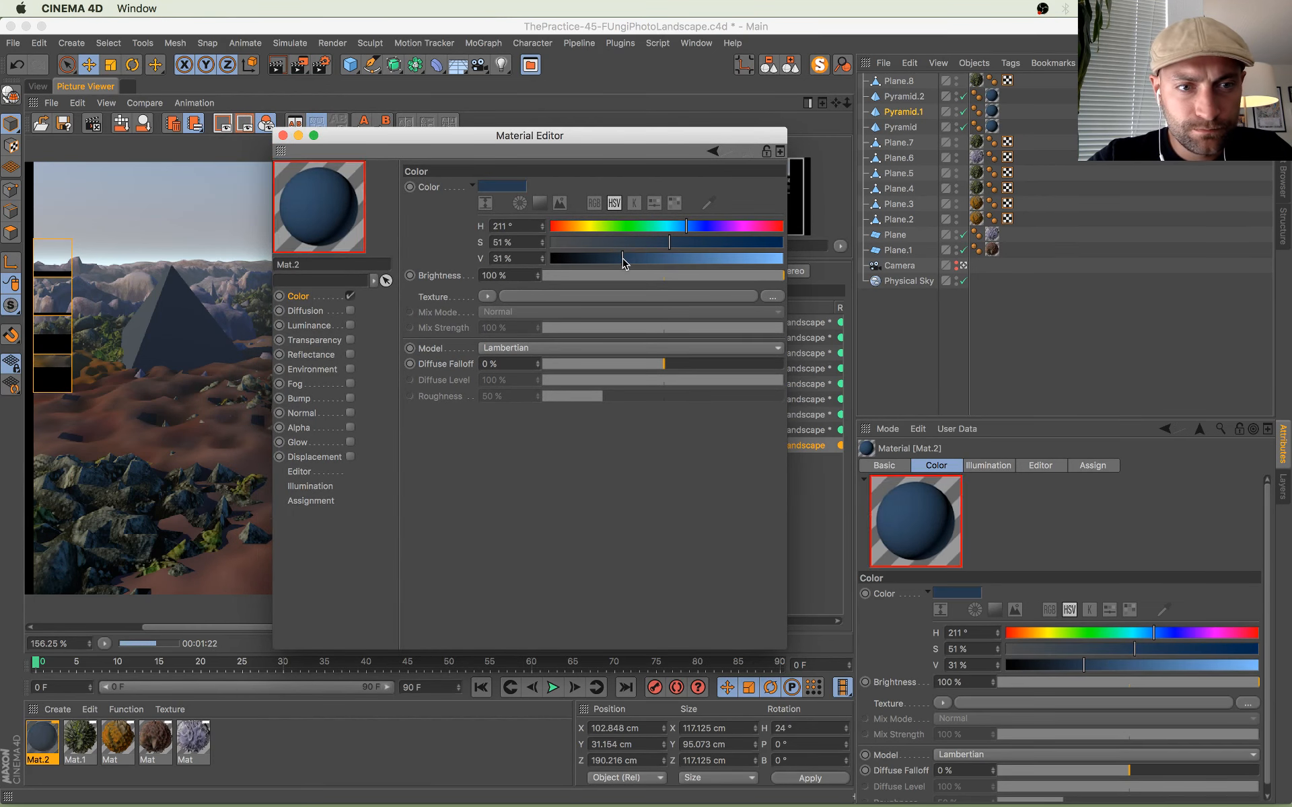
# Step: Add a Noise texture to the pyramid material's color channel and set its mix mode to Multiply
pyautogui.click(486, 297)
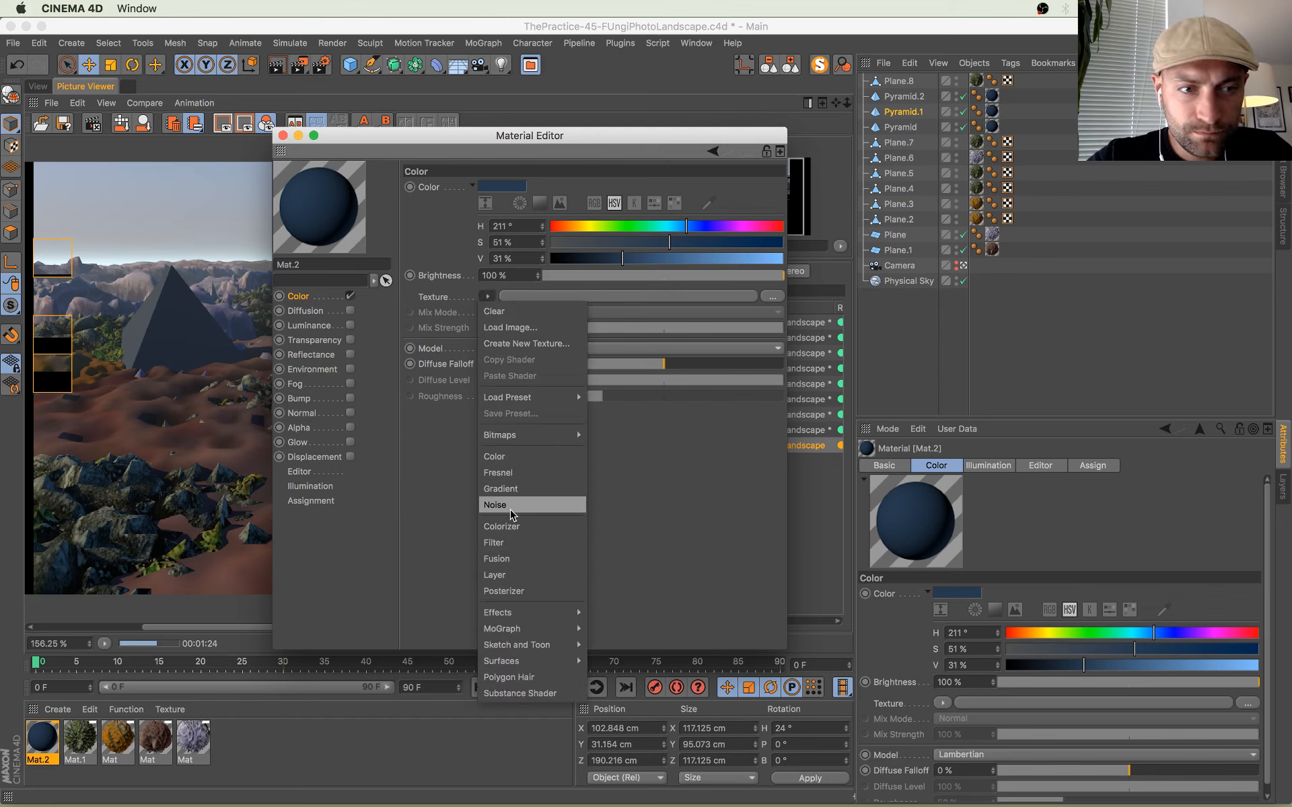
pyautogui.click(511, 513)
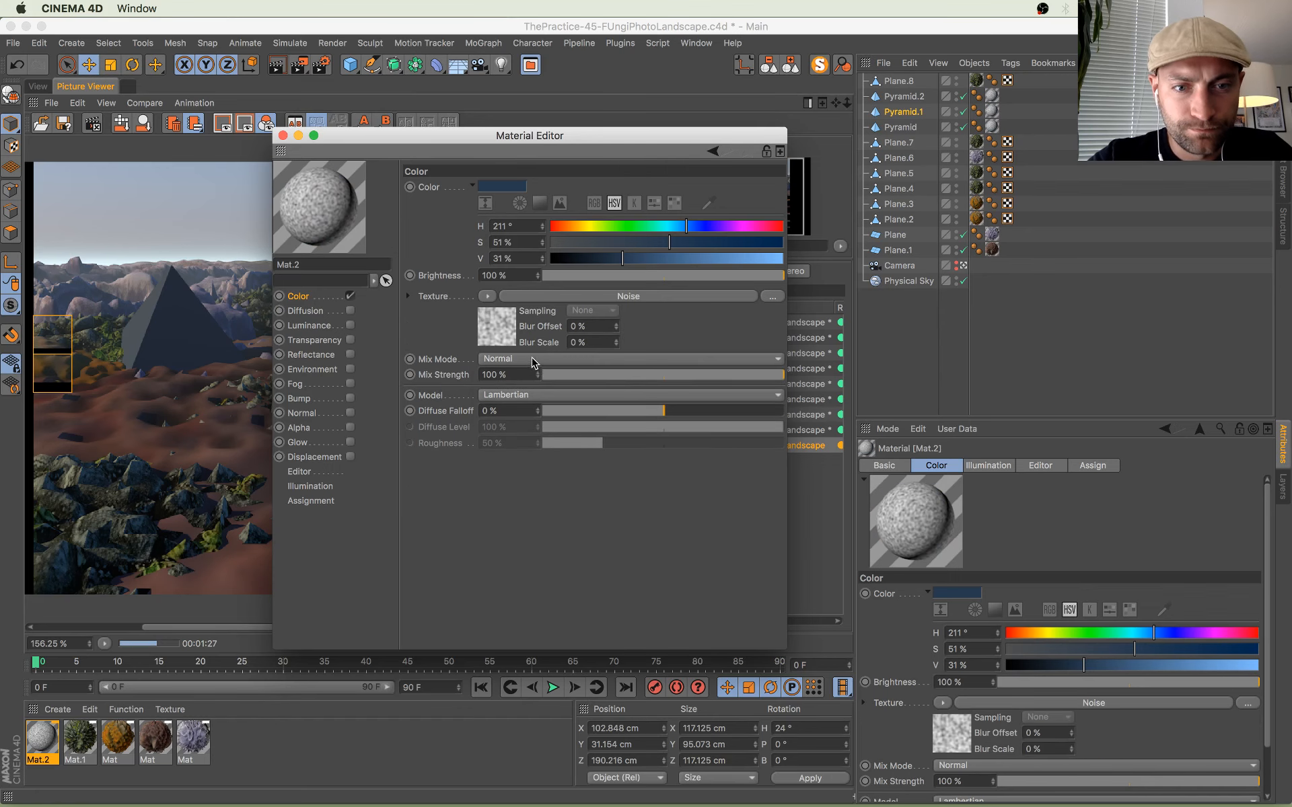
pyautogui.click(532, 359)
pyautogui.click(534, 435)
pyautogui.click(516, 358)
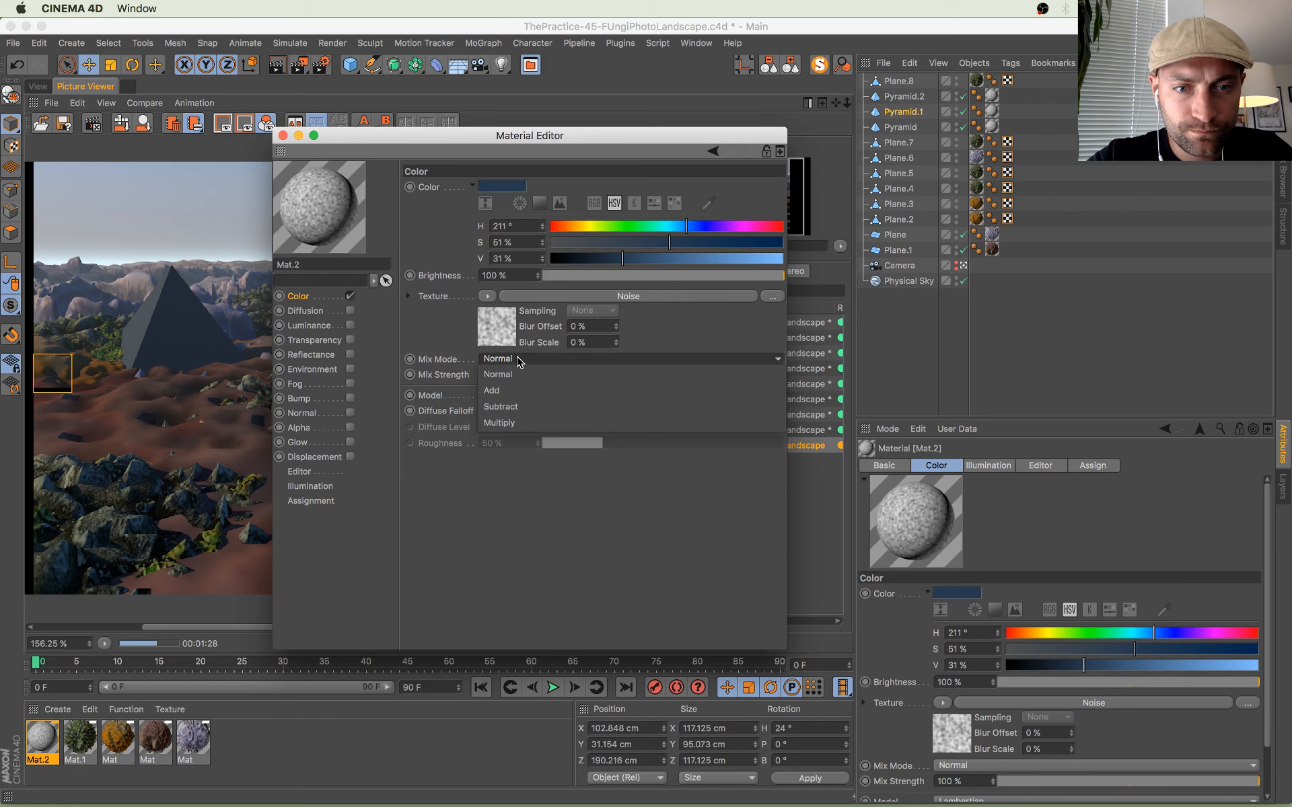
pyautogui.click(522, 423)
# Step: Set the noise's global scale to 5%, low clip to about 6% and high clip to about 53%, and close the material
pyautogui.click(542, 296)
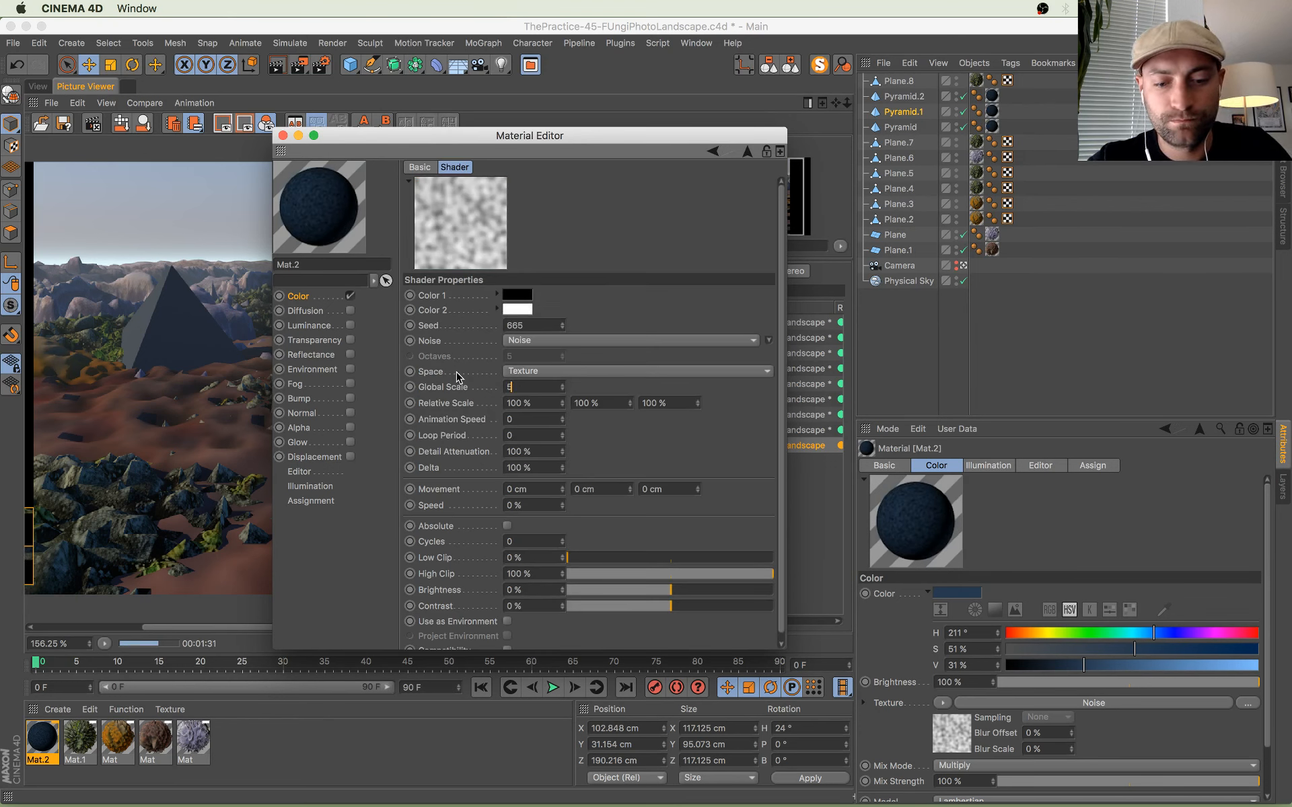
pyautogui.write('5')
pyautogui.press('Return')
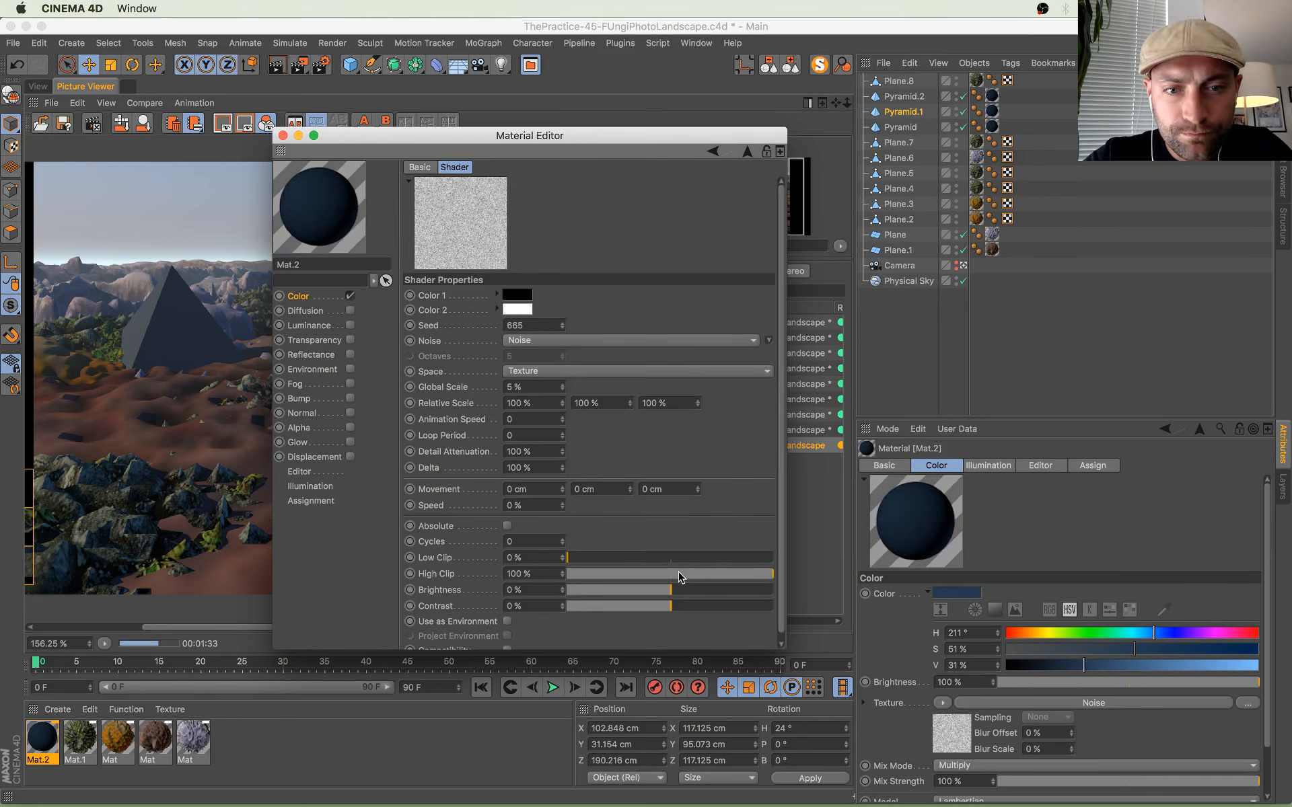
pyautogui.moveTo(679, 576); pyautogui.dragTo(676, 578)
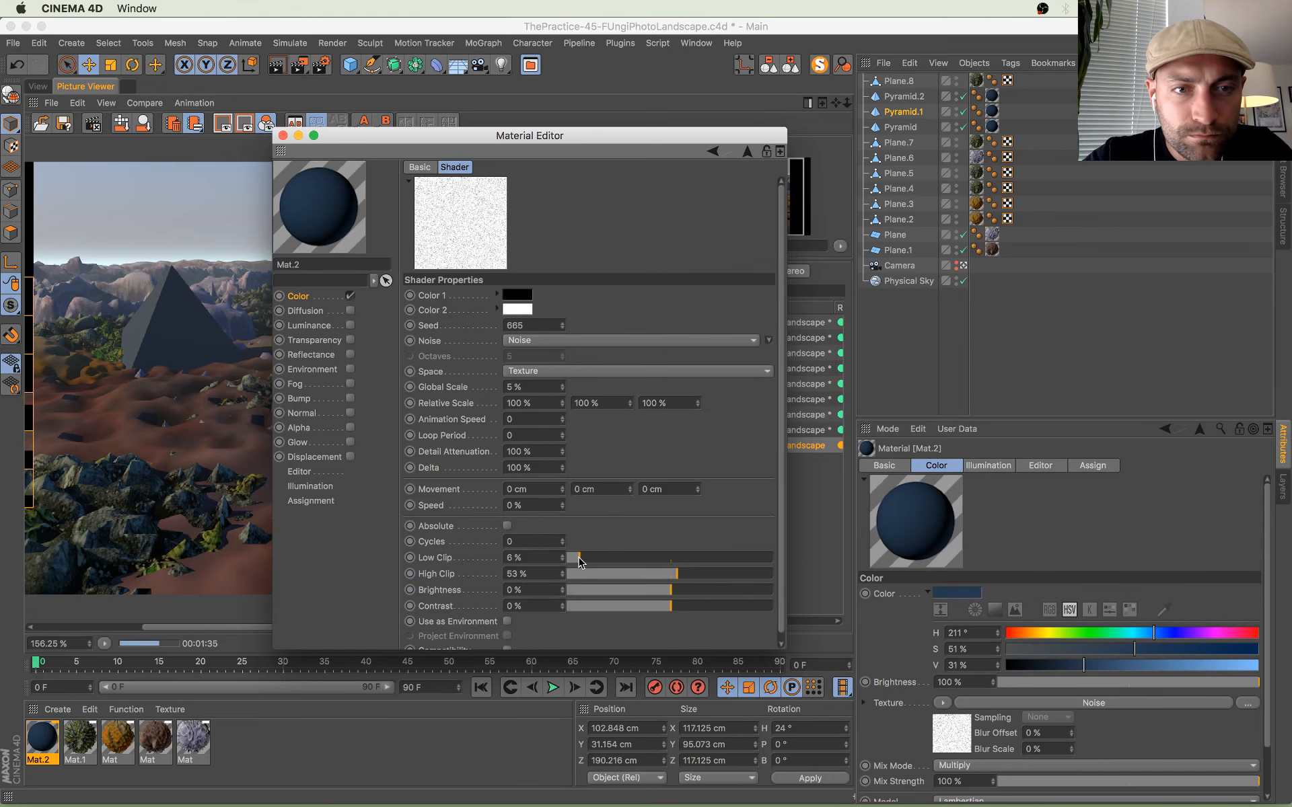
pyautogui.click(299, 296)
pyautogui.click(283, 135)
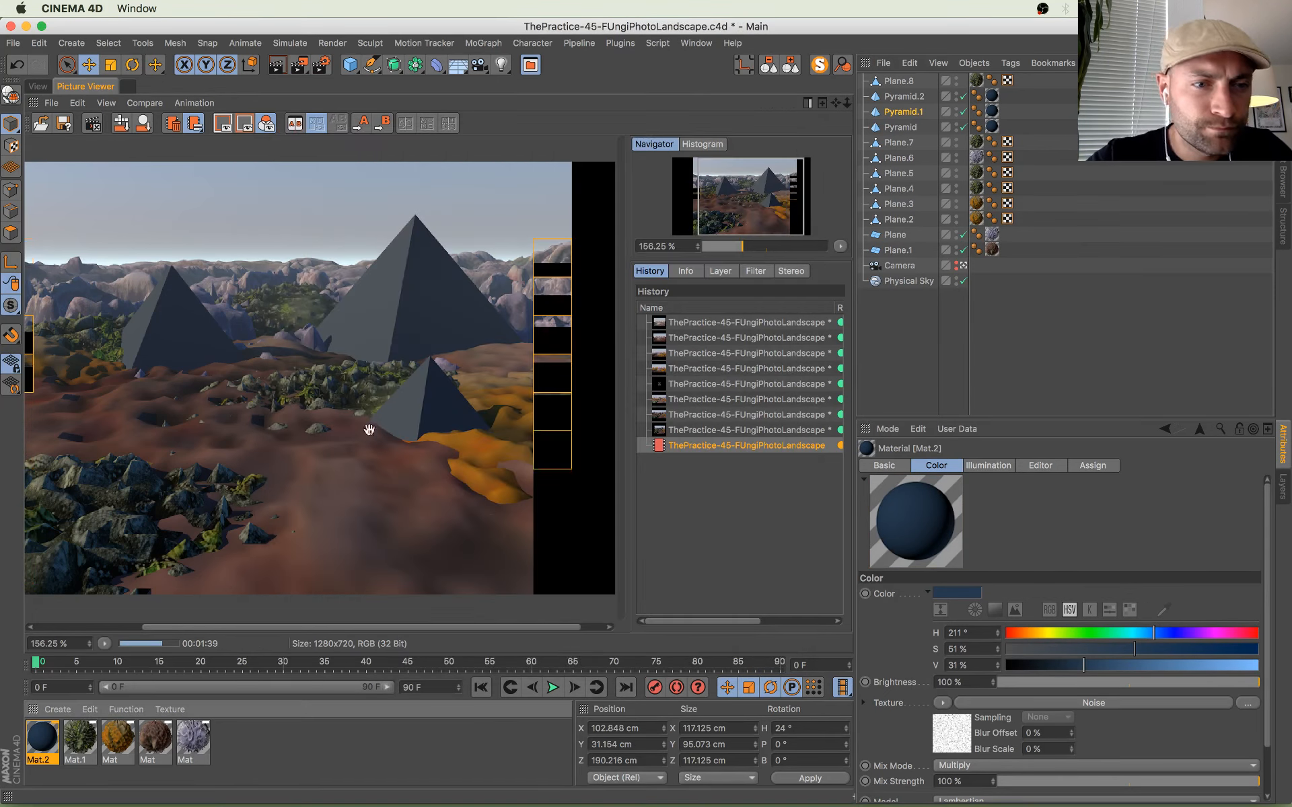
# Step: Duplicate the mossy foreground mound, rotate the copy to about H -144°, P 4.7° and place it near X 91 cm, Z -167 cm
pyautogui.scroll(-2, 308, 393)
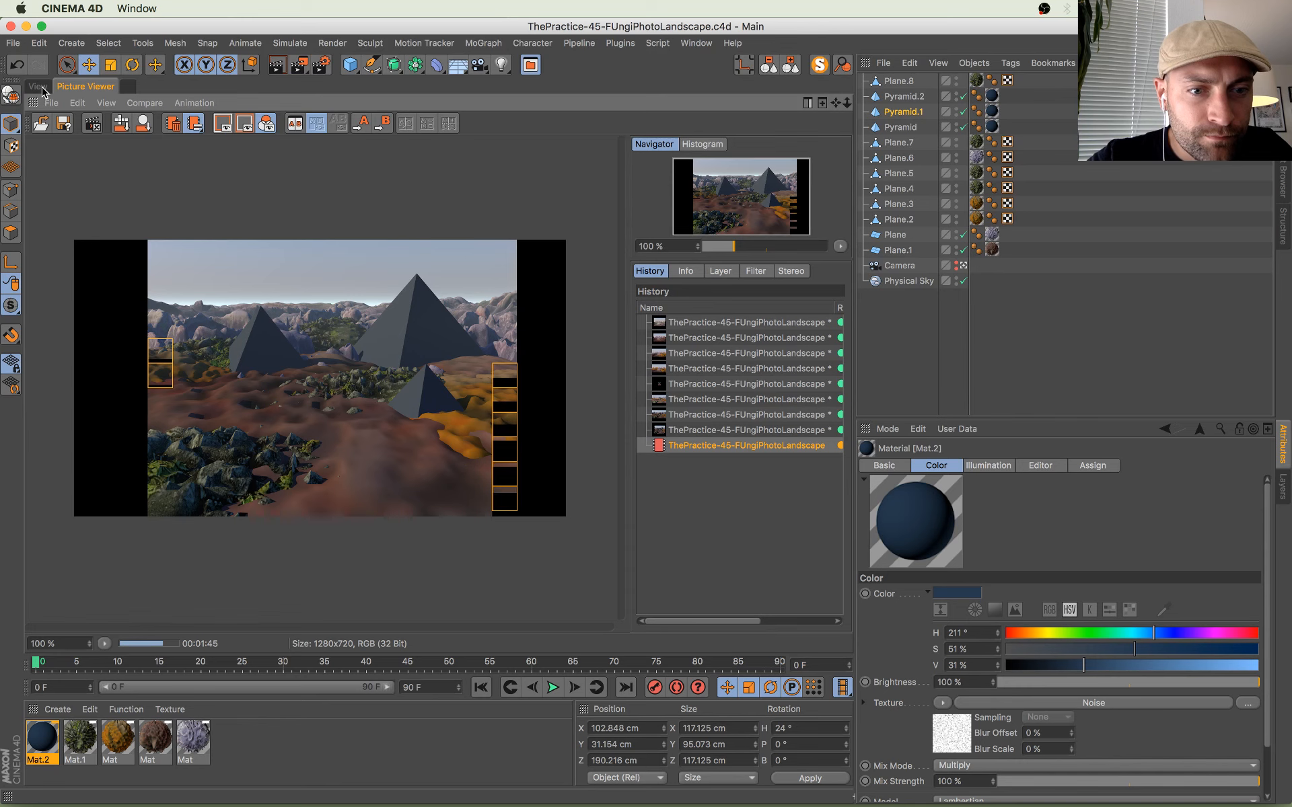
pyautogui.click(38, 86)
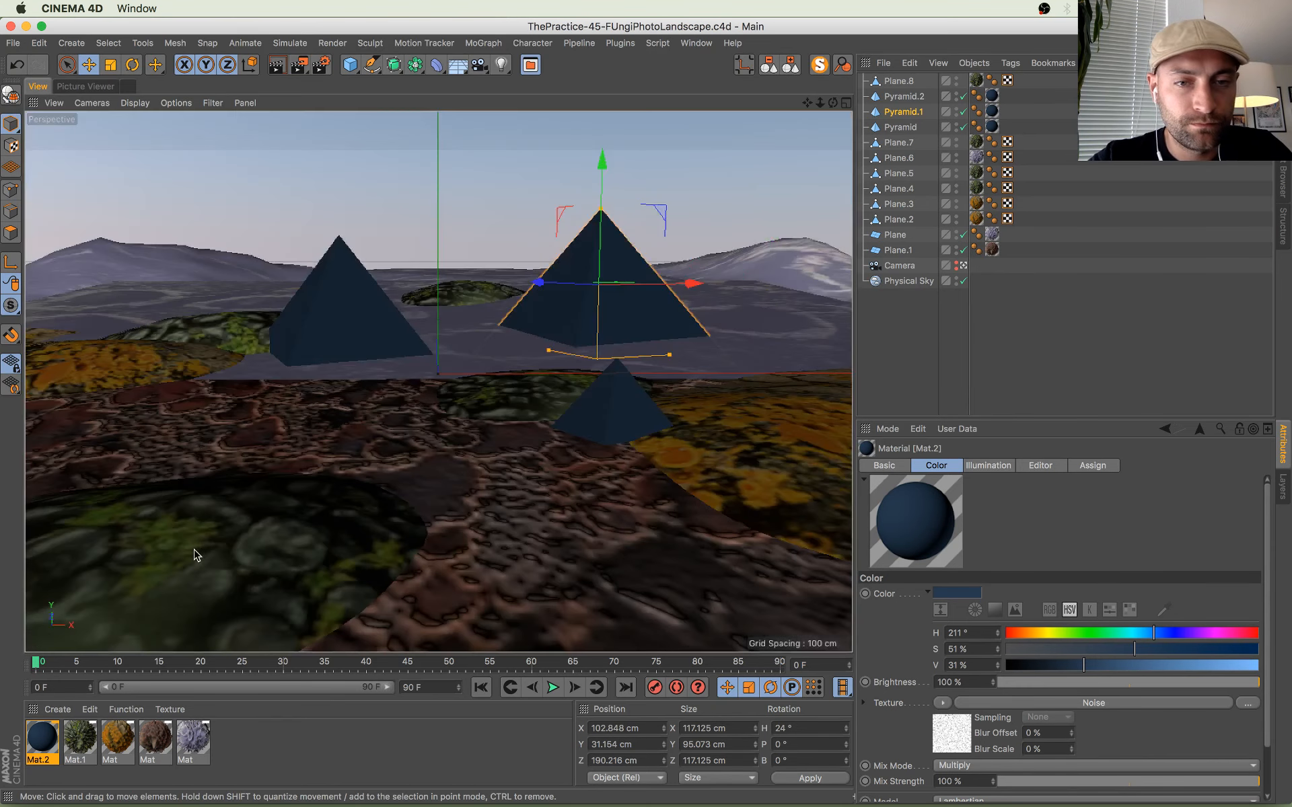
pyautogui.click(190, 539)
pyautogui.keyDown('ctrl'); pyautogui.moveTo(236, 641); pyautogui.dragTo(764, 640); pyautogui.keyUp('ctrl')
pyautogui.press('r')
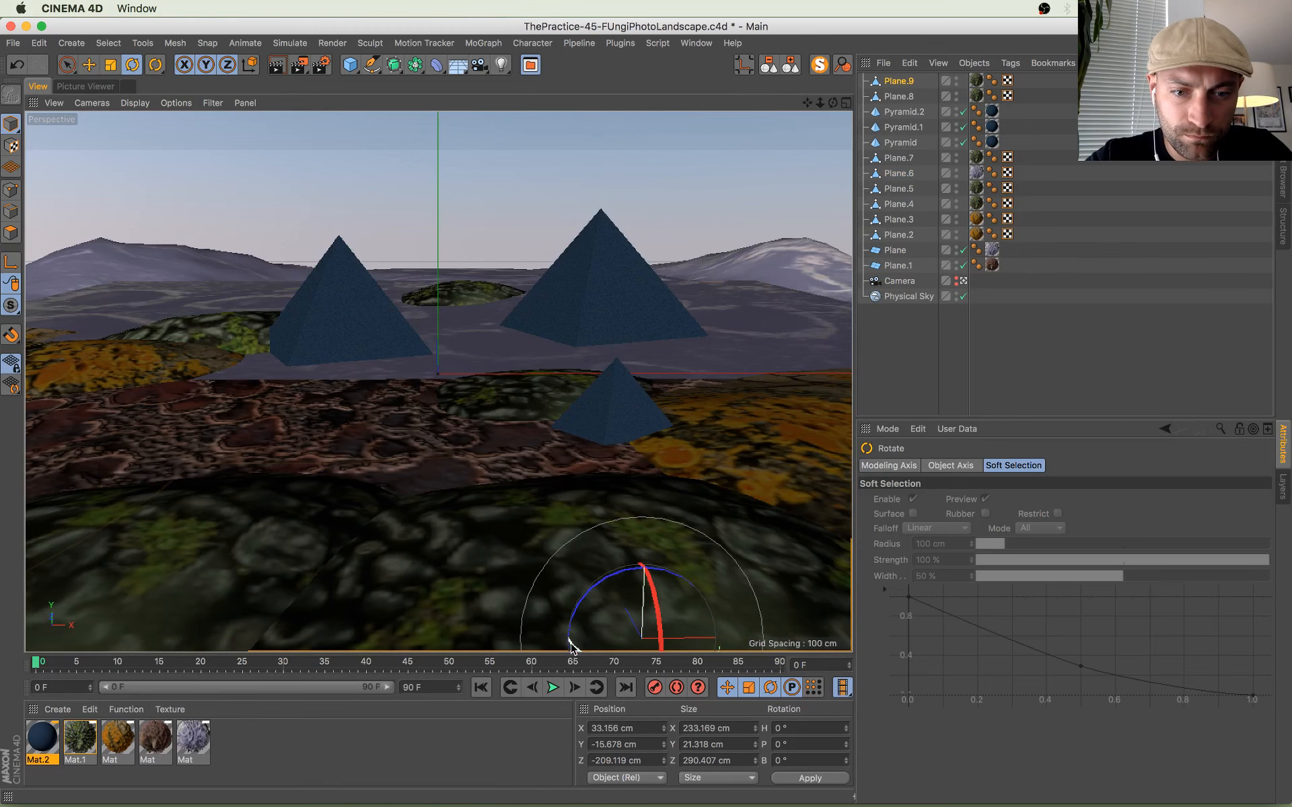
pyautogui.moveTo(578, 650); pyautogui.dragTo(714, 619)
pyautogui.press('e')
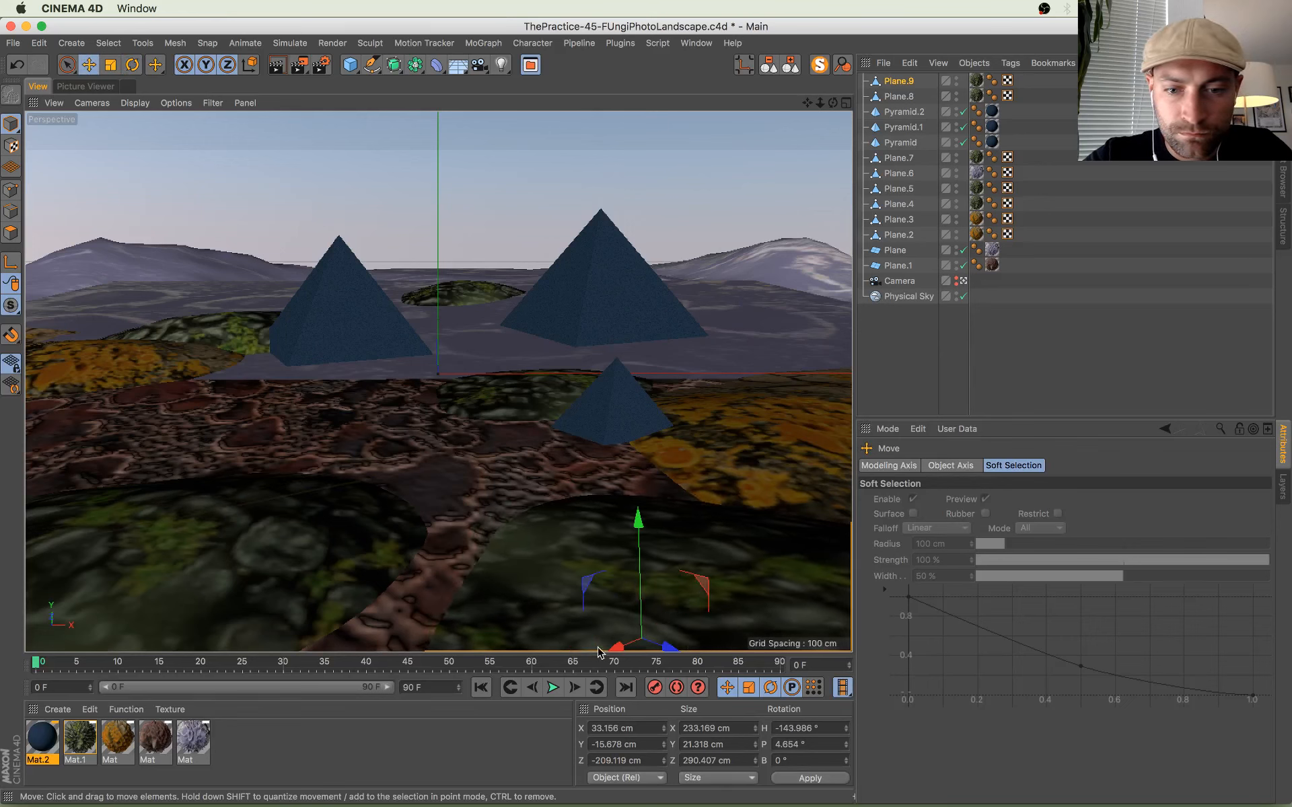
pyautogui.moveTo(599, 651); pyautogui.dragTo(797, 576)
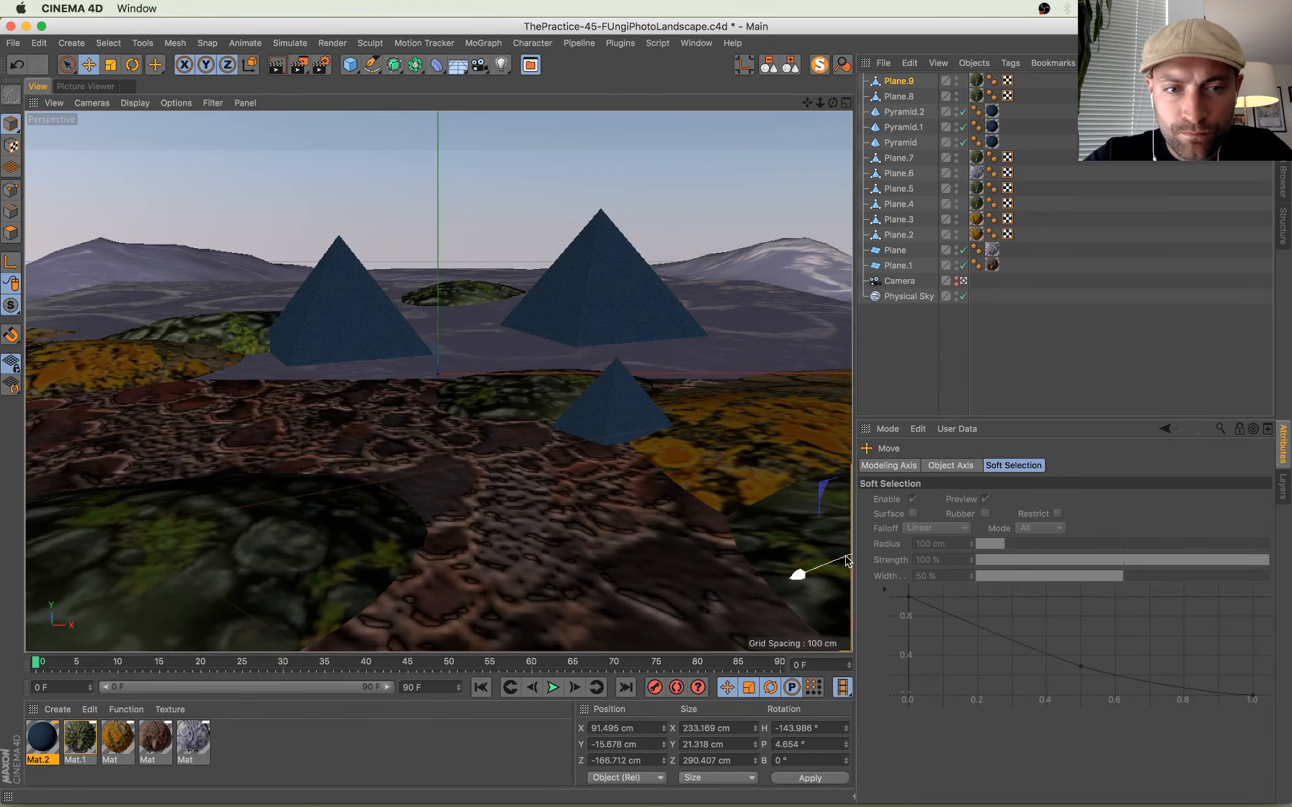
# Step: Duplicate the orange mound beside the small pyramid, place the copy near X -40 cm, Z -118 cm and set its bank rotation to 0°
pyautogui.click(733, 474)
pyautogui.keyDown('ctrl'); pyautogui.moveTo(835, 444); pyautogui.dragTo(382, 496); pyautogui.keyUp('ctrl')
pyautogui.moveTo(361, 387); pyautogui.dragTo(354, 378)
pyautogui.moveTo(491, 457); pyautogui.dragTo(425, 462)
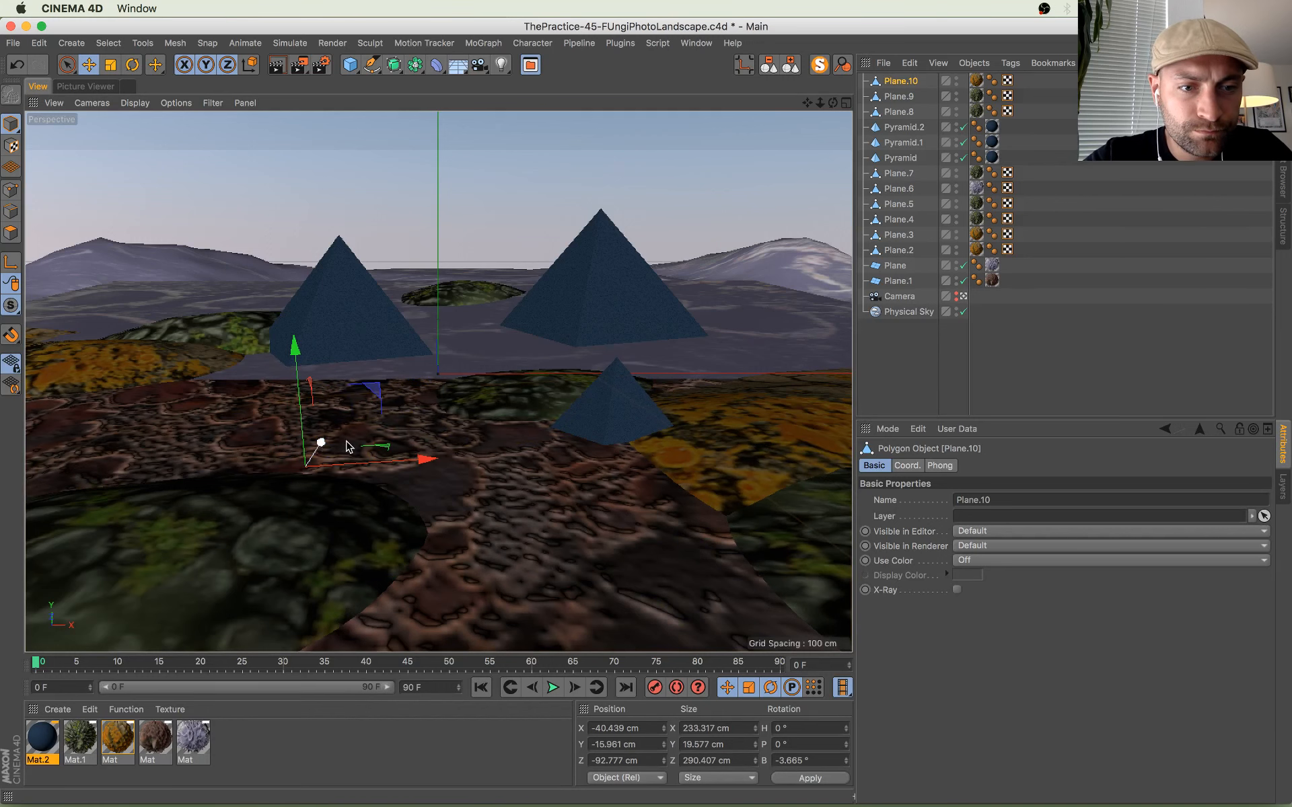
pyautogui.moveTo(321, 444); pyautogui.dragTo(309, 488)
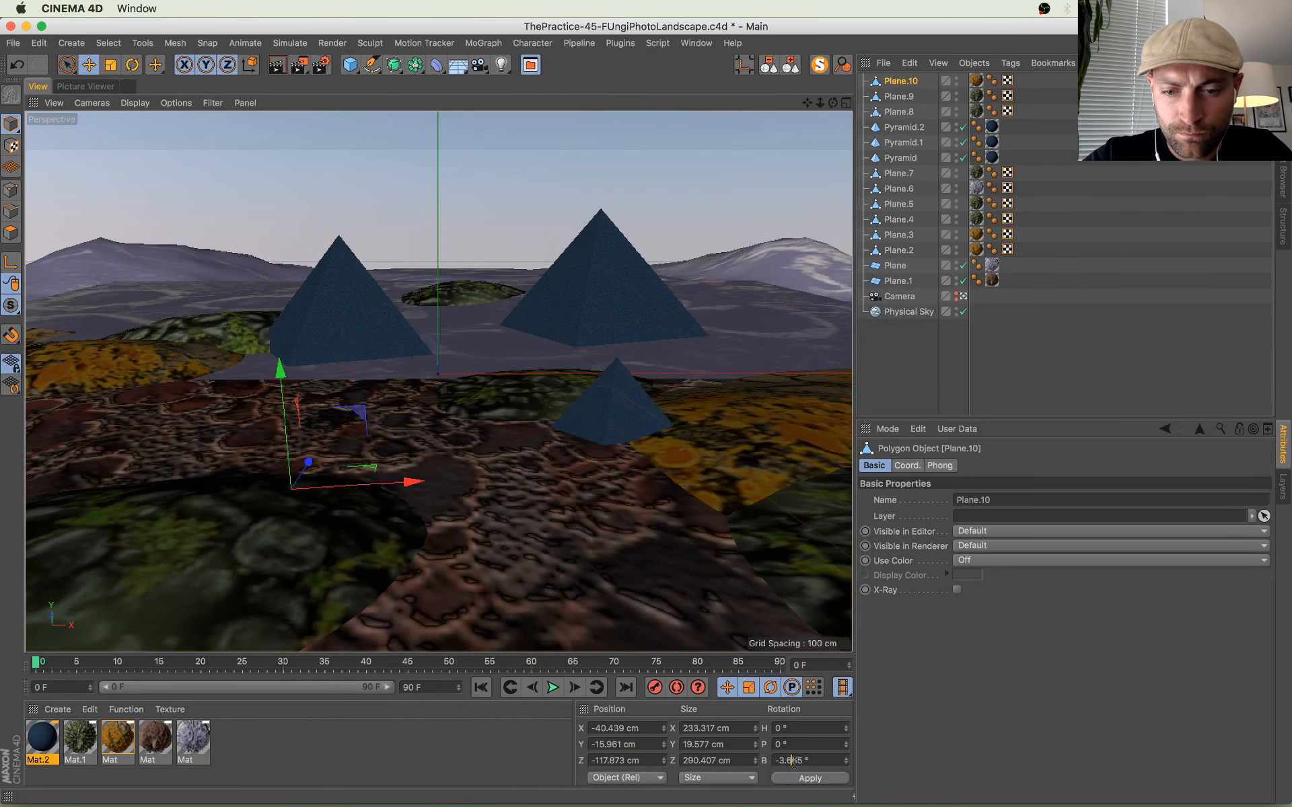
pyautogui.write('0')
pyautogui.press('Return')
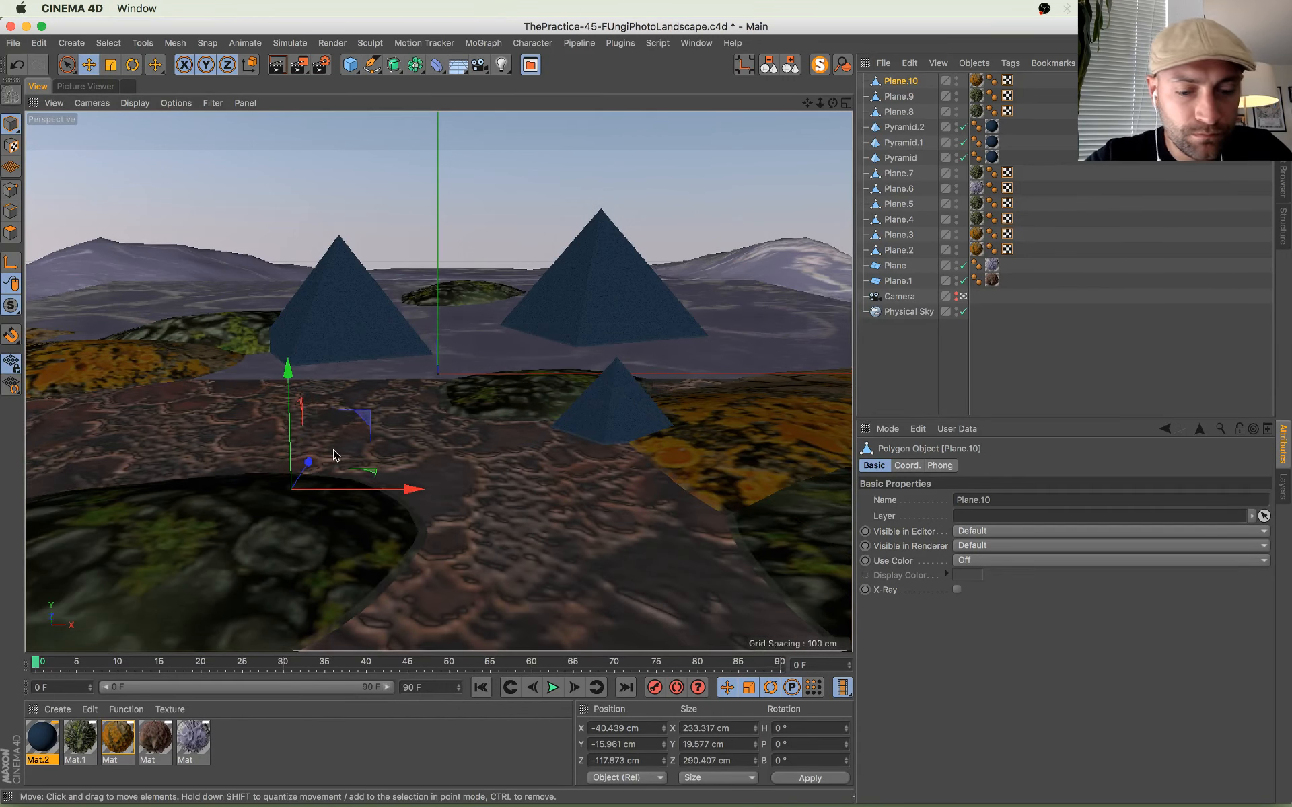
# Step: Rotate the copied orange mound to about H -176°, move it to about X -67 cm, Y -15 cm, Z -74 cm and save the project
pyautogui.press('r')
pyautogui.moveTo(361, 514); pyautogui.dragTo(290, 396)
pyautogui.press('e')
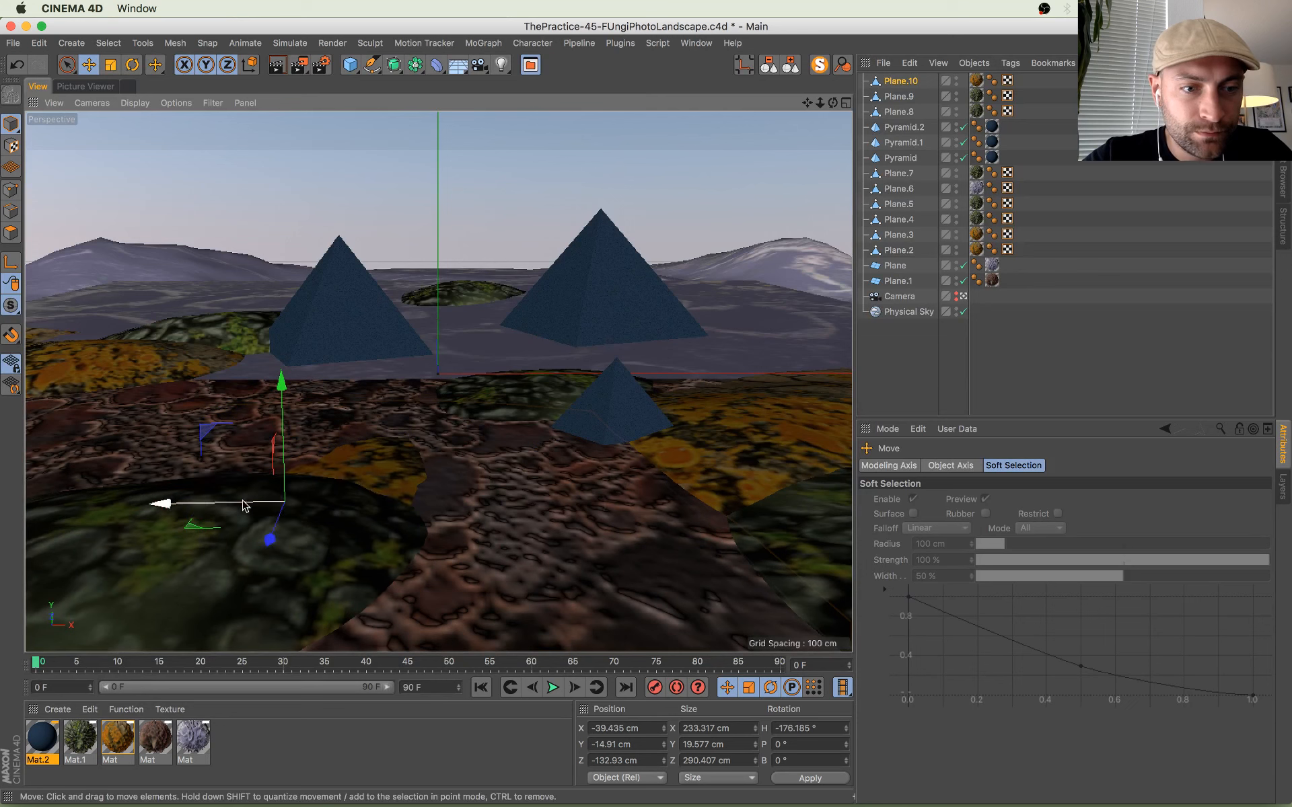
pyautogui.moveTo(246, 486); pyautogui.dragTo(132, 501)
pyautogui.moveTo(172, 420); pyautogui.dragTo(172, 421)
pyautogui.moveTo(139, 538); pyautogui.dragTo(211, 496)
pyautogui.press('super+s')
pyautogui.moveTo(158, 451); pyautogui.dragTo(172, 451)
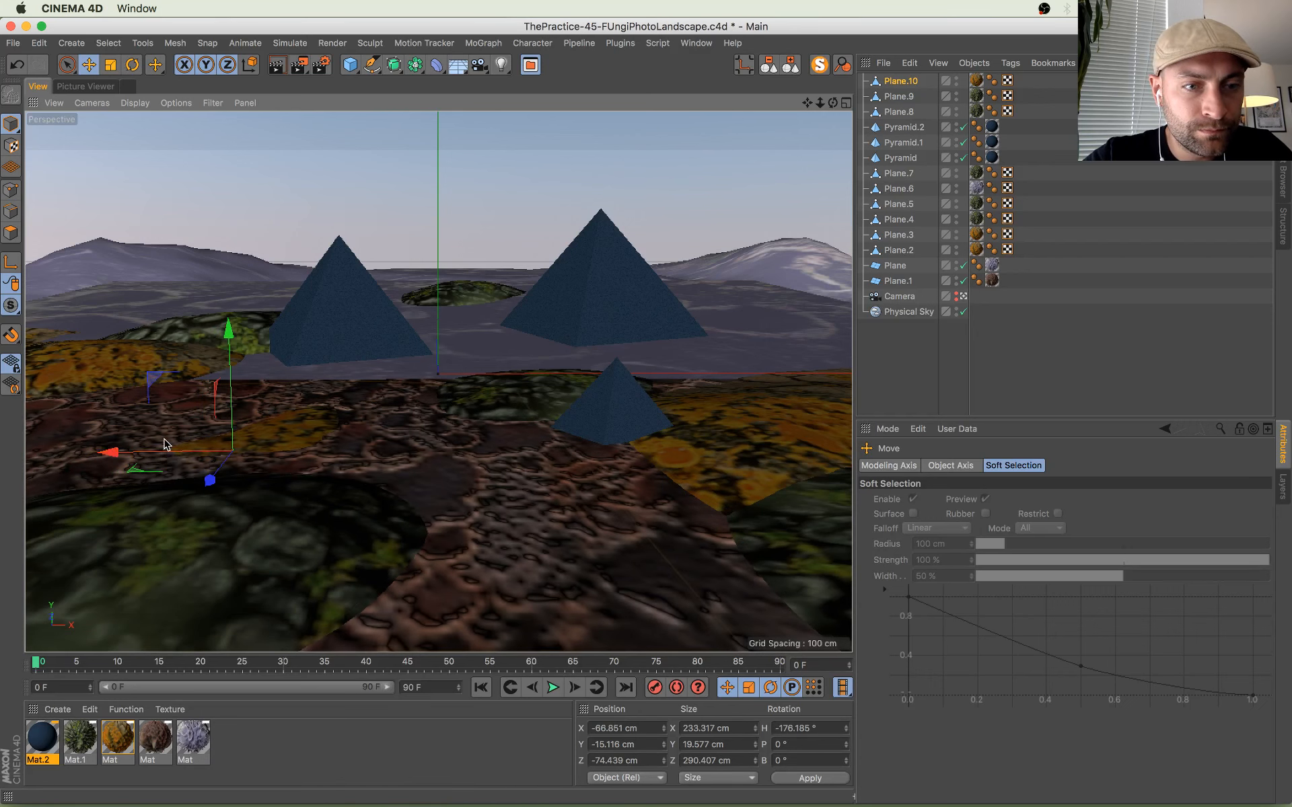
pyautogui.press('super+s')
# Step: Inspect the landscape render and the brown ground material's color settings
pyautogui.click(94, 86)
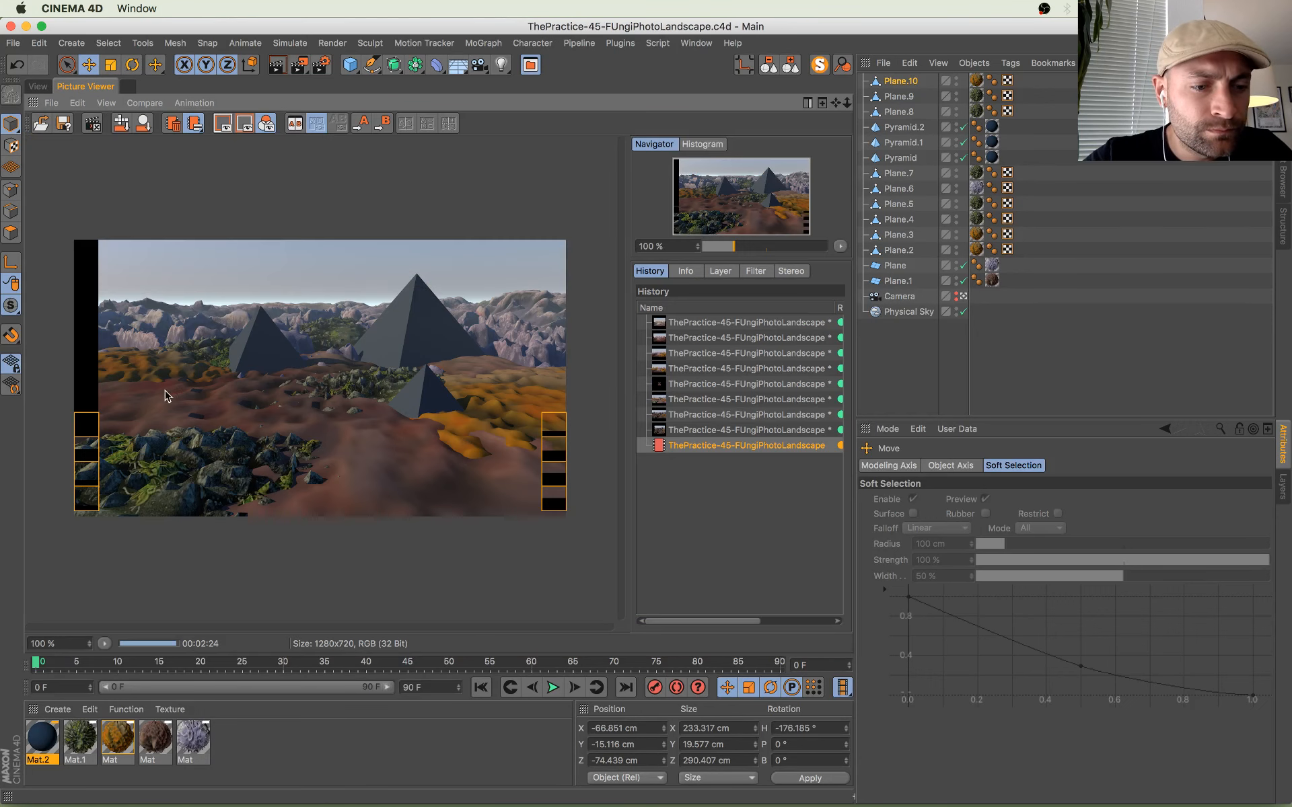
pyautogui.doubleClick(145, 739)
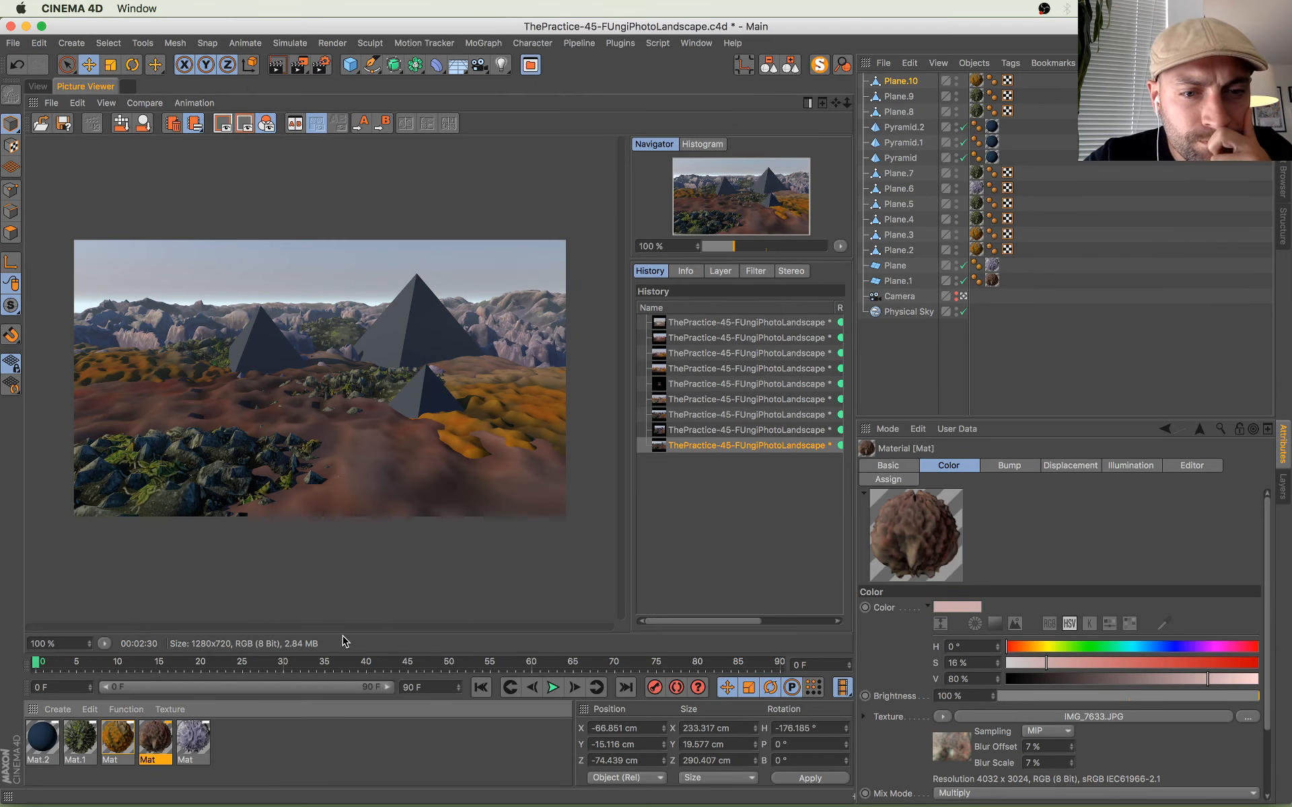
pyautogui.scroll(1, 354, 391)
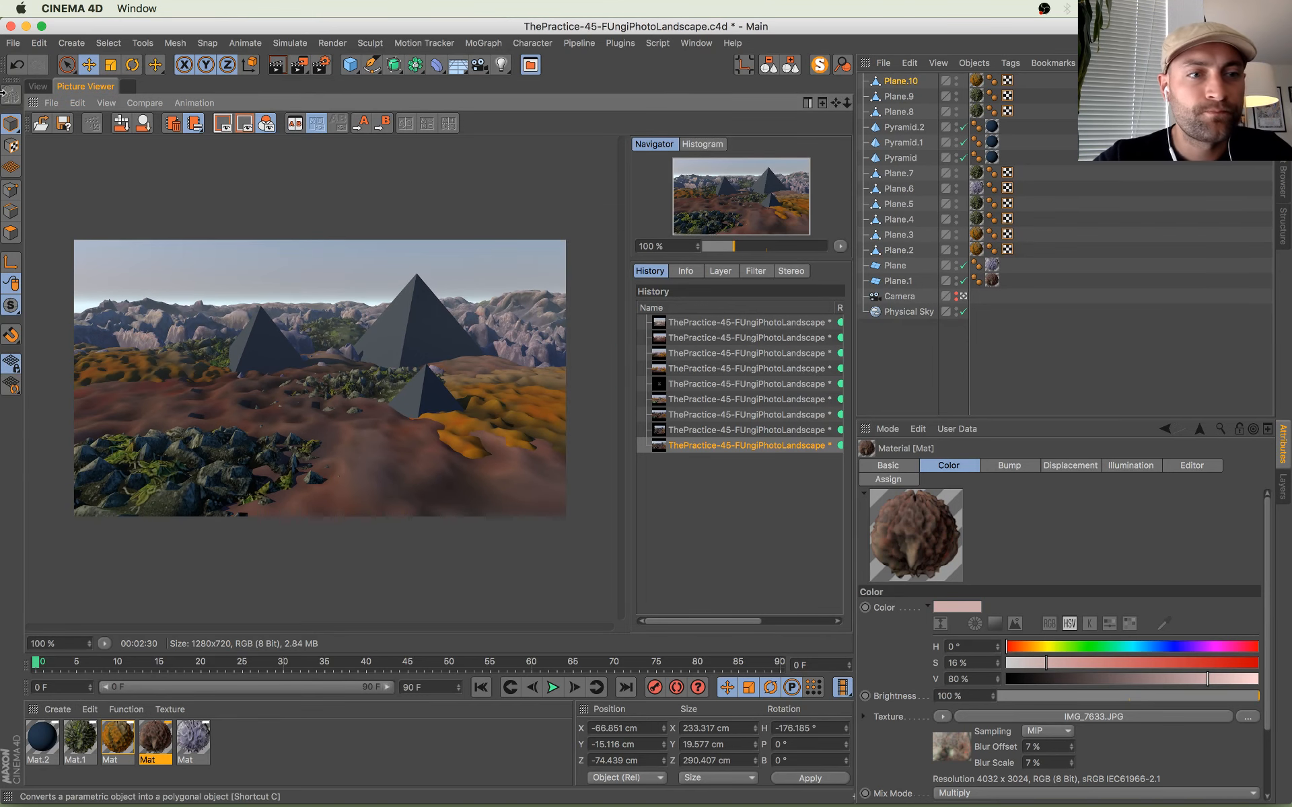
# Step: Move the left pyramid to about X -58 cm, Y 21 cm, Z 91 cm, save the project and inspect the last render up close
pyautogui.click(37, 86)
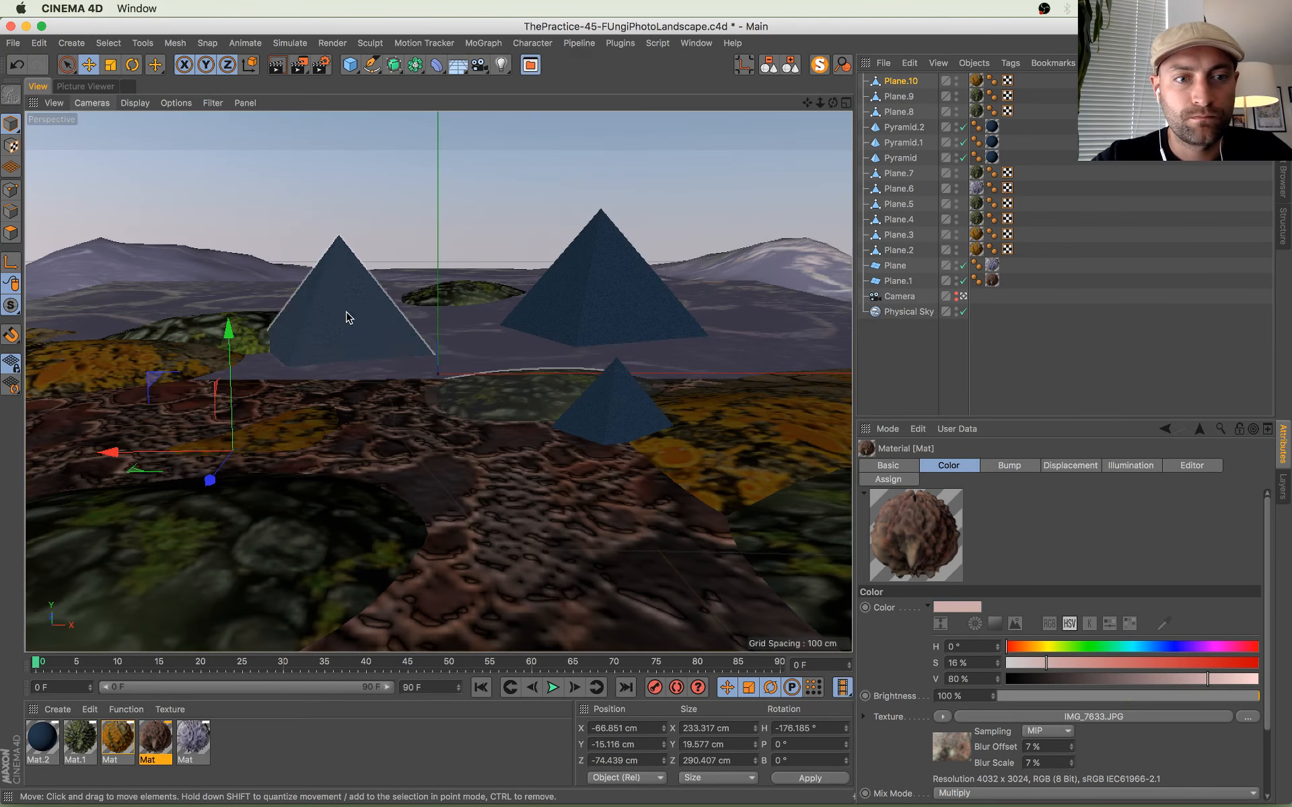
pyautogui.click(376, 338)
pyautogui.click(587, 317)
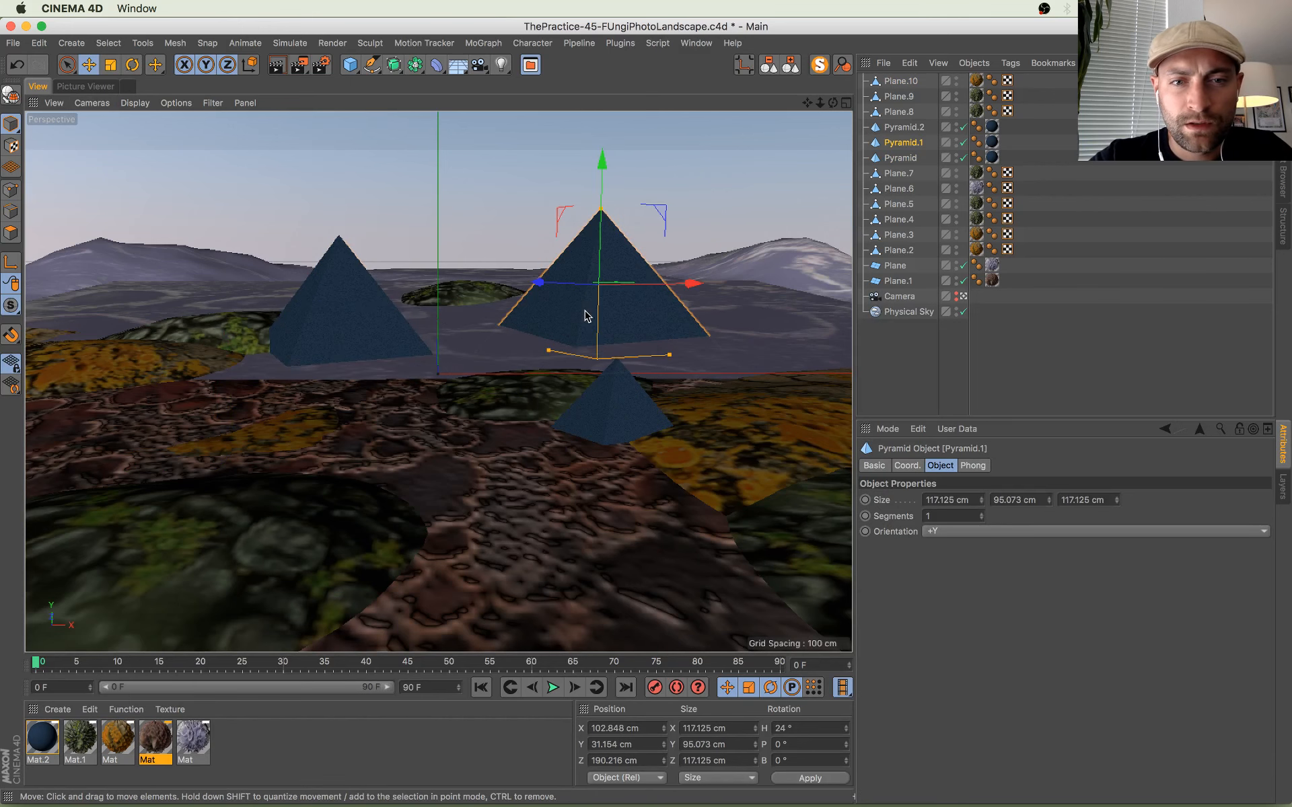
pyautogui.click(342, 339)
pyautogui.moveTo(449, 306); pyautogui.dragTo(423, 304)
pyautogui.moveTo(288, 303); pyautogui.dragTo(325, 270)
pyautogui.click(83, 87)
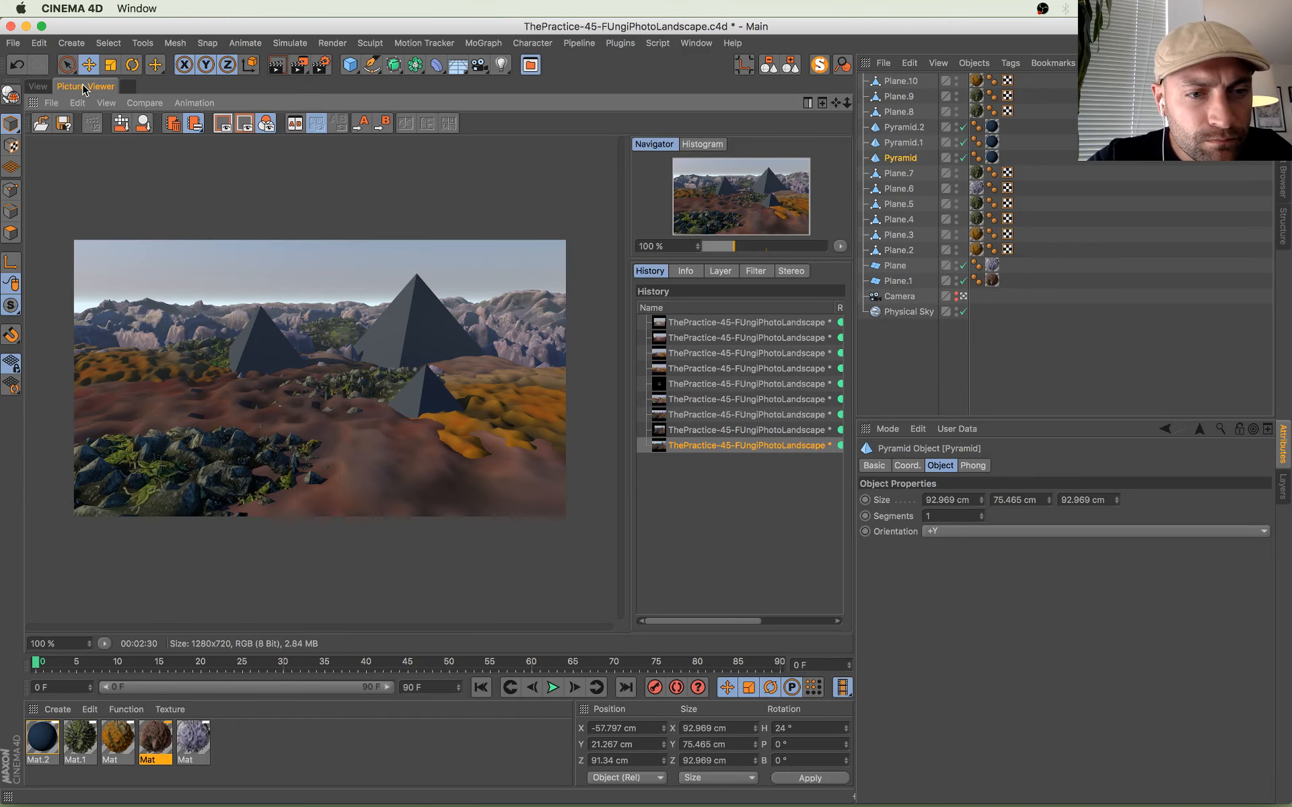
pyautogui.press('super+s')
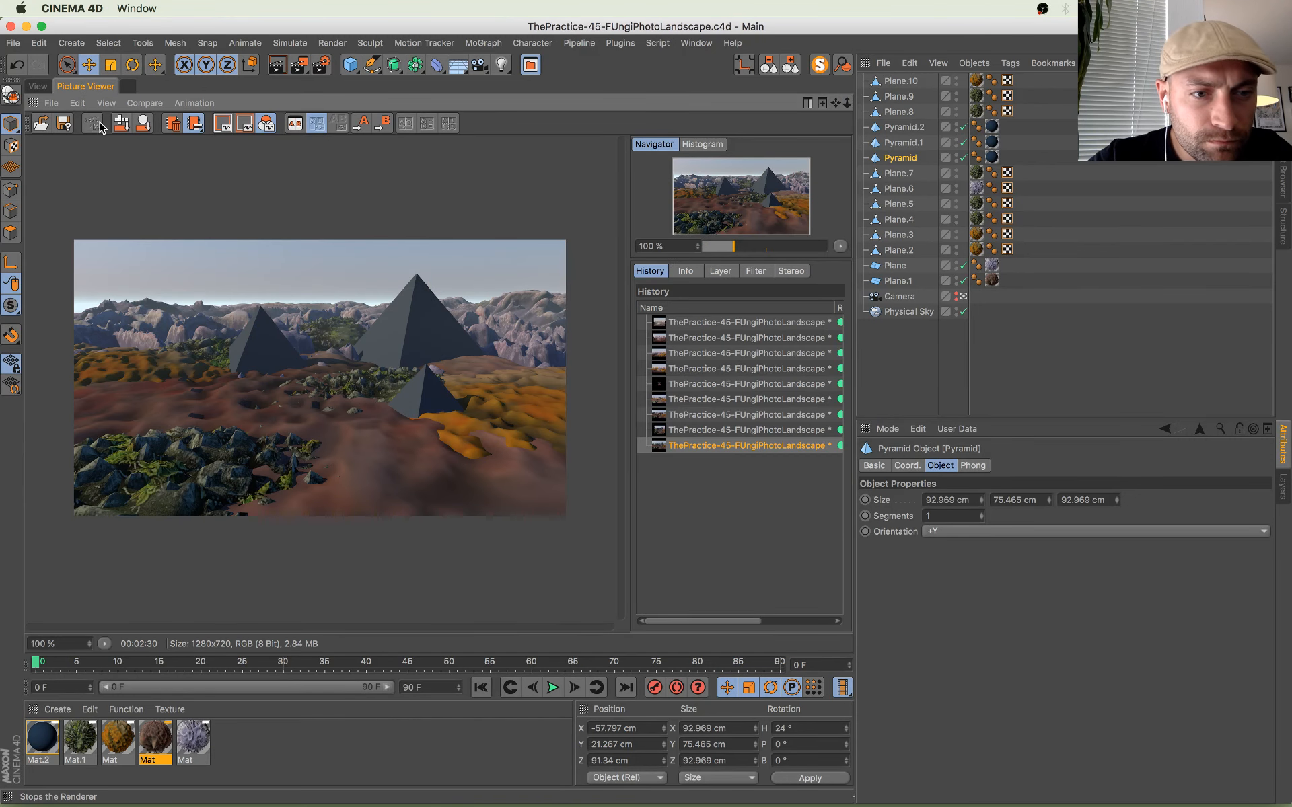
pyautogui.scroll(4, 365, 450)
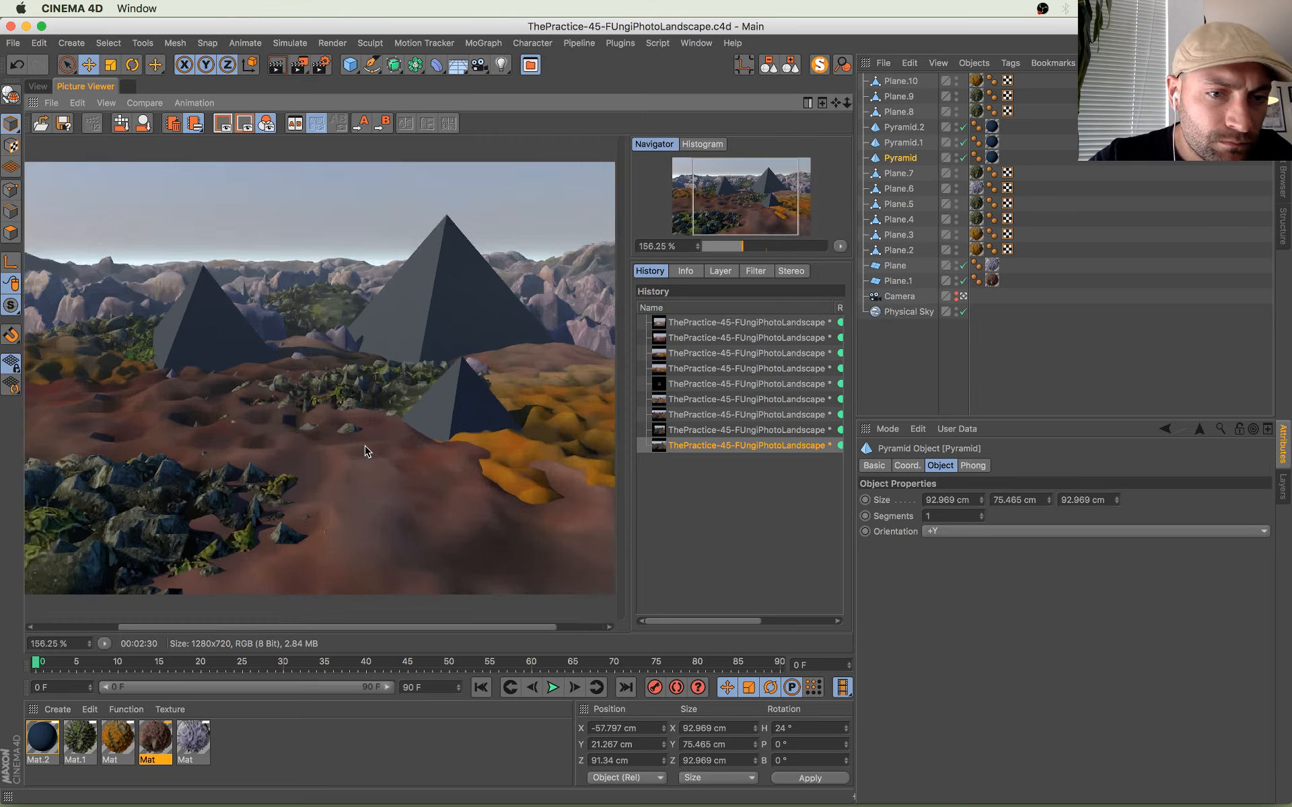
pyautogui.scroll(-4, 431, 417)
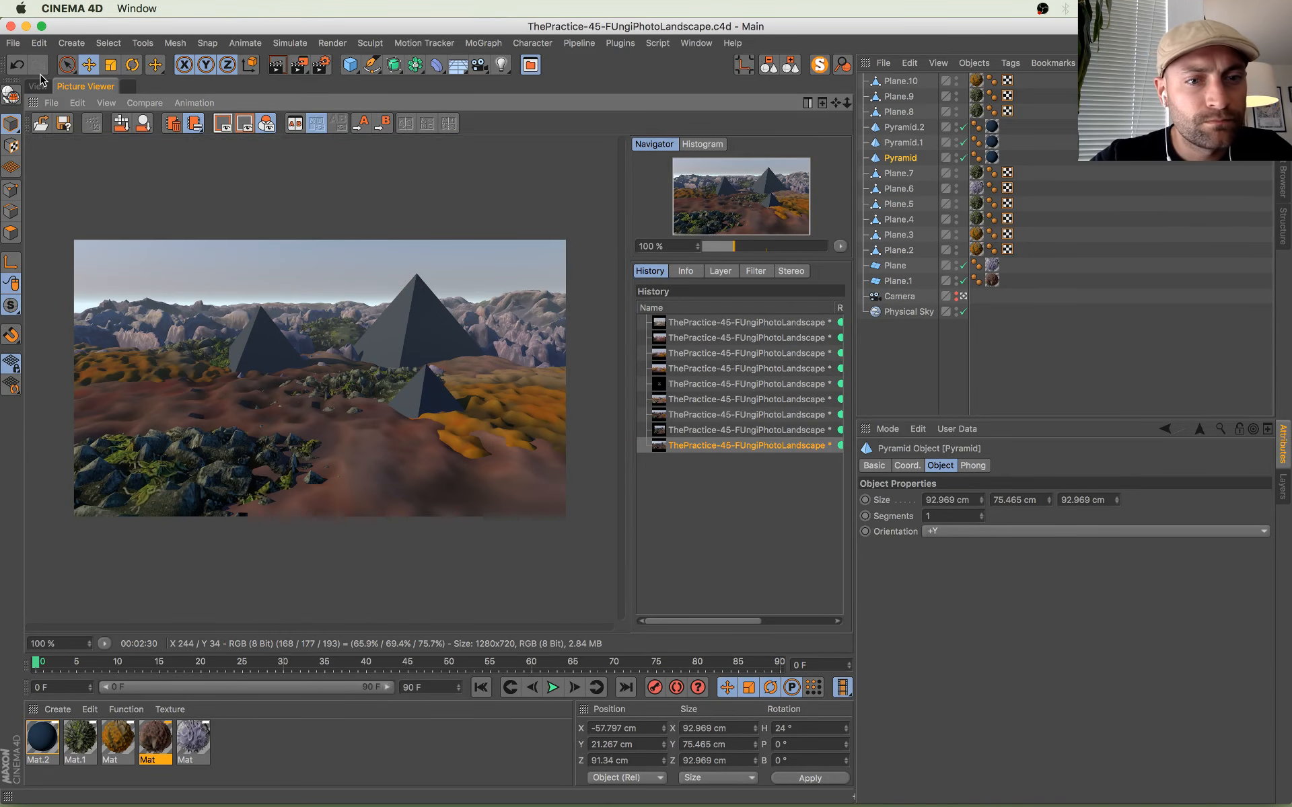
# Step: Move the small pyramid to about X 57 cm, Z -87 cm, save the project and check its placement against the last render
pyautogui.click(38, 86)
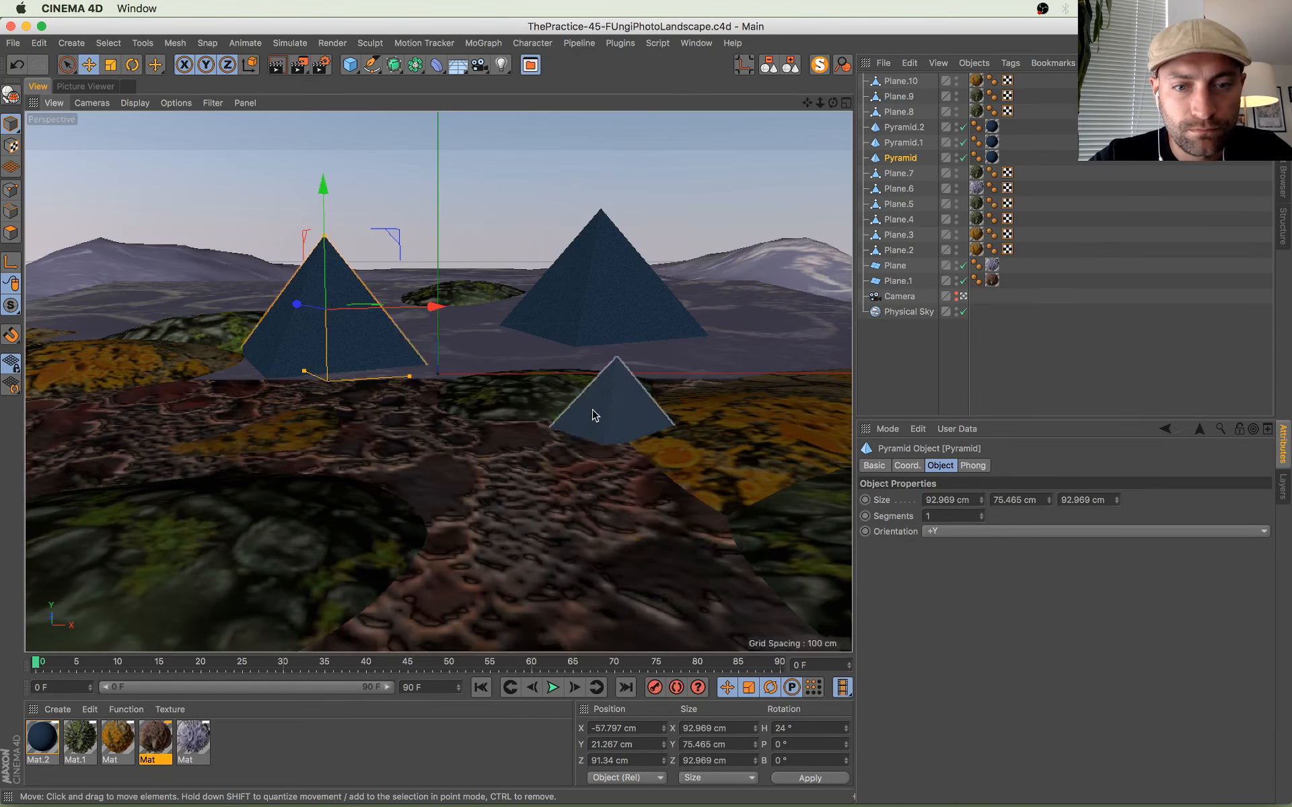
pyautogui.click(591, 412)
pyautogui.moveTo(556, 390); pyautogui.dragTo(583, 392)
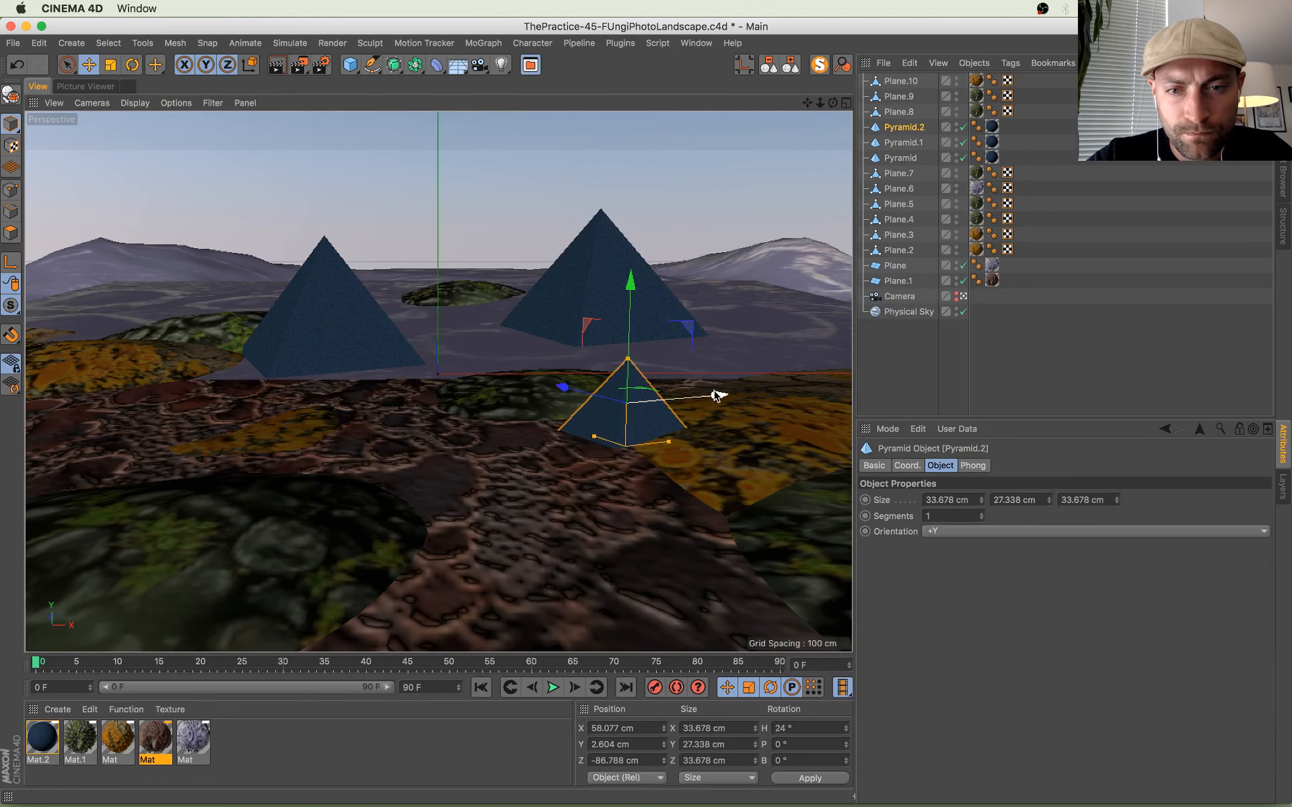
pyautogui.moveTo(717, 396); pyautogui.dragTo(711, 396)
pyautogui.press('super+s')
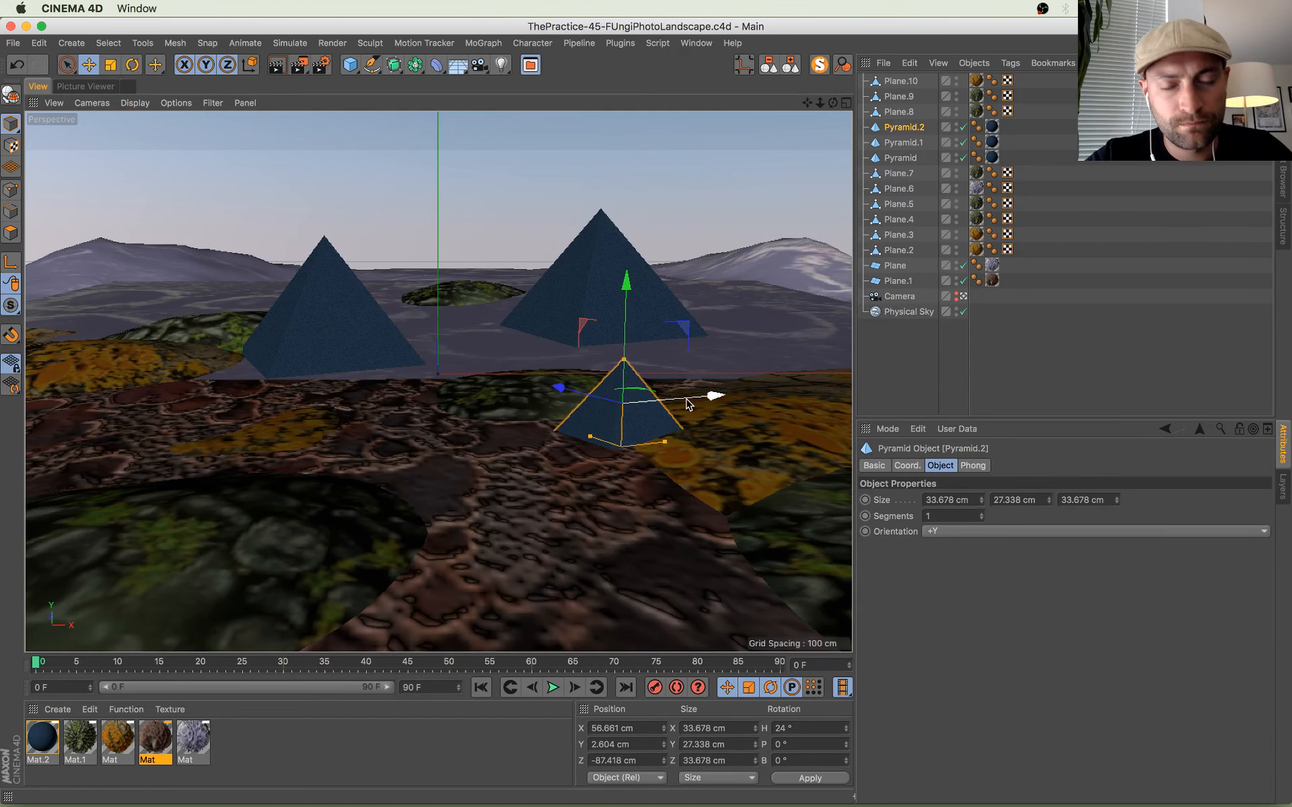
pyautogui.click(76, 86)
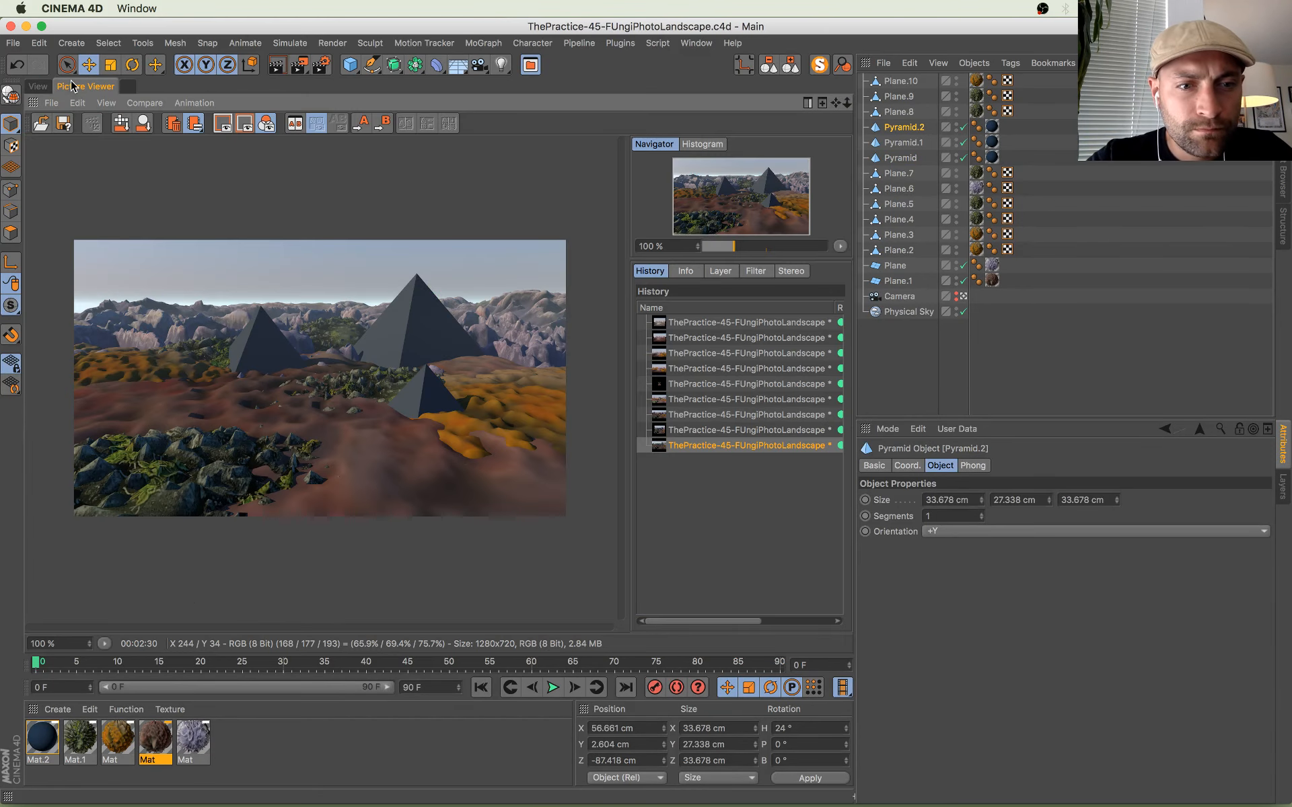
pyautogui.click(41, 86)
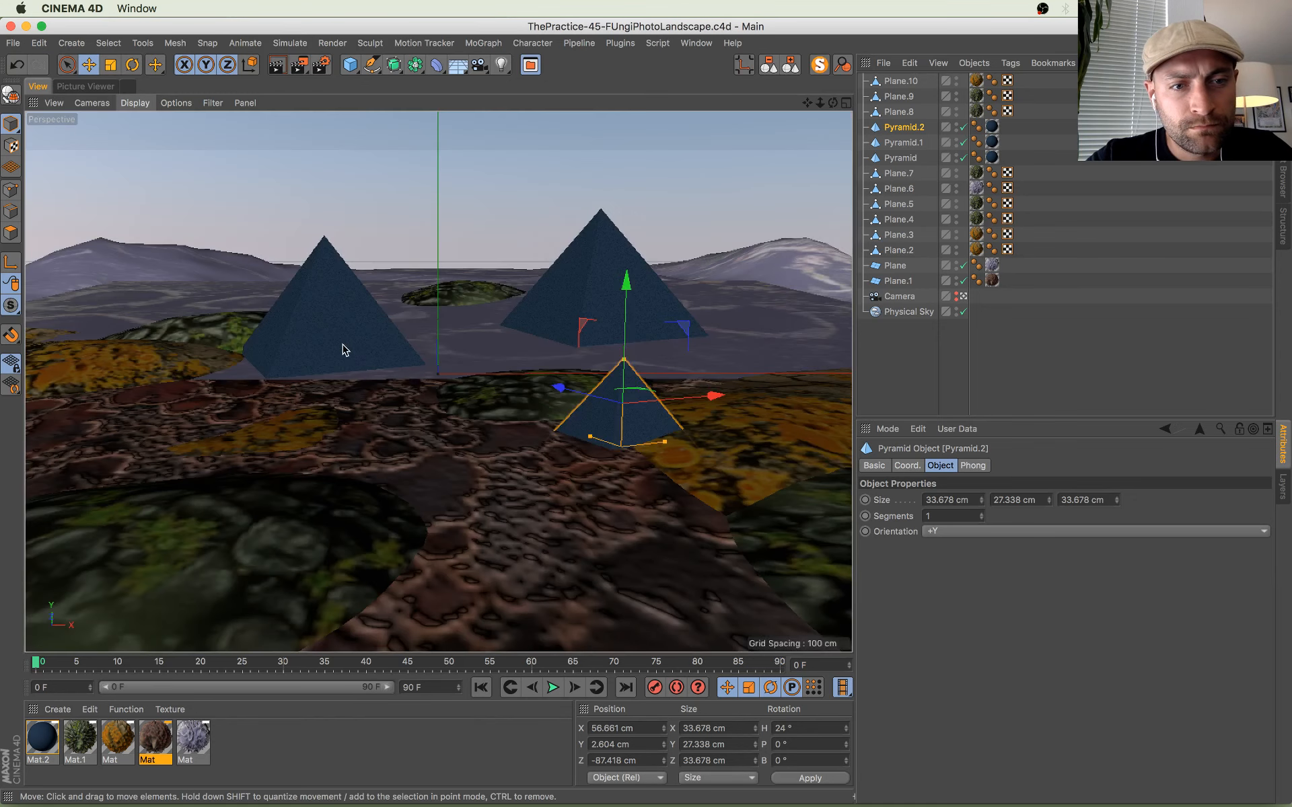
# Step: Move the left pyramid together with the mossy and orange mounds beside it to about X -122 cm and review the last render
pyautogui.click(342, 352)
pyautogui.keyDown('shift'); pyautogui.click(136, 361); pyautogui.keyUp('shift')
pyautogui.keyDown('shift'); pyautogui.click(200, 330); pyautogui.keyUp('shift')
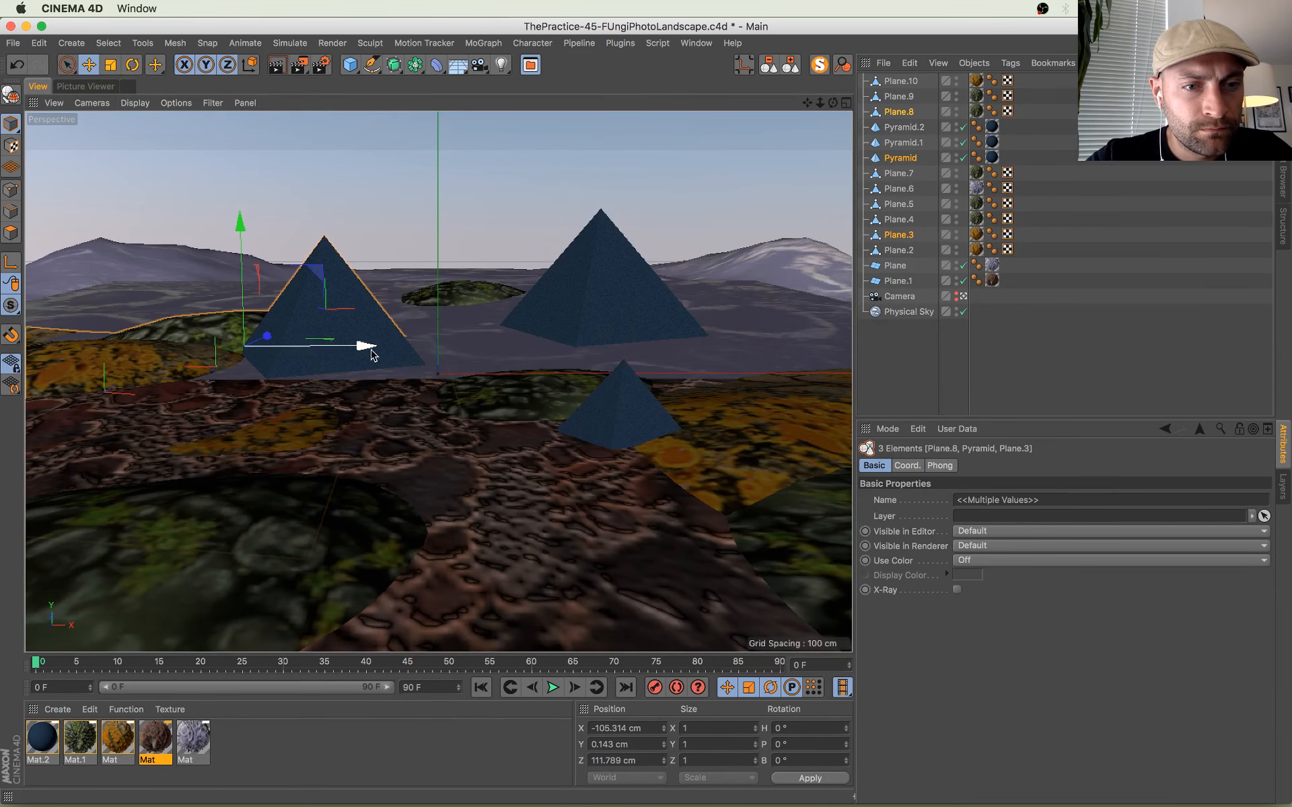
pyautogui.moveTo(368, 347); pyautogui.dragTo(332, 348)
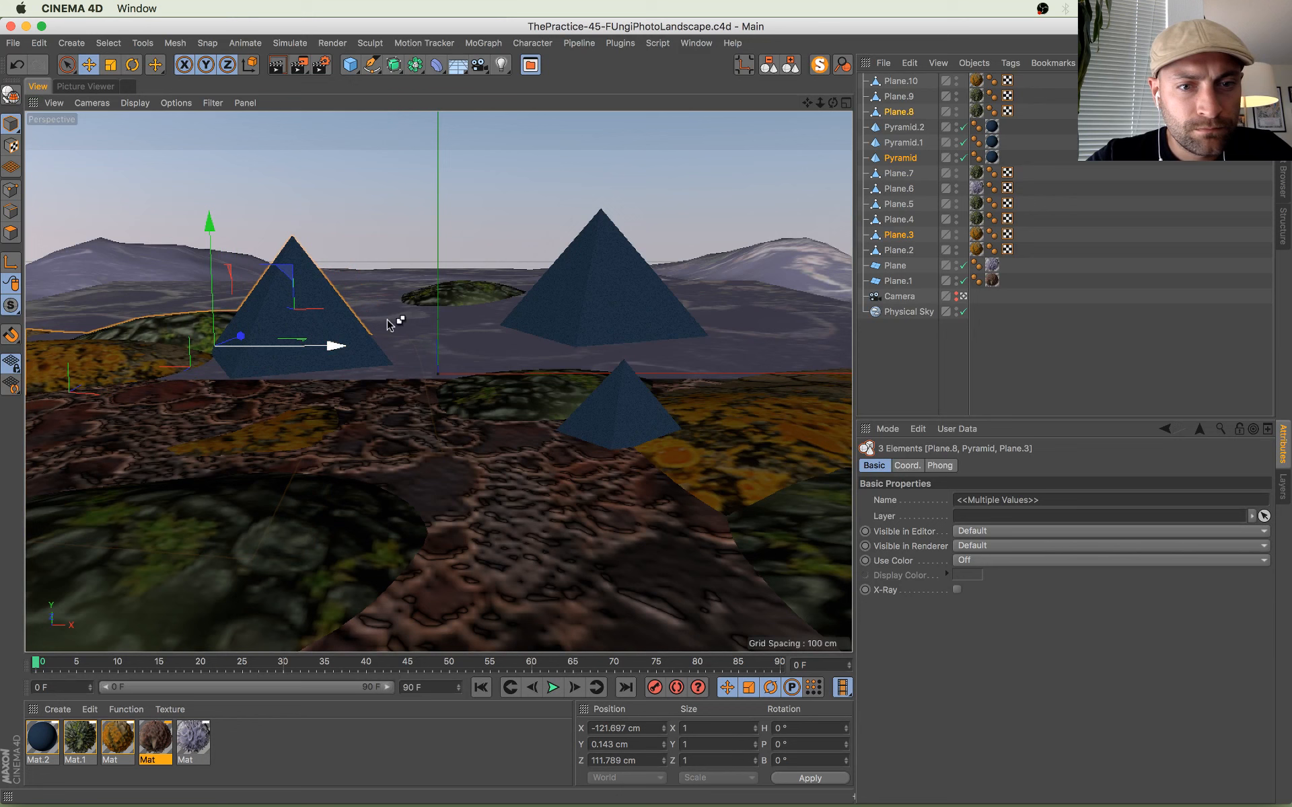
pyautogui.click(542, 303)
pyautogui.click(105, 85)
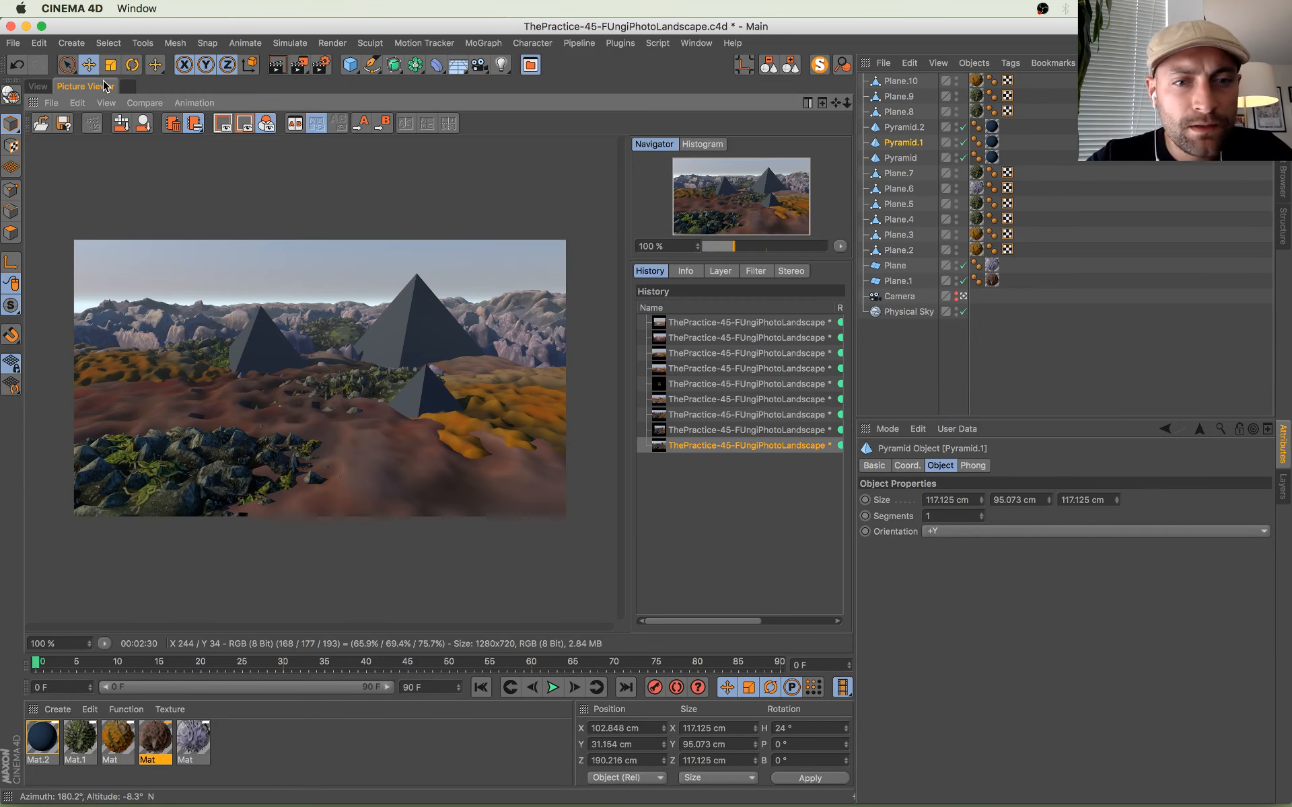
pyautogui.click(38, 86)
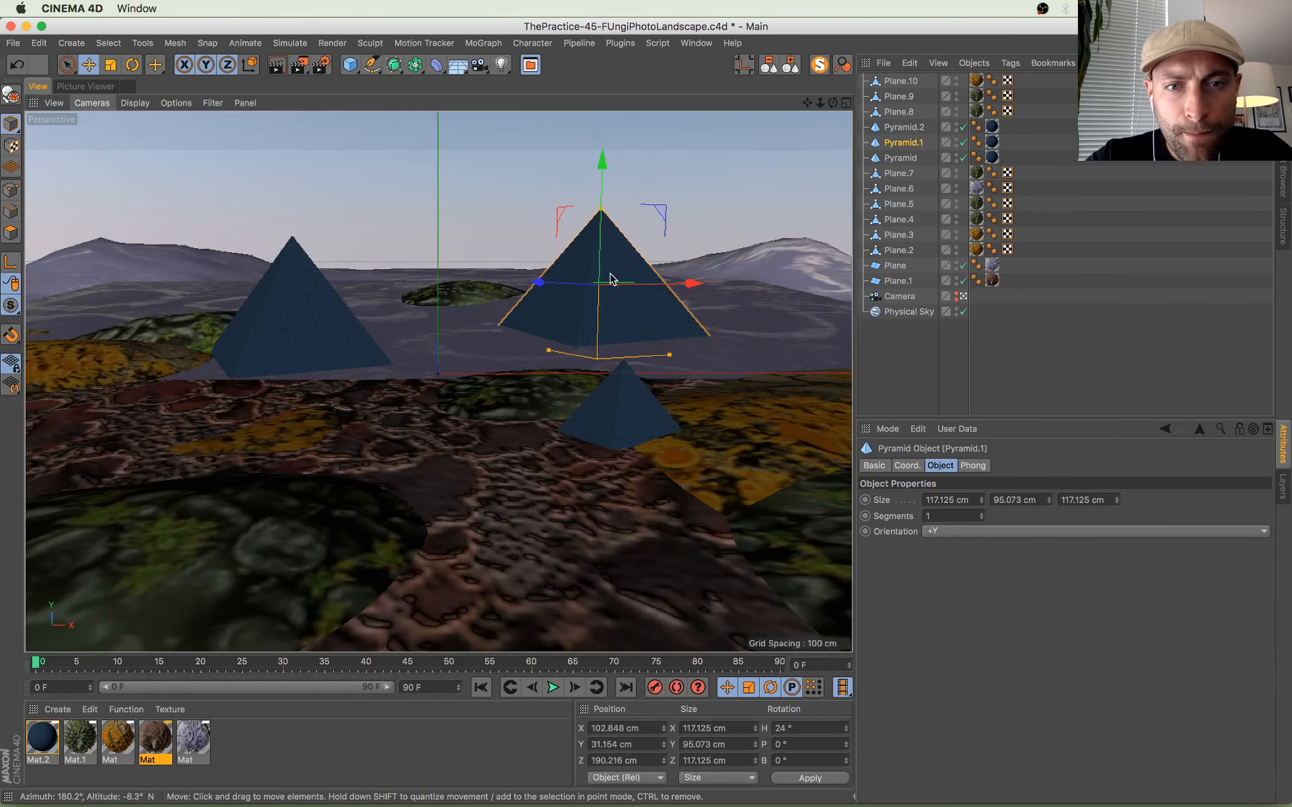
# Step: Scale the left pyramid down to about 80 x 65 x 80 cm and sink it slightly into the ground
pyautogui.click(283, 323)
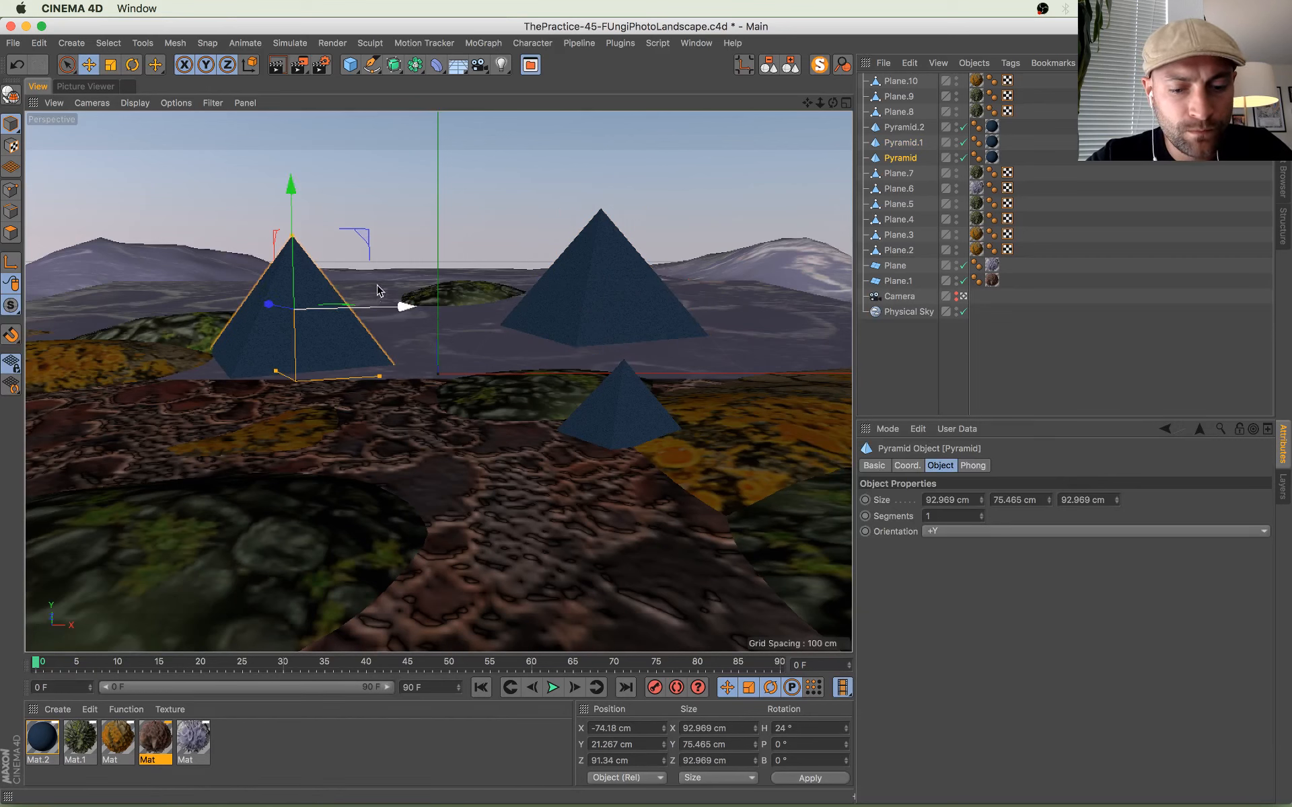
pyautogui.press('t')
pyautogui.moveTo(375, 289)
pyautogui.mouseDown()
pyautogui.moveTo(398, 259)
pyautogui.moveTo(366, 296)
pyautogui.mouseUp()
pyautogui.press('e')
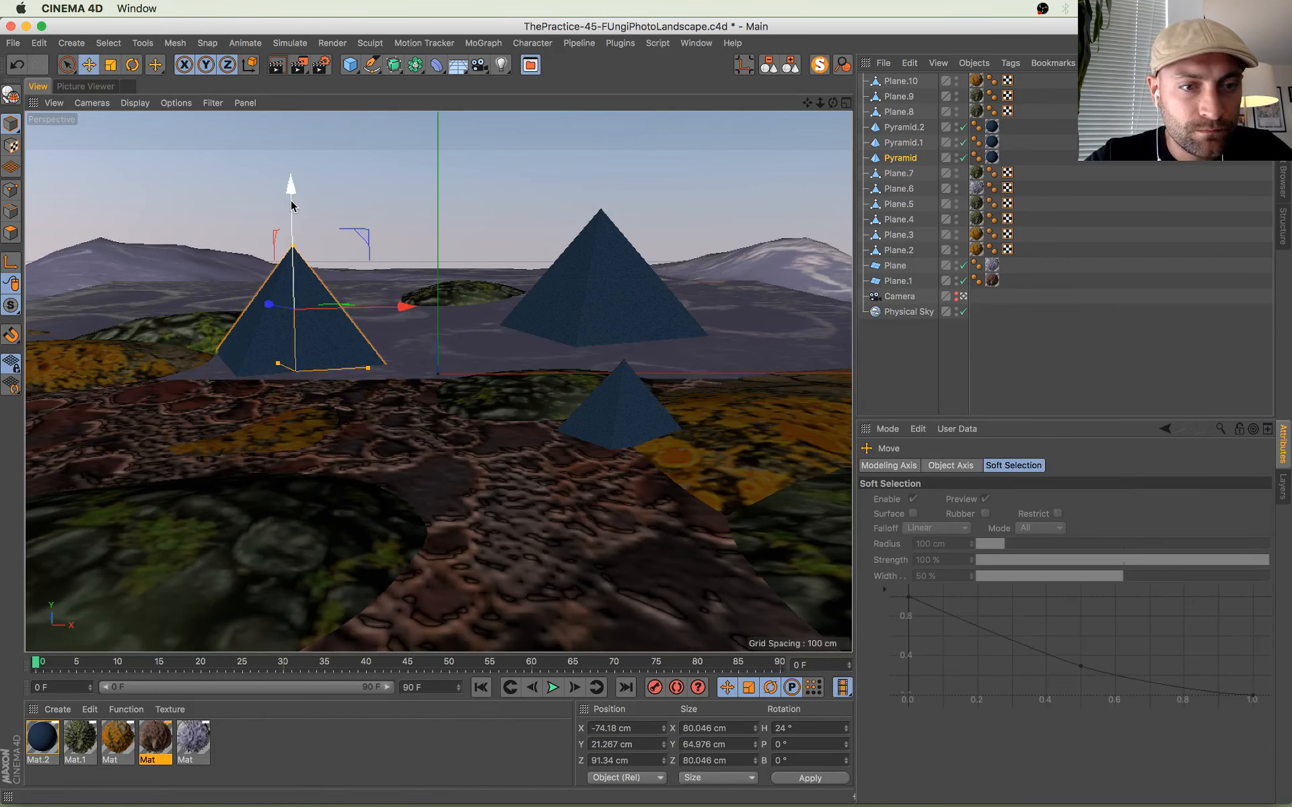
pyautogui.moveTo(290, 199); pyautogui.dragTo(290, 208)
# Step: Scale the large right pyramid down to about 108 x 88 x 108 cm and lower it to about Y 29 cm
pyautogui.click(602, 289)
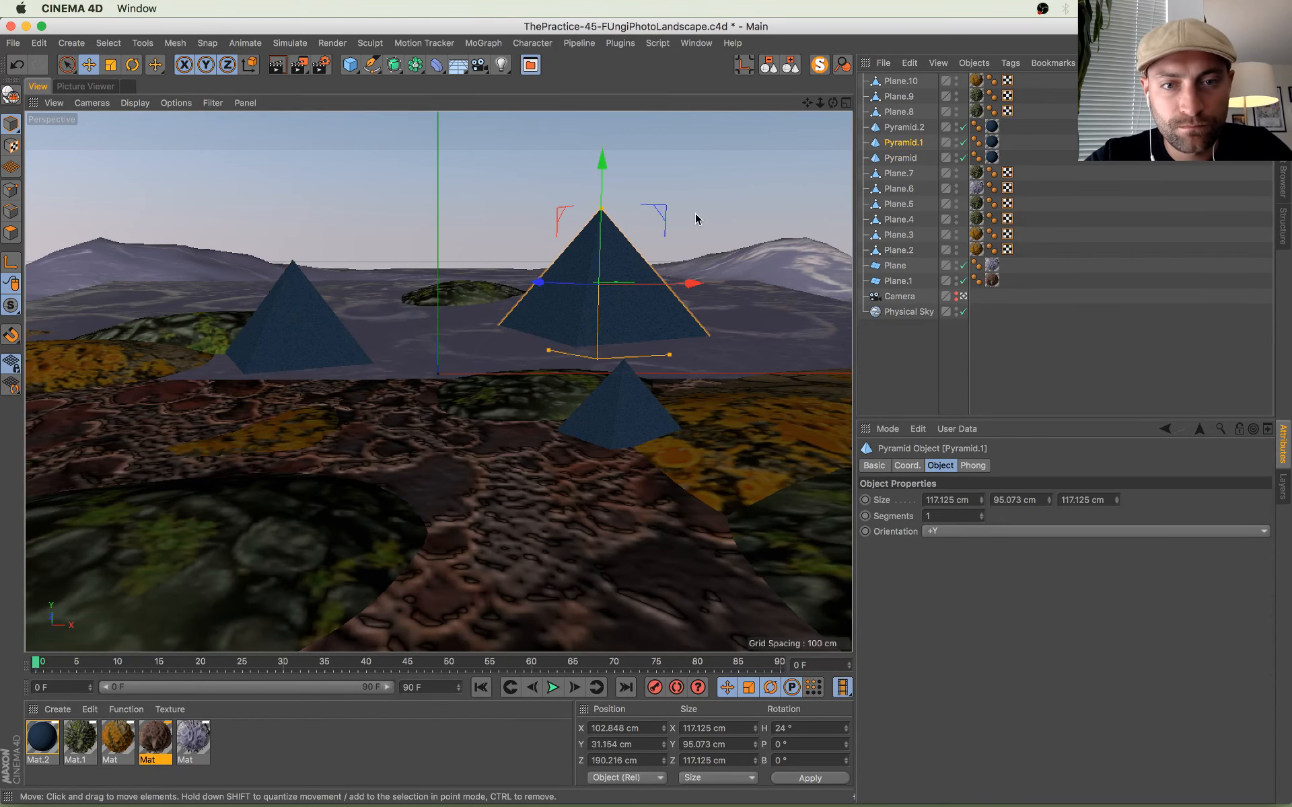
pyautogui.press('t')
pyautogui.moveTo(695, 213); pyautogui.dragTo(665, 248)
pyautogui.press('e')
pyautogui.moveTo(601, 175); pyautogui.dragTo(600, 182)
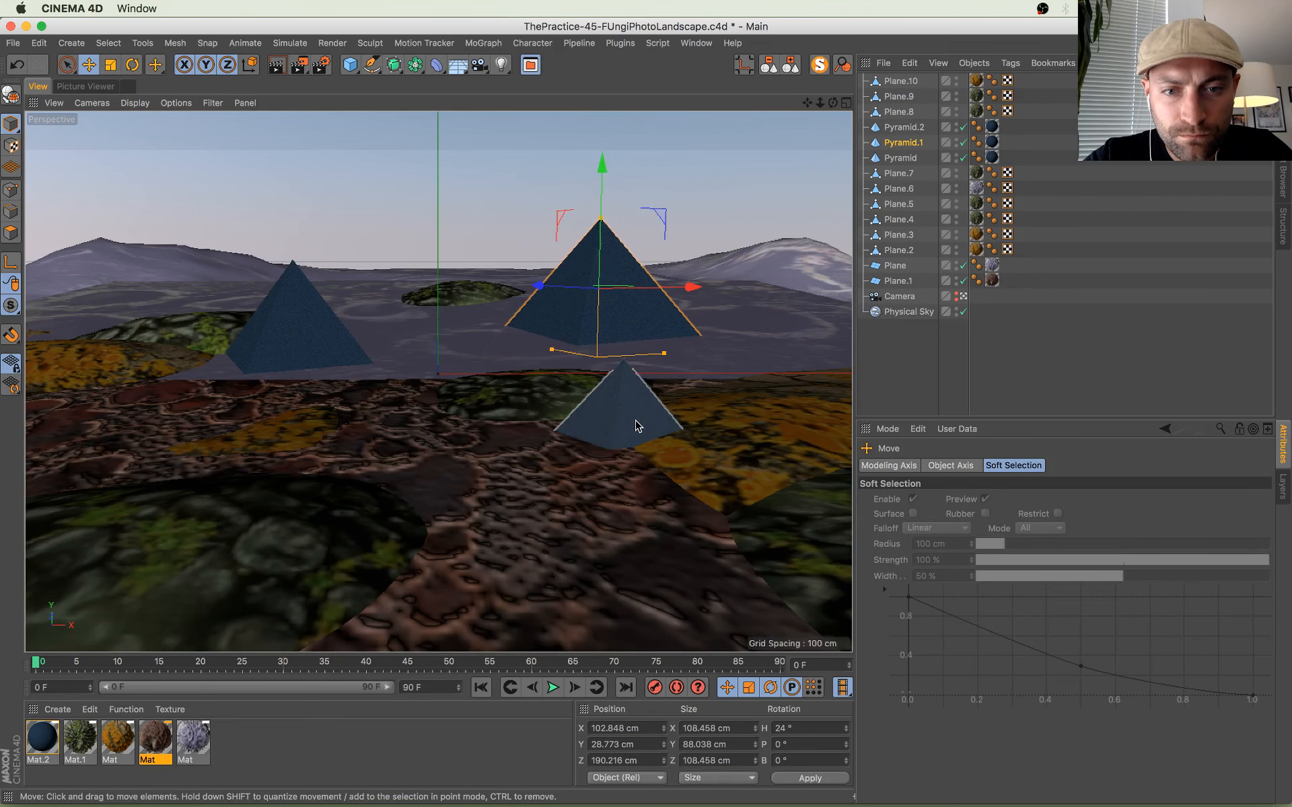
# Step: Move the small pyramid to about X 53 cm, Y -1 cm, Z -127 cm, scale it to about 27 x 22 x 27 cm and save
pyautogui.click(635, 424)
pyautogui.press('e')
pyautogui.moveTo(567, 413); pyautogui.dragTo(720, 441)
pyautogui.press('t')
pyautogui.moveTo(743, 354); pyautogui.dragTo(671, 412)
pyautogui.press('e')
pyautogui.moveTo(644, 331); pyautogui.dragTo(644, 349)
pyautogui.press('super+s')
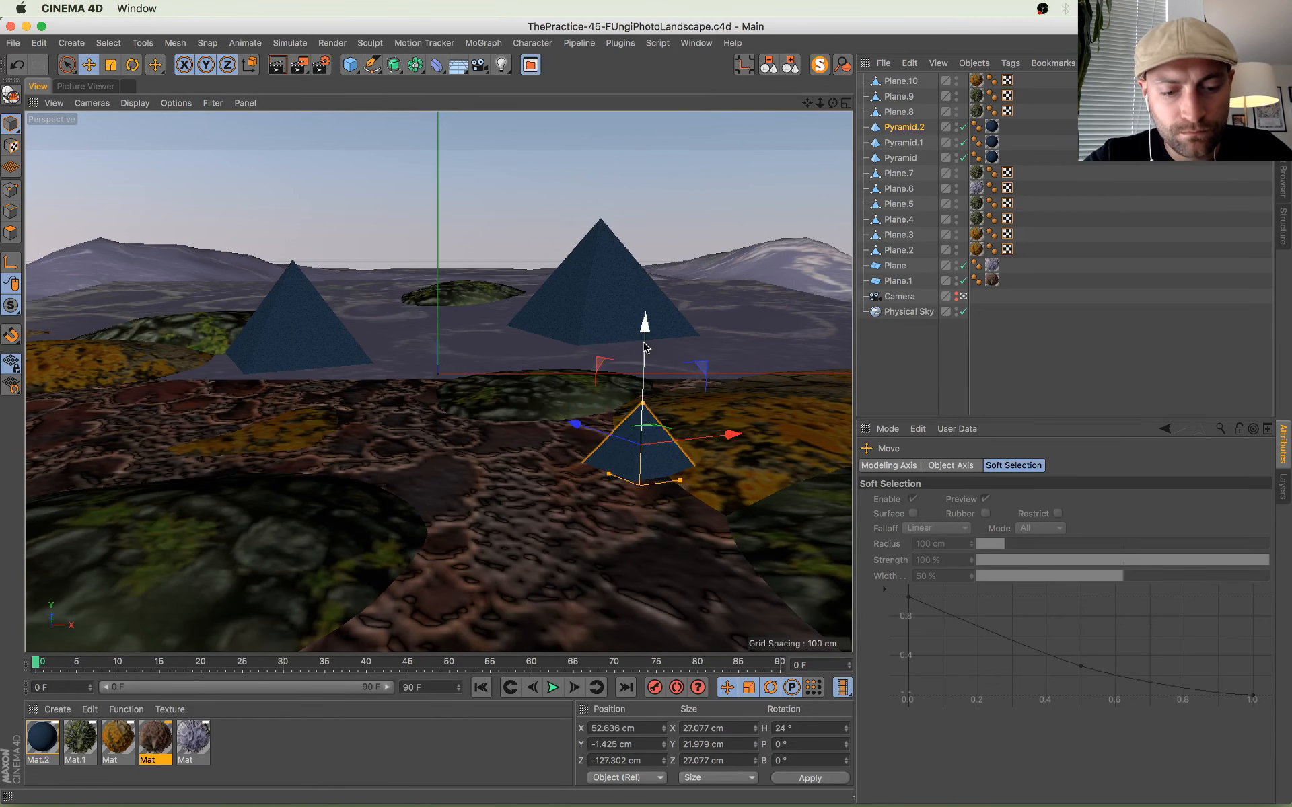
# Step: Start a new render of the landscape and compare the earlier renders in the history while it runs
pyautogui.hotkey('shift', 'r')
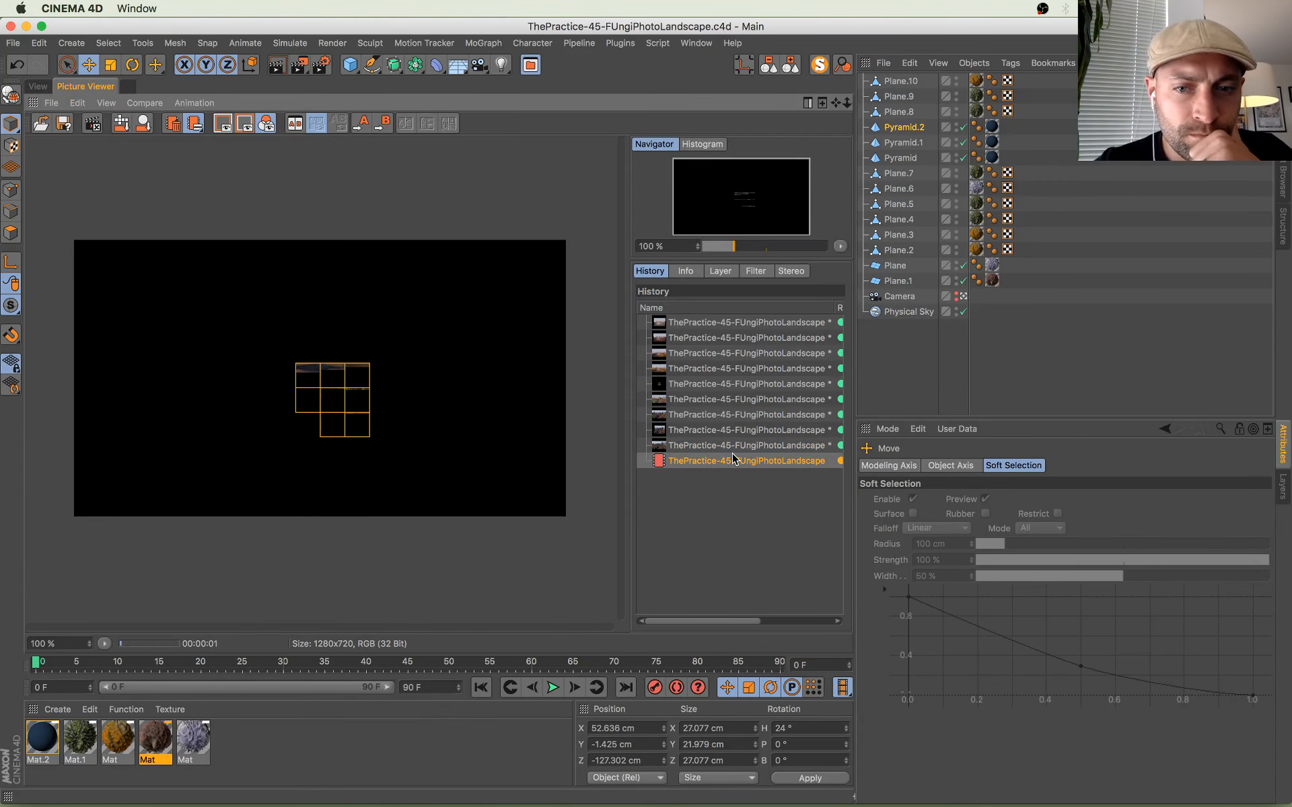
pyautogui.press('Up')
pyautogui.press('Up')
pyautogui.press('Up')
pyautogui.press('Up')
pyautogui.press('Up')
pyautogui.press('Down')
pyautogui.press('Down')
pyautogui.press('Down')
pyautogui.press('Down')
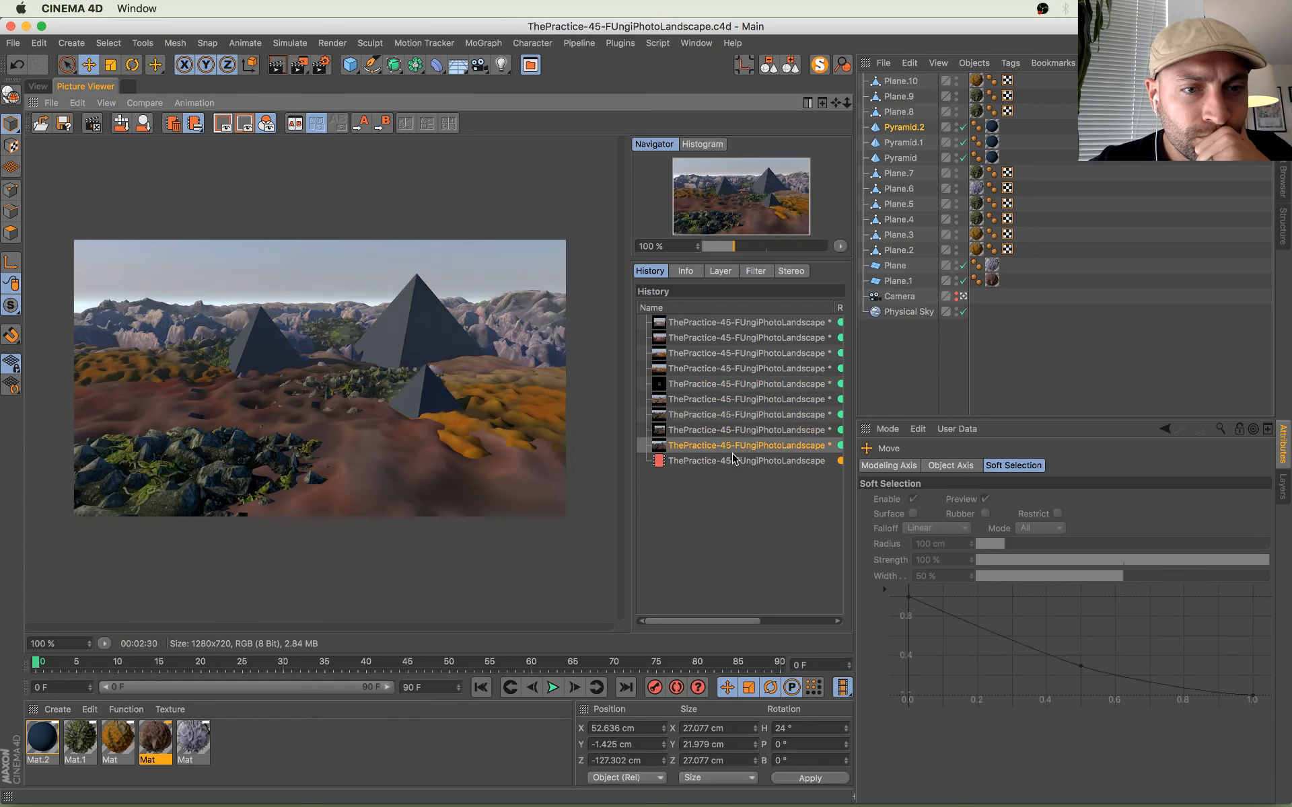
pyautogui.press('Up')
pyautogui.press('Up')
pyautogui.press('Up')
pyautogui.press('Up')
pyautogui.press('Down')
pyautogui.press('Down')
pyautogui.press('Down')
pyautogui.press('Down')
pyautogui.press('Up')
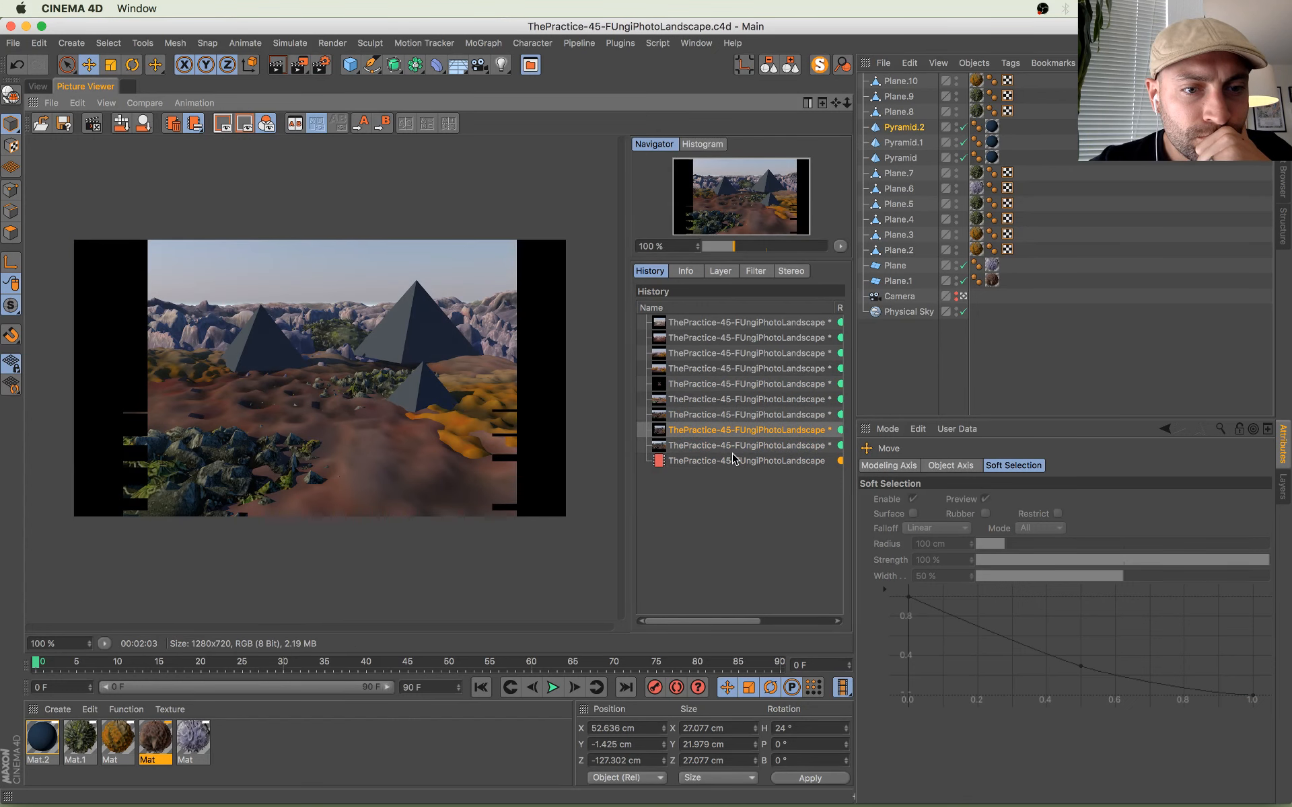
pyautogui.press('Down')
pyautogui.press('Down')
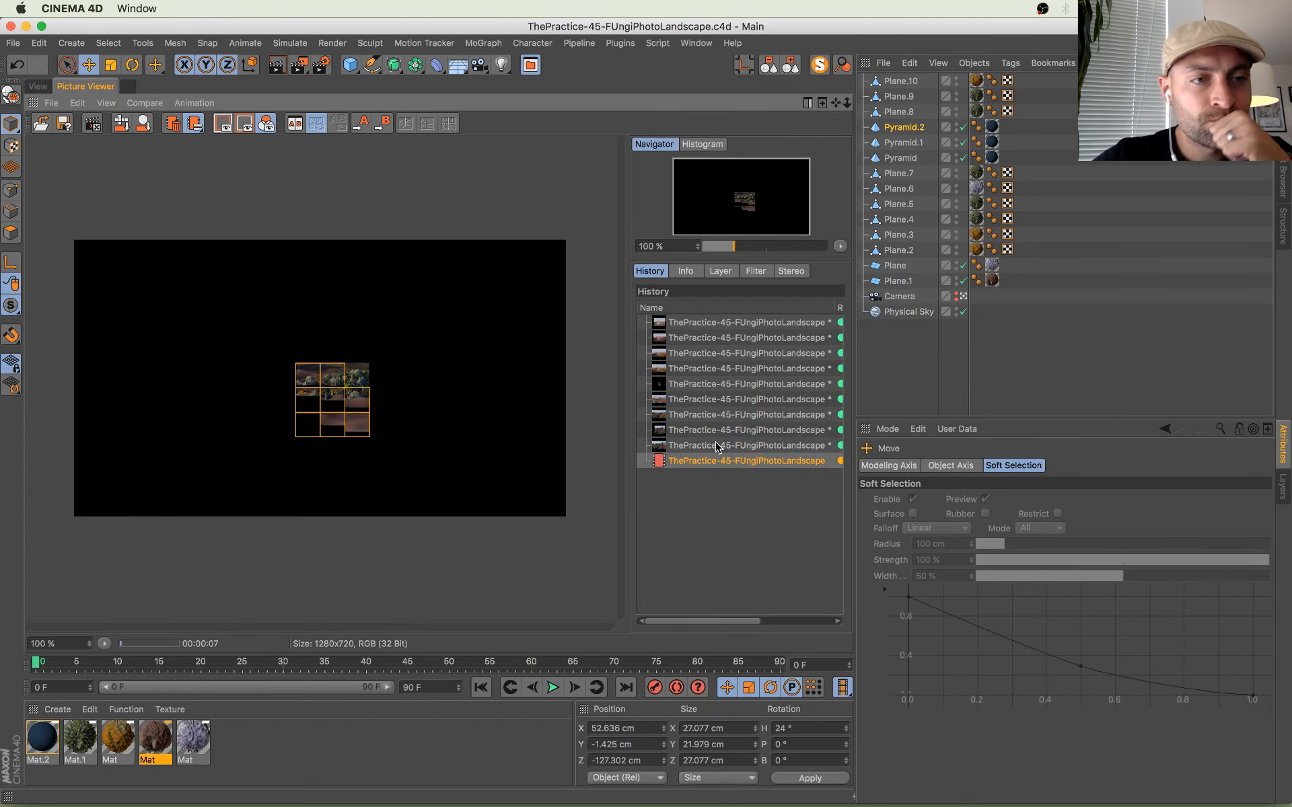
# Step: Switch to the YouTube live chat window in Chrome, read the recent messages and return to Cinema 4D
pyautogui.hotkey('ctrl', 'Up')
pyautogui.click(66, 529)
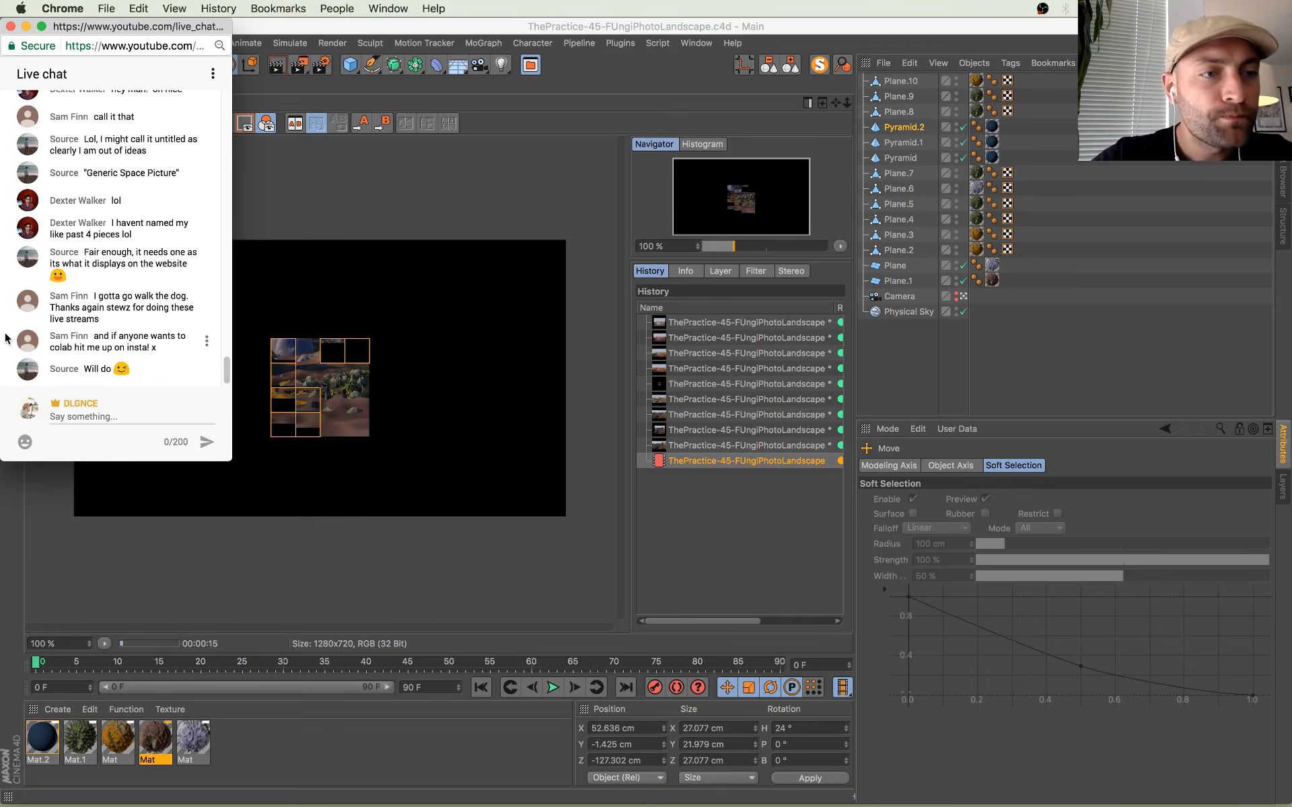
pyautogui.scroll(3, 151, 267)
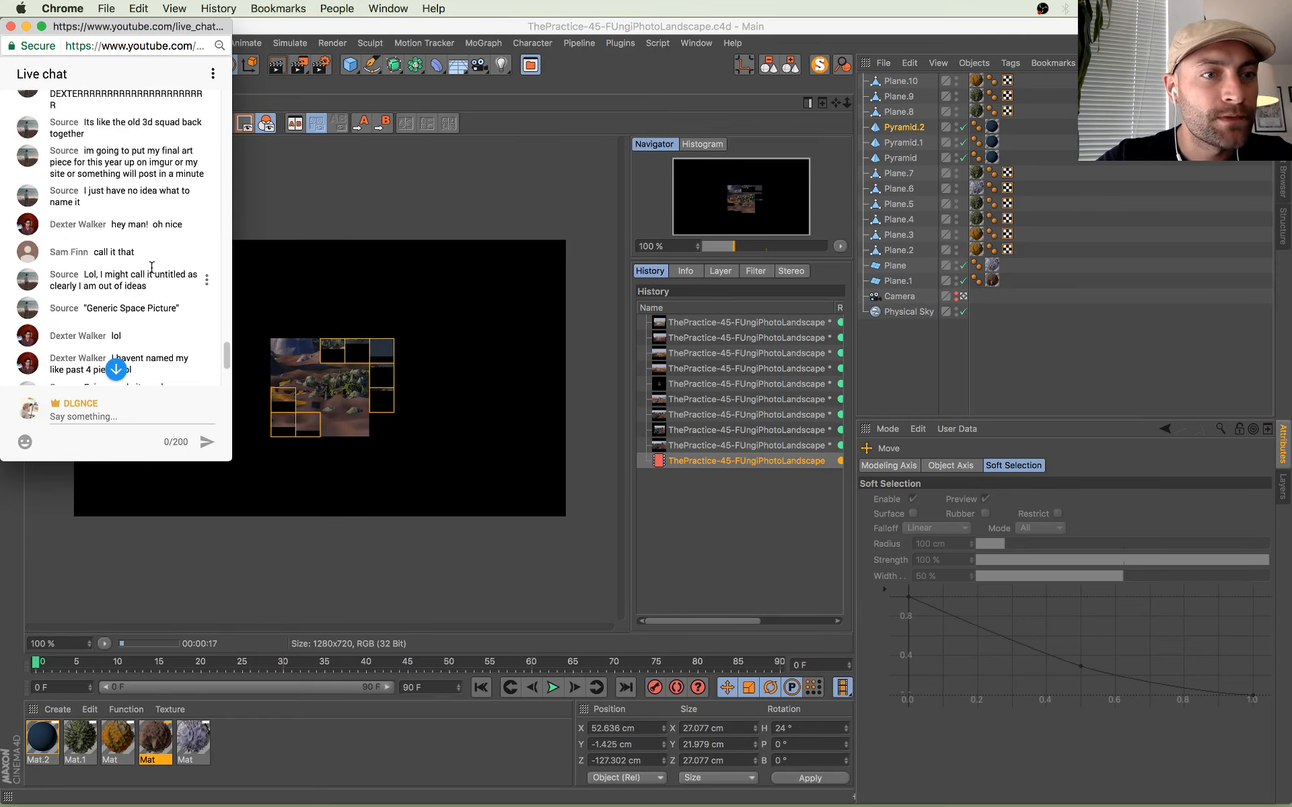
pyautogui.scroll(-4, 142, 283)
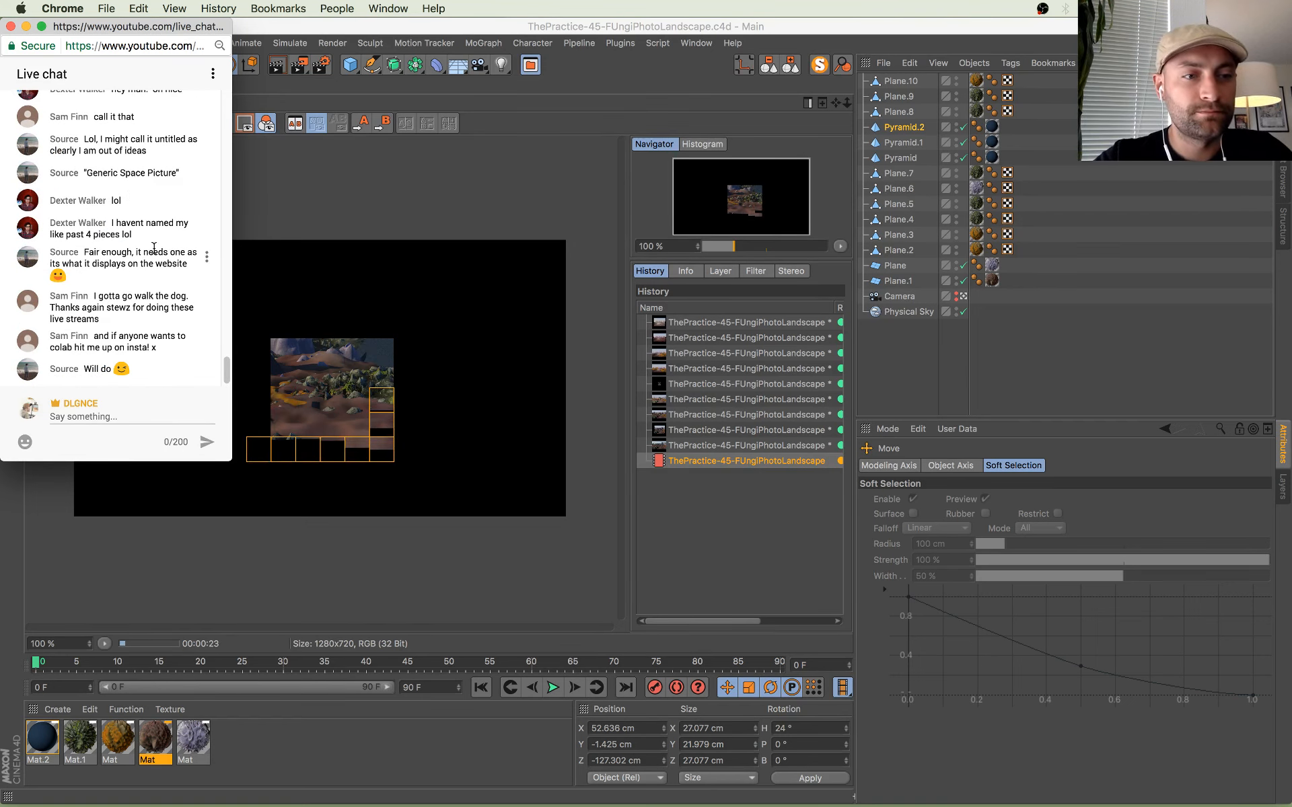
pyautogui.click(387, 209)
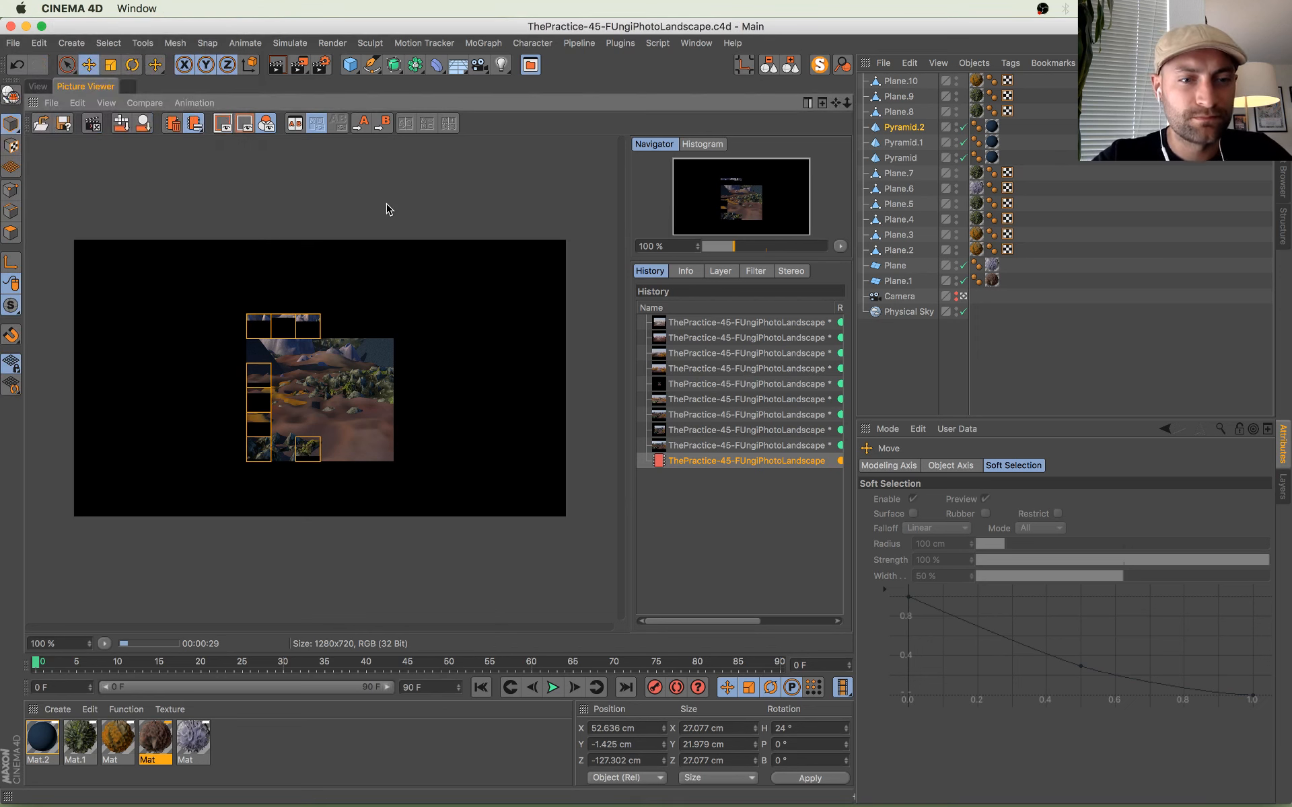
# Step: Examine the landscape render in progress up close, checking the mounds, ground and pyramid surfaces
pyautogui.scroll(5, 225, 370)
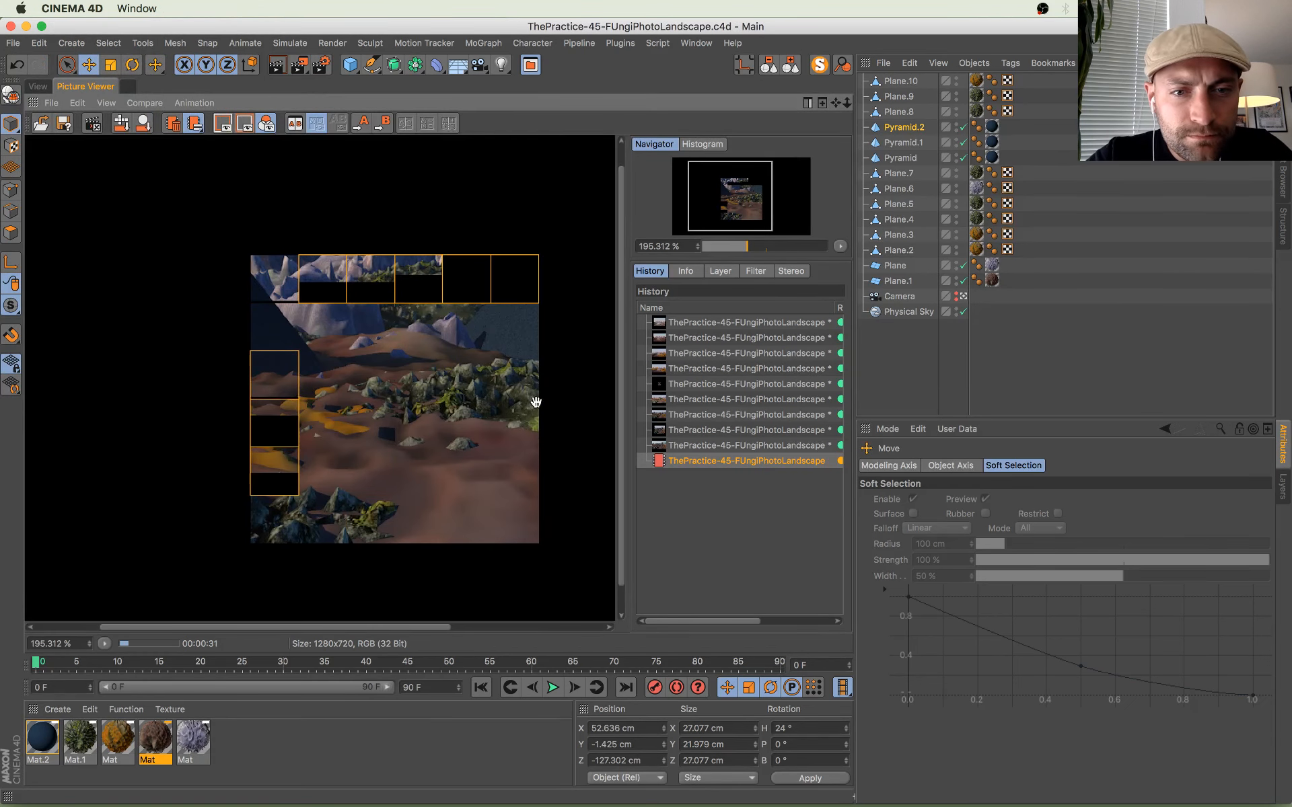
pyautogui.scroll(-4, 491, 397)
pyautogui.scroll(3, 357, 432)
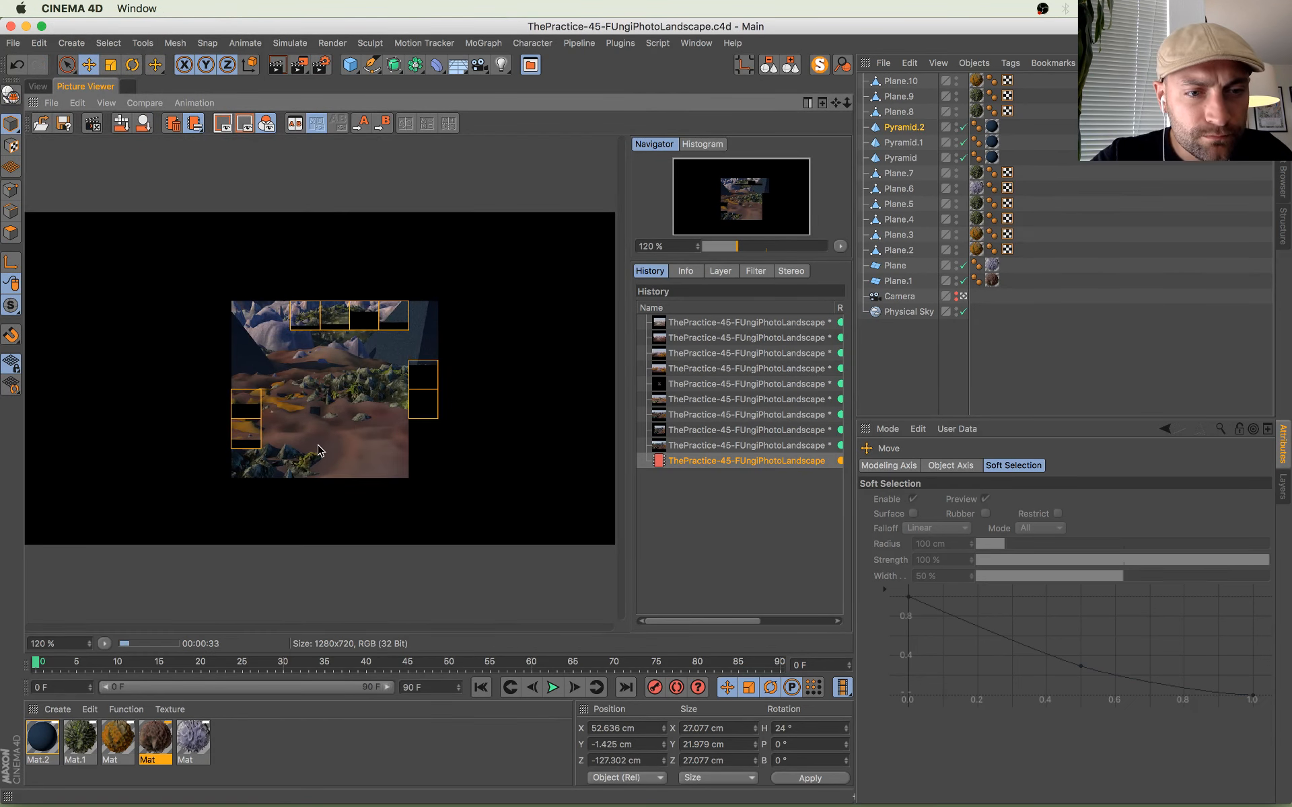
pyautogui.scroll(3, 319, 450)
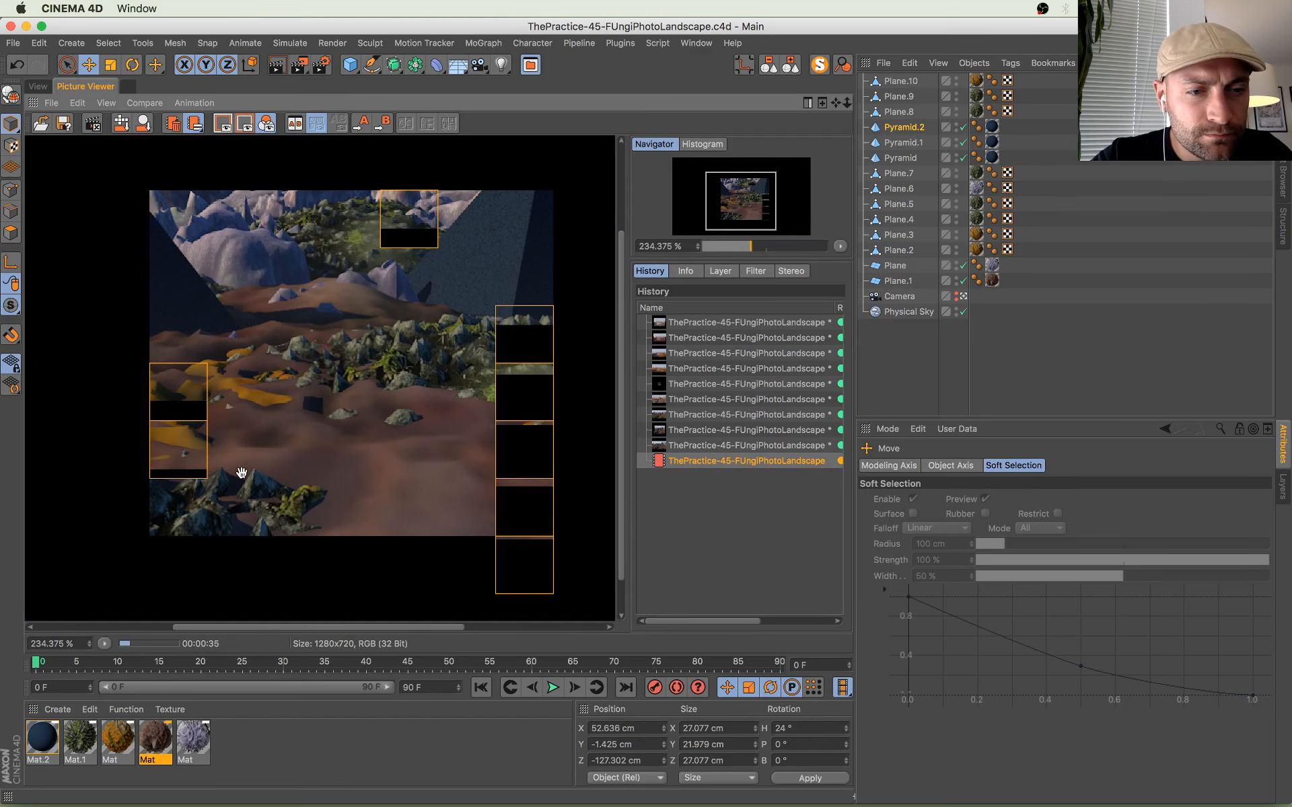
pyautogui.scroll(-3, 308, 446)
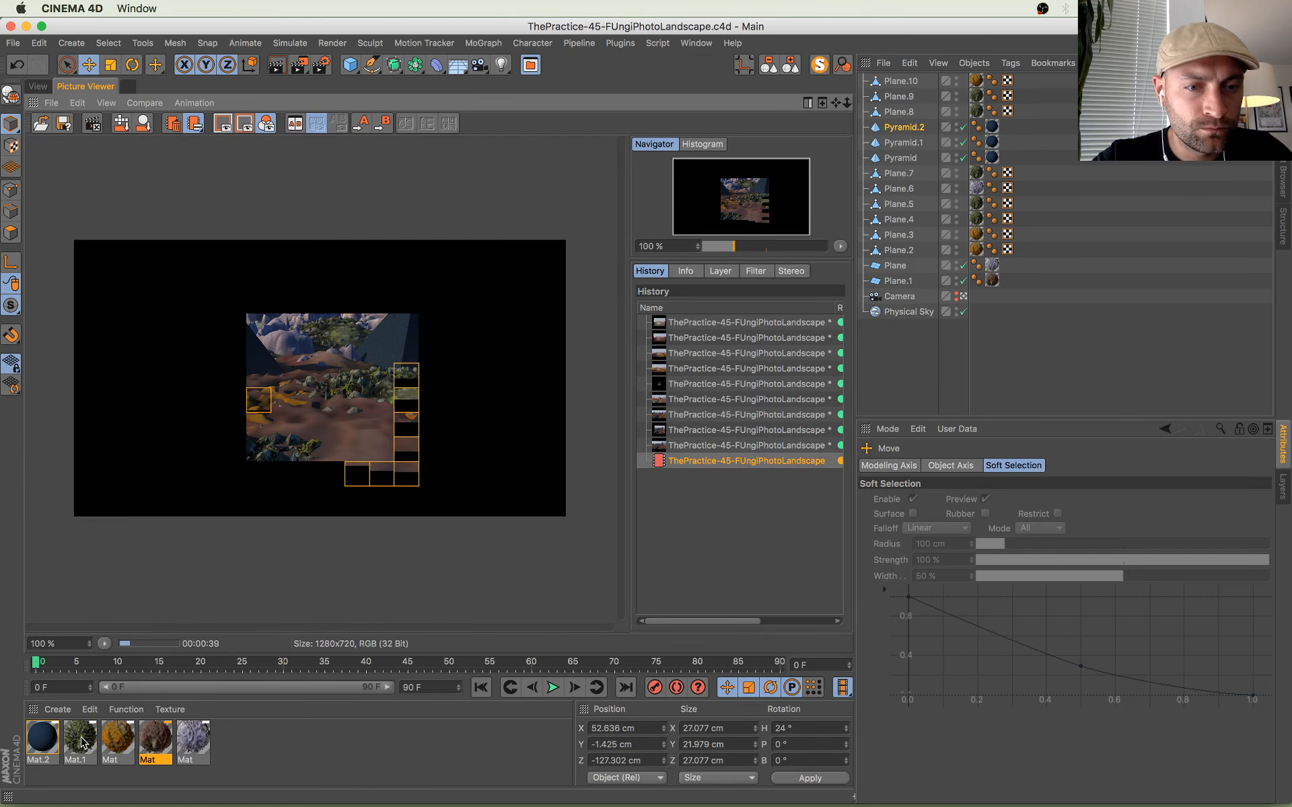
pyautogui.click(803, 444)
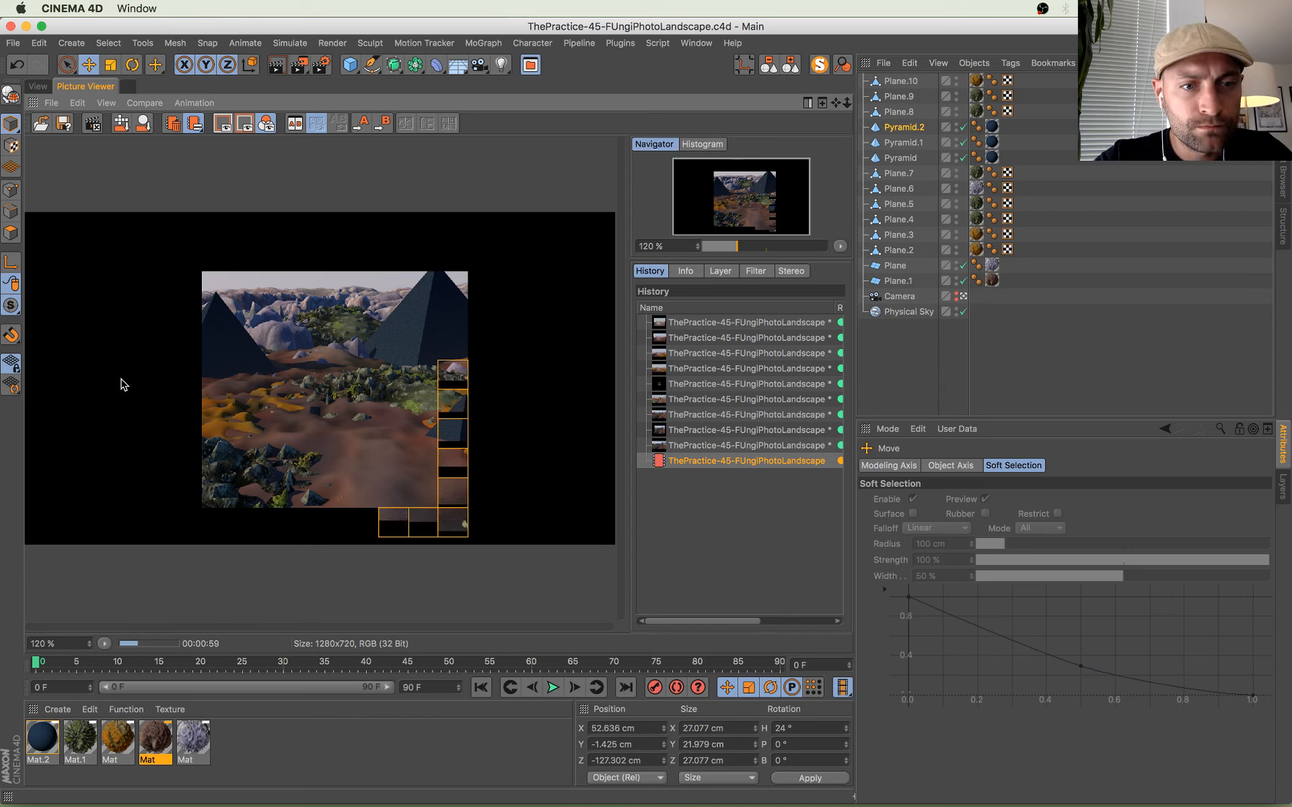
# Step: Add a sphere at the scene origin and shrink it to about 48.8 cm in diameter
pyautogui.click(37, 86)
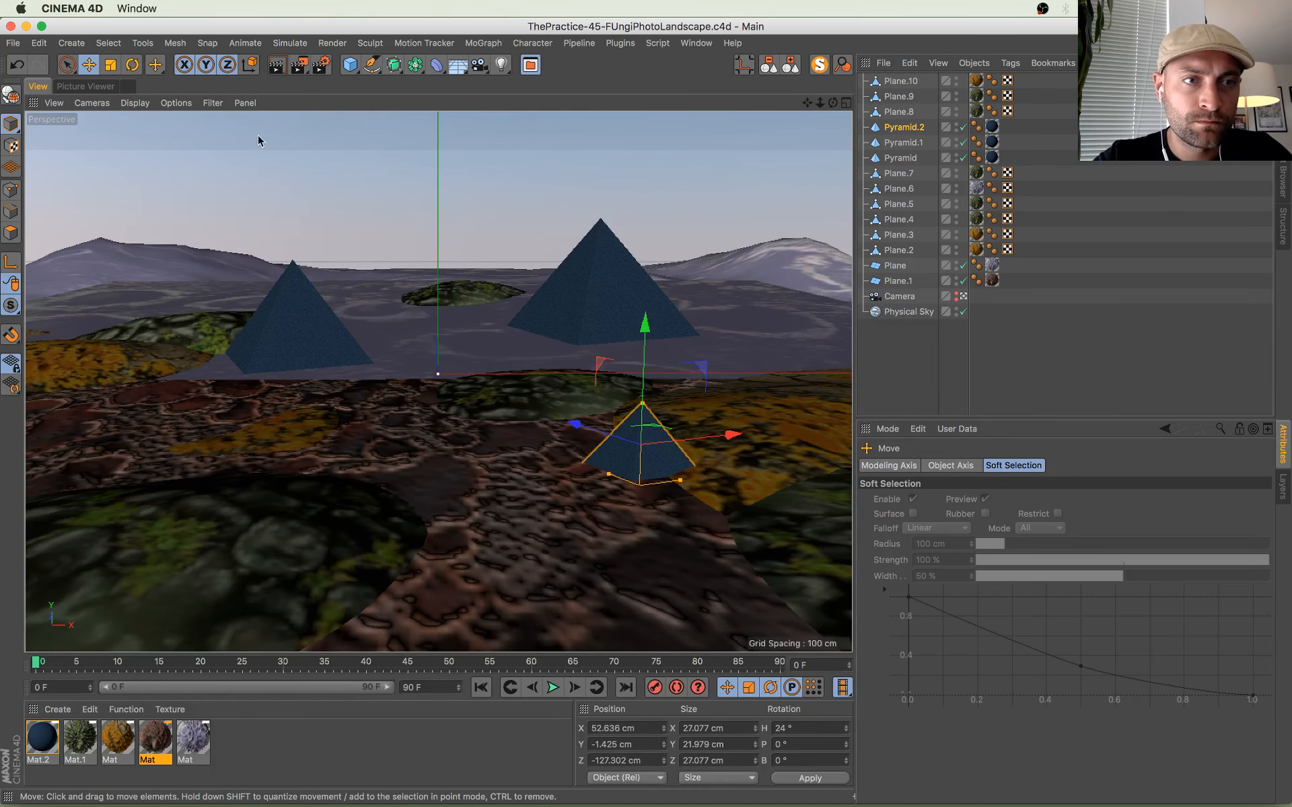
pyautogui.click(349, 64)
pyautogui.click(659, 116)
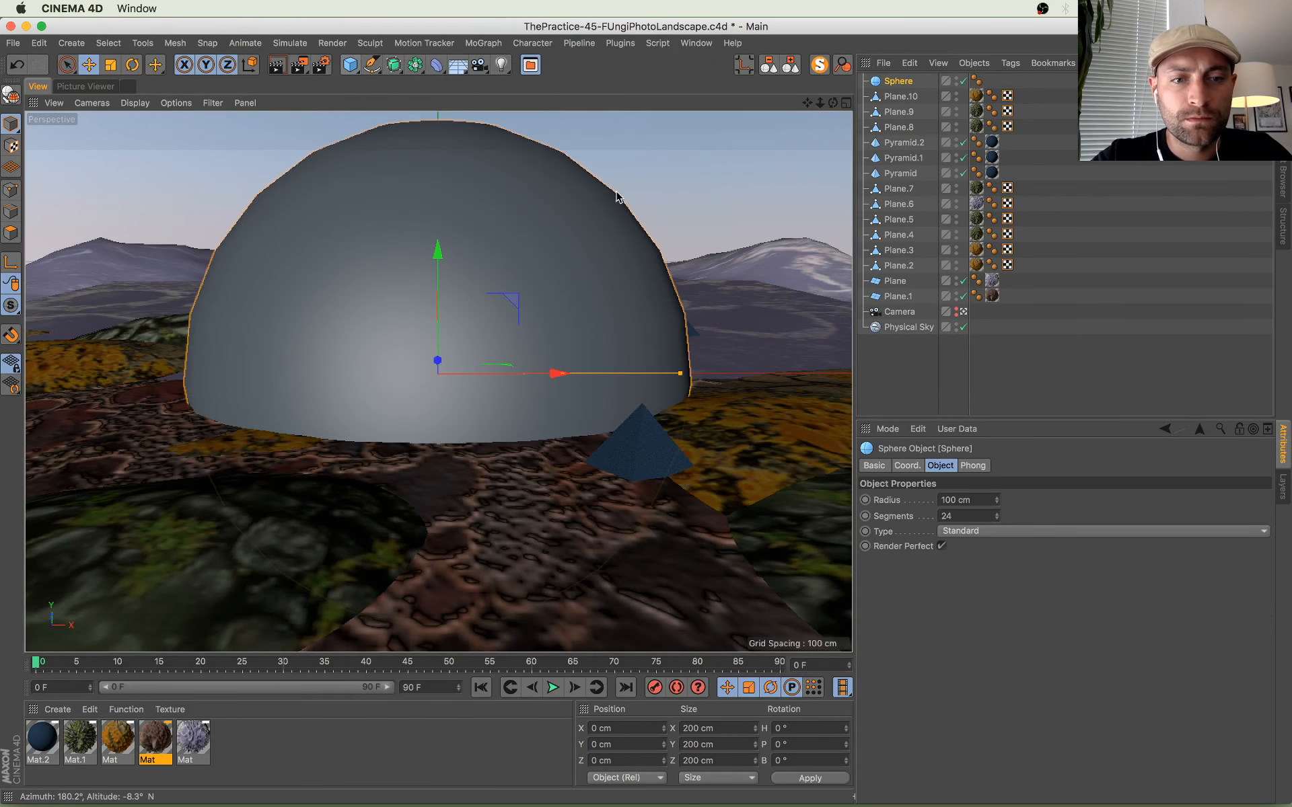
pyautogui.moveTo(680, 372); pyautogui.dragTo(429, 362)
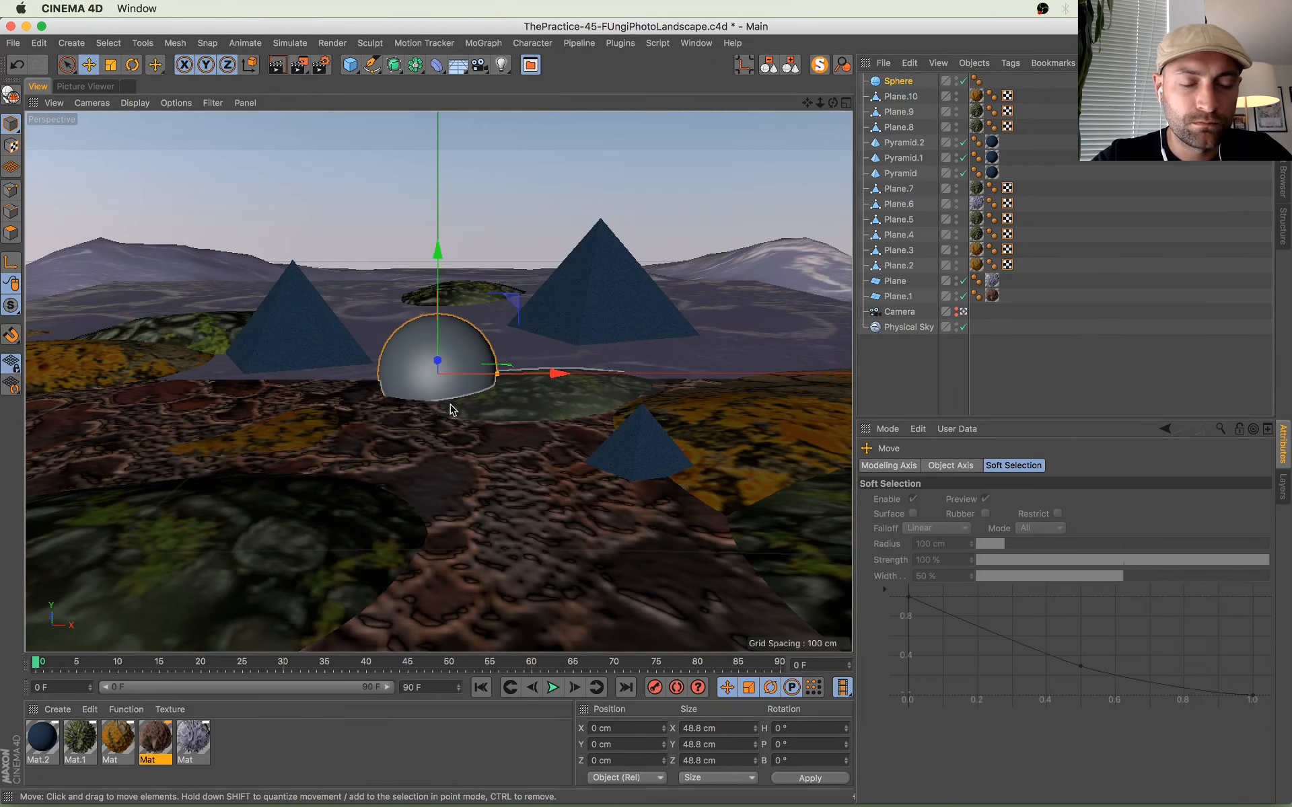
# Step: Duplicate the purple lichen material and open the copy for editing
pyautogui.click(227, 745)
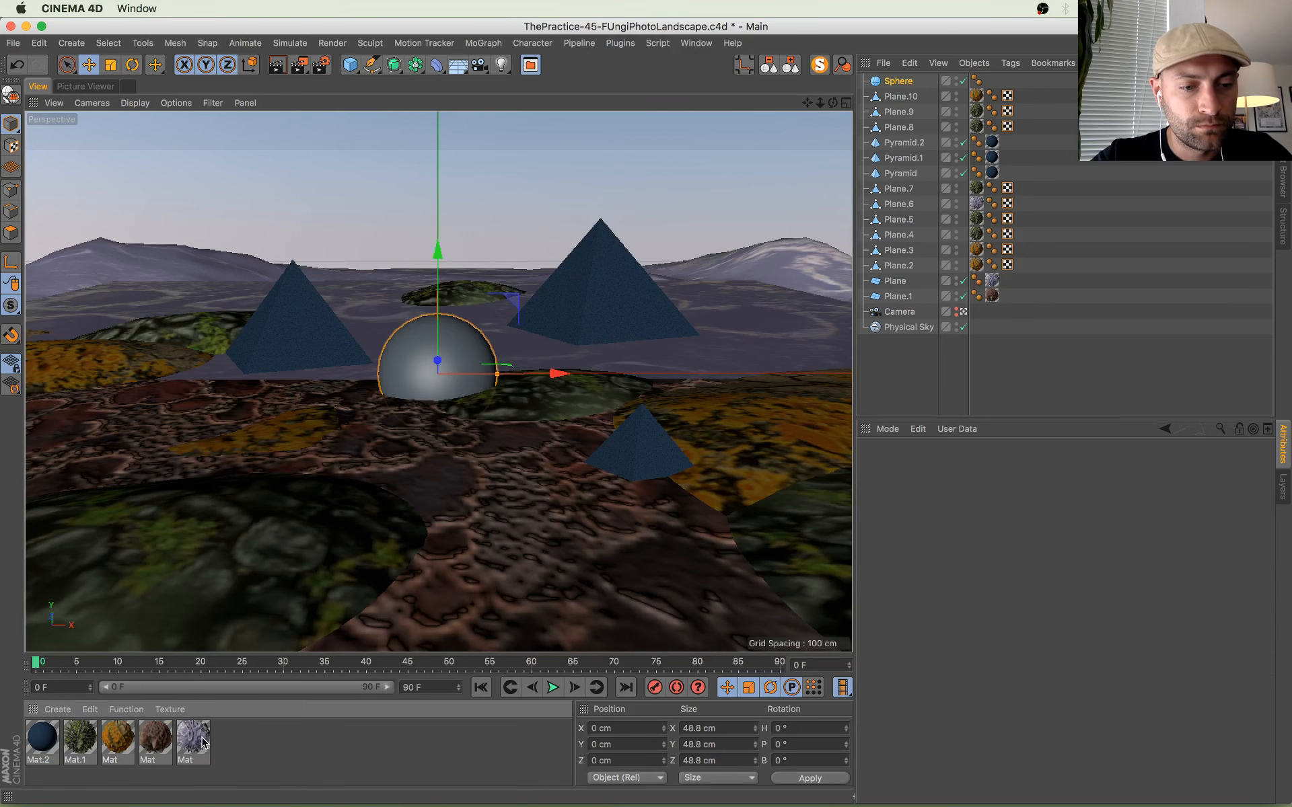
pyautogui.click(199, 742)
pyautogui.keyDown('ctrl'); pyautogui.moveTo(200, 742); pyautogui.dragTo(230, 740); pyautogui.keyUp('ctrl')
pyautogui.doubleClick(230, 740)
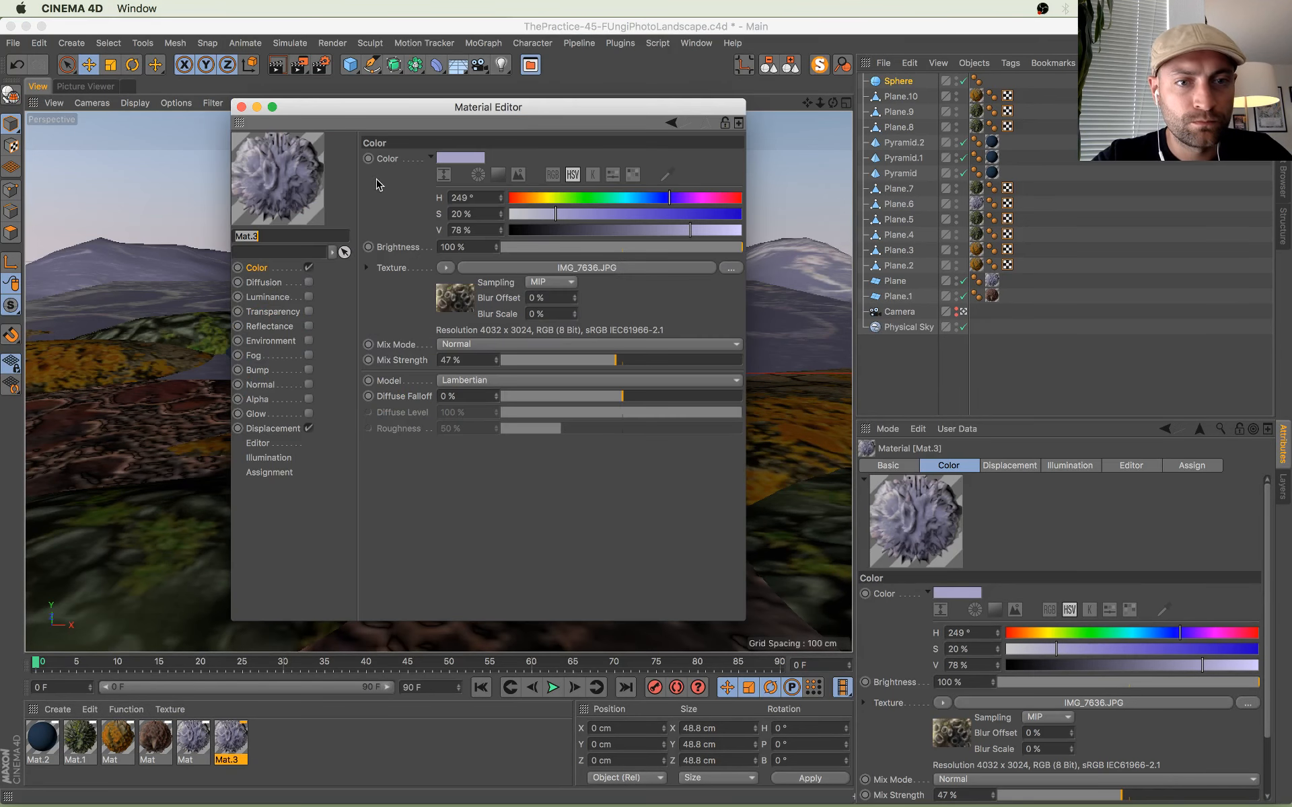
# Step: Replace the copied material's displacement image with IMG_7635.JPG from the _LICHENS folder, copying it to the project location
pyautogui.click(286, 430)
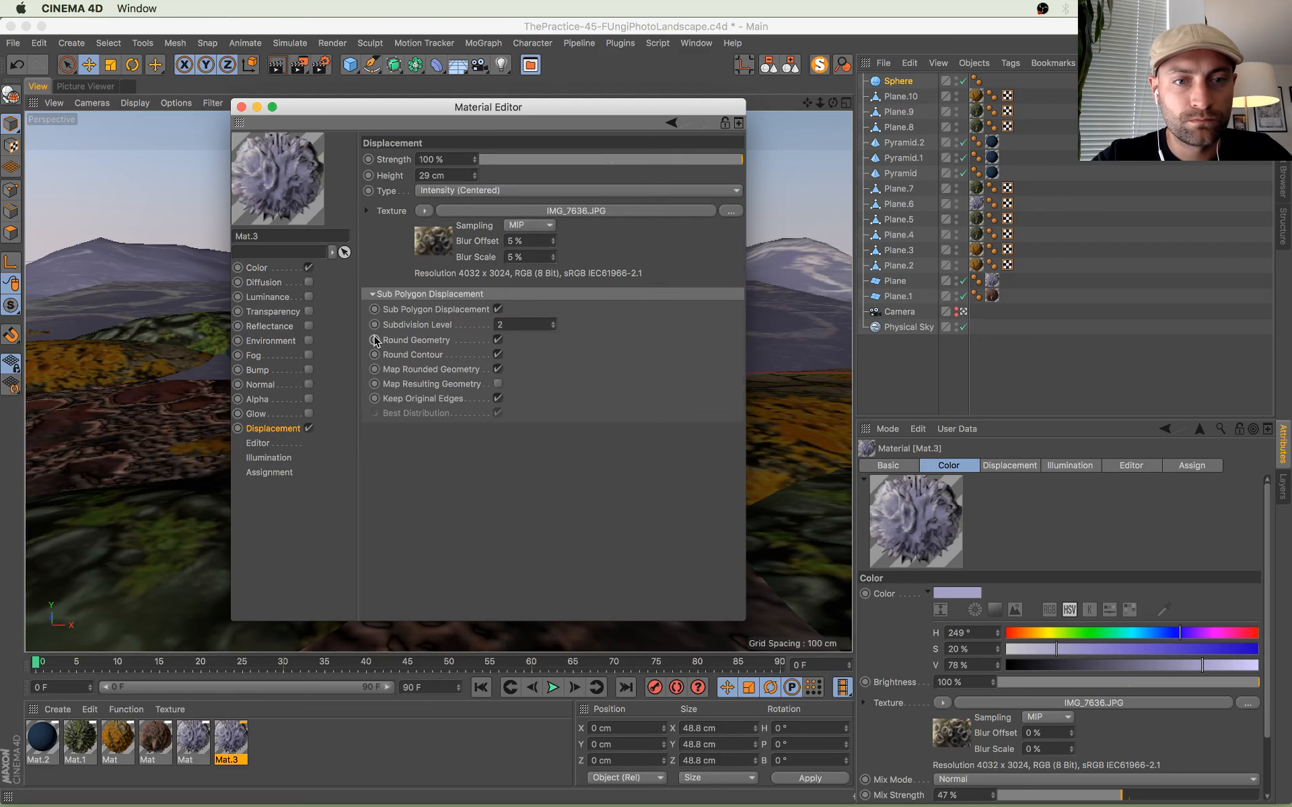
pyautogui.click(432, 240)
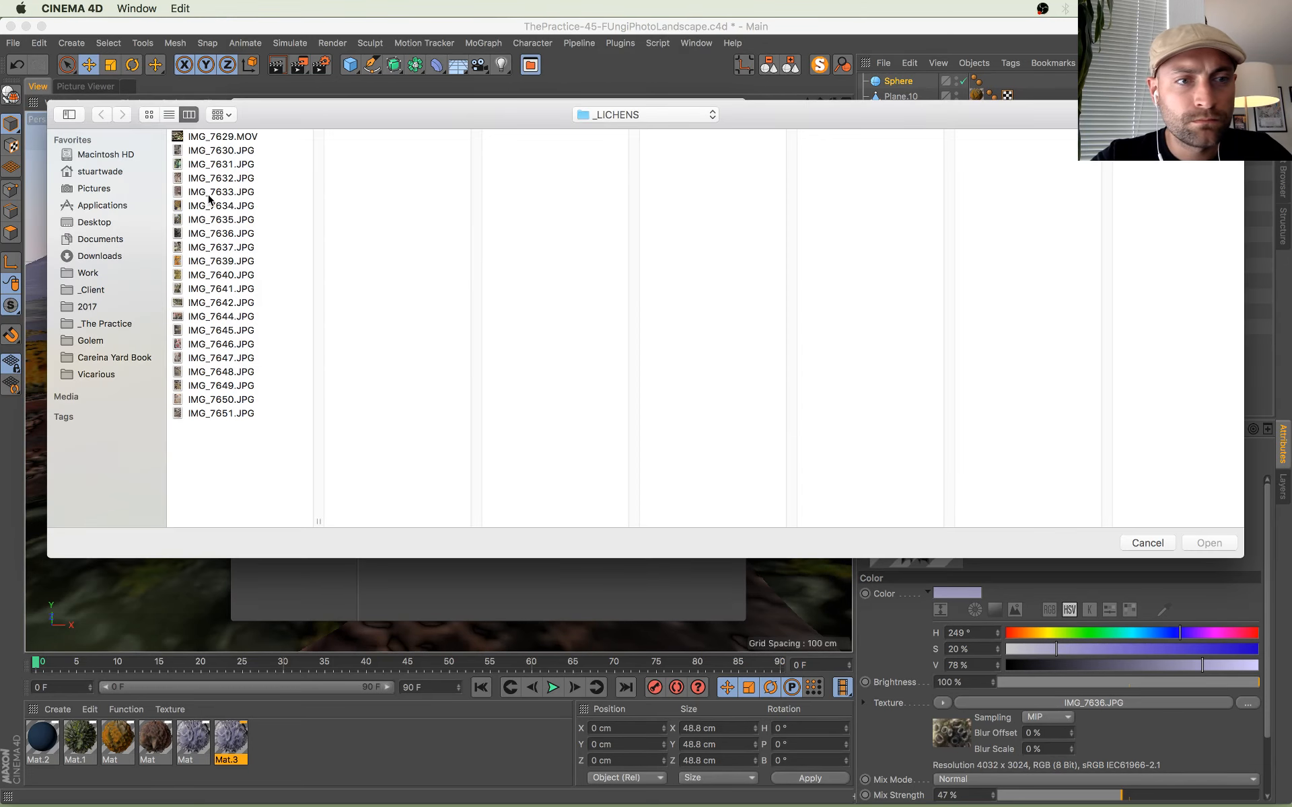
pyautogui.click(209, 195)
pyautogui.press('Down')
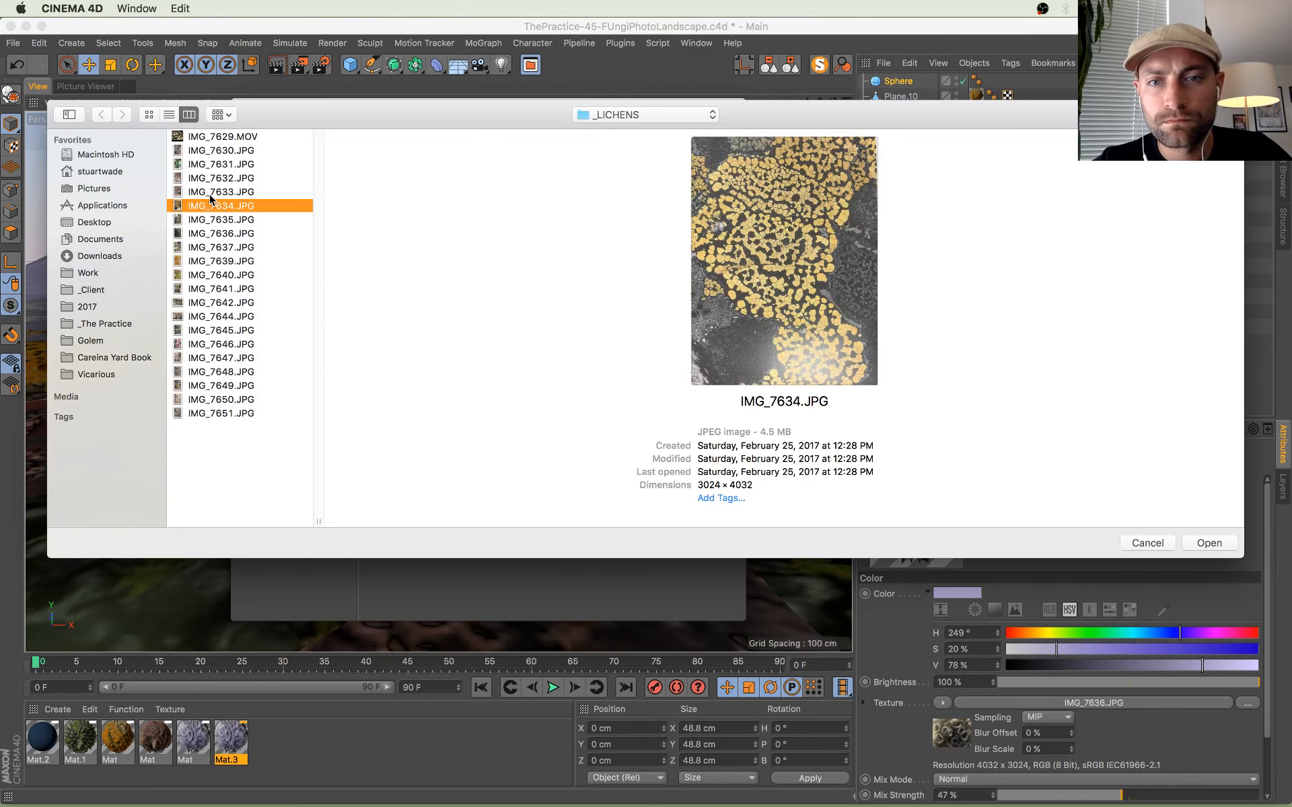
pyautogui.press('Down')
pyautogui.press('Down')
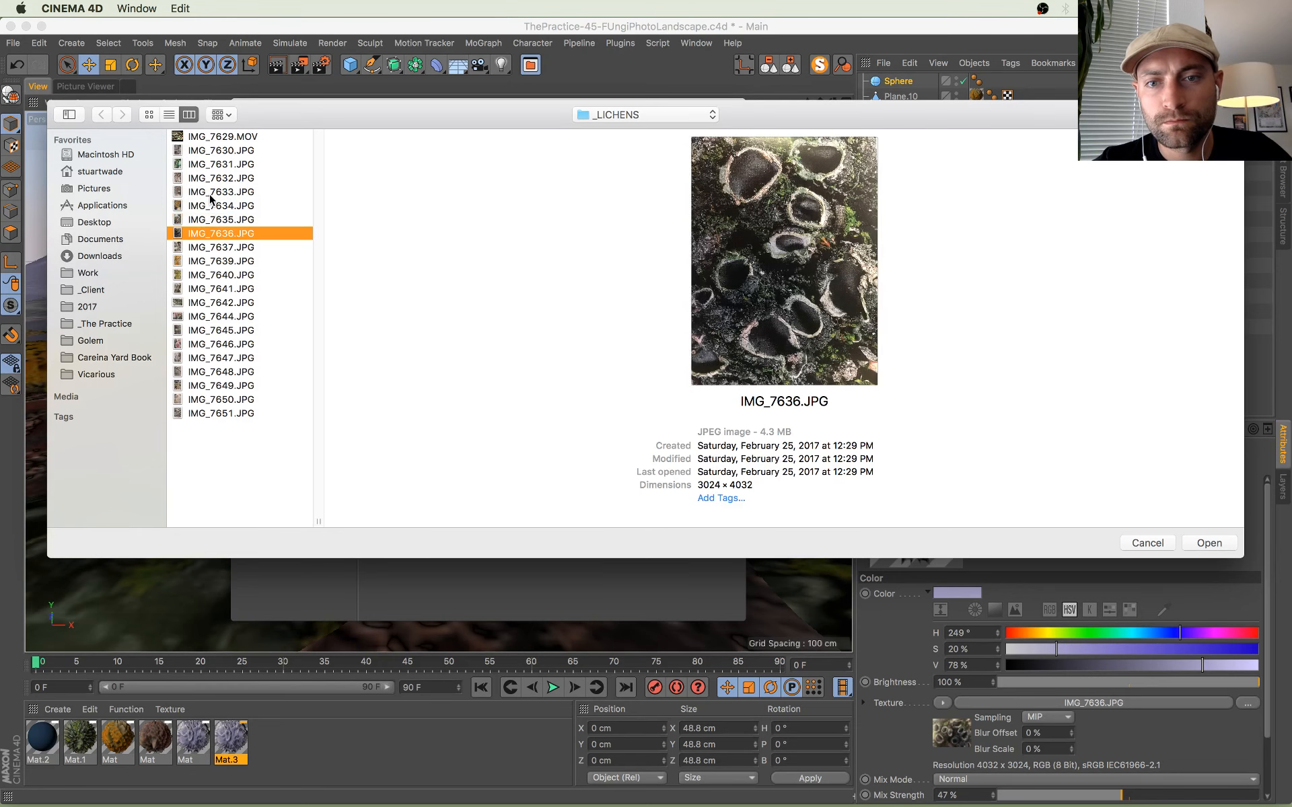
pyautogui.press('Up')
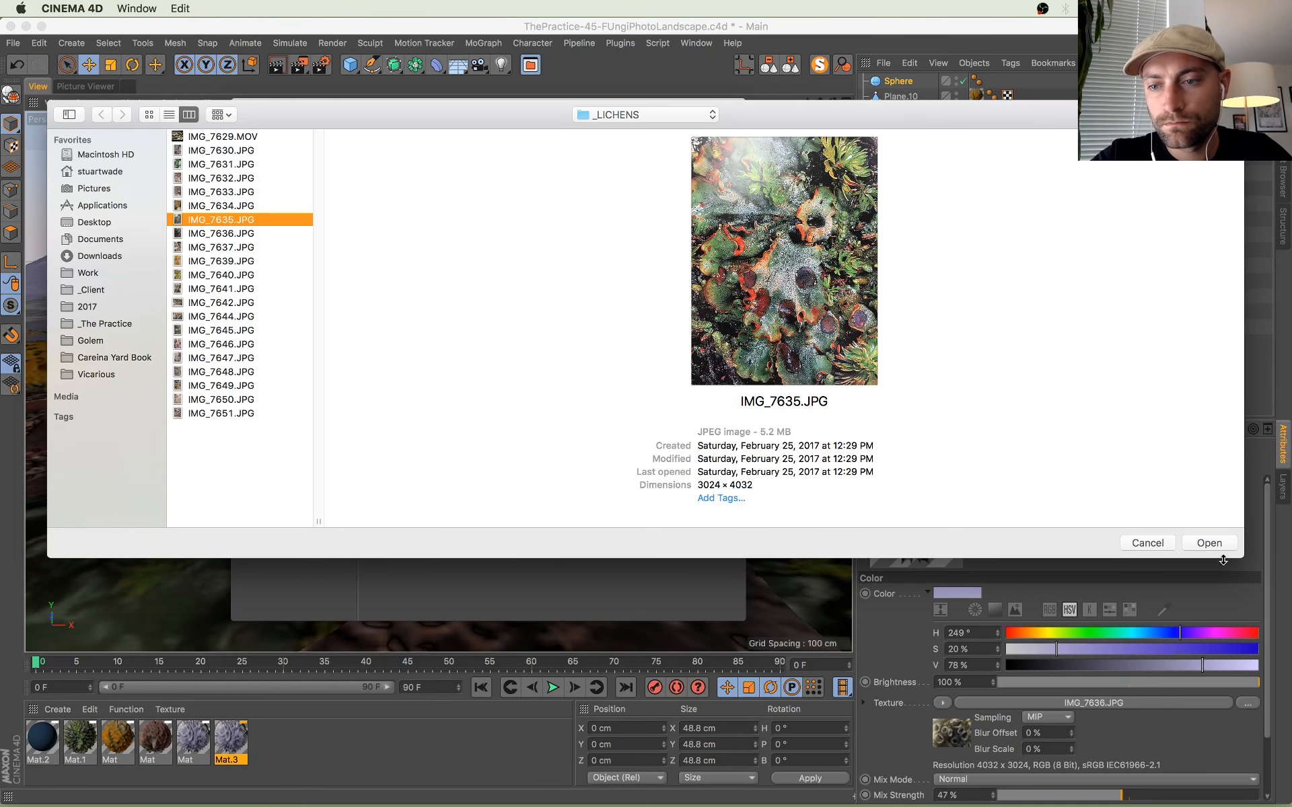
pyautogui.click(1210, 544)
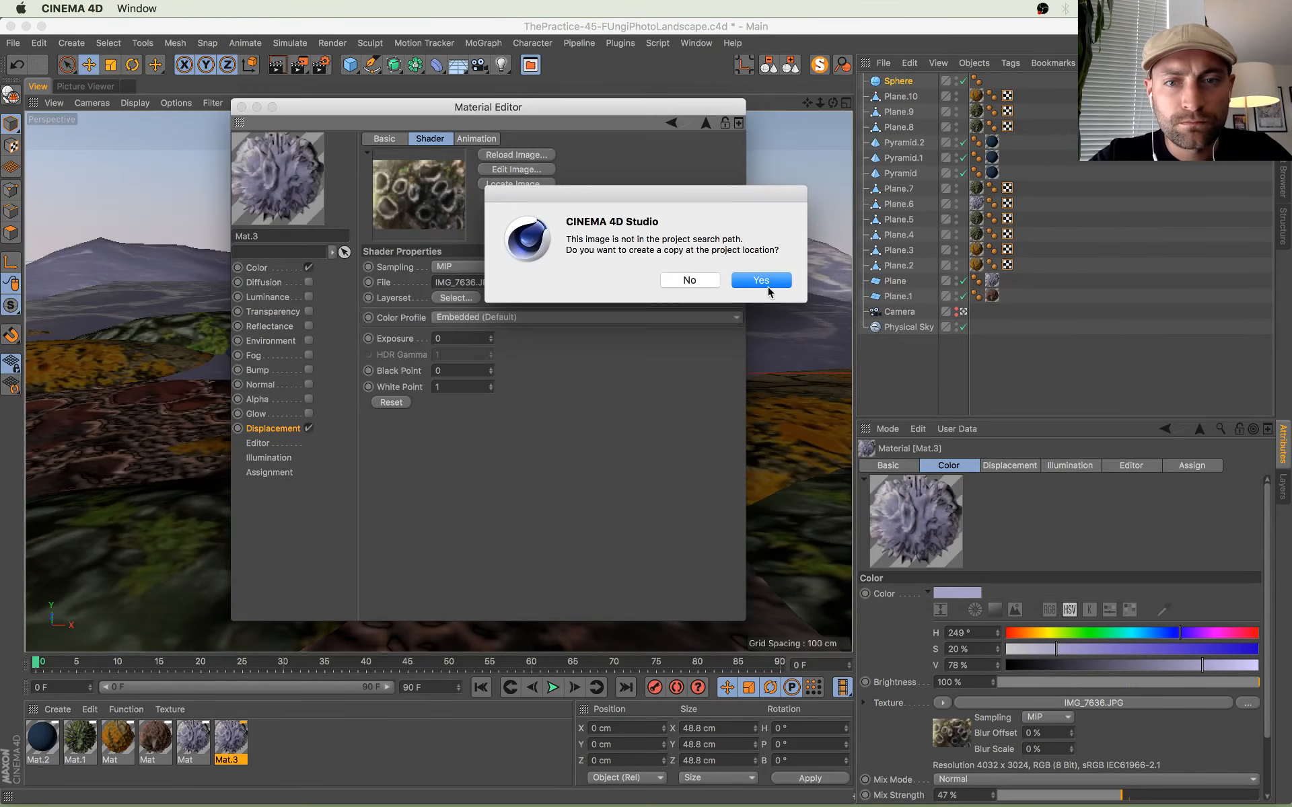
pyautogui.click(769, 291)
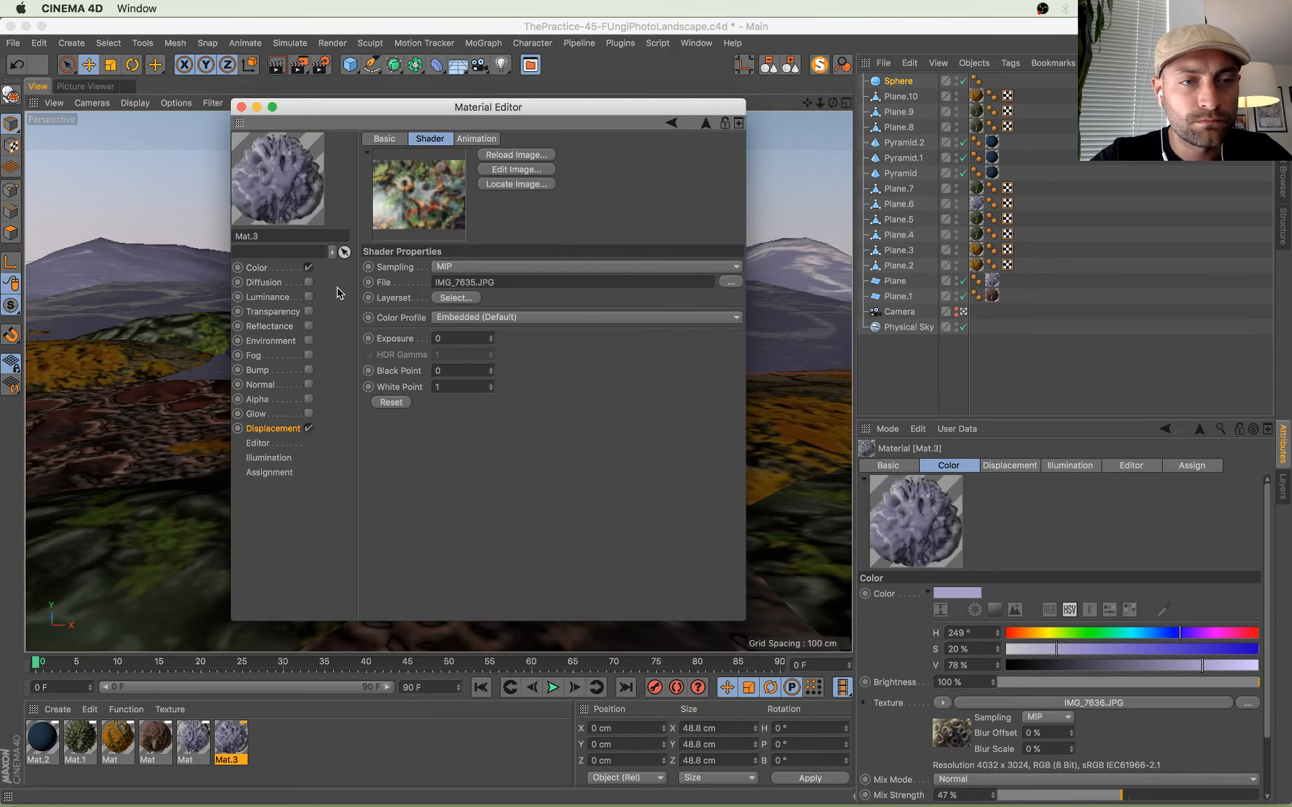
# Step: Use IMG_7635.JPG as the material's color texture with 100% mix strength in Multiply mode, and set the color hue to 77°
pyautogui.click(257, 268)
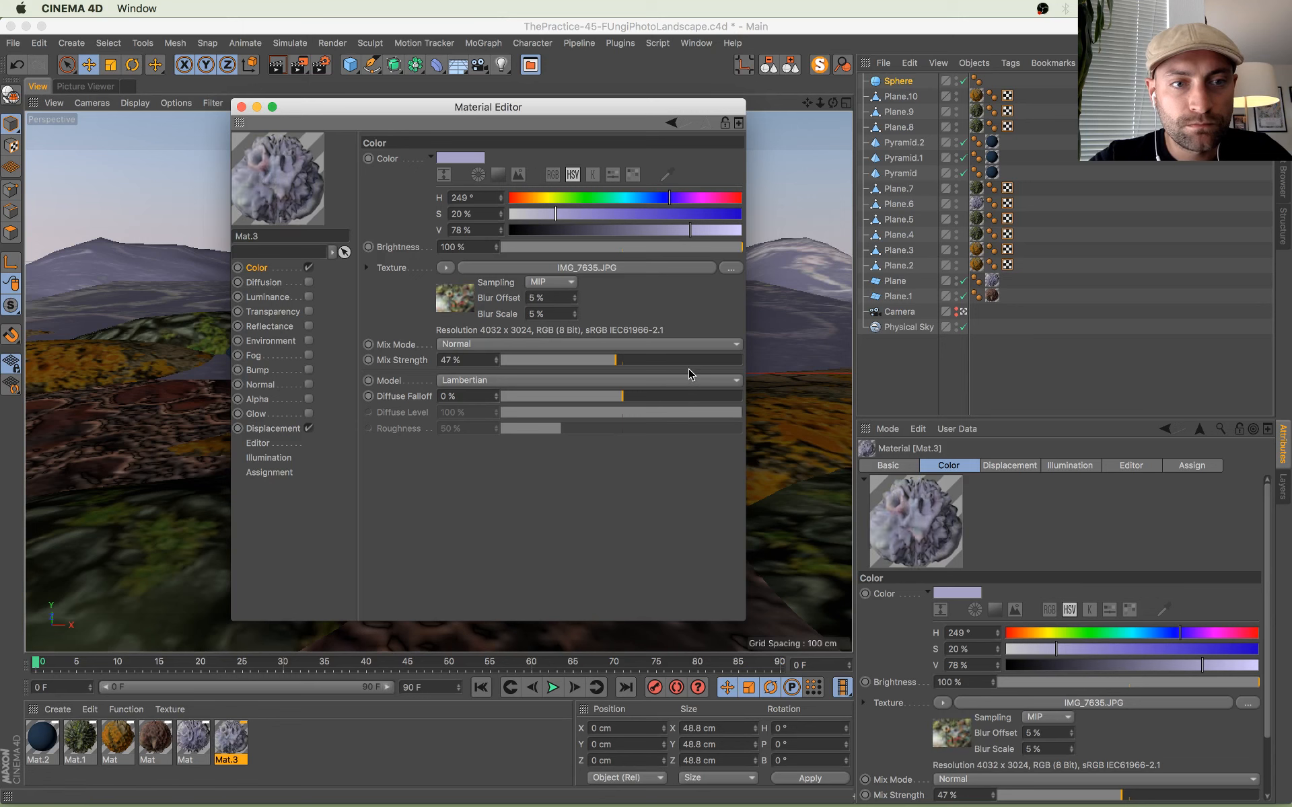
pyautogui.moveTo(678, 364); pyautogui.dragTo(744, 361)
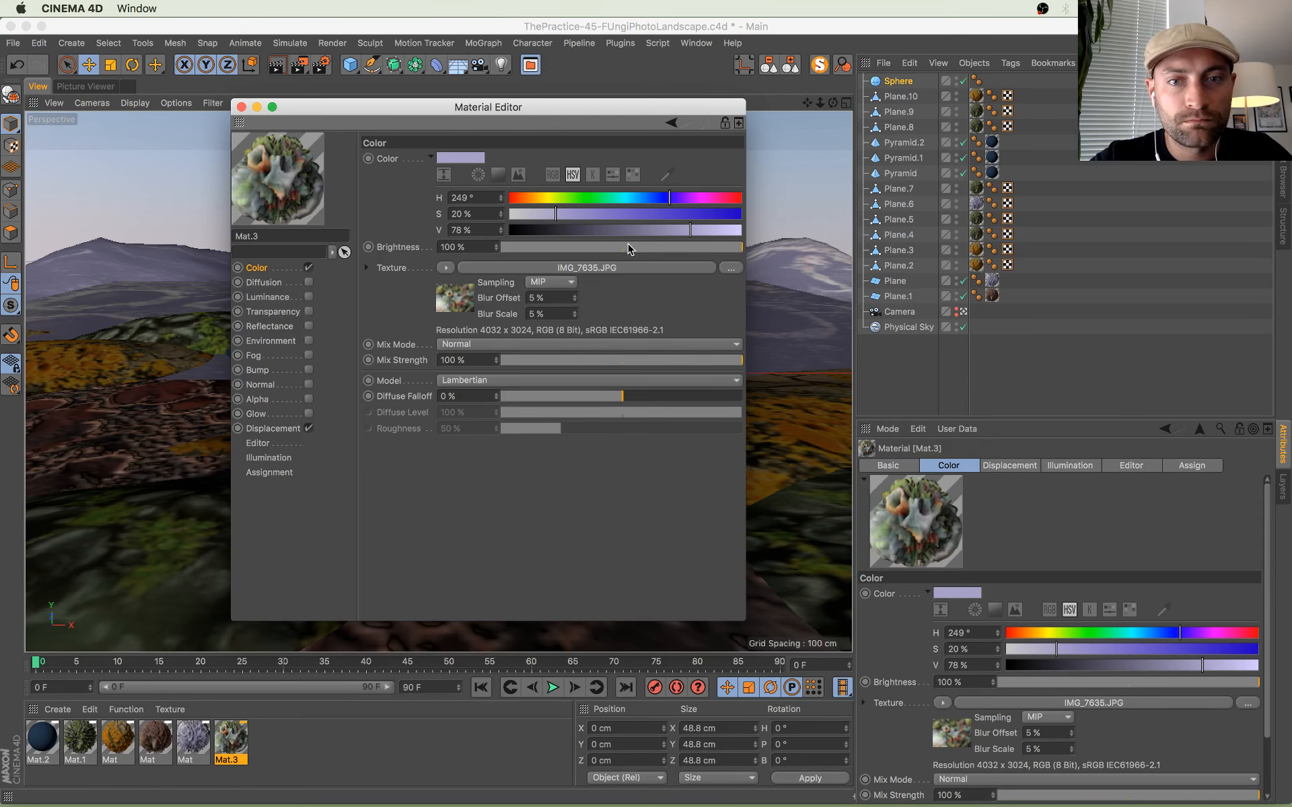
pyautogui.click(553, 345)
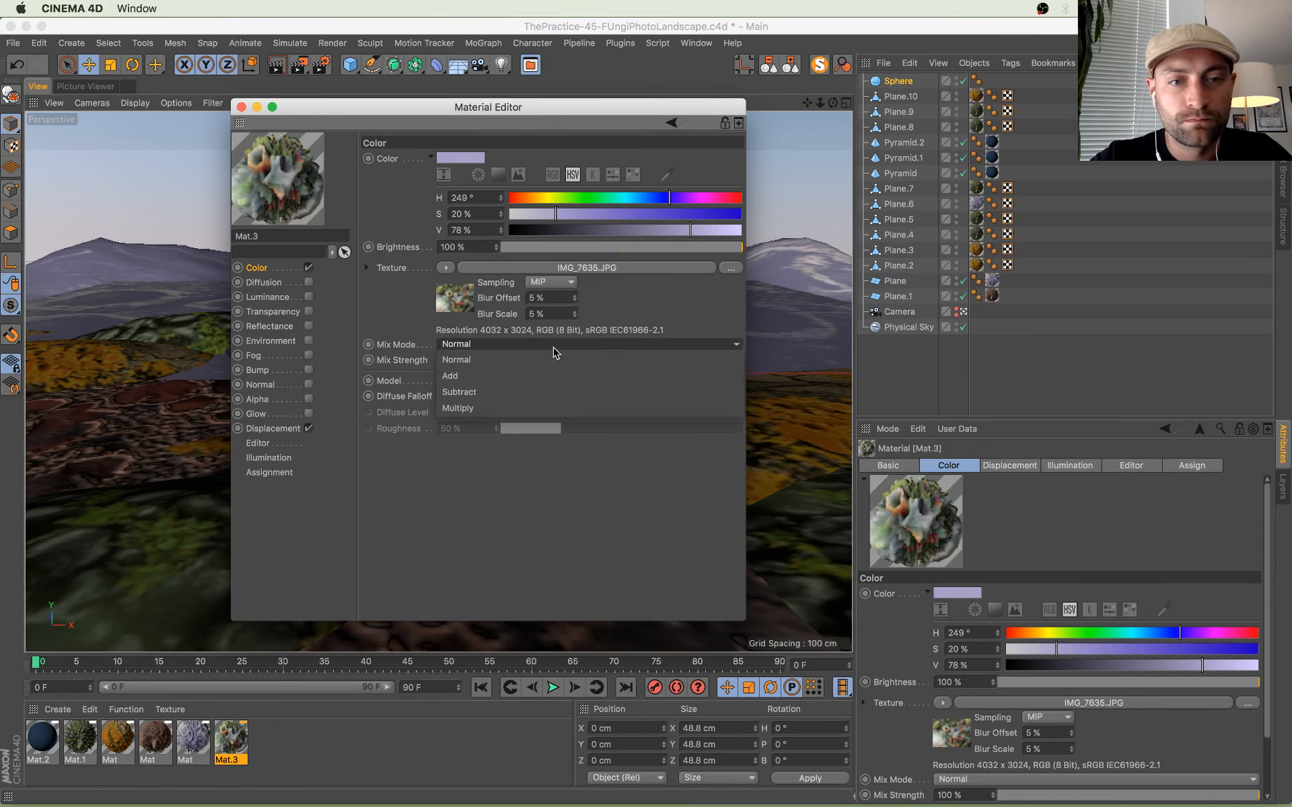
pyautogui.click(566, 390)
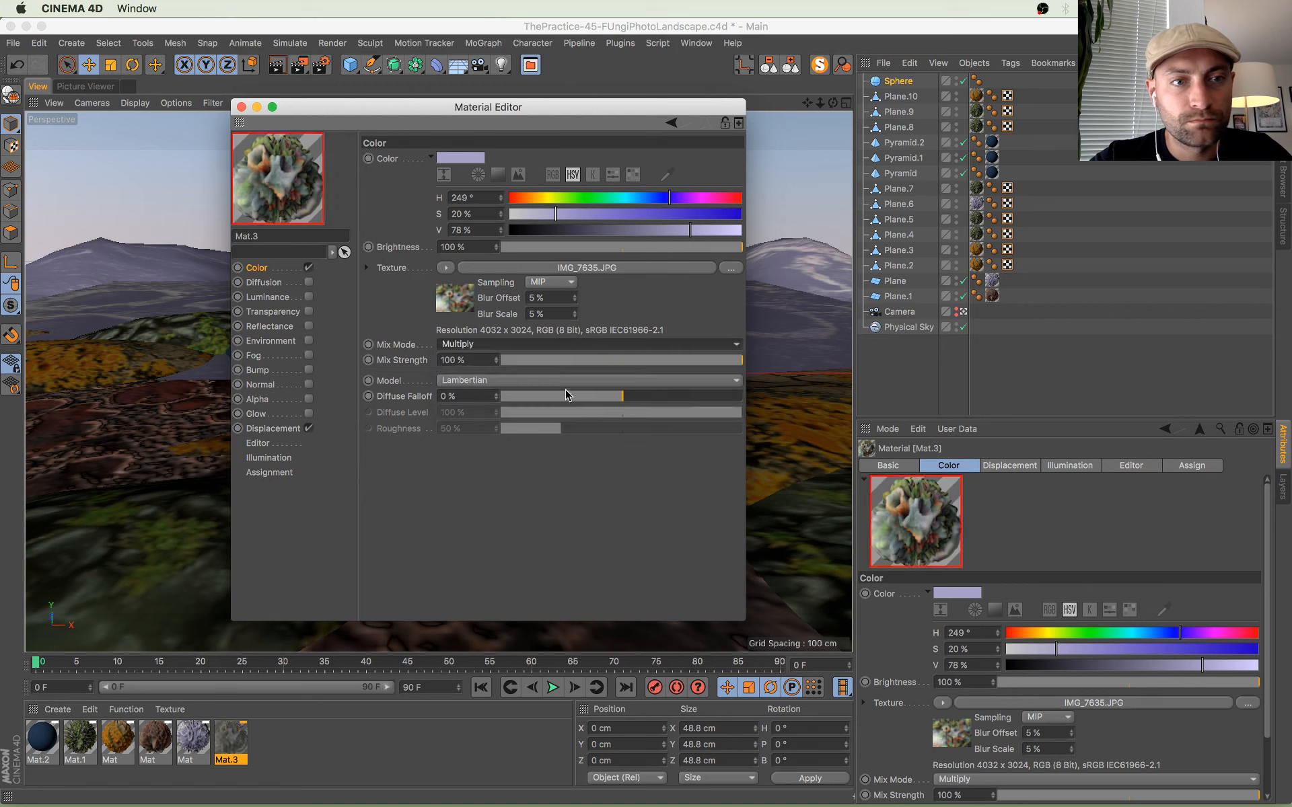
pyautogui.click(587, 198)
pyautogui.click(559, 199)
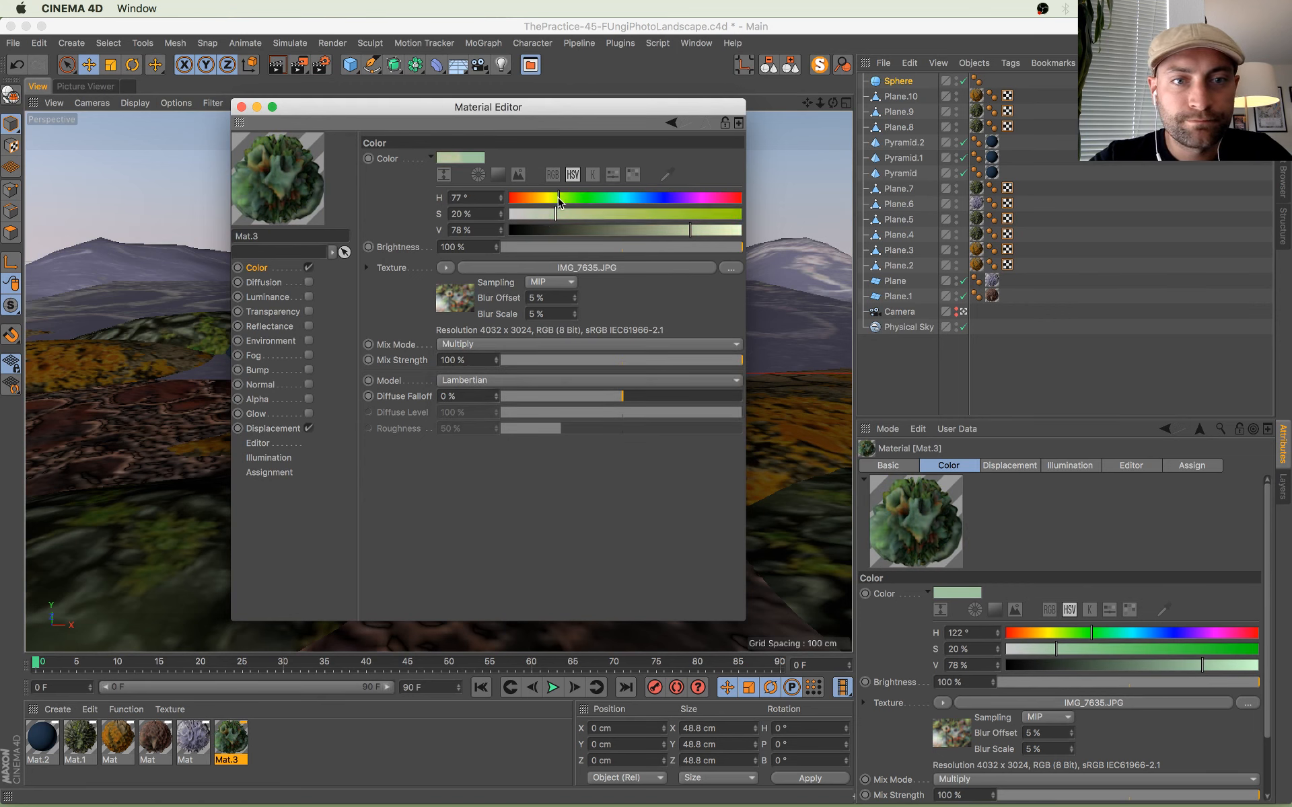
# Step: Apply the new green lichen material to the sphere and shrink the sphere to about 36 cm in diameter
pyautogui.click(242, 107)
pyautogui.moveTo(259, 693); pyautogui.dragTo(407, 380)
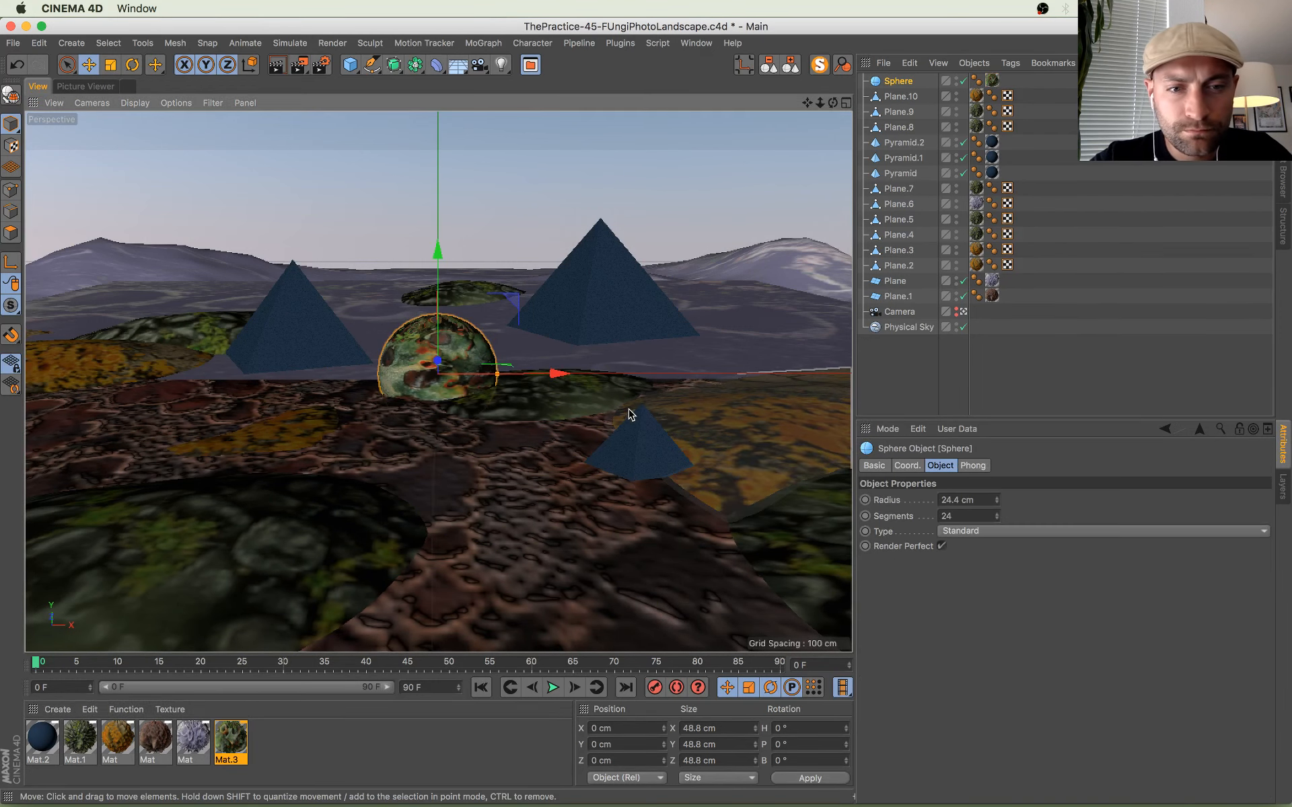
pyautogui.click(508, 373)
pyautogui.moveTo(494, 376); pyautogui.dragTo(482, 376)
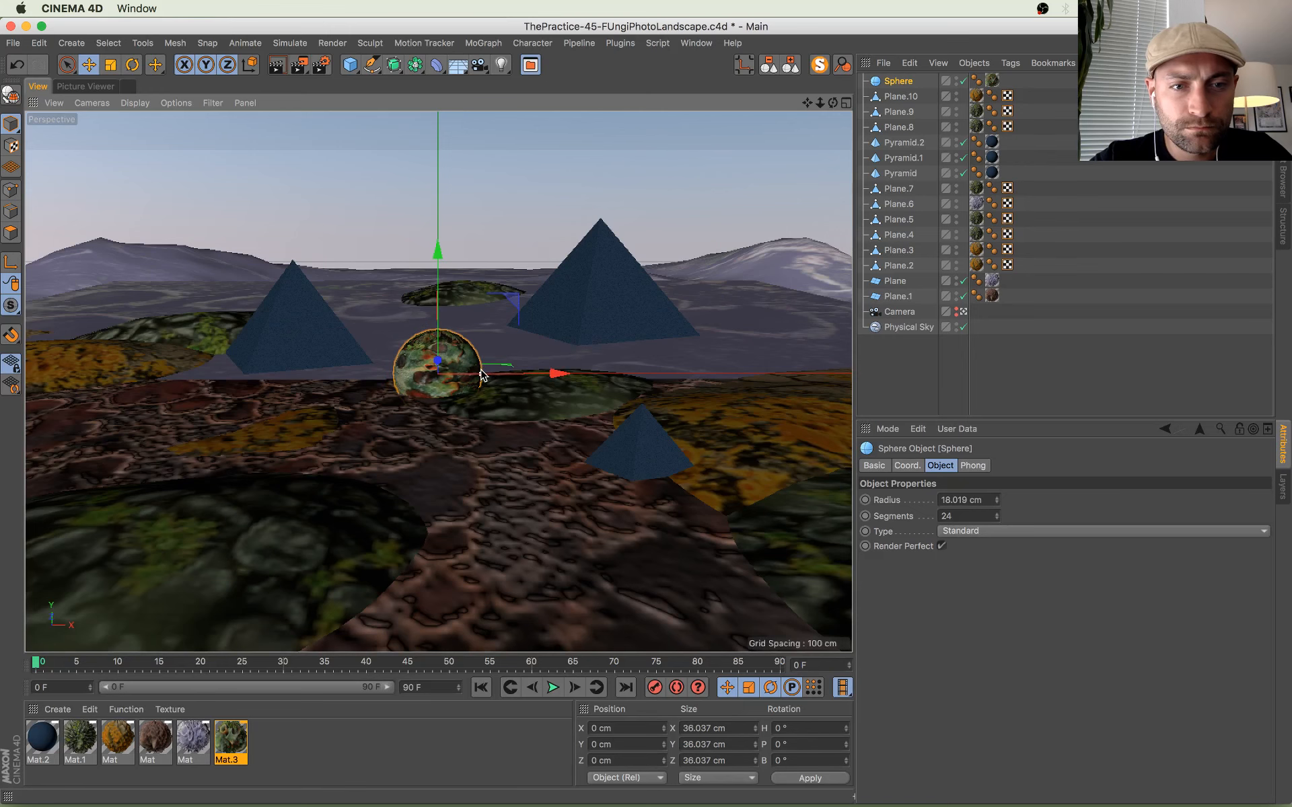
# Step: Sink the sphere into the ground to about Y -12.6 cm and scale it down to about 23.1 cm
pyautogui.moveTo(438, 256); pyautogui.dragTo(438, 281)
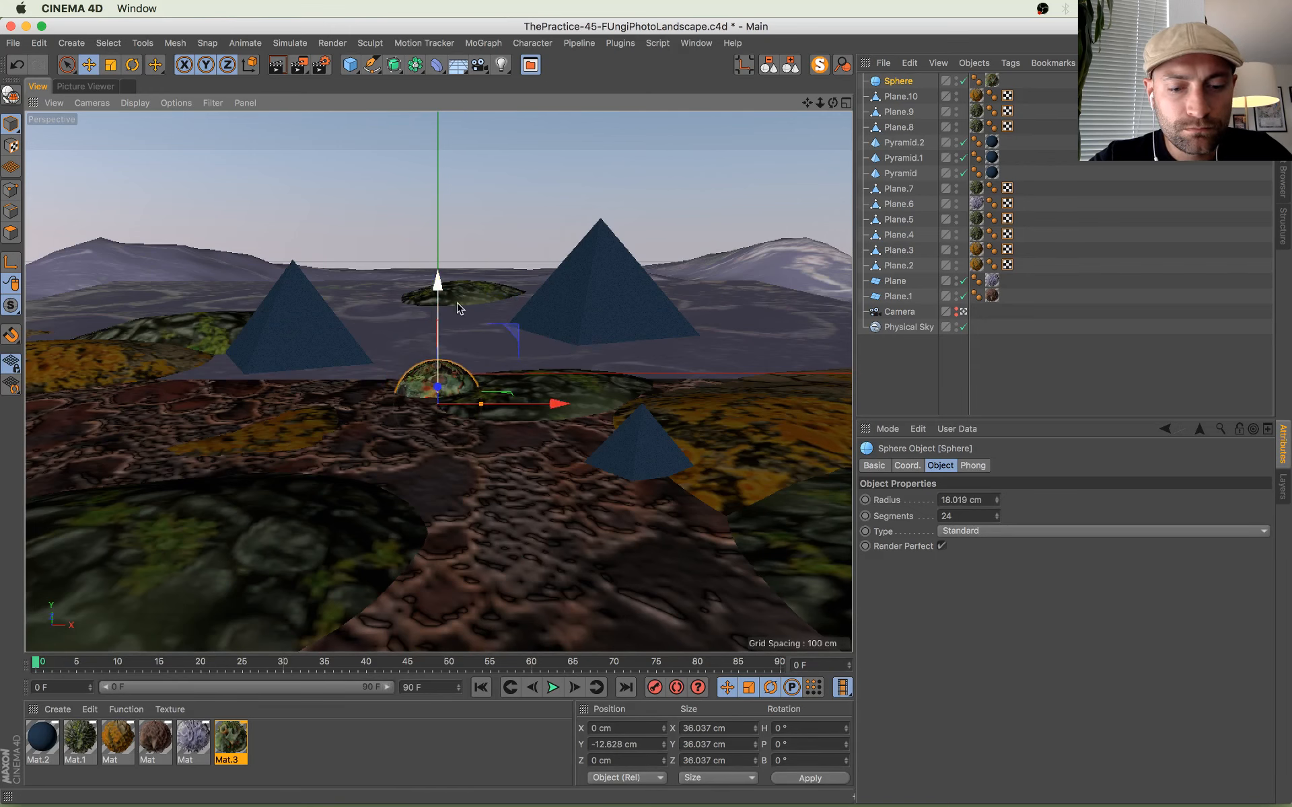
pyautogui.press('t')
pyautogui.moveTo(614, 307); pyautogui.dragTo(462, 424)
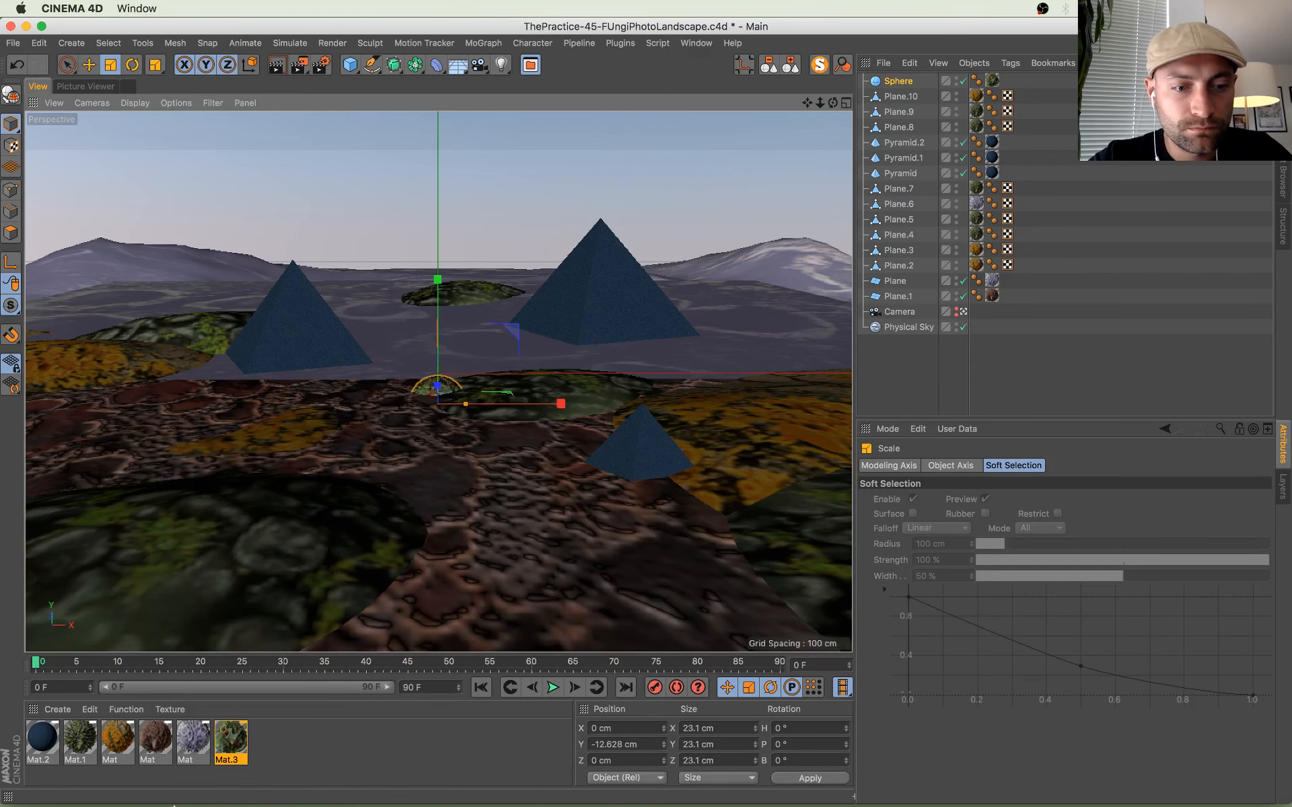
# Step: Set the lichen material's displacement height to 5 cm, blur offset and blur scale to 7%, and subdivision level to 1
pyautogui.doubleClick(232, 742)
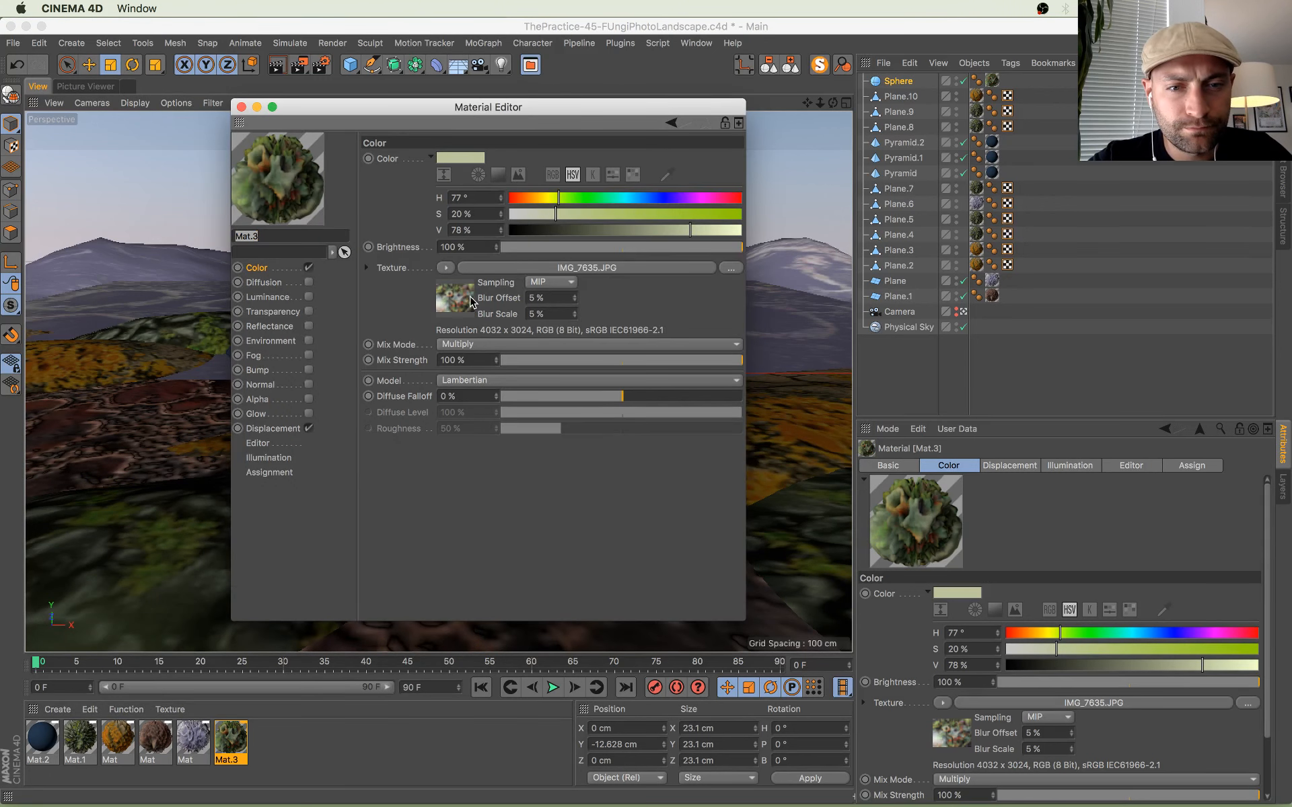
pyautogui.click(272, 428)
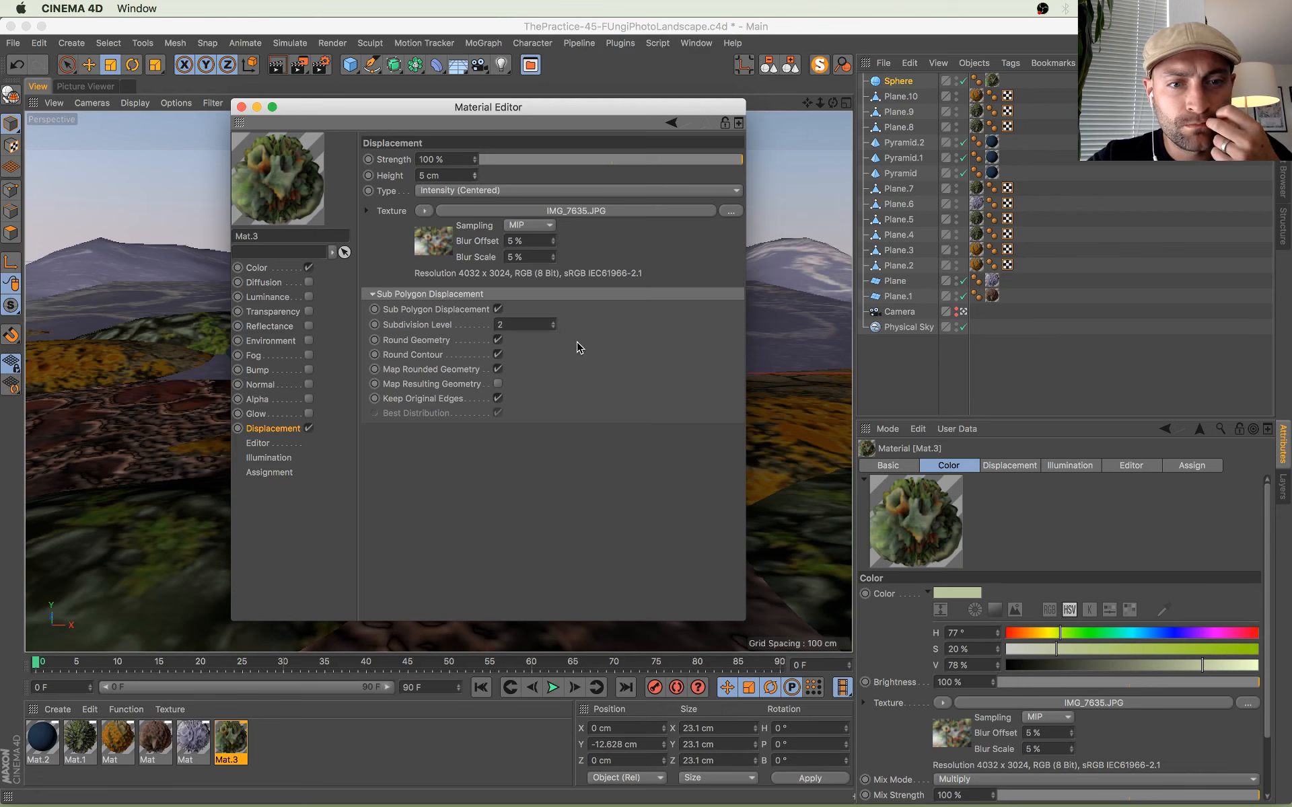
pyautogui.click(553, 239)
pyautogui.click(554, 255)
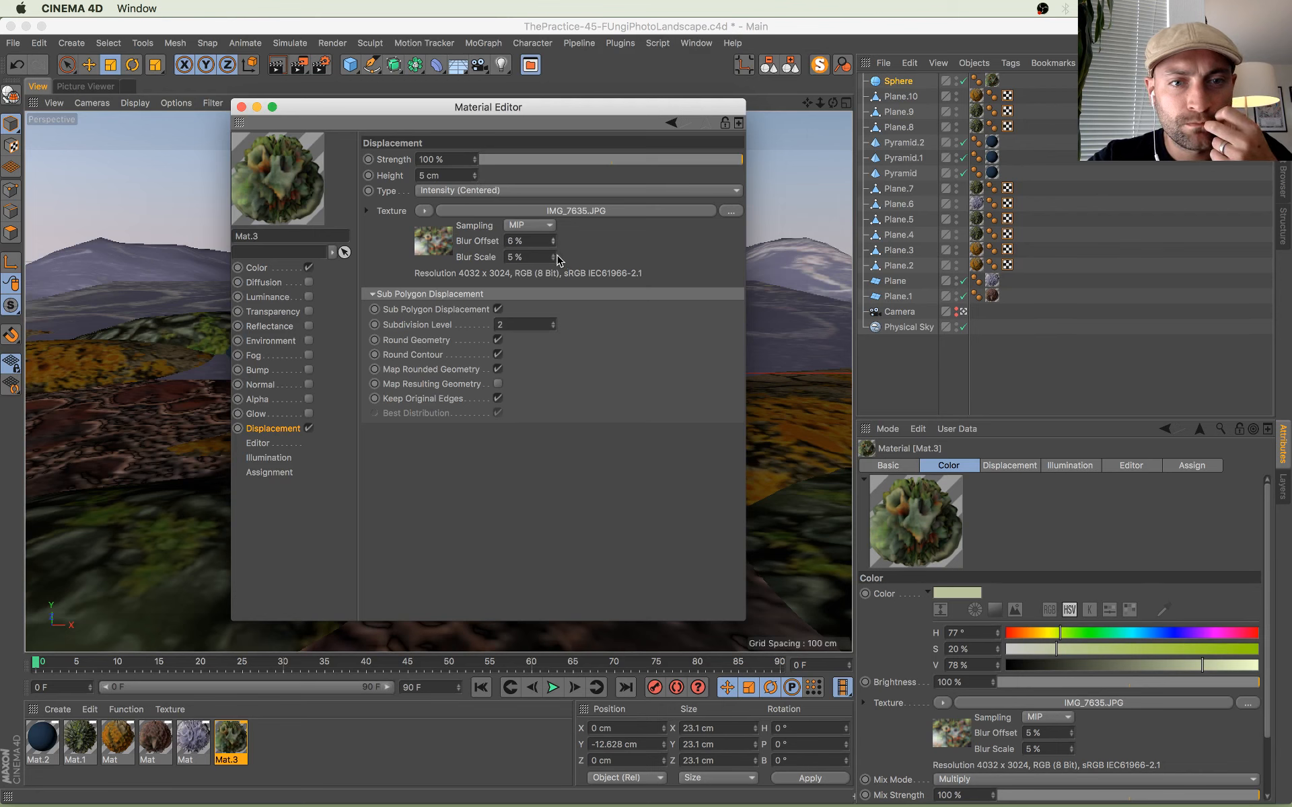
pyautogui.click(554, 255)
pyautogui.click(554, 239)
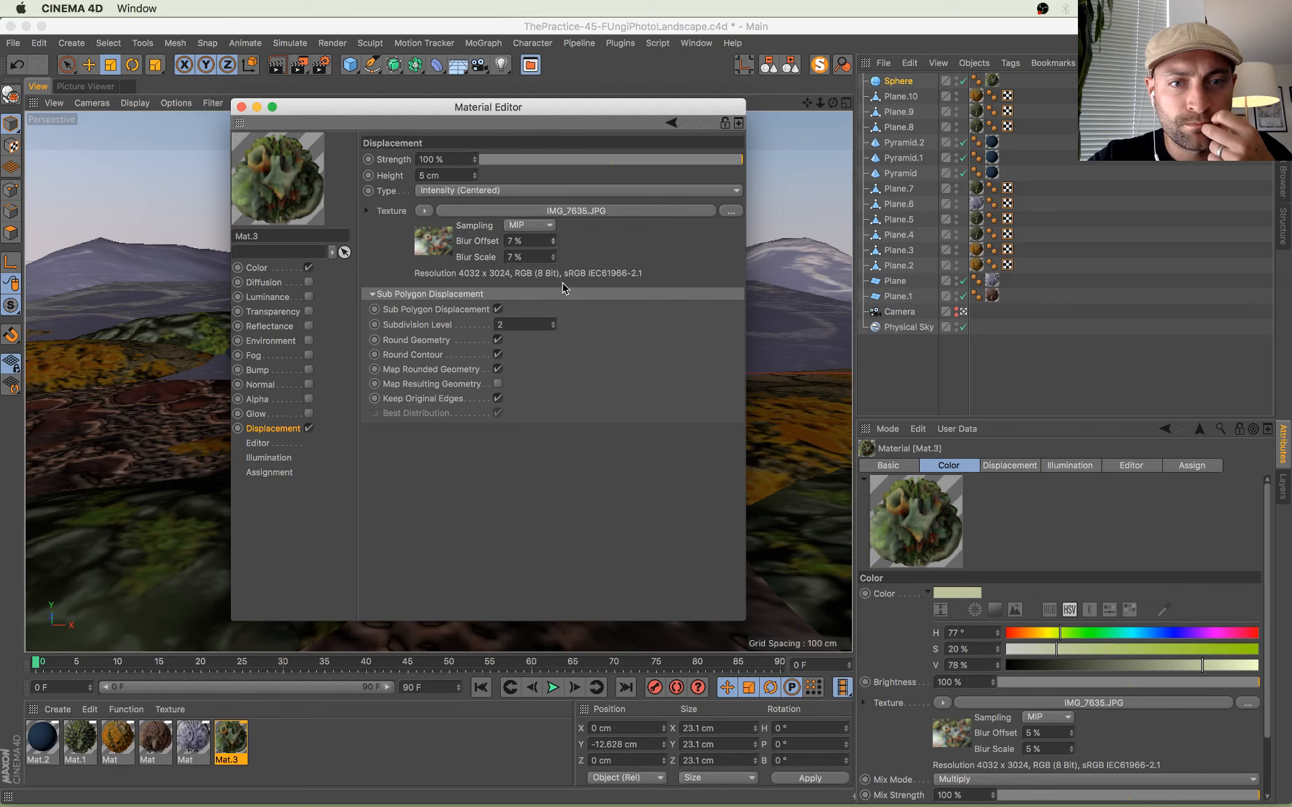
pyautogui.click(554, 327)
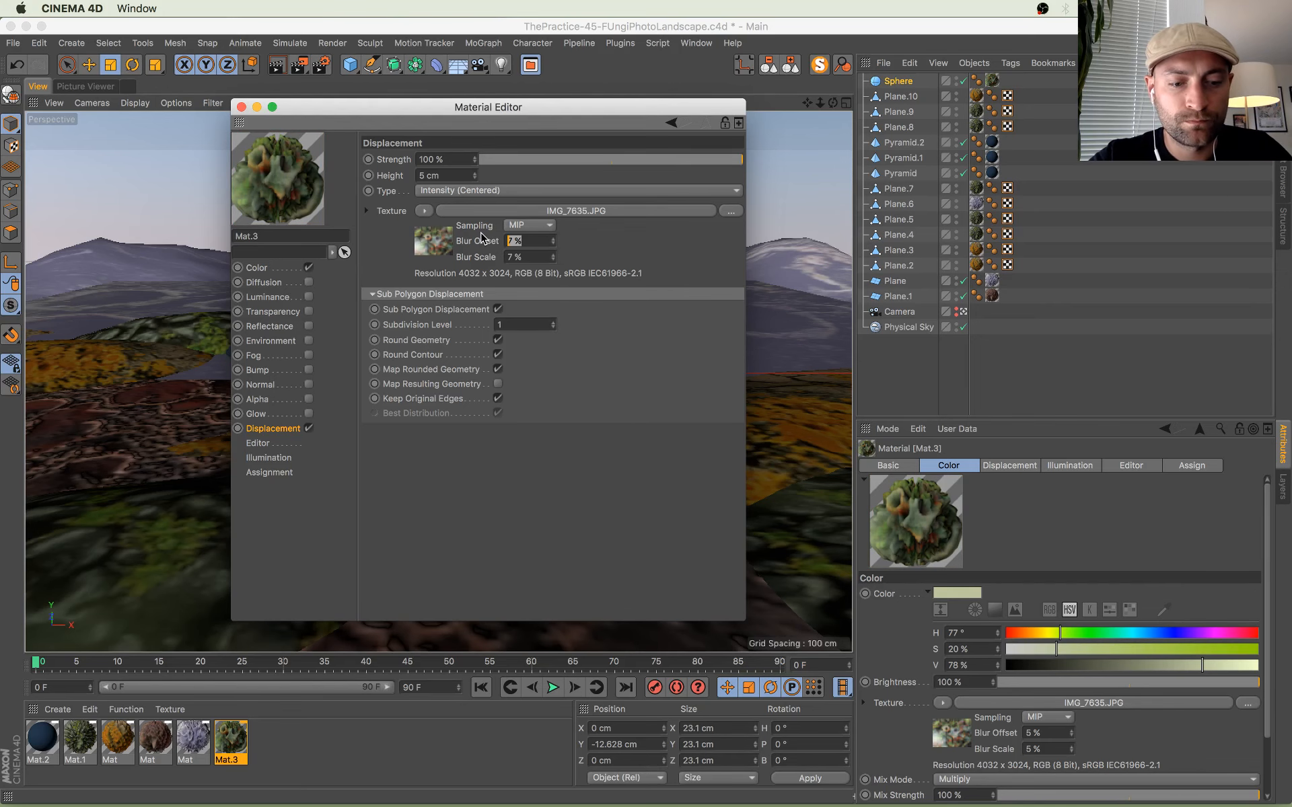
pyautogui.click(241, 106)
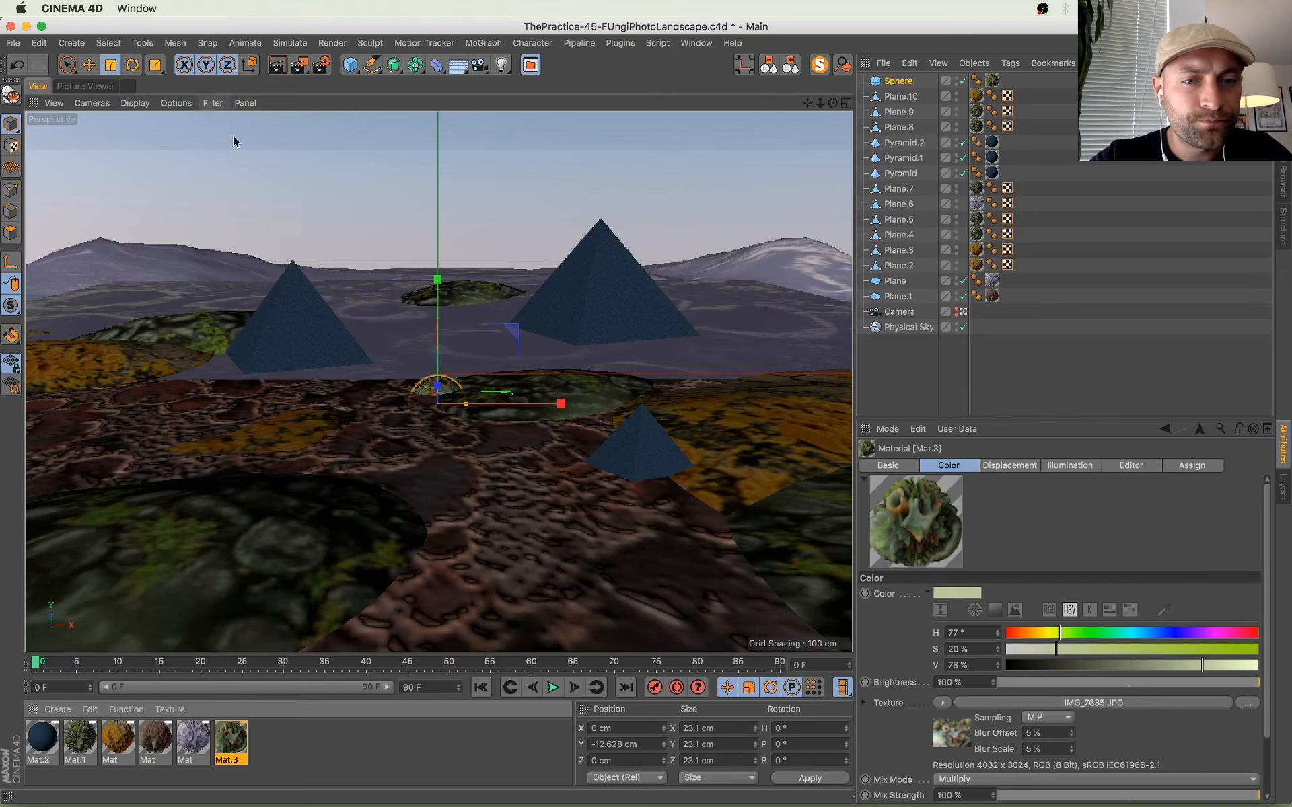
# Step: Move the small sphere near the left pyramid's base, then duplicate it and enlarge the copy to about 41.2 cm
pyautogui.moveTo(484, 425); pyautogui.dragTo(445, 409)
pyautogui.press('e')
pyautogui.keyDown('ctrl'); pyautogui.moveTo(381, 376); pyautogui.dragTo(523, 327); pyautogui.keyUp('ctrl')
pyautogui.press('t')
pyautogui.moveTo(537, 427); pyautogui.dragTo(618, 402)
# Step: Rotate the larger sphere copy to about H 91°, P -6.8°, B 46.2°
pyautogui.press('r')
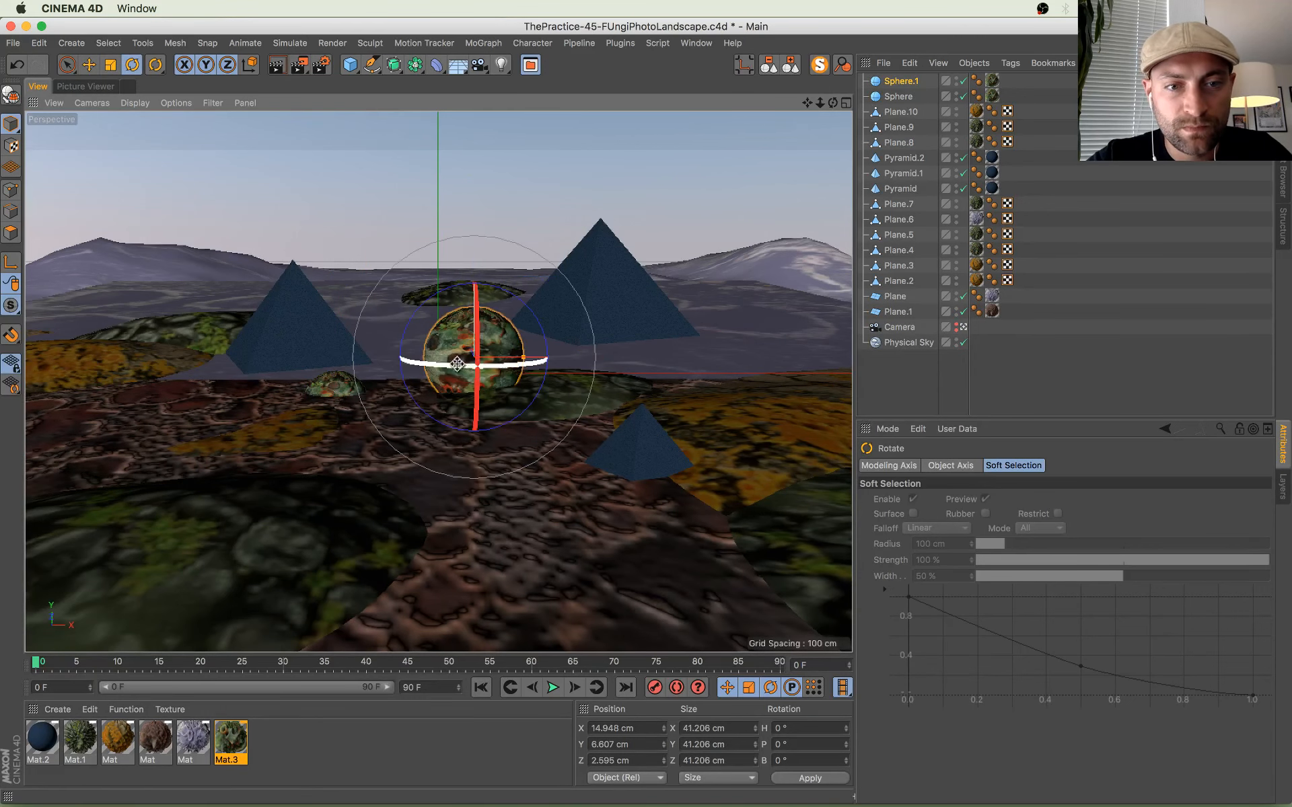
pyautogui.moveTo(501, 369); pyautogui.dragTo(576, 317)
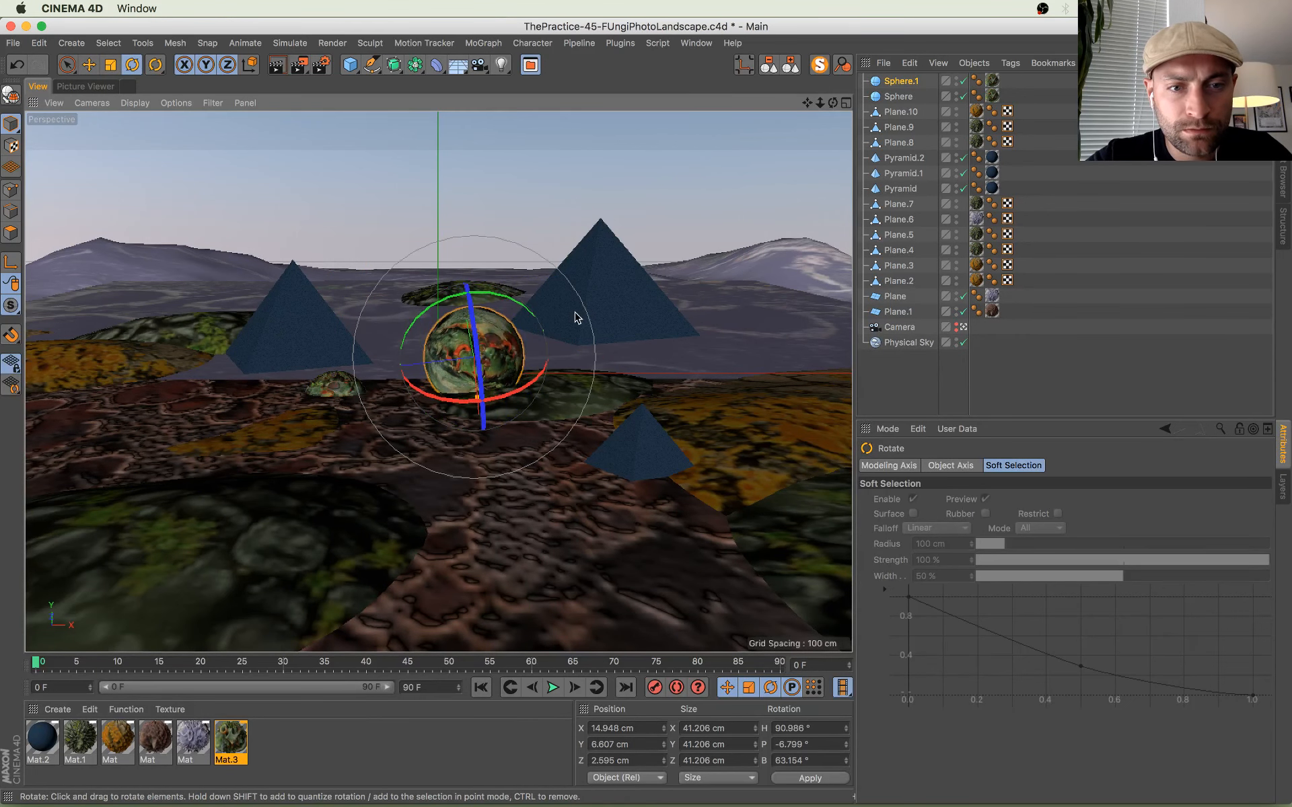
pyautogui.moveTo(476, 340); pyautogui.dragTo(470, 310)
# Step: Half-bury the larger sphere beside the big right pyramid at about X 144, Y -4.7, Z 109 cm, and save the project
pyautogui.press('e')
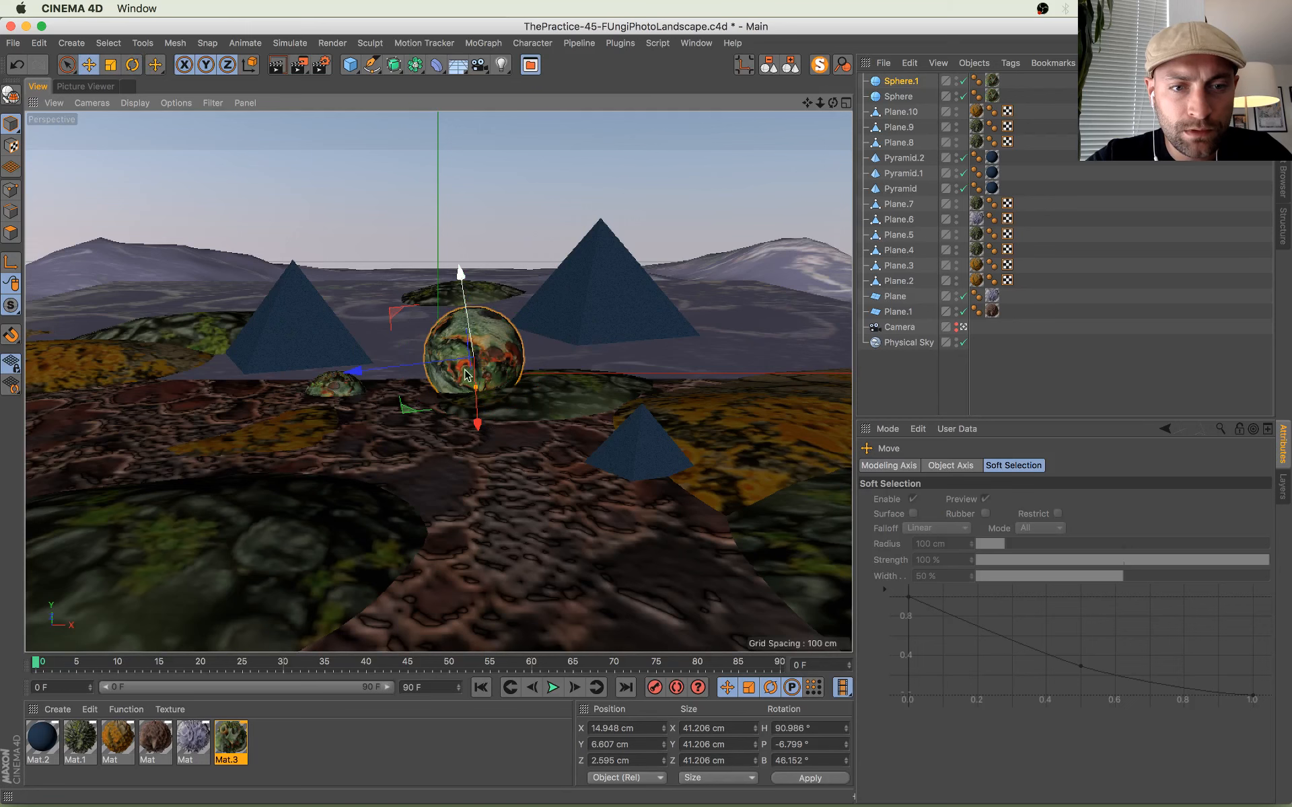
pyautogui.moveTo(465, 374); pyautogui.dragTo(738, 348)
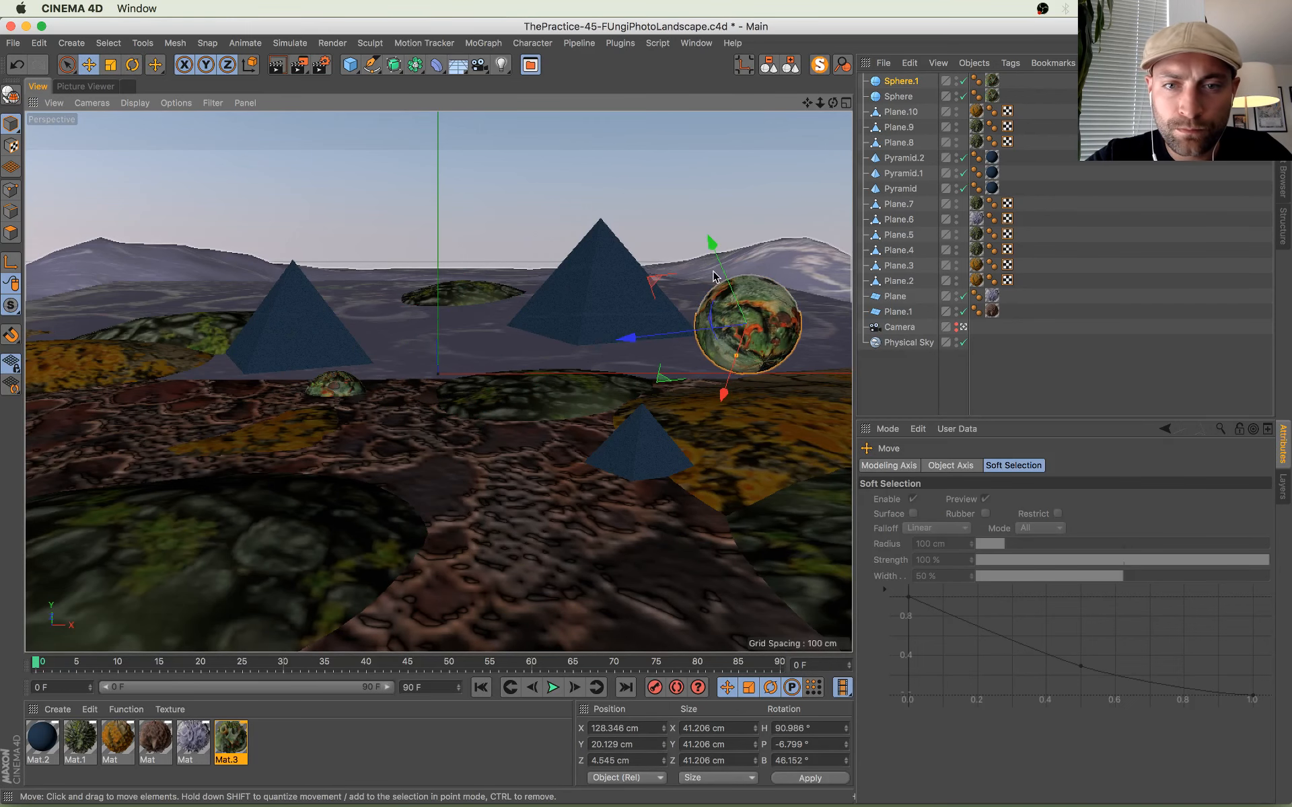
pyautogui.moveTo(723, 395); pyautogui.dragTo(665, 430)
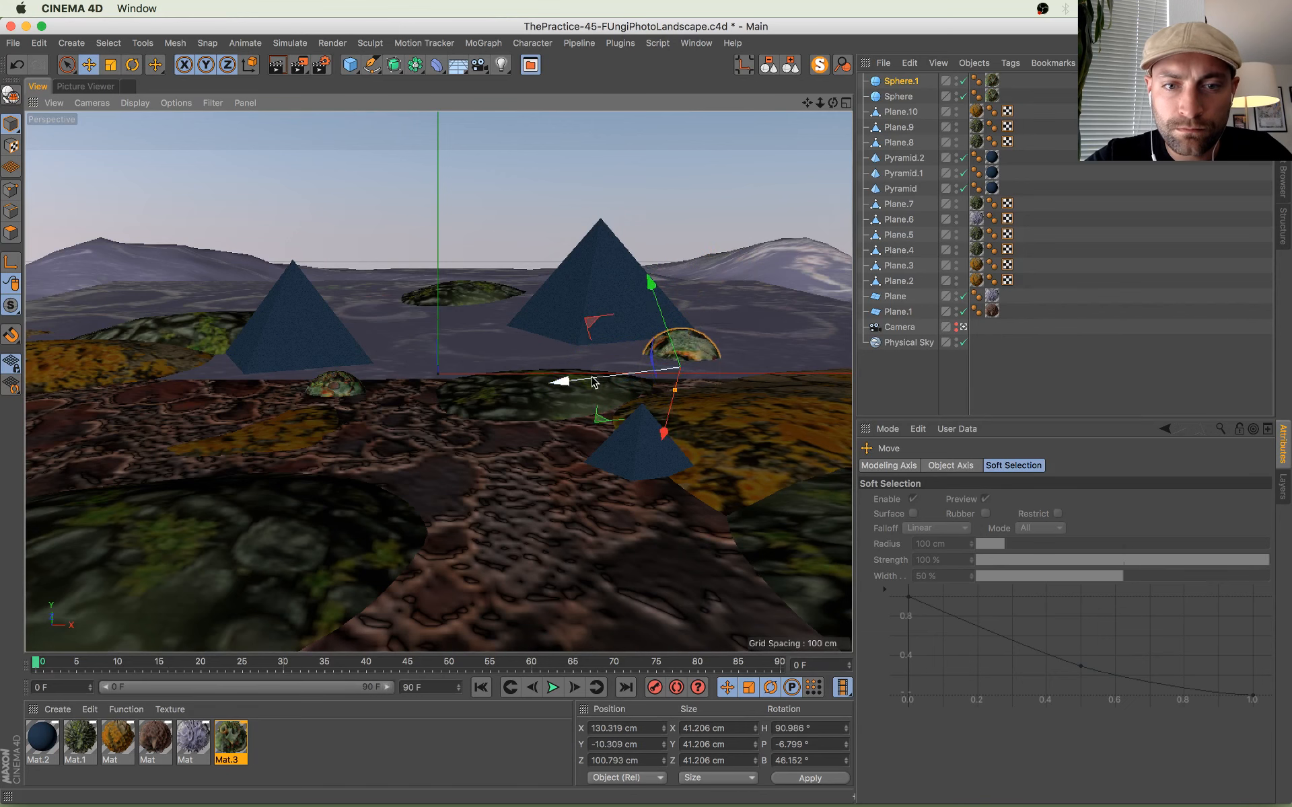
pyautogui.moveTo(592, 378); pyautogui.dragTo(618, 375)
pyautogui.moveTo(686, 313); pyautogui.dragTo(682, 300)
pyautogui.moveTo(691, 394); pyautogui.dragTo(690, 399)
pyautogui.press('super+s')
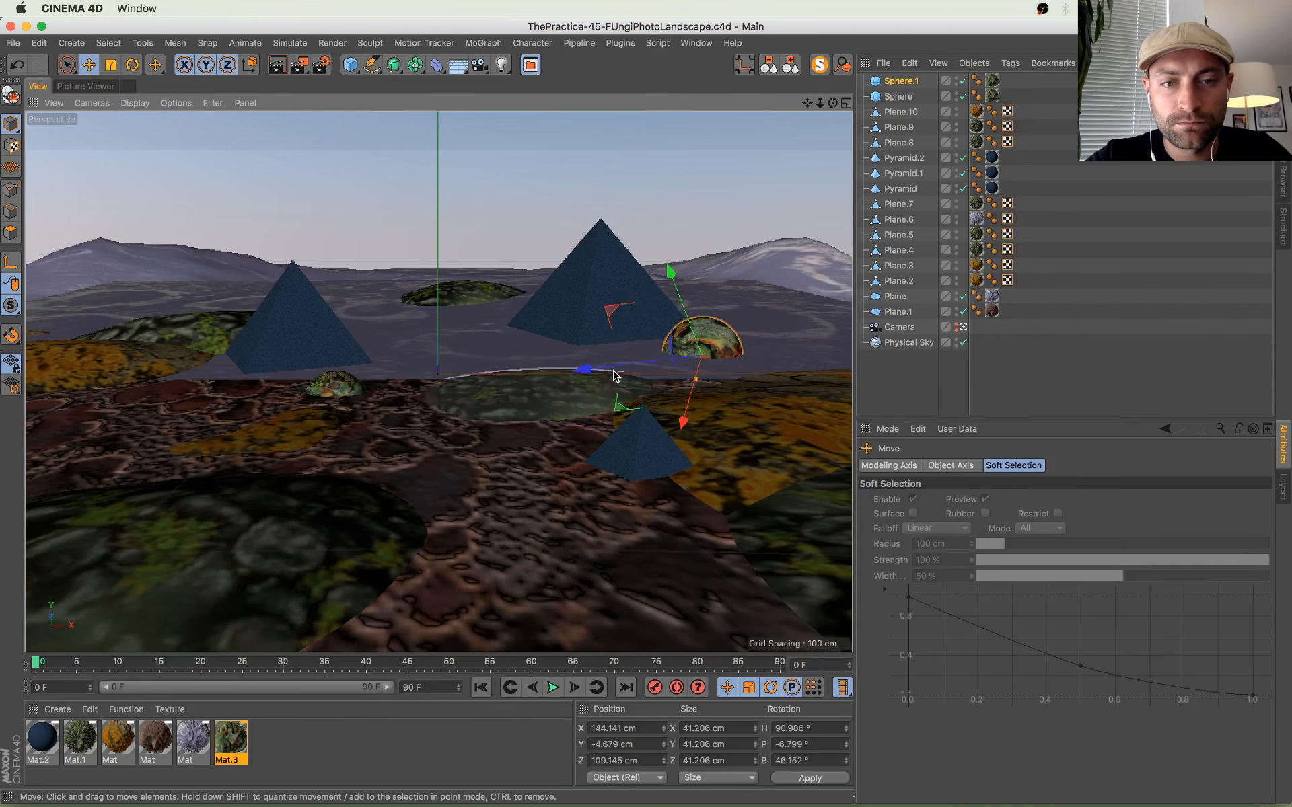
# Step: Duplicate the half-buried sphere toward the left side of the scene and reset the copy's H, P and B rotation to 0°
pyautogui.keyDown('ctrl'); pyautogui.moveTo(614, 377); pyautogui.dragTo(121, 424); pyautogui.keyUp('ctrl')
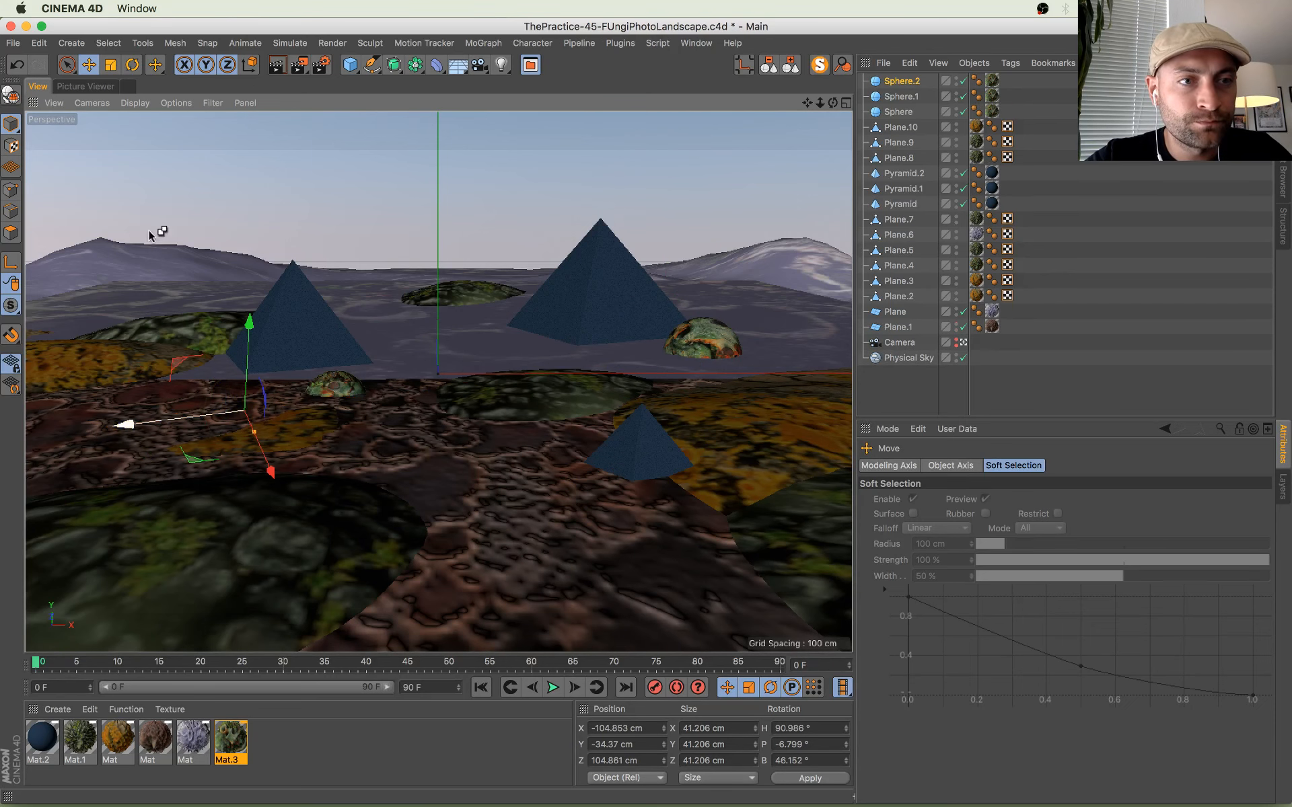
pyautogui.write('0')
pyautogui.press('Tab')
pyautogui.write('0')
pyautogui.press('Tab')
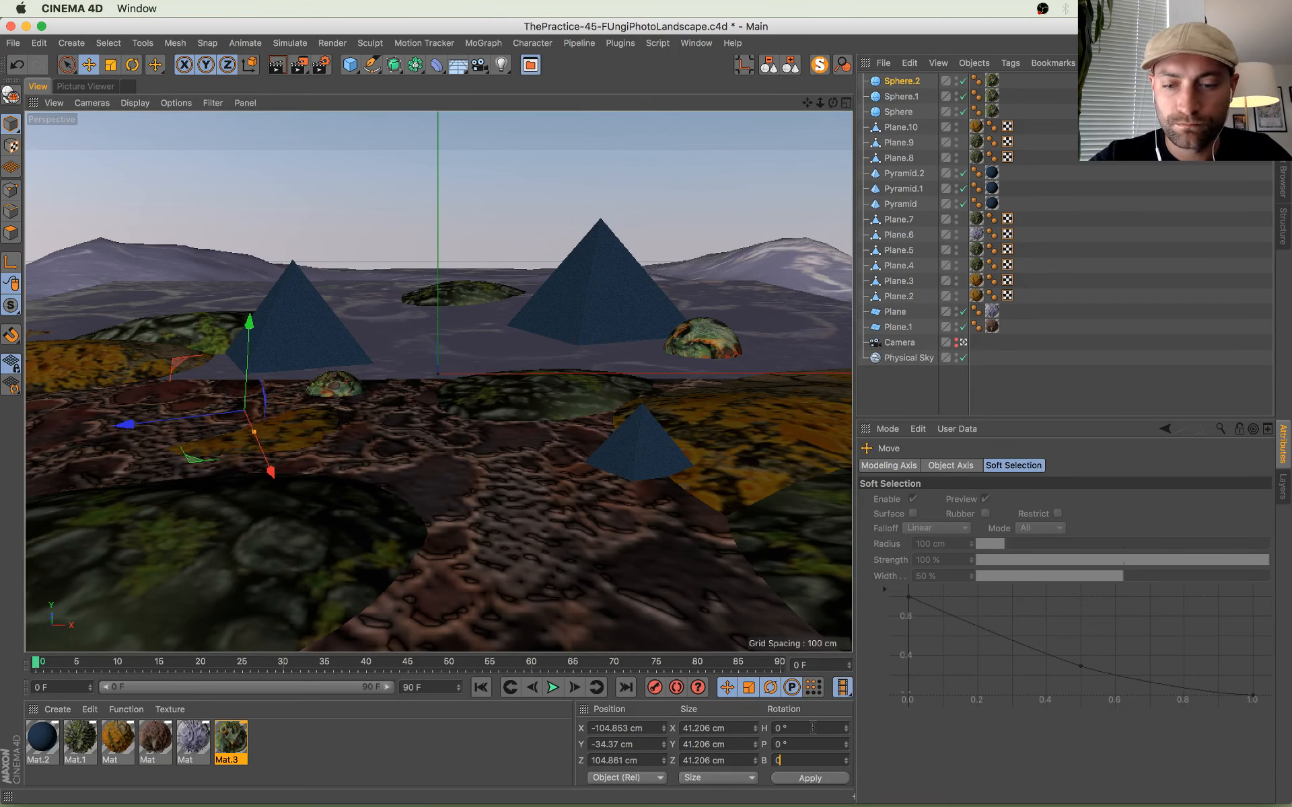
pyautogui.write('0')
pyautogui.press('Return')
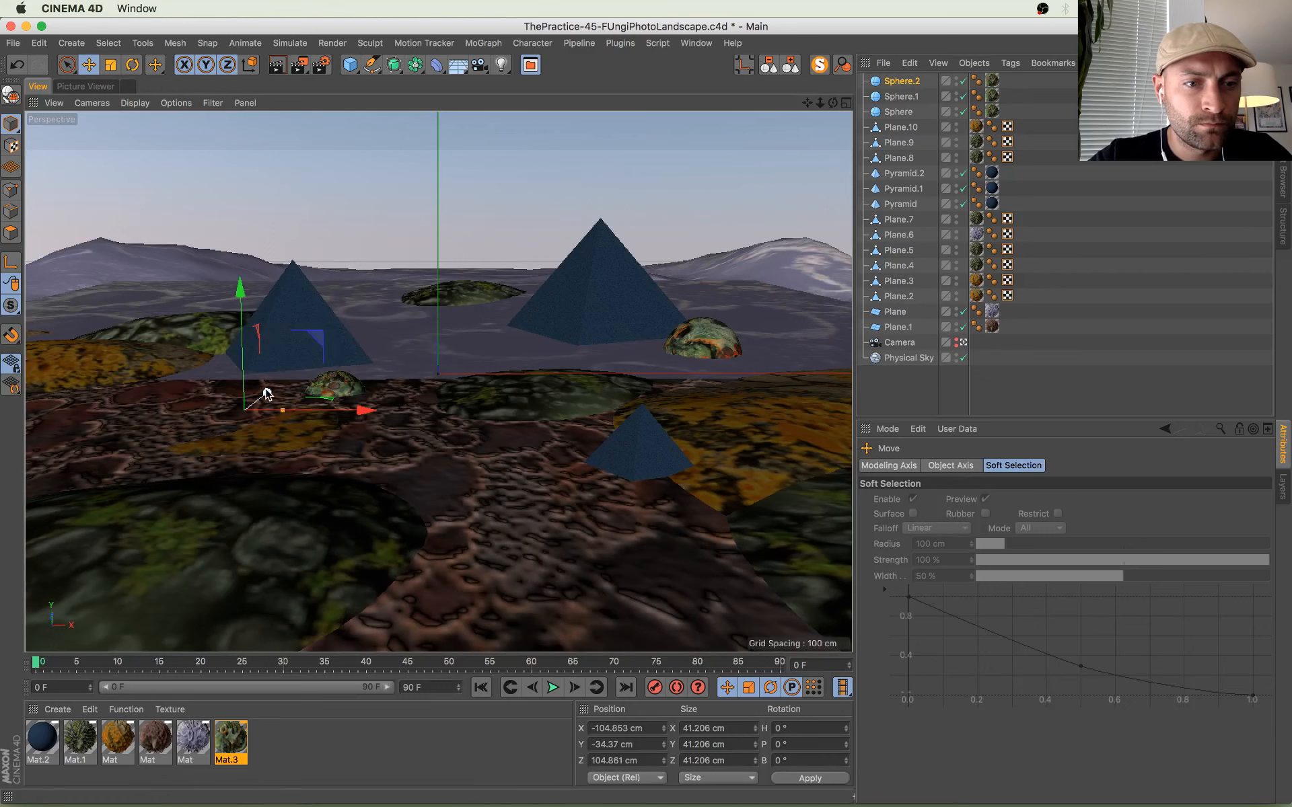
# Step: Bring the new sphere to the left foreground at about 51.3 cm in diameter and rotate it to about H 136°, P 32°, B 17°
pyautogui.moveTo(280, 404); pyautogui.dragTo(118, 389)
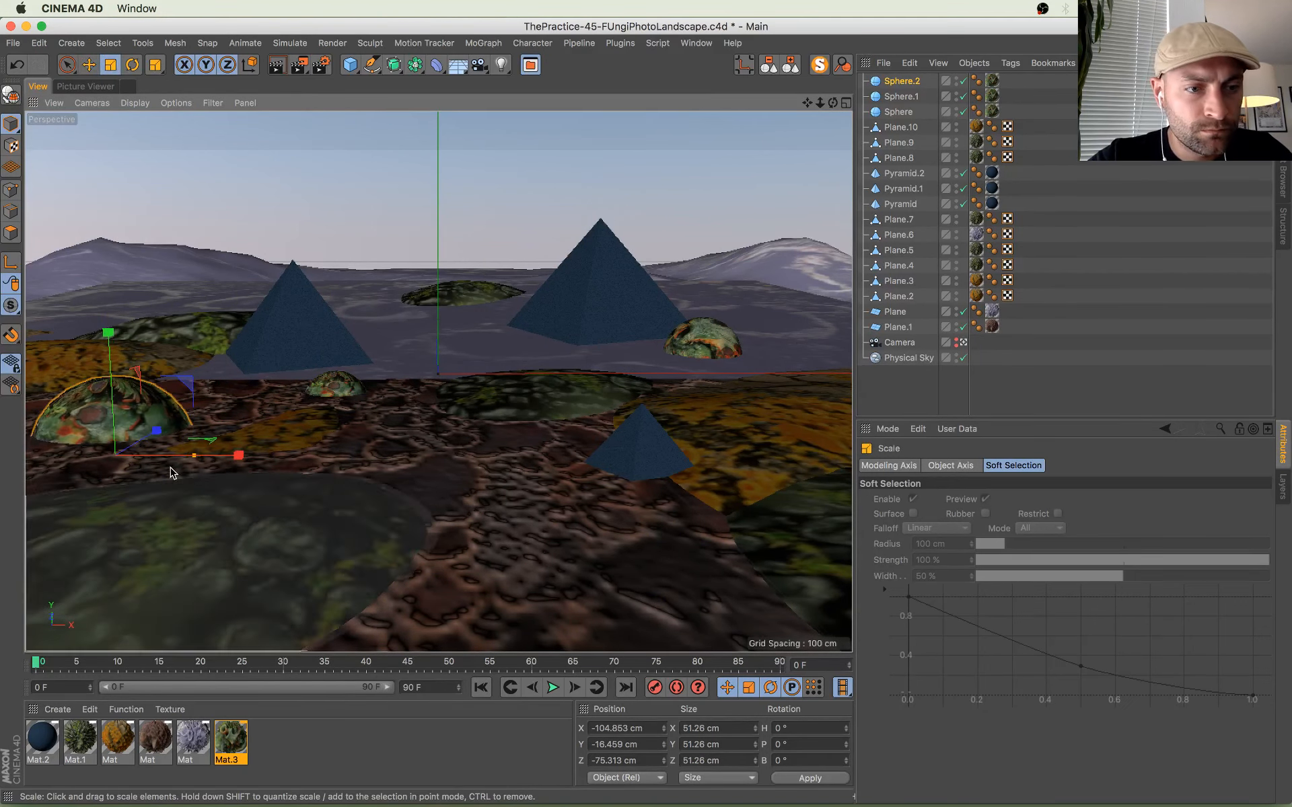
pyautogui.press('r')
pyautogui.moveTo(190, 459); pyautogui.dragTo(273, 397)
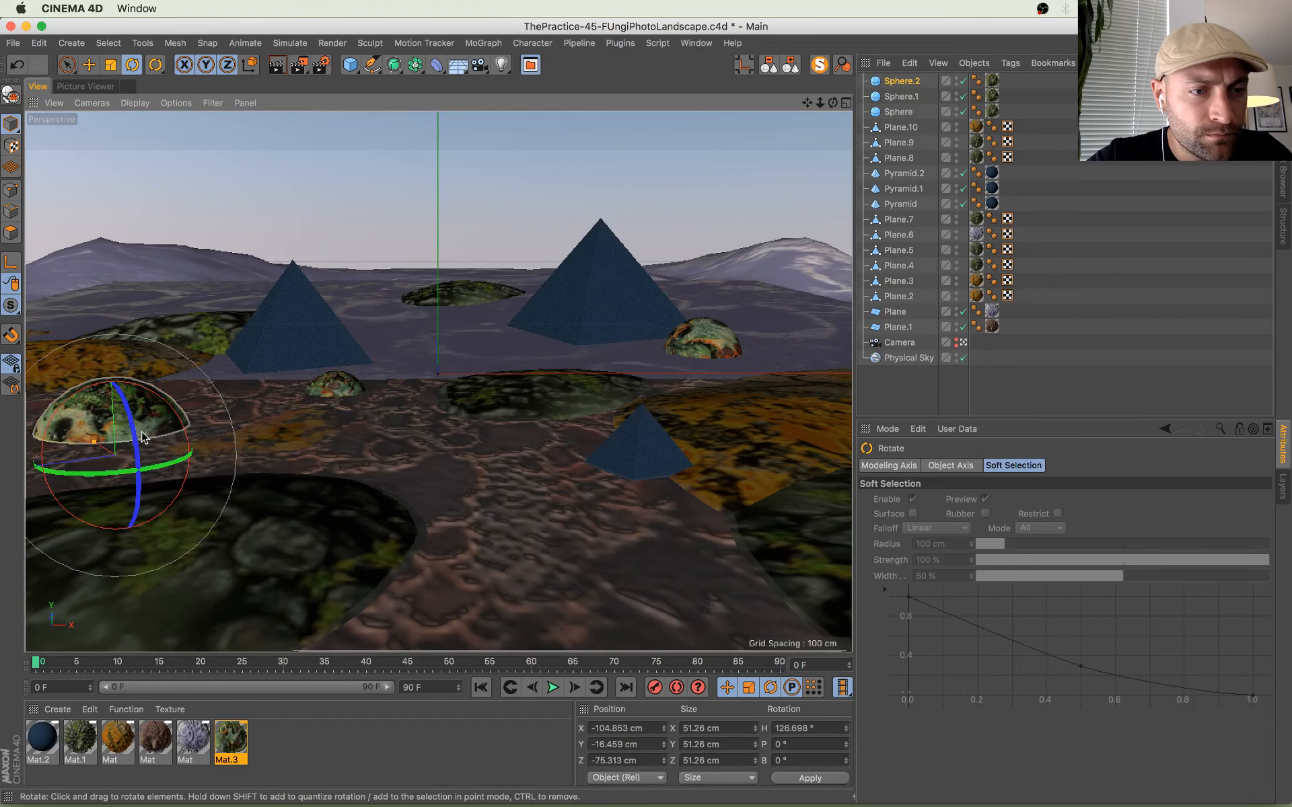
pyautogui.moveTo(101, 413); pyautogui.dragTo(119, 388)
# Step: Sink the left foreground sphere into the ground at about X -83.2, Y -23.9, Z -75.4 cm
pyautogui.press('e')
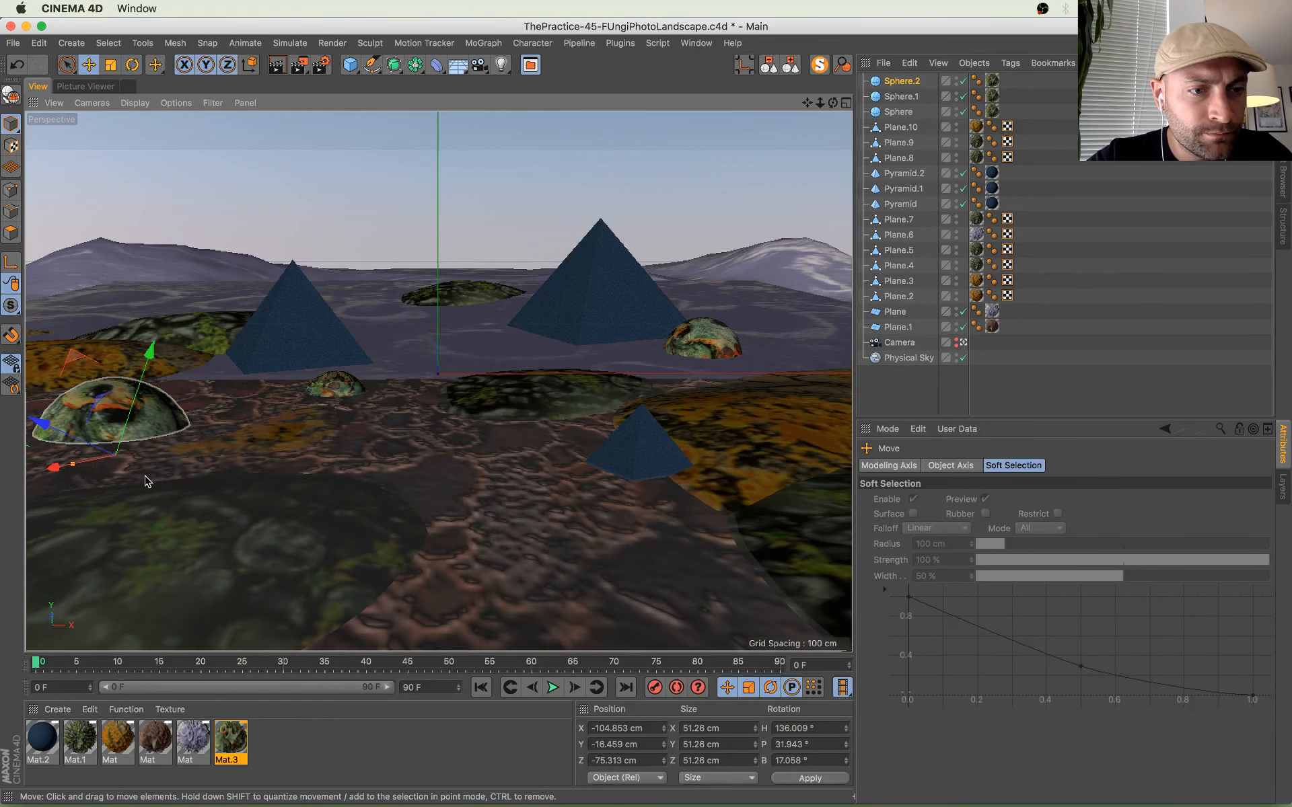
pyautogui.moveTo(64, 468); pyautogui.dragTo(122, 490)
pyautogui.moveTo(211, 397); pyautogui.dragTo(206, 411)
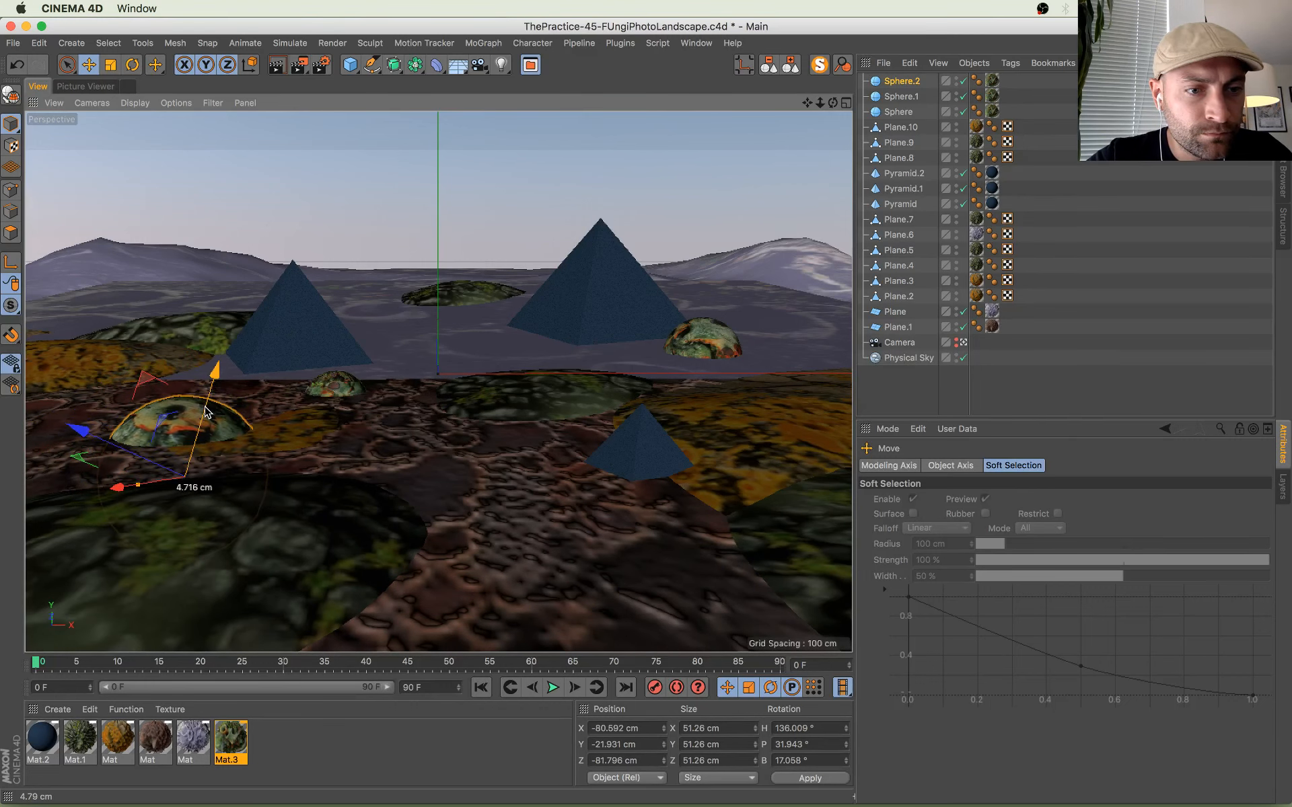
pyautogui.moveTo(143, 456); pyautogui.dragTo(106, 491)
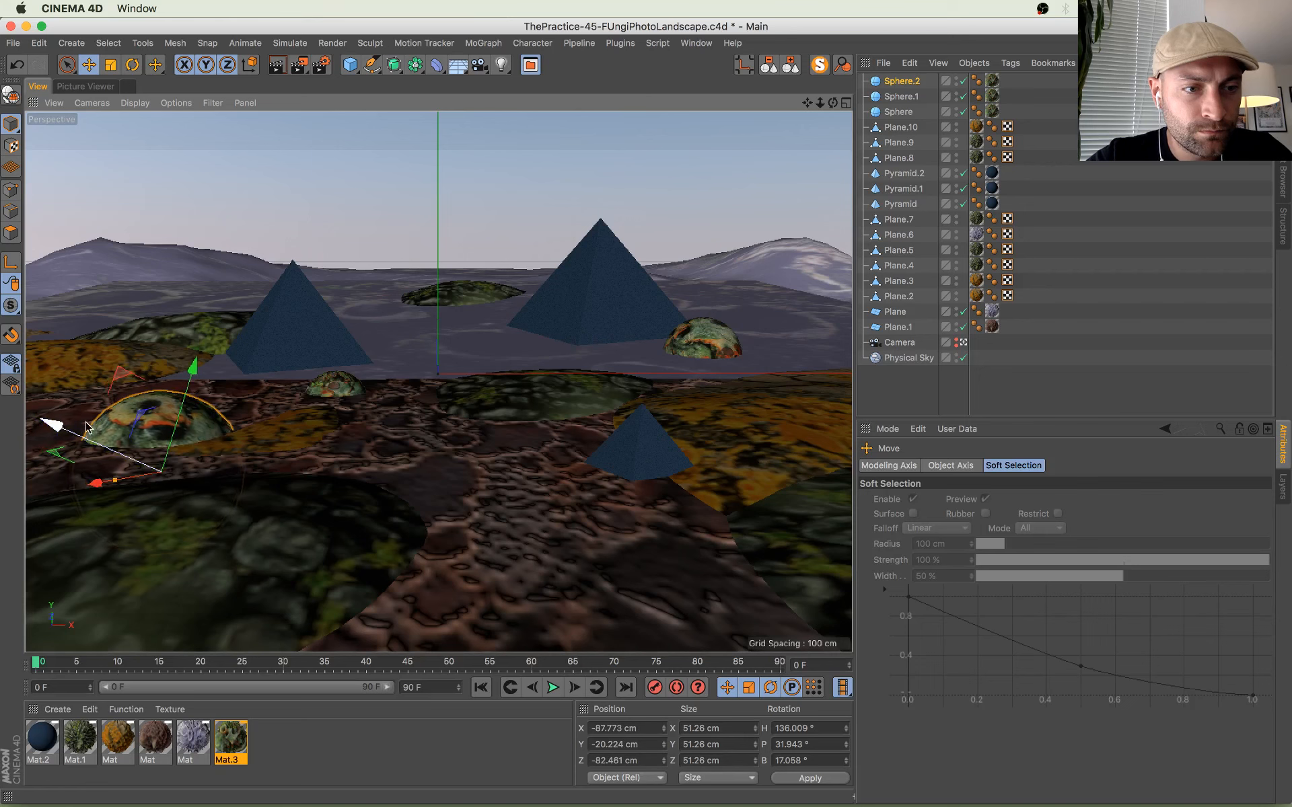
pyautogui.moveTo(78, 432); pyautogui.dragTo(102, 445)
pyautogui.moveTo(208, 407); pyautogui.dragTo(118, 489)
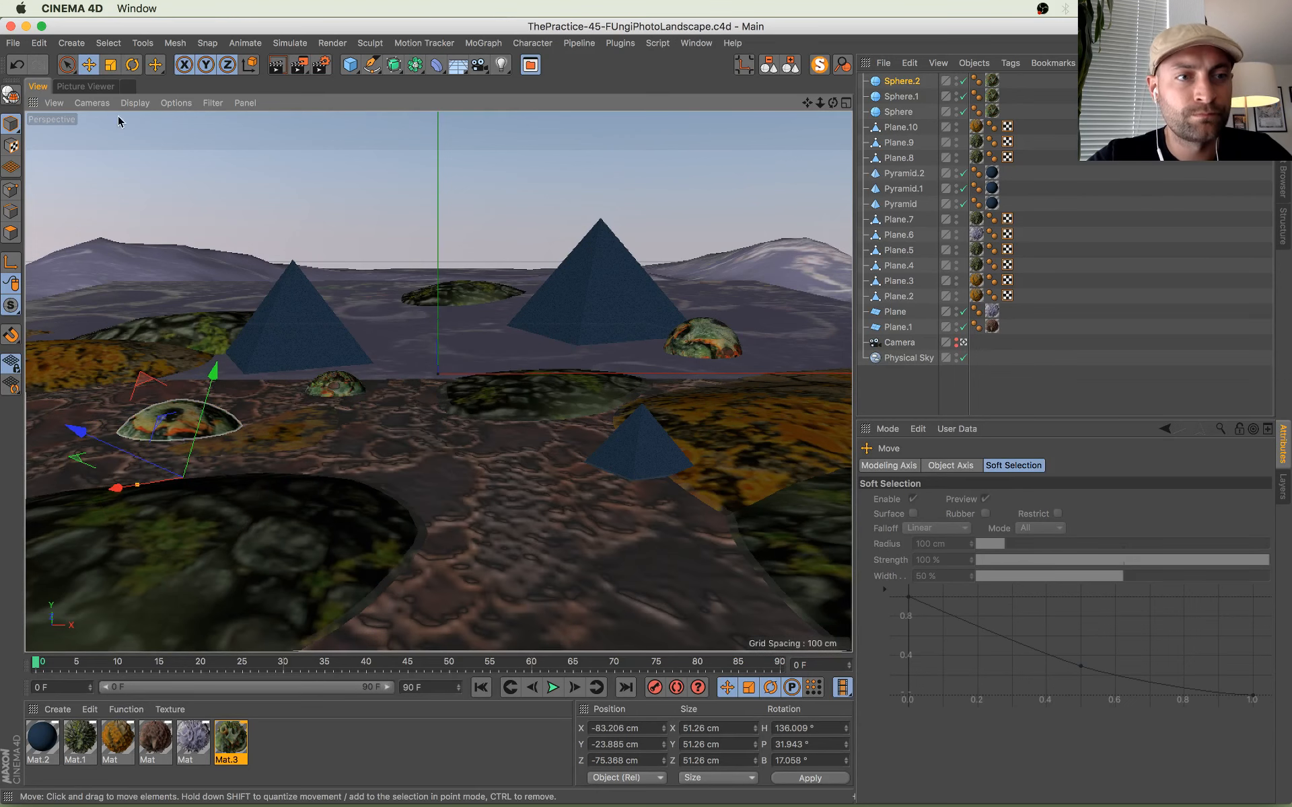
# Step: Fine-tune the left sphere's placement to about X -86.8, Y -21.6, Z -75.2 cm, finishing the move along the world axes
pyautogui.moveTo(346, 539); pyautogui.dragTo(351, 531)
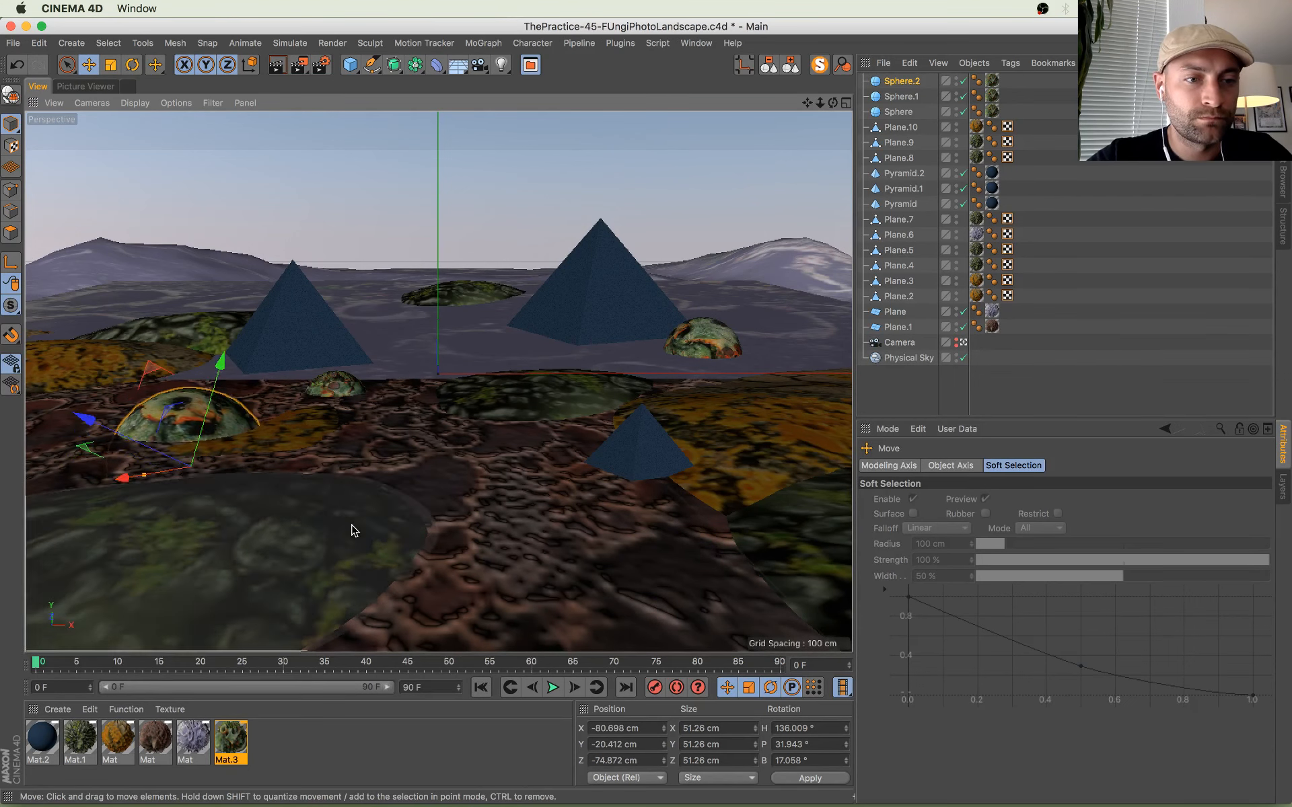
pyautogui.moveTo(124, 479); pyautogui.dragTo(127, 483)
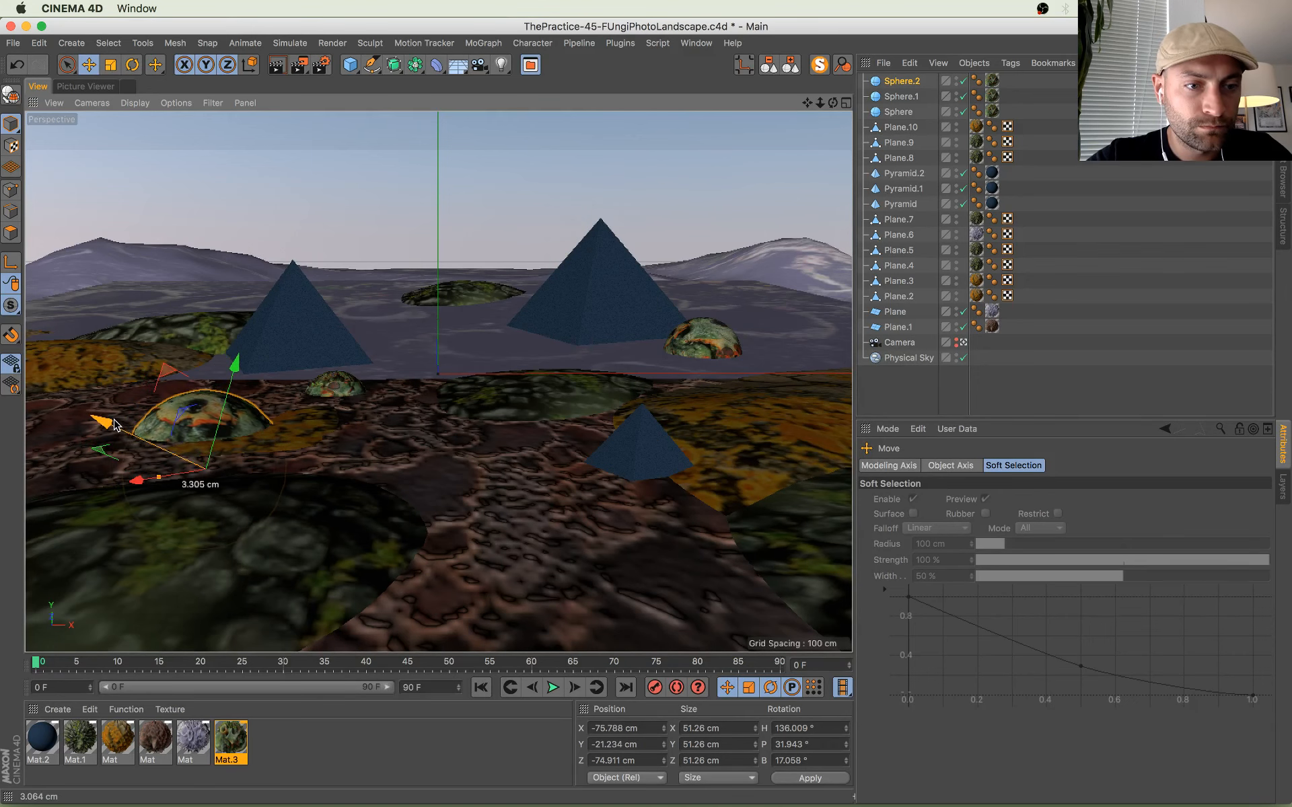
pyautogui.moveTo(114, 420); pyautogui.dragTo(115, 419)
pyautogui.moveTo(134, 482); pyautogui.dragTo(158, 487)
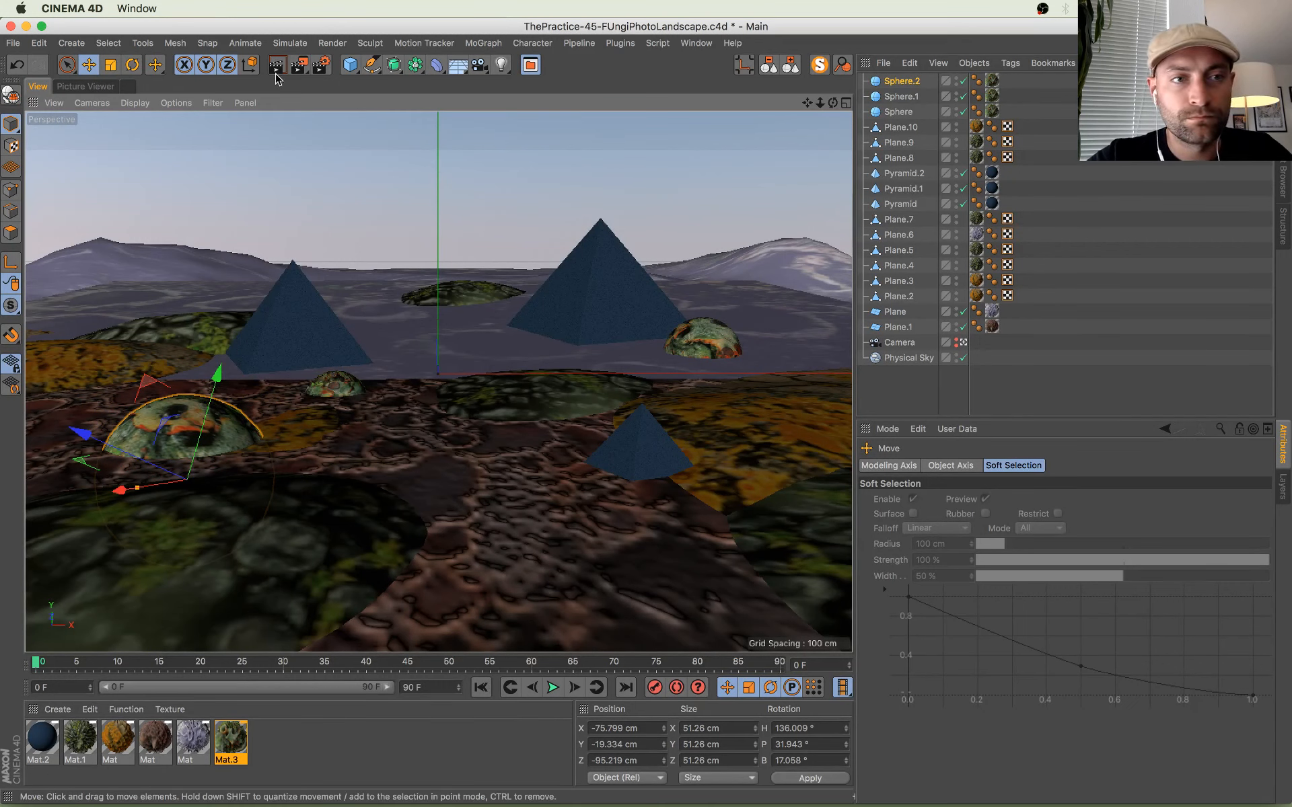
pyautogui.click(250, 65)
pyautogui.moveTo(308, 480); pyautogui.dragTo(291, 458)
pyautogui.moveTo(168, 338); pyautogui.dragTo(168, 345)
# Step: Save the project and render the current frame to the Picture Viewer
pyautogui.press('super+s')
pyautogui.hotkey('shift', 'r')
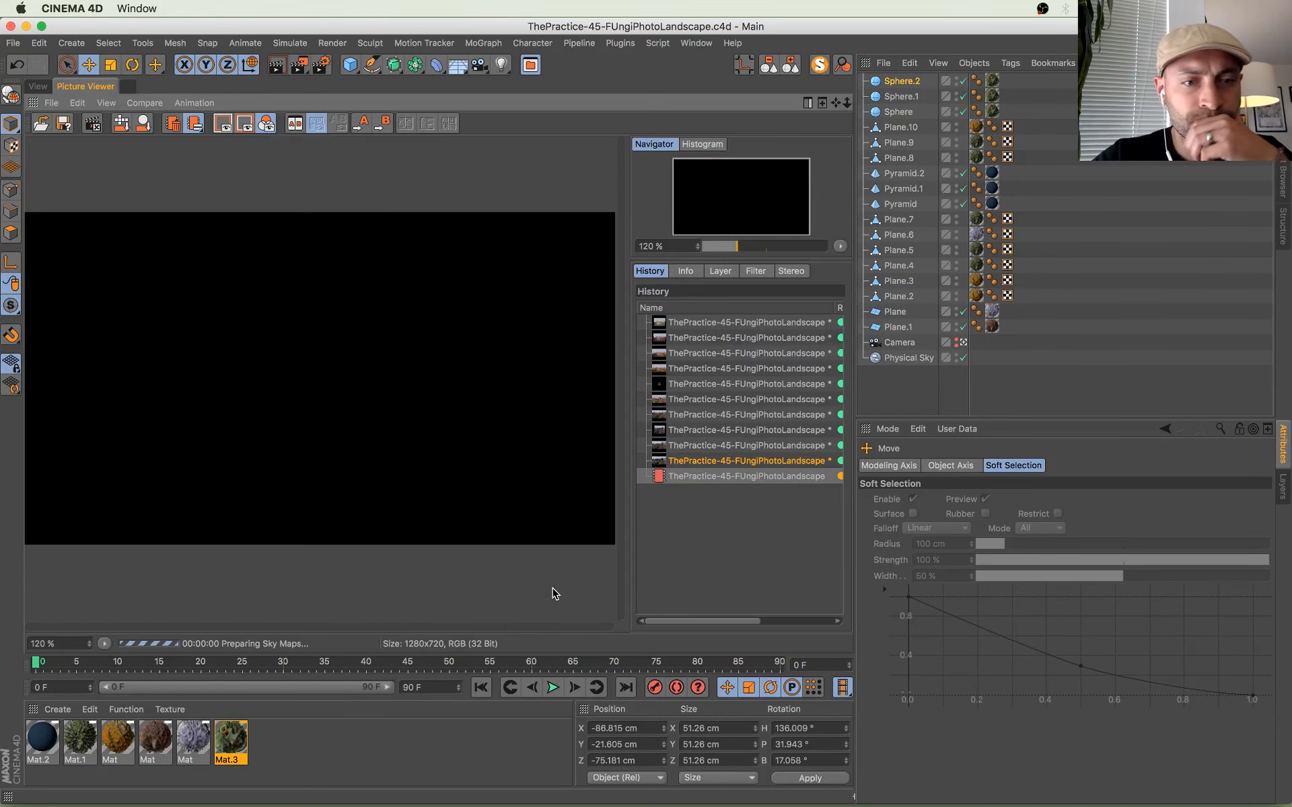
# Step: Compare the earlier landscape renders in the render history, with and without the pyramids, while the new frame renders
pyautogui.click(733, 463)
pyautogui.press('Up')
pyautogui.press('Up')
pyautogui.press('Up')
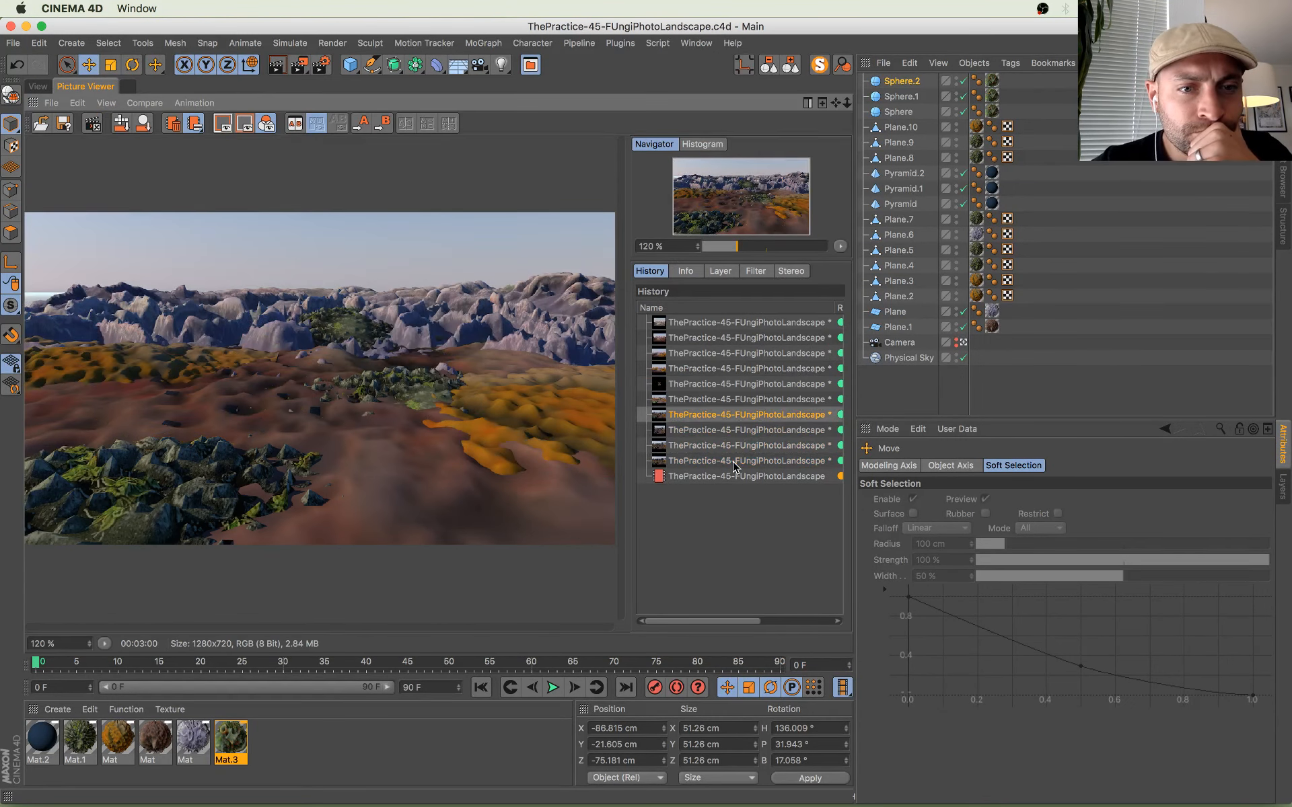
pyautogui.press('Down')
pyautogui.press('Down')
pyautogui.press('Down')
pyautogui.press('Down')
pyautogui.press('Up')
pyautogui.press('Up')
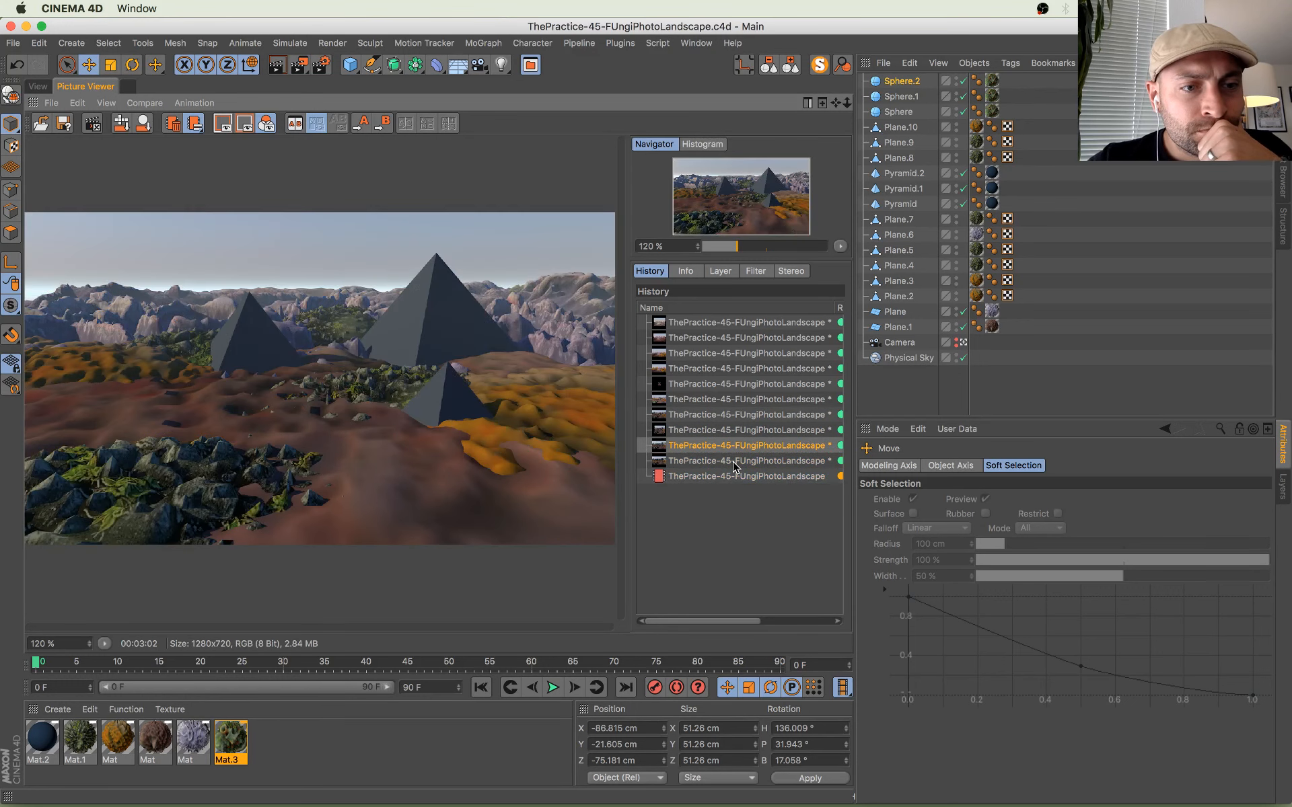
pyautogui.press('Down')
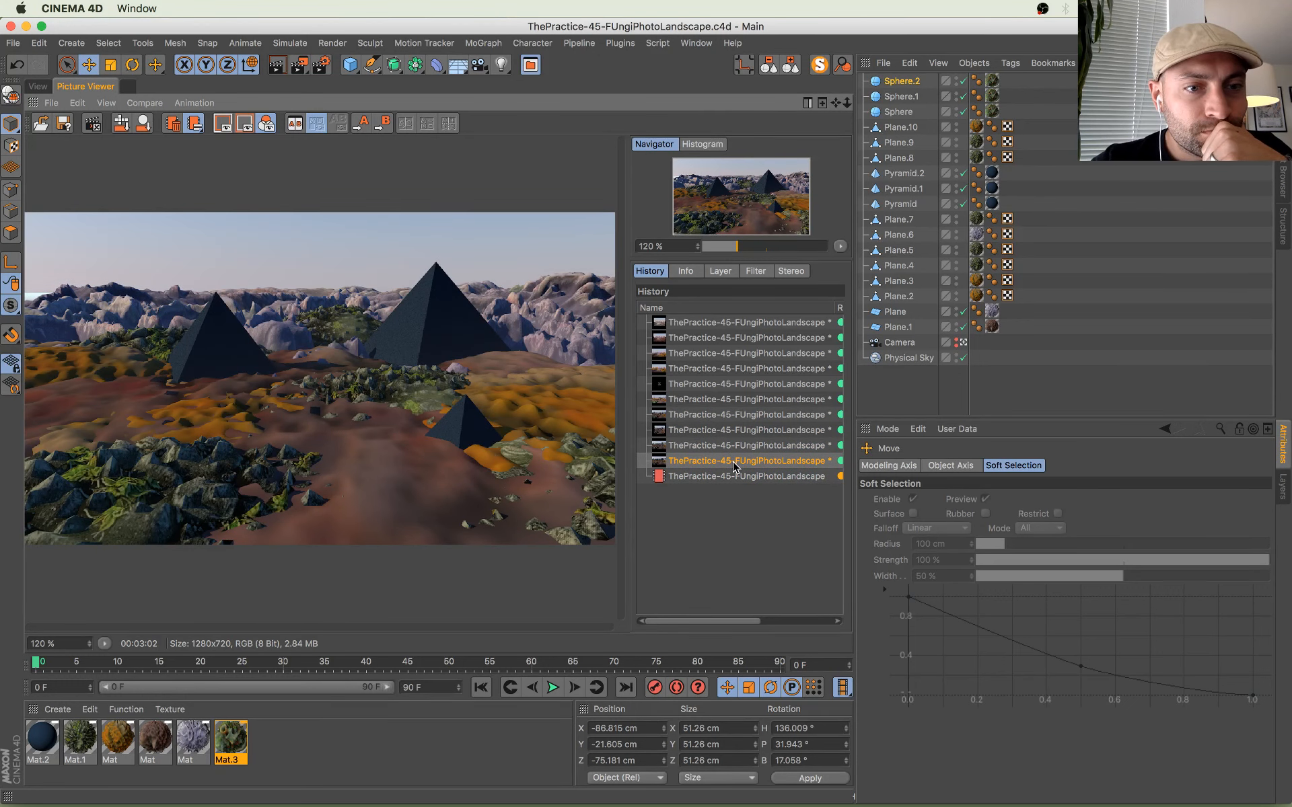
pyautogui.press('Down')
pyautogui.press('Up')
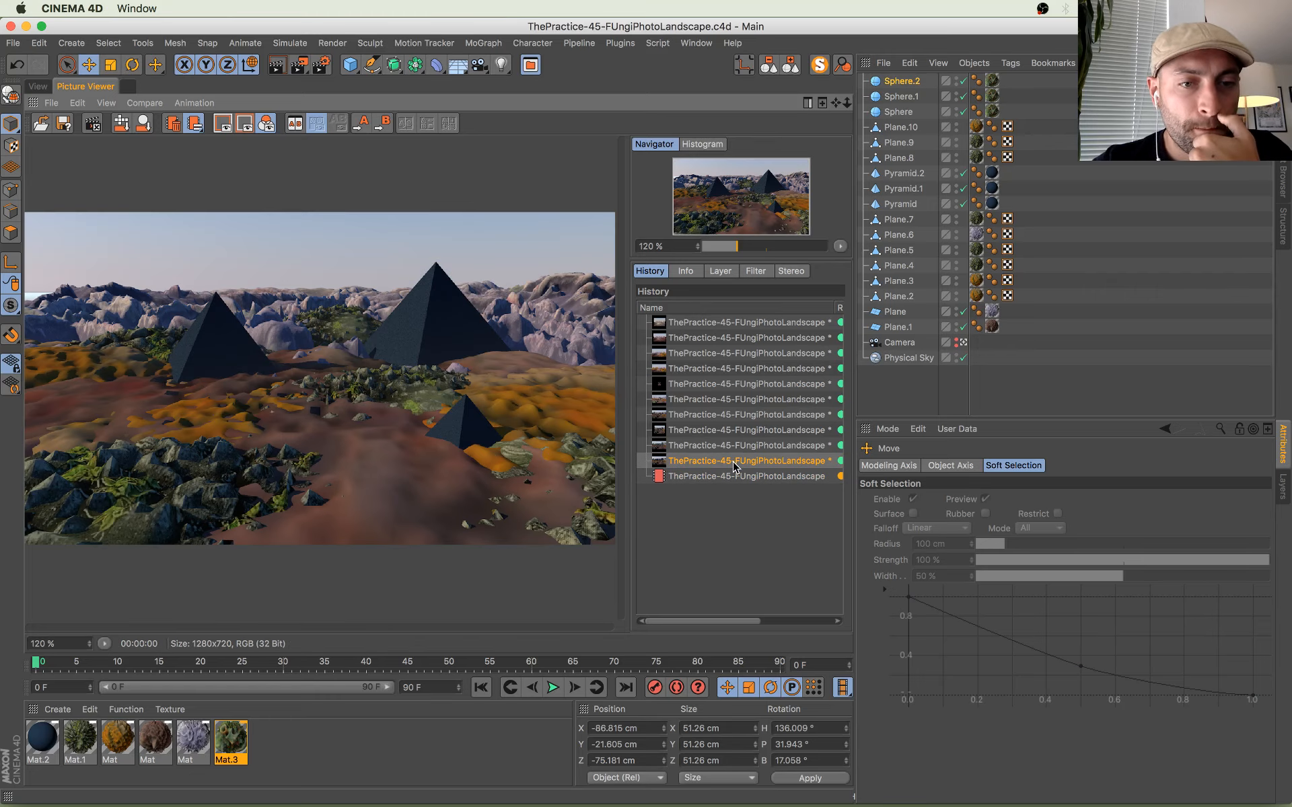
pyautogui.press('Down')
pyautogui.press('Up')
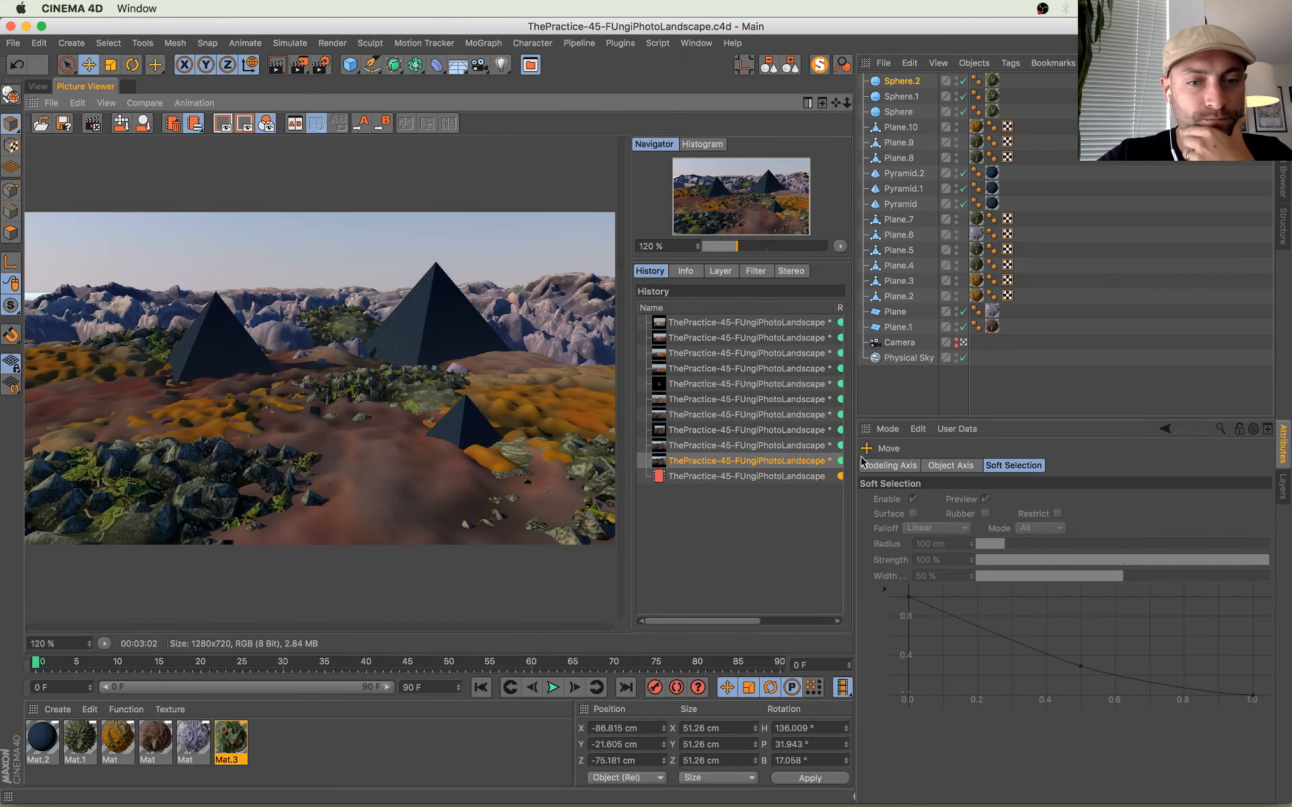
# Step: Switch to the YouTube live chat in Chrome and copy the portfolio address from the viewer's latest message
pyautogui.hotkey('ctrl', 'Up')
pyautogui.click(71, 550)
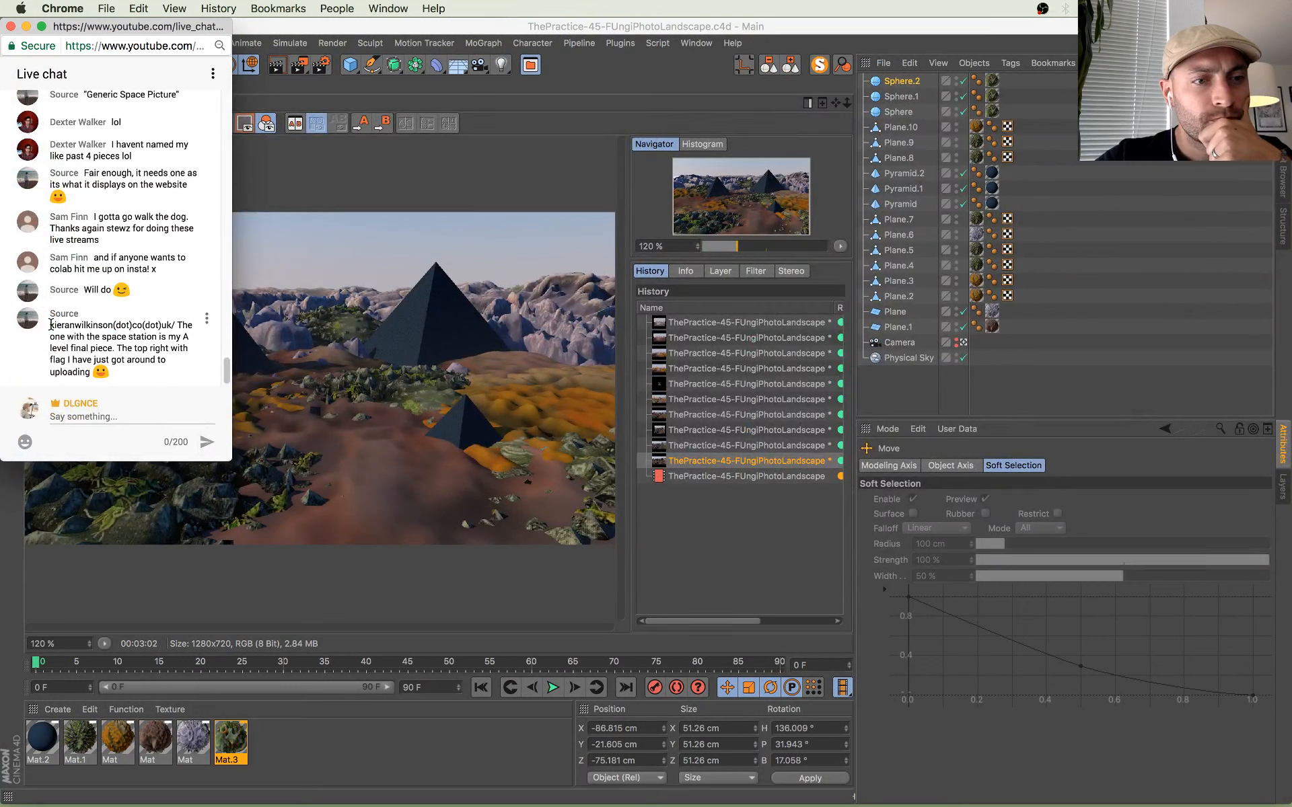
pyautogui.moveTo(51, 325); pyautogui.dragTo(173, 326)
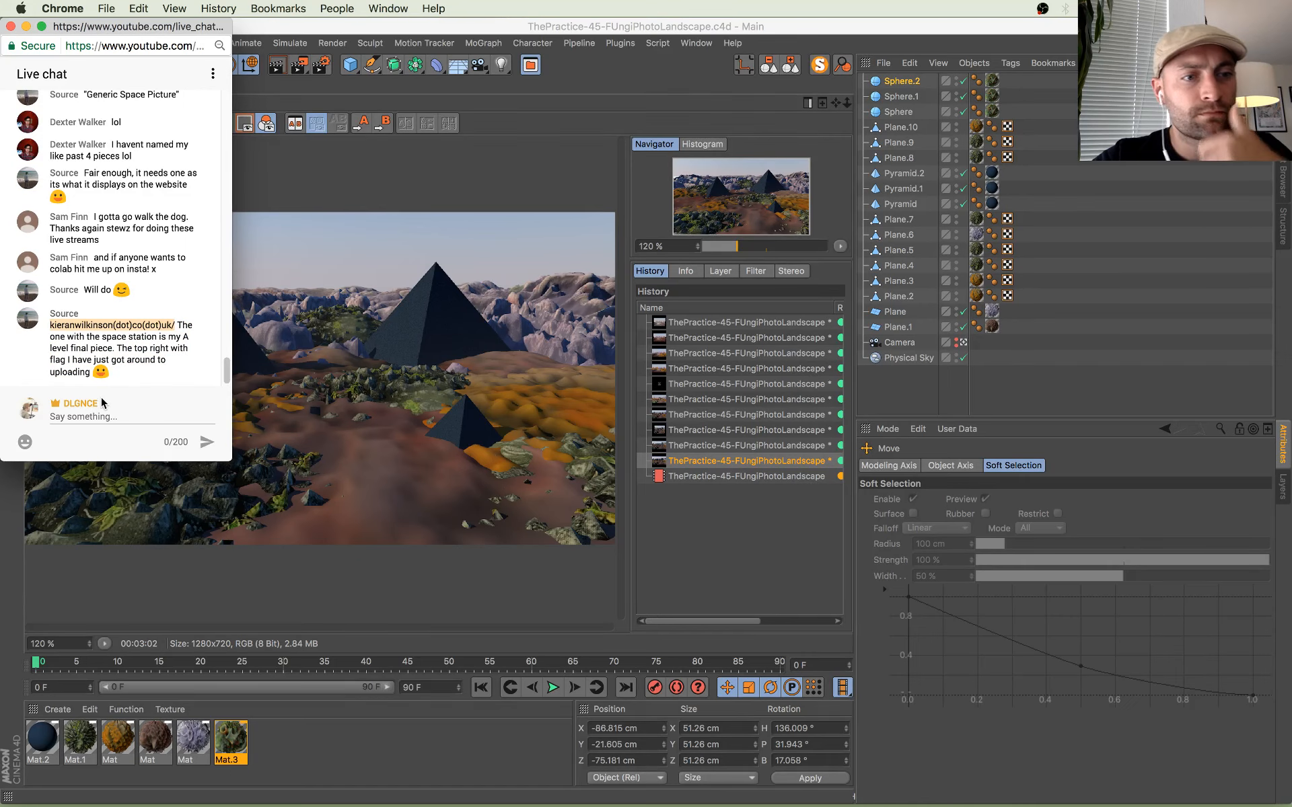
pyautogui.press('super+c')
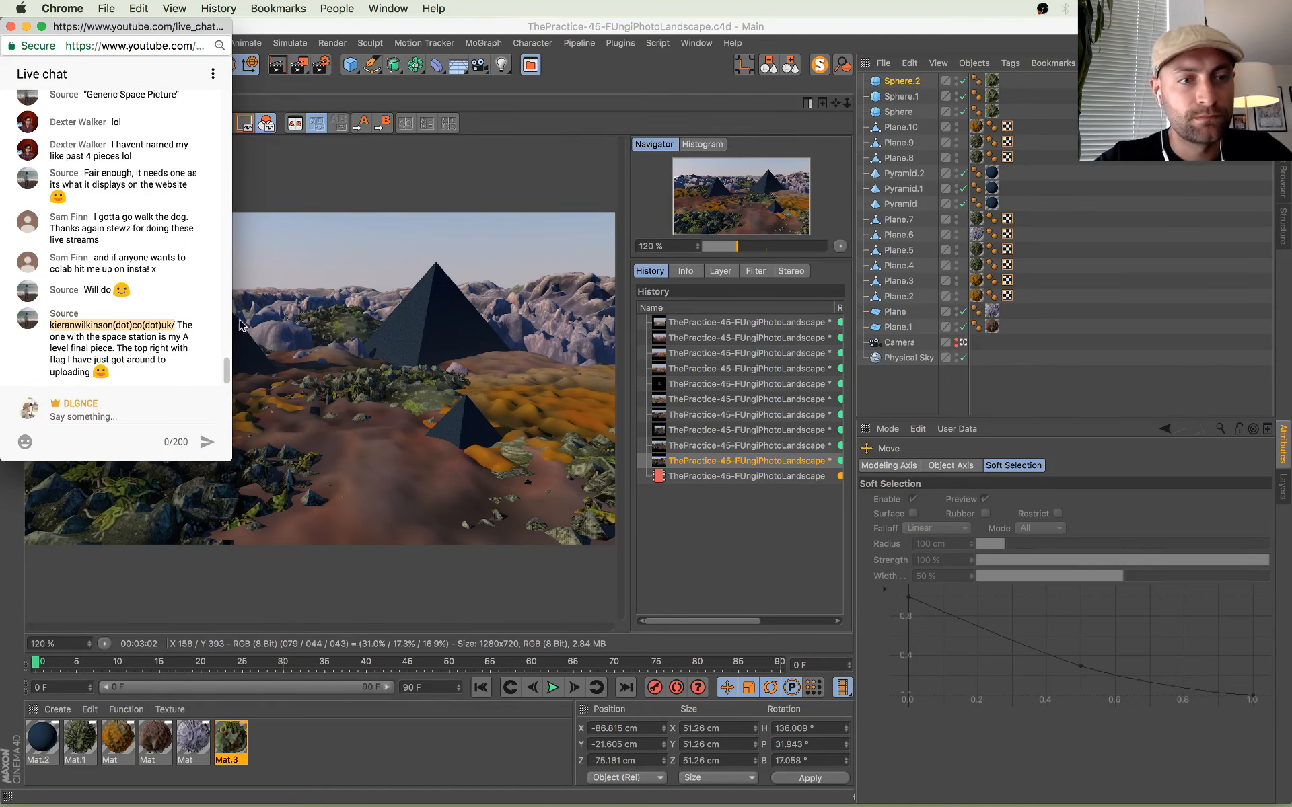
# Step: Open a new Chrome window and search for the copied portfolio address
pyautogui.hotkey('ctrl', 'Up')
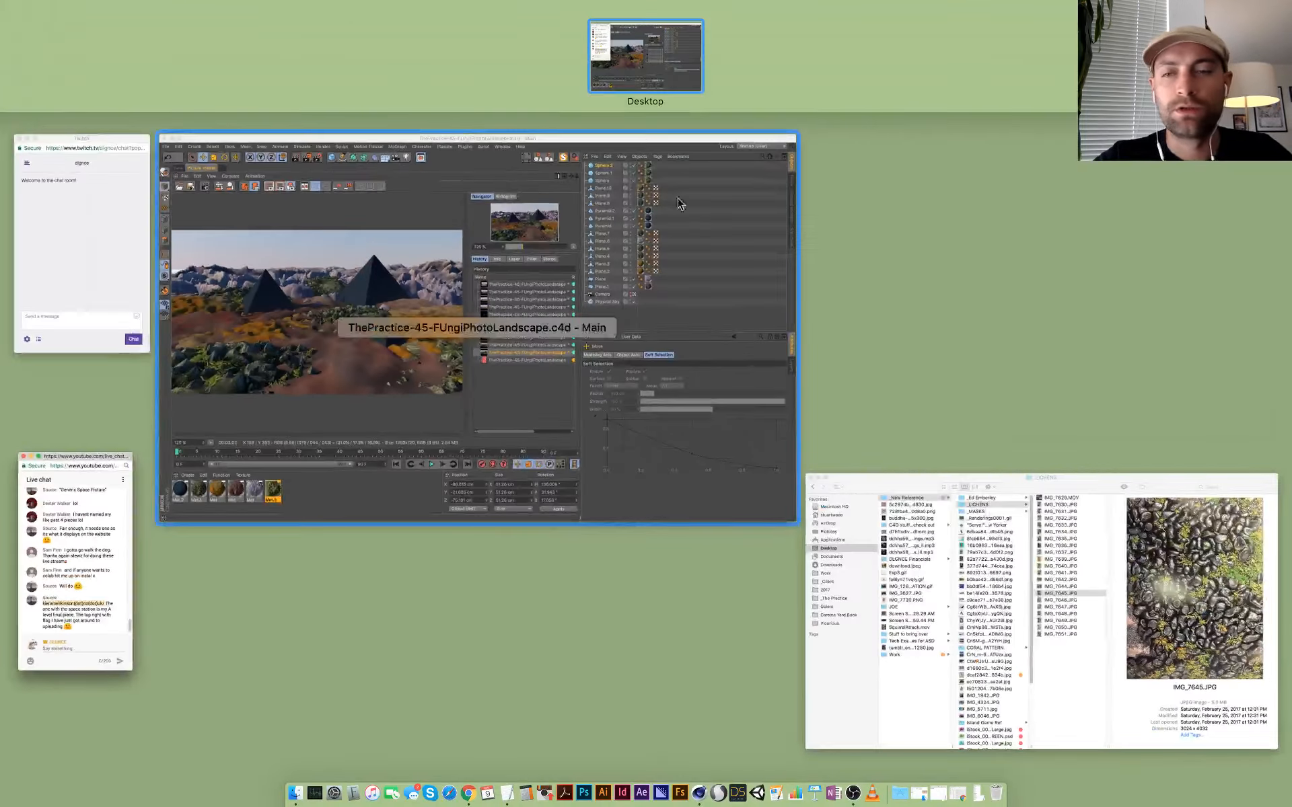
pyautogui.click(461, 784)
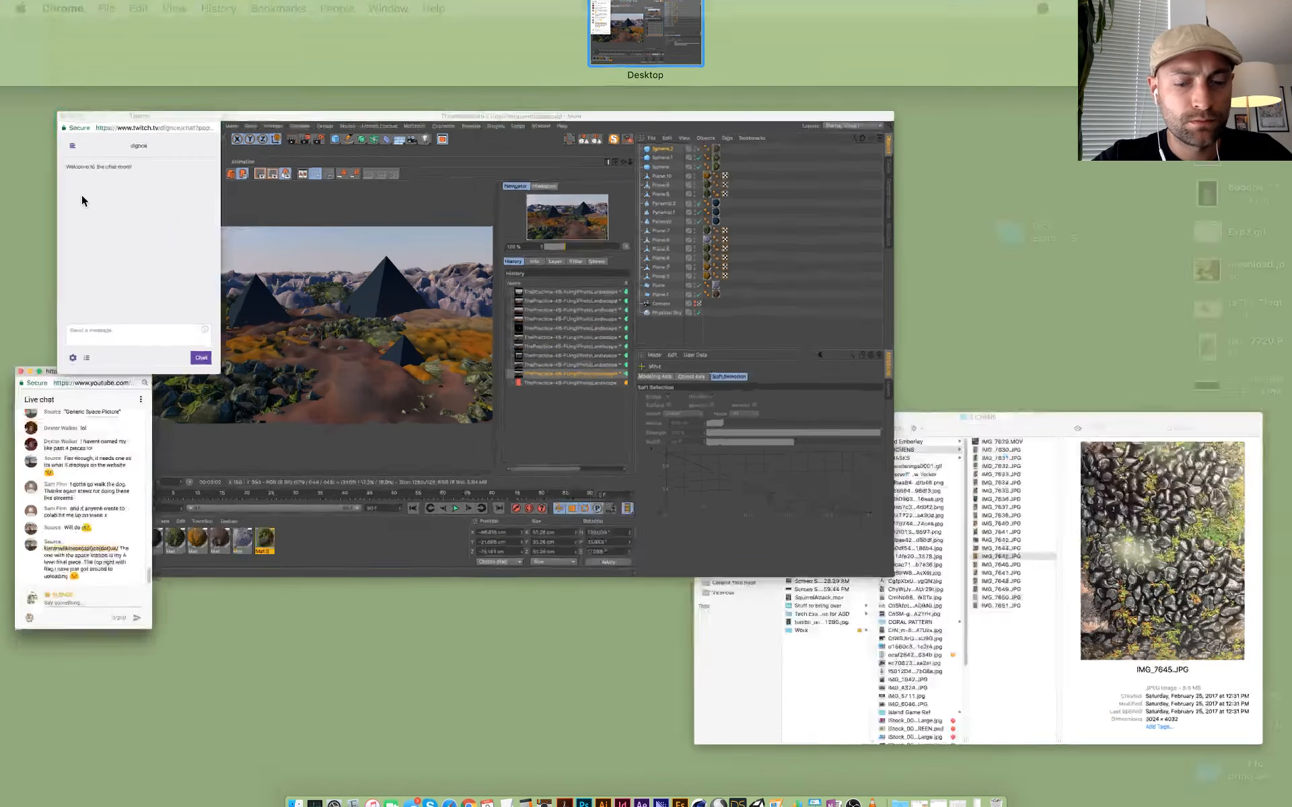
pyautogui.press('super+n')
pyautogui.press('super+v')
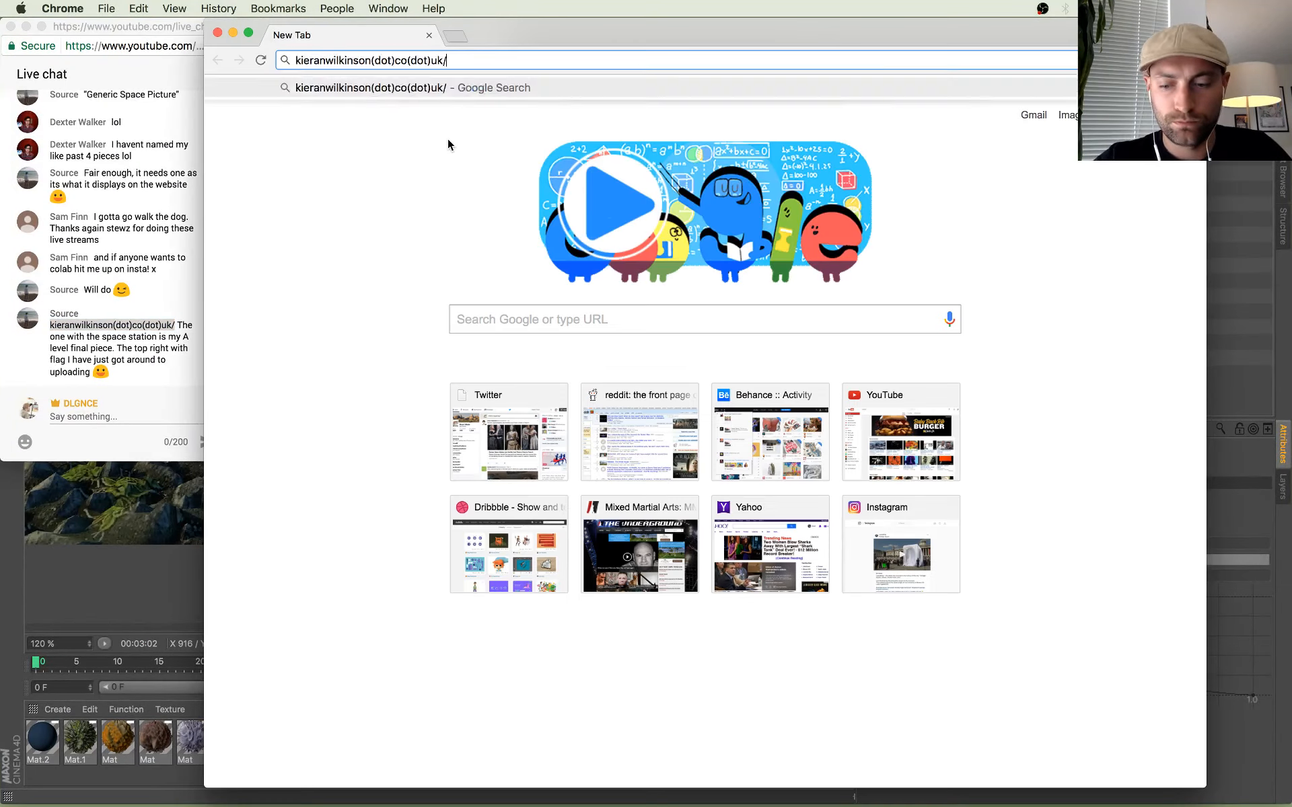
pyautogui.press('Return')
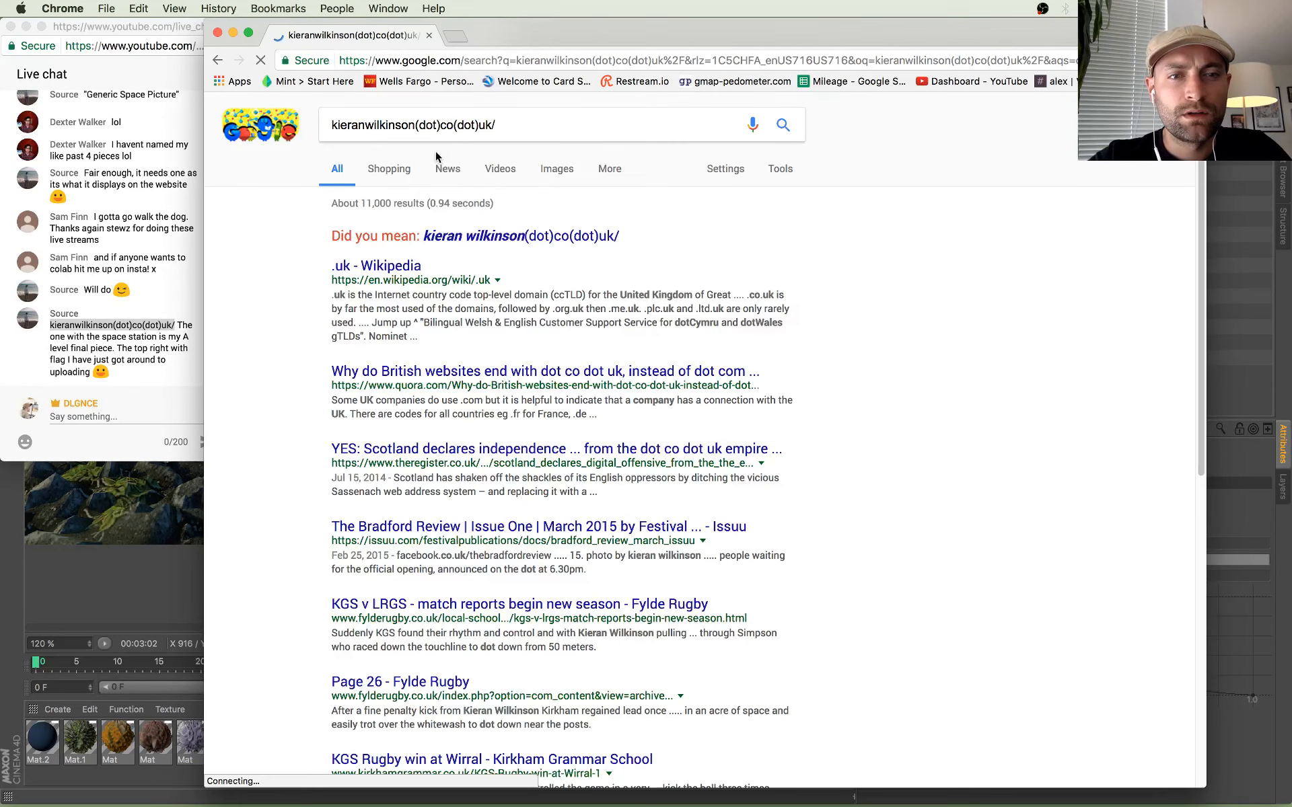
# Step: Replace each "(dot)" in the portfolio address with a period and load the site
pyautogui.click(375, 61)
pyautogui.press('super+v')
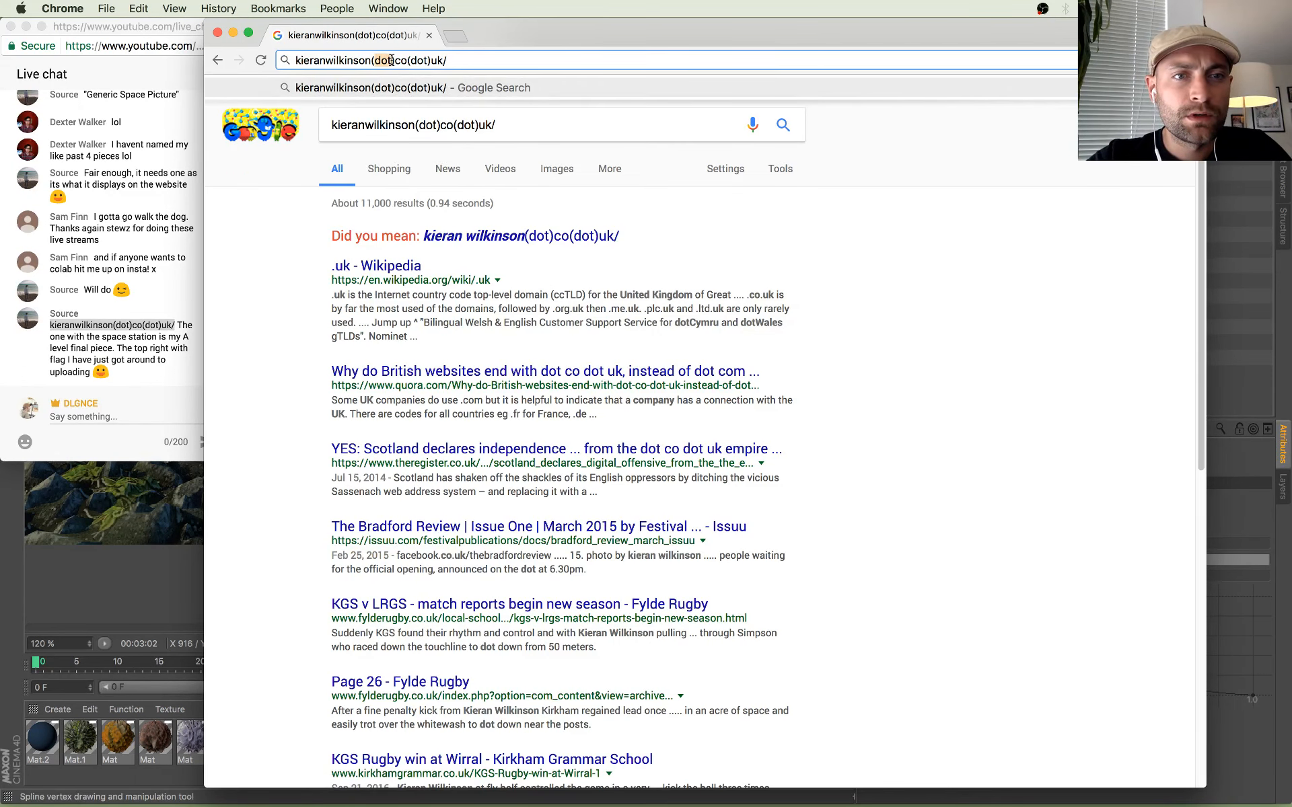
pyautogui.write('.co')
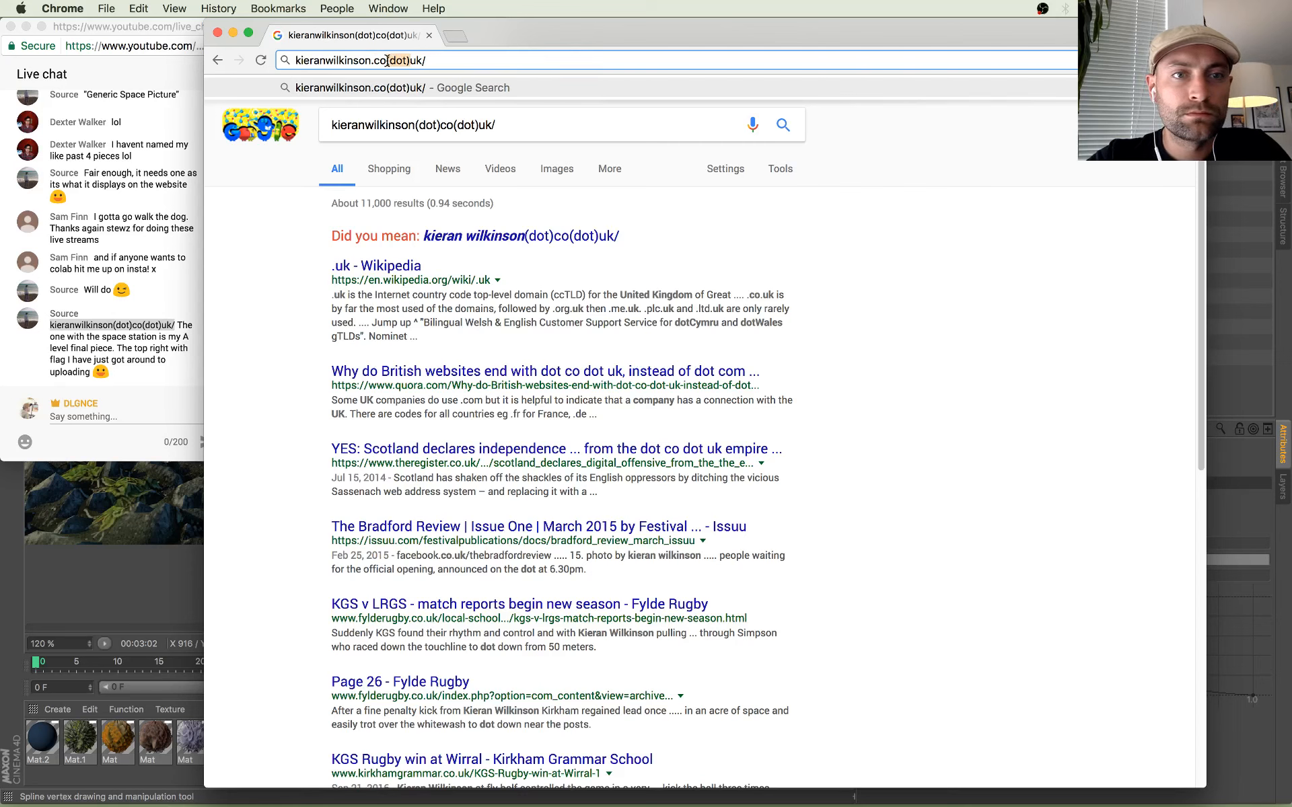
pyautogui.write('.')
pyautogui.press('Return')
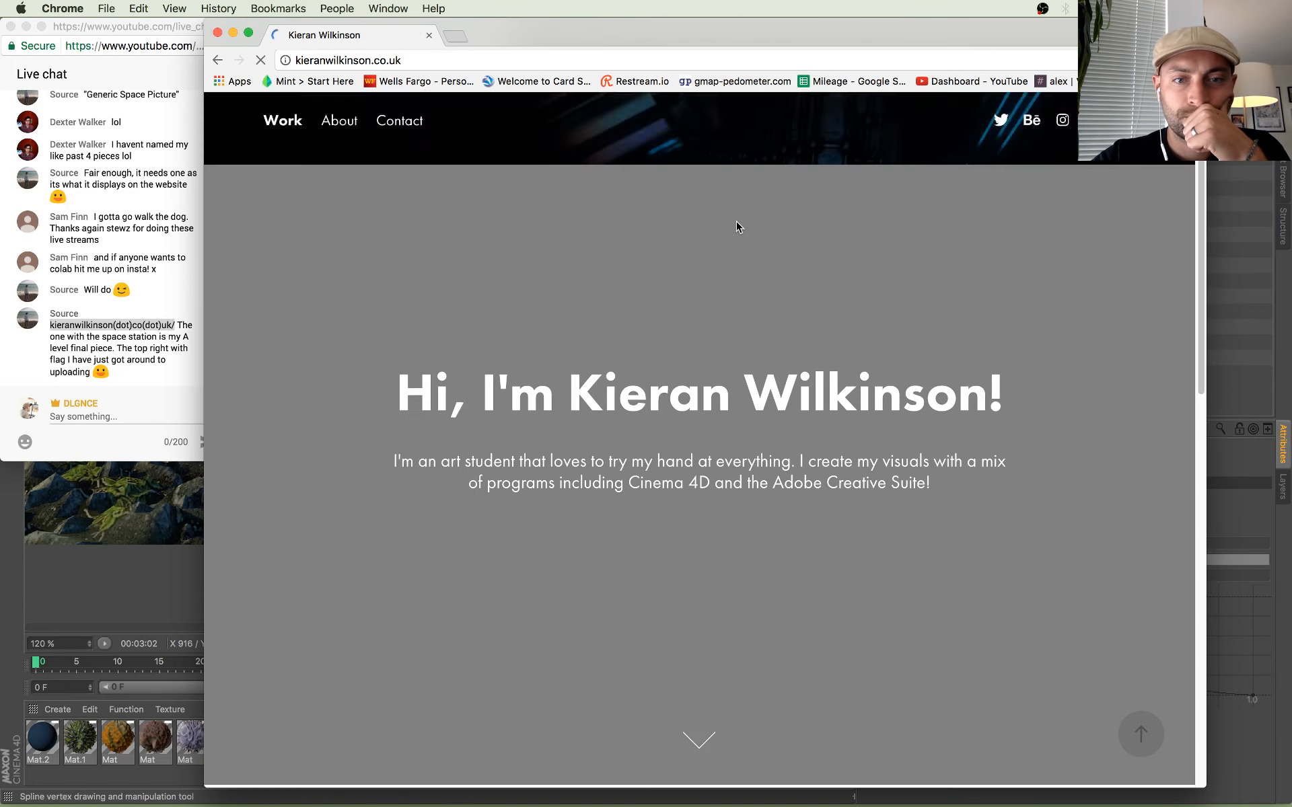
# Step: Look through the space station project "END." from the portfolio's work grid, then return to the grid
pyautogui.scroll(-10, 582, 330)
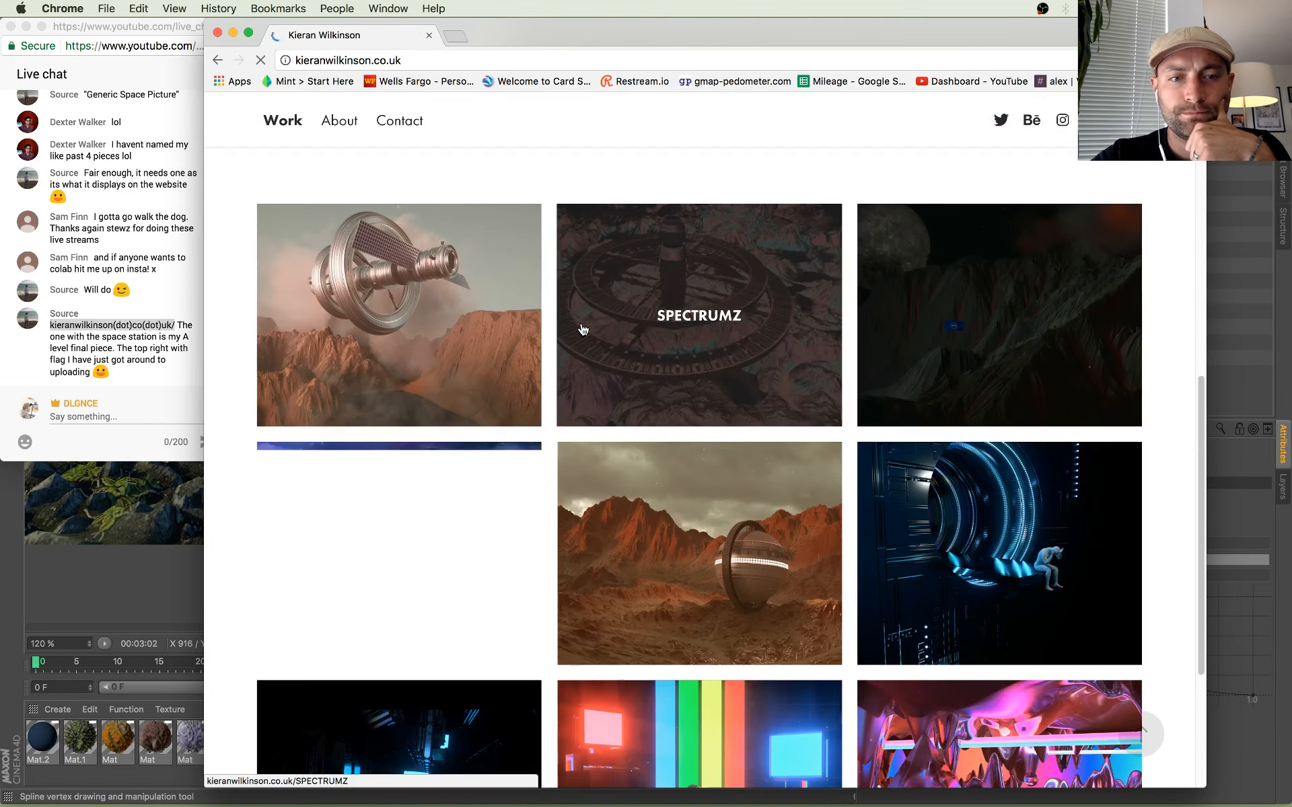
pyautogui.click(441, 322)
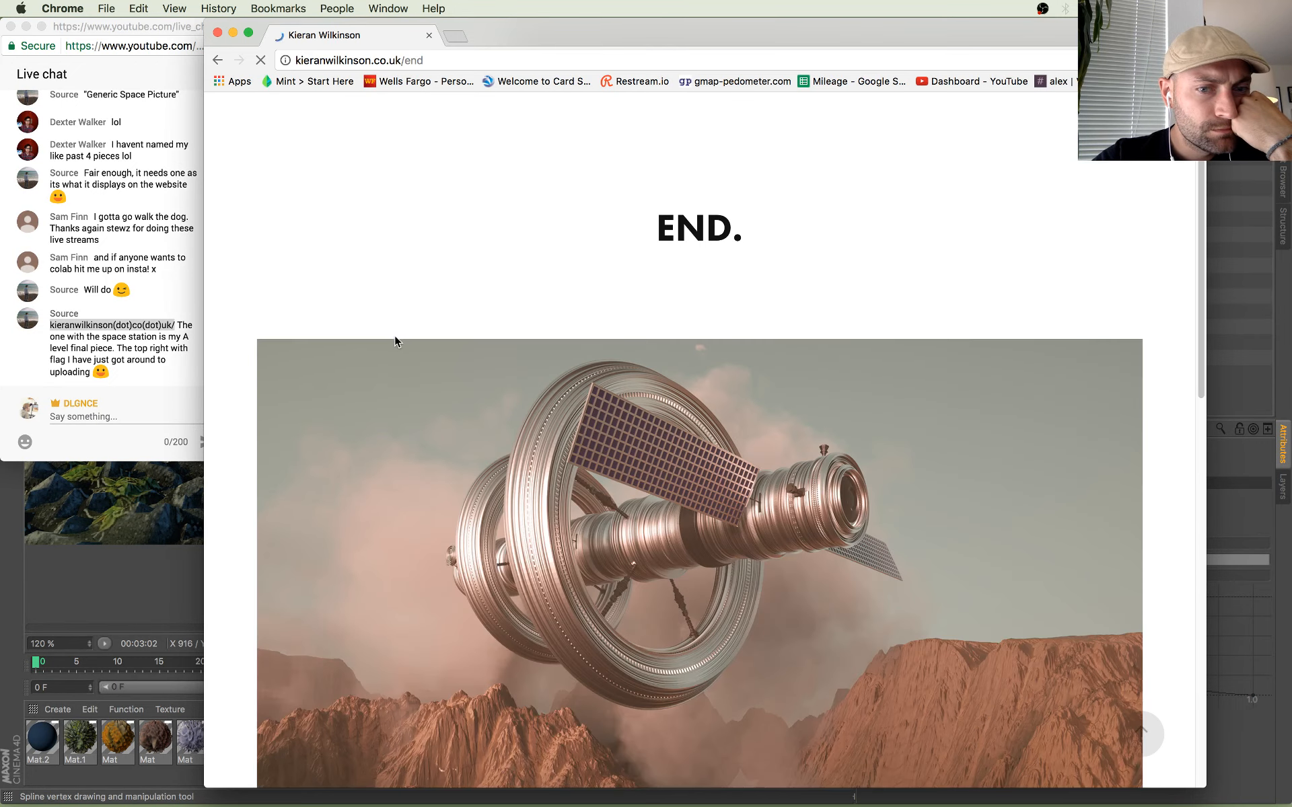
pyautogui.scroll(-10, 395, 337)
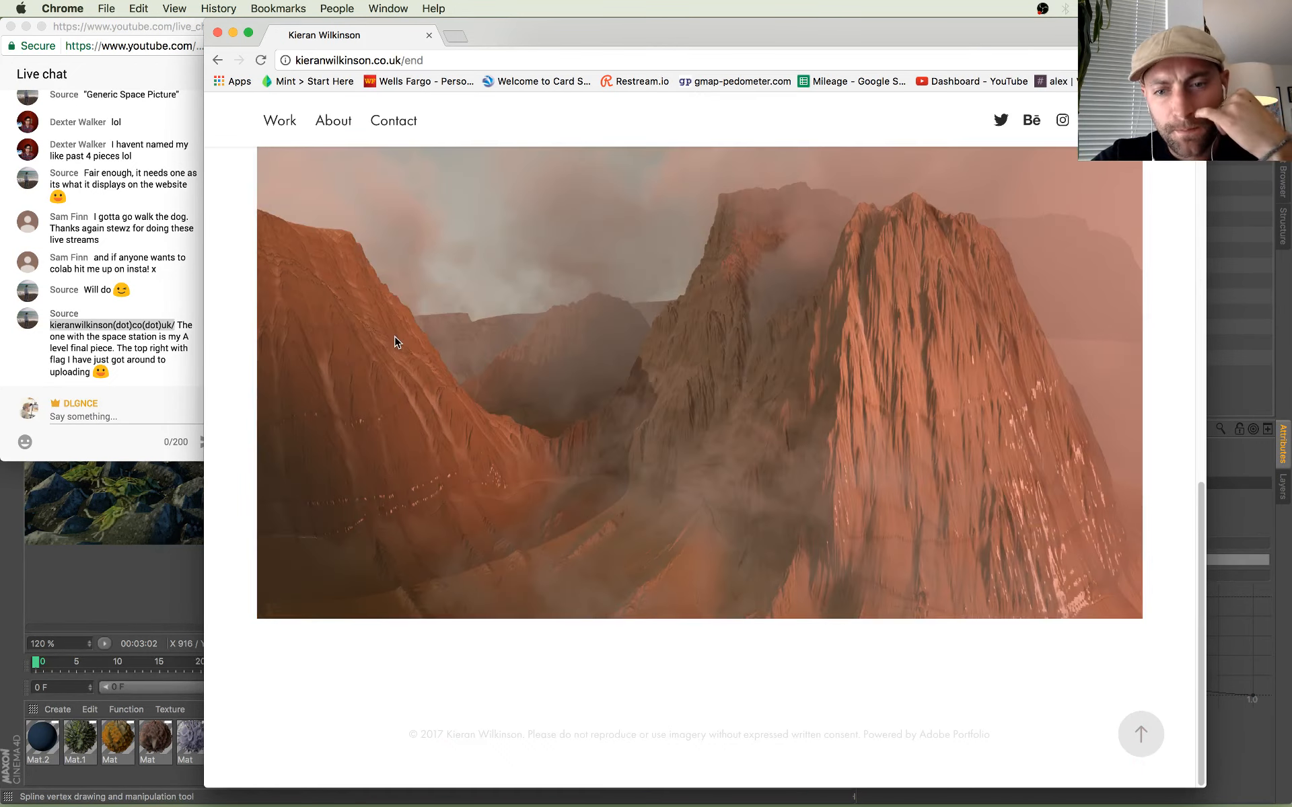
pyautogui.click(218, 60)
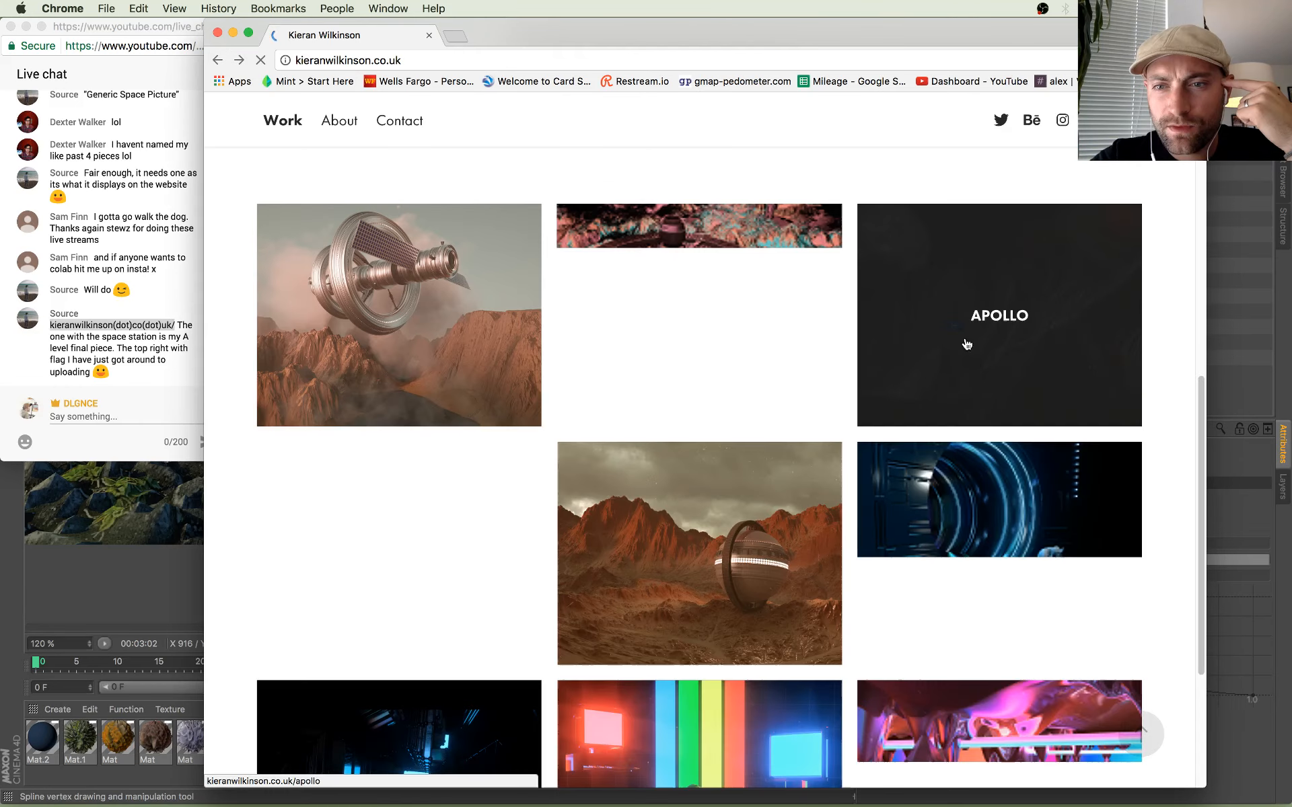
# Step: Open the portfolio's "APOLLO" project and examine its moonlit mountain image with the flag
pyautogui.click(967, 345)
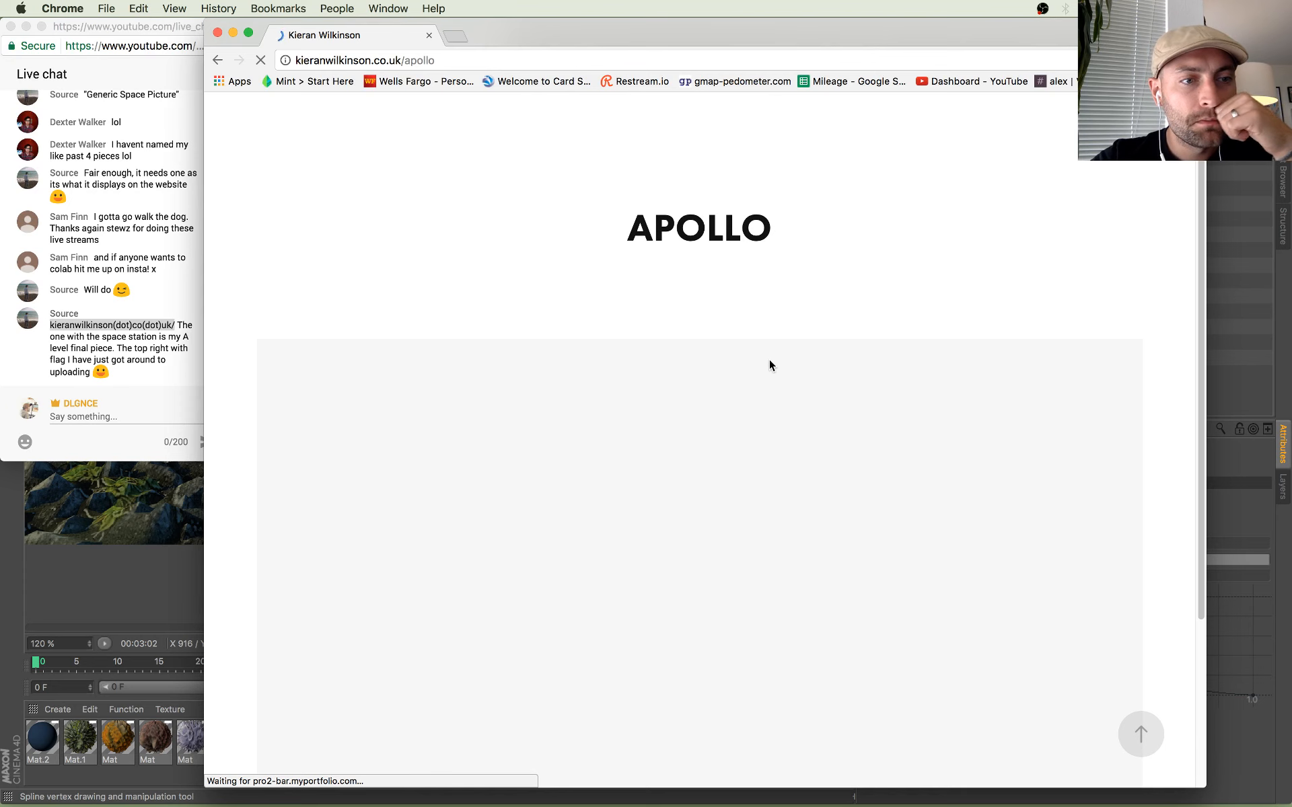
pyautogui.scroll(-3, 599, 419)
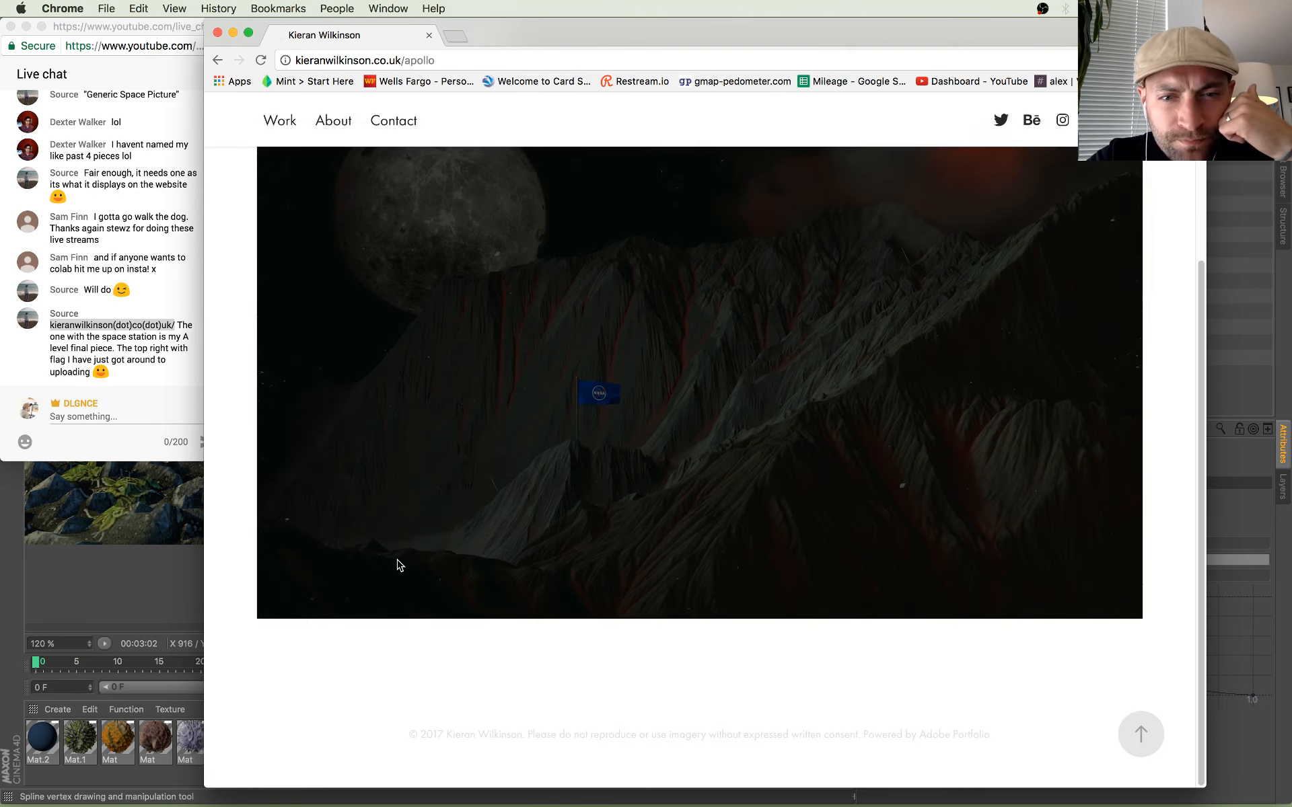
pyautogui.scroll(1, 407, 556)
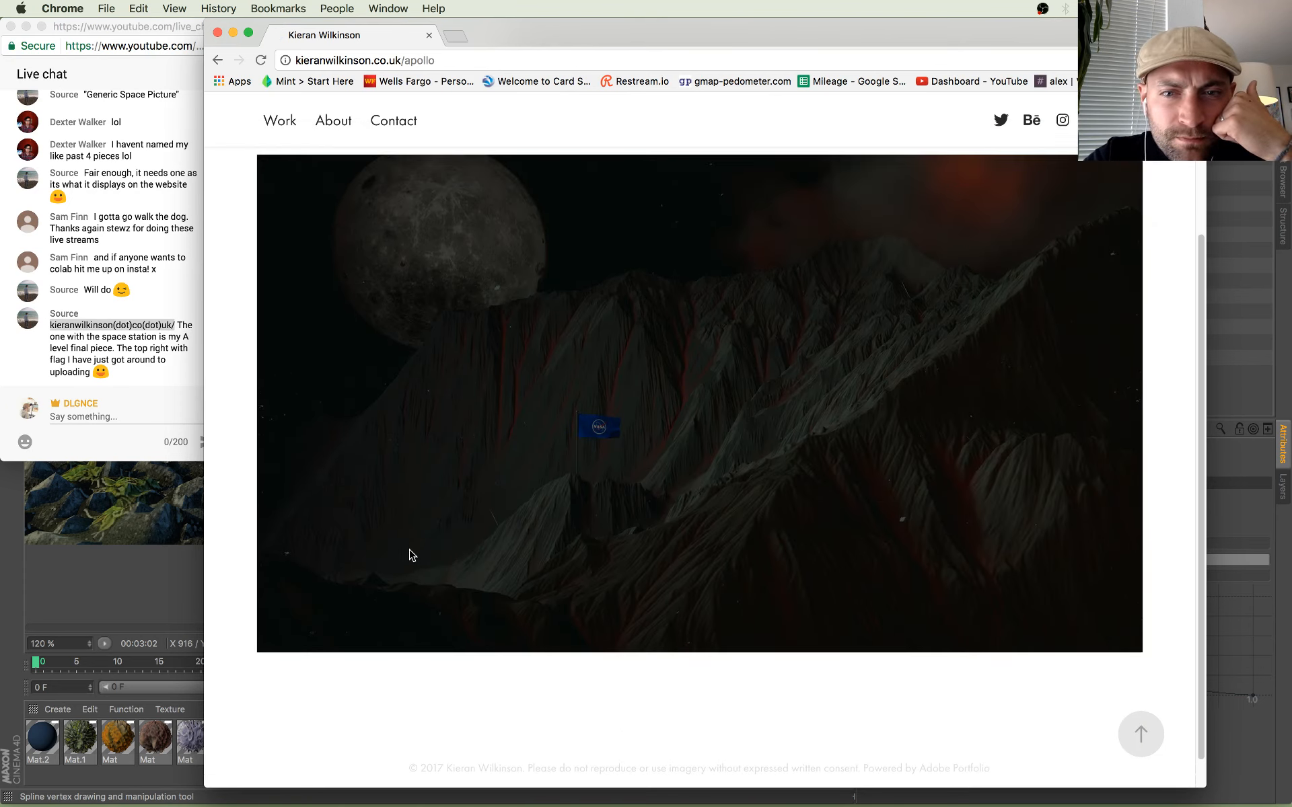
pyautogui.scroll(3, 412, 555)
pyautogui.scroll(-2, 410, 553)
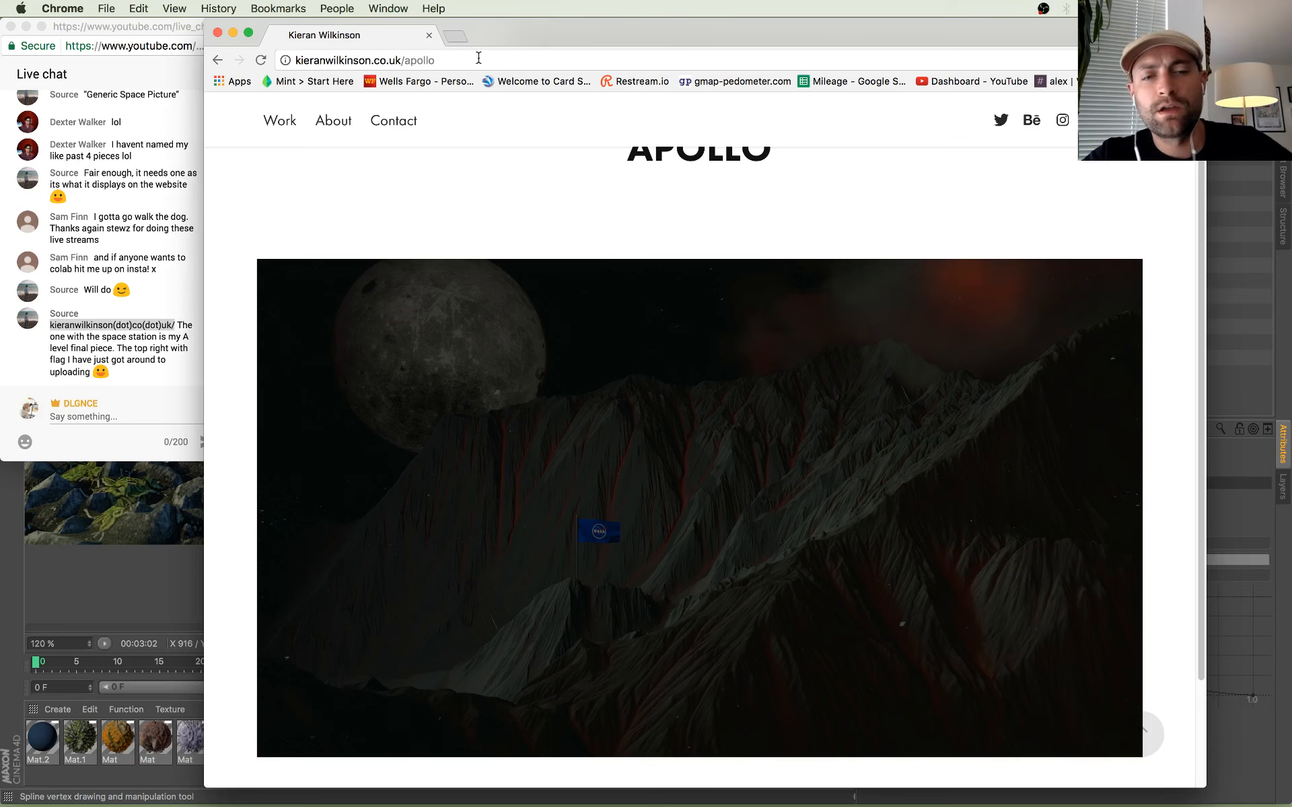
pyautogui.scroll(-3, 678, 303)
pyautogui.scroll(3, 527, 403)
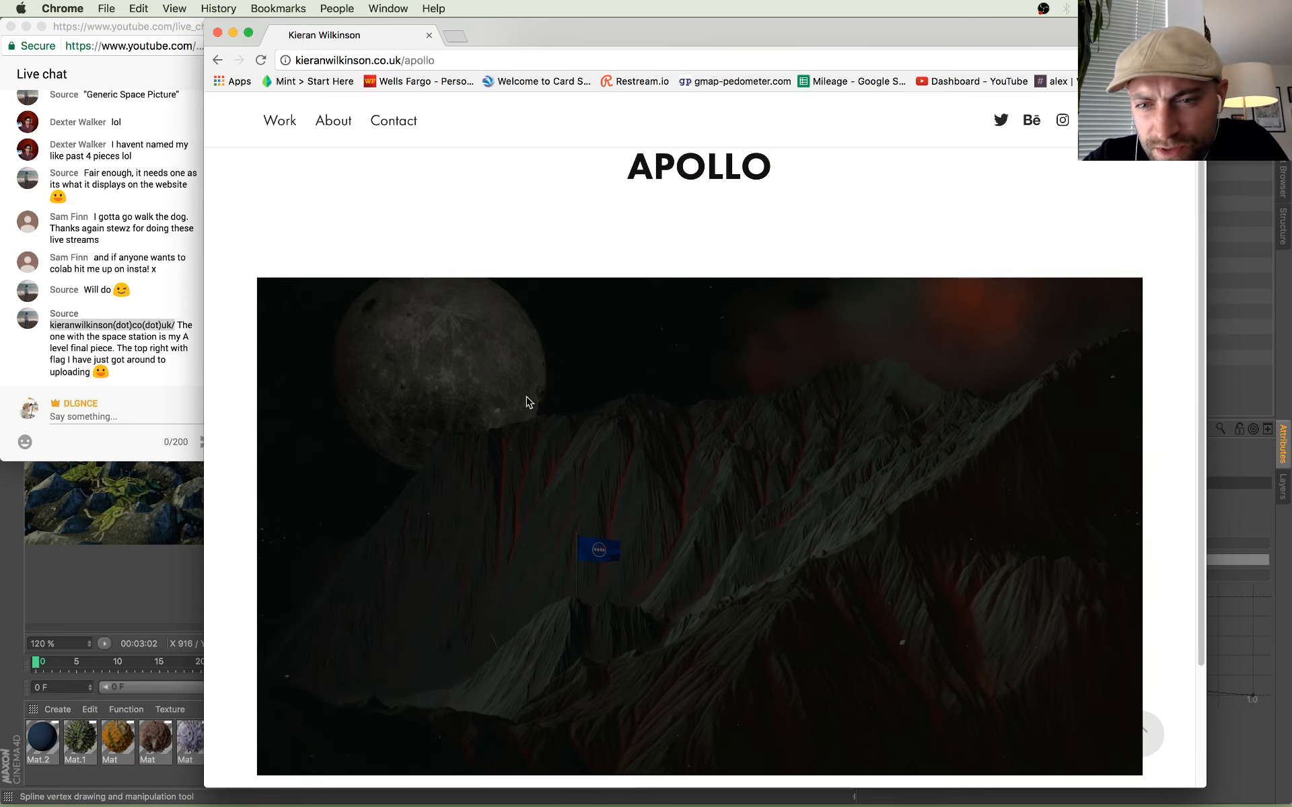
pyautogui.scroll(-1, 528, 402)
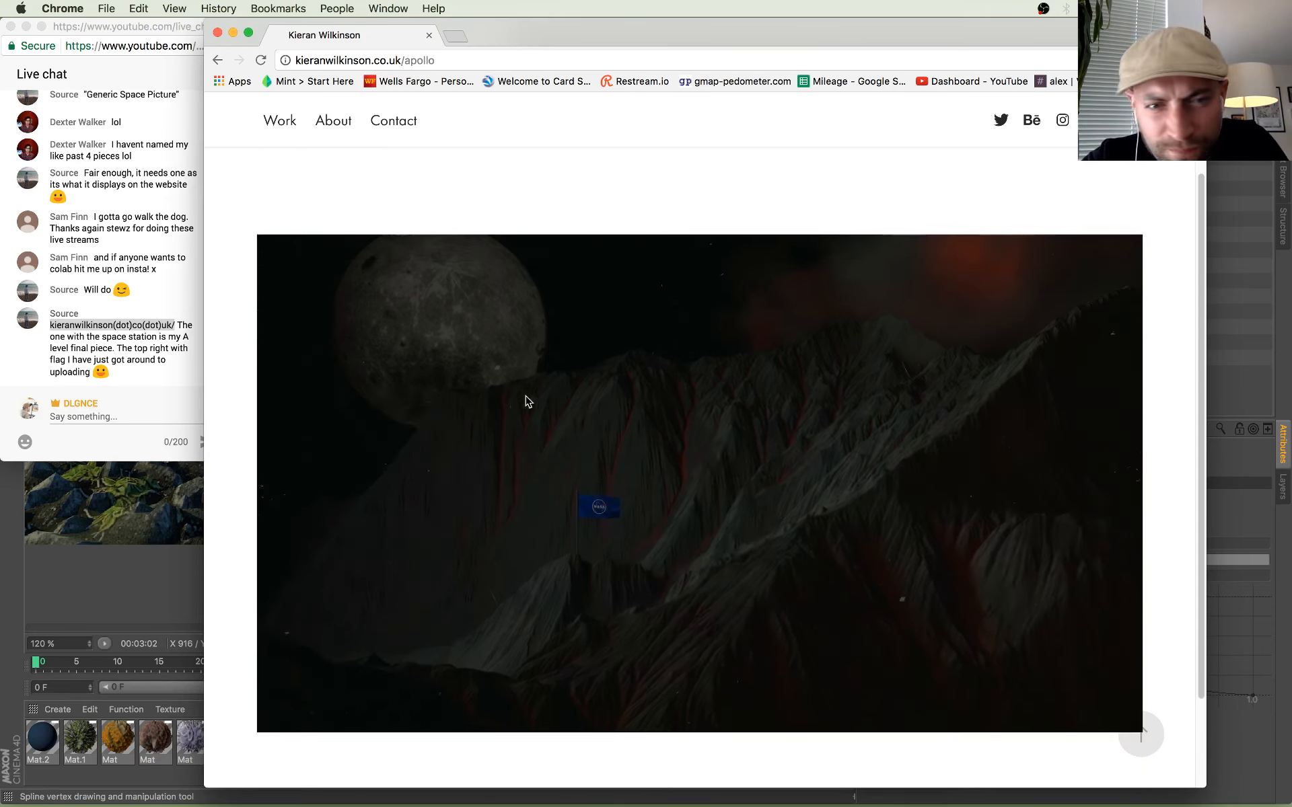
# Step: Close the portfolio's browser window and switch back to the render in Cinema 4D
pyautogui.click(217, 33)
pyautogui.click(189, 380)
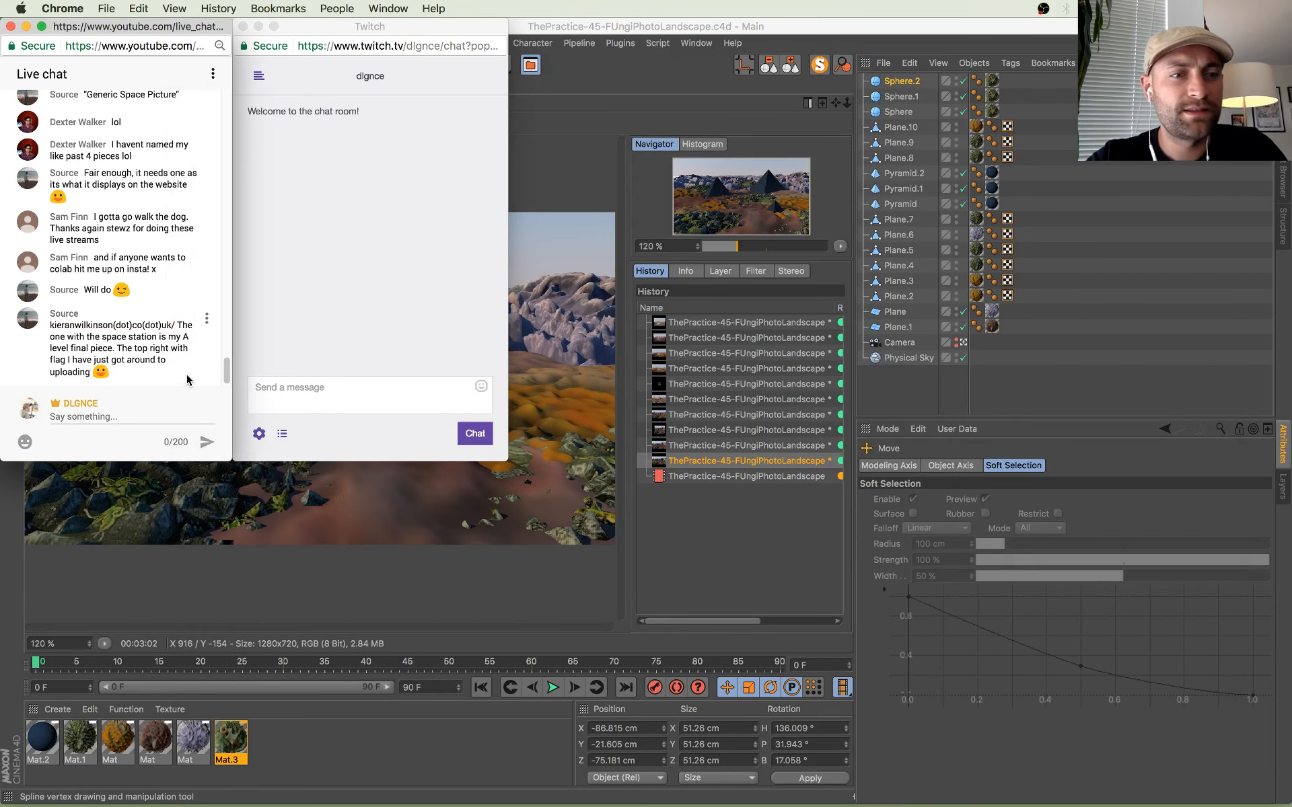
pyautogui.click(518, 98)
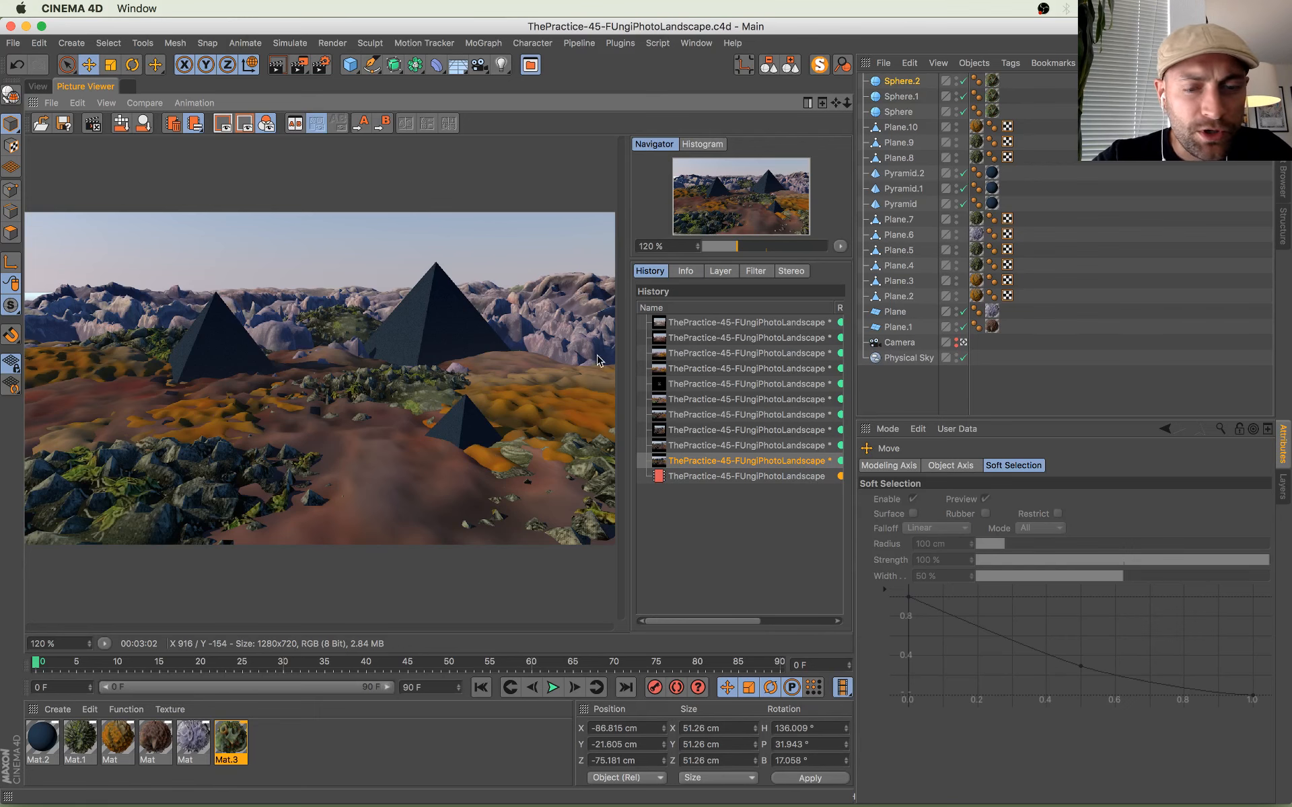
# Step: Display the render in progress and examine its newly rendered ground, mounds and pyramids up close
pyautogui.click(684, 477)
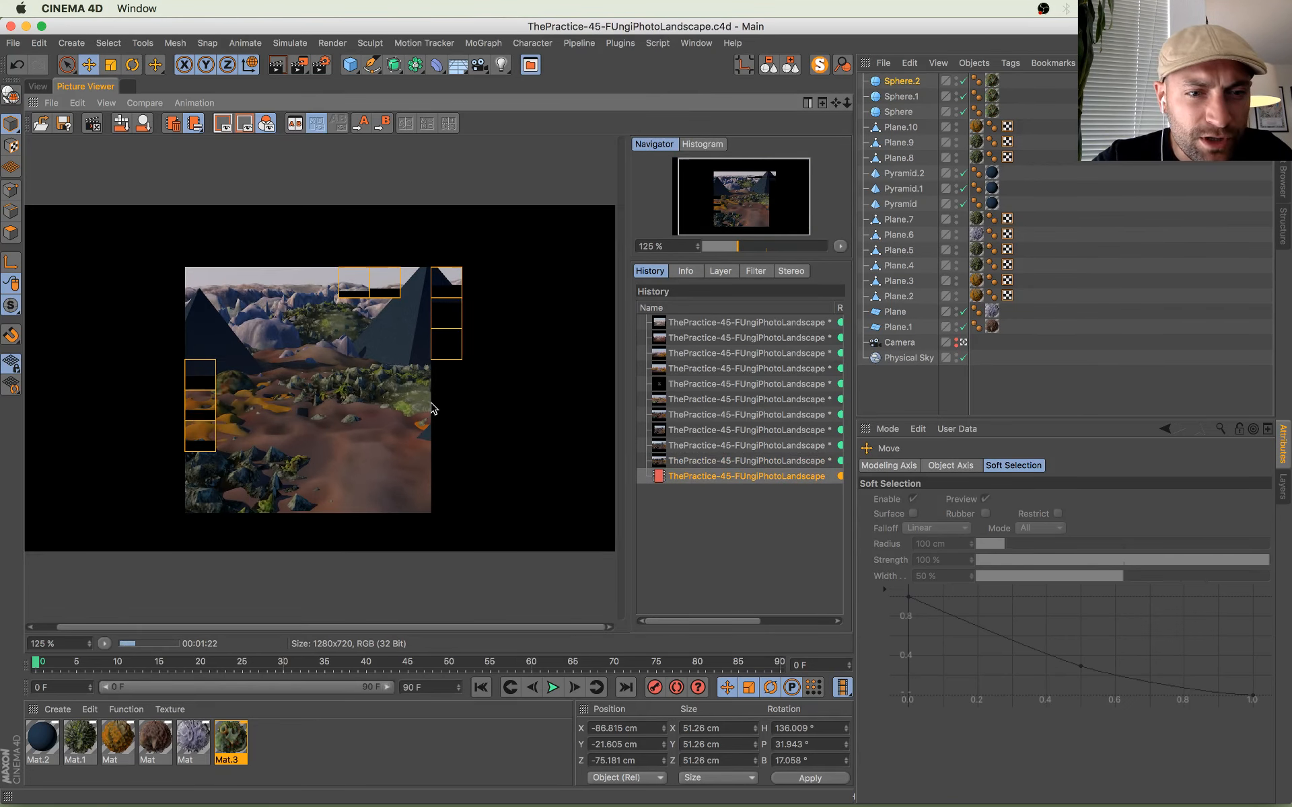
pyautogui.scroll(1, 431, 409)
pyautogui.moveTo(459, 398); pyautogui.dragTo(502, 397)
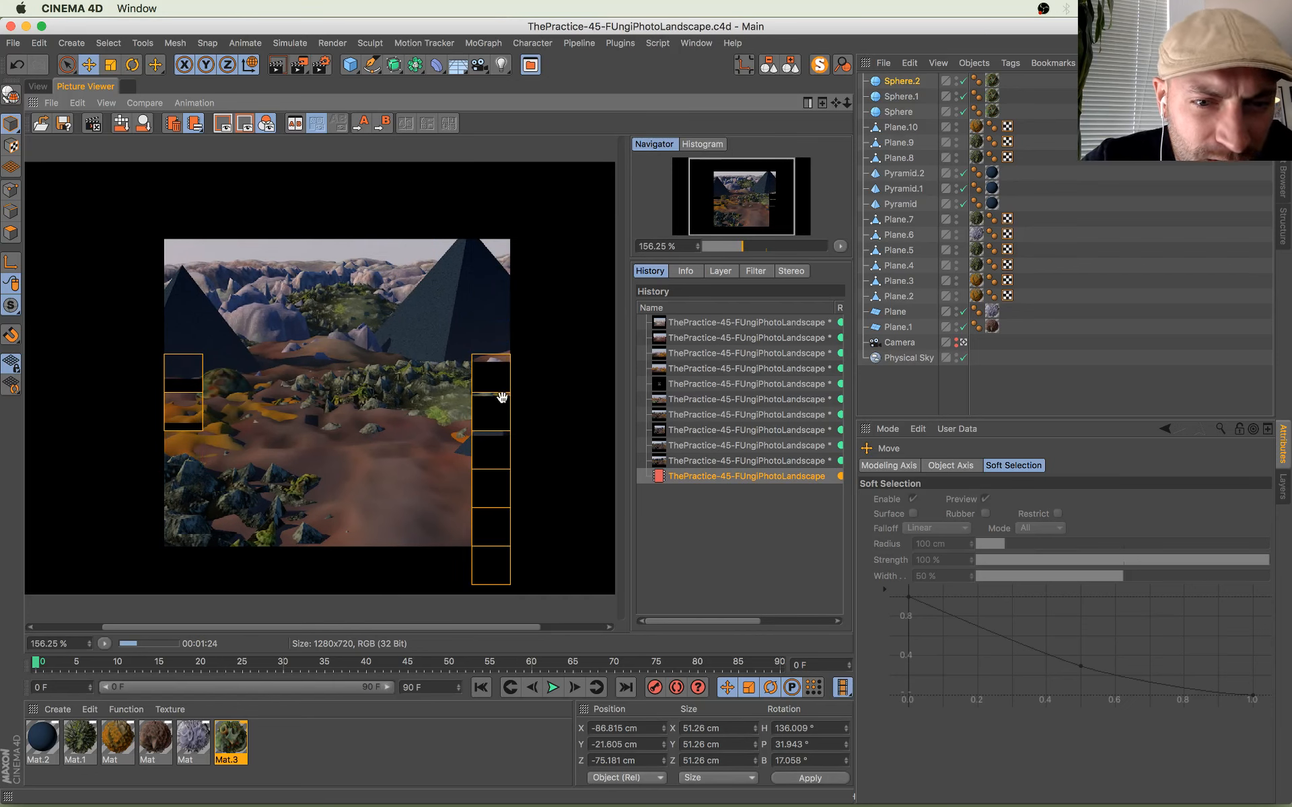
pyautogui.moveTo(341, 453); pyautogui.dragTo(409, 444)
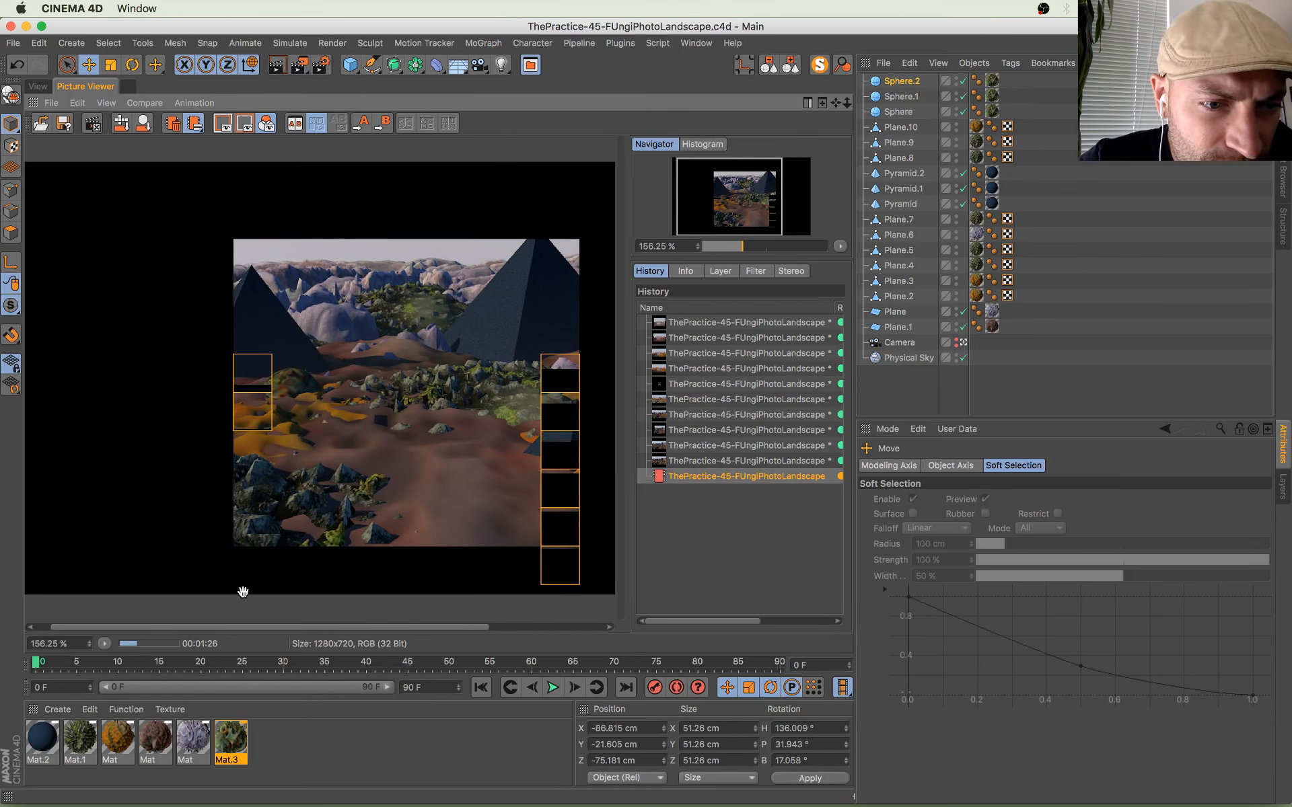
# Step: Set Mat.3's displacement height to 8 cm and its sub-polygon subdivision level to 2
pyautogui.doubleClick(235, 740)
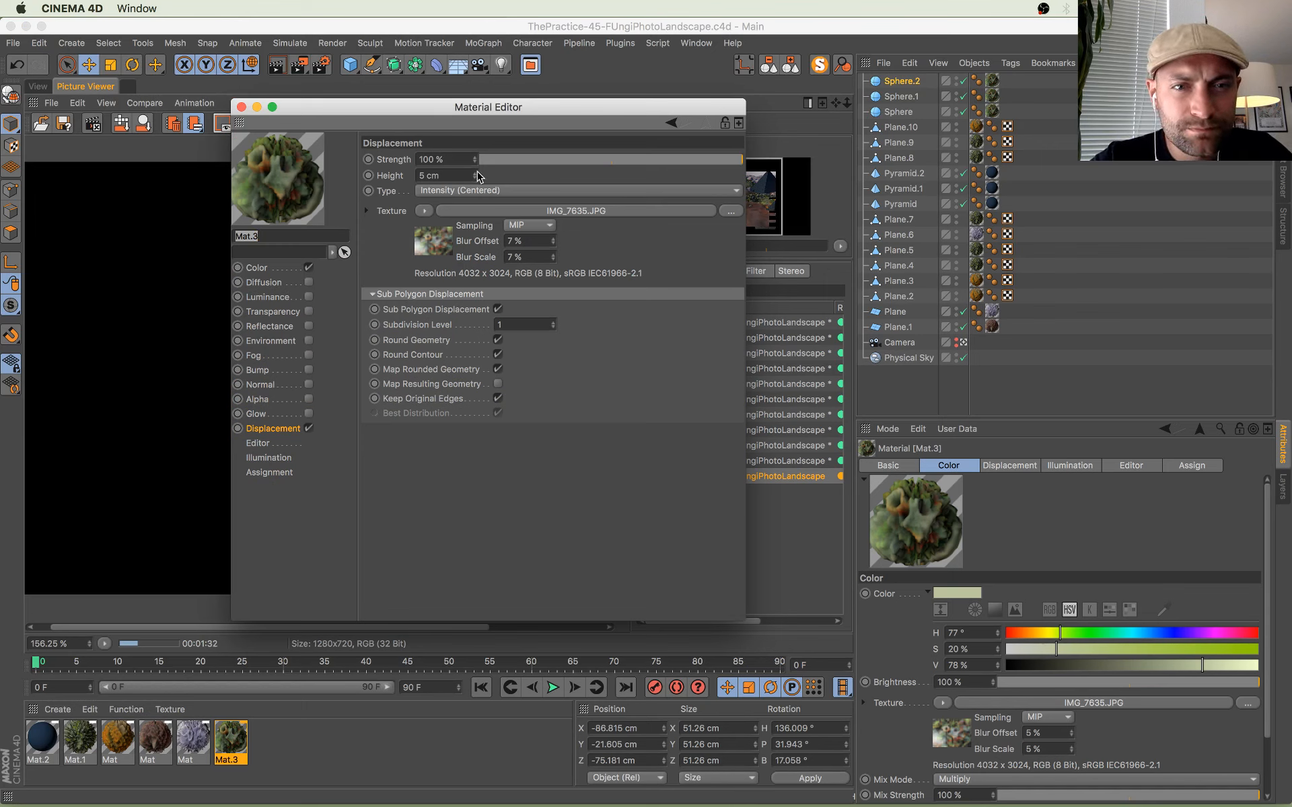
pyautogui.moveTo(478, 176); pyautogui.dragTo(474, 171)
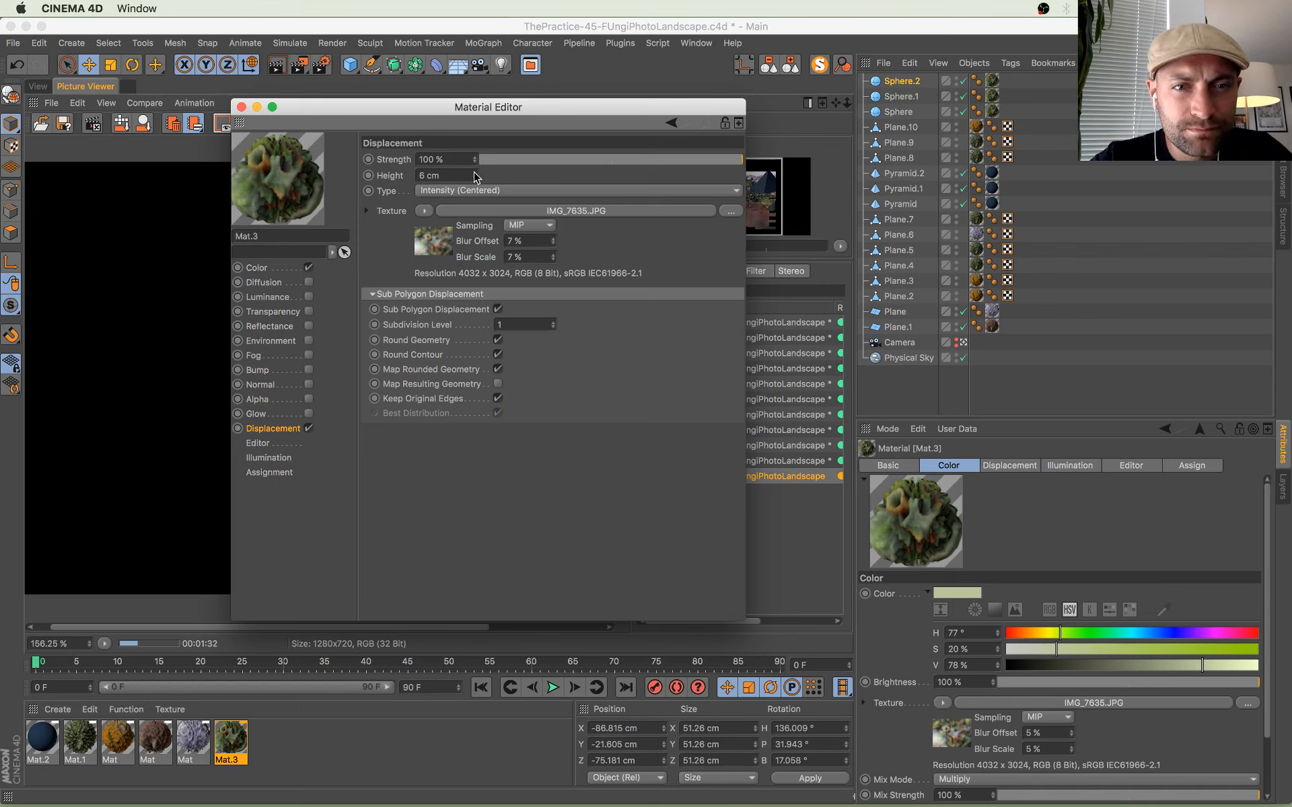
pyautogui.click(553, 323)
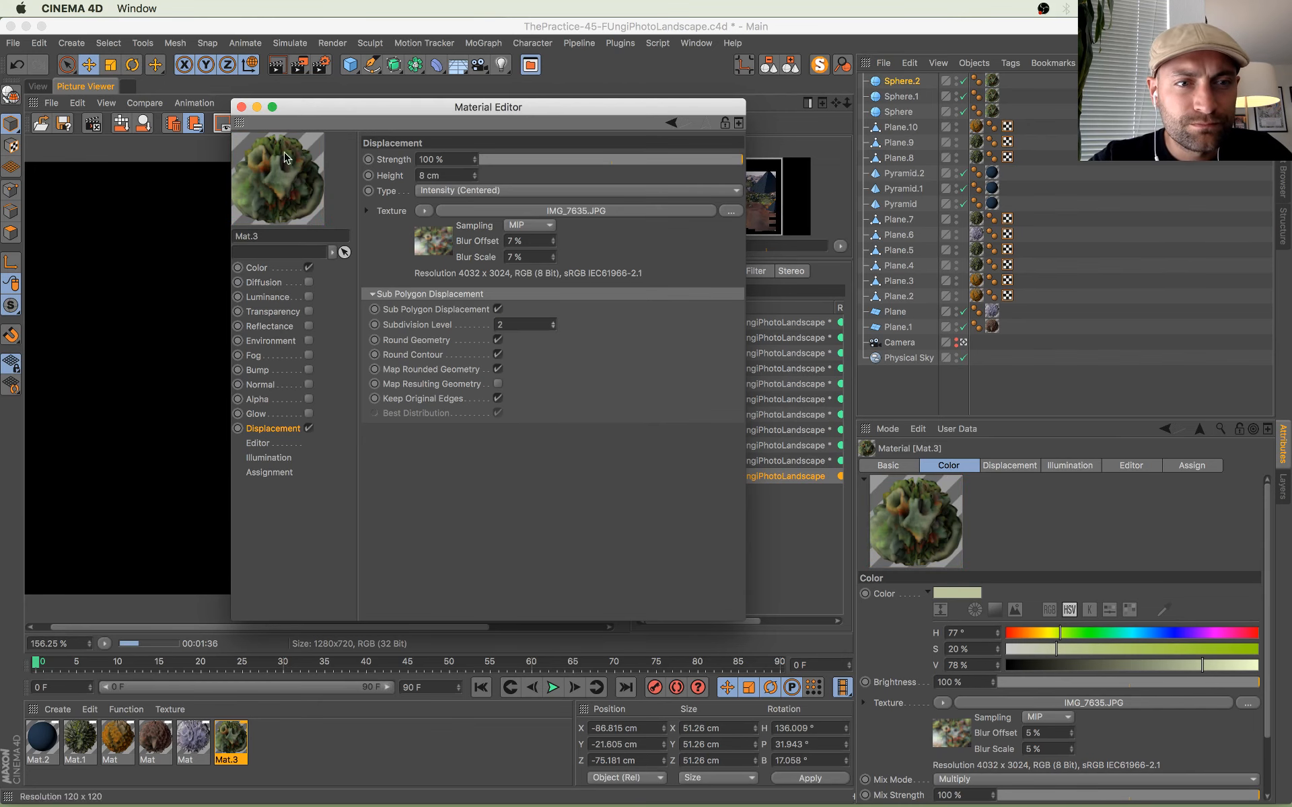
pyautogui.click(241, 109)
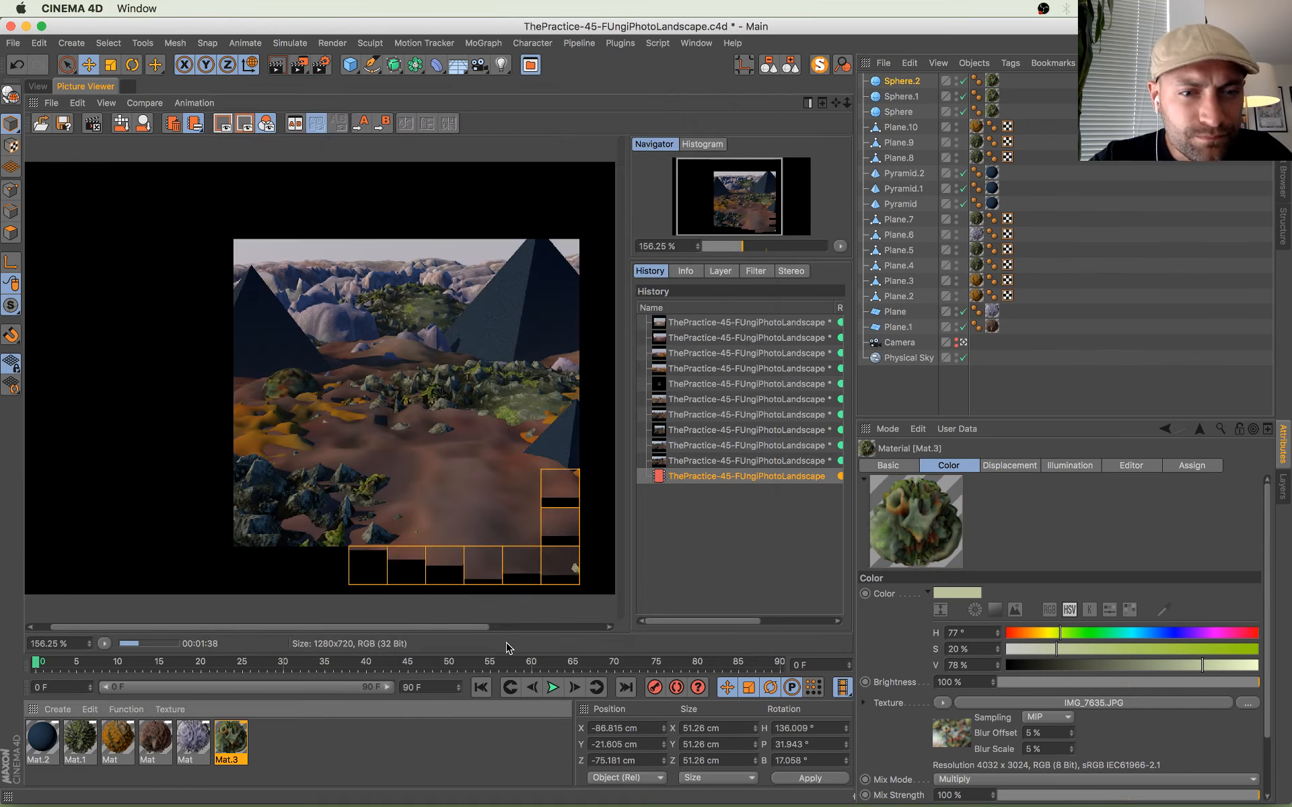
# Step: Return to the scene view, scale down the selected left sphere Sphere.2 and adjust its height in the ground
pyautogui.moveTo(529, 447); pyautogui.dragTo(484, 453)
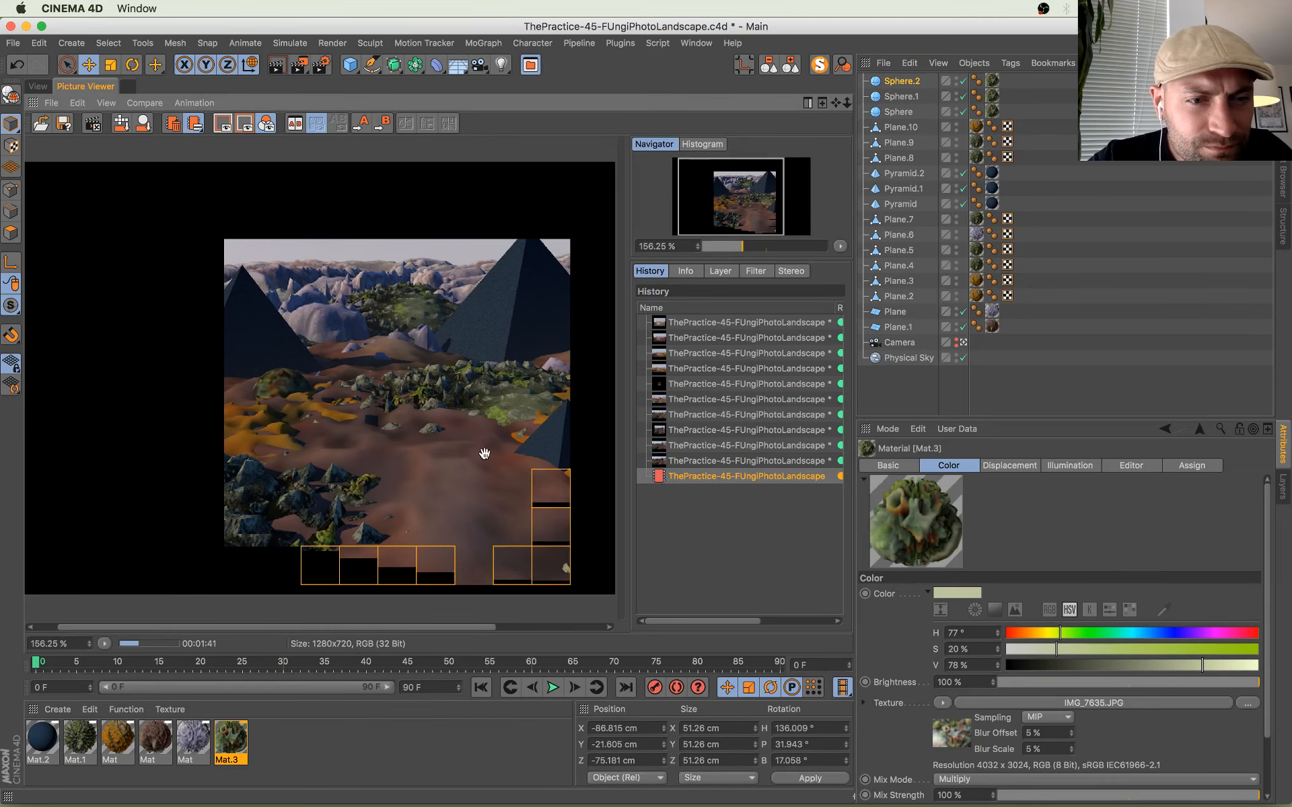
pyautogui.click(37, 86)
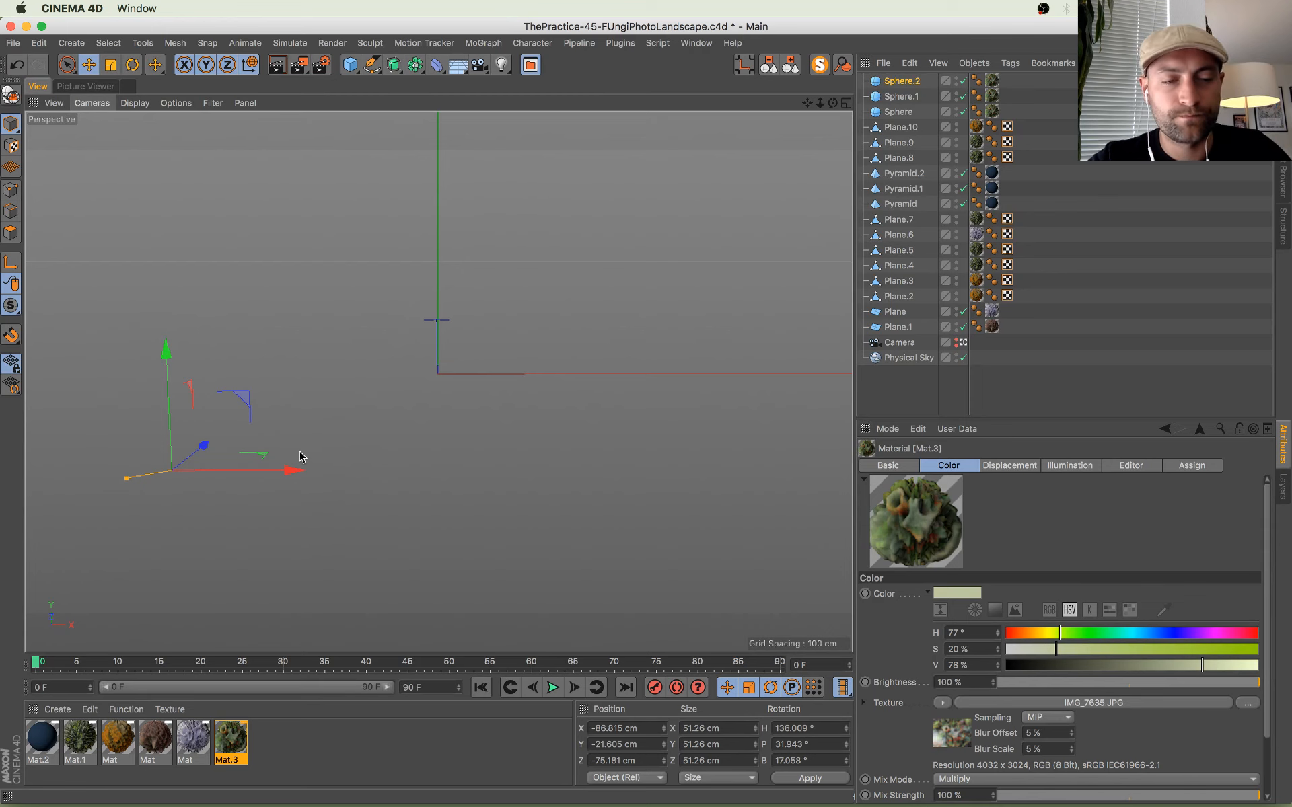
pyautogui.press('t')
pyautogui.moveTo(417, 364); pyautogui.dragTo(214, 496)
pyautogui.press('e')
pyautogui.moveTo(168, 349)
pyautogui.mouseDown()
pyautogui.moveTo(165, 334)
pyautogui.moveTo(169, 352)
pyautogui.mouseUp()
# Step: Scale the small sphere by the left pyramid down to about 15.8 cm and raise it to about Y -9.4 cm
pyautogui.click(334, 382)
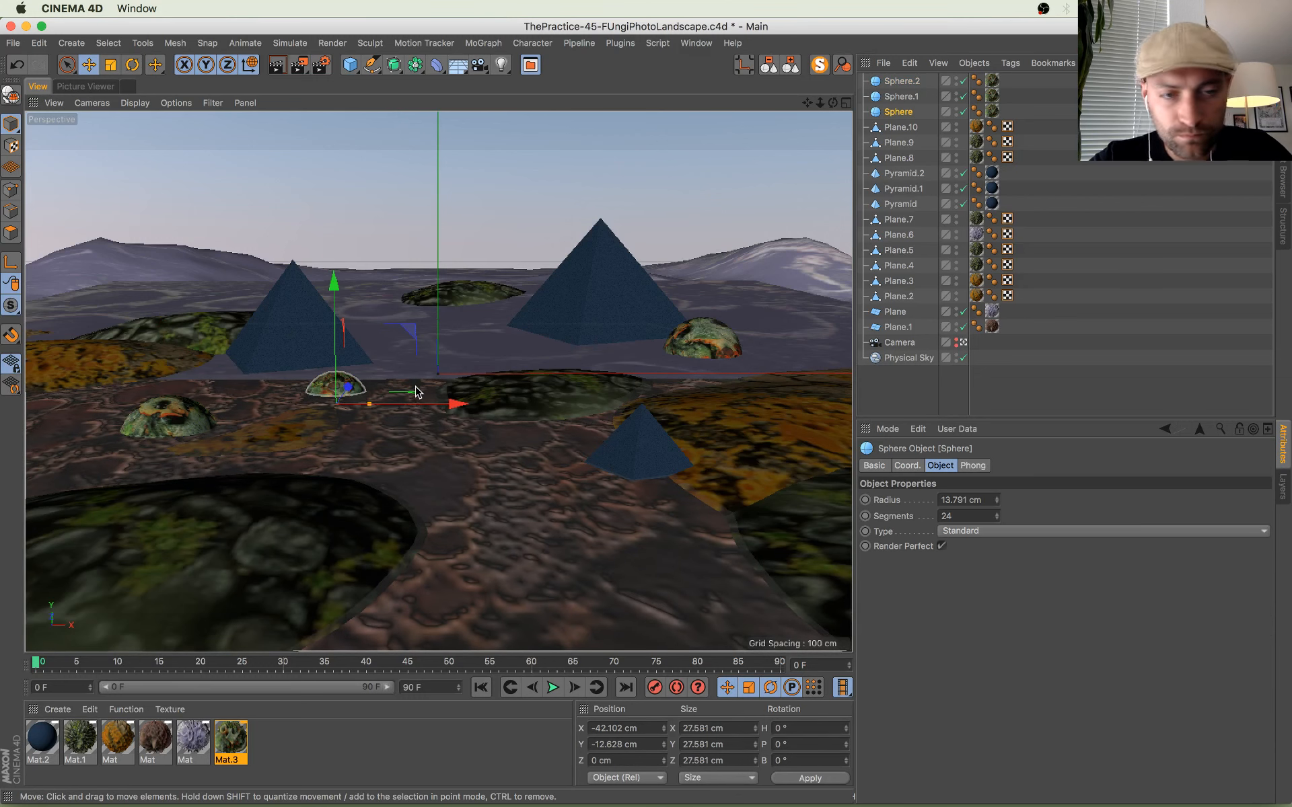
pyautogui.press('t')
pyautogui.moveTo(514, 323); pyautogui.dragTo(320, 457)
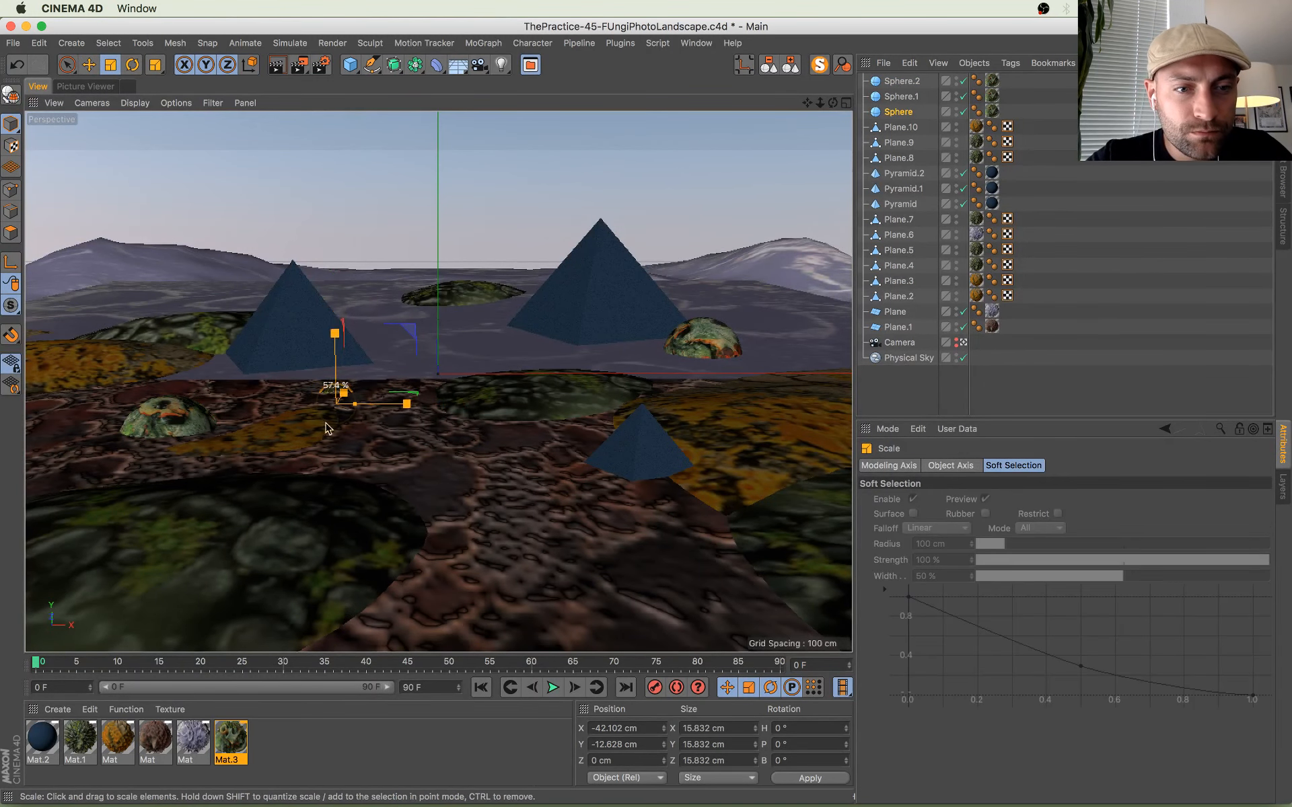
pyautogui.press('e')
pyautogui.moveTo(337, 342); pyautogui.dragTo(336, 333)
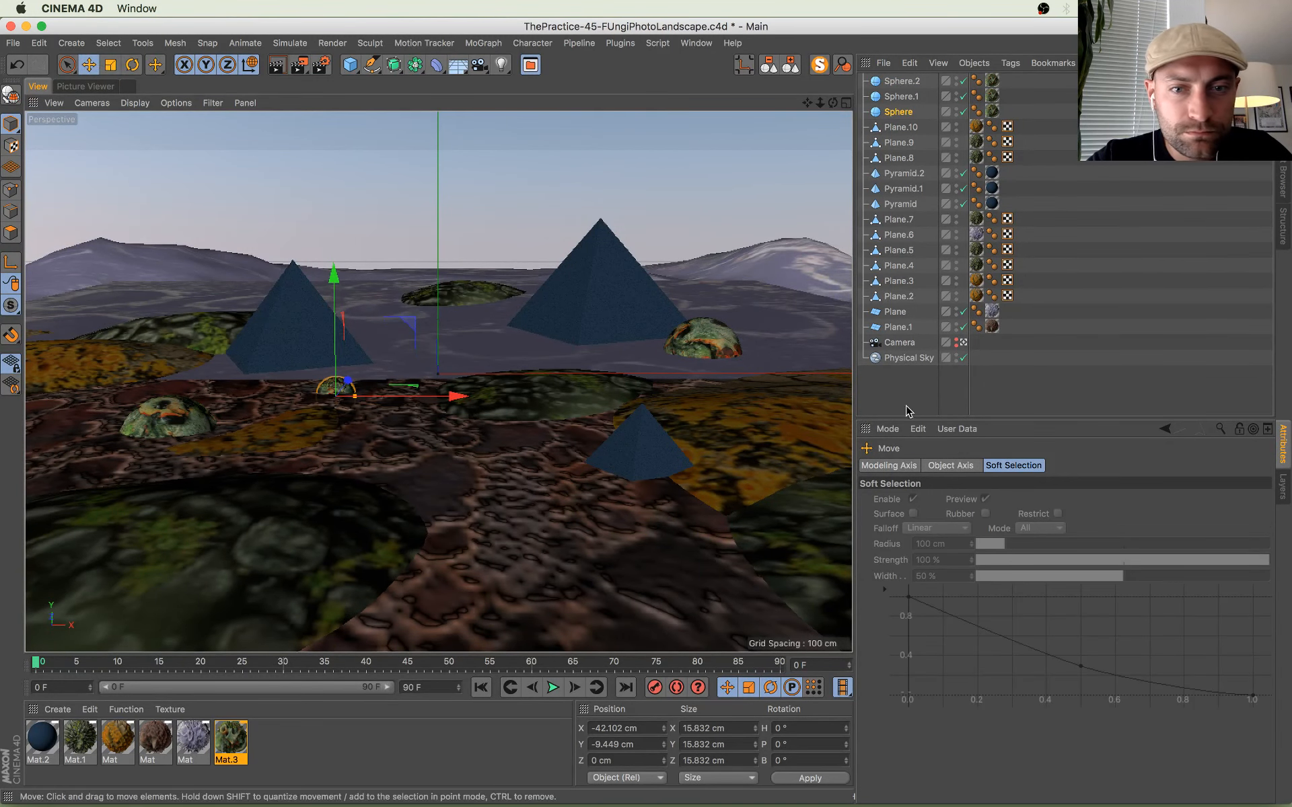
# Step: Shrink the sphere beside the large right pyramid to about 26.5 cm and raise it to about Y -3.3 cm
pyautogui.click(721, 343)
pyautogui.press('t')
pyautogui.moveTo(755, 266); pyautogui.dragTo(645, 379)
pyautogui.press('e')
pyautogui.moveTo(705, 313)
pyautogui.mouseDown()
pyautogui.moveTo(679, 348)
pyautogui.moveTo(730, 352)
pyautogui.moveTo(702, 303)
pyautogui.mouseUp()
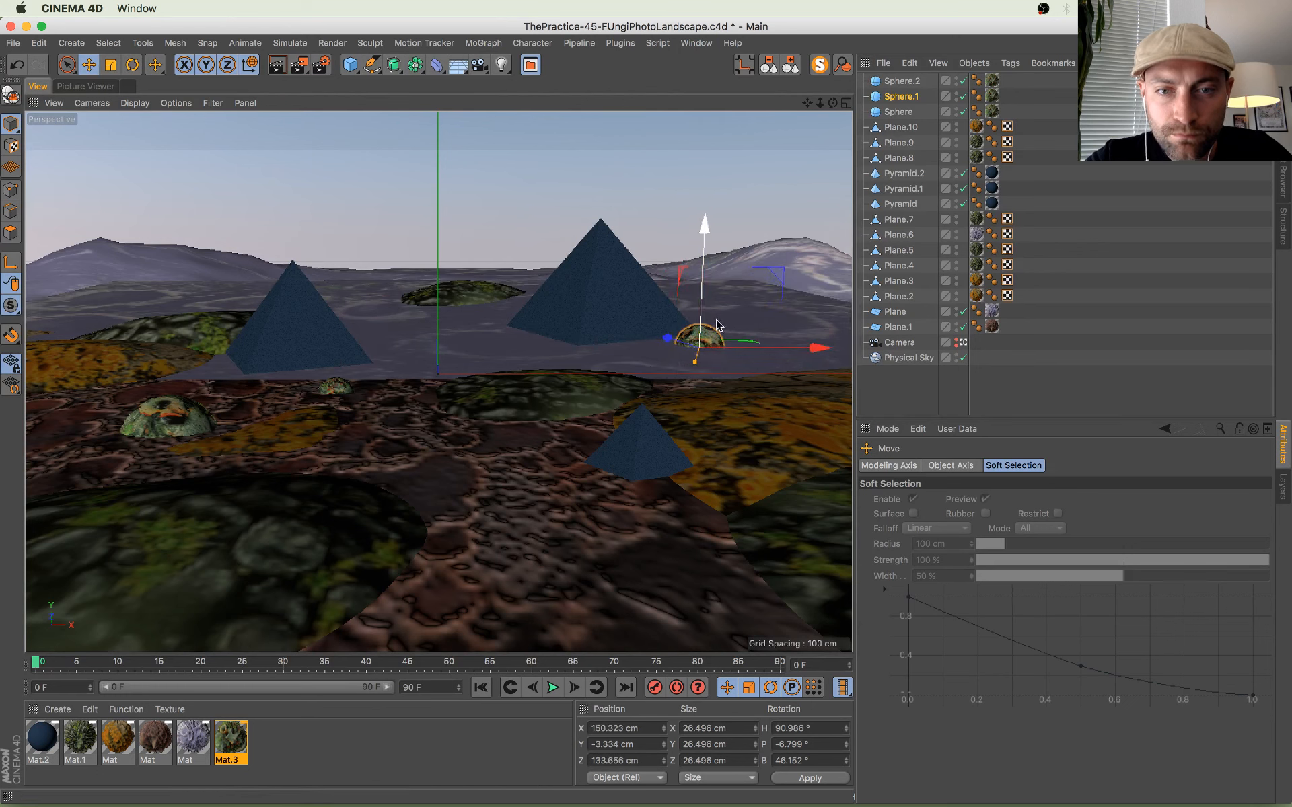
# Step: Duplicate the sphere beside the large pyramid and place the copy in the foreground at about X 21.5, Z -176.8 cm
pyautogui.keyDown('ctrl'); pyautogui.moveTo(776, 345); pyautogui.dragTo(633, 345); pyautogui.keyUp('ctrl')
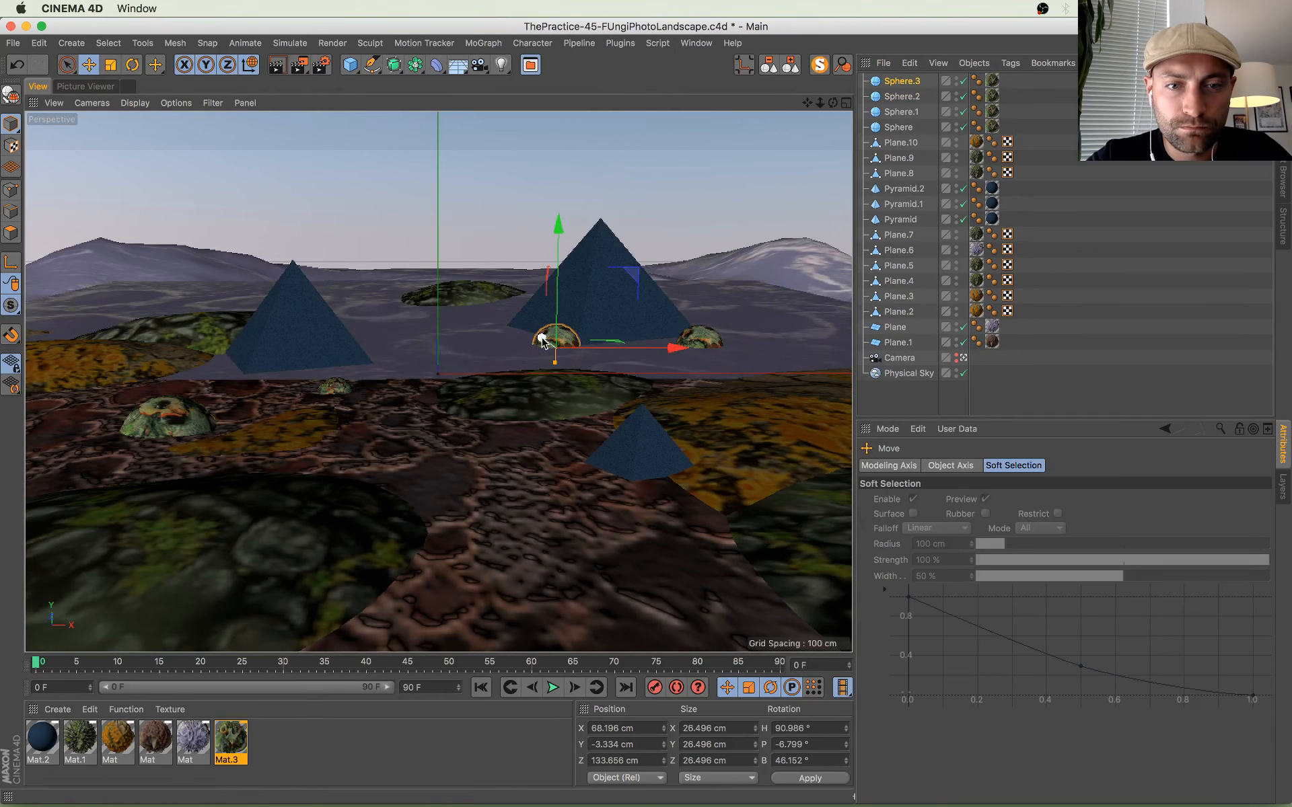
pyautogui.moveTo(541, 338); pyautogui.dragTo(715, 520)
pyautogui.moveTo(832, 512); pyautogui.dragTo(599, 537)
# Step: Rotate the foreground sphere copy to show a different side of its texture, and scale it down
pyautogui.press('r')
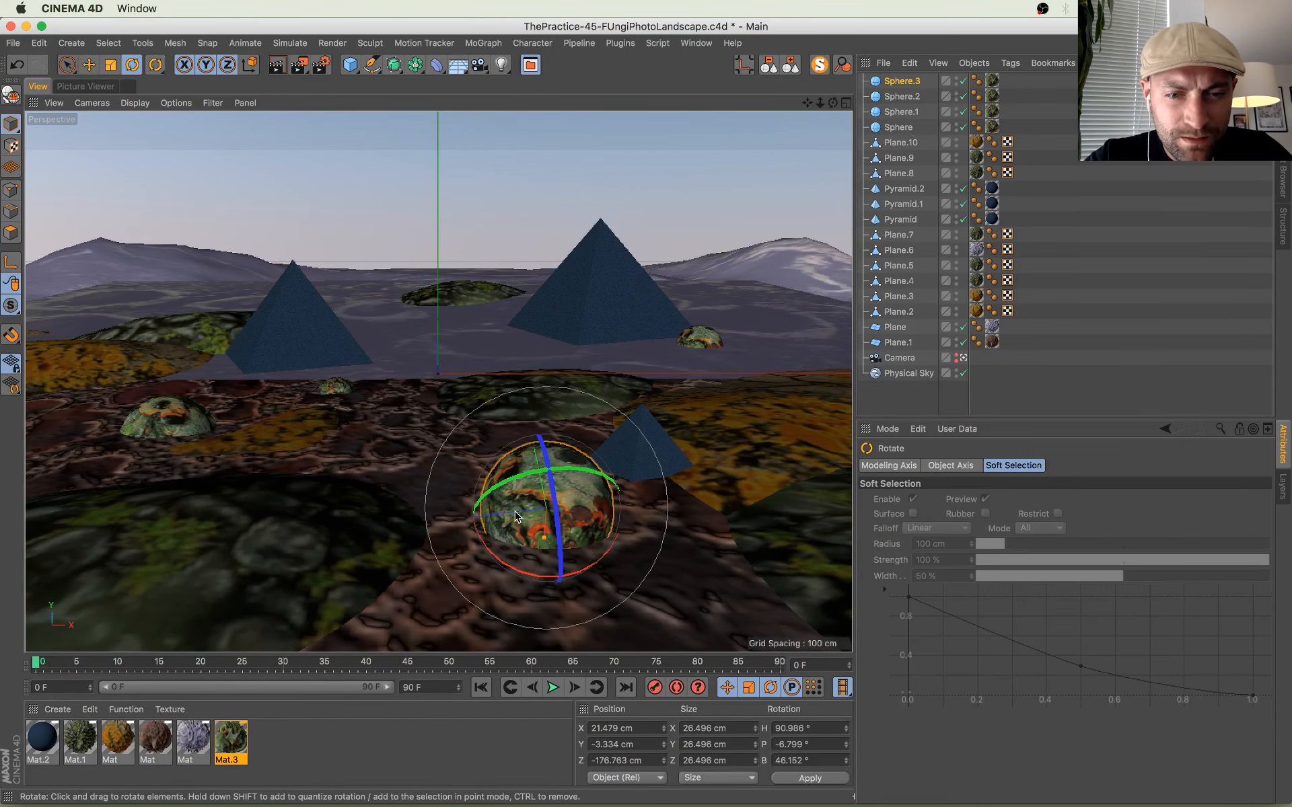
pyautogui.moveTo(514, 492); pyautogui.dragTo(551, 477)
pyautogui.press('e')
pyautogui.press('t')
pyautogui.moveTo(549, 535); pyautogui.dragTo(527, 465)
# Step: Add another sphere copy behind the foreground one at about X -5.9, Z -142.2 cm, scale it to about 12.9 cm and rotate it
pyautogui.press('e')
pyautogui.moveTo(632, 493); pyautogui.dragTo(514, 494)
pyautogui.press('super+z')
pyautogui.press('t')
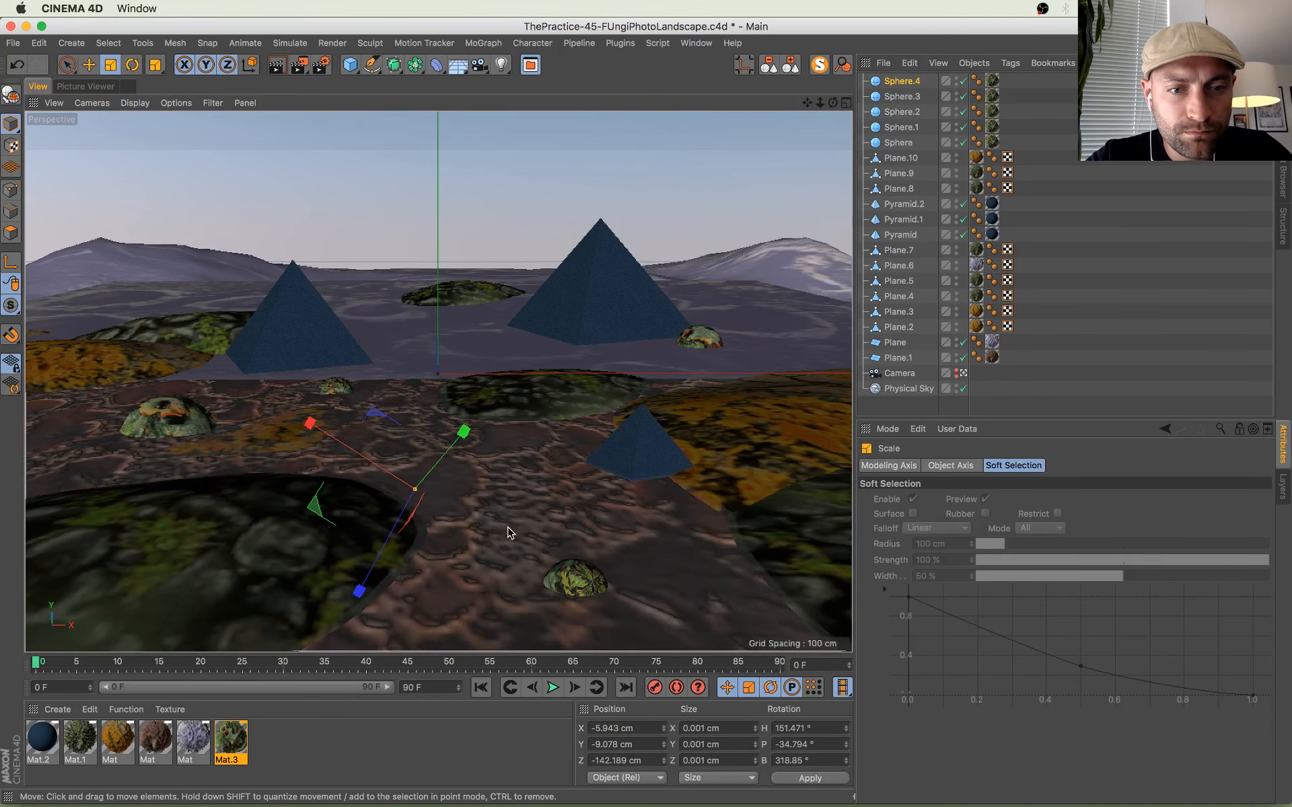
pyautogui.moveTo(455, 582); pyautogui.dragTo(538, 542)
pyautogui.press('r')
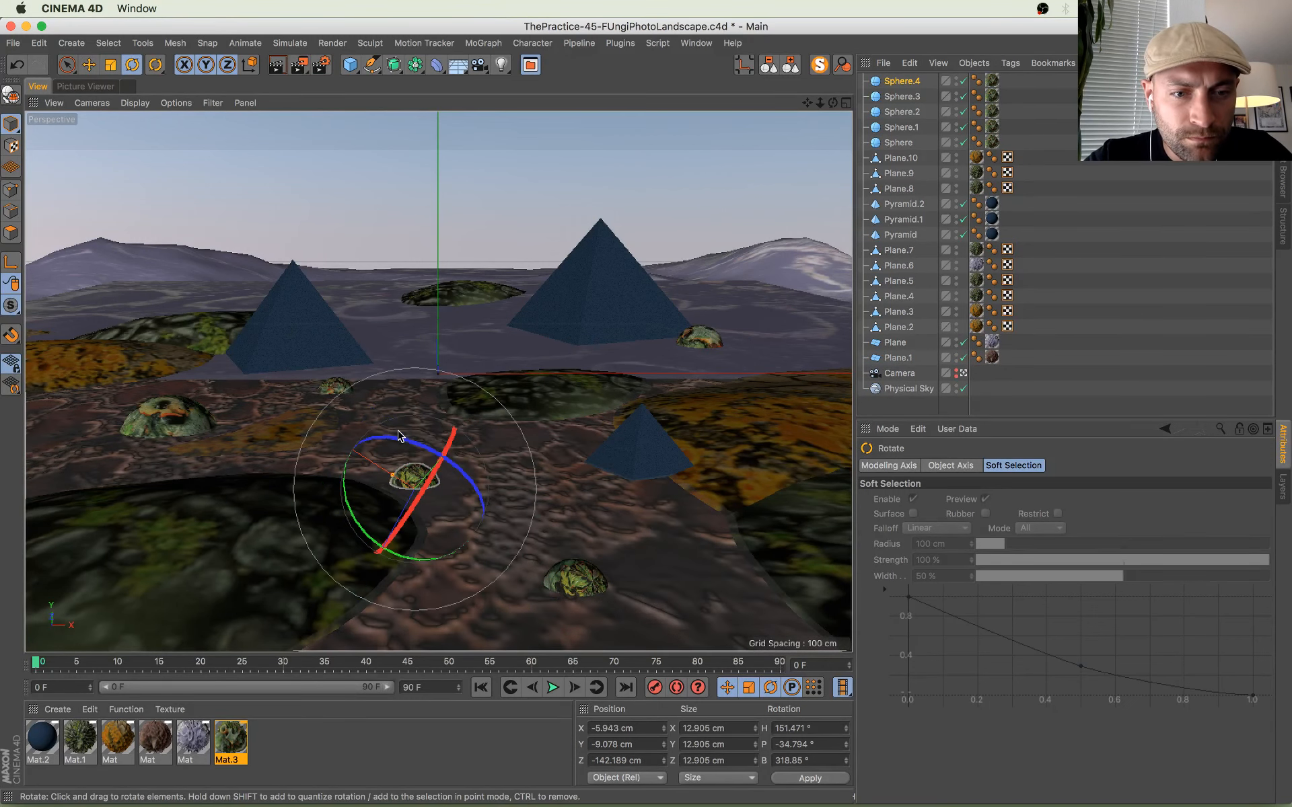
pyautogui.moveTo(423, 420); pyautogui.dragTo(613, 566)
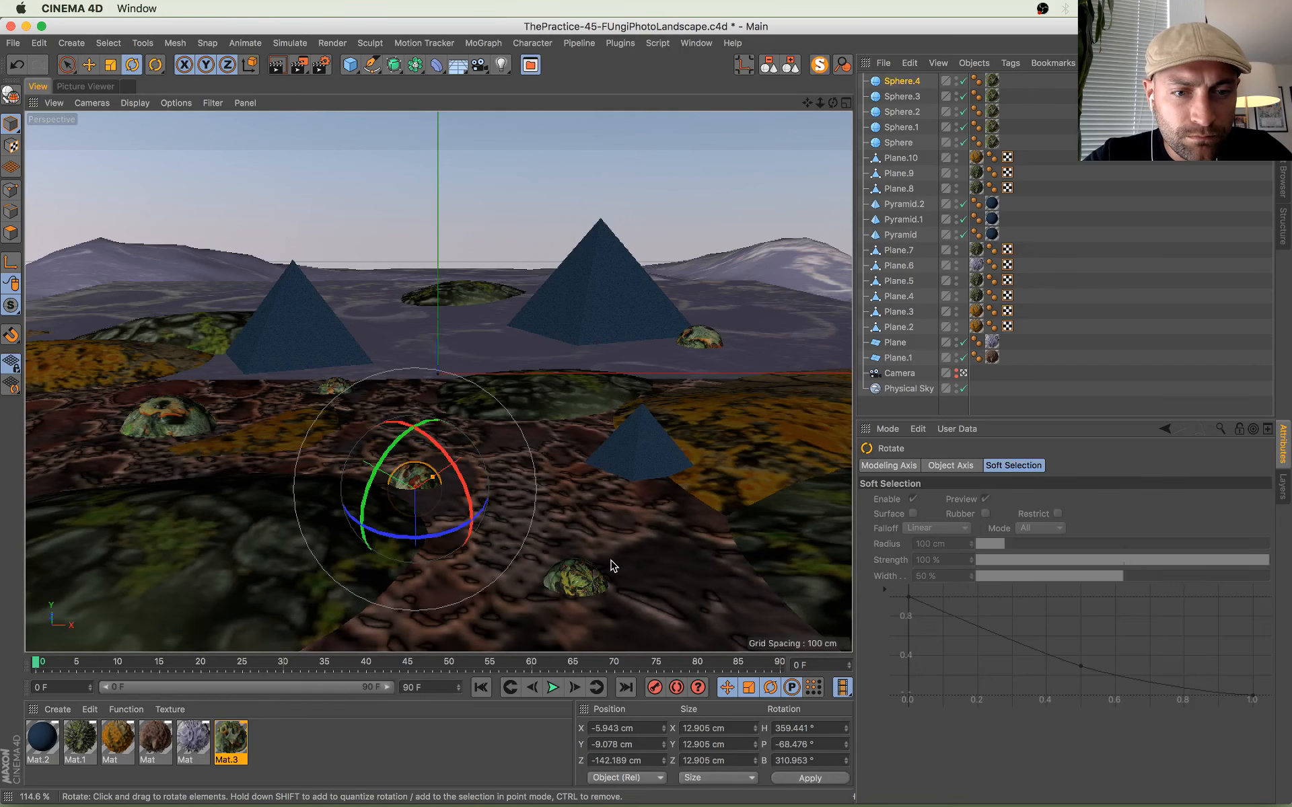
# Step: Duplicate the newest small sphere and move the copy back beside the left pyramid
pyautogui.press('e')
pyautogui.moveTo(481, 546); pyautogui.dragTo(641, 528)
pyautogui.moveTo(559, 440); pyautogui.dragTo(470, 357)
pyautogui.moveTo(595, 354); pyautogui.dragTo(464, 362)
# Step: Scale the copy beside the left pyramid to about 26.6 cm, rotate it to vary its texture and save the scene
pyautogui.press('t')
pyautogui.moveTo(375, 350); pyautogui.dragTo(381, 714)
pyautogui.moveTo(492, 429); pyautogui.dragTo(202, 538)
pyautogui.press('r')
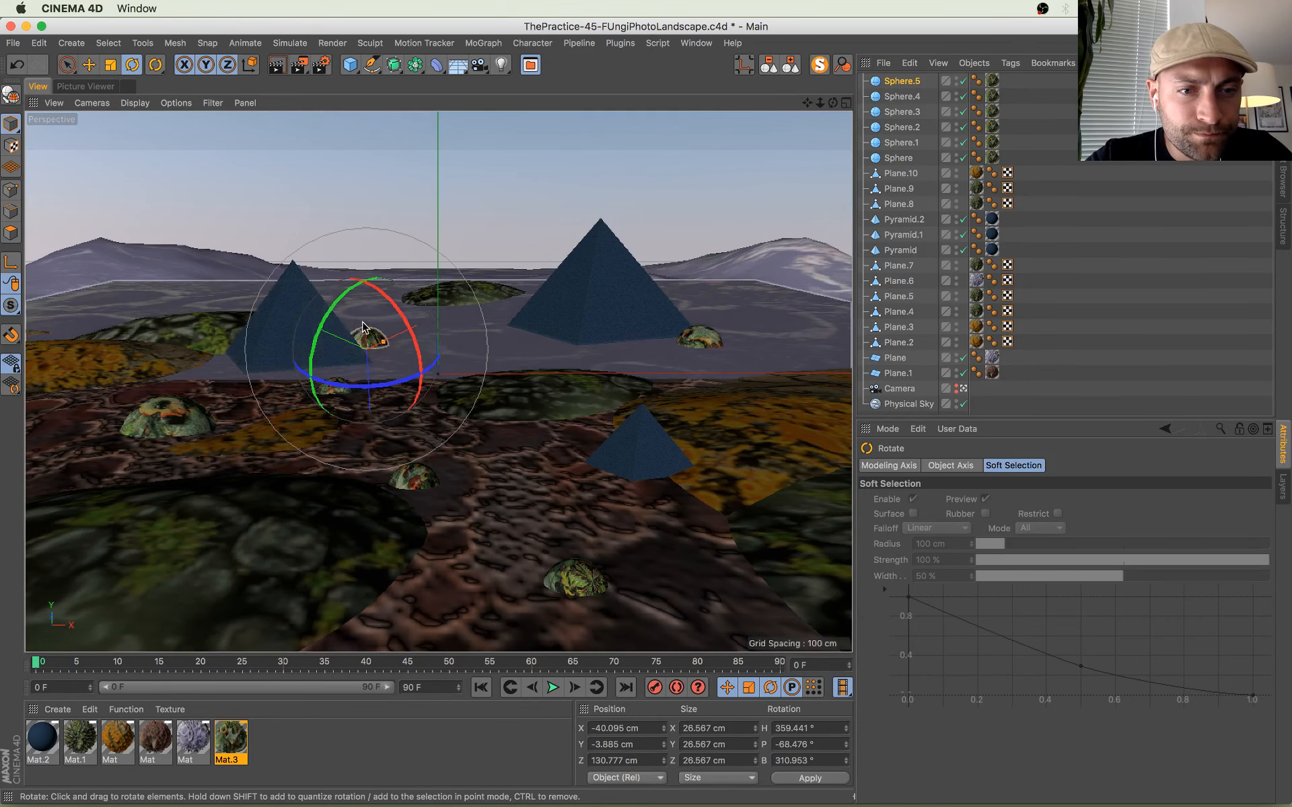
pyautogui.moveTo(363, 326); pyautogui.dragTo(387, 343)
pyautogui.press('super+s')
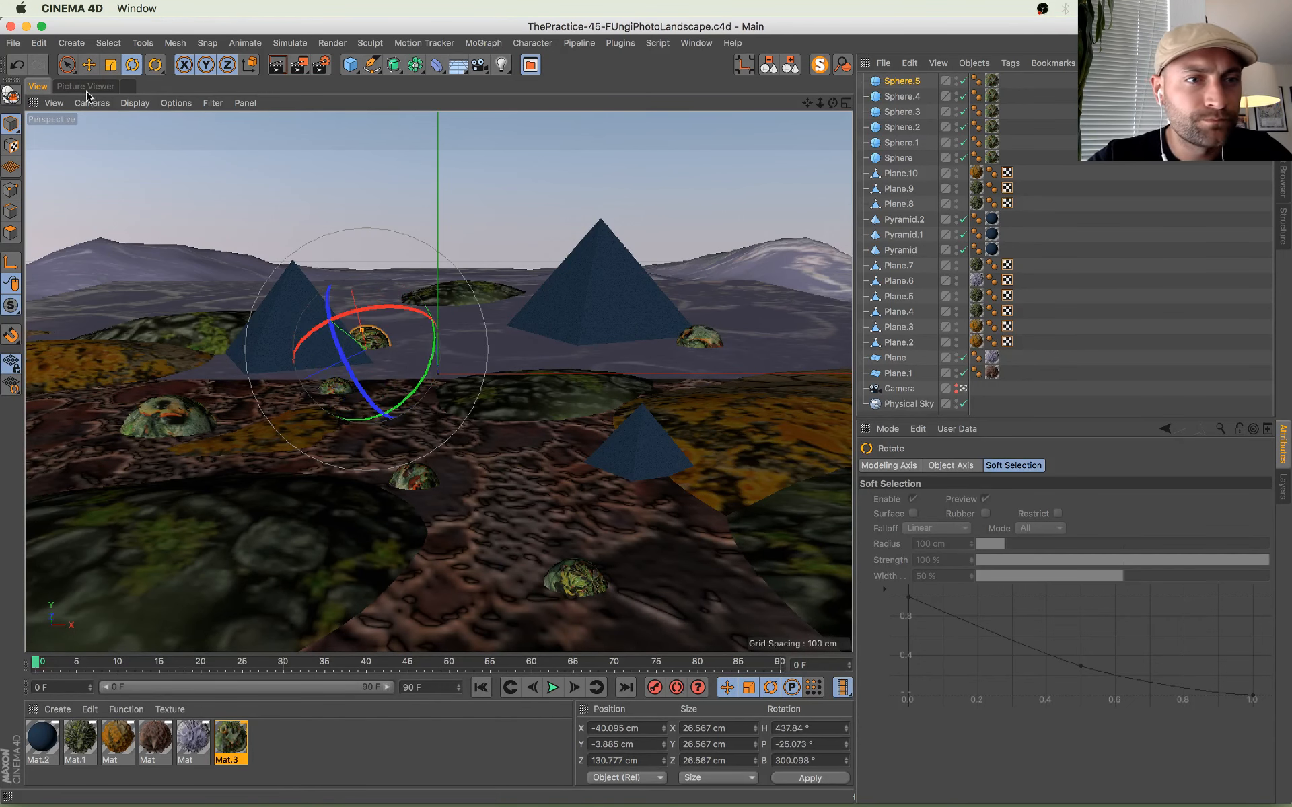
# Step: Return to the running render and examine its spheres, mounds and rocks up close and as a whole
pyautogui.click(89, 86)
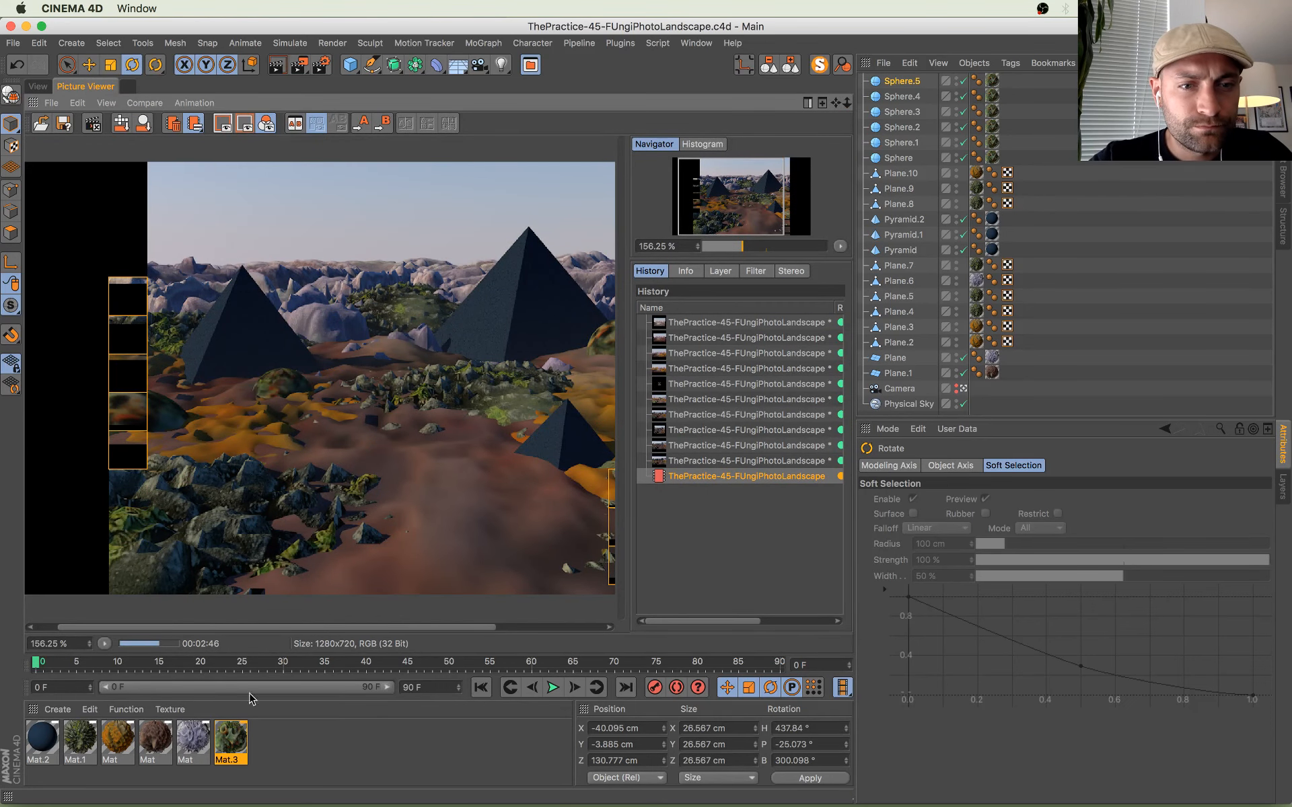
pyautogui.scroll(1, 479, 407)
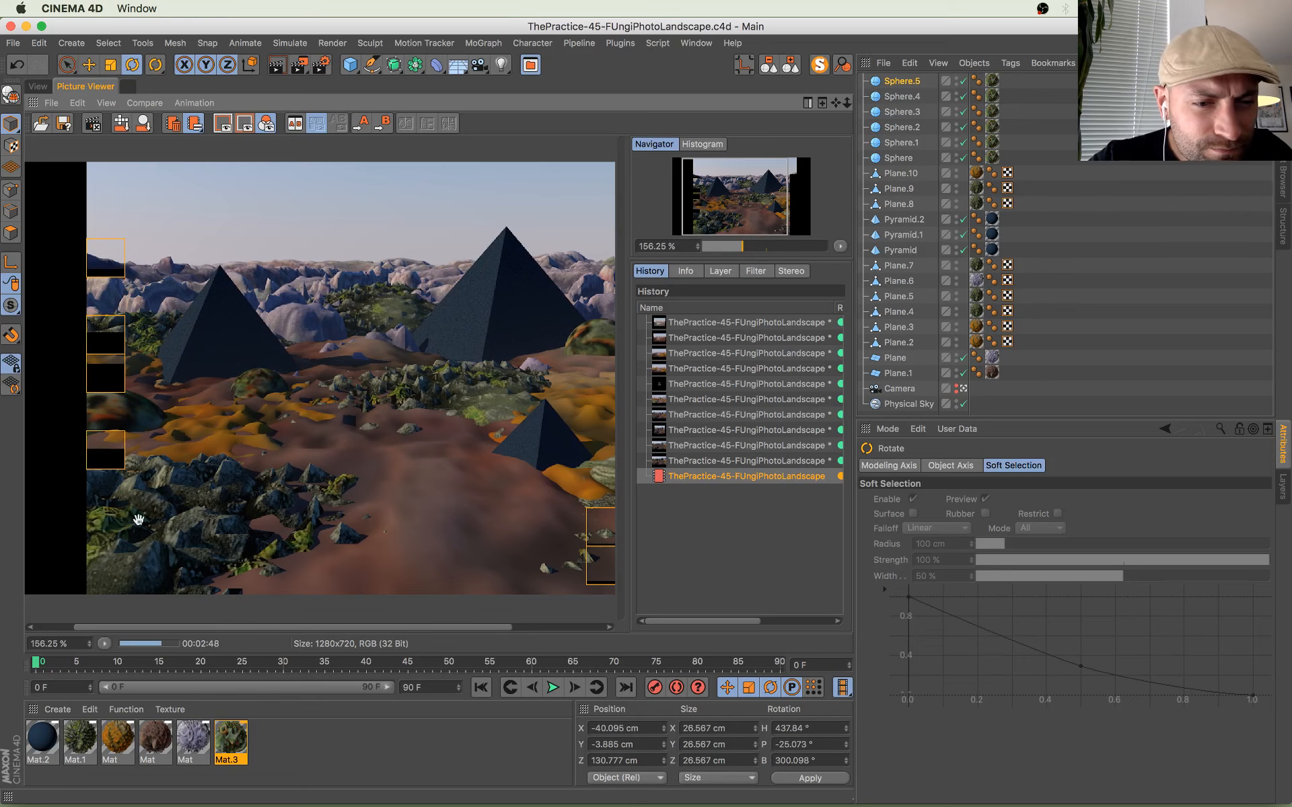
pyautogui.scroll(2, 225, 523)
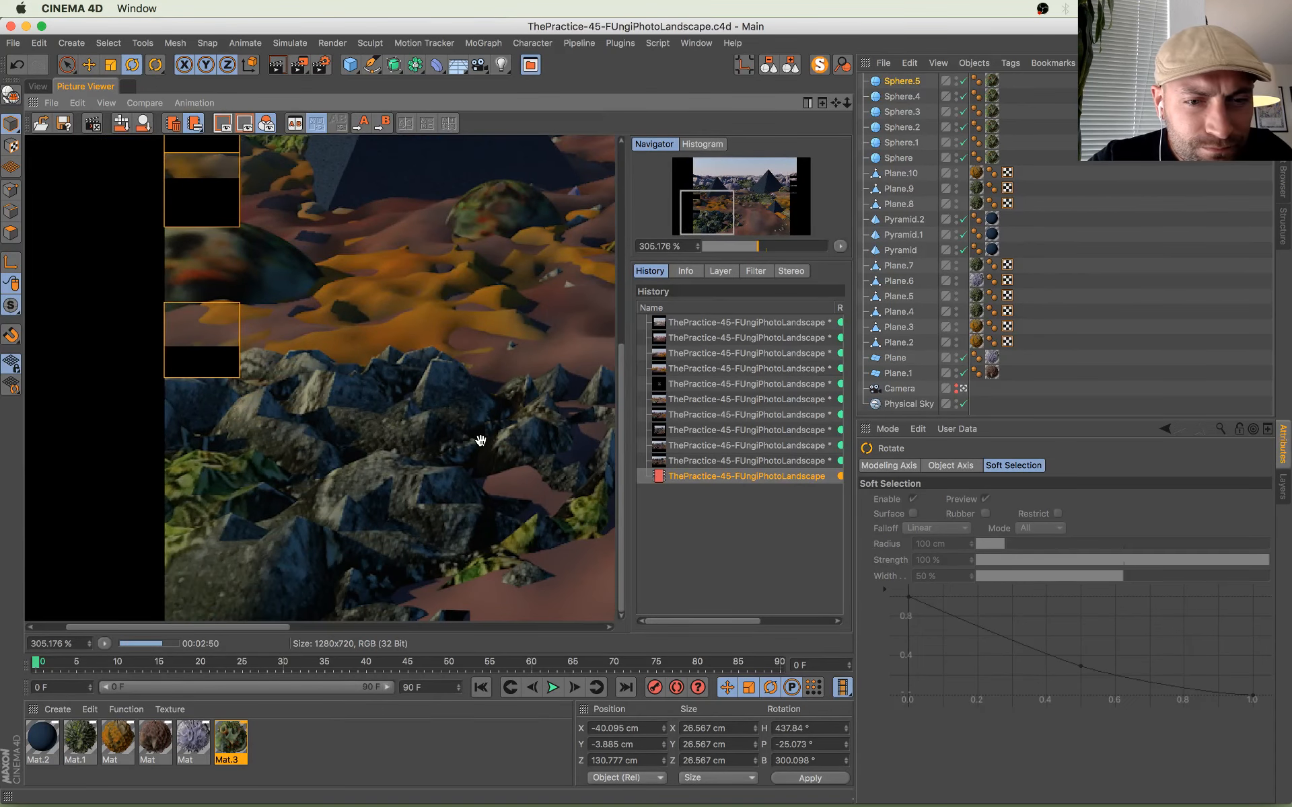
pyautogui.scroll(-5, 480, 441)
pyautogui.scroll(5, 412, 386)
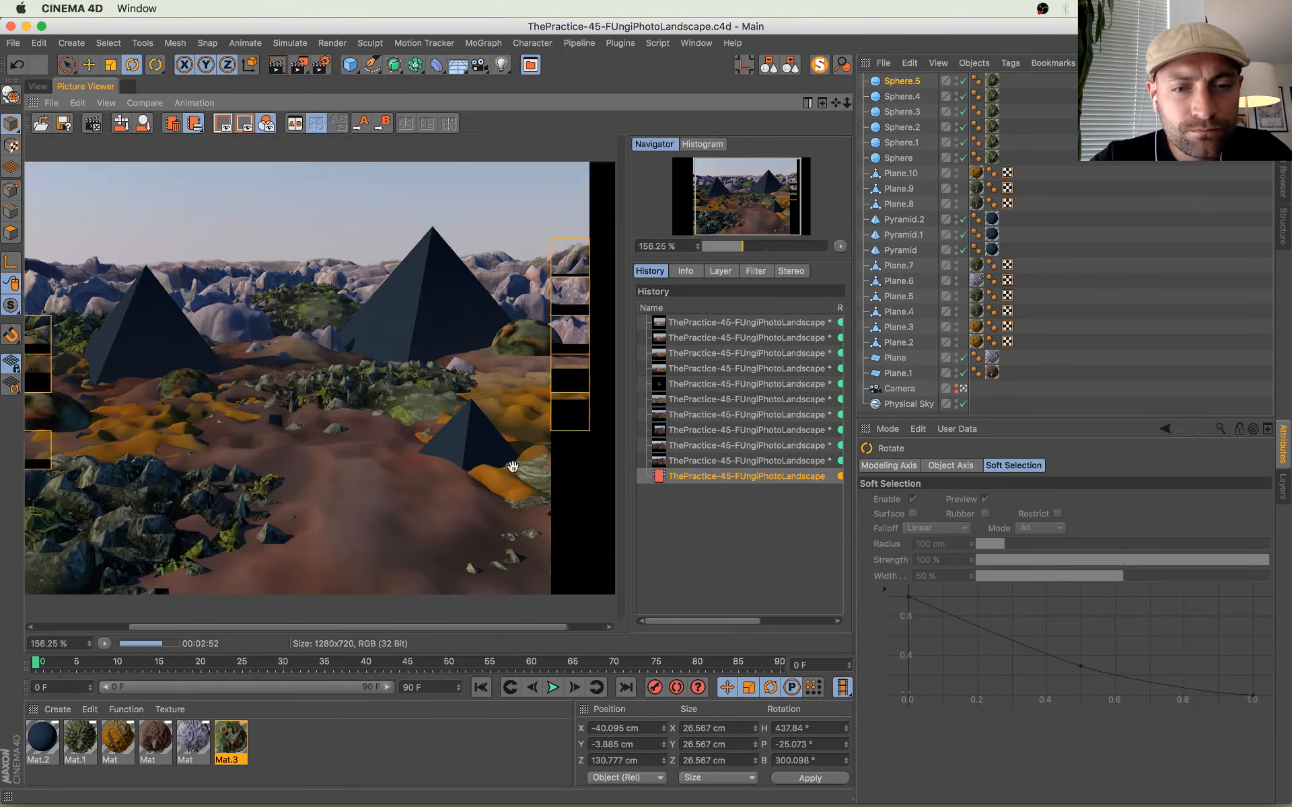
pyautogui.scroll(-5, 330, 363)
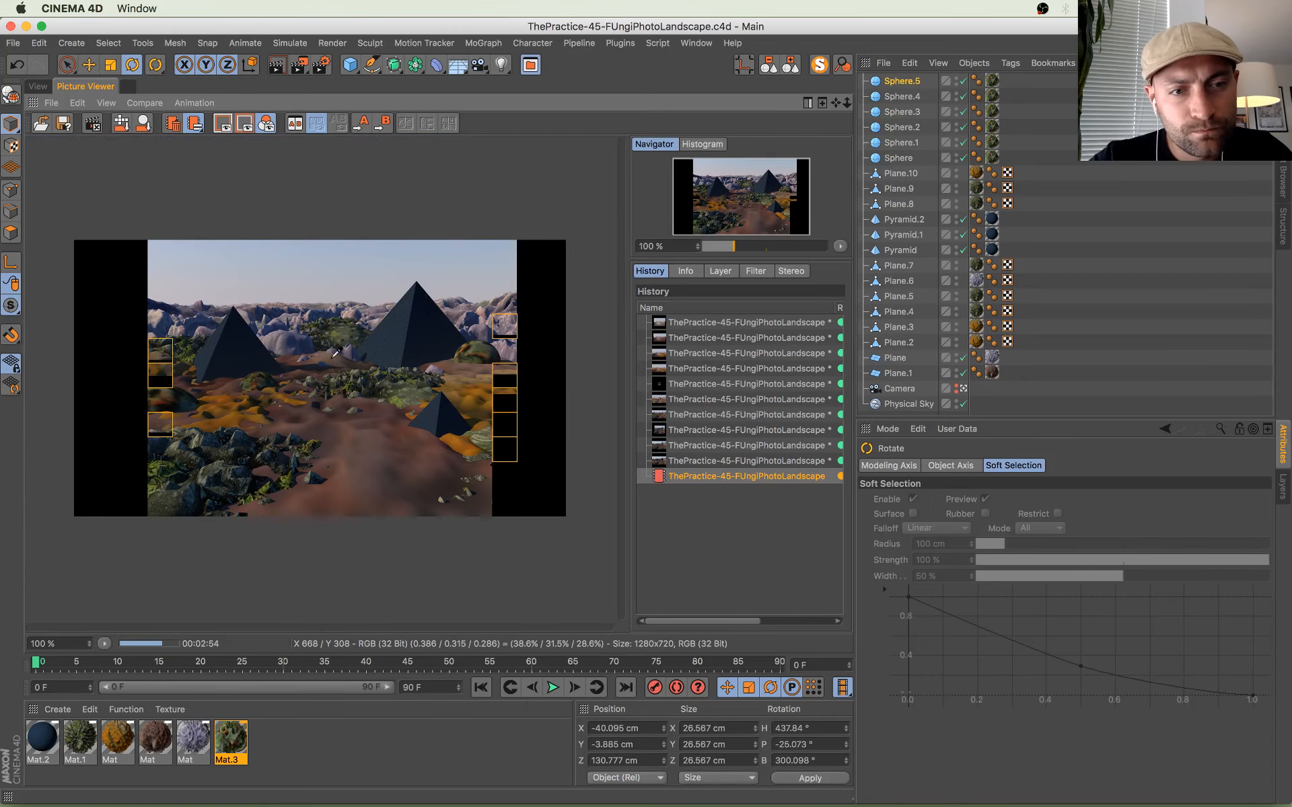
# Step: Switch to the YouTube live chat window, read the latest viewer messages and return to Cinema 4D
pyautogui.moveTo(1, 1)
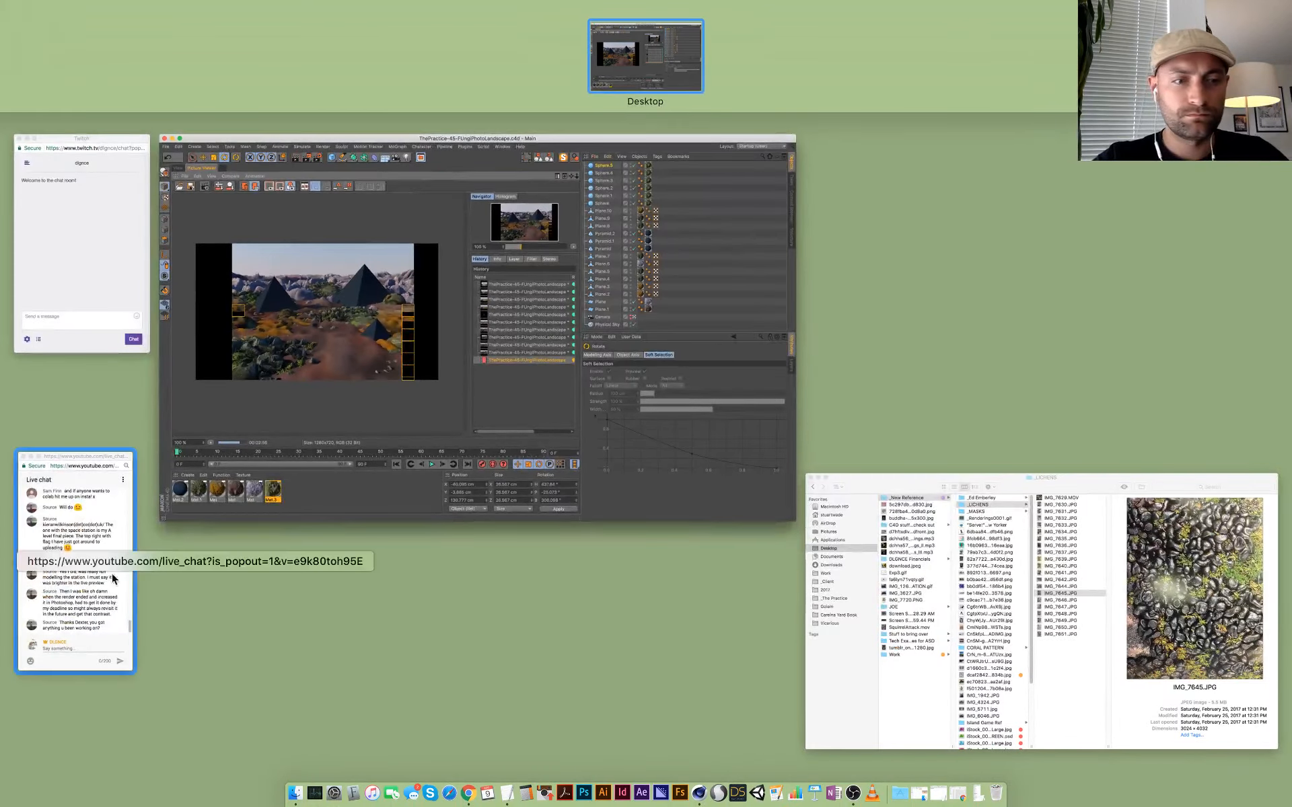
pyautogui.click(125, 615)
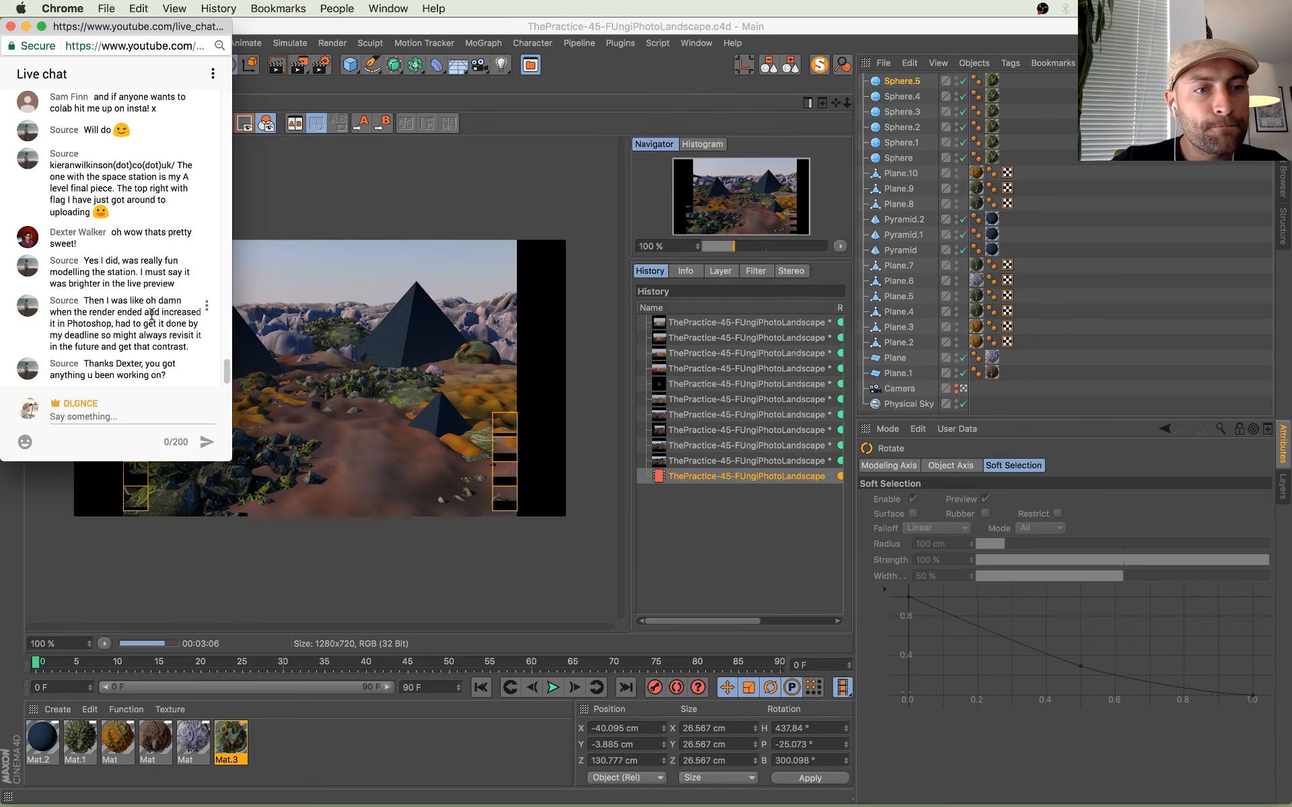
pyautogui.moveTo(141, 299); pyautogui.dragTo(151, 354)
pyautogui.click(152, 357)
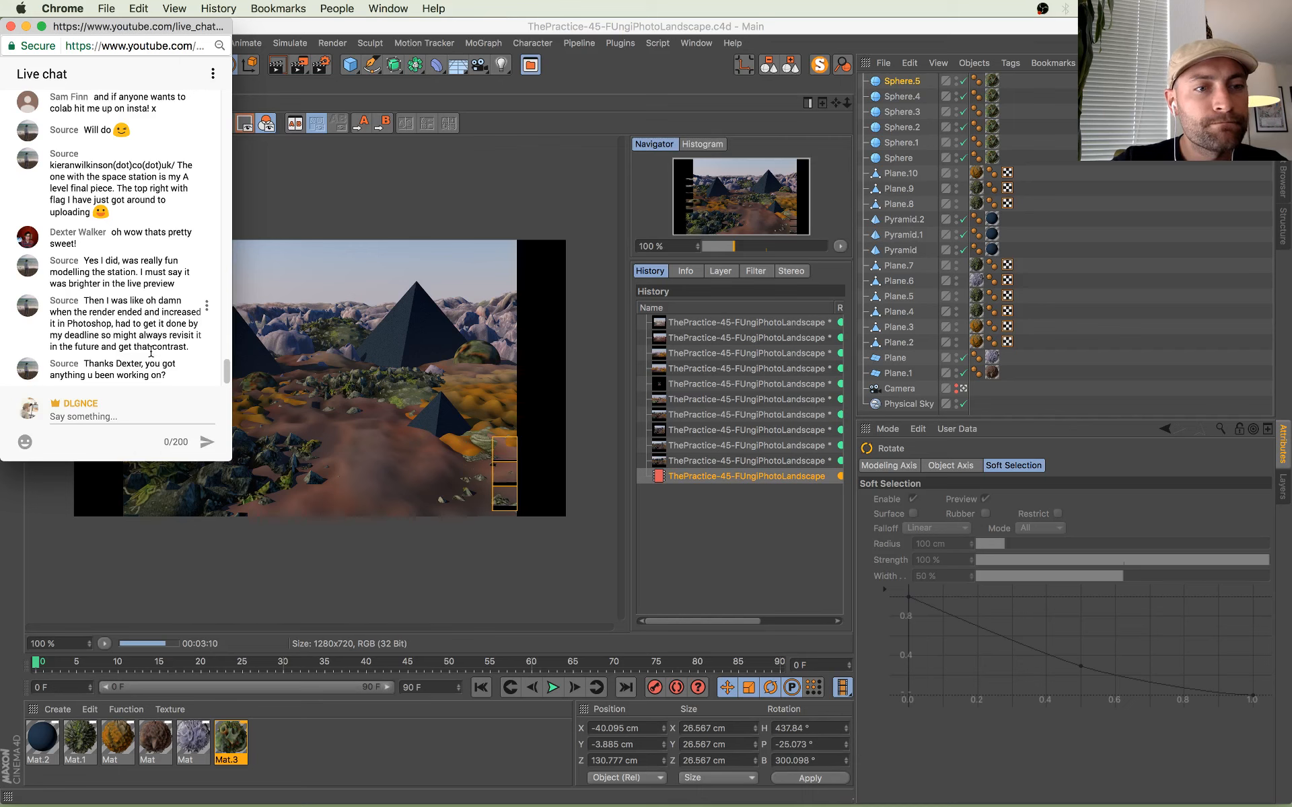
pyautogui.moveTo(146, 374); pyautogui.dragTo(136, 352)
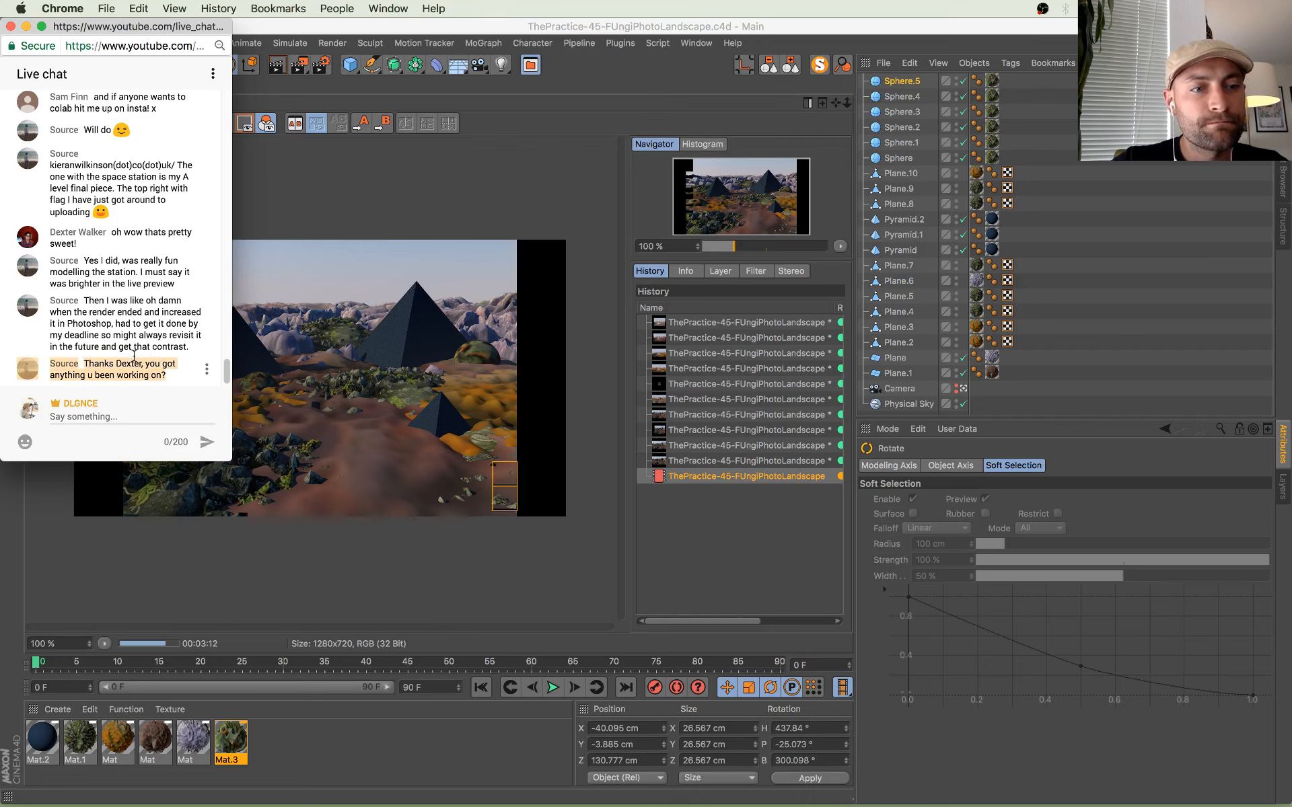
pyautogui.click(139, 348)
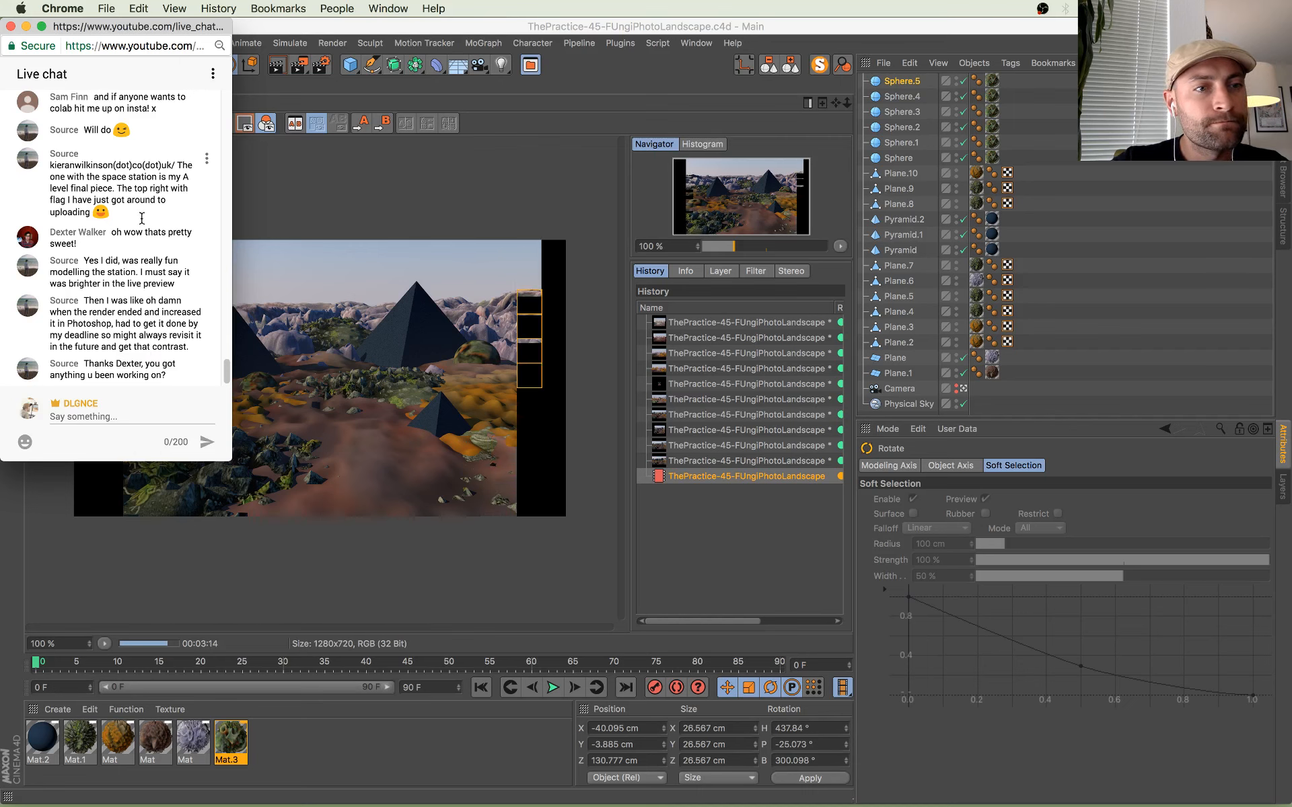
pyautogui.click(319, 188)
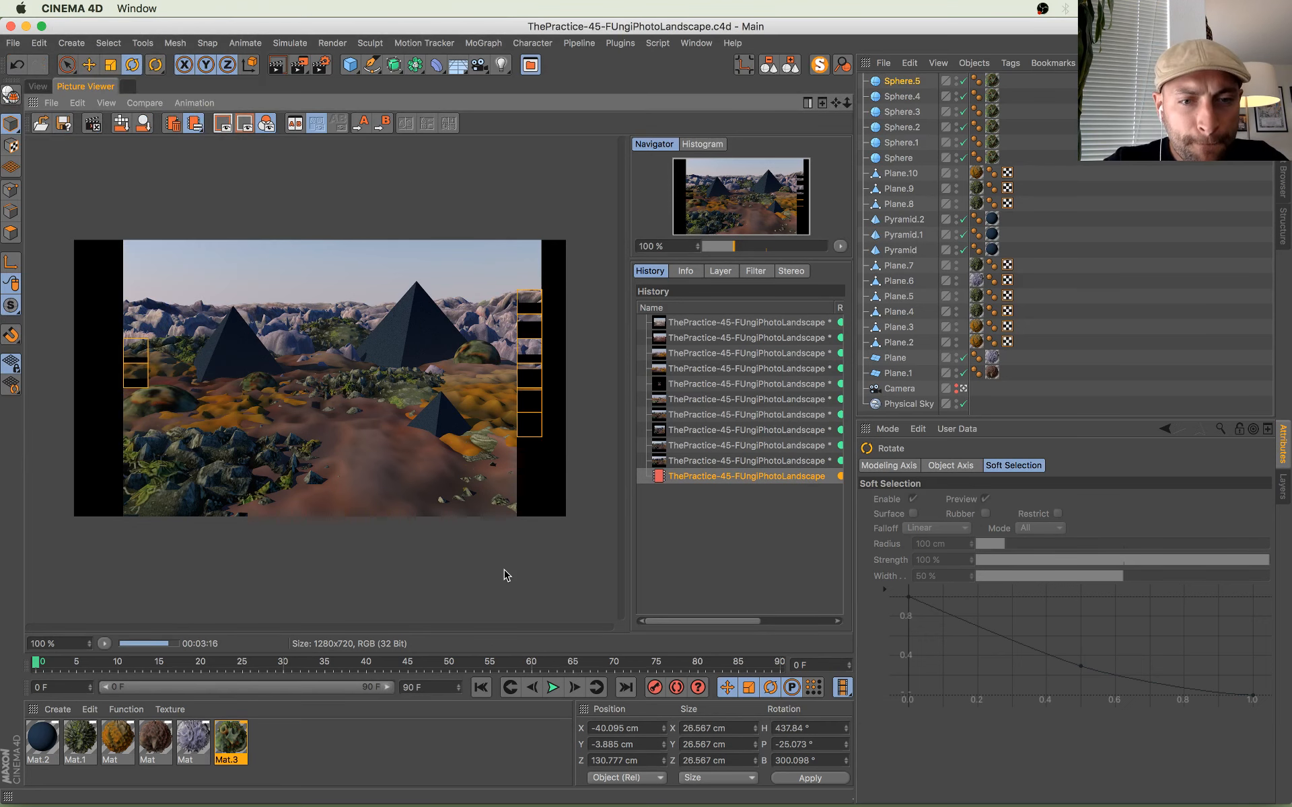
# Step: Inspect the lichen spheres in the running render and compare it with the earlier finished renders in the history
pyautogui.scroll(5, 456, 410)
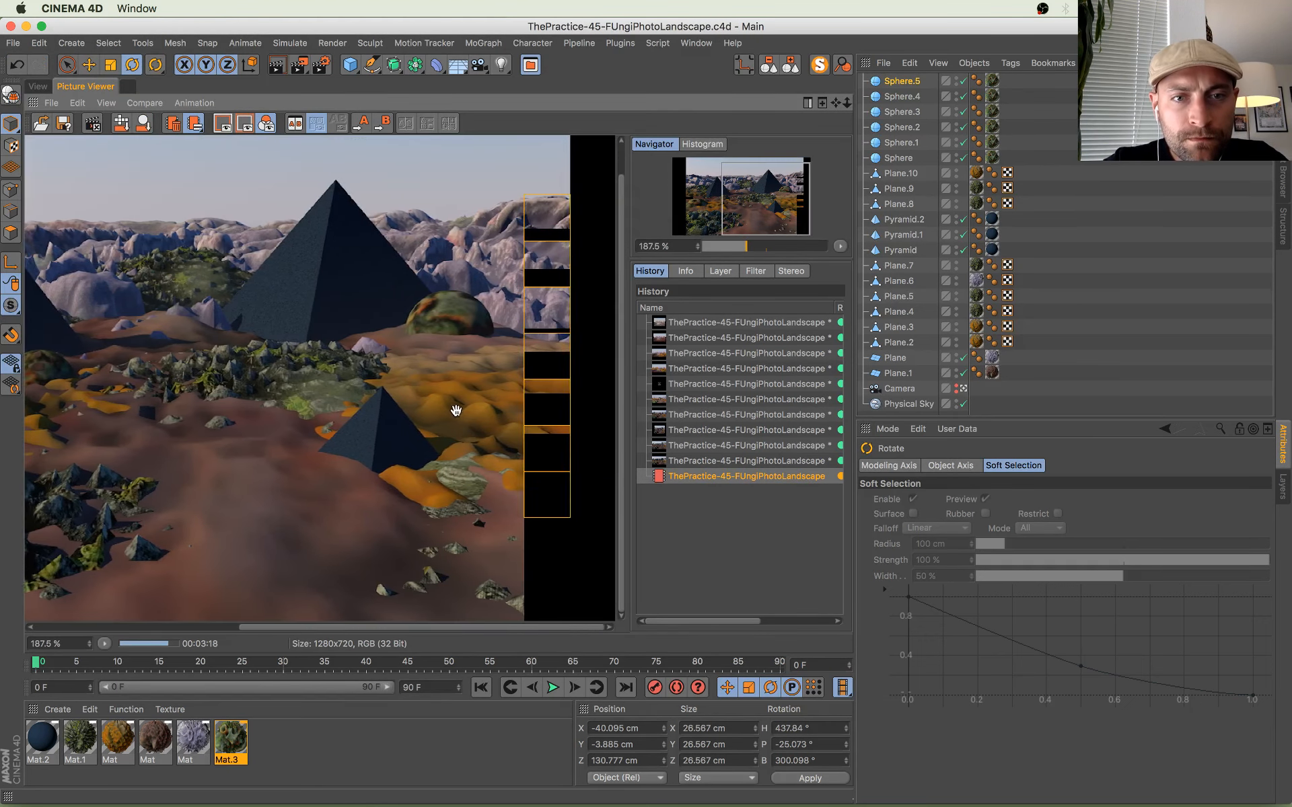
pyautogui.moveTo(455, 410); pyautogui.dragTo(785, 418)
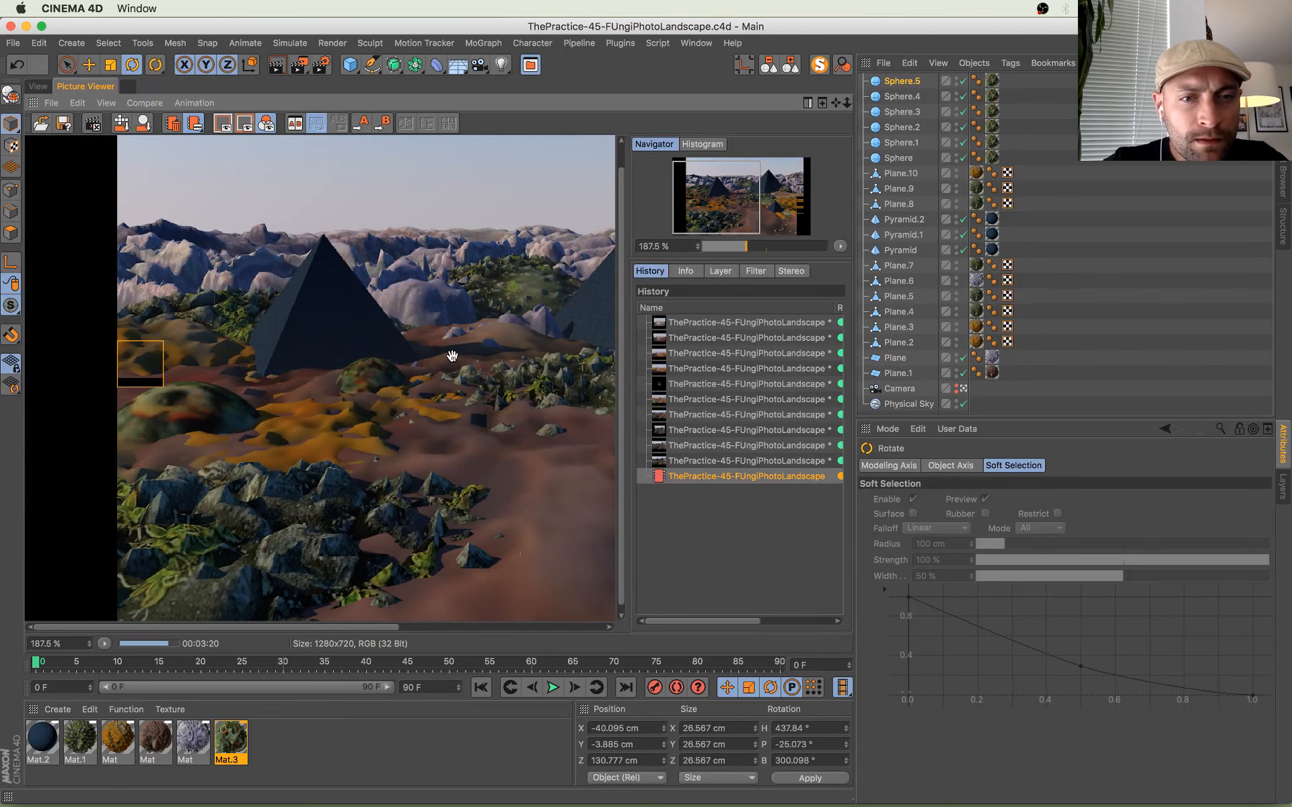
pyautogui.scroll(-5, 451, 355)
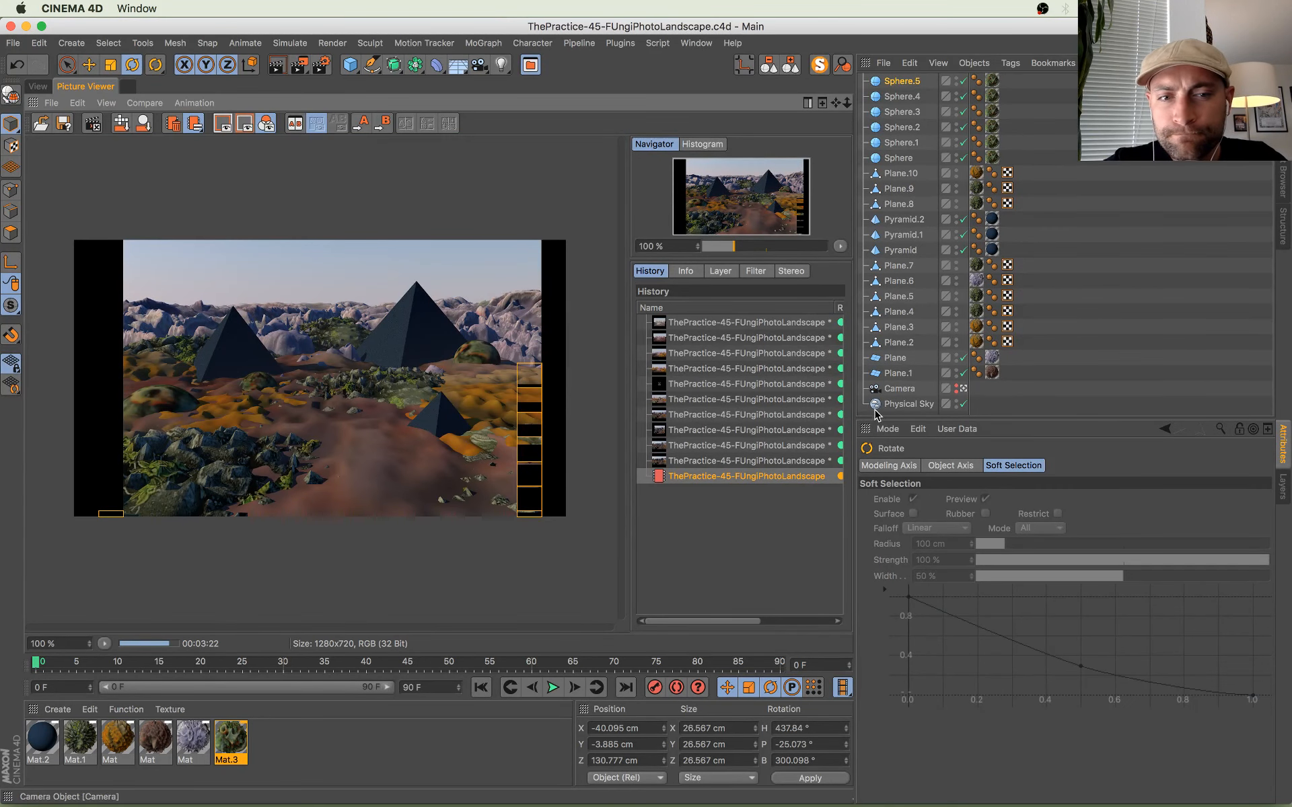
pyautogui.click(767, 460)
pyautogui.press('Up')
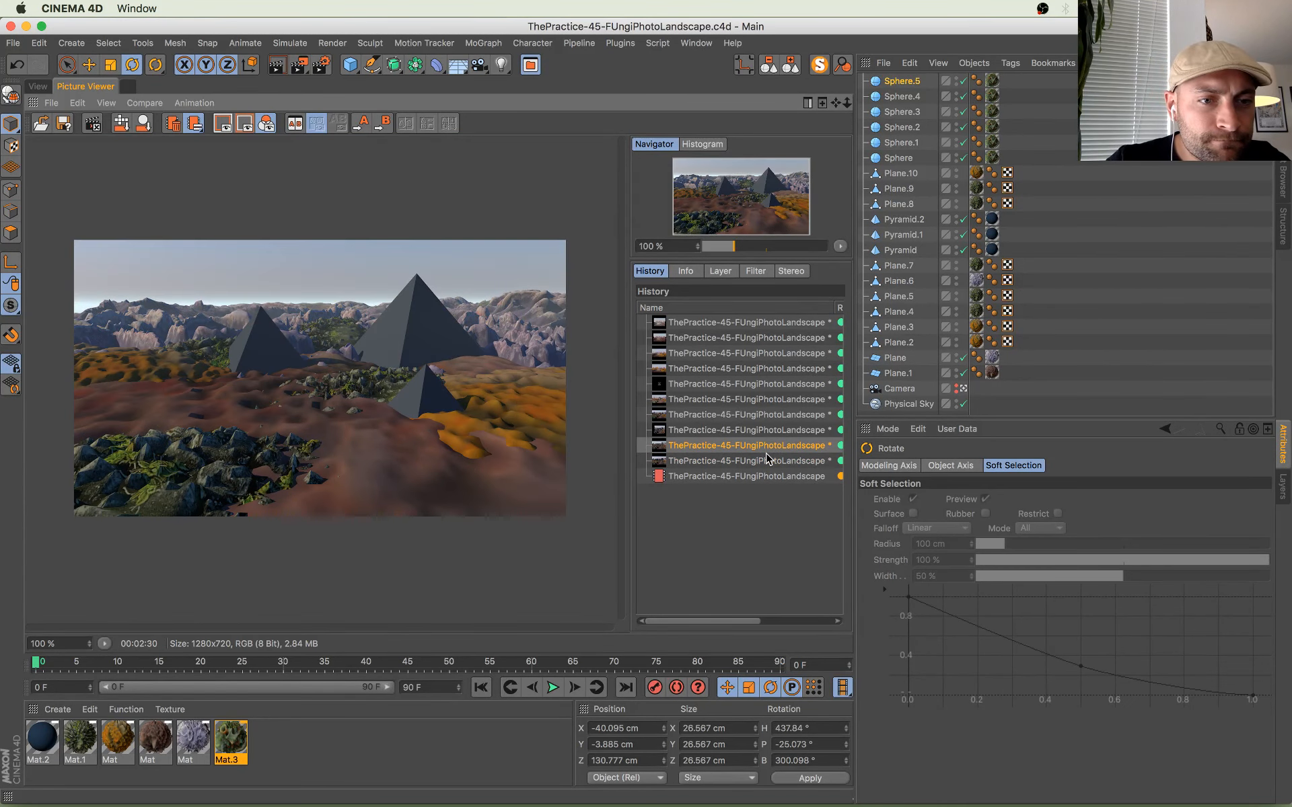
# Step: Compare the running render with the earlier finished renders in the history
pyautogui.press('Down')
pyautogui.press('Down')
pyautogui.press('Up')
pyautogui.press('Up')
pyautogui.press('Up')
pyautogui.press('Down')
pyautogui.press('Down')
pyautogui.press('Down')
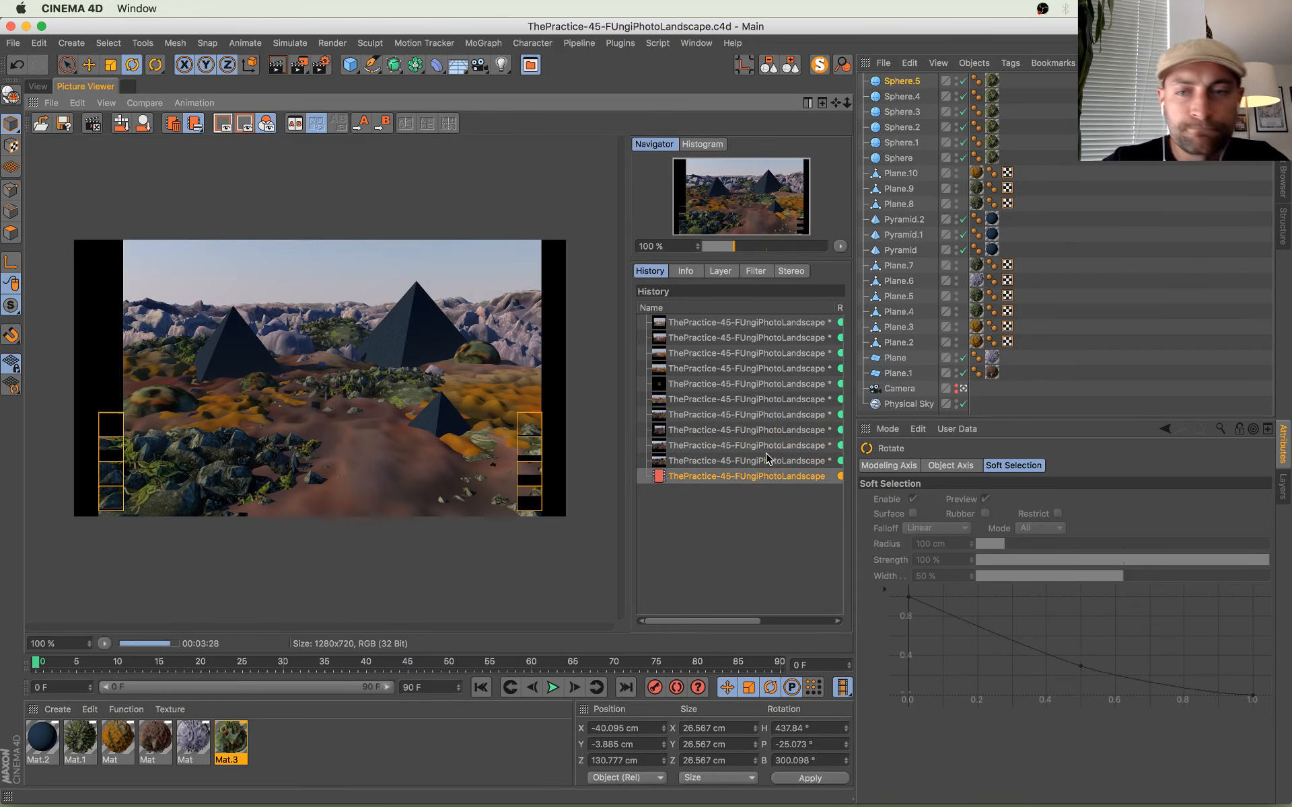
# Step: Set the Physical Sky fog's start height to -71 cm and end height to 122 cm, and make its pale blue colour slightly more saturated
pyautogui.click(915, 405)
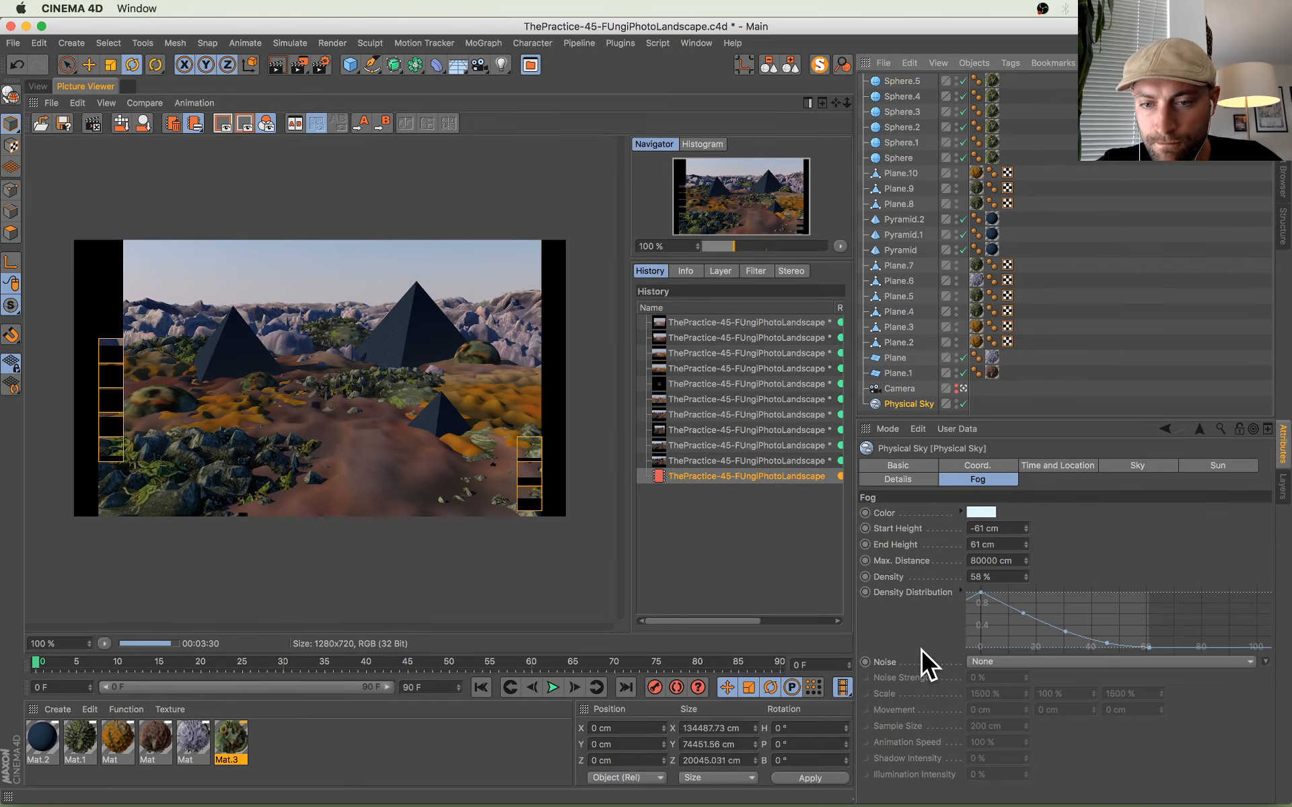
pyautogui.moveTo(1026, 545); pyautogui.dragTo(1027, 532)
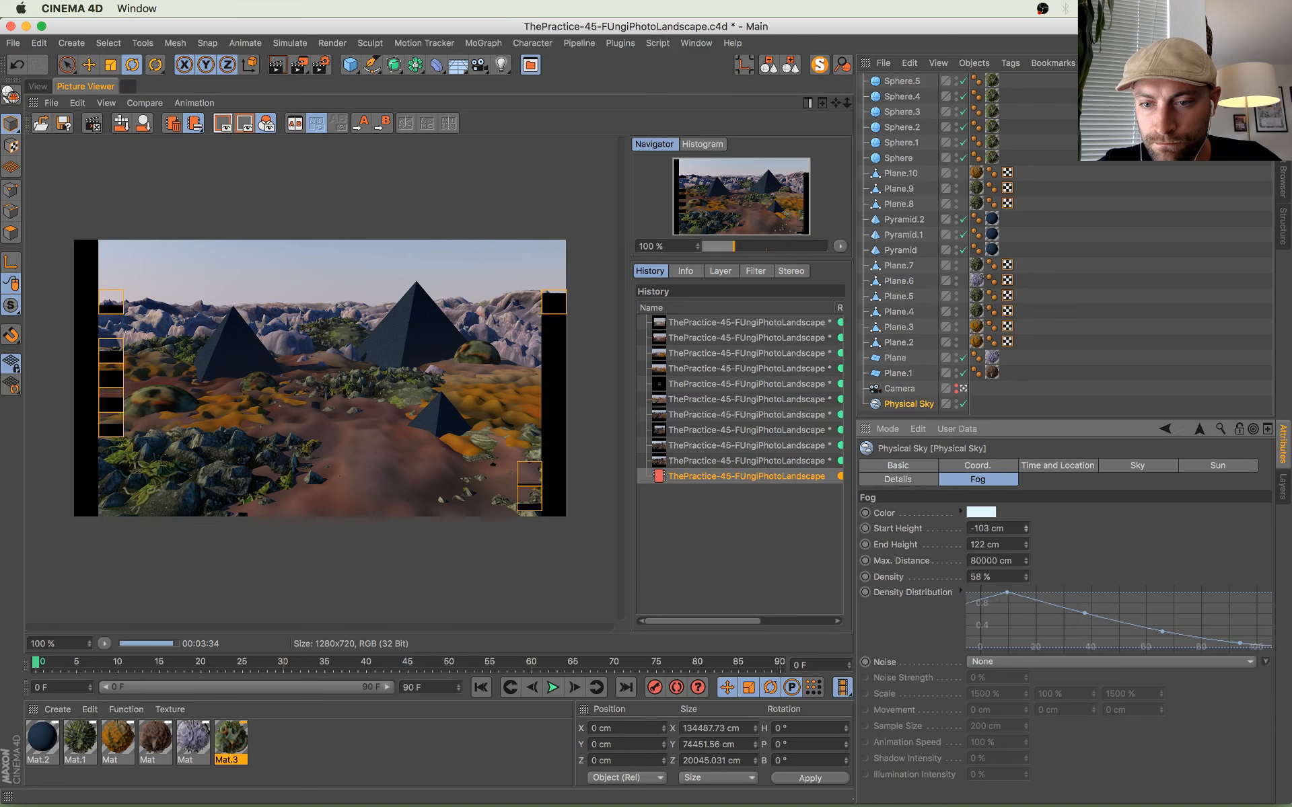
pyautogui.press('super+s')
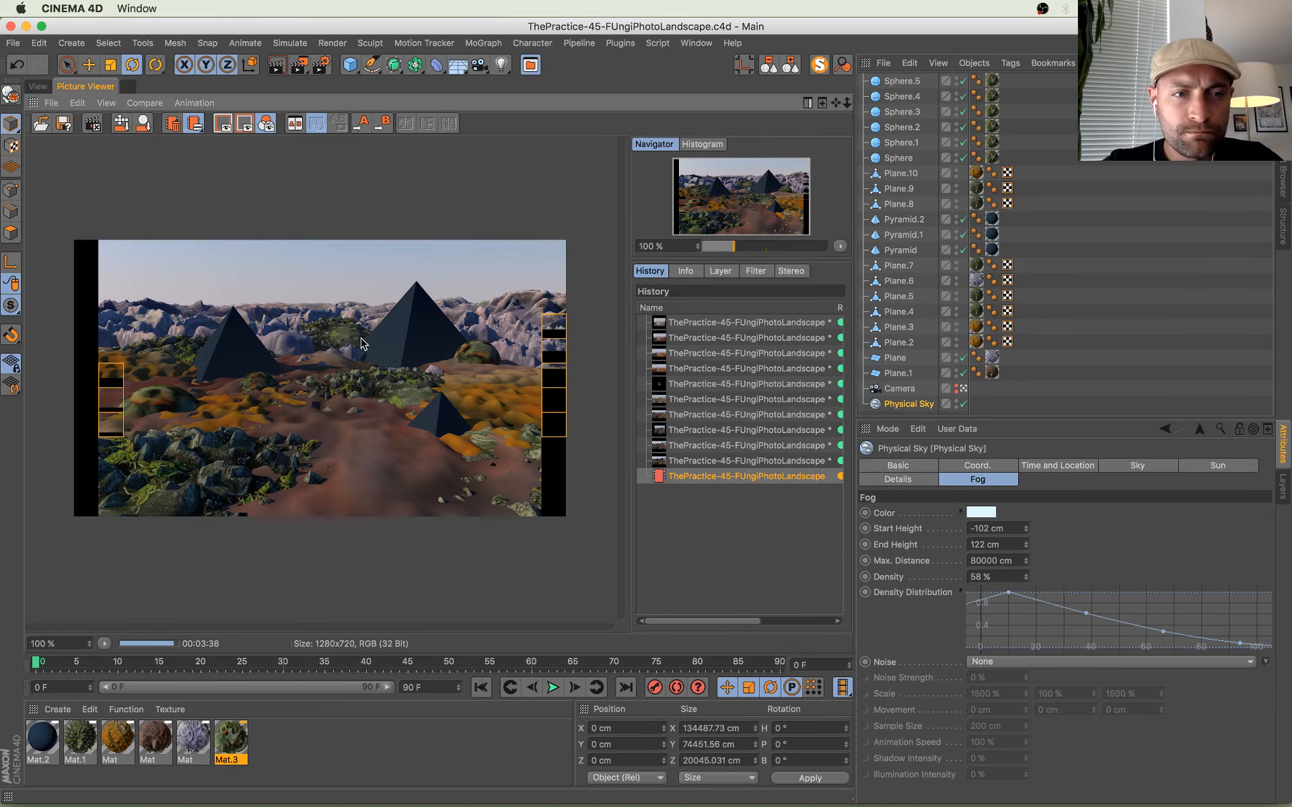
pyautogui.moveTo(1026, 531); pyautogui.dragTo(989, 517)
pyautogui.click(989, 517)
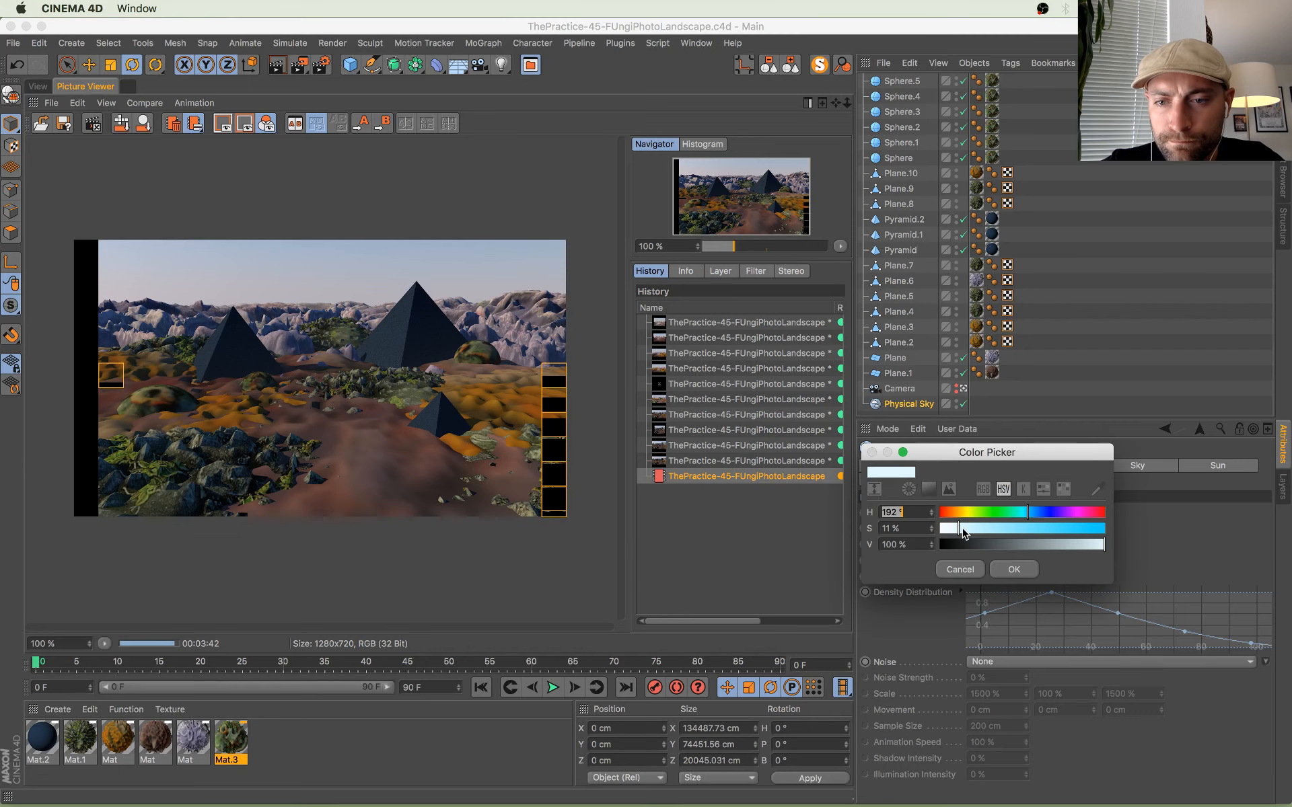
pyautogui.click(1020, 572)
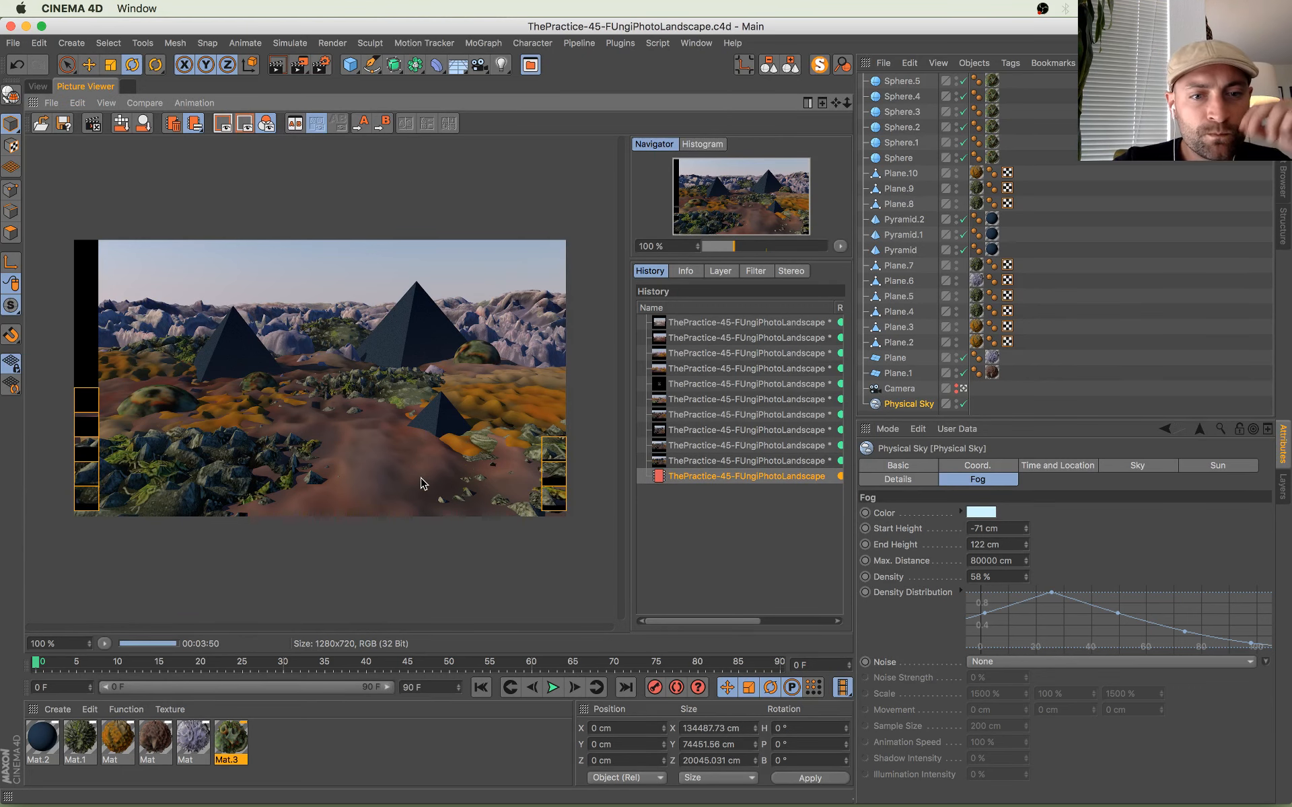
# Step: Examine the small pyramid, rocks and foreground terrain up close in the finishing render, and view the whole image
pyautogui.scroll(6, 421, 483)
pyautogui.moveTo(495, 513); pyautogui.dragTo(244, 433)
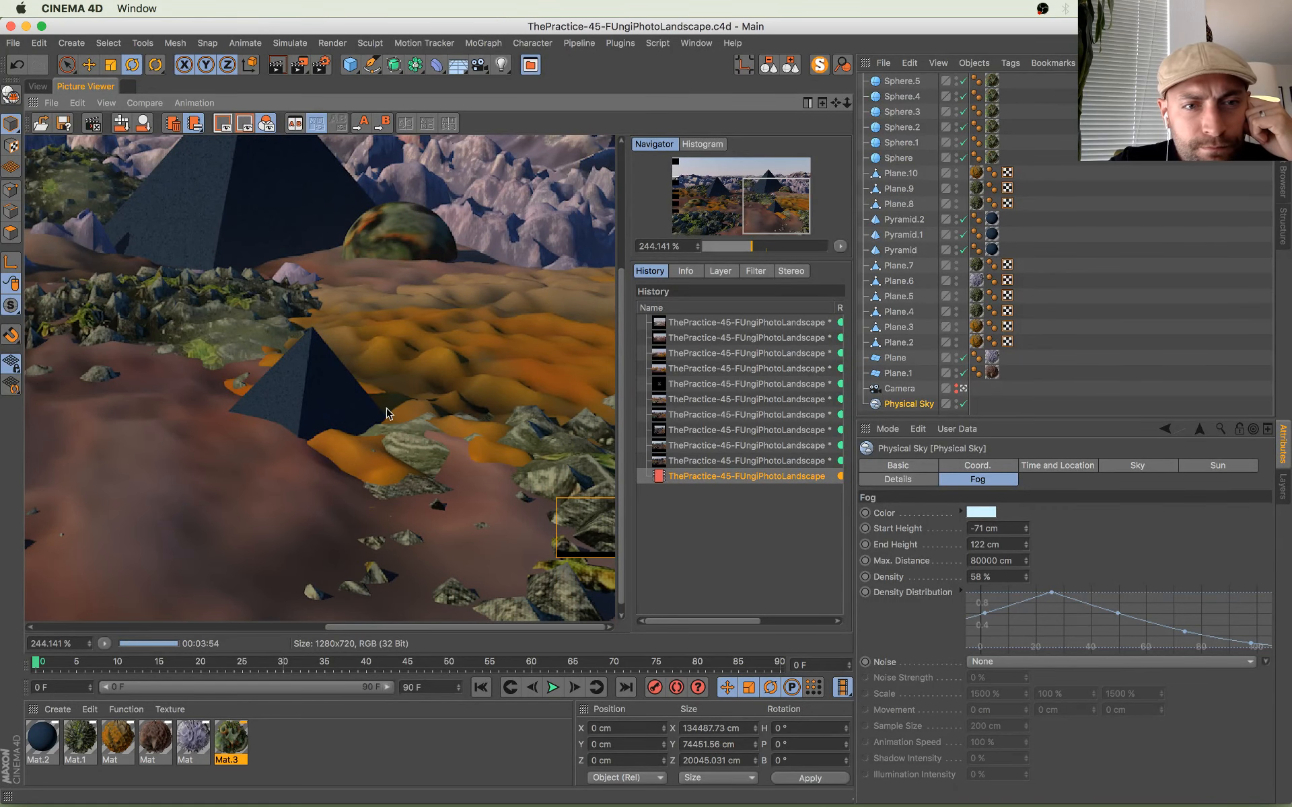
pyautogui.scroll(-6, 387, 413)
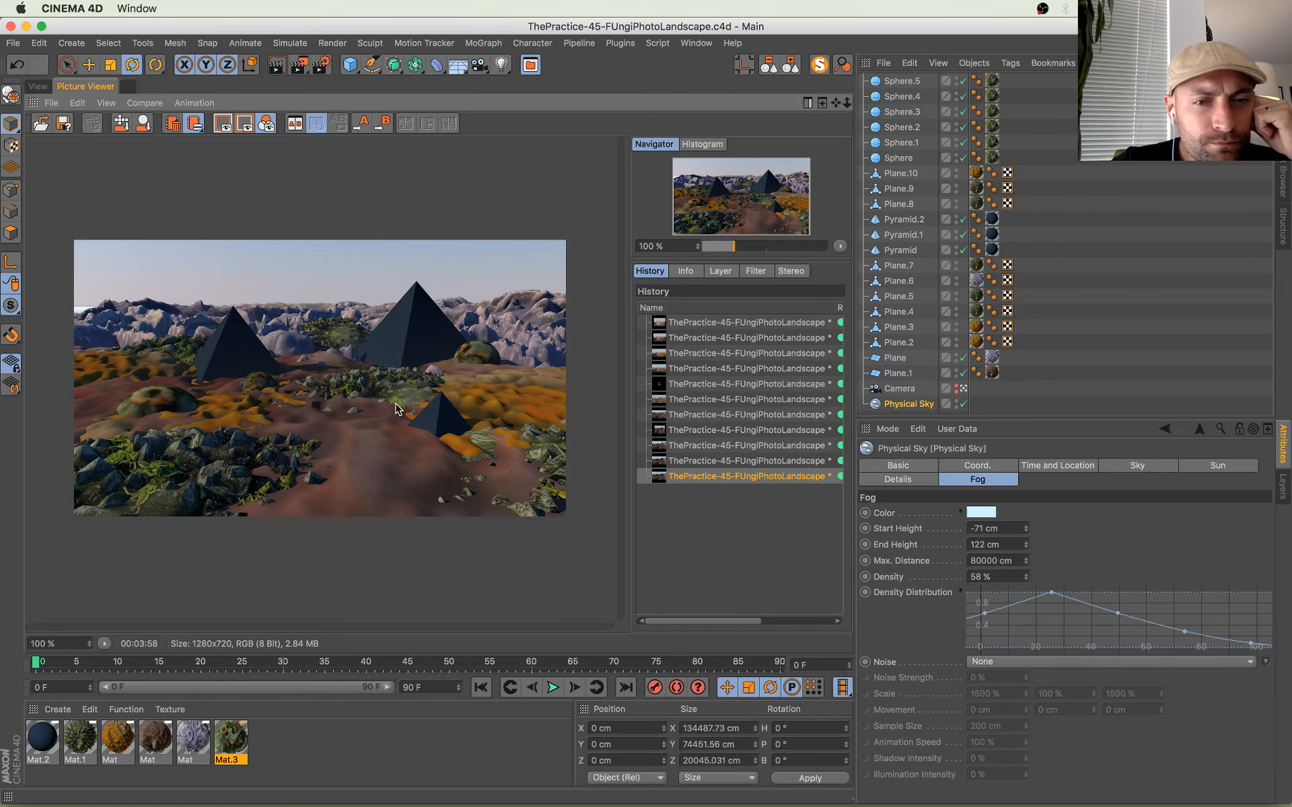
# Step: Set the displacement height of Mat.3 to 10 cm, save the scene and start a new render
pyautogui.doubleClick(229, 740)
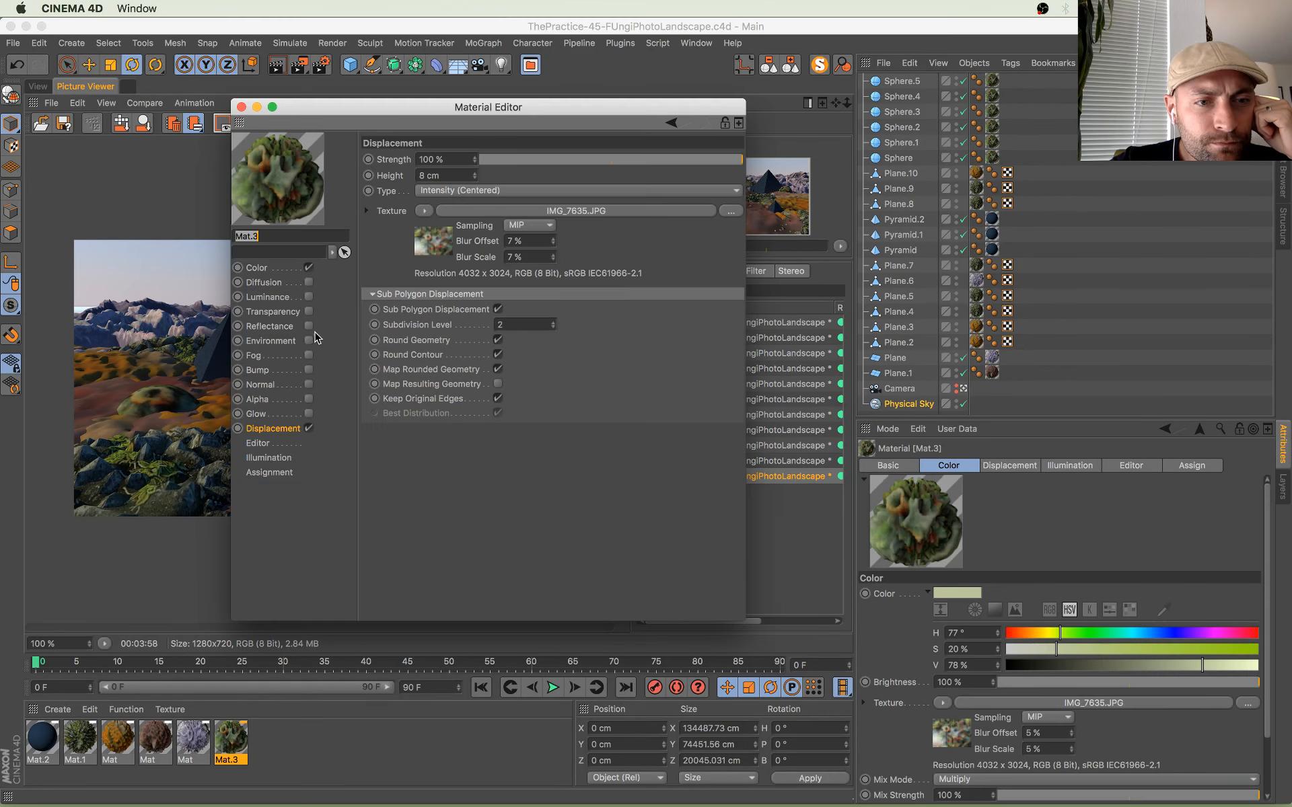
pyautogui.doubleClick(475, 173)
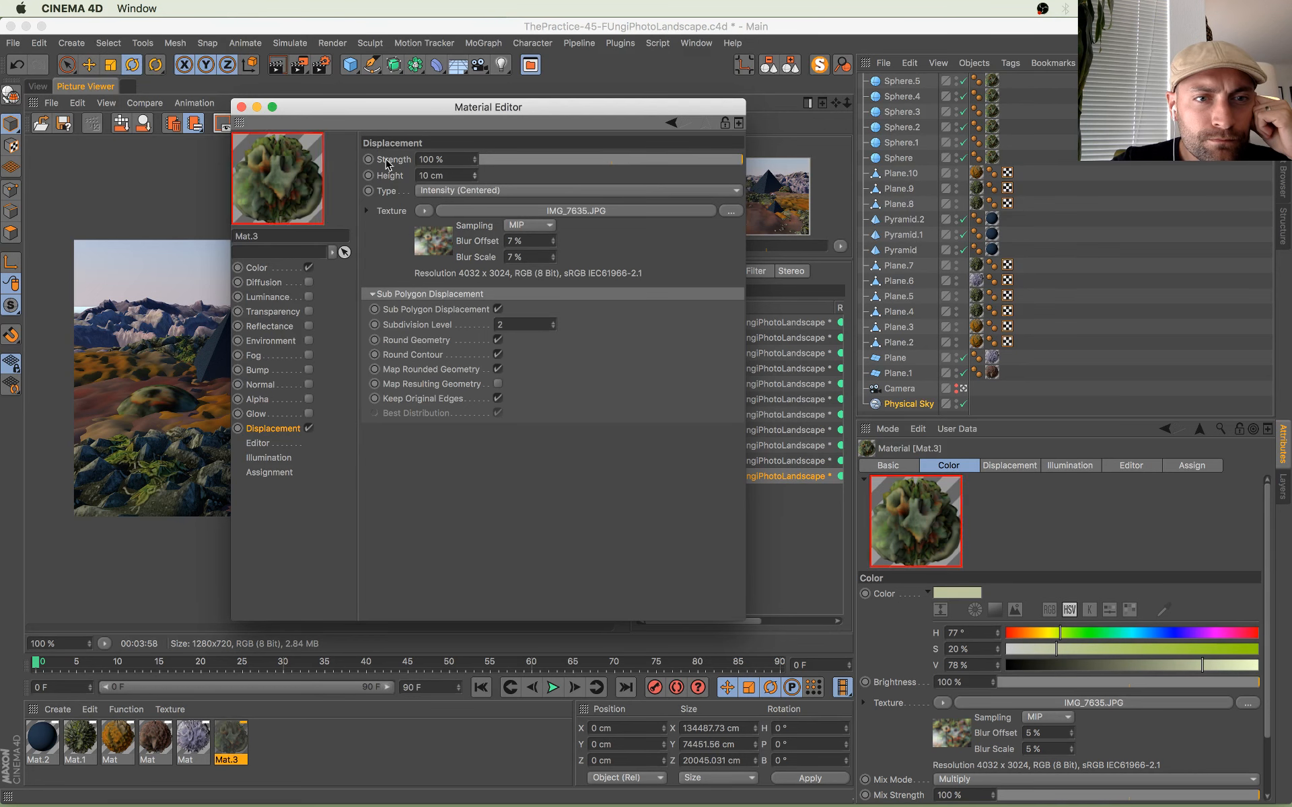
pyautogui.click(241, 107)
pyautogui.press('super+s')
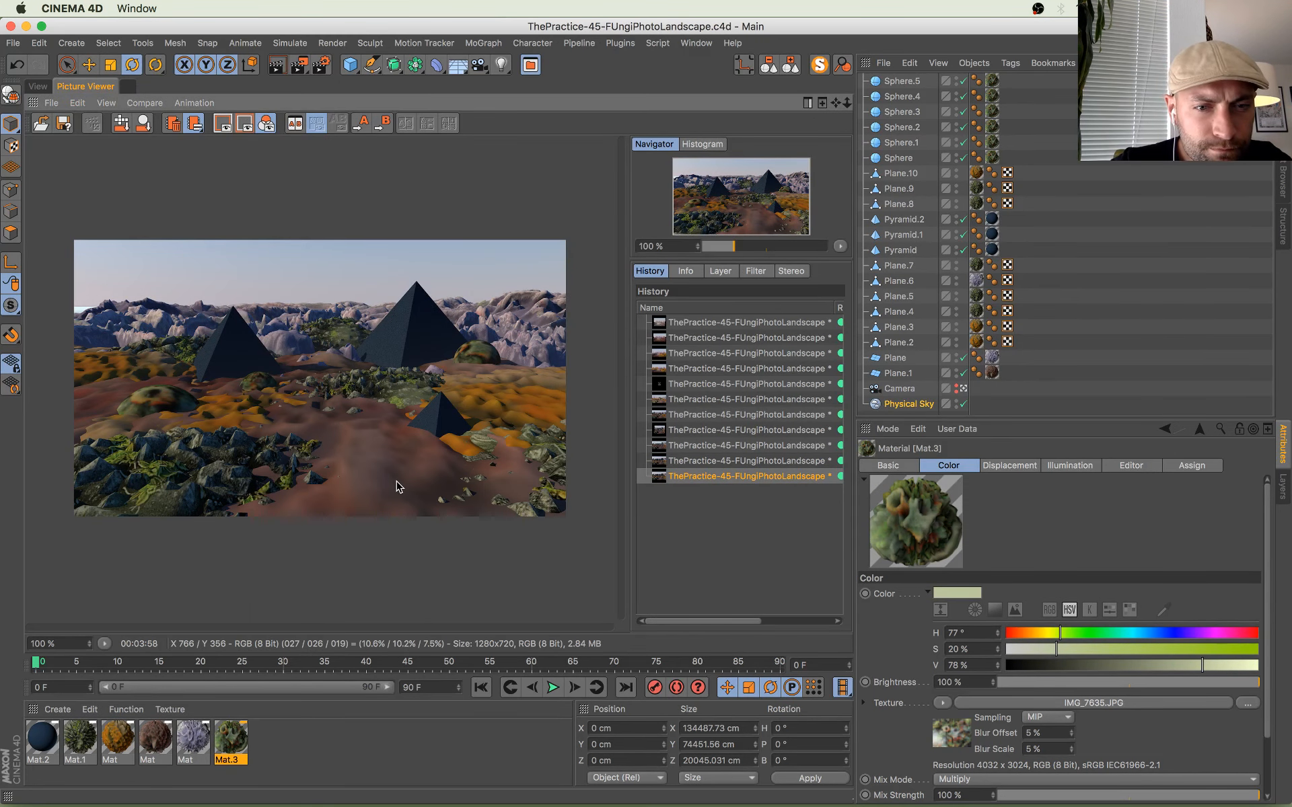
pyautogui.hotkey('shift', 'r')
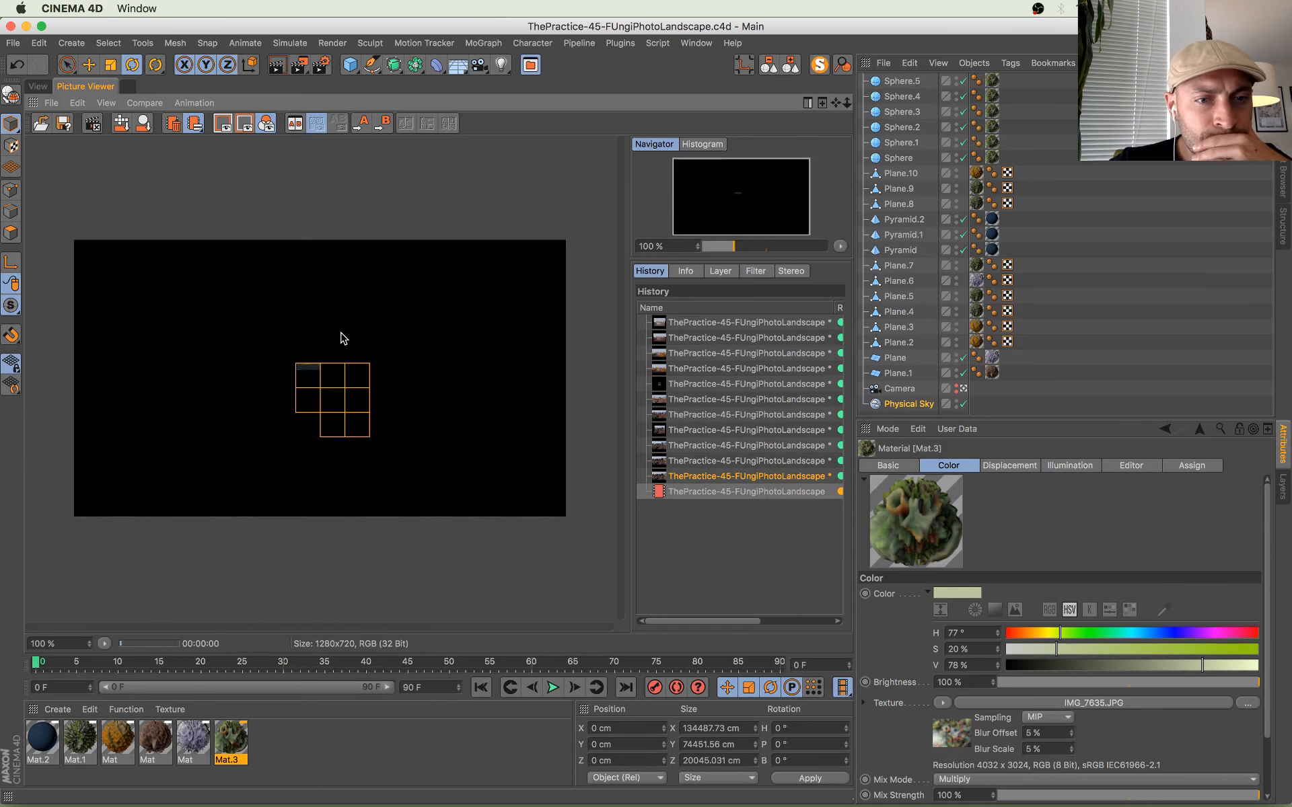
# Step: Review the last finished render in the history while the new one is processing
pyautogui.click(35, 87)
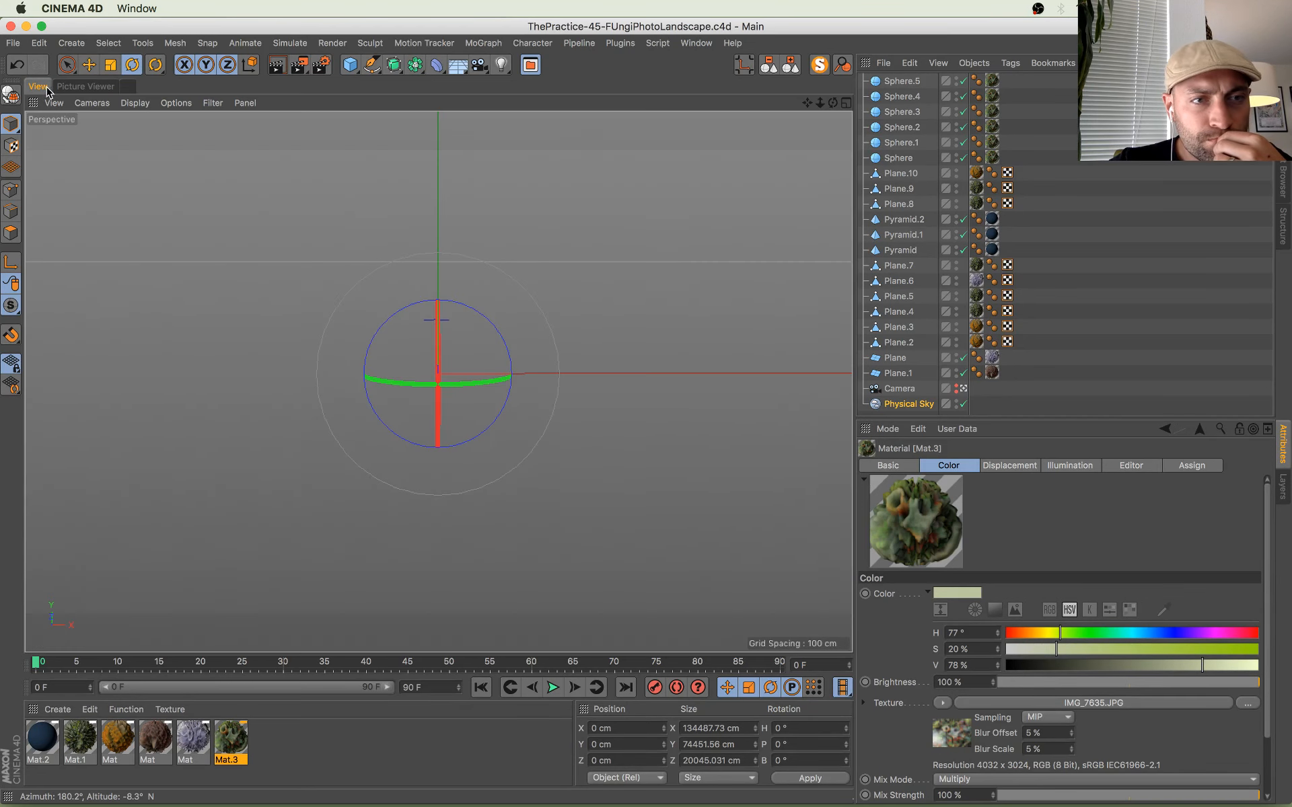
pyautogui.click(93, 88)
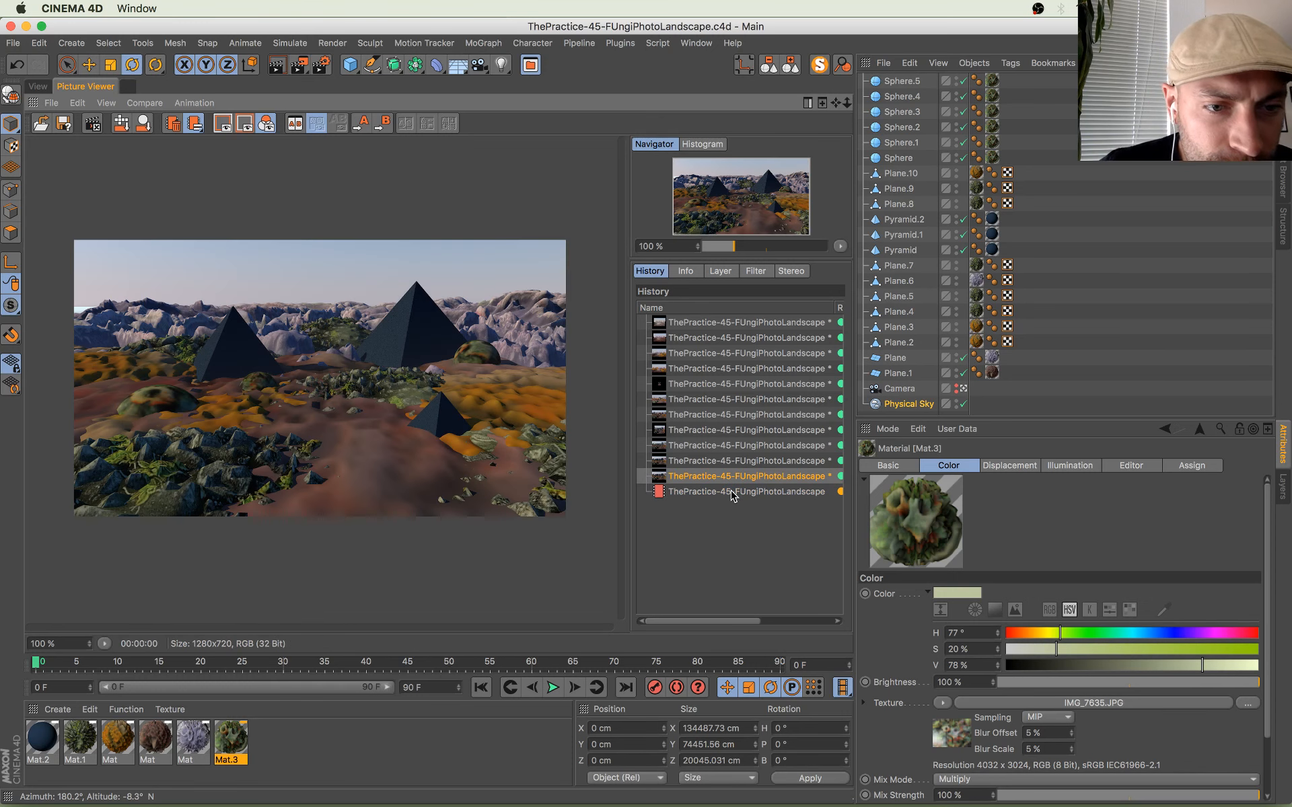
pyautogui.press('Up')
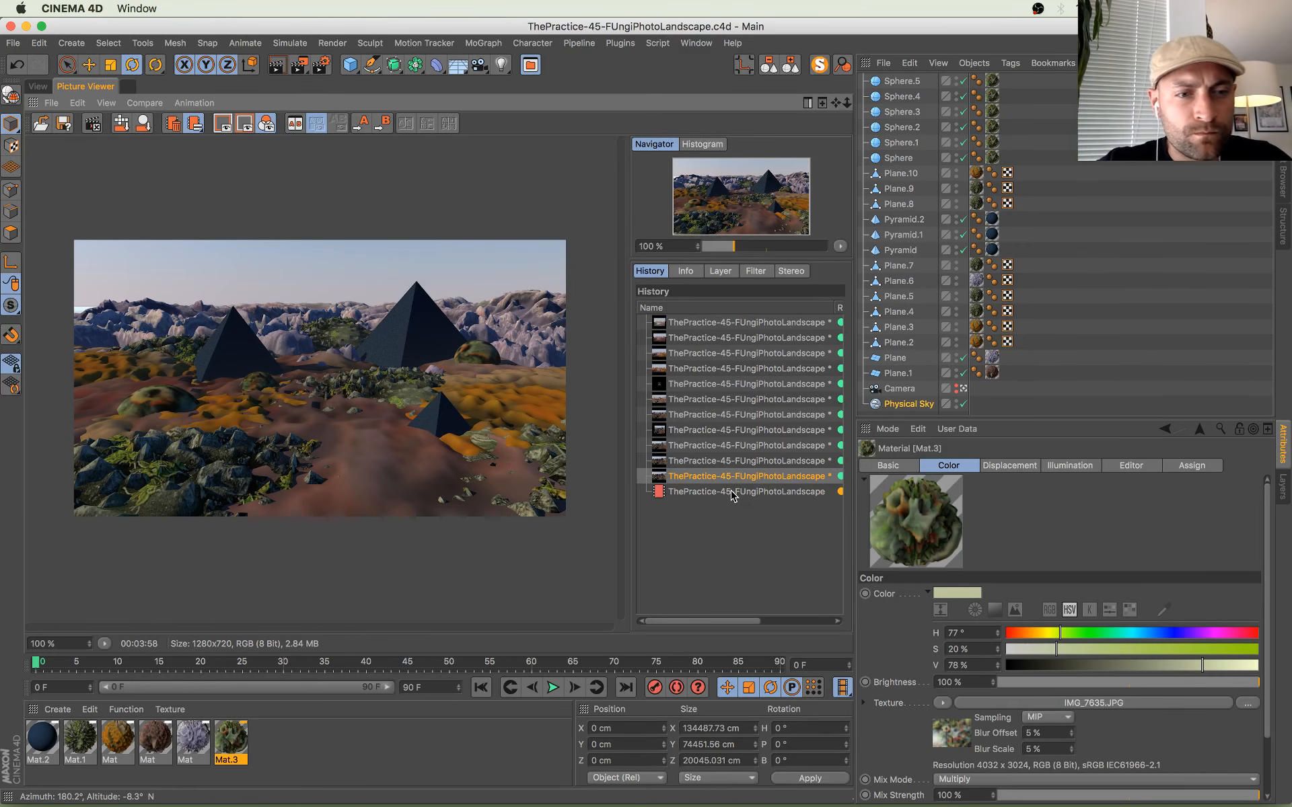
# Step: Scale the mound behind the small pyramid to about 284 cm wide, reposition it at about X 72.9 cm and Y -17.7 cm, and save
pyautogui.click(35, 86)
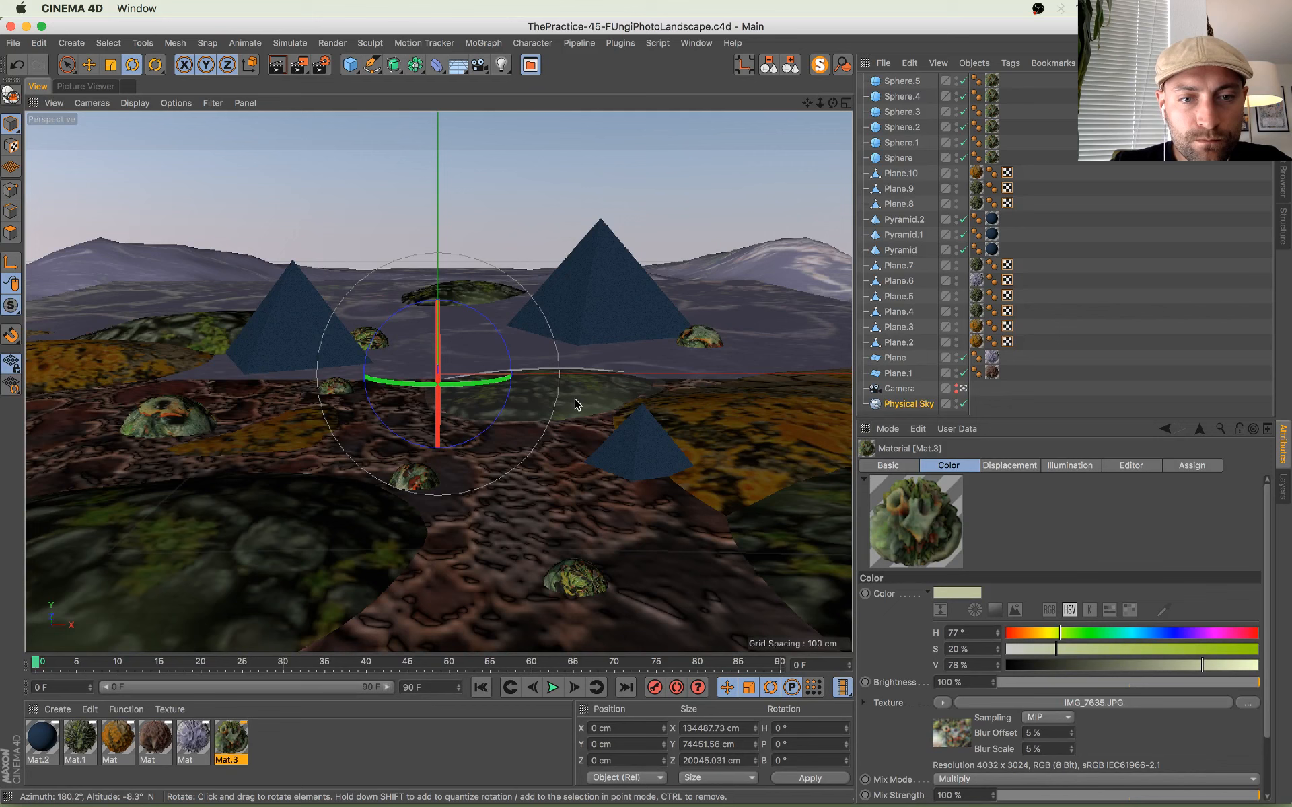
pyautogui.click(460, 397)
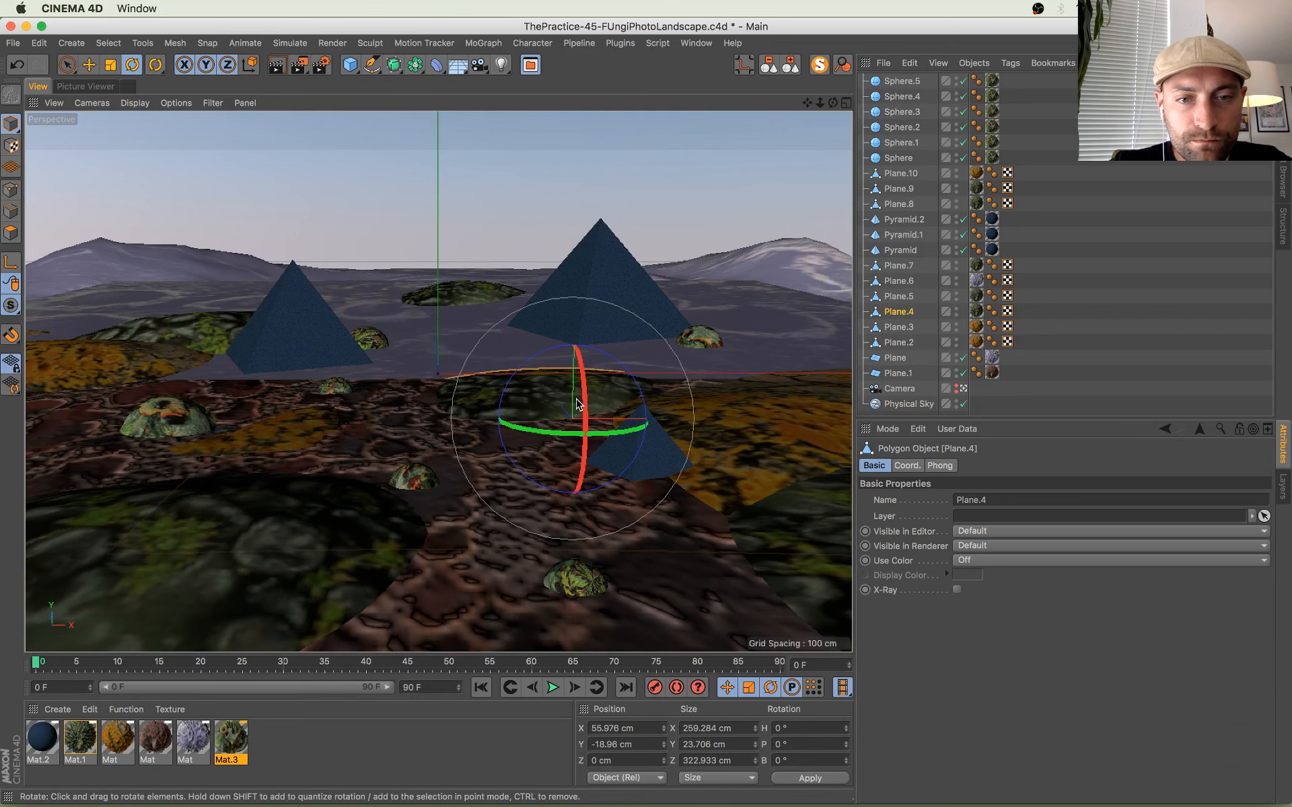
pyautogui.press('t')
pyautogui.moveTo(396, 523); pyautogui.dragTo(468, 506)
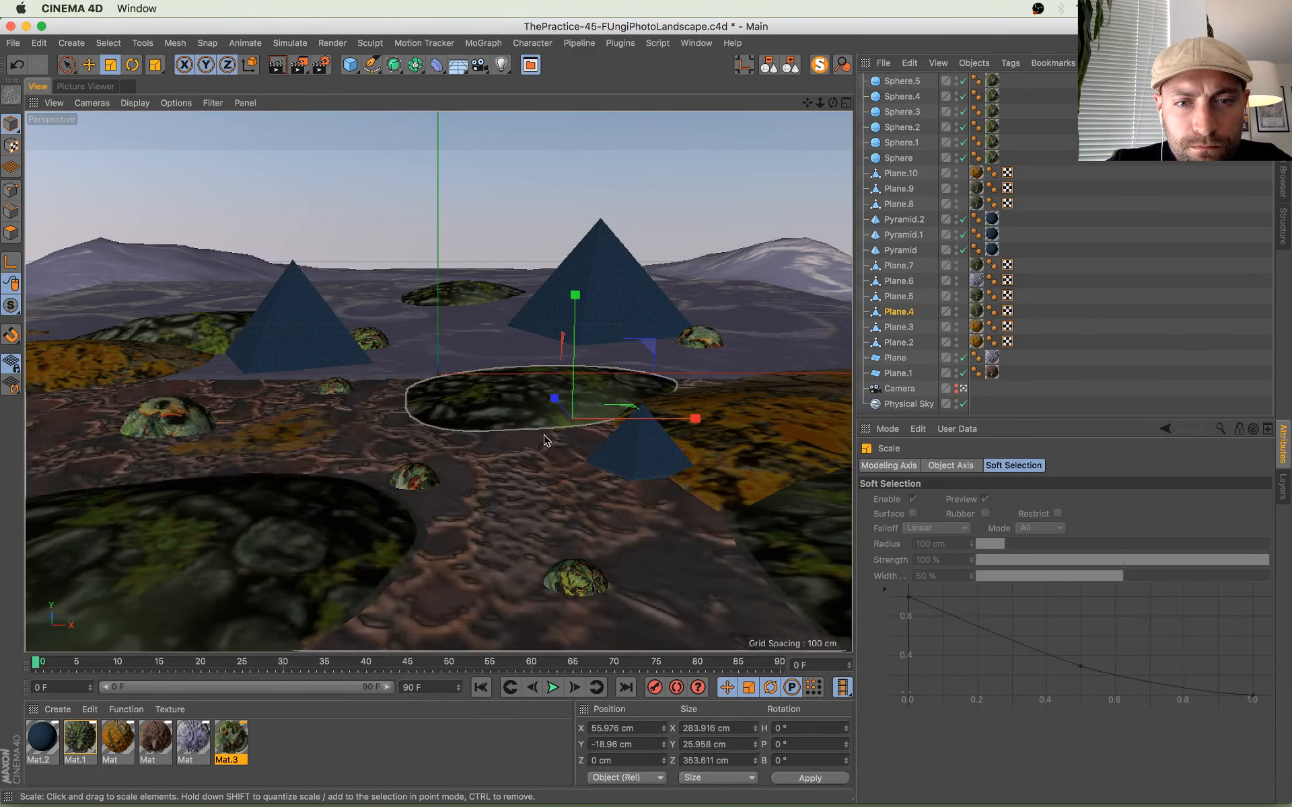
pyautogui.press('e')
pyautogui.moveTo(571, 316); pyautogui.dragTo(586, 333)
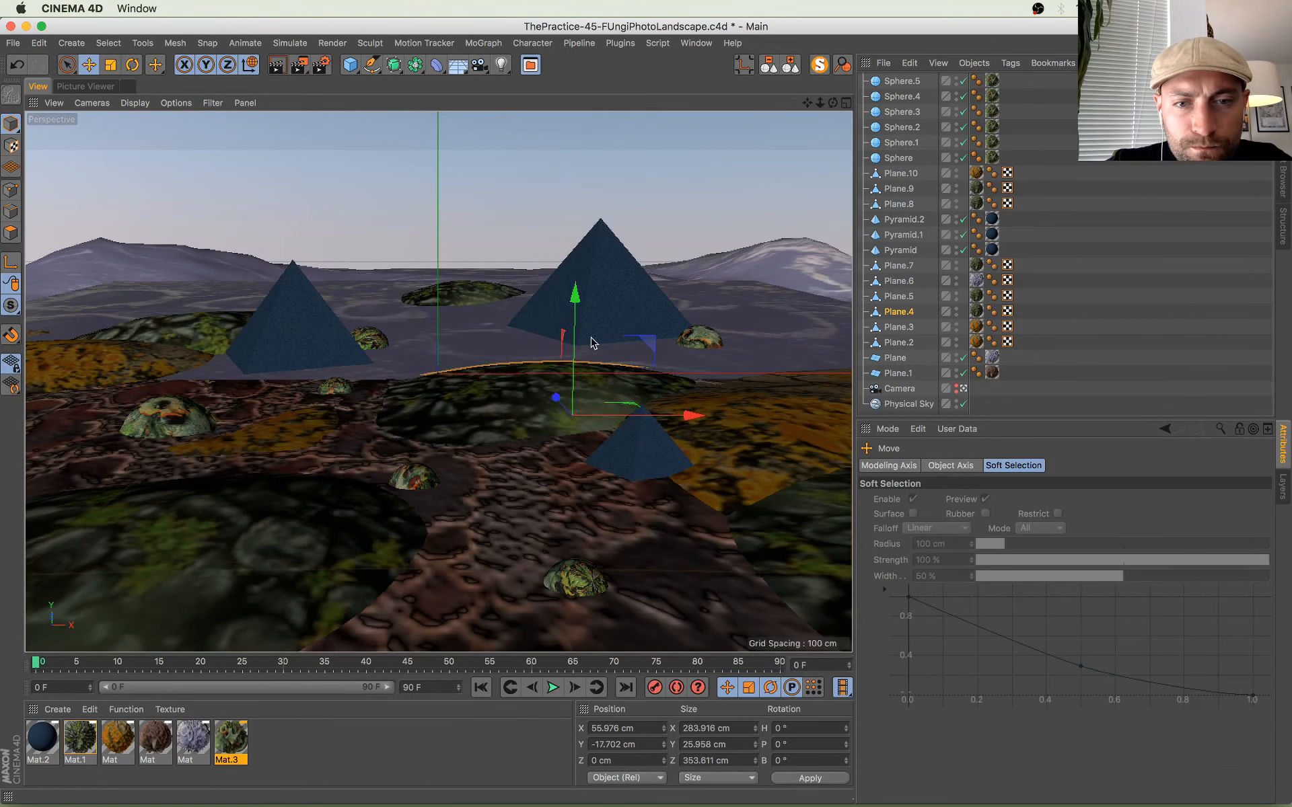
pyautogui.moveTo(701, 425); pyautogui.dragTo(743, 415)
pyautogui.press('super+s')
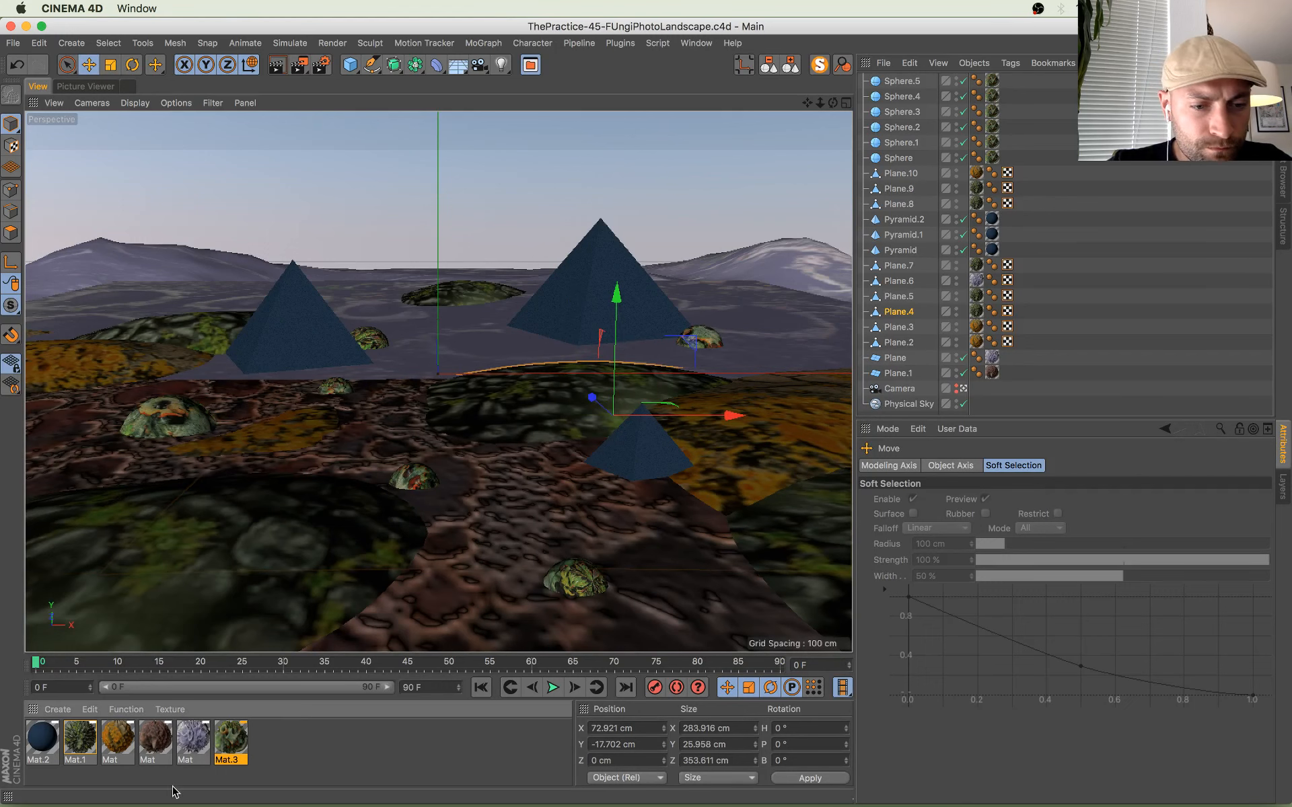
# Step: Copy Mat.1's displacement texture IMG_7645.JPG into its bump channel and enable bump
pyautogui.doubleClick(81, 738)
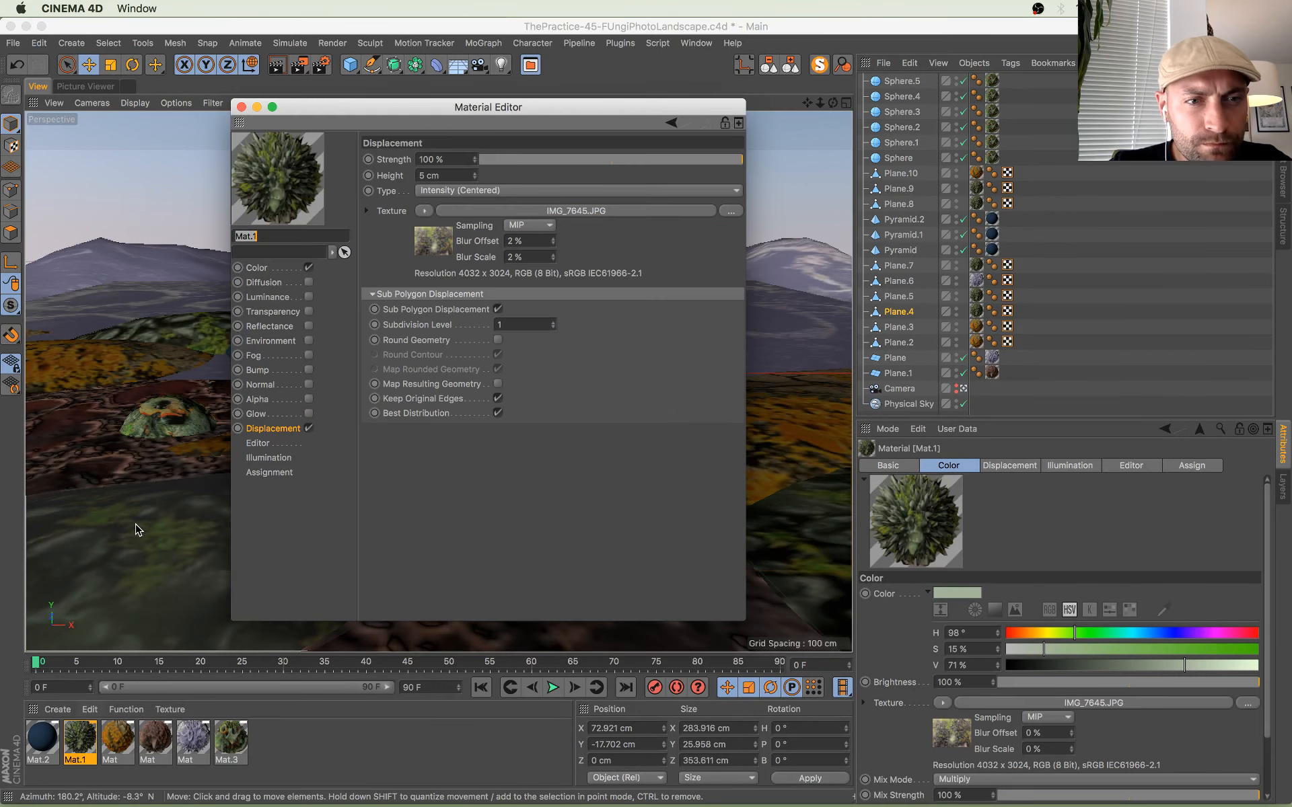
pyautogui.click(792, 62)
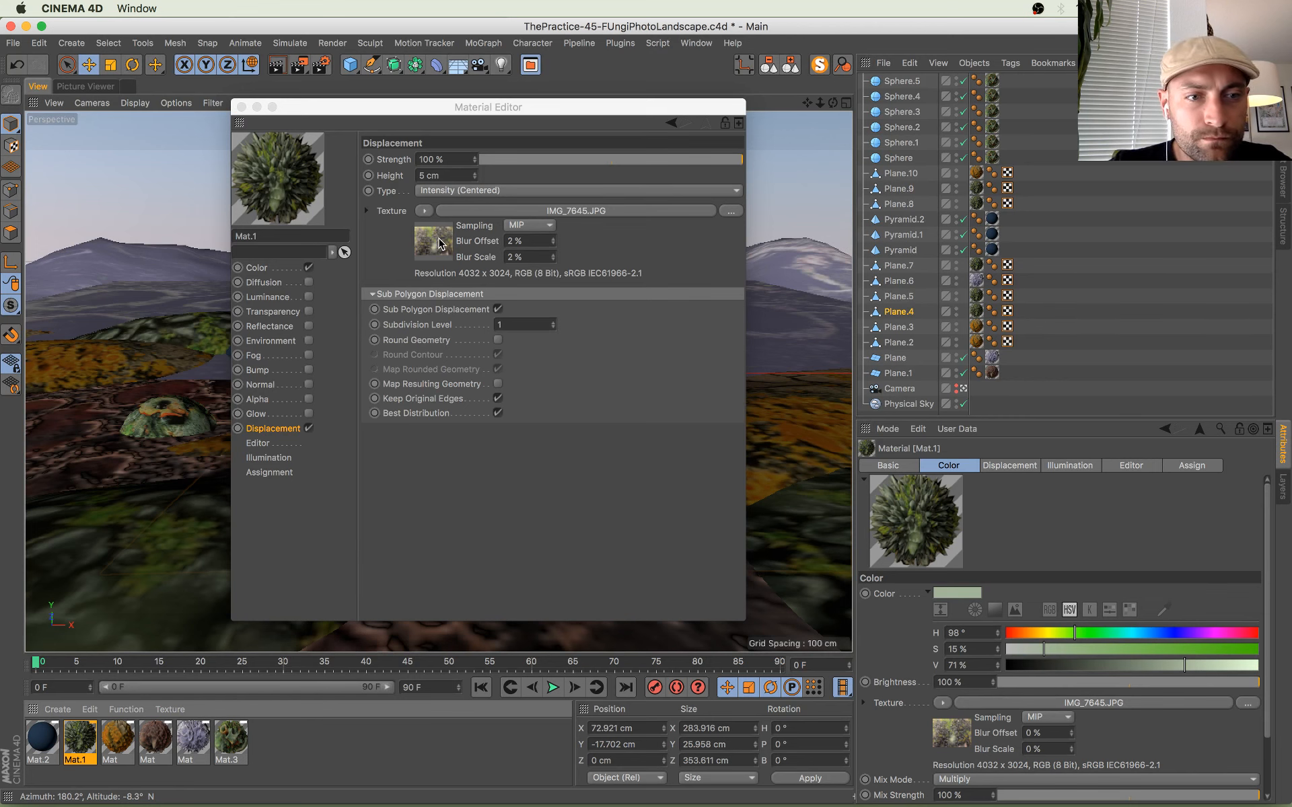
pyautogui.moveTo(439, 243); pyautogui.dragTo(273, 375)
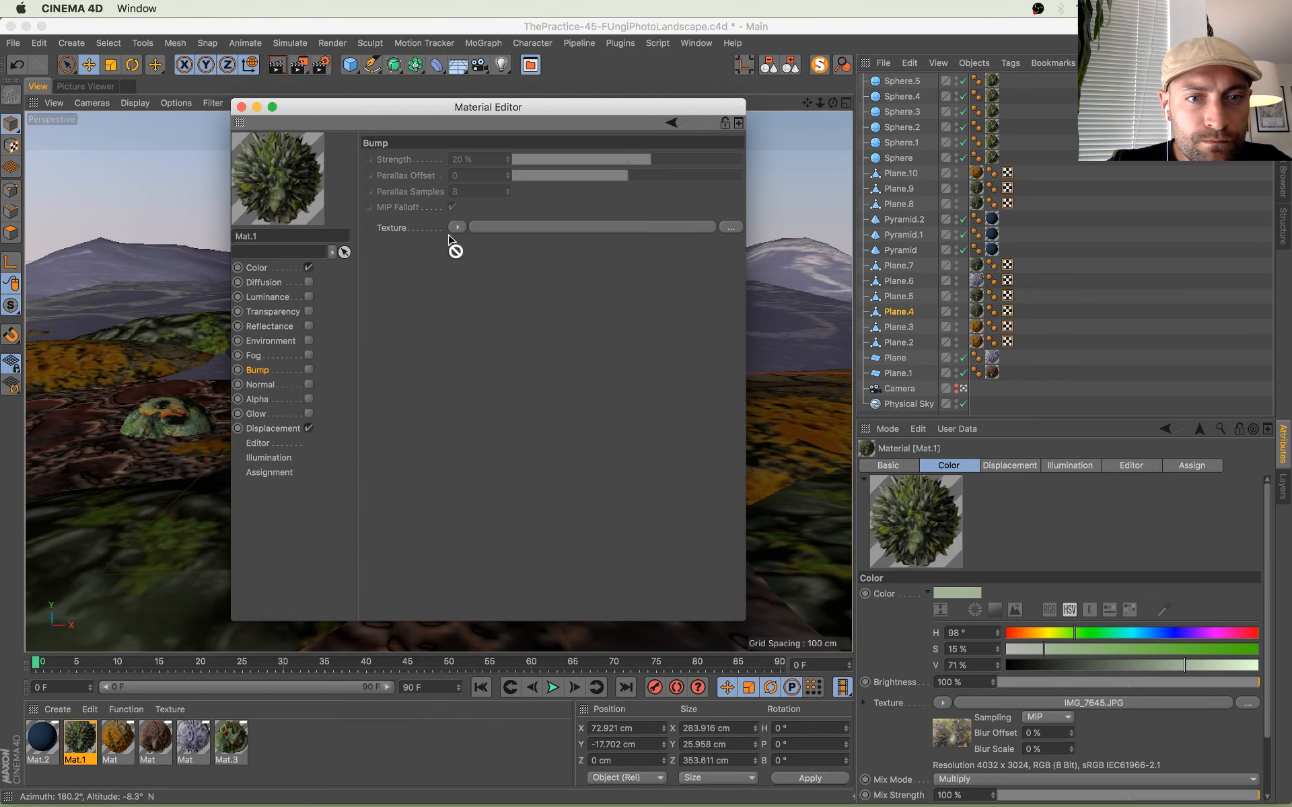
pyautogui.moveTo(452, 237); pyautogui.dragTo(465, 227)
pyautogui.click(309, 370)
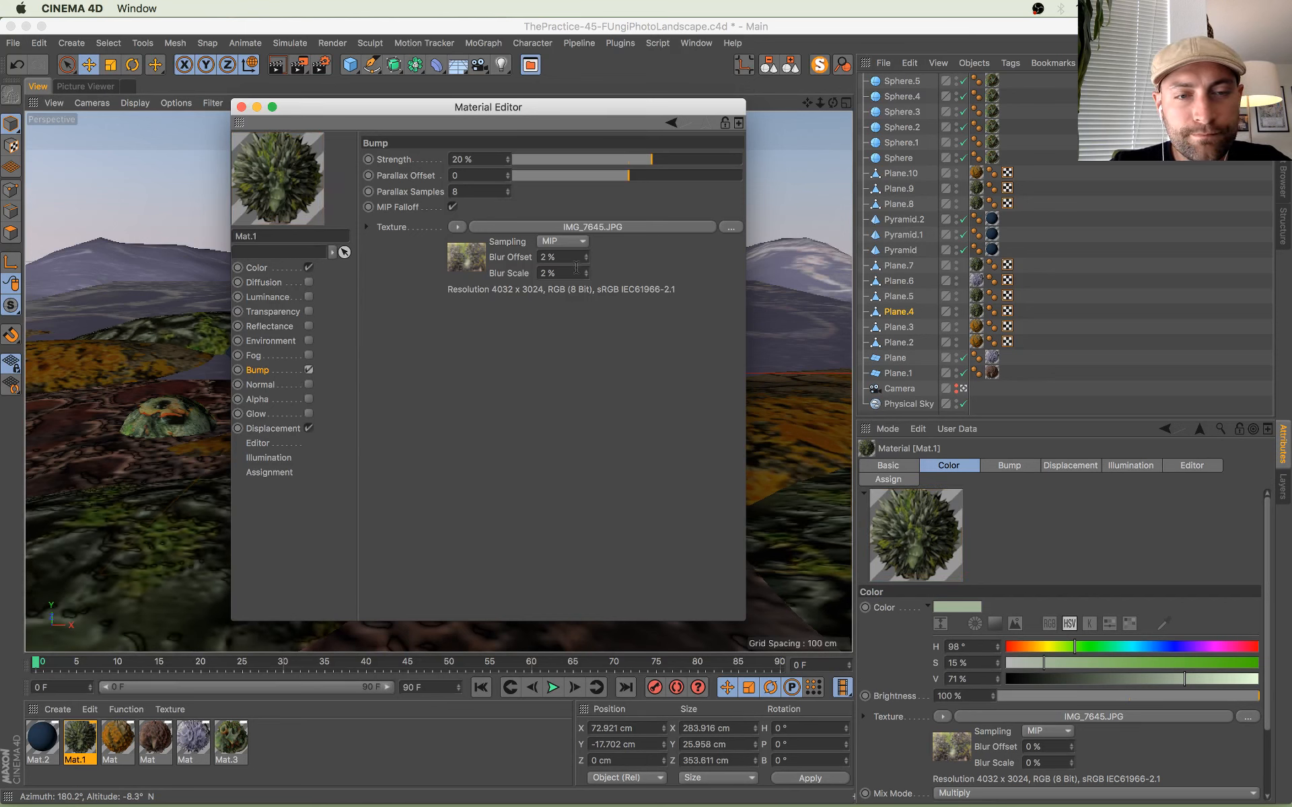
# Step: Set the blur offset and blur scale of Mat.1's bump texture to 1% and save the scene
pyautogui.click(278, 431)
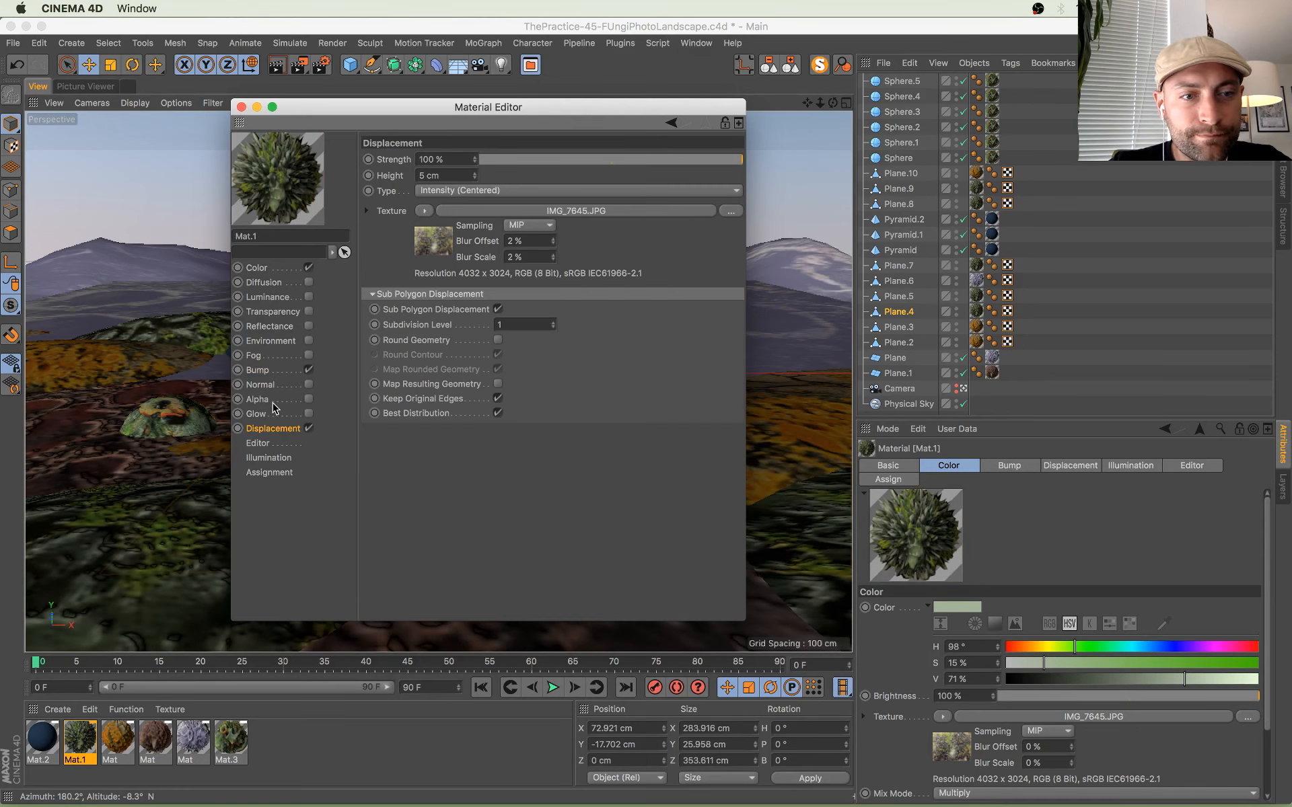
pyautogui.click(259, 370)
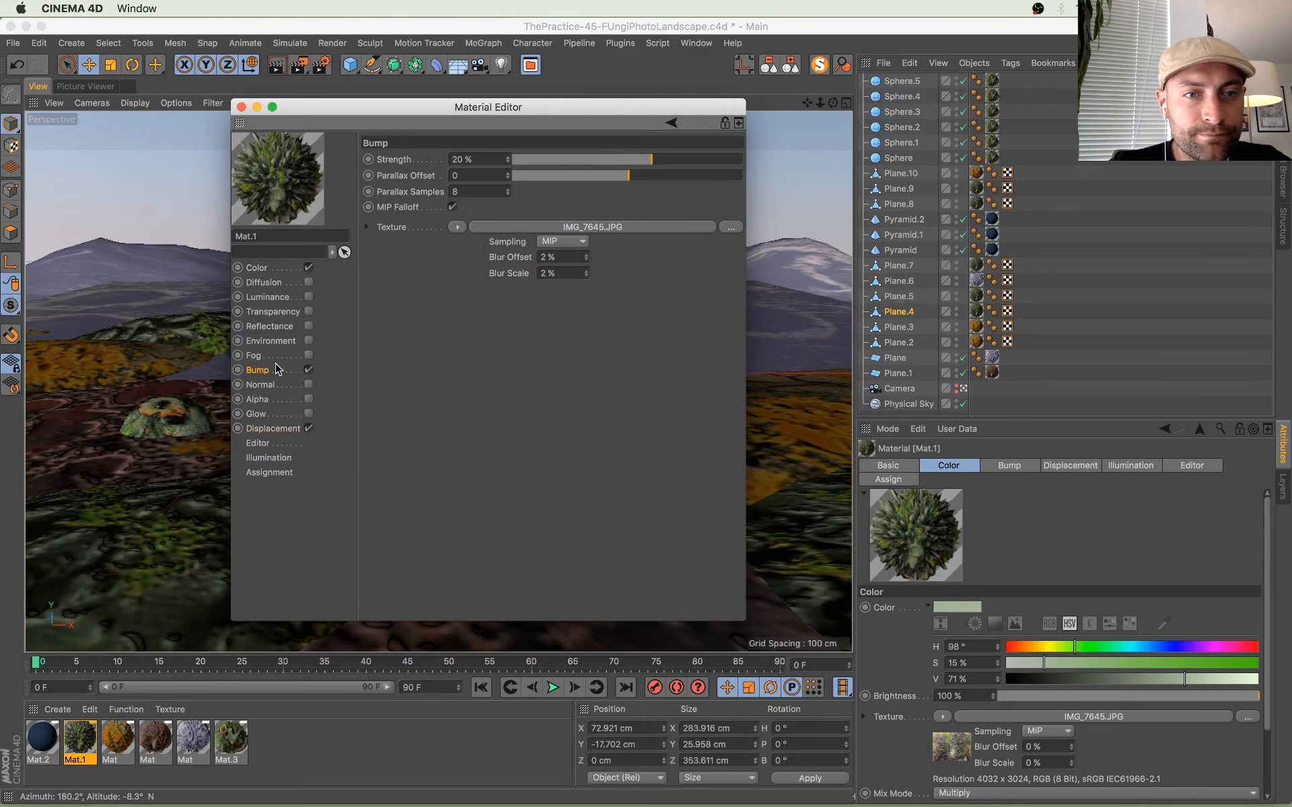
pyautogui.click(586, 260)
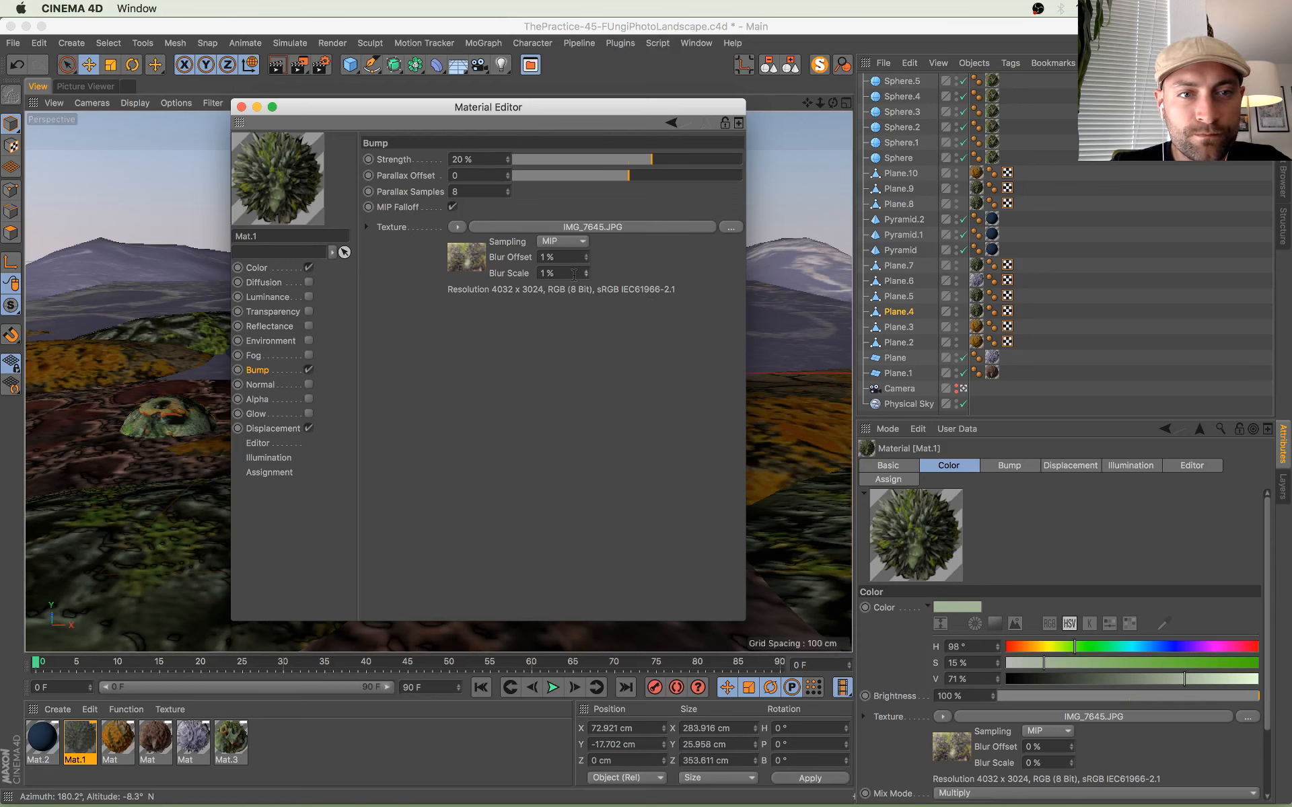
pyautogui.press('super+s')
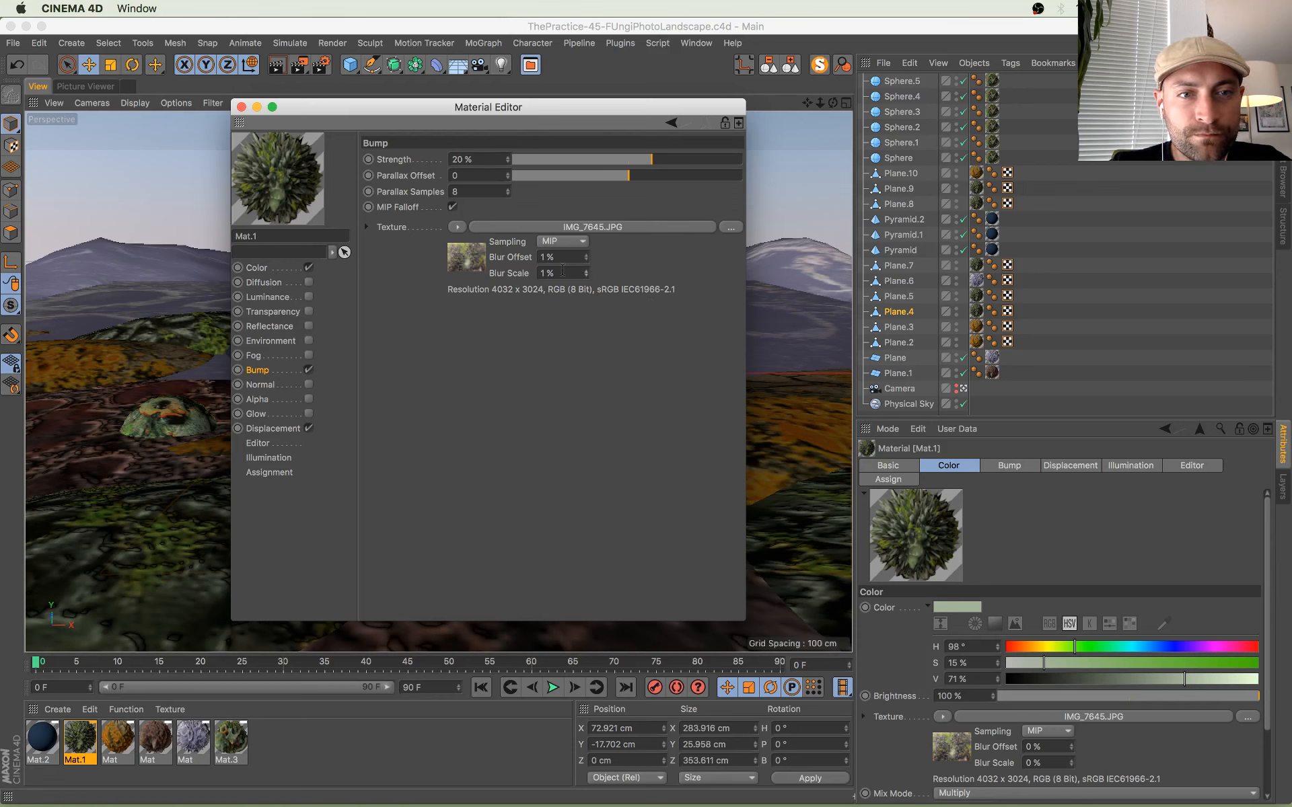
pyautogui.click(241, 107)
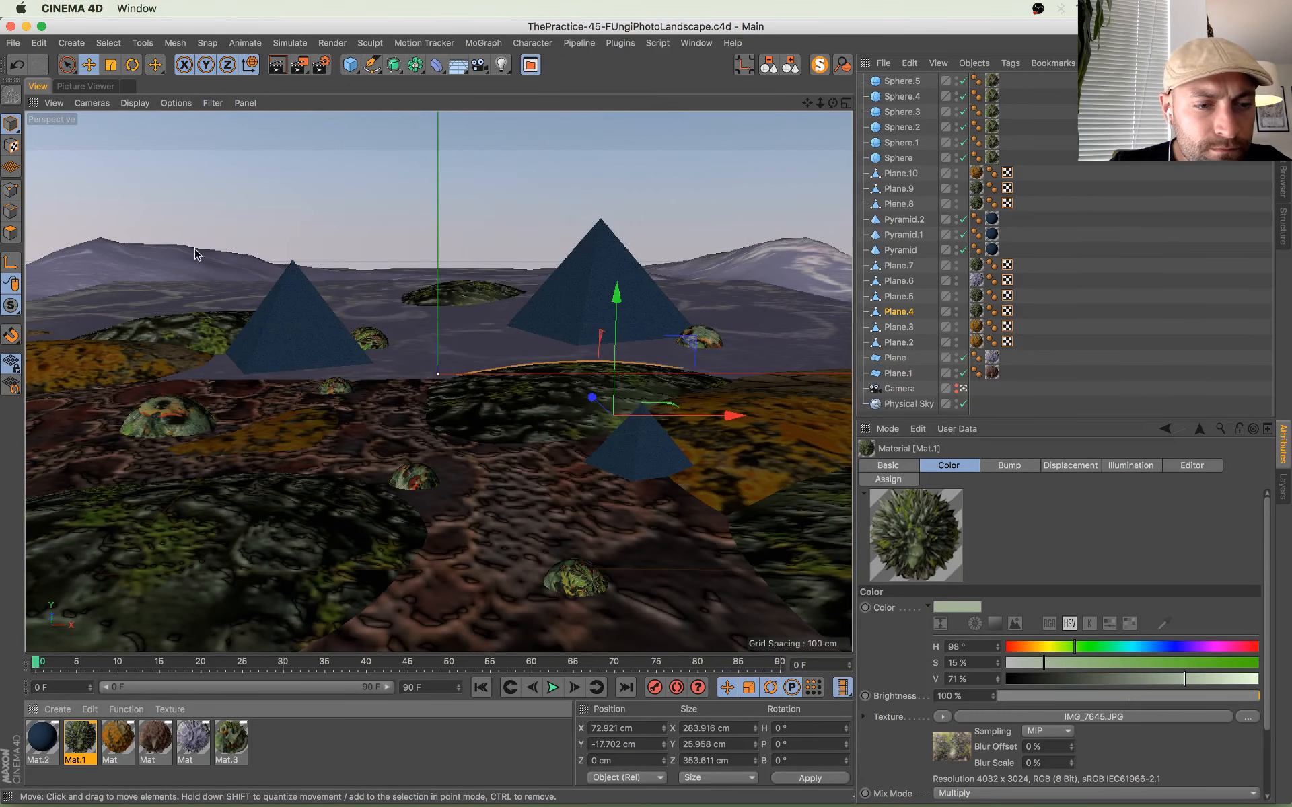
# Step: Inspect the new running render up close and compare it with the previous finished one
pyautogui.click(90, 85)
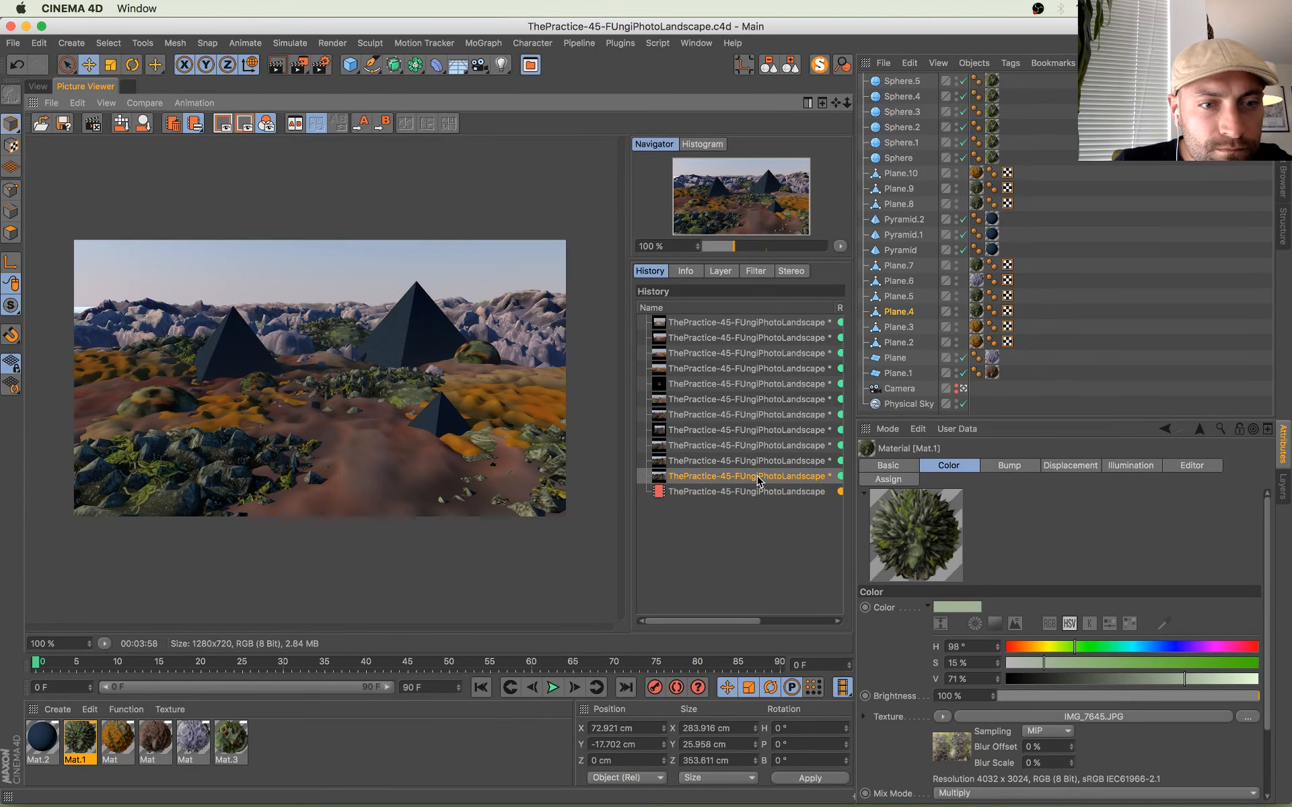
pyautogui.scroll(4, 314, 491)
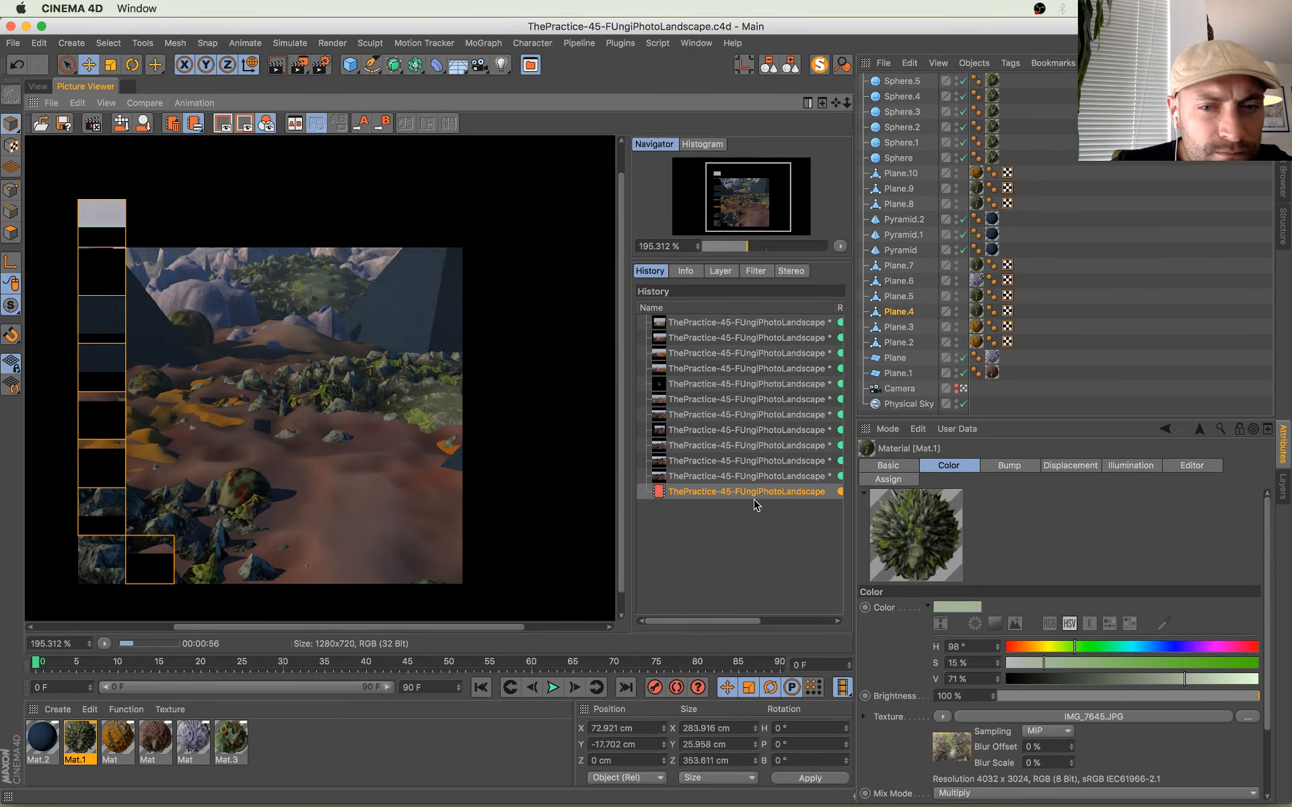
pyautogui.click(754, 477)
pyautogui.click(747, 491)
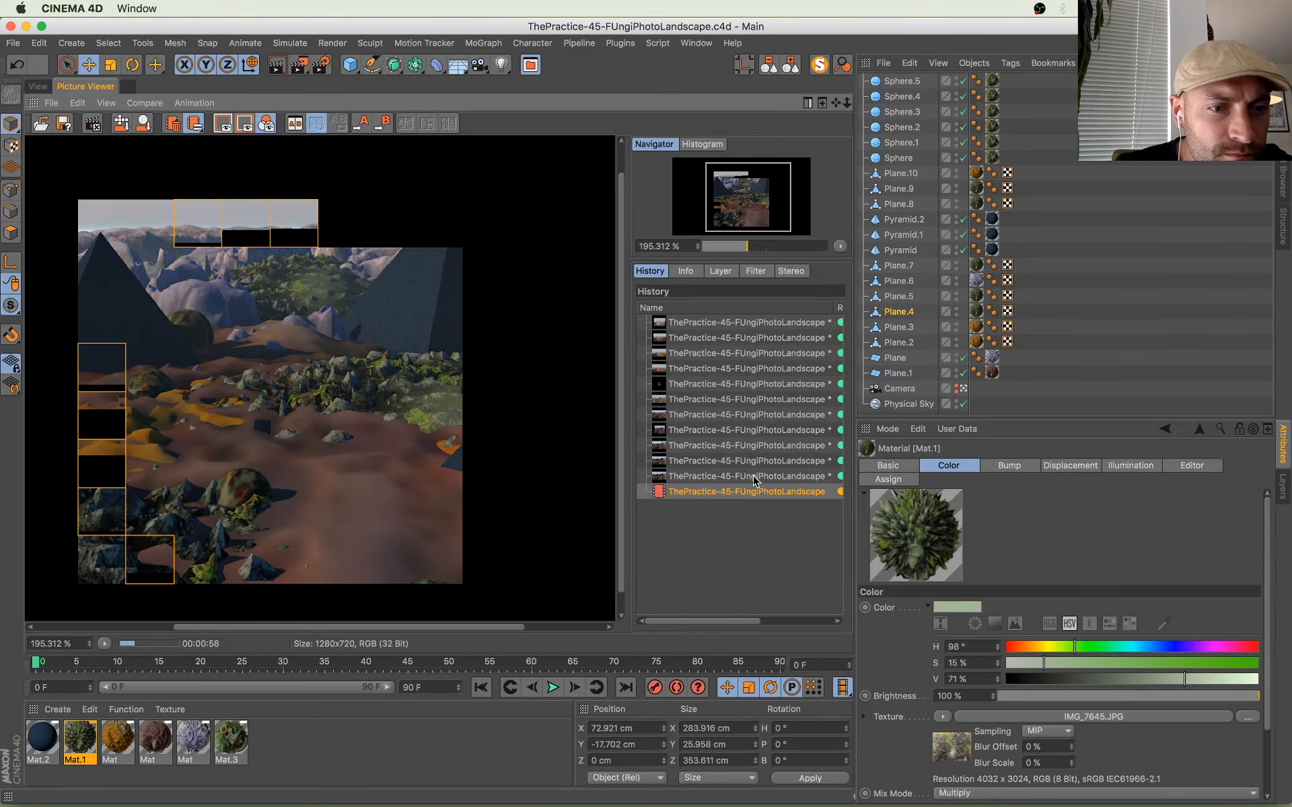
# Step: Convert all six spheres, from Sphere to Sphere.5, into editable polygon objects and check the running render
pyautogui.click(902, 81)
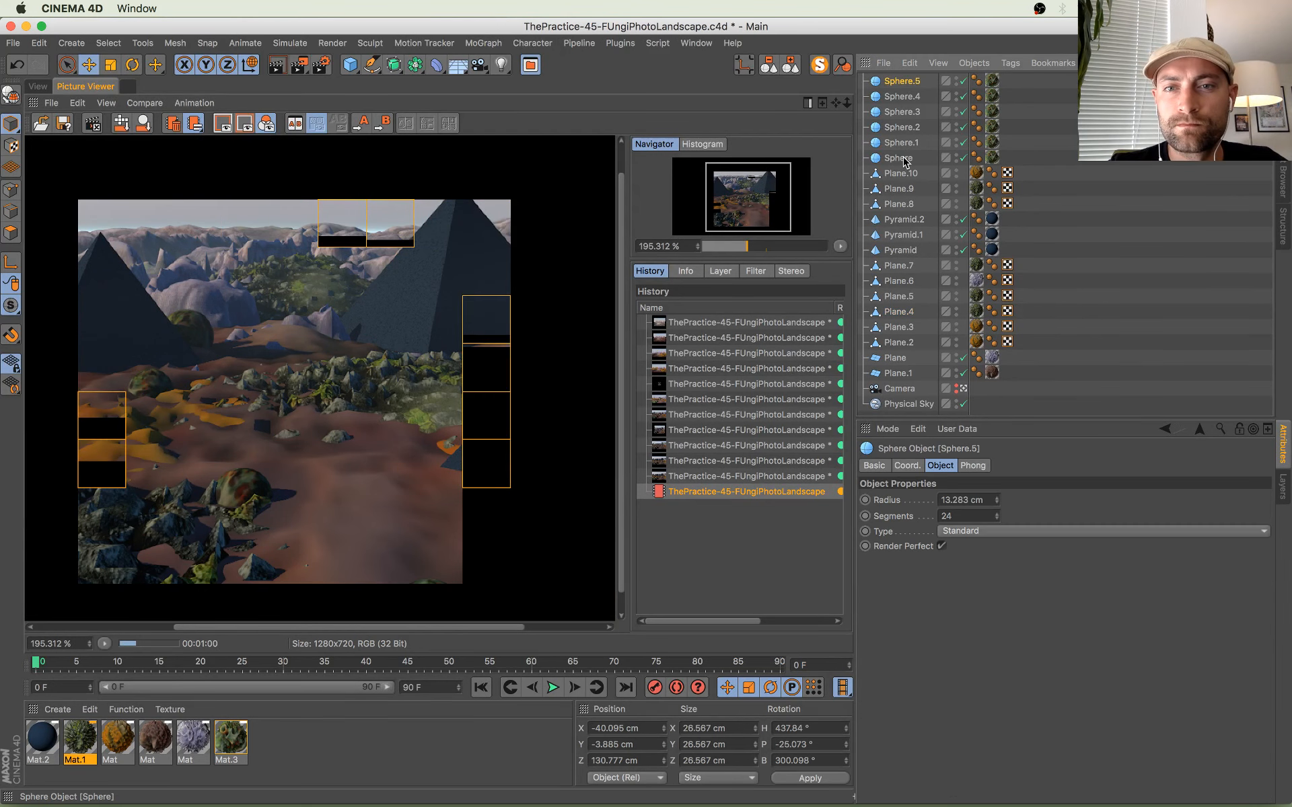
pyautogui.keyDown('shift'); pyautogui.click(898, 157); pyautogui.keyUp('shift')
pyautogui.press('c')
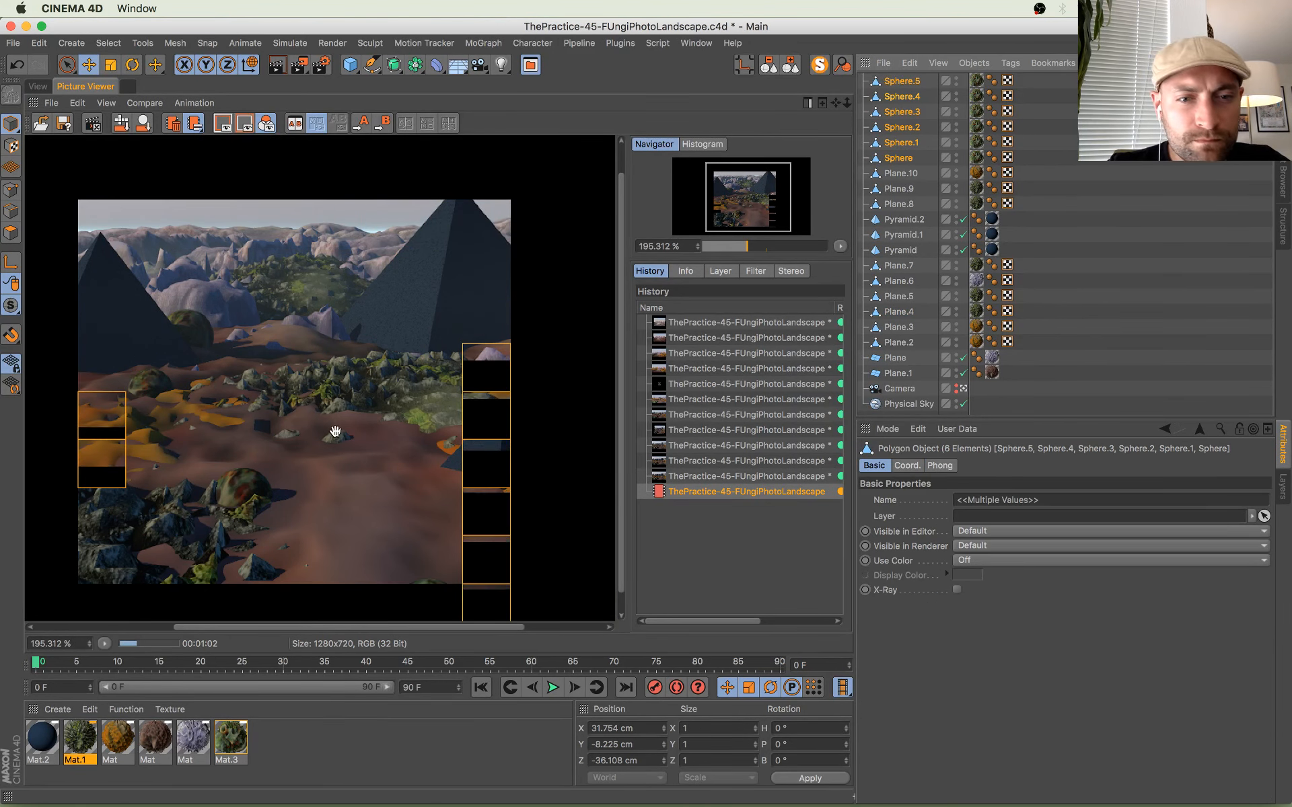
pyautogui.moveTo(333, 329); pyautogui.dragTo(405, 353)
pyautogui.scroll(-3, 406, 410)
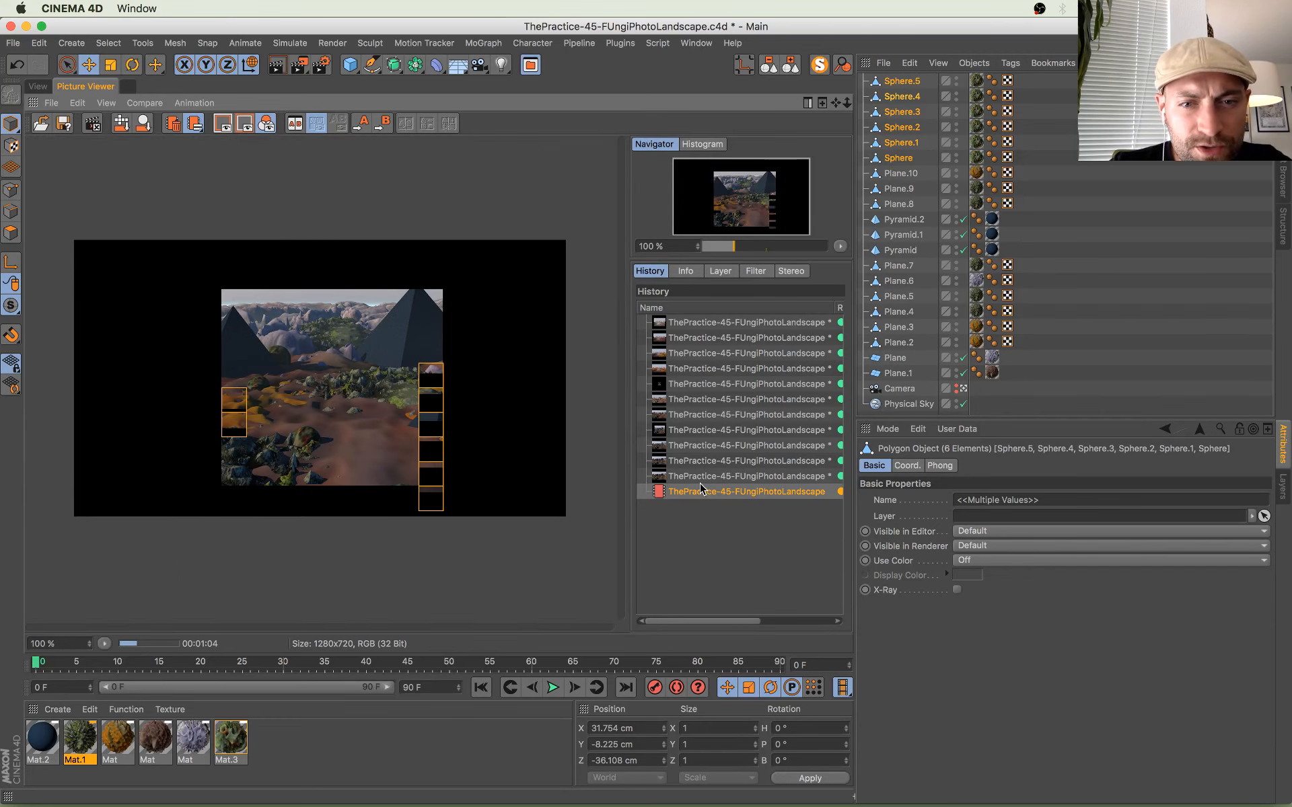
# Step: Step through the earlier finished renders in the render history to compare the versions of the landscape
pyautogui.click(722, 478)
pyautogui.press('Up')
pyautogui.press('Up')
pyautogui.press('Up')
pyautogui.press('Down')
pyautogui.press('Down')
pyautogui.press('Down')
pyautogui.press('Down')
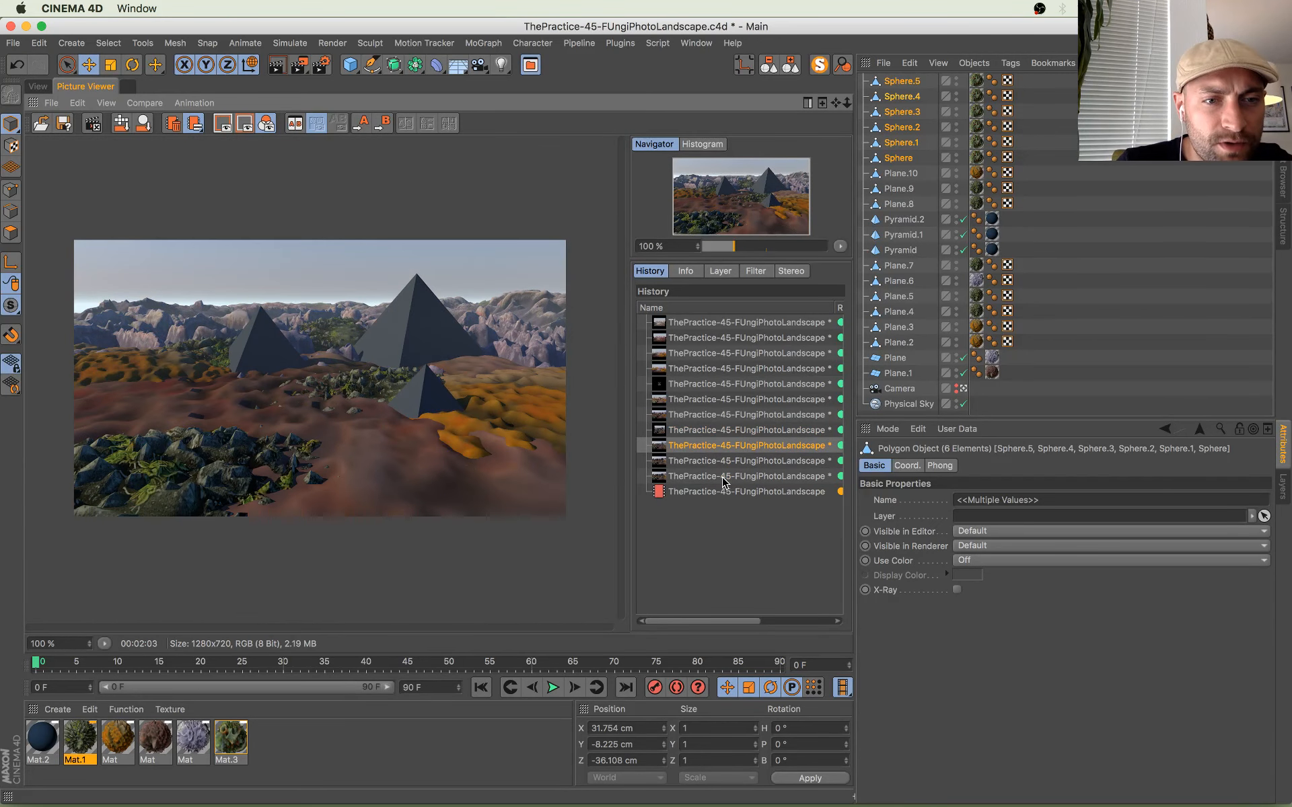
pyautogui.press('Up')
pyautogui.press('Up')
pyautogui.press('Up')
pyautogui.press('Up')
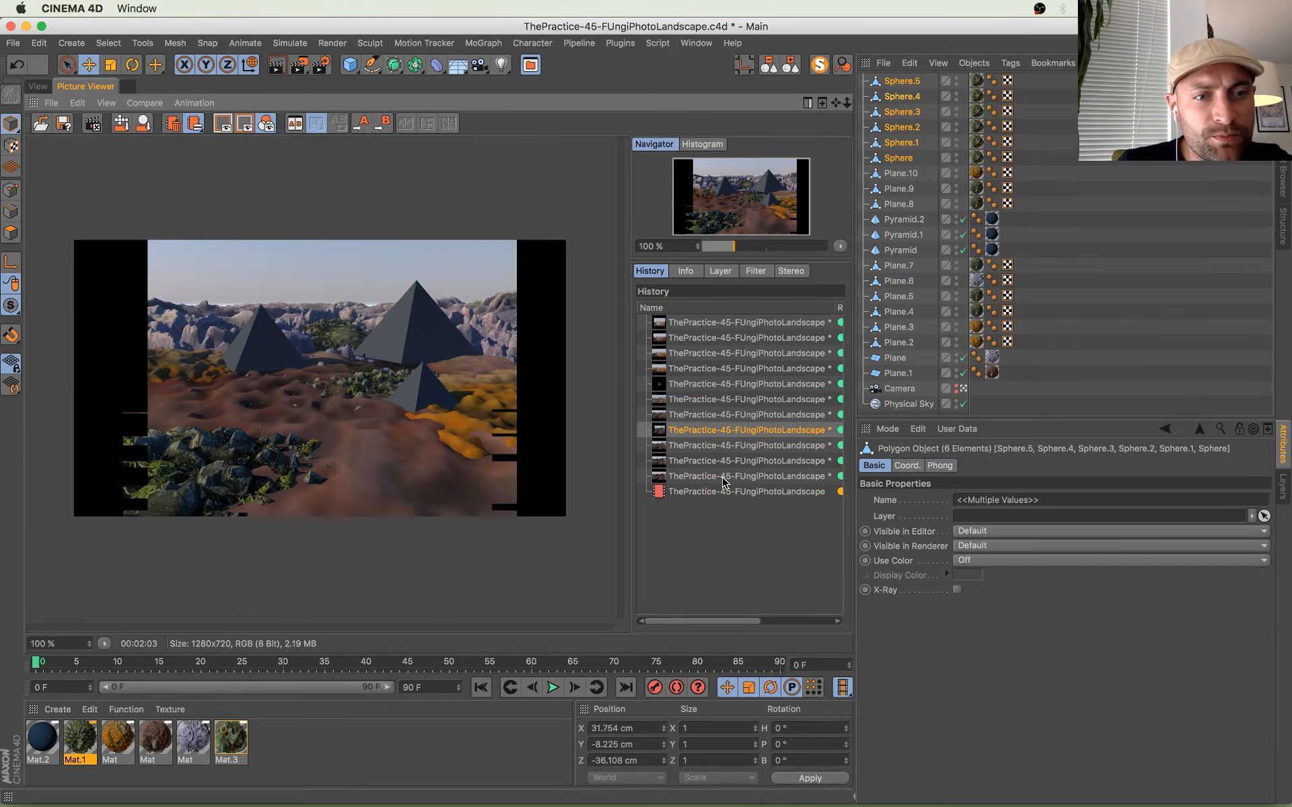
pyautogui.press('Down')
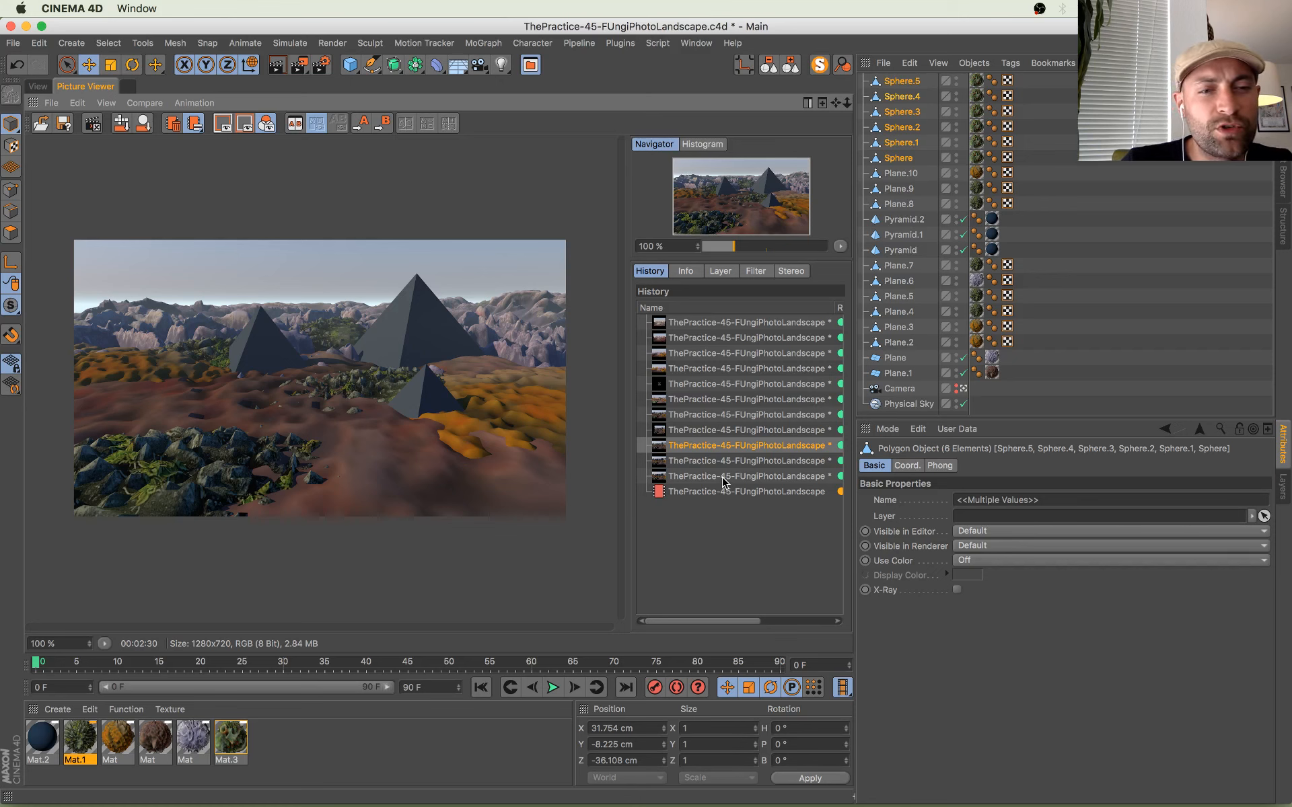
pyautogui.press('Down')
pyautogui.press('Down')
pyautogui.press('Down')
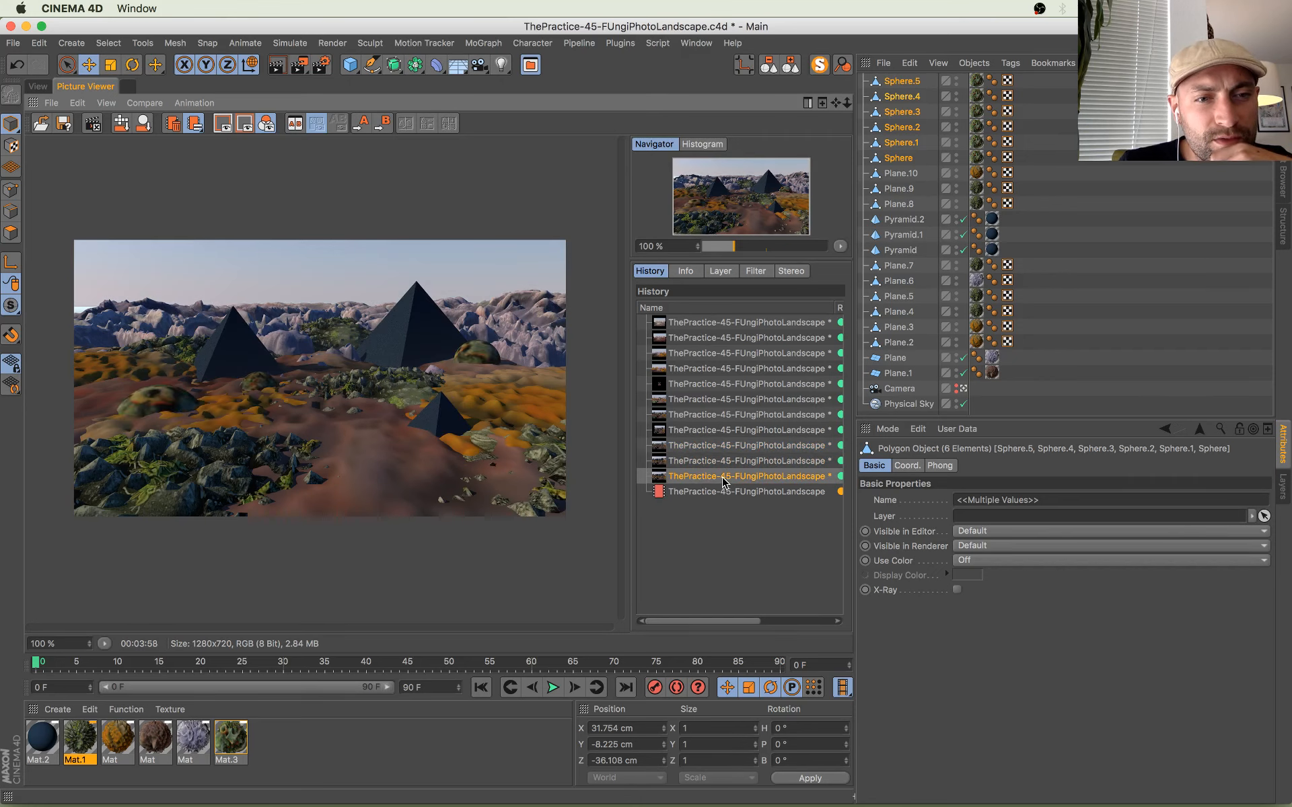
# Step: Compare the latest finished render with the ones before it and with the render still running
pyautogui.press('Up')
pyautogui.press('Up')
pyautogui.press('Up')
pyautogui.press('Down')
pyautogui.press('Down')
pyautogui.press('Down')
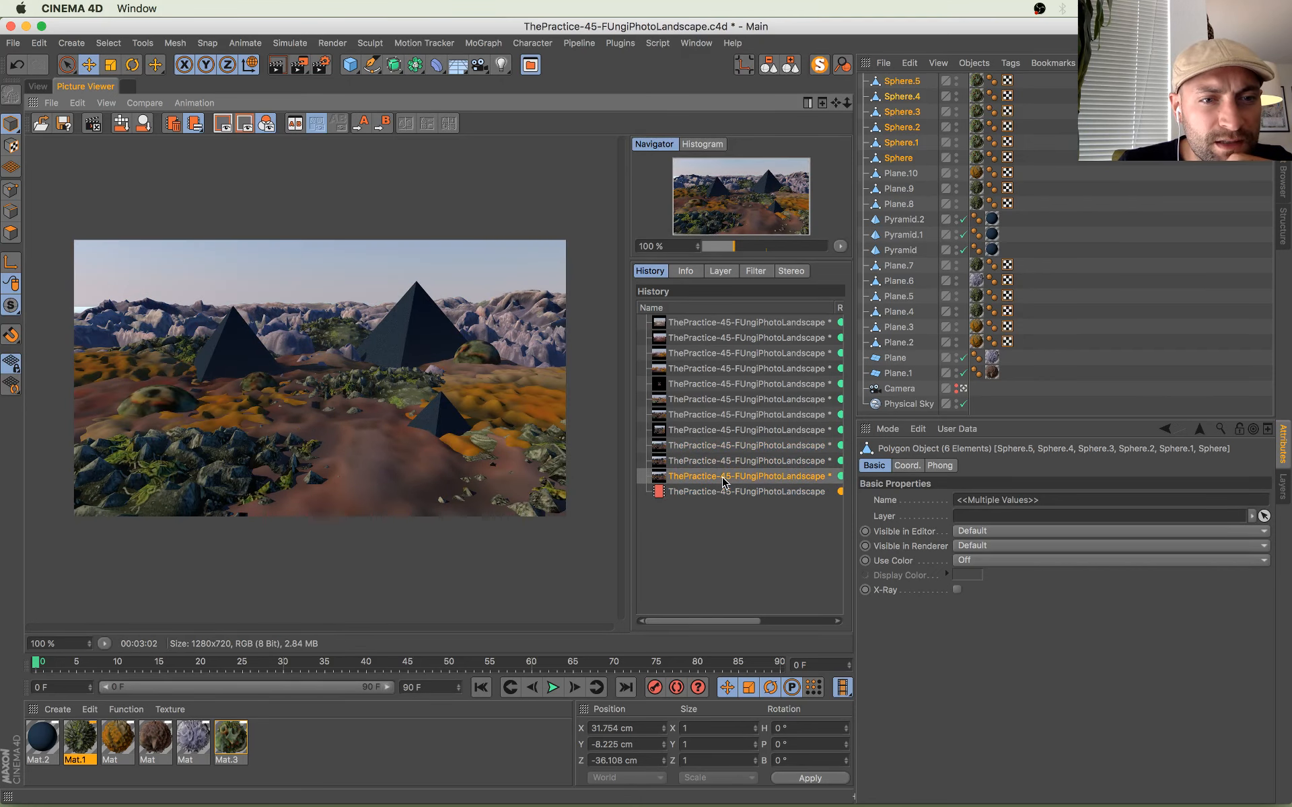
pyautogui.press('Up')
pyautogui.press('Up')
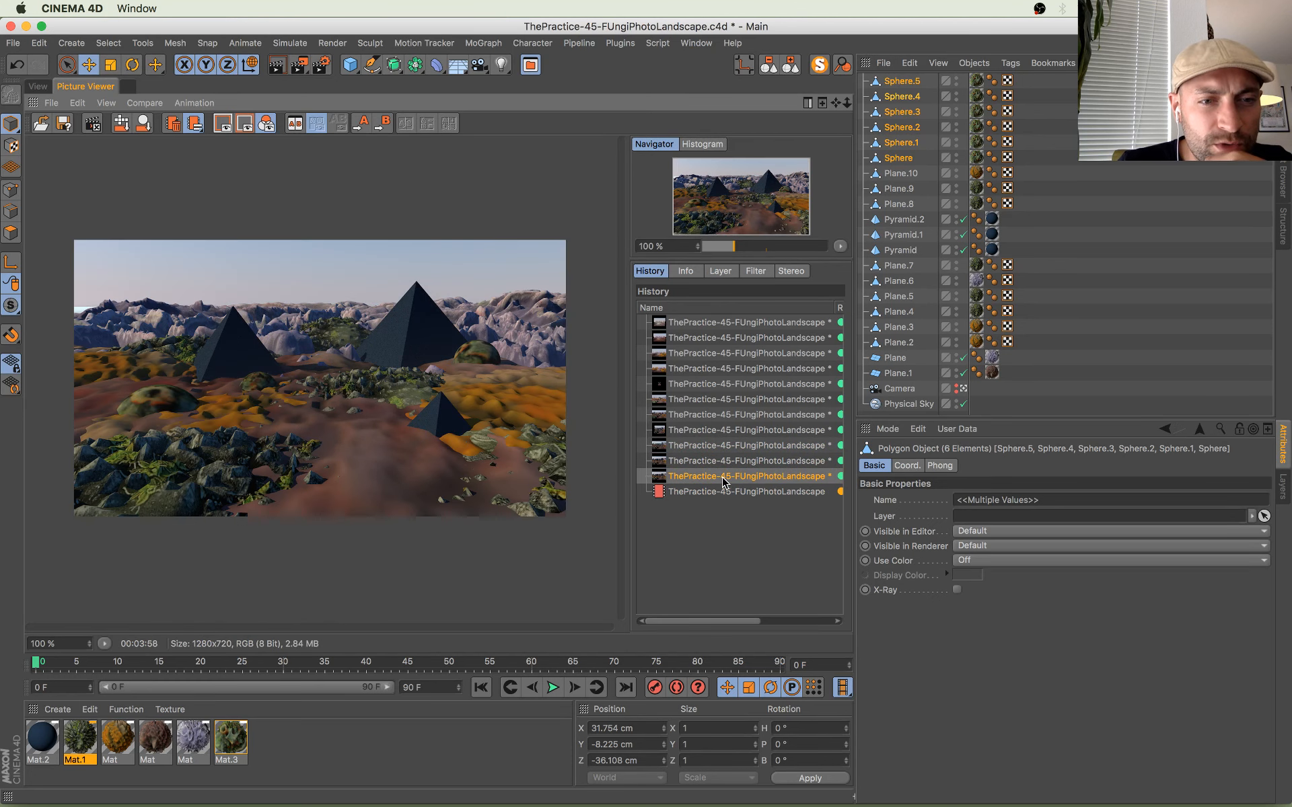
pyautogui.press('Down')
pyautogui.press('Down')
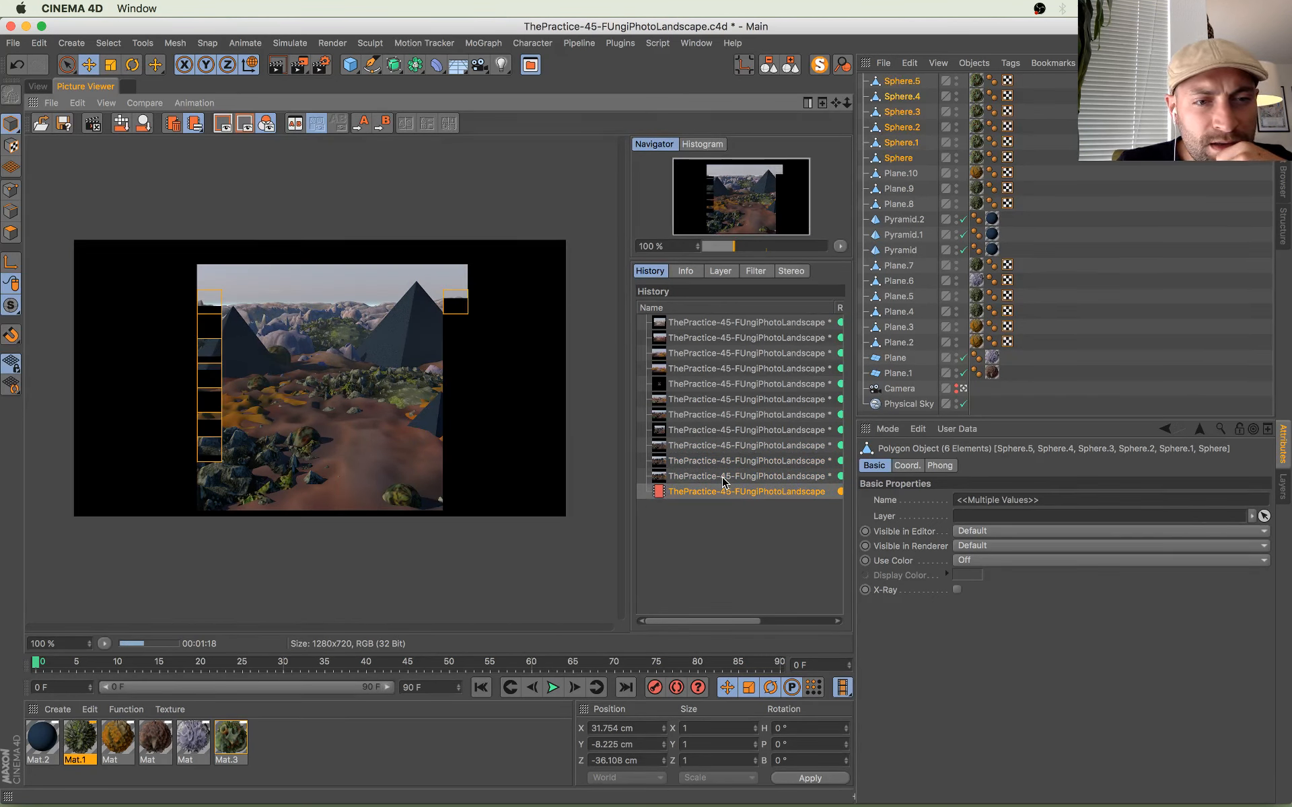
pyautogui.press('Up')
pyautogui.press('Down')
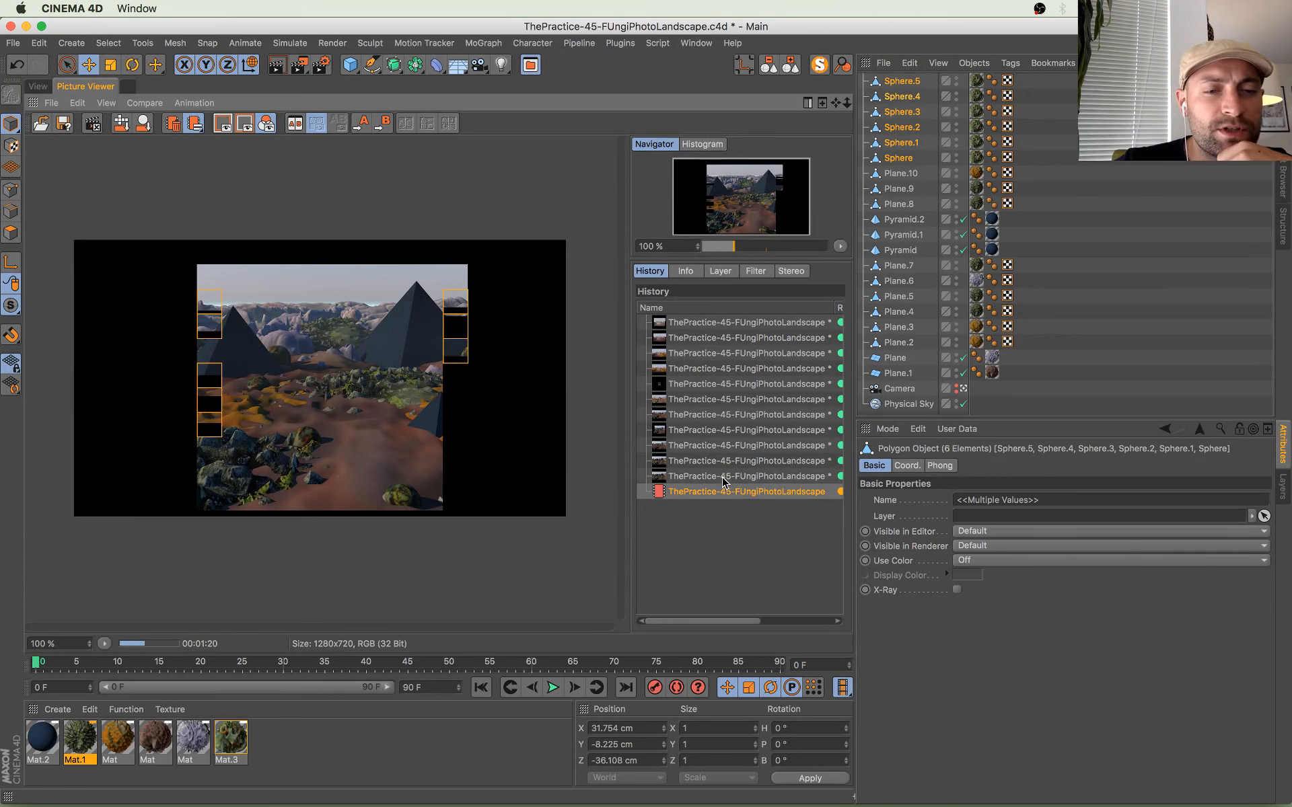
# Step: Inspect the running render up close and alternate it repeatedly with the latest finished render
pyautogui.scroll(3, 340, 390)
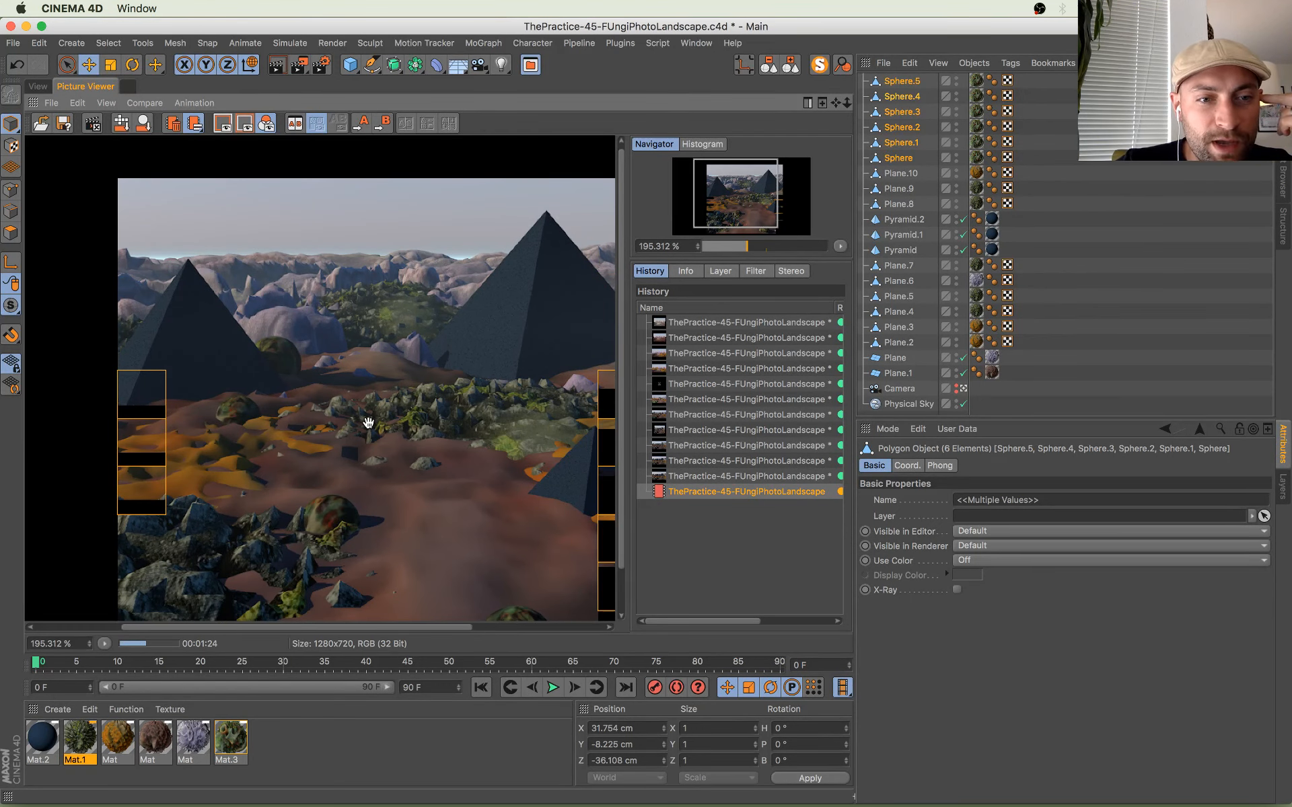
pyautogui.scroll(-3, 368, 422)
pyautogui.click(710, 479)
pyautogui.press('Down')
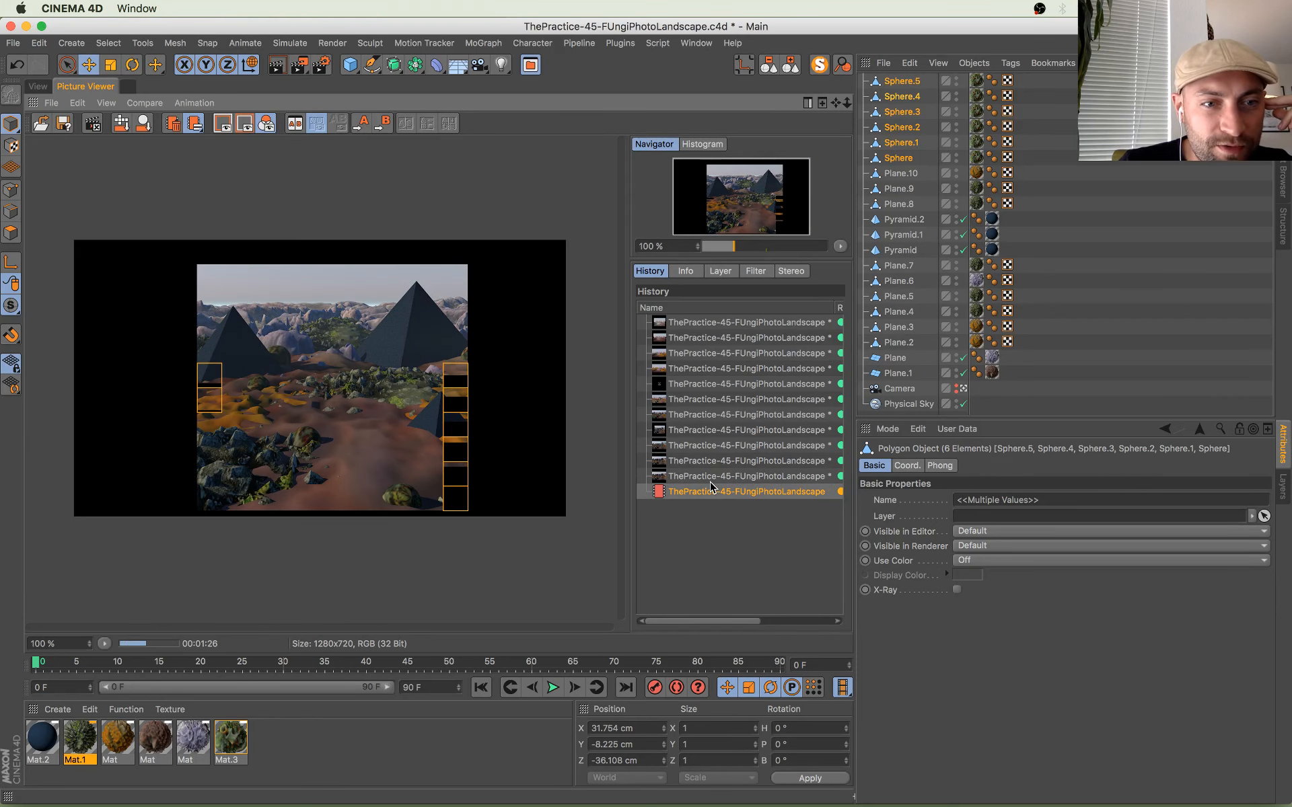
pyautogui.press('Up')
pyautogui.press('Down')
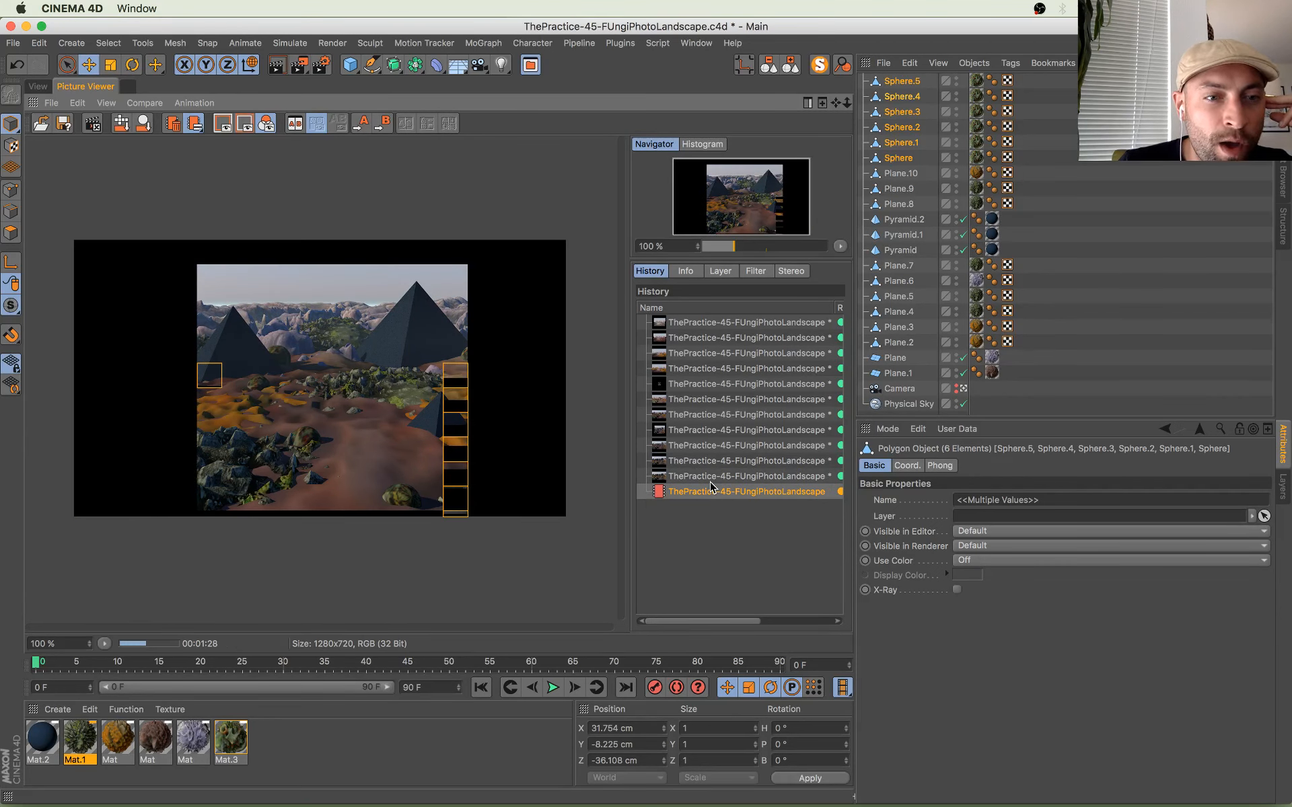
pyautogui.press('Up')
pyautogui.press('Down')
pyautogui.press('Up')
pyautogui.press('Down')
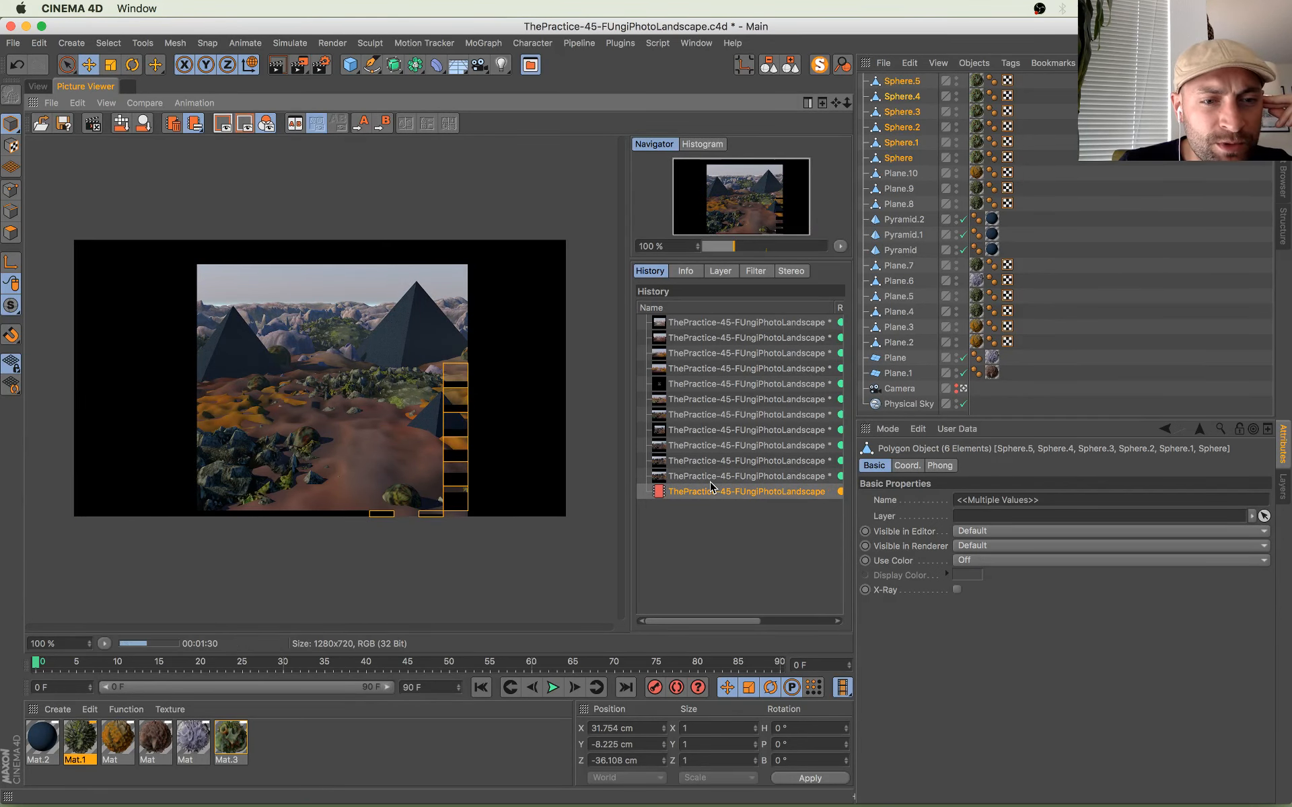
pyautogui.press('Up')
pyautogui.press('Down')
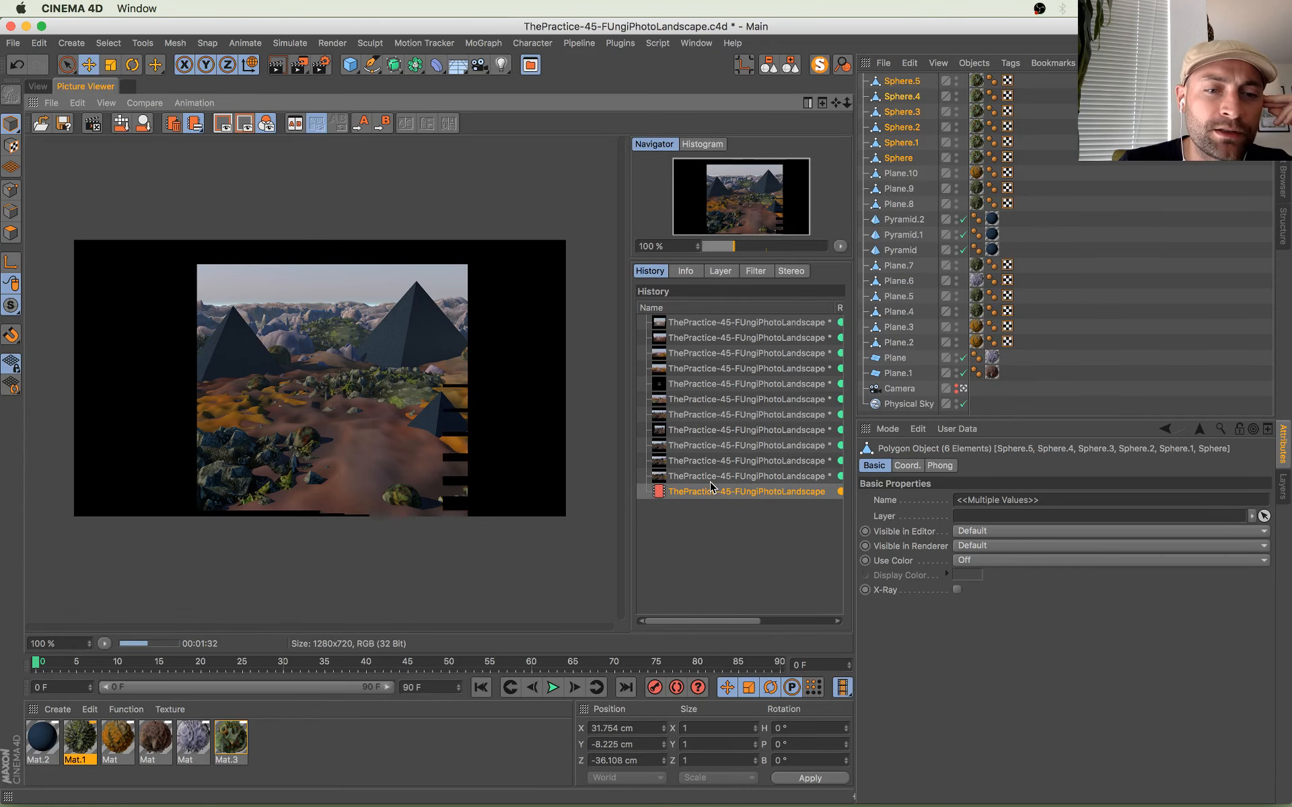
pyautogui.press('Up')
pyautogui.press('Down')
pyautogui.press('Up')
pyautogui.press('Down')
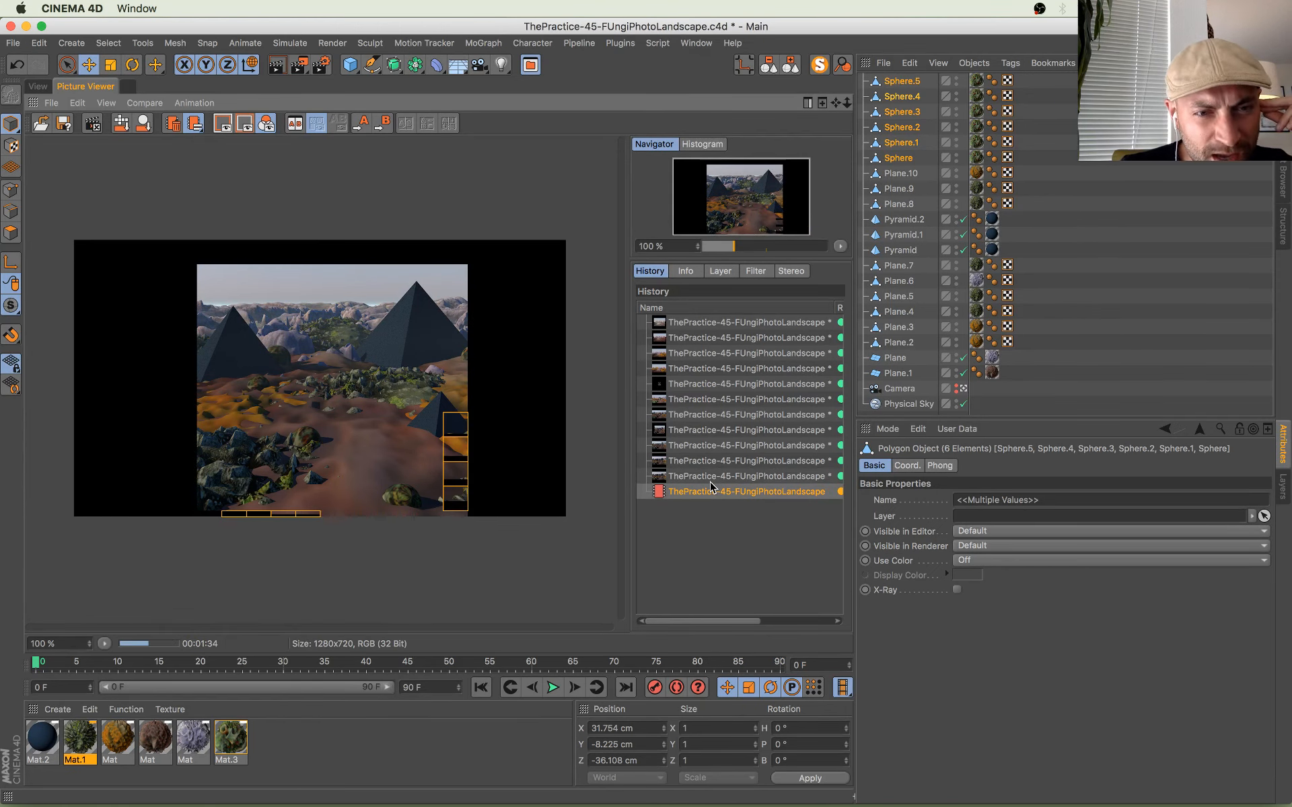
pyautogui.scroll(4, 201, 464)
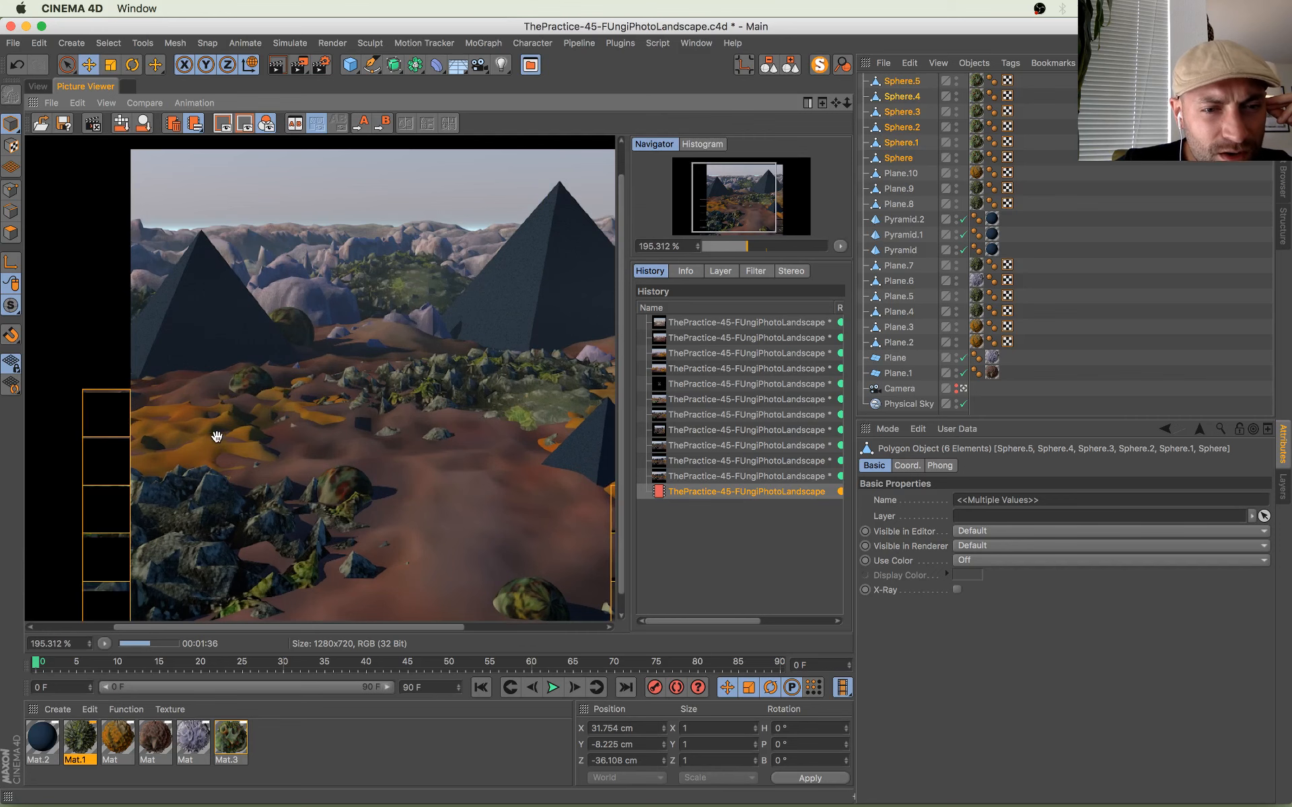
pyautogui.scroll(-7, 285, 426)
pyautogui.scroll(6, 286, 426)
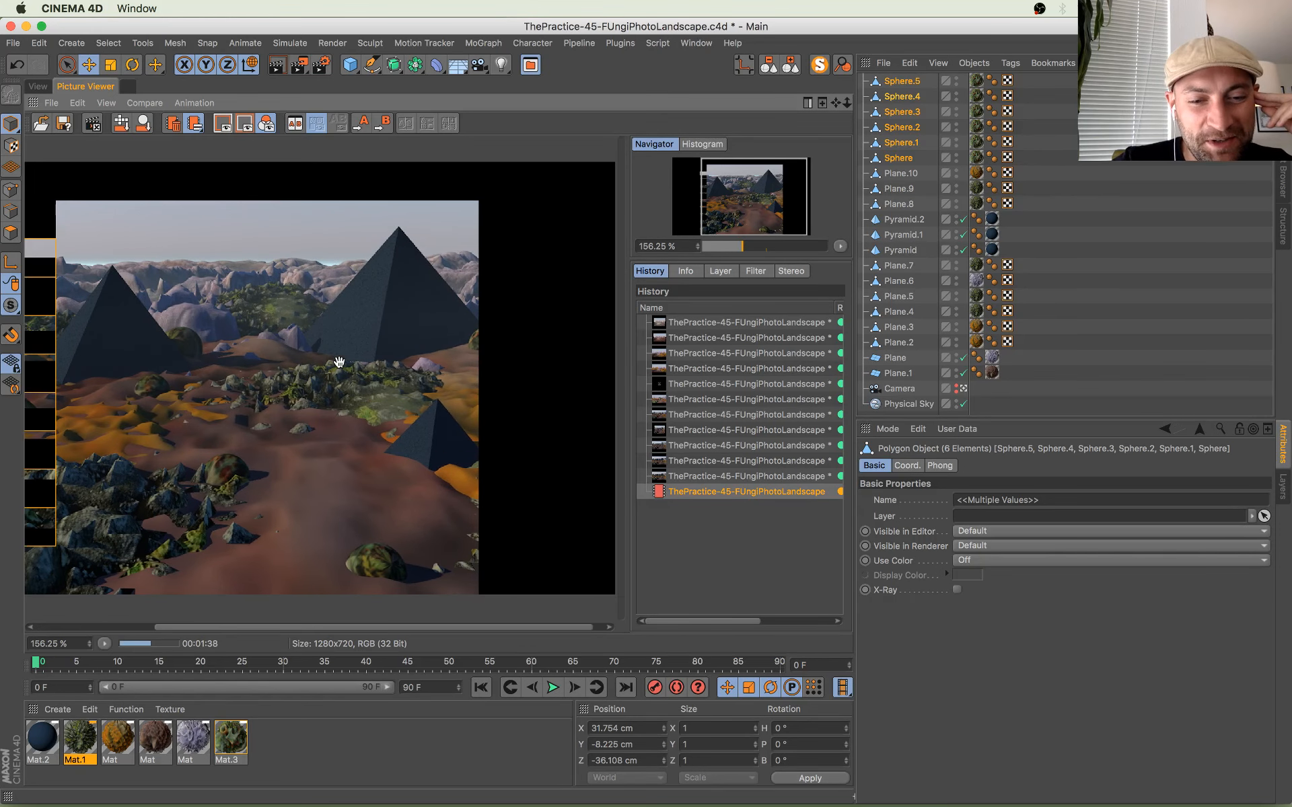
pyautogui.scroll(-2, 396, 465)
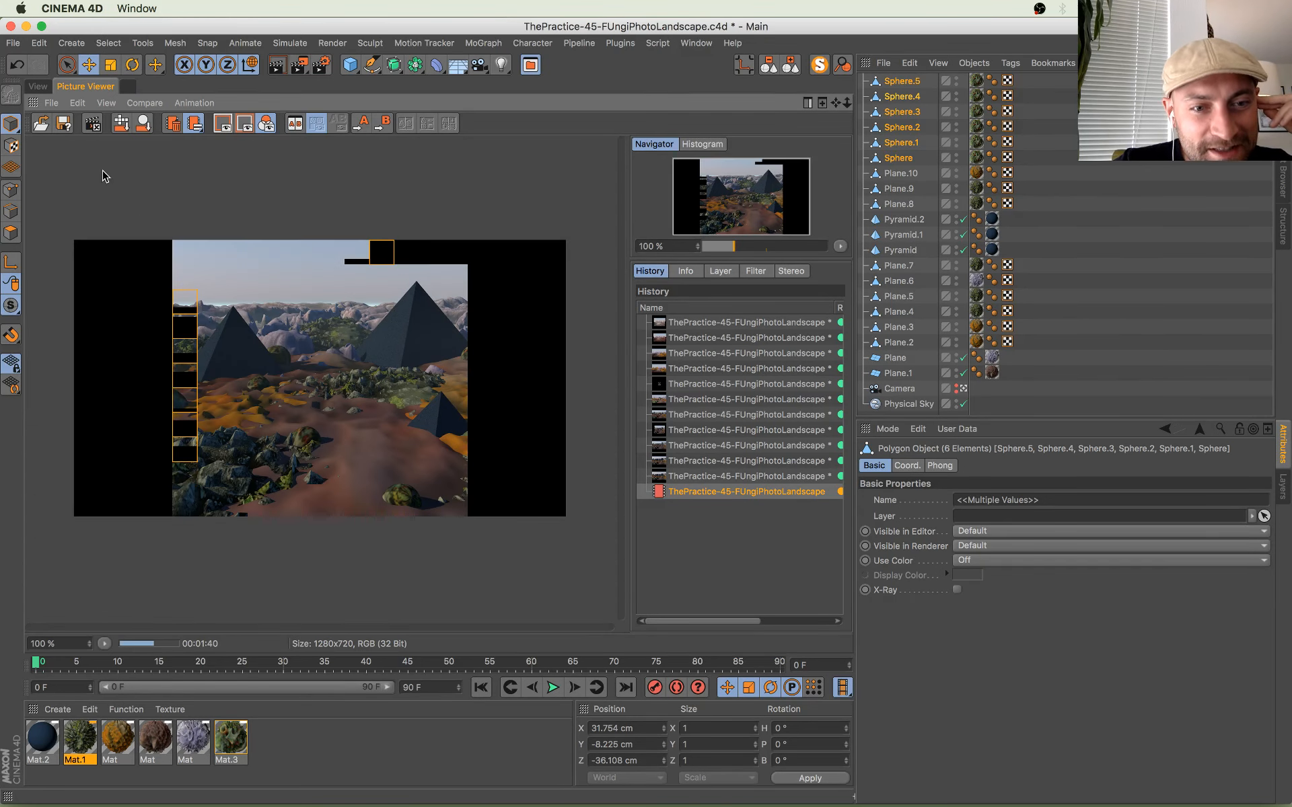
# Step: Duplicate Sphere.3 and place the copy near the small pyramid, at about X 64 cm and Z -166 cm
pyautogui.click(38, 86)
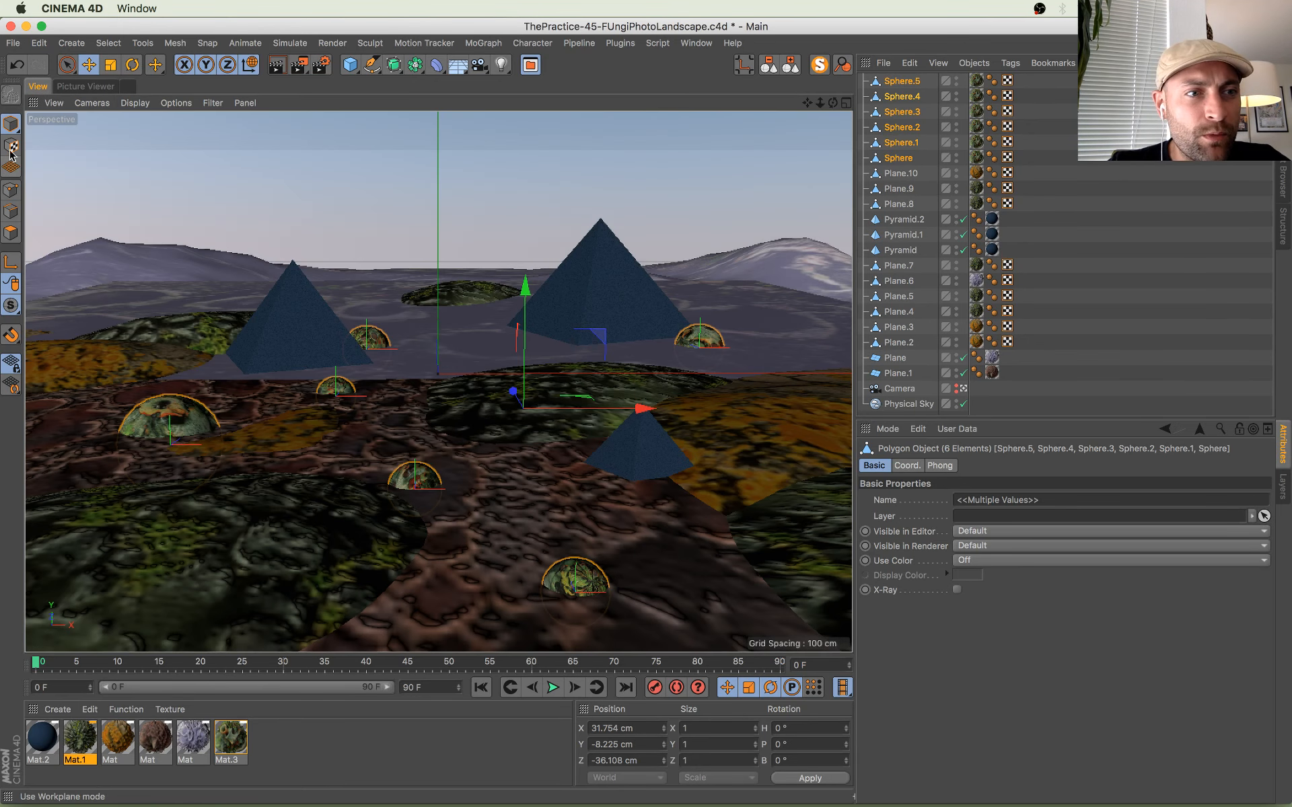
pyautogui.click(580, 586)
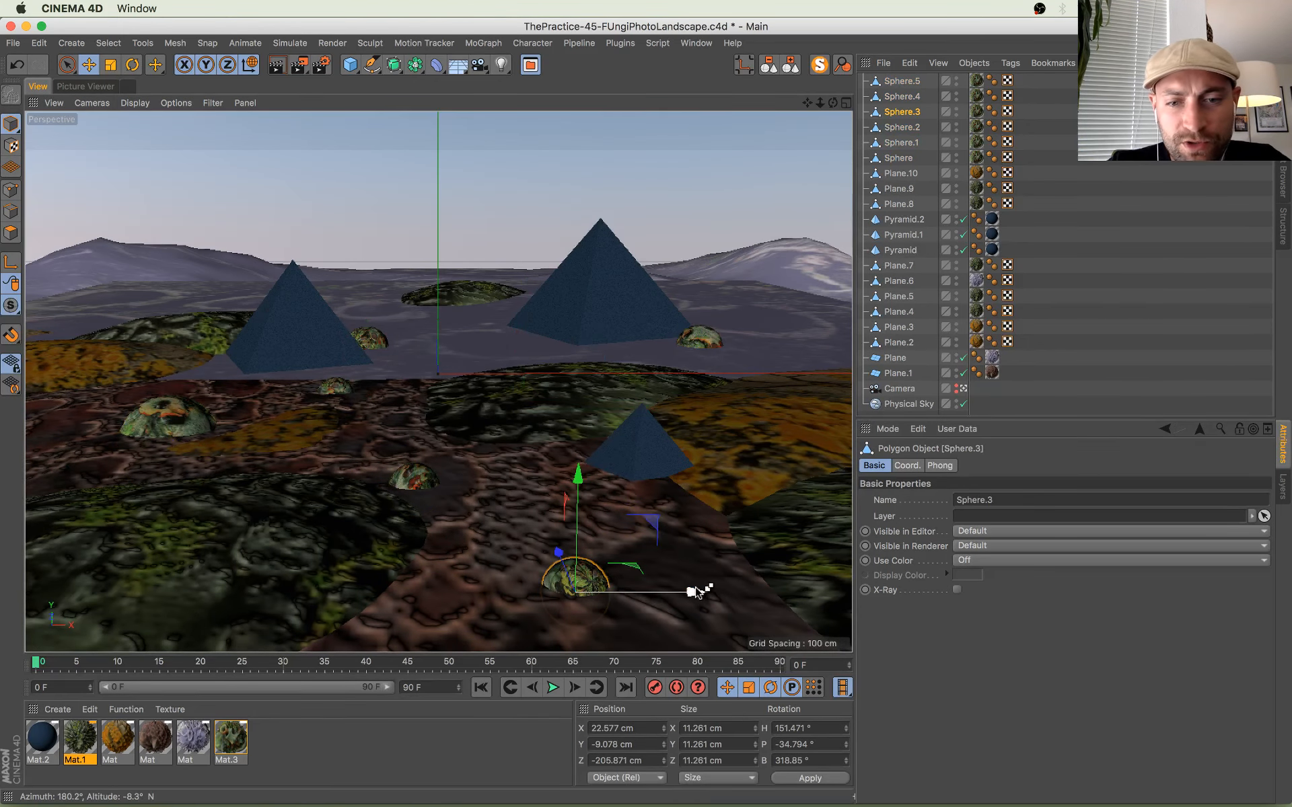
pyautogui.keyDown('ctrl'); pyautogui.moveTo(699, 592); pyautogui.dragTo(888, 591); pyautogui.keyUp('ctrl')
pyautogui.moveTo(726, 557); pyautogui.dragTo(705, 492)
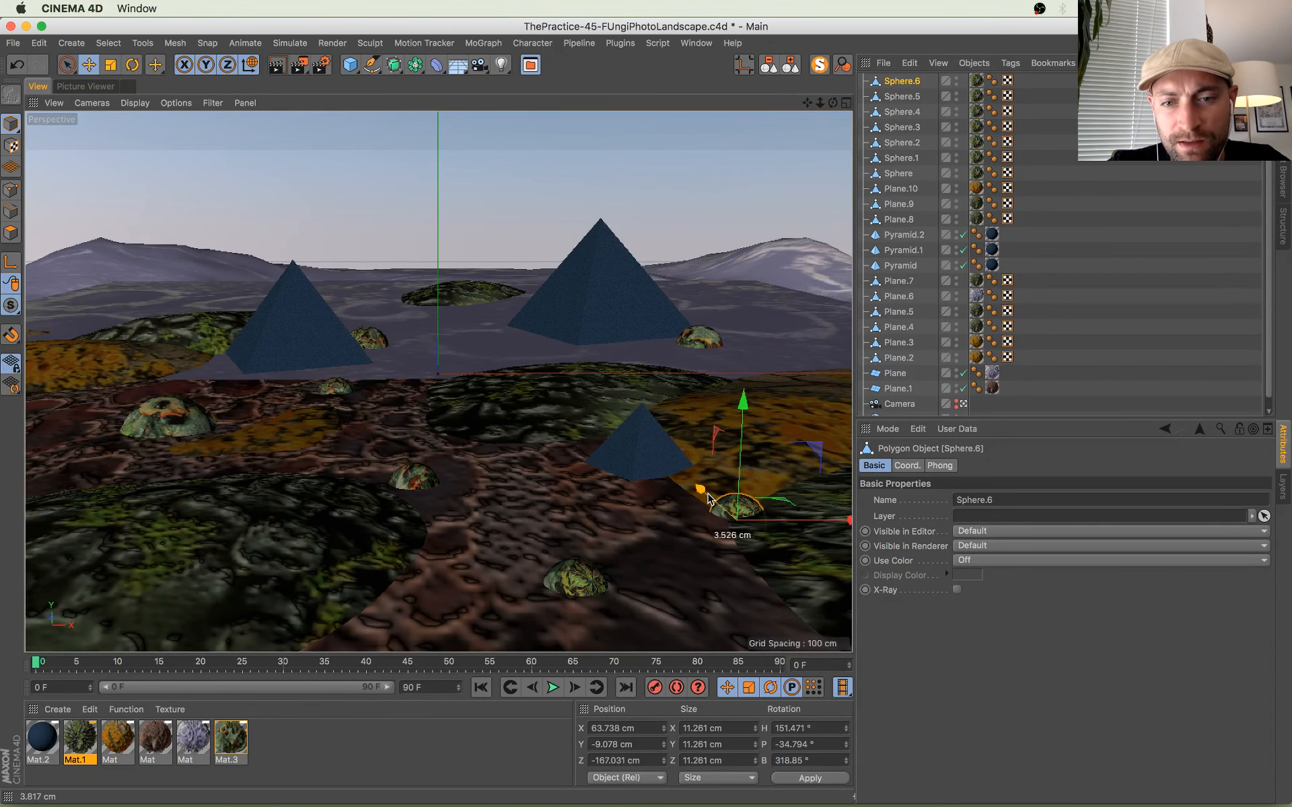
# Step: Scale the new sphere copy to about 18.9 cm and lower it into the ground to about Y -11.9 cm
pyautogui.press('t')
pyautogui.moveTo(662, 569); pyautogui.dragTo(564, 406)
pyautogui.press('e')
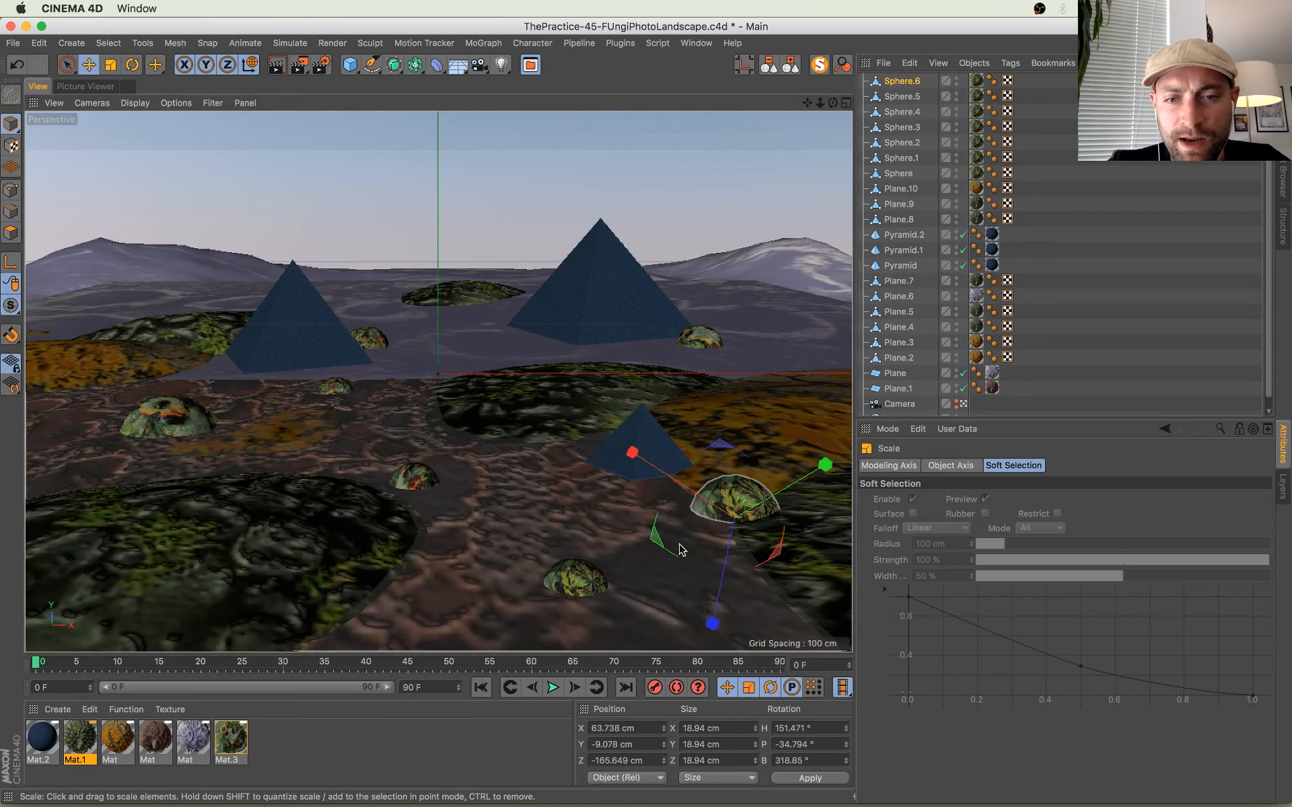
pyautogui.moveTo(739, 410); pyautogui.dragTo(739, 420)
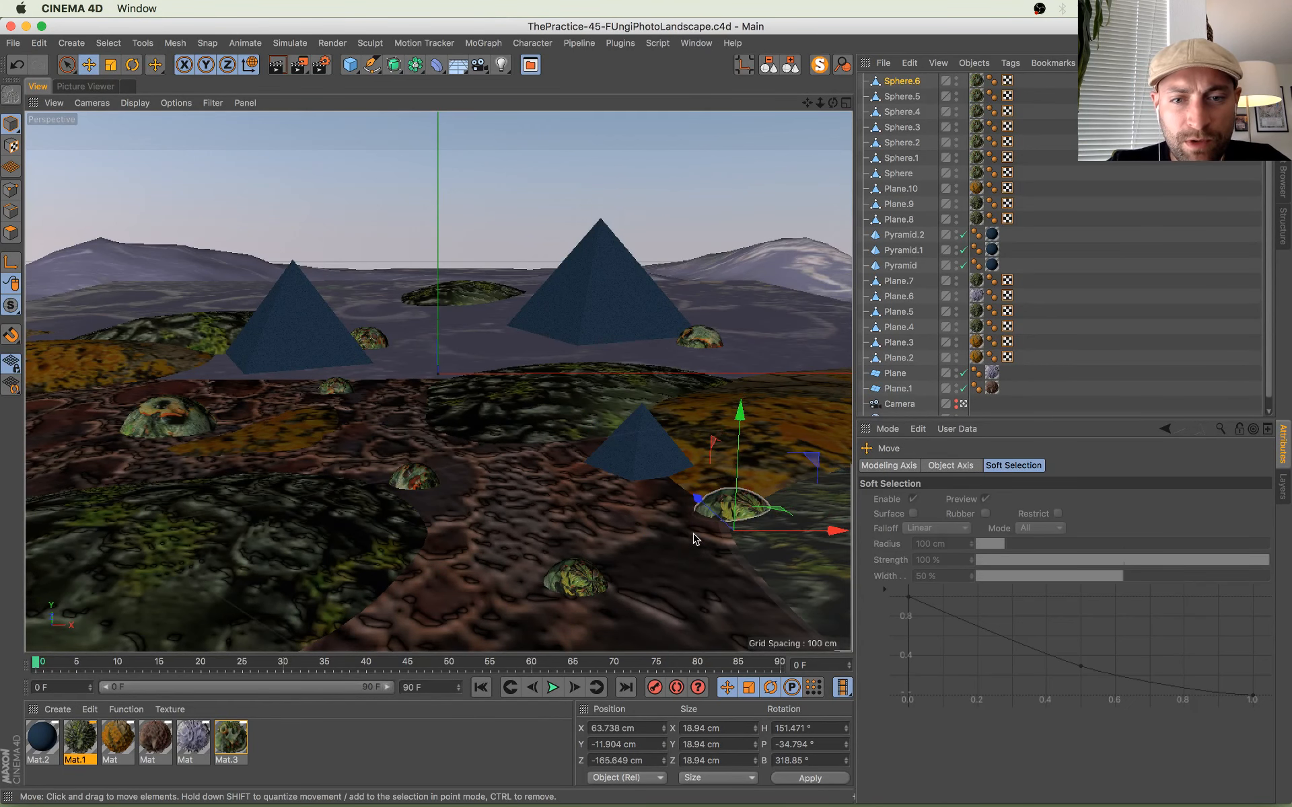
# Step: Duplicate Sphere.6 beside the small pyramid at about X 43 cm, Z -98 cm, and scale the copy to about 15.3 cm
pyautogui.moveTo(698, 498); pyautogui.dragTo(633, 444)
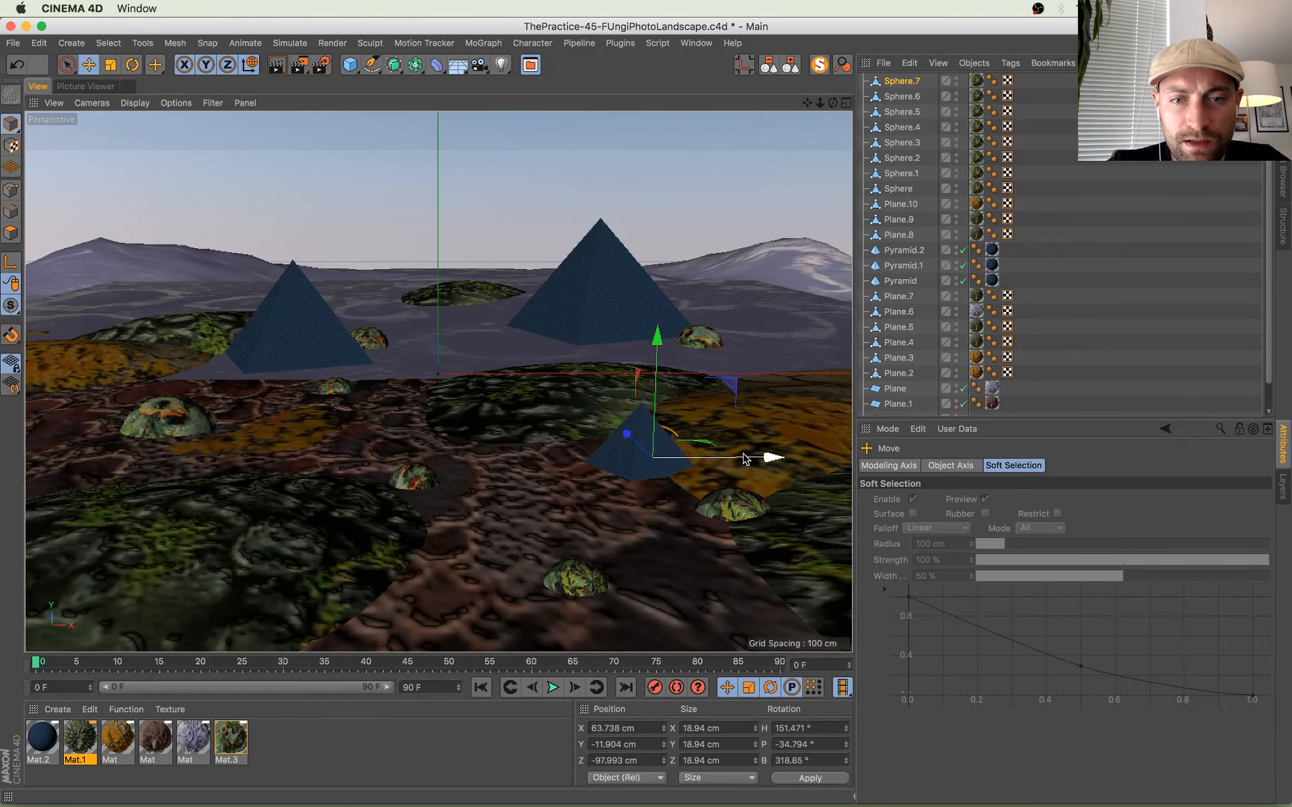
pyautogui.moveTo(745, 458); pyautogui.dragTo(674, 463)
pyautogui.press('t')
pyautogui.moveTo(744, 394); pyautogui.dragTo(660, 451)
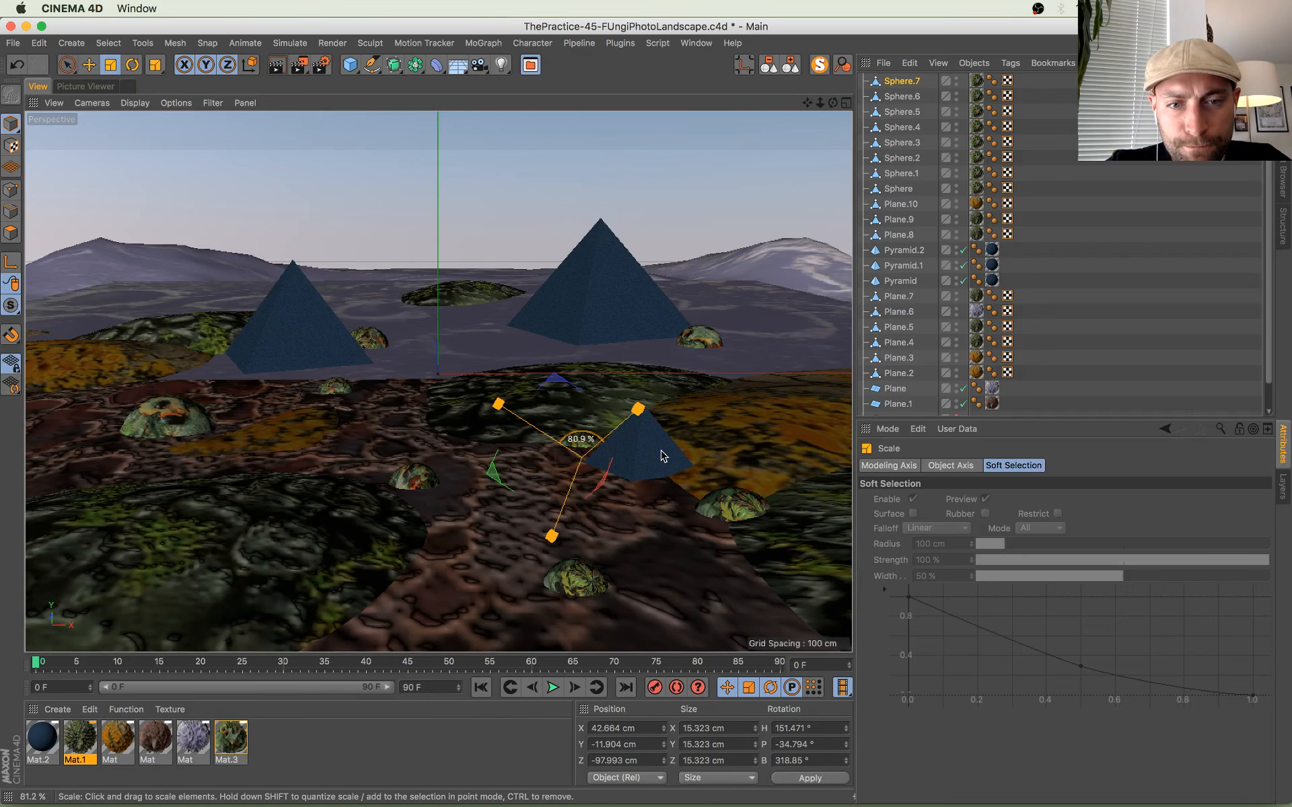
# Step: Rotate the new spheres, turning Sphere.6 to about H -92°, P -23°, B 173°, and save the scene
pyautogui.press('r')
pyautogui.moveTo(619, 407); pyautogui.dragTo(657, 594)
pyautogui.click(752, 545)
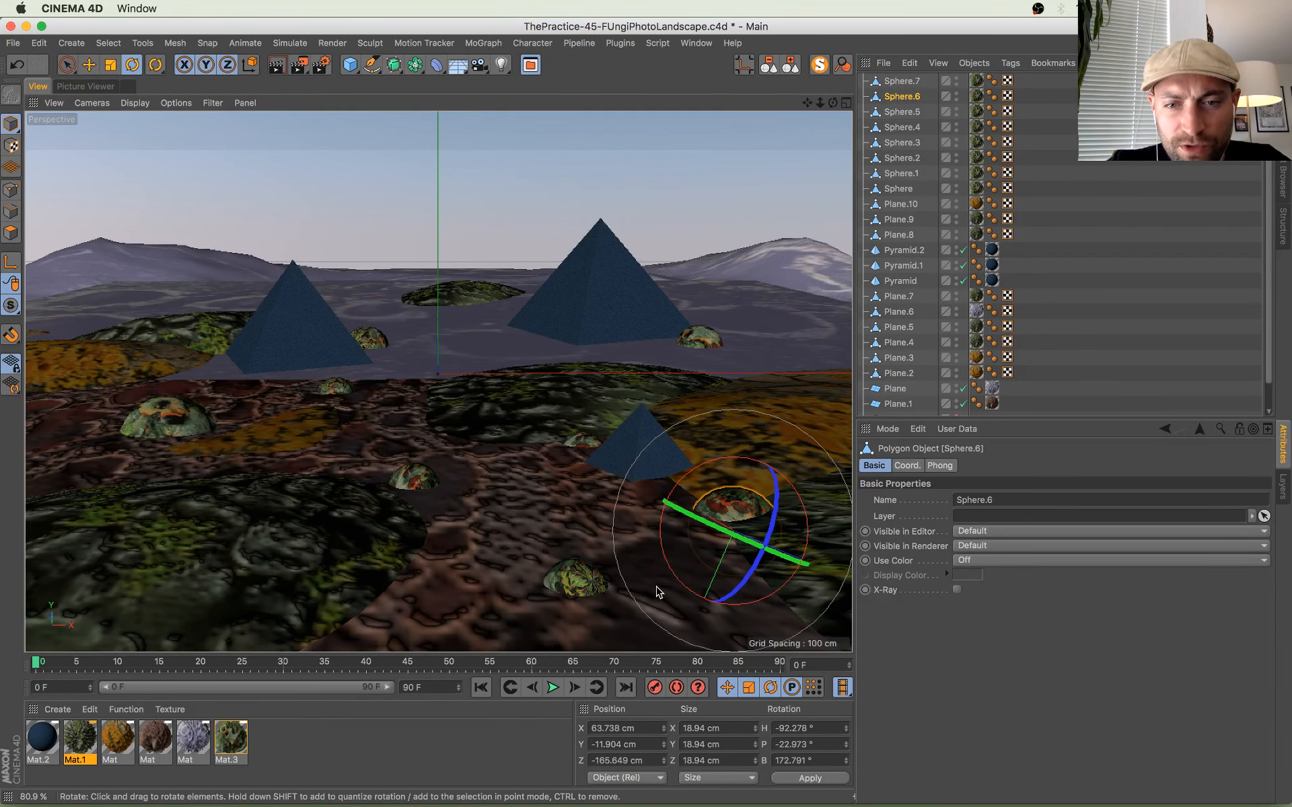
pyautogui.press('super+s')
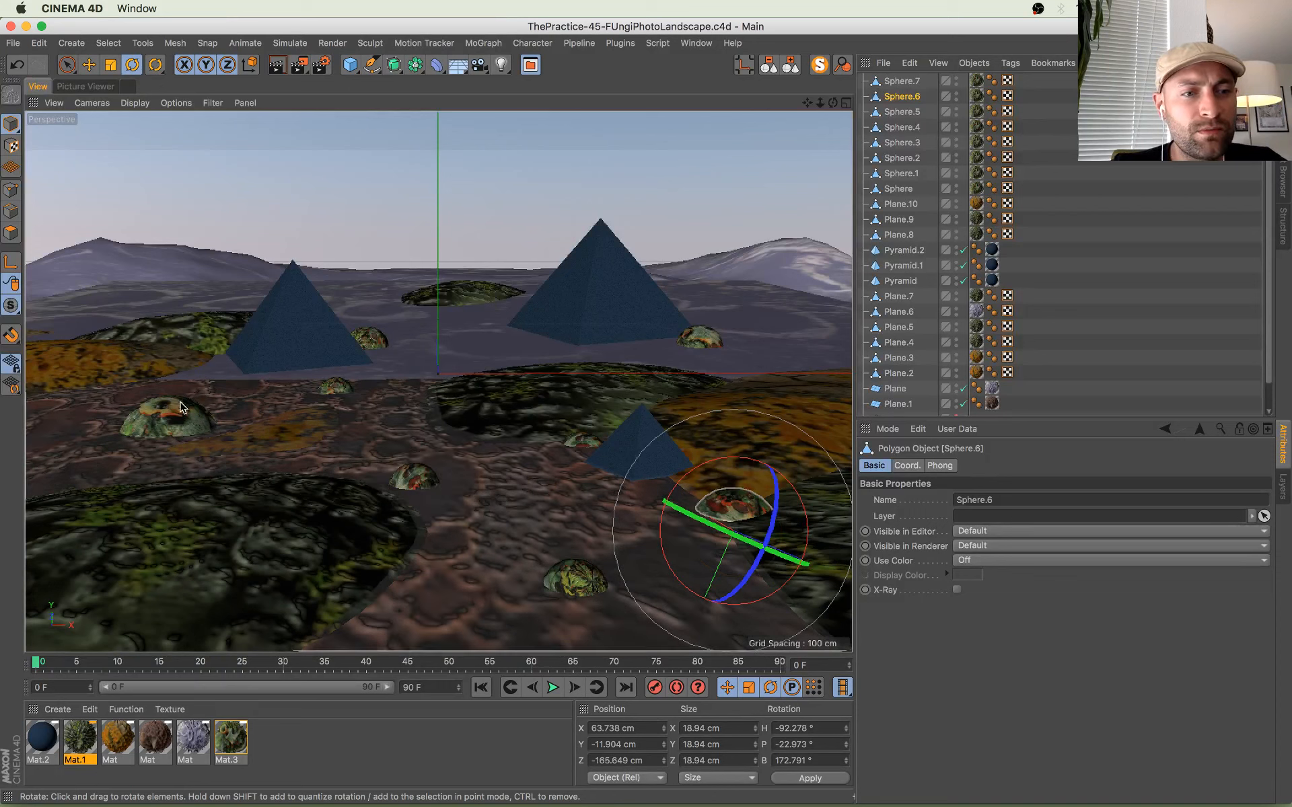
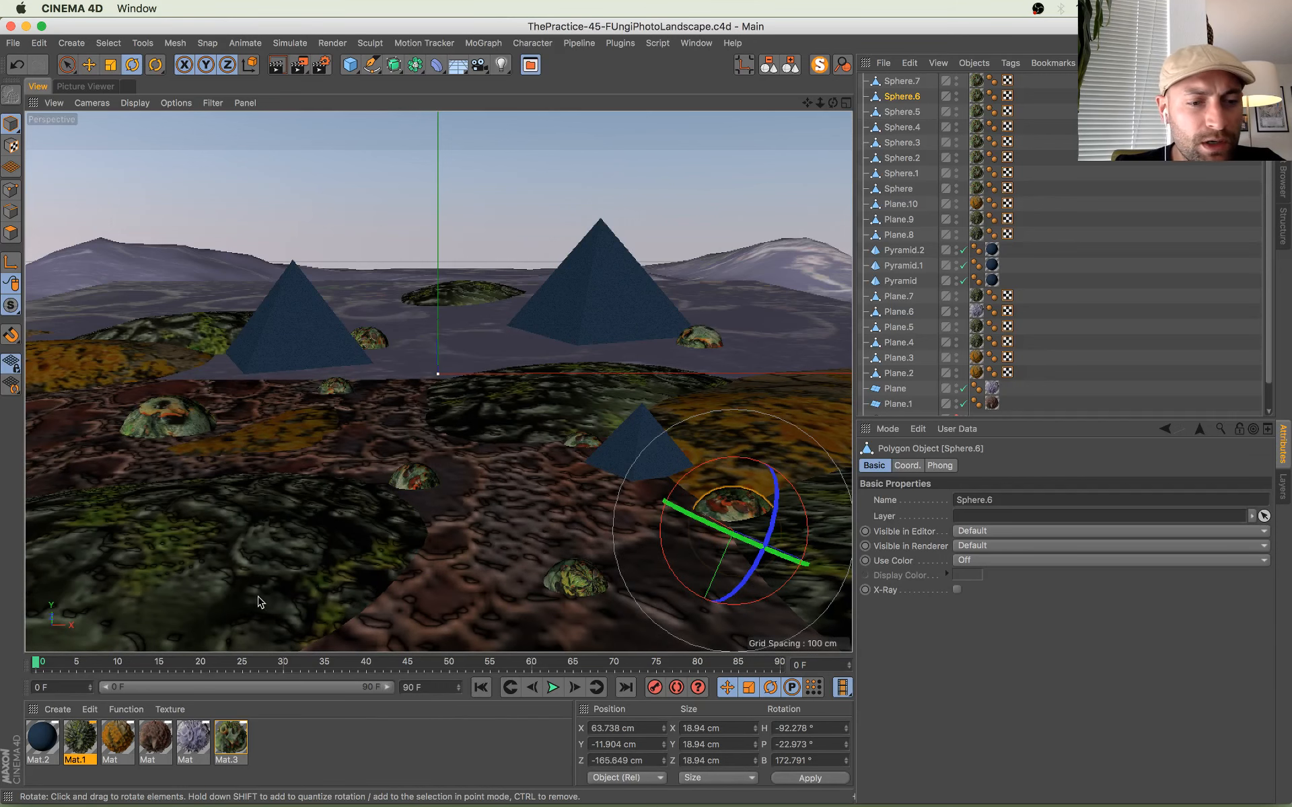
# Step: Inspect the foreground rocks, spheres and pyramids up close in the running render
pyautogui.click(93, 87)
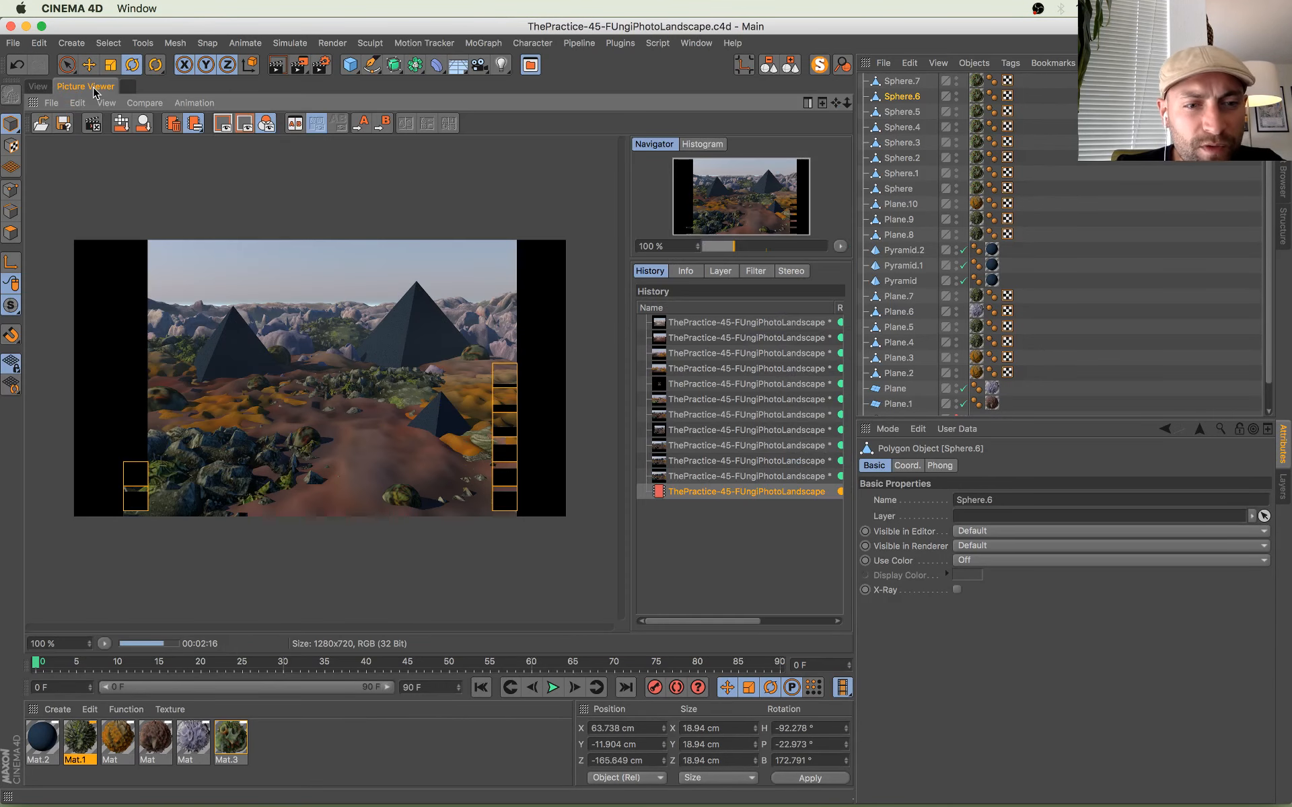
pyautogui.scroll(1, 346, 454)
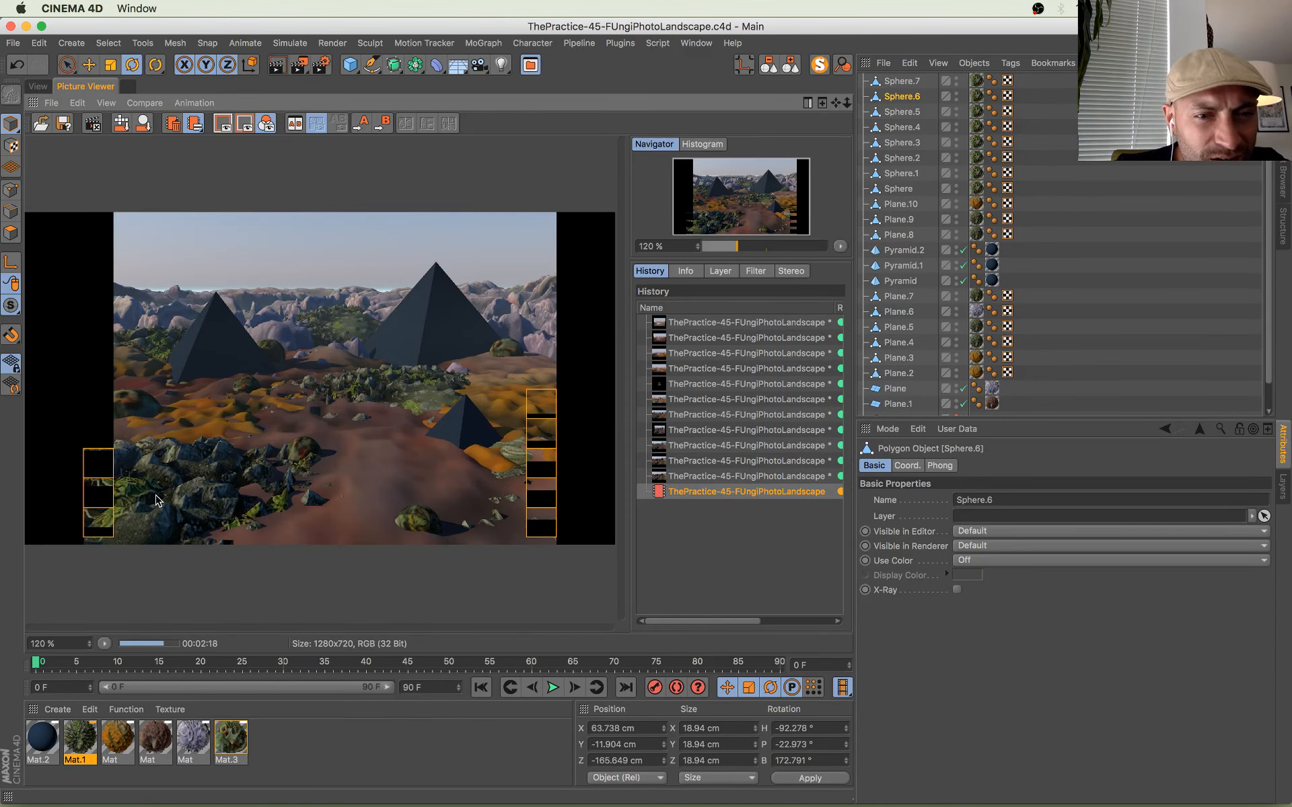
pyautogui.scroll(2, 273, 491)
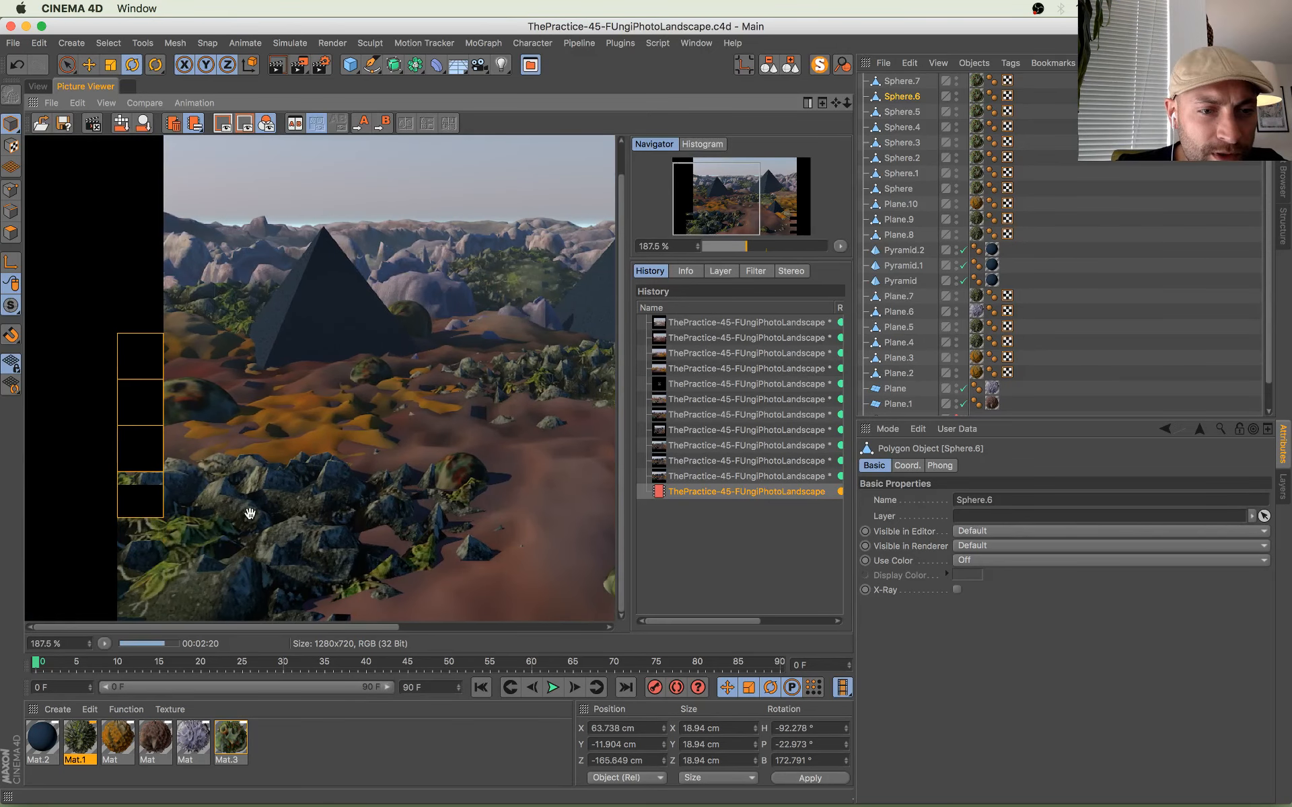
pyautogui.moveTo(449, 402); pyautogui.dragTo(327, 423)
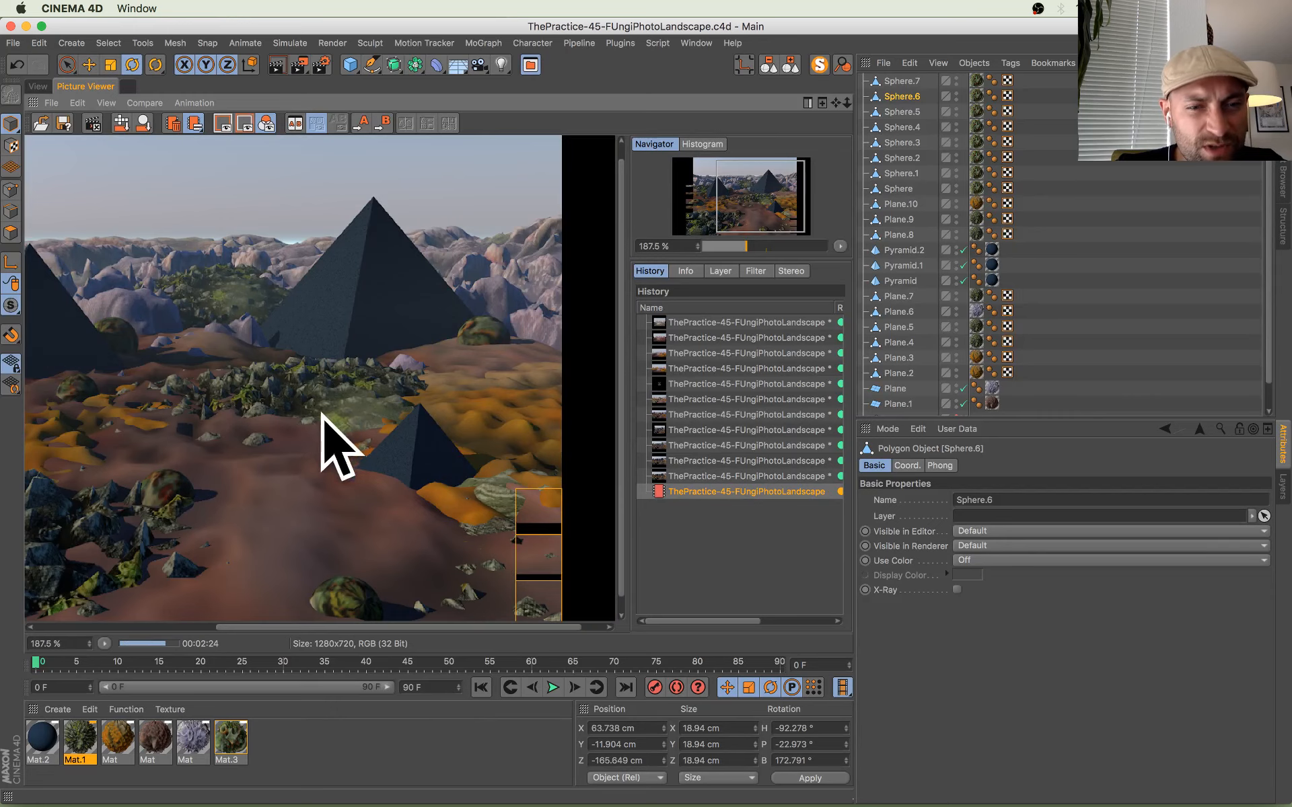
pyautogui.moveTo(332, 447); pyautogui.dragTo(163, 405)
pyautogui.scroll(-5, 331, 327)
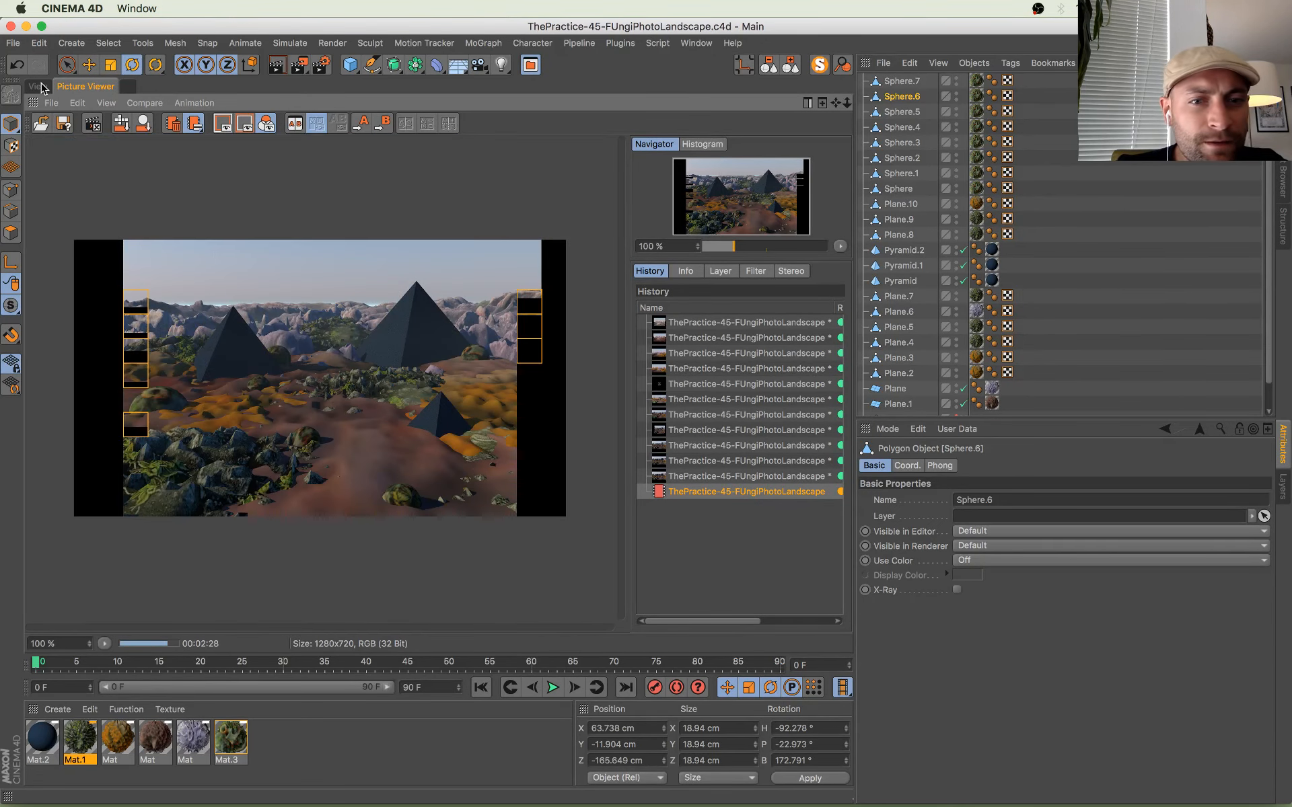
# Step: Duplicate the distant lichen mound Plane.7 to about X 300 cm and rotate the copy to about H 121°, P -2°, B -3°
pyautogui.click(39, 86)
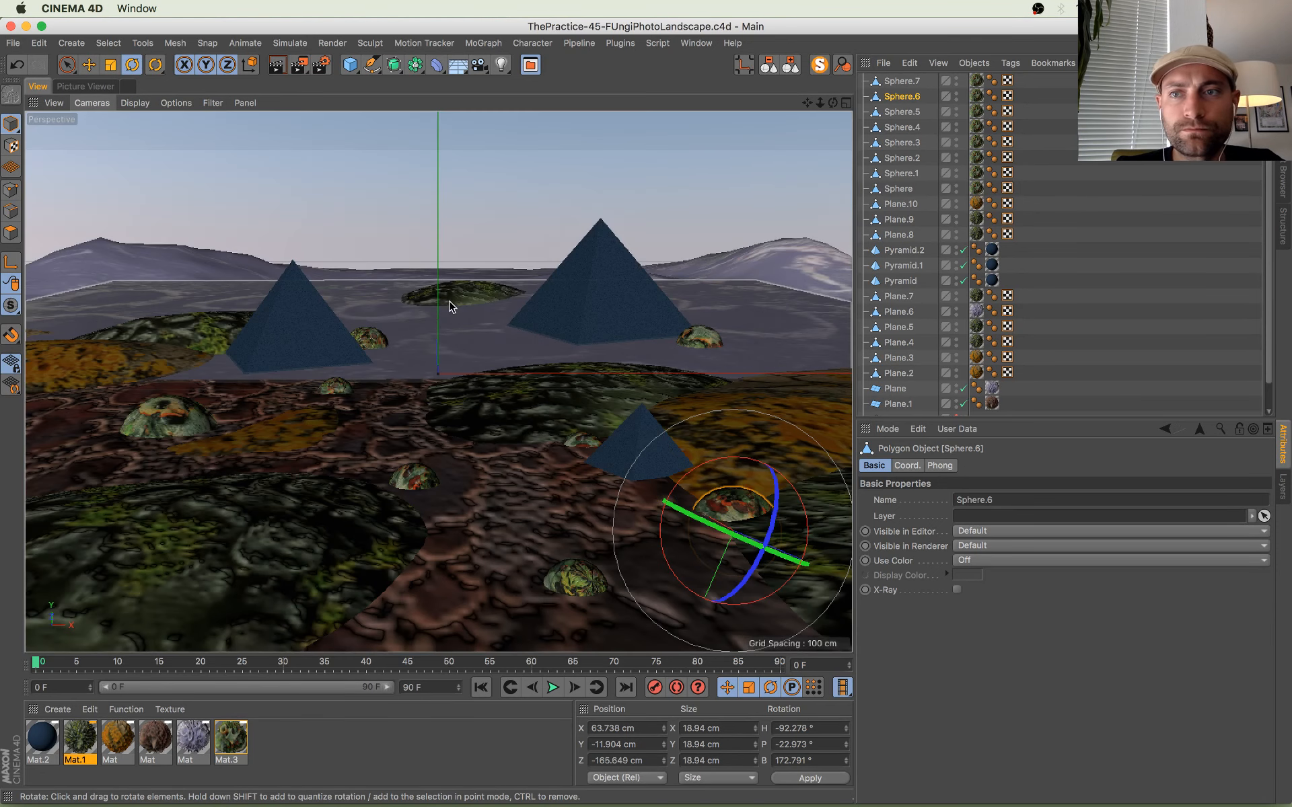
pyautogui.click(461, 320)
pyautogui.press('e')
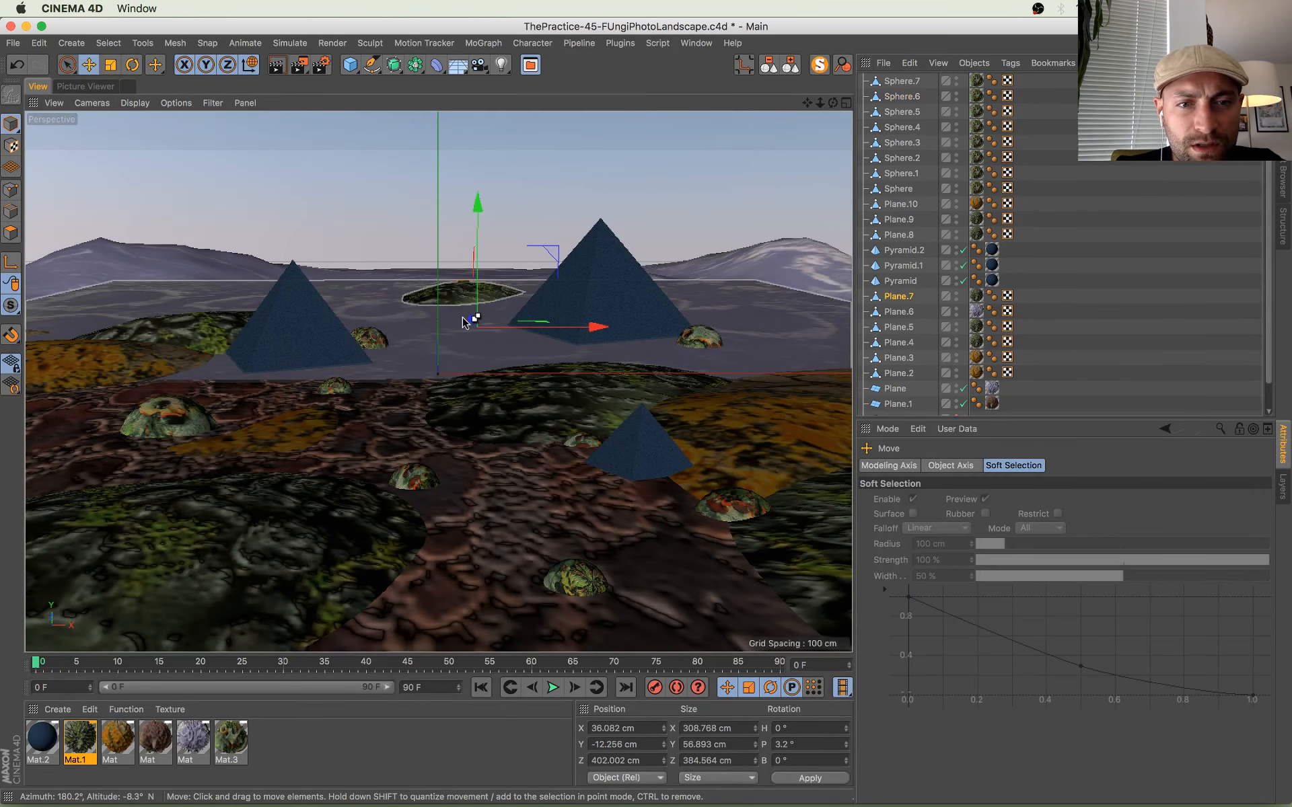
pyautogui.keyDown('ctrl'); pyautogui.moveTo(545, 331); pyautogui.dragTo(841, 331); pyautogui.keyUp('ctrl')
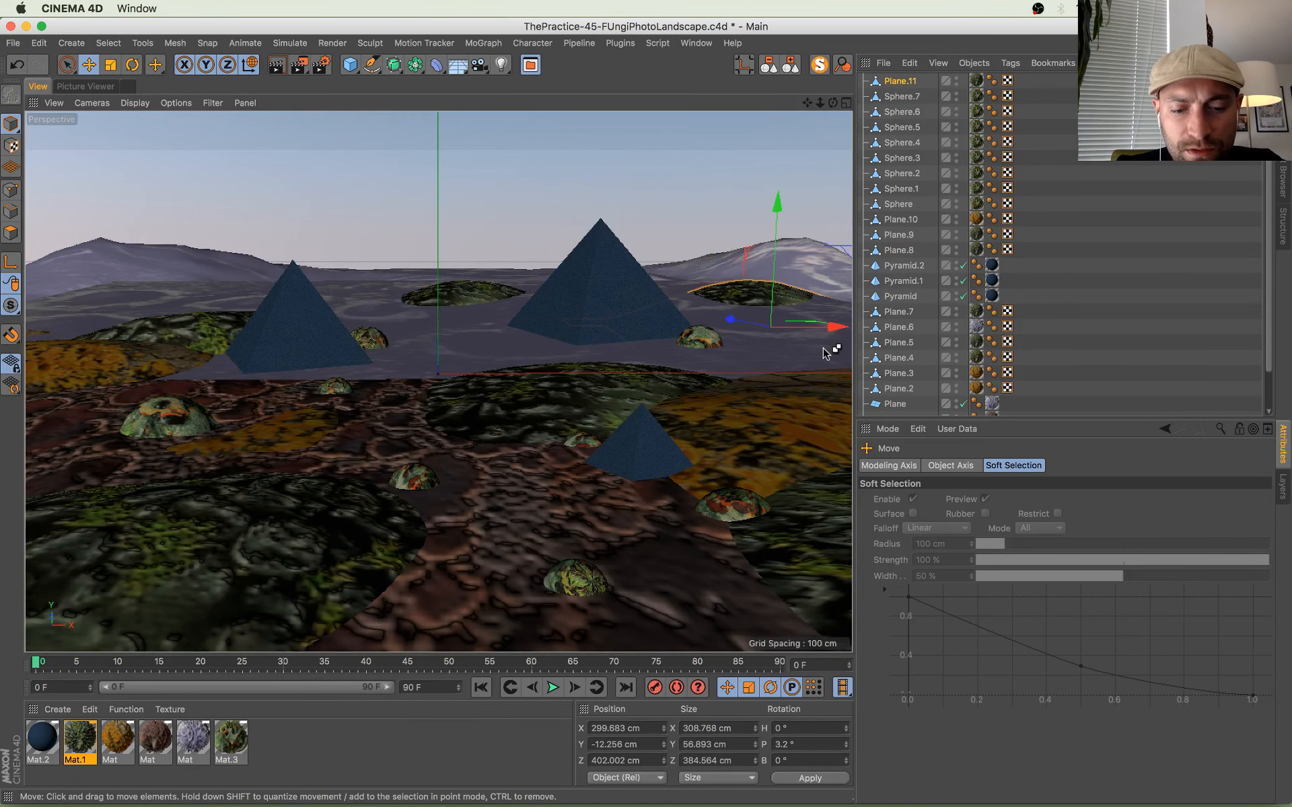
pyautogui.press('r')
pyautogui.moveTo(739, 336); pyautogui.dragTo(687, 334)
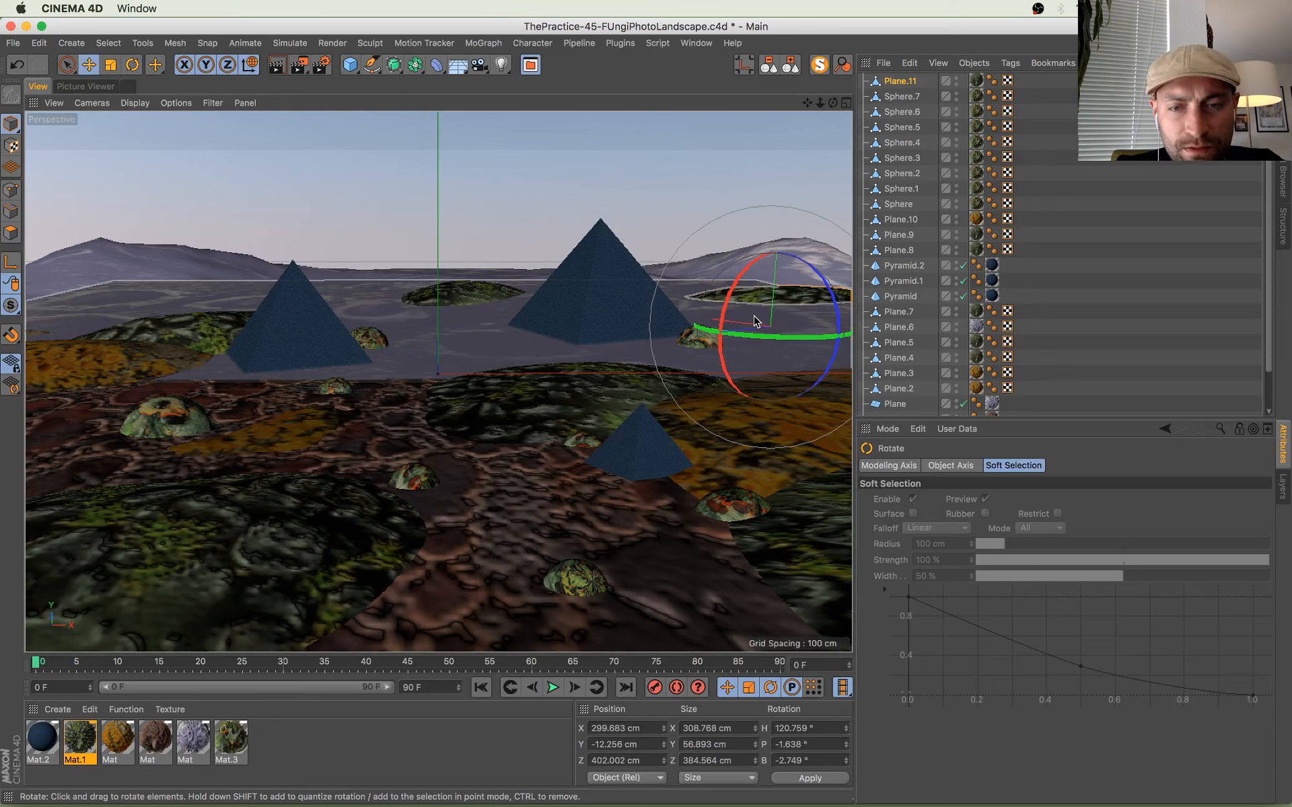
# Step: Scale the mound copy to about 202 × 37 × 252 cm, move it to about X 244, Y -14, Z 246 cm, and save
pyautogui.press('e')
pyautogui.moveTo(748, 324); pyautogui.dragTo(630, 436)
pyautogui.press('t')
pyautogui.press('e')
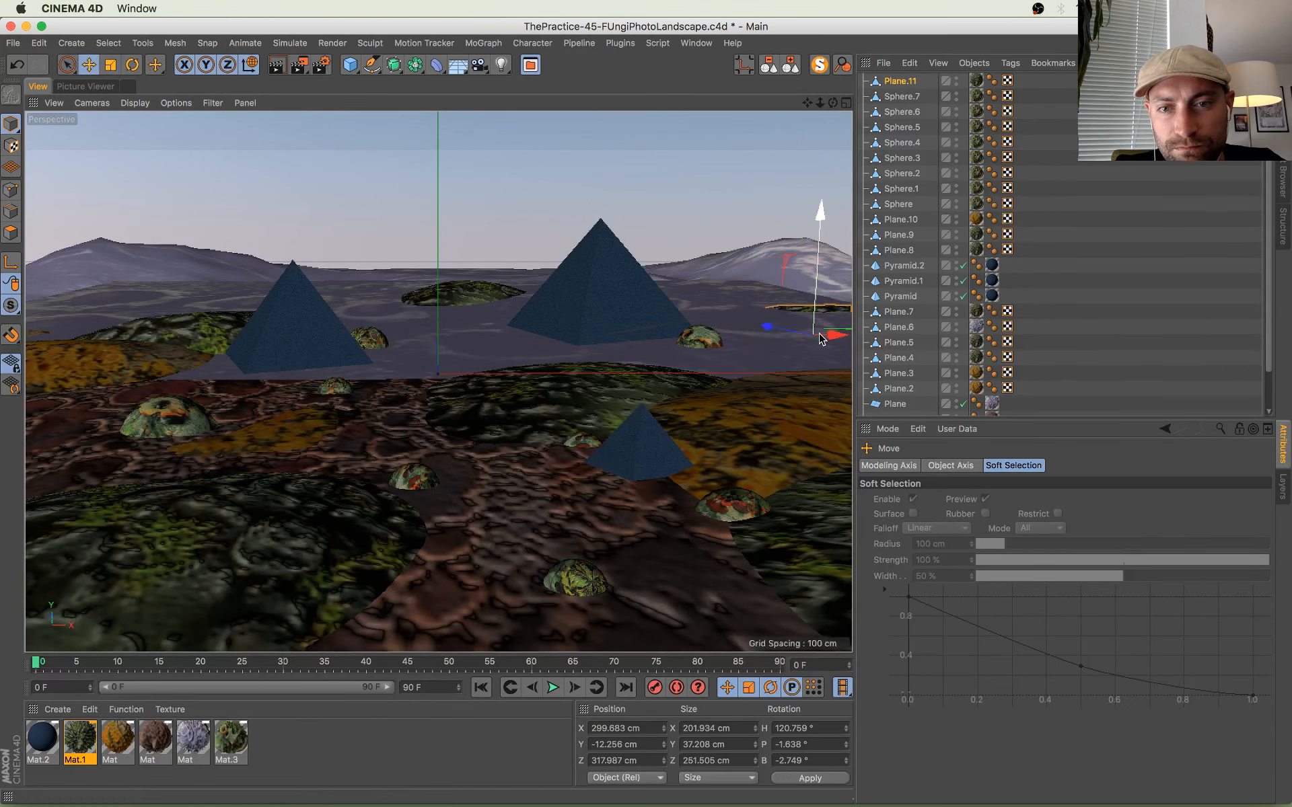
pyautogui.moveTo(821, 338); pyautogui.dragTo(788, 307)
pyautogui.press('super+s')
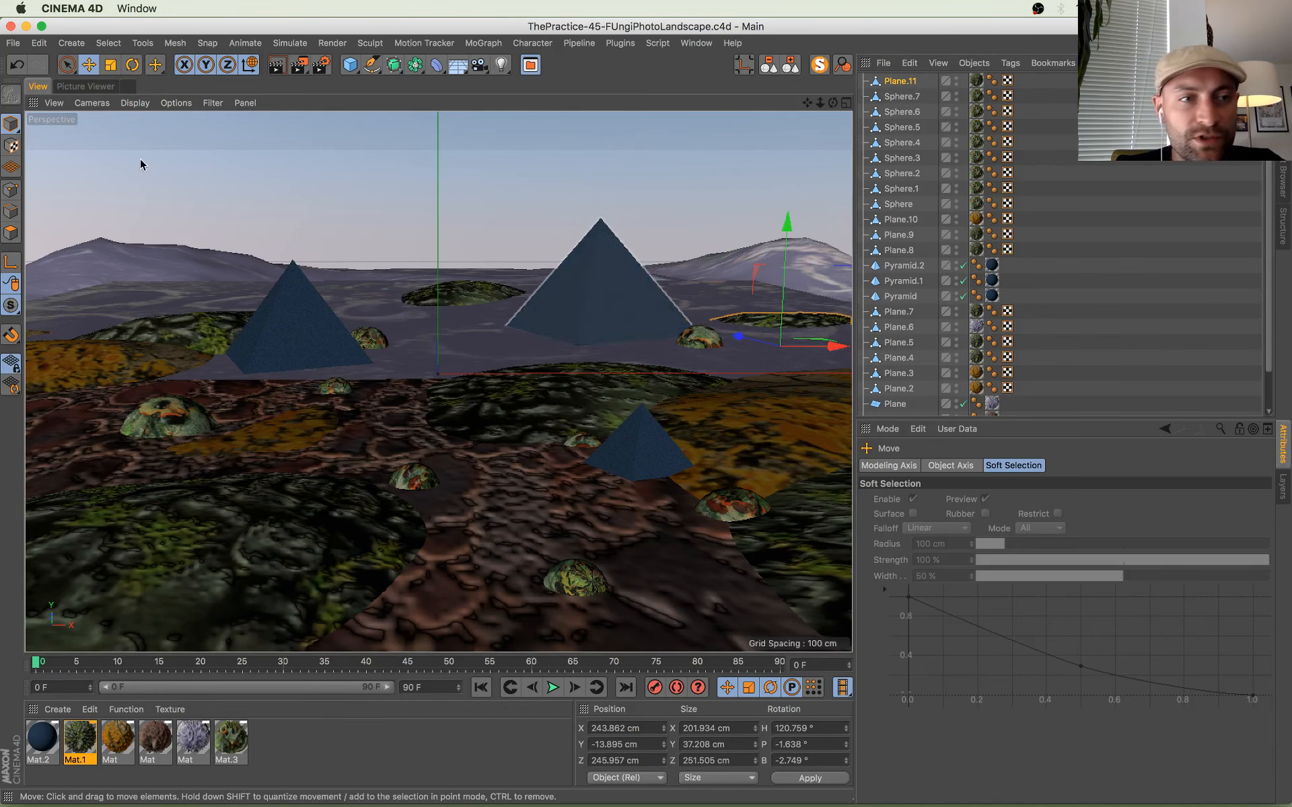
# Step: Check the progress of the running render and return to the scene view
pyautogui.click(74, 89)
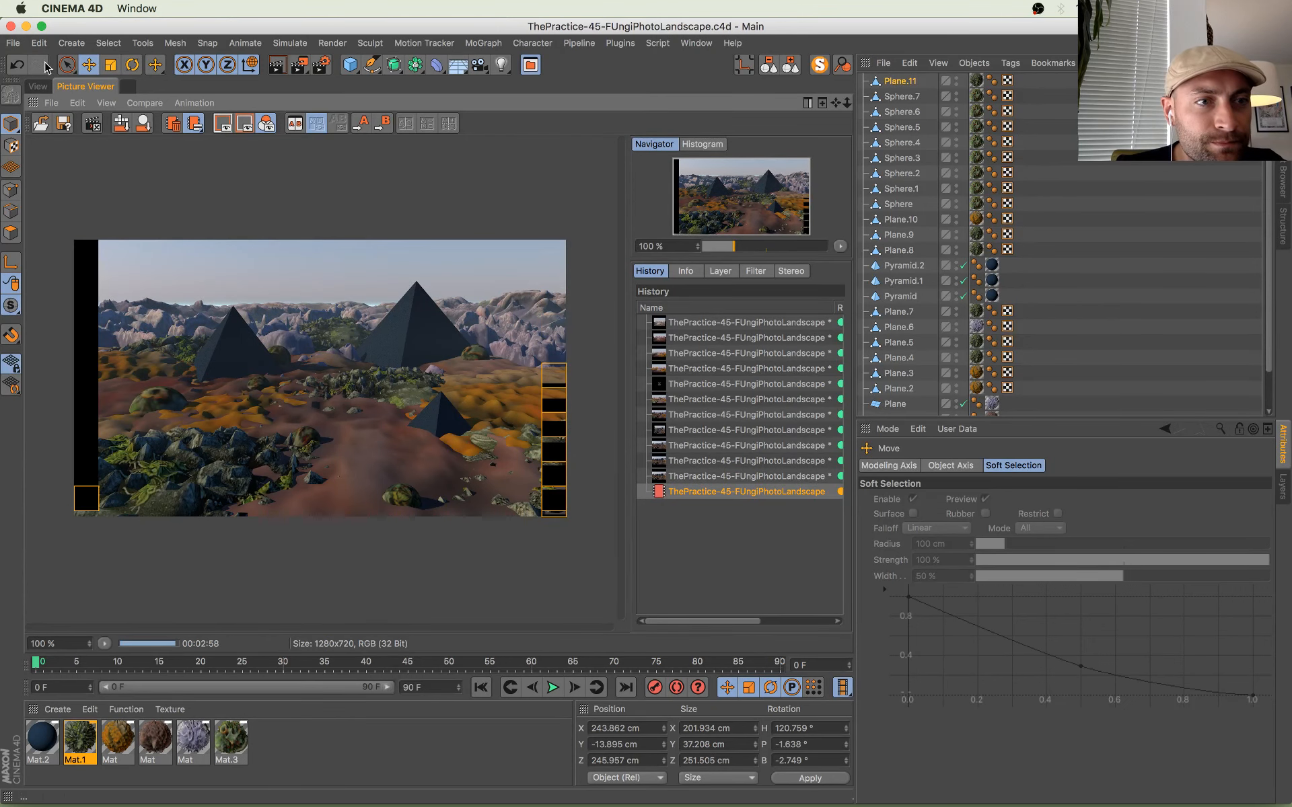
pyautogui.click(37, 86)
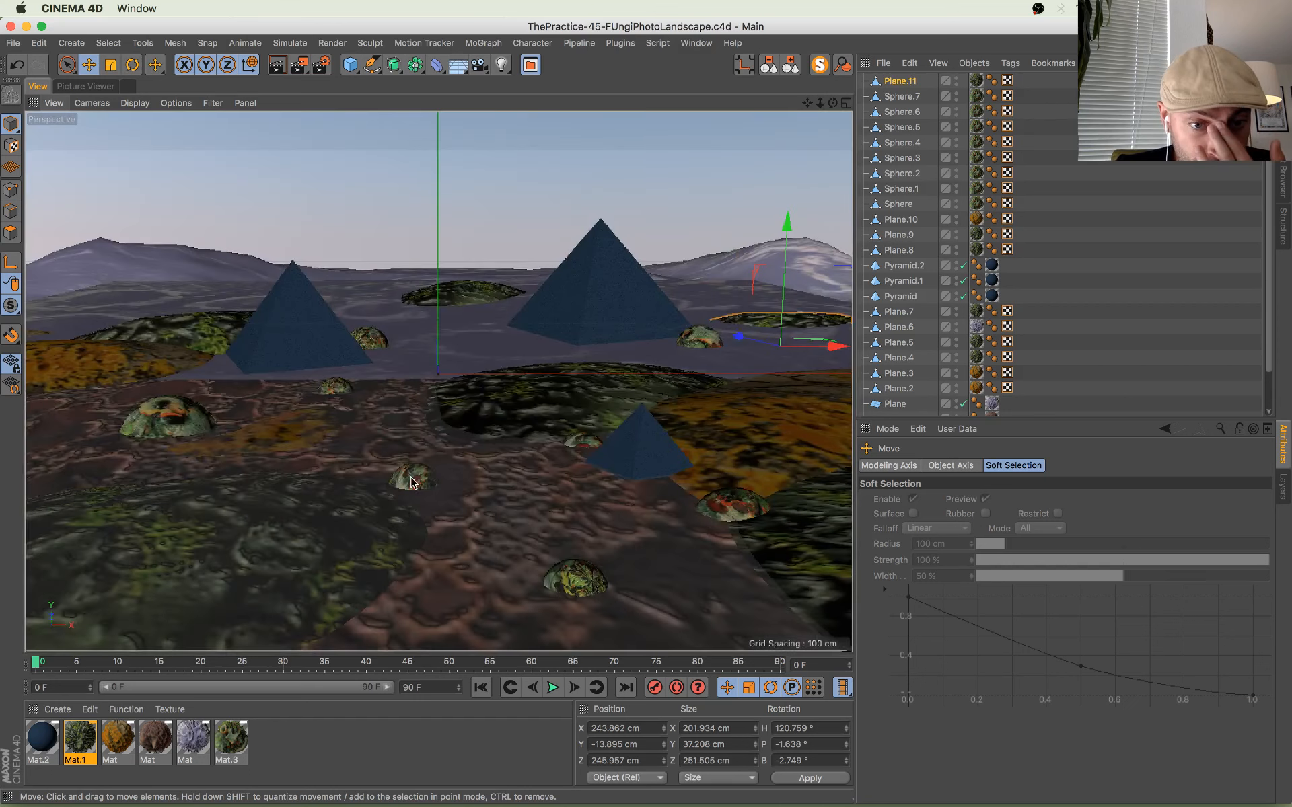
# Step: Move the small foreground rock Sphere.4 to about X 12.8, Y -10.4, Z -137.7 cm and save the scene
pyautogui.click(436, 482)
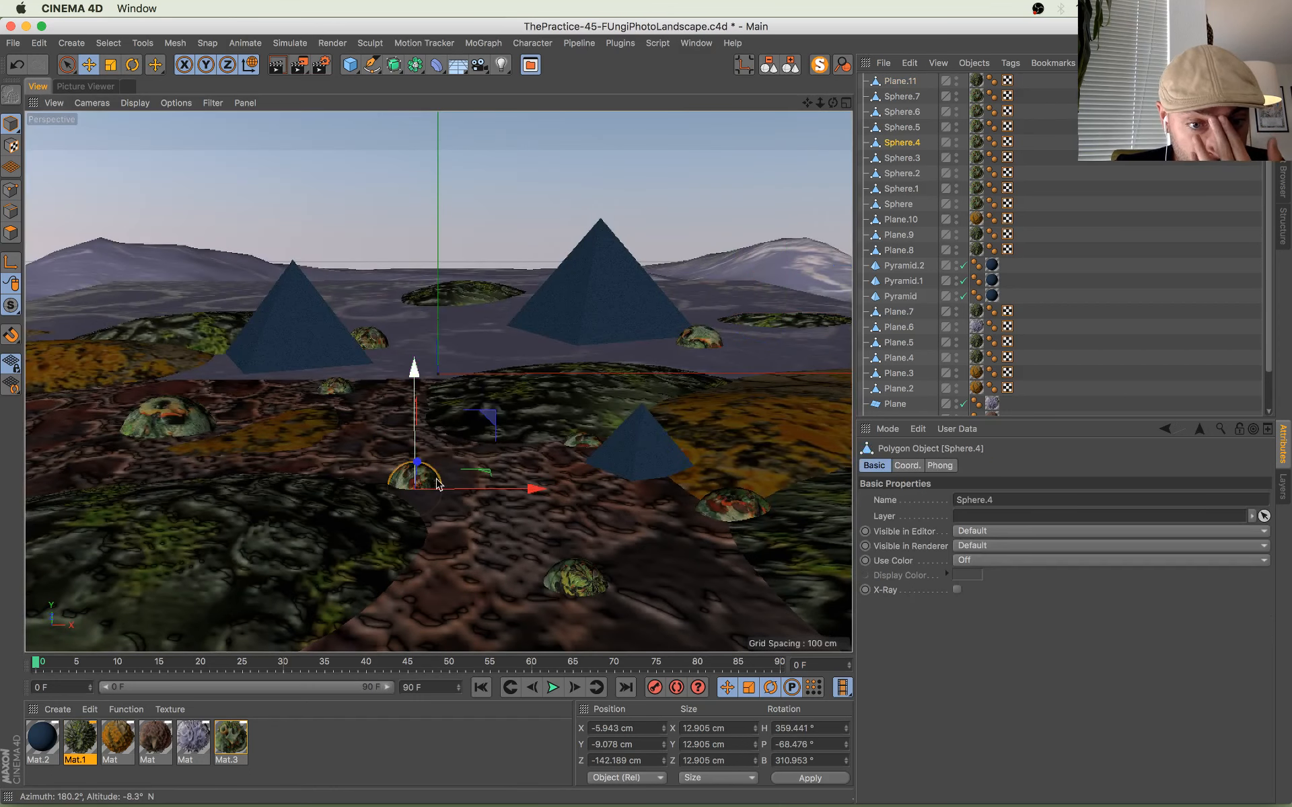
pyautogui.moveTo(482, 479); pyautogui.dragTo(551, 471)
pyautogui.moveTo(490, 362); pyautogui.dragTo(491, 369)
pyautogui.press('super+s')
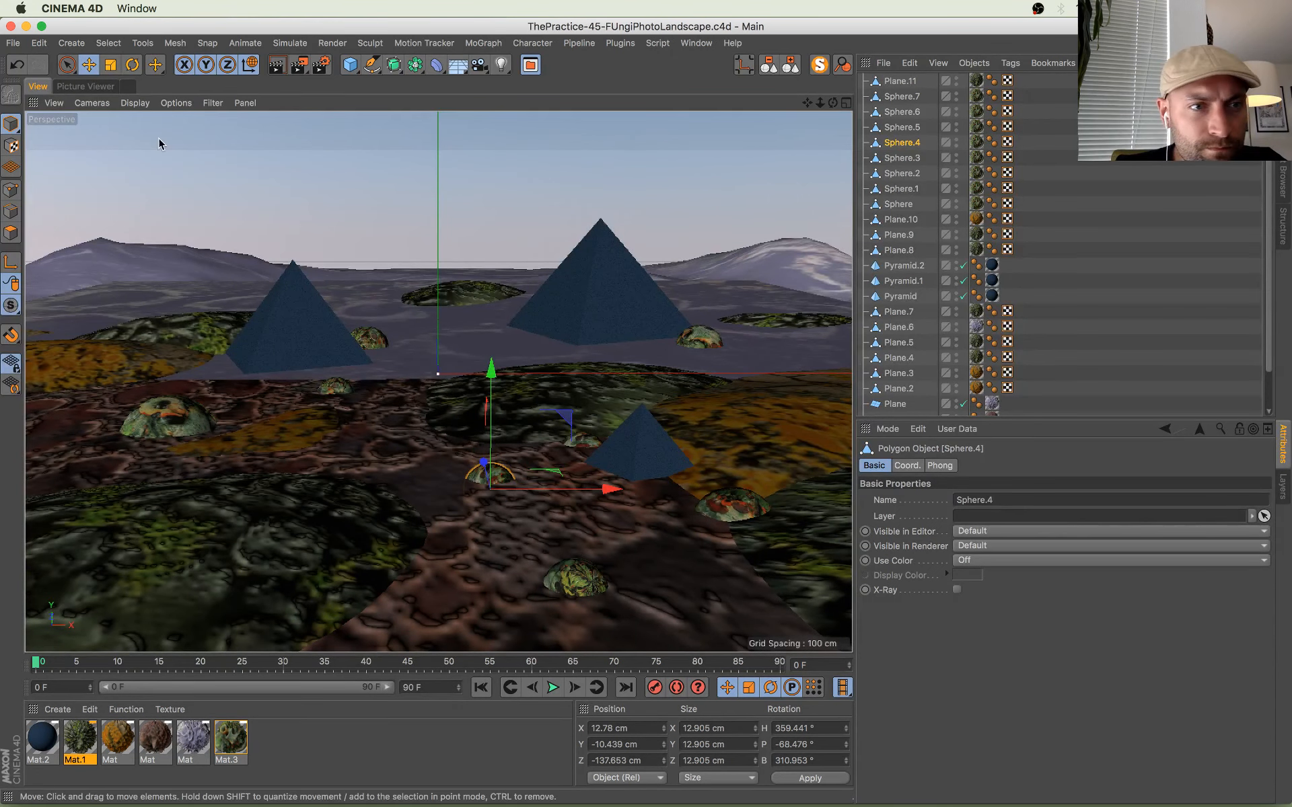
# Step: Change the color hue of the Mat.3 material to 38°
pyautogui.click(86, 68)
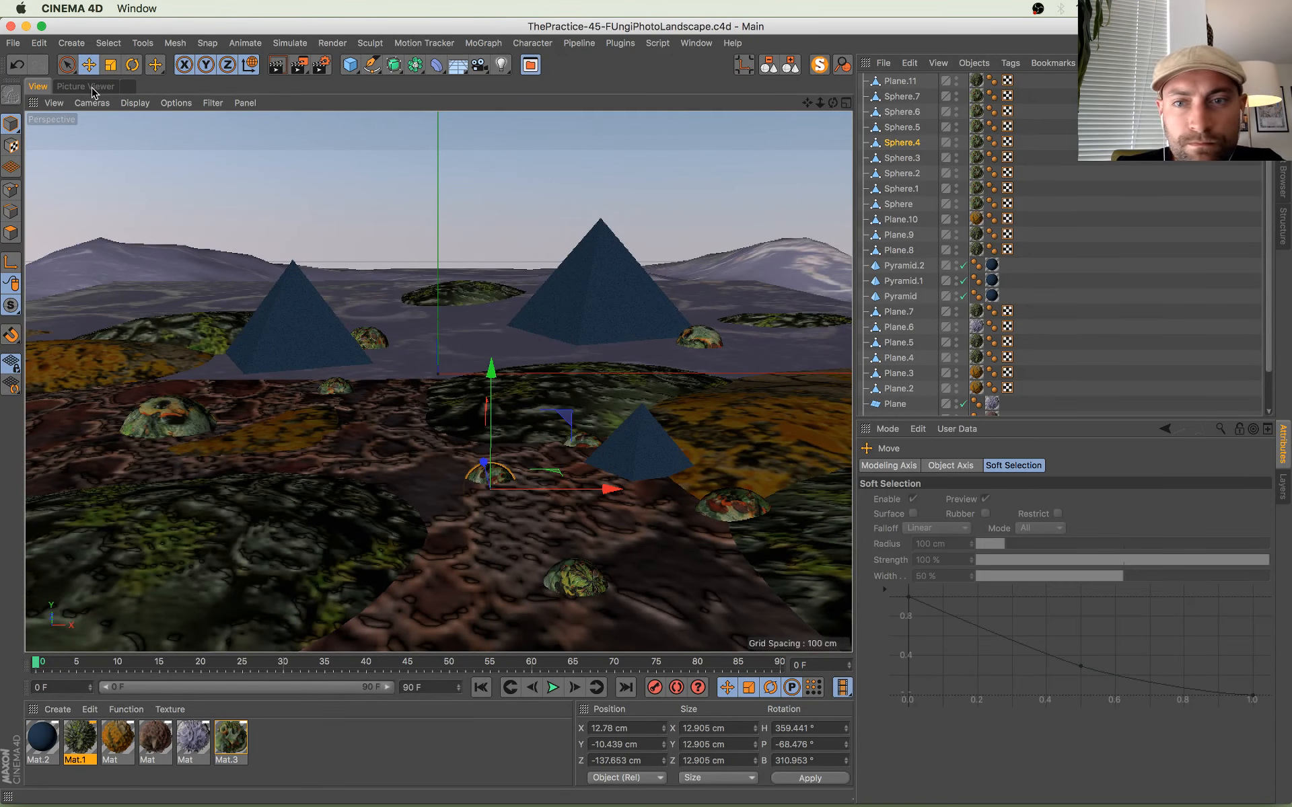
pyautogui.click(92, 88)
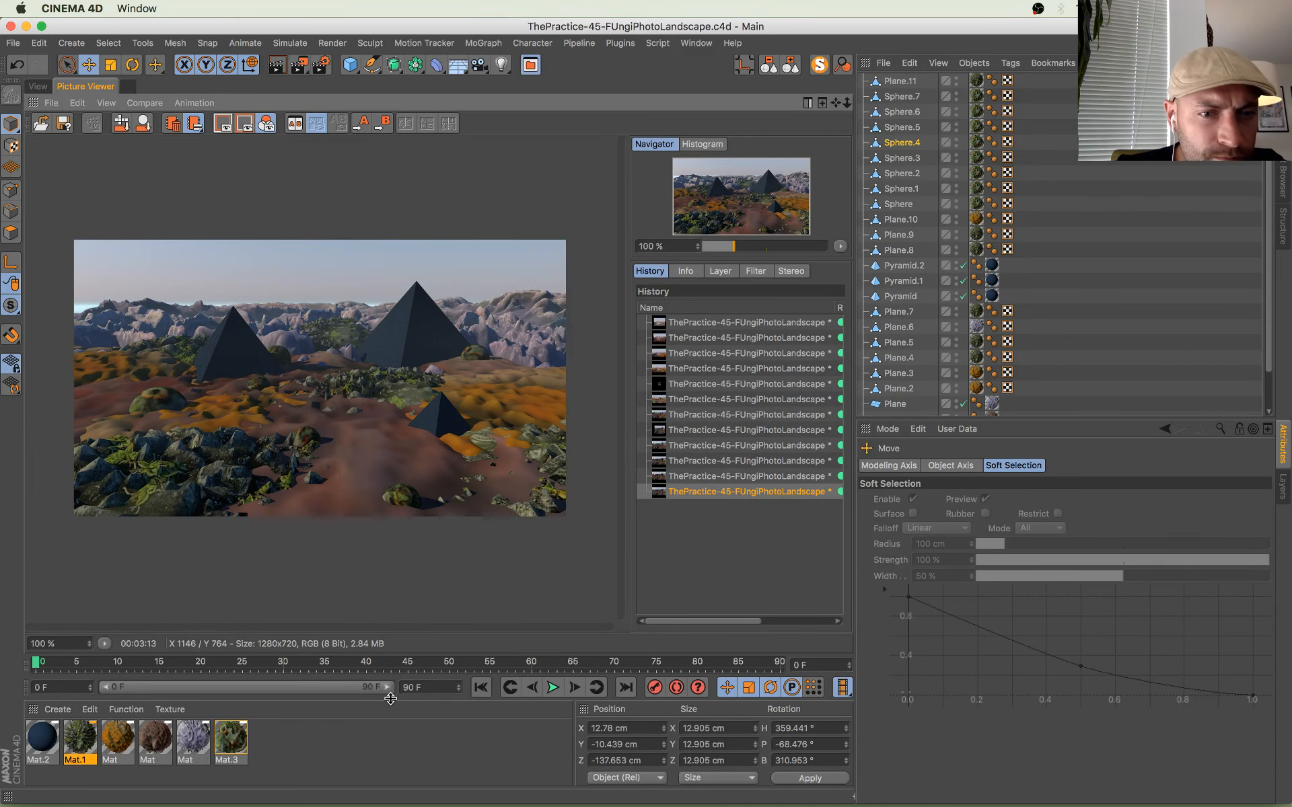
pyautogui.doubleClick(225, 737)
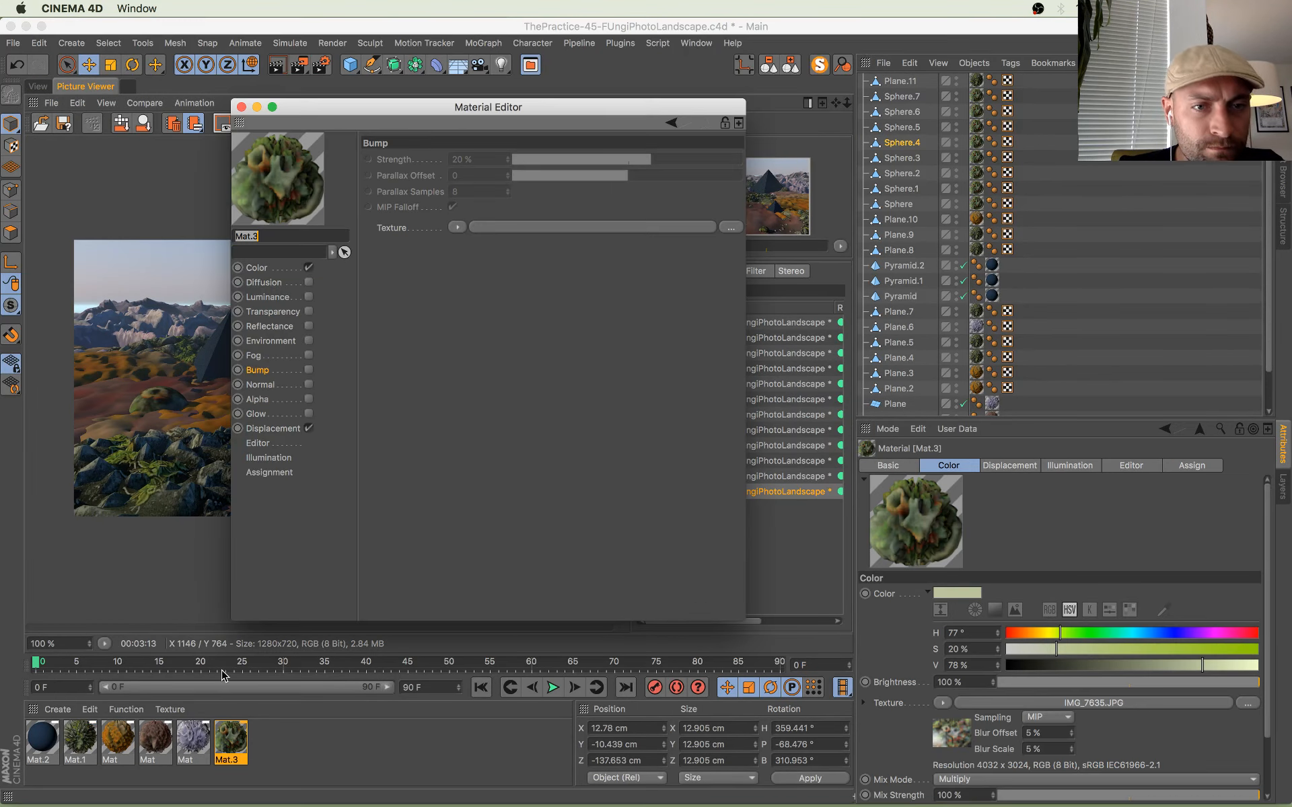
pyautogui.click(303, 268)
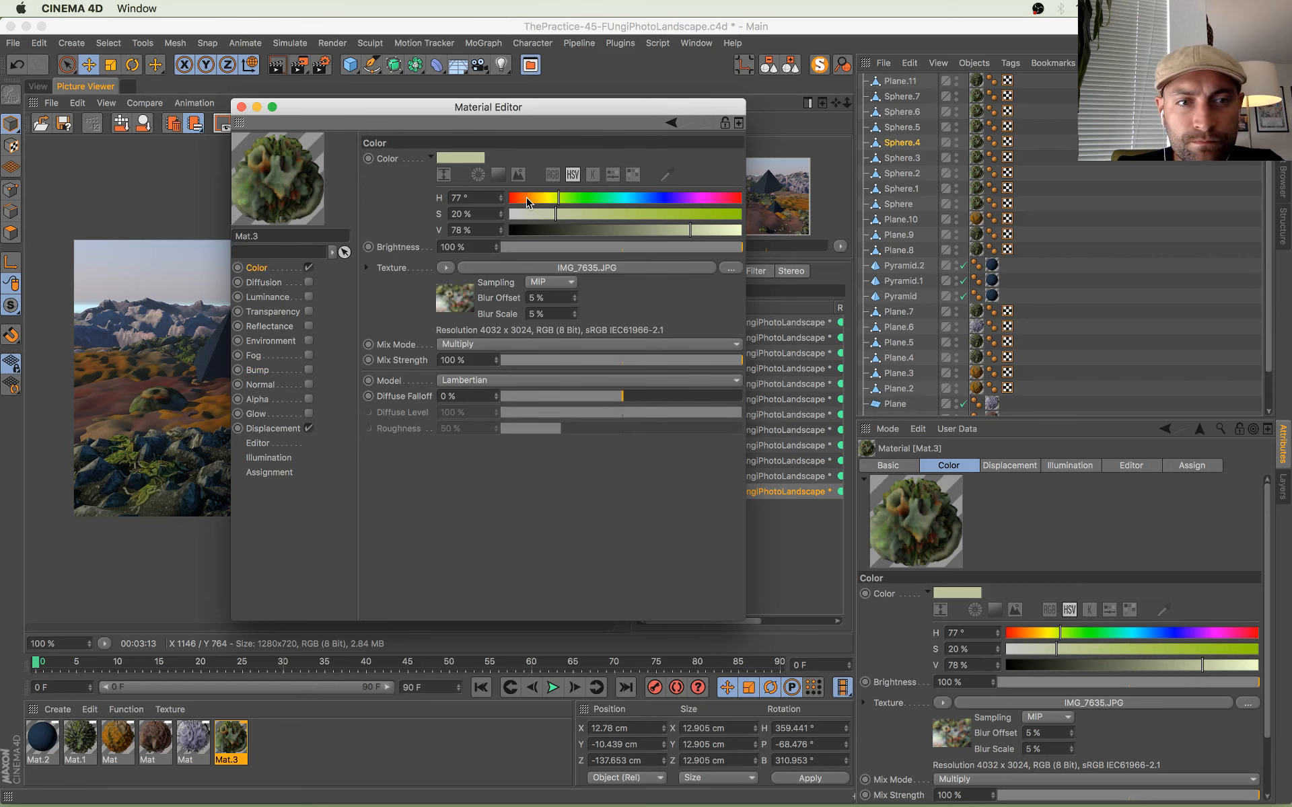
pyautogui.moveTo(527, 197); pyautogui.dragTo(509, 197)
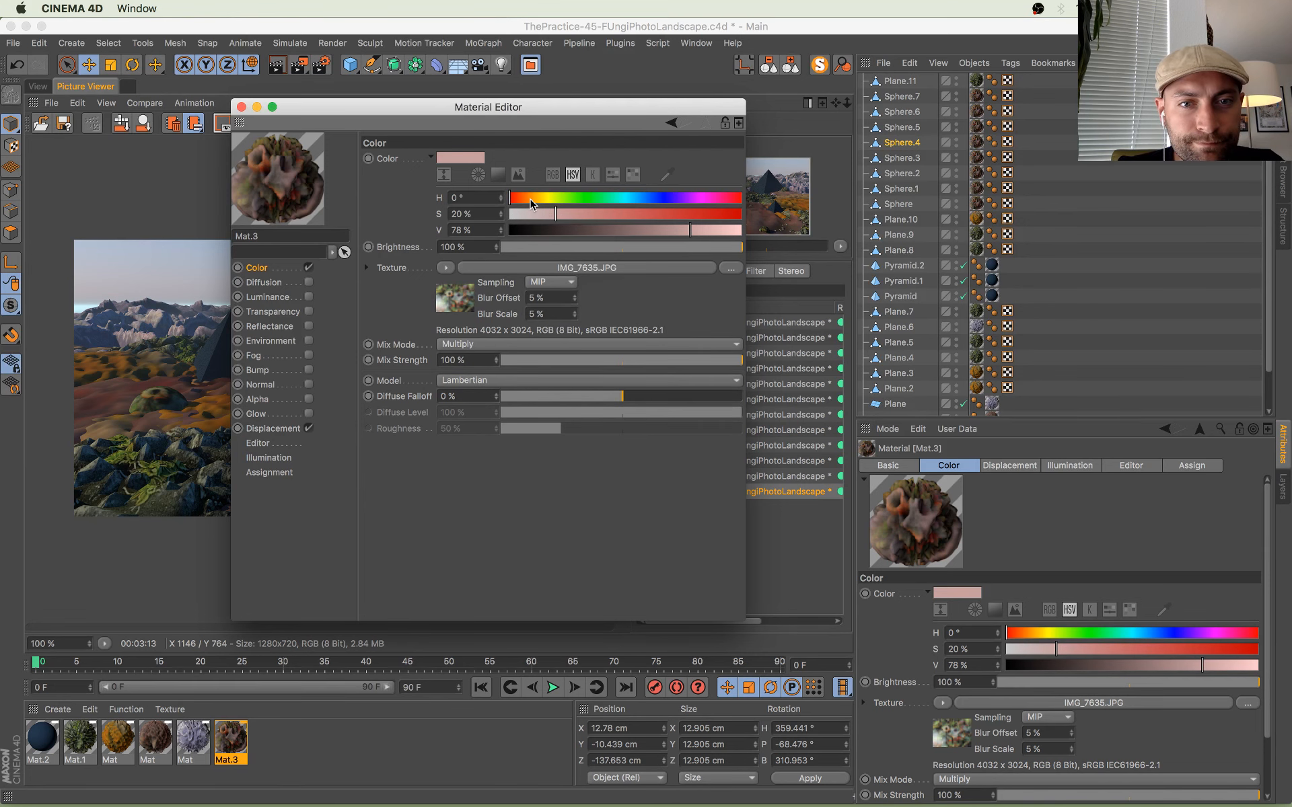
pyautogui.moveTo(531, 198); pyautogui.dragTo(533, 198)
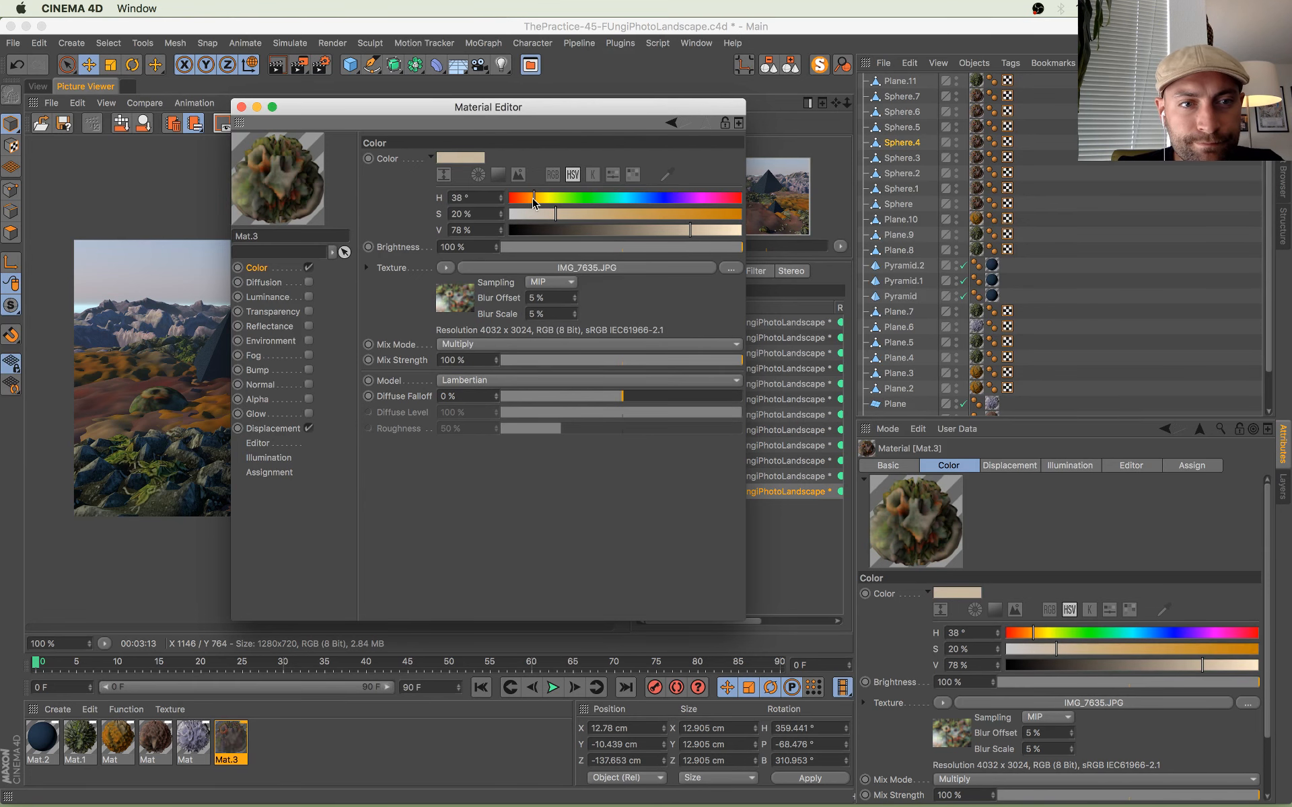
pyautogui.click(241, 107)
# Step: Compare the earlier renders in the Picture Viewer history with the latest one
pyautogui.click(730, 477)
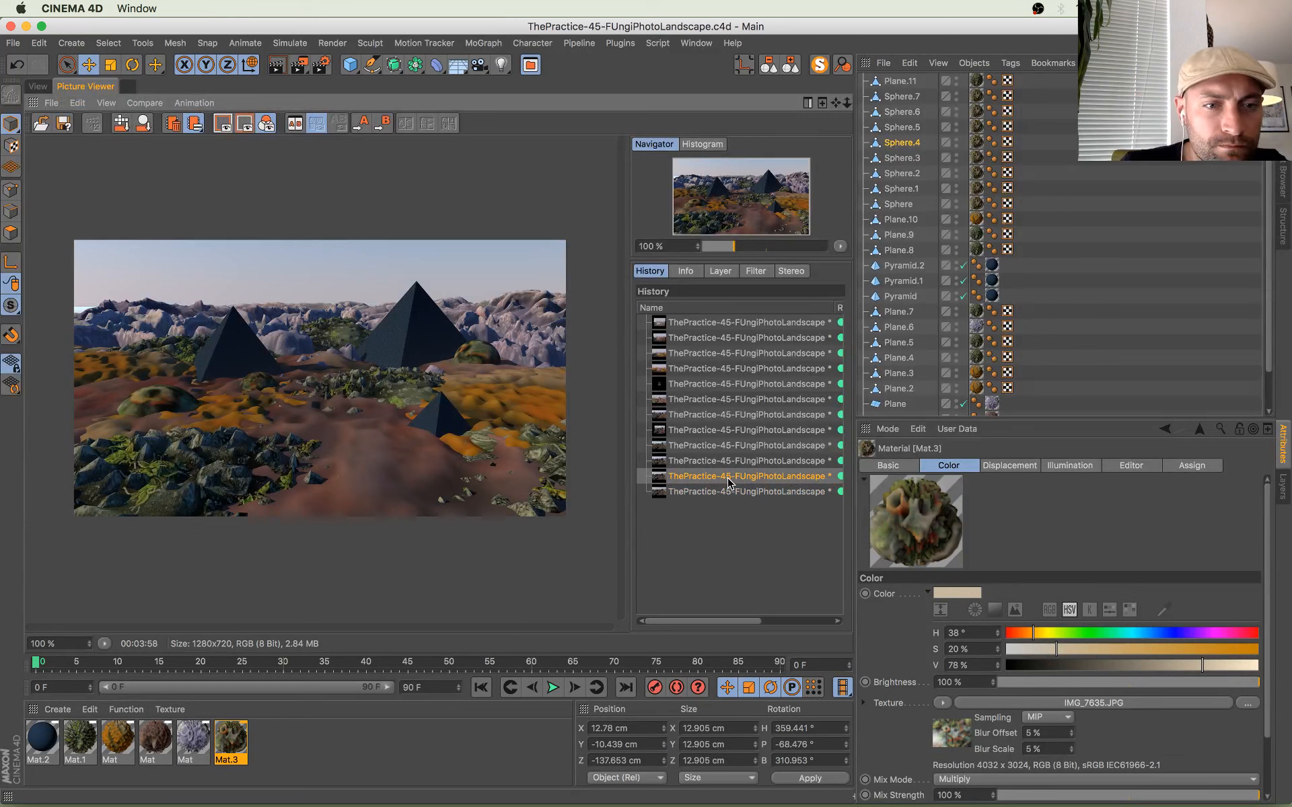
pyautogui.press('Up')
pyautogui.press('Up')
pyautogui.press('Up')
pyautogui.press('Up')
pyautogui.press('Up')
pyautogui.press('Down')
pyautogui.press('Down')
pyautogui.press('Down')
pyautogui.press('Down')
pyautogui.press('Down')
pyautogui.press('Down')
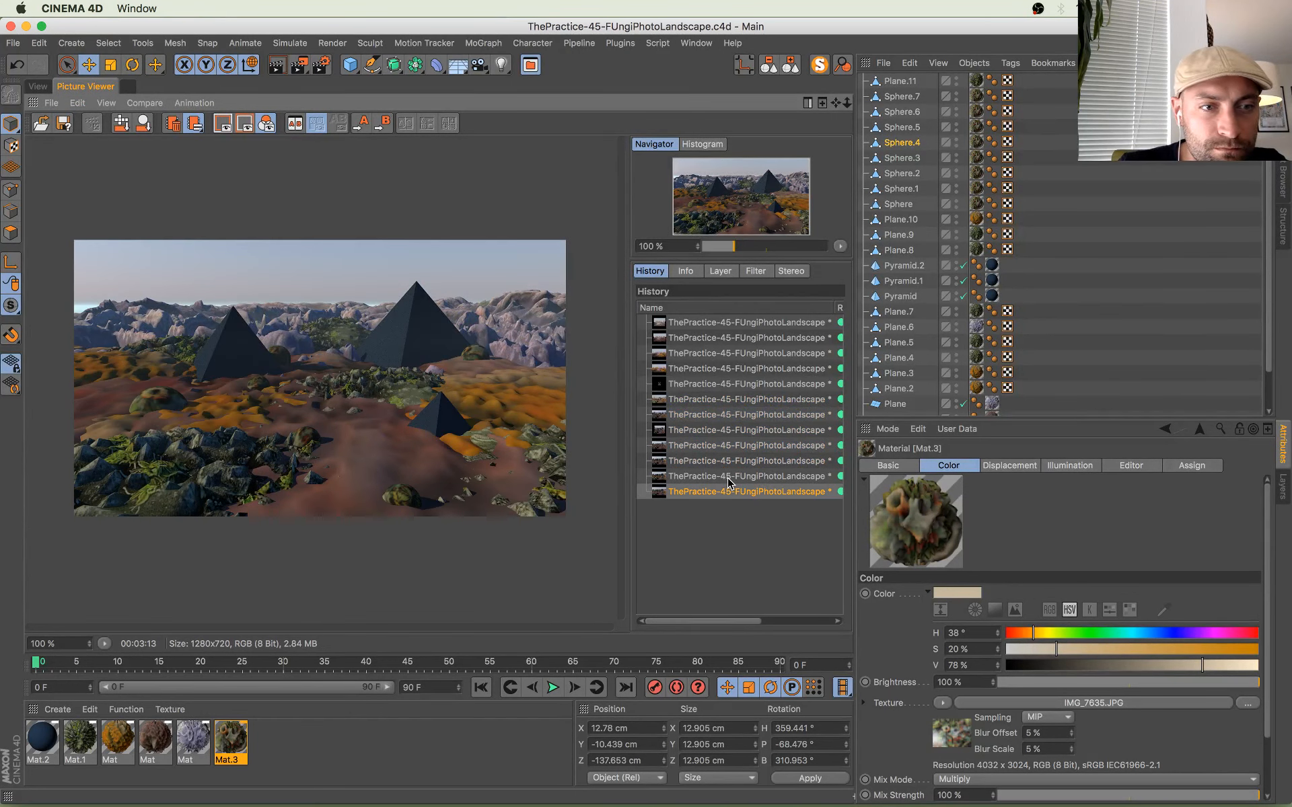
# Step: Set the brown ground material's color to a hue of 16° and a saturation of 13%
pyautogui.doubleClick(165, 740)
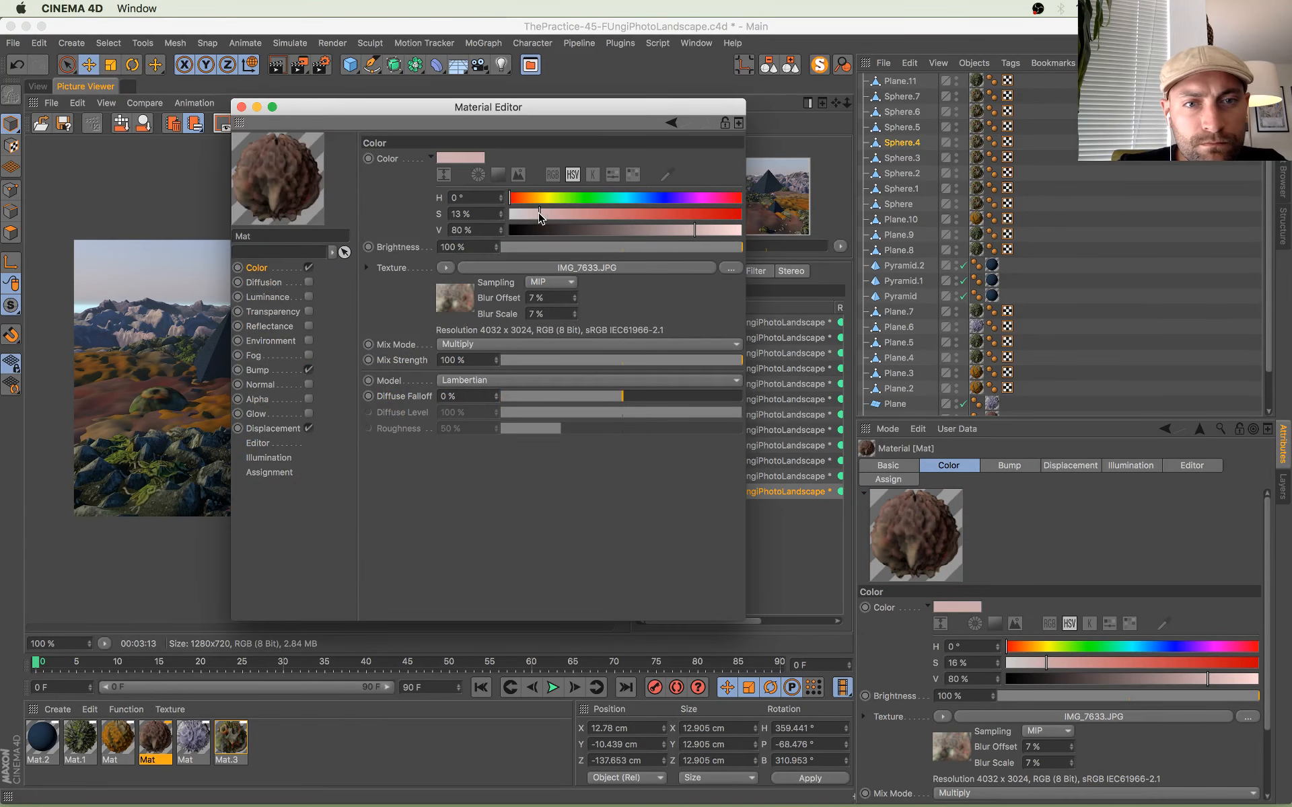
pyautogui.click(519, 200)
pyautogui.click(240, 107)
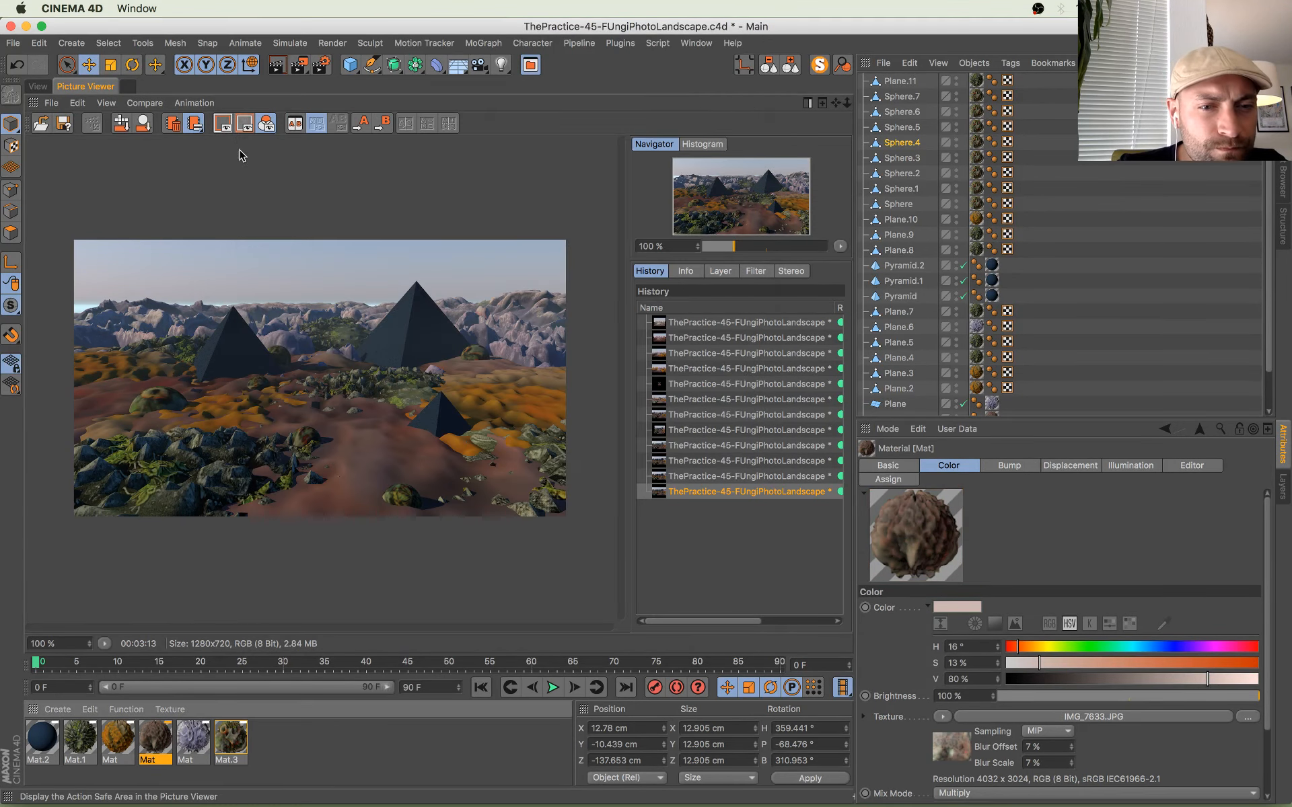
pyautogui.scroll(1, 263, 348)
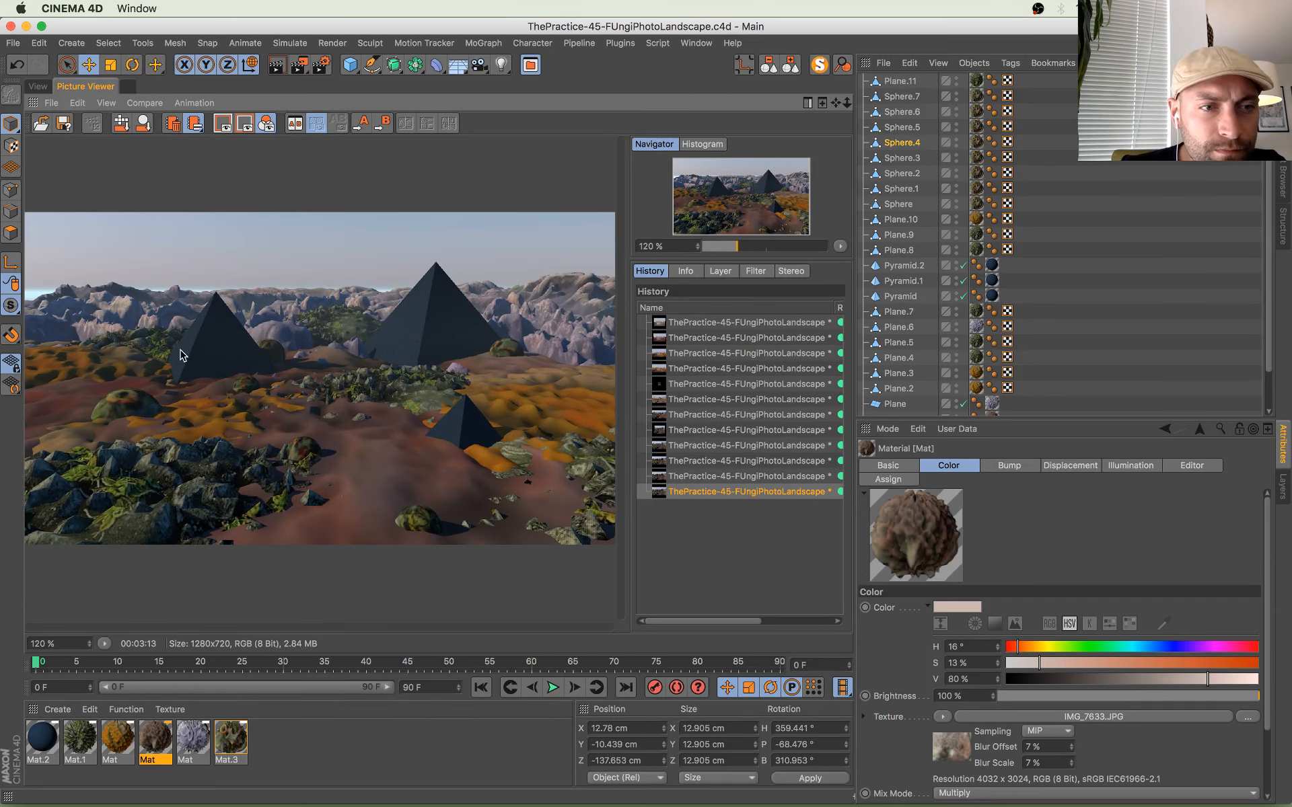
pyautogui.scroll(-1, 182, 352)
# Step: Raise the far left peak polygons of Plane.6 and shift them outward to about Y 66, Z -480 cm, then save
pyautogui.click(37, 87)
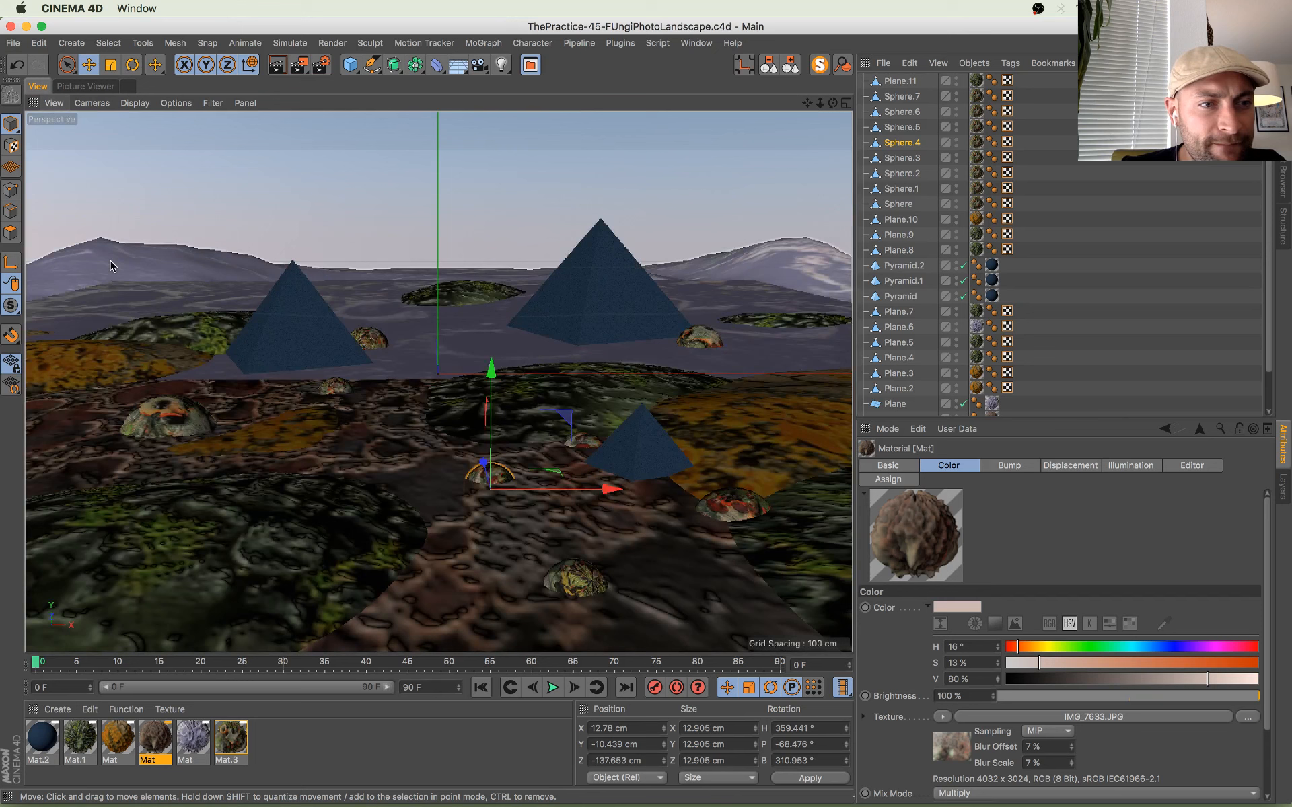
pyautogui.click(111, 260)
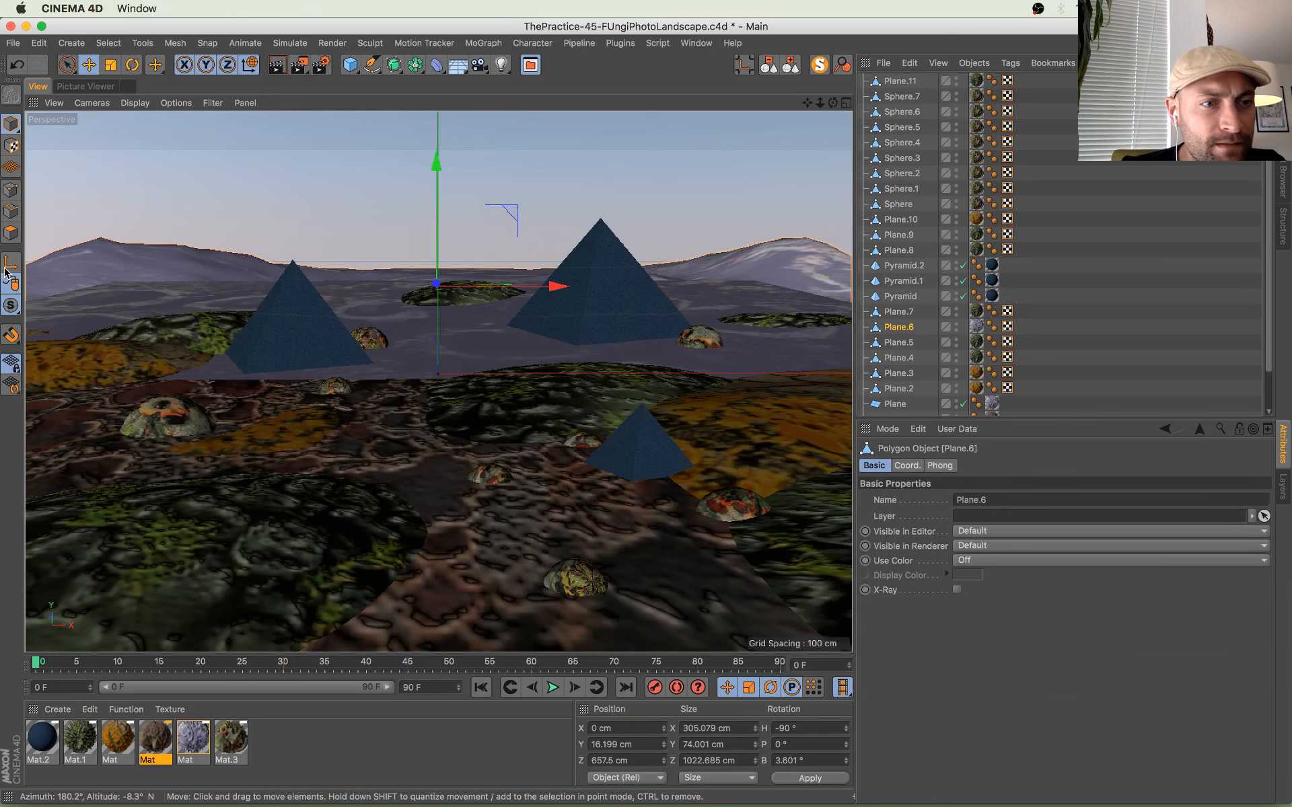
pyautogui.click(11, 233)
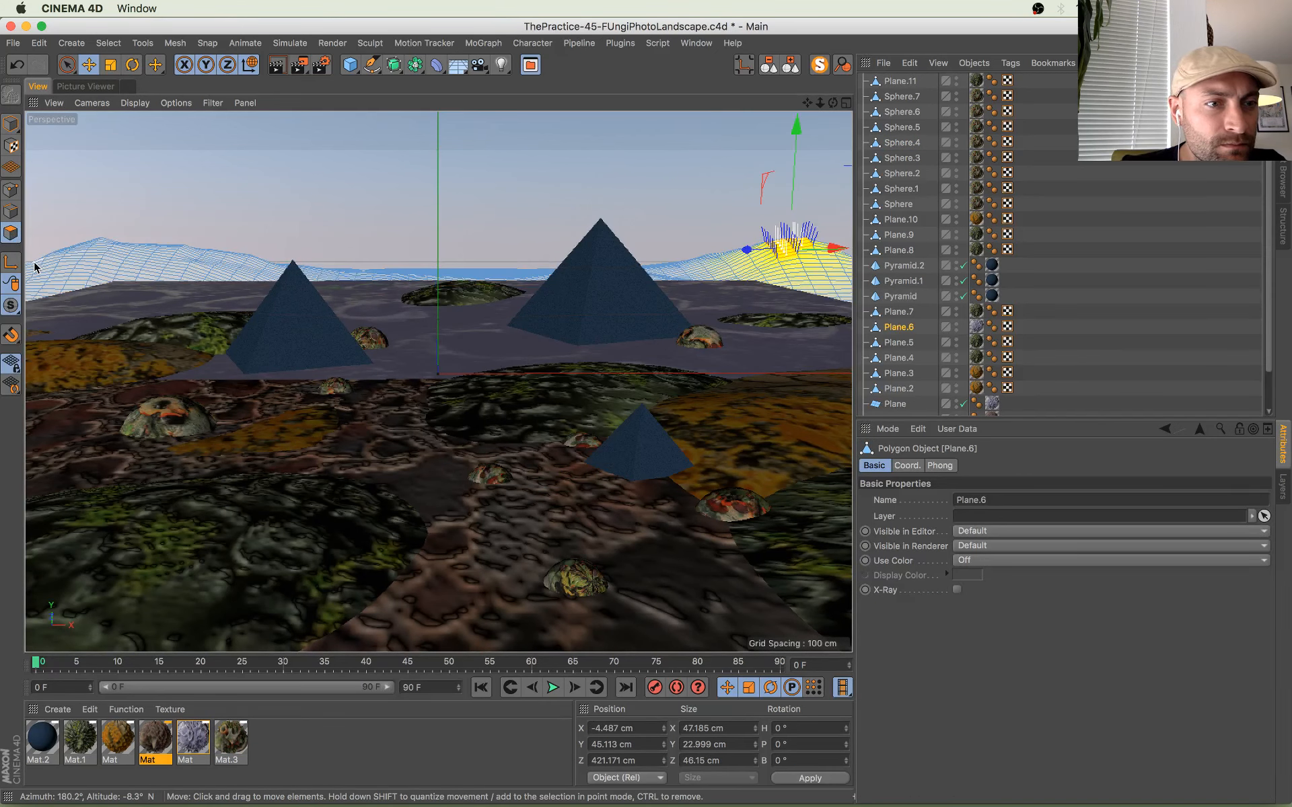
pyautogui.click(35, 263)
pyautogui.moveTo(29, 181); pyautogui.dragTo(29, 150)
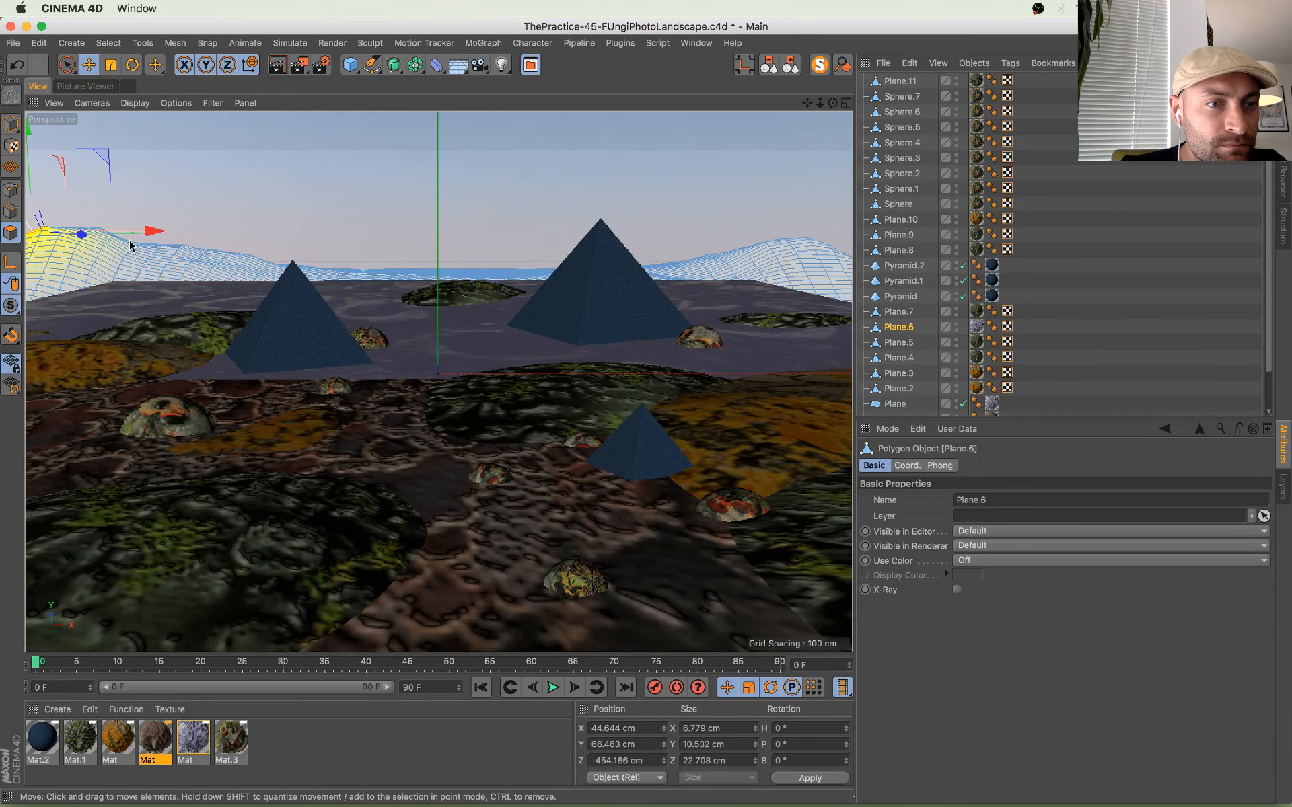
pyautogui.moveTo(152, 231); pyautogui.dragTo(128, 232)
pyautogui.press('super+s')
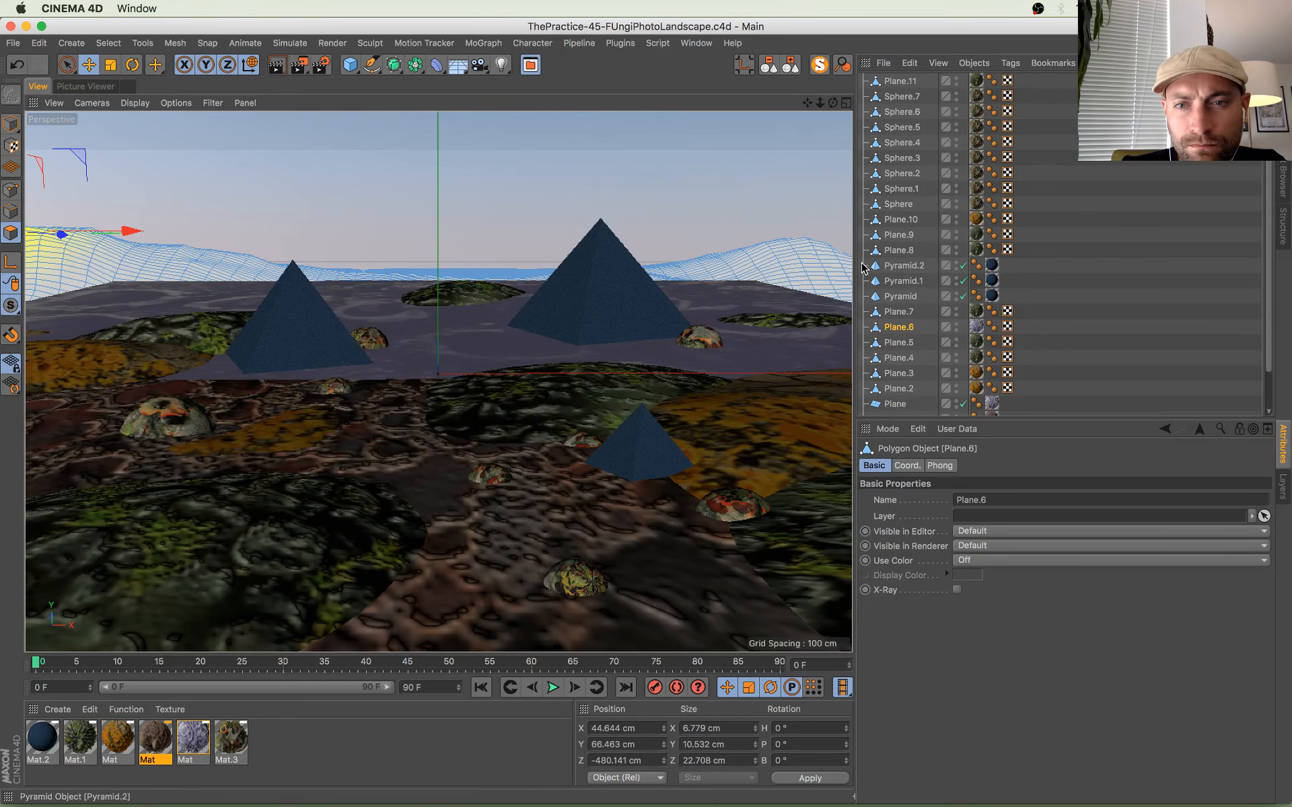
# Step: Raise polygons along the Plane.6 mountain ridge beside both rear pyramids, between them and at the far right end
pyautogui.click(82, 87)
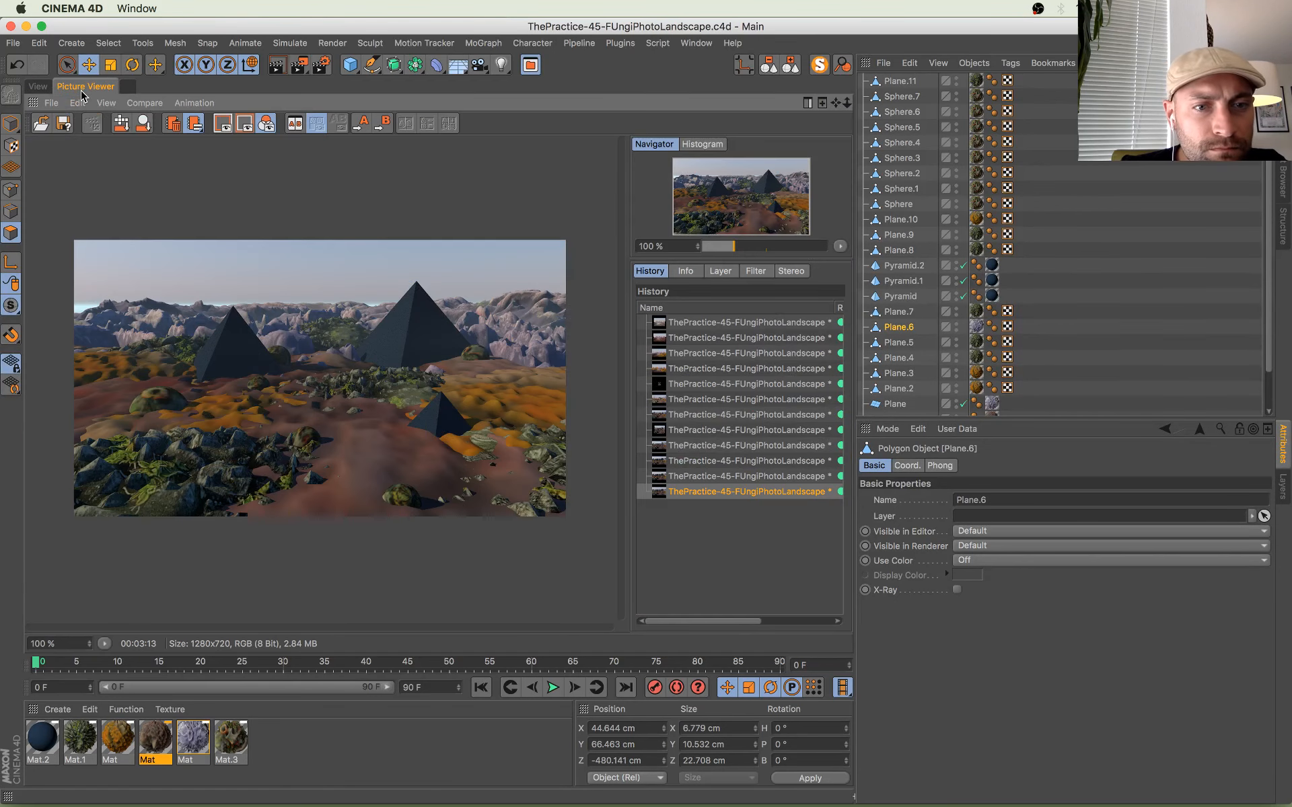
pyautogui.click(42, 88)
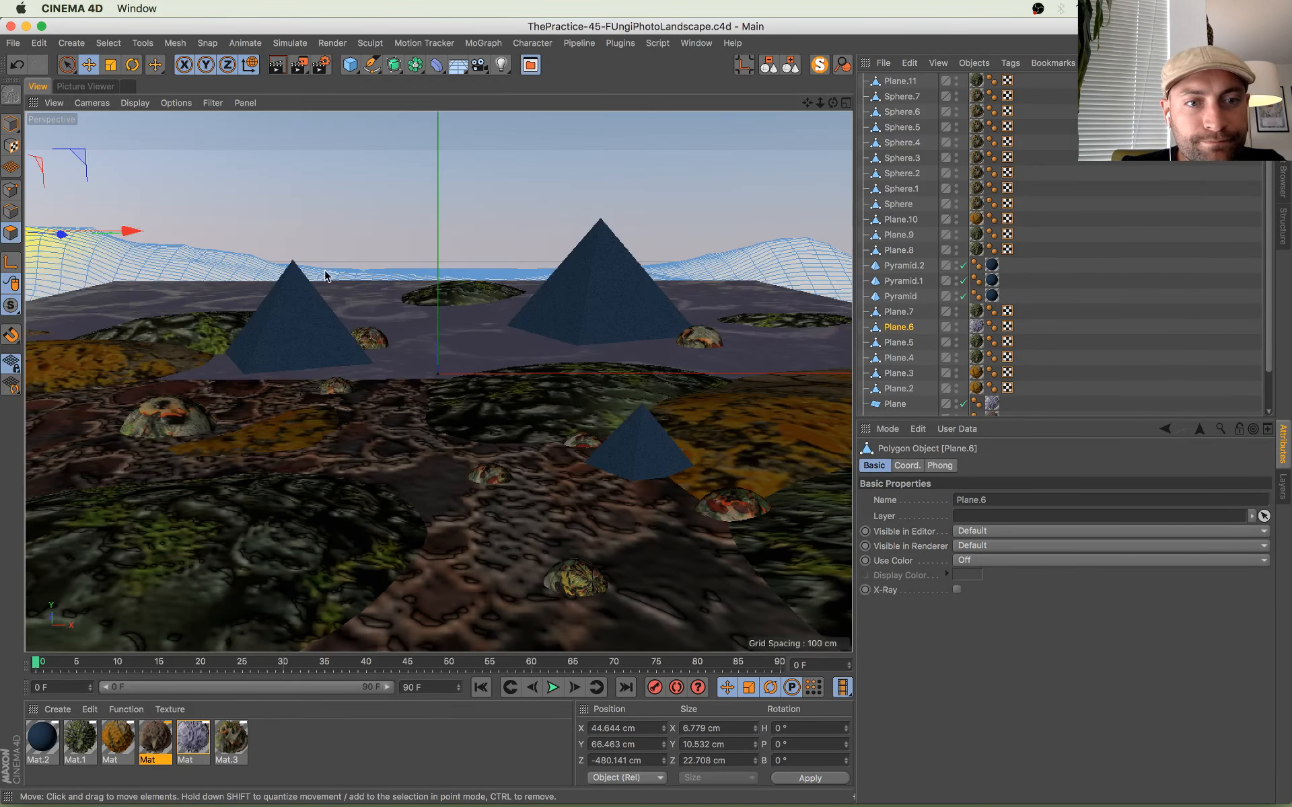
pyautogui.click(324, 271)
pyautogui.moveTo(328, 201); pyautogui.dragTo(329, 194)
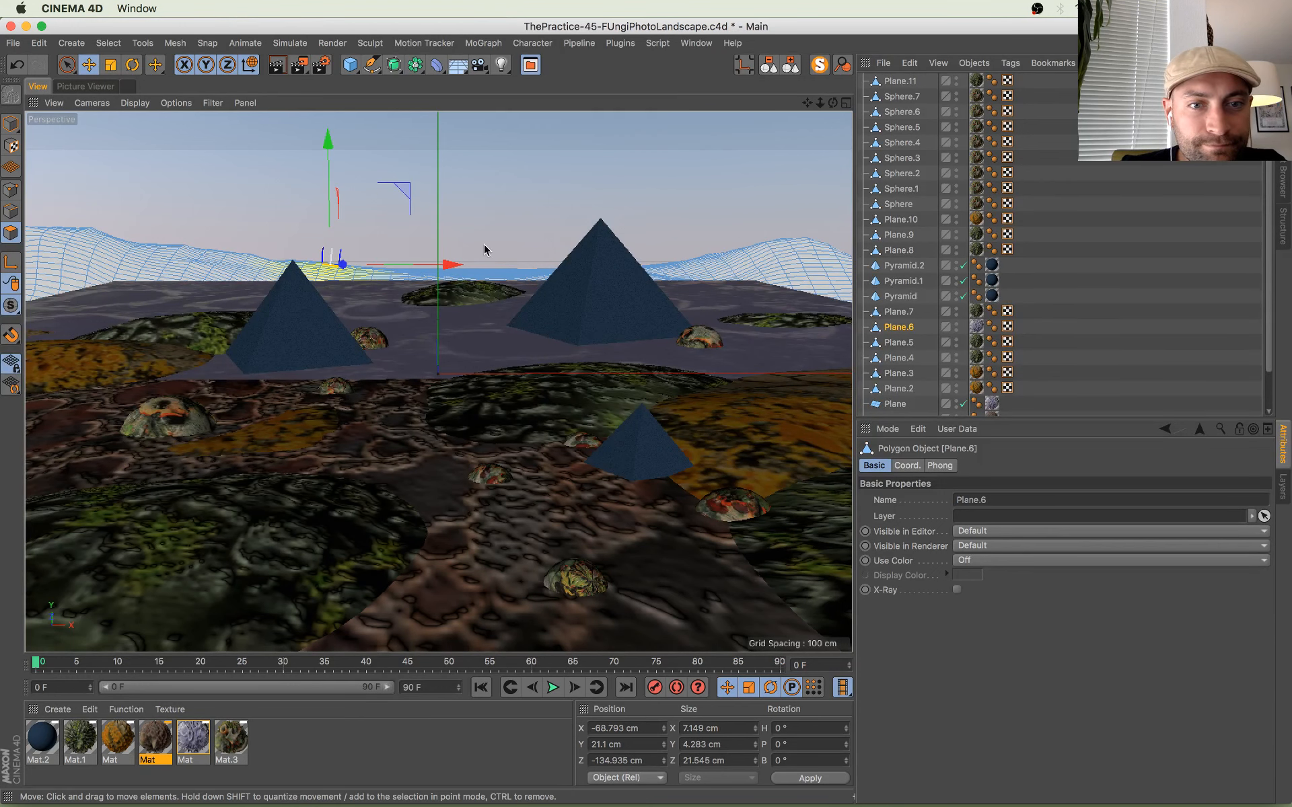
pyautogui.click(497, 273)
pyautogui.moveTo(491, 208); pyautogui.dragTo(489, 197)
pyautogui.click(662, 277)
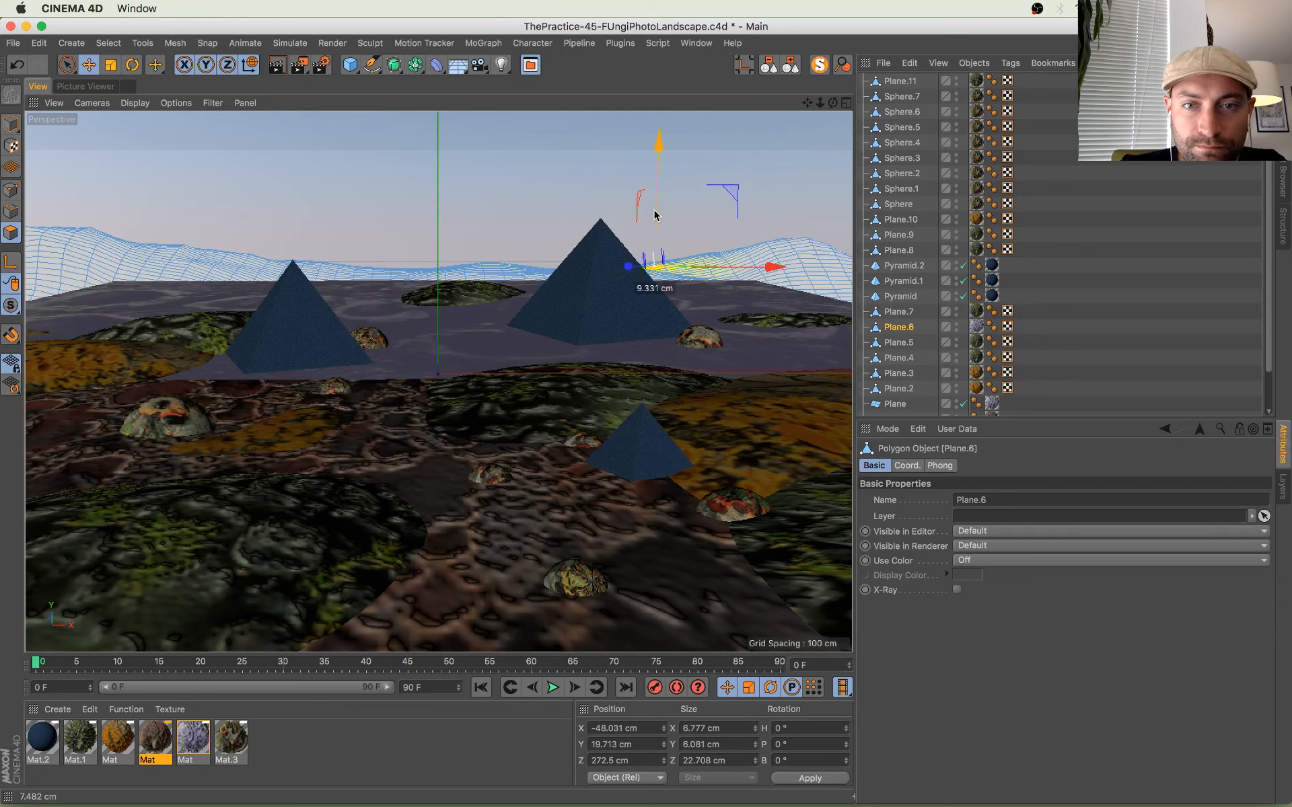
pyautogui.click(838, 252)
pyautogui.moveTo(838, 249); pyautogui.dragTo(840, 239)
# Step: Move the lower slope polygons at the left end of Plane.6 to about X 260, Y 3, Z -375 cm and save
pyautogui.click(40, 297)
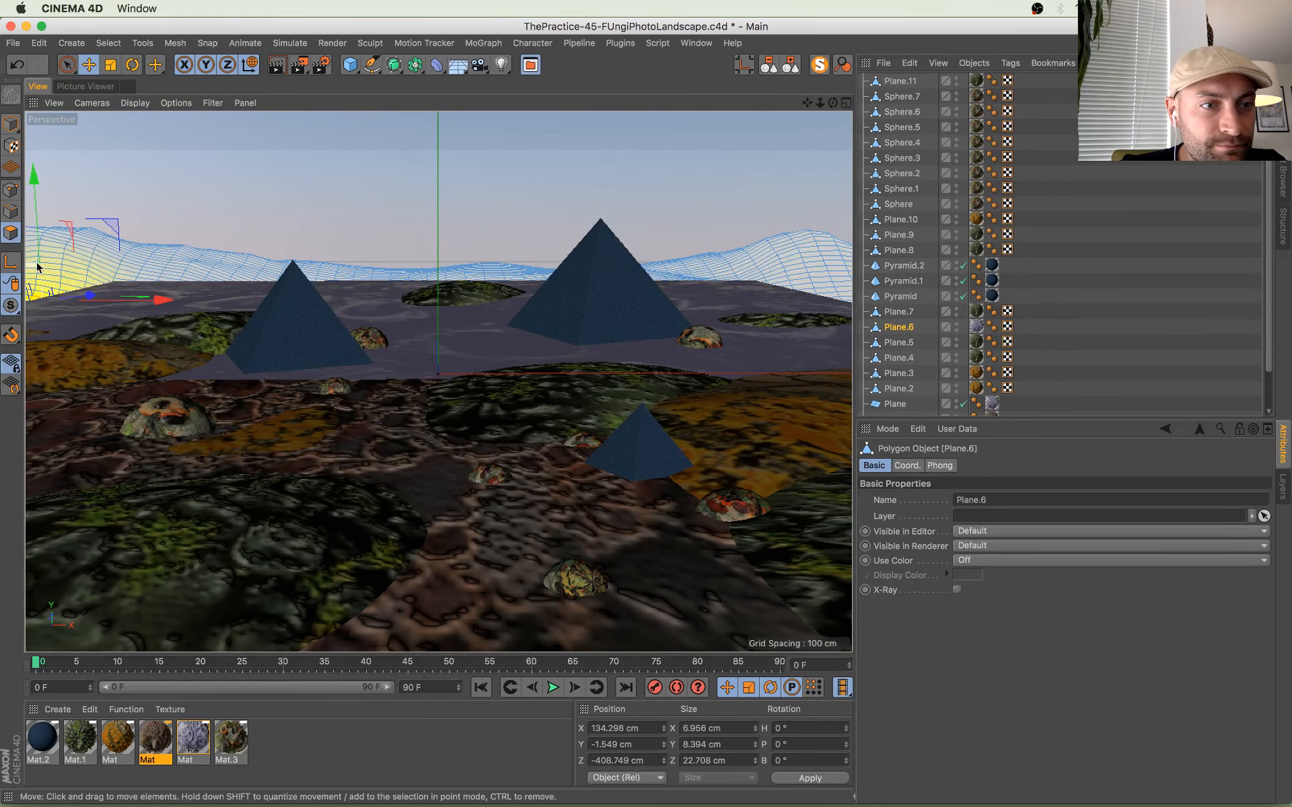
pyautogui.moveTo(33, 263)
pyautogui.mouseDown()
pyautogui.moveTo(31, 247)
pyautogui.moveTo(30, 263)
pyautogui.mouseUp()
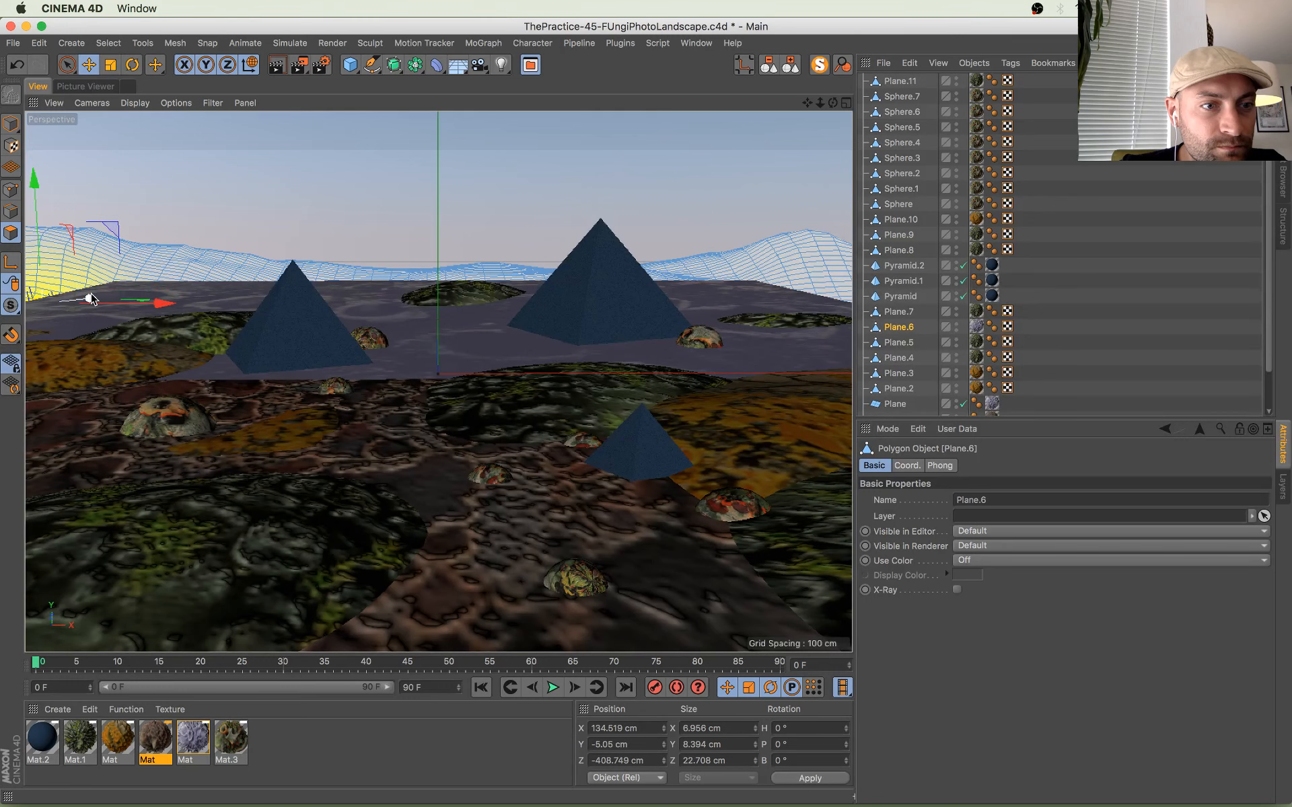
pyautogui.moveTo(91, 298); pyautogui.dragTo(36, 332)
pyautogui.moveTo(92, 316); pyautogui.dragTo(120, 318)
pyautogui.press('super+s')
# Step: Review the previous renders in the history and start a new render of the scene to the Picture Viewer
pyautogui.click(85, 87)
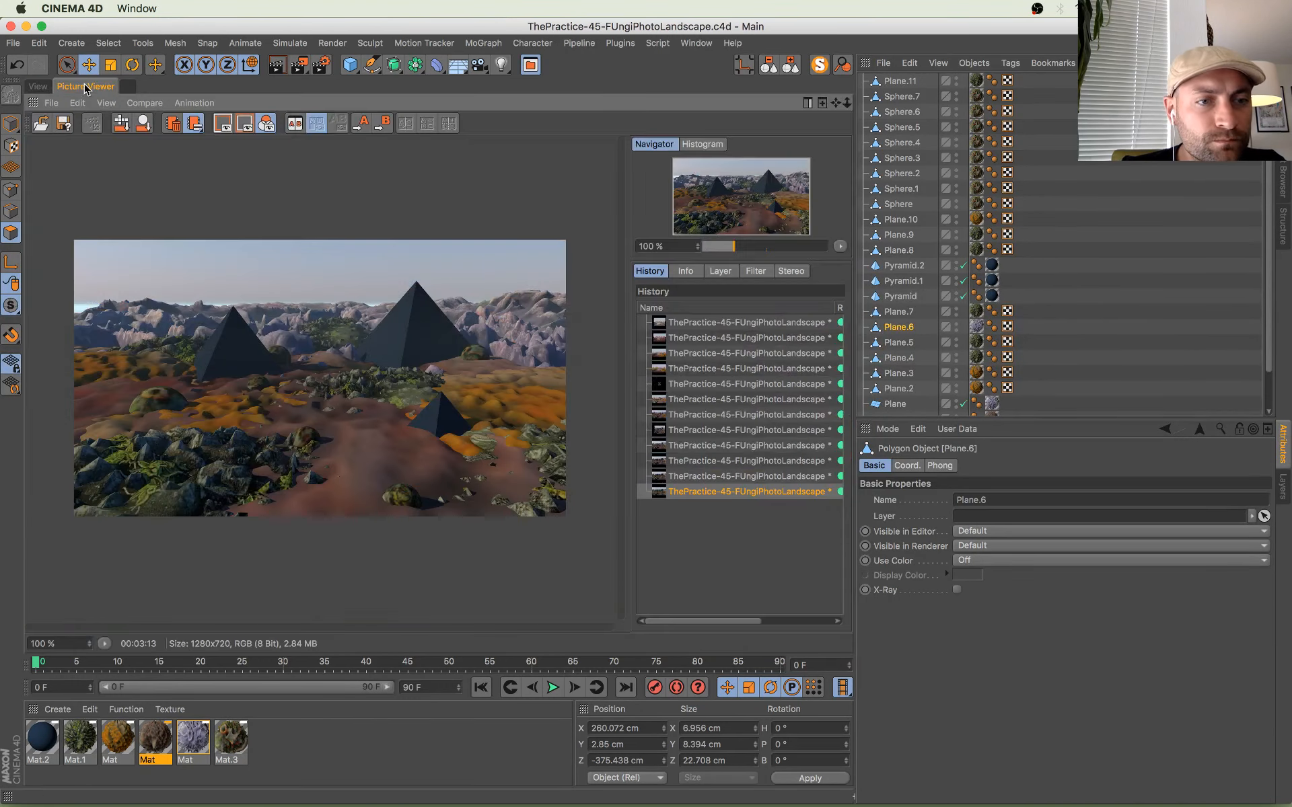
pyautogui.click(739, 477)
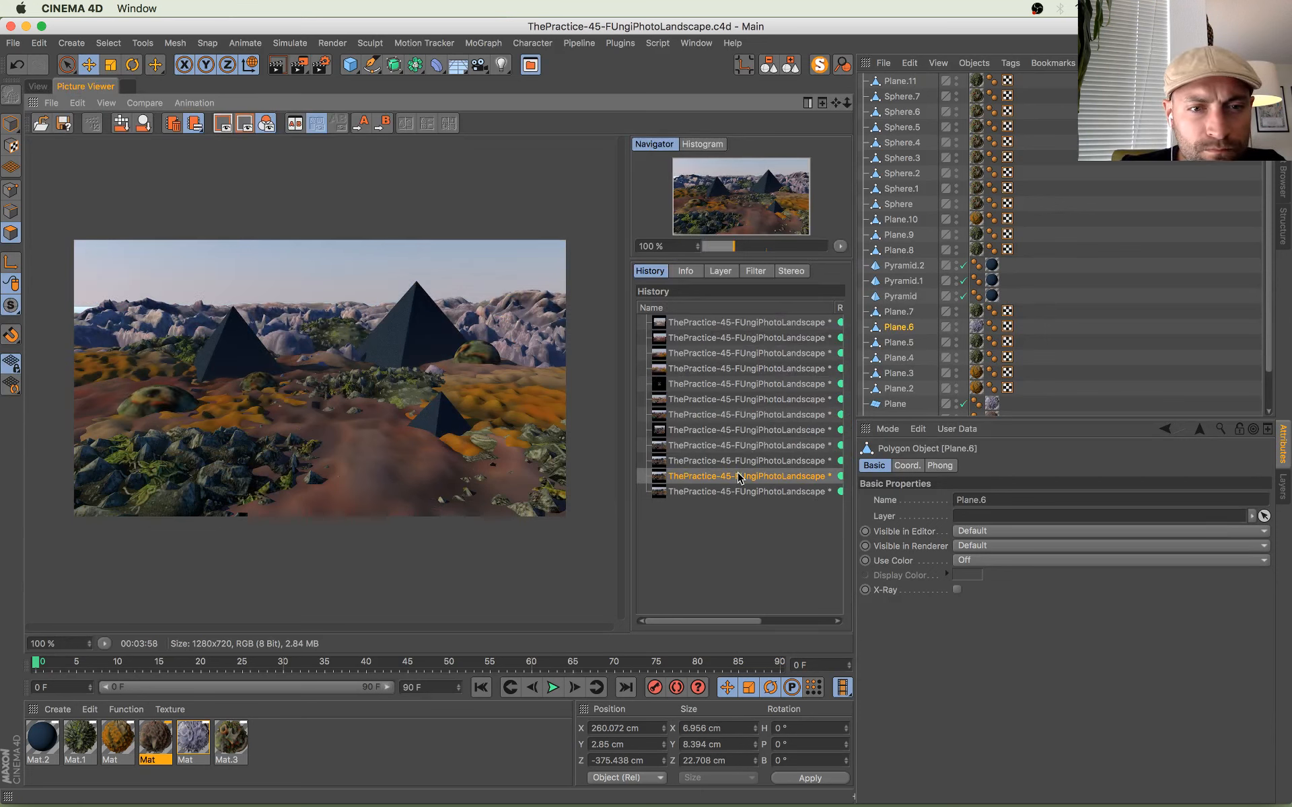
pyautogui.press('Up')
pyautogui.press('Up')
pyautogui.press('Up')
pyautogui.press('Down')
pyautogui.press('Down')
pyautogui.press('Down')
pyautogui.press('Down')
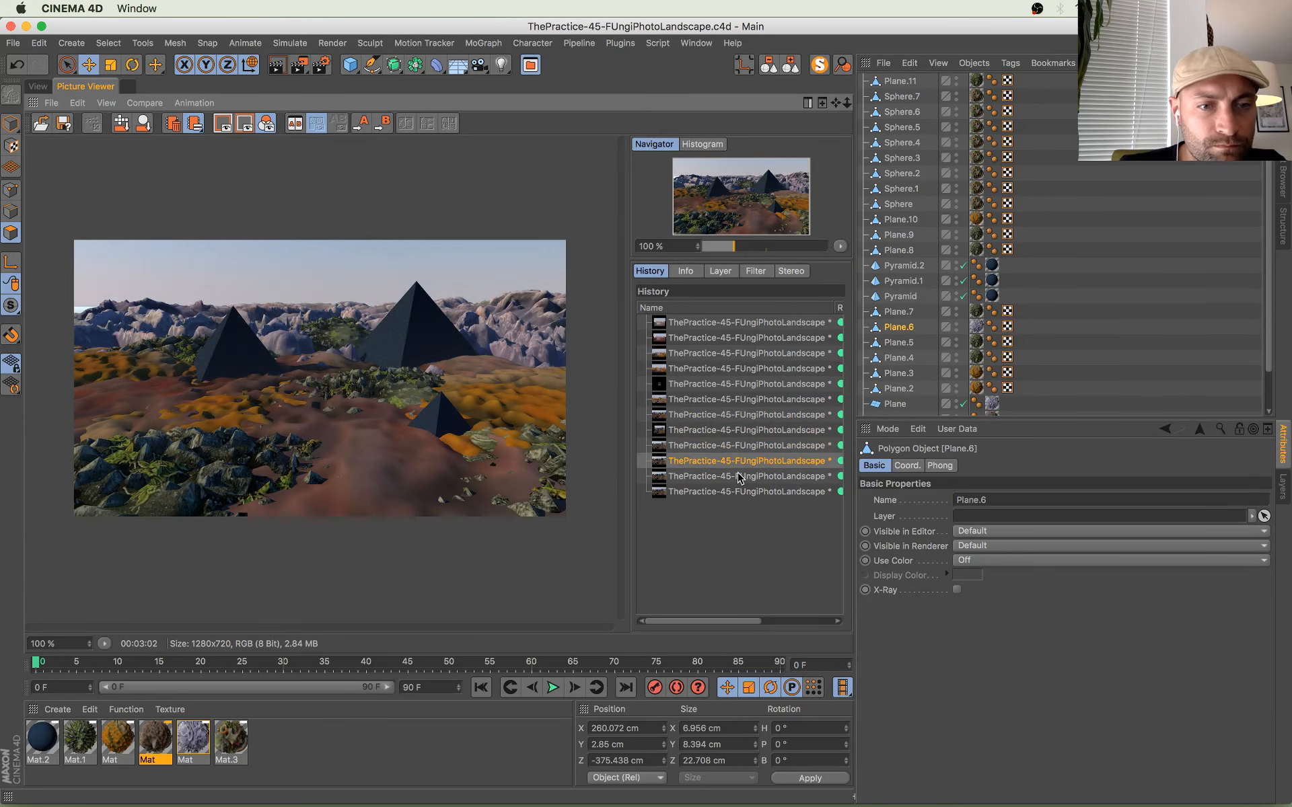
pyautogui.hotkey('shift', 'r')
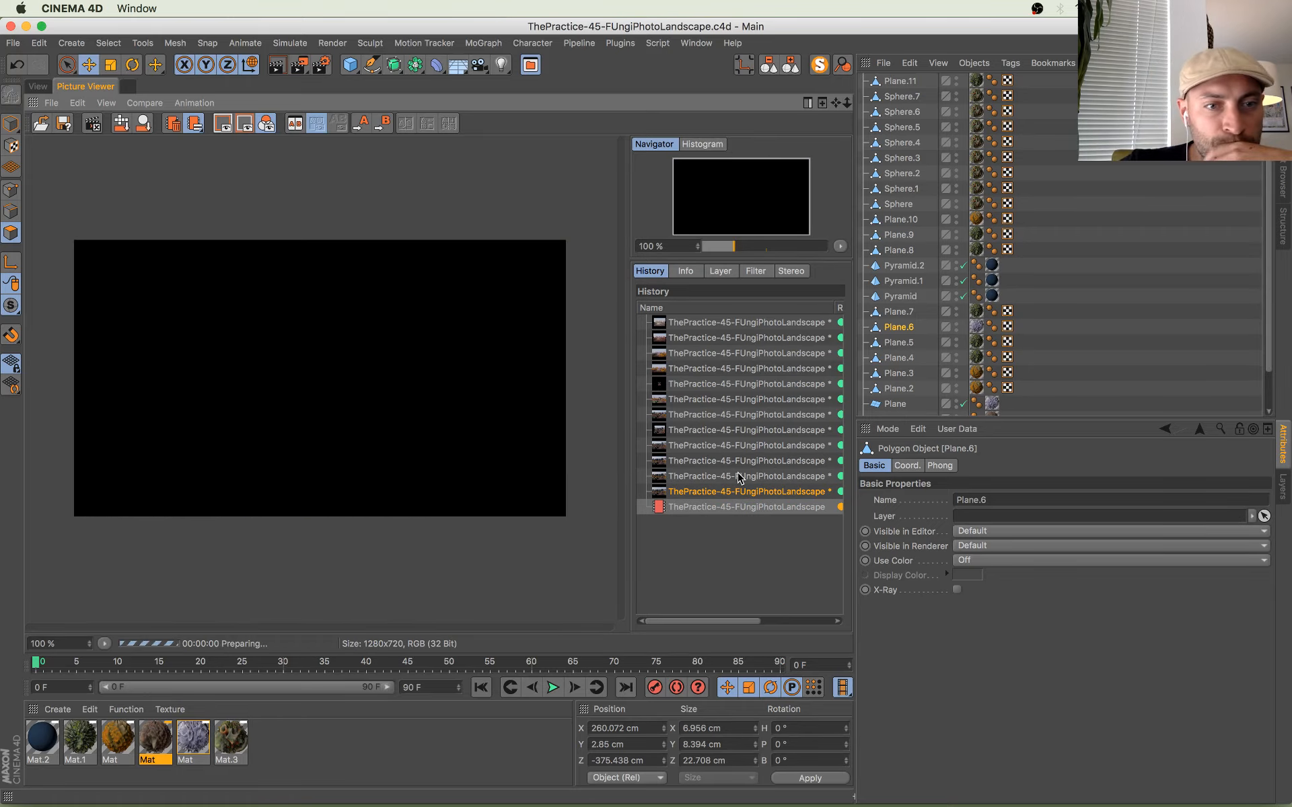
# Step: Check the live chat and preview the reference photos around IMG_7645.JPG in the _LICHENS folder, returning to Cinema 4D
pyautogui.hotkey('ctrl', 'Up')
pyautogui.click(85, 581)
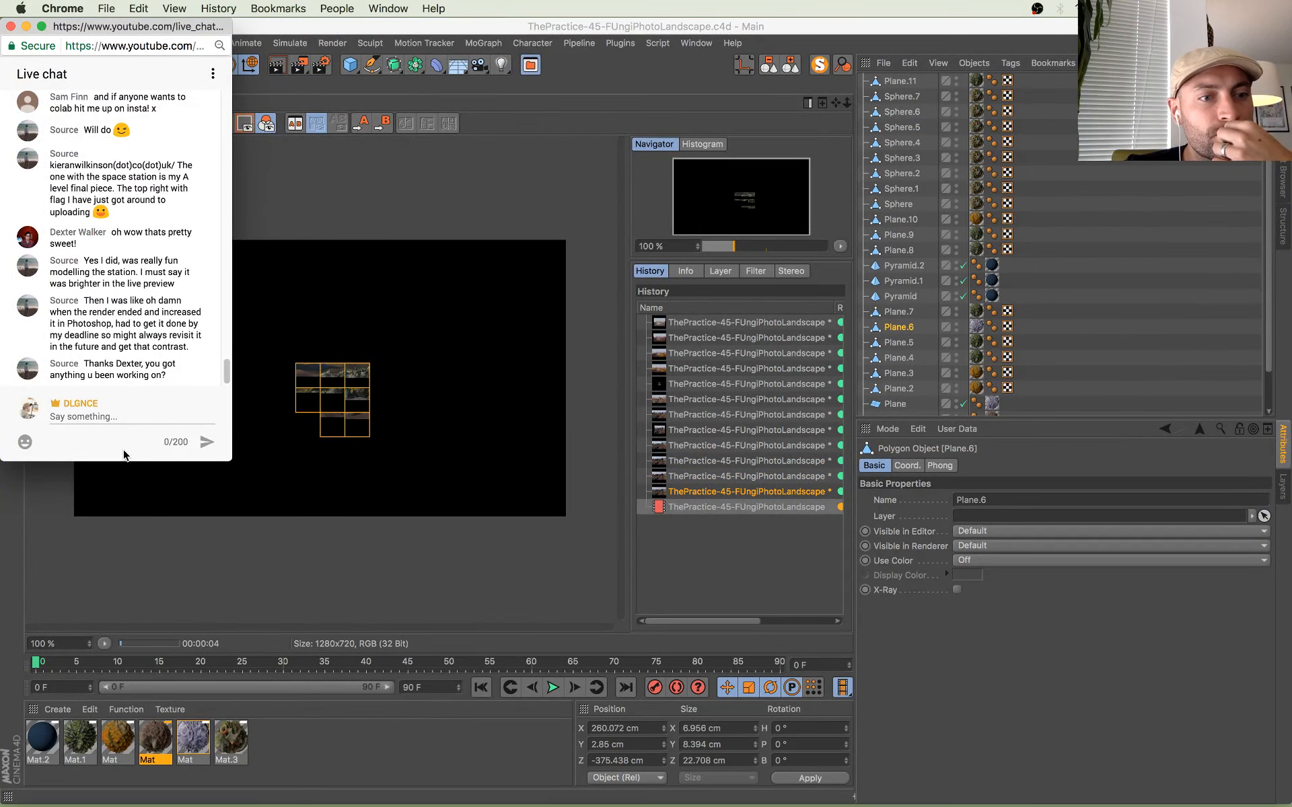
pyautogui.hotkey('ctrl', 'Up')
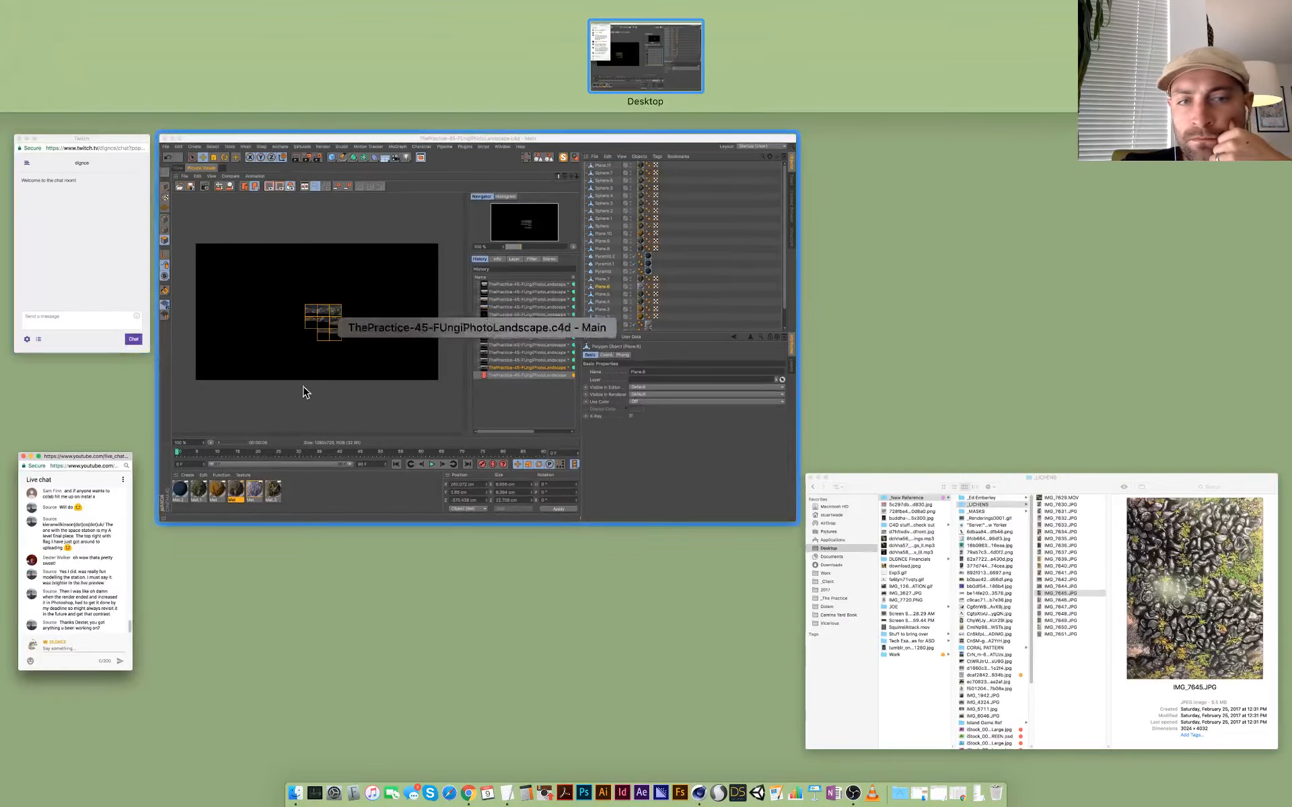
pyautogui.click(1090, 610)
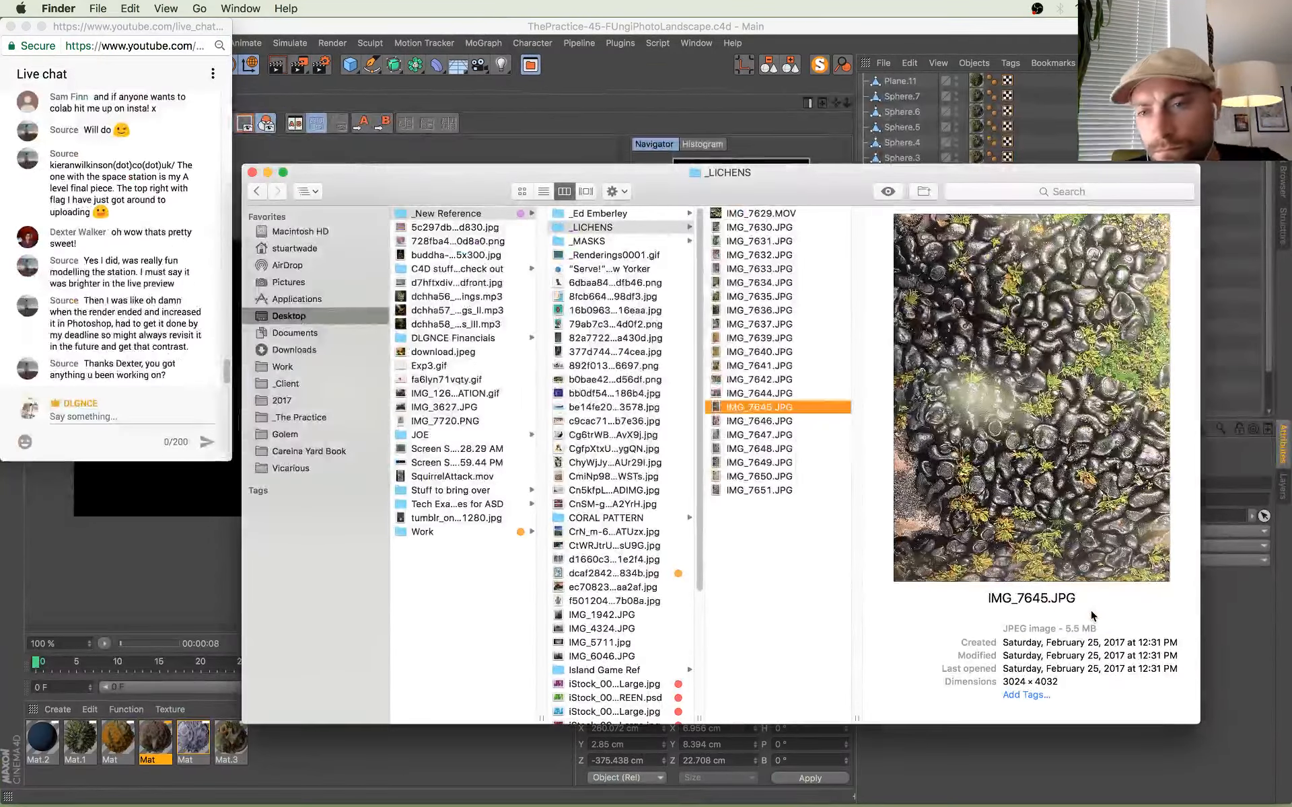
pyautogui.press('space')
pyautogui.press('Down')
pyautogui.press('Down')
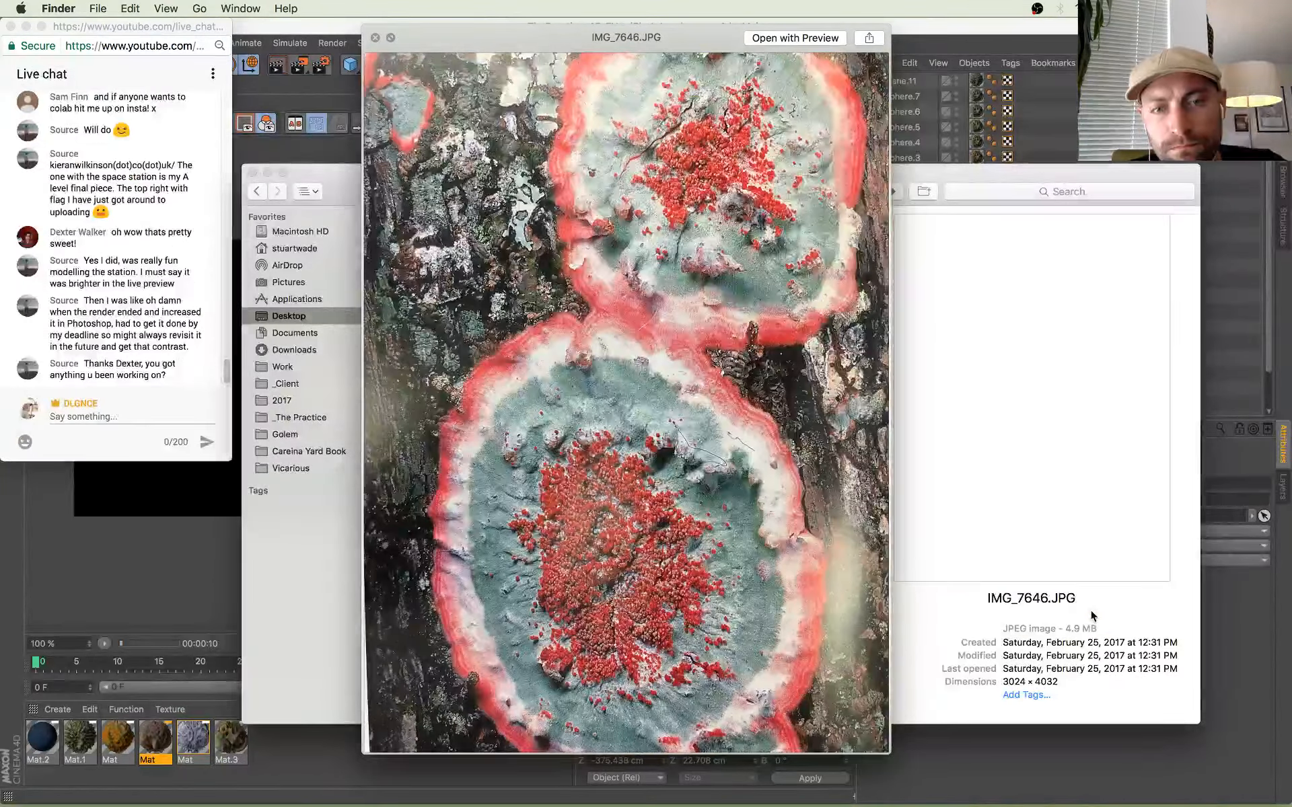
pyautogui.press('Up')
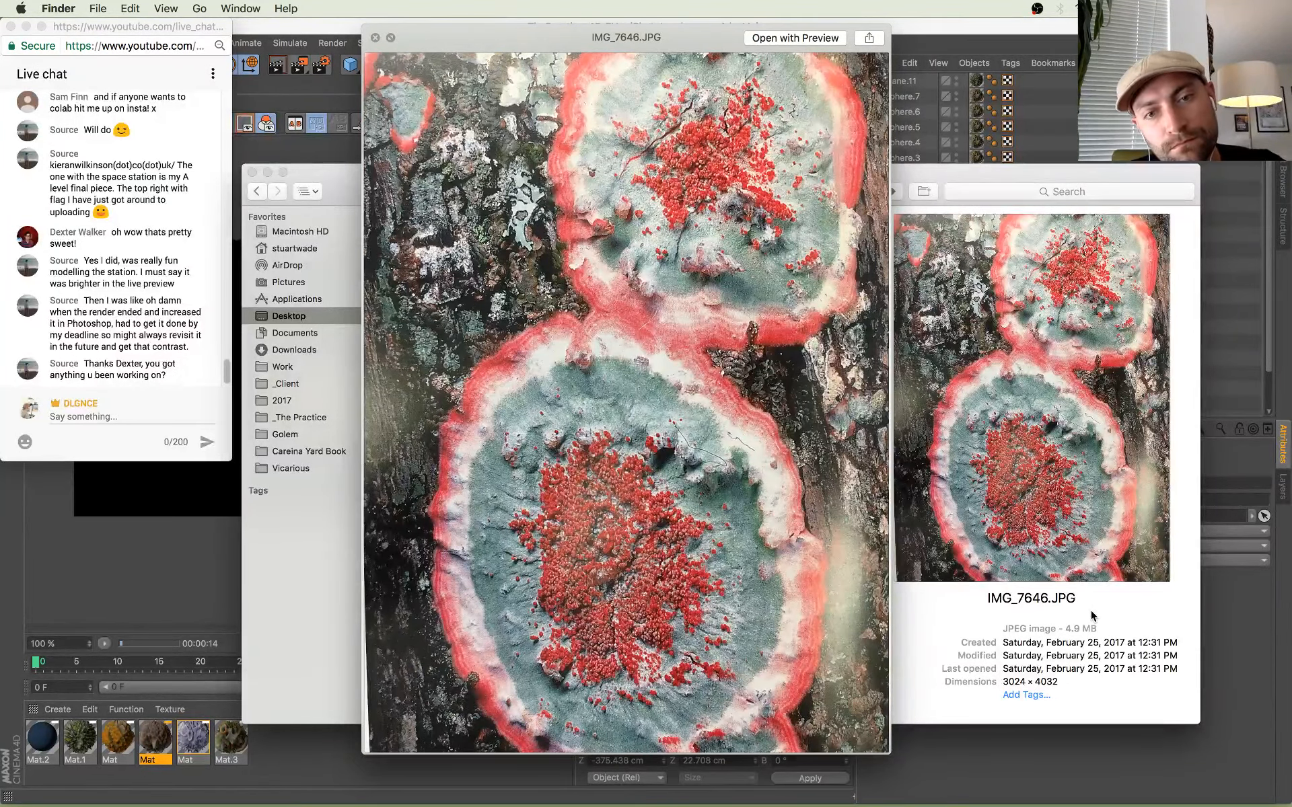
pyautogui.press('space')
pyautogui.click(208, 605)
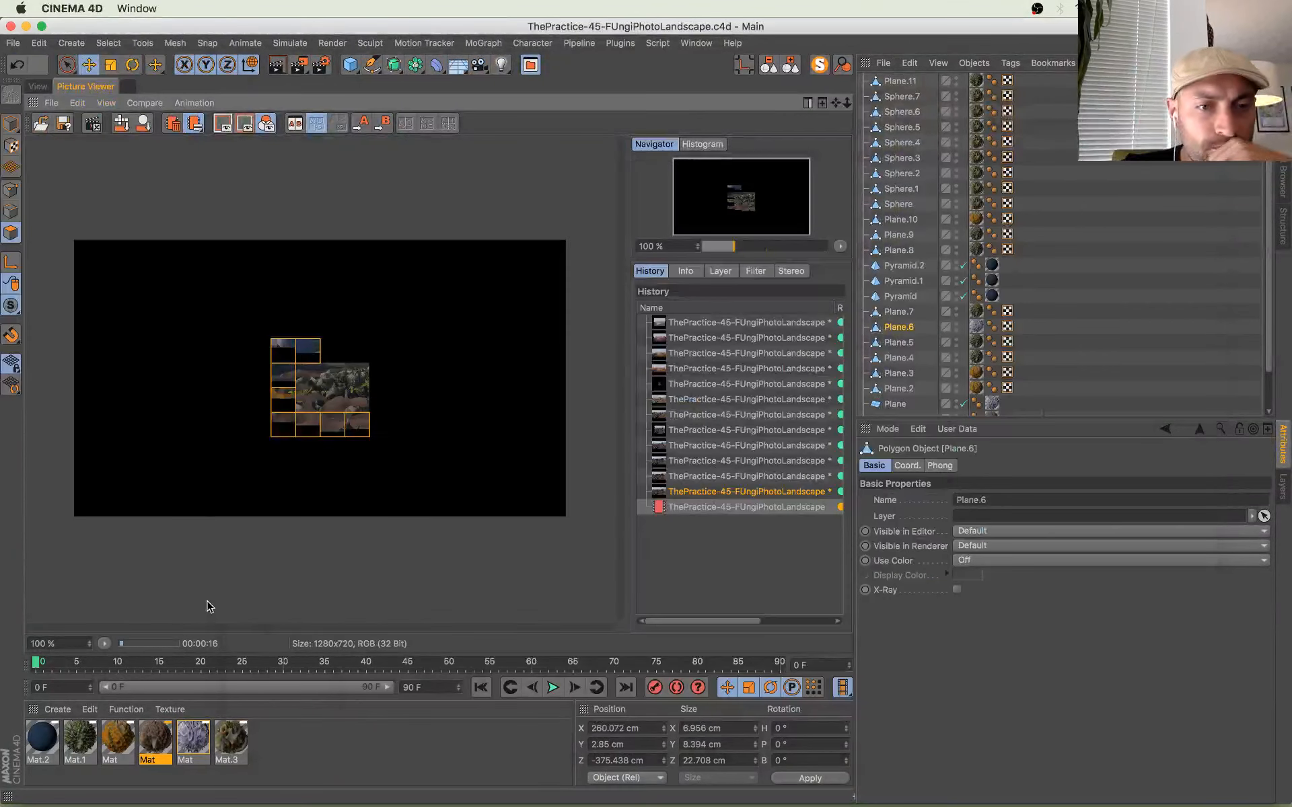
# Step: Compare the render in progress with the two preceding renders in the Picture Viewer history
pyautogui.click(726, 477)
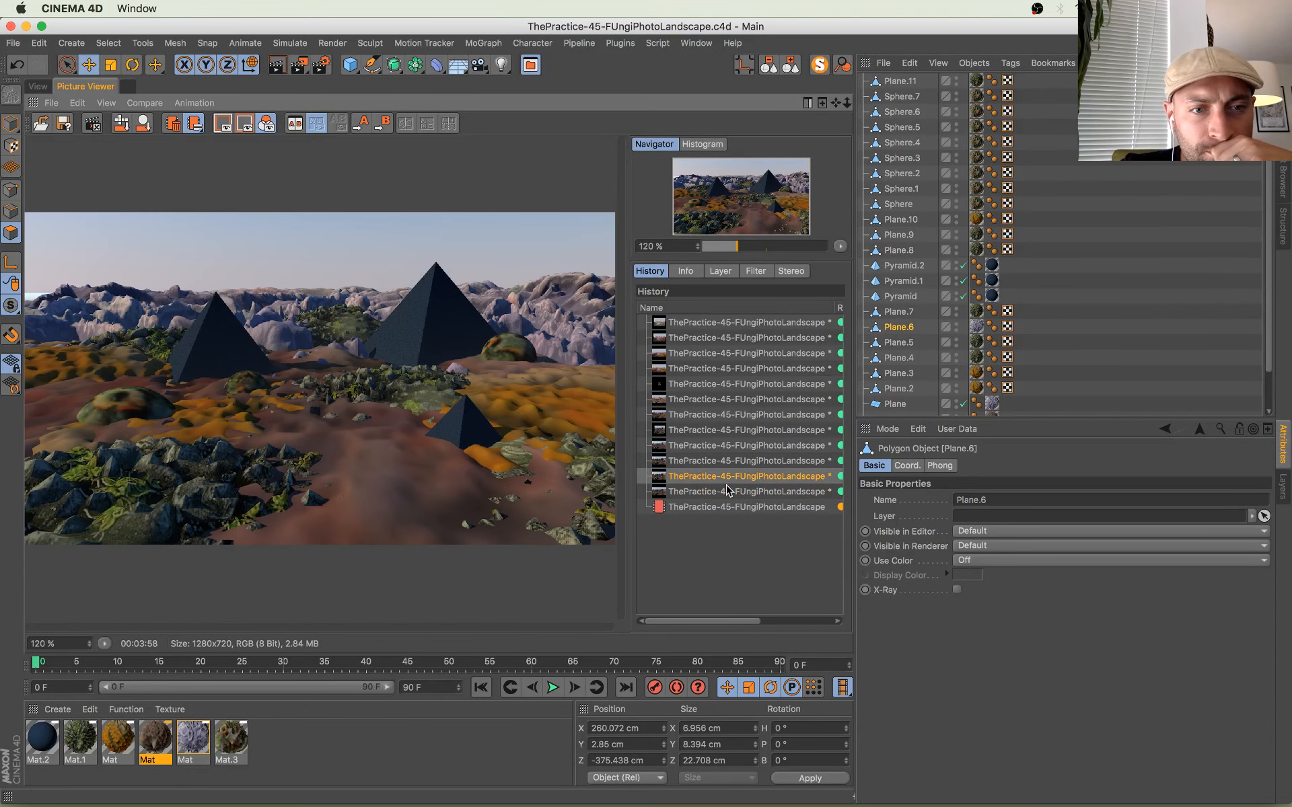
pyautogui.click(727, 492)
pyautogui.click(732, 508)
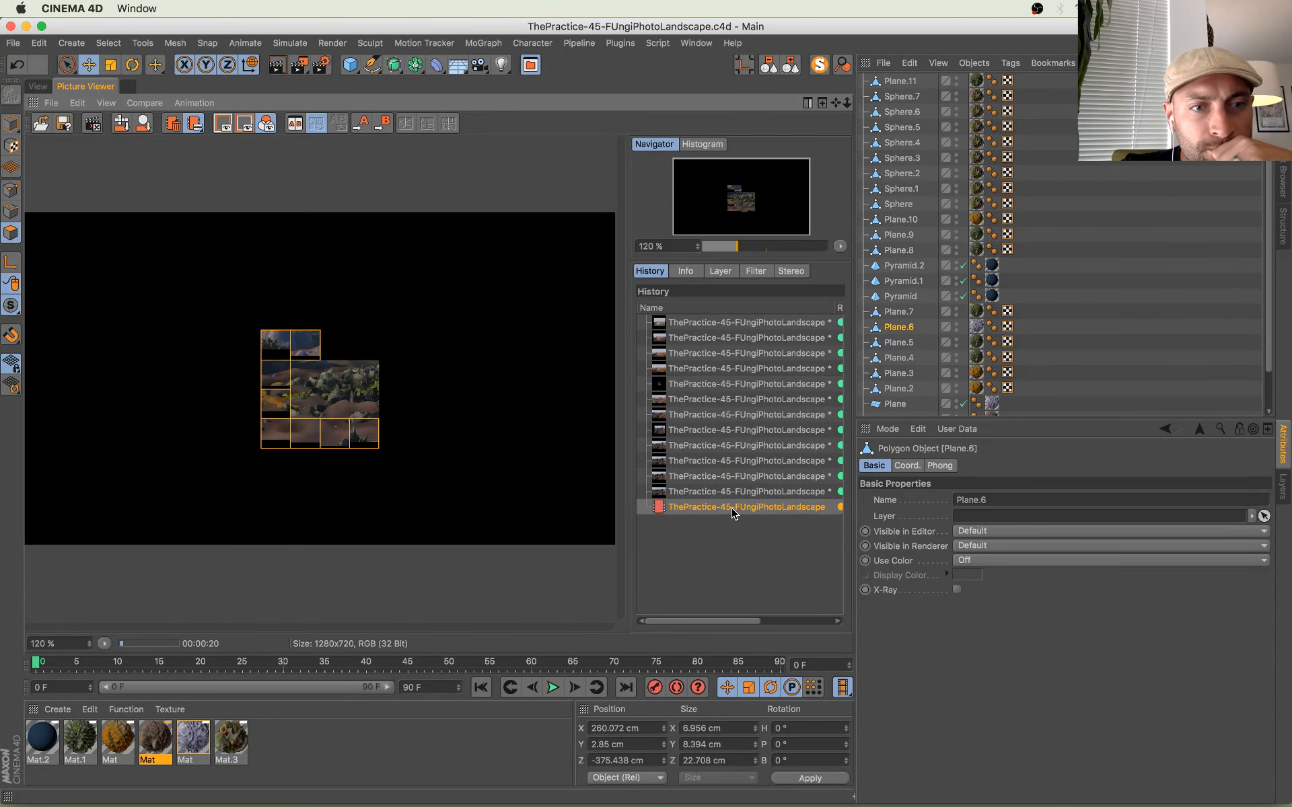
# Step: Set the Physical Sky's fog density to 64 %
pyautogui.scroll(-3, 890, 393)
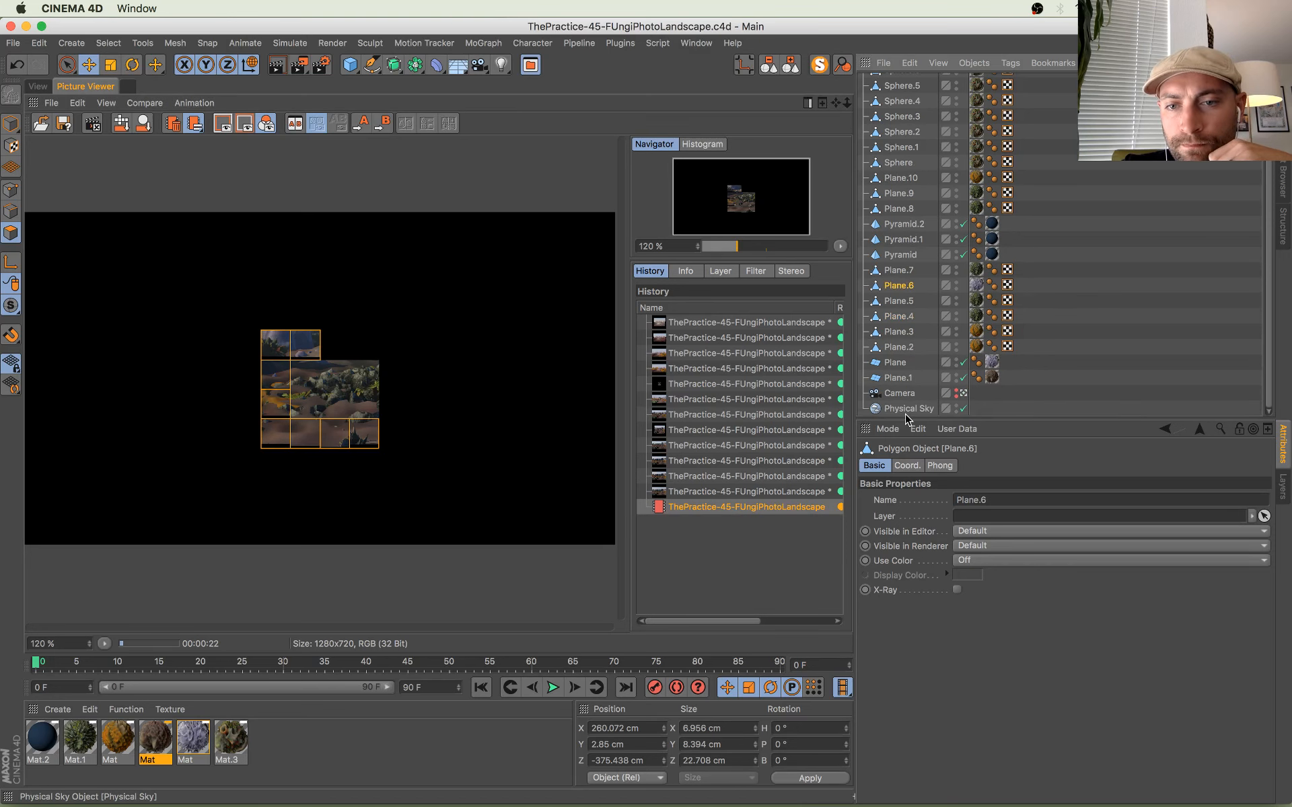
pyautogui.click(908, 409)
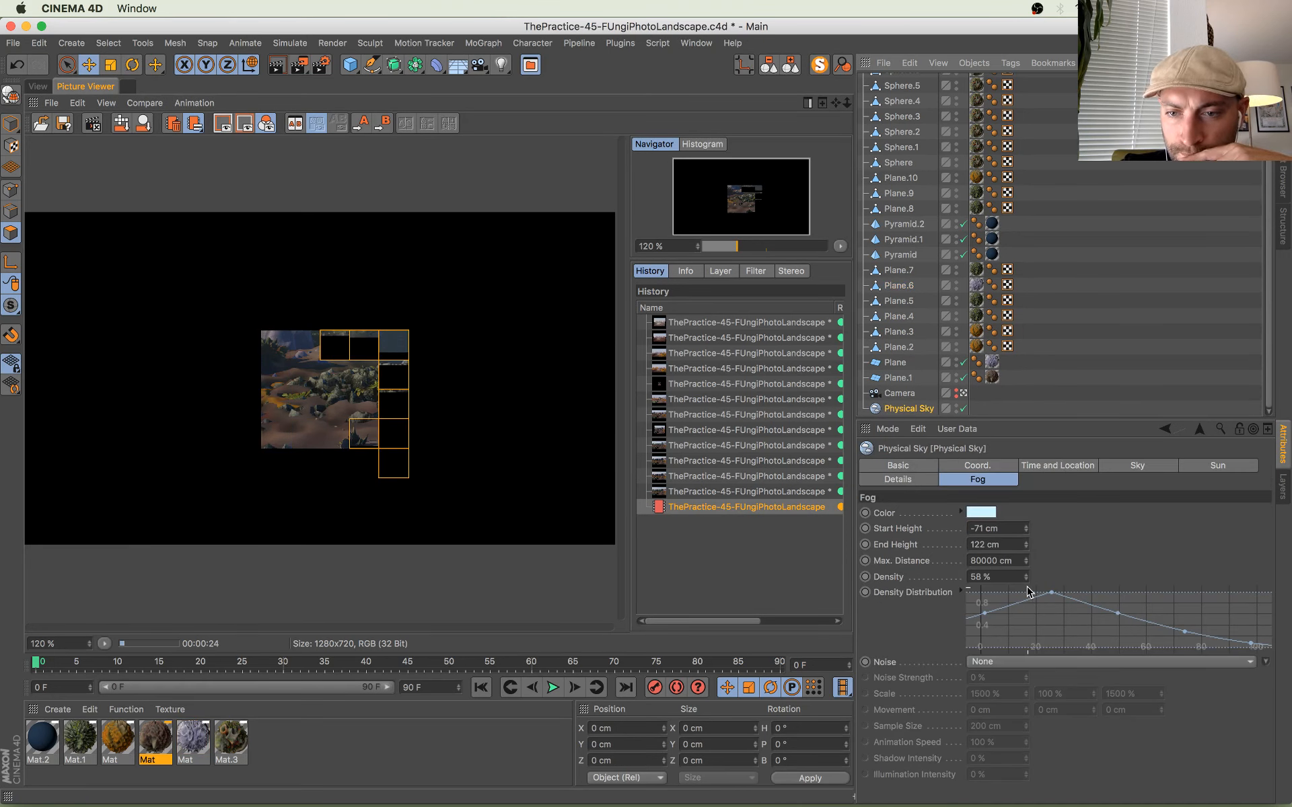
pyautogui.moveTo(1026, 574); pyautogui.dragTo(1026, 571)
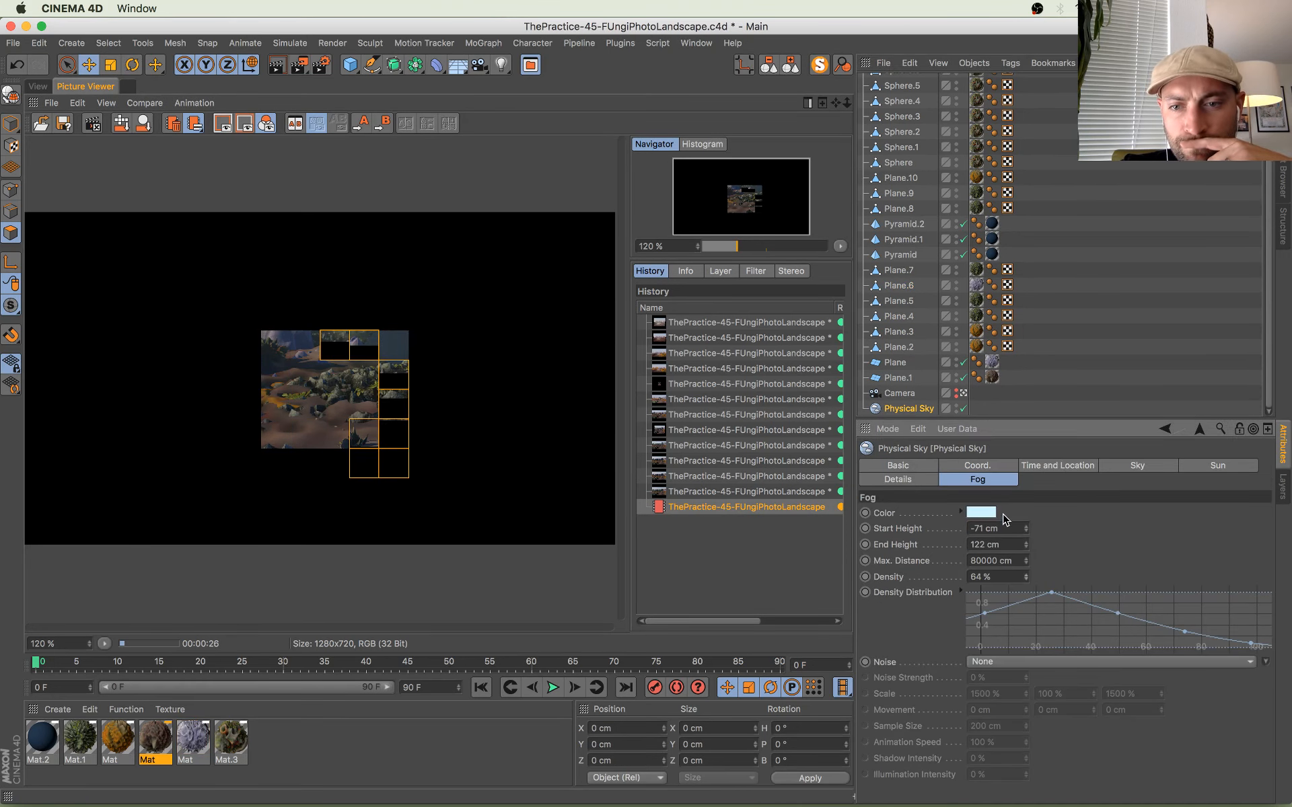
# Step: Examine the rocks and central terrain in the render in progress up close and compare them with the previous render
pyautogui.scroll(-1, 237, 398)
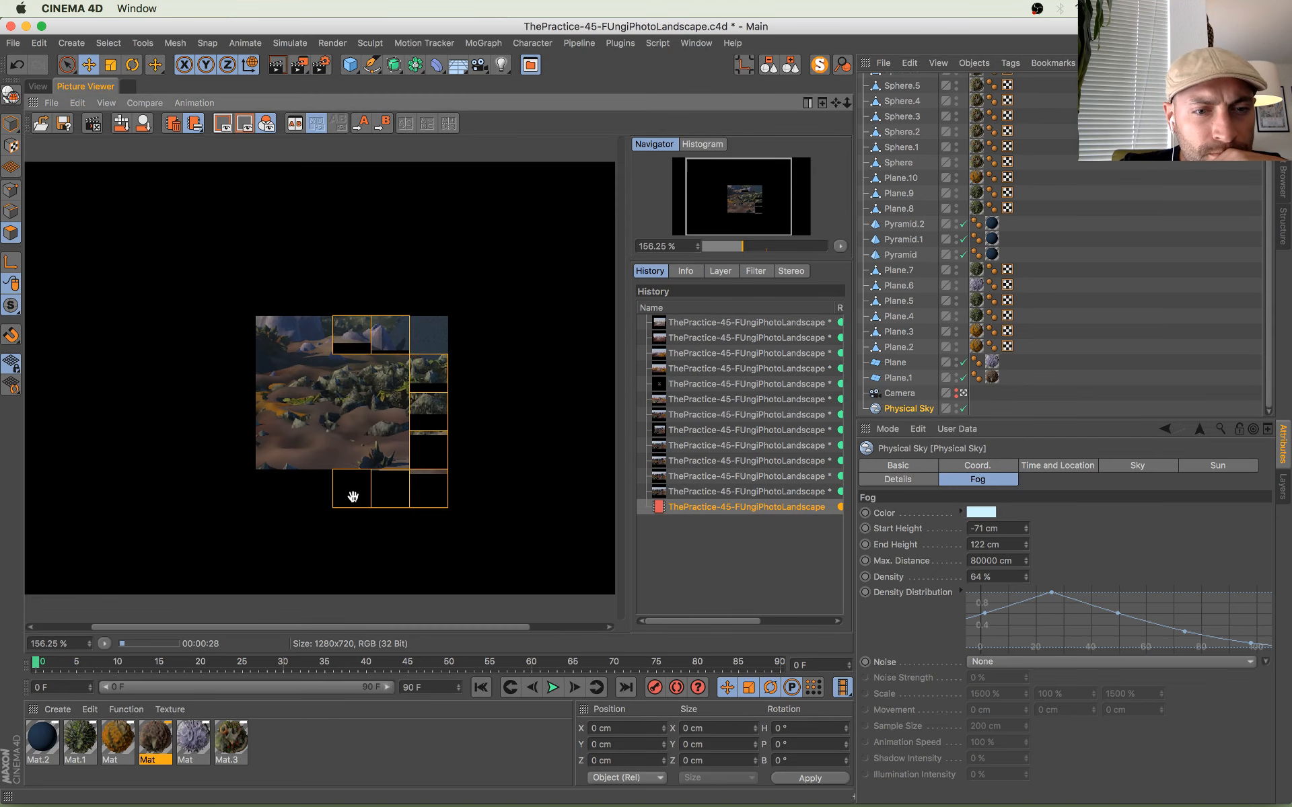
pyautogui.scroll(4, 372, 483)
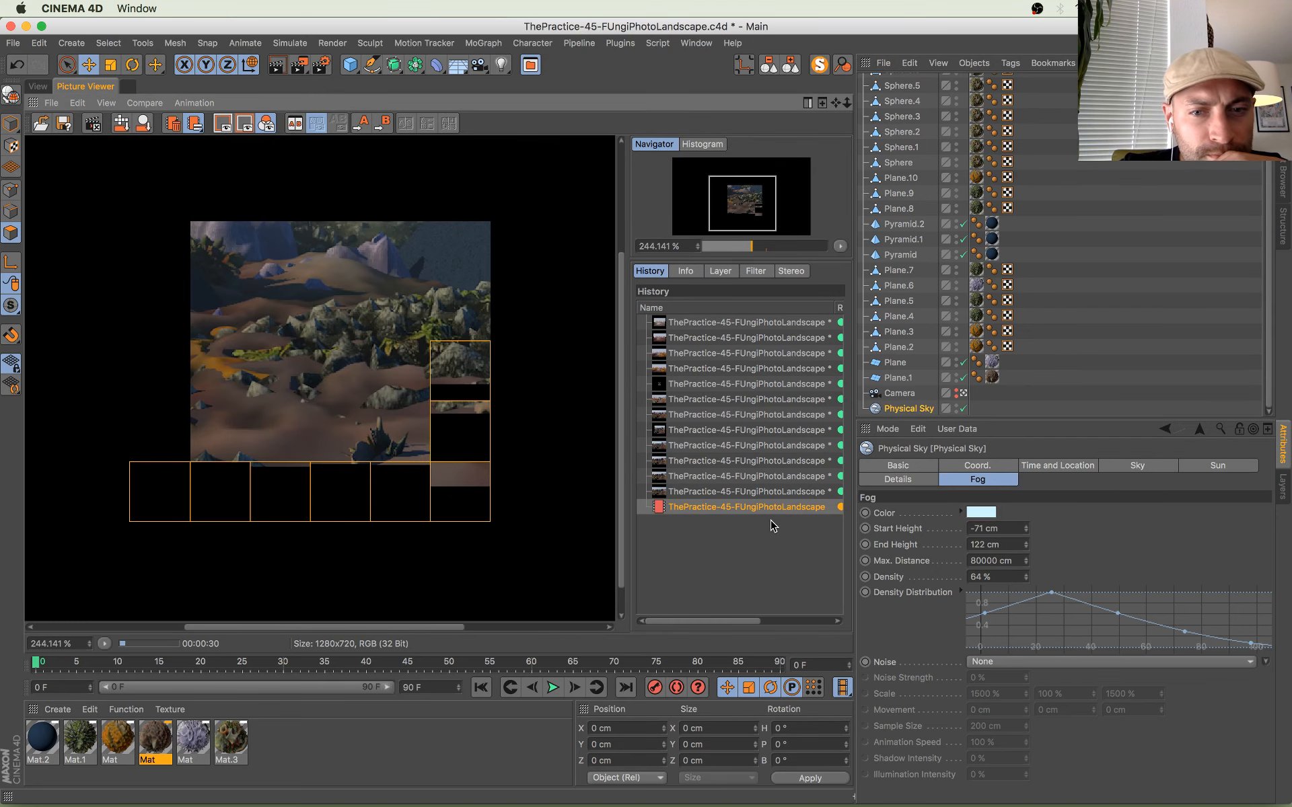
pyautogui.click(761, 495)
pyautogui.click(757, 508)
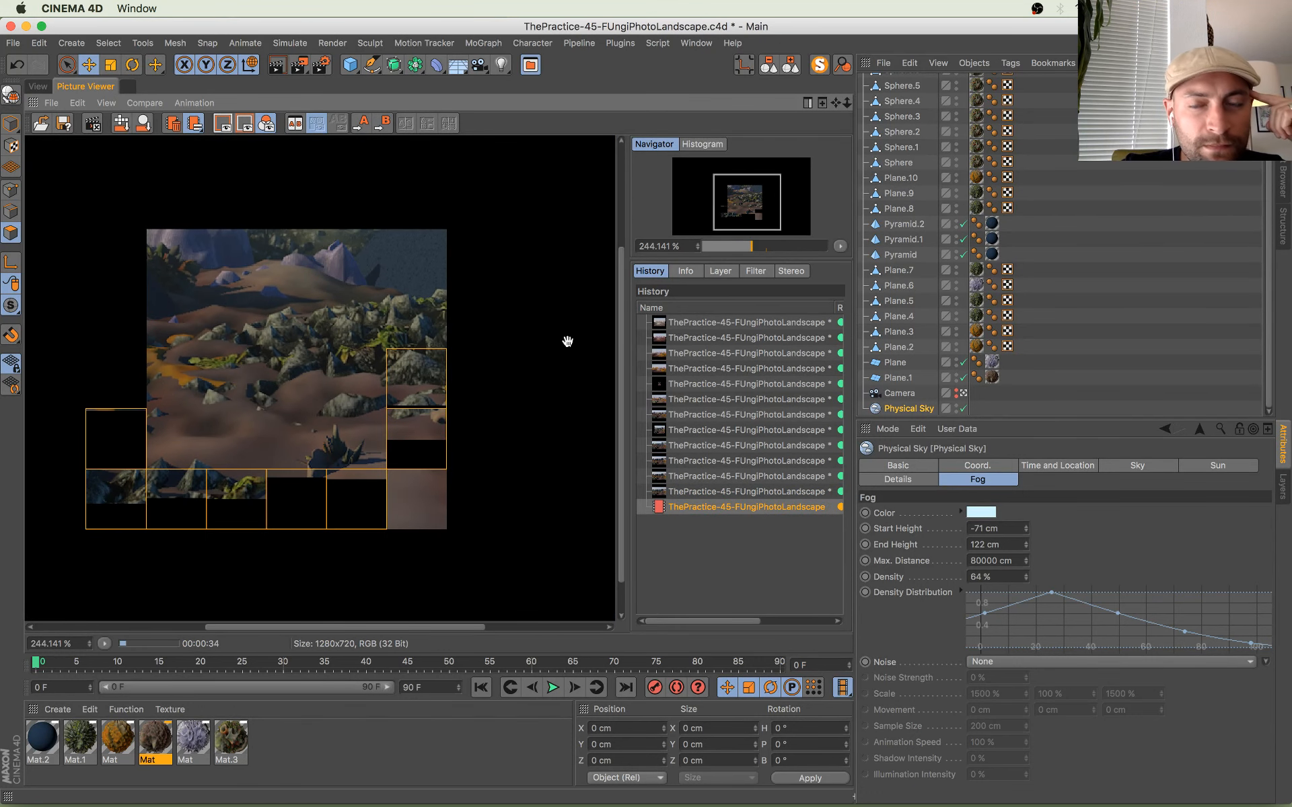
pyautogui.moveTo(291, 462)
pyautogui.mouseDown()
pyautogui.moveTo(321, 446)
pyautogui.moveTo(294, 478)
pyautogui.mouseUp()
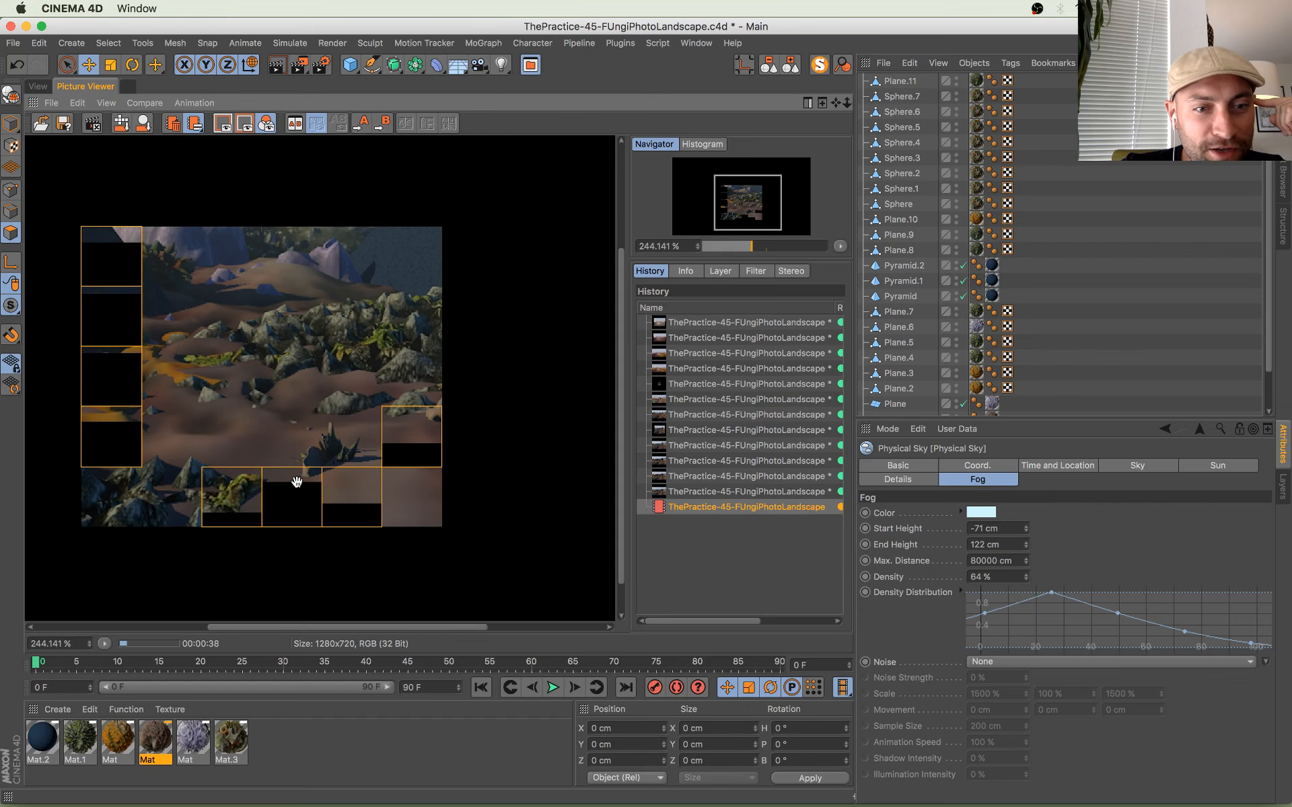
pyautogui.moveTo(310, 347); pyautogui.dragTo(447, 383)
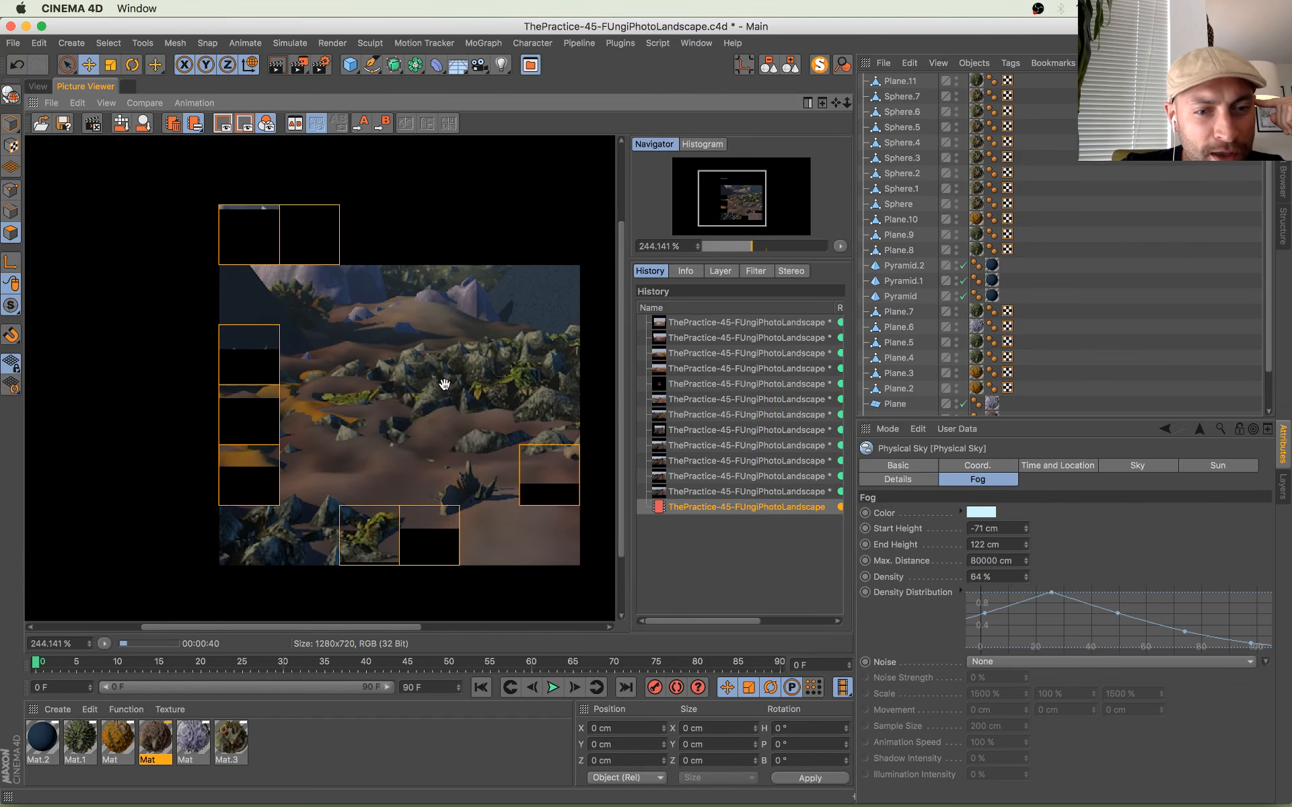
pyautogui.moveTo(476, 484); pyautogui.dragTo(412, 430)
pyautogui.click(754, 492)
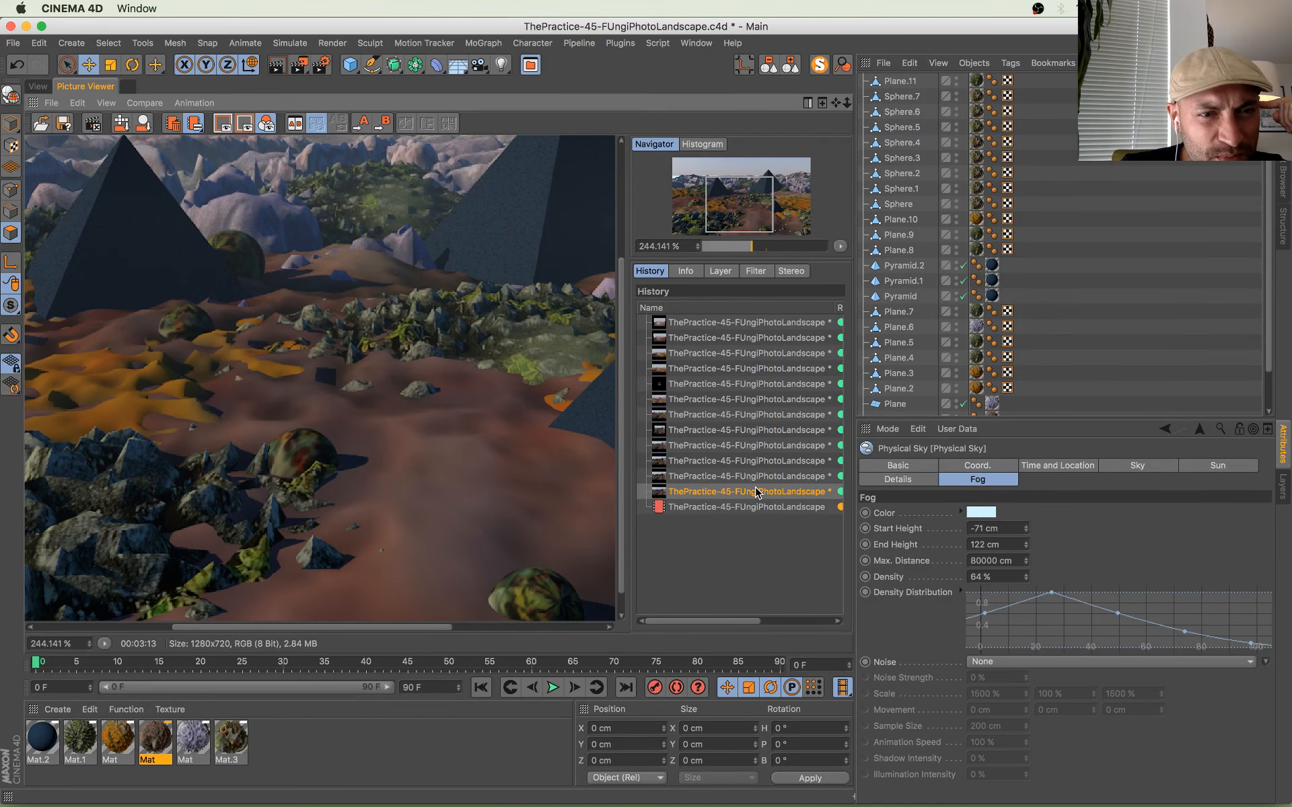
pyautogui.press('Down')
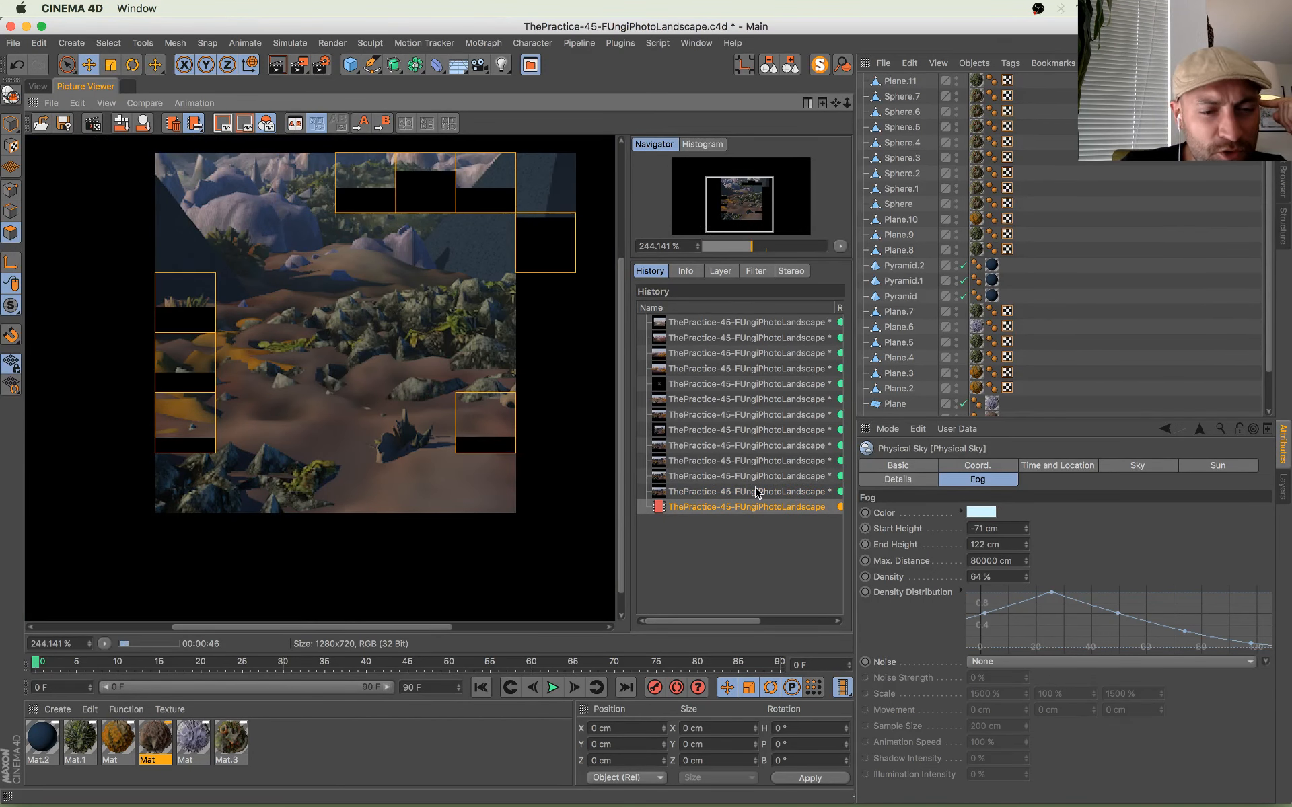
# Step: Check the color settings of material Mat.1 and select the Sphere.2 rock in the perspective view
pyautogui.doubleClick(79, 736)
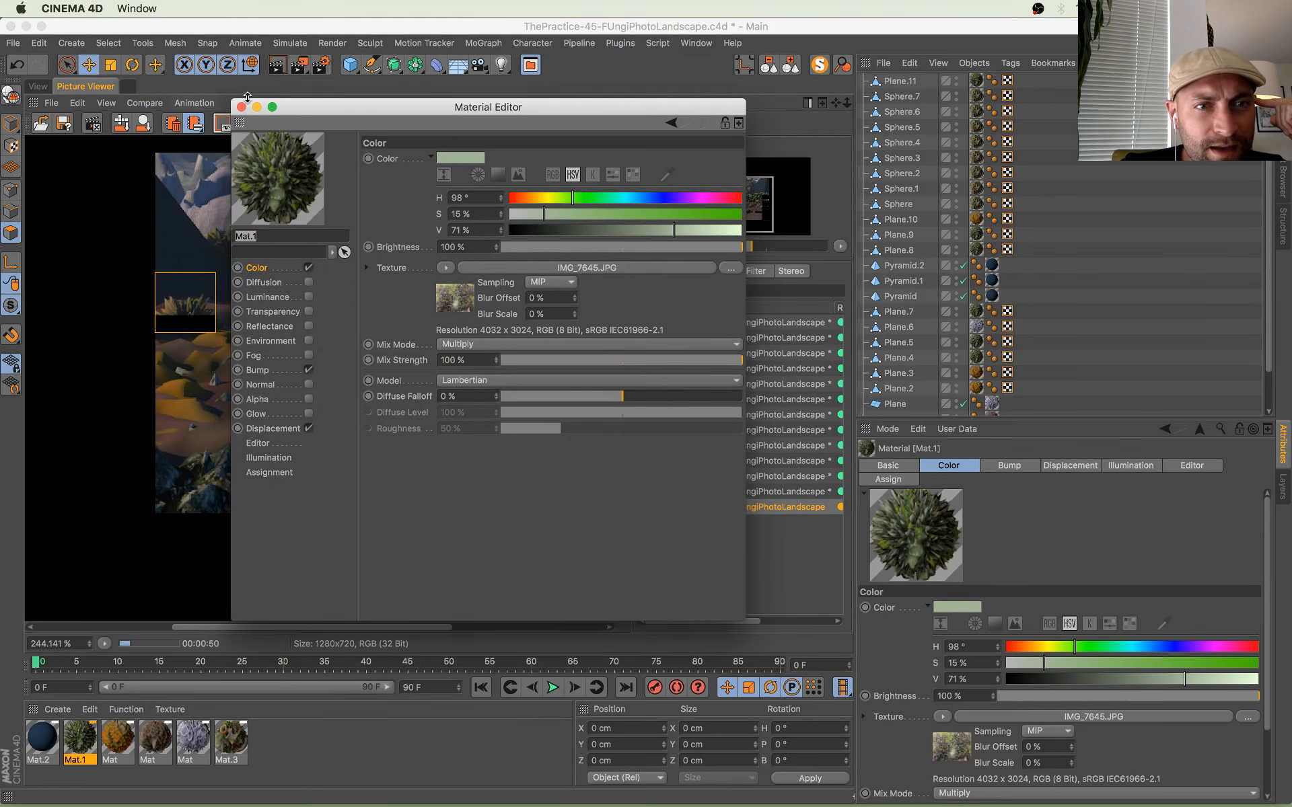
pyautogui.click(241, 107)
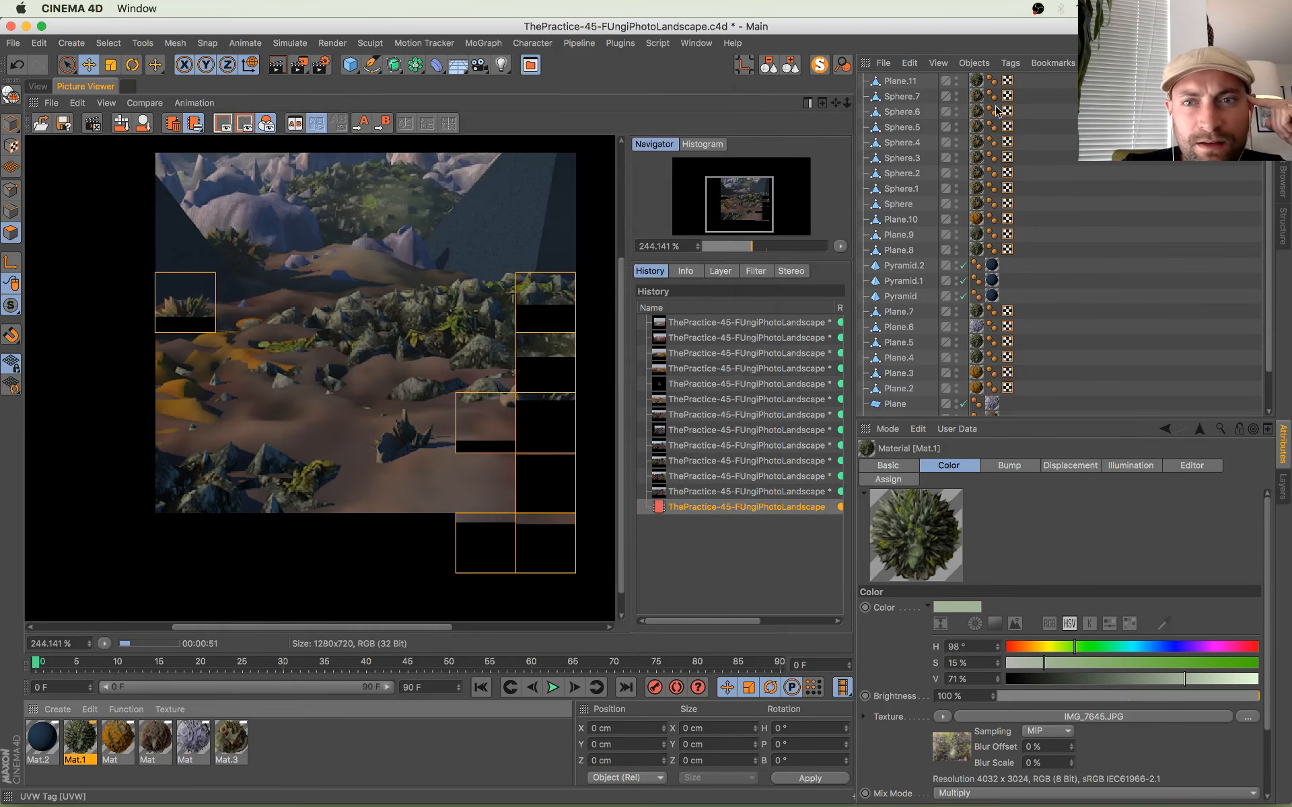
pyautogui.click(37, 86)
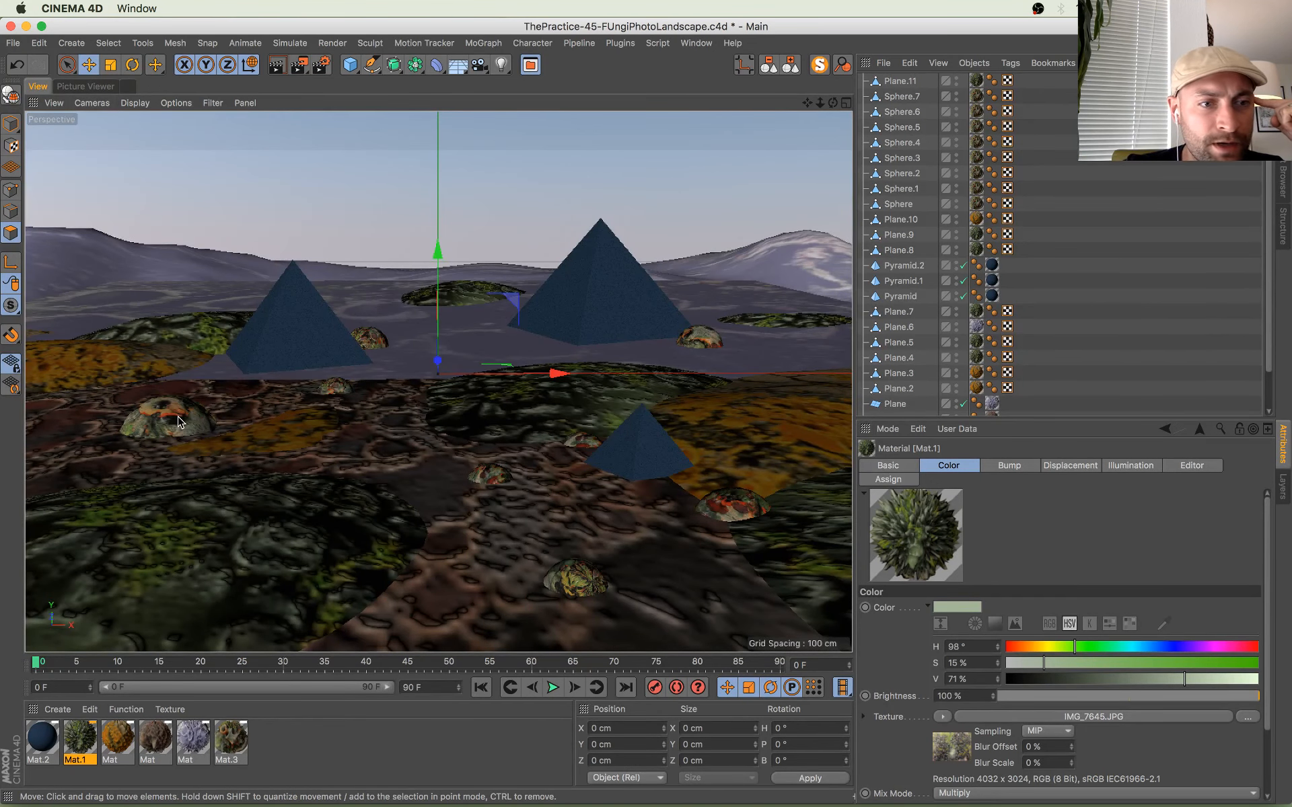
pyautogui.click(173, 403)
pyautogui.click(172, 404)
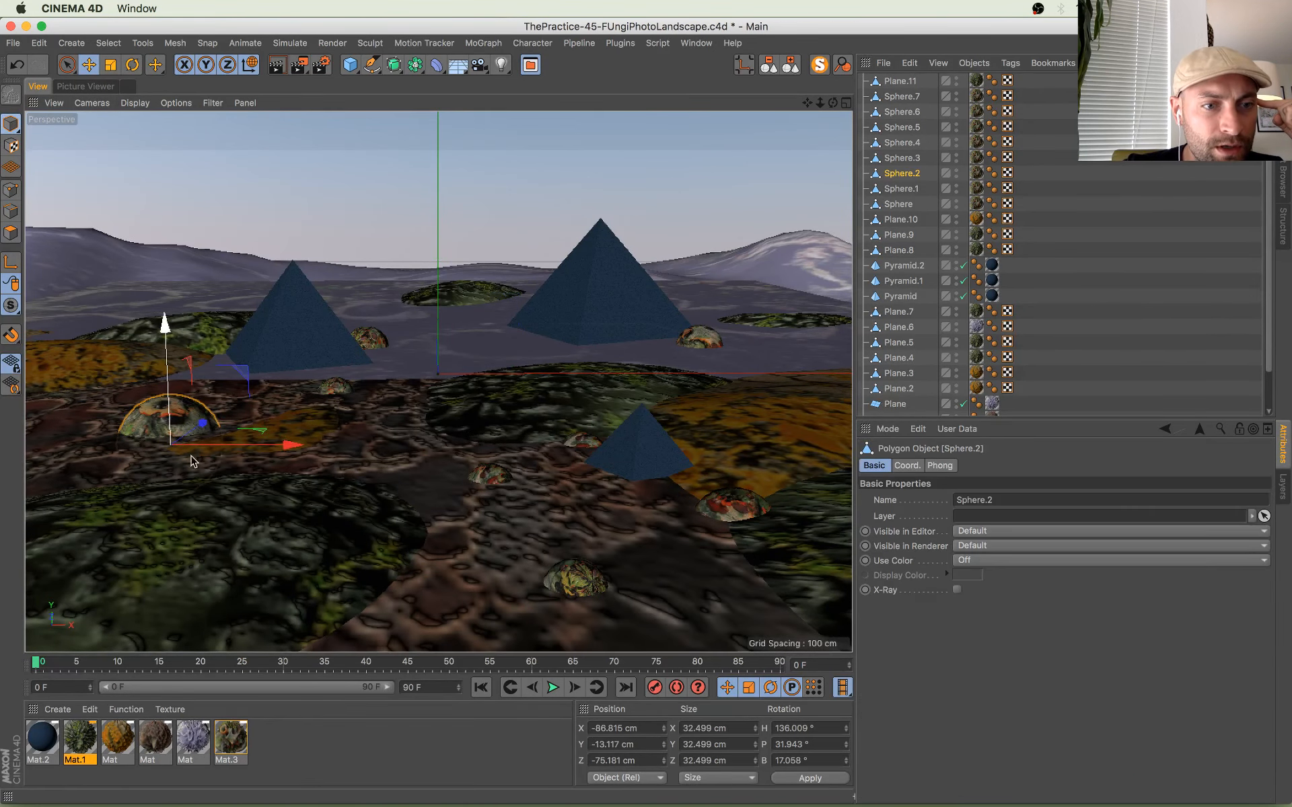
# Step: Set Mat.3's displacement height to 6 cm and its displacement texture's blur offset and blur scale to 9 %
pyautogui.doubleClick(230, 740)
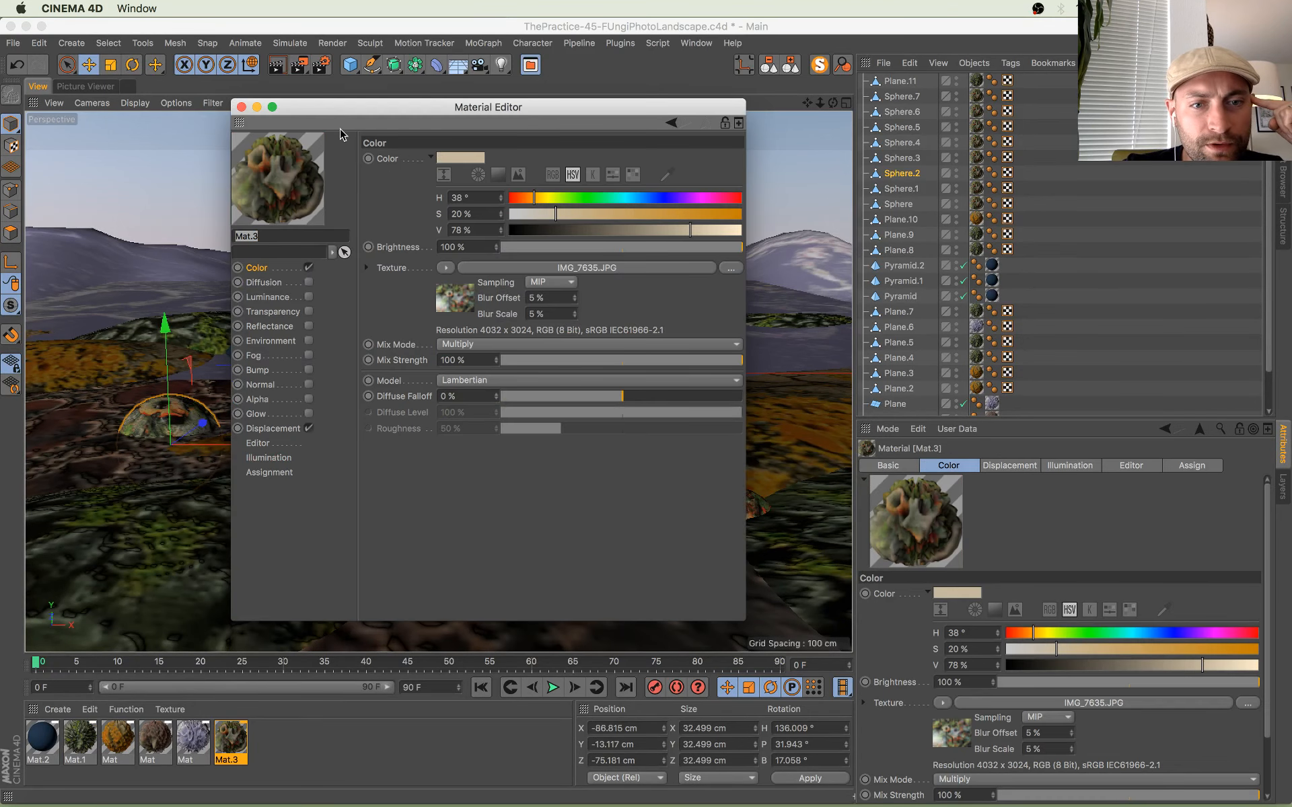
pyautogui.click(272, 428)
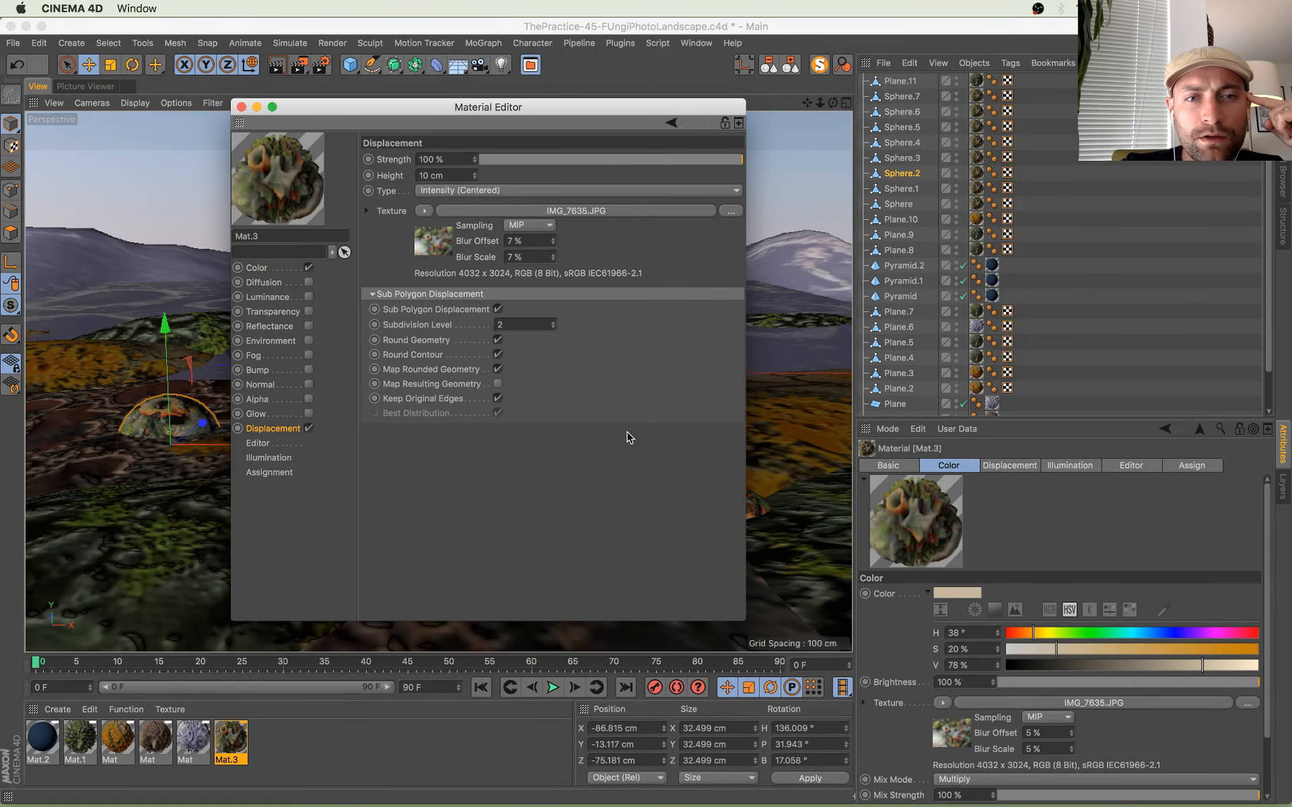
pyautogui.click(474, 177)
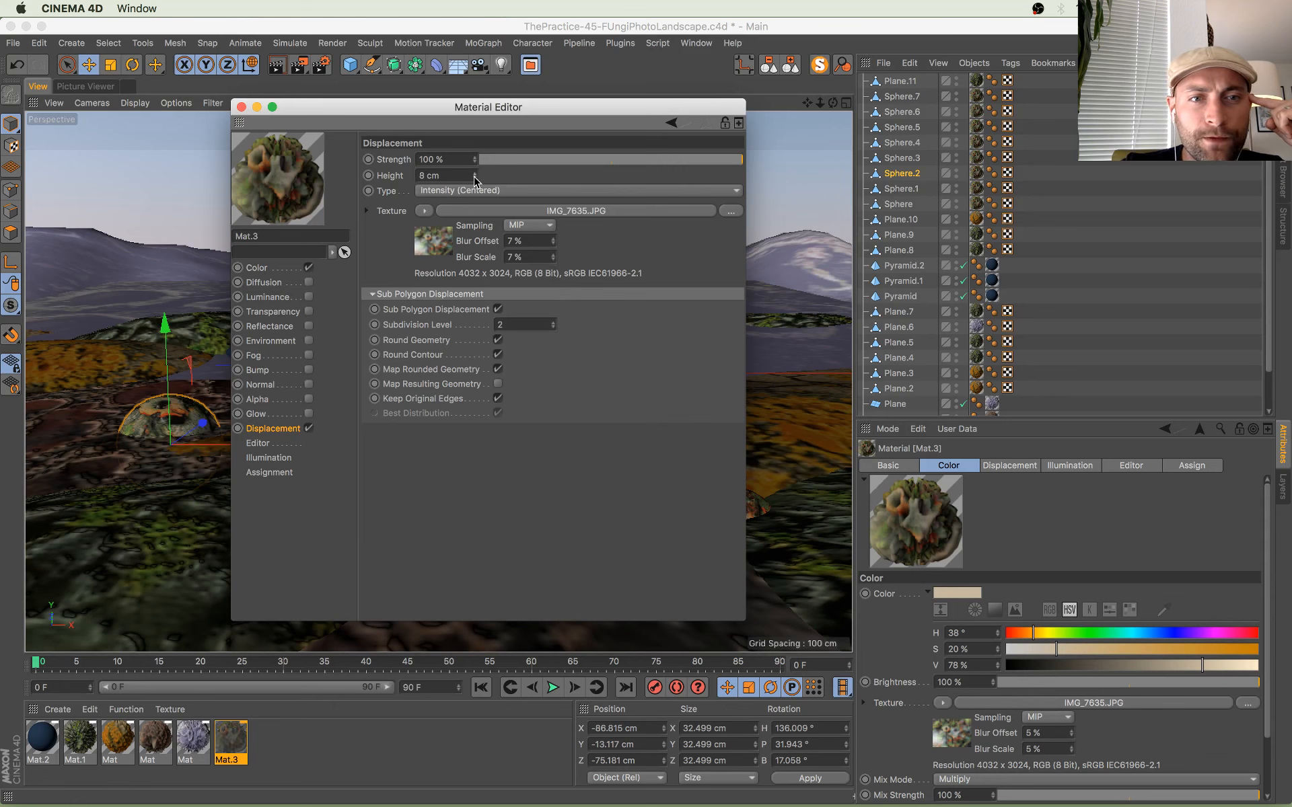
pyautogui.doubleClick(553, 238)
pyautogui.doubleClick(552, 253)
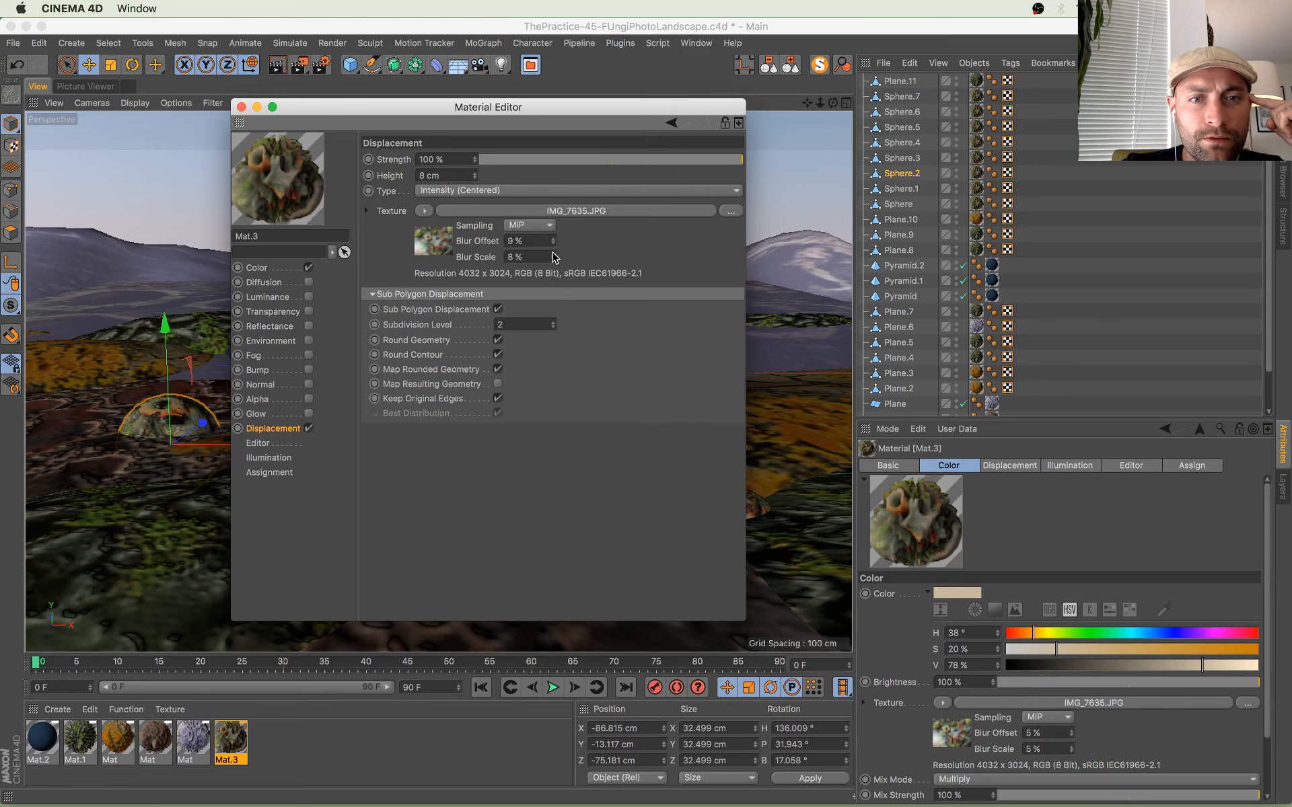
pyautogui.click(475, 178)
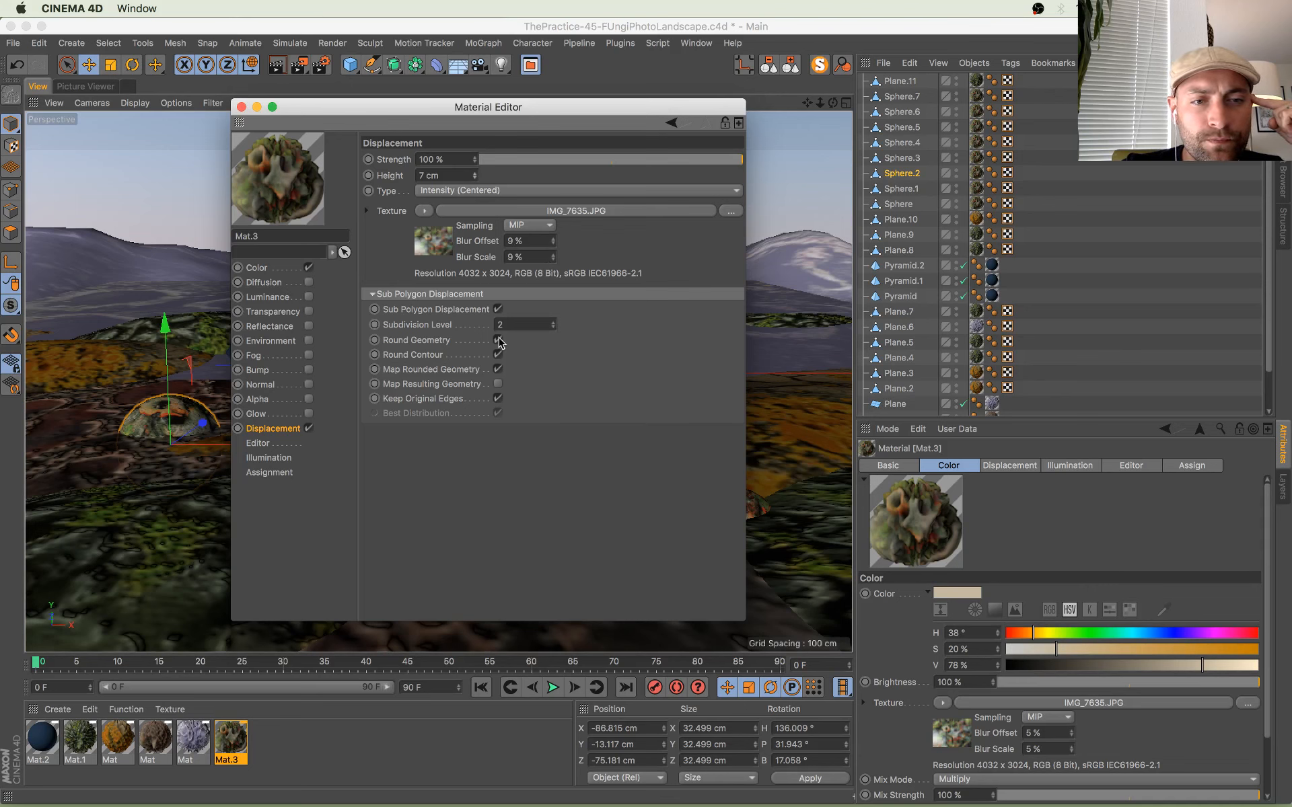
pyautogui.click(475, 179)
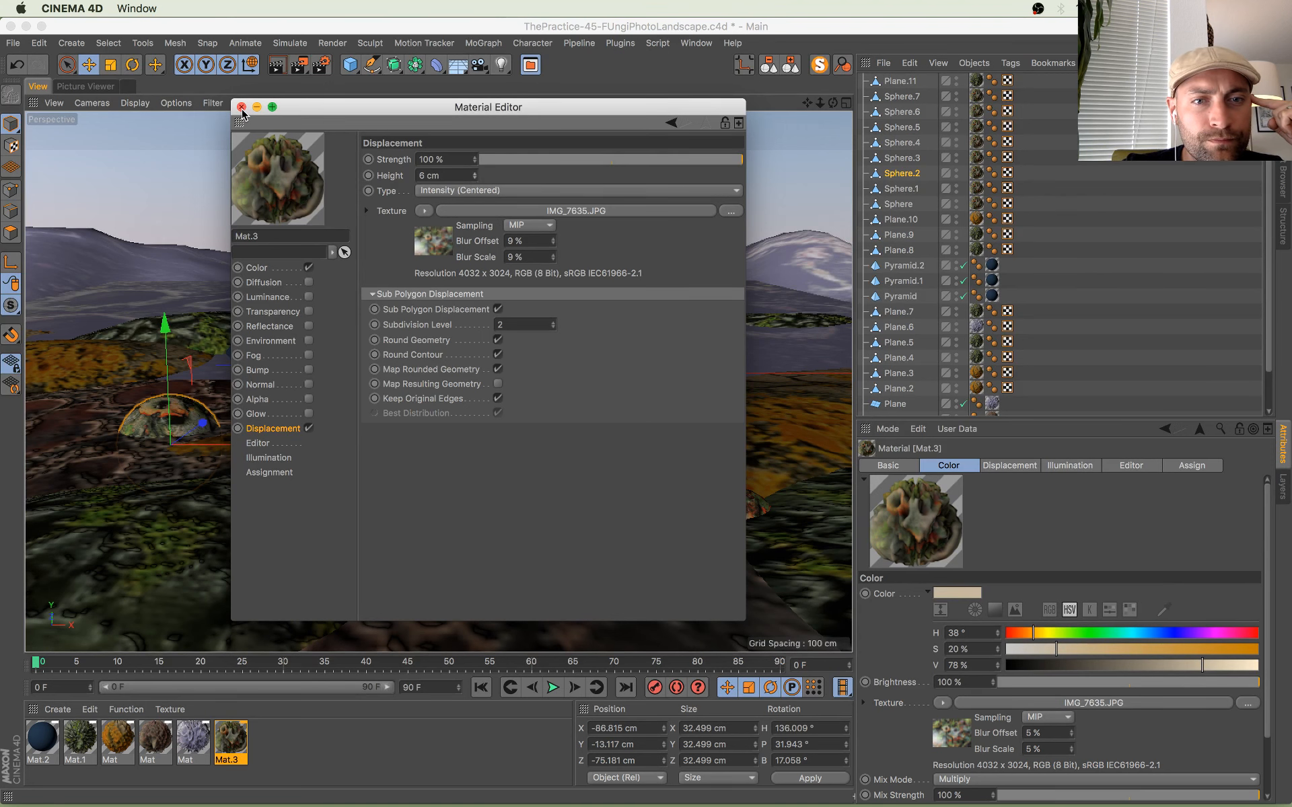
pyautogui.click(241, 107)
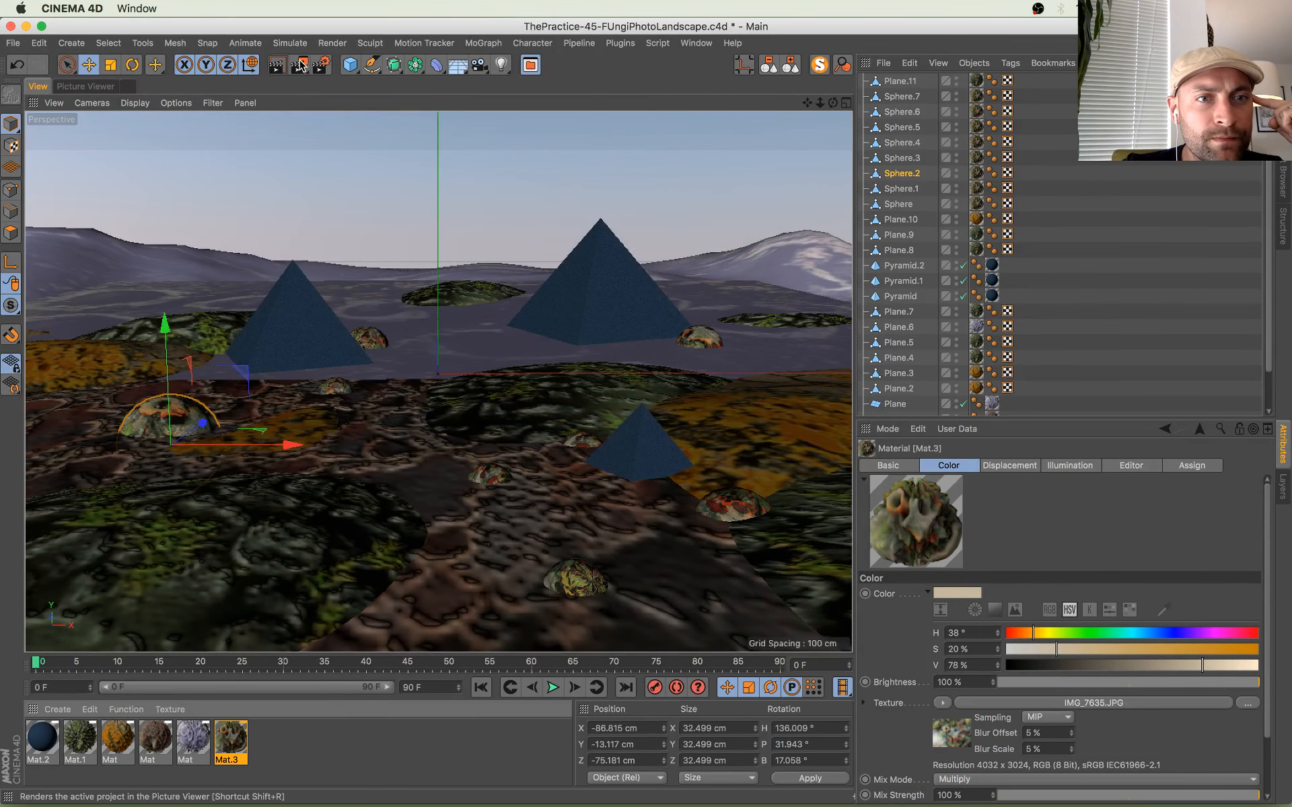
# Step: Render only the region around the Sphere.2 rock in the perspective view to check its displacement
pyautogui.moveTo(321, 64); pyautogui.dragTo(354, 87)
pyautogui.click(354, 86)
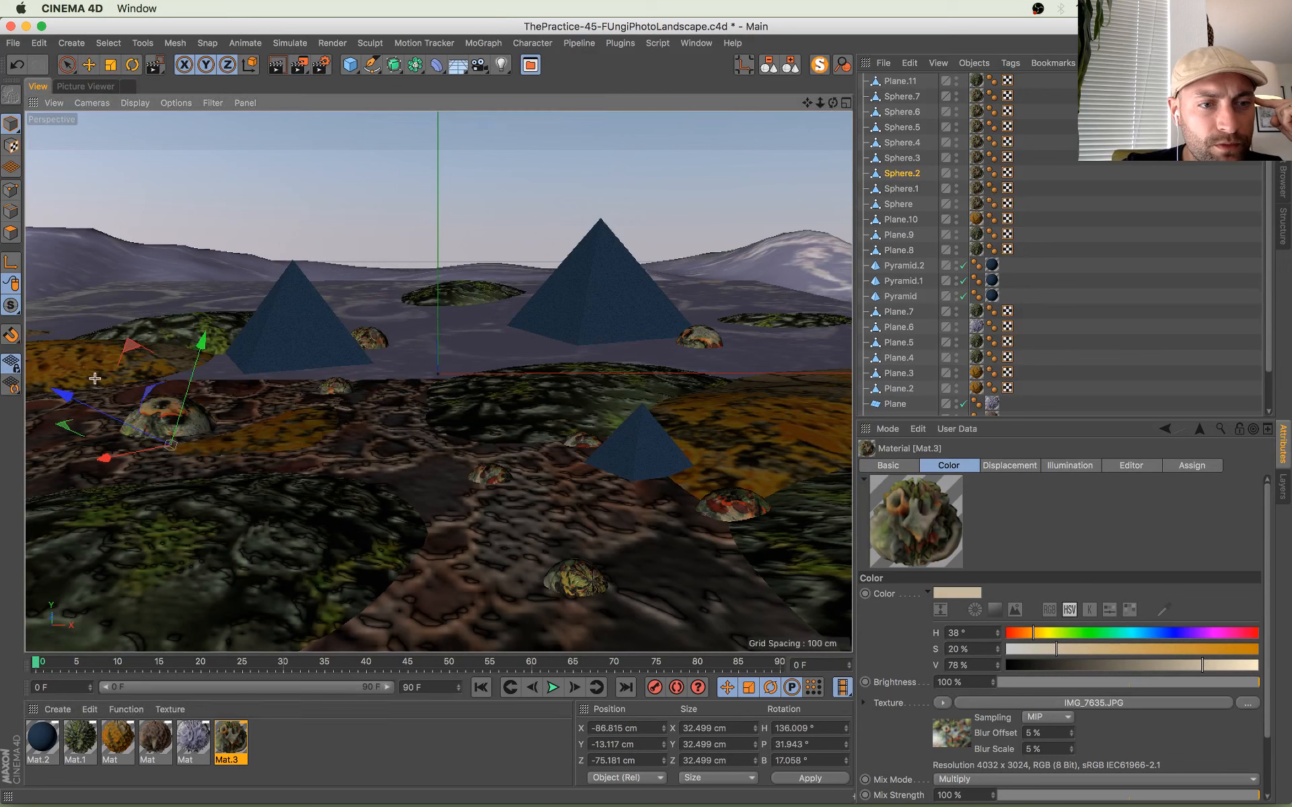
pyautogui.moveTo(84, 367); pyautogui.dragTo(256, 486)
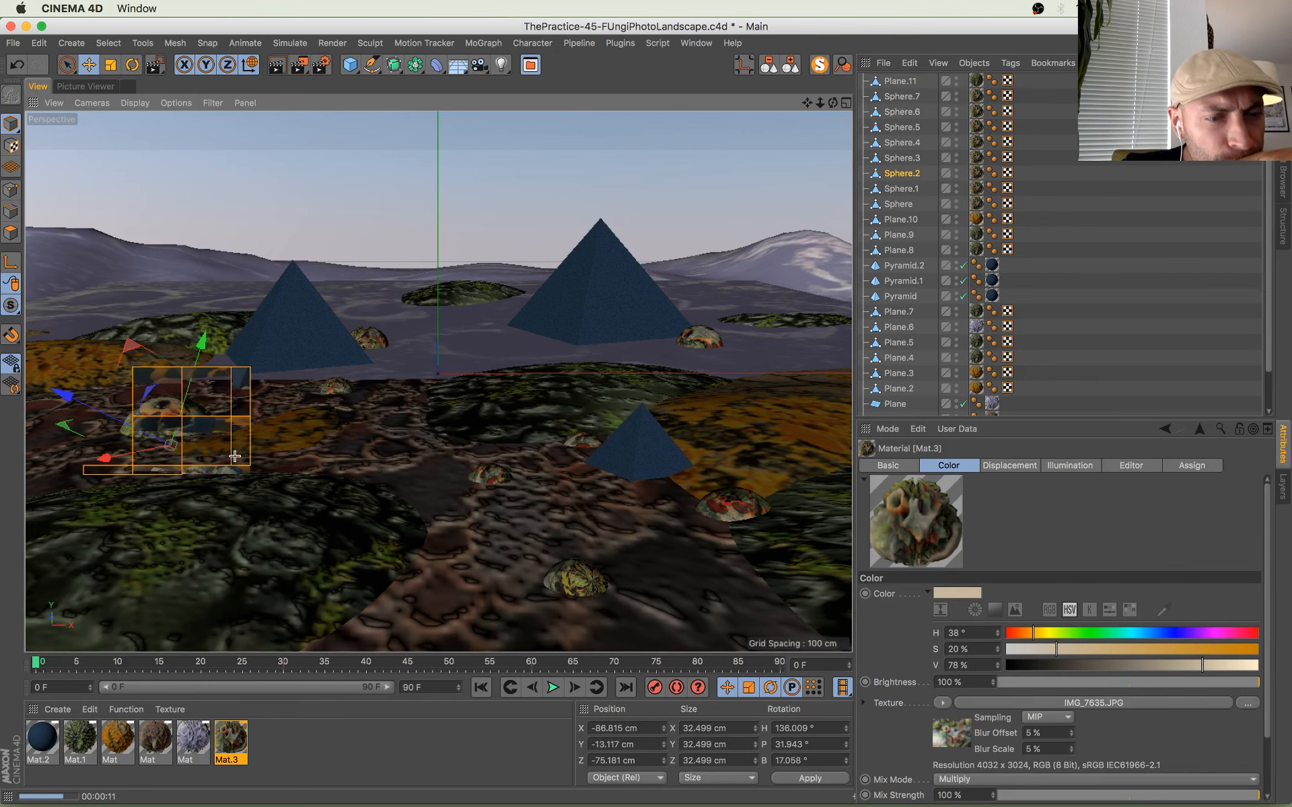
pyautogui.moveTo(16, 25)
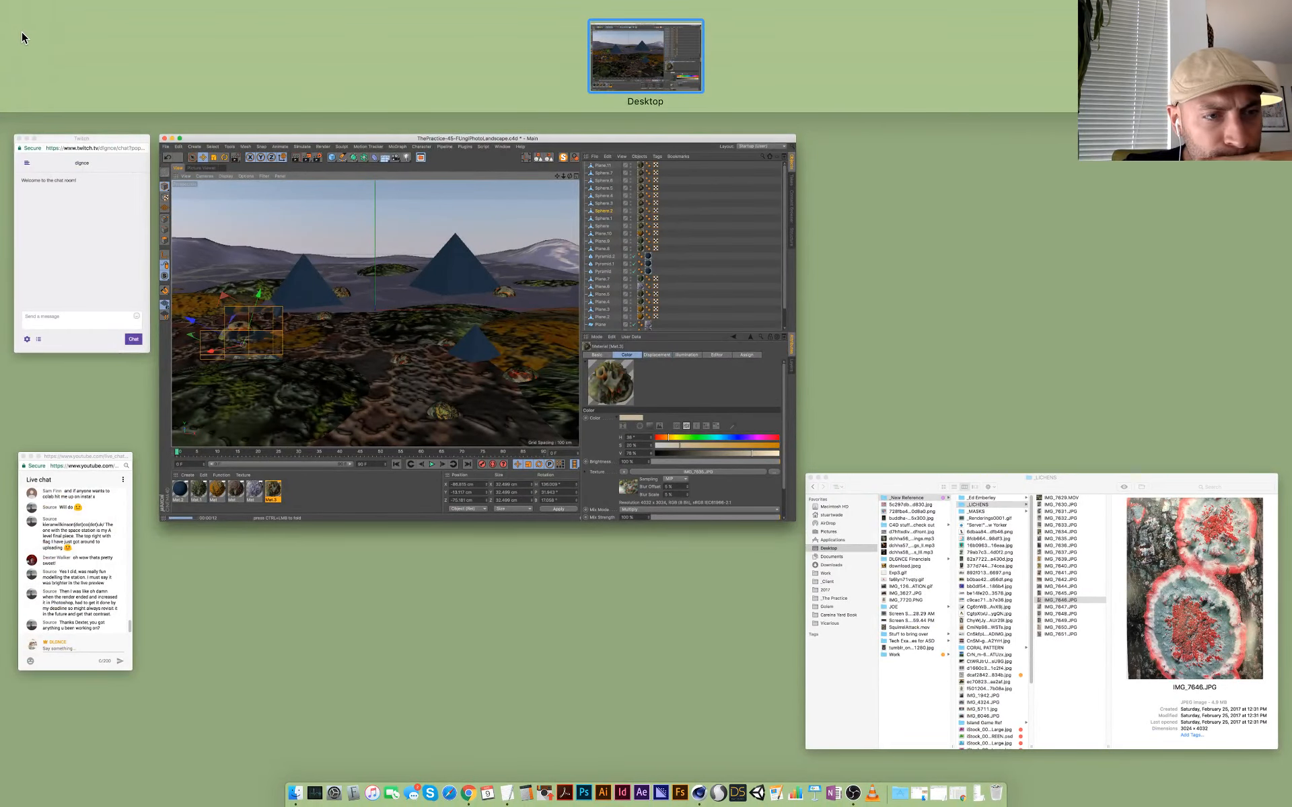
pyautogui.moveTo(2, 2)
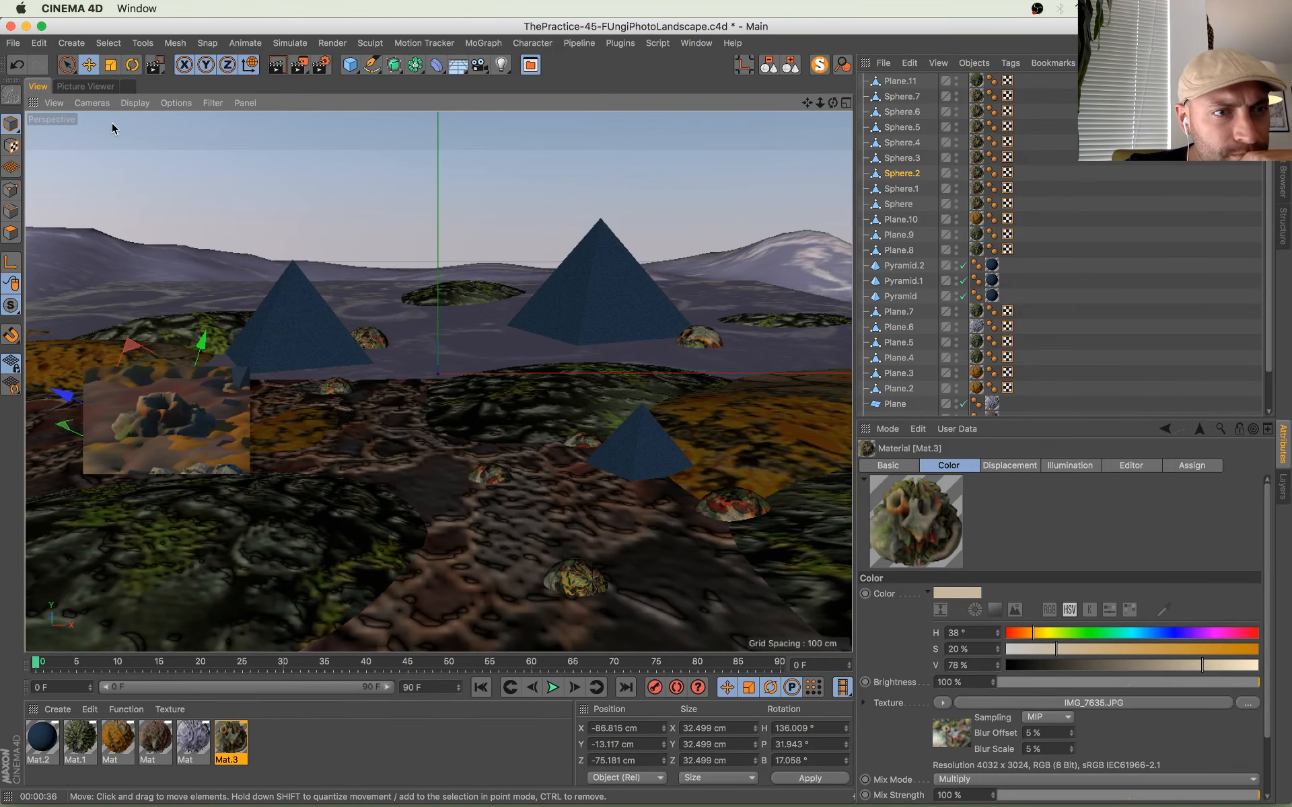
# Step: Examine the pyramids, mountain ridge and foreground rocks in the Picture Viewer's render in progress
pyautogui.click(88, 86)
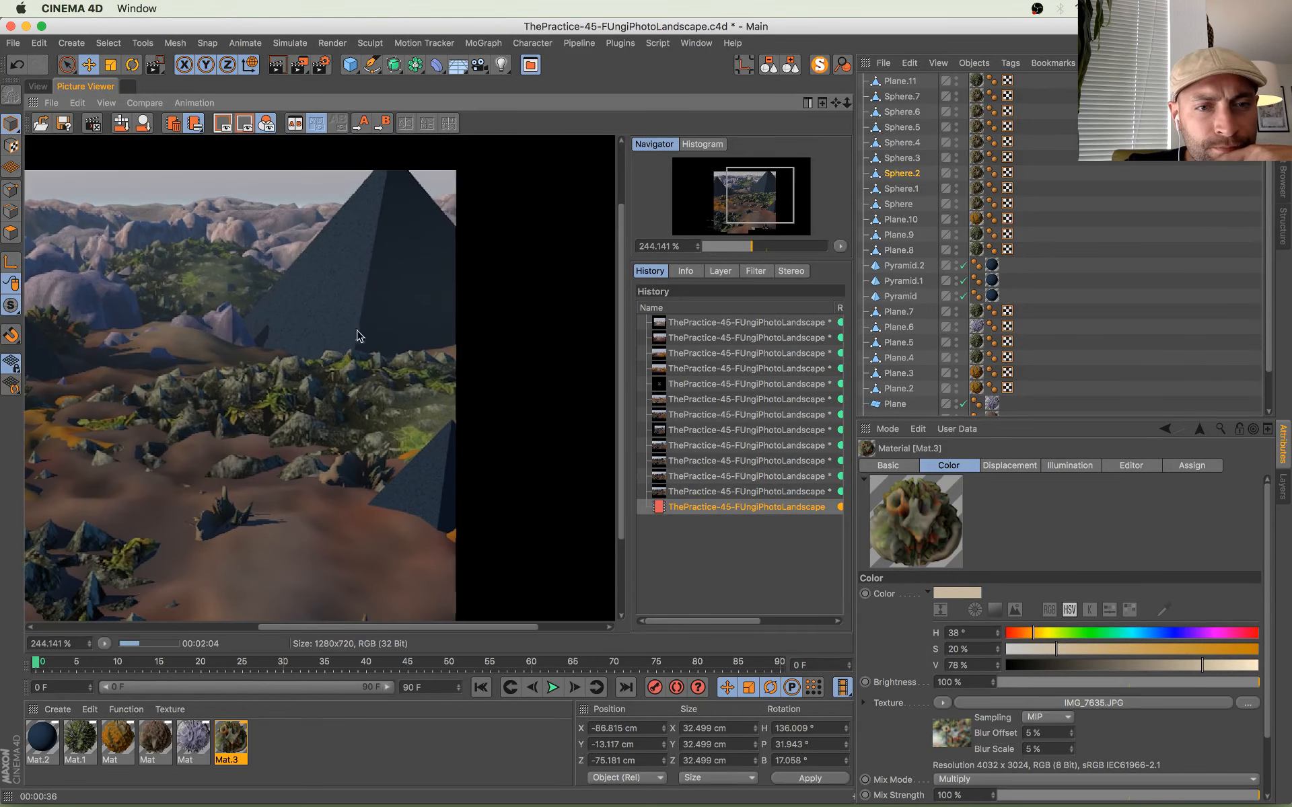
pyautogui.scroll(-4, 367, 357)
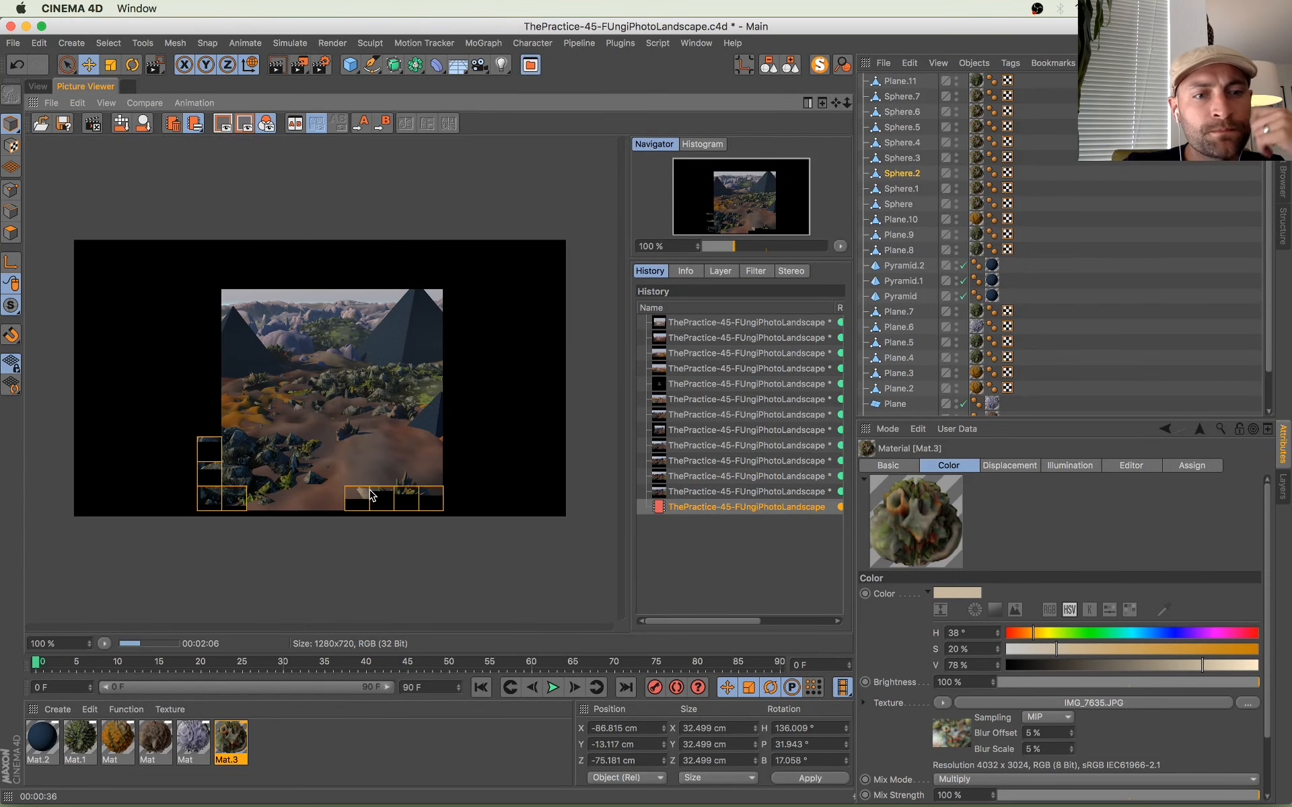
pyautogui.scroll(3, 222, 491)
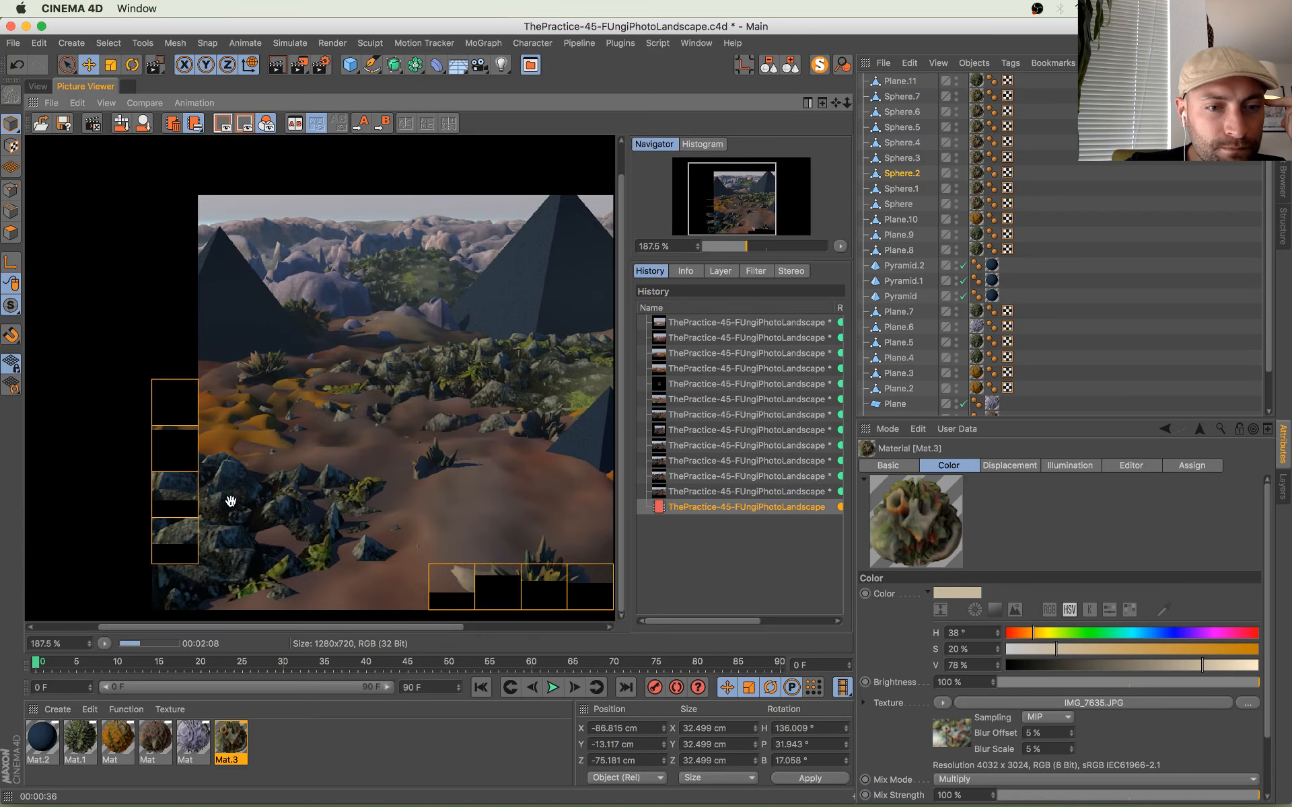
pyautogui.hscroll(5, 229, 376)
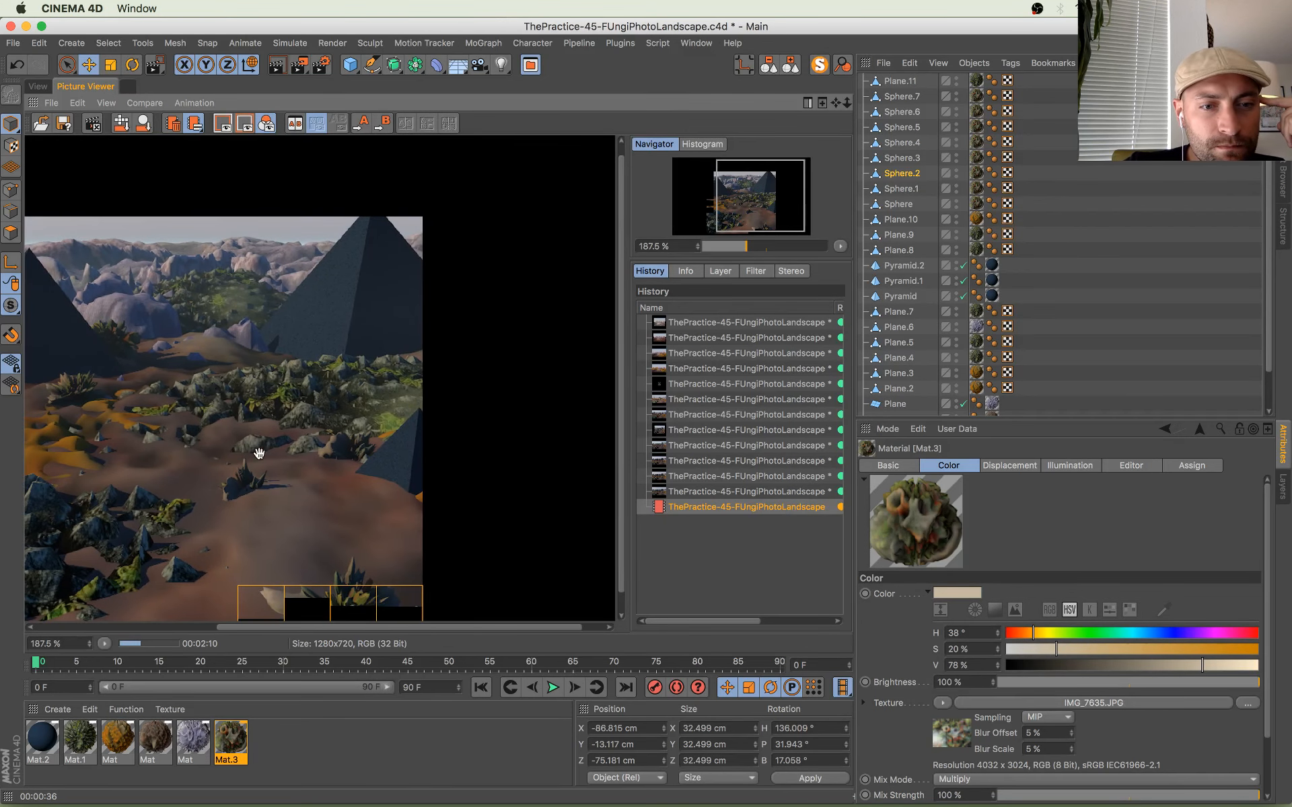
pyautogui.hscroll(-2, 303, 461)
# Step: Compare the render in progress repeatedly with the earlier renders in the history, mainly the one directly before it
pyautogui.click(723, 495)
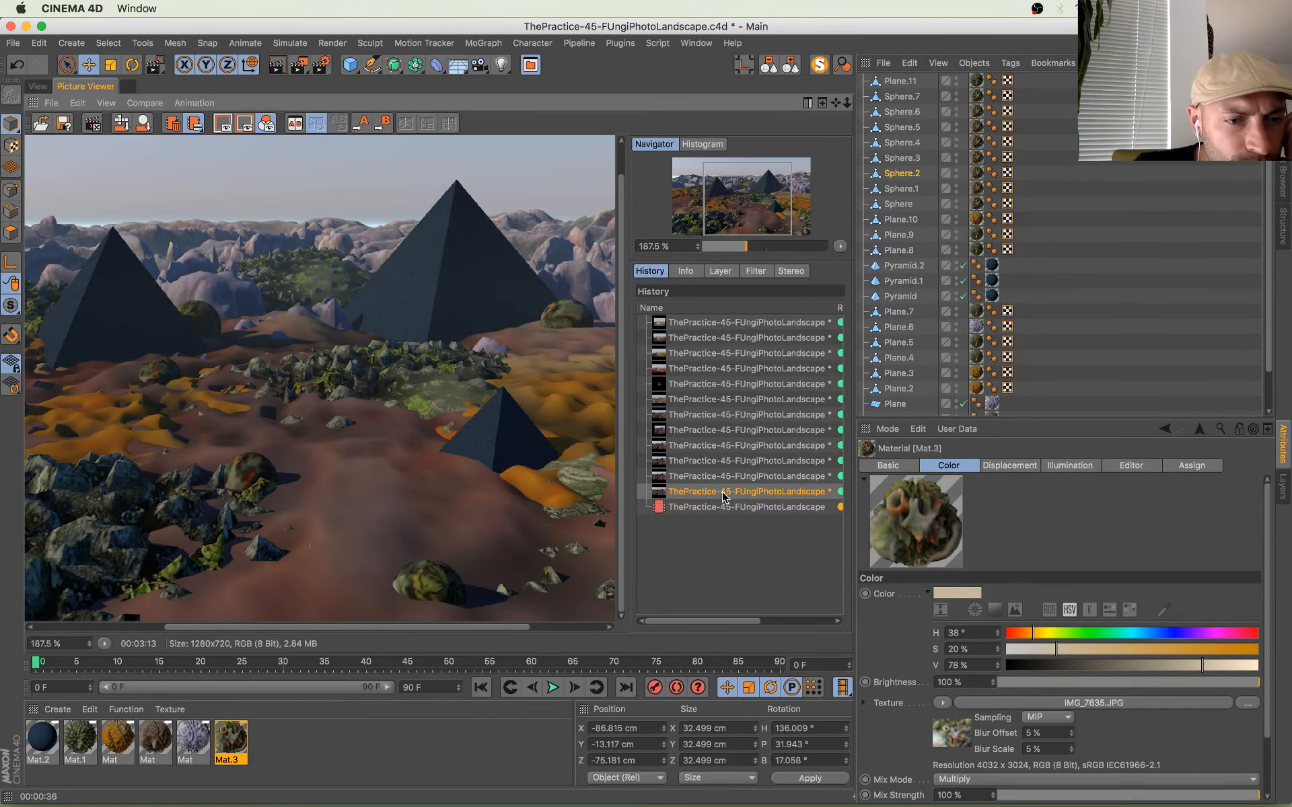
pyautogui.press('Up')
pyautogui.press('Up')
pyautogui.press('Up')
pyautogui.press('Down')
pyautogui.press('Down')
pyautogui.press('Down')
pyautogui.press('Down')
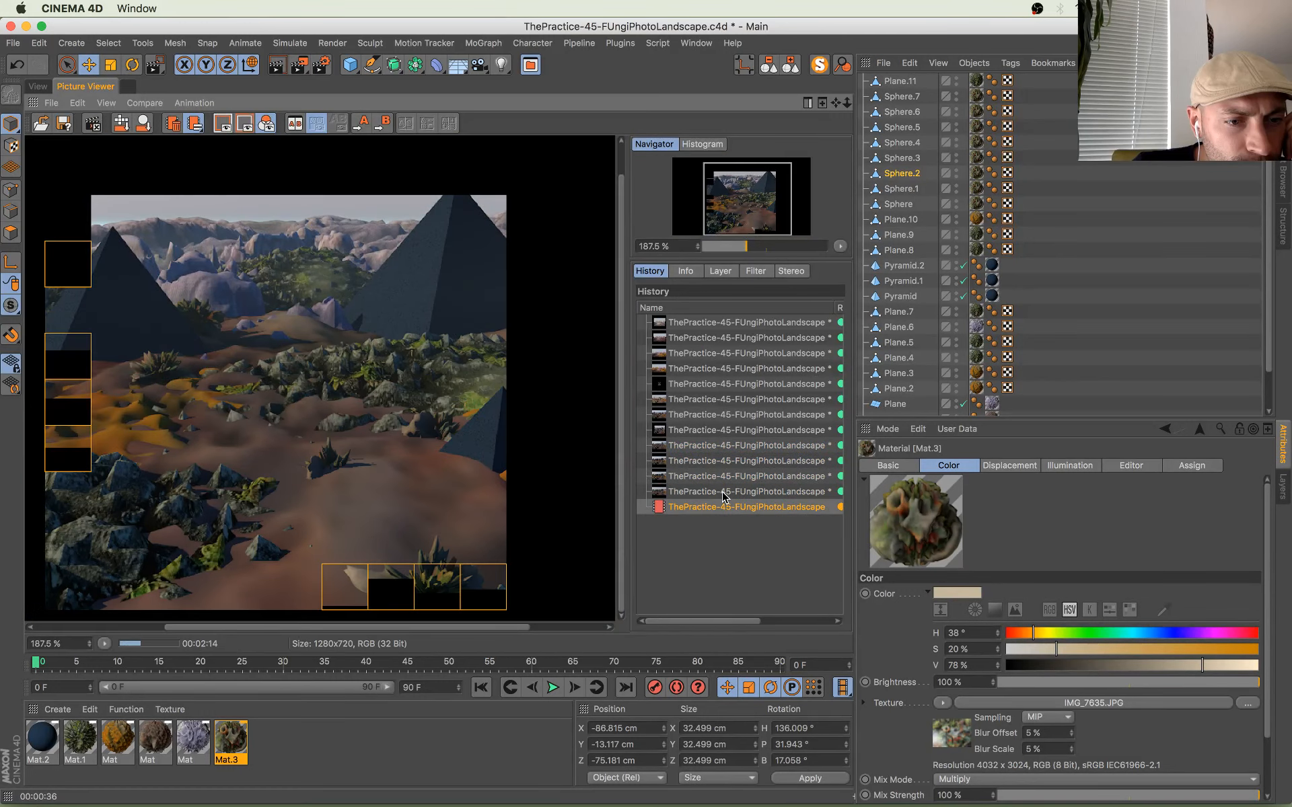
pyautogui.press('Up')
pyautogui.press('Down')
pyautogui.press('Up')
pyautogui.press('Down')
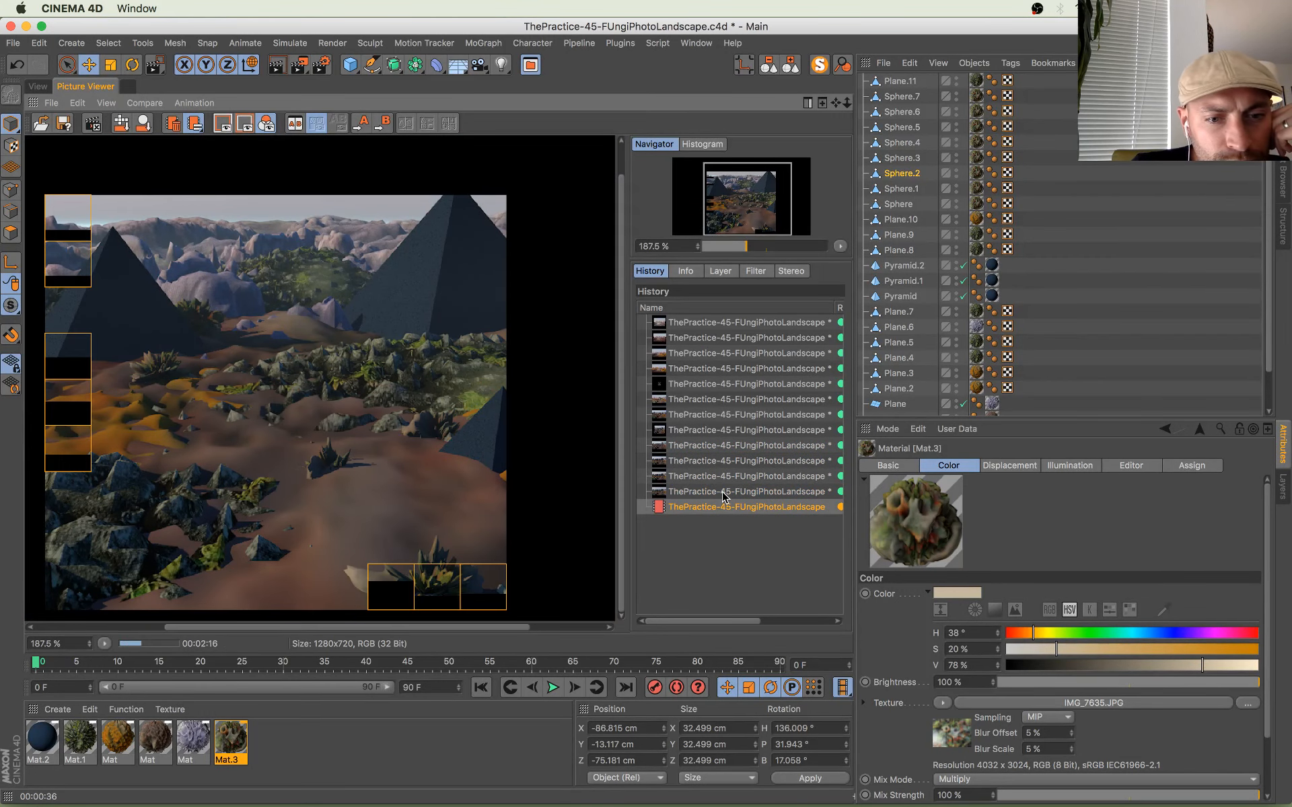
pyautogui.press('Up')
pyautogui.press('Down')
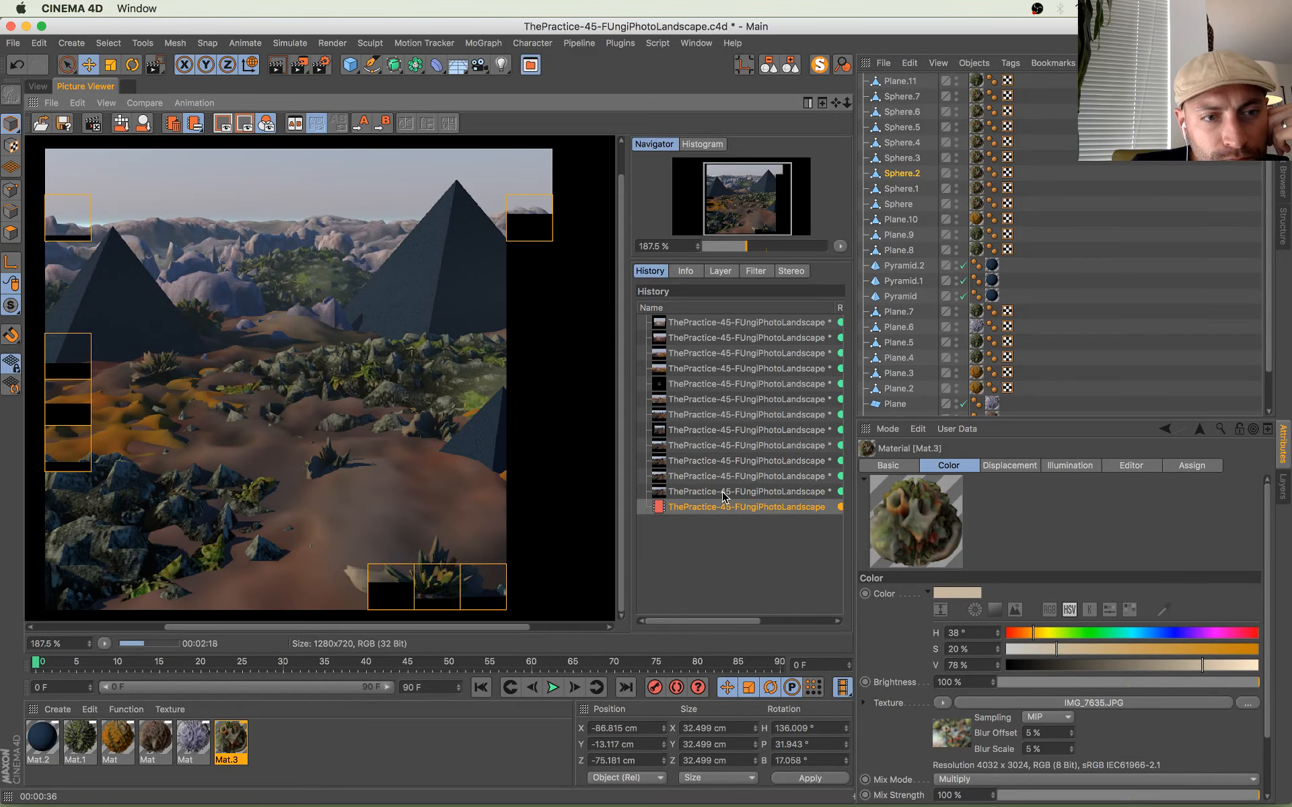
# Step: Flip through several earlier renders in the history and compare the pyramids and ground with the render in progress
pyautogui.press('Up')
pyautogui.press('Down')
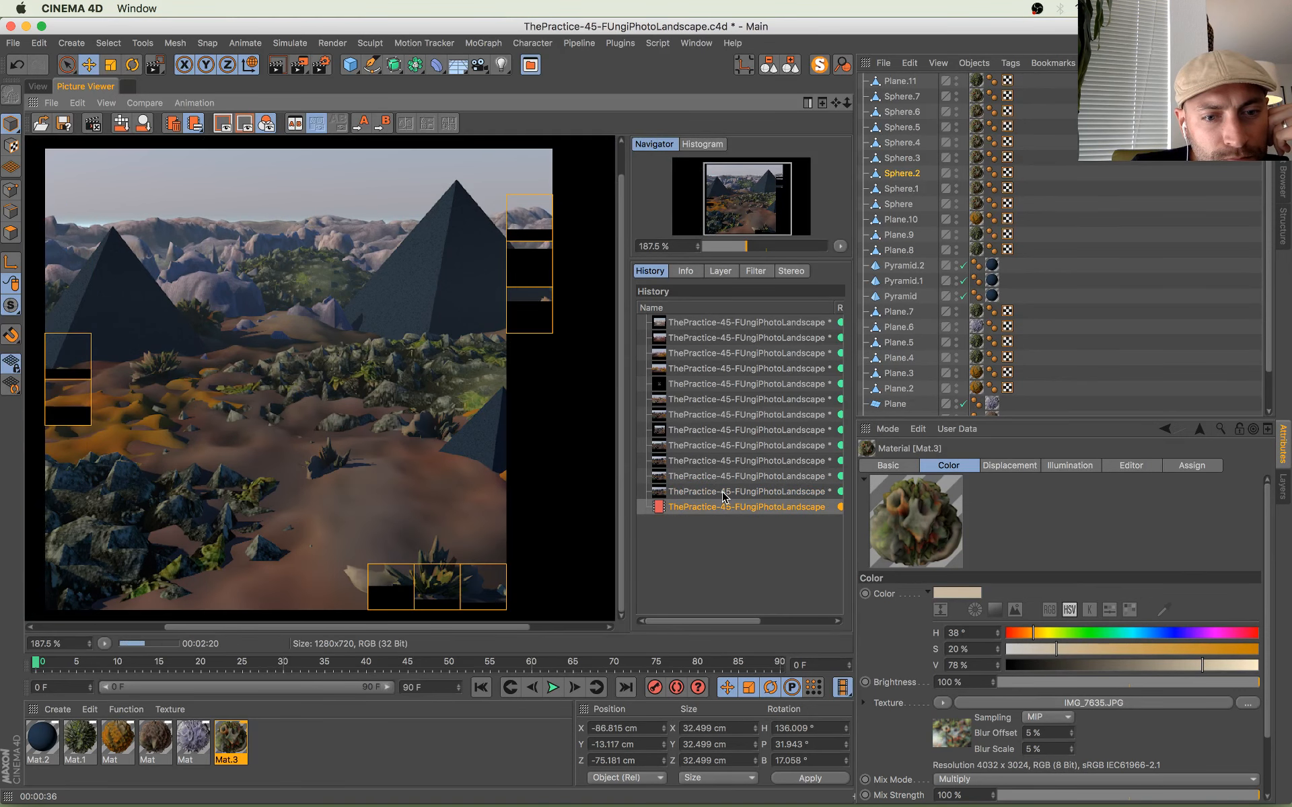
pyautogui.press('Up')
pyautogui.press('Up')
pyautogui.press('Up')
pyautogui.press('Up')
pyautogui.press('Up')
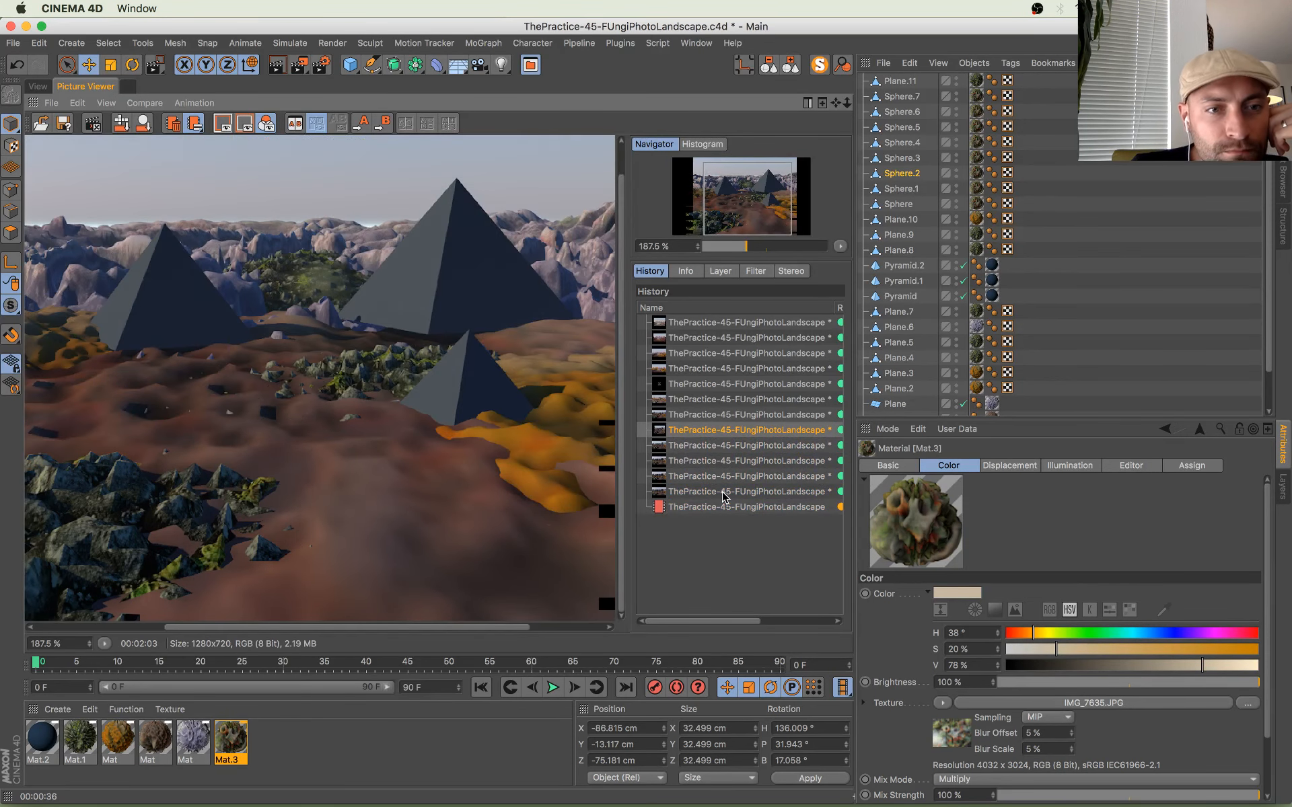
pyautogui.press('Down')
pyautogui.press('Down')
pyautogui.press('Down')
pyautogui.press('Down')
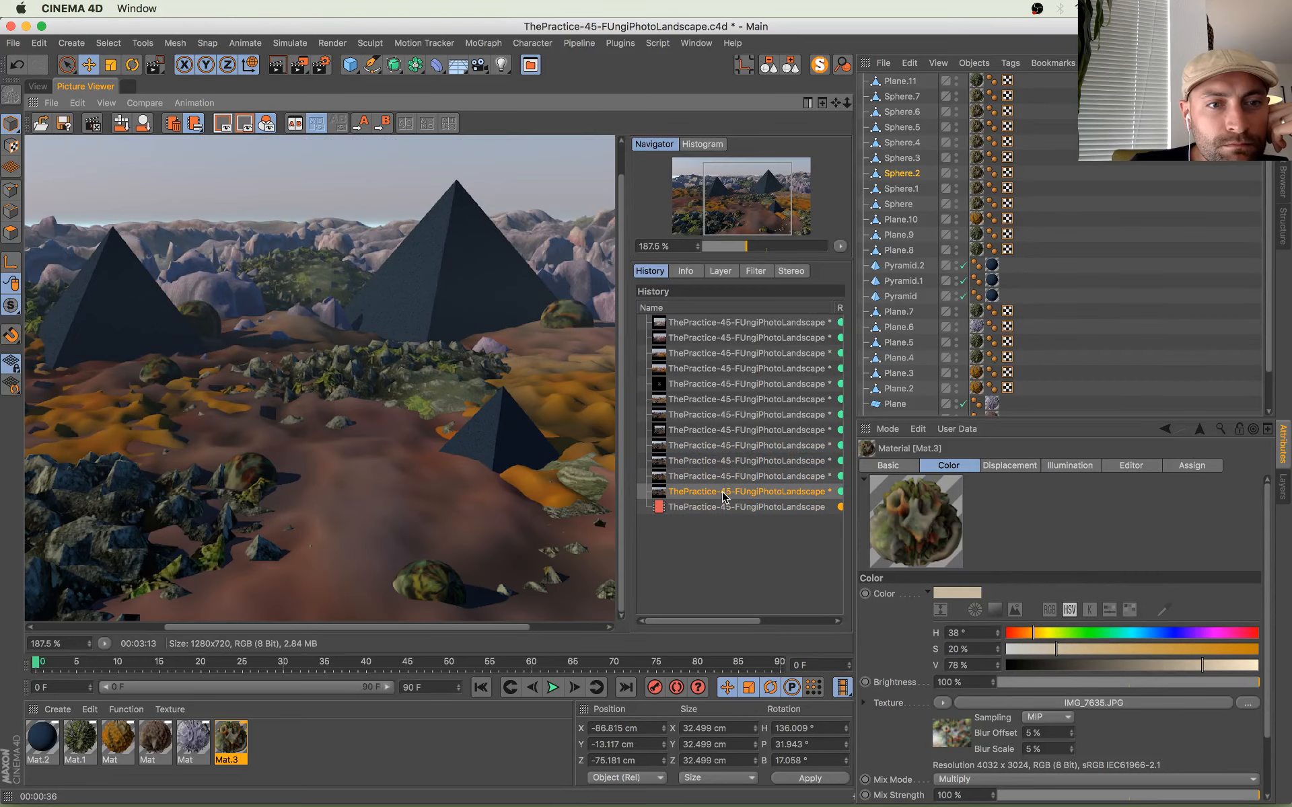
pyautogui.press('Down')
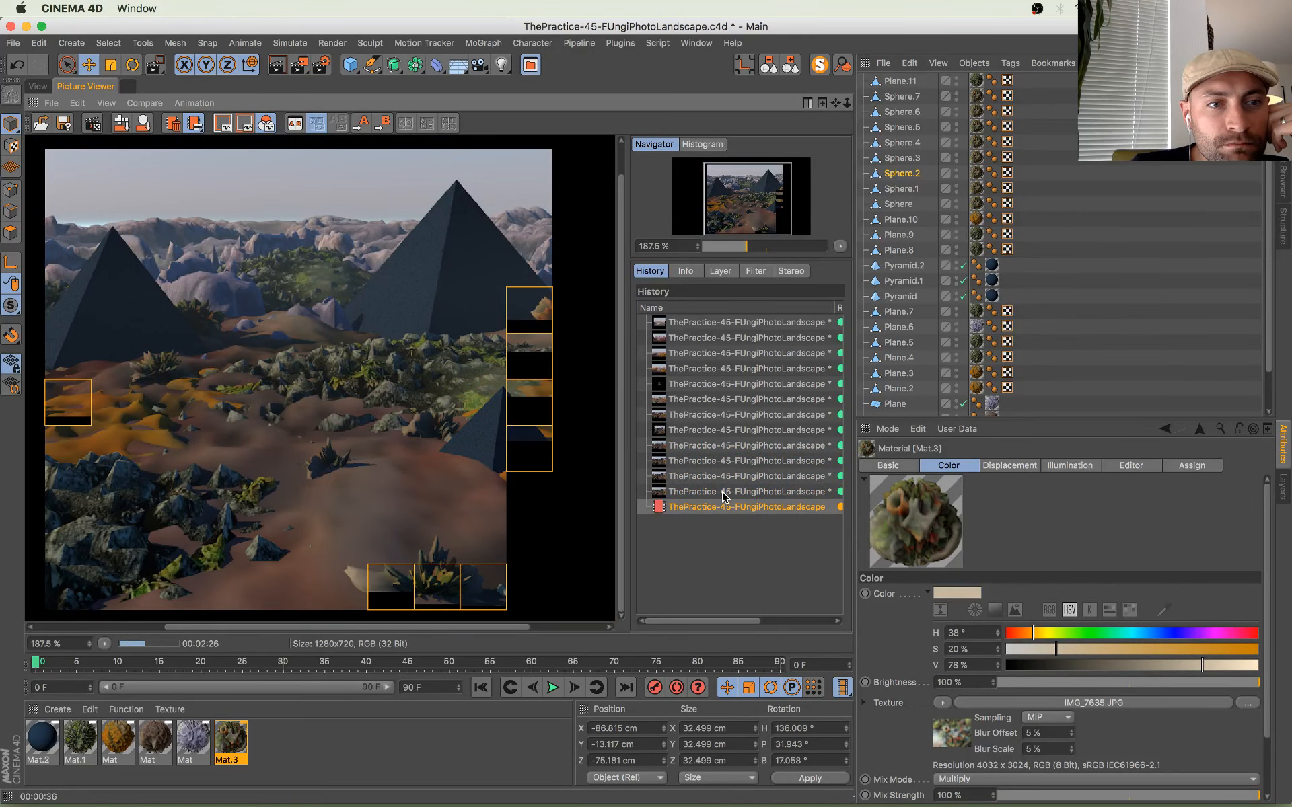
pyautogui.press('Up')
pyautogui.press('Down')
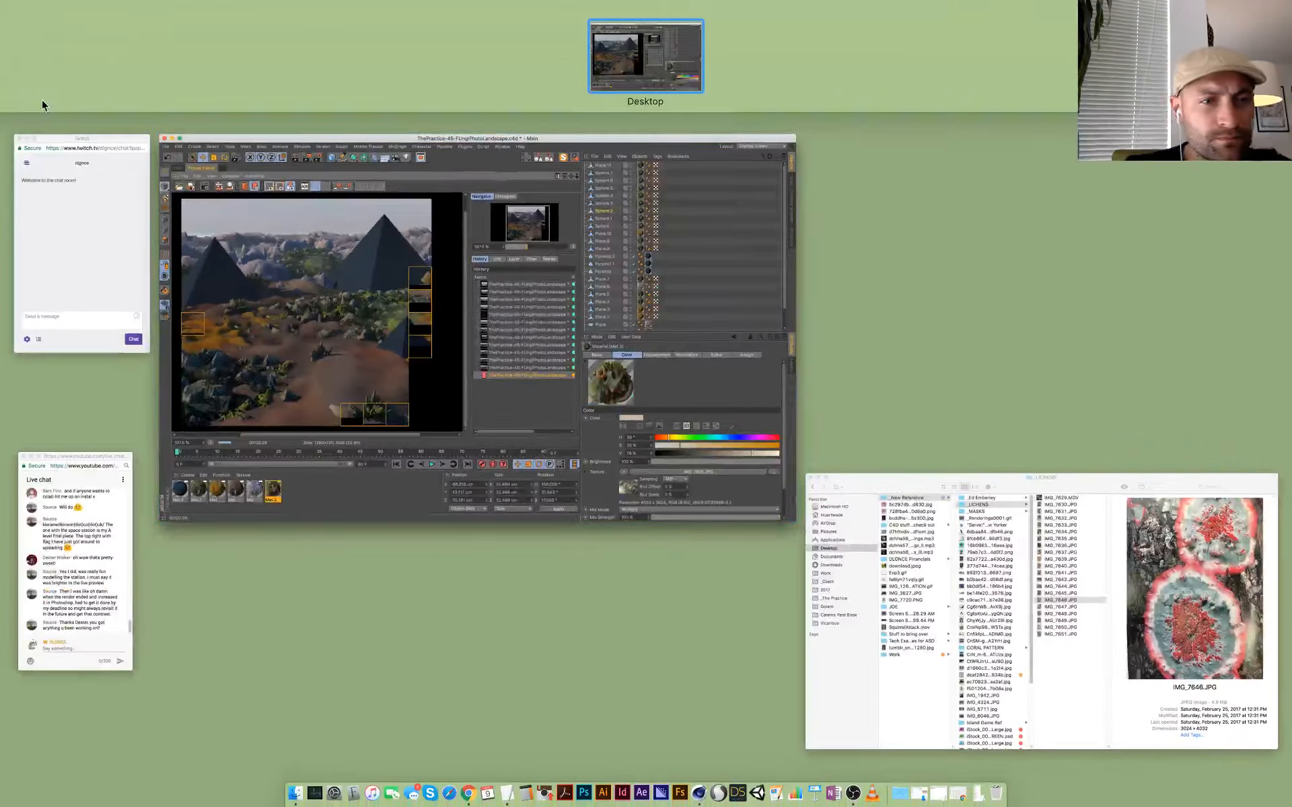
# Step: Compare the full frame of the render in progress with the last finished render, and save the scene
pyautogui.click(224, 326)
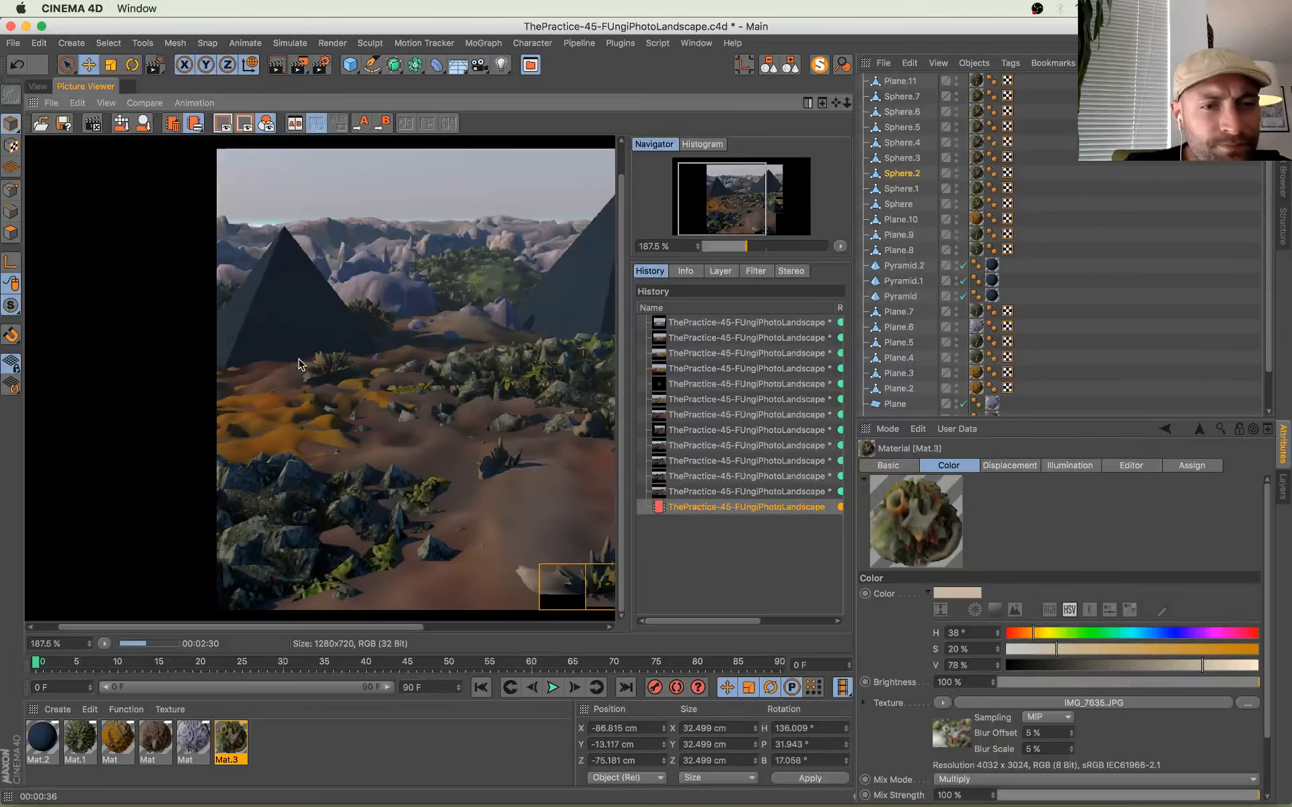
pyautogui.click(718, 491)
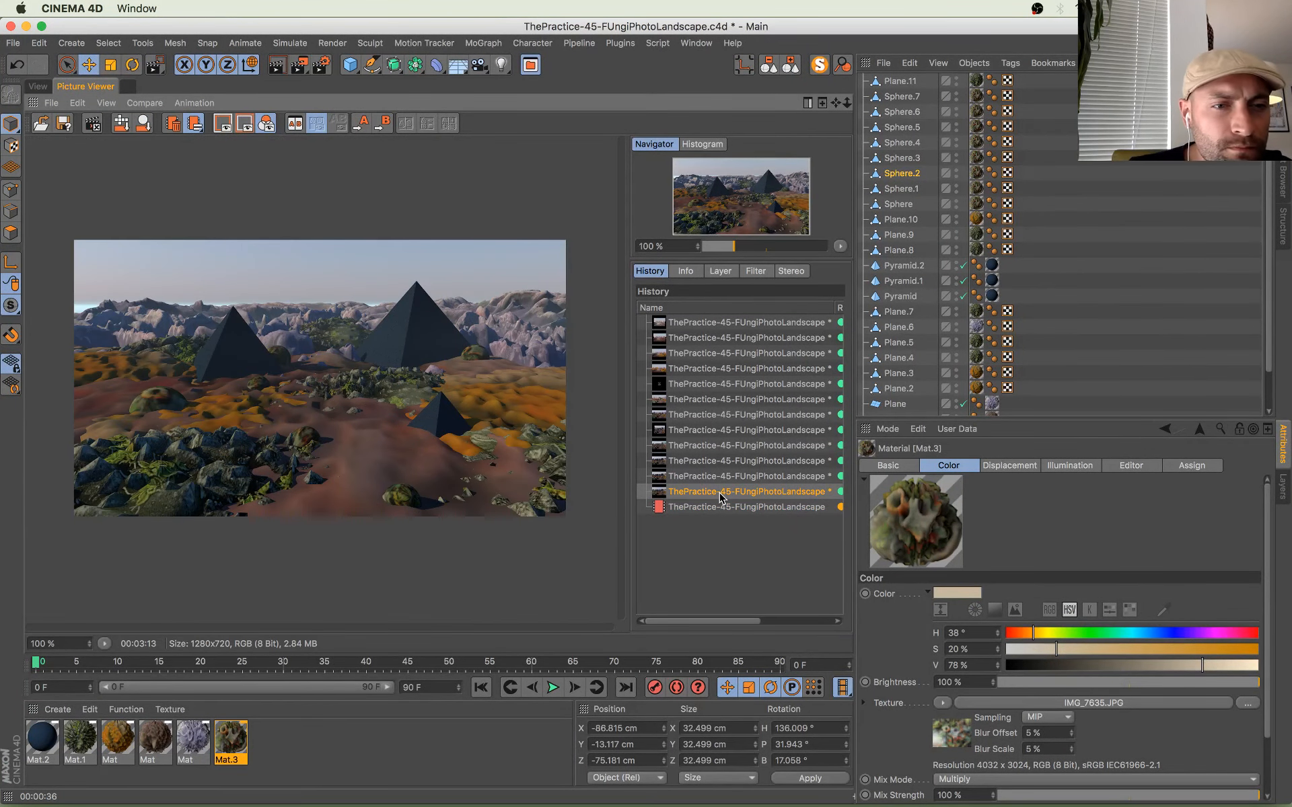
pyautogui.press('Down')
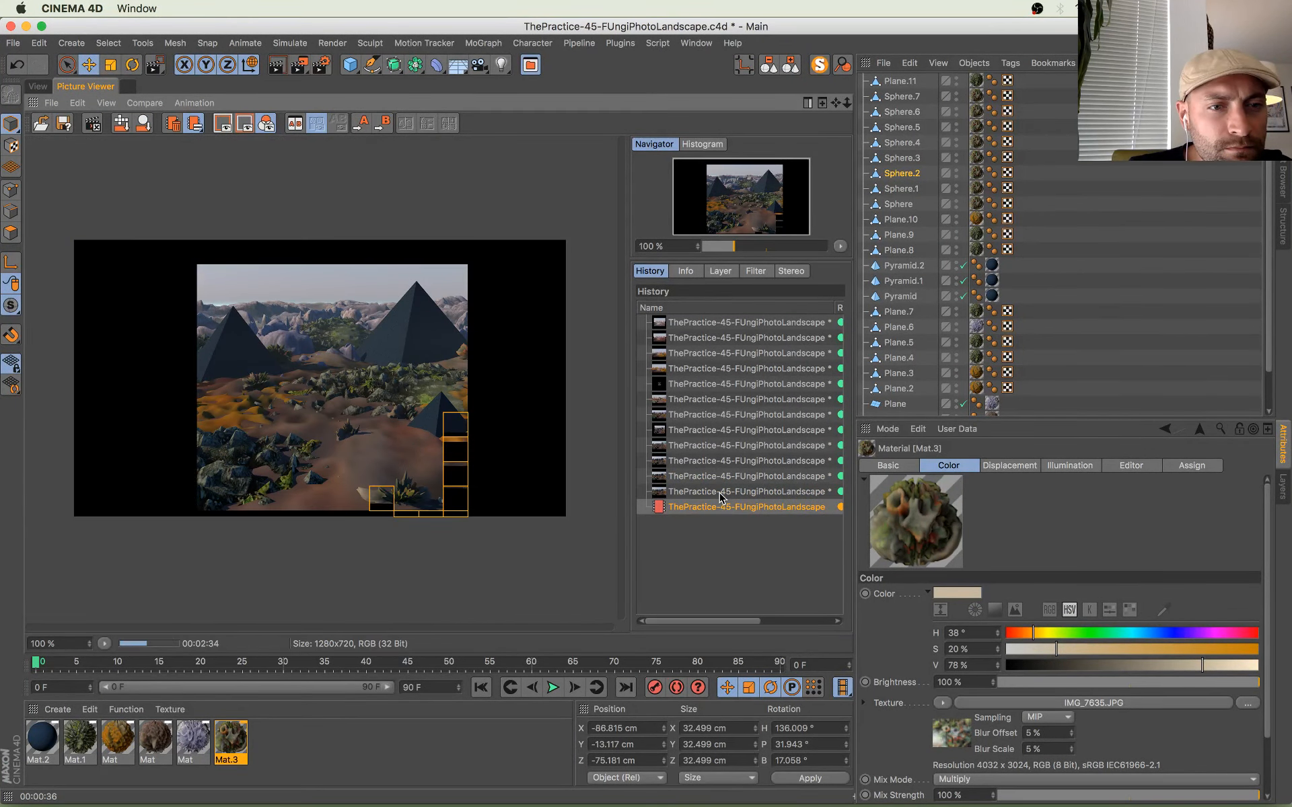
pyautogui.click(719, 492)
pyautogui.press('Down')
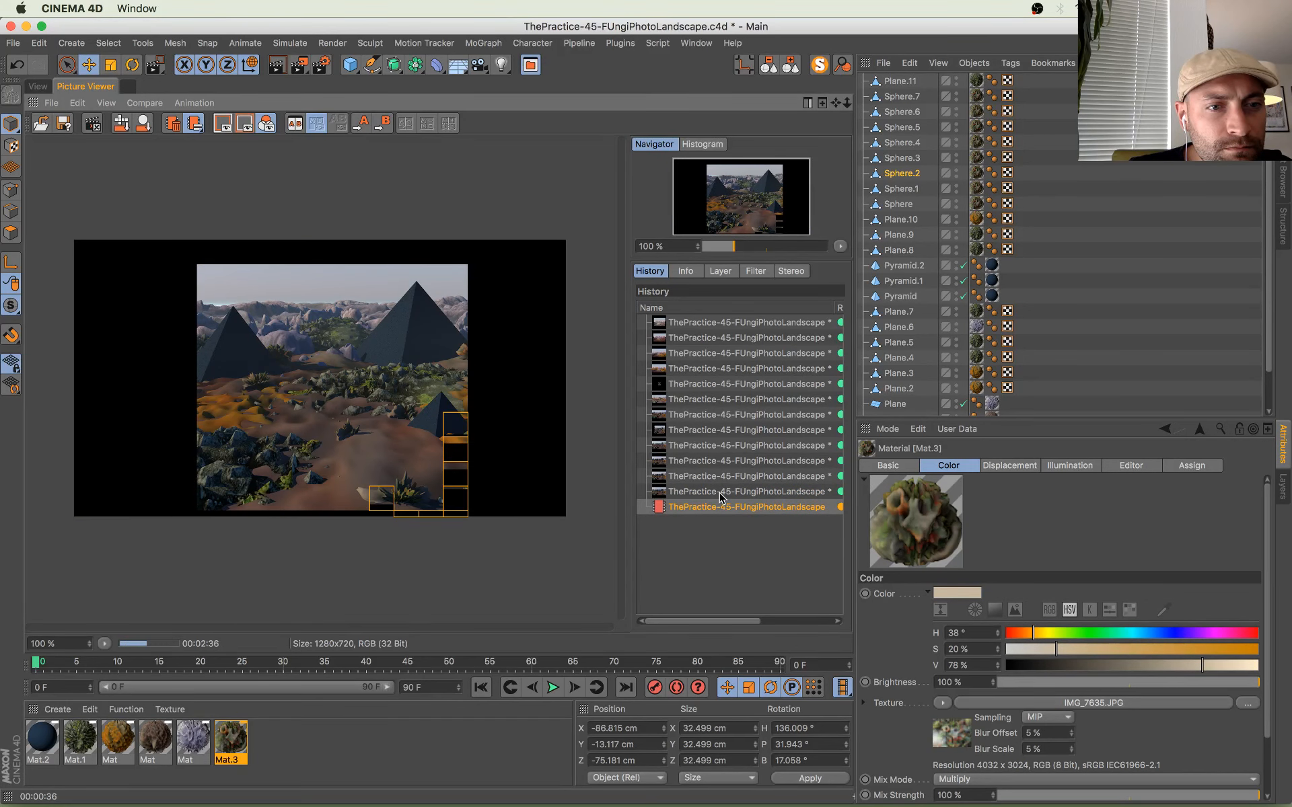
pyautogui.click(719, 493)
pyautogui.press('Down')
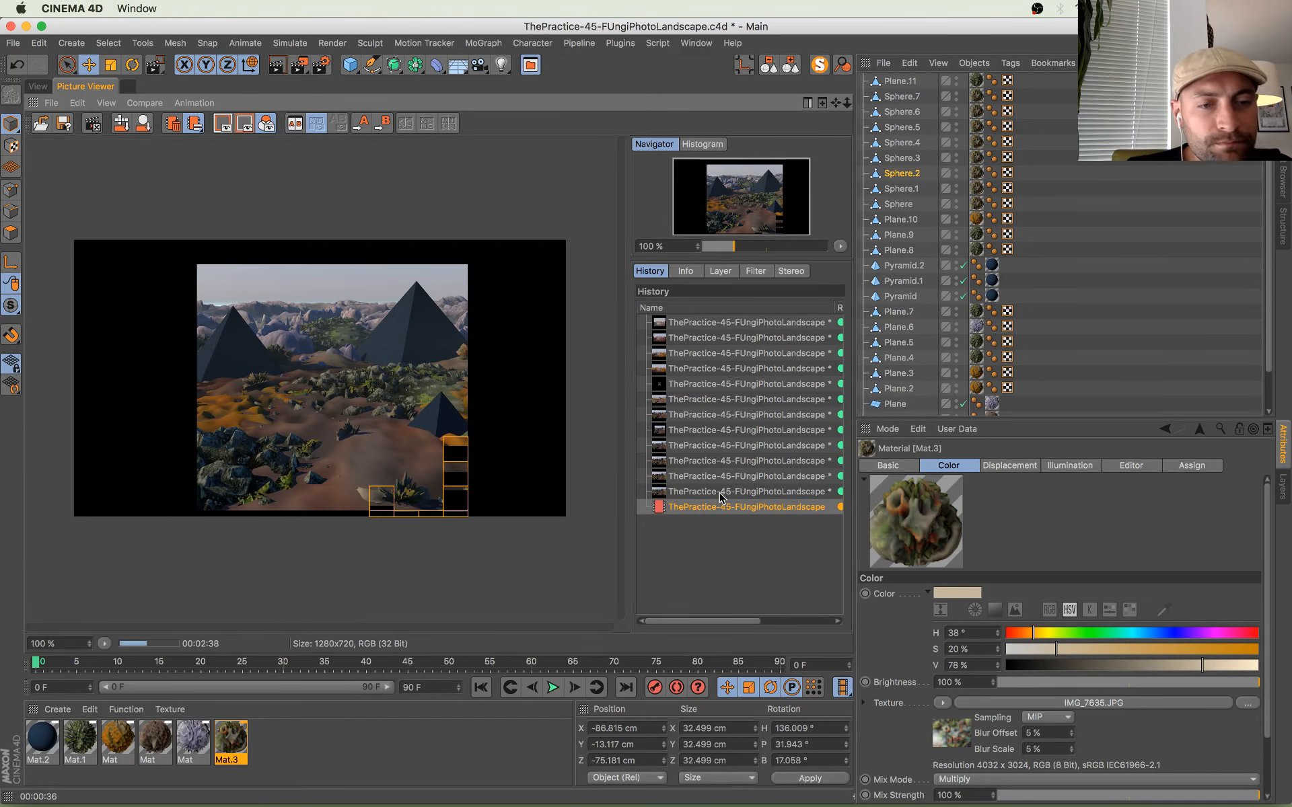
pyautogui.click(727, 492)
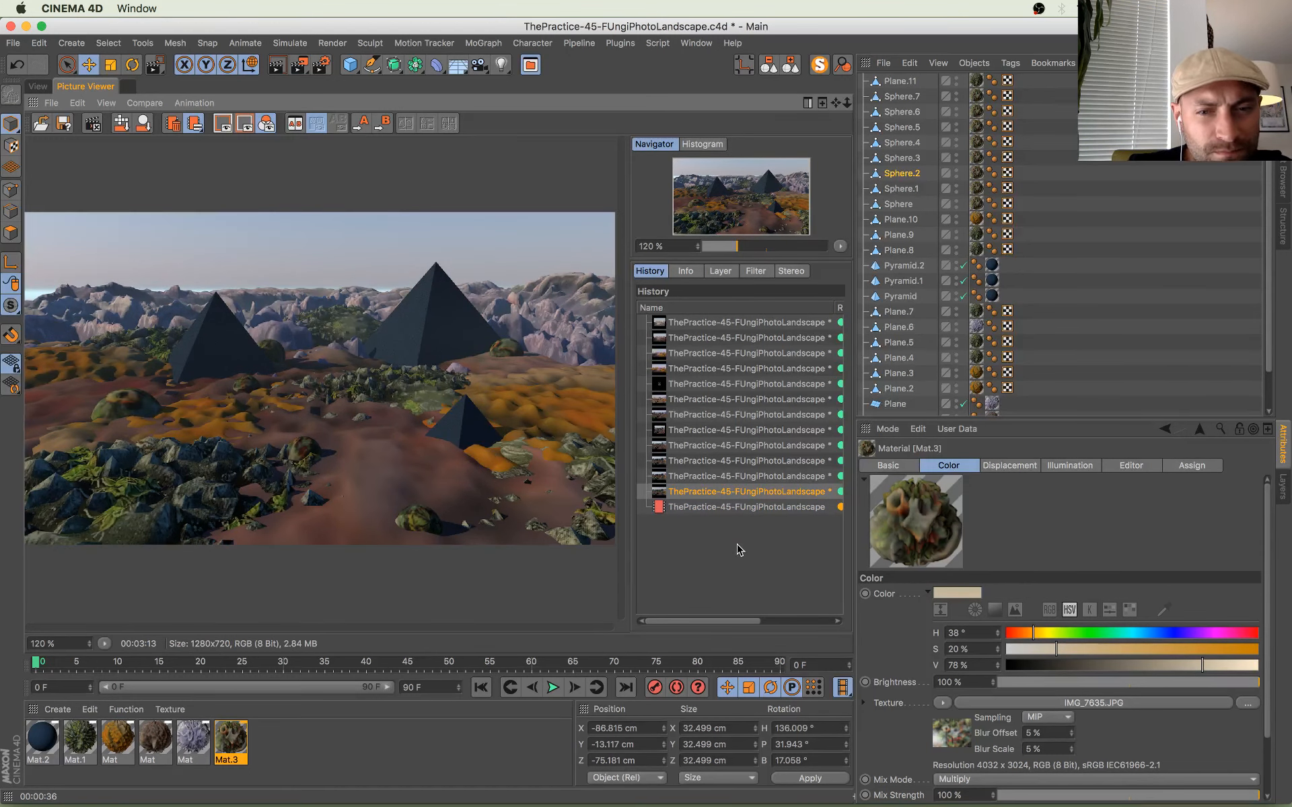
pyautogui.click(736, 505)
pyautogui.click(735, 491)
pyautogui.click(735, 507)
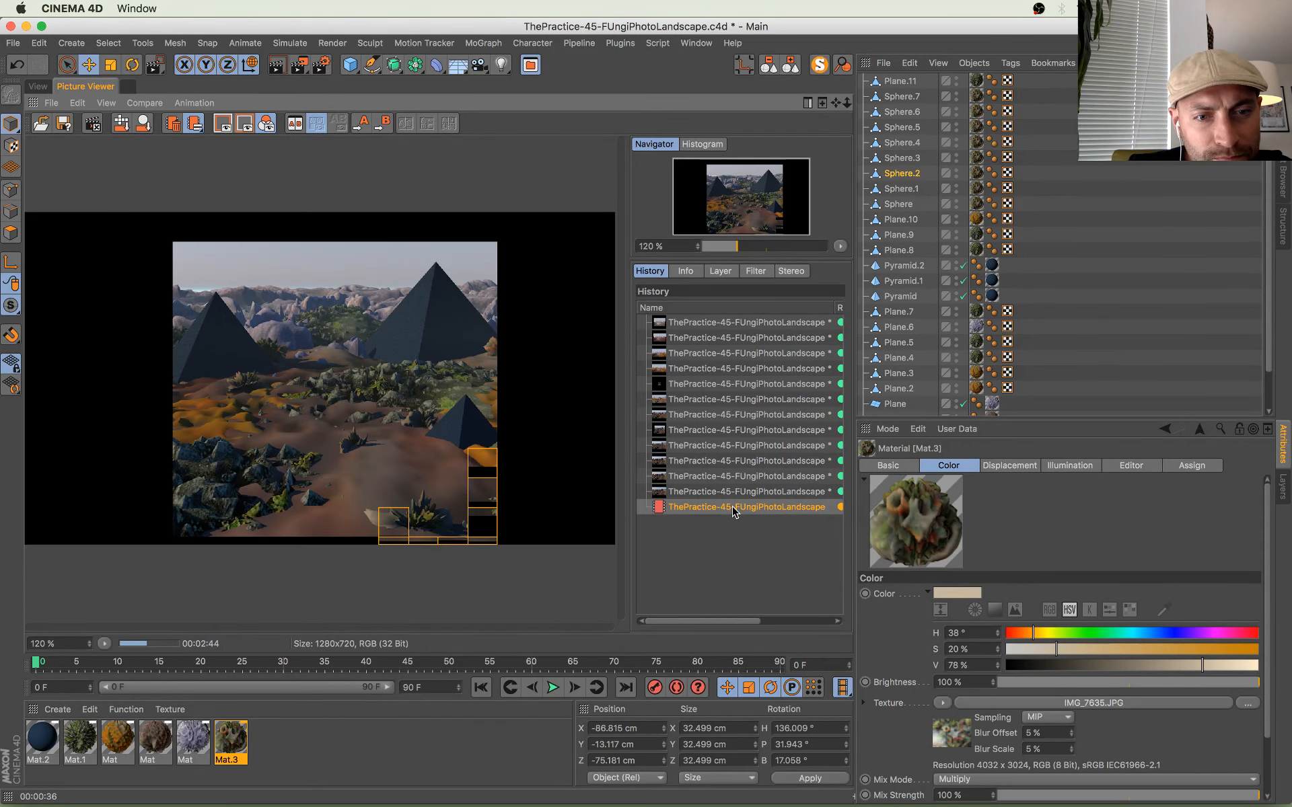
pyautogui.click(733, 492)
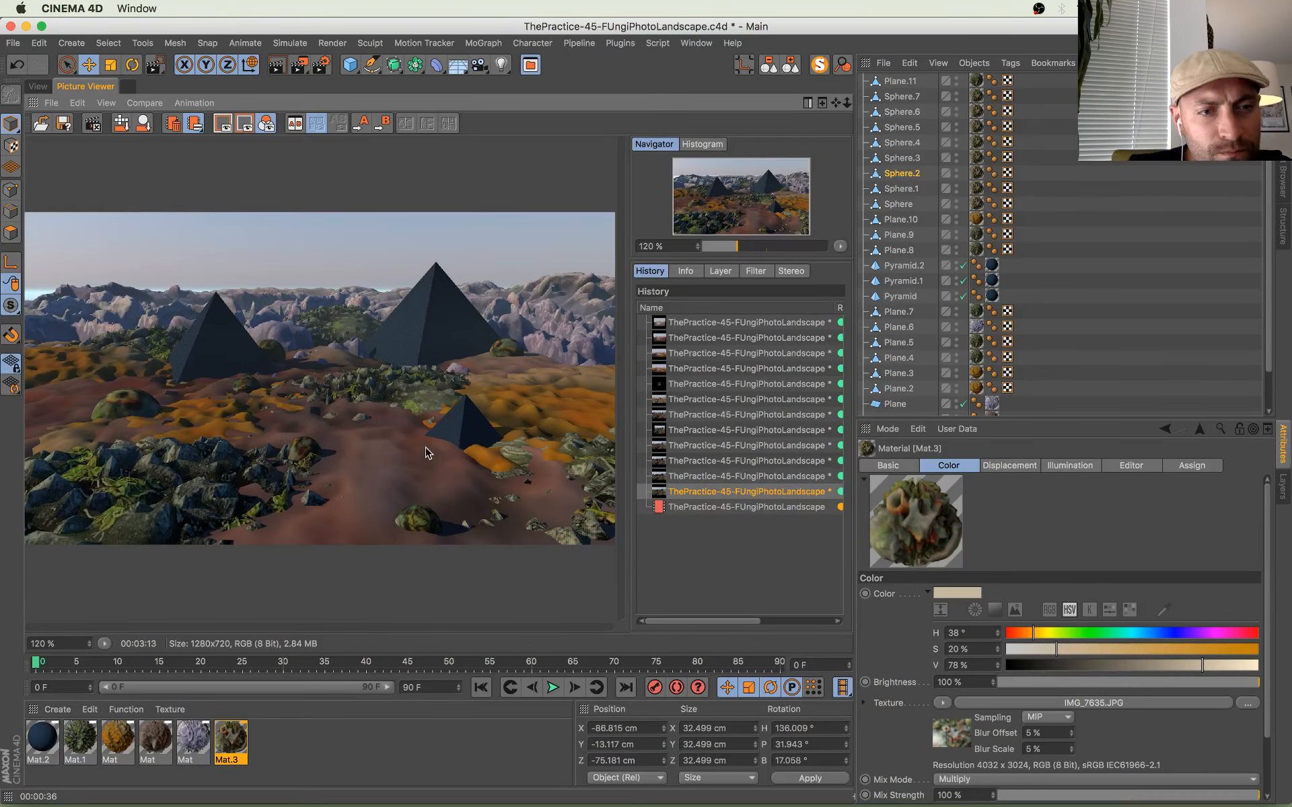
pyautogui.press('super+s')
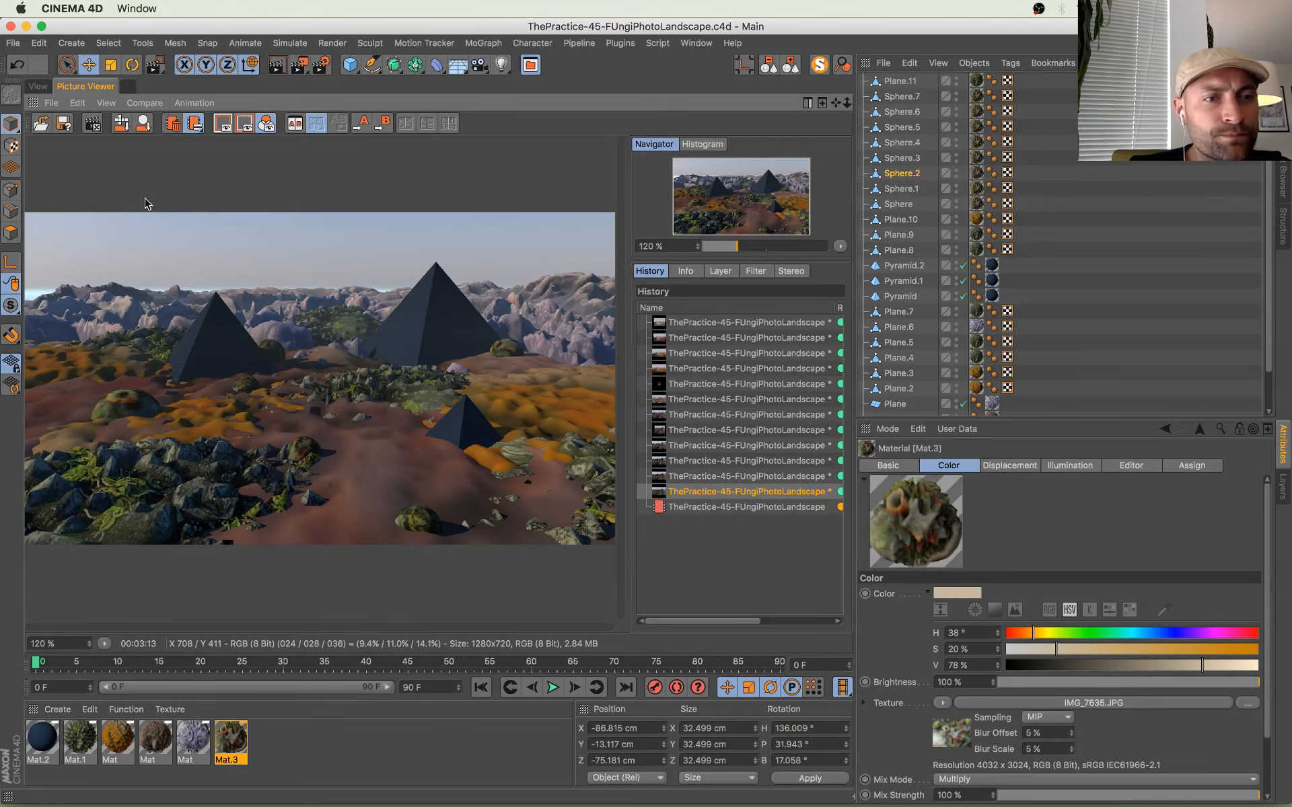
# Step: Shift Pyramid, Plane.3, Plane.8 and Sphere.5 together about 6 cm toward negative X, and bring Plane.3 forward to about Z 12.4 cm
pyautogui.click(38, 86)
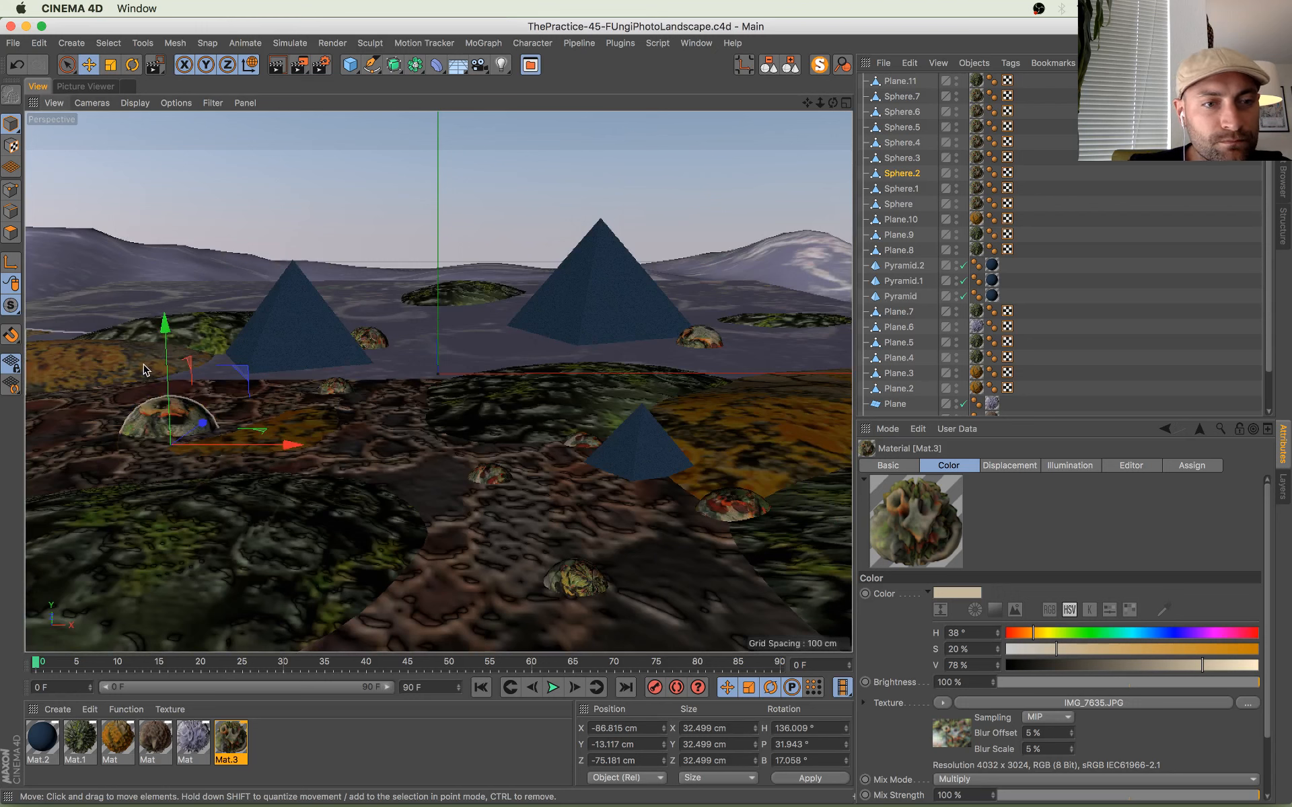
pyautogui.click(145, 371)
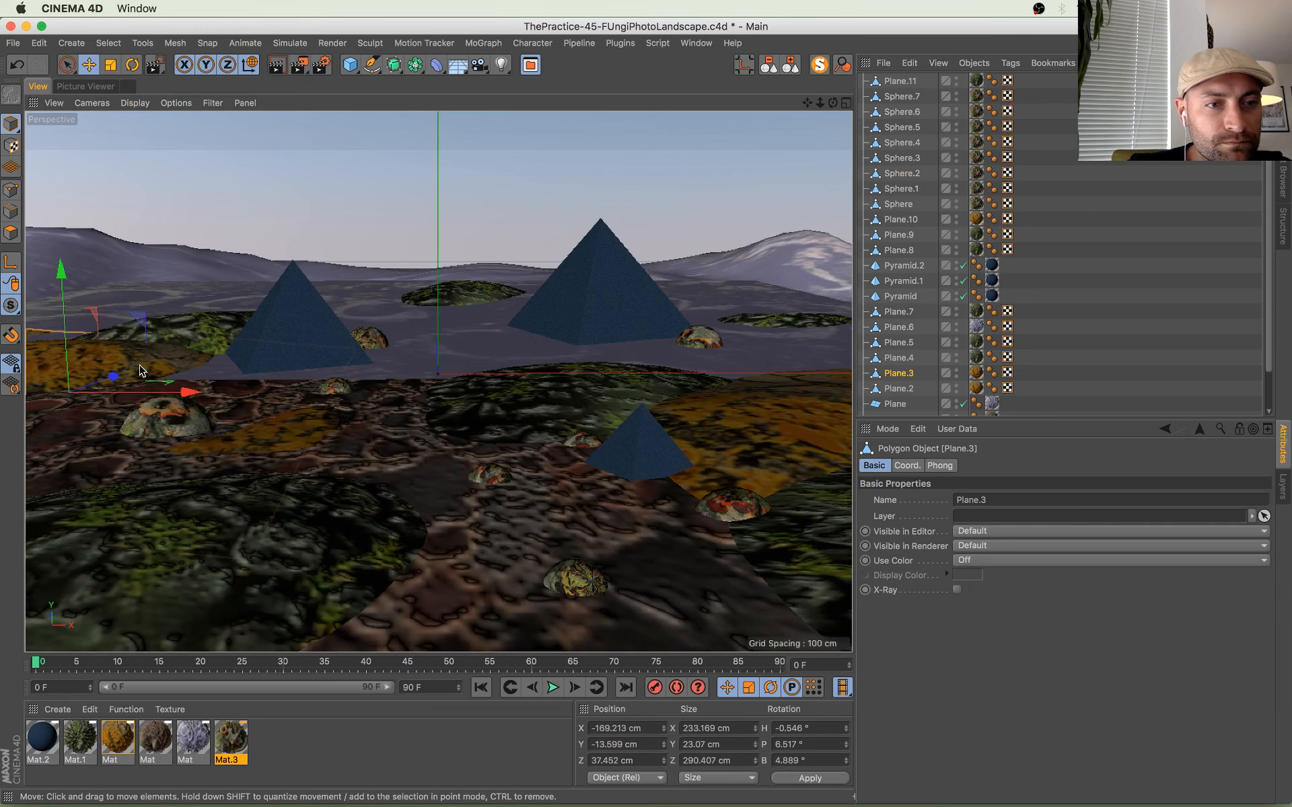
pyautogui.keyDown('shift'); pyautogui.click(214, 339); pyautogui.keyUp('shift')
pyautogui.keyDown('shift'); pyautogui.click(310, 339); pyautogui.keyUp('shift')
pyautogui.keyDown('shift'); pyautogui.click(377, 339); pyautogui.keyUp('shift')
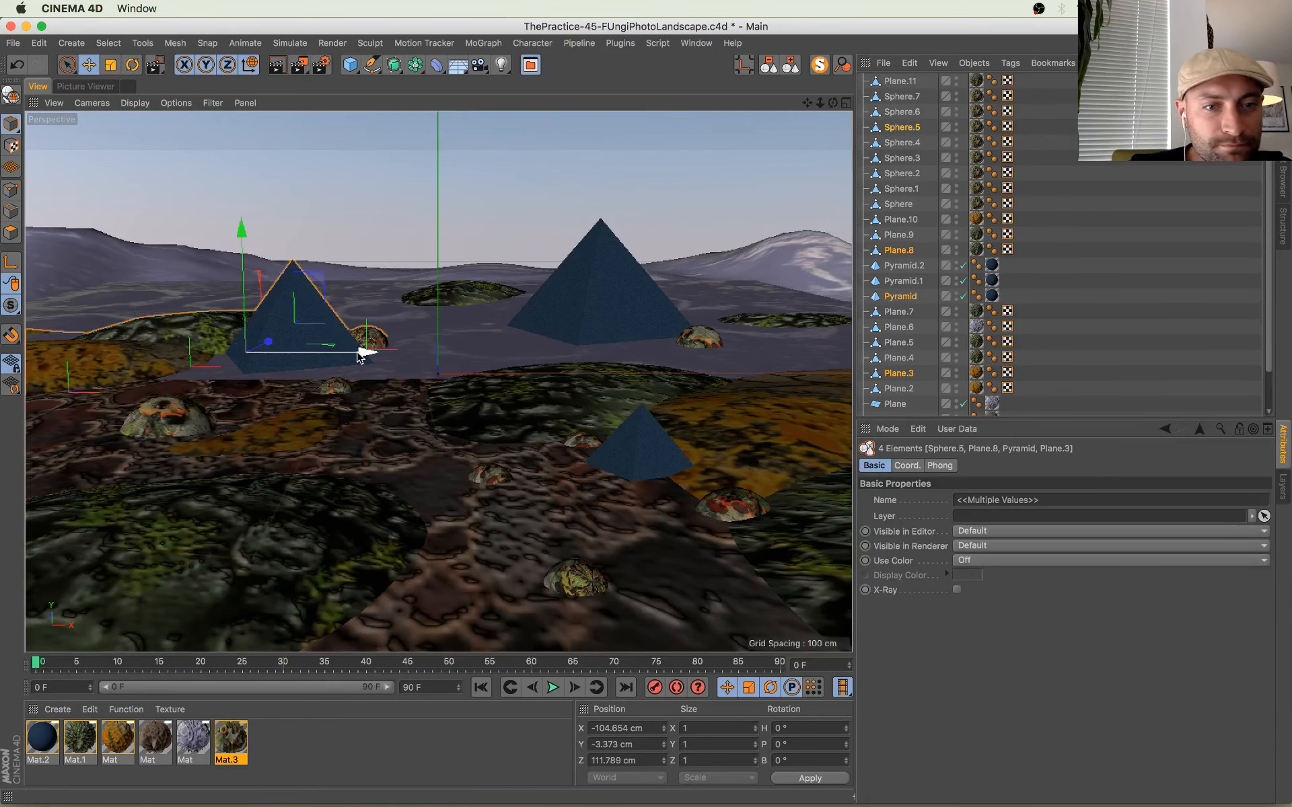
pyautogui.moveTo(359, 355); pyautogui.dragTo(348, 355)
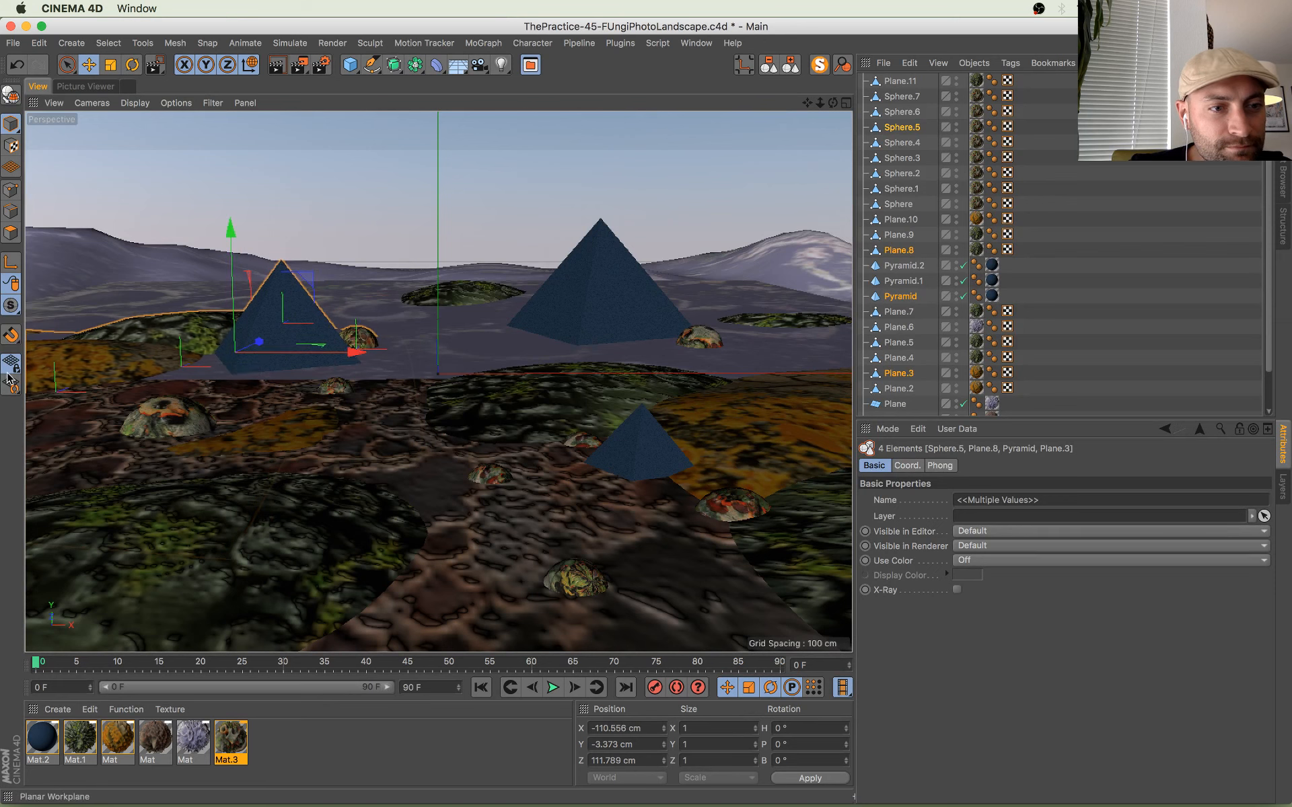
pyautogui.click(80, 367)
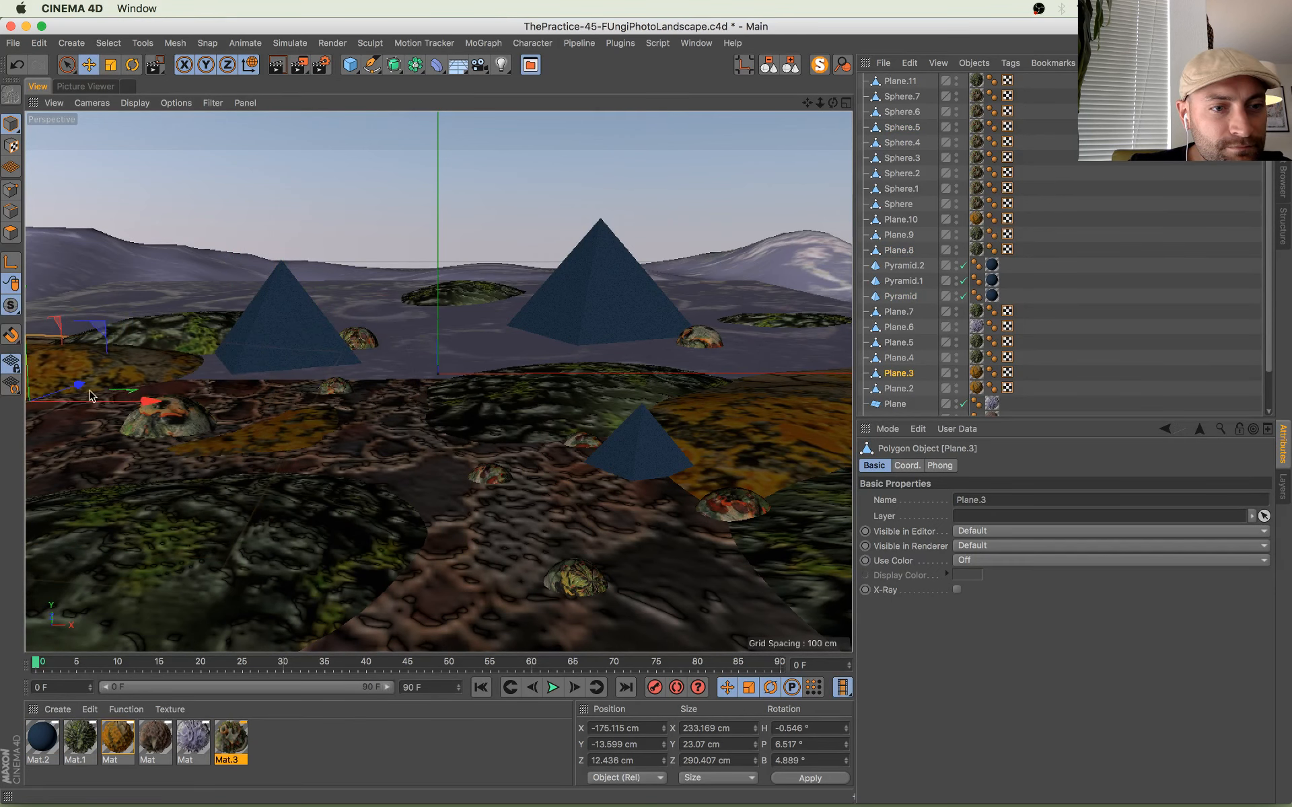
pyautogui.click(191, 322)
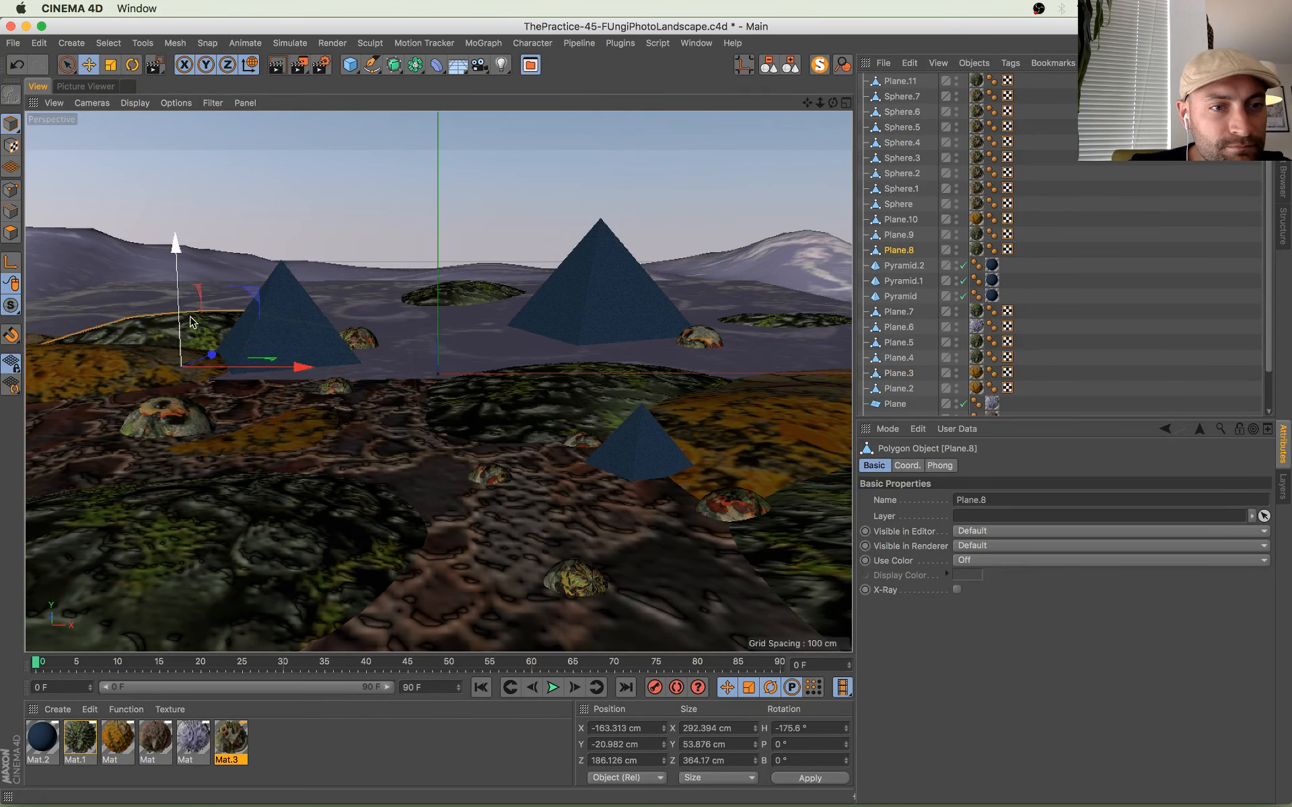
# Step: Scale the Pyramid object down to about 68.4 × 55.5 × 68.4 cm and lower it to about Y 11.1 cm
pyautogui.click(303, 311)
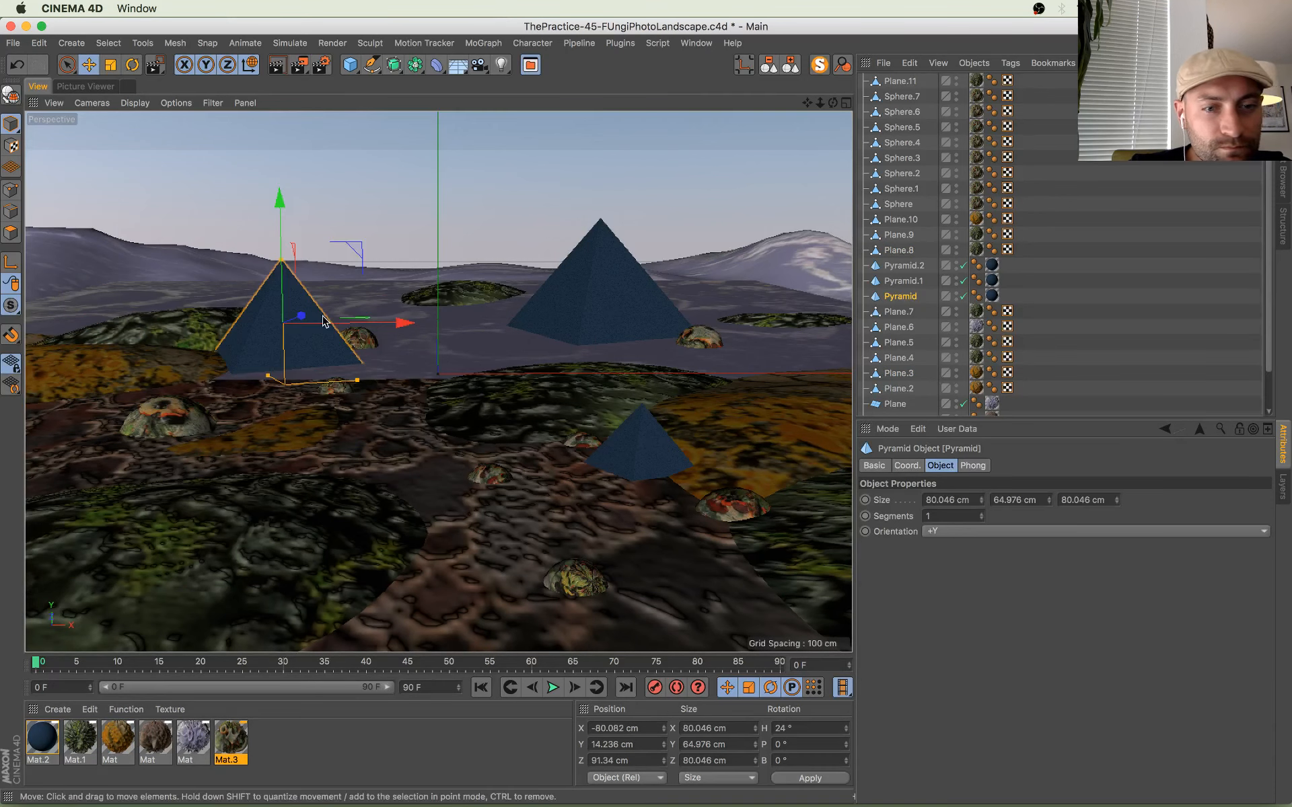
pyautogui.moveTo(463, 256); pyautogui.dragTo(421, 285)
pyautogui.press('e')
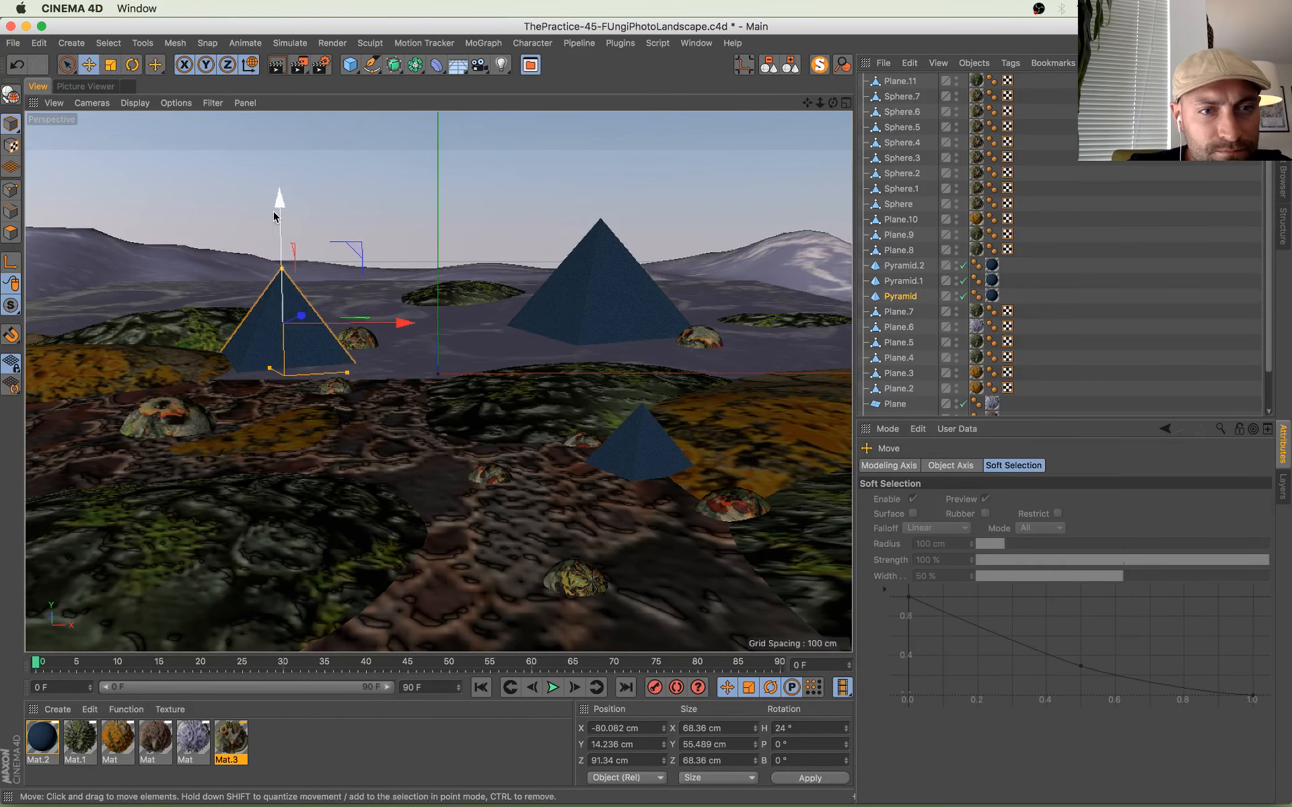
pyautogui.moveTo(277, 210); pyautogui.dragTo(279, 220)
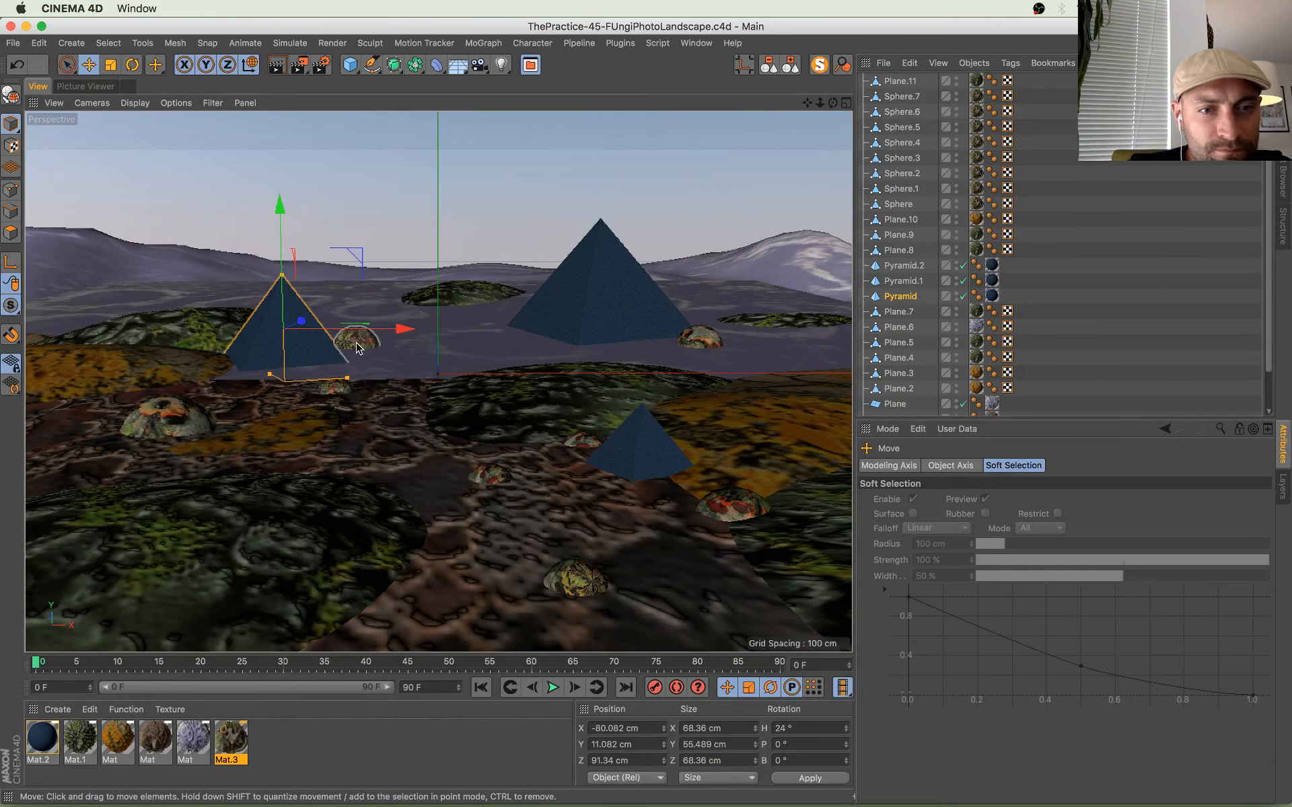
# Step: Move the Sphere.5 rock to about X -49.5 cm beside the small pyramid, raise Plane.7 to about Y -11.6 cm, and save
pyautogui.click(376, 341)
pyautogui.moveTo(368, 340); pyautogui.dragTo(354, 341)
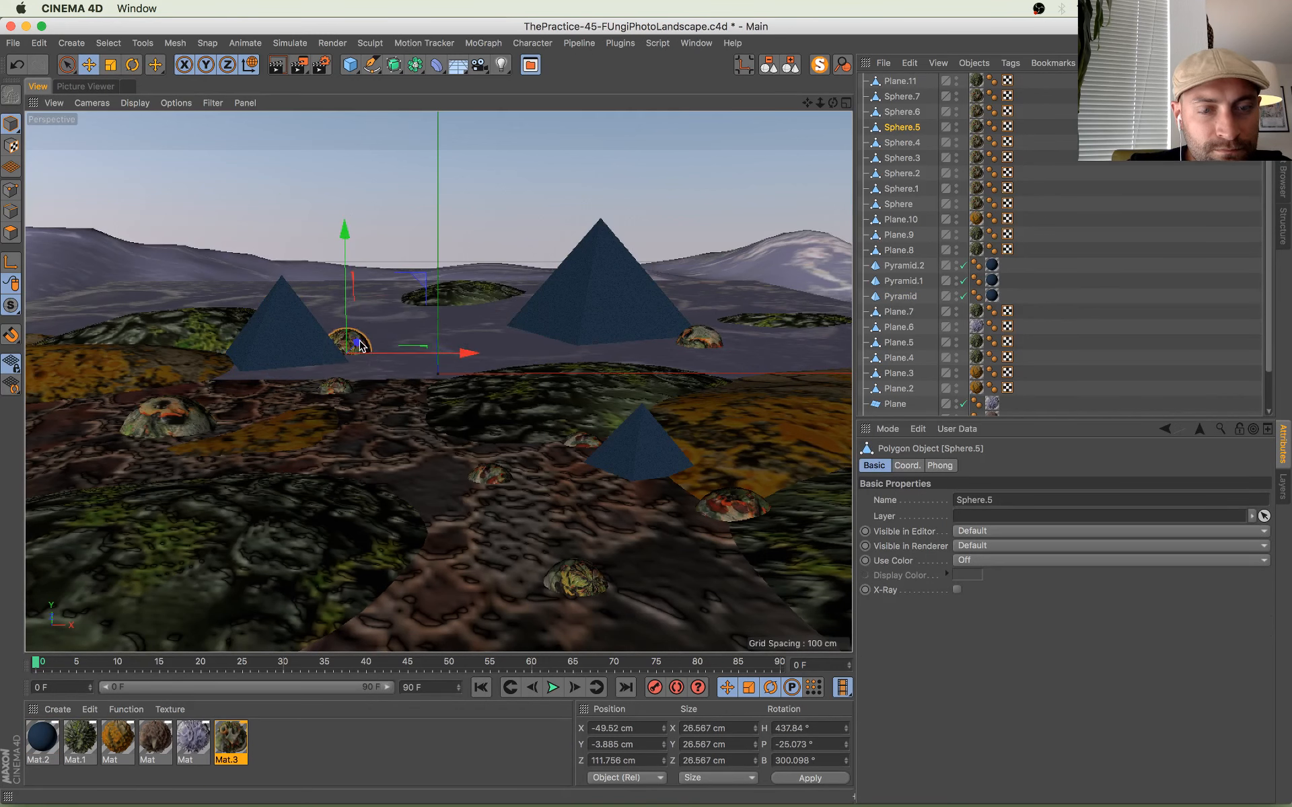
pyautogui.click(432, 308)
pyautogui.moveTo(470, 322); pyautogui.dragTo(469, 303)
pyautogui.press('super+s')
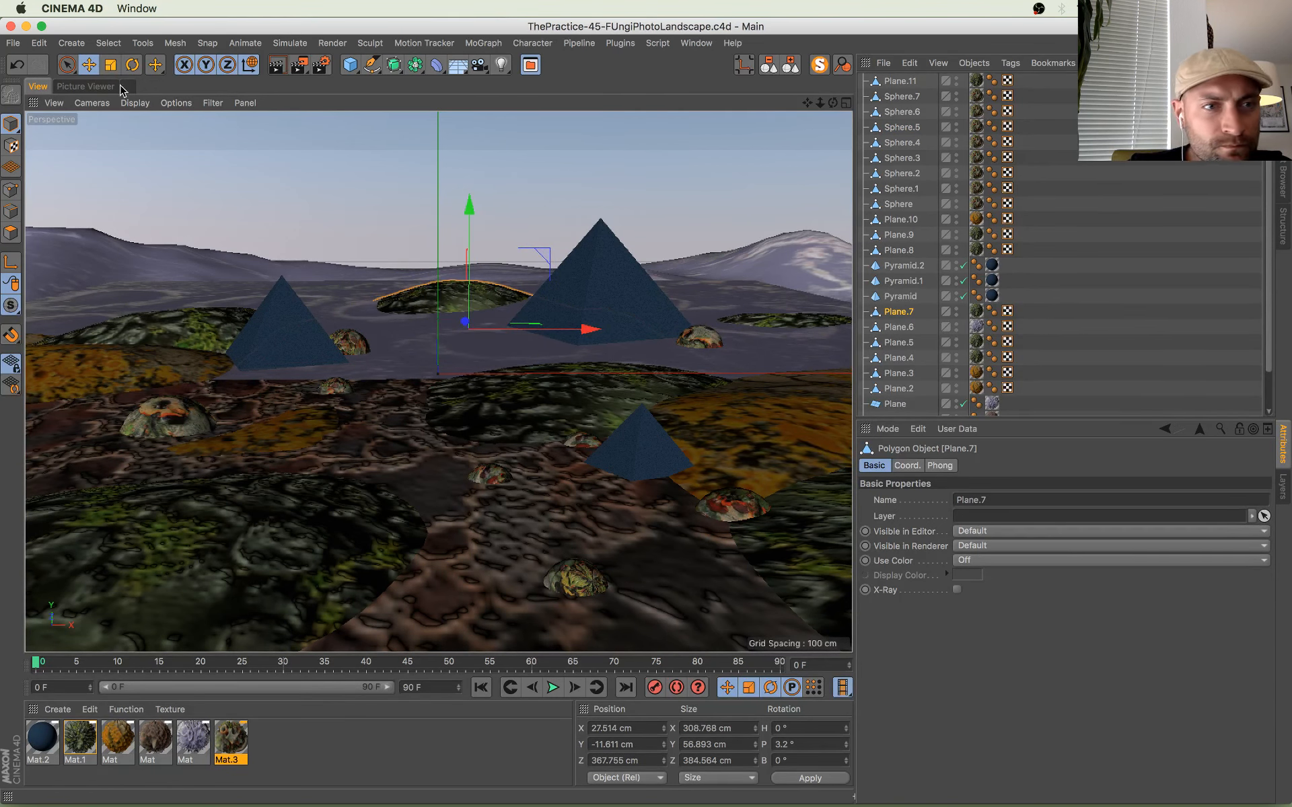
# Step: Compare the render in progress with the two most recent finished renders in the Picture Viewer
pyautogui.click(94, 86)
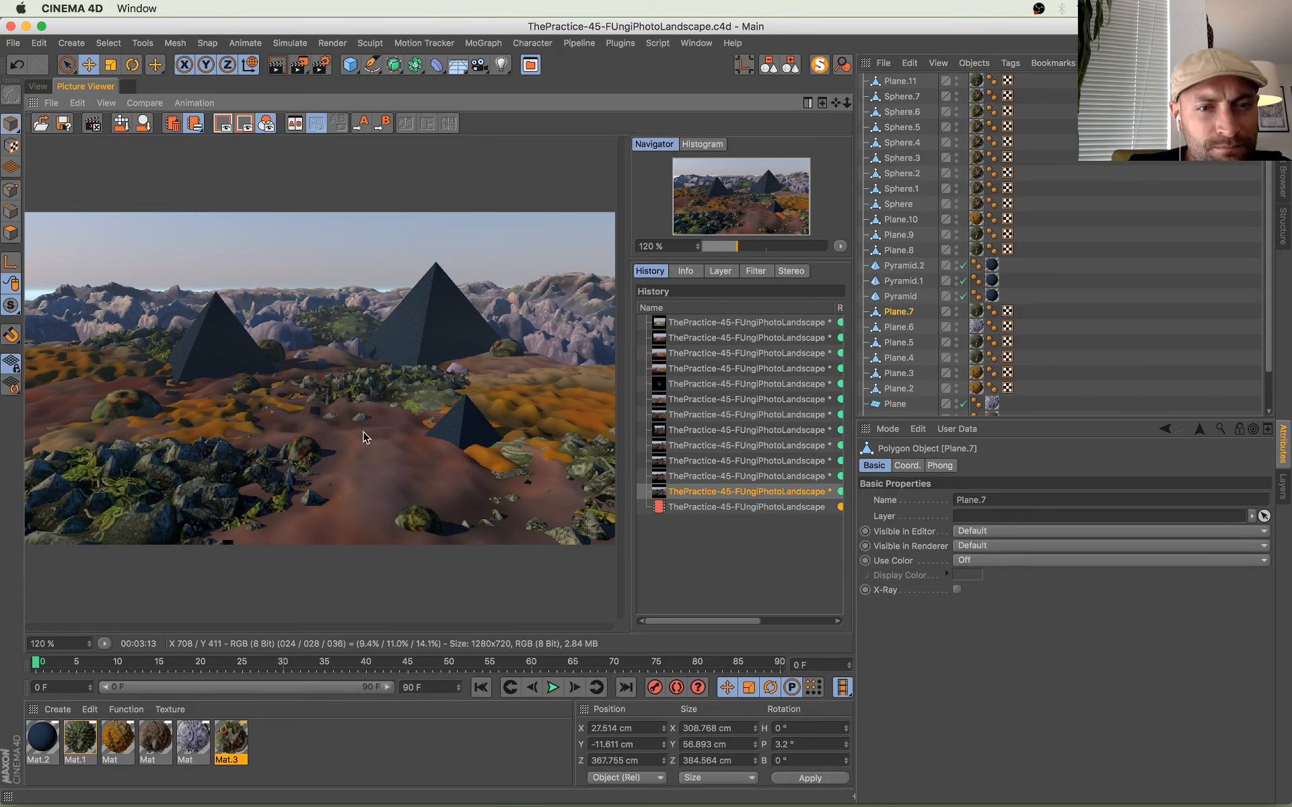
pyautogui.click(788, 508)
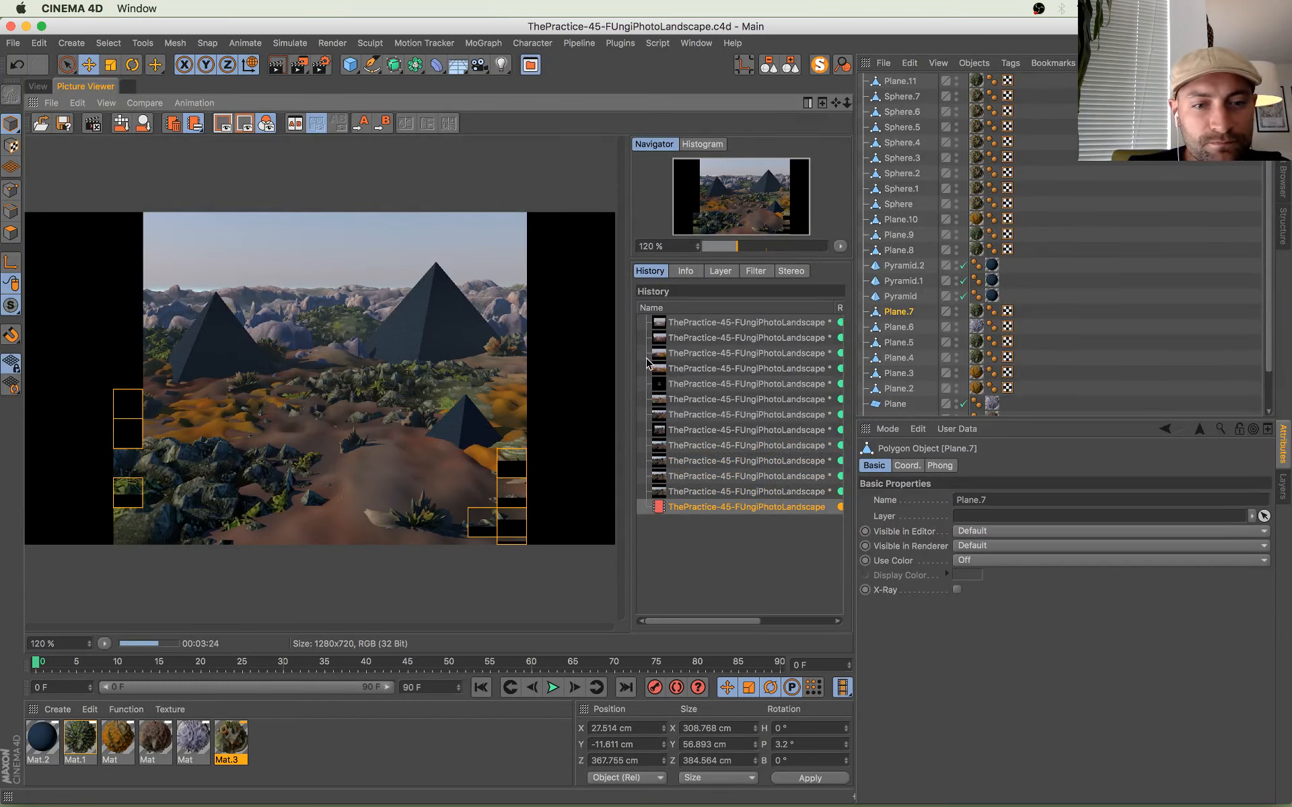
pyautogui.click(697, 479)
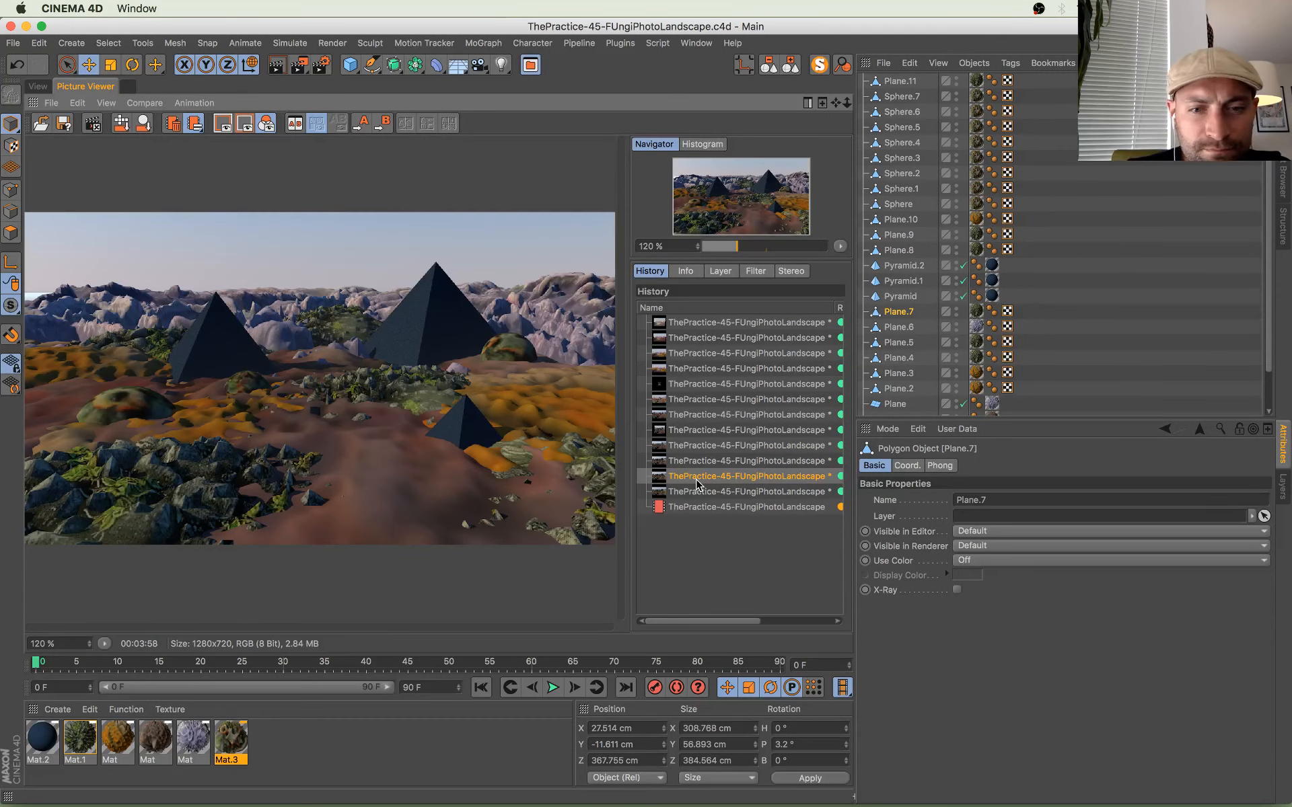
pyautogui.press('Down')
pyautogui.press('Down')
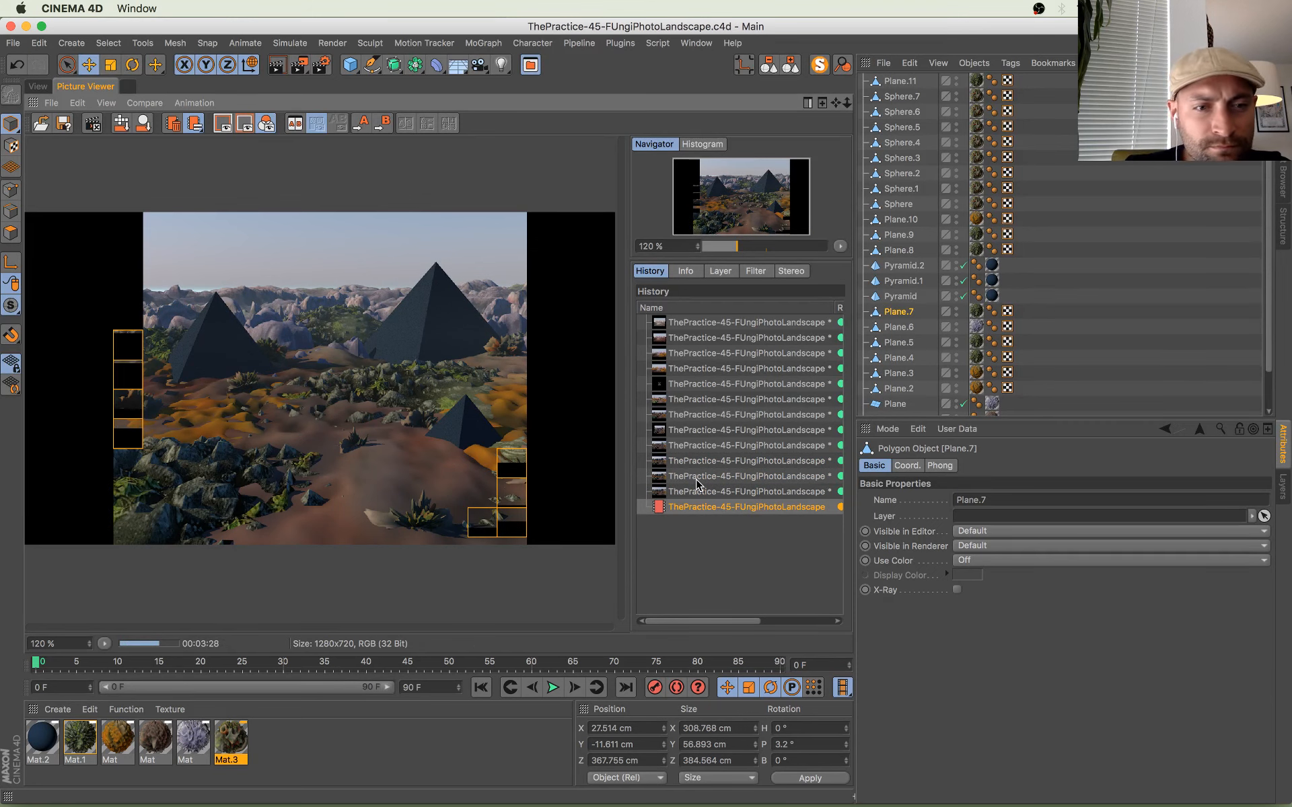
# Step: Raise the foreground mound Plane.9 slightly to about Y -15 cm in the perspective view and save the scene
pyautogui.click(38, 87)
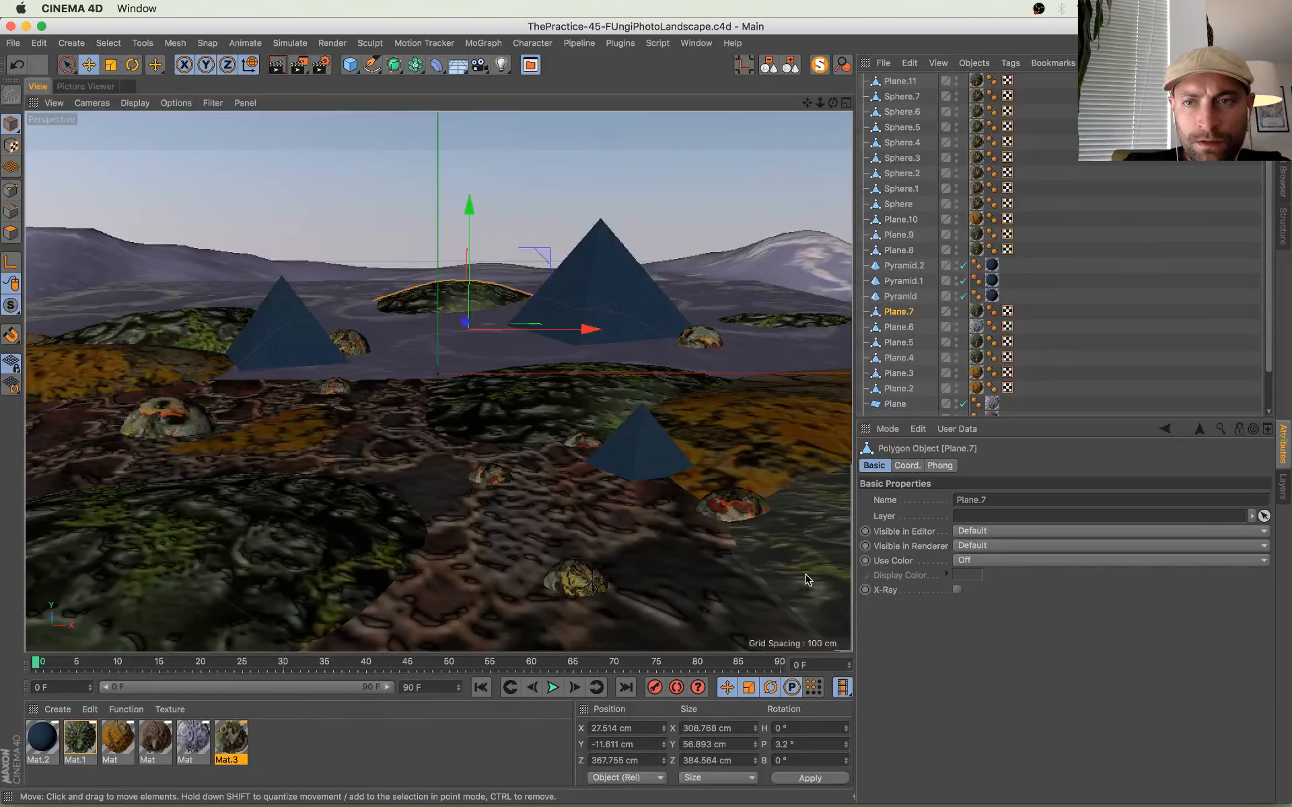
pyautogui.click(818, 558)
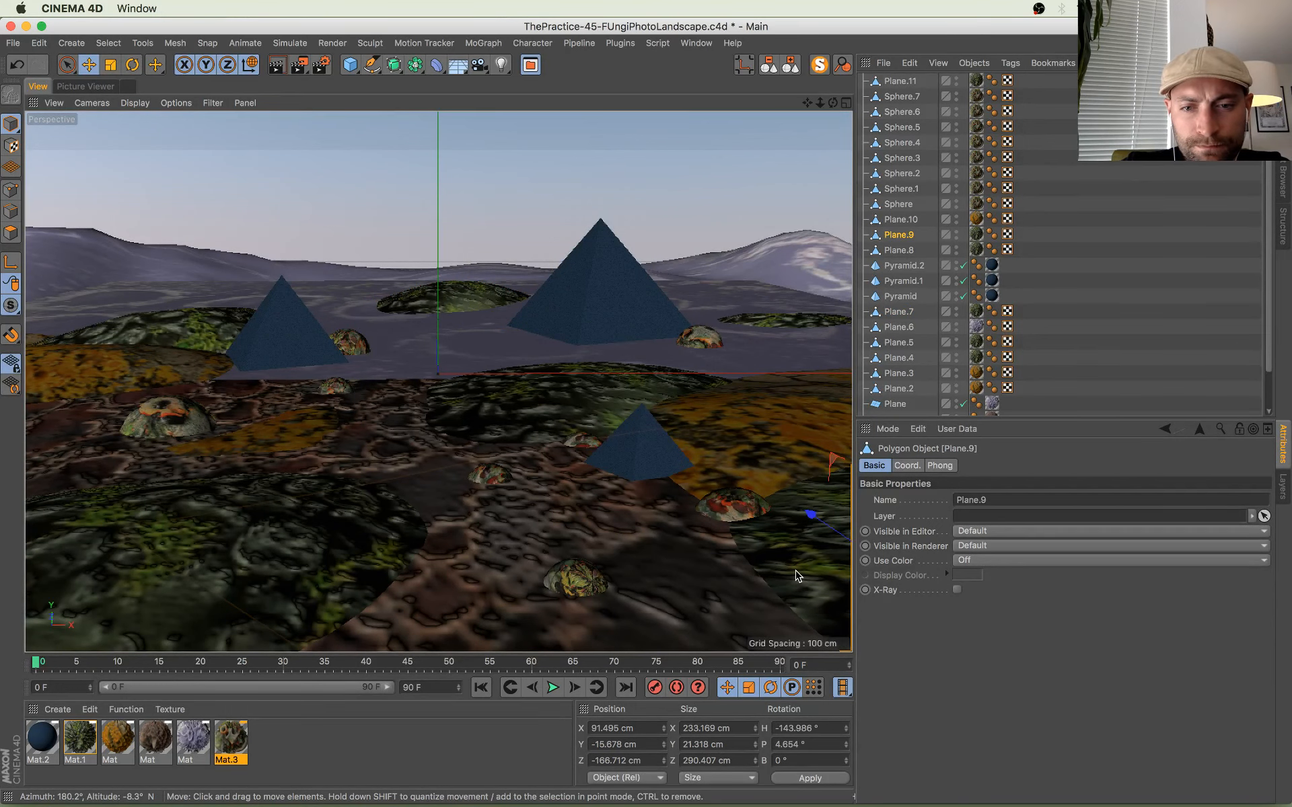
pyautogui.moveTo(798, 575); pyautogui.dragTo(801, 570)
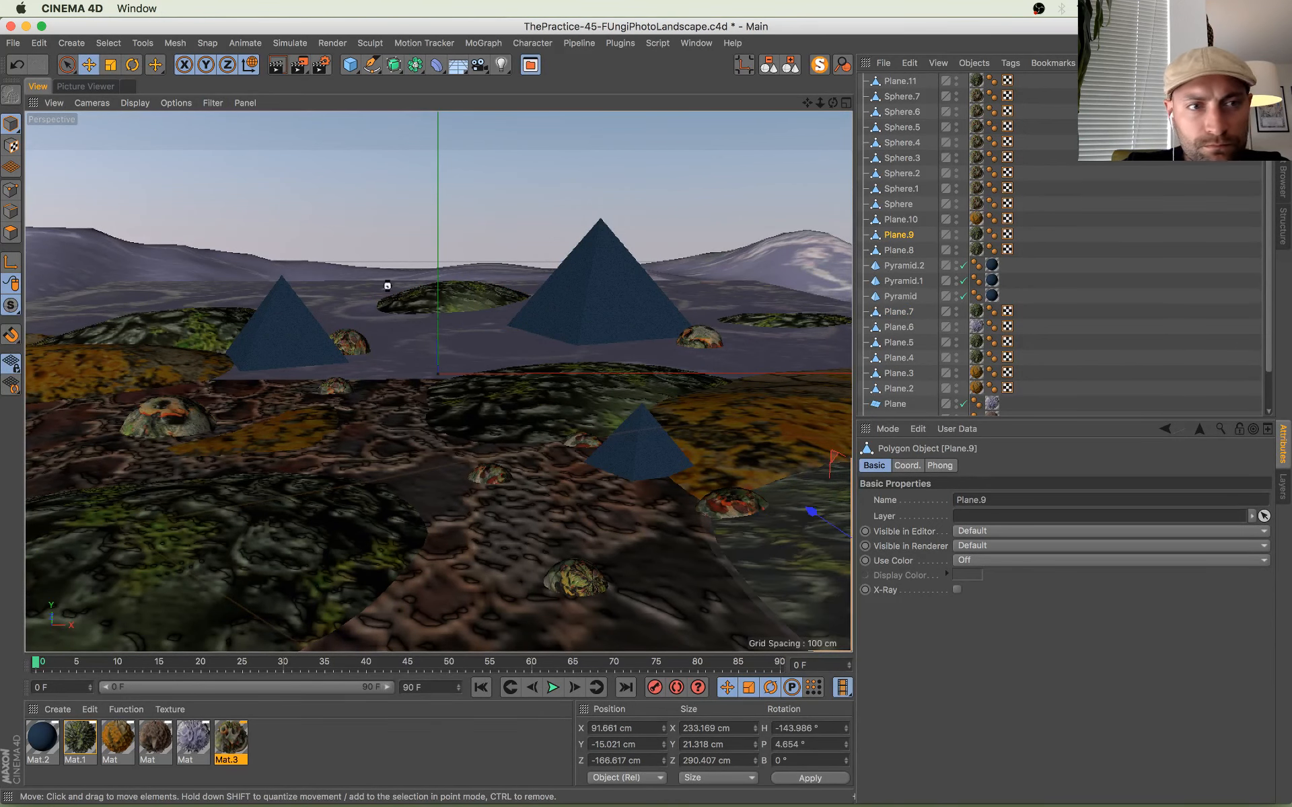
pyautogui.press('super+s')
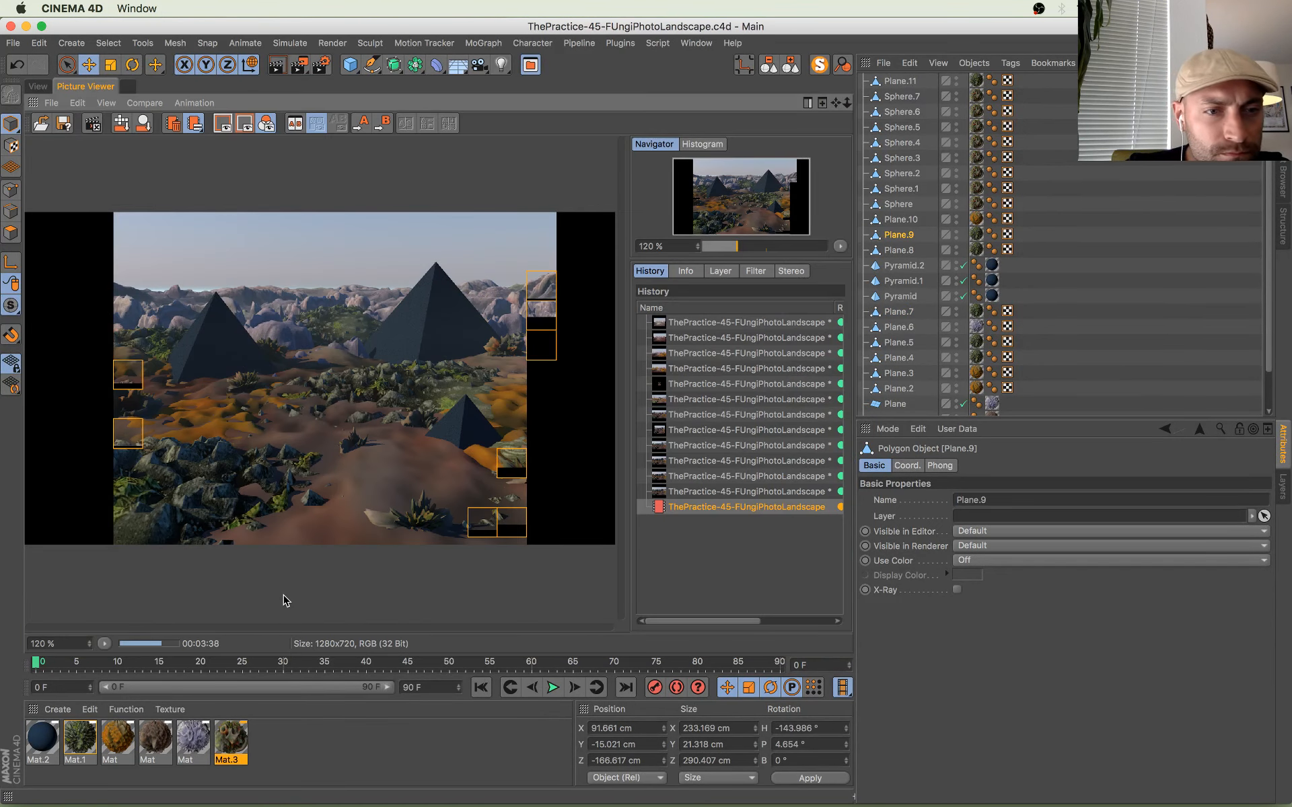
# Step: Examine the render in progress up close in the Picture Viewer, checking the foreground rocks, mounds and pyramids
pyautogui.scroll(-1, 202, 554)
pyautogui.scroll(2, 229, 529)
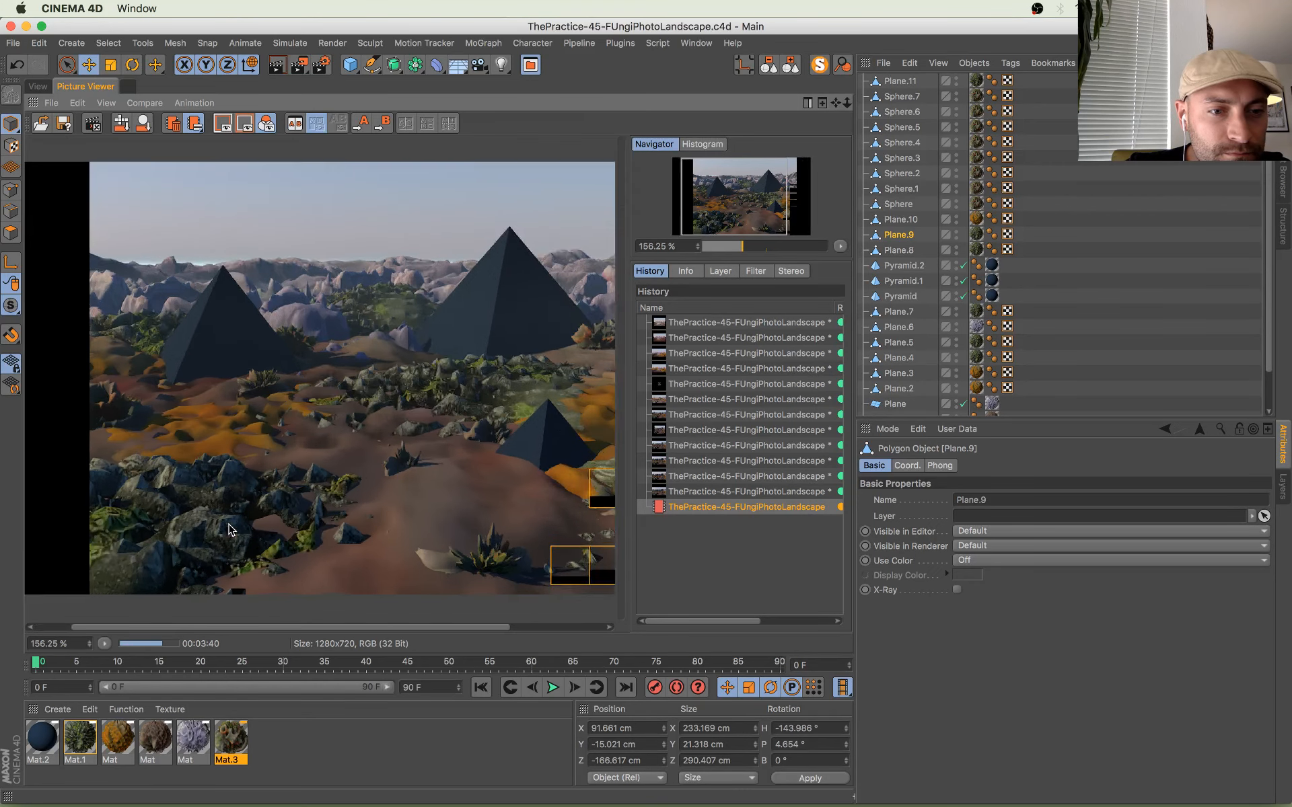
pyautogui.scroll(2, 229, 530)
pyautogui.moveTo(230, 530); pyautogui.dragTo(188, 539)
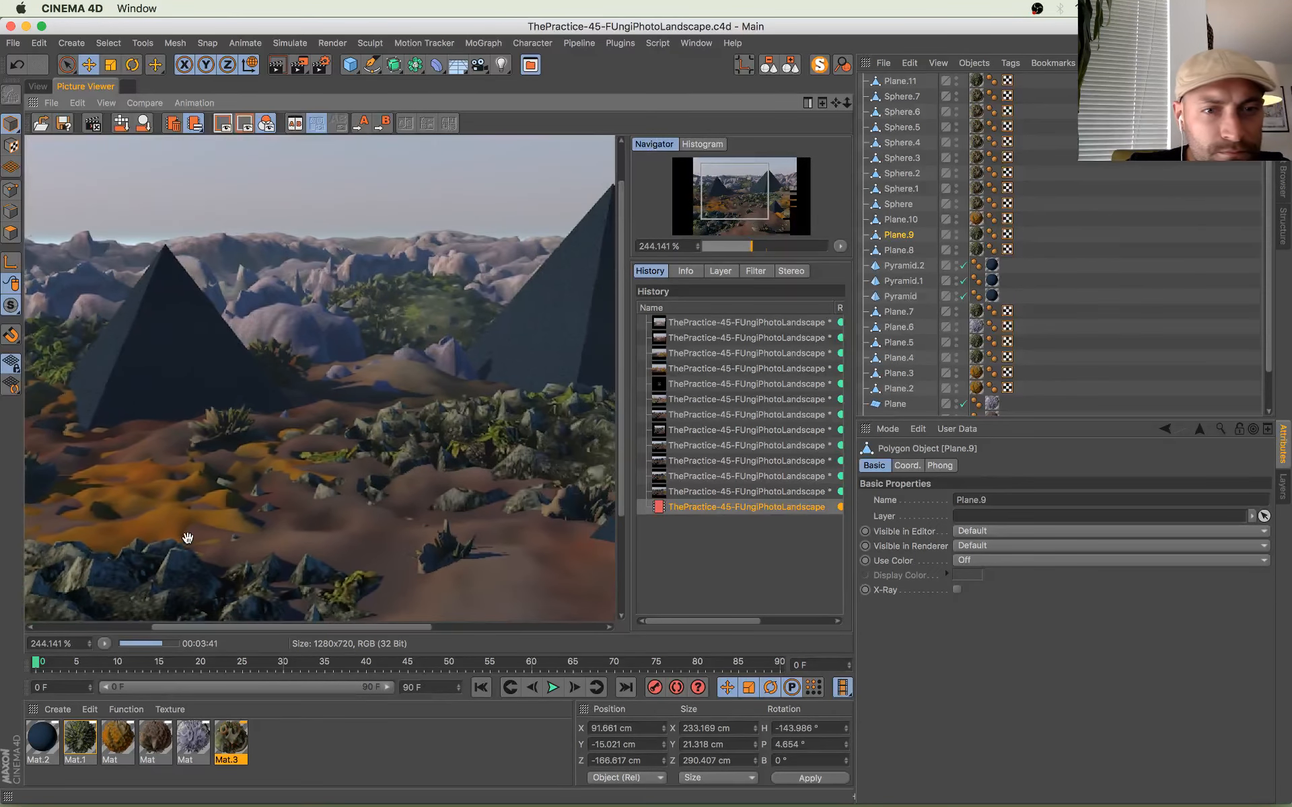
pyautogui.scroll(-4, 317, 448)
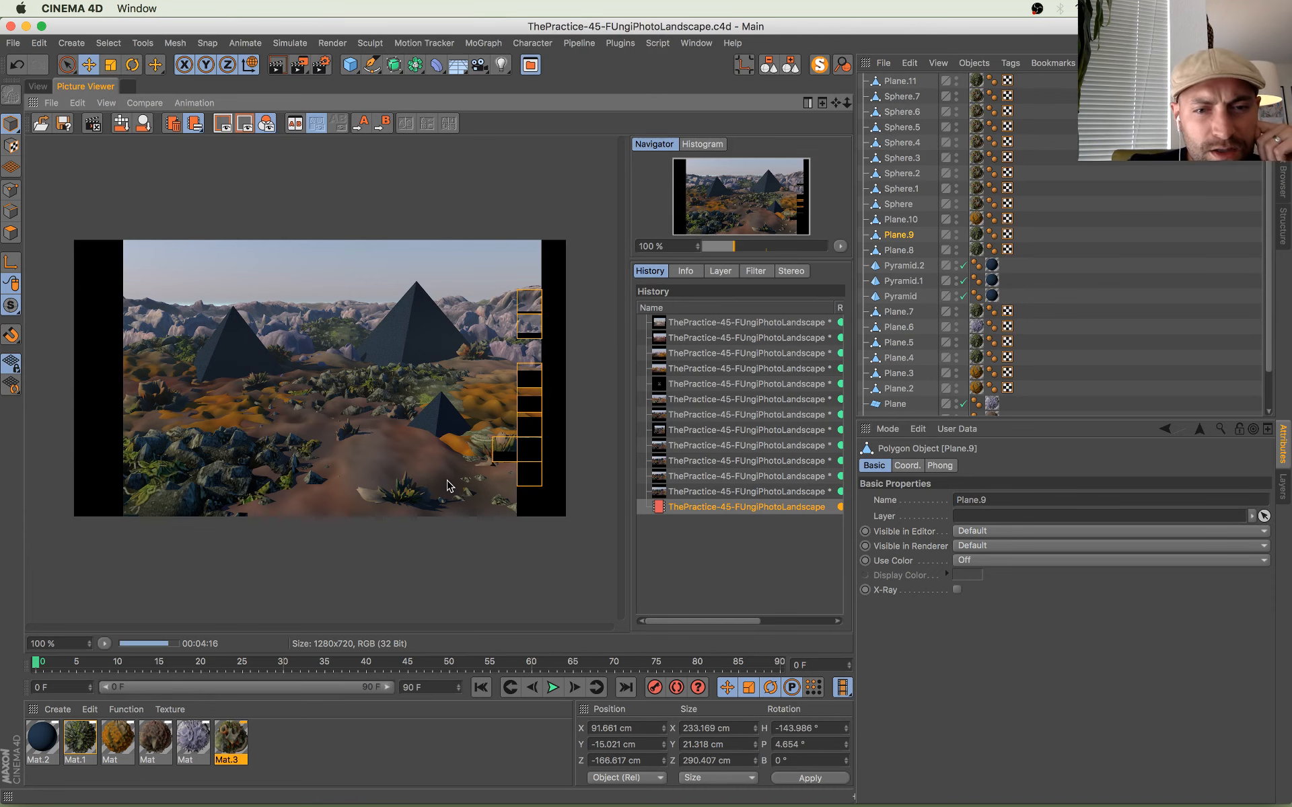
pyautogui.scroll(2, 449, 483)
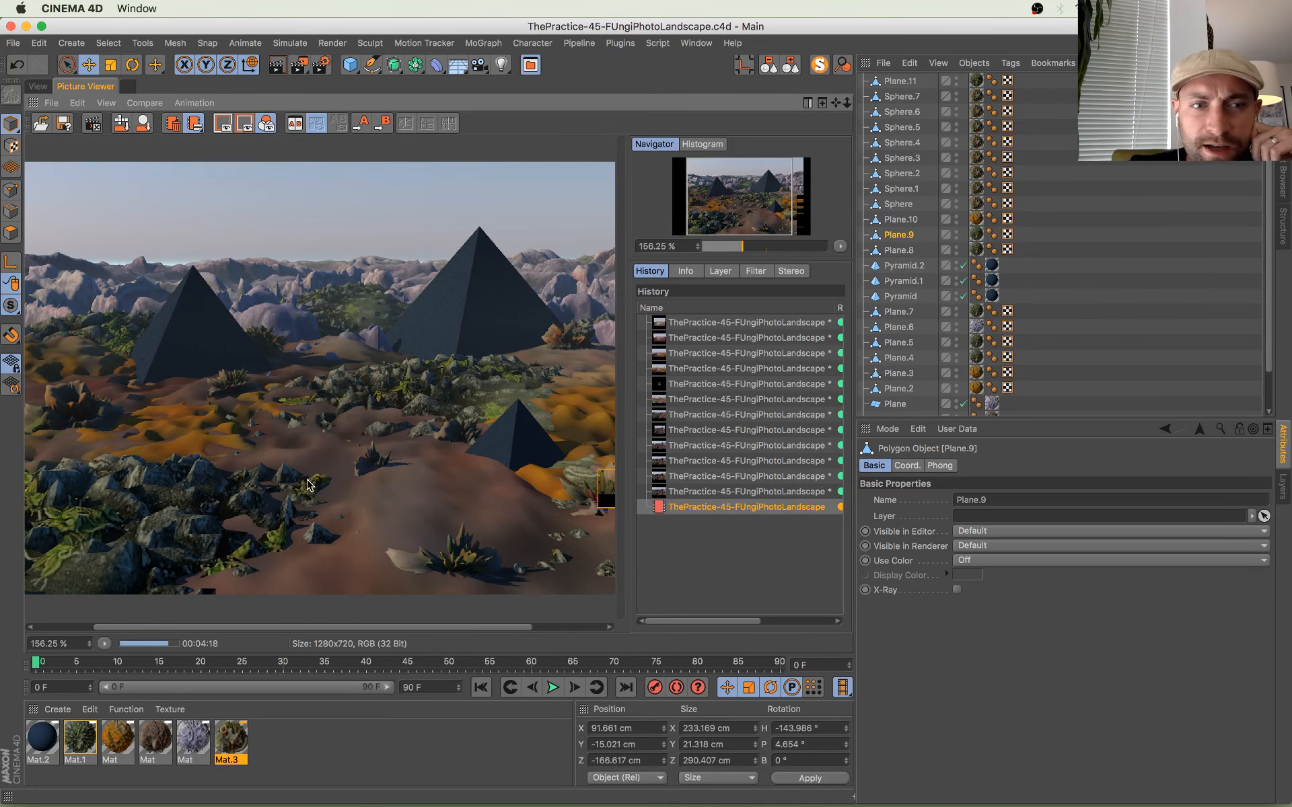
pyautogui.scroll(-2, 178, 505)
pyautogui.scroll(4, 202, 484)
pyautogui.scroll(-1, 369, 412)
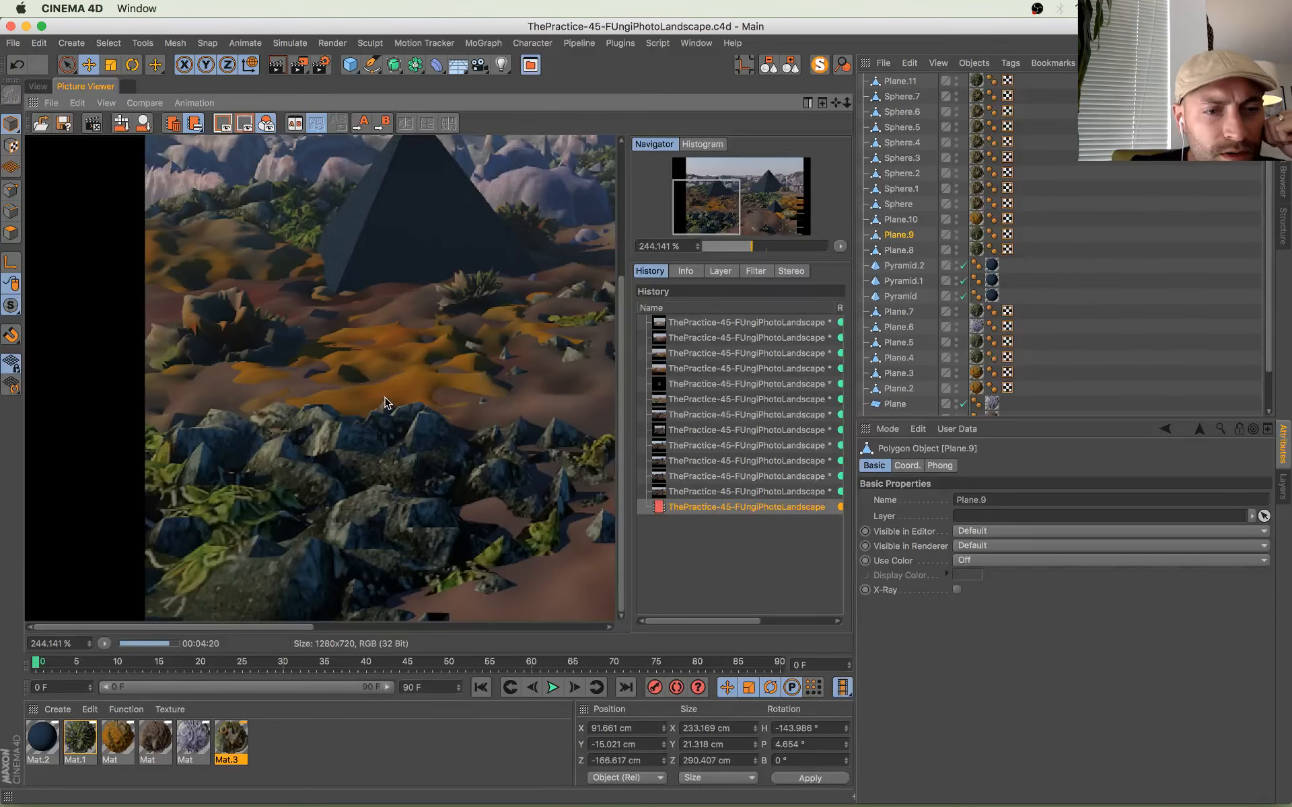
pyautogui.scroll(-3, 389, 392)
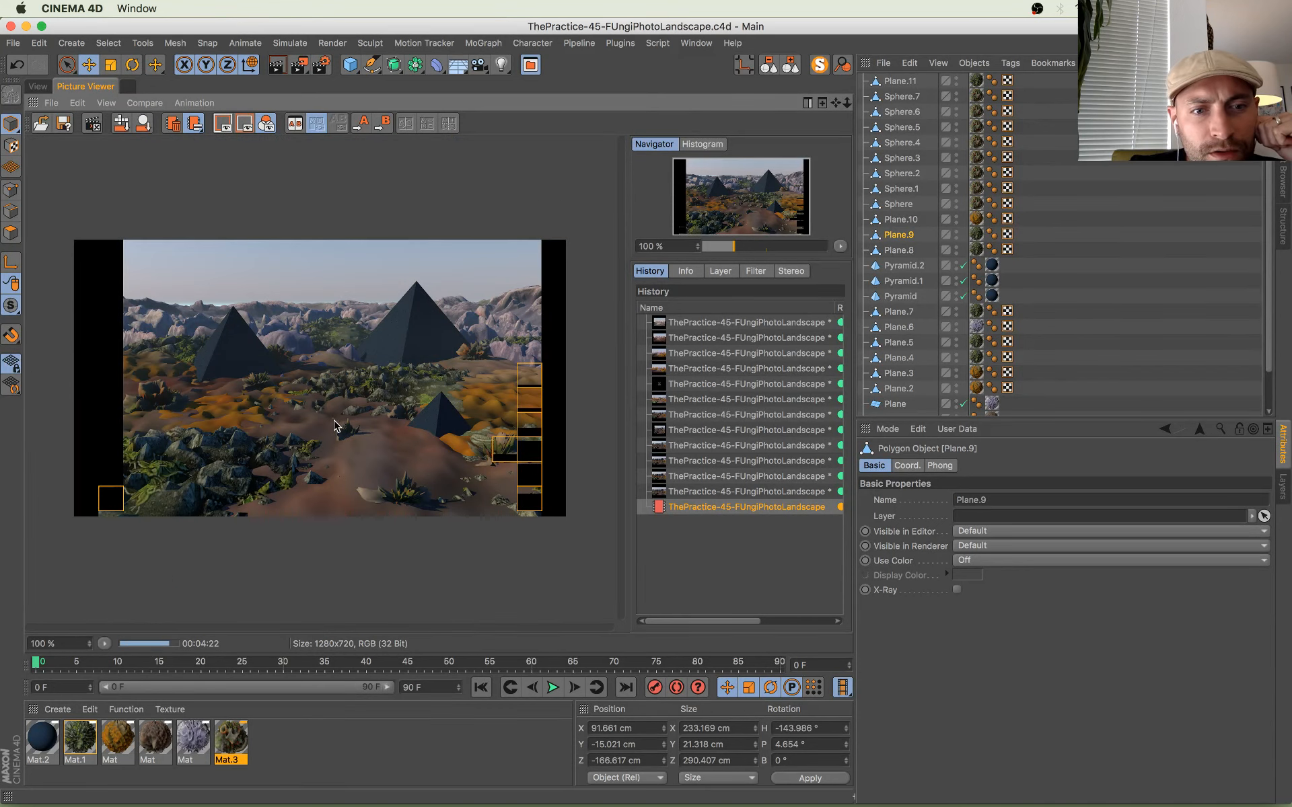
pyautogui.scroll(3, 404, 485)
pyautogui.scroll(-3, 403, 484)
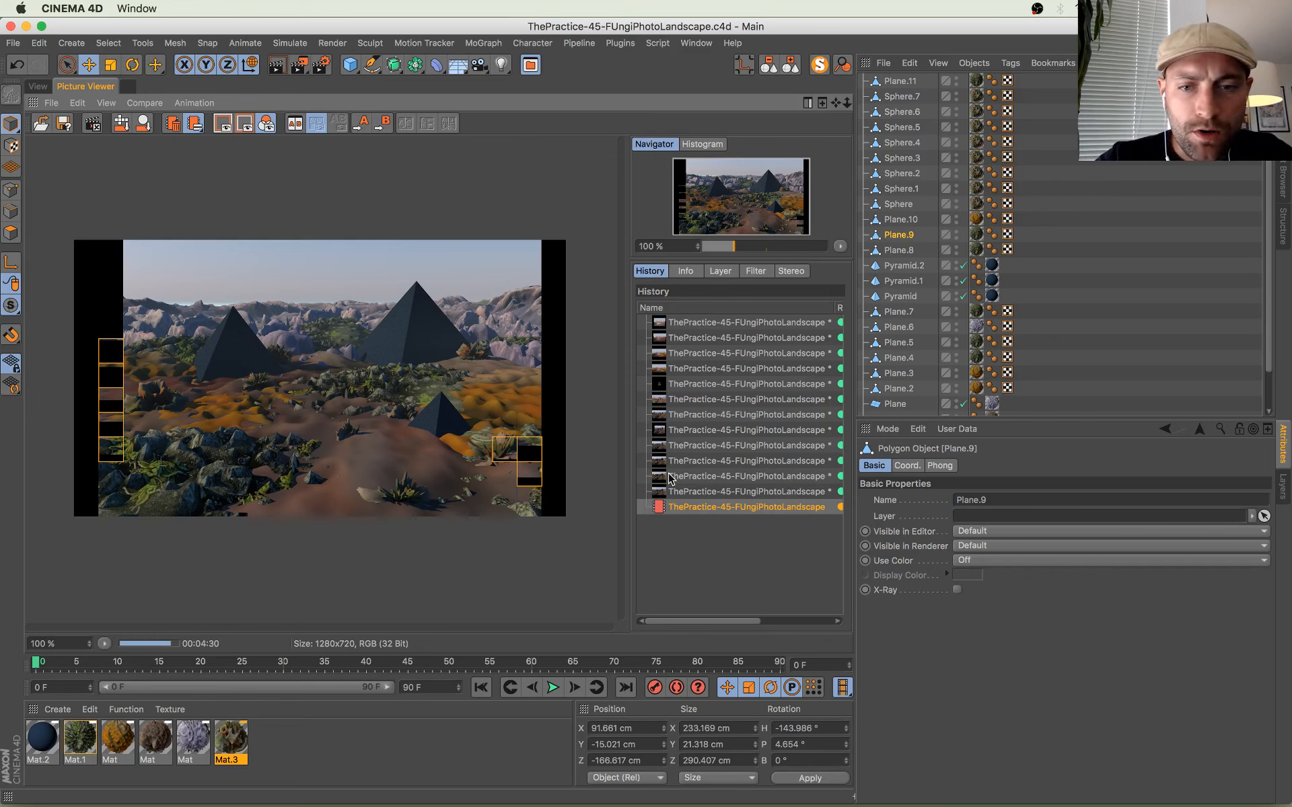
# Step: Compare the render in progress with the previous finished render, and return to the perspective view
pyautogui.click(691, 493)
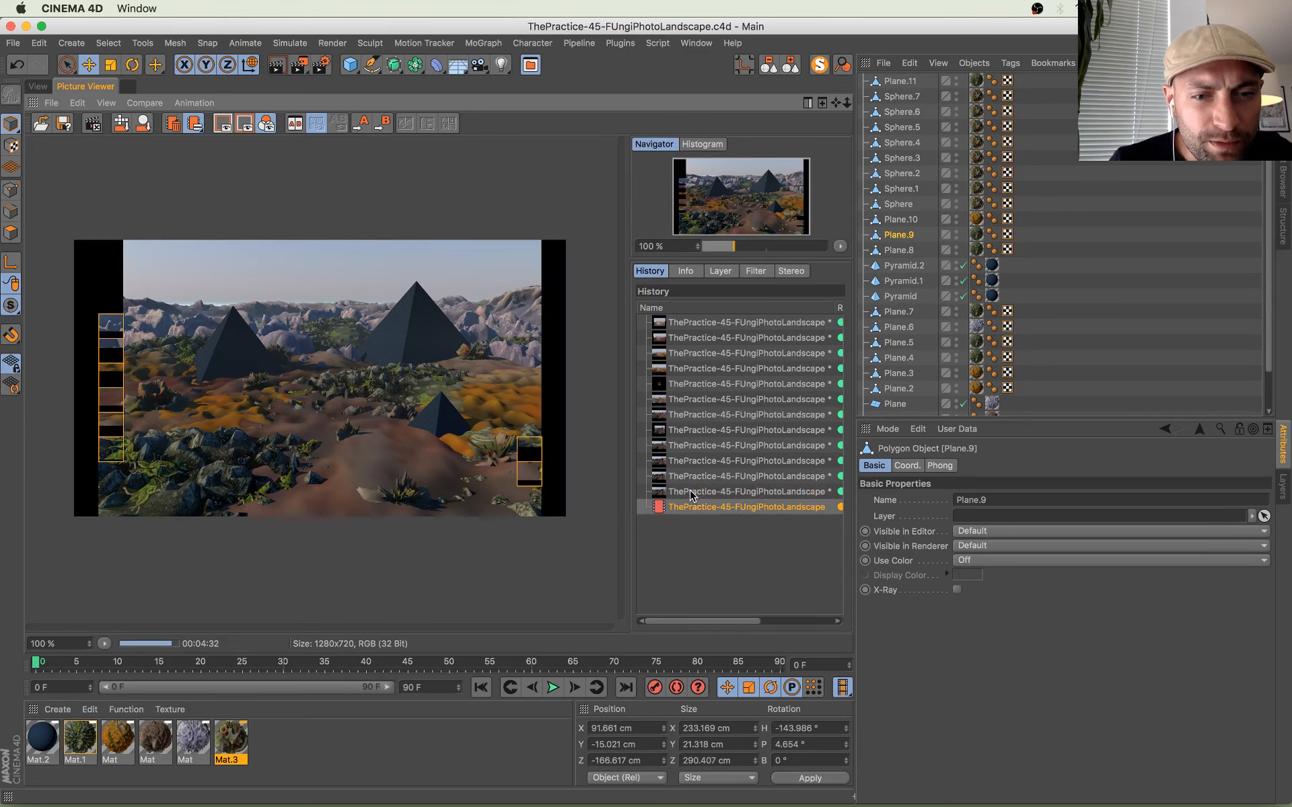
pyautogui.click(693, 506)
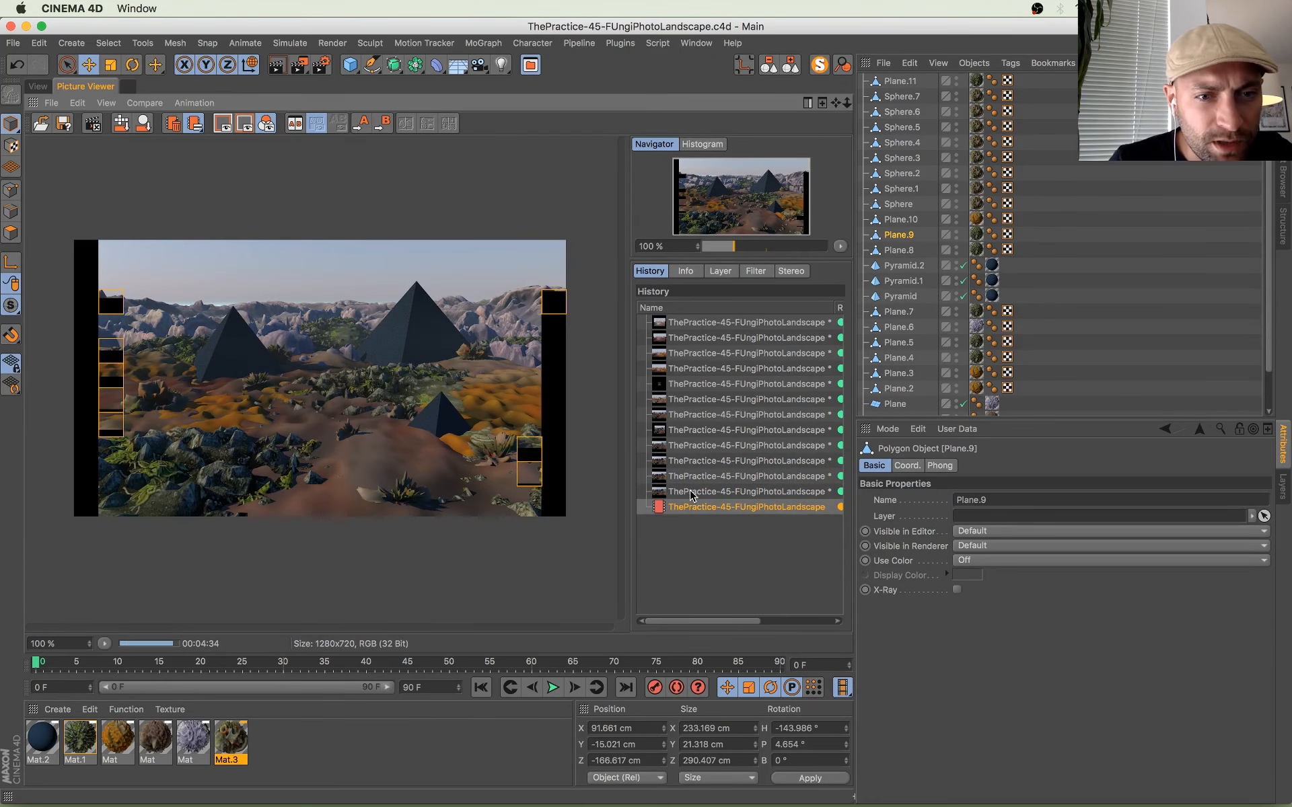
pyautogui.click(38, 87)
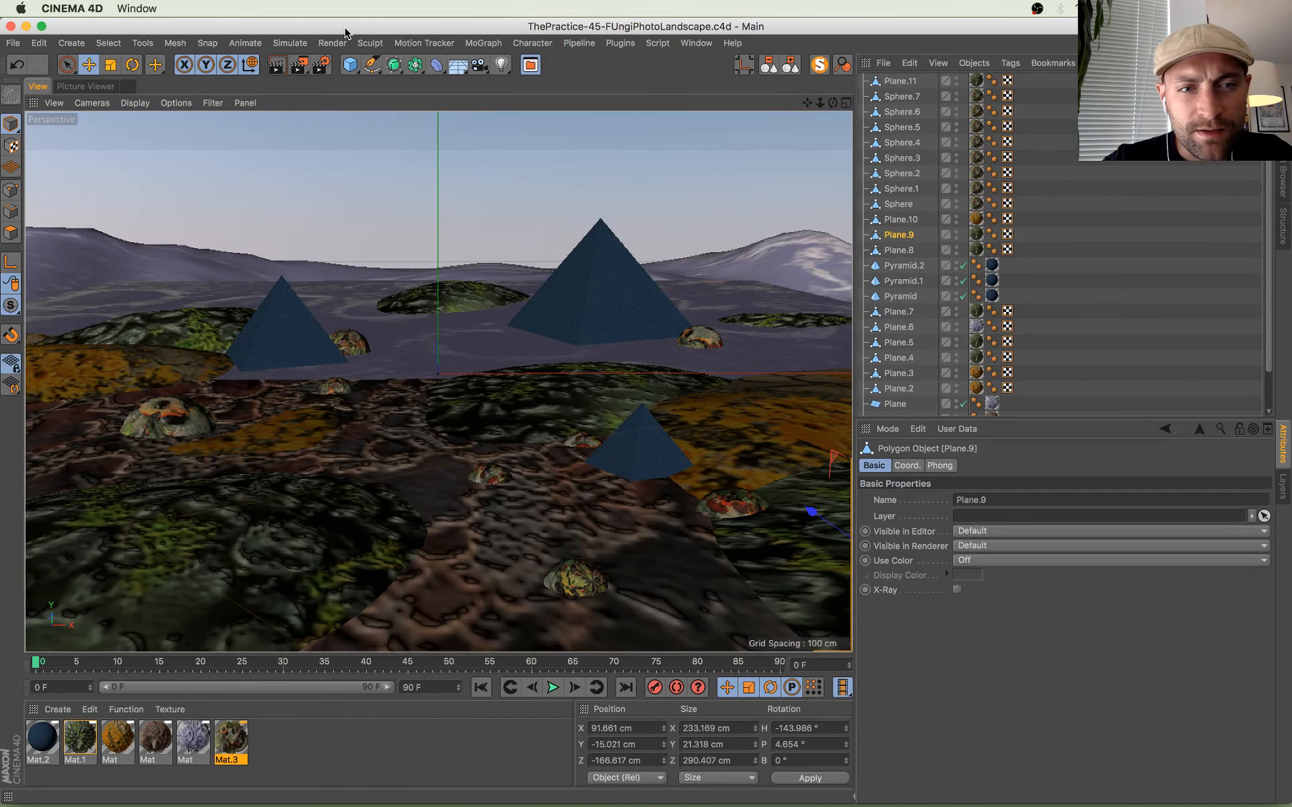
pyautogui.click(81, 87)
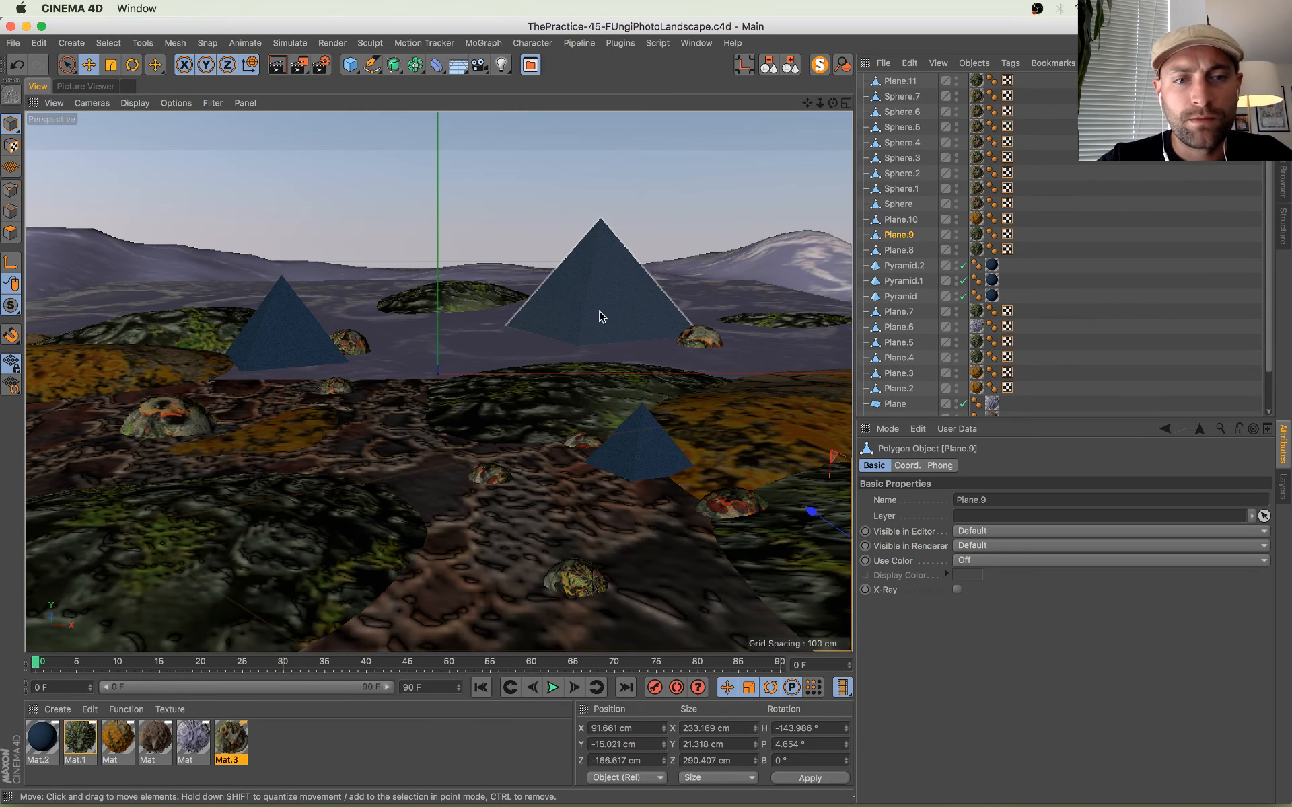
pyautogui.click(599, 316)
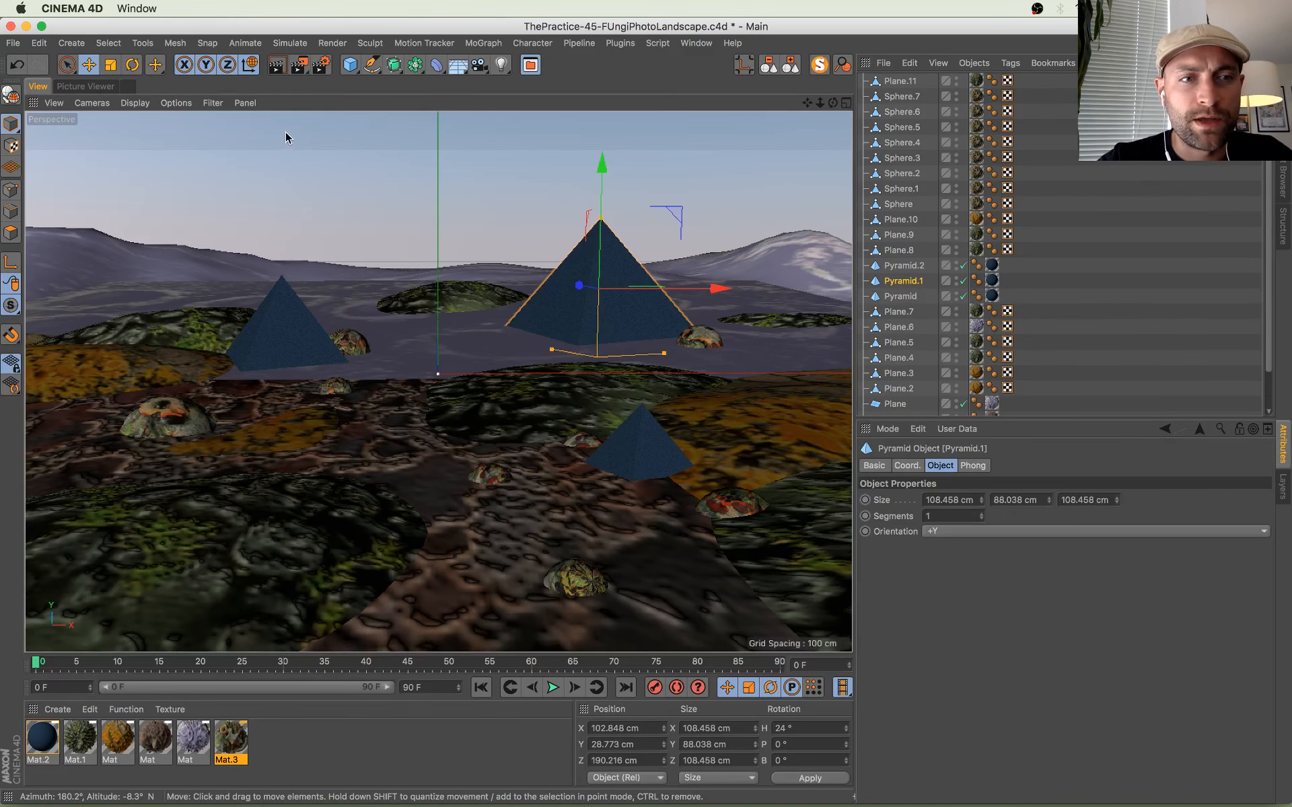
pyautogui.keyDown('alt'); pyautogui.moveTo(350, 65); pyautogui.dragTo(518, 84); pyautogui.keyUp('alt')
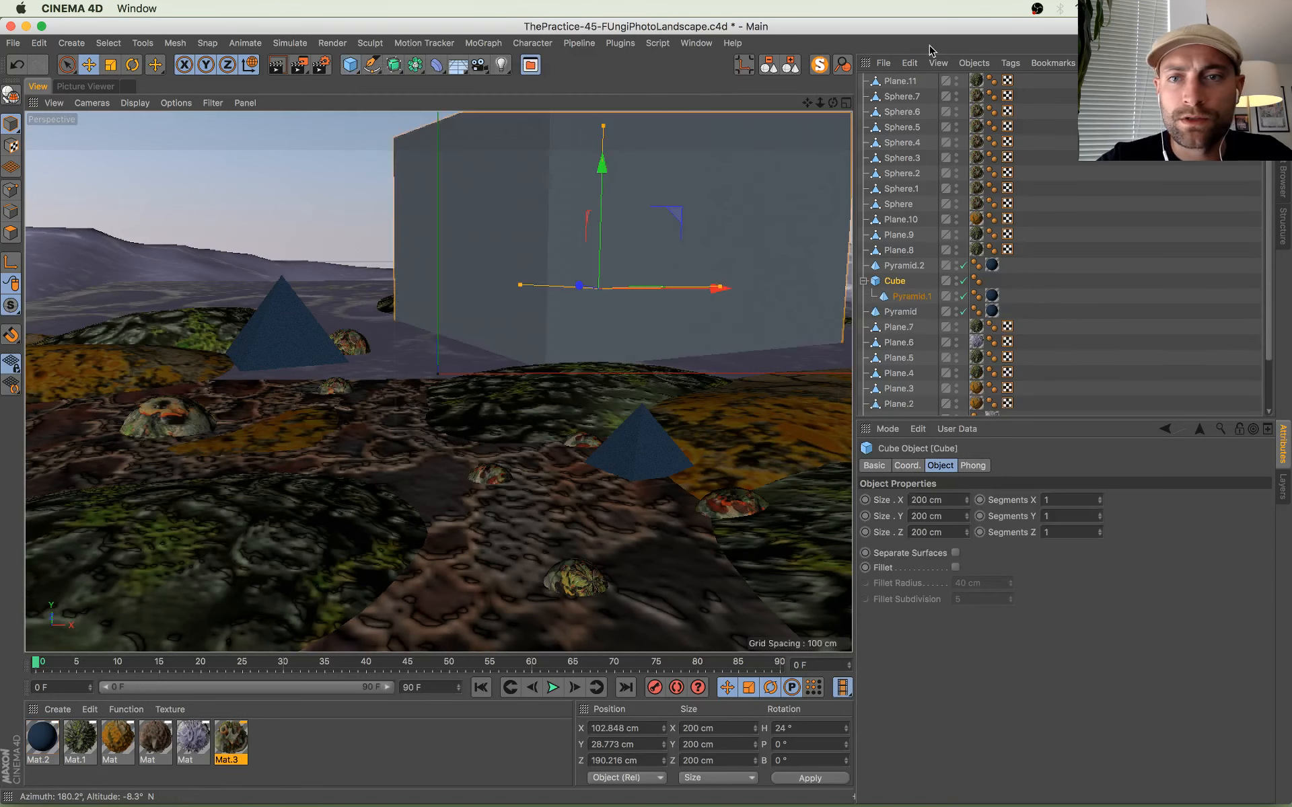
pyautogui.press('super+z')
# Step: Move Pyramid.2, Pyramid.1 and Pyramid together to the top of the object hierarchy
pyautogui.click(905, 267)
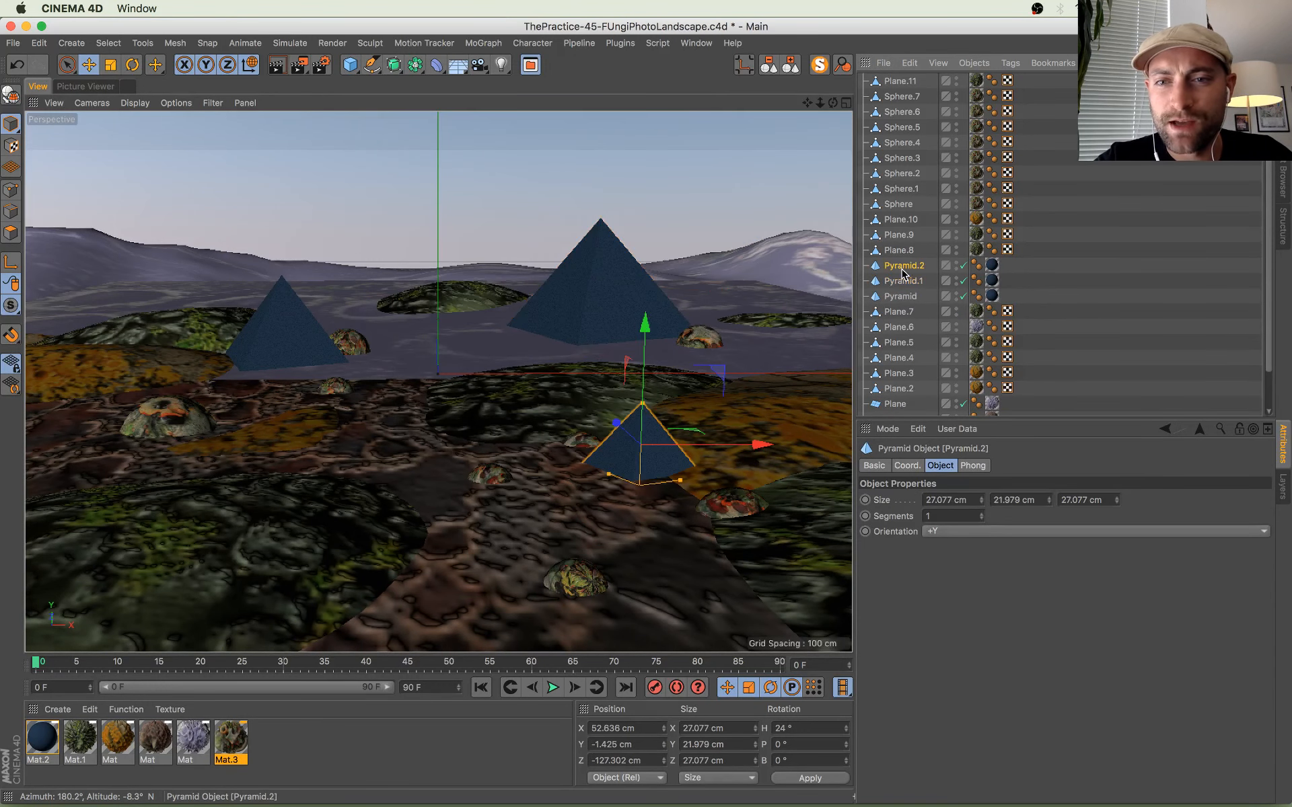
pyautogui.keyDown('shift'); pyautogui.click(905, 293); pyautogui.keyUp('shift')
pyautogui.moveTo(897, 96); pyautogui.dragTo(895, 76)
# Step: Group Plane.11 and all the Sphere objects into one null and name it Spheres
pyautogui.click(902, 128)
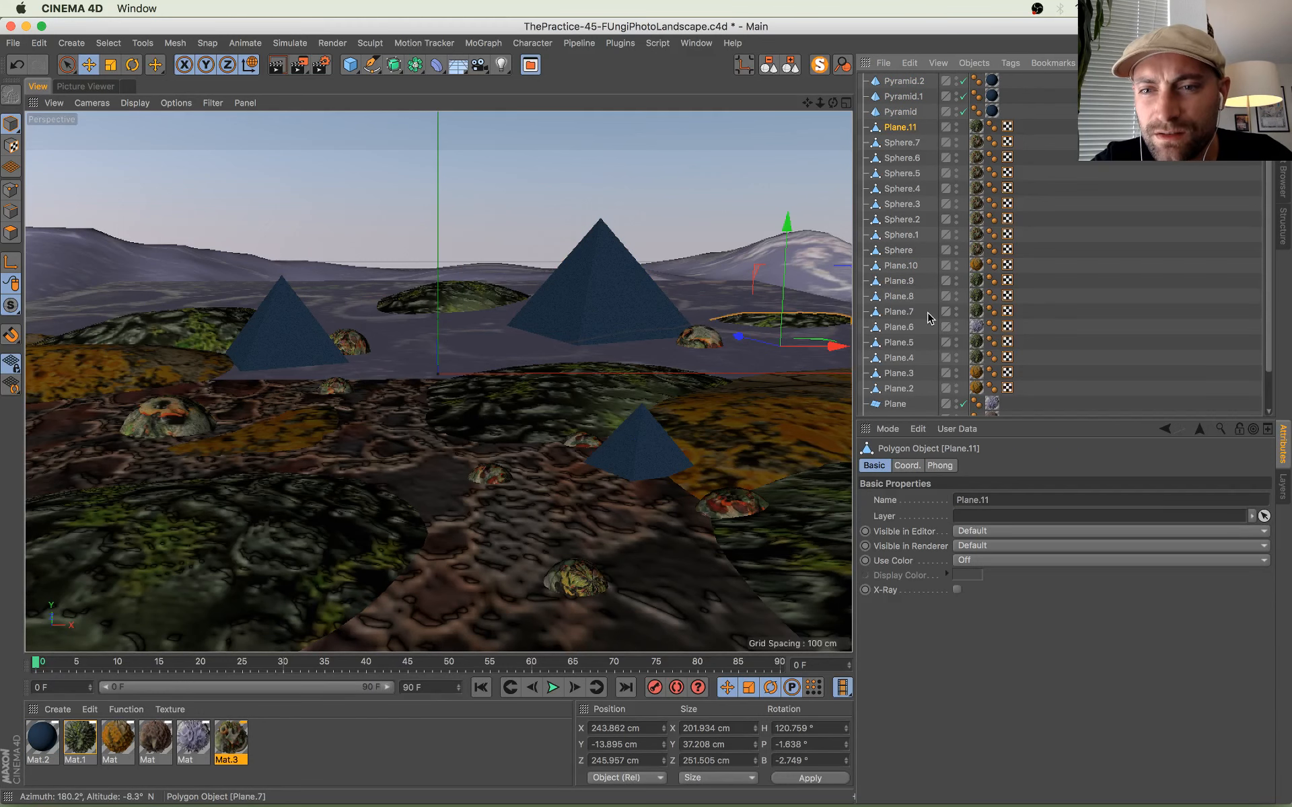
pyautogui.keyDown('shift'); pyautogui.click(908, 250); pyautogui.keyUp('shift')
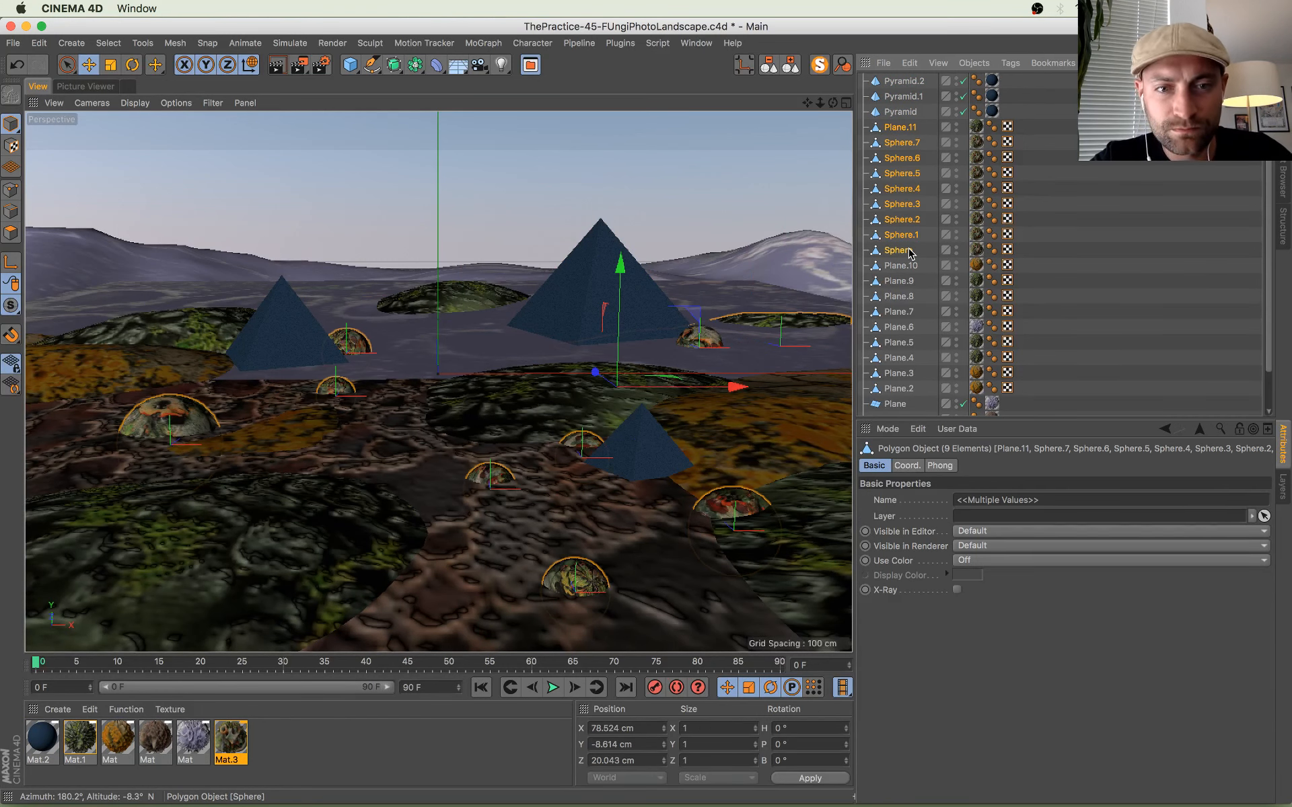
pyautogui.hotkey('alt', 'g')
pyautogui.doubleClick(895, 127)
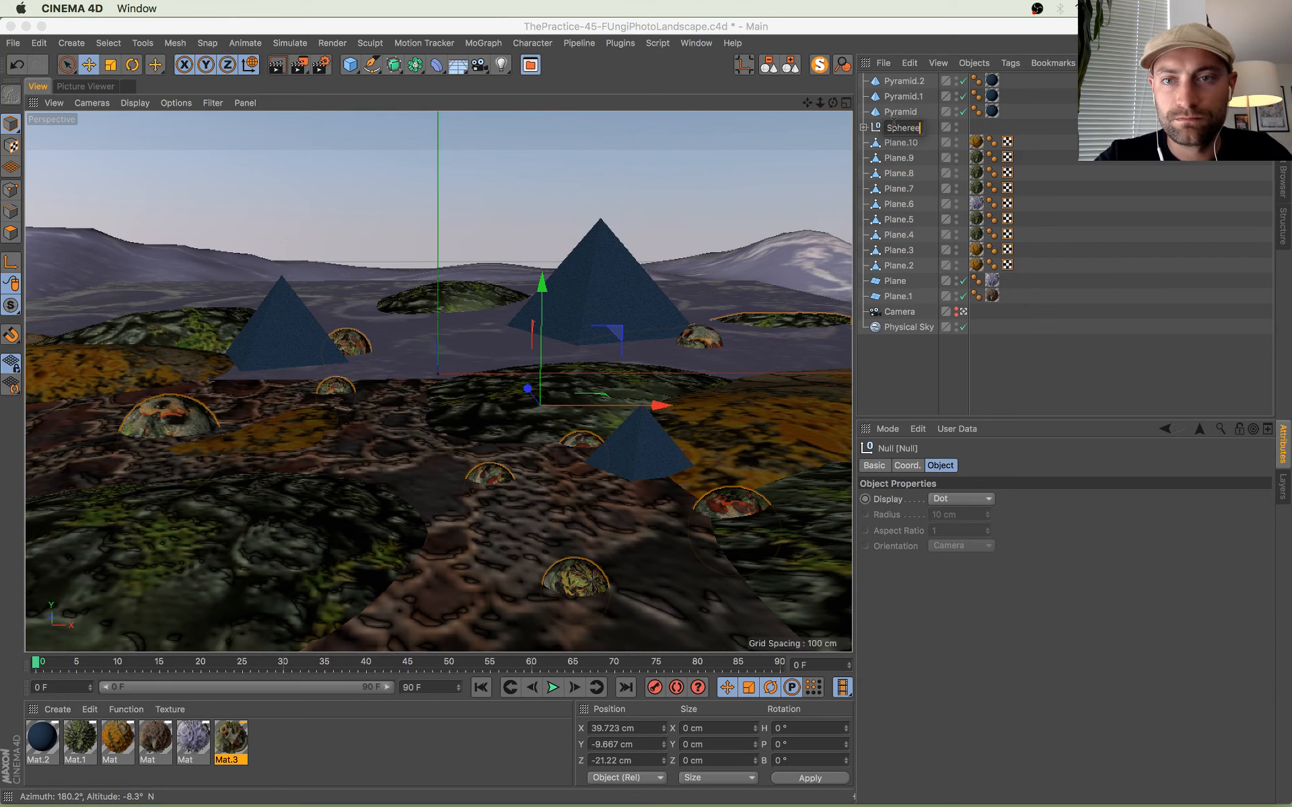
pyautogui.write('Spheres')
pyautogui.press('Return')
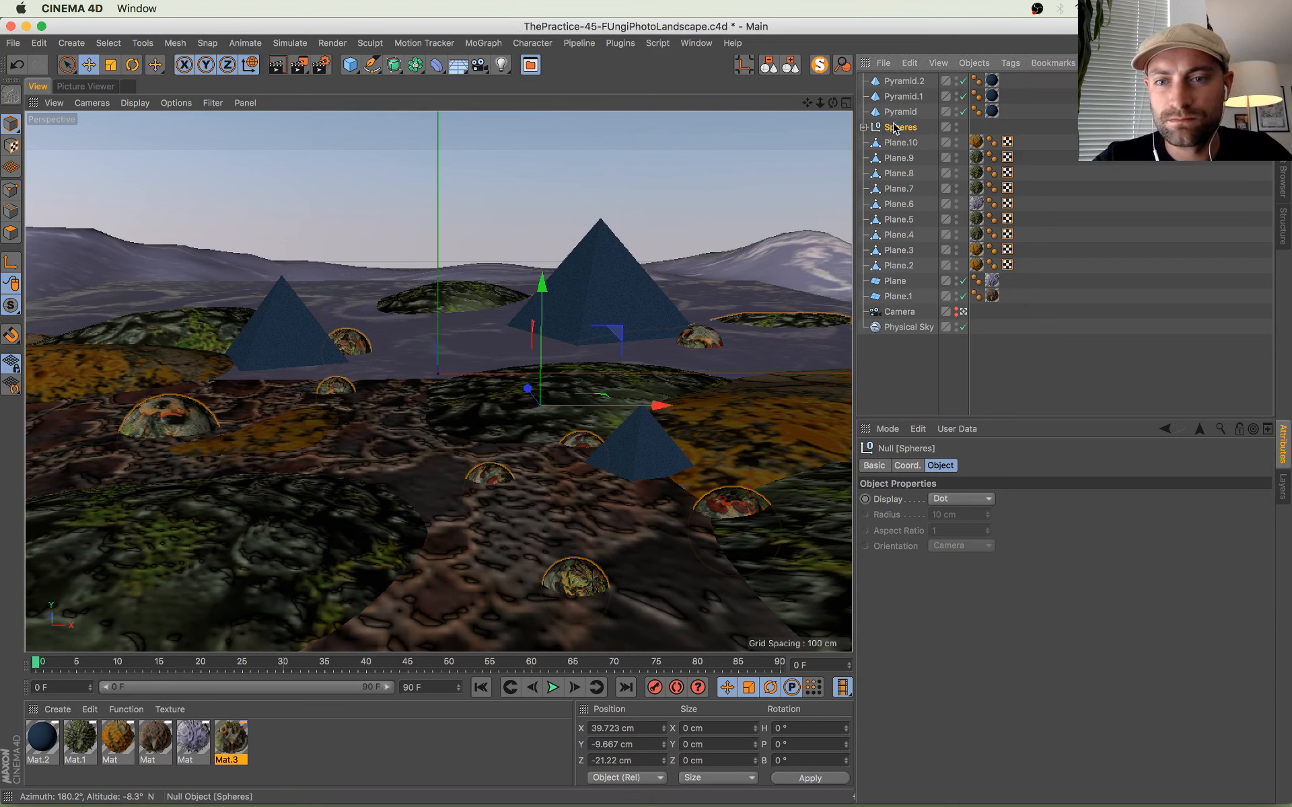
# Step: Move Plane.6 next to Plane in the hierarchy, group both into a null and name it Mountains
pyautogui.click(895, 281)
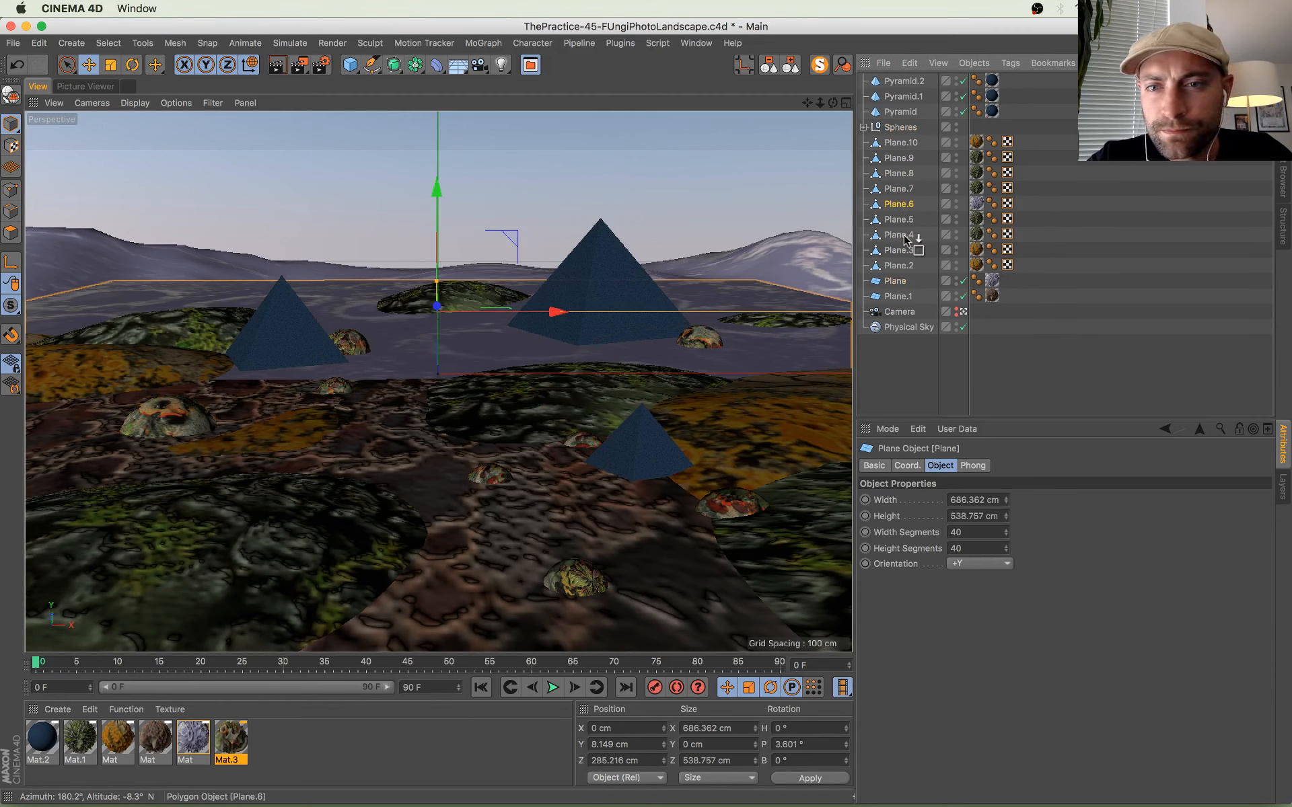
pyautogui.moveTo(899, 204); pyautogui.dragTo(904, 283)
pyautogui.click(904, 283)
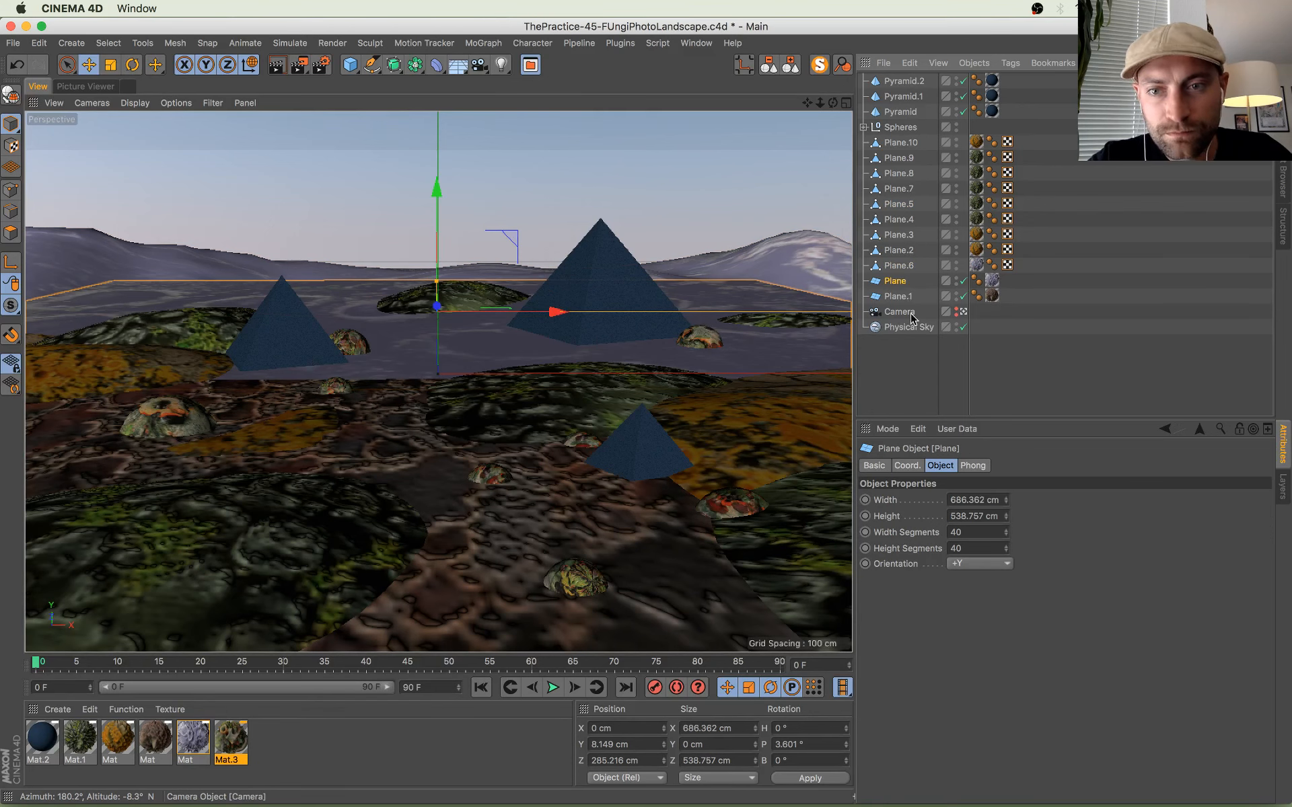
pyautogui.keyDown('ctrl'); pyautogui.click(901, 267); pyautogui.keyUp('ctrl')
pyautogui.hotkey('alt', 'g')
pyautogui.doubleClick(896, 265)
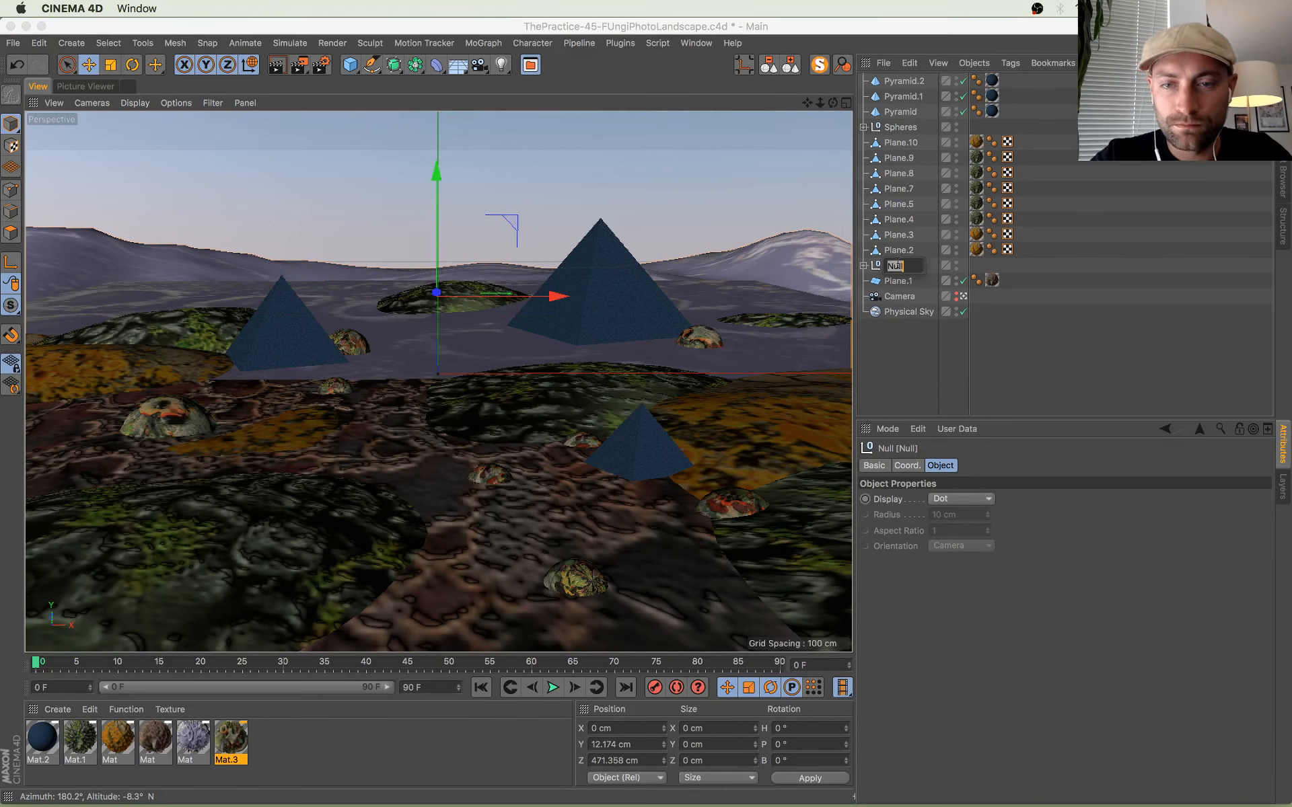
pyautogui.write('Mountains')
pyautogui.press('Return')
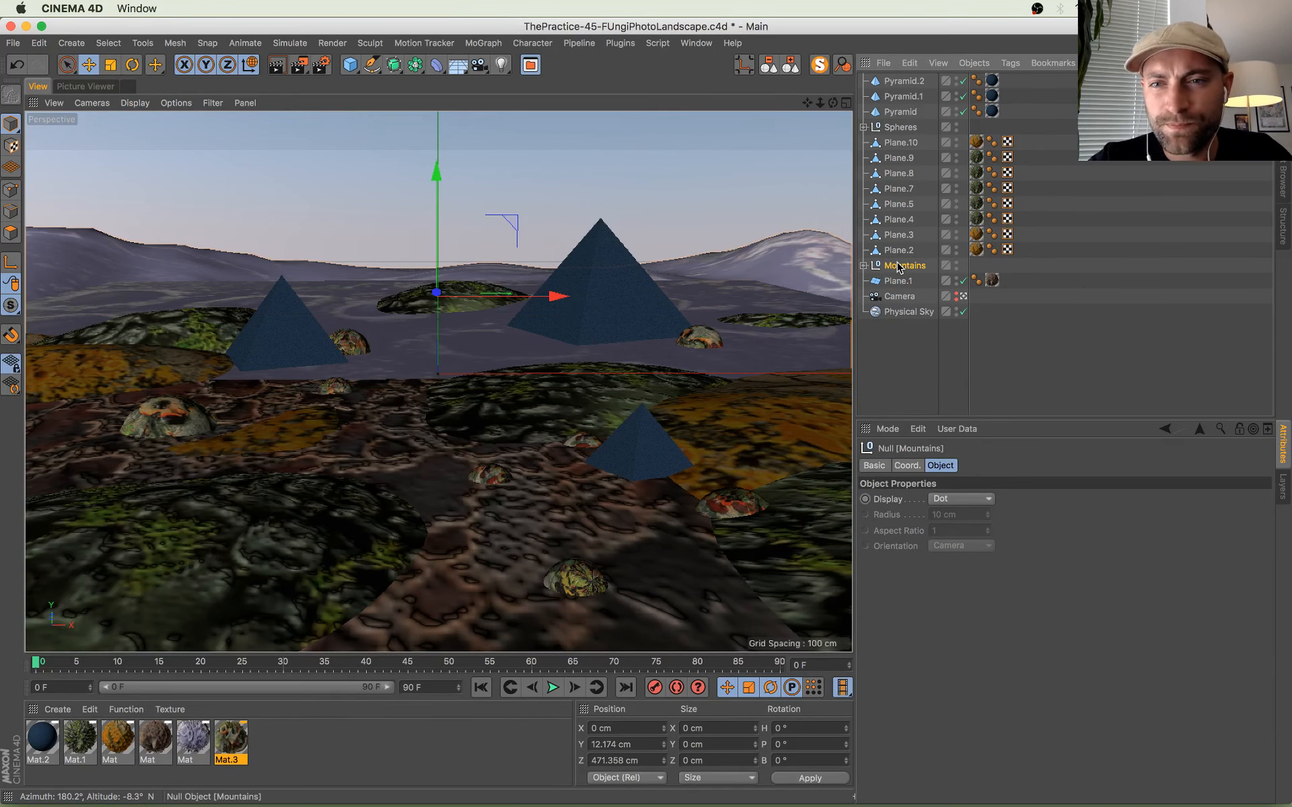
# Step: Group the Spheres and Mountains nulls with all remaining planes, including Plane.1, into a null named Landscape
pyautogui.click(900, 128)
pyautogui.keyDown('shift'); pyautogui.click(898, 281); pyautogui.keyUp('shift')
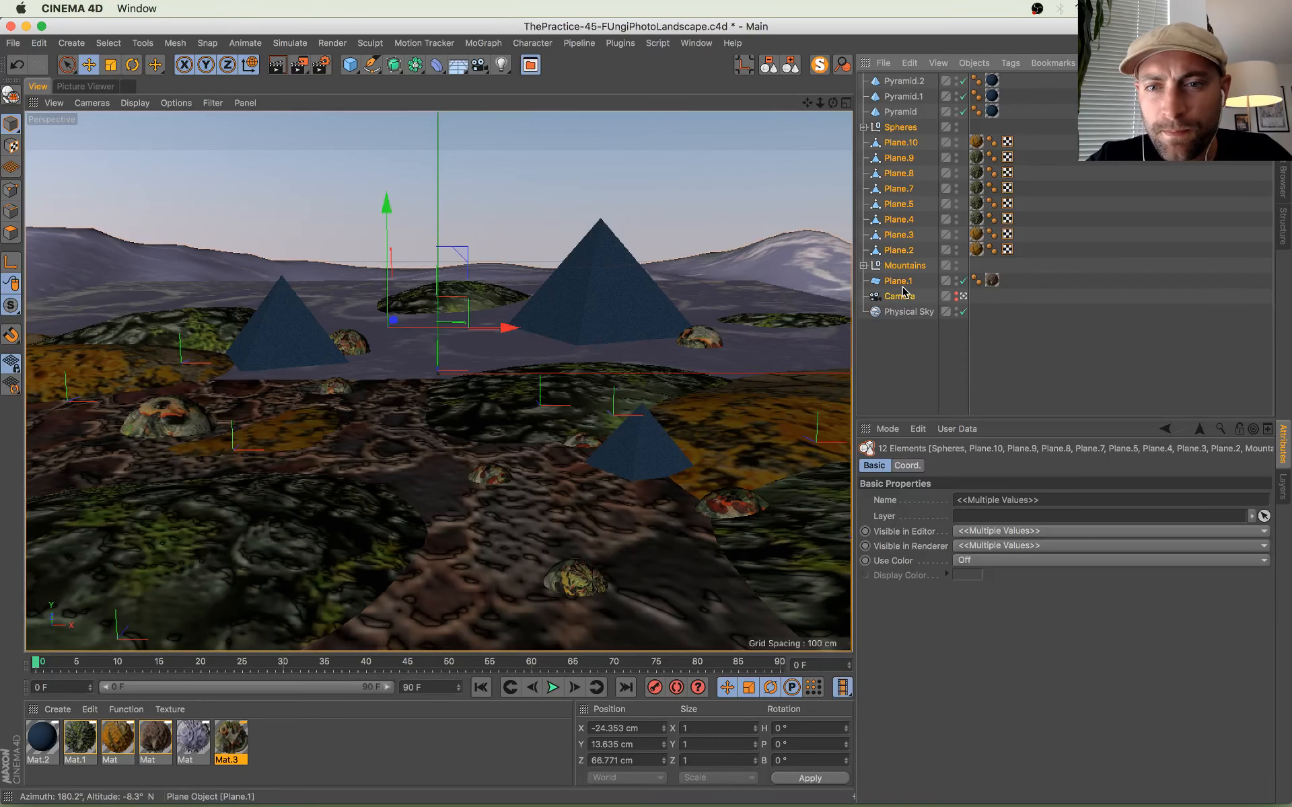
pyautogui.hotkey('alt', 'g')
pyautogui.doubleClick(894, 127)
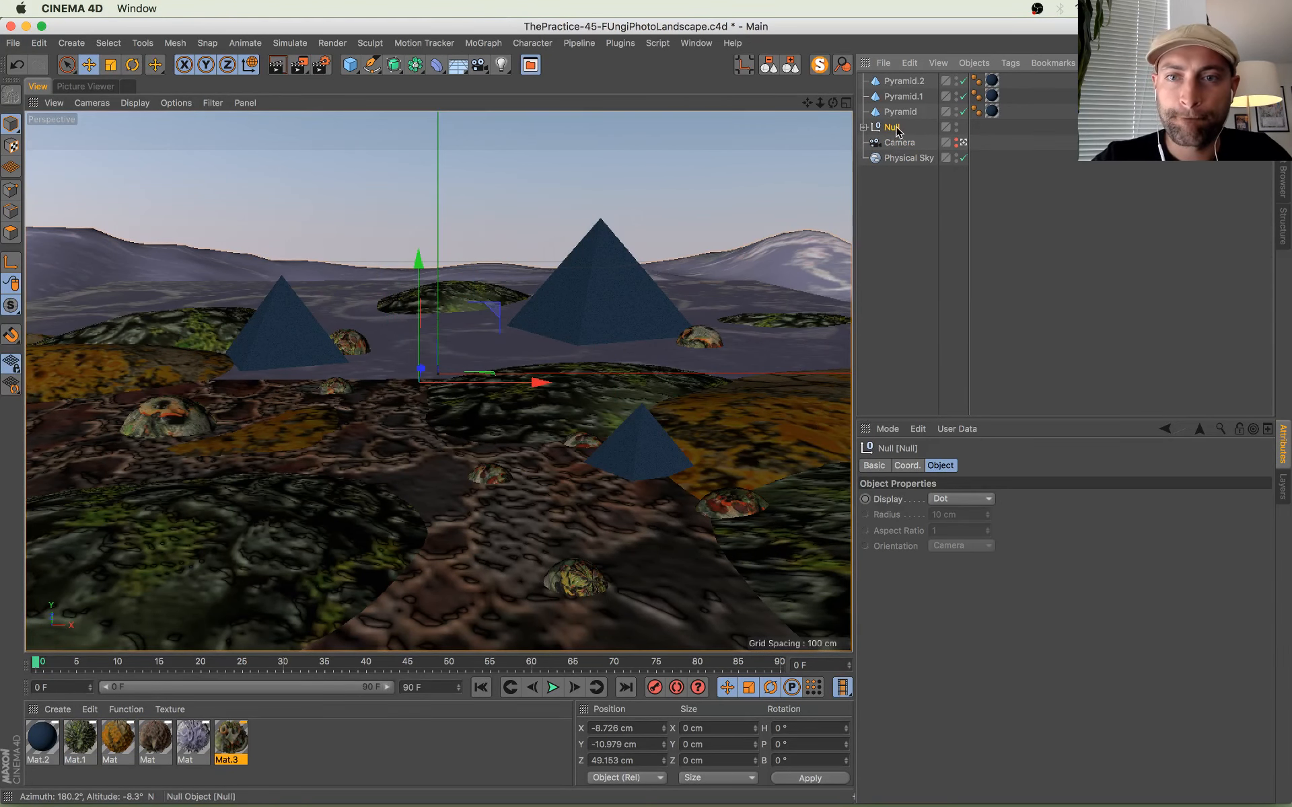
pyautogui.write('Landsca')
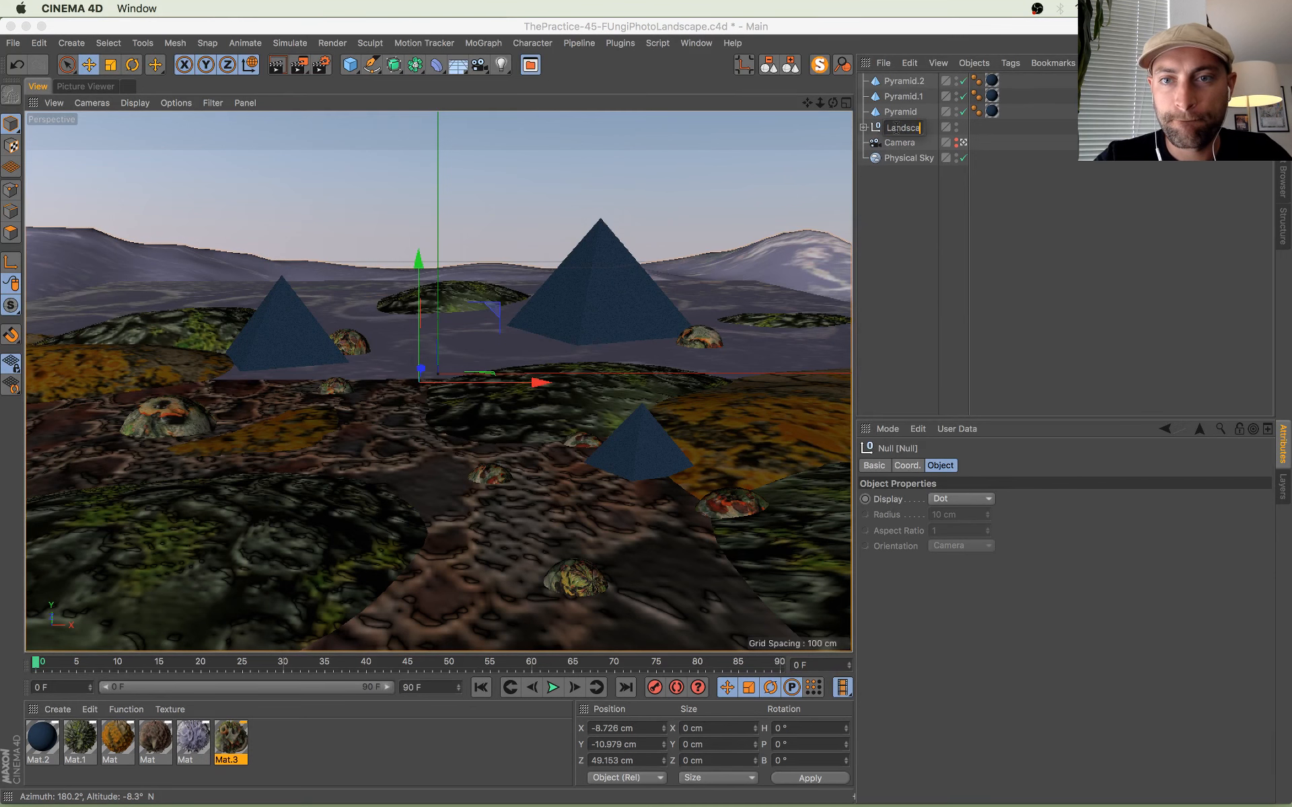
pyautogui.write('pe')
pyautogui.press('Return')
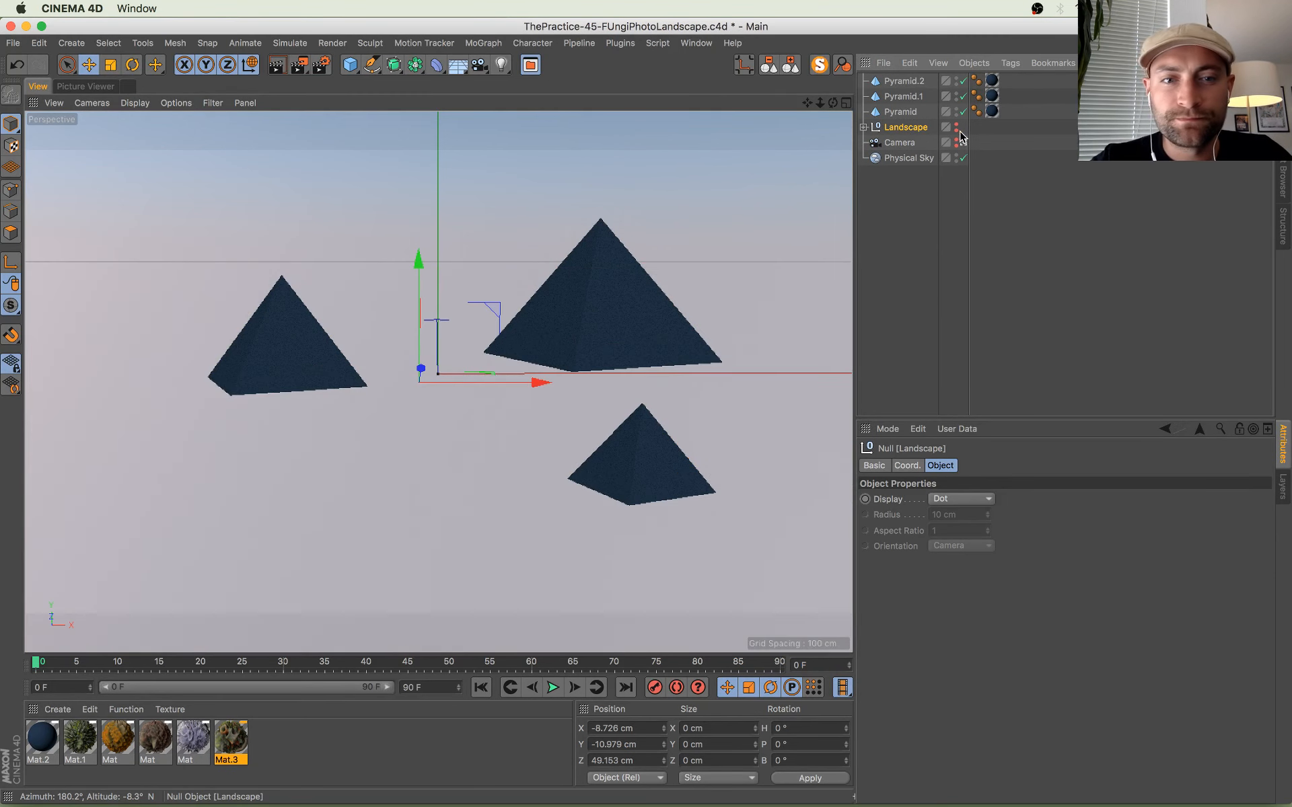
pyautogui.click(956, 128)
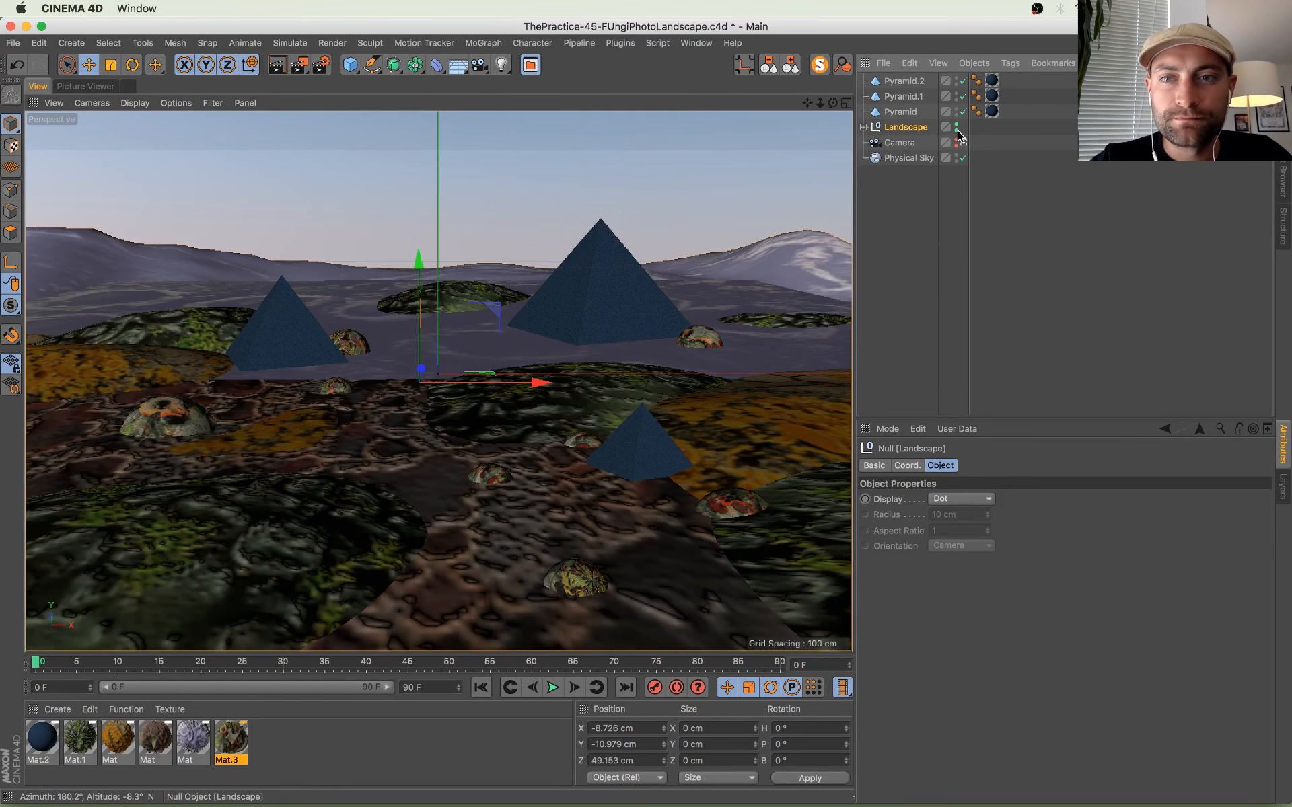
# Step: Create a cube at Pyramid.1's position and orientation, keeping Pyramid.1 outside the cube's hierarchy
pyautogui.click(905, 81)
pyautogui.click(903, 96)
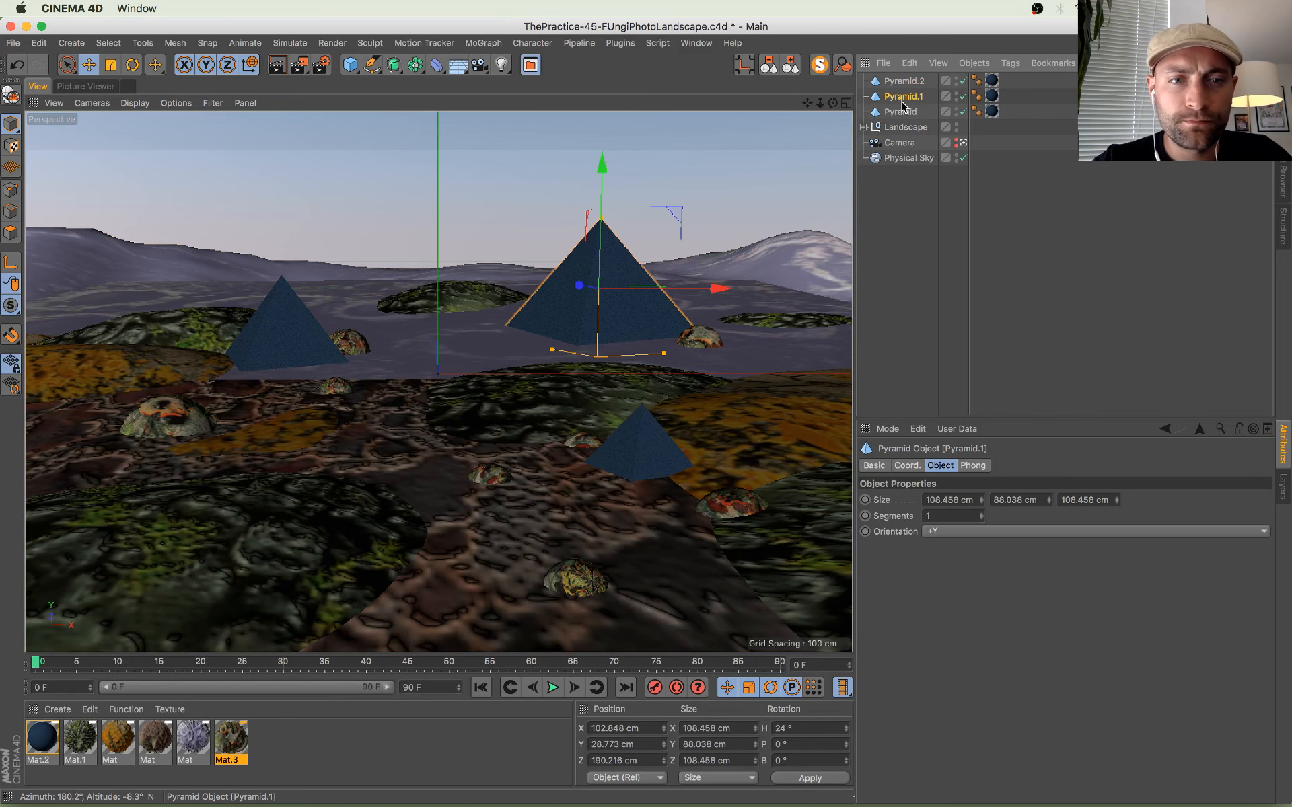
pyautogui.click(350, 65)
pyautogui.click(463, 84)
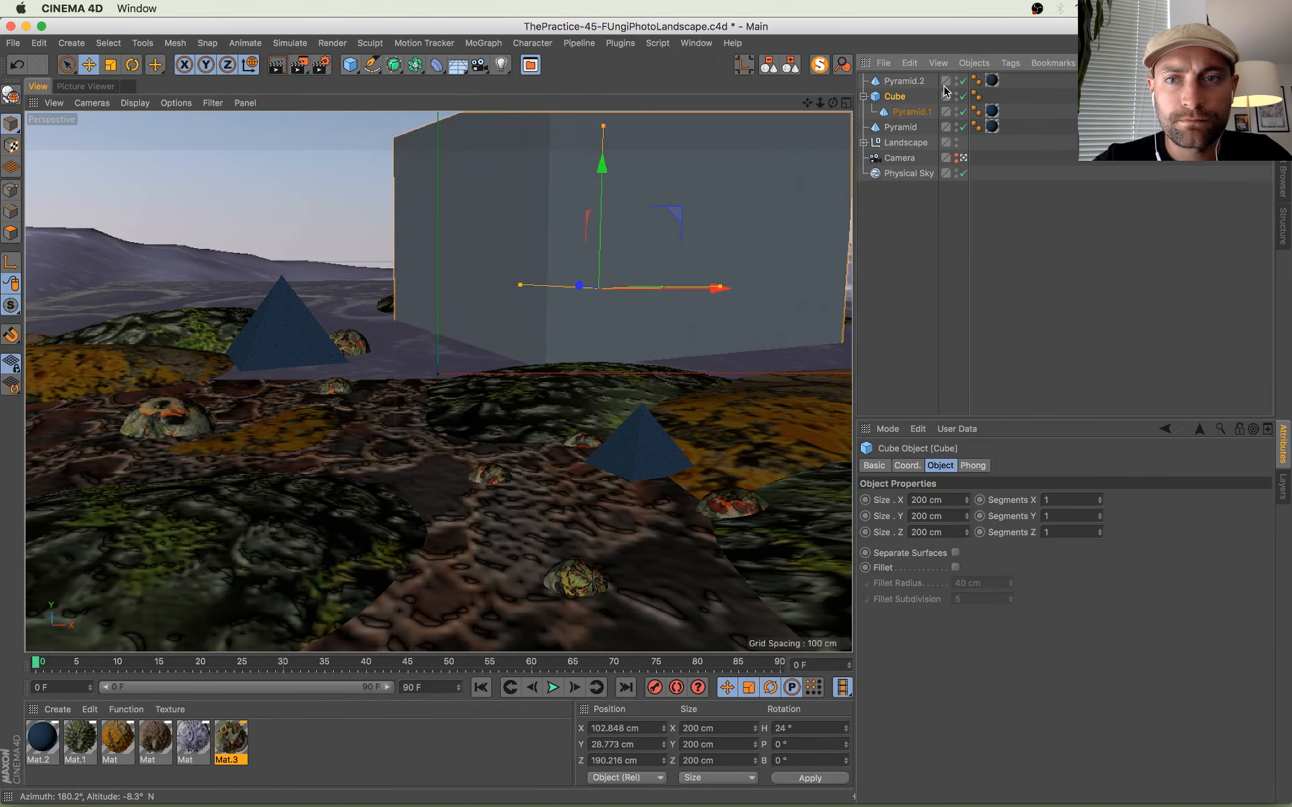
pyautogui.click(895, 112)
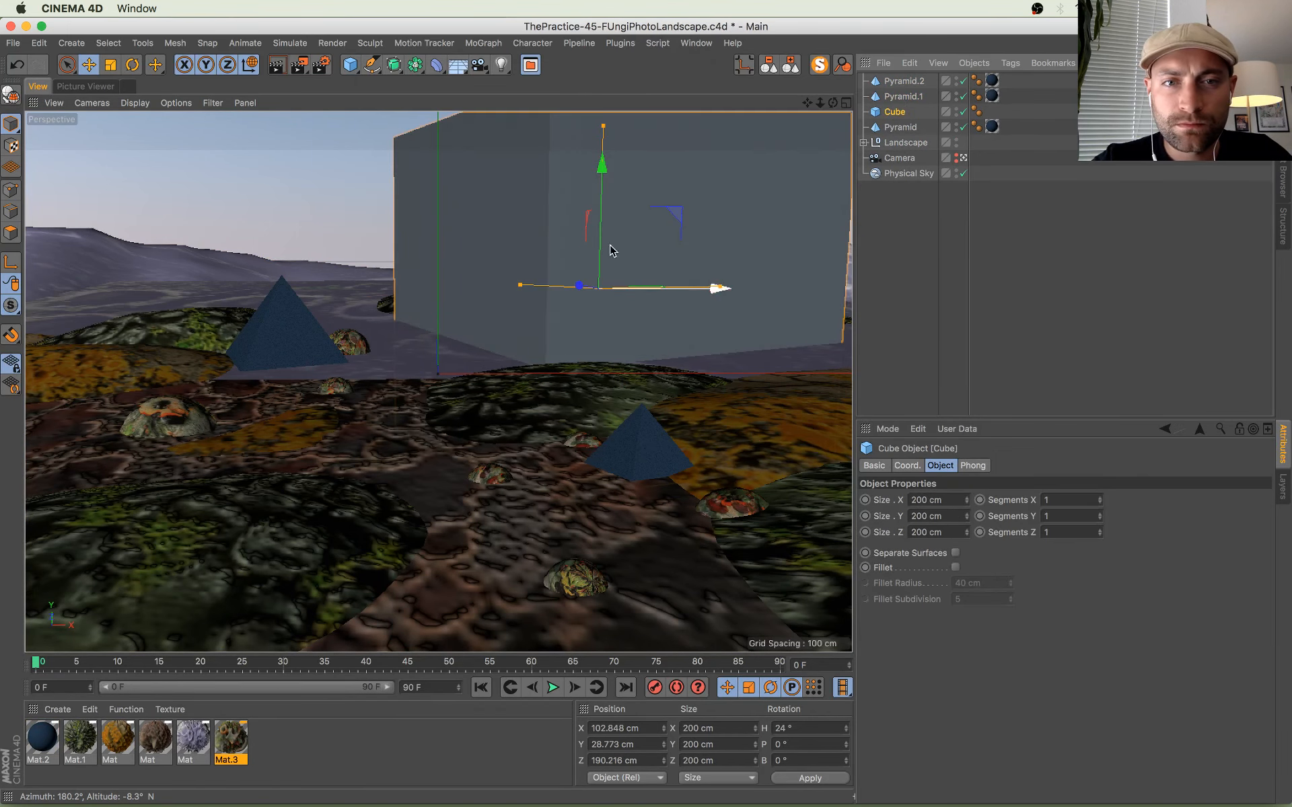
# Step: Resize the cube to about 200 × 15.9 × 22.3 cm and lower it to about Y -1.6 cm at the large pyramid's base
pyautogui.moveTo(603, 130); pyautogui.dragTo(610, 284)
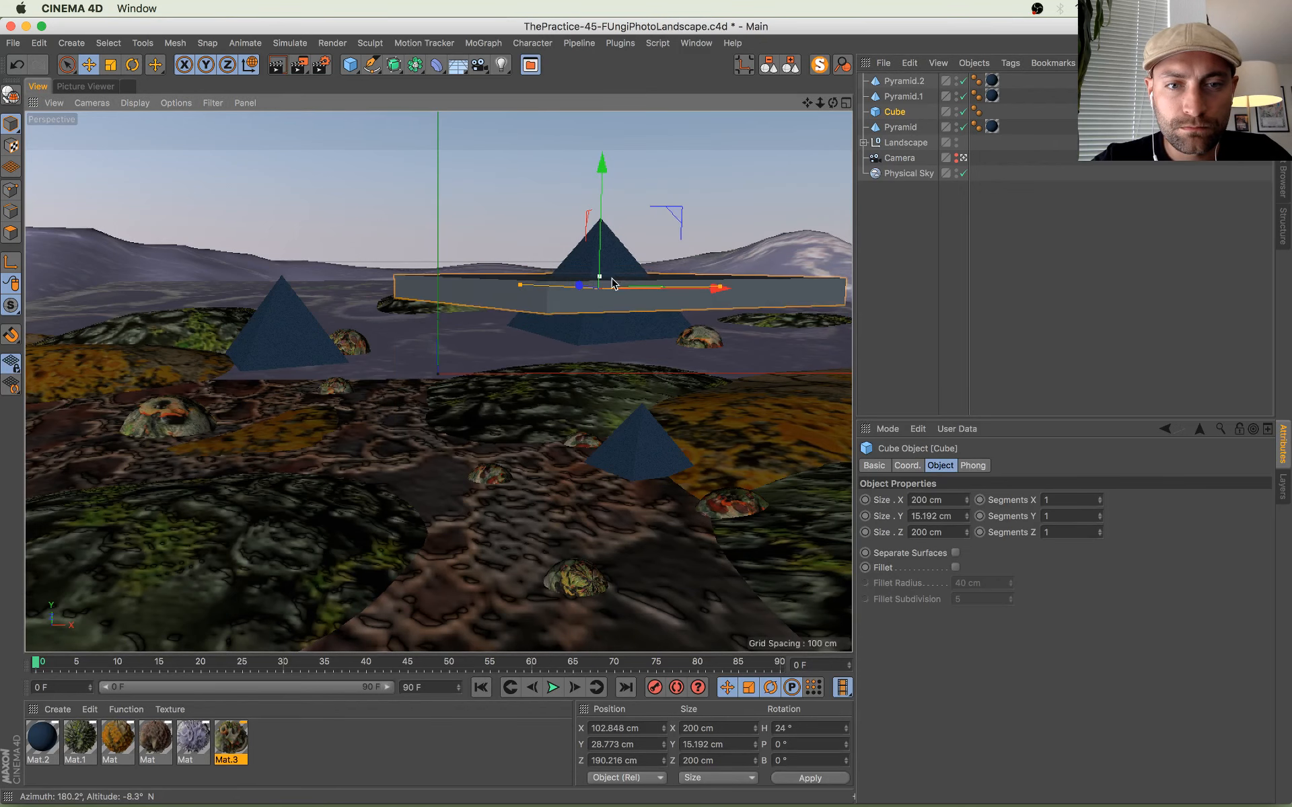
pyautogui.moveTo(719, 288); pyautogui.dragTo(601, 274)
pyautogui.hotkey('ctrl', 'z')
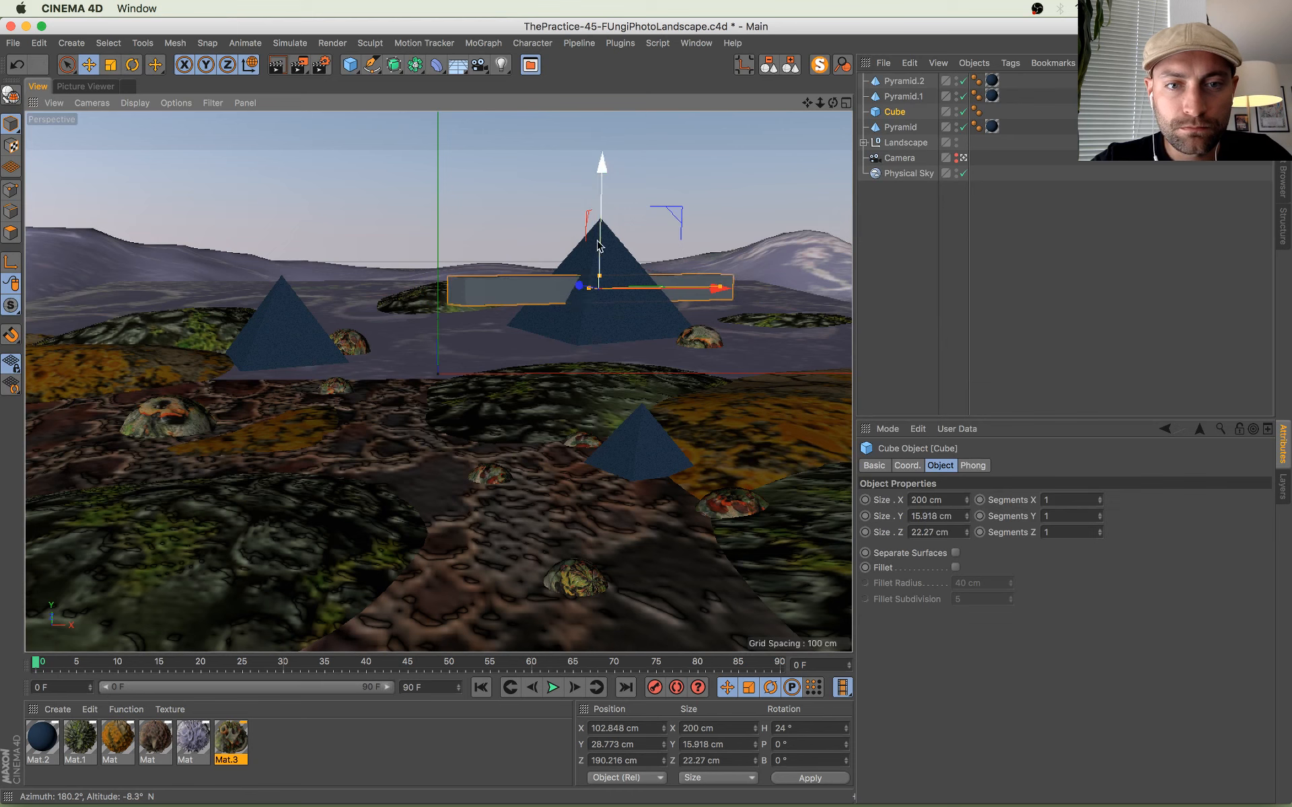
pyautogui.moveTo(601, 204); pyautogui.dragTo(601, 253)
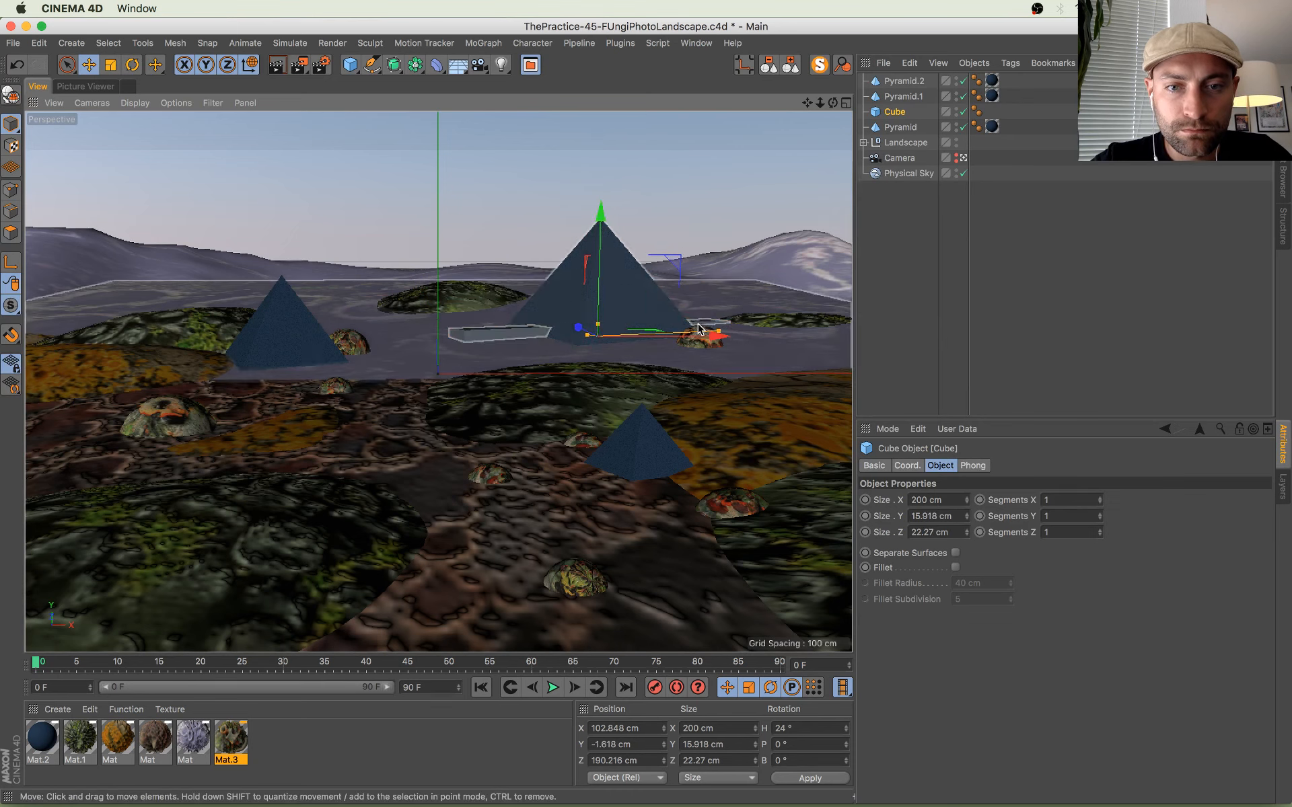
# Step: Try to slide the cube sideways along the large pyramid's base, undo the move, and check its placement in the four-view layout
pyautogui.moveTo(635, 335); pyautogui.dragTo(511, 347)
pyautogui.press('super+z')
pyautogui.middleClick(786, 201)
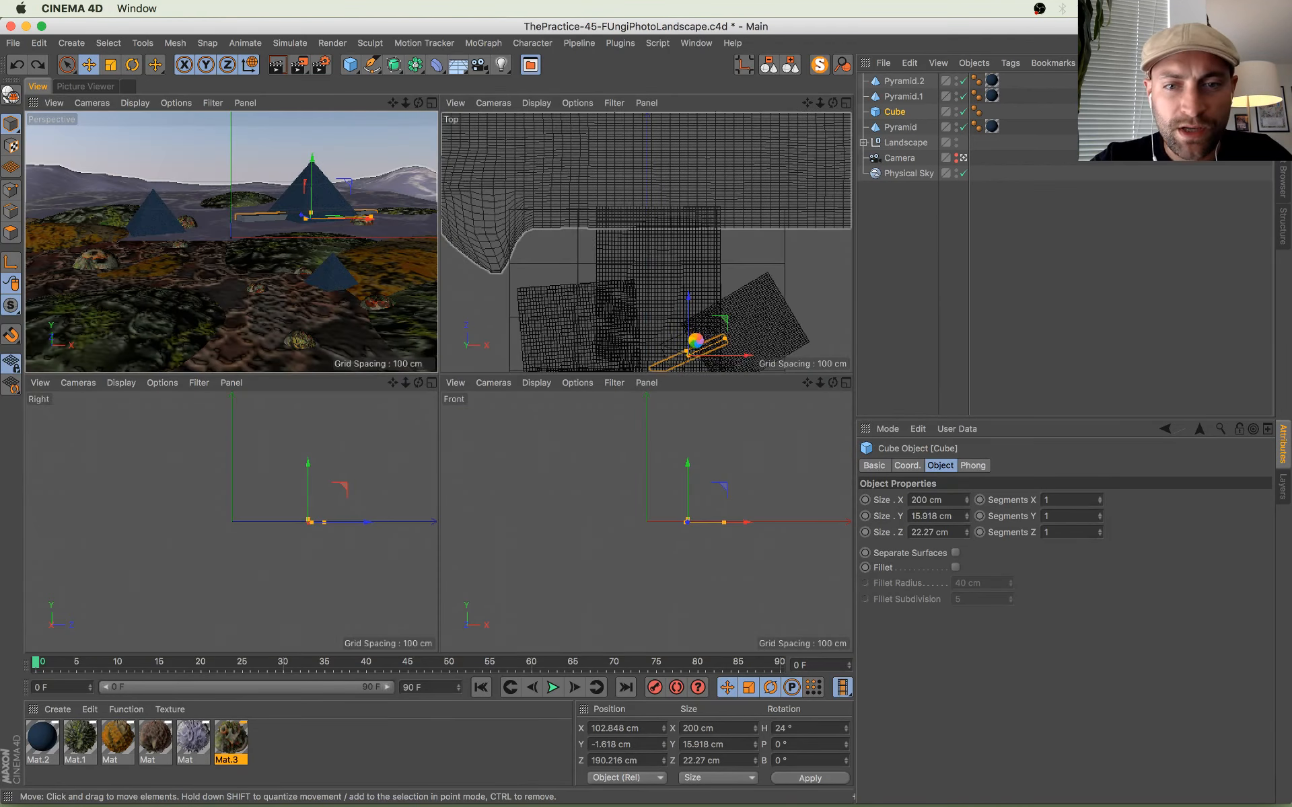
pyautogui.click(432, 104)
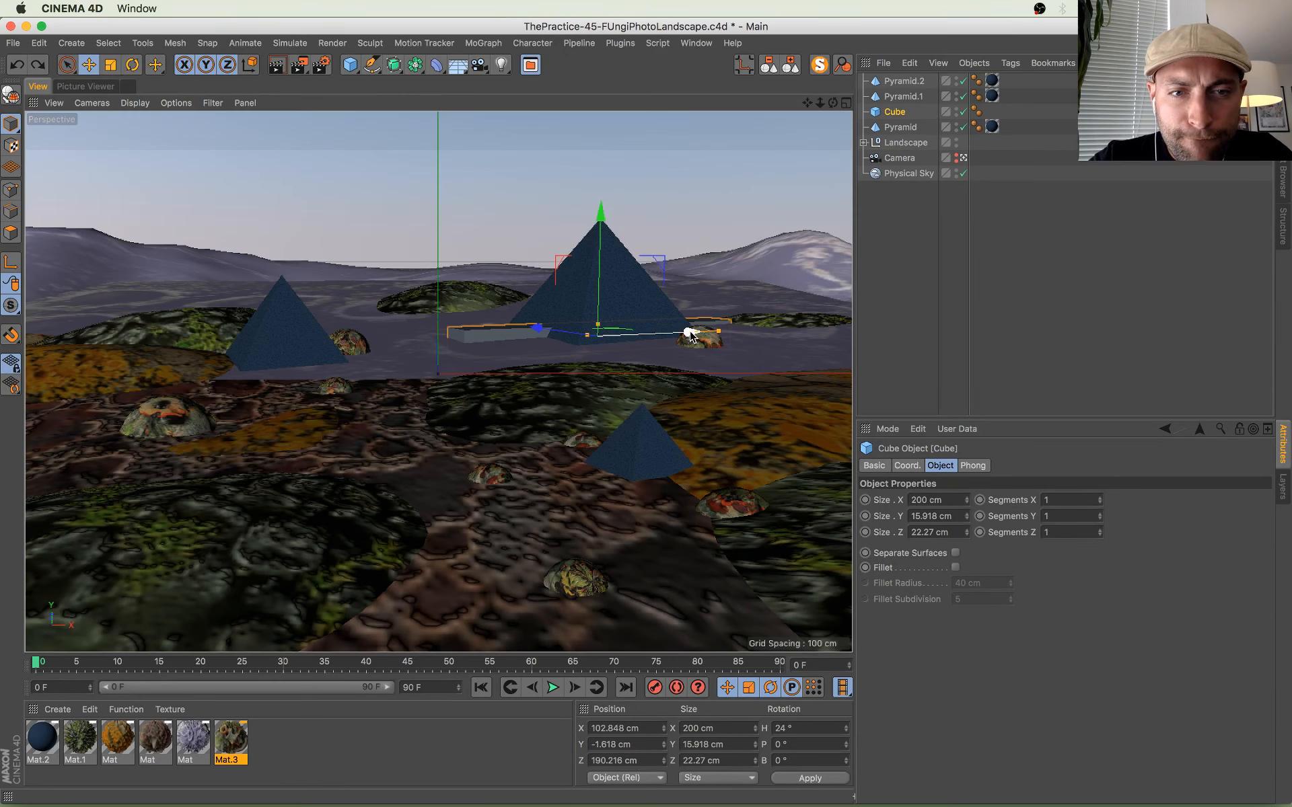
# Step: Slide the cube between the two rear pyramids to about X 17.6, Y -2.5, Z 152.3 cm and group it with all pyramids in a null
pyautogui.moveTo(693, 333); pyautogui.dragTo(565, 357)
pyautogui.moveTo(468, 235); pyautogui.dragTo(469, 237)
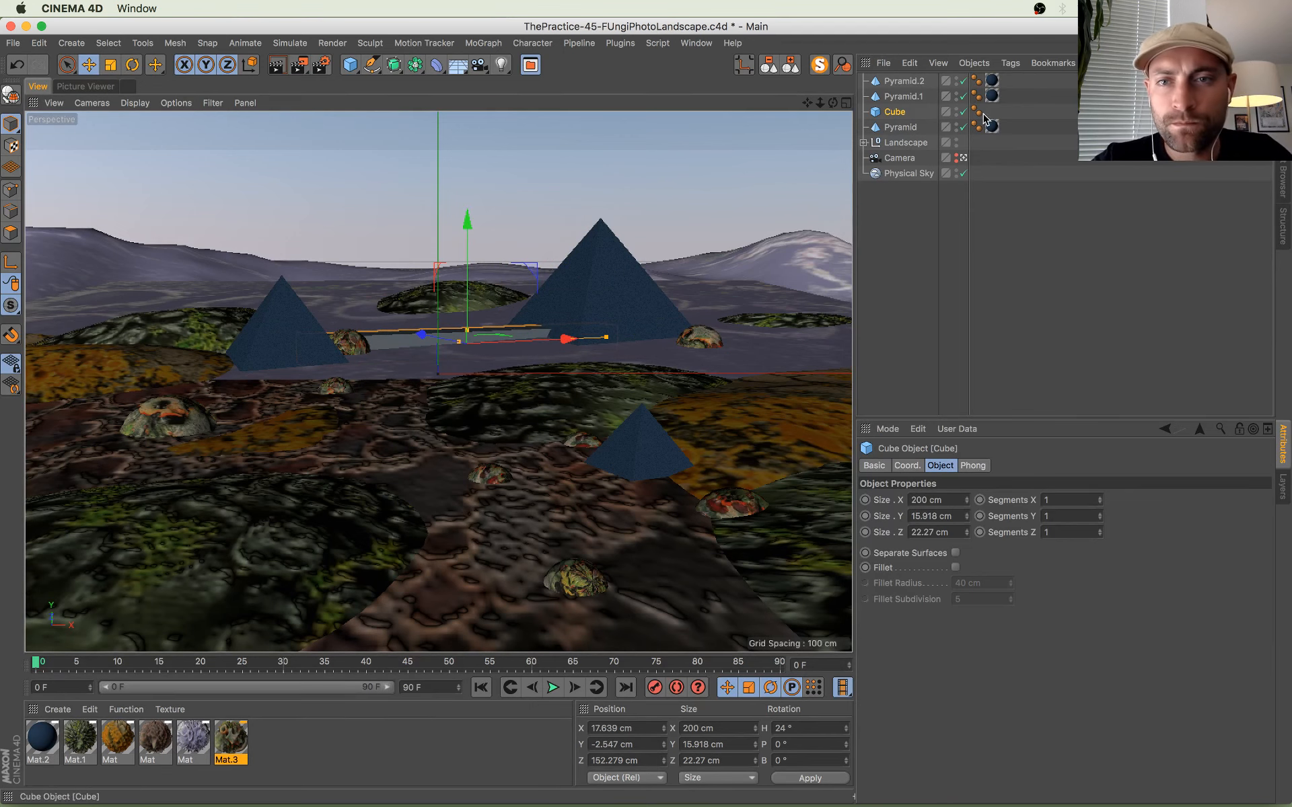
pyautogui.click(899, 127)
pyautogui.keyDown('shift'); pyautogui.click(902, 84); pyautogui.keyUp('shift')
pyautogui.hotkey('alt', 'g')
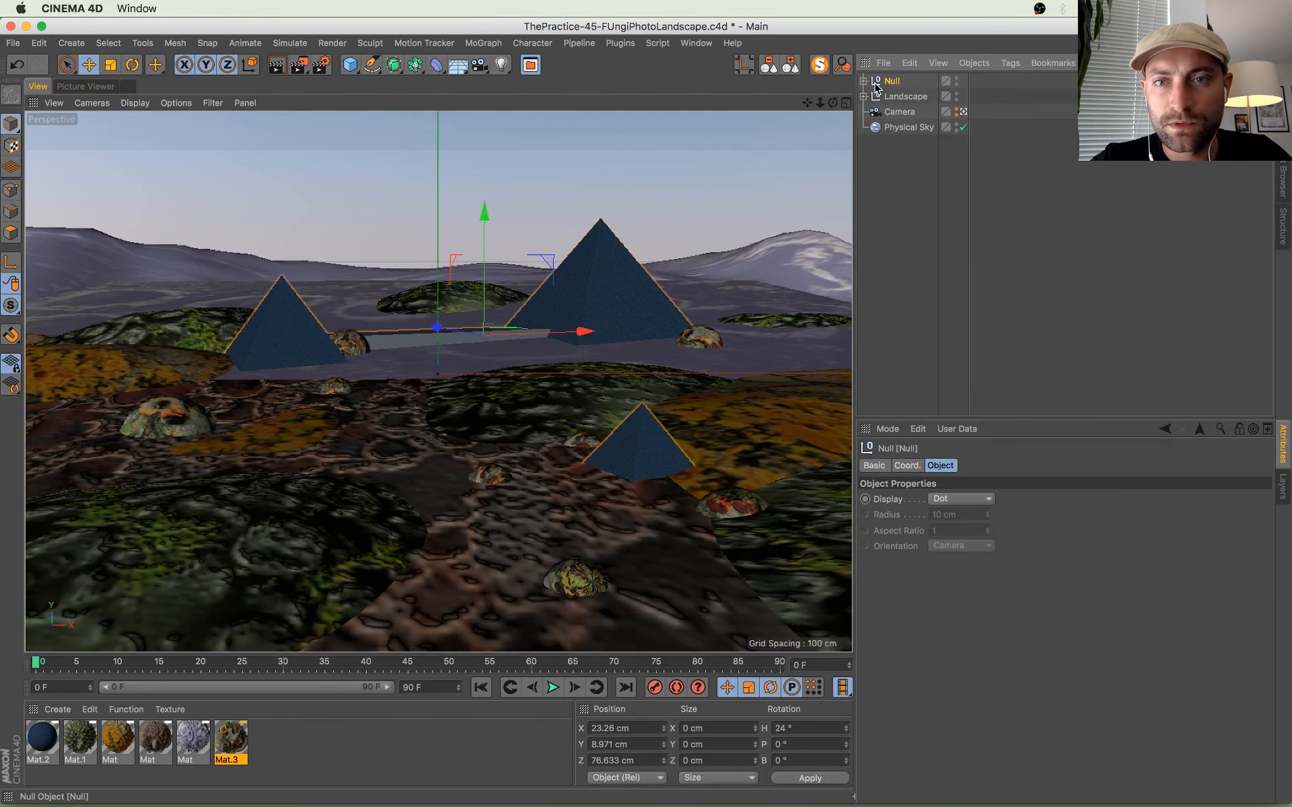
# Step: Copy the pyramids' Mat.2 material onto the cube inside the new null and save the project
pyautogui.click(863, 80)
pyautogui.moveTo(992, 111); pyautogui.dragTo(991, 126)
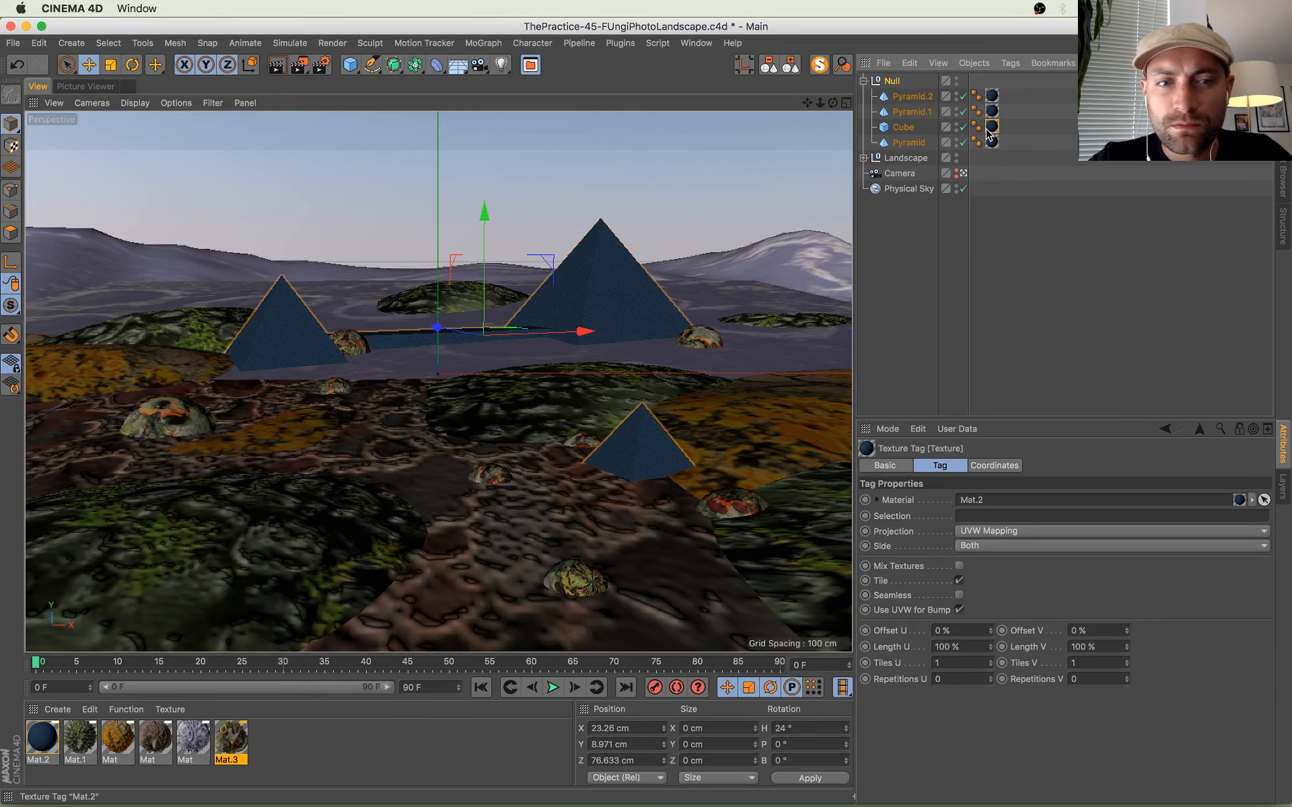
pyautogui.press('super+s')
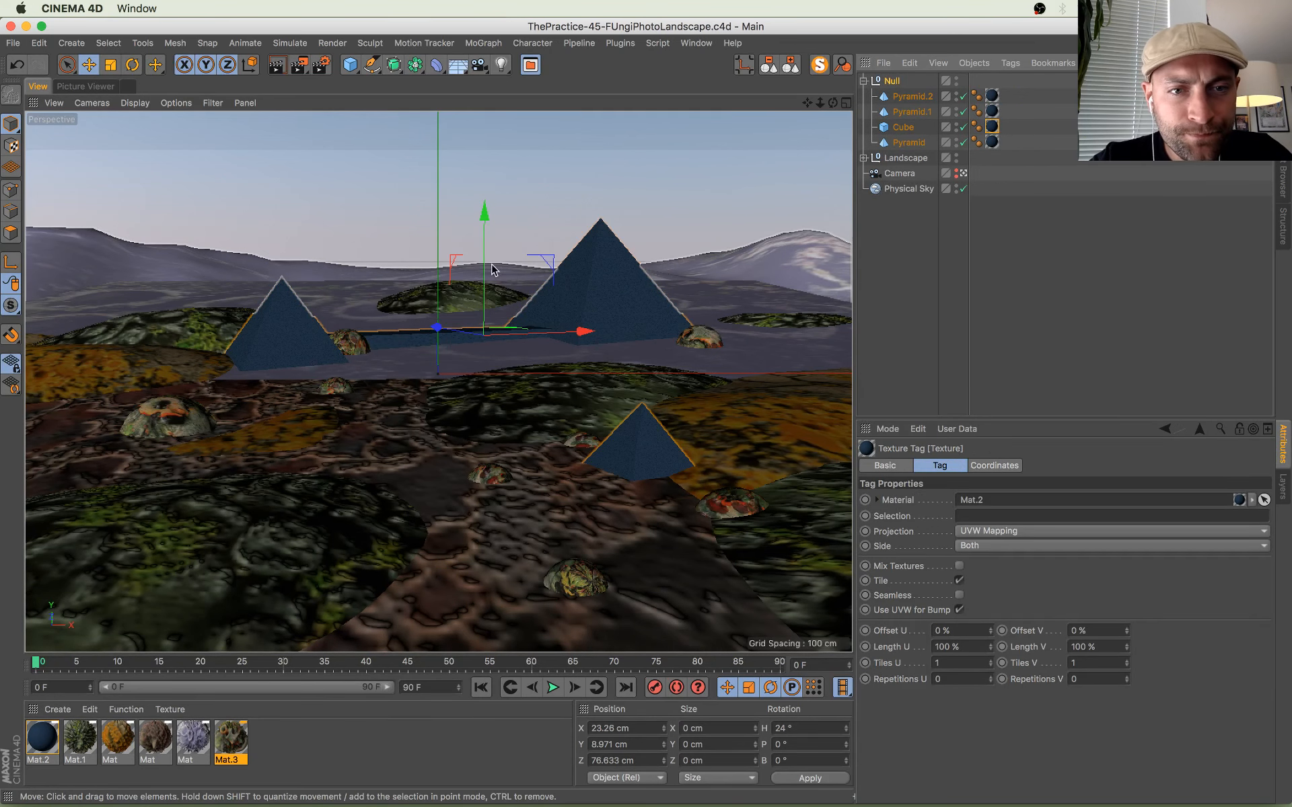
# Step: Move Sphere.5 along the world axes to about X -67, Y 2.5, Z 119.3 cm, in front of the cube, and save the project
pyautogui.click(357, 343)
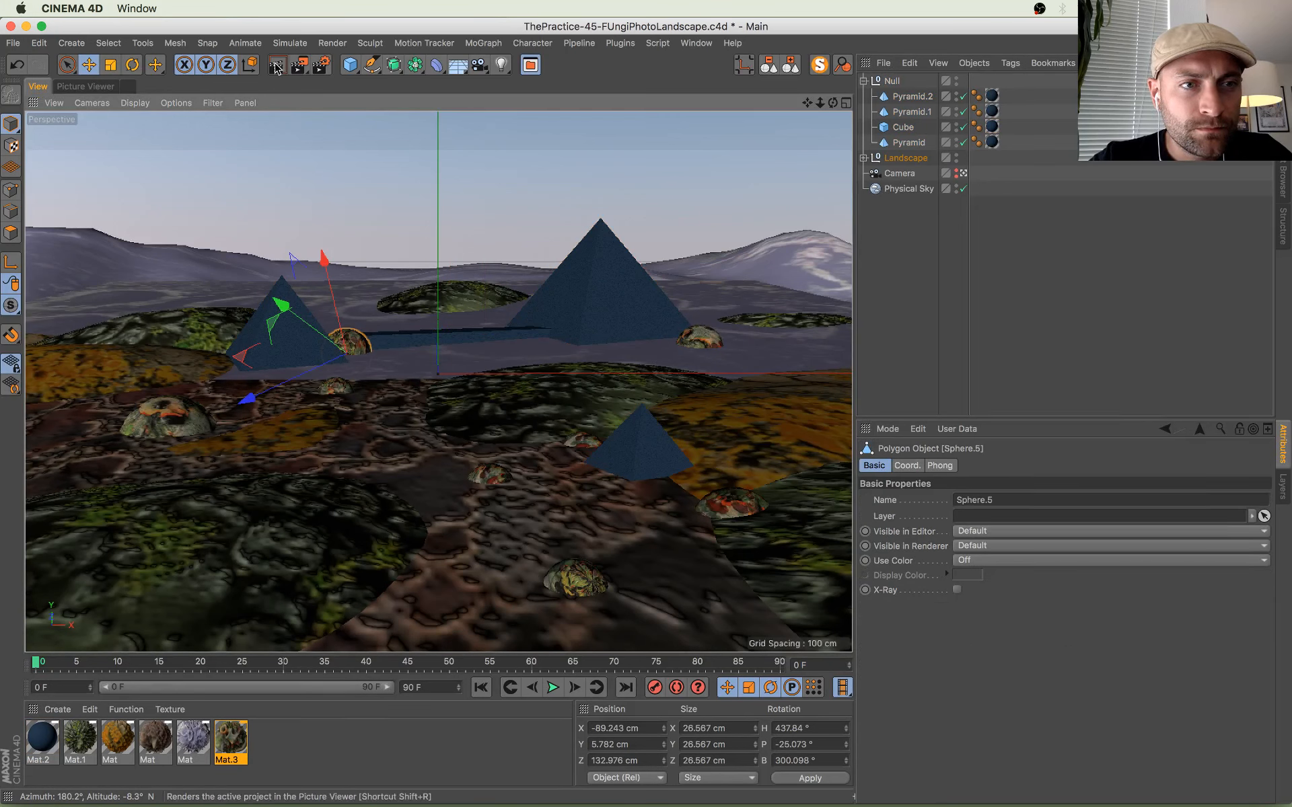
pyautogui.click(249, 65)
pyautogui.moveTo(418, 355)
pyautogui.mouseDown()
pyautogui.moveTo(460, 351)
pyautogui.moveTo(394, 346)
pyautogui.mouseUp()
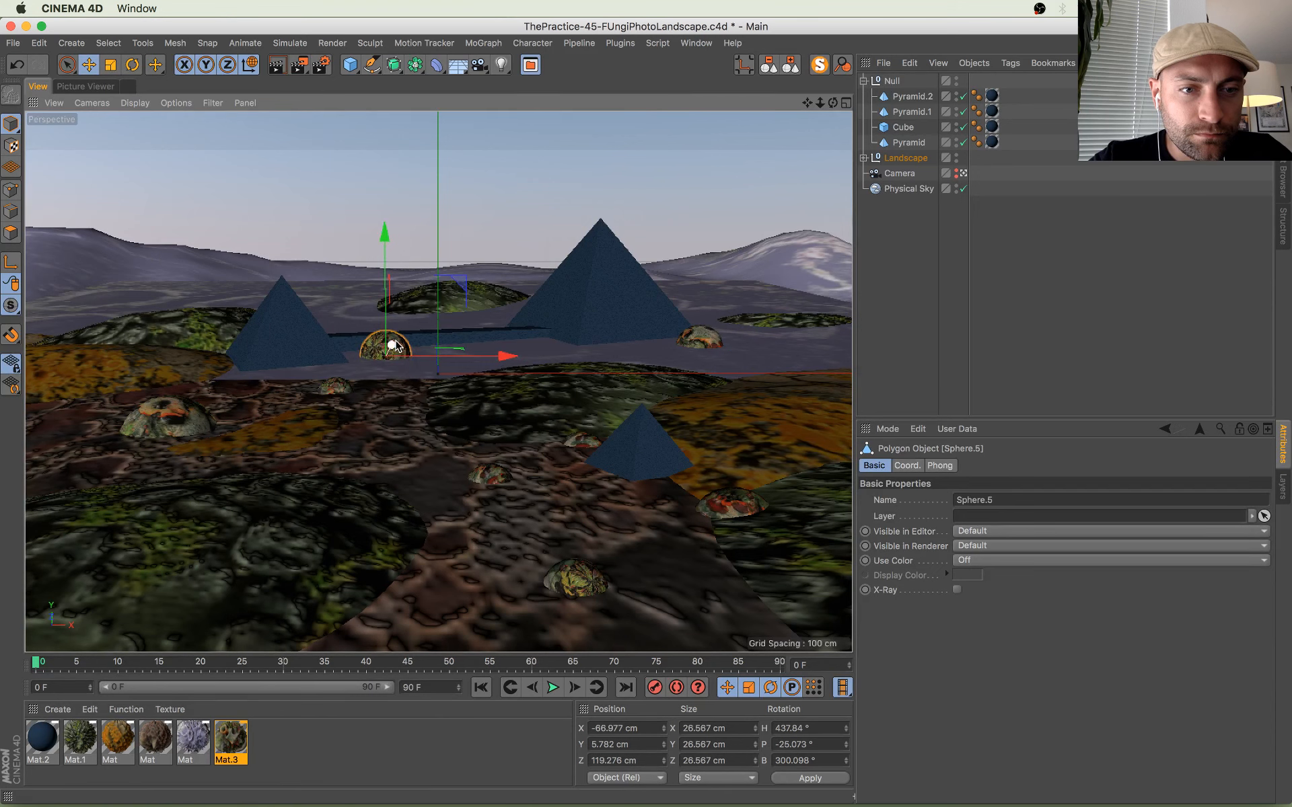
pyautogui.moveTo(382, 263); pyautogui.dragTo(382, 270)
pyautogui.press('super+s')
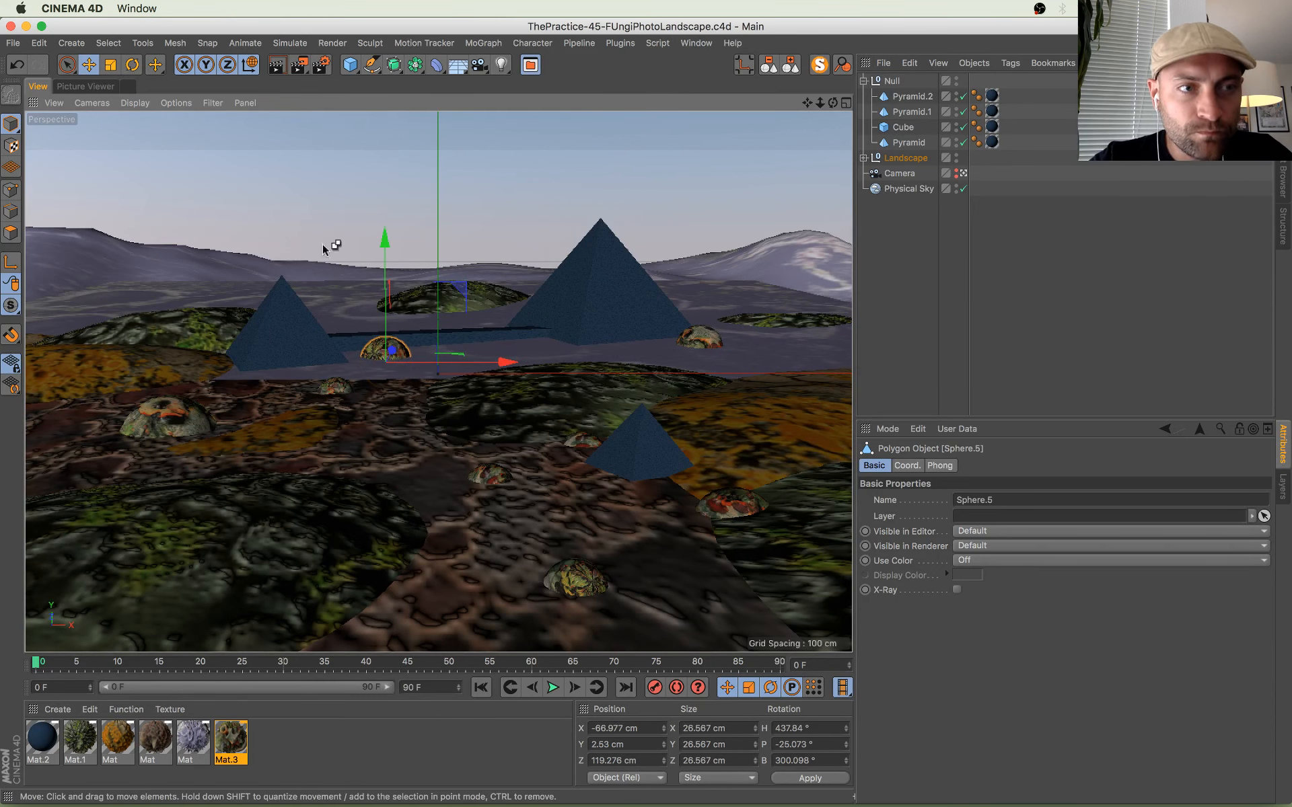
# Step: Compare the two most recent renders and examine the brown foreground ground of the latest one up close
pyautogui.click(88, 86)
pyautogui.scroll(2, 399, 438)
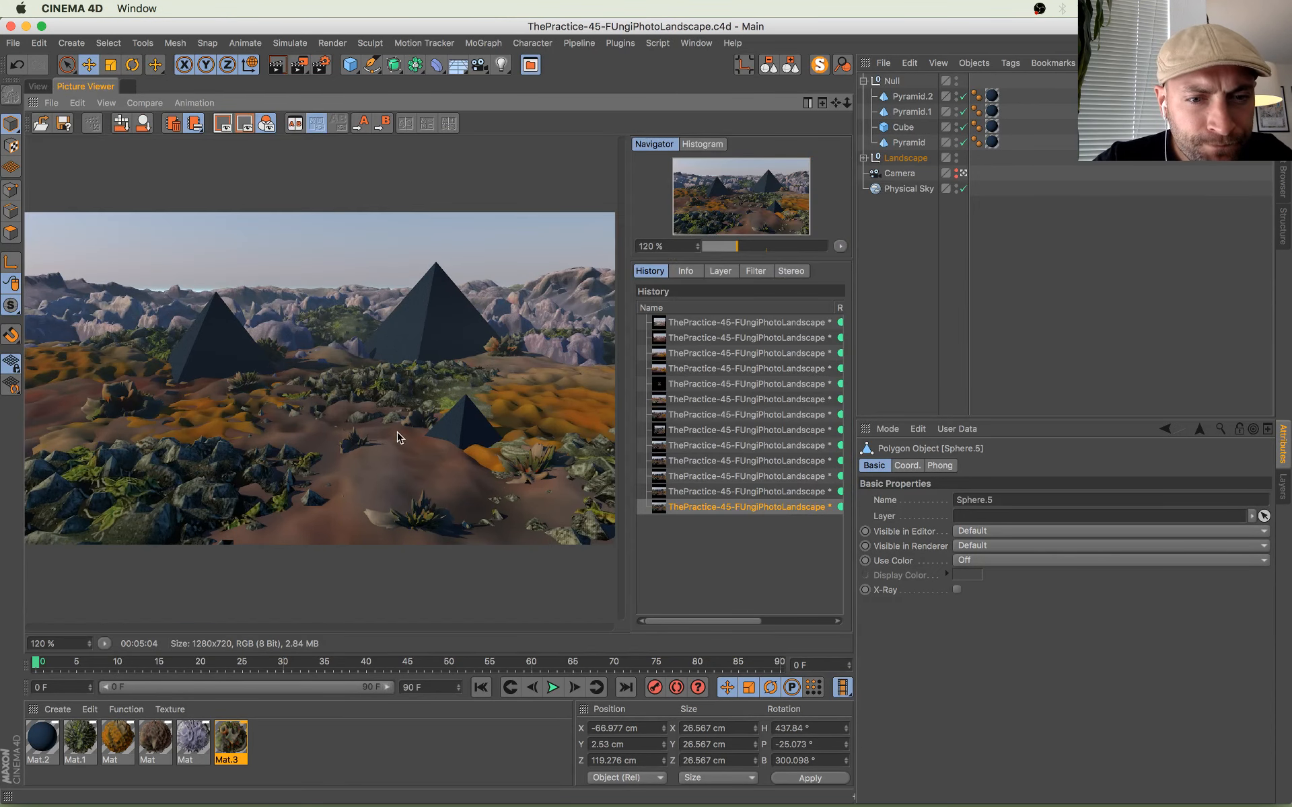
pyautogui.click(712, 492)
pyautogui.press('Down')
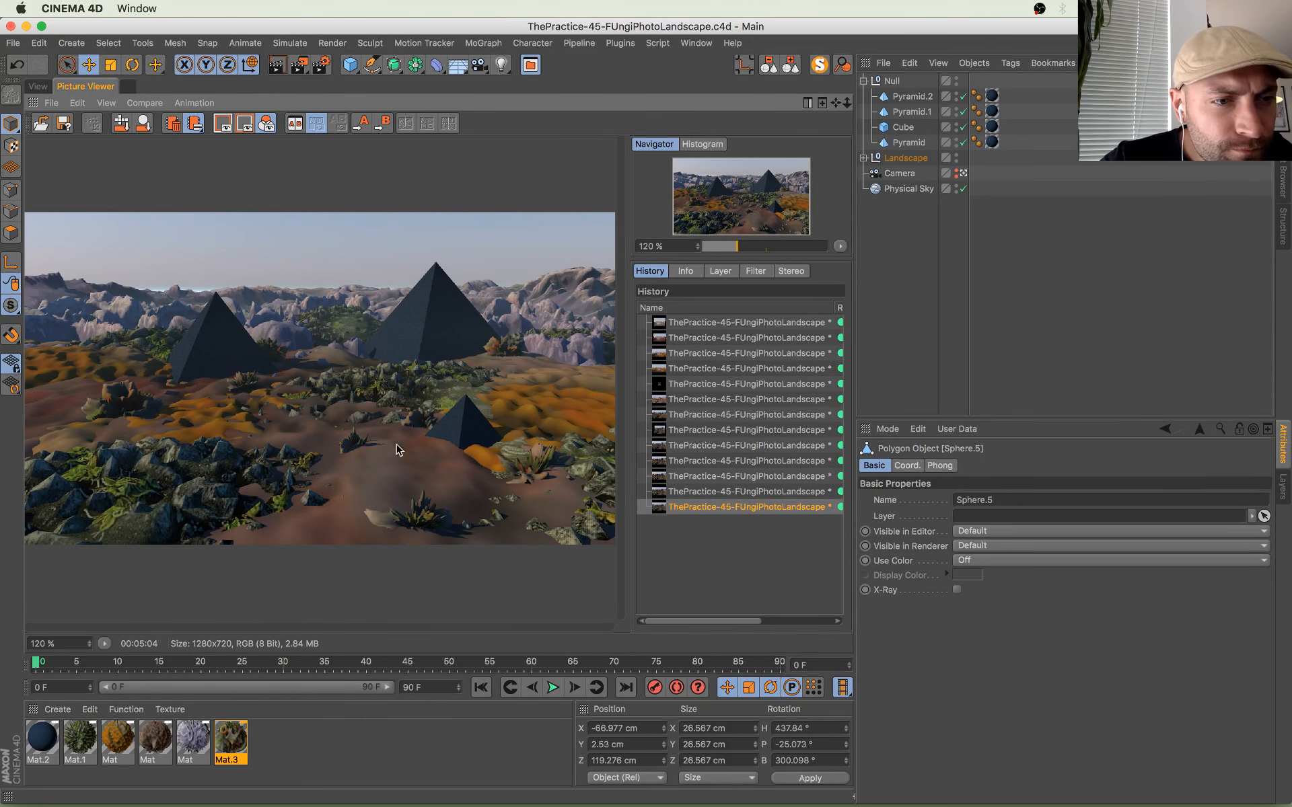
pyautogui.scroll(-1, 436, 342)
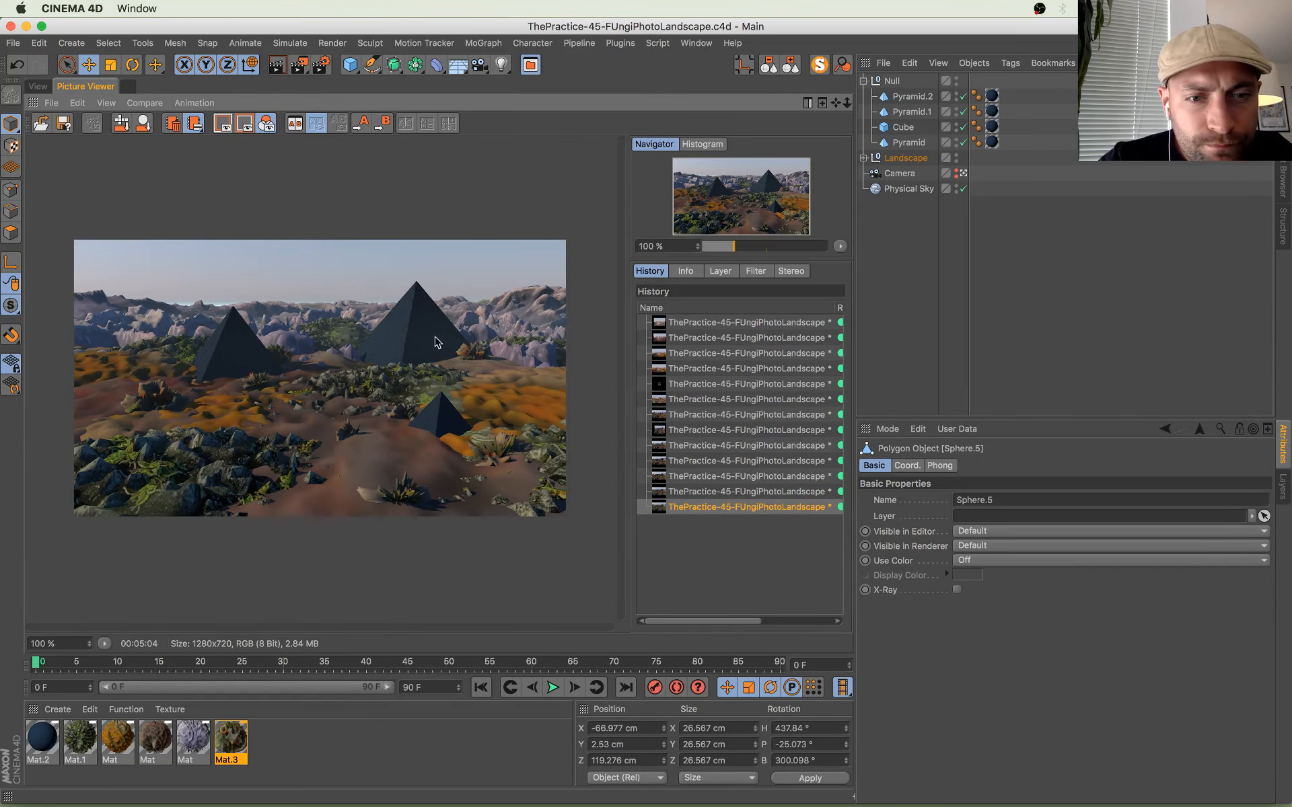
pyautogui.scroll(5, 442, 442)
pyautogui.moveTo(310, 510); pyautogui.dragTo(532, 288)
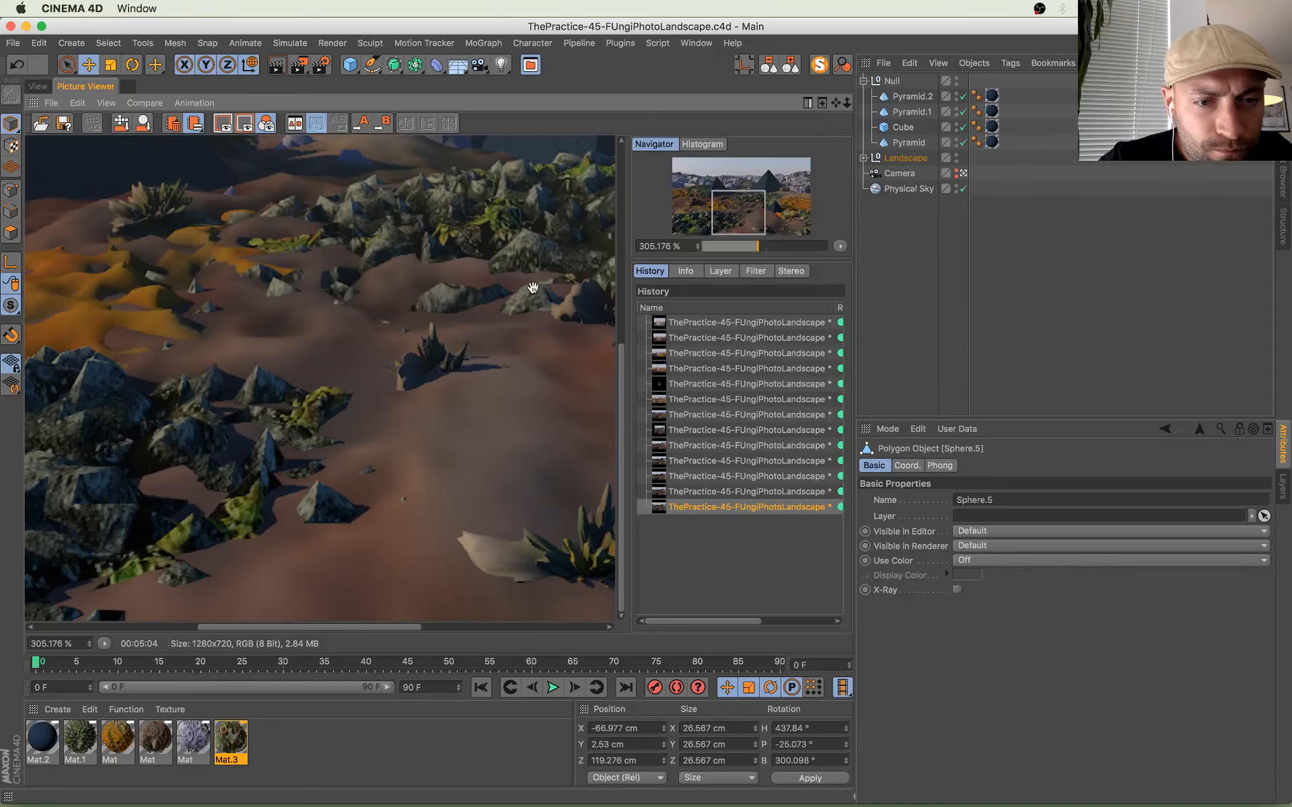
# Step: Set the brown Mat material's bump texture to 2% blur offset and 2% blur scale, with a bump strength of 53%
pyautogui.doubleClick(161, 738)
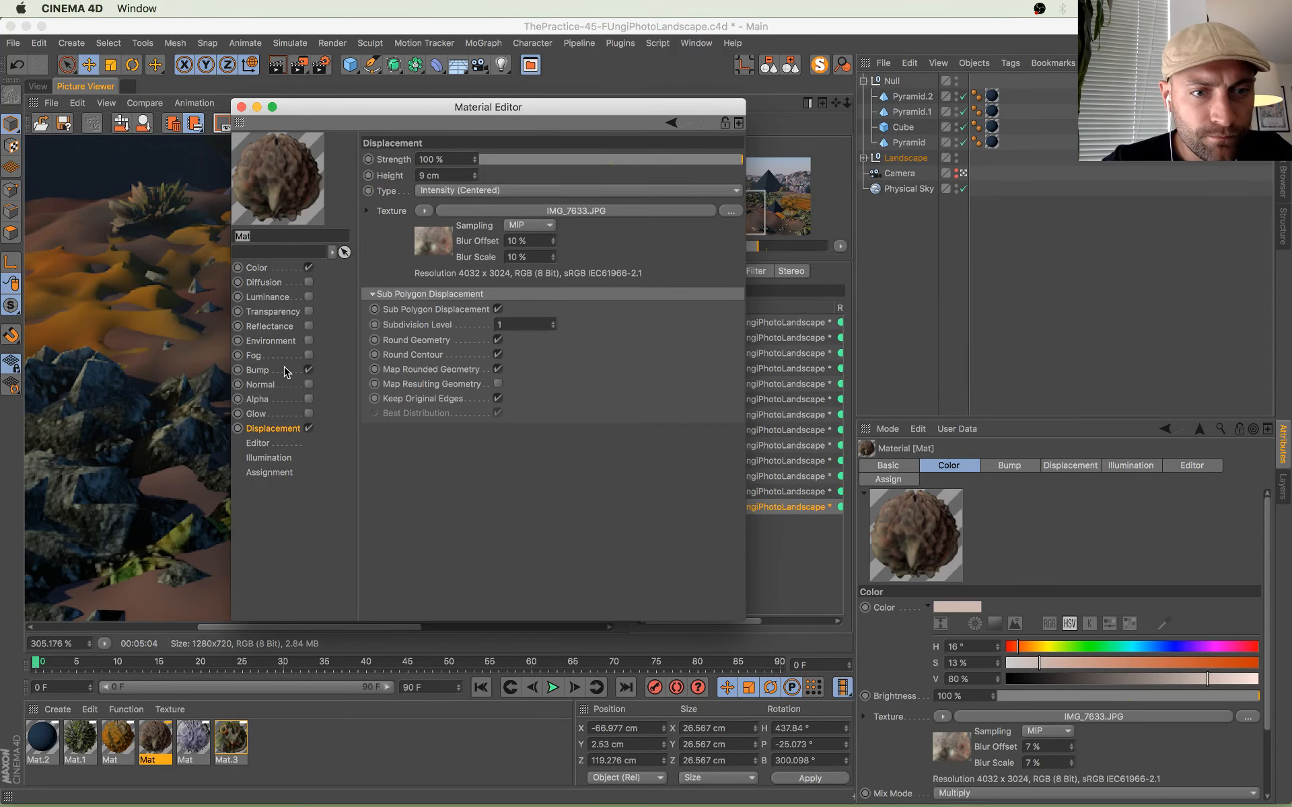
pyautogui.click(286, 370)
pyautogui.click(586, 260)
pyautogui.click(586, 259)
pyautogui.click(585, 260)
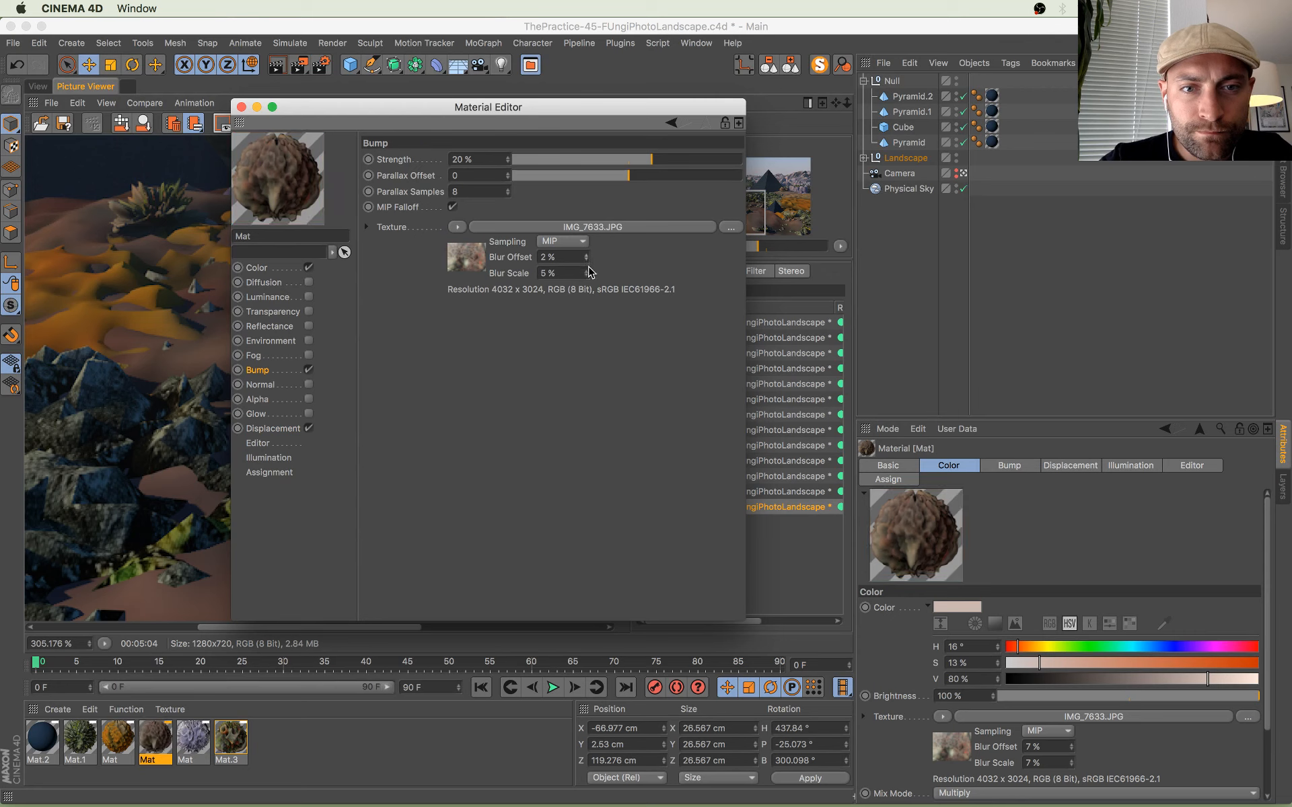
pyautogui.click(585, 276)
pyautogui.click(585, 276)
pyautogui.click(587, 276)
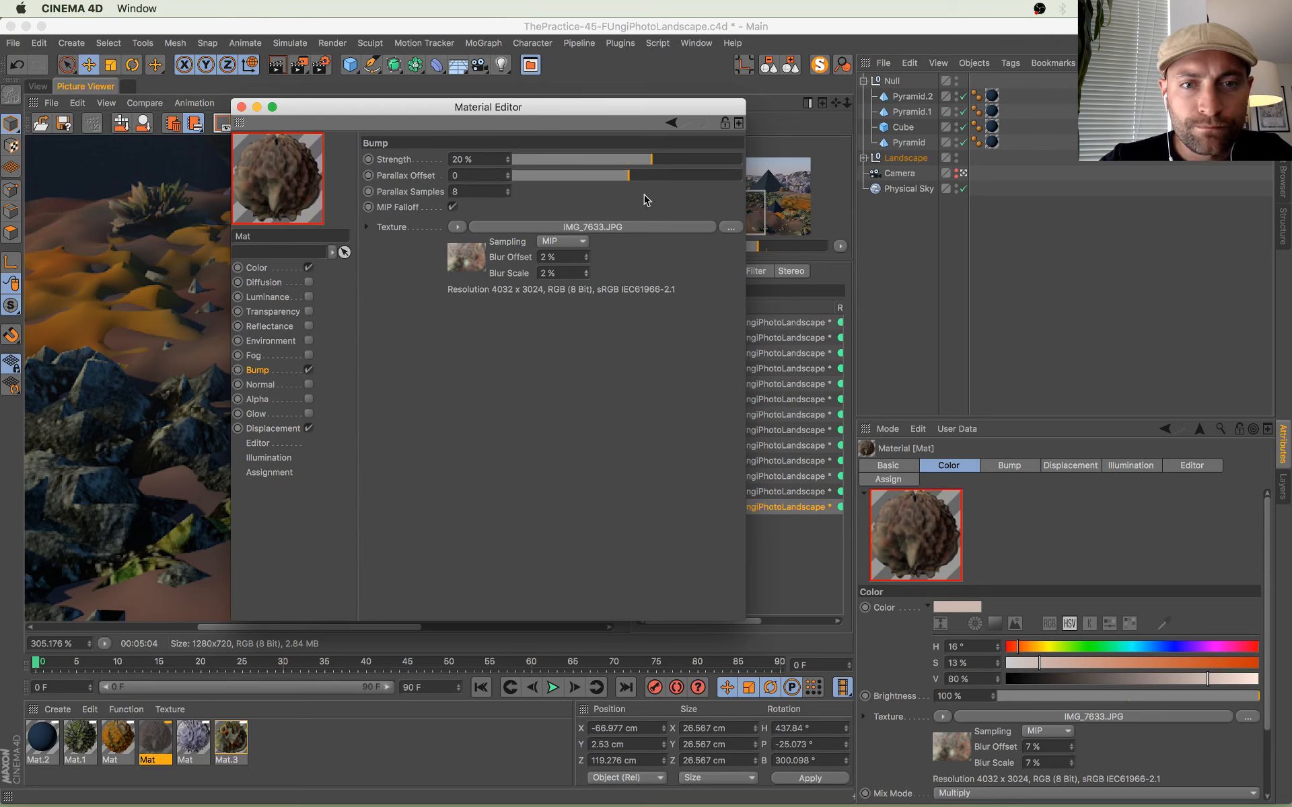
pyautogui.click(689, 159)
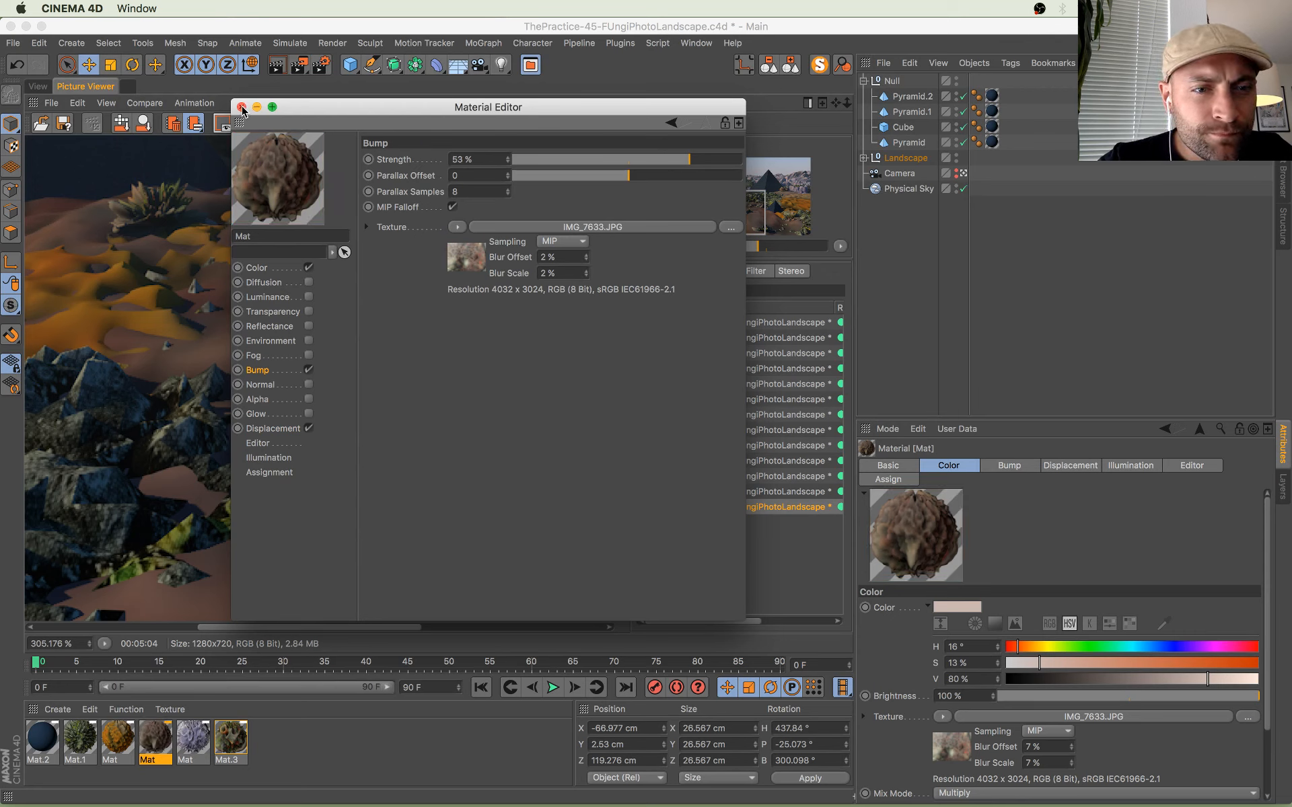
# Step: Set the brown material's bump image IMG_7633.JPG to exposure 0.34 and black point 0.29, and close the material
pyautogui.click(459, 267)
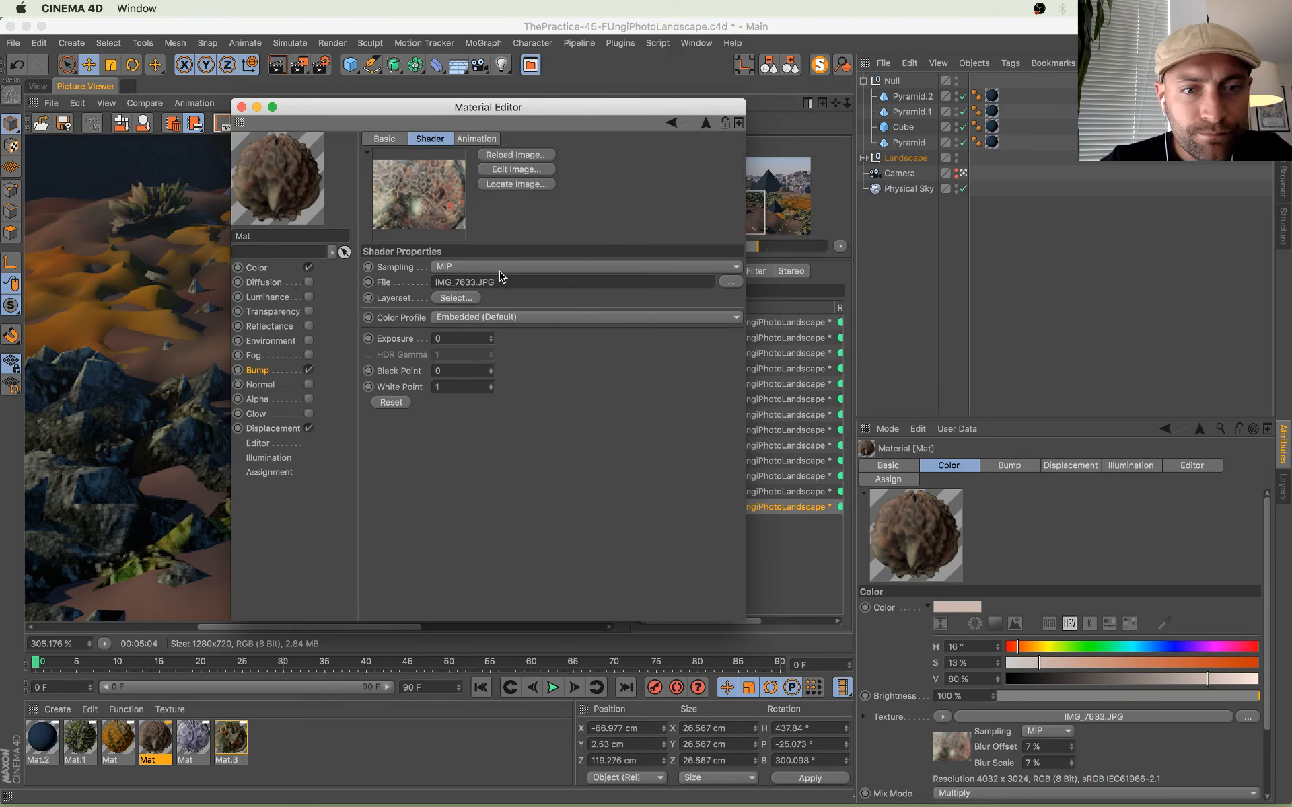
pyautogui.moveTo(490, 338); pyautogui.dragTo(498, 370)
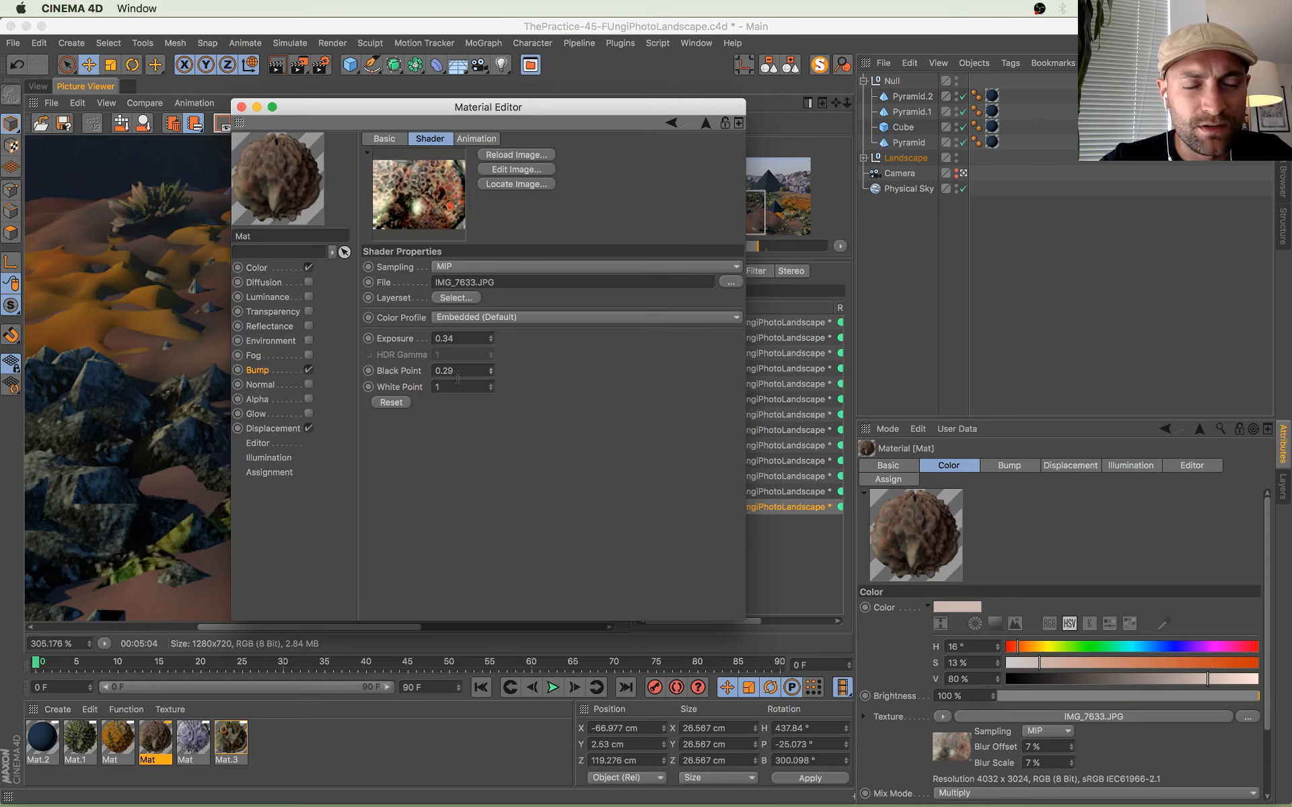
pyautogui.click(257, 371)
pyautogui.click(458, 253)
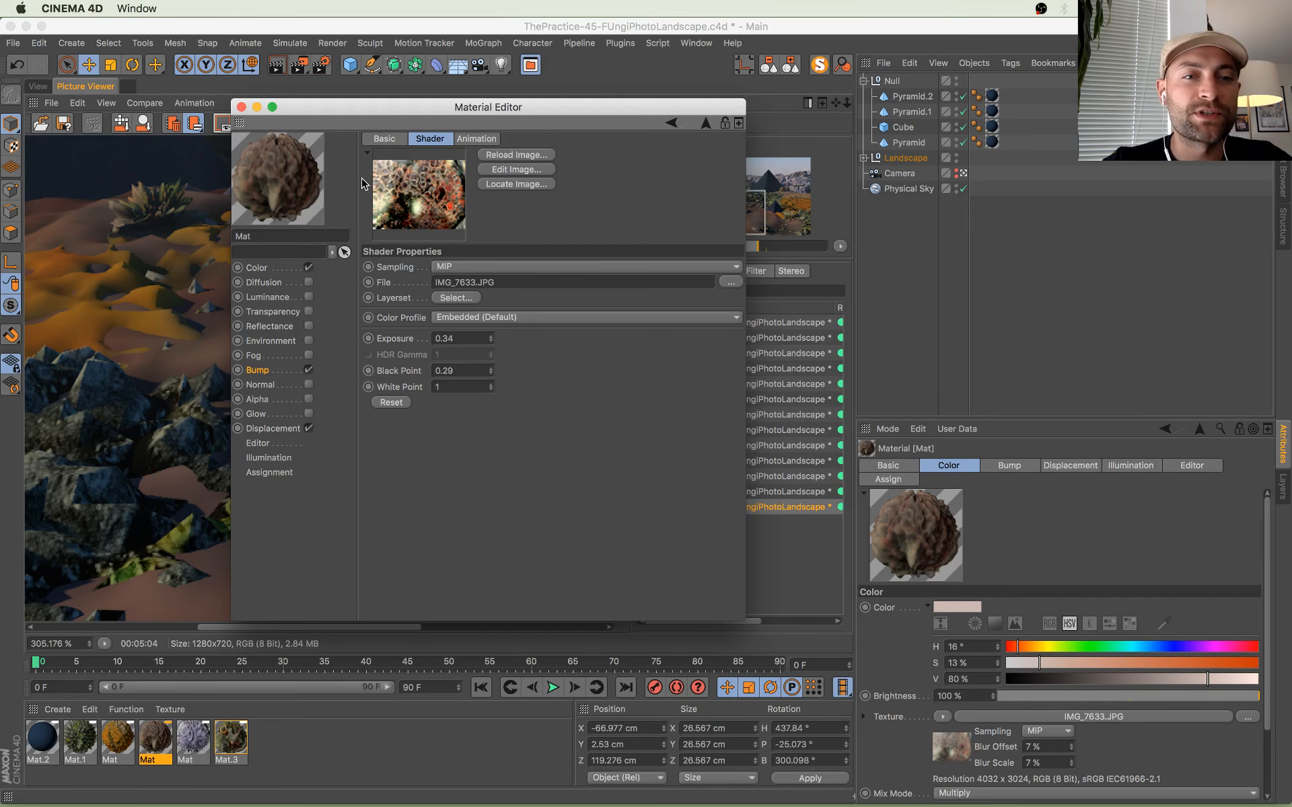
pyautogui.click(242, 107)
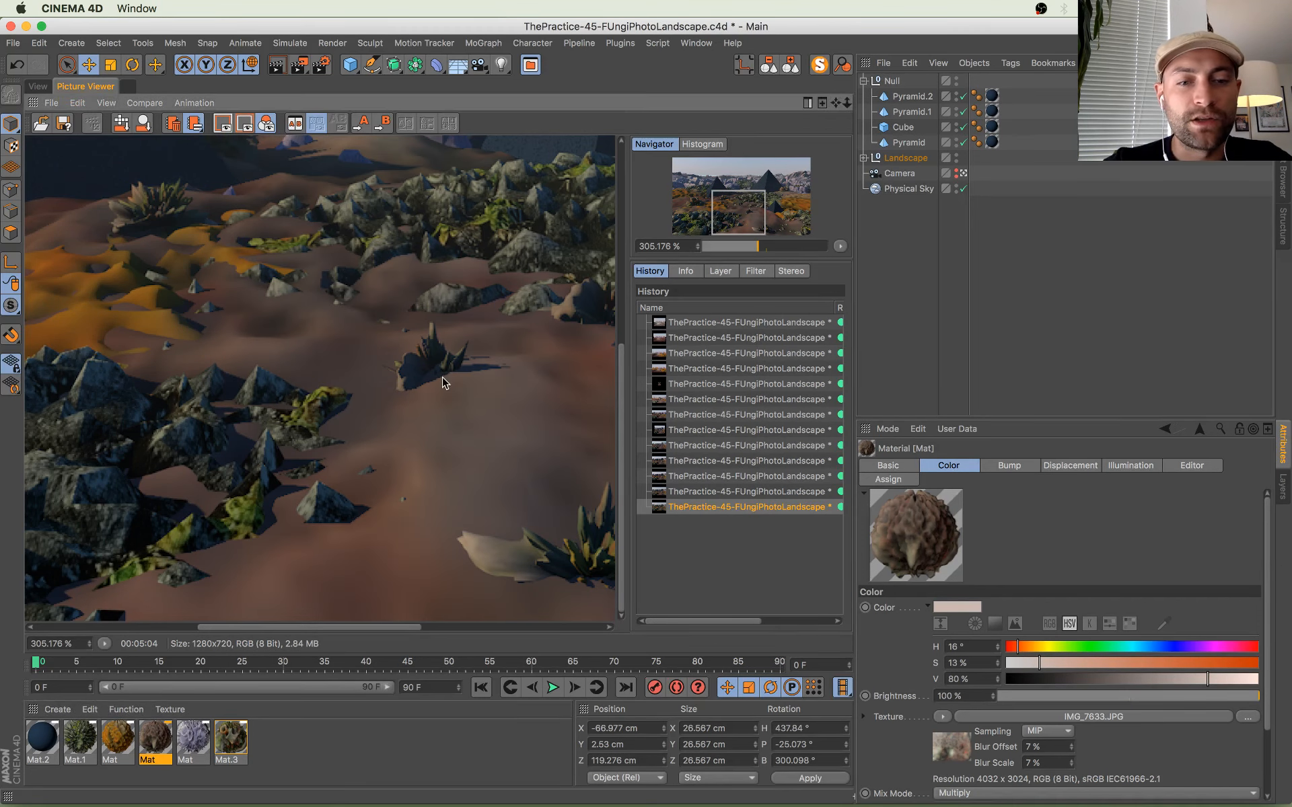
# Step: Examine the foreground terrain detail of the latest render, both up close and as a whole
pyautogui.scroll(-5, 431, 378)
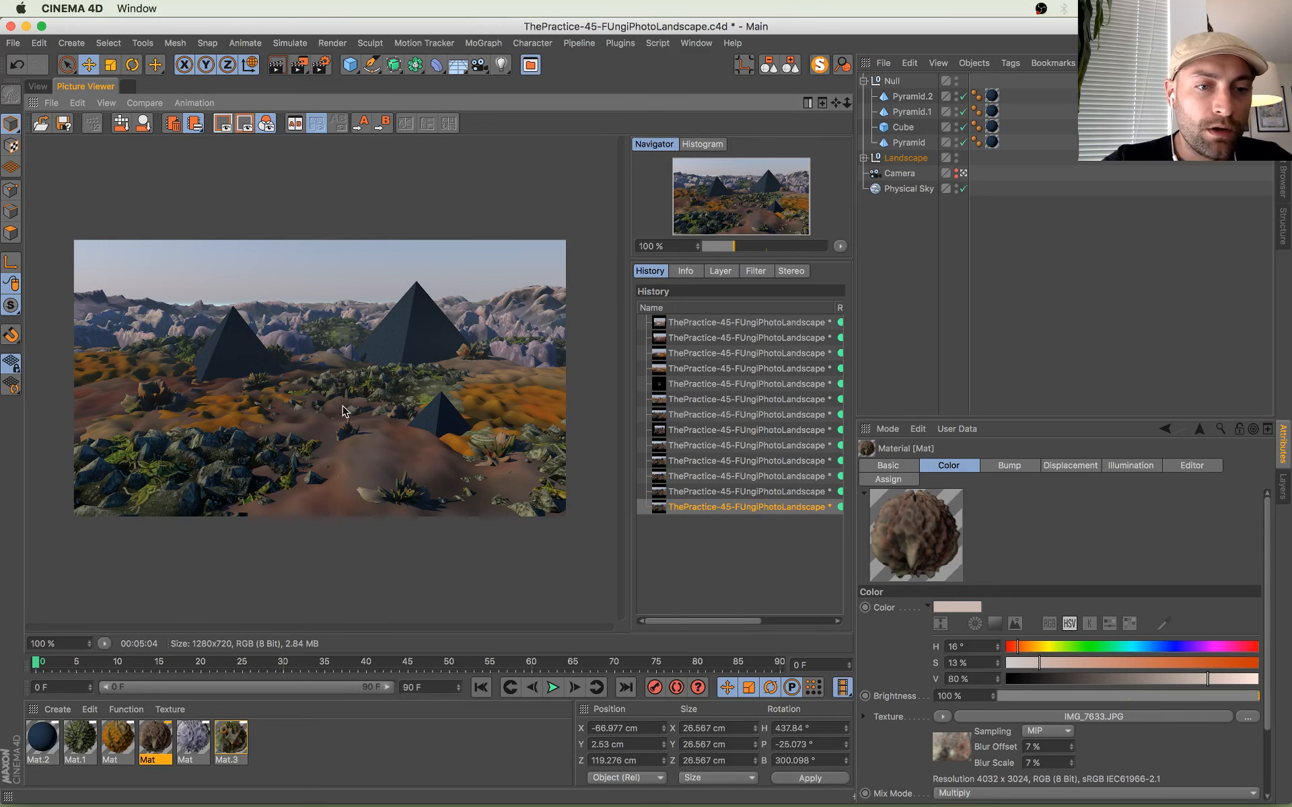
pyautogui.scroll(6, 303, 425)
pyautogui.moveTo(333, 587); pyautogui.dragTo(338, 388)
pyautogui.scroll(-6, 324, 474)
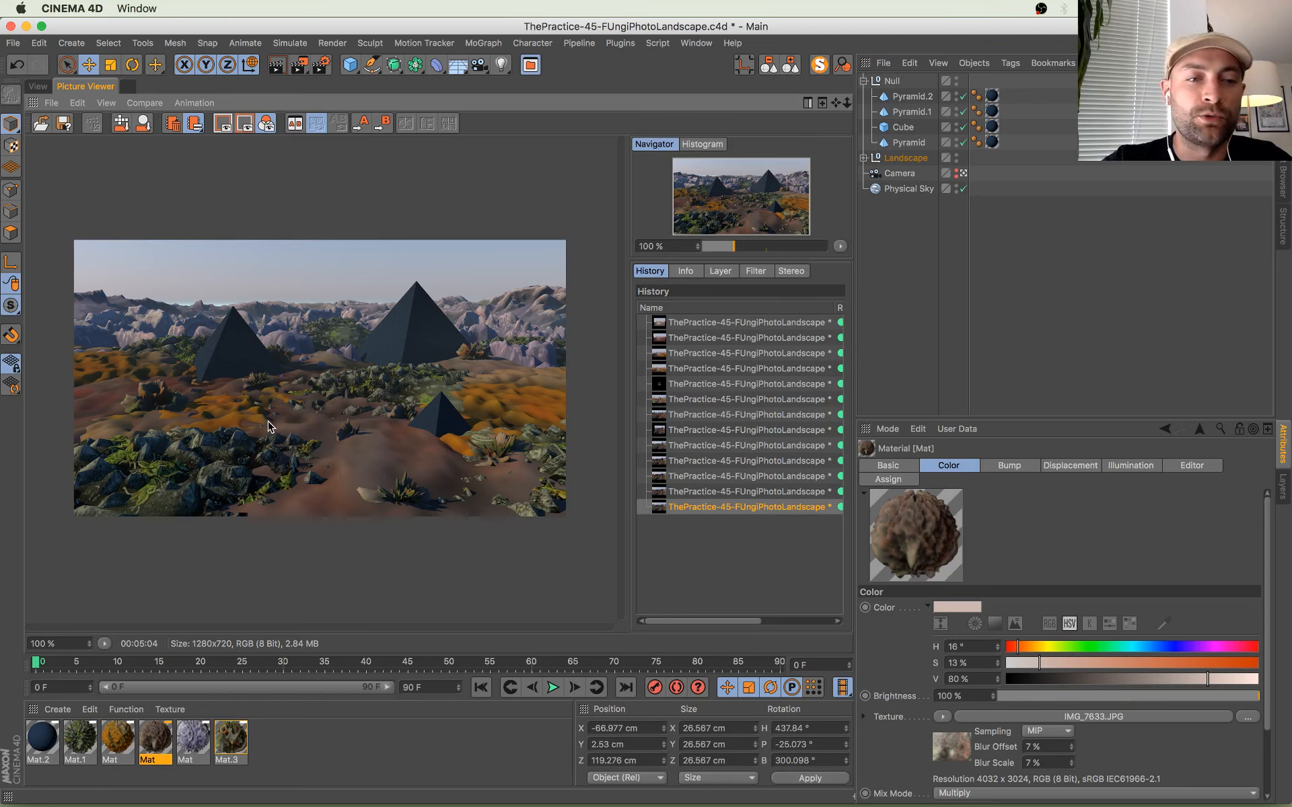
pyautogui.scroll(1, 291, 446)
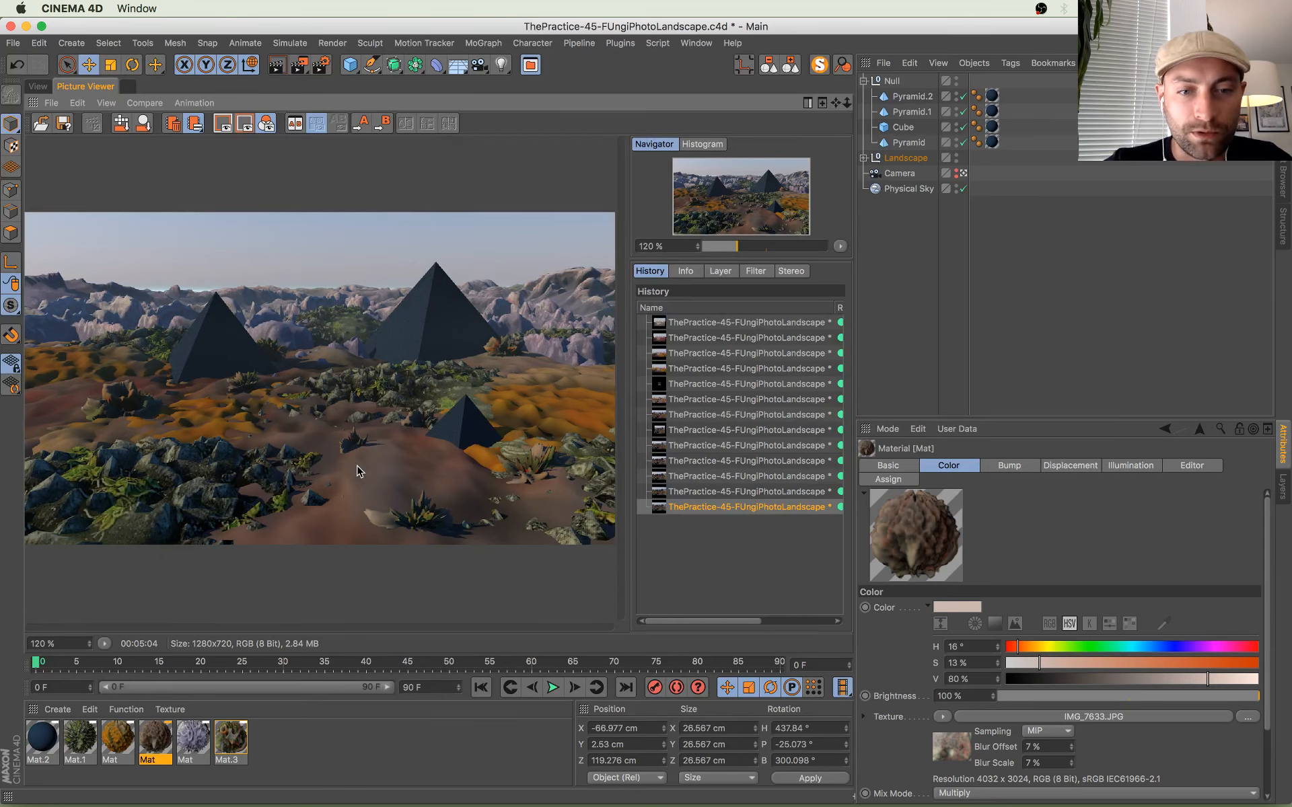
pyautogui.scroll(4, 367, 467)
pyautogui.scroll(-5, 283, 424)
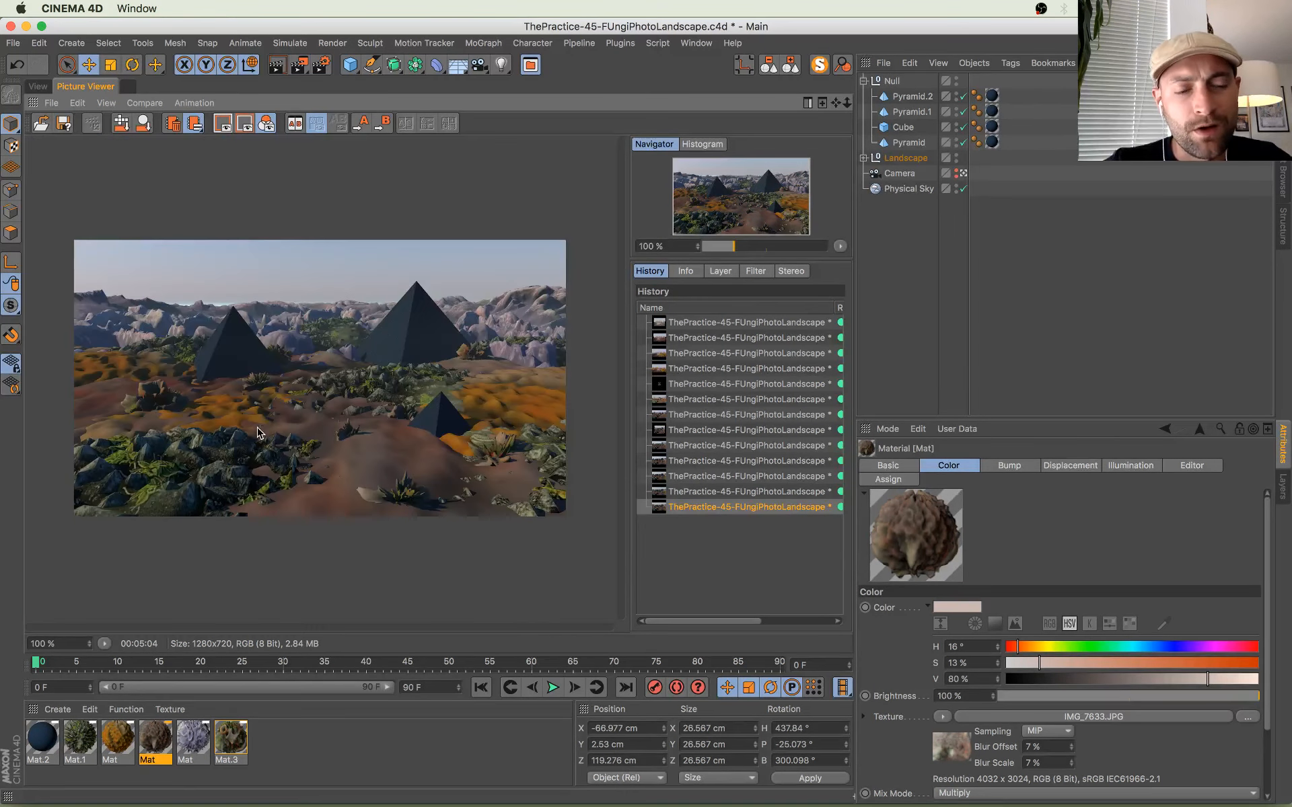
# Step: Check the bump settings of Mat.3 and the brown Mat material, including the brown material's bump image adjustments
pyautogui.click(230, 743)
pyautogui.doubleClick(229, 741)
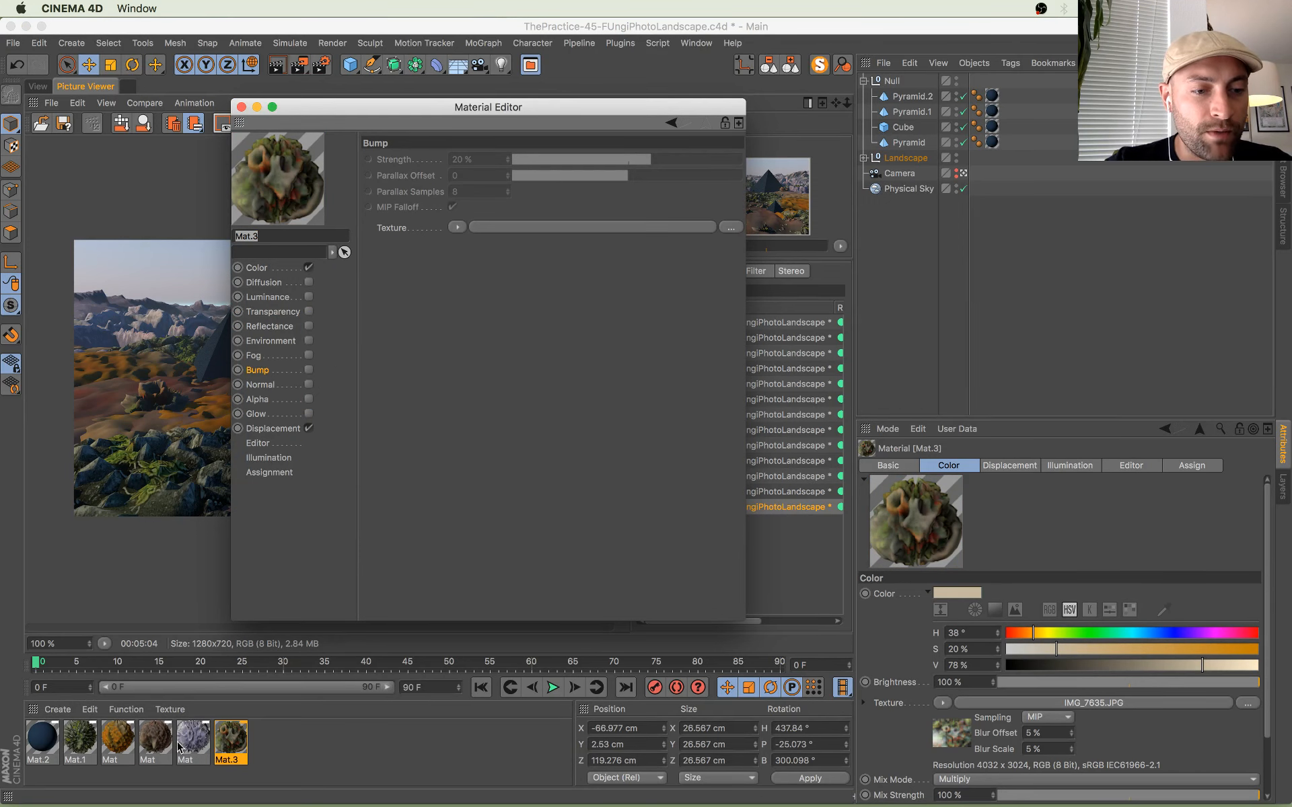
pyautogui.click(156, 740)
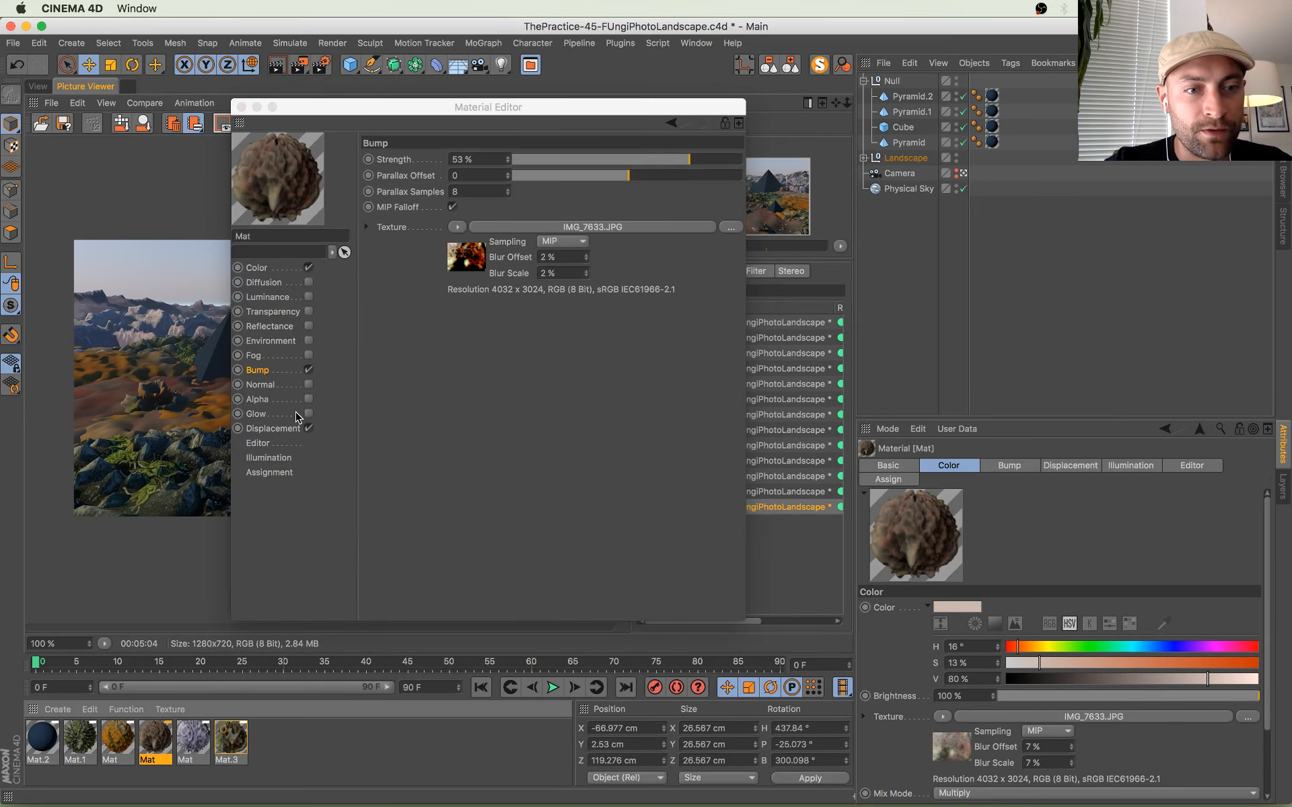
pyautogui.click(465, 260)
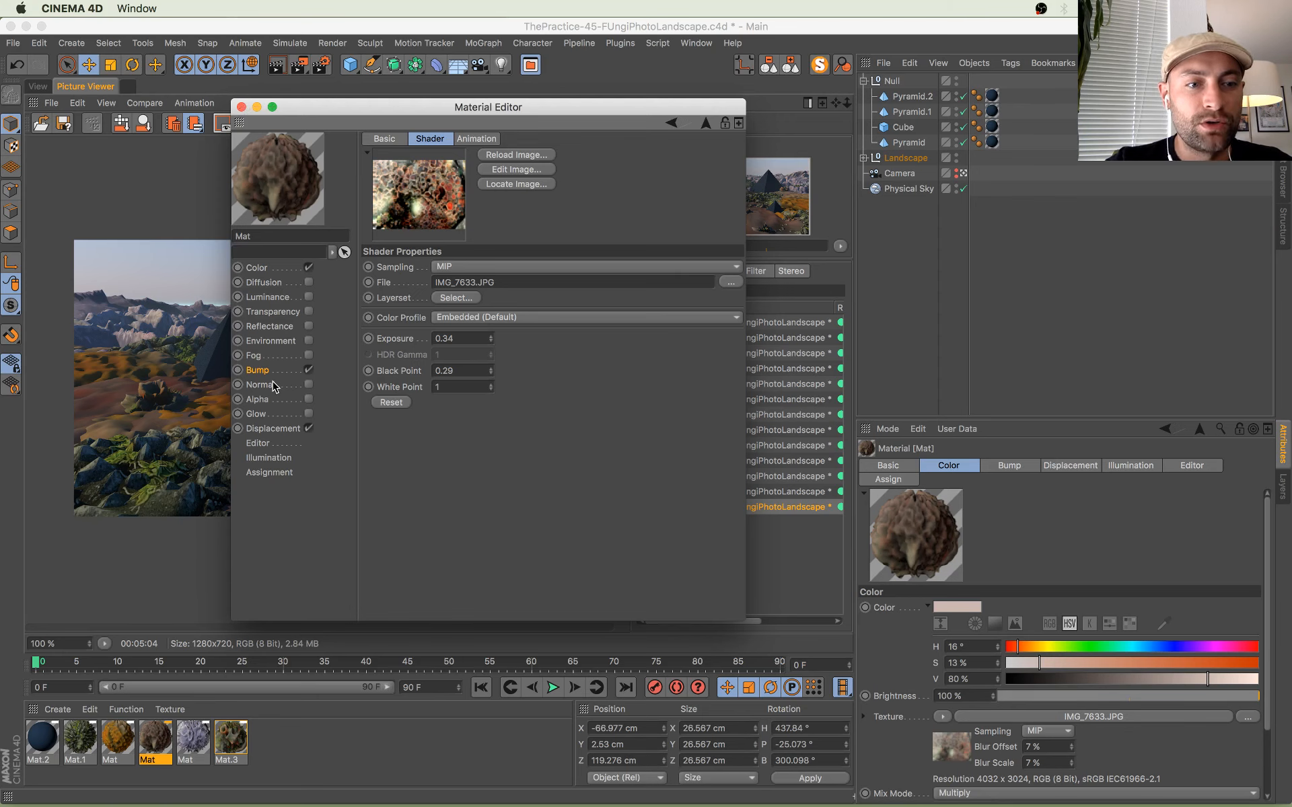
pyautogui.click(242, 107)
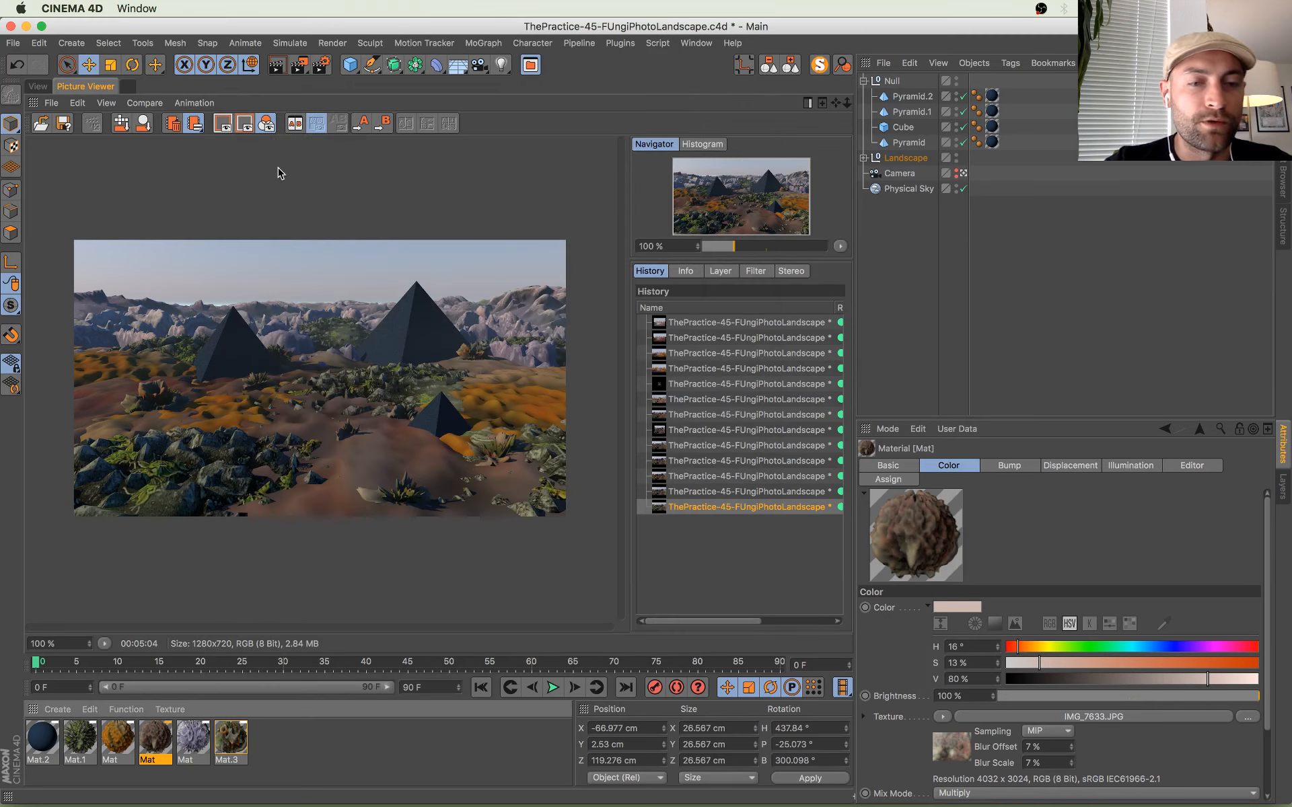
# Step: Save the project and enable bump on the purple Mat material, using its displacement image IMG_7636.JPG as the bump texture
pyautogui.scroll(5, 357, 439)
pyautogui.press('super+s')
pyautogui.moveTo(357, 434); pyautogui.dragTo(407, 385)
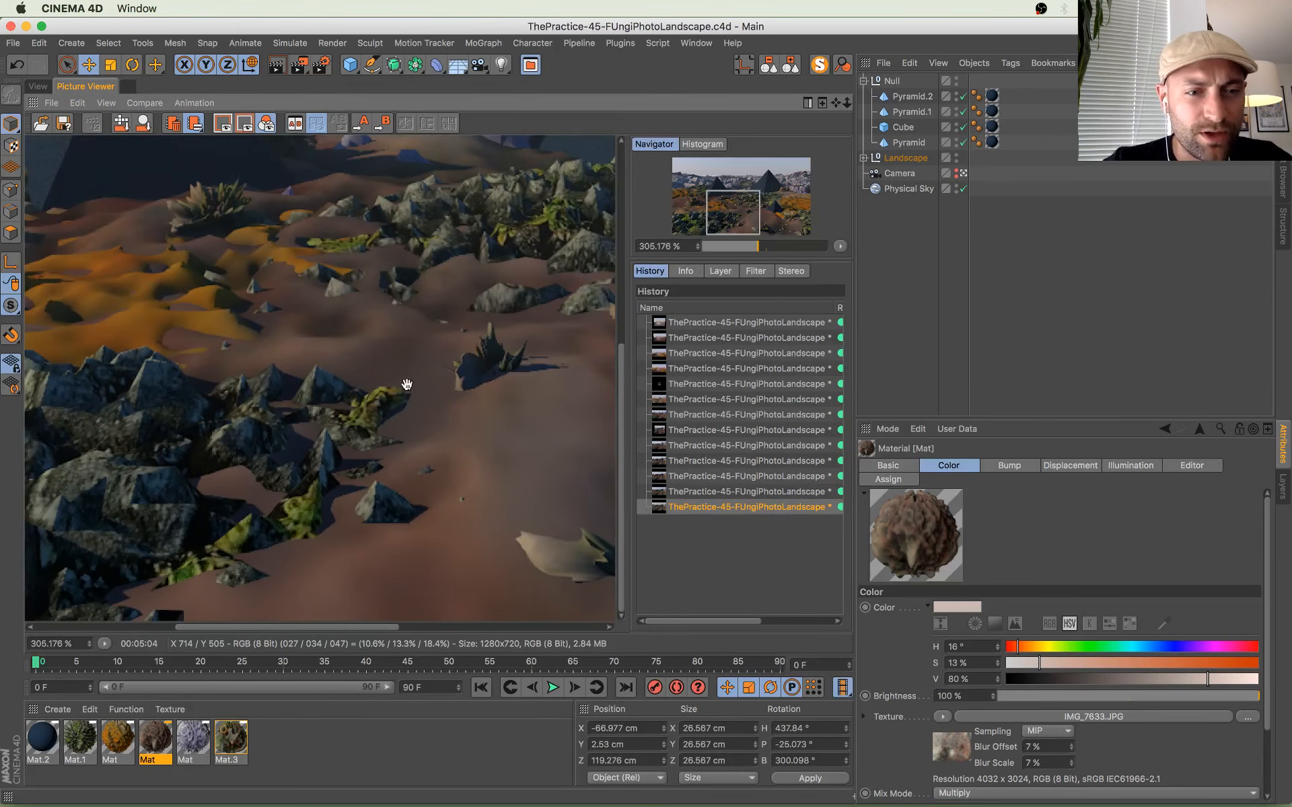
pyautogui.scroll(-3, 406, 386)
pyautogui.doubleClick(191, 738)
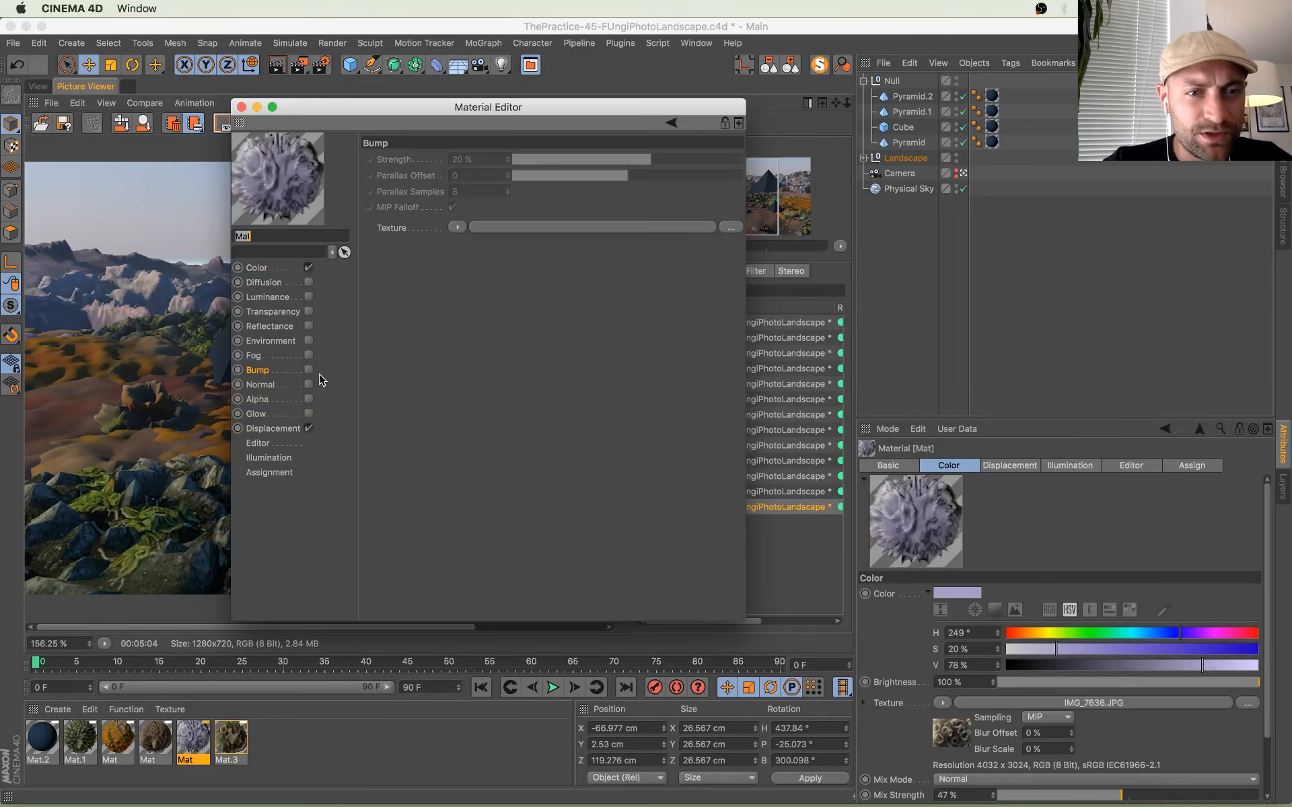
pyautogui.click(296, 429)
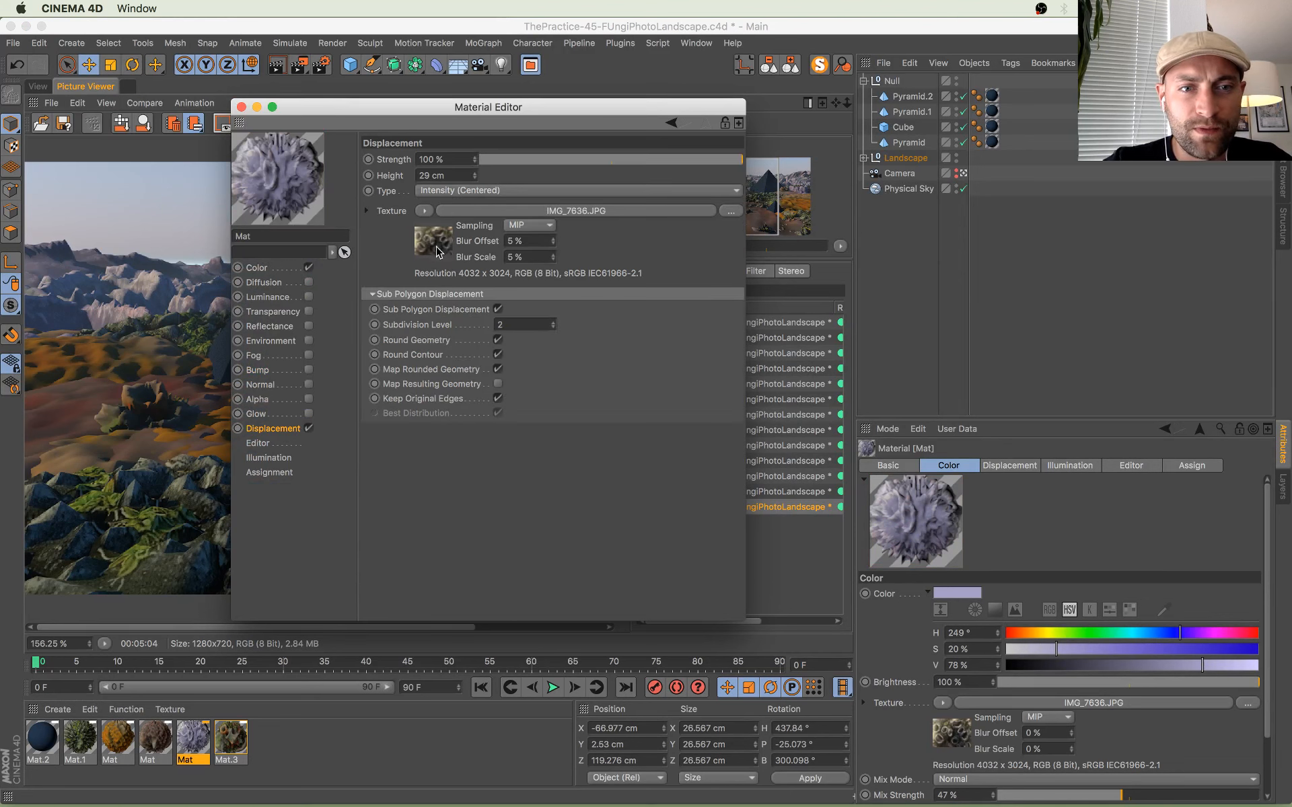
pyautogui.click(257, 370)
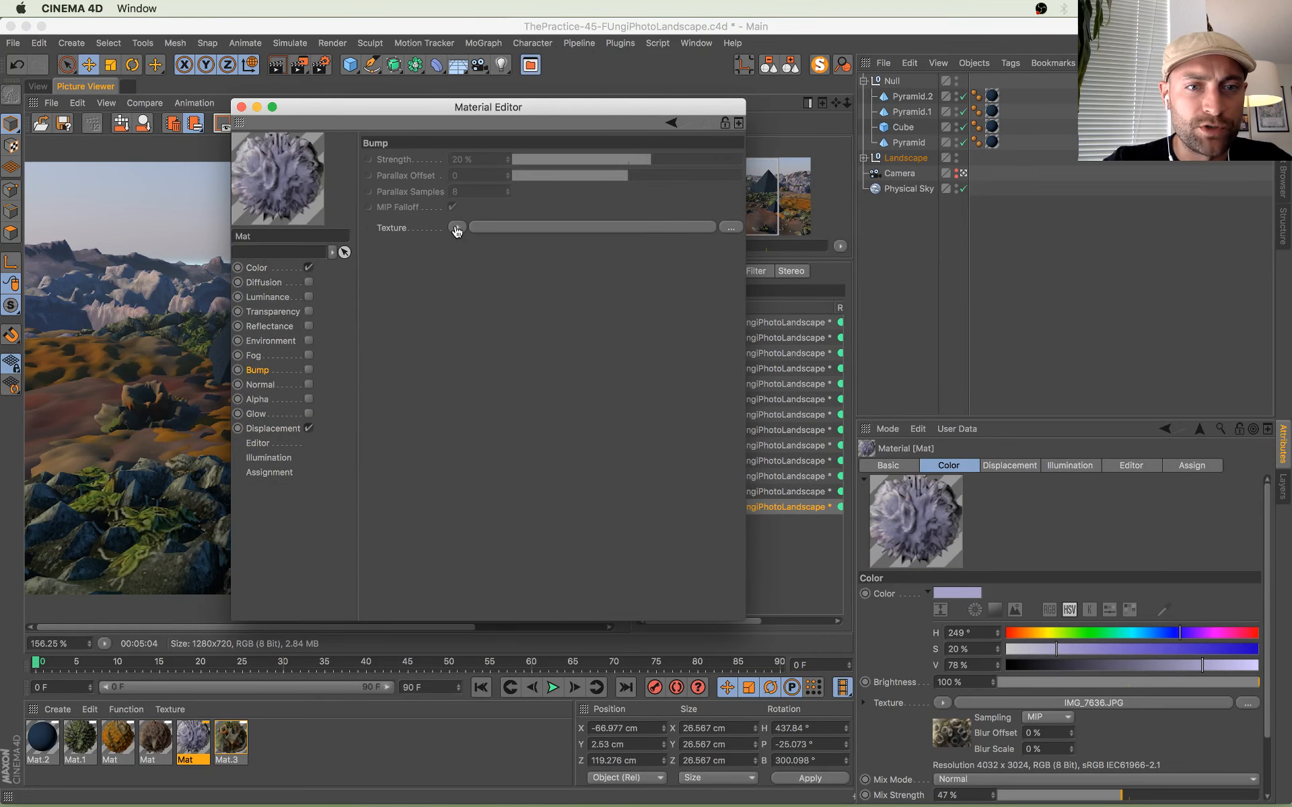
pyautogui.click(309, 370)
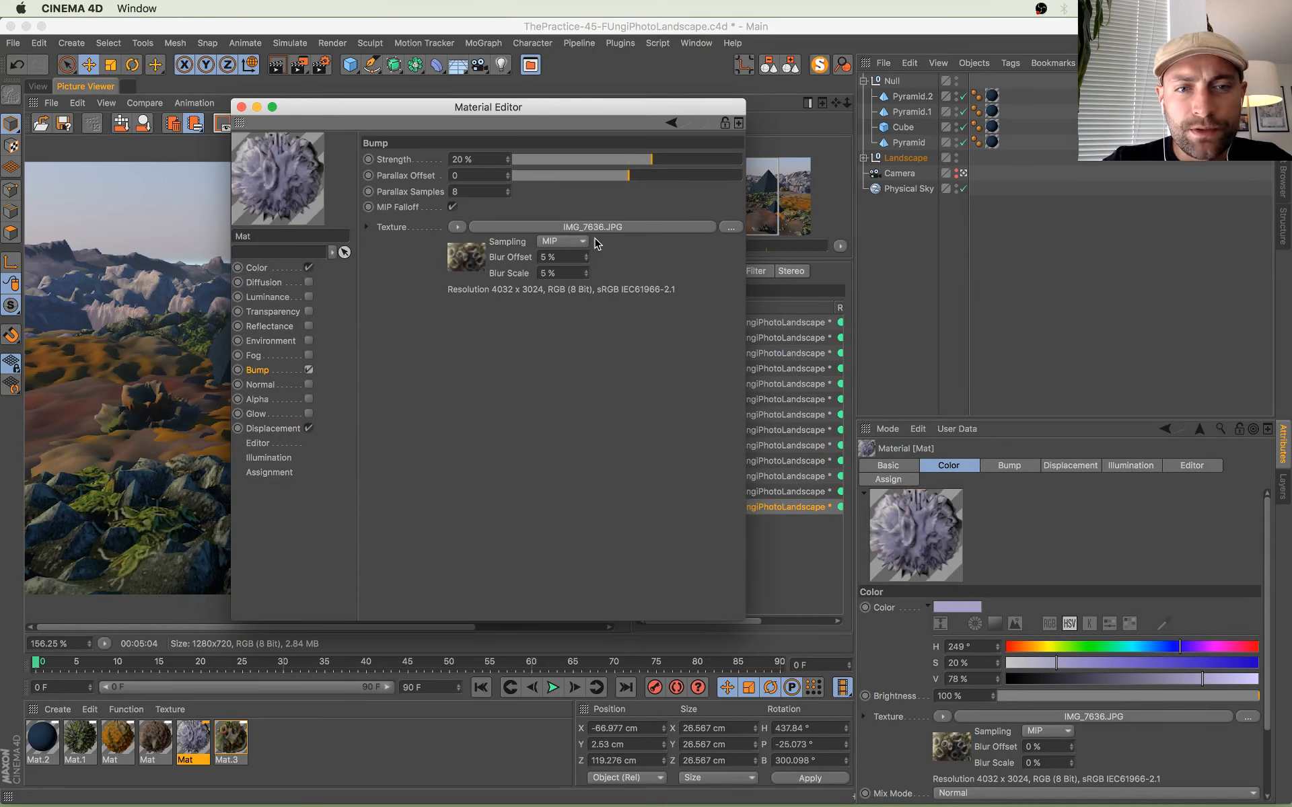
# Step: Set the purple material's bump blur offset and blur scale to 3% and its strength to 26%, and save the project
pyautogui.doubleClick(586, 260)
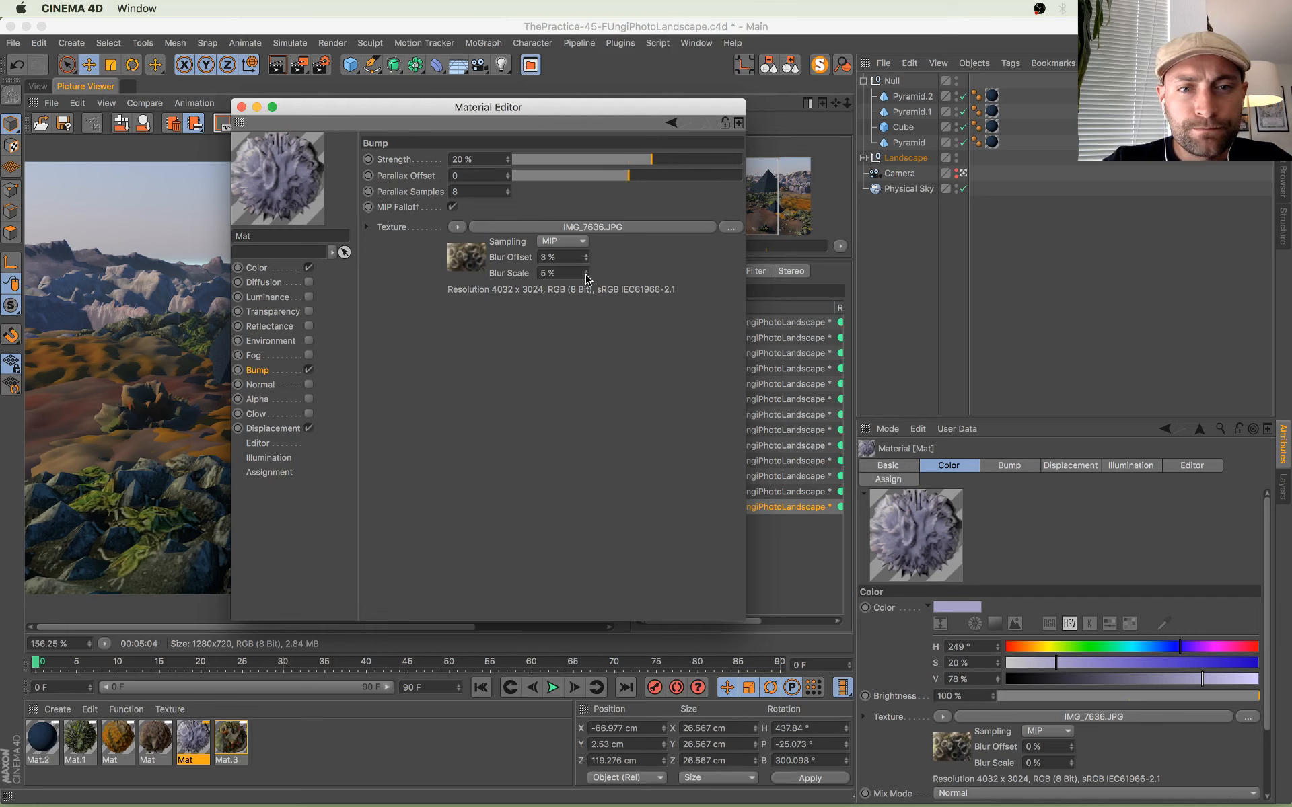
pyautogui.doubleClick(586, 276)
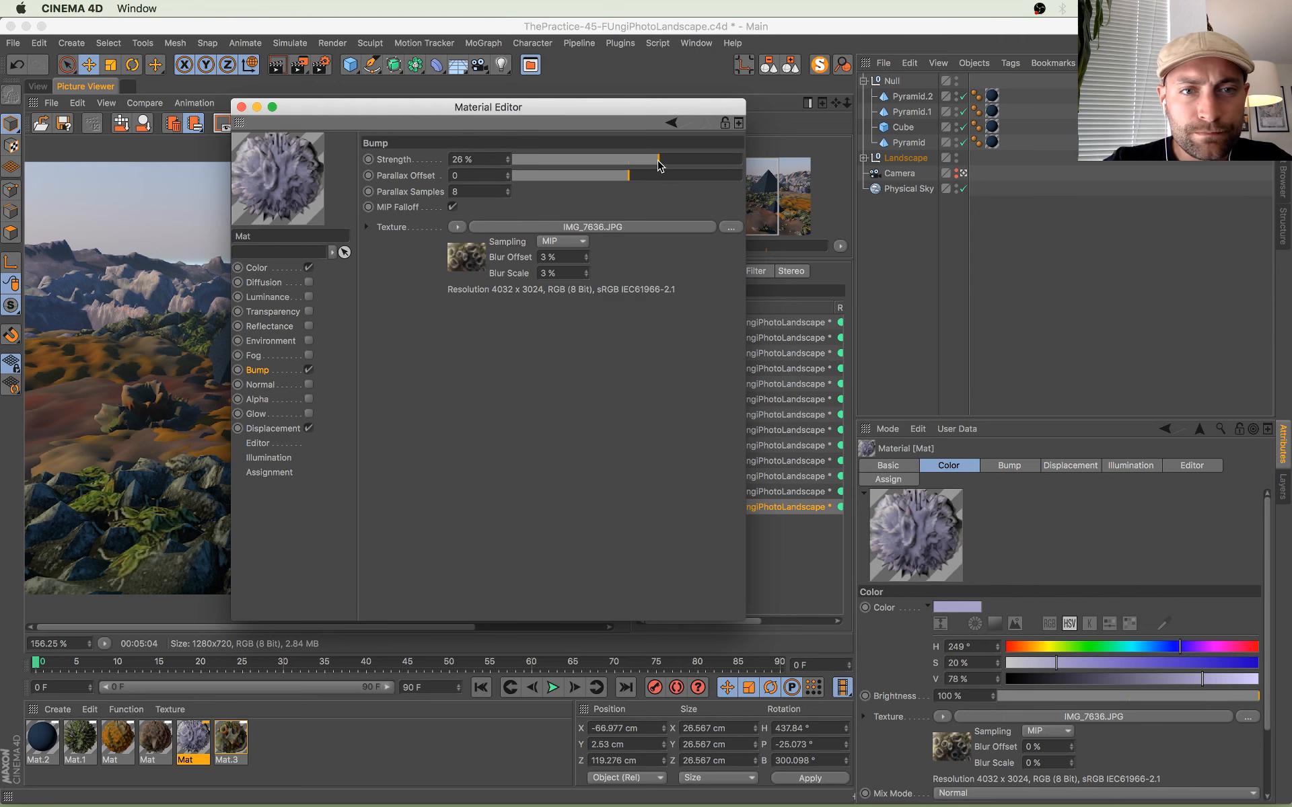
pyautogui.press('super+s')
pyautogui.click(240, 107)
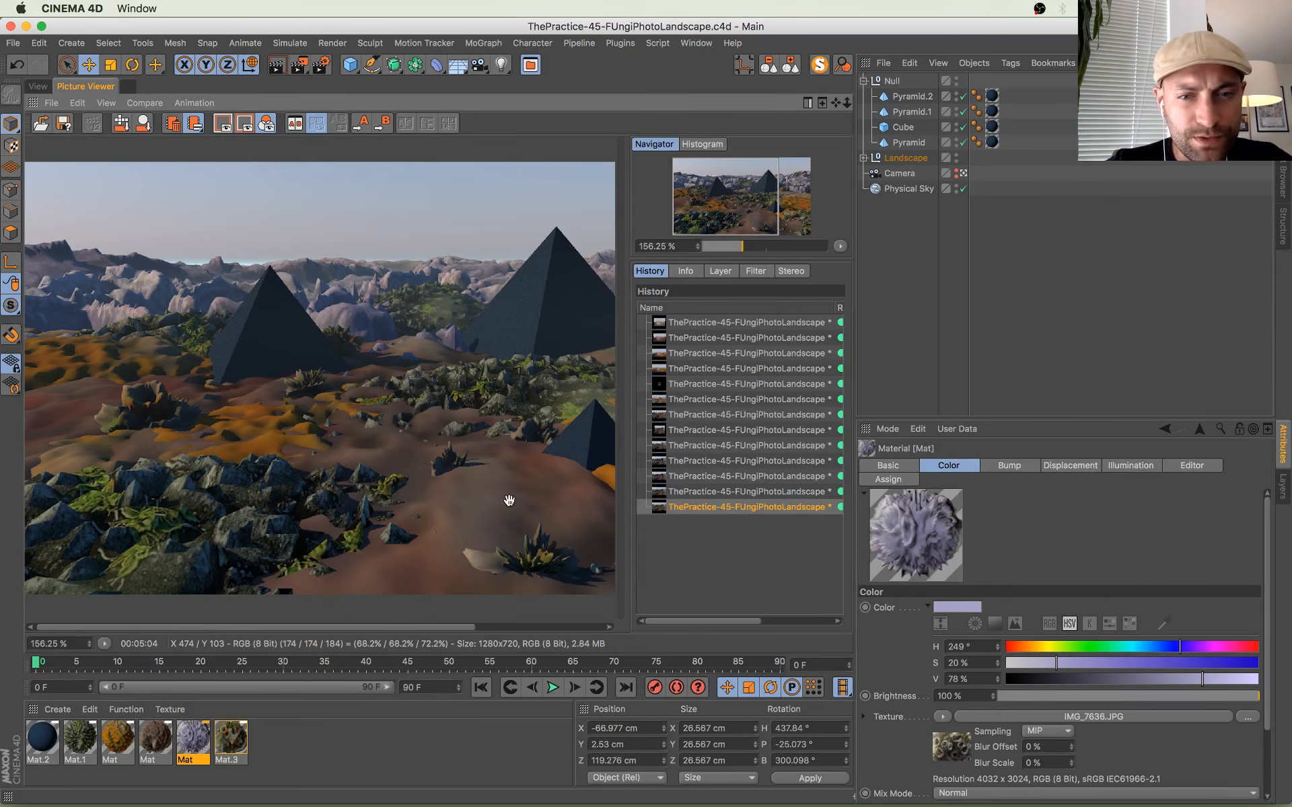
# Step: Examine the latest render as a whole and close up around the rocks between the pyramids
pyautogui.moveTo(508, 500); pyautogui.dragTo(323, 360)
pyautogui.scroll(-2, 347, 458)
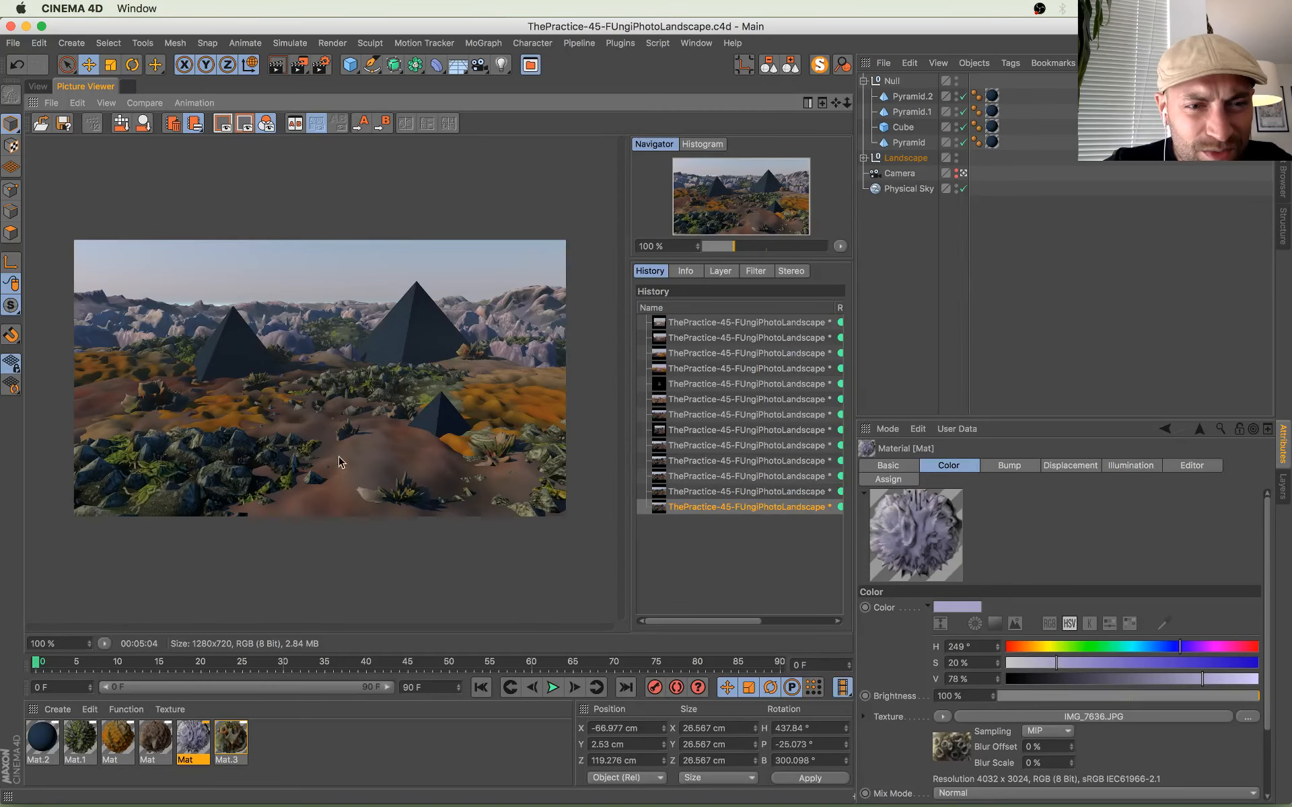
pyautogui.scroll(5, 265, 363)
pyautogui.moveTo(470, 403); pyautogui.dragTo(263, 400)
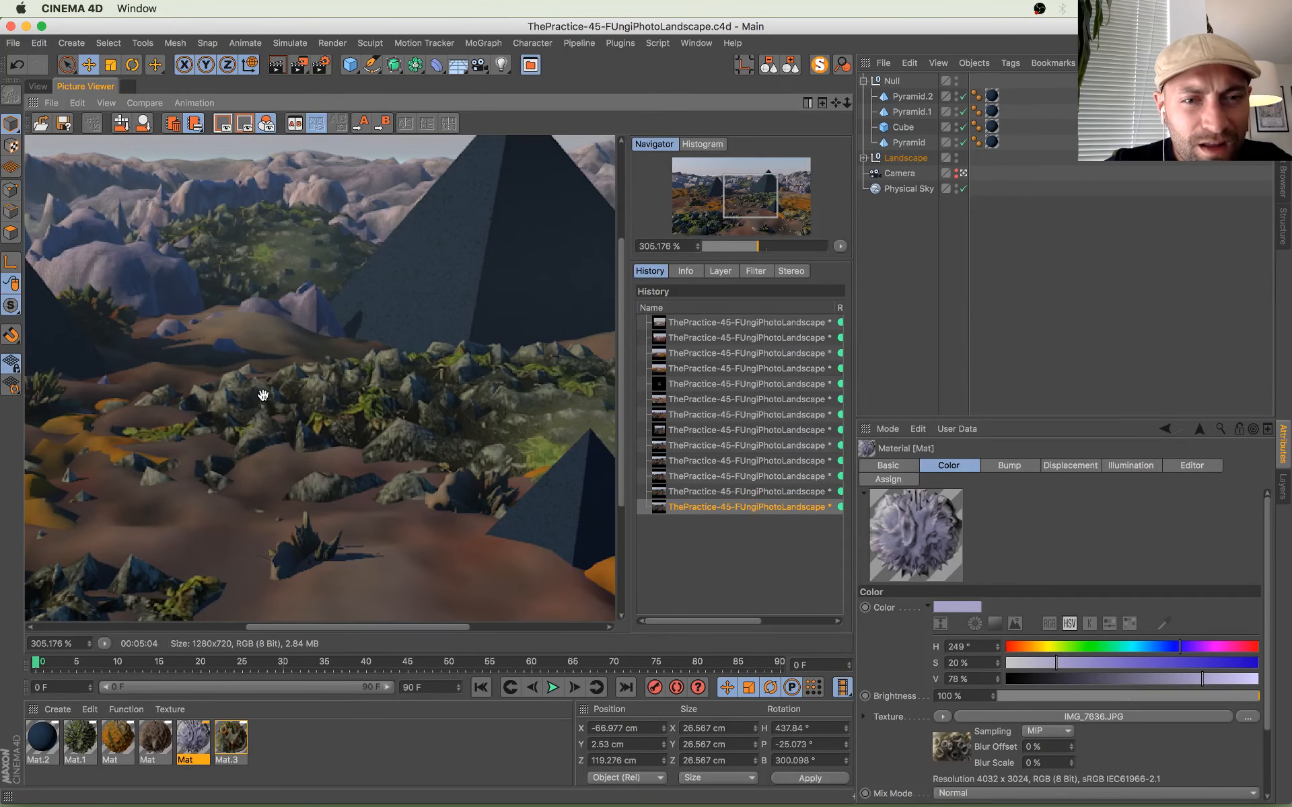
# Step: Move the connecting cube lower and forward, to about Y -14.2 cm and Z 54.3 cm
pyautogui.click(37, 86)
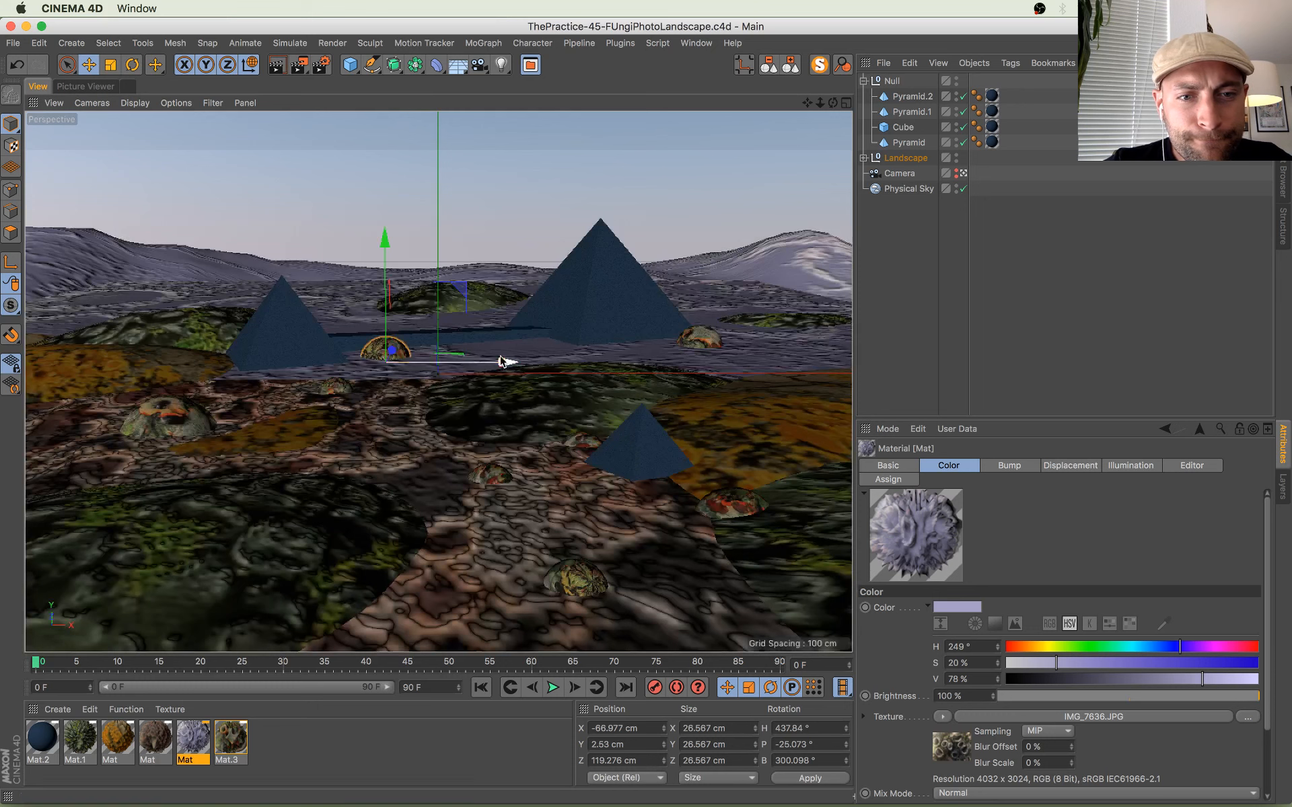
pyautogui.click(451, 336)
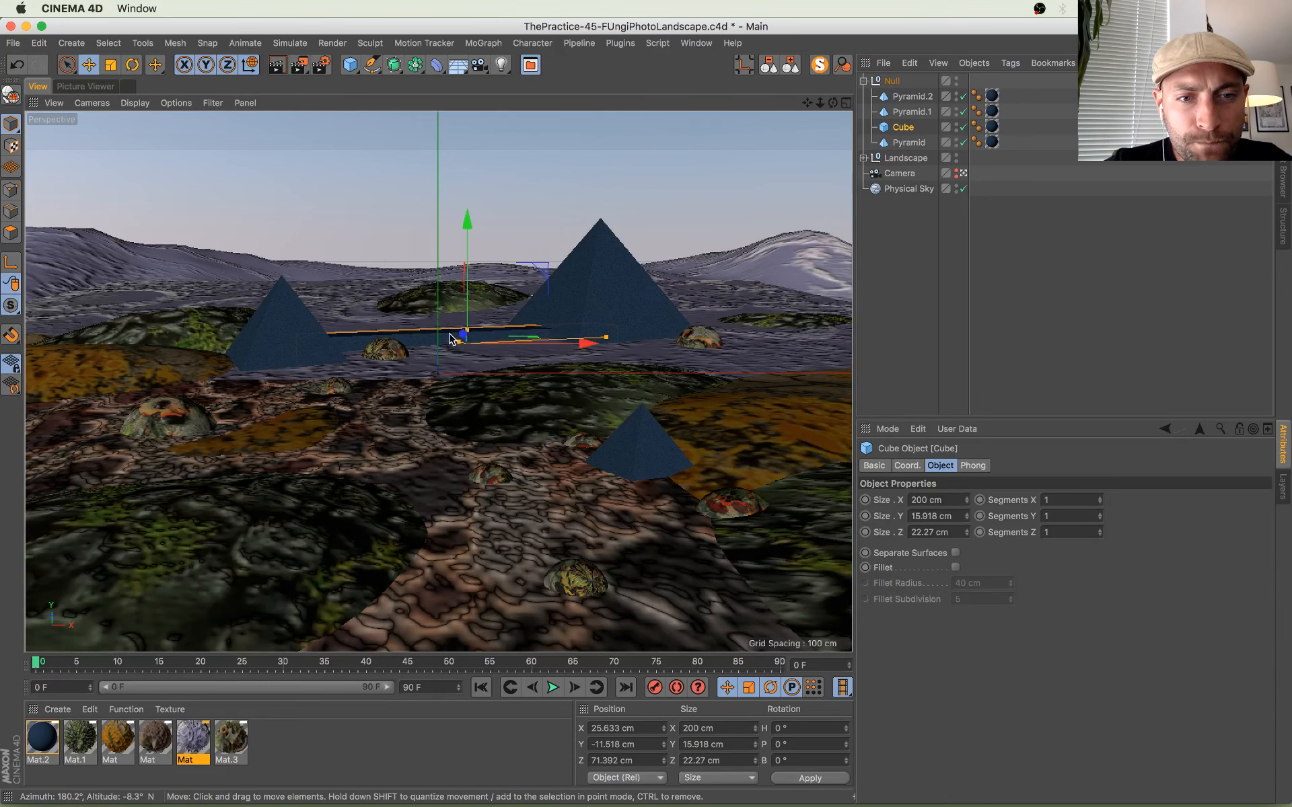
pyautogui.moveTo(428, 338); pyautogui.dragTo(436, 339)
pyautogui.moveTo(476, 240); pyautogui.dragTo(478, 261)
# Step: Save the project and render the scene to the Picture Viewer, displaying the in-progress render
pyautogui.press('super+s')
pyautogui.hotkey('shift', 'r')
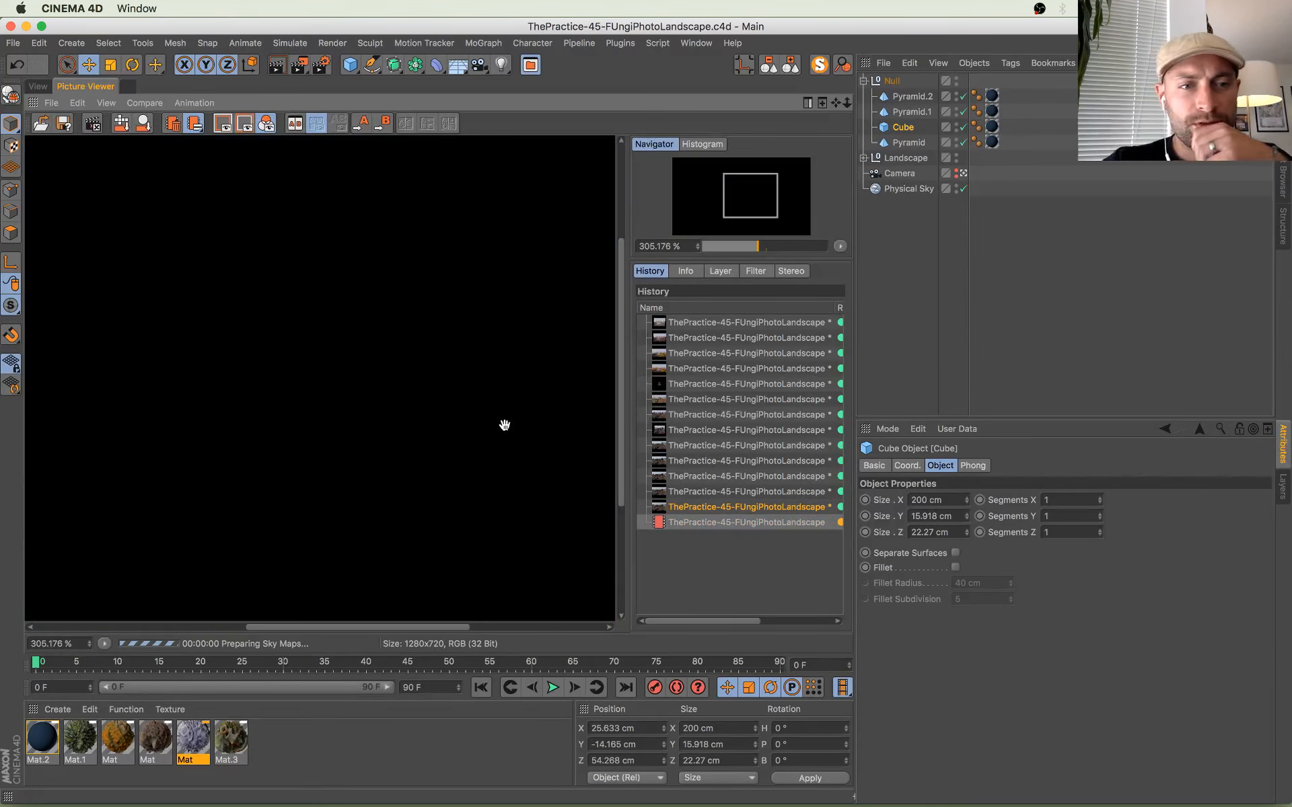
pyautogui.click(38, 87)
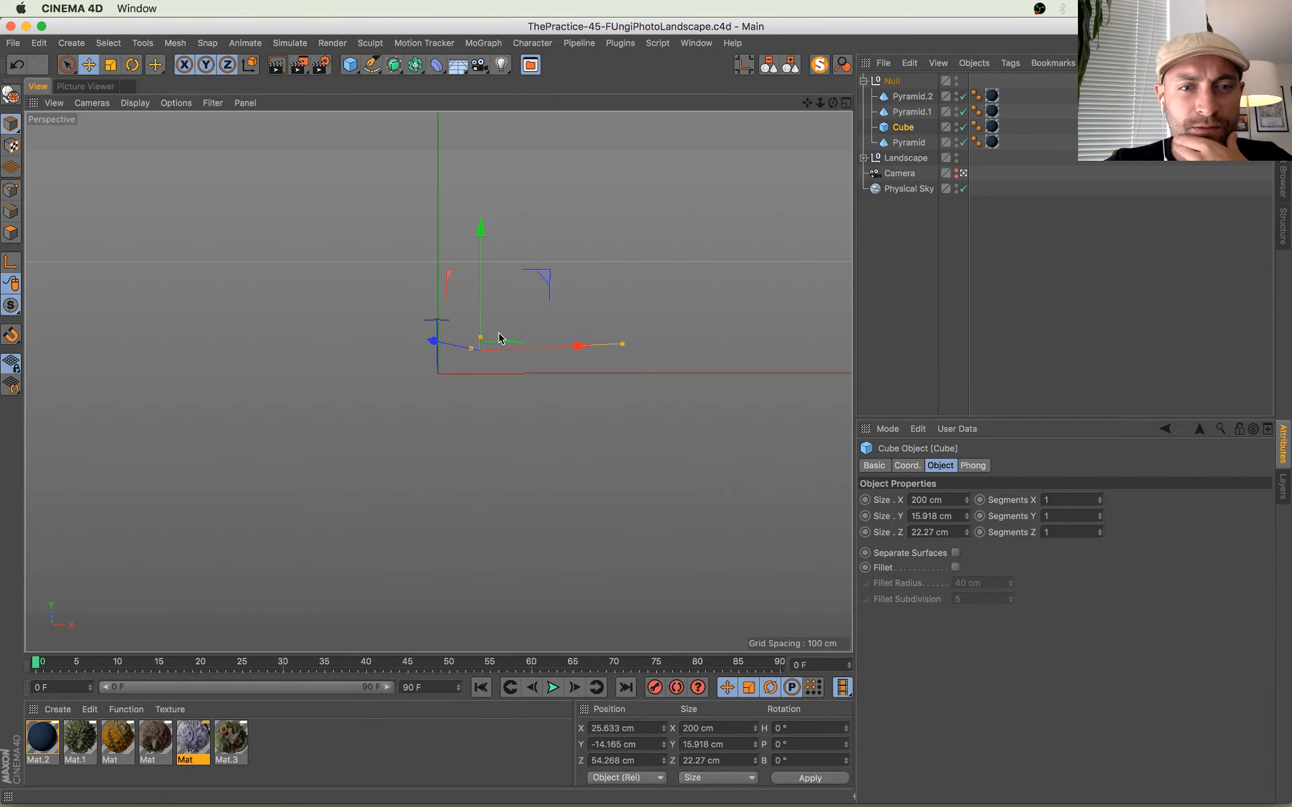
pyautogui.click(85, 86)
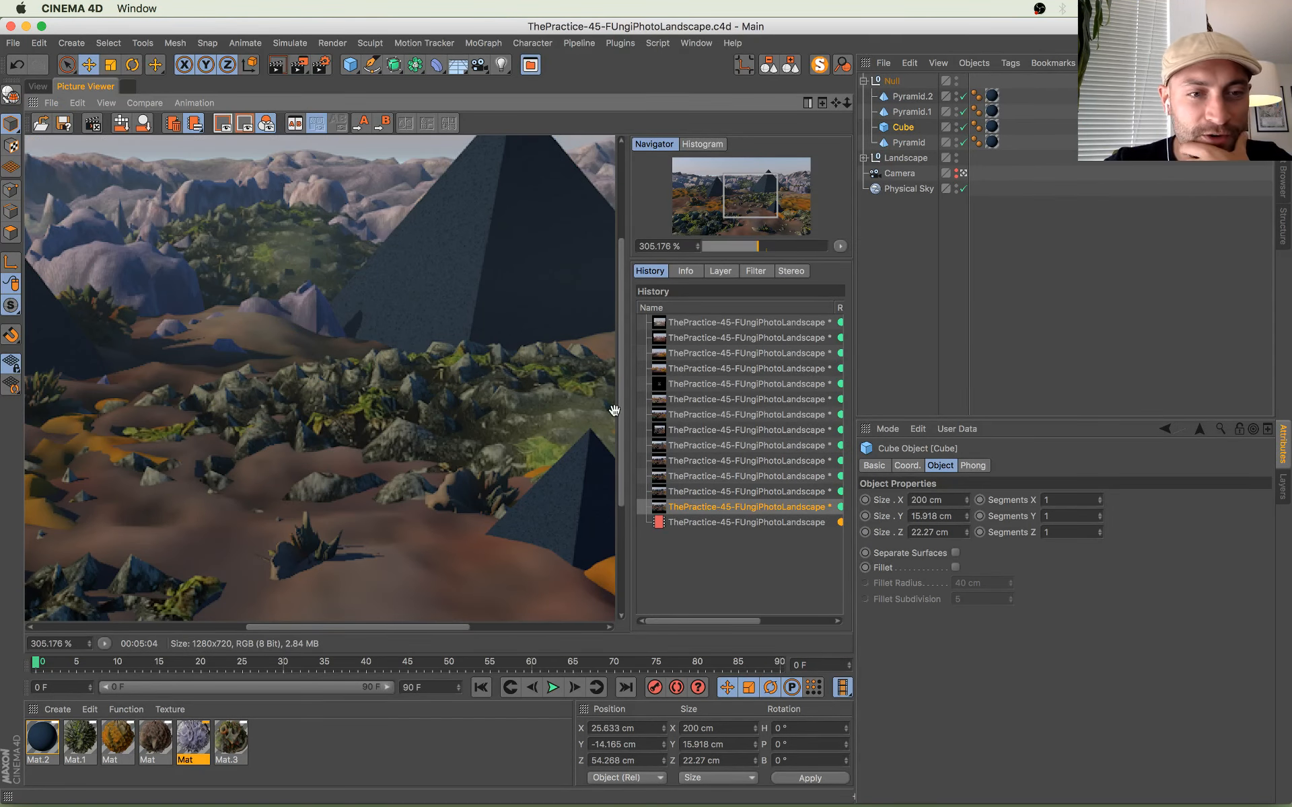
pyautogui.click(730, 523)
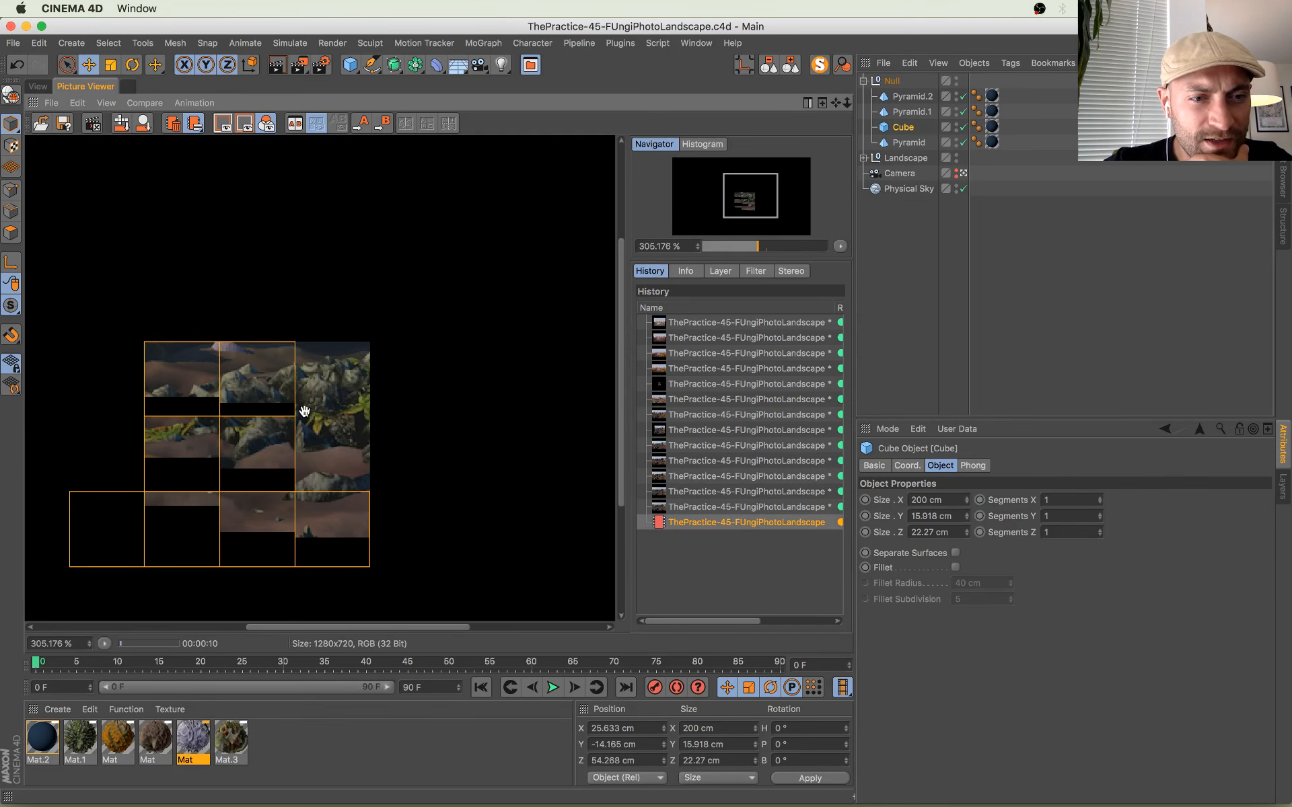
# Step: Compare the in-progress render with the previous one by alternating between the two history entries
pyautogui.click(692, 510)
pyautogui.press('Down')
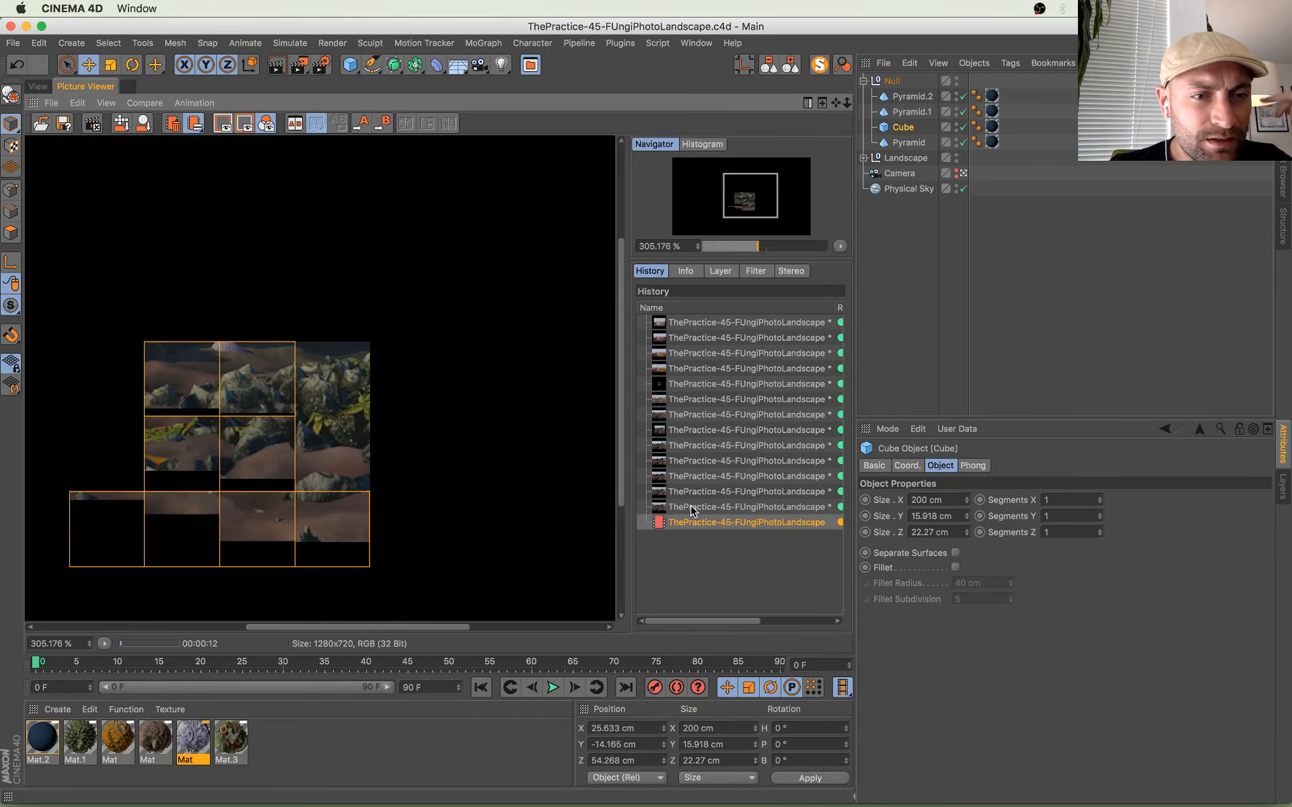
pyautogui.press('Up')
pyautogui.press('Down')
pyautogui.press('Up')
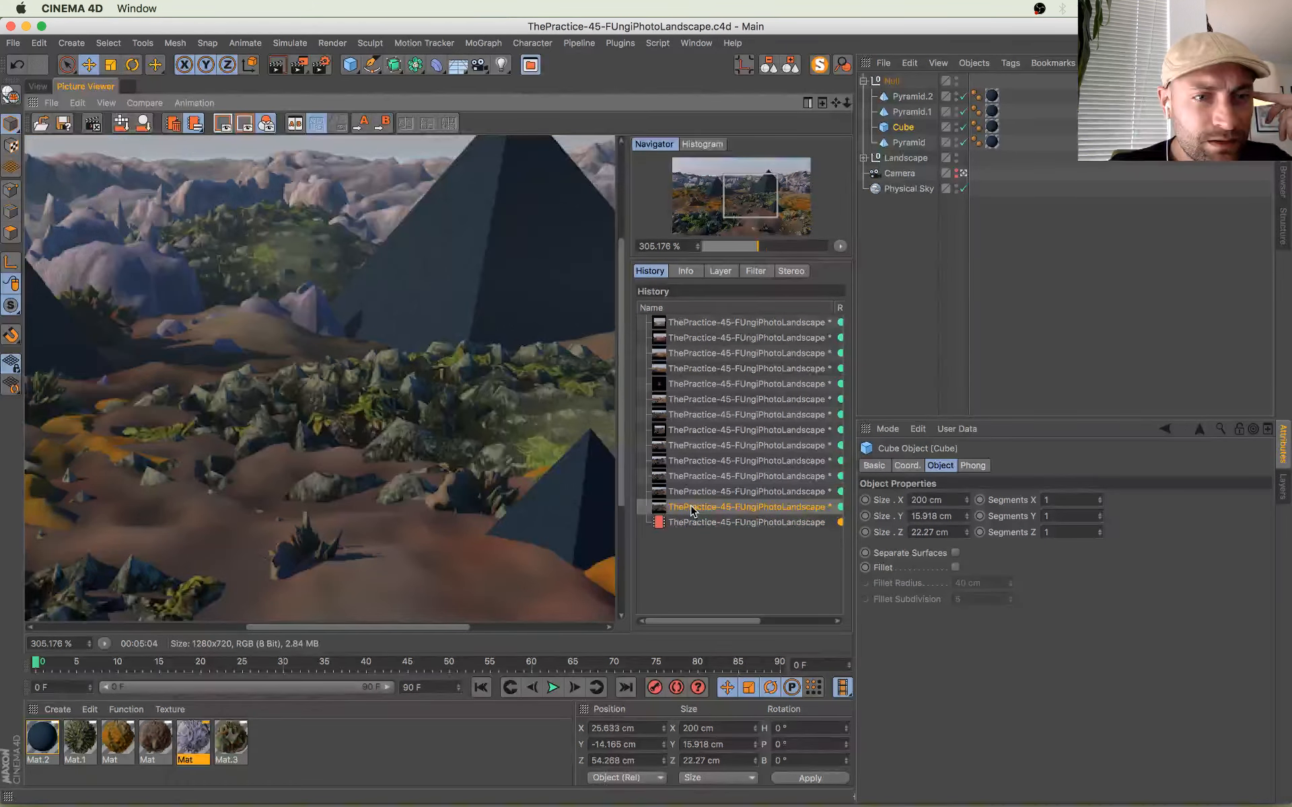
pyautogui.press('Down')
pyautogui.press('Up')
pyautogui.press('Down')
pyautogui.press('Up')
pyautogui.press('Down')
pyautogui.press('Up')
pyautogui.press('Down')
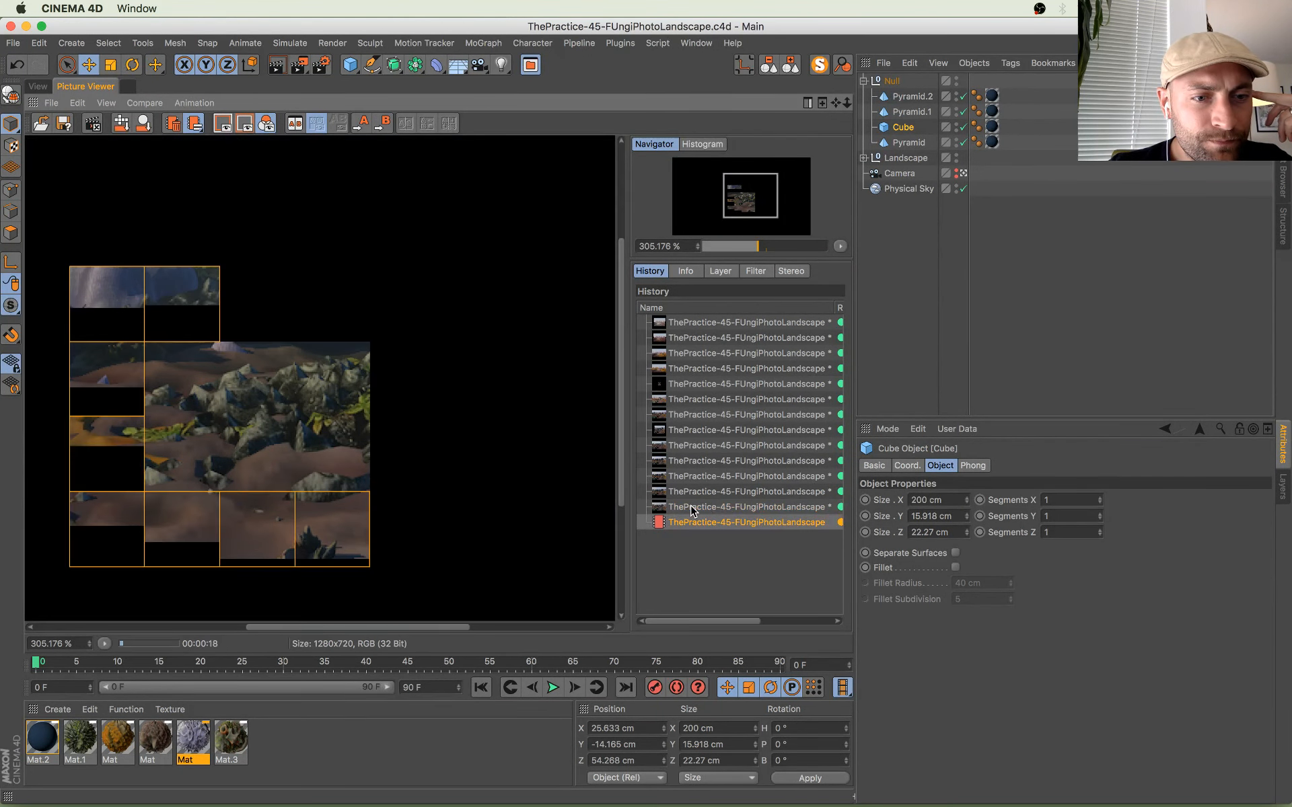
# Step: Inspect the brown terrain's bump detail close up in the previous and in-progress renders
pyautogui.scroll(5, 326, 361)
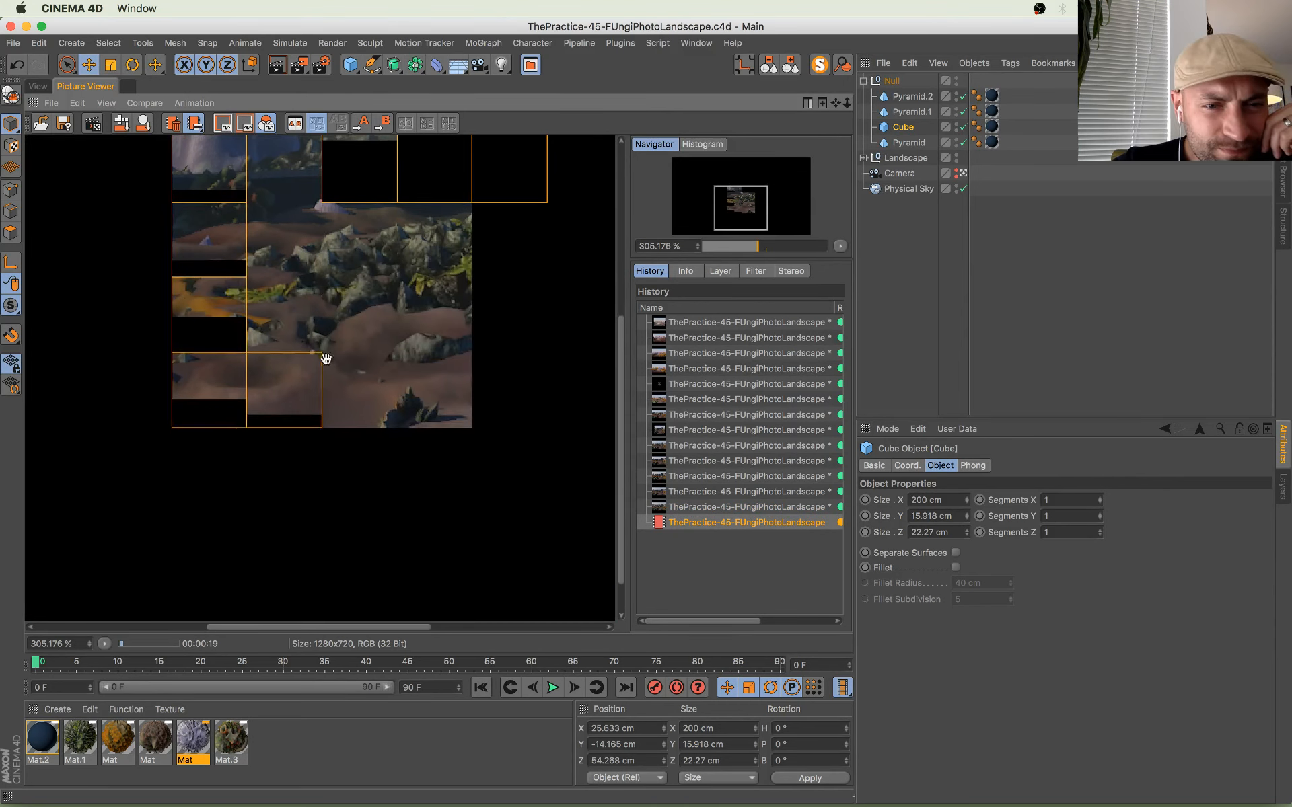
pyautogui.press('Up')
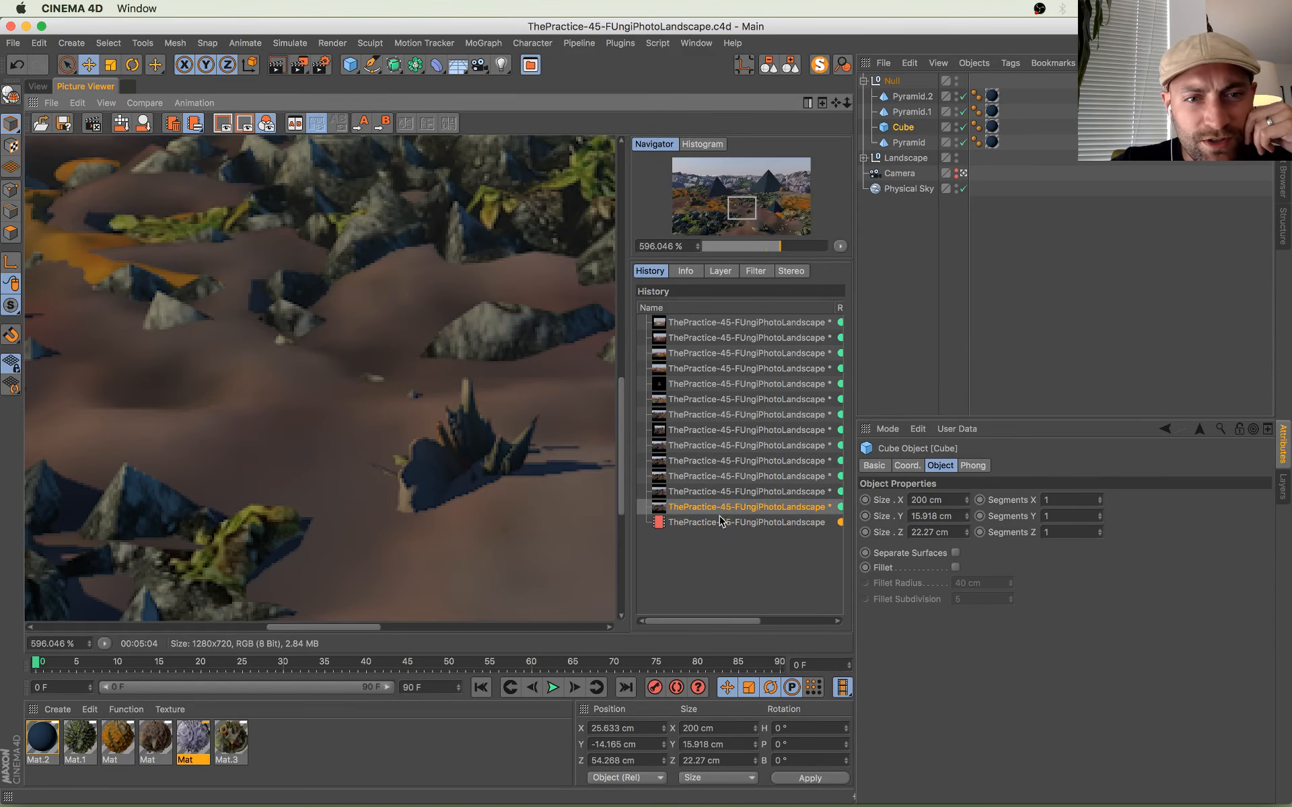
pyautogui.press('Down')
pyautogui.press('Up')
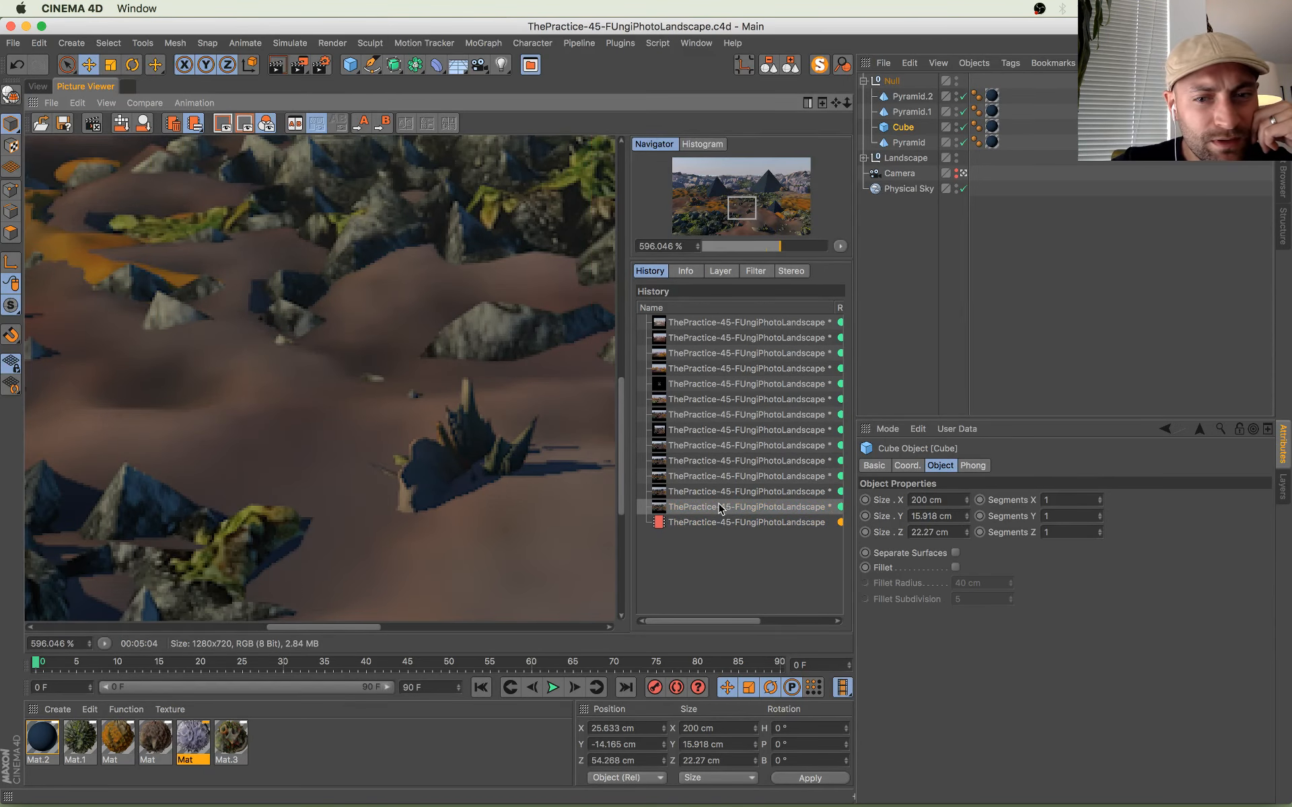
pyautogui.click(717, 522)
pyautogui.scroll(-4, 297, 443)
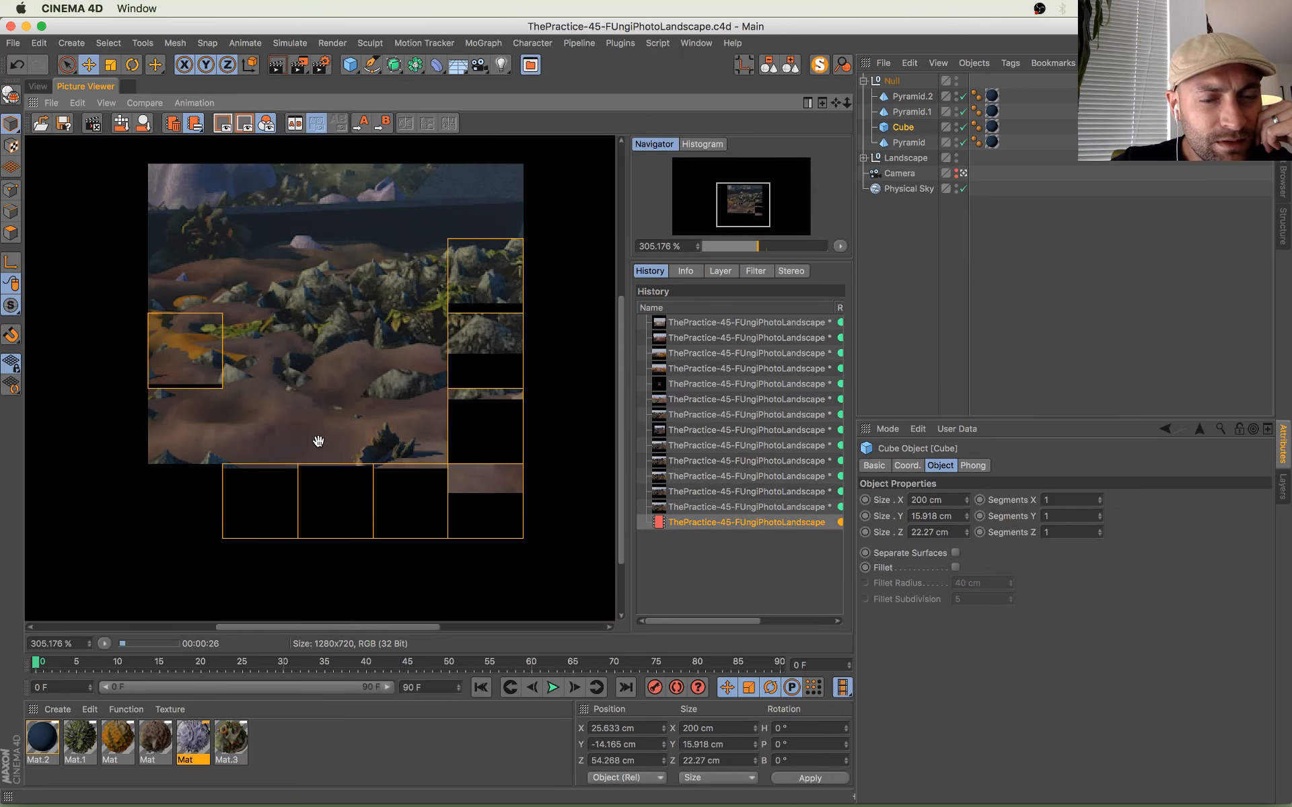
pyautogui.scroll(-6, 303, 452)
pyautogui.scroll(4, 297, 448)
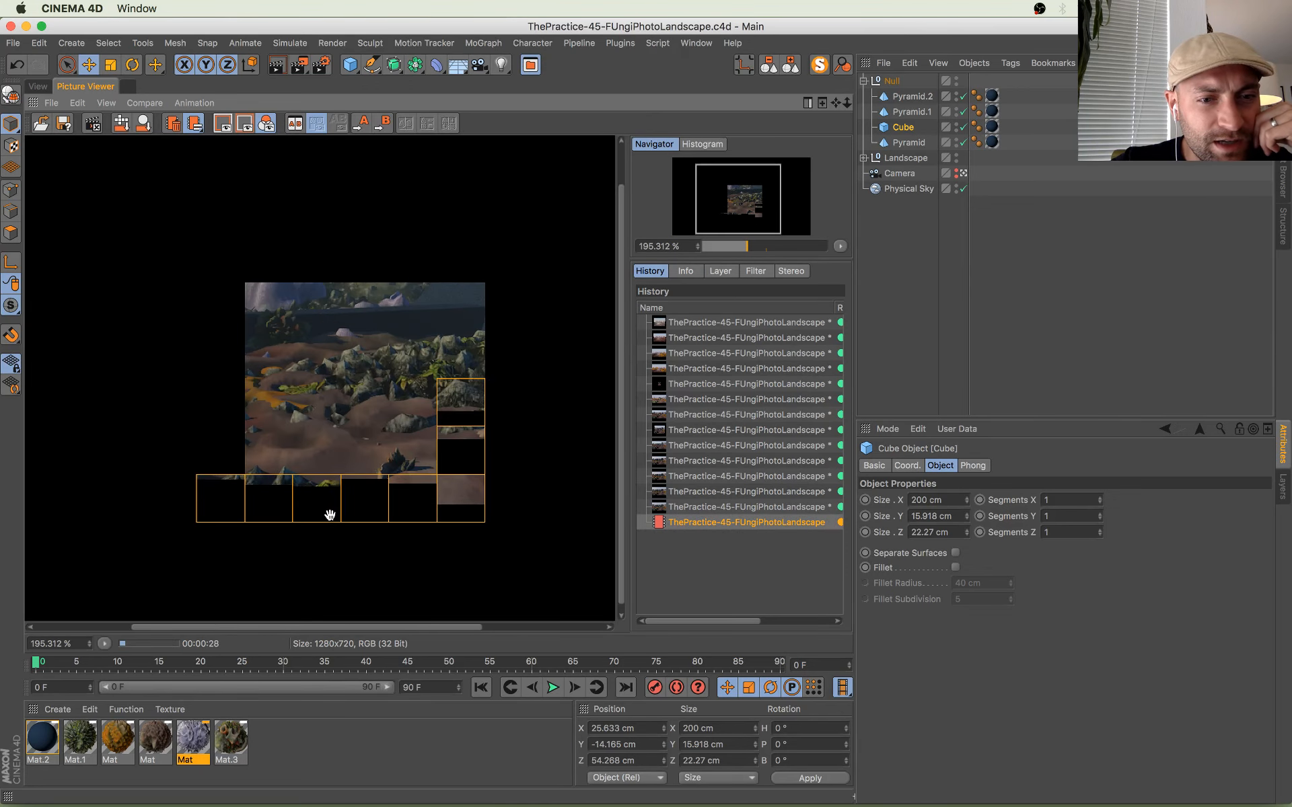
pyautogui.scroll(5, 317, 447)
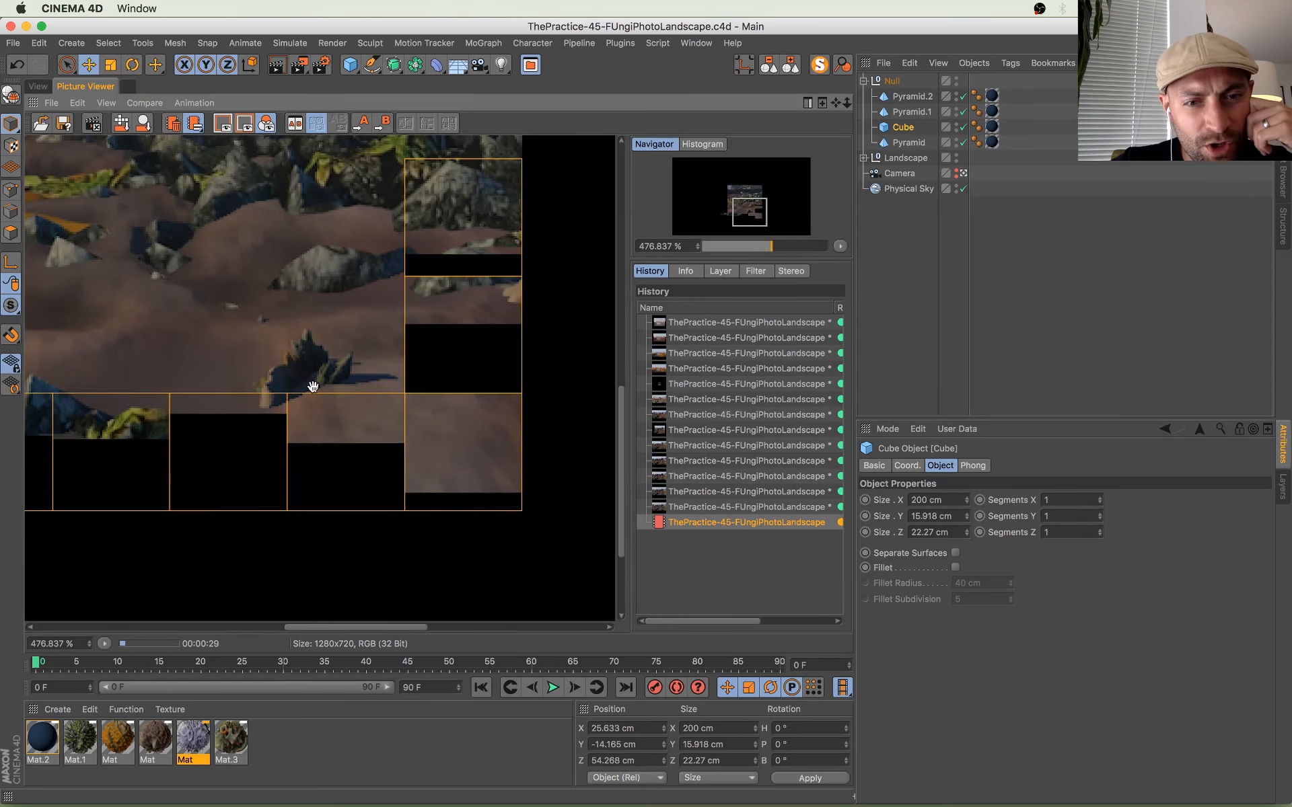
pyautogui.scroll(-4, 363, 410)
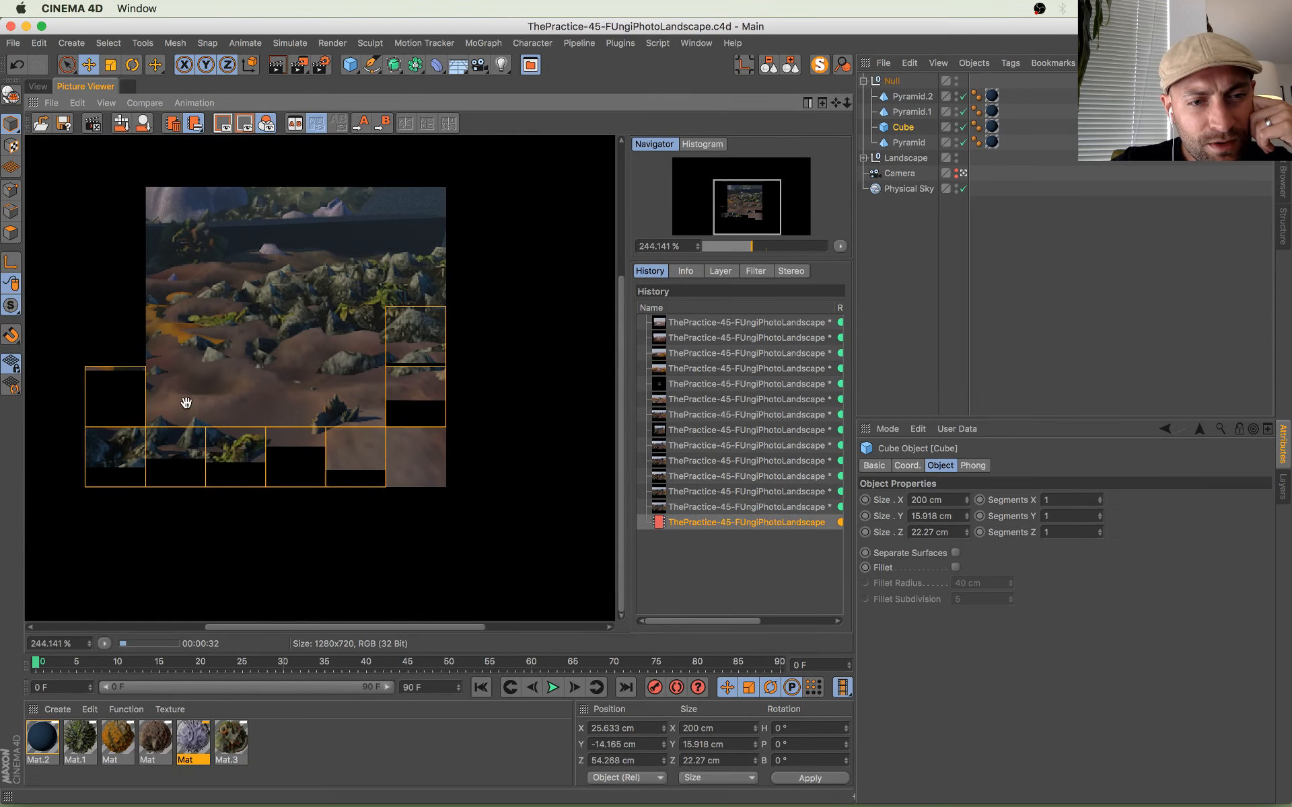
pyautogui.scroll(-4, 275, 421)
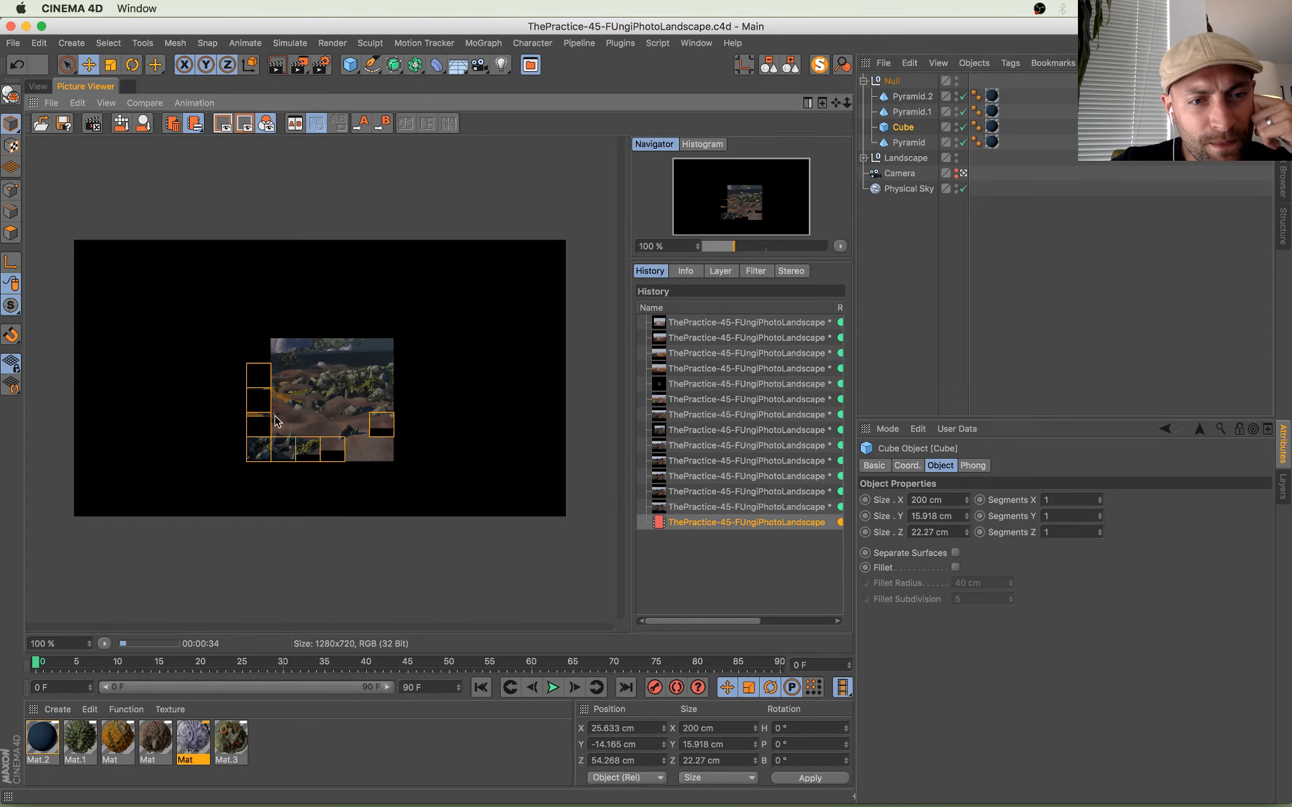
# Step: Compare the full scene in both renders and inspect the connecting cube between the pyramids in the new one
pyautogui.scroll(2, 409, 448)
pyautogui.click(681, 508)
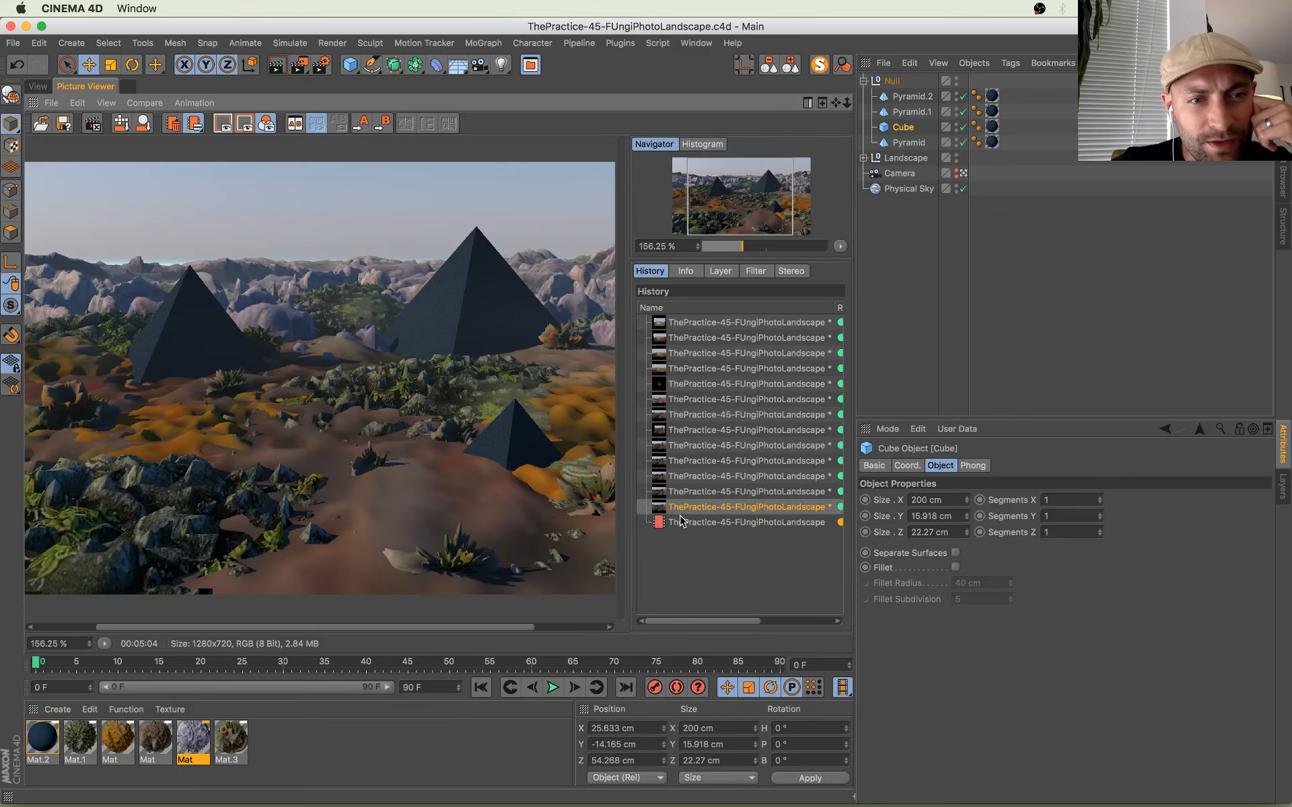
pyautogui.click(681, 522)
pyautogui.scroll(6, 304, 332)
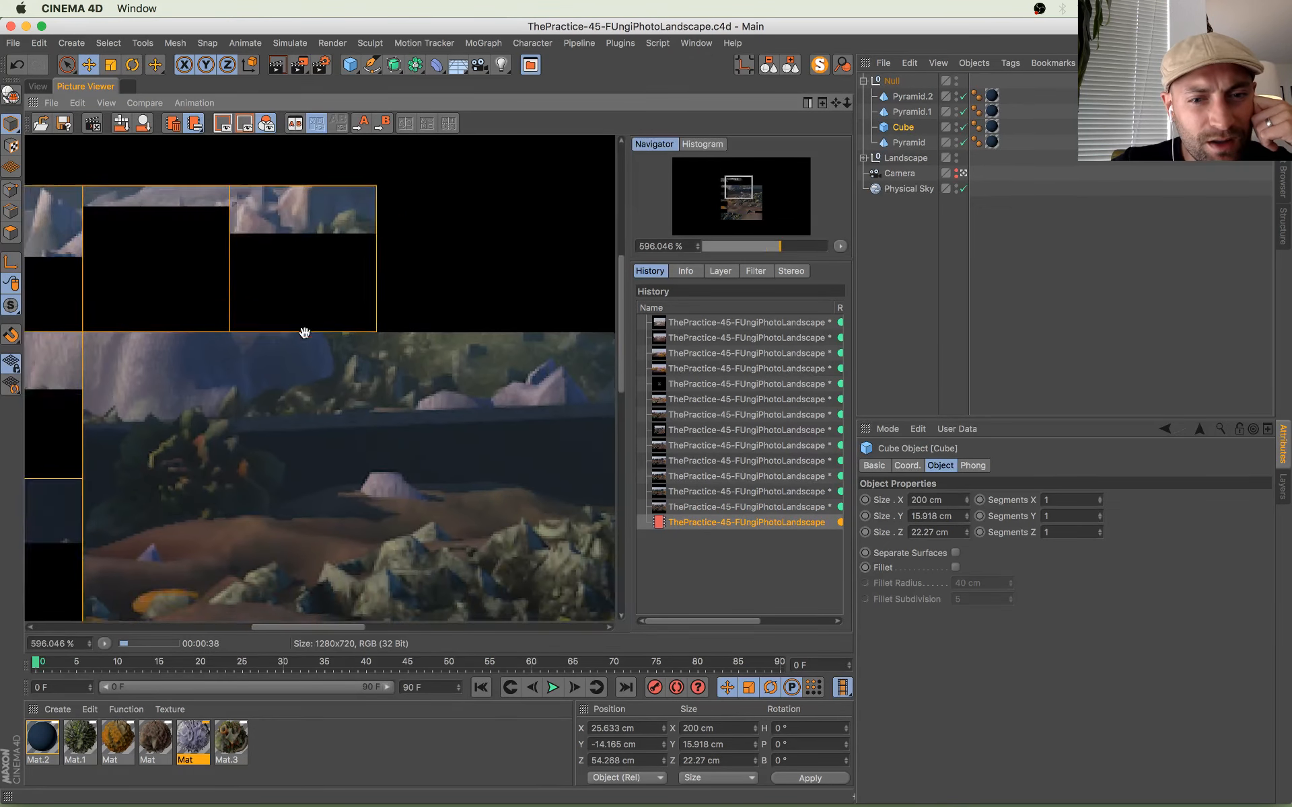
pyautogui.scroll(-4, 407, 355)
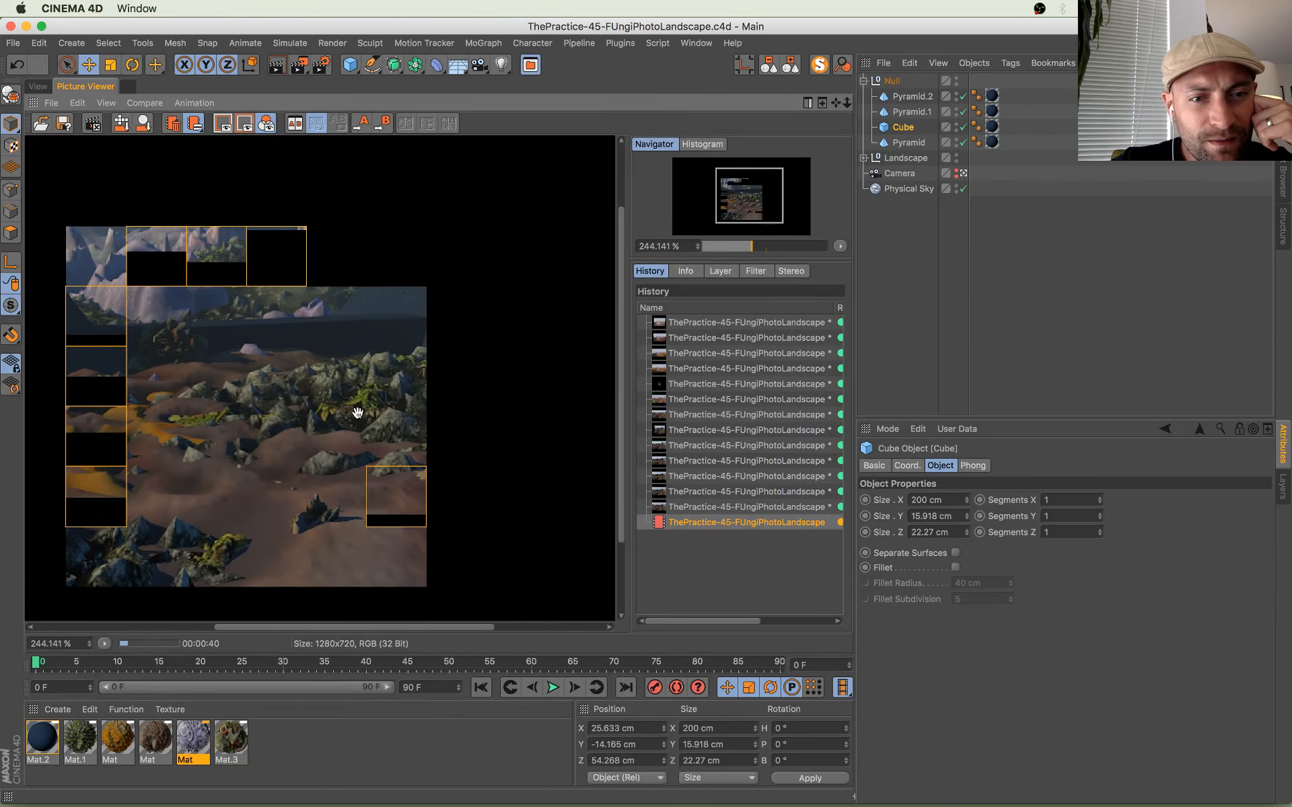
pyautogui.scroll(-2, 357, 413)
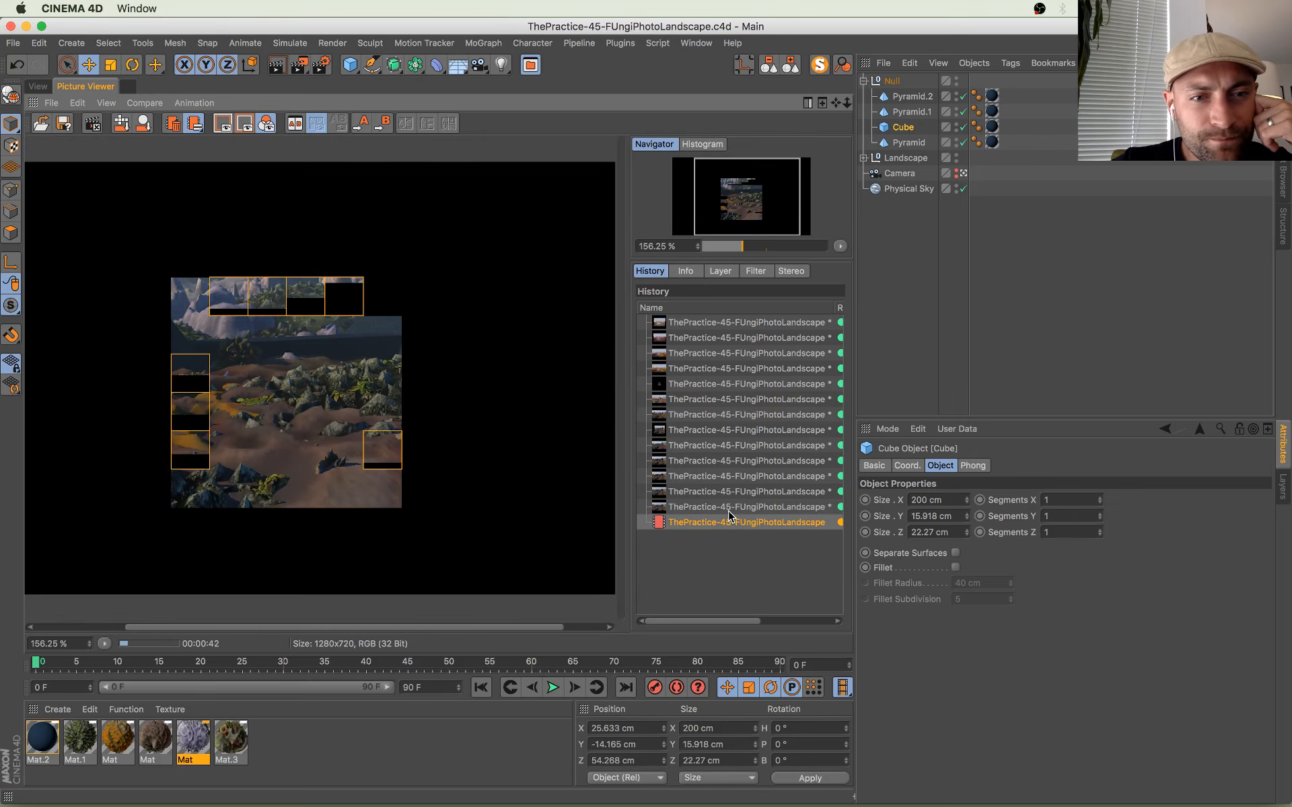
# Step: Try shortening the cube to about 32.7 cm in X and placing it against the large pyramid's base at about Y -7.3 cm
pyautogui.click(38, 86)
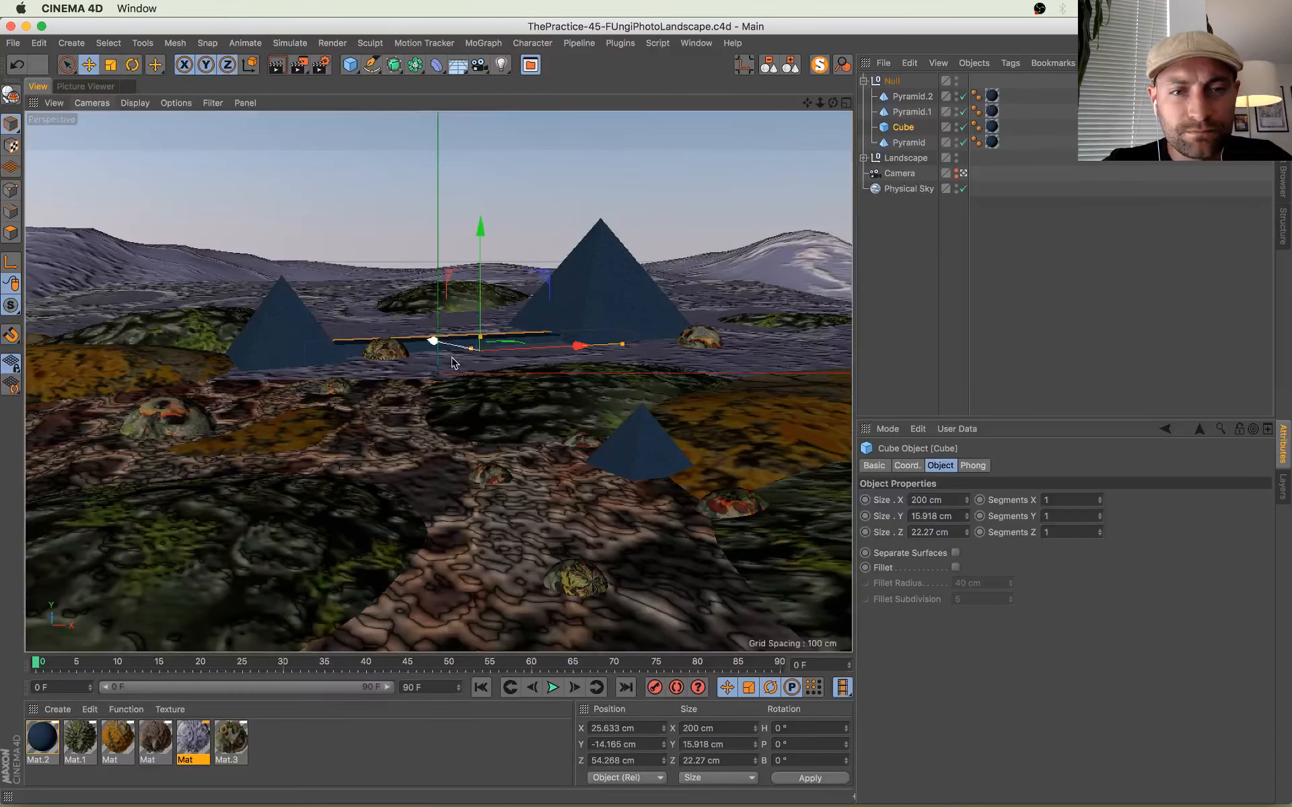
pyautogui.moveTo(622, 345); pyautogui.dragTo(497, 358)
pyautogui.moveTo(577, 346); pyautogui.dragTo(658, 342)
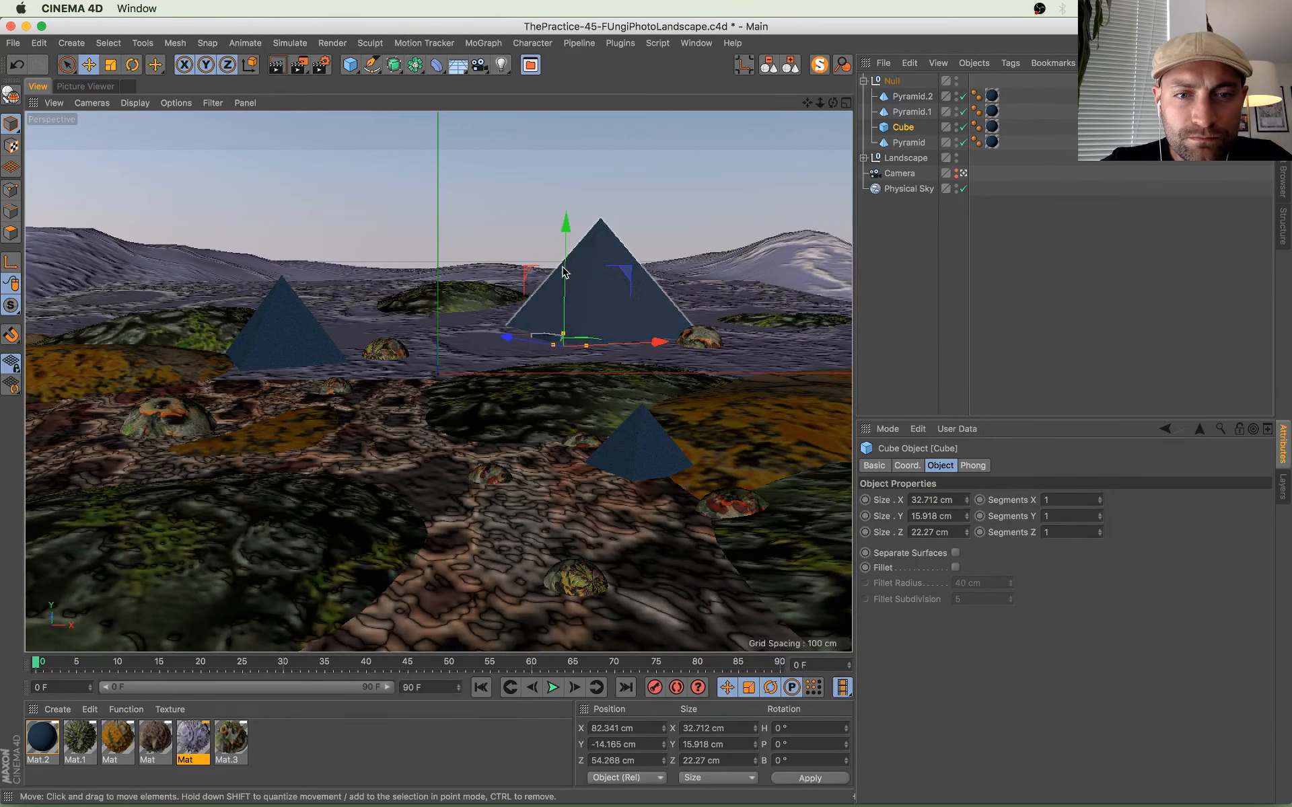
pyautogui.moveTo(564, 289)
pyautogui.mouseDown()
pyautogui.moveTo(560, 252)
pyautogui.moveTo(559, 266)
pyautogui.mouseUp()
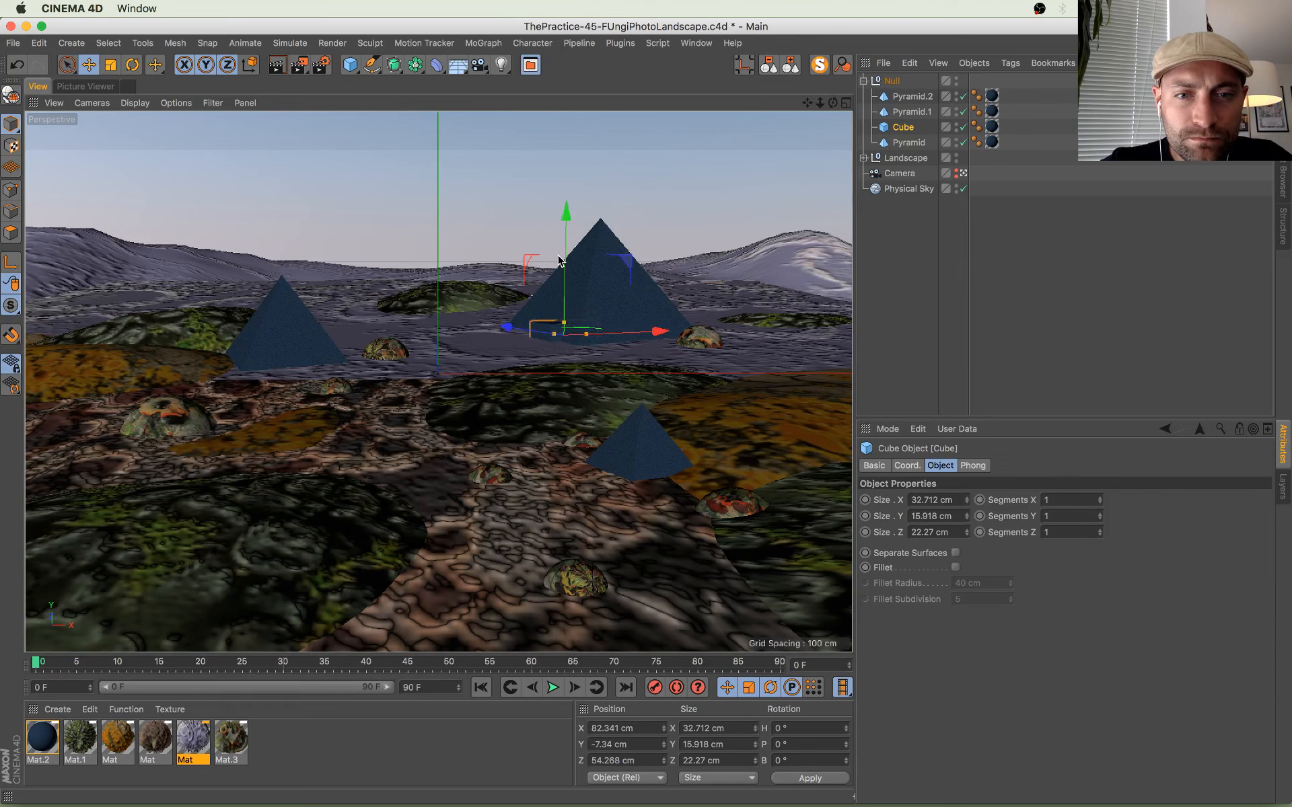
# Step: Delete the old cube and add a new cube at the large pyramid's position, keeping it in the pyramids' group
pyautogui.press('Delete')
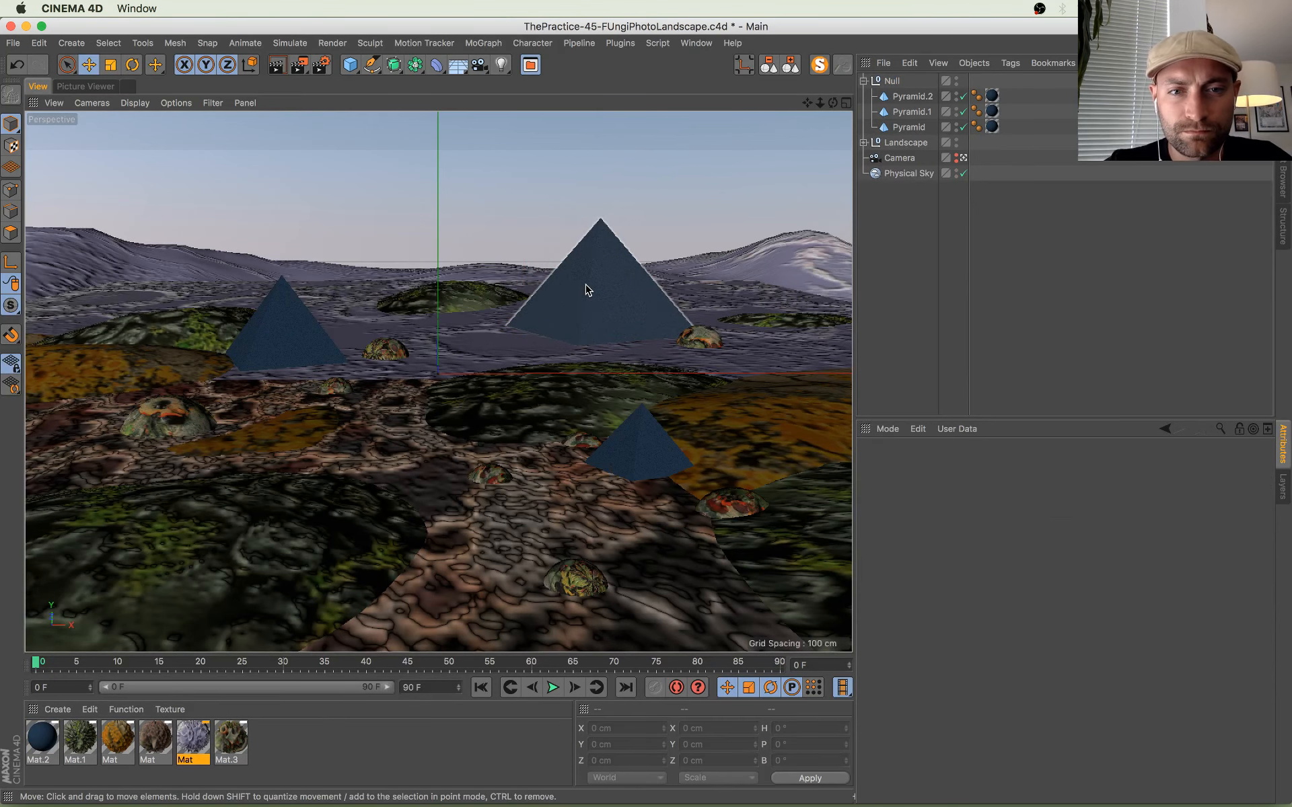
pyautogui.click(608, 289)
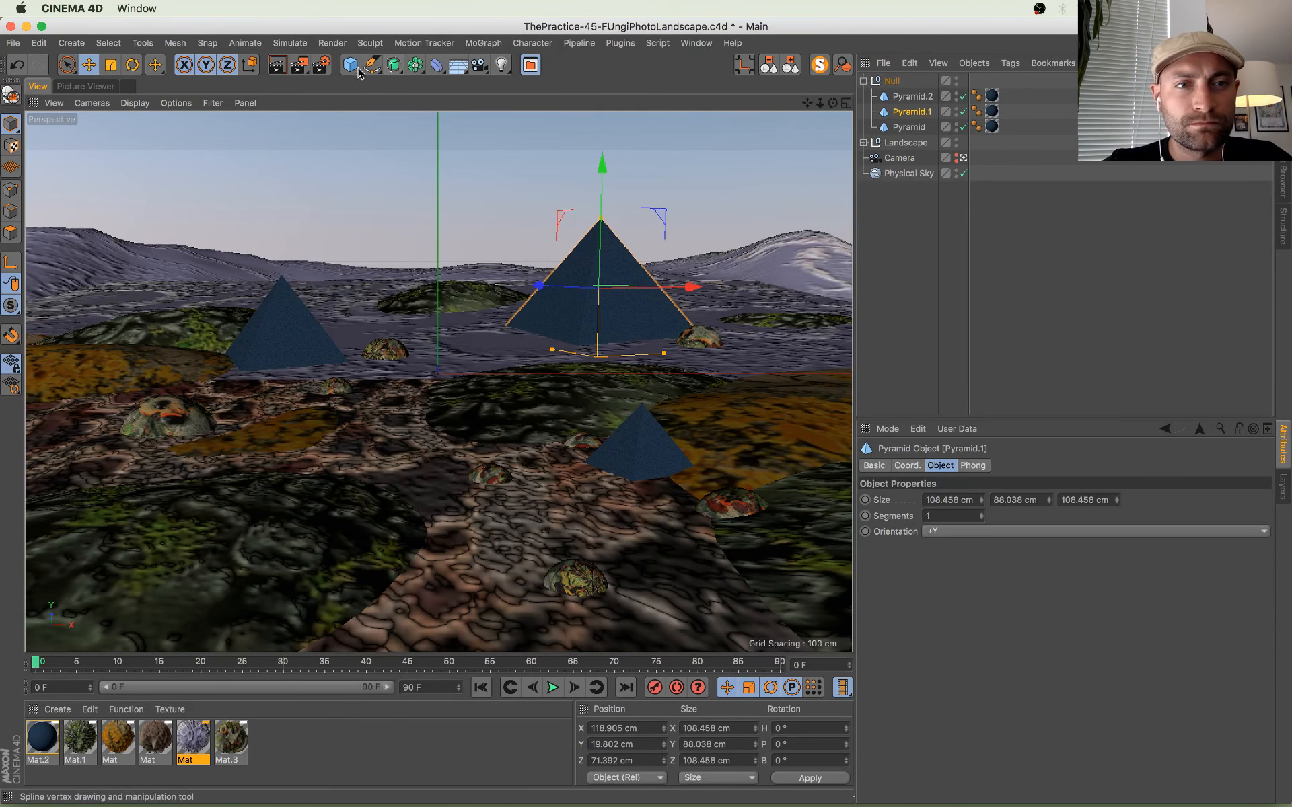
pyautogui.press('super+z')
pyautogui.moveTo(902, 127); pyautogui.dragTo(903, 104)
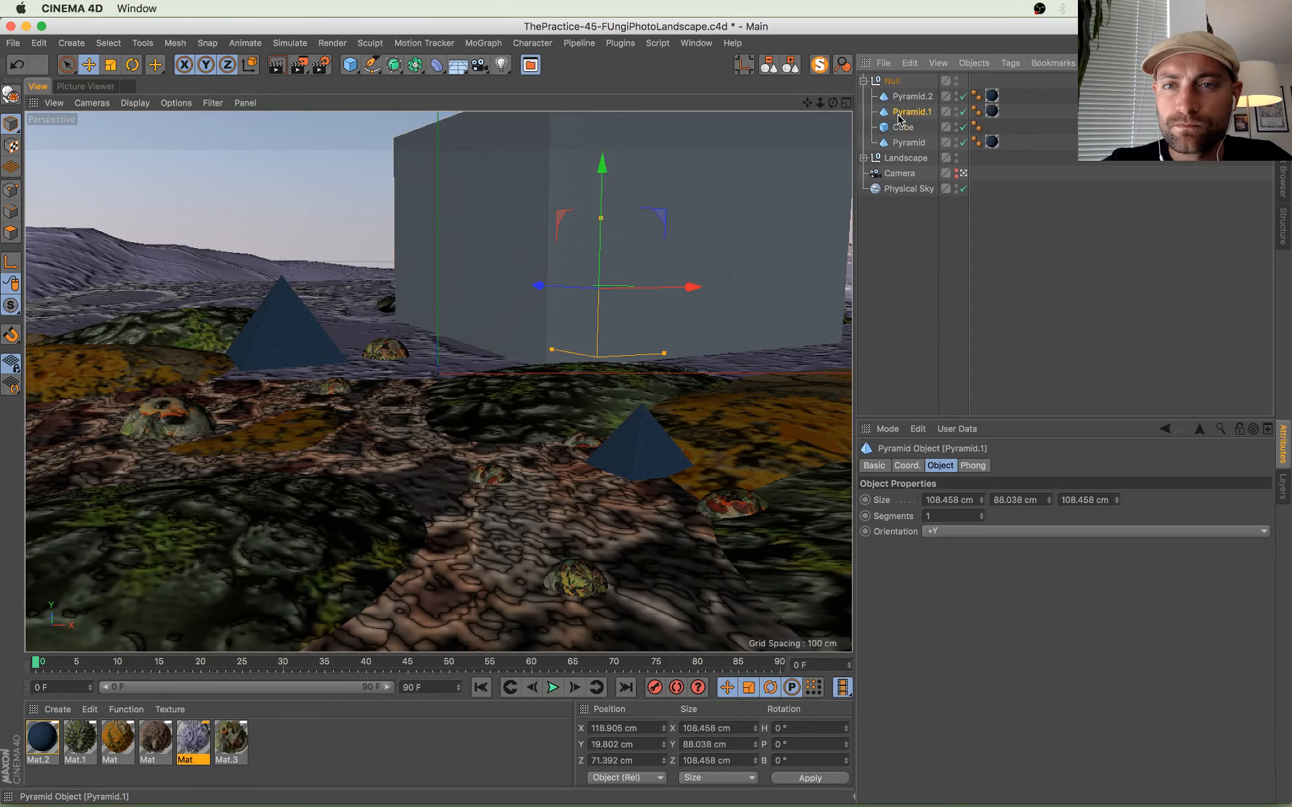
# Step: Scale the new cube down to about 16.8 cm per side and lower it to about Y -8.9 cm at the large pyramid's base
pyautogui.press('t')
pyautogui.moveTo(743, 234); pyautogui.dragTo(596, 267)
pyautogui.press('e')
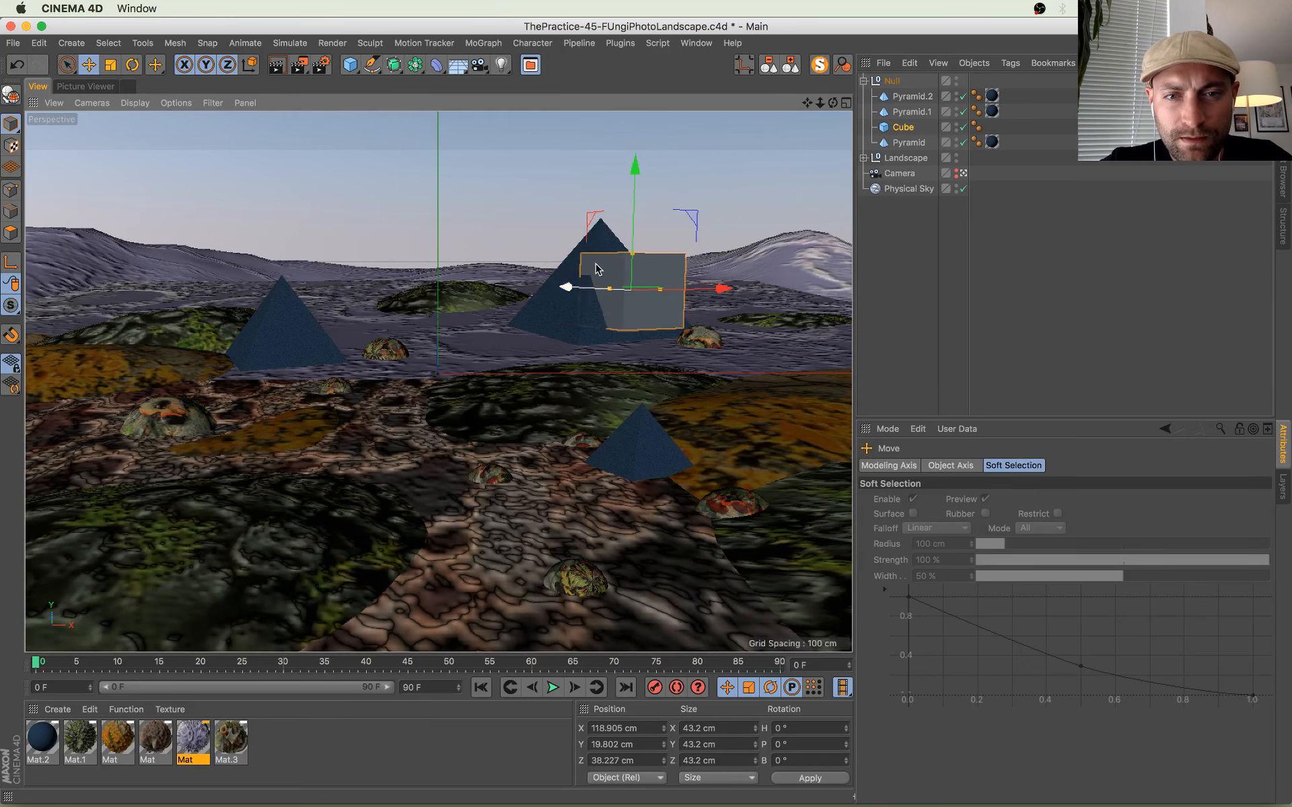
pyautogui.moveTo(633, 181); pyautogui.dragTo(627, 240)
pyautogui.press('t')
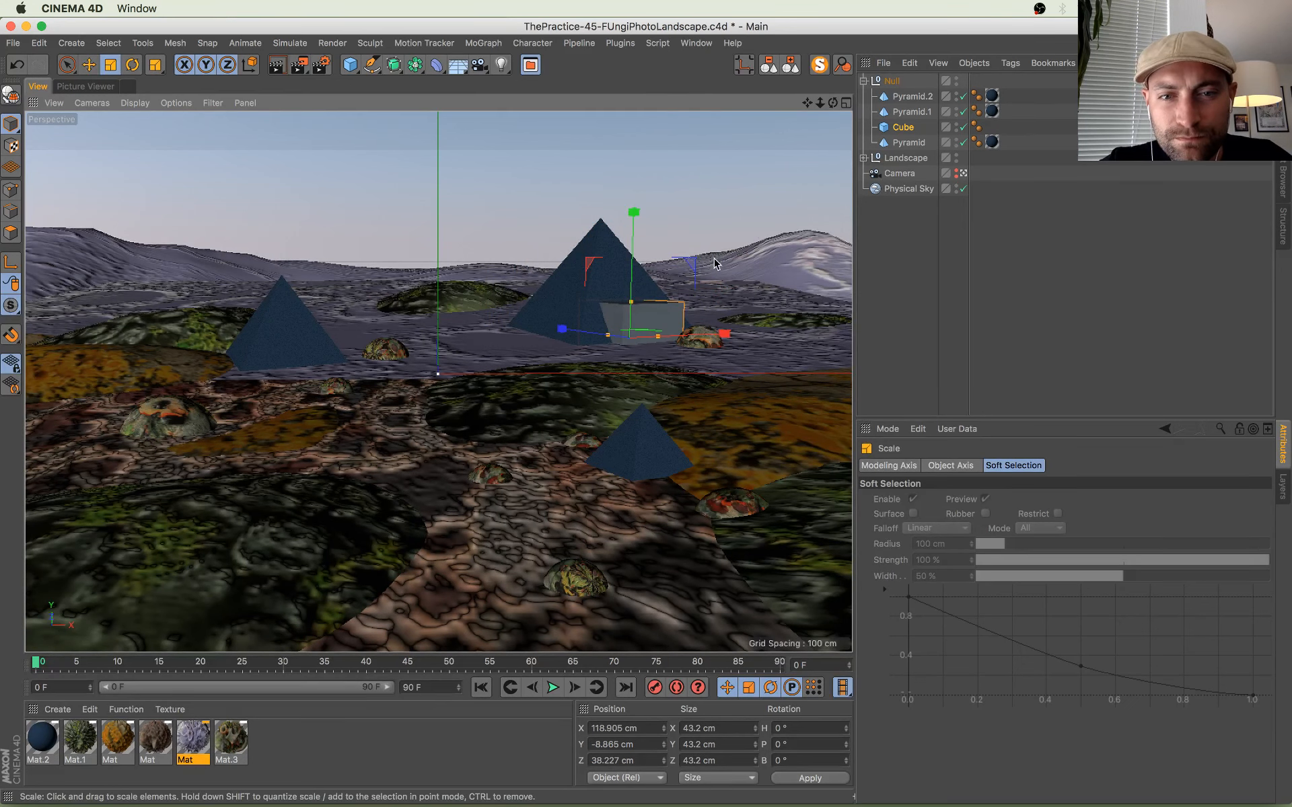
pyautogui.moveTo(592, 302); pyautogui.dragTo(476, 430)
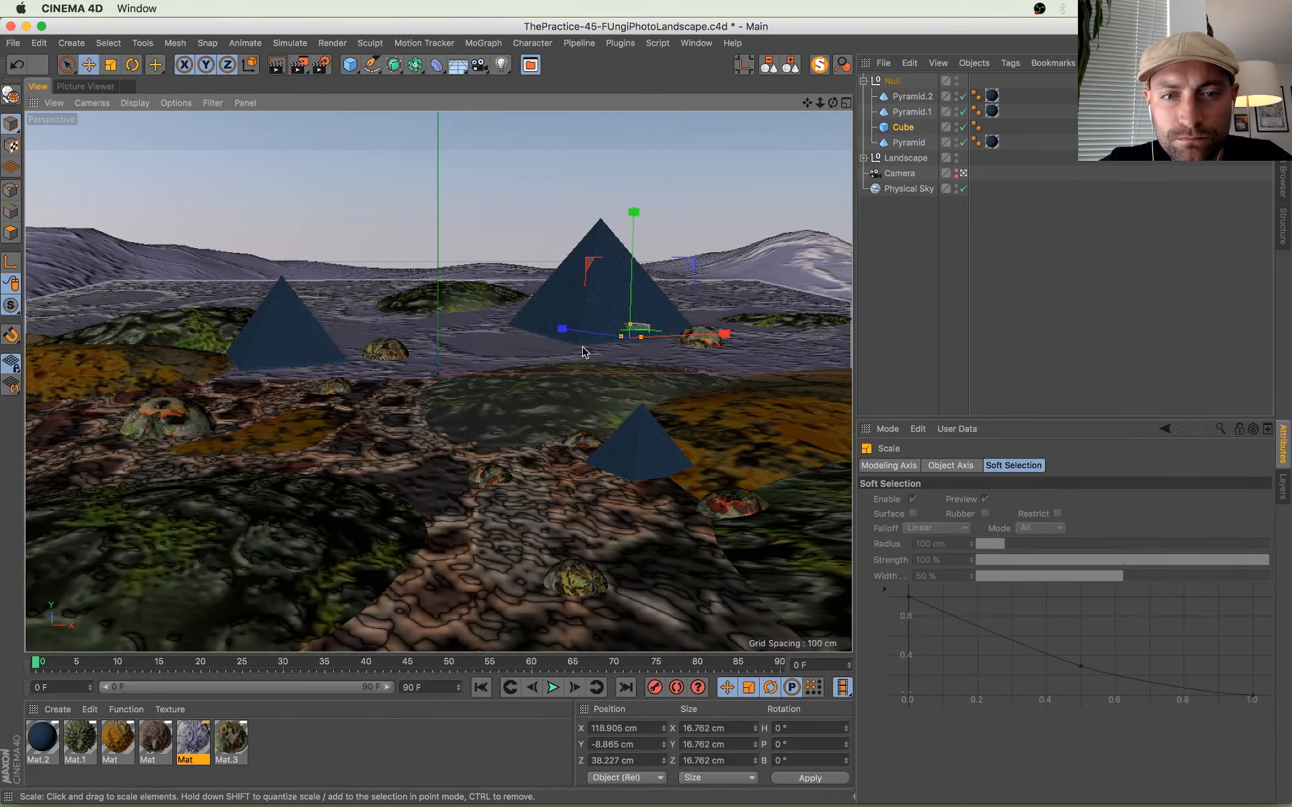
# Step: Raise the cube to about Y -3.1 cm at the large pyramid's face and lengthen it to about 31.4 cm in Z
pyautogui.press('e')
pyautogui.moveTo(563, 329); pyautogui.dragTo(578, 333)
pyautogui.moveTo(645, 216); pyautogui.dragTo(646, 205)
pyautogui.moveTo(613, 324); pyautogui.dragTo(650, 333)
pyautogui.press('super+z')
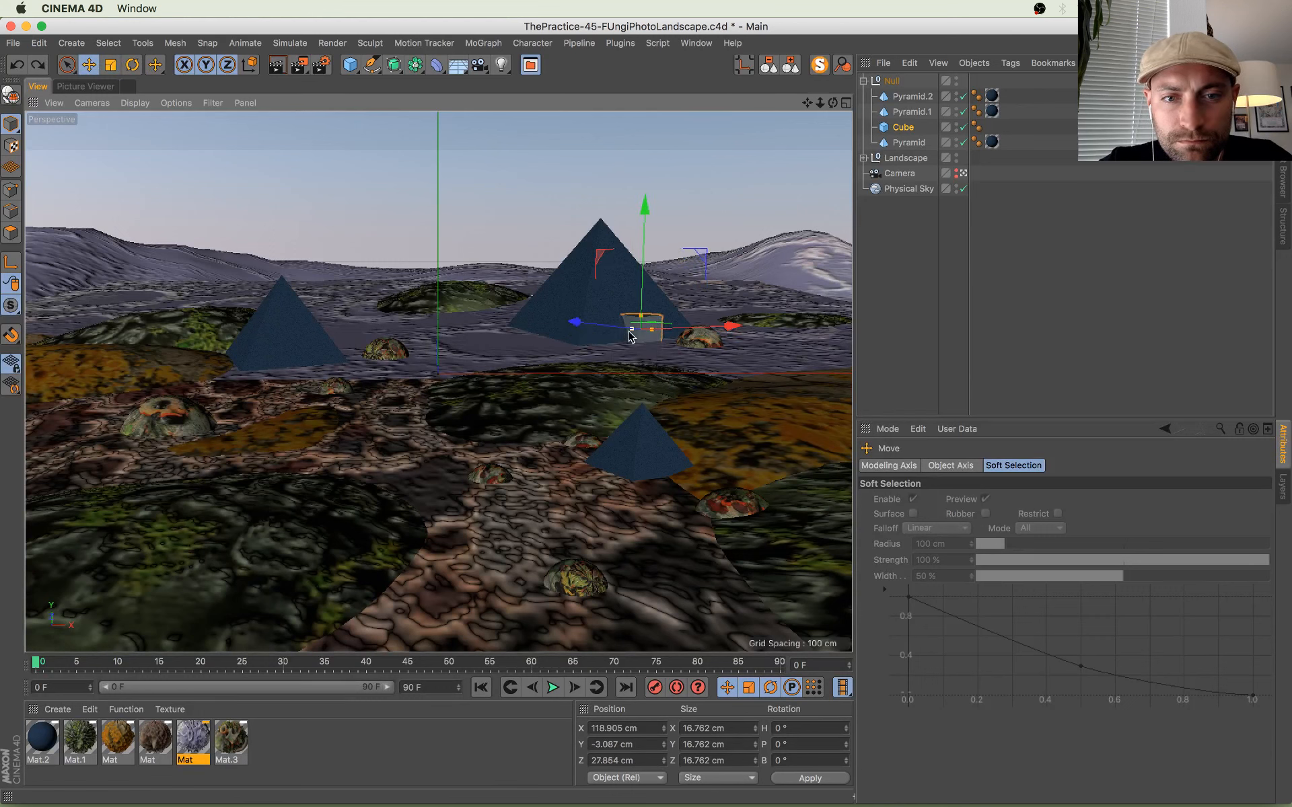
pyautogui.moveTo(614, 330); pyautogui.dragTo(593, 327)
pyautogui.press('super+s')
# Step: Nest the cube under Pyramid.1, save the project and select the nested cube
pyautogui.moveTo(928, 131); pyautogui.dragTo(905, 116)
pyautogui.click(905, 116)
pyautogui.press('super+s')
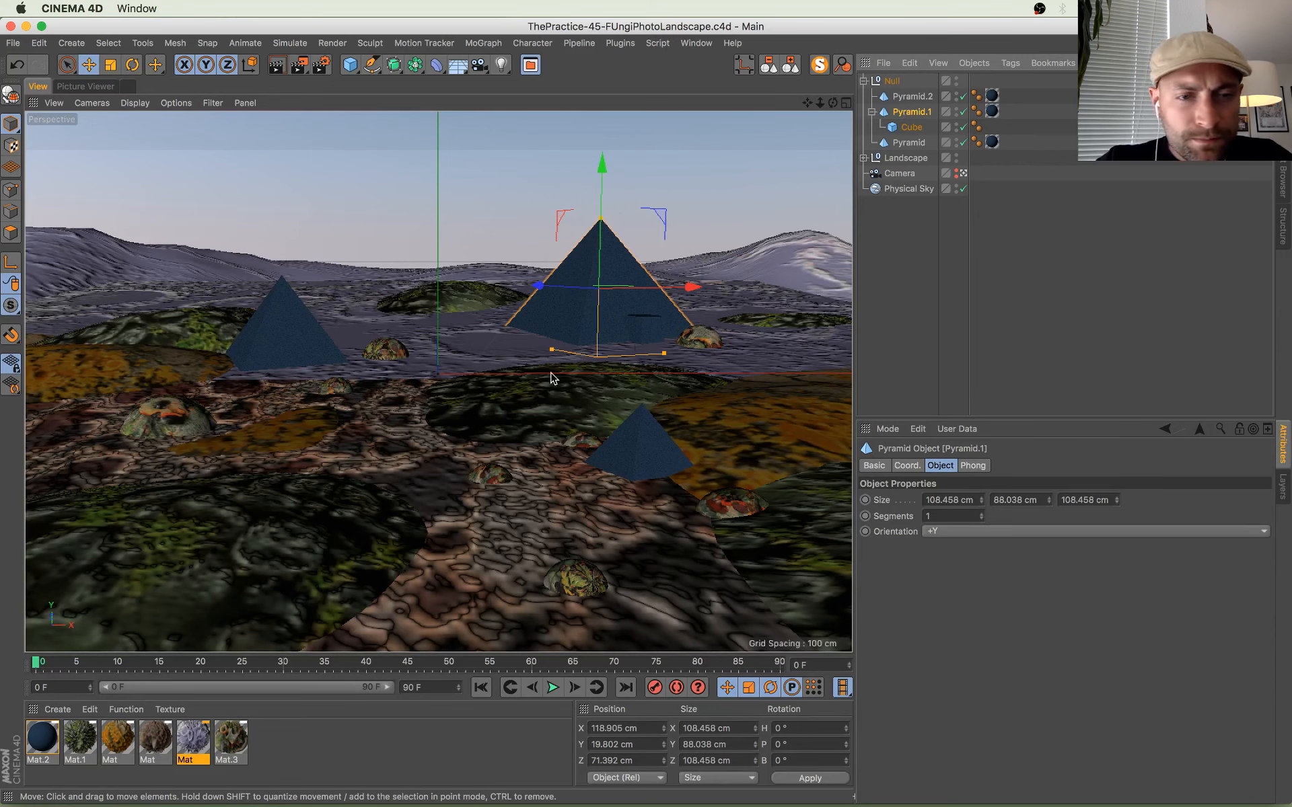
pyautogui.click(911, 128)
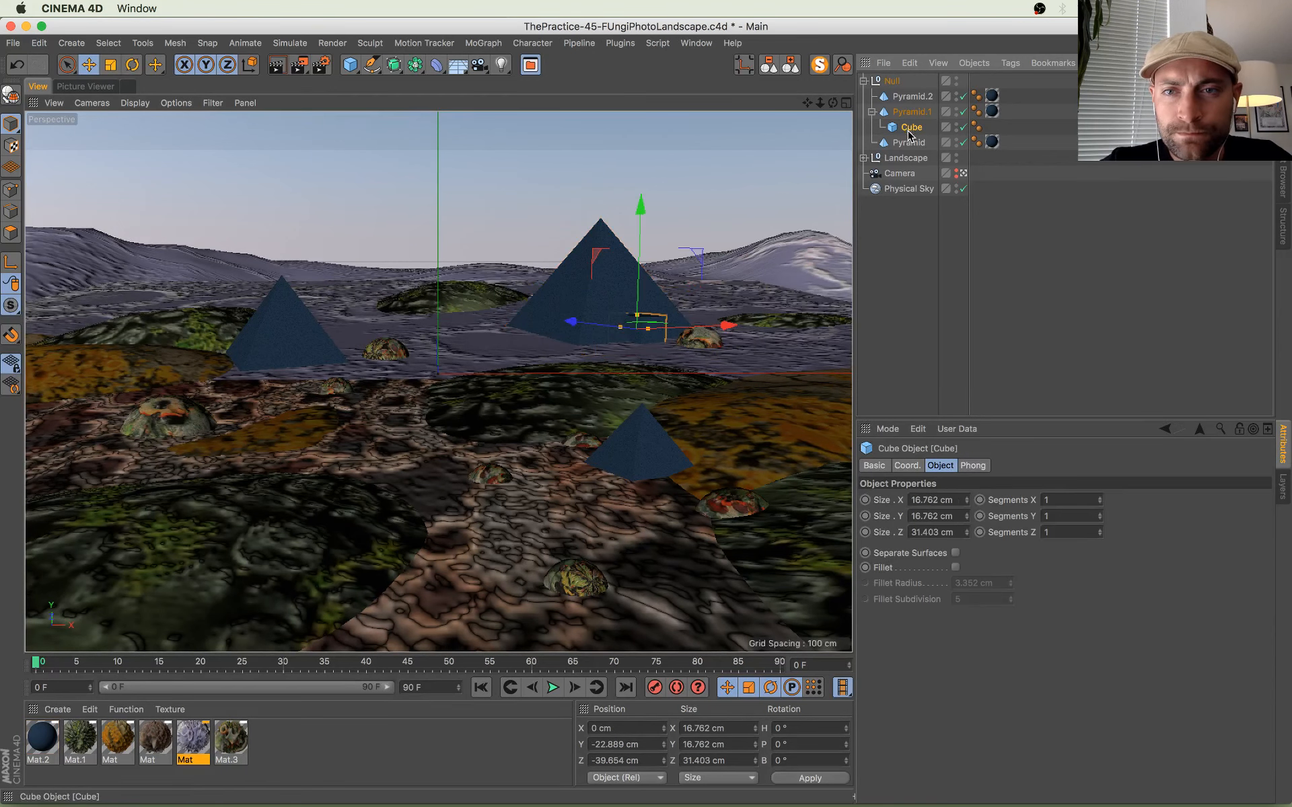
# Step: Duplicate the cube nested under Pyramid.1, resize the copy to about 28.1 × 13.8 × 273.4 cm and lower it to about Y -33.9 cm
pyautogui.keyDown('ctrl'); pyautogui.moveTo(908, 132); pyautogui.dragTo(908, 136); pyautogui.keyUp('ctrl')
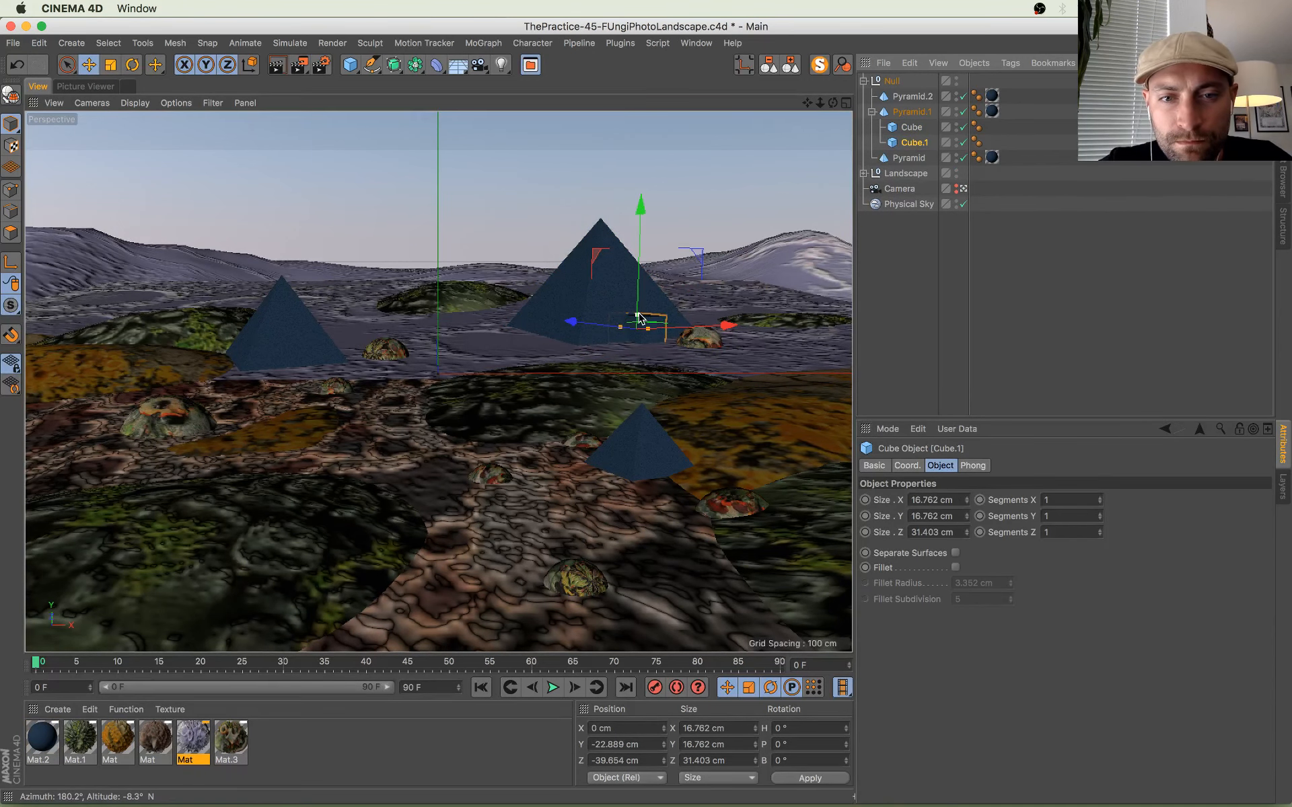
pyautogui.moveTo(636, 315); pyautogui.dragTo(523, 289)
pyautogui.moveTo(637, 327); pyautogui.dragTo(693, 357)
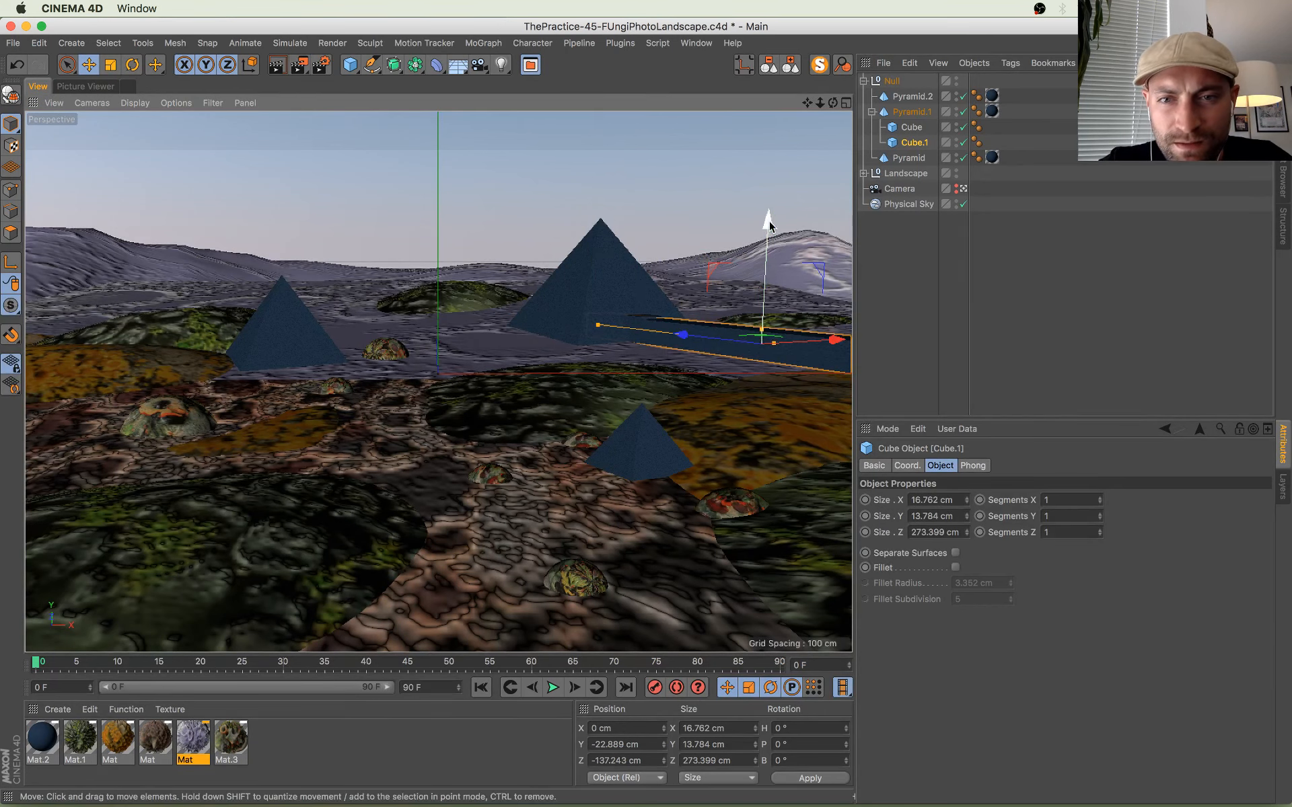
pyautogui.moveTo(768, 220); pyautogui.dragTo(765, 247)
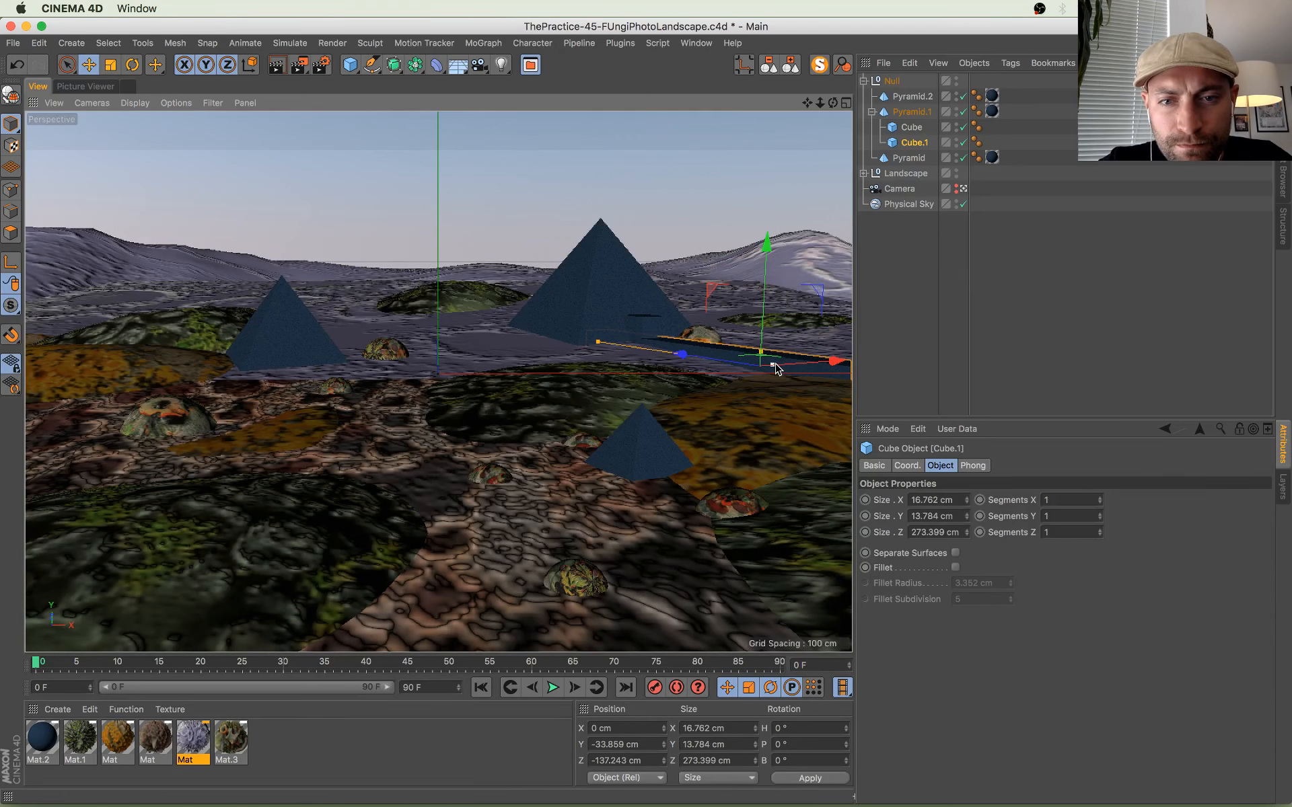
pyautogui.moveTo(776, 368); pyautogui.dragTo(788, 364)
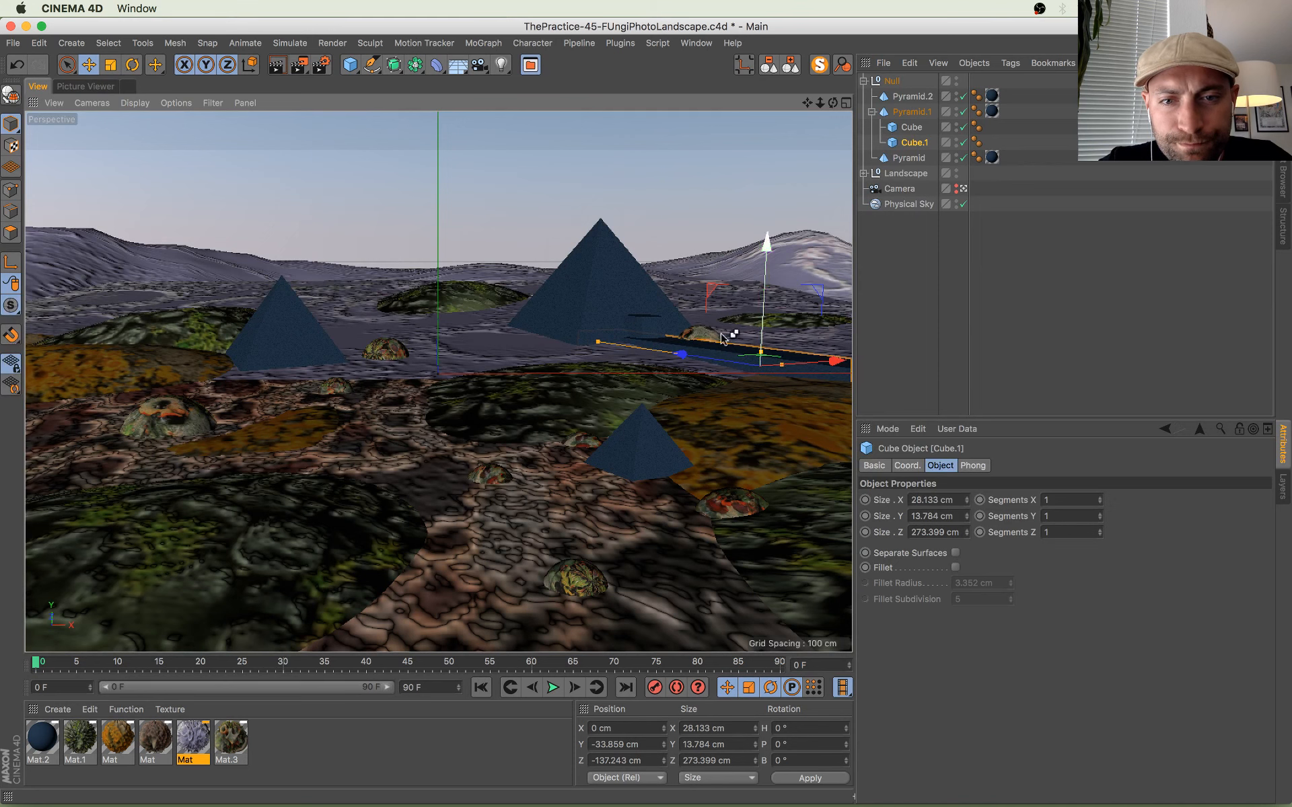
# Step: Move the sphere beside the large pyramid to about X 118.7, Y 8.8, Z 157.6 cm and save the project
pyautogui.click(706, 335)
pyautogui.moveTo(579, 361); pyautogui.dragTo(597, 366)
pyautogui.moveTo(699, 314); pyautogui.dragTo(697, 309)
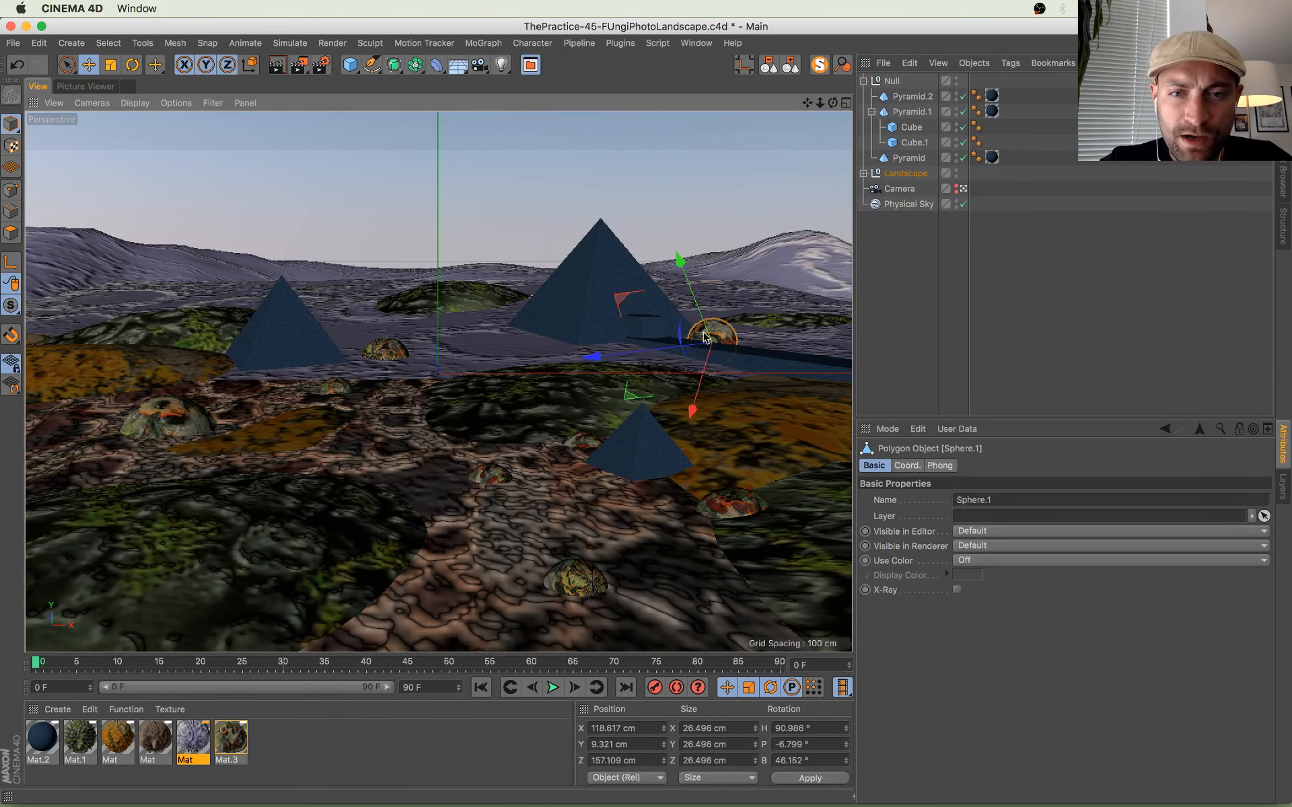
pyautogui.moveTo(693, 409); pyautogui.dragTo(691, 412)
pyautogui.press('super+s')
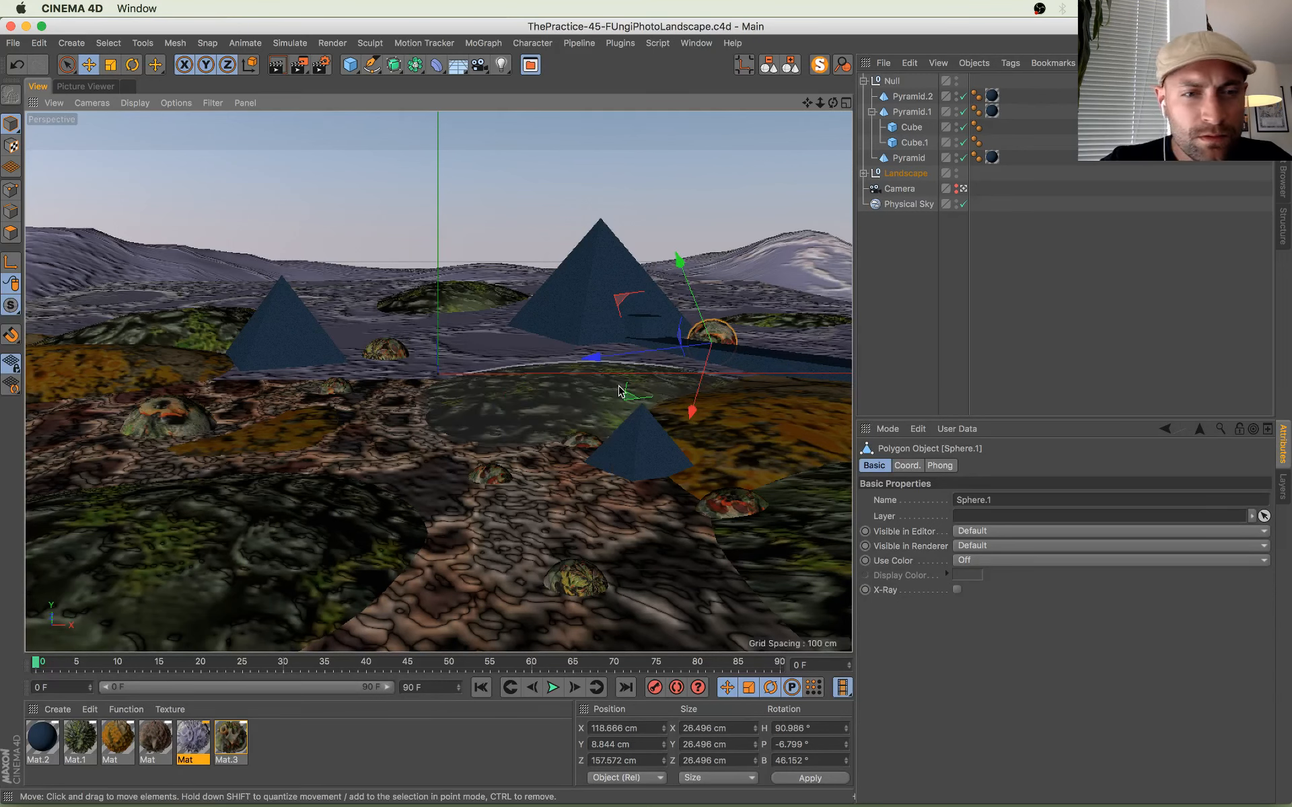
pyautogui.click(297, 355)
pyautogui.press('super+s')
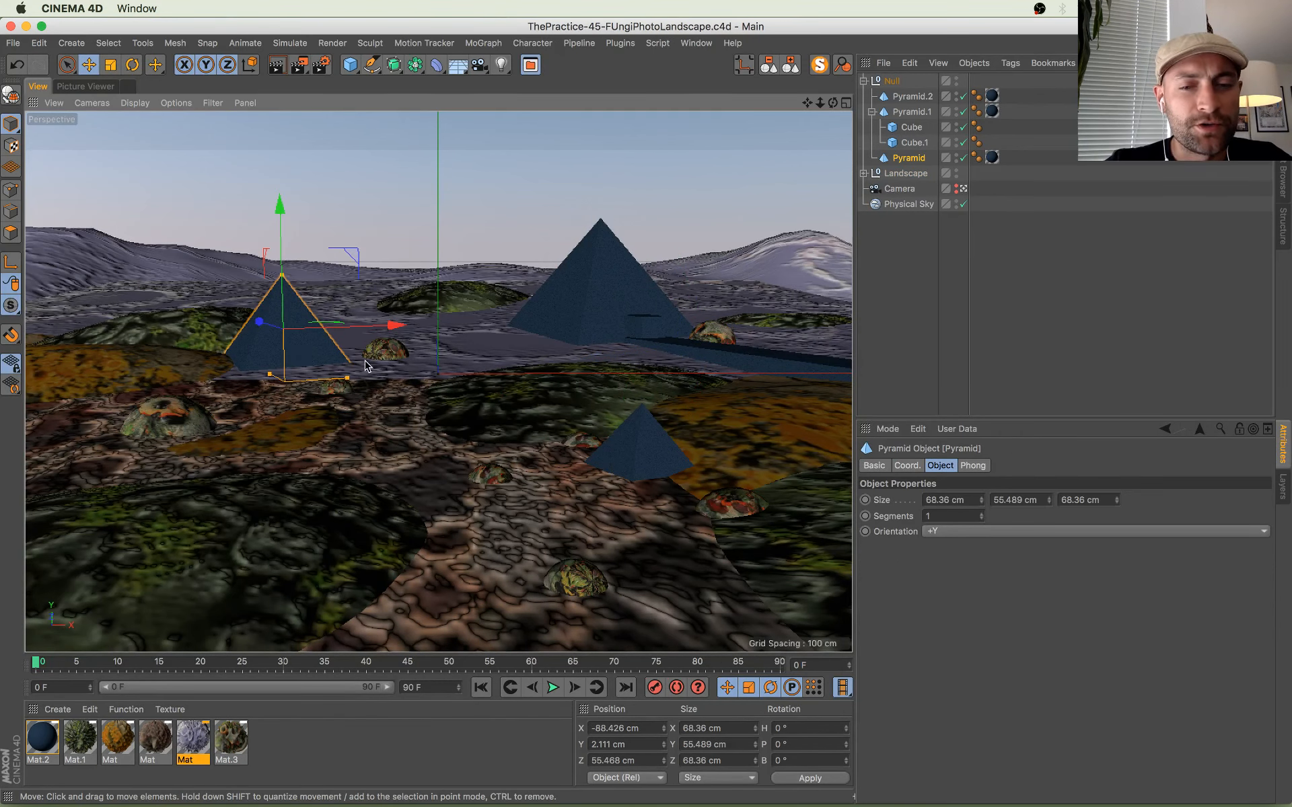
pyautogui.click(643, 457)
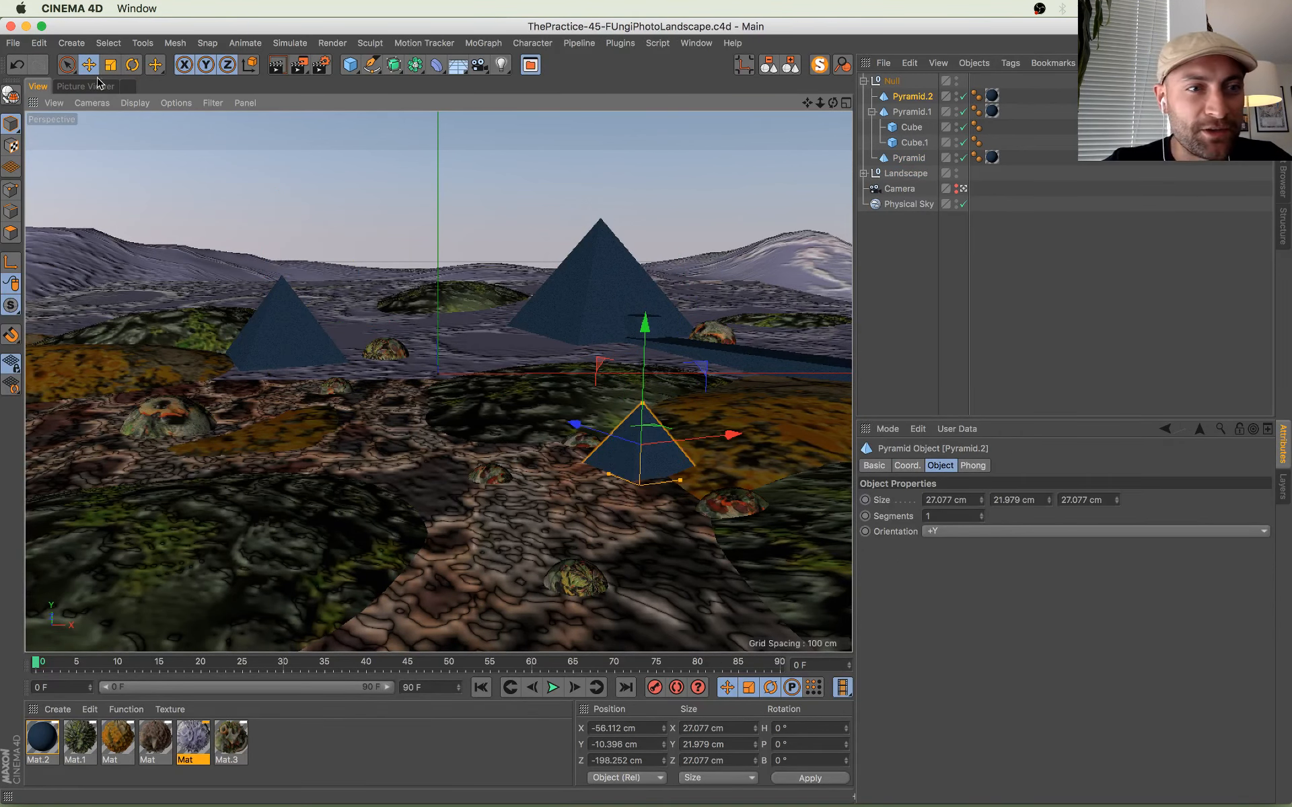
# Step: Examine the ongoing render, especially the pyramids, the long connecting block and the foreground terrain
pyautogui.hotkey('shift', 'r')
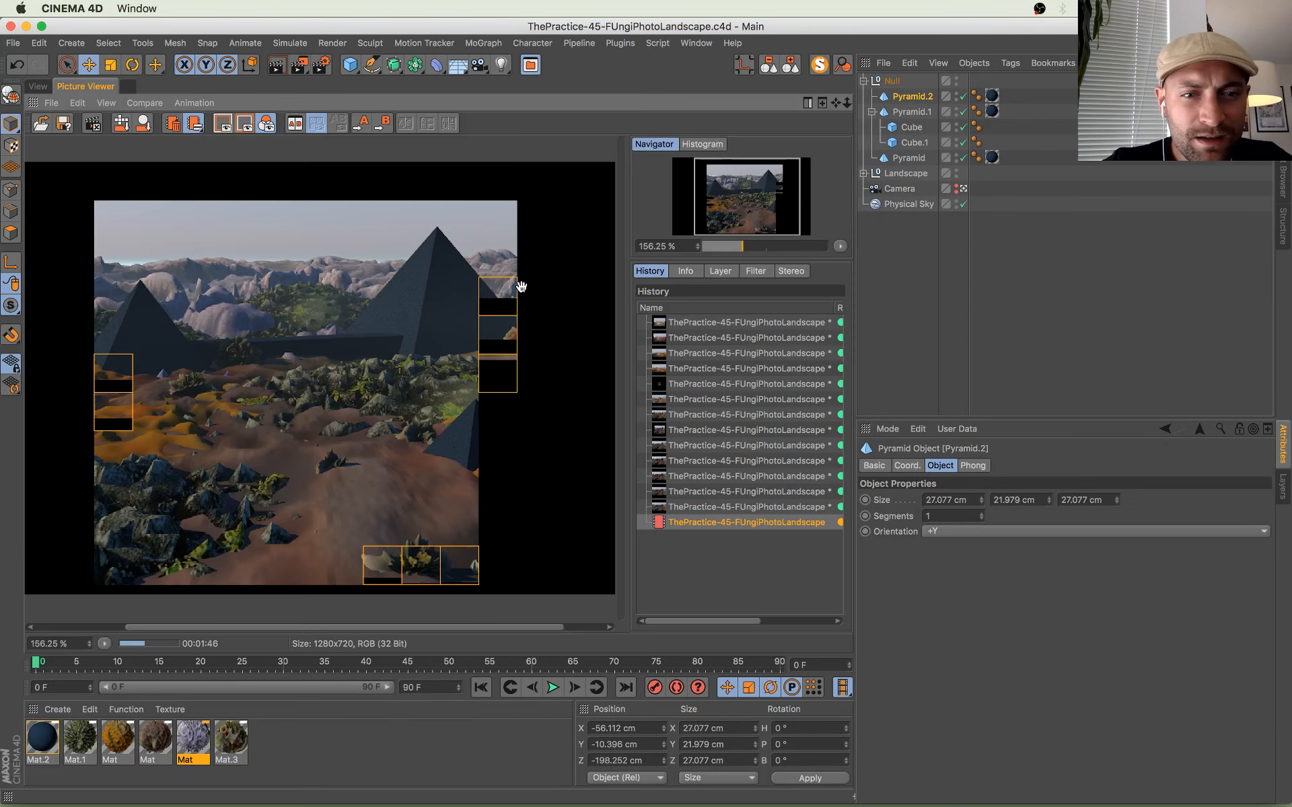
pyautogui.moveTo(257, 485); pyautogui.dragTo(349, 468)
pyautogui.scroll(-2, 388, 487)
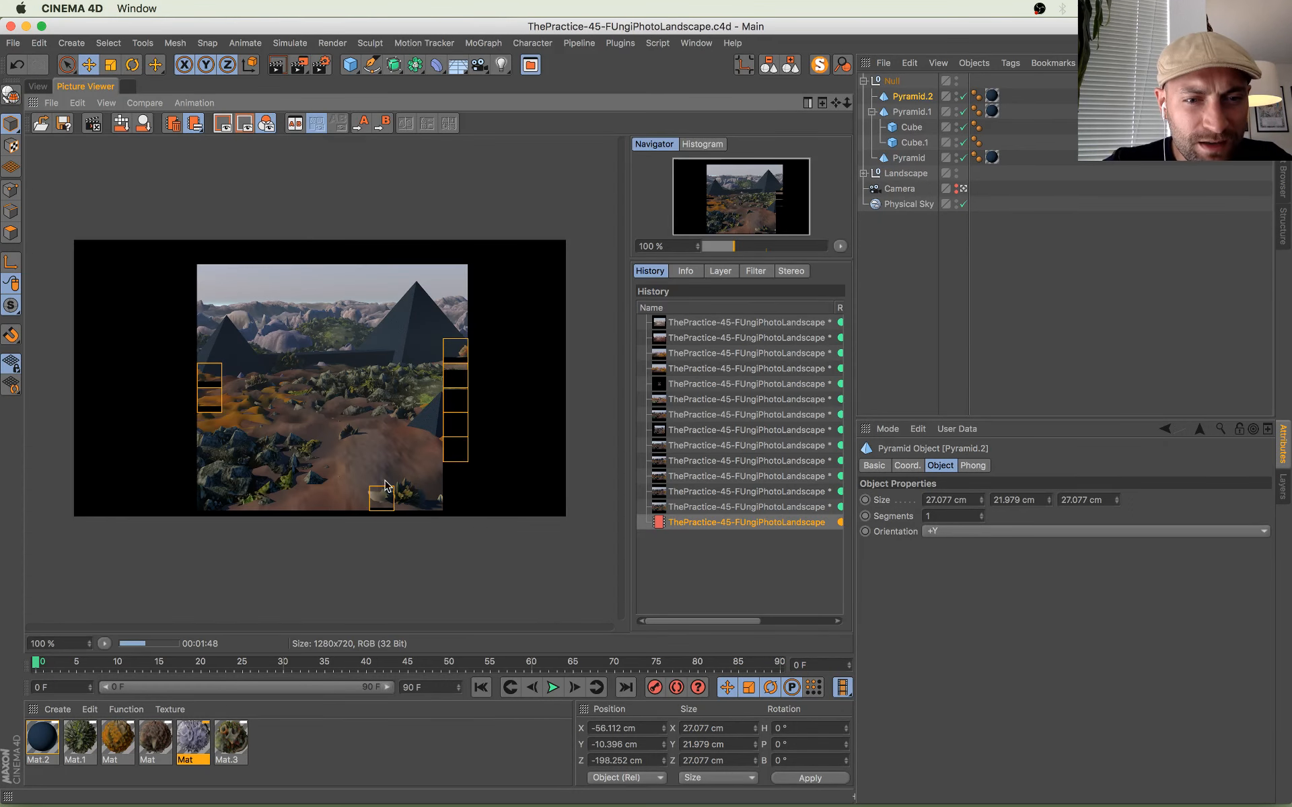
pyautogui.scroll(3, 385, 486)
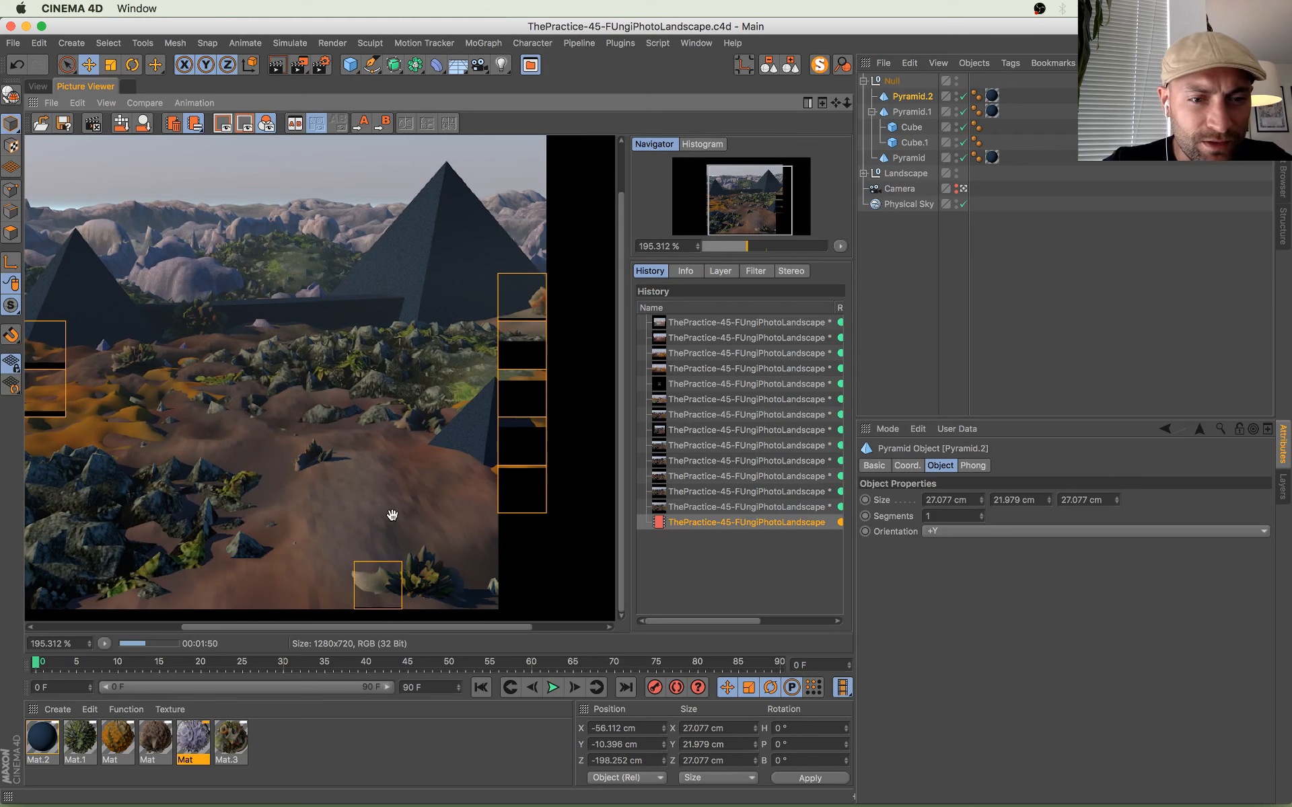
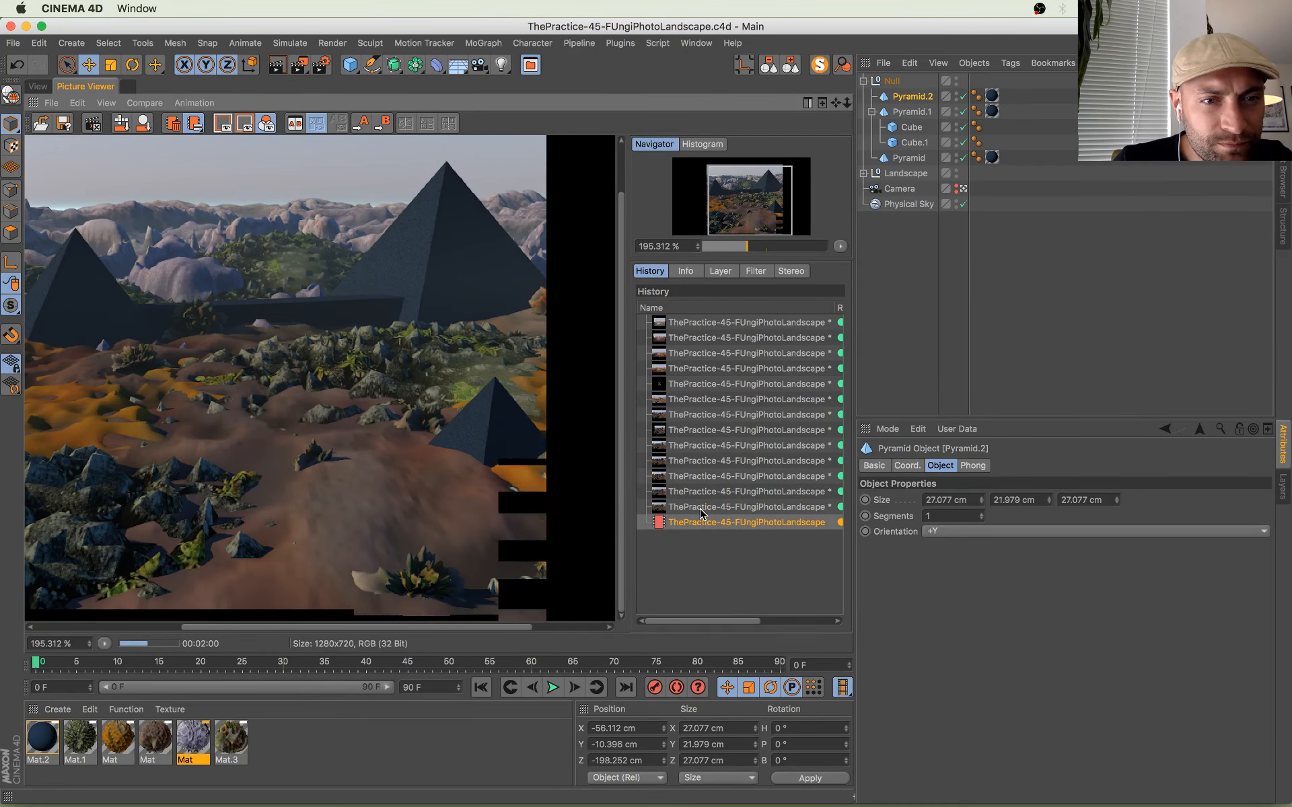
pyautogui.moveTo(494, 396); pyautogui.dragTo(585, 383)
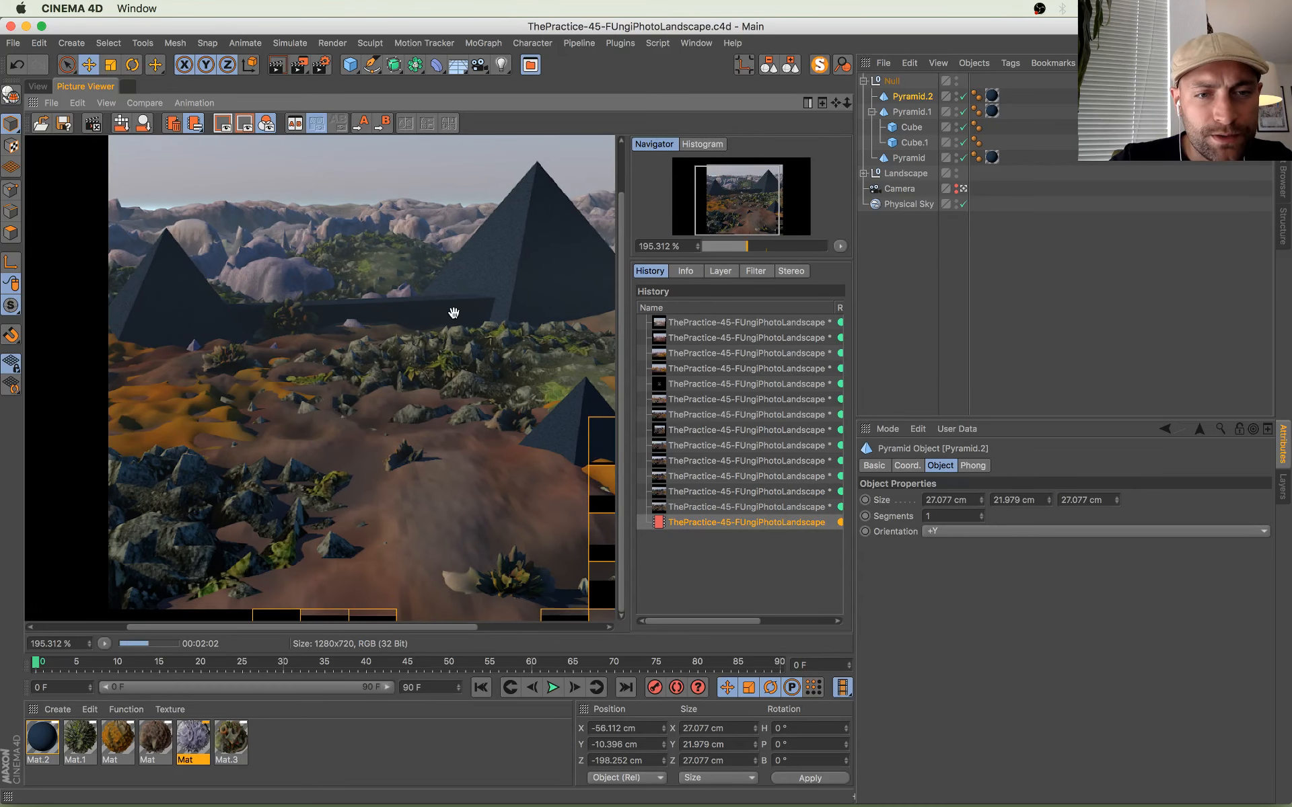
pyautogui.click(785, 508)
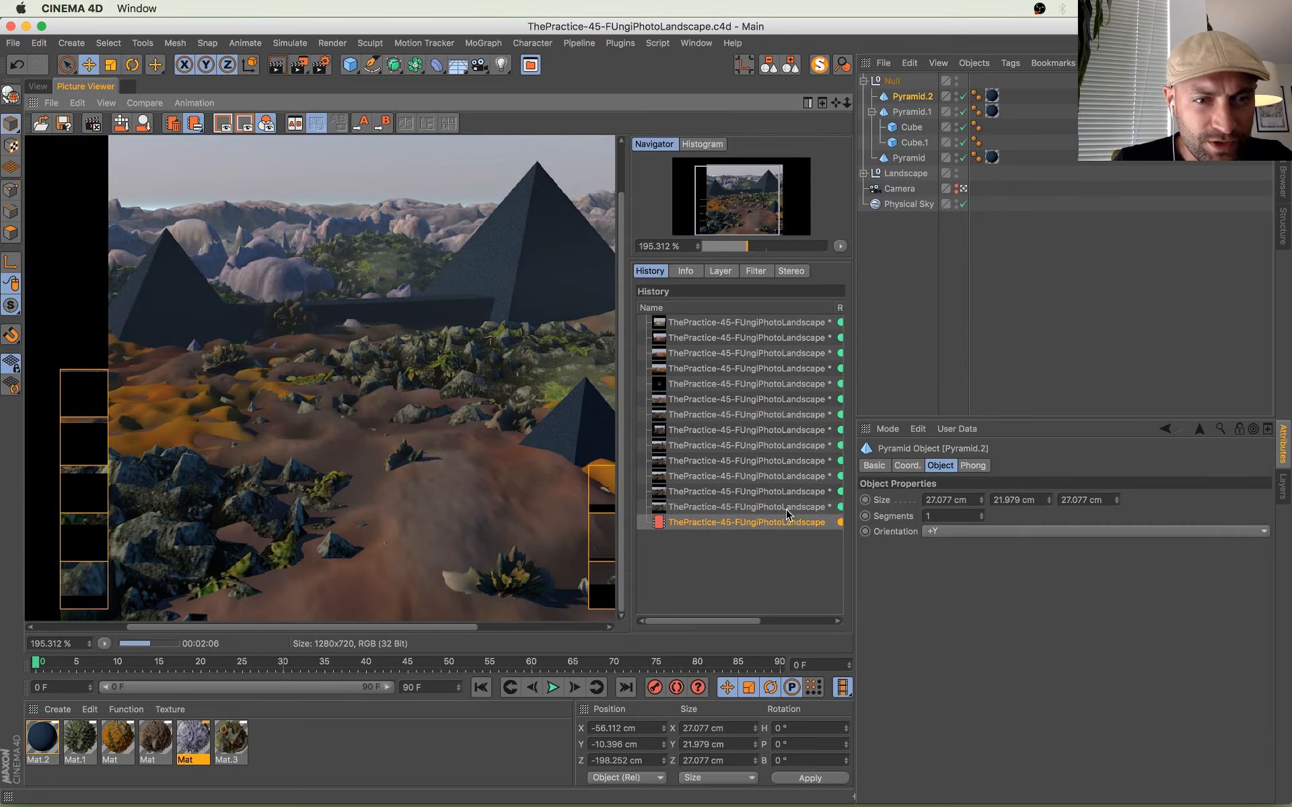
pyautogui.click(787, 518)
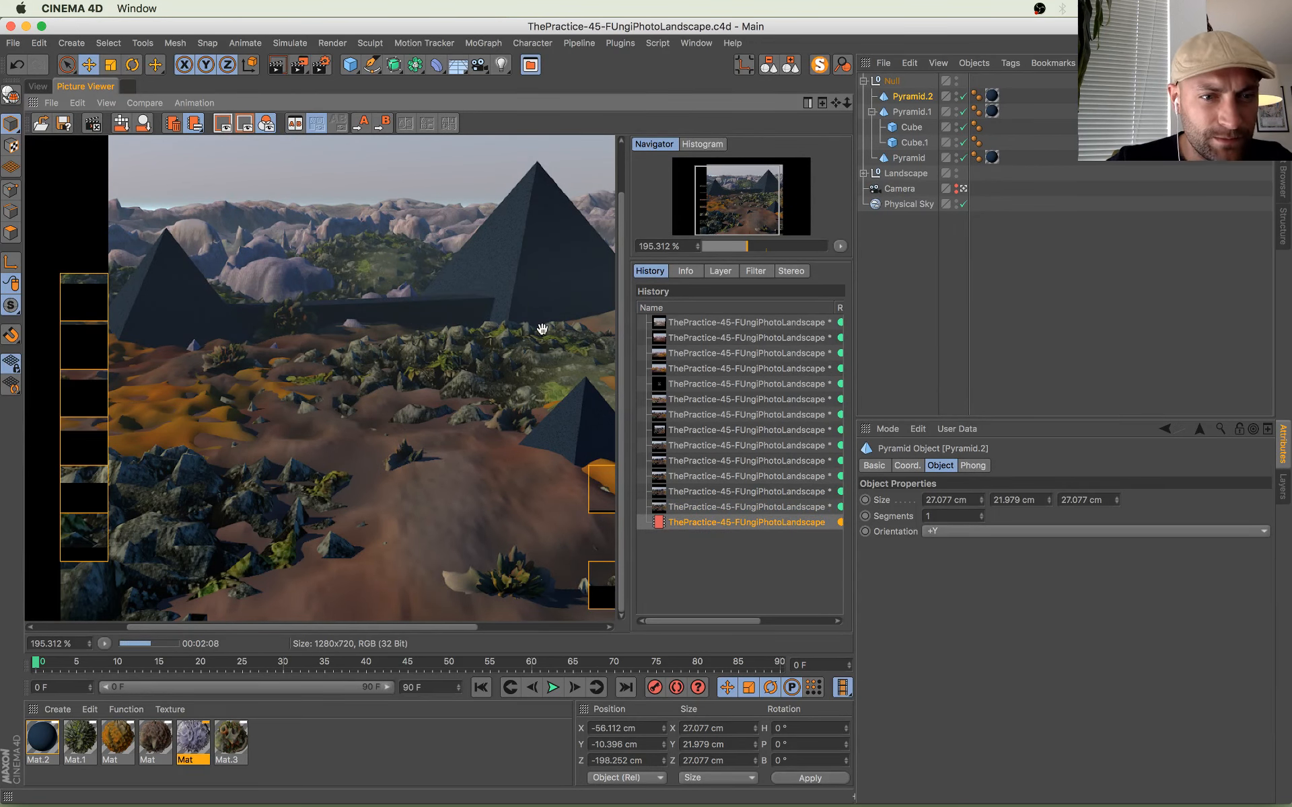
# Step: Move the sphere beside the far-left pyramid along the world axes to about X -82.9, Z 126.8 cm and save the project
pyautogui.click(39, 88)
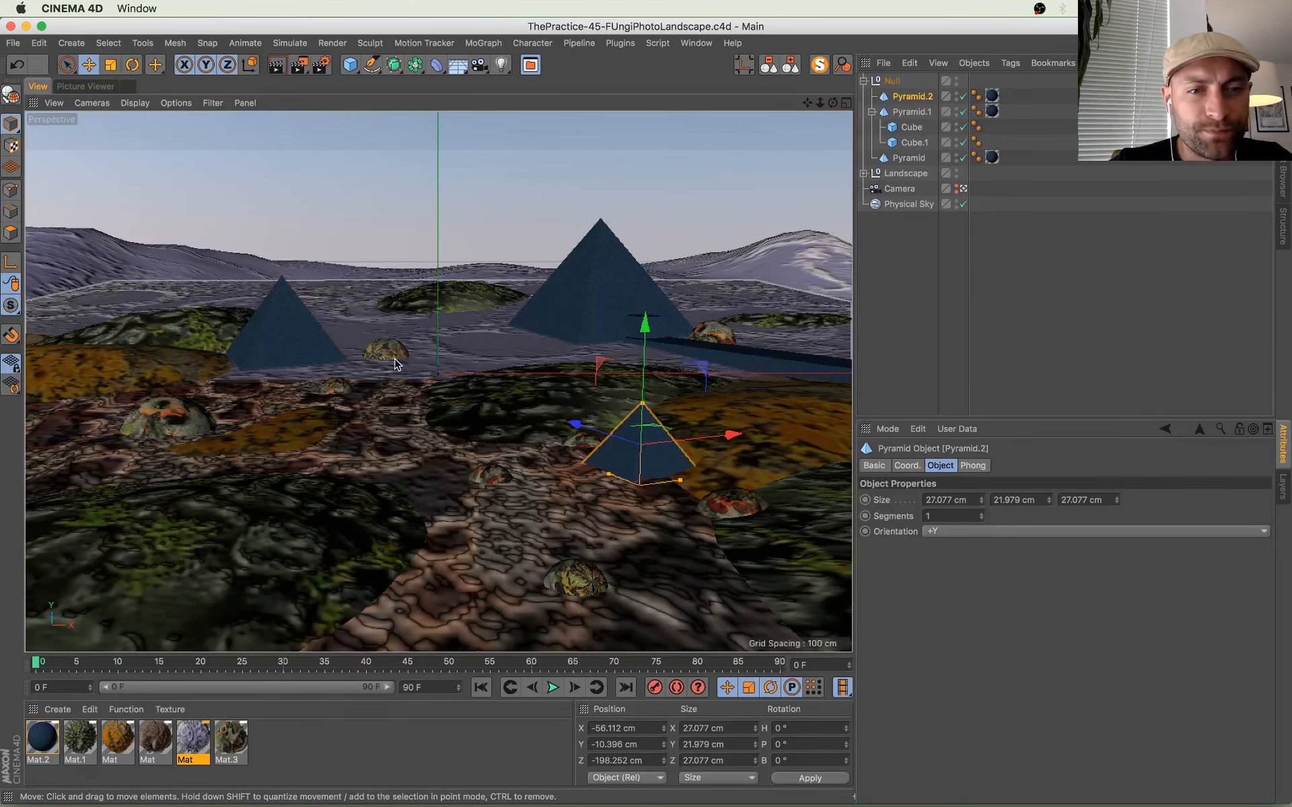
pyautogui.click(338, 344)
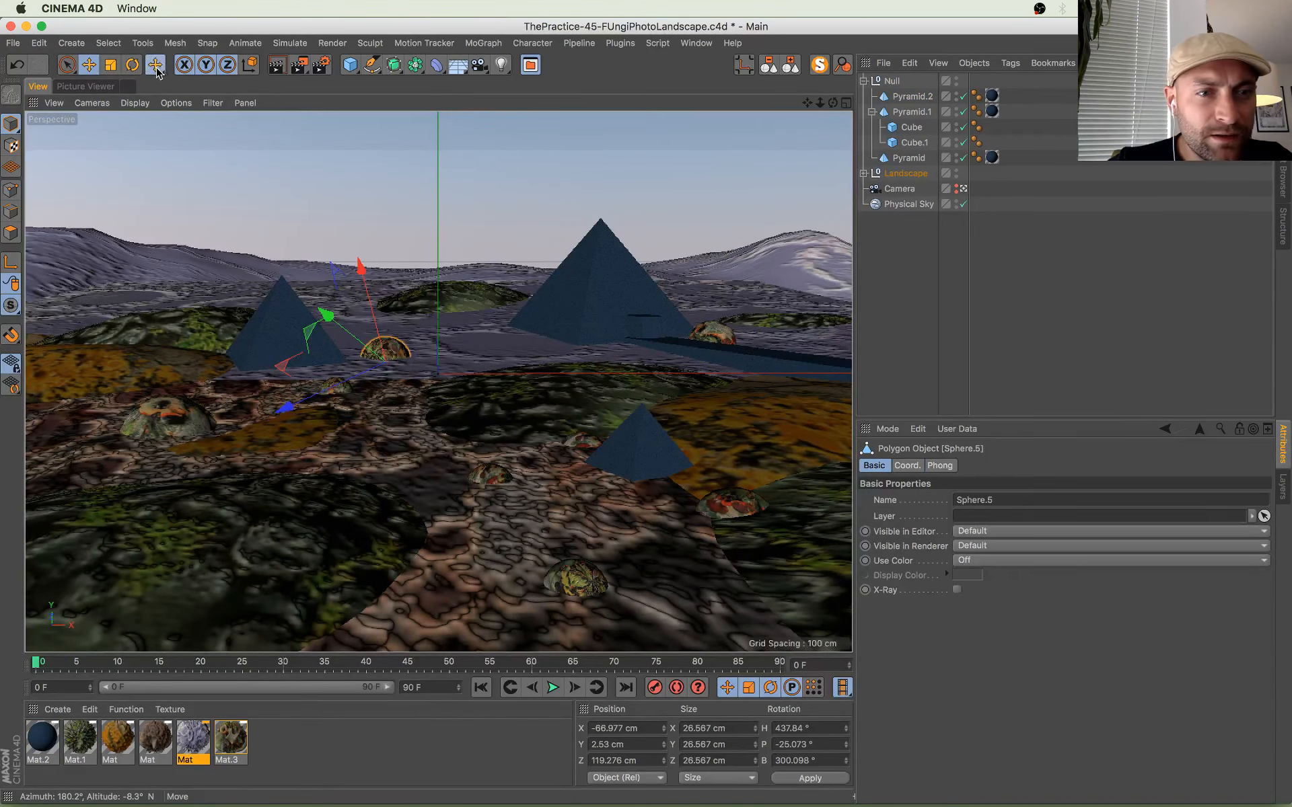
pyautogui.click(155, 65)
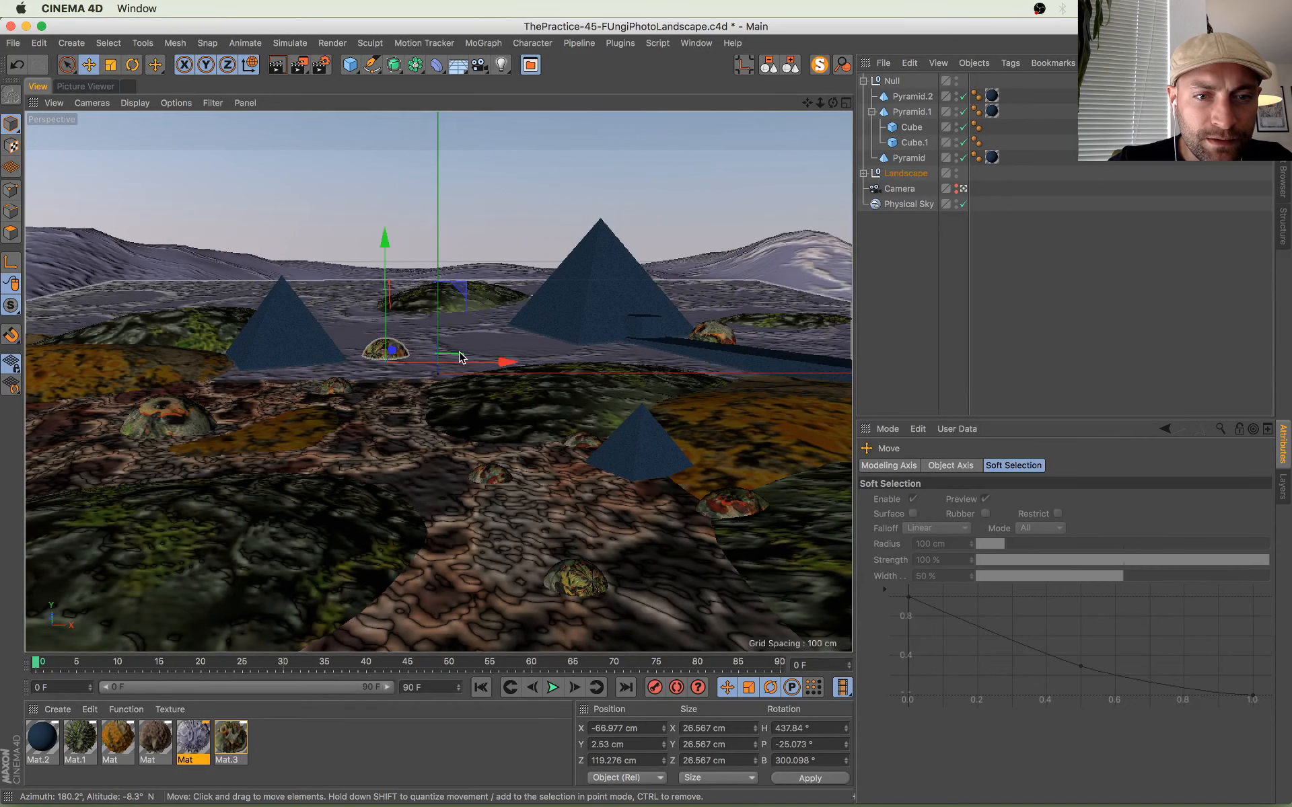
pyautogui.moveTo(459, 353); pyautogui.dragTo(428, 356)
pyautogui.press('super+s')
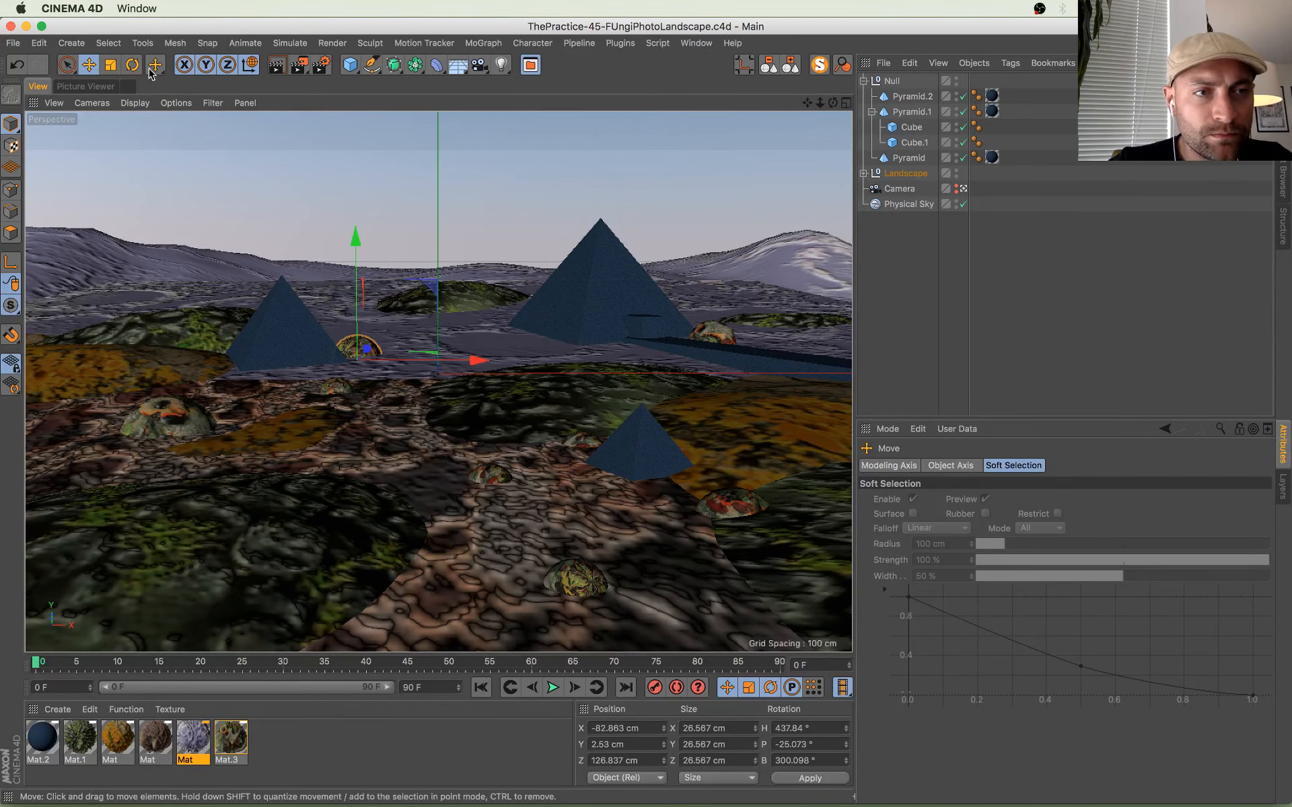
# Step: Check the ongoing render and disable the Bump channel of the brown ground material that uses IMG_7633.JPG
pyautogui.hotkey('shift', 'r')
pyautogui.scroll(-3, 402, 412)
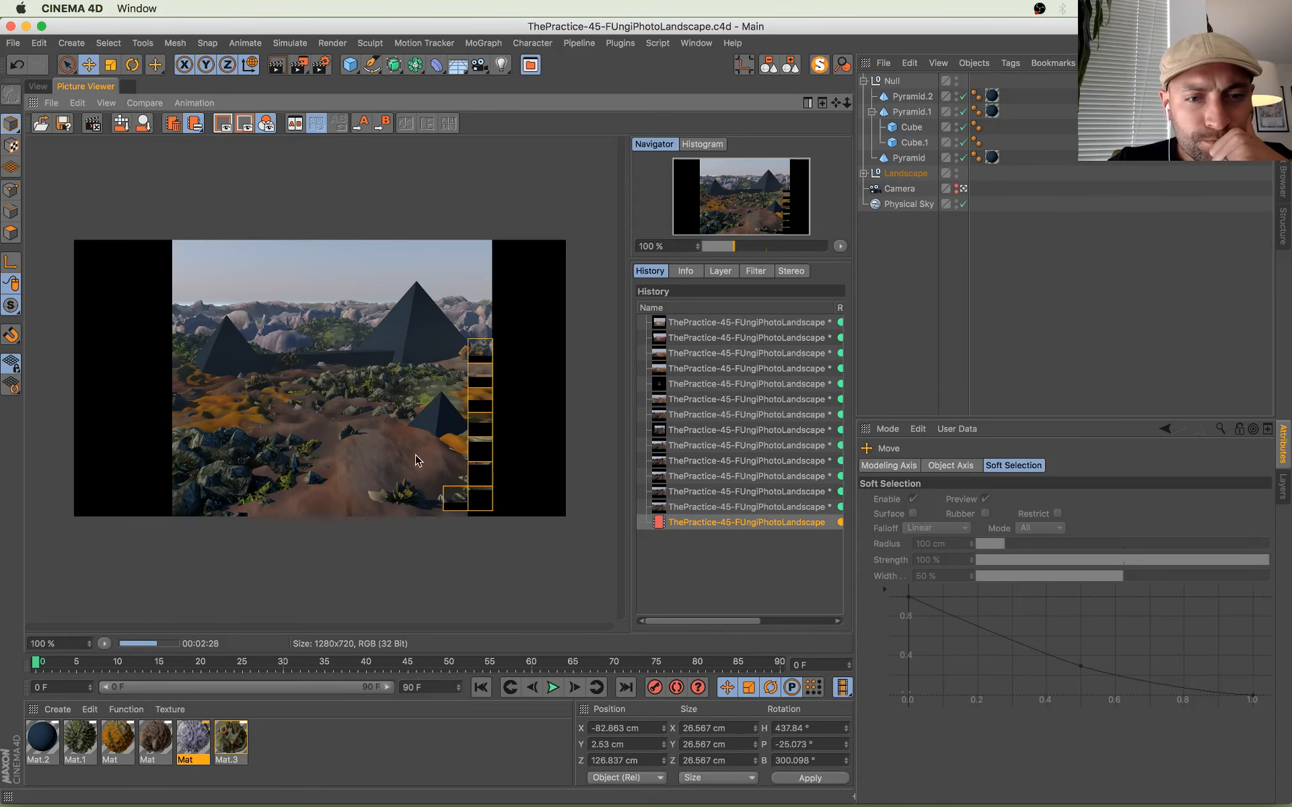
pyautogui.doubleClick(151, 740)
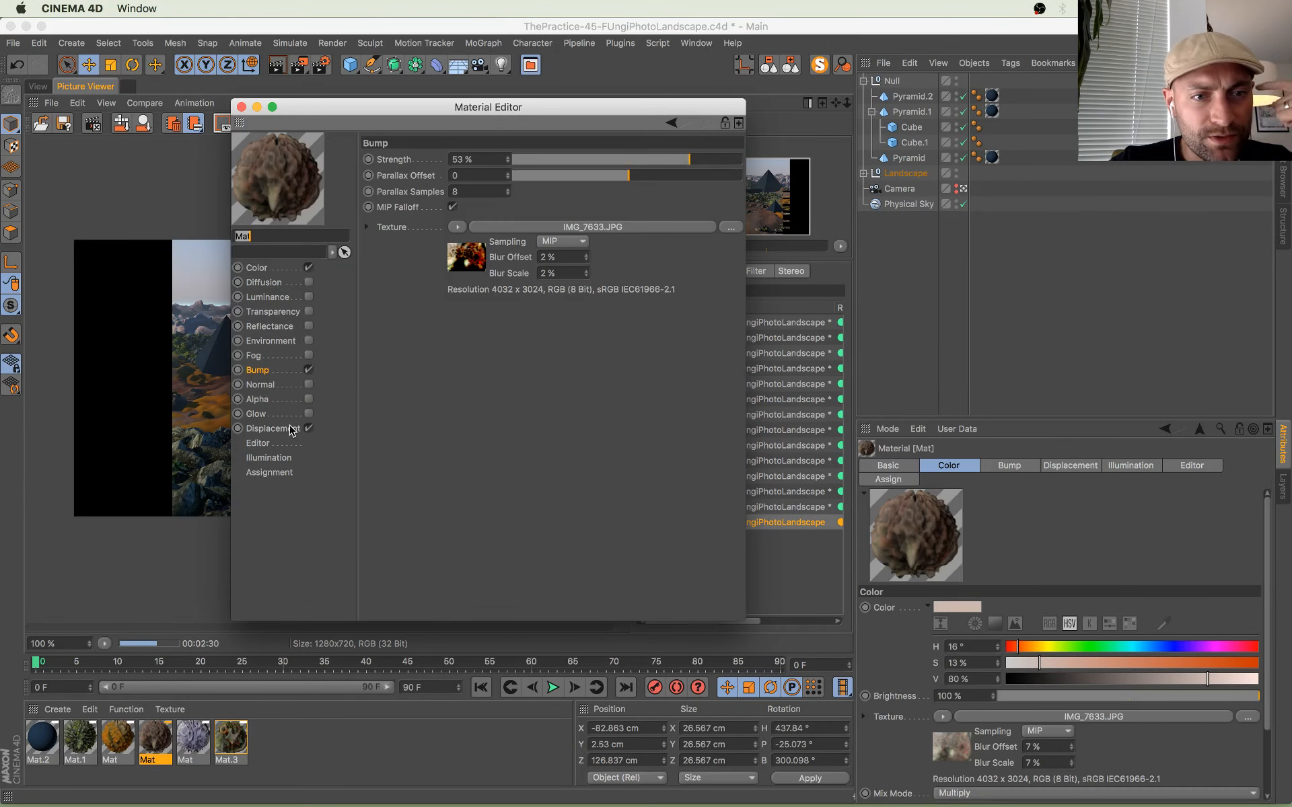
pyautogui.click(241, 106)
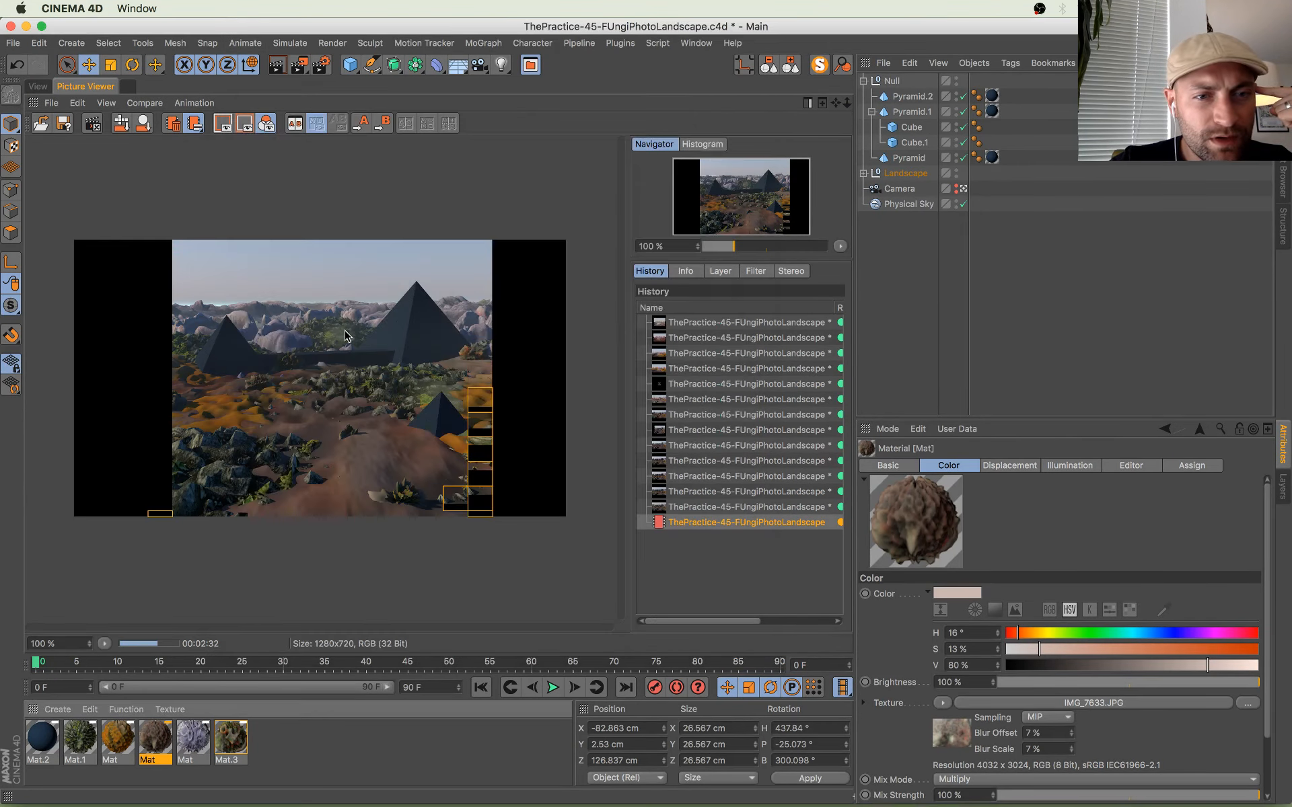
# Step: Compare the ongoing render with the previous one in close-up at the purple hills behind the left pyramid
pyautogui.scroll(4, 257, 330)
pyautogui.scroll(4, 258, 330)
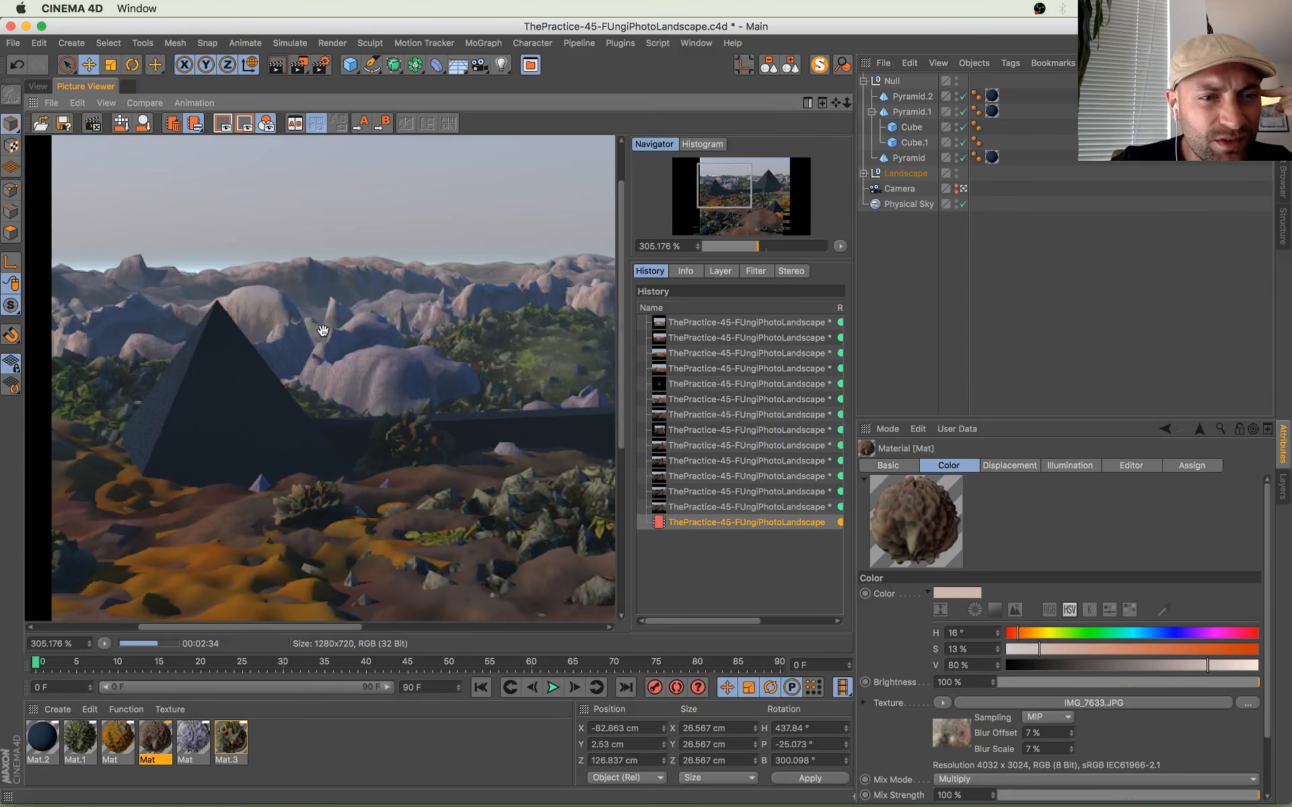
pyautogui.moveTo(430, 446); pyautogui.dragTo(243, 417)
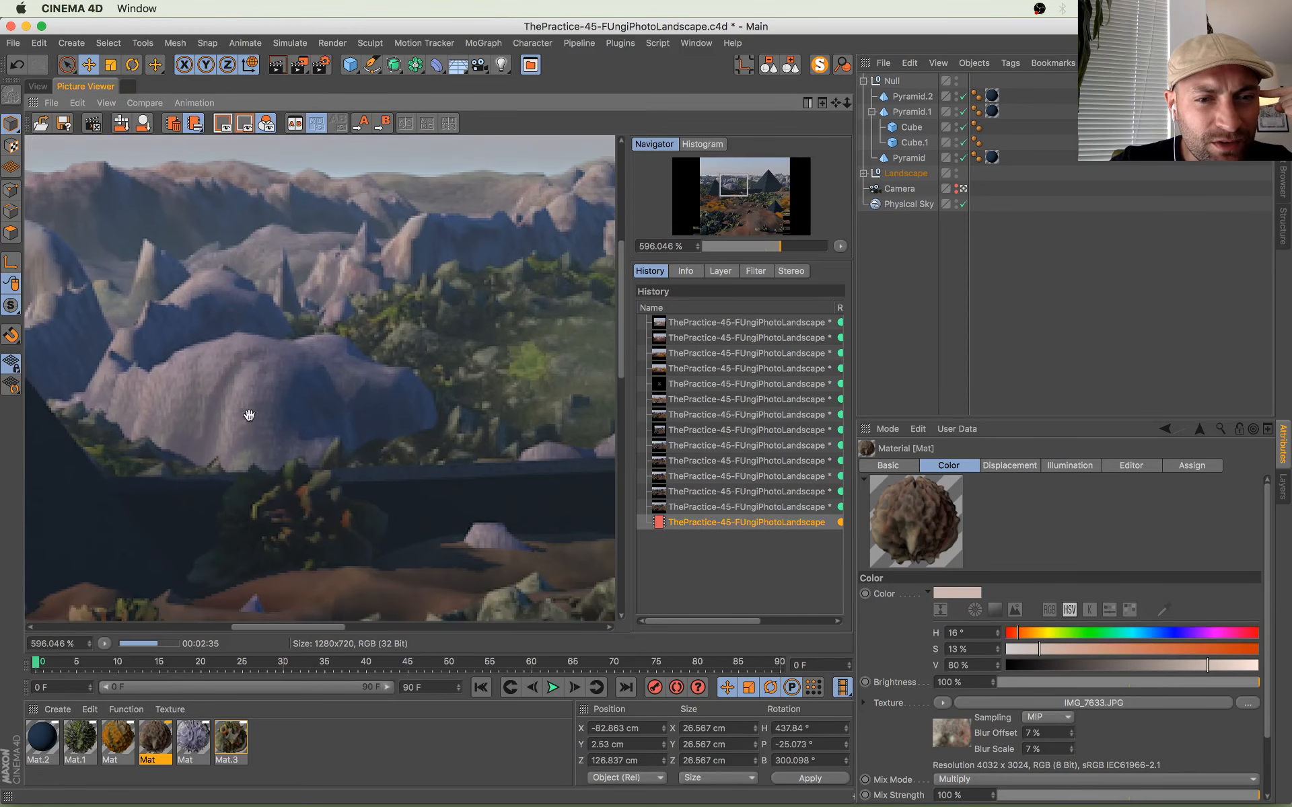
pyautogui.click(693, 509)
pyautogui.click(698, 523)
pyautogui.click(698, 508)
pyautogui.click(693, 522)
# Step: Compare the large pyramid and the hills and shrub beside it between the previous and the ongoing render
pyautogui.moveTo(481, 369); pyautogui.dragTo(22, 322)
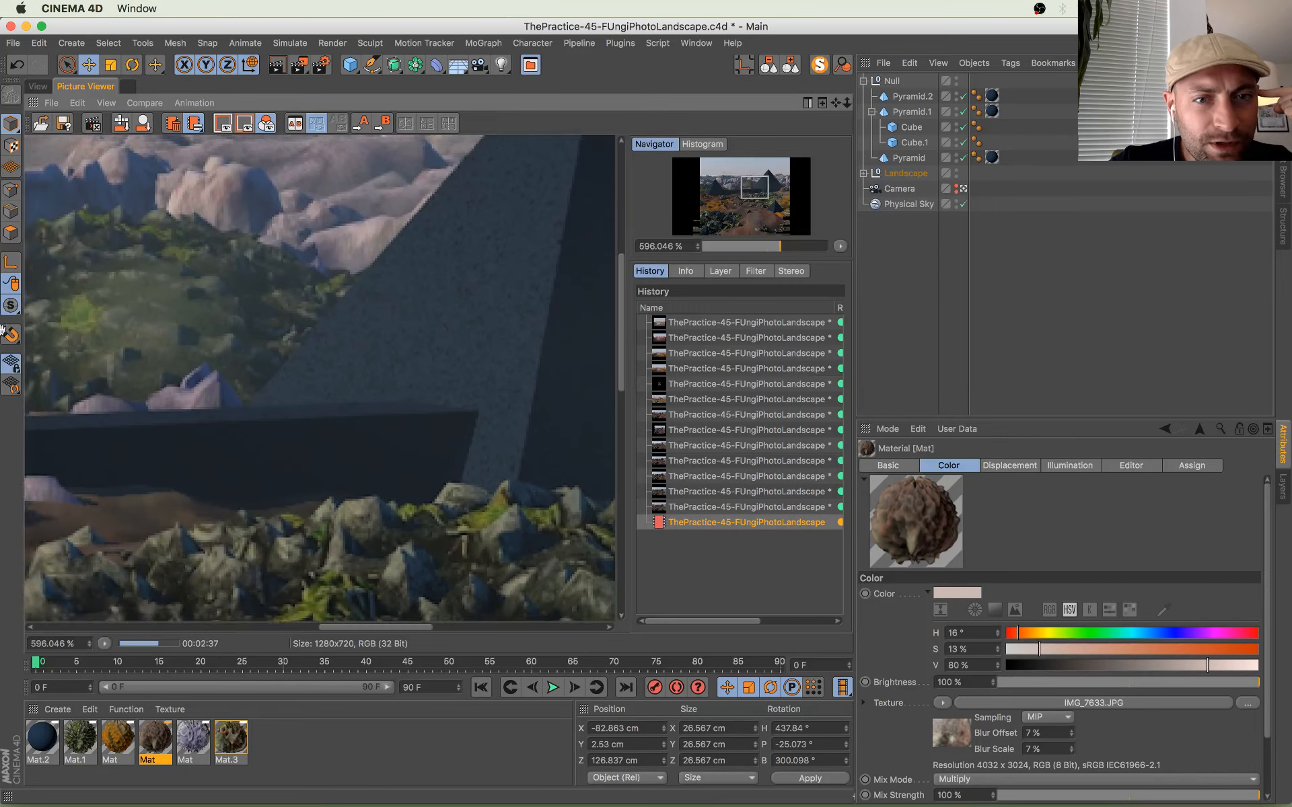
pyautogui.moveTo(271, 272); pyautogui.dragTo(2, 397)
pyautogui.click(721, 509)
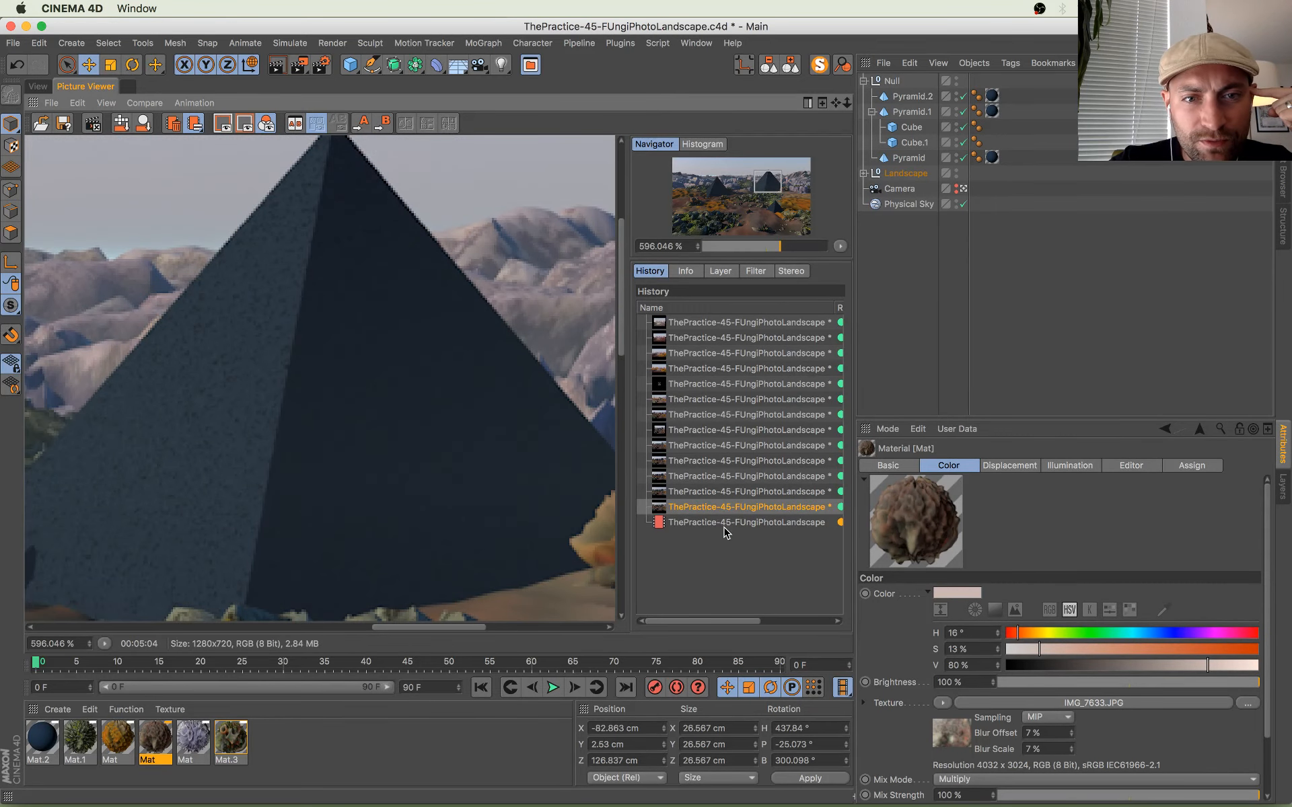
pyautogui.click(722, 524)
pyautogui.moveTo(469, 411); pyautogui.dragTo(227, 416)
pyautogui.click(728, 509)
pyautogui.click(731, 523)
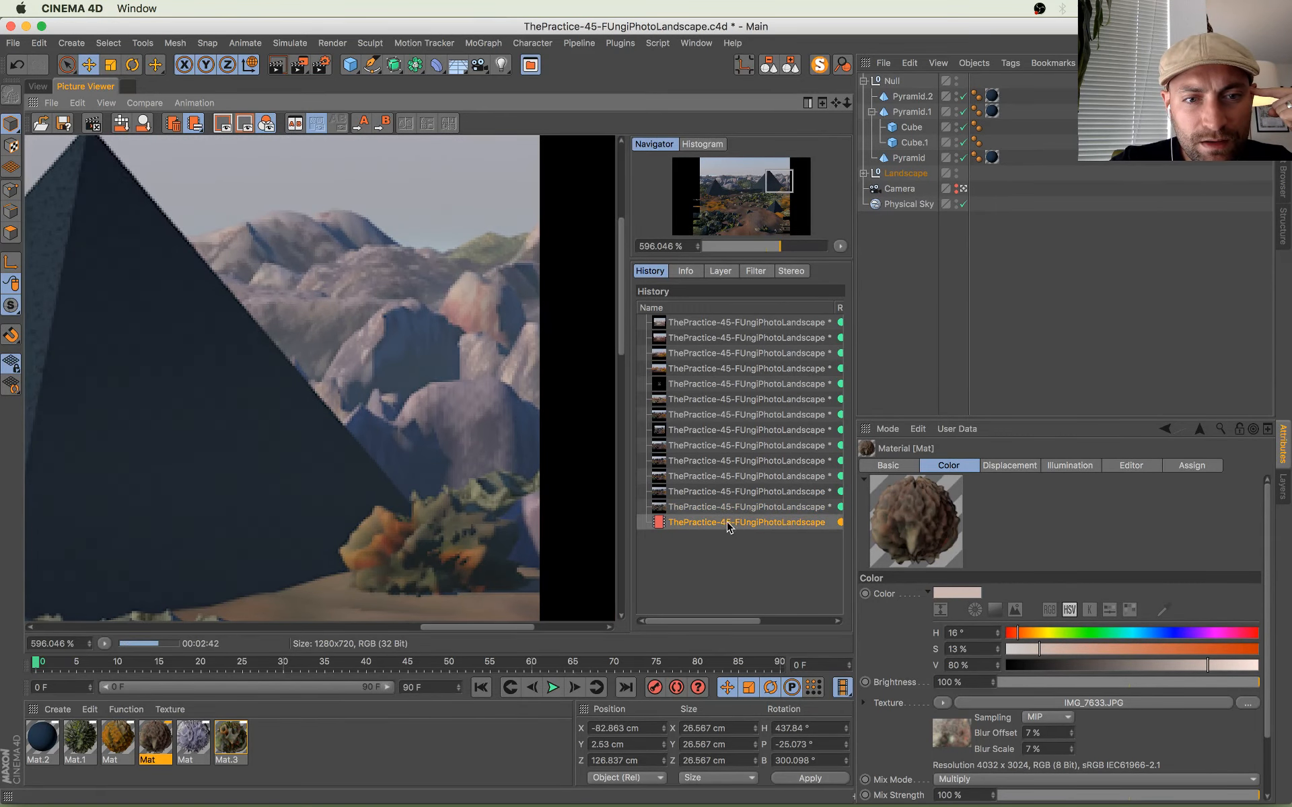
pyautogui.click(728, 509)
pyautogui.click(732, 525)
pyautogui.click(726, 512)
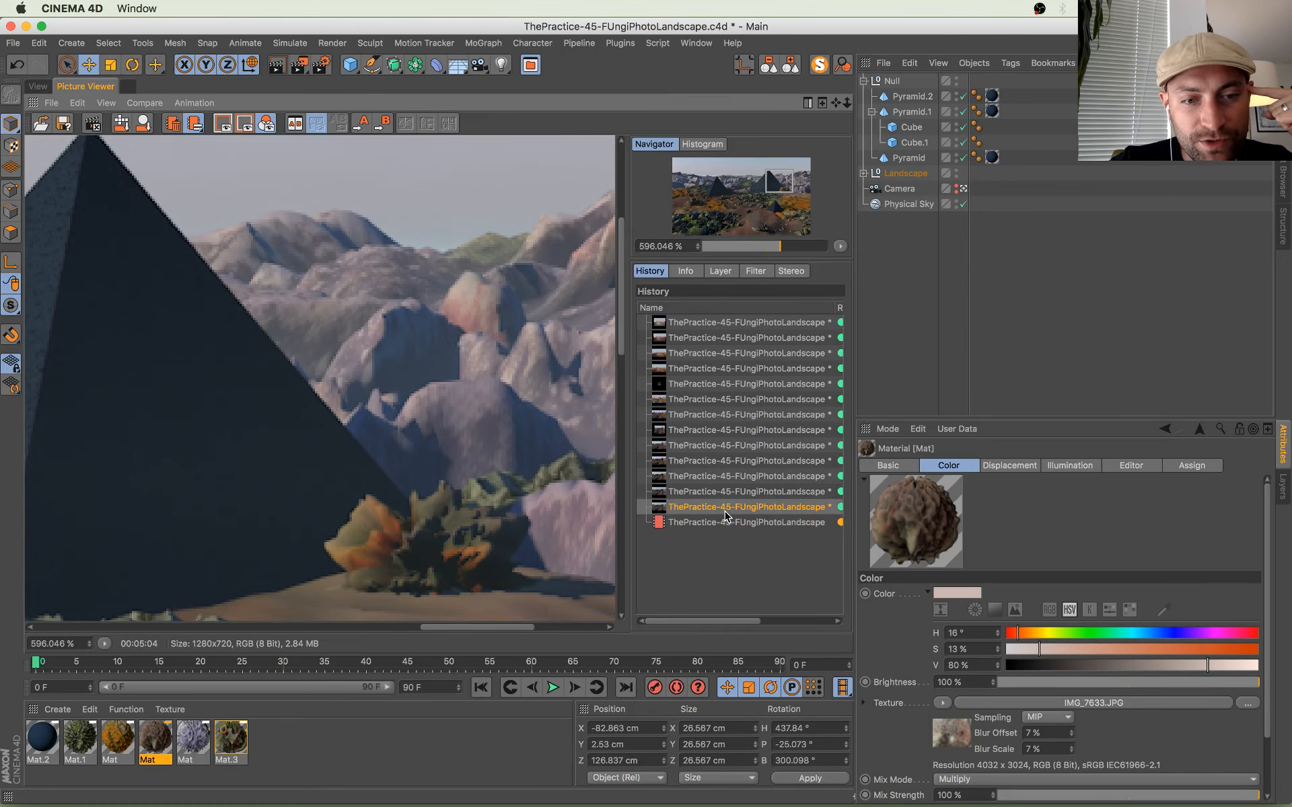
pyautogui.click(725, 522)
# Step: Compare the terrain and rocks in front of the left pyramid between the previous and the ongoing render
pyautogui.moveTo(367, 533); pyautogui.dragTo(853, 355)
pyautogui.moveTo(306, 454); pyautogui.dragTo(587, 466)
pyautogui.moveTo(169, 474); pyautogui.dragTo(391, 488)
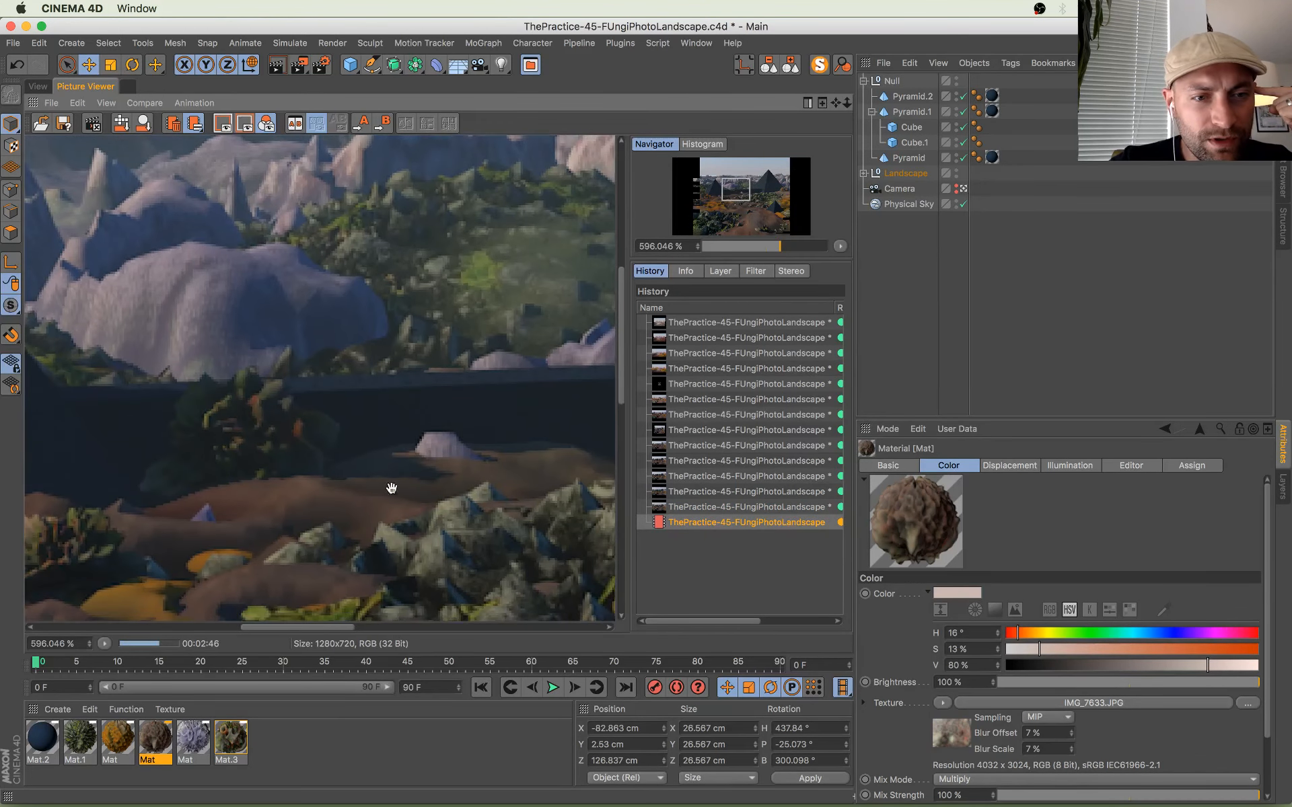
pyautogui.scroll(-4, 303, 486)
pyautogui.moveTo(332, 438); pyautogui.dragTo(524, 249)
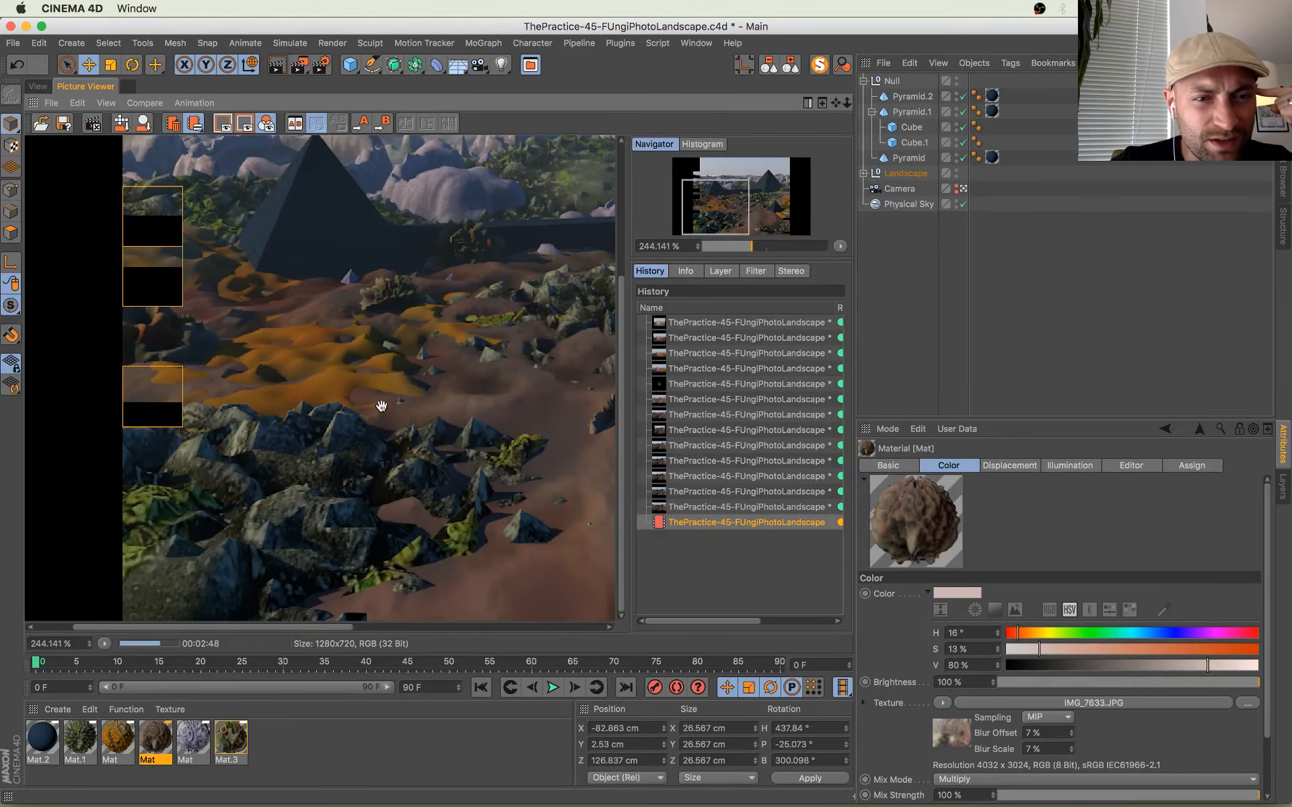
pyautogui.click(744, 509)
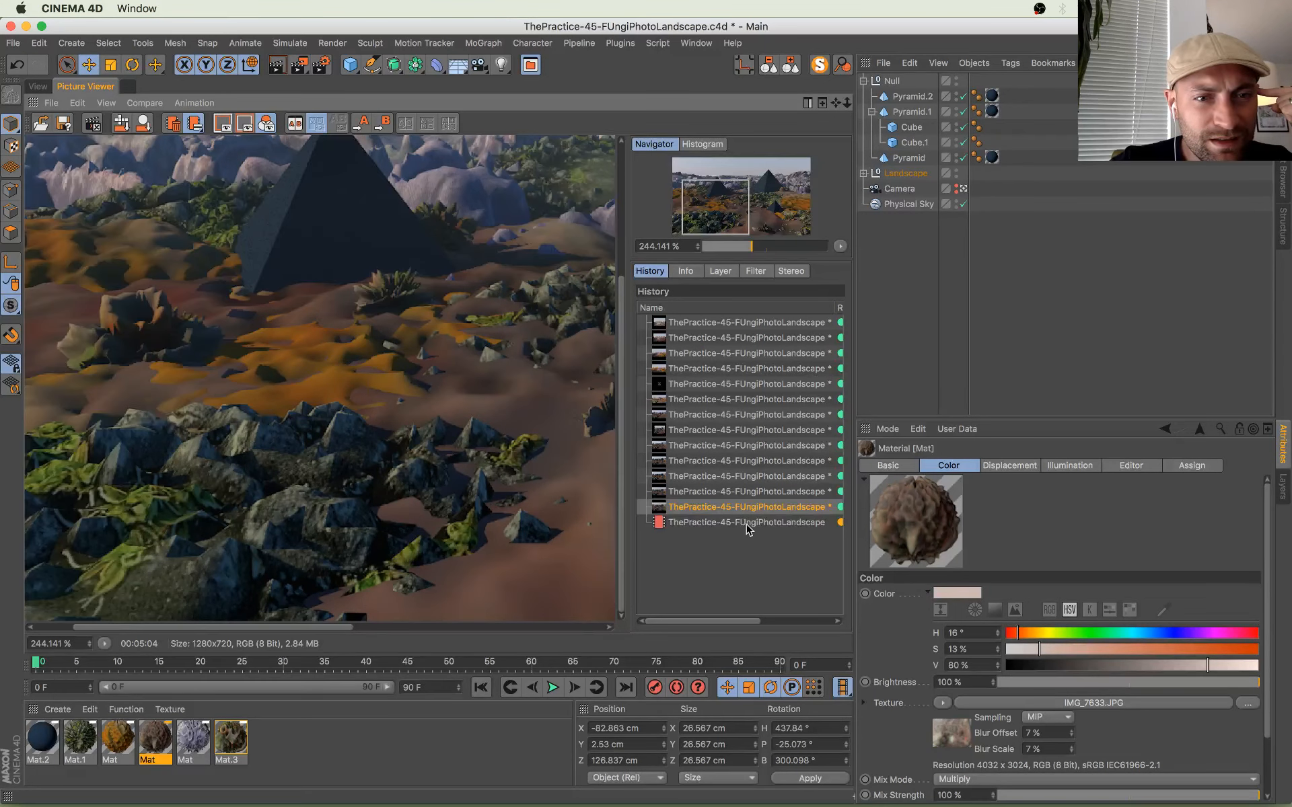
pyautogui.click(747, 525)
# Step: Review the overall render and the foreground around the small pyramid, and return to the scene view
pyautogui.scroll(-3, 430, 348)
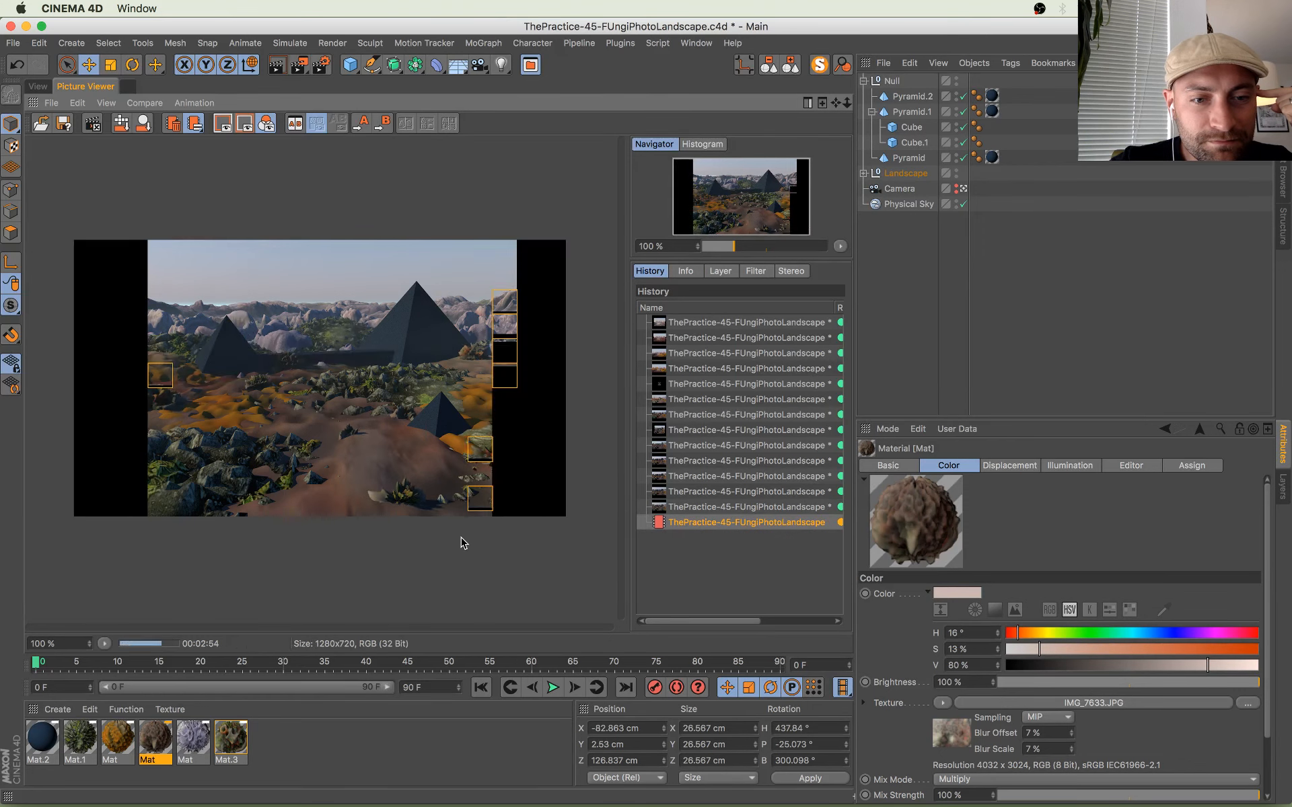
pyautogui.scroll(2, 462, 539)
pyautogui.scroll(2, 444, 531)
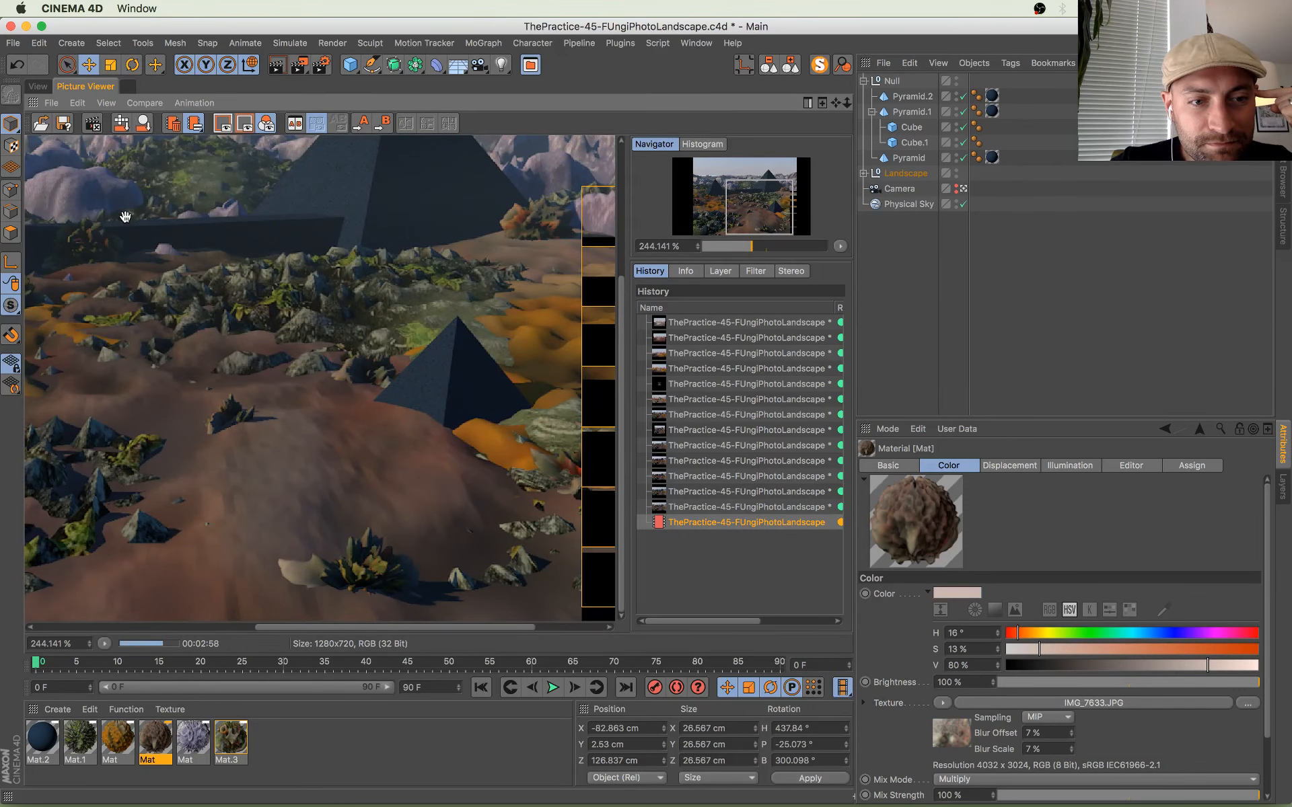
pyautogui.scroll(-4, 188, 343)
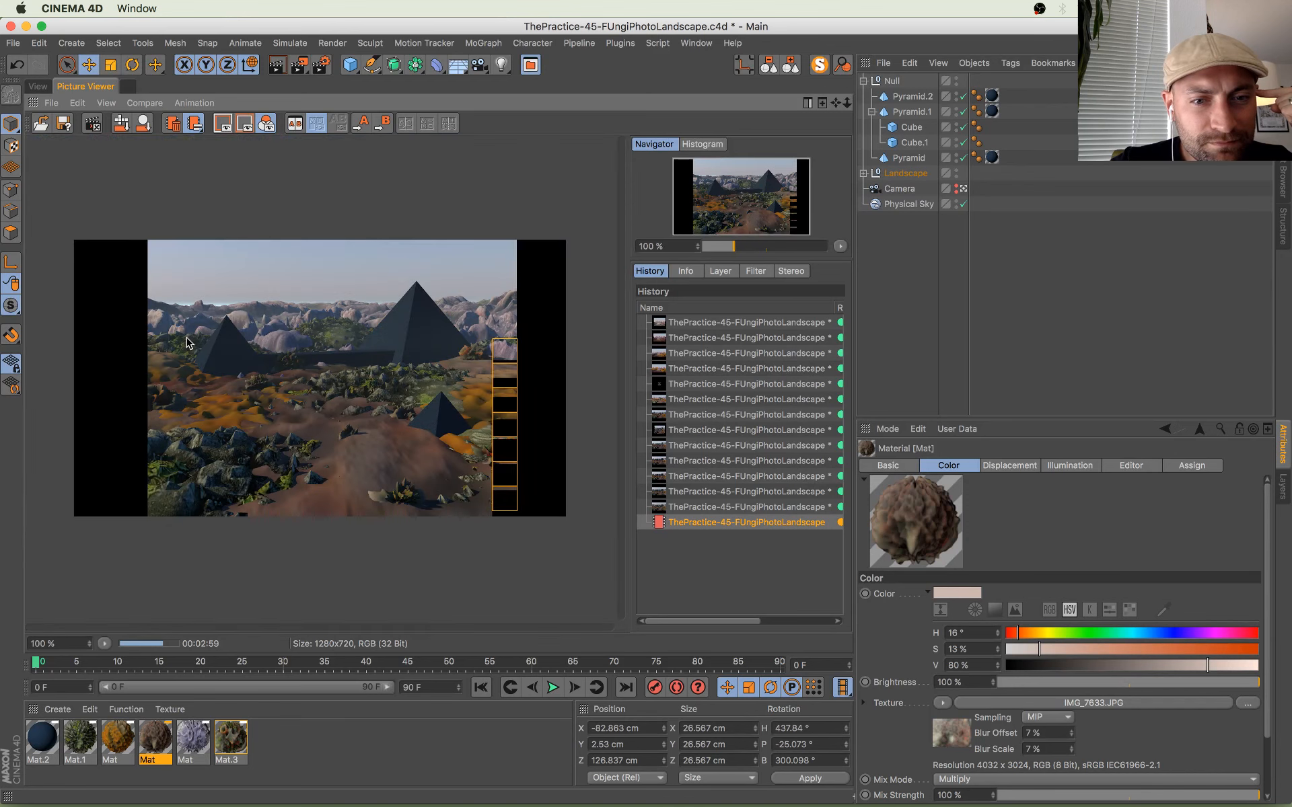
pyautogui.click(36, 87)
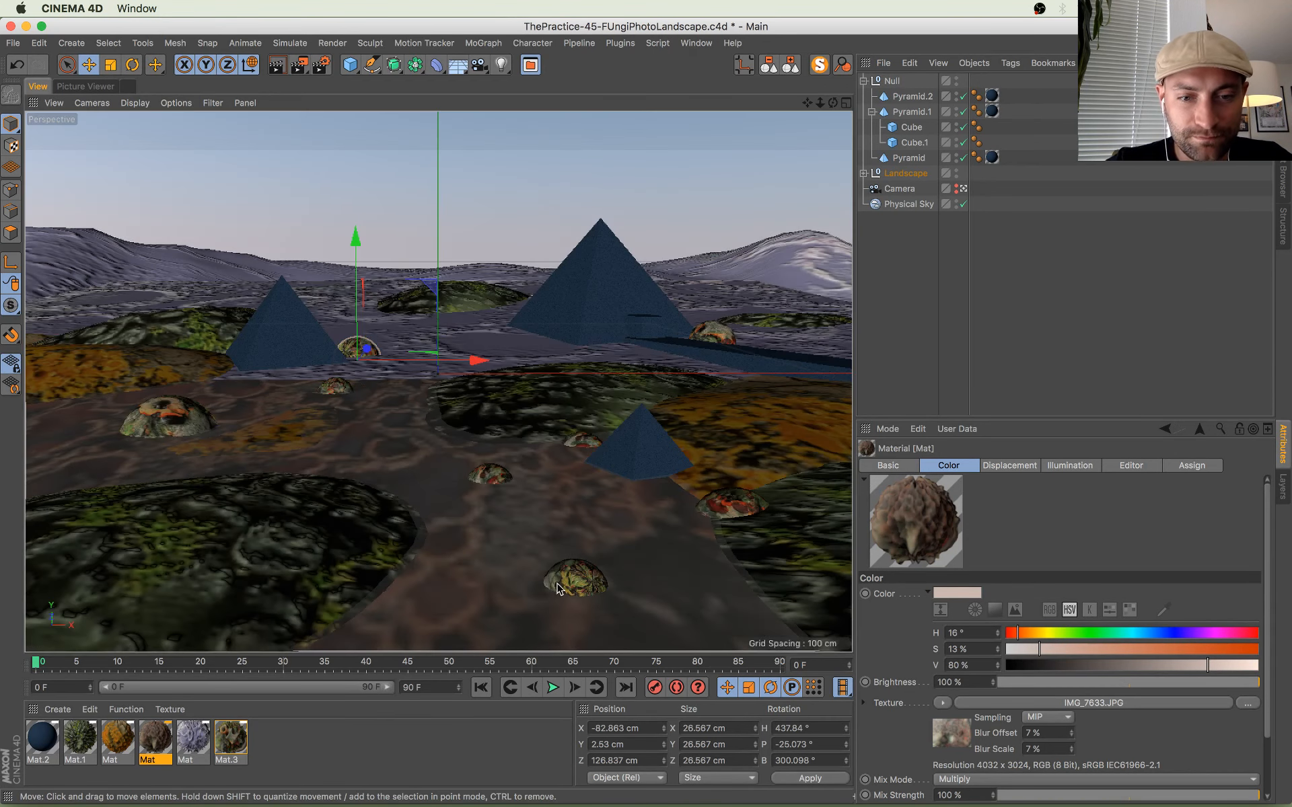
# Step: Lower the foreground rock sphere slightly to about Y -0.1 cm and rotate it to a bank of about 322.3°
pyautogui.click(576, 577)
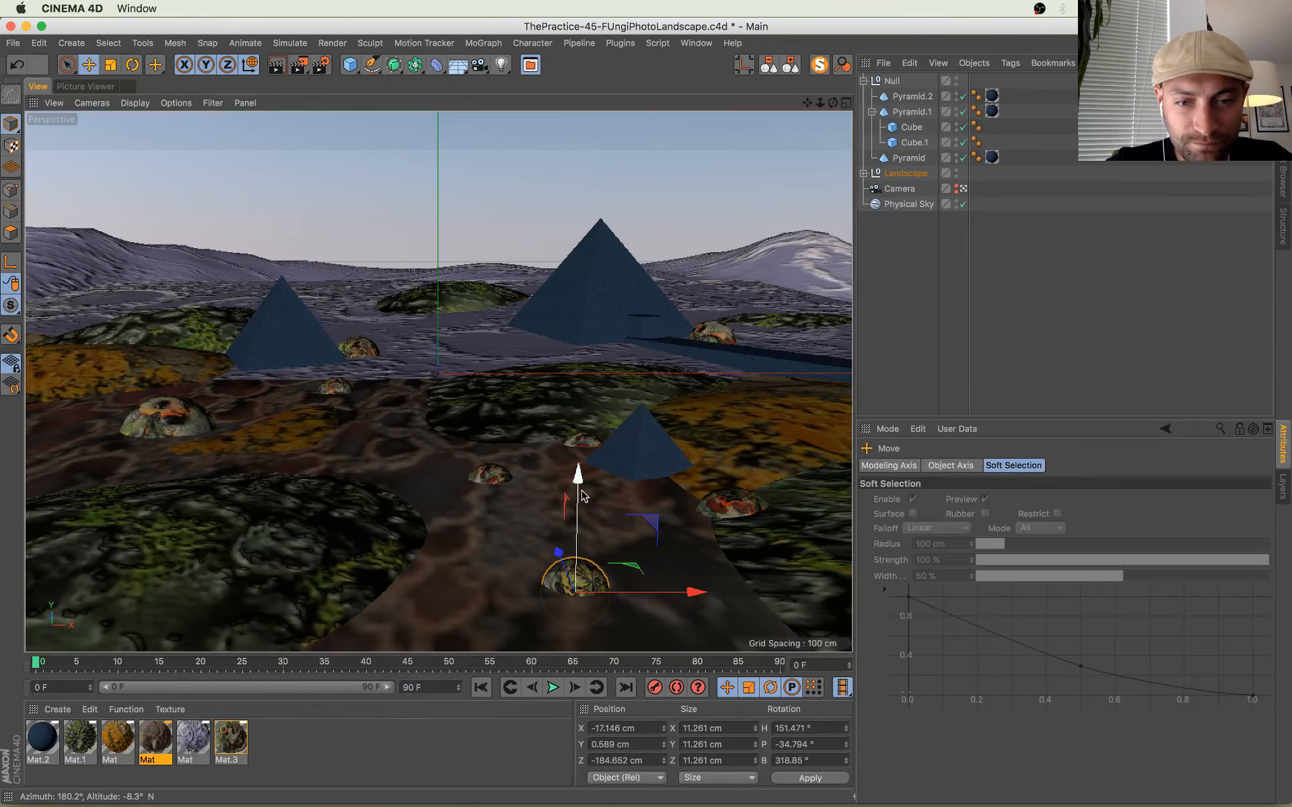
pyautogui.moveTo(583, 496); pyautogui.dragTo(583, 502)
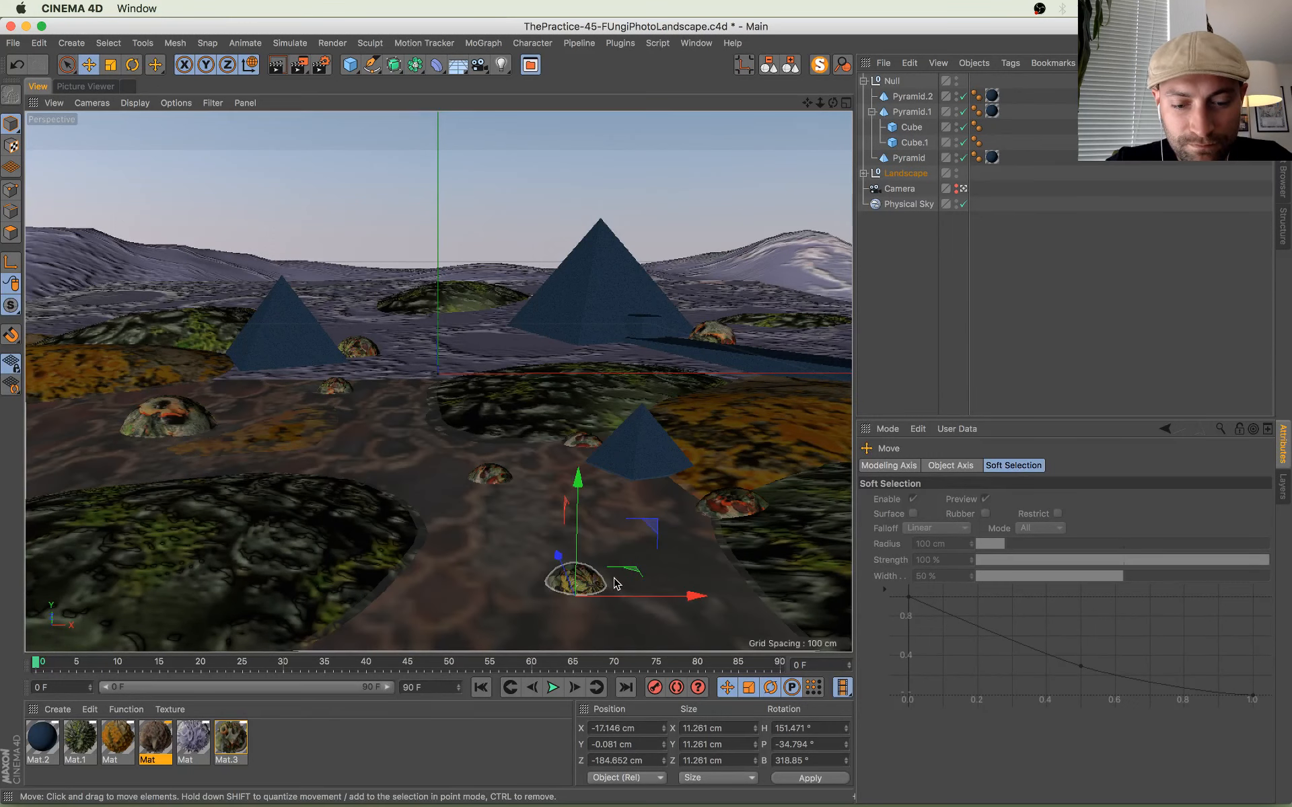
pyautogui.press('r')
pyautogui.moveTo(588, 558); pyautogui.dragTo(579, 539)
# Step: Duplicate the foreground rock and place the copy behind the small pyramid at about X 58.6, Y 6.4, Z -47.9 cm
pyautogui.press('e')
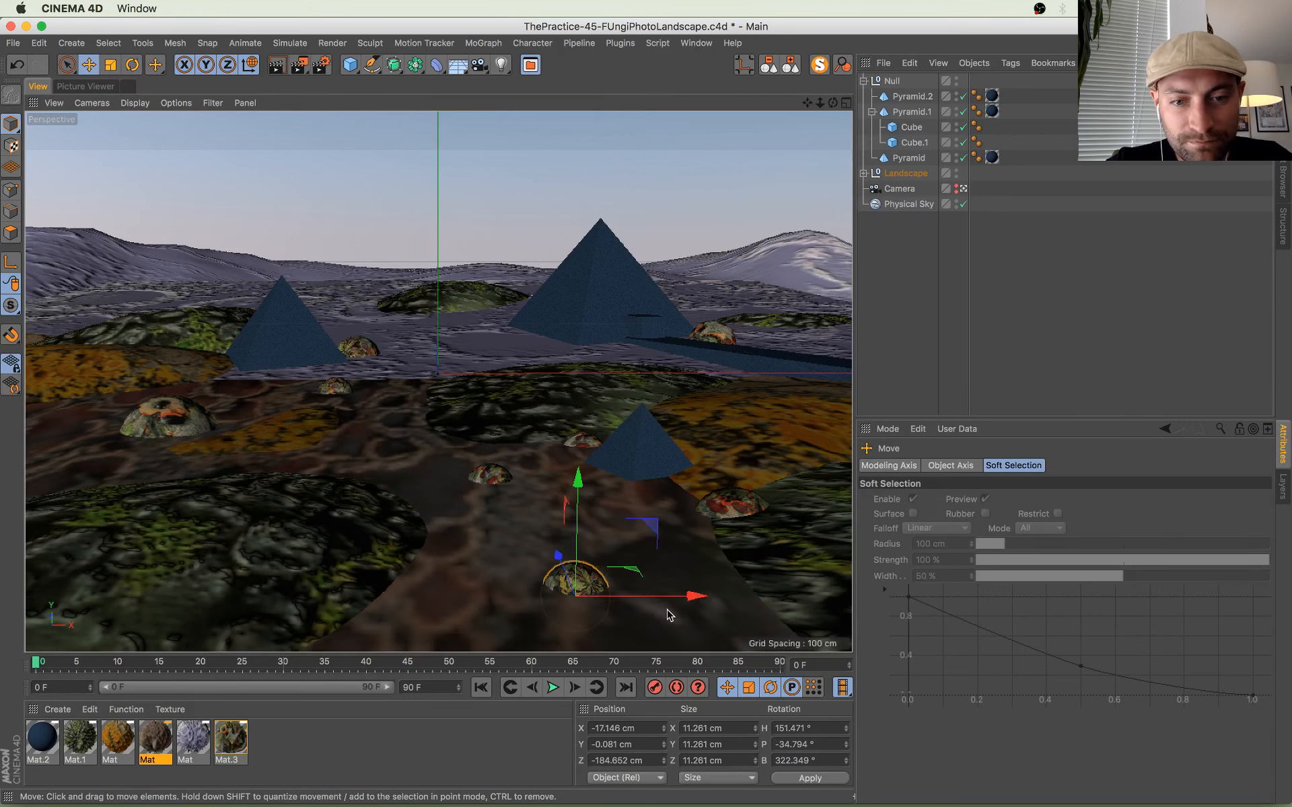
pyautogui.moveTo(692, 597); pyautogui.dragTo(850, 591)
pyautogui.moveTo(722, 567); pyautogui.dragTo(584, 401)
pyautogui.moveTo(740, 453); pyautogui.dragTo(874, 454)
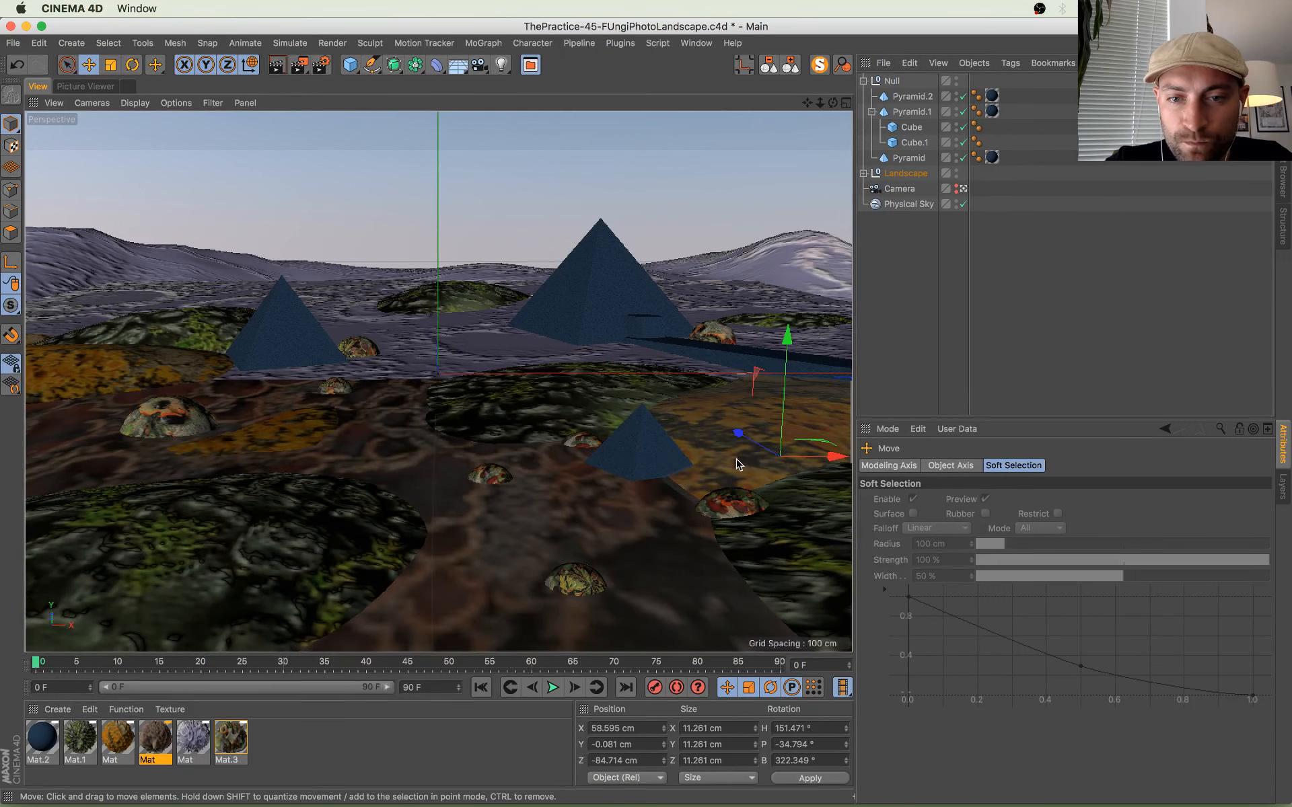
pyautogui.moveTo(784, 395); pyautogui.dragTo(785, 370)
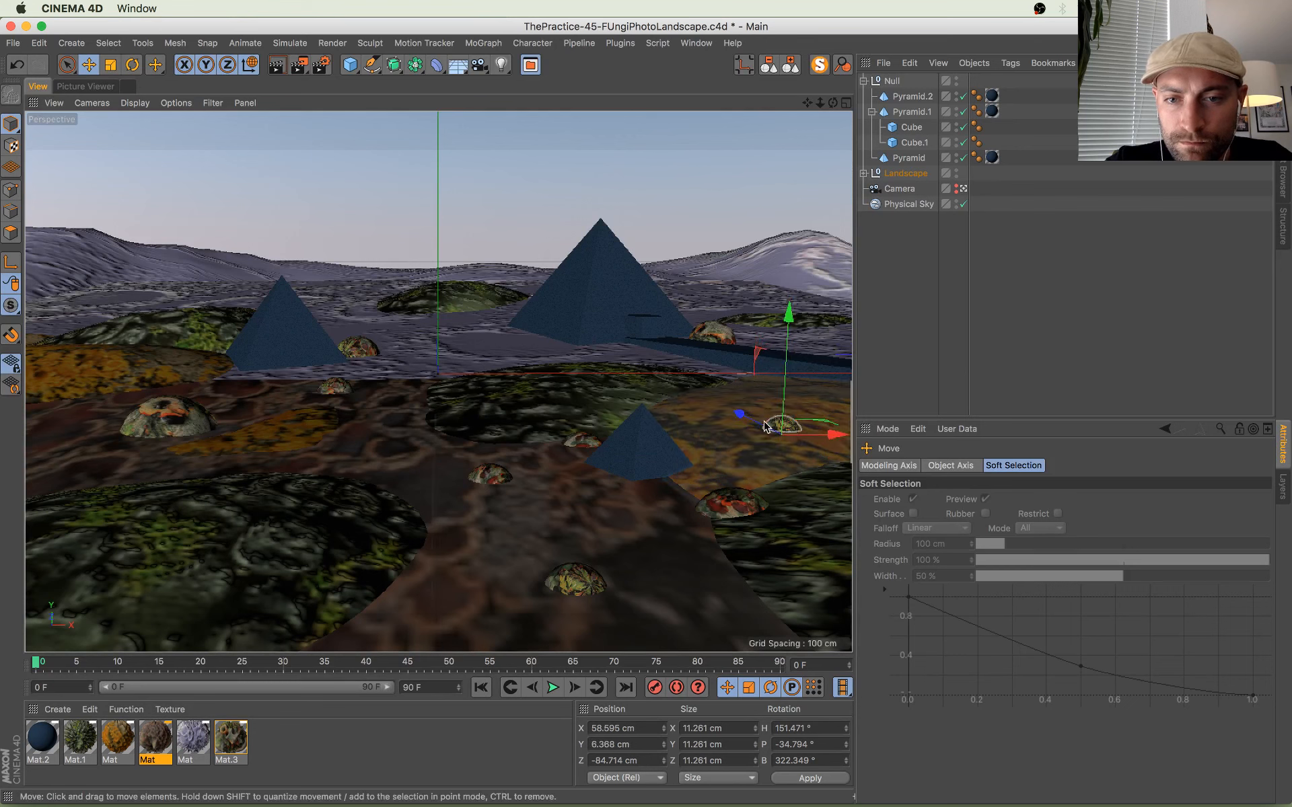
pyautogui.moveTo(739, 414); pyautogui.dragTo(698, 394)
# Step: Rotate the copied rock to about H 47°, P -60.8°, B 61.3° and save the project
pyautogui.press('r')
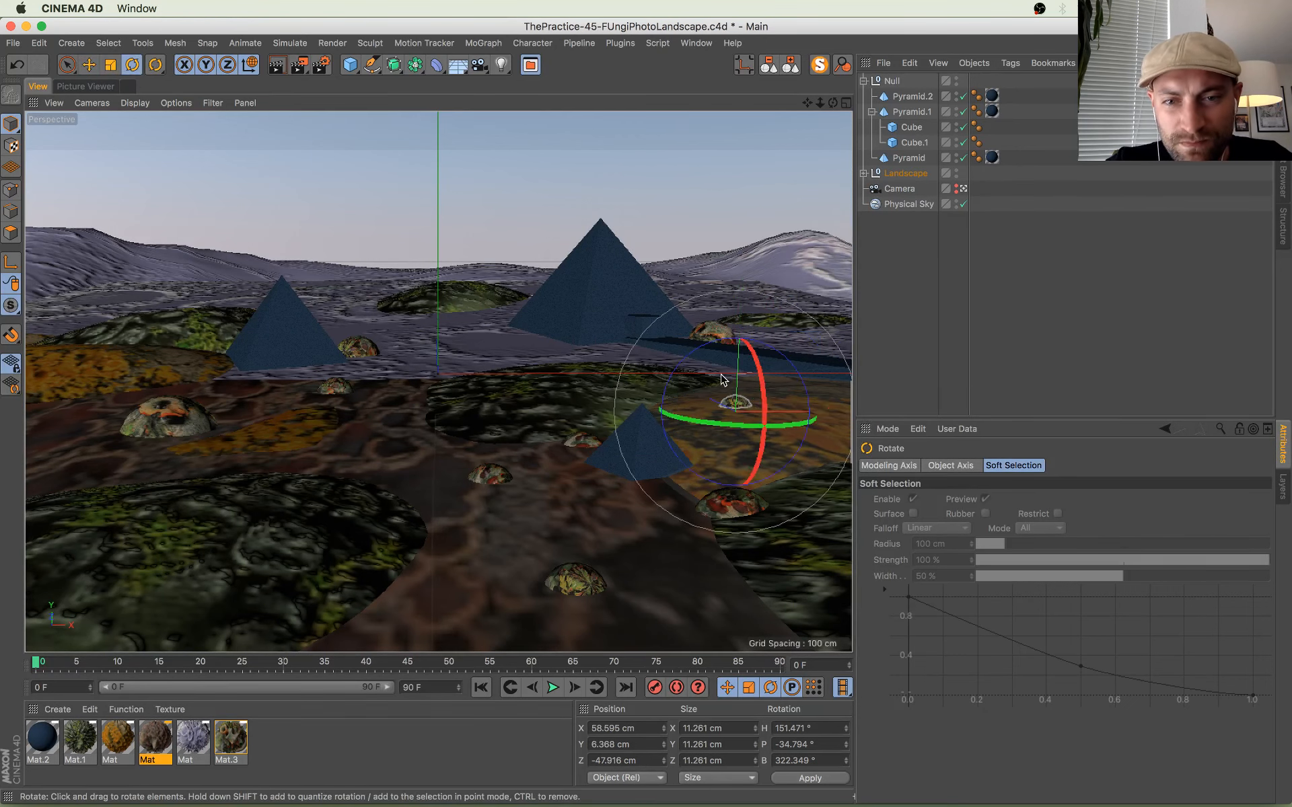
pyautogui.moveTo(811, 434); pyautogui.dragTo(774, 439)
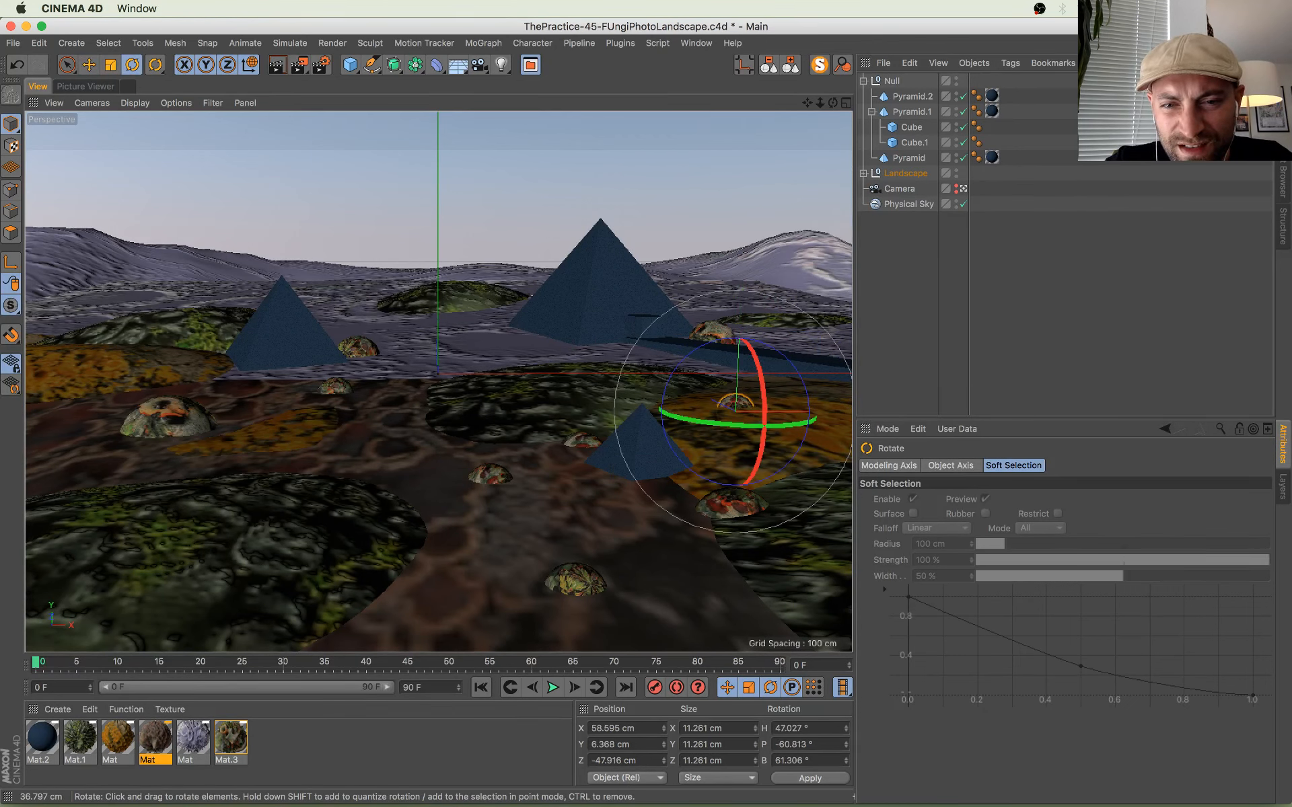
pyautogui.press('super+s')
# Step: Examine the ongoing render, including close-ups of the brown foreground and the left pyramid with the hills behind it
pyautogui.click(85, 86)
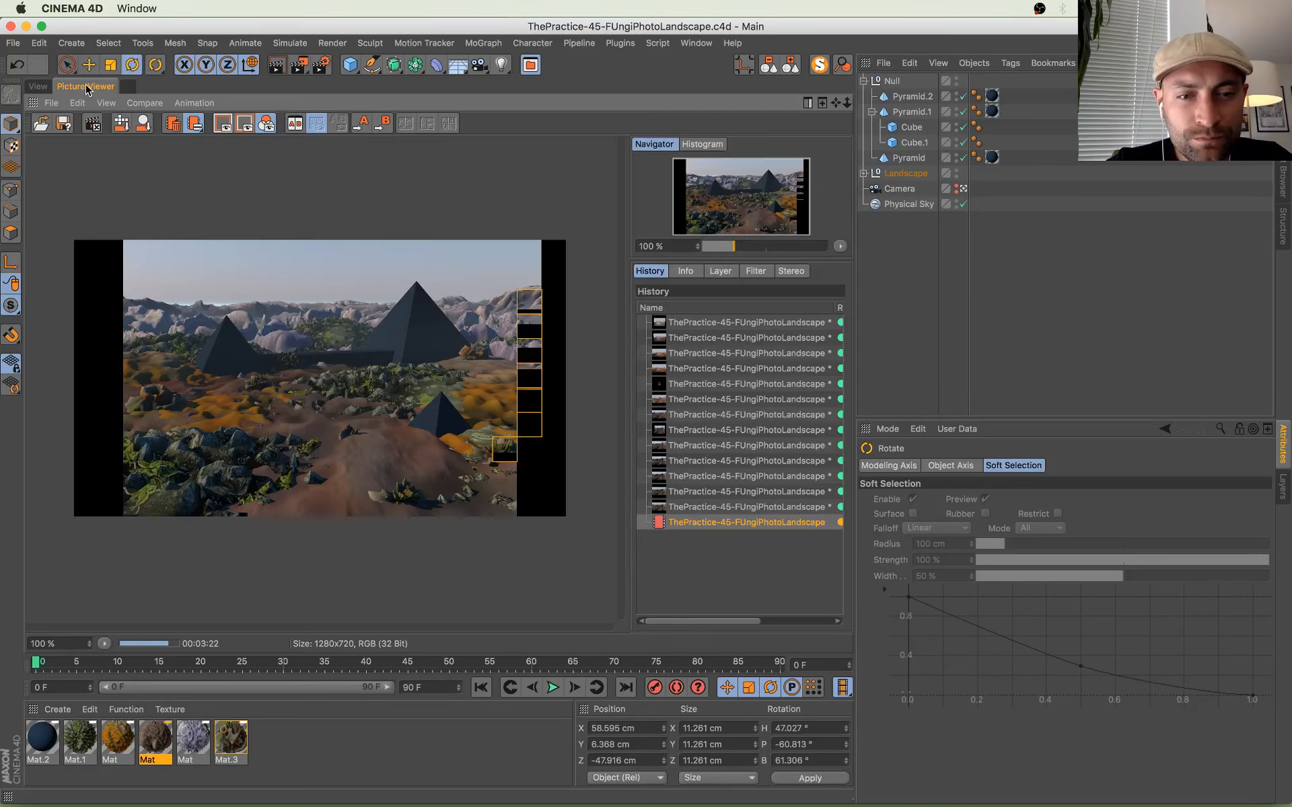
pyautogui.scroll(8, 382, 458)
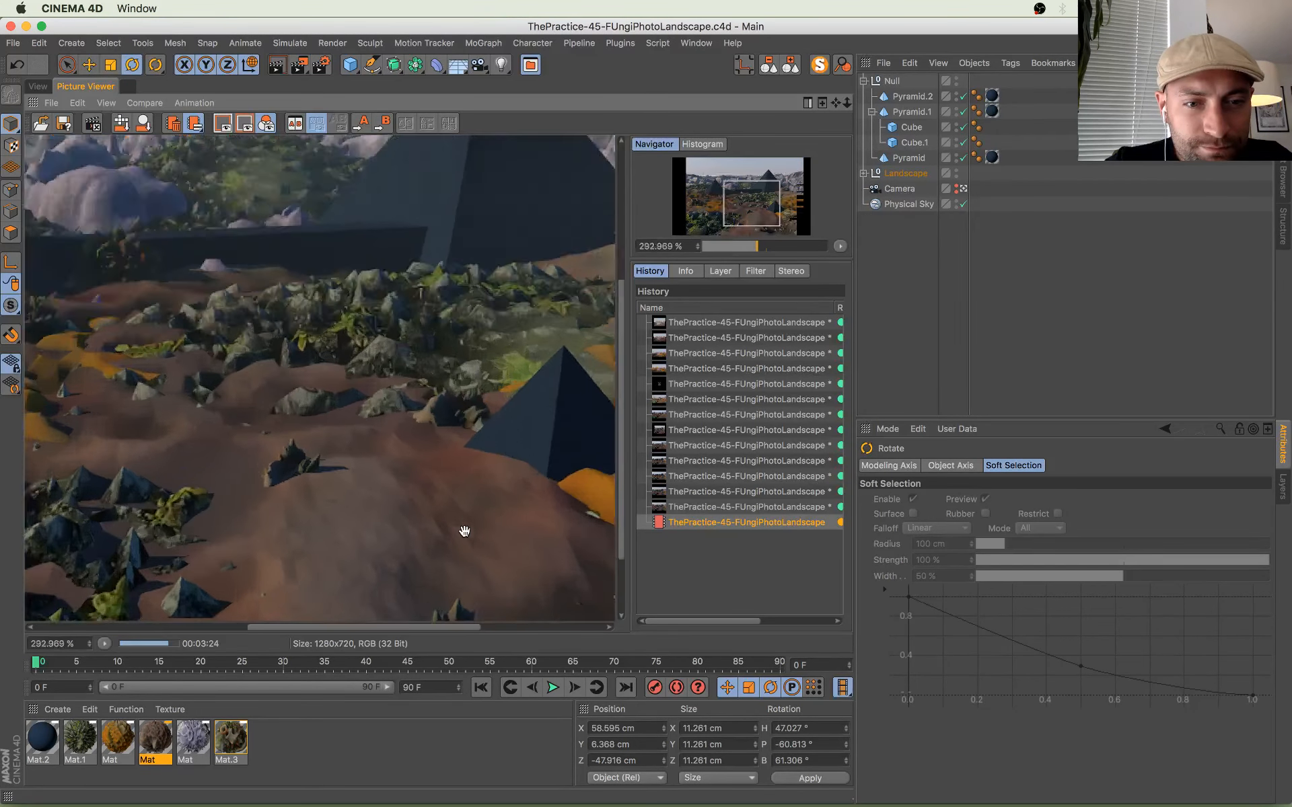
pyautogui.moveTo(378, 455); pyautogui.dragTo(447, 496)
pyautogui.moveTo(231, 412); pyautogui.dragTo(490, 513)
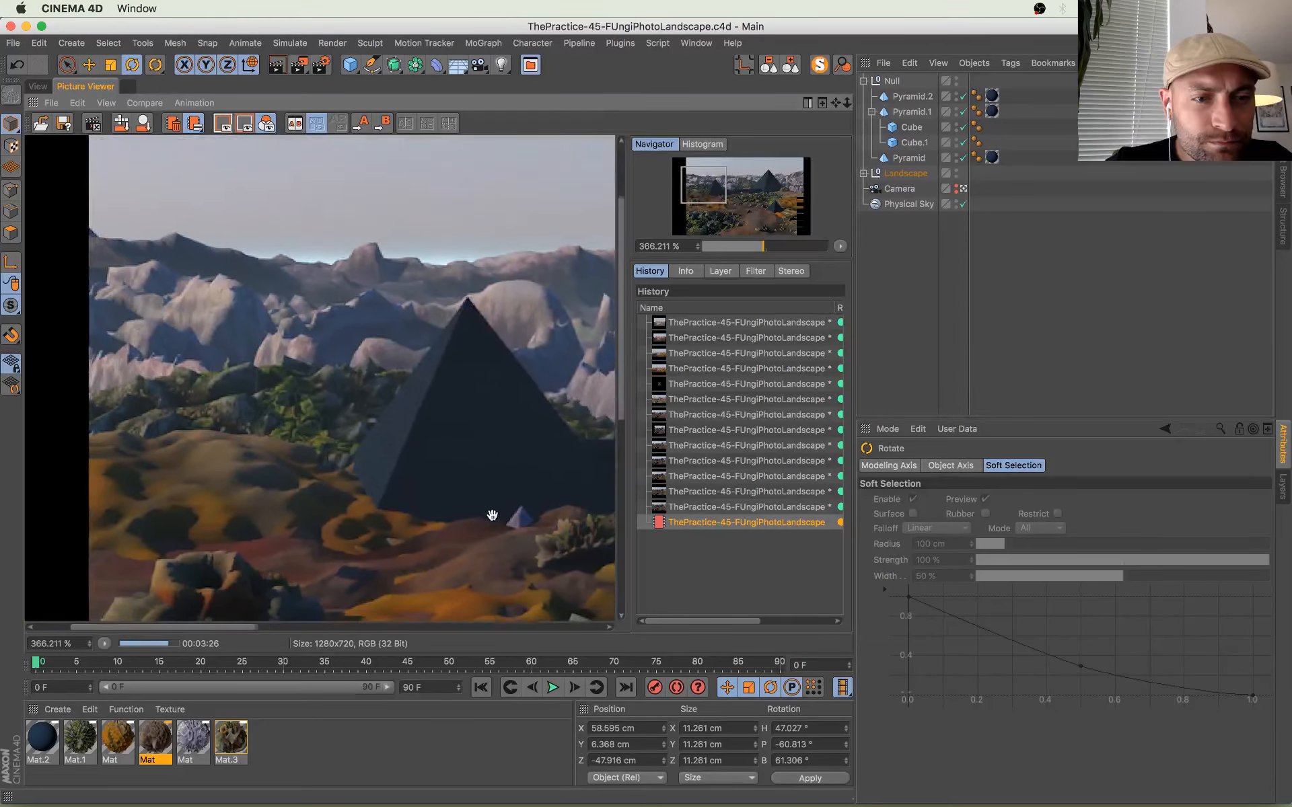
pyautogui.scroll(-8, 216, 441)
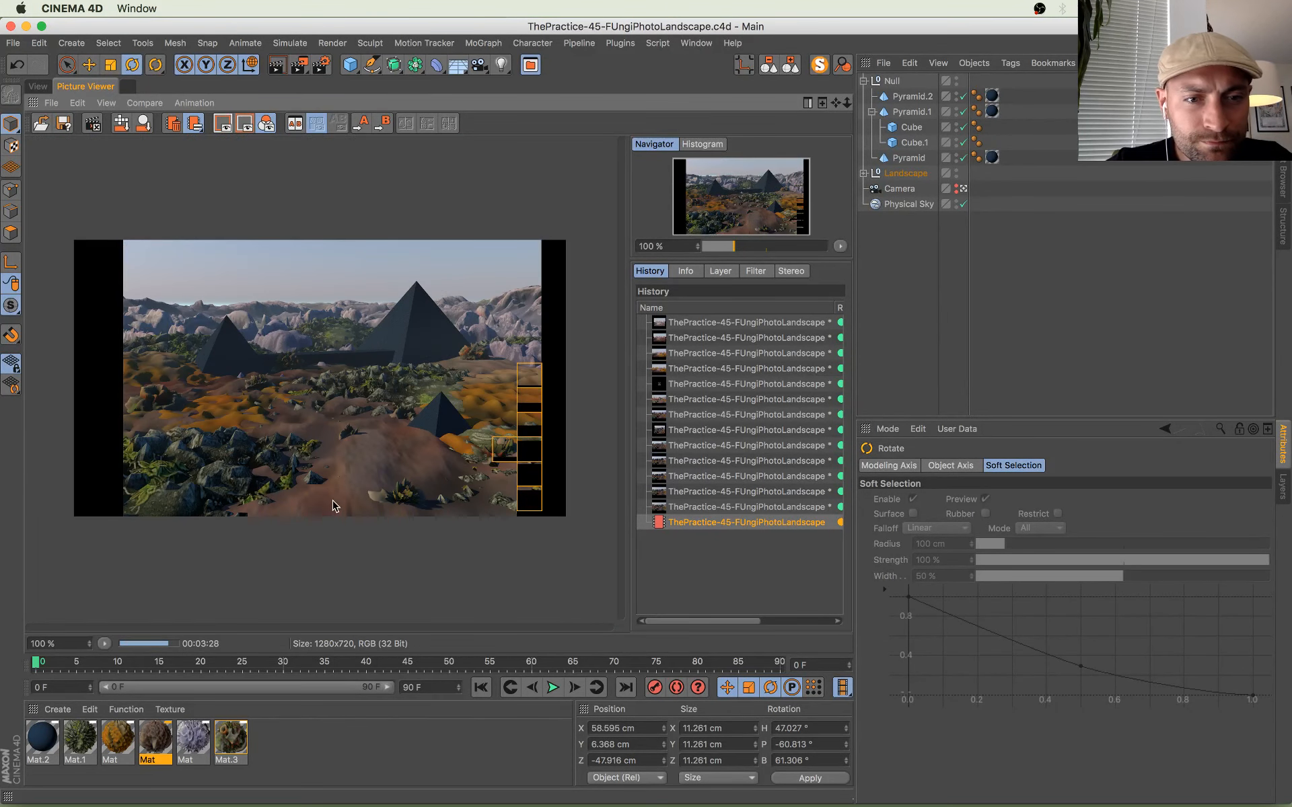
pyautogui.scroll(2, 306, 428)
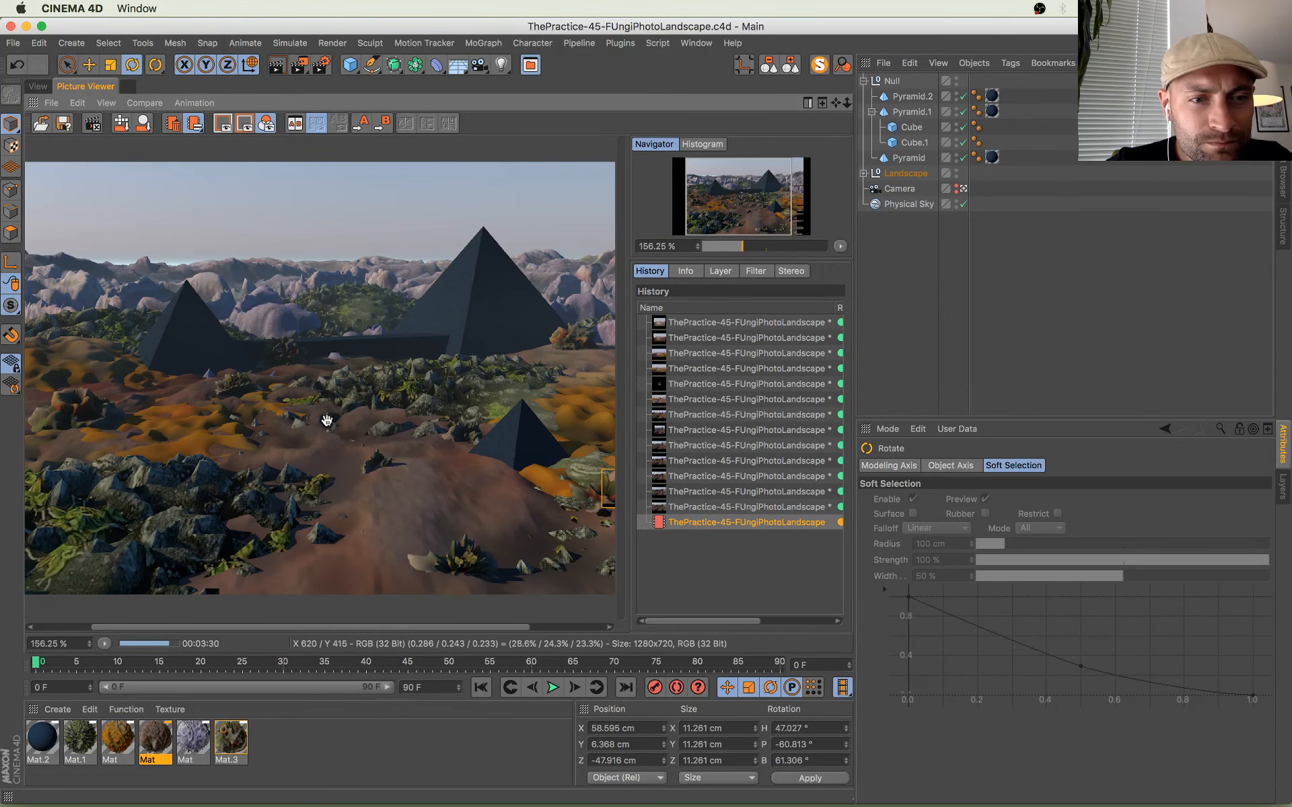
pyautogui.scroll(-2, 339, 384)
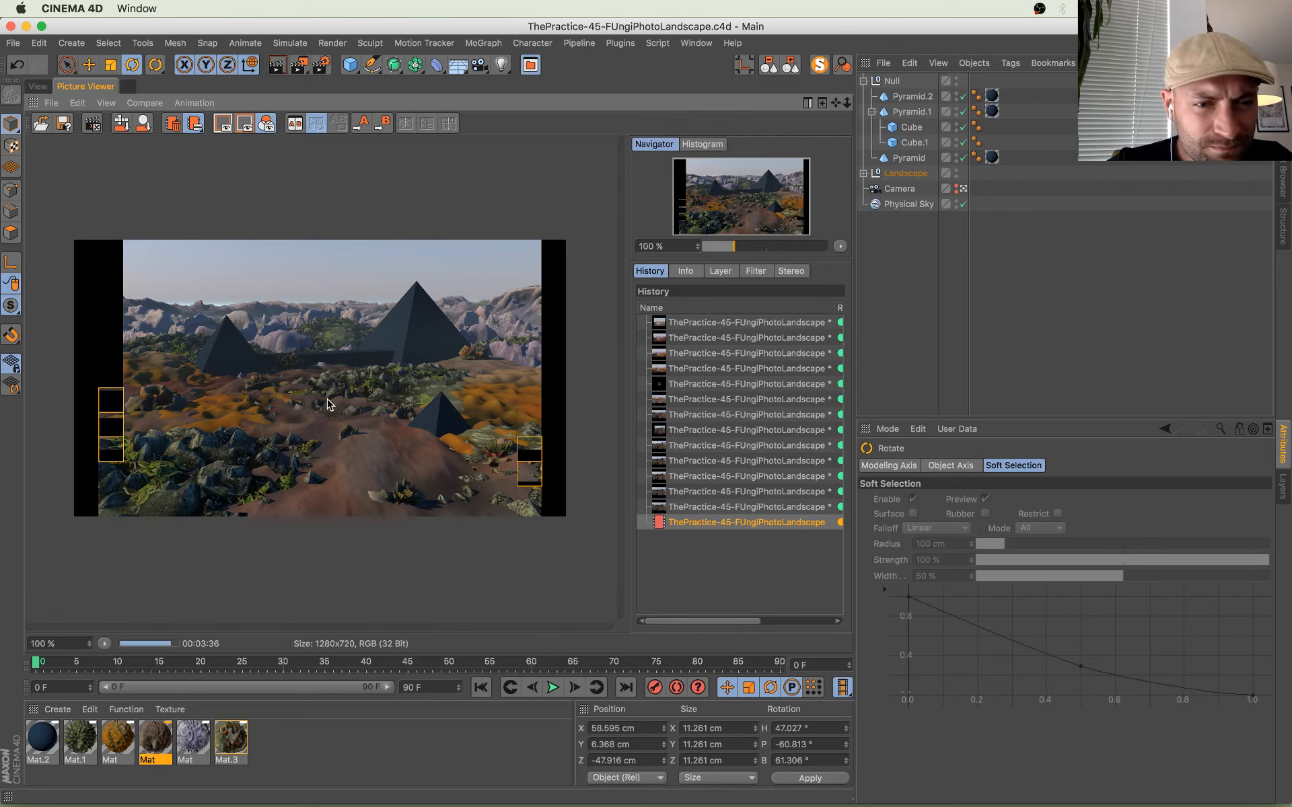
pyautogui.scroll(1, 342, 469)
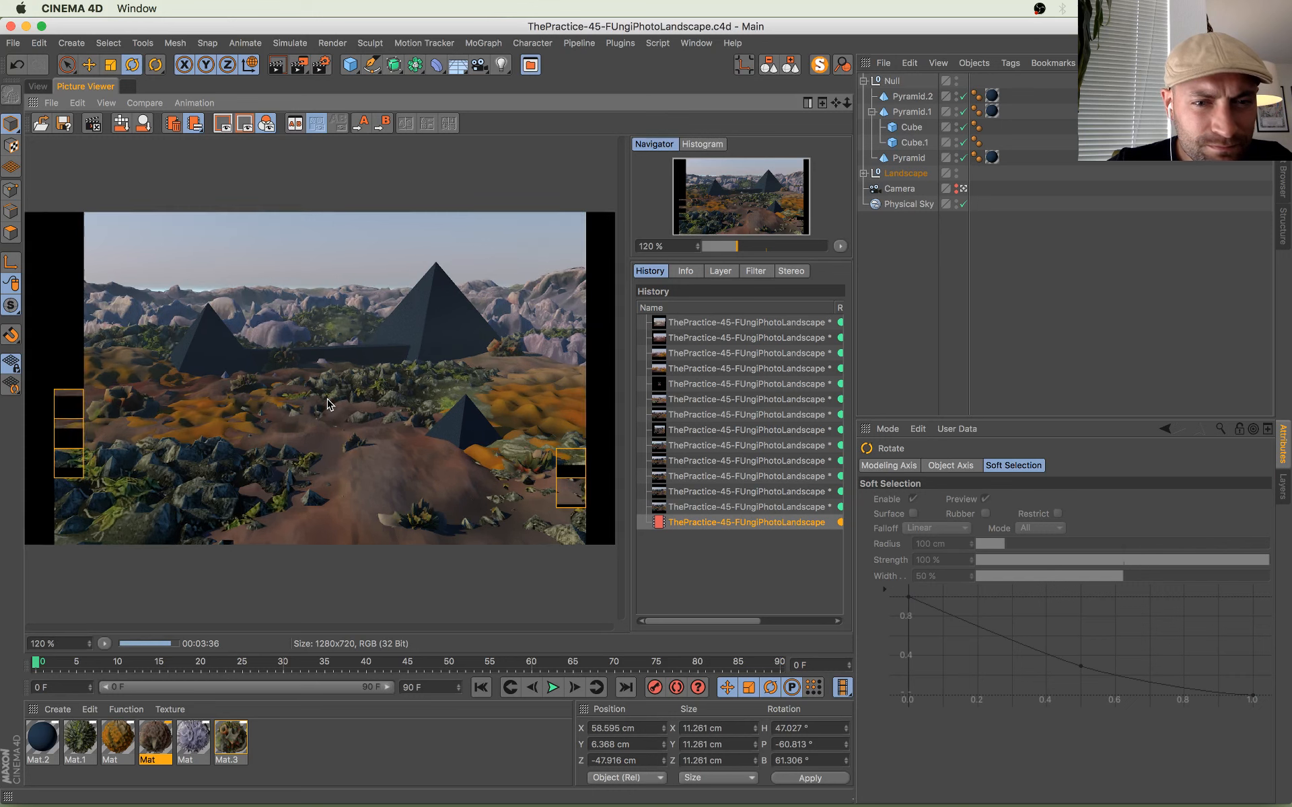
# Step: Step back through the earlier renders in the history and return to the ongoing one
pyautogui.click(693, 510)
pyautogui.press('Up')
pyautogui.press('Up')
pyautogui.press('Up')
pyautogui.press('Up')
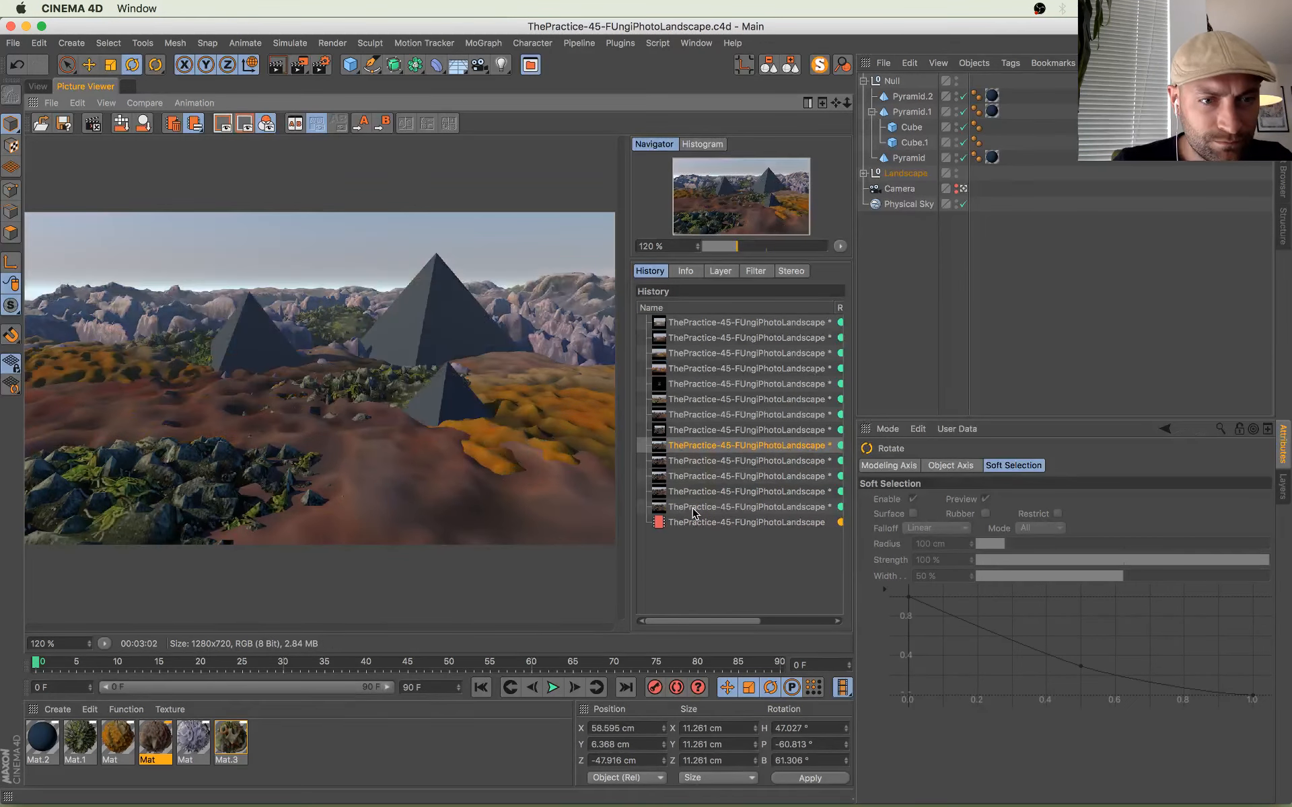
pyautogui.press('Down')
pyautogui.press('Down')
pyautogui.press('Down')
pyautogui.press('Down')
pyautogui.press('Down')
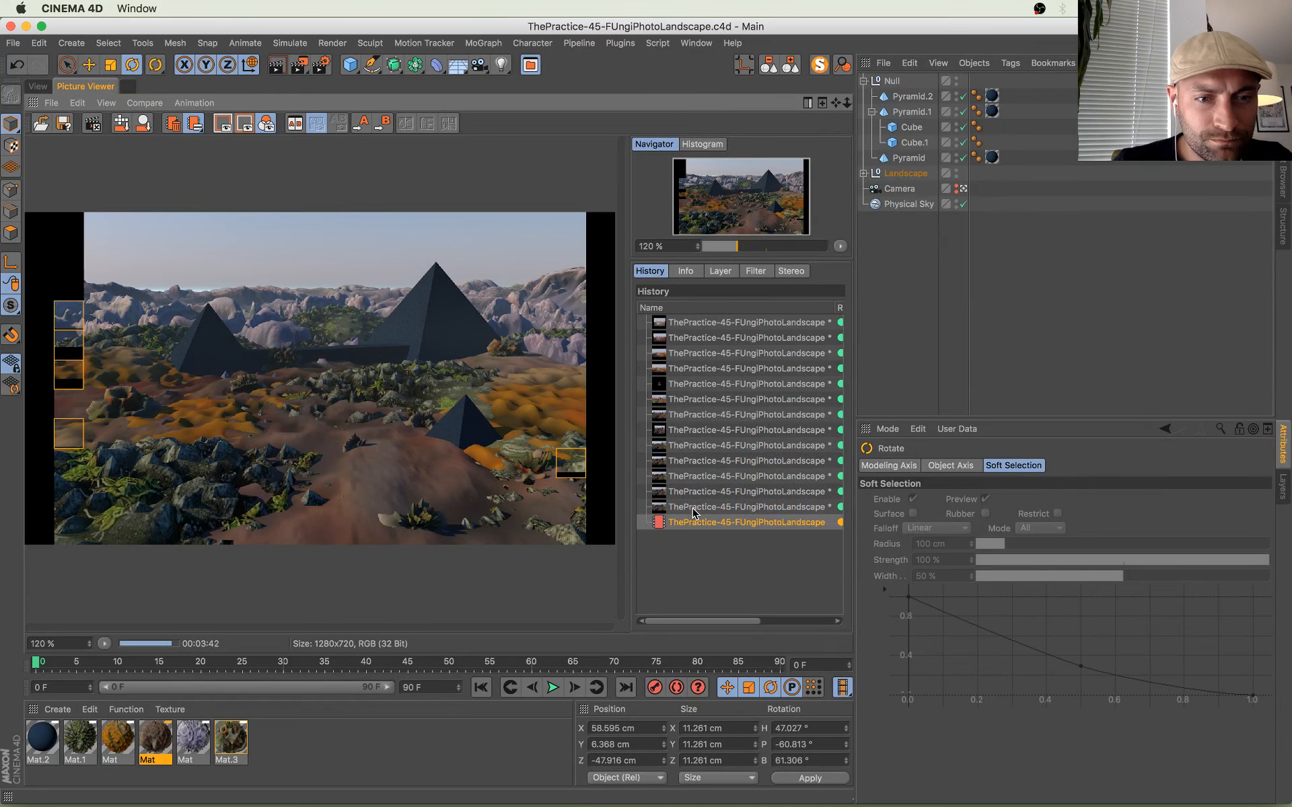
# Step: Alternate between the previous and the ongoing render to compare the whole landscape
pyautogui.press('Up')
pyautogui.press('Down')
pyautogui.press('Up')
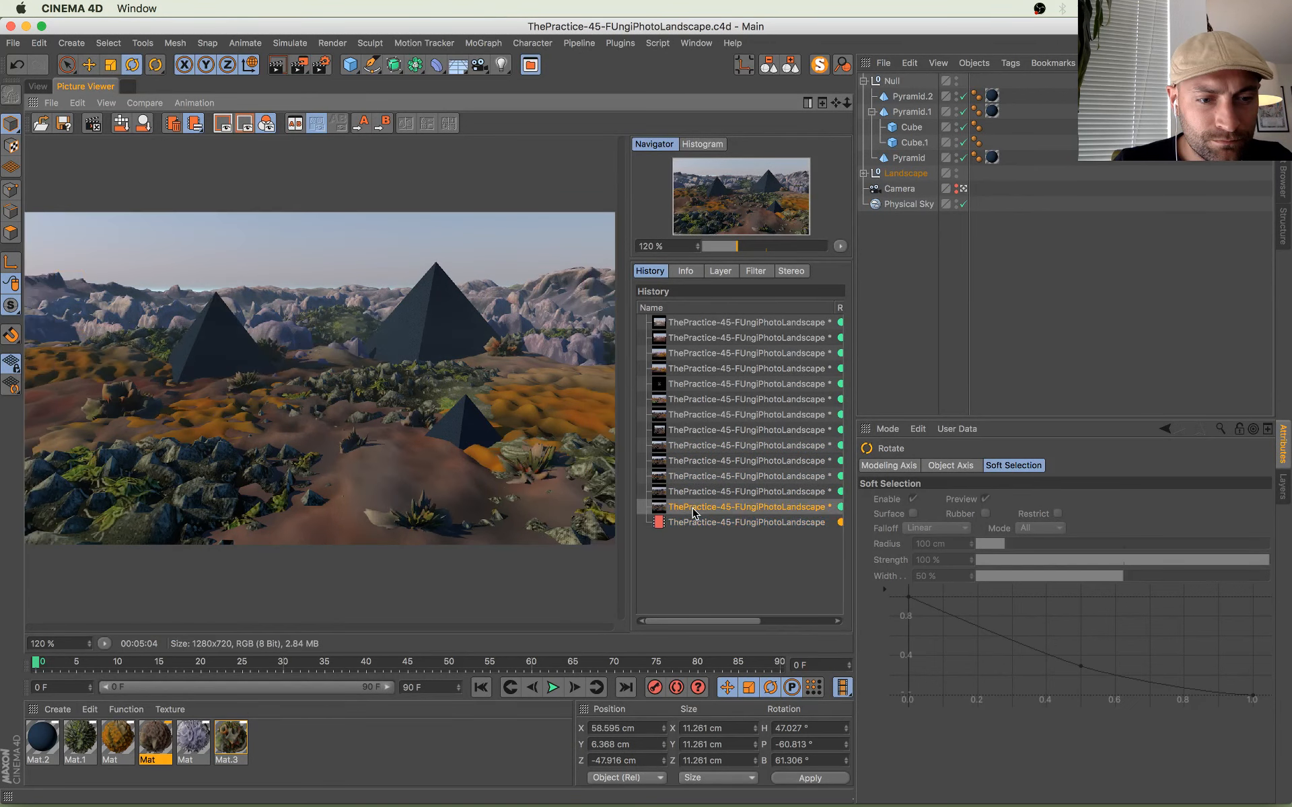
pyautogui.press('Down')
pyautogui.press('Up')
pyautogui.press('Down')
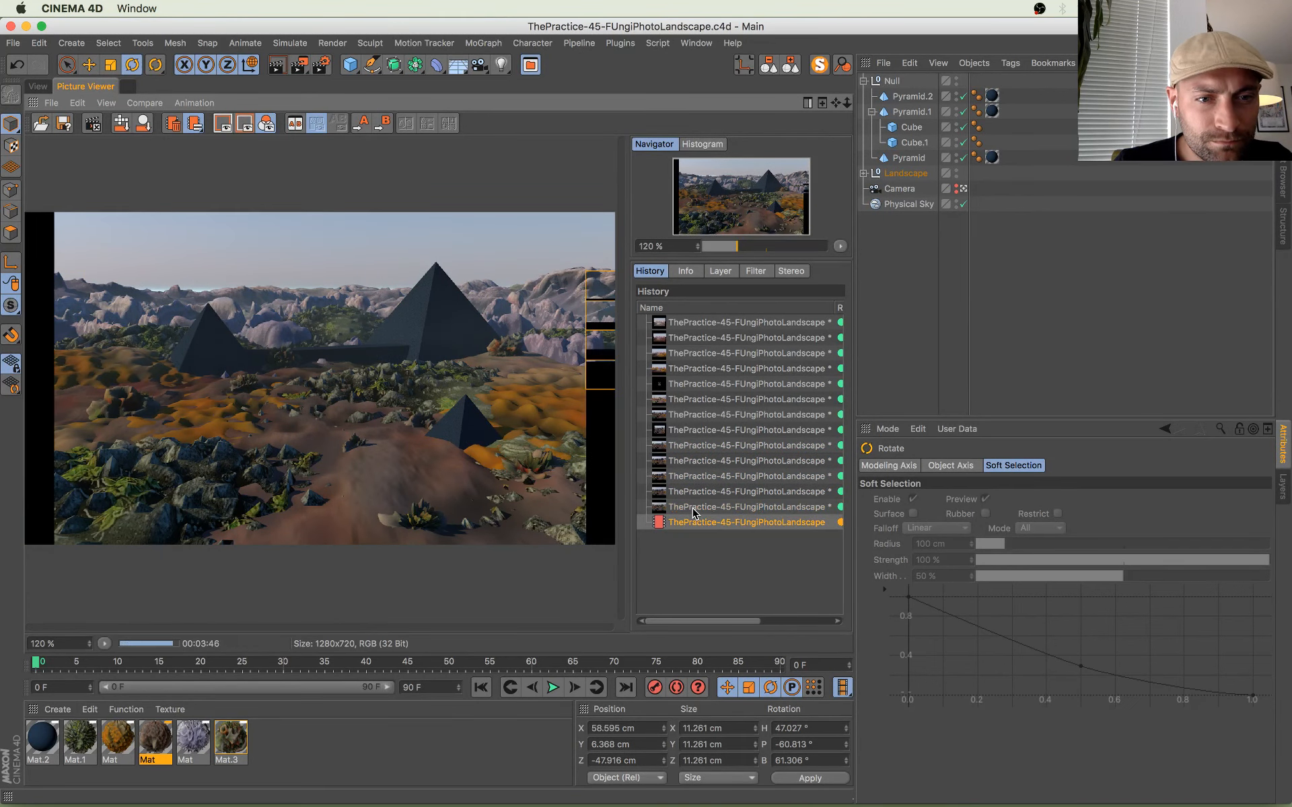
pyautogui.press('Up')
pyautogui.press('Down')
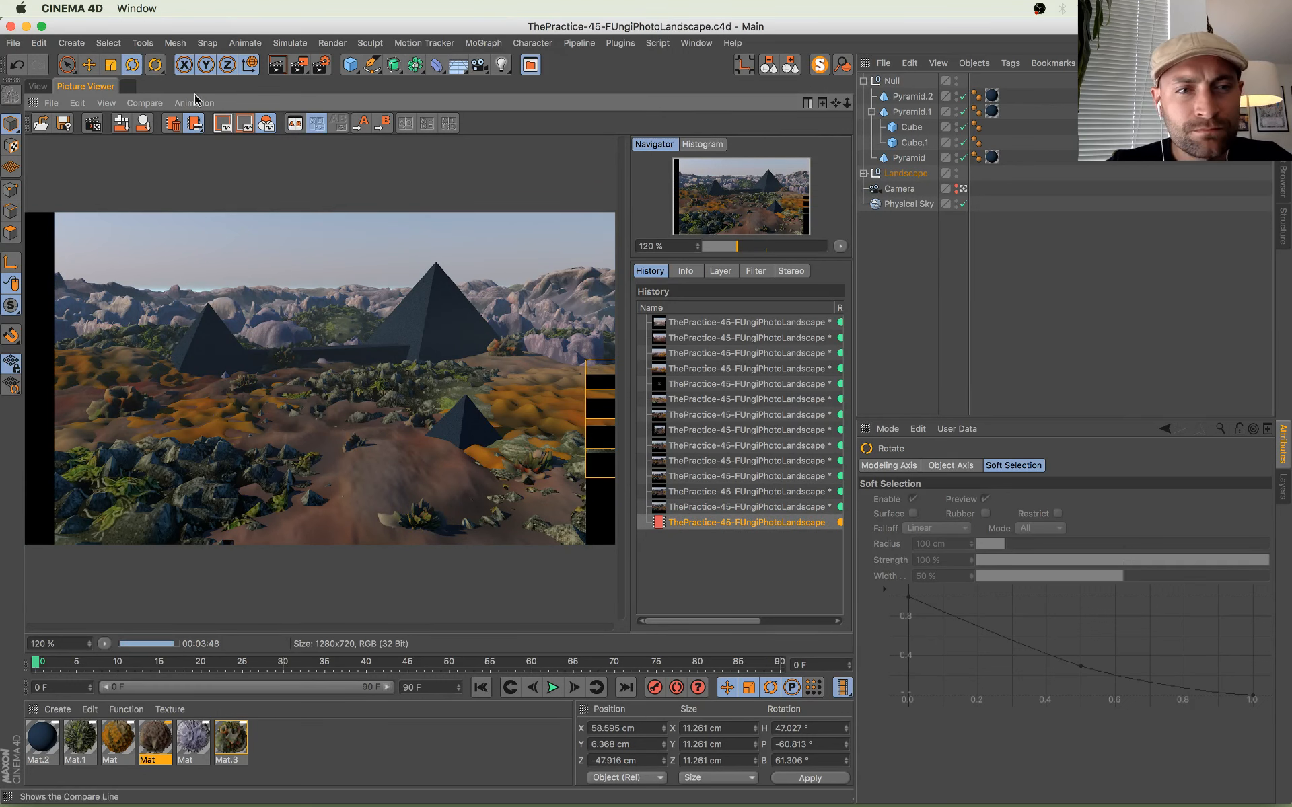
# Step: In the scene view, move the mossy hill behind the large pyramid to about X 221.7, Y -1, Z 290.4 cm
pyautogui.click(37, 86)
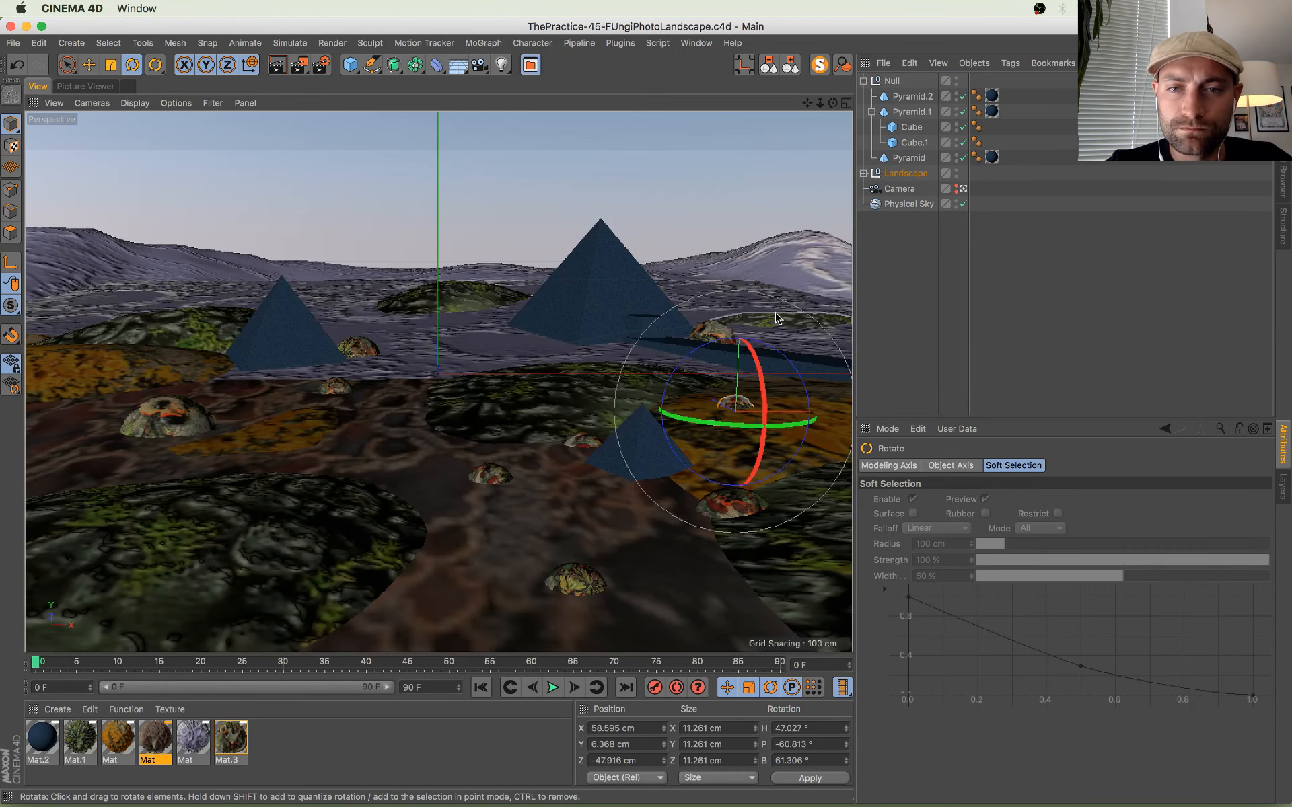
pyautogui.click(775, 317)
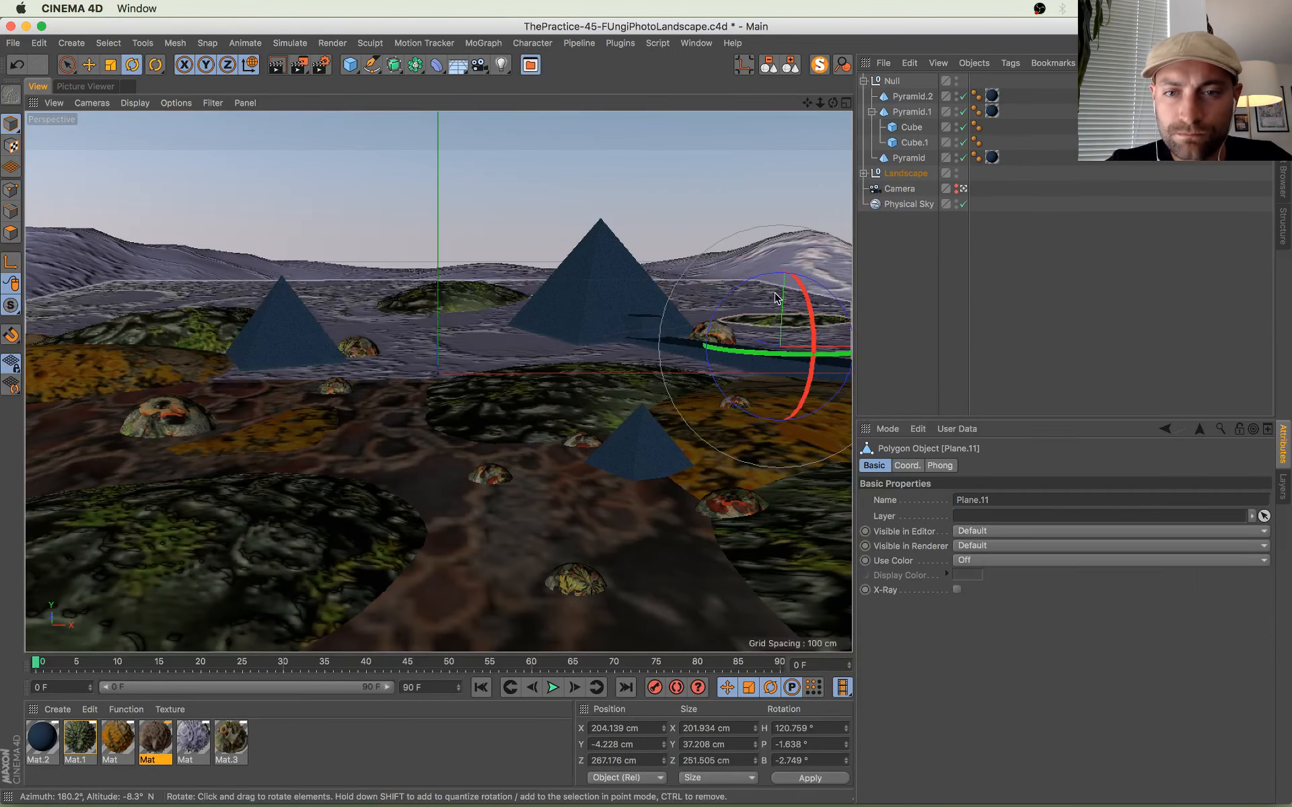
pyautogui.press('e')
pyautogui.moveTo(775, 299); pyautogui.dragTo(829, 336)
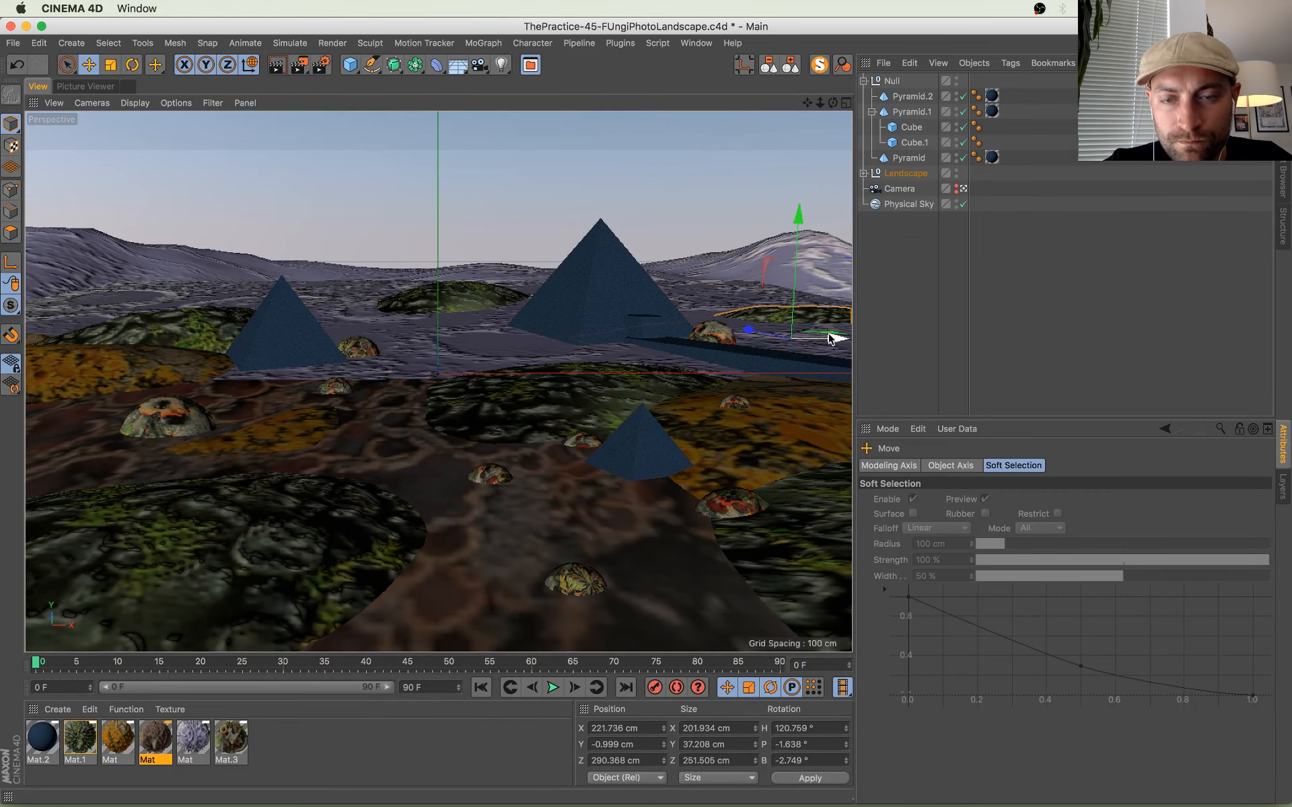
# Step: Enlarge that mossy hill to about 219.3 × 40.4 × 273.1 cm, reposition it at about Y 2.9, Z 301.2 cm, and save the project
pyautogui.press('t')
pyautogui.moveTo(756, 423); pyautogui.dragTo(786, 385)
pyautogui.press('e')
pyautogui.moveTo(794, 288); pyautogui.dragTo(794, 281)
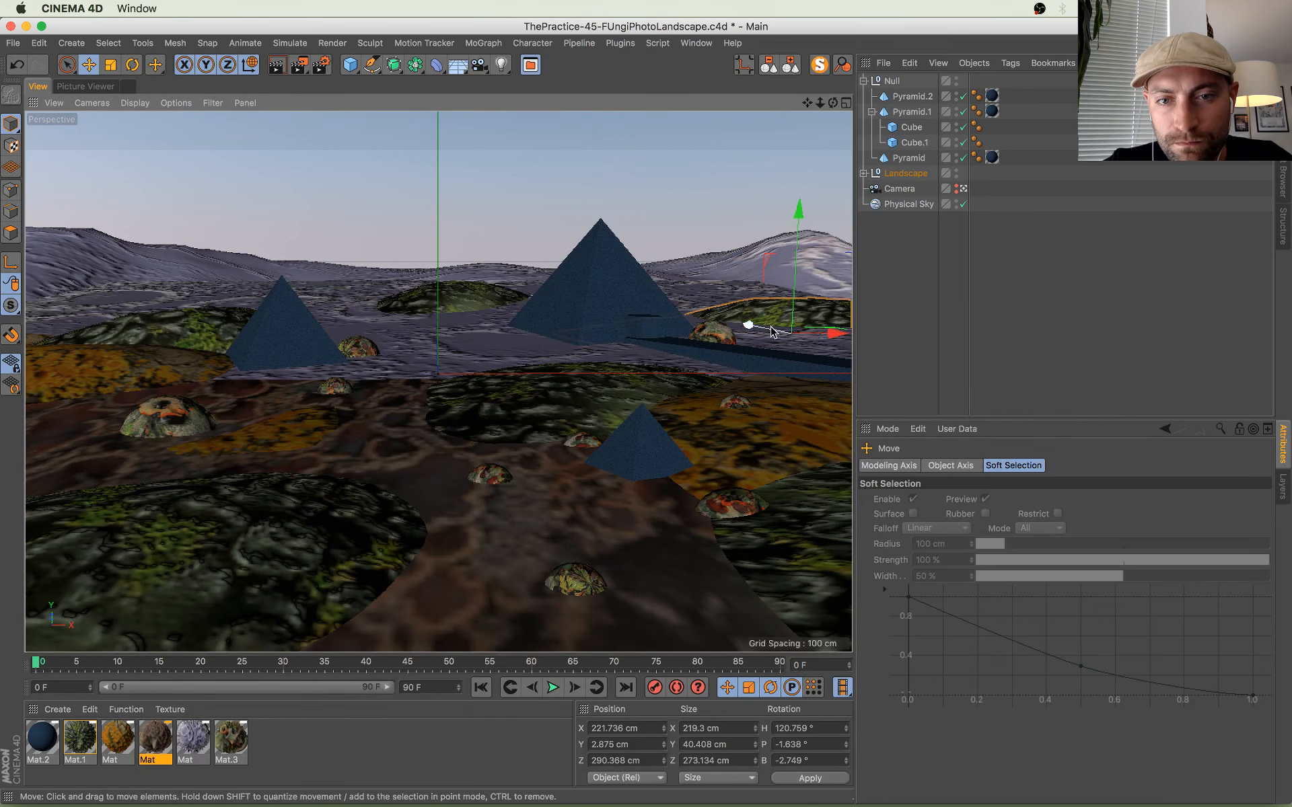
pyautogui.moveTo(772, 331); pyautogui.dragTo(764, 331)
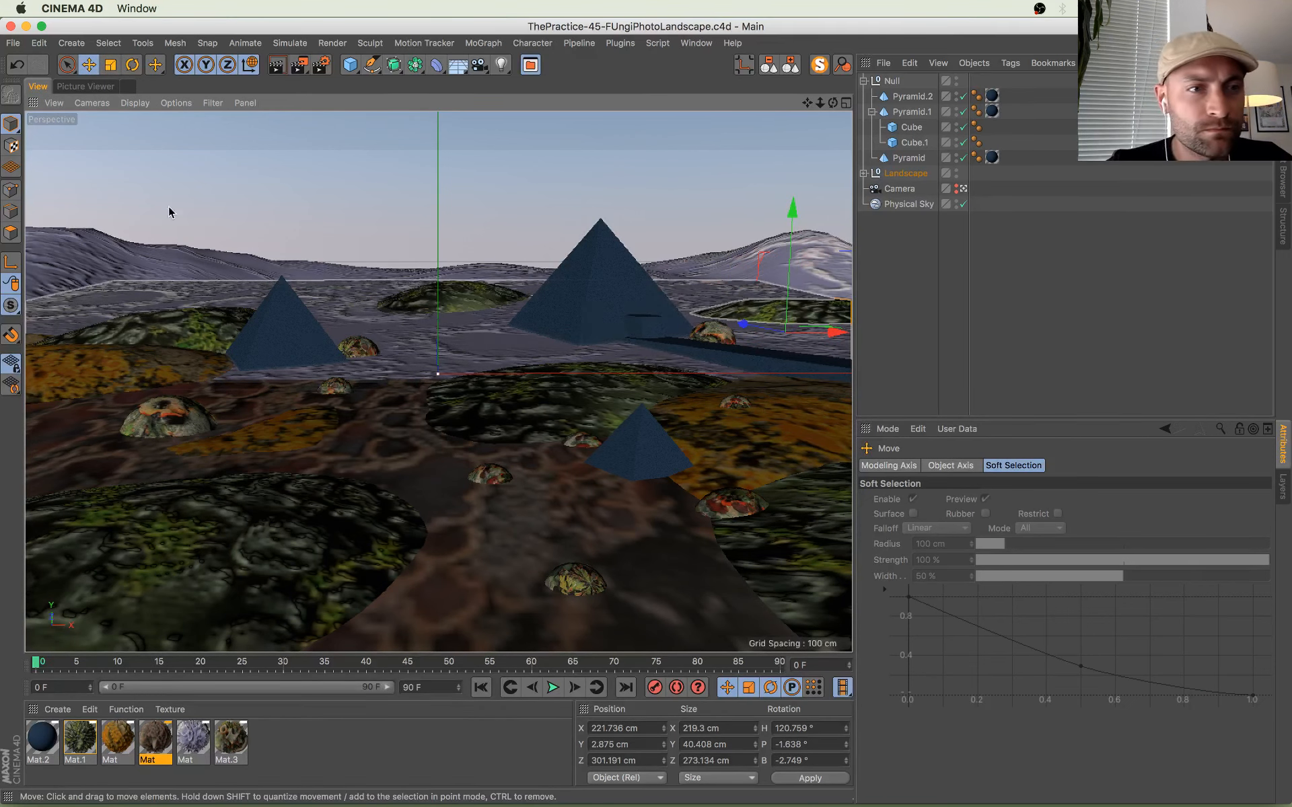
# Step: Inspect the ongoing render up close at the terrain beside the large pyramid
pyautogui.click(92, 86)
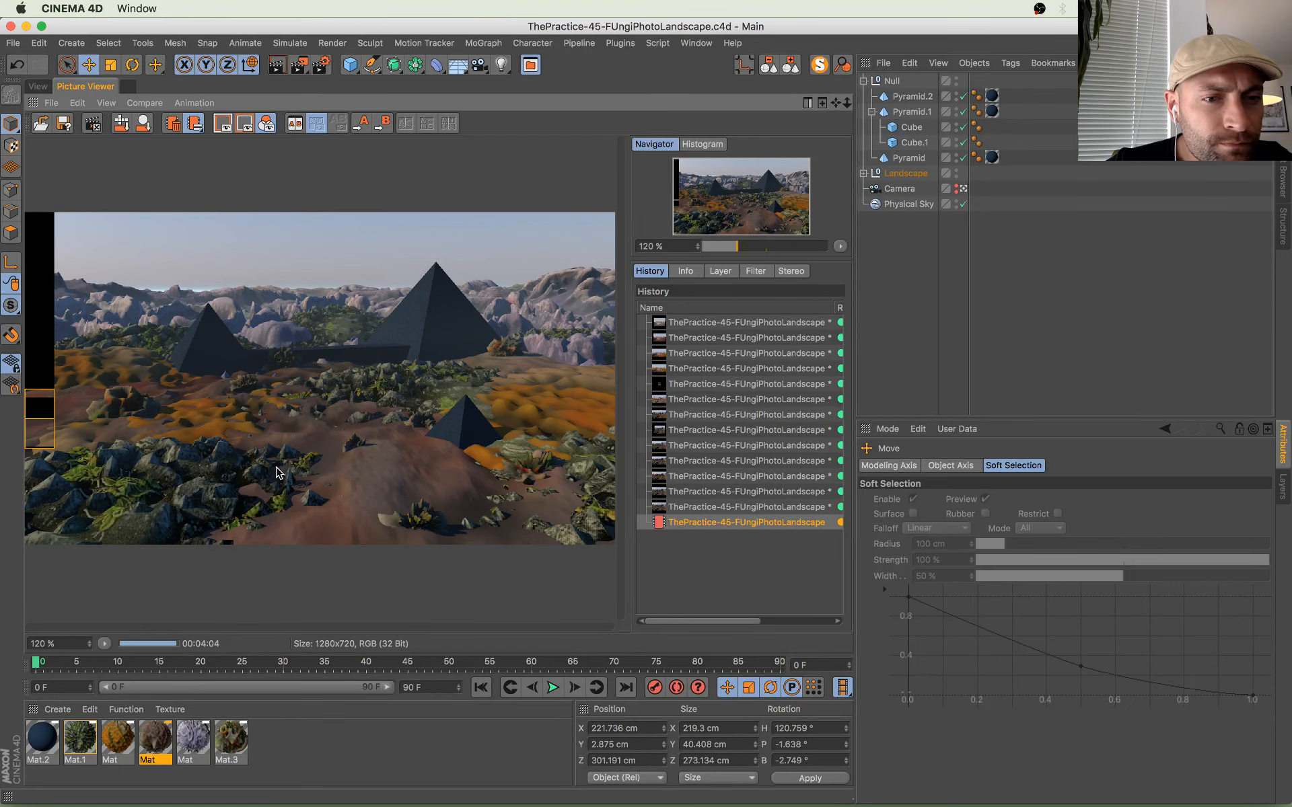
pyautogui.scroll(-1, 560, 342)
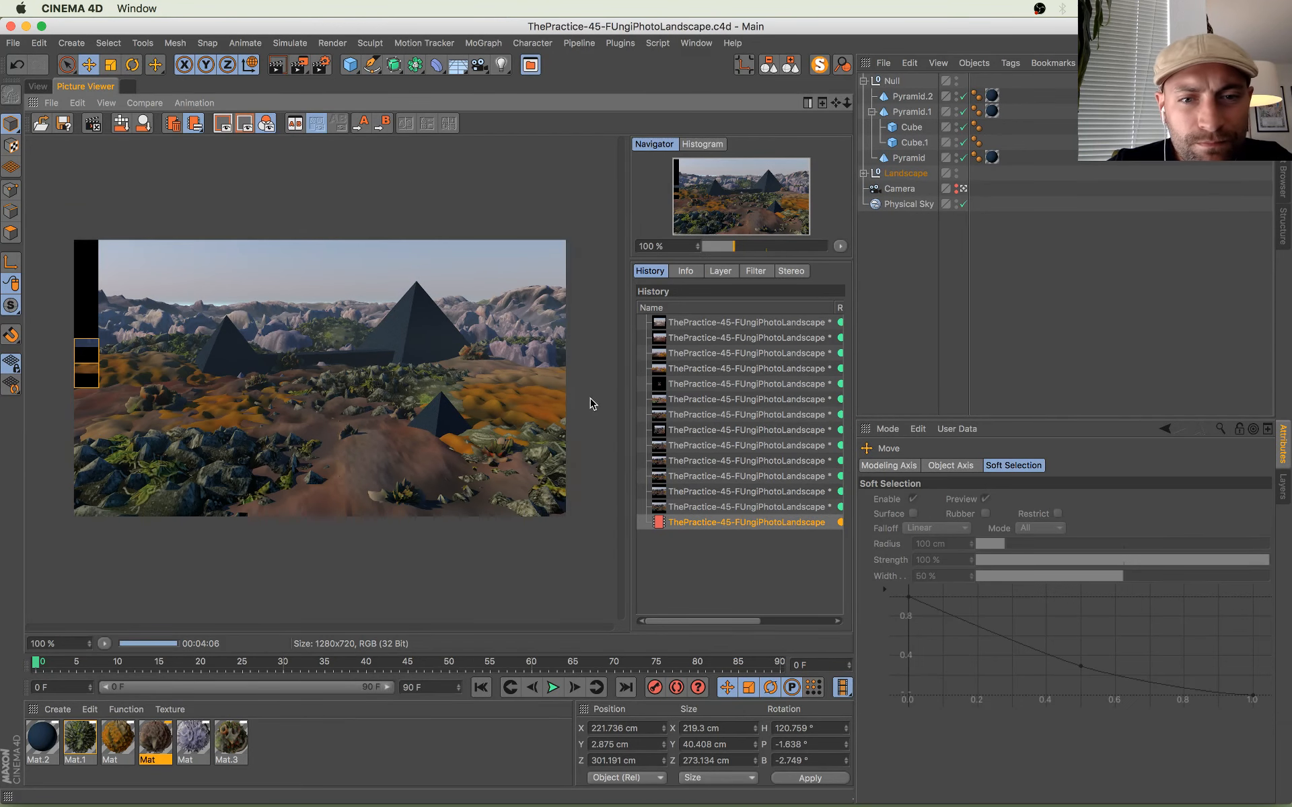
pyautogui.scroll(4, 587, 358)
pyautogui.moveTo(580, 332); pyautogui.dragTo(424, 341)
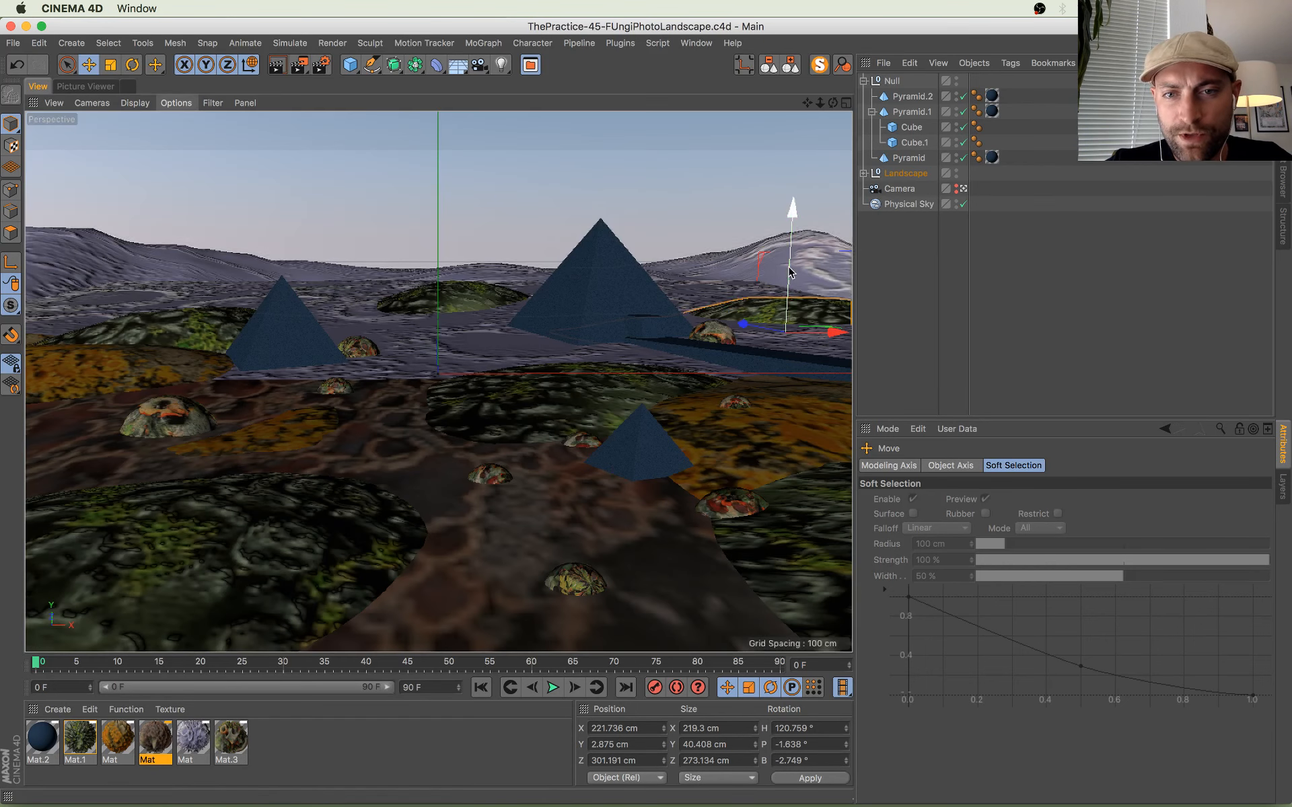
# Step: Adjust the height and depth of the mossy hill beside the large pyramid, enlarge it slightly and nudge it sideways
pyautogui.moveTo(792, 274); pyautogui.dragTo(791, 227)
pyautogui.moveTo(743, 322); pyautogui.dragTo(758, 326)
pyautogui.press('t')
pyautogui.moveTo(689, 438); pyautogui.dragTo(728, 416)
pyautogui.press('e')
pyautogui.moveTo(833, 331); pyautogui.dragTo(838, 330)
# Step: Enlarge the mossy hill between the two far pyramids to about 321.7 × 59.3 × 400.7 cm and save the project
pyautogui.click(446, 304)
pyautogui.press('t')
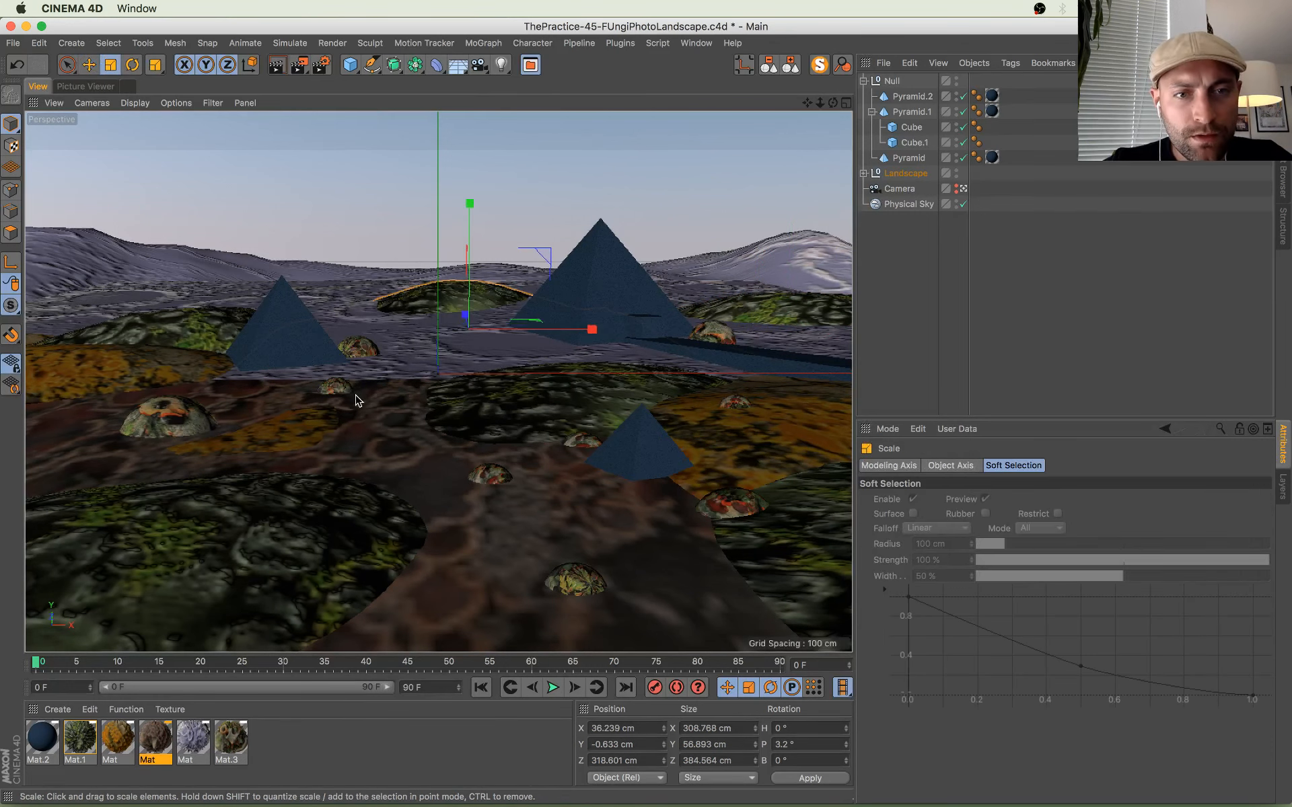
pyautogui.moveTo(355, 395); pyautogui.dragTo(375, 384)
pyautogui.press('super+s')
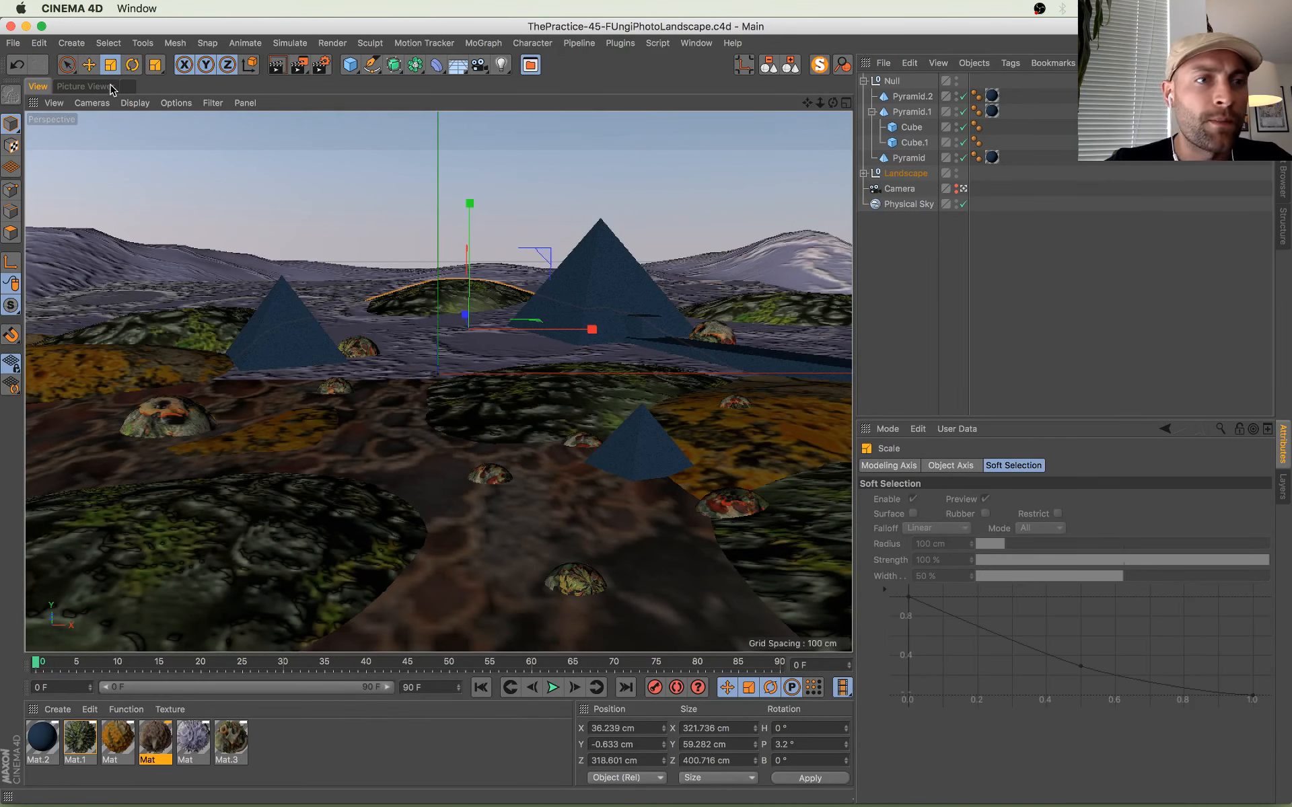
# Step: Examine the finished render up close, from the foreground rocks to the valley between the two far pyramids
pyautogui.click(111, 88)
pyautogui.moveTo(253, 486); pyautogui.dragTo(498, 505)
pyautogui.moveTo(328, 464); pyautogui.dragTo(462, 373)
pyautogui.moveTo(382, 541); pyautogui.dragTo(514, 424)
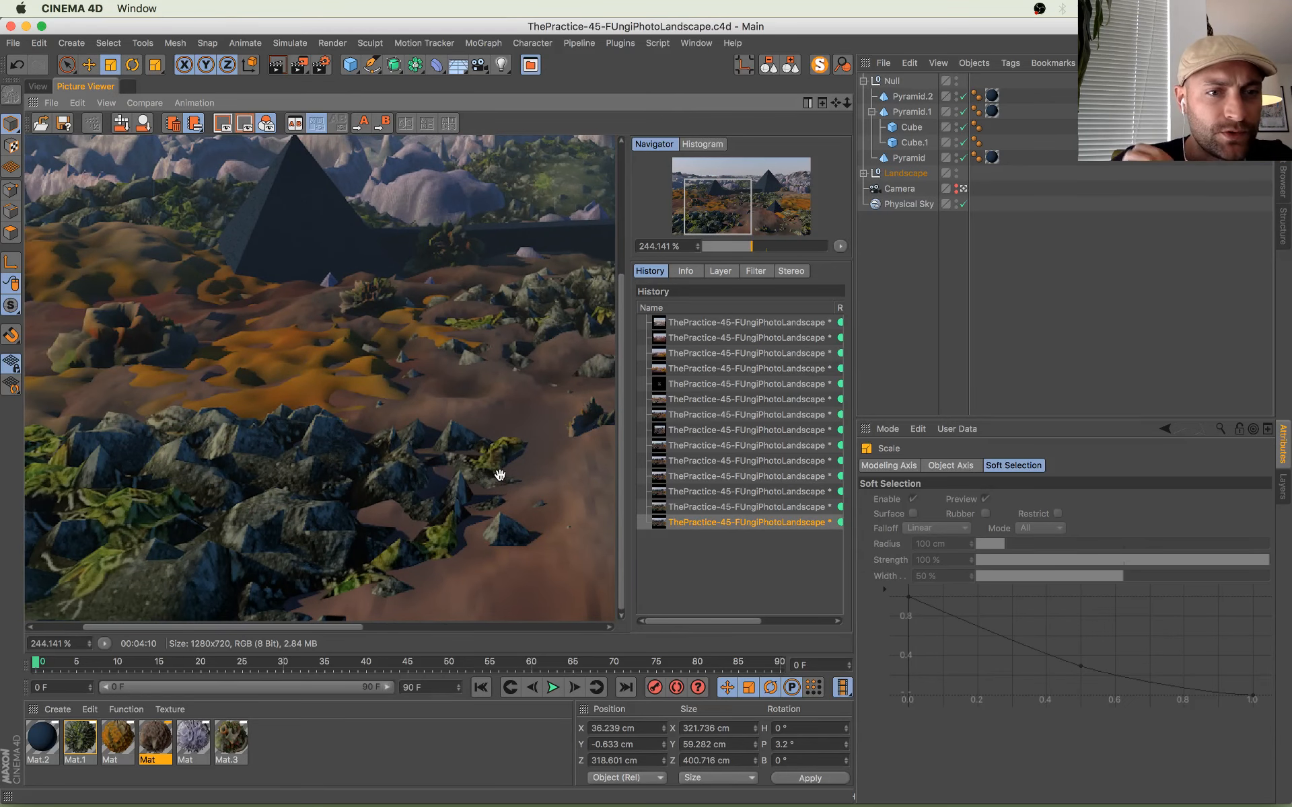
pyautogui.moveTo(494, 316); pyautogui.dragTo(329, 397)
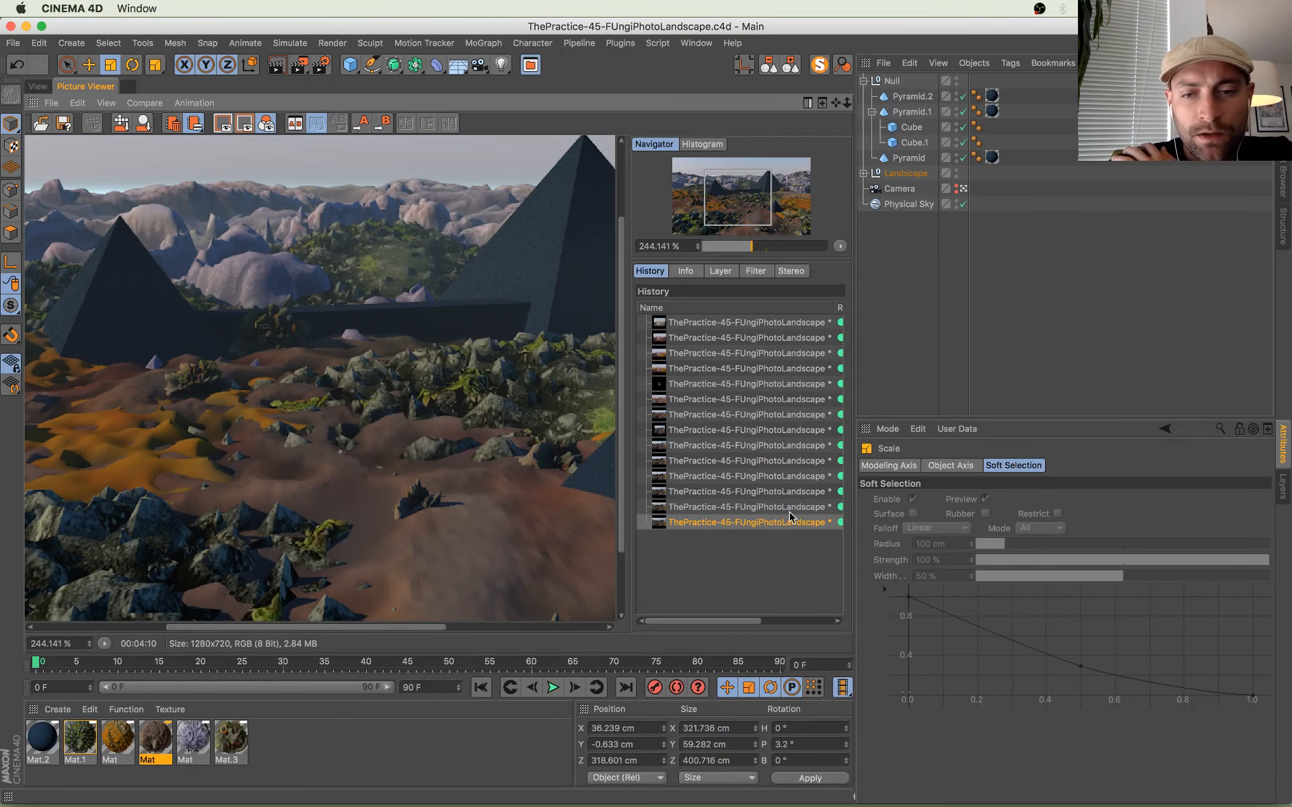
# Step: Compare the valley between the pyramids in the previous and finished renders, view the full image, and show all open windows
pyautogui.press('Up')
pyautogui.press('Down')
pyautogui.press('Up')
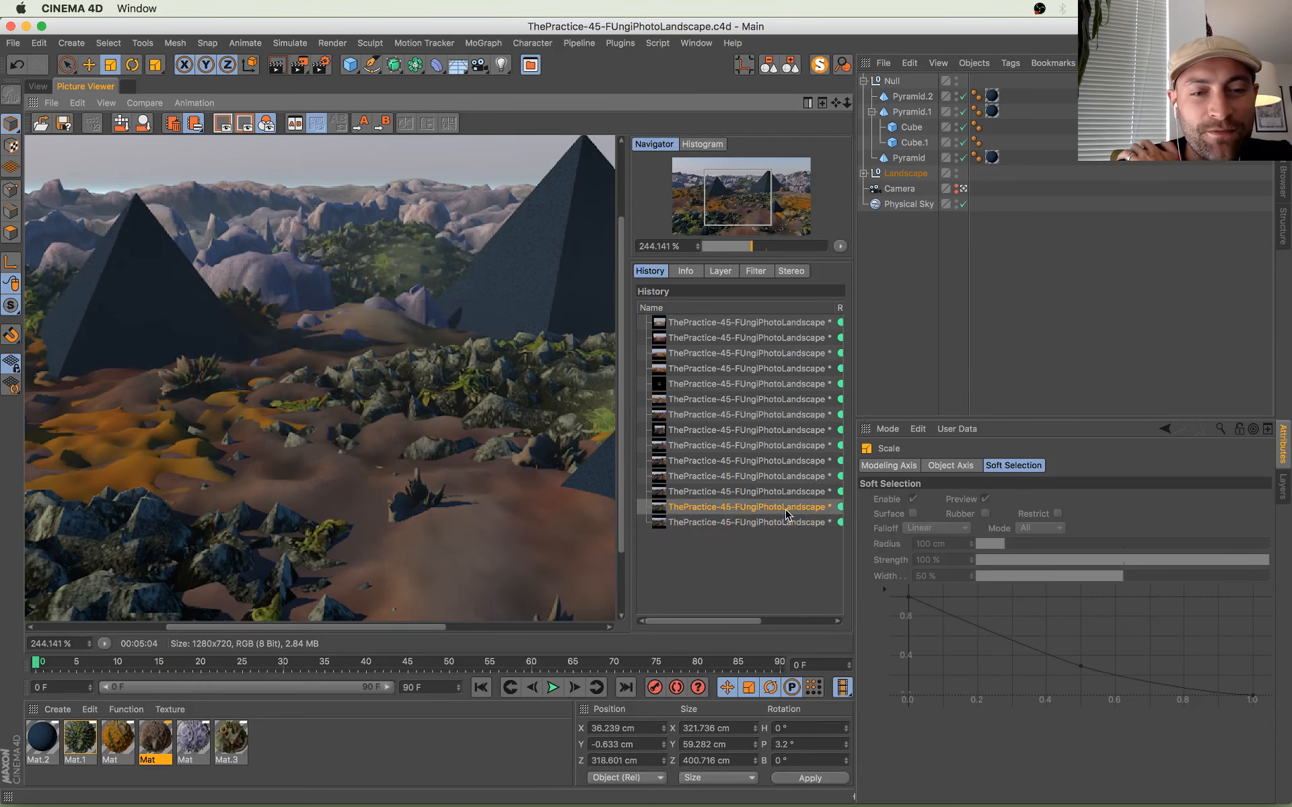
pyautogui.press('Down')
pyautogui.press('Up')
pyautogui.press('Down')
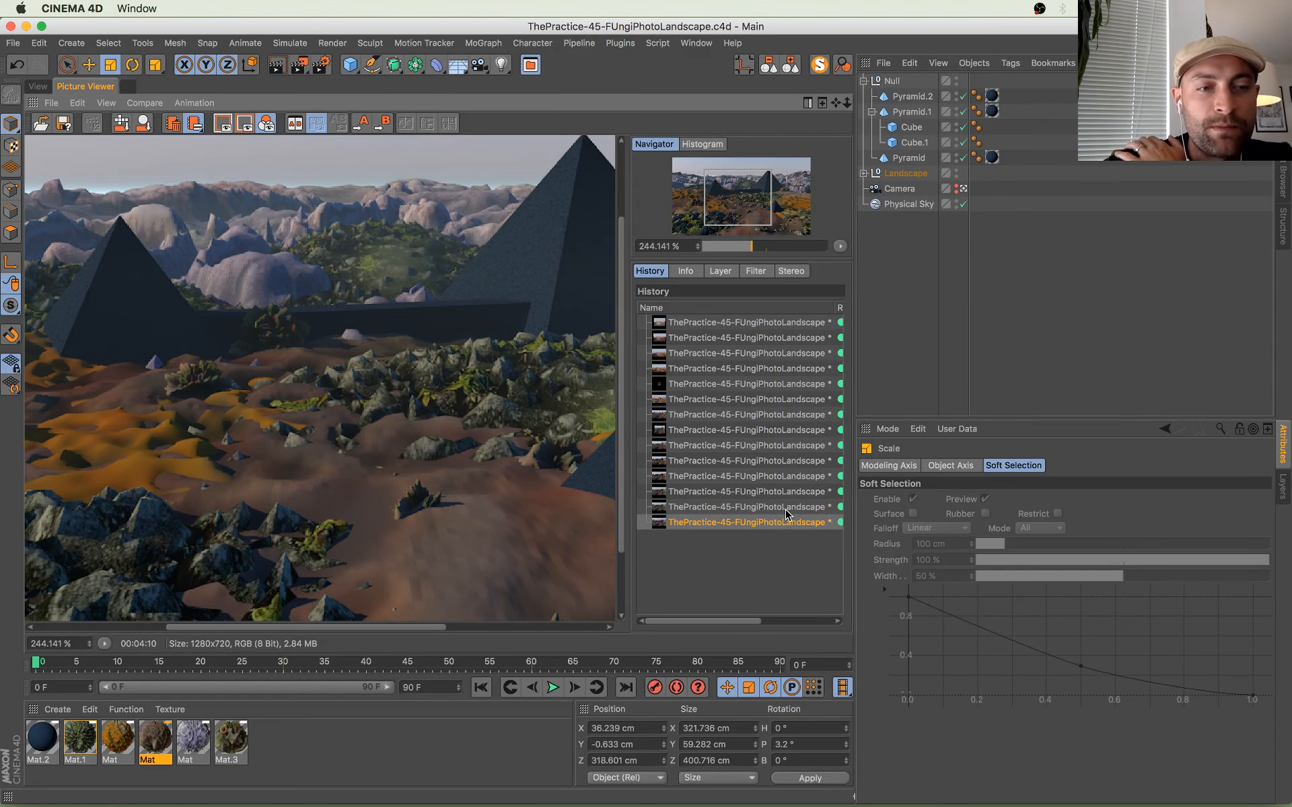
pyautogui.scroll(-4, 381, 389)
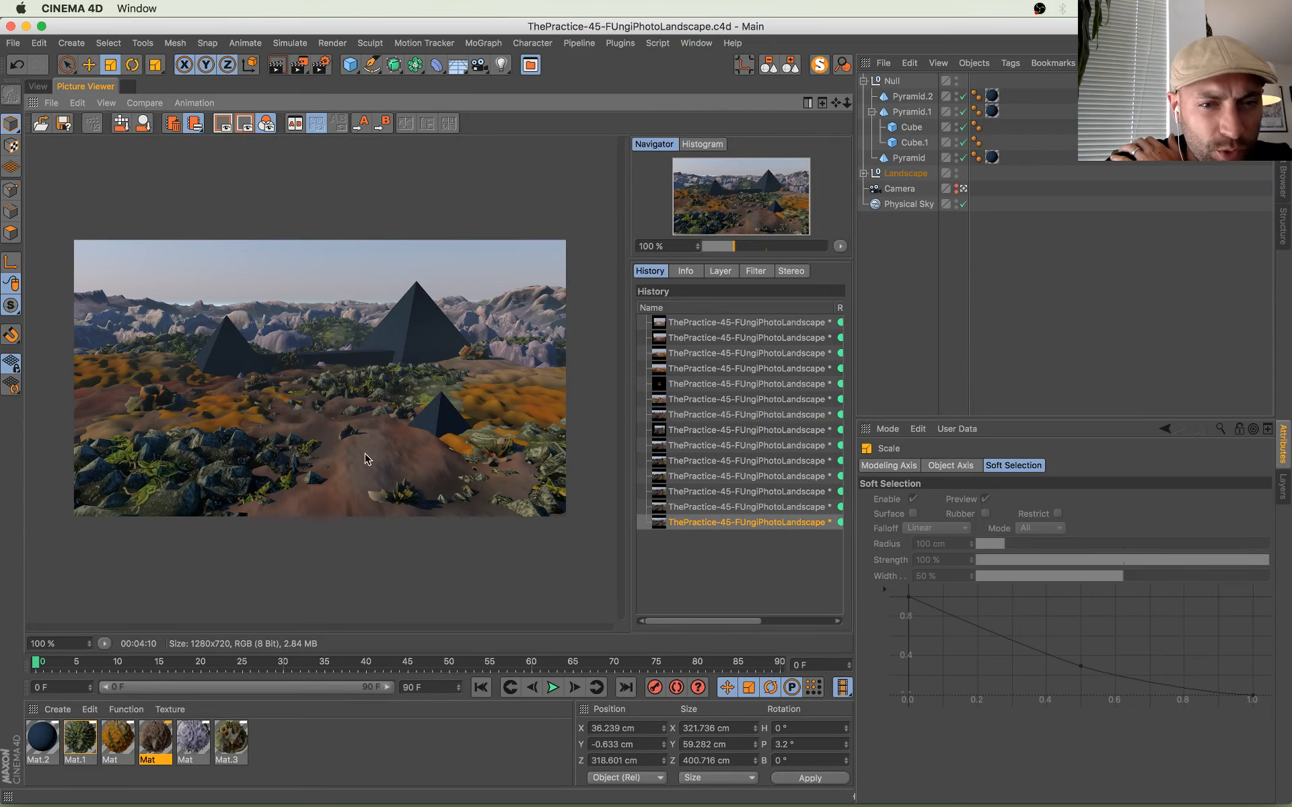
pyautogui.hotkey('ctrl', 'Up')
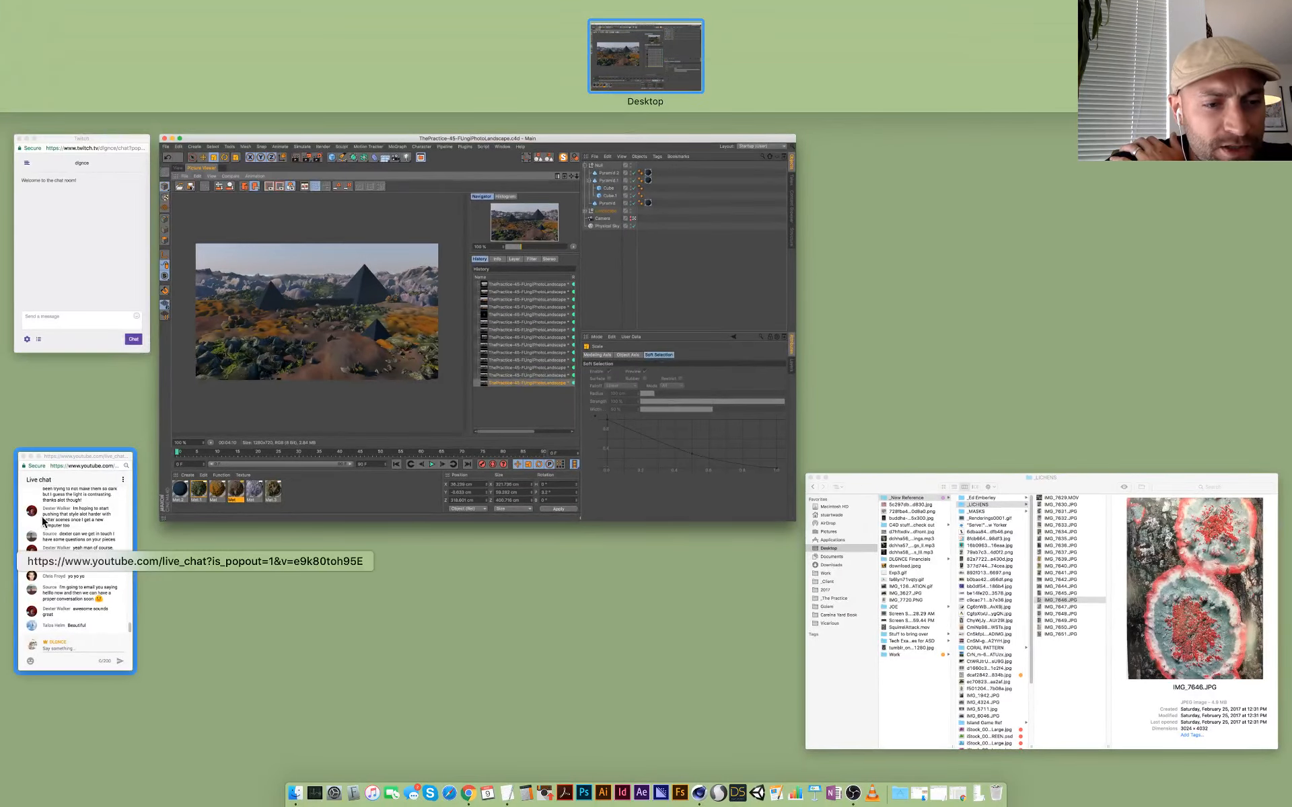
# Step: Check the live chat messages and examine the rocks around the pyramids in the latest render up close
pyautogui.click(42, 519)
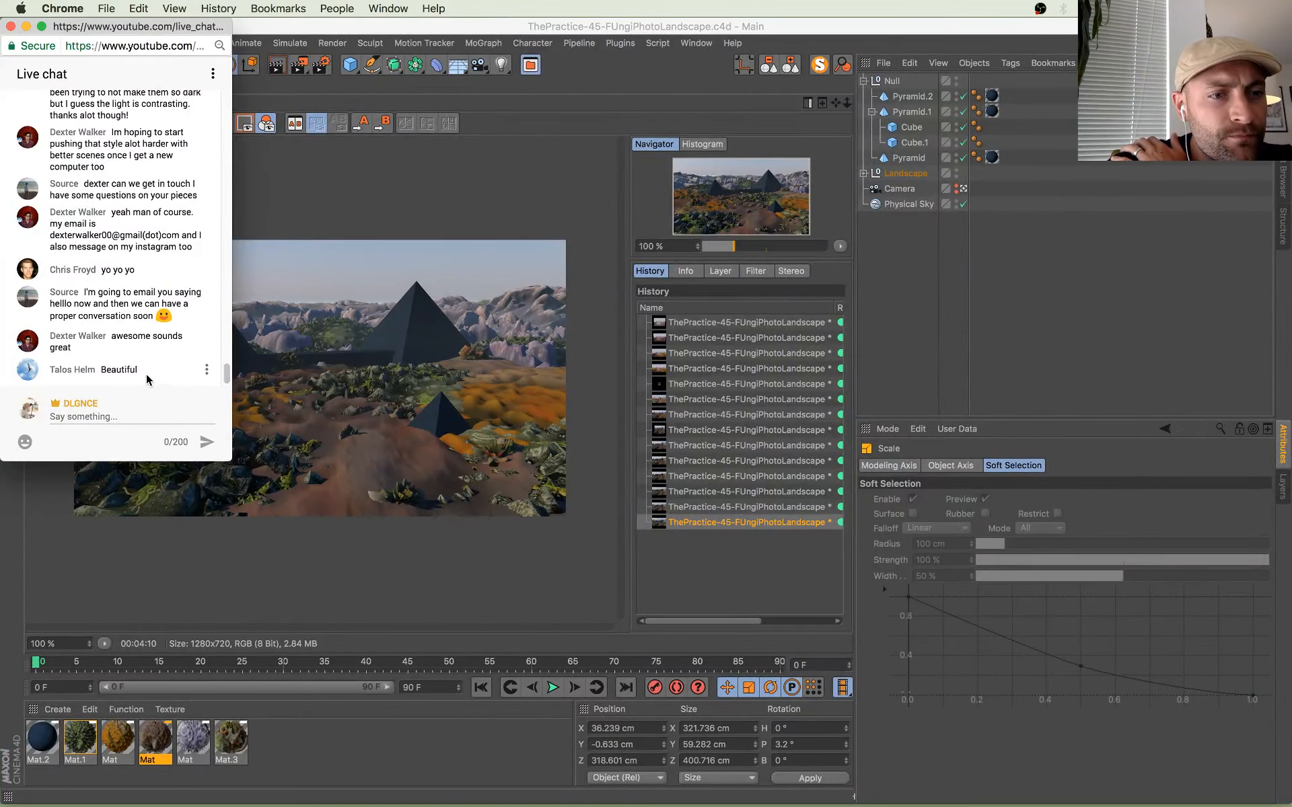
pyautogui.click(256, 210)
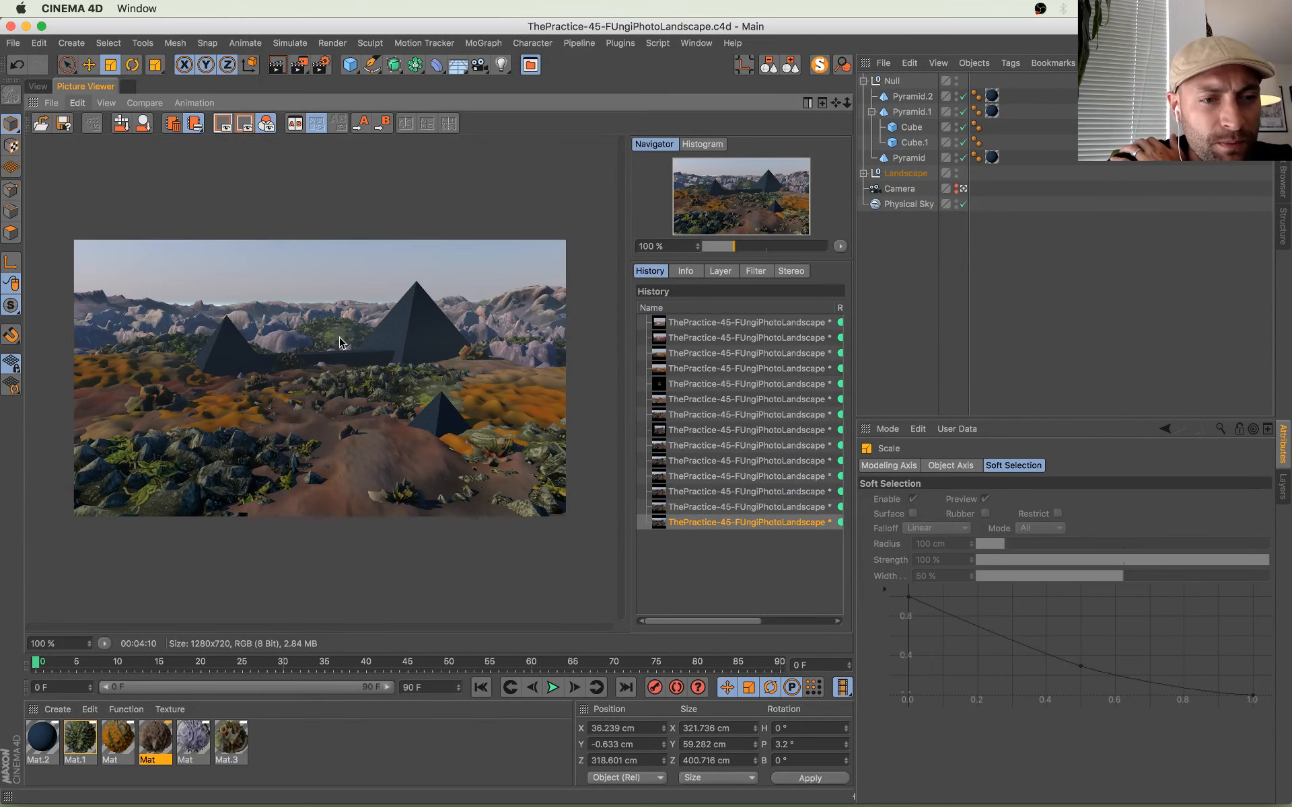
pyautogui.hotkey('ctrl', 'Up')
pyautogui.click(799, 435)
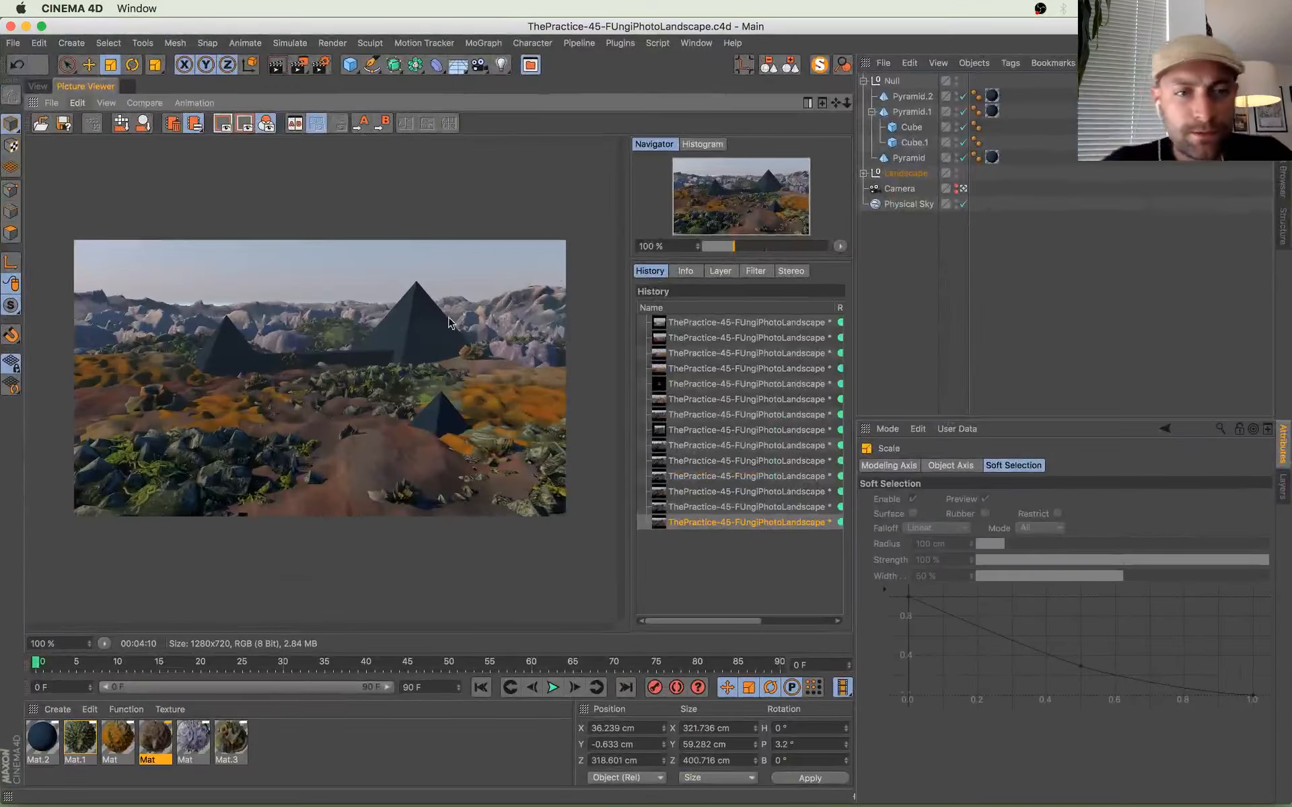
pyautogui.scroll(5, 382, 342)
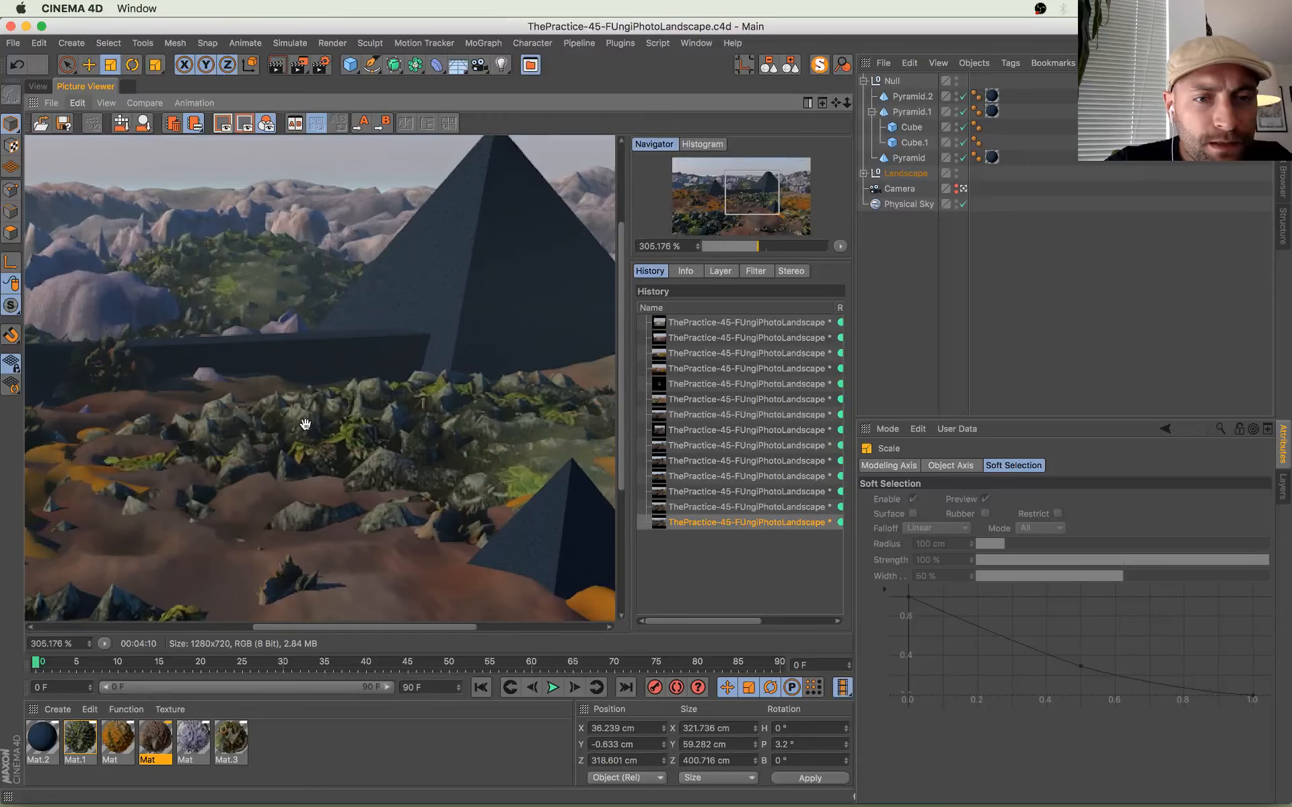
pyautogui.scroll(-4, 303, 424)
pyautogui.scroll(-3, 195, 344)
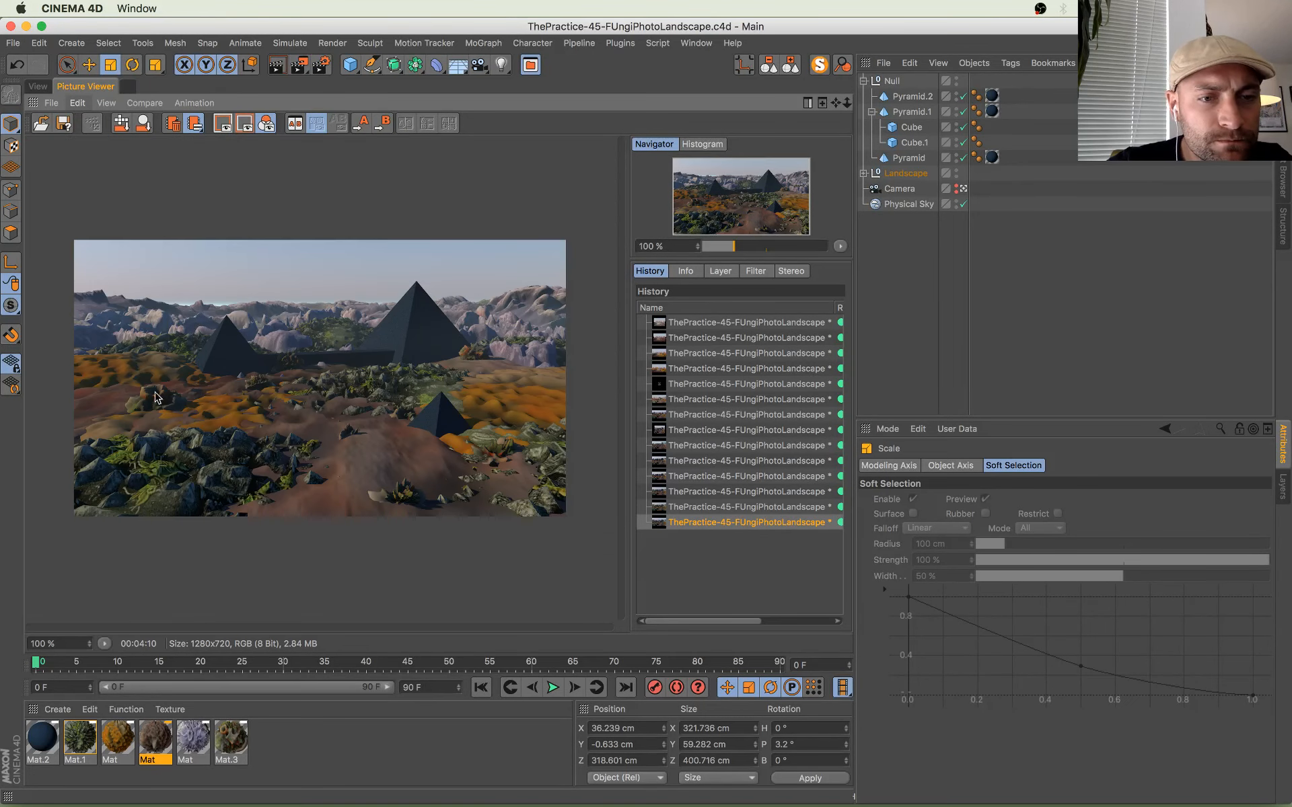
# Step: Review the Physical Sky's fog, time and location, sky and sun settings, and save the project
pyautogui.click(909, 204)
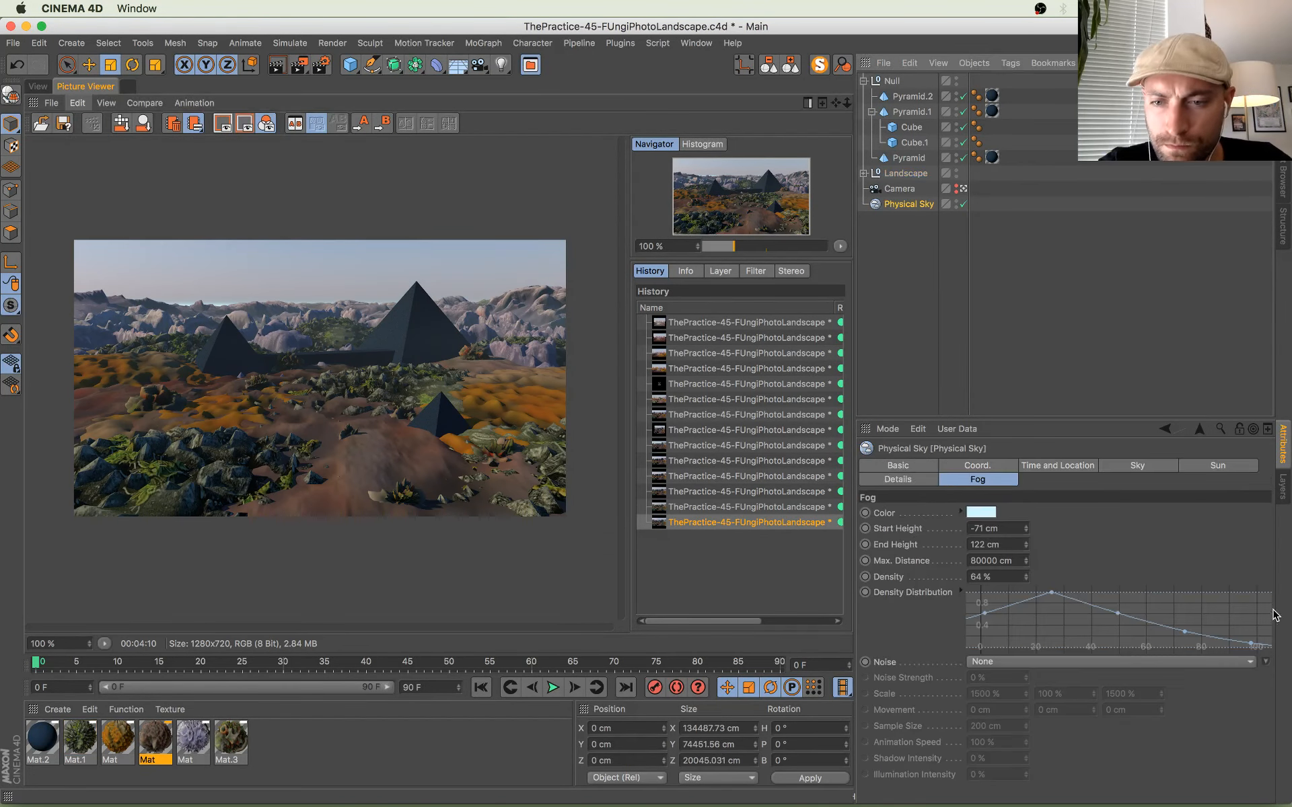
pyautogui.click(1071, 467)
pyautogui.click(1134, 467)
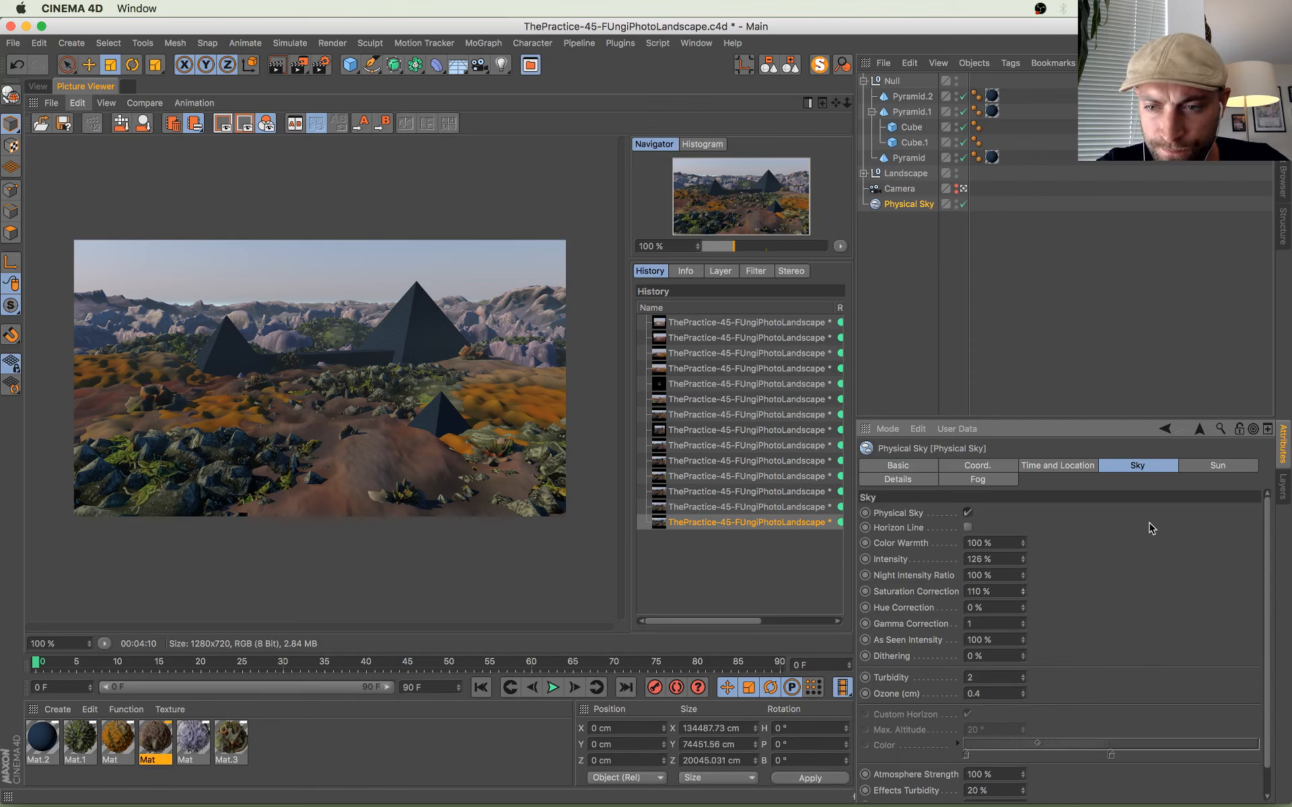
pyautogui.click(1218, 466)
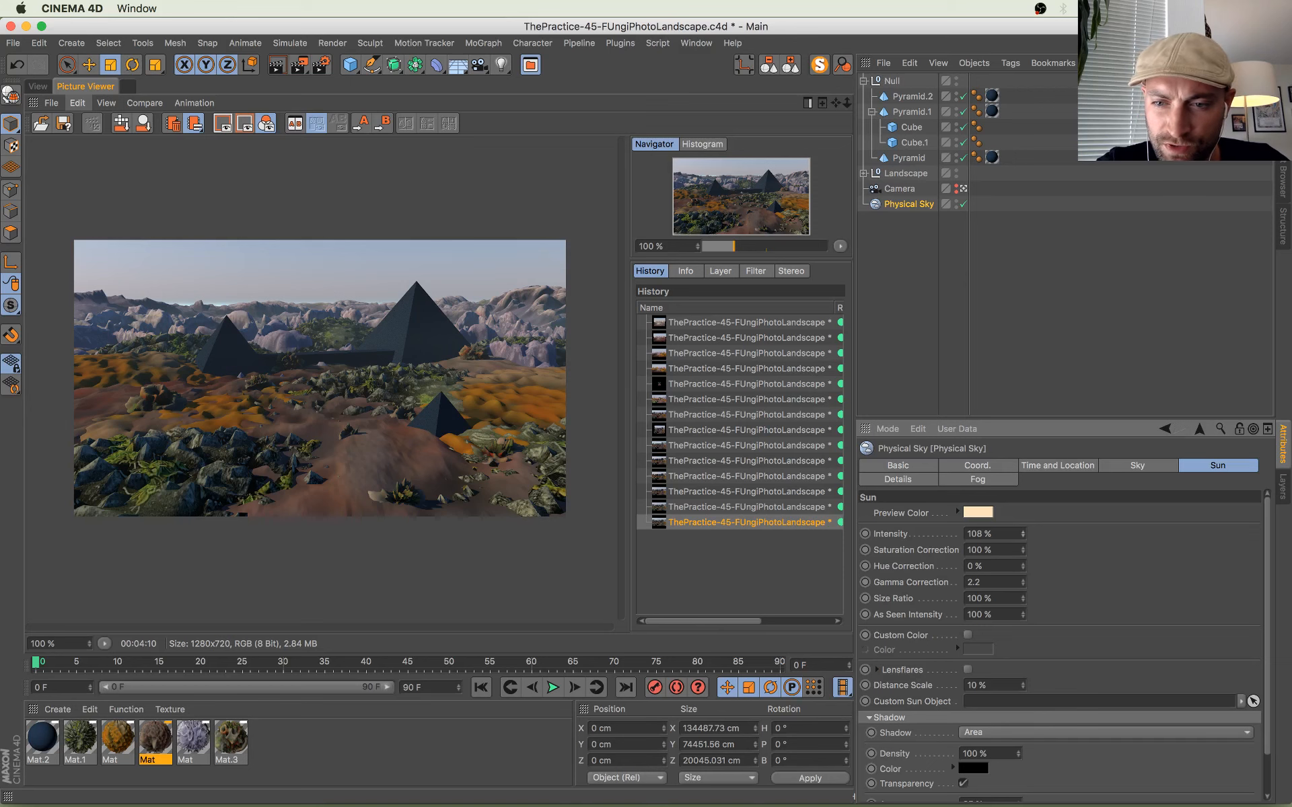
pyautogui.press('super+s')
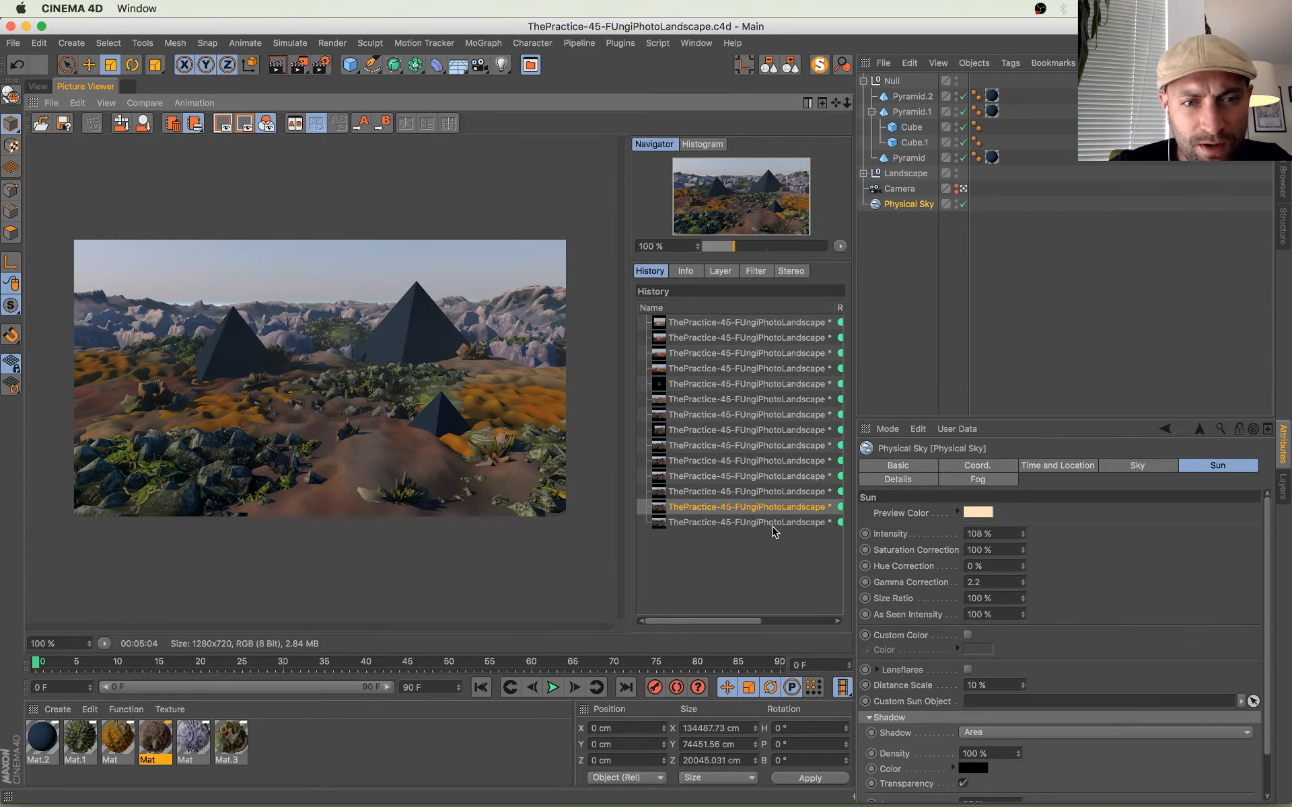
# Step: Enable Ambient Occlusion in the render settings and add the Global Illumination effect
pyautogui.click(322, 65)
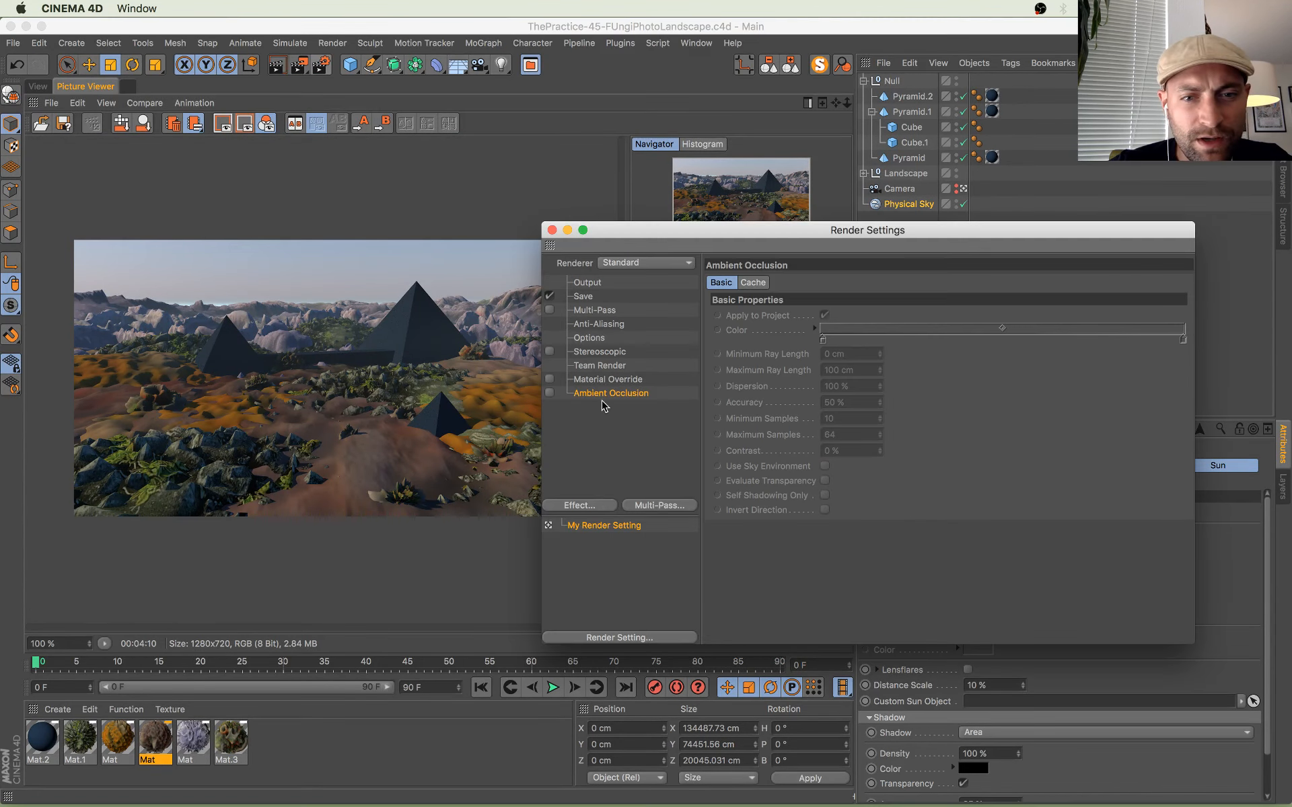
pyautogui.click(550, 393)
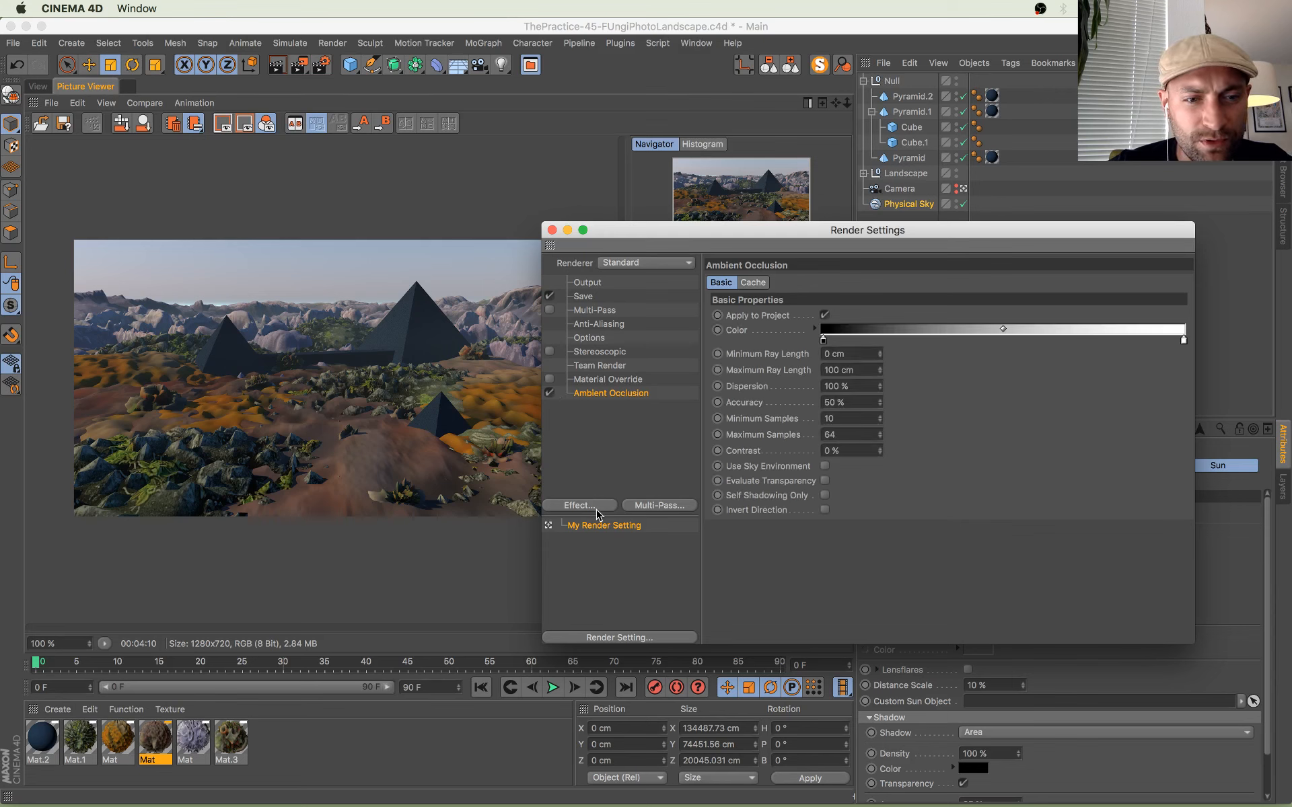
pyautogui.click(595, 506)
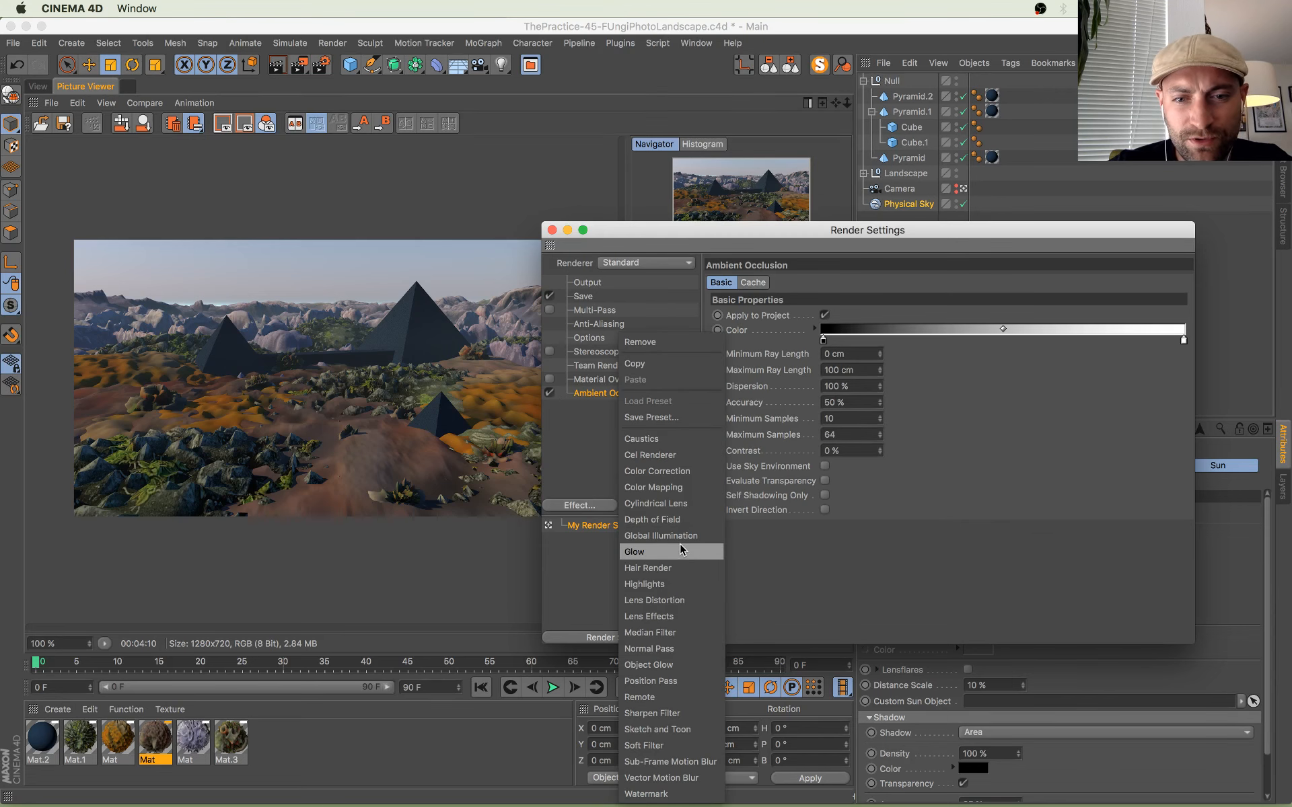
pyautogui.click(646, 534)
# Step: Set Global Illumination's secondary method to Quasi-Monte Carlo (QMC) and its samples to Low
pyautogui.click(852, 351)
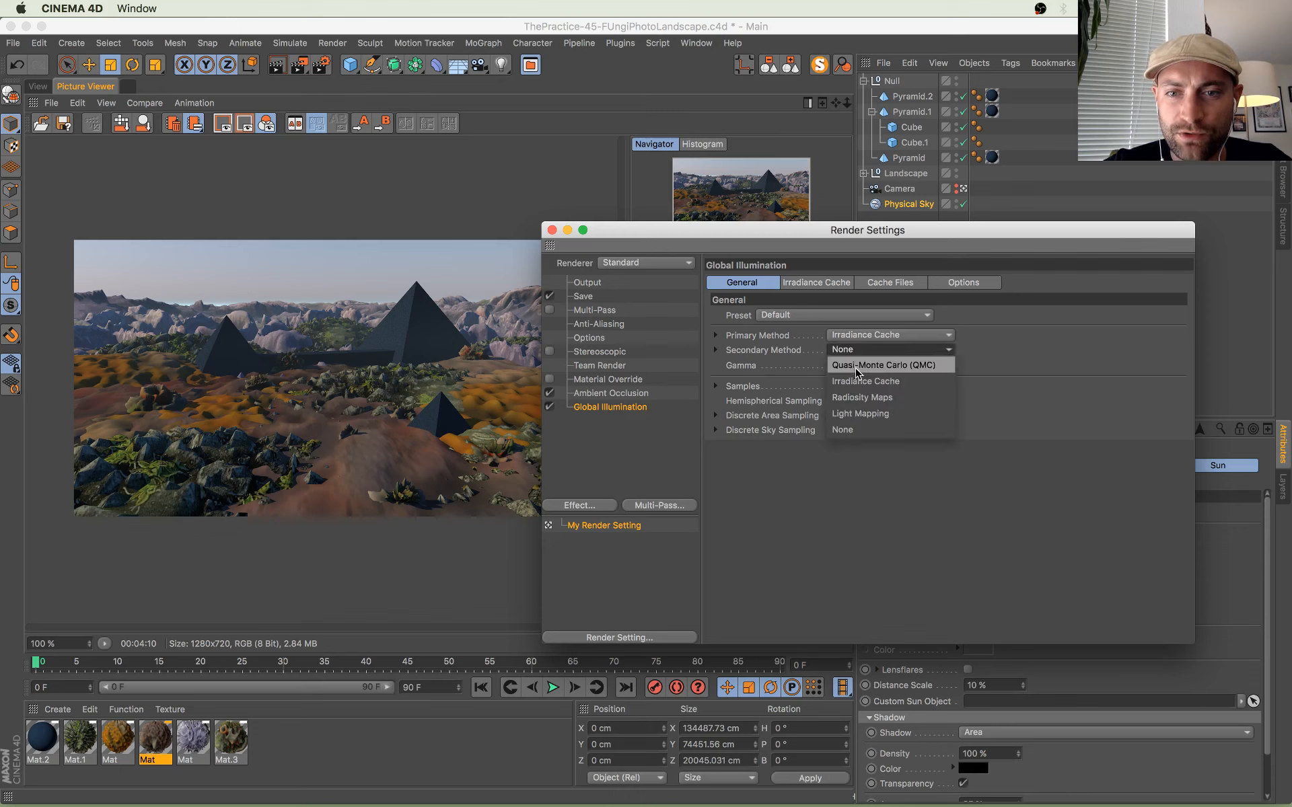
pyautogui.click(854, 377)
pyautogui.click(860, 403)
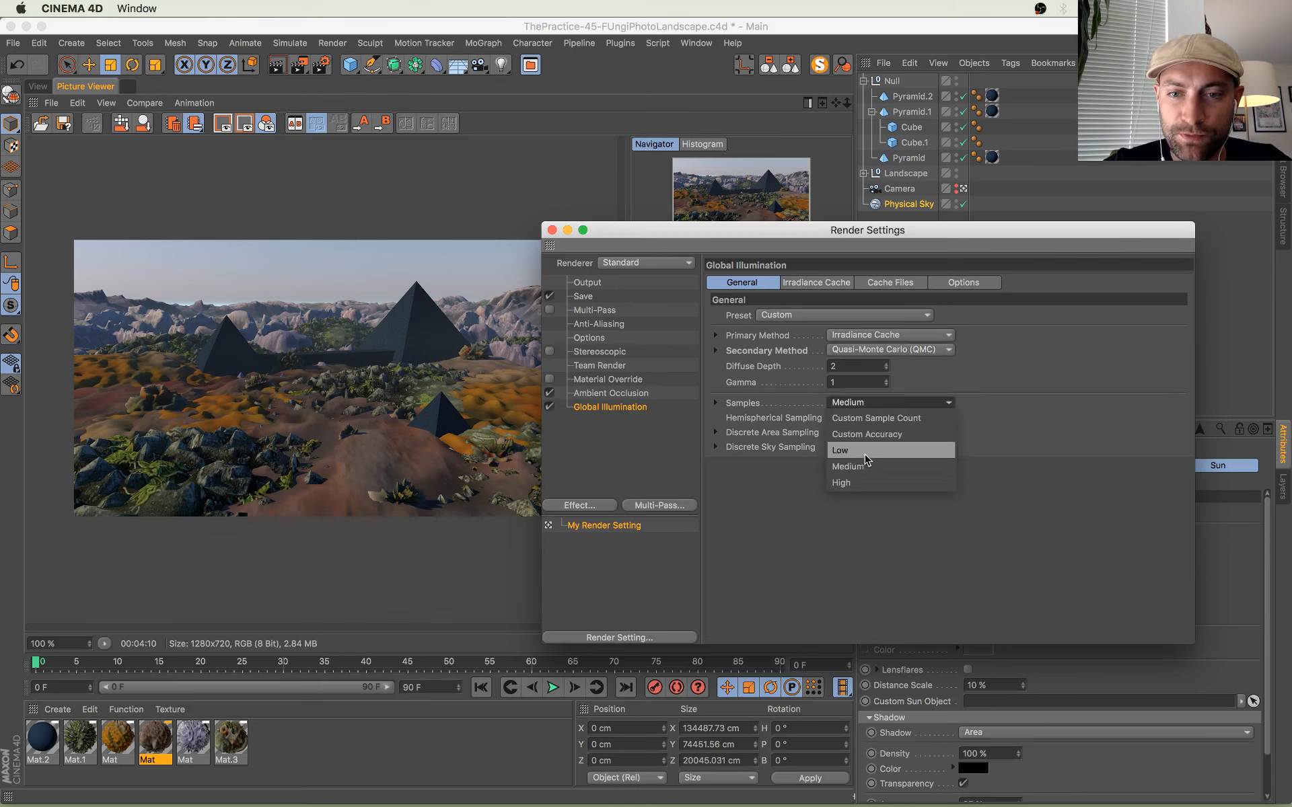
pyautogui.click(866, 447)
# Step: Set the Irradiance Cache record density to Preview and render the scene to the Picture Viewer
pyautogui.click(817, 283)
pyautogui.click(828, 315)
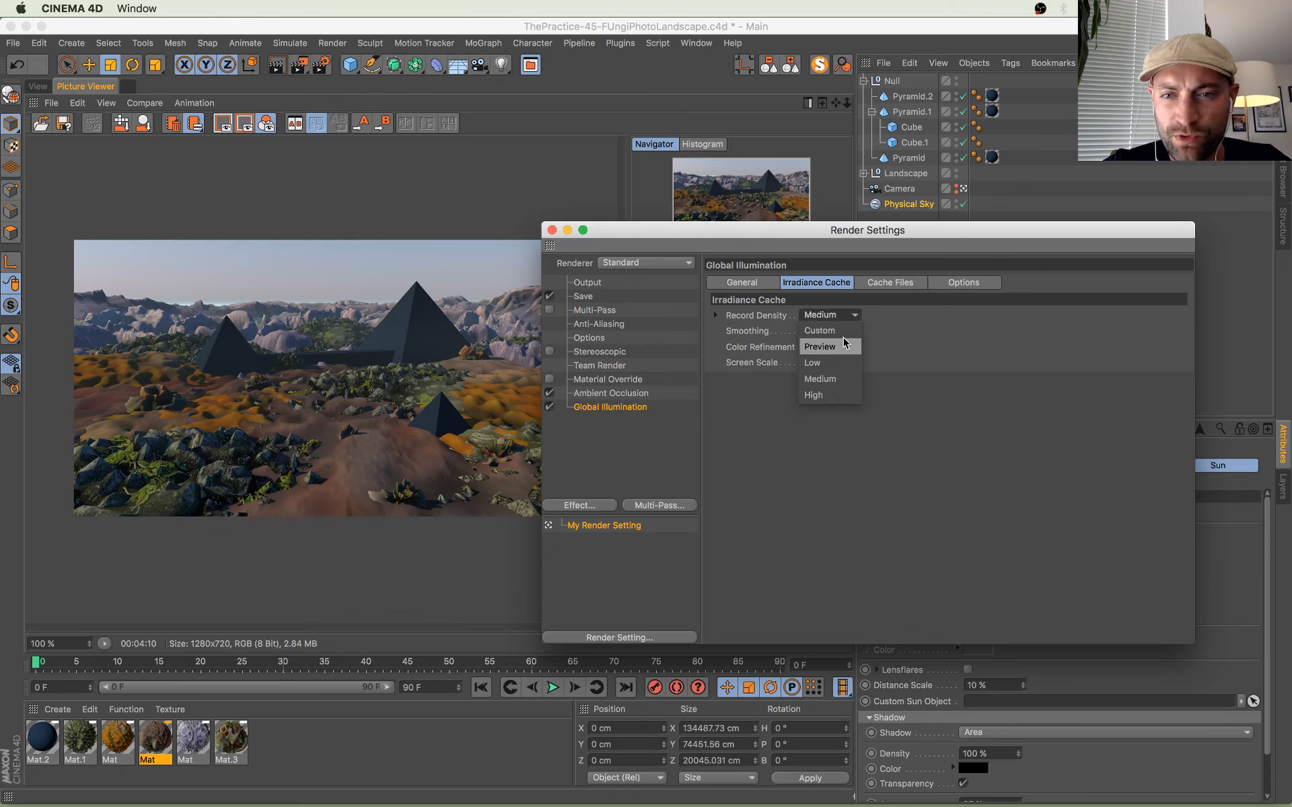
pyautogui.click(822, 346)
pyautogui.click(552, 230)
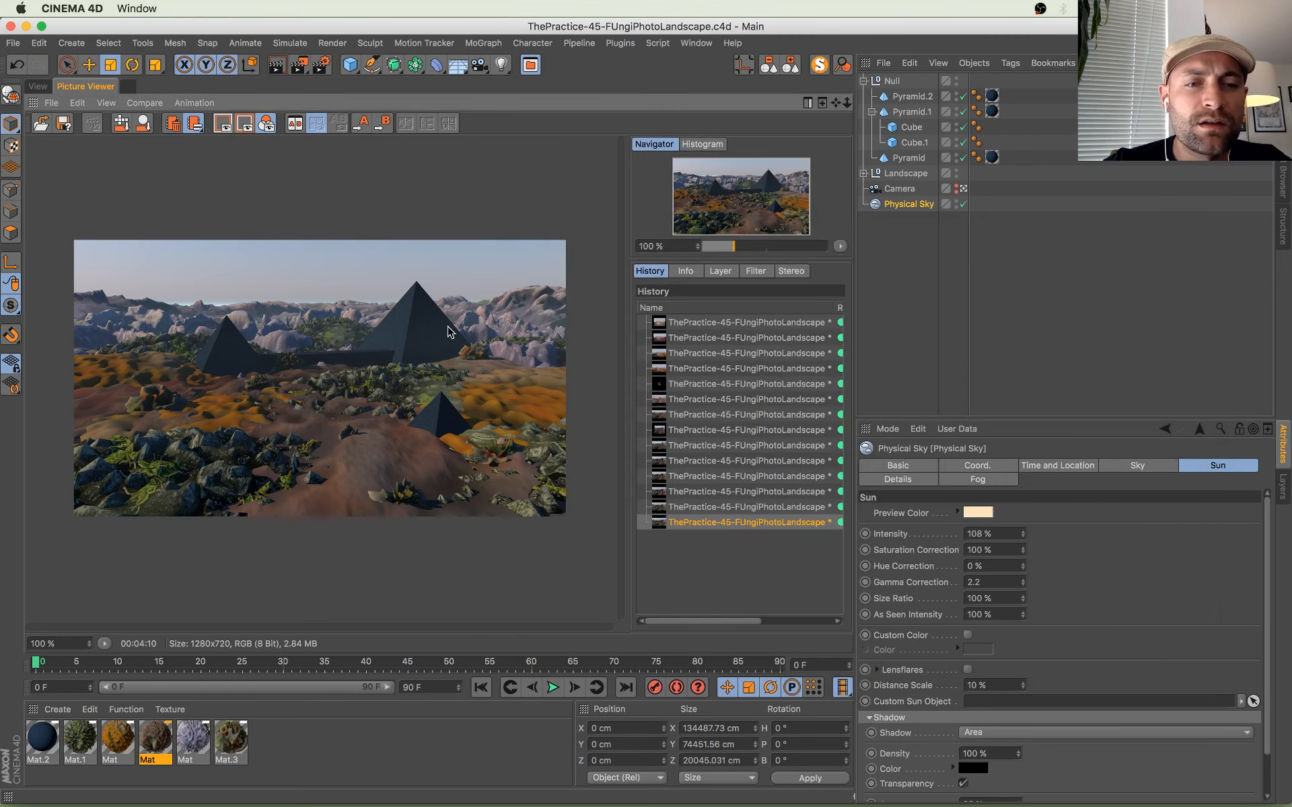
pyautogui.scroll(1, 380, 342)
pyautogui.scroll(-1, 363, 451)
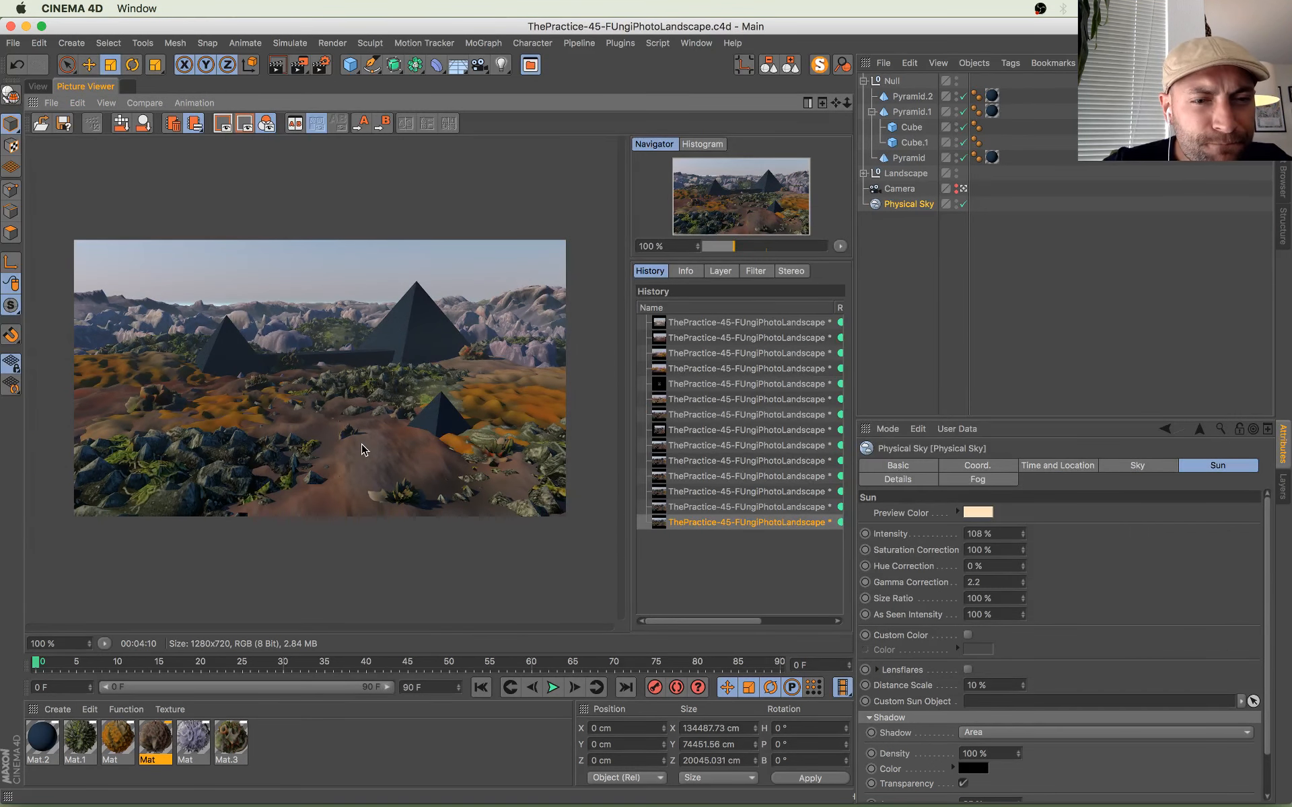
pyautogui.hotkey('shift', 'r')
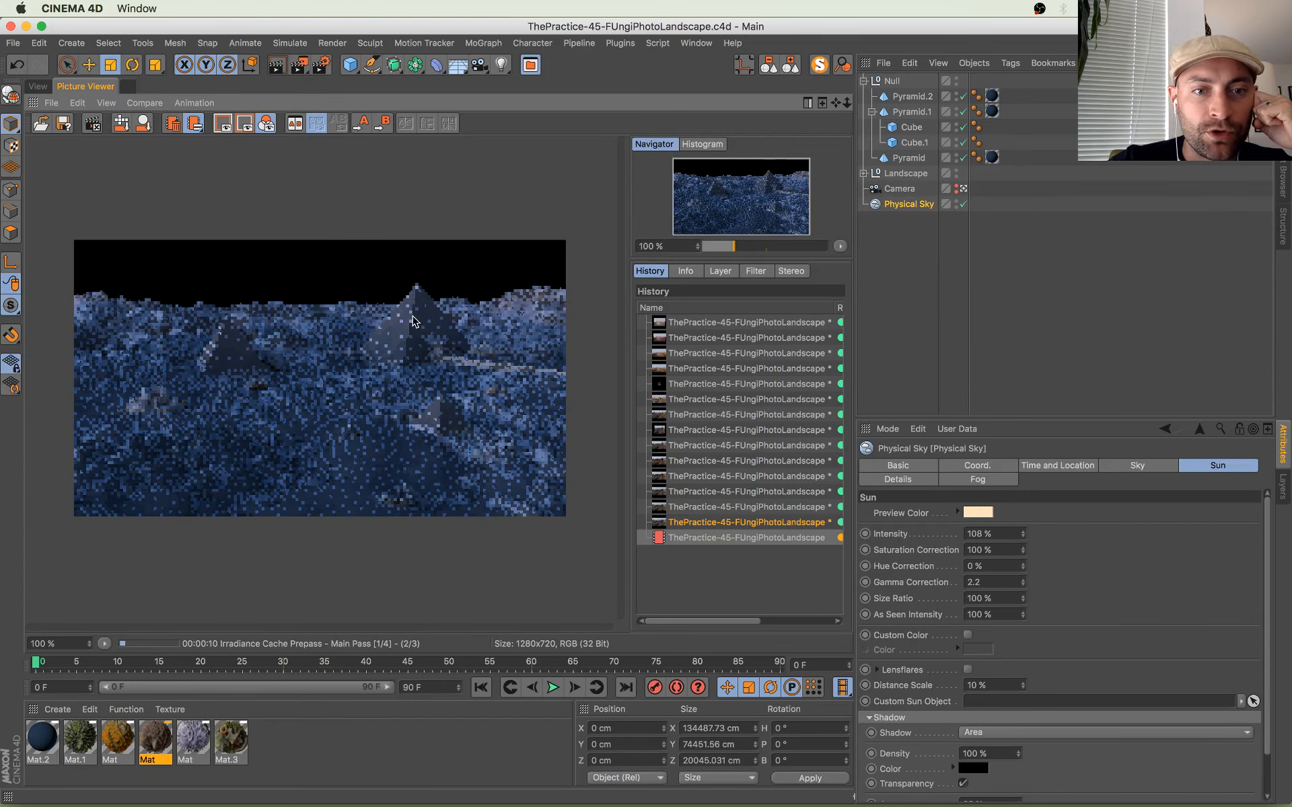
# Step: Compare the last finished render with the earlier versions in the render history, including the one in progress
pyautogui.click(698, 524)
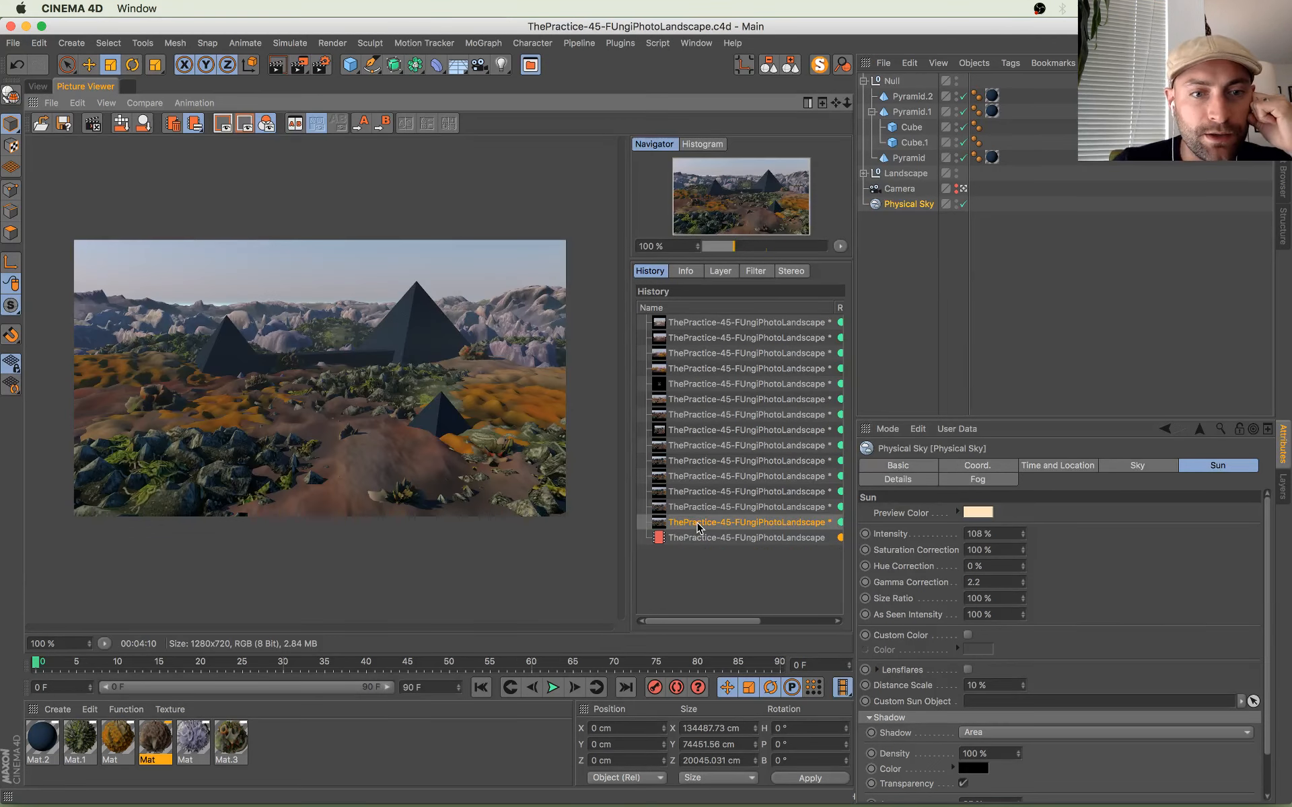
pyautogui.press('Up')
pyautogui.press('Up')
pyautogui.press('Up')
pyautogui.press('Up')
pyautogui.press('Down')
pyautogui.press('Down')
pyautogui.press('Down')
pyautogui.press('Down')
pyautogui.press('Down')
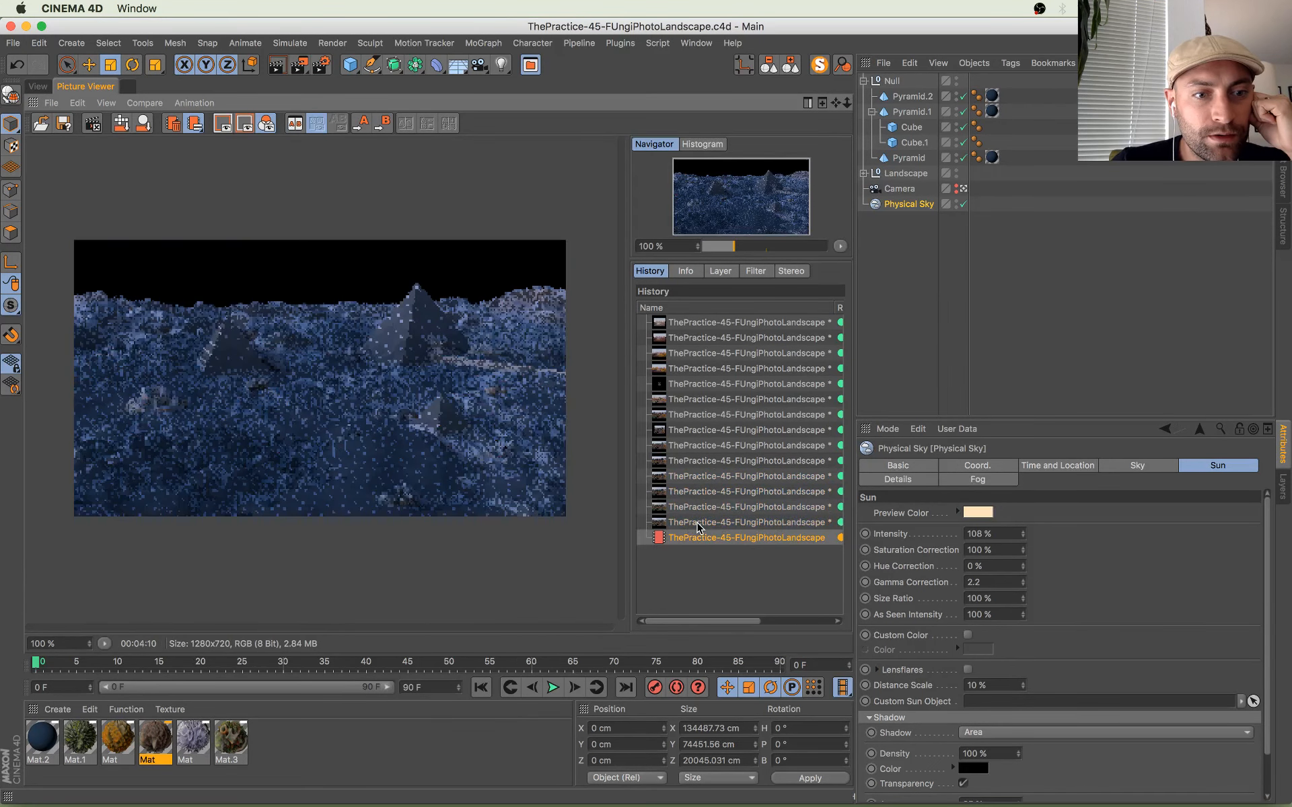
pyautogui.press('Up')
pyautogui.press('Up')
pyautogui.press('Up')
pyautogui.press('Up')
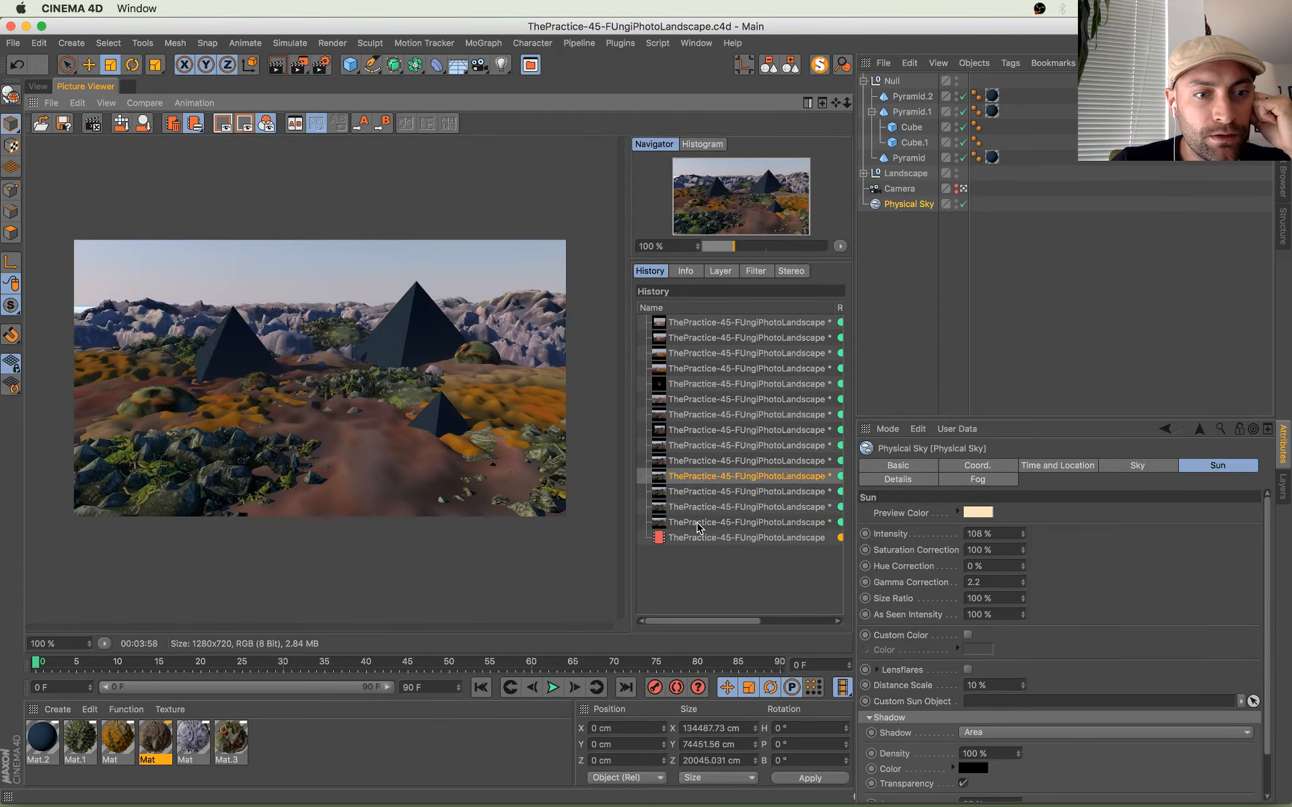
pyautogui.press('Down')
pyautogui.press('Down')
pyautogui.press('Down')
pyautogui.press('Down')
pyautogui.press('Up')
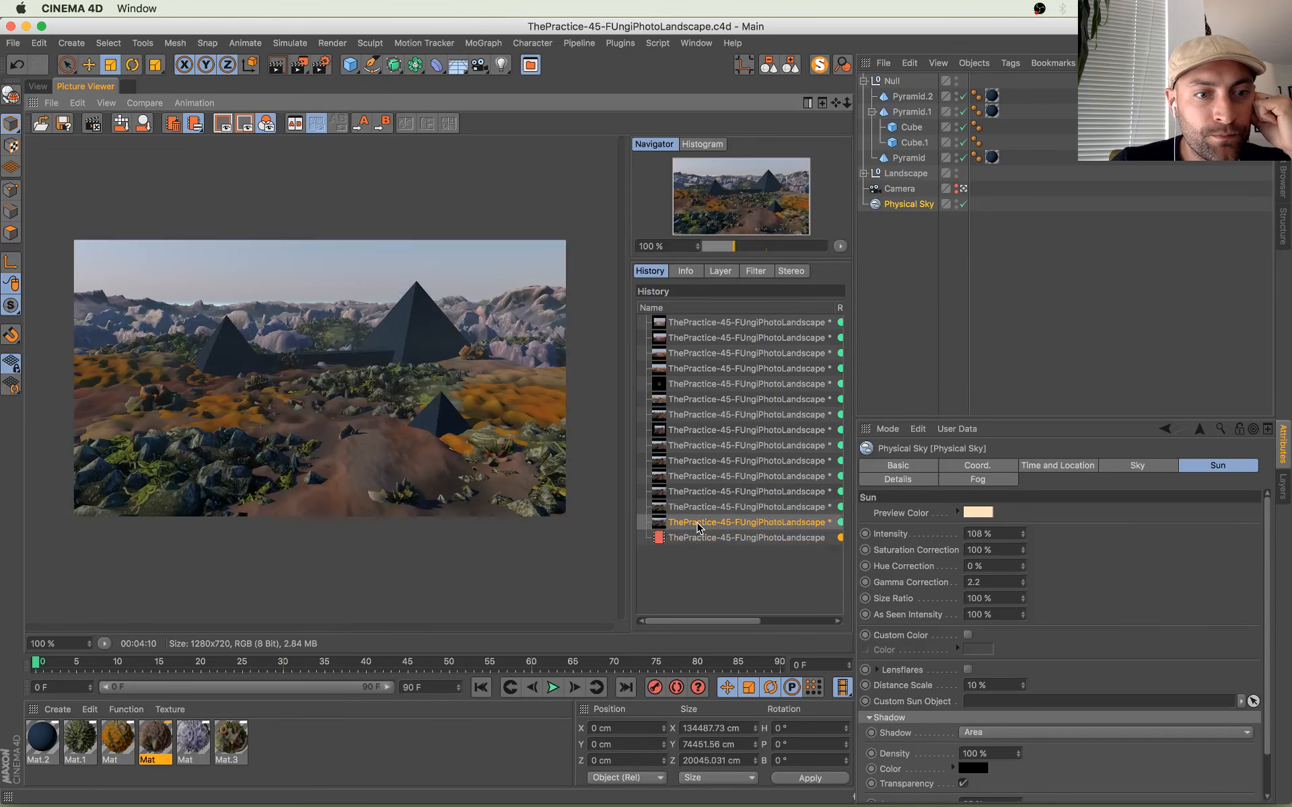
pyautogui.press('Up')
pyautogui.press('Up')
pyautogui.press('Up')
pyautogui.press('Down')
pyautogui.press('Down')
pyautogui.press('Down')
pyautogui.press('Down')
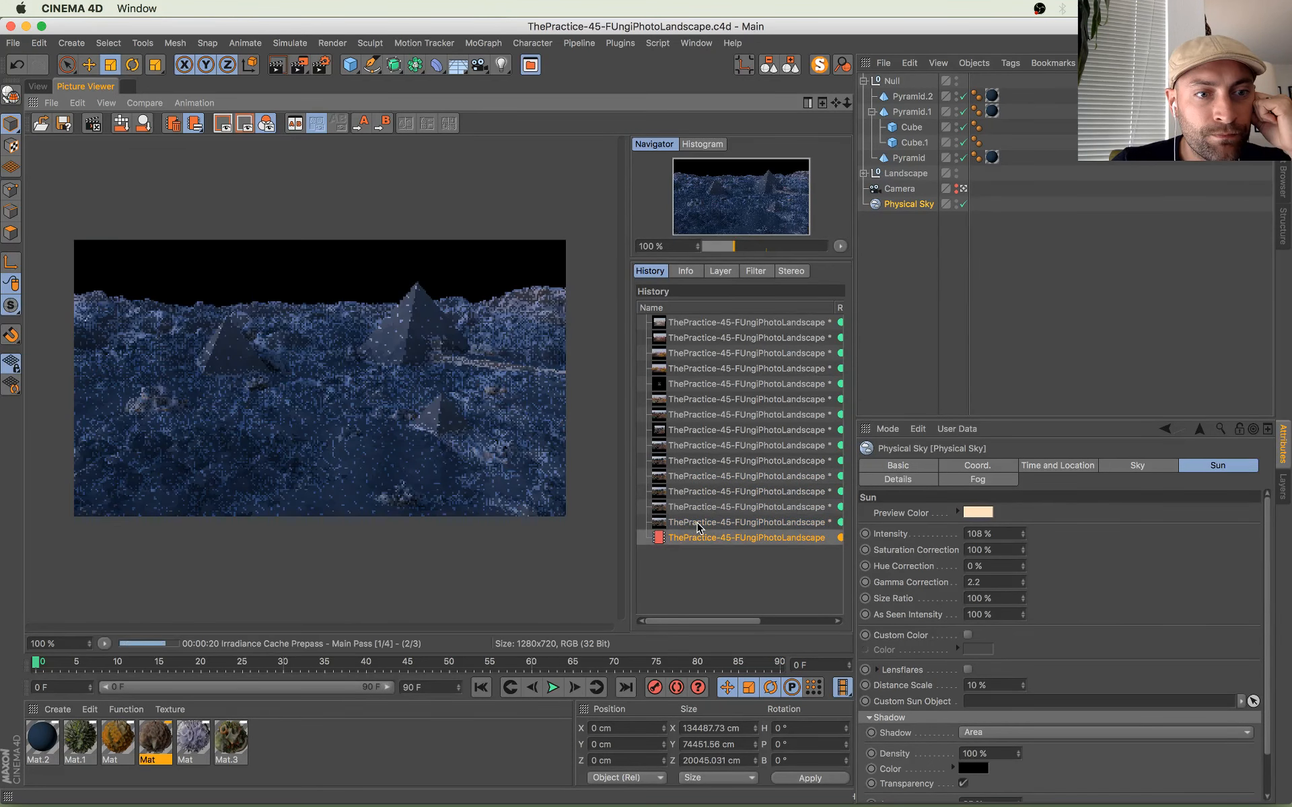
pyautogui.press('Up')
pyautogui.press('Up')
pyautogui.press('Down')
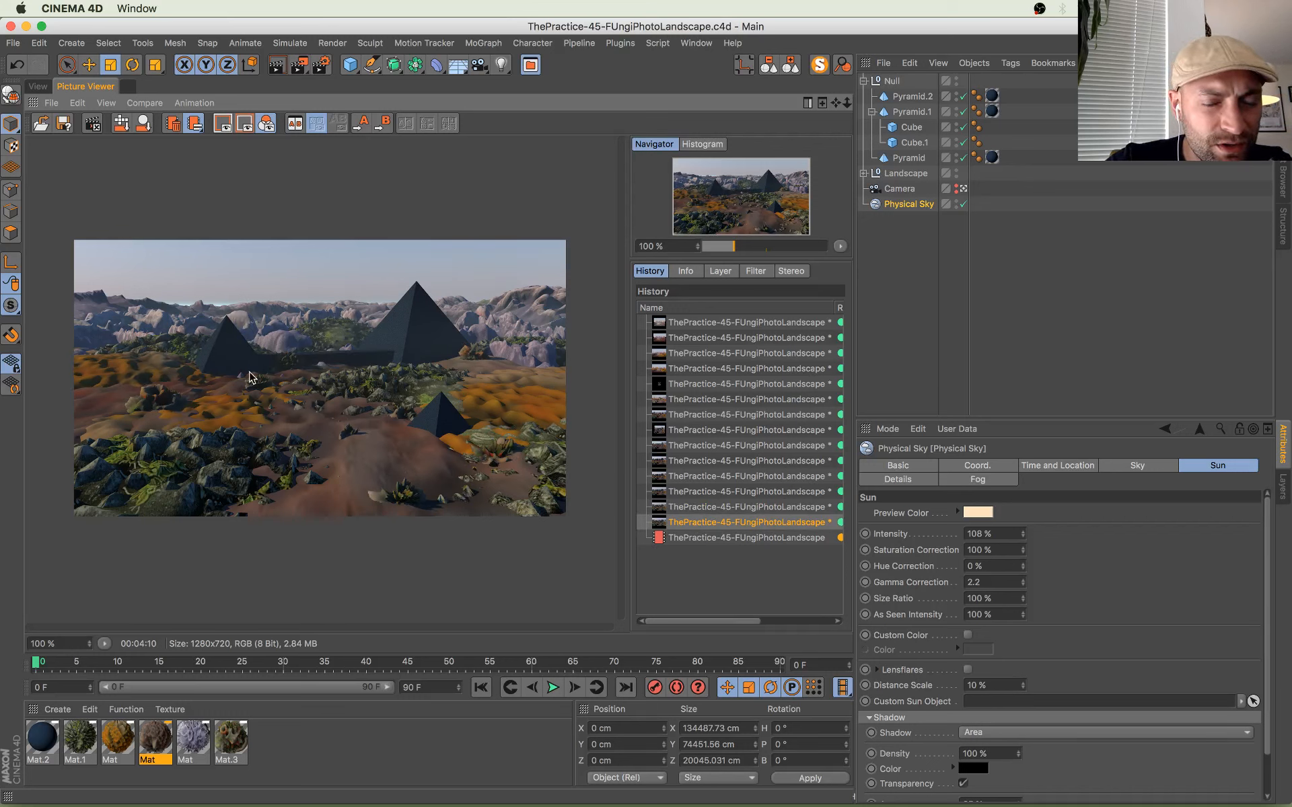
# Step: Compare the render in progress directly with the last finished render
pyautogui.click(776, 538)
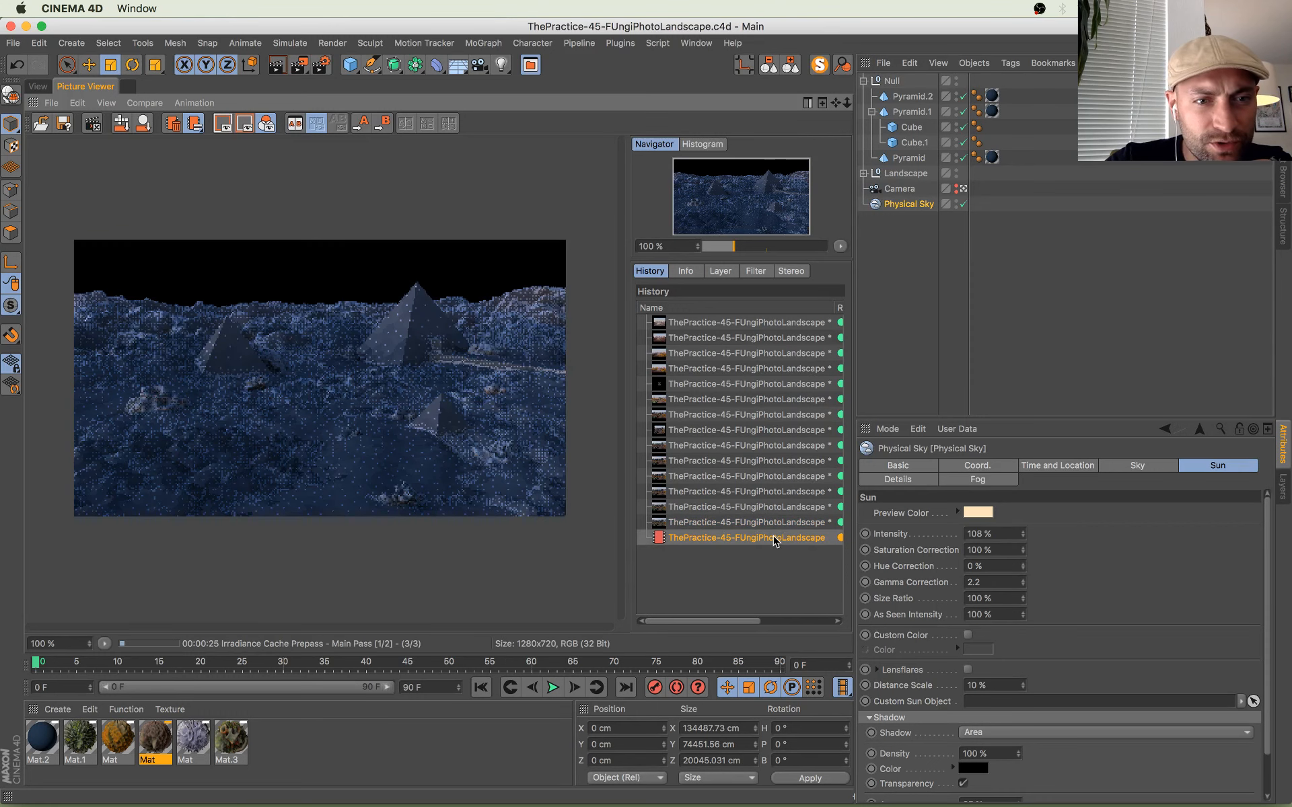
pyautogui.click(729, 523)
pyautogui.click(743, 538)
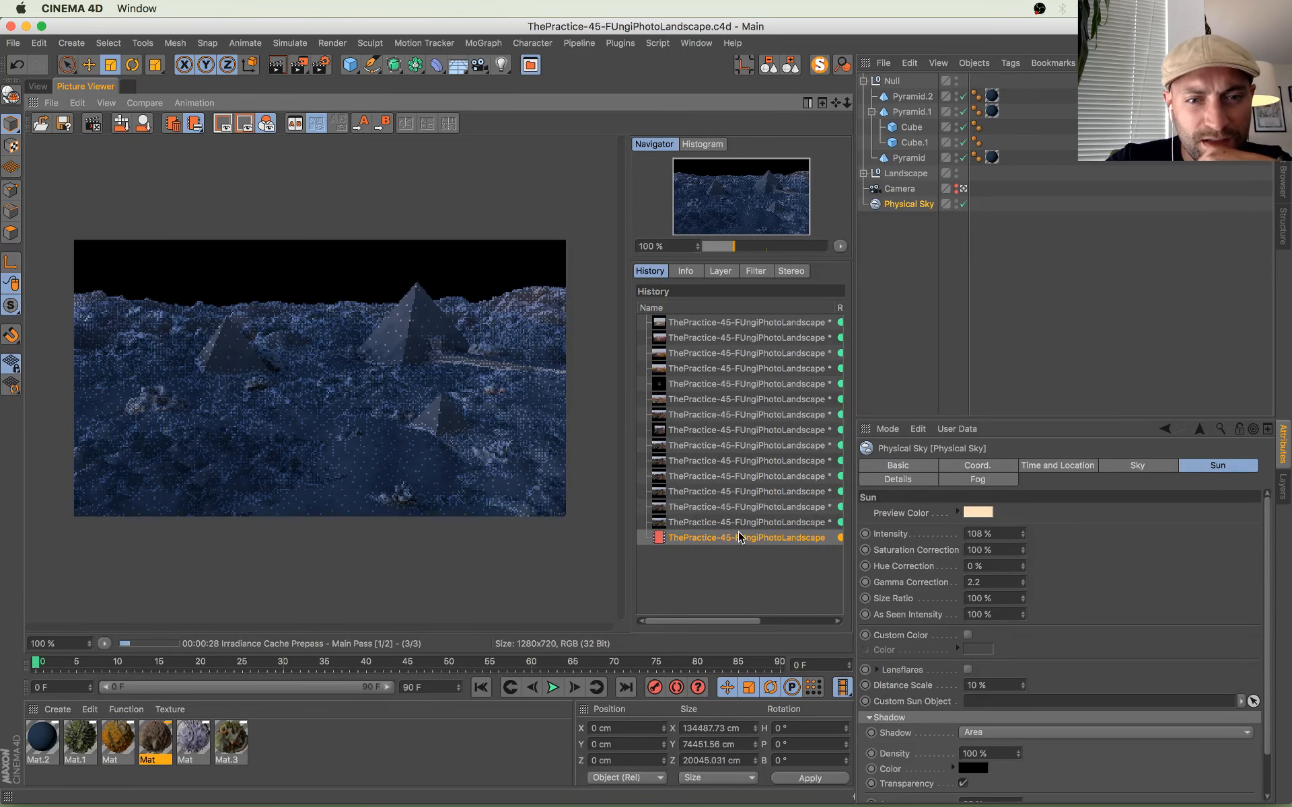
pyautogui.click(738, 526)
pyautogui.click(745, 539)
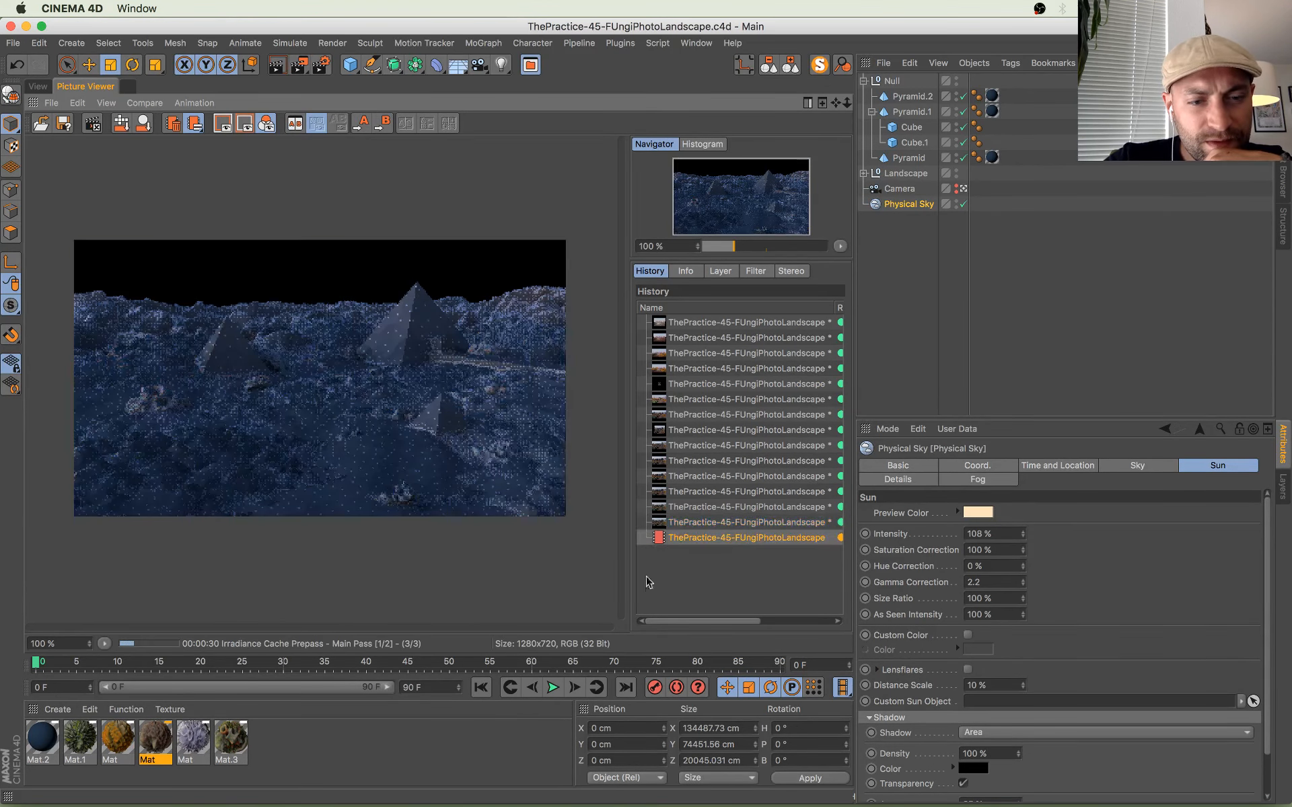
# Step: Set the orange fungi material's color to hue 36°, saturation 54% and value 83%
pyautogui.doubleClick(118, 740)
pyautogui.click(257, 267)
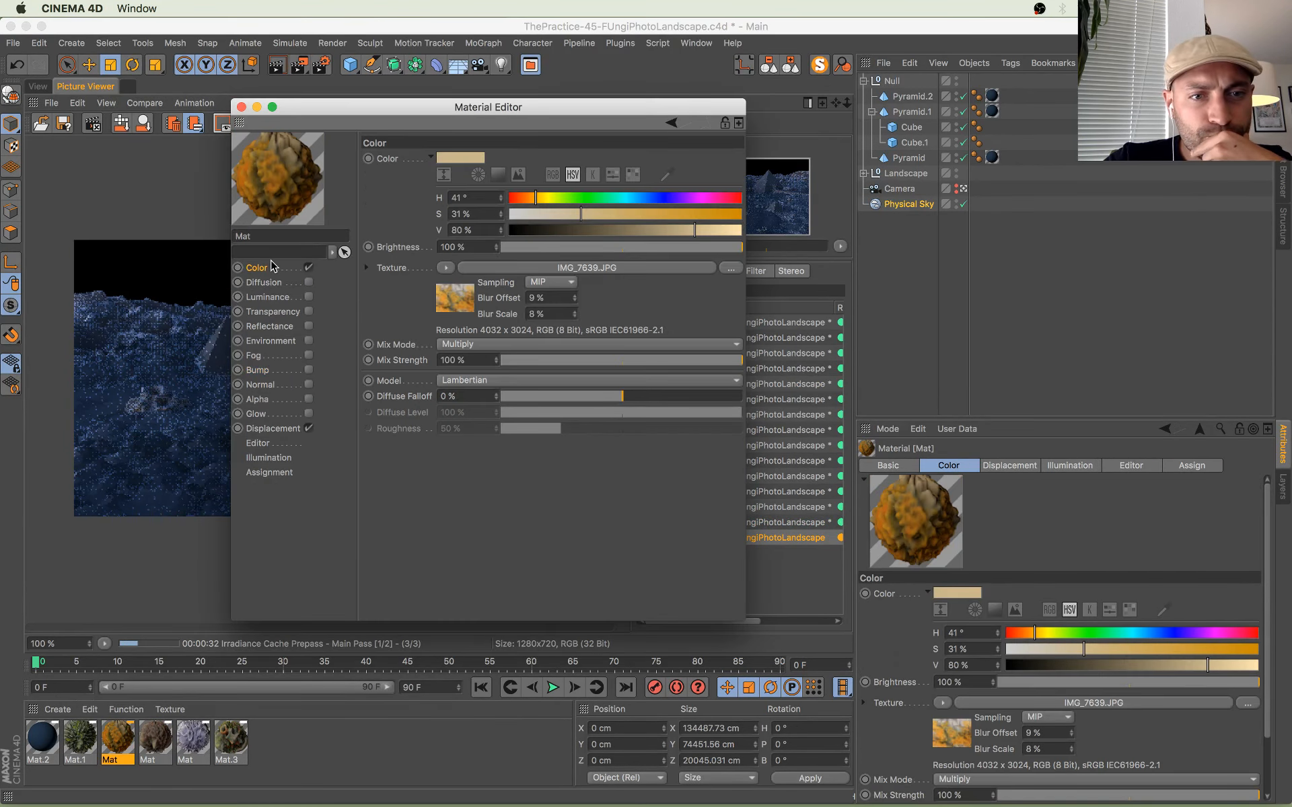
pyautogui.click(607, 214)
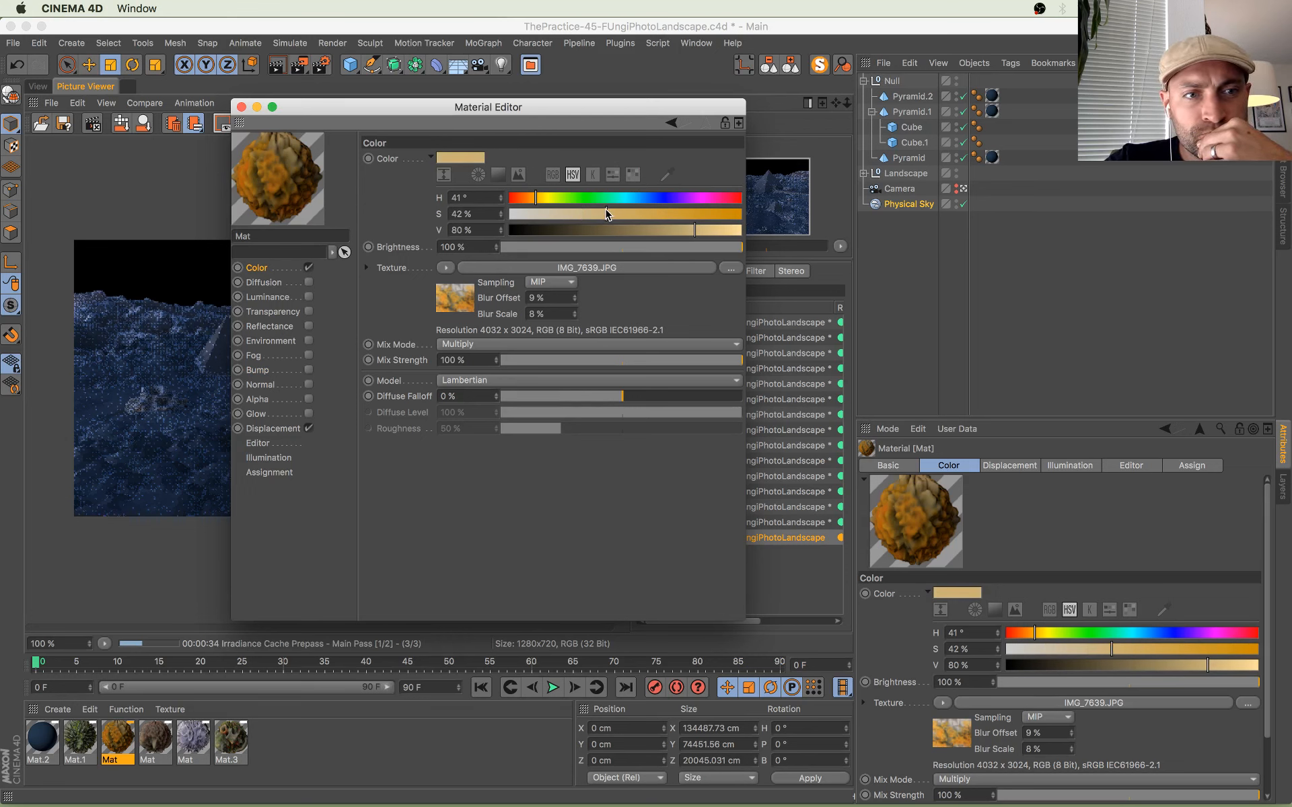
pyautogui.click(702, 230)
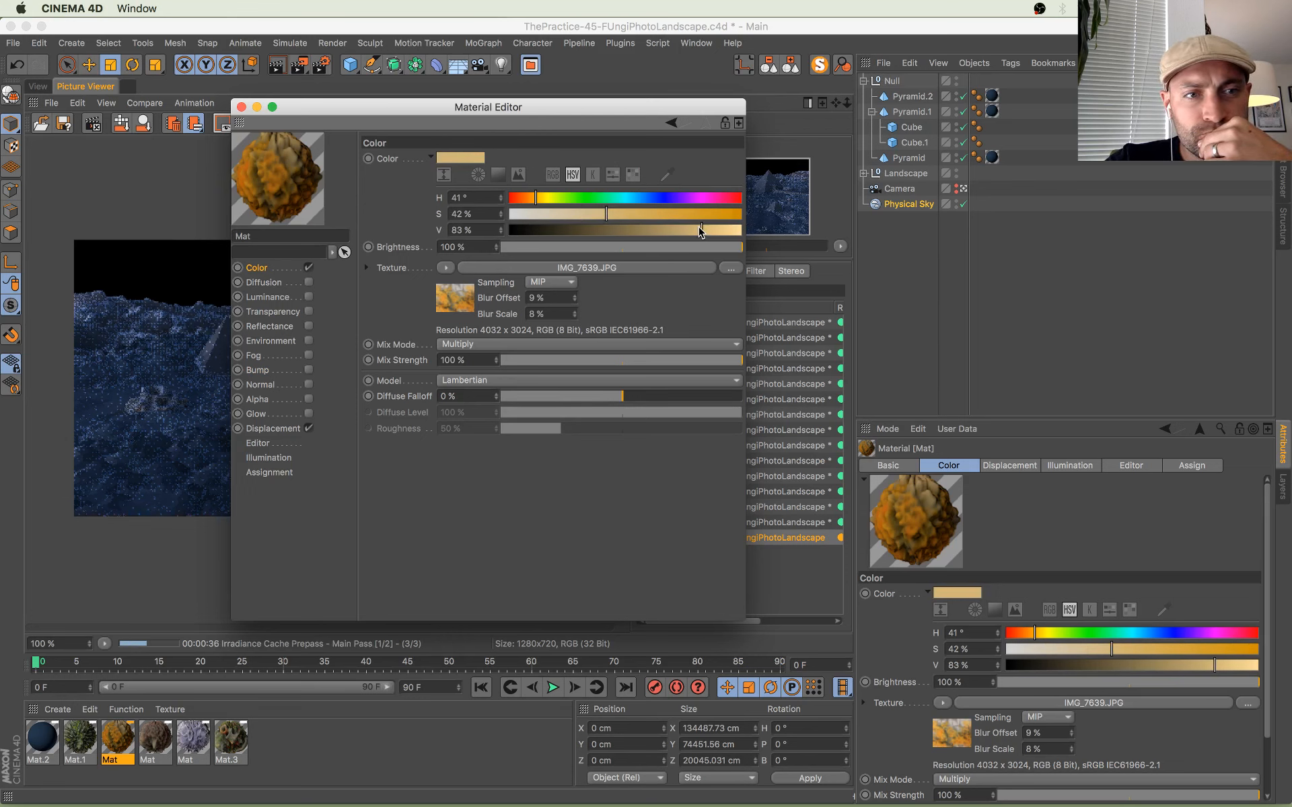
pyautogui.click(627, 214)
pyautogui.click(536, 199)
pyautogui.click(532, 199)
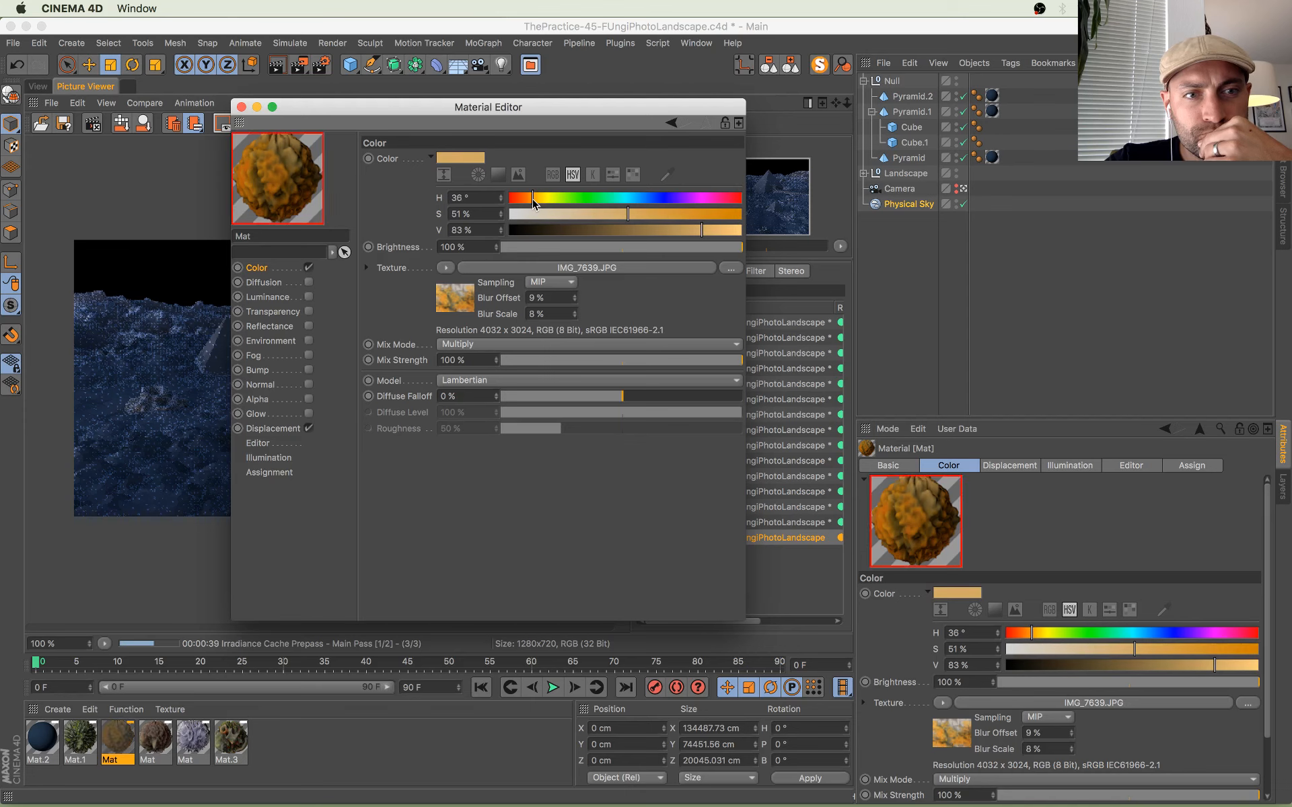
pyautogui.click(635, 214)
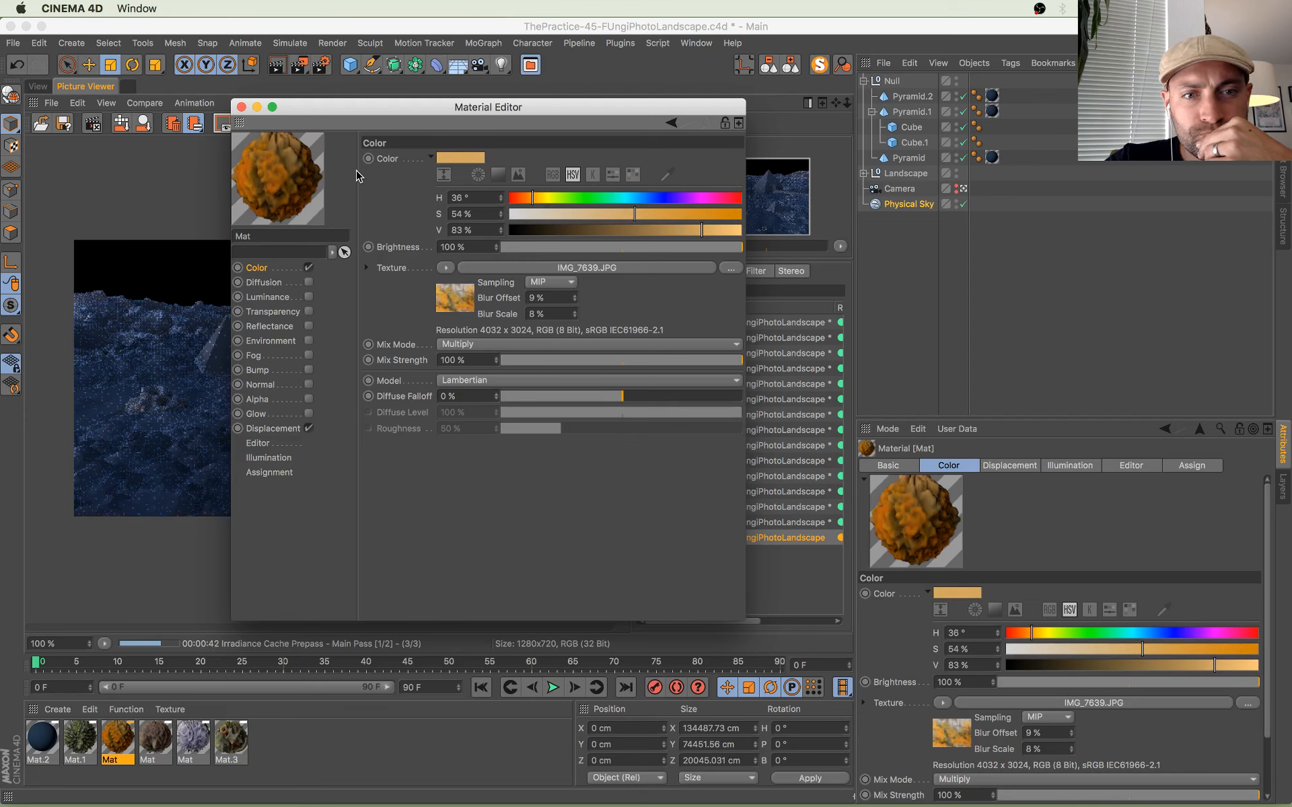
pyautogui.click(242, 106)
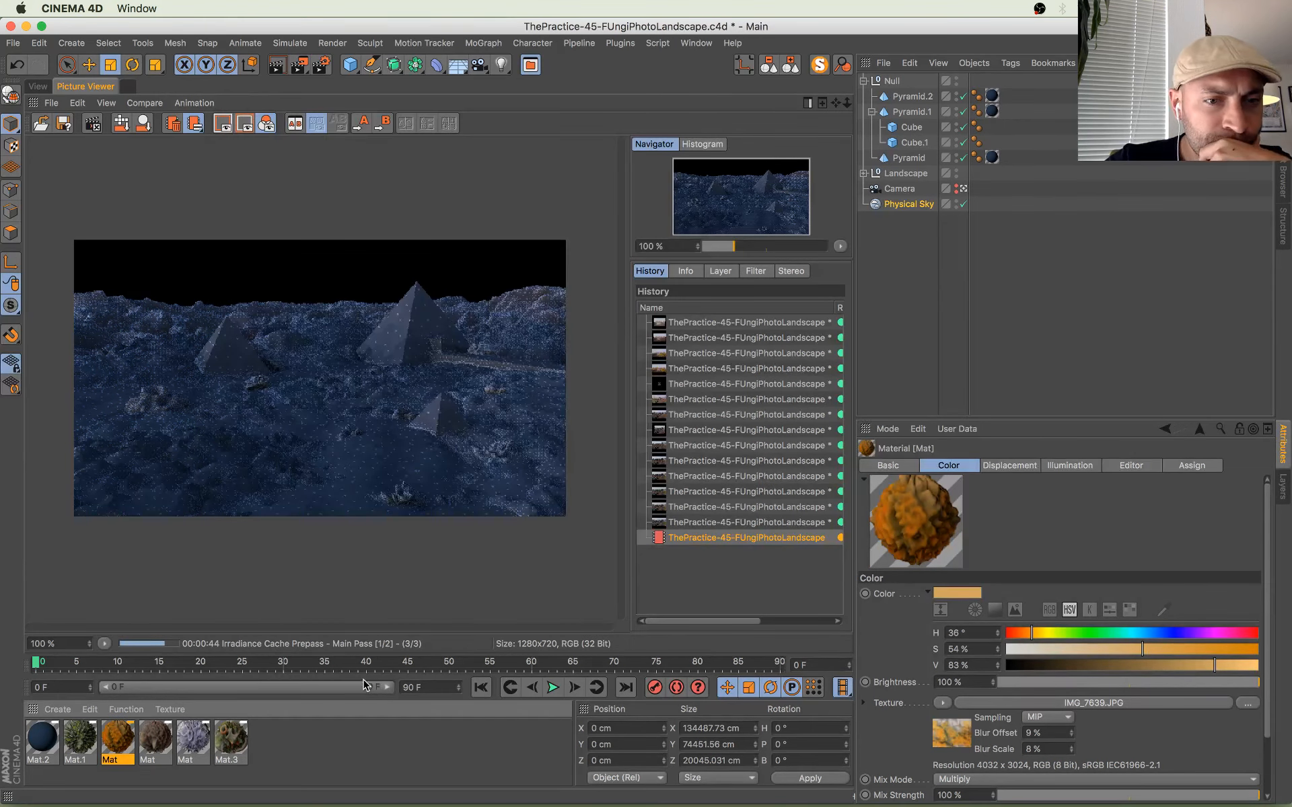
# Step: Set the lavender material's color to hue 245°, saturation 18% and value 76%
pyautogui.doubleClick(192, 742)
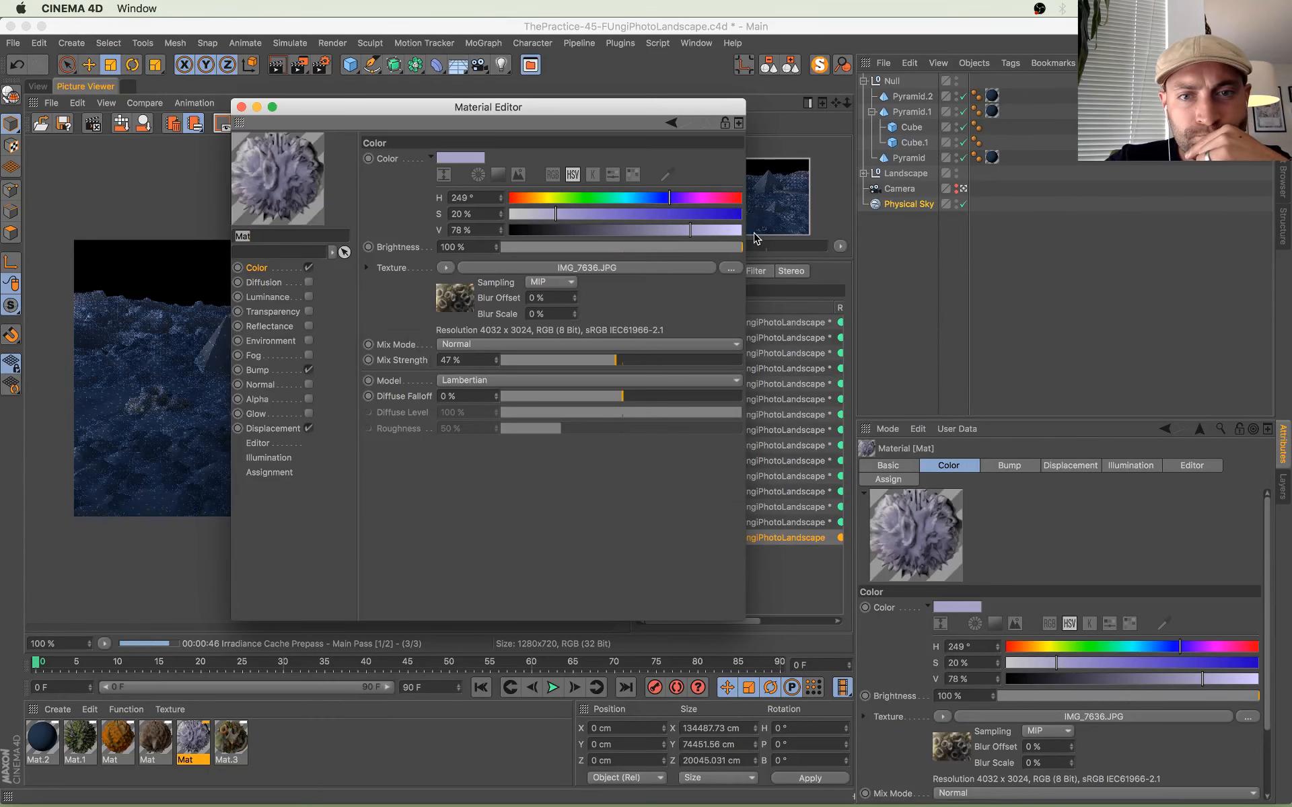
pyautogui.click(549, 215)
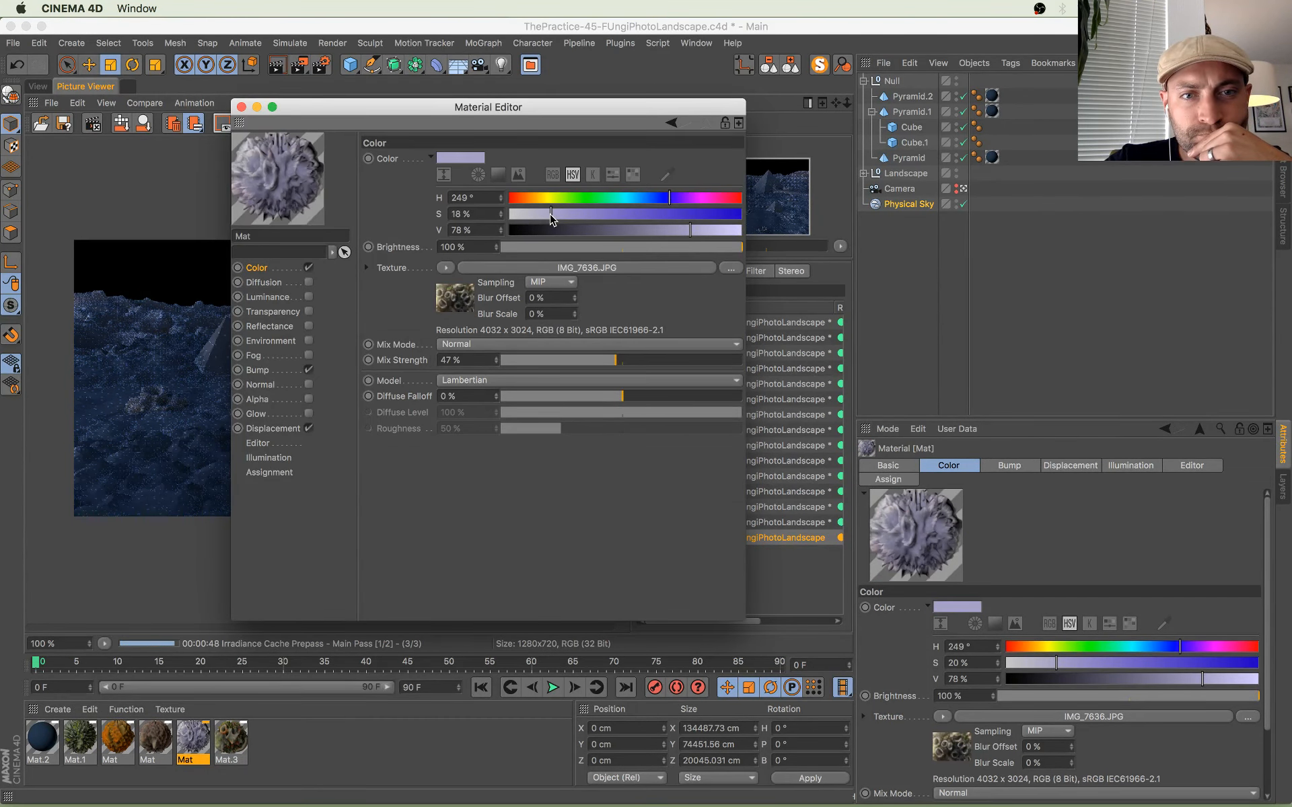
pyautogui.click(686, 231)
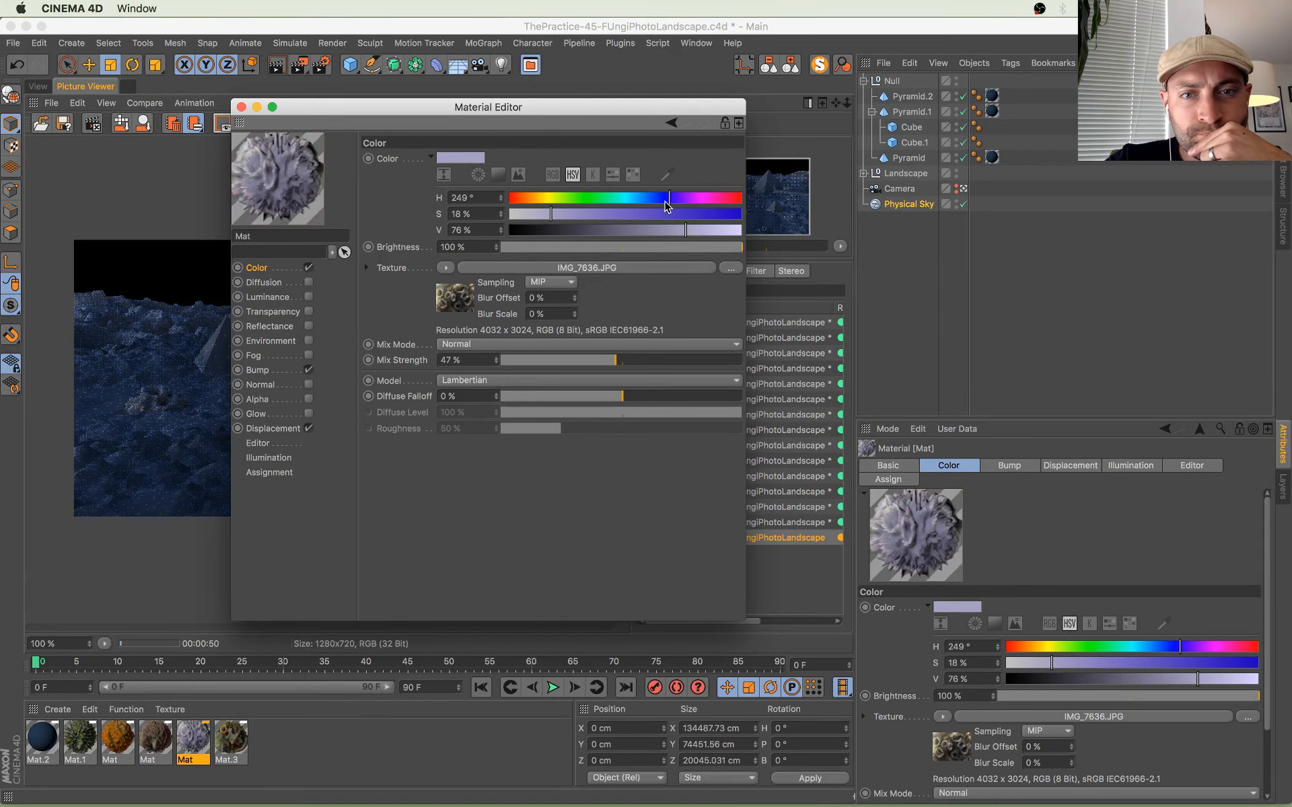
pyautogui.click(242, 107)
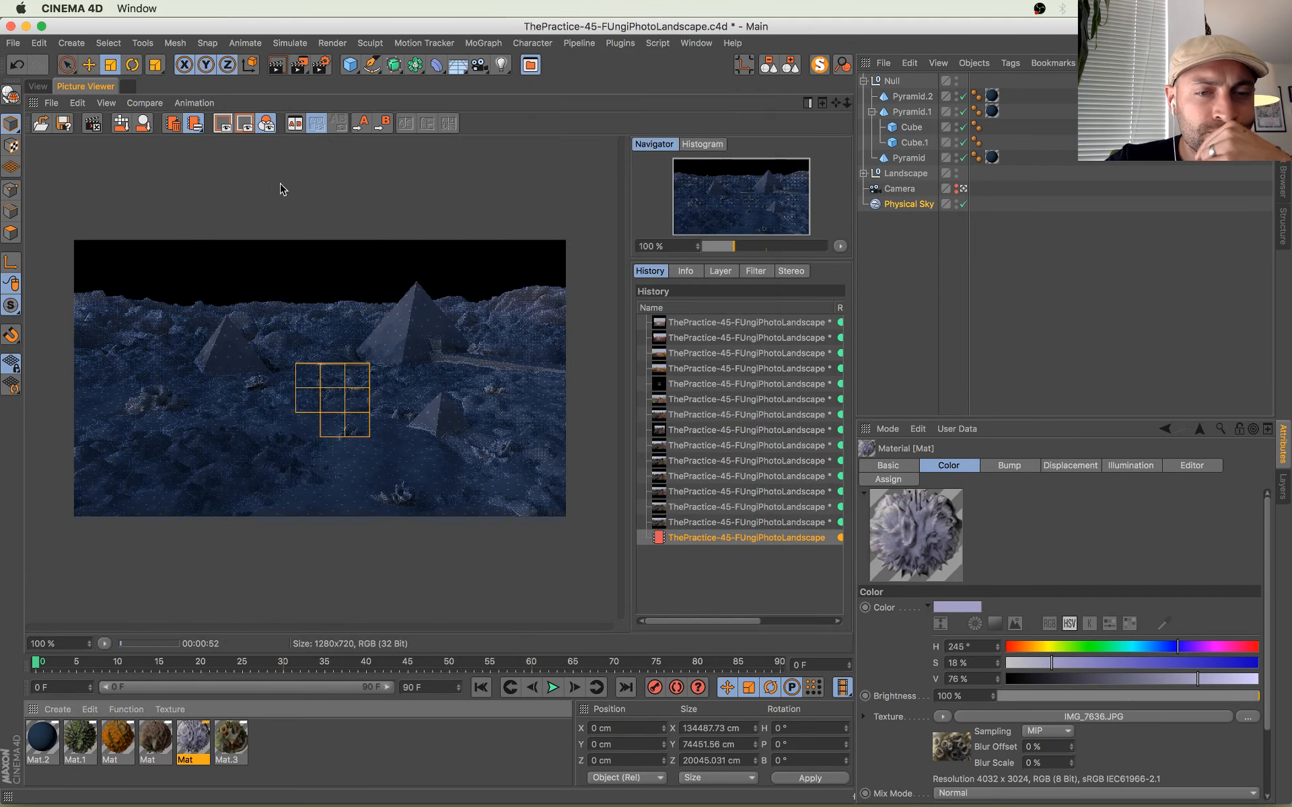
# Step: Switch to the YouTube live chat to read the latest viewer messages, and return to the render in Cinema 4D
pyautogui.scroll(5, 350, 404)
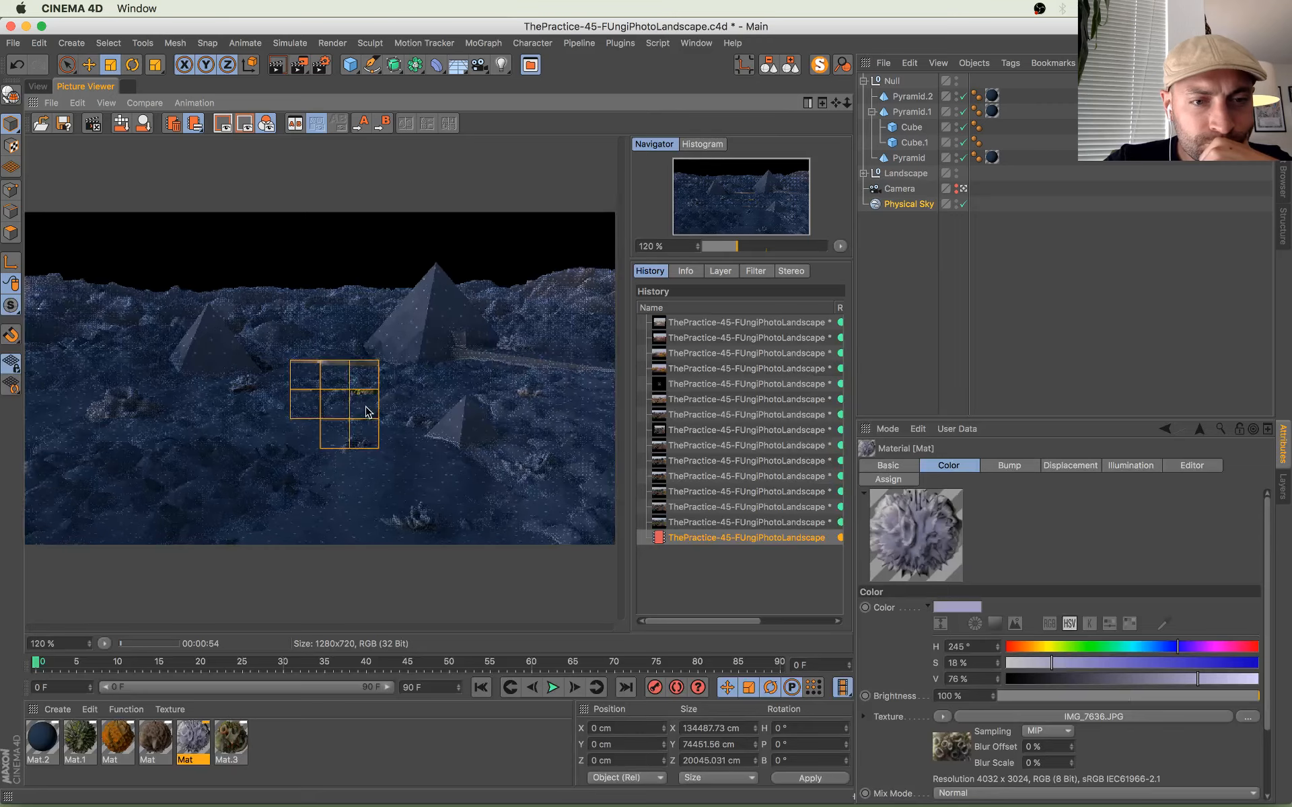
pyautogui.scroll(-5, 342, 416)
pyautogui.hotkey('ctrl', 'Up')
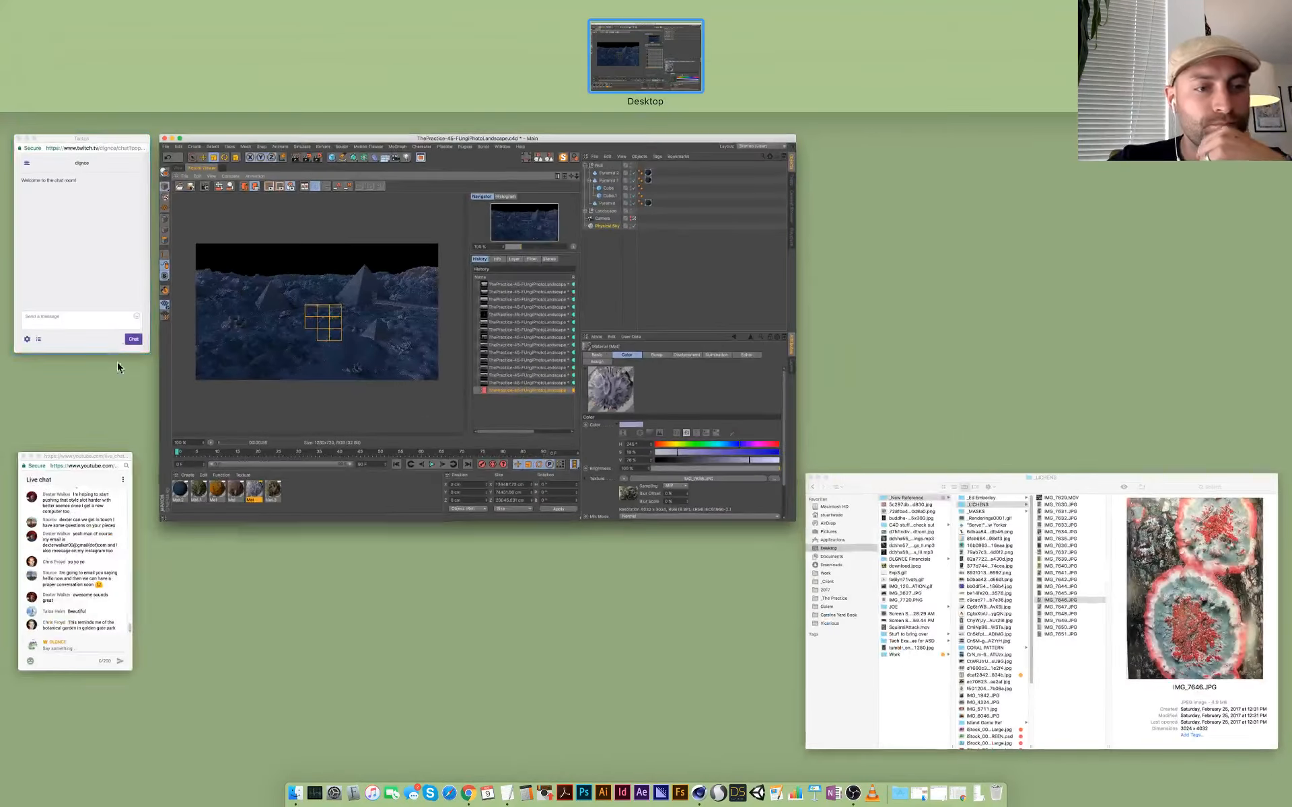
pyautogui.click(86, 549)
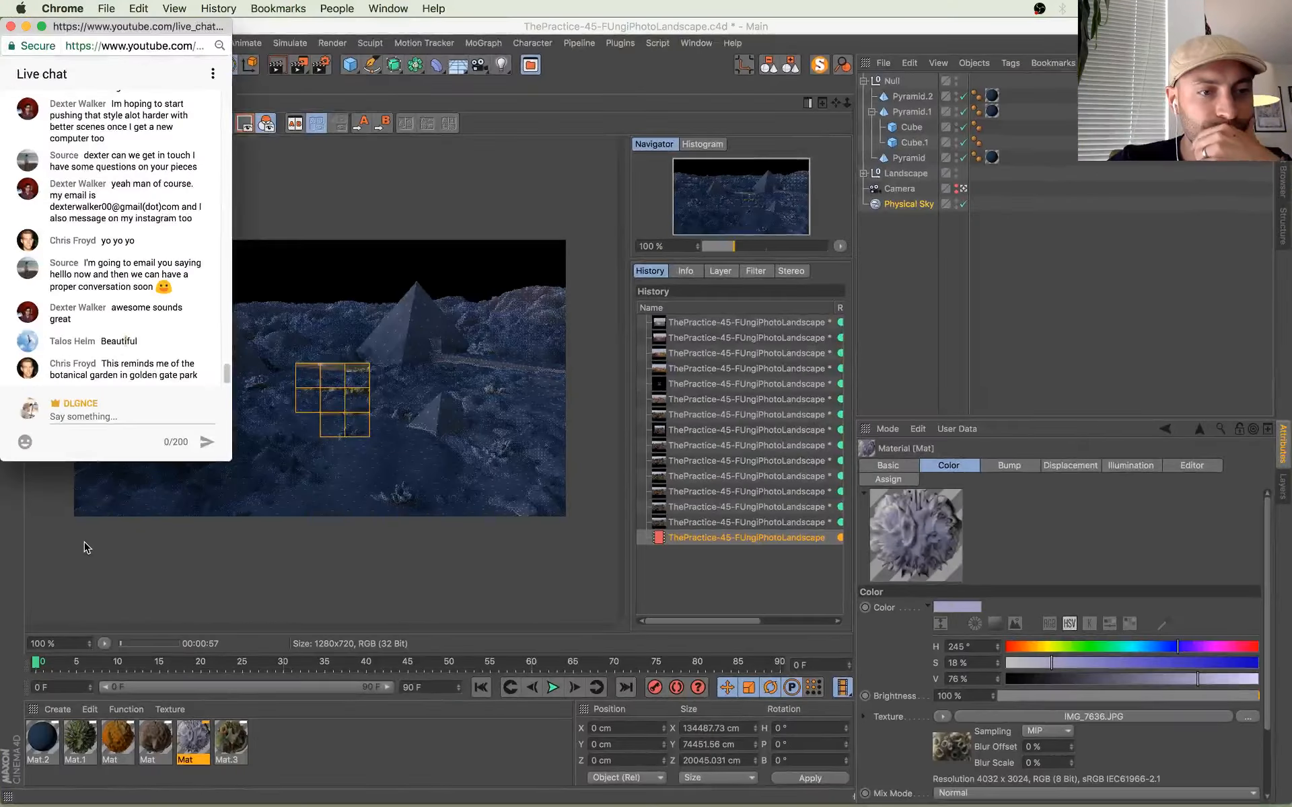
pyautogui.moveTo(142, 354); pyautogui.dragTo(159, 400)
pyautogui.click(152, 388)
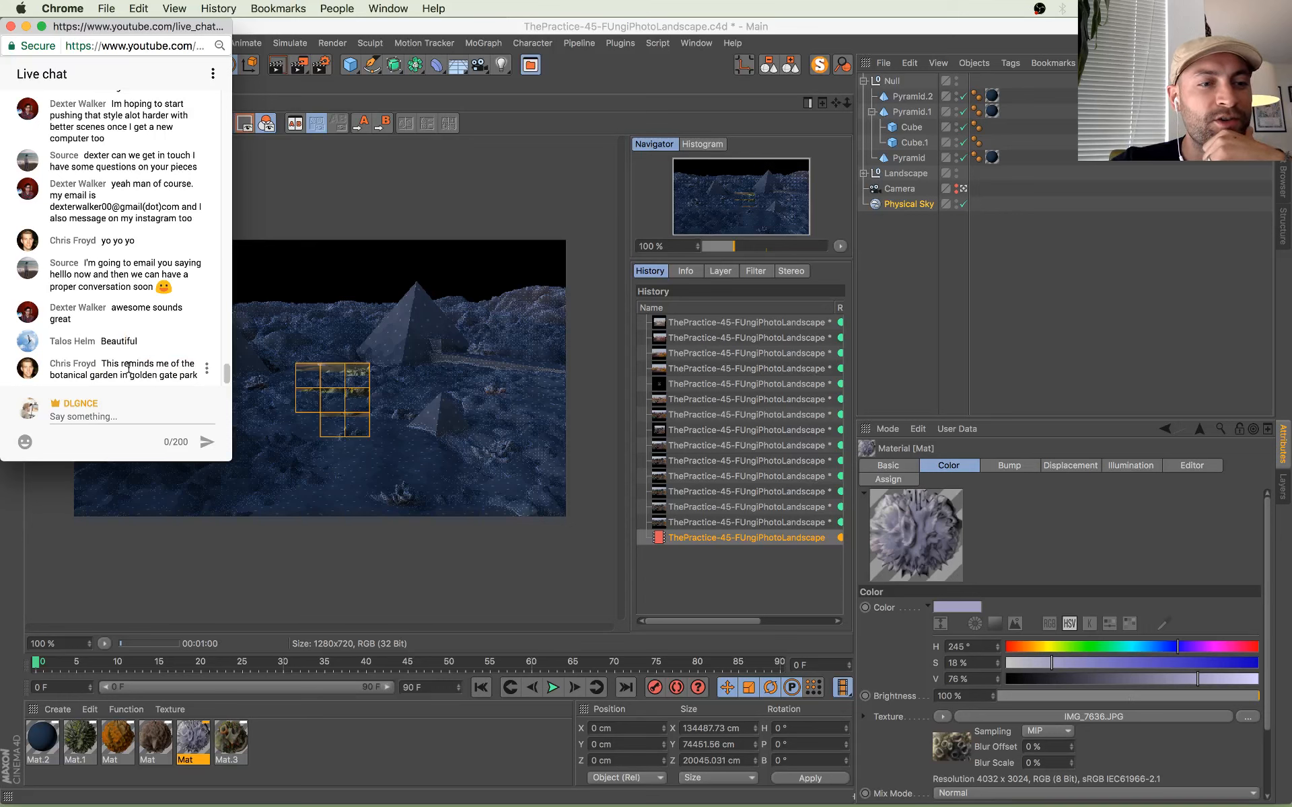
pyautogui.moveTo(128, 355); pyautogui.dragTo(140, 374)
pyautogui.click(140, 373)
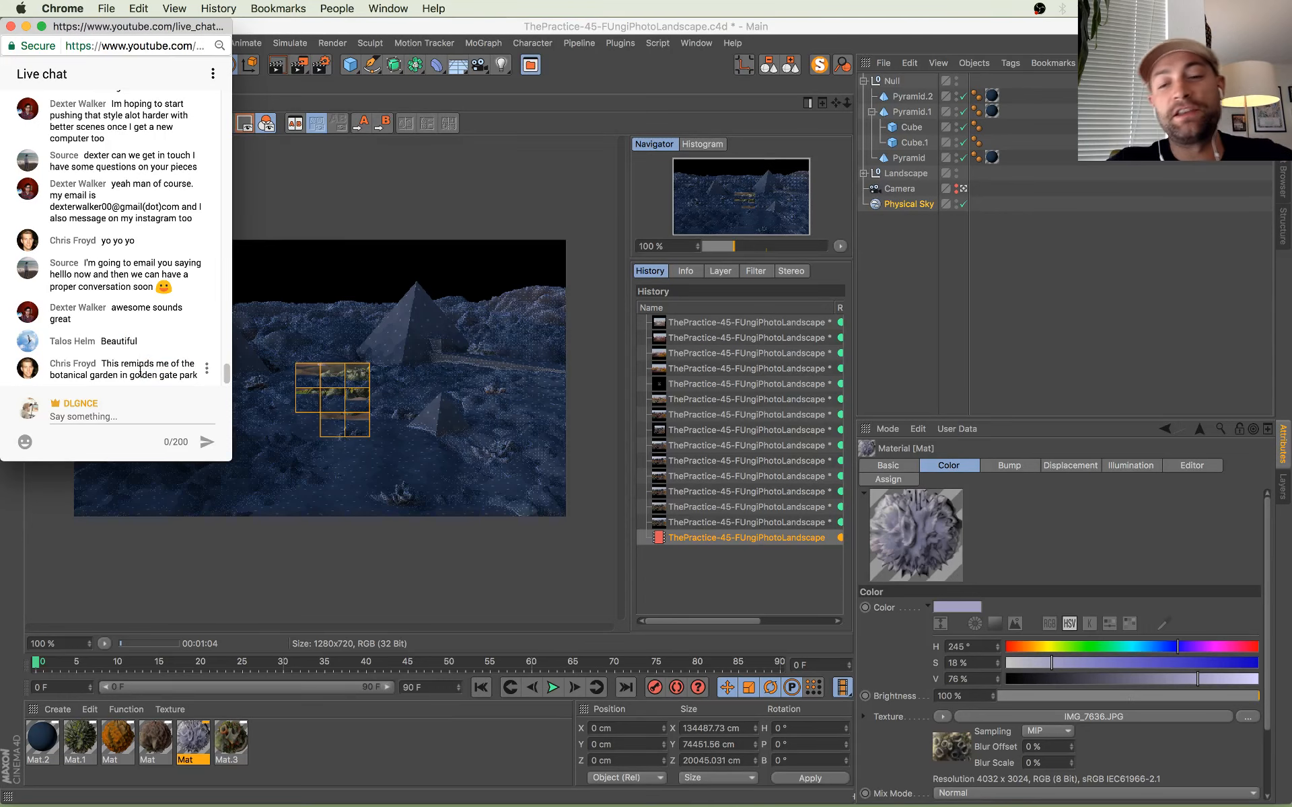
pyautogui.click(313, 187)
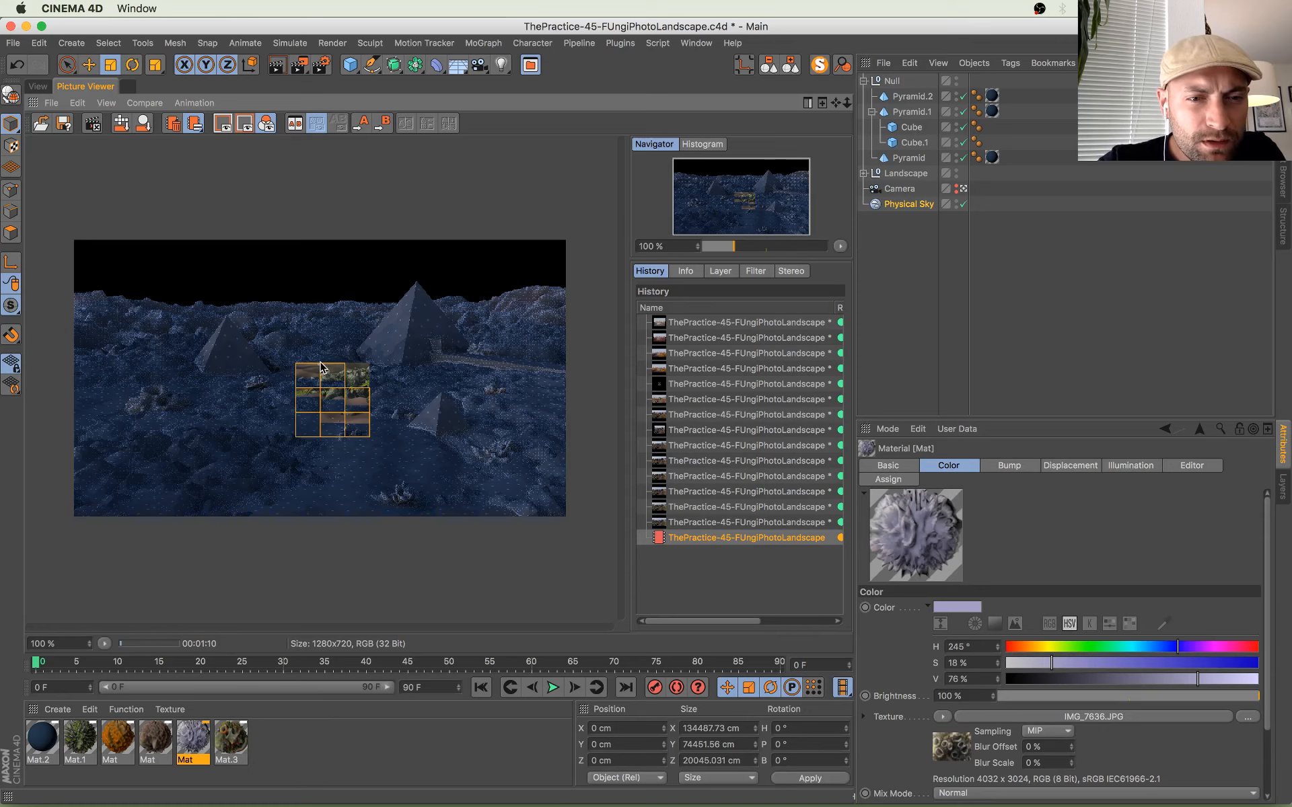
# Step: Inspect the first finished tiles of the render in progress up close and check the live chat again
pyautogui.scroll(5, 331, 397)
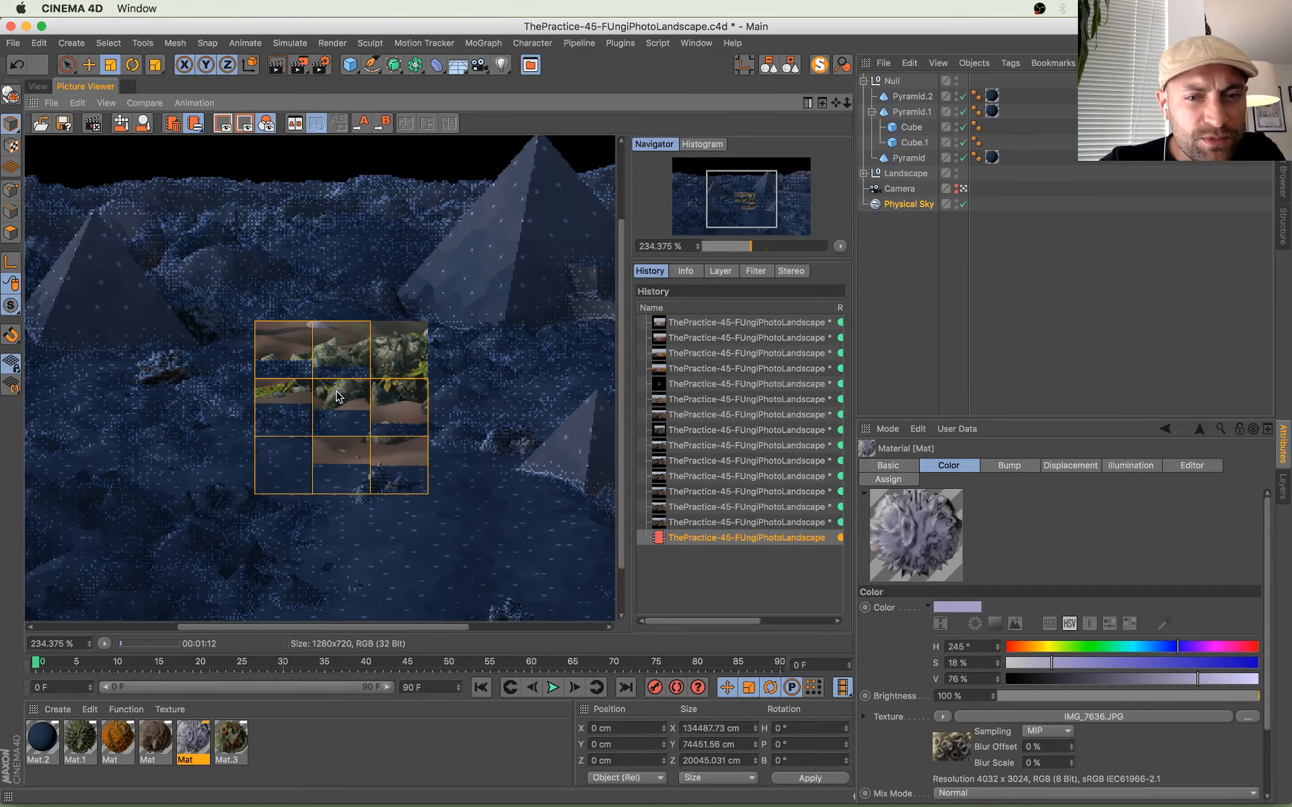
pyautogui.scroll(-5, 331, 397)
pyautogui.moveTo(1, 1)
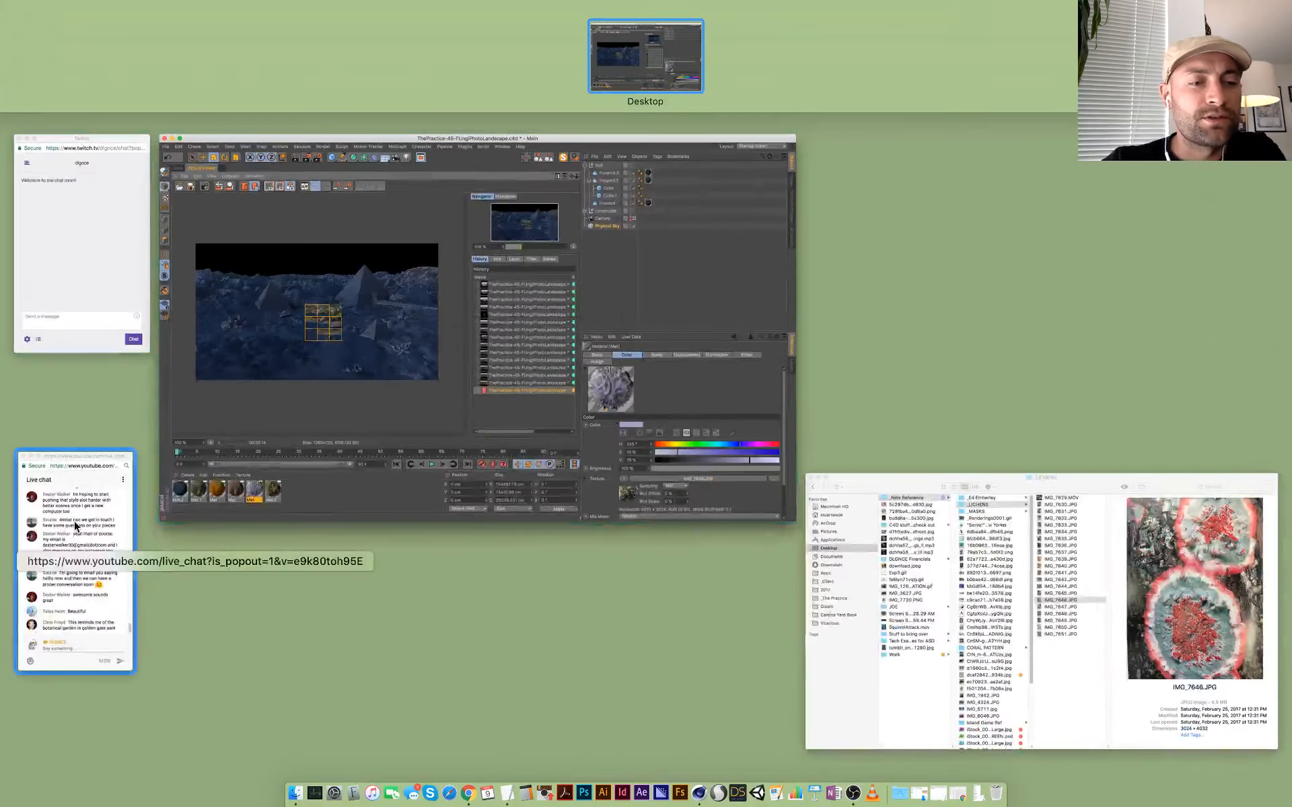
pyautogui.click(78, 527)
pyautogui.click(539, 151)
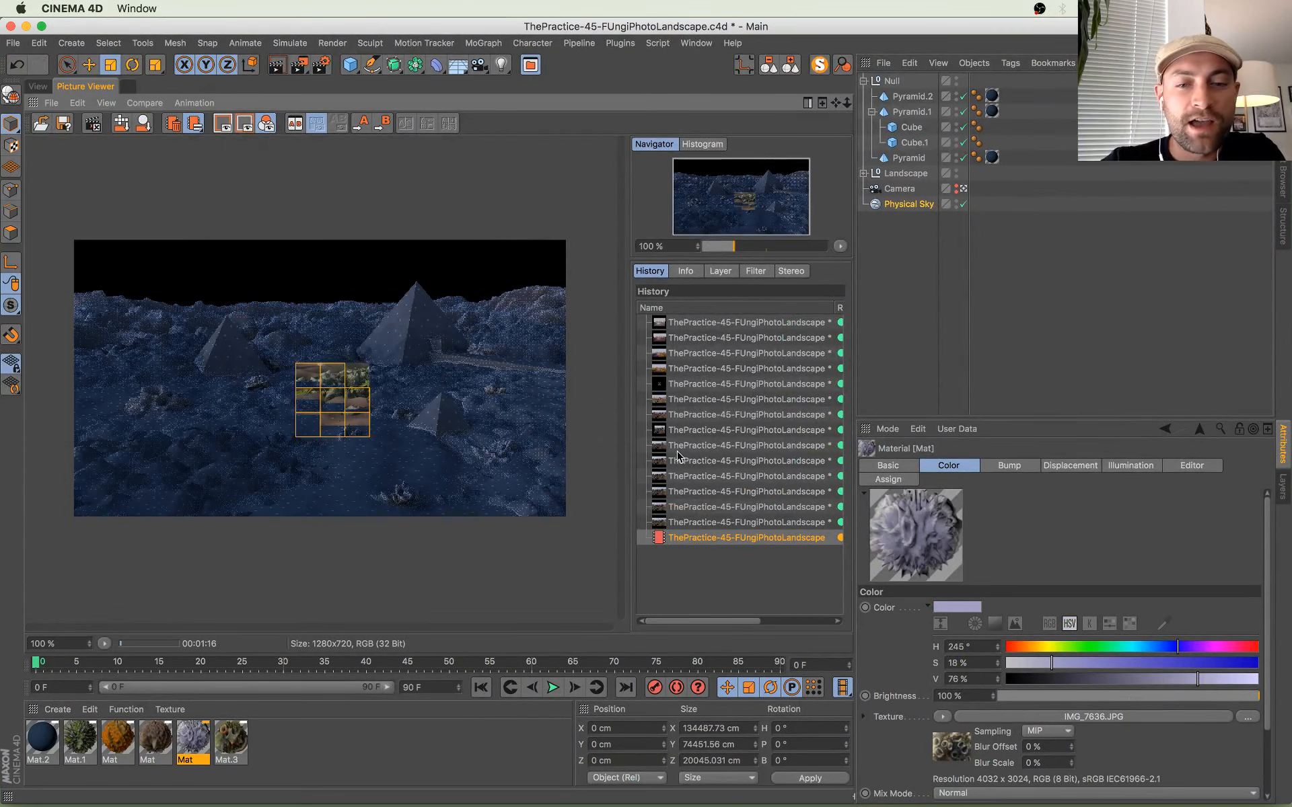
# Step: Compare the central rocks and sand up close between the last finished render and the one in progress
pyautogui.click(717, 524)
pyautogui.click(701, 538)
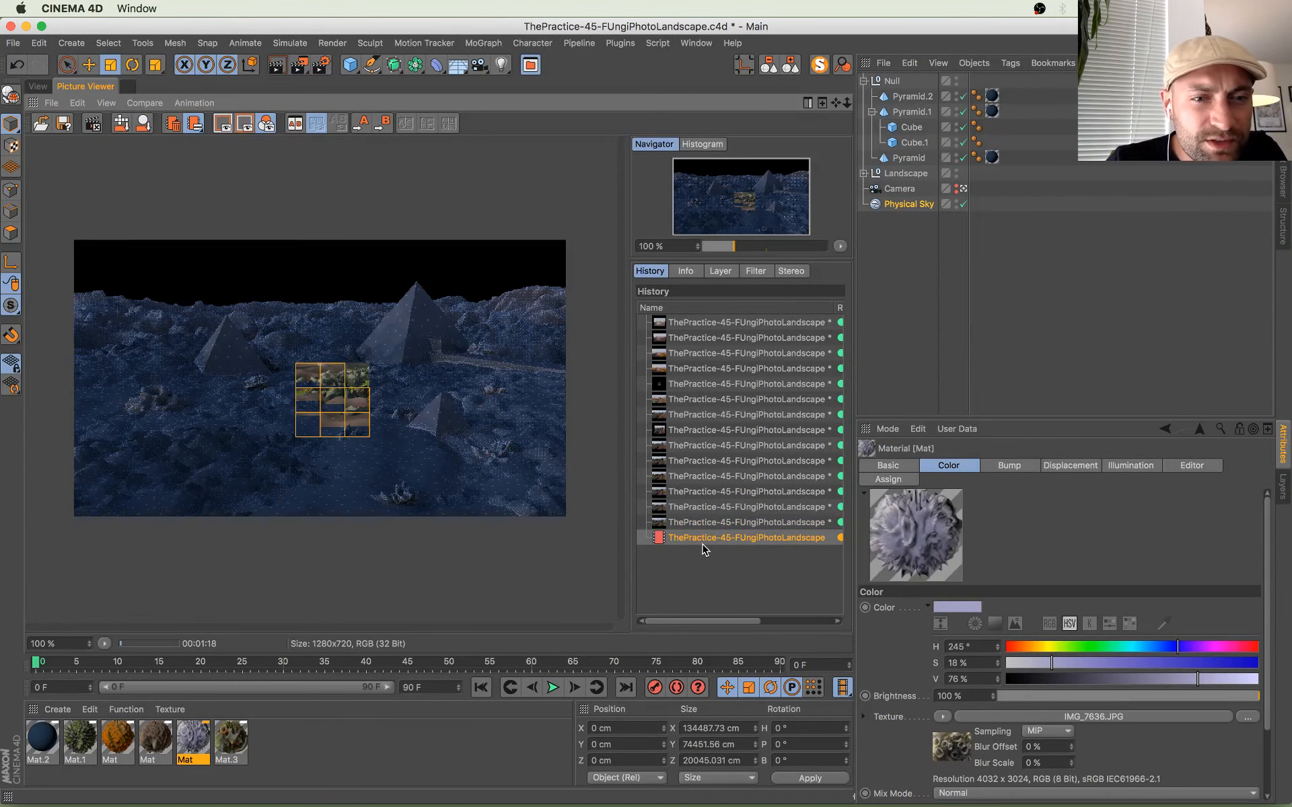
pyautogui.scroll(5, 339, 456)
pyautogui.scroll(3, 338, 456)
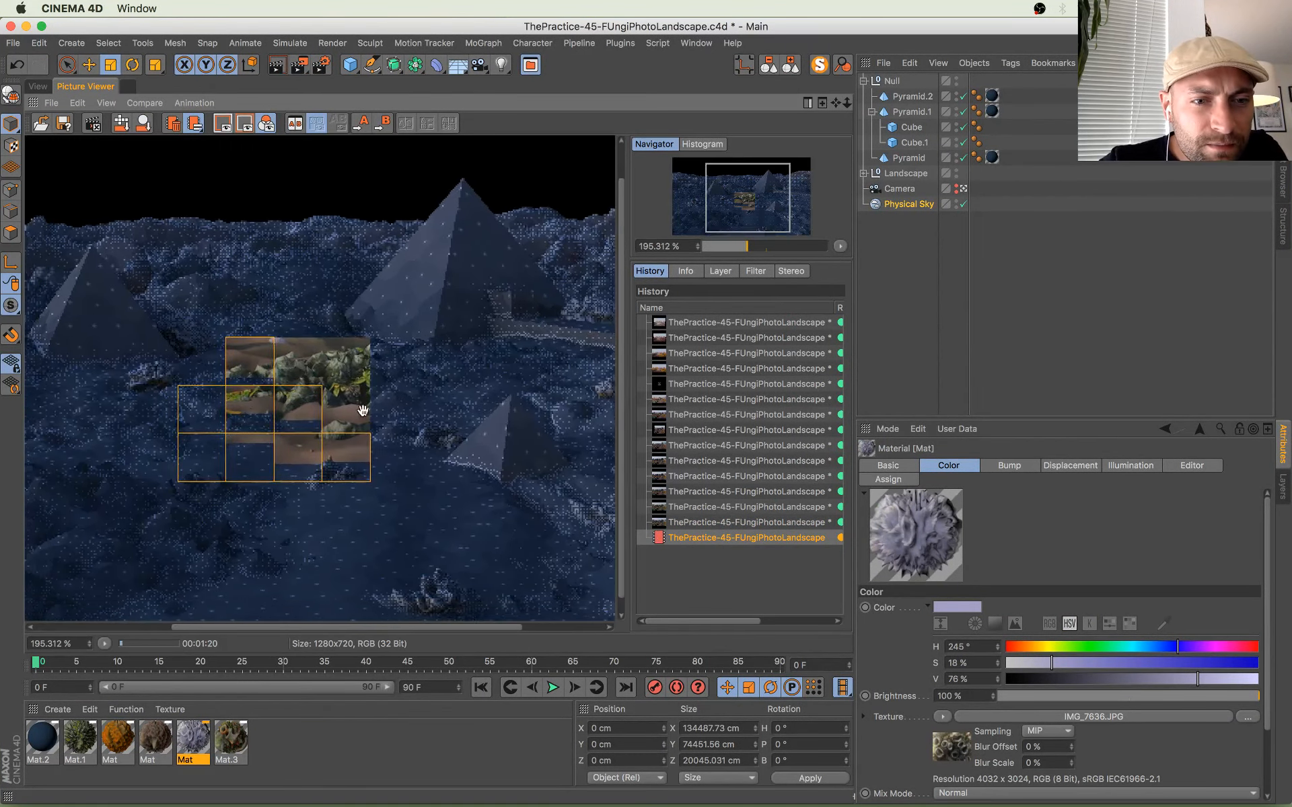
pyautogui.click(775, 525)
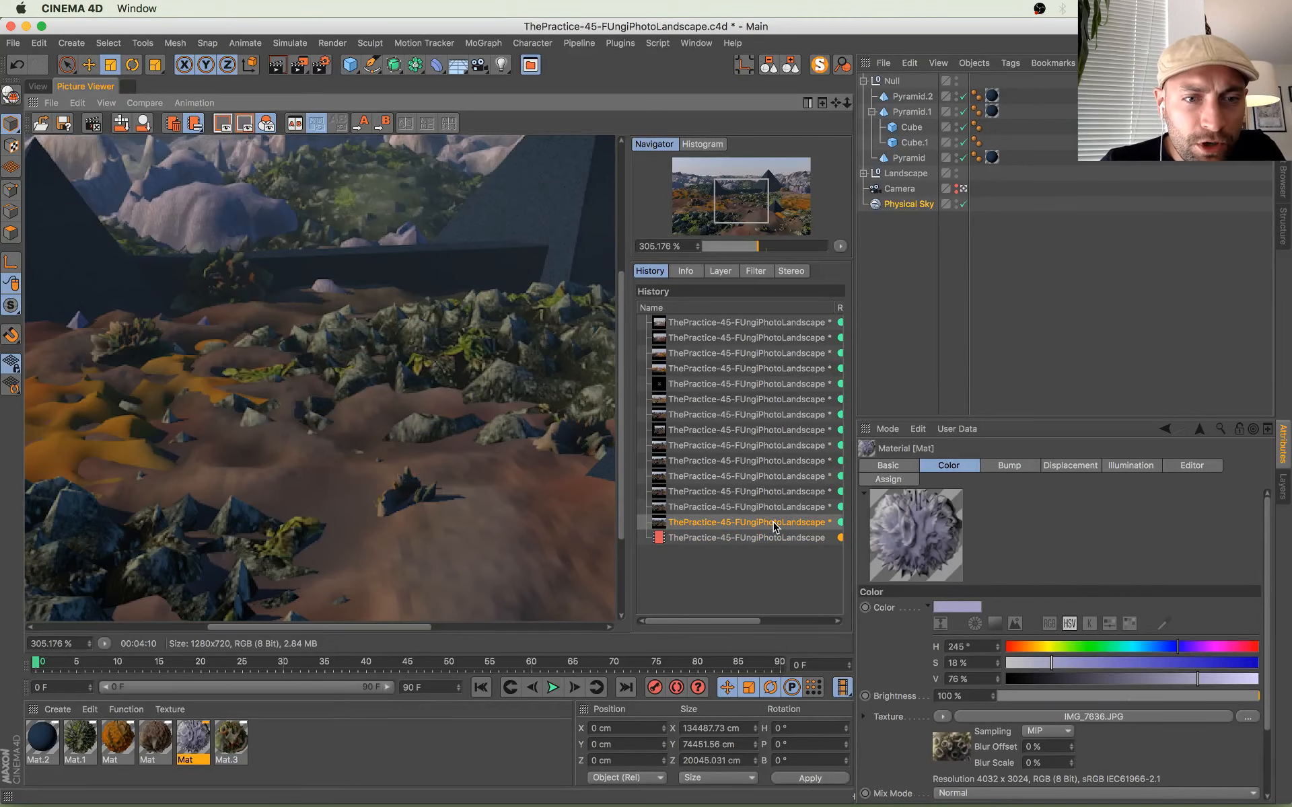
pyautogui.press('Down')
pyautogui.press('Up')
pyautogui.press('Down')
pyautogui.press('Up')
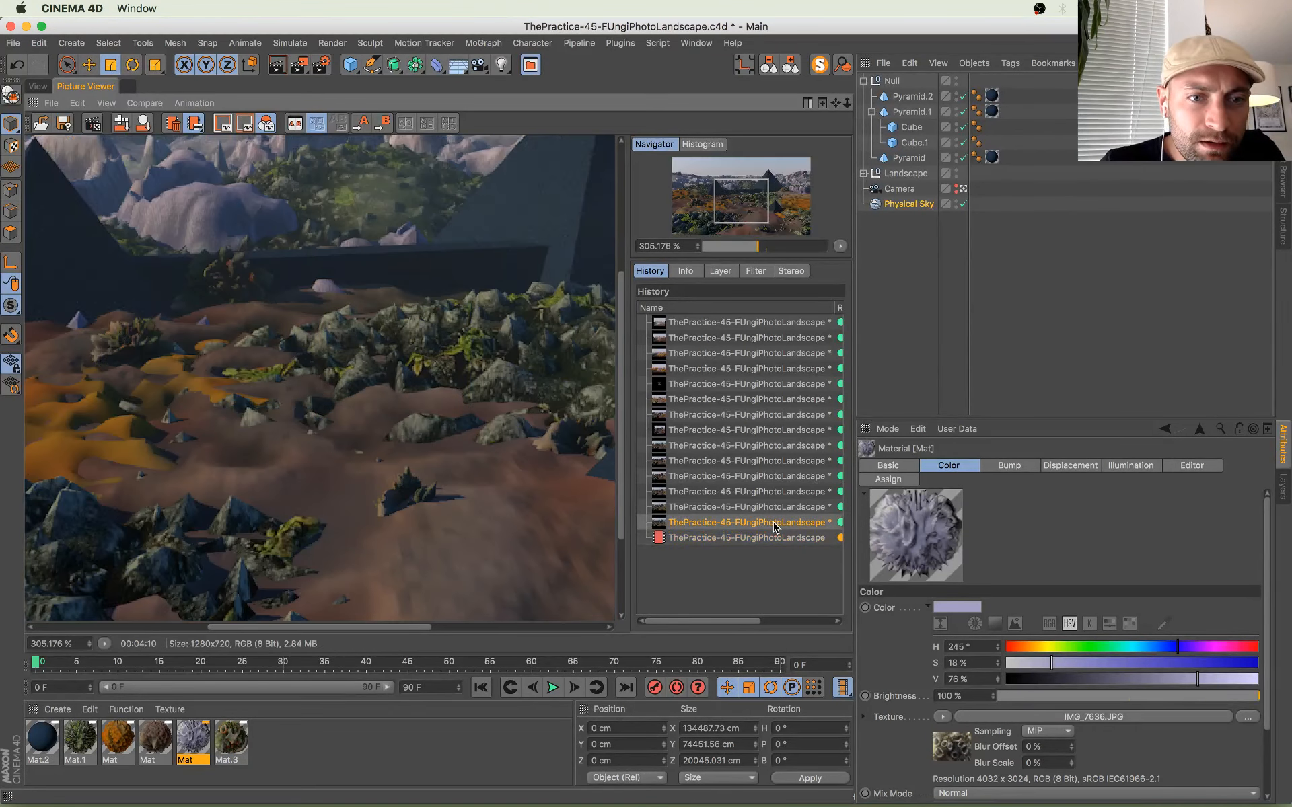
pyautogui.press('Down')
pyautogui.press('Up')
pyautogui.press('Down')
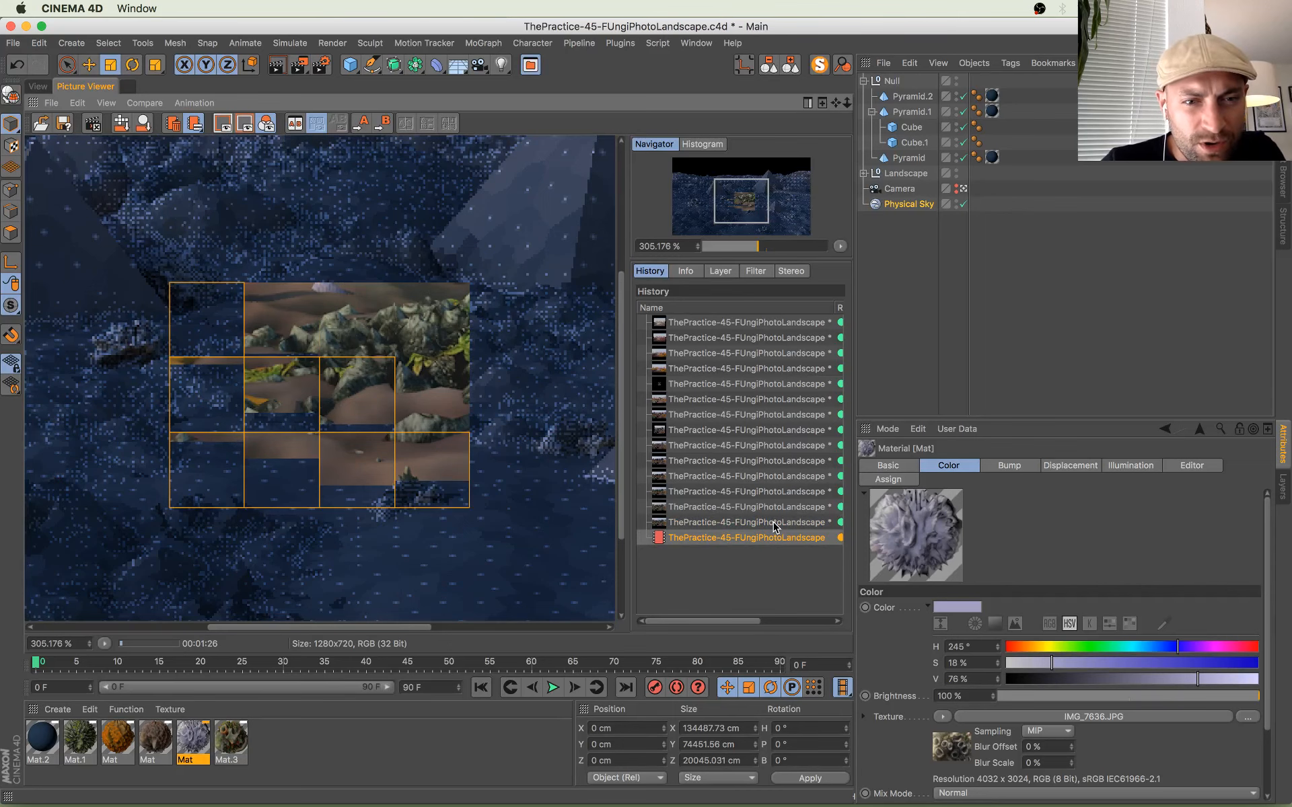
pyautogui.press('Up')
pyautogui.press('Down')
pyautogui.press('Up')
pyautogui.press('Down')
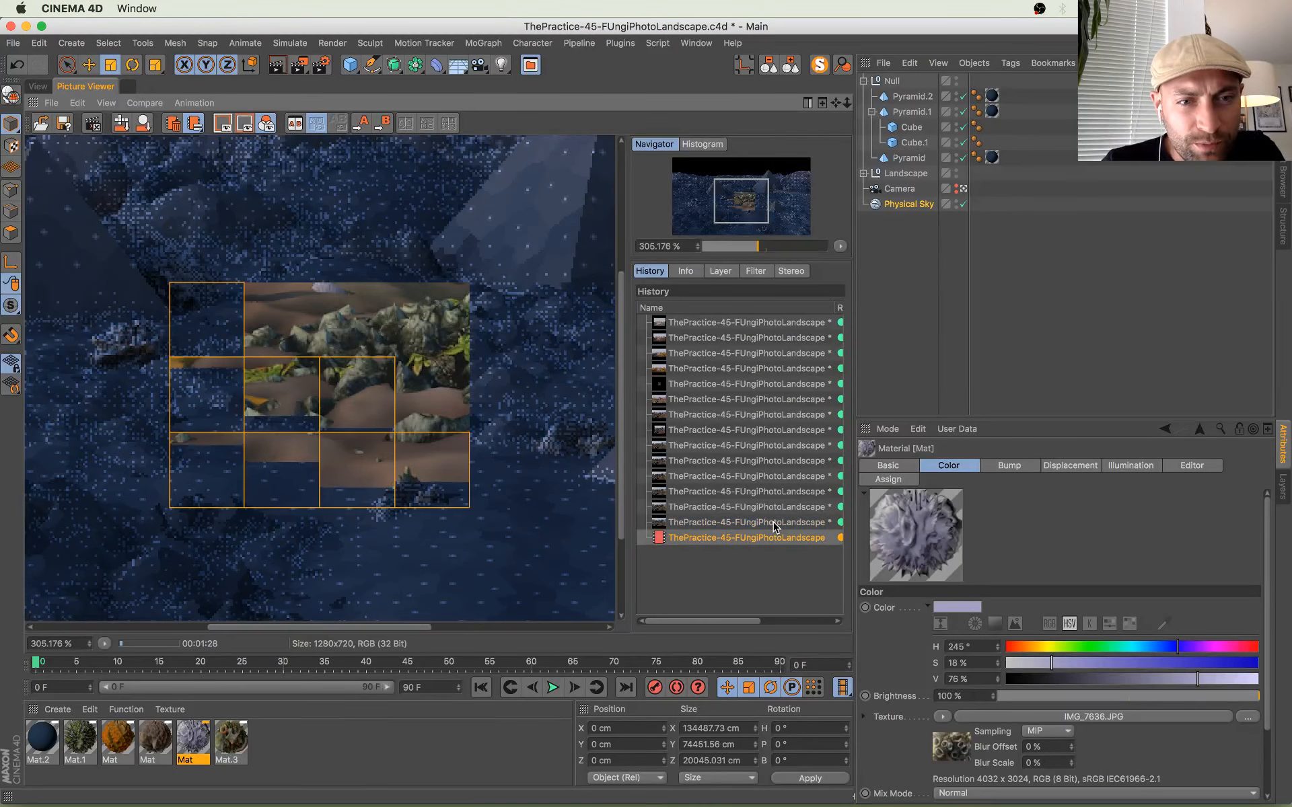
pyautogui.press('Up')
pyautogui.press('Down')
pyautogui.press('Up')
pyautogui.press('Down')
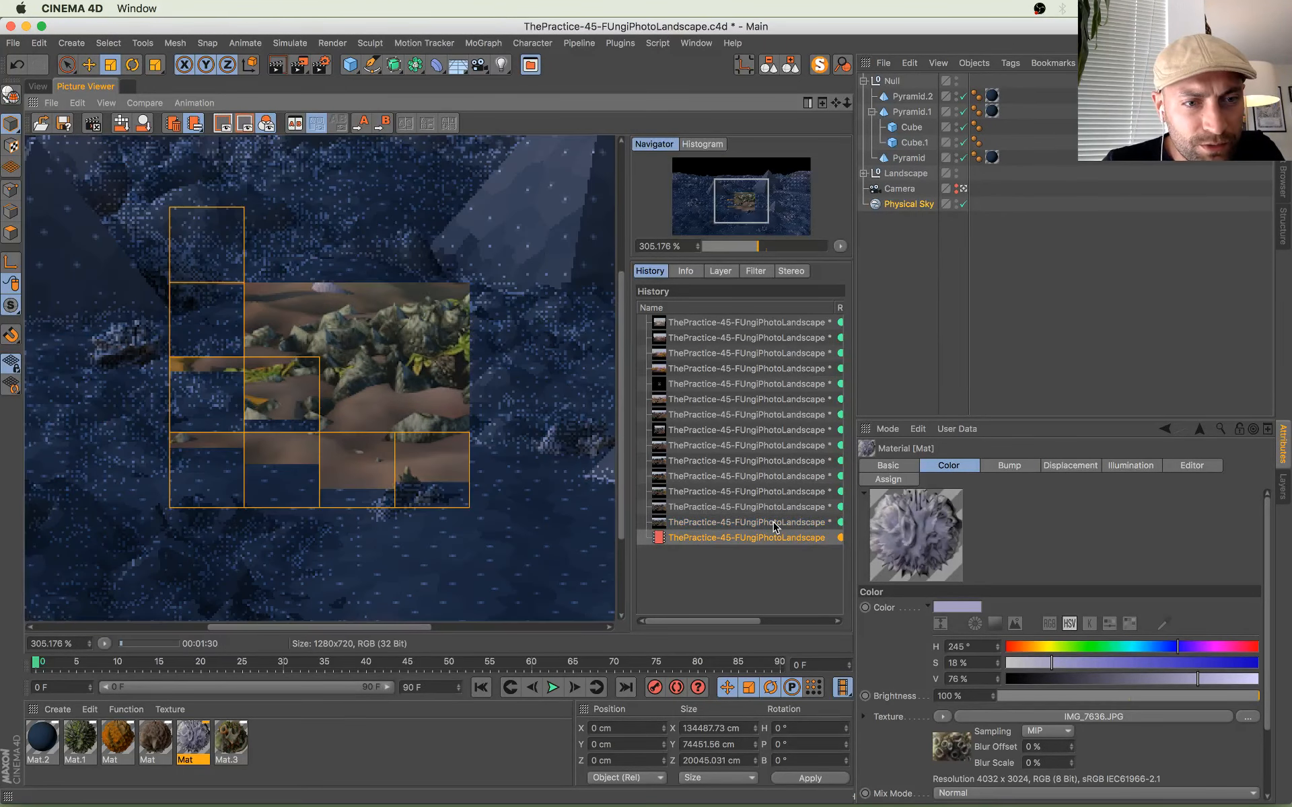
pyautogui.press('Up')
pyautogui.press('Down')
pyautogui.press('Up')
pyautogui.press('Down')
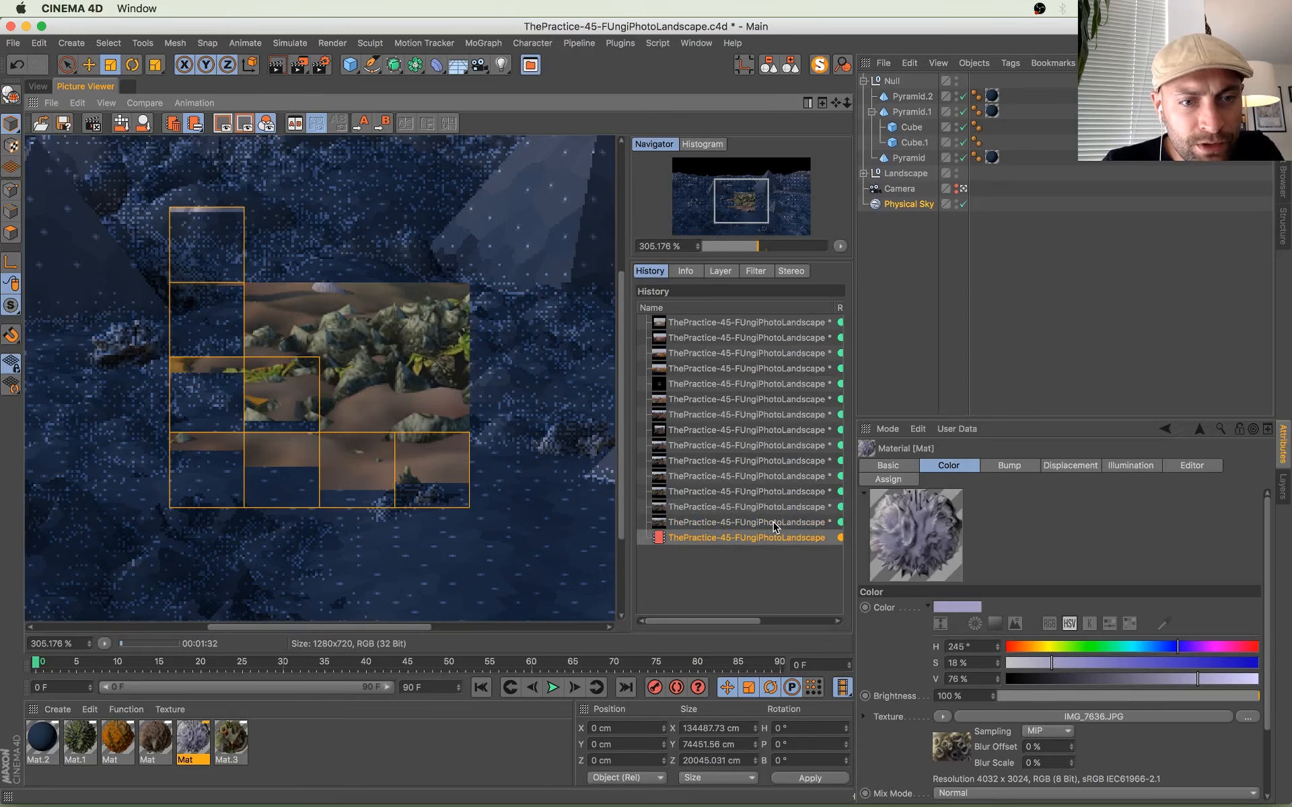
pyautogui.press('Up')
pyautogui.press('Down')
pyautogui.press('Up')
pyautogui.press('Down')
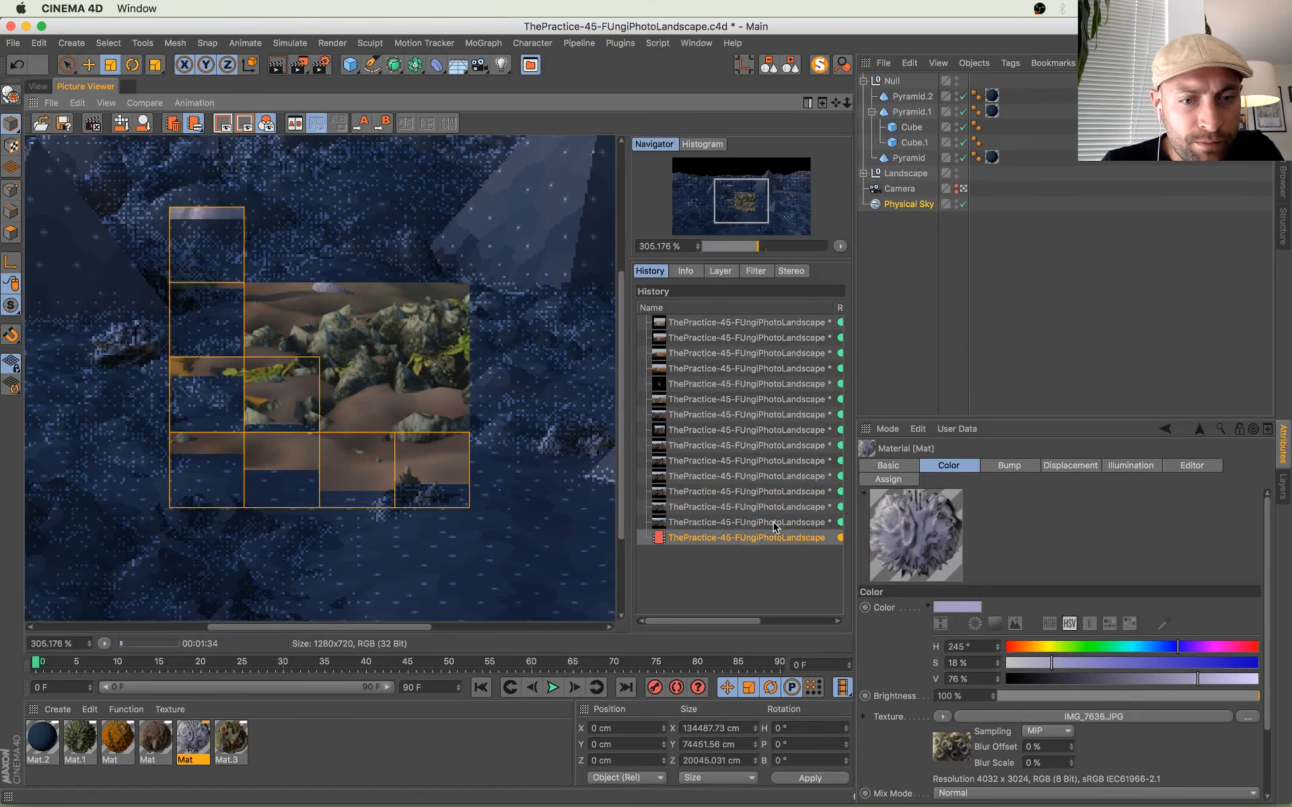
pyautogui.press('Up')
pyautogui.press('Down')
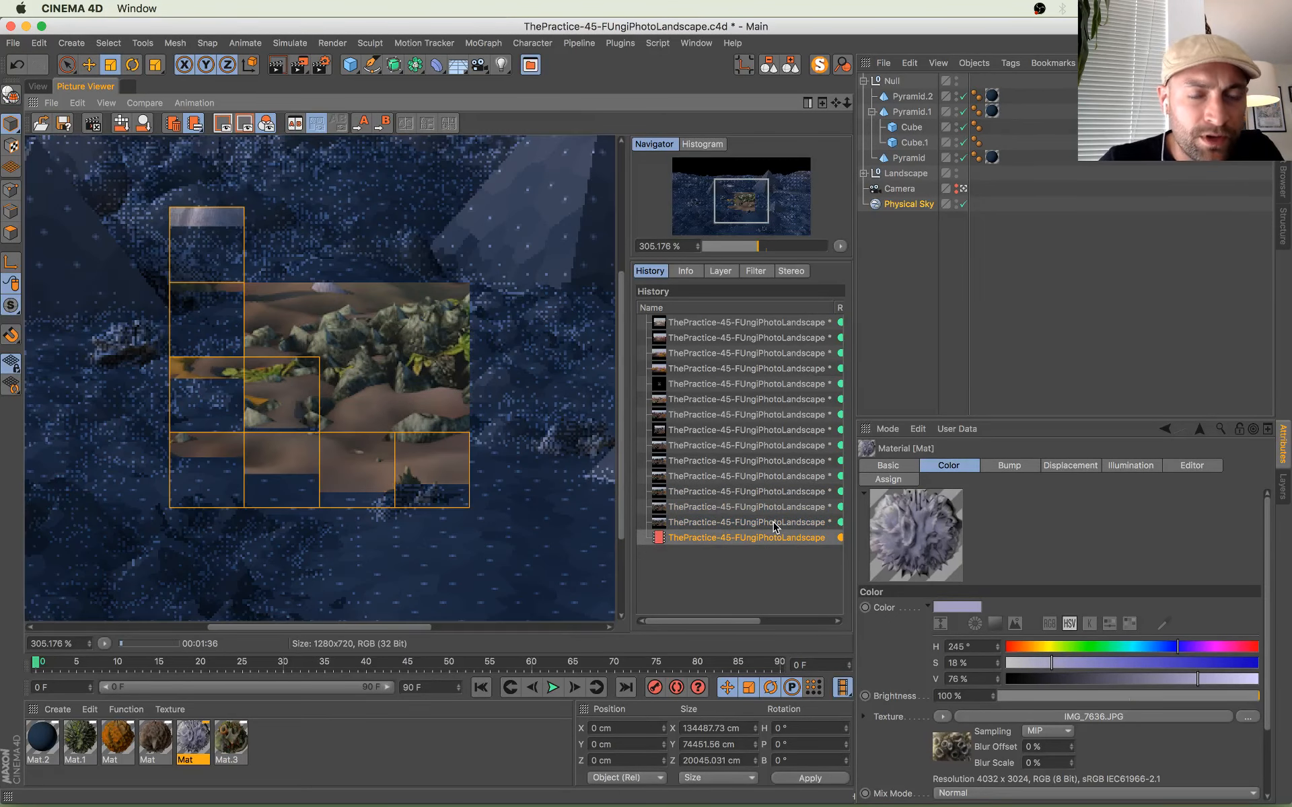
# Step: Examine the pyramids, green rocks and orange hills of the last finished render at high magnification
pyautogui.click(721, 525)
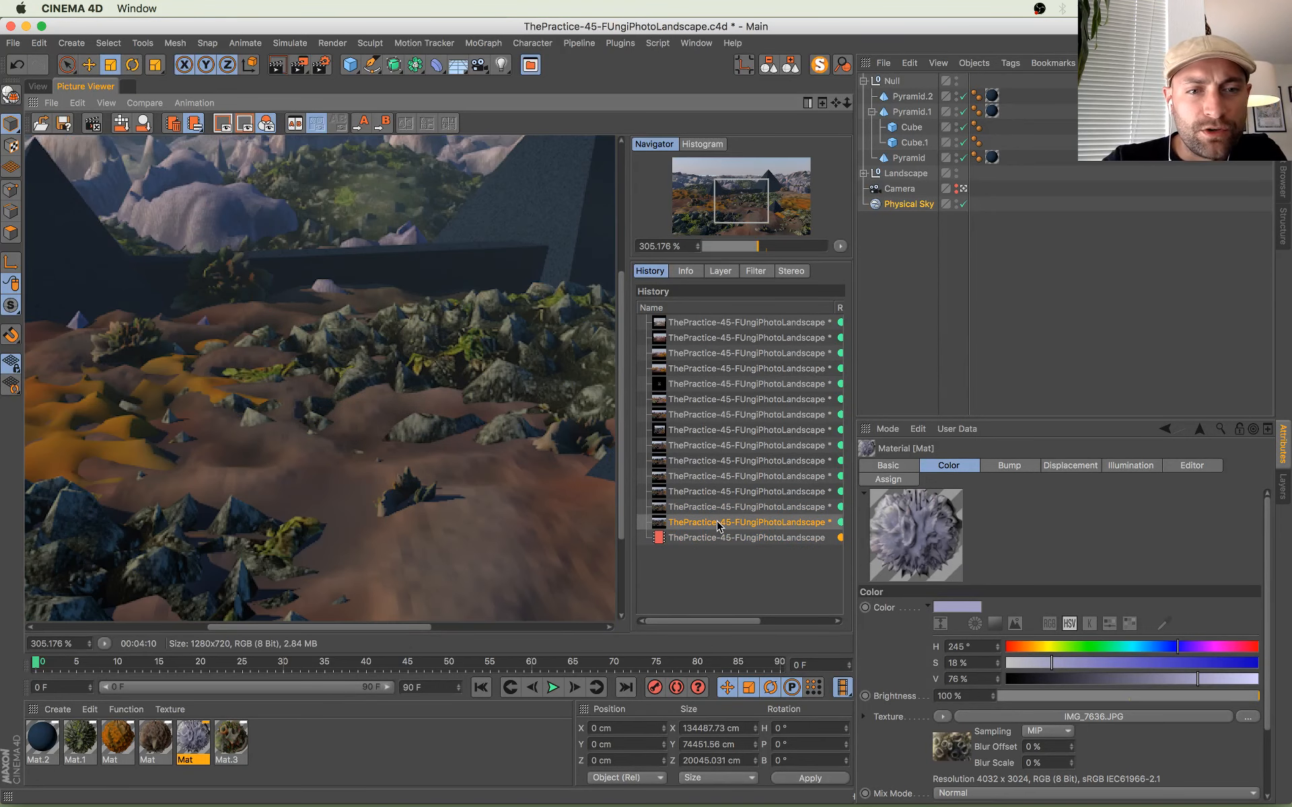
pyautogui.moveTo(319, 501); pyautogui.dragTo(497, 346)
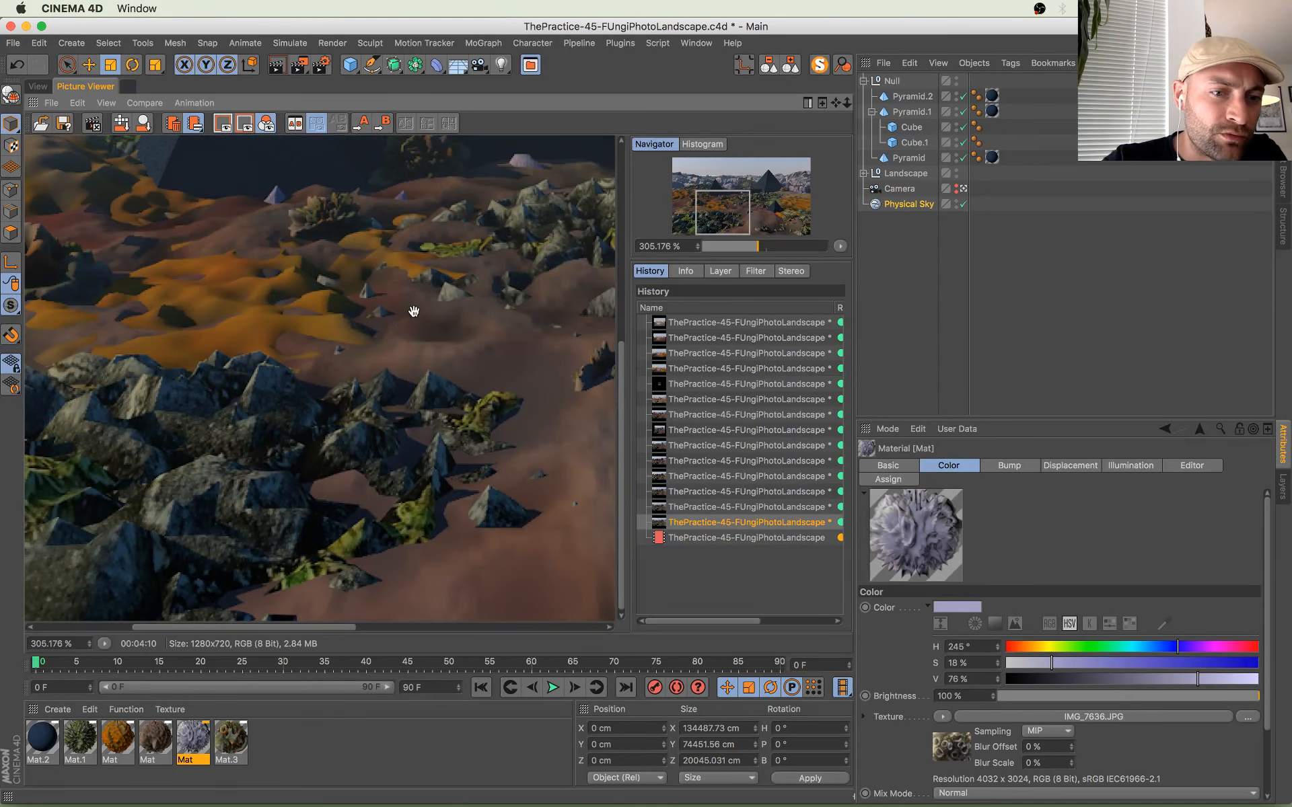
pyautogui.moveTo(412, 310); pyautogui.dragTo(483, 401)
pyautogui.moveTo(418, 482)
pyautogui.mouseDown()
pyautogui.moveTo(377, 437)
pyautogui.moveTo(234, 502)
pyautogui.mouseUp()
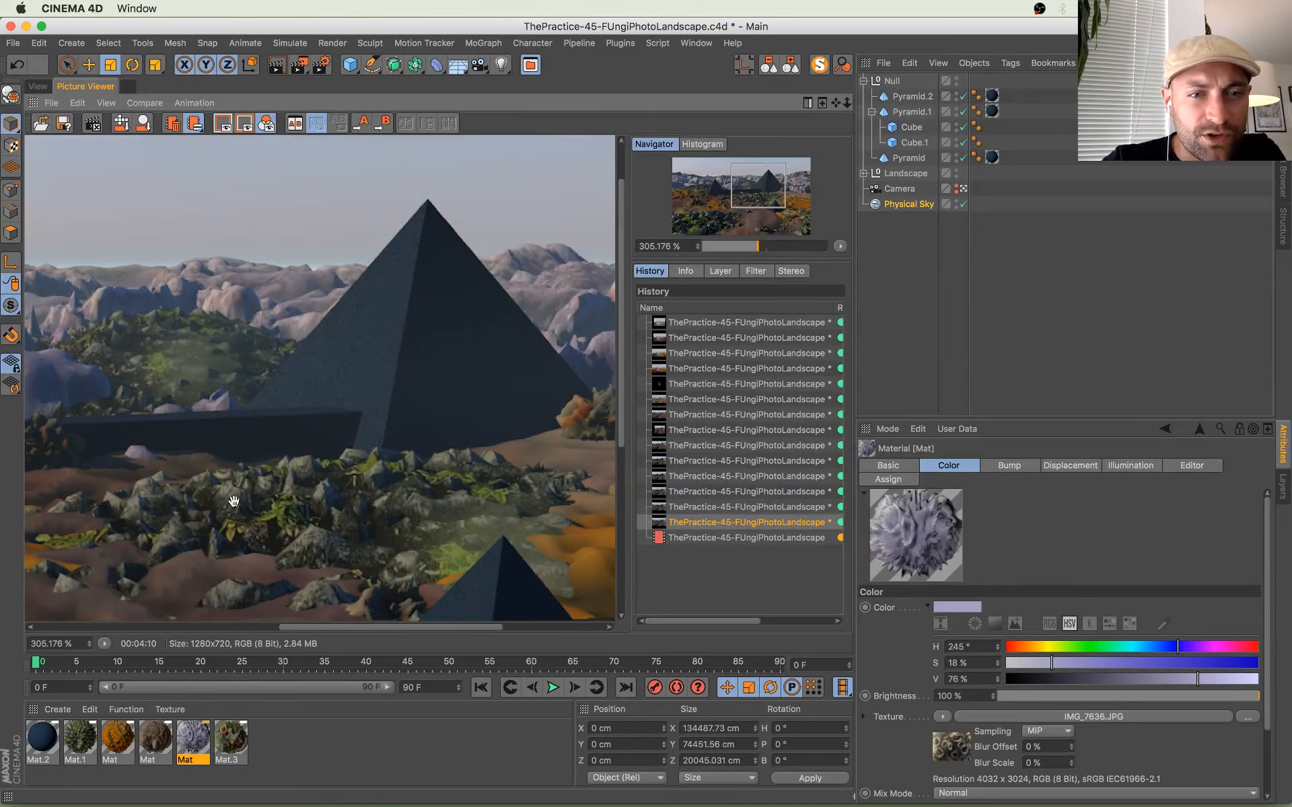
pyautogui.moveTo(405, 445); pyautogui.dragTo(108, 404)
pyautogui.moveTo(316, 409); pyautogui.dragTo(774, 361)
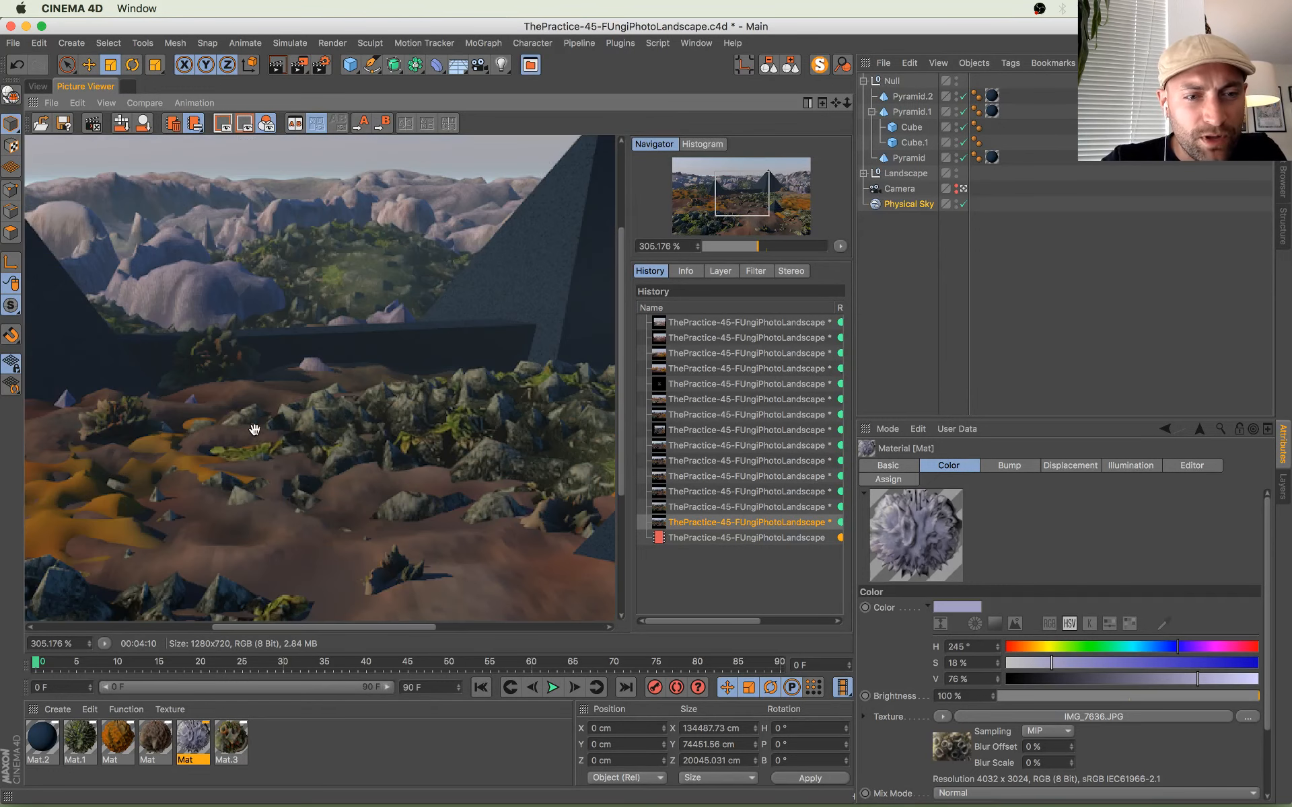
pyautogui.moveTo(256, 432); pyautogui.dragTo(514, 286)
pyautogui.moveTo(267, 337); pyautogui.dragTo(528, 430)
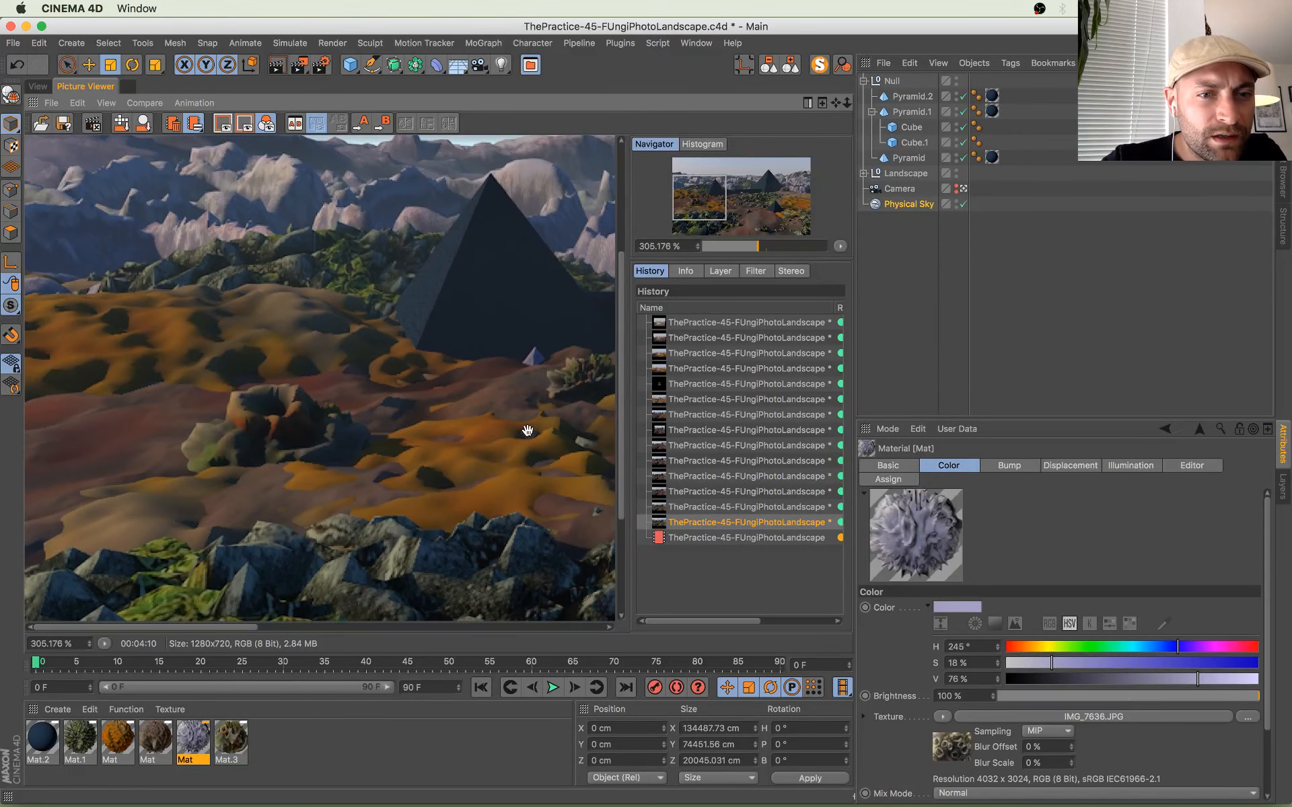
# Step: Compare the area around the far-left pyramid and crater rock between the last finished render and the one in progress
pyautogui.click(713, 539)
pyautogui.click(715, 525)
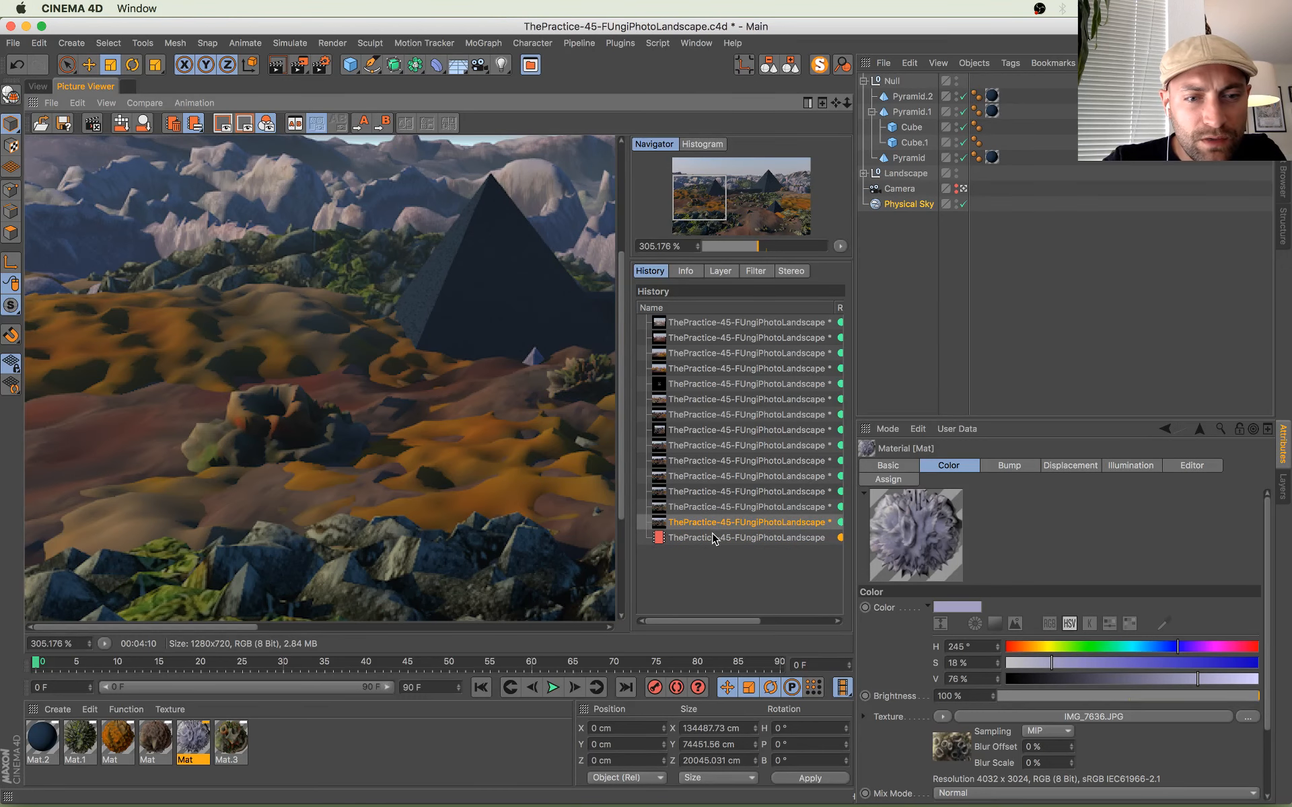
pyautogui.click(715, 539)
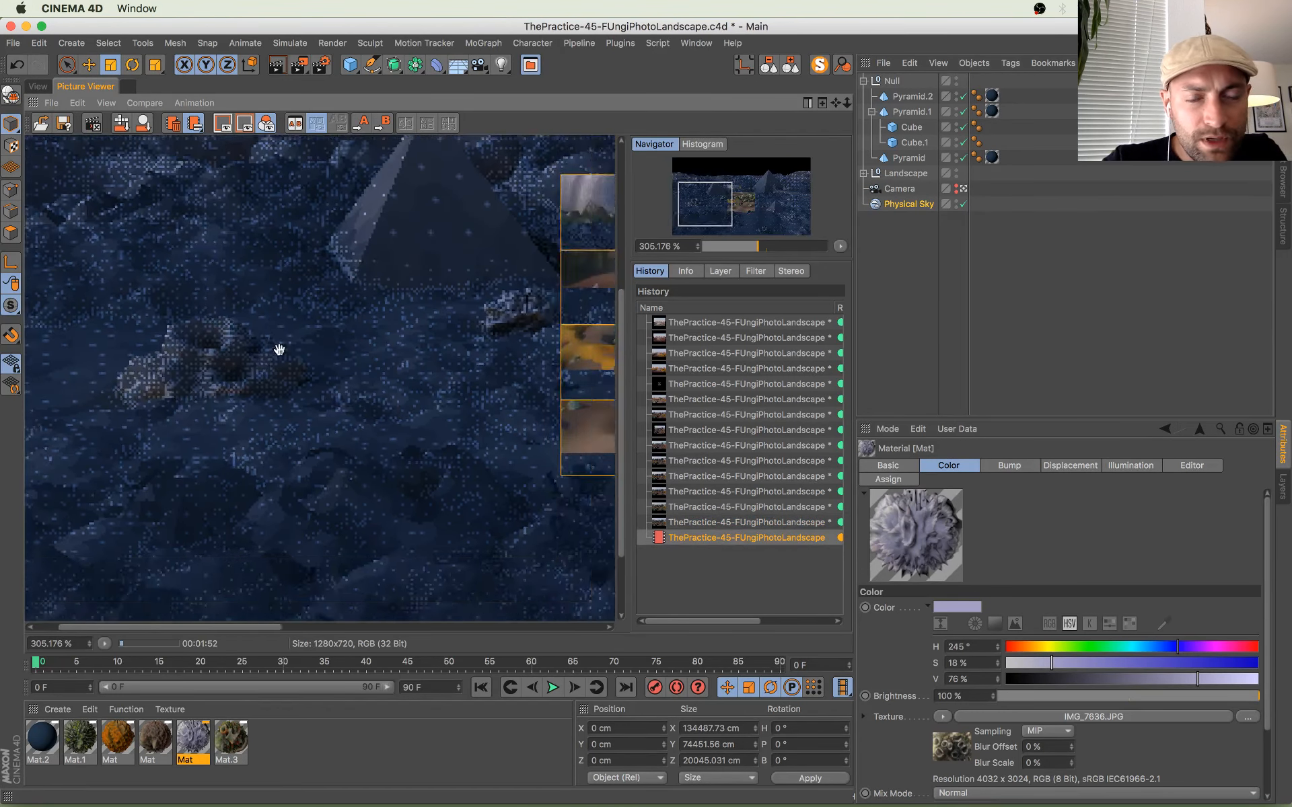
pyautogui.scroll(-5, 448, 413)
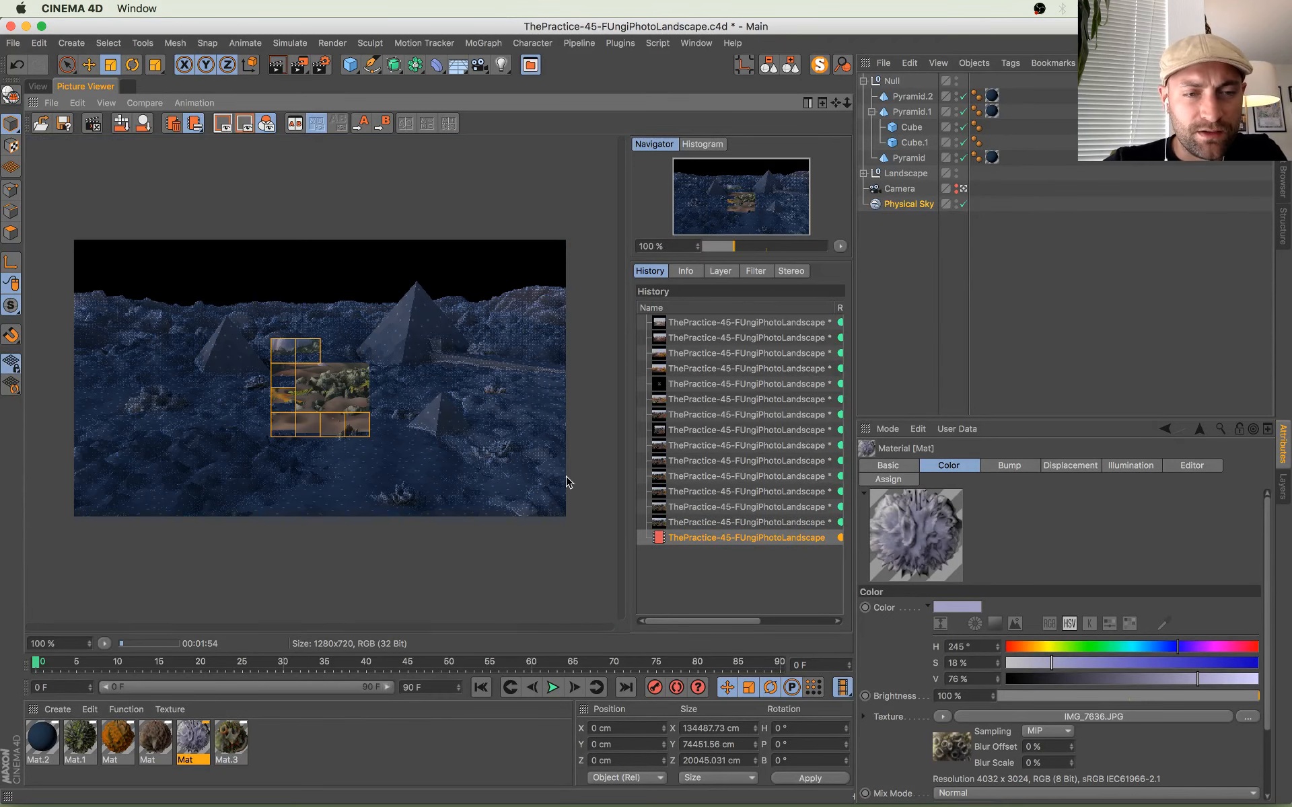
# Step: Examine the small front pyramid, the nearby plants and the foreground rocks in the last finished render
pyautogui.click(720, 523)
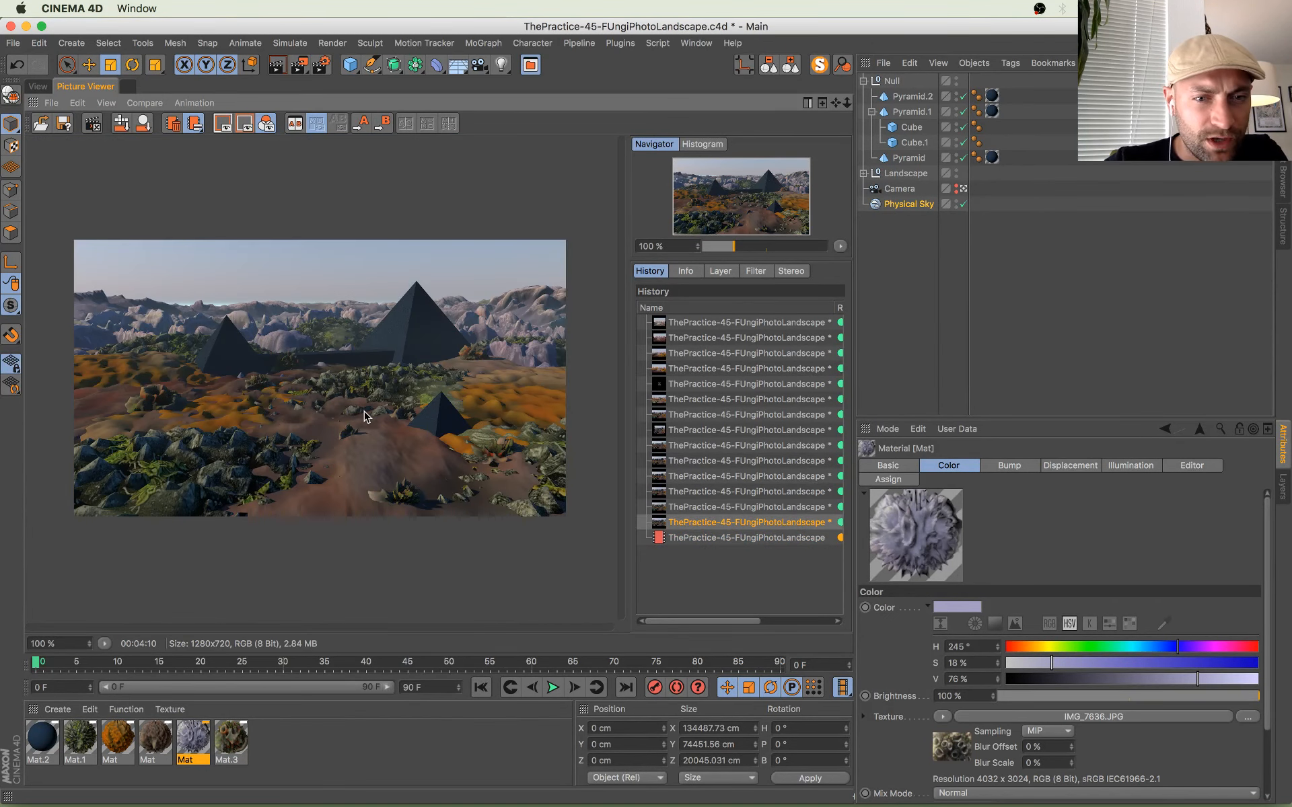
pyautogui.scroll(3, 363, 416)
pyautogui.scroll(3, 480, 516)
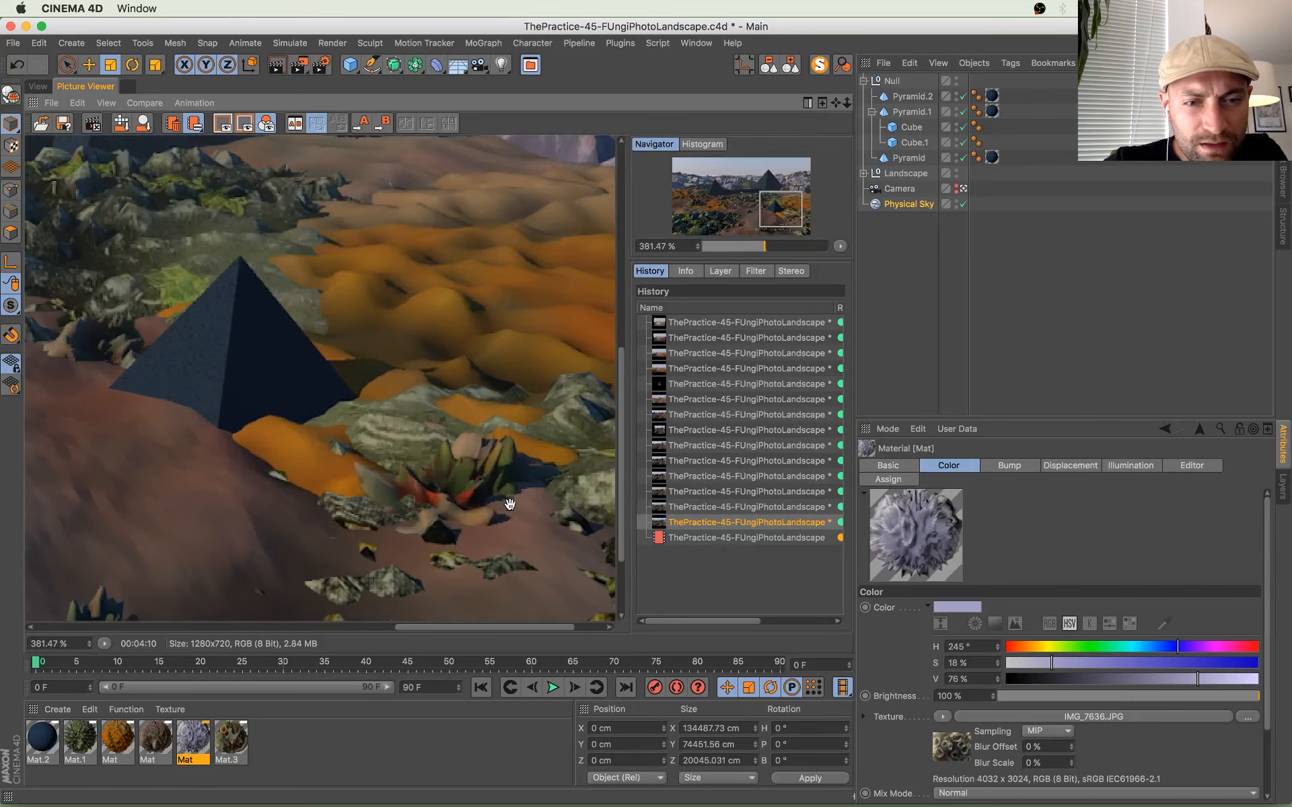
pyautogui.moveTo(370, 268); pyautogui.dragTo(432, 325)
pyautogui.moveTo(254, 446); pyautogui.dragTo(461, 518)
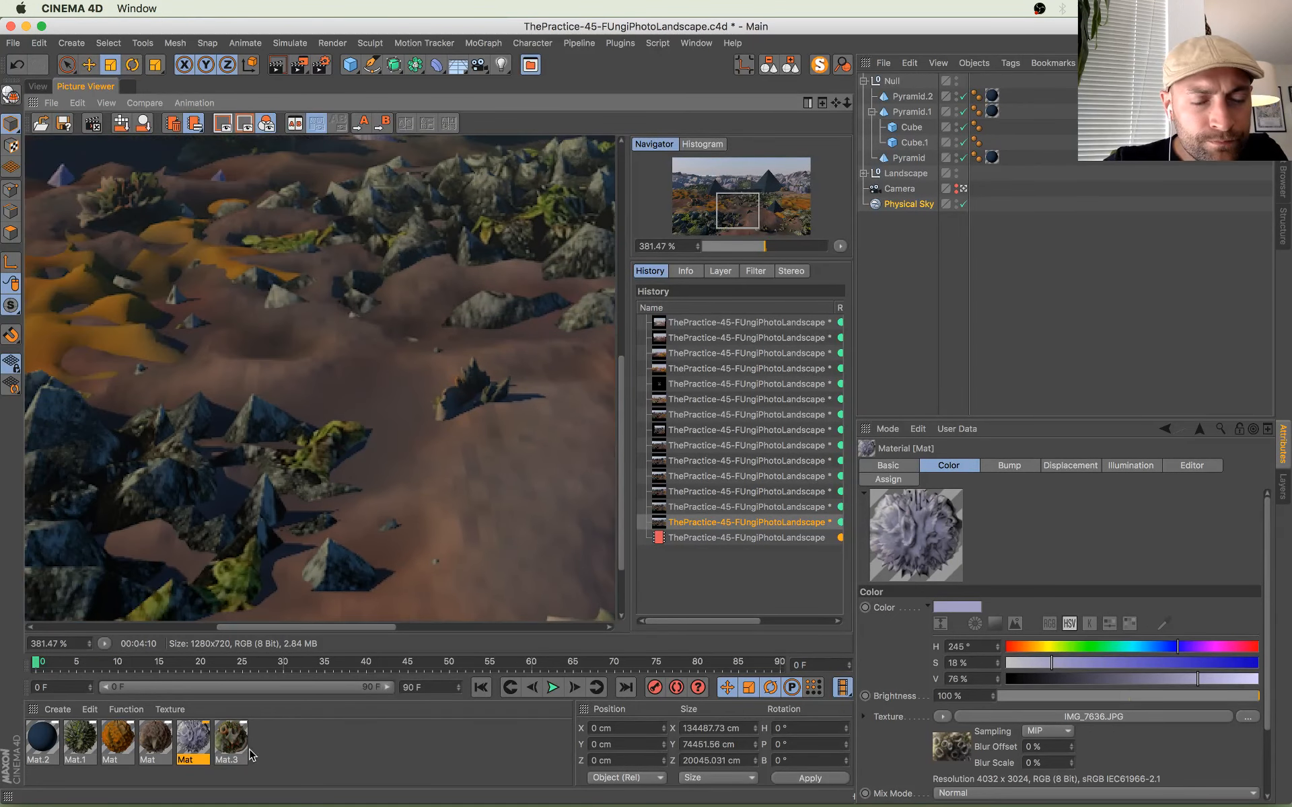
# Step: Open the IMG_7635.JPG color texture of material Mat.3 and review its shader and animation settings
pyautogui.doubleClick(230, 741)
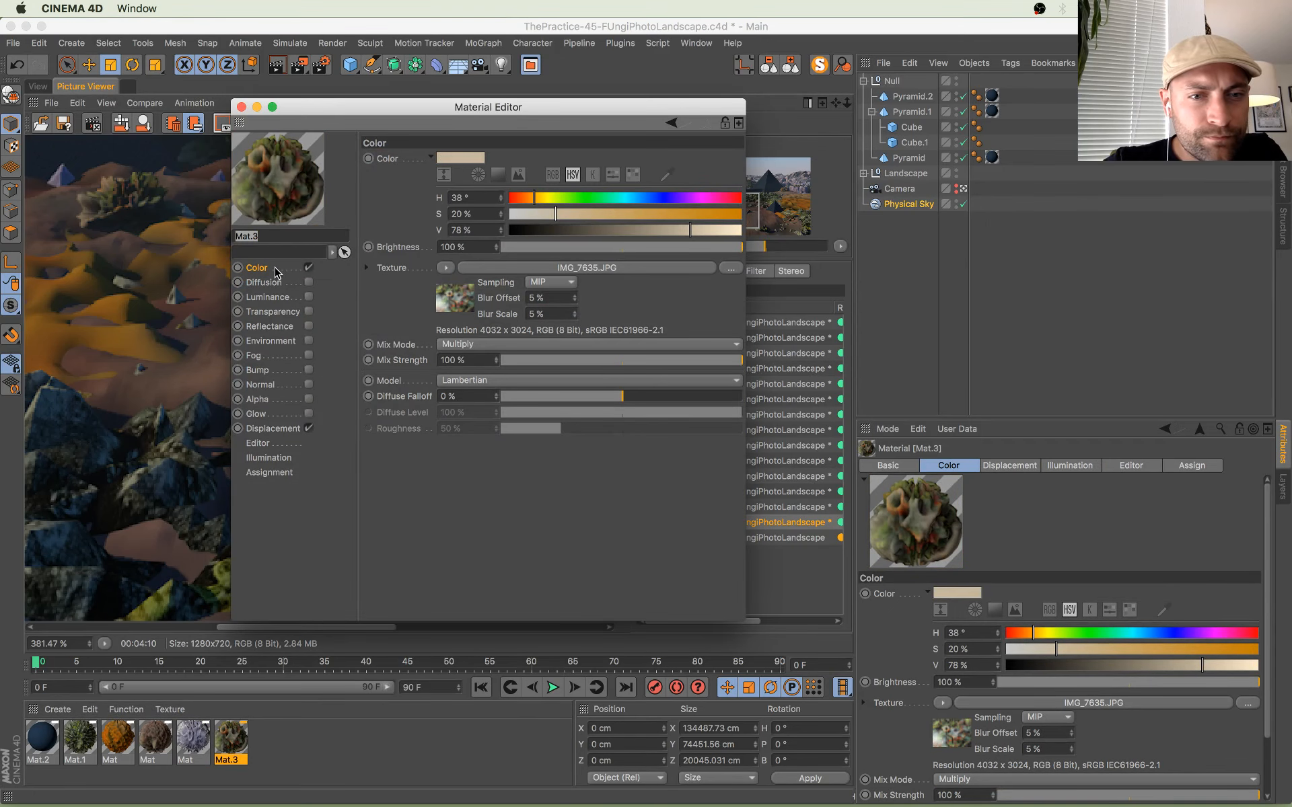
pyautogui.click(457, 302)
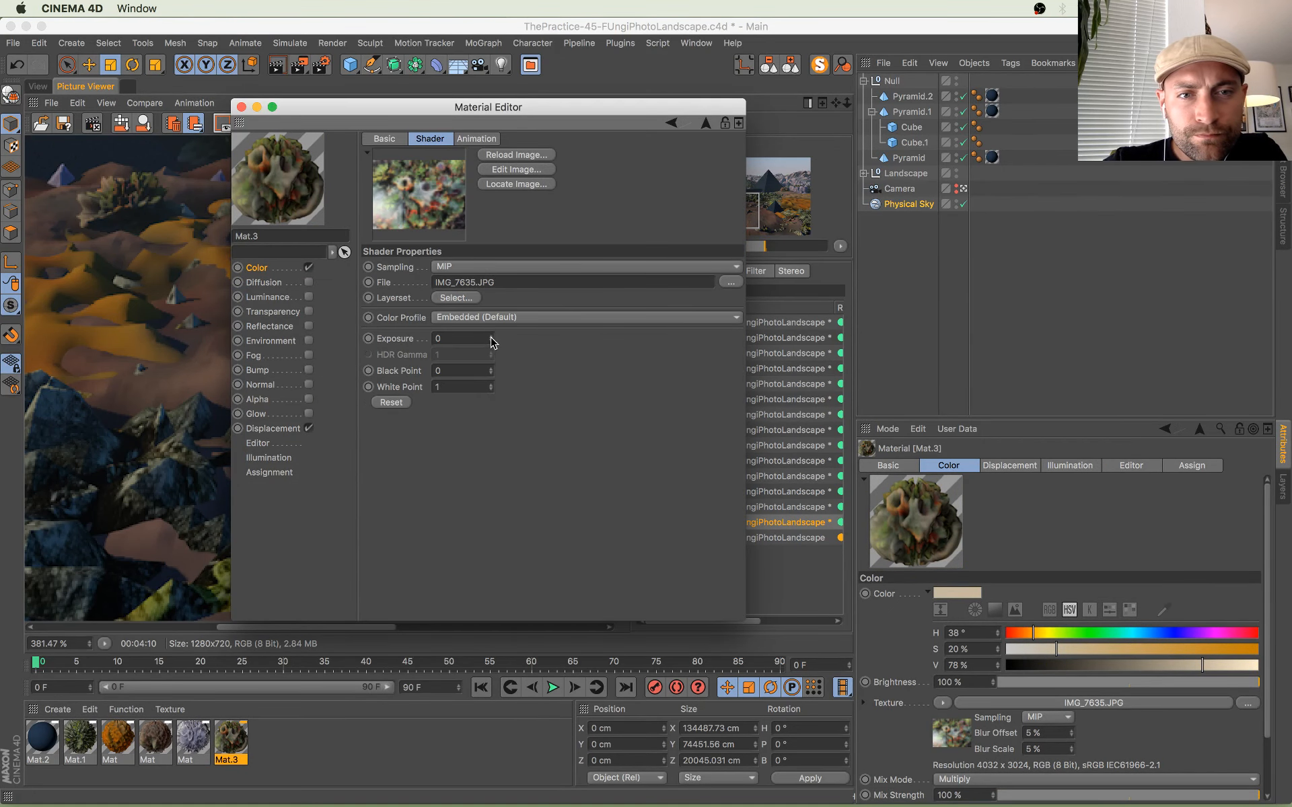
pyautogui.click(471, 139)
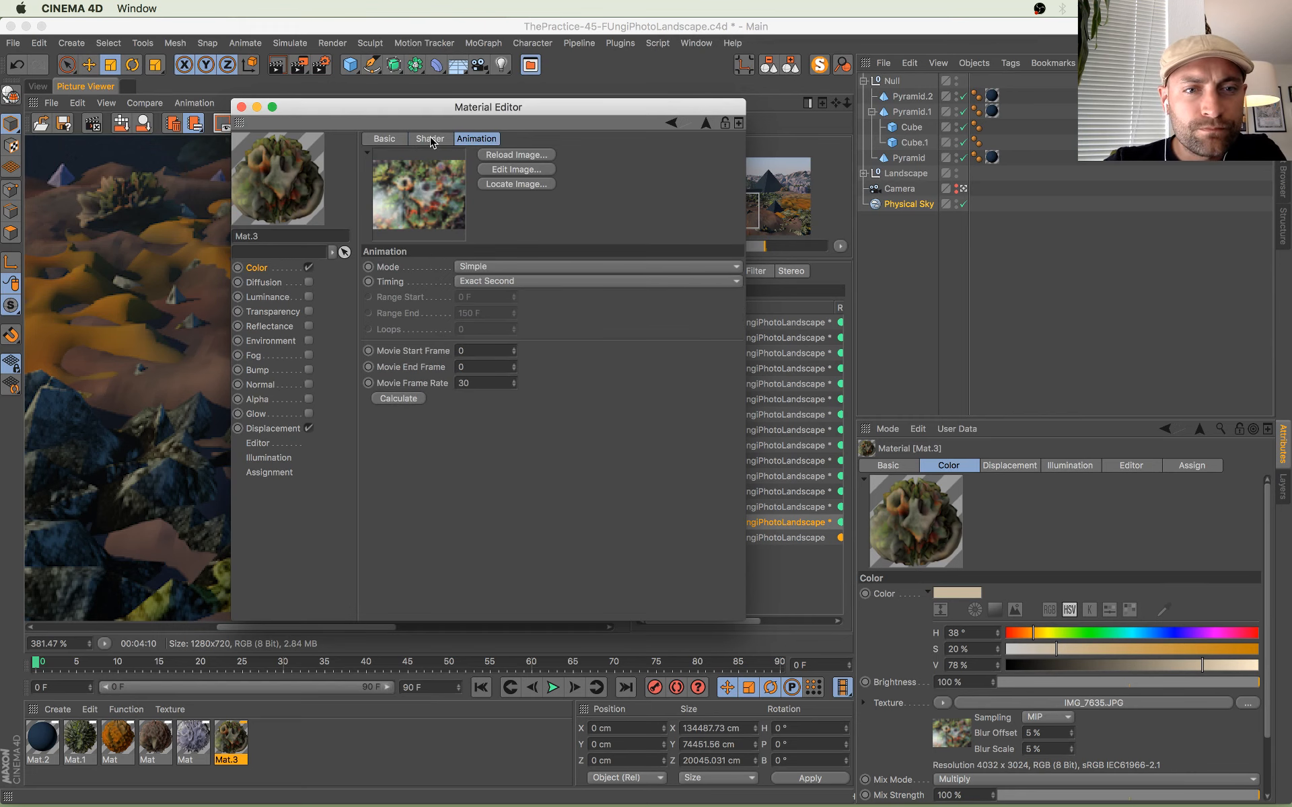
# Step: Set the blur offset of Mat.3's color texture IMG_7635.JPG to 0%
pyautogui.click(431, 138)
pyautogui.click(388, 142)
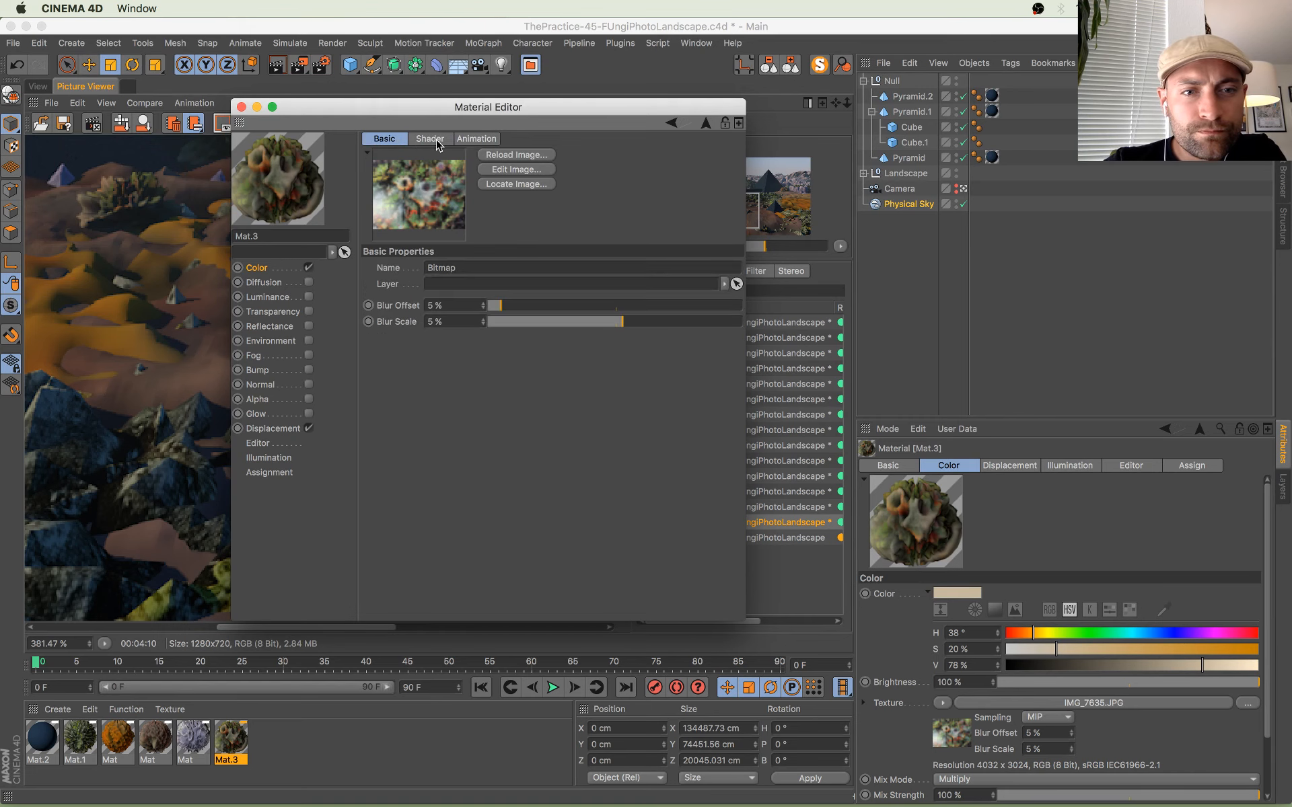
pyautogui.click(430, 140)
pyautogui.click(388, 138)
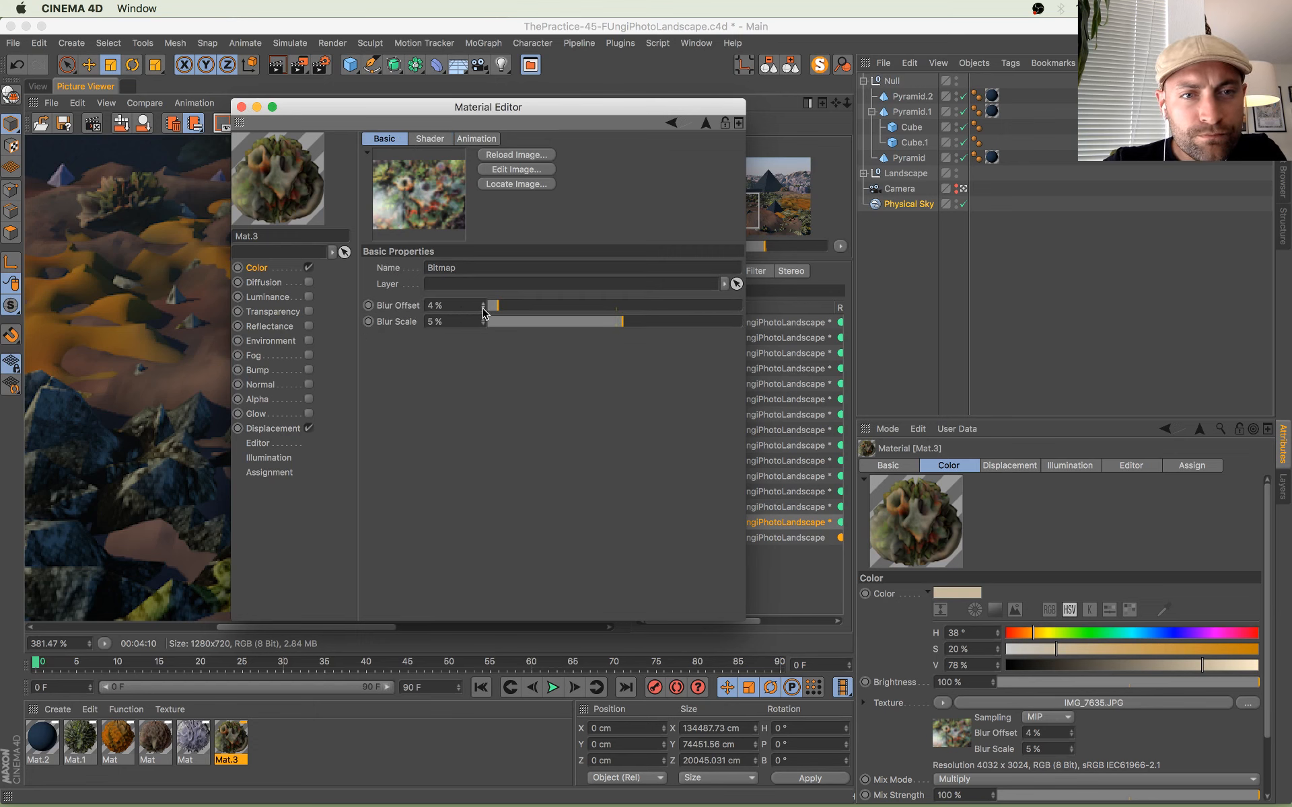
pyautogui.click(483, 308)
pyautogui.click(484, 308)
pyautogui.click(483, 309)
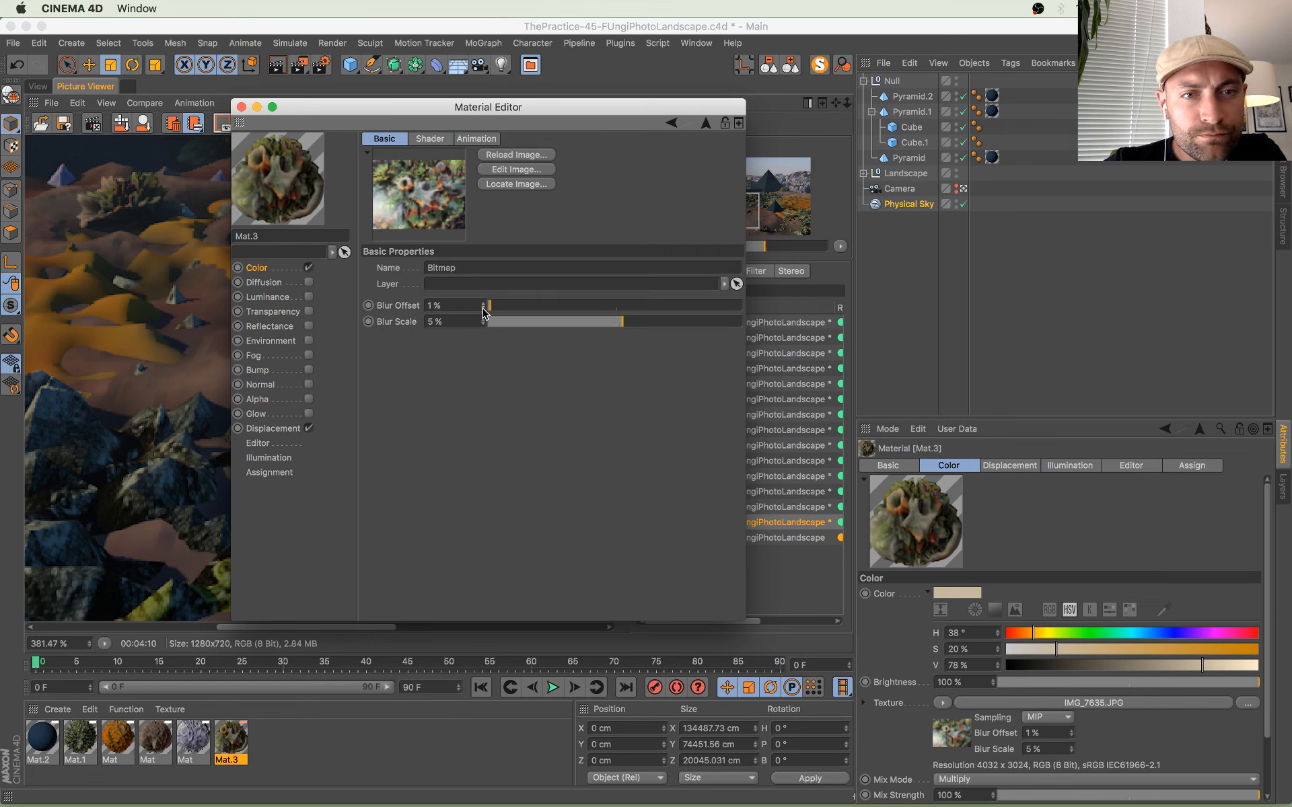
# Step: Set the brown material's color texture IMG_7633.JPG to 0% blur offset and 4% blur scale
pyautogui.click(195, 742)
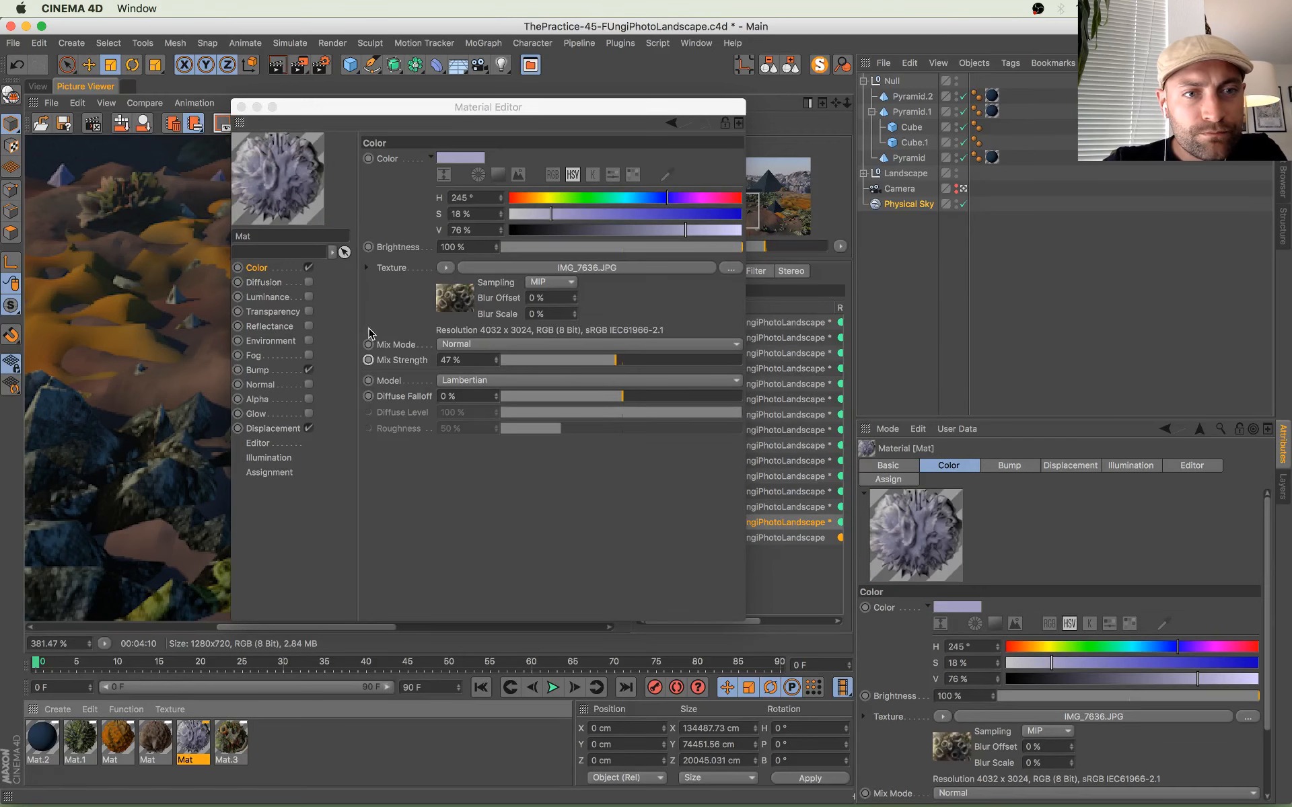
pyautogui.click(455, 297)
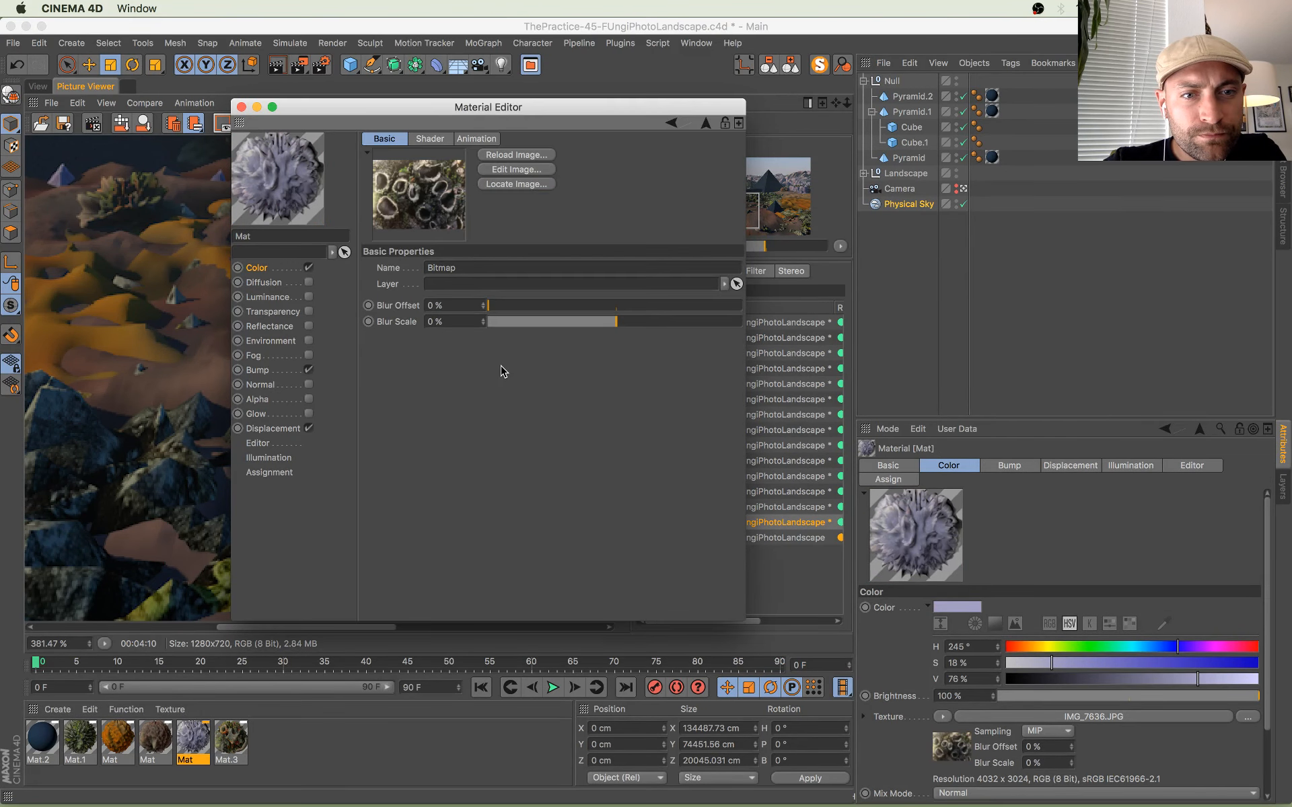
pyautogui.click(154, 738)
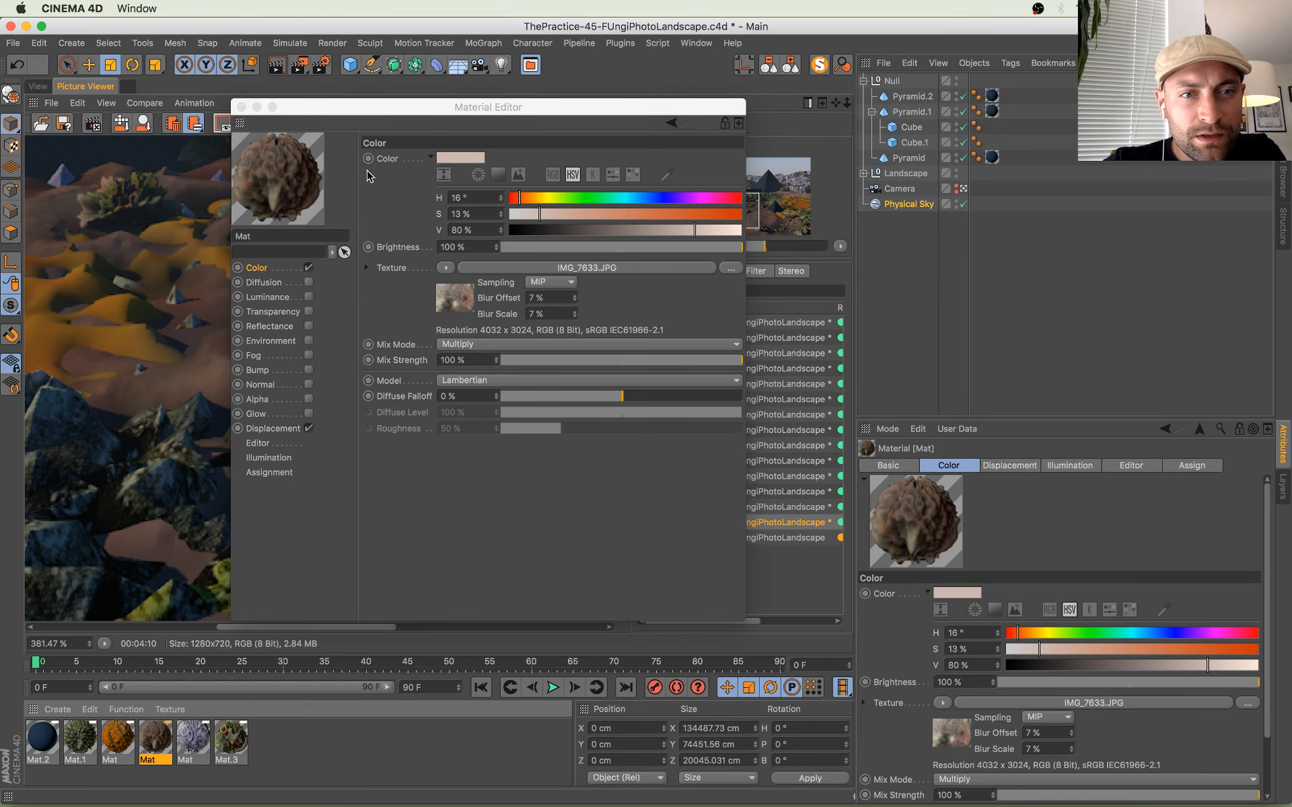
pyautogui.click(254, 271)
pyautogui.click(451, 296)
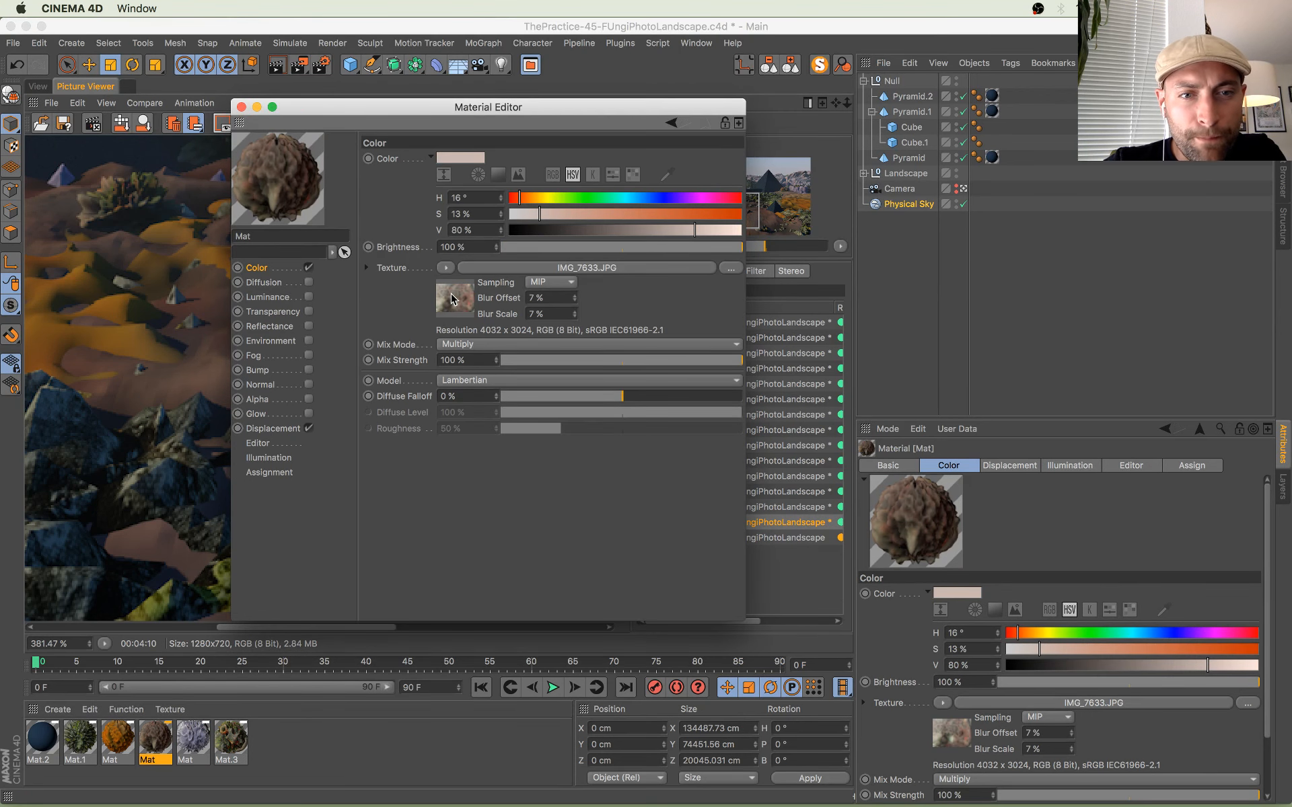
pyautogui.moveTo(484, 308); pyautogui.dragTo(483, 327)
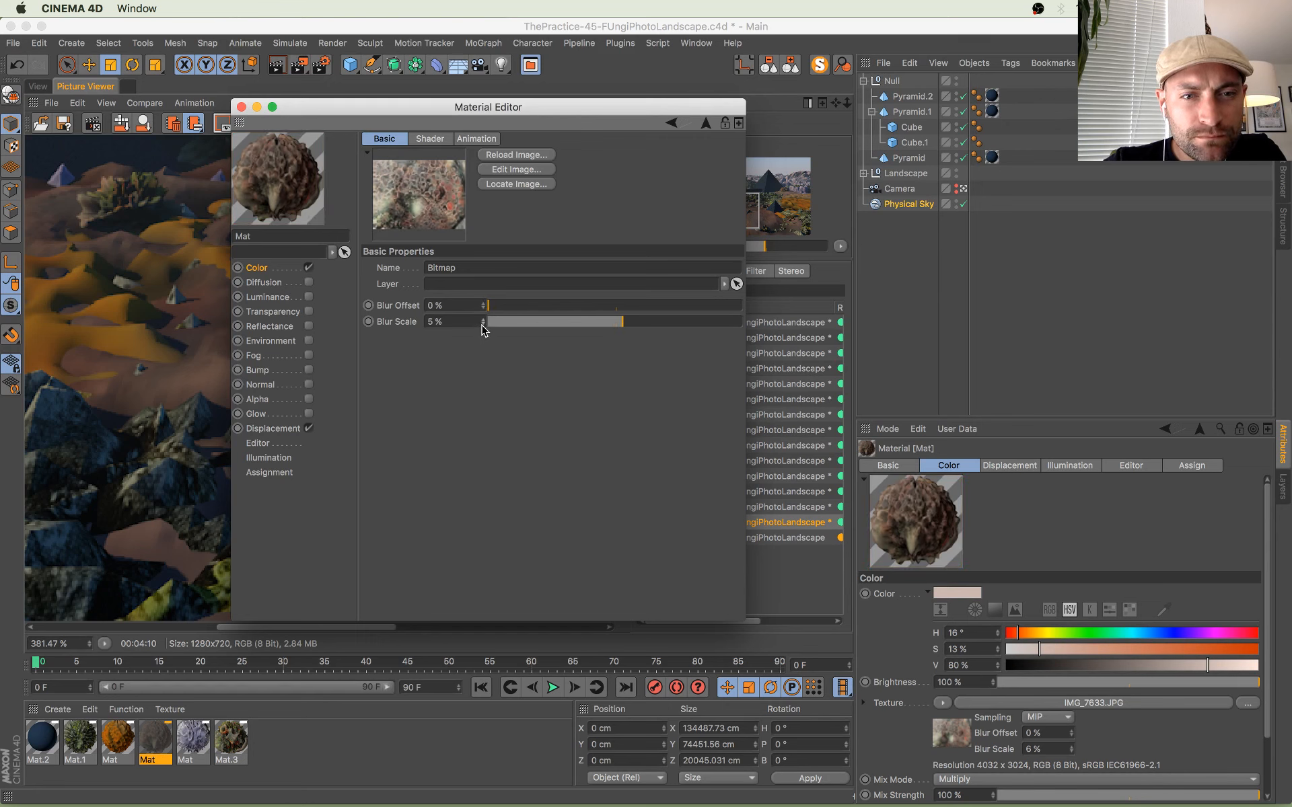
pyautogui.click(286, 443)
pyautogui.click(288, 430)
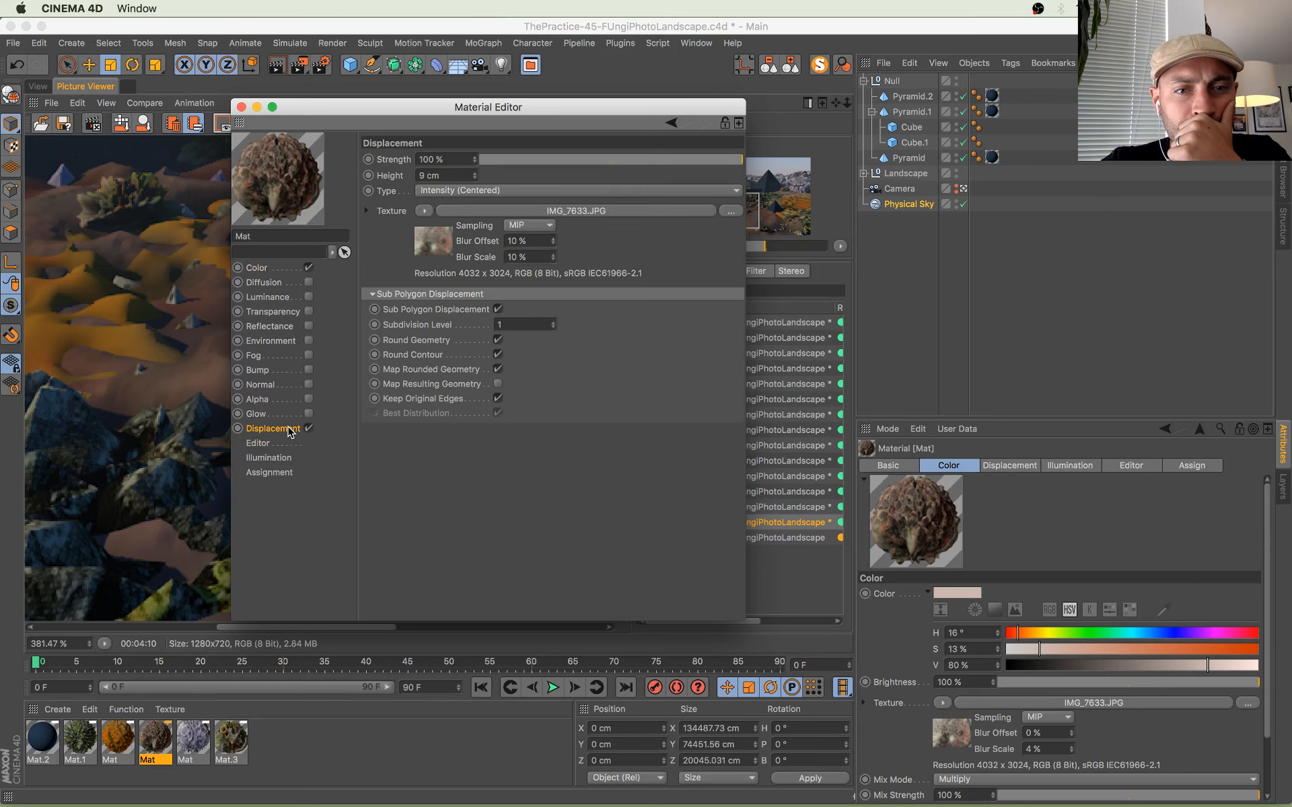
# Step: Reduce the blur offset of the orange material's color texture IMG_7639.JPG to 0%
pyautogui.click(118, 739)
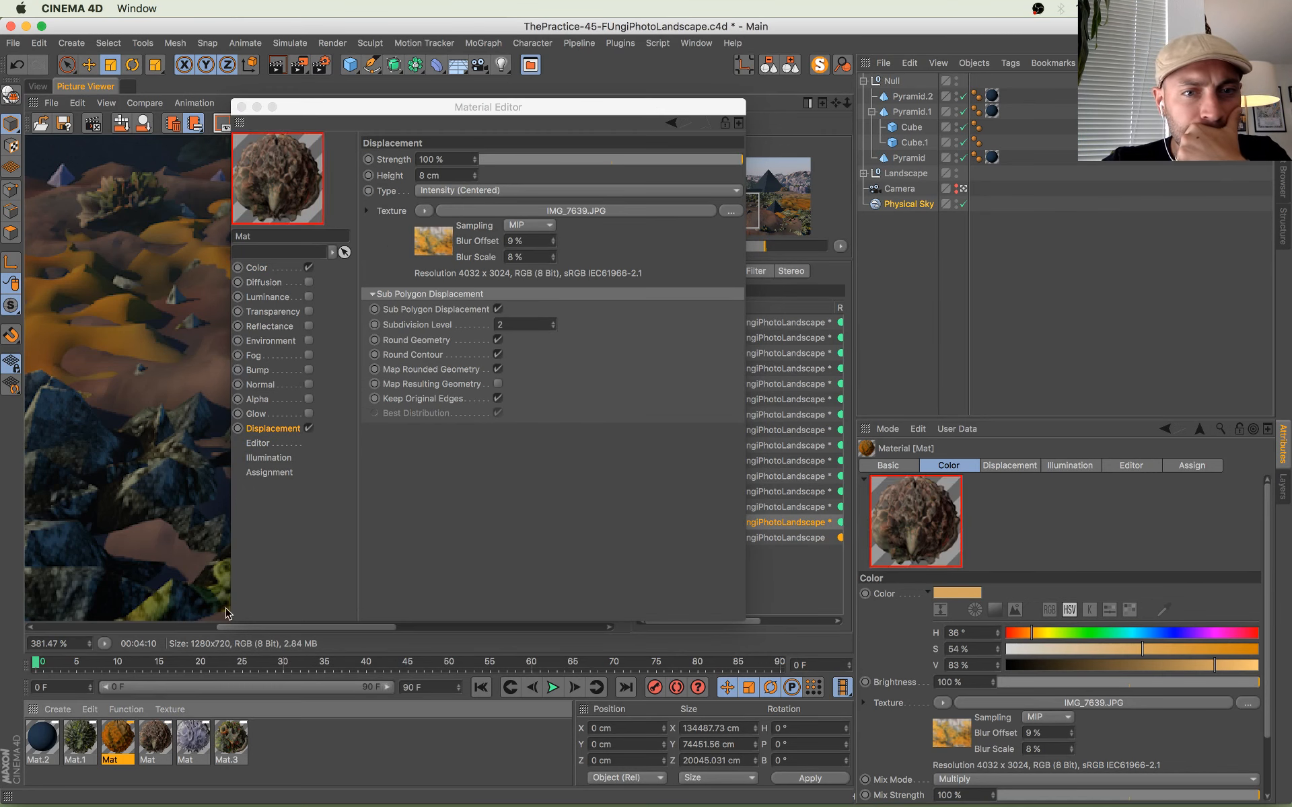
pyautogui.click(278, 269)
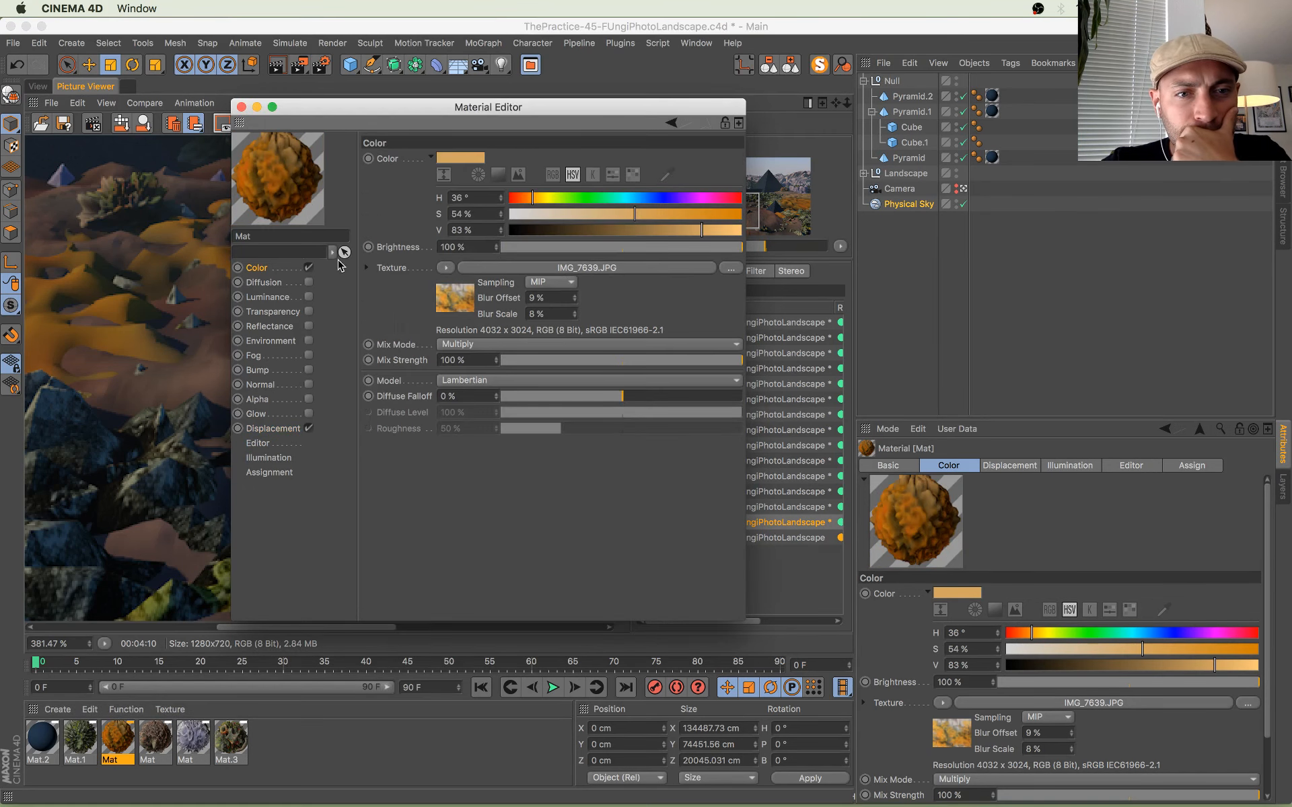
pyautogui.click(465, 306)
pyautogui.click(483, 309)
pyautogui.click(482, 309)
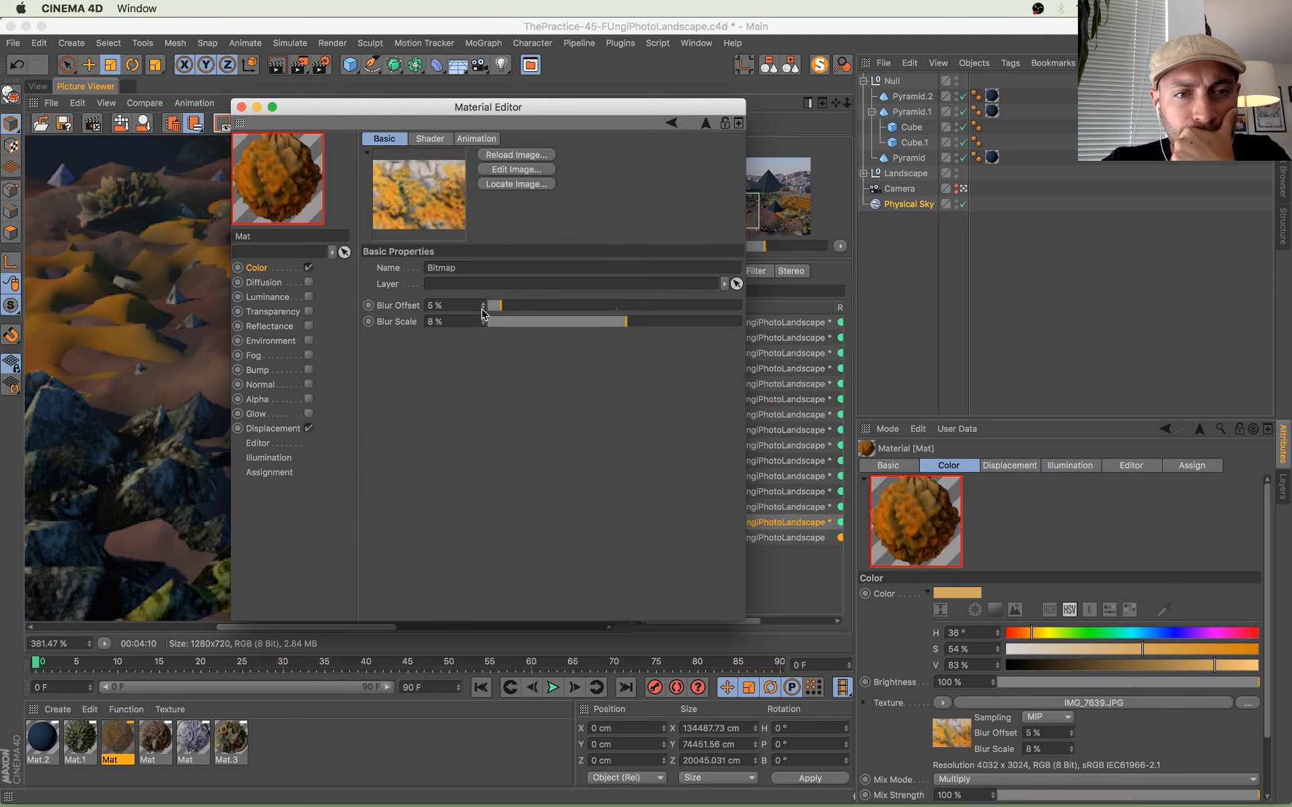
pyautogui.click(482, 309)
pyautogui.click(483, 308)
pyautogui.click(482, 309)
pyautogui.click(482, 309)
pyautogui.click(483, 309)
pyautogui.click(482, 309)
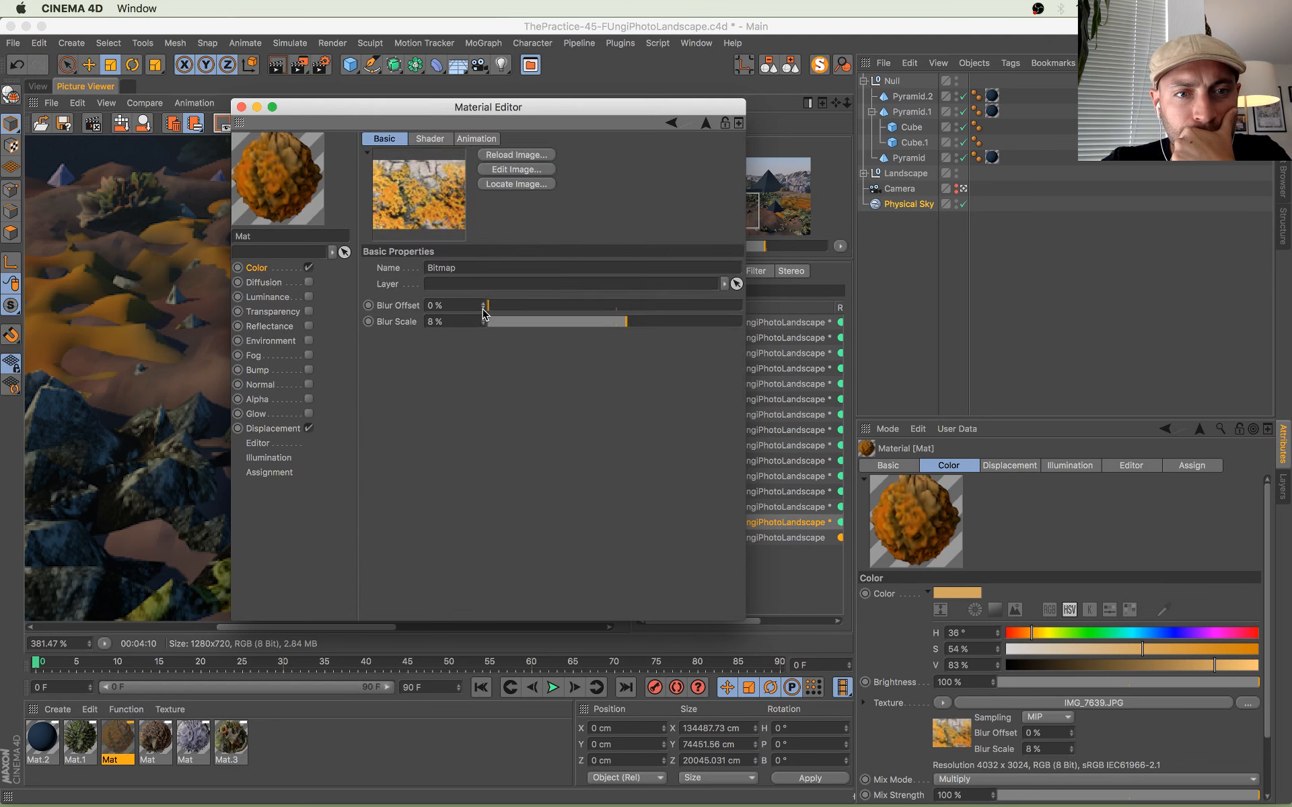
# Step: Lower the blur scale of the orange material's color texture to -42%
pyautogui.moveTo(614, 323); pyautogui.dragTo(448, 318)
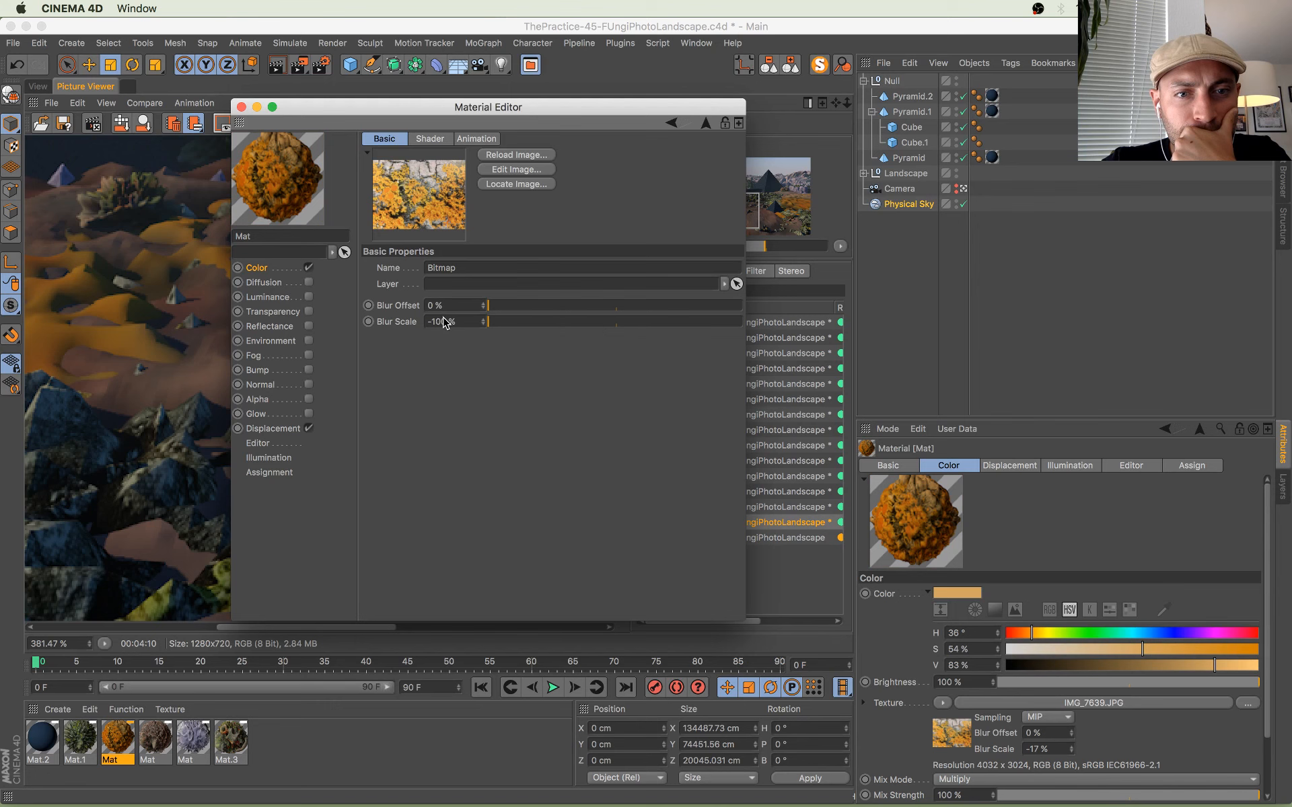
pyautogui.click(614, 323)
pyautogui.moveTo(558, 328)
pyautogui.mouseDown()
pyautogui.moveTo(538, 326)
pyautogui.moveTo(564, 329)
pyautogui.mouseUp()
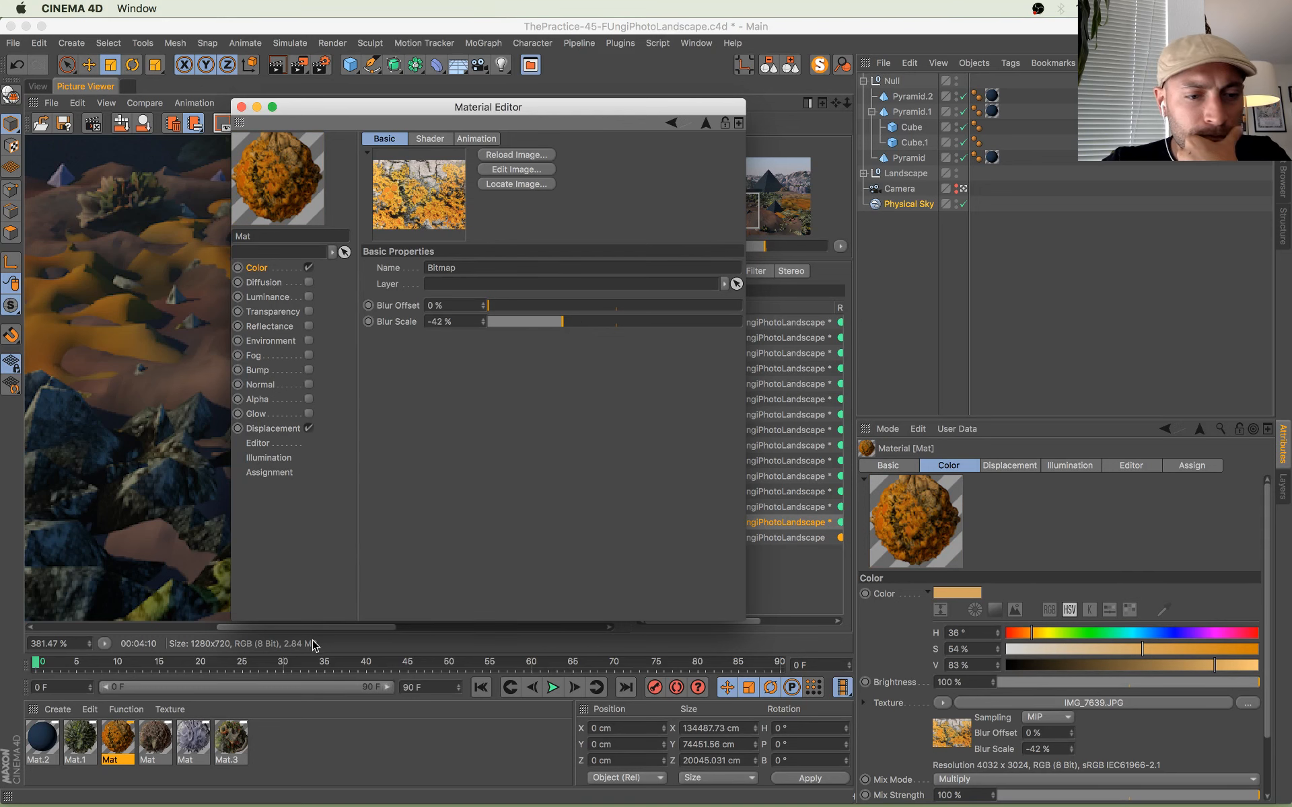
# Step: Lower the blur scale of Mat.1's color texture IMG_7645.JPG to about -48%
pyautogui.click(79, 740)
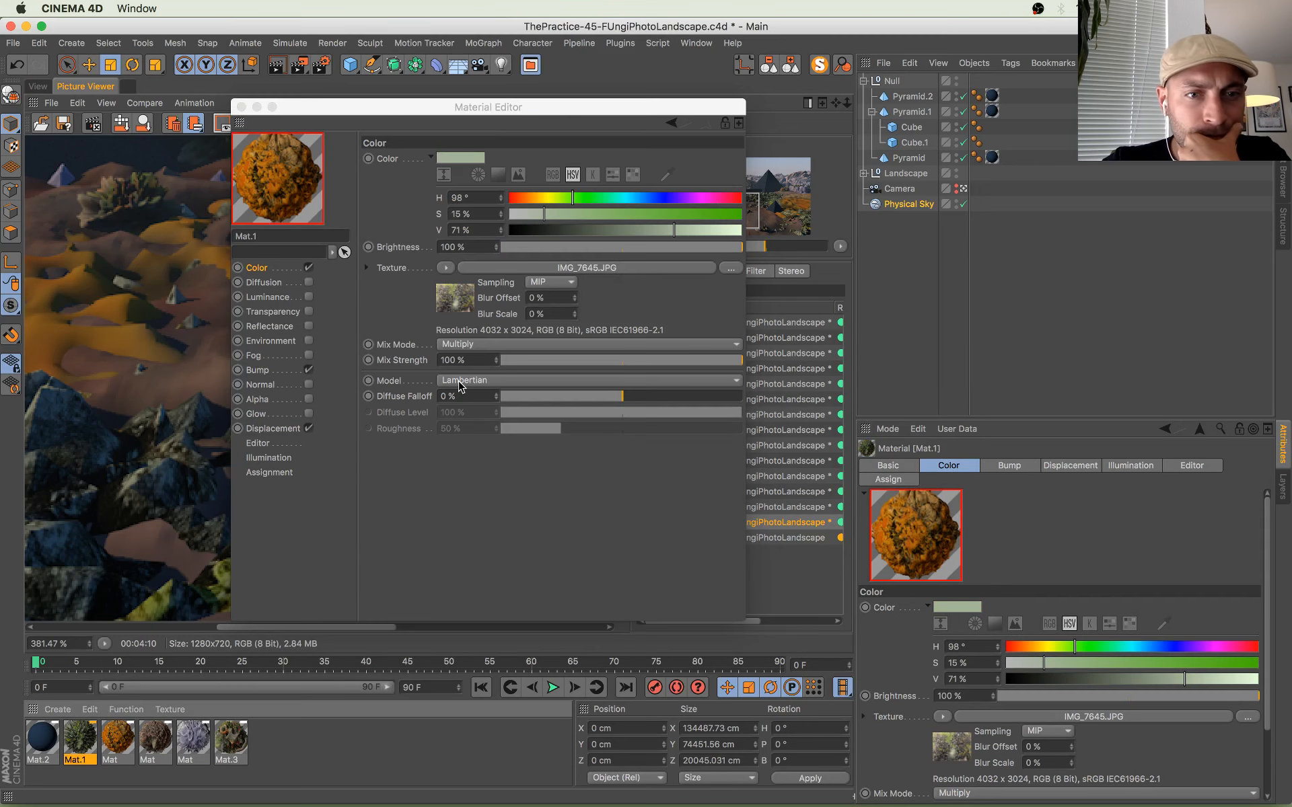
pyautogui.click(455, 298)
pyautogui.moveTo(537, 329); pyautogui.dragTo(573, 328)
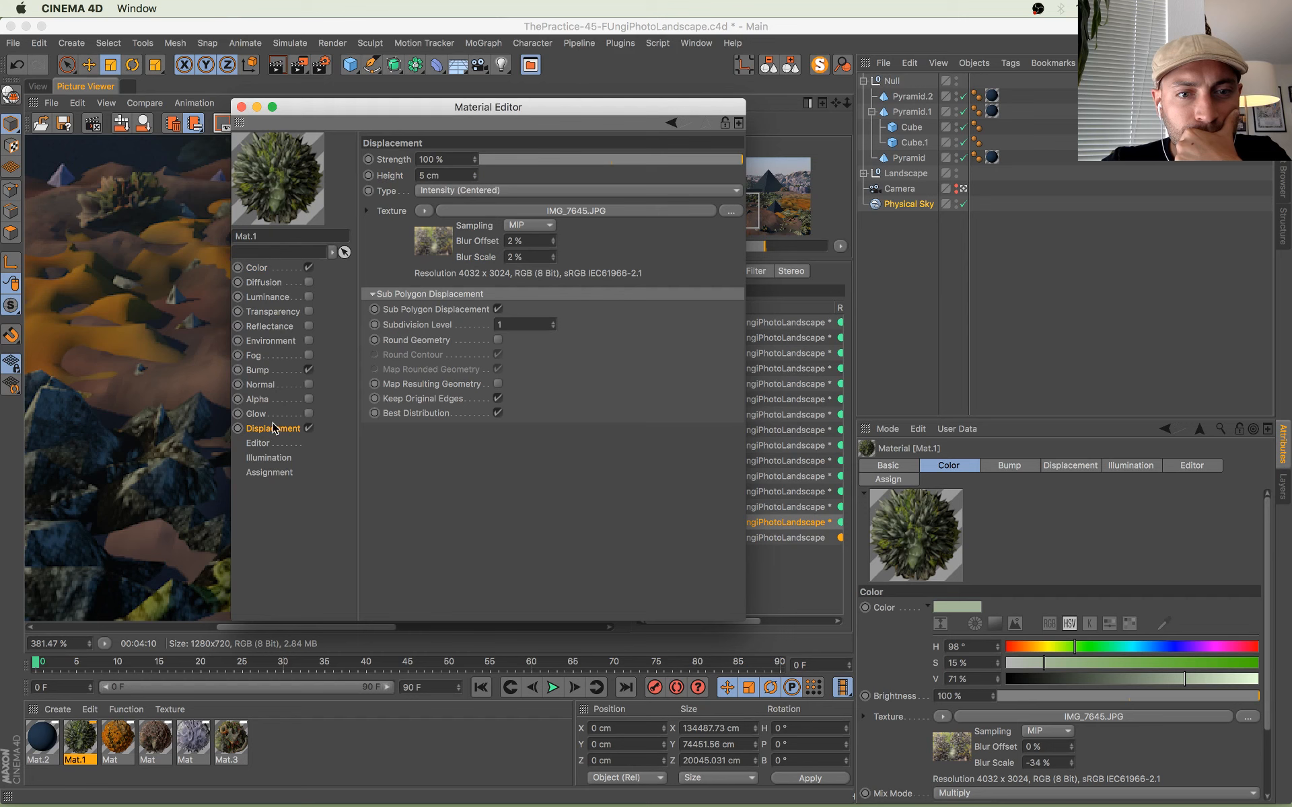
pyautogui.click(274, 270)
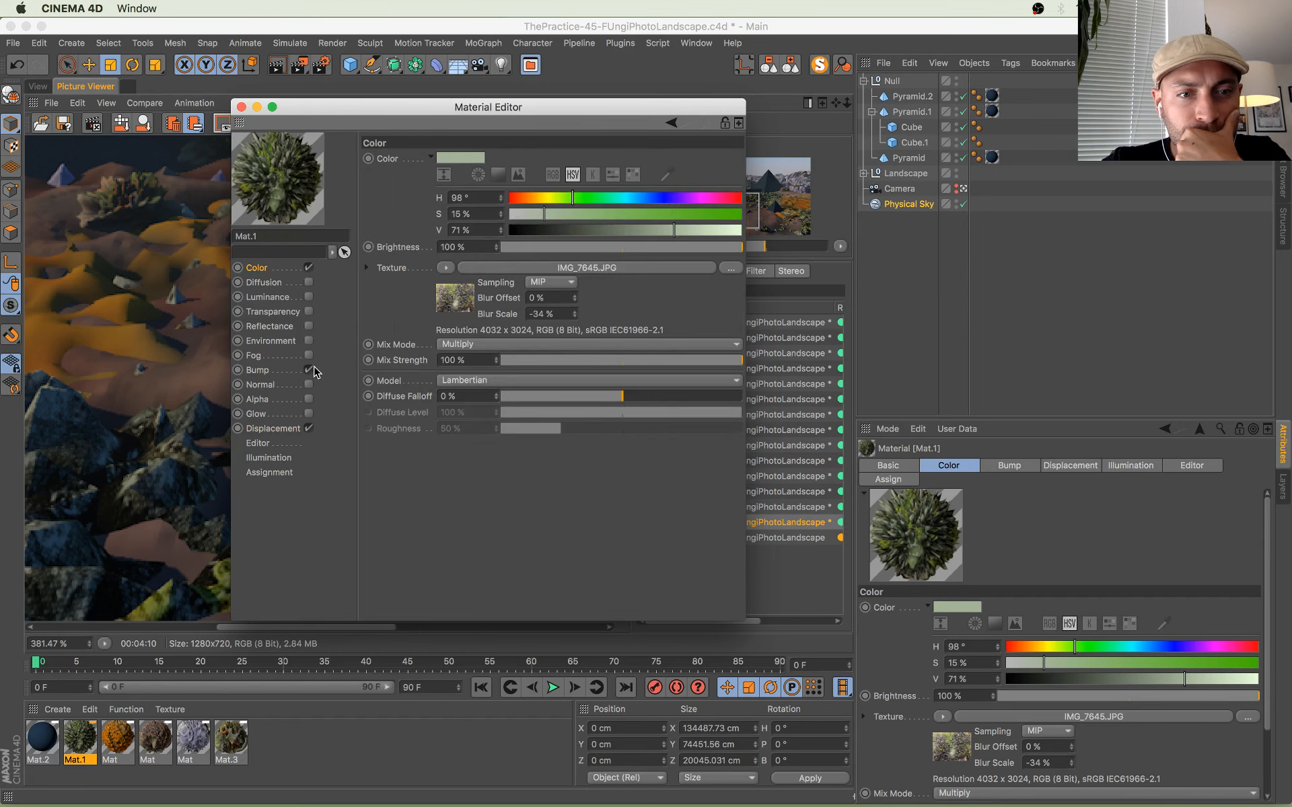
pyautogui.click(451, 303)
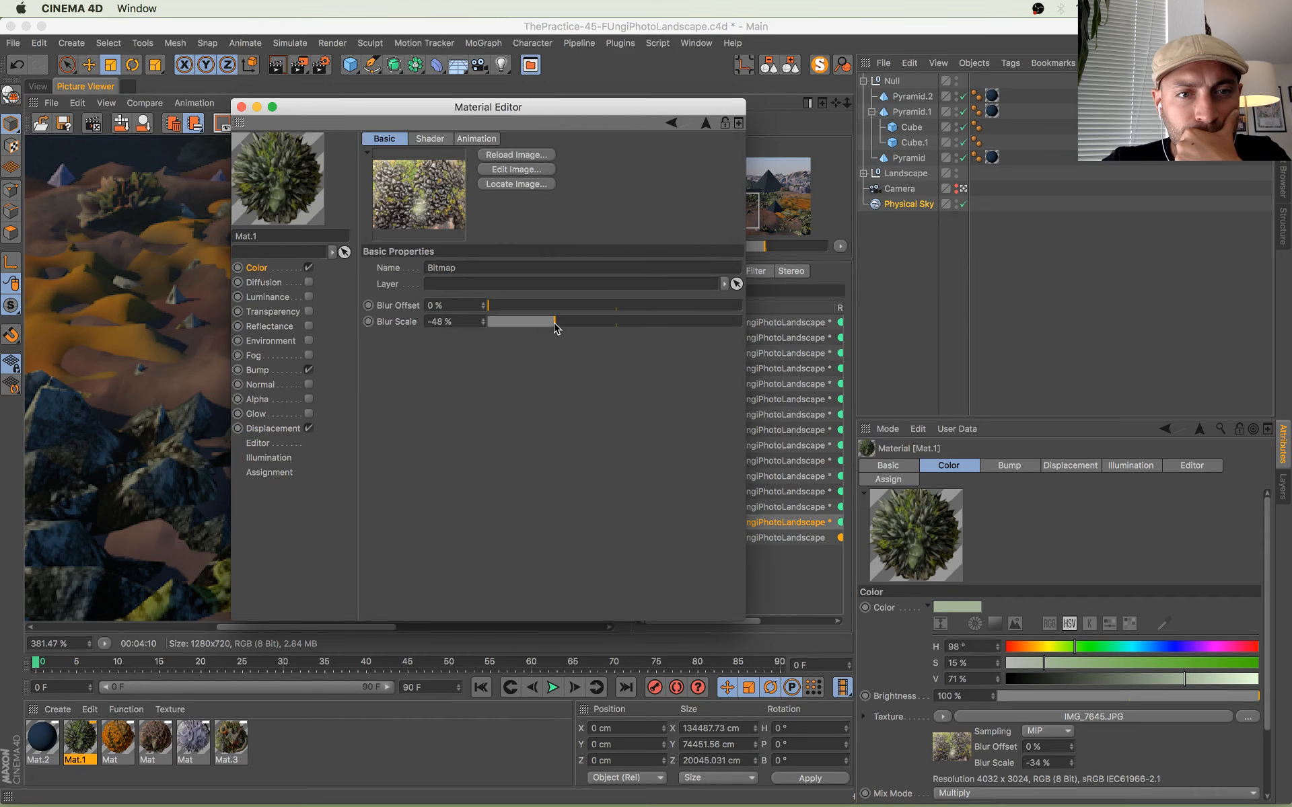
# Step: Review the color texture blur settings of the orange, brown, purple and Mat.3 materials, and close the Material Editor
pyautogui.click(114, 740)
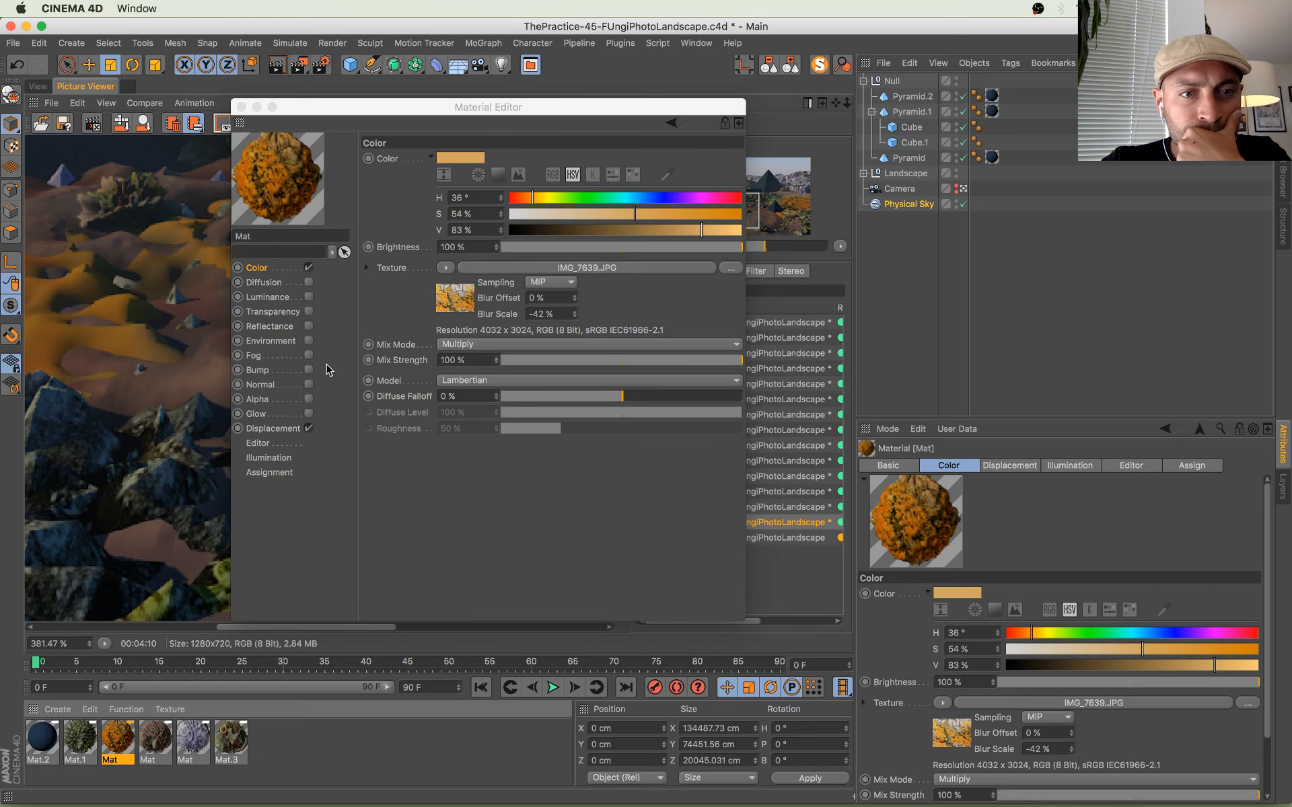
pyautogui.click(451, 306)
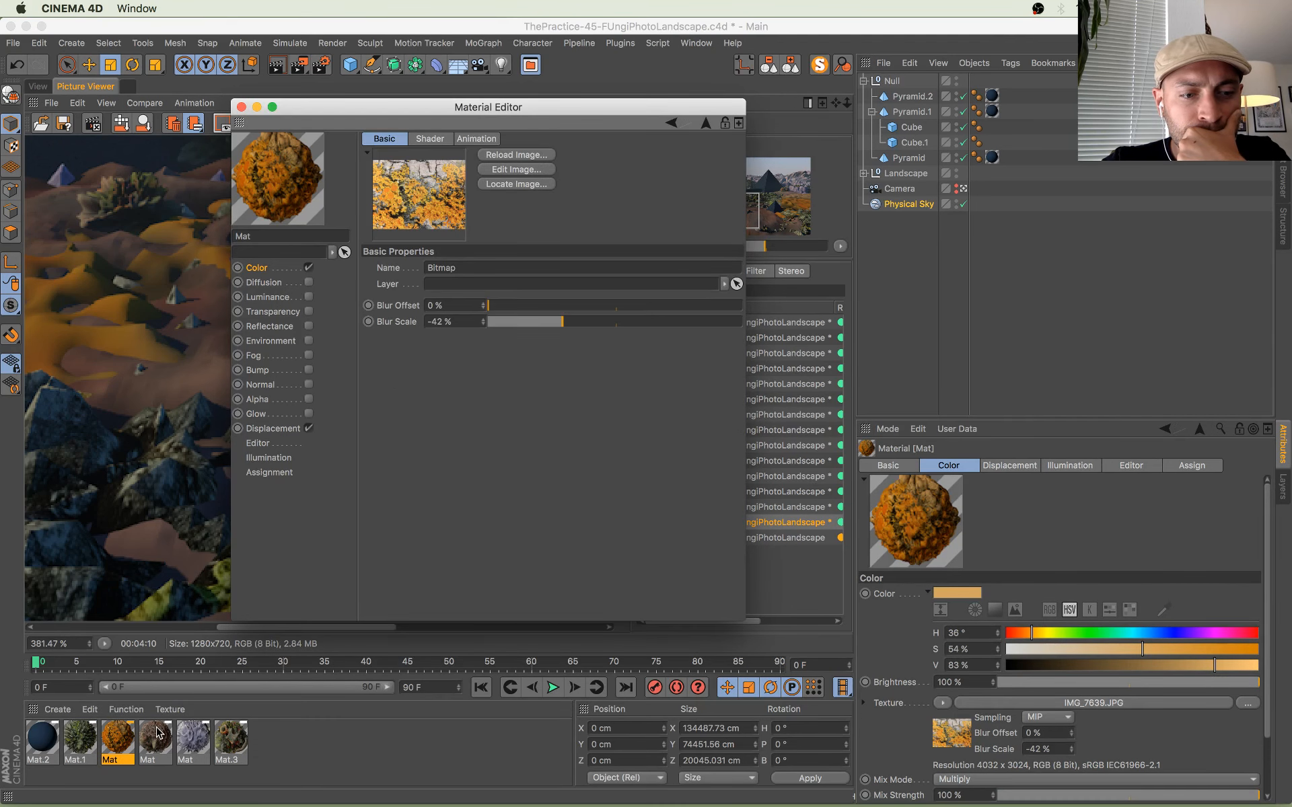
pyautogui.click(156, 735)
pyautogui.click(456, 296)
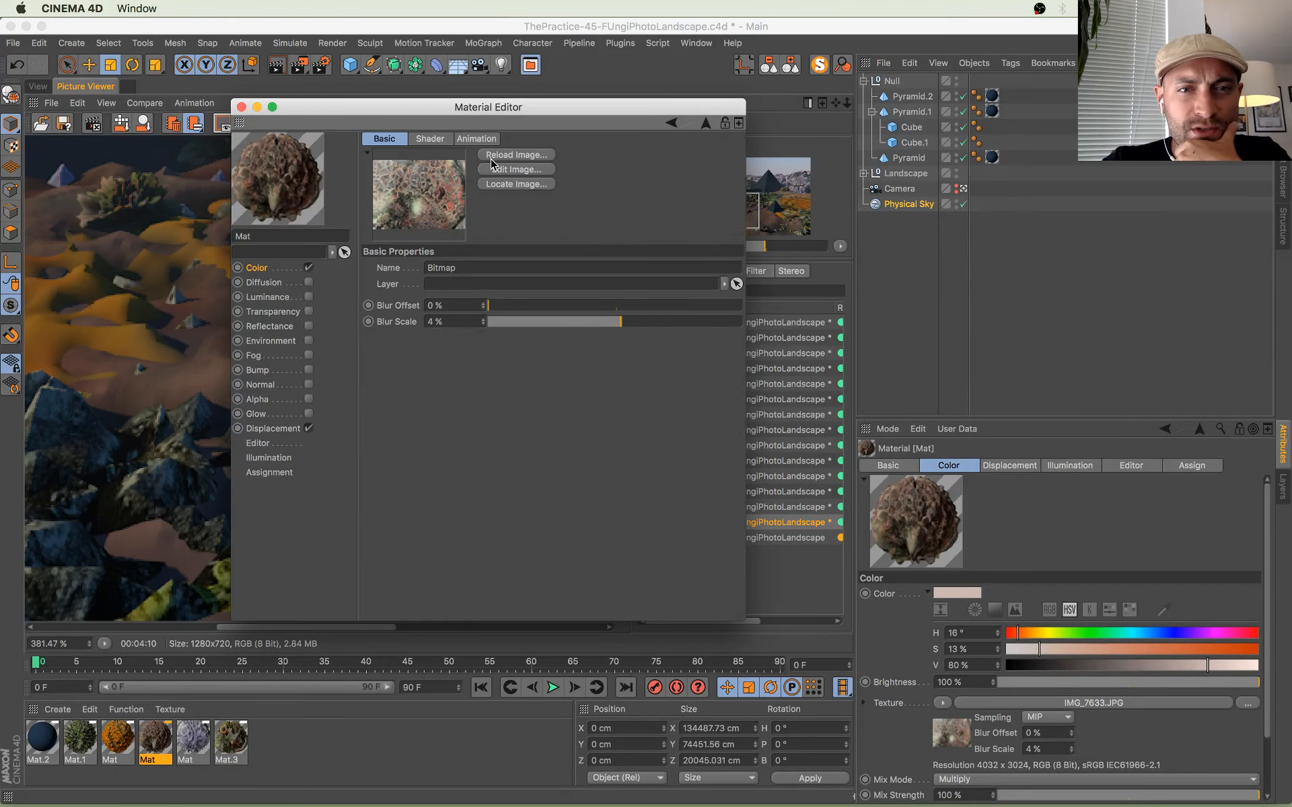
pyautogui.click(204, 747)
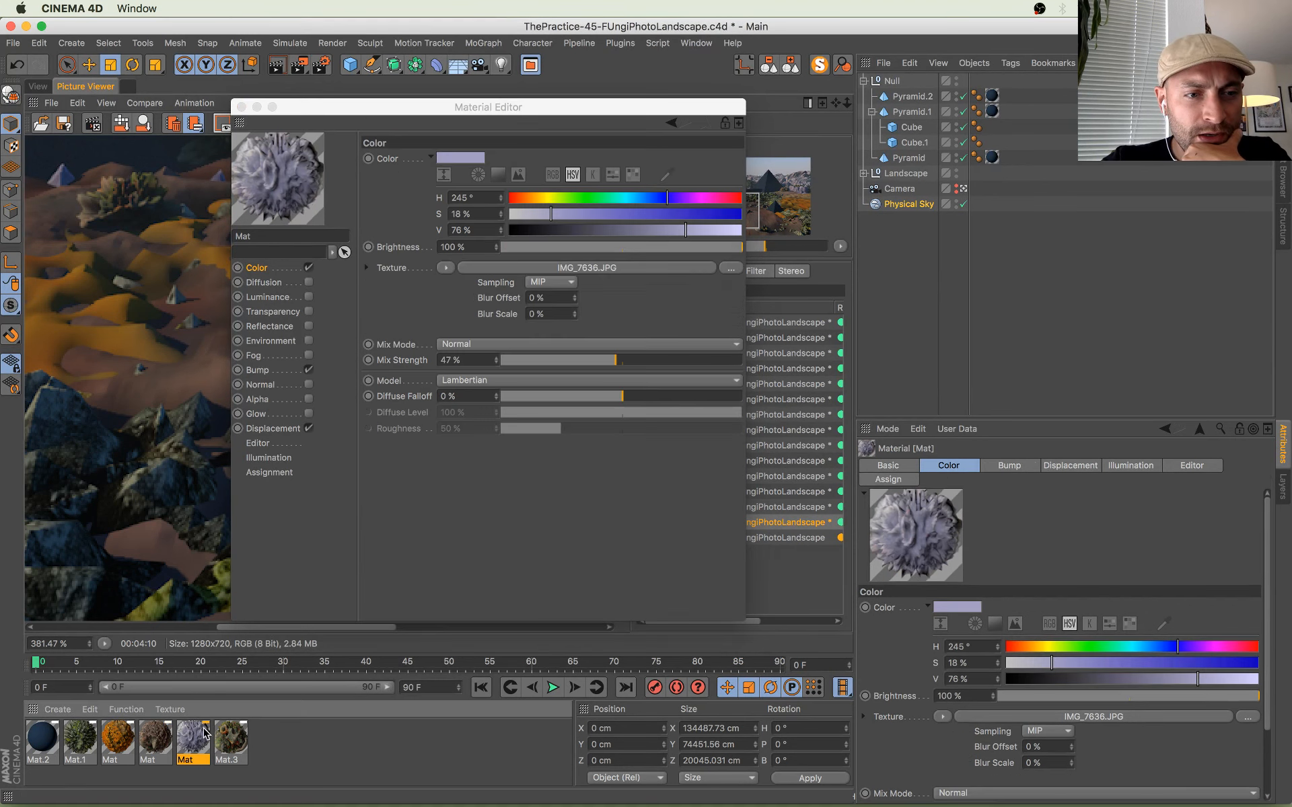
pyautogui.click(455, 297)
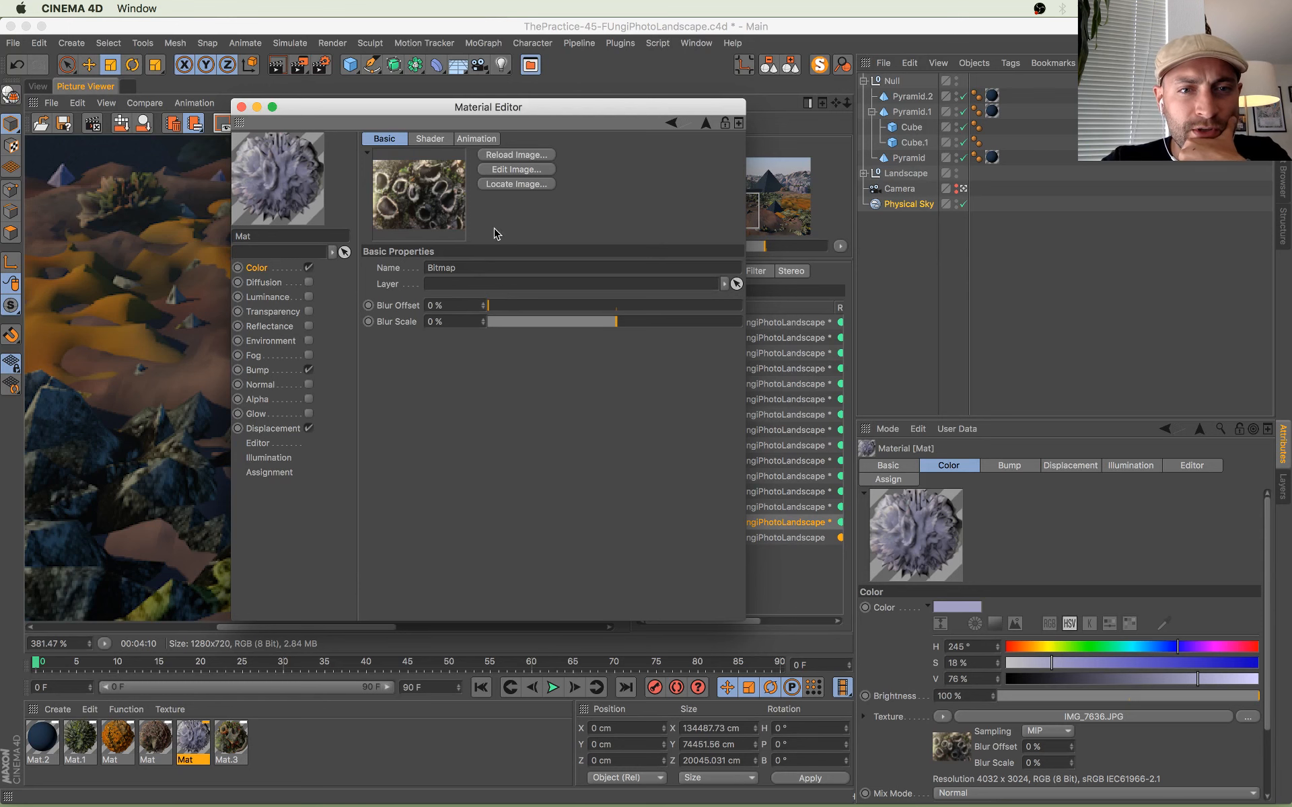
pyautogui.click(240, 742)
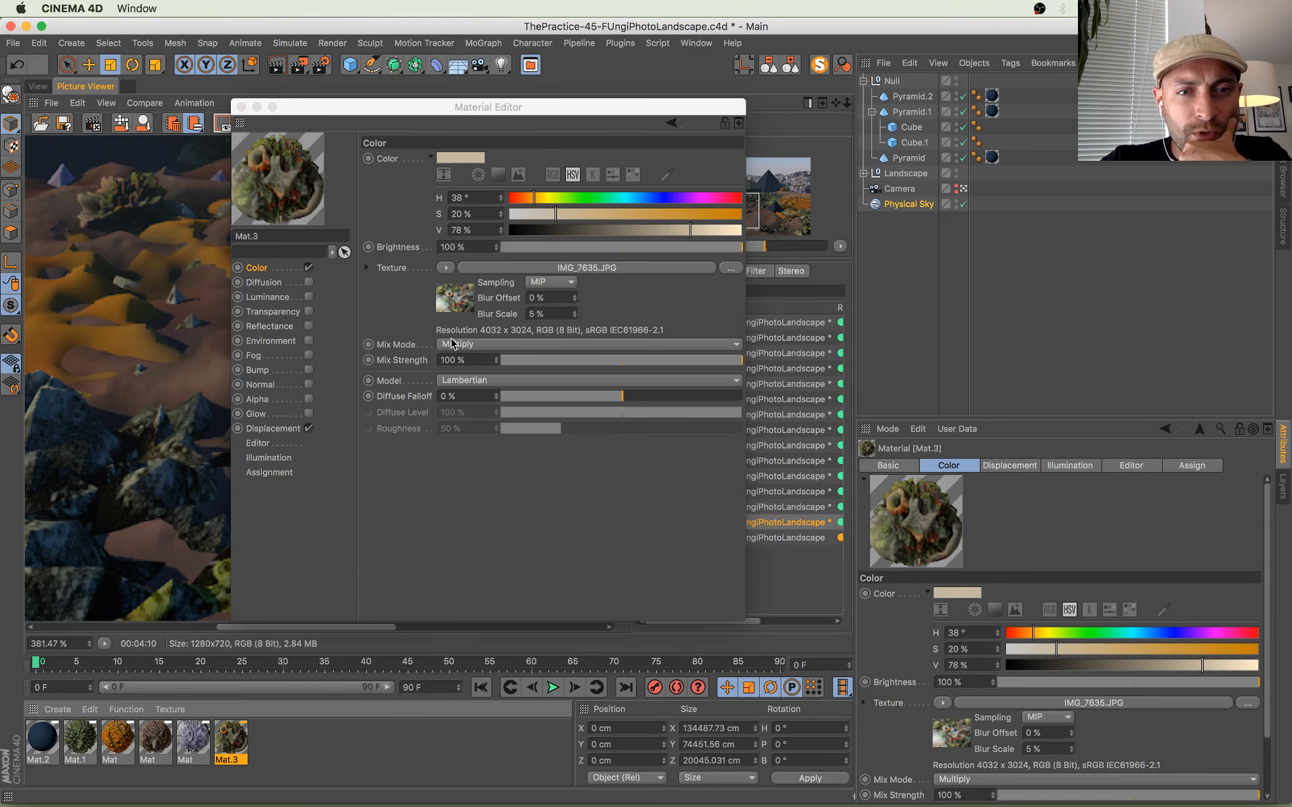
pyautogui.click(459, 299)
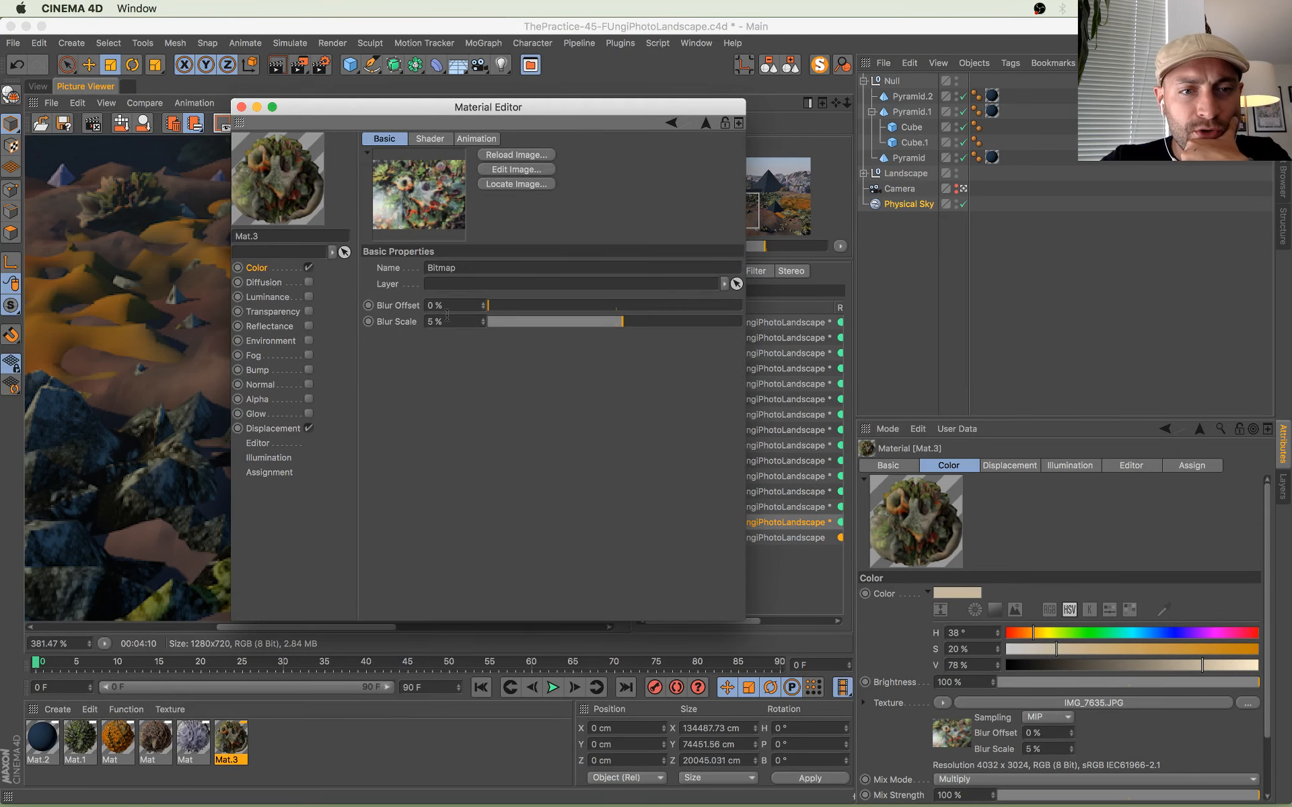
pyautogui.click(242, 107)
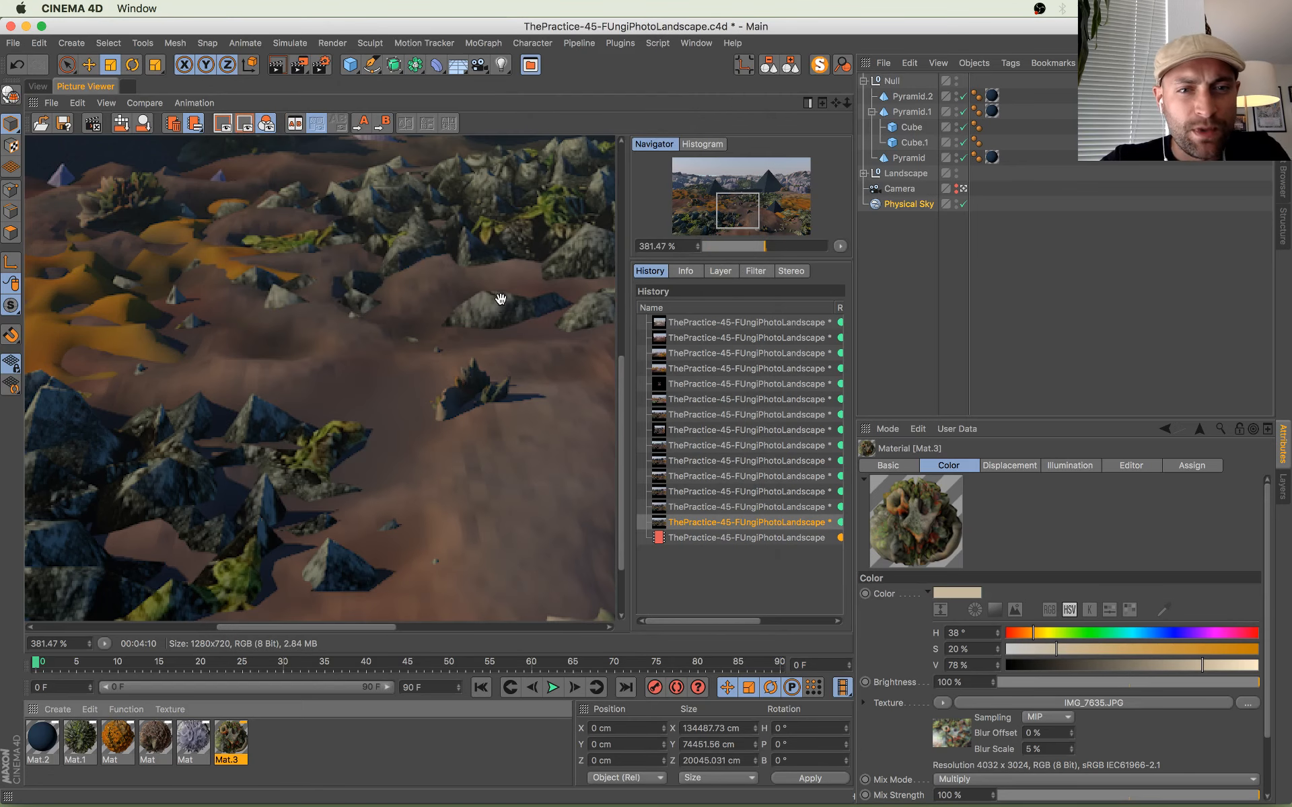
# Step: Inspect the previous finished render of the landscape up close and as a whole
pyautogui.moveTo(499, 299); pyautogui.dragTo(354, 375)
pyautogui.doubleClick(415, 346)
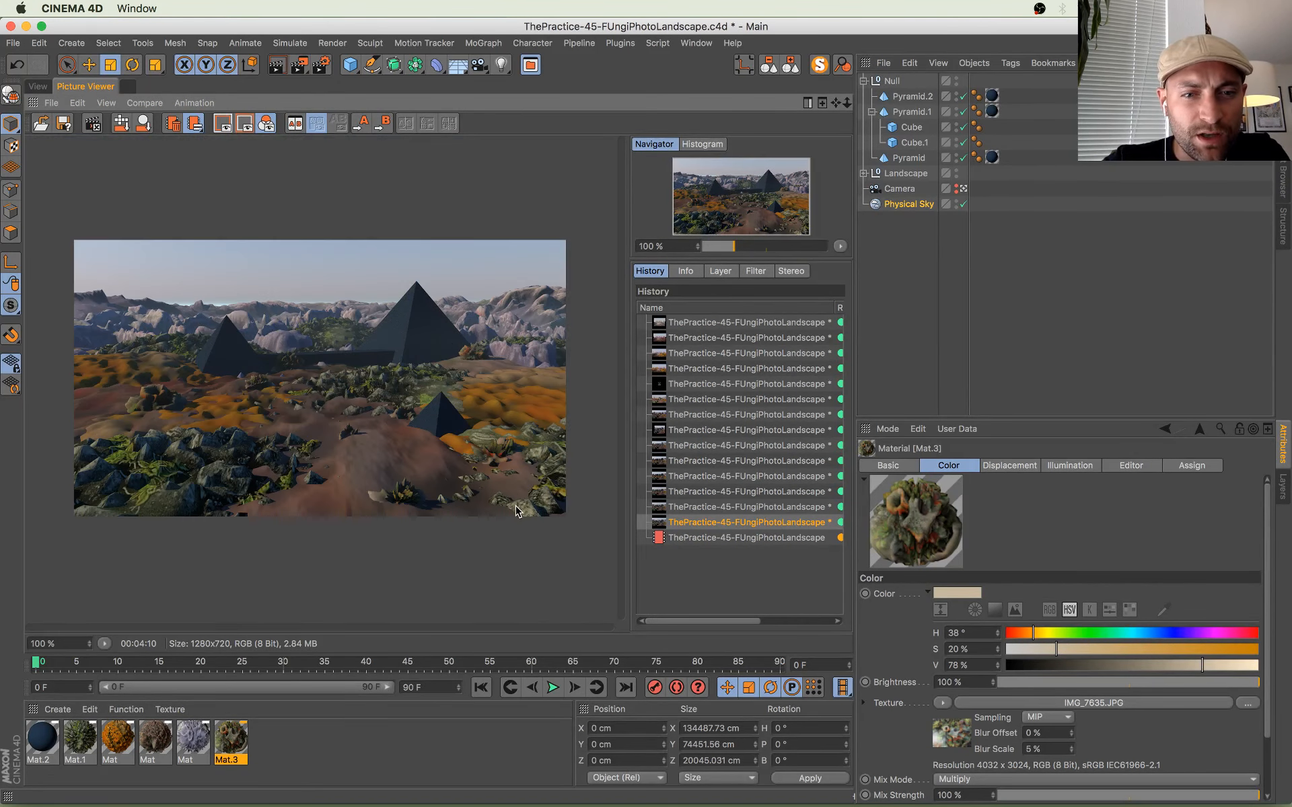
pyautogui.scroll(3, 516, 511)
# Step: Examine the rendered tiles of the render in progress, checking the rocks, plants and ground at several magnifications
pyautogui.click(679, 539)
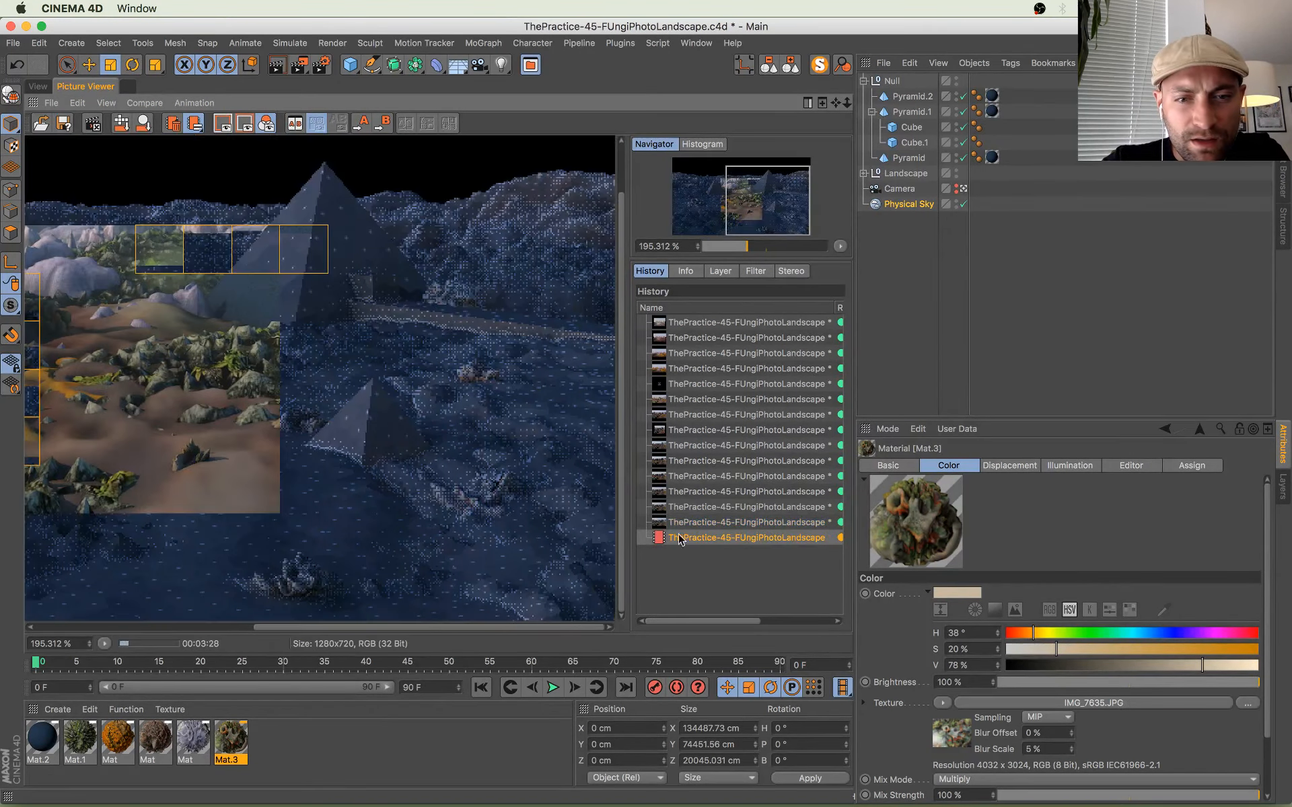
pyautogui.moveTo(185, 438); pyautogui.dragTo(471, 404)
pyautogui.scroll(4, 418, 375)
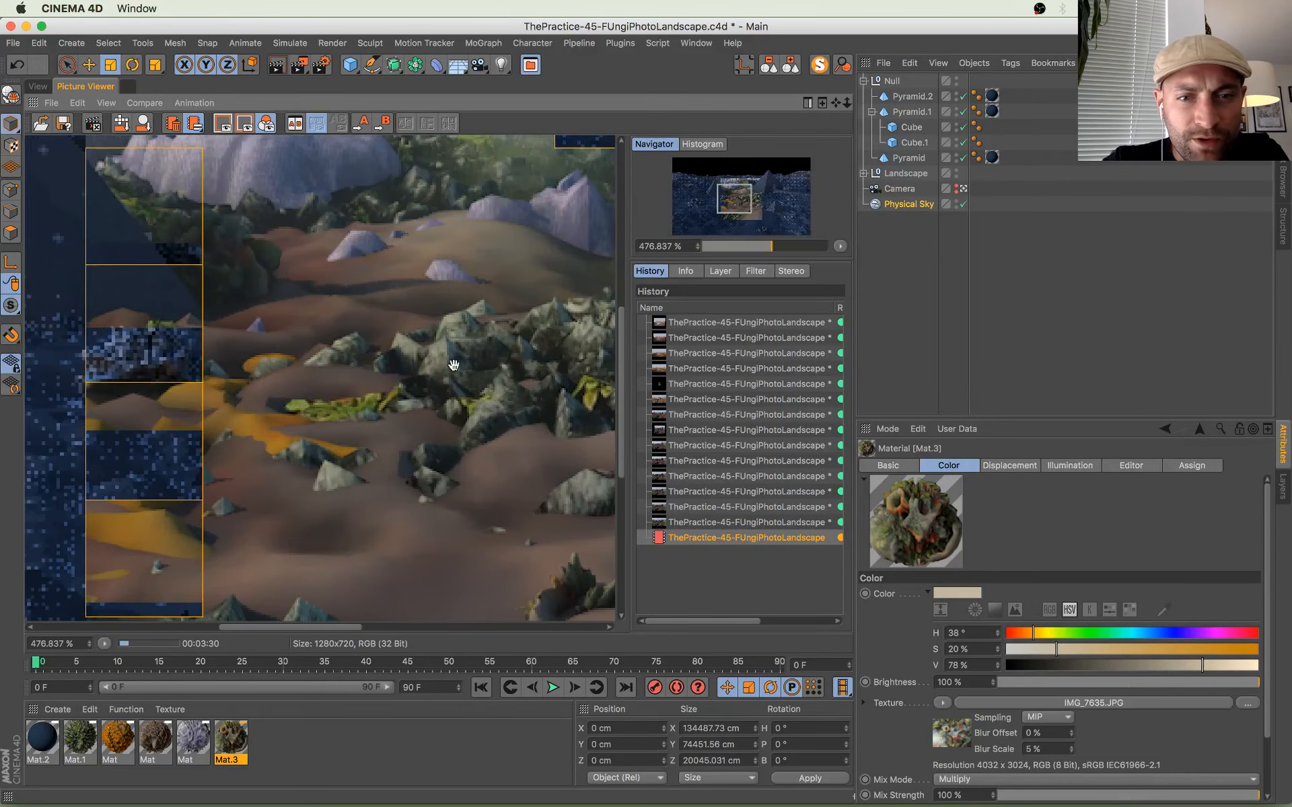
pyautogui.doubleClick(400, 332)
pyautogui.scroll(4, 326, 368)
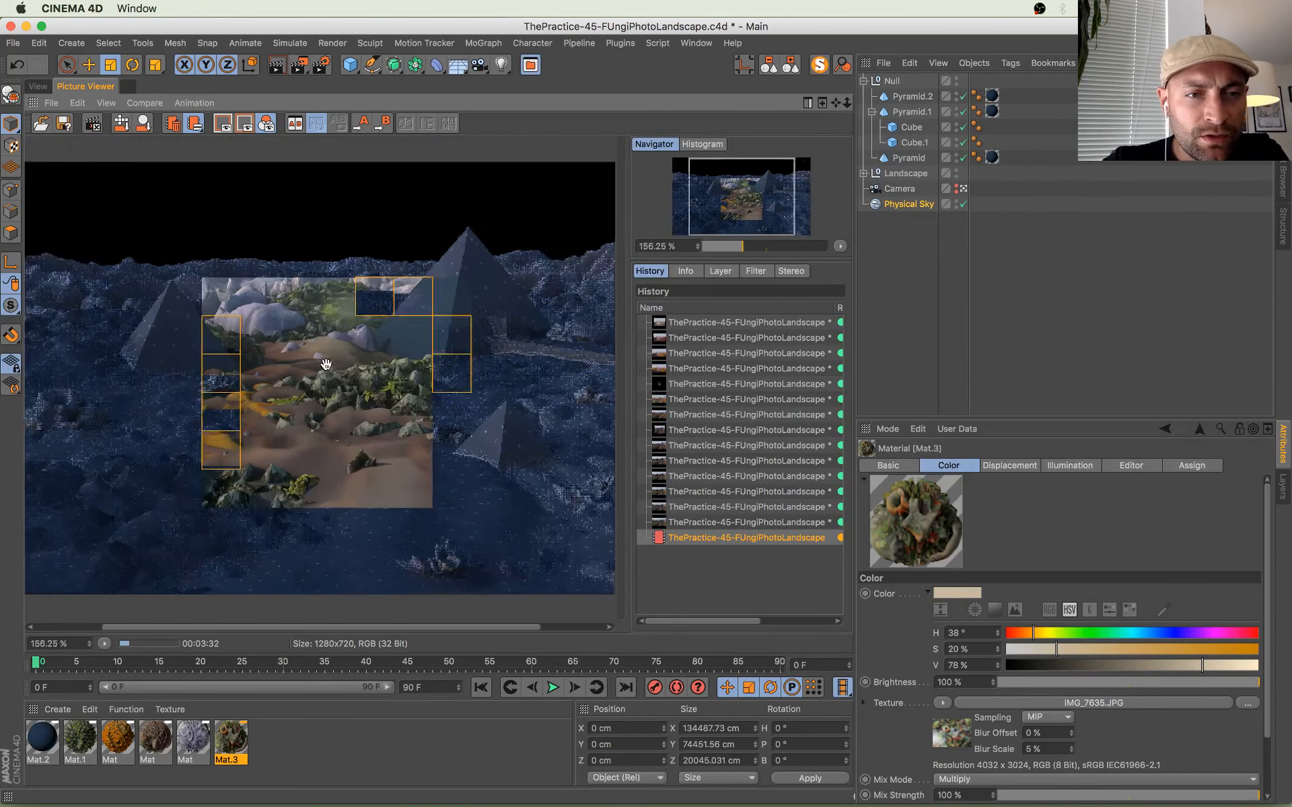
pyautogui.moveTo(337, 421); pyautogui.dragTo(410, 314)
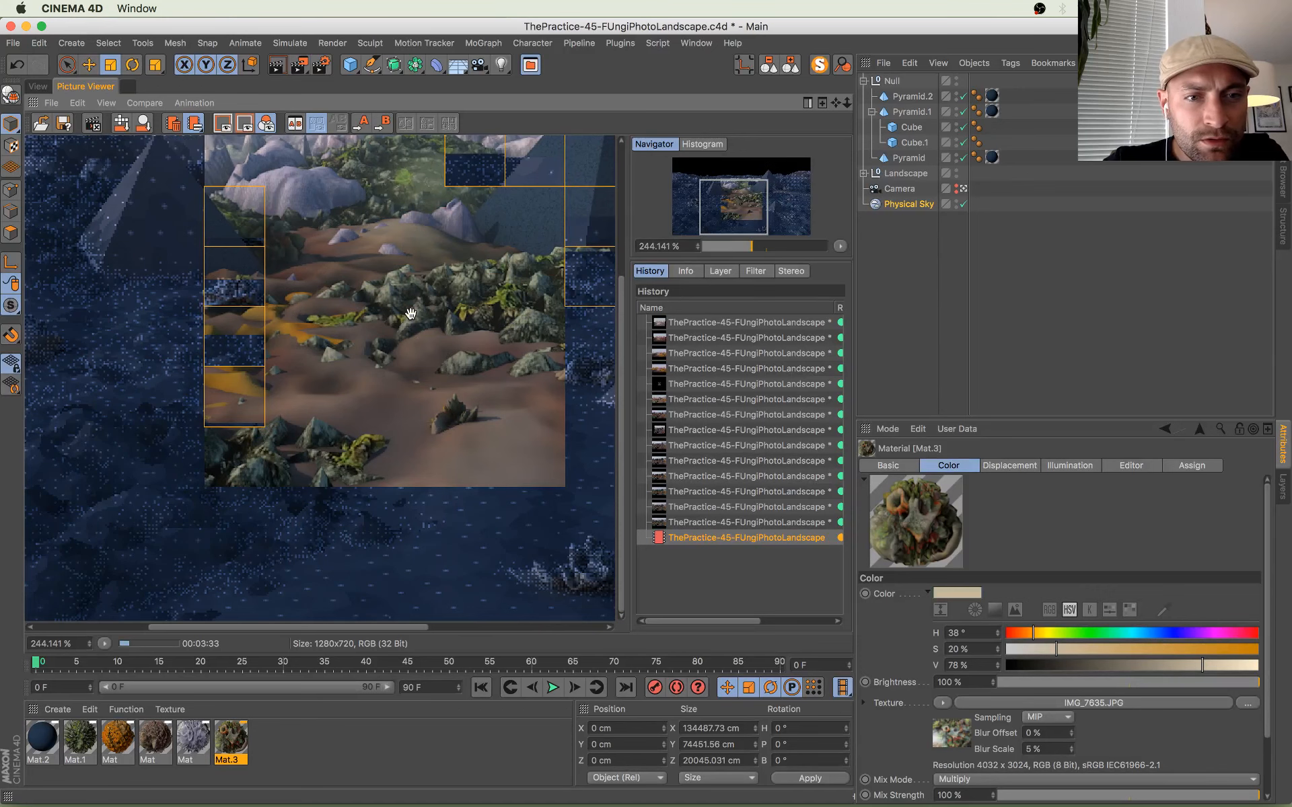
pyautogui.scroll(-3, 403, 301)
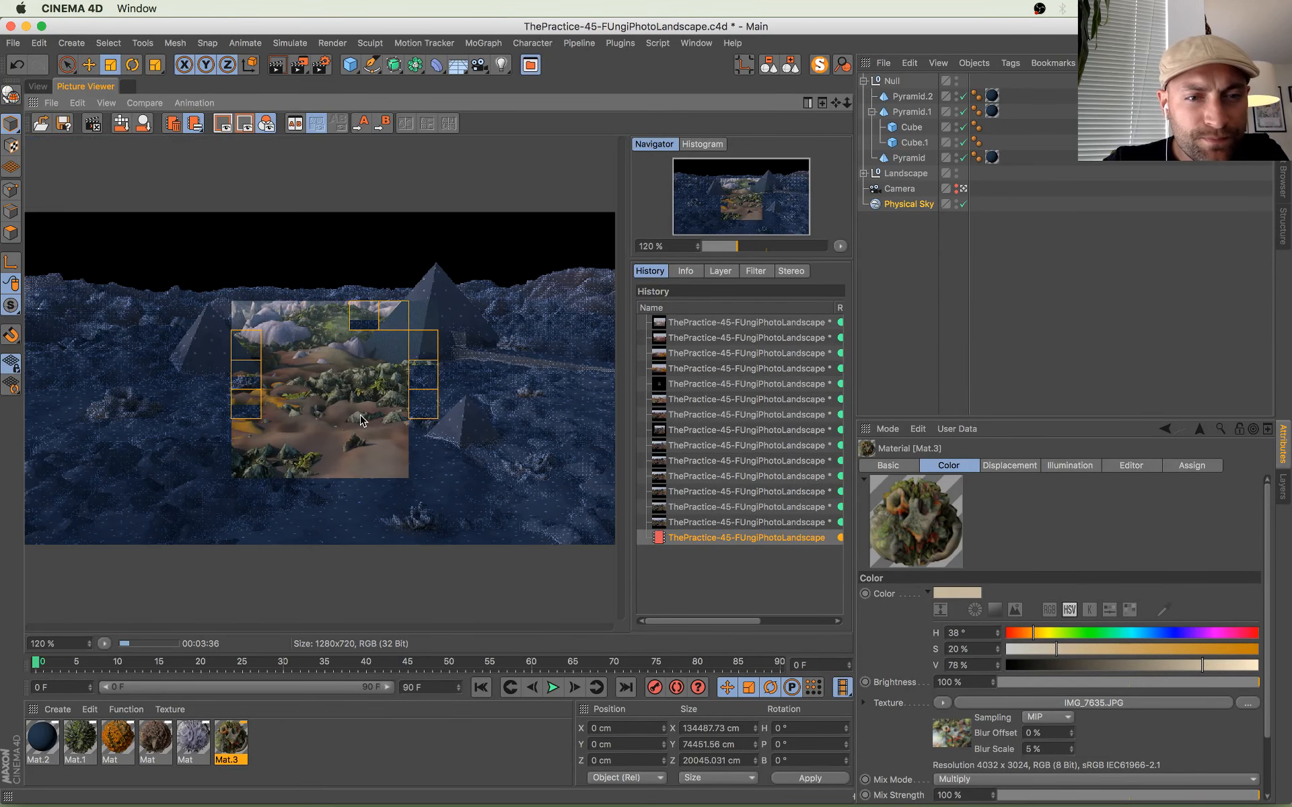
pyautogui.scroll(3, 359, 398)
pyautogui.moveTo(341, 434); pyautogui.dragTo(358, 338)
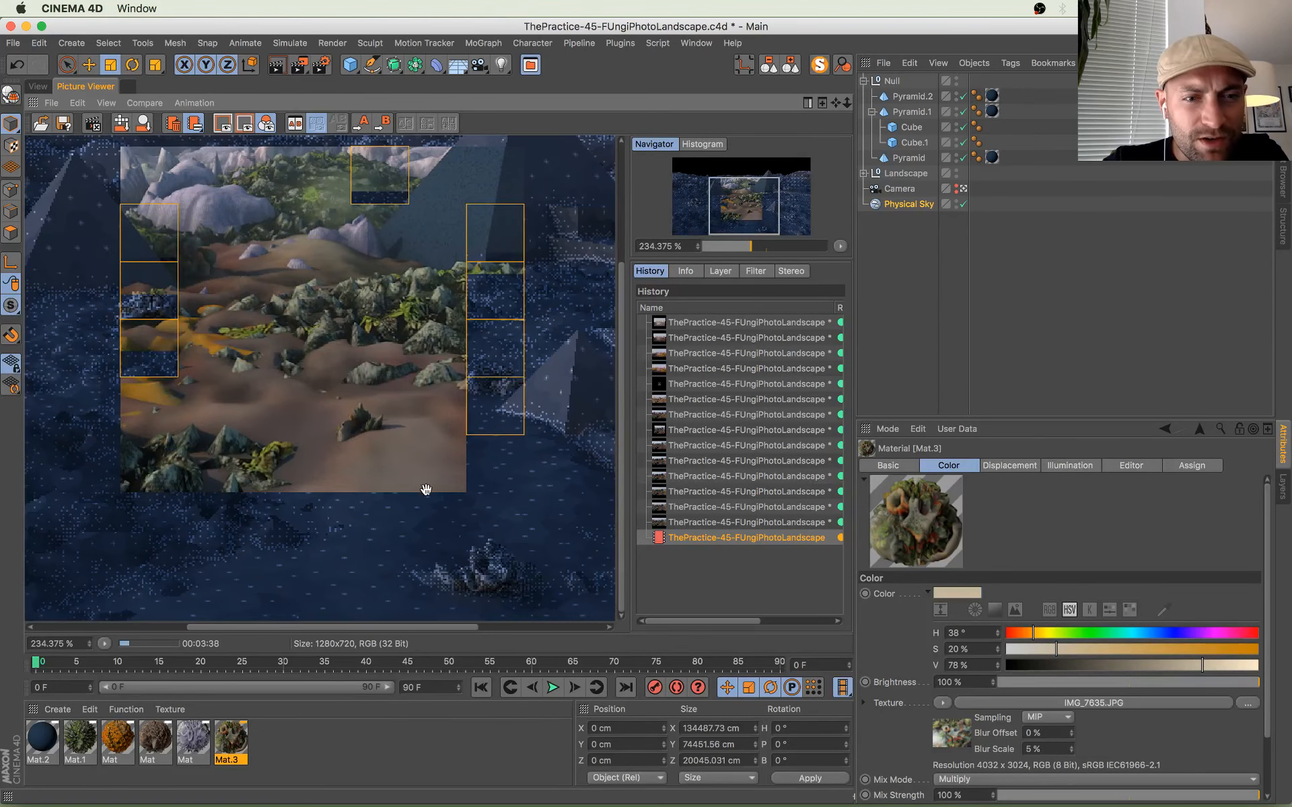
pyautogui.scroll(-4, 388, 478)
pyautogui.scroll(2, 364, 481)
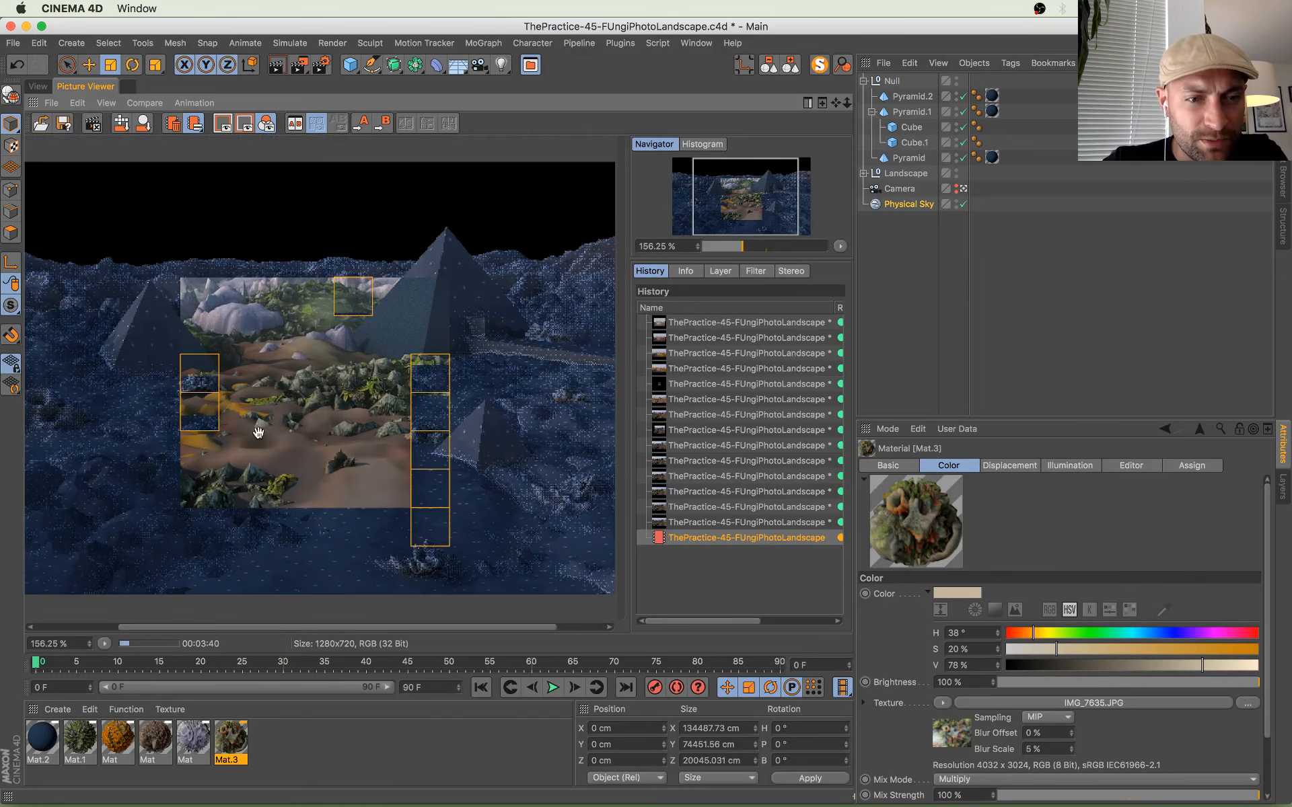
# Step: Compare the render in progress with the previous finished render at several magnifications, checking the texture detail of the rocks, plants and ground
pyautogui.scroll(-2, 383, 501)
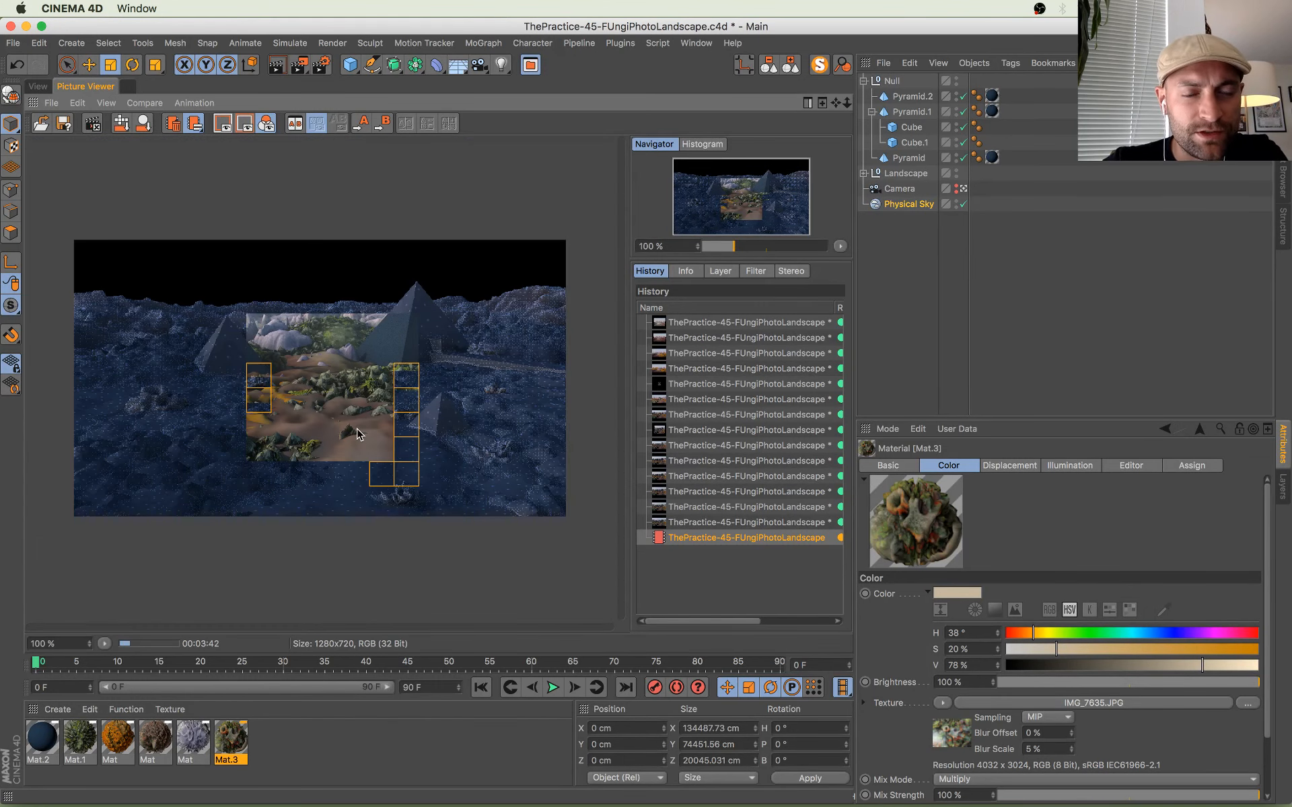
pyautogui.scroll(2, 358, 435)
pyautogui.moveTo(363, 491); pyautogui.dragTo(395, 421)
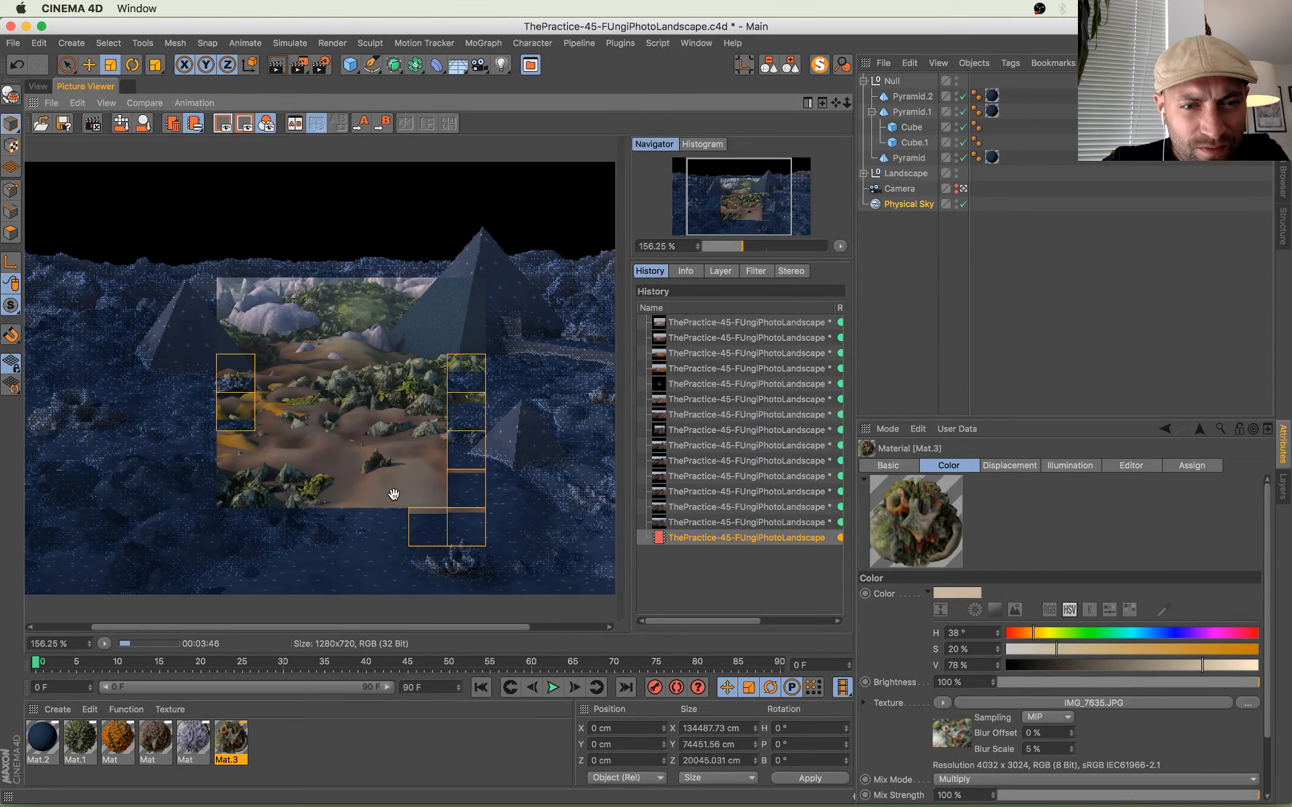
pyautogui.press('Up')
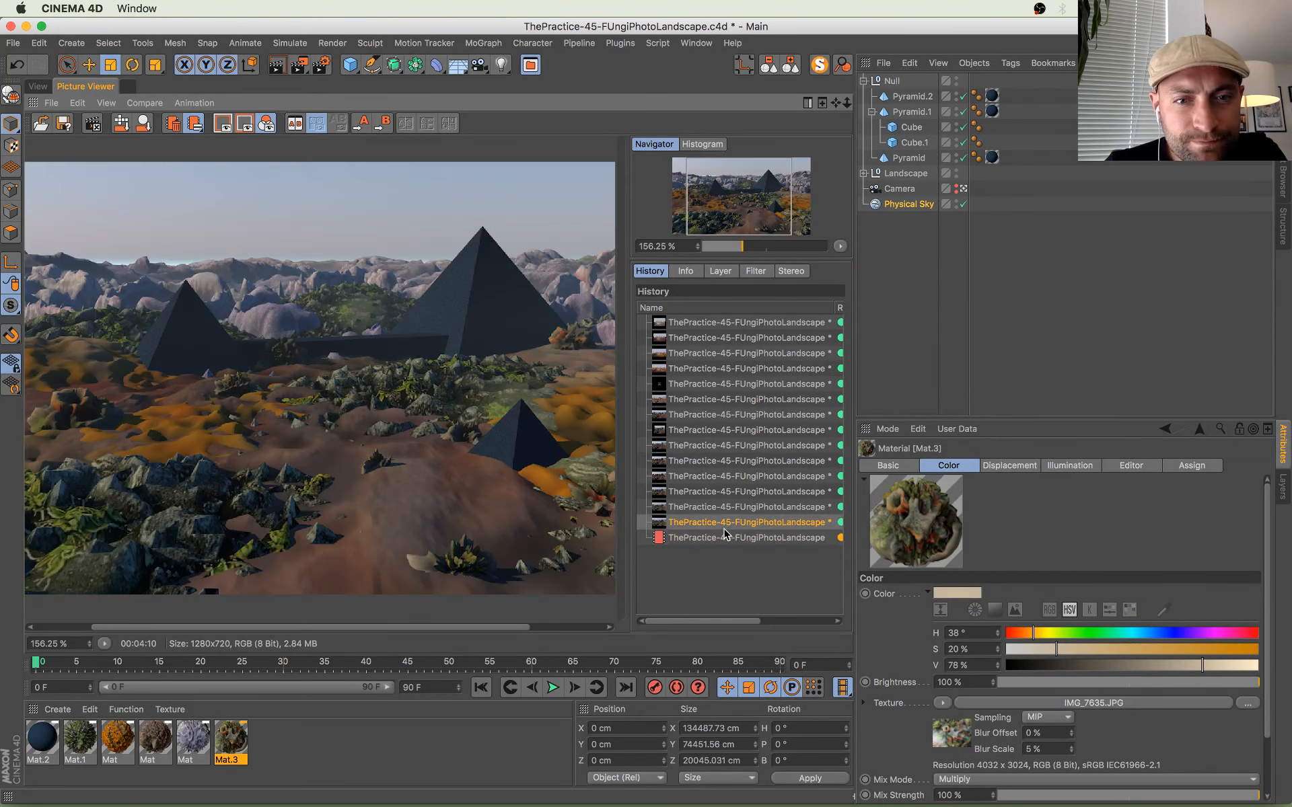
pyautogui.press('Down')
pyautogui.press('Up')
pyautogui.press('Down')
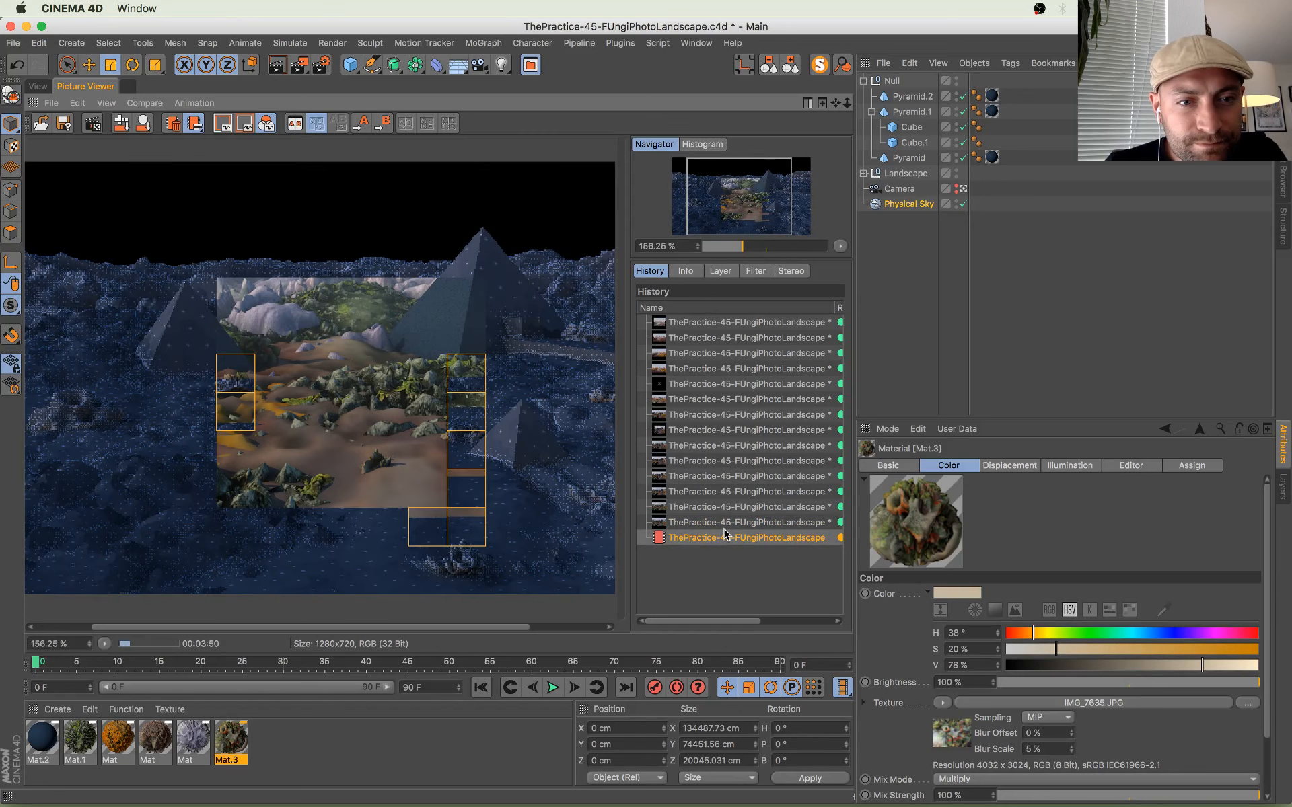
pyautogui.press('Up')
pyautogui.press('Down')
pyautogui.press('Up')
pyautogui.press('Down')
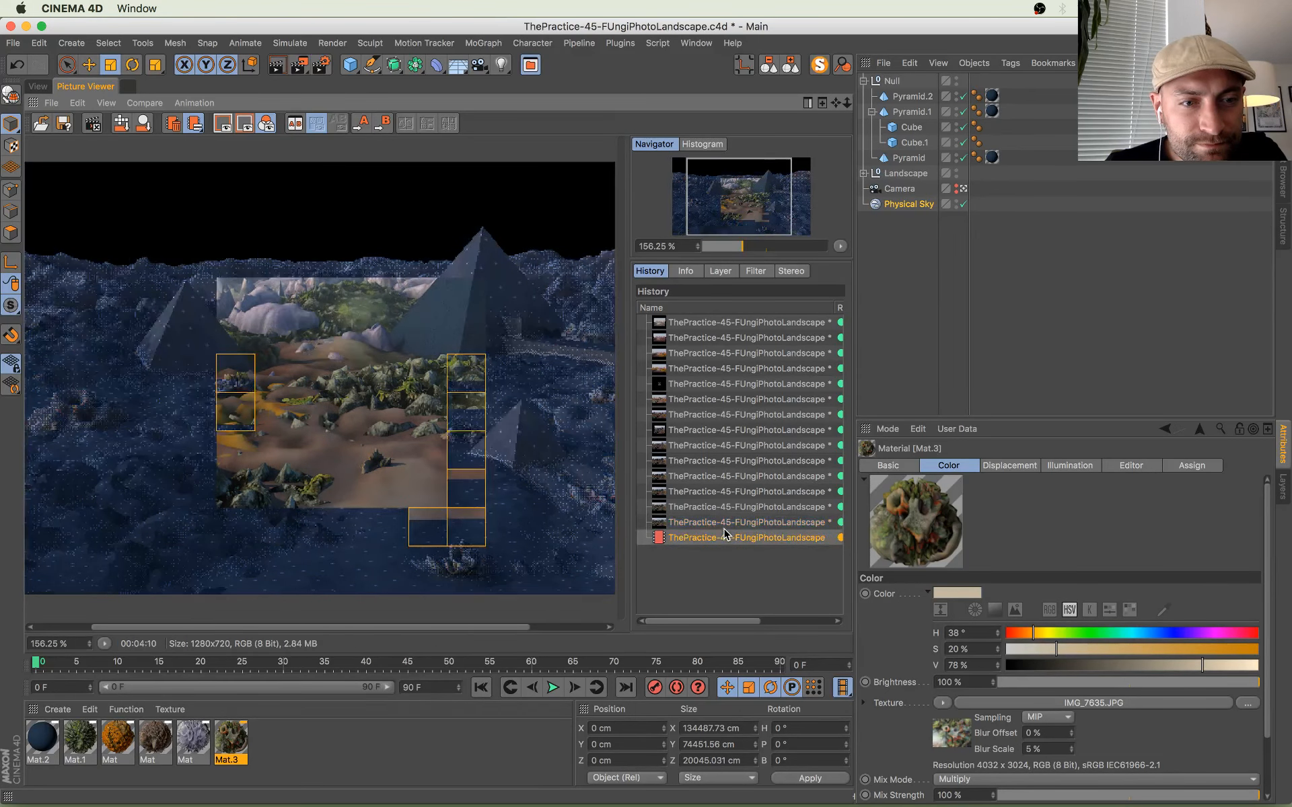
pyautogui.scroll(2, 216, 393)
pyautogui.scroll(-4, 216, 392)
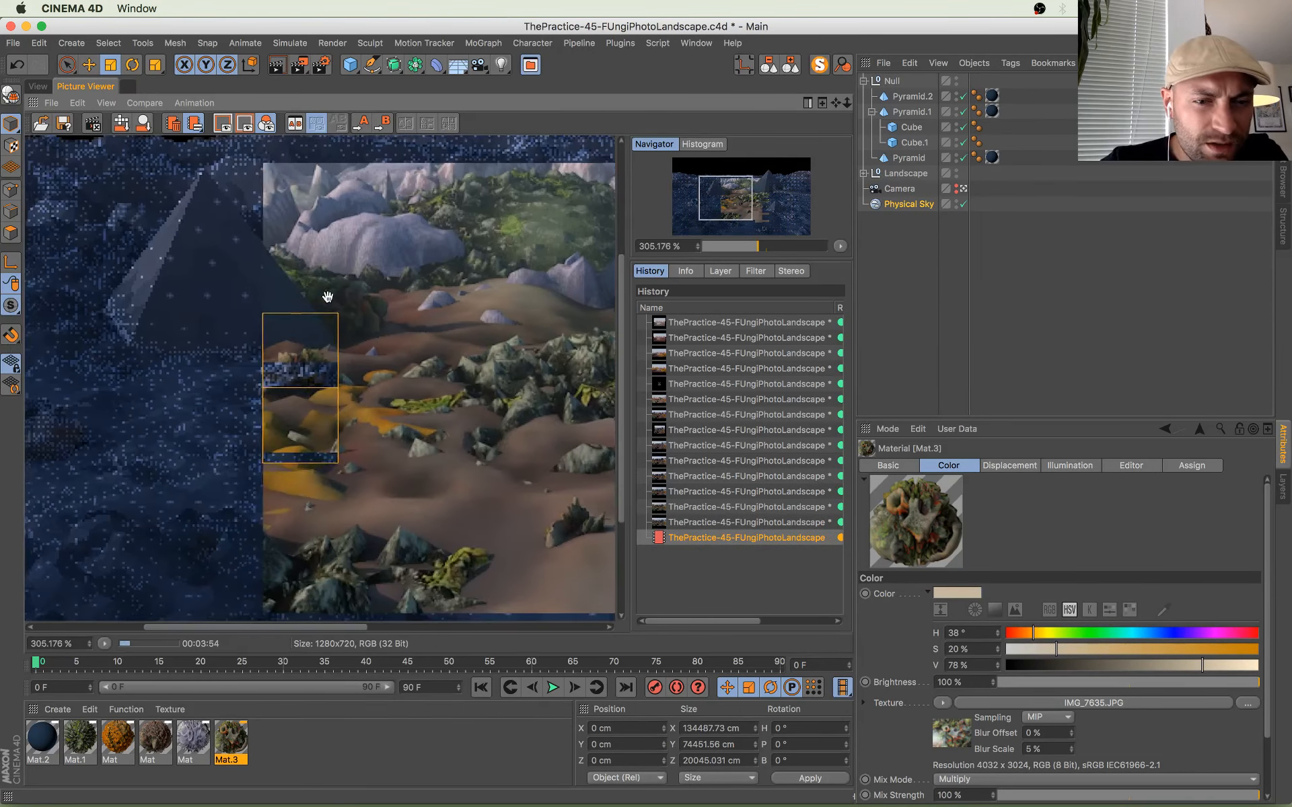
pyautogui.press('Up')
pyautogui.press('Down')
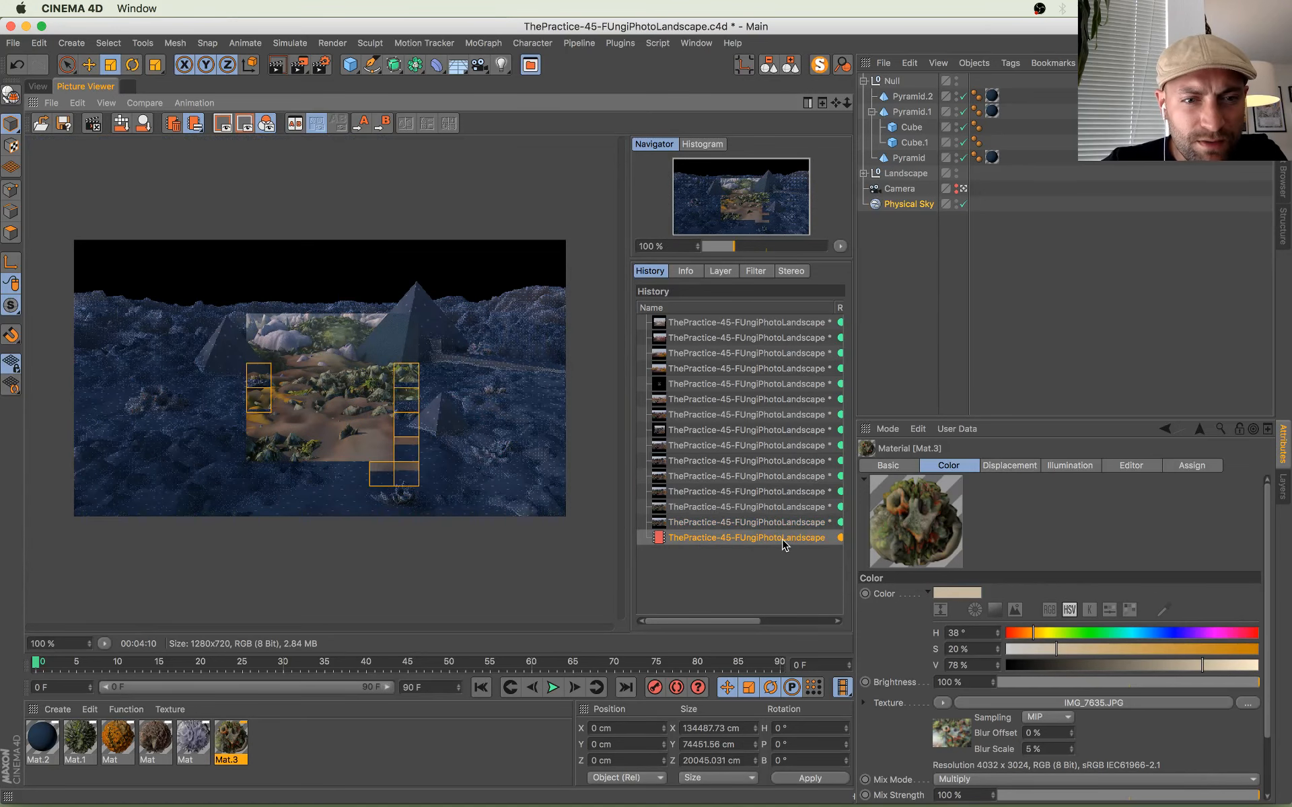
pyautogui.press('Up')
pyautogui.press('Down')
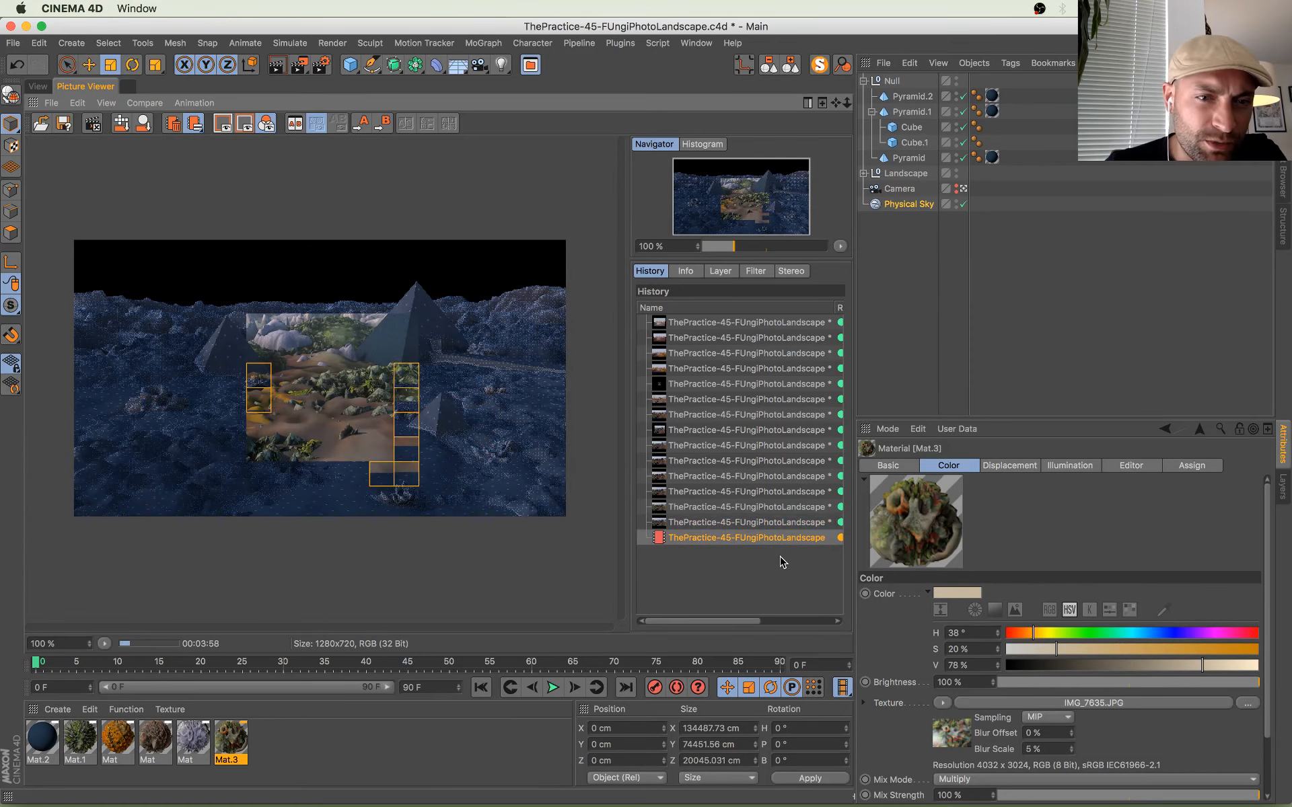
pyautogui.press('Up')
pyautogui.press('Down')
pyautogui.press('Up')
pyautogui.press('Down')
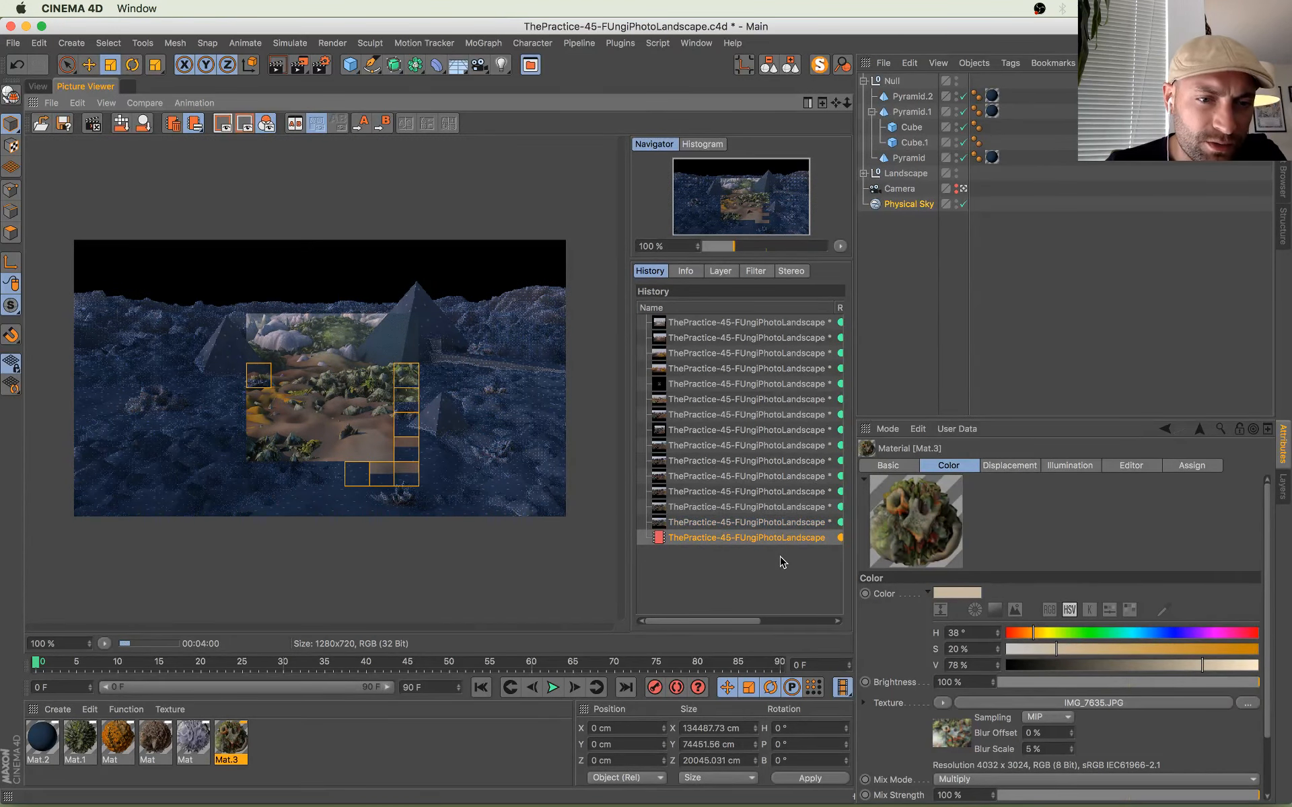
# Step: Look back through several earlier renders in the history and compare them with the render in progress
pyautogui.press('Up')
pyautogui.press('Up')
pyautogui.press('Up')
pyautogui.press('Up')
pyautogui.press('Down')
pyautogui.press('Down')
pyautogui.press('Down')
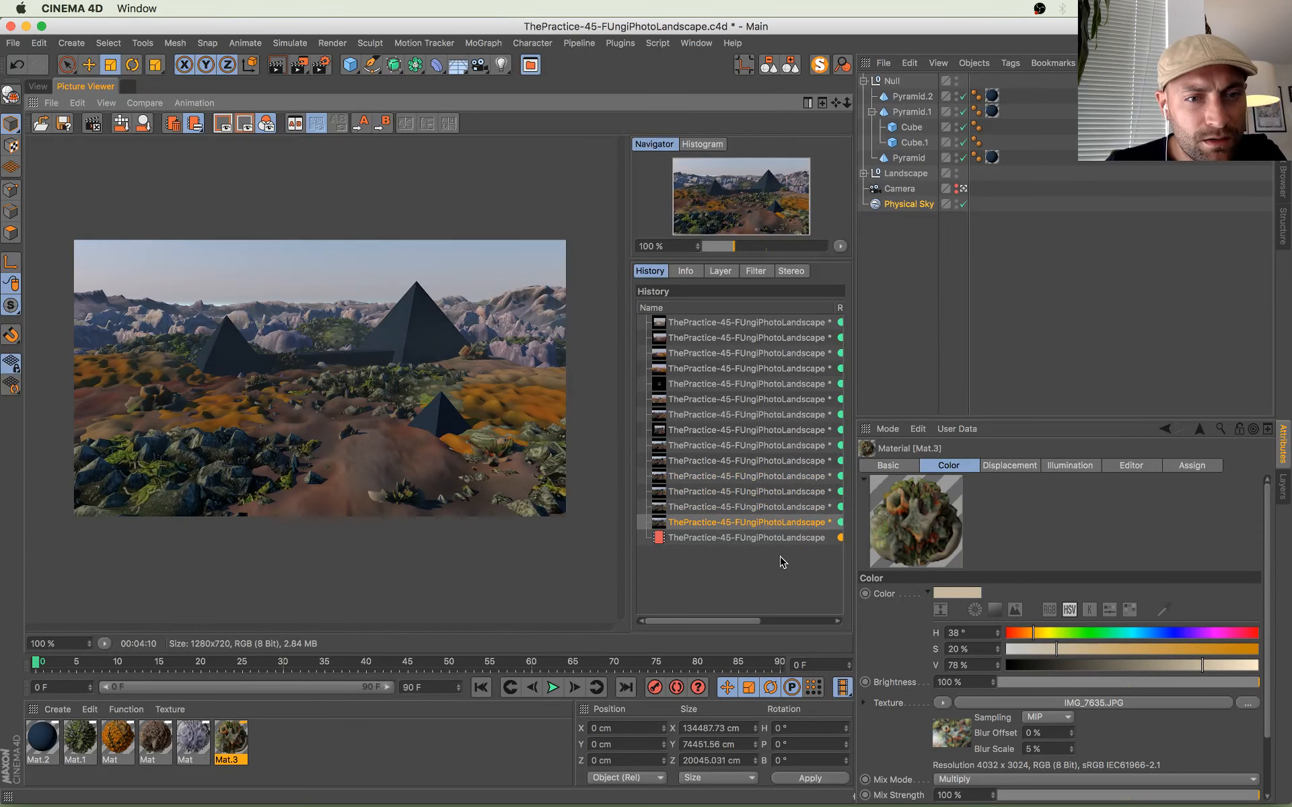
pyautogui.press('Down')
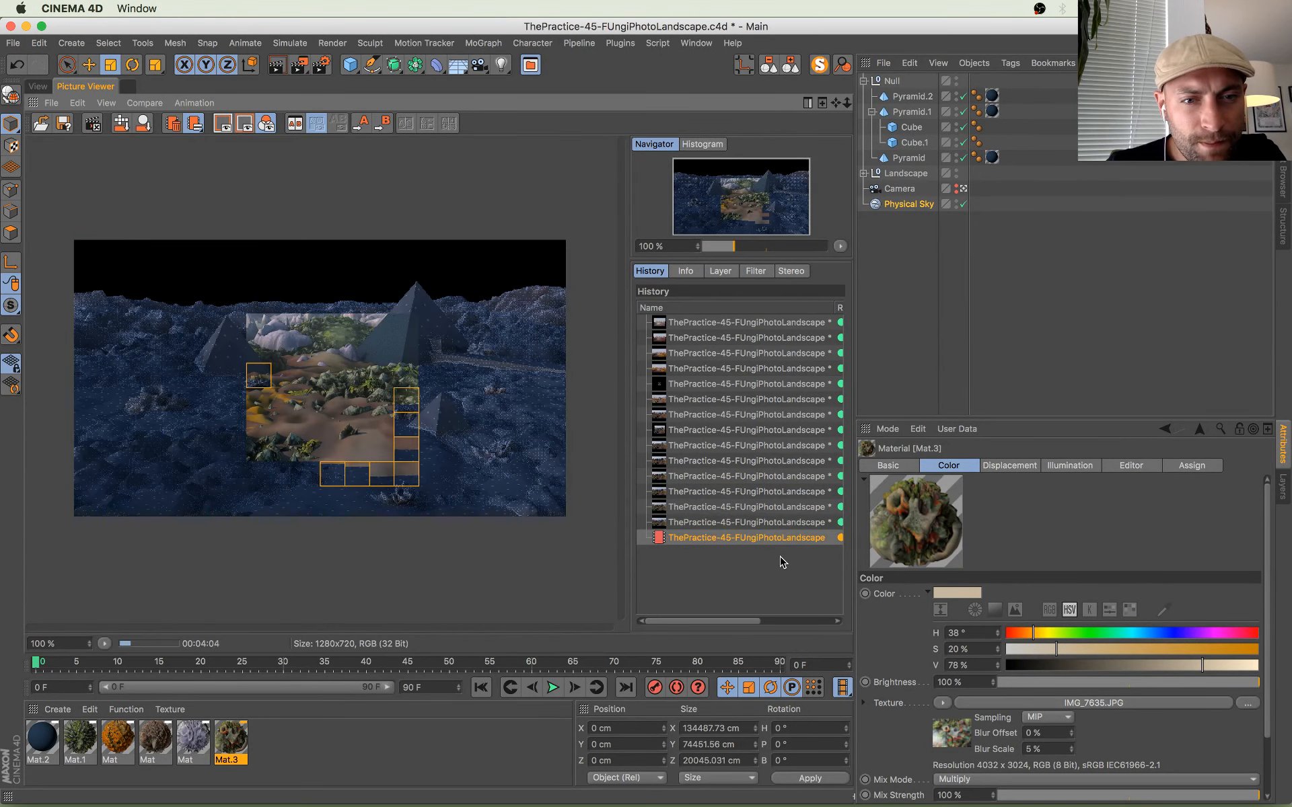
pyautogui.press('Up')
pyautogui.press('Up')
pyautogui.press('Down')
pyautogui.press('Down')
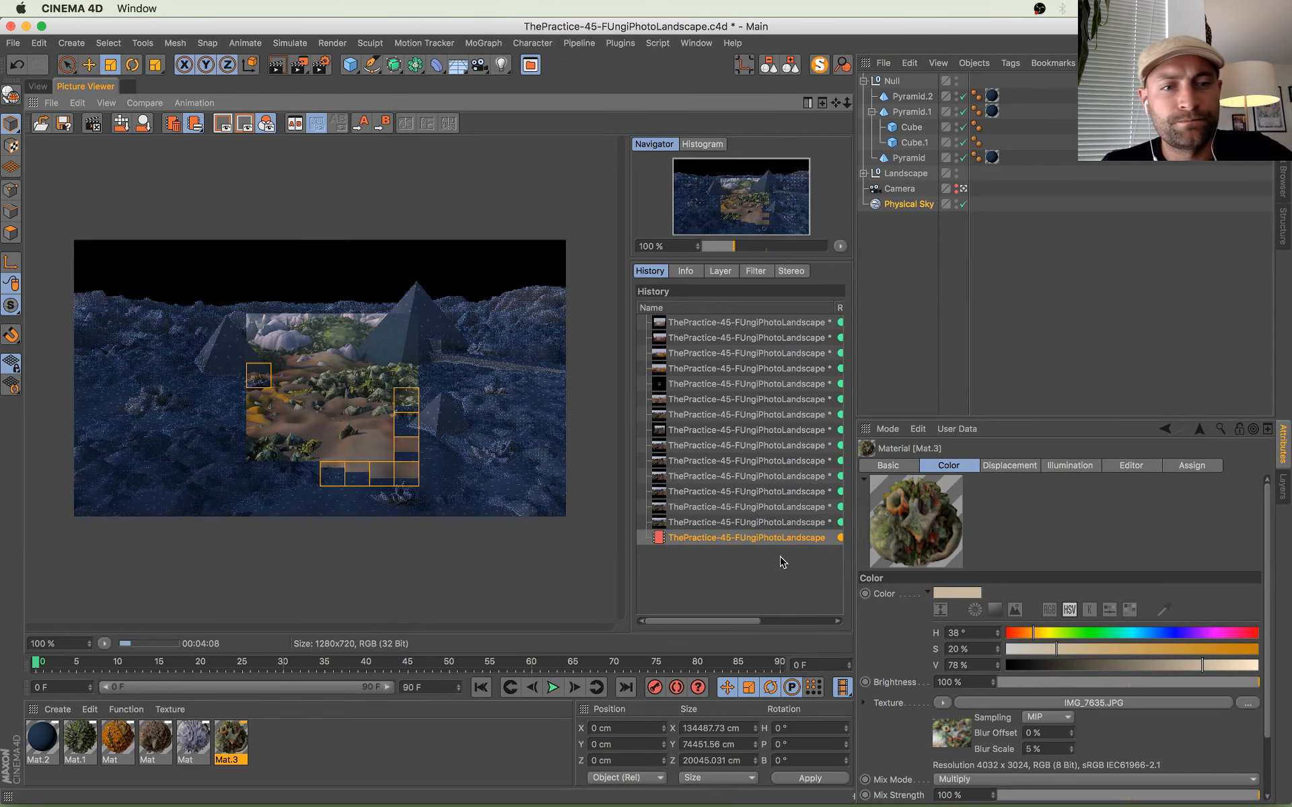
# Step: Return to the scene view, add a cylinder and place it inside the Null group with the pyramids
pyautogui.click(38, 87)
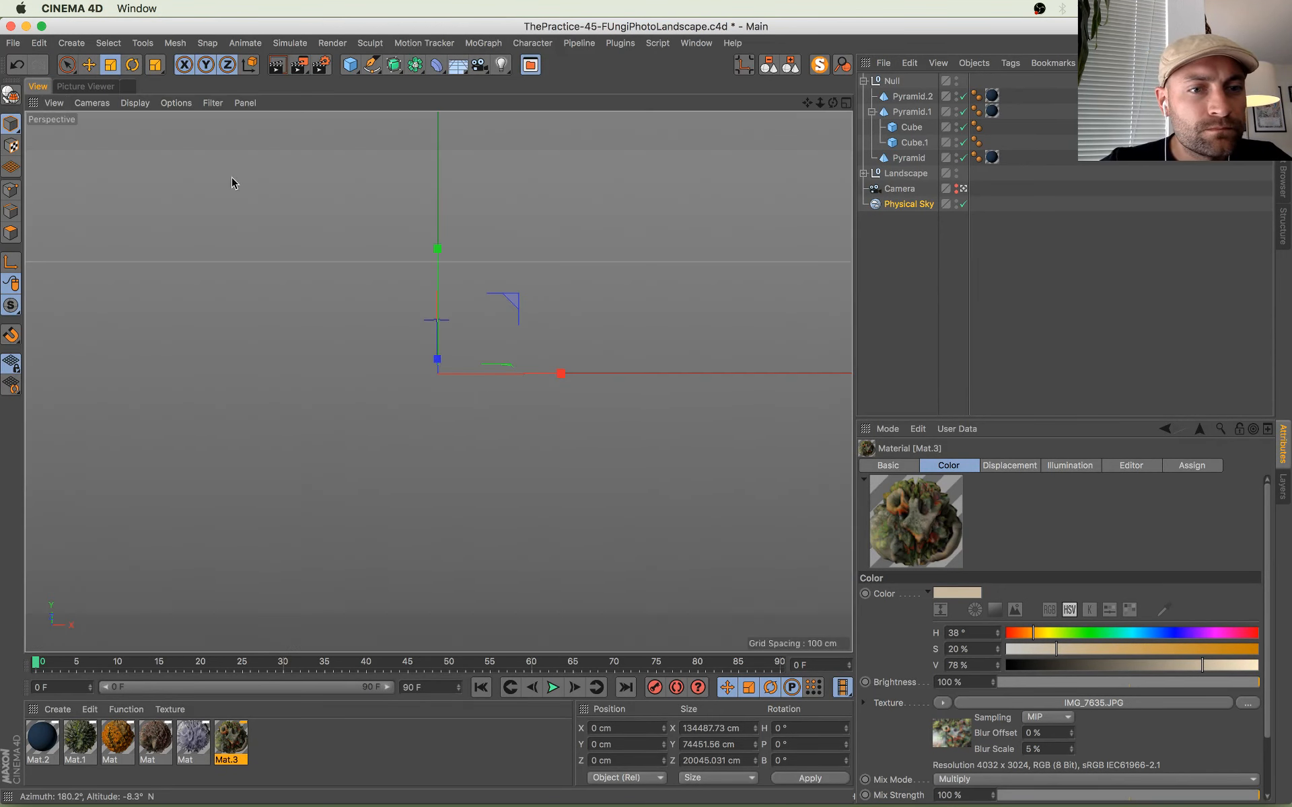
pyautogui.click(350, 65)
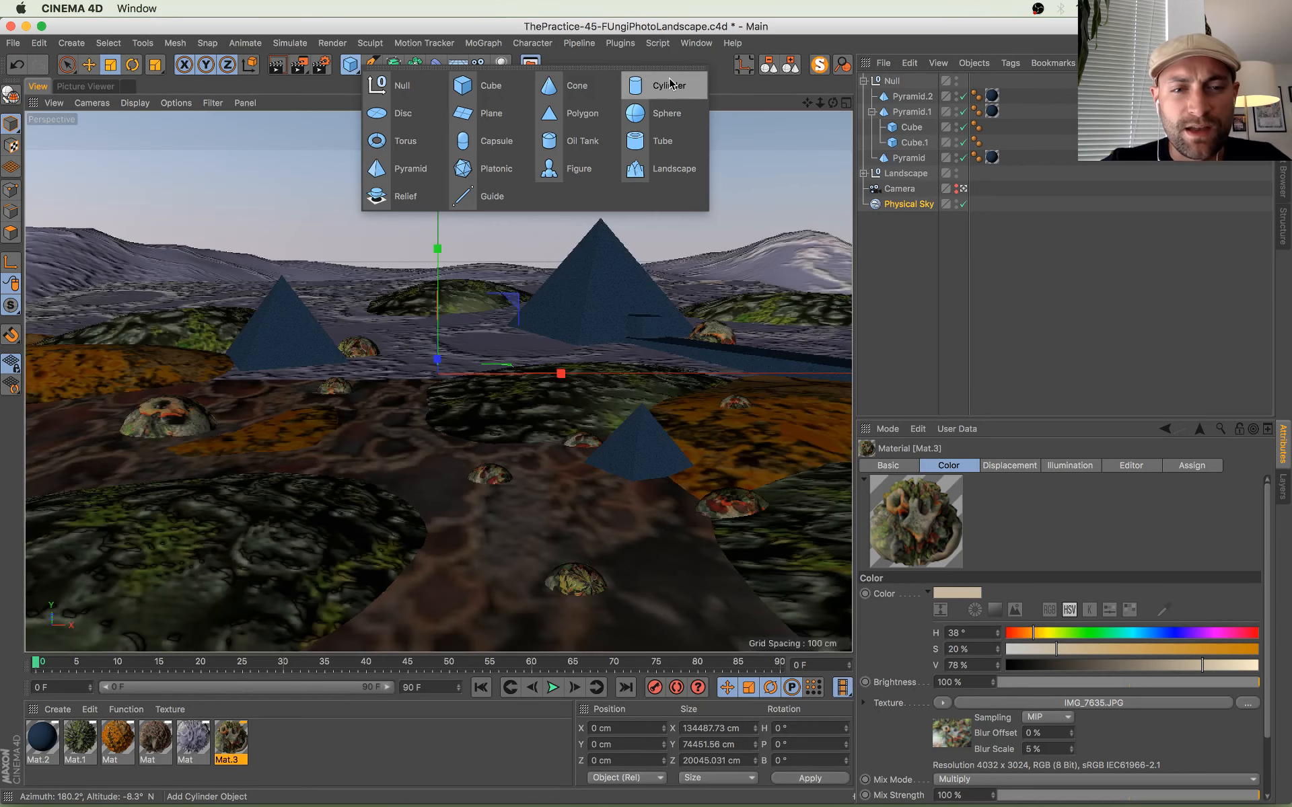
pyautogui.click(669, 85)
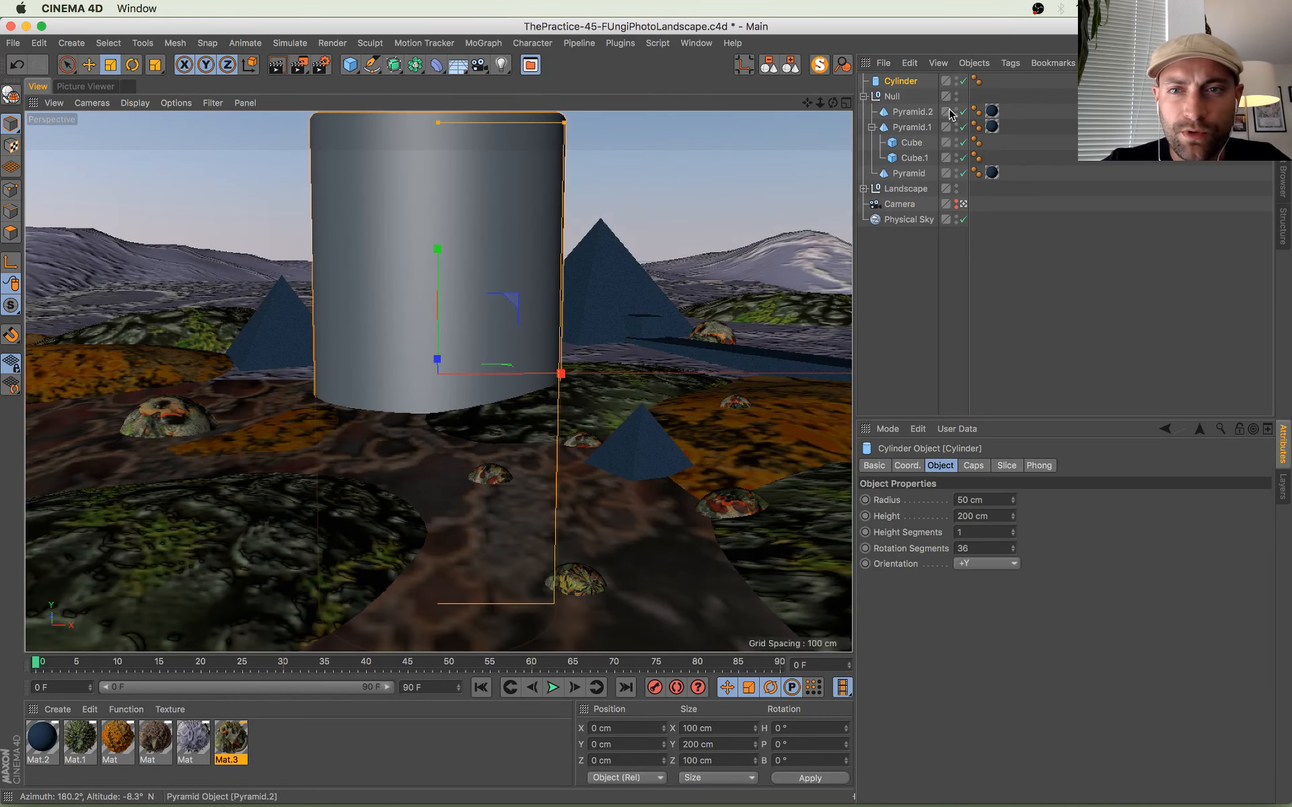
pyautogui.moveTo(898, 106); pyautogui.dragTo(898, 105)
# Step: Scale the cylinder down to a thin column about 7 cm wide and 43 cm tall
pyautogui.press('t')
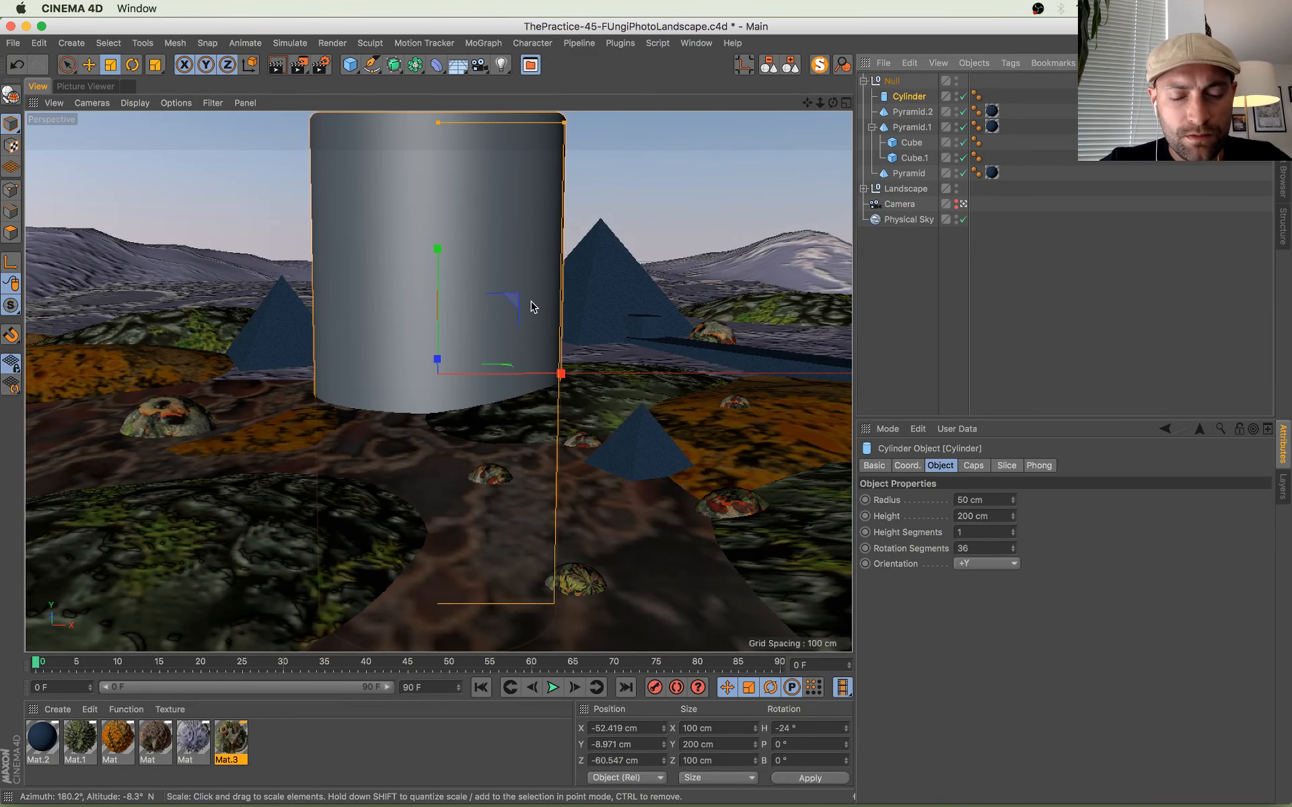
pyautogui.moveTo(511, 297); pyautogui.dragTo(293, 431)
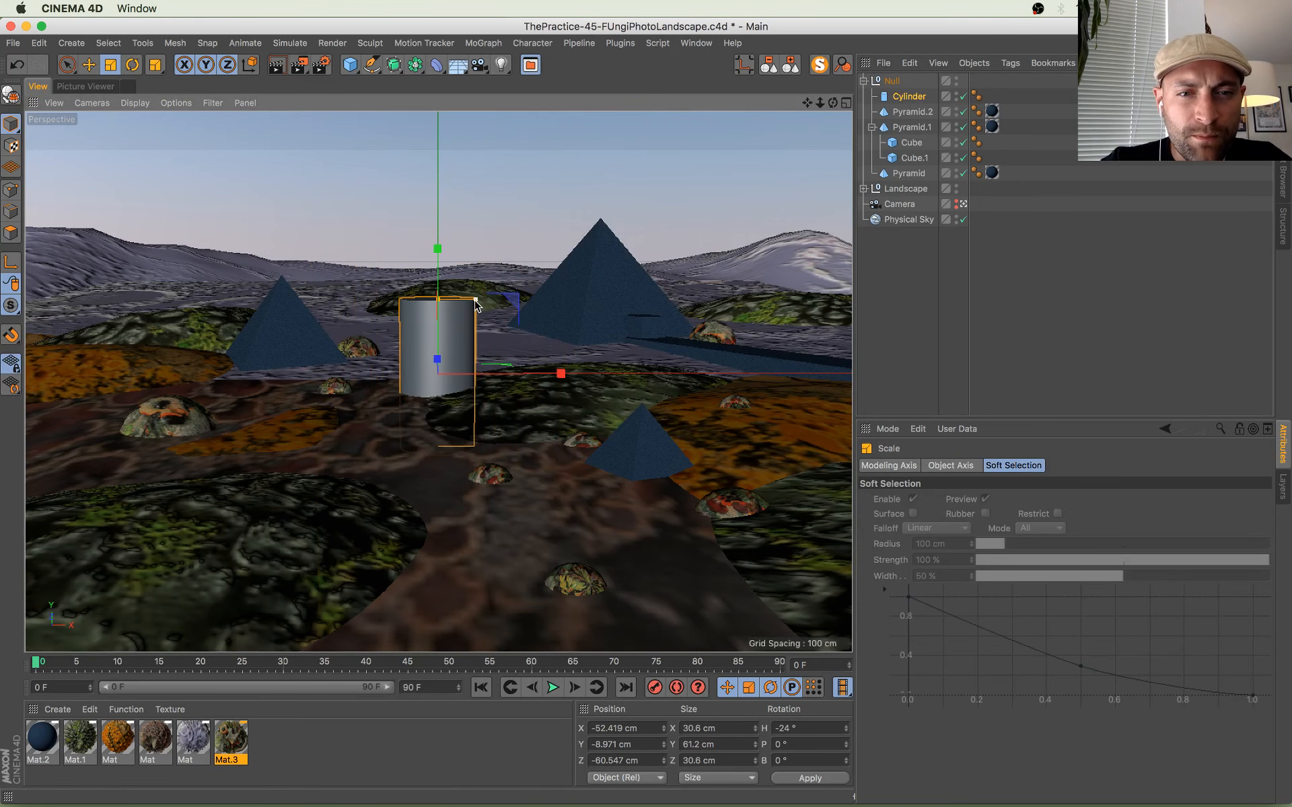
pyautogui.moveTo(473, 300); pyautogui.dragTo(437, 301)
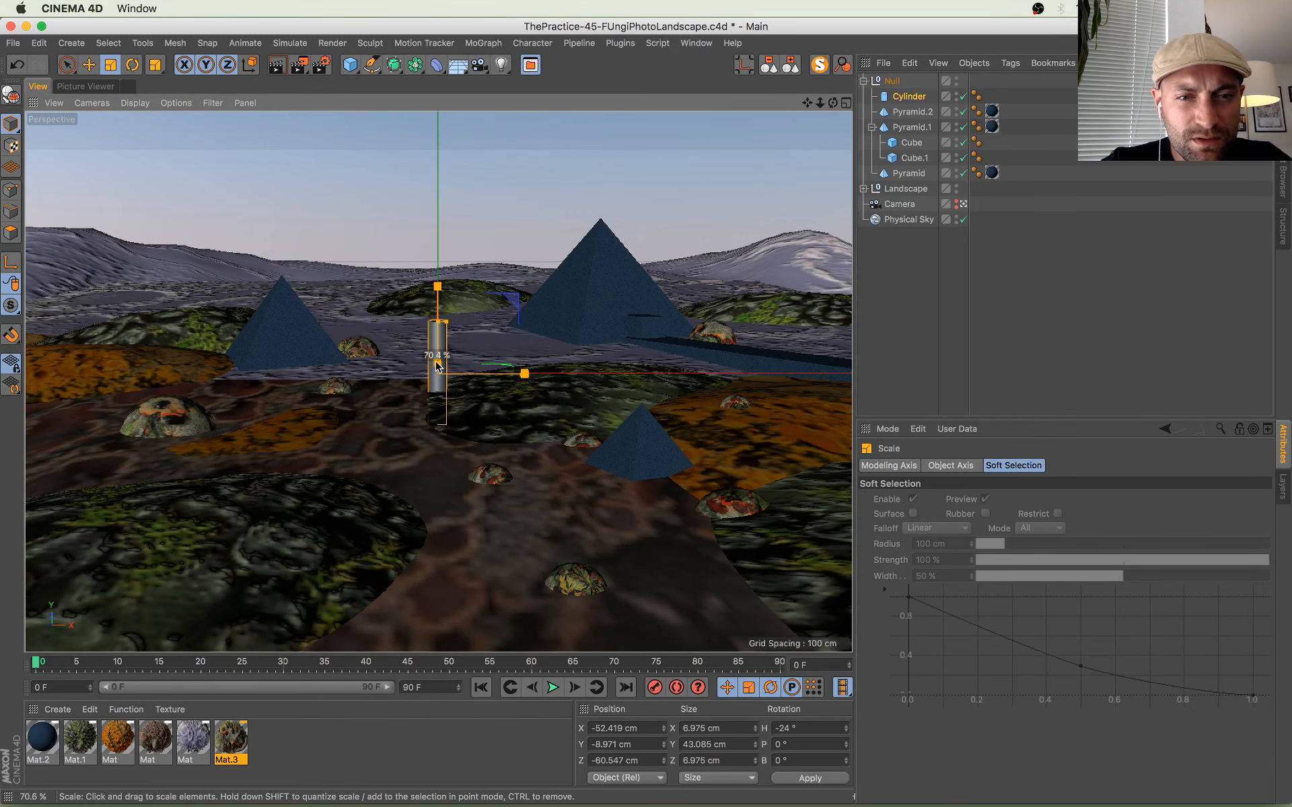
# Step: Duplicate the column as a flat ring about 7.9 cm wide and 2.5 cm tall and raise it to the column's upper end
pyautogui.press('e')
pyautogui.keyDown('ctrl'); pyautogui.moveTo(438, 251); pyautogui.dragTo(441, 308); pyautogui.keyUp('ctrl')
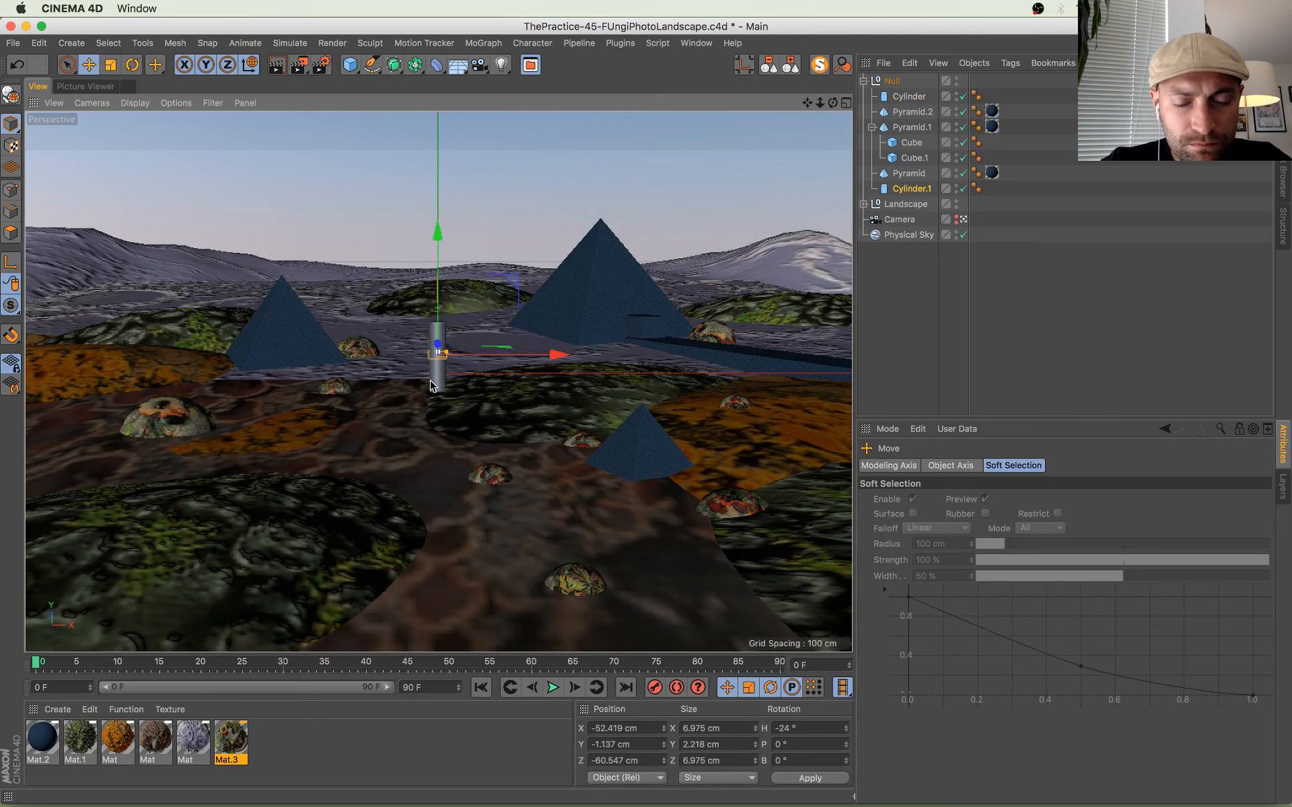
pyautogui.press('t')
pyautogui.moveTo(378, 470); pyautogui.dragTo(444, 431)
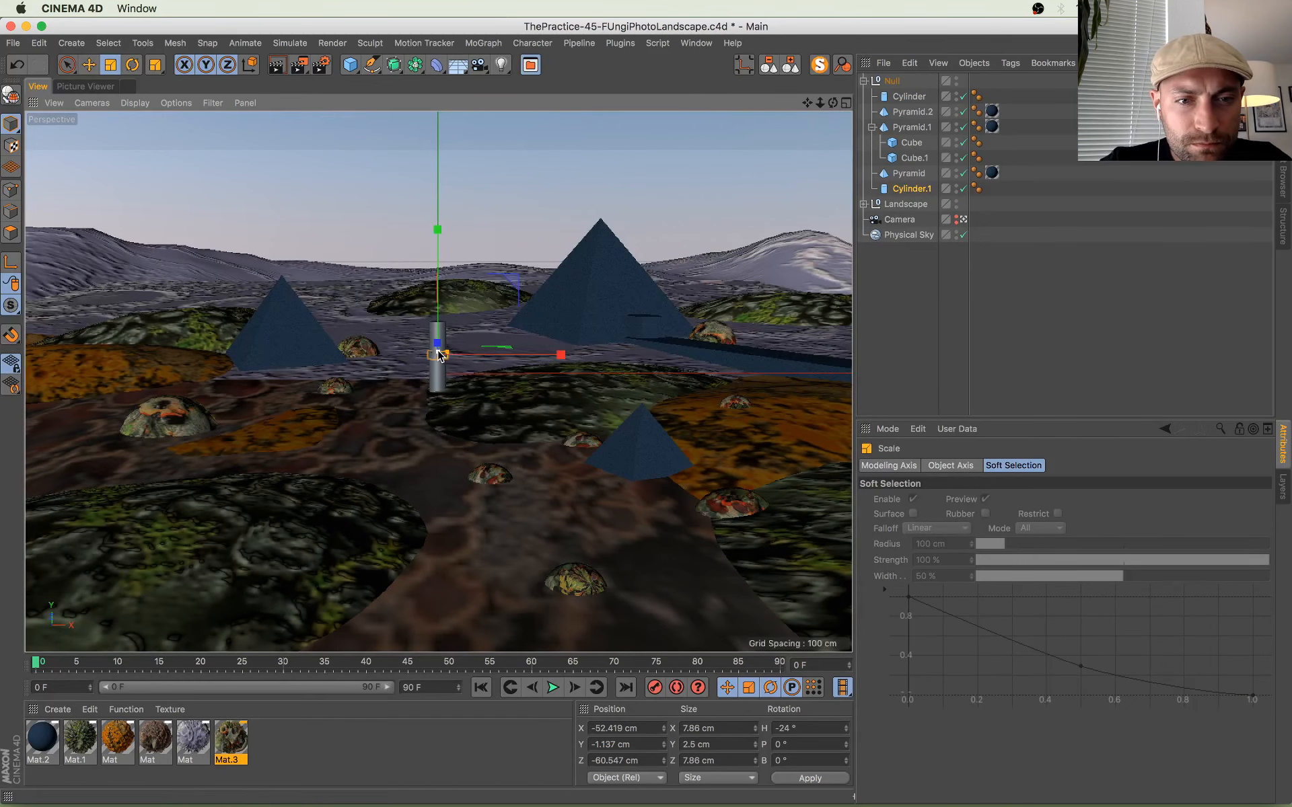
pyautogui.press('e')
pyautogui.moveTo(439, 290); pyautogui.dragTo(444, 255)
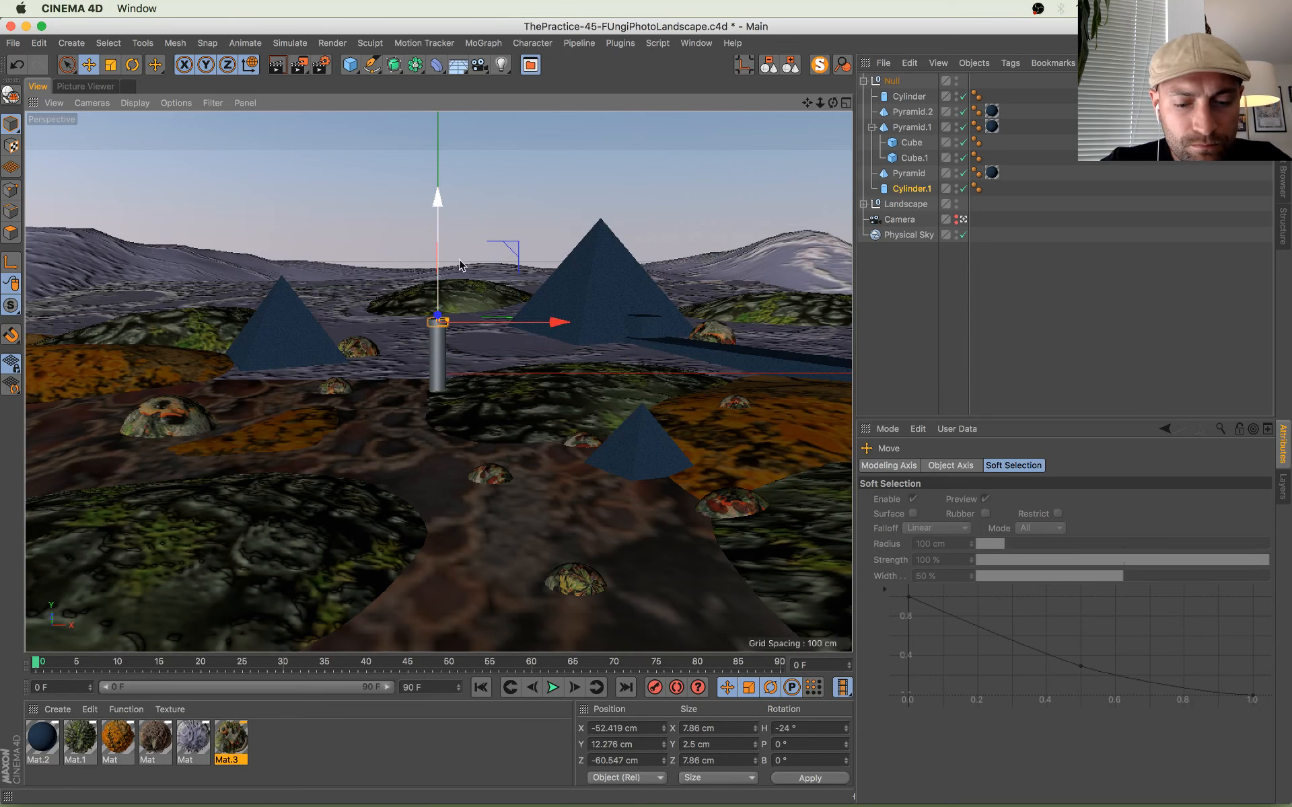
# Step: Enlarge the upper ring to about 8.9 cm wide and 2.8 cm tall and copy it down to the column's base
pyautogui.press('t')
pyautogui.moveTo(438, 407); pyautogui.dragTo(438, 343)
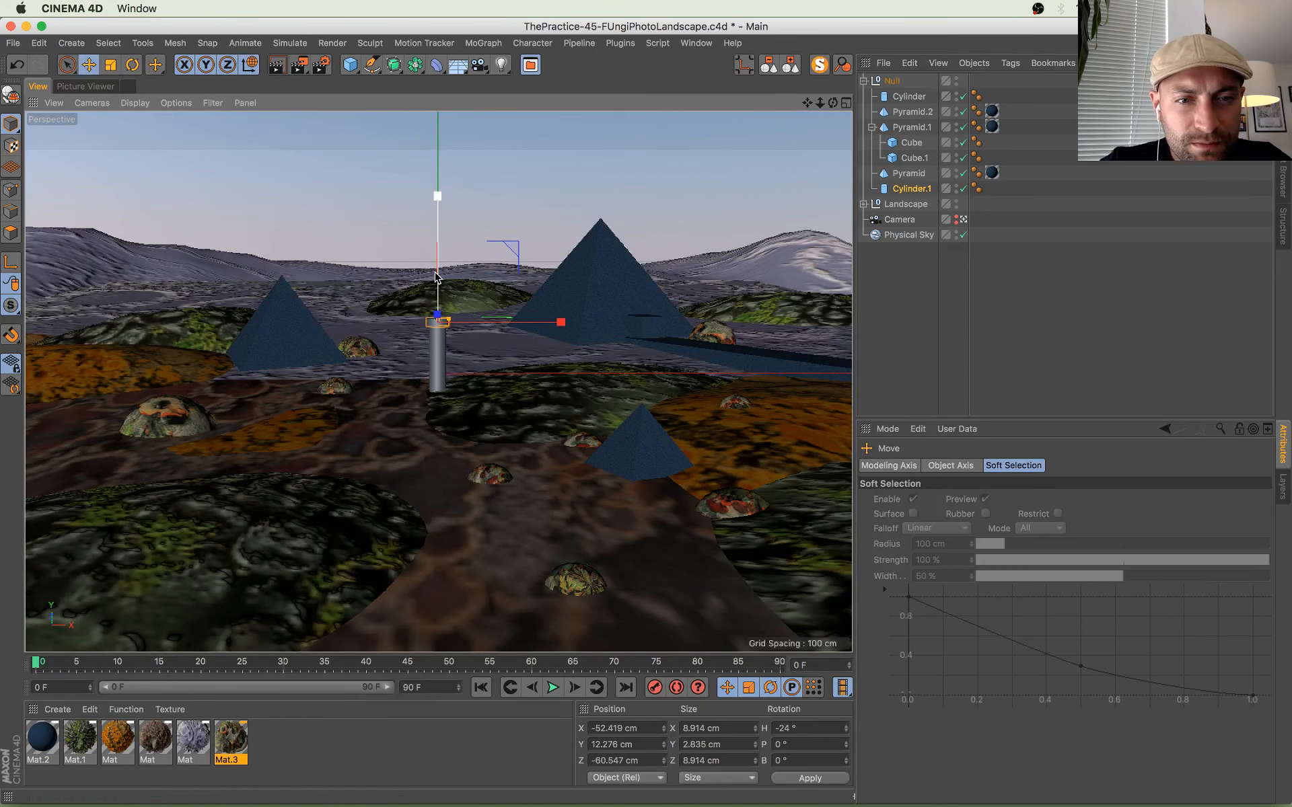
pyautogui.press('e')
pyautogui.moveTo(441, 256); pyautogui.dragTo(443, 334)
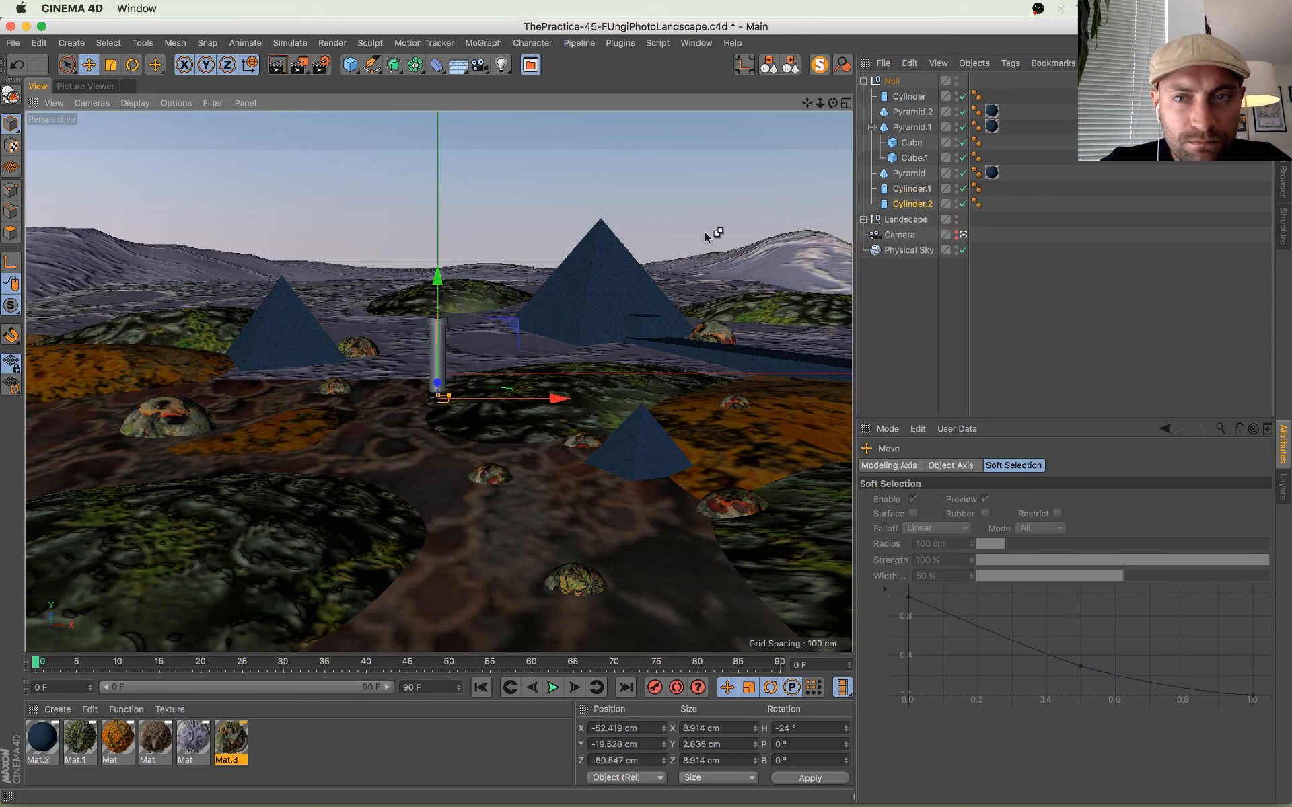
# Step: Move both rings next to the column in the Null group and raise all three cylinders about 15 cm
pyautogui.click(913, 204)
pyautogui.keyDown('ctrl'); pyautogui.click(910, 191); pyautogui.keyUp('ctrl')
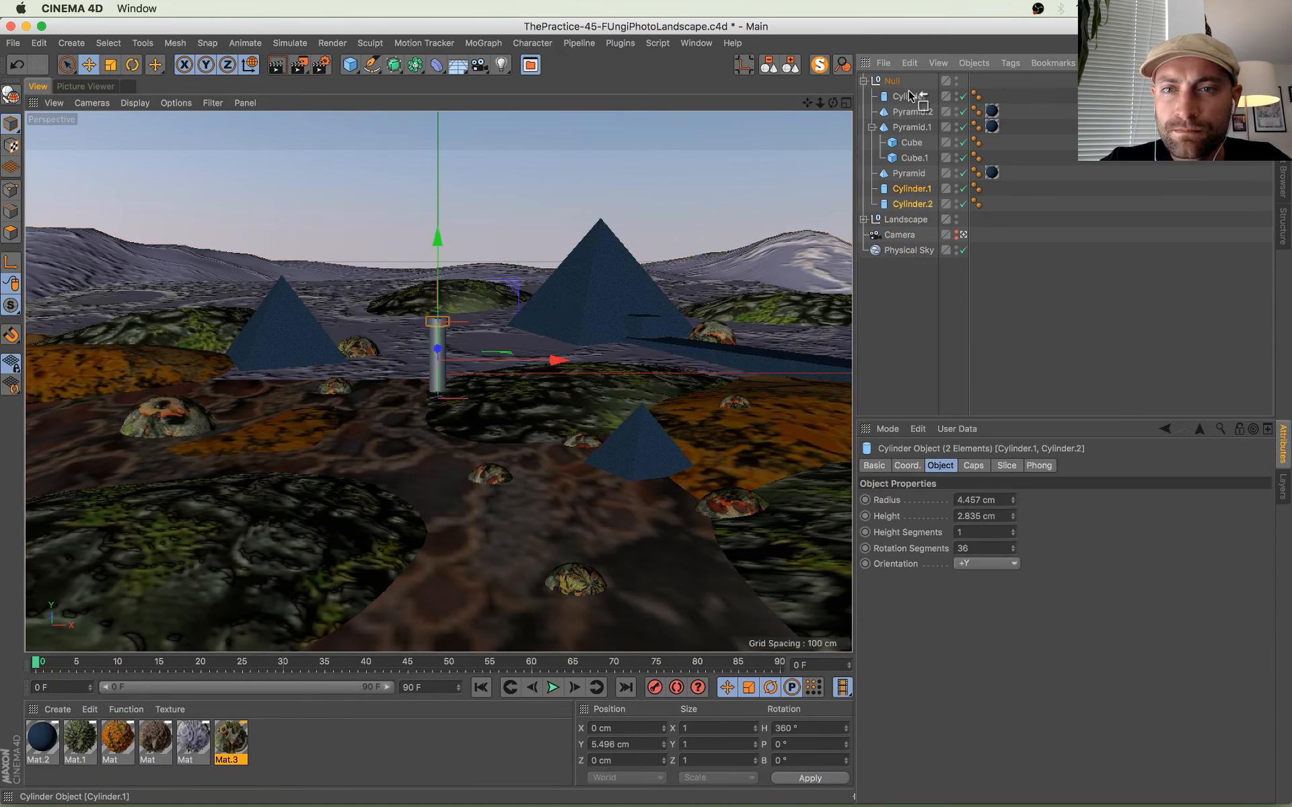
pyautogui.moveTo(910, 96); pyautogui.dragTo(910, 97)
pyautogui.keyDown('ctrl'); pyautogui.click(911, 127); pyautogui.keyUp('ctrl')
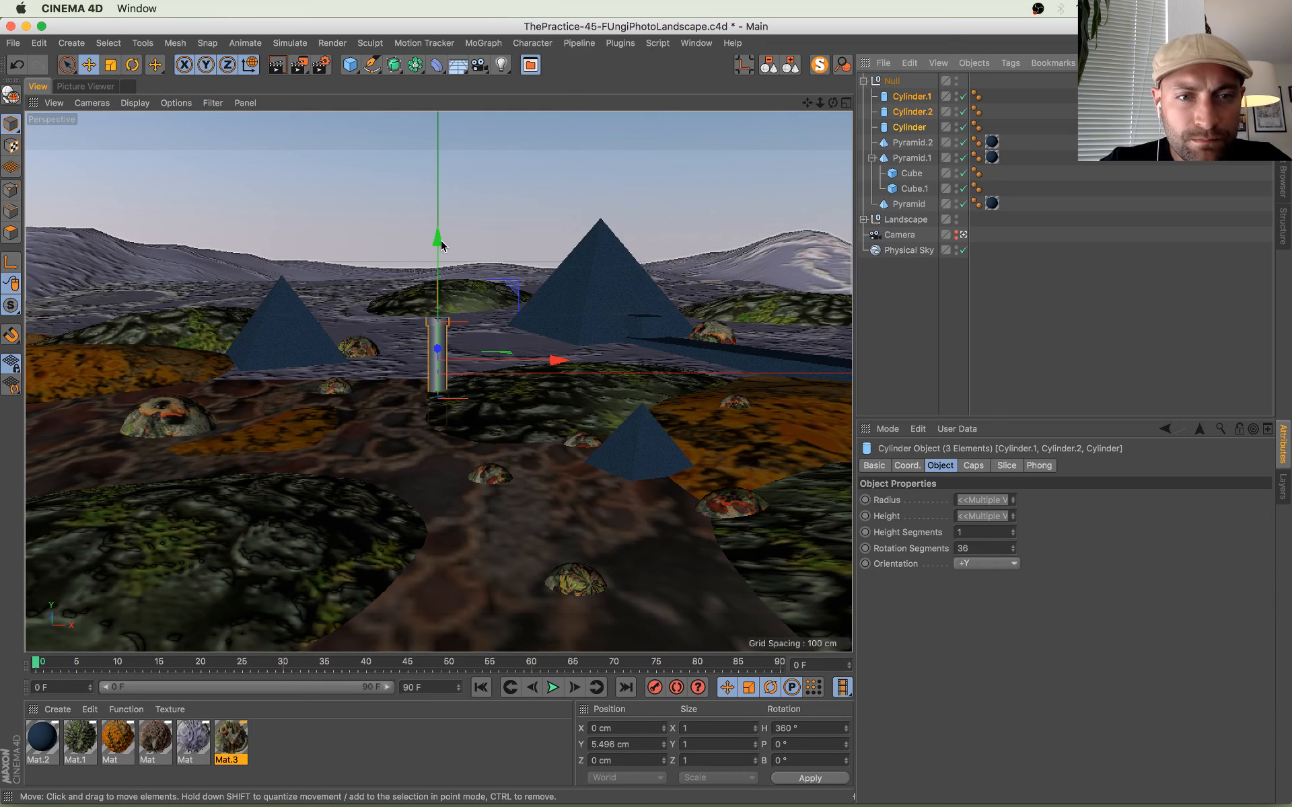
pyautogui.moveTo(441, 243); pyautogui.dragTo(438, 199)
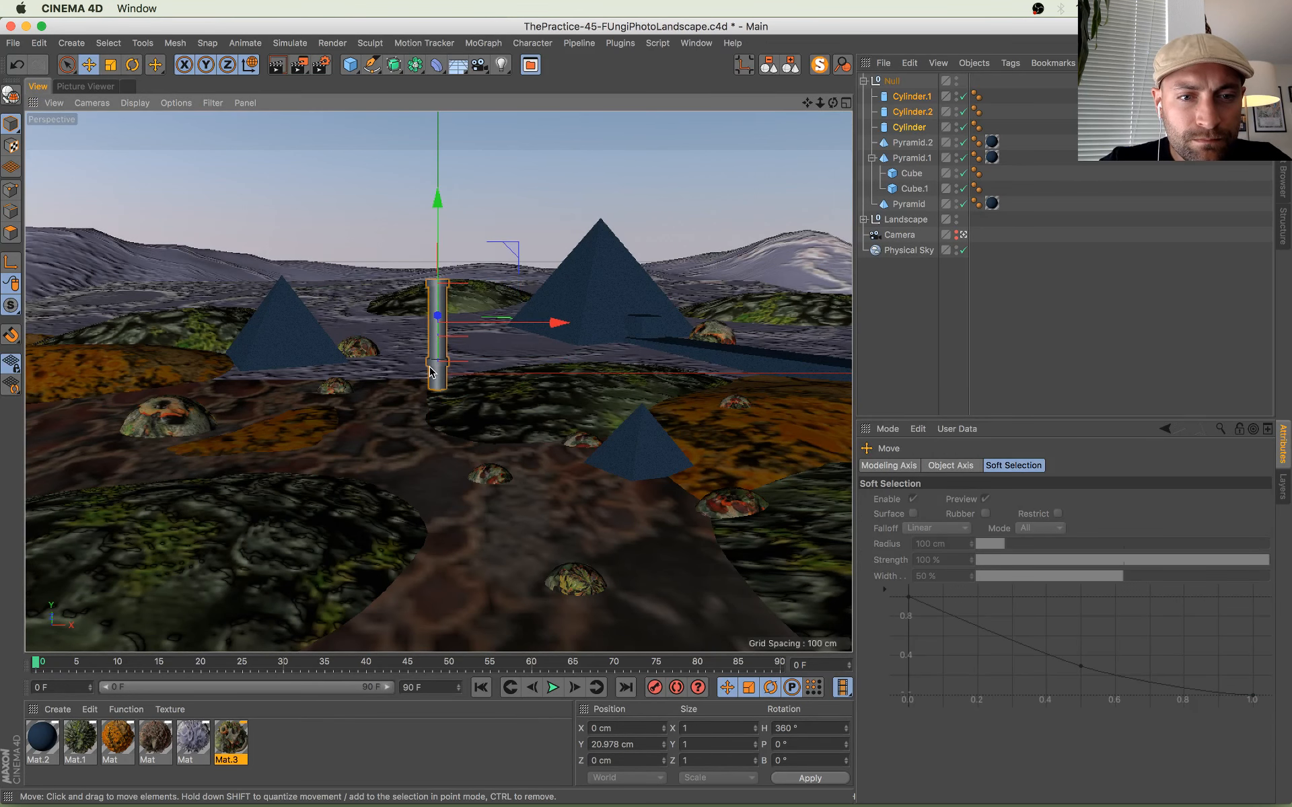
# Step: Scale the lower ring into a pedestal about 9.5 cm wide and 14 cm tall and lower it to the column's base
pyautogui.click(431, 372)
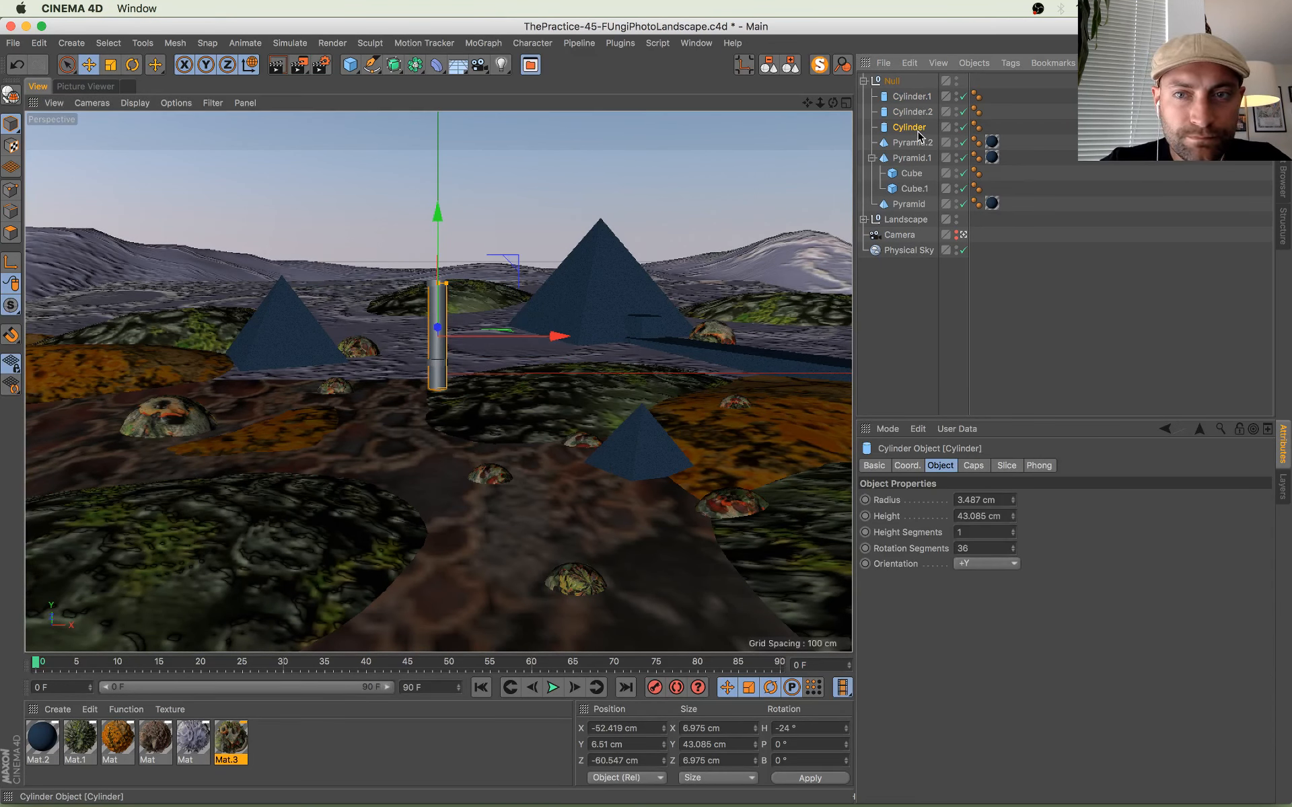
pyautogui.click(912, 112)
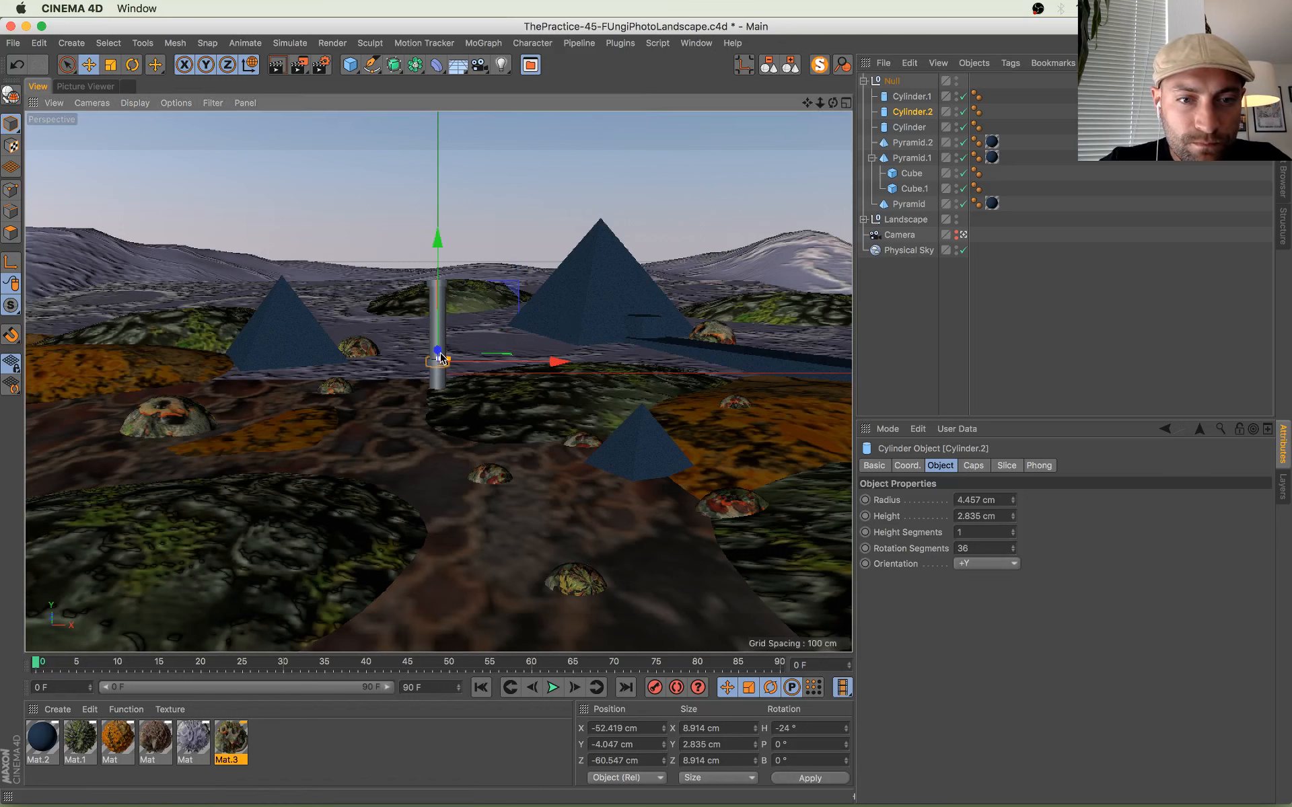
pyautogui.press('t')
pyautogui.moveTo(398, 448); pyautogui.dragTo(430, 423)
pyautogui.press('e')
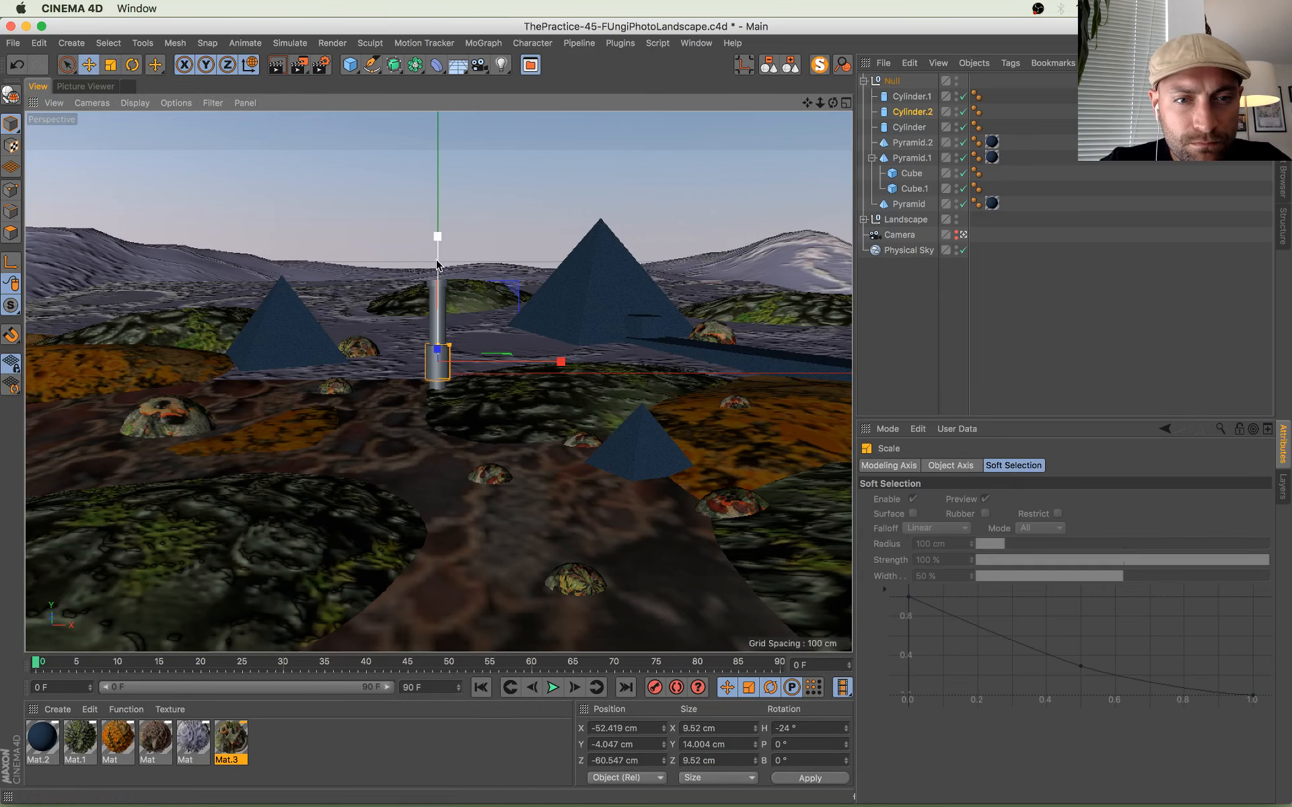
pyautogui.moveTo(437, 244); pyautogui.dragTo(450, 266)
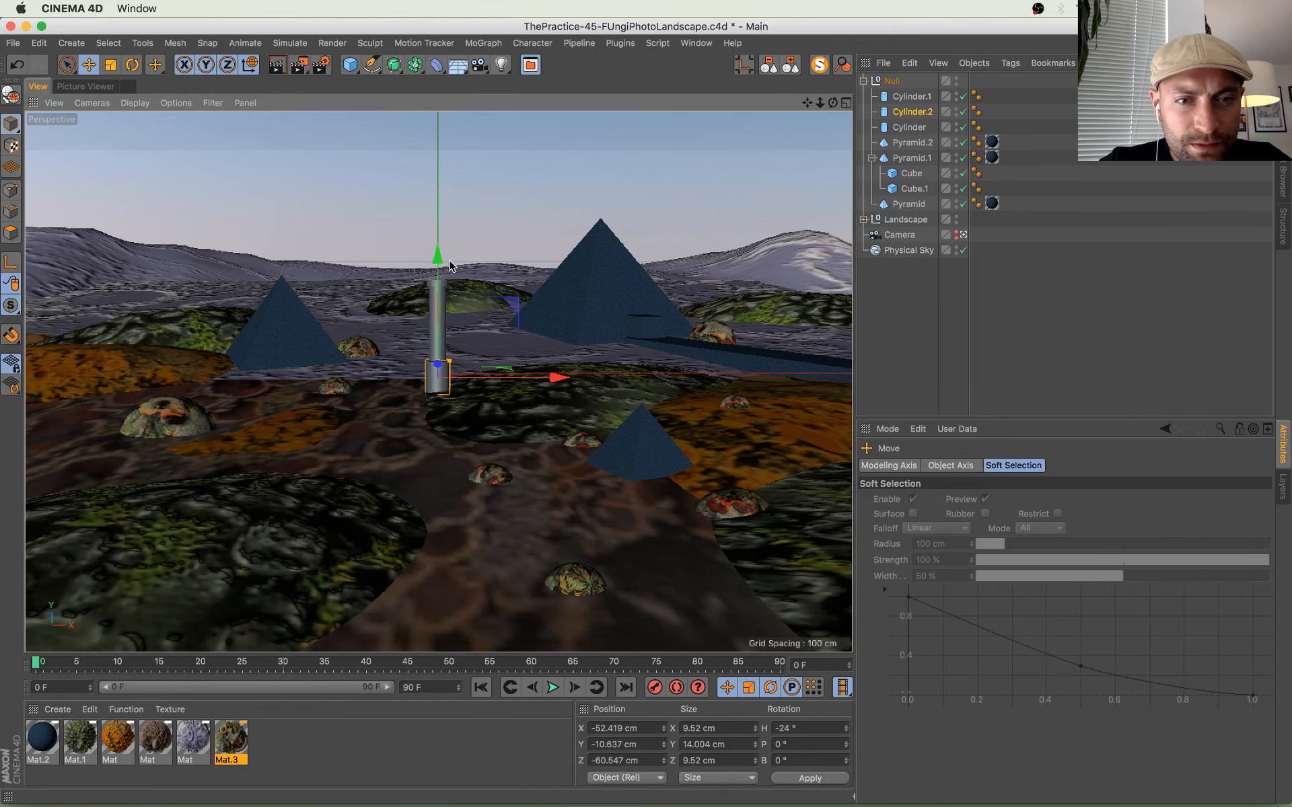
# Step: Copy the top ring slightly lower, shrink the copy to about 8 cm wide and 2.5 cm tall, and list it with the other cylinders
pyautogui.click(912, 96)
pyautogui.moveTo(441, 159)
pyautogui.mouseDown()
pyautogui.moveTo(437, 197)
pyautogui.moveTo(444, 174)
pyautogui.mouseUp()
pyautogui.press('t')
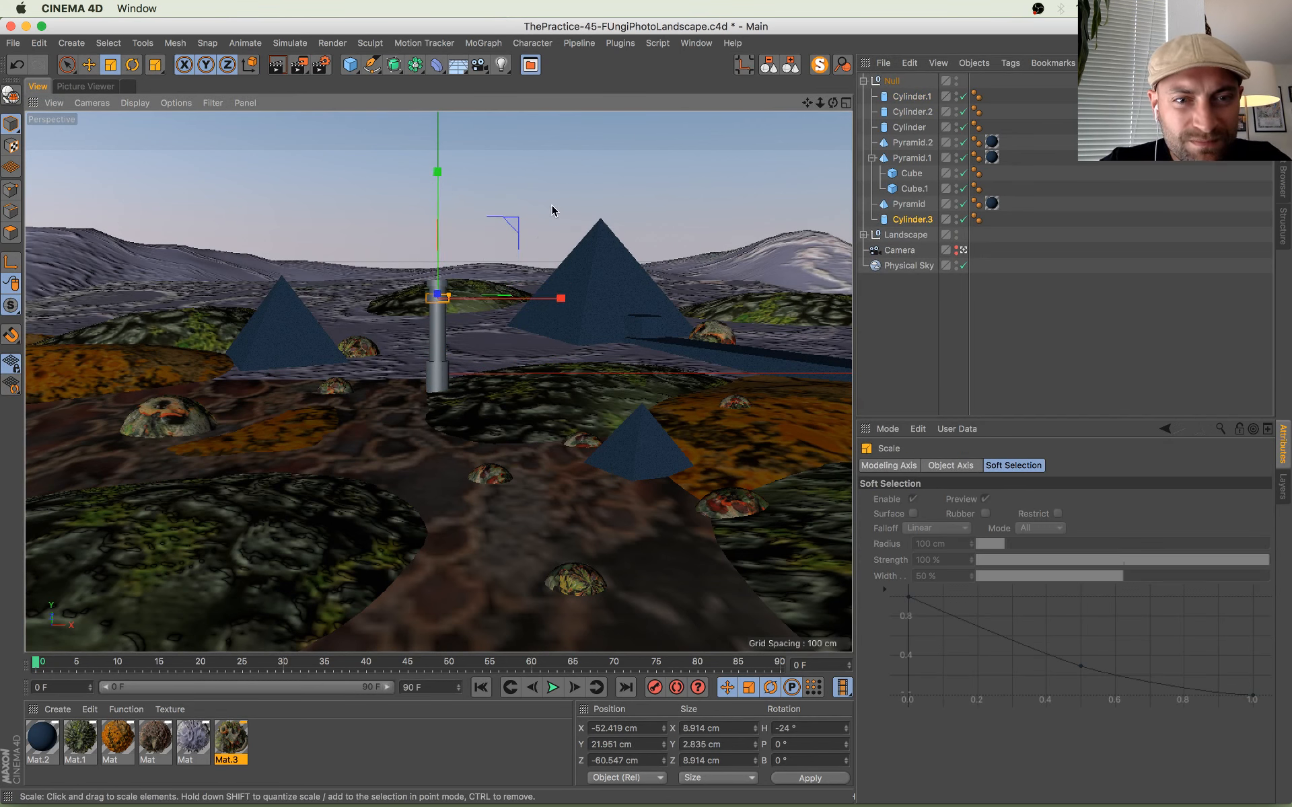
pyautogui.moveTo(552, 211); pyautogui.dragTo(504, 222)
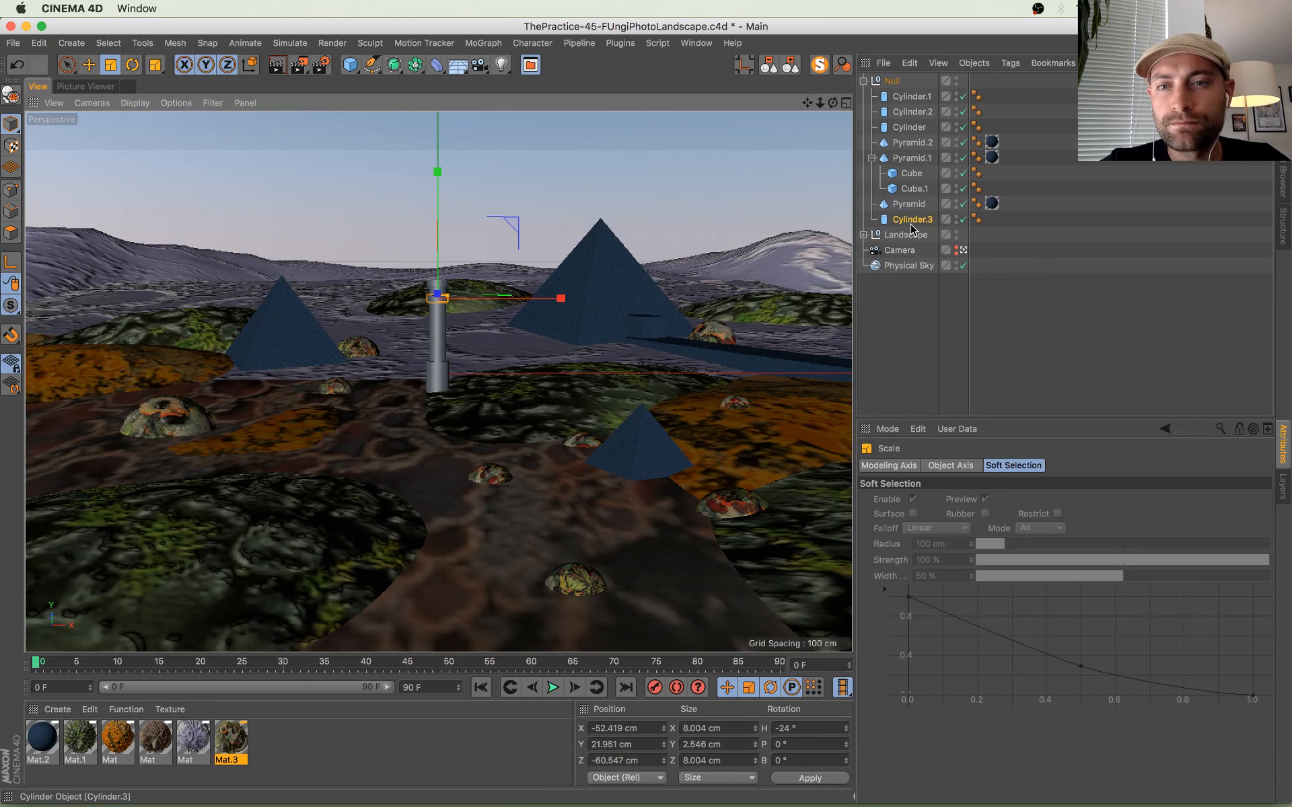
pyautogui.moveTo(911, 226); pyautogui.dragTo(909, 136)
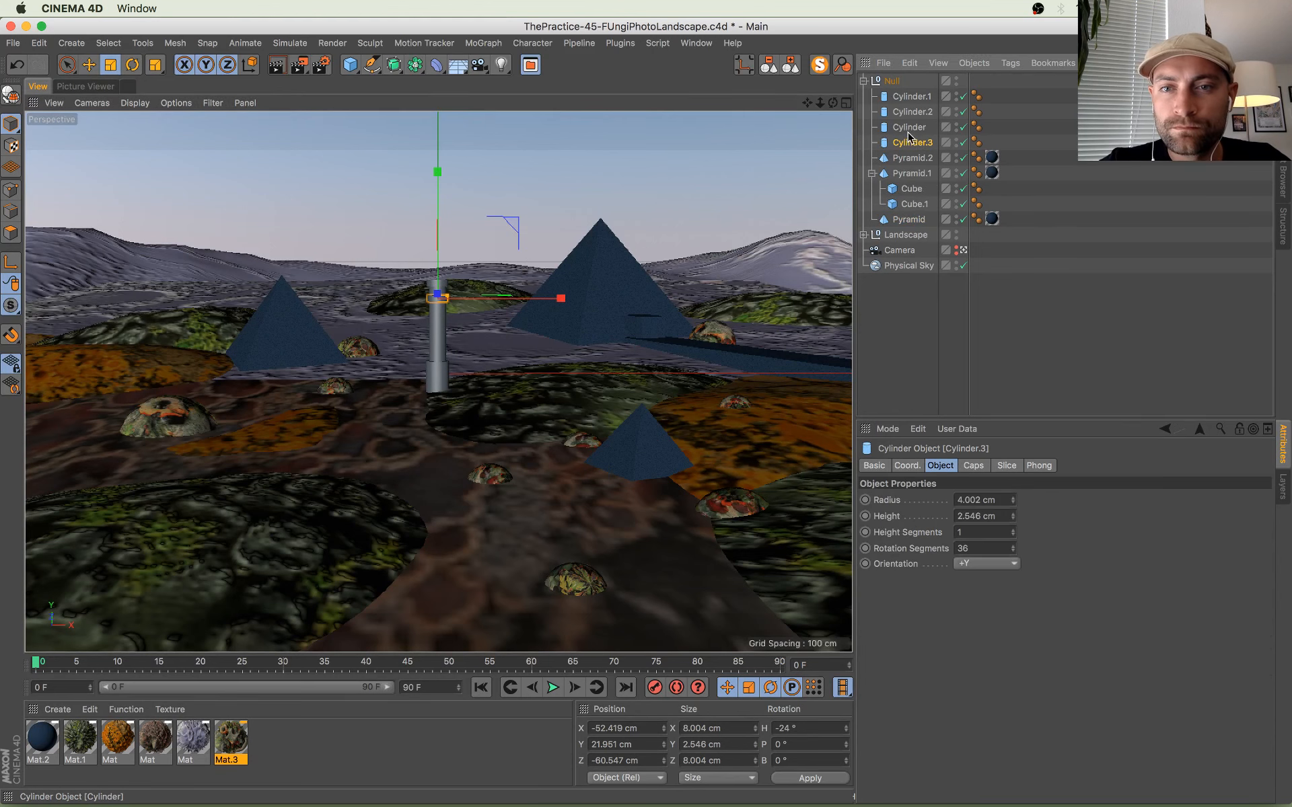
# Step: Group the four column cylinders under a new null and give it the pyramids' blue Mat.2 material
pyautogui.hotkey('alt', 'g')
pyautogui.moveTo(987, 107); pyautogui.dragTo(973, 99)
pyautogui.press('super+z')
# Step: Rename the null holding the column's cylinders as Totem
pyautogui.doubleClick(928, 97)
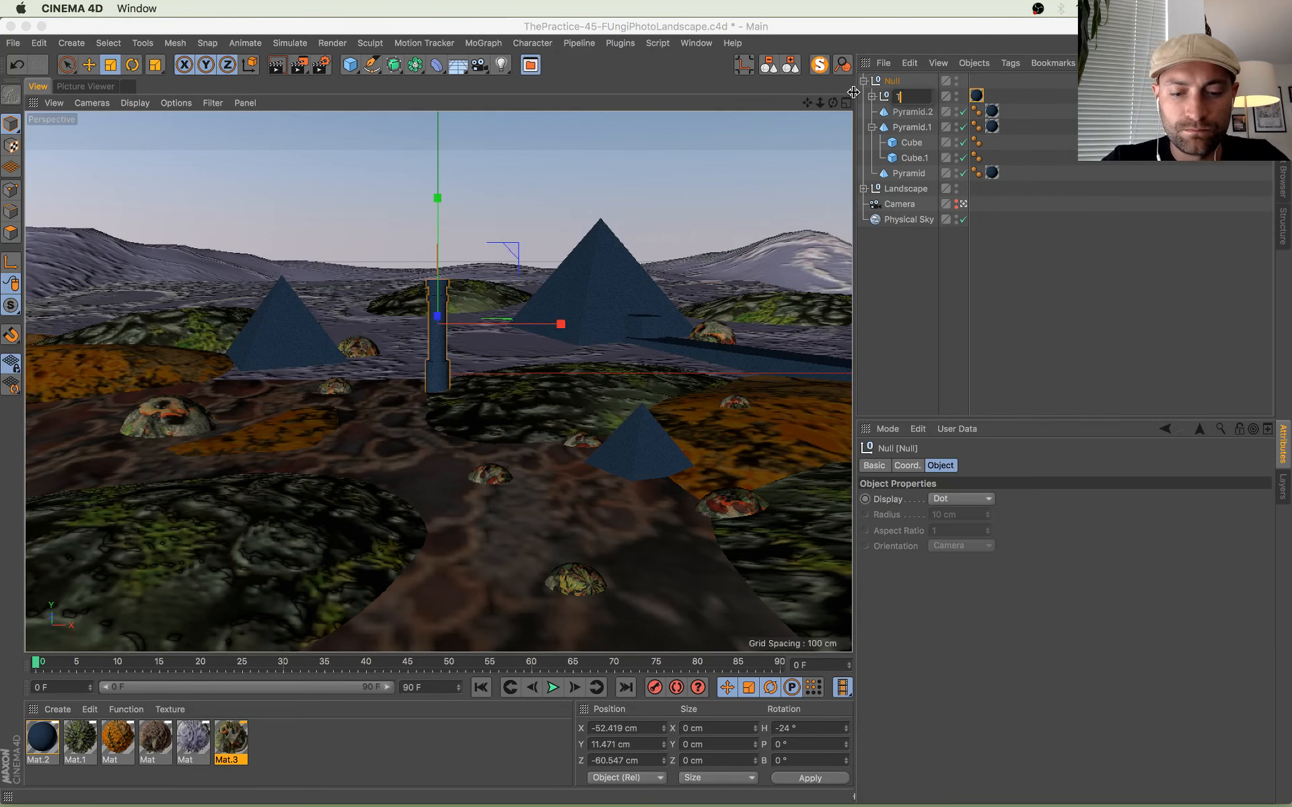
pyautogui.write('Totem\\')
pyautogui.press('Return')
pyautogui.press('Return')
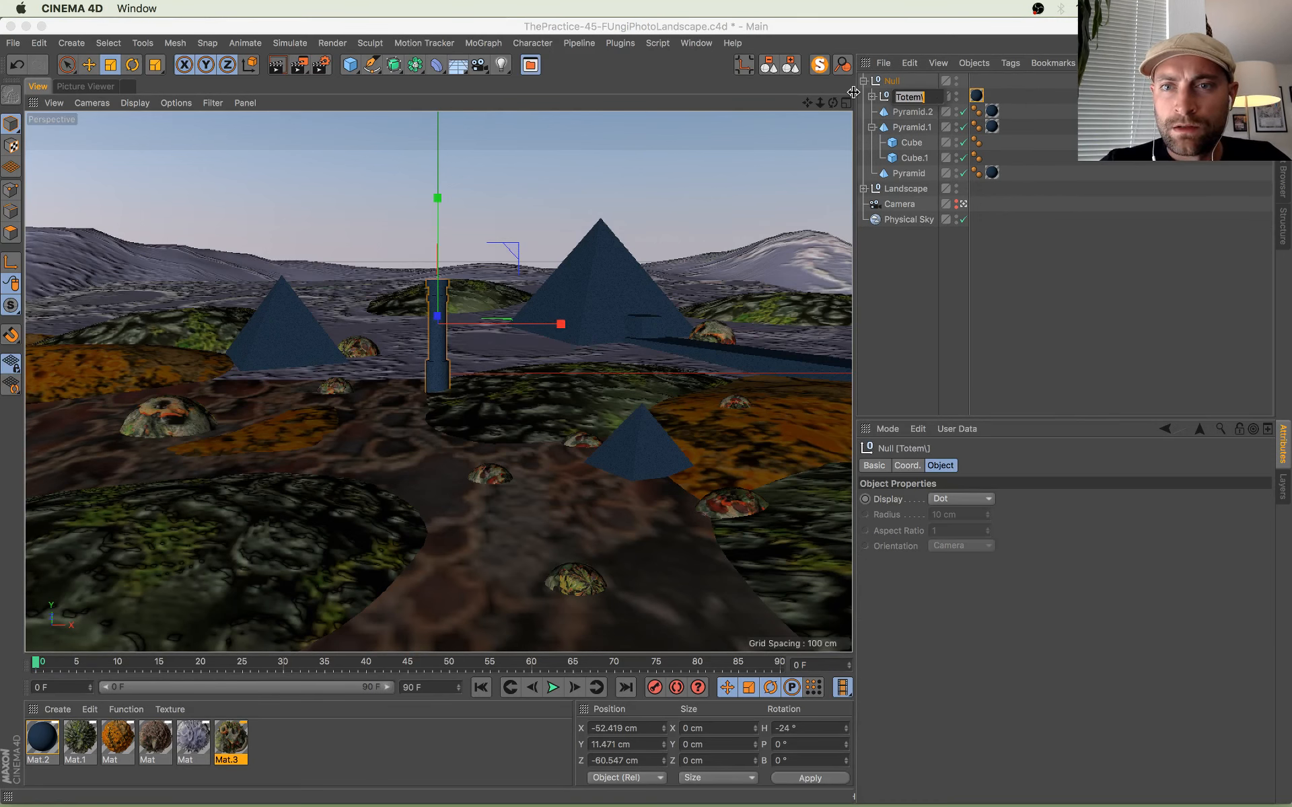
pyautogui.press('BackSpace')
pyautogui.press('Return')
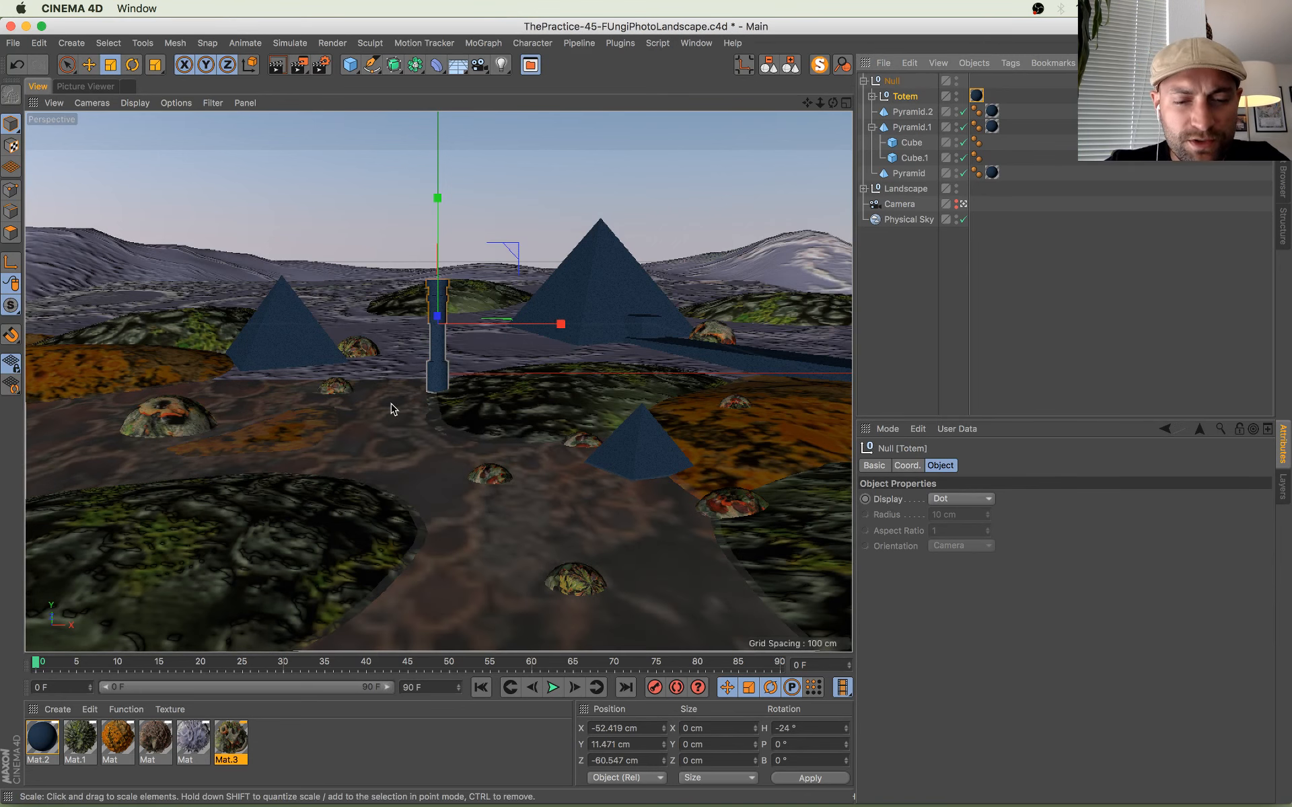
# Step: Scale the totem down to a little over half its size and lower it to about Y -3 cm
pyautogui.press('t')
pyautogui.moveTo(557, 231); pyautogui.dragTo(481, 352)
pyautogui.press('e')
pyautogui.moveTo(441, 272); pyautogui.dragTo(440, 300)
pyautogui.press('t')
pyautogui.moveTo(568, 305); pyautogui.dragTo(587, 299)
pyautogui.press('e')
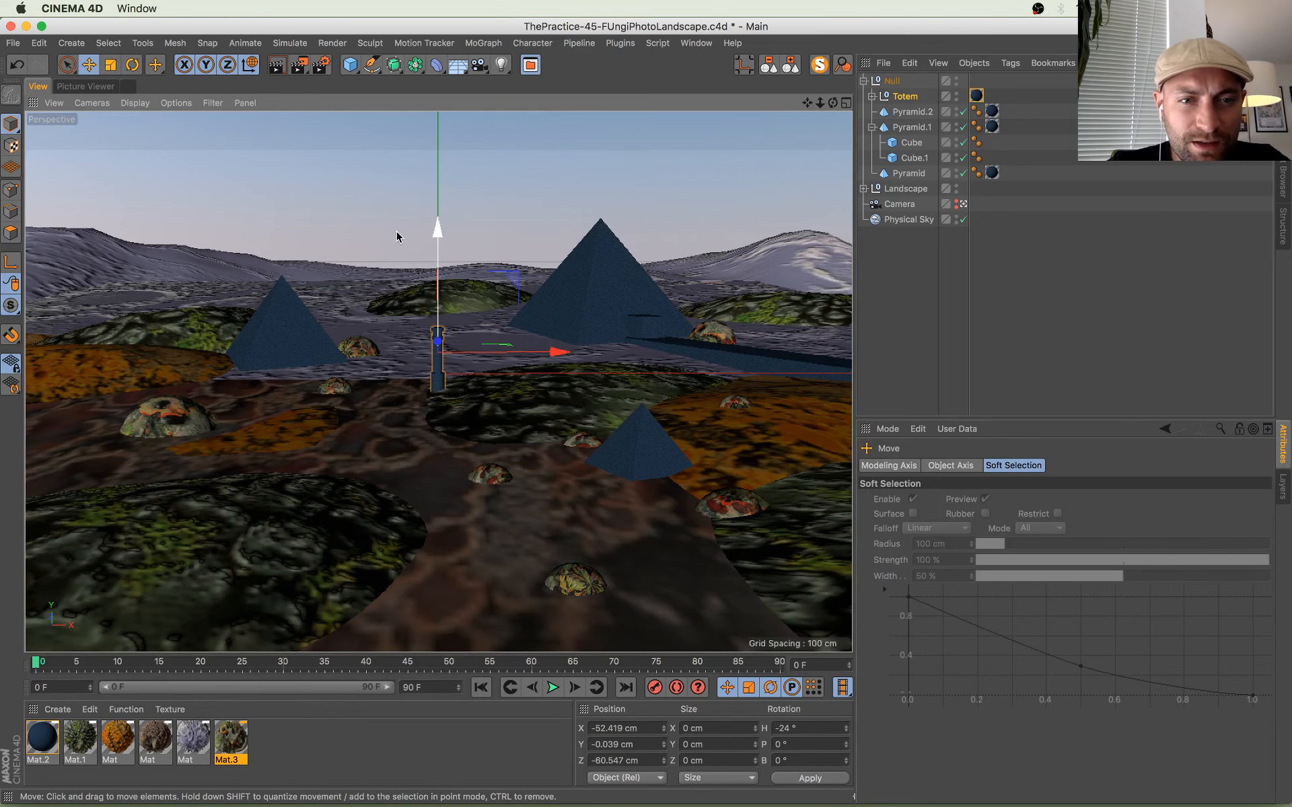
pyautogui.moveTo(436, 237); pyautogui.dragTo(436, 245)
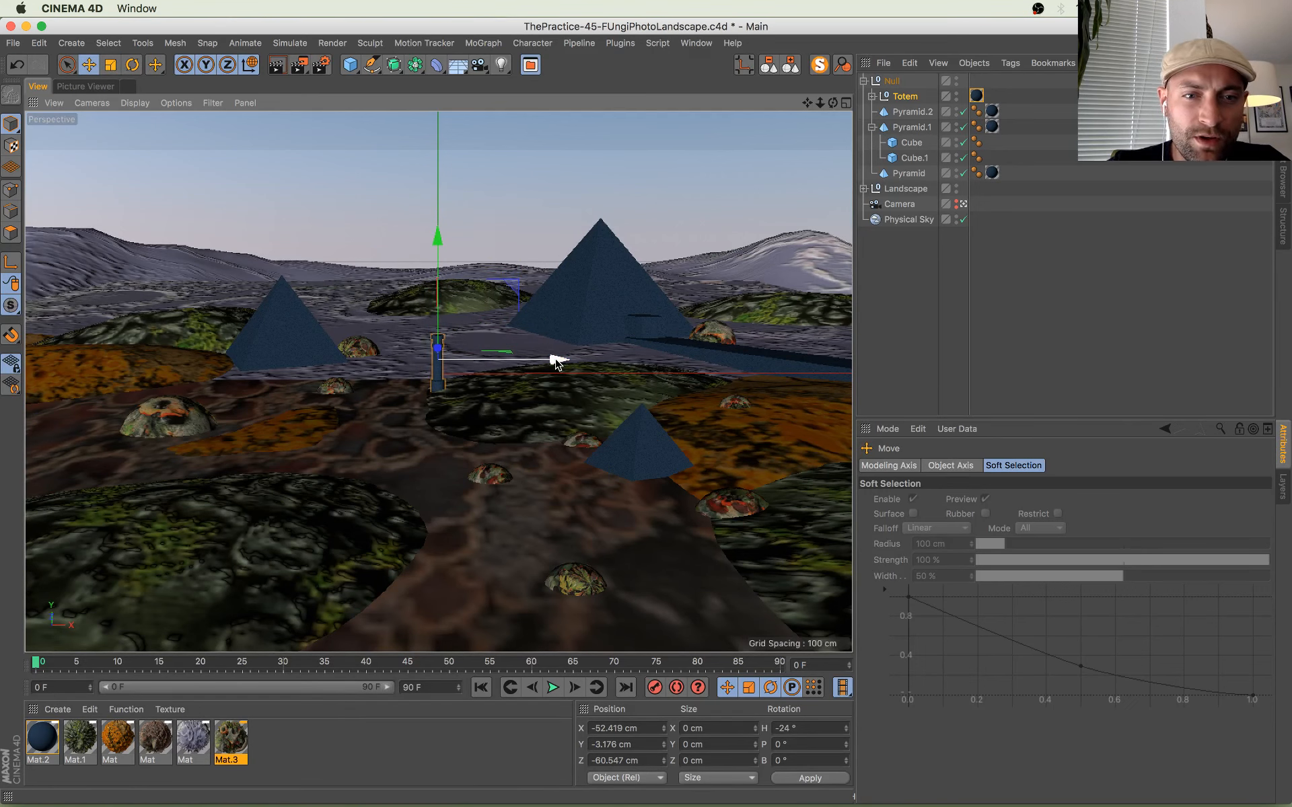
# Step: Lower the totem to about Y -5.7 cm and move it beside the far left pyramid, near X -128 cm, Z 25 cm
pyautogui.moveTo(556, 362); pyautogui.dragTo(548, 361)
pyautogui.moveTo(432, 239); pyautogui.dragTo(432, 246)
pyautogui.moveTo(549, 367); pyautogui.dragTo(296, 389)
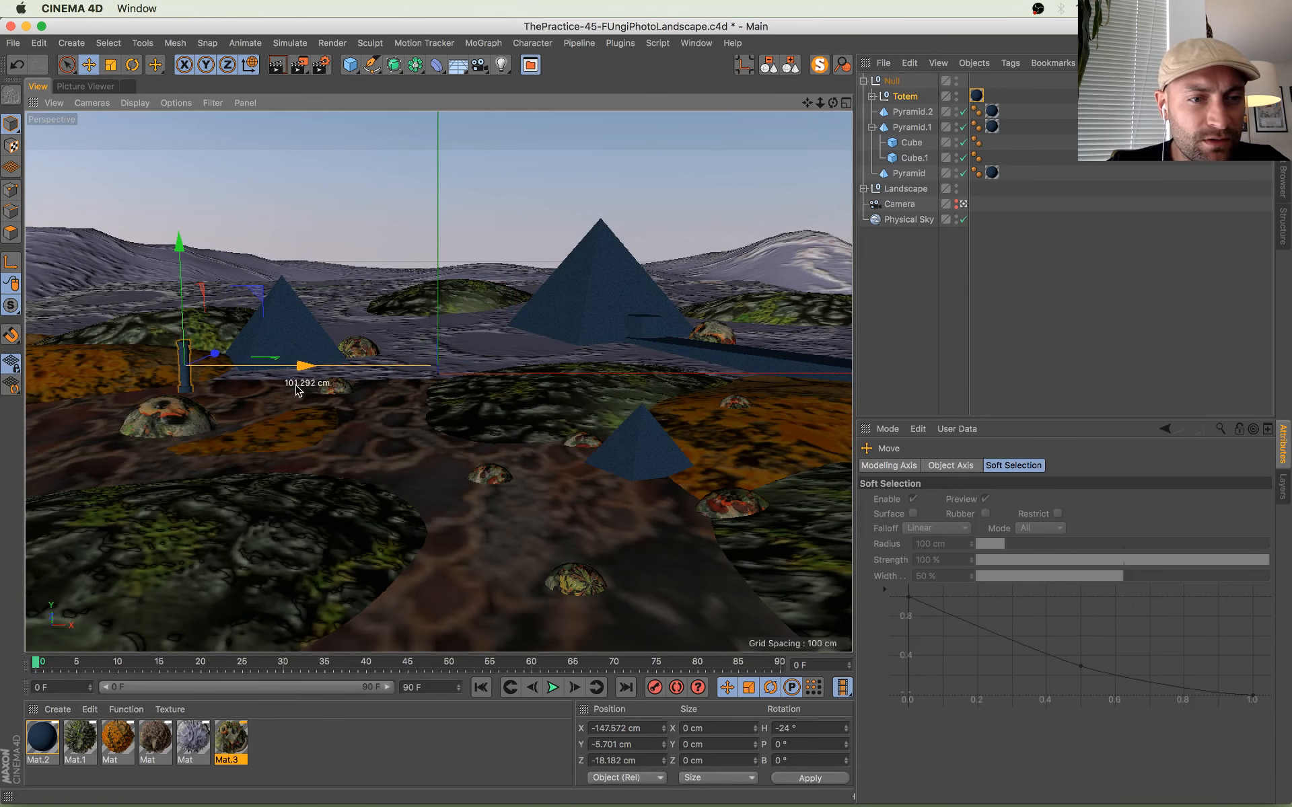
pyautogui.moveTo(207, 359); pyautogui.dragTo(235, 343)
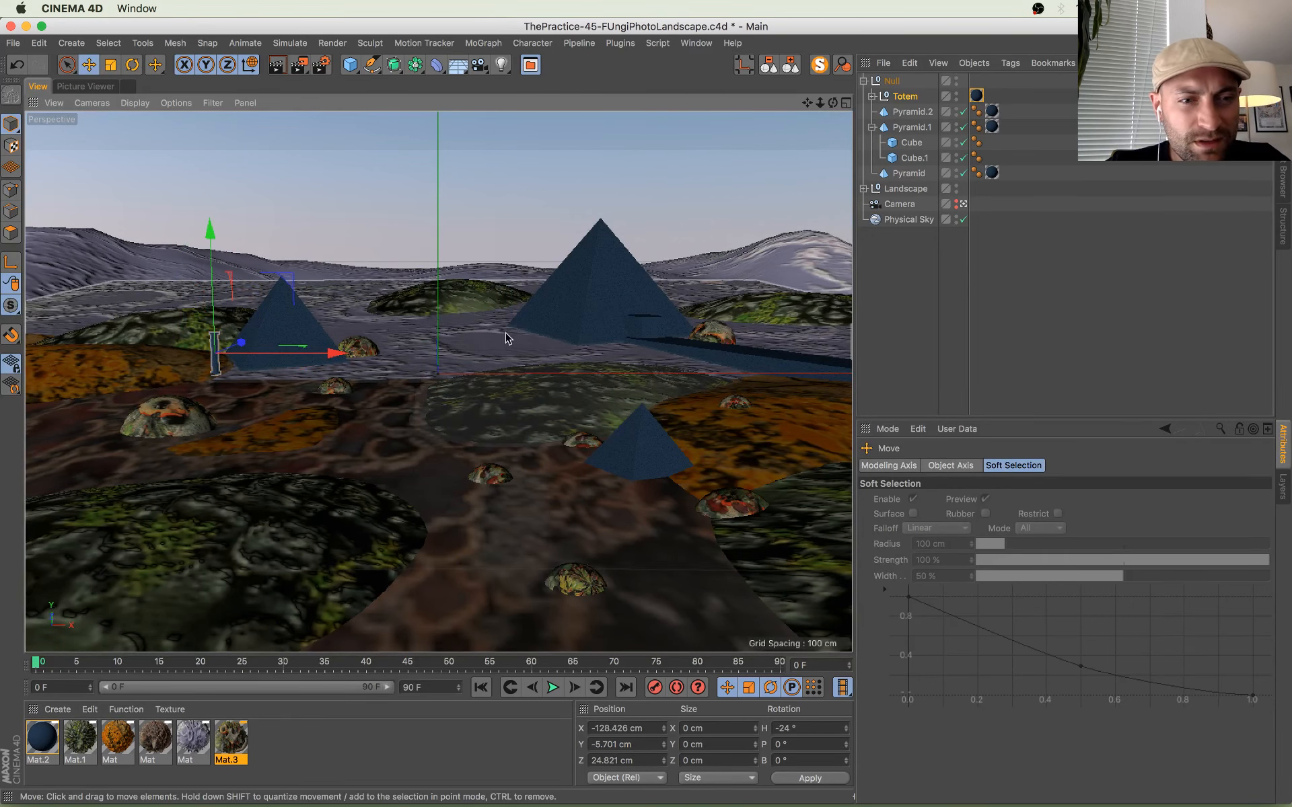
# Step: Place two totem copies, one before the large pyramid near X 86, Z 8 cm, the other farther right near X 133, Z -67 cm
pyautogui.moveTo(321, 356); pyautogui.dragTo(672, 384)
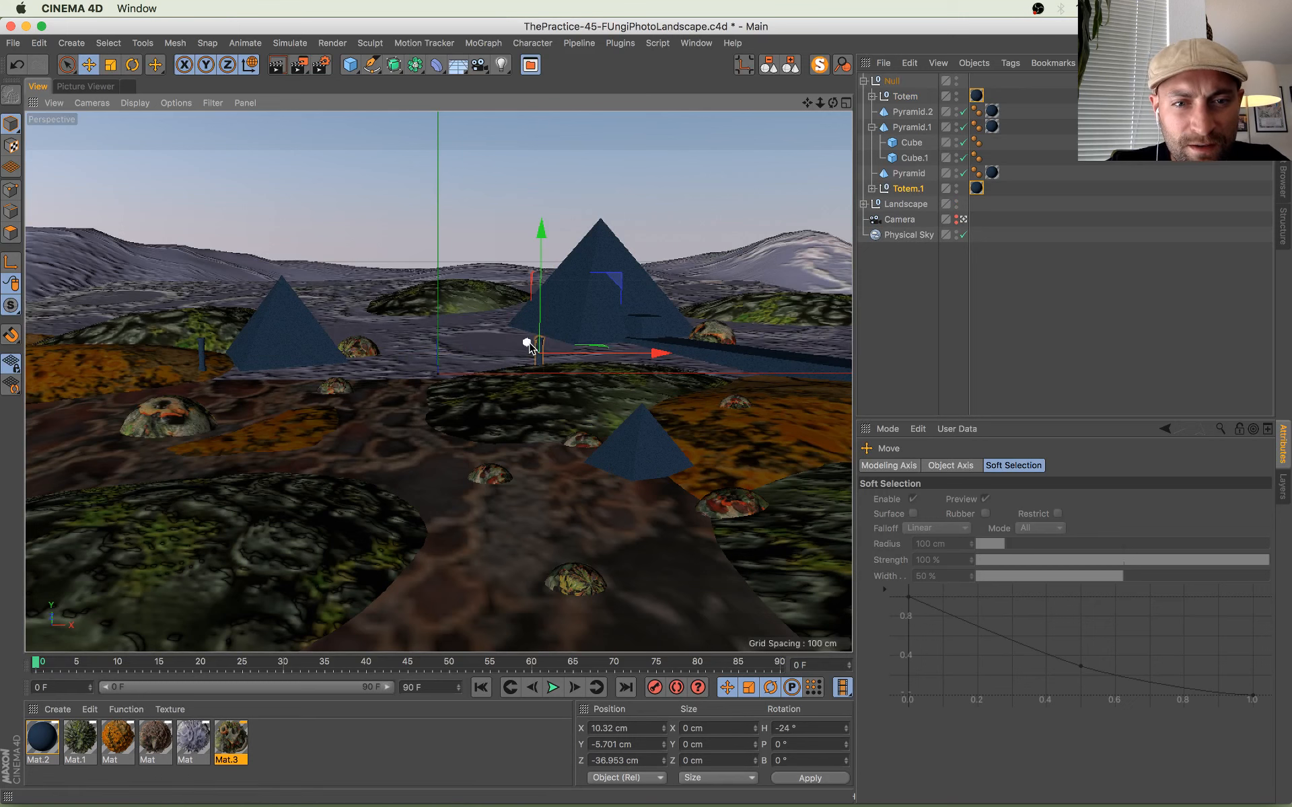
pyautogui.moveTo(527, 343); pyautogui.dragTo(527, 274)
pyautogui.moveTo(643, 334); pyautogui.dragTo(740, 339)
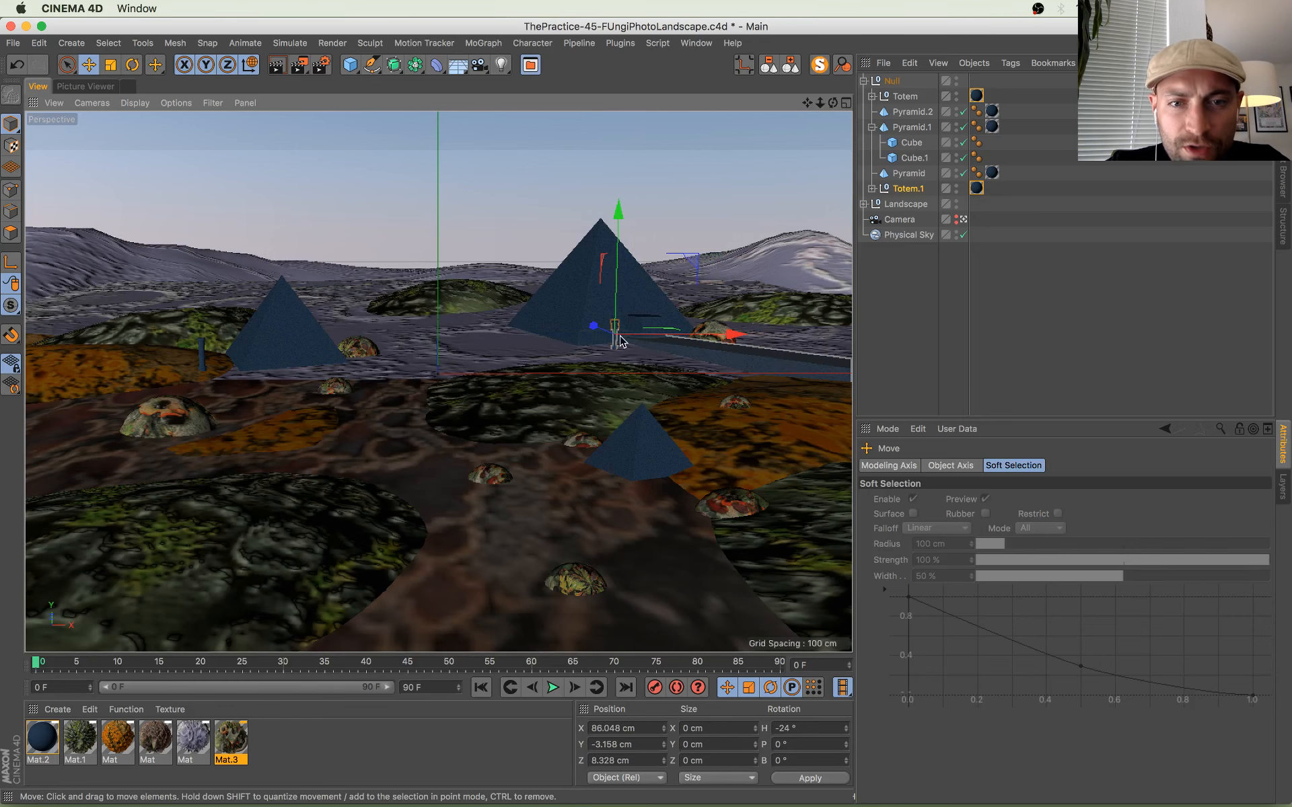
pyautogui.moveTo(594, 325); pyautogui.dragTo(594, 330)
pyautogui.moveTo(722, 334)
pyautogui.keyDown('ctrl'); pyautogui.mouseDown()
pyautogui.moveTo(844, 351)
pyautogui.moveTo(727, 331)
pyautogui.moveTo(744, 340)
pyautogui.mouseUp(); pyautogui.keyUp('ctrl')
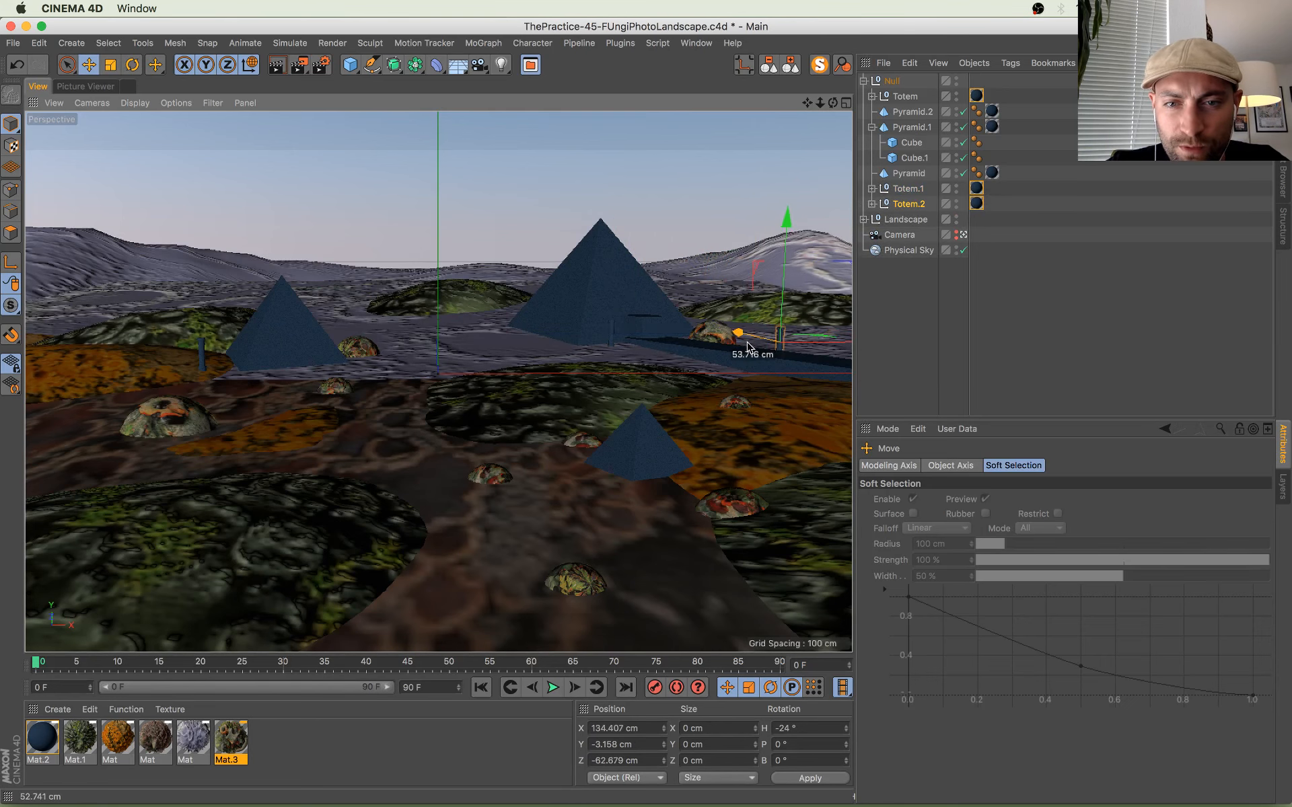
pyautogui.moveTo(786, 296); pyautogui.dragTo(785, 282)
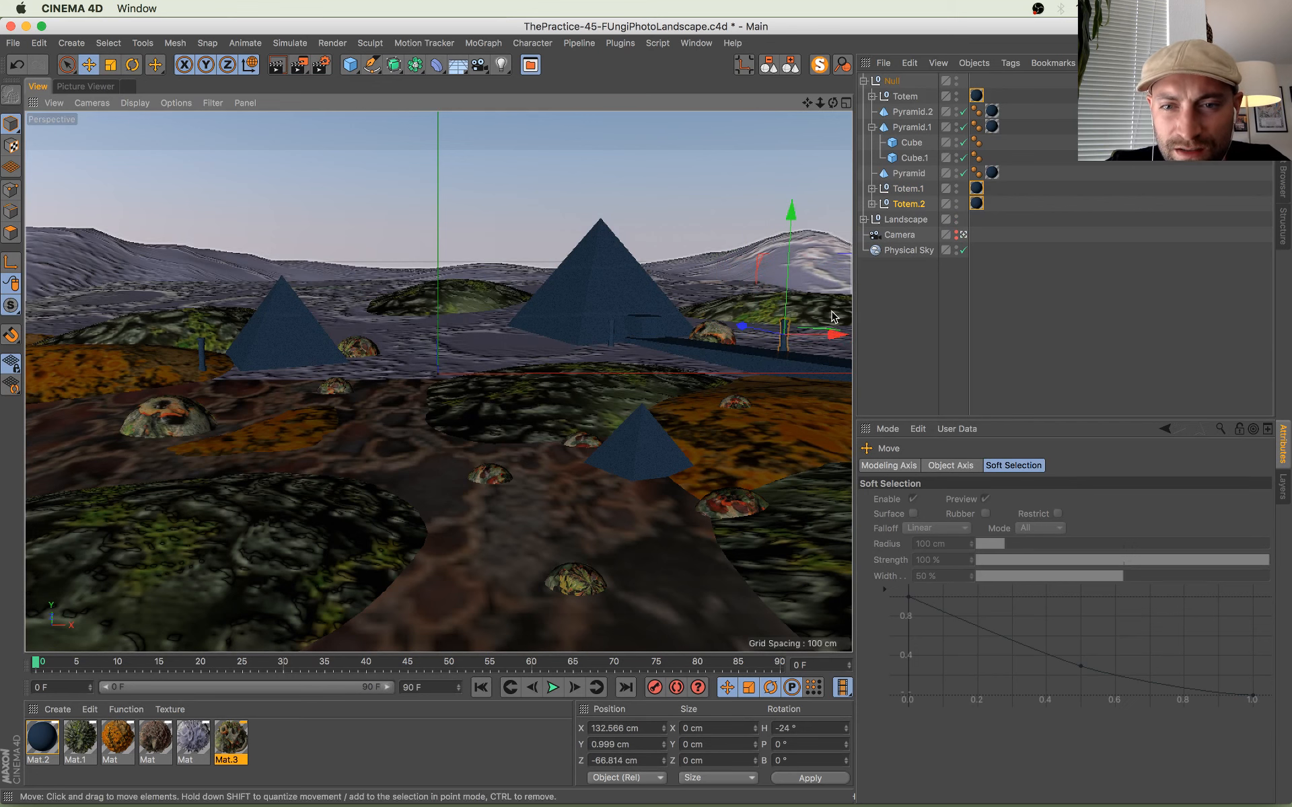
# Step: Copy the totem to the right of the small foreground pyramid, near X -59, Y -8, Z -230 cm, and again to the left foreground
pyautogui.keyDown('ctrl'); pyautogui.moveTo(837, 332); pyautogui.dragTo(557, 434); pyautogui.keyUp('ctrl')
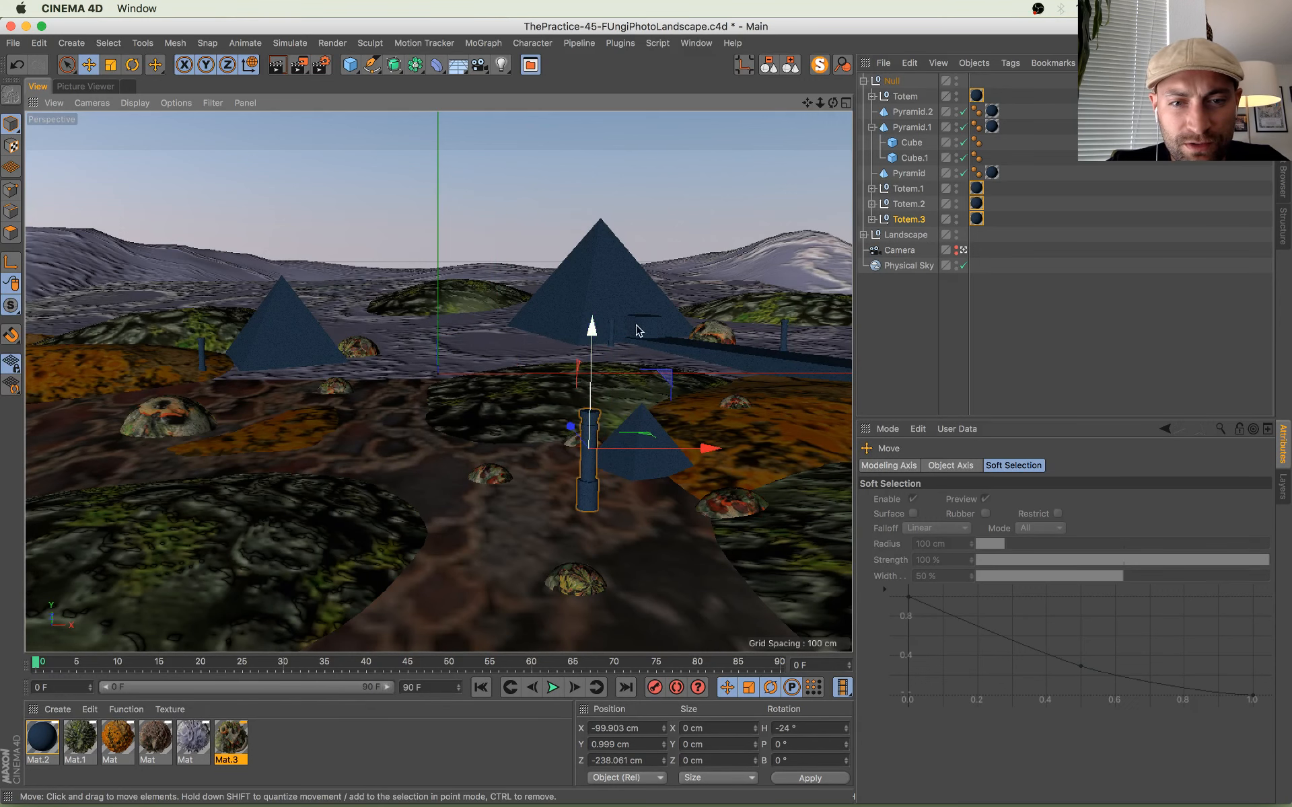
pyautogui.moveTo(592, 333); pyautogui.dragTo(592, 391)
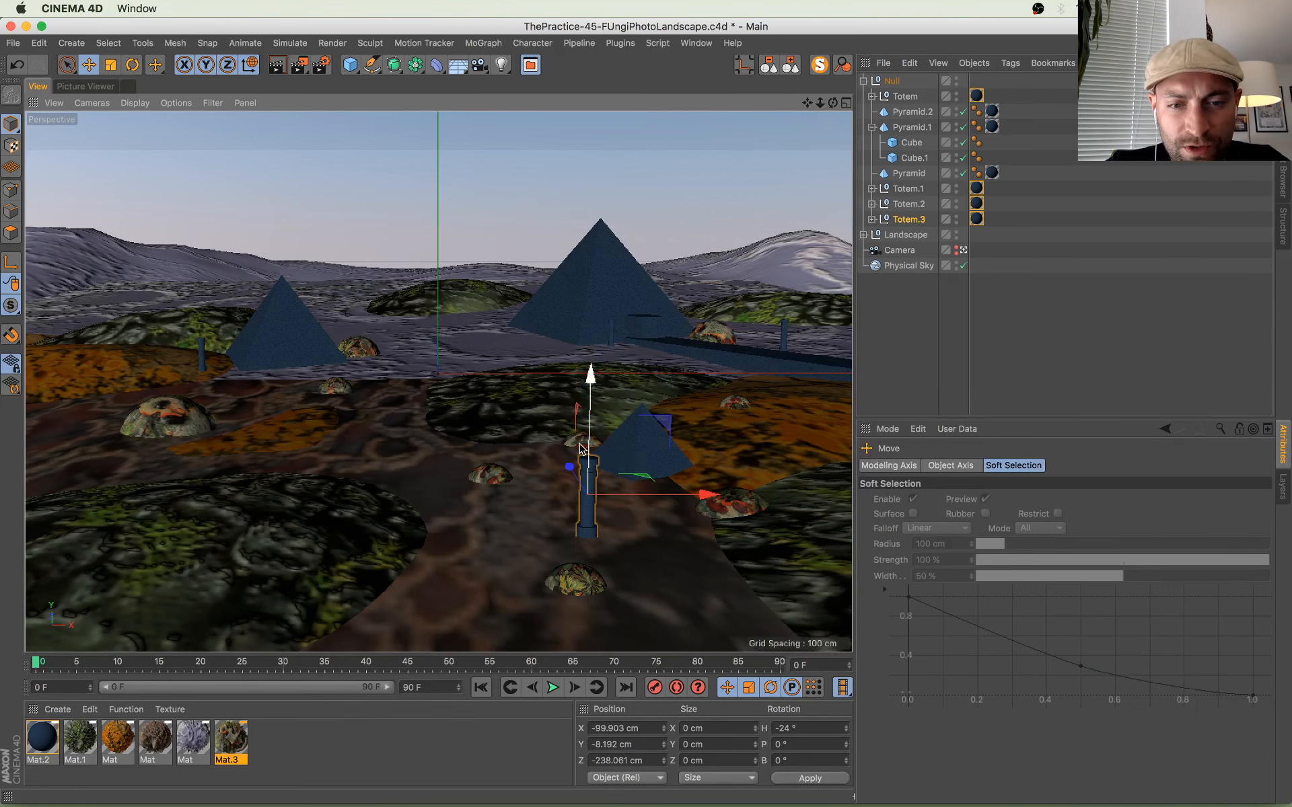
pyautogui.moveTo(582, 448); pyautogui.dragTo(754, 471)
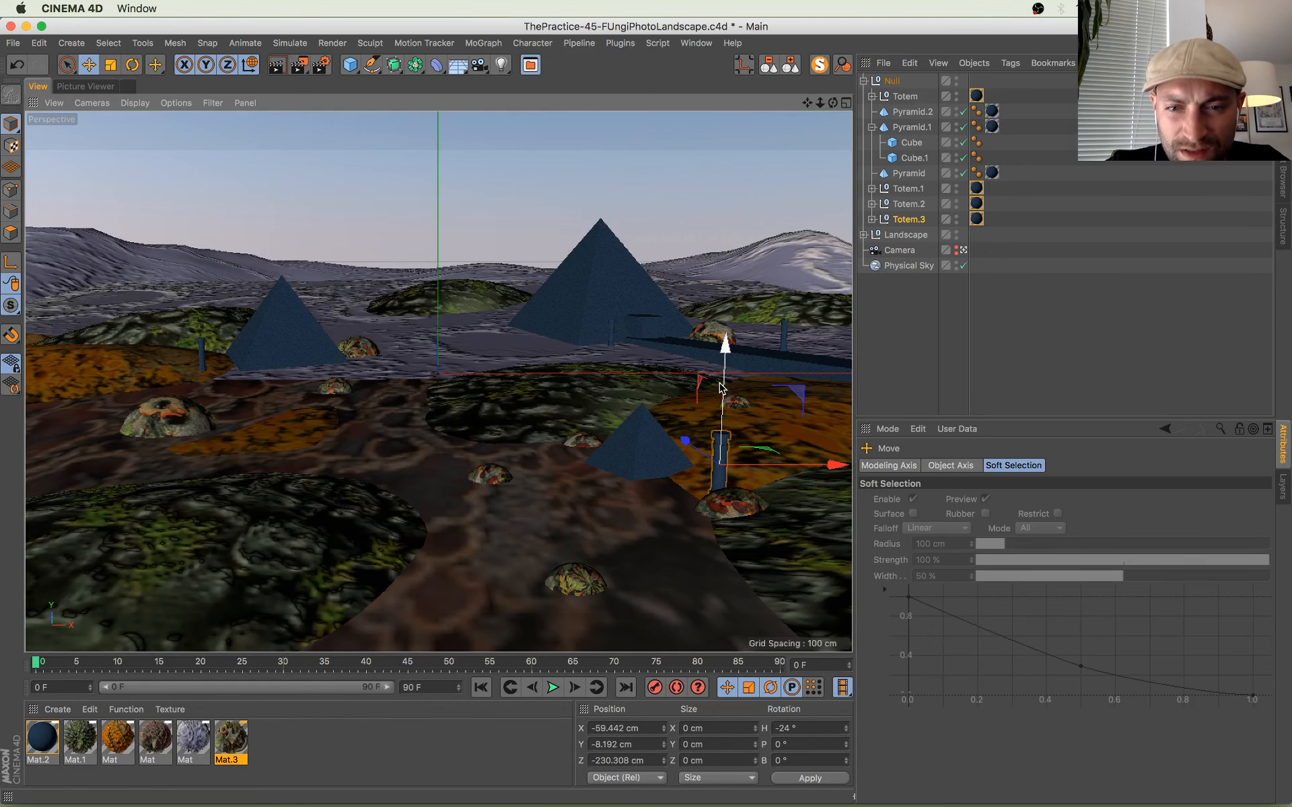
pyautogui.moveTo(737, 464); pyautogui.dragTo(241, 485)
# Step: Place another totem copy in the middle ground near X -64 cm, Y -8 cm, Z -62 cm
pyautogui.moveTo(162, 437); pyautogui.dragTo(242, 596)
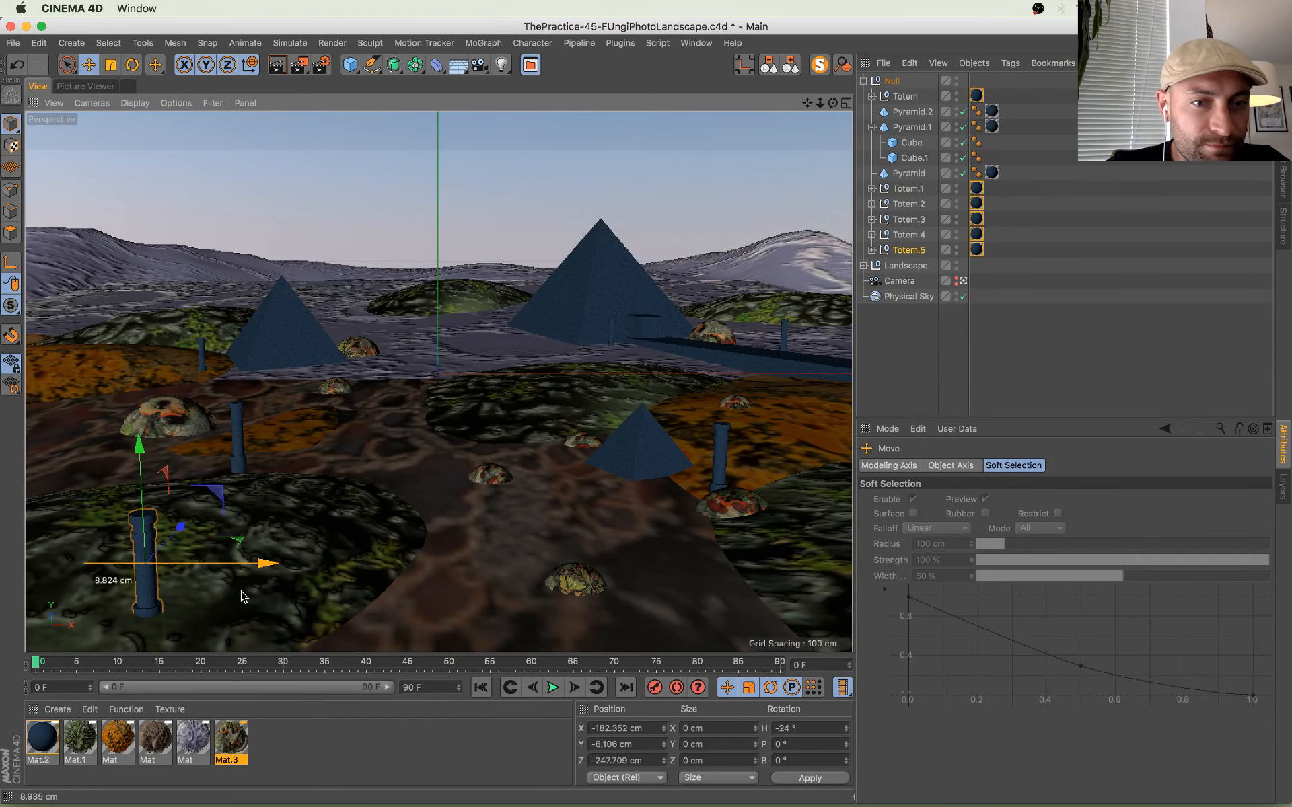
pyautogui.moveTo(182, 528); pyautogui.dragTo(513, 372)
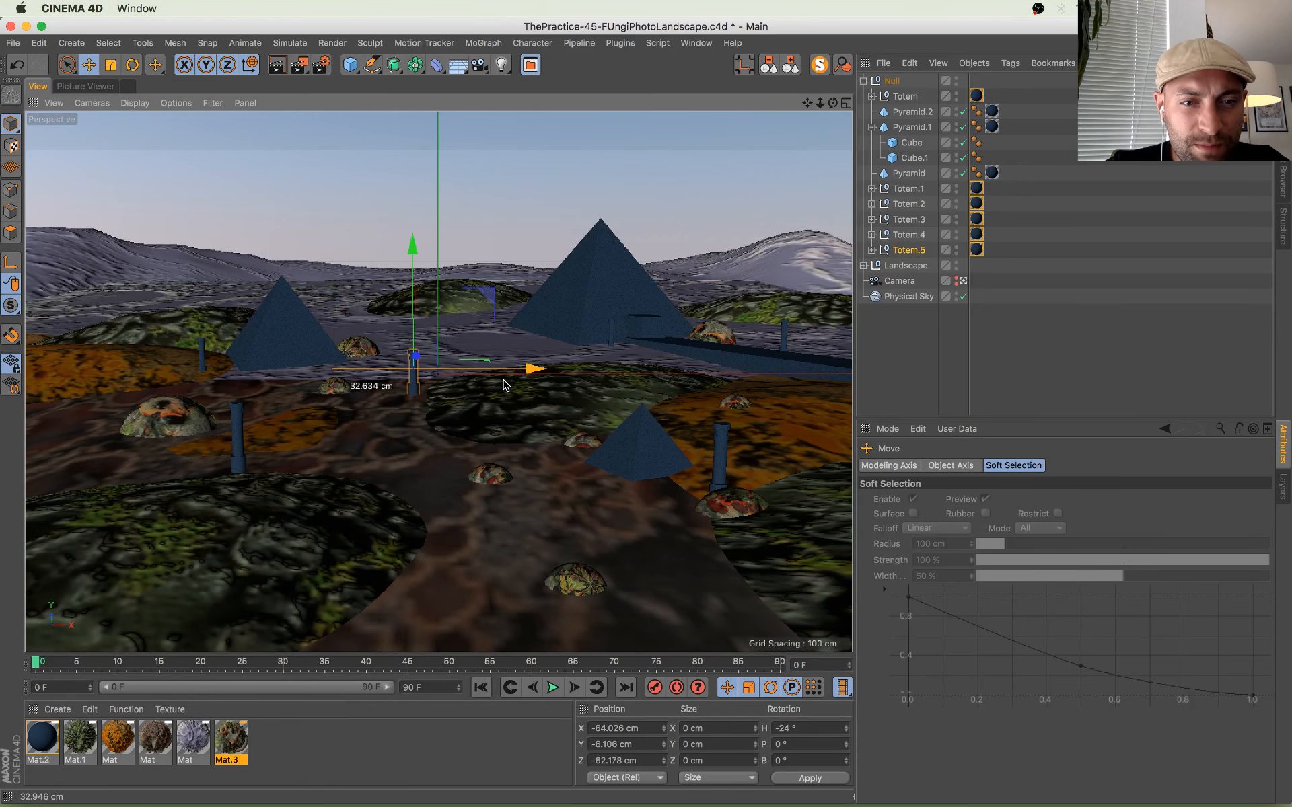
pyautogui.moveTo(413, 259); pyautogui.dragTo(413, 265)
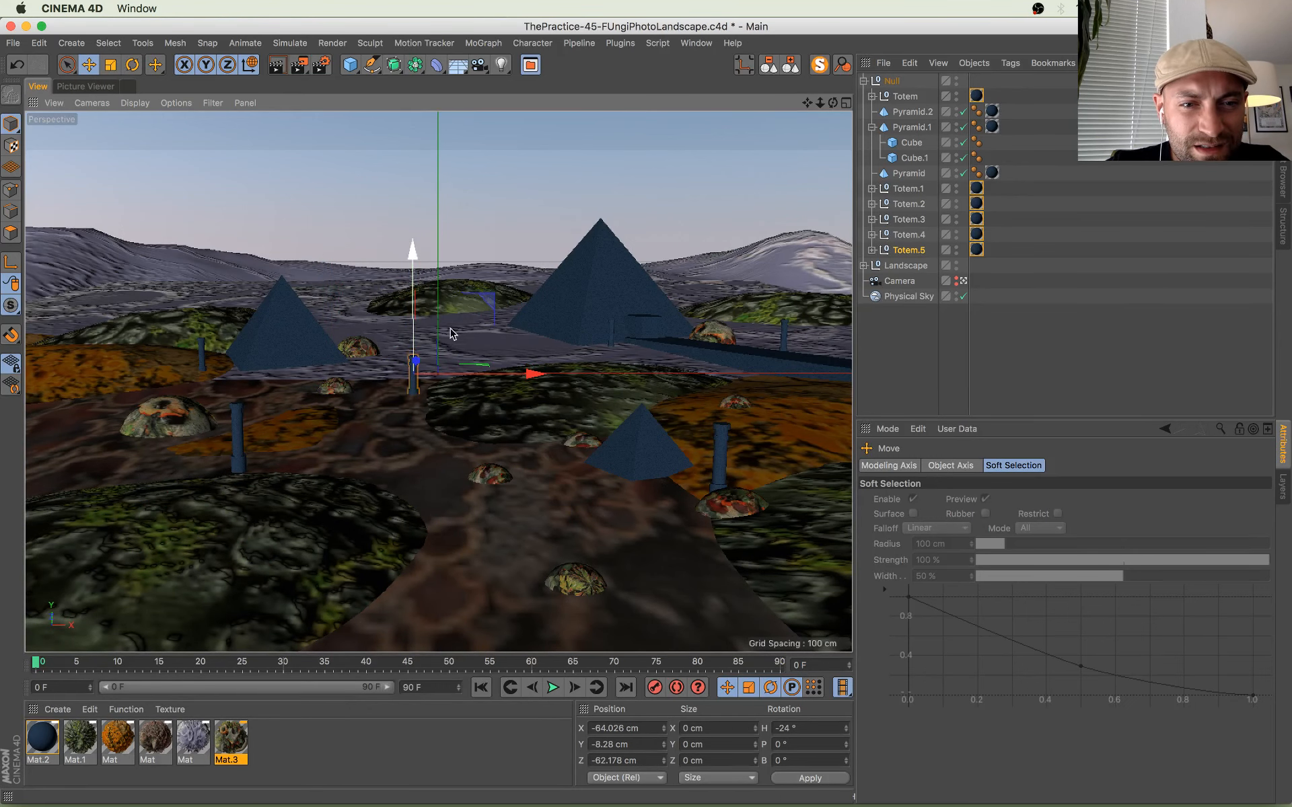
# Step: Copy the middle totem farther back between the two large pyramids, near X -27 cm, Y -4 cm, Z 57 cm
pyautogui.keyDown('ctrl'); pyautogui.moveTo(519, 380); pyautogui.dragTo(473, 343); pyautogui.keyUp('ctrl')
pyautogui.moveTo(586, 345); pyautogui.dragTo(491, 363)
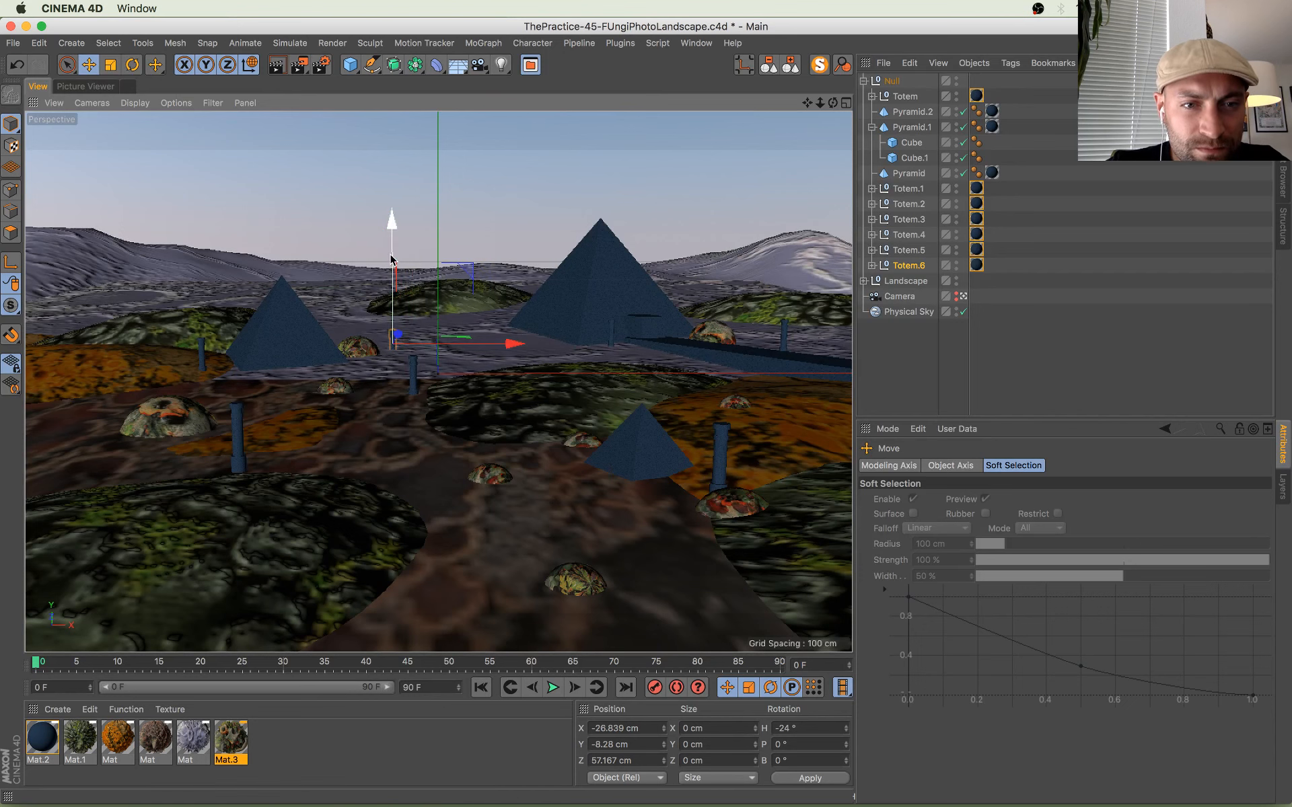
pyautogui.moveTo(393, 261); pyautogui.dragTo(394, 251)
# Step: Save the scene and inspect the running render up close in the Picture Viewer
pyautogui.press('cmd+s')
pyautogui.hotkey('shift', 'r')
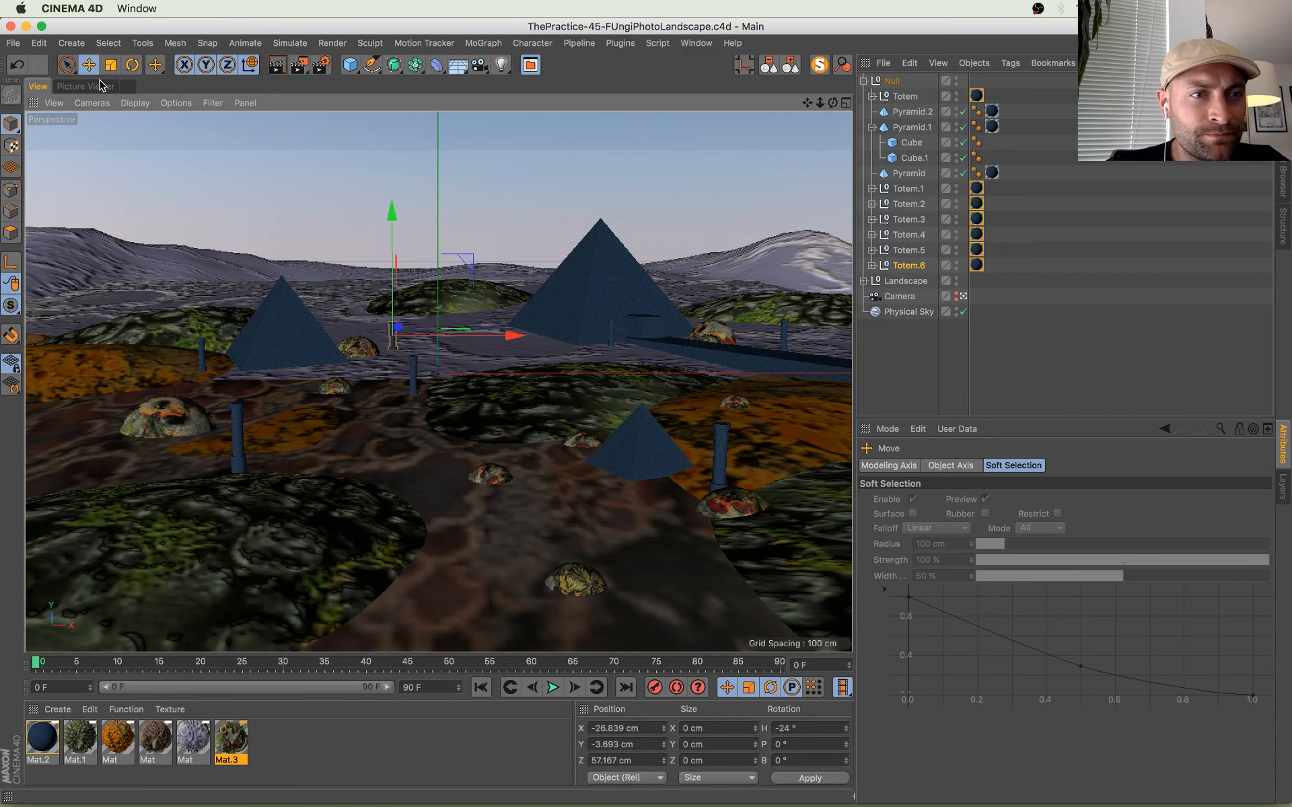
pyautogui.click(99, 86)
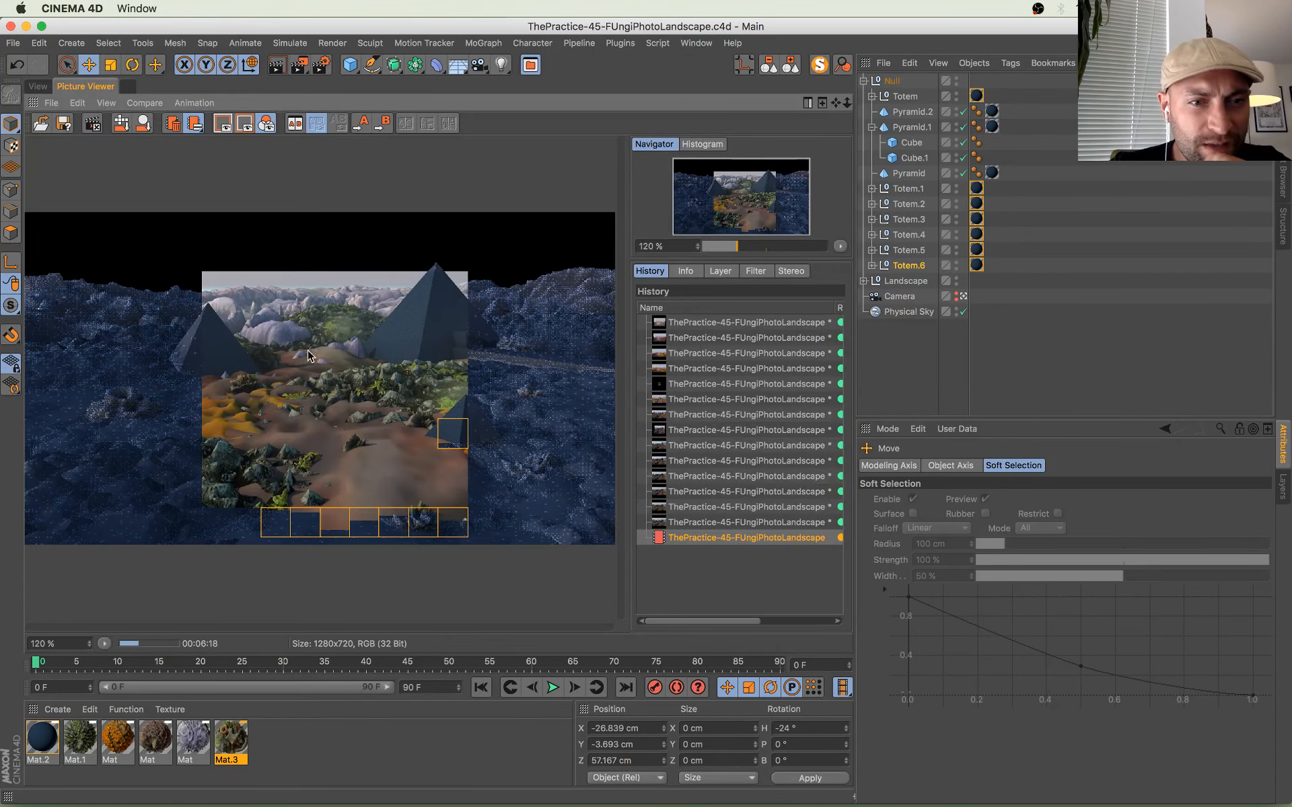
pyautogui.scroll(4, 351, 316)
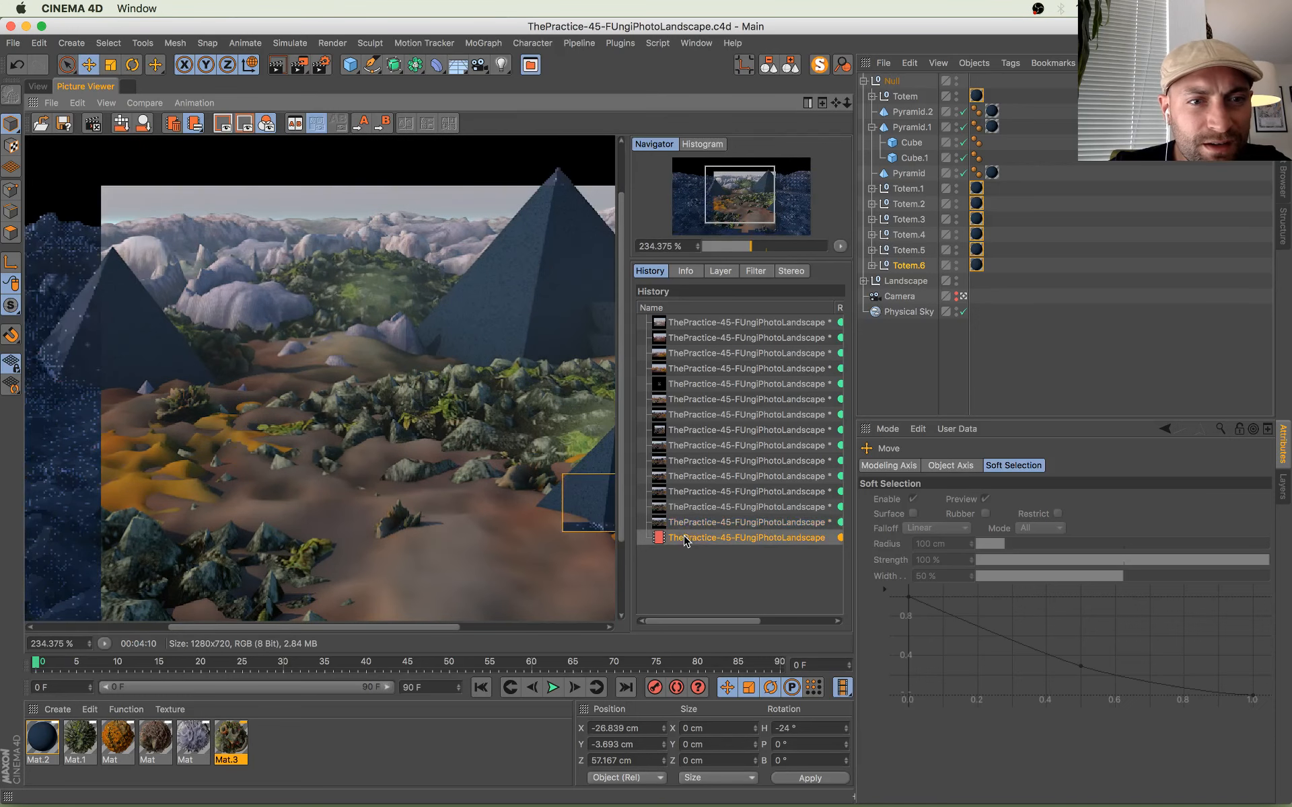
pyautogui.click(691, 538)
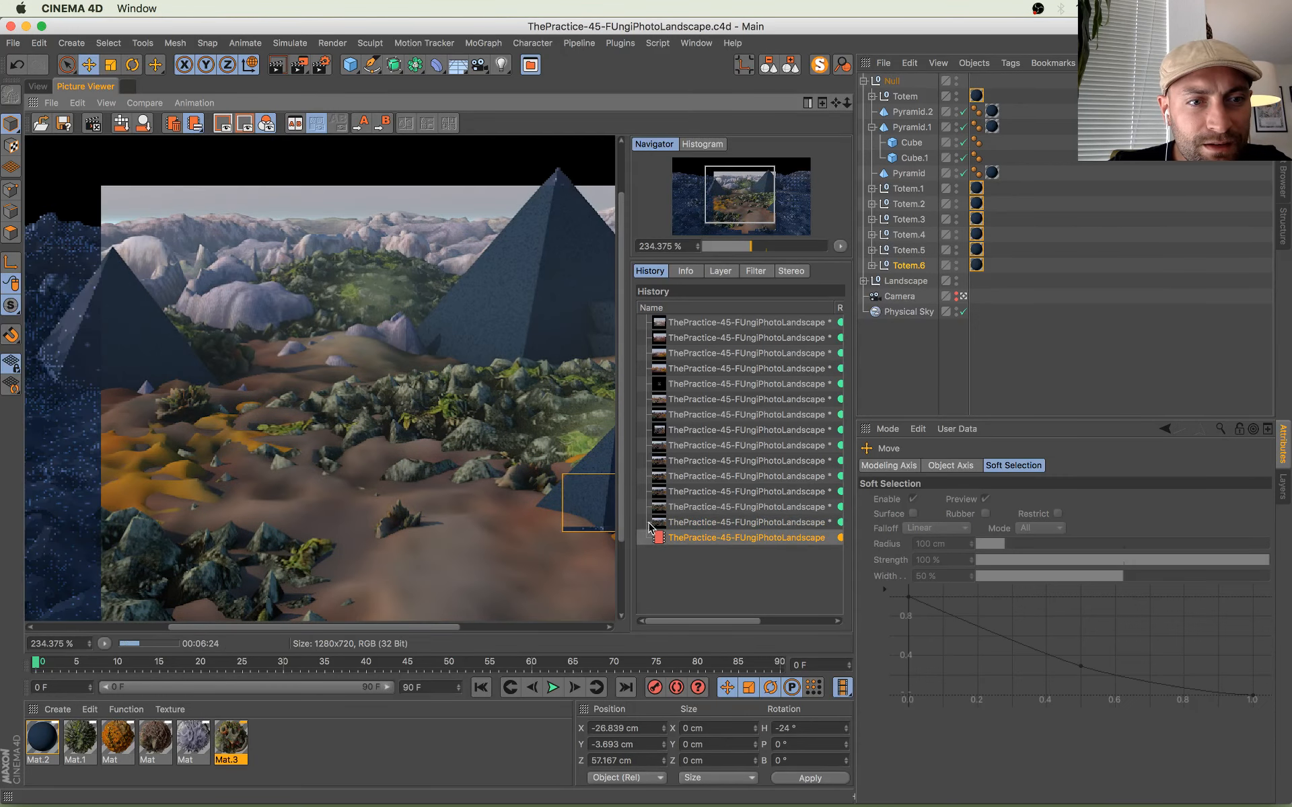
pyautogui.scroll(-3, 439, 455)
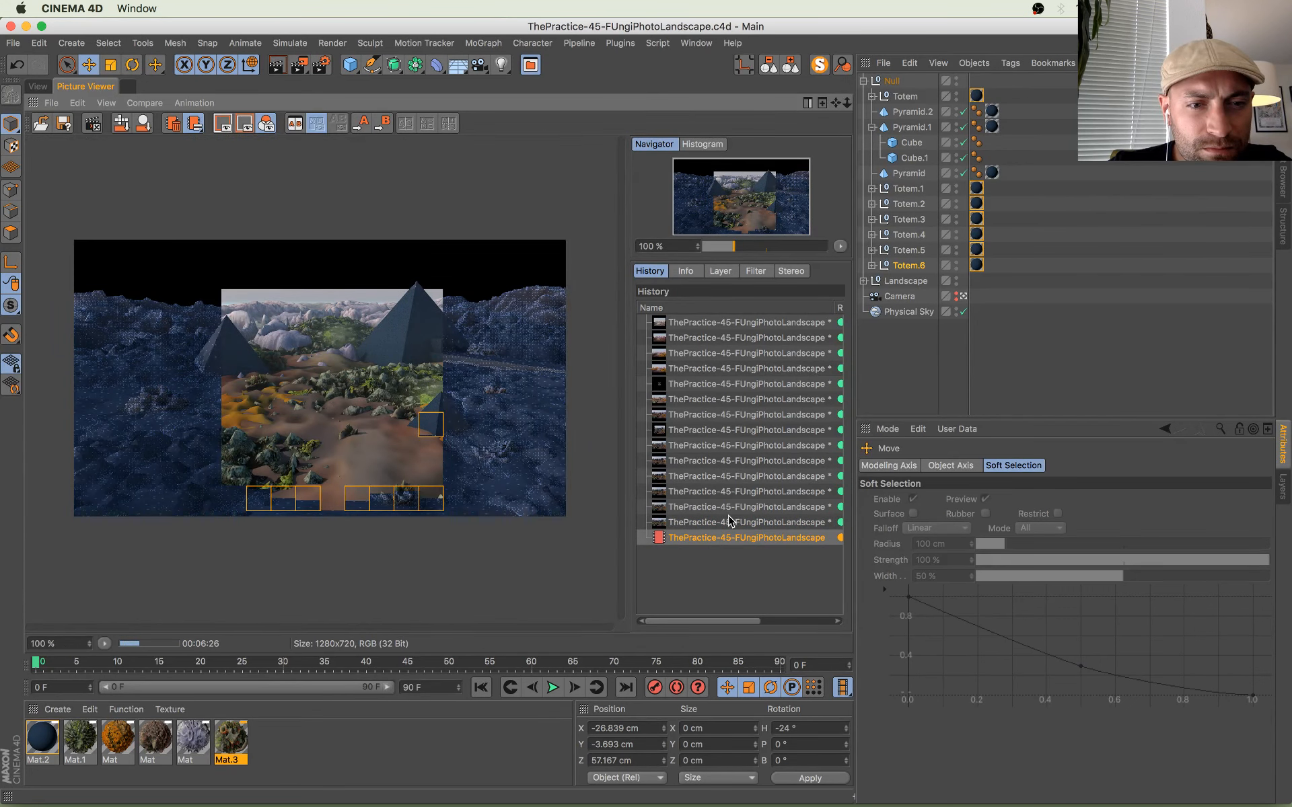
# Step: Set the Physical Sky's fog density to 73%
pyautogui.click(909, 312)
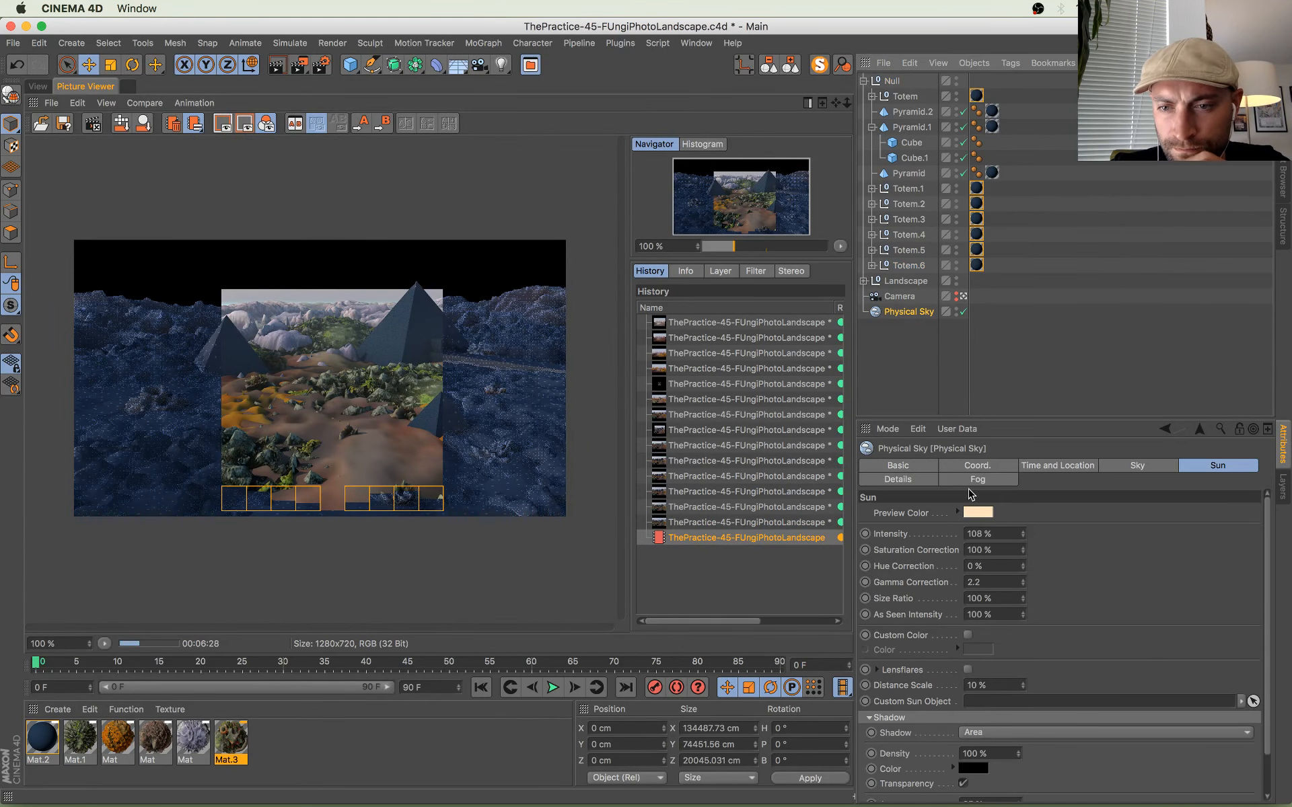
pyautogui.click(977, 479)
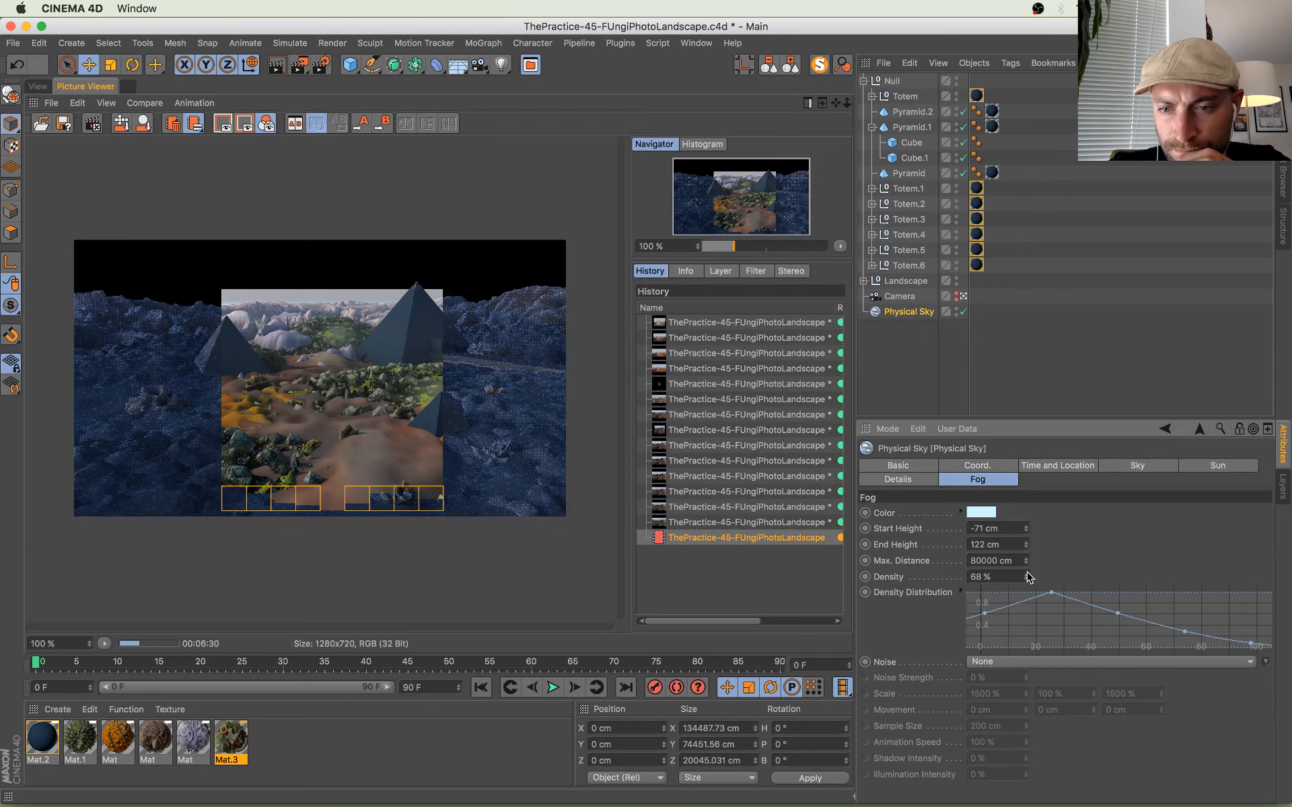
pyautogui.moveTo(1027, 577); pyautogui.dragTo(1029, 577)
# Step: Compare the running render with the previous renders in the history, checking the haze, textures and pyramids
pyautogui.scroll(1, 397, 417)
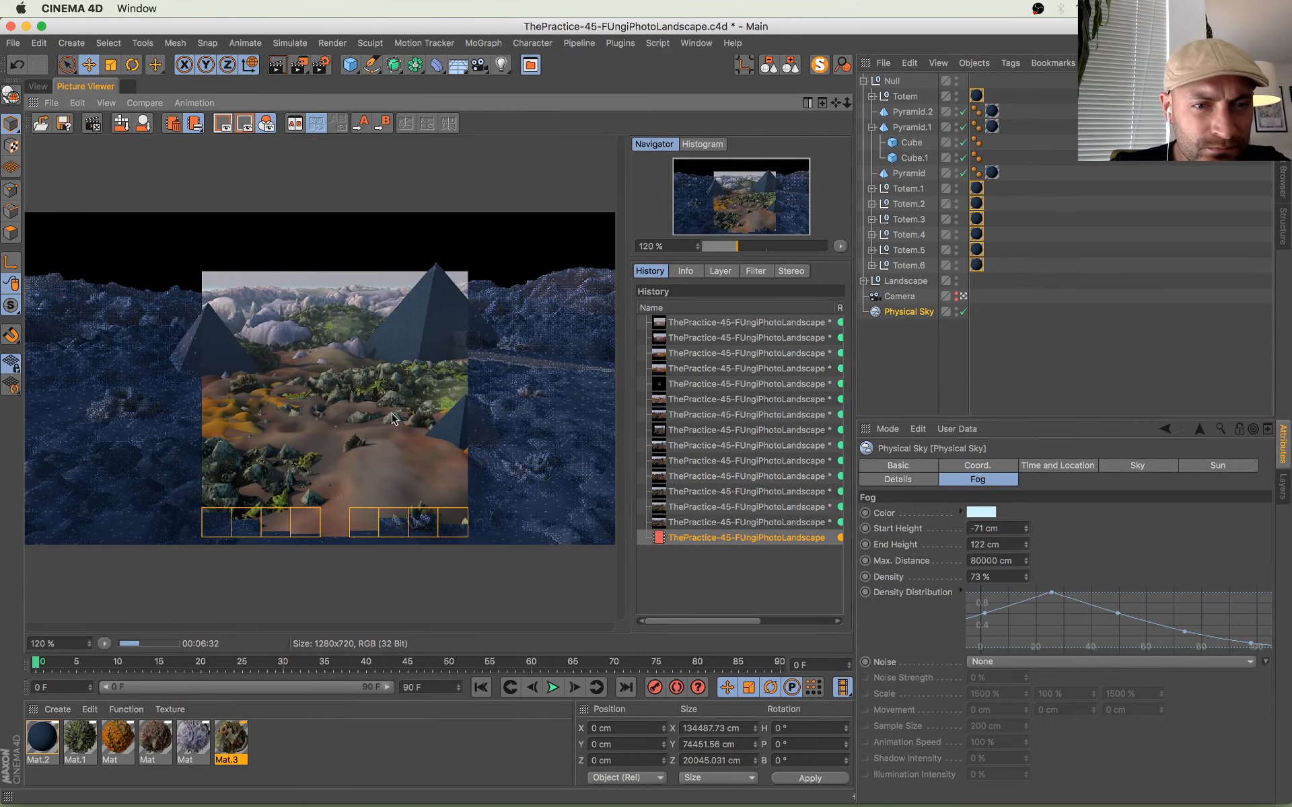
pyautogui.click(728, 522)
pyautogui.press('Up')
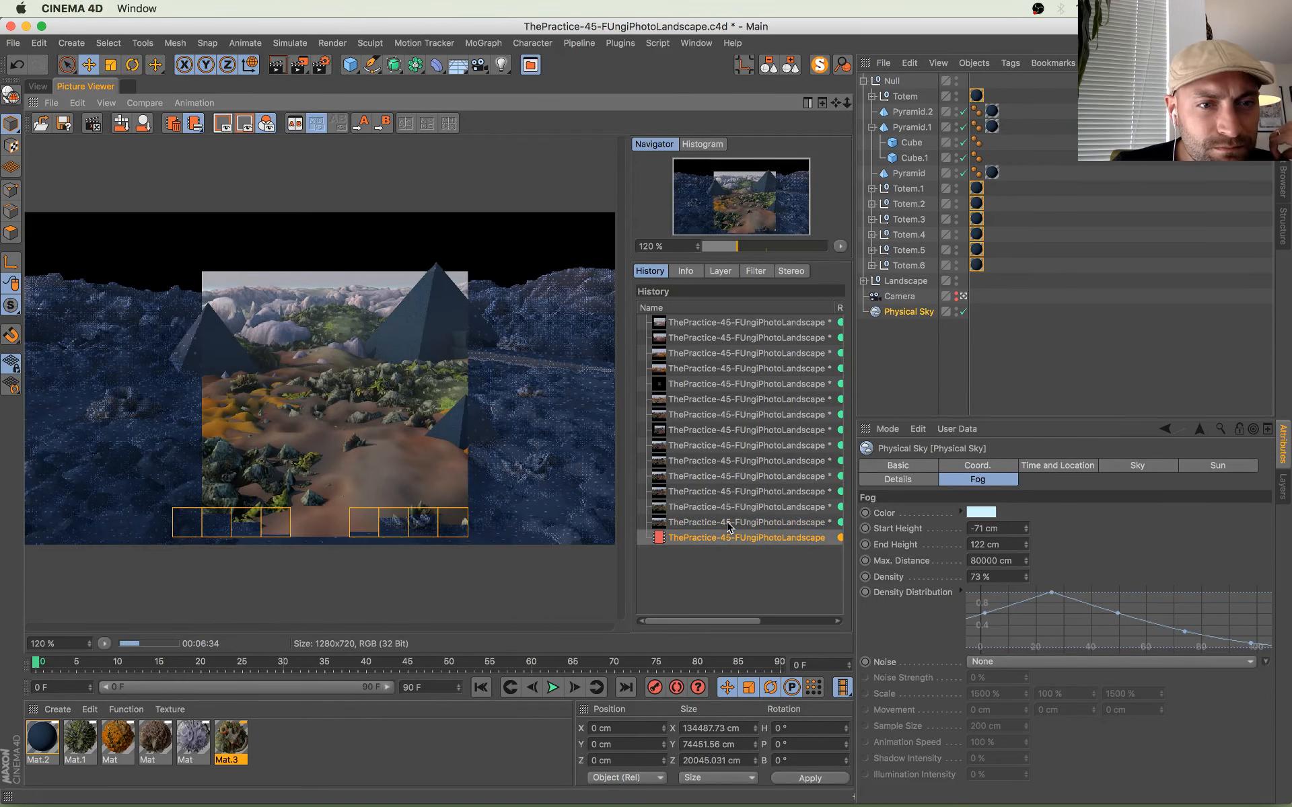
pyautogui.press('Down')
pyautogui.press('Down')
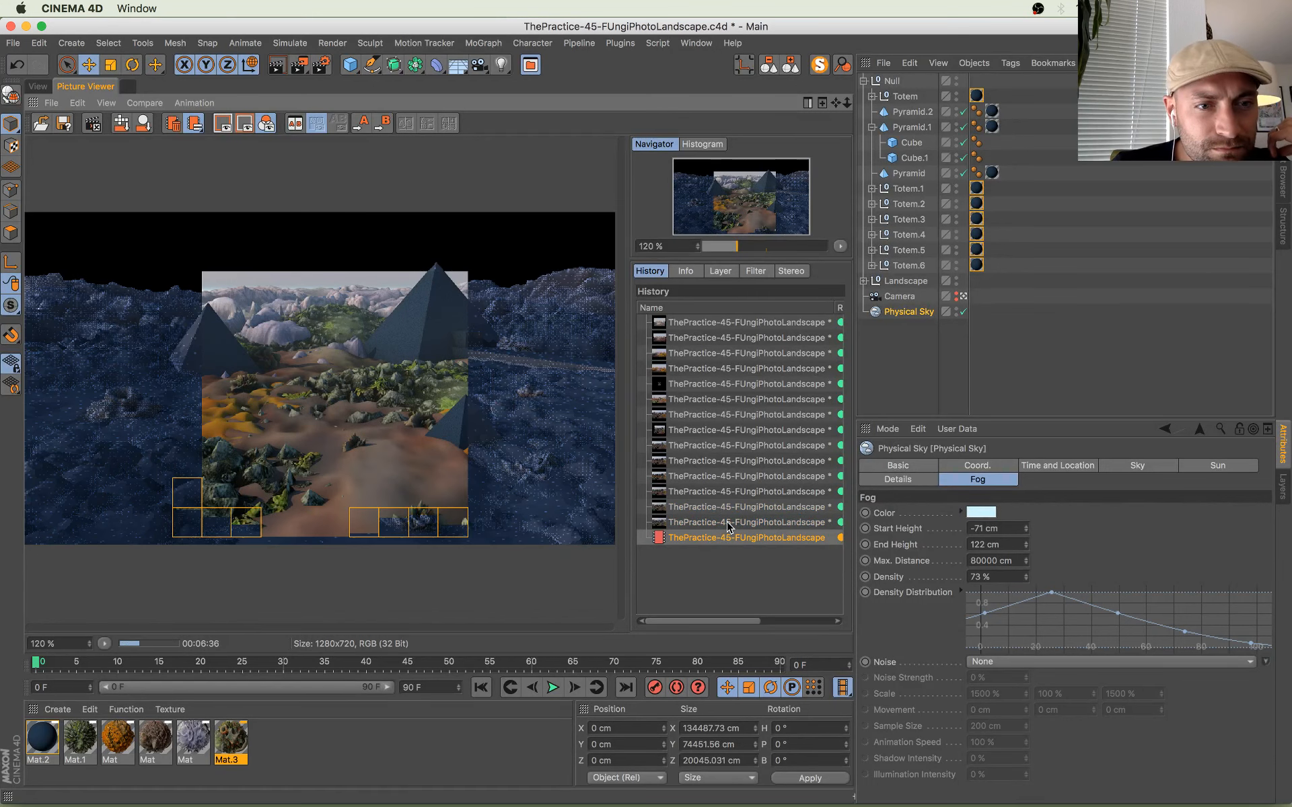
pyautogui.press('Up')
pyautogui.press('Up')
pyautogui.press('Up')
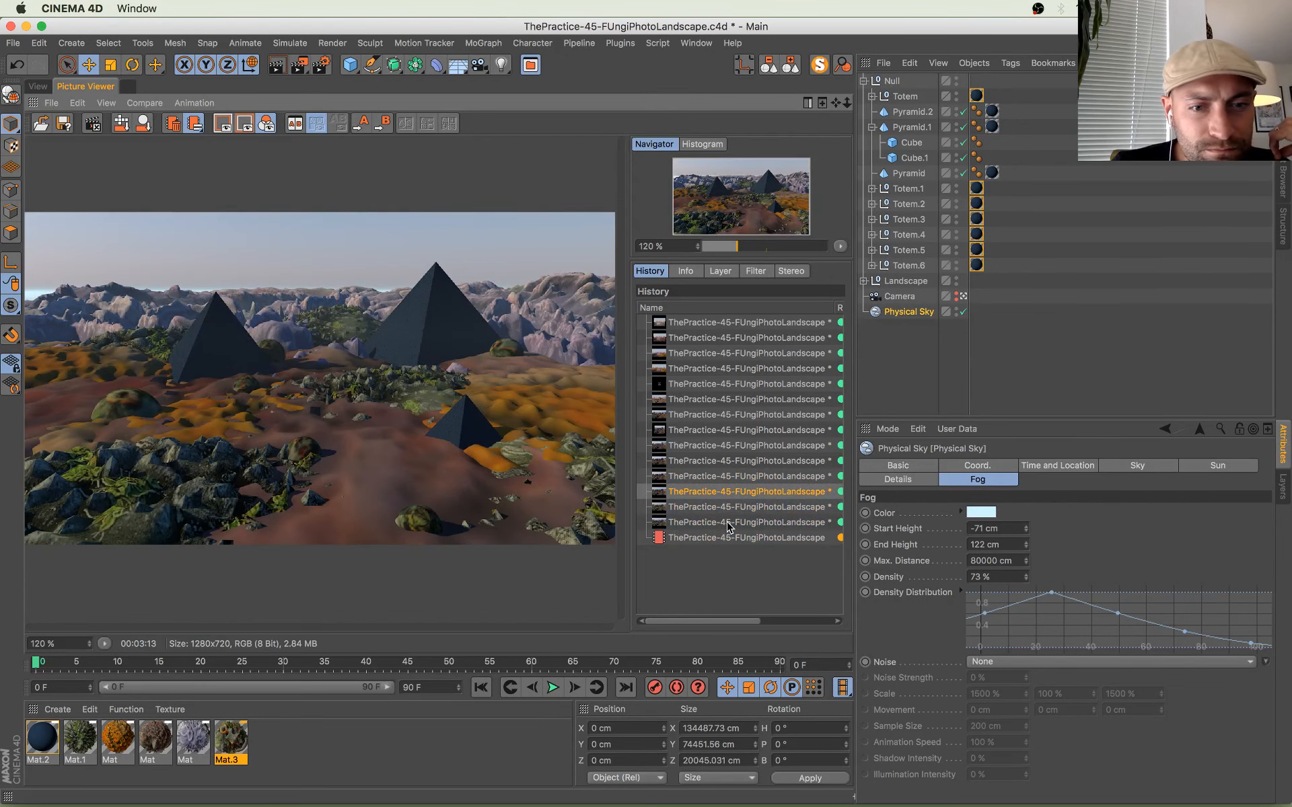
pyautogui.press('Down')
pyautogui.press('Down')
pyautogui.press('Down')
pyautogui.press('Up')
pyautogui.press('Down')
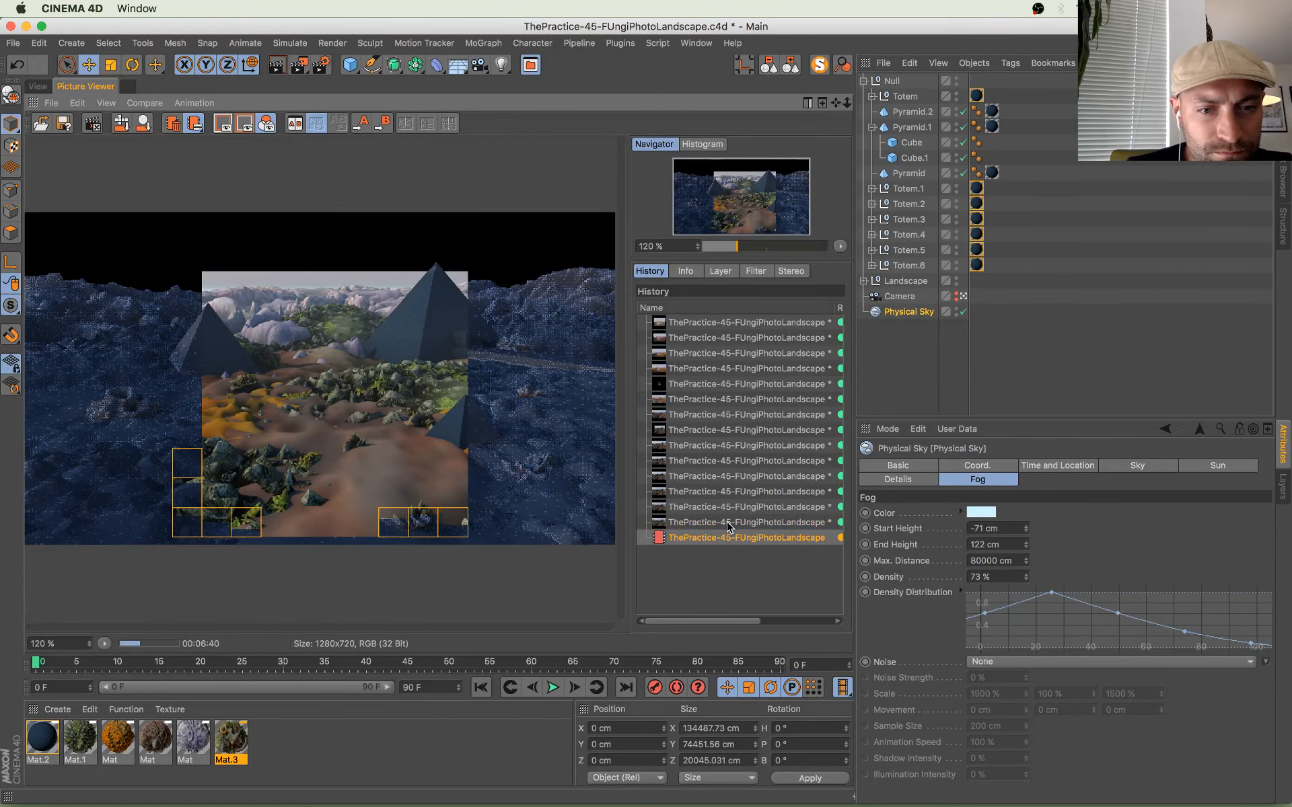
pyautogui.press('Up')
pyautogui.press('Up')
pyautogui.press('Down')
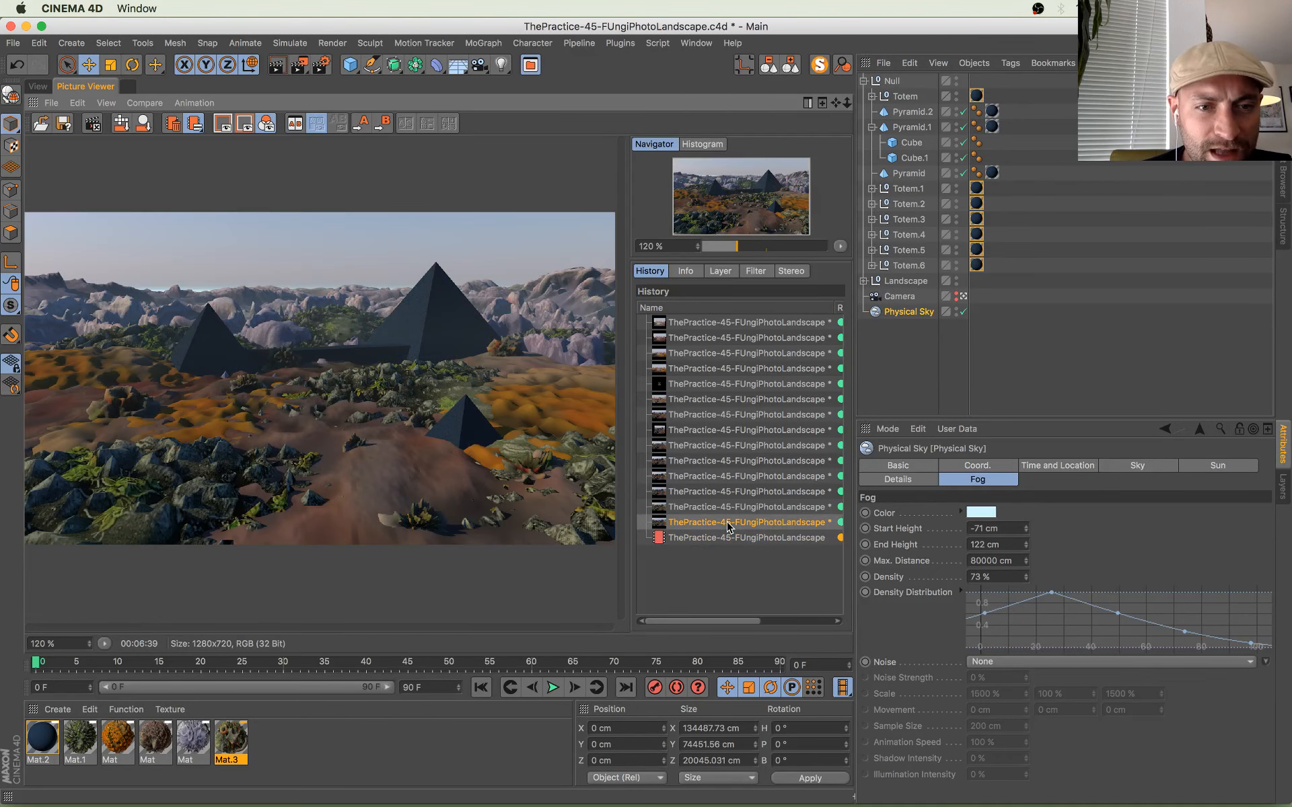
pyautogui.press('Up')
pyautogui.press('Up')
pyautogui.press('Up')
pyautogui.press('Down')
pyautogui.press('Down')
pyautogui.press('Down')
pyautogui.press('Down')
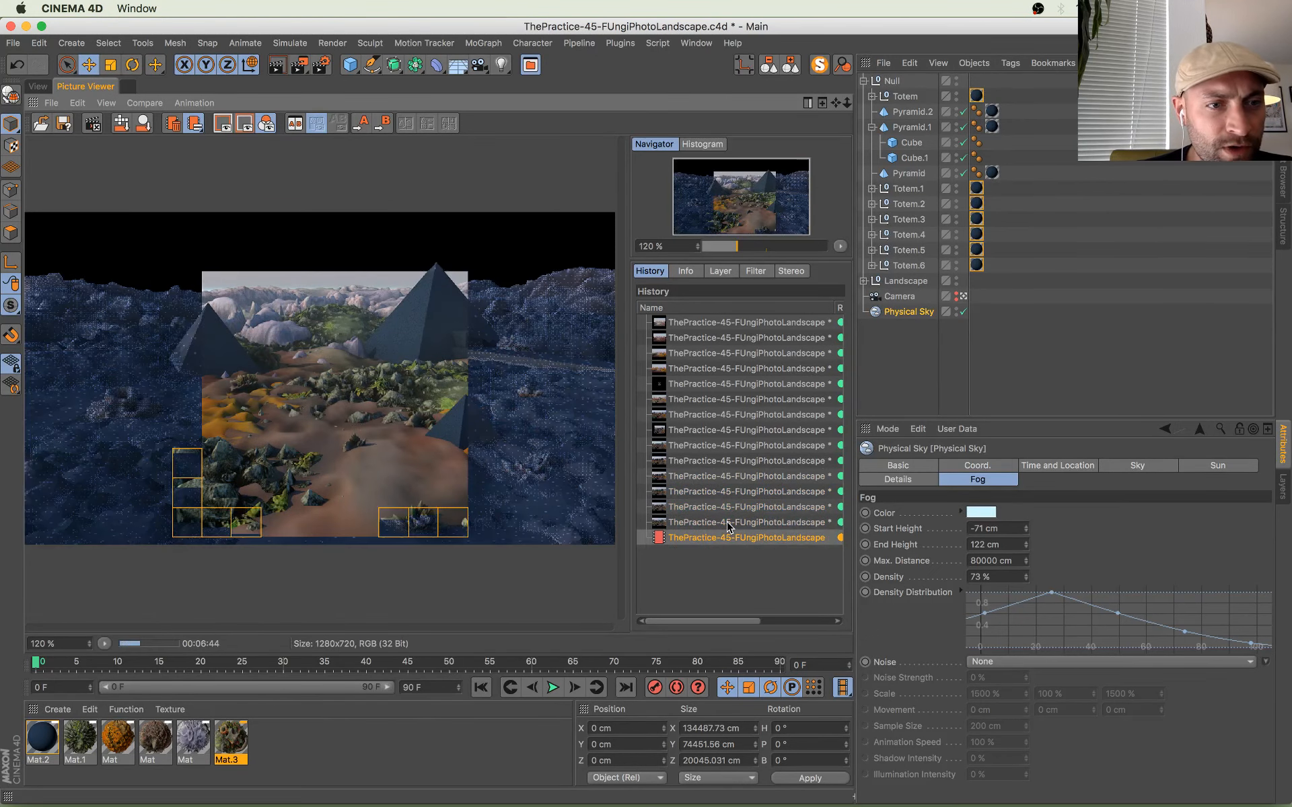
pyautogui.press('Up')
pyautogui.press('Up')
pyautogui.press('Up')
pyautogui.press('Down')
pyautogui.press('Down')
pyautogui.press('Down')
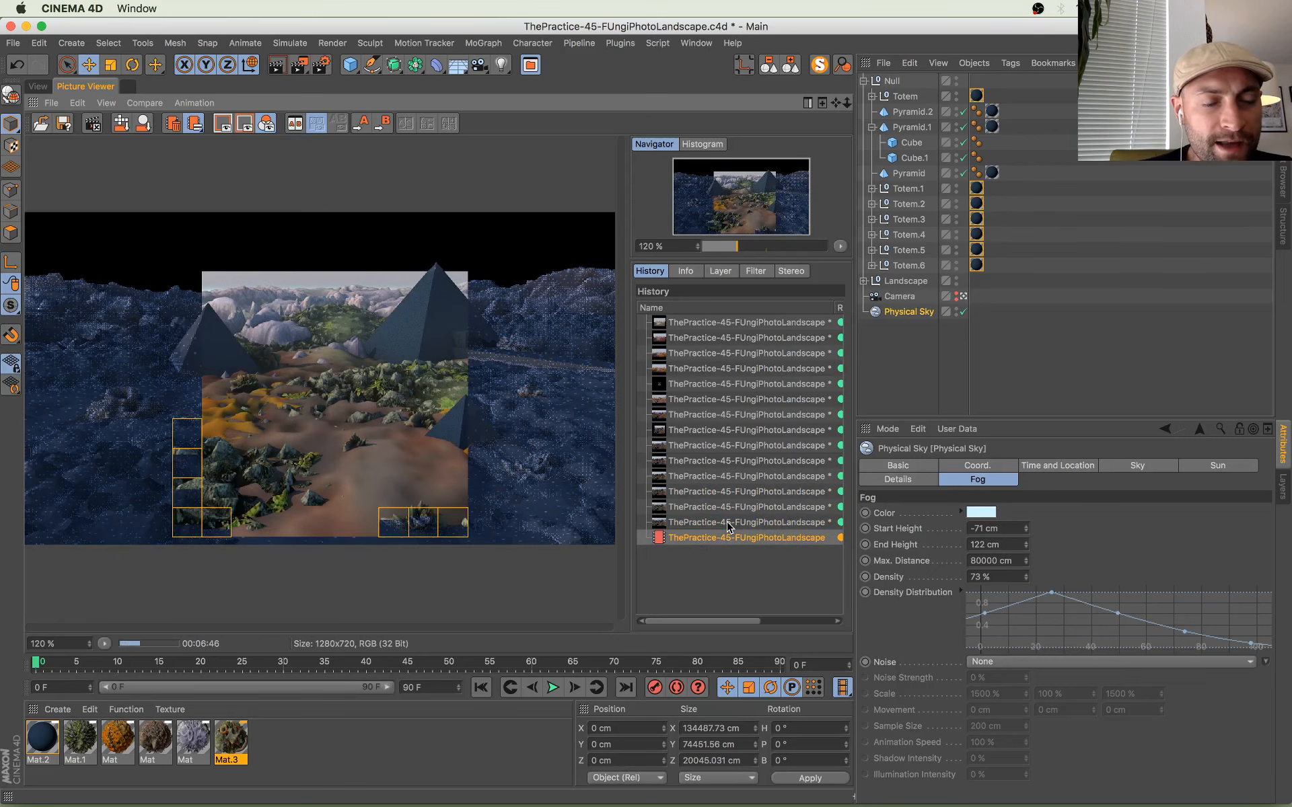
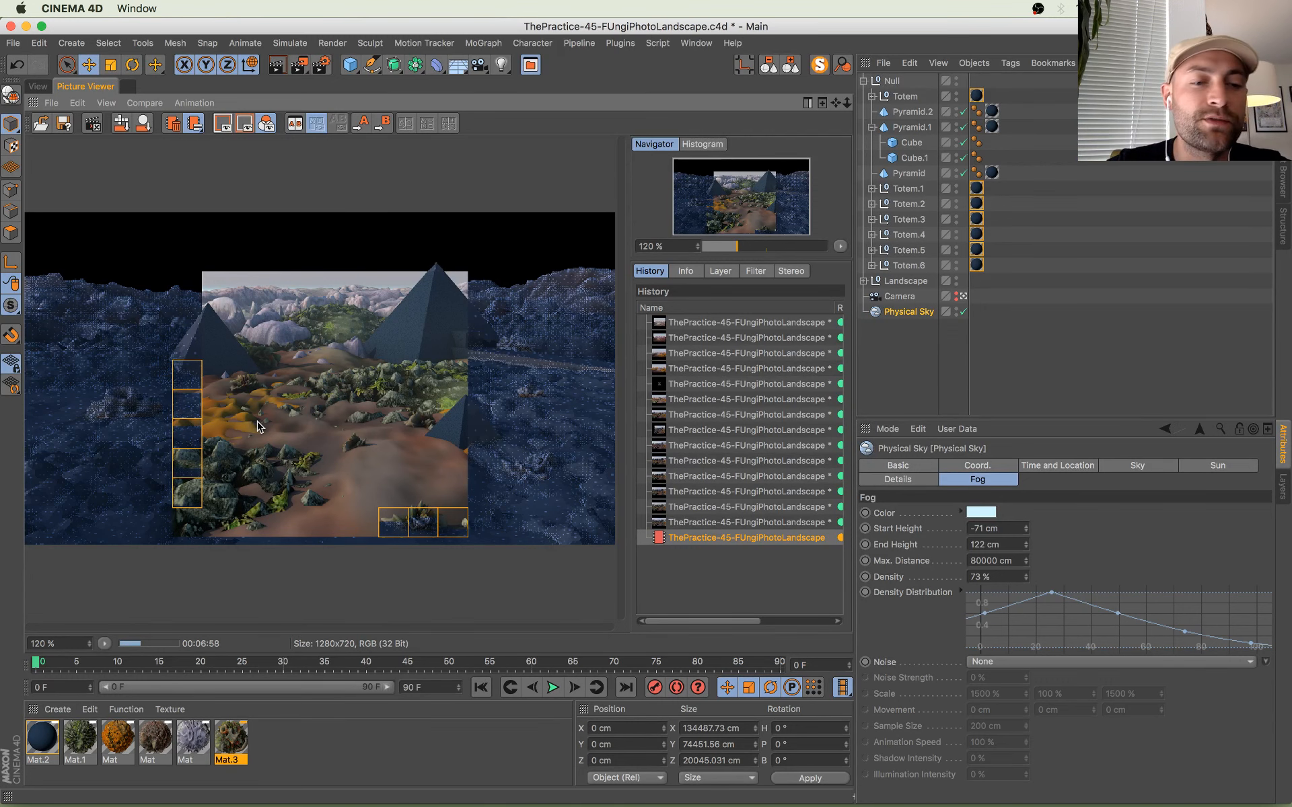
# Step: Check the displacement channel settings of the Mat.3 material in its editor
pyautogui.doubleClick(230, 740)
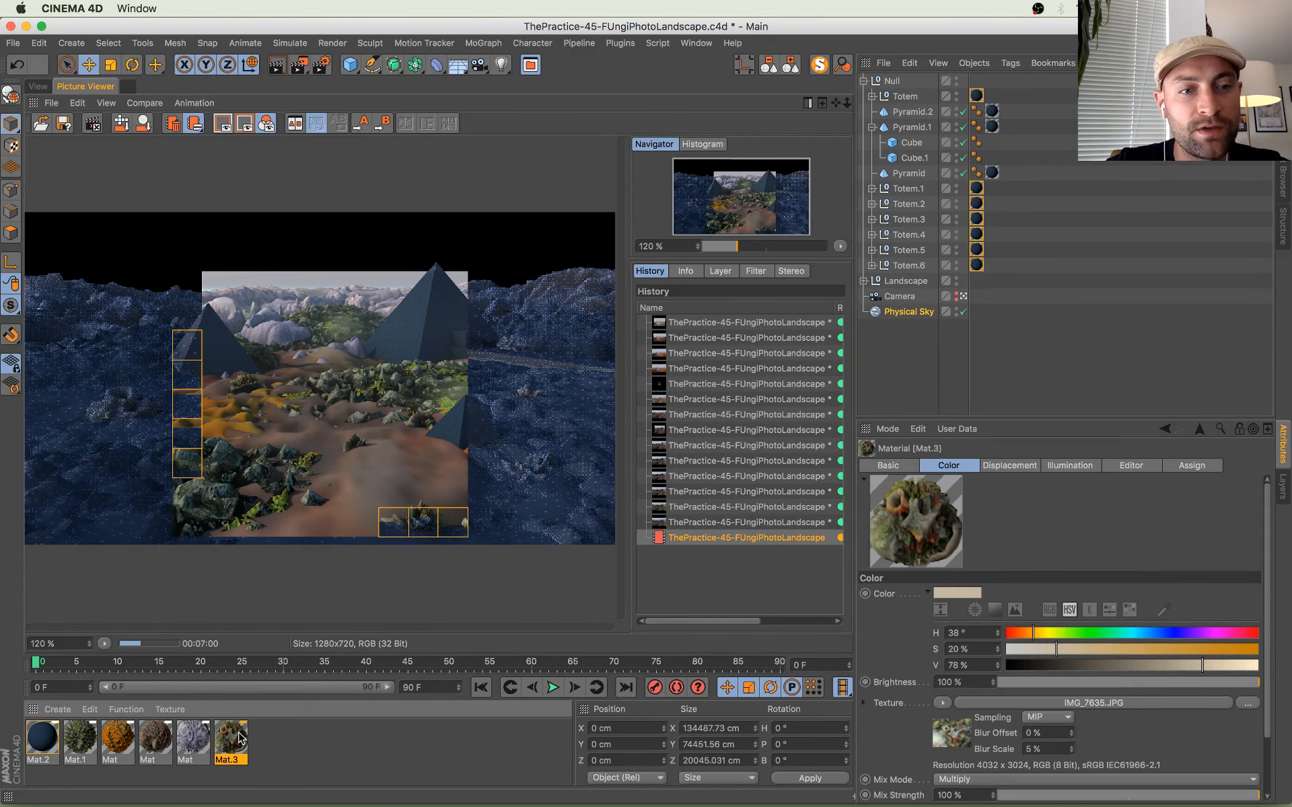
pyautogui.click(286, 429)
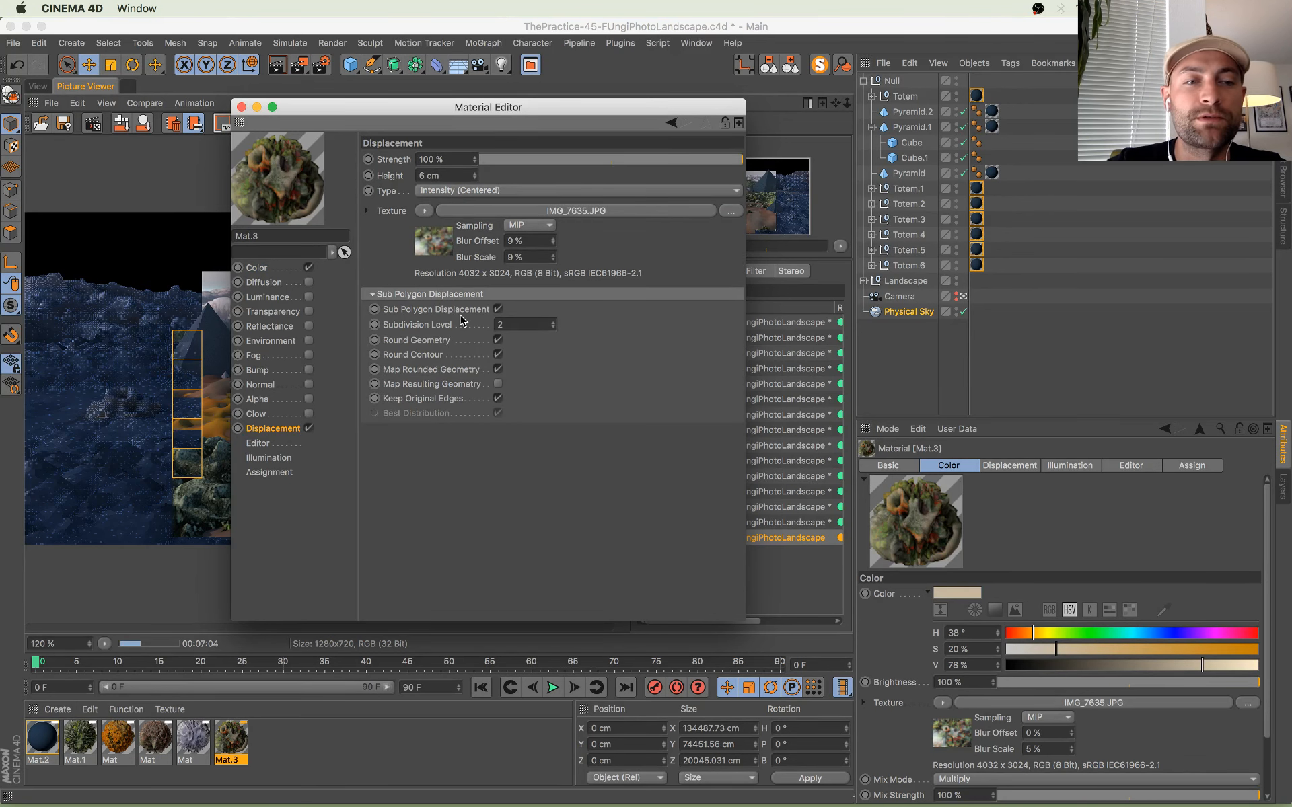
pyautogui.click(241, 108)
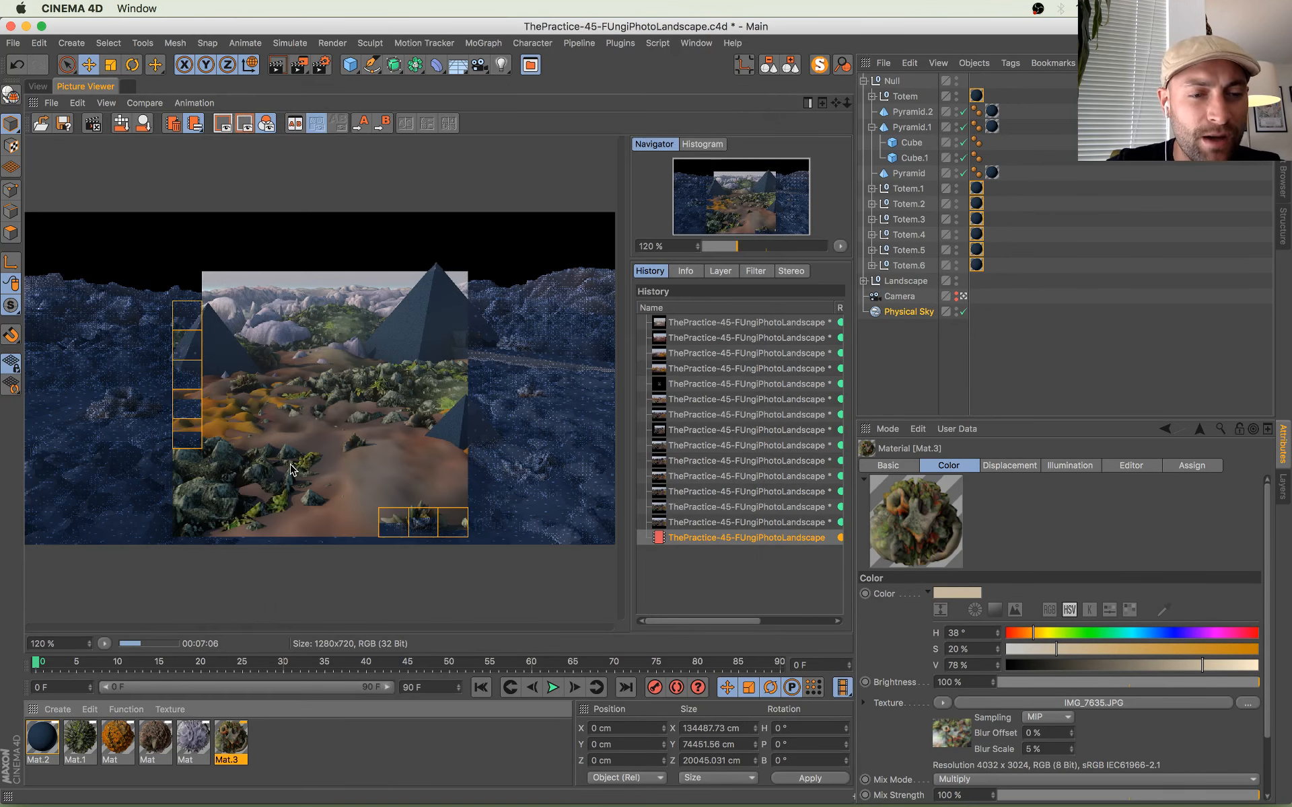
# Step: Examine the foreground rocks, sandy ground and pyramids in the running render up close
pyautogui.scroll(-1, 291, 469)
pyautogui.scroll(4, 276, 464)
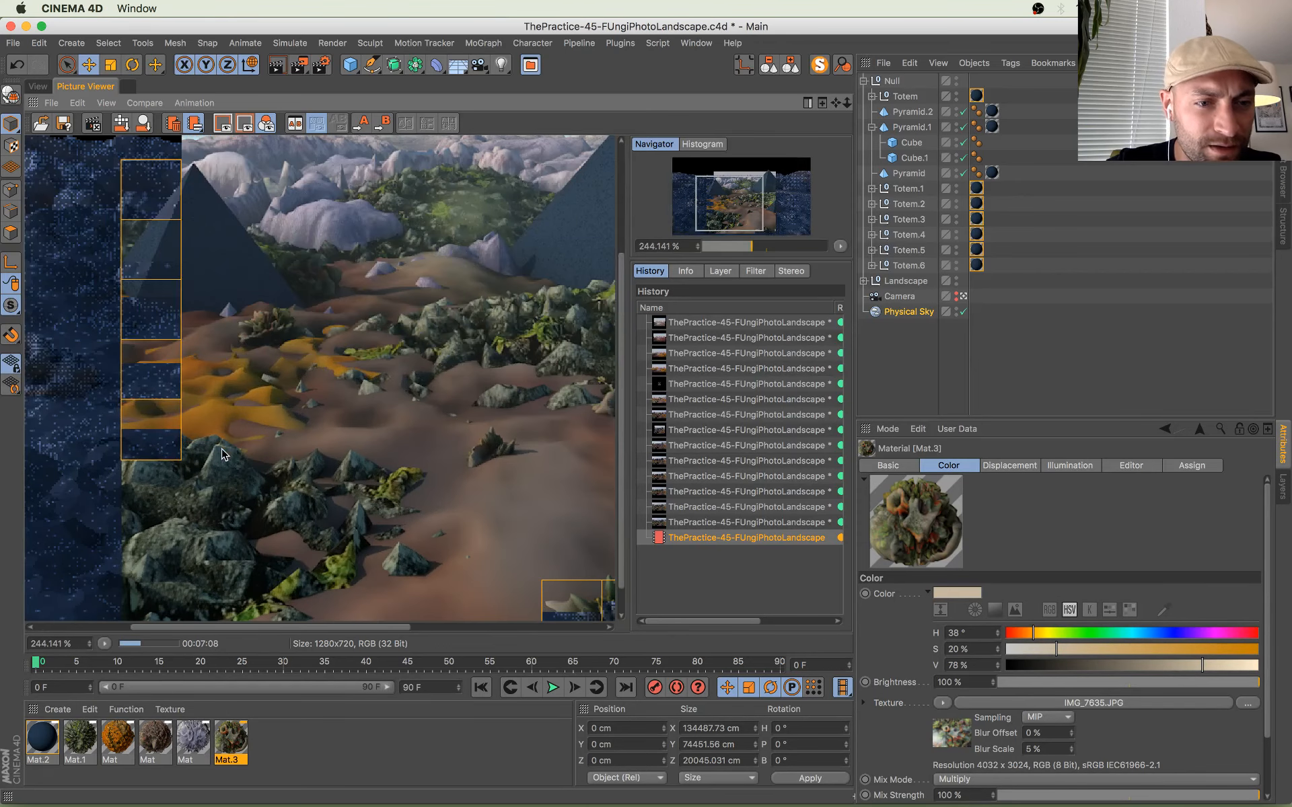
pyautogui.moveTo(418, 399); pyautogui.dragTo(122, 395)
pyautogui.moveTo(335, 296); pyautogui.dragTo(533, 307)
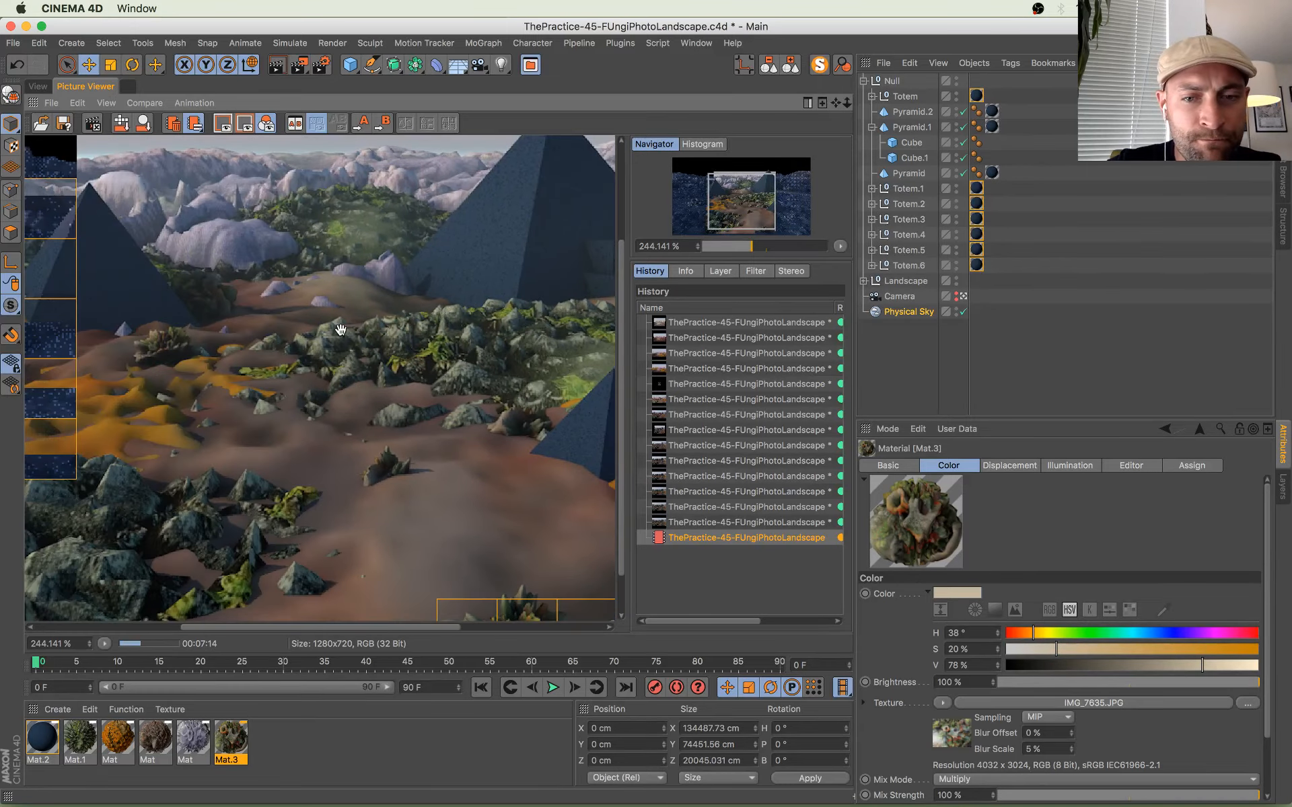
pyautogui.scroll(-4, 340, 330)
# Step: Switch to the YouTube live chat window in Chrome, read the latest messages, and return to Cinema 4D
pyautogui.hotkey('ctrl', 'Up')
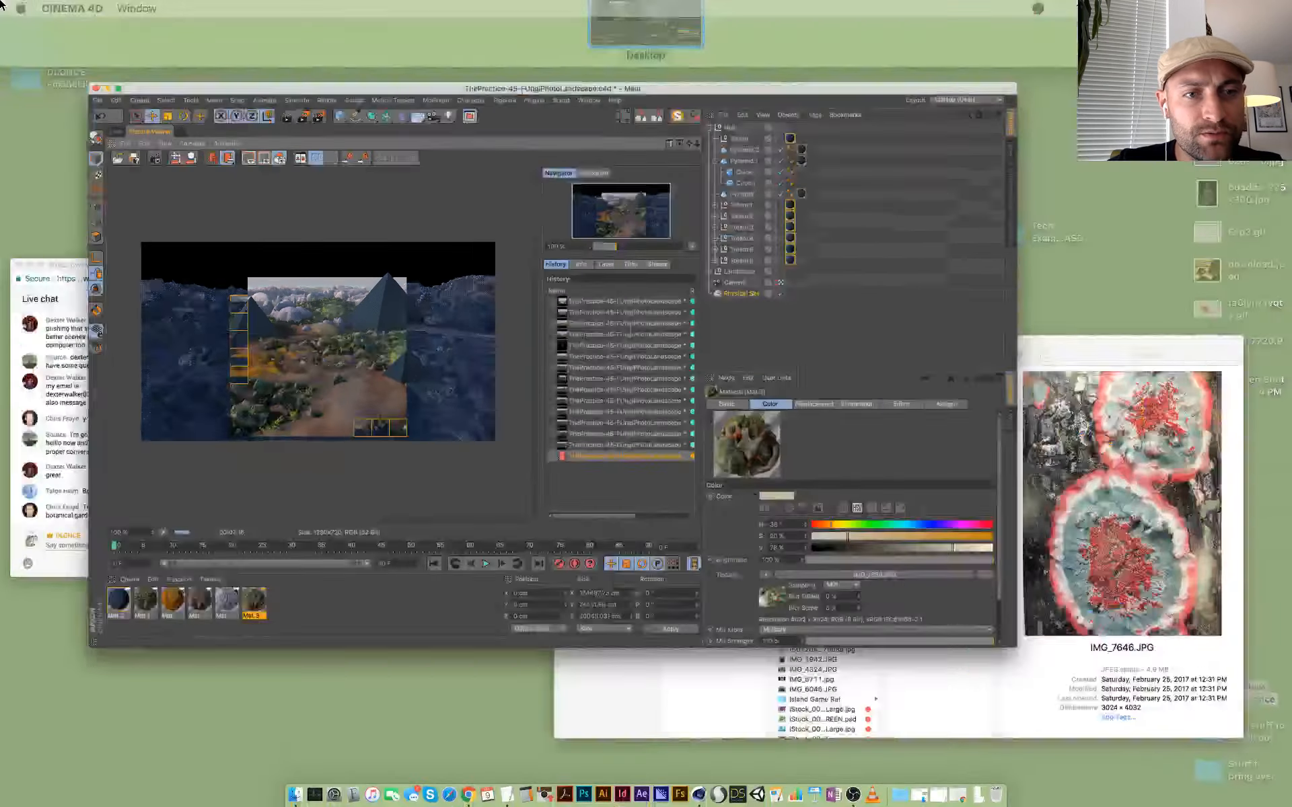
pyautogui.click(85, 556)
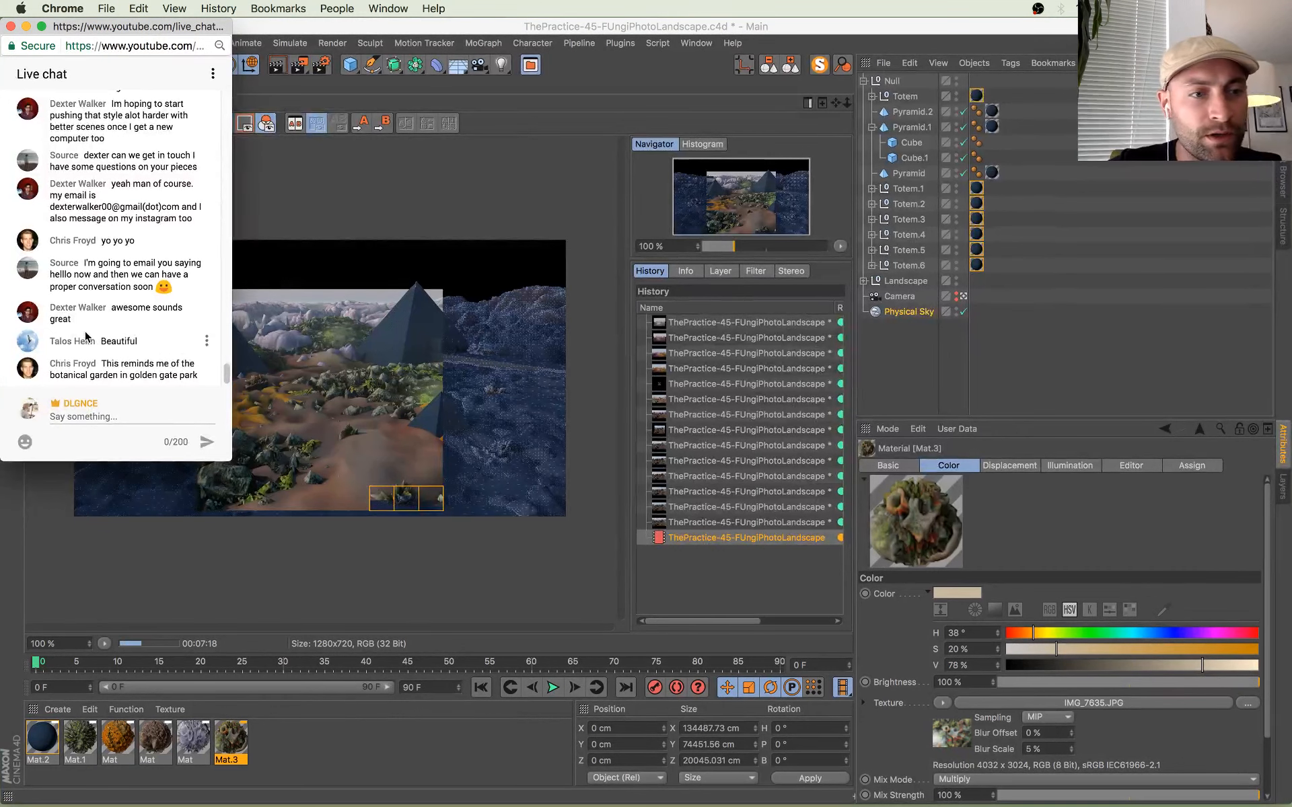
pyautogui.click(406, 228)
# Step: Examine the running render at several magnifications, checking the hazy background, both large pyramids, the vegetation and the foreground rocks
pyautogui.scroll(2, 370, 411)
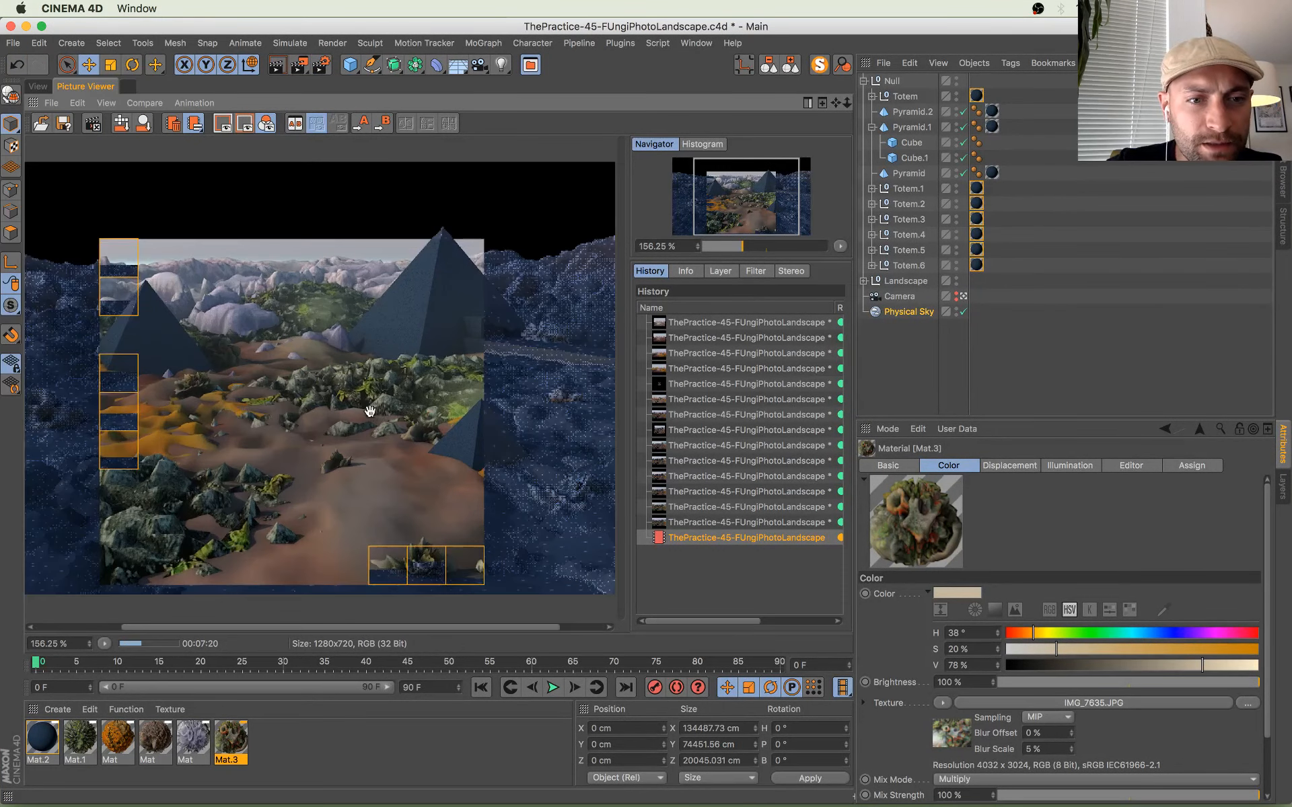
pyautogui.moveTo(284, 401); pyautogui.dragTo(427, 301)
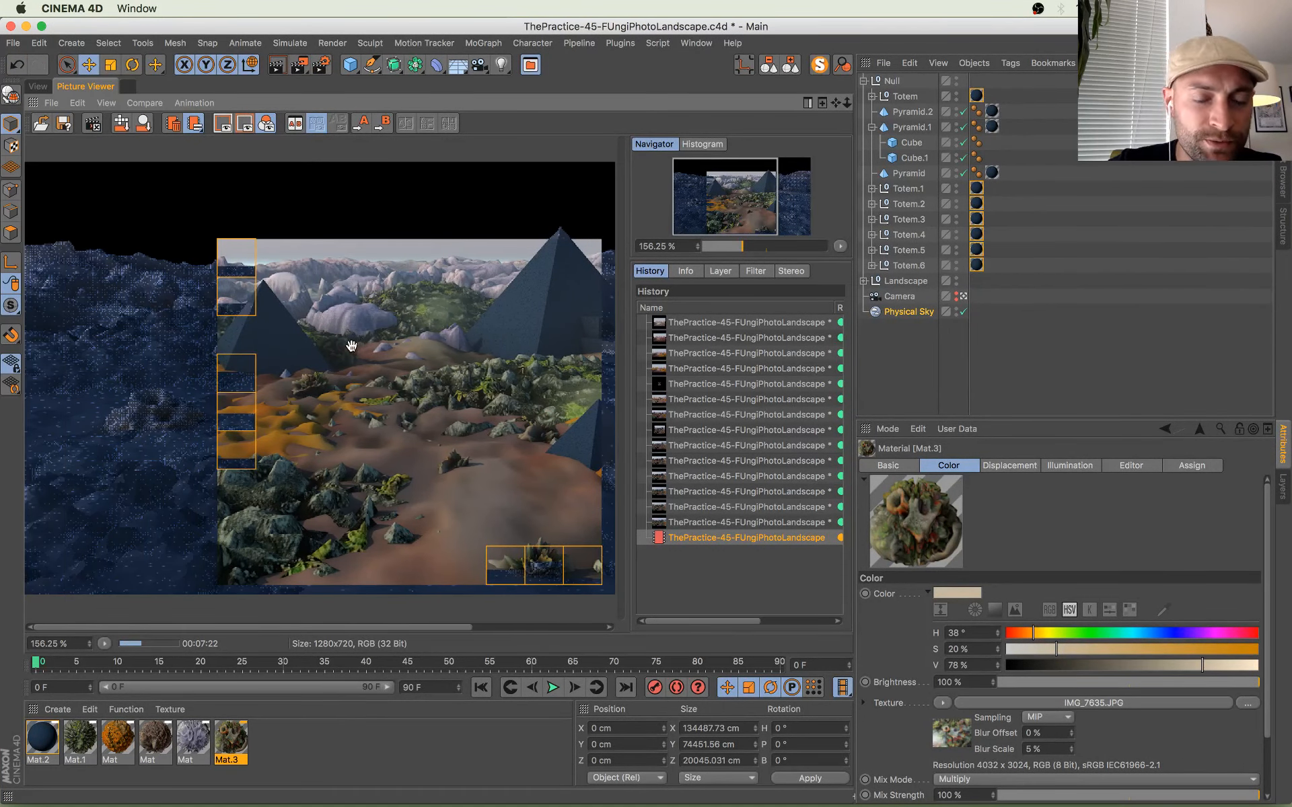
pyautogui.moveTo(352, 346); pyautogui.dragTo(209, 360)
pyautogui.scroll(-2, 381, 327)
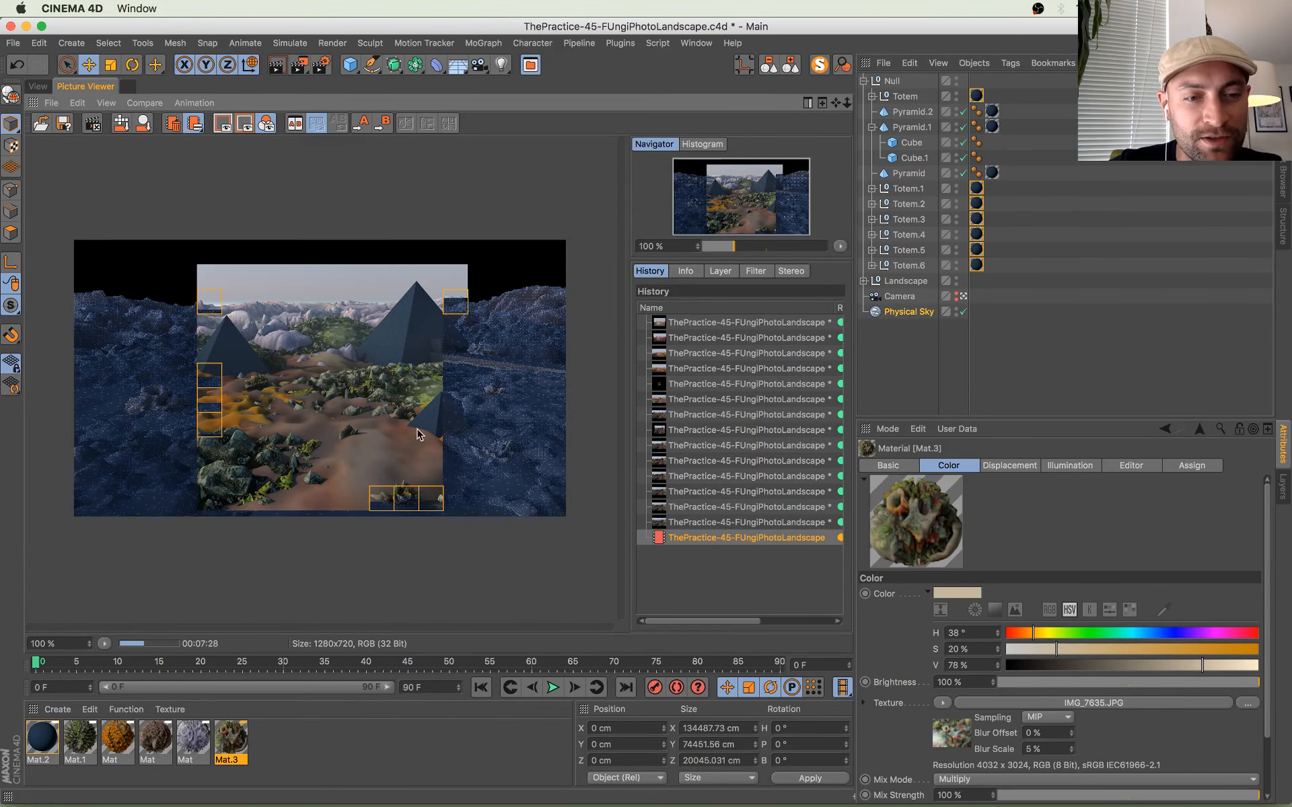
pyautogui.scroll(3, 333, 425)
pyautogui.moveTo(477, 346); pyautogui.dragTo(506, 329)
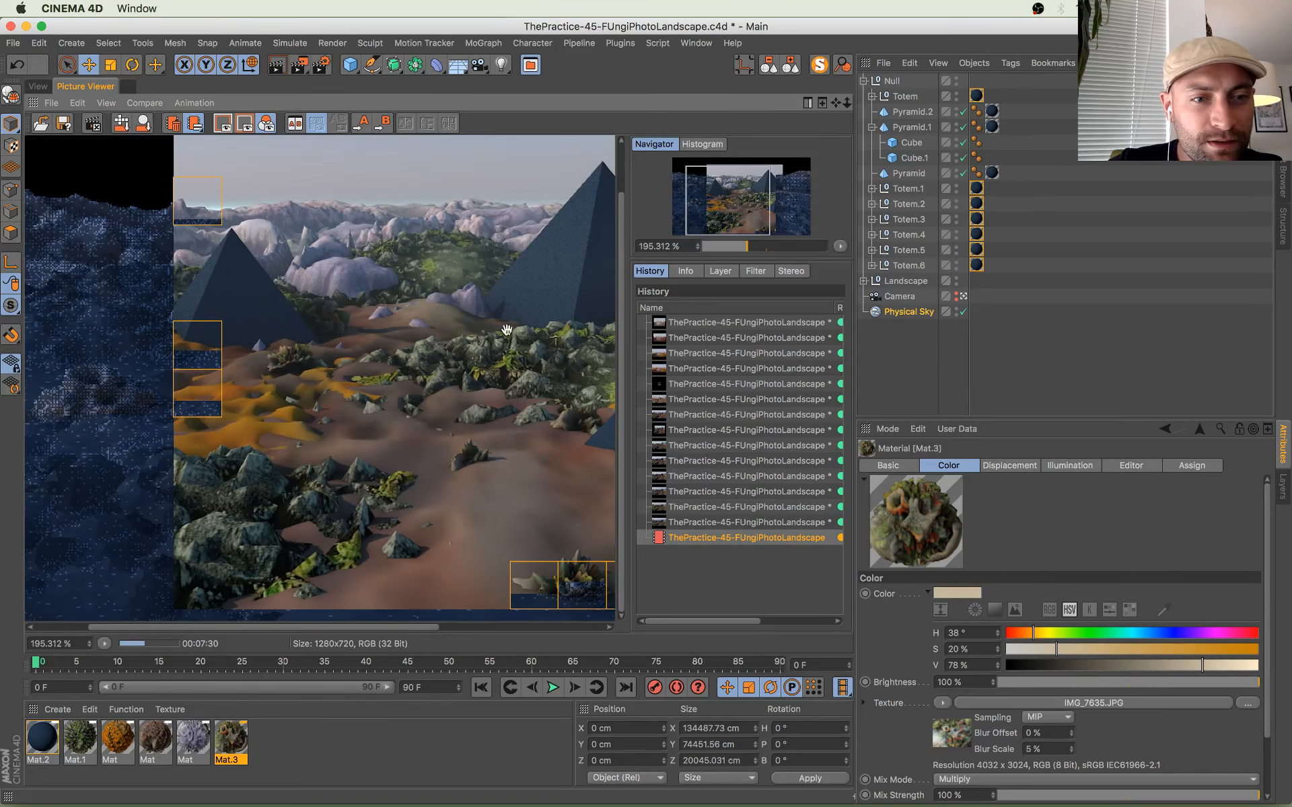
pyautogui.moveTo(443, 362); pyautogui.dragTo(200, 310)
pyautogui.moveTo(238, 356); pyautogui.dragTo(395, 366)
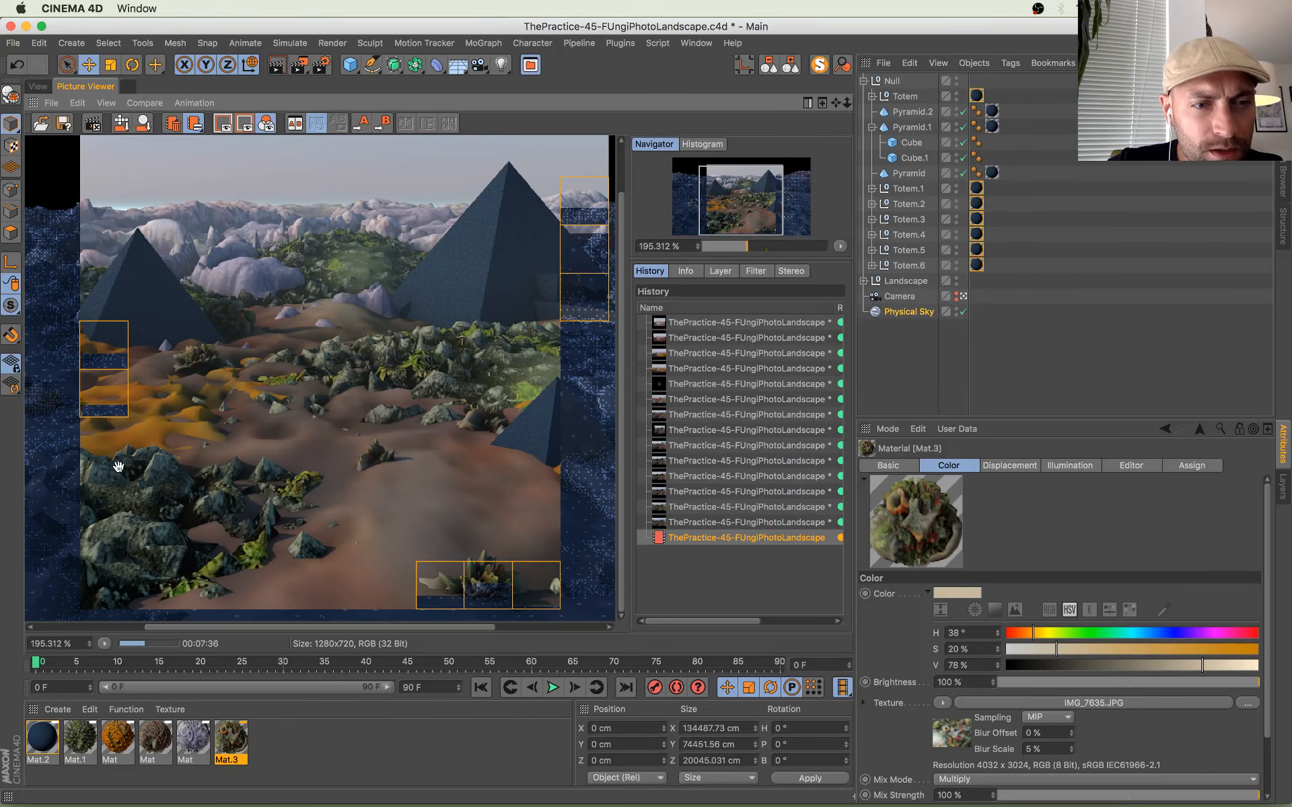
pyautogui.moveTo(119, 466); pyautogui.dragTo(329, 346)
pyautogui.scroll(-1, 329, 346)
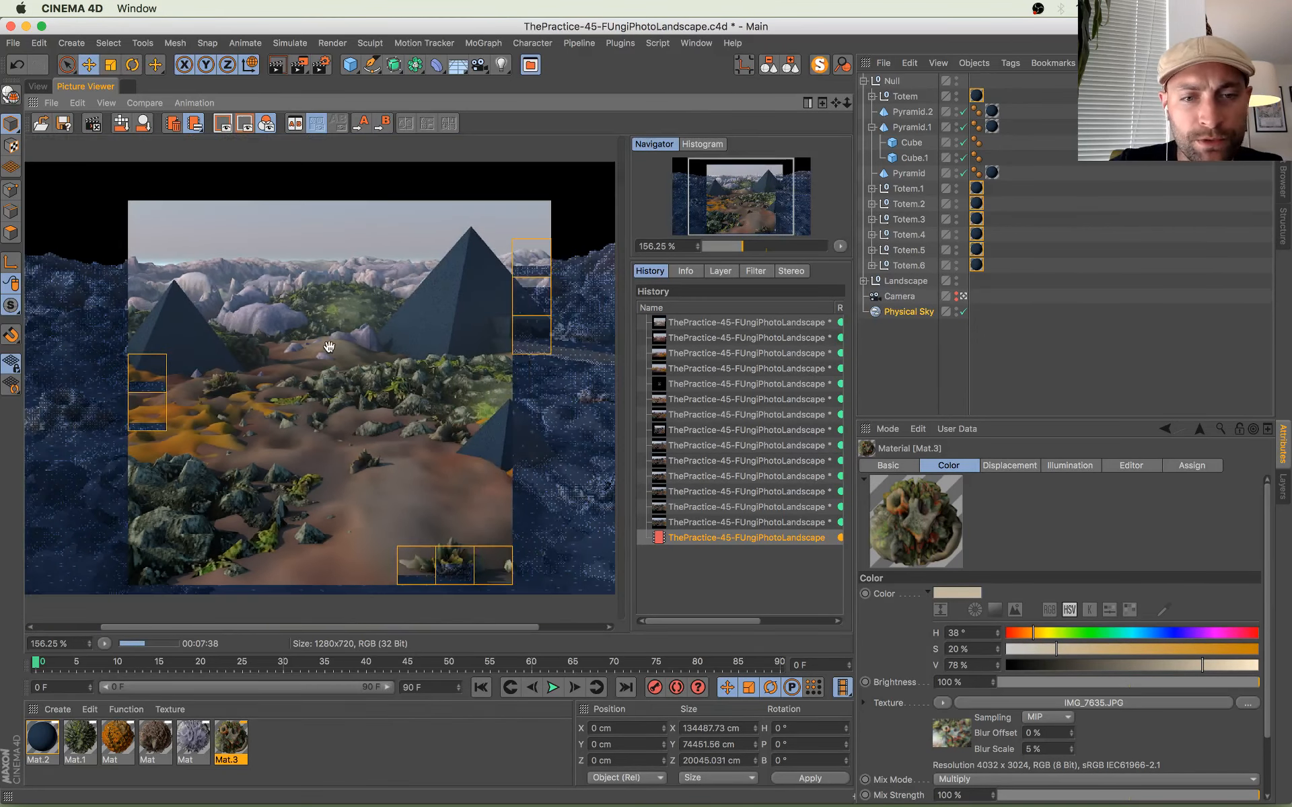
pyautogui.scroll(-4, 329, 347)
pyautogui.scroll(2, 313, 408)
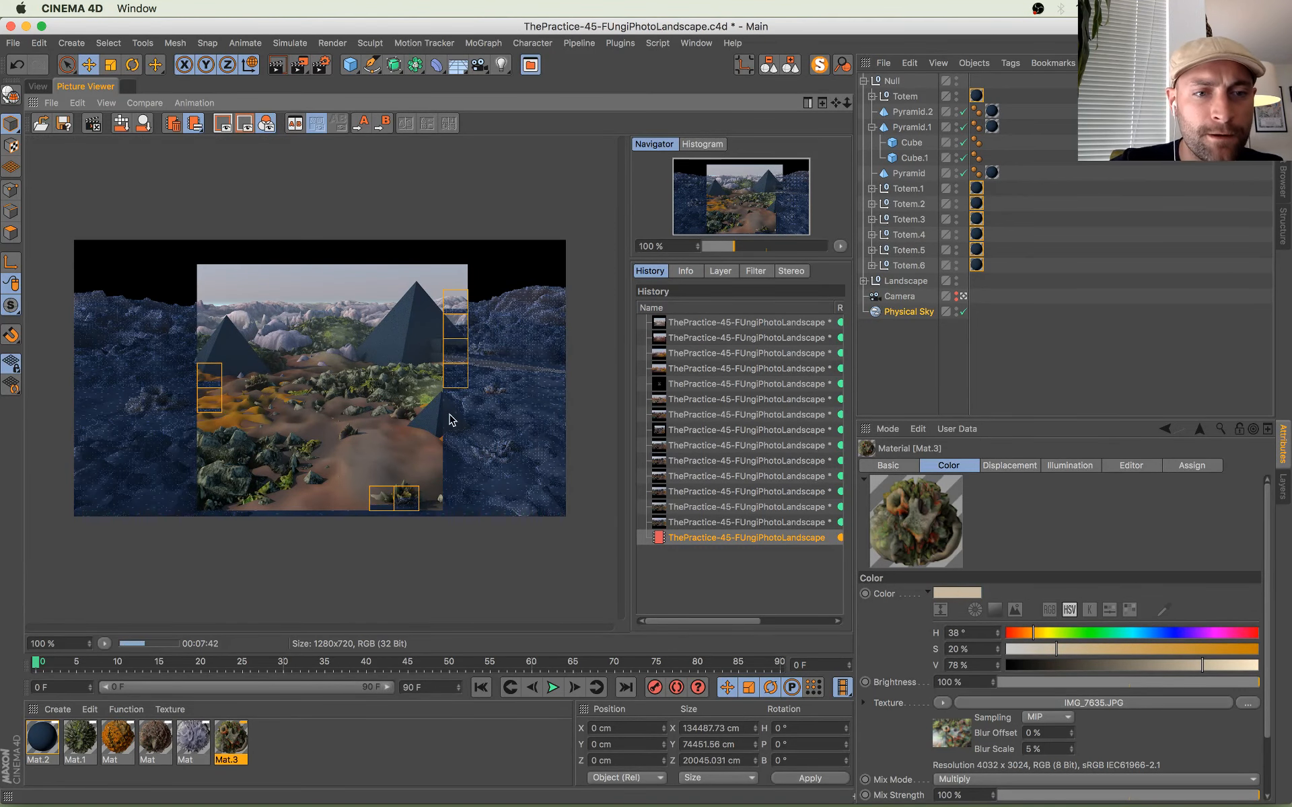
pyautogui.scroll(2, 406, 380)
pyautogui.scroll(-2, 296, 423)
pyautogui.scroll(3, 296, 423)
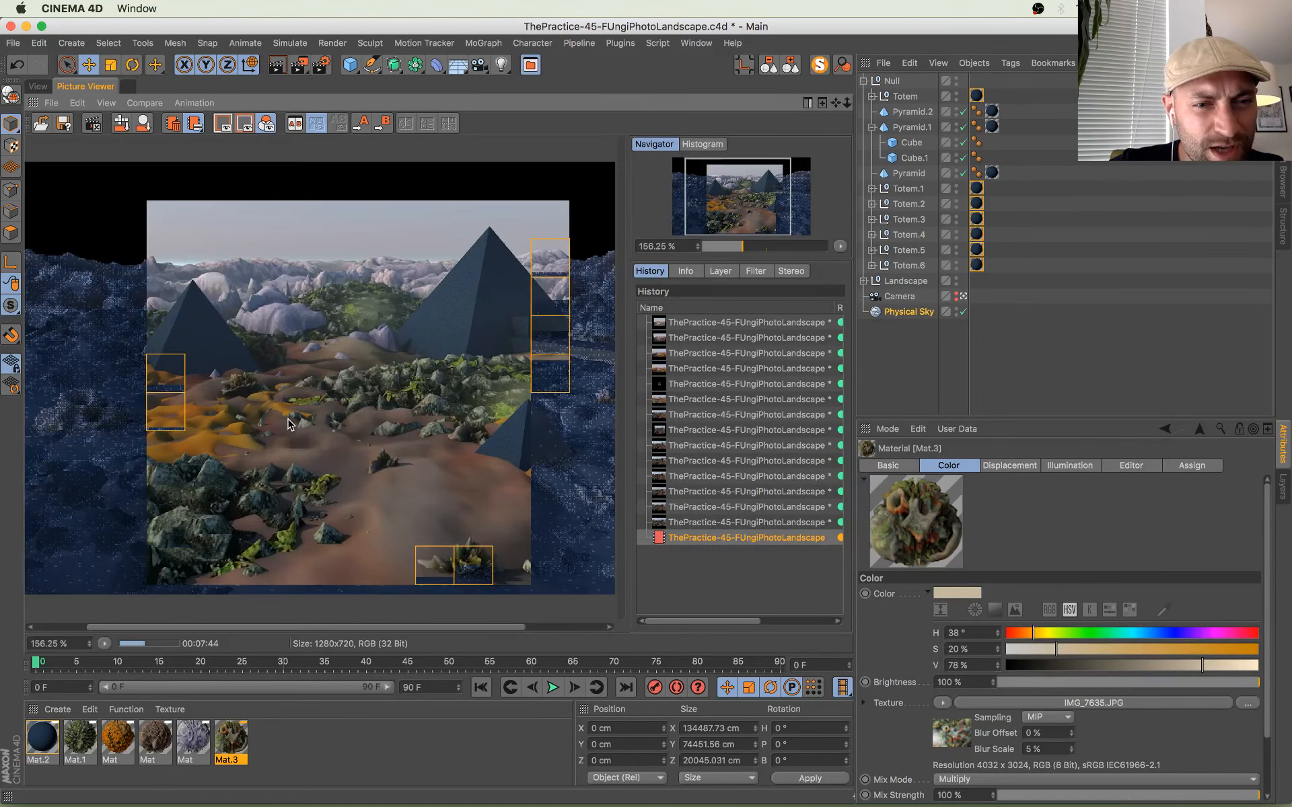
pyautogui.scroll(-3, 323, 444)
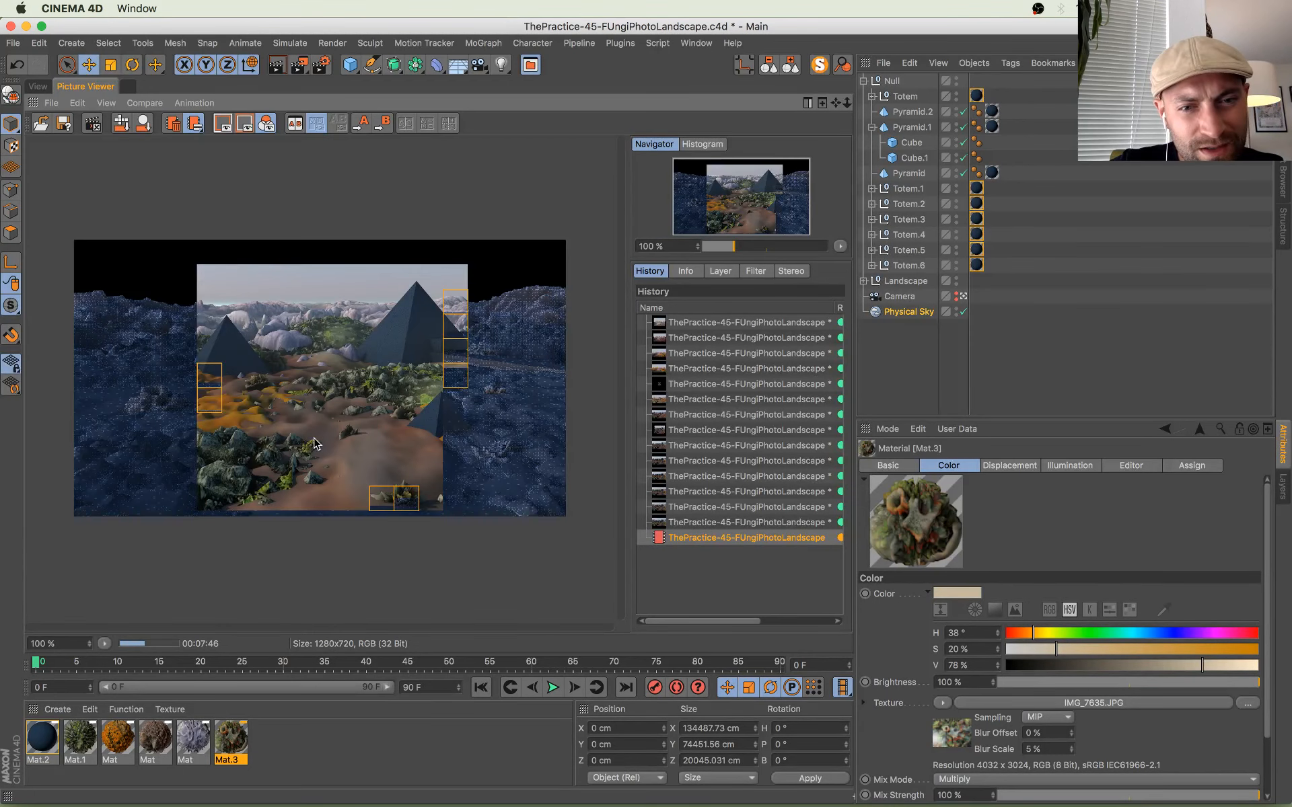
# Step: Disable Global Illumination in the render settings, stop the running render and start a new one in the Picture Viewer
pyautogui.press('Escape')
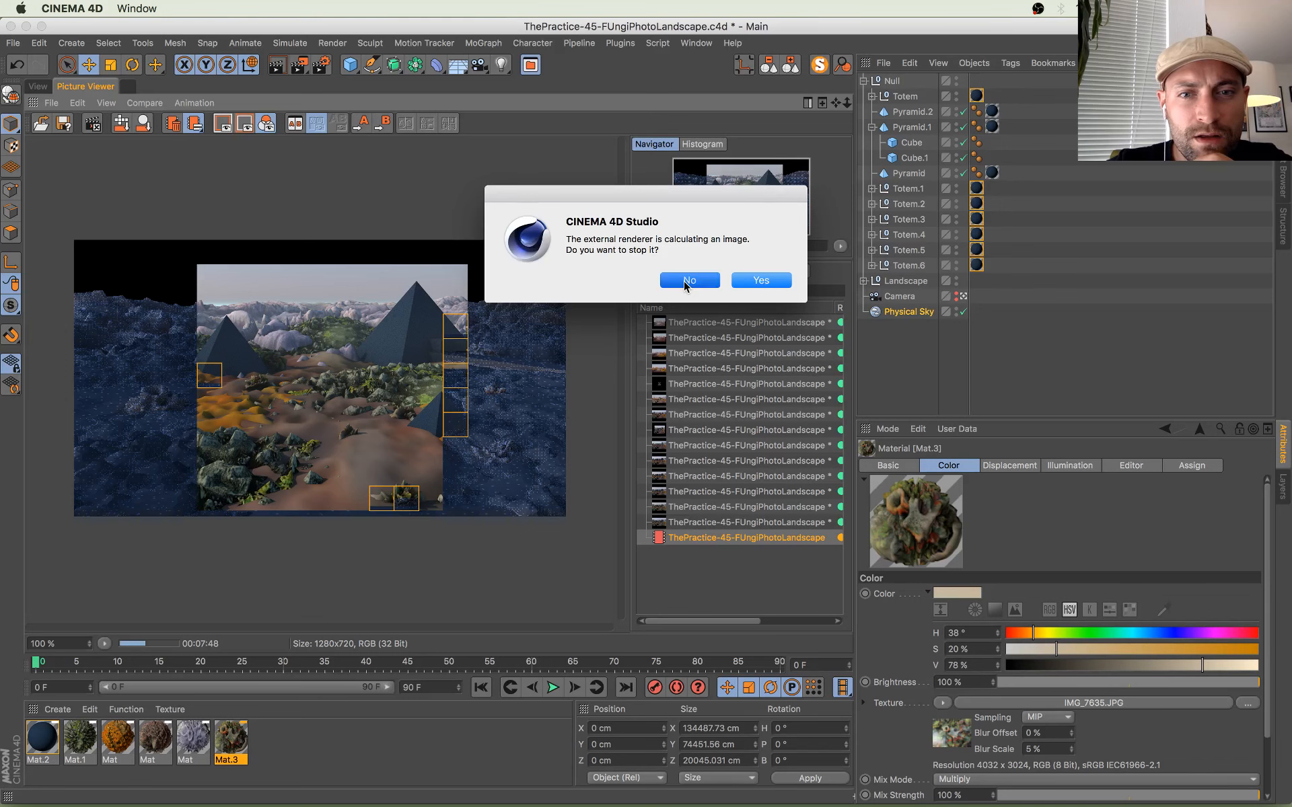
pyautogui.click(761, 284)
pyautogui.click(321, 65)
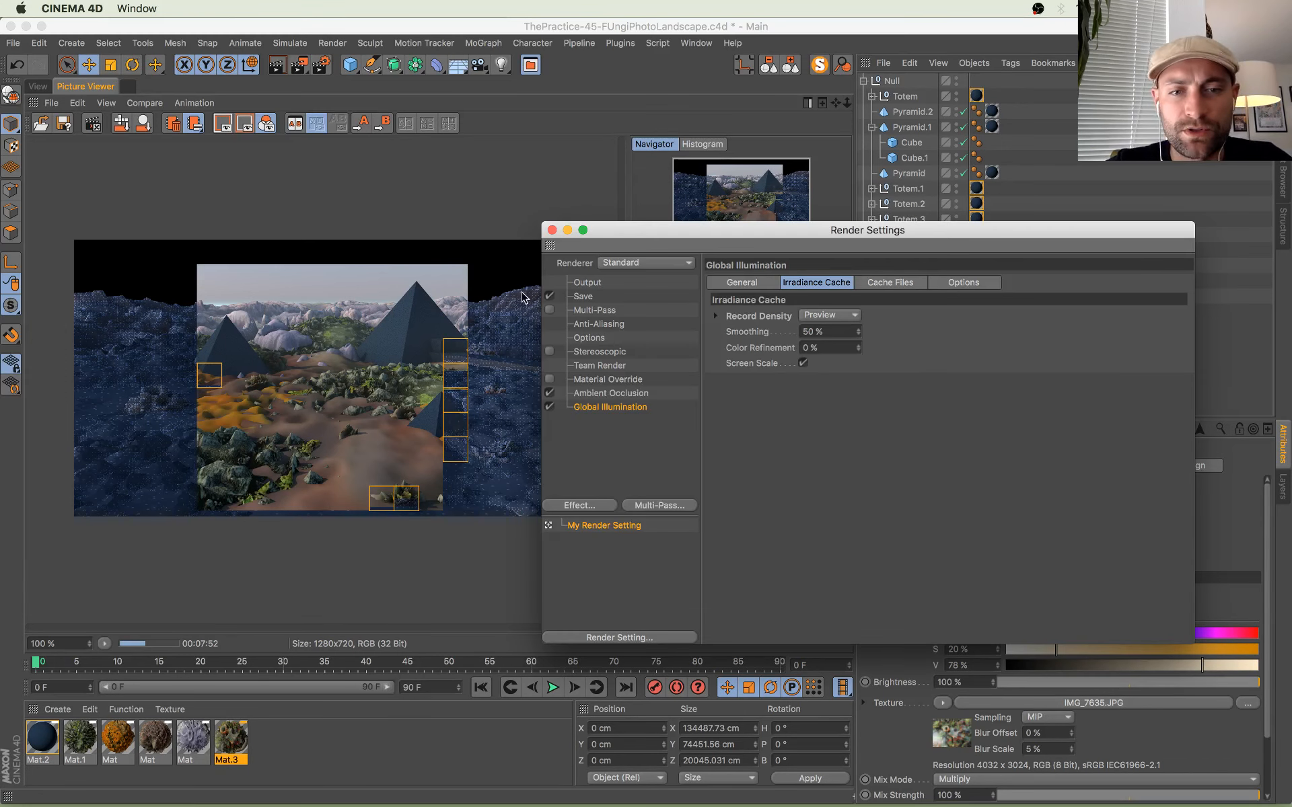
pyautogui.click(549, 407)
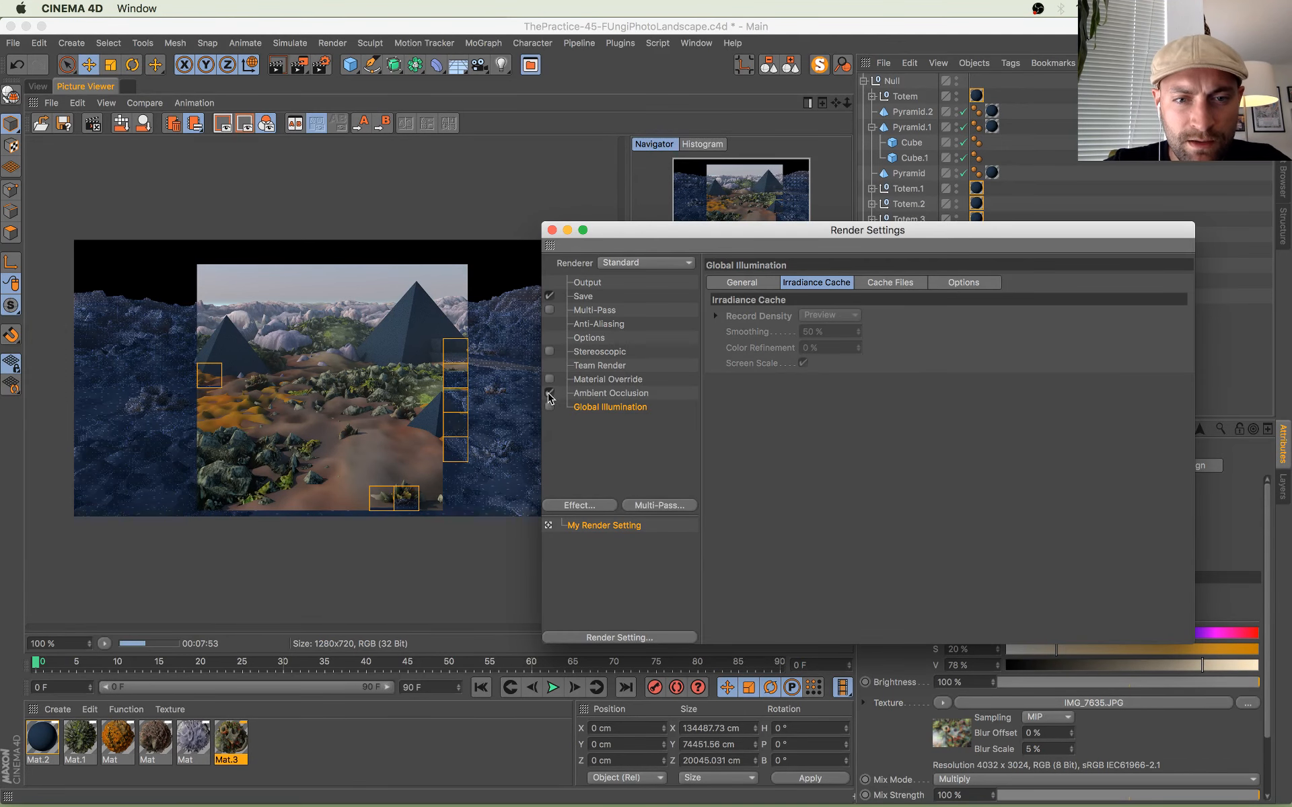
pyautogui.click(552, 230)
pyautogui.hotkey('shift', 'r')
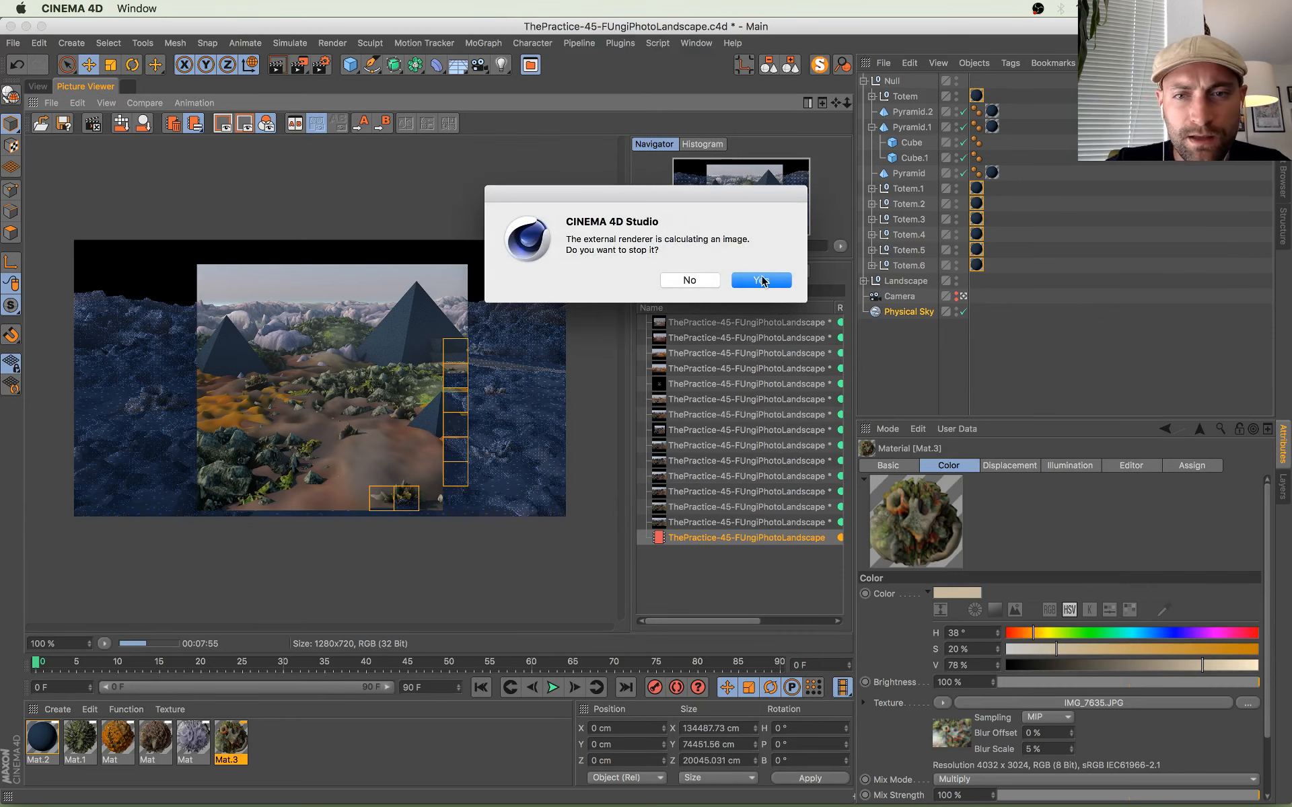
pyautogui.click(761, 285)
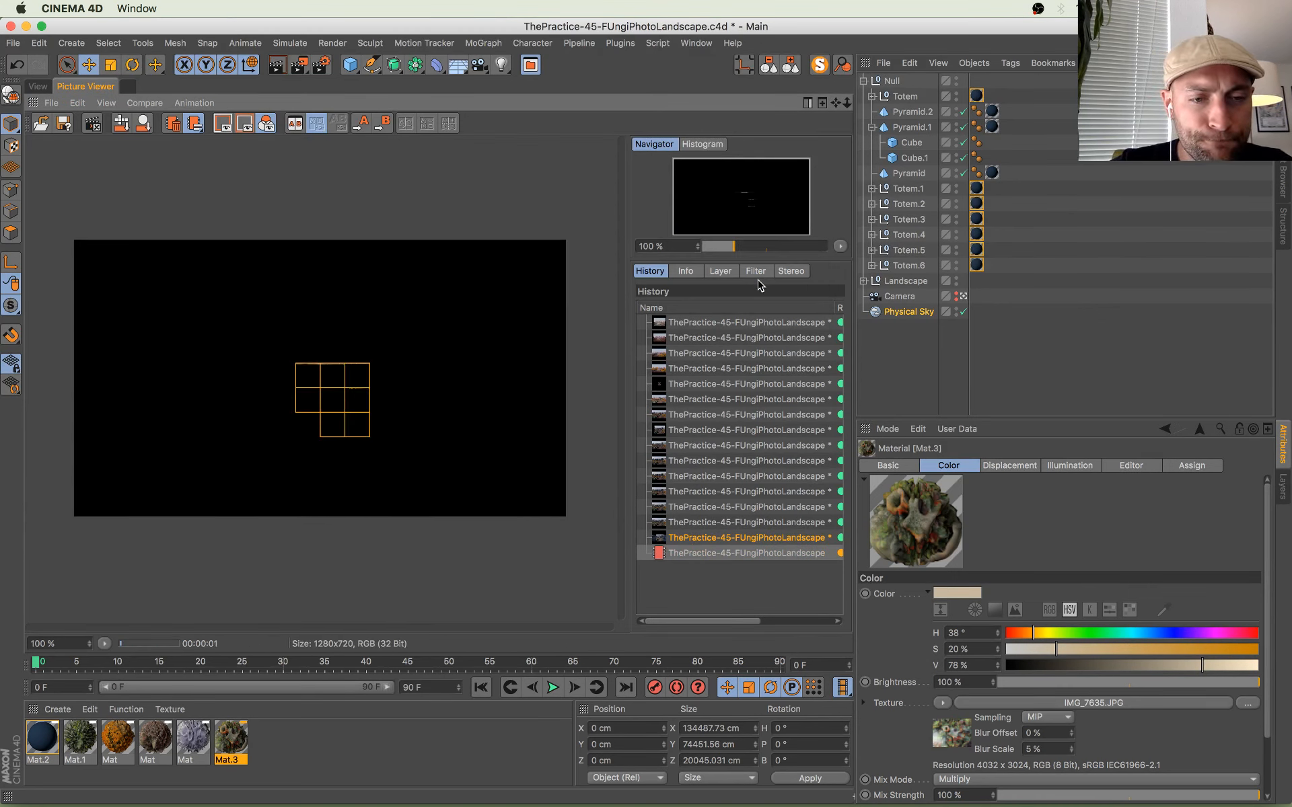
# Step: Compare the new render without Global Illumination against the previous render in the history
pyautogui.click(716, 526)
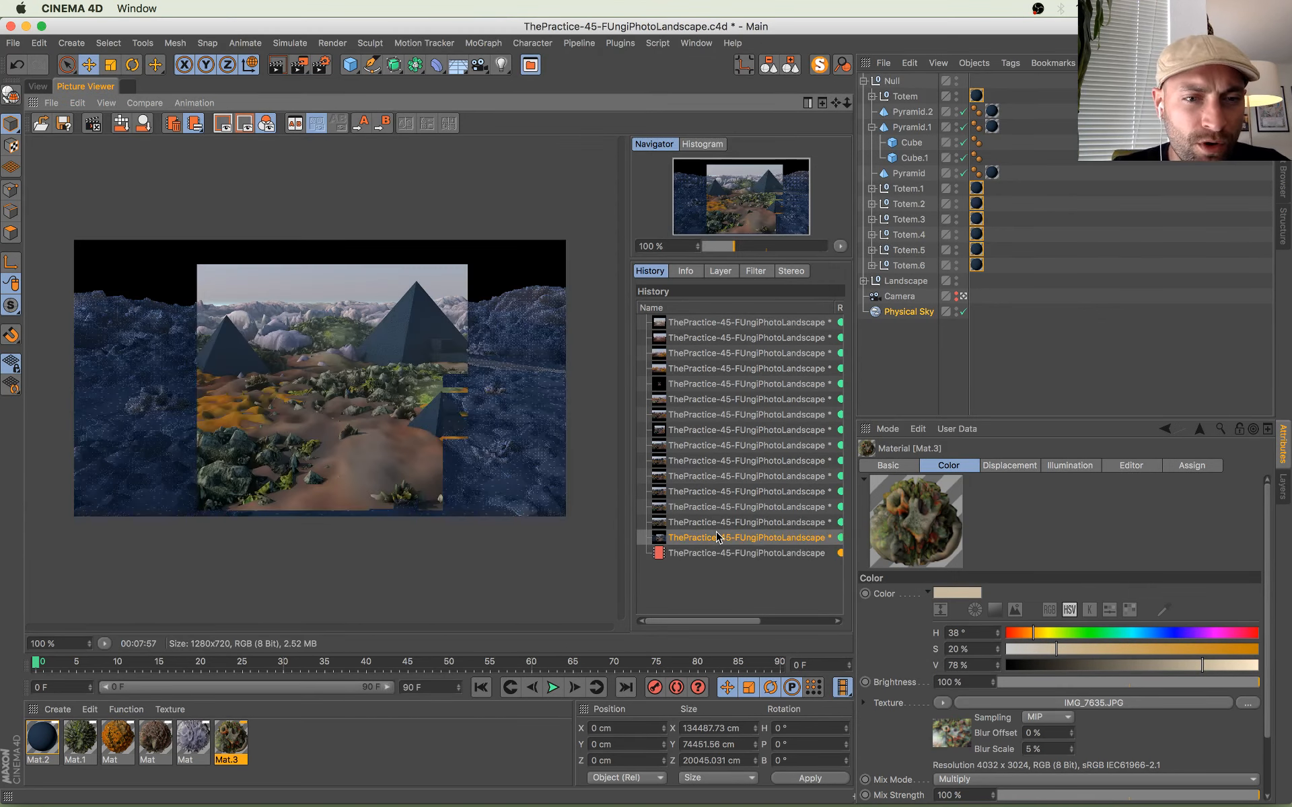
pyautogui.press('Down')
pyautogui.press('Down')
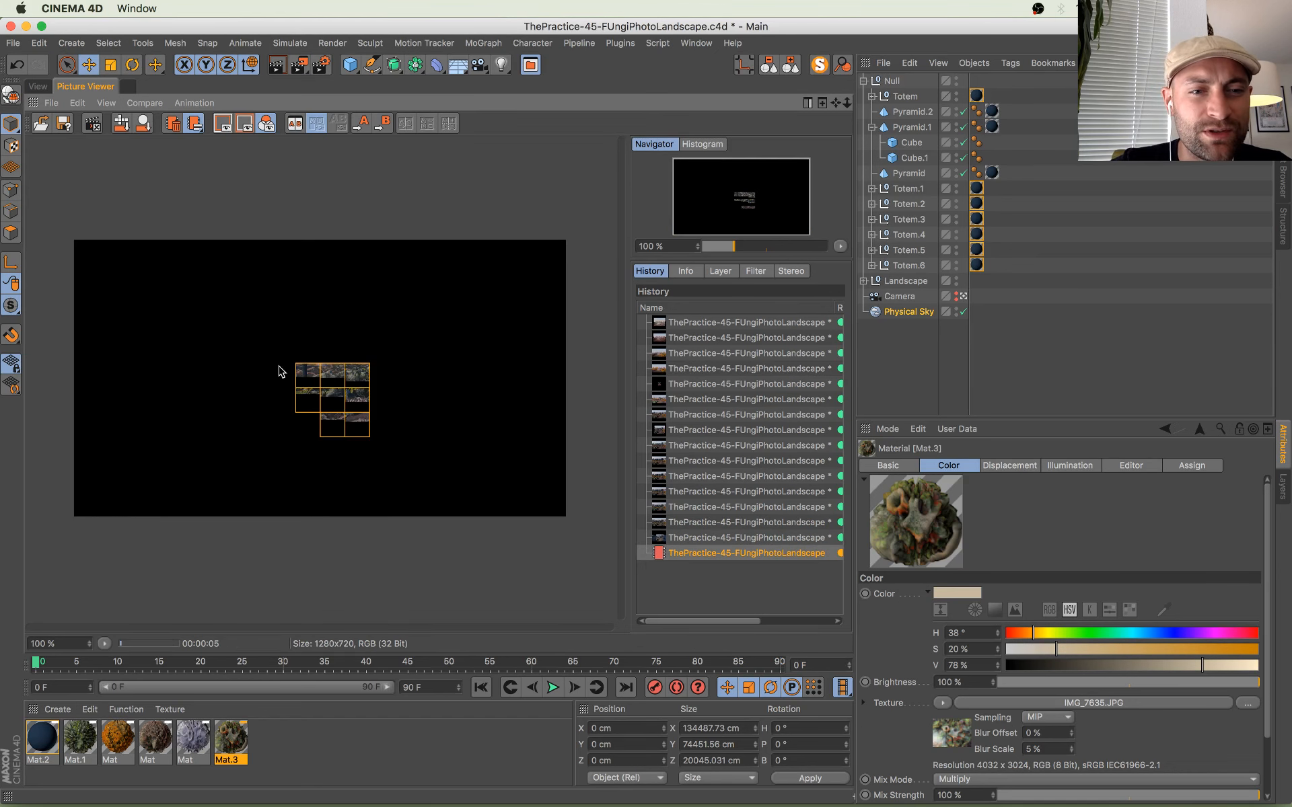
pyautogui.scroll(2, 282, 372)
pyautogui.click(697, 538)
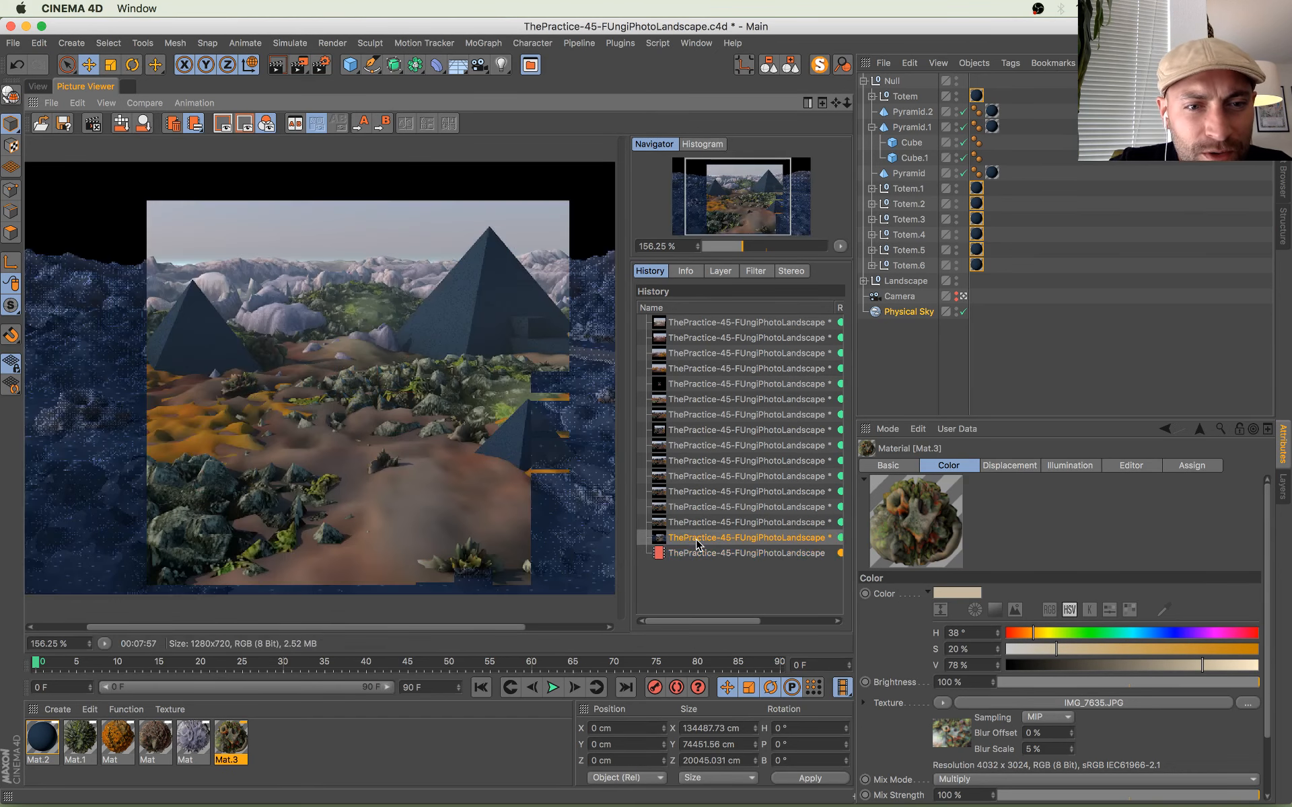
pyautogui.press('Down')
pyautogui.press('Up')
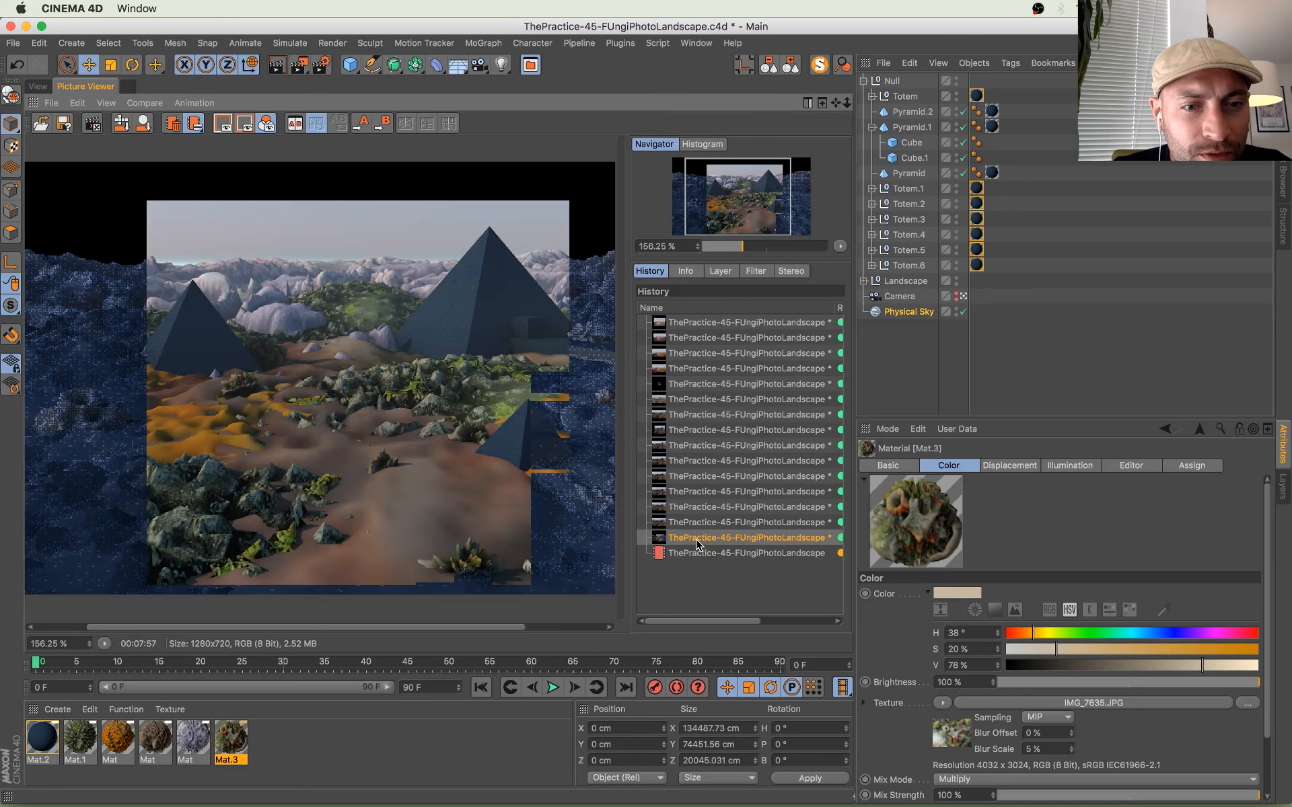
pyautogui.press('Down')
pyautogui.press('Up')
pyautogui.press('Down')
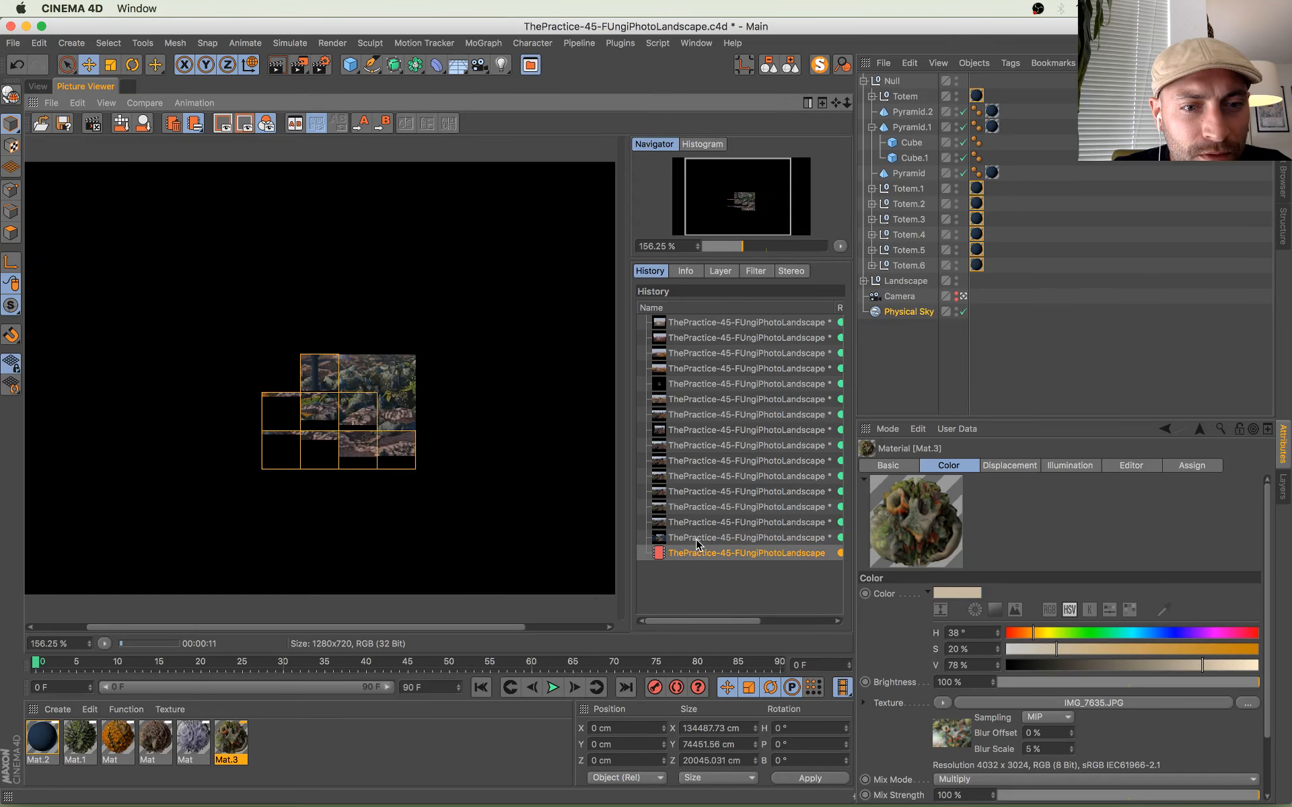
# Step: Examine the ground texture, rocks and totem in the first finished tiles of the new render up close
pyautogui.scroll(6, 331, 384)
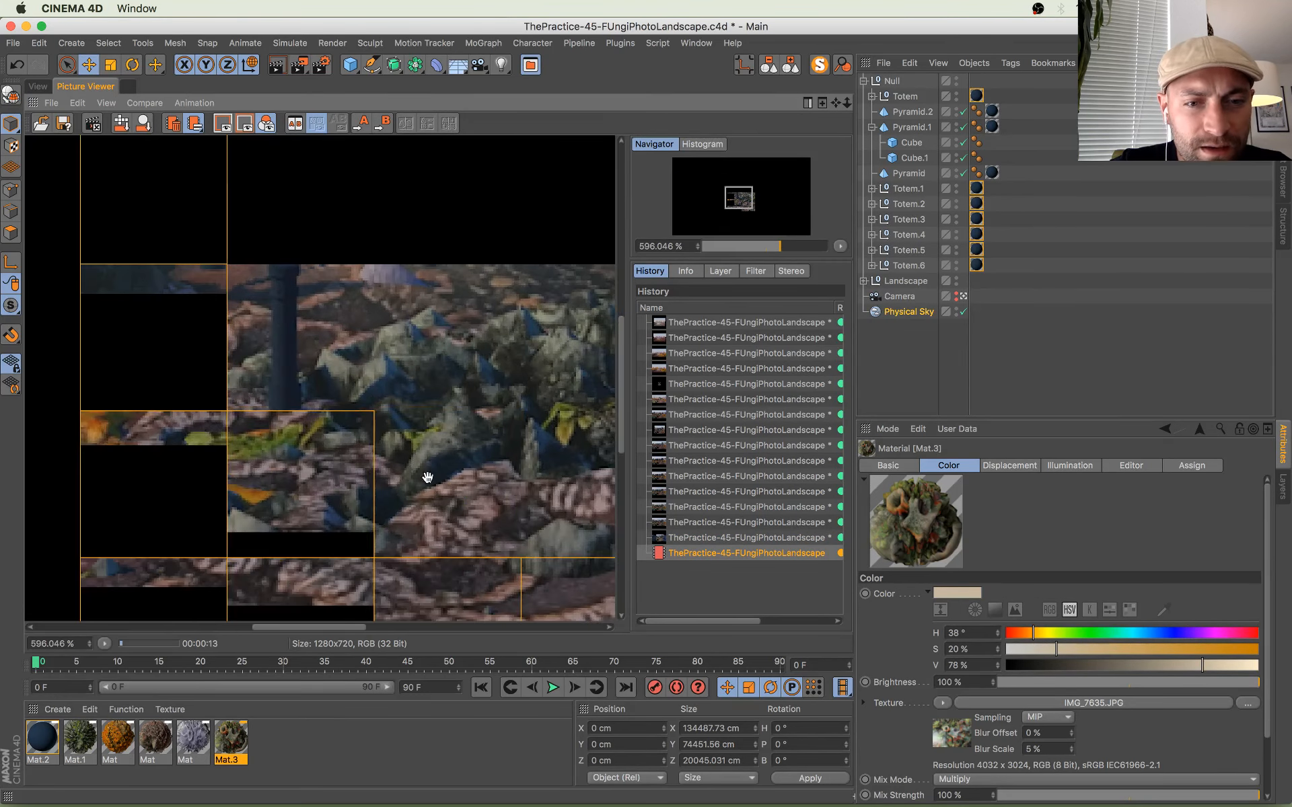
pyautogui.scroll(-3, 387, 479)
pyautogui.scroll(-5, 458, 473)
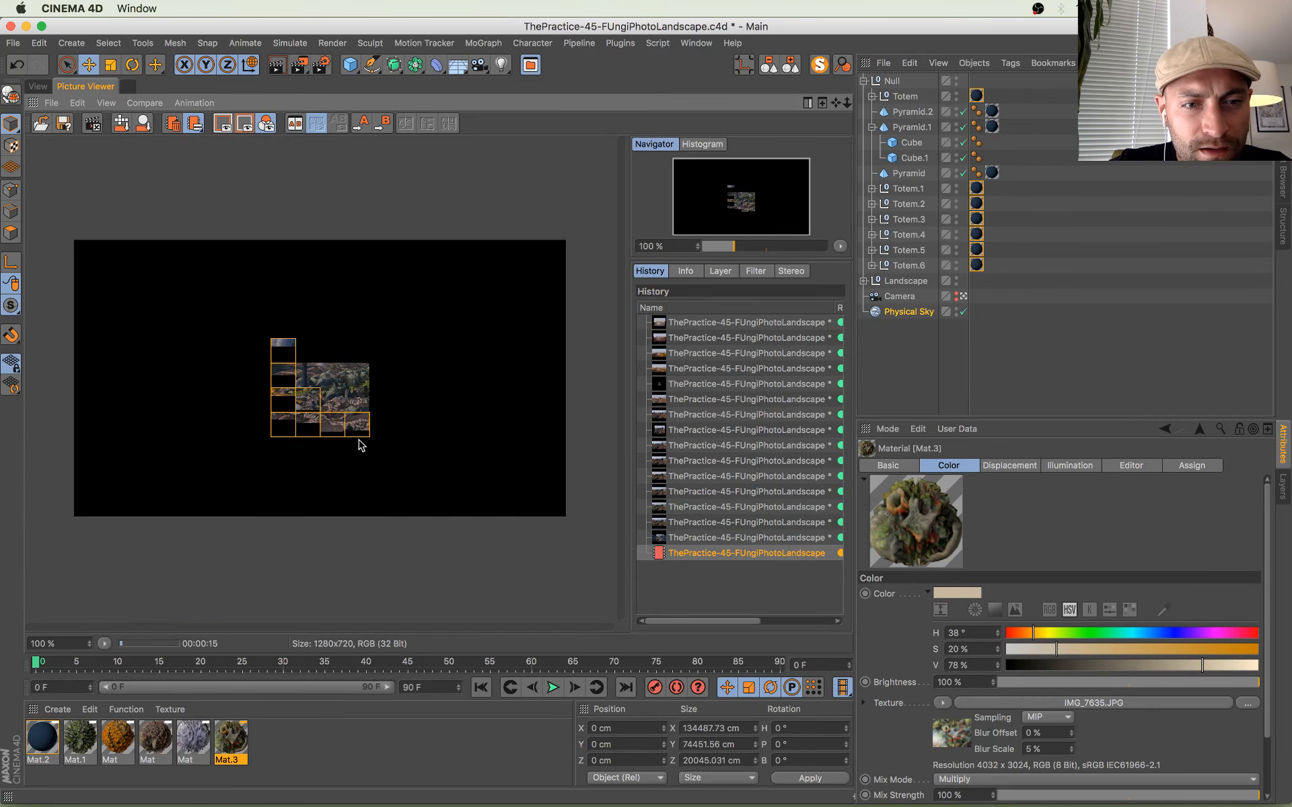
pyautogui.scroll(5, 360, 444)
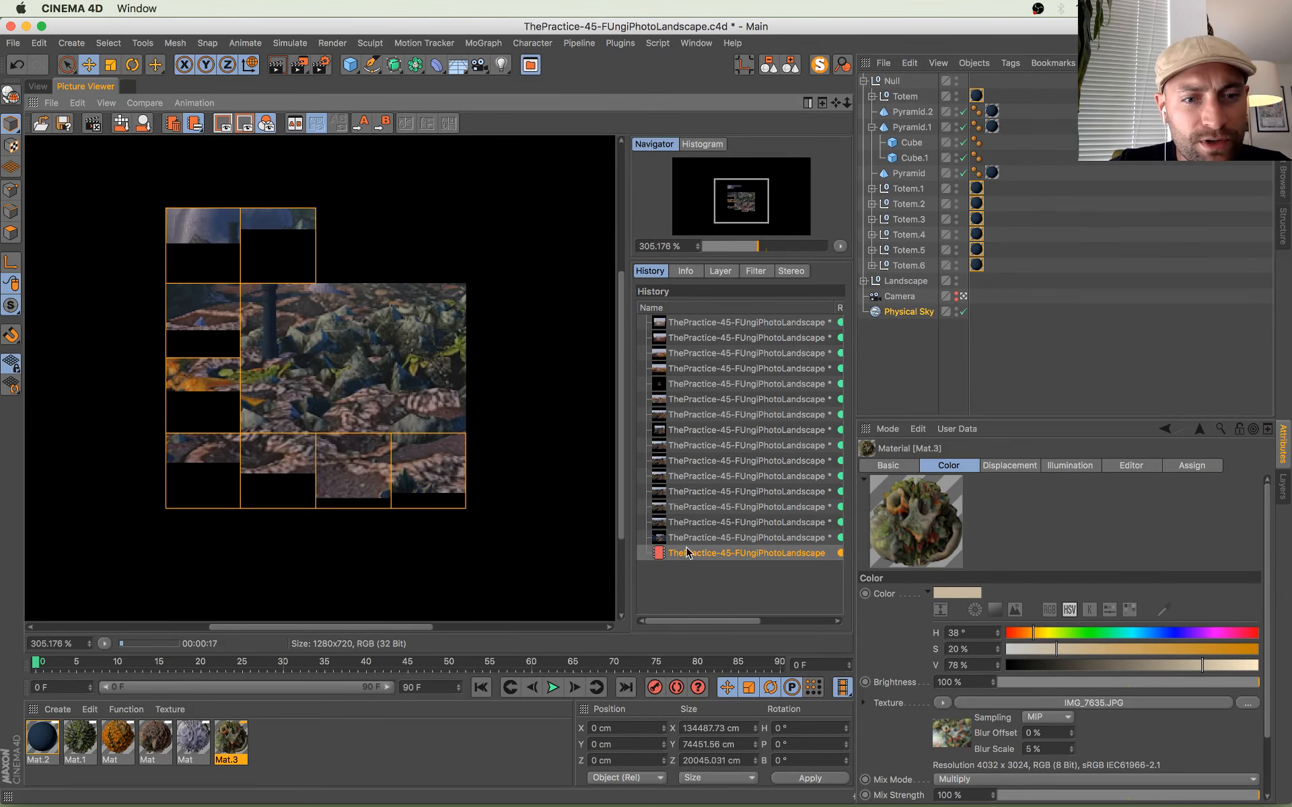
# Step: Alternate between the previous and new renders at high magnification, comparing the ground texture detail, shadows and totems
pyautogui.click(735, 539)
pyautogui.press('Down')
pyautogui.press('Up')
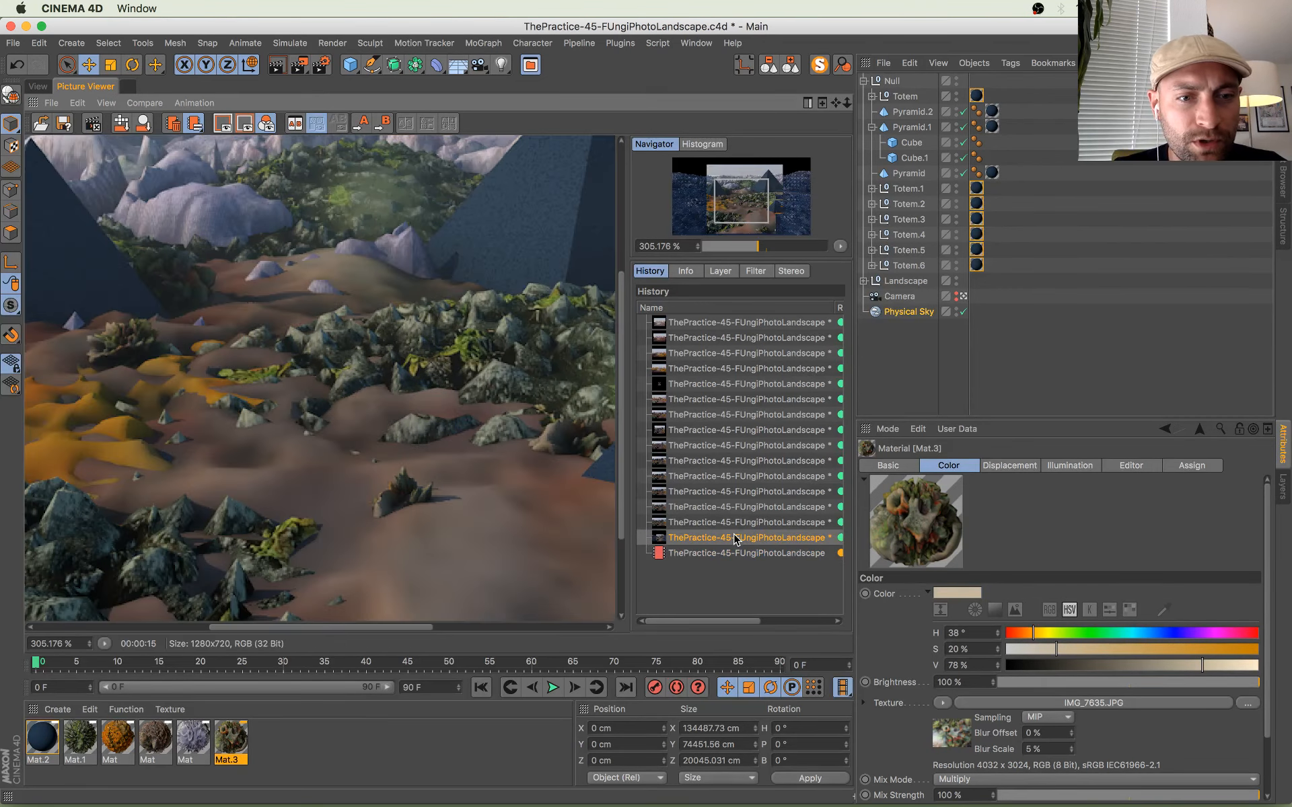
pyautogui.press('Down')
pyautogui.press('Up')
pyautogui.press('Down')
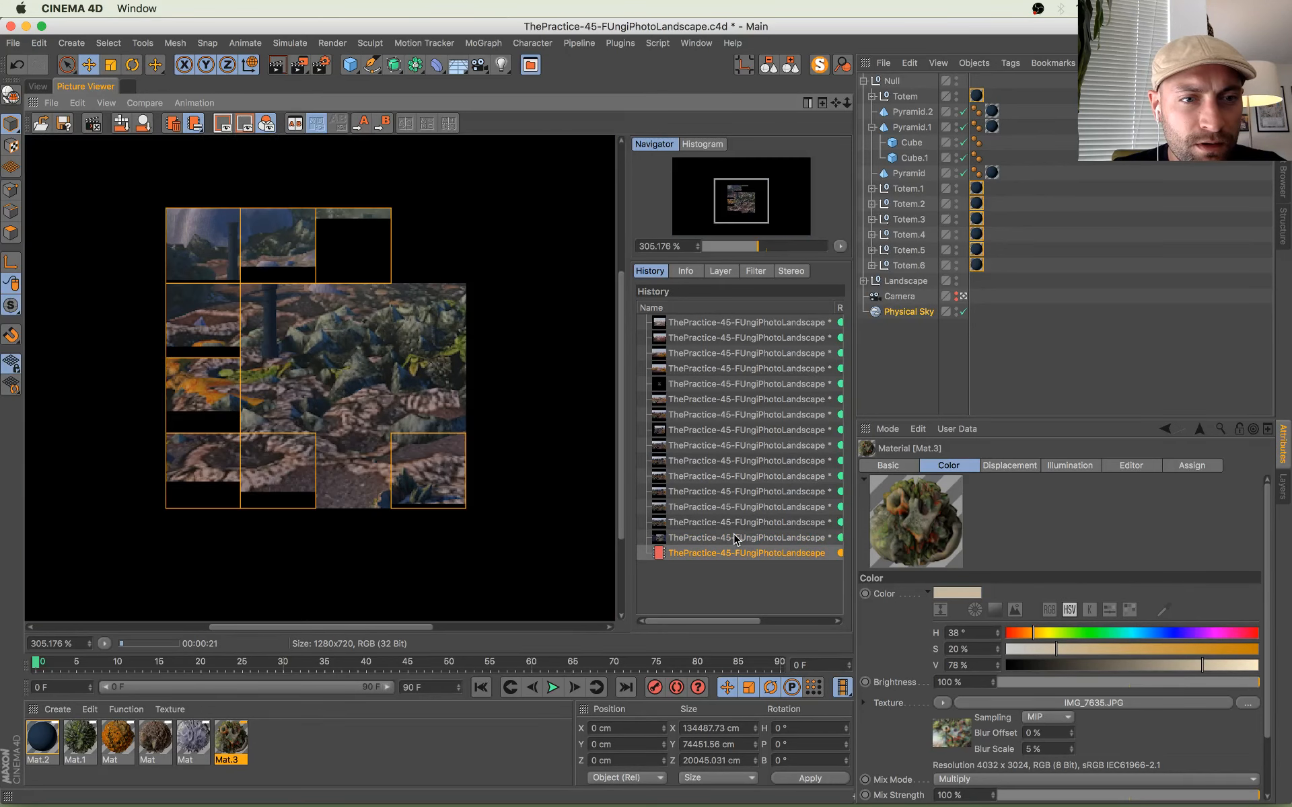
pyautogui.press('Up')
pyautogui.press('Down')
pyautogui.press('Up')
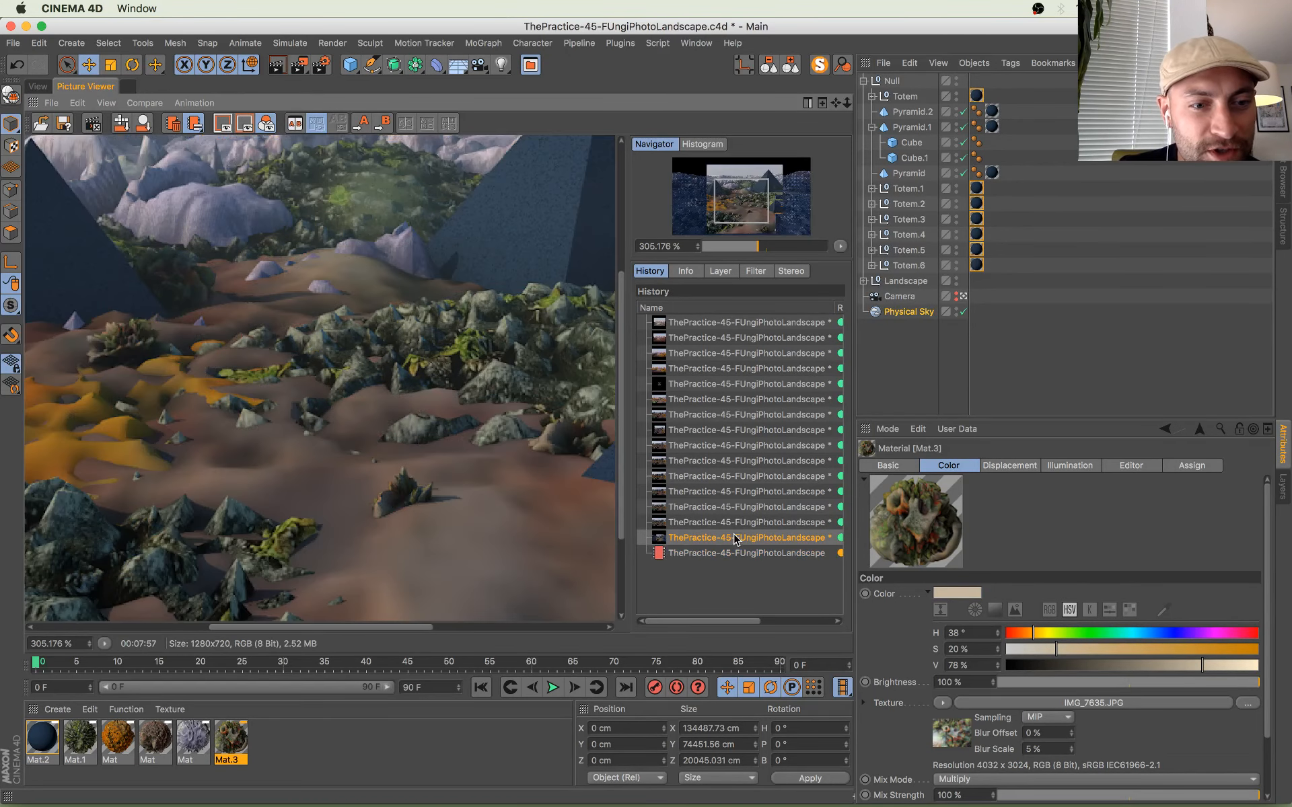
pyautogui.press('Down')
pyautogui.press('Up')
pyautogui.press('Down')
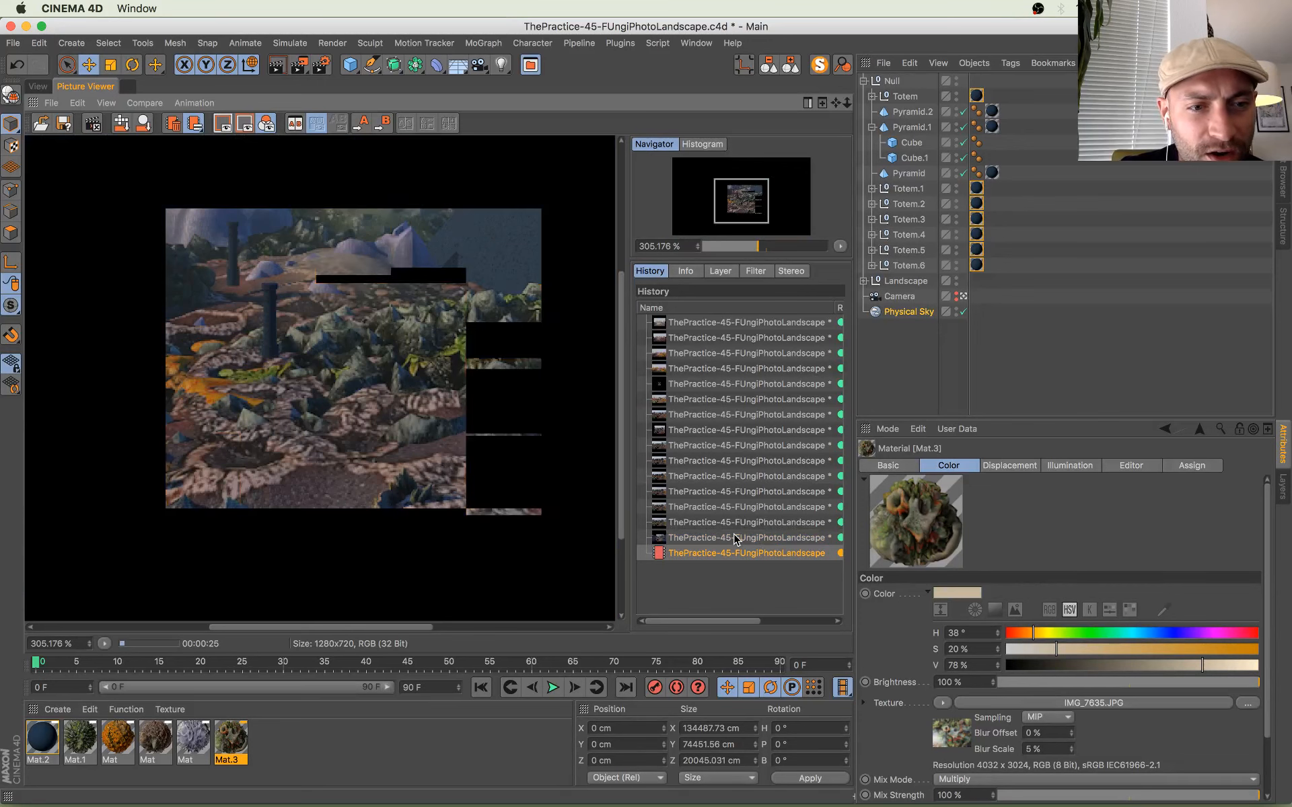
pyautogui.press('Up')
pyautogui.press('Down')
pyautogui.press('Up')
pyautogui.press('Down')
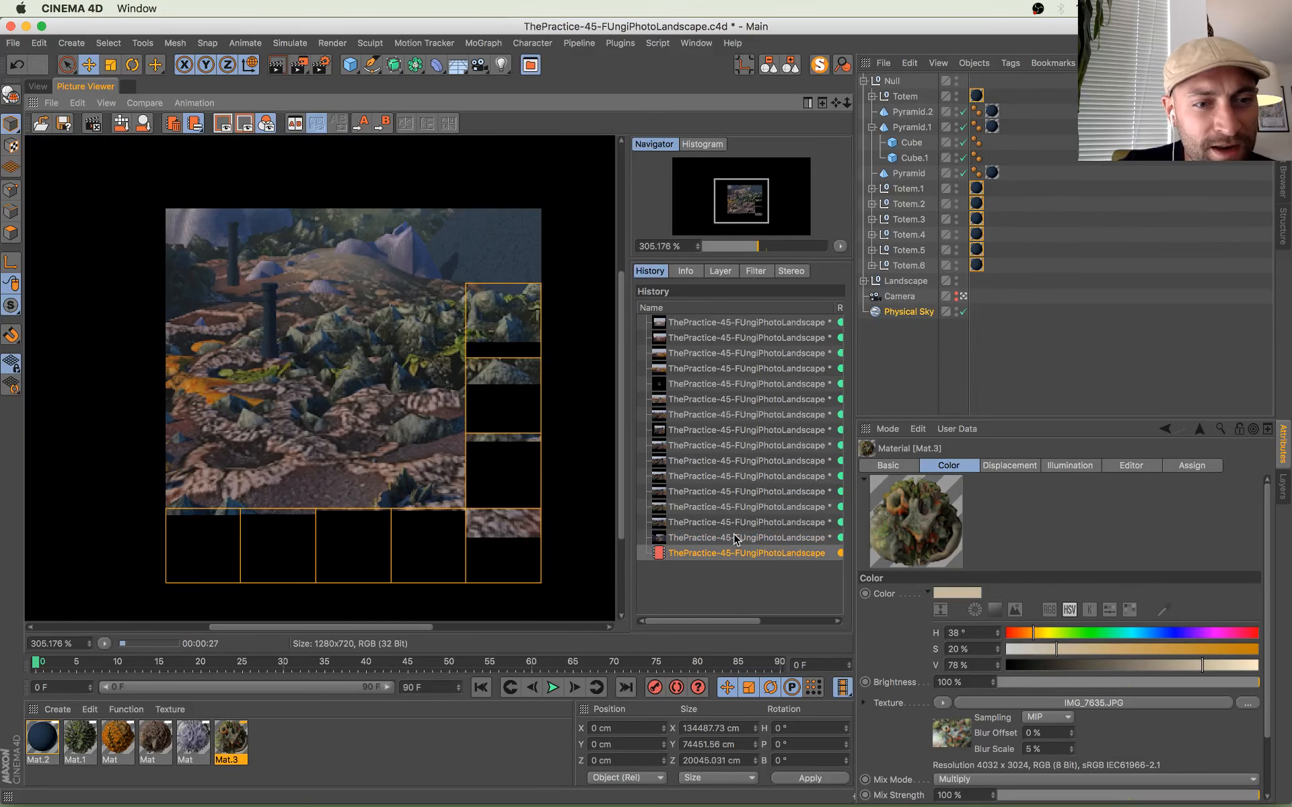
pyautogui.scroll(-5, 397, 463)
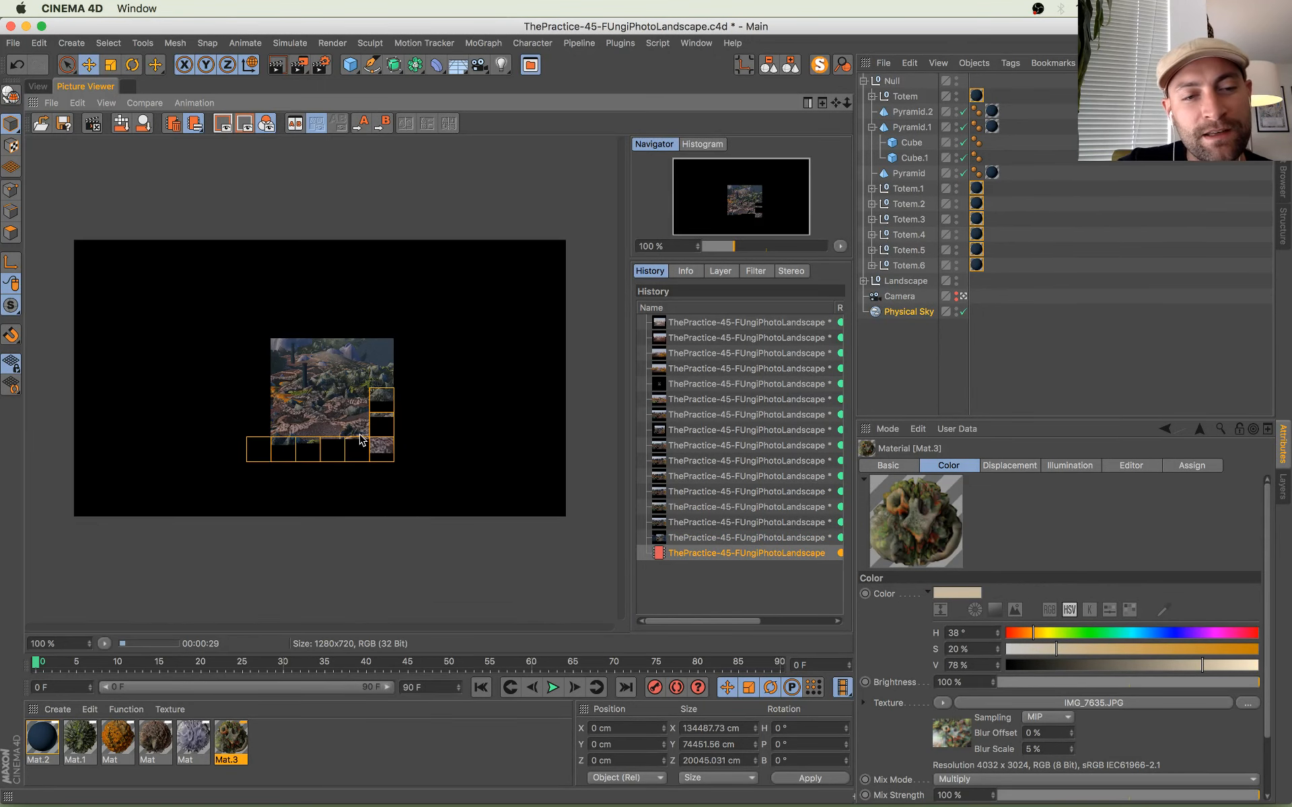
# Step: Compare the render in progress with the earlier ones in the history, examining the ground texture and rocks up close
pyautogui.scroll(3, 362, 441)
pyautogui.press('Up')
pyautogui.press('Up')
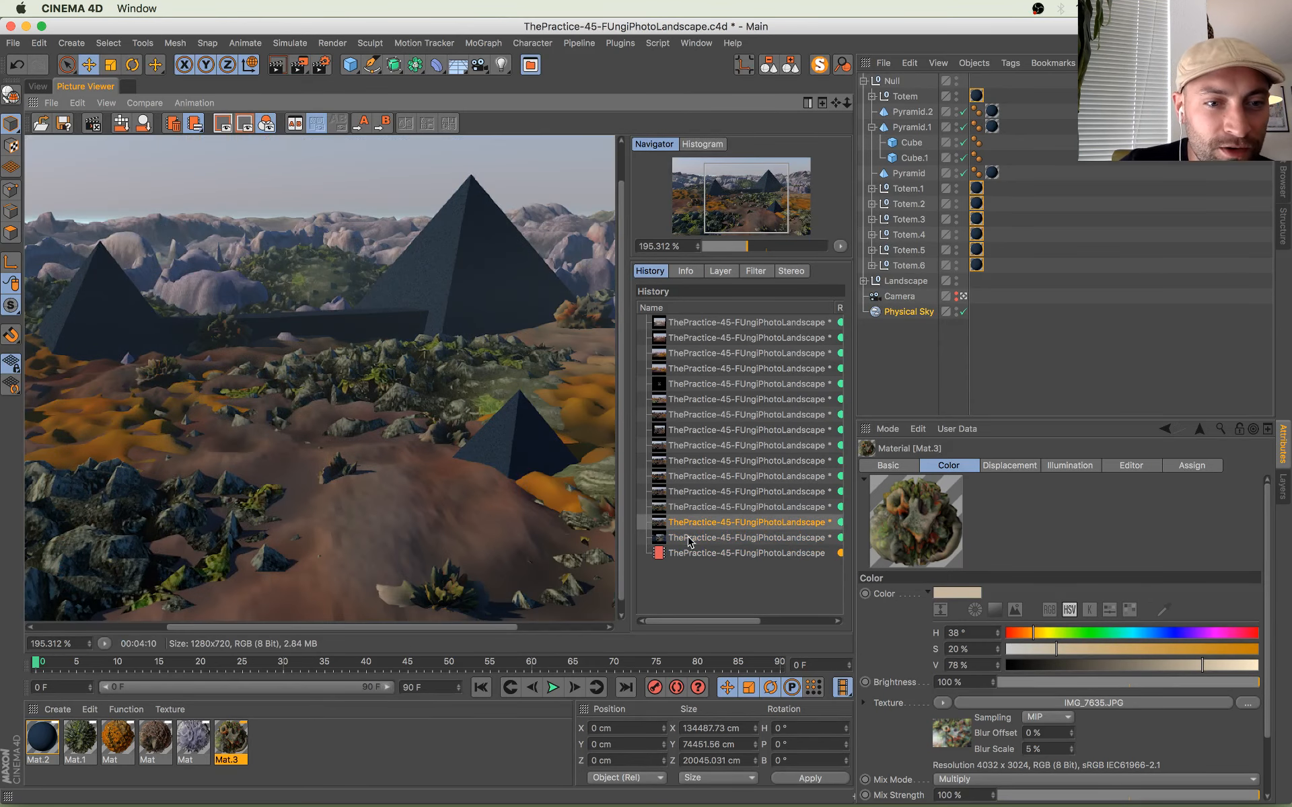
pyautogui.press('Down')
pyautogui.press('Down')
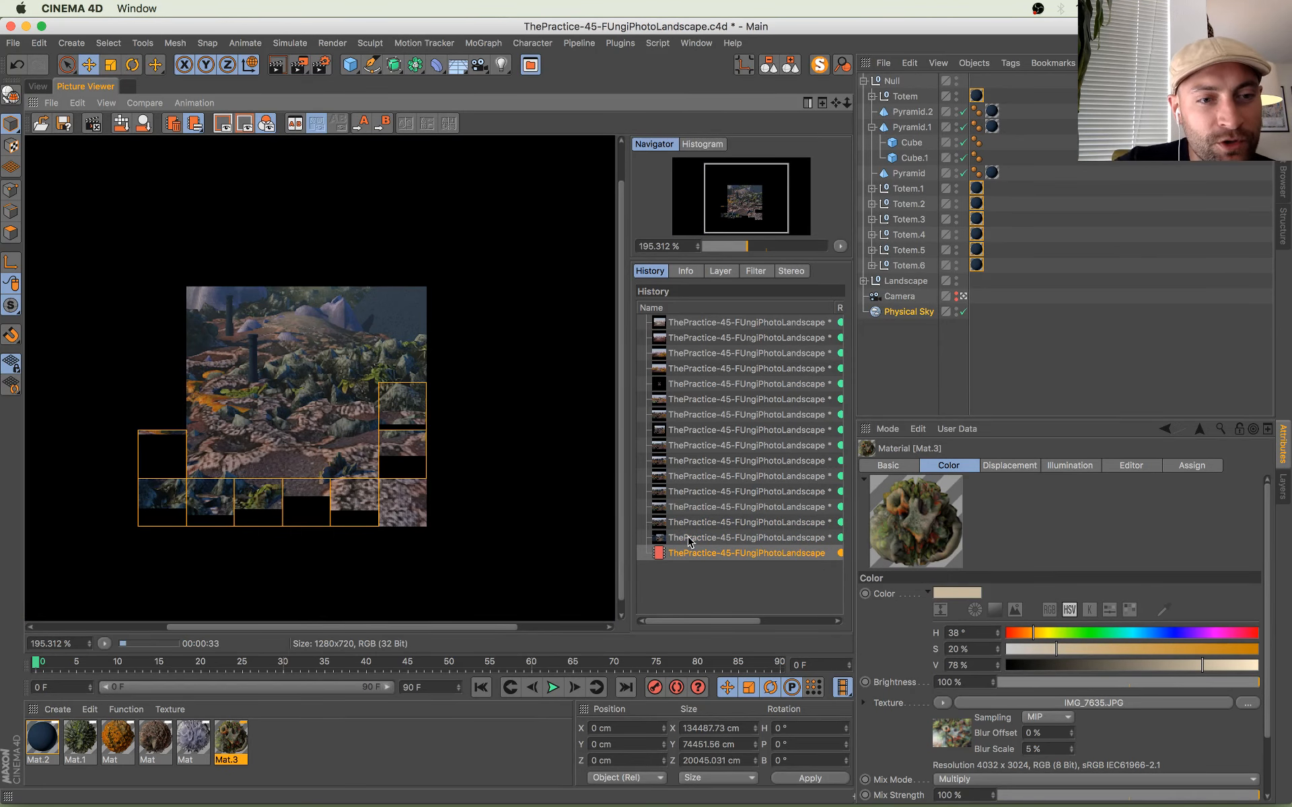
pyautogui.moveTo(254, 412); pyautogui.dragTo(337, 331)
pyautogui.scroll(4, 335, 428)
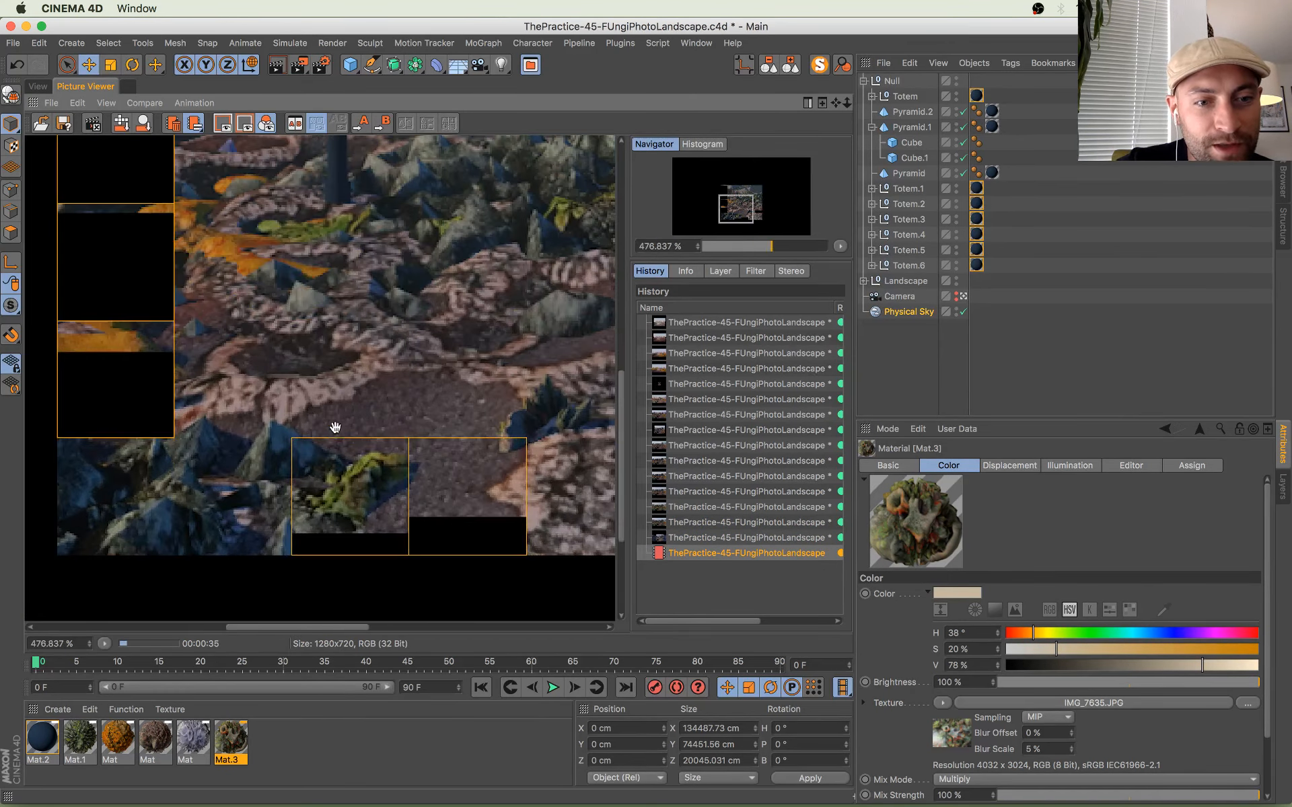
pyautogui.scroll(-7, 369, 473)
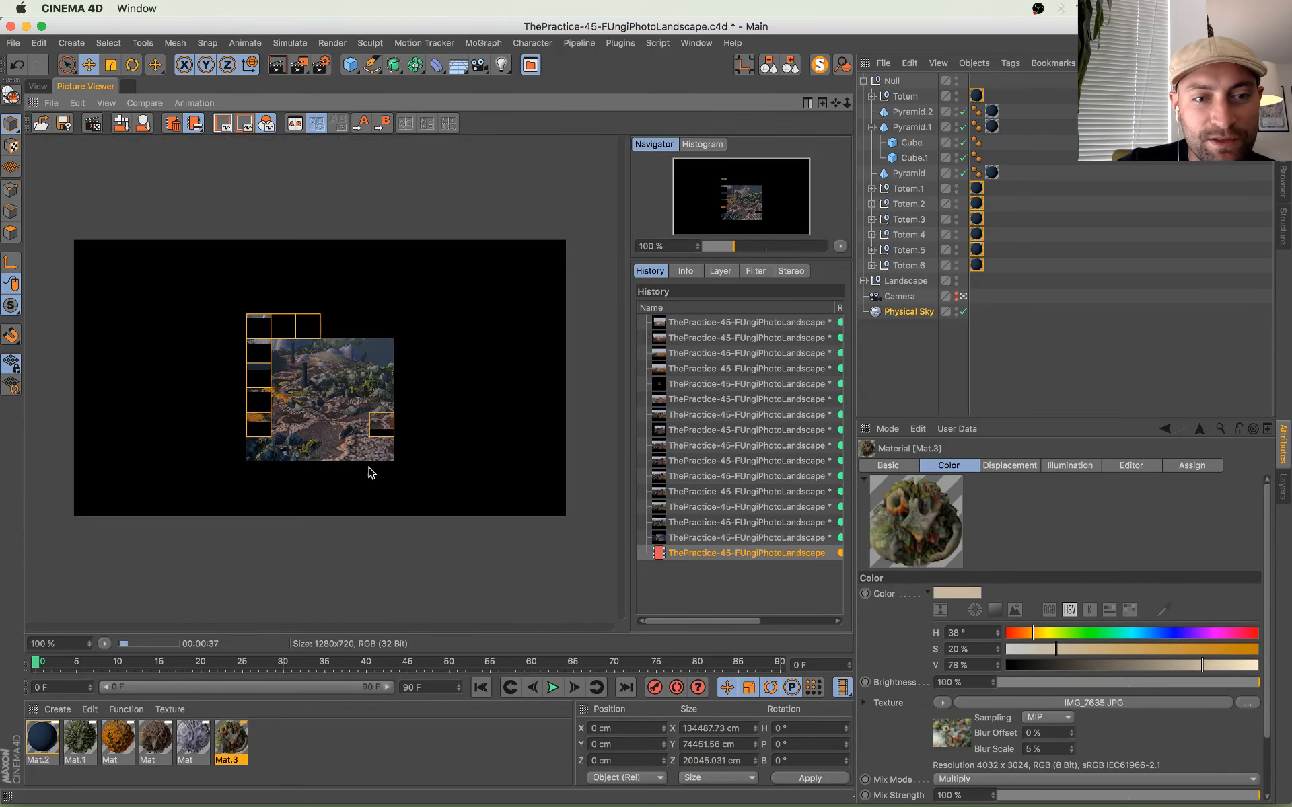
pyautogui.click(758, 537)
pyautogui.press('Down')
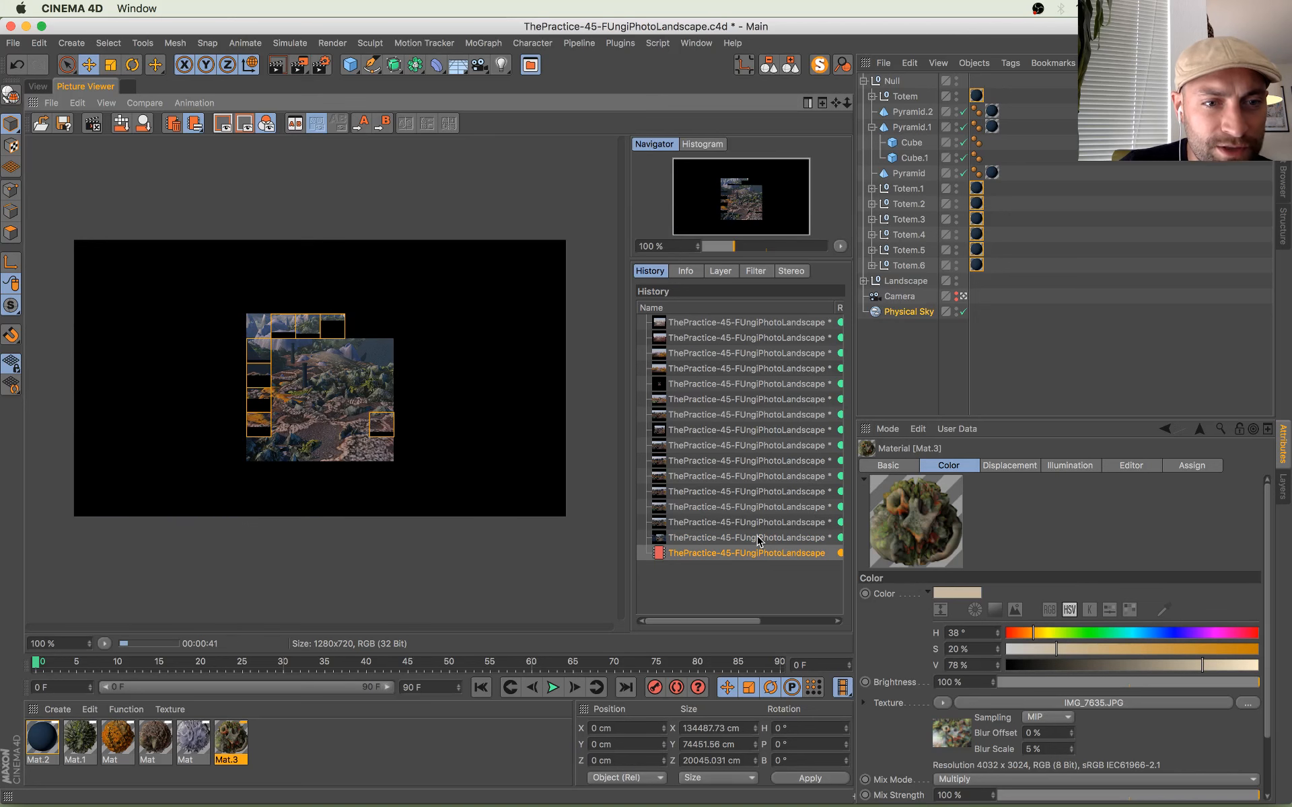
pyautogui.click(758, 537)
pyautogui.press('Down')
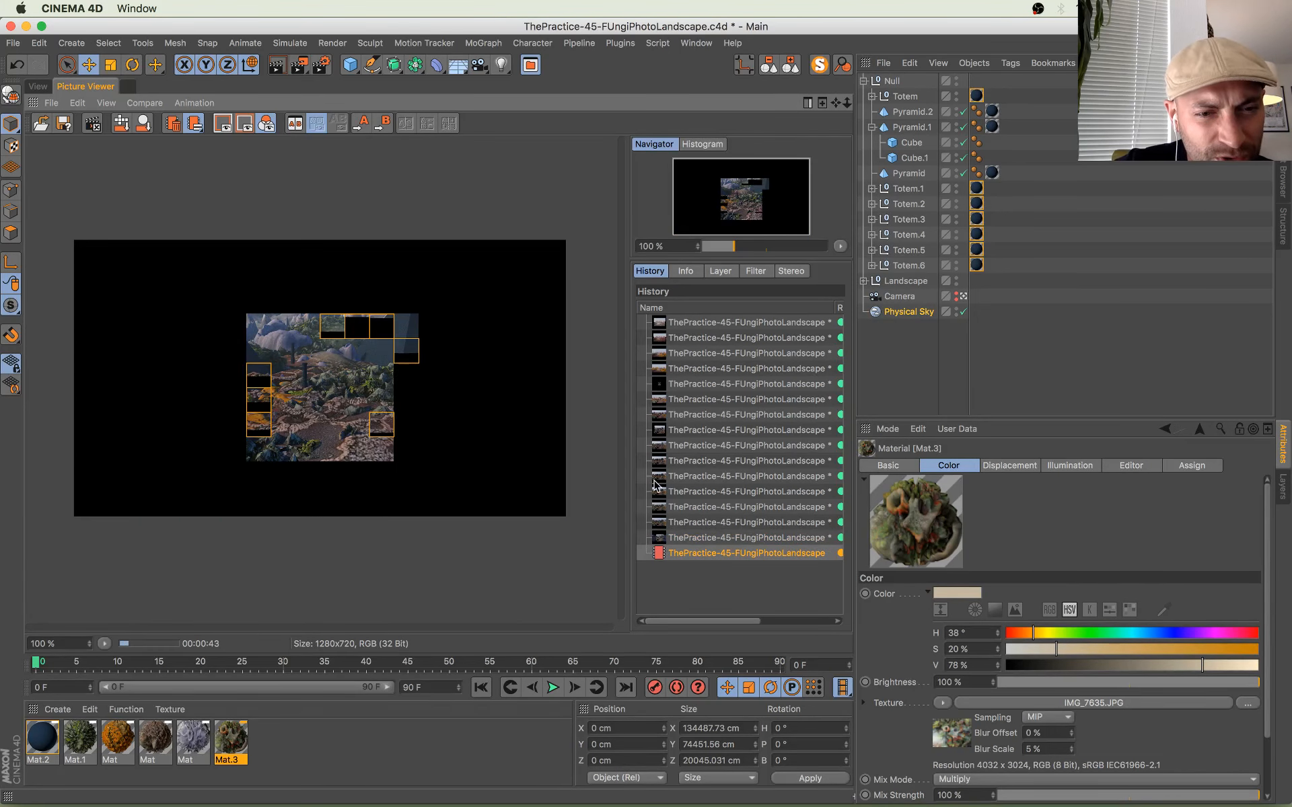
pyautogui.scroll(4, 311, 366)
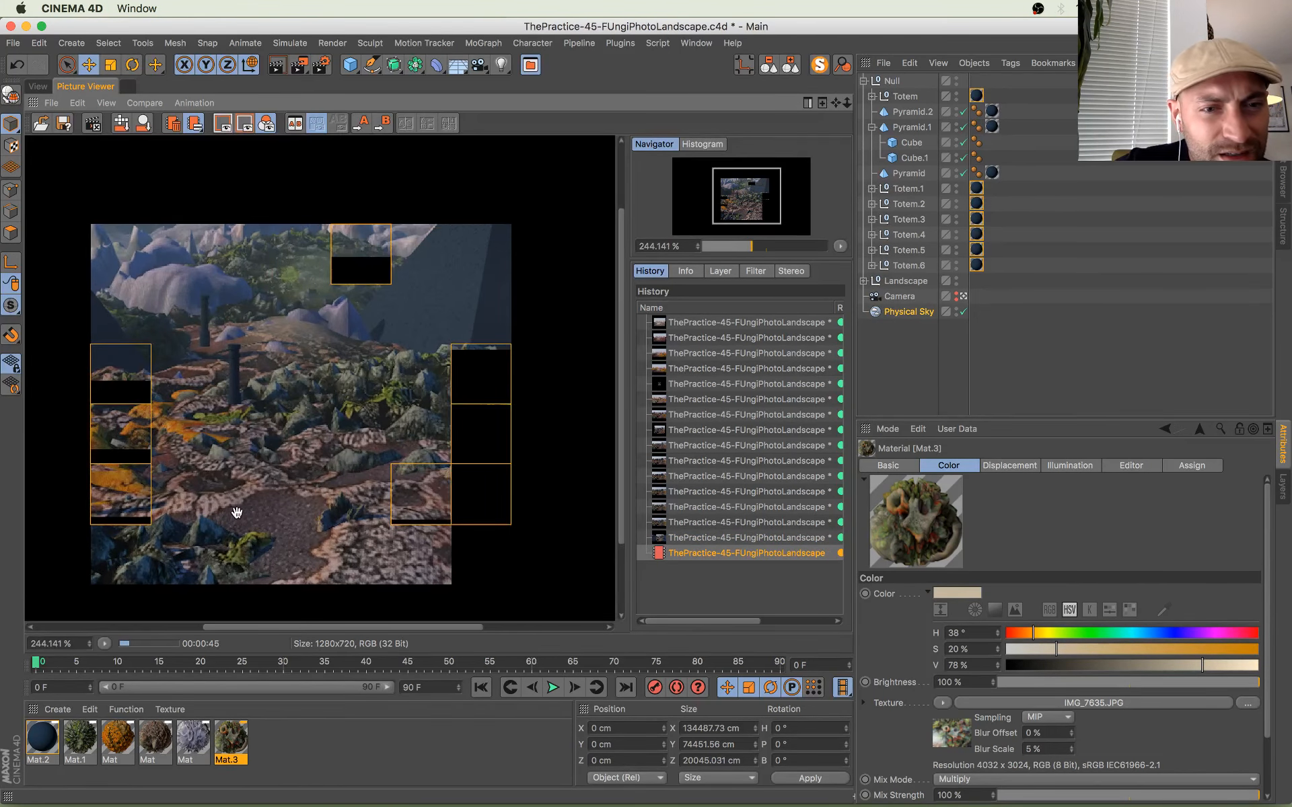
pyautogui.moveTo(220, 512); pyautogui.dragTo(237, 470)
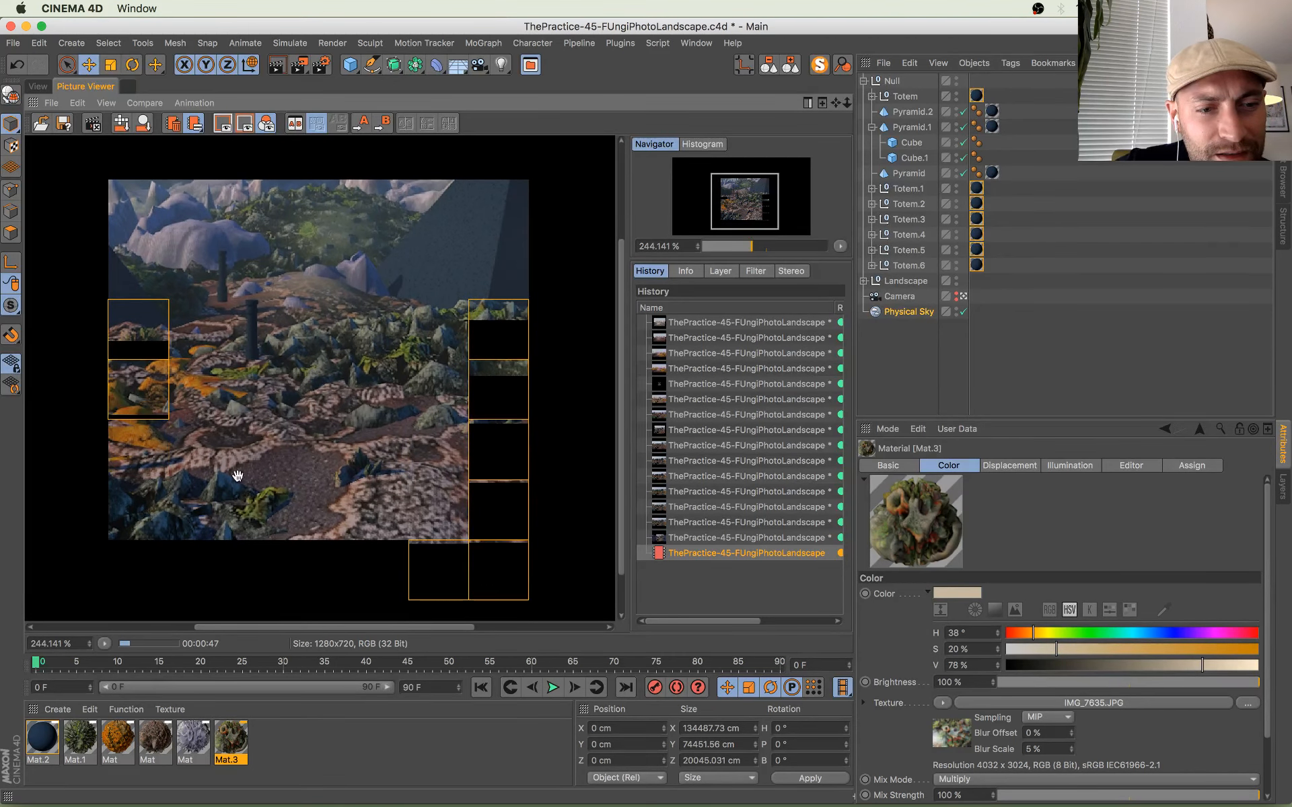
# Step: Set the blur offset of the brown Mat material's IMG_7633.JPG color texture to 1%
pyautogui.doubleClick(154, 740)
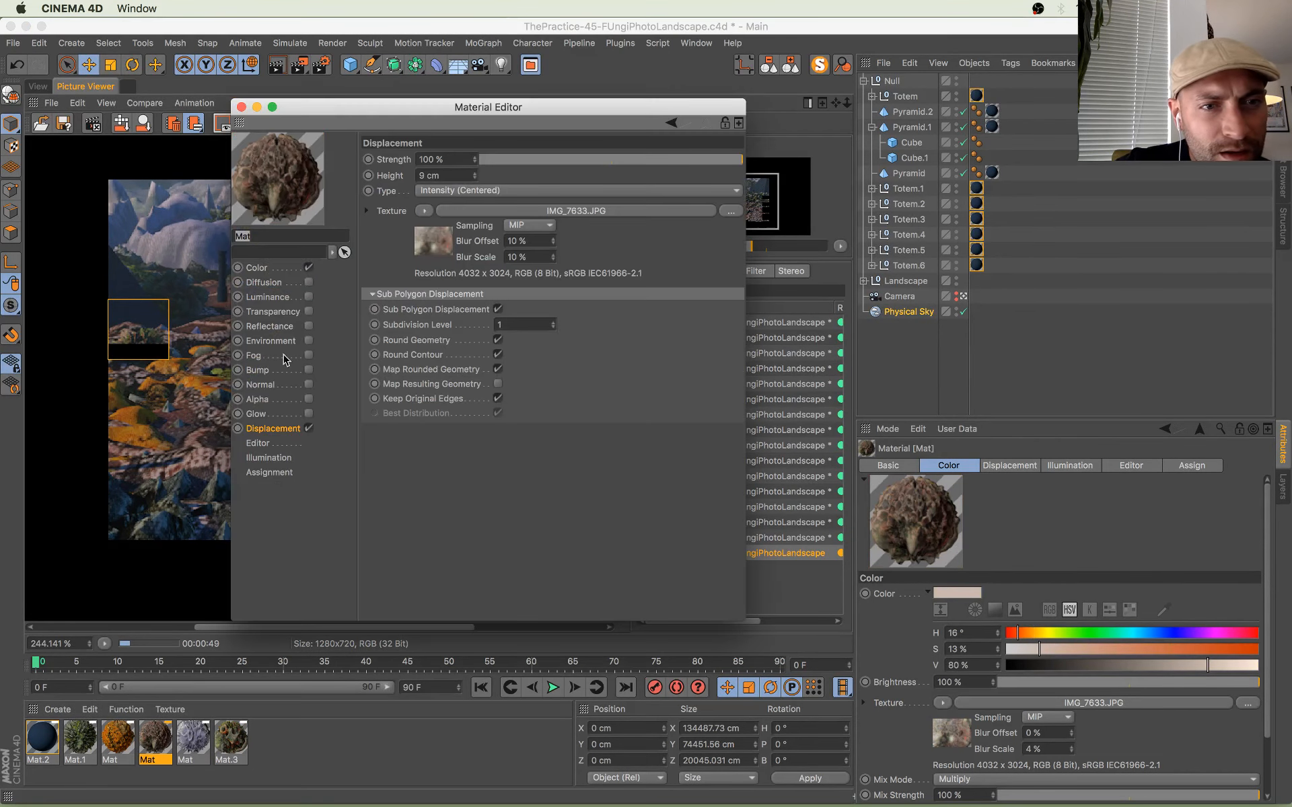
pyautogui.click(282, 269)
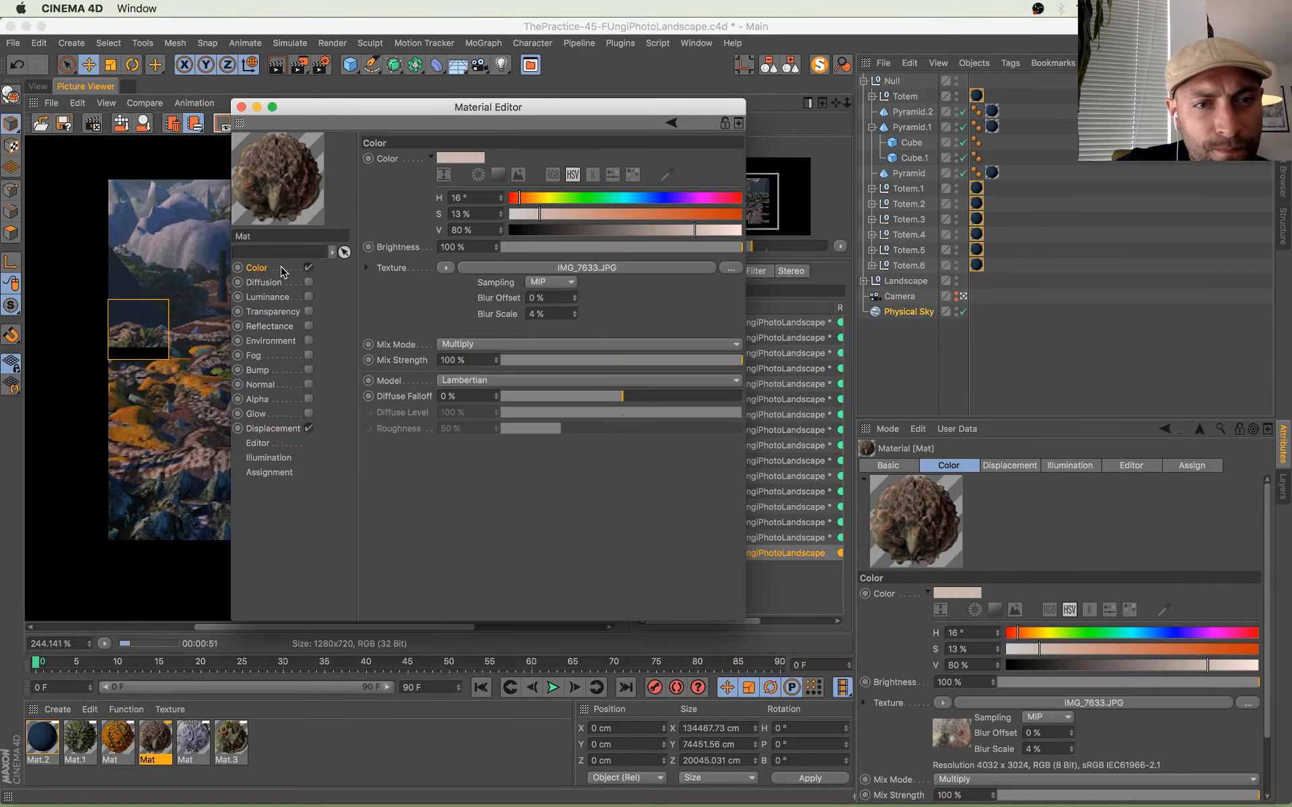
pyautogui.click(446, 300)
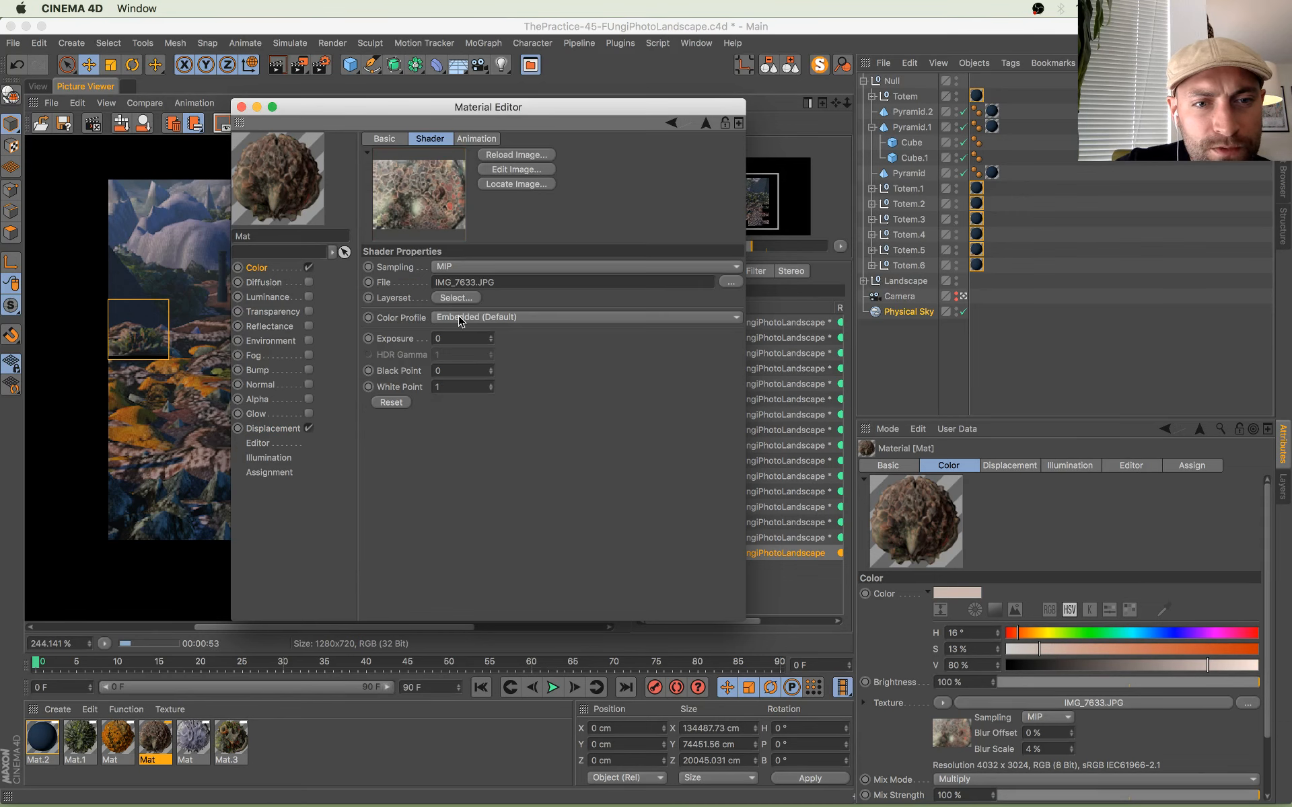
pyautogui.click(385, 140)
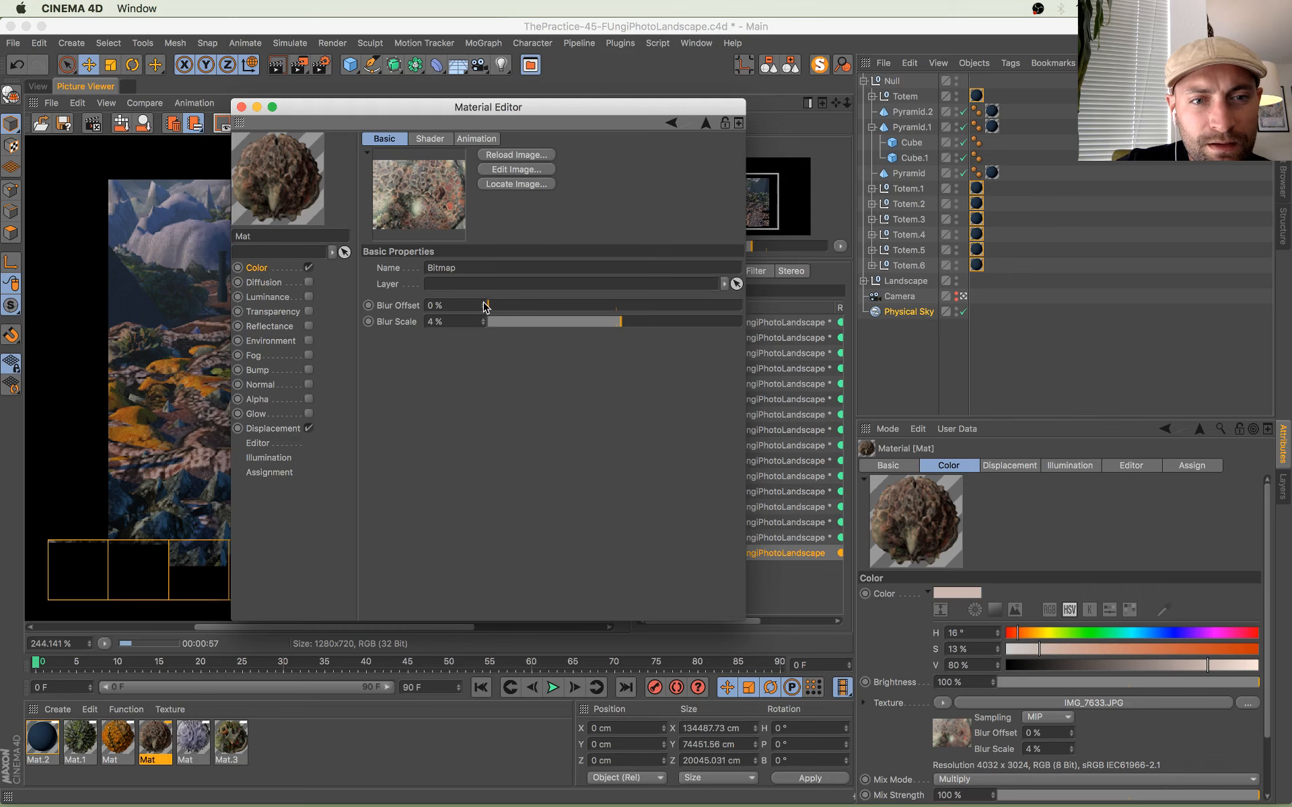
pyautogui.click(486, 306)
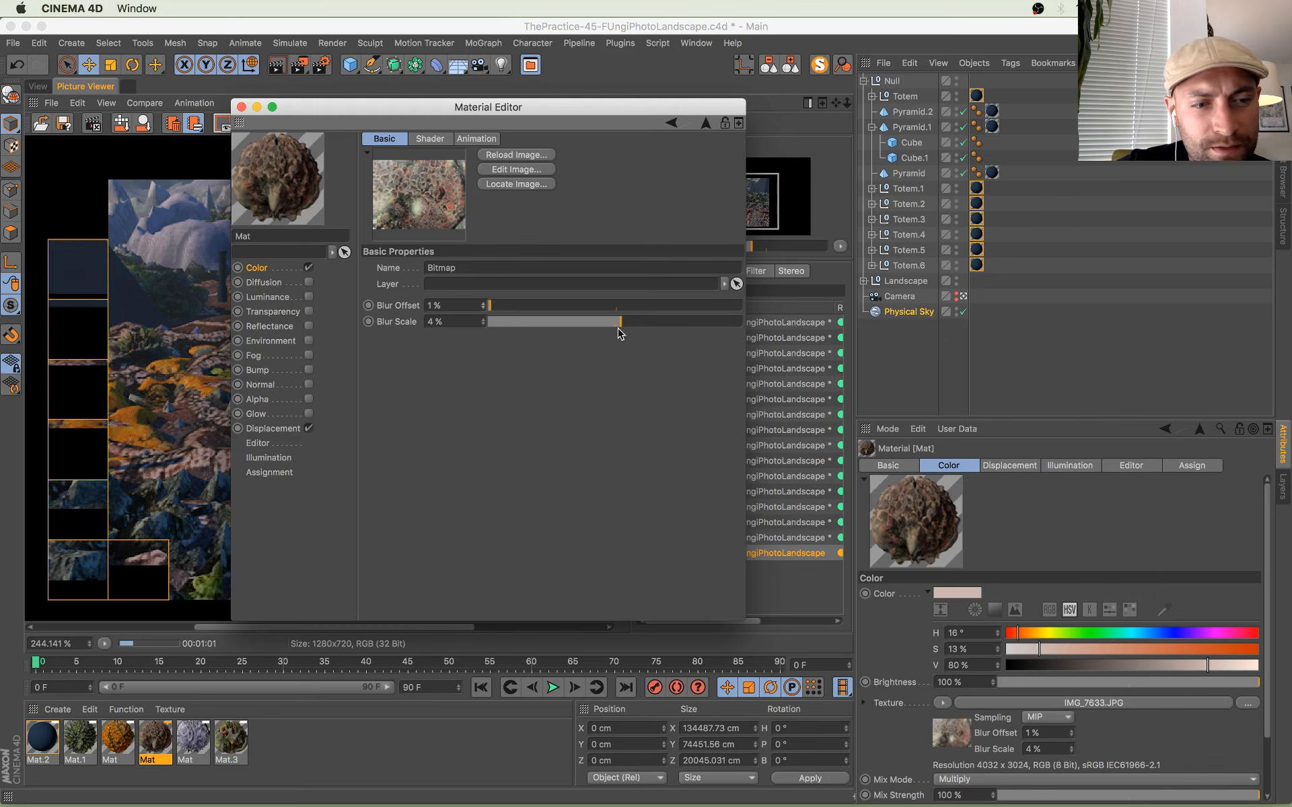
# Step: Set the Mat material's color mix strength to 90% and close the Material Editor
pyautogui.click(270, 268)
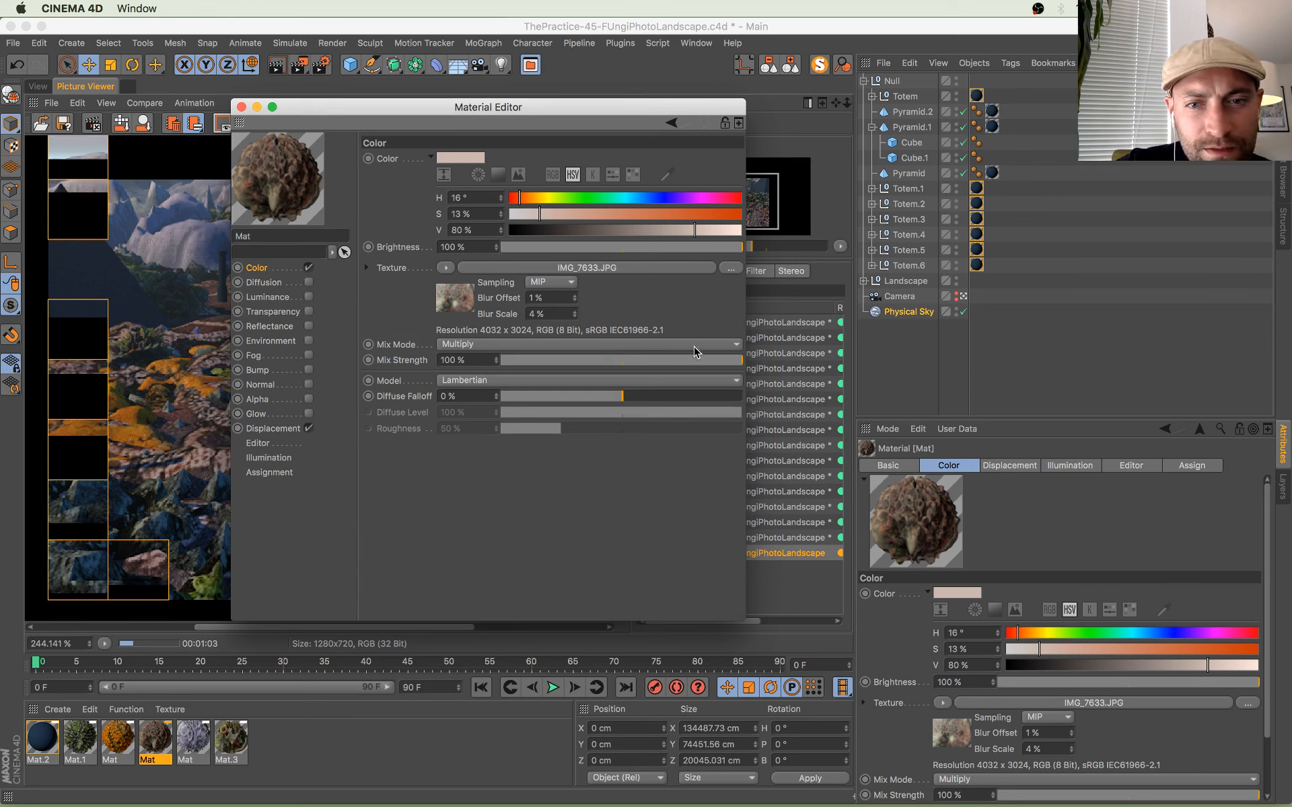
pyautogui.click(719, 360)
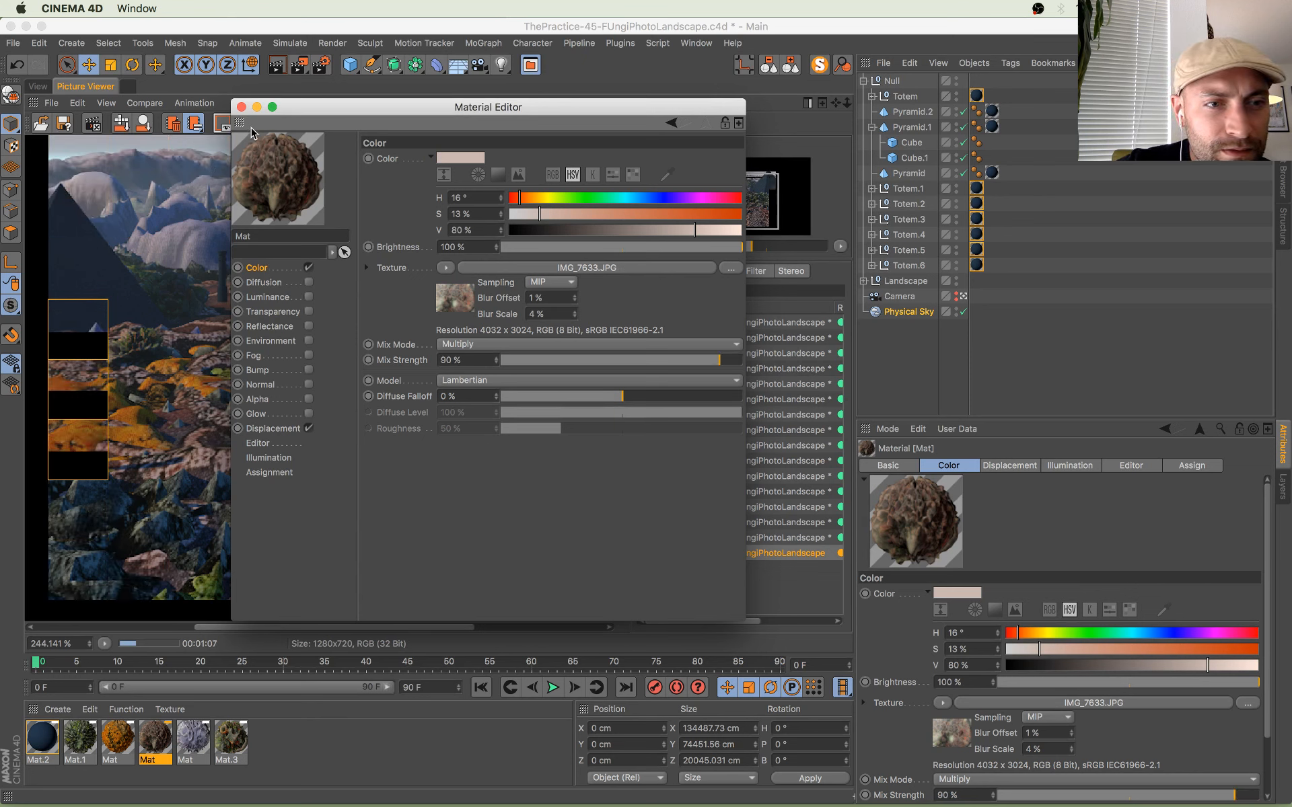
pyautogui.click(240, 107)
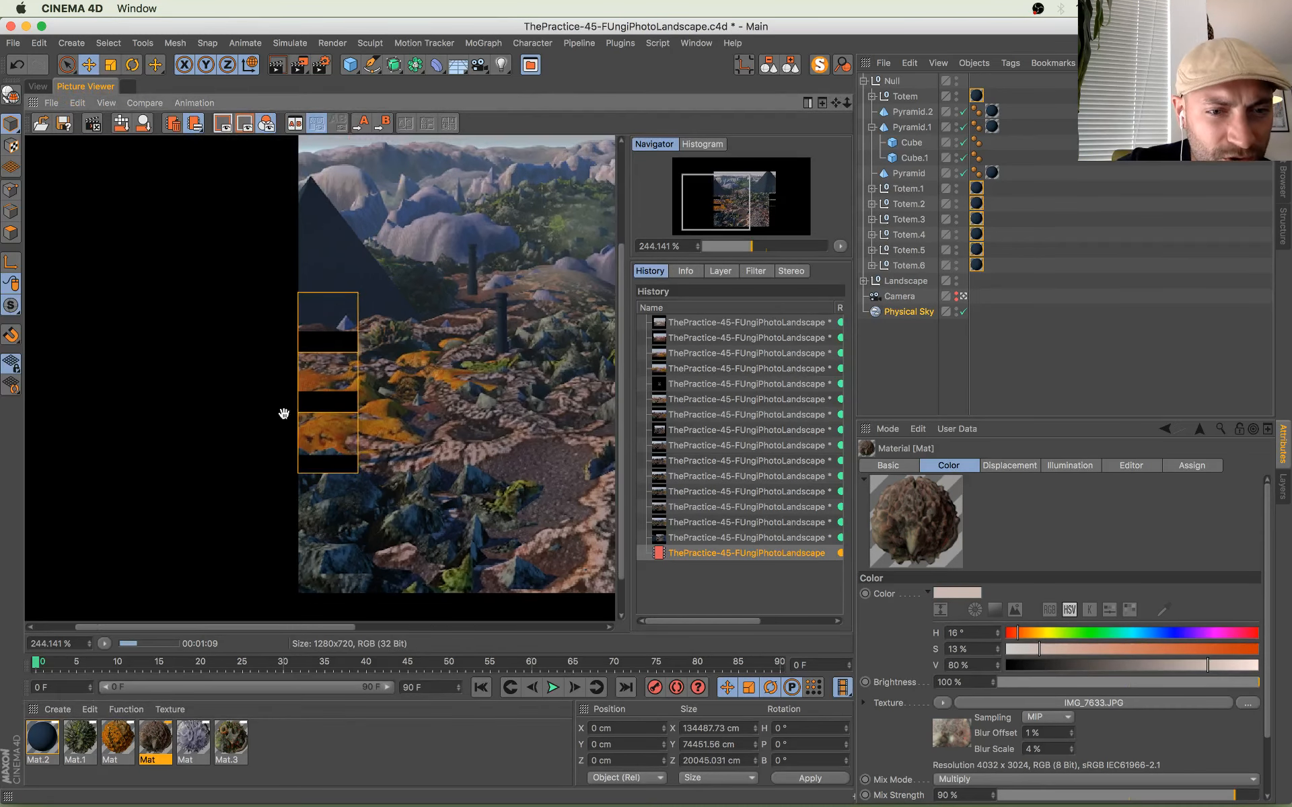
# Step: Examine the ground texture and pyramids in the finished tiles of the running render
pyautogui.scroll(5, 284, 413)
pyautogui.moveTo(451, 461); pyautogui.dragTo(135, 414)
pyautogui.doubleClick(351, 389)
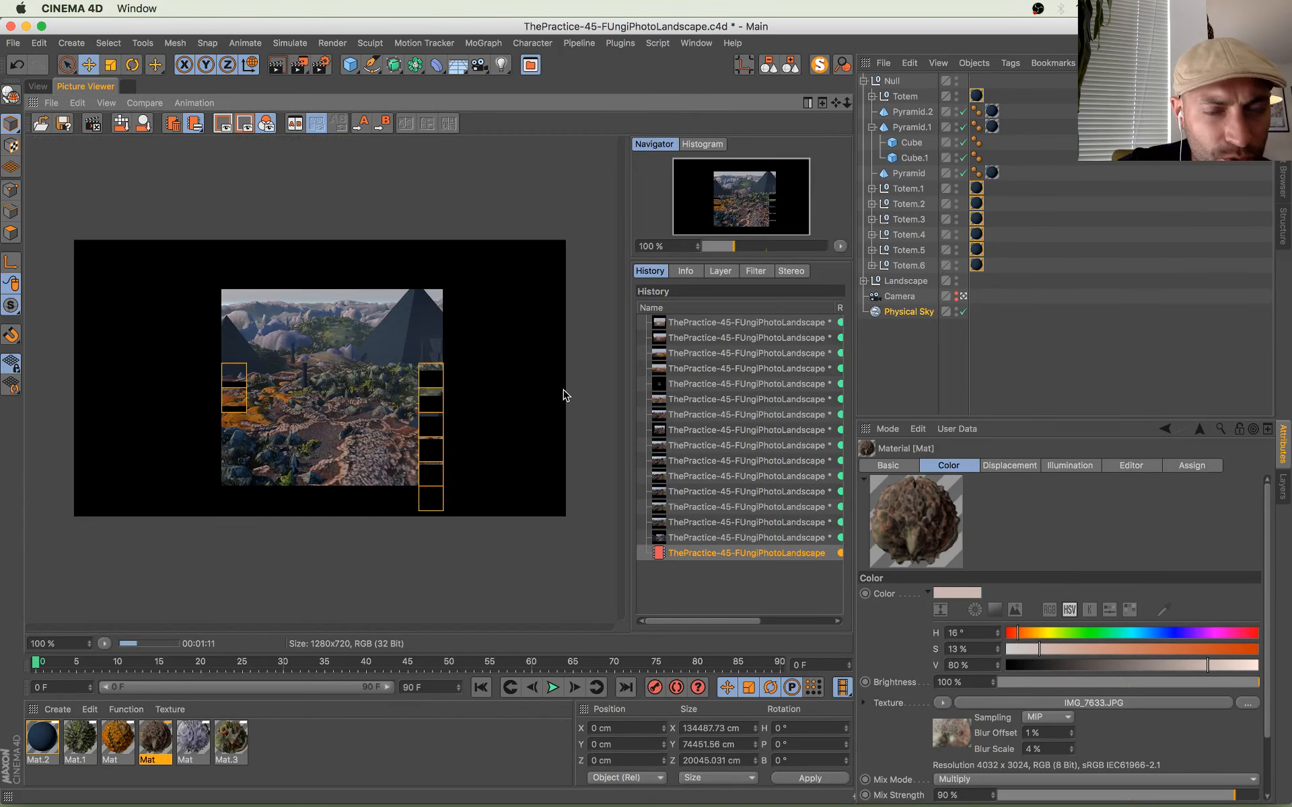
pyautogui.scroll(2, 563, 395)
pyautogui.moveTo(281, 456); pyautogui.dragTo(354, 438)
# Step: Switch to the YouTube live chat window to read the newest messages and return to Cinema 4D
pyautogui.moveTo(1, 1)
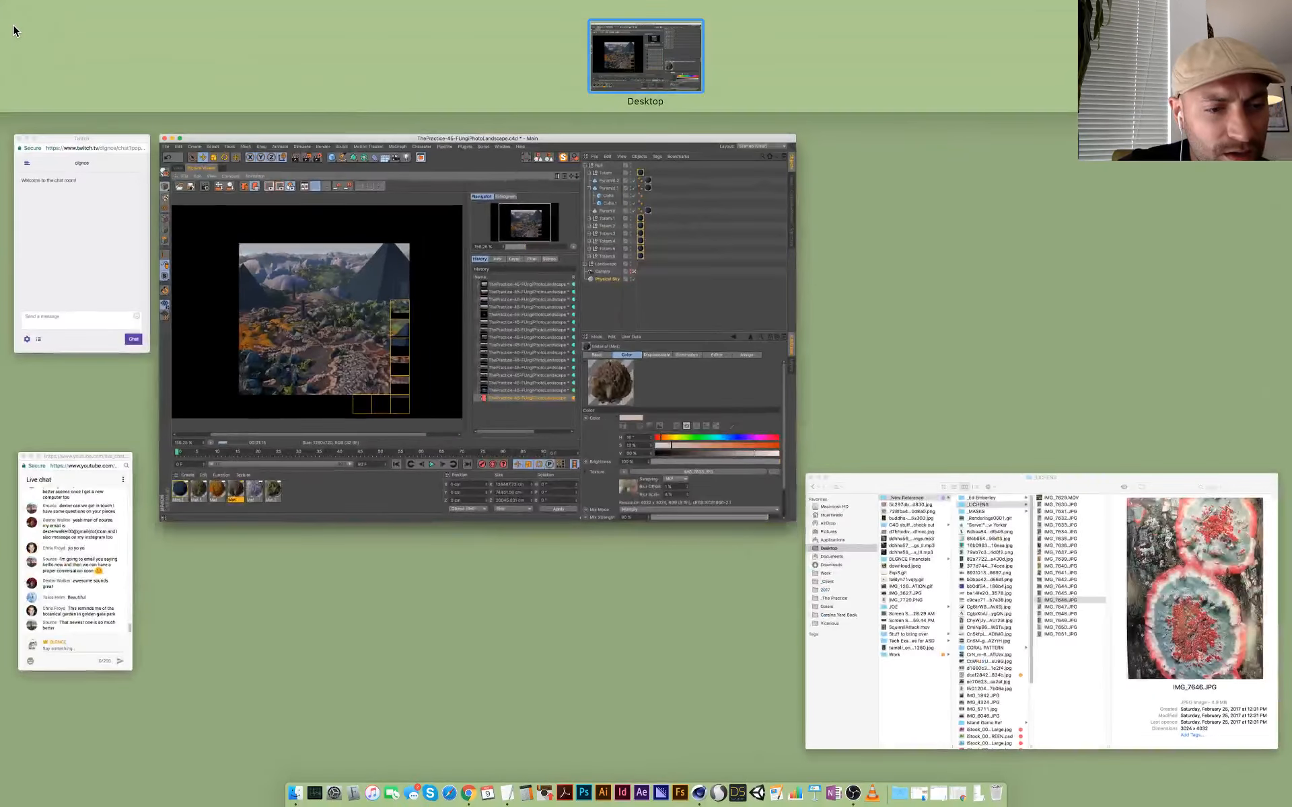
pyautogui.click(54, 492)
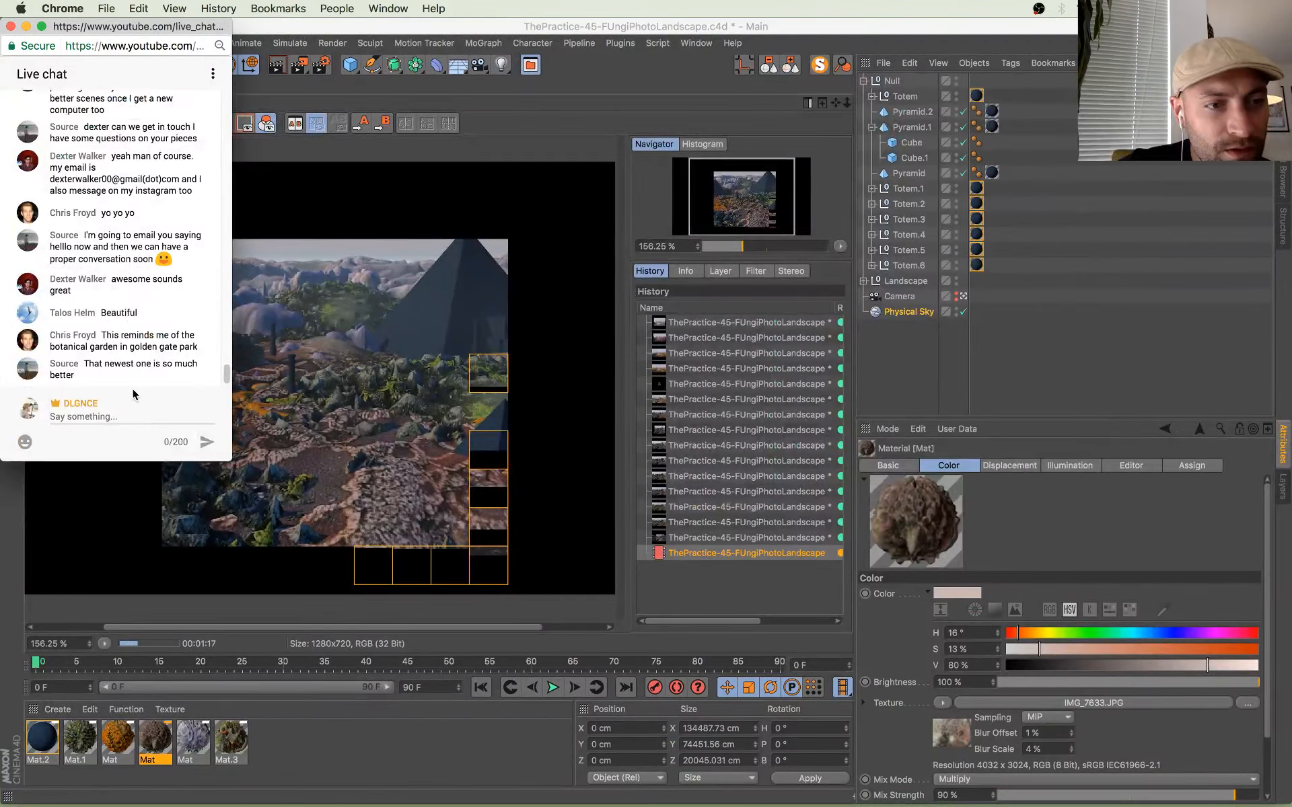
pyautogui.click(577, 511)
# Step: Step back and forth through the last four renders in the history to compare pyramids, lighting and ground
pyautogui.click(718, 538)
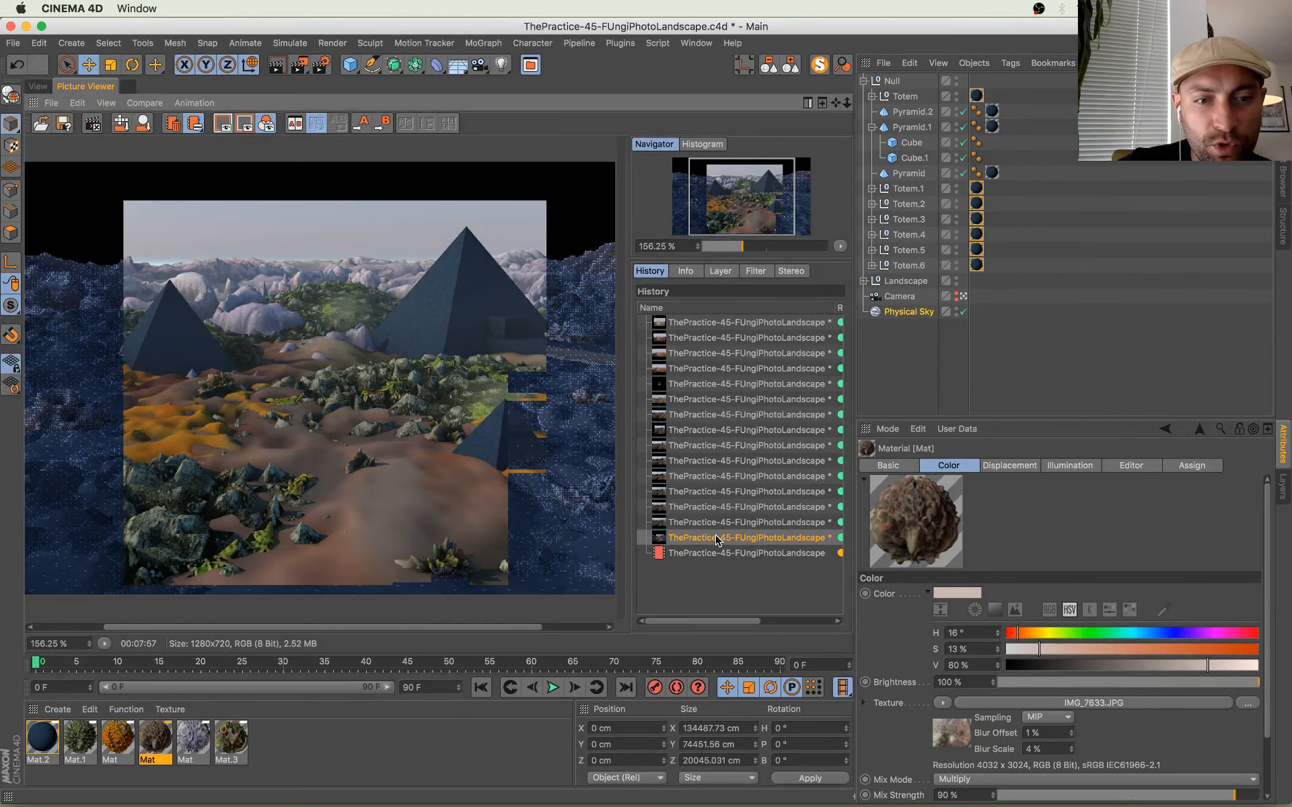
pyautogui.press('Down')
pyautogui.press('Up')
pyautogui.press('Up')
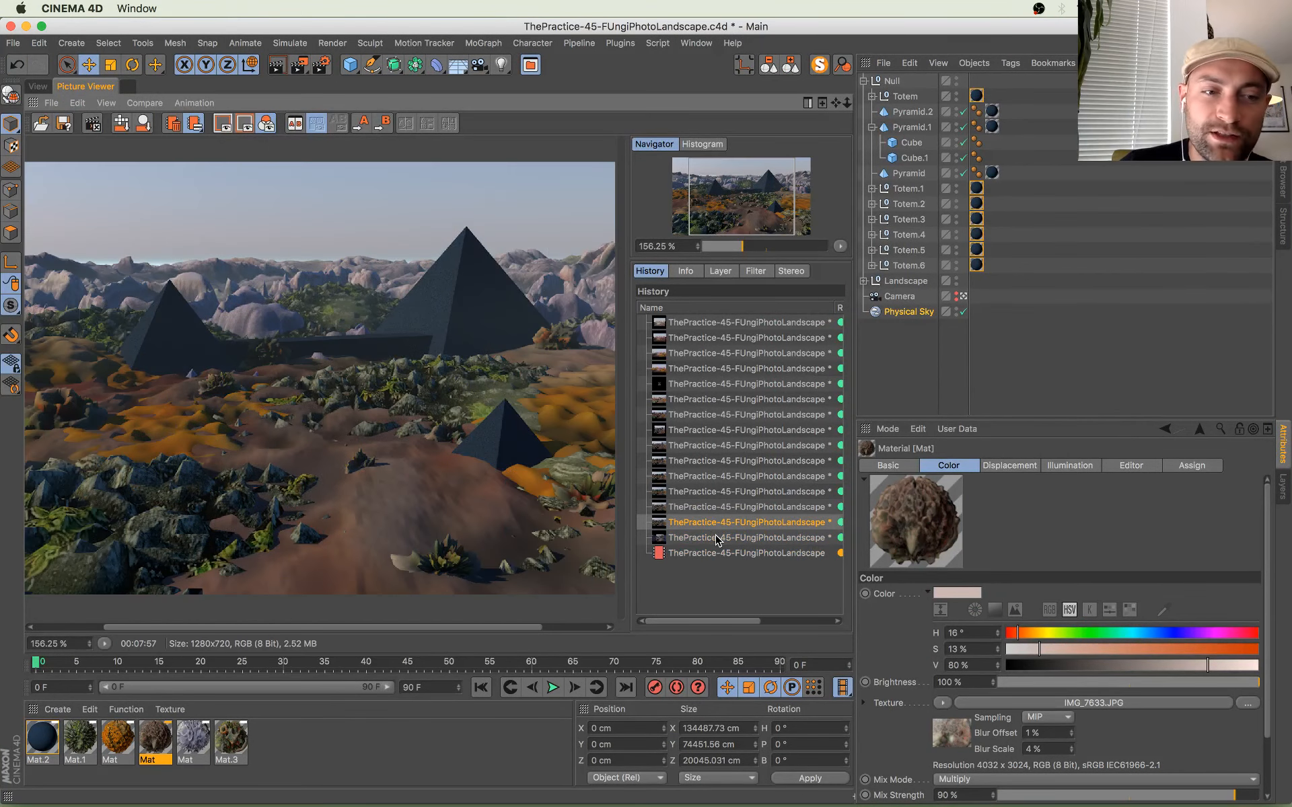
pyautogui.press('Down')
pyautogui.press('Down')
pyautogui.press('Up')
pyautogui.press('Up')
pyautogui.press('Up')
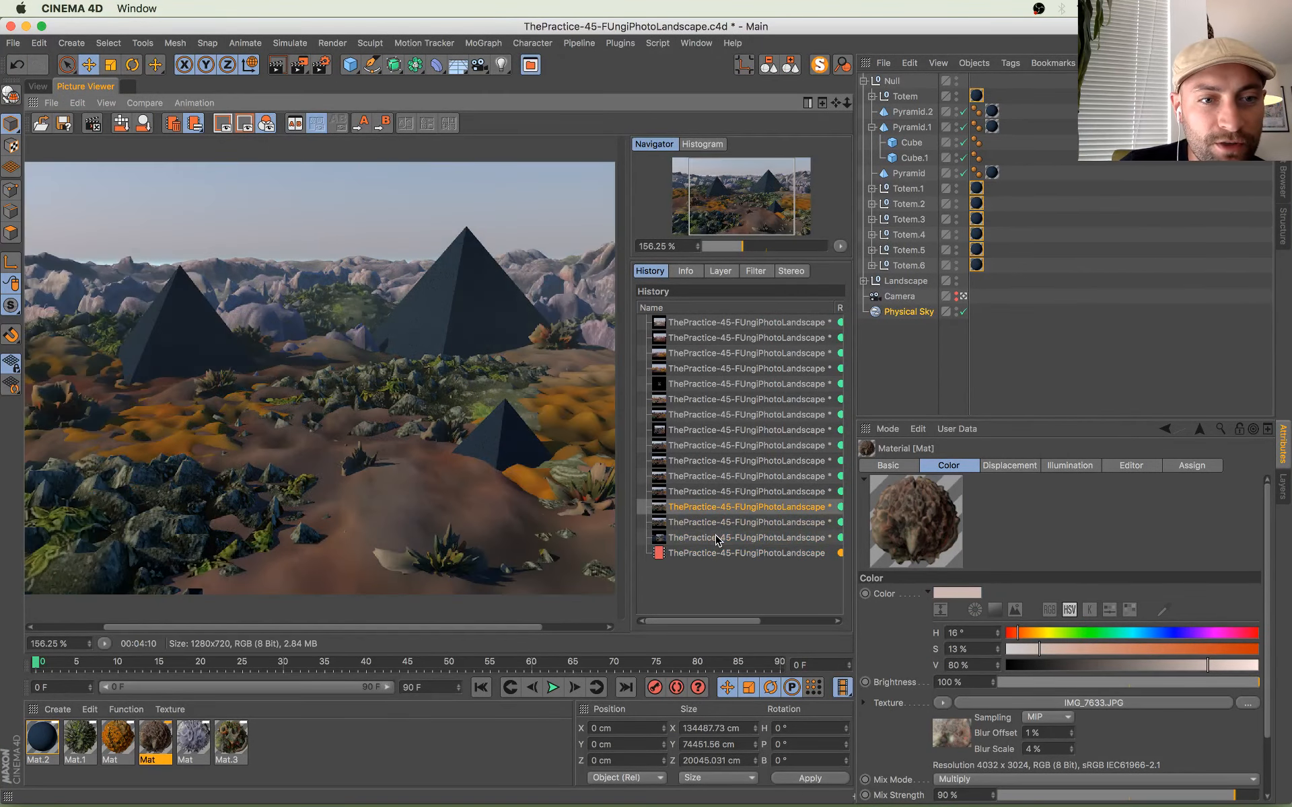
pyautogui.press('Down')
pyautogui.press('Down')
pyautogui.press('Down')
# Step: Alternate between the running render and the previous one, comparing the foreground ground texture at higher magnification
pyautogui.press('Up')
pyautogui.press('Down')
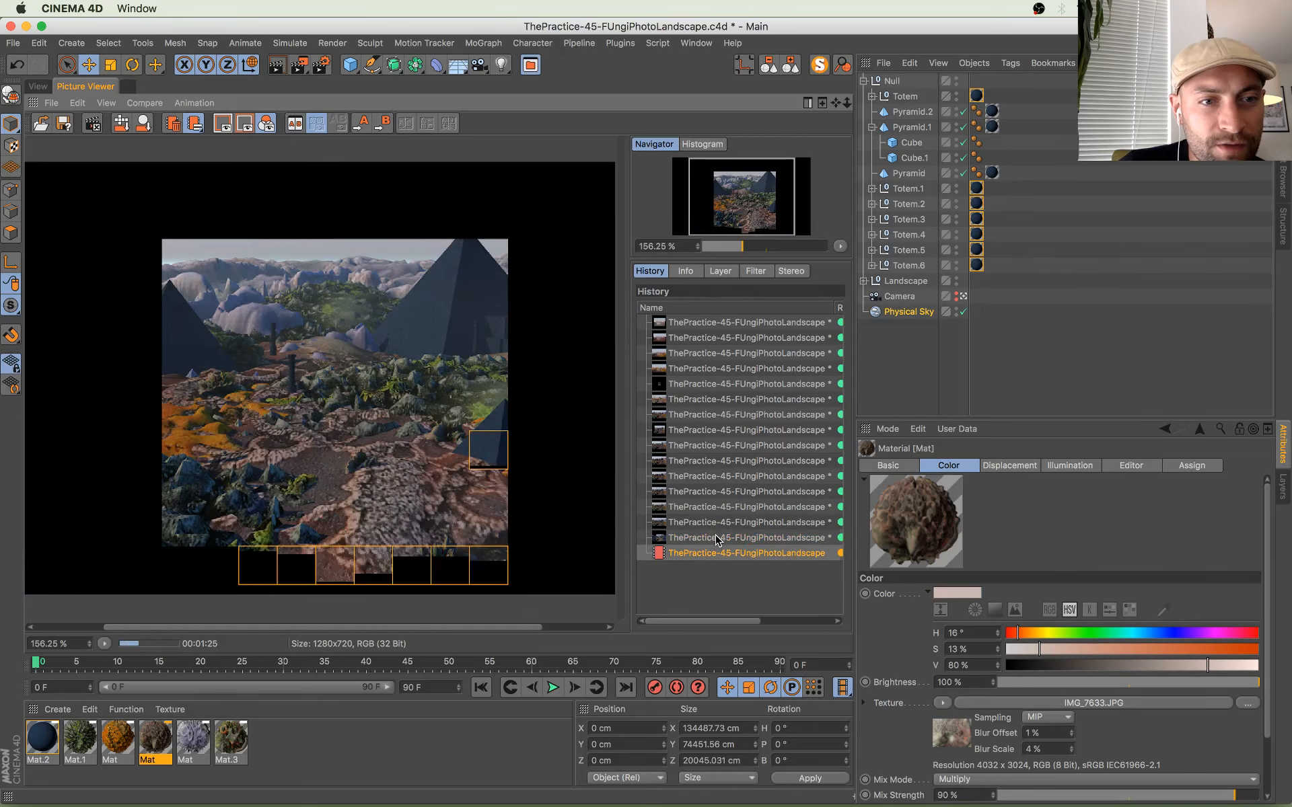
pyautogui.press('Up')
pyautogui.press('Down')
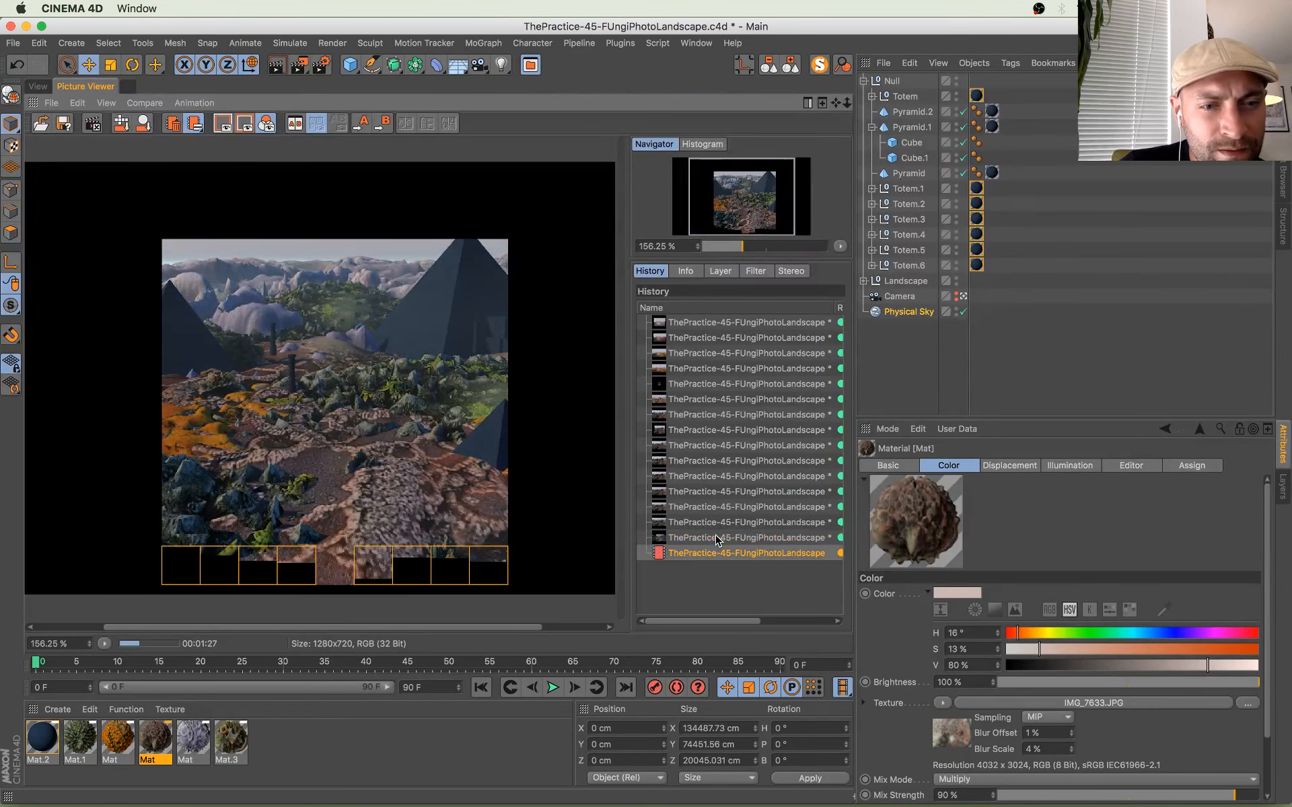
pyautogui.press('Up')
pyautogui.press('Down')
pyautogui.press('Up')
pyautogui.press('Down')
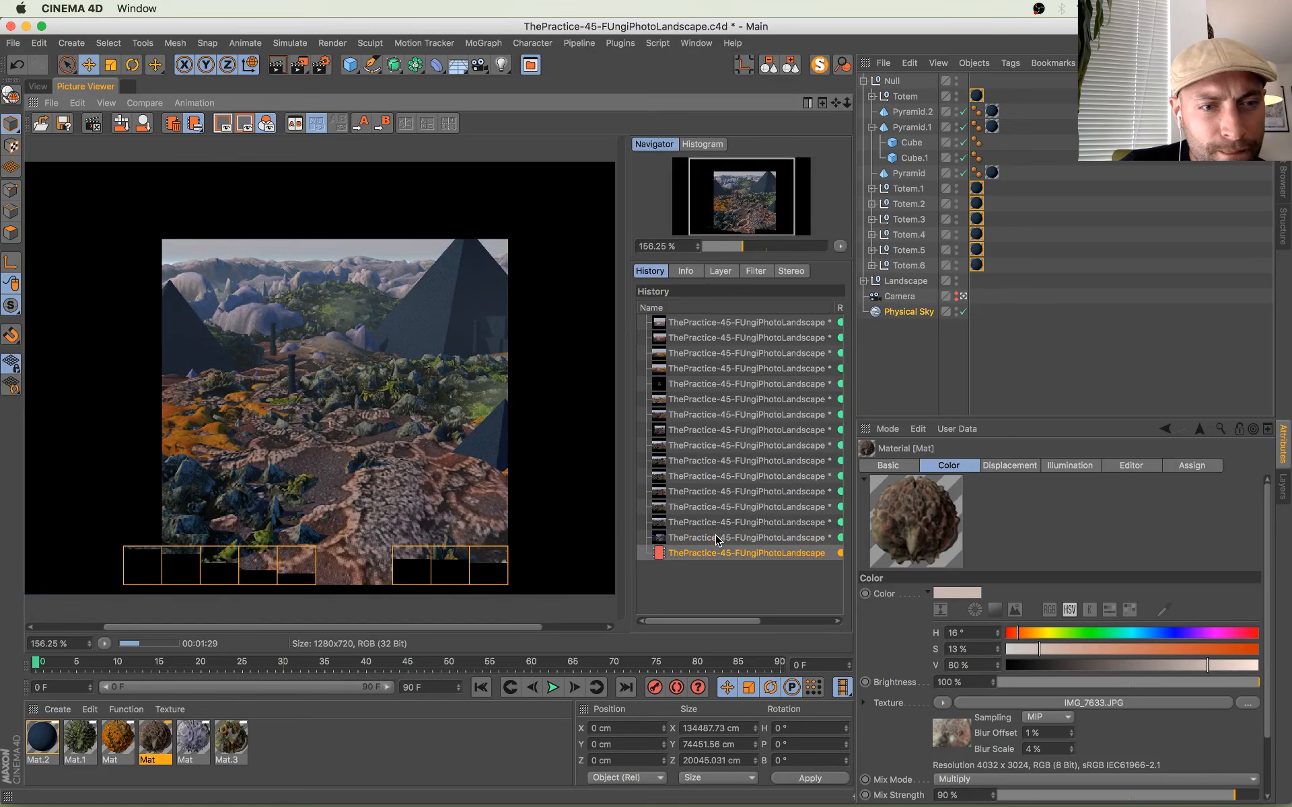
pyautogui.scroll(2, 401, 471)
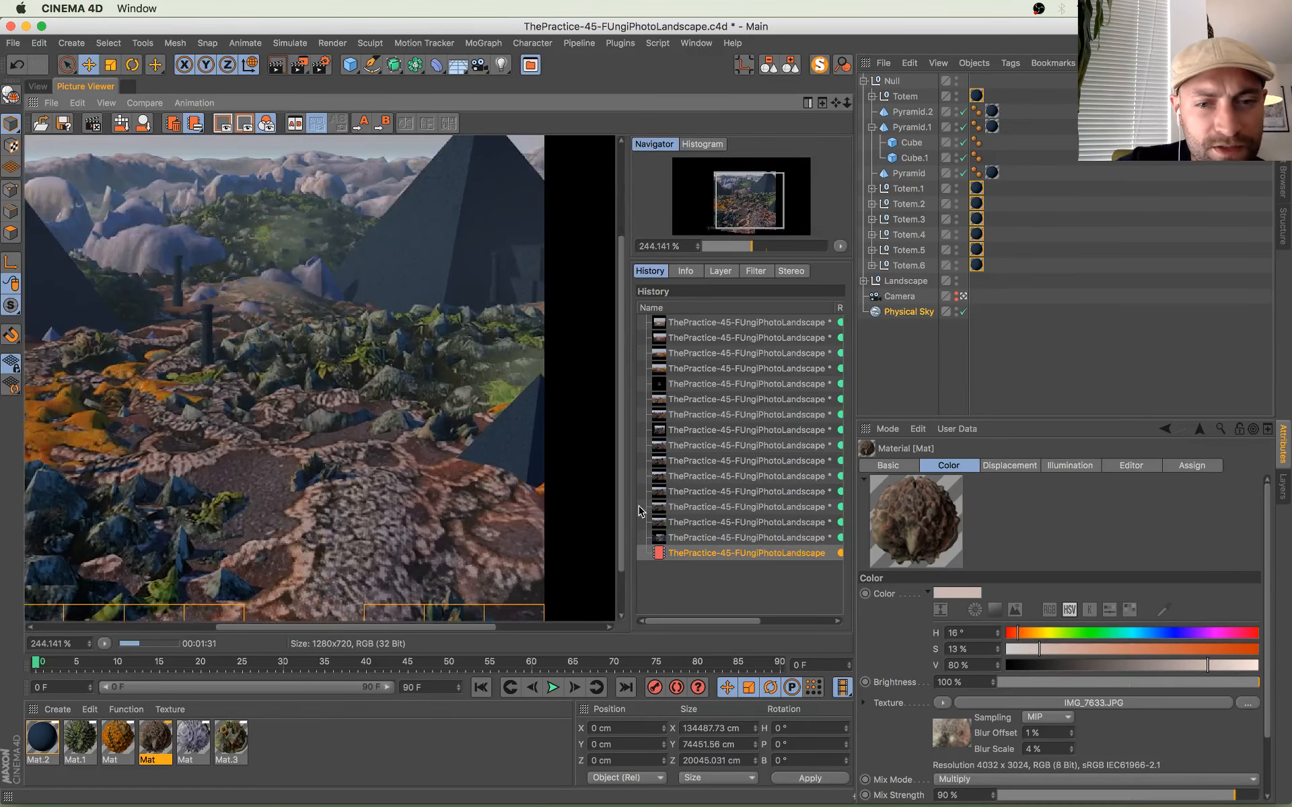
pyautogui.click(694, 537)
pyautogui.press('Down')
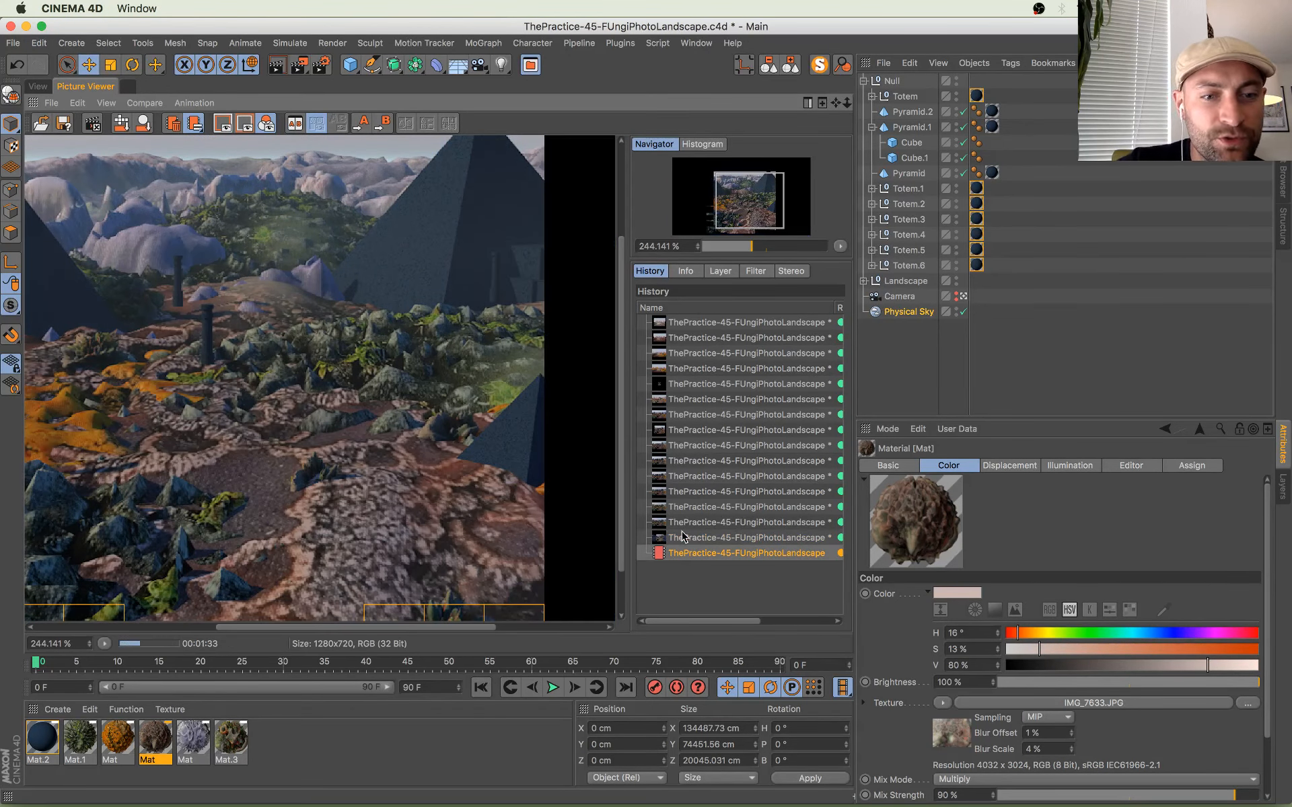
pyautogui.scroll(3, 270, 324)
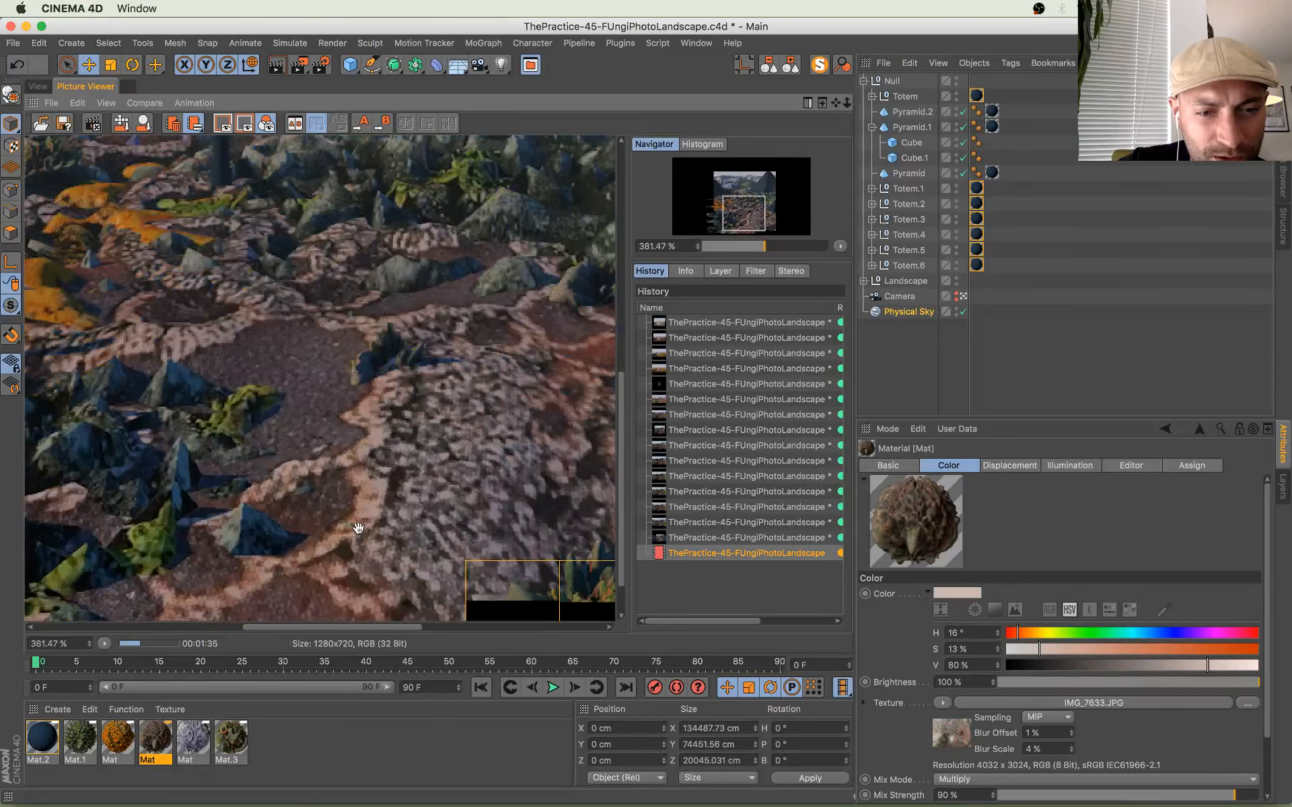
pyautogui.scroll(-7, 355, 370)
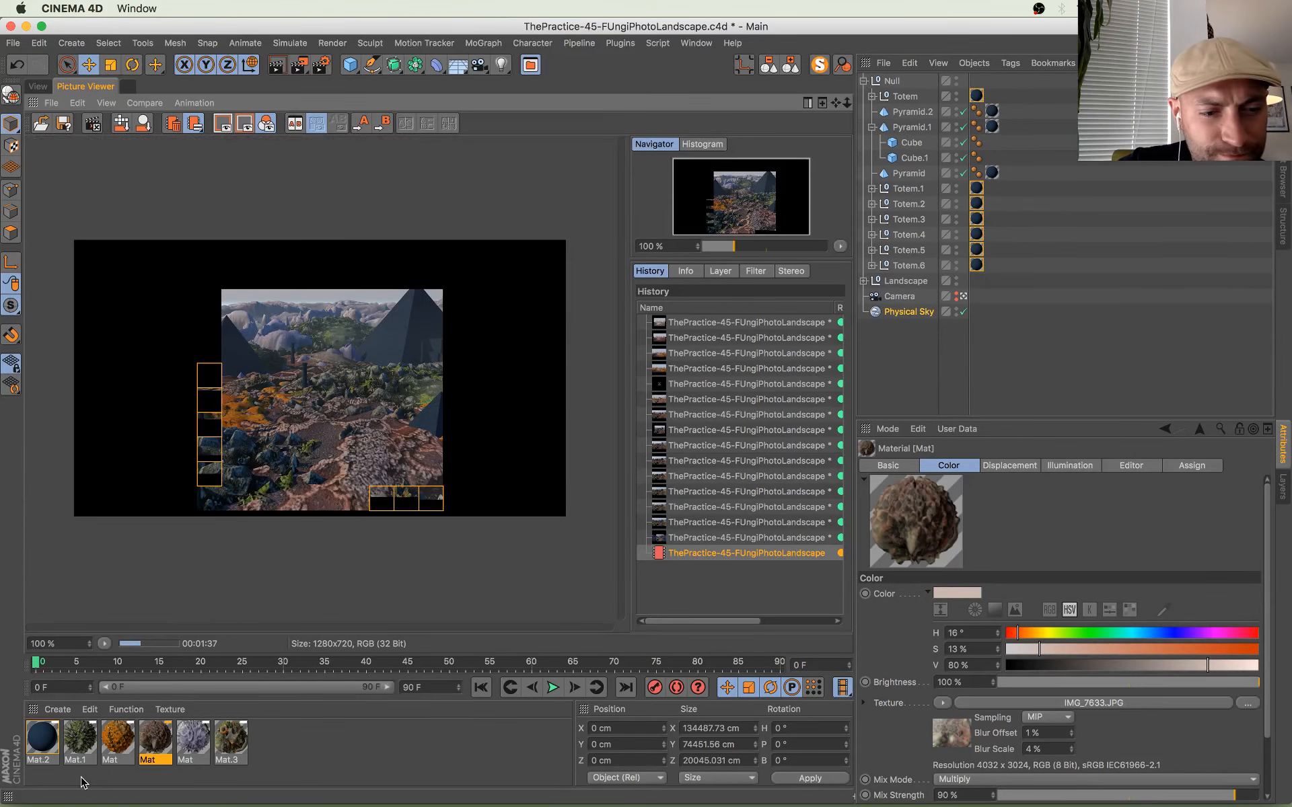
# Step: Review the shader and blur settings of the Mat material's color texture, leaving the values as they are
pyautogui.doubleClick(168, 740)
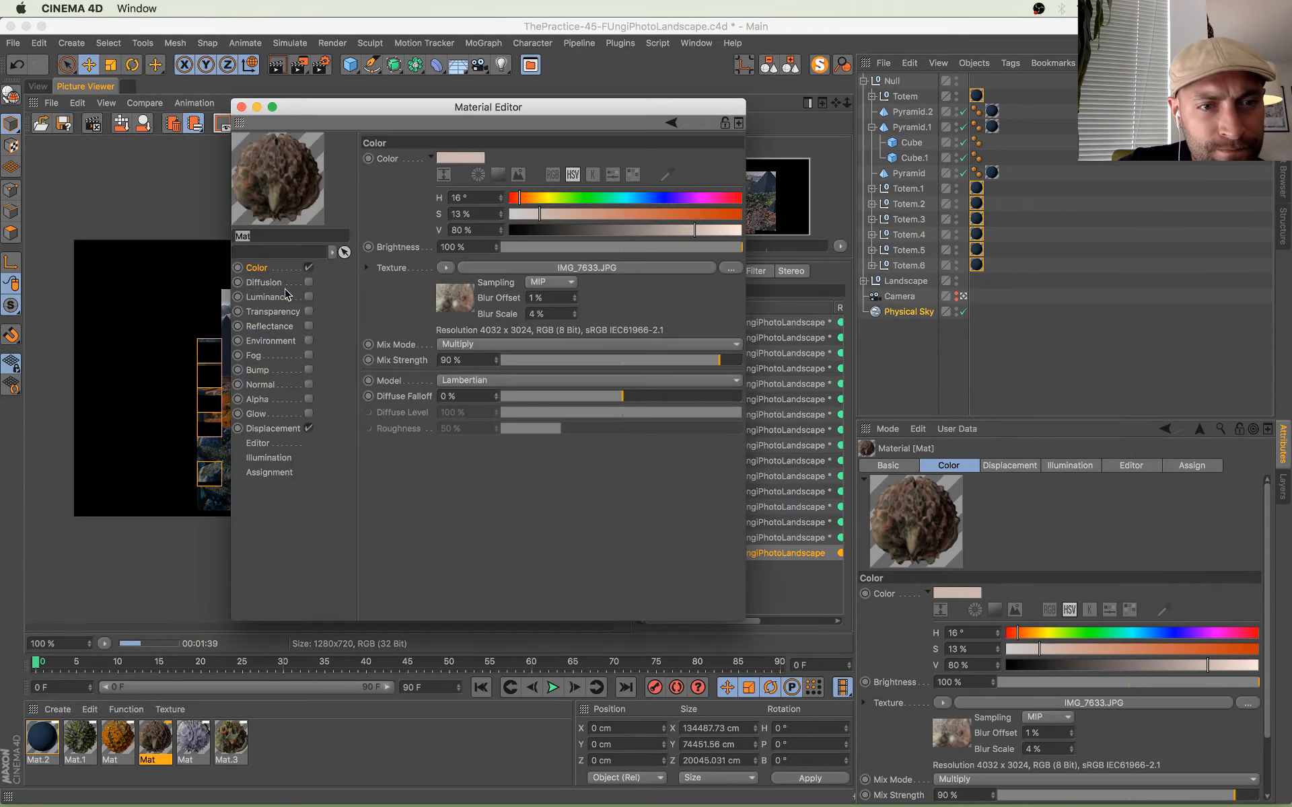
pyautogui.click(455, 299)
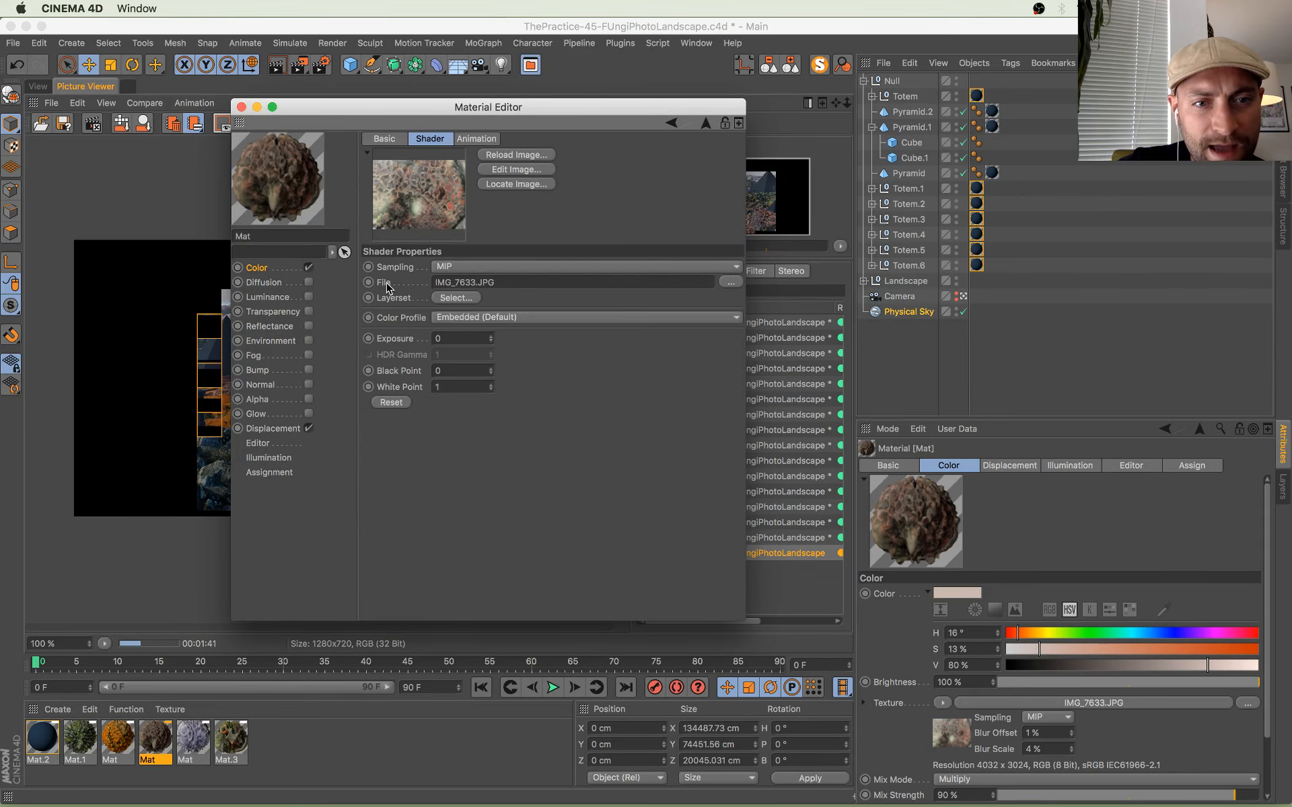
pyautogui.click(387, 140)
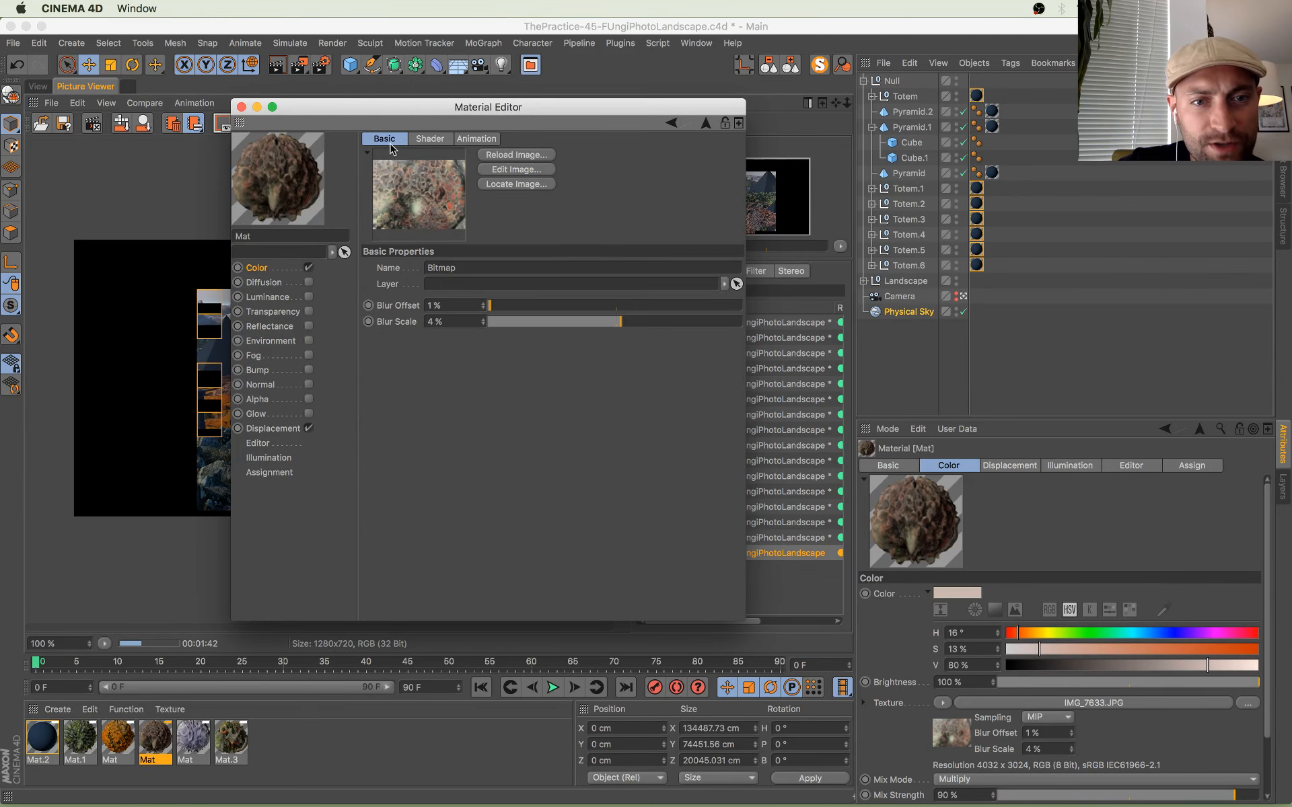
pyautogui.click(241, 107)
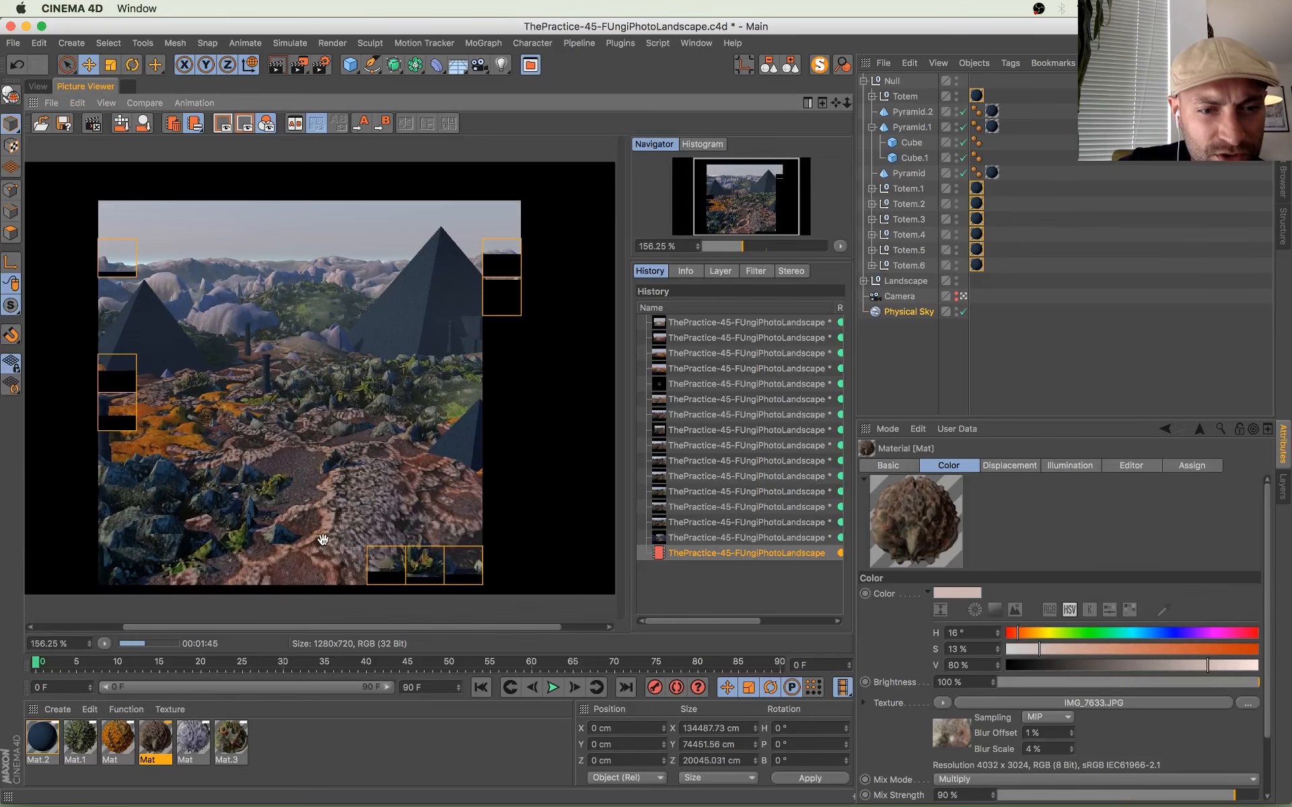
# Step: Examine the foreground path, rocks and pyramids in the newly finished tiles of the running render
pyautogui.scroll(-2, 320, 542)
pyautogui.scroll(5, 380, 511)
pyautogui.moveTo(380, 512); pyautogui.dragTo(311, 454)
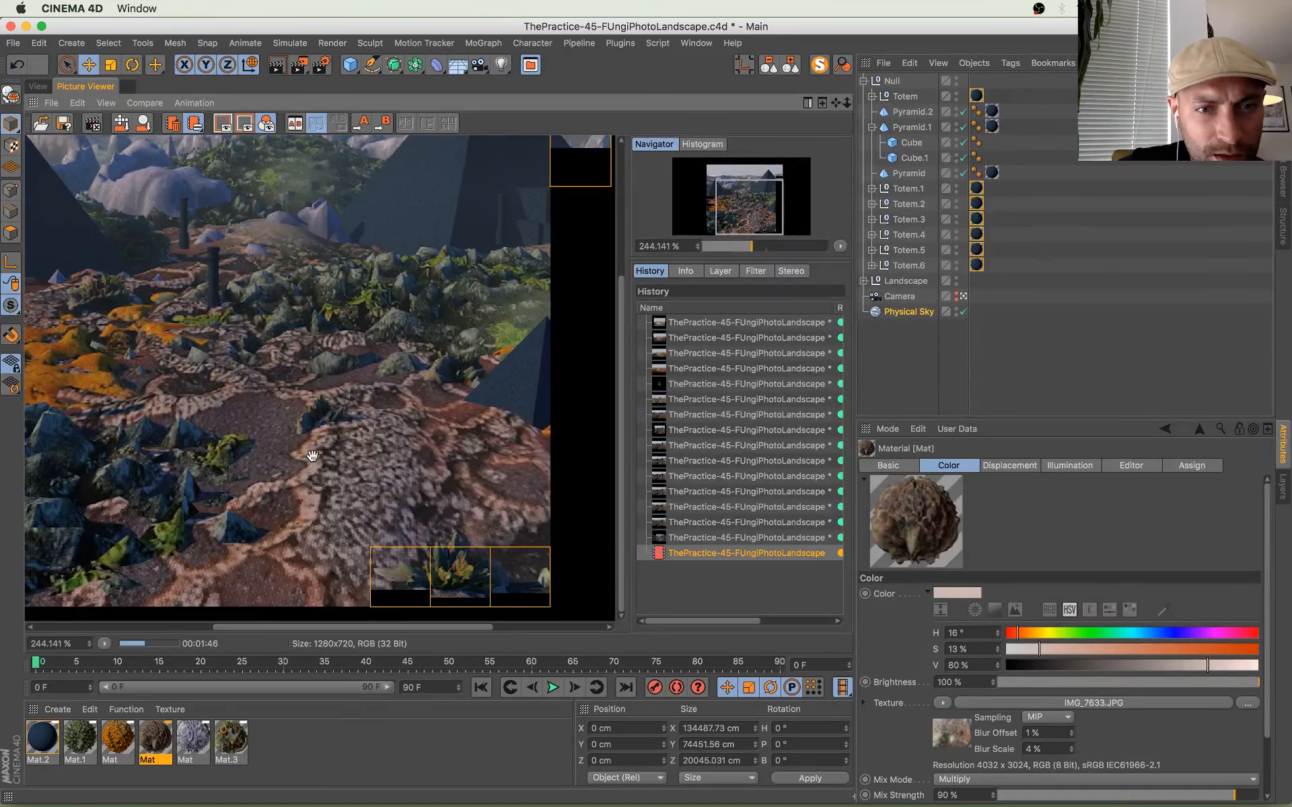
pyautogui.scroll(-4, 327, 452)
pyautogui.scroll(1, 383, 340)
pyautogui.scroll(3, 383, 338)
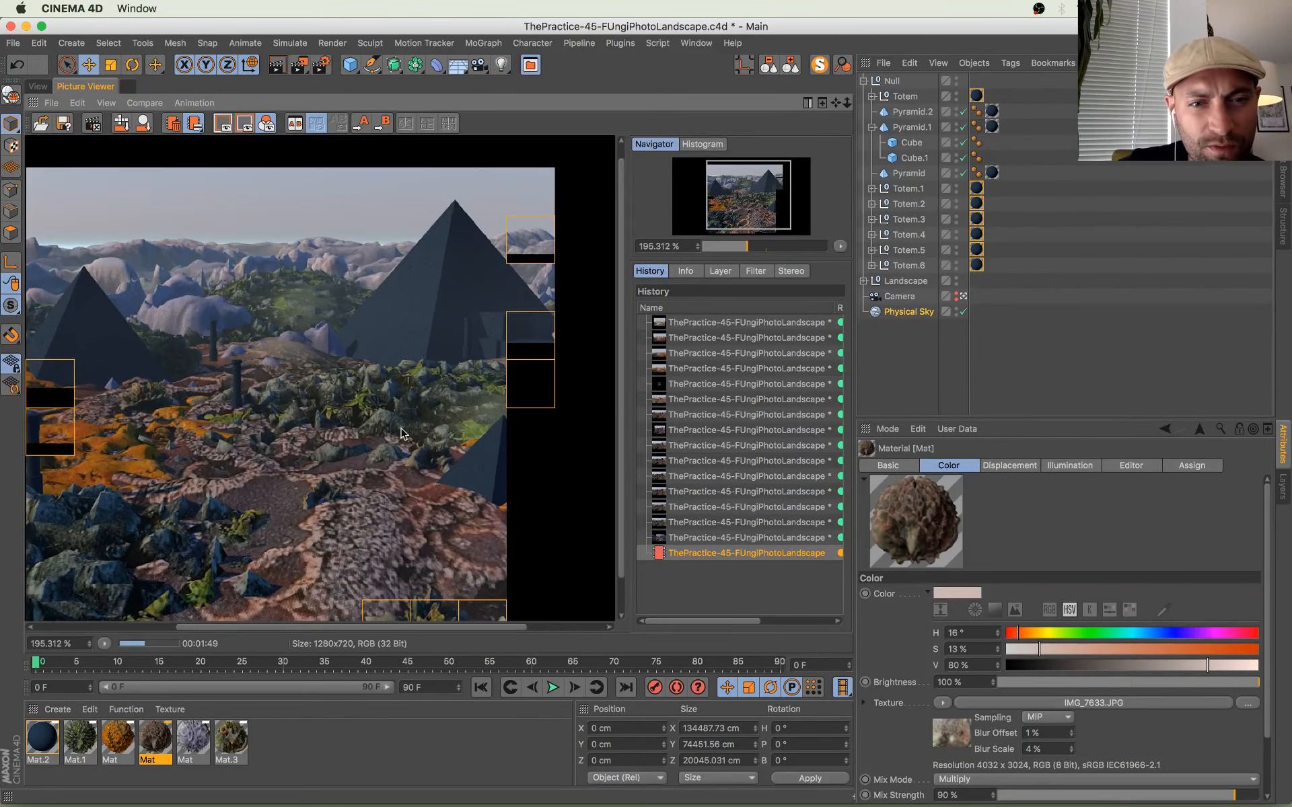
# Step: Compare the large pyramid and its surrounding ground in the running render with the two preceding renders in the history
pyautogui.click(780, 538)
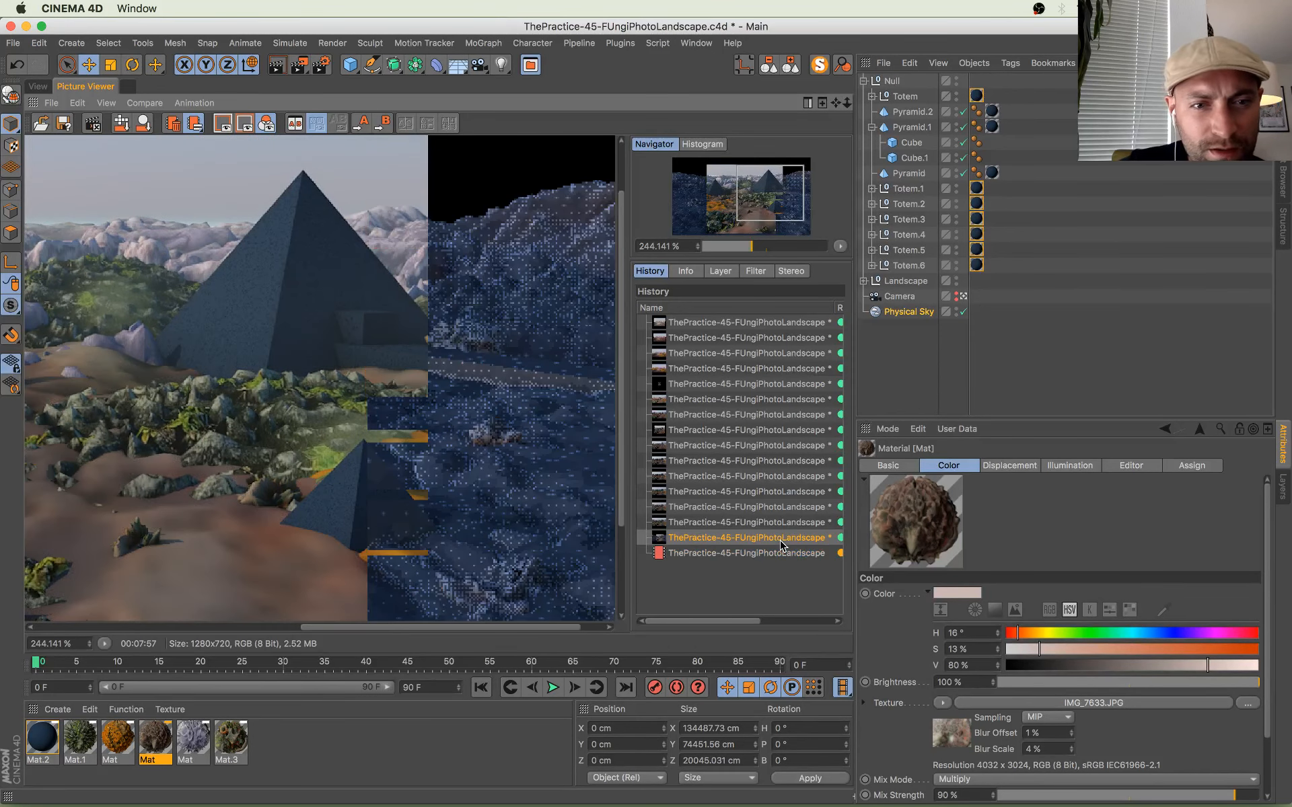
pyautogui.press('Up')
pyautogui.press('Down')
pyautogui.press('Down')
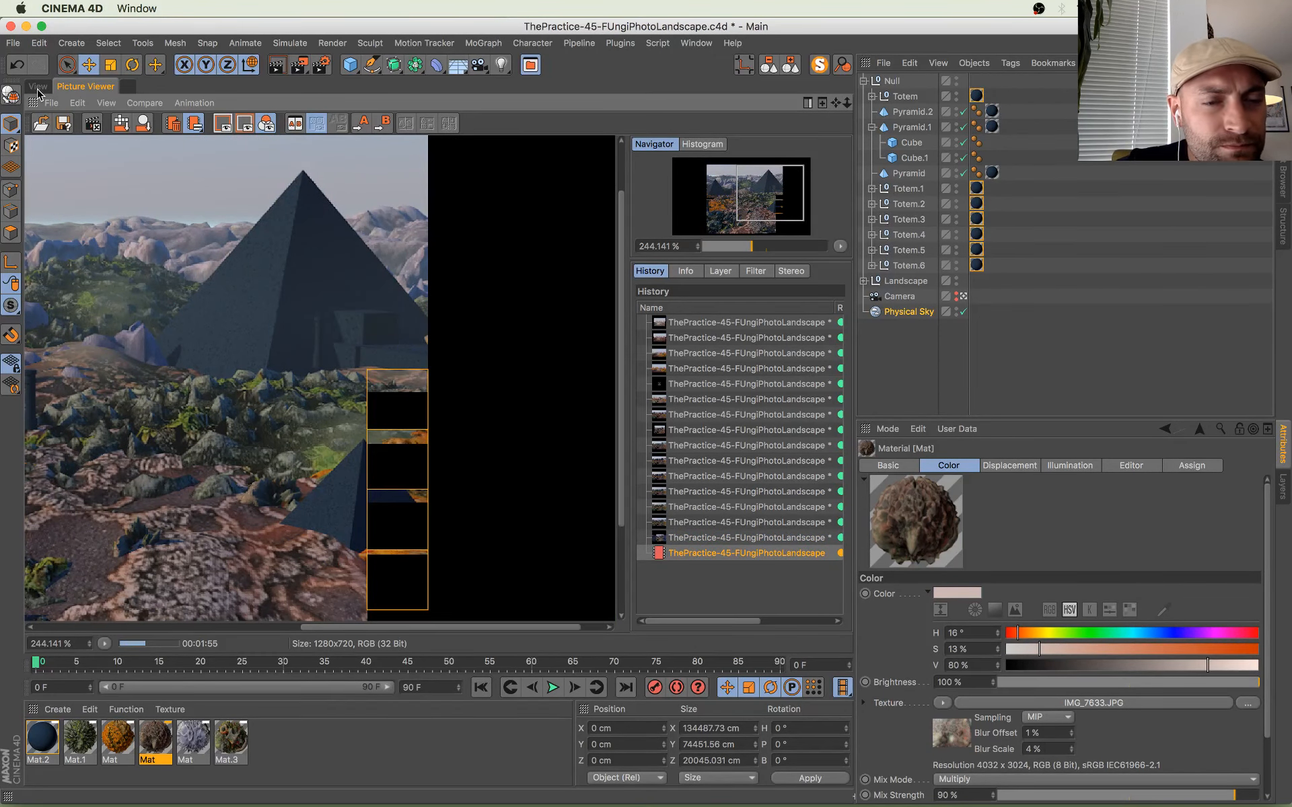
# Step: Reposition Totem.1 in front of the large pyramid to about X 64.7, Y -5.15, Z -14 cm, and save the project
pyautogui.click(39, 87)
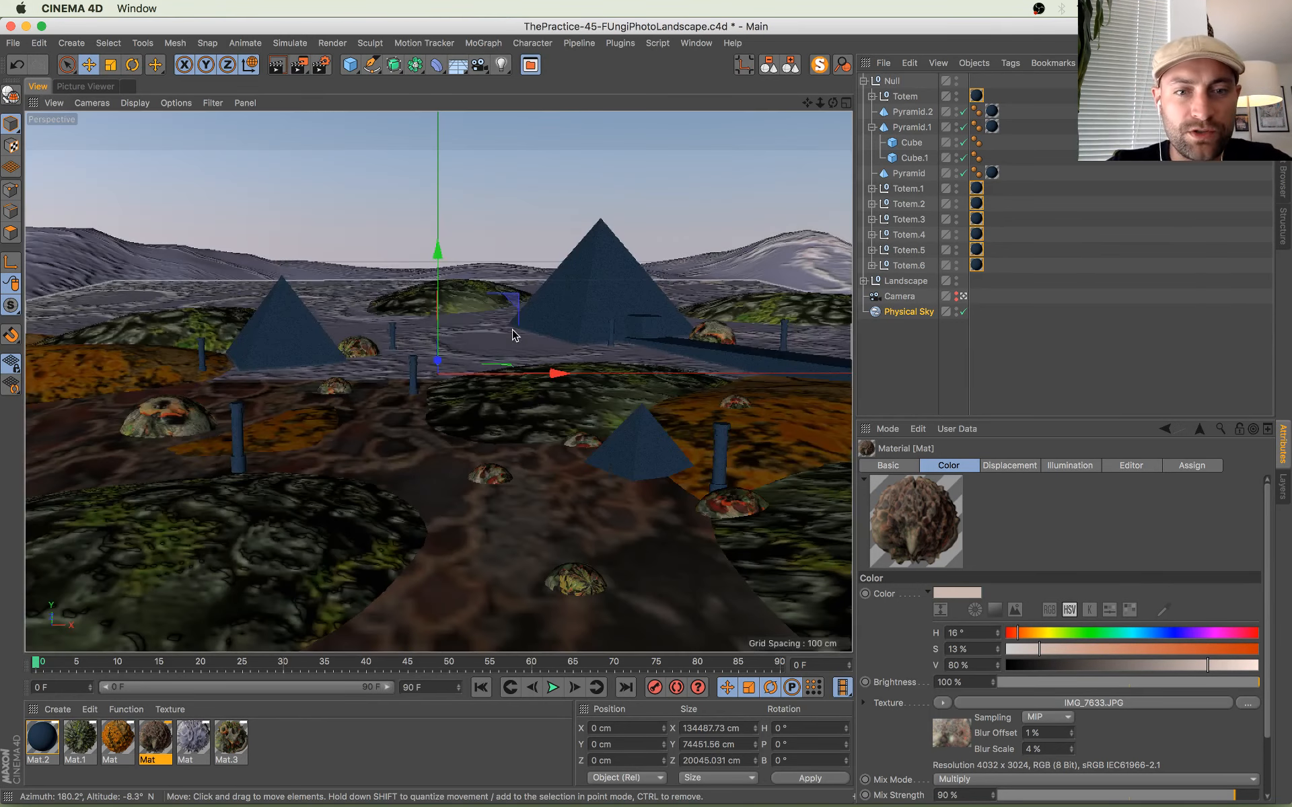
pyautogui.click(612, 333)
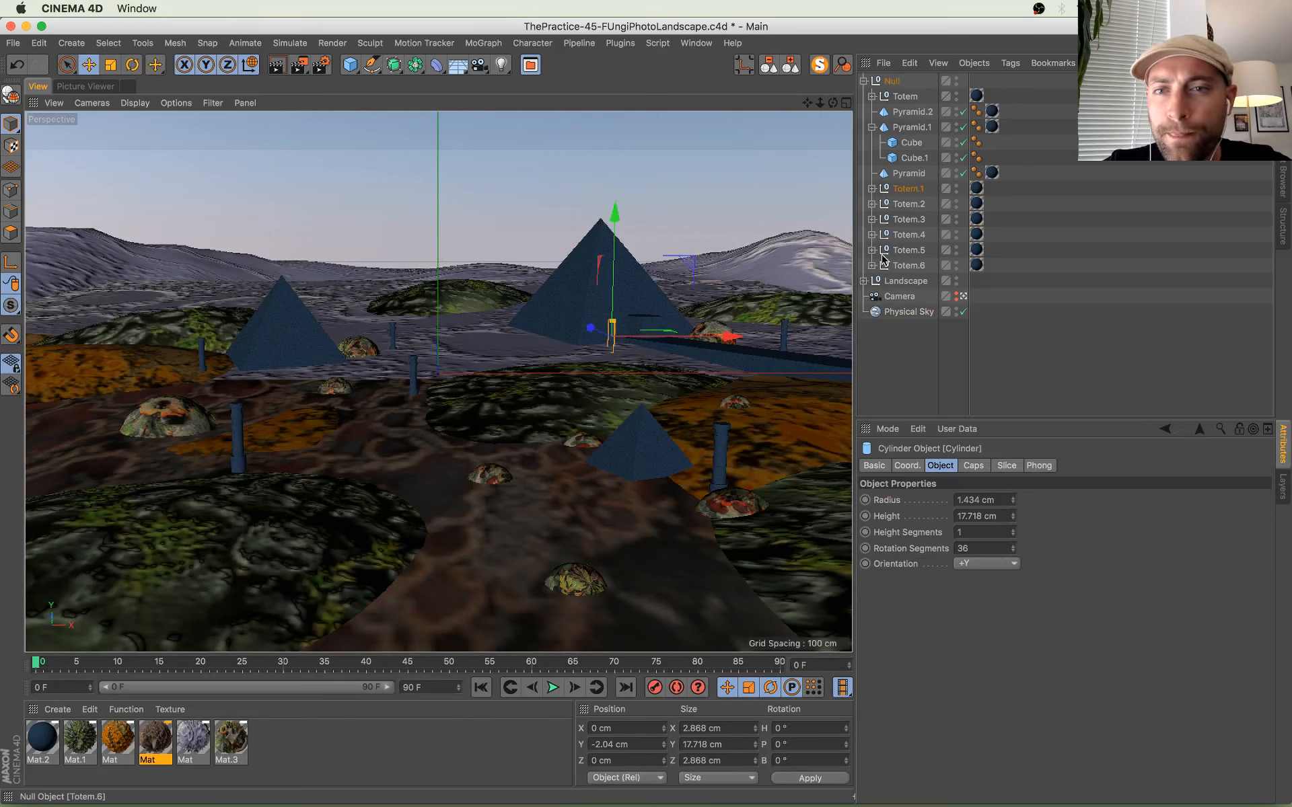
pyautogui.click(898, 191)
pyautogui.moveTo(590, 329)
pyautogui.mouseDown()
pyautogui.moveTo(602, 329)
pyautogui.moveTo(586, 330)
pyautogui.mouseUp()
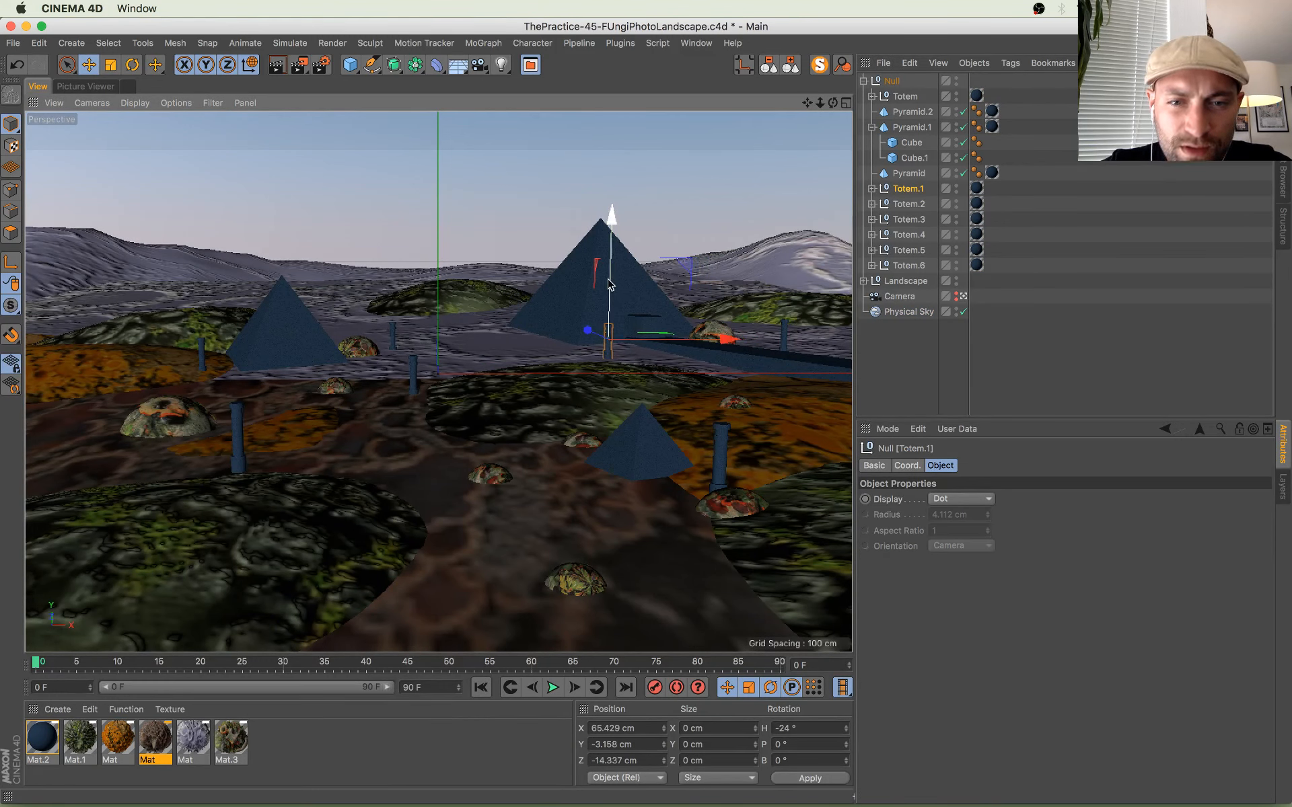
pyautogui.click(673, 338)
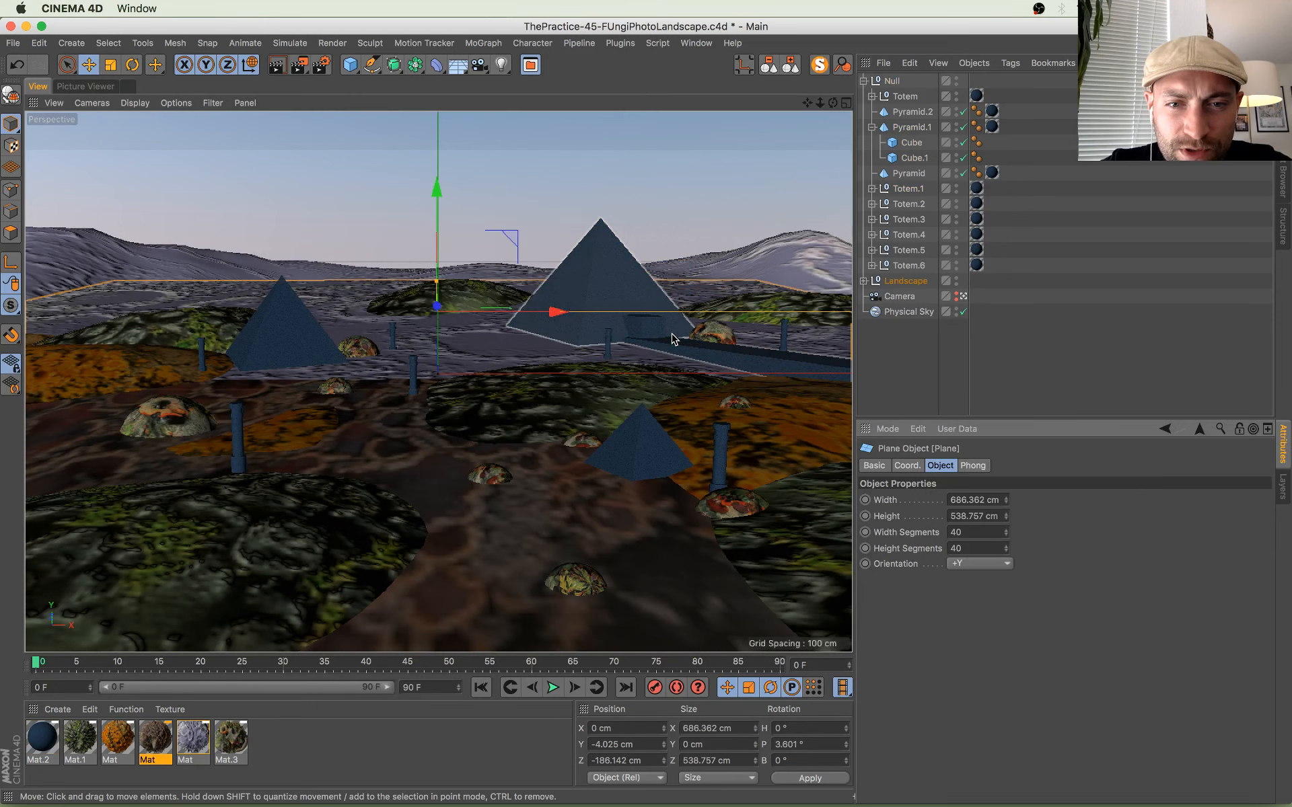
pyautogui.click(908, 265)
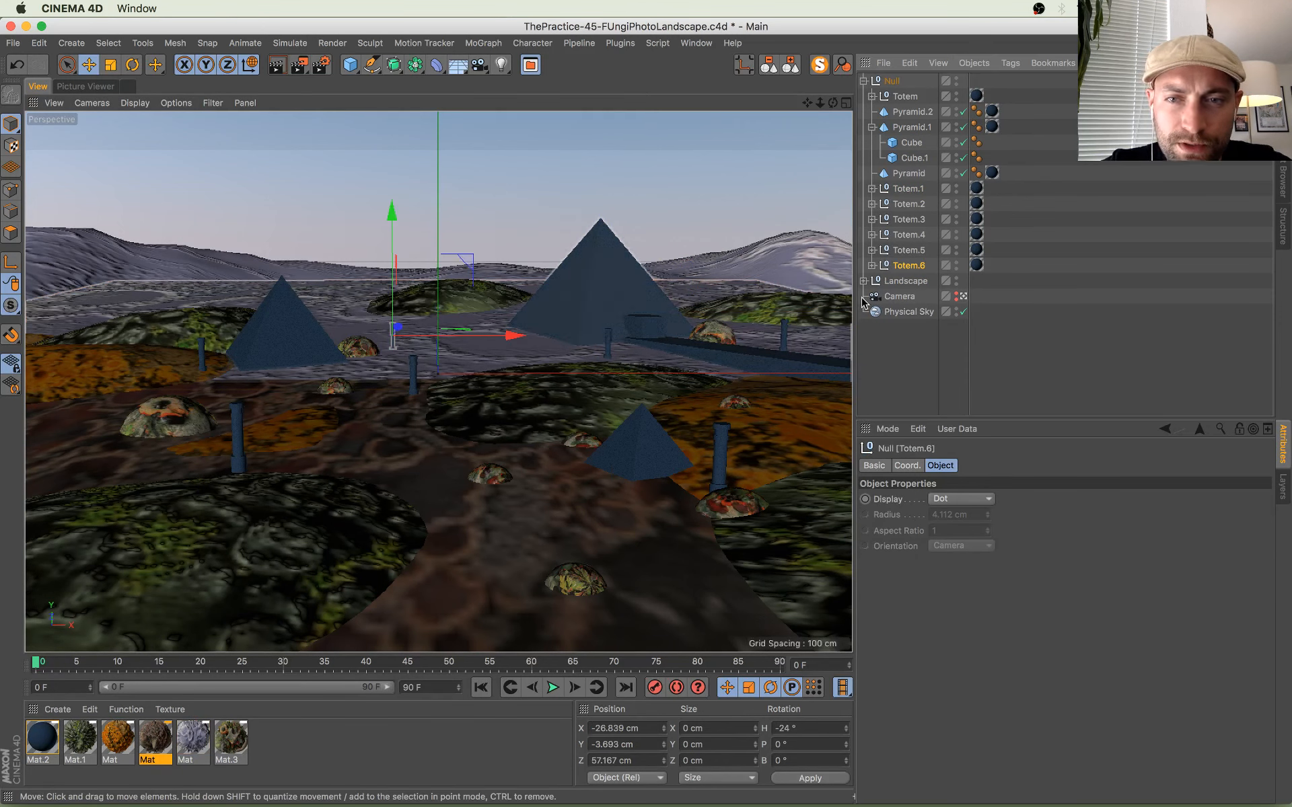
pyautogui.click(909, 249)
pyautogui.click(910, 235)
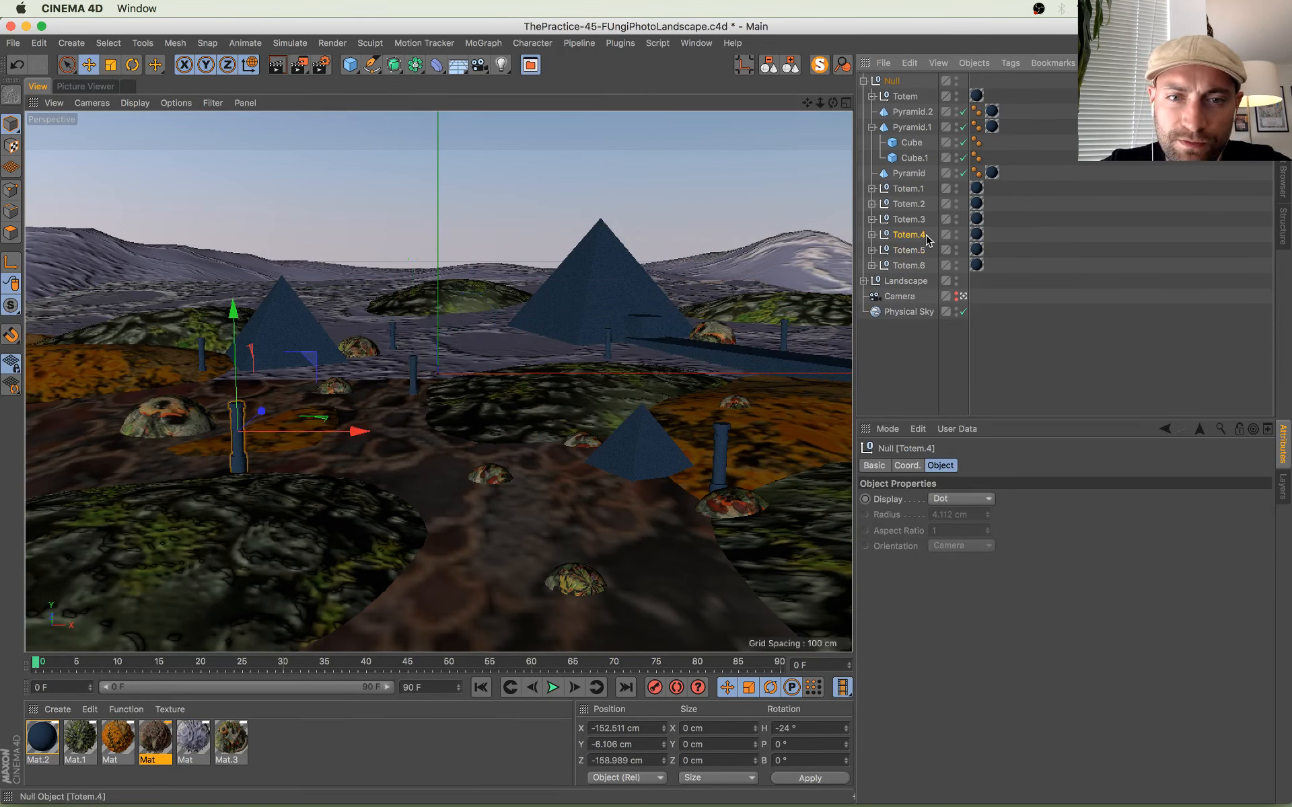
pyautogui.click(909, 189)
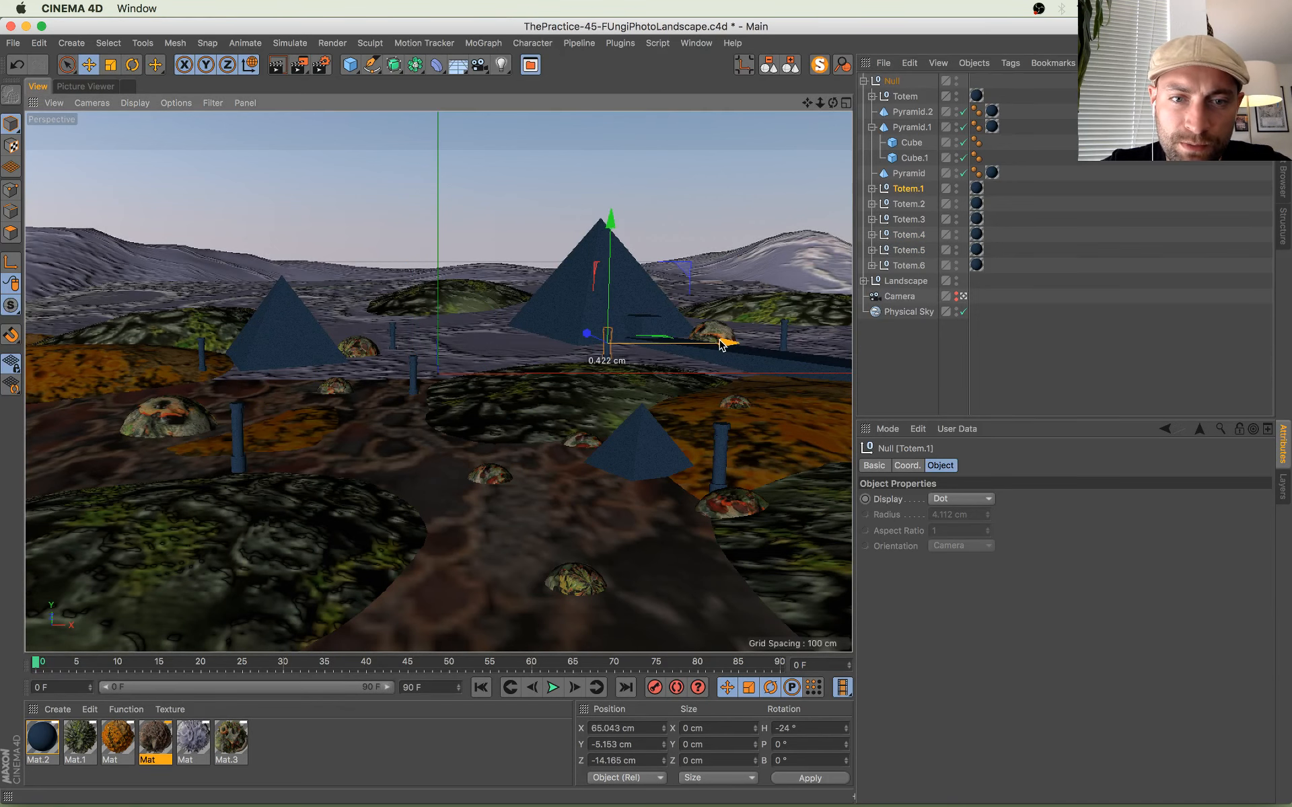
pyautogui.press('super+s')
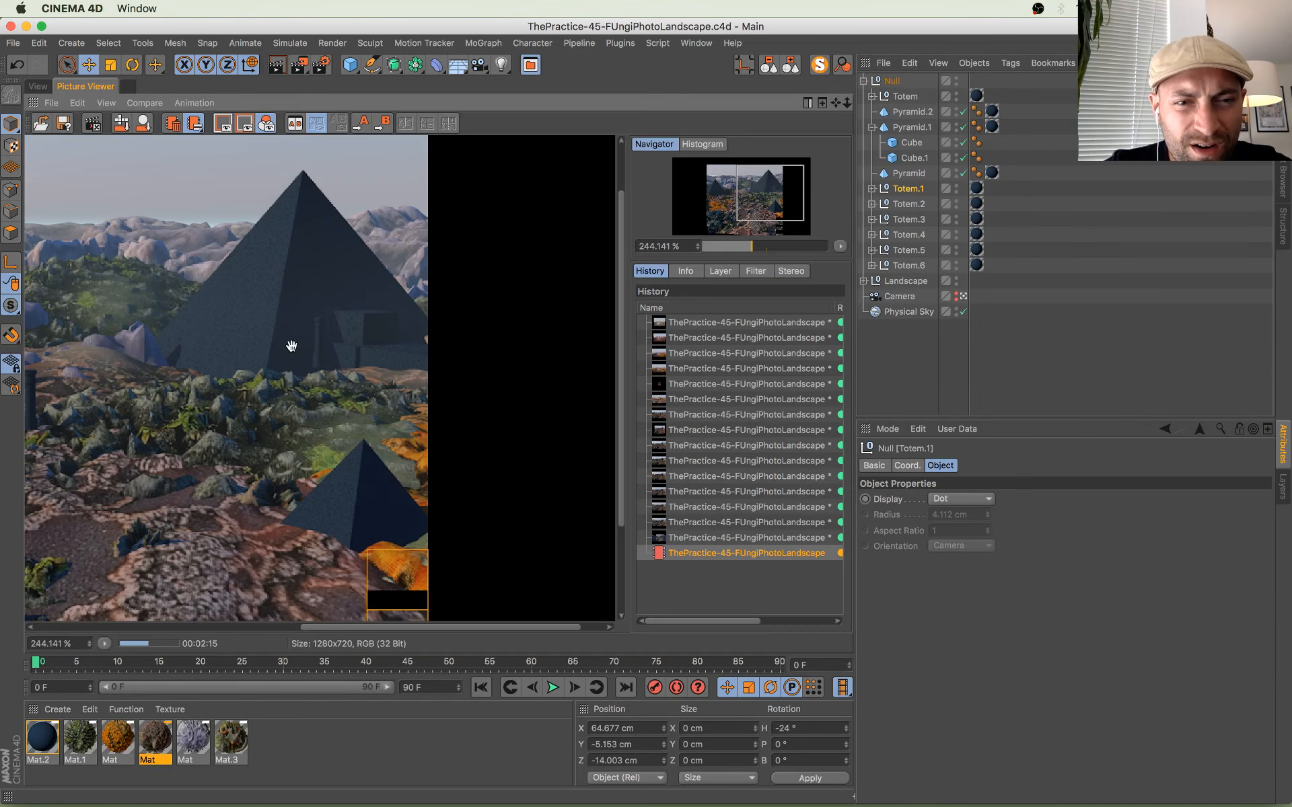
# Step: Lower the distant Totem.6 between the pyramids to about Y -8.7 cm, checking the totems against the running render
pyautogui.moveTo(291, 346); pyautogui.dragTo(421, 471)
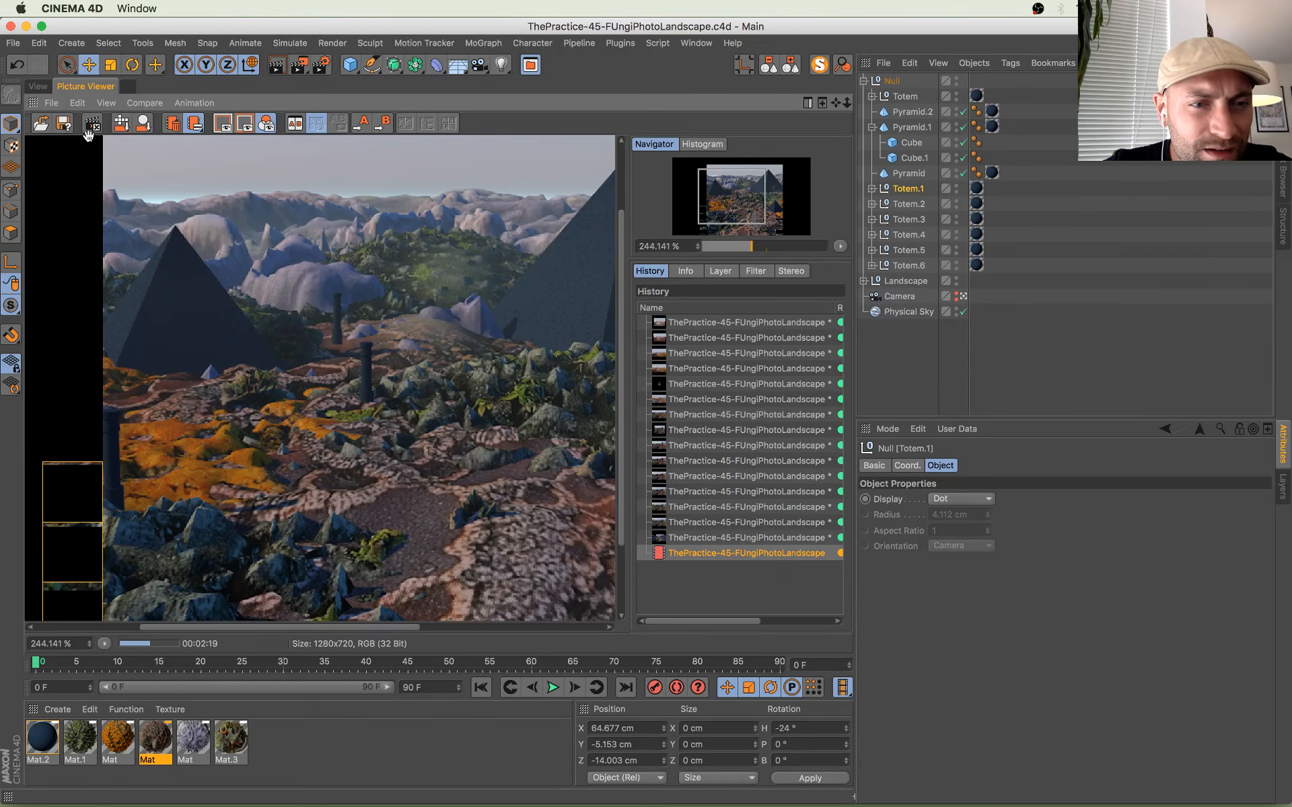
pyautogui.click(34, 86)
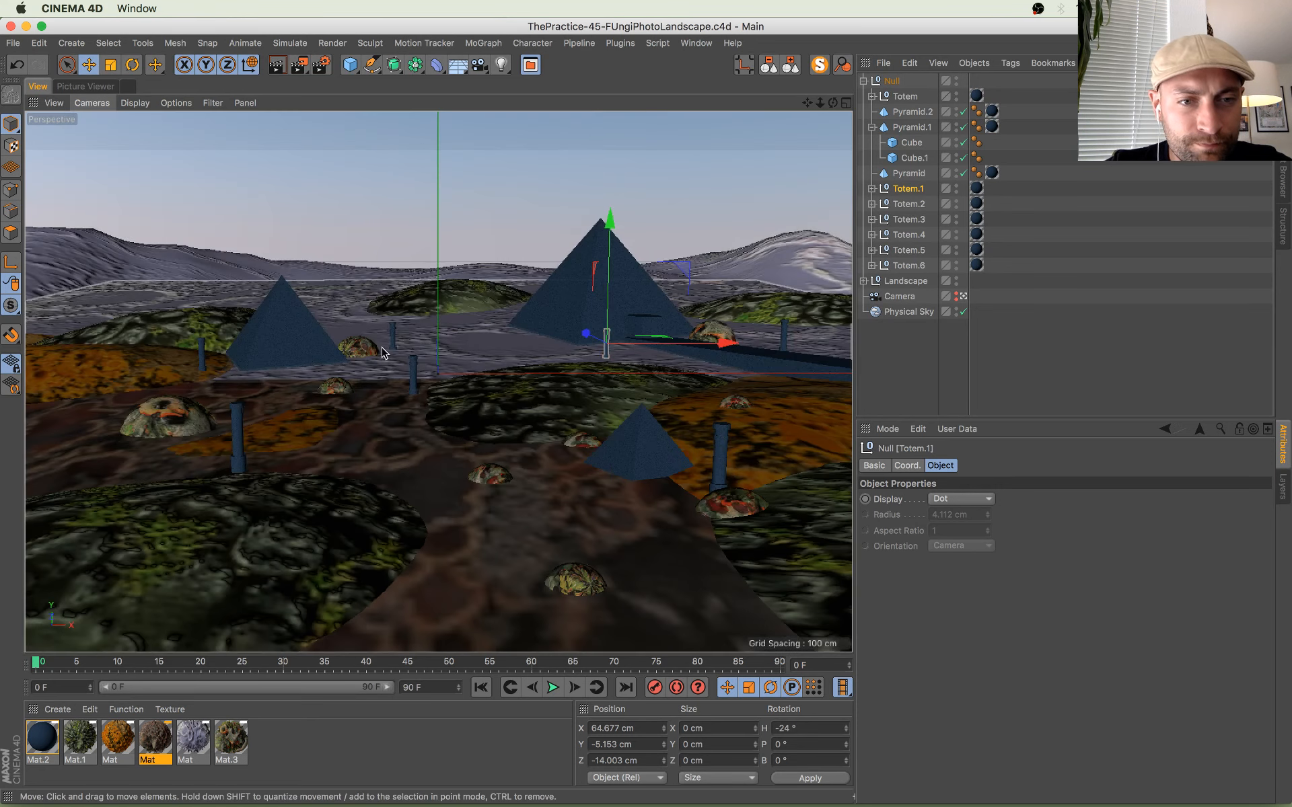
pyautogui.click(392, 337)
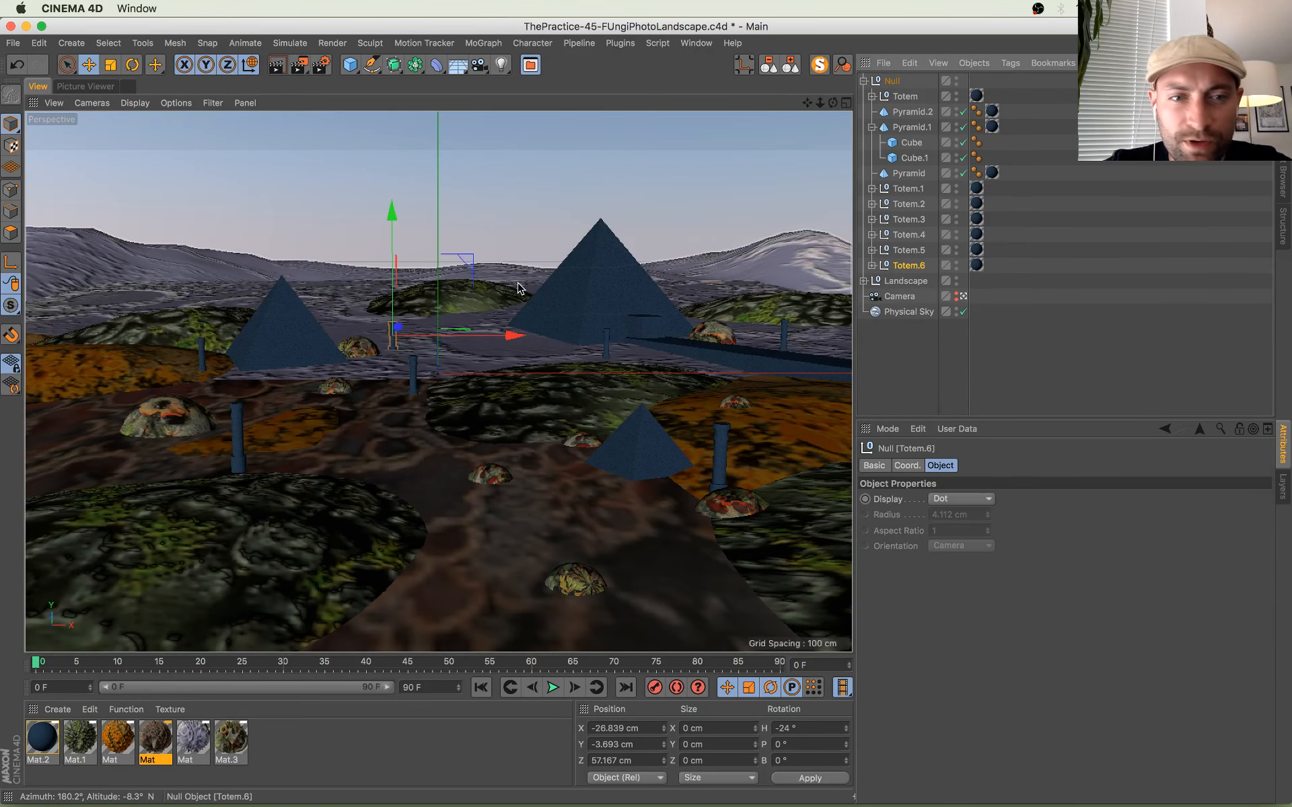
pyautogui.moveTo(393, 208); pyautogui.dragTo(360, 222)
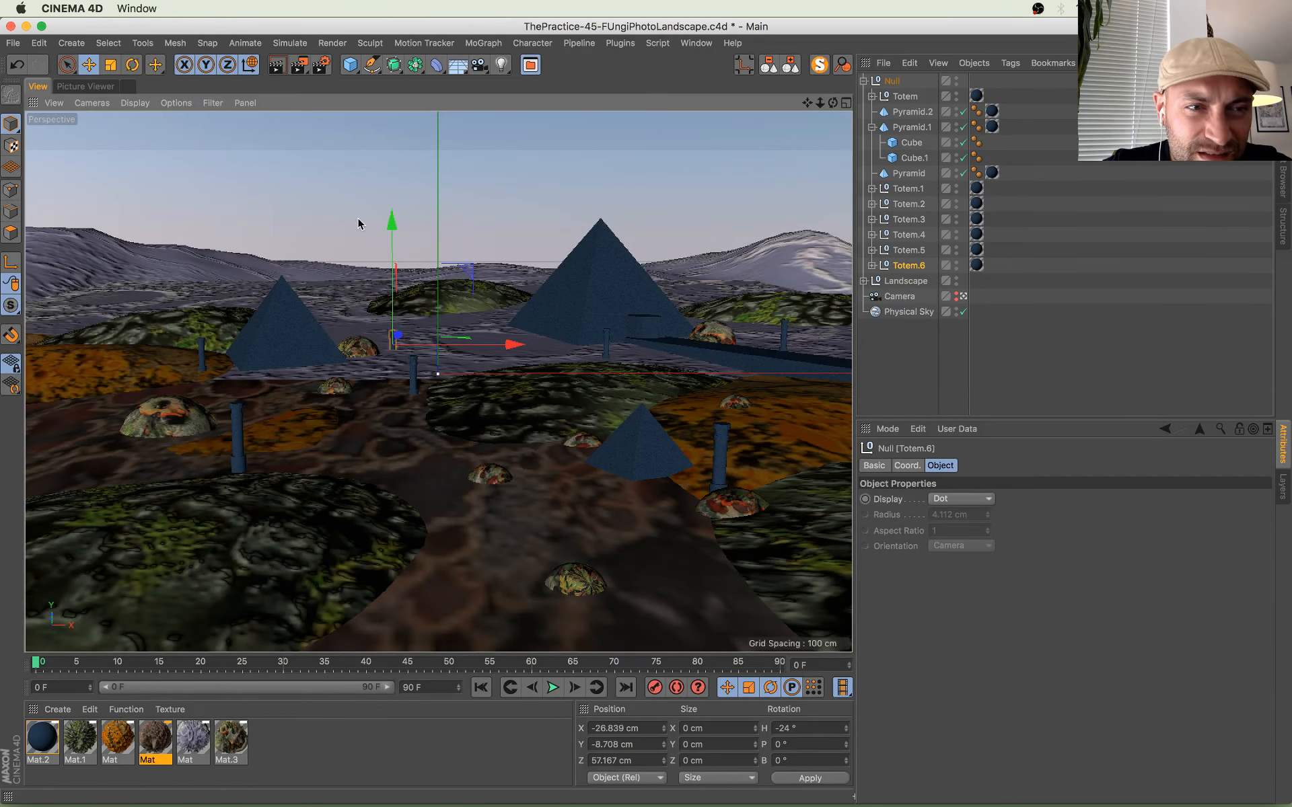
pyautogui.click(73, 88)
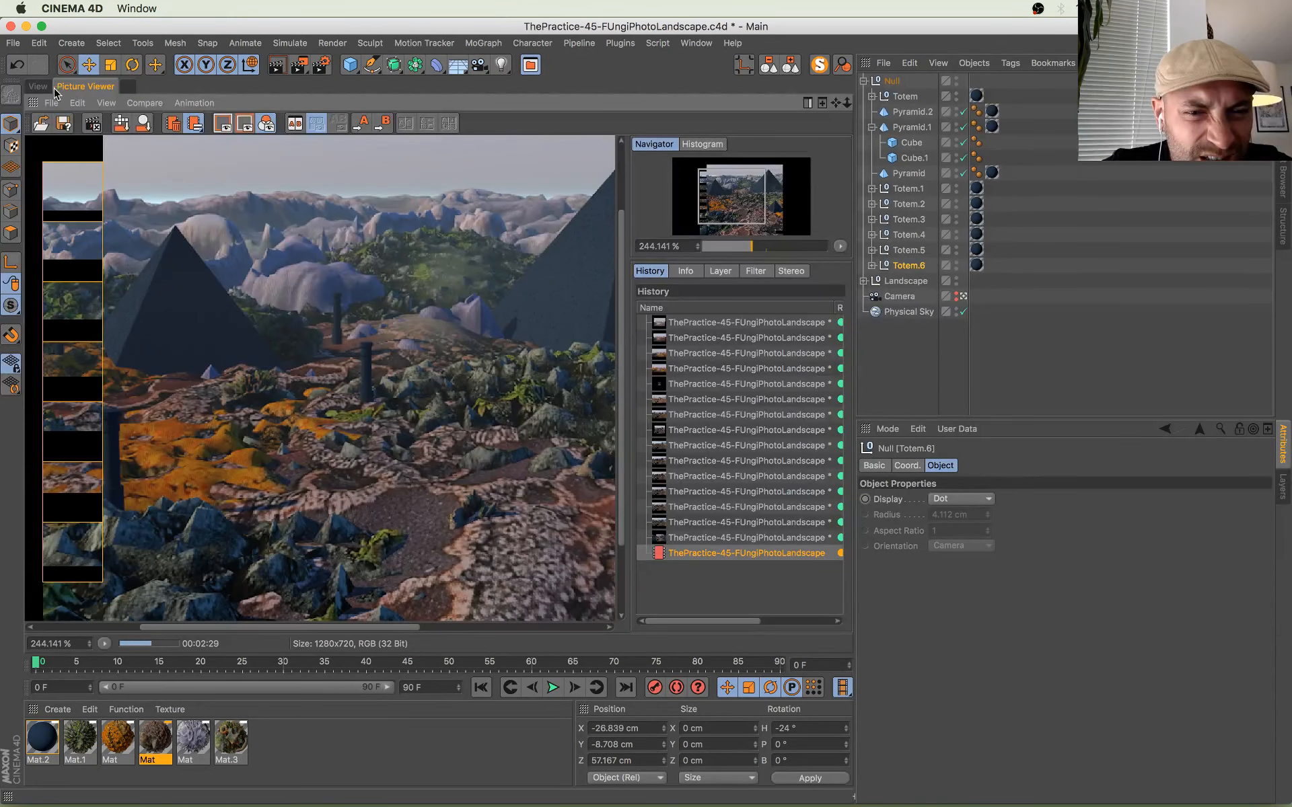
pyautogui.click(37, 87)
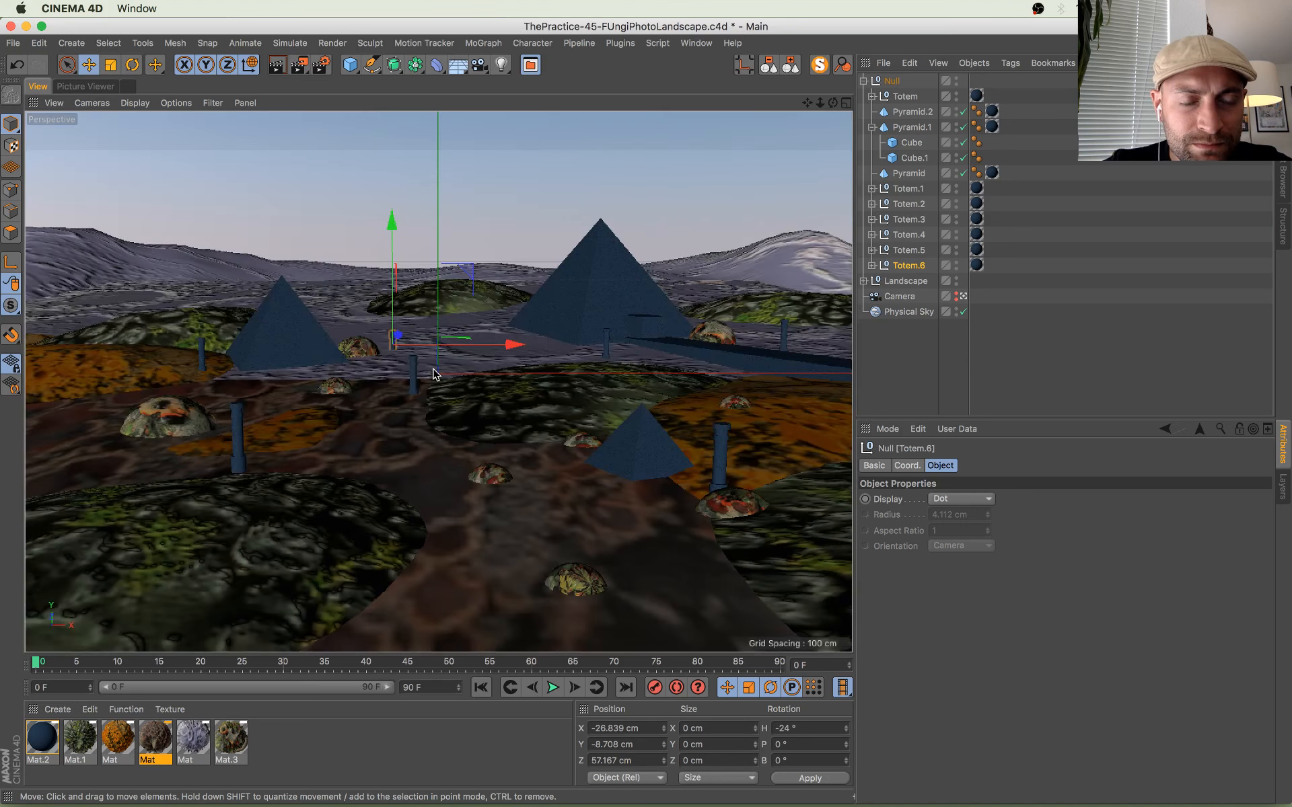
# Step: Hide Totem.5 in both the editor and the renderer, and save the project
pyautogui.click(415, 372)
pyautogui.keyDown('alt'); pyautogui.doubleClick(956, 250); pyautogui.keyUp('alt')
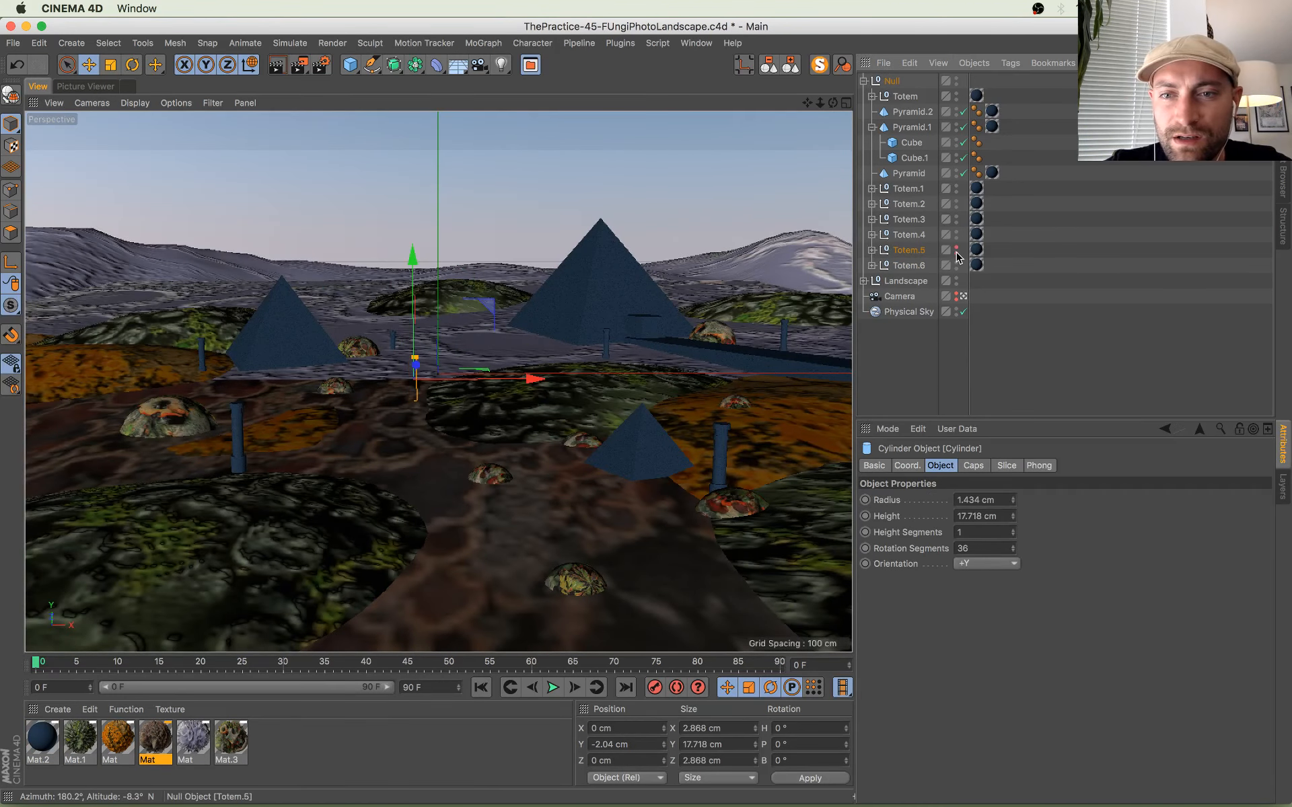
pyautogui.press('super+s')
# Step: Examine the running render as a whole and compare its foreground path texture at higher magnification with the previous render
pyautogui.click(72, 82)
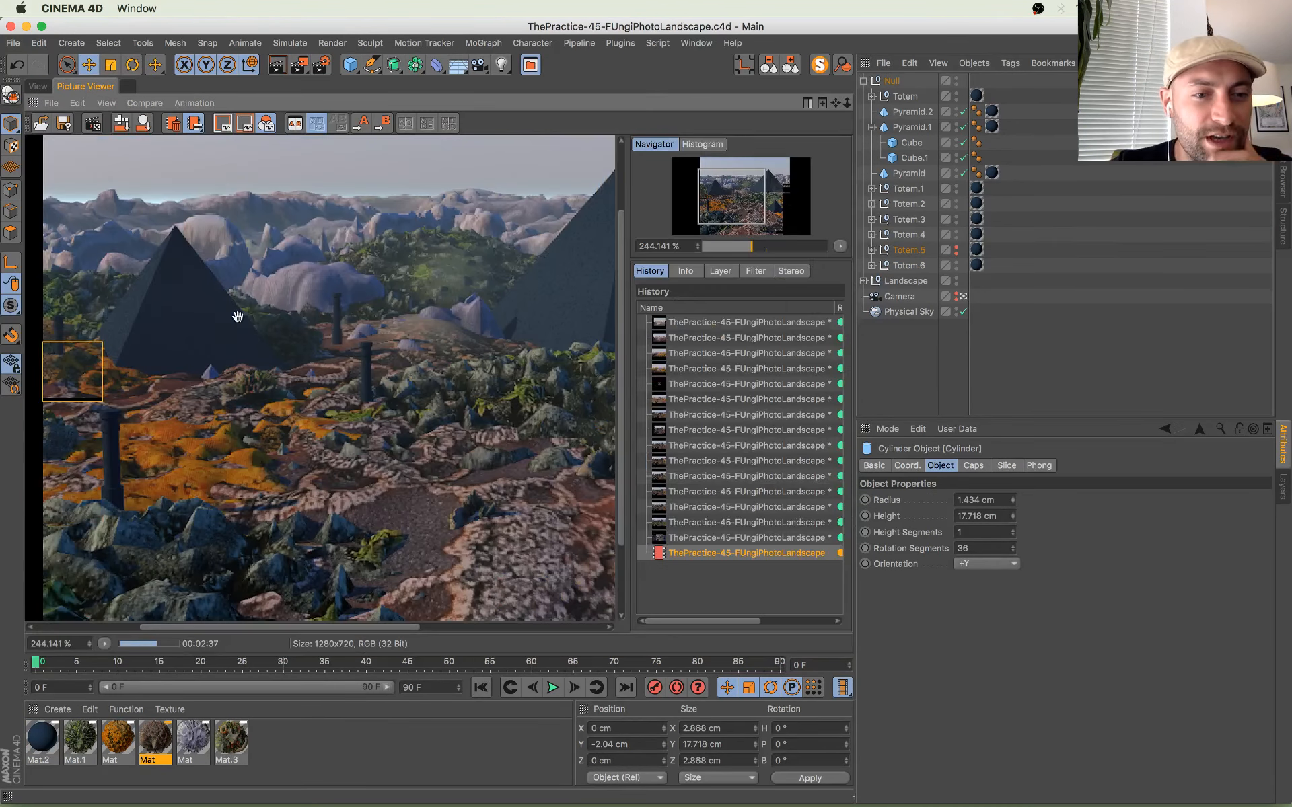
pyautogui.moveTo(259, 477); pyautogui.dragTo(286, 384)
pyautogui.scroll(-4, 370, 438)
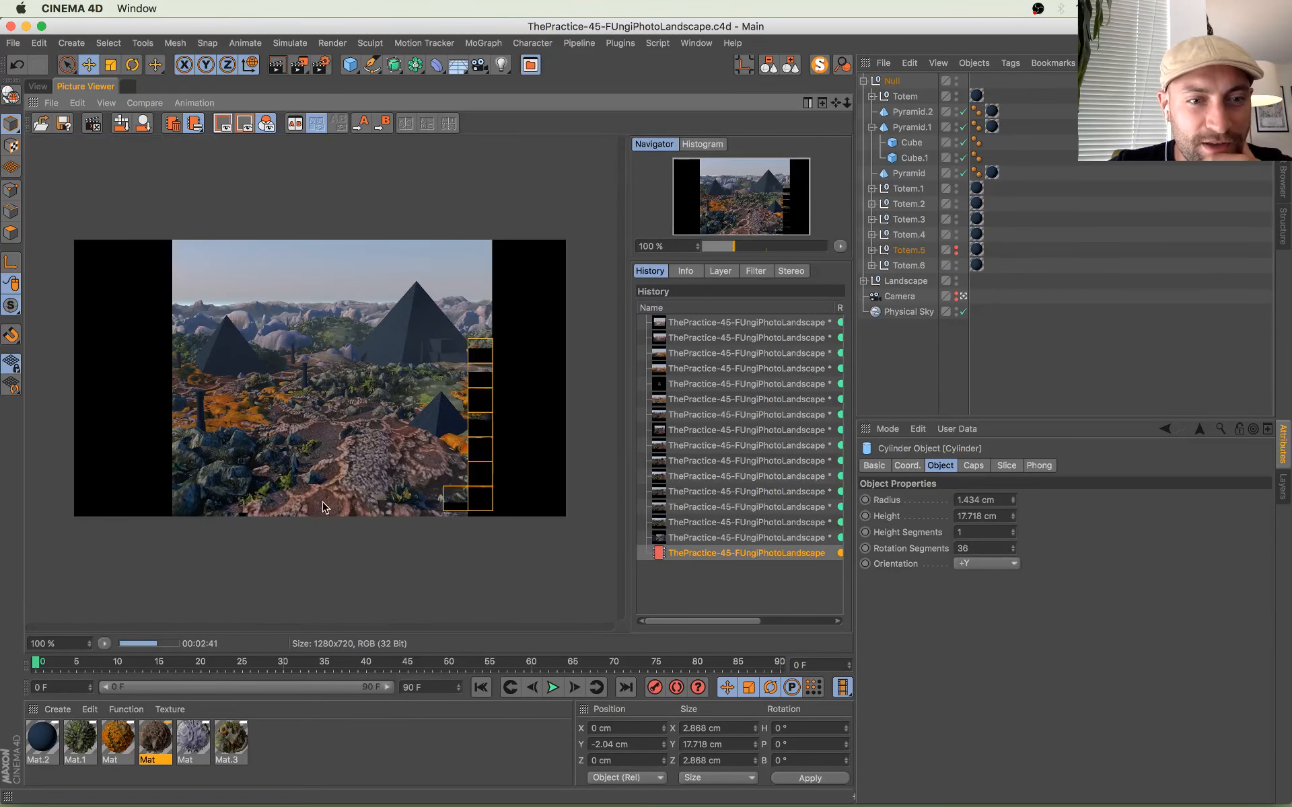
pyautogui.scroll(1, 230, 385)
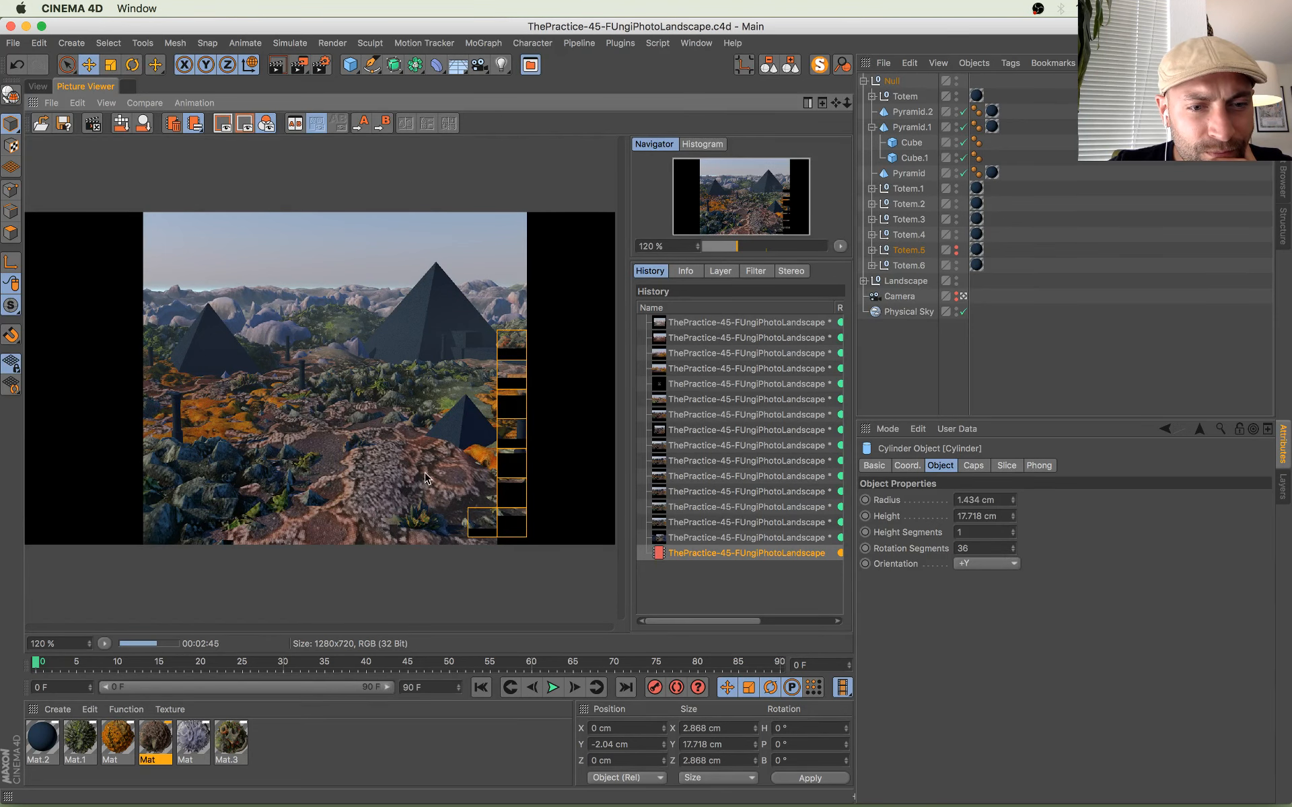
pyautogui.scroll(4, 323, 498)
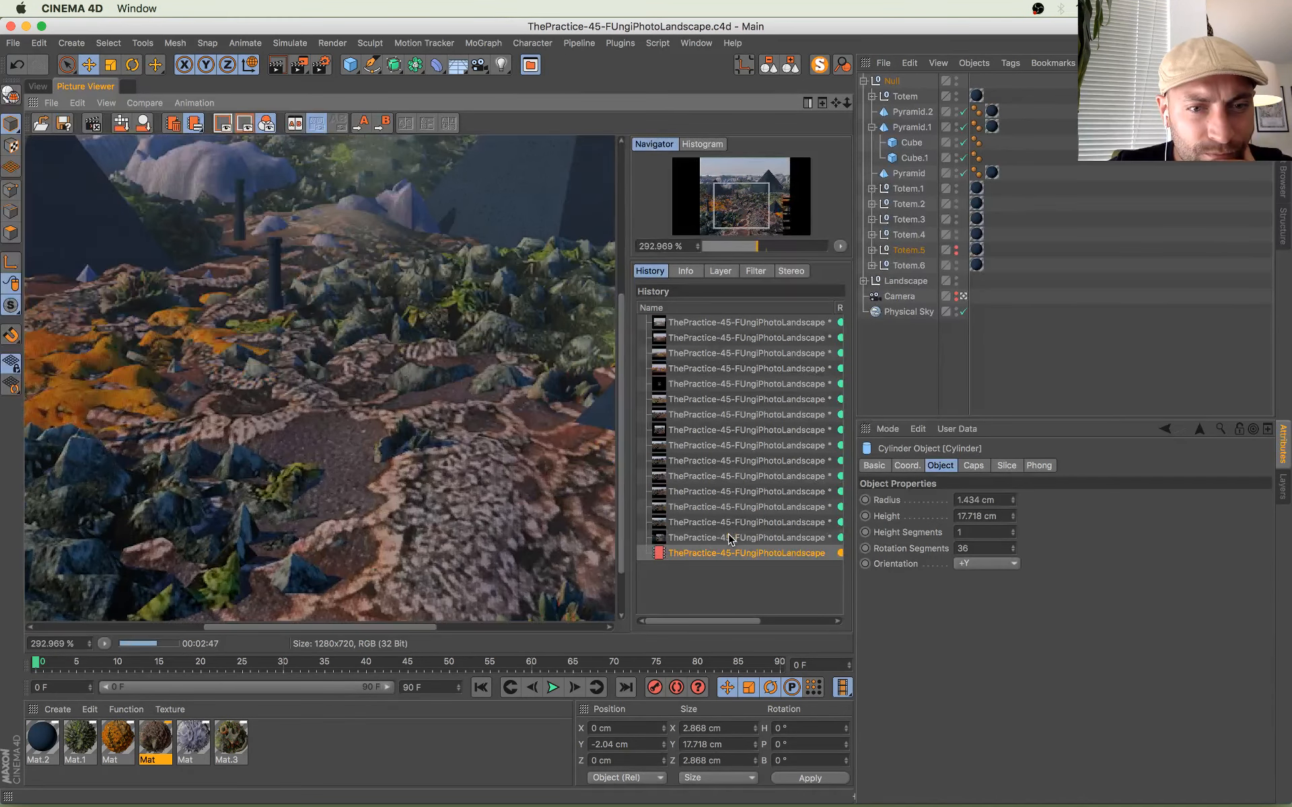
pyautogui.click(729, 539)
pyautogui.click(726, 553)
pyautogui.click(727, 538)
pyautogui.click(726, 553)
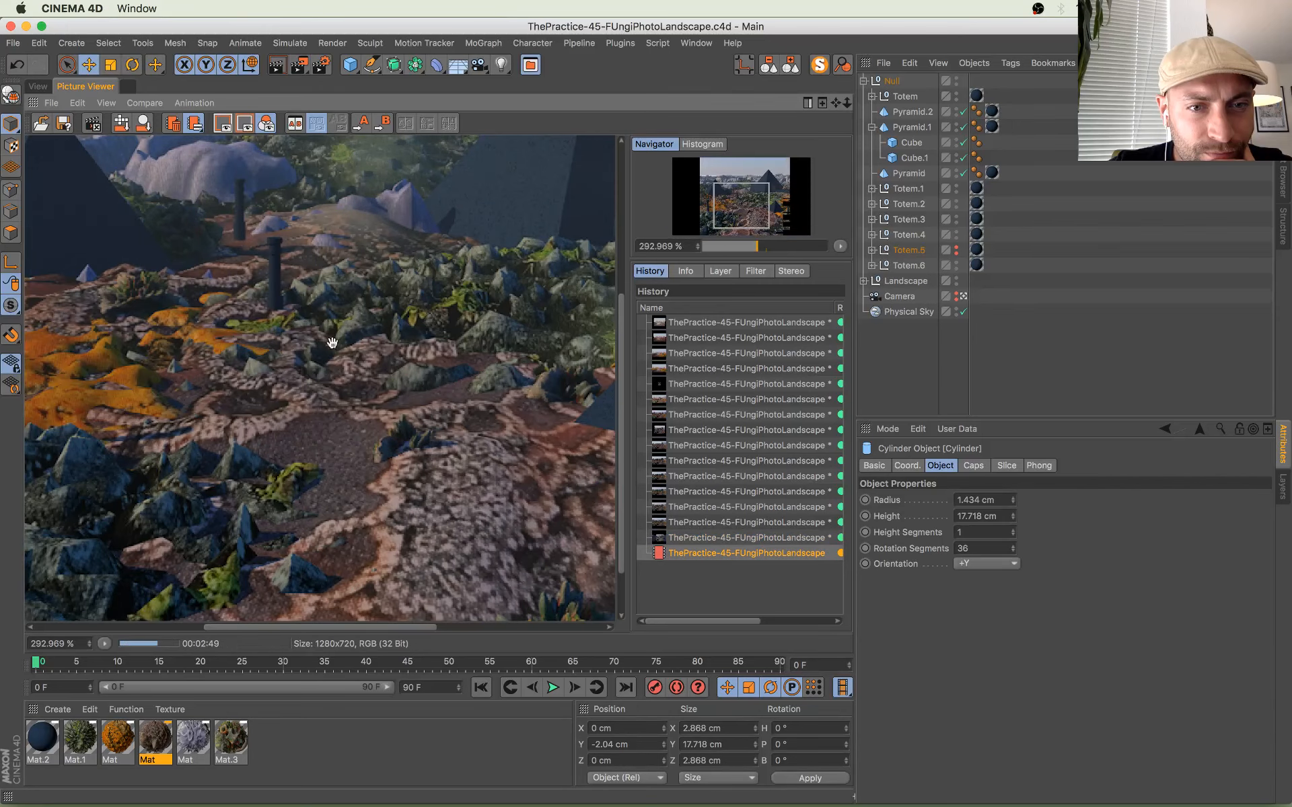
# Step: Compare the smaller background pyramid, its totems and nearby ground across the last three renders in the history
pyautogui.moveTo(332, 341); pyautogui.dragTo(482, 469)
pyautogui.click(717, 538)
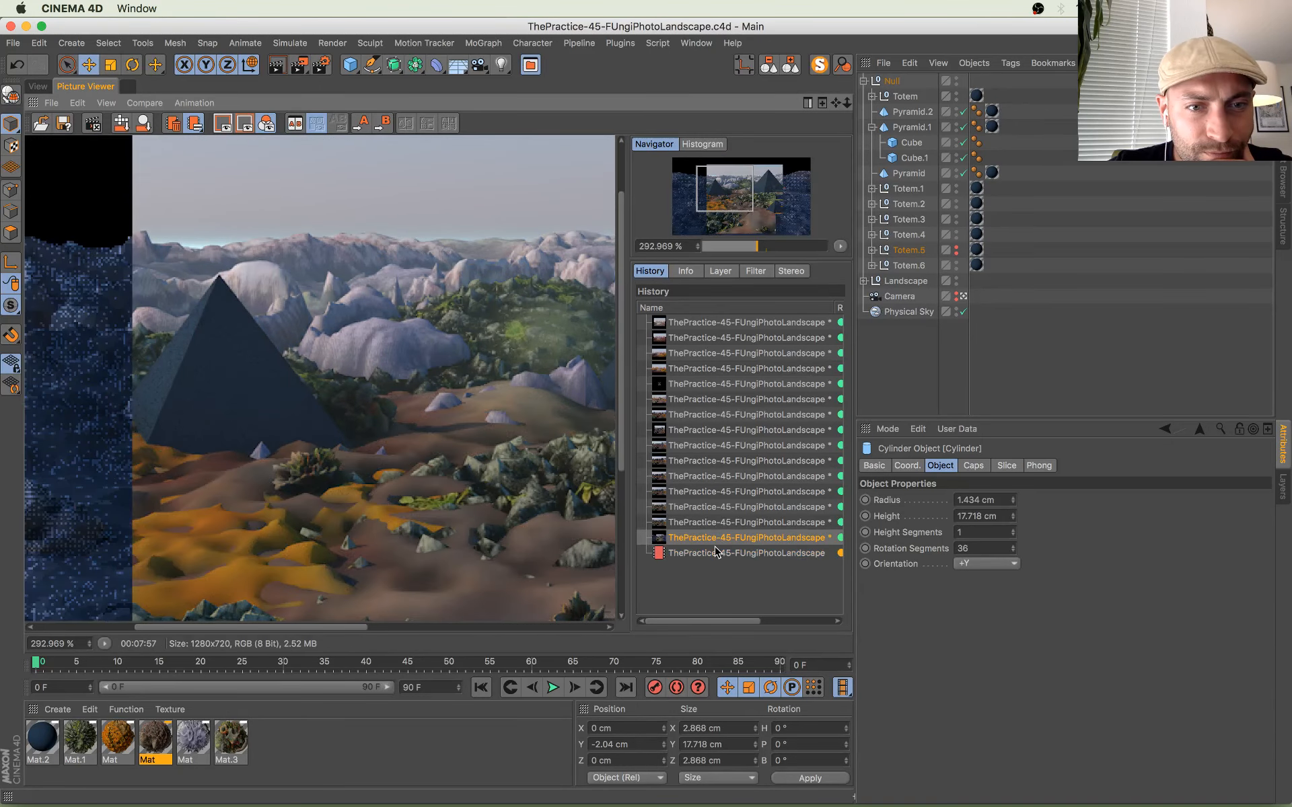
pyautogui.click(718, 553)
pyautogui.click(714, 538)
pyautogui.press('Up')
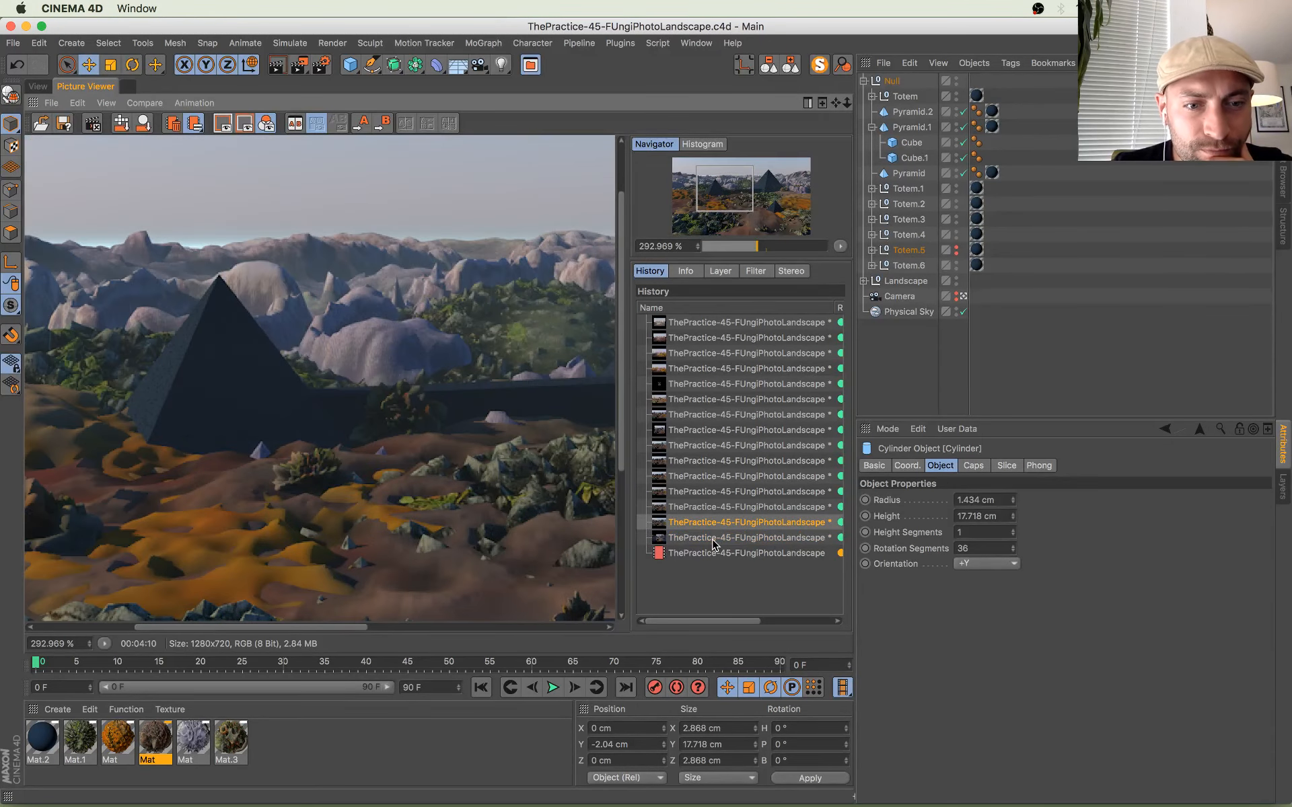
pyautogui.press('Down')
pyautogui.press('Down')
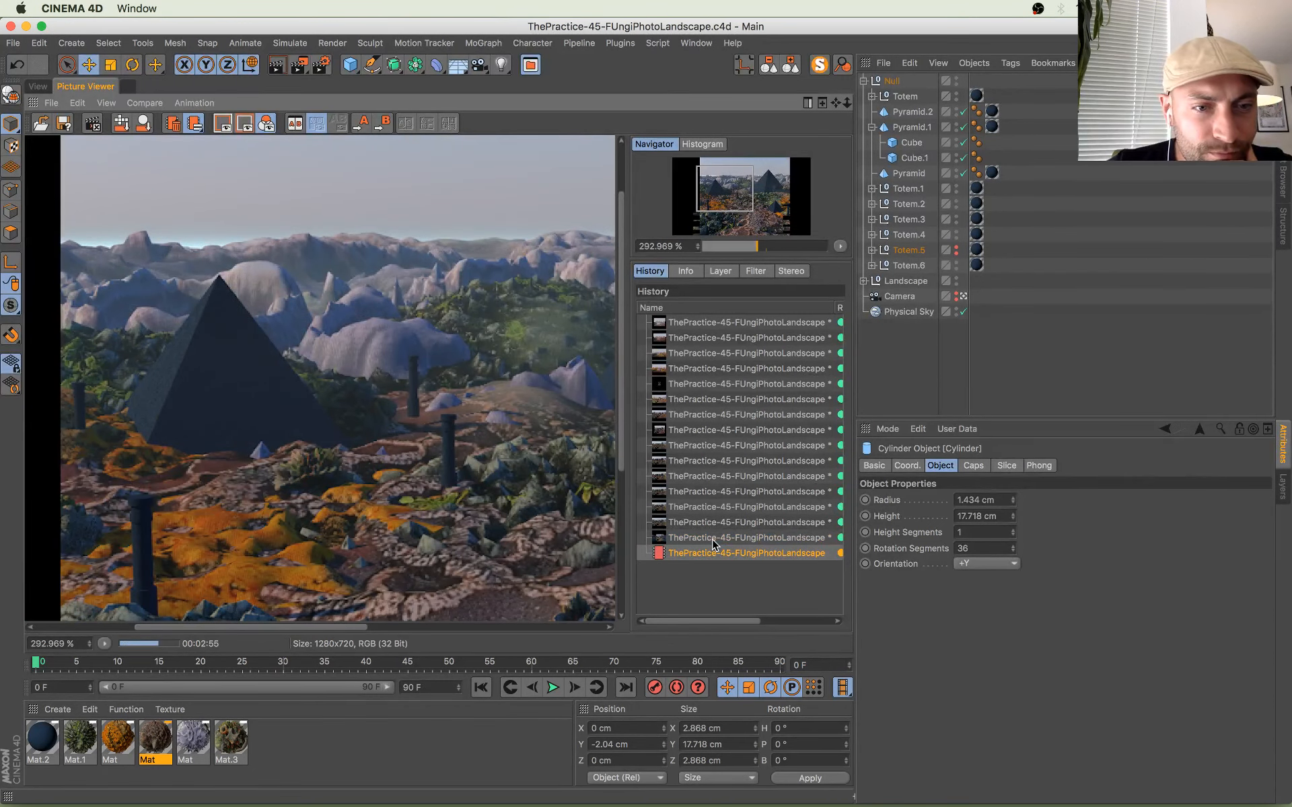
# Step: Move the Sphere.5 mound beside the smaller background pyramid to about X -77.5, Z 111 cm, and save the project
pyautogui.click(37, 87)
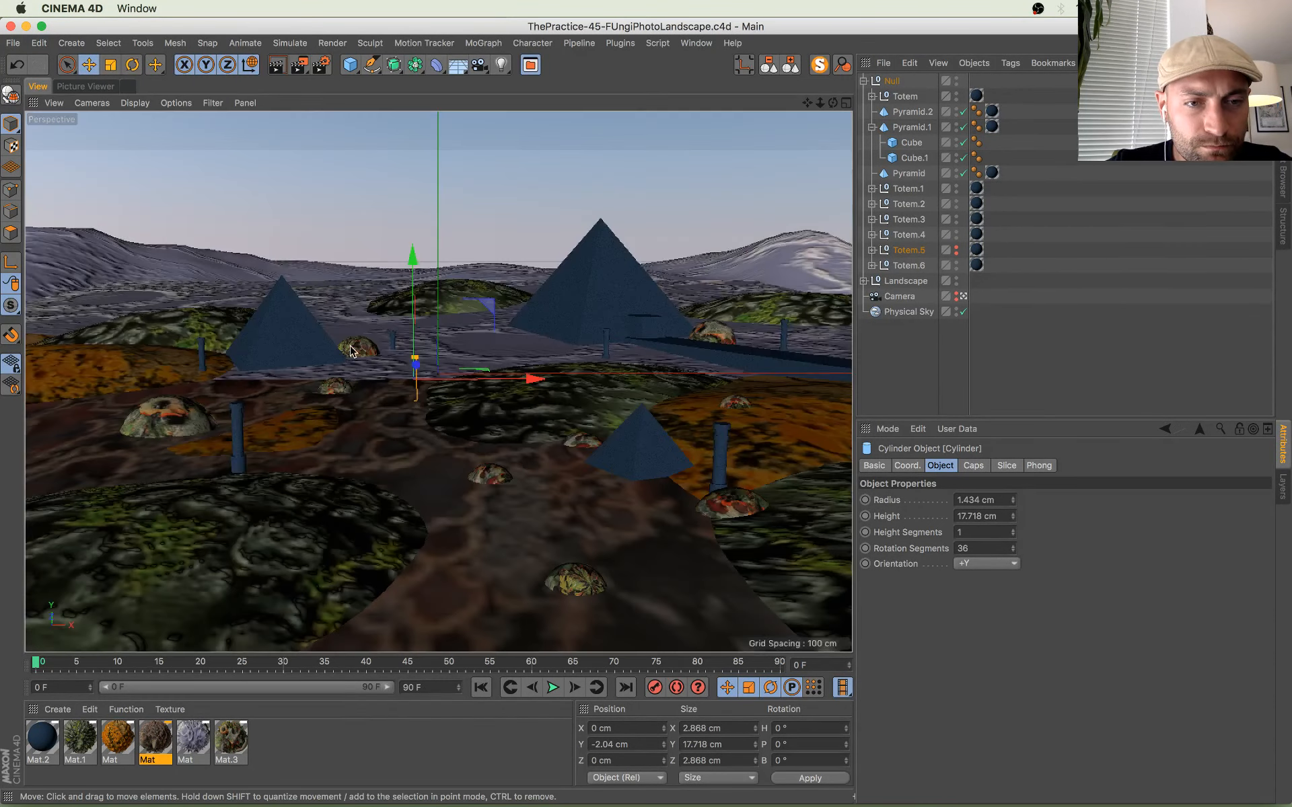
pyautogui.click(367, 350)
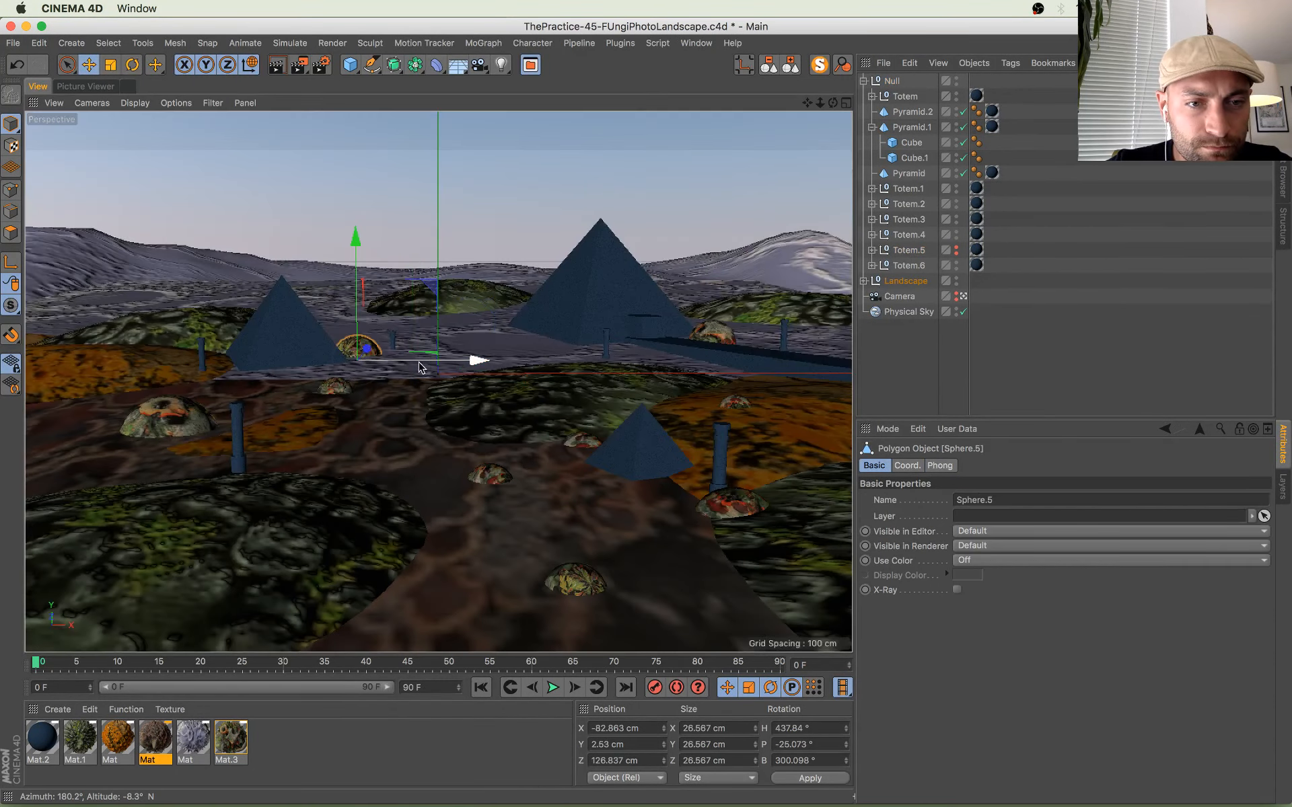
pyautogui.moveTo(375, 350)
pyautogui.mouseDown()
pyautogui.moveTo(404, 361)
pyautogui.moveTo(374, 346)
pyautogui.mouseUp()
pyautogui.press('super+s')
pyautogui.press('super+s')
pyautogui.hotkey('shift', 'r')
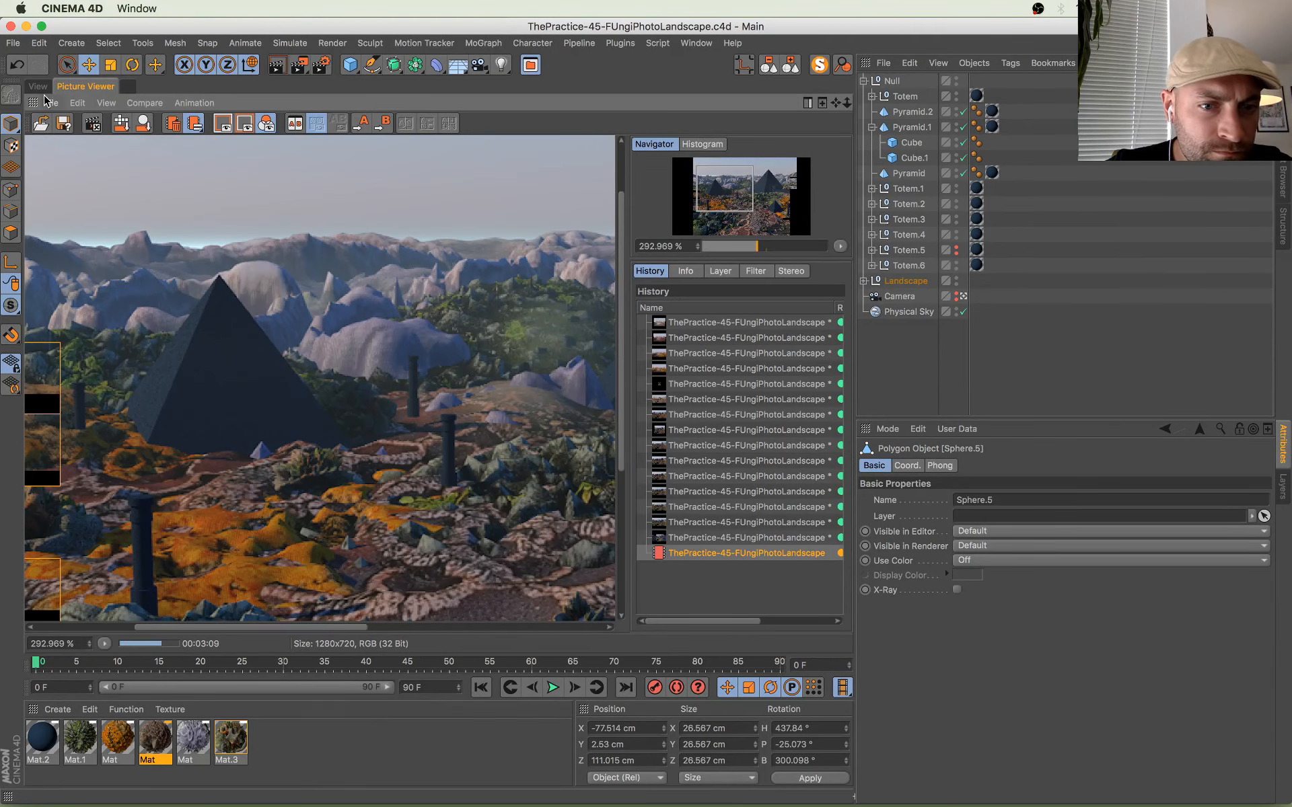
# Step: Inspect the smaller background pyramid, the totem in the orange growth, the rocks and the foreground path in the running render
pyautogui.click(39, 87)
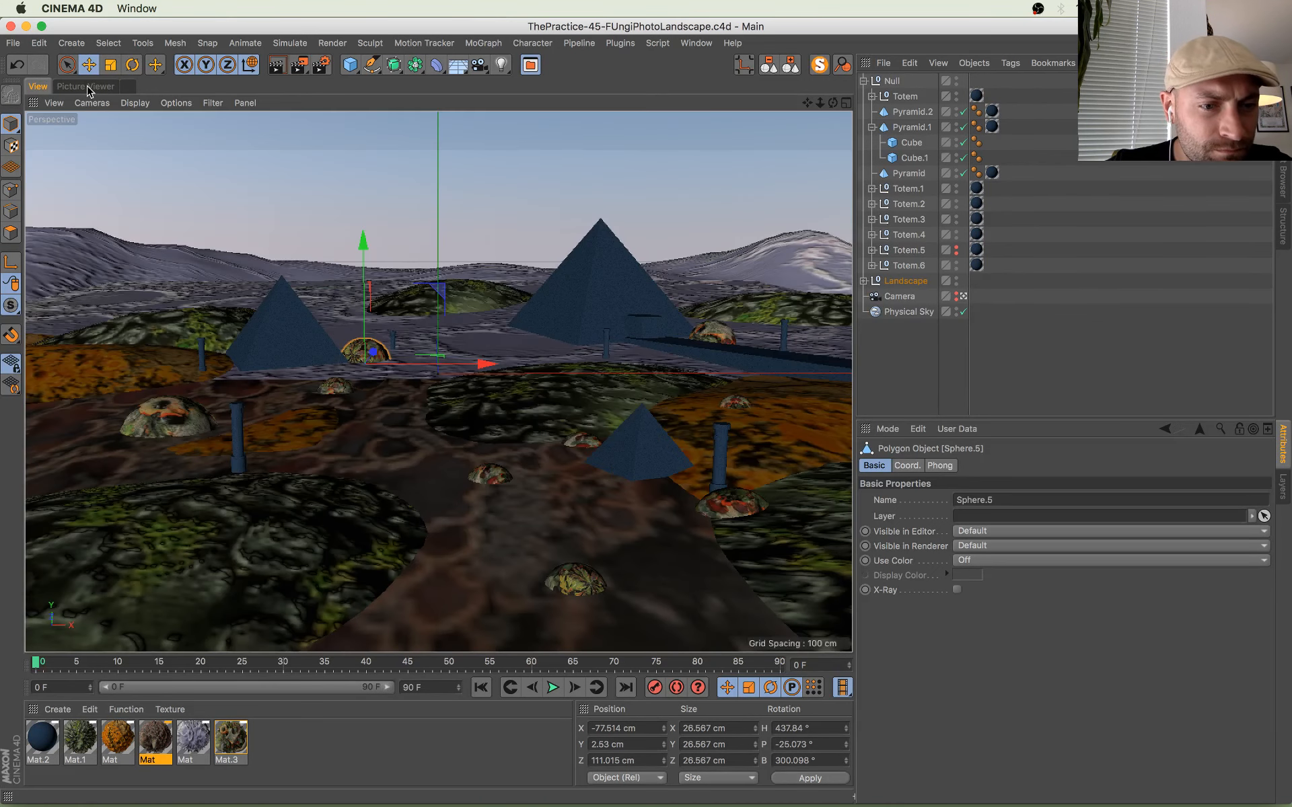
pyautogui.click(86, 87)
pyautogui.moveTo(268, 505); pyautogui.dragTo(443, 322)
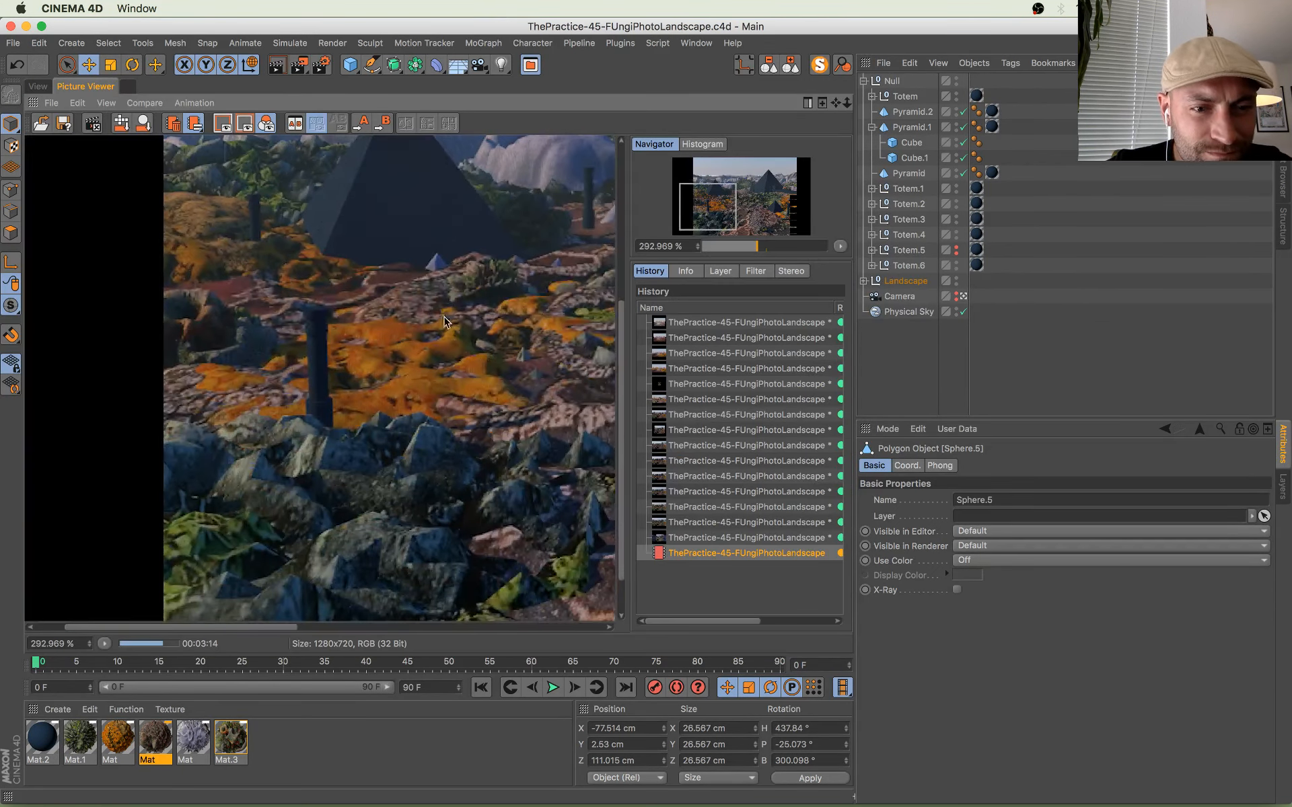
pyautogui.moveTo(329, 392); pyautogui.dragTo(534, 376)
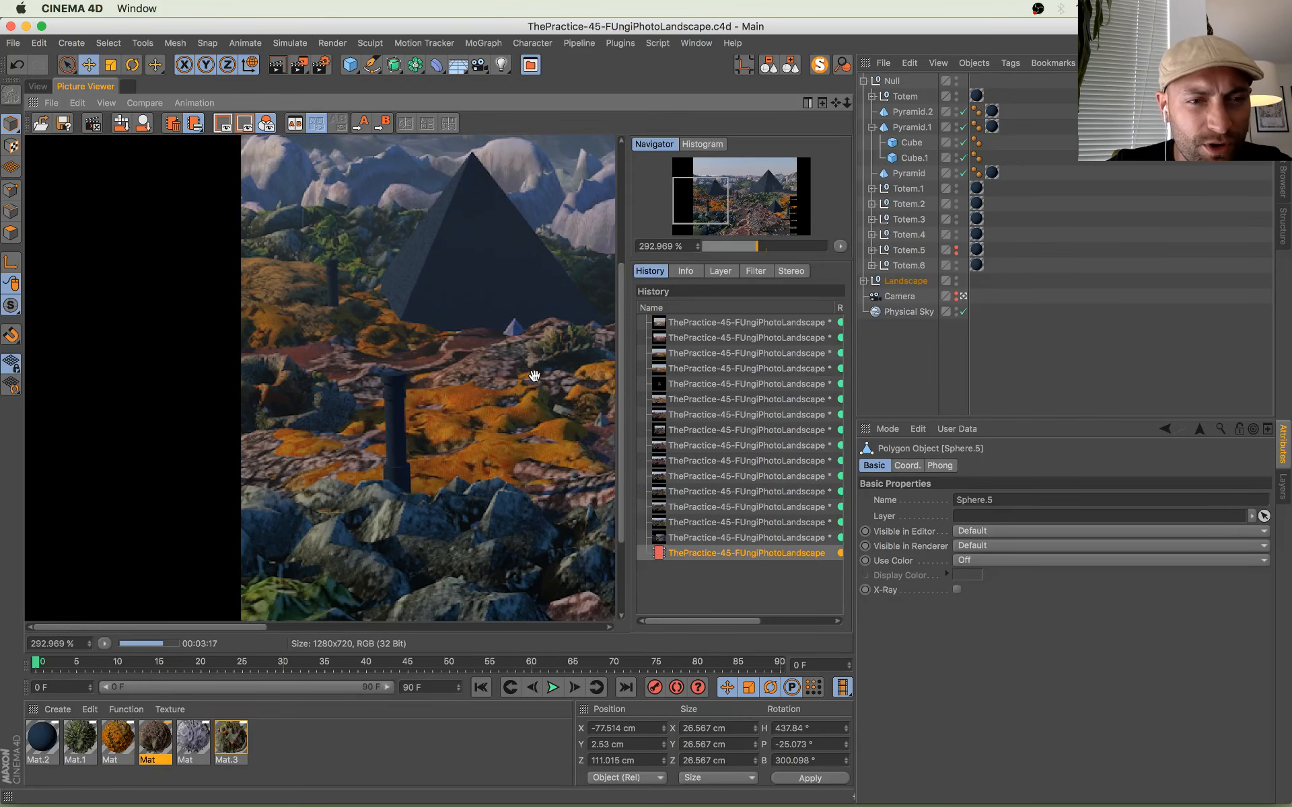
pyautogui.moveTo(451, 386); pyautogui.dragTo(40, 236)
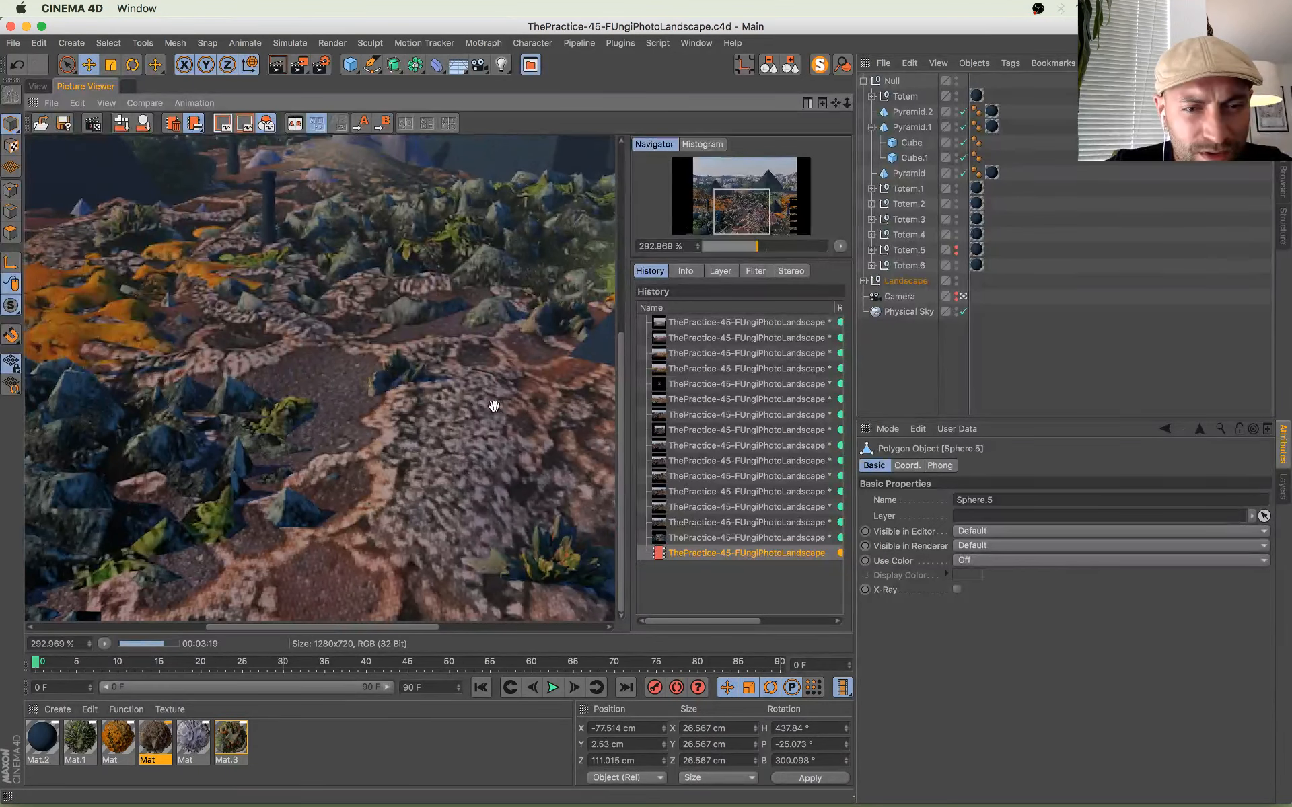
pyautogui.moveTo(501, 408); pyautogui.dragTo(311, 238)
# Step: Inspect the small foreground pyramid with its nearby totem and the large pyramid with its entrance in the running render
pyautogui.moveTo(464, 389); pyautogui.dragTo(199, 327)
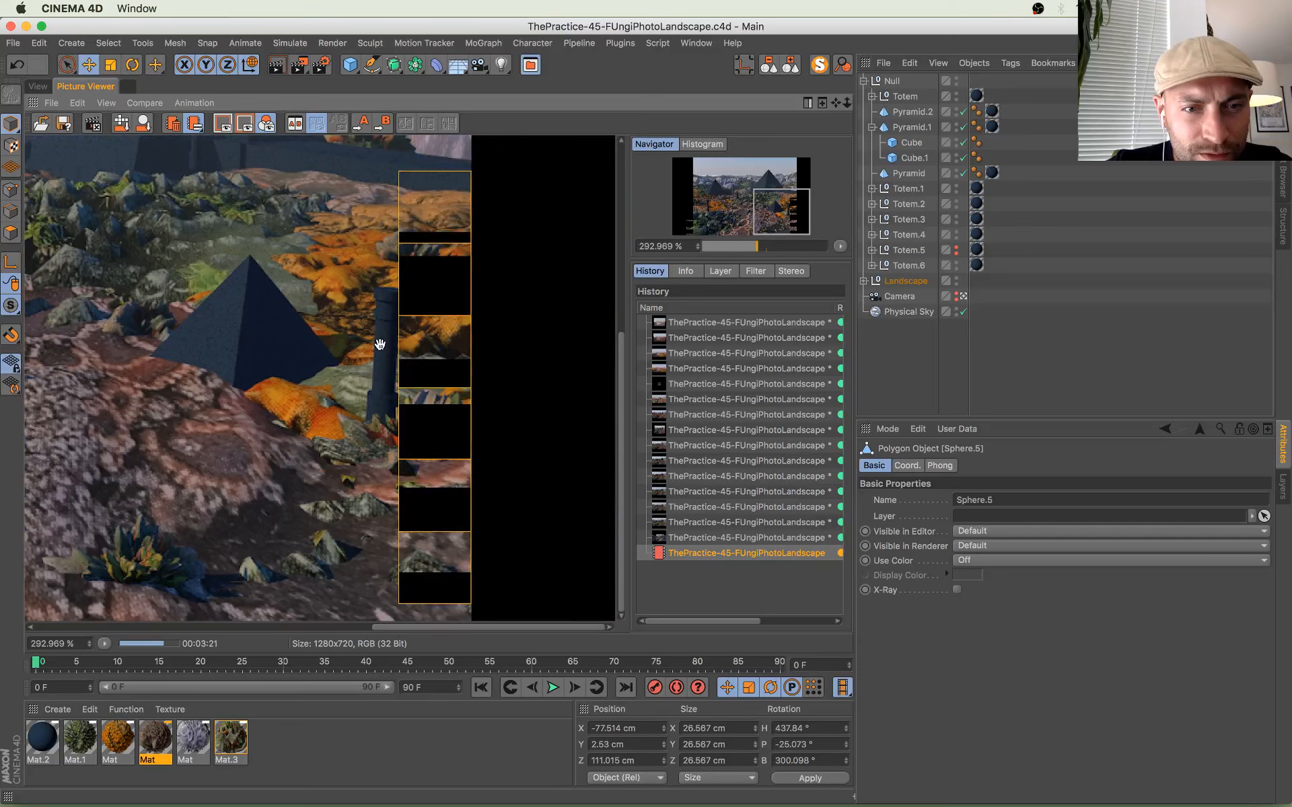
pyautogui.moveTo(303, 378); pyautogui.dragTo(352, 530)
pyautogui.moveTo(411, 341); pyautogui.dragTo(465, 398)
pyautogui.moveTo(273, 378); pyautogui.dragTo(145, 200)
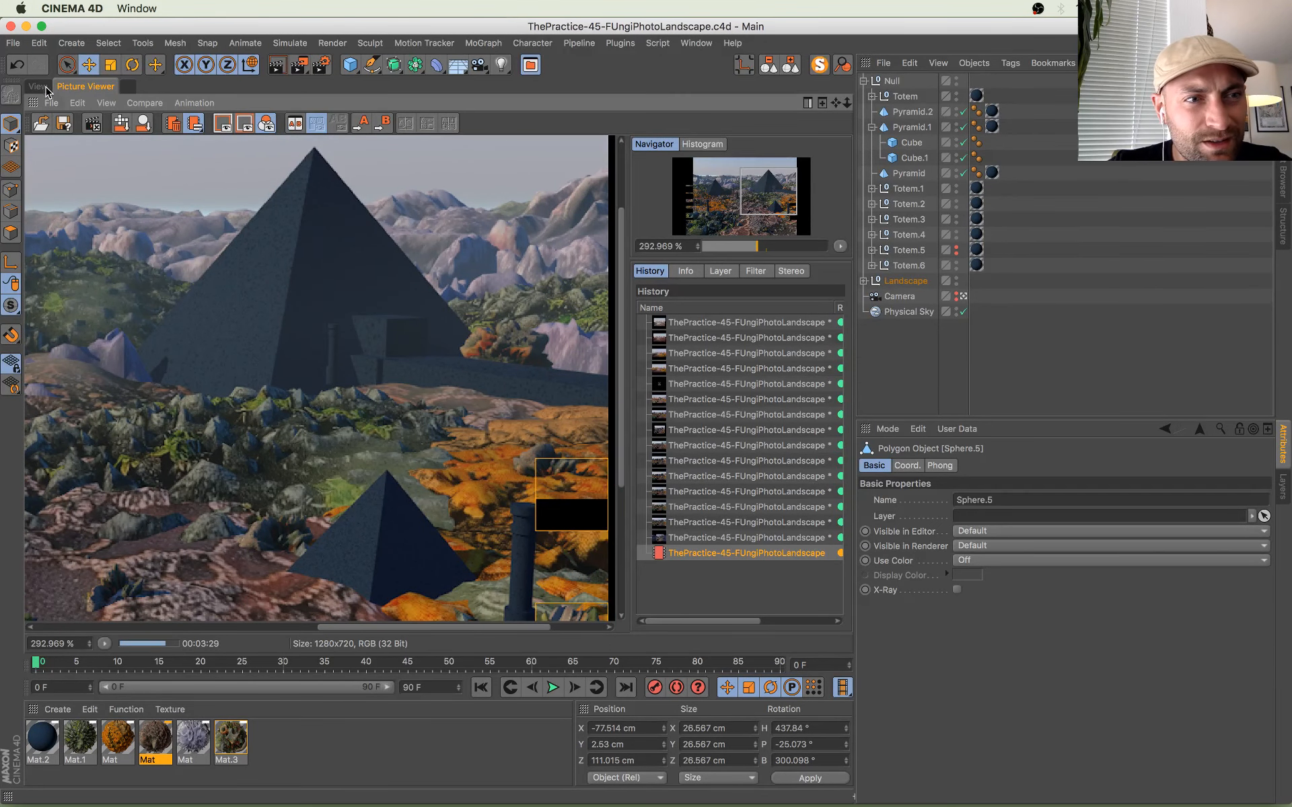
pyautogui.moveTo(294, 336); pyautogui.dragTo(155, 334)
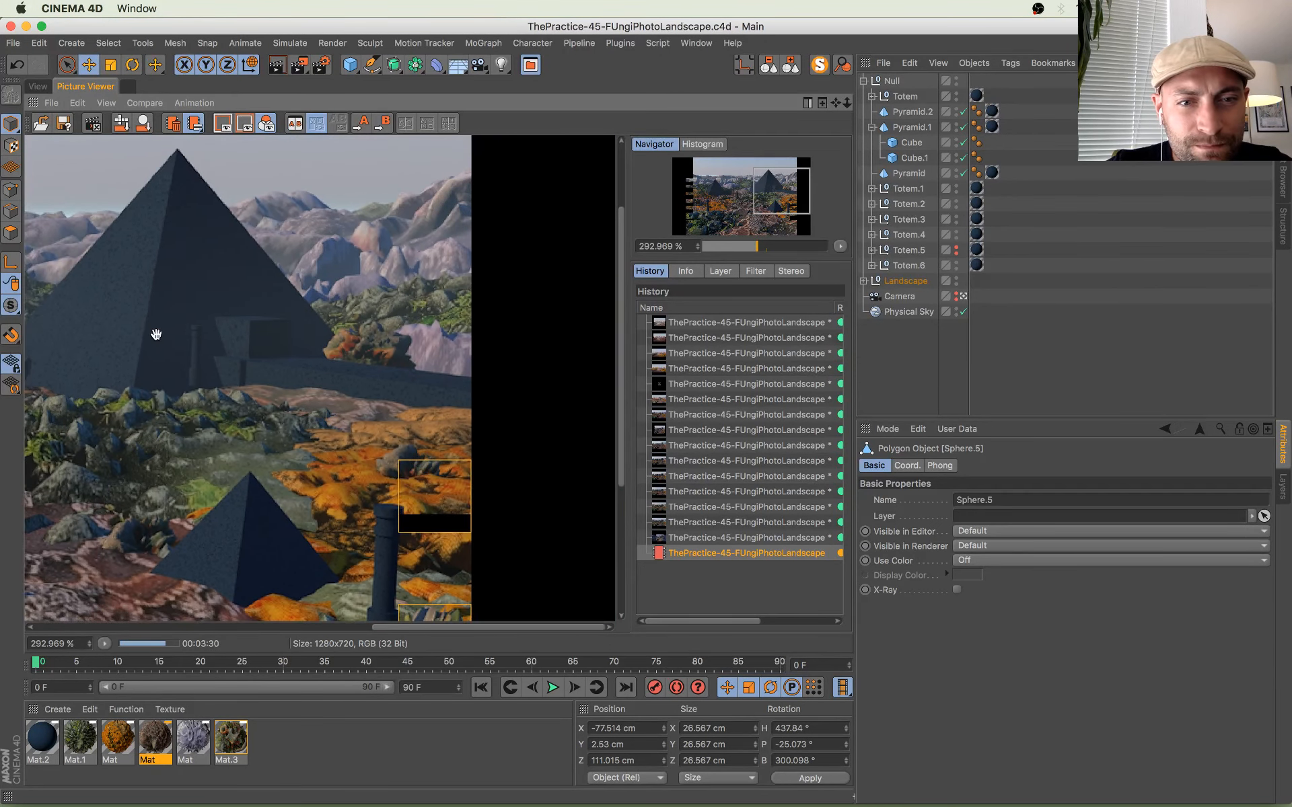
# Step: Inspect the large pyramid's right-hand surroundings and the rocks around the totem in the orange growth in the running render
pyautogui.click(37, 86)
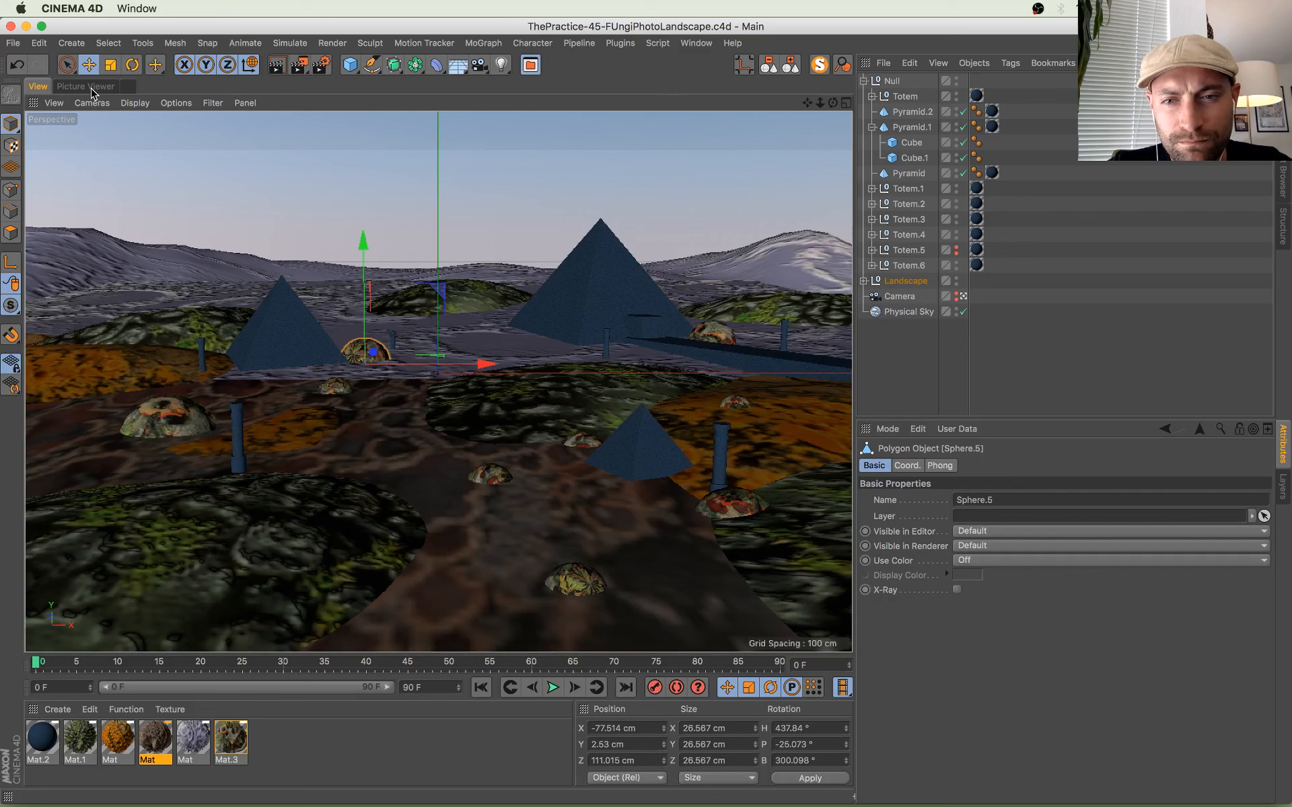
pyautogui.click(91, 87)
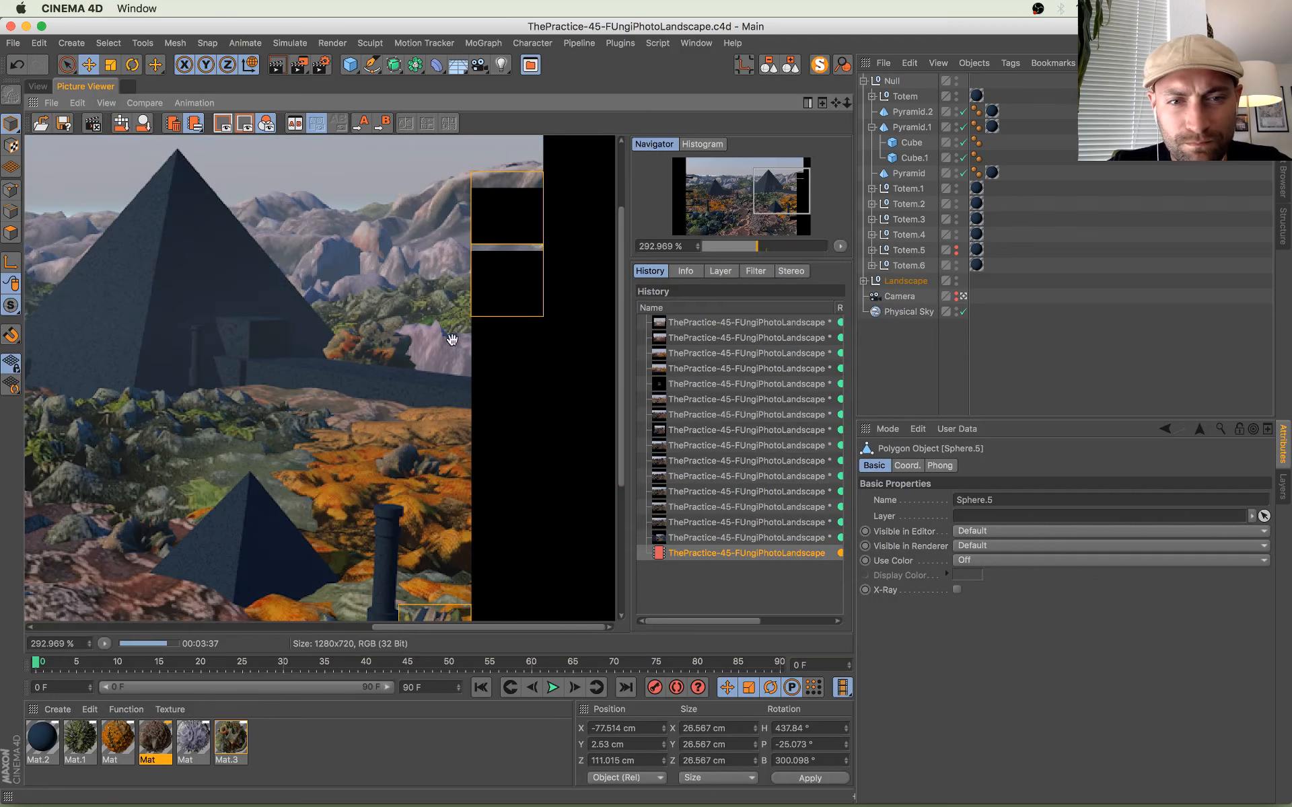
pyautogui.moveTo(134, 377); pyautogui.dragTo(393, 371)
pyautogui.doubleClick(393, 371)
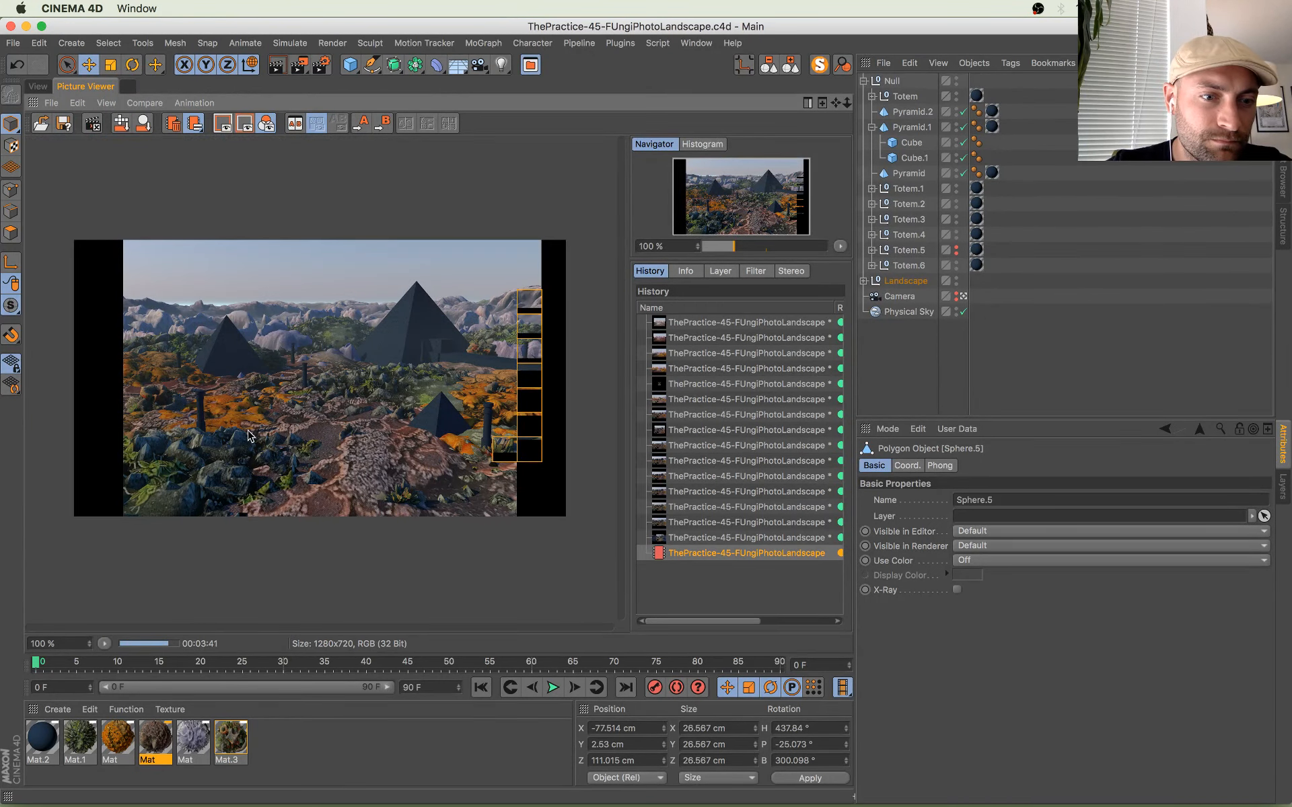
pyautogui.scroll(4, 432, 398)
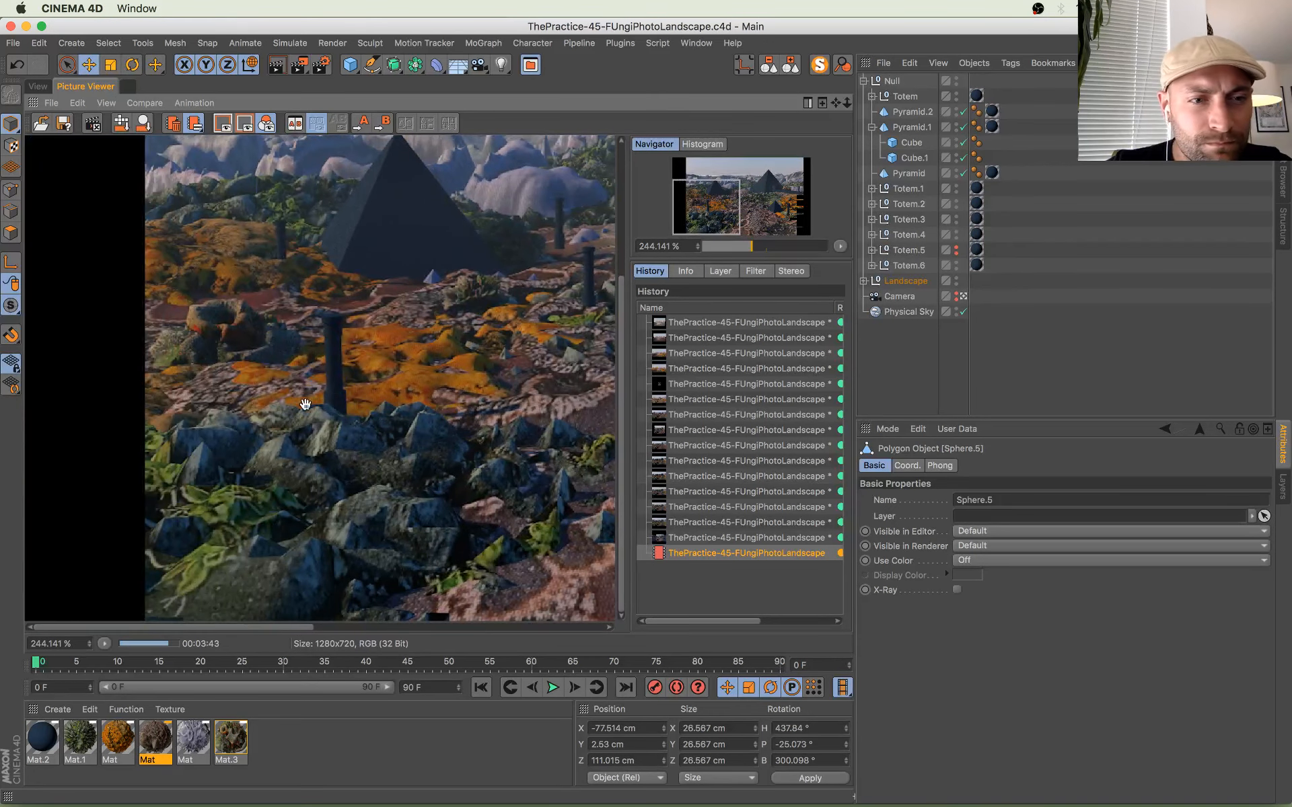
pyautogui.doubleClick(305, 408)
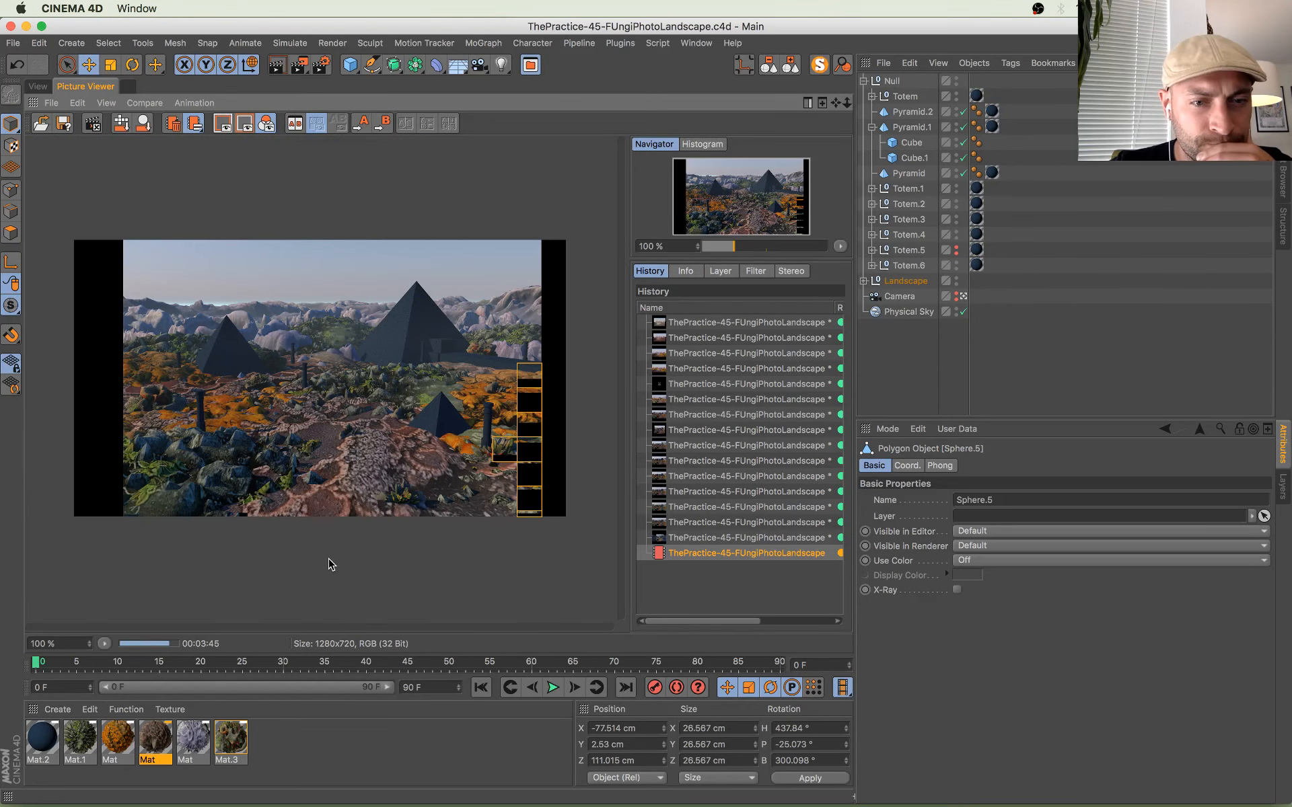
# Step: Preview a Render Region of the foreground path around the frontmost small mound in the perspective view
pyautogui.click(44, 88)
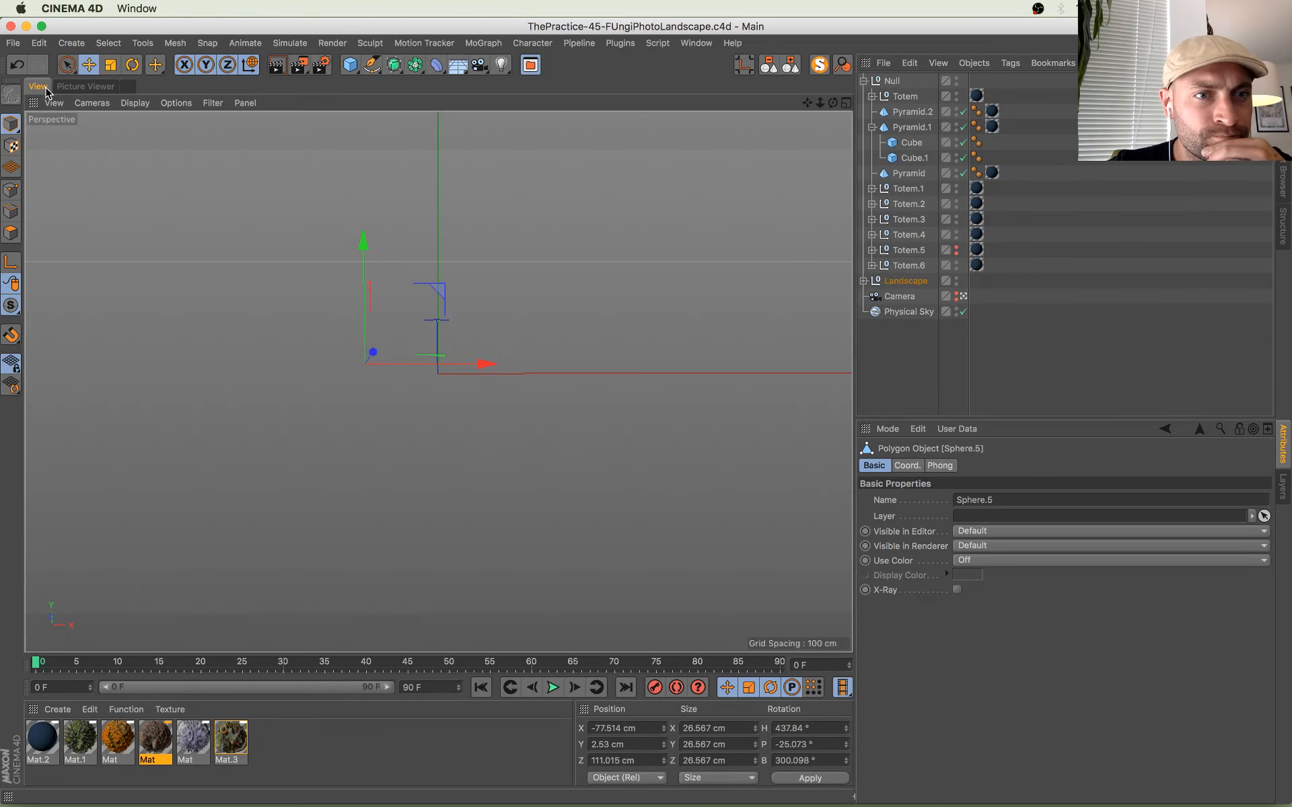
pyautogui.click(299, 66)
pyautogui.click(372, 86)
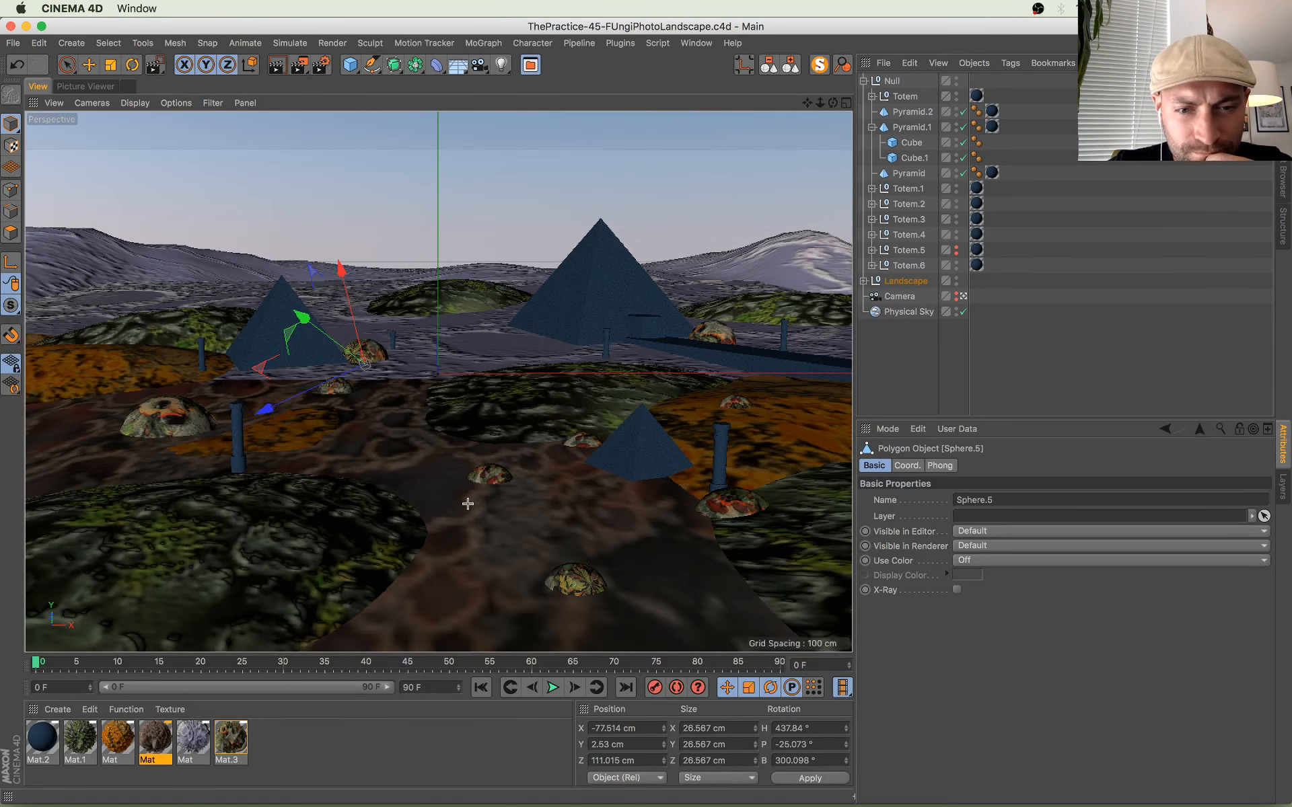
pyautogui.moveTo(468, 503); pyautogui.dragTo(625, 621)
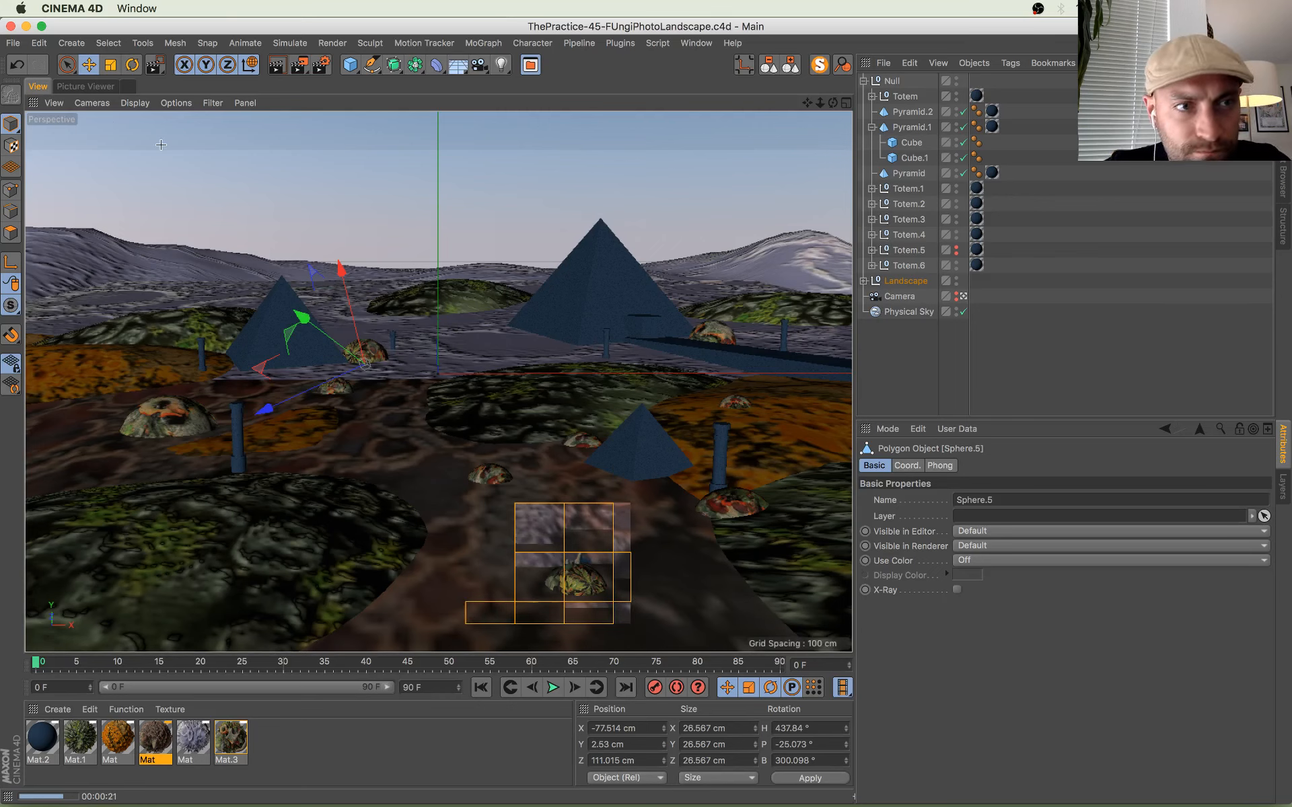
# Step: Set the Blur Offset of the brown ground material's IMG_7633.JPG color texture to 0.35 %, after trying 0.5 %
pyautogui.click(74, 86)
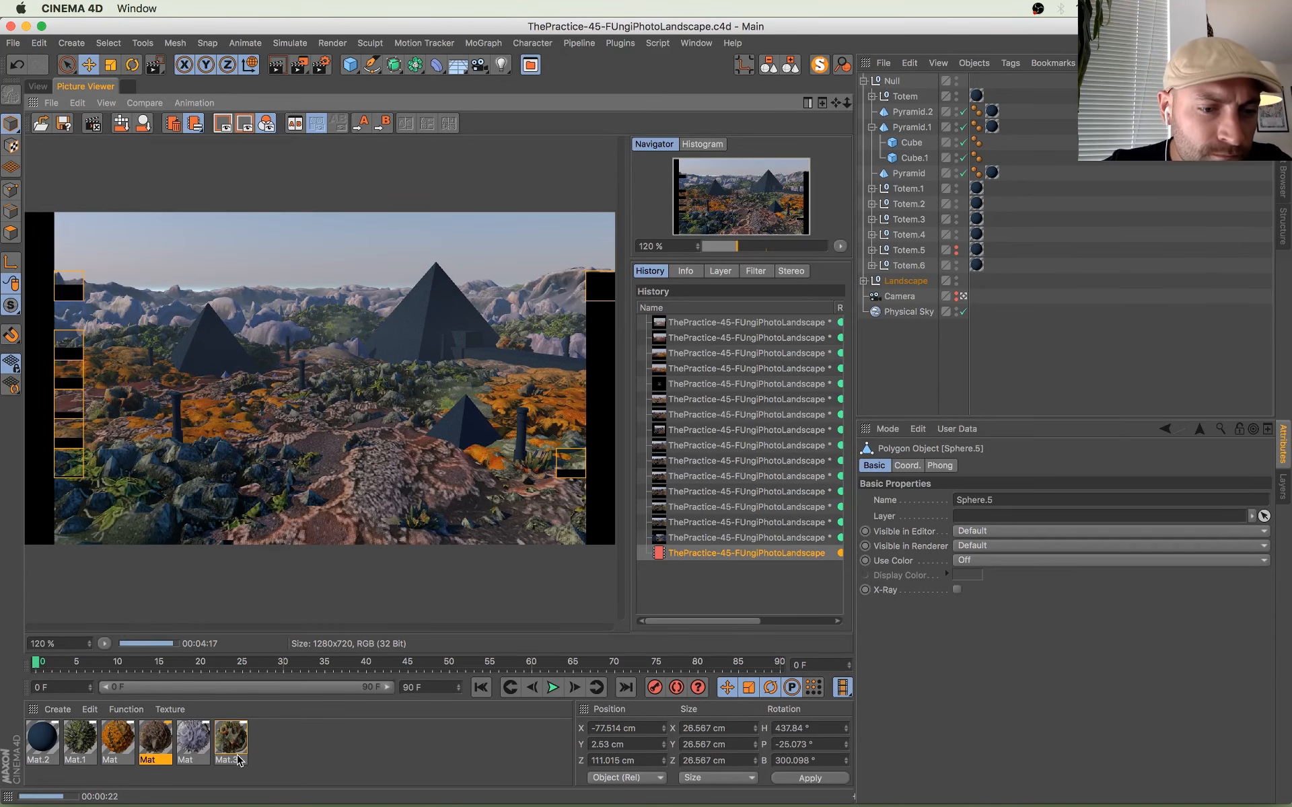
pyautogui.click(157, 740)
pyautogui.doubleClick(157, 740)
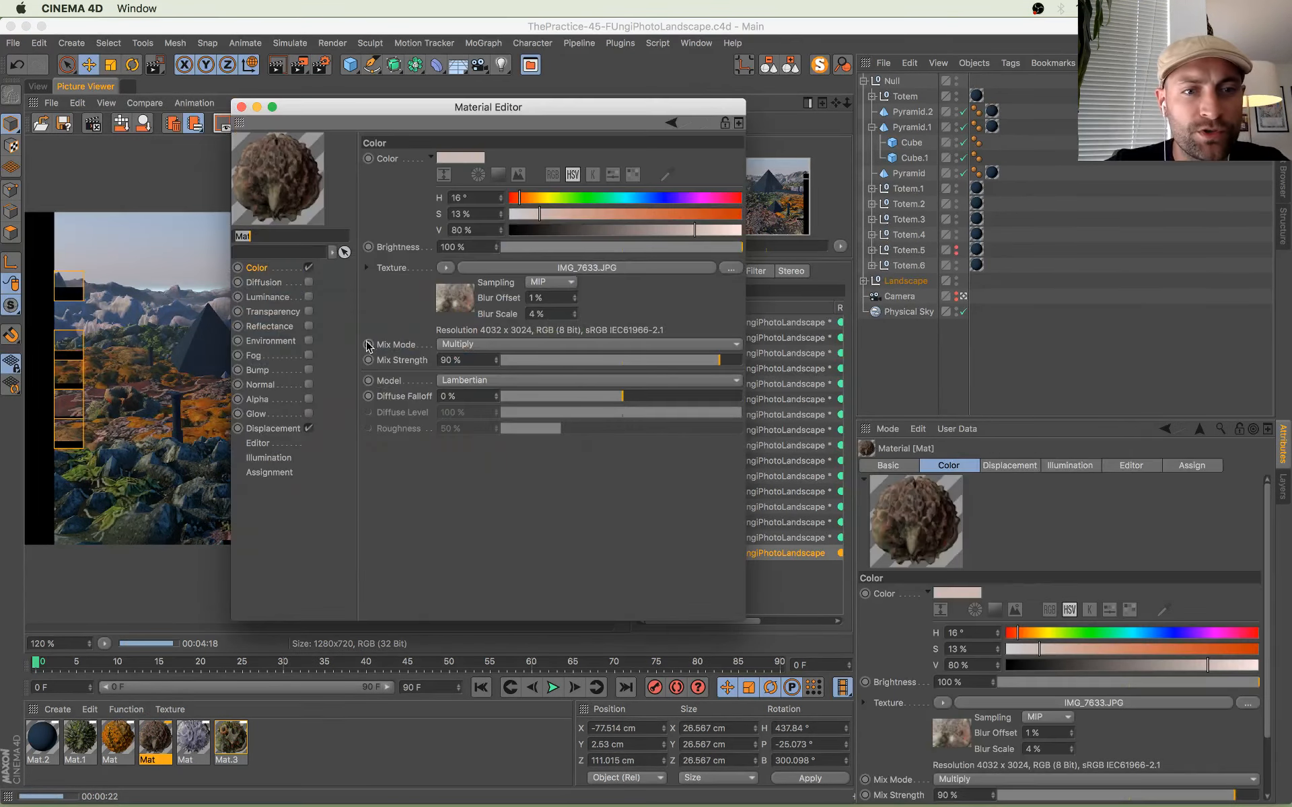
pyautogui.click(516, 310)
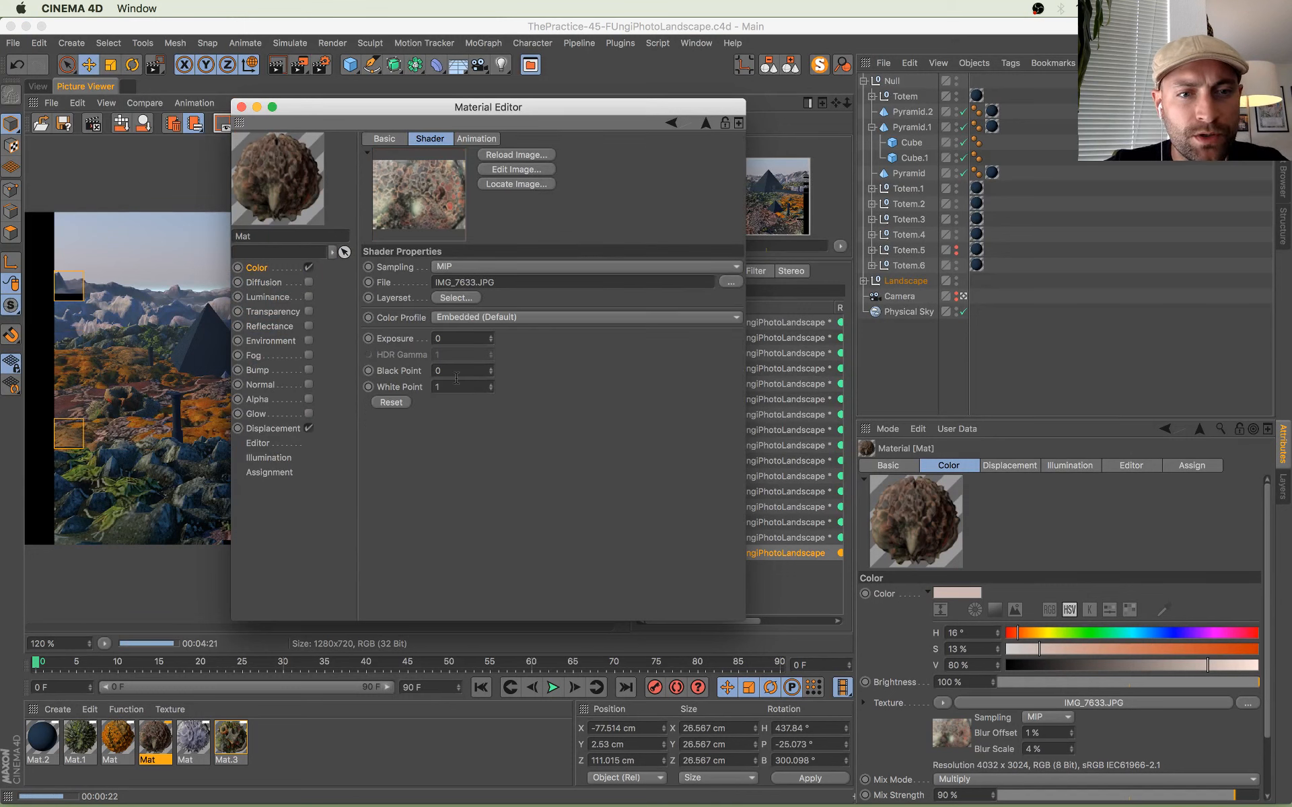
pyautogui.click(442, 221)
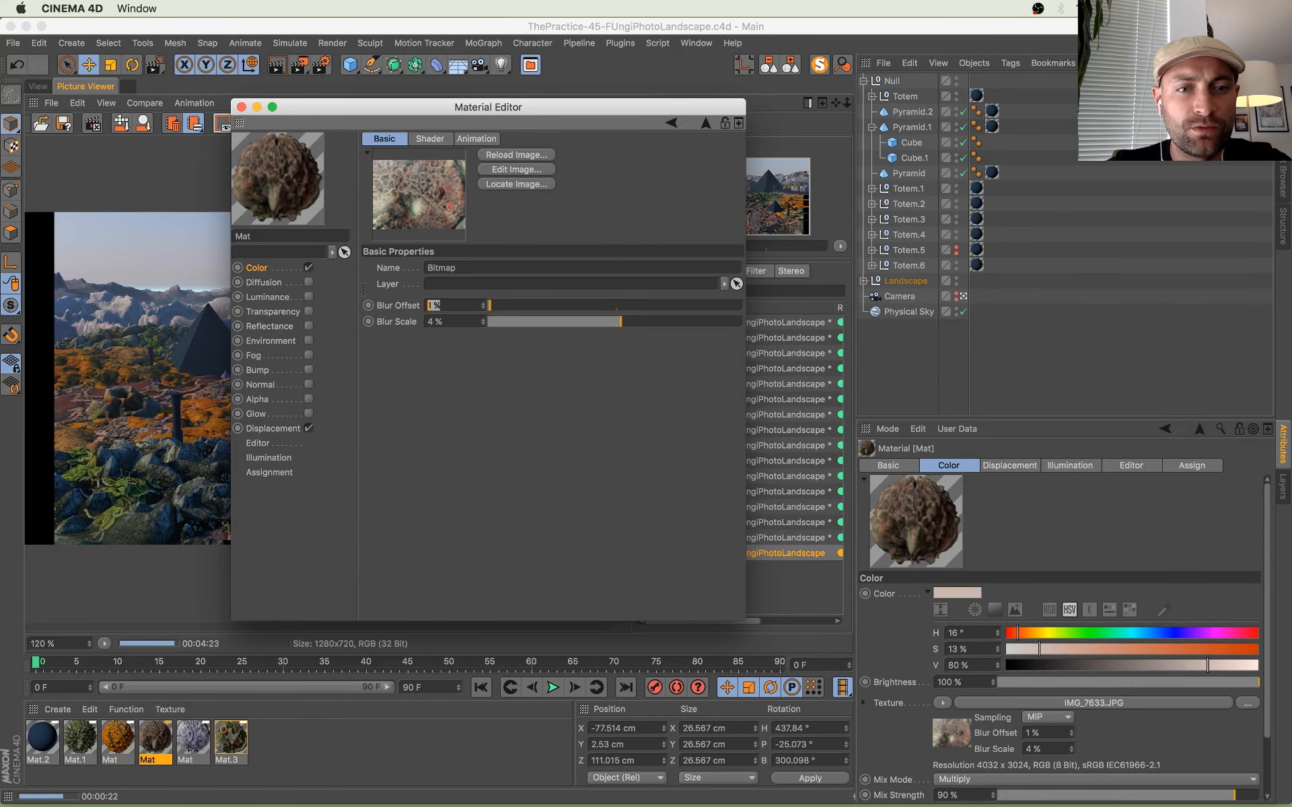
pyautogui.write('0.5')
pyautogui.press('Return')
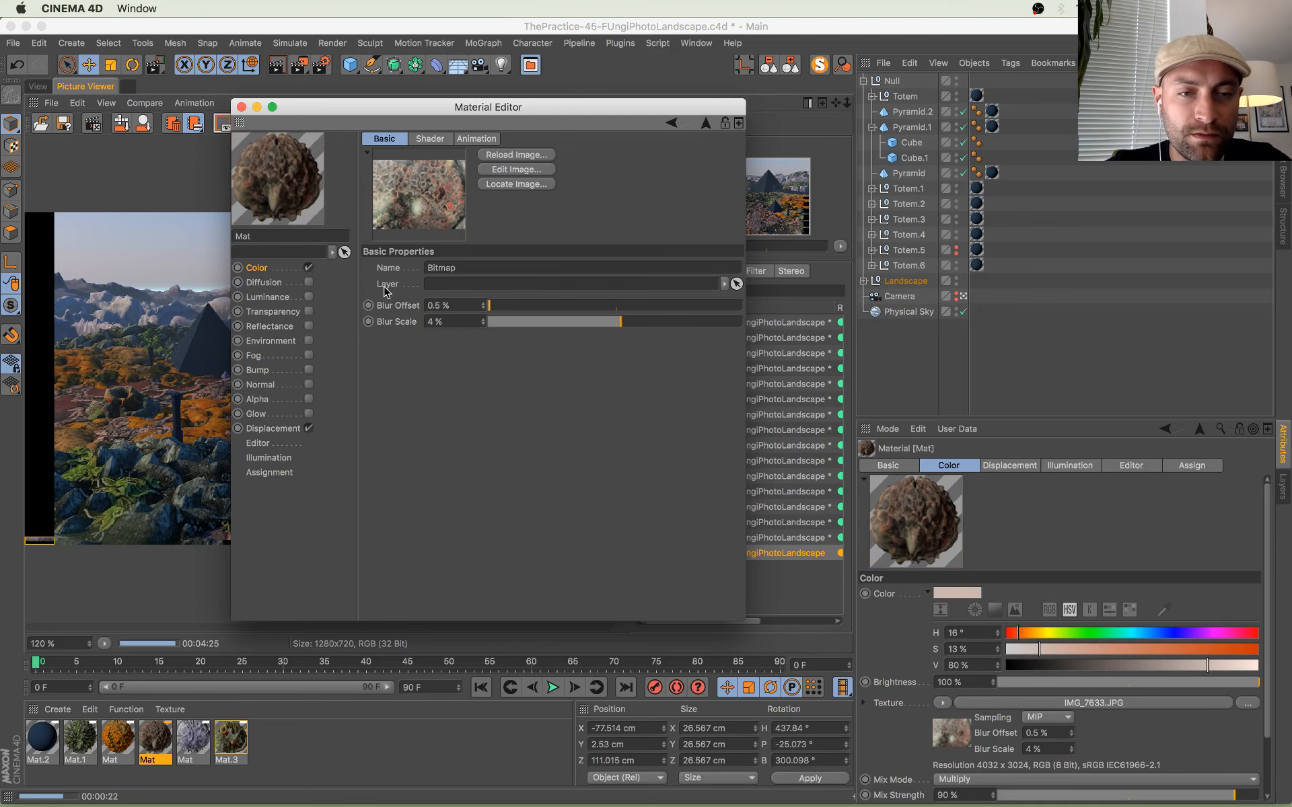
pyautogui.click(436, 304)
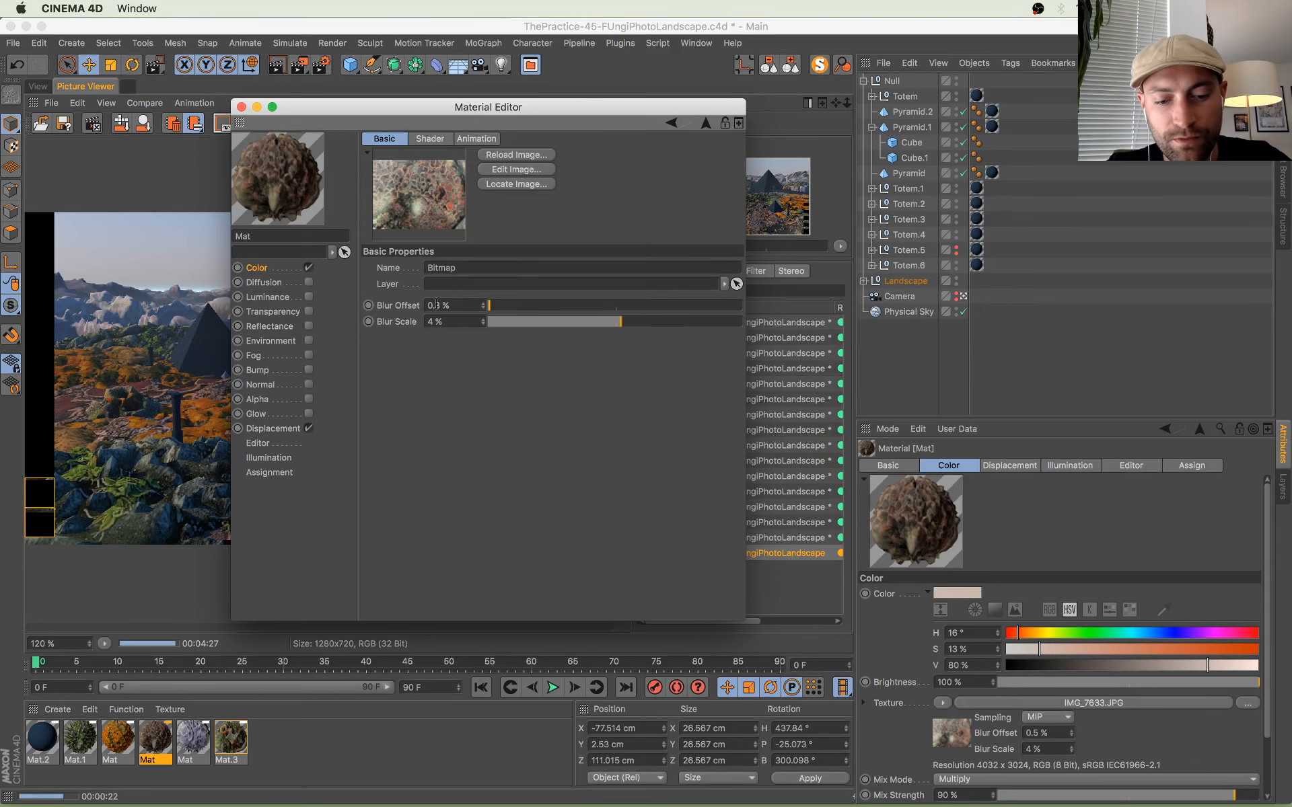
pyautogui.write('3')
pyautogui.press('Return')
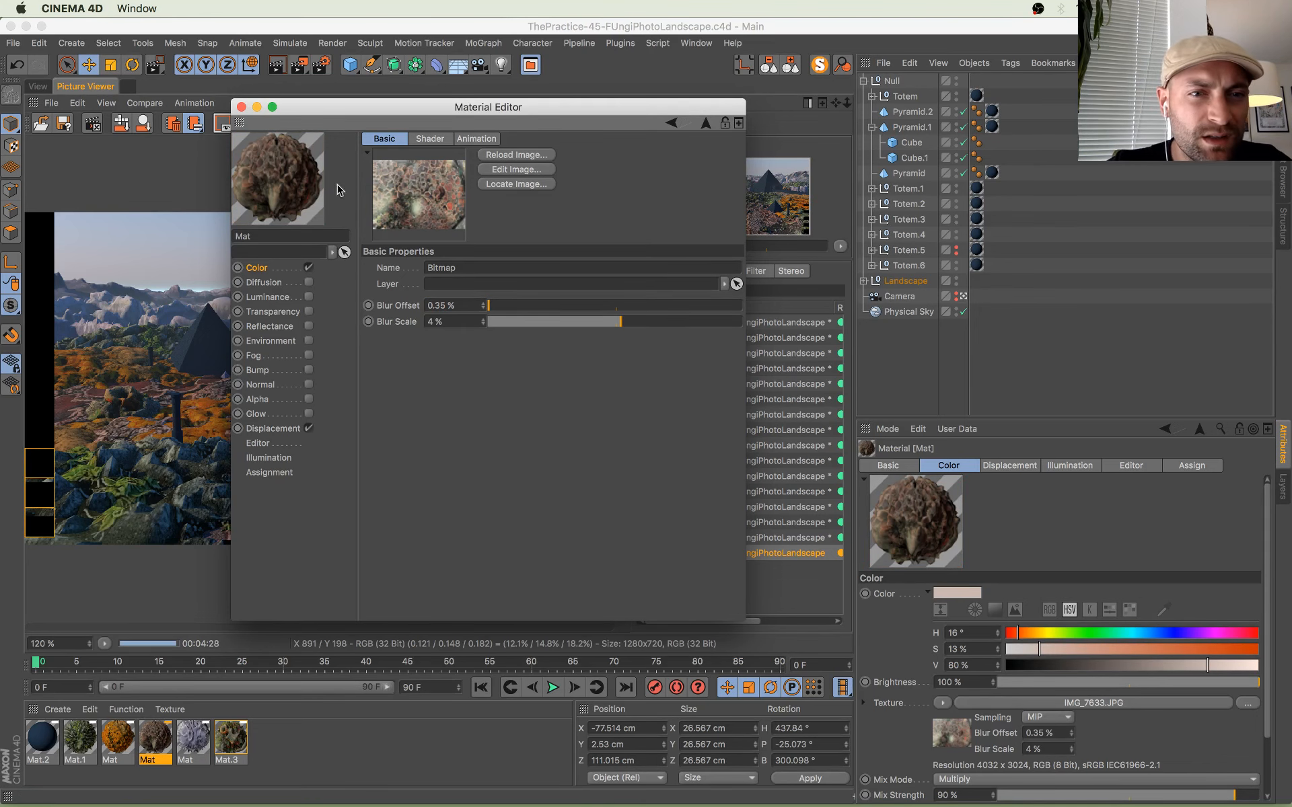
pyautogui.click(241, 107)
# Step: Set the color texture's Mix Strength to 59 % in the purple rock material
pyautogui.scroll(-1, 294, 455)
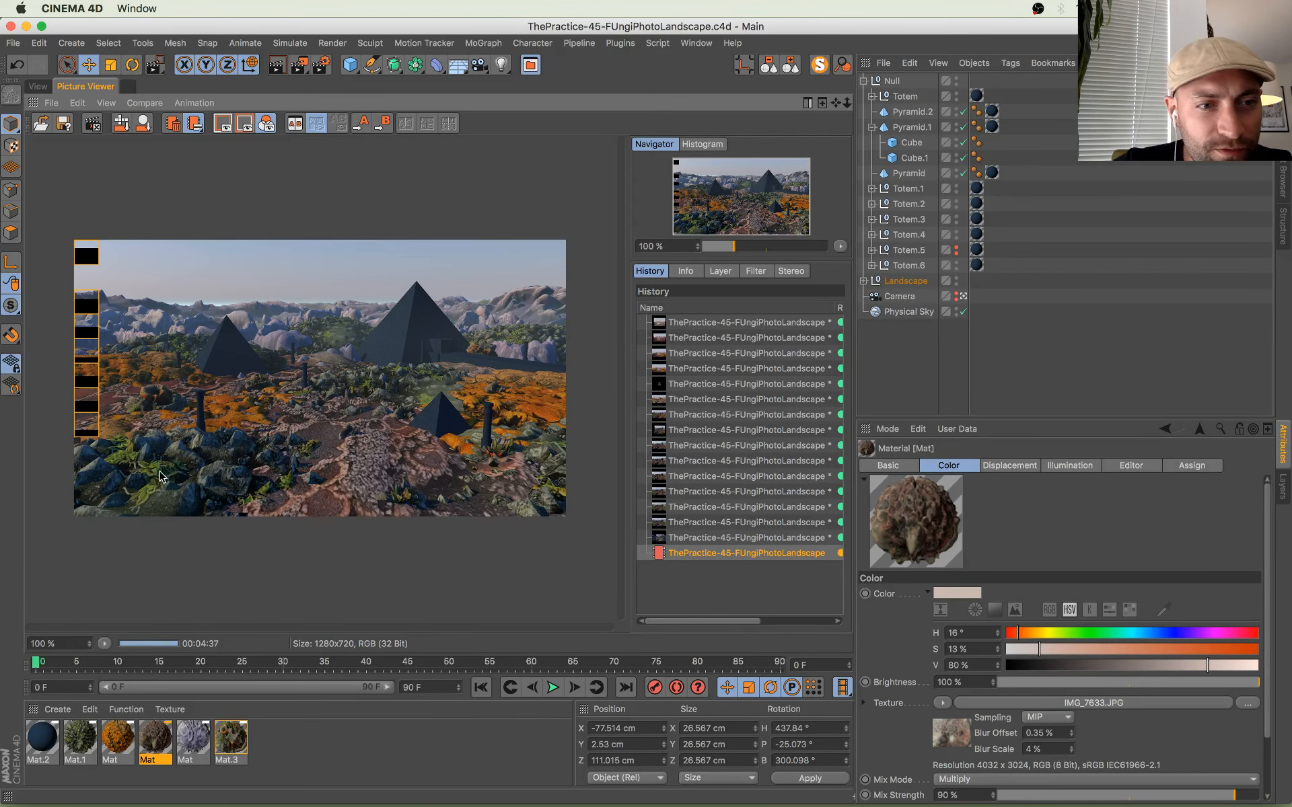
pyautogui.doubleClick(193, 740)
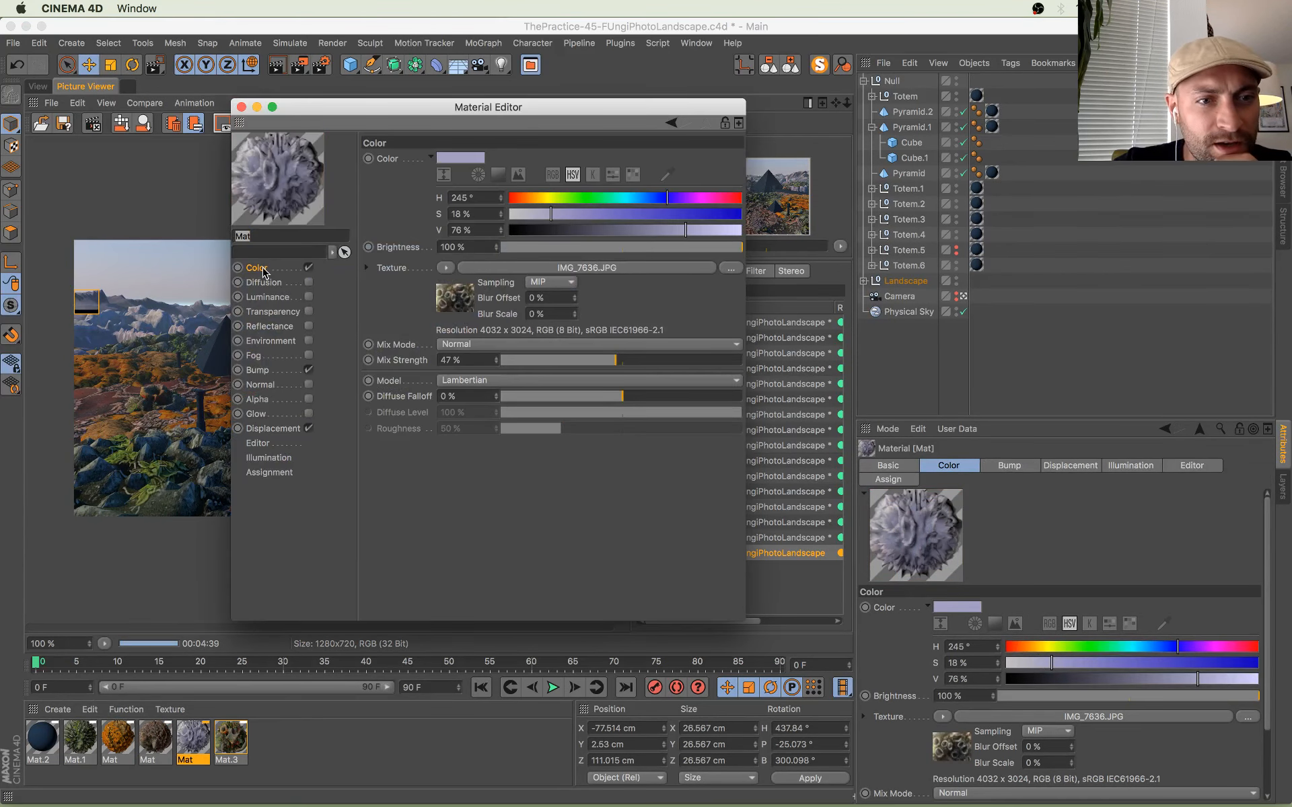
pyautogui.click(645, 361)
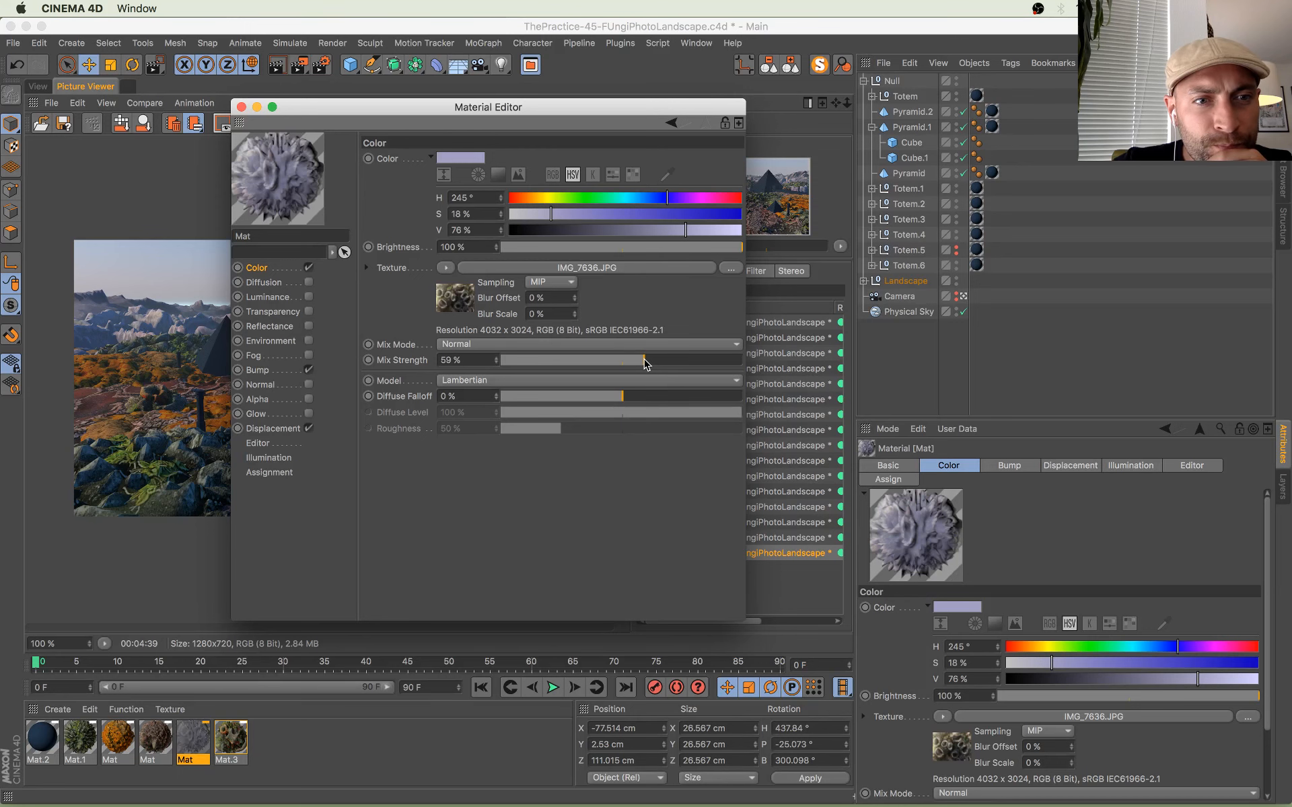
pyautogui.click(241, 107)
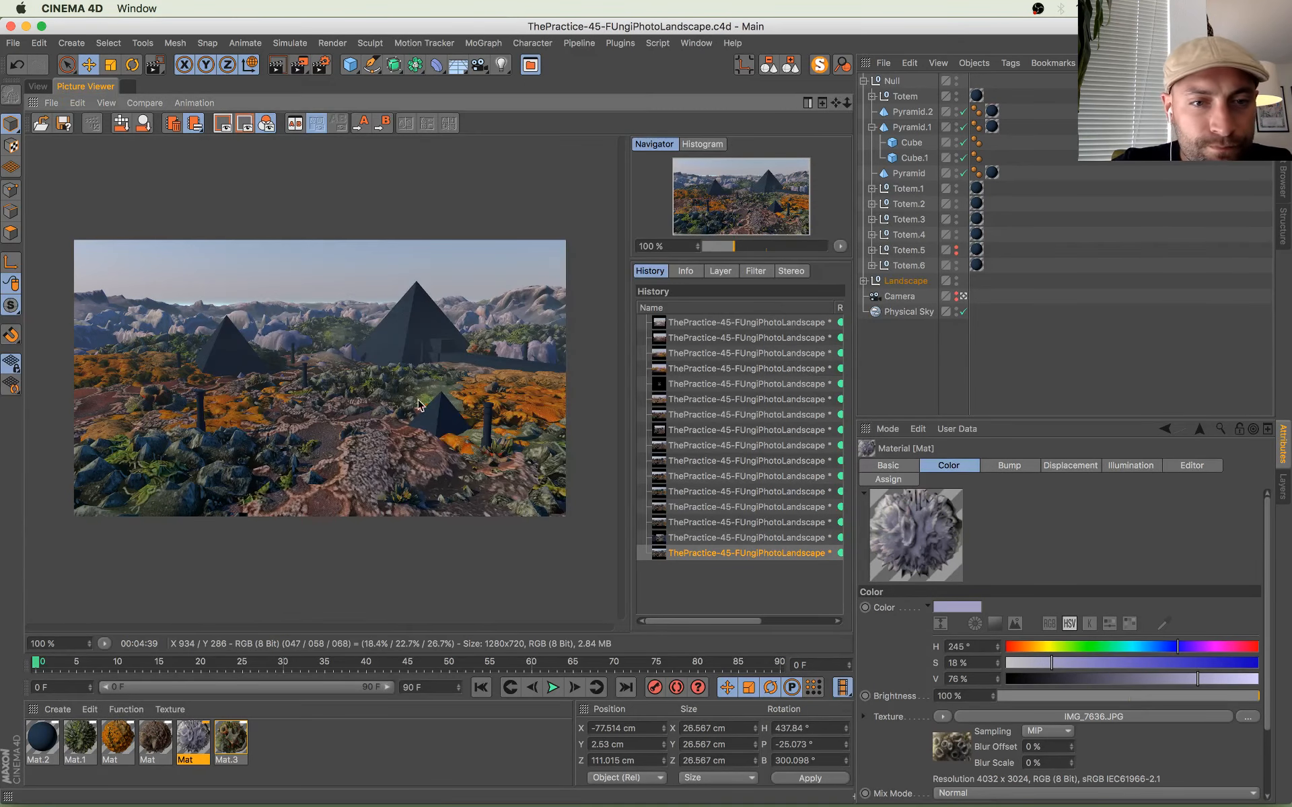
# Step: Examine the pyramids, totems, path and surrounding ground up close in the finished render
pyautogui.scroll(1, 418, 371)
pyautogui.scroll(2, 418, 371)
pyautogui.scroll(-3, 409, 377)
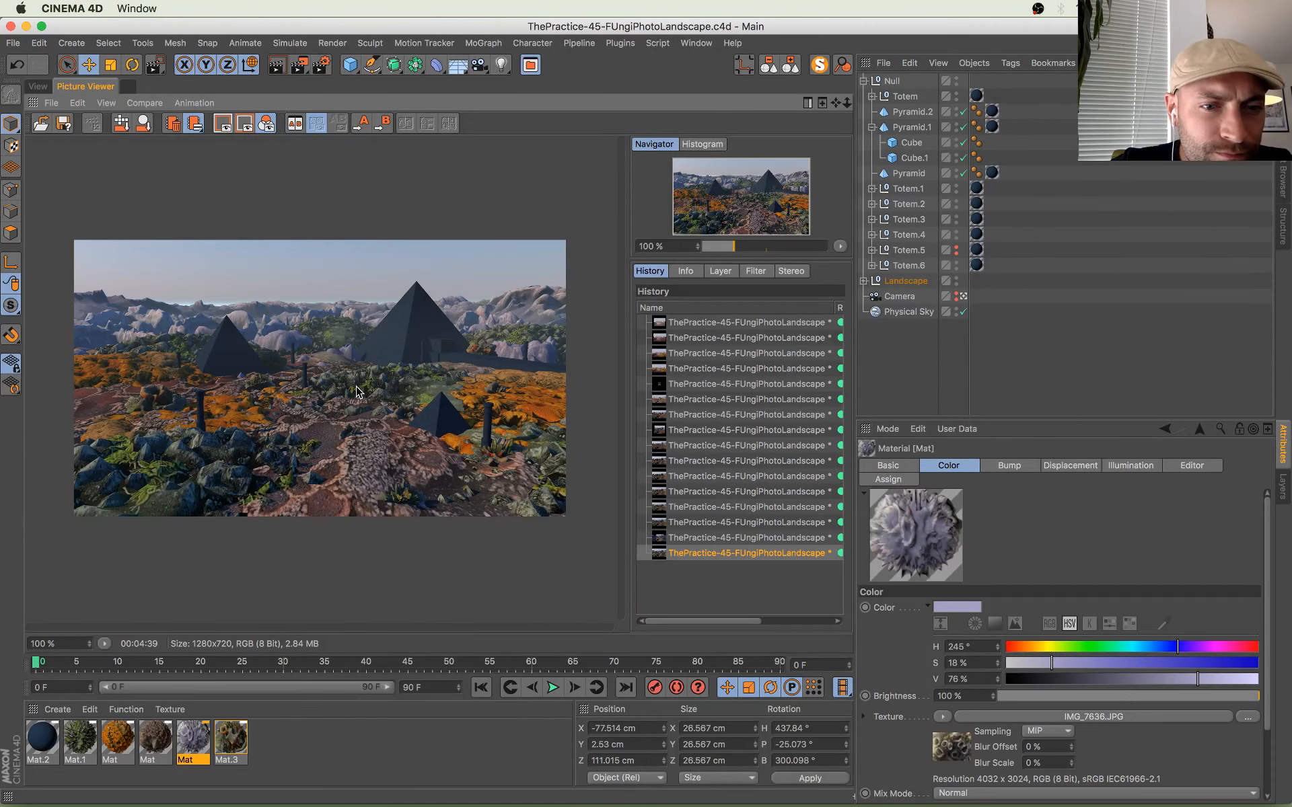
pyautogui.scroll(6, 356, 391)
pyautogui.moveTo(467, 377); pyautogui.dragTo(268, 419)
pyautogui.scroll(-6, 267, 416)
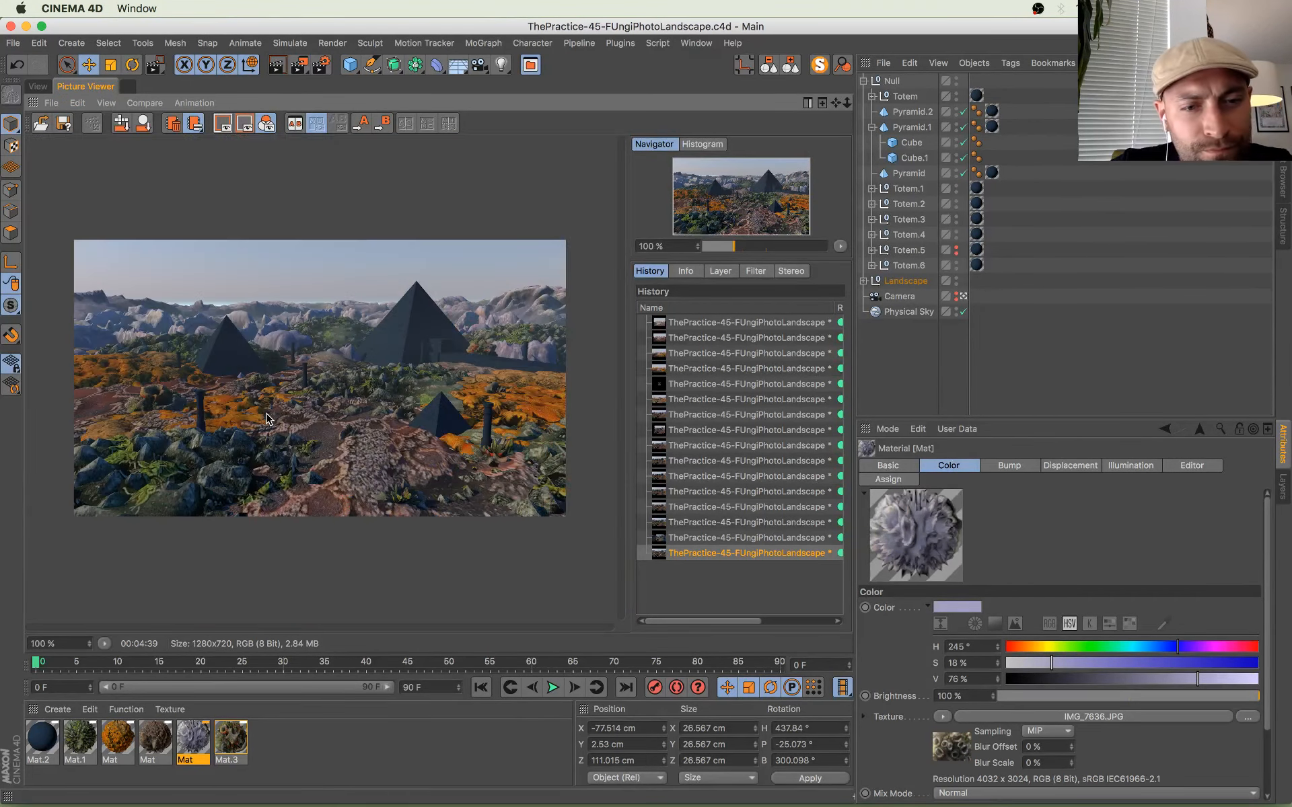
pyautogui.scroll(3, 431, 471)
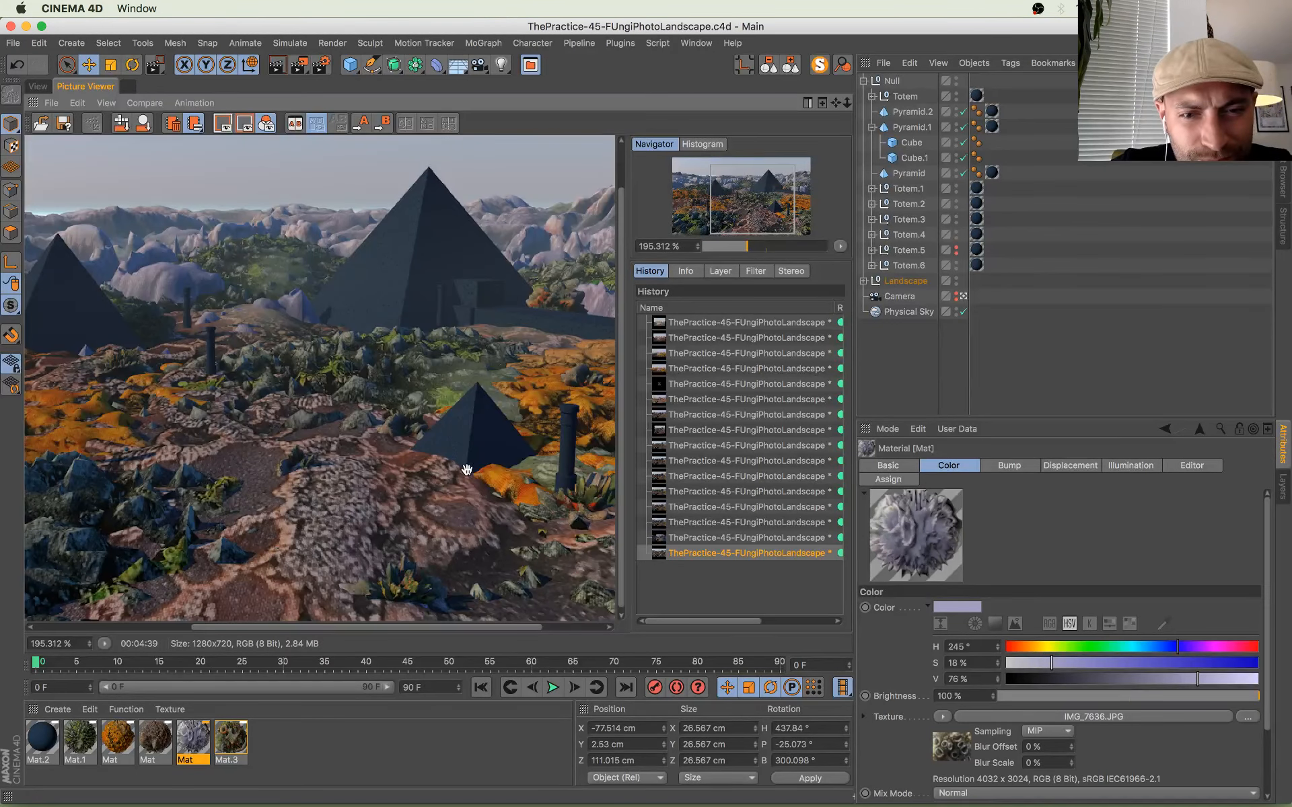
pyautogui.scroll(-3, 467, 469)
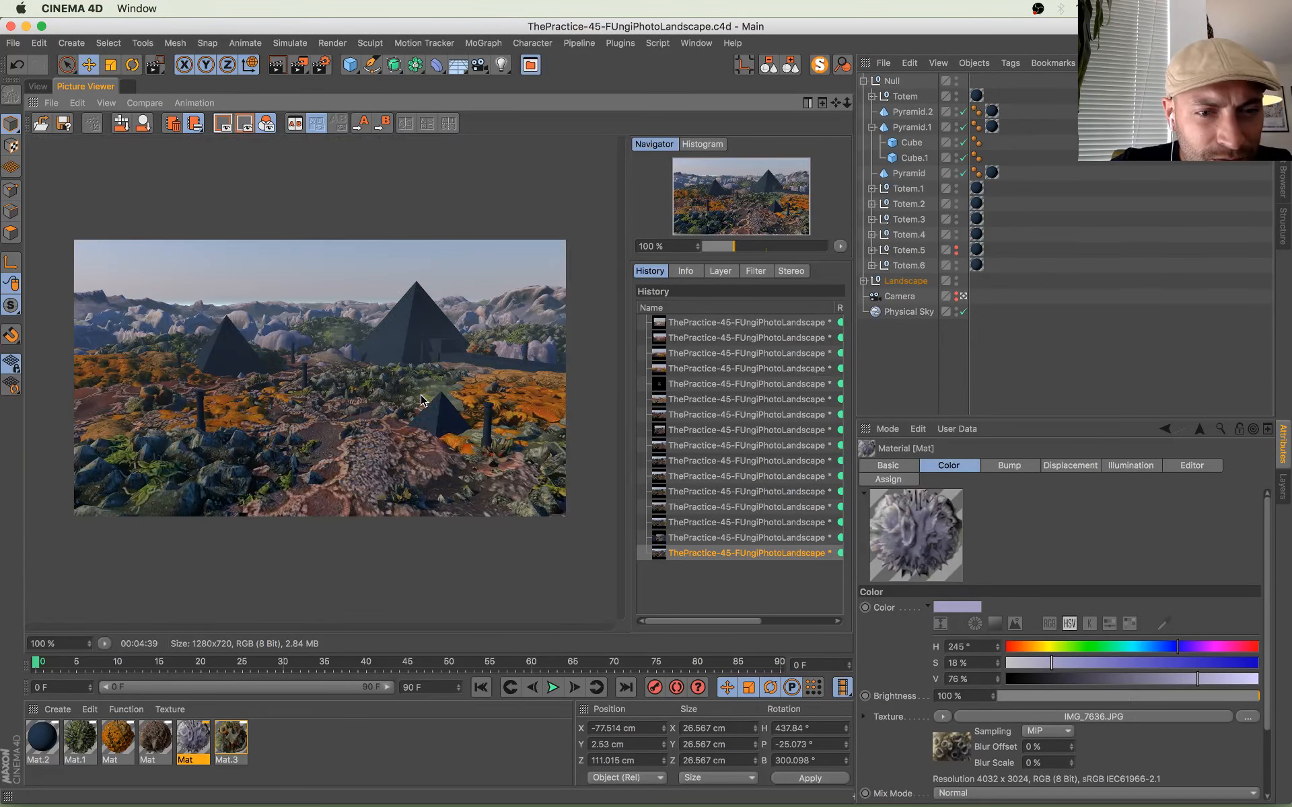
# Step: Preview a Render Region of the brown path in front of the small foreground pyramid in the perspective view
pyautogui.click(38, 86)
pyautogui.moveTo(300, 68); pyautogui.dragTo(345, 86)
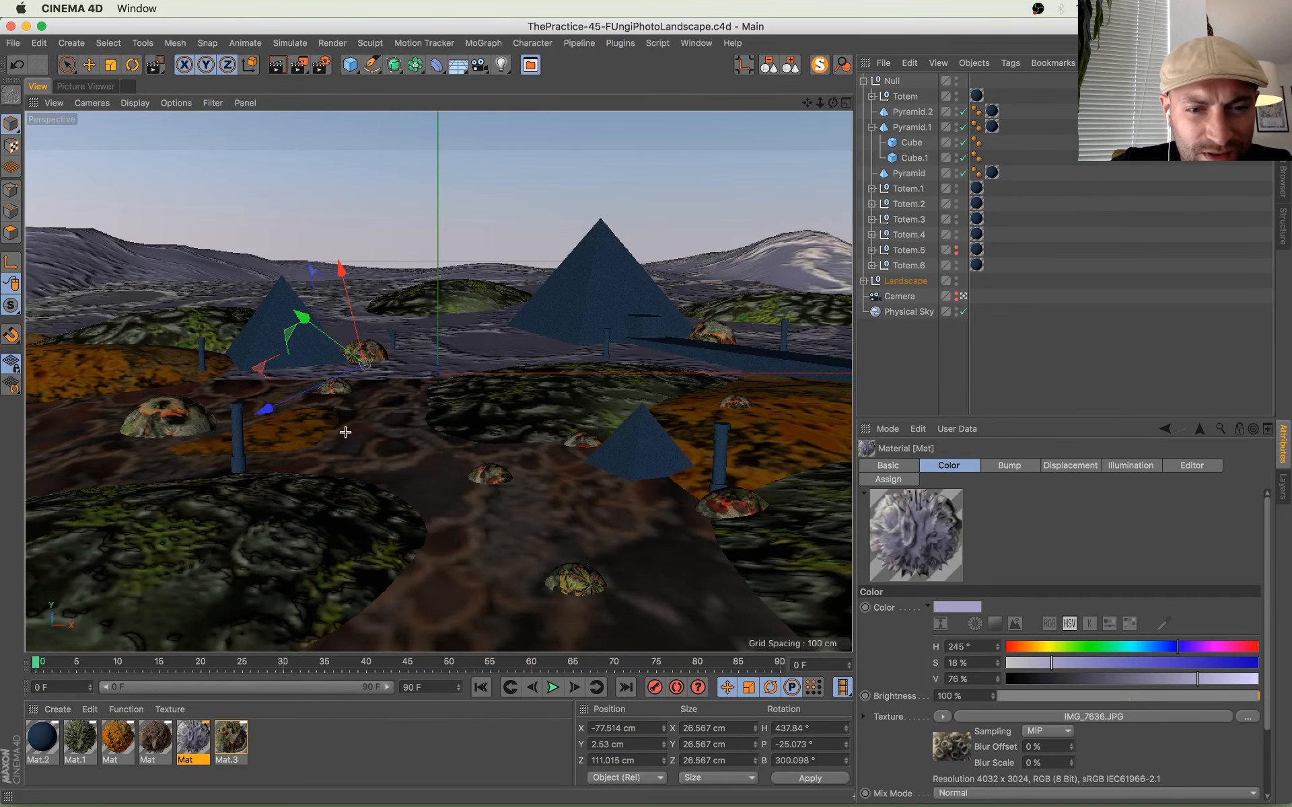
pyautogui.moveTo(345, 432); pyautogui.dragTo(658, 537)
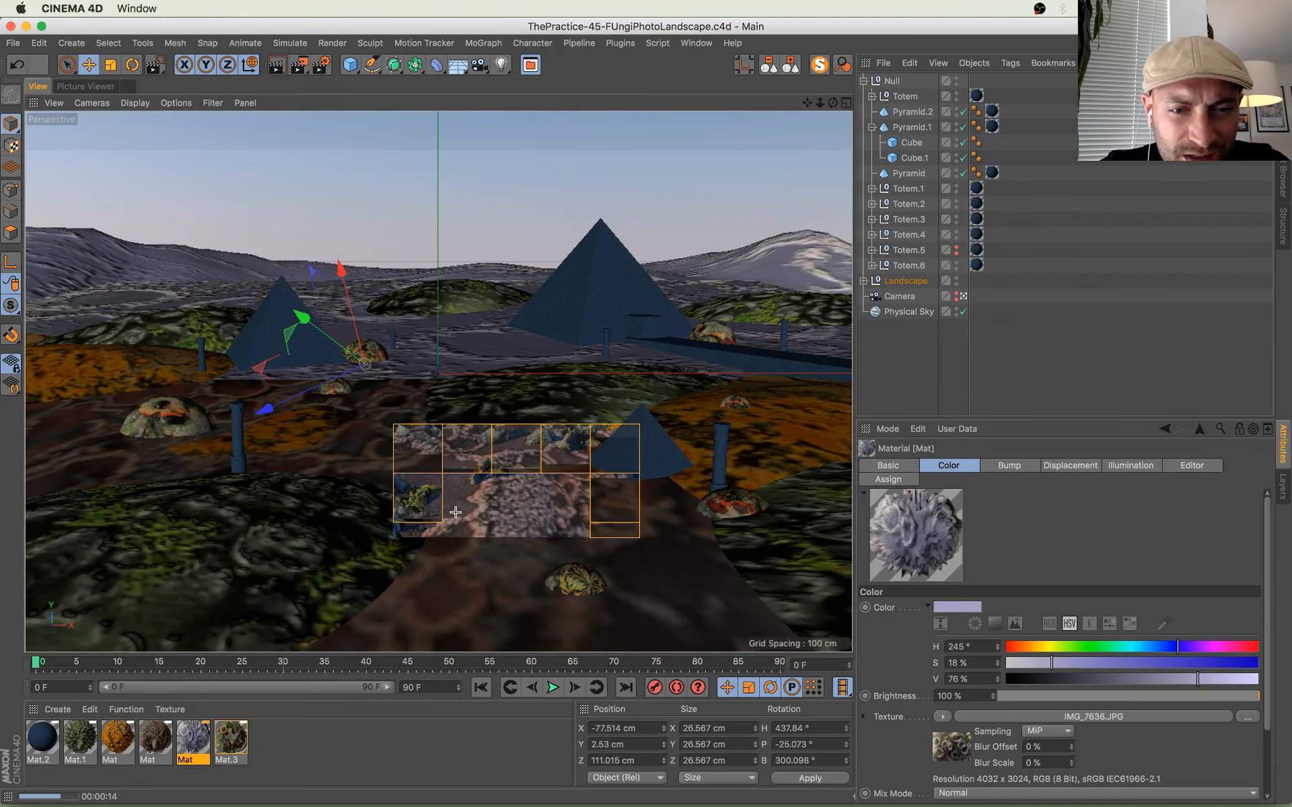
pyautogui.click(87, 87)
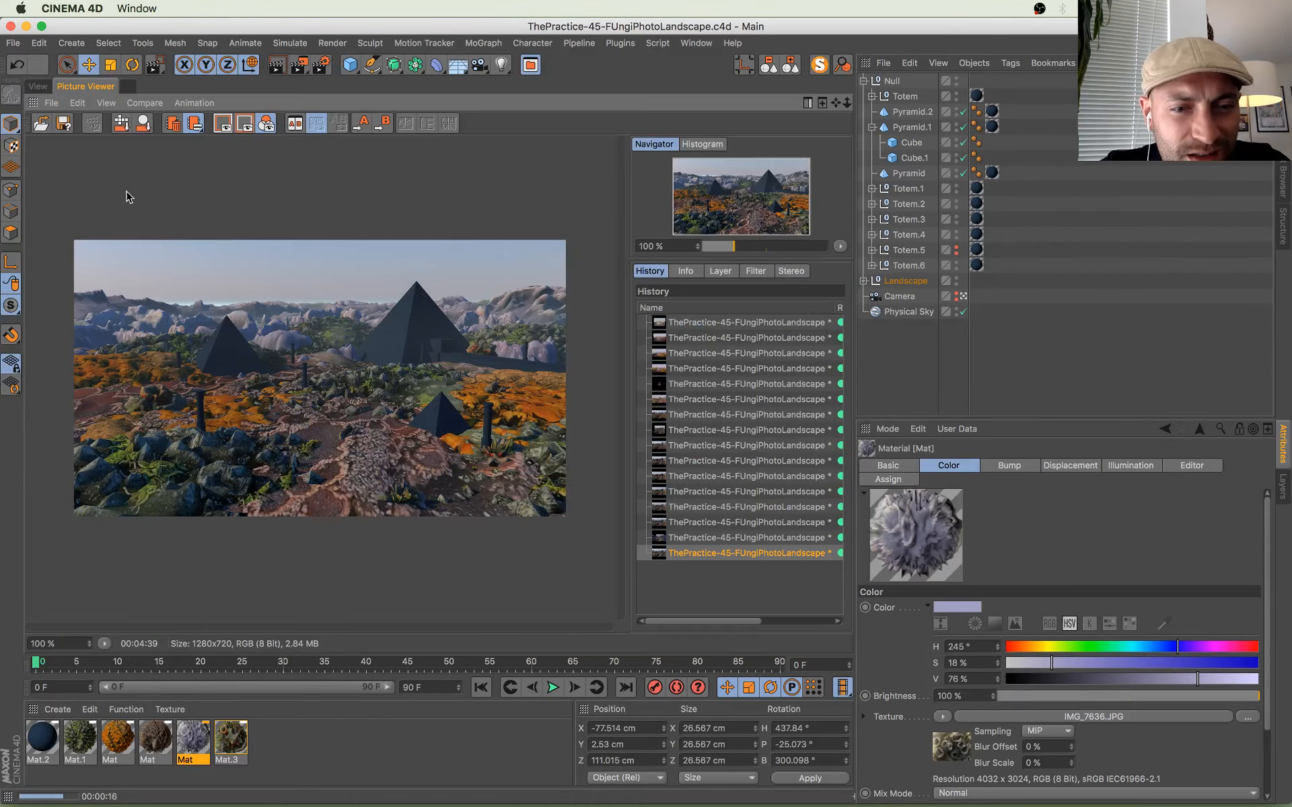
pyautogui.scroll(1, 357, 461)
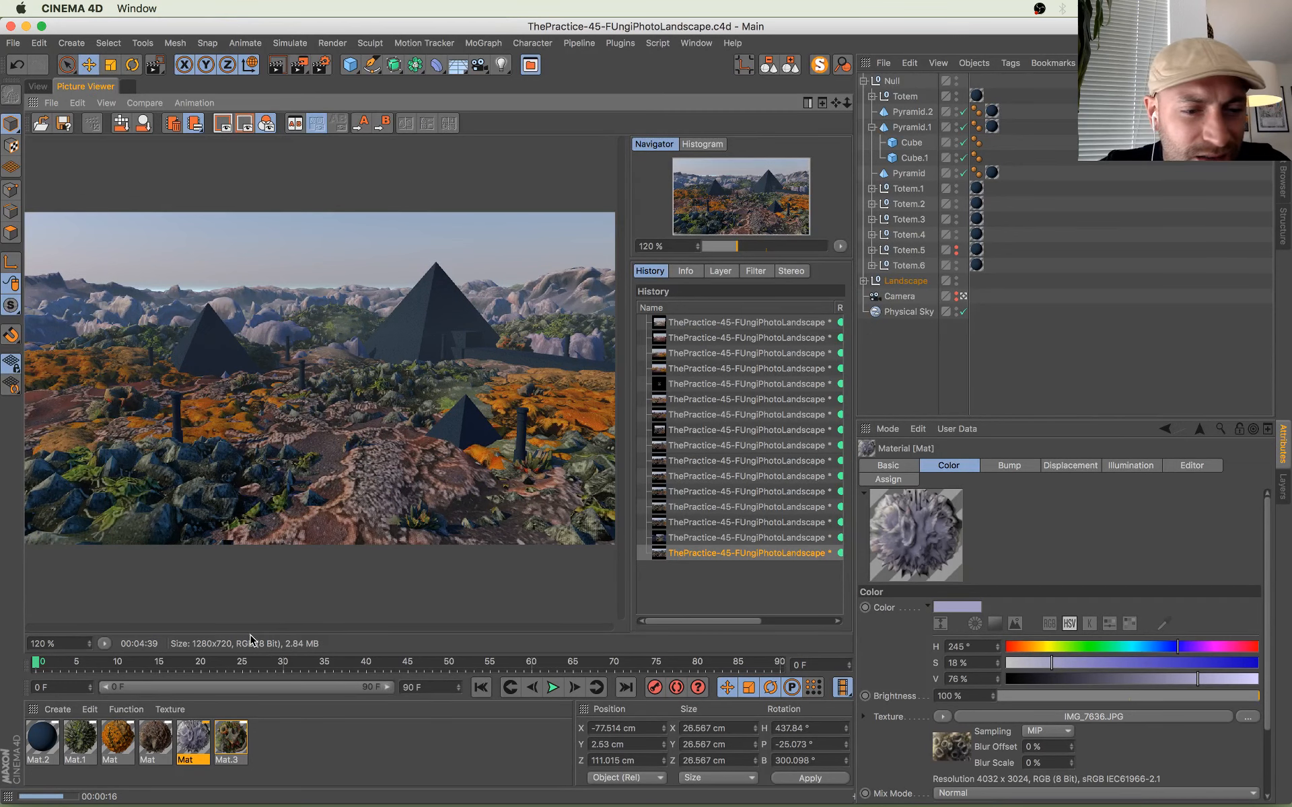
pyautogui.doubleClick(200, 734)
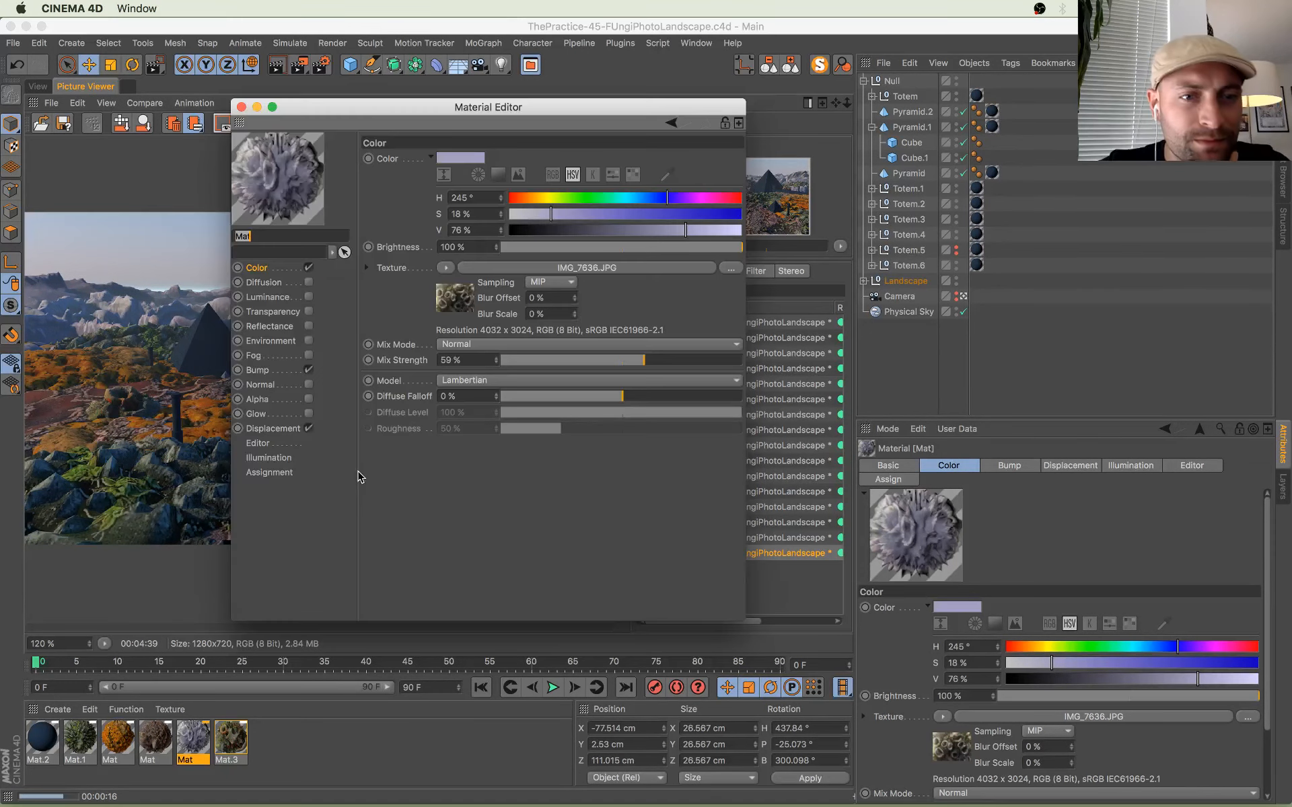
pyautogui.click(464, 295)
pyautogui.click(388, 139)
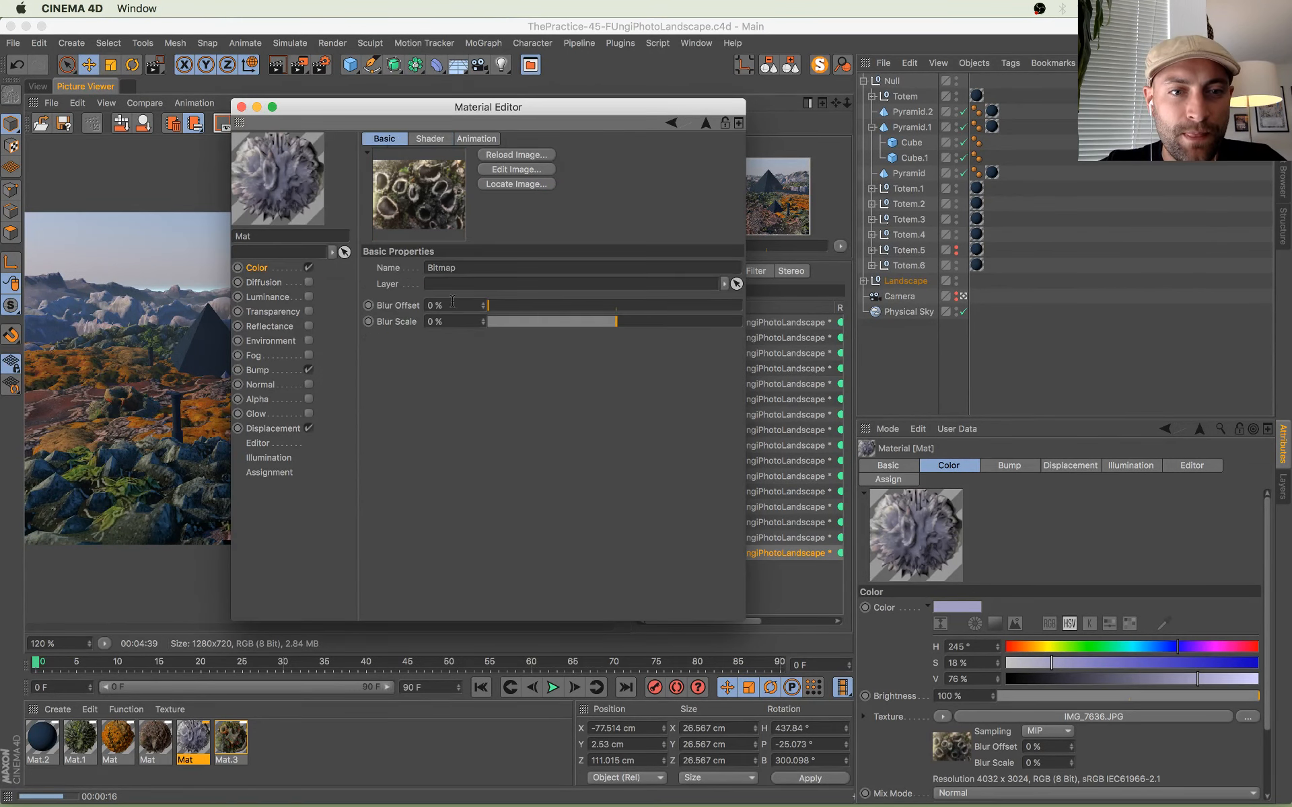
# Step: Set the Blur Offset of the brown ground material's IMG_7633.JPG color texture to 0.2 % and save the project
pyautogui.click(150, 741)
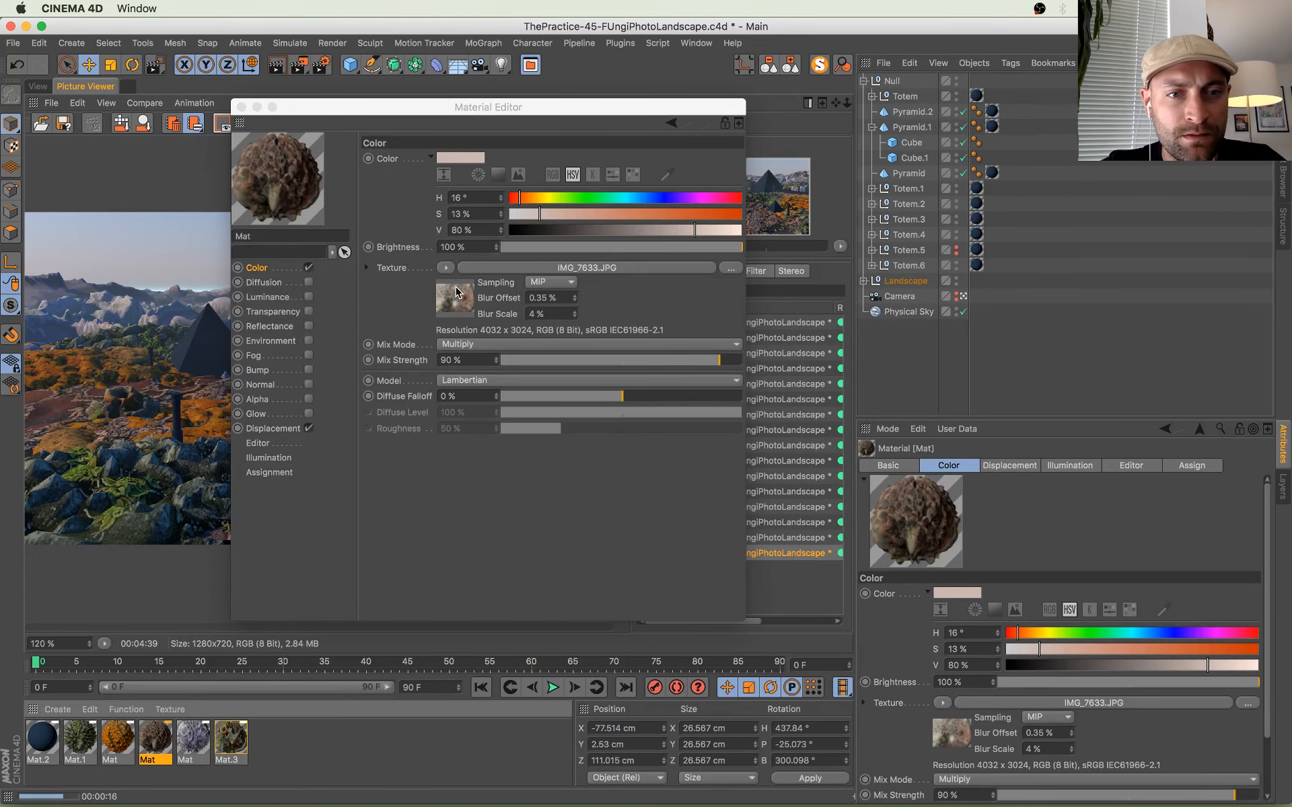
pyautogui.click(463, 295)
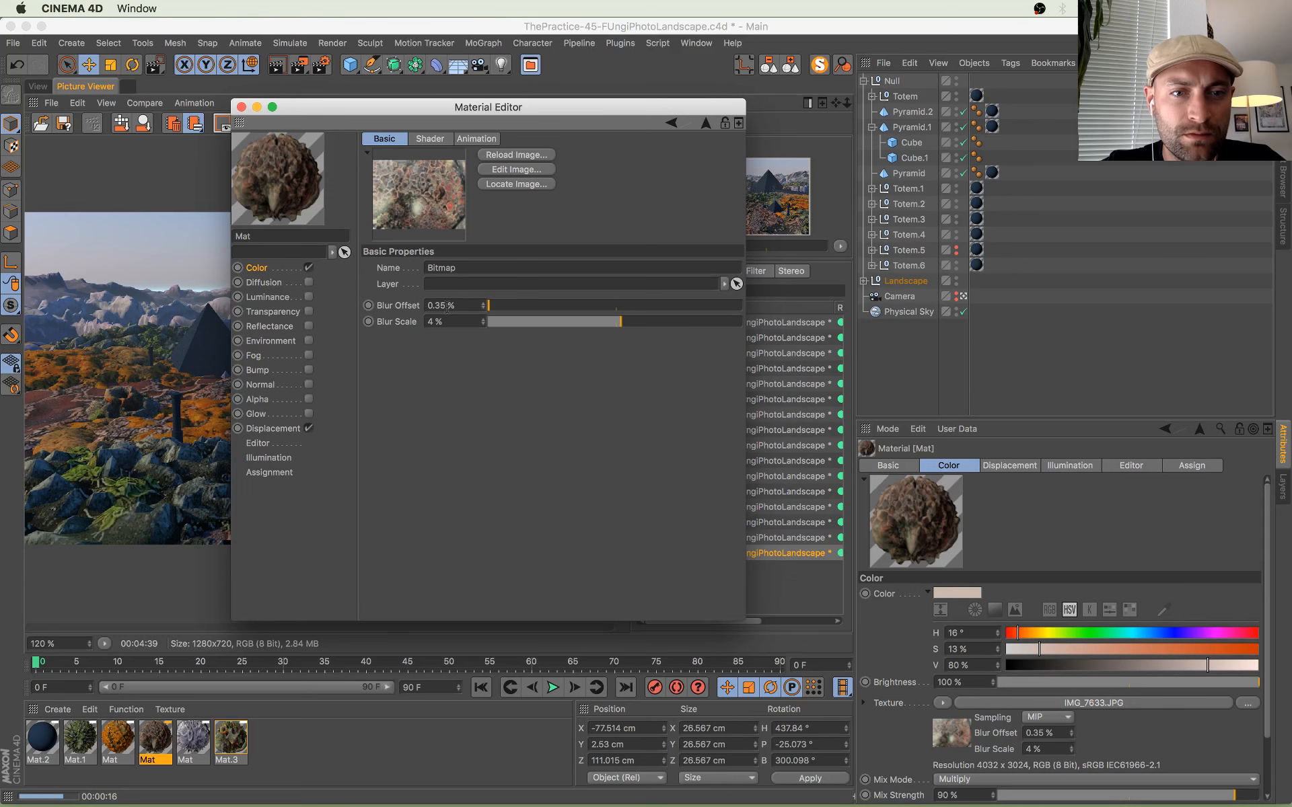
pyautogui.write('2')
pyautogui.click(519, 380)
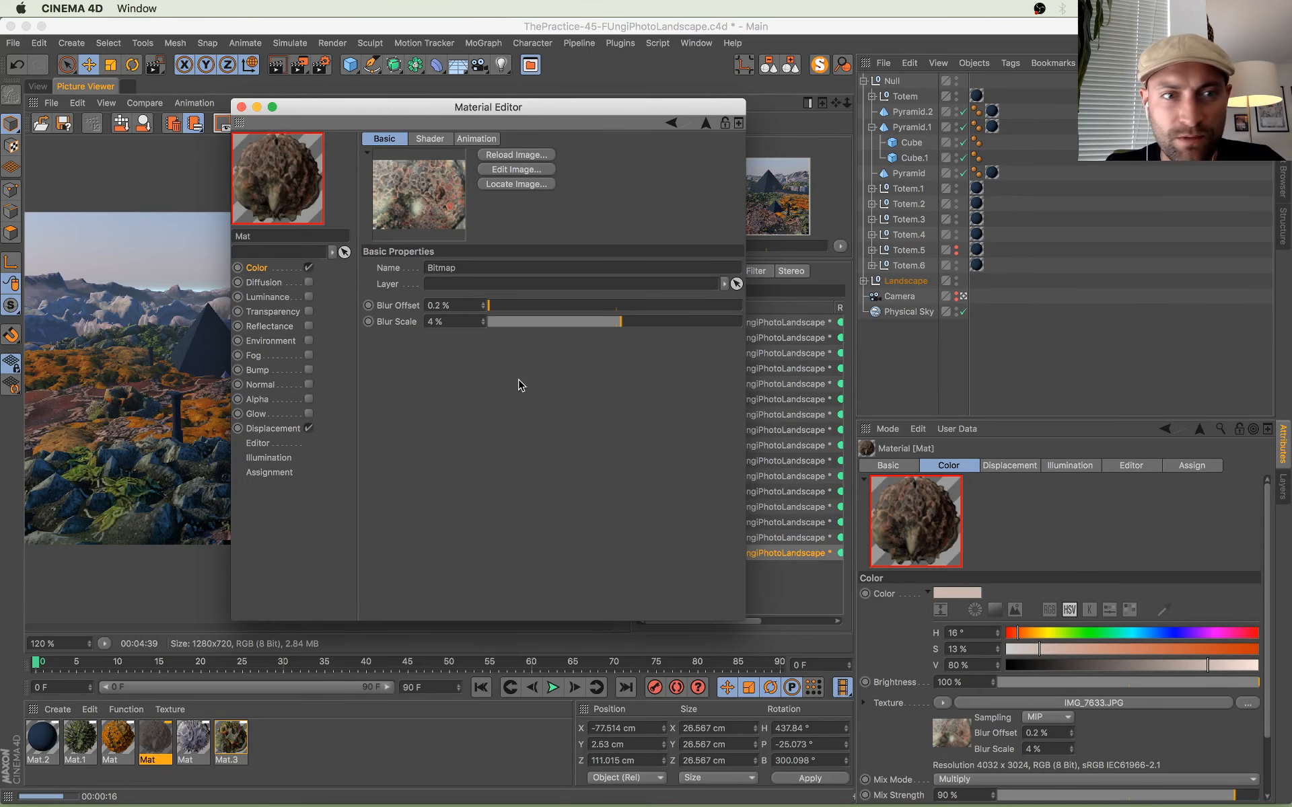
pyautogui.press('super+s')
pyautogui.click(240, 107)
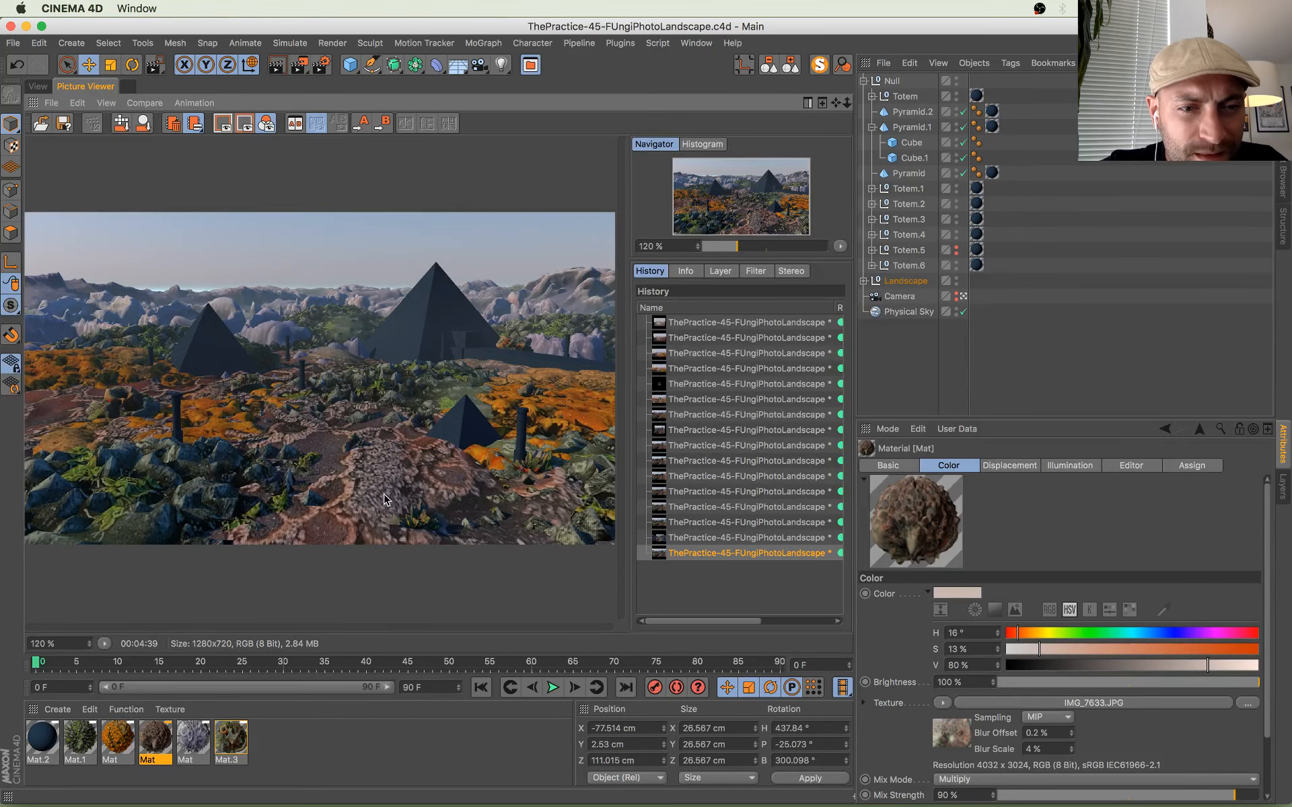
# Step: Set the color texture's Mix Strength to 63 % in the purple rock material
pyautogui.scroll(5, 375, 496)
pyautogui.scroll(-5, 397, 440)
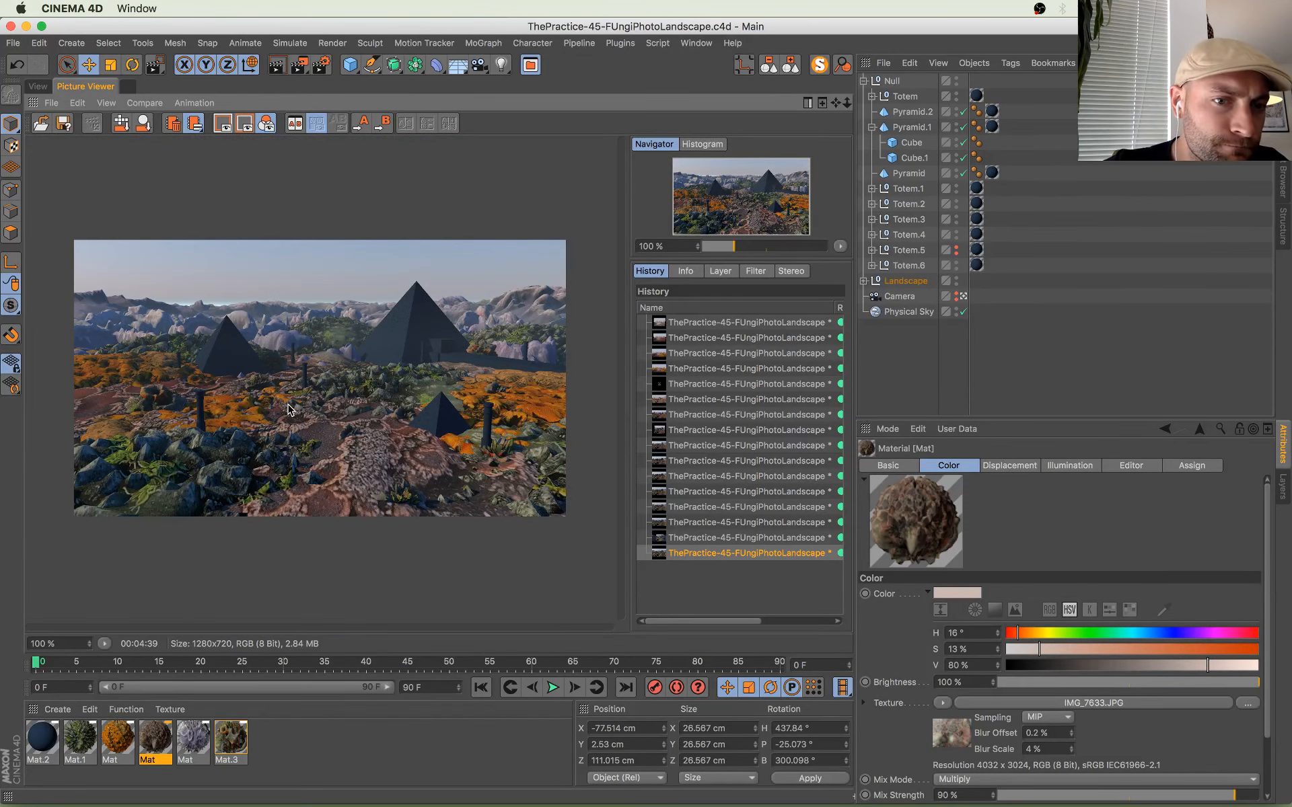
pyautogui.doubleClick(194, 740)
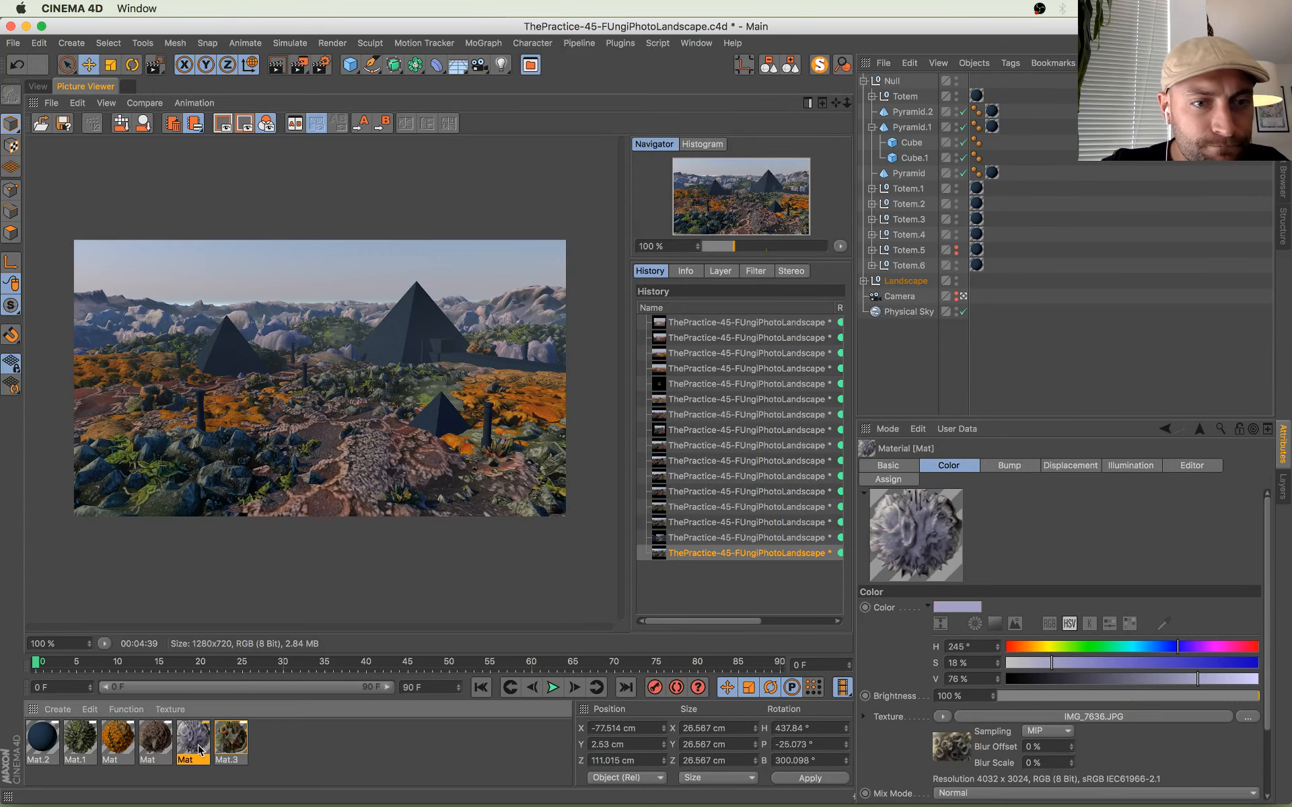
pyautogui.click(654, 360)
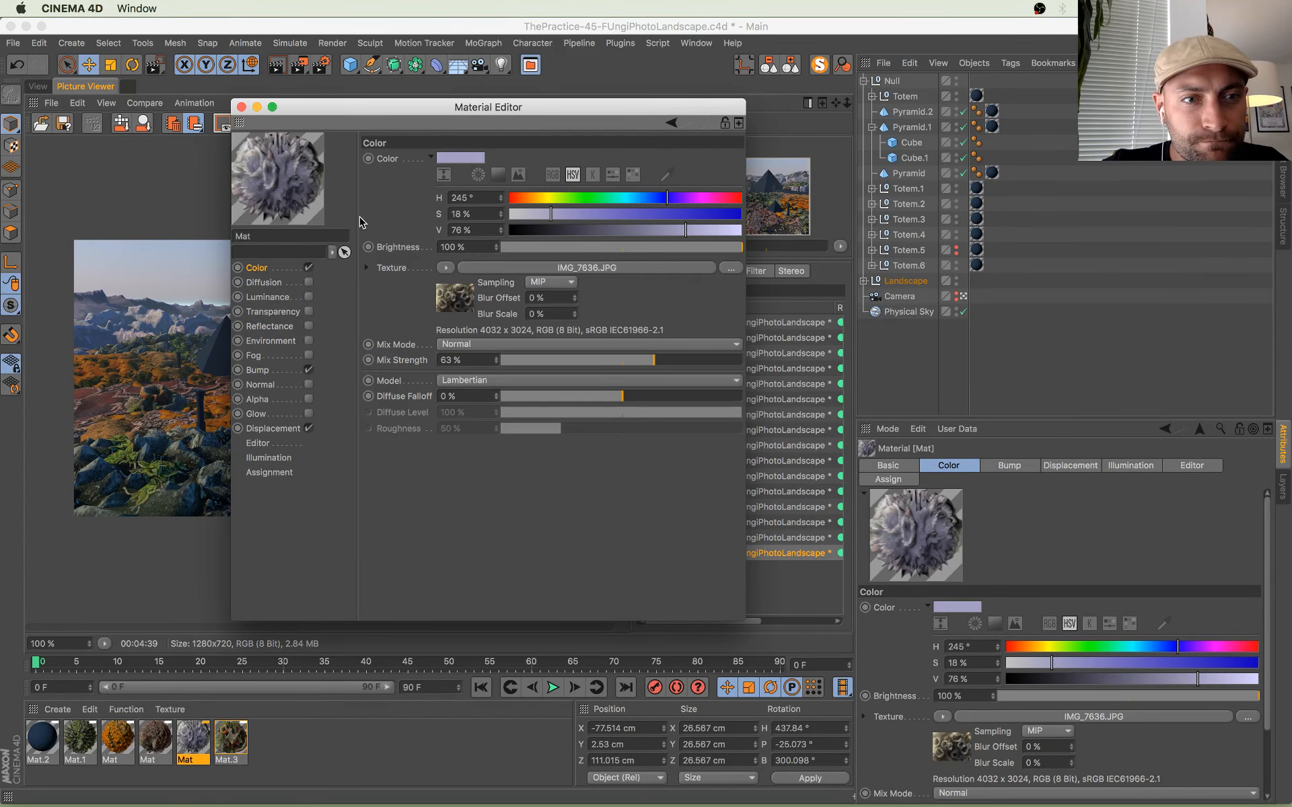
pyautogui.click(241, 107)
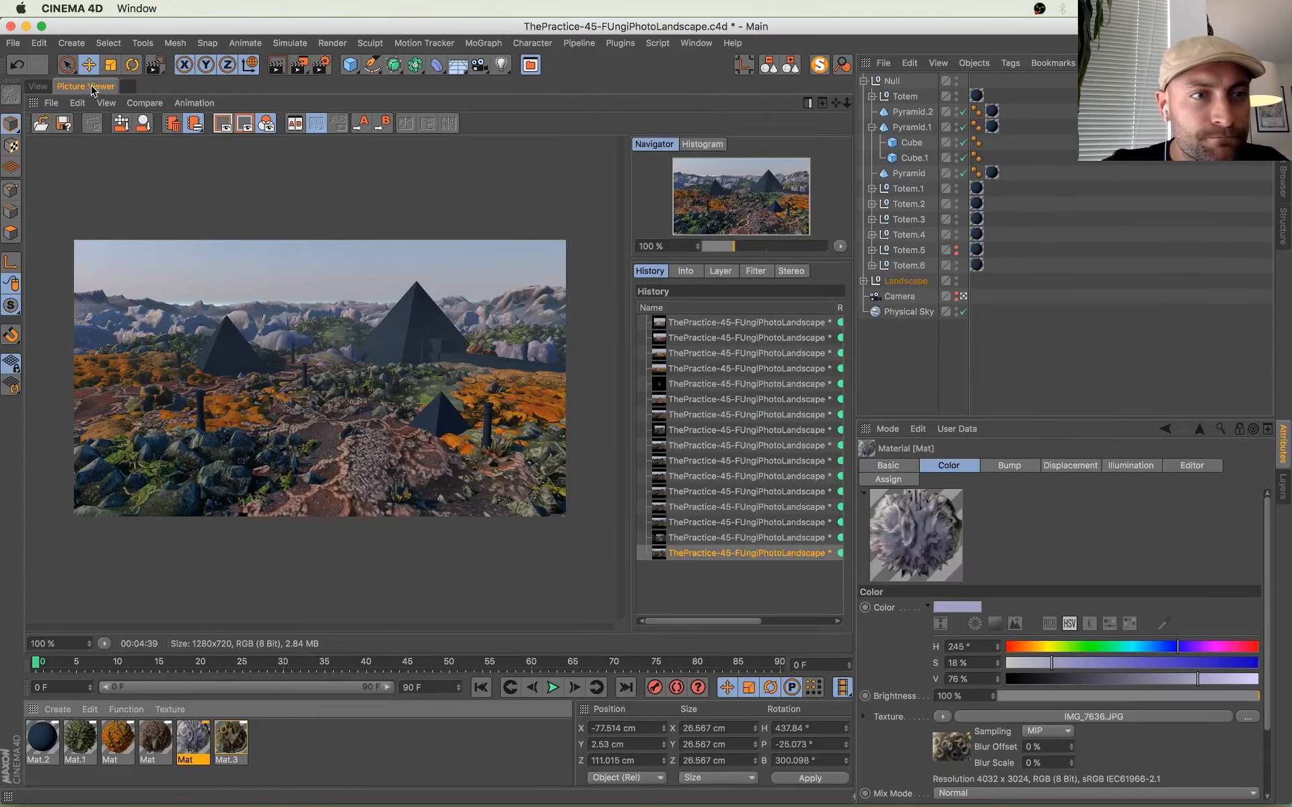
# Step: Preview Render Regions of the purple mountains behind the left pyramid and beside the large pyramid in the perspective view
pyautogui.click(37, 86)
pyautogui.click(276, 65)
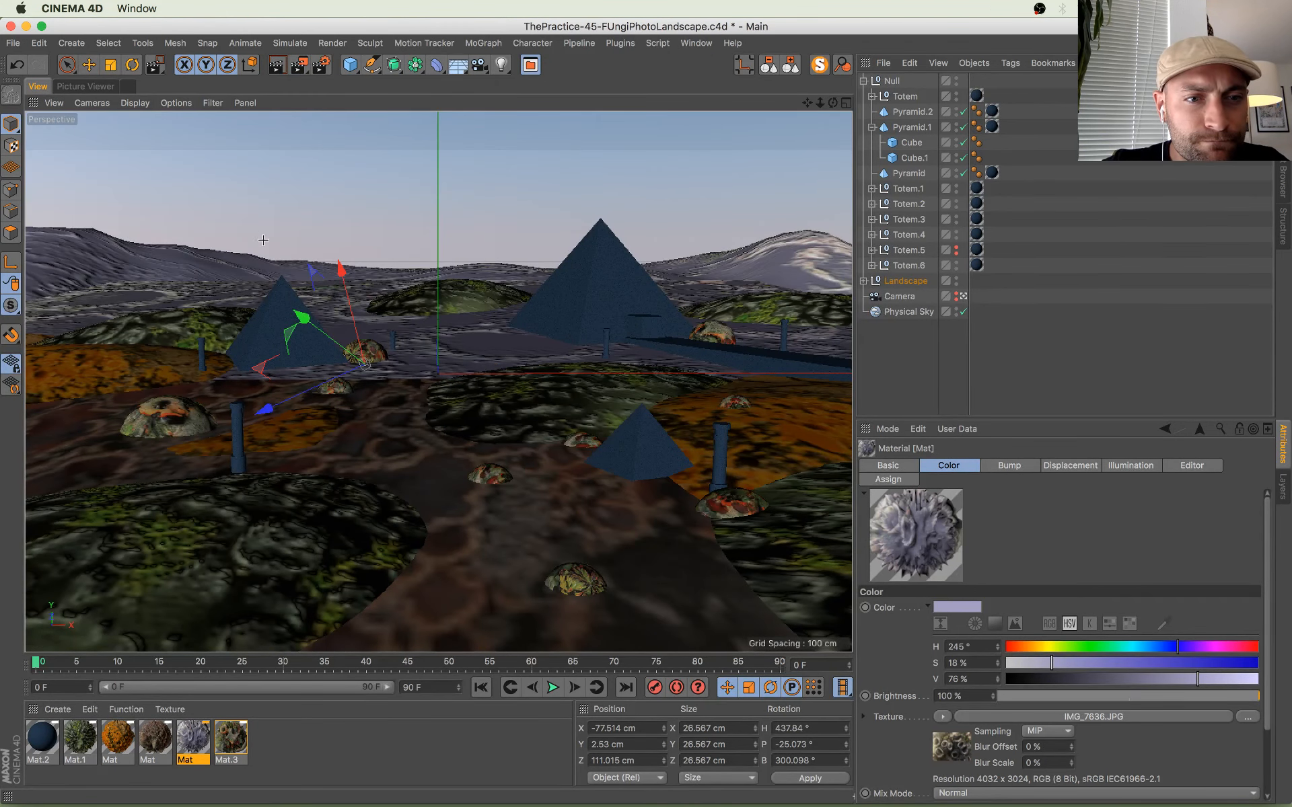
pyautogui.moveTo(263, 240); pyautogui.dragTo(398, 319)
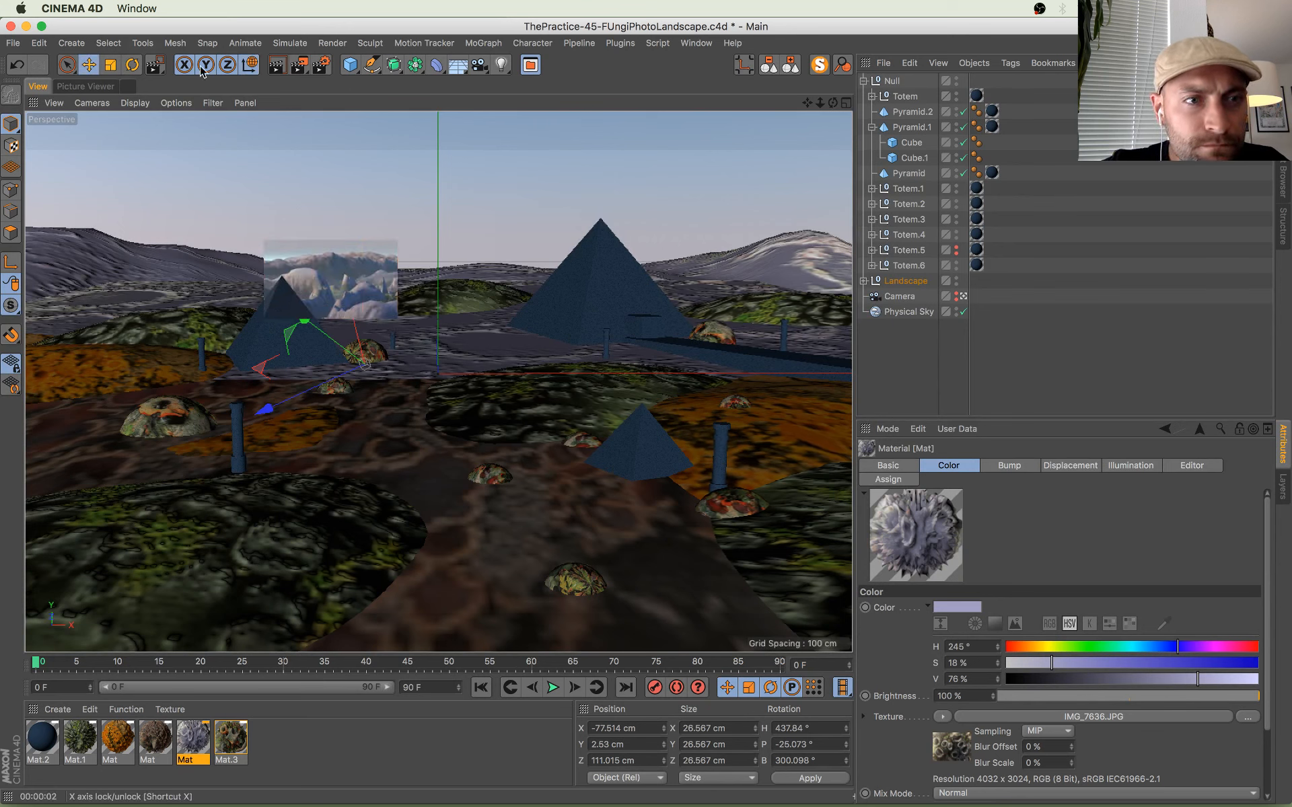
pyautogui.moveTo(300, 66); pyautogui.dragTo(333, 85)
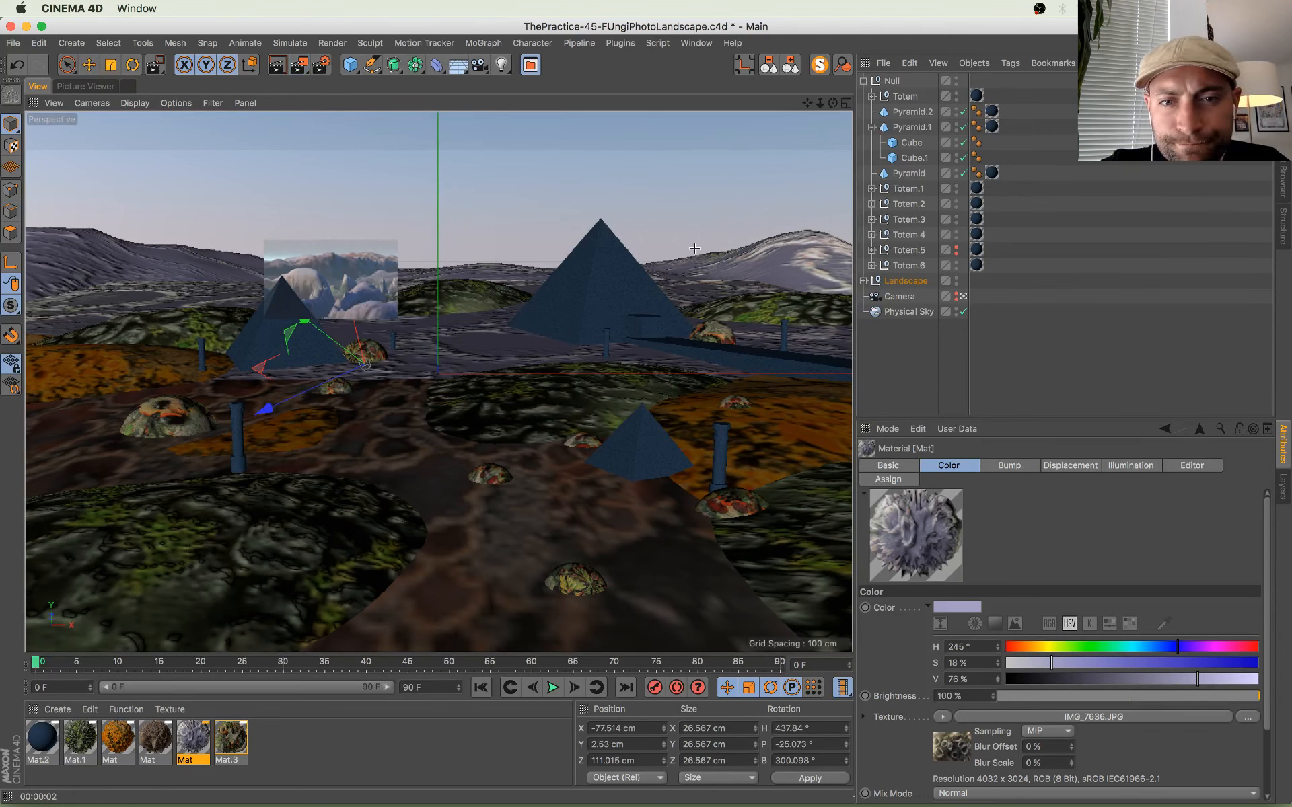
pyautogui.moveTo(666, 241); pyautogui.dragTo(840, 315)
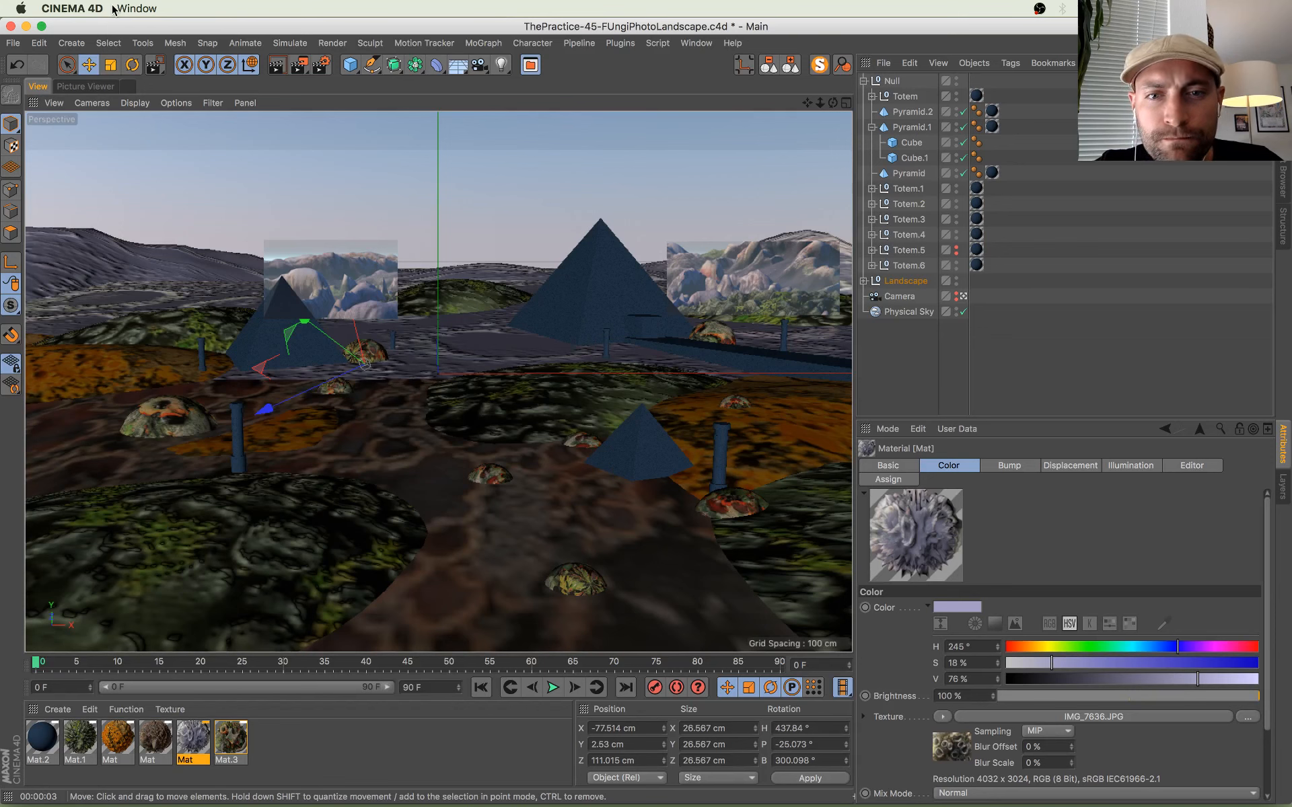
# Step: Examine the brown path, blue rocks, orange patches, totems and pyramids up close in the latest finished render
pyautogui.click(88, 87)
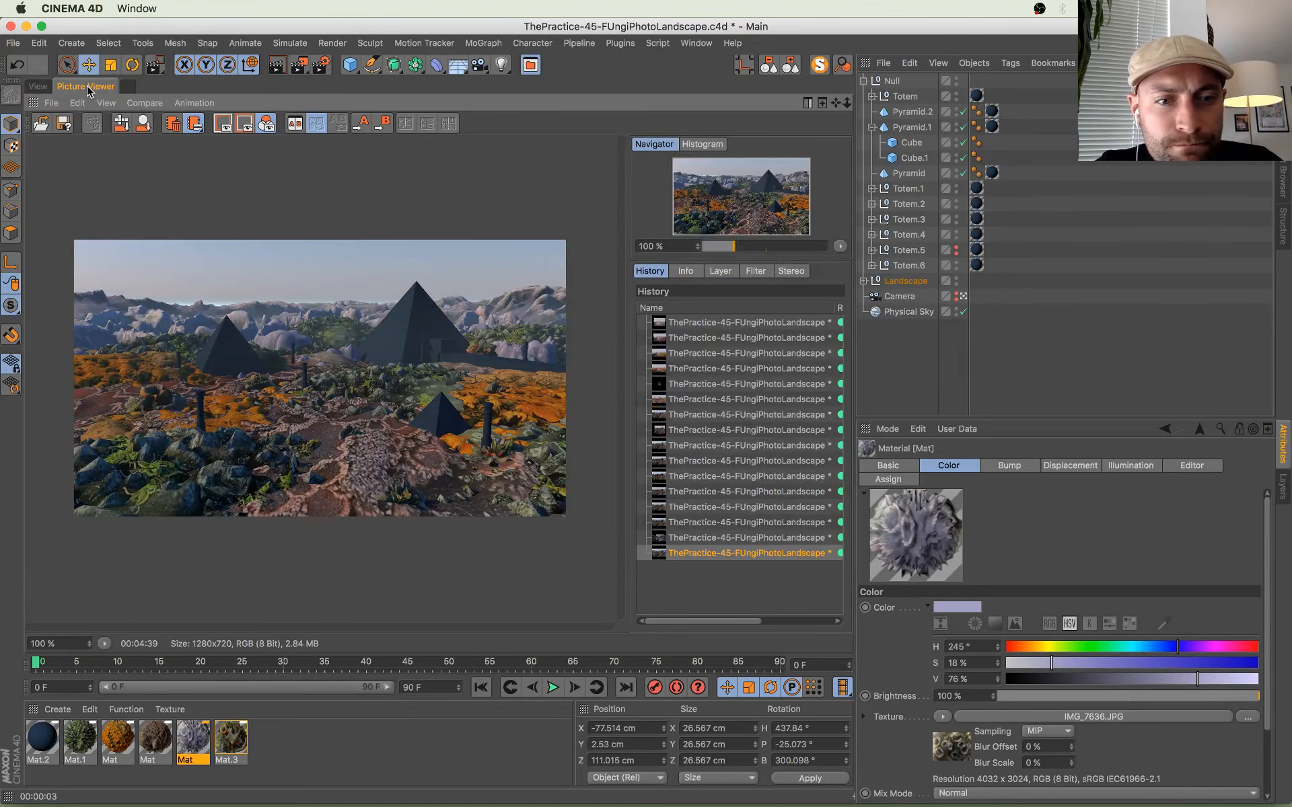
pyautogui.scroll(6, 346, 464)
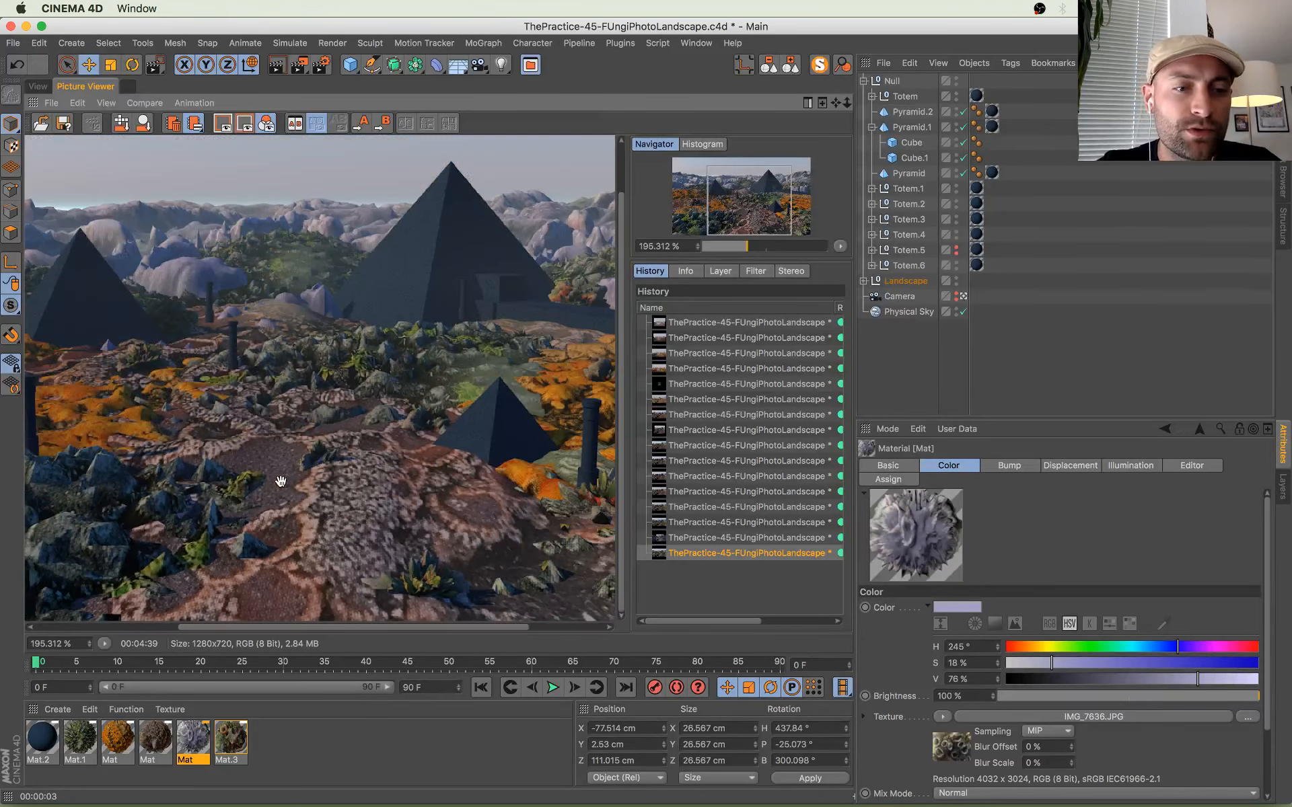
pyautogui.scroll(2, 326, 498)
pyautogui.moveTo(206, 470); pyautogui.dragTo(260, 443)
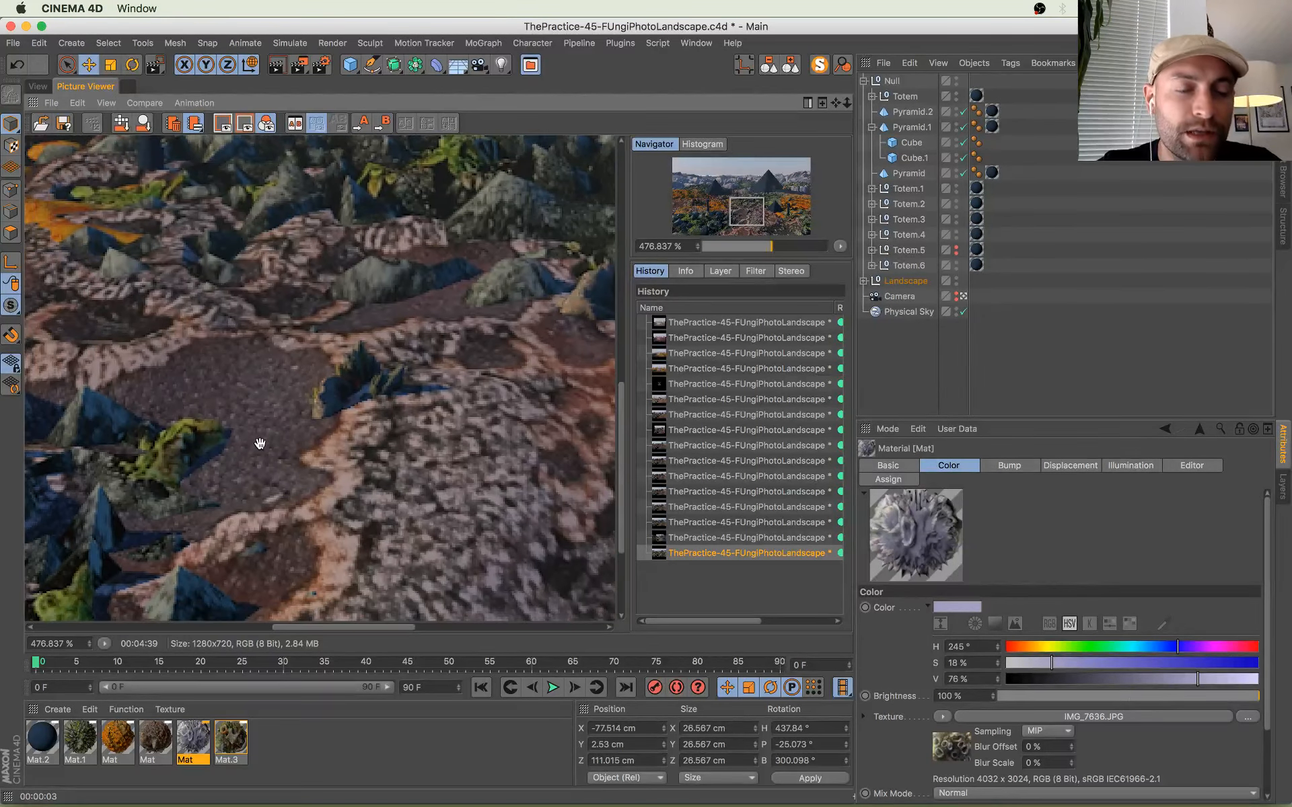
pyautogui.scroll(-7, 230, 395)
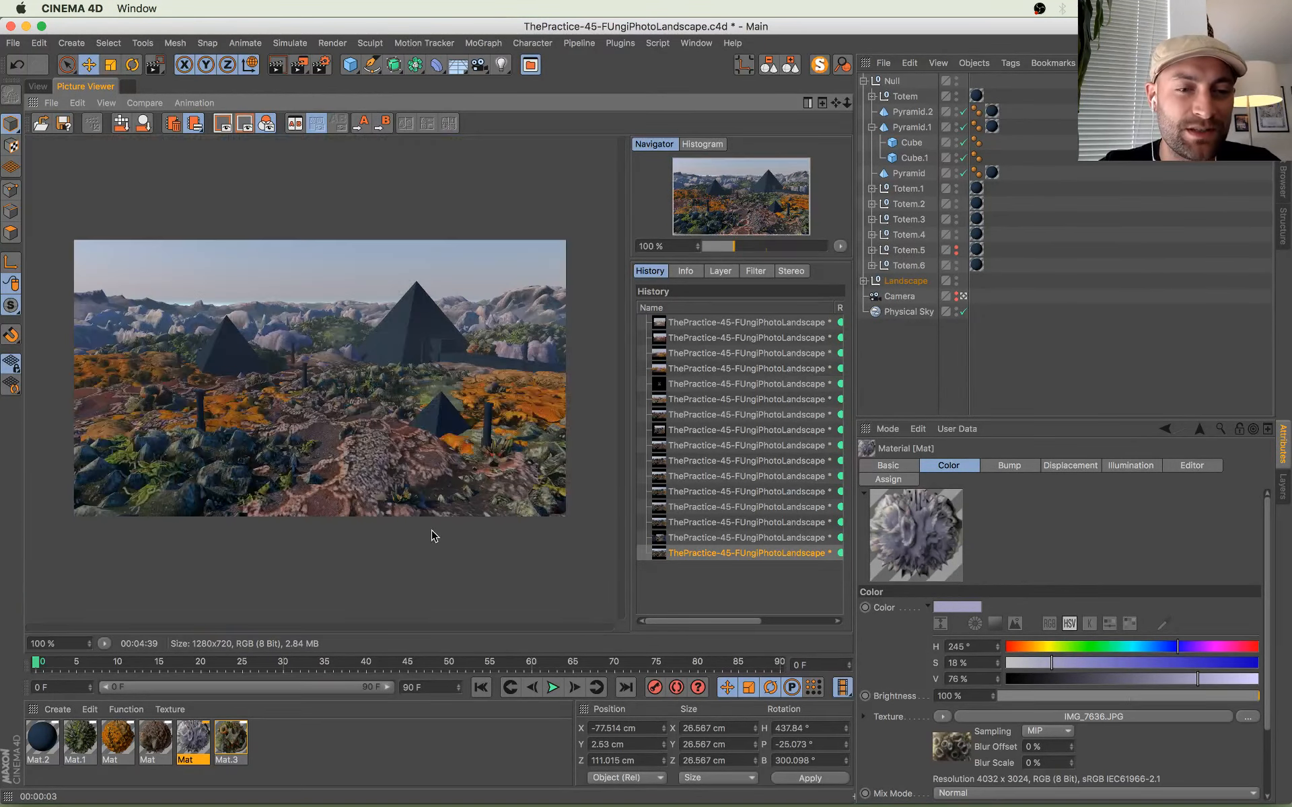
pyautogui.scroll(5, 431, 532)
pyautogui.moveTo(153, 349); pyautogui.dragTo(463, 388)
pyautogui.moveTo(114, 435); pyautogui.dragTo(496, 366)
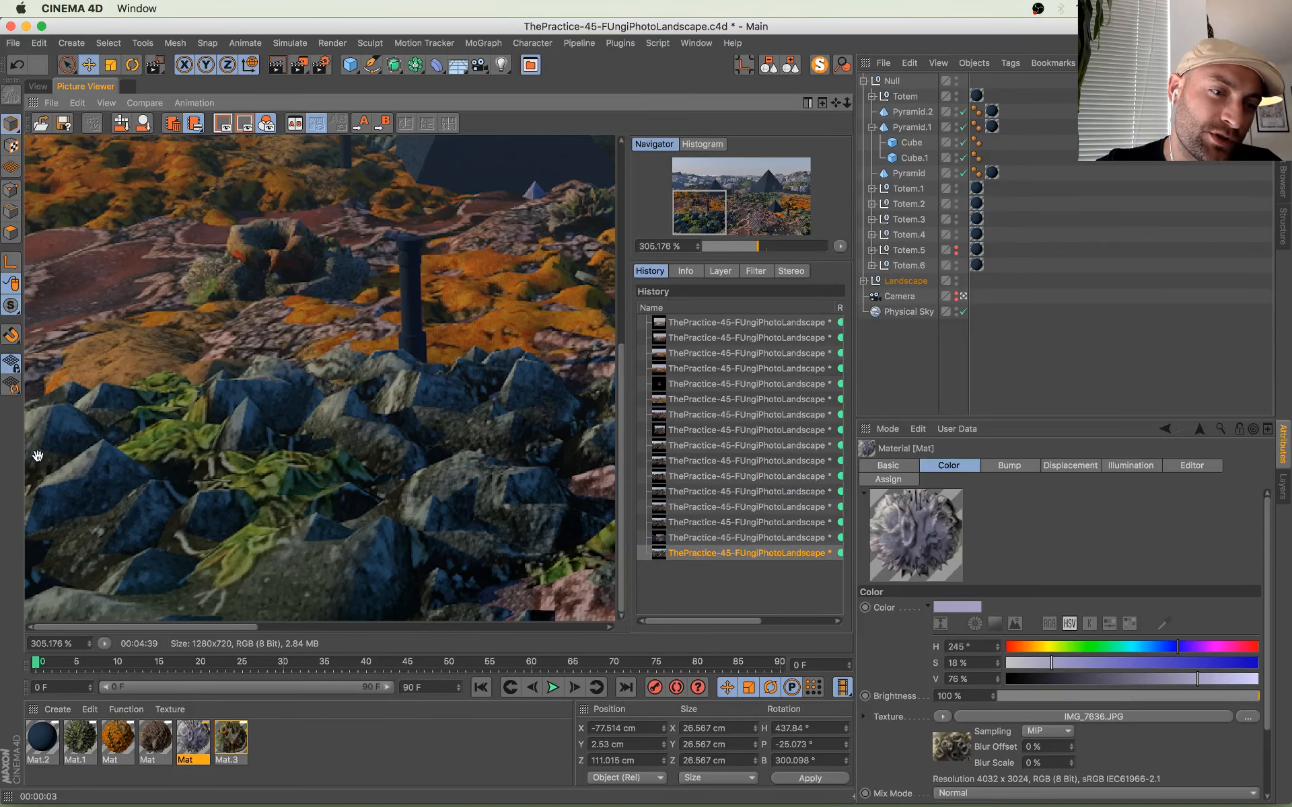
pyautogui.moveTo(515, 367); pyautogui.dragTo(345, 506)
pyautogui.moveTo(265, 465); pyautogui.dragTo(386, 429)
pyautogui.moveTo(516, 542); pyautogui.dragTo(350, 508)
pyautogui.moveTo(378, 428); pyautogui.dragTo(310, 422)
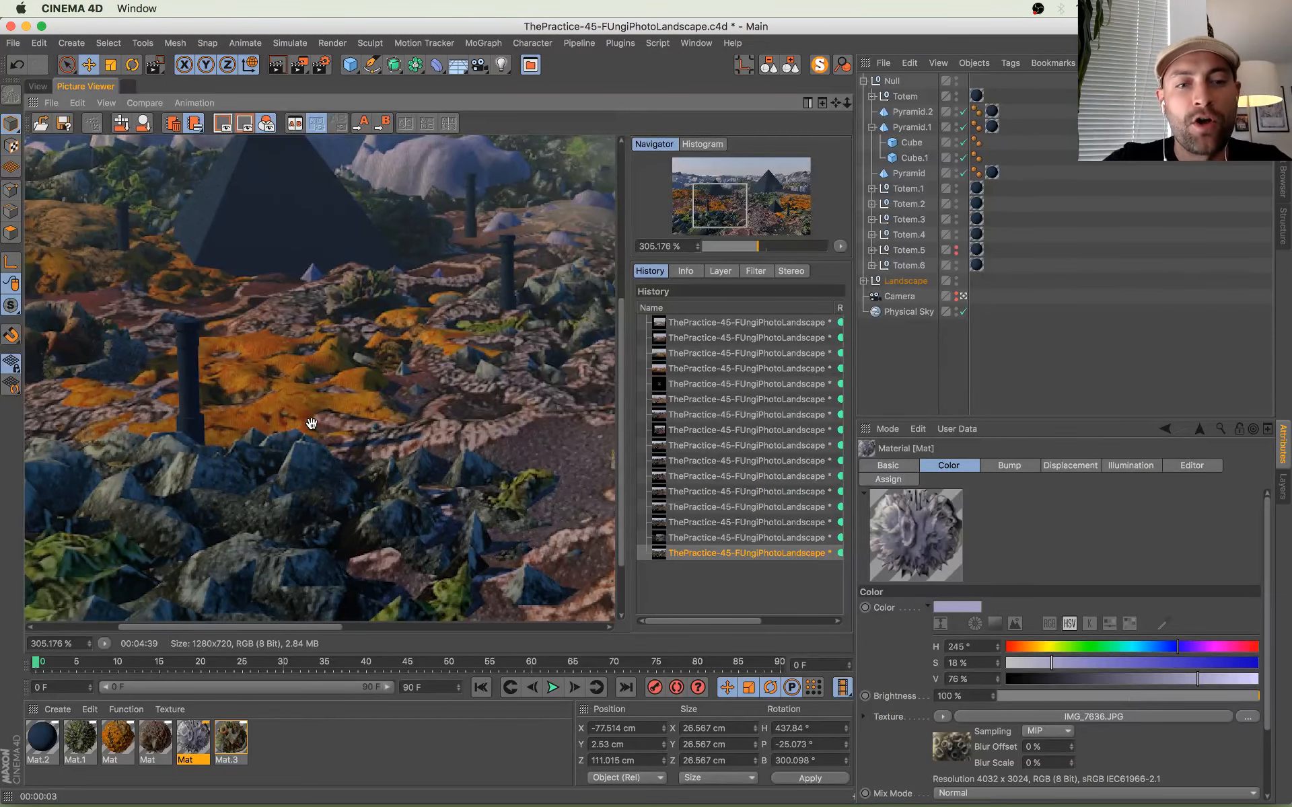
pyautogui.moveTo(464, 413); pyautogui.dragTo(185, 426)
pyautogui.moveTo(357, 429); pyautogui.dragTo(74, 486)
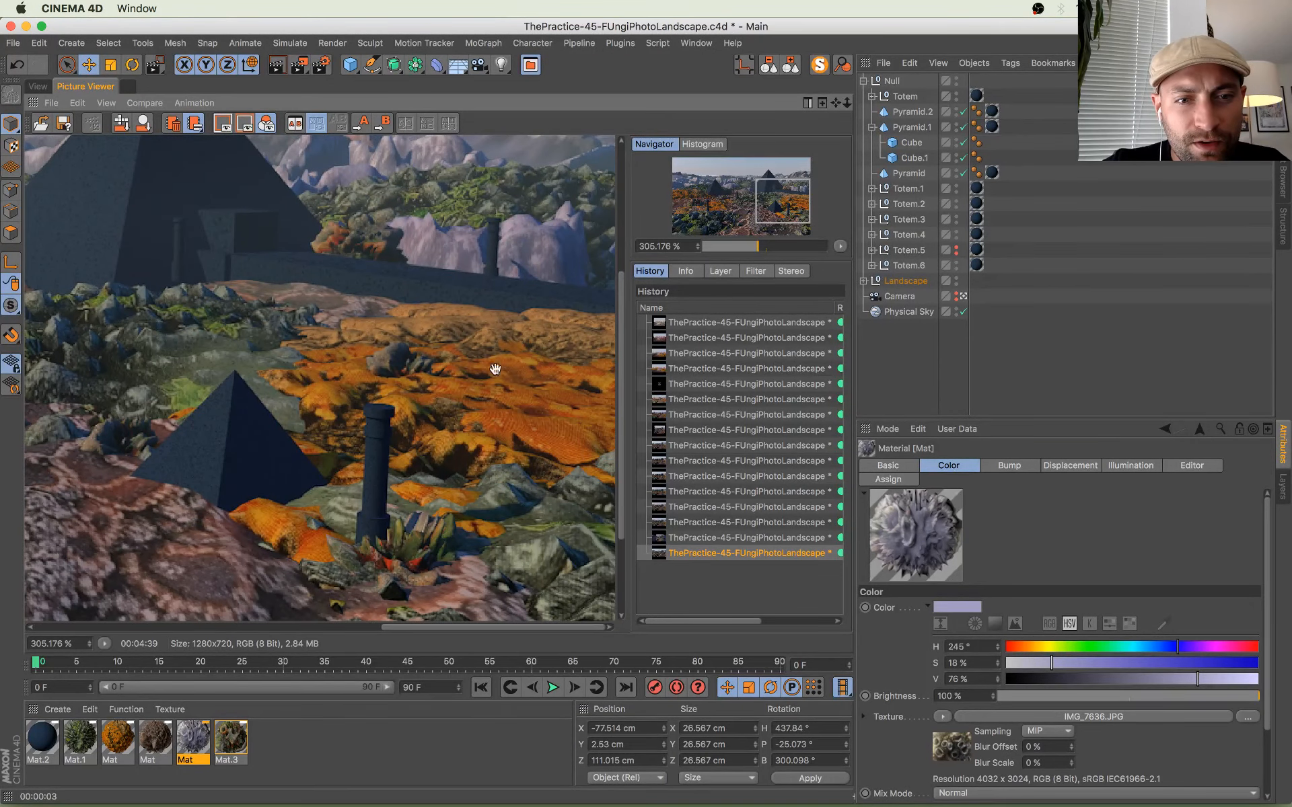
pyautogui.scroll(-5, 395, 424)
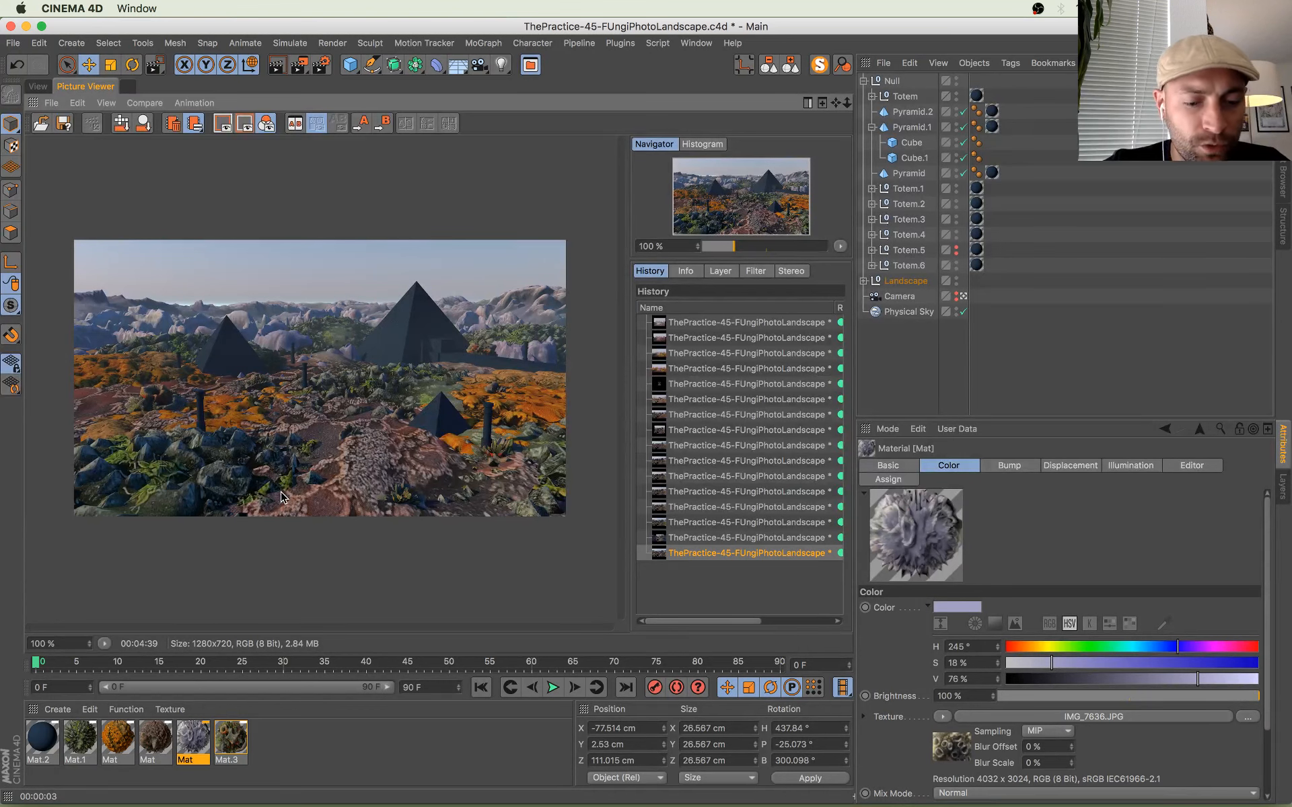
# Step: Save the project and duplicate the orange ground plane from the middle of the path into the right foreground
pyautogui.press('super+s')
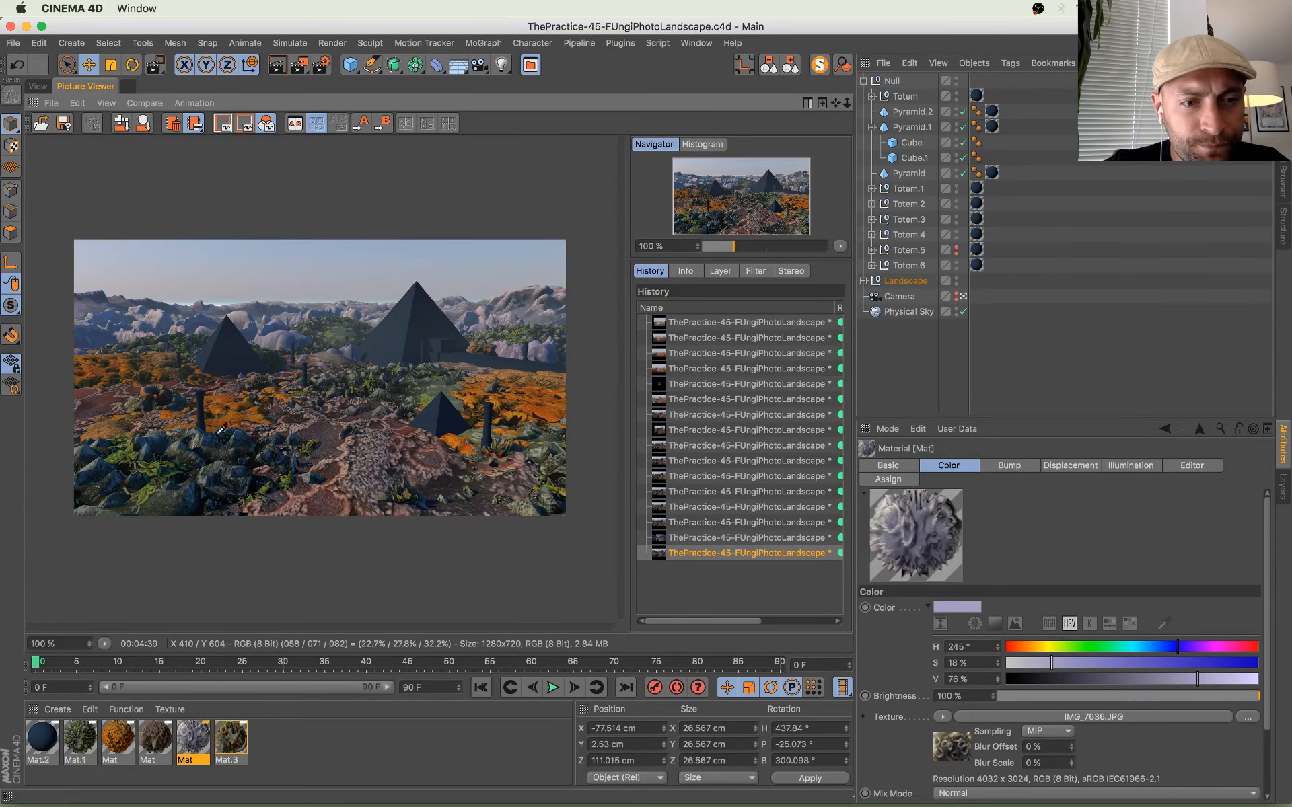
pyautogui.click(34, 87)
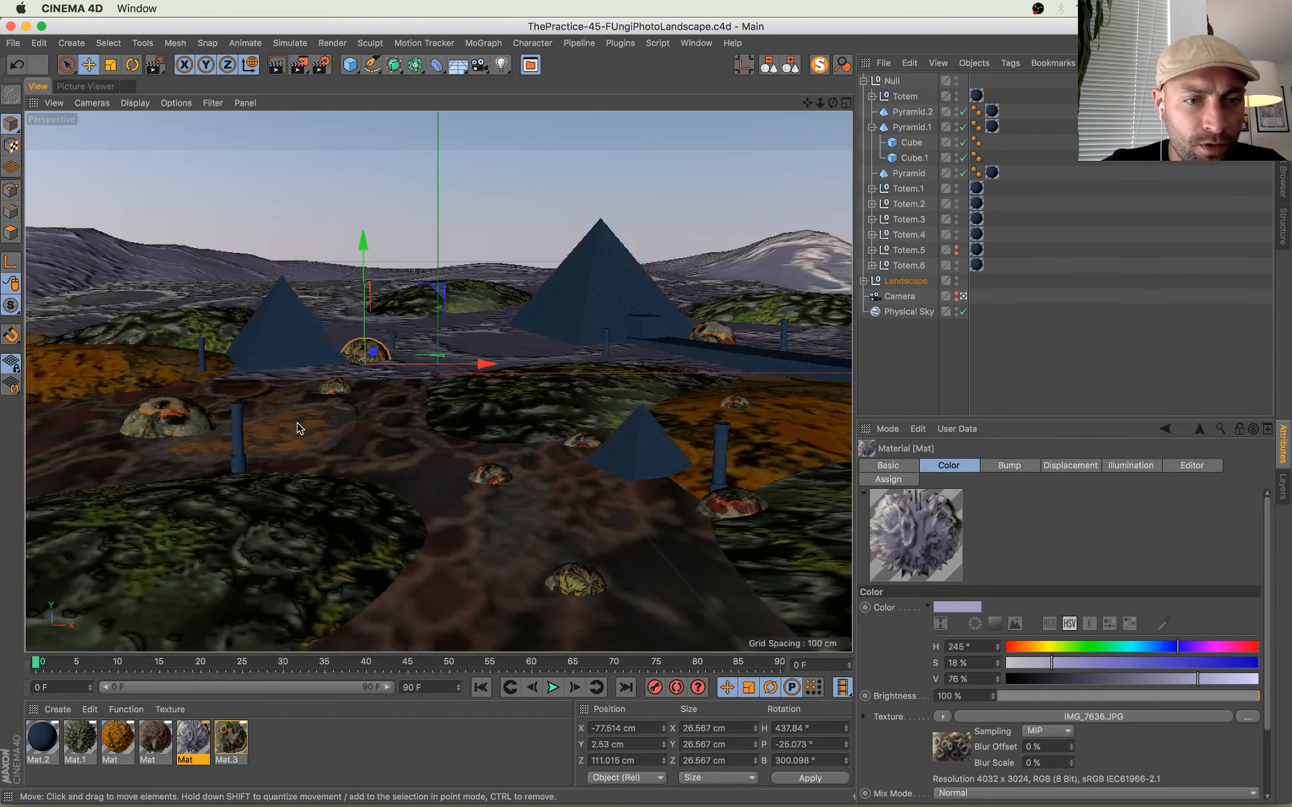
pyautogui.click(300, 428)
pyautogui.moveTo(352, 450); pyautogui.dragTo(700, 671)
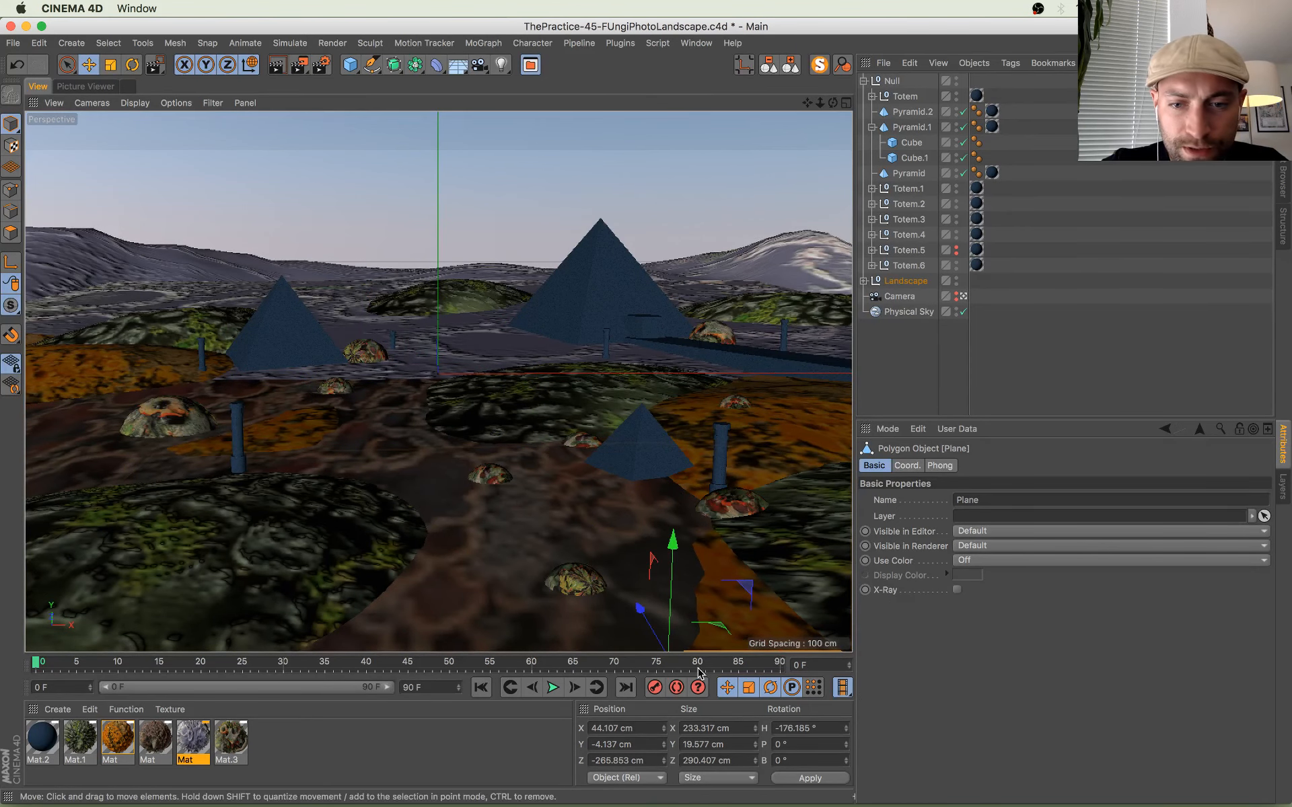
# Step: Rotate the copied orange plane to about H -229.5° and move it to about X 25 cm, Z -269 cm
pyautogui.middleClick(732, 553)
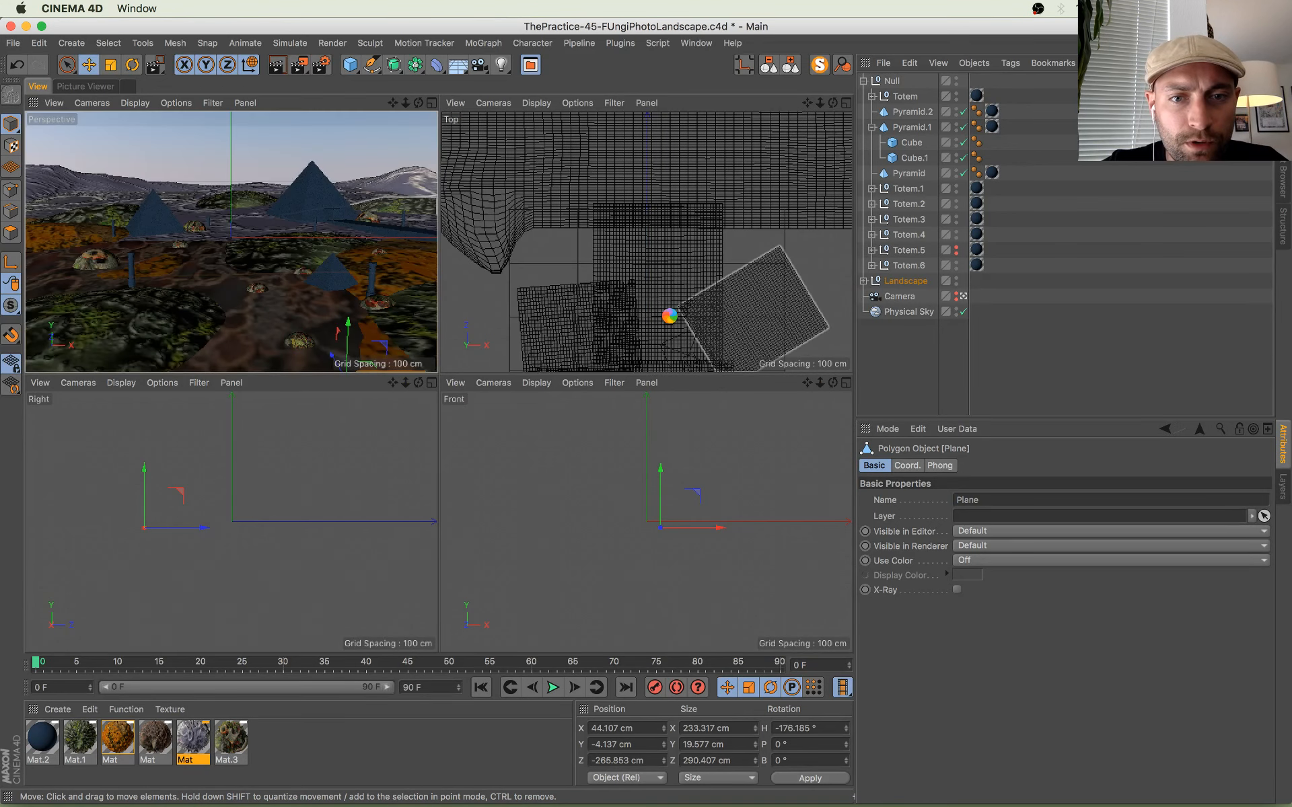
pyautogui.press('s')
pyautogui.press('r')
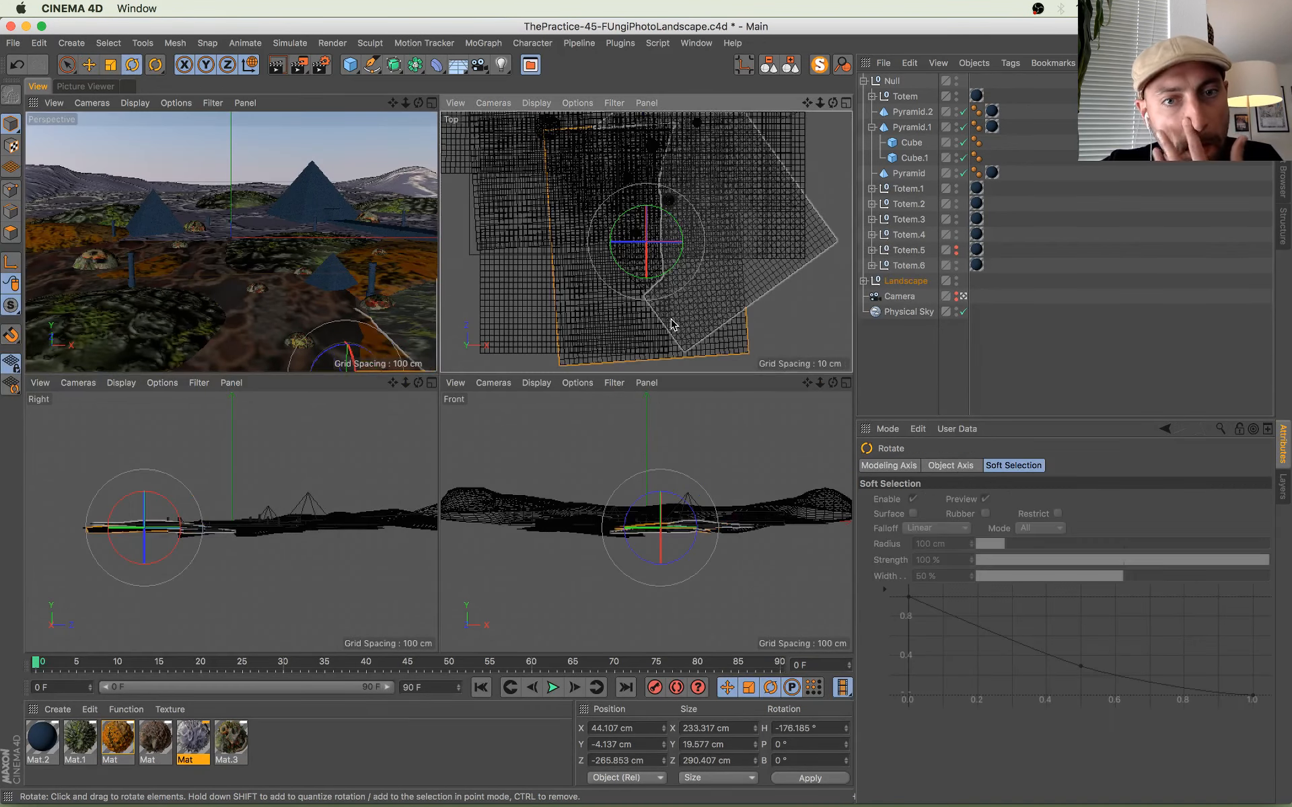
pyautogui.moveTo(674, 276); pyautogui.dragTo(645, 281)
pyautogui.press('e')
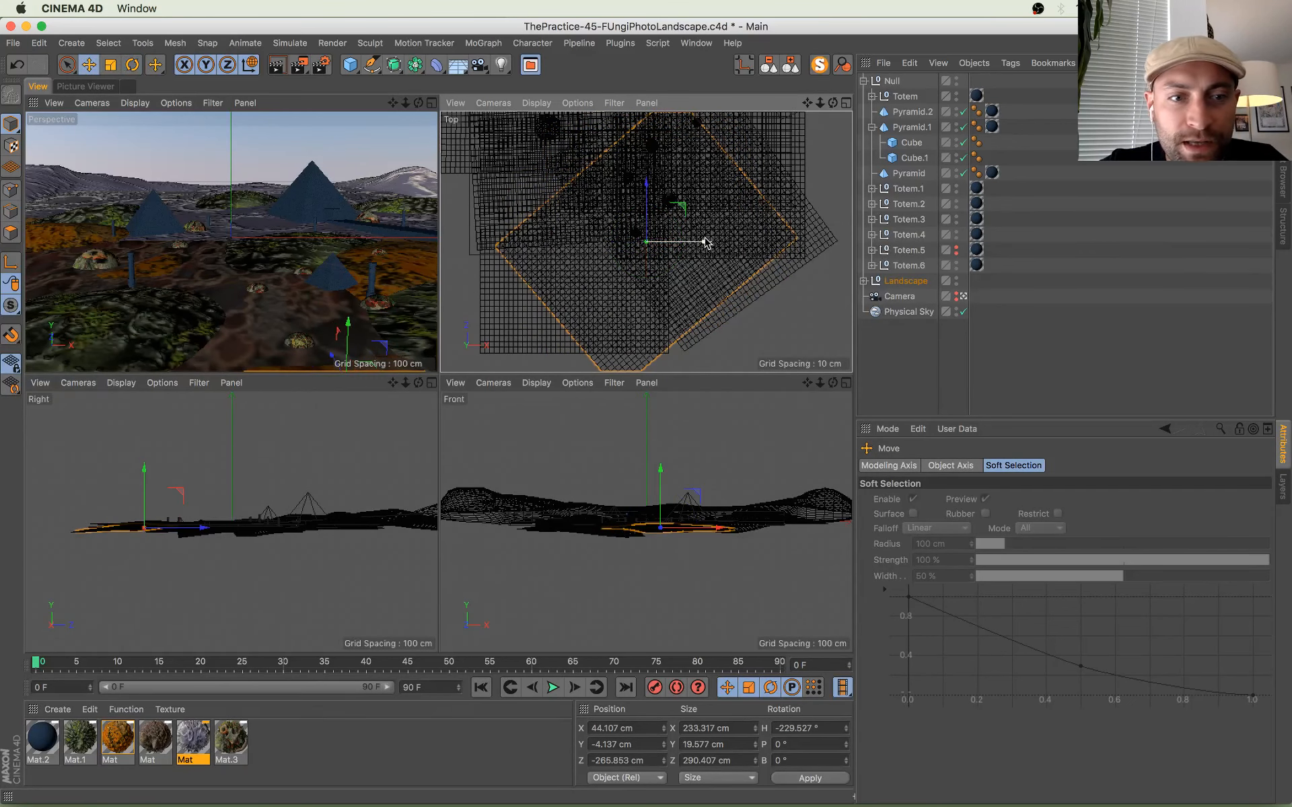
pyautogui.moveTo(704, 244); pyautogui.dragTo(689, 243)
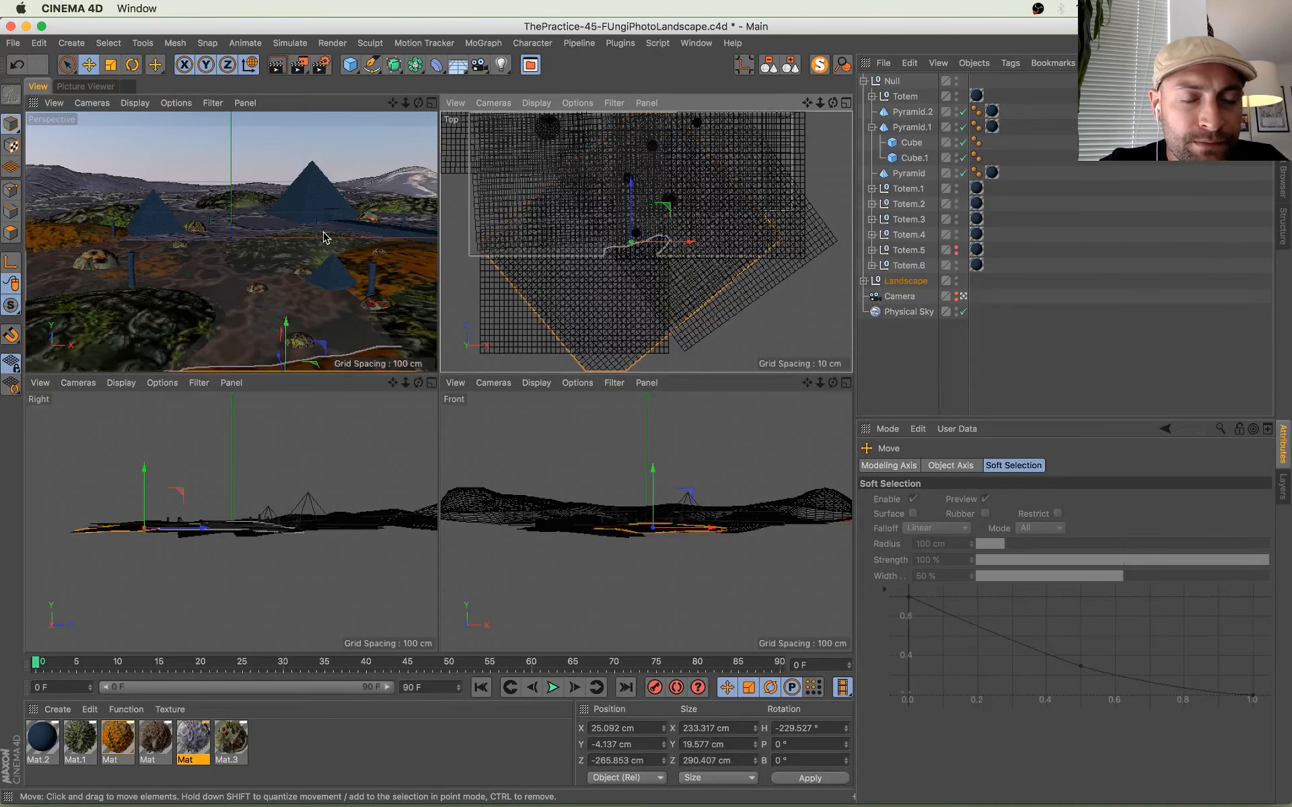
pyautogui.middleClick(323, 237)
pyautogui.moveTo(530, 605); pyautogui.dragTo(531, 612)
# Step: Preview a Render Region of the foreground around the copied orange plane, reading the YouTube live chat in Chrome while it renders
pyautogui.moveTo(299, 64); pyautogui.dragTo(343, 81)
pyautogui.moveTo(278, 524); pyautogui.dragTo(822, 651)
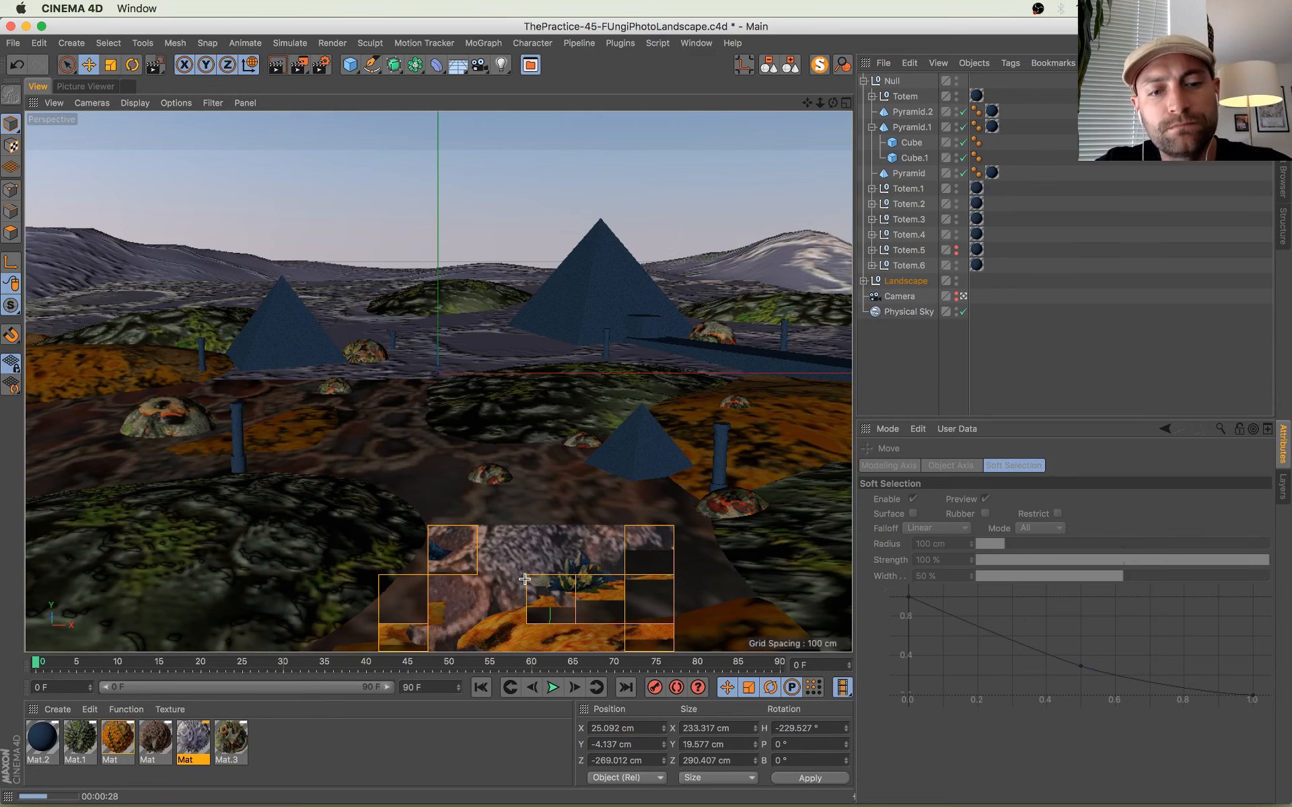
pyautogui.moveTo(0, 1)
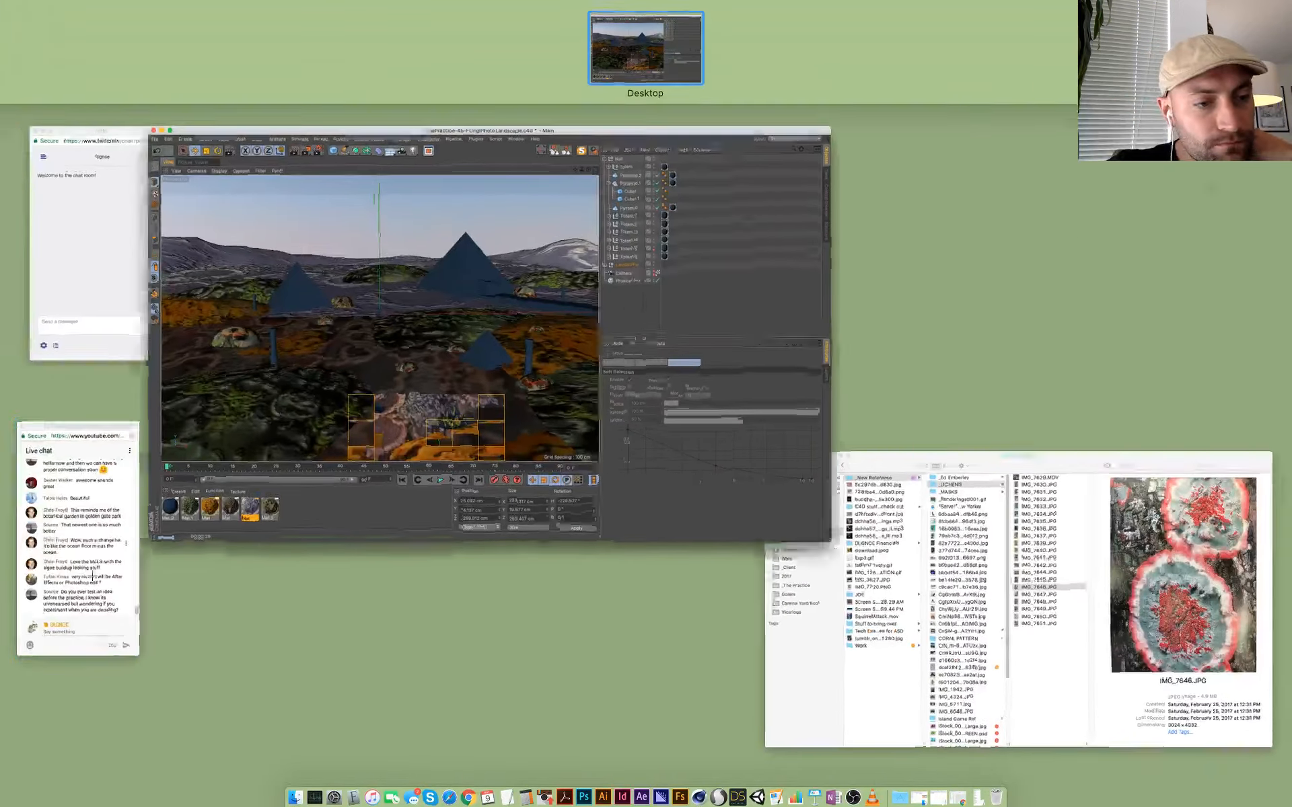
pyautogui.click(117, 600)
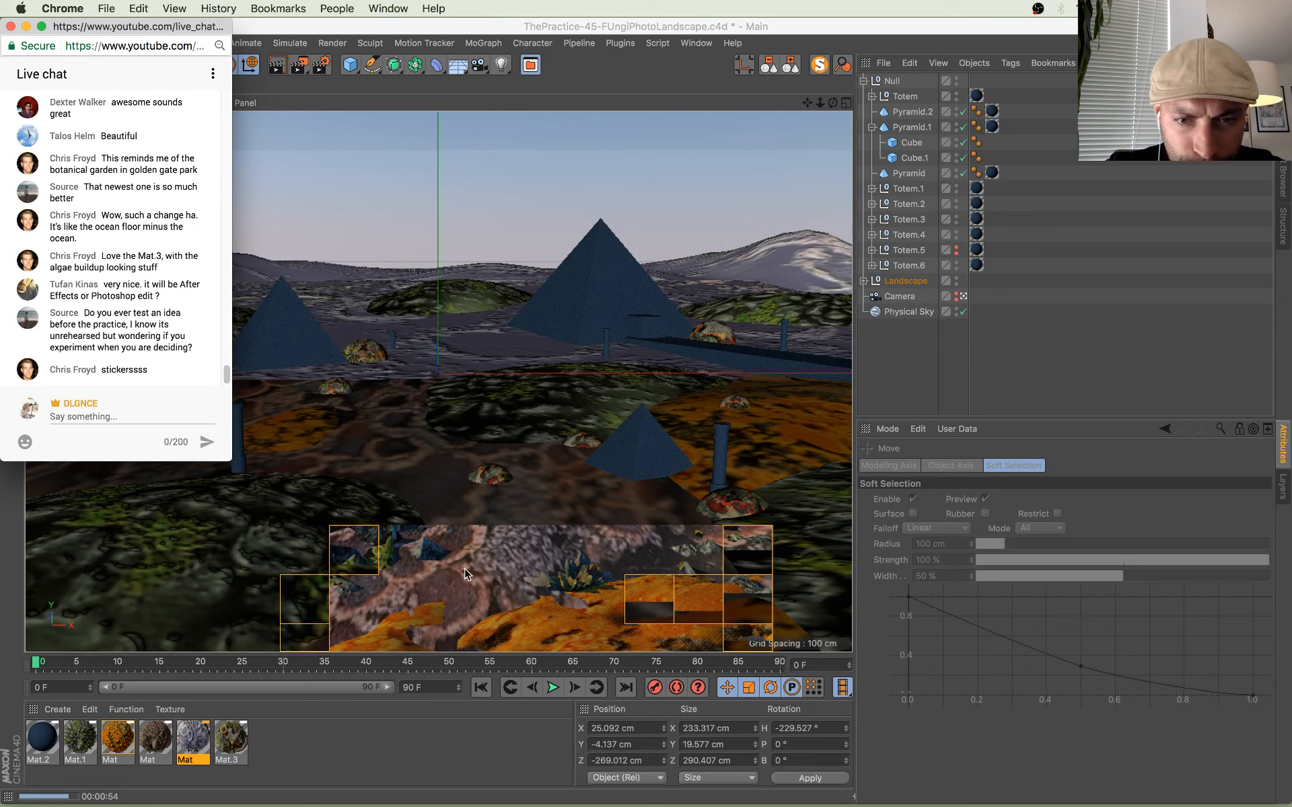
pyautogui.click(534, 531)
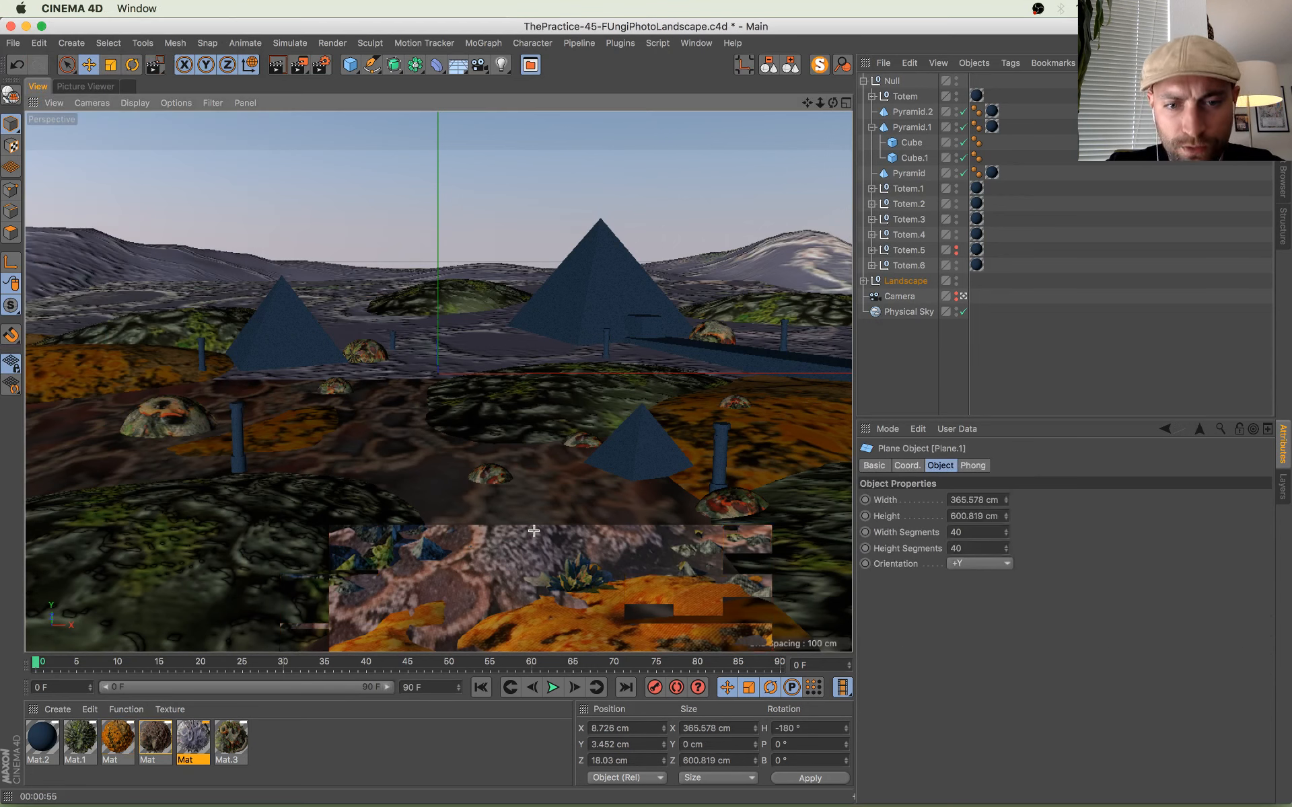
# Step: Flatten the foreground orange plane to about 17.7 cm in Y size and move it to about Y -3.9 cm, Z -257 cm
pyautogui.click(722, 636)
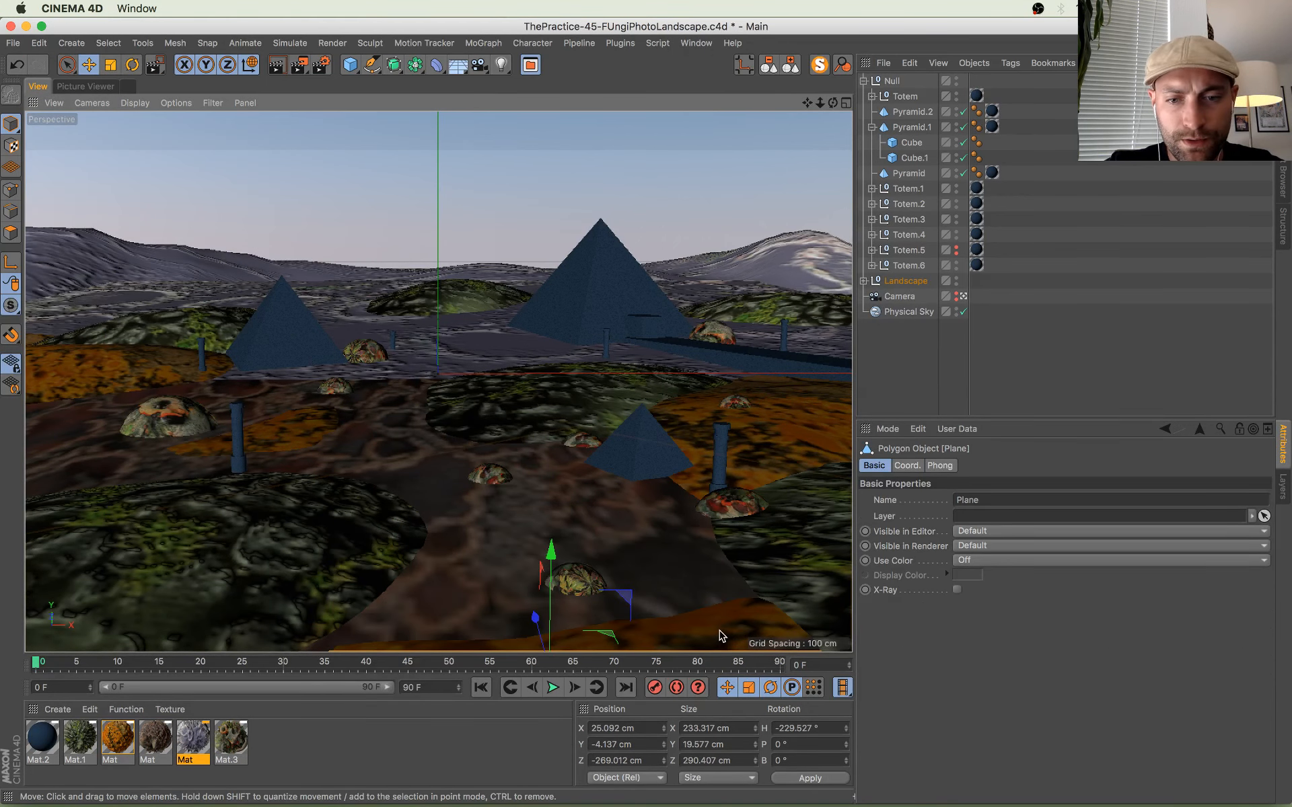
pyautogui.press('t')
pyautogui.moveTo(551, 549); pyautogui.dragTo(550, 558)
pyautogui.press('e')
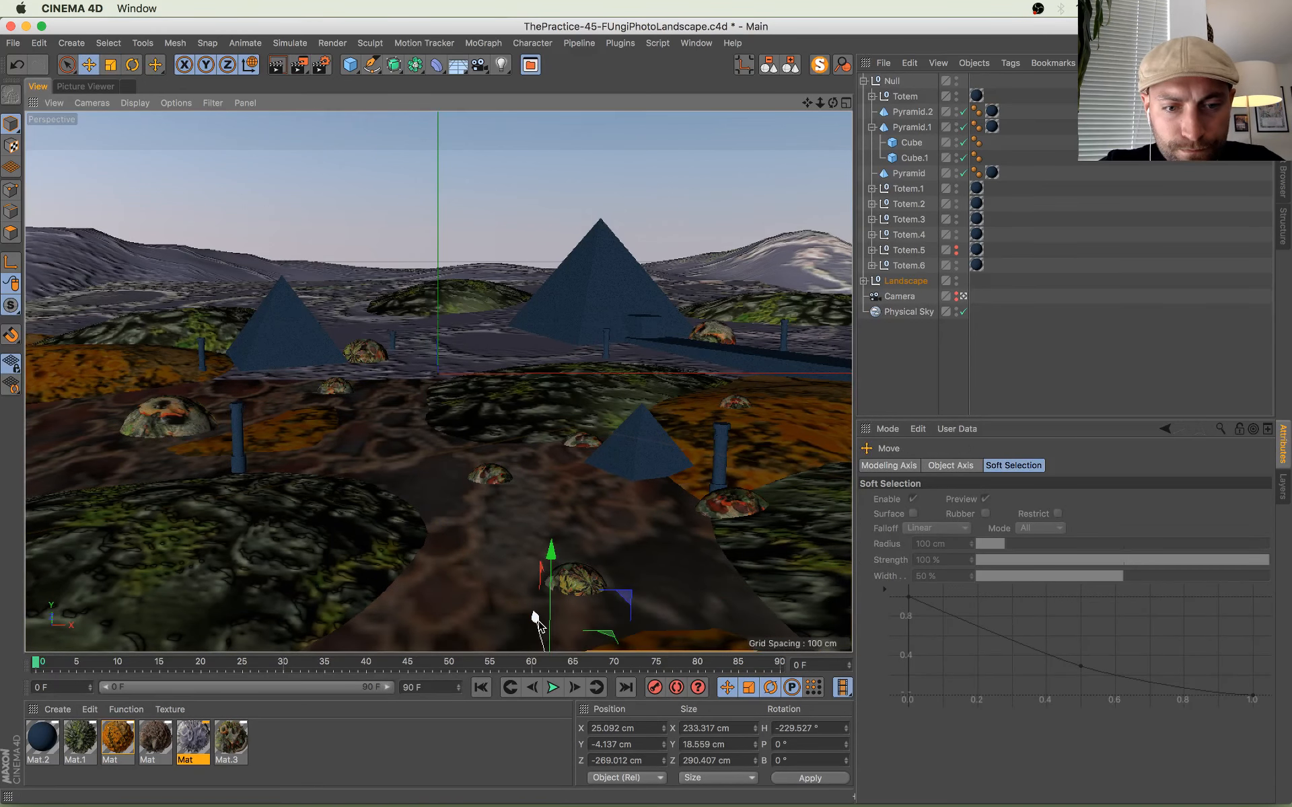
pyautogui.moveTo(536, 622); pyautogui.dragTo(535, 604)
pyautogui.press('t')
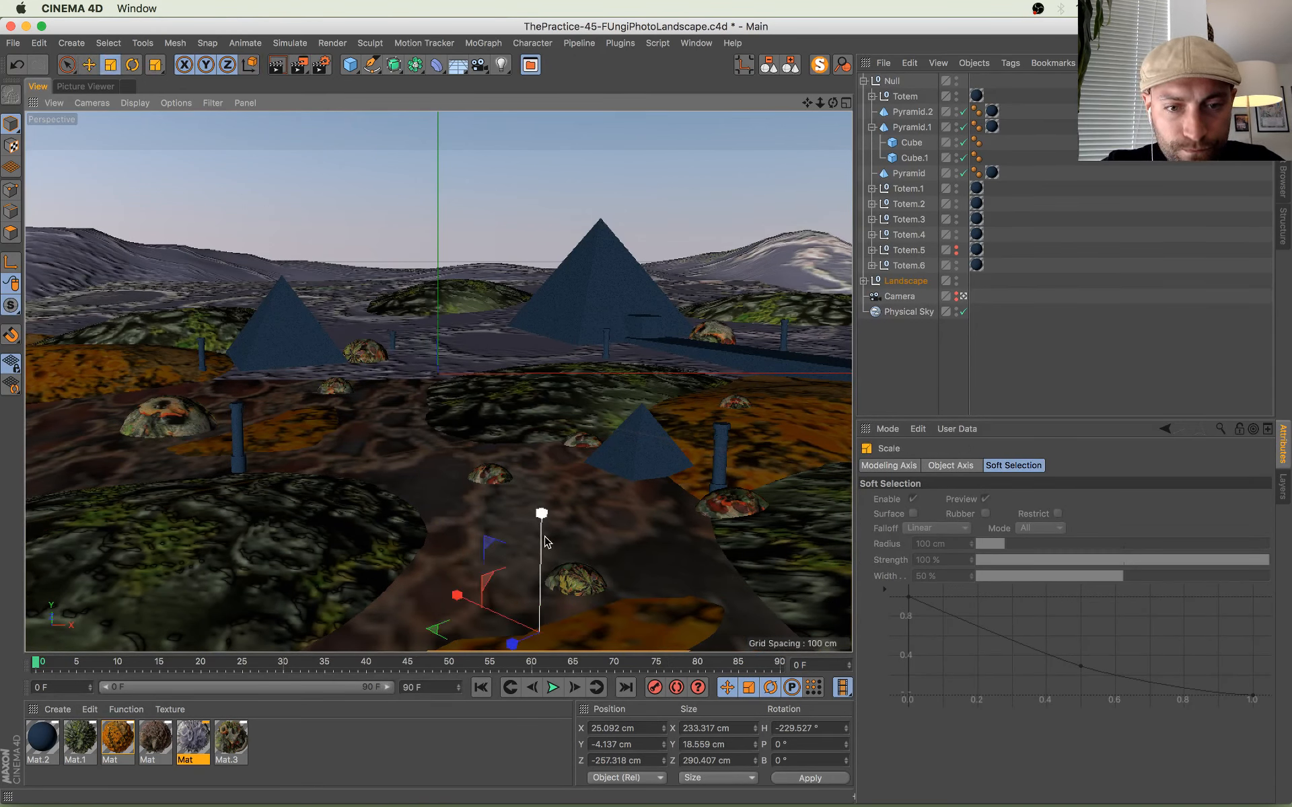
pyautogui.moveTo(542, 535); pyautogui.dragTo(542, 535)
pyautogui.press('e')
# Step: Show all four views and preview a Render Region of the foreground orange plane in the perspective view
pyautogui.moveTo(300, 66); pyautogui.dragTo(344, 89)
pyautogui.press('e')
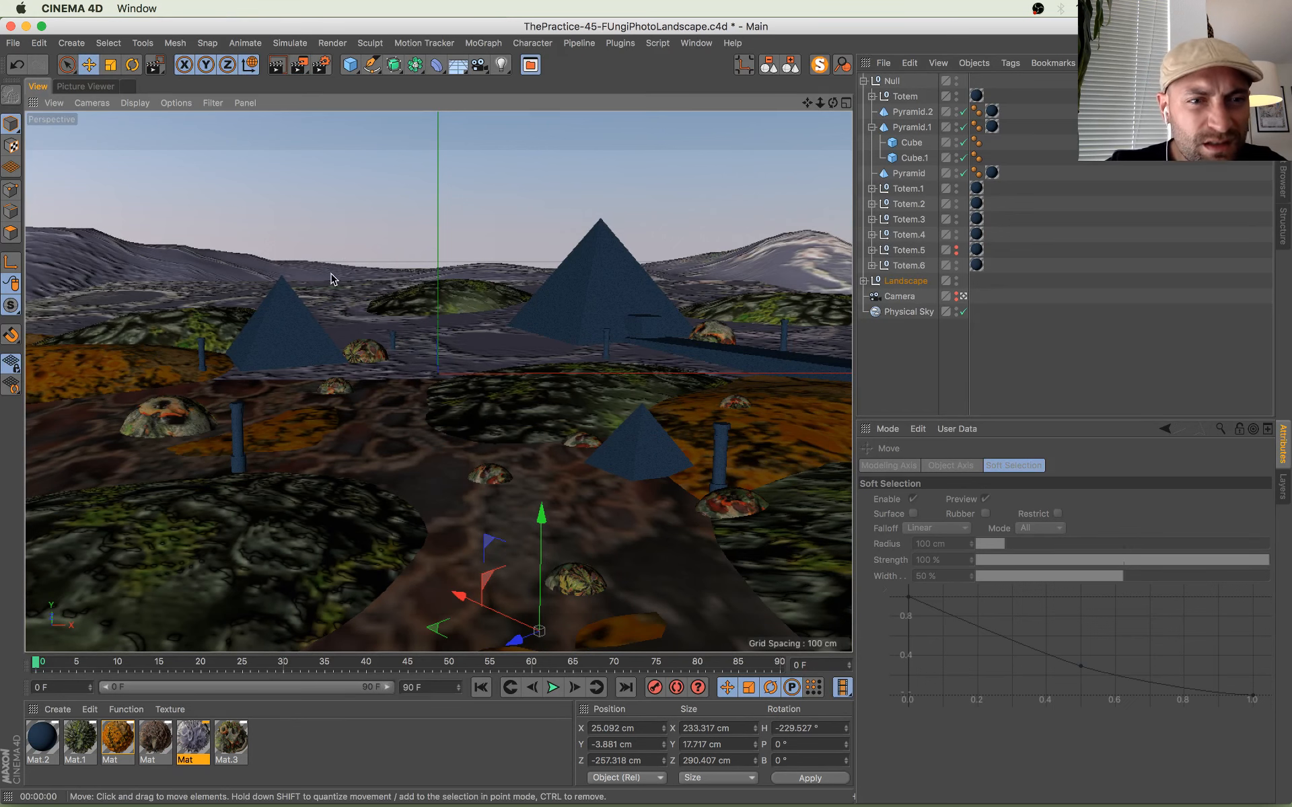
pyautogui.click(846, 102)
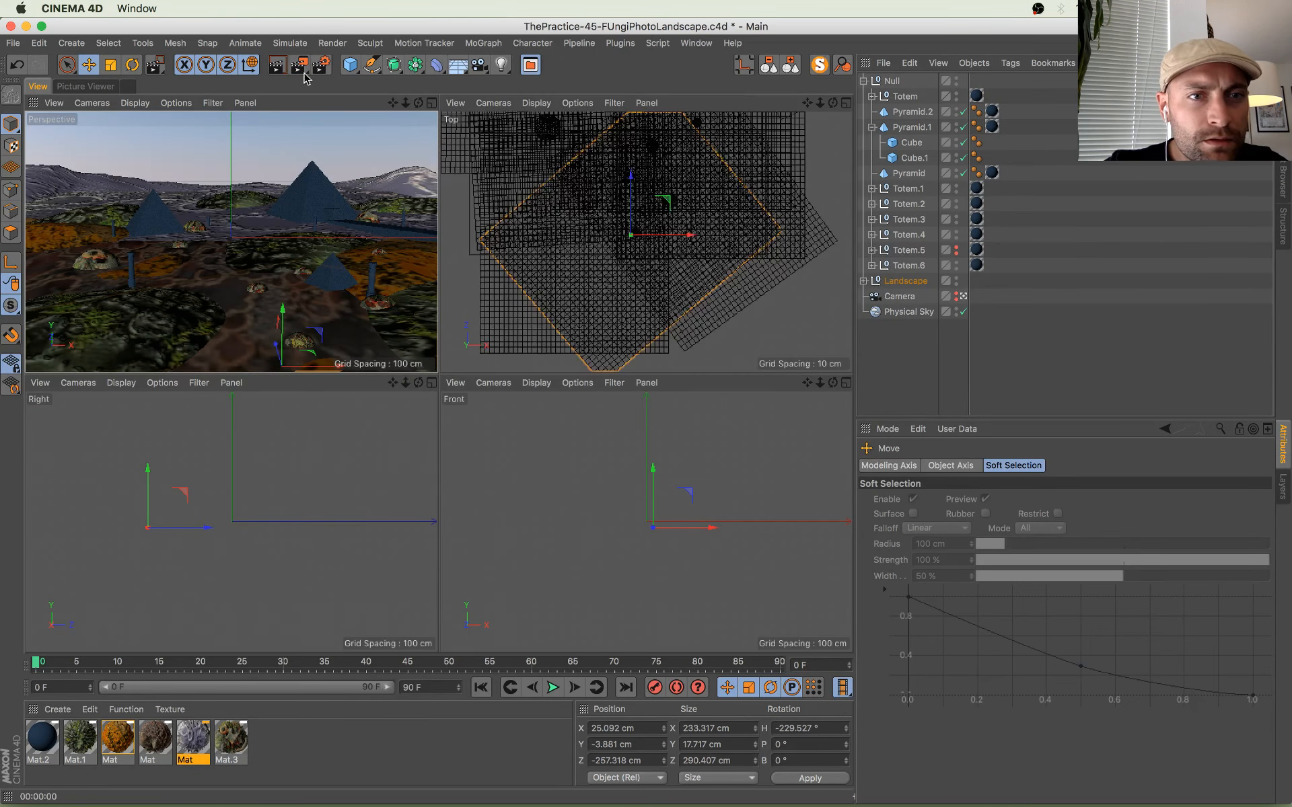
pyautogui.moveTo(300, 66); pyautogui.dragTo(344, 87)
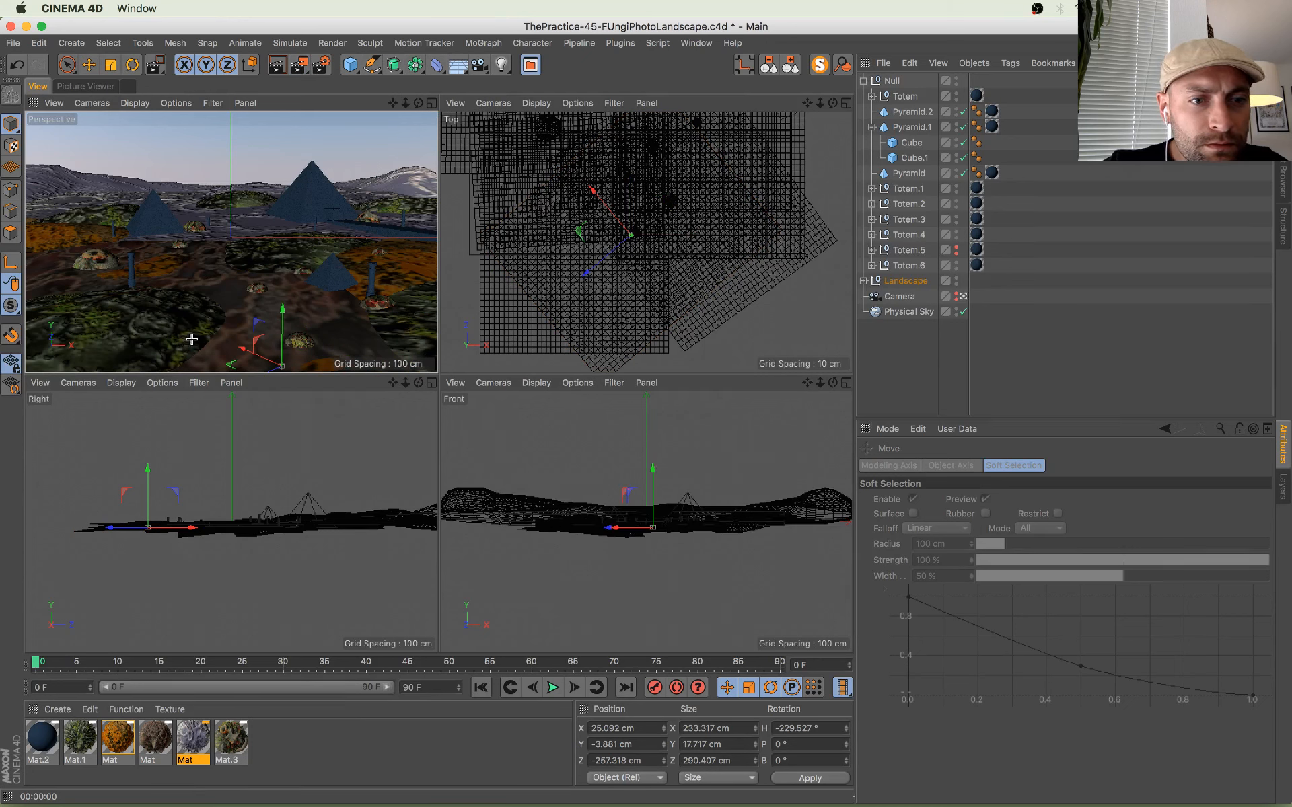
pyautogui.moveTo(192, 339); pyautogui.dragTo(389, 377)
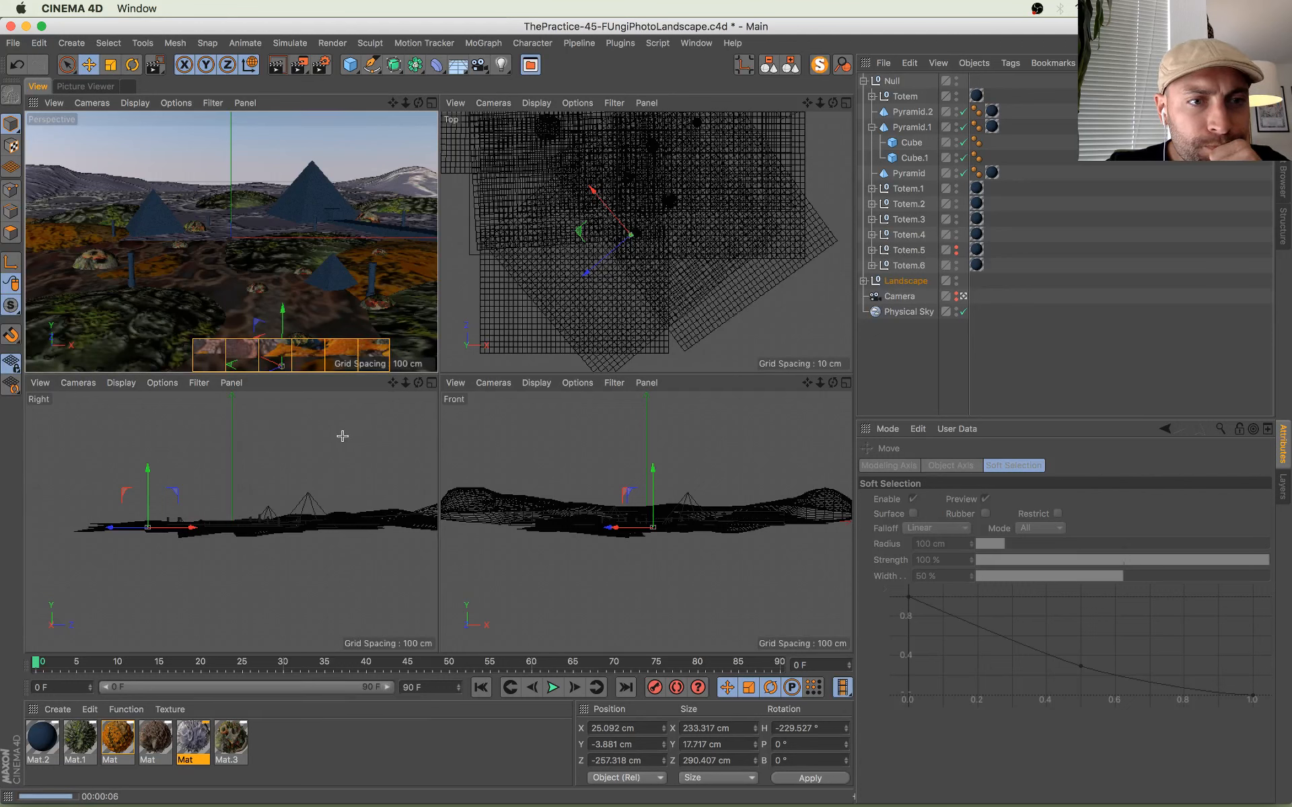
pyautogui.press('w')
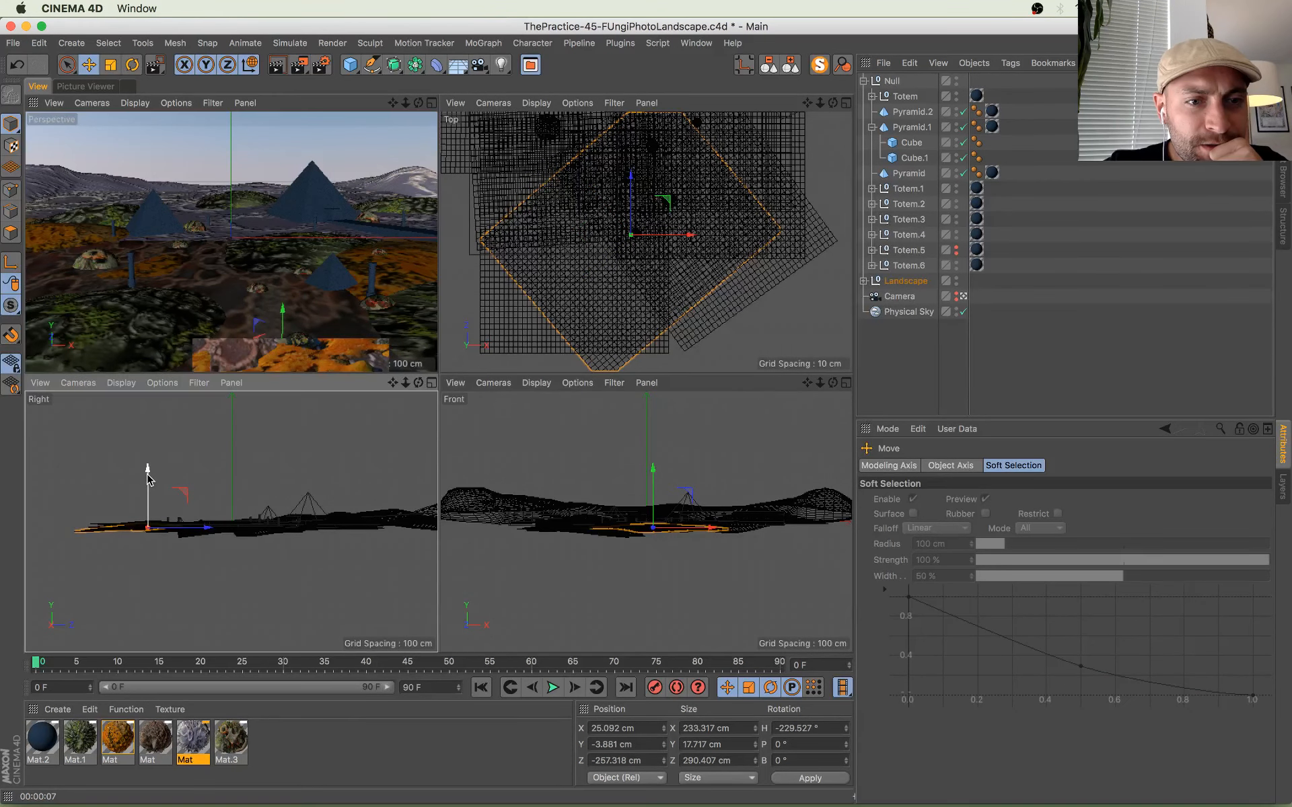
# Step: Try lowering the foreground orange plane to about Y -19.2 cm and preview a Render Region of the foreground
pyautogui.moveTo(149, 479); pyautogui.dragTo(148, 479)
pyautogui.moveTo(299, 65); pyautogui.dragTo(367, 84)
pyautogui.moveTo(163, 326); pyautogui.dragTo(408, 391)
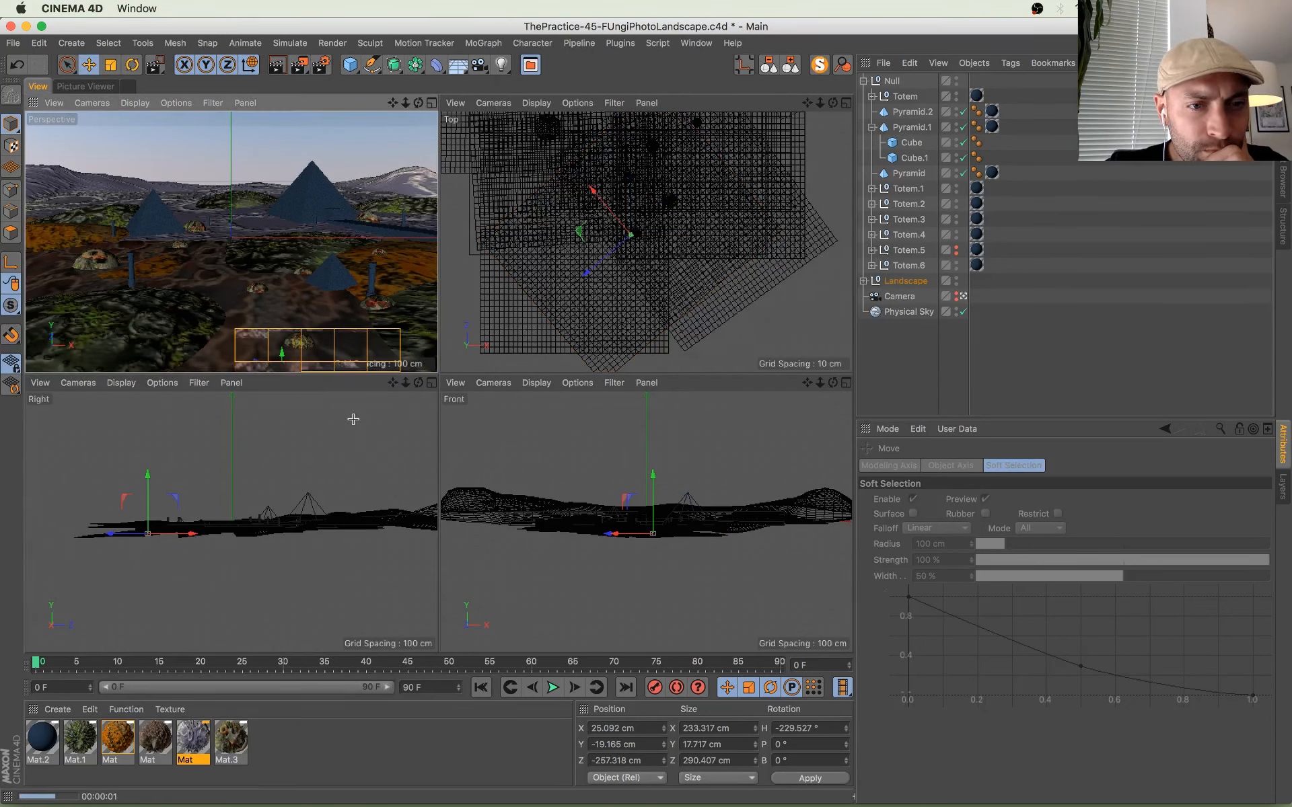
pyautogui.click(136, 535)
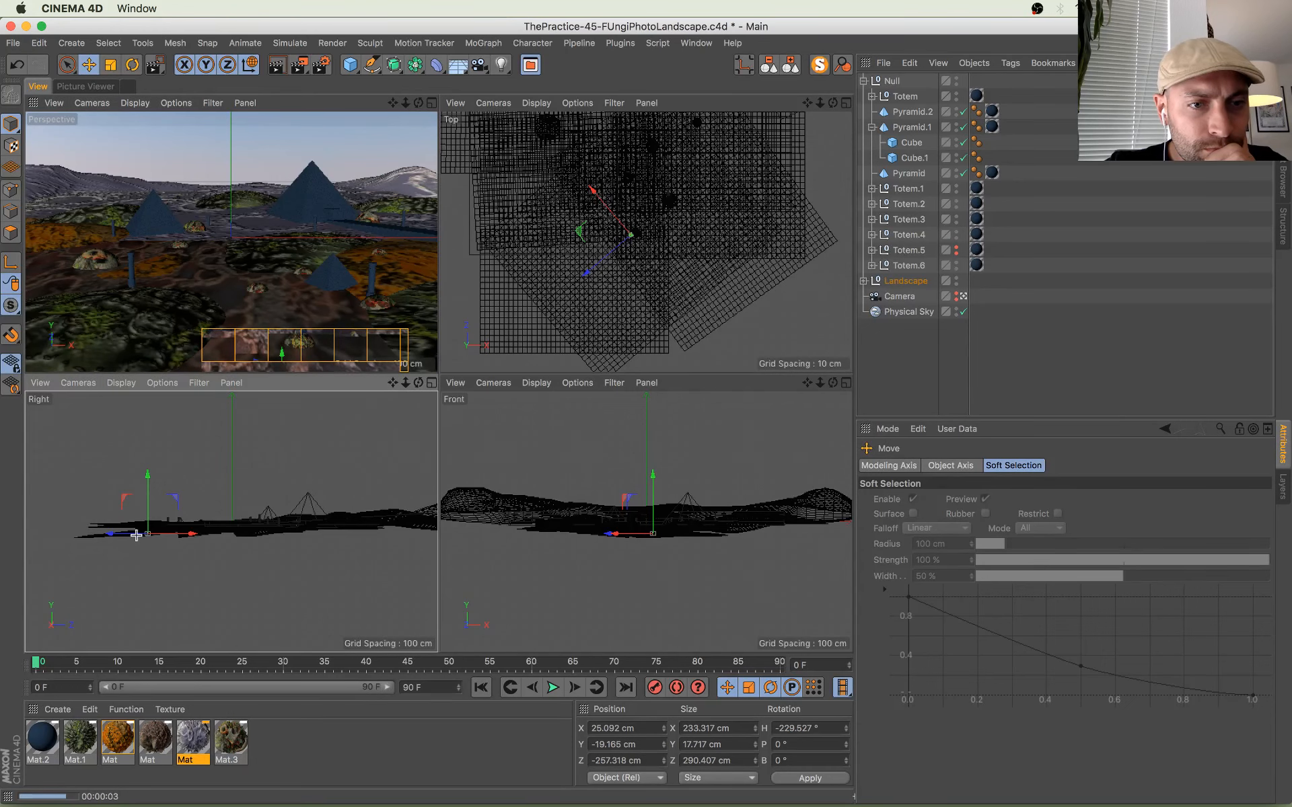
# Step: Raise the foreground orange plane to about Y -5.3 cm and preview a Render Region of it in the perspective view
pyautogui.scroll(3, 136, 535)
pyautogui.moveTo(128, 515); pyautogui.dragTo(130, 485)
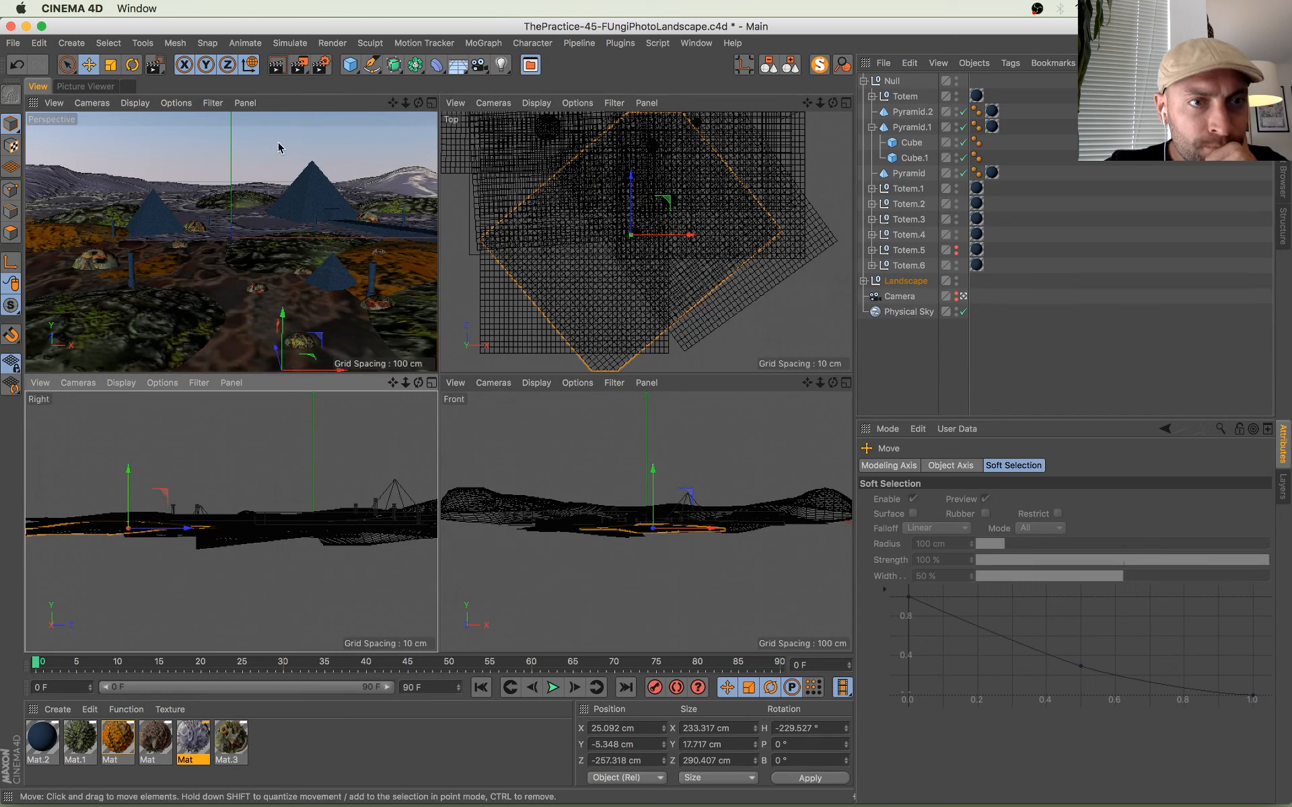
pyautogui.press('w')
pyautogui.press('0')
pyautogui.moveTo(173, 315); pyautogui.dragTo(405, 398)
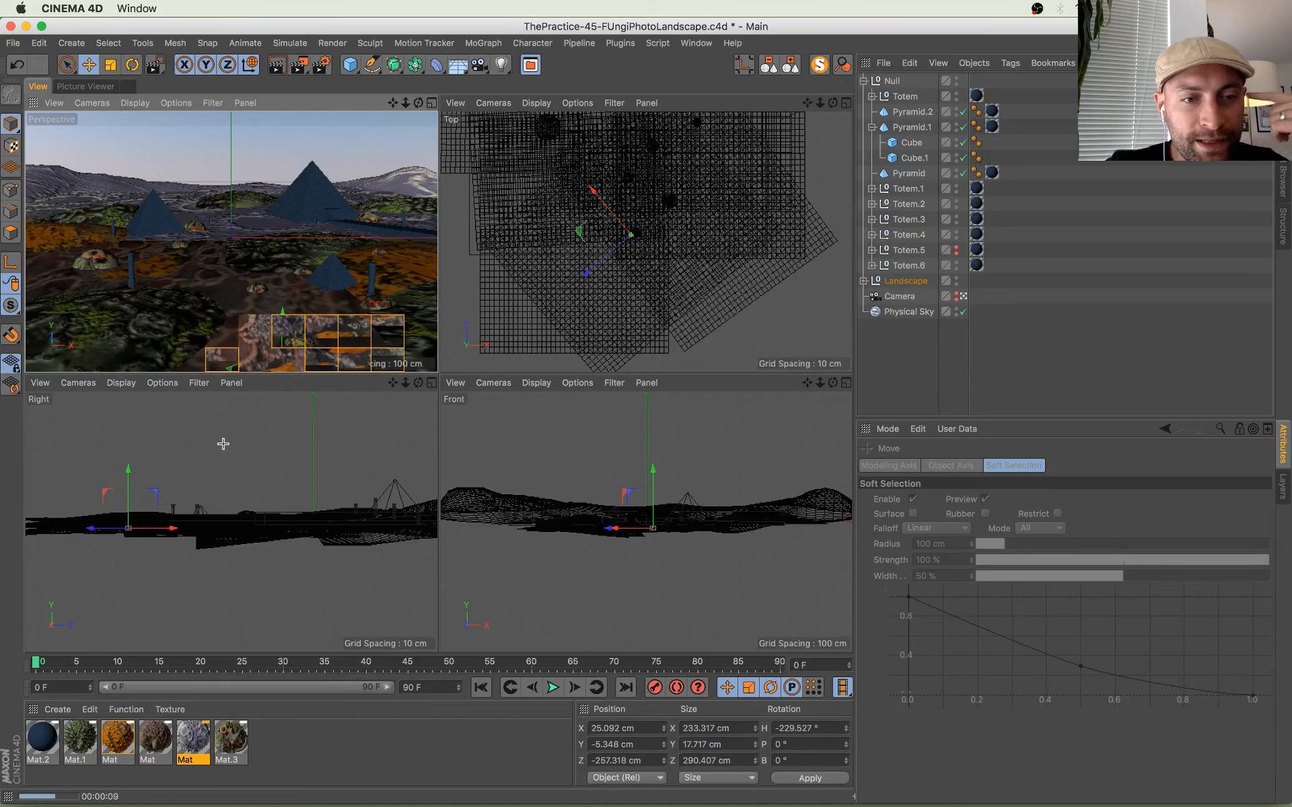
# Step: Enable Global Illumination and Ambient Occlusion in the render settings
pyautogui.click(319, 68)
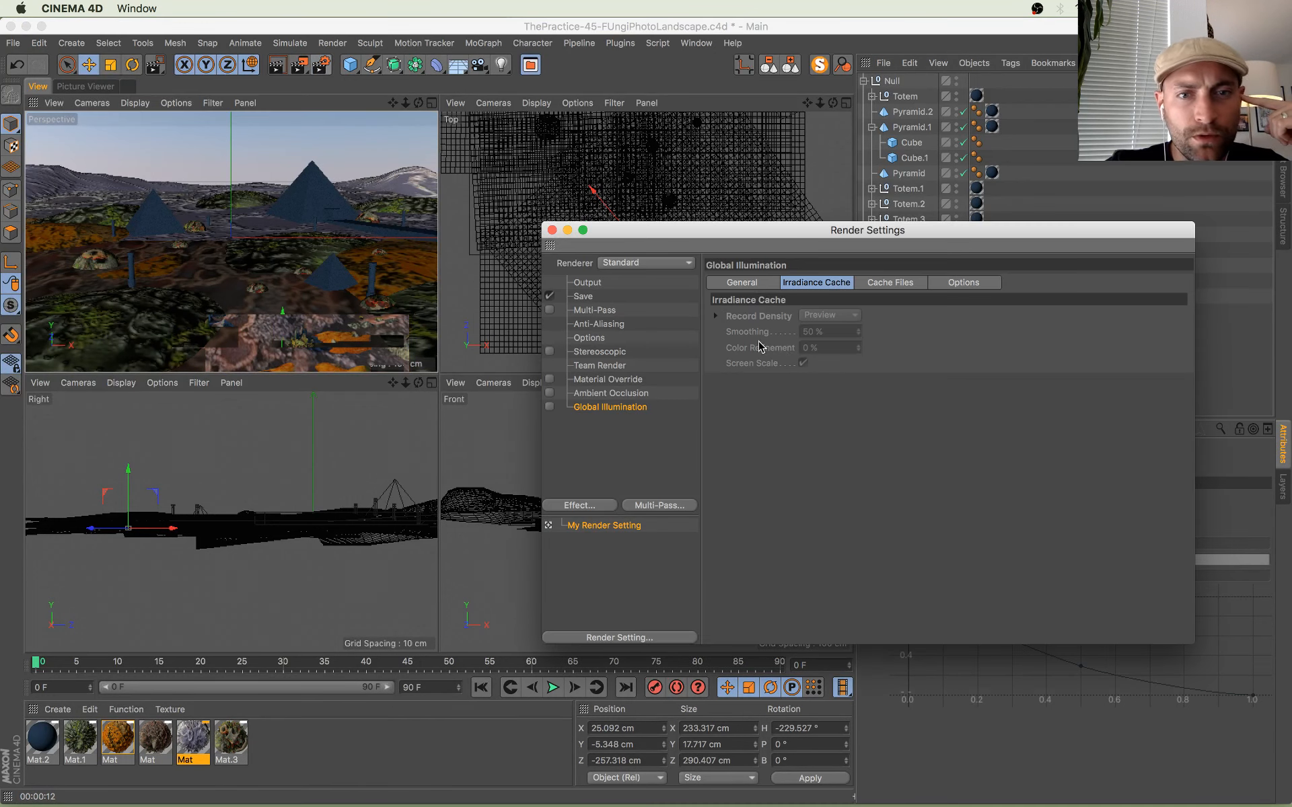
pyautogui.click(550, 407)
pyautogui.click(549, 393)
# Step: Lock the output aspect ratio and set the render width to 1800 pixels
pyautogui.click(596, 284)
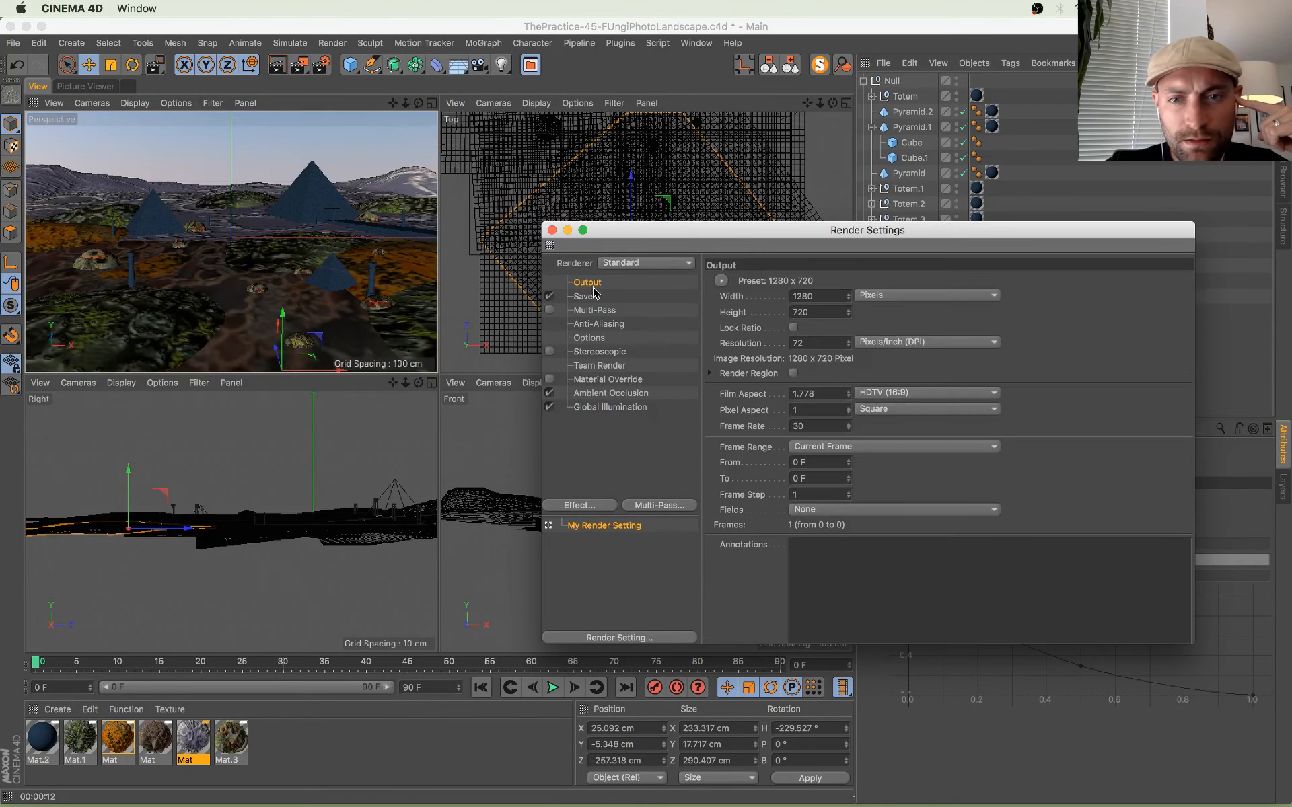
pyautogui.click(793, 327)
pyautogui.click(820, 296)
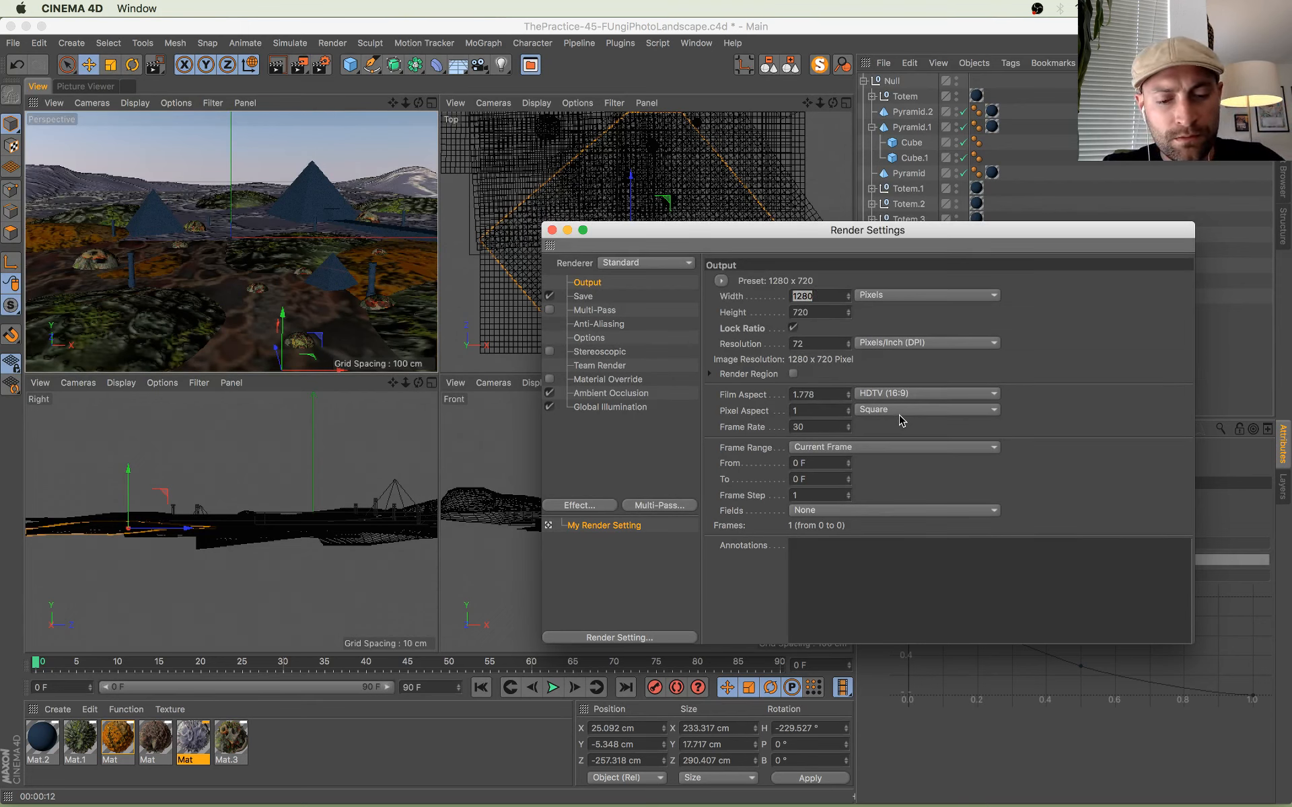
pyautogui.write('1800')
pyautogui.press('Return')
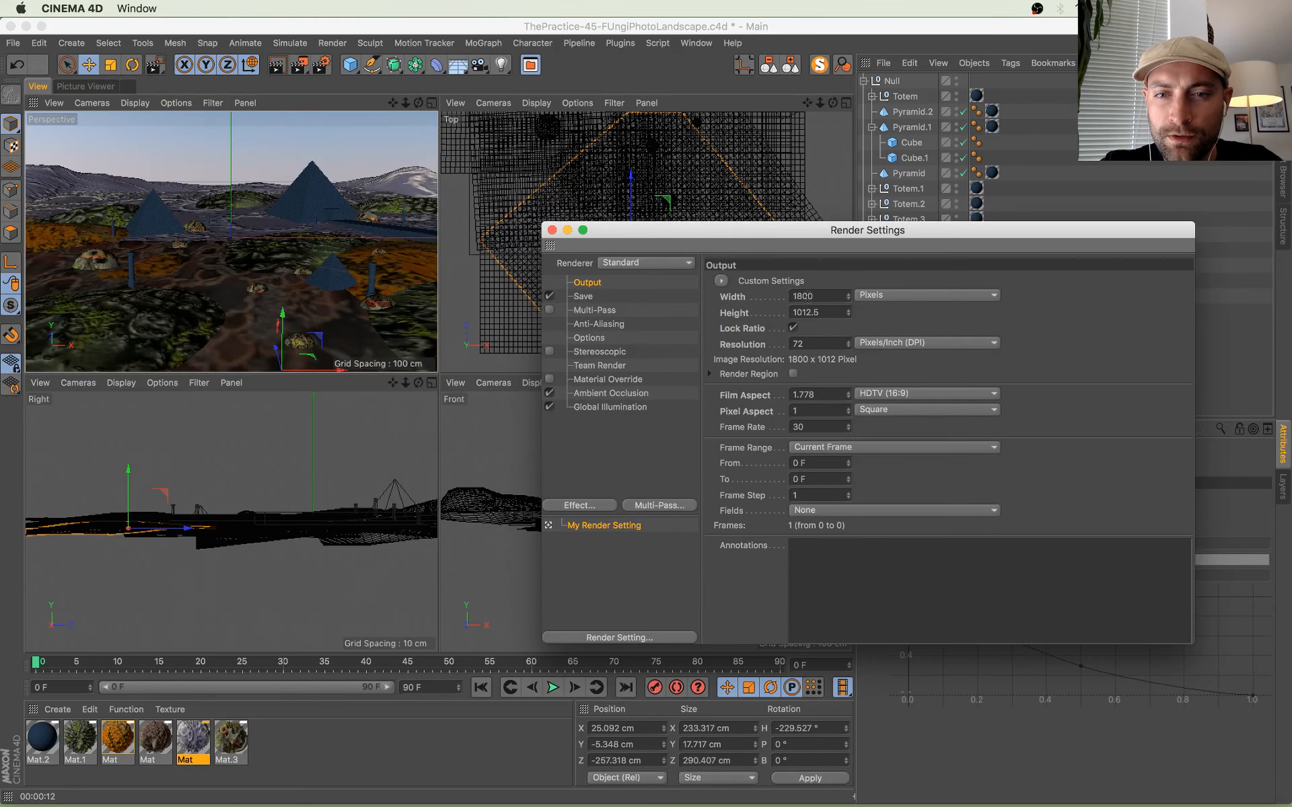
# Step: Check the powers-of-two chart in Exp3.gif on the desktop and return to the render settings
pyautogui.press('F11')
pyautogui.click(1228, 231)
pyautogui.press('space')
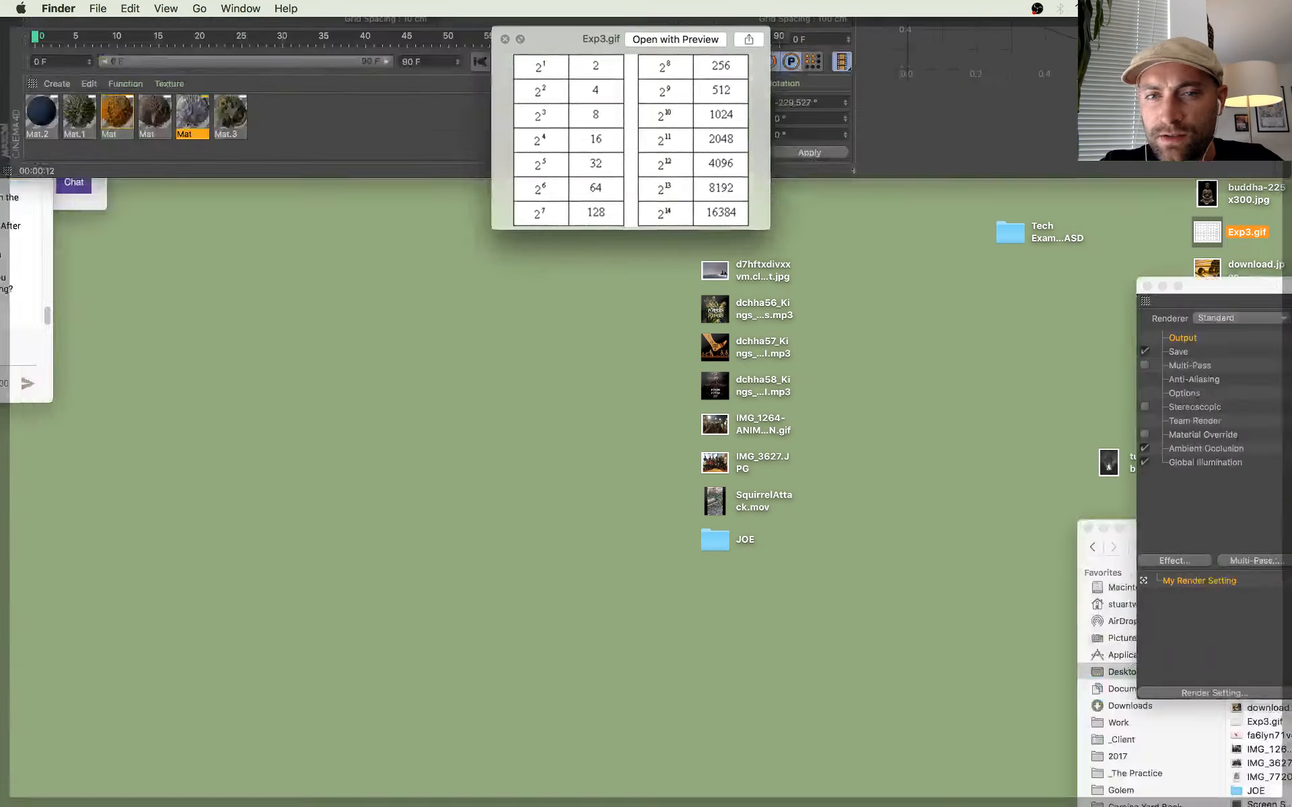
pyautogui.press('F11')
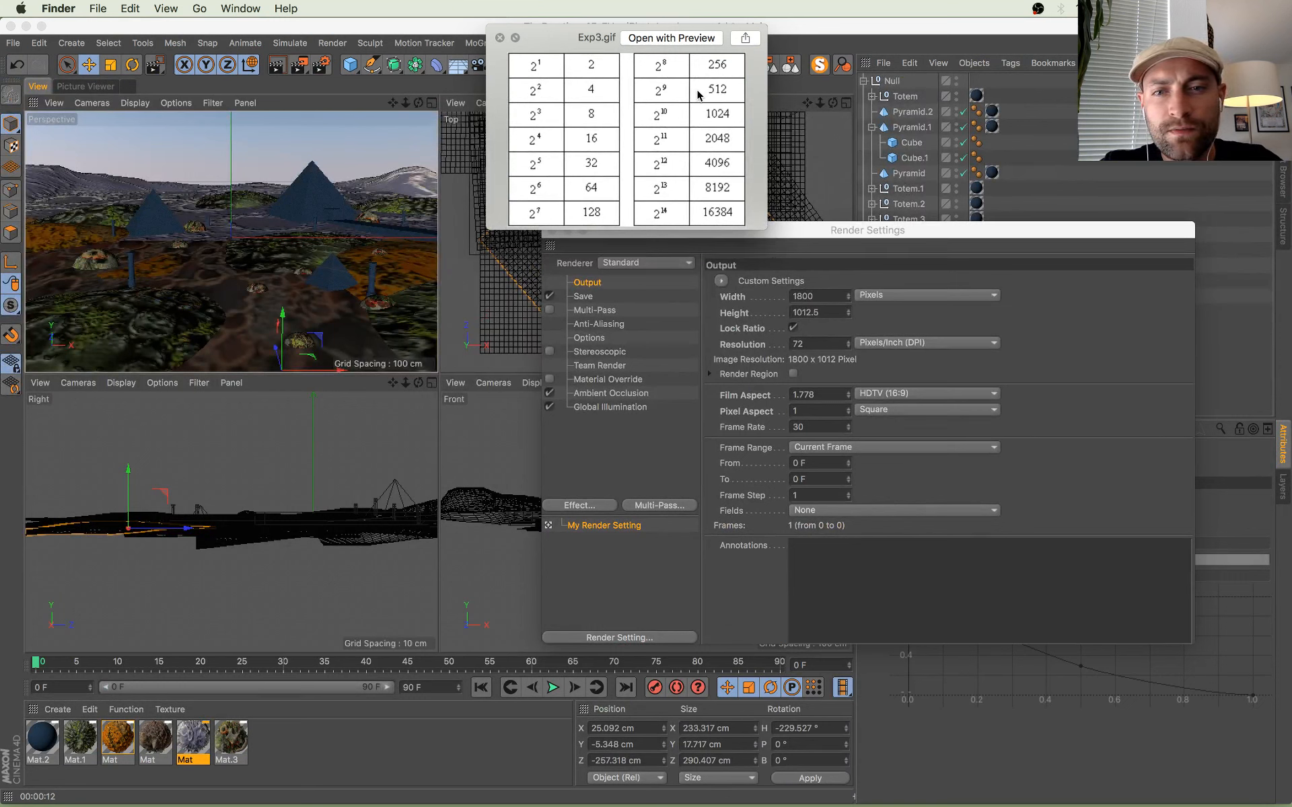
pyautogui.click(499, 38)
# Step: Set the render output width to 2048 pixels
pyautogui.doubleClick(817, 296)
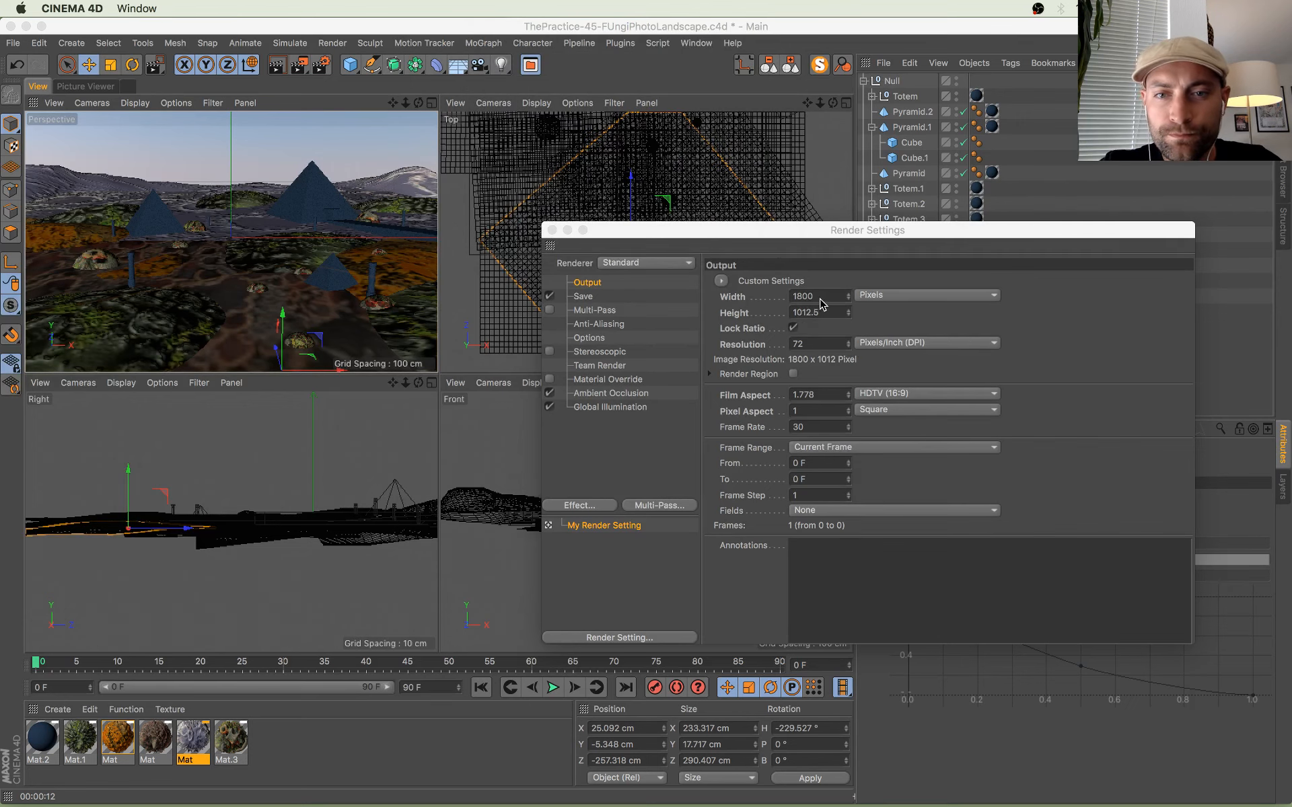
pyautogui.write('201')
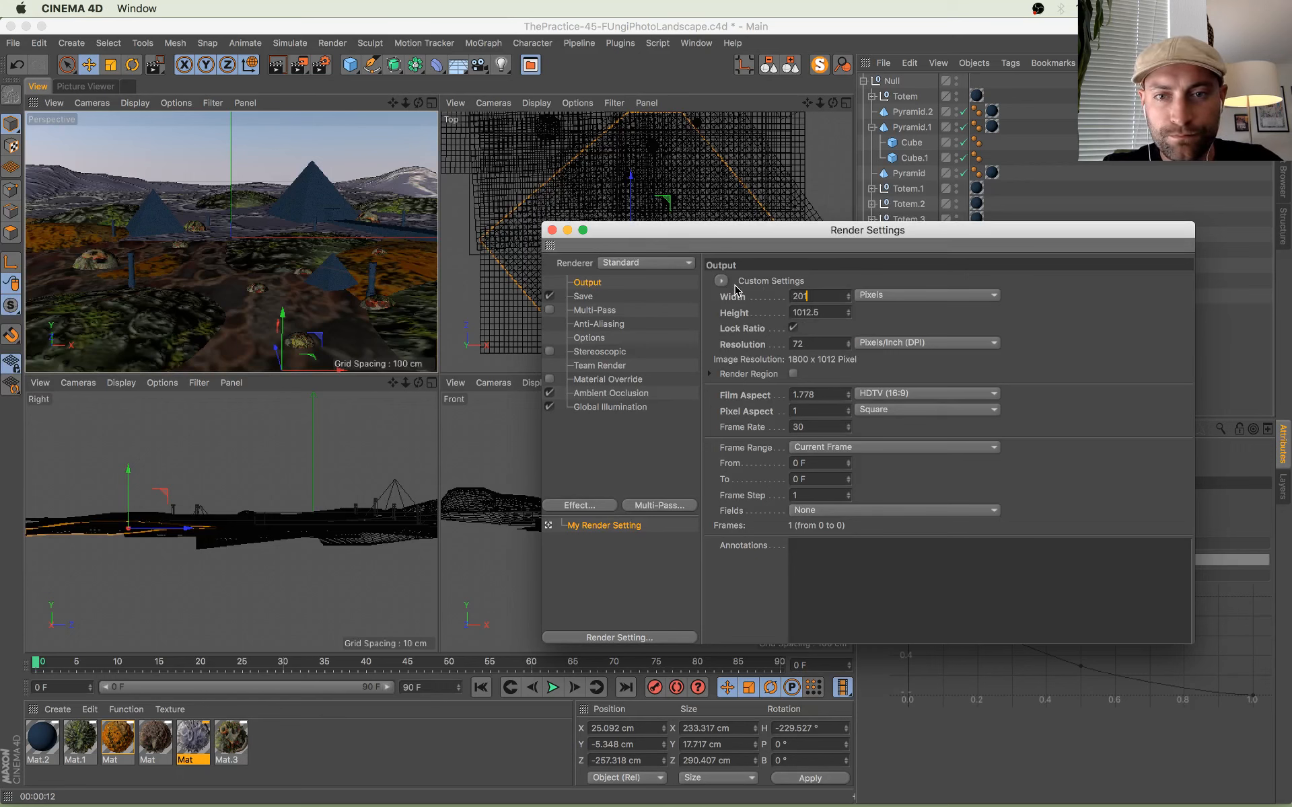
pyautogui.write('4')
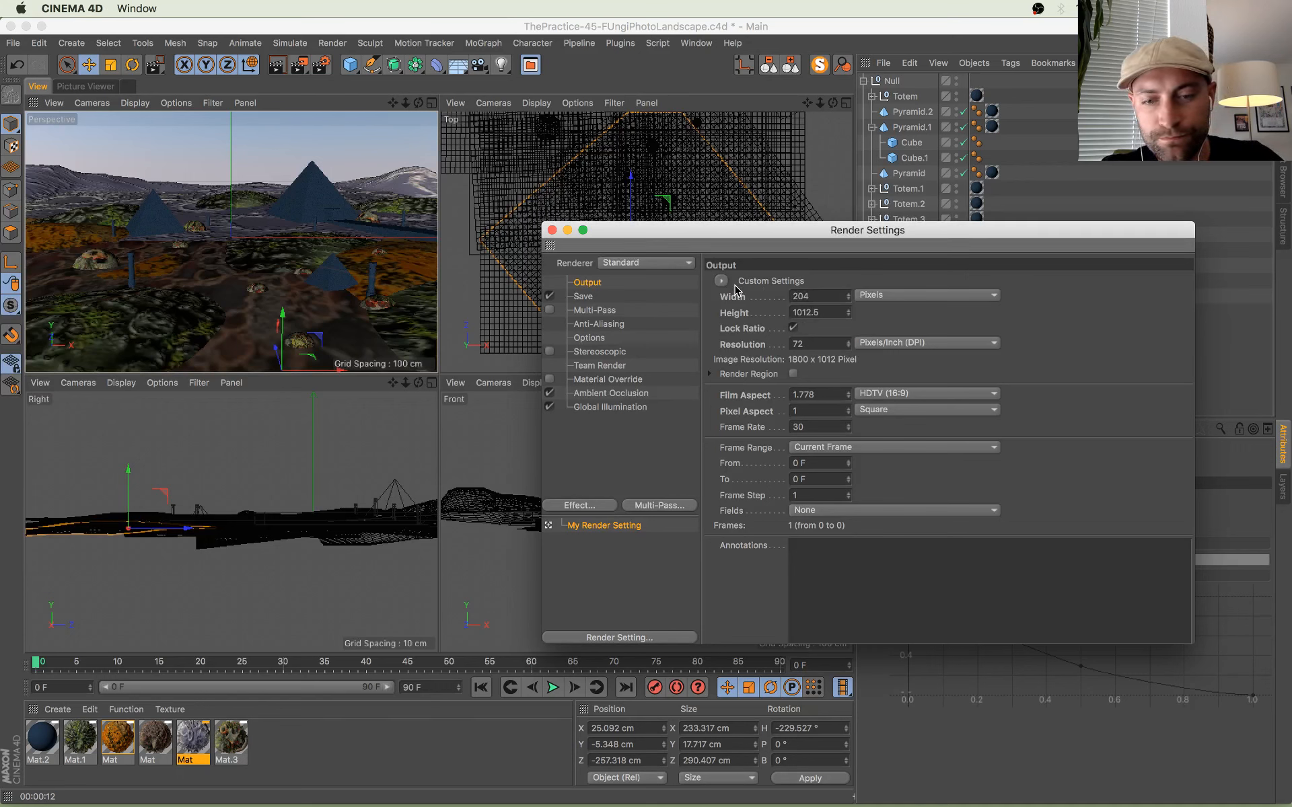
pyautogui.write('8')
pyautogui.press('Return')
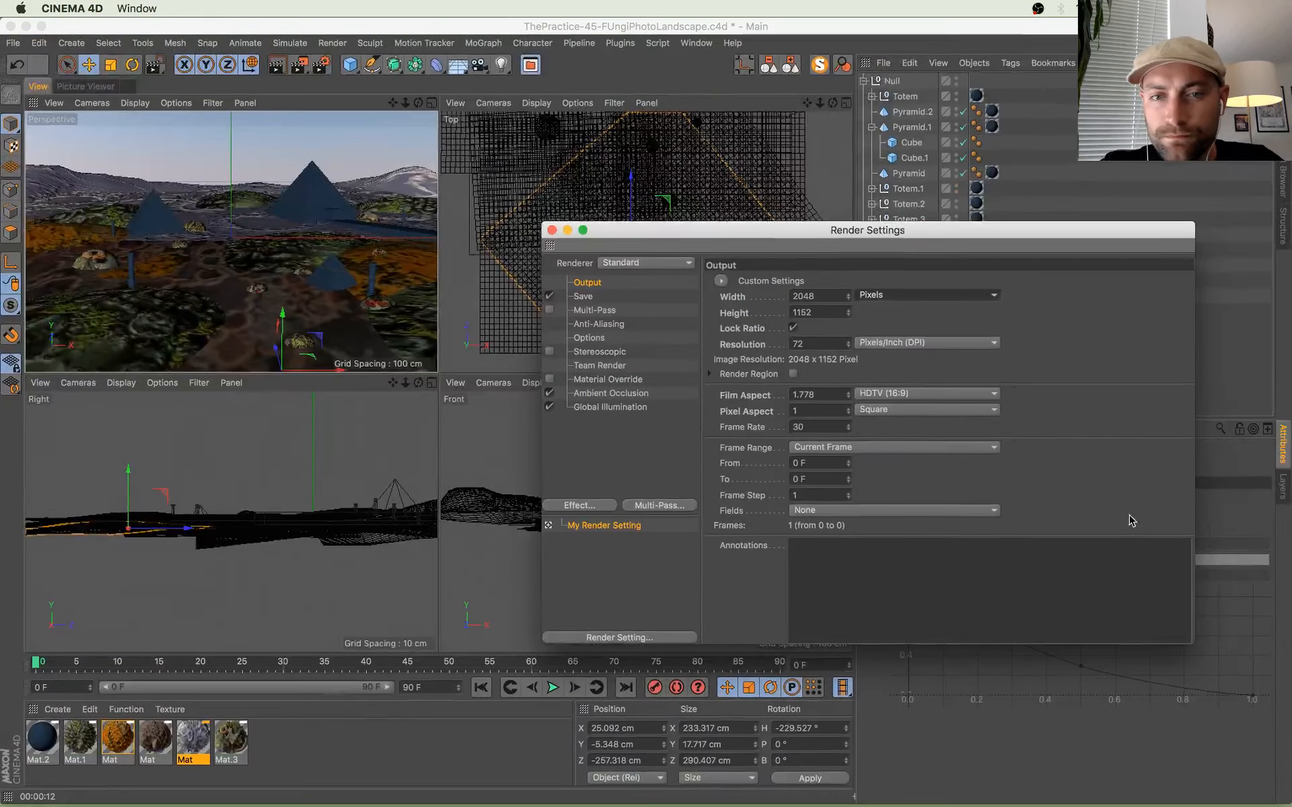
# Step: Change the render output width back to 1800 pixels, save the scene, and close the render settings
pyautogui.moveTo(816, 297); pyautogui.dragTo(774, 293)
pyautogui.write('1800')
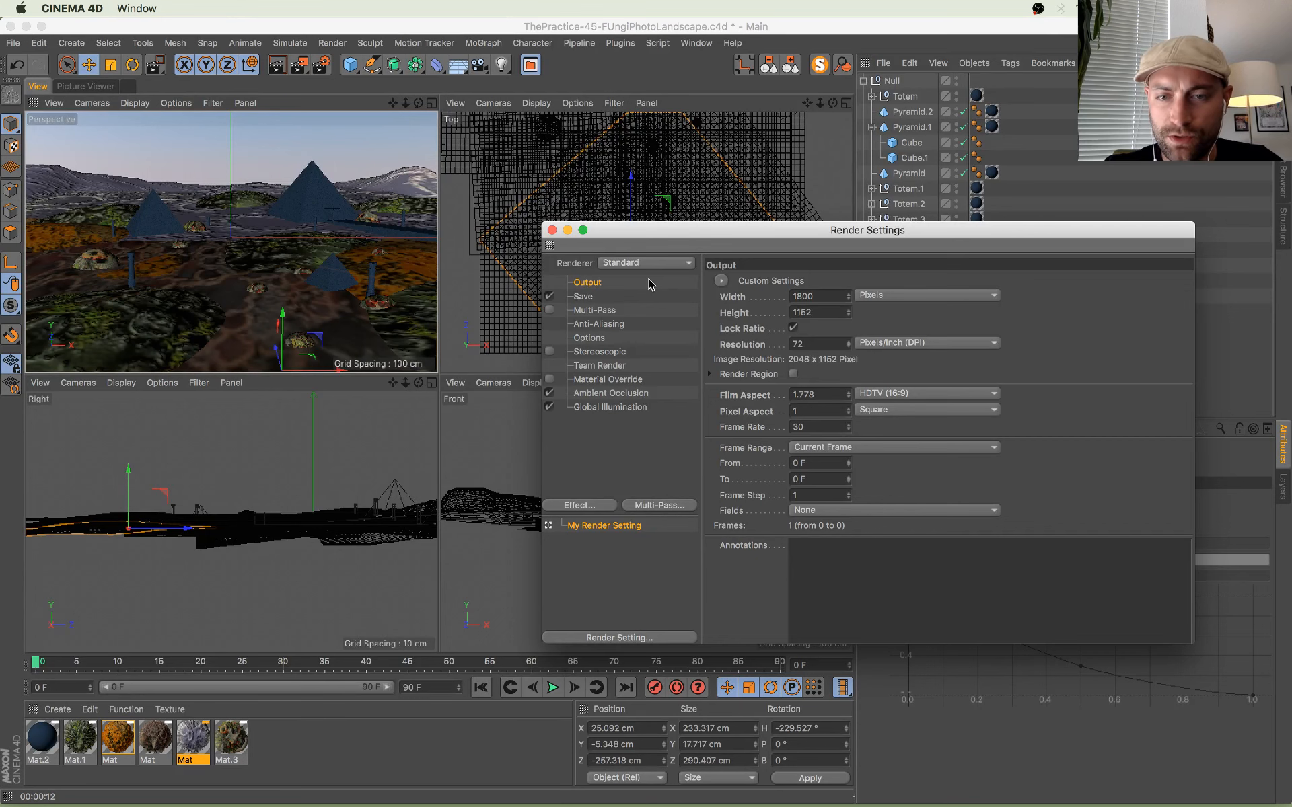
pyautogui.press('Return')
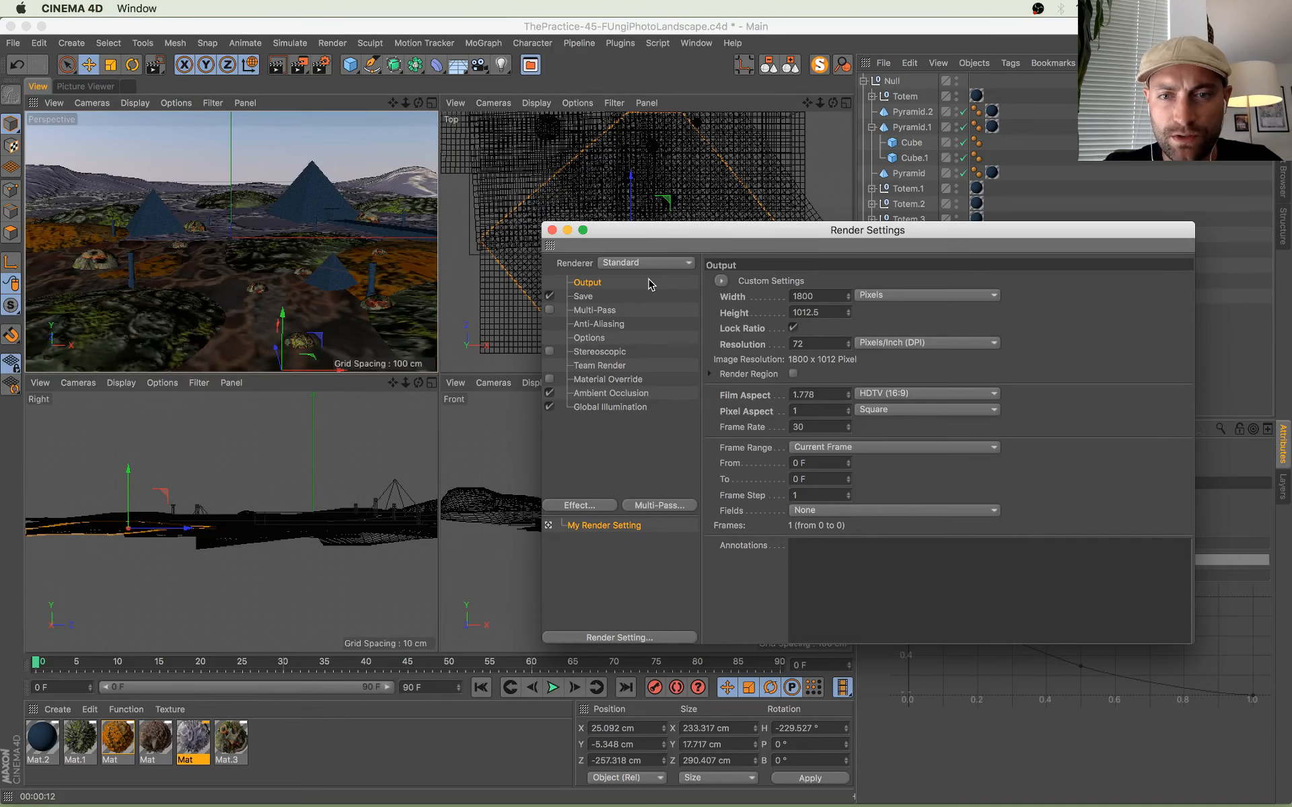
pyautogui.press('super+s')
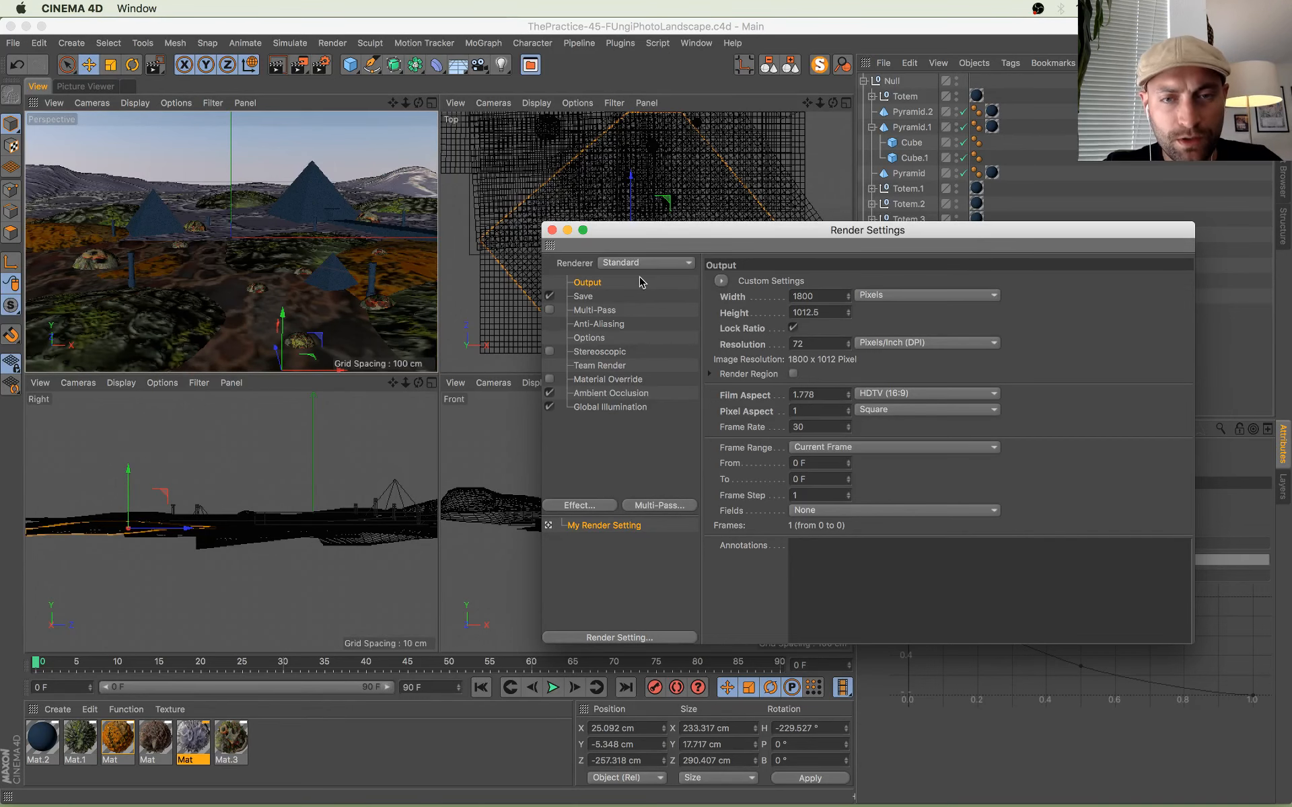
pyautogui.click(552, 230)
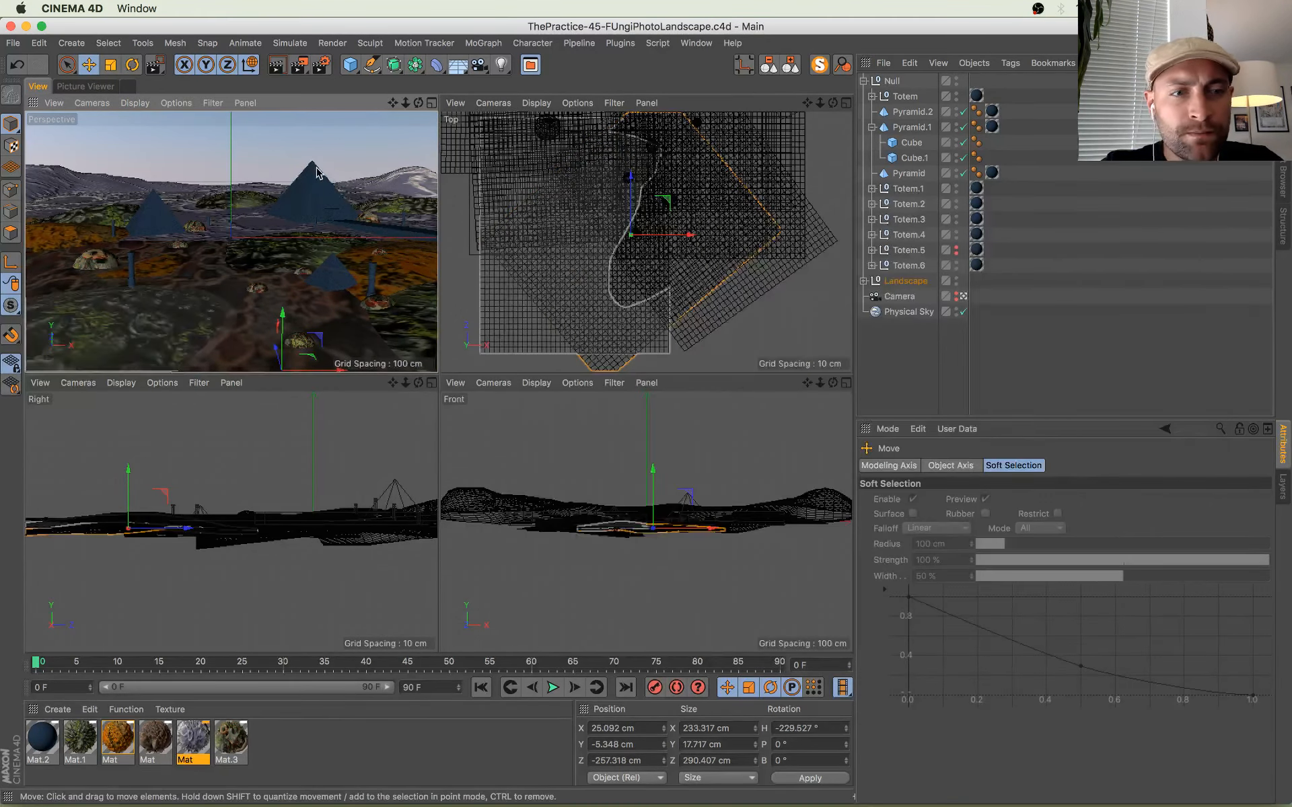
# Step: Render the scene to the Picture Viewer and inspect the previous render's pyramids and ground up close while it runs
pyautogui.hotkey('shift', 'r')
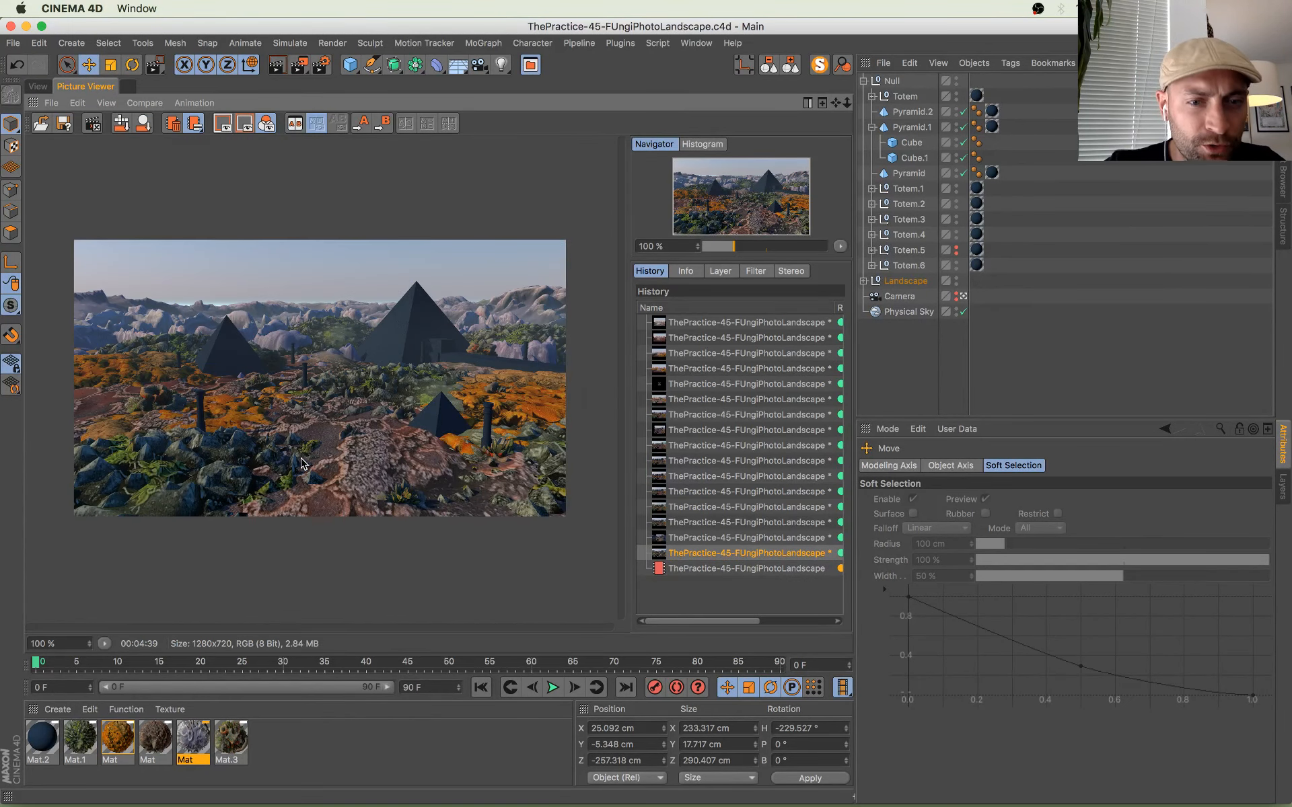
pyautogui.scroll(5, 316, 309)
pyautogui.moveTo(310, 307); pyautogui.dragTo(92, 374)
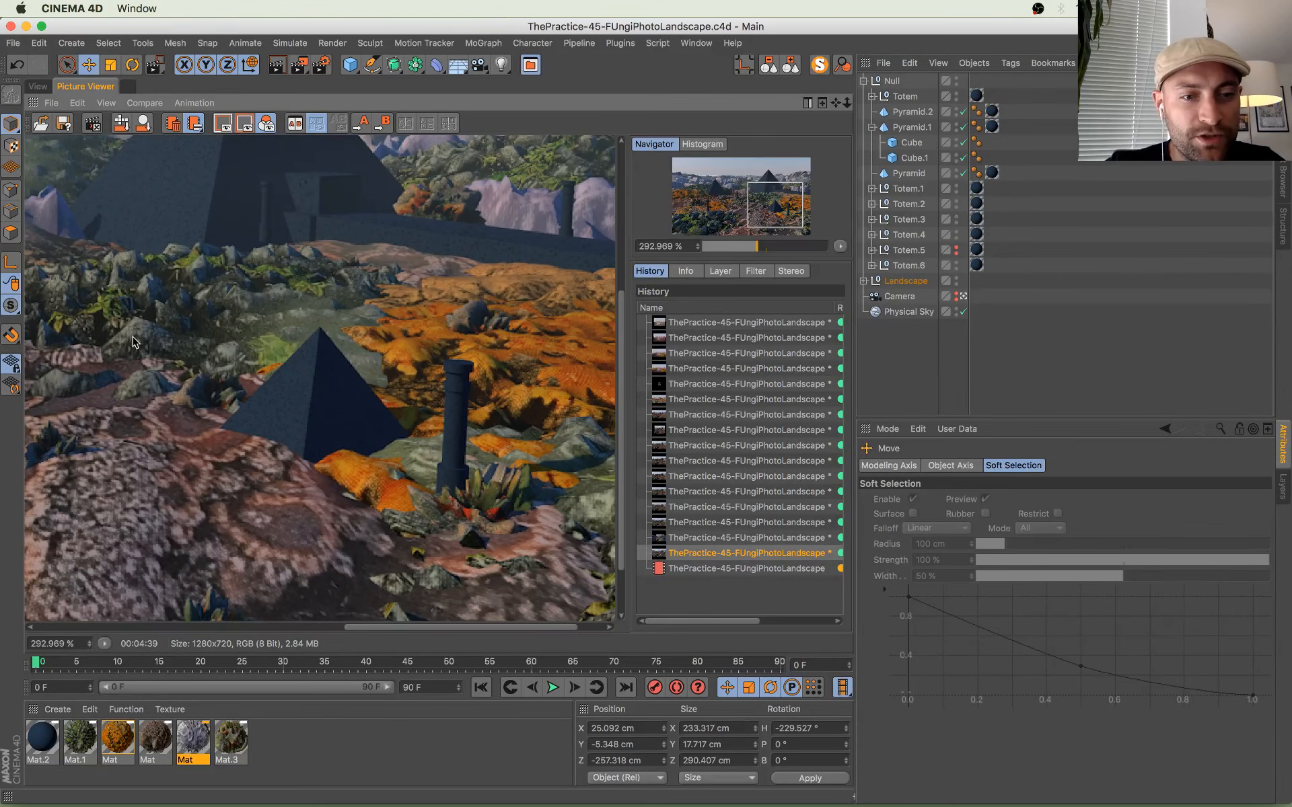
pyautogui.scroll(-5, 135, 341)
pyautogui.scroll(3, 345, 312)
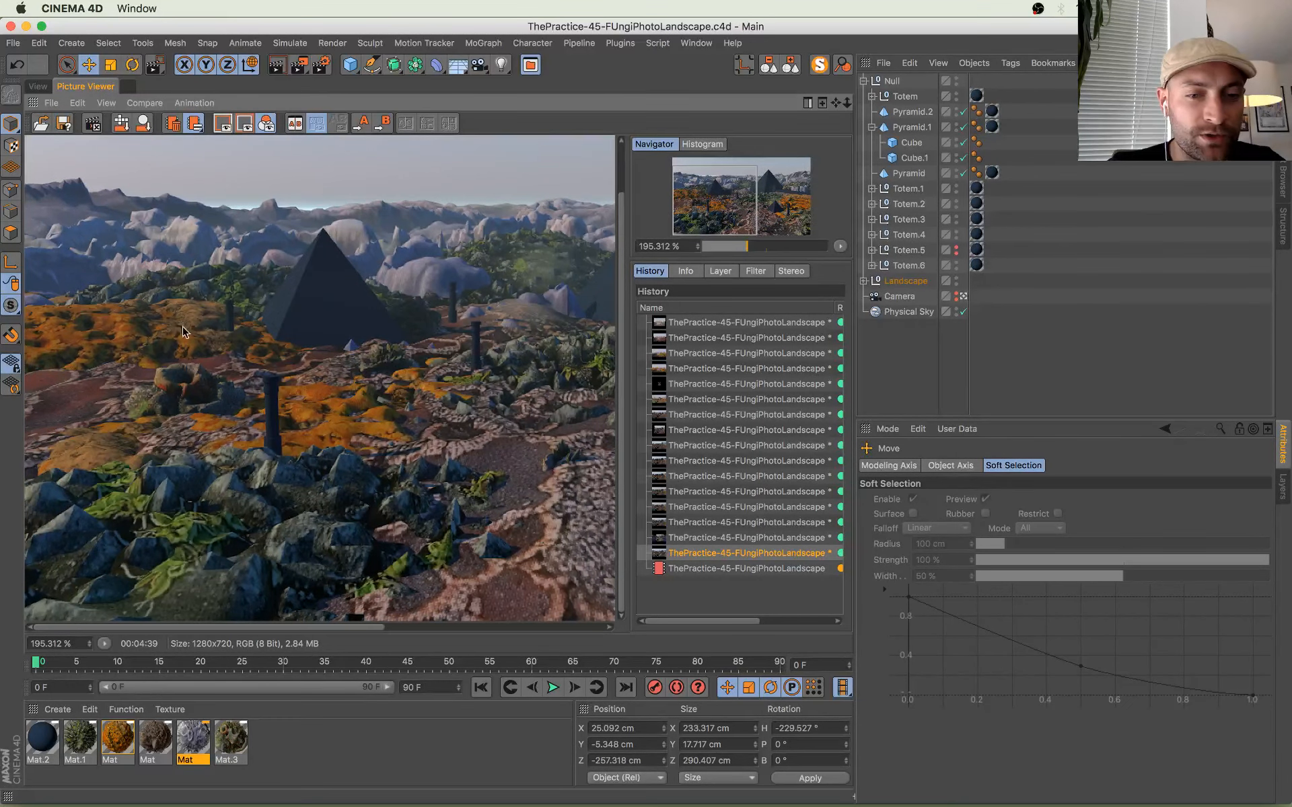
pyautogui.scroll(-3, 178, 328)
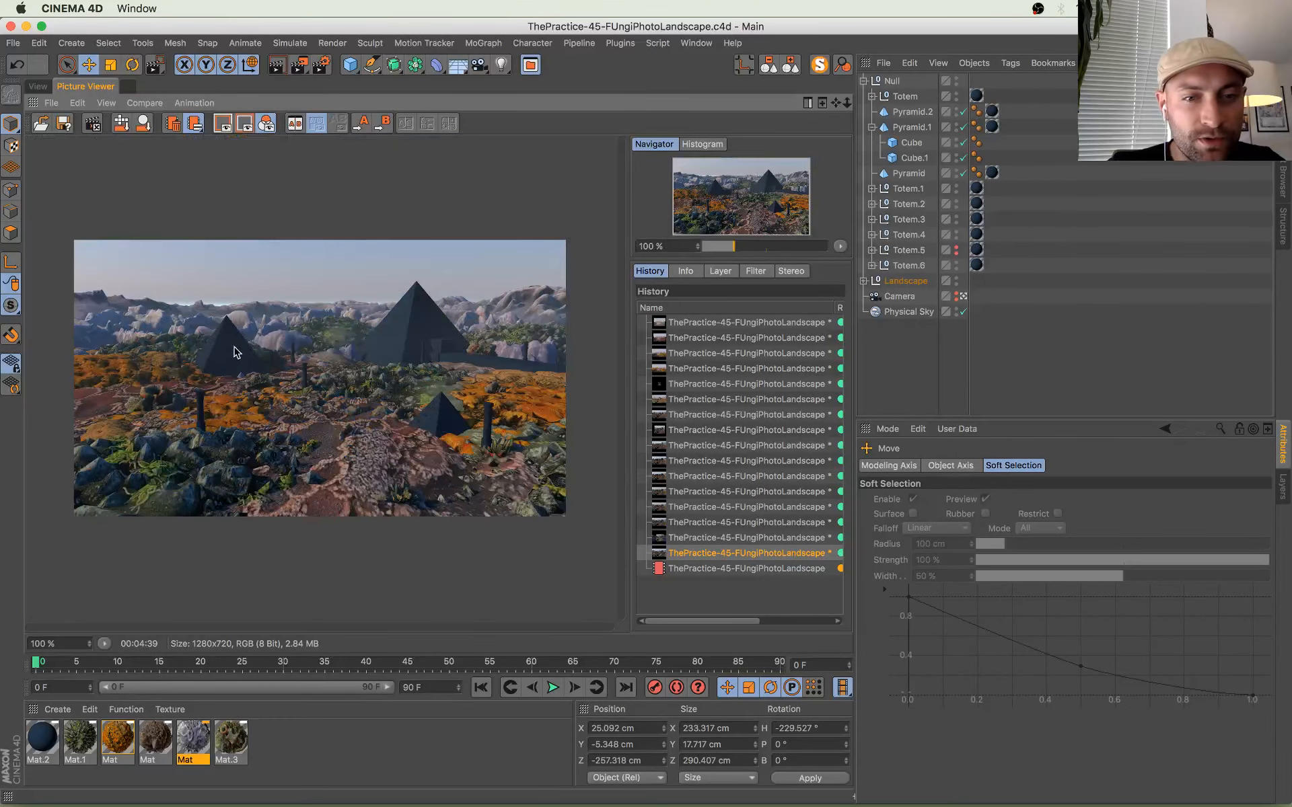
pyautogui.click(745, 567)
pyautogui.click(733, 556)
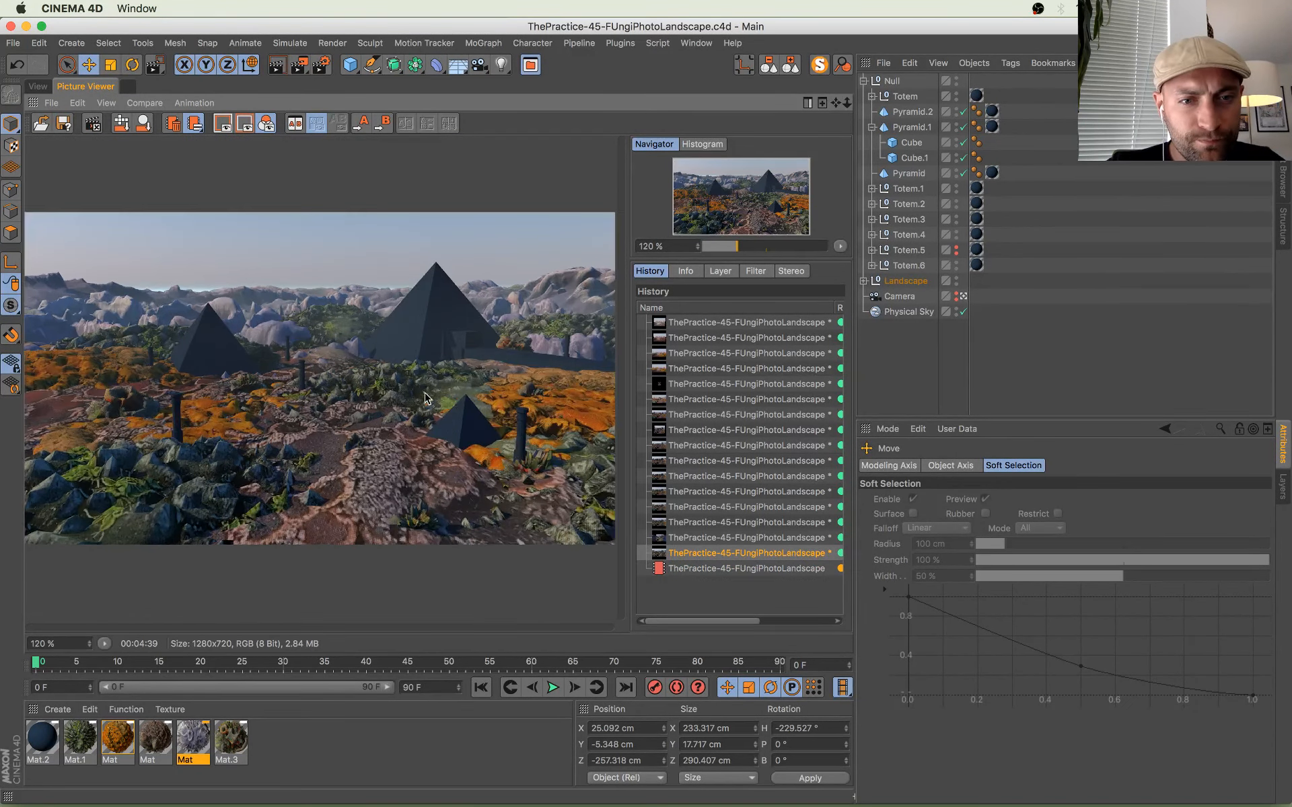
# Step: Show the in-progress 1800-pixel render from the history and examine the ground between the pyramids
pyautogui.click(773, 570)
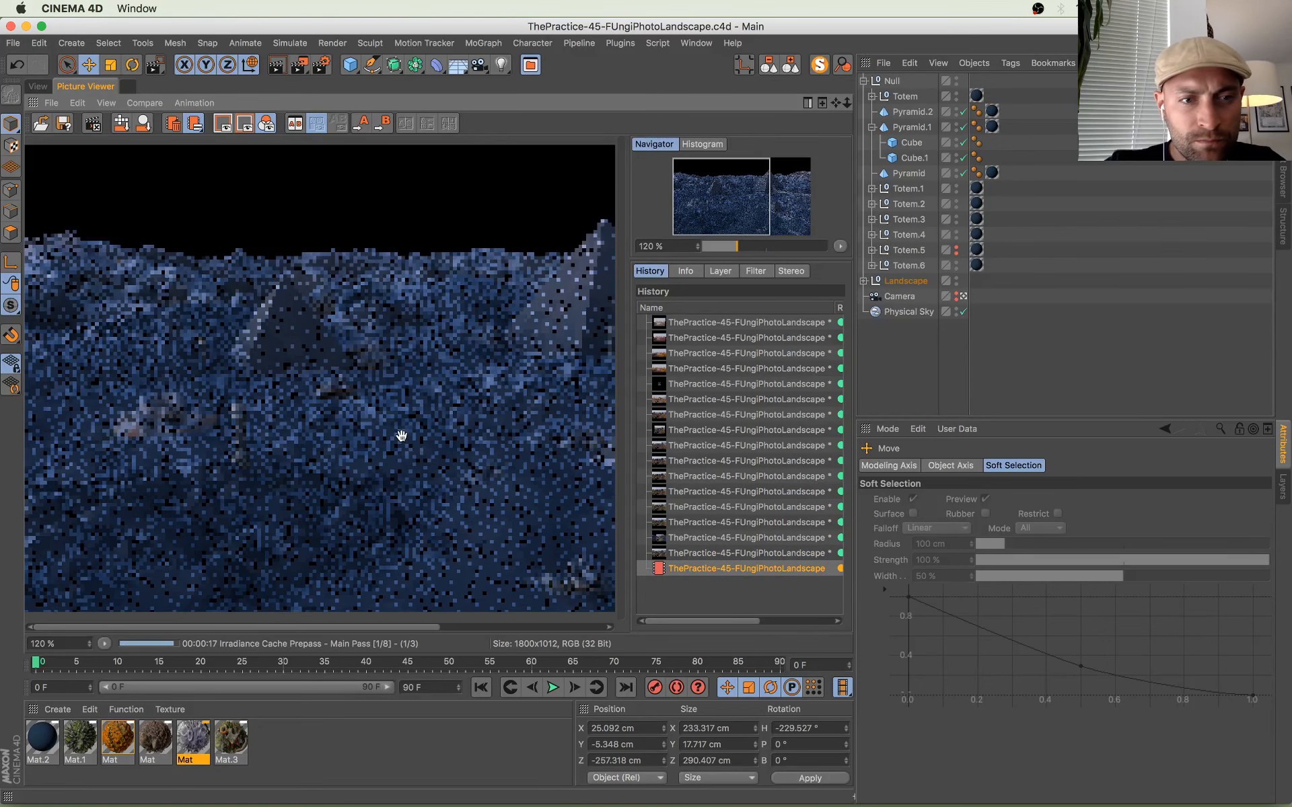
pyautogui.scroll(-1, 380, 388)
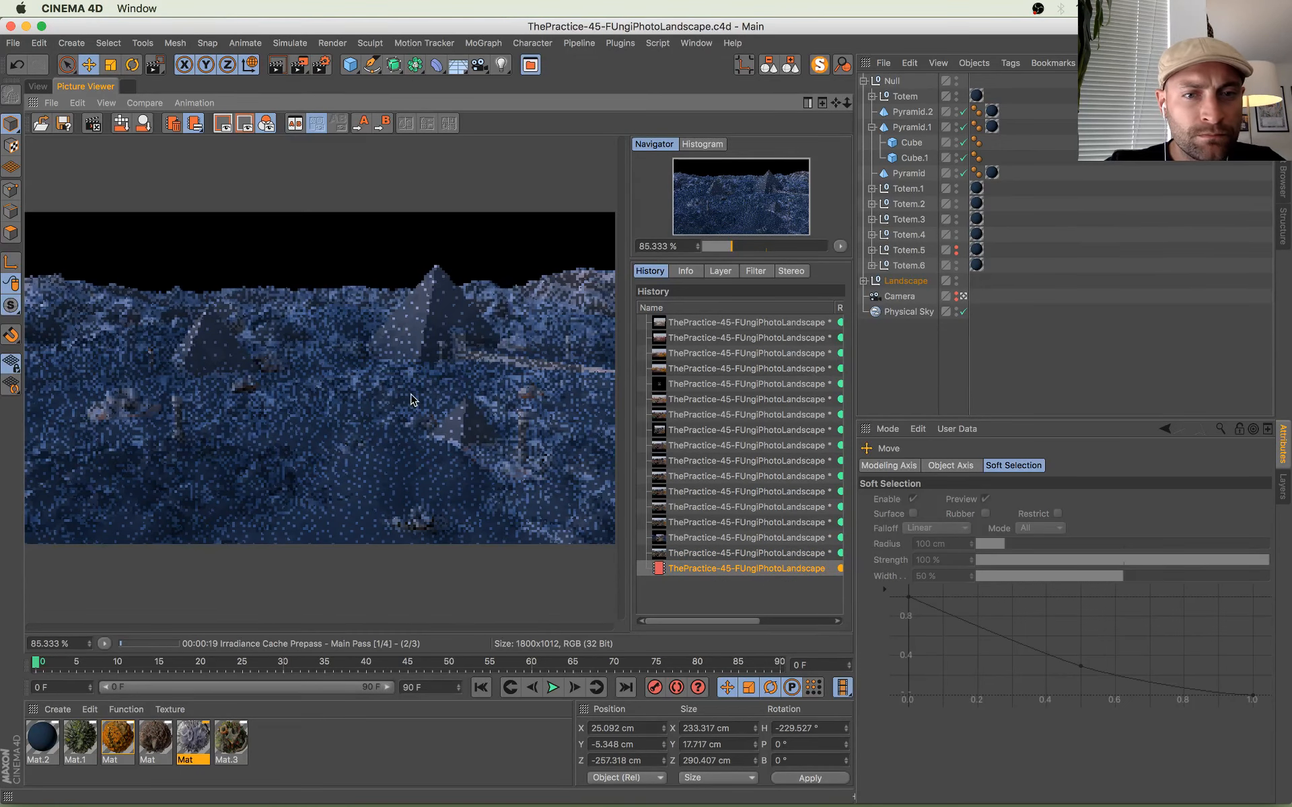
pyautogui.scroll(3, 427, 397)
pyautogui.moveTo(456, 381); pyautogui.dragTo(485, 375)
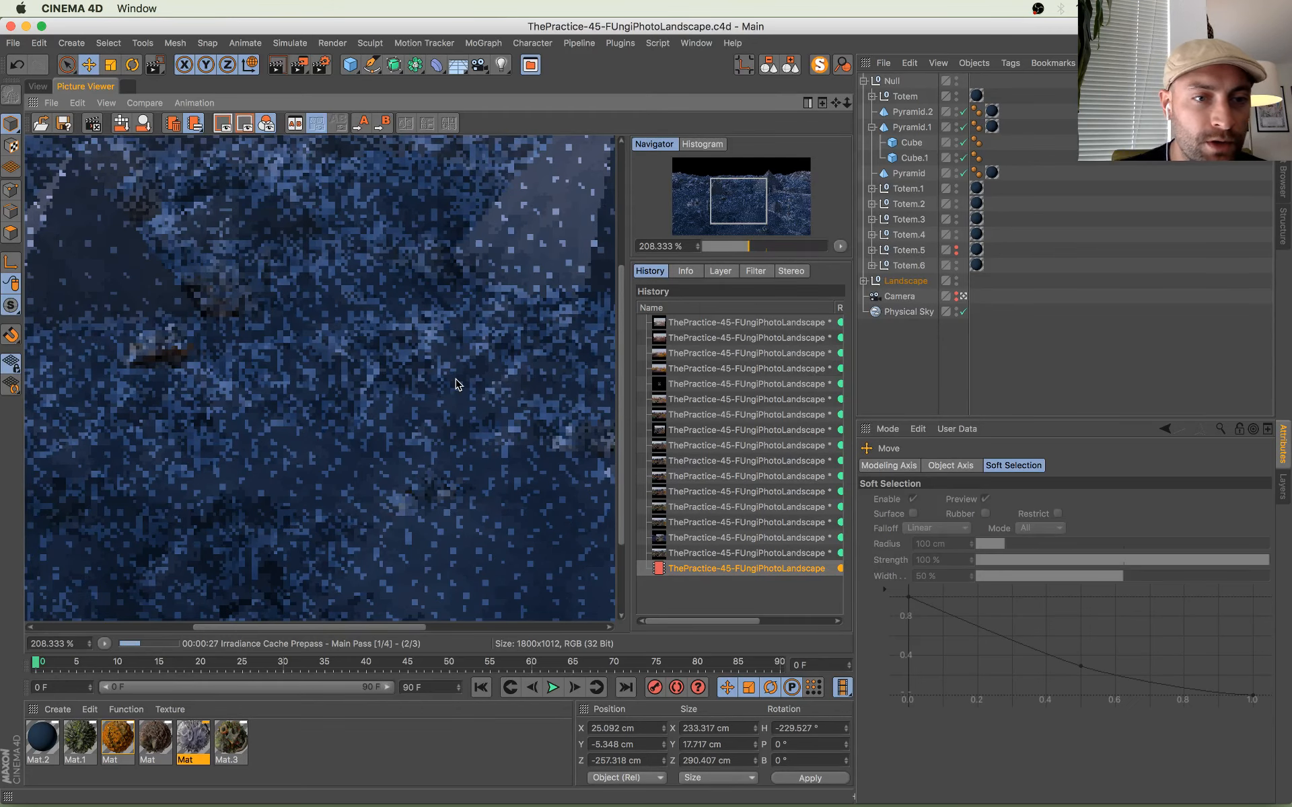
# Step: Switch to Chrome to read the YouTube live chat while the render runs, and return to Cinema 4D
pyautogui.moveTo(2, 2)
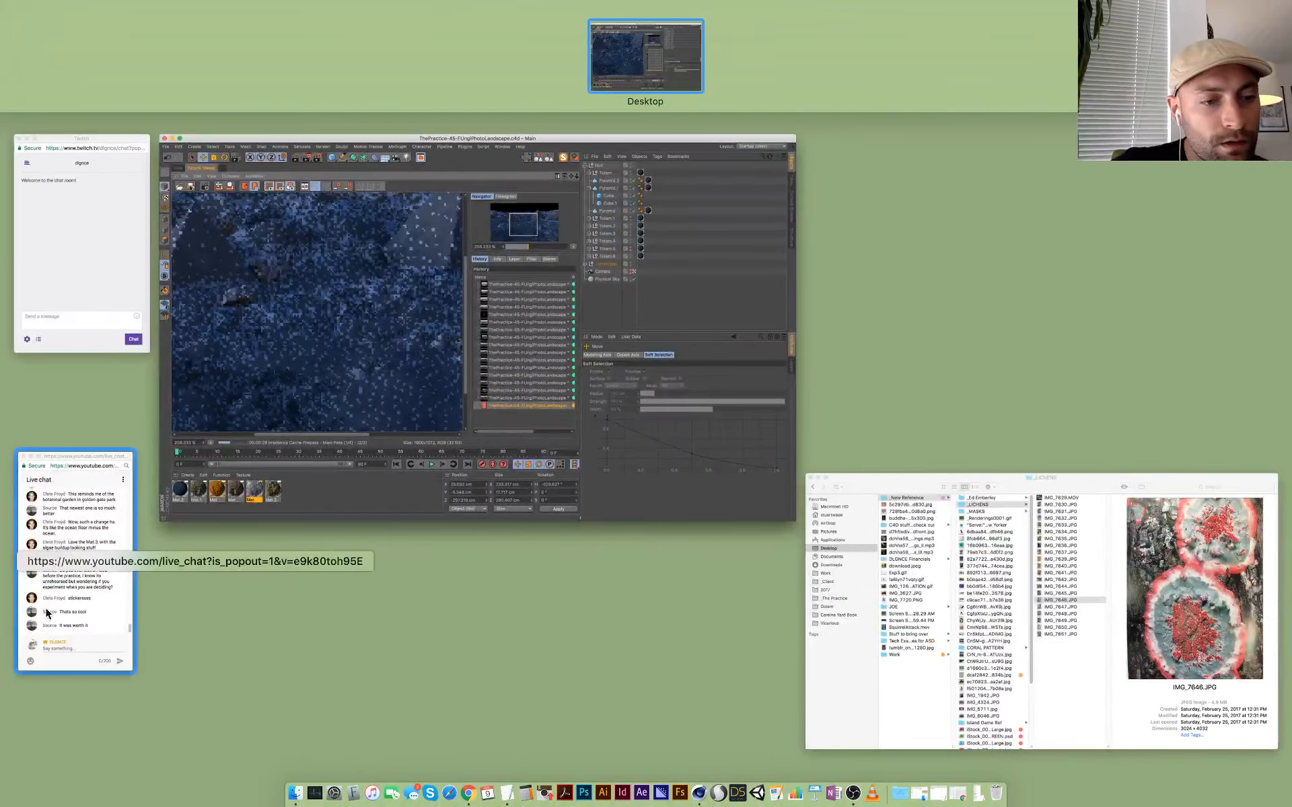
pyautogui.click(113, 569)
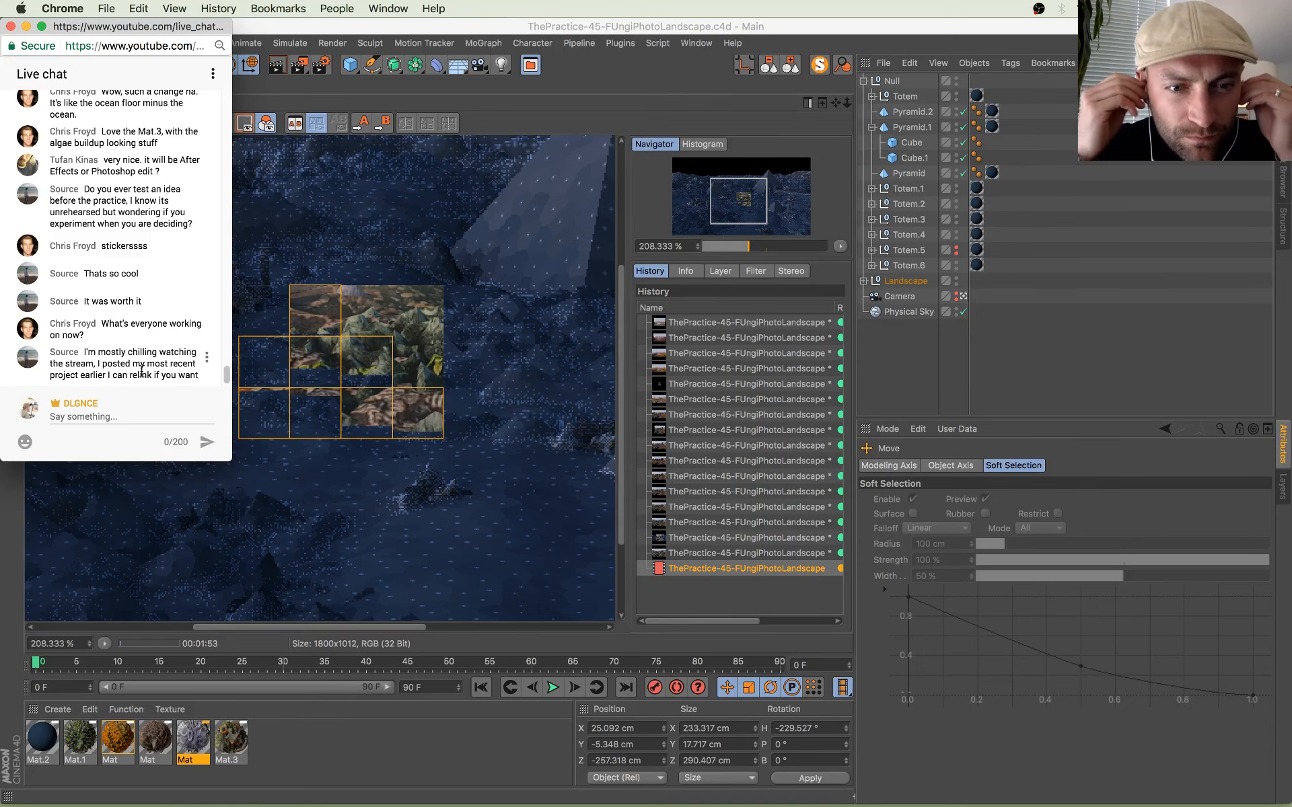
pyautogui.click(306, 387)
# Step: Examine the rendered rock tiles near the center, the overall frame, and the area around the large pyramid and its walkway
pyautogui.scroll(-3, 316, 397)
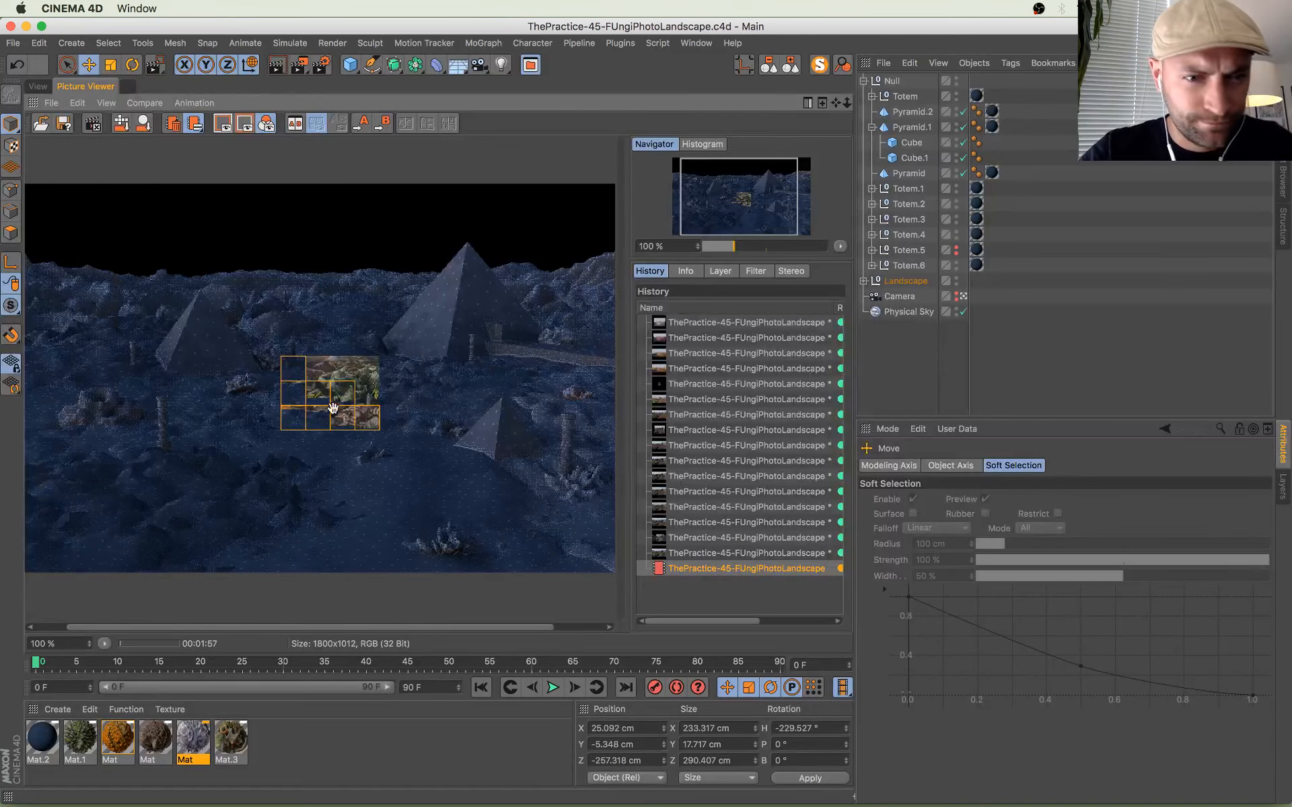
pyautogui.scroll(7, 332, 408)
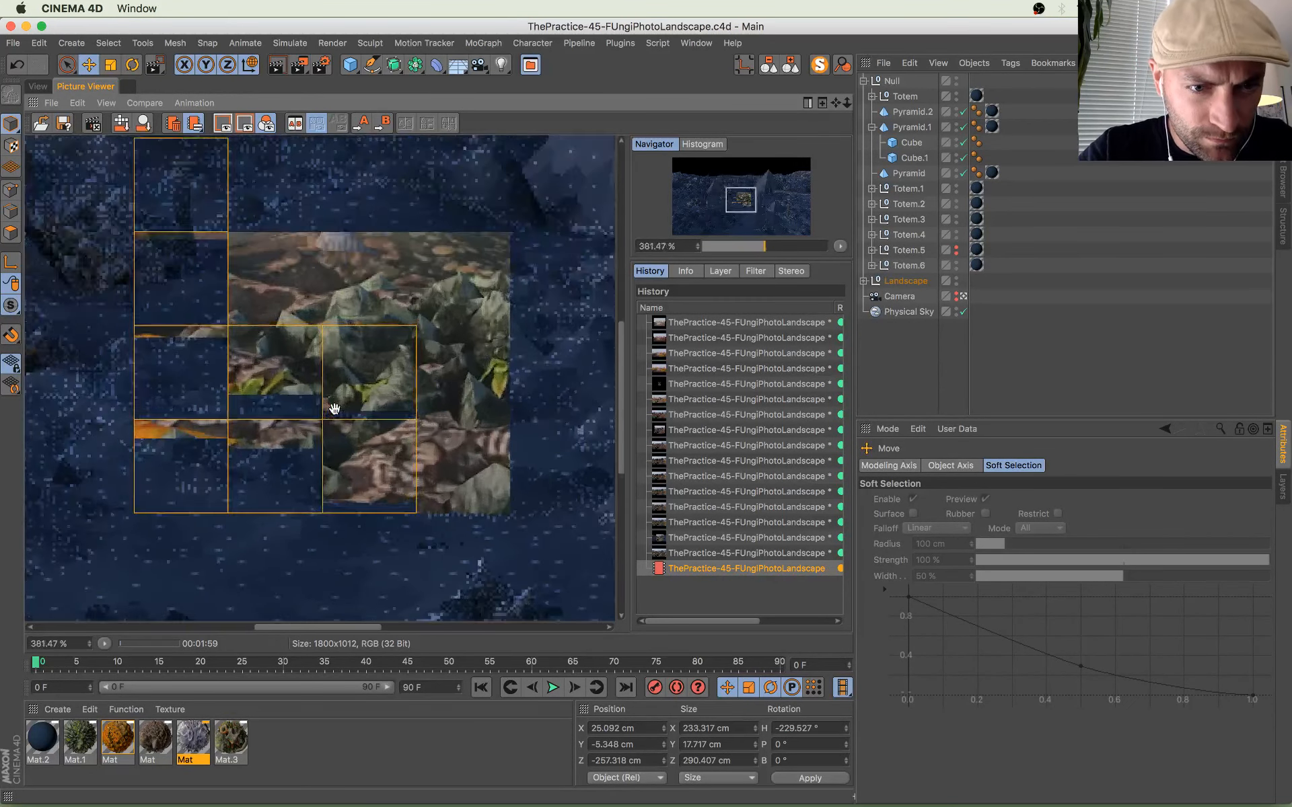
pyautogui.scroll(1, 336, 403)
pyautogui.moveTo(346, 355); pyautogui.dragTo(369, 401)
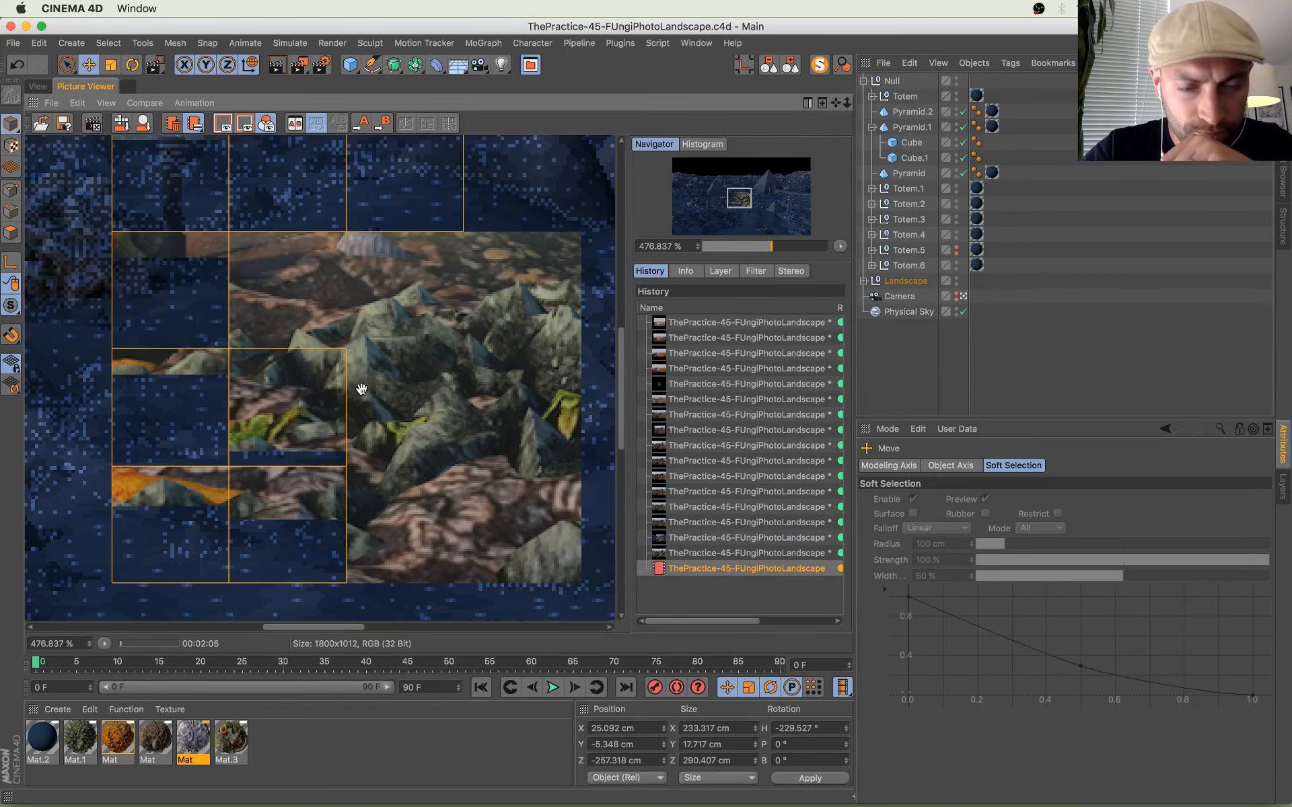
pyautogui.scroll(-8, 400, 379)
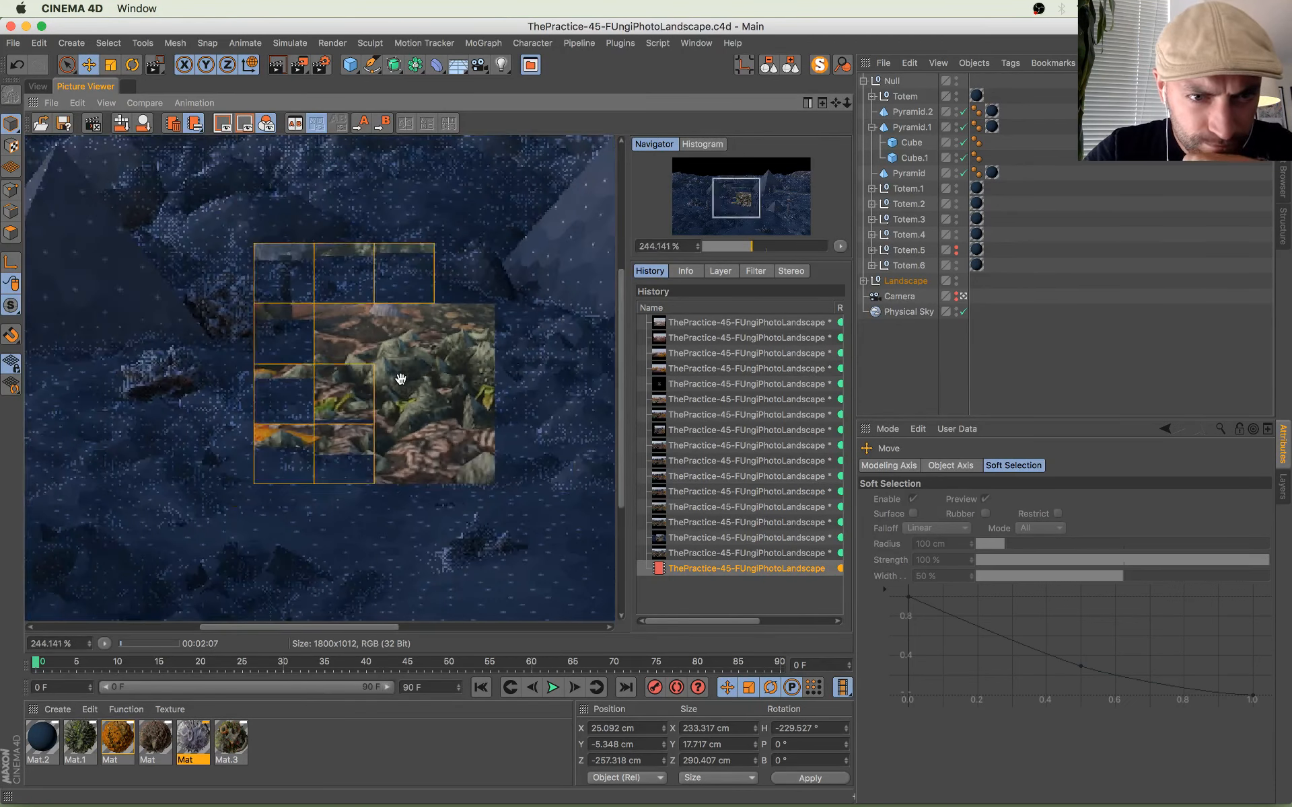
pyautogui.scroll(-3, 373, 392)
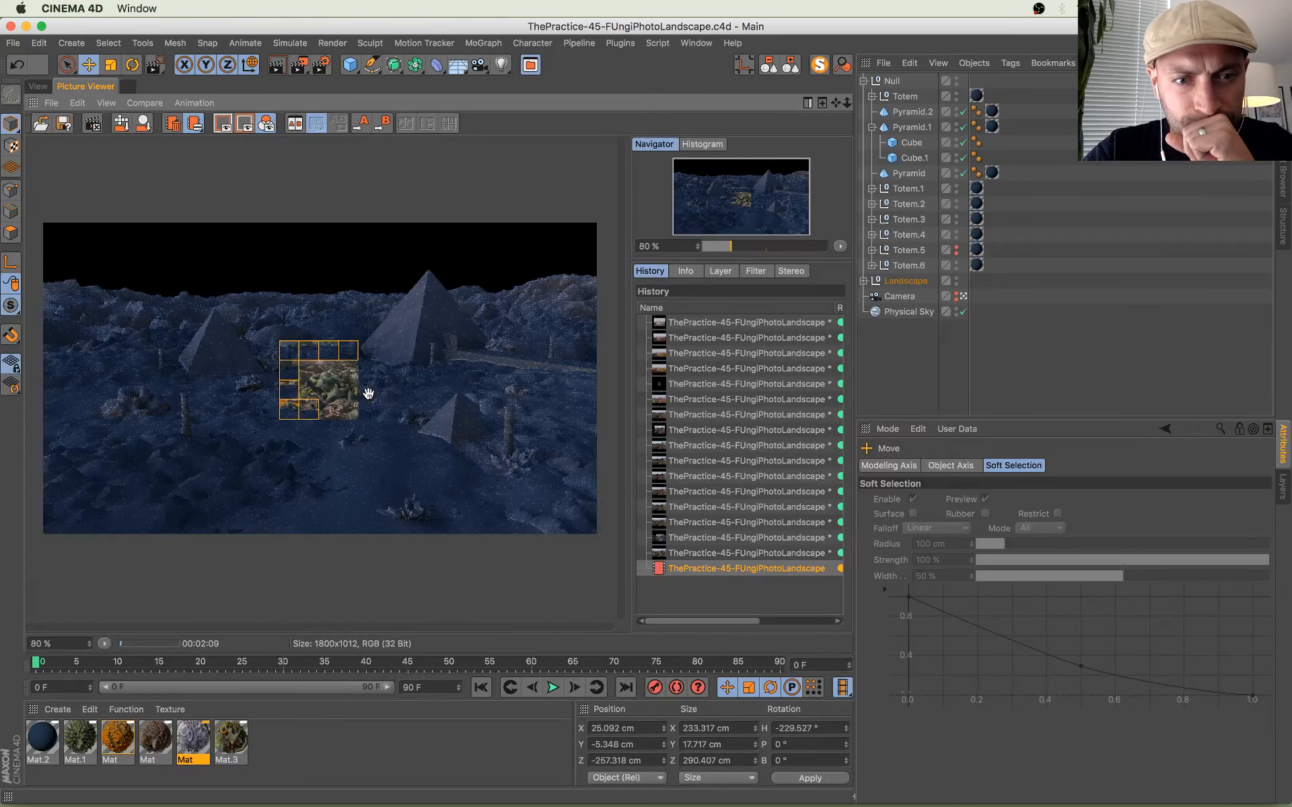
pyautogui.scroll(3, 373, 380)
pyautogui.scroll(4, 491, 356)
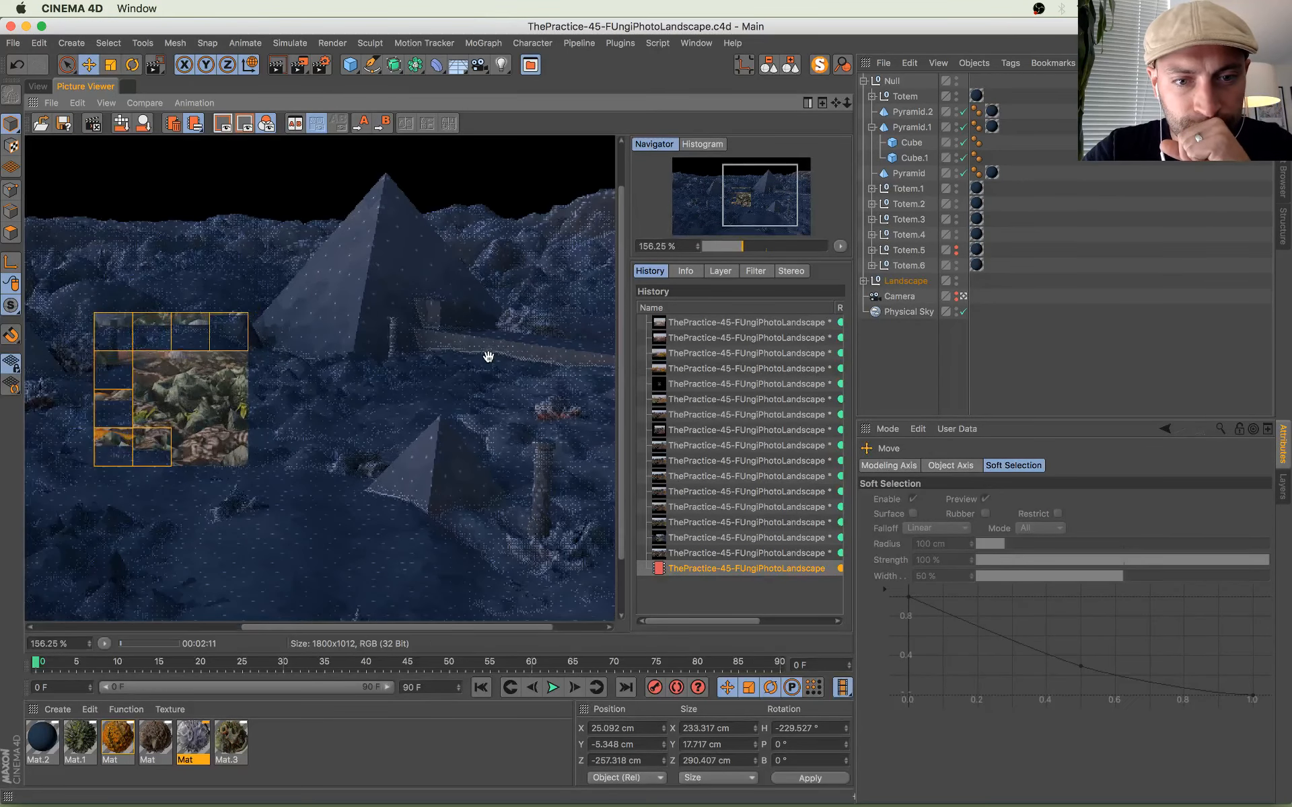
pyautogui.moveTo(496, 410); pyautogui.dragTo(232, 460)
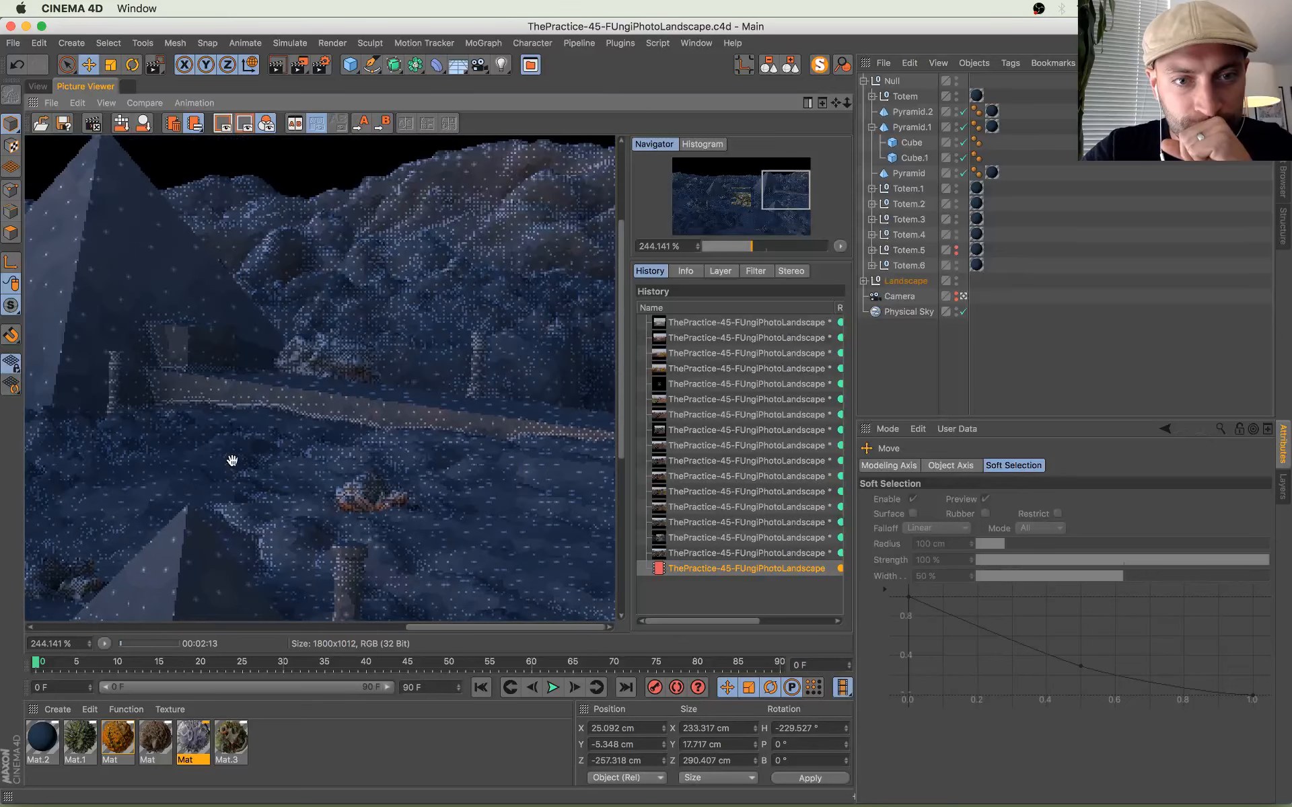
# Step: Examine the rendered rock tiles at the center of the in-progress render up close and together with their surroundings
pyautogui.moveTo(295, 418); pyautogui.dragTo(465, 438)
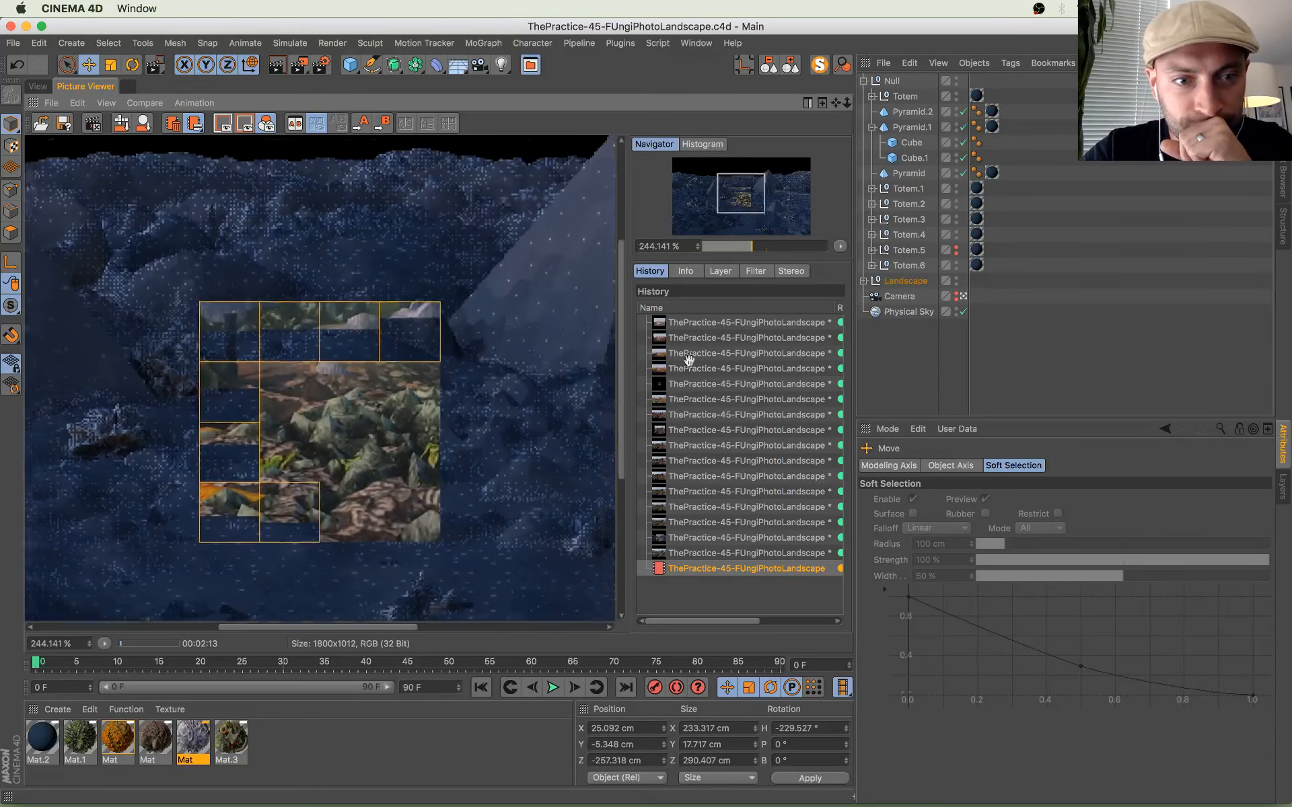
pyautogui.scroll(3, 299, 431)
pyautogui.moveTo(361, 418); pyautogui.dragTo(326, 455)
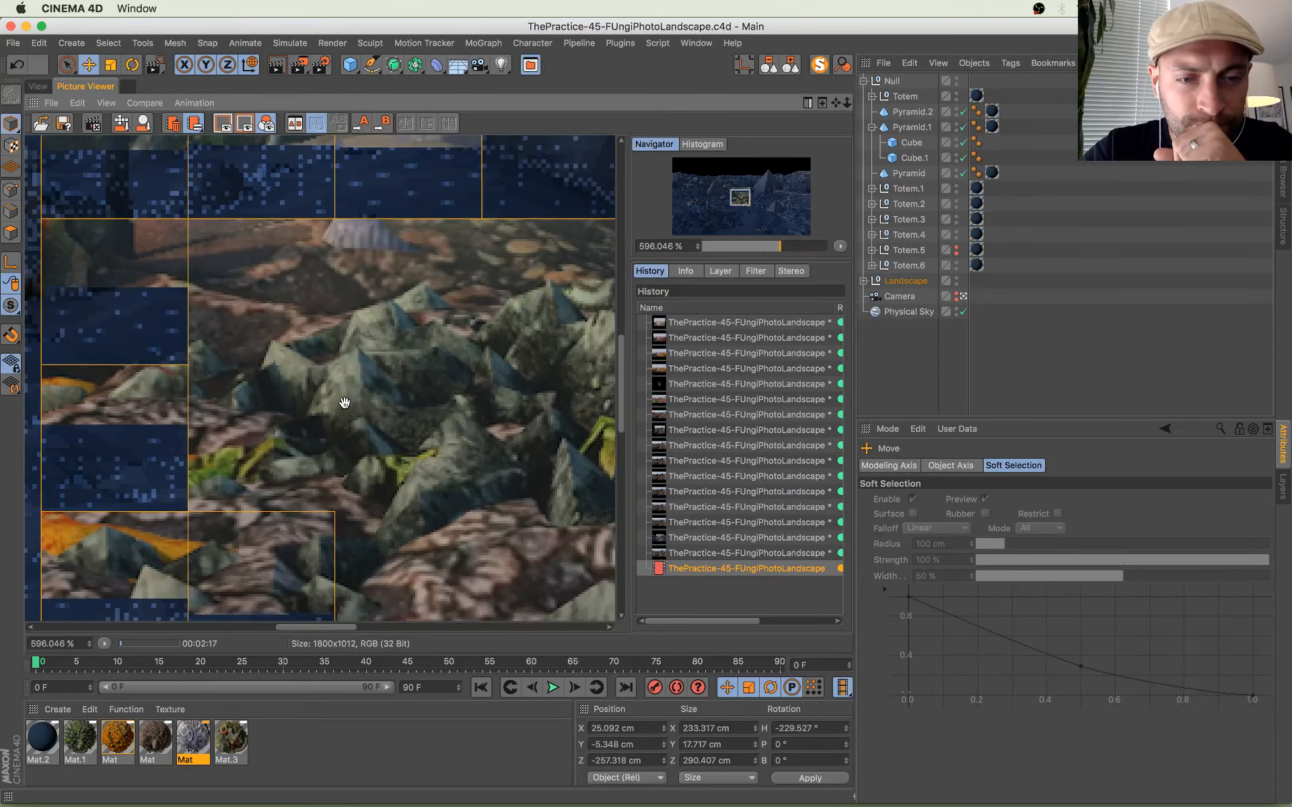
pyautogui.scroll(-2, 344, 403)
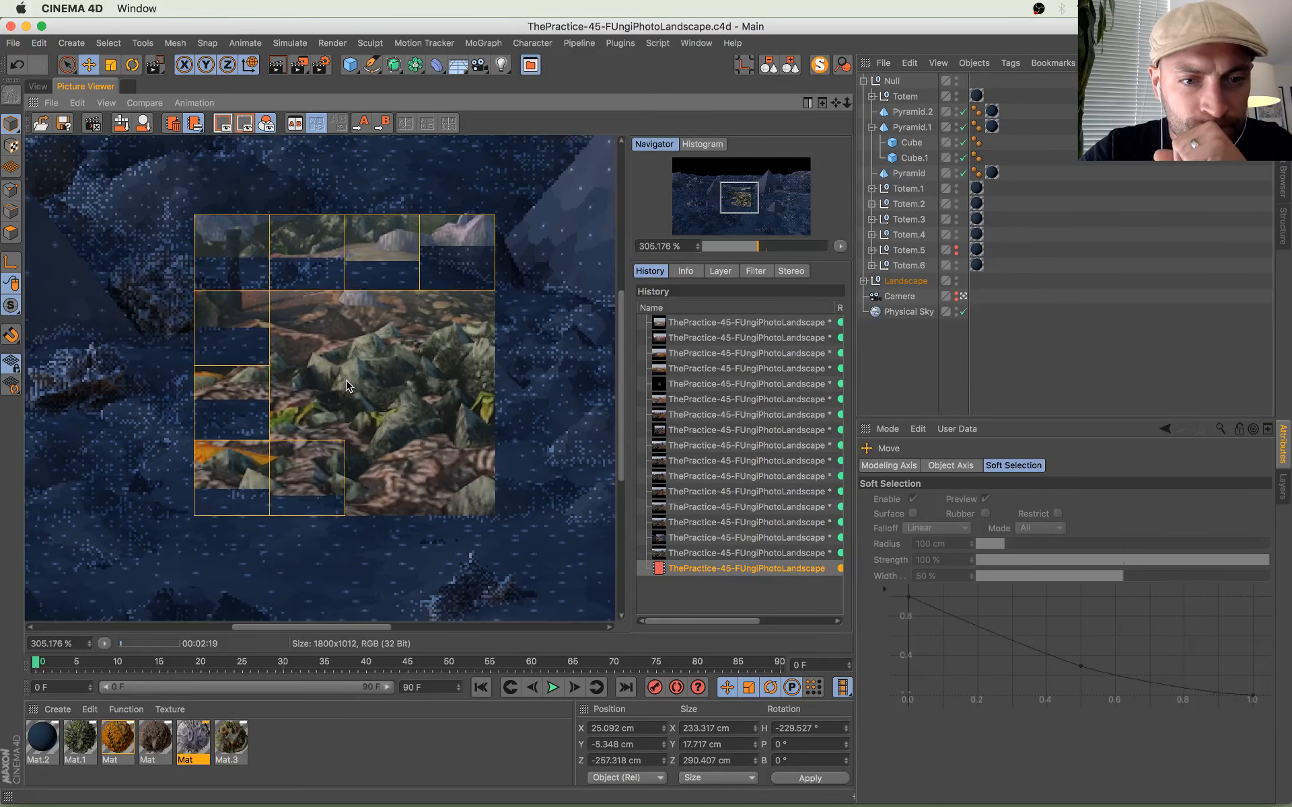
# Step: Switch to Chrome and post the message "boring!" in the Twitch chat
pyautogui.press('super+Tab')
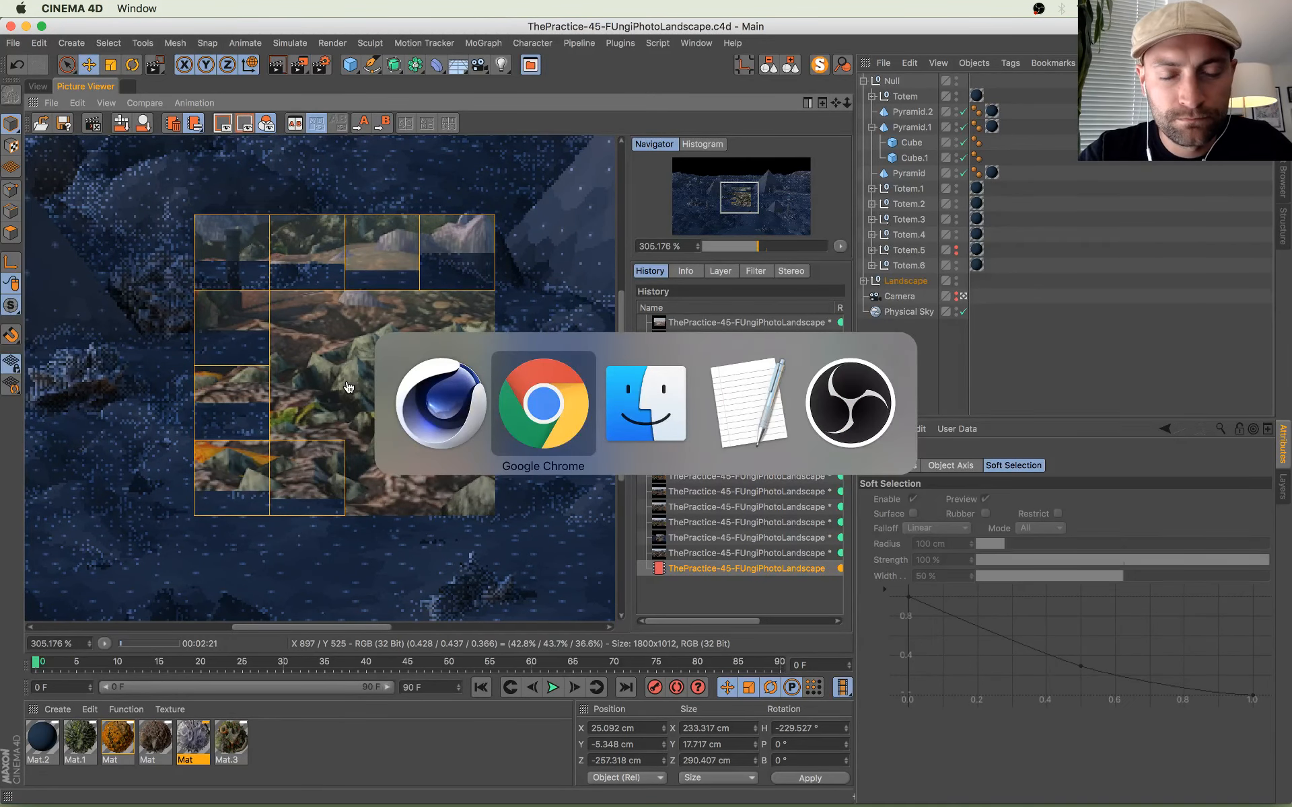
pyautogui.click(293, 236)
pyautogui.click(343, 380)
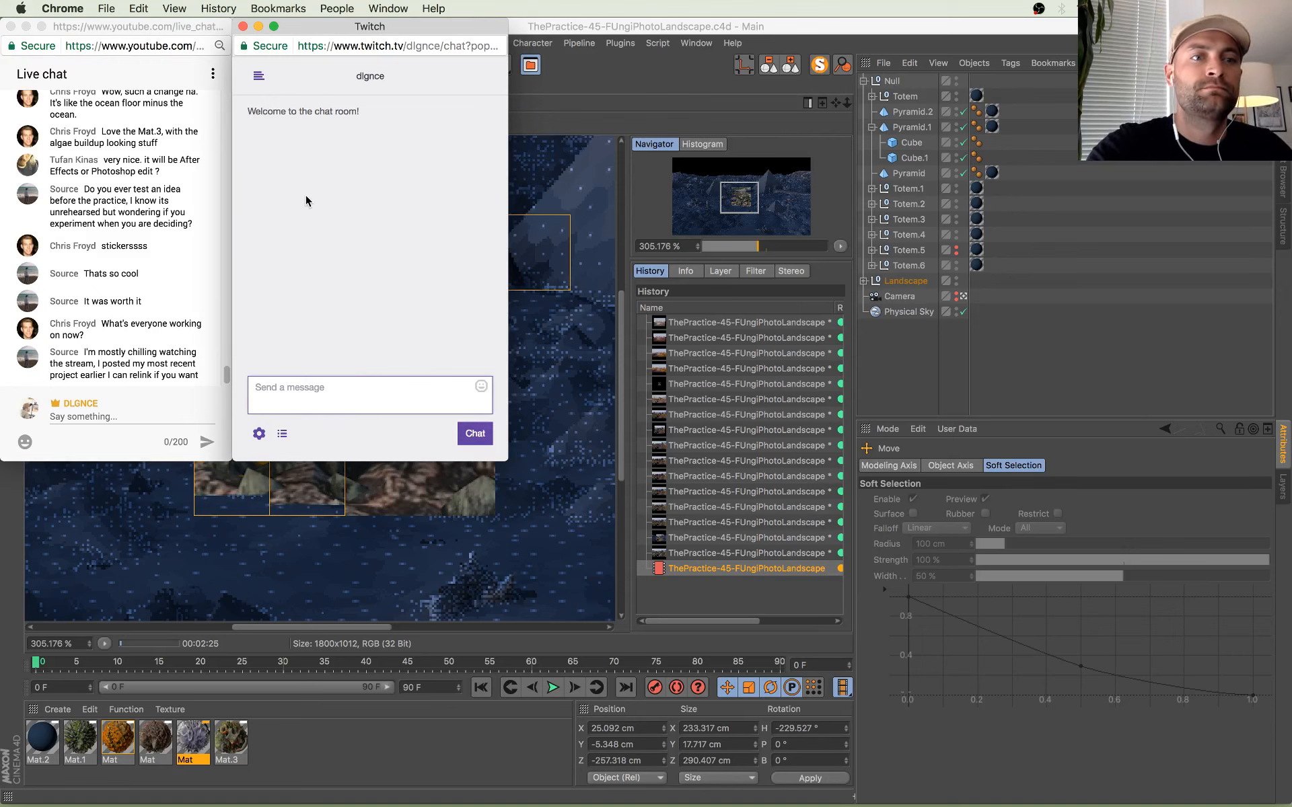
pyautogui.write('boring! :')
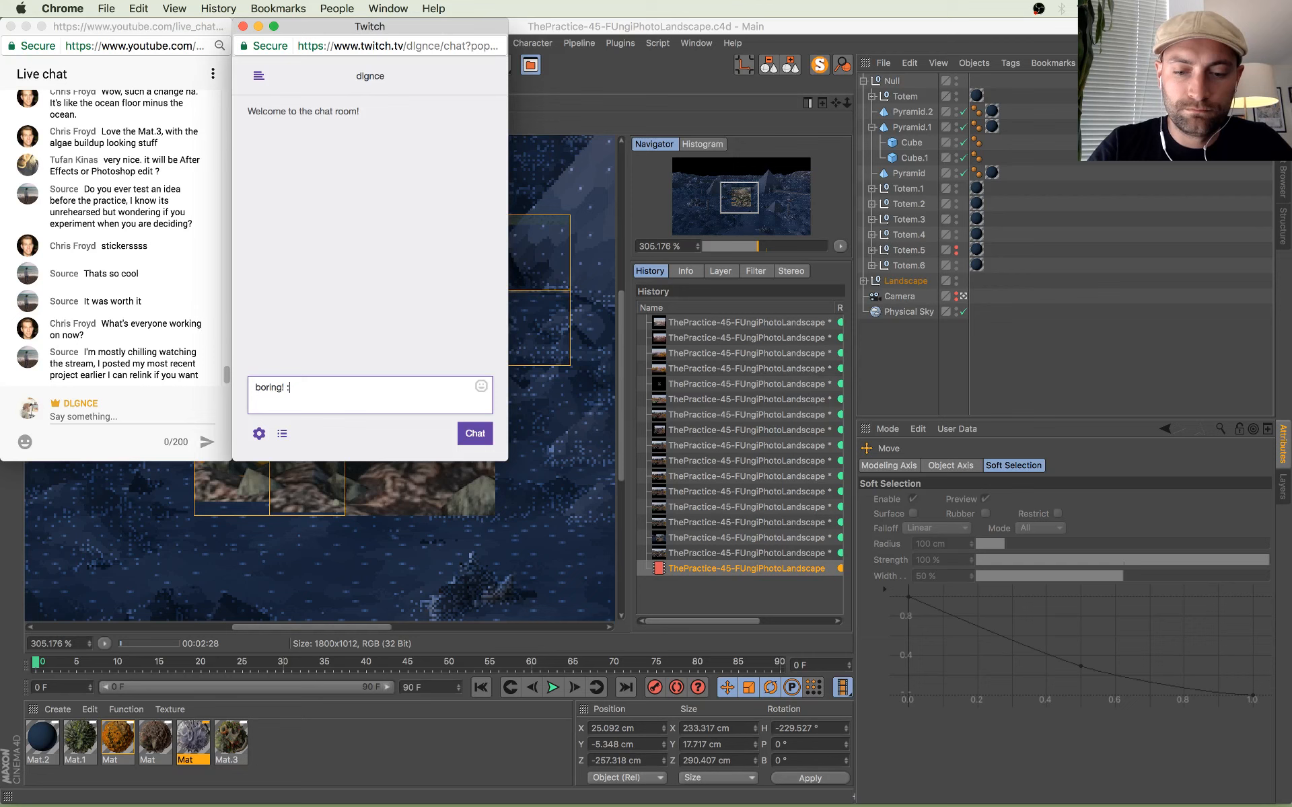
pyautogui.press('BackSpace')
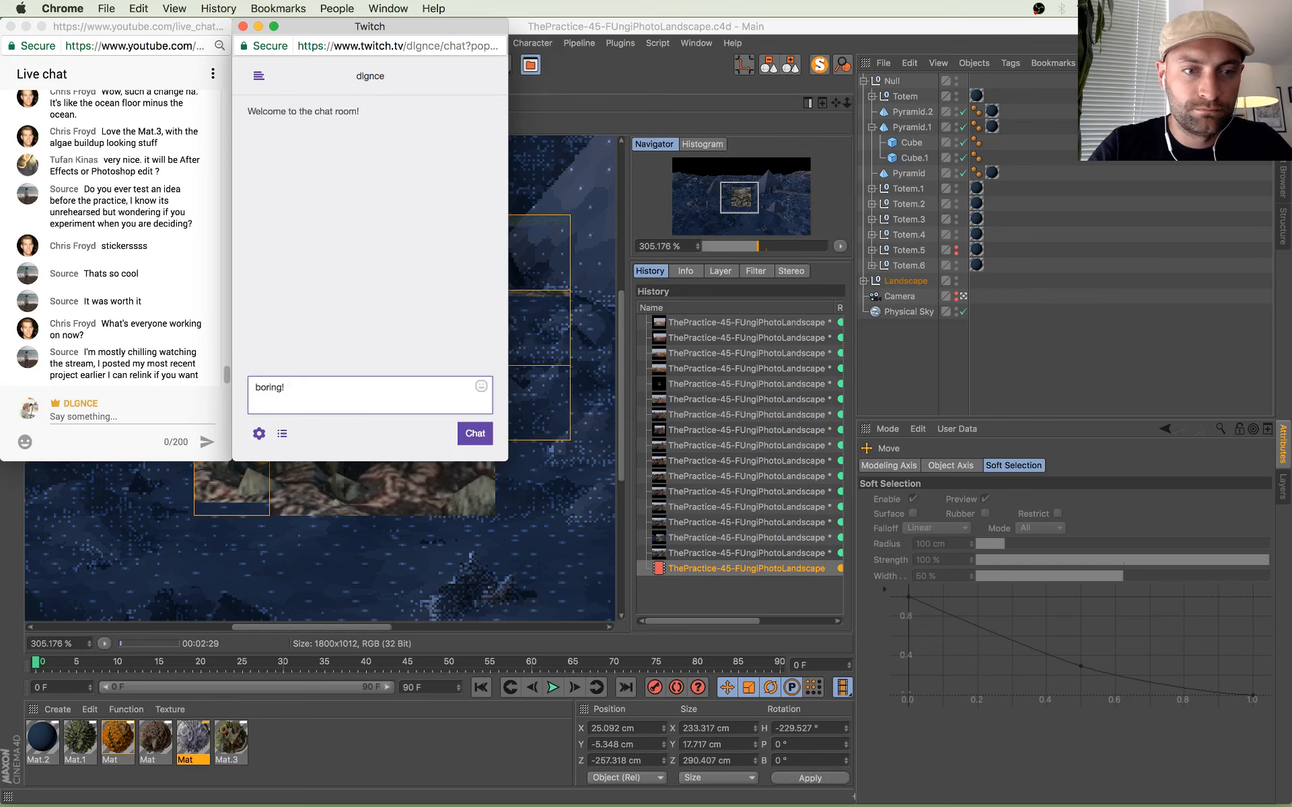
pyautogui.press('Return')
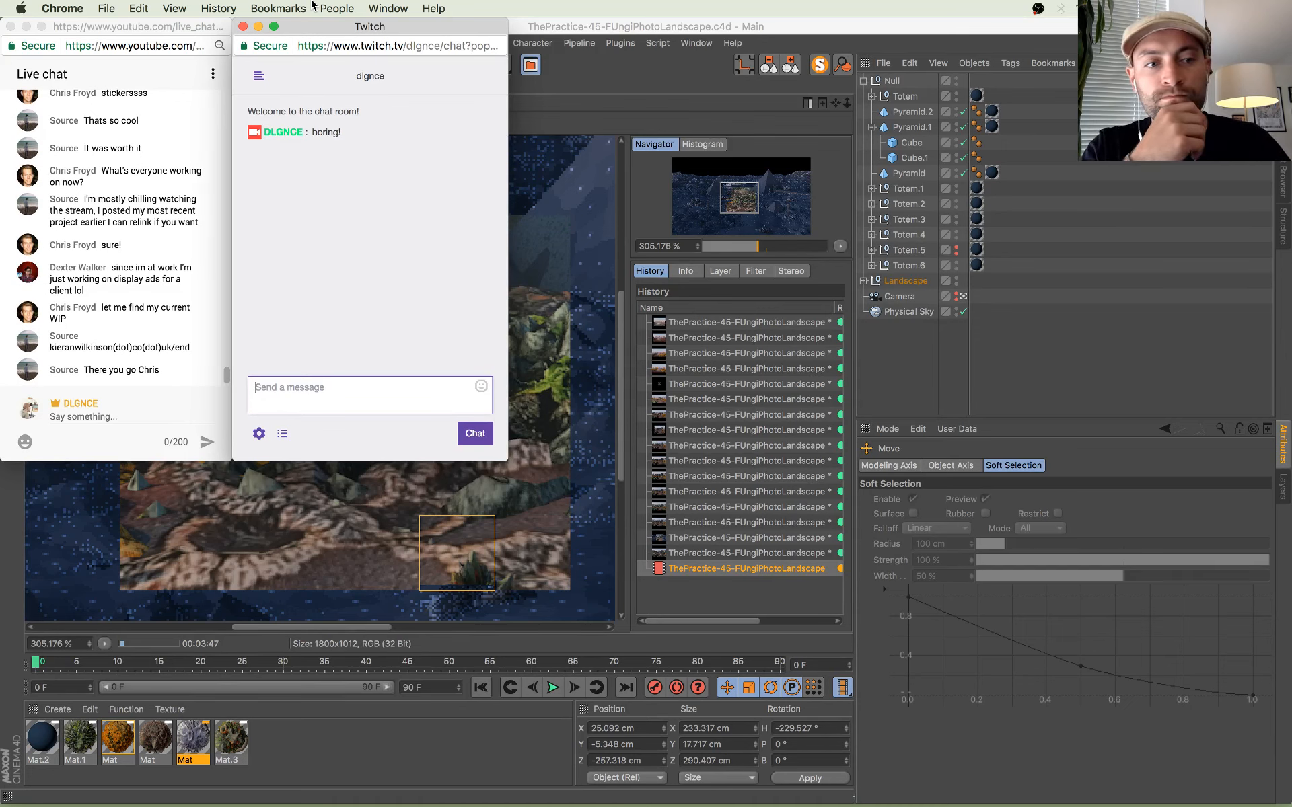
# Step: Return to Cinema 4D and examine the rendered mound, pale rocks and orange patches in the finished tiles up close
pyautogui.click(235, 494)
pyautogui.scroll(2, 276, 306)
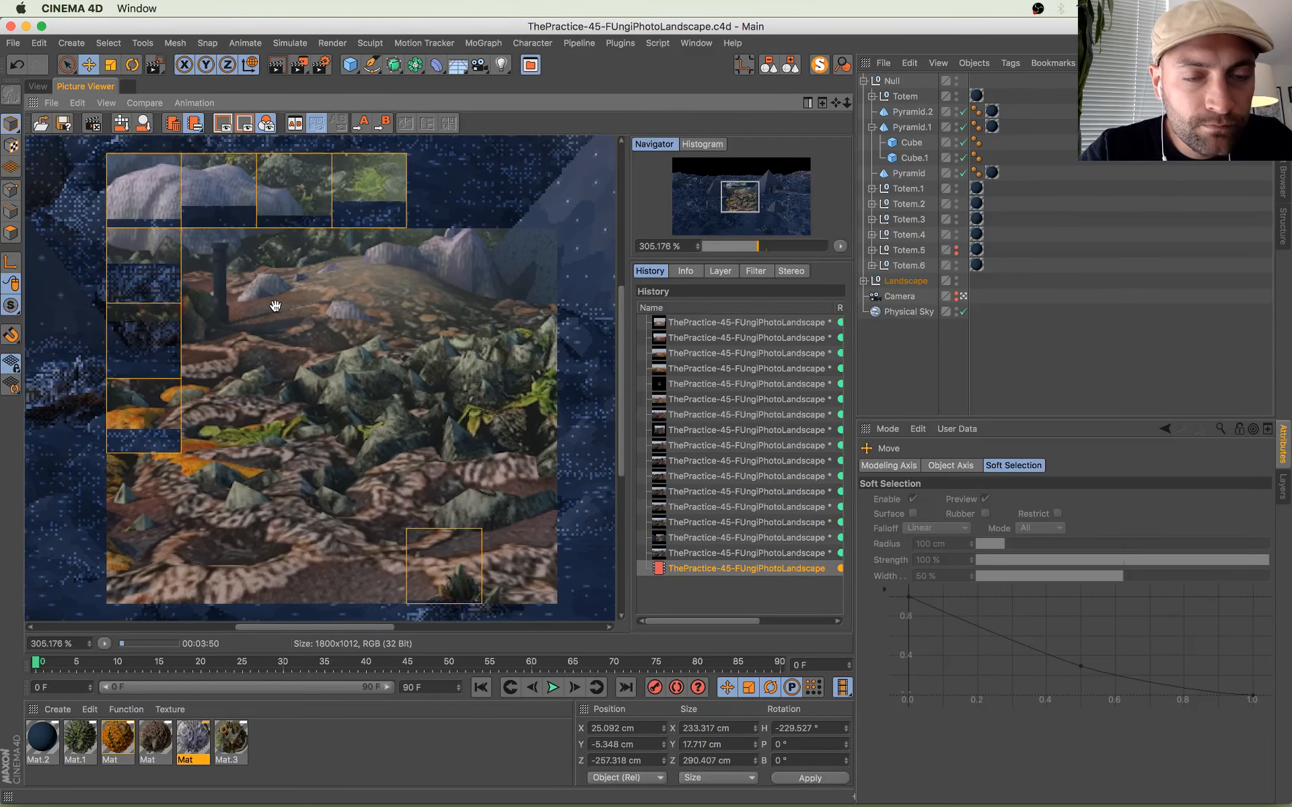
pyautogui.moveTo(275, 306); pyautogui.dragTo(286, 307)
pyautogui.moveTo(363, 297); pyautogui.dragTo(372, 289)
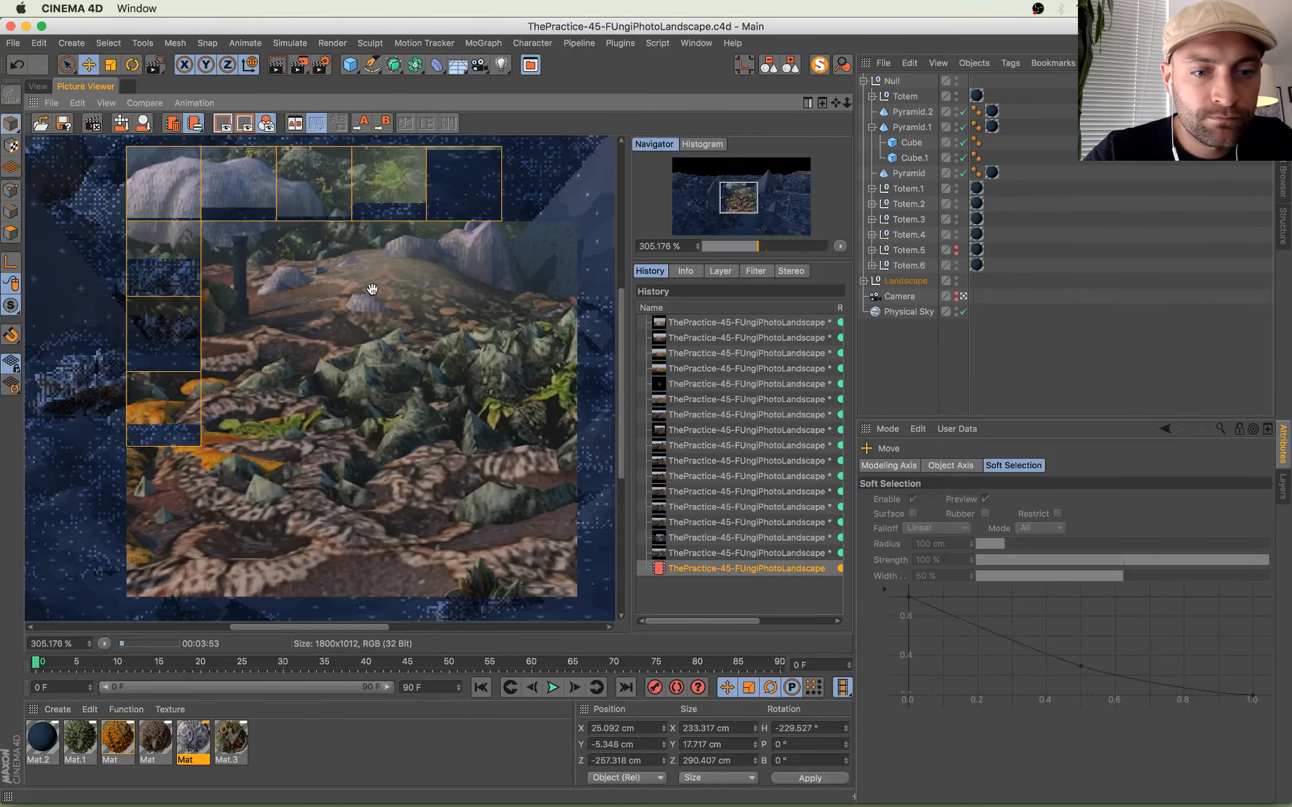
pyautogui.scroll(6, 296, 279)
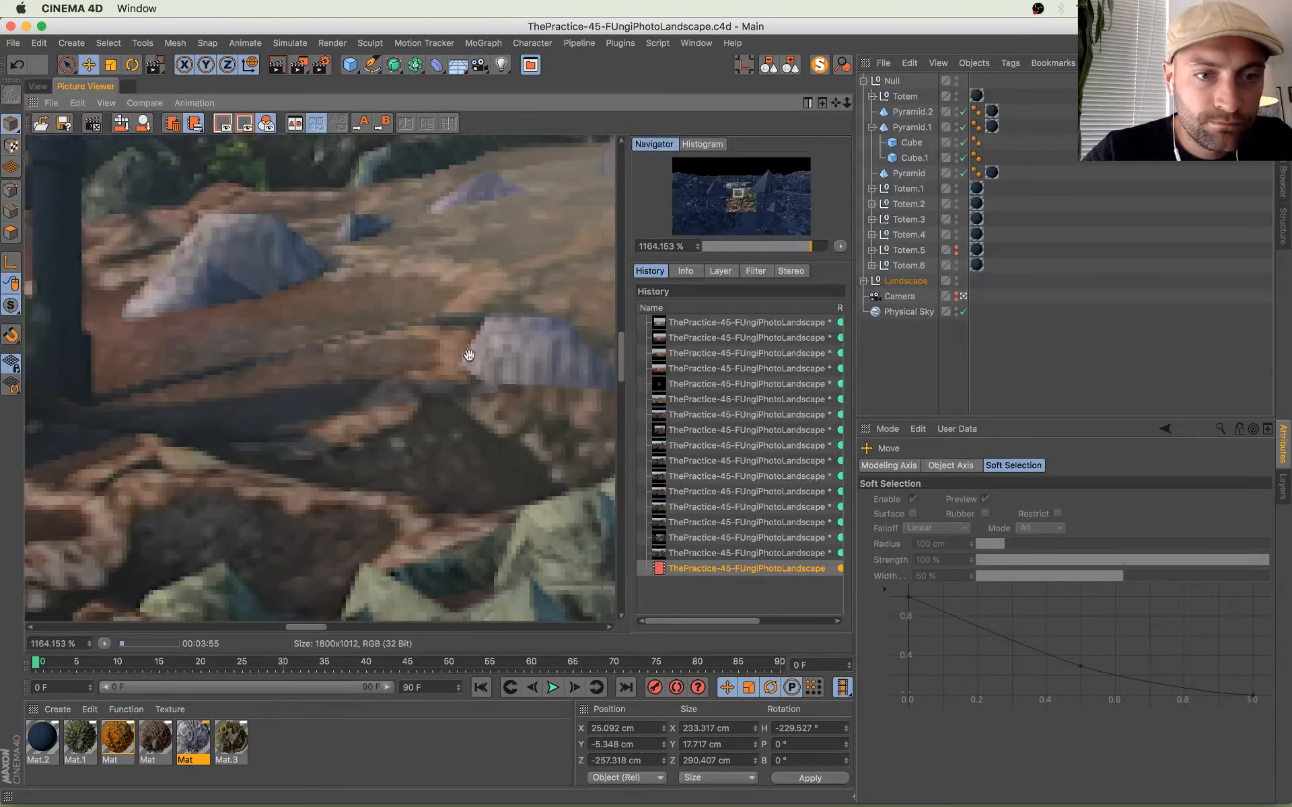
pyautogui.scroll(-4, 340, 418)
pyautogui.moveTo(340, 417); pyautogui.dragTo(351, 391)
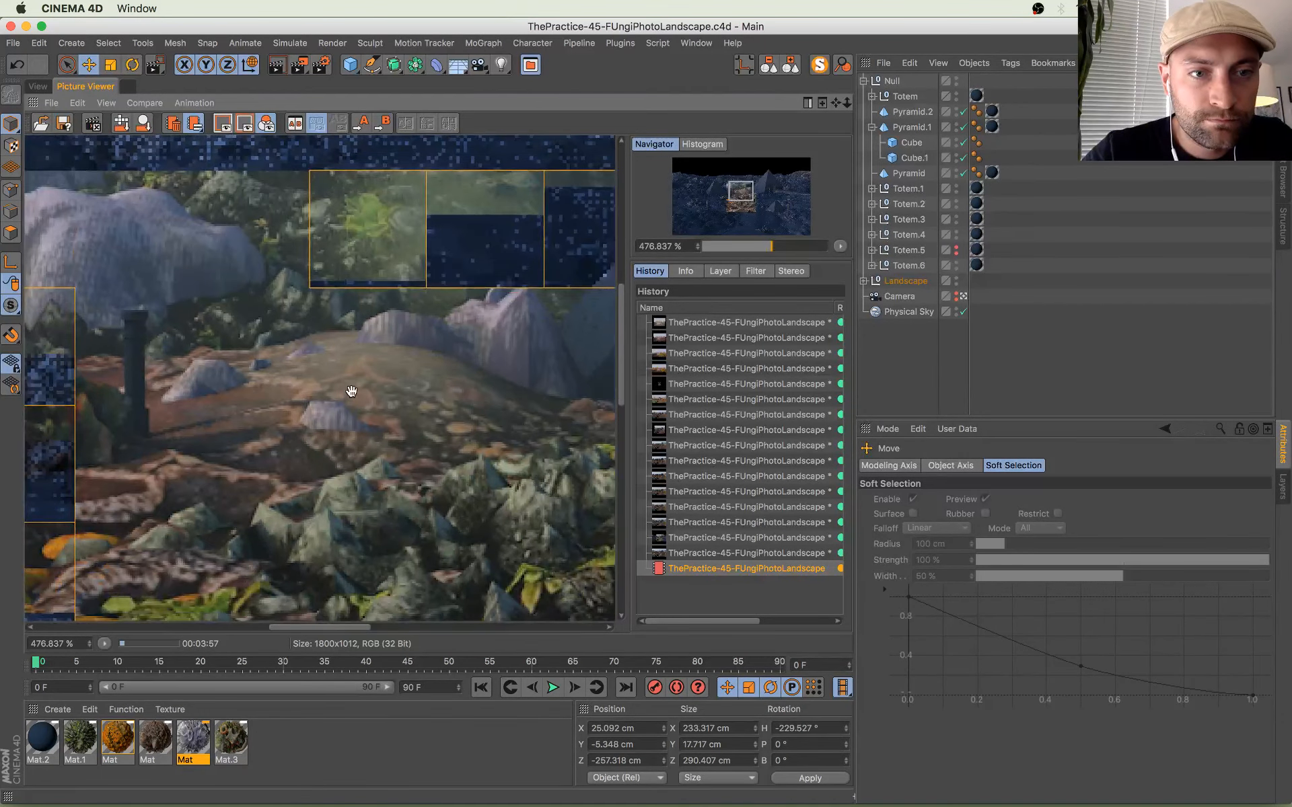
pyautogui.scroll(-3, 351, 391)
pyautogui.moveTo(358, 280); pyautogui.dragTo(352, 332)
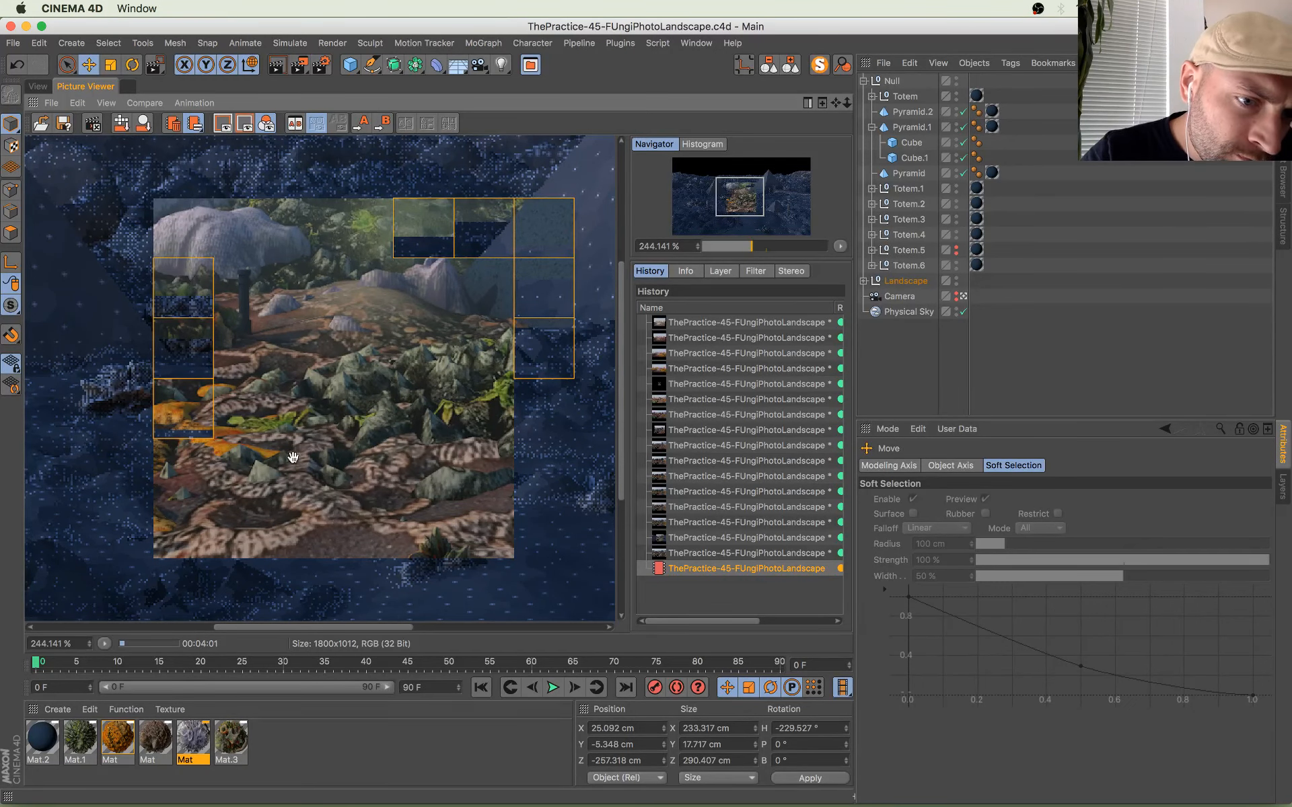
# Step: Check the rendered area against the full frame, set the Picture Viewer zoom to 200%, and view the foreground below it
pyautogui.scroll(1, 361, 428)
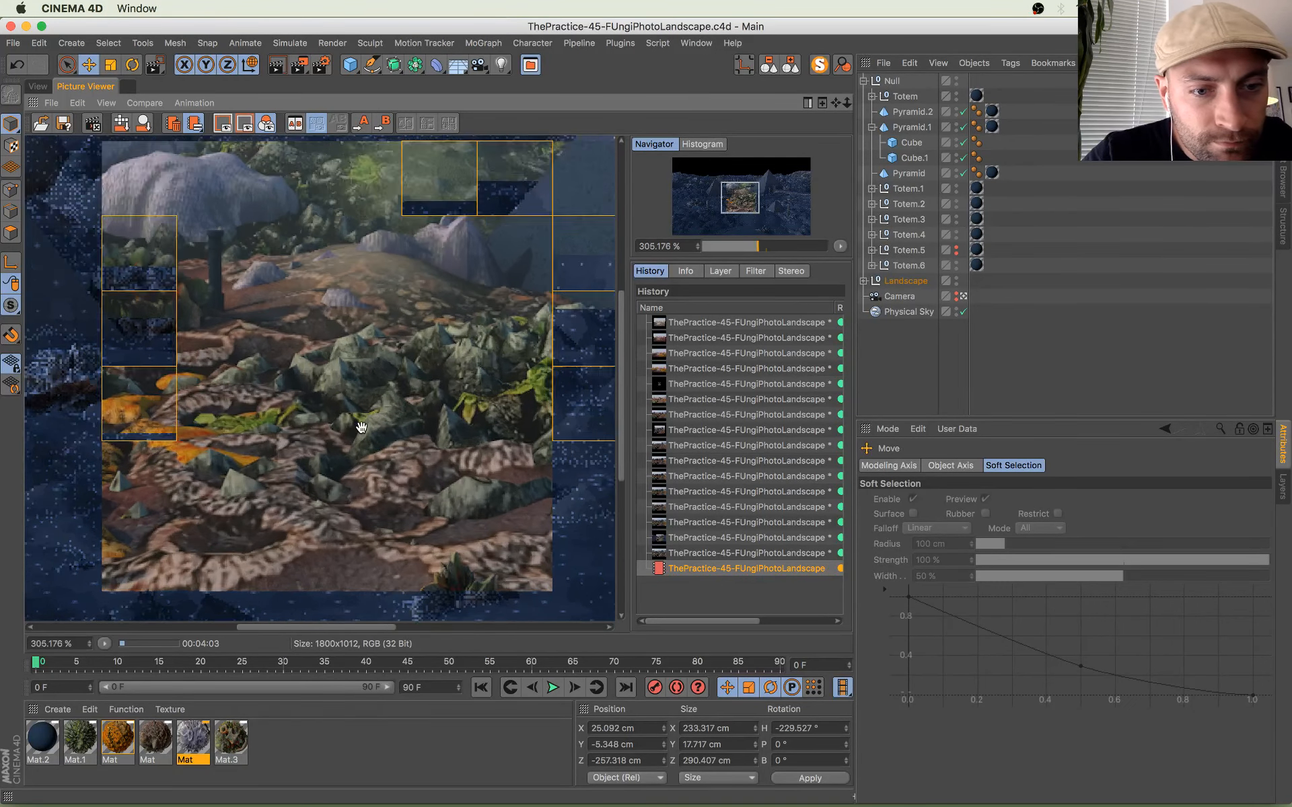
pyautogui.scroll(-5, 362, 428)
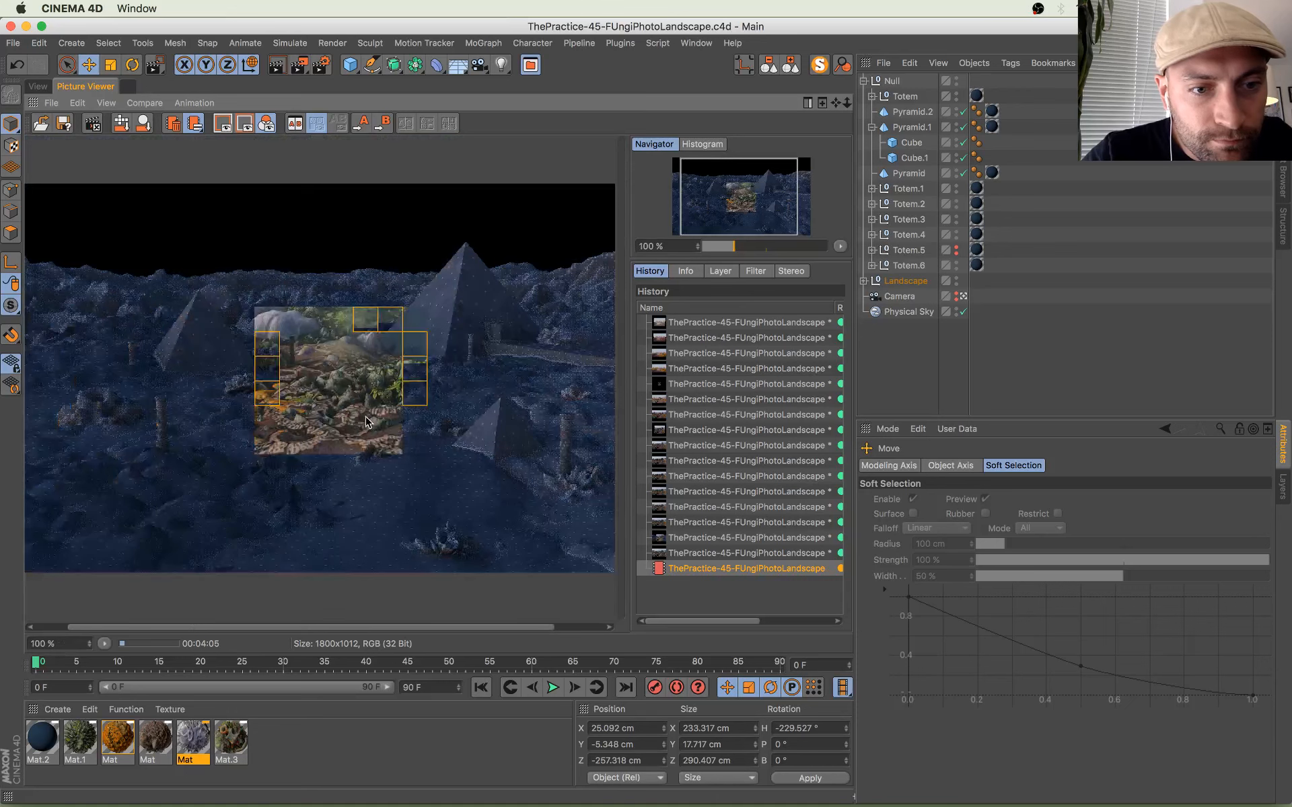
pyautogui.scroll(-1, 365, 416)
pyautogui.scroll(1, 323, 412)
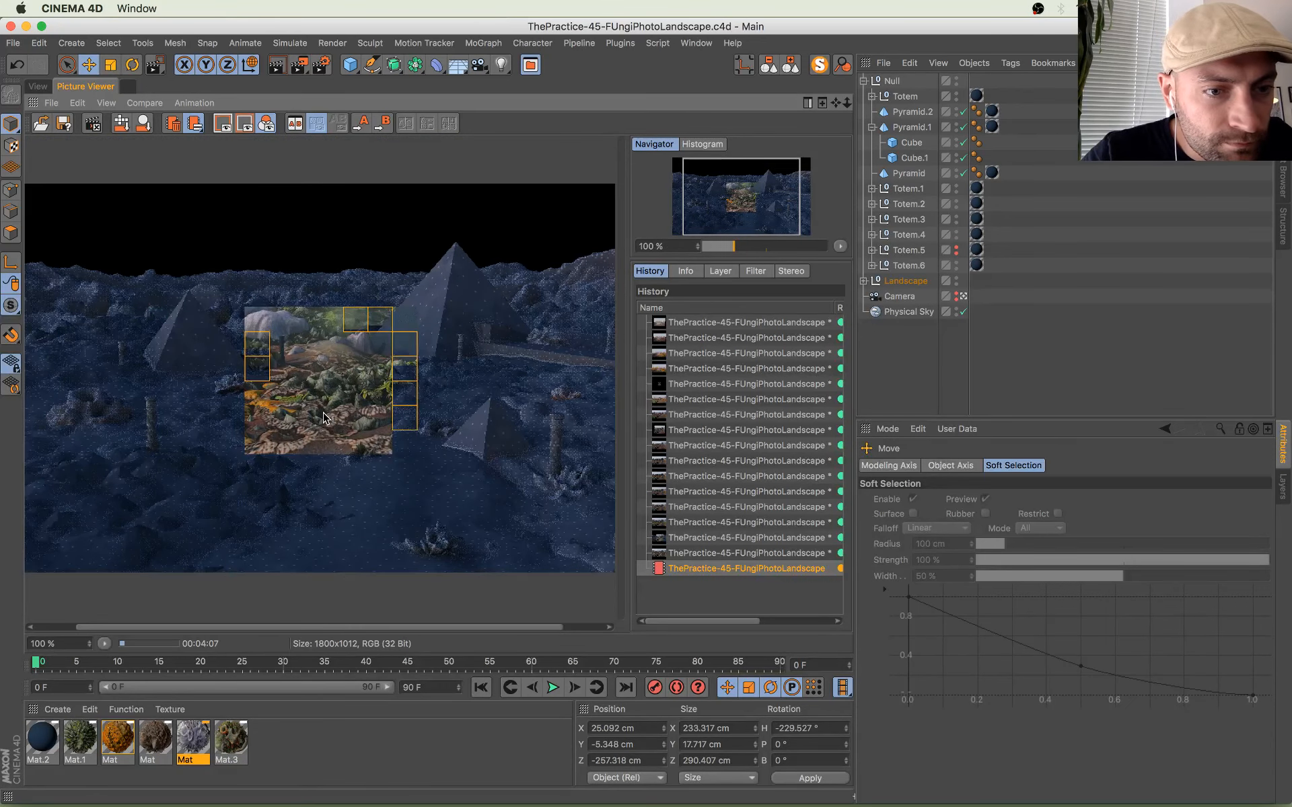
pyautogui.scroll(2, 296, 434)
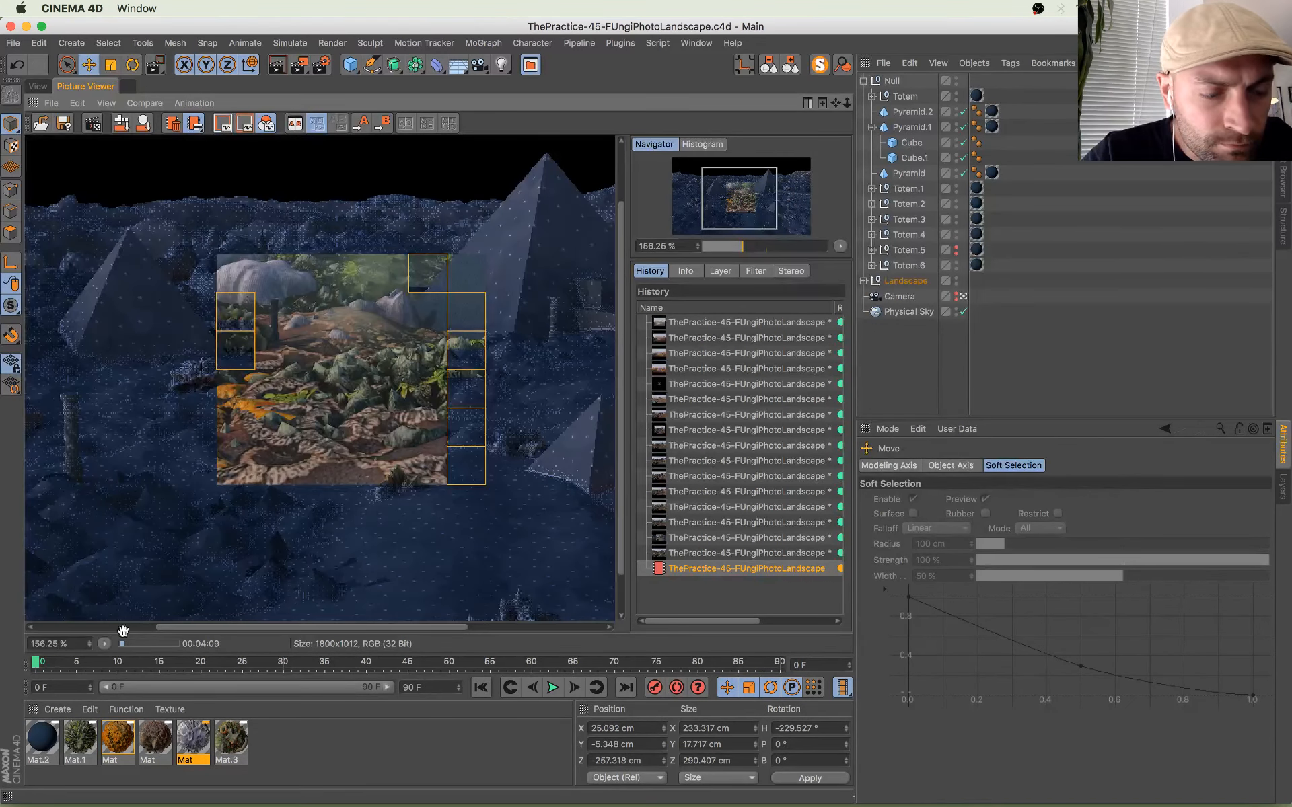
pyautogui.doubleClick(61, 644)
pyautogui.write('200')
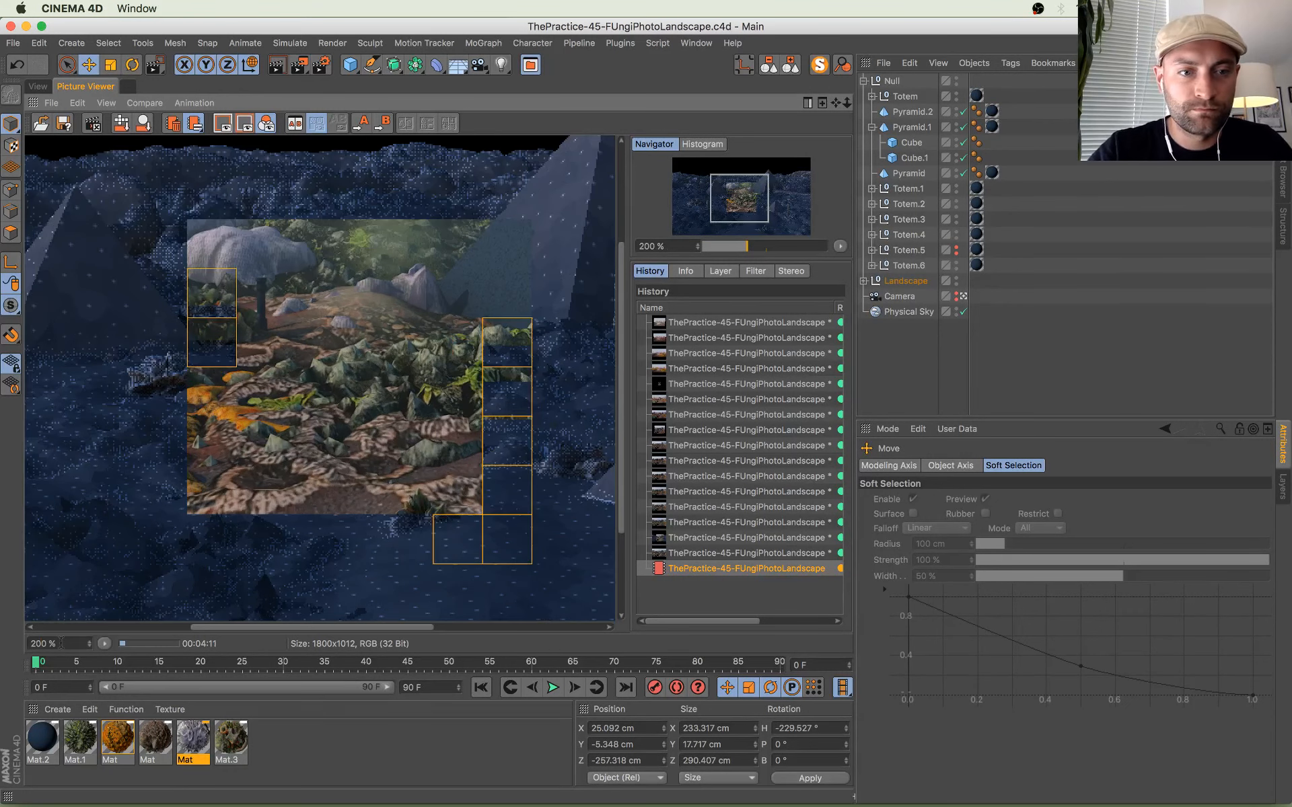
pyautogui.press('Return')
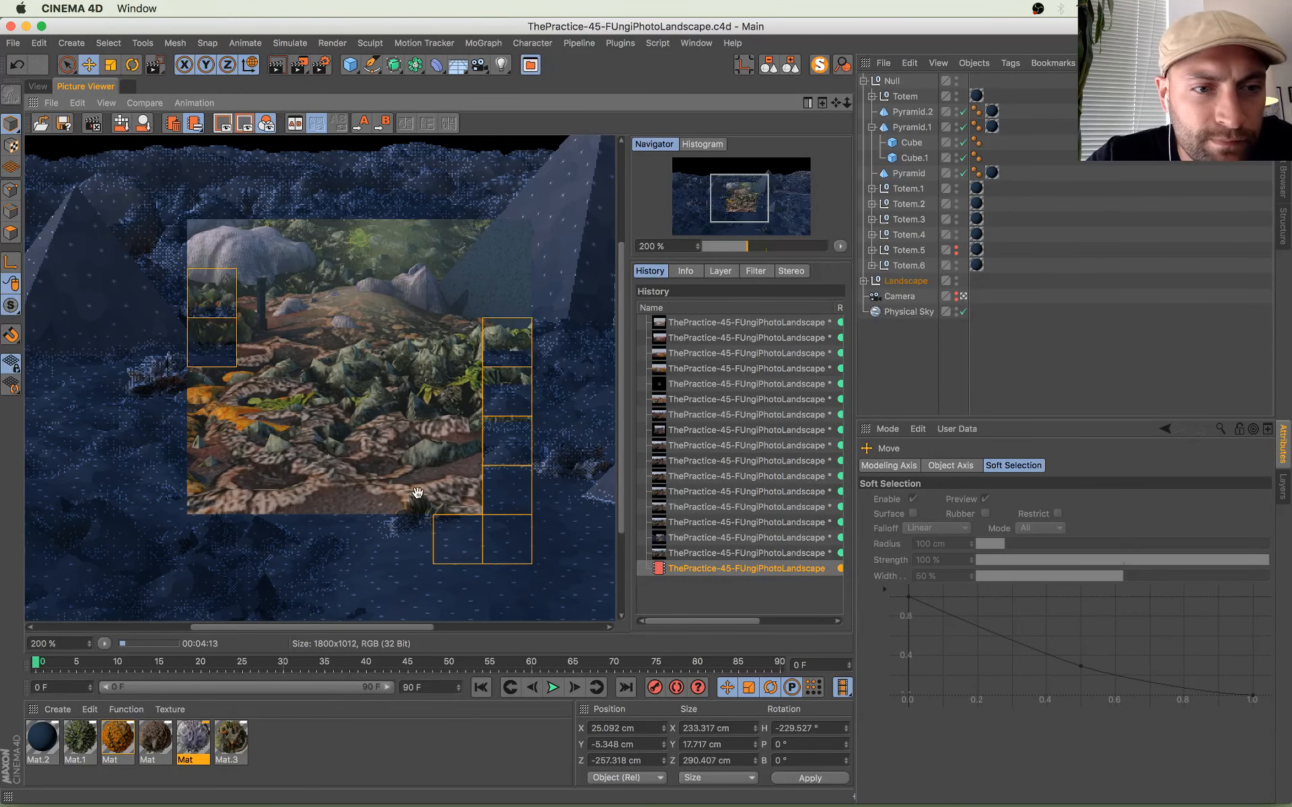
pyautogui.moveTo(424, 496); pyautogui.dragTo(475, 332)
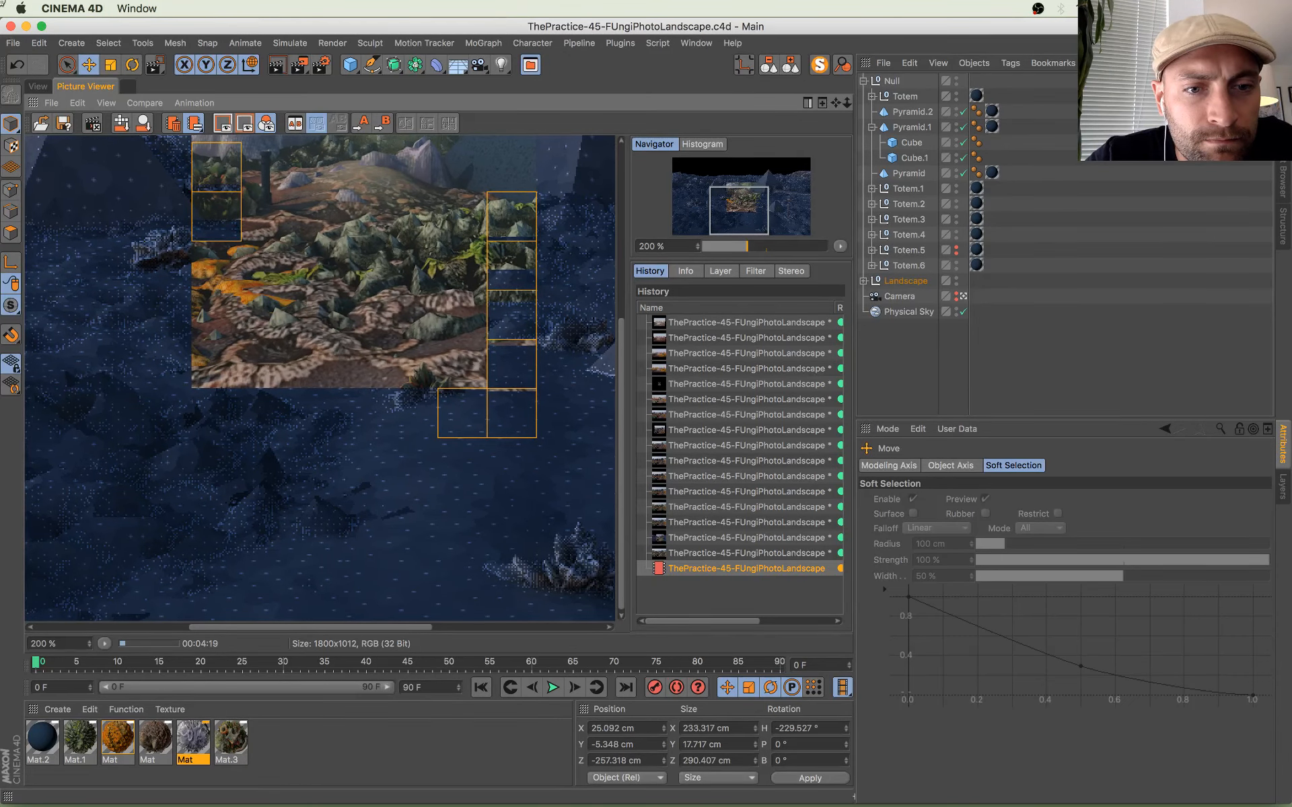
# Step: Switch to the YouTube live chat window in Chrome and read the newest messages
pyautogui.moveTo(14, 9)
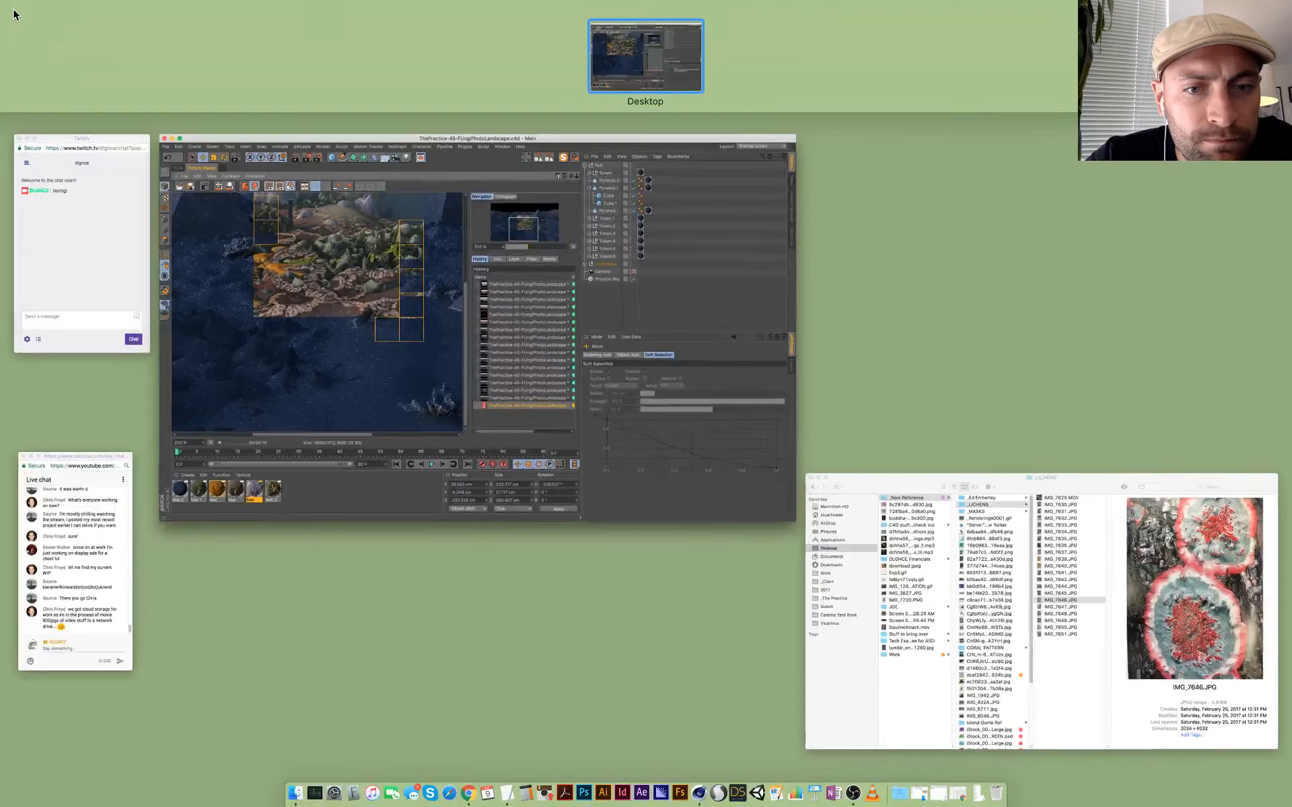
pyautogui.click(86, 522)
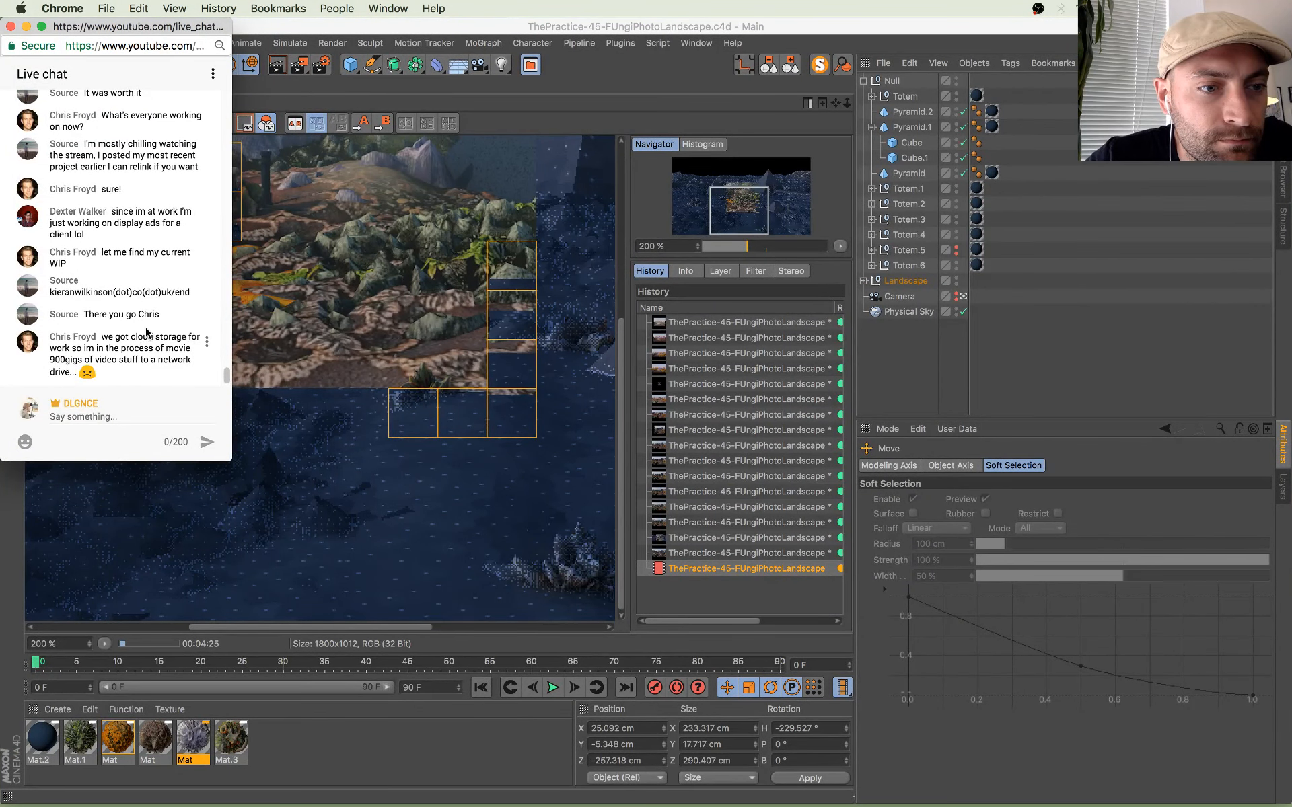
pyautogui.moveTo(148, 334); pyautogui.dragTo(156, 378)
pyautogui.click(158, 382)
pyautogui.click(117, 357)
pyautogui.click(156, 378)
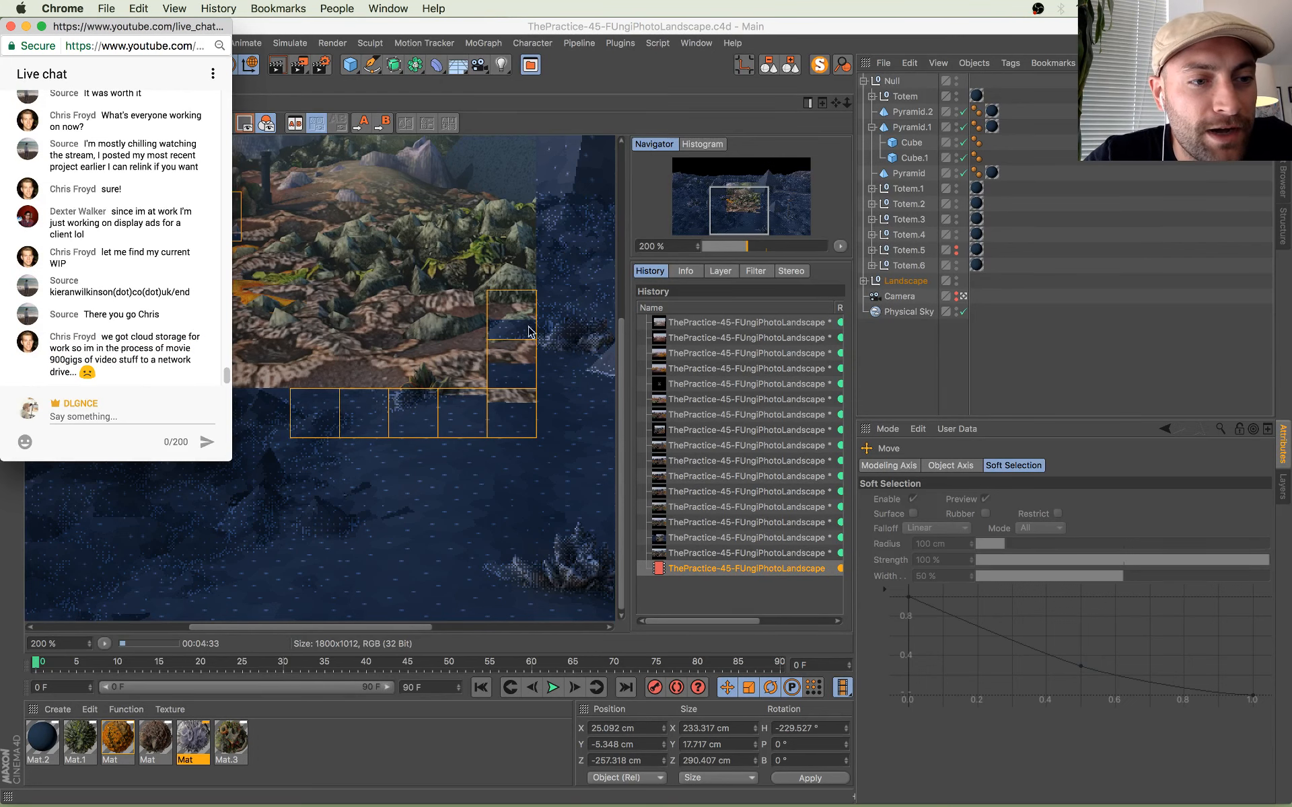
# Step: Return to Cinema 4D and examine the upper part of the rendered area at 200%
pyautogui.click(340, 269)
pyautogui.scroll(4, 350, 276)
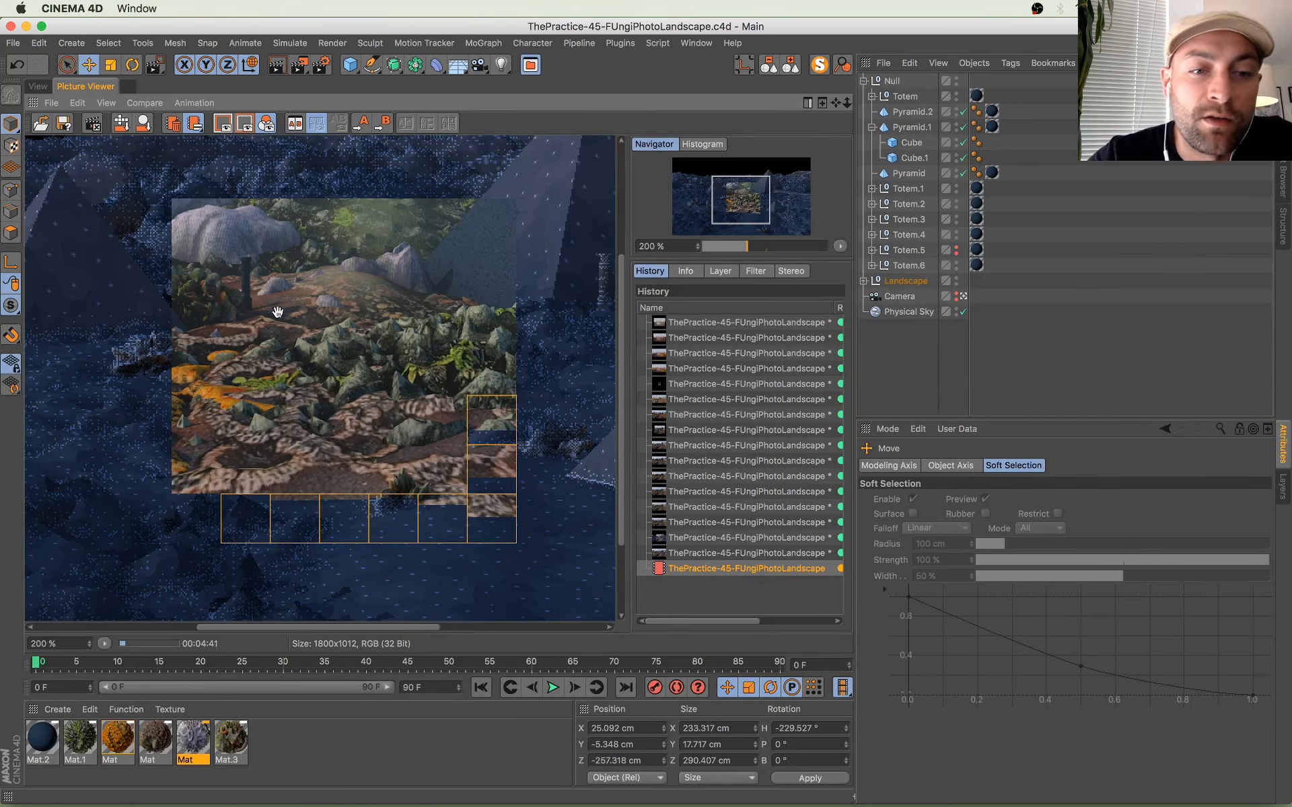
pyautogui.scroll(3, 322, 313)
pyautogui.scroll(-2, 334, 304)
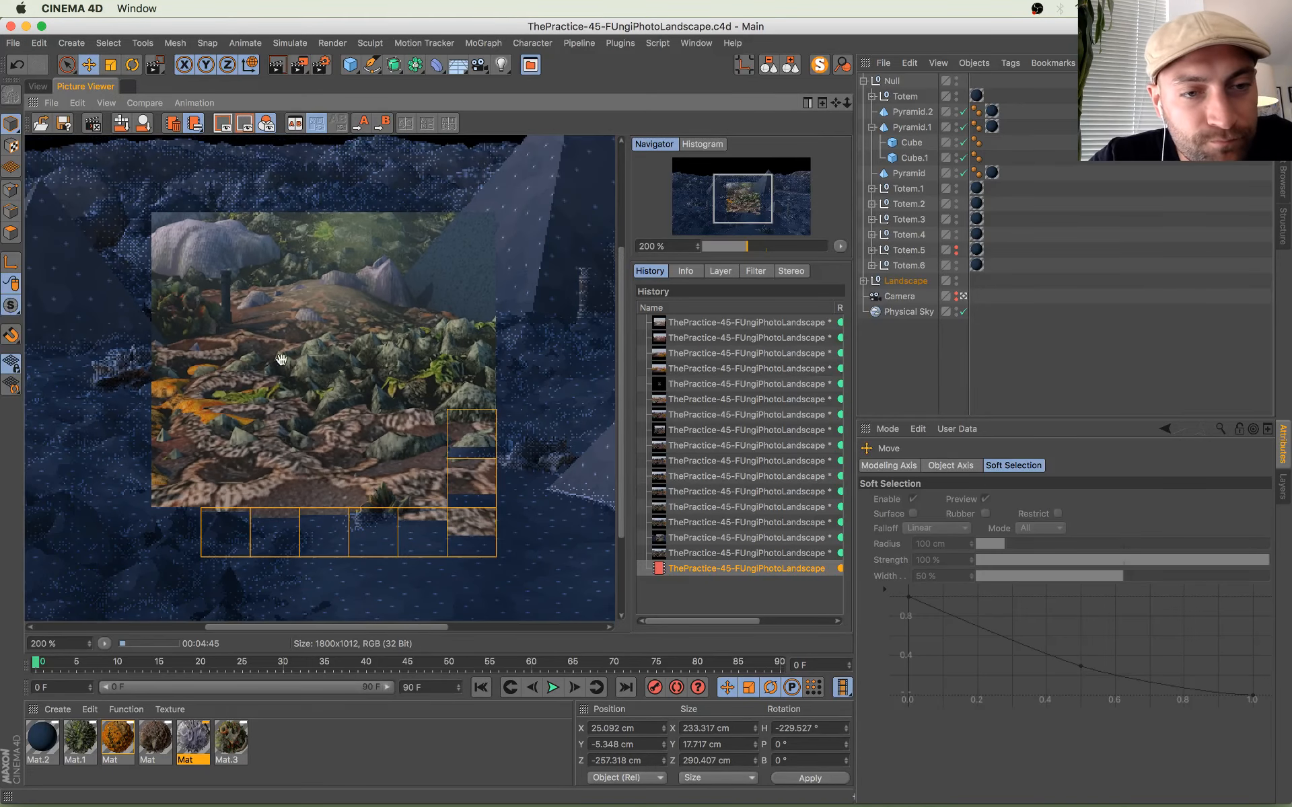
pyautogui.hotkey('ctrl', 'Up')
pyautogui.click(362, 392)
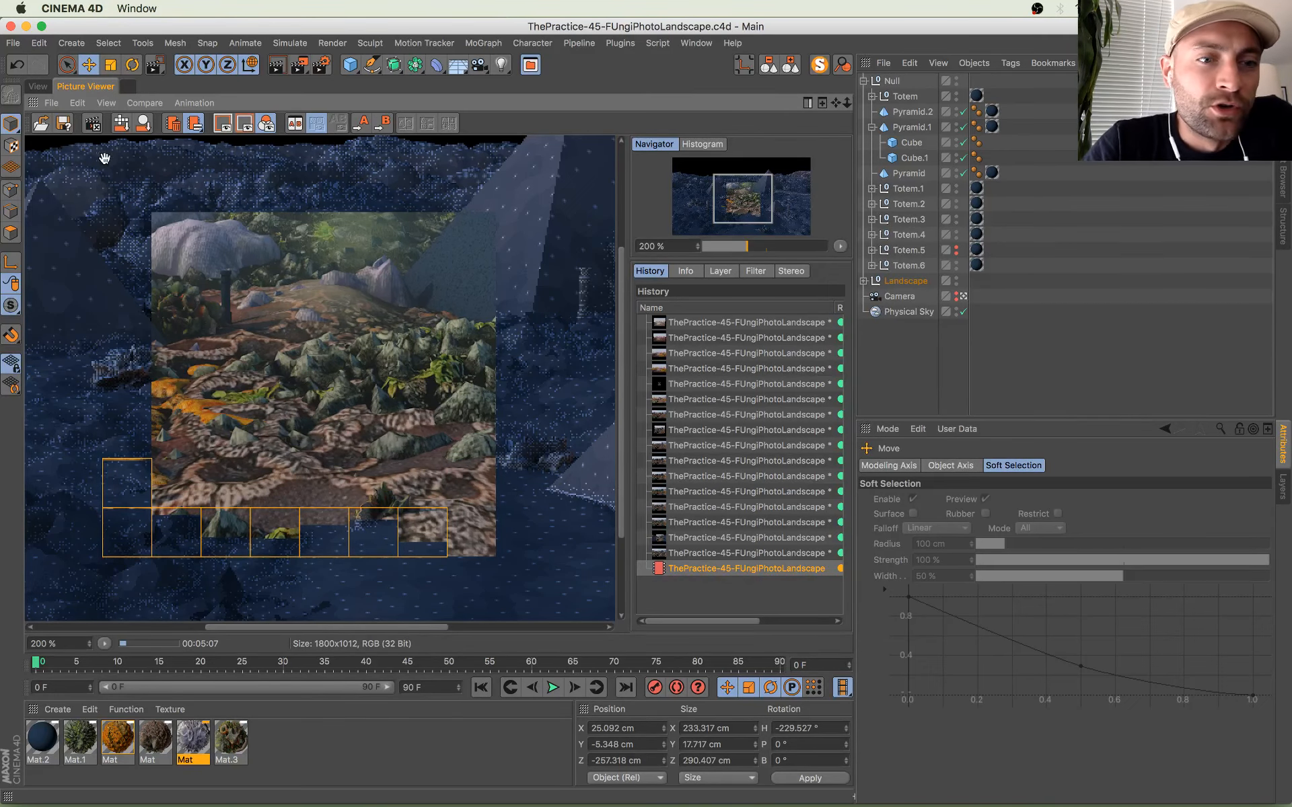
pyautogui.hotkey('ctrl', 'Up')
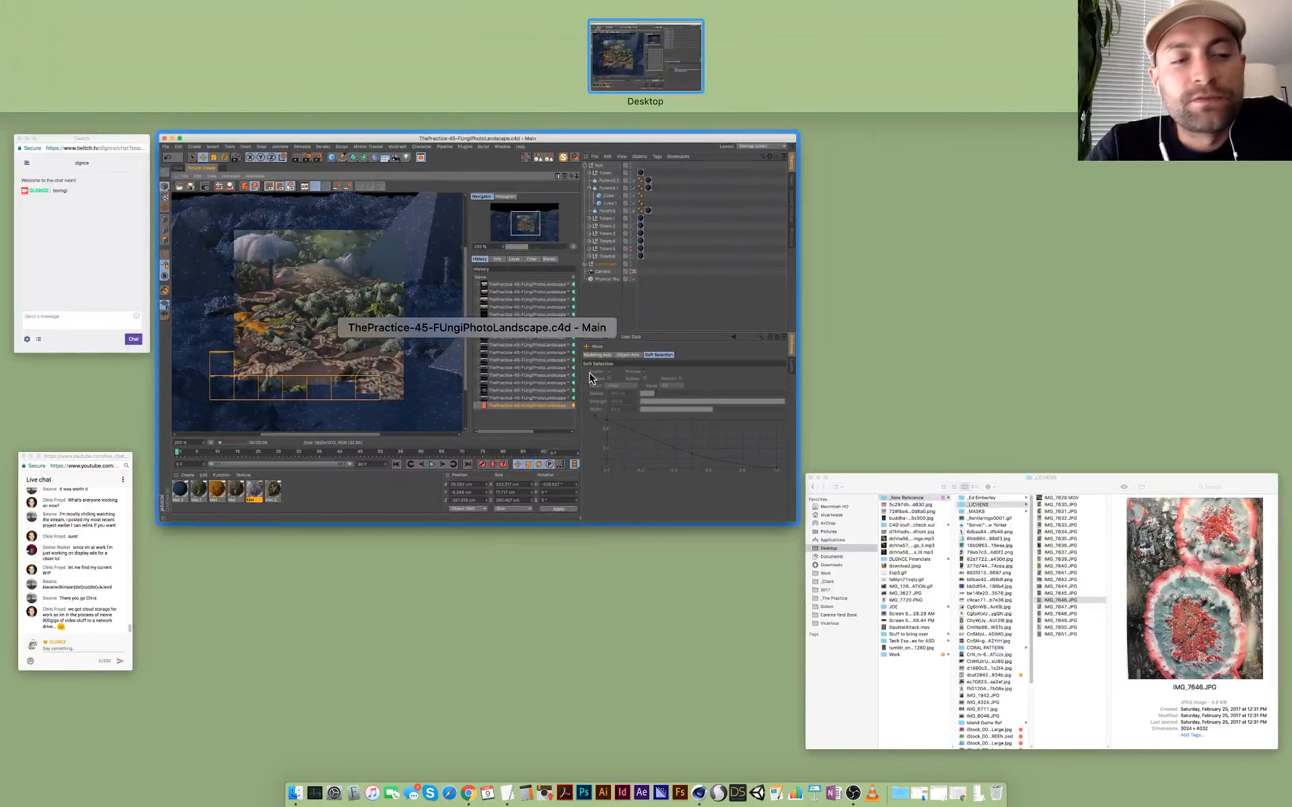
pyautogui.click(434, 368)
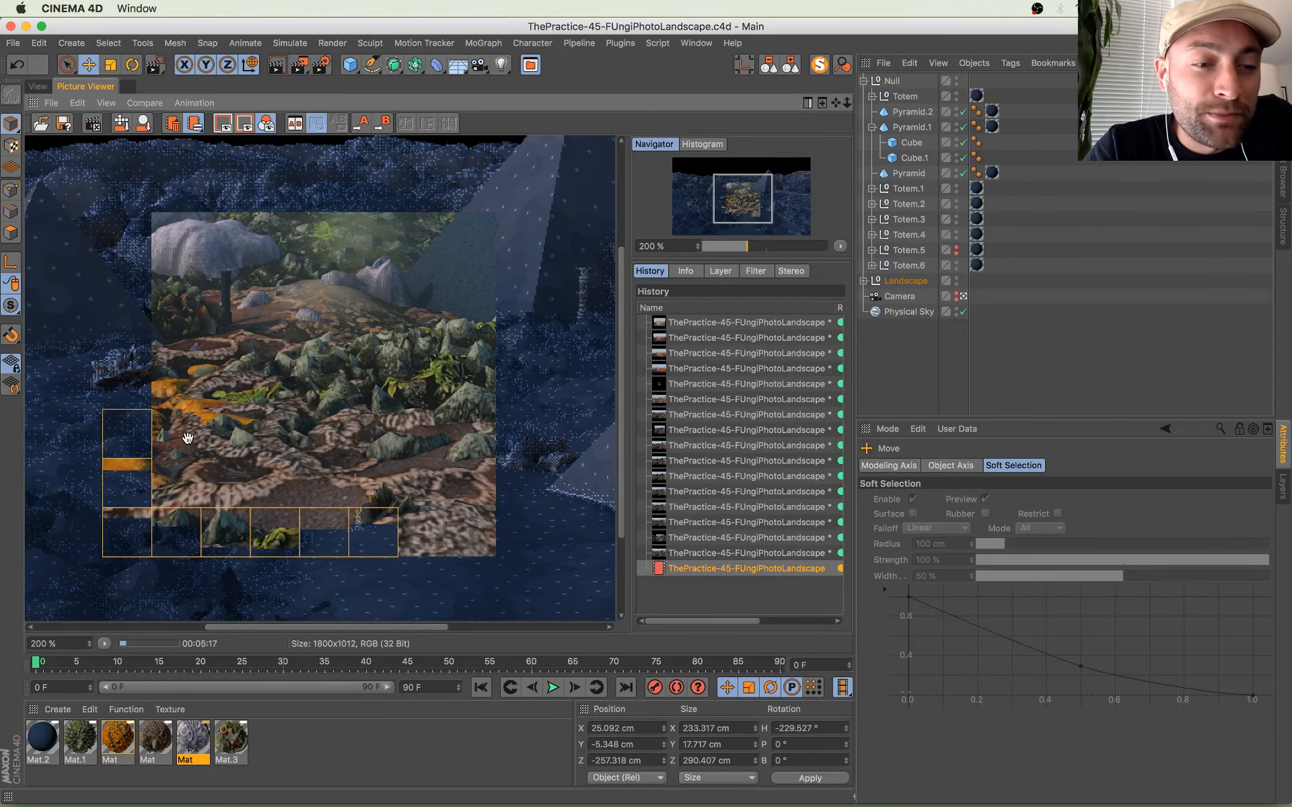
# Step: View the whole render frame, check the YouTube live chat in Chrome for new messages, and return to Cinema 4D
pyautogui.moveTo(214, 446); pyautogui.dragTo(232, 432)
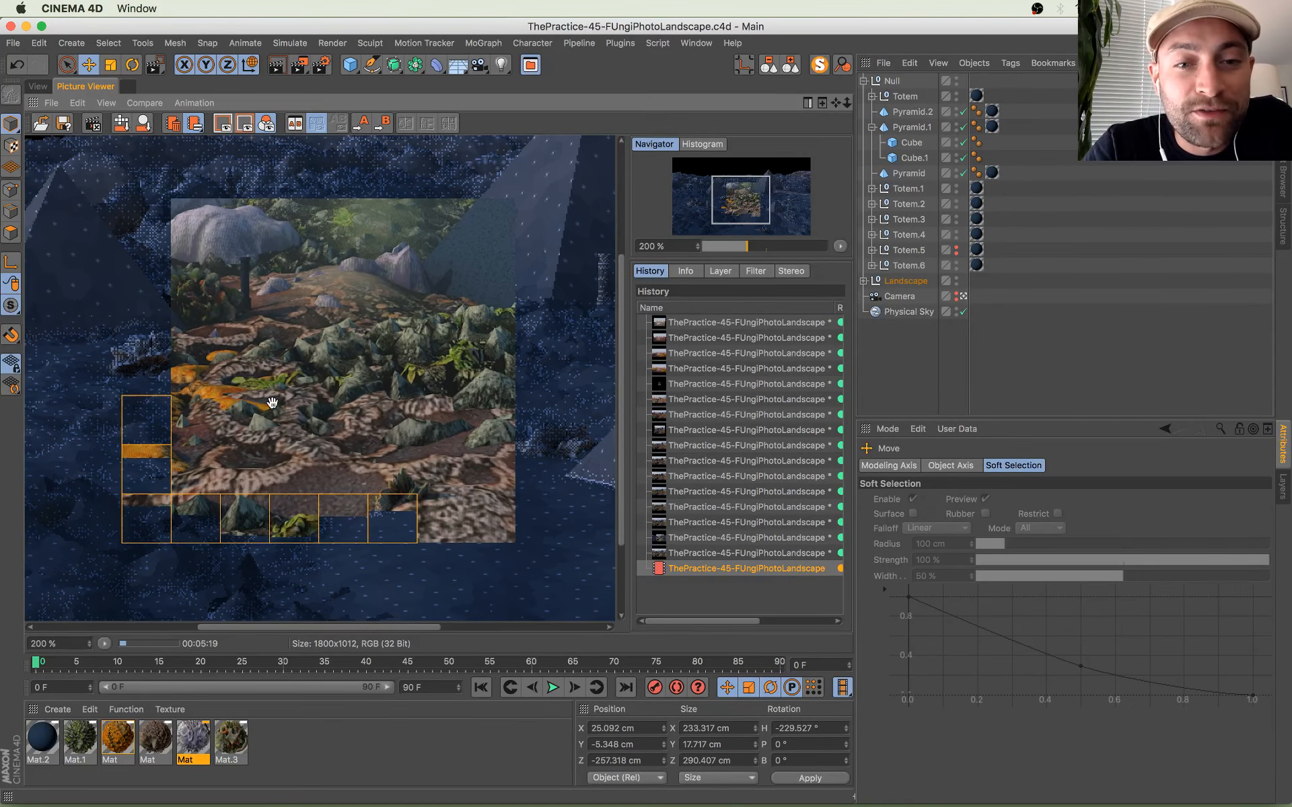
pyautogui.scroll(-2, 243, 441)
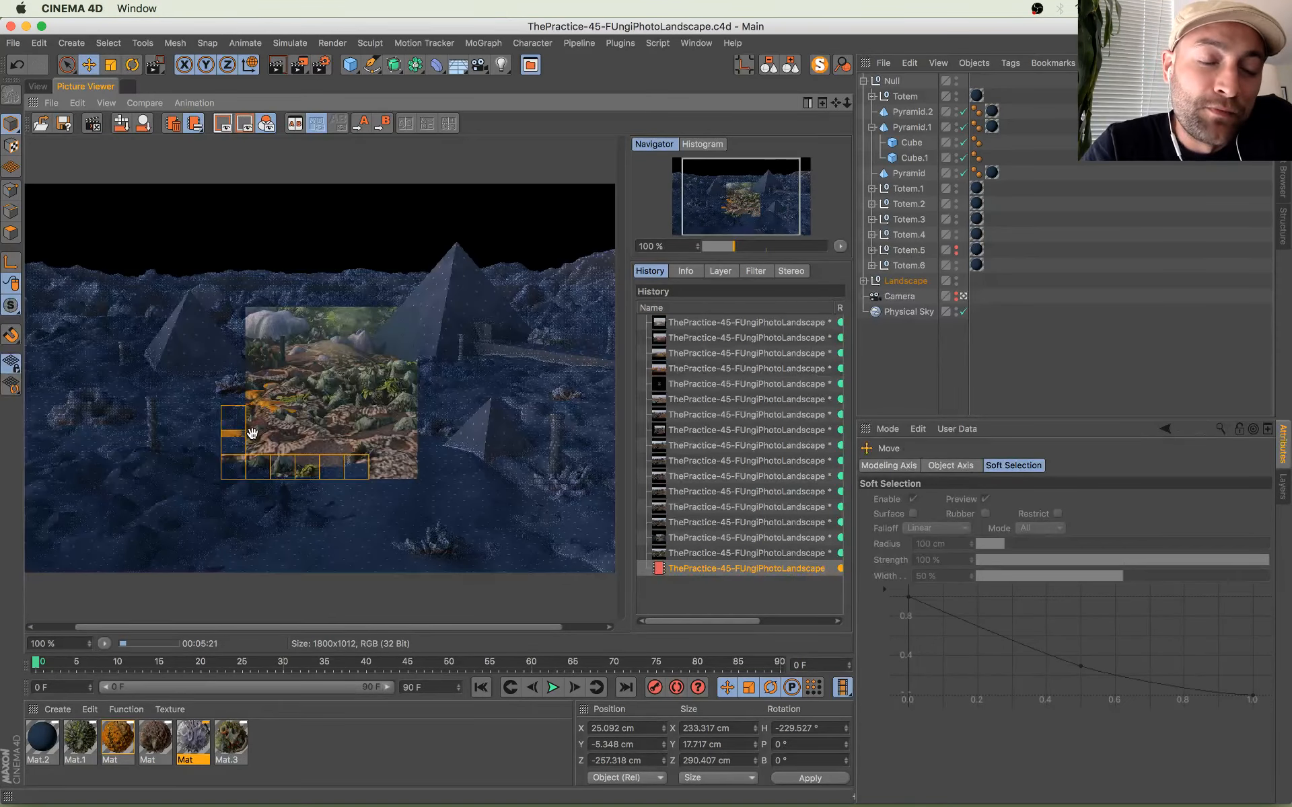
pyautogui.hotkey('ctrl', 'Up')
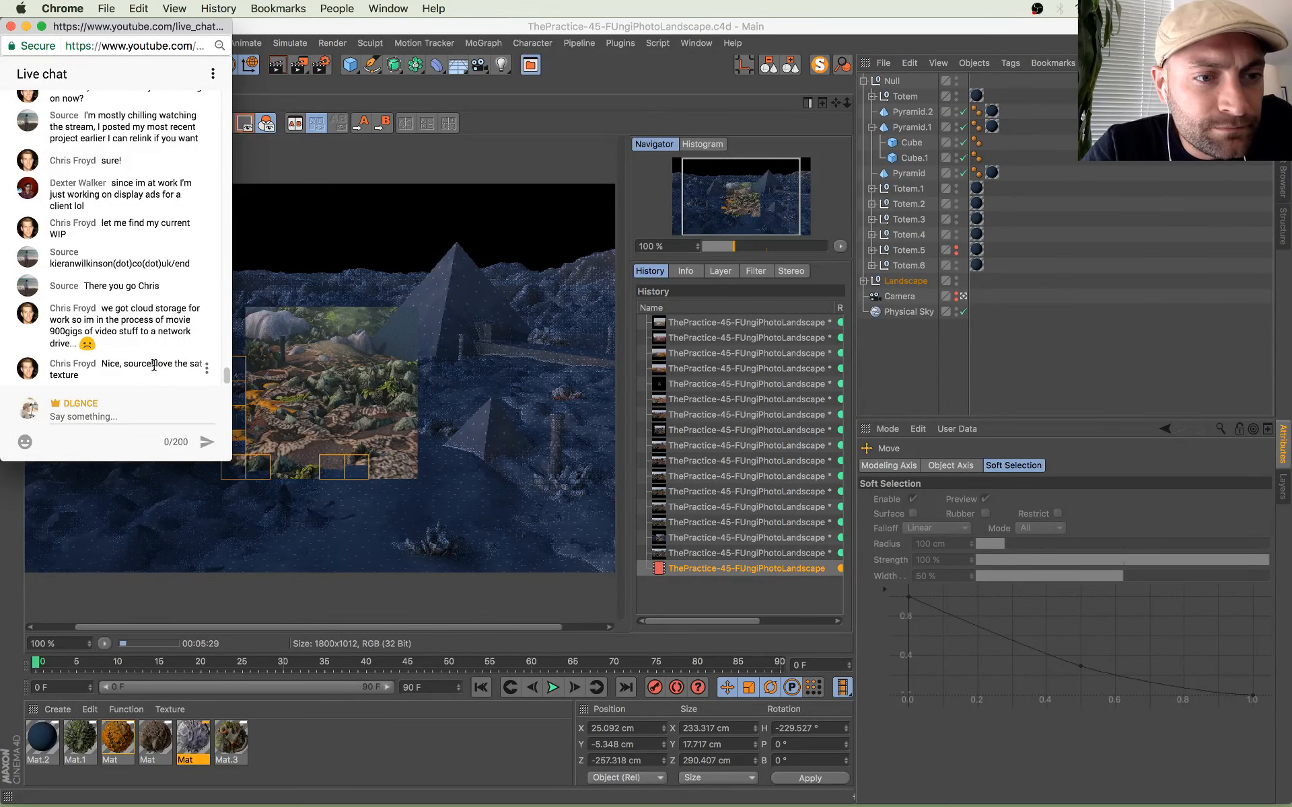
pyautogui.click(455, 407)
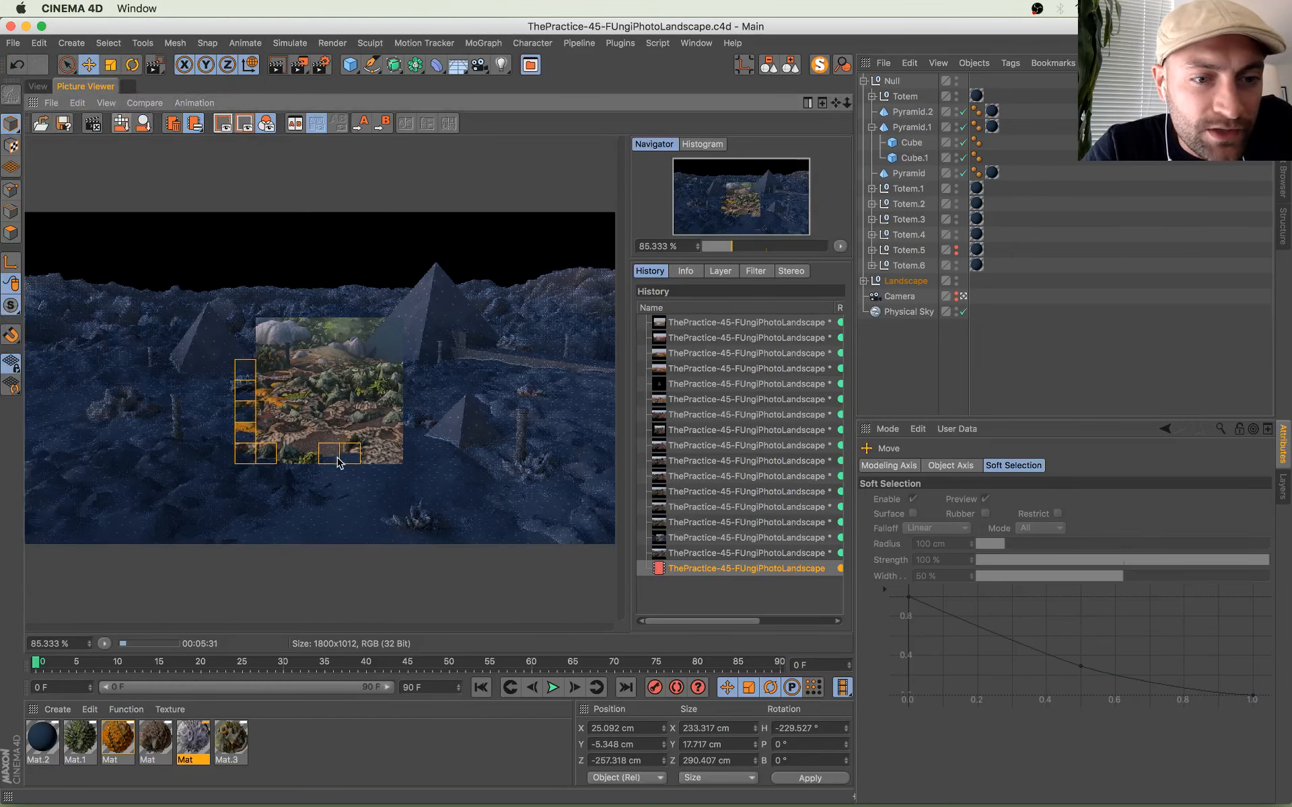
# Step: Examine the newly rendered foreground plants and orange patches up close, and compare them with the whole frame
pyautogui.scroll(5, 337, 462)
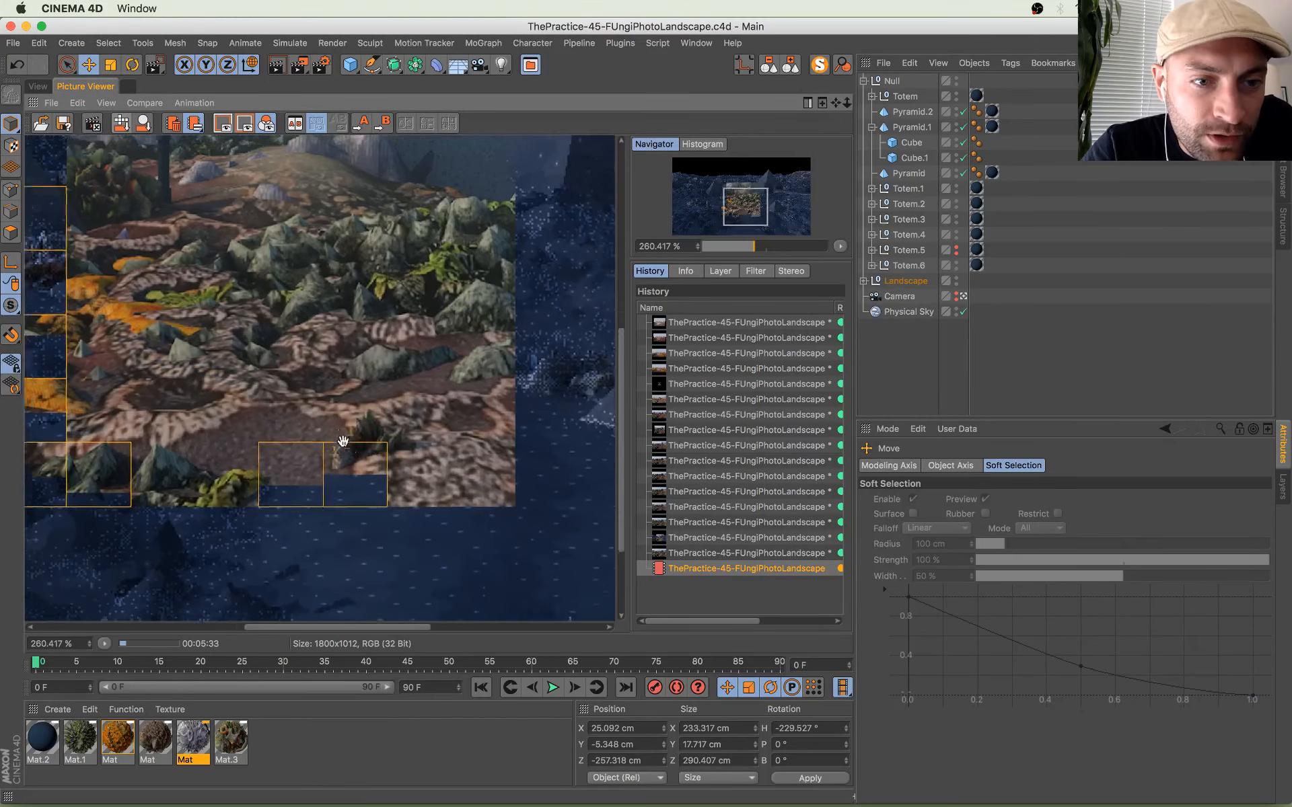
pyautogui.hscroll(-5, 345, 436)
pyautogui.scroll(4, 377, 424)
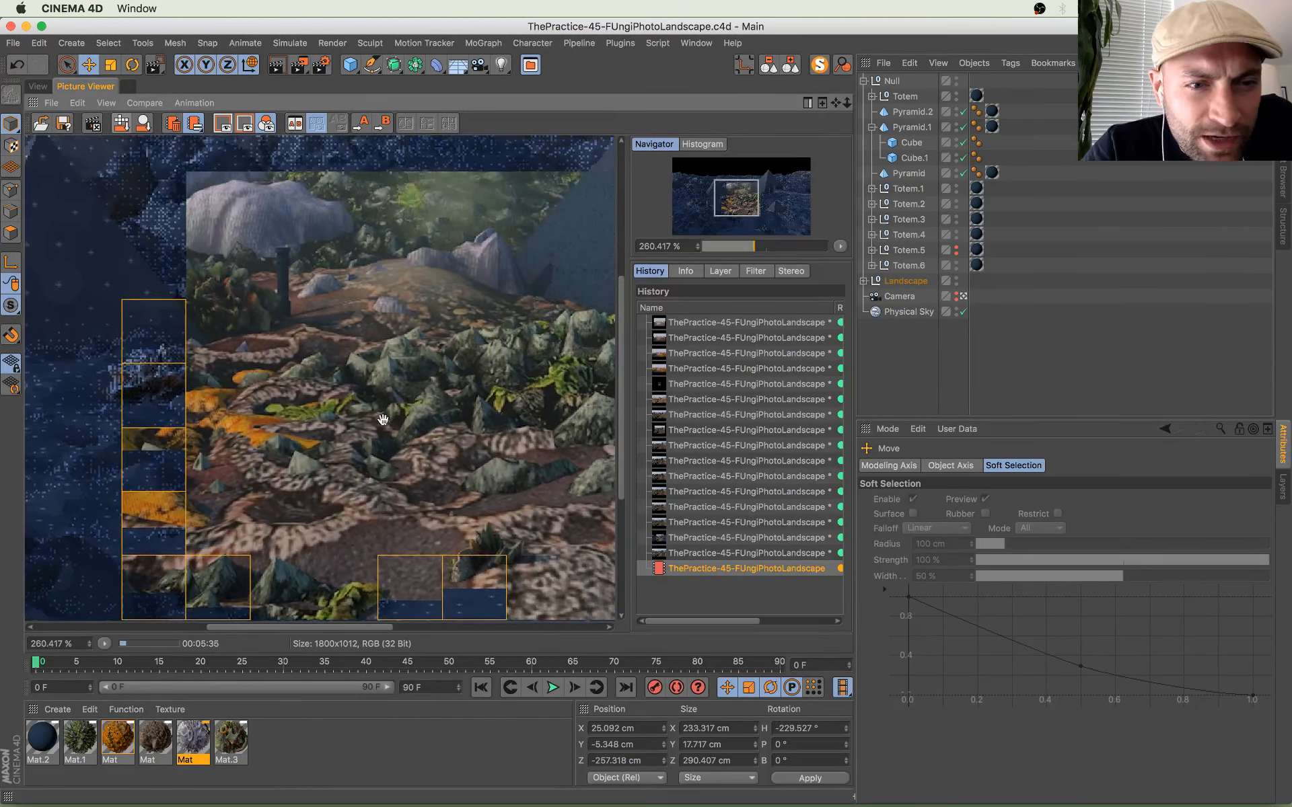
pyautogui.scroll(-5, 383, 420)
pyautogui.scroll(-5, 459, 422)
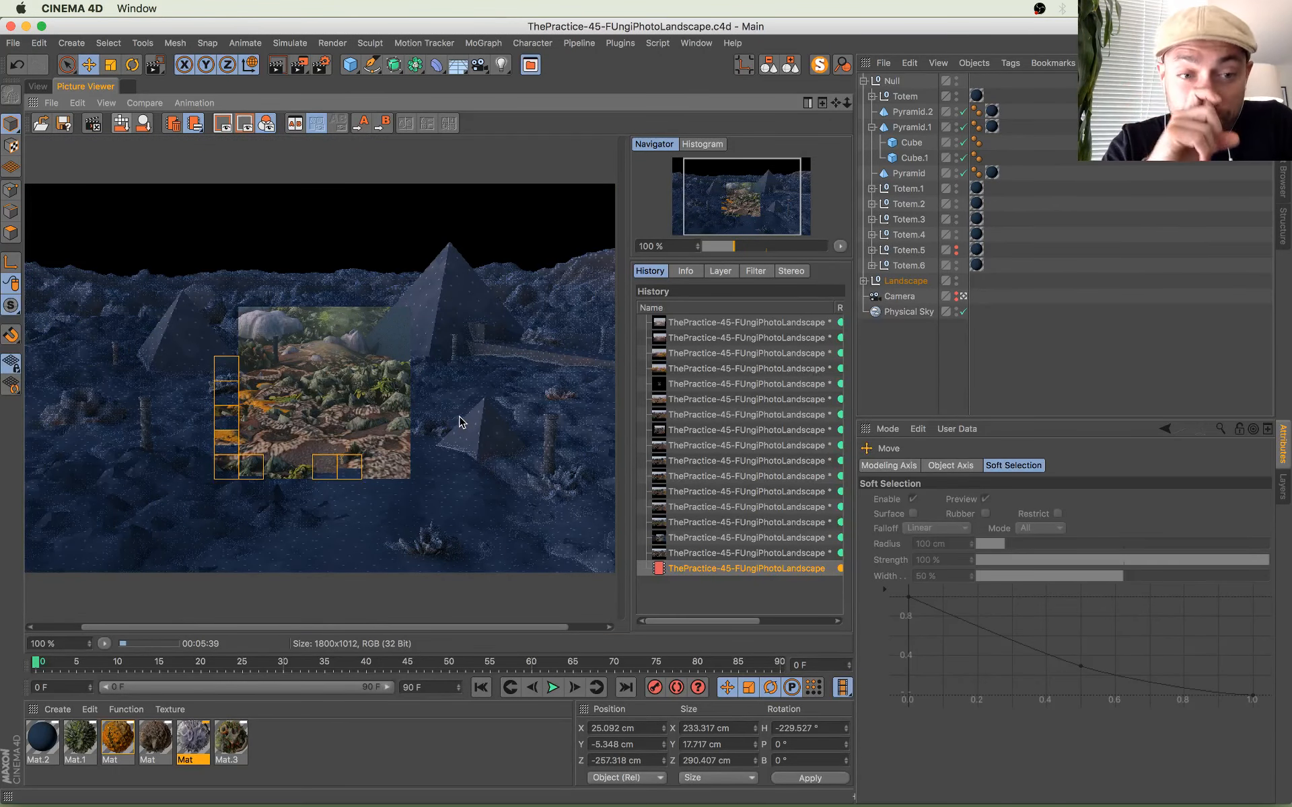
pyautogui.scroll(-1, 370, 434)
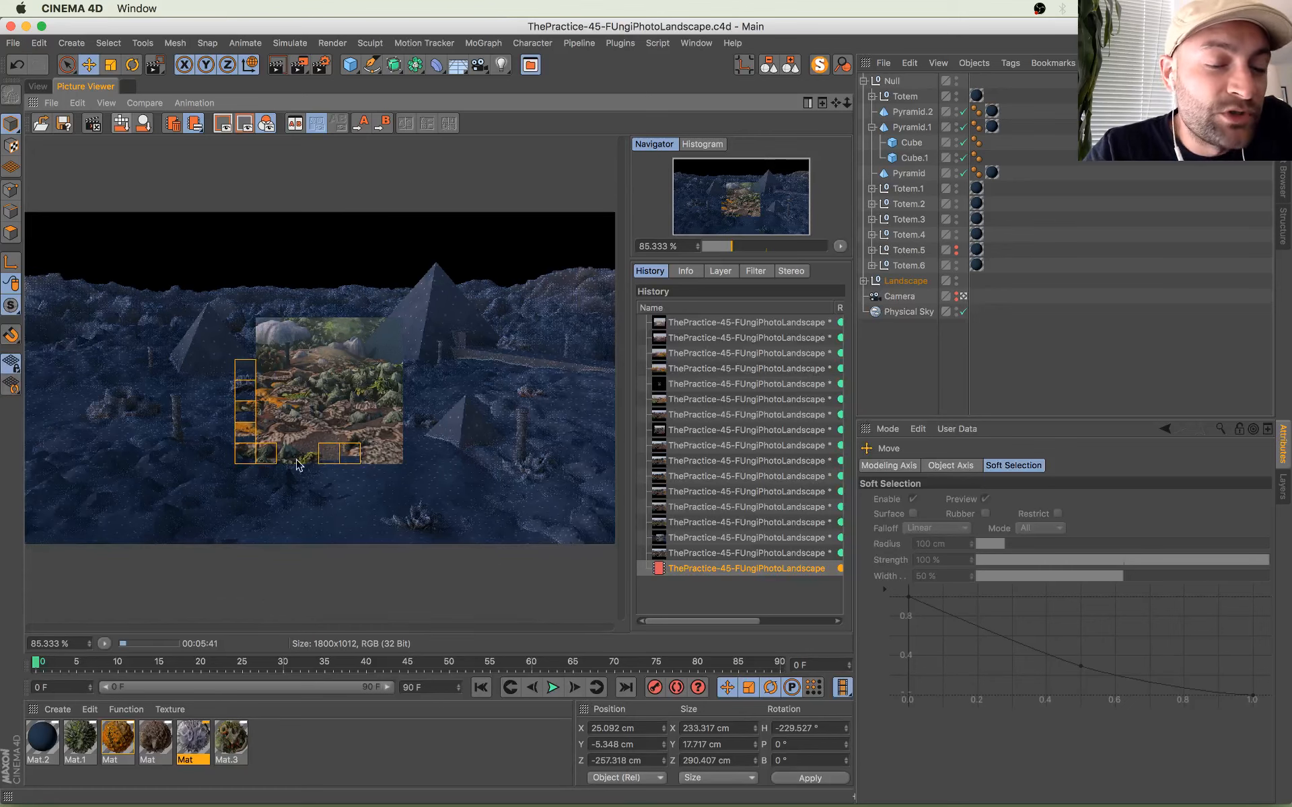
# Step: Examine the foreground textures in the finished area of the in-progress 1800x1012 render up close and at overview scale
pyautogui.scroll(4, 303, 469)
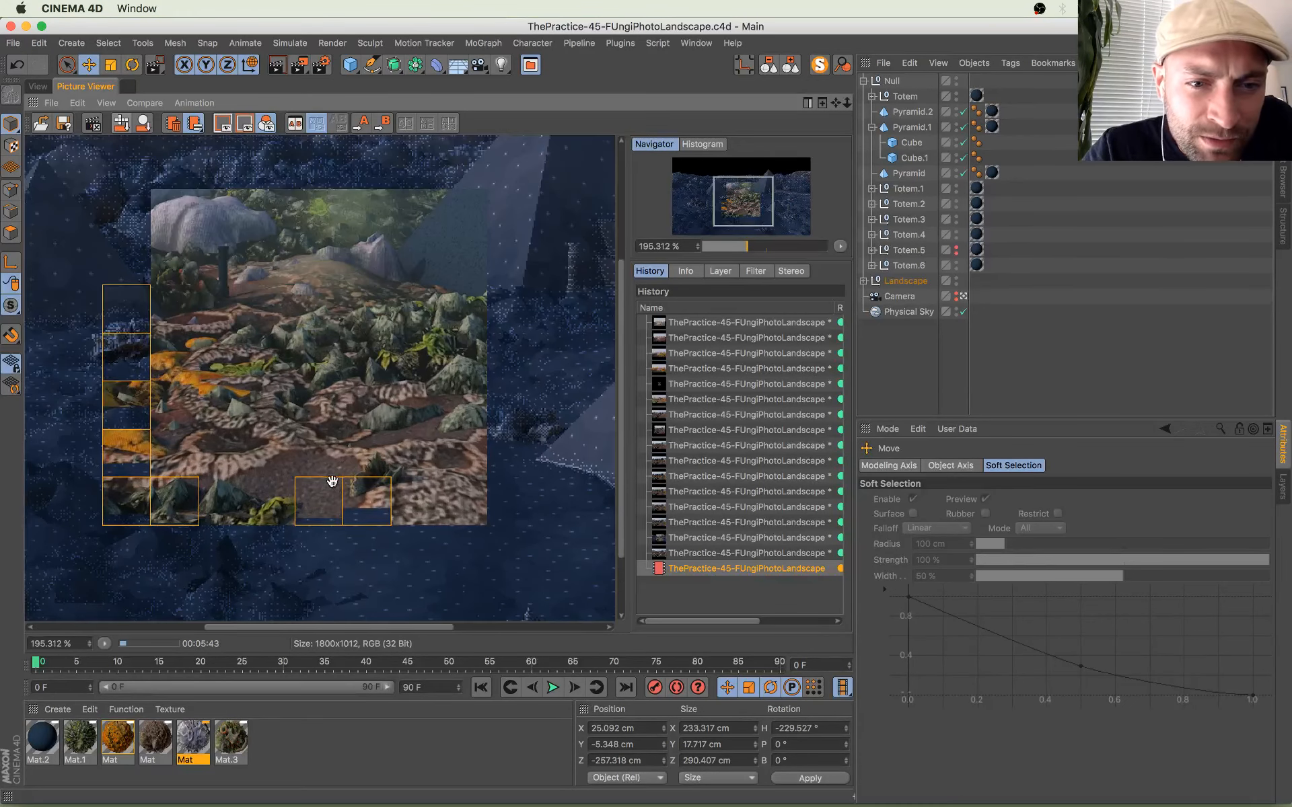
pyautogui.scroll(3, 347, 477)
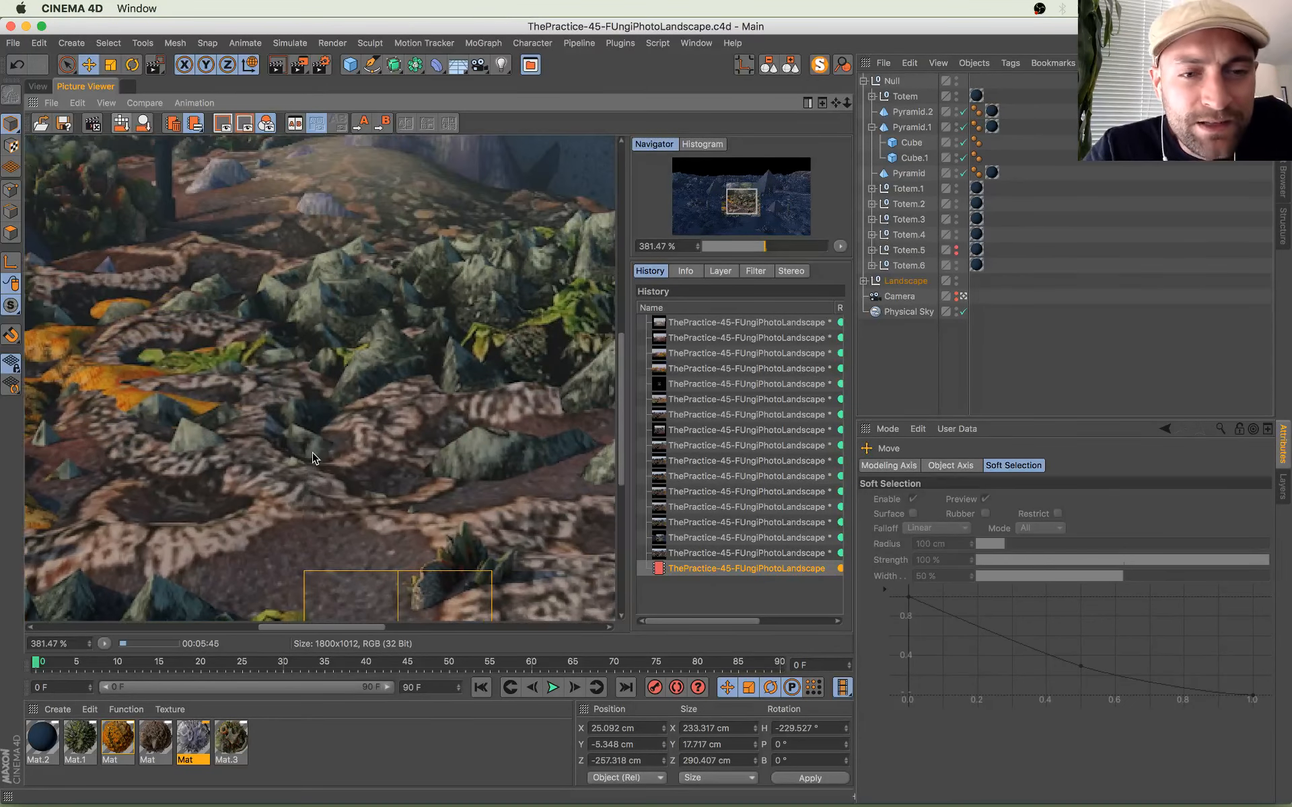
pyautogui.scroll(-2, 346, 446)
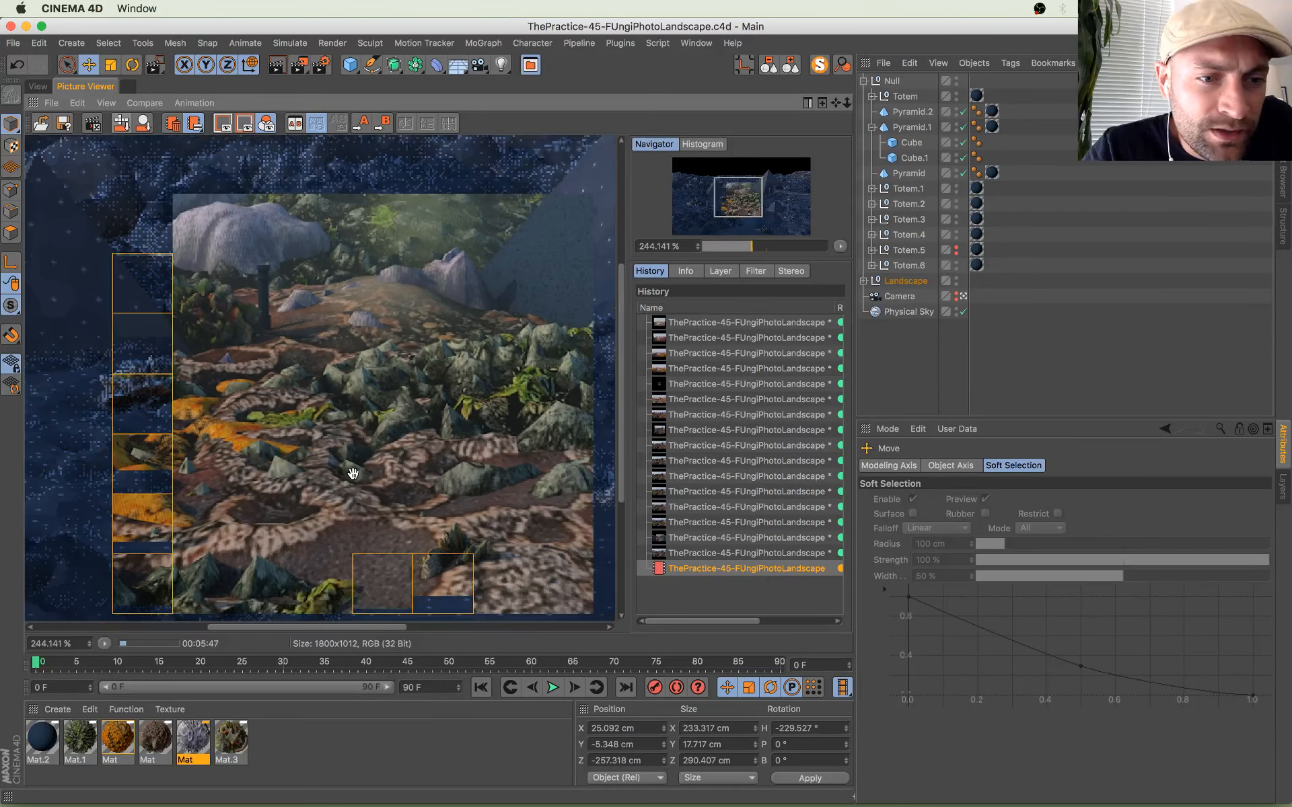
pyautogui.moveTo(345, 447); pyautogui.dragTo(326, 433)
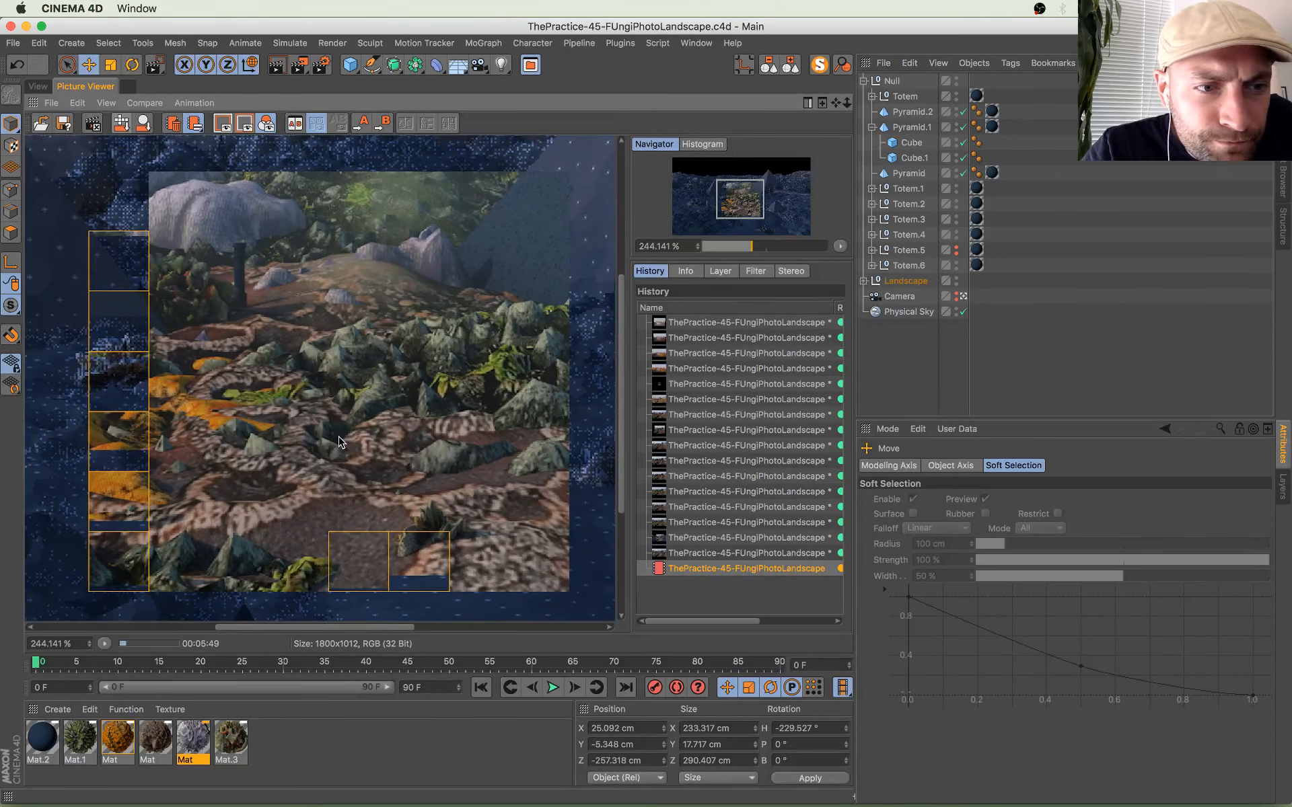
pyautogui.scroll(-4, 339, 437)
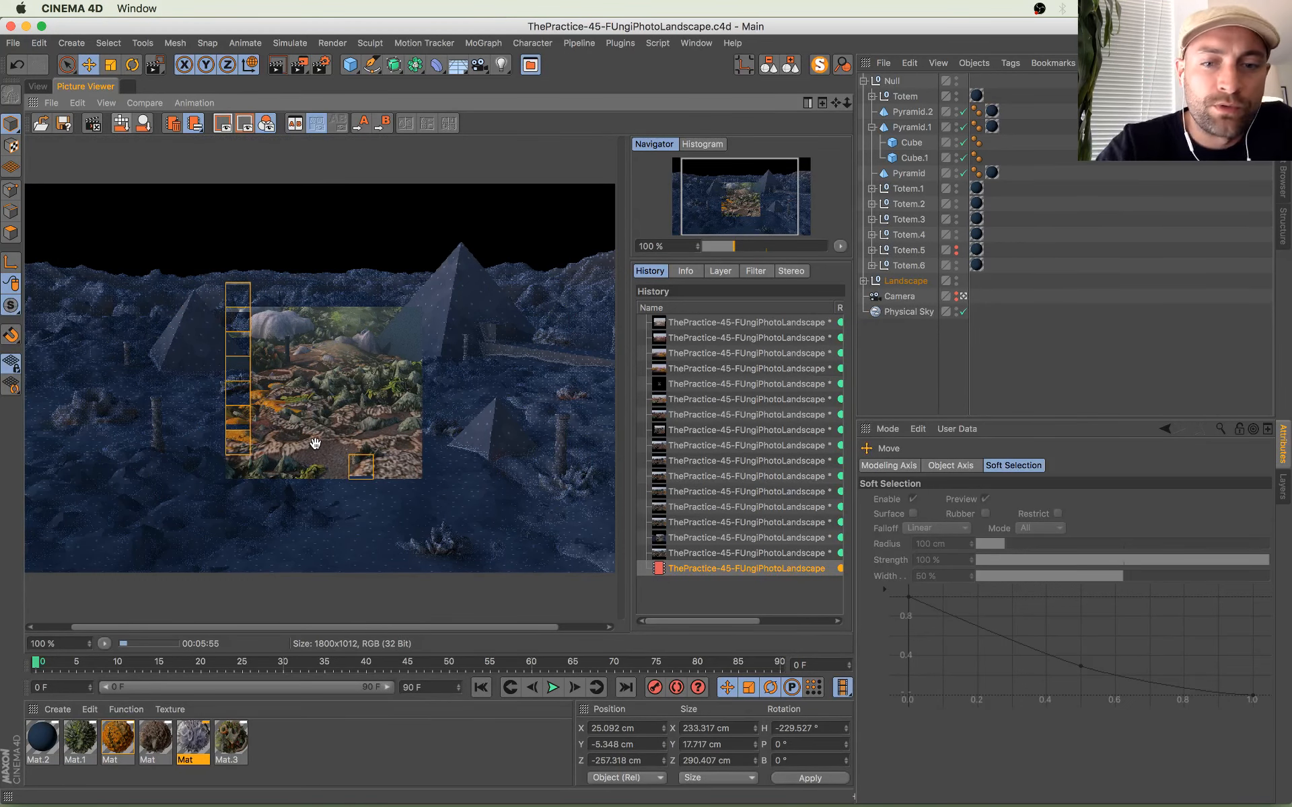
# Step: Compare the previous renders in the history with each other and with the in-progress render
pyautogui.click(704, 553)
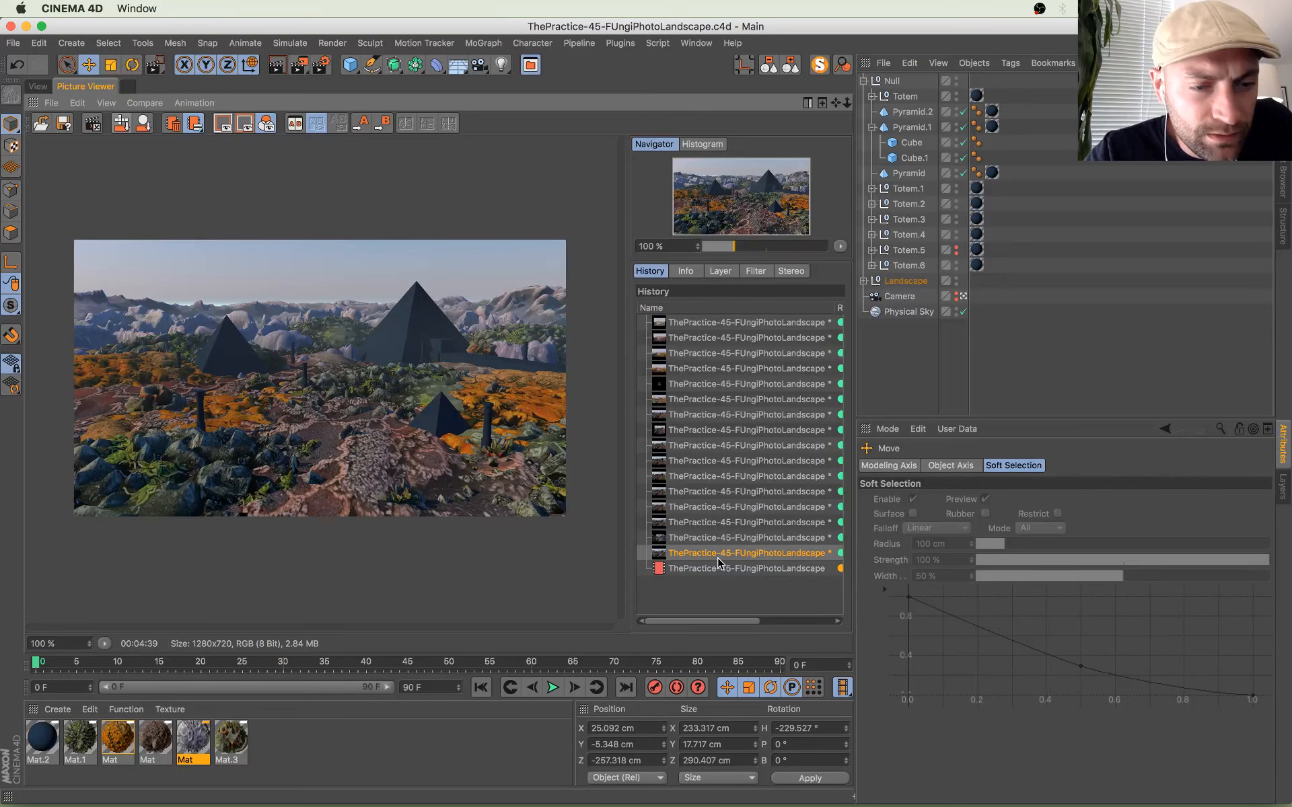
pyautogui.press('Up')
pyautogui.press('Up')
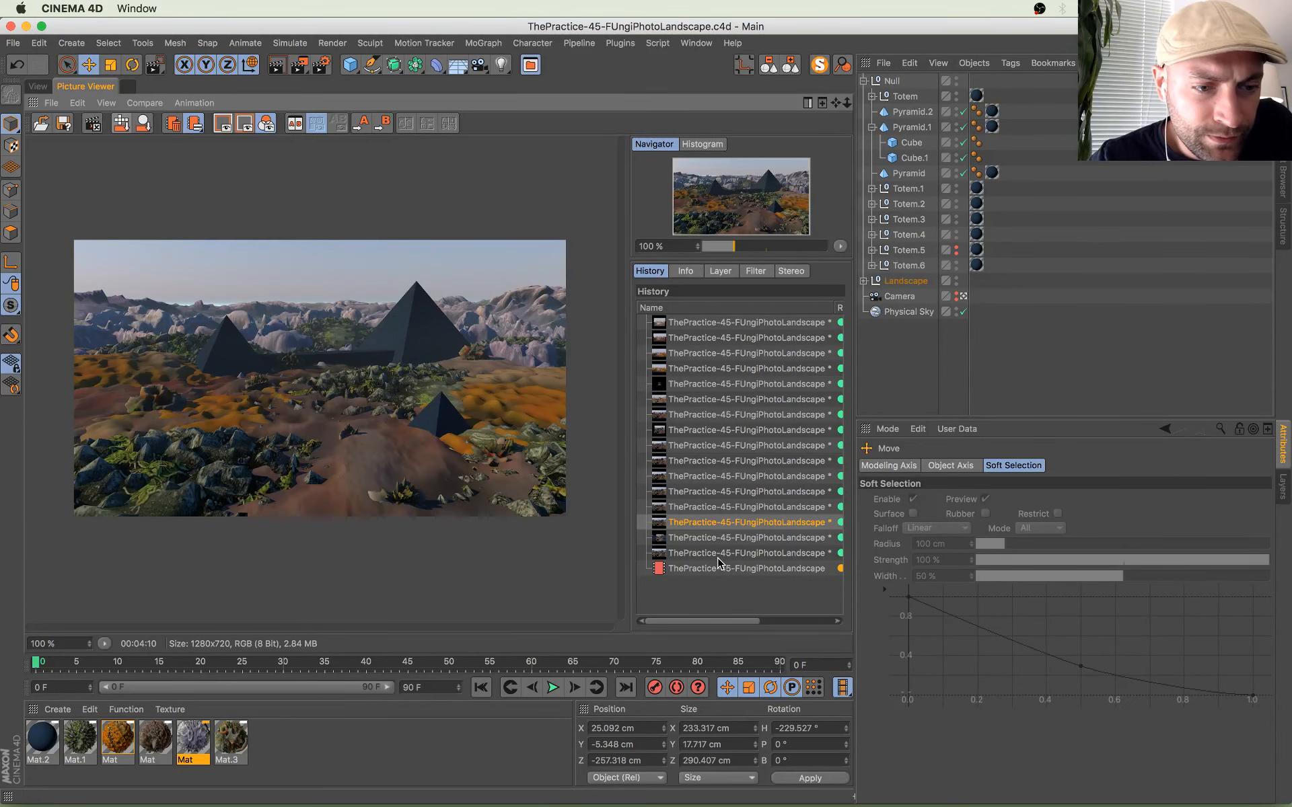
pyautogui.press('Down')
pyautogui.press('Down')
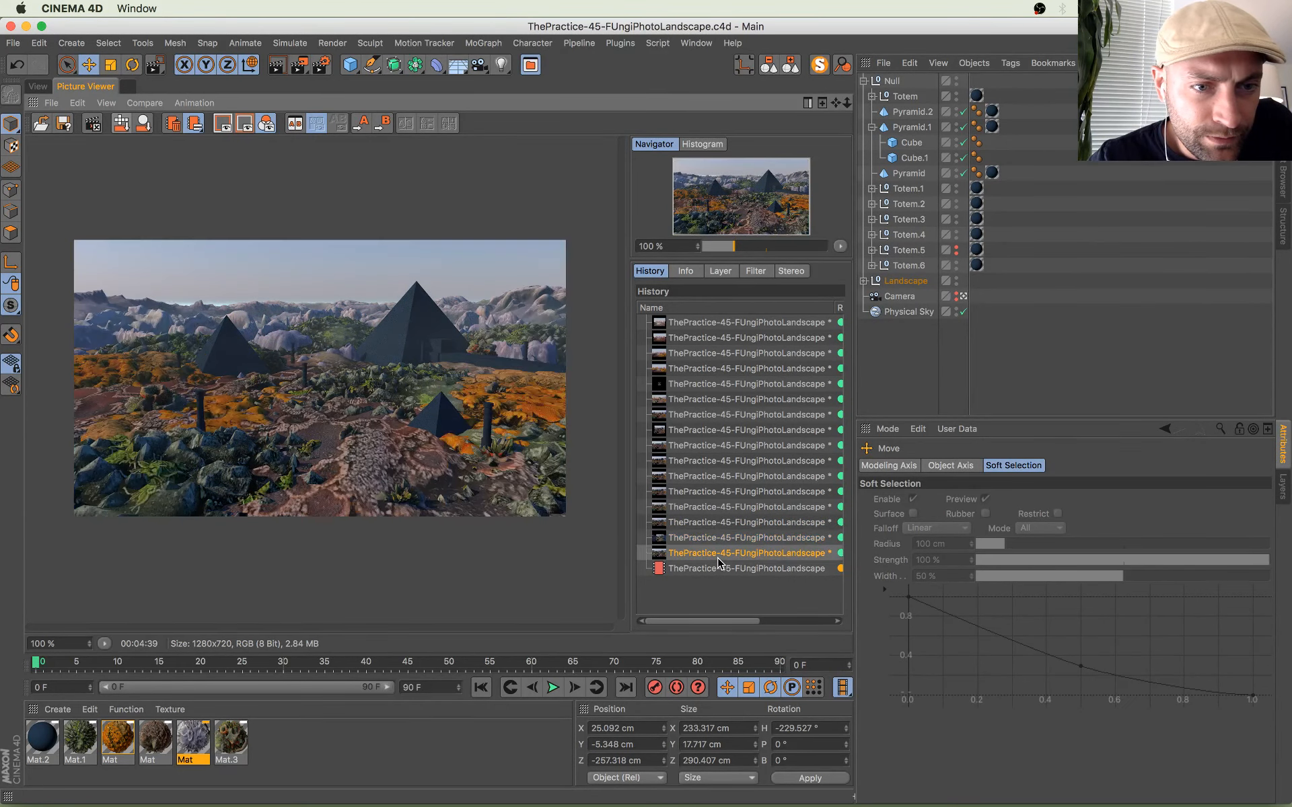
pyautogui.press('Down')
pyautogui.press('Up')
pyautogui.press('Down')
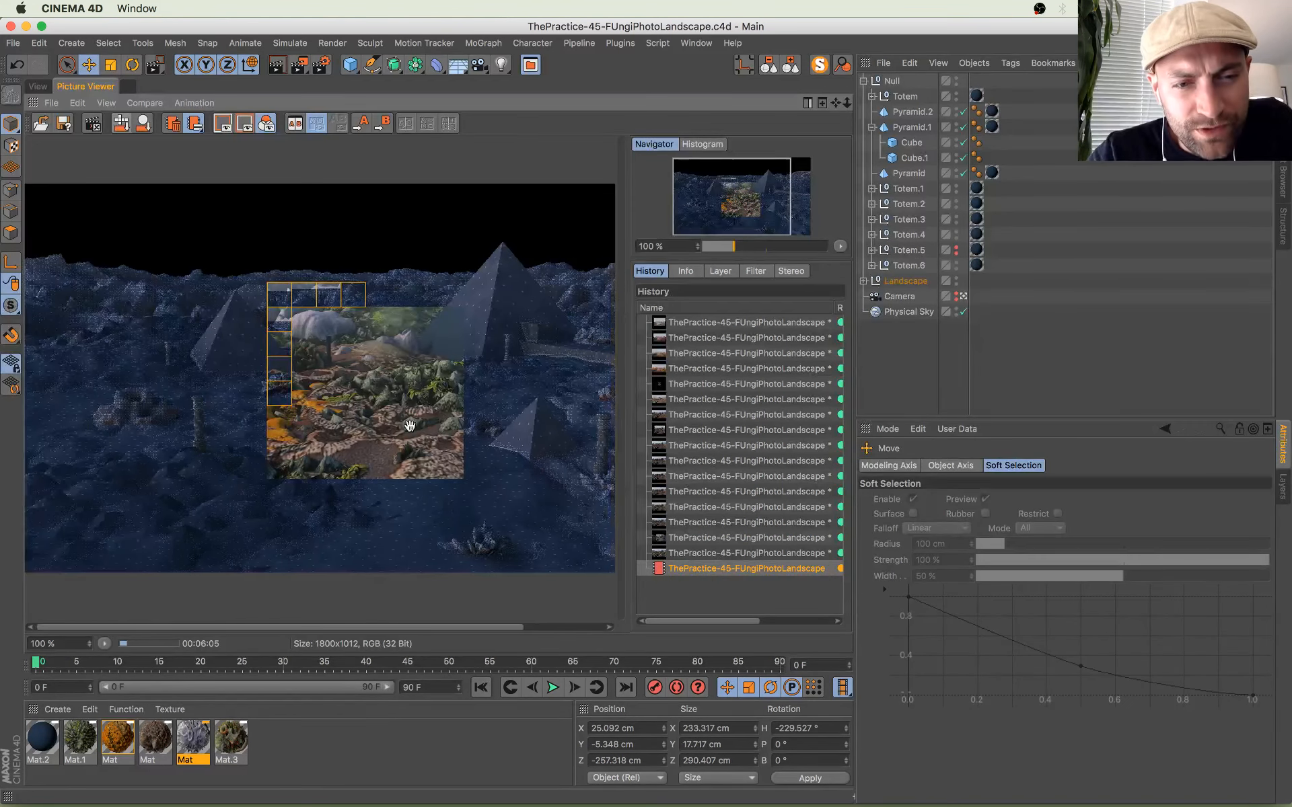
# Step: Inspect the rendered centre area of the in-progress image and set the viewer zoom to 200%
pyautogui.moveTo(463, 420); pyautogui.dragTo(406, 420)
pyautogui.scroll(3, 344, 414)
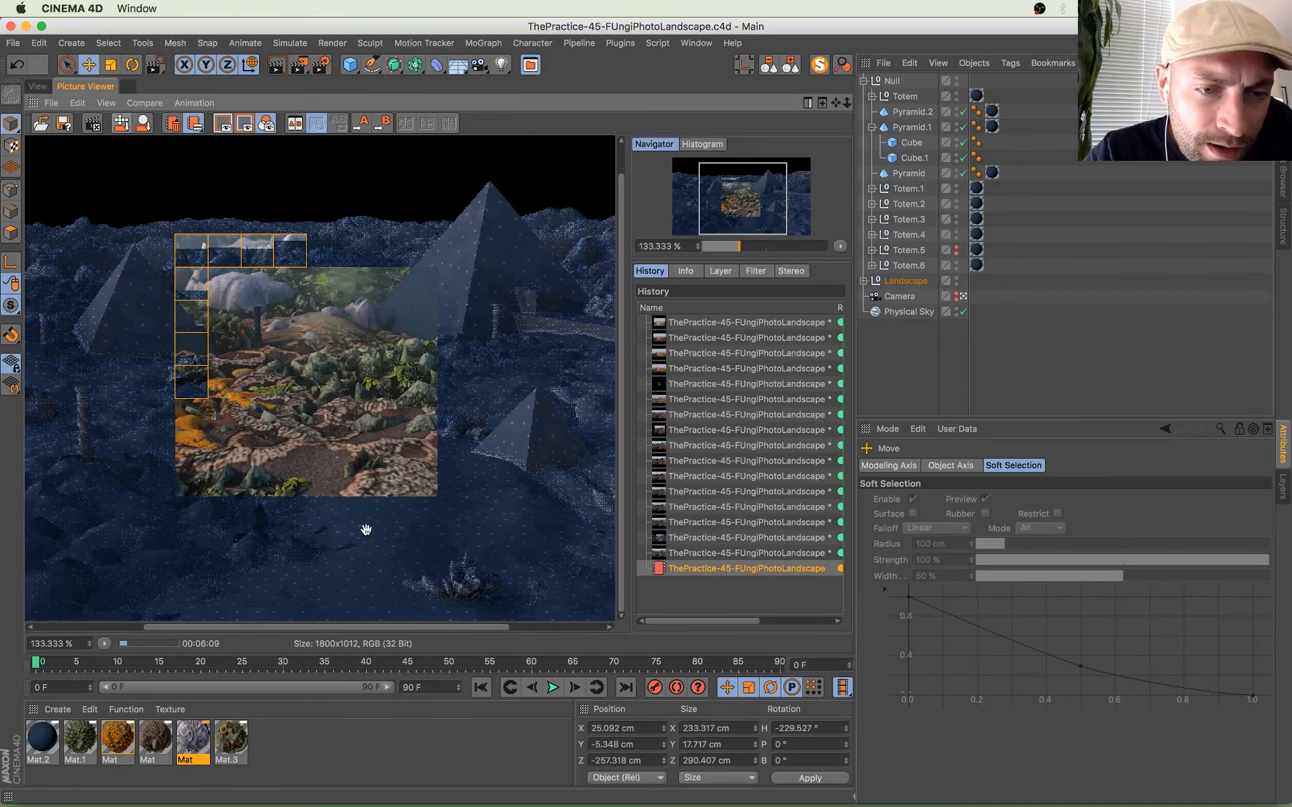
pyautogui.scroll(-3, 364, 513)
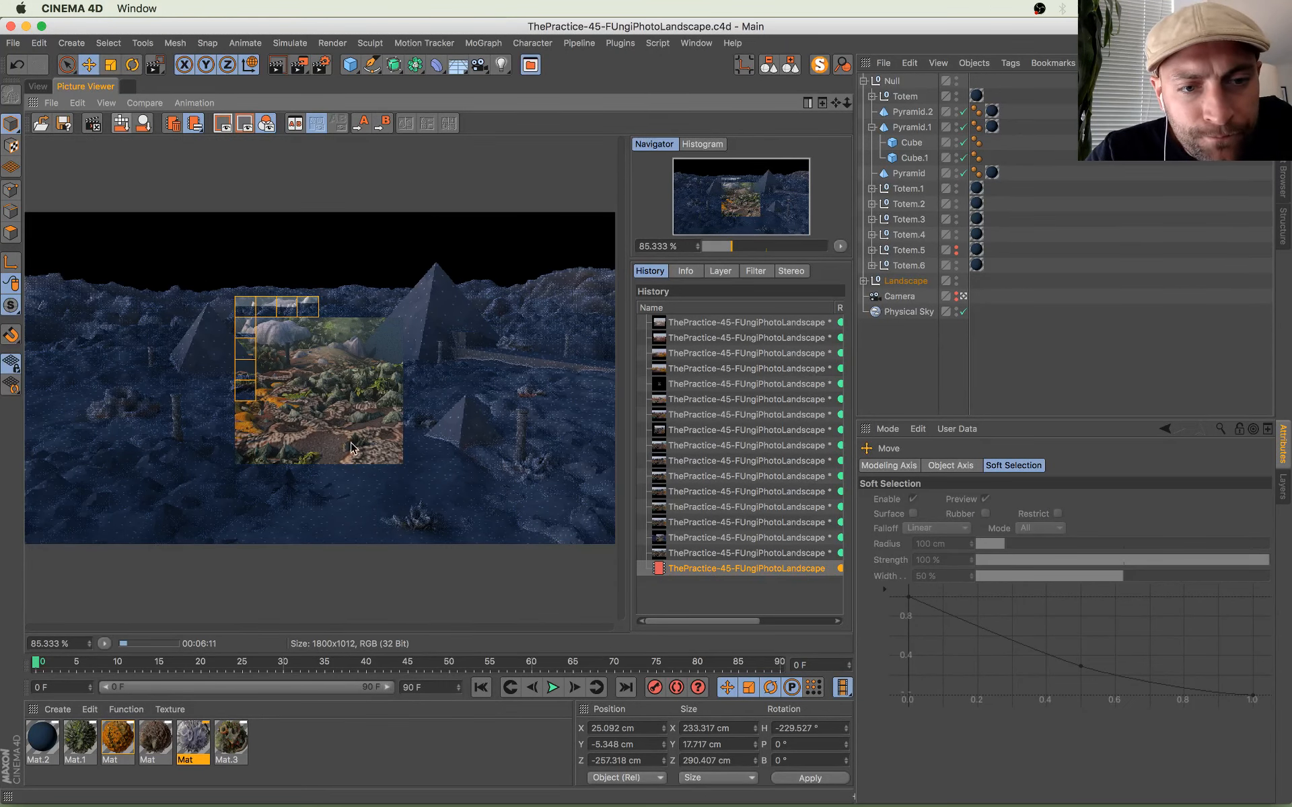
pyautogui.scroll(1, 352, 446)
pyautogui.doubleClick(48, 640)
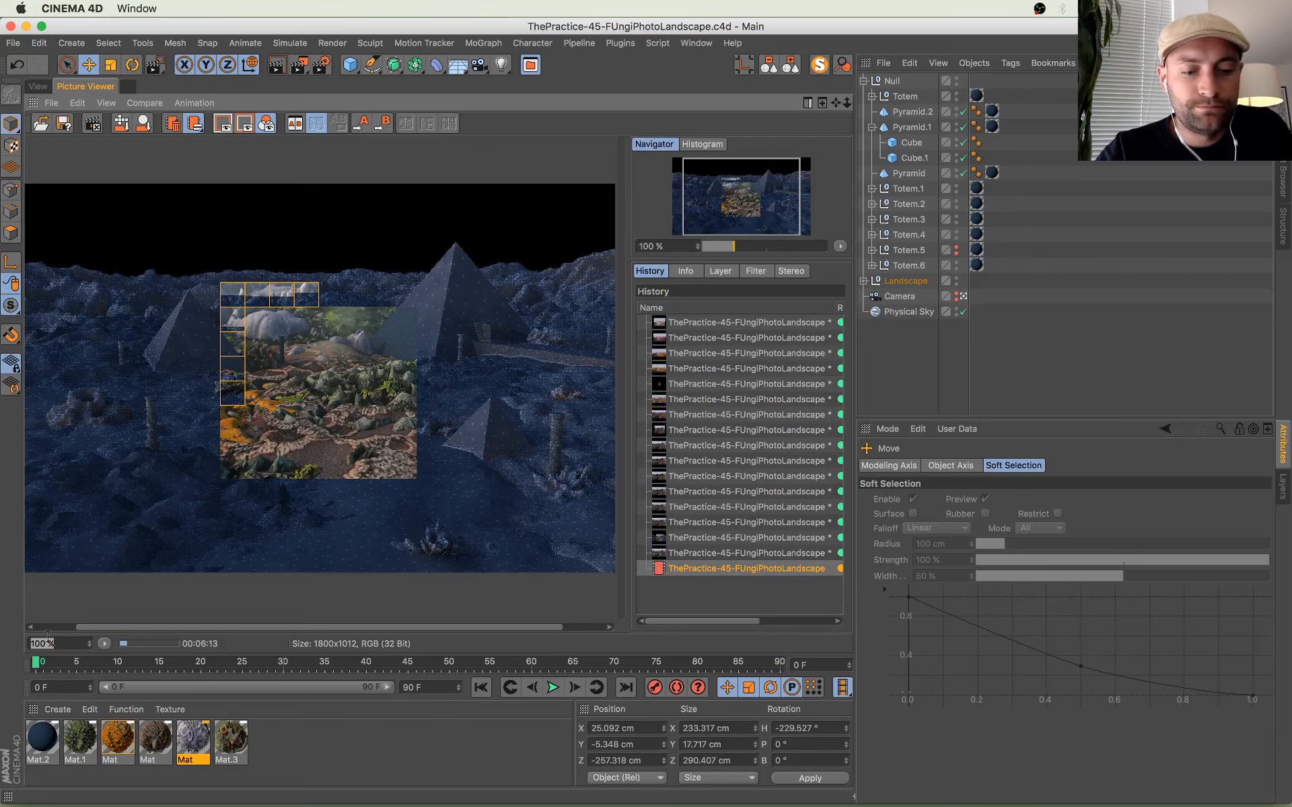
pyautogui.write('2')
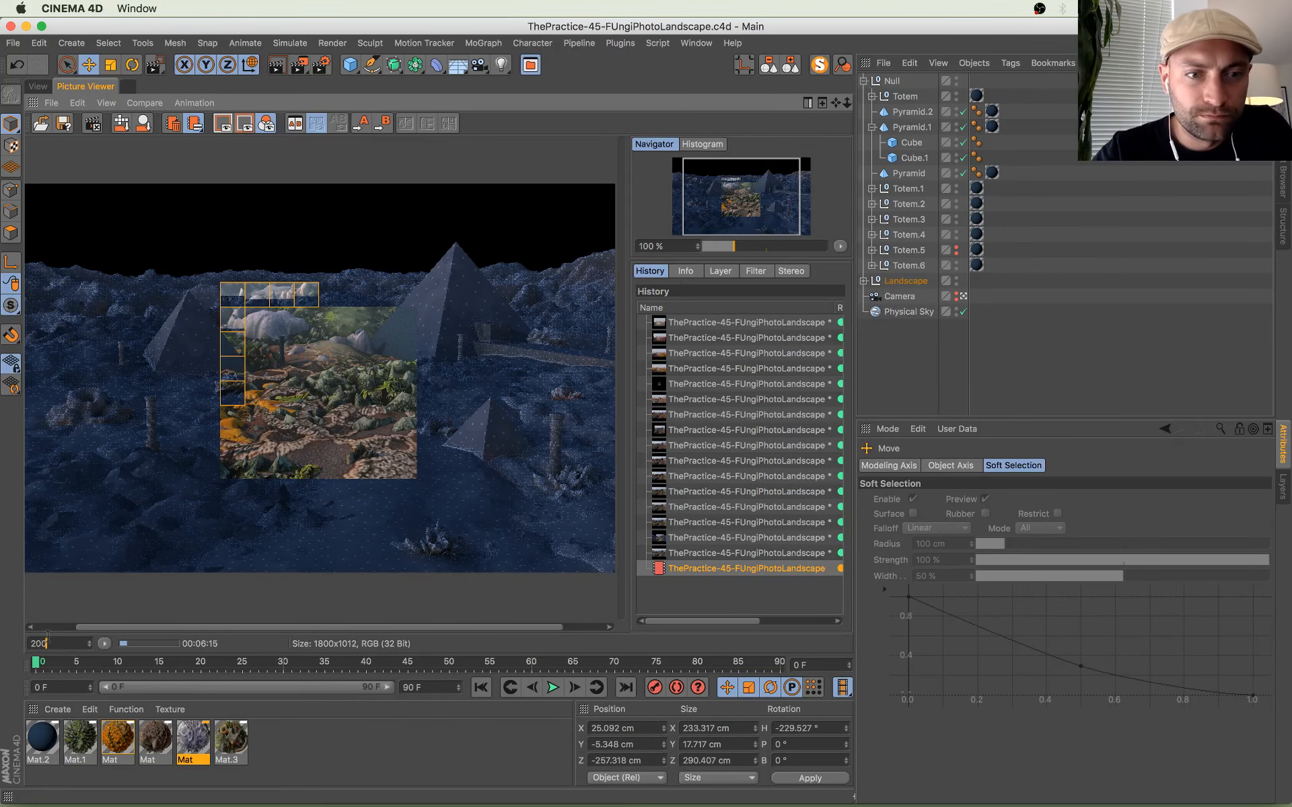
pyautogui.write('00')
pyautogui.press('Return')
pyautogui.moveTo(247, 421); pyautogui.dragTo(278, 405)
# Step: Switch to the YouTube live chat in Chrome to read the recent messages, and return to the Cinema 4D render
pyautogui.moveTo(0, 0)
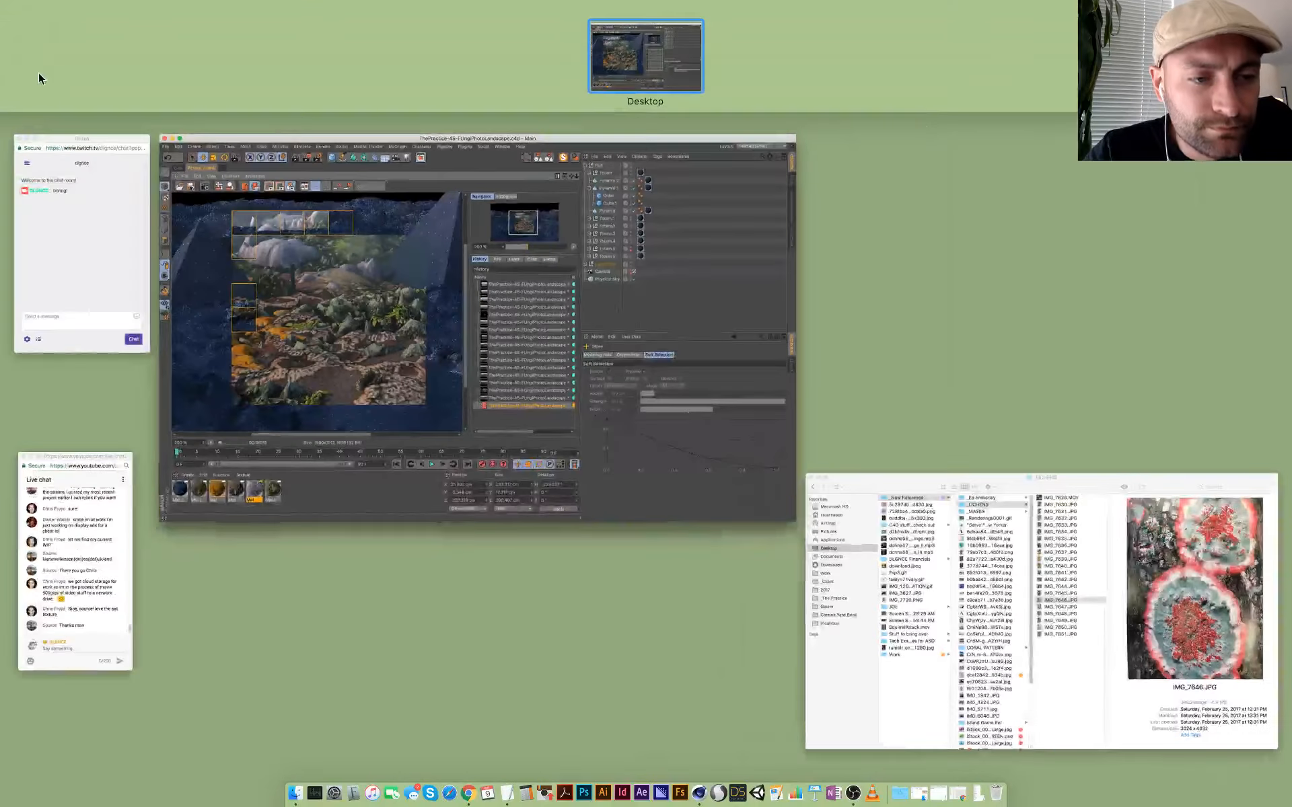
pyautogui.click(81, 542)
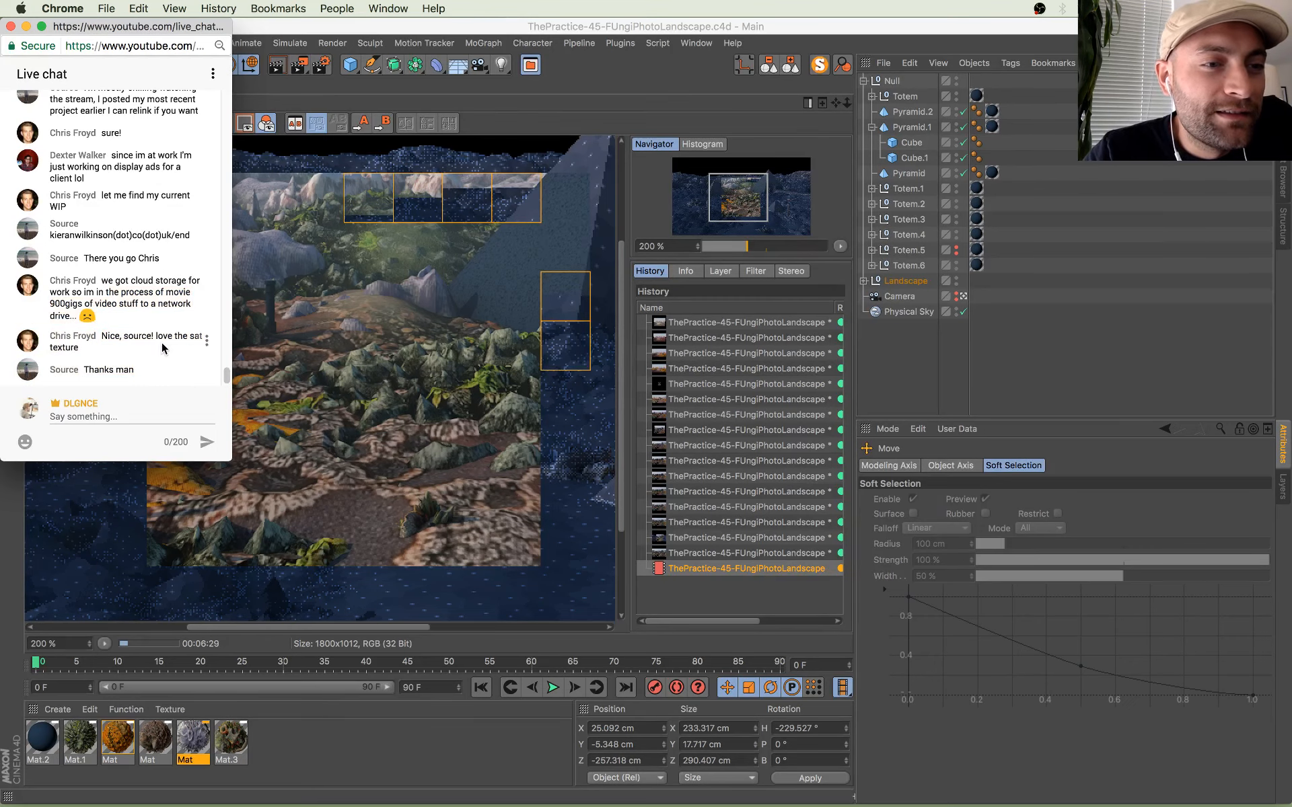
pyautogui.click(383, 377)
pyautogui.moveTo(2, 5)
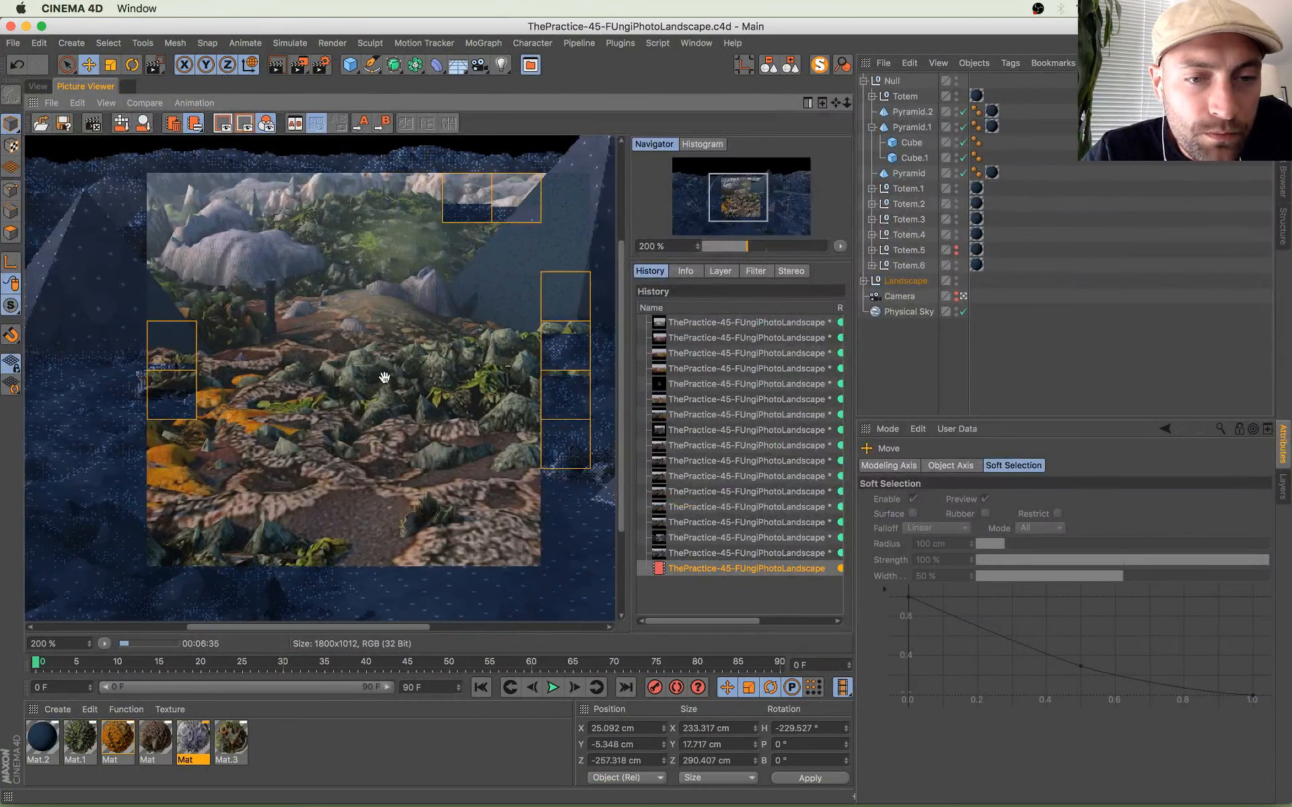
# Step: Bring up the YouTube live chat again to read the newest viewer question, and return to the Cinema 4D render
pyautogui.moveTo(369, 452); pyautogui.dragTo(356, 450)
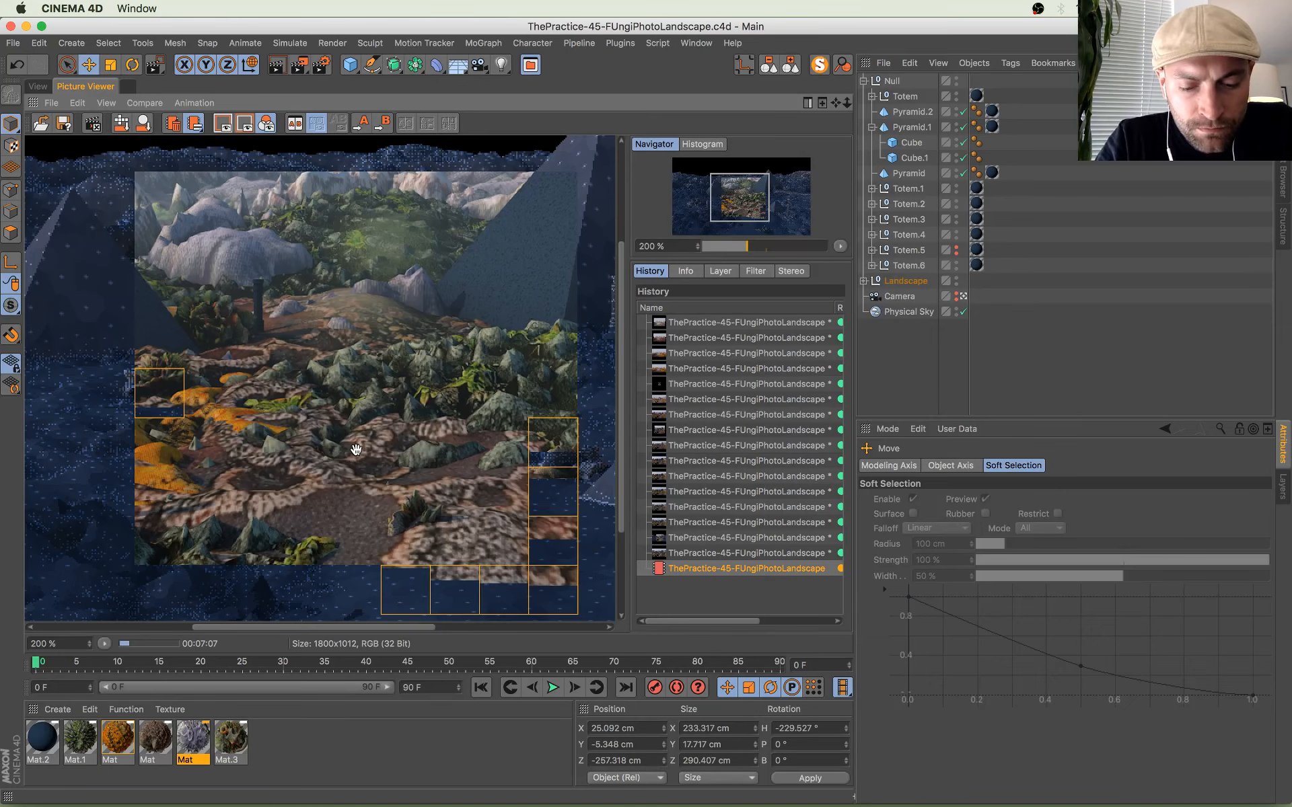
pyautogui.hotkey('ctrl', 'Up')
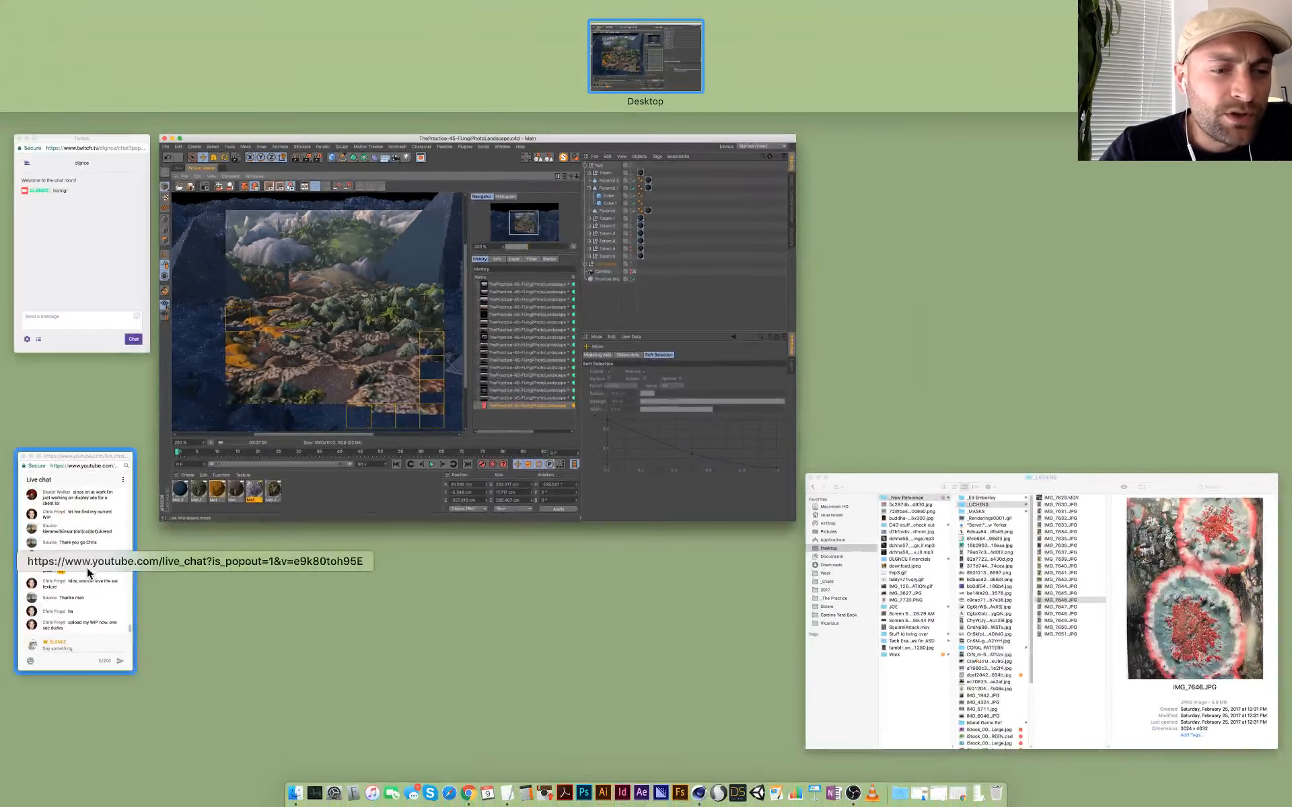
pyautogui.click(86, 571)
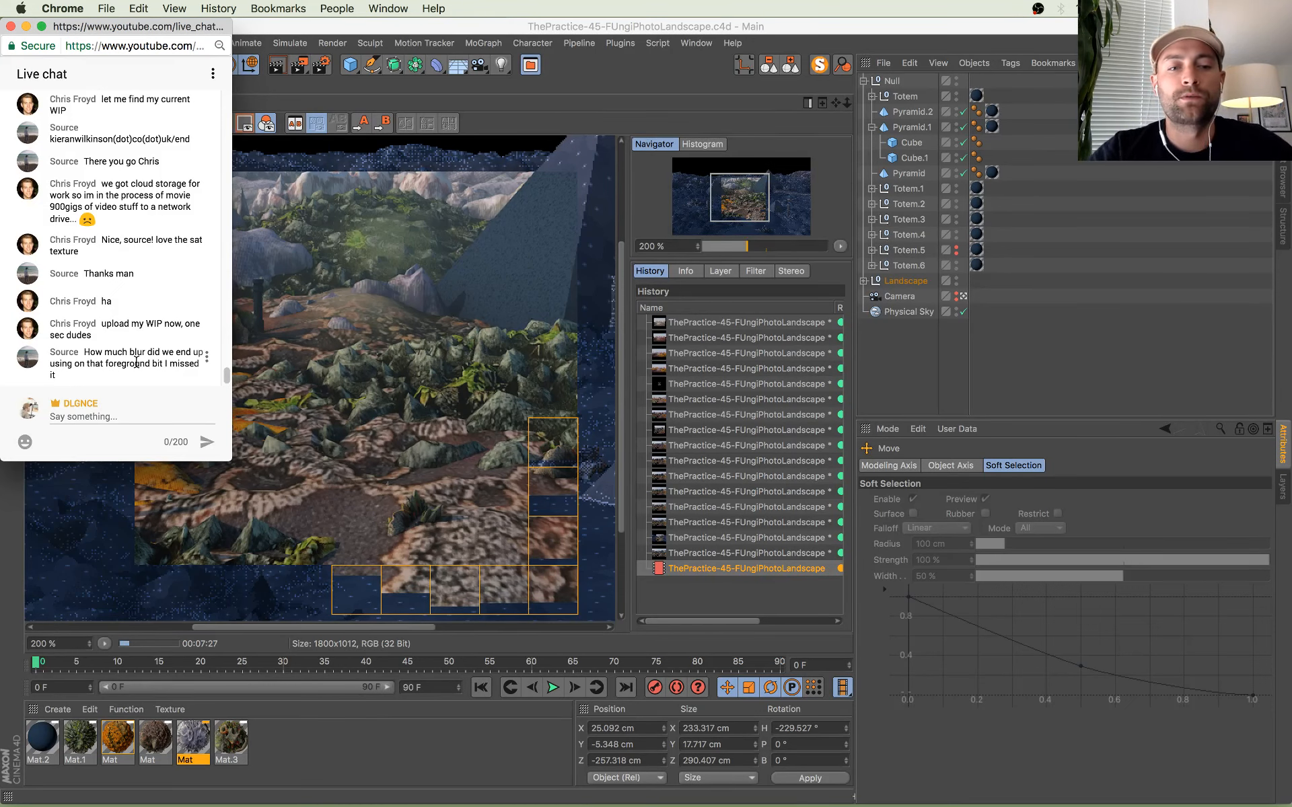
pyautogui.click(510, 397)
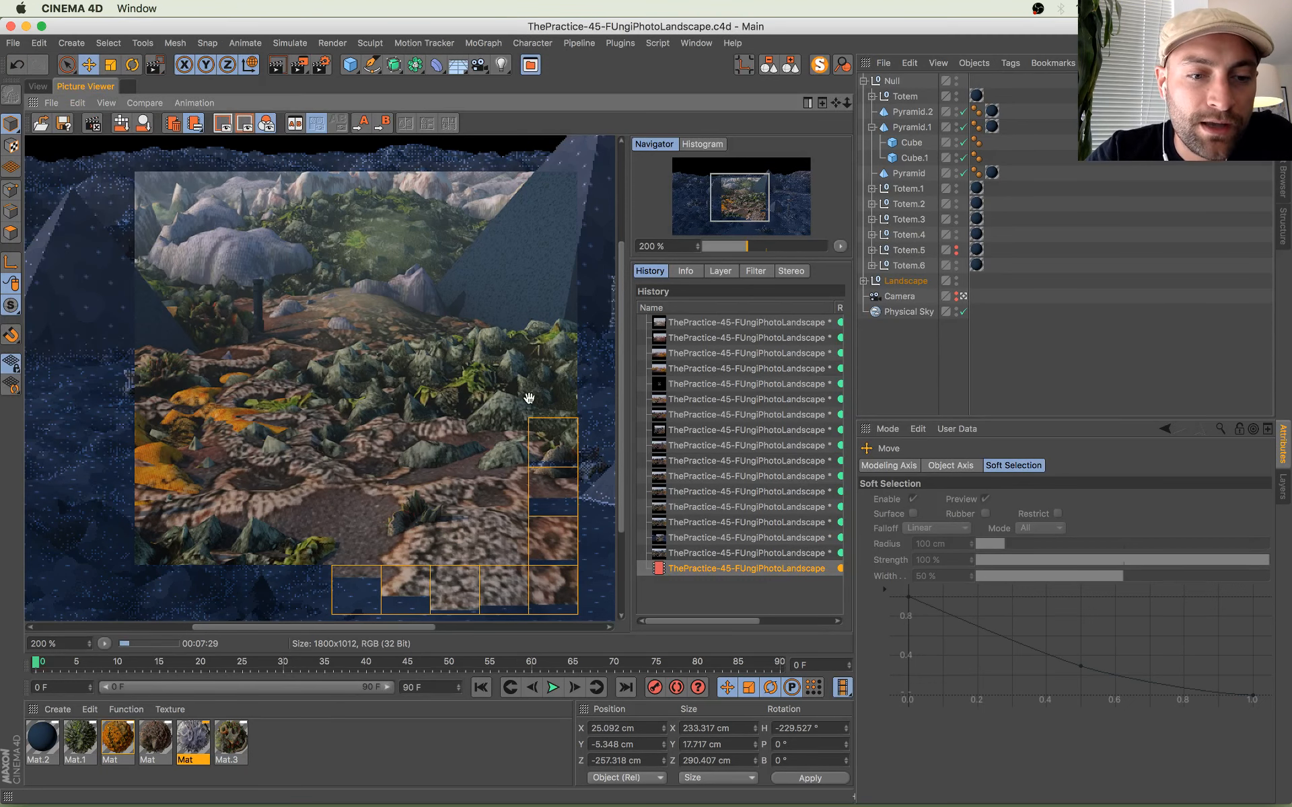
# Step: Examine the foreground ground texture up close in the in-progress render, and reset the viewer zoom to 200%
pyautogui.scroll(3, 271, 498)
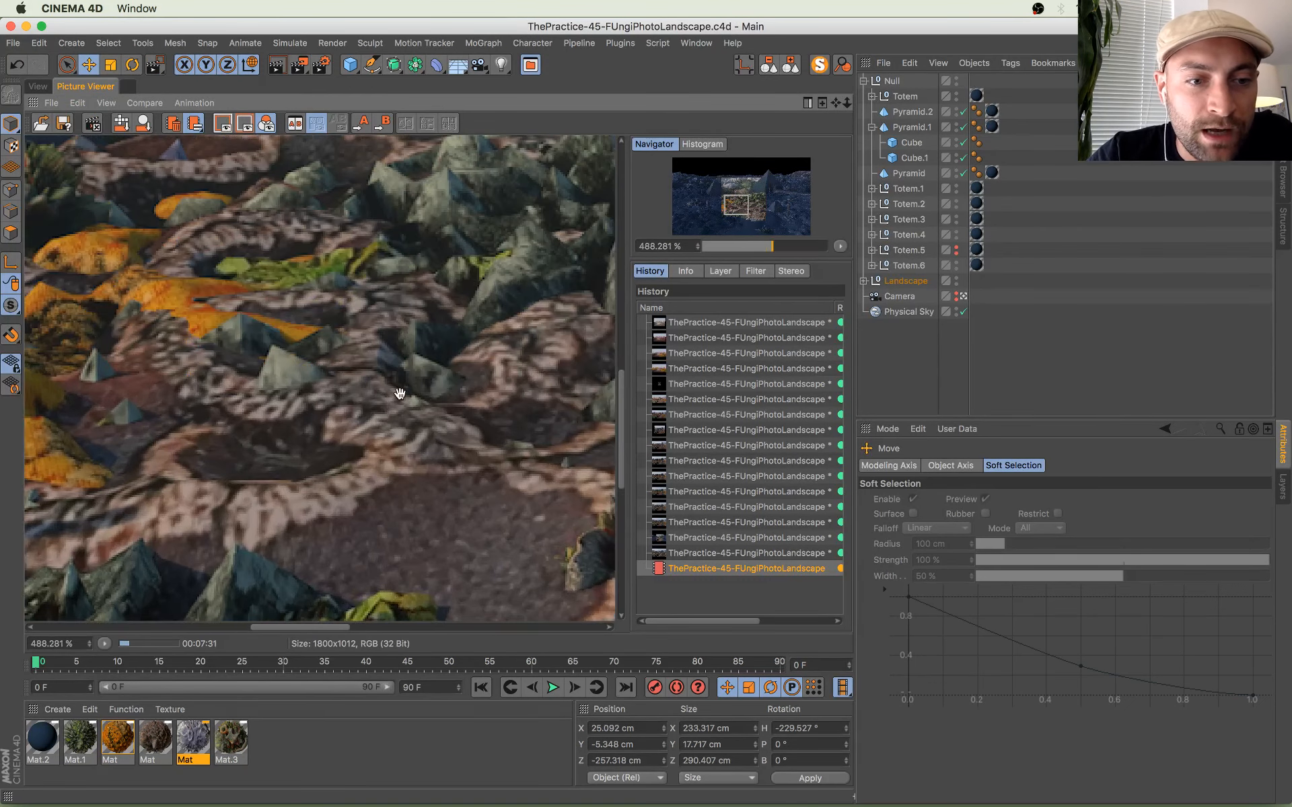
pyautogui.scroll(-1, 396, 398)
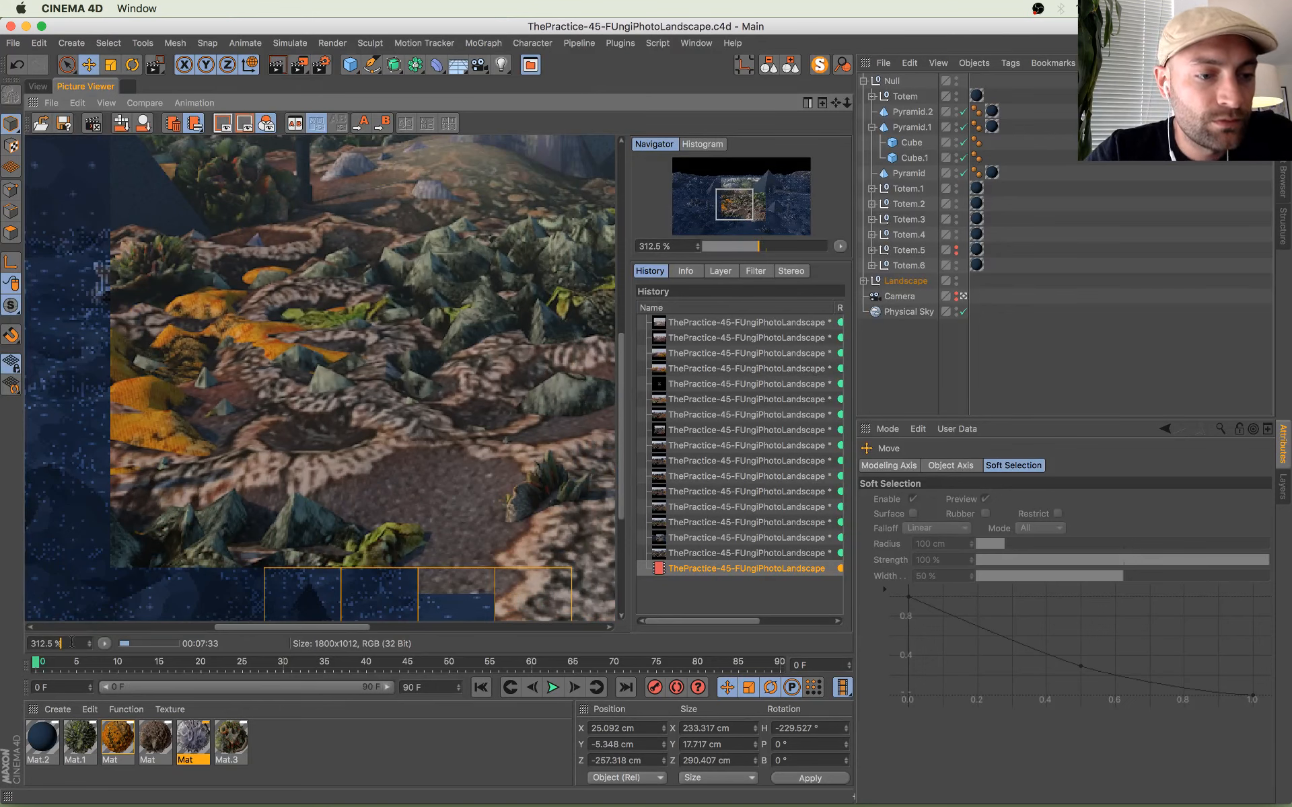
pyautogui.moveTo(63, 644); pyautogui.dragTo(5, 636)
pyautogui.write('200')
pyautogui.press('Return')
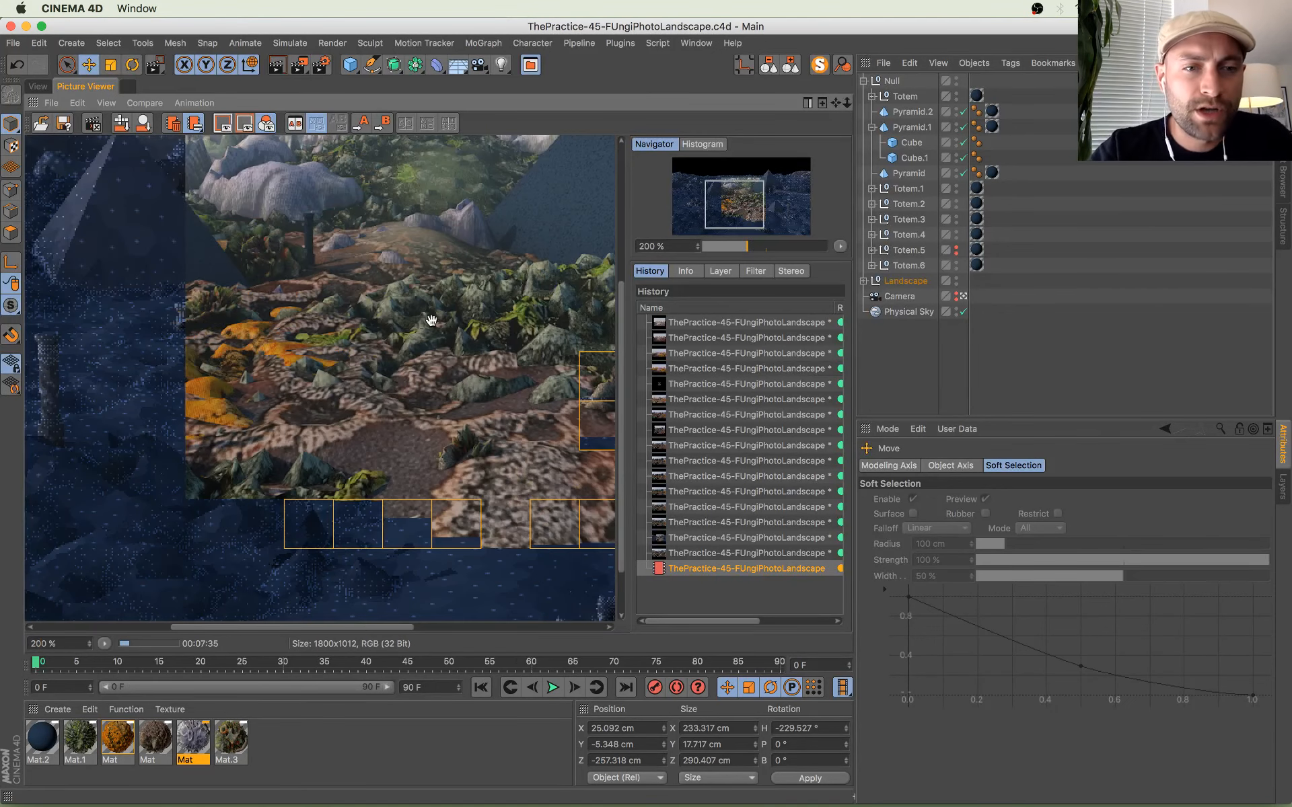
pyautogui.moveTo(521, 174); pyautogui.dragTo(456, 241)
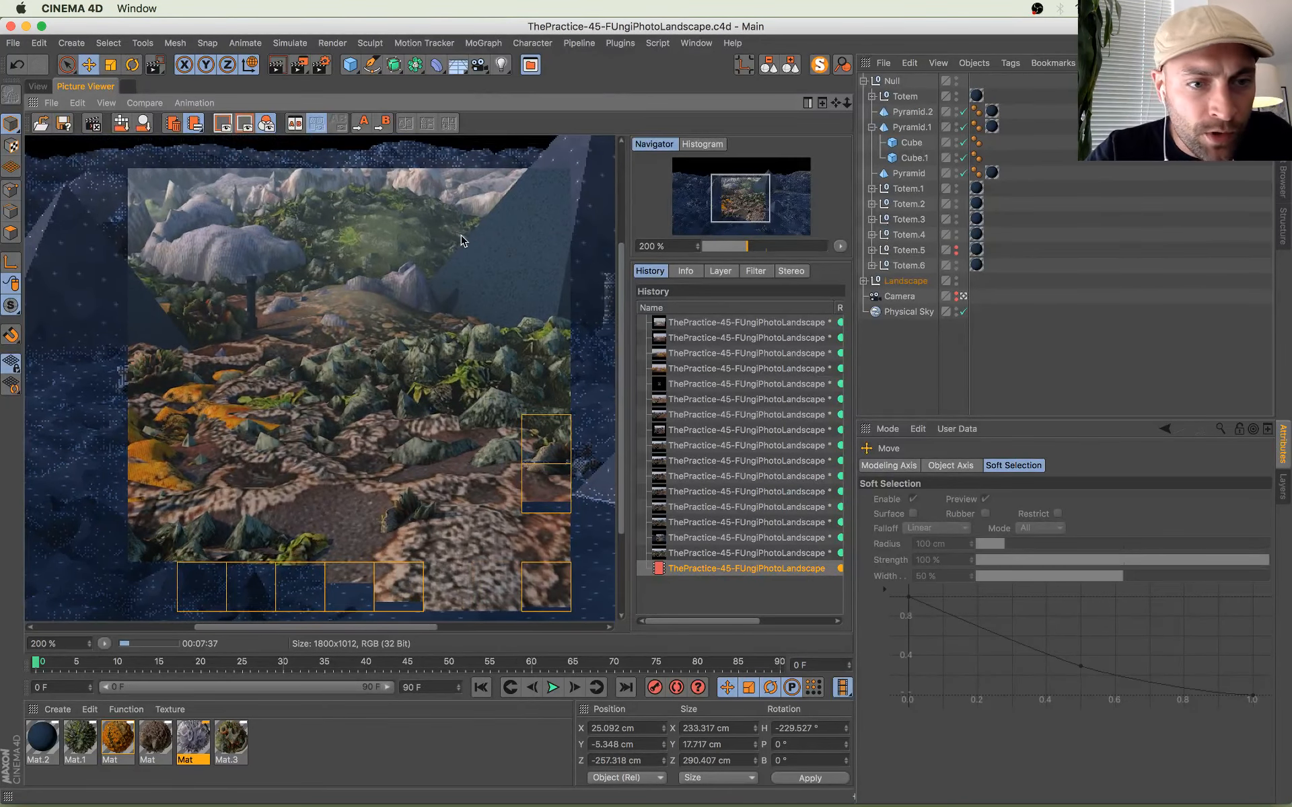
# Step: Recheck the chat question in Chrome, and look up the blur offset and scale of the IMG_7633.JPG ground material in Cinema 4D
pyautogui.press('super+Tab')
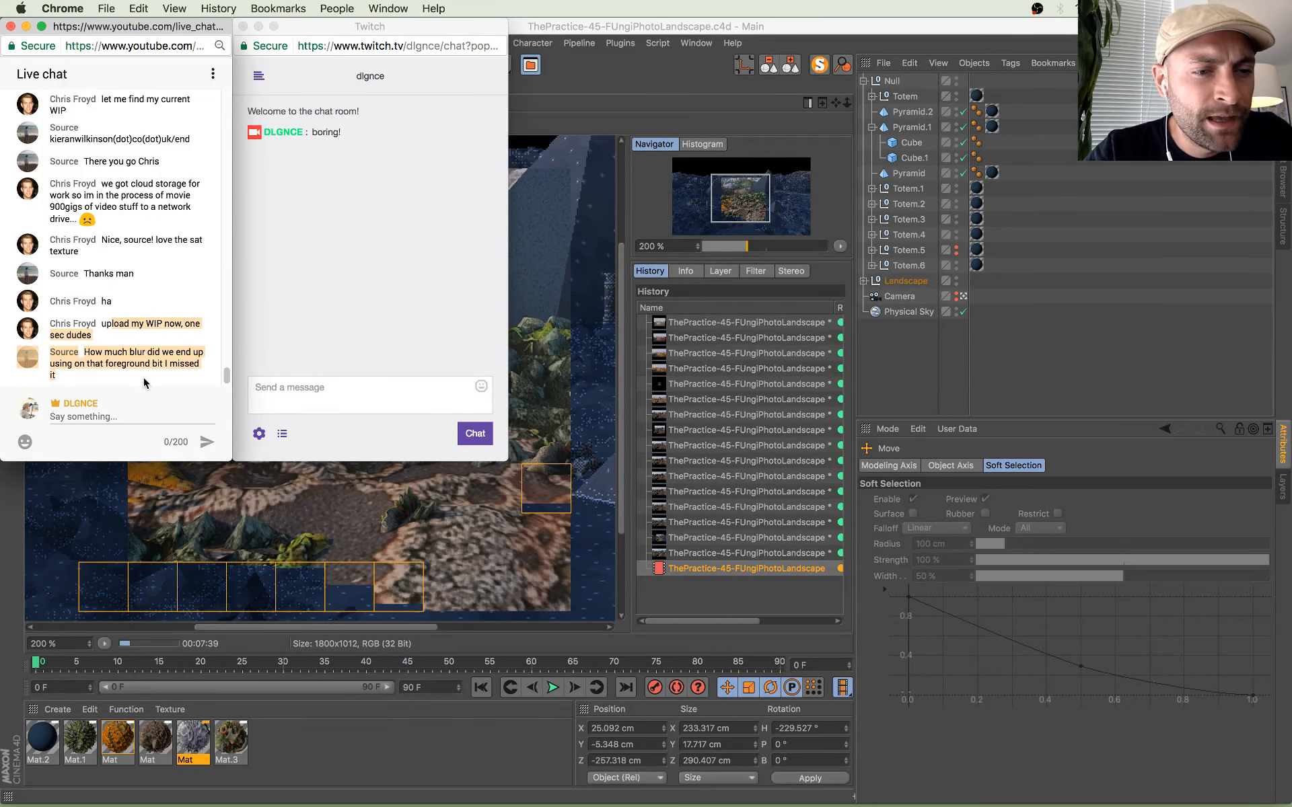
pyautogui.doubleClick(157, 740)
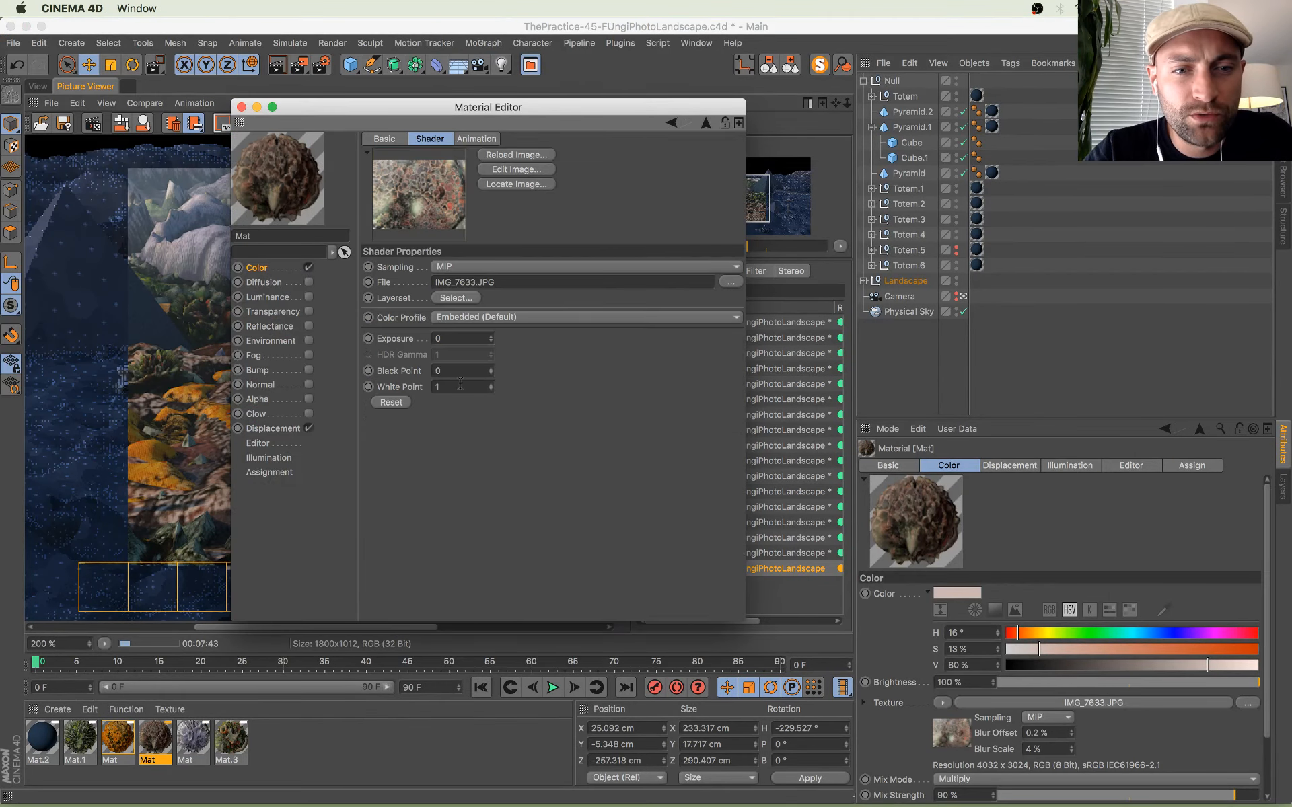
pyautogui.click(384, 139)
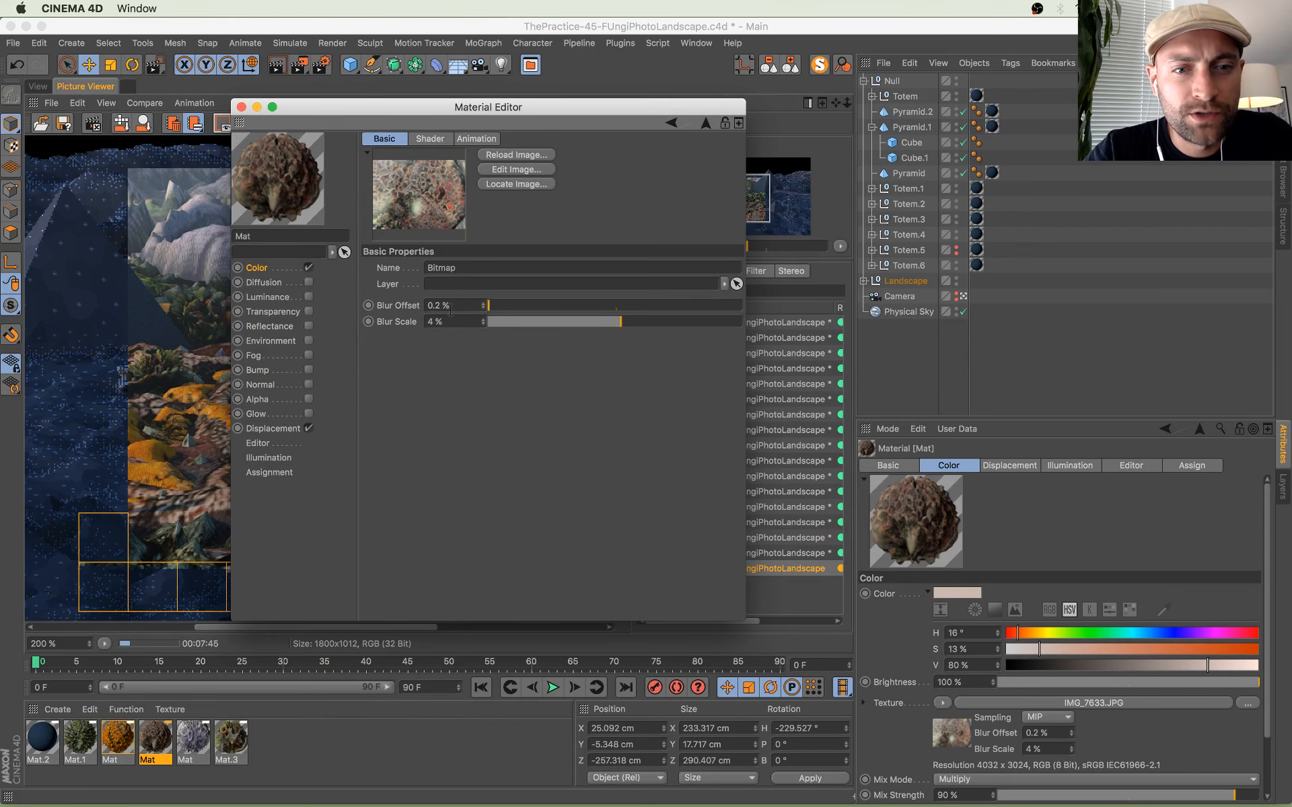
pyautogui.click(241, 107)
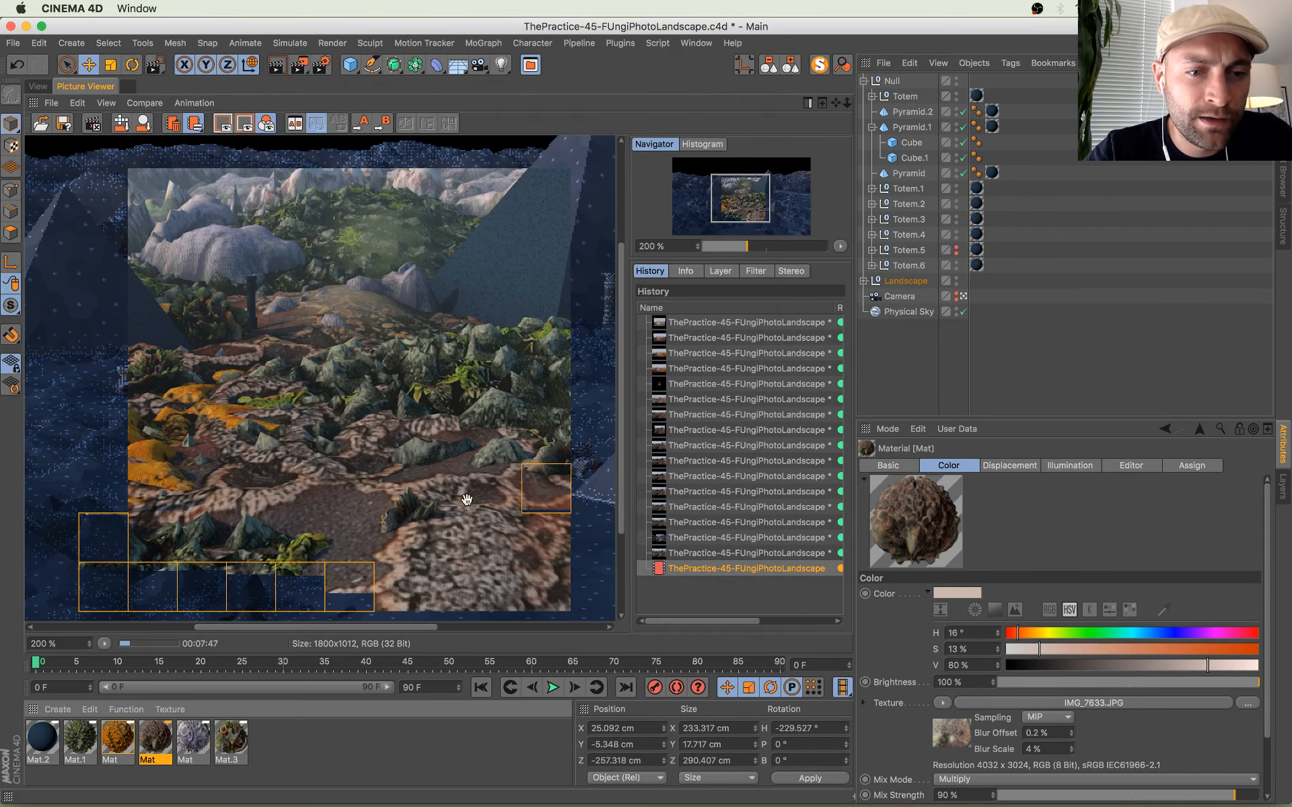
# Step: Show the last finished 1280x720 render from the history and examine its foreground ground texture up close
pyautogui.click(718, 538)
pyautogui.press('Down')
pyautogui.press('Down')
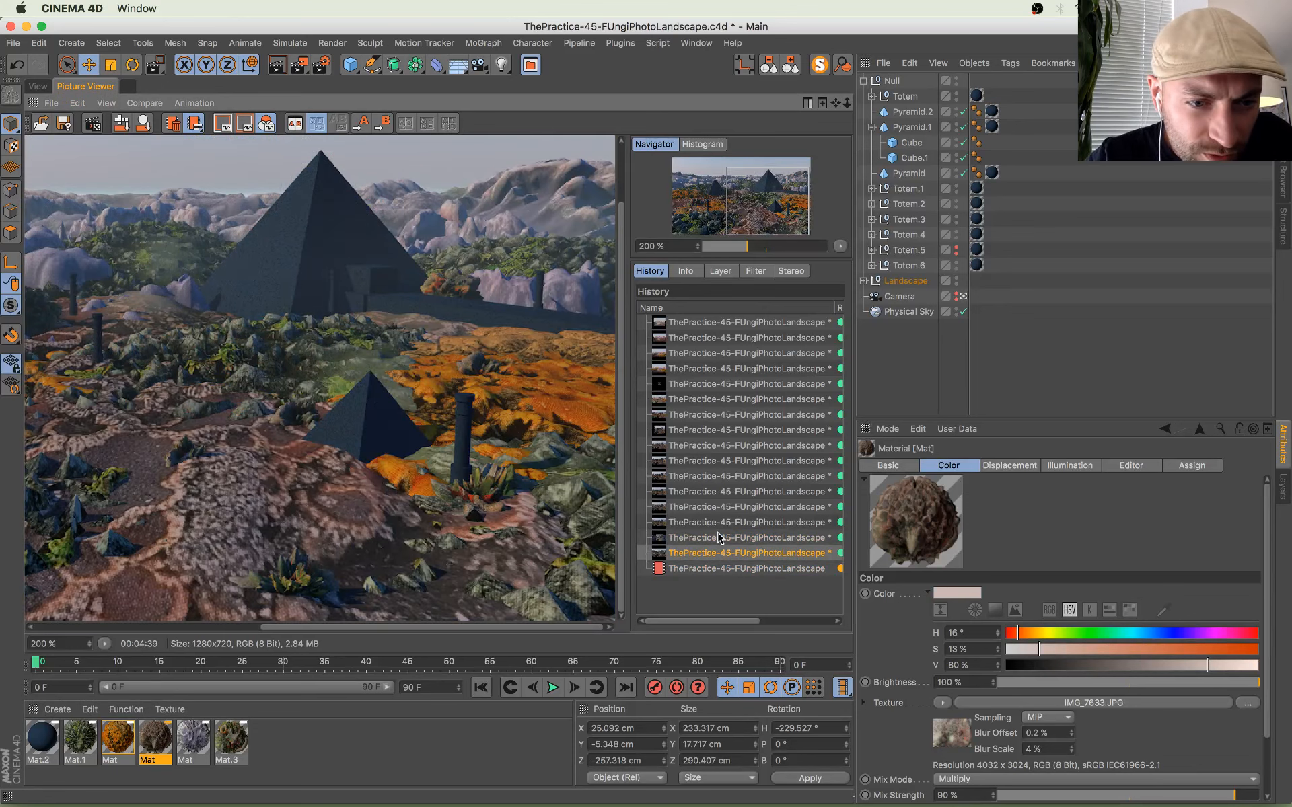
pyautogui.press('Up')
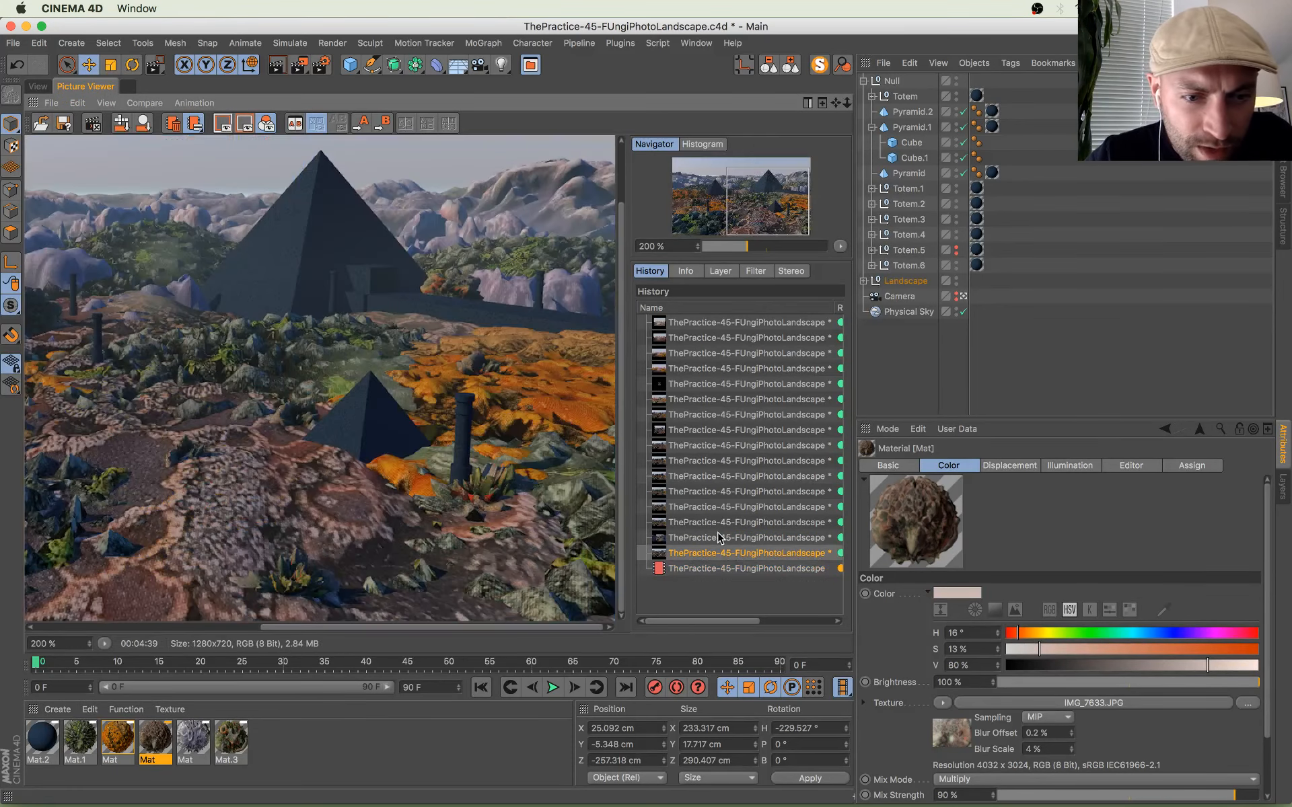
pyautogui.scroll(10, 291, 529)
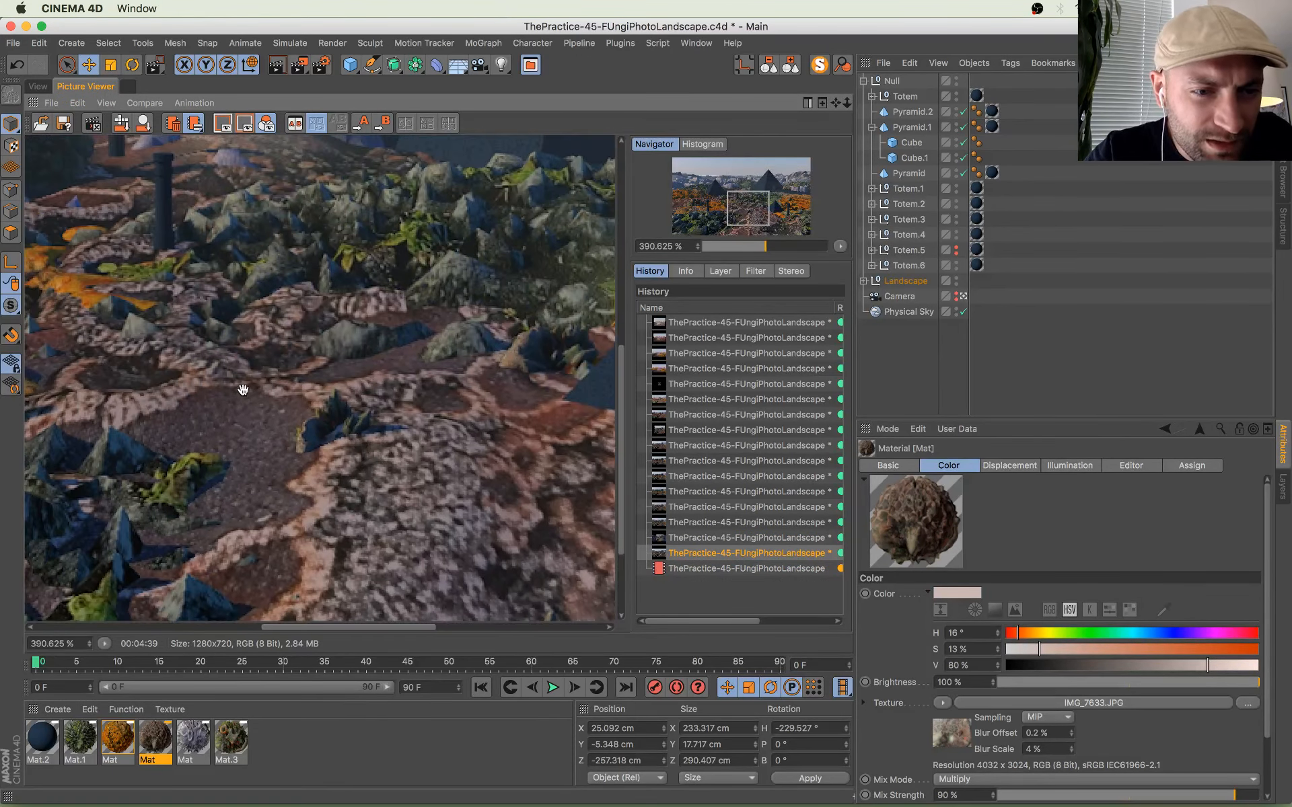
pyautogui.scroll(-3, 232, 377)
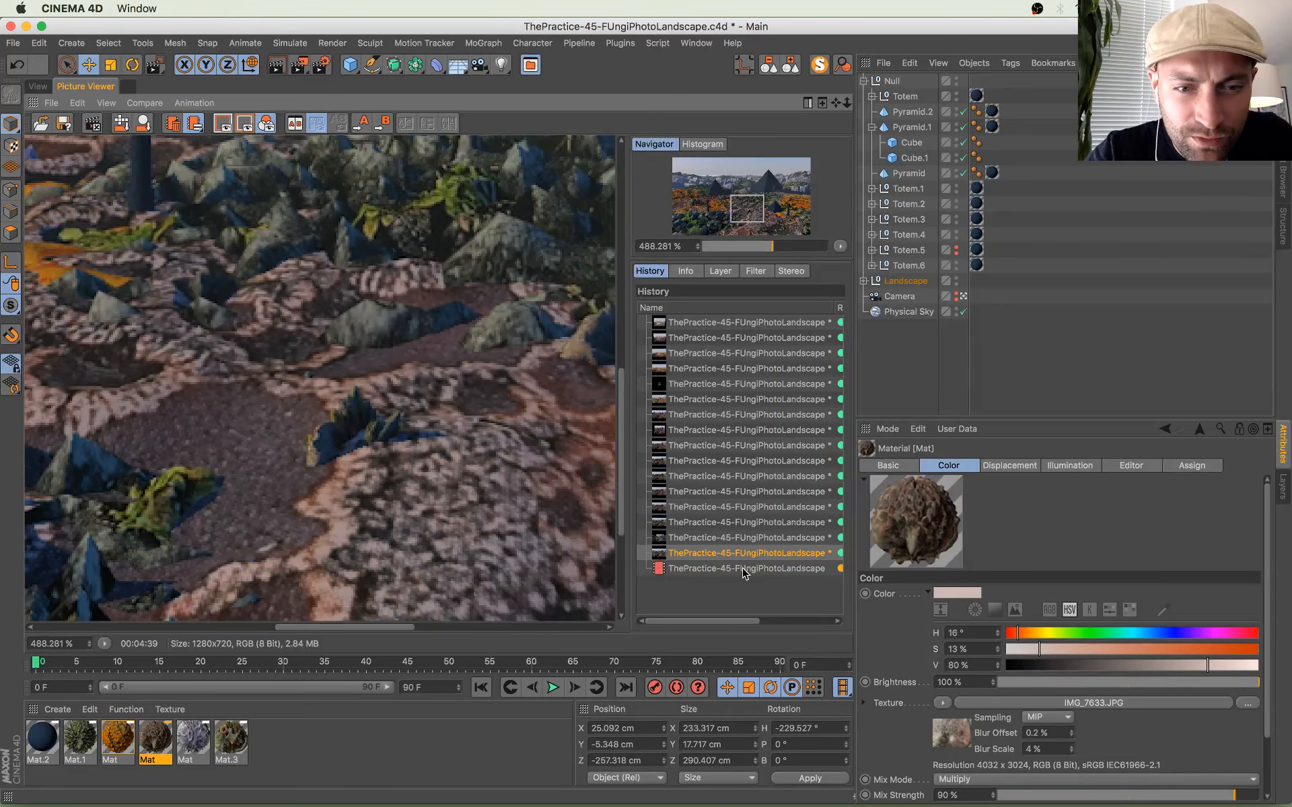
# Step: Examine the same foreground ground area in the in-progress render for comparison, and set the viewer zoom to 200%
pyautogui.click(744, 568)
pyautogui.moveTo(431, 550); pyautogui.dragTo(155, 235)
pyautogui.moveTo(319, 326); pyautogui.dragTo(465, 455)
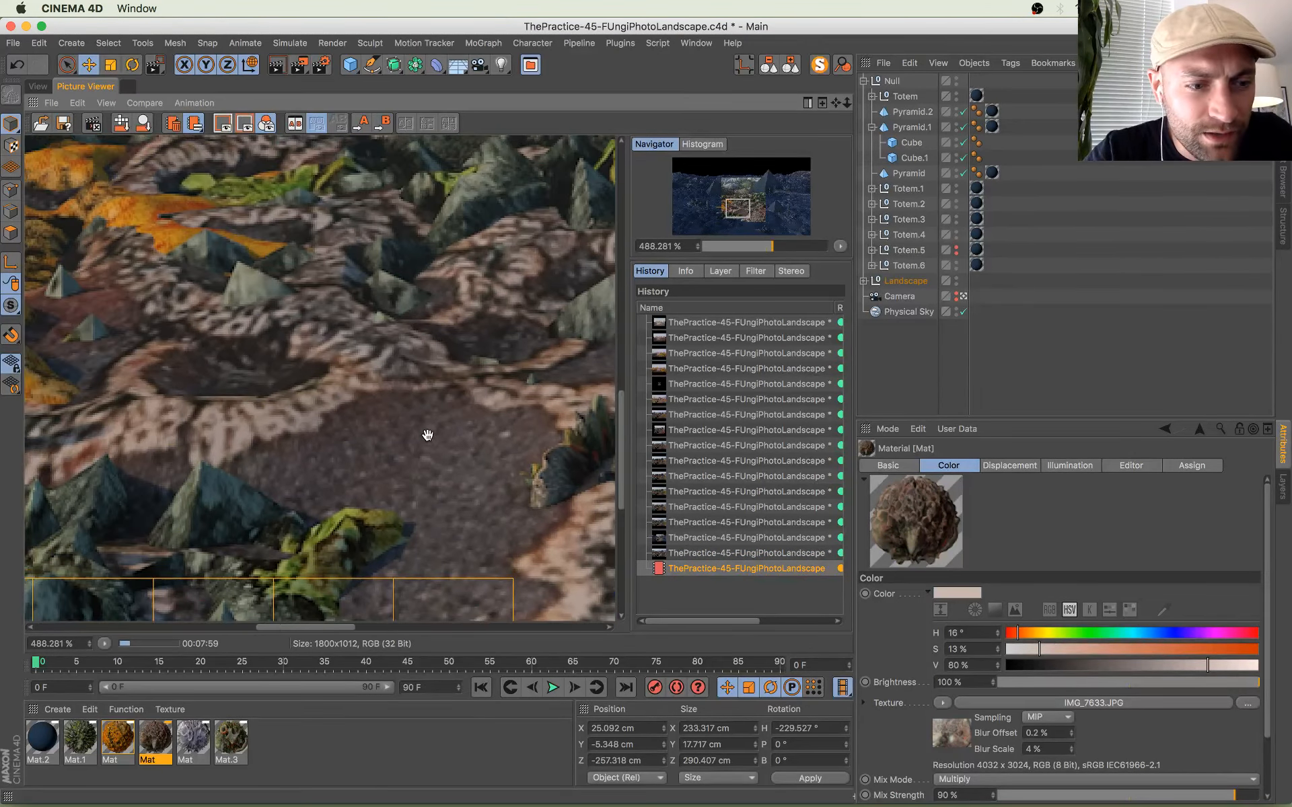
pyautogui.click(60, 643)
pyautogui.write('200')
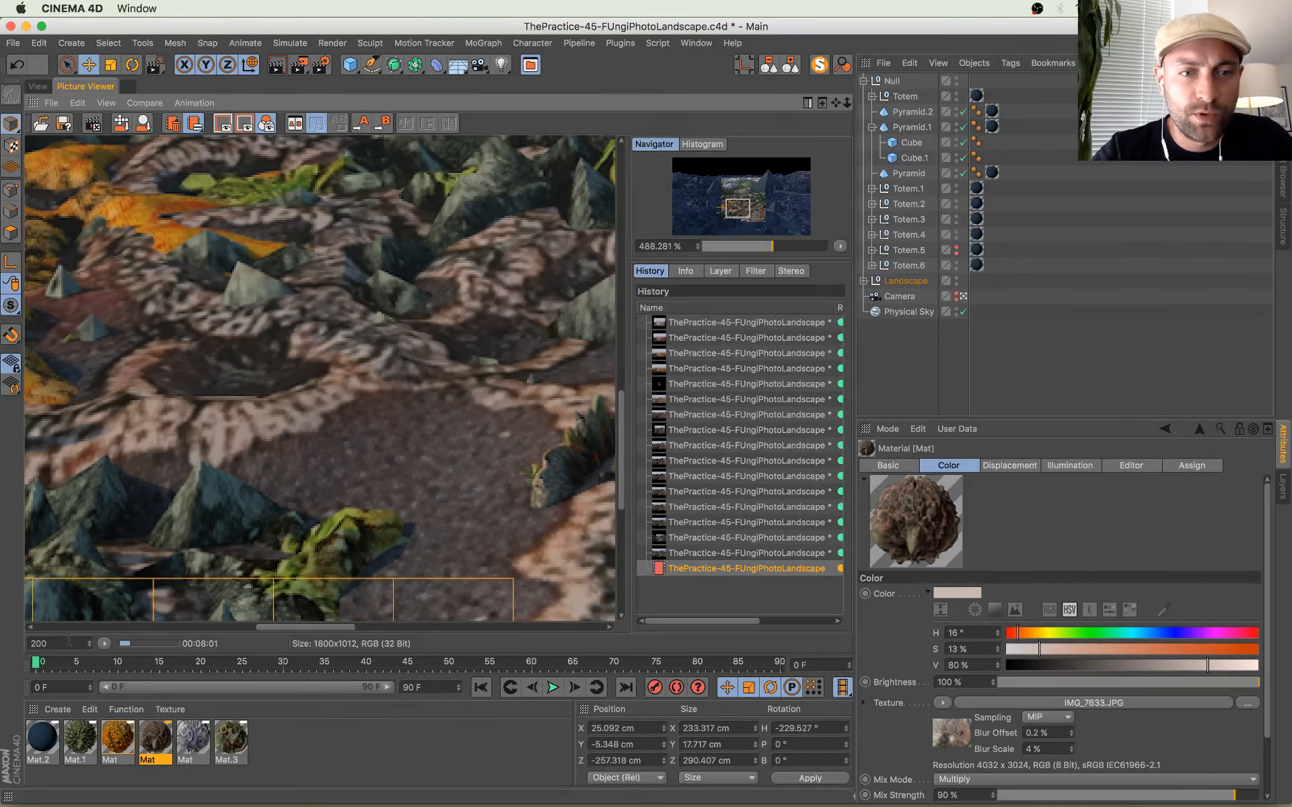
pyautogui.press('Return')
pyautogui.moveTo(445, 369)
pyautogui.mouseDown()
pyautogui.moveTo(396, 403)
pyautogui.moveTo(440, 389)
pyautogui.mouseUp()
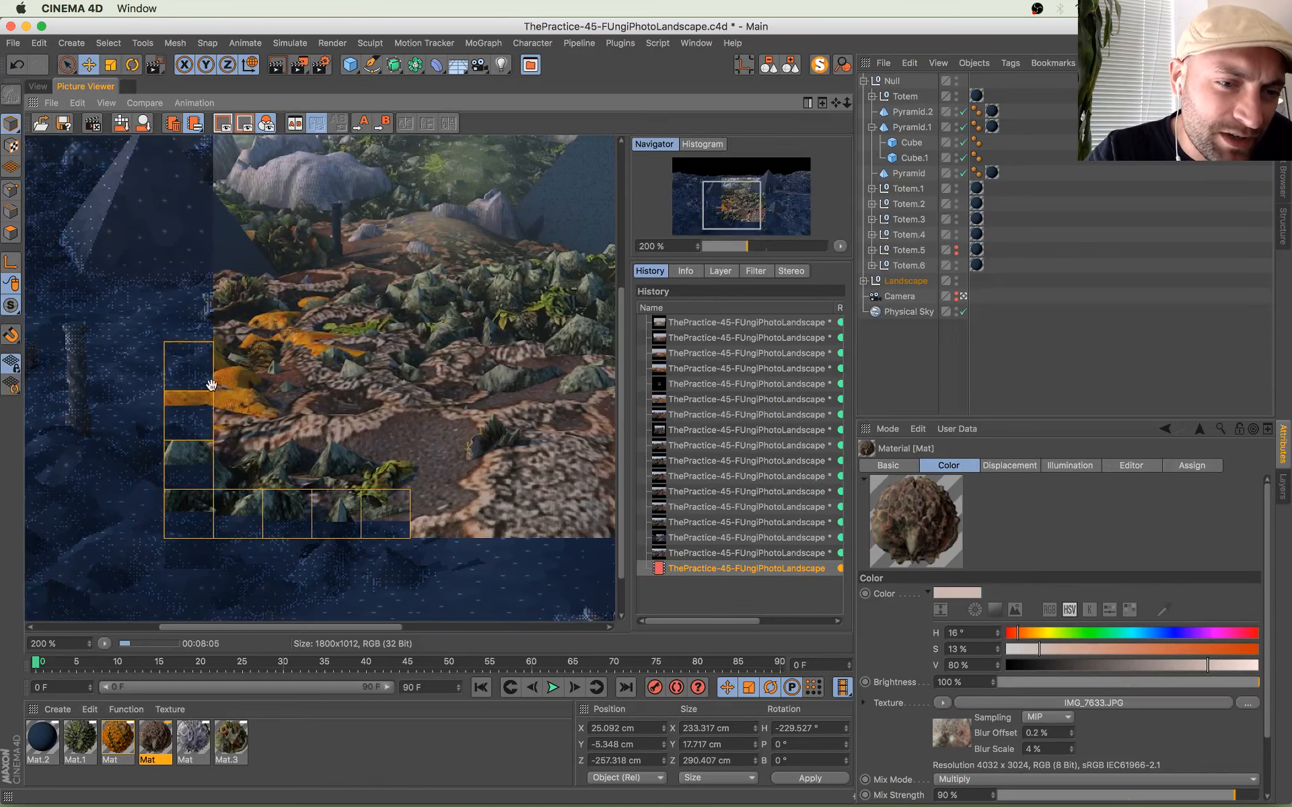
# Step: Examine the overall composition of the in-progress render at 100% zoom, bringing the rendered area into view
pyautogui.scroll(3, 212, 386)
pyautogui.scroll(2, 281, 436)
pyautogui.doubleClick(366, 405)
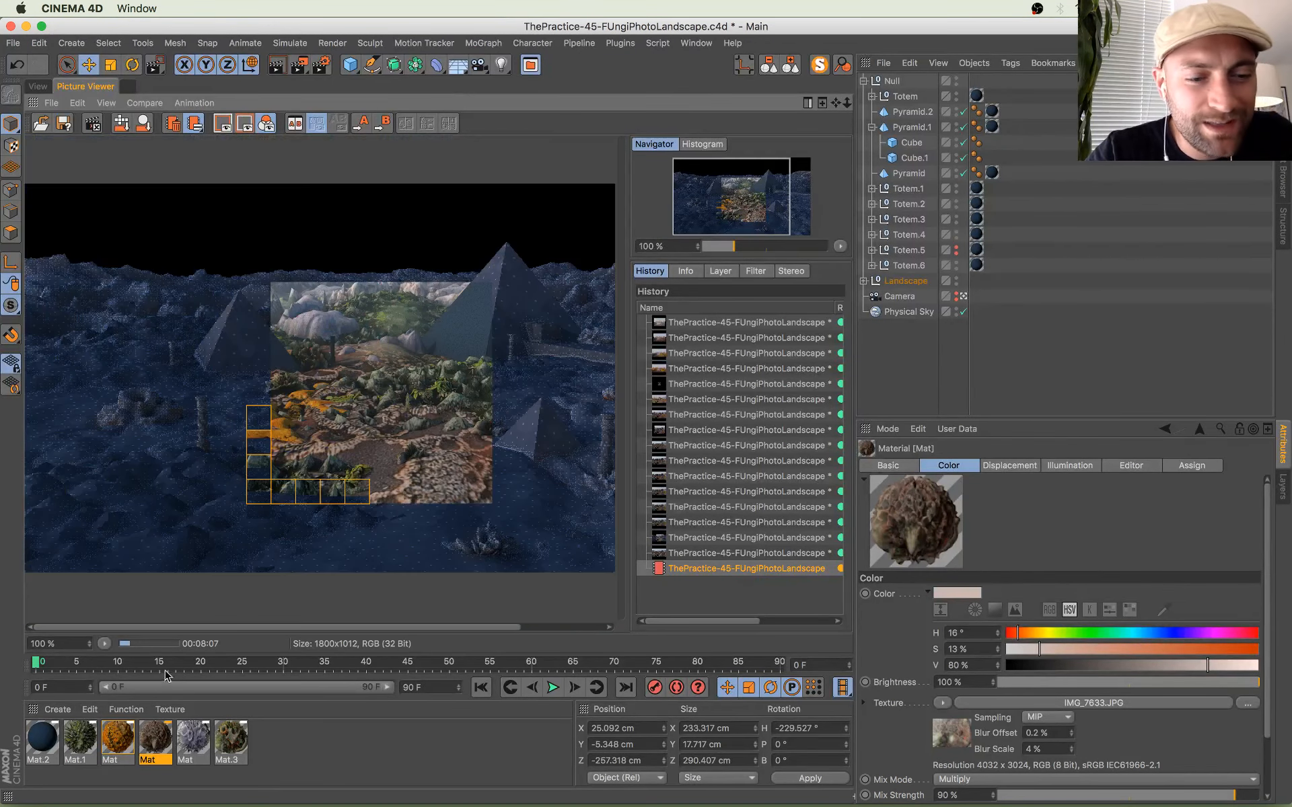
pyautogui.doubleClick(416, 442)
pyautogui.doubleClick(416, 443)
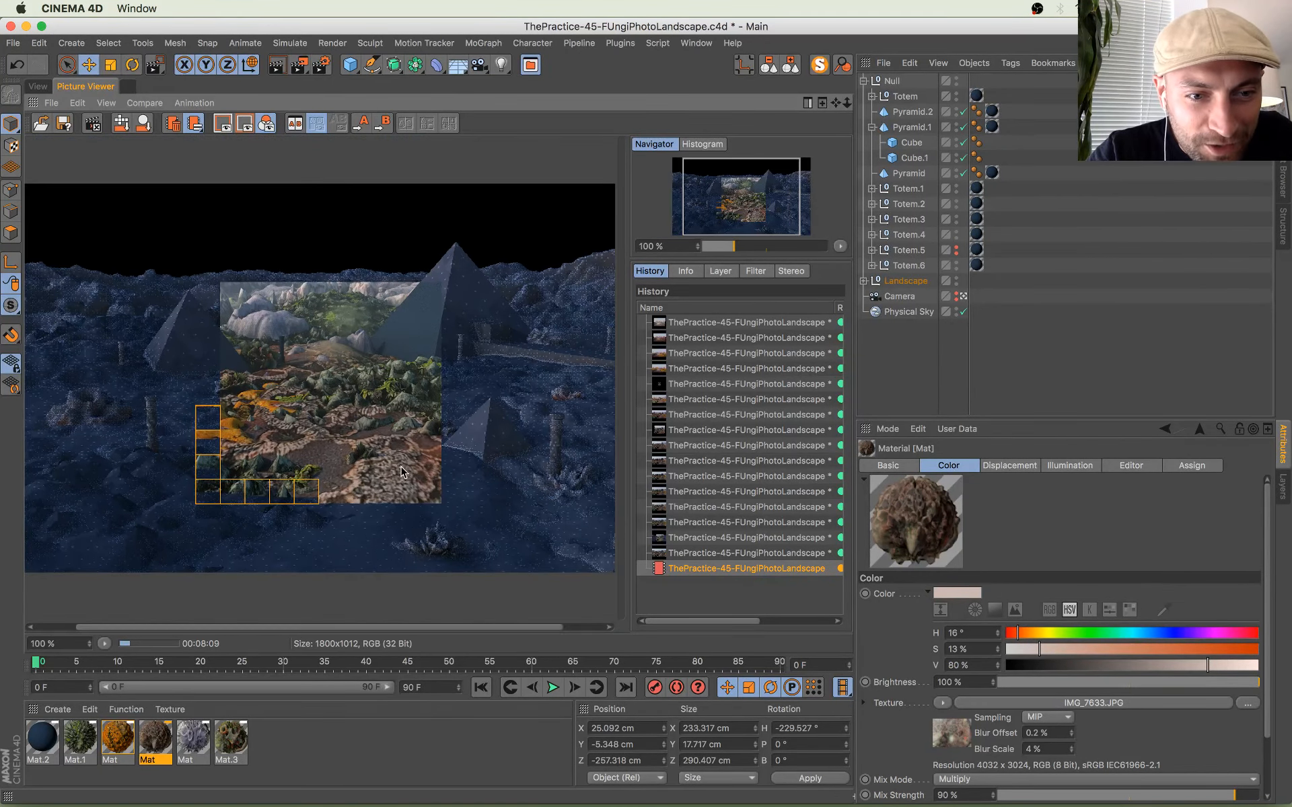
pyautogui.moveTo(406, 470); pyautogui.dragTo(389, 457)
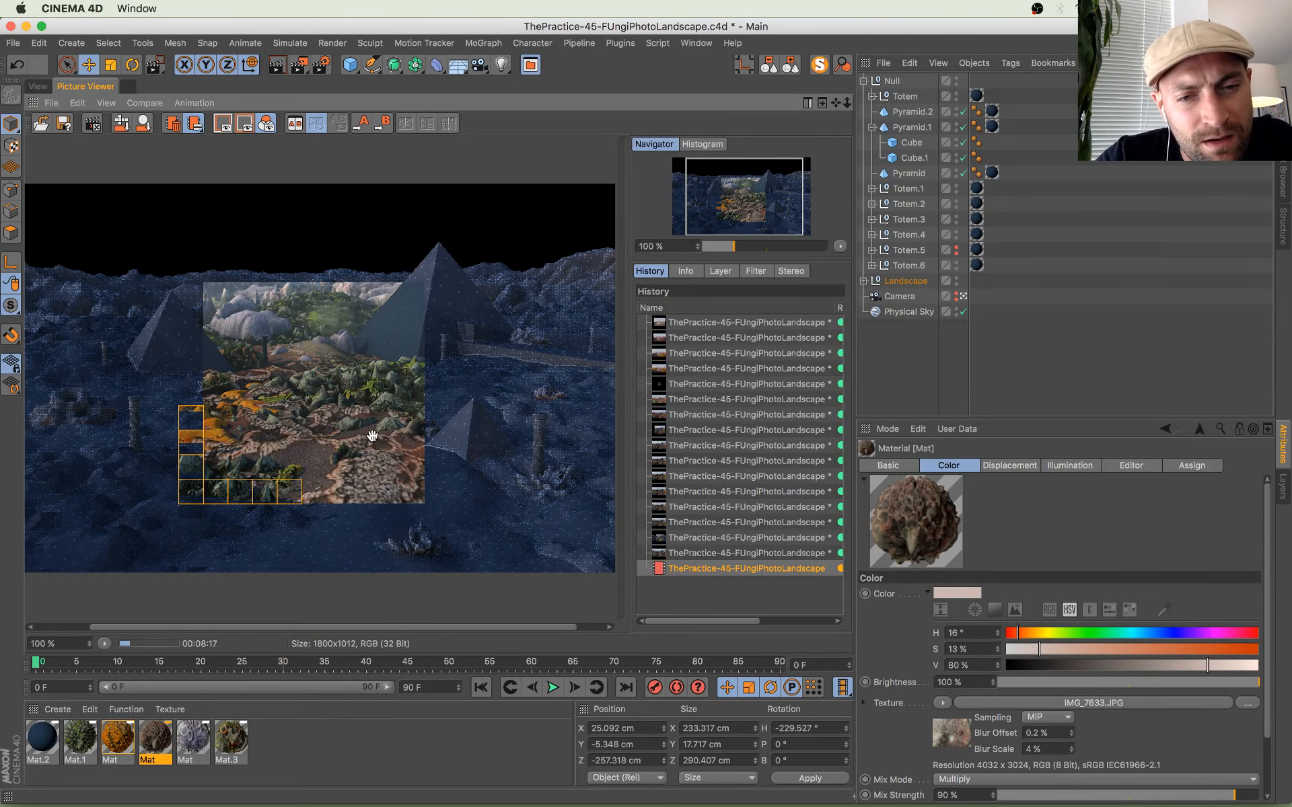
pyautogui.moveTo(173, 442); pyautogui.dragTo(240, 434)
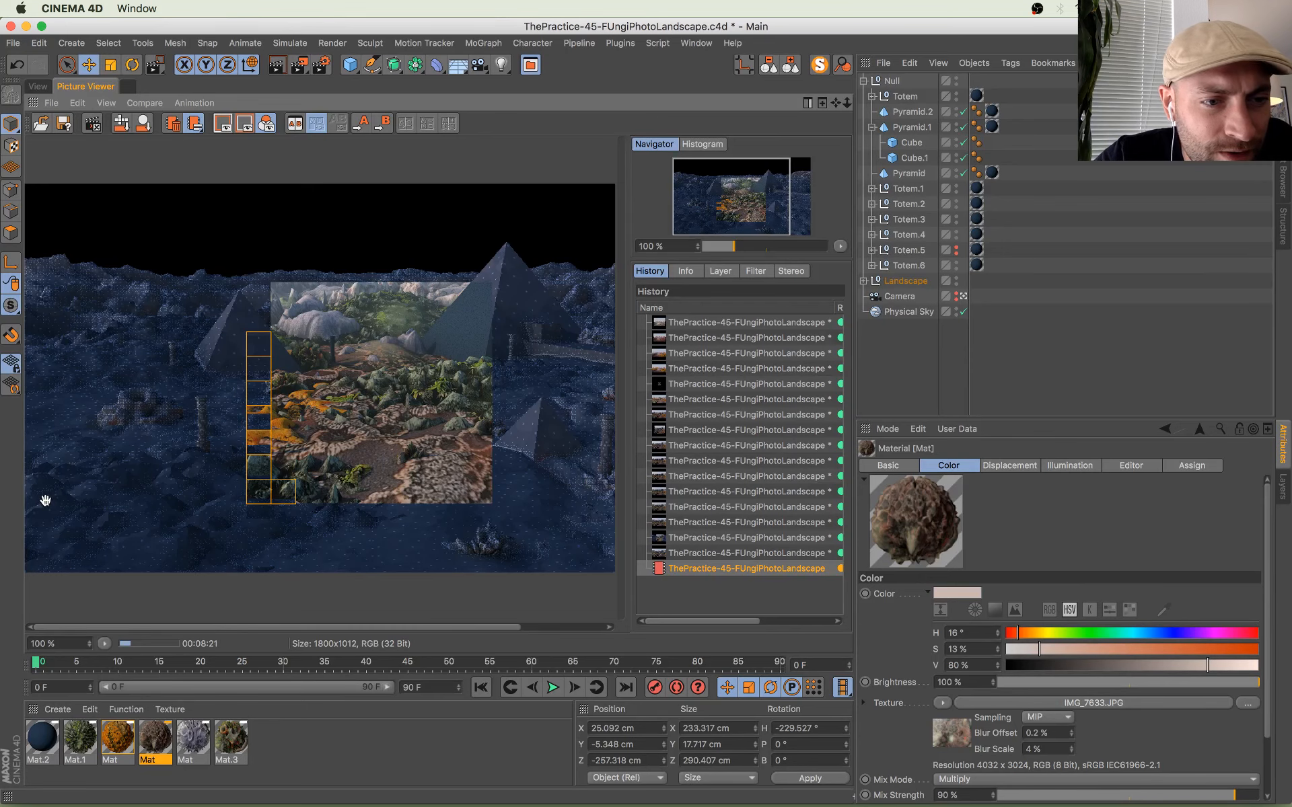
pyautogui.moveTo(389, 417); pyautogui.dragTo(493, 407)
# Step: Check the YouTube and Twitch chat windows for new messages, and return to Cinema 4D
pyautogui.hotkey('ctrl', 'Up')
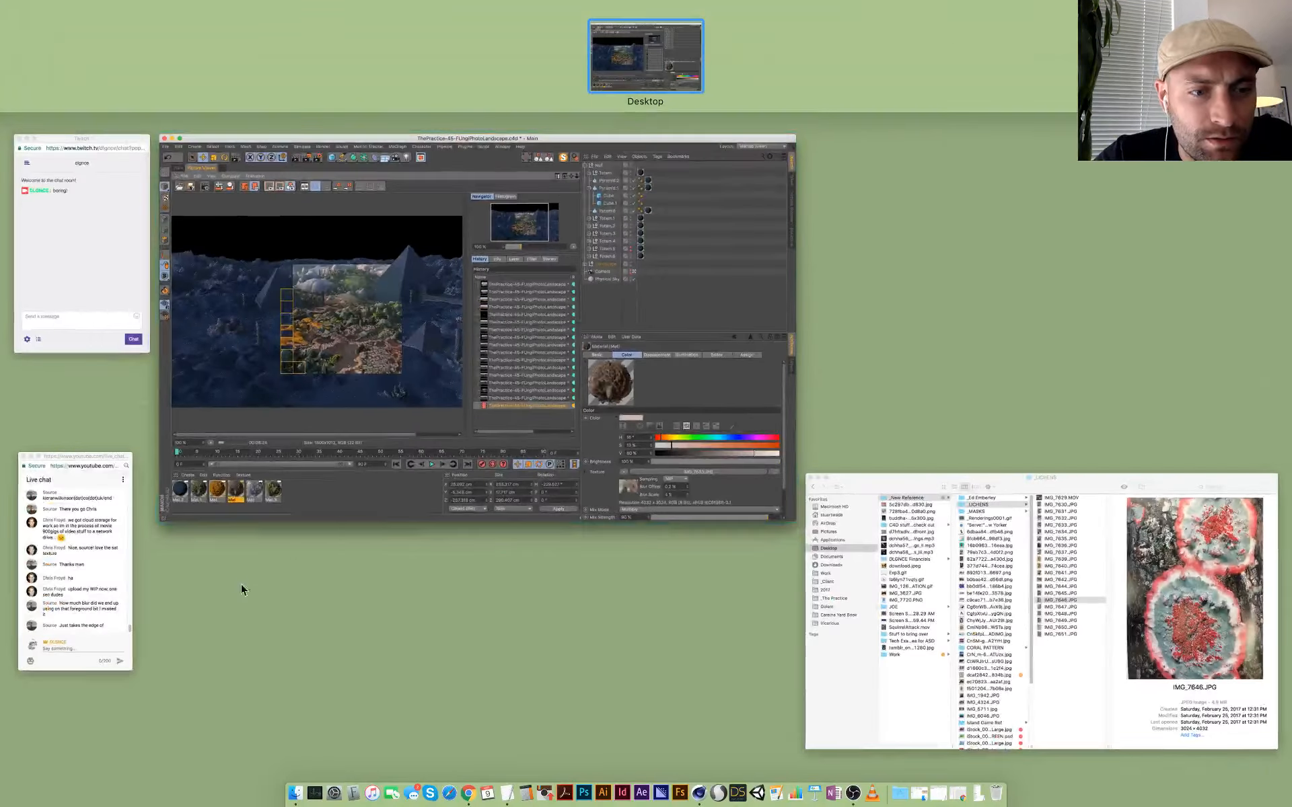
pyautogui.click(58, 608)
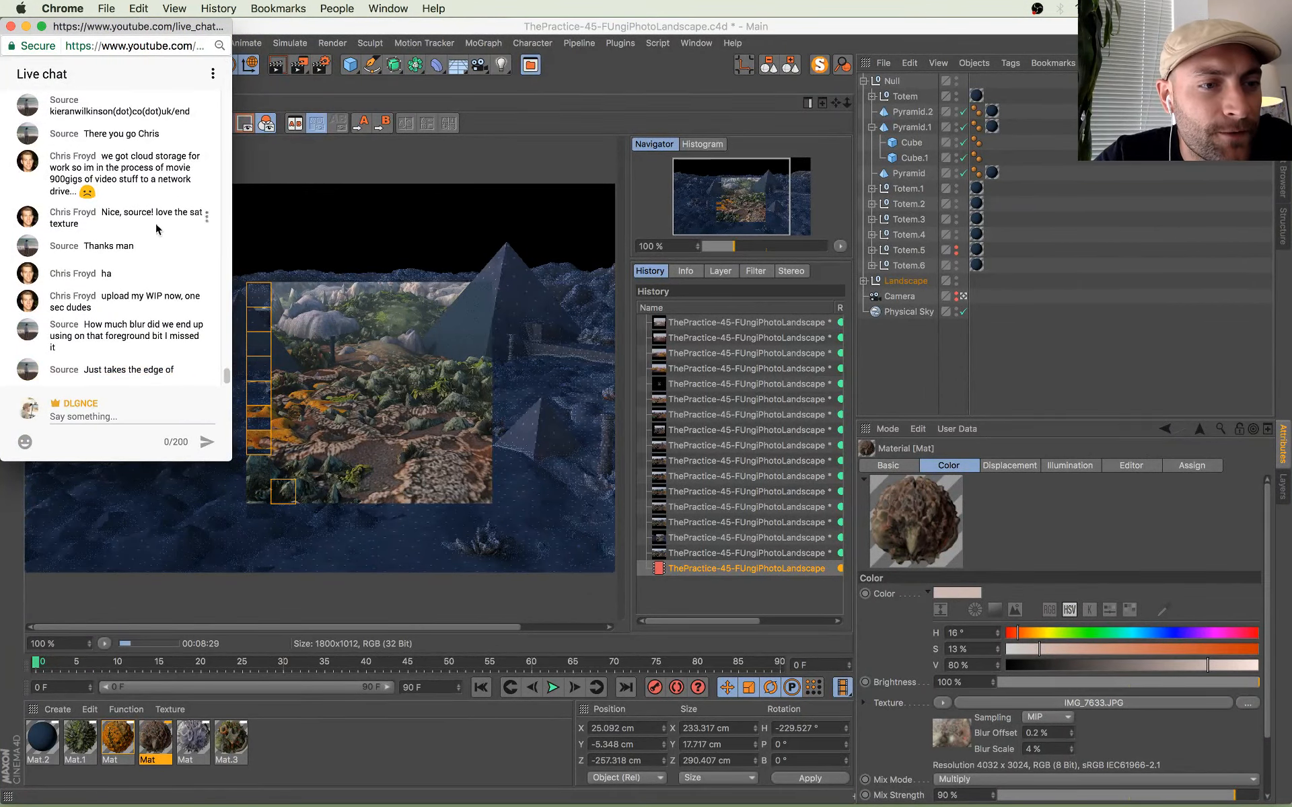
pyautogui.hotkey('ctrl', 'Up')
pyautogui.click(136, 232)
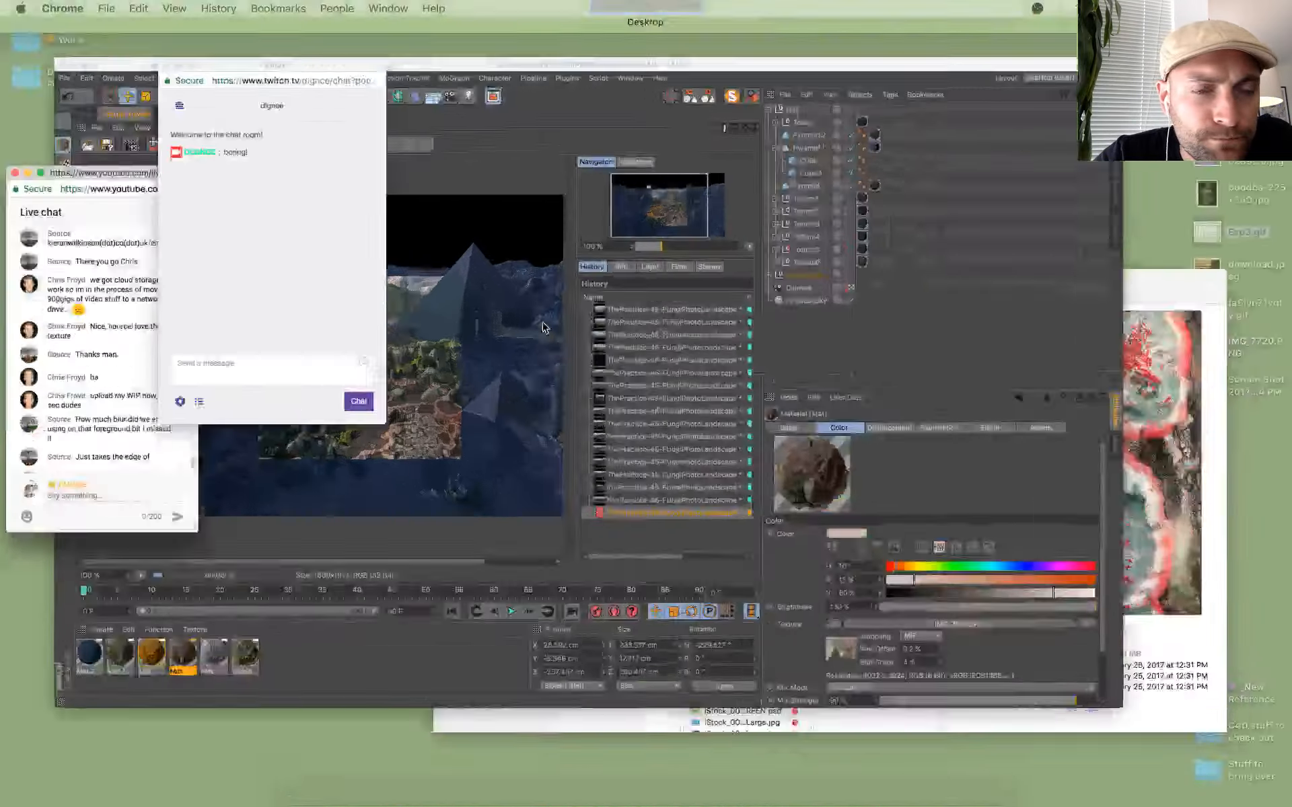
pyautogui.click(552, 463)
# Step: Set the viewer zoom to 200% and examine the pyramids and mid-ground of the in-progress render
pyautogui.scroll(4, 385, 455)
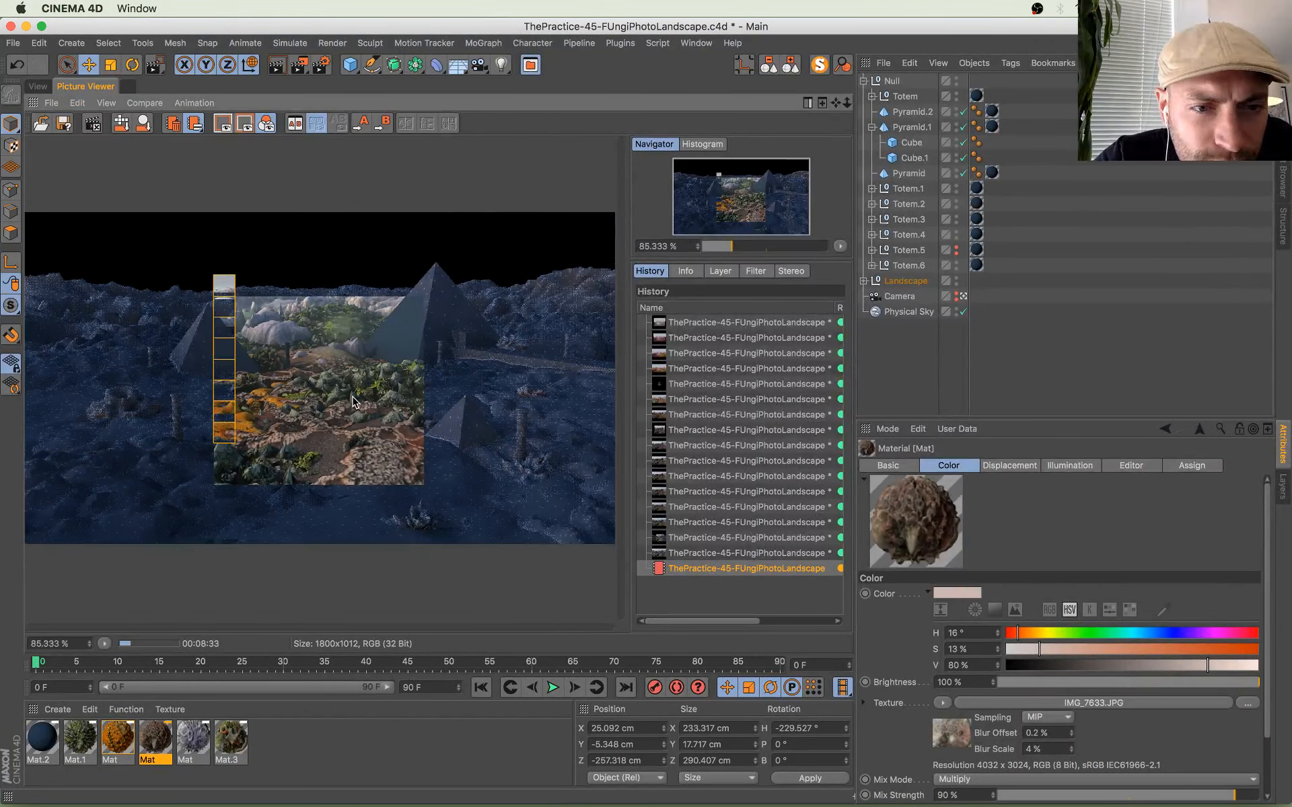
pyautogui.doubleClick(47, 643)
pyautogui.write('200')
pyautogui.press('Return')
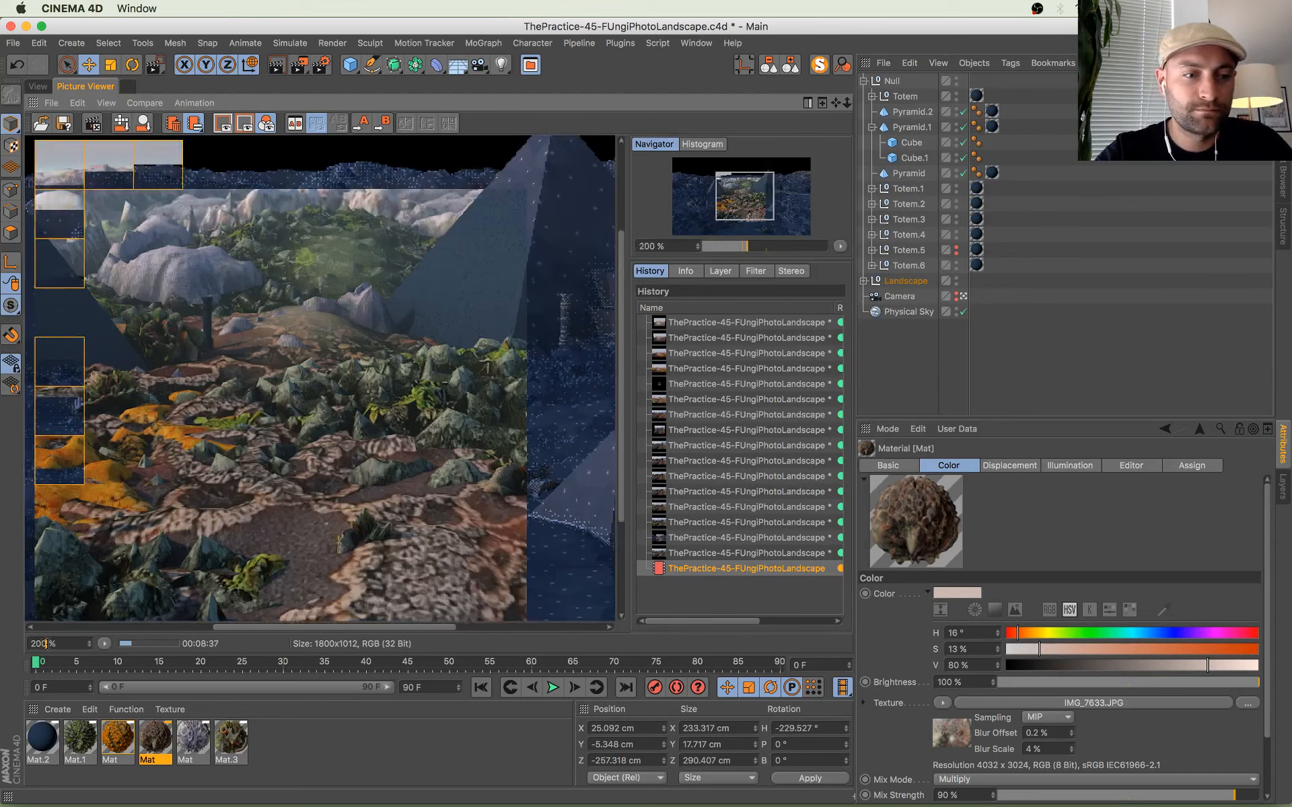
pyautogui.moveTo(296, 260); pyautogui.dragTo(339, 248)
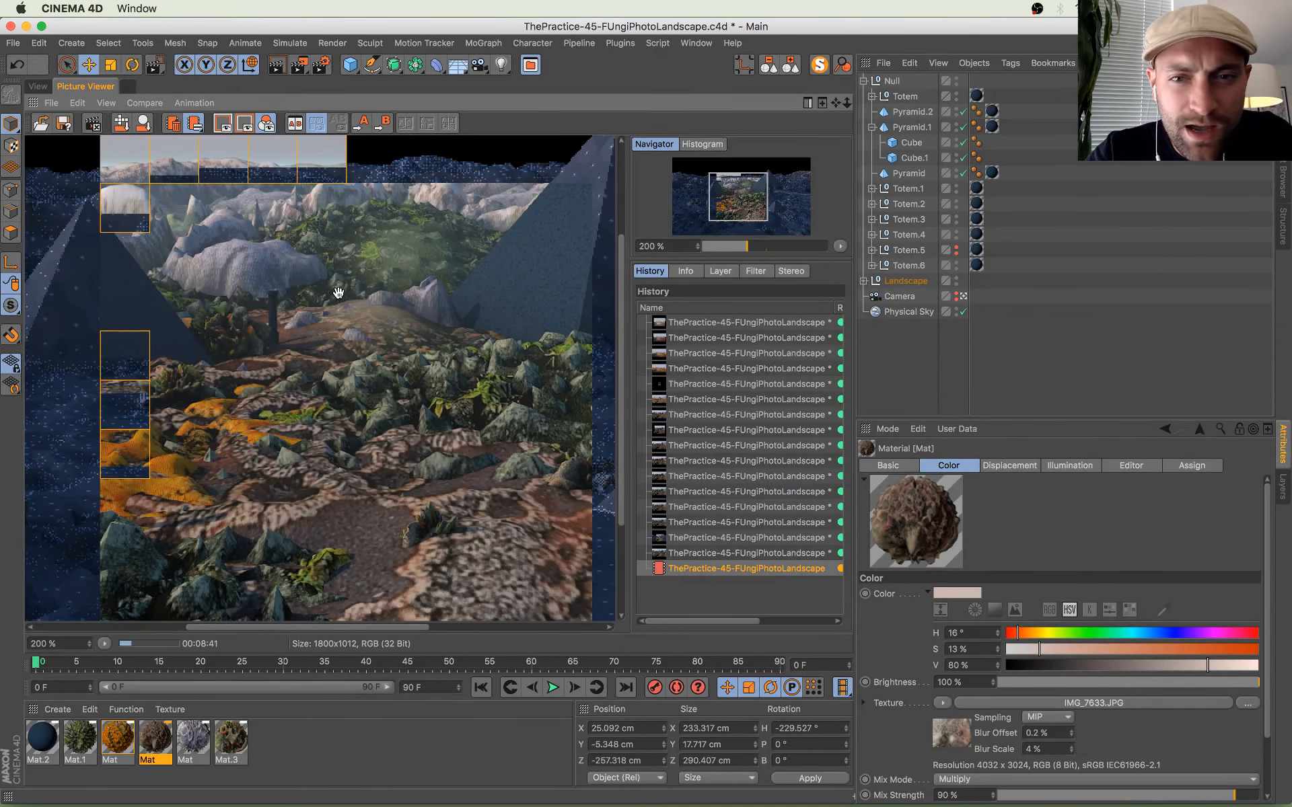
pyautogui.scroll(-2, 334, 324)
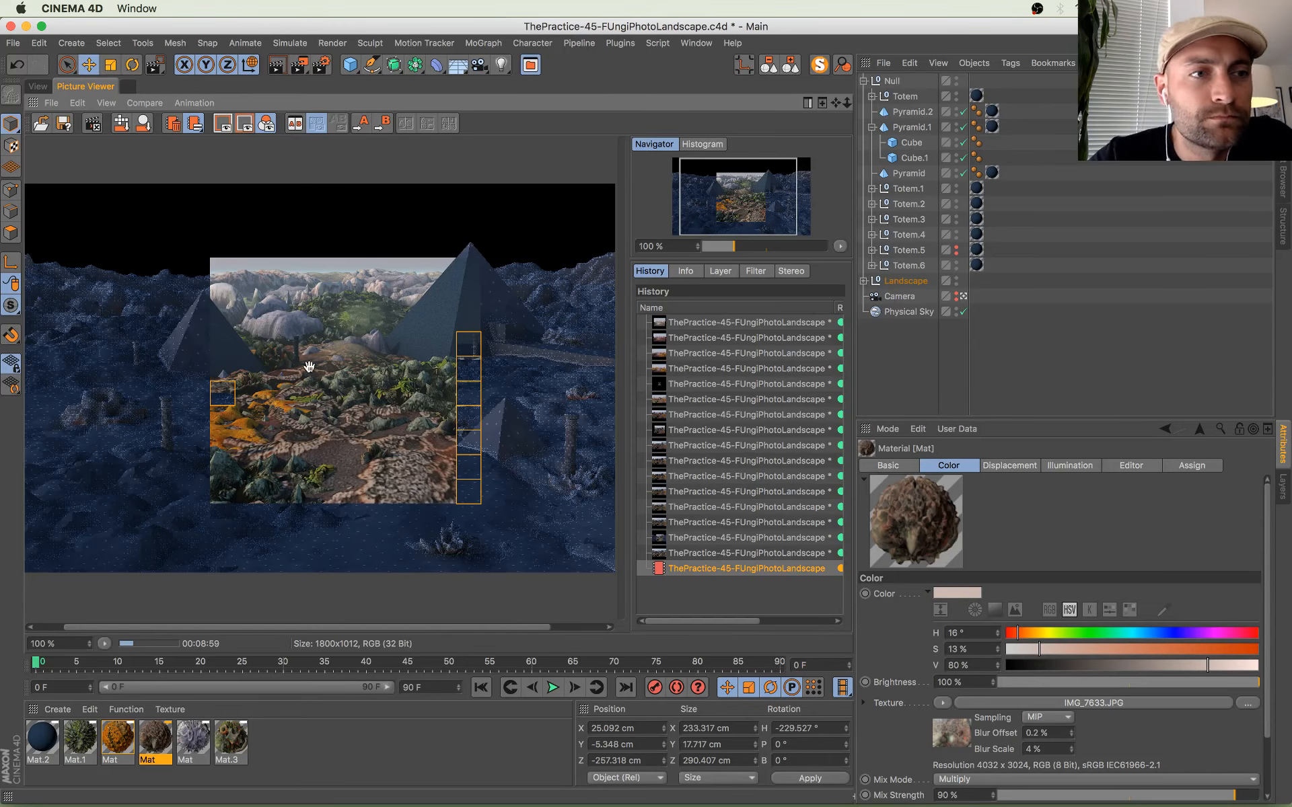
# Step: Glance at the live chat, and examine the rocks, ground texture and distant hills of the in-progress render up close
pyautogui.moveTo(0, 0)
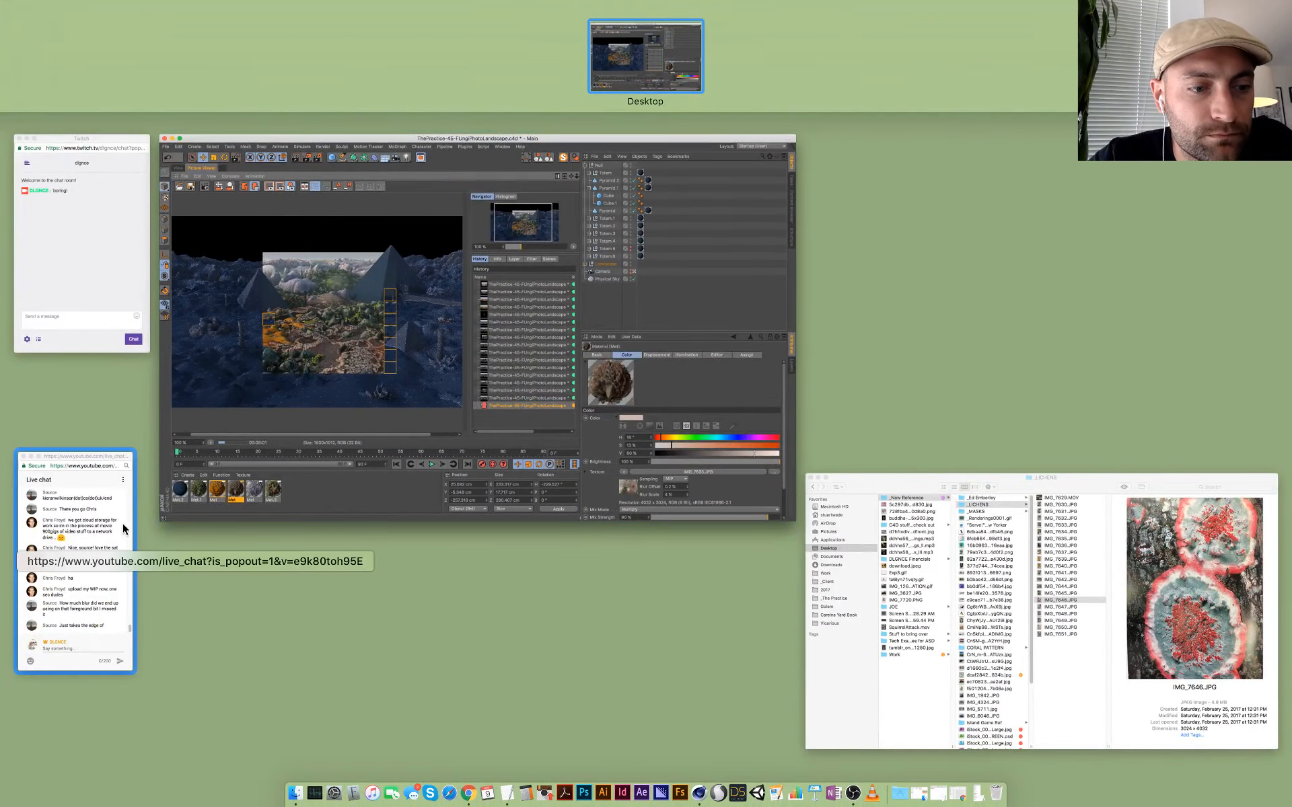
pyautogui.click(324, 344)
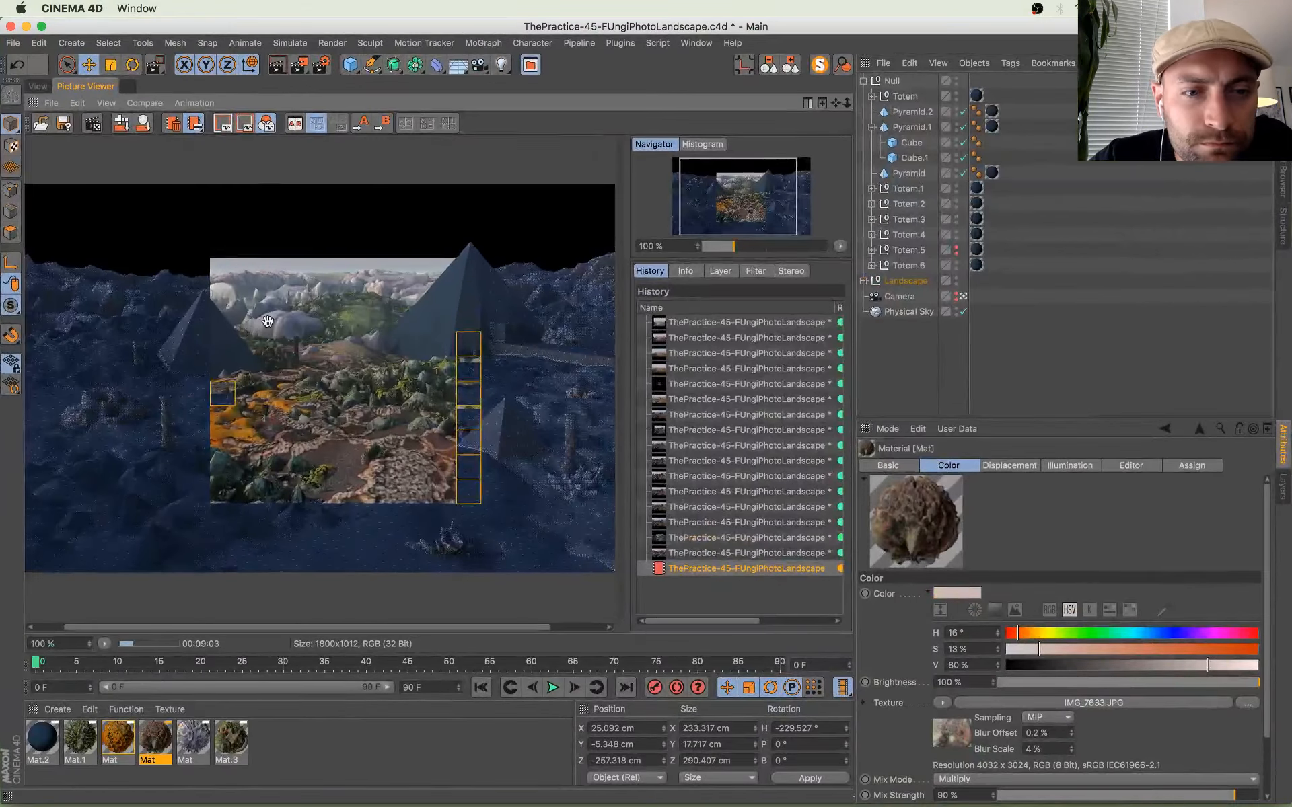
pyautogui.scroll(3, 267, 322)
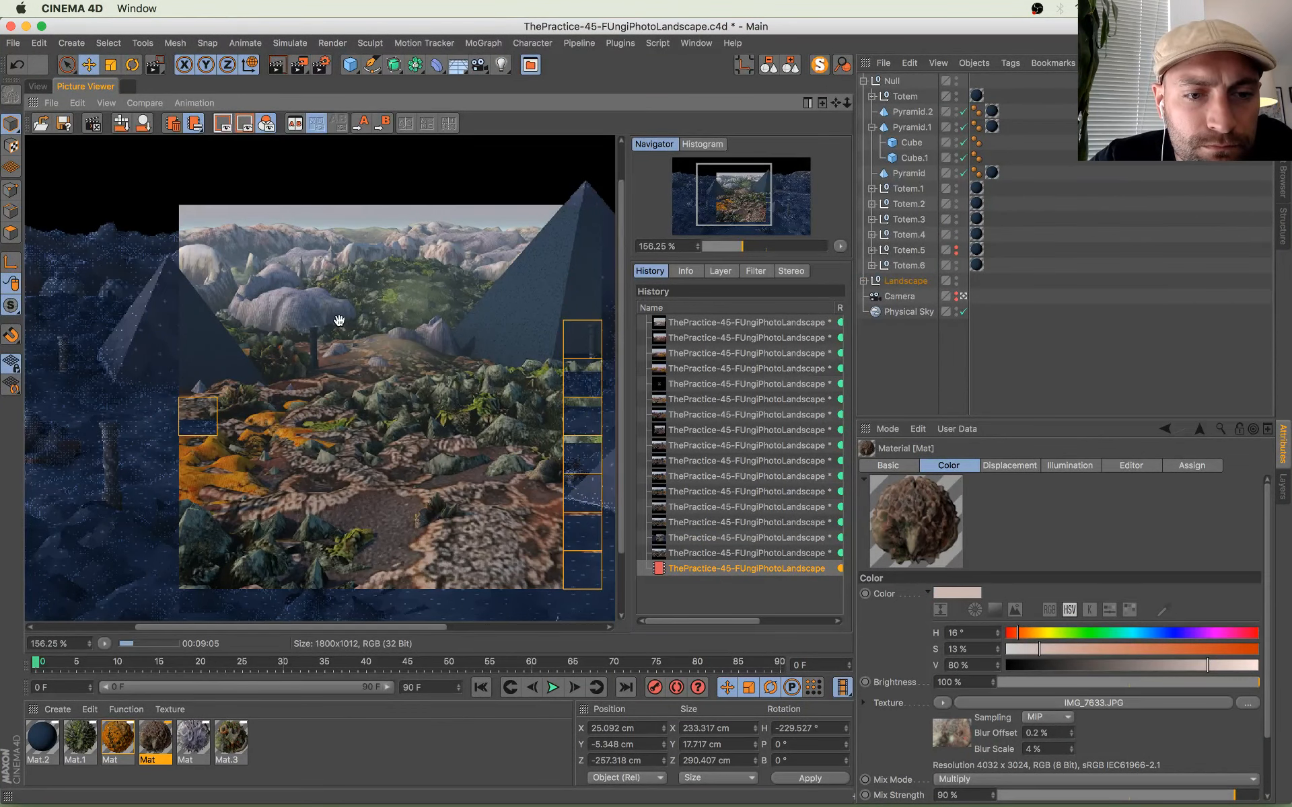
pyautogui.scroll(4, 471, 397)
pyautogui.scroll(1, 464, 401)
pyautogui.moveTo(463, 390); pyautogui.dragTo(486, 312)
pyautogui.scroll(-3, 373, 302)
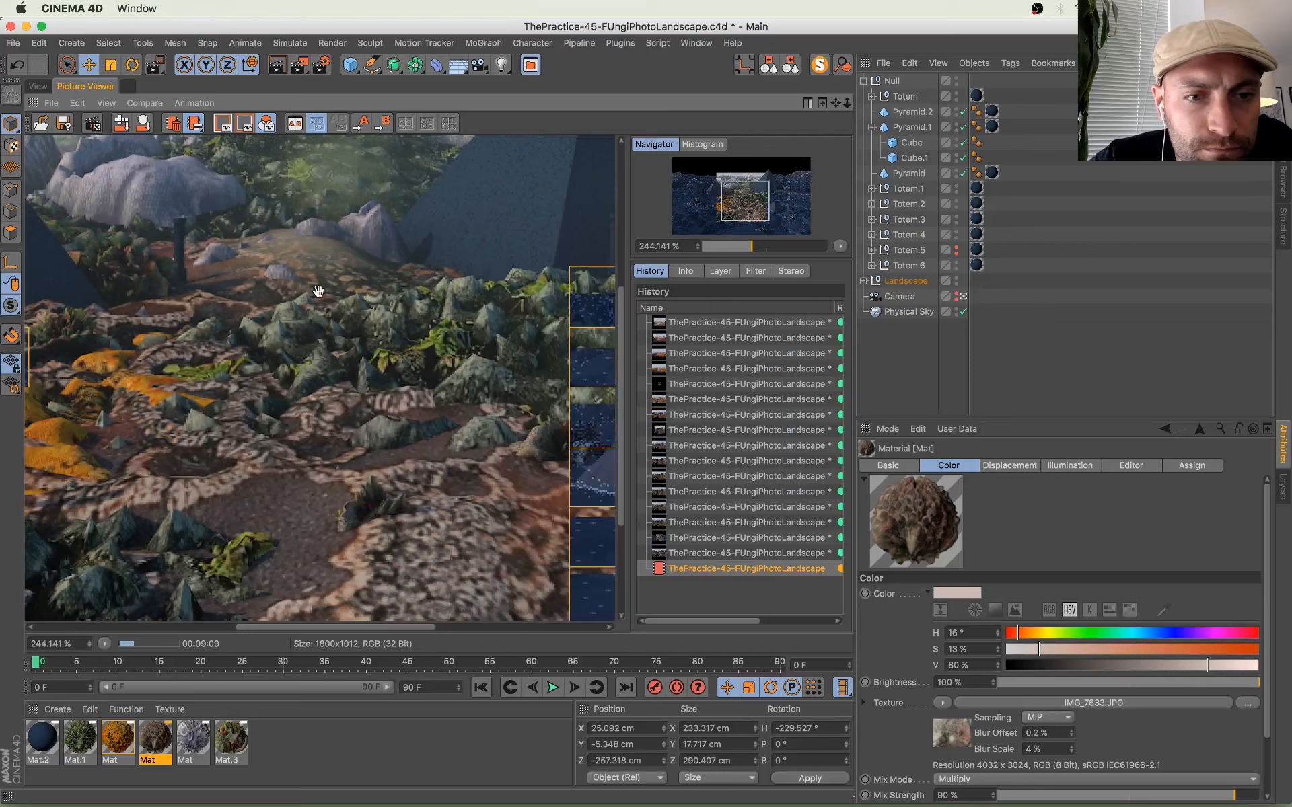
pyautogui.scroll(-5, 320, 294)
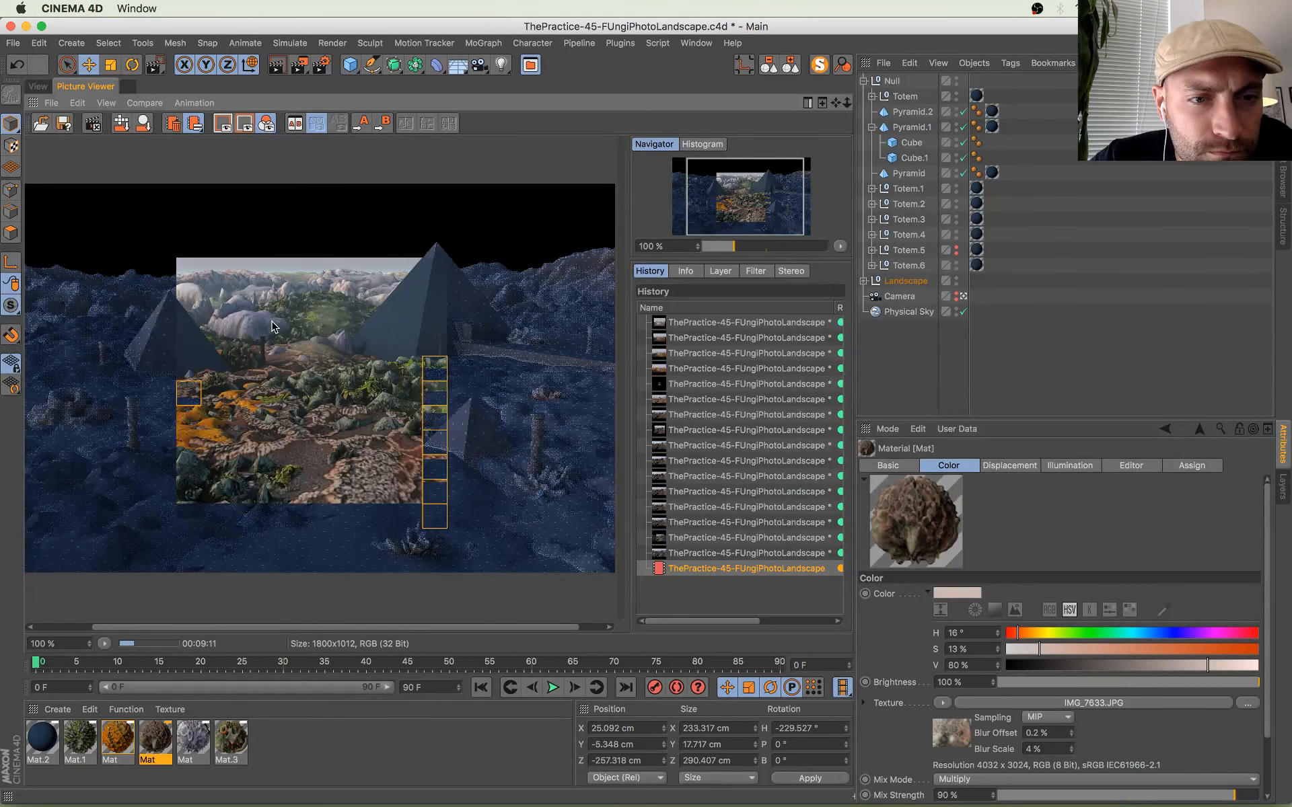
pyautogui.scroll(1, 249, 371)
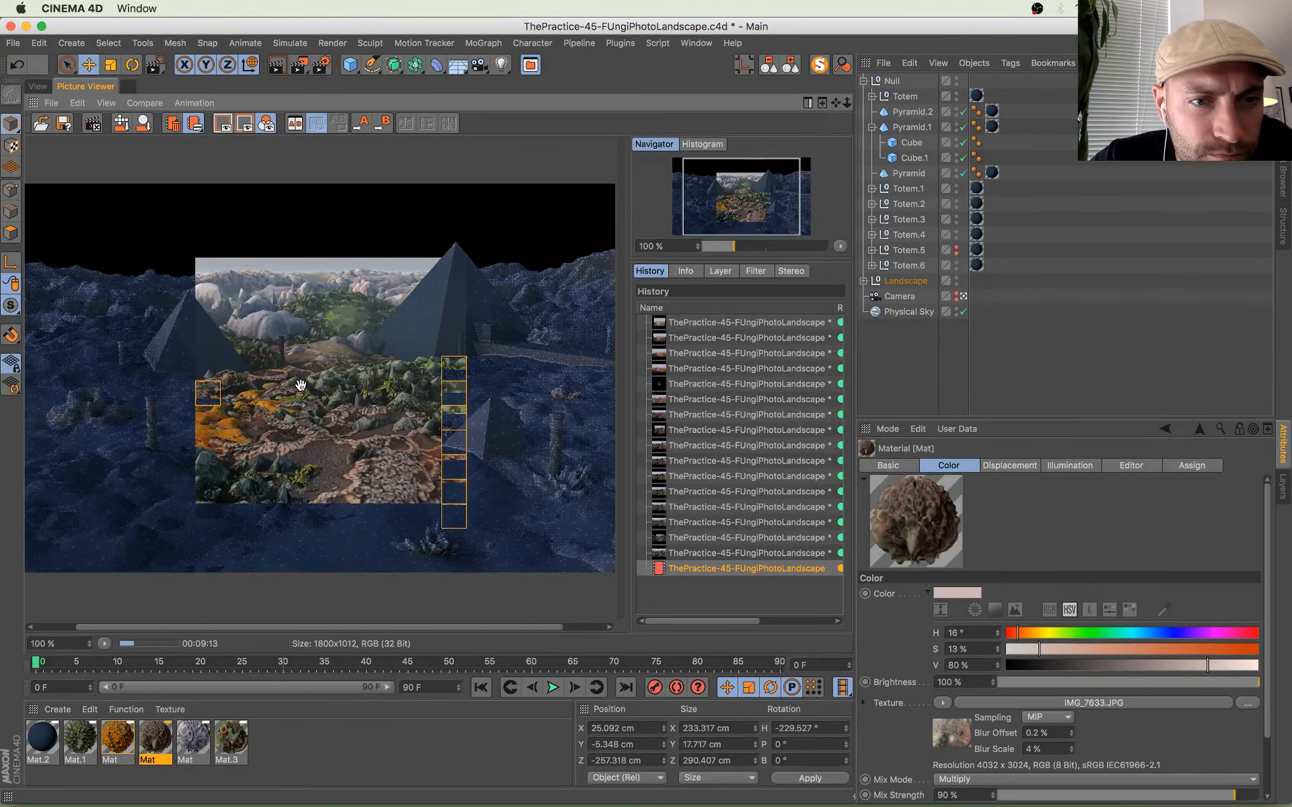
pyautogui.scroll(1, 301, 386)
pyautogui.scroll(1, 338, 386)
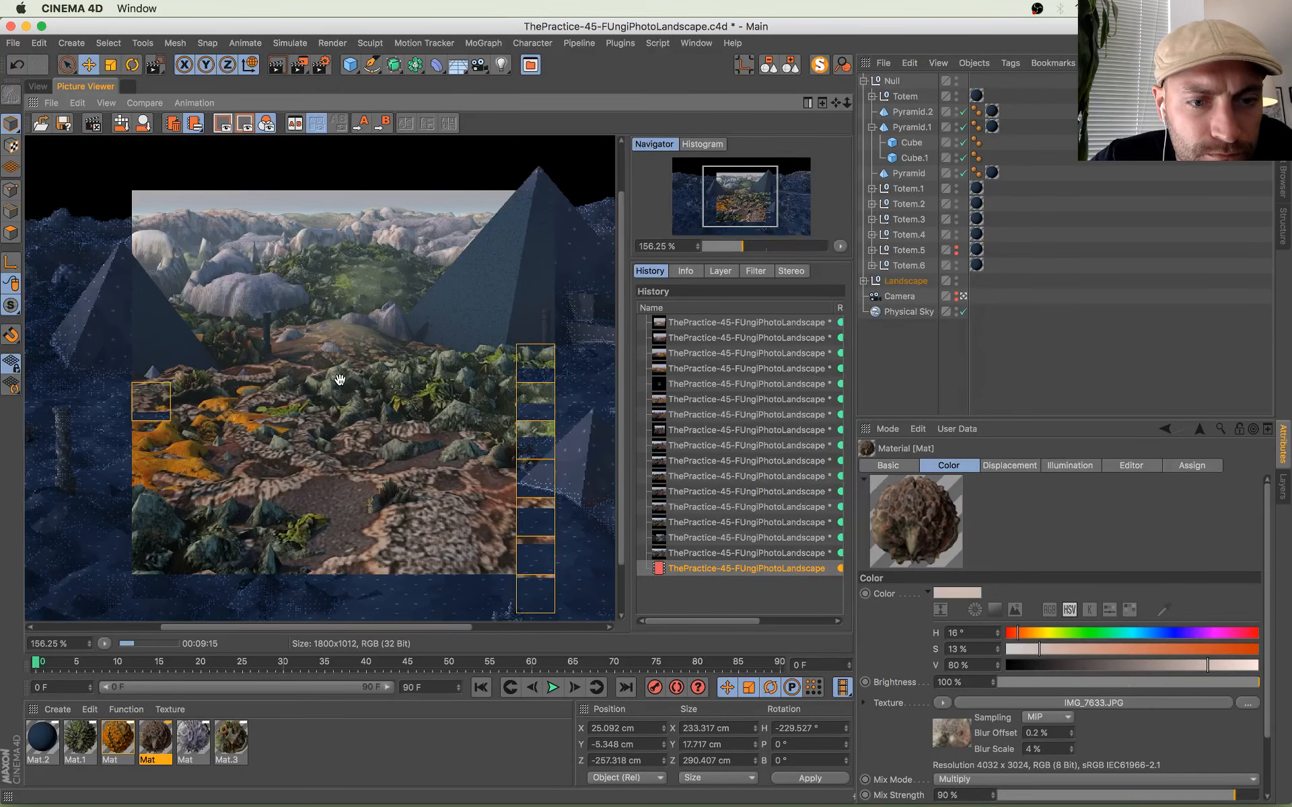
pyautogui.moveTo(340, 380); pyautogui.dragTo(336, 375)
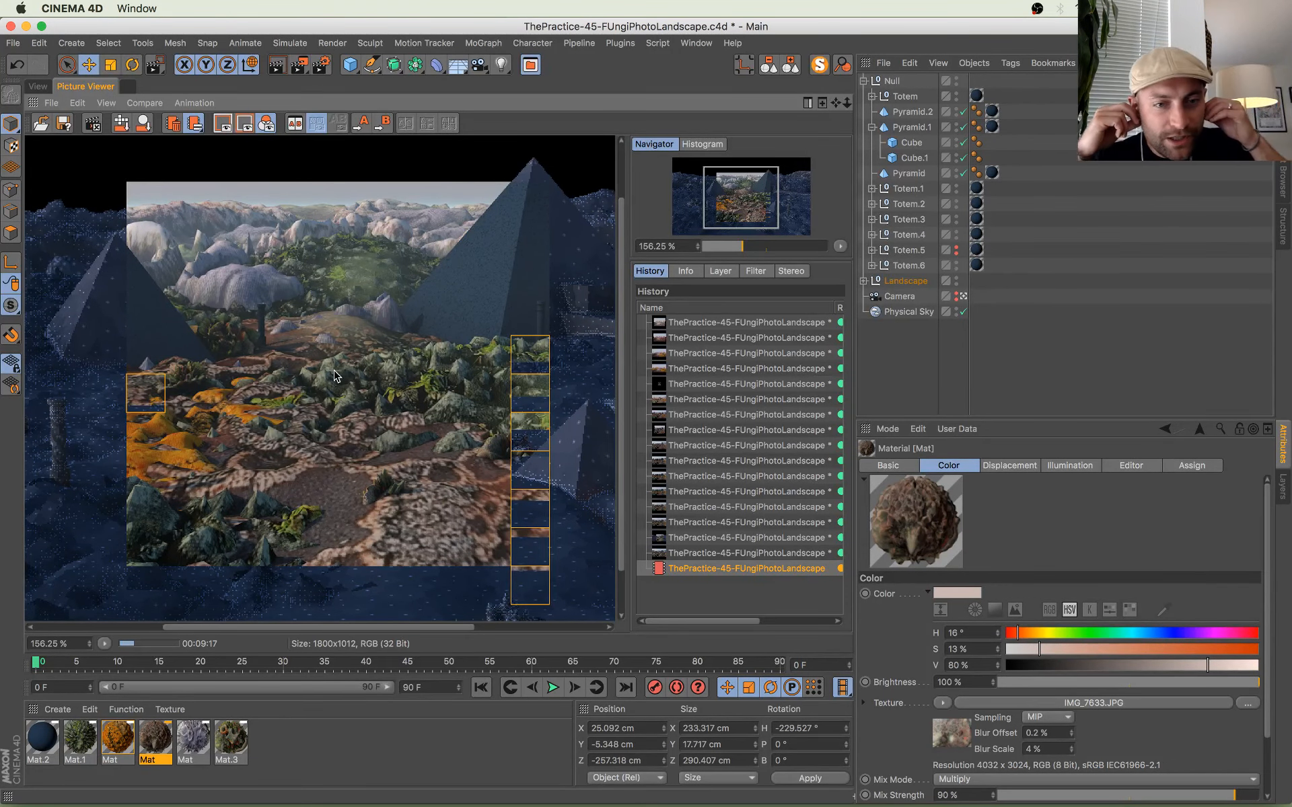
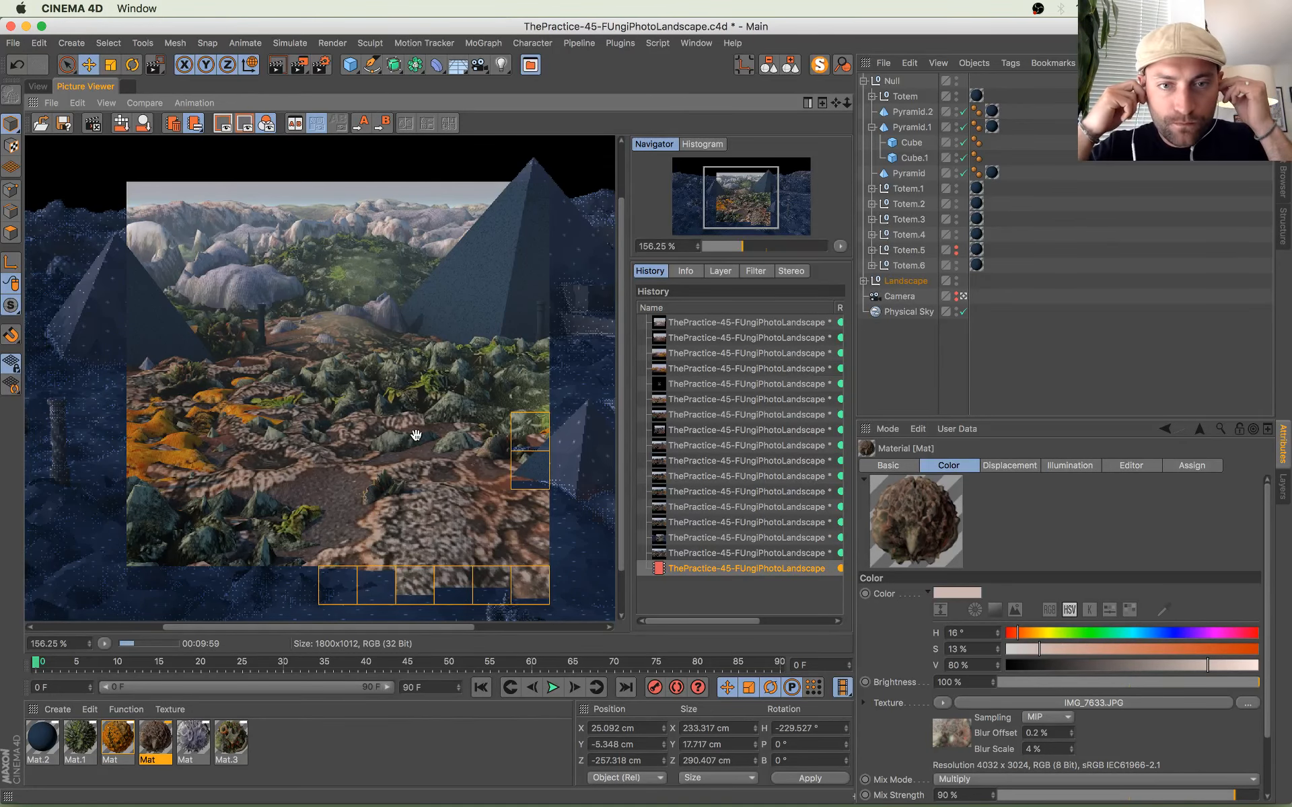
# Step: Read the newest YouTube live chat message, and look at the fog in the in-progress render at 100% zoom in Cinema 4D
pyautogui.hotkey('ctrl', 'Up')
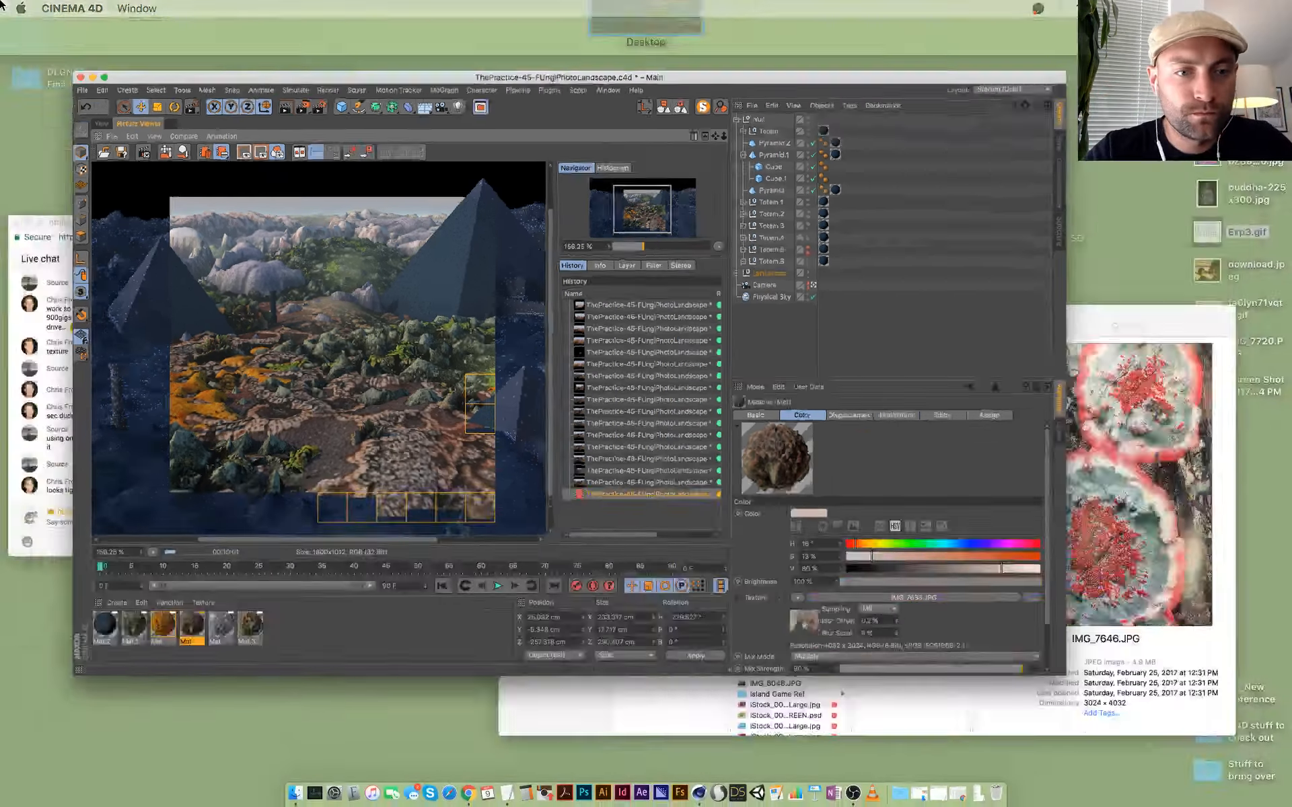
pyautogui.click(91, 538)
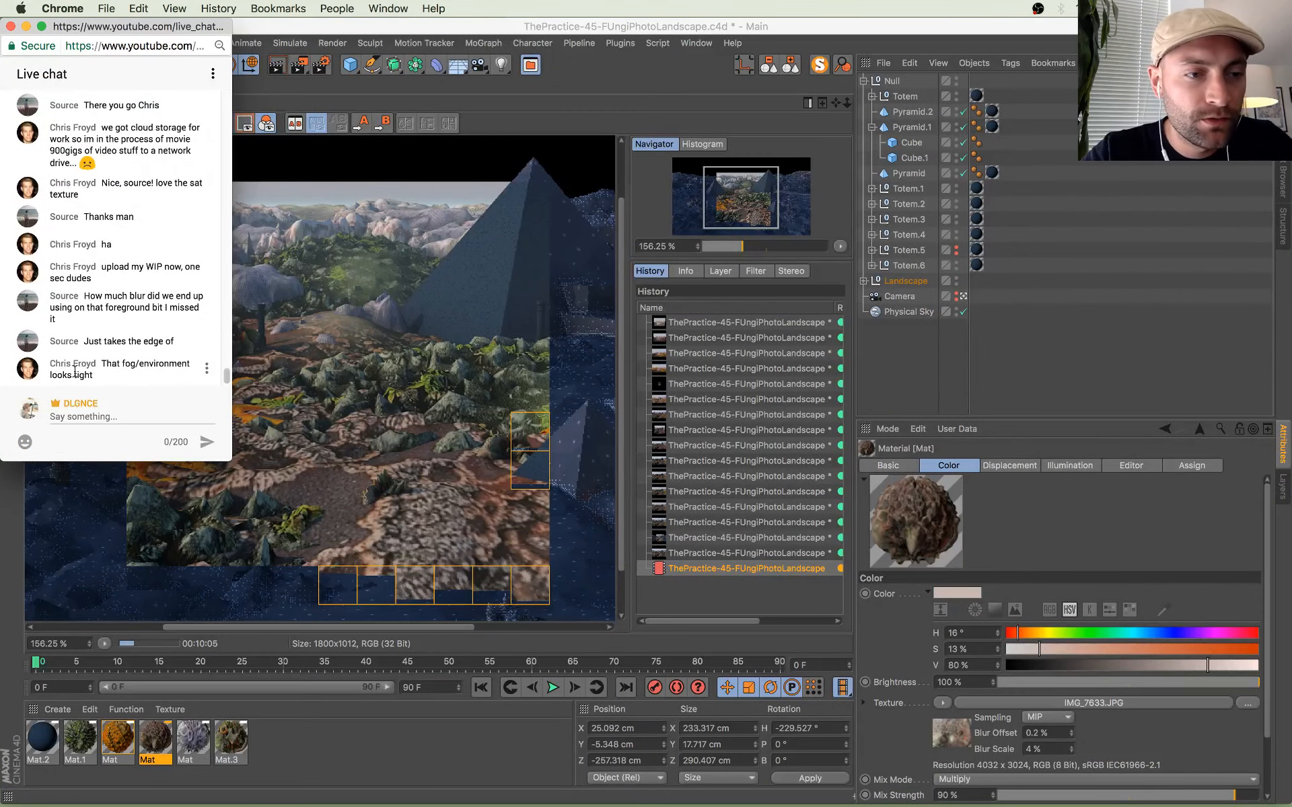
pyautogui.click(413, 295)
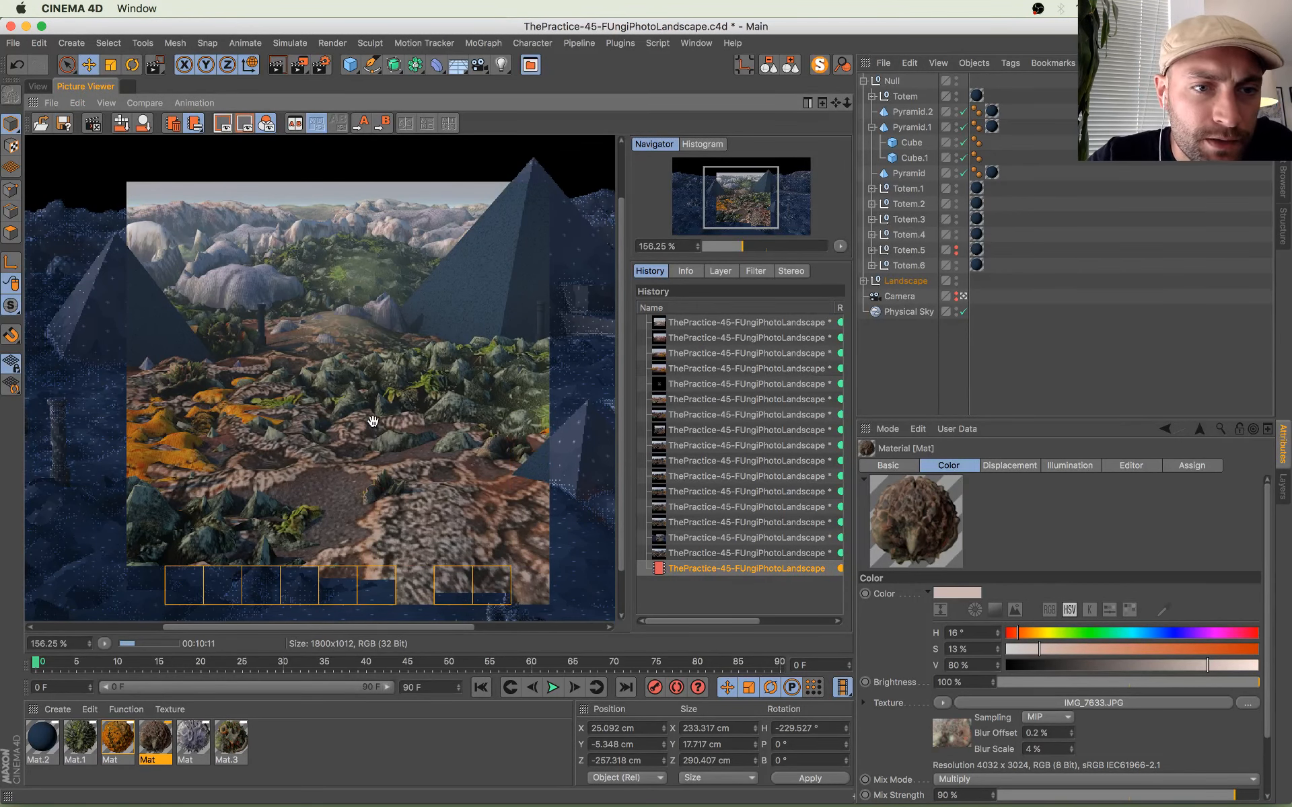
pyautogui.scroll(-3, 314, 298)
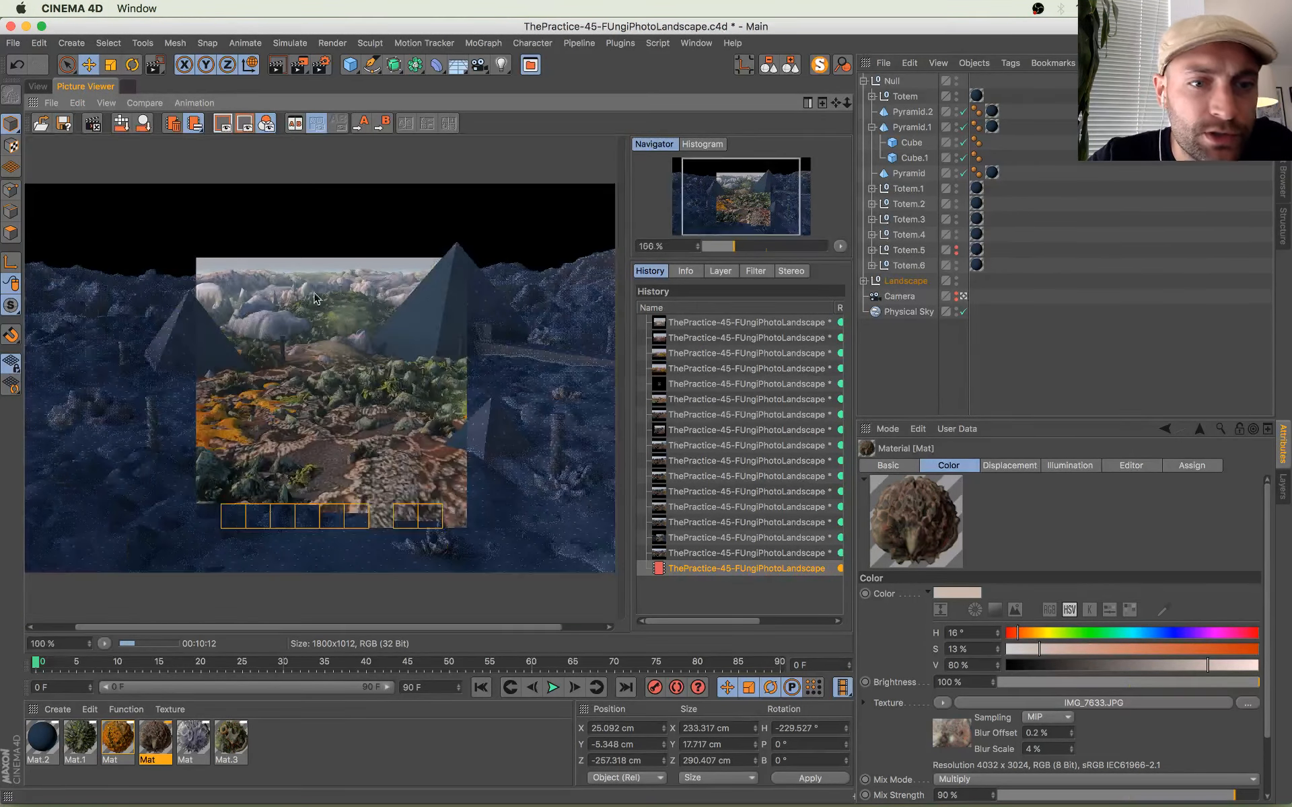
# Step: Review the landscape's early stages by stepping through the render history from the first render to the seventh
pyautogui.click(735, 389)
pyautogui.press('Up')
pyautogui.press('Up')
pyautogui.press('Up')
pyautogui.press('Up')
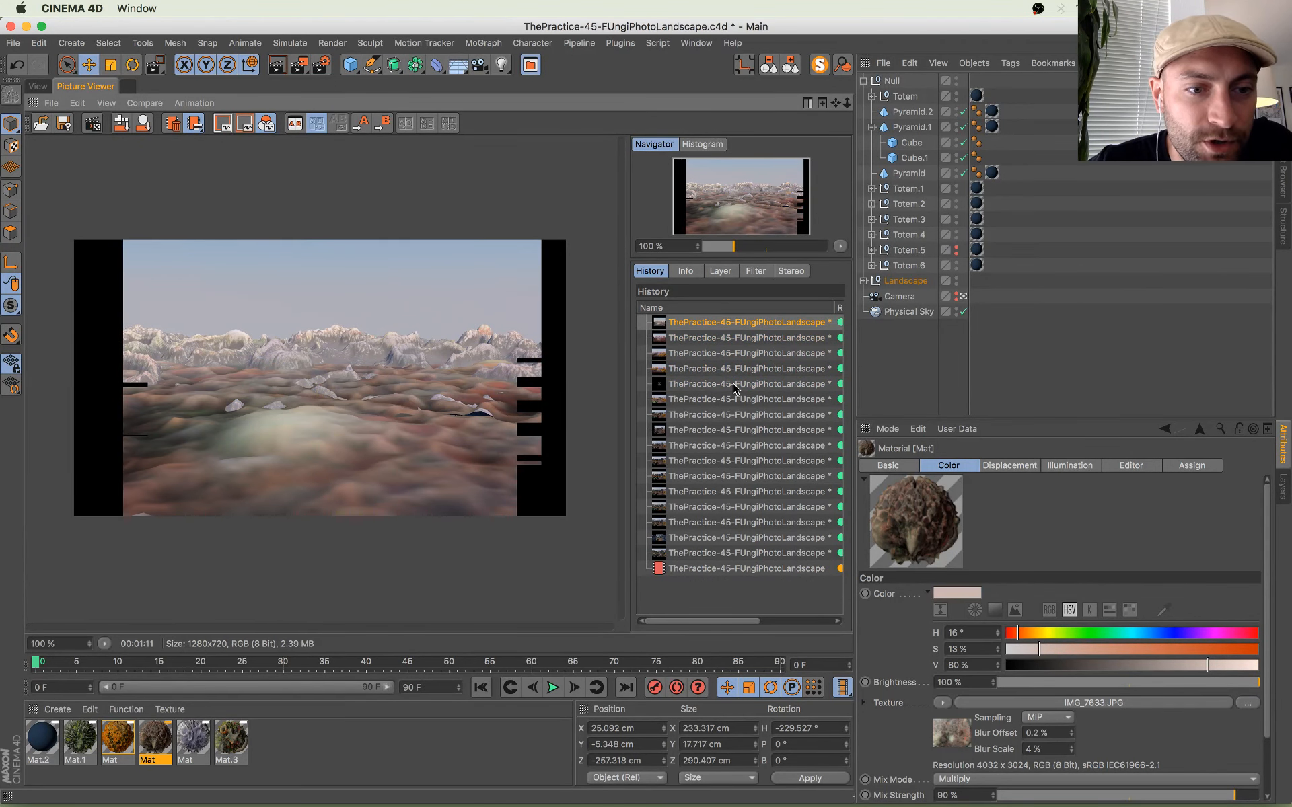
pyautogui.press('Down')
pyautogui.press('Down')
pyautogui.press('Down')
pyautogui.press('Down')
pyautogui.press('Down')
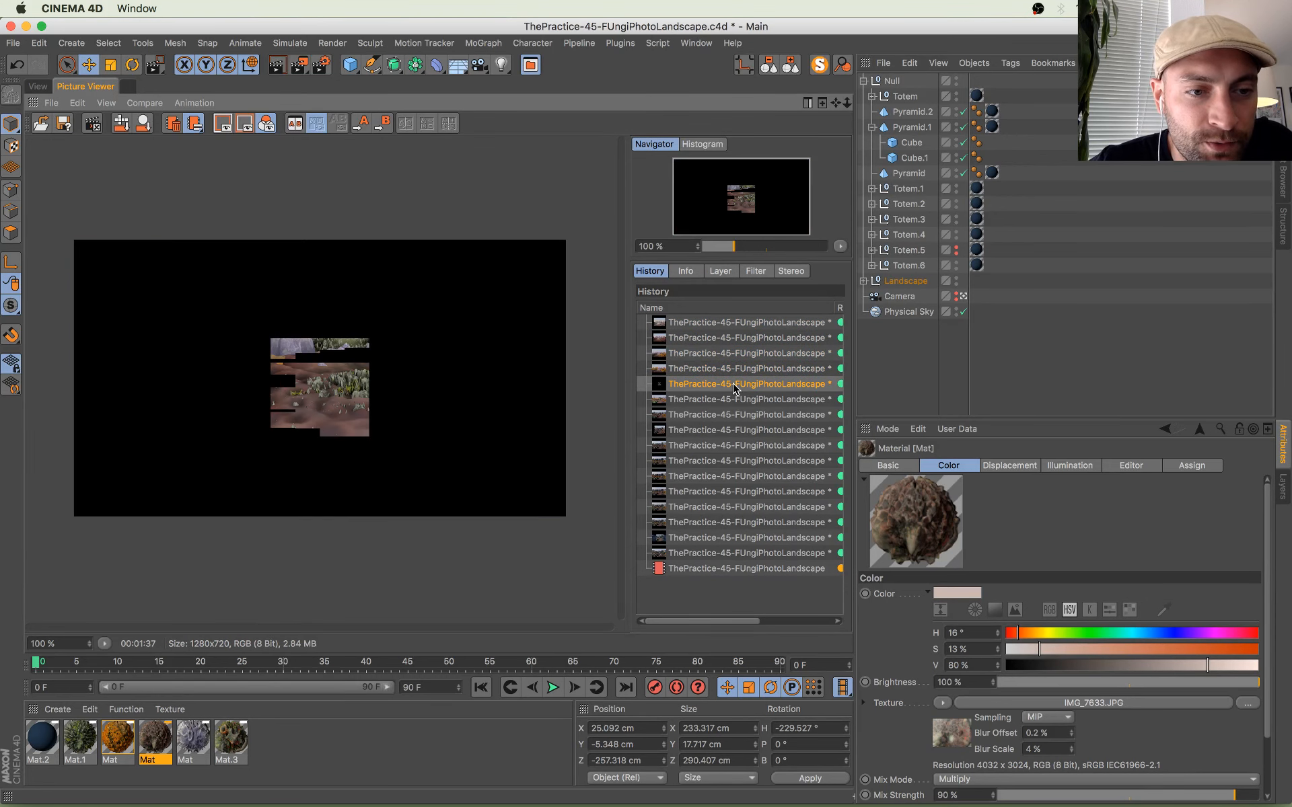
pyautogui.press('Down')
pyautogui.press('Down')
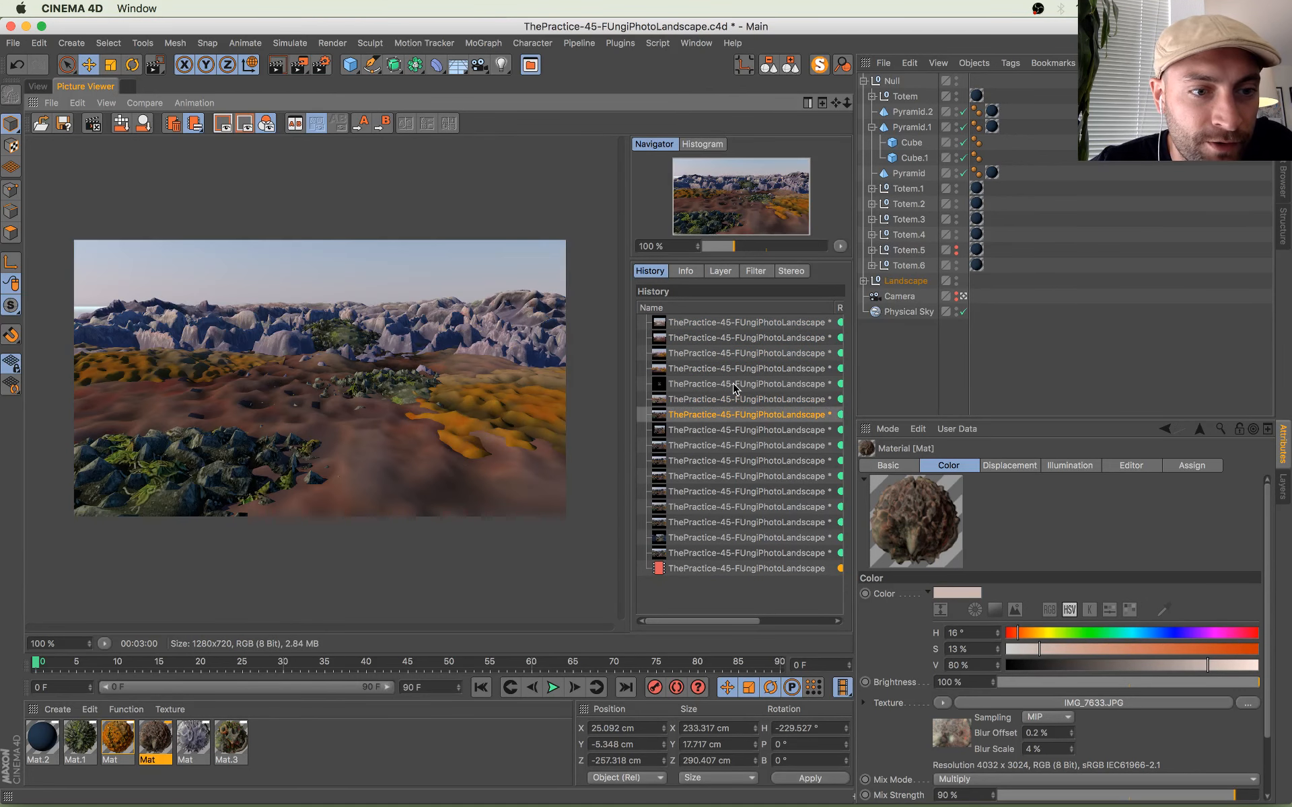
# Step: Flip between the sixth and seventh renders in the history to compare the lighting and landscape colours
pyautogui.press('Up')
pyautogui.press('Up')
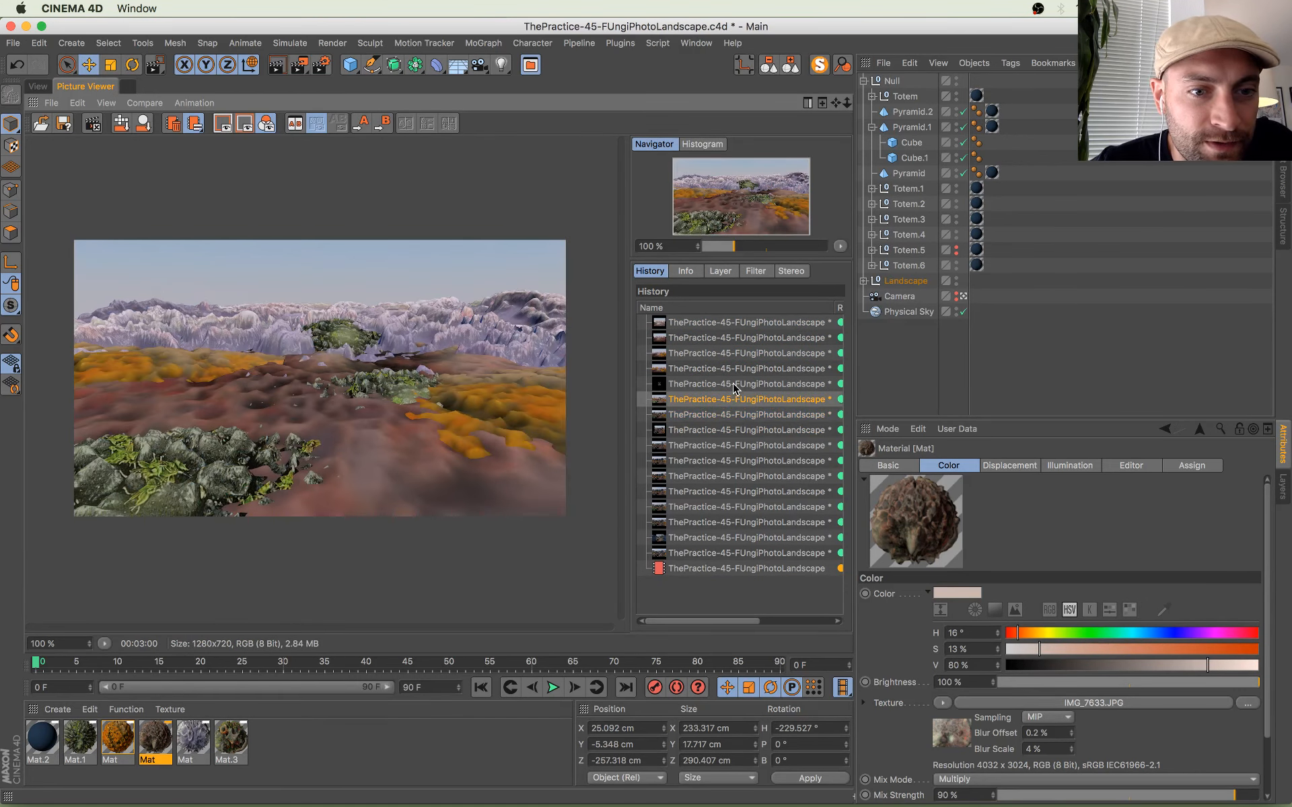
pyautogui.press('Down')
pyautogui.press('Up')
pyautogui.press('Down')
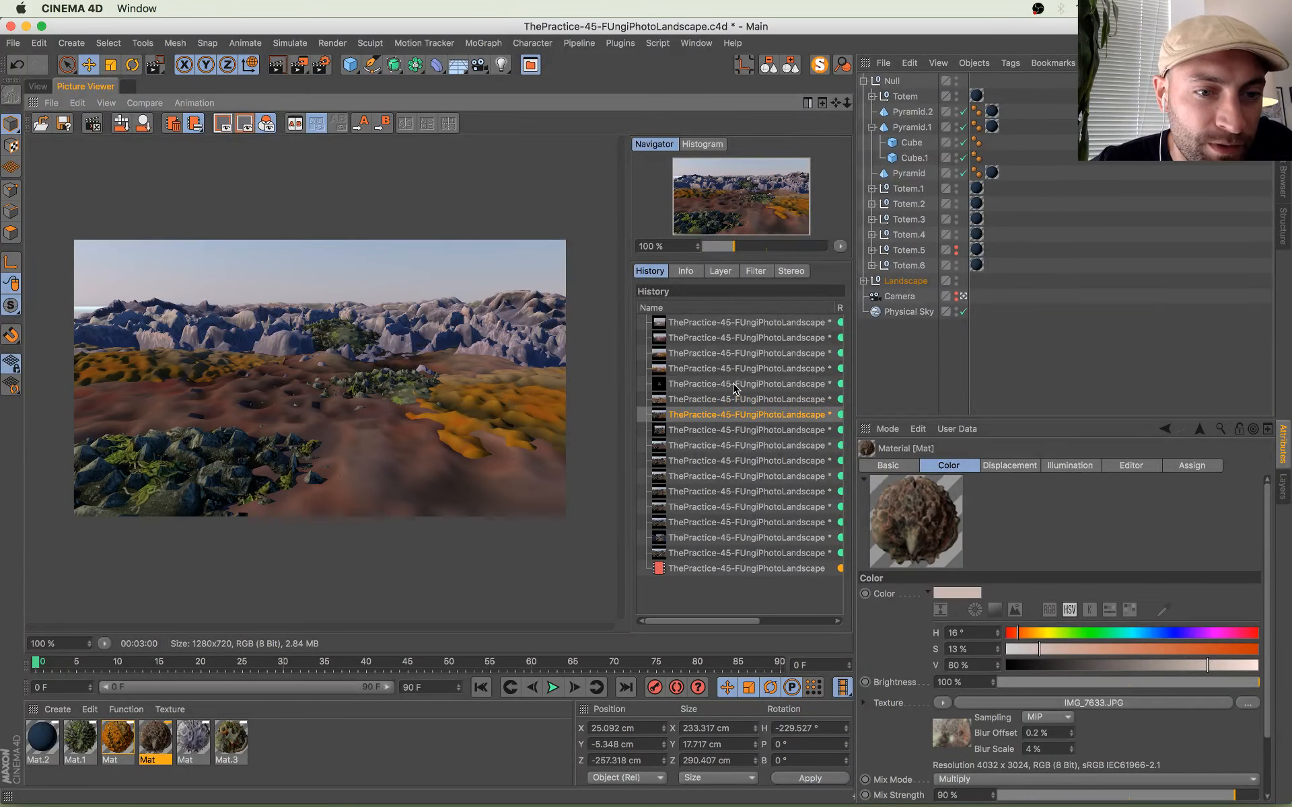
pyautogui.press('Up')
# Step: Compare the eighth history render, the partial one with pyramids, against its neighbouring renders
pyautogui.press('Down')
pyautogui.press('Down')
pyautogui.press('Down')
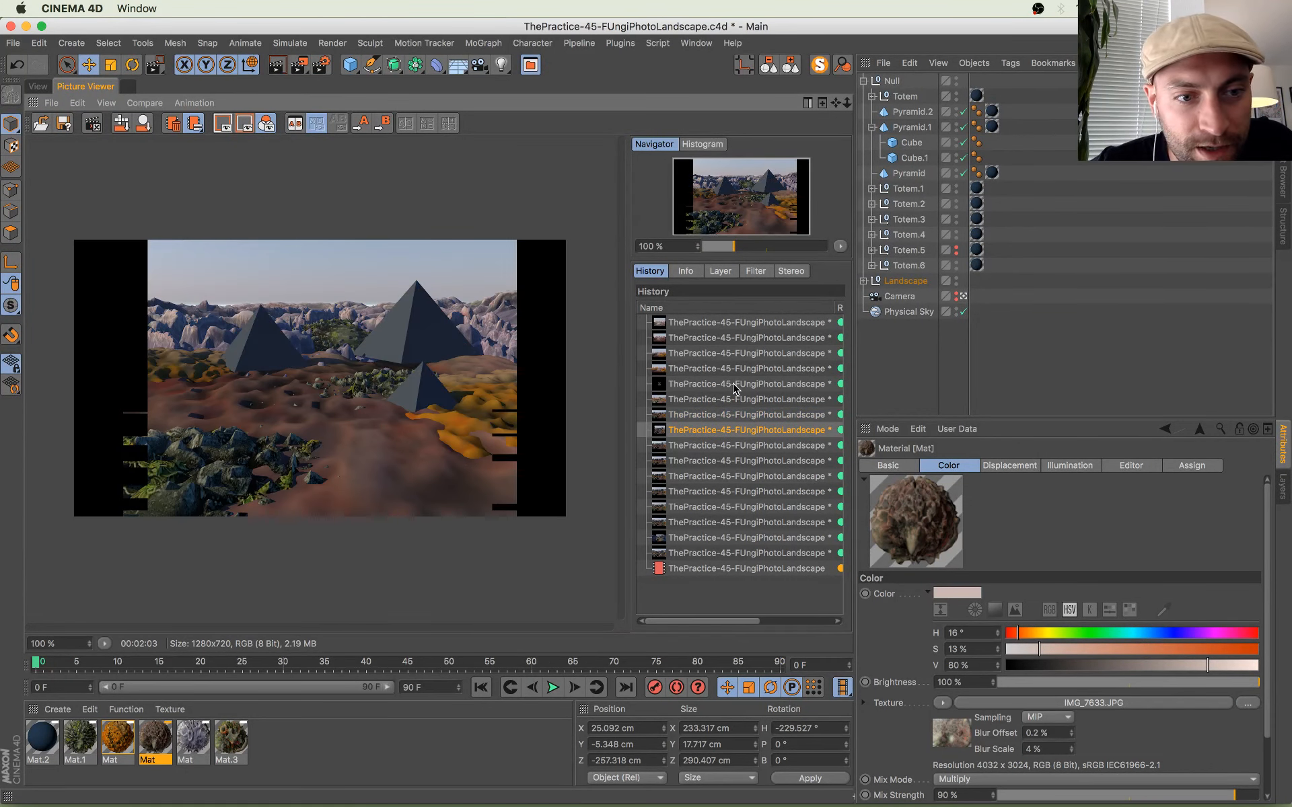
pyautogui.press('Up')
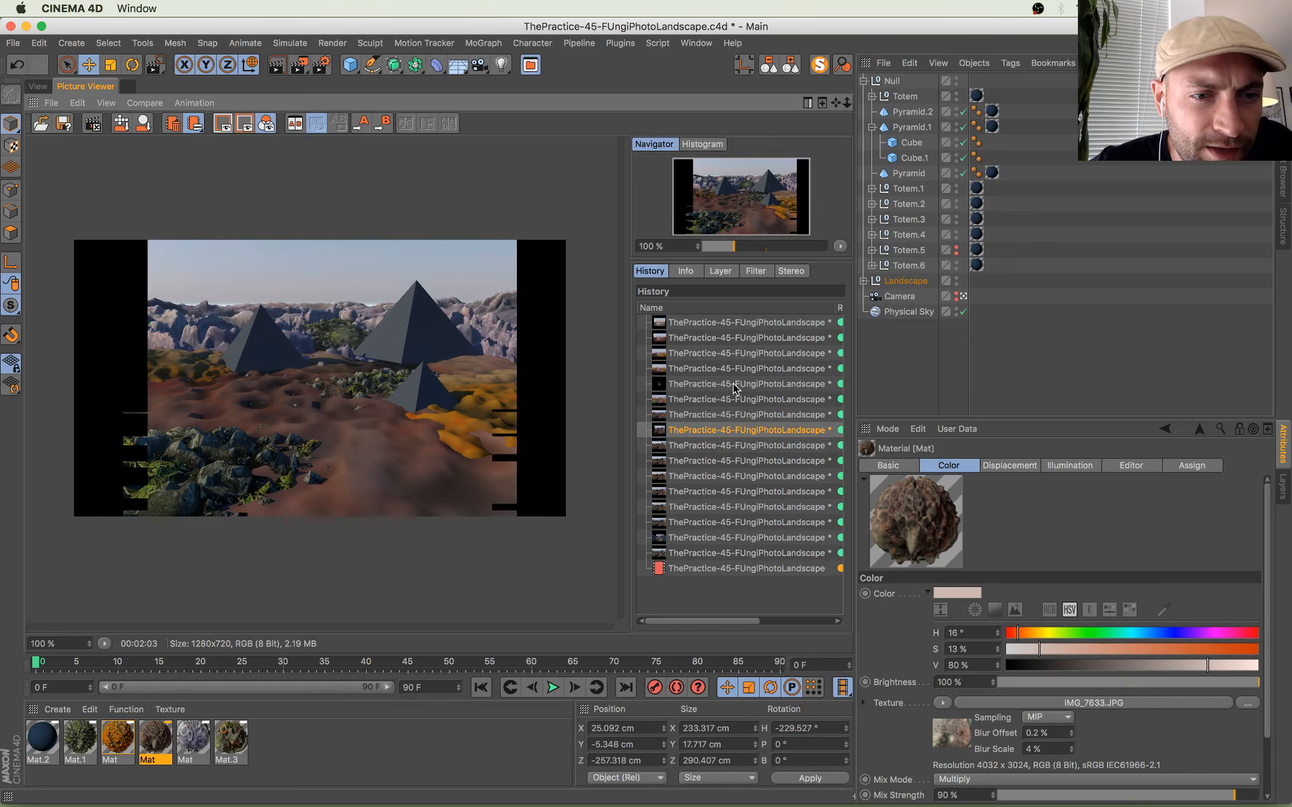
pyautogui.press('Down')
pyautogui.press('Up')
pyautogui.press('Down')
pyautogui.press('Up')
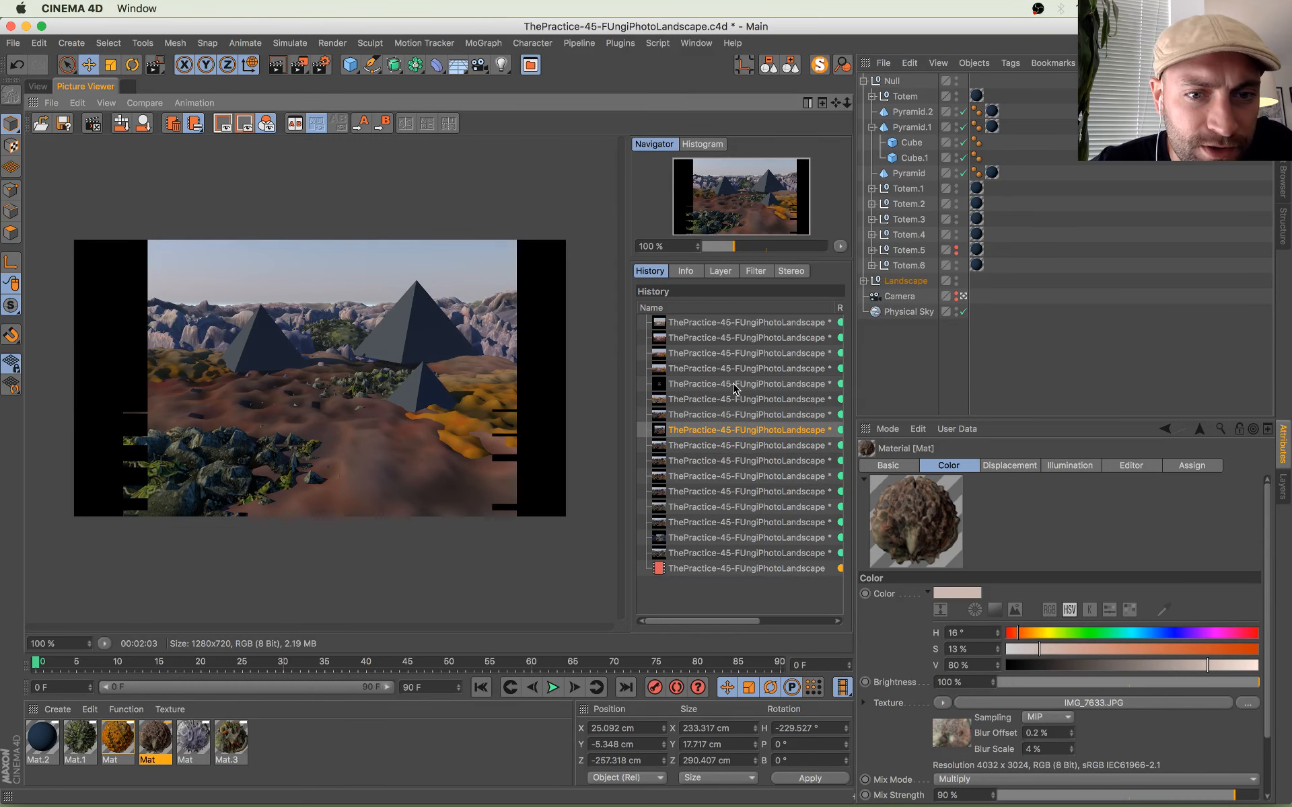
pyautogui.press('Down')
pyautogui.press('Down')
pyautogui.press('Up')
# Step: Review the landscape's later stages by stepping through the render history from the eighth render to the fourteenth and beyond
pyautogui.press('Down')
pyautogui.press('Down')
pyautogui.press('Down')
pyautogui.press('Down')
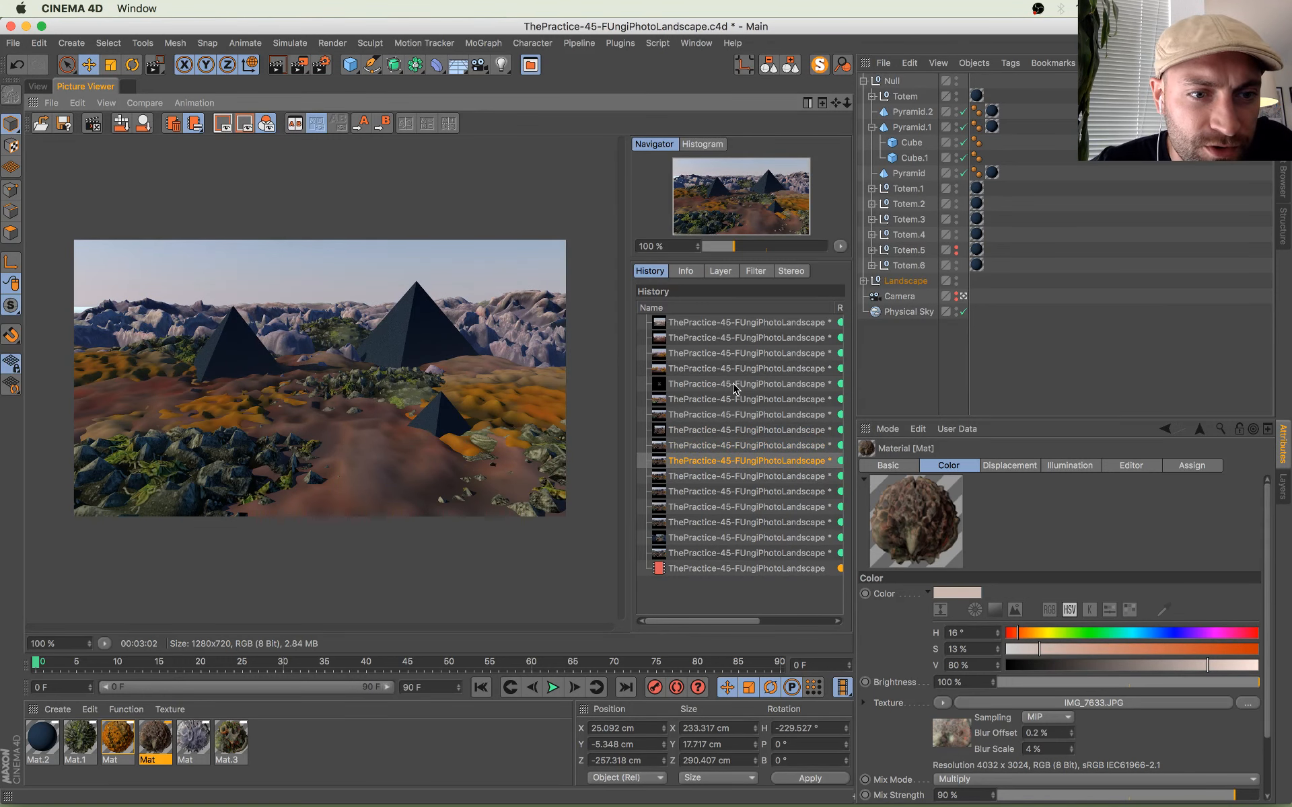
pyautogui.press('Down')
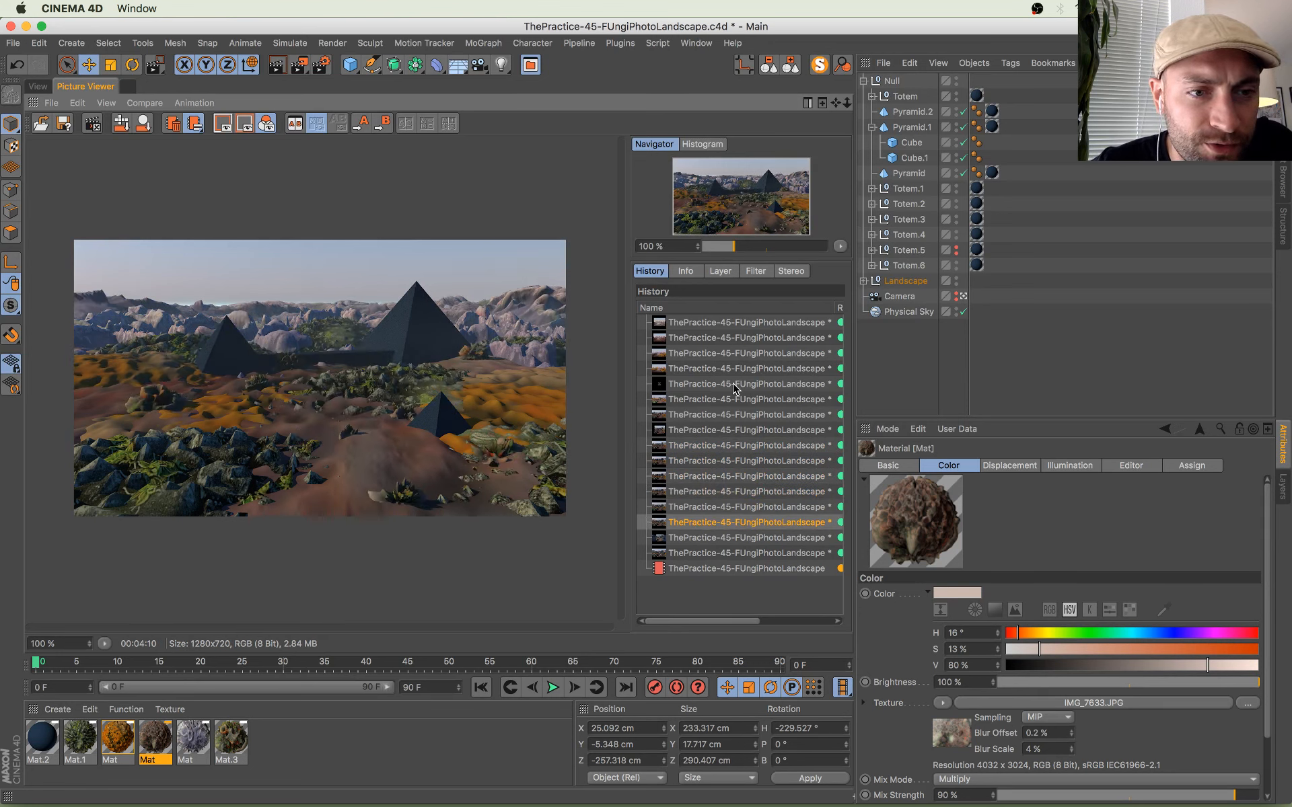
pyautogui.press('Down')
# Step: Step back through the render history to the eighth, partial render to compare the pyramids and vegetation
pyautogui.press('Up')
pyautogui.press('Up')
pyautogui.press('Up')
pyautogui.press('Up')
pyautogui.press('Up')
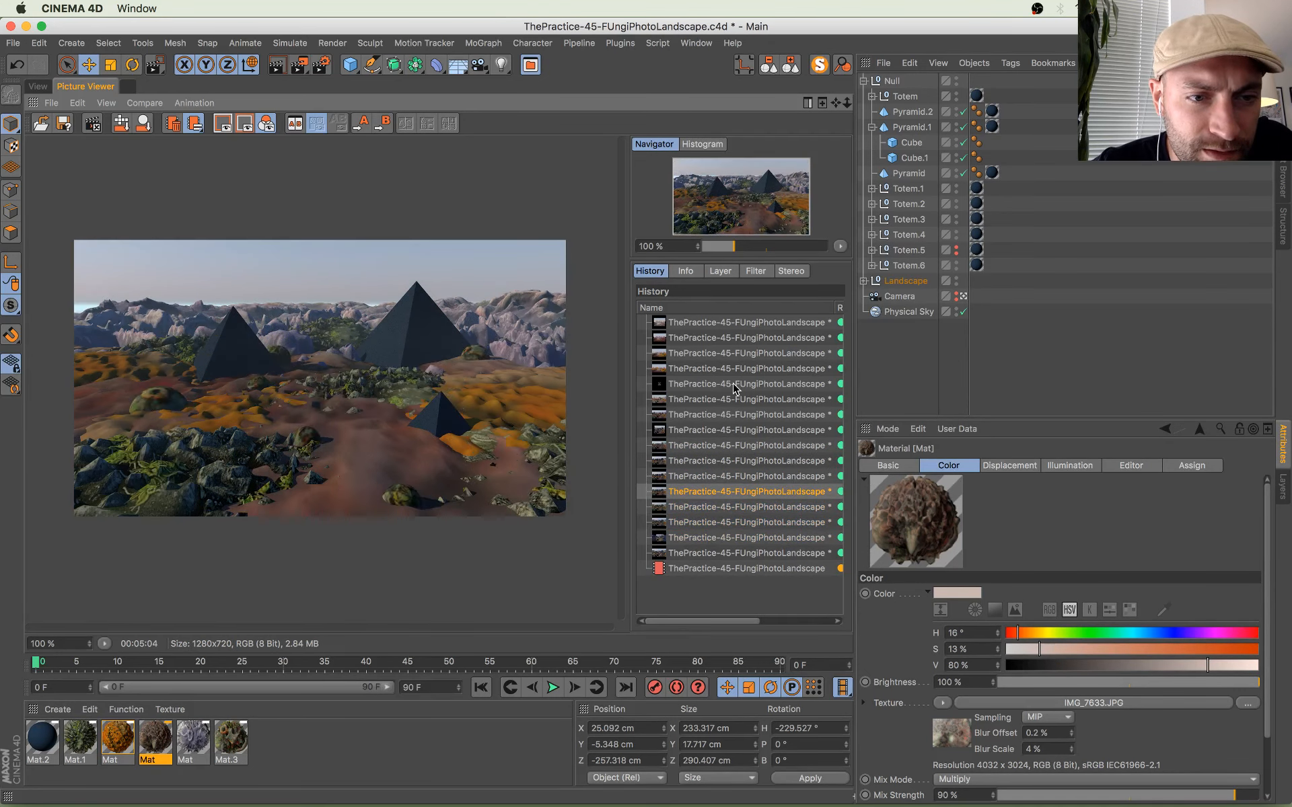
pyautogui.press('Up')
pyautogui.press('Up')
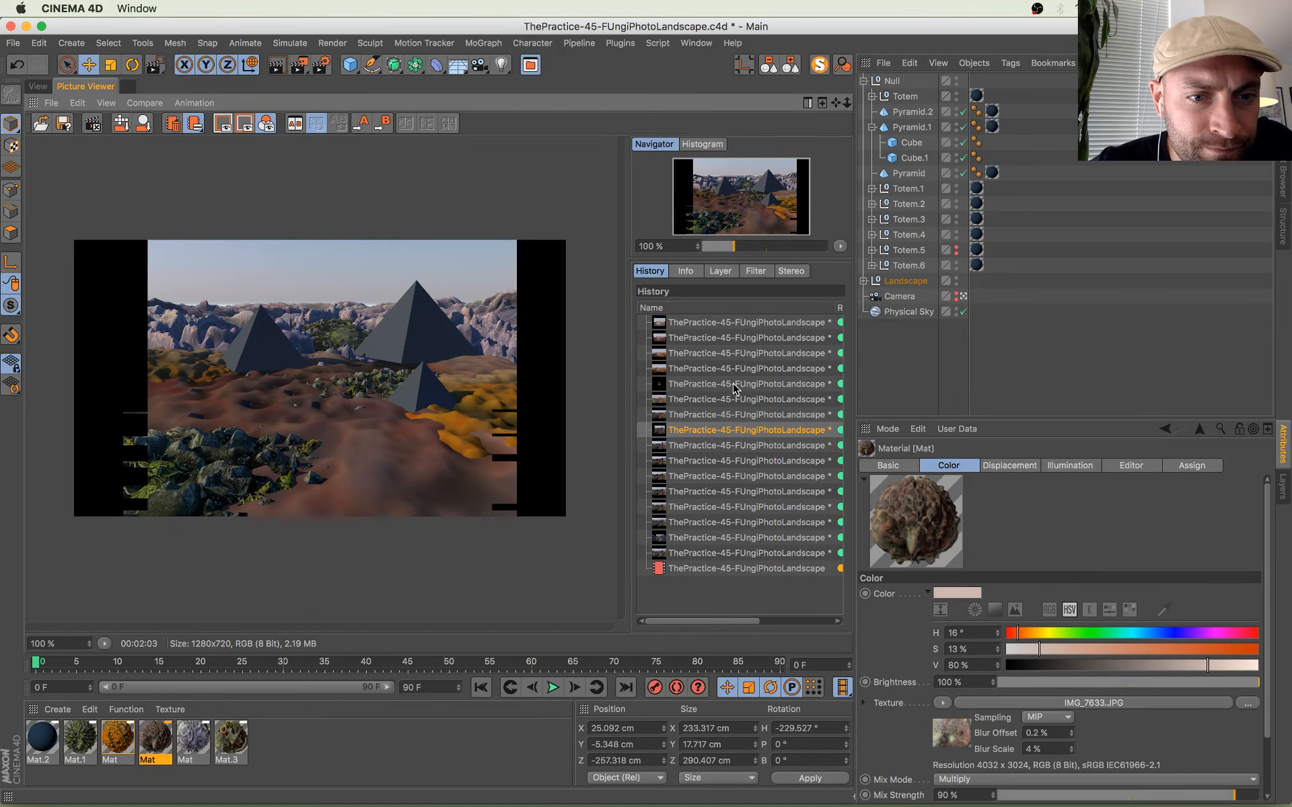
# Step: Compare the eighth to eleventh renders in the history, moving back and forth to examine the pyramid placement and ground
pyautogui.press('Down')
pyautogui.press('Down')
pyautogui.press('Down')
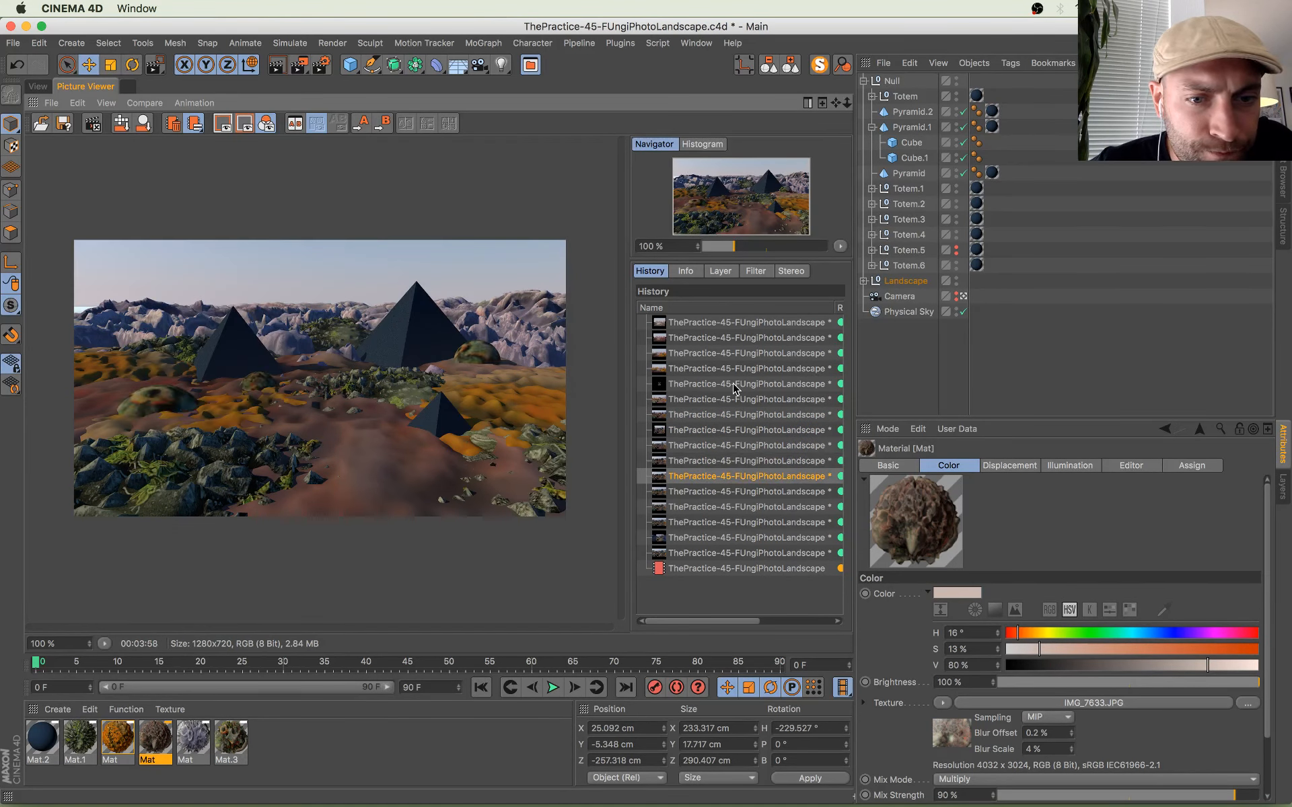
pyautogui.press('Up')
pyautogui.press('Up')
pyautogui.press('Up')
pyautogui.press('Down')
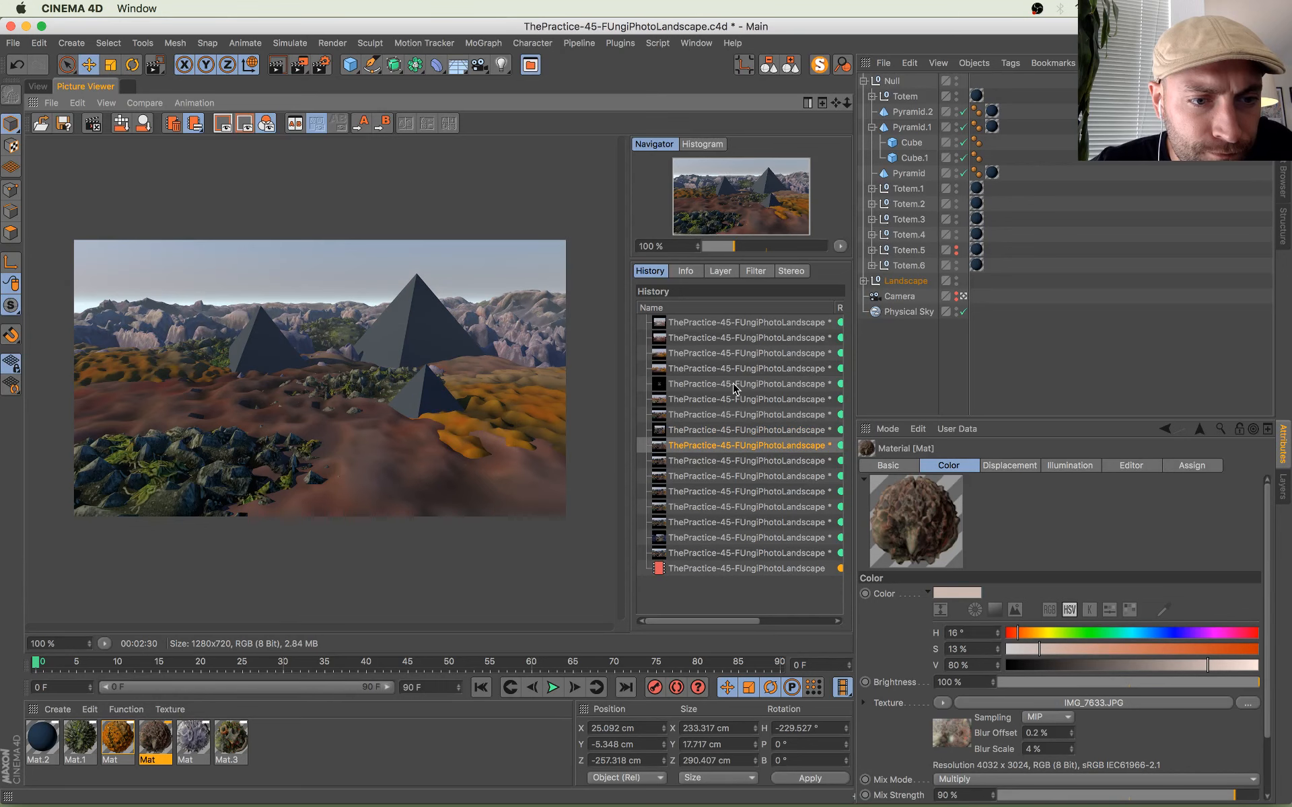
pyautogui.press('Down')
pyautogui.press('Down')
pyautogui.press('Down')
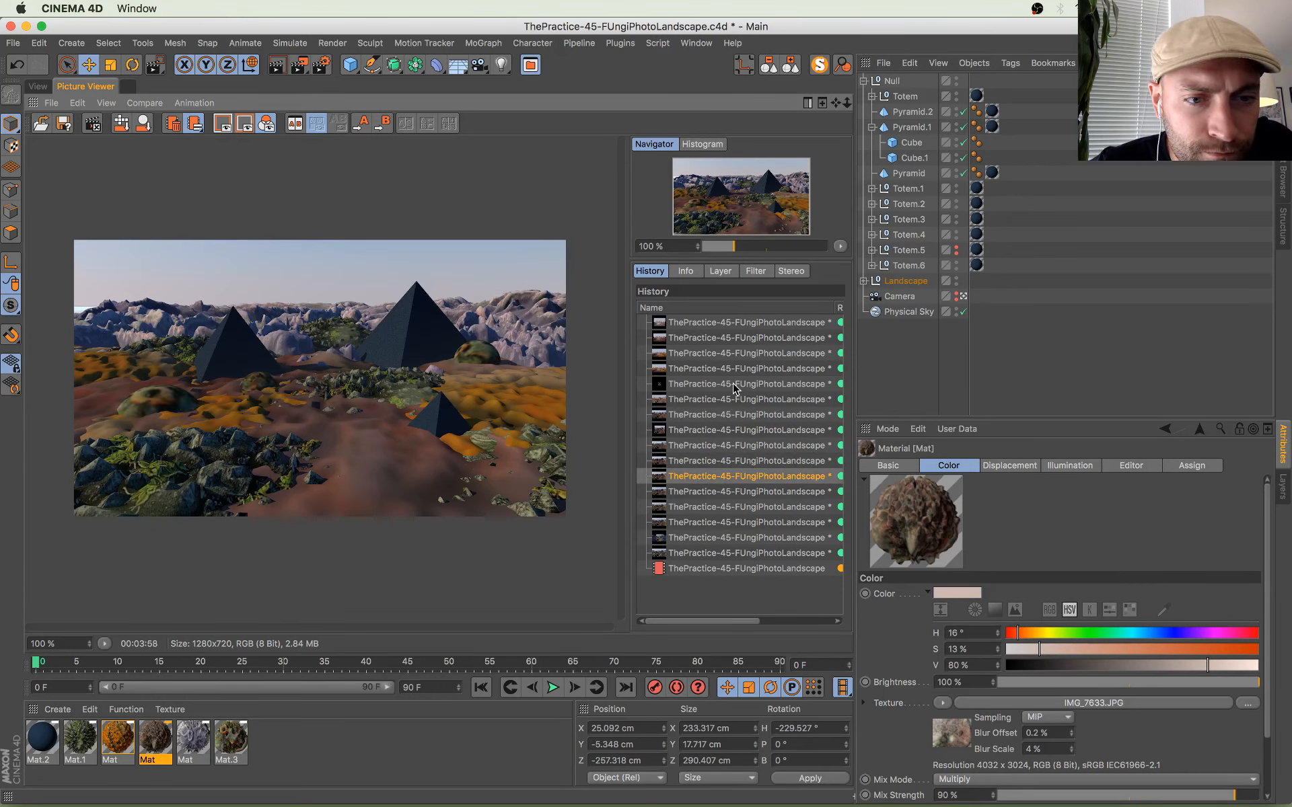
# Step: Review the renders after the eleventh up to the sixteenth, and compare the sixteenth with the one before it
pyautogui.press('Down')
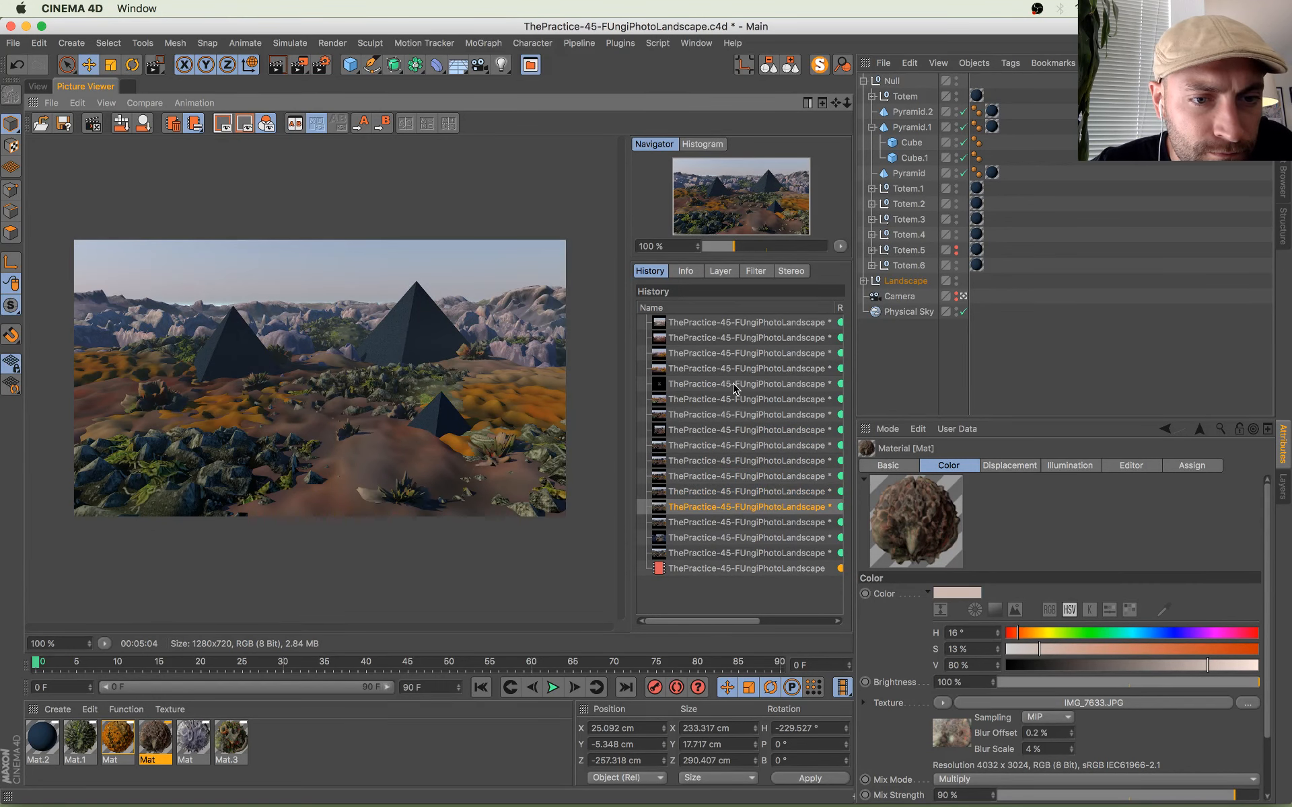
pyautogui.press('Down')
pyautogui.press('Down')
pyautogui.press('Down')
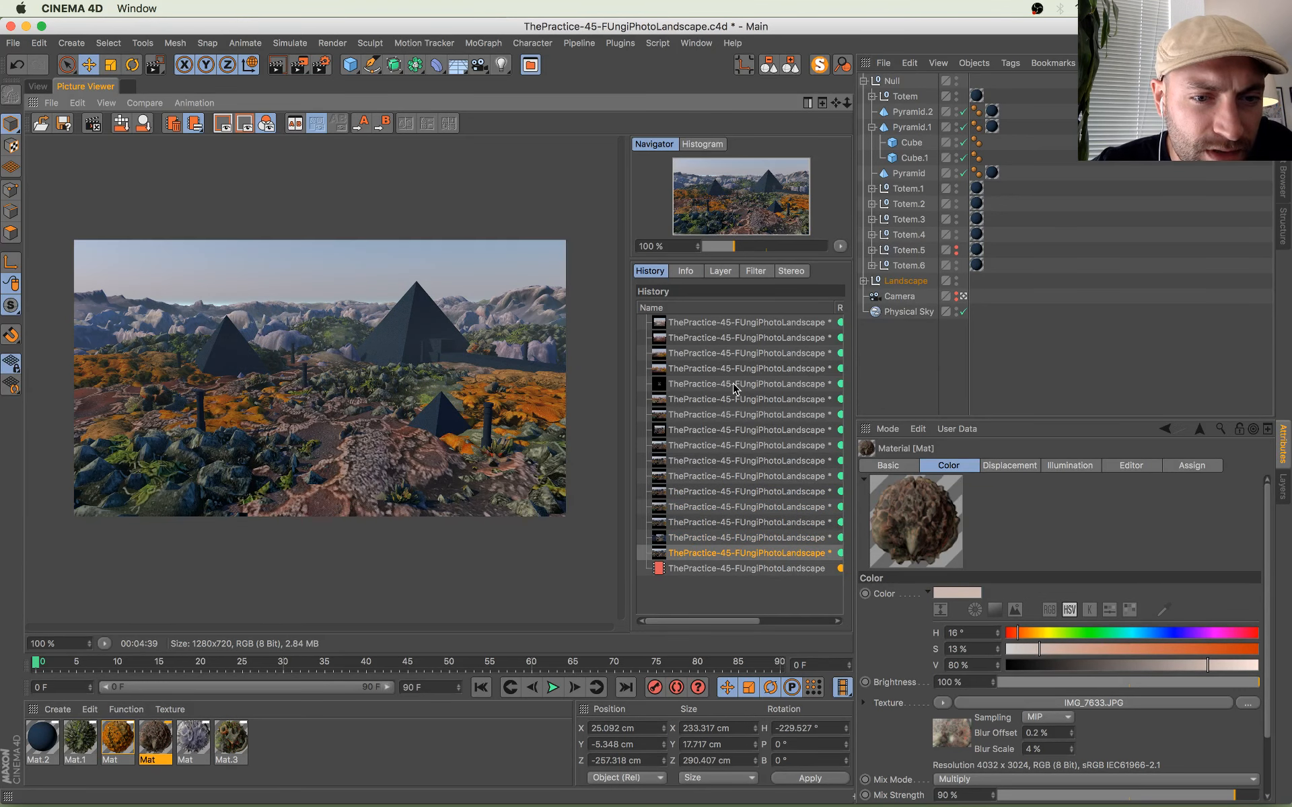
pyautogui.press('Up')
pyautogui.press('Down')
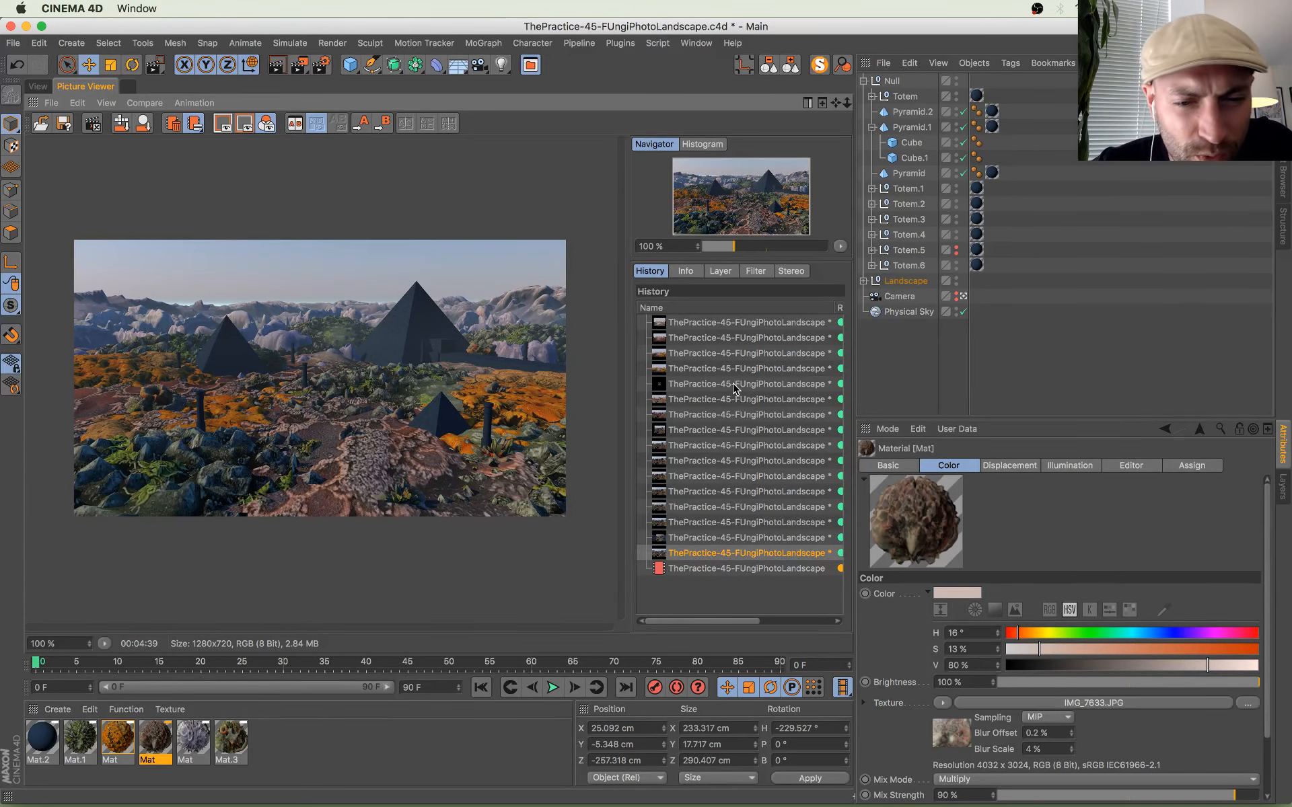
# Step: Compare the sixteenth render with the in-progress one, and examine the in-progress render at 133% and 100% zoom
pyautogui.press('Down')
pyautogui.press('Up')
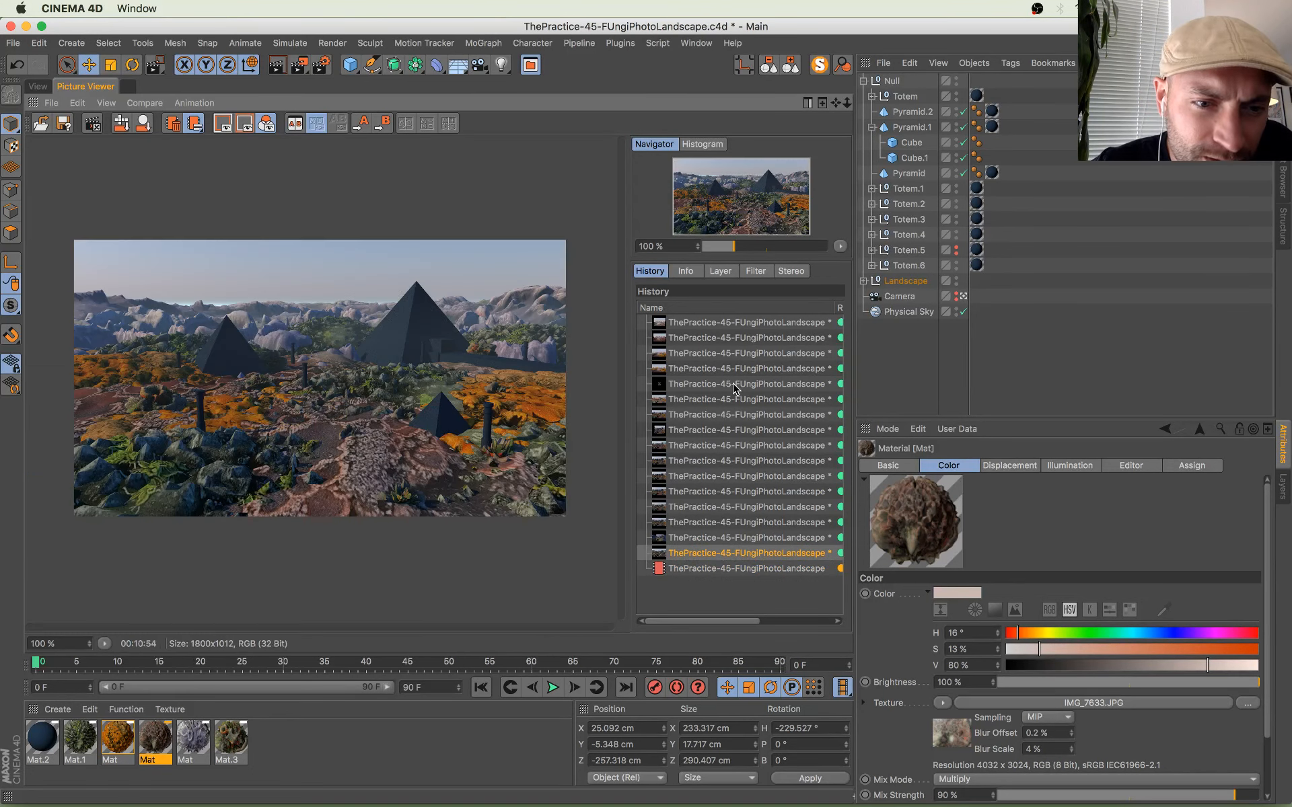
pyautogui.press('Down')
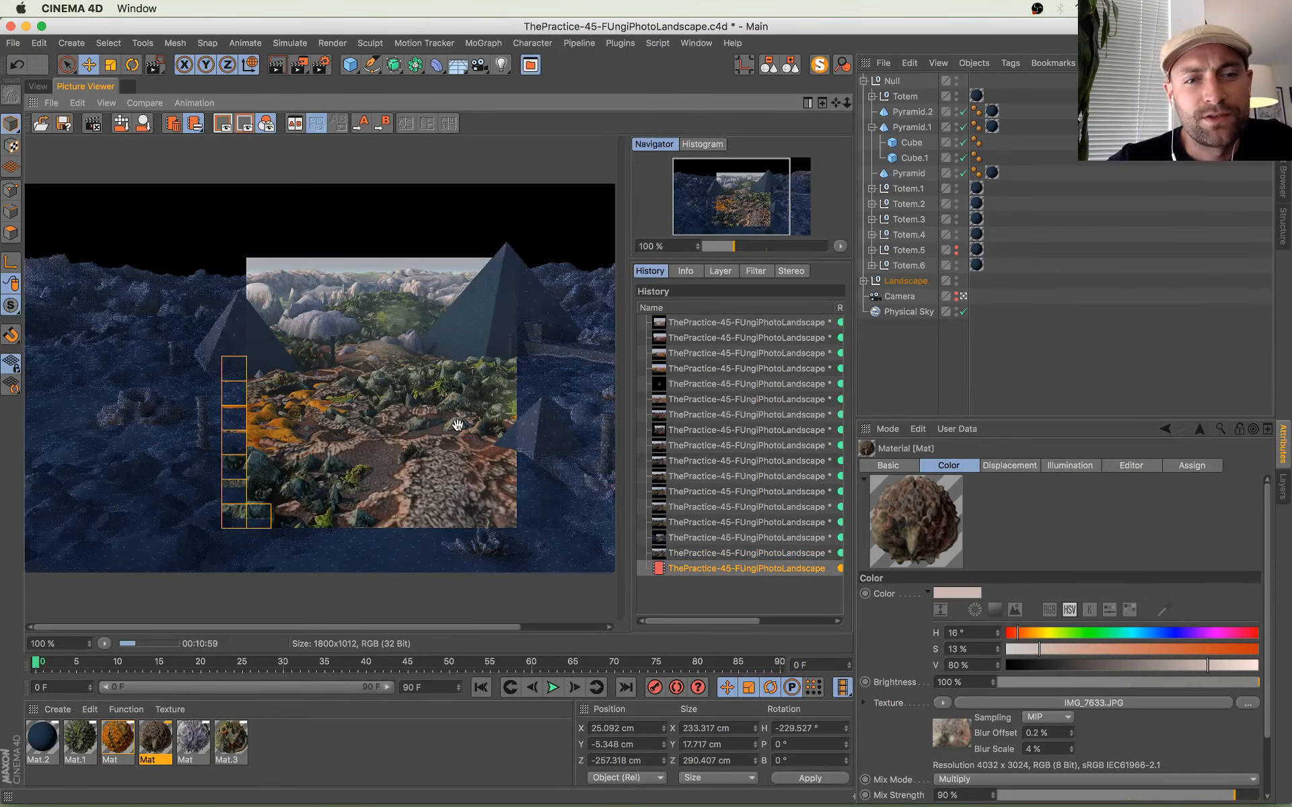
pyautogui.scroll(-1, 442, 424)
pyautogui.scroll(2, 399, 467)
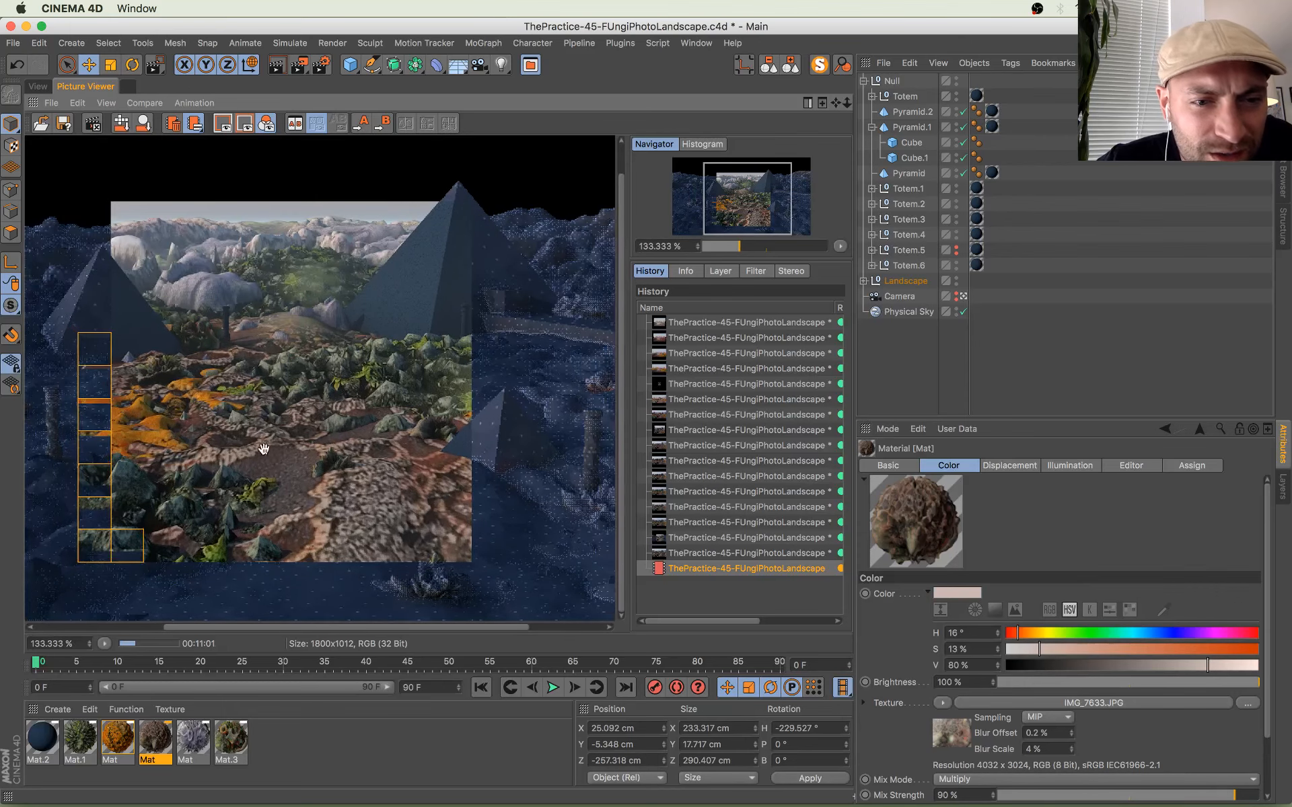
pyautogui.scroll(-1, 286, 496)
pyautogui.moveTo(283, 494); pyautogui.dragTo(395, 475)
# Step: Switch to the YouTube live chat in Chrome, read the newest message, and return to the render in Cinema 4D
pyautogui.hotkey('ctrl', 'Up')
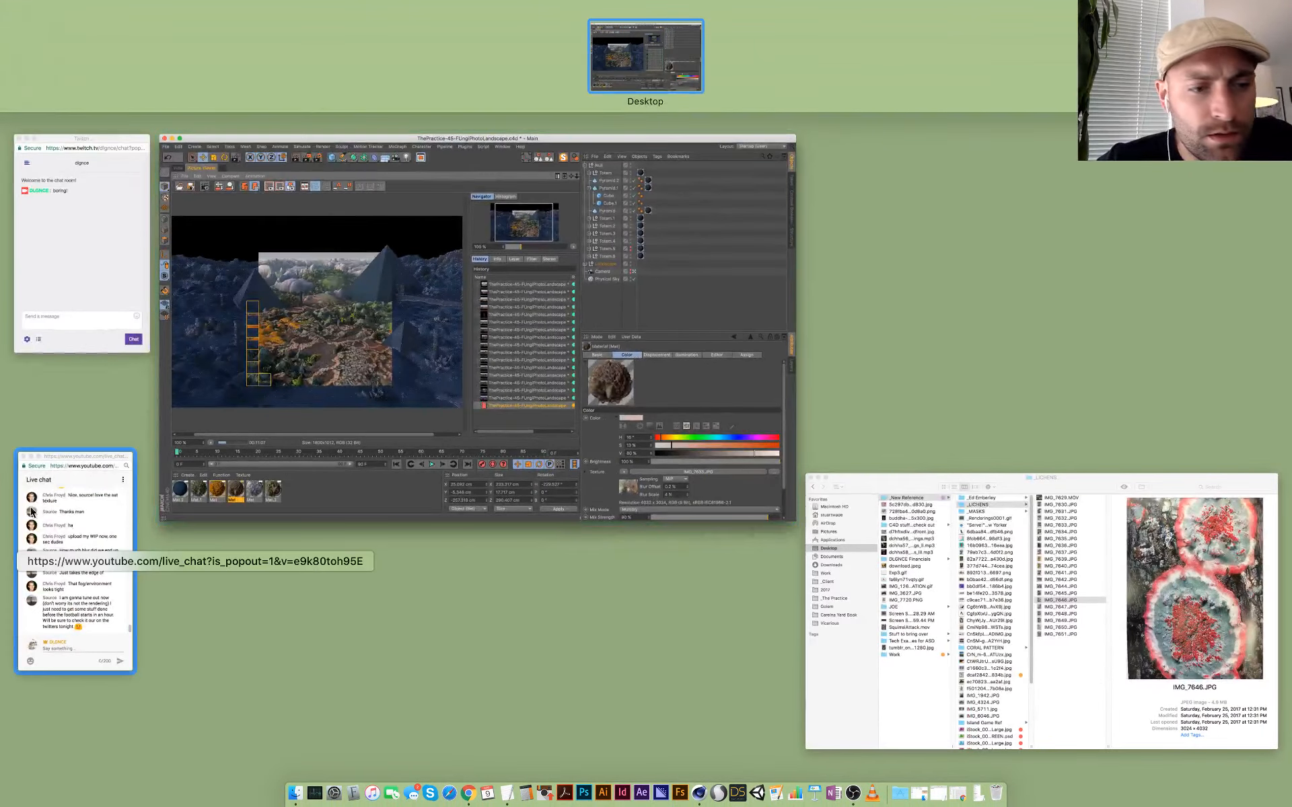
pyautogui.click(74, 558)
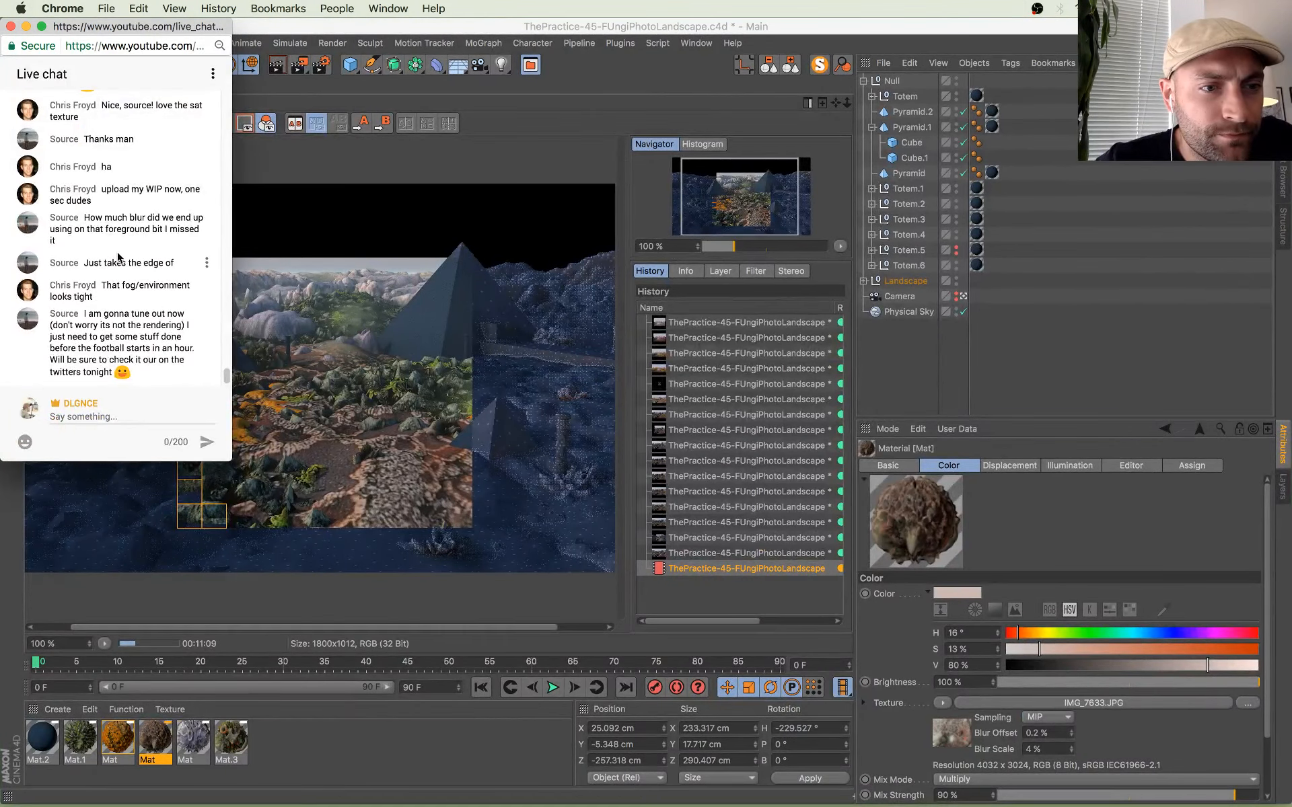
pyautogui.moveTo(146, 302); pyautogui.dragTo(159, 372)
pyautogui.click(159, 380)
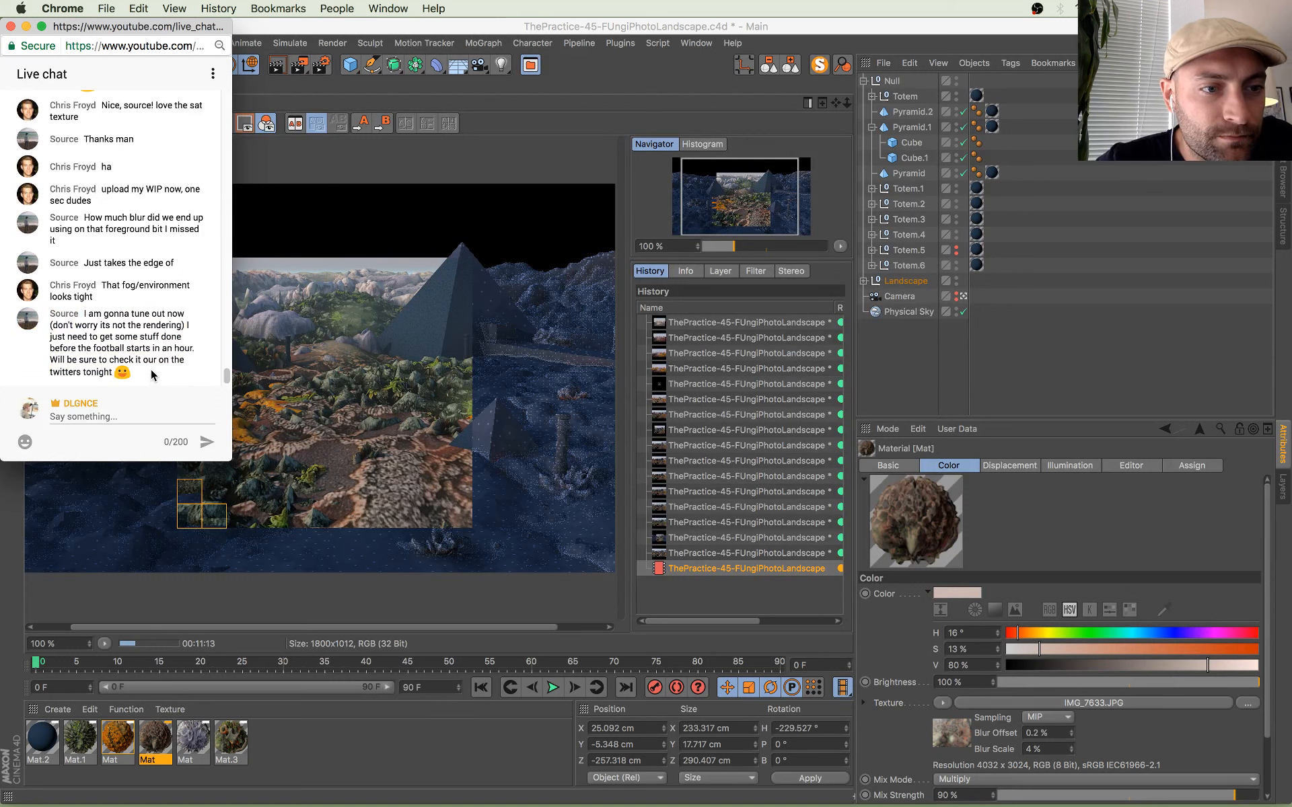
pyautogui.moveTo(152, 372); pyautogui.dragTo(125, 372)
pyautogui.click(83, 314)
pyautogui.click(90, 372)
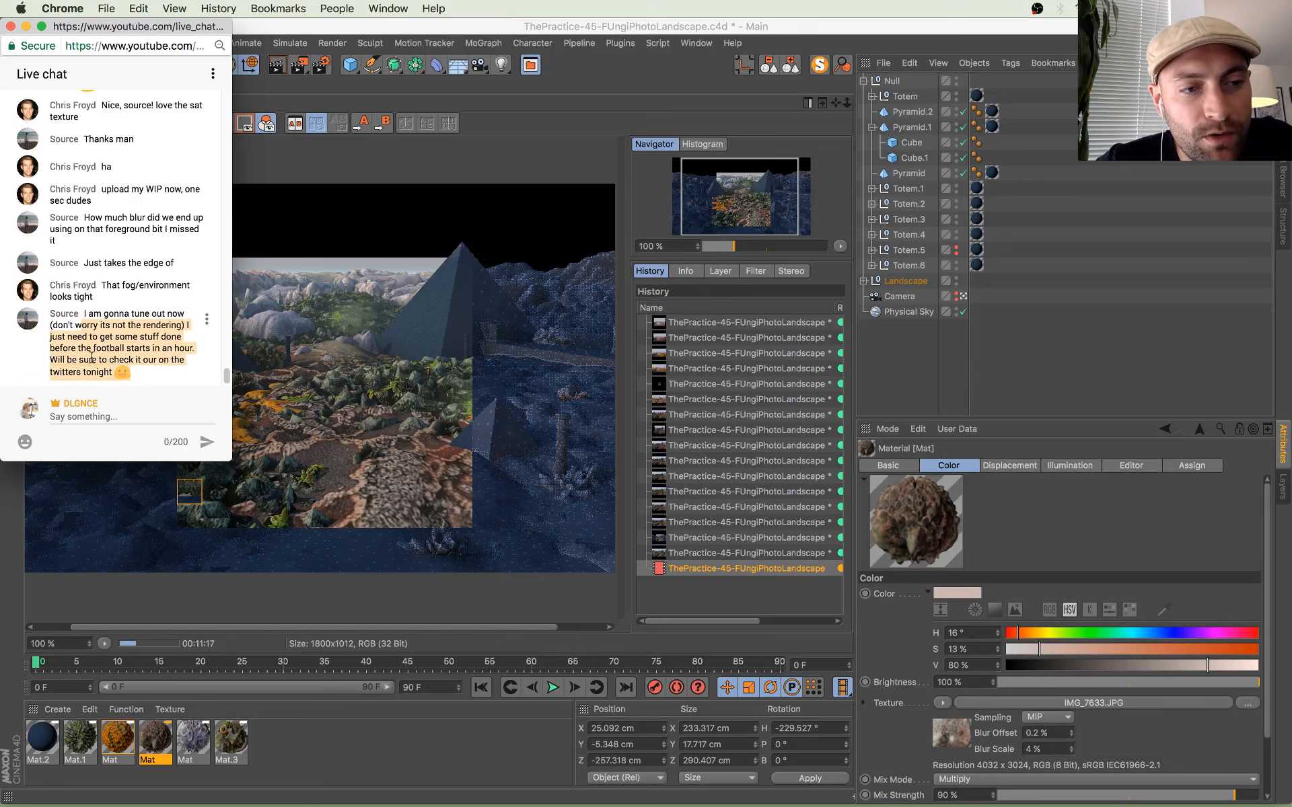
pyautogui.click(125, 372)
pyautogui.click(352, 442)
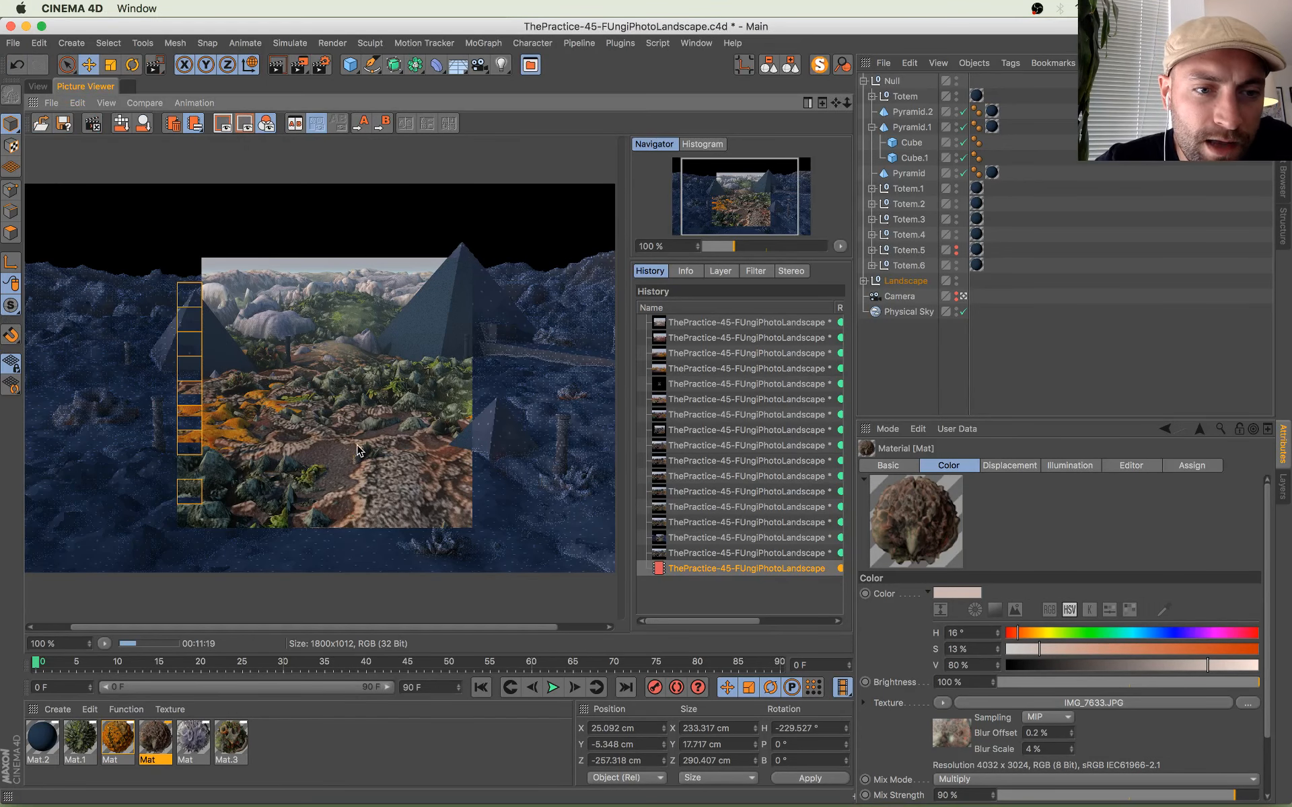
# Step: Examine the in-progress render's hills, fog and foreground at 133% zoom
pyautogui.scroll(1, 336, 403)
pyautogui.scroll(4, 305, 418)
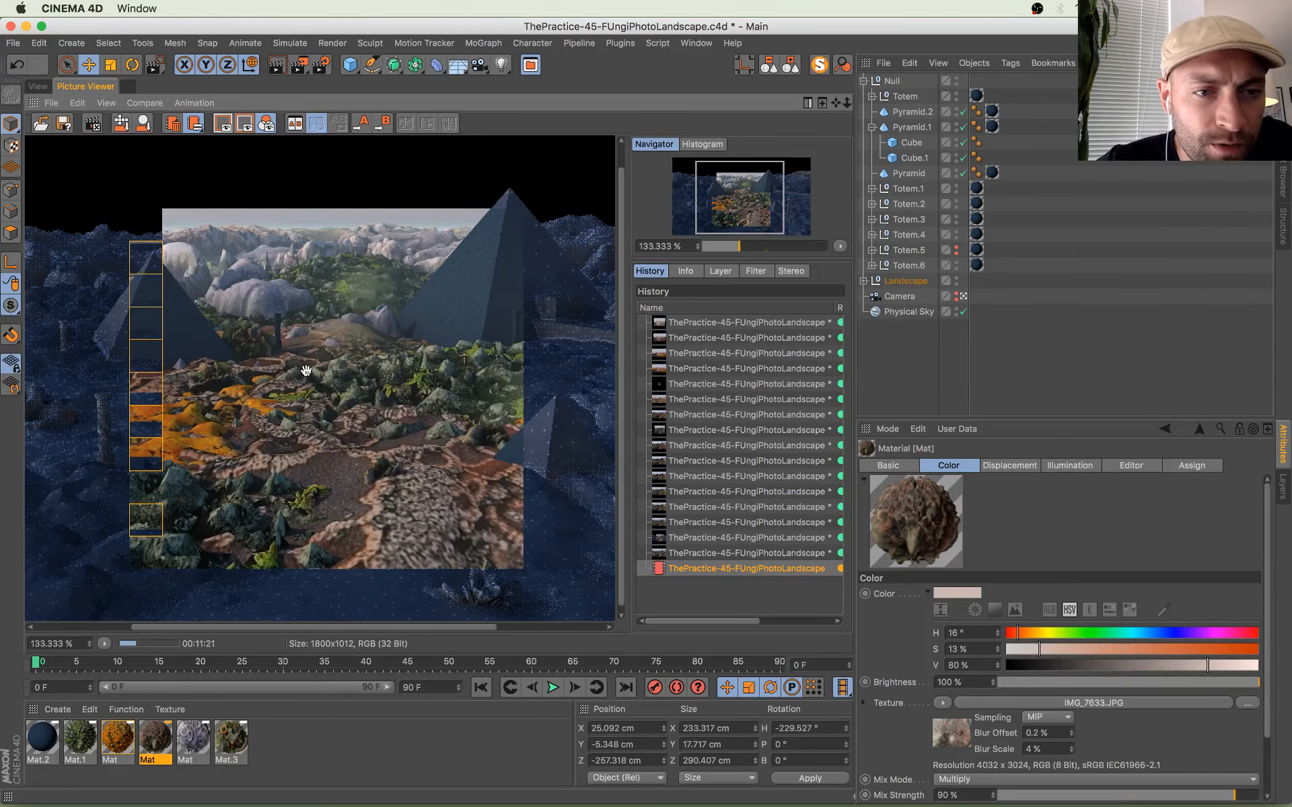
pyautogui.moveTo(305, 448); pyautogui.dragTo(297, 436)
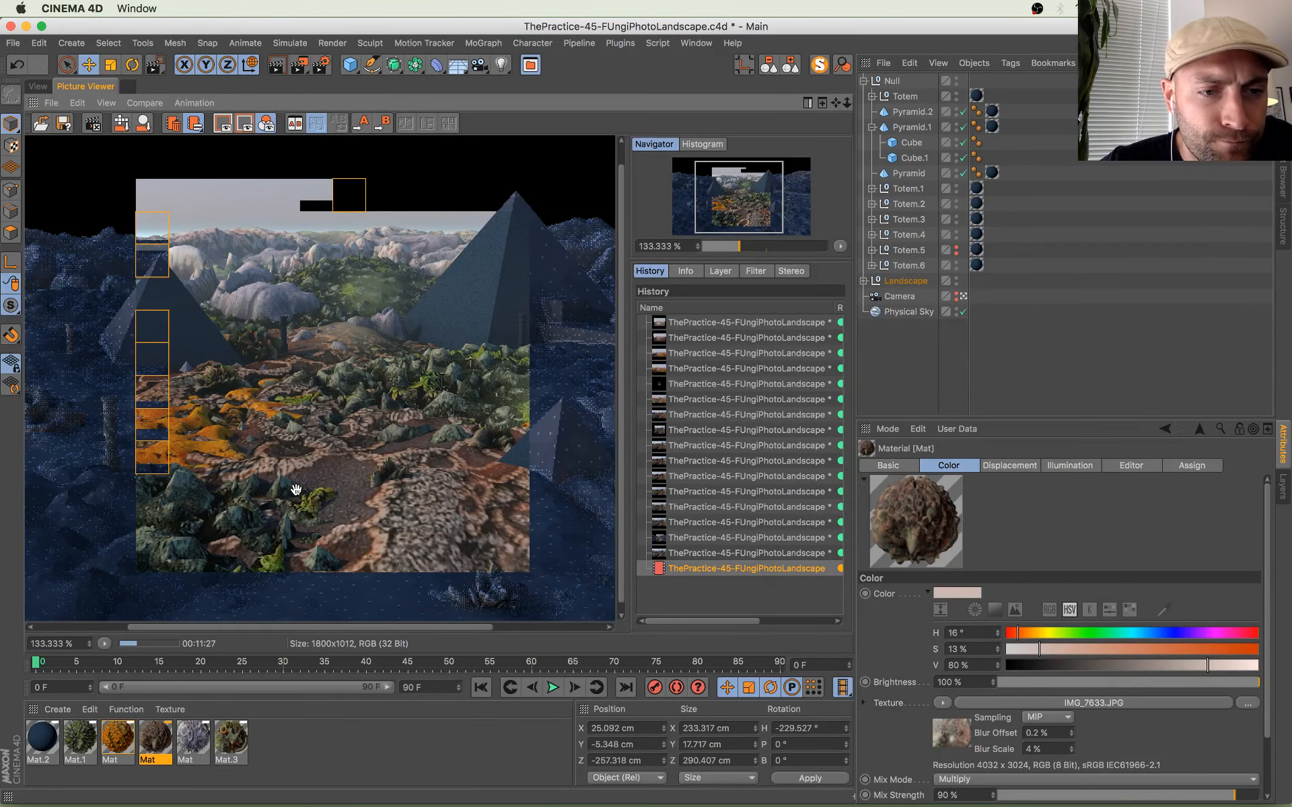
pyautogui.moveTo(298, 484); pyautogui.dragTo(309, 474)
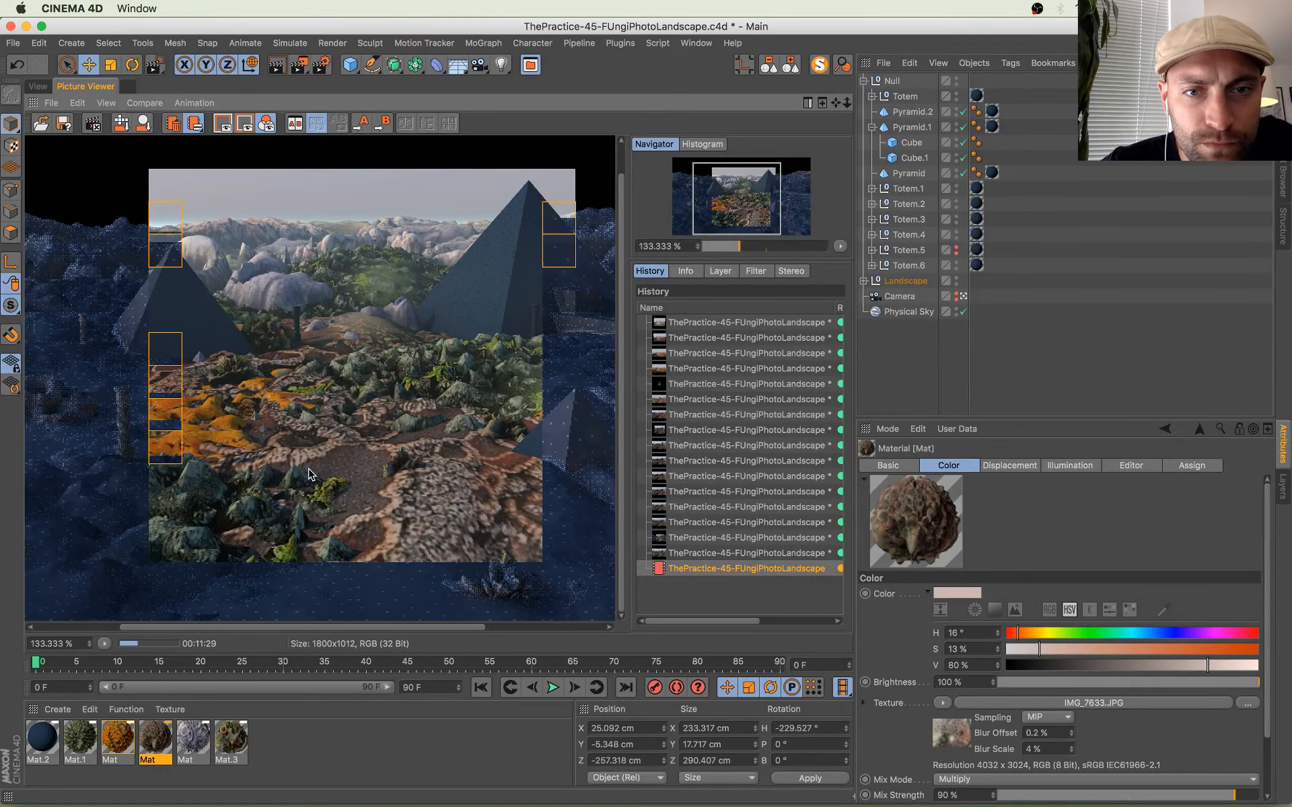
pyautogui.moveTo(225, 430); pyautogui.dragTo(237, 420)
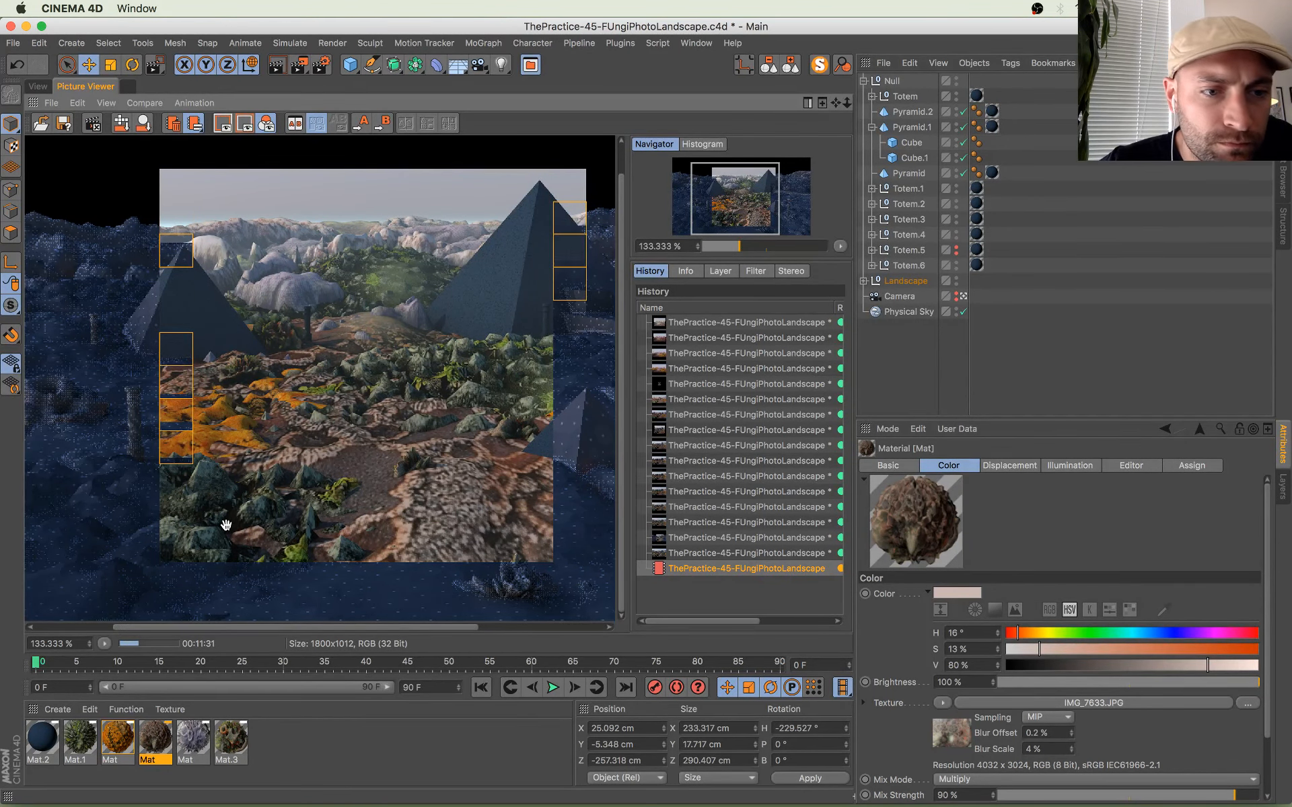
# Step: Inspect the render's rocks, plants, orange fungi and pyramids in close-up, between about 208% and 509% zoom
pyautogui.scroll(5, 449, 450)
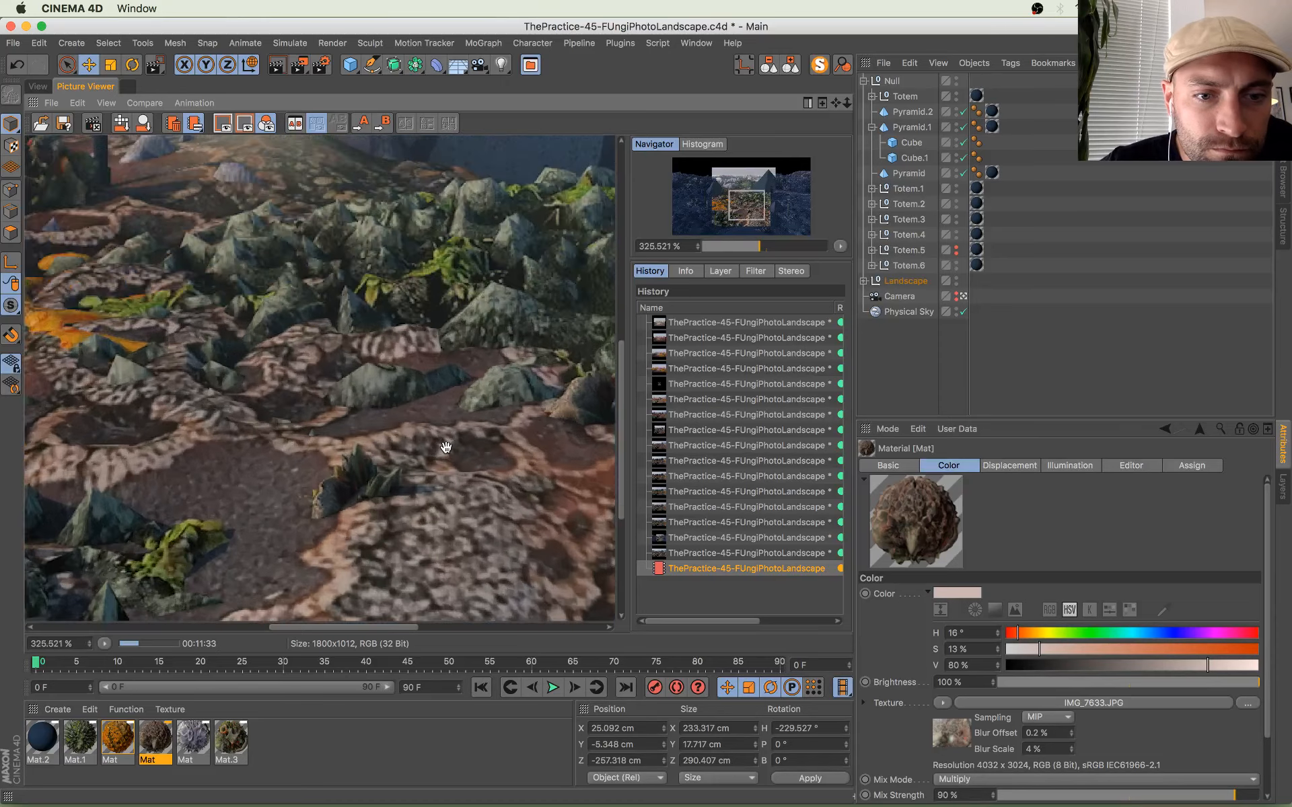
pyautogui.scroll(2, 446, 447)
pyautogui.moveTo(416, 325); pyautogui.dragTo(433, 593)
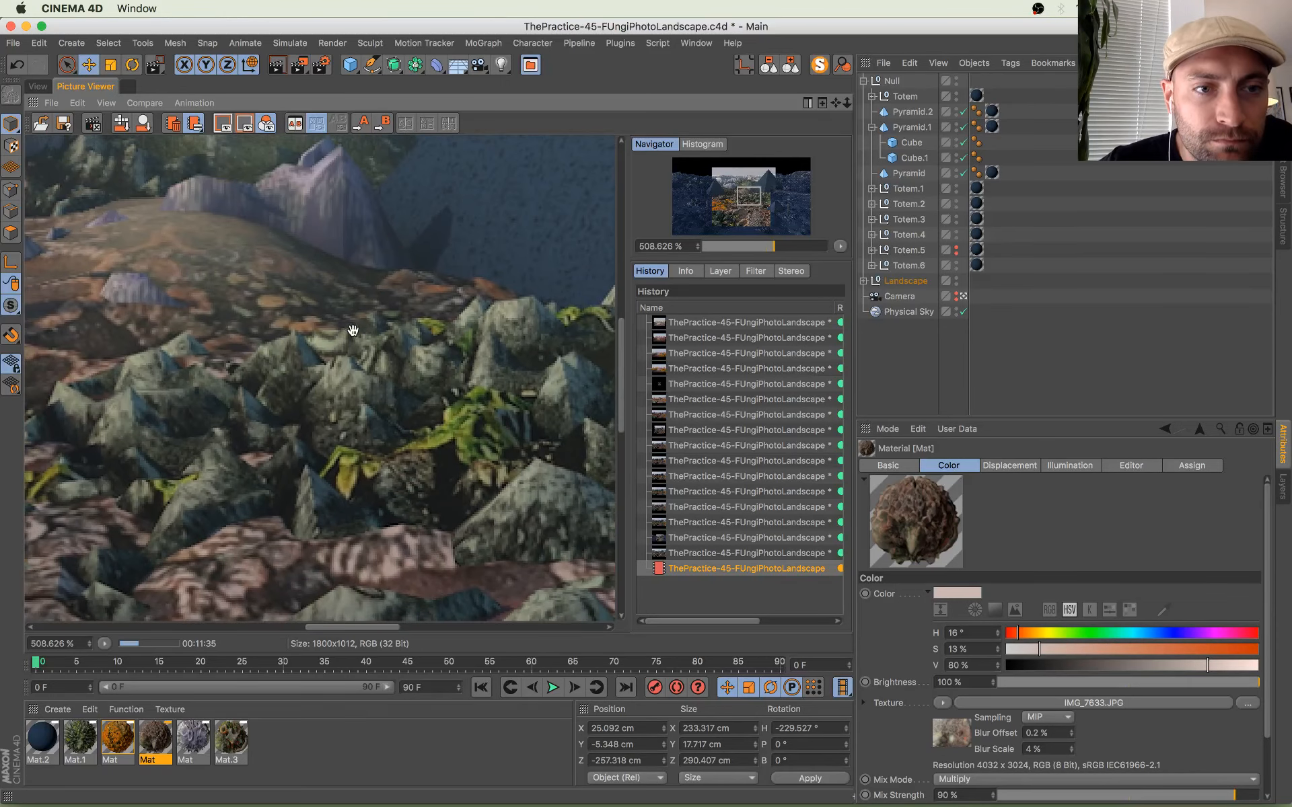
pyautogui.scroll(-2, 353, 331)
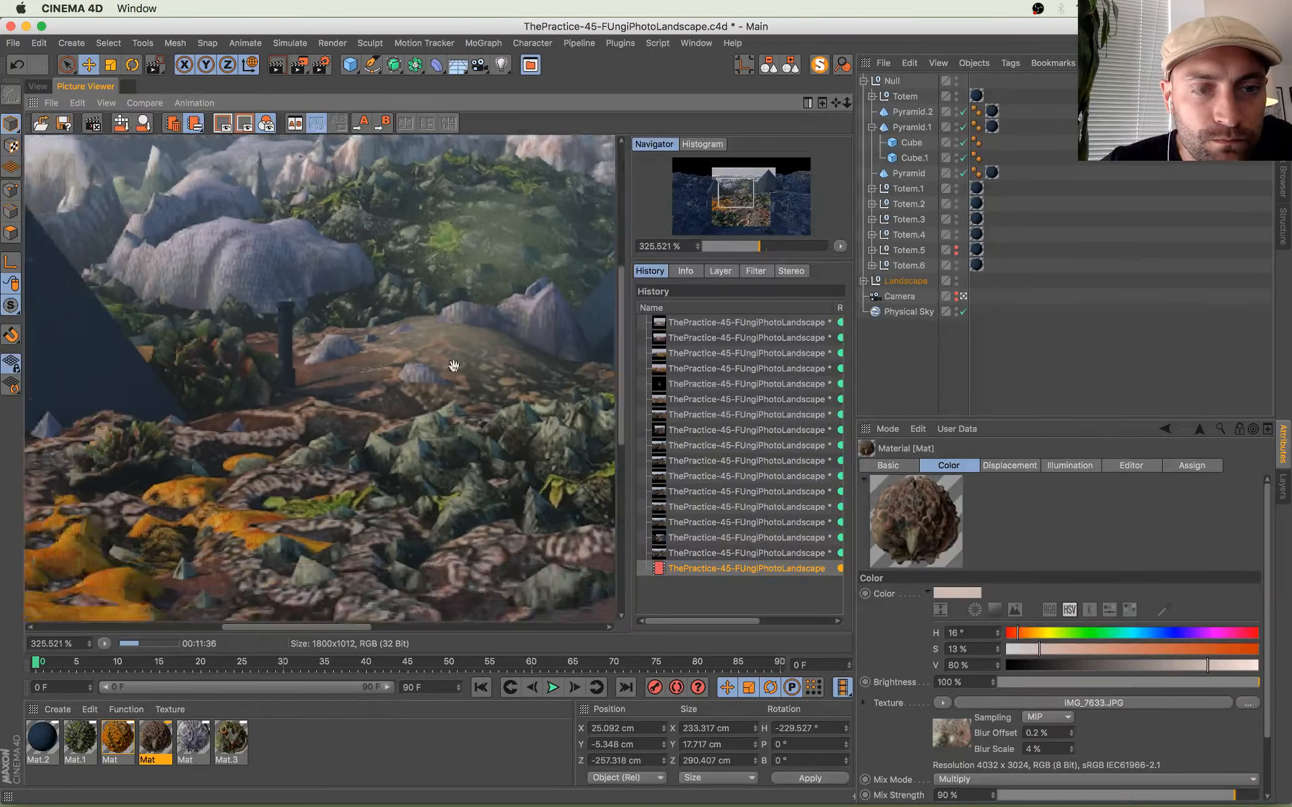
pyautogui.moveTo(454, 366); pyautogui.dragTo(527, 351)
pyautogui.moveTo(308, 381); pyautogui.dragTo(456, 369)
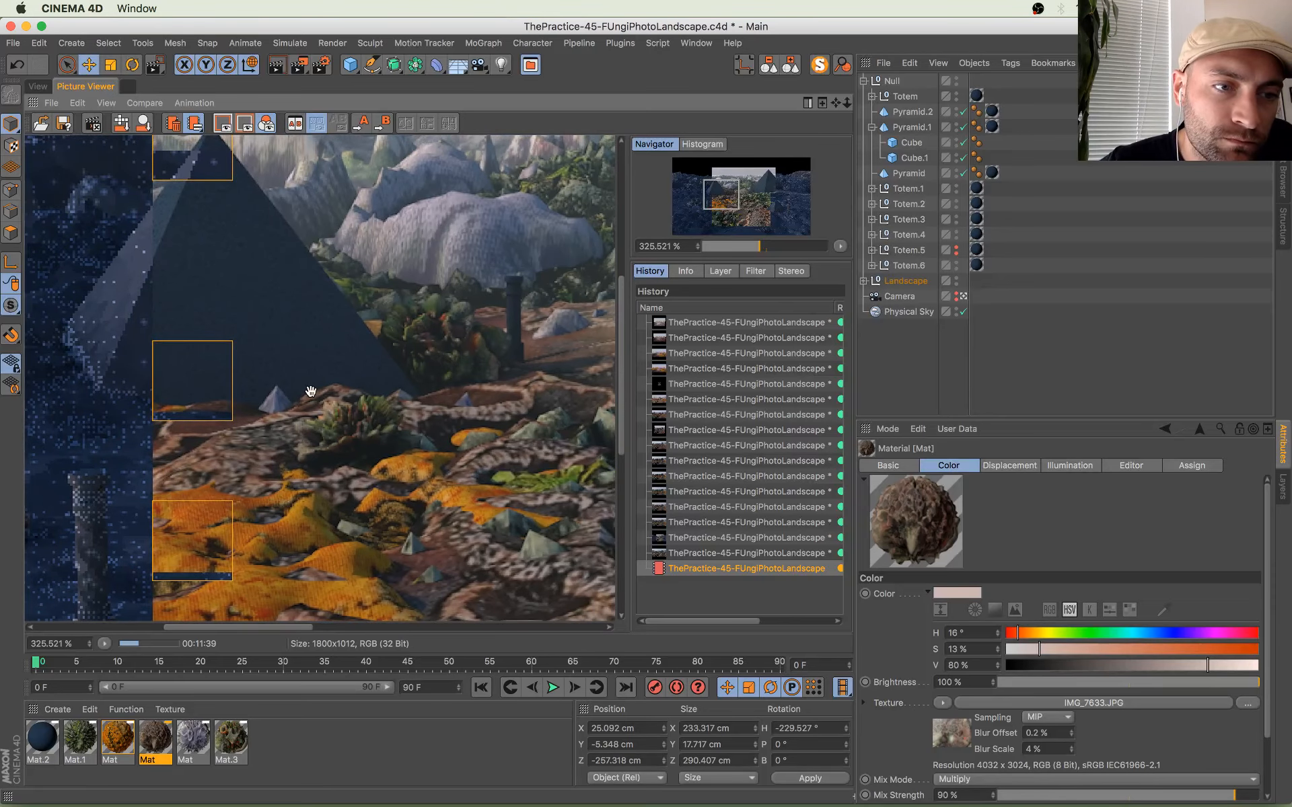
pyautogui.scroll(-1, 276, 375)
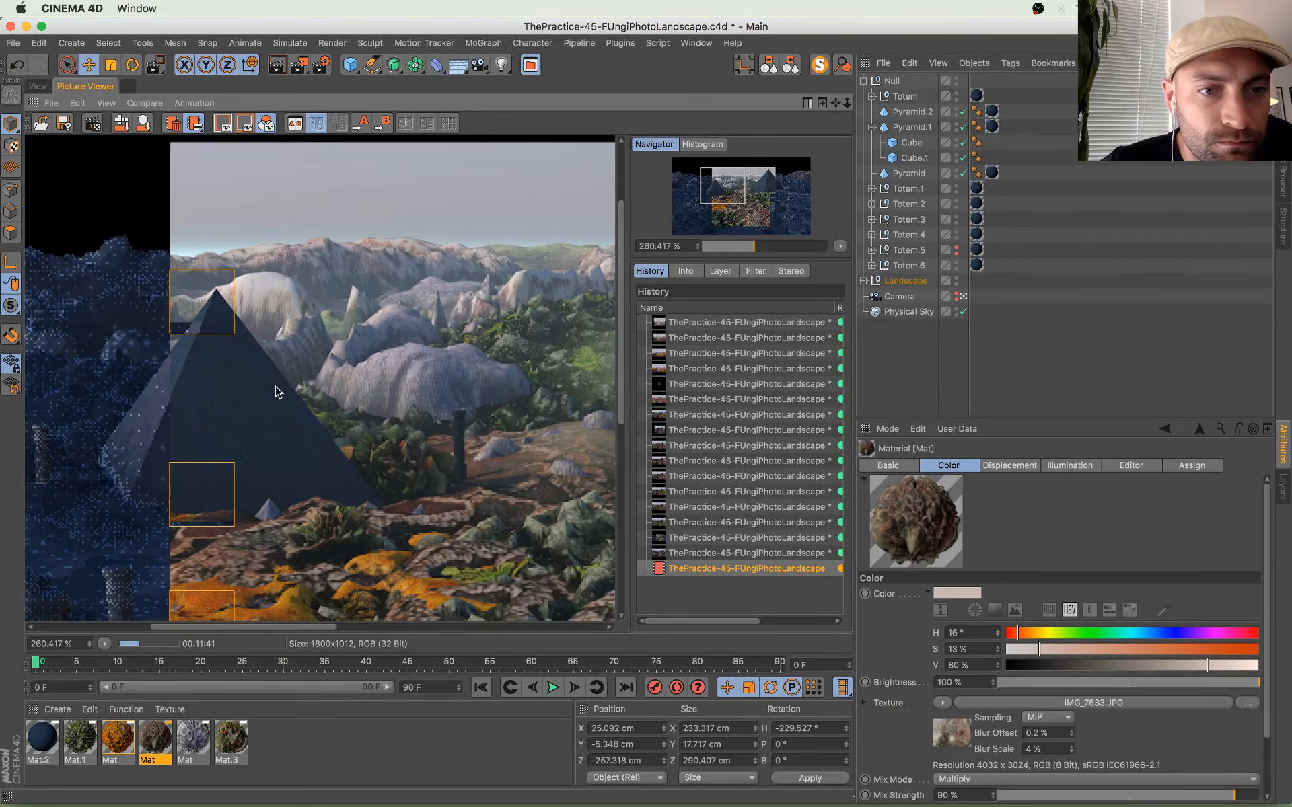
pyautogui.moveTo(434, 394); pyautogui.dragTo(308, 325)
pyautogui.scroll(-1, 316, 329)
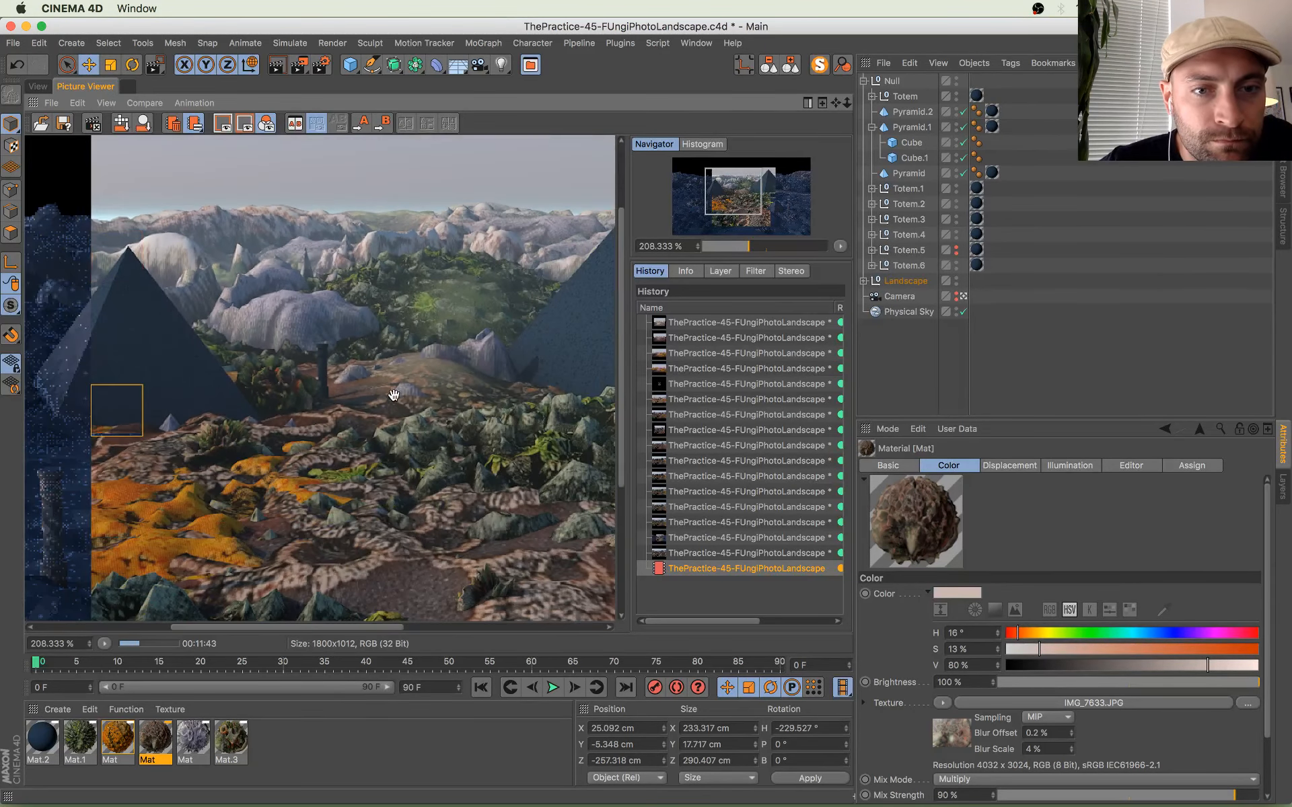
pyautogui.moveTo(394, 395); pyautogui.dragTo(336, 397)
# Step: View the in-progress render at exactly 200% zoom, and return it to 100%
pyautogui.click(57, 643)
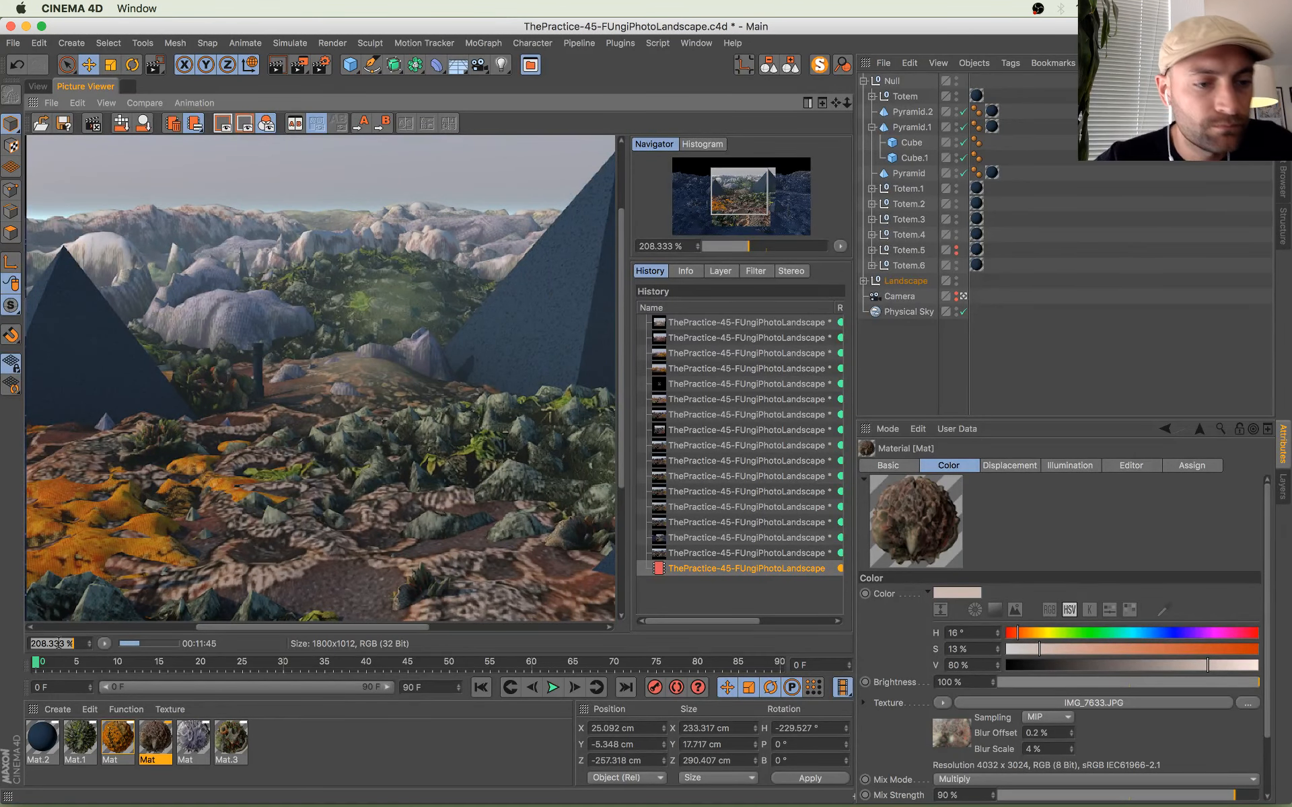
pyautogui.write('200')
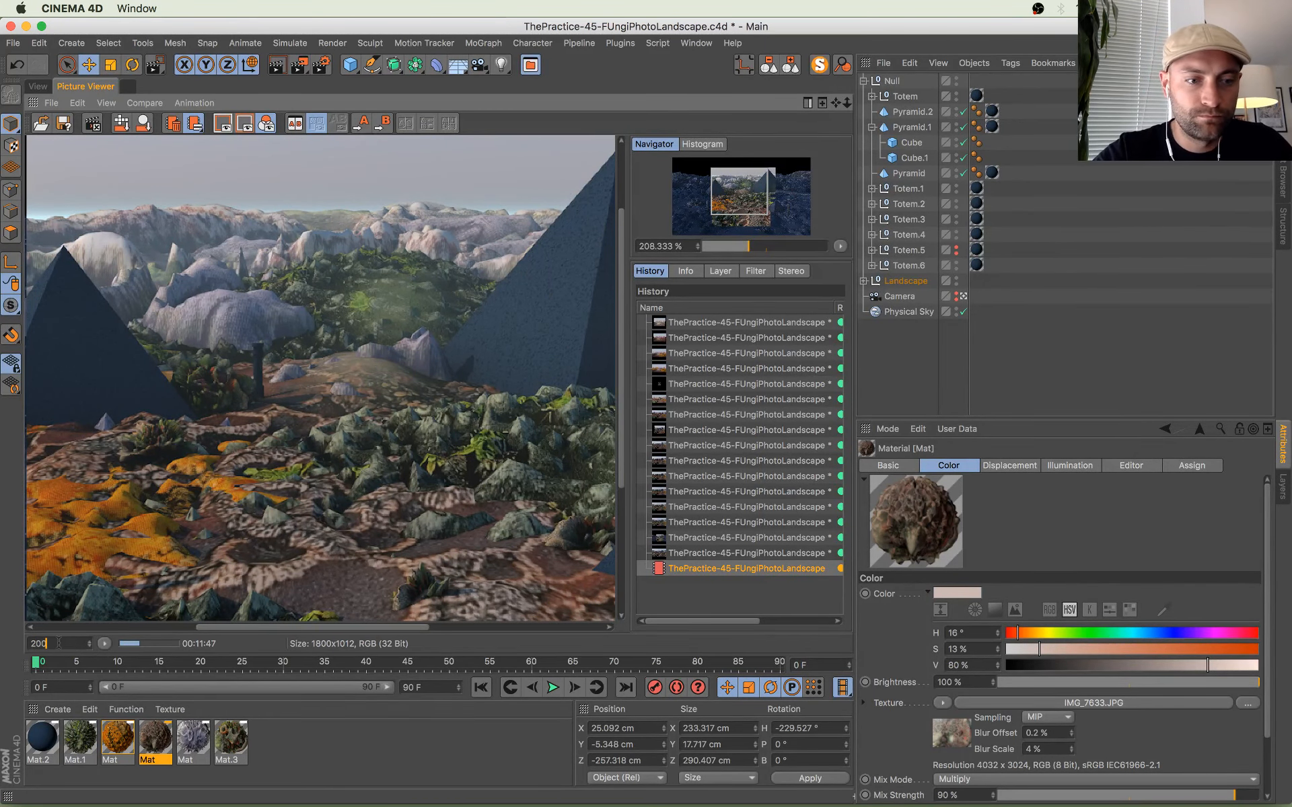
pyautogui.press('Return')
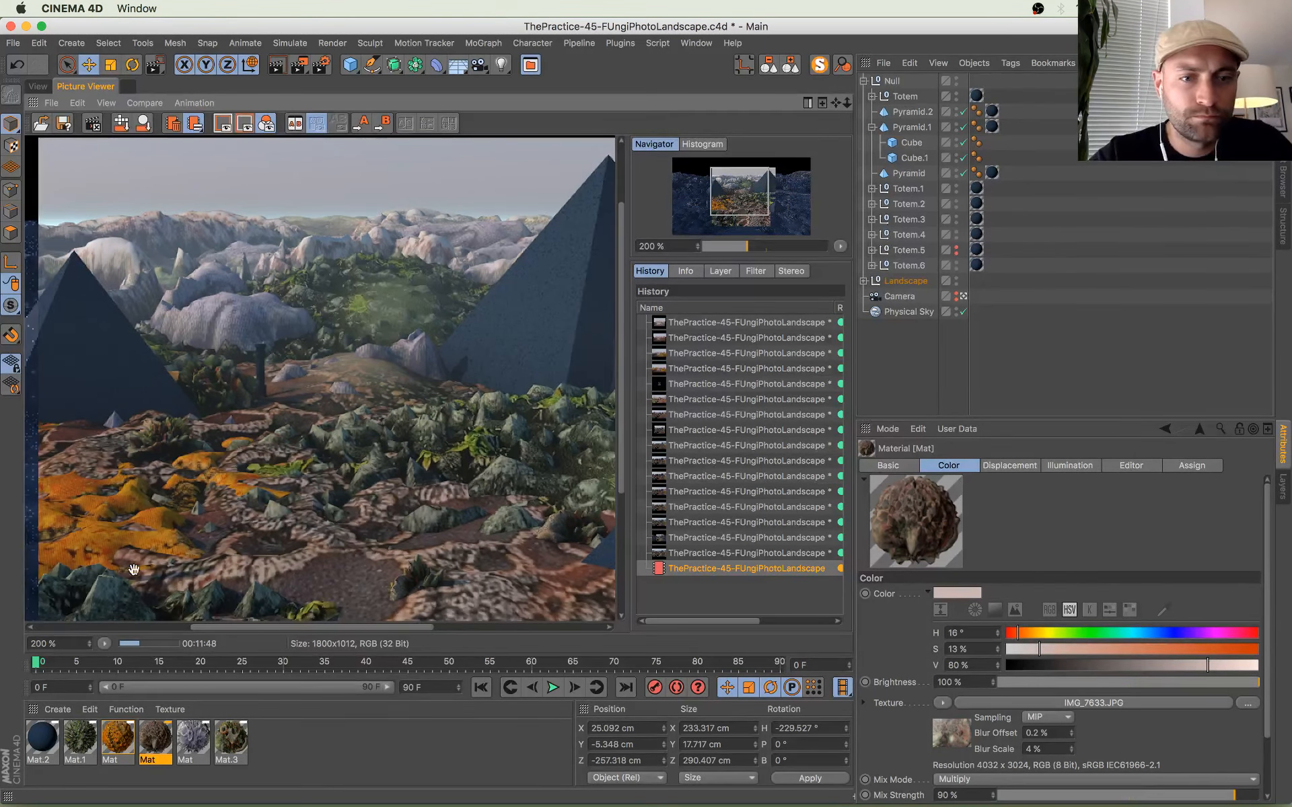
pyautogui.doubleClick(236, 417)
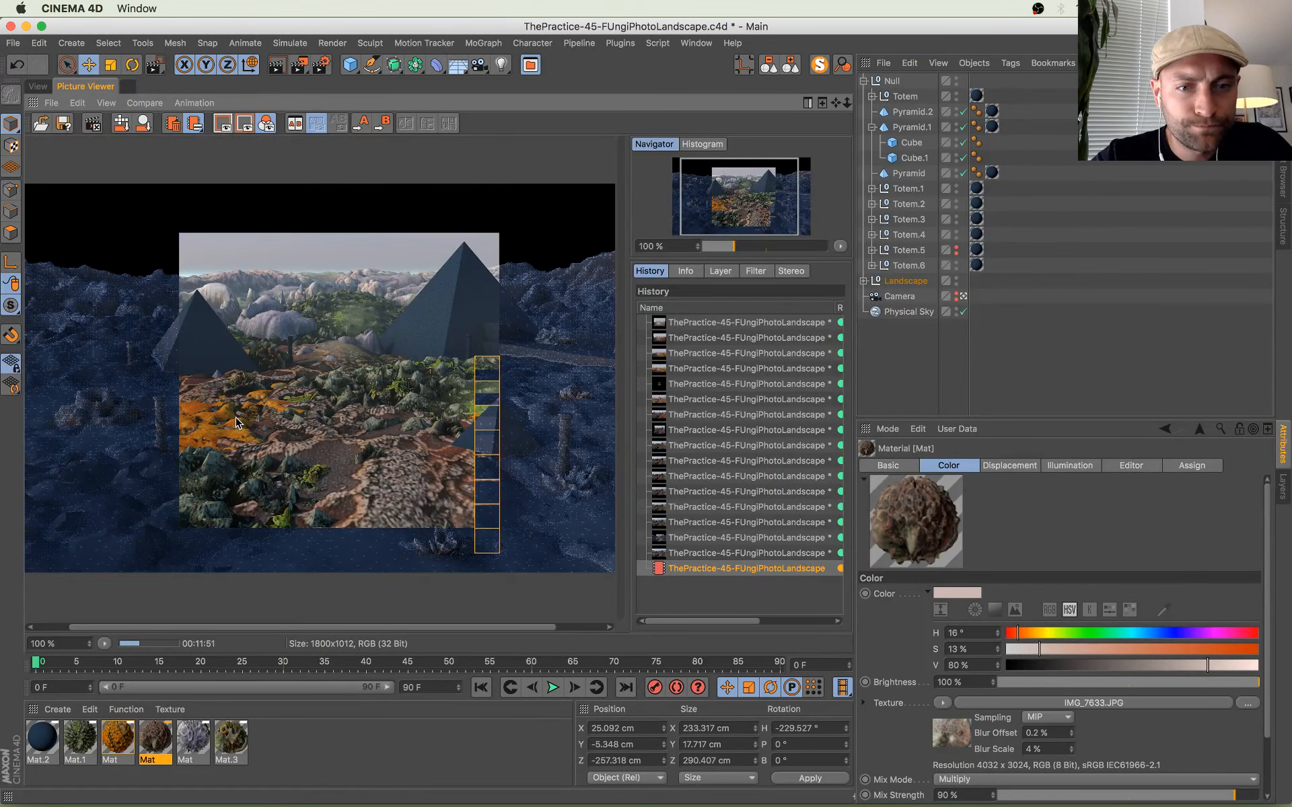
# Step: Check the whole in-progress render at 80% zoom, and inspect the blocks being rendered beside the large pyramid at about 244%
pyautogui.scroll(-1, 279, 352)
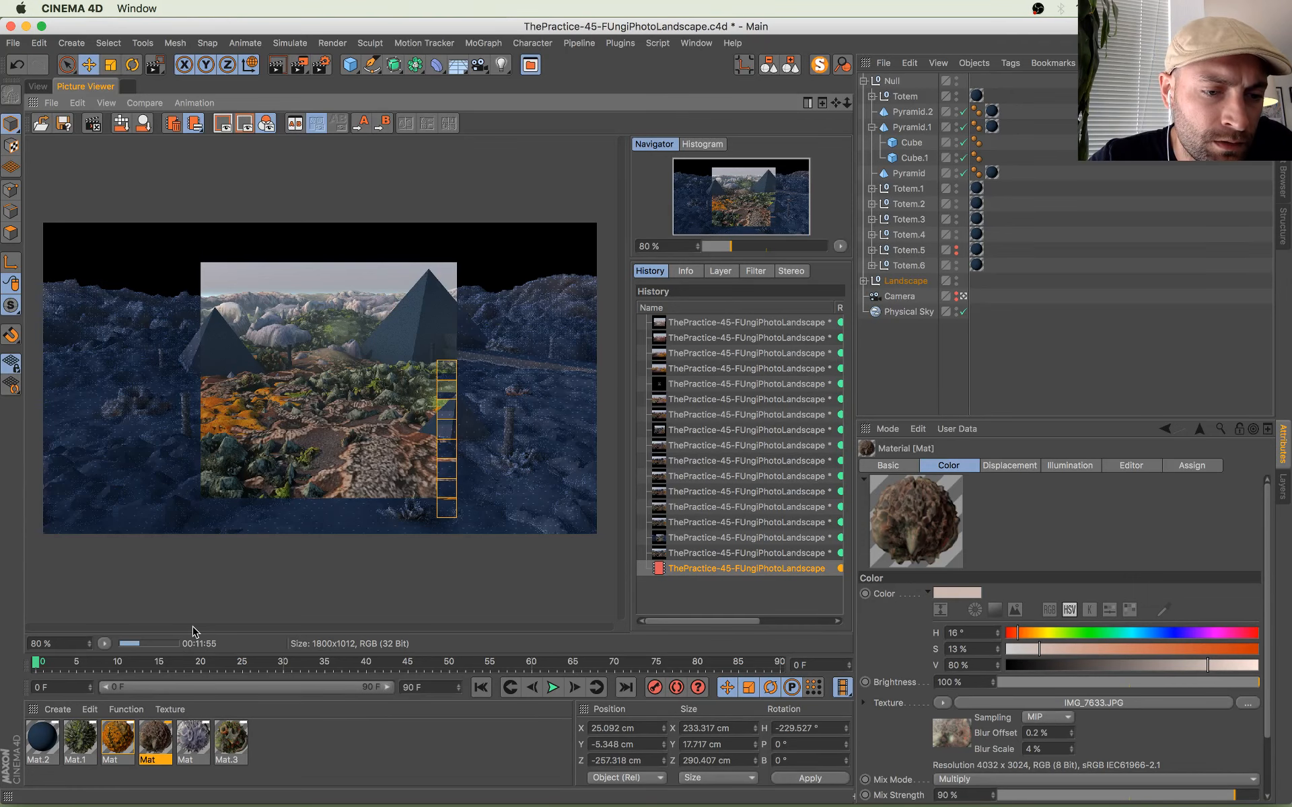
pyautogui.scroll(4, 409, 469)
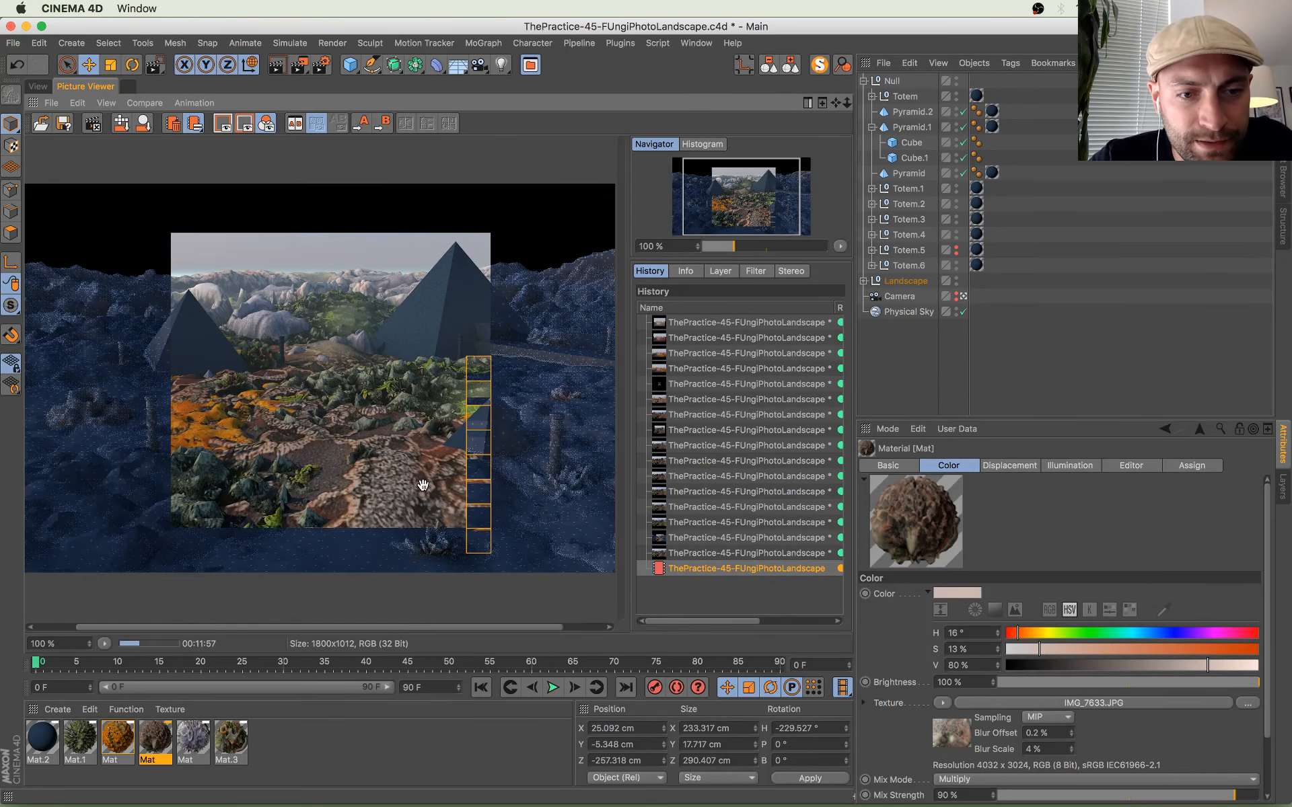
pyautogui.scroll(2, 436, 388)
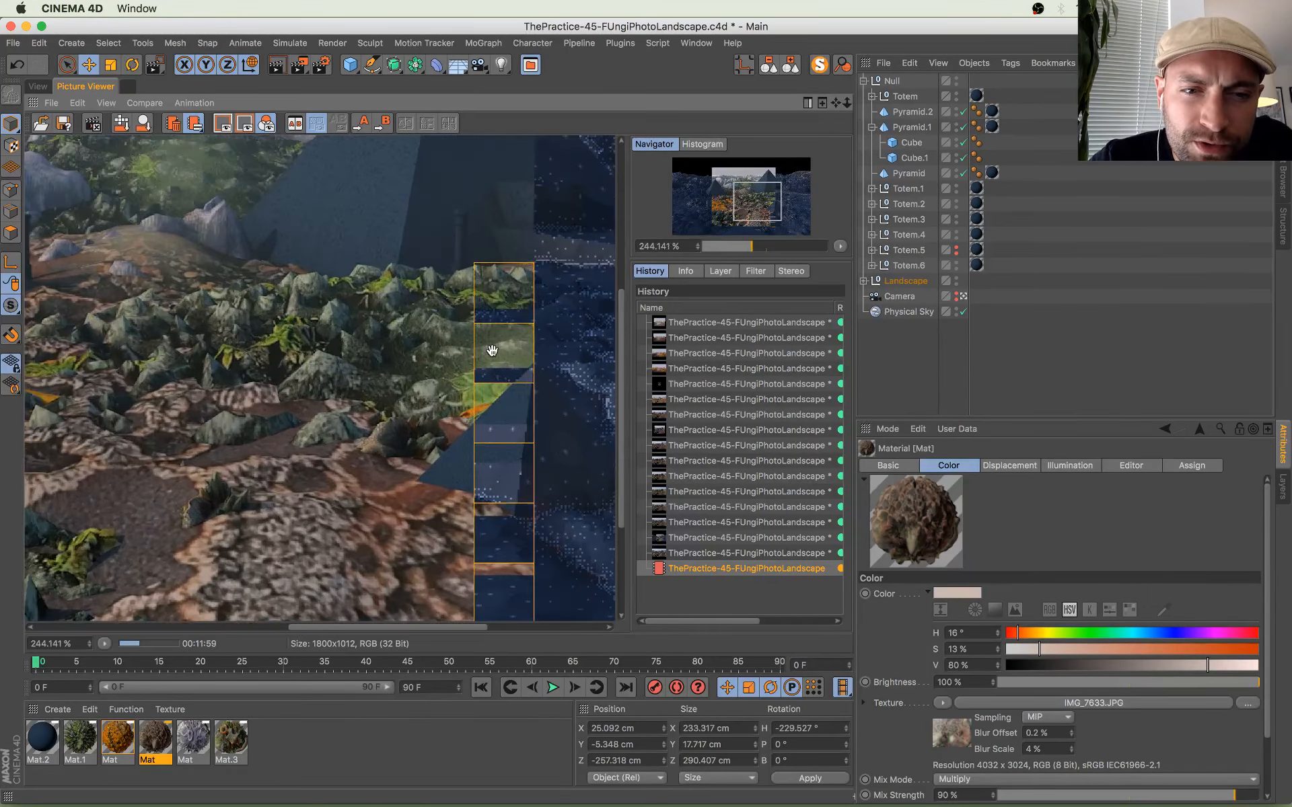
# Step: View the in-progress render at 100% zoom, and check the YouTube and Twitch live chats for new messages
pyautogui.scroll(-5, 358, 383)
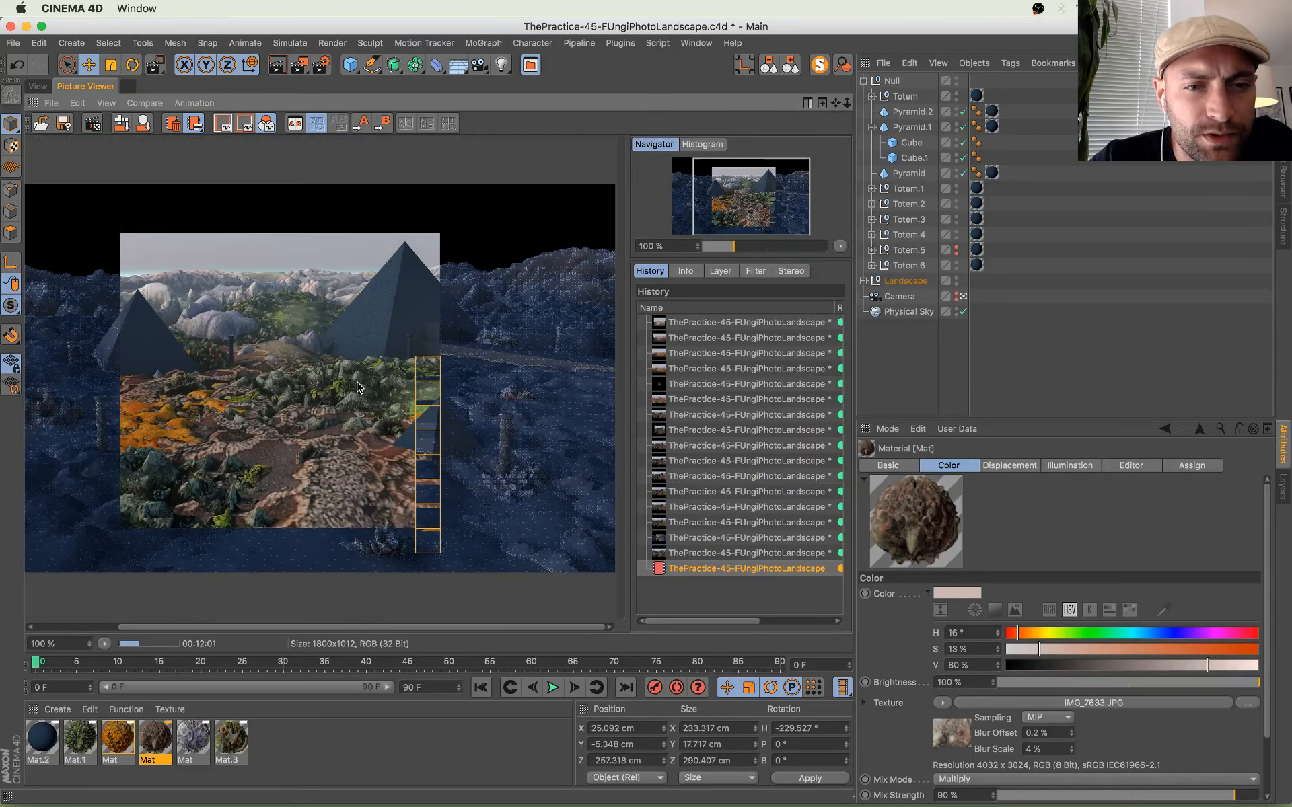
pyautogui.hotkey('ctrl', 'Up')
pyautogui.click(31, 544)
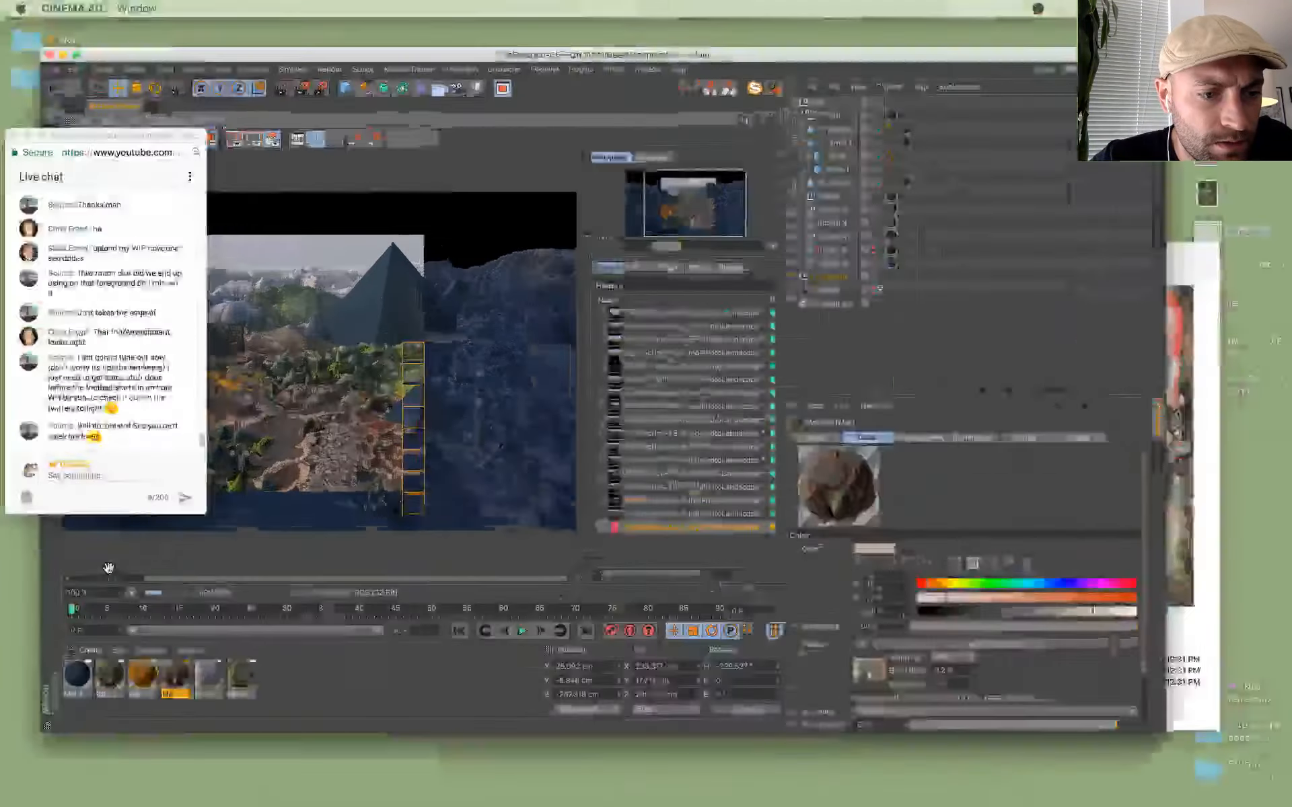
pyautogui.click(99, 308)
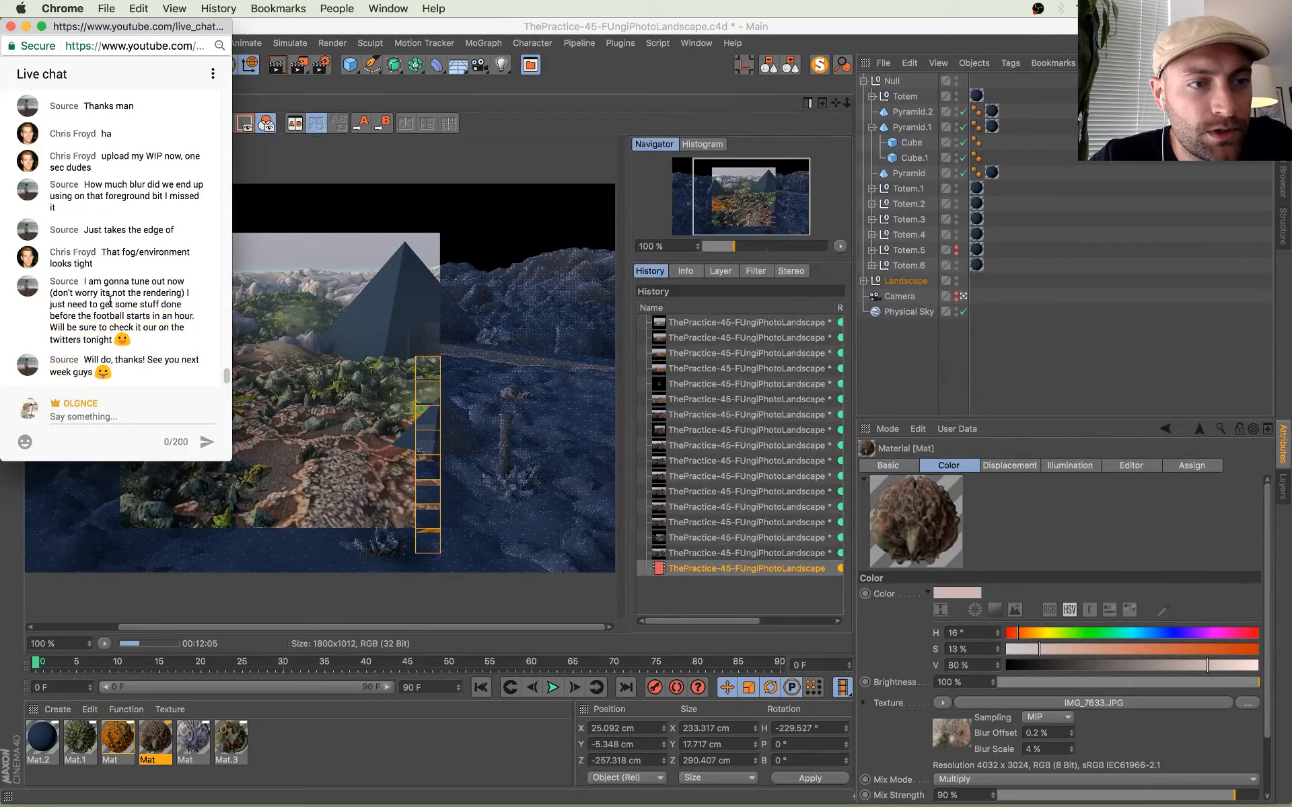
pyautogui.moveTo(1, 2)
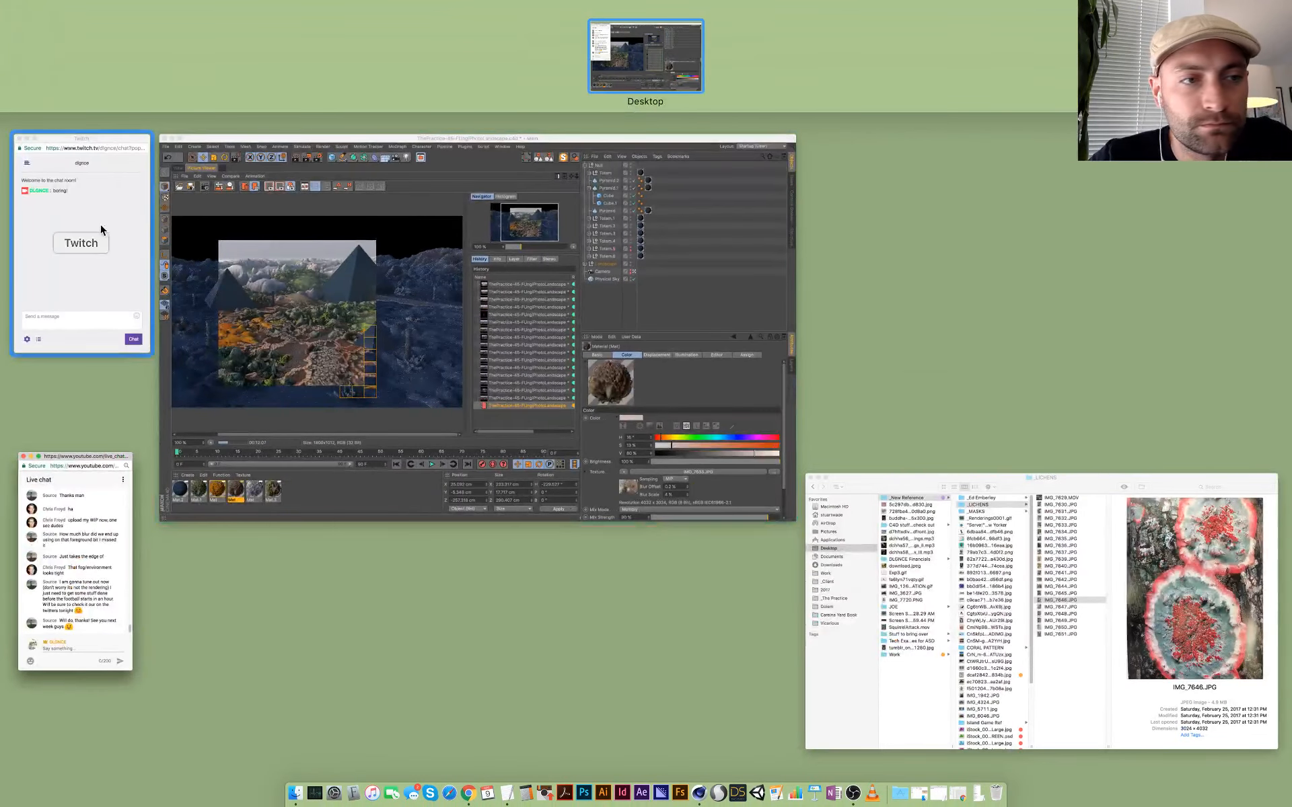
pyautogui.click(570, 377)
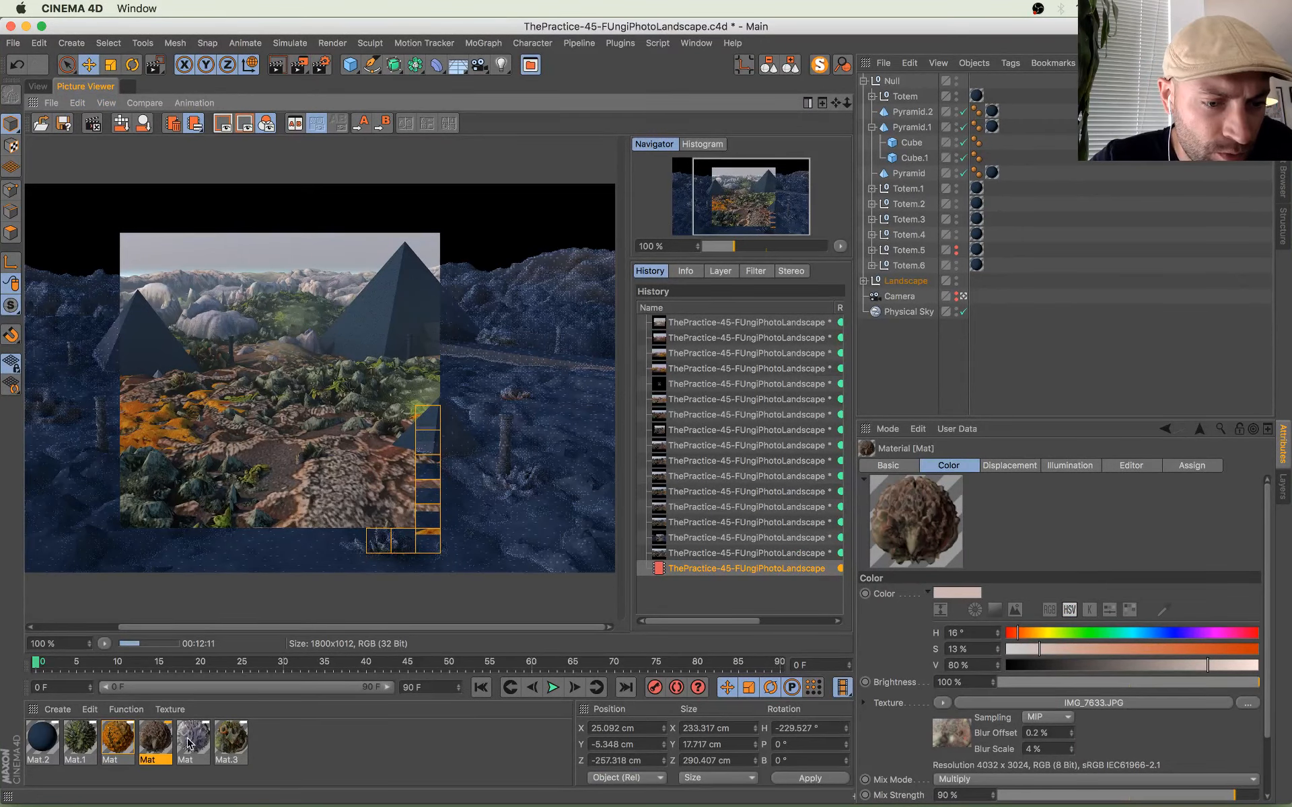
# Step: Switch to the _LICHENS folder in Finder and preview its lichen photos from IMG_7646.JPG to IMG_7651.JPG
pyautogui.hotkey('ctrl', 'Up')
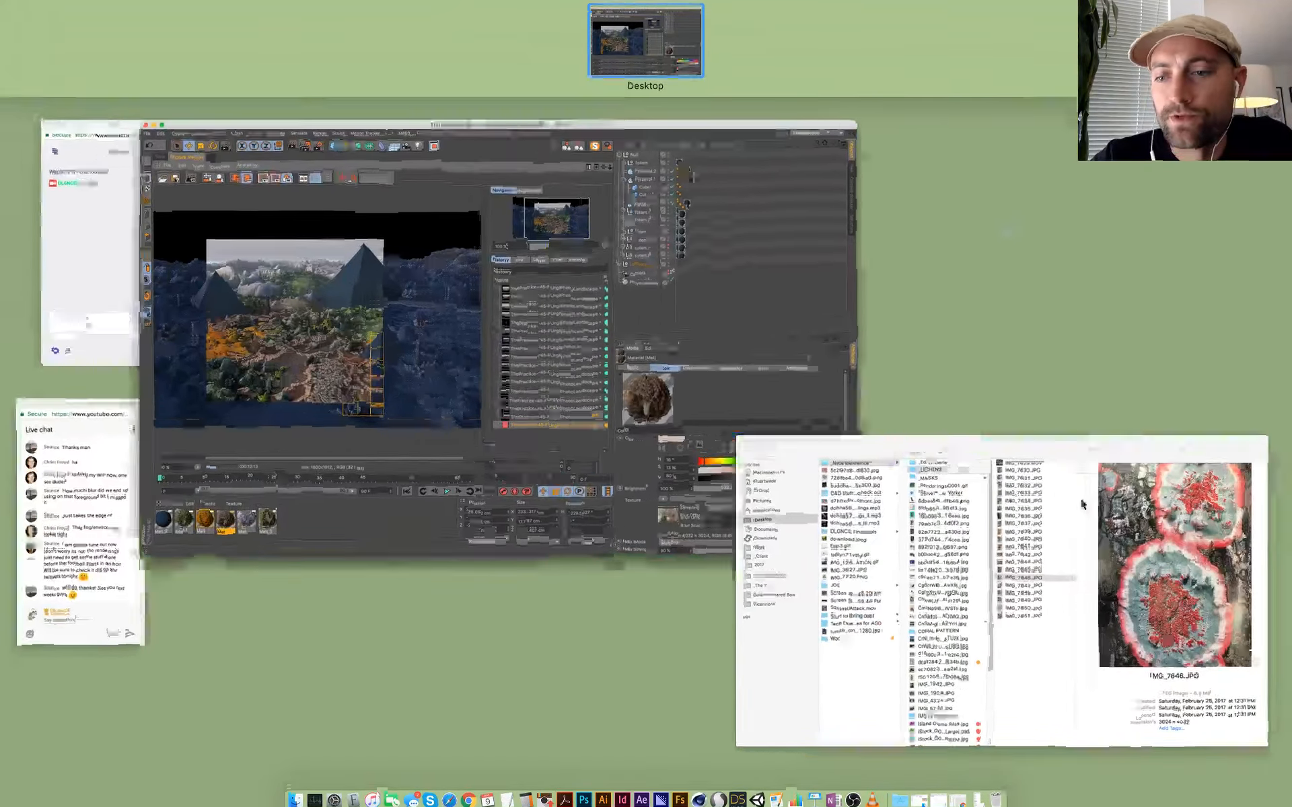
pyautogui.click(1082, 505)
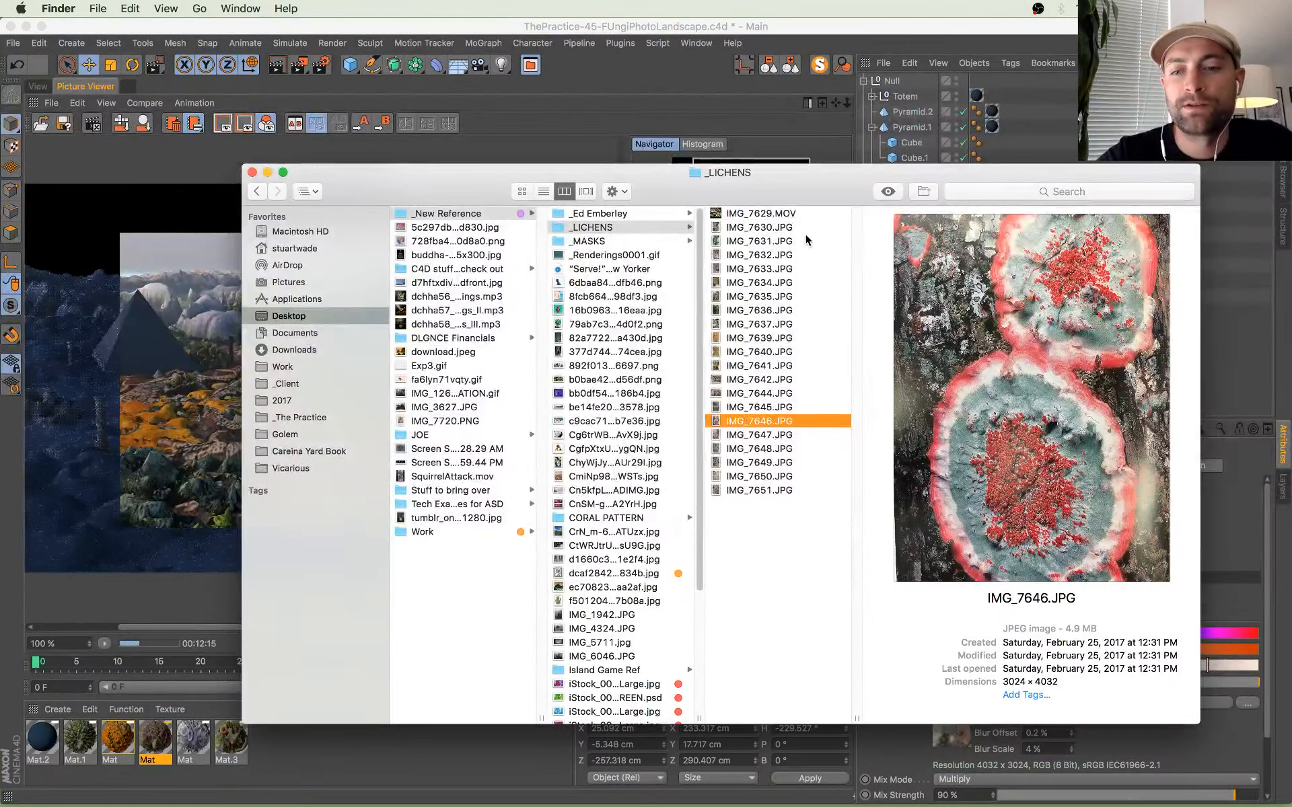
pyautogui.press('space')
pyautogui.press('Down')
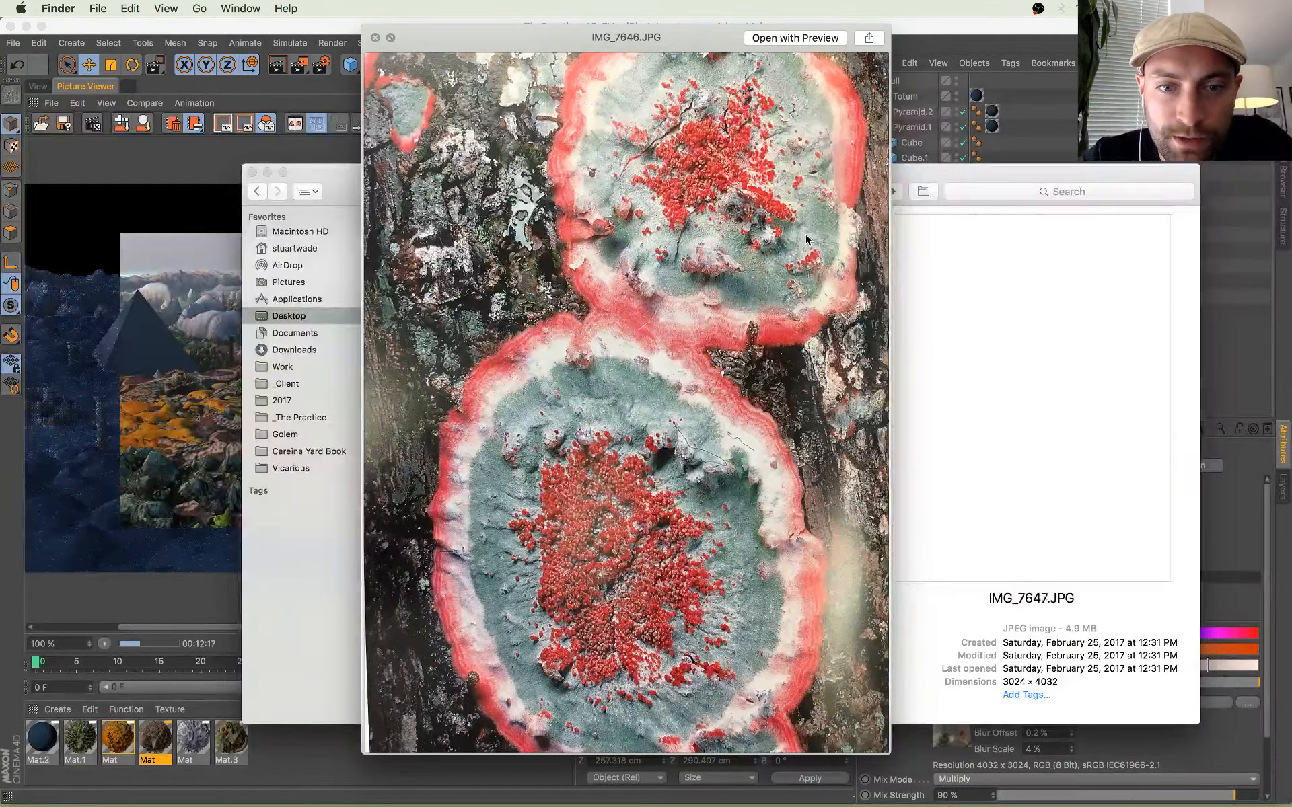
pyautogui.press('Down')
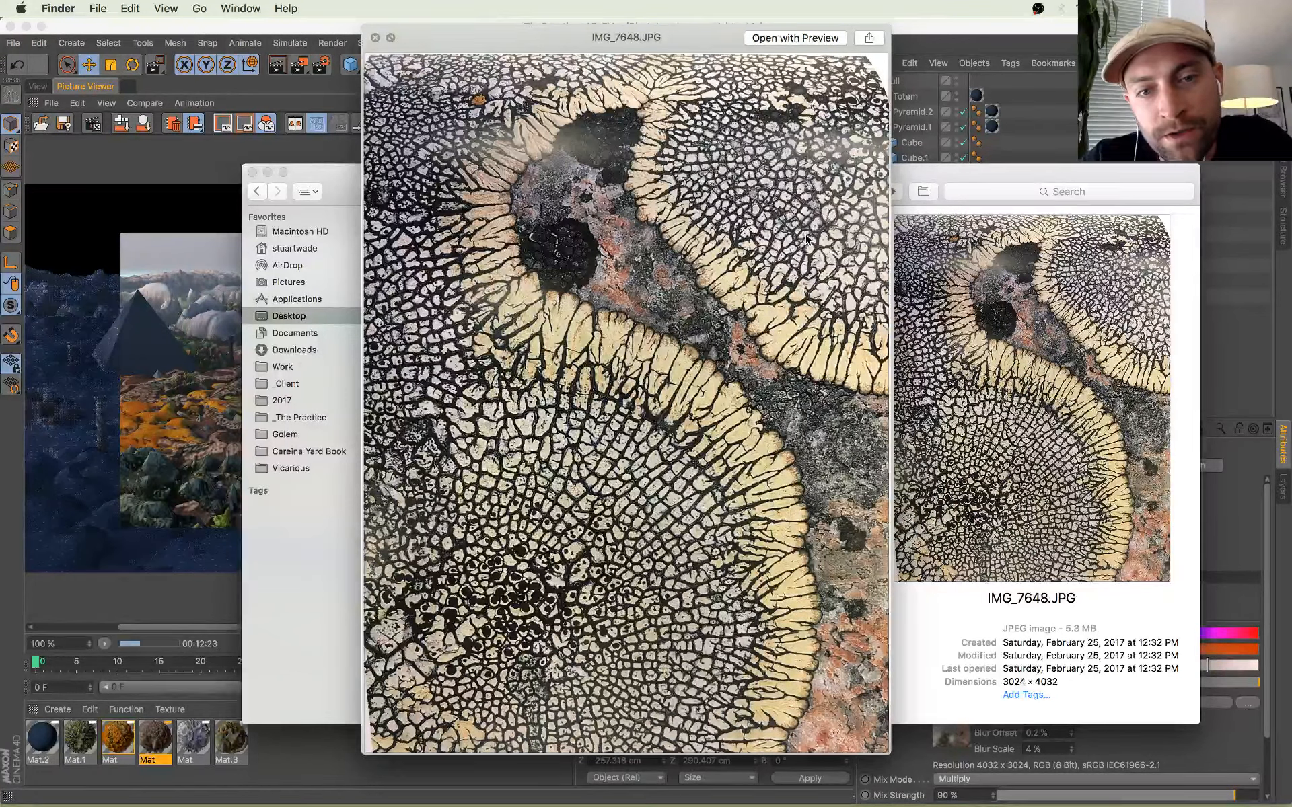
pyautogui.press('Down')
pyautogui.press('Down')
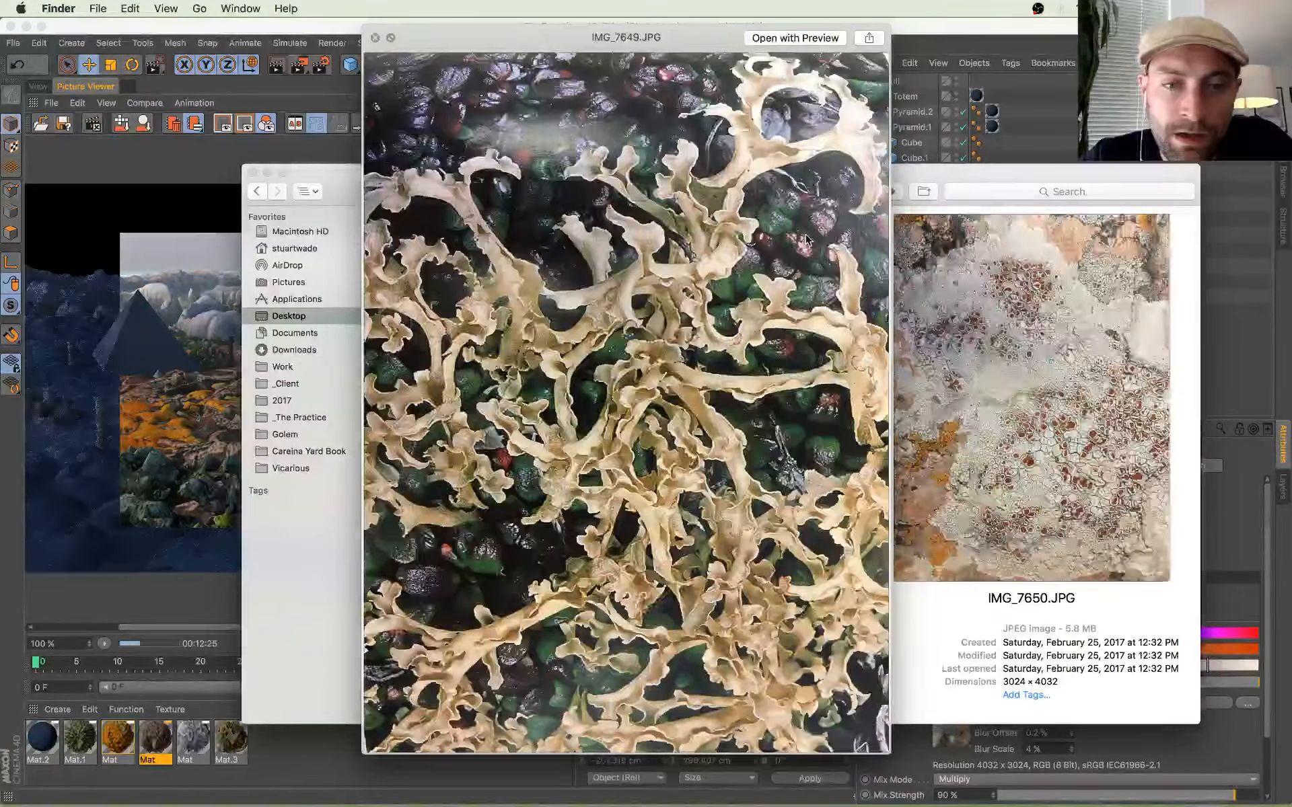
pyautogui.press('Down')
pyautogui.press('Up')
pyautogui.press('Down')
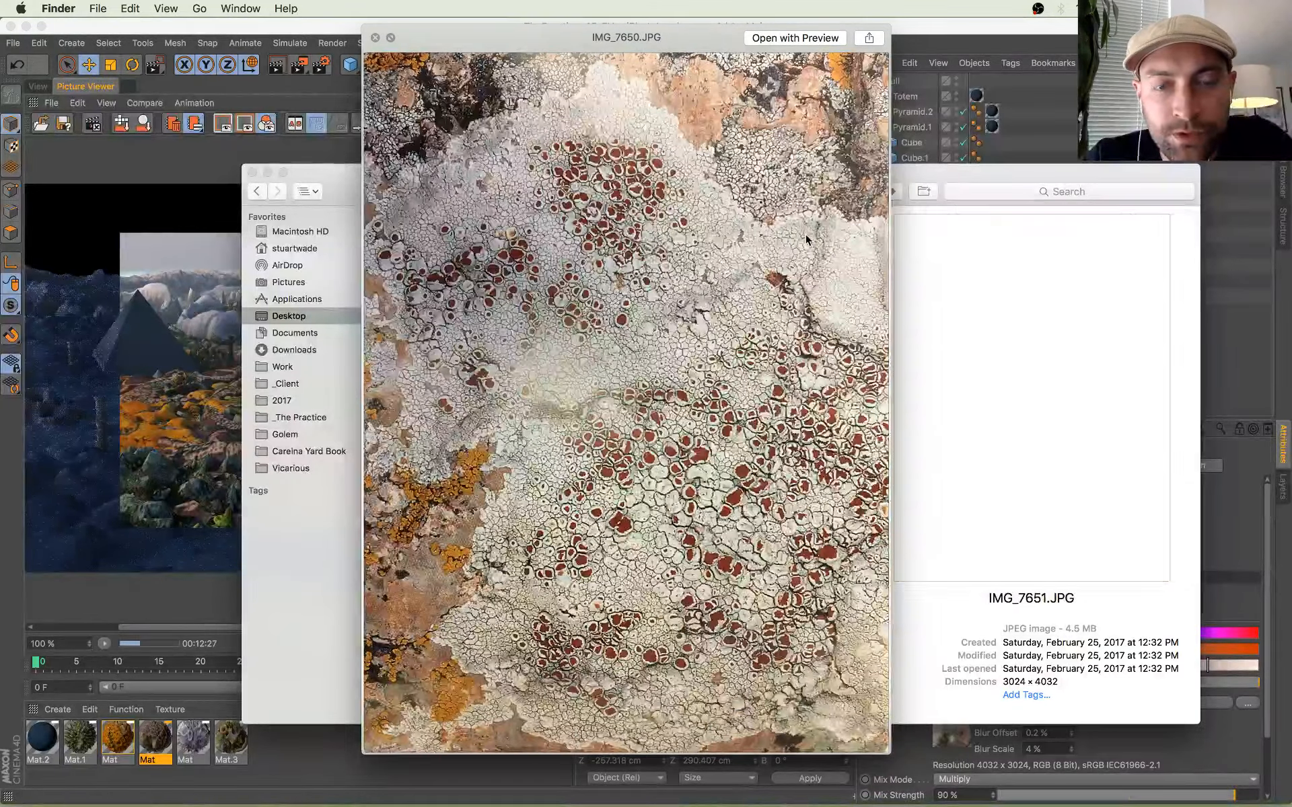
# Step: Browse back through the lichen photo previews past IMG_7642.JPG, close the preview, and return to the start of the folder
pyautogui.press('Up')
pyautogui.press('Up')
pyautogui.press('Up')
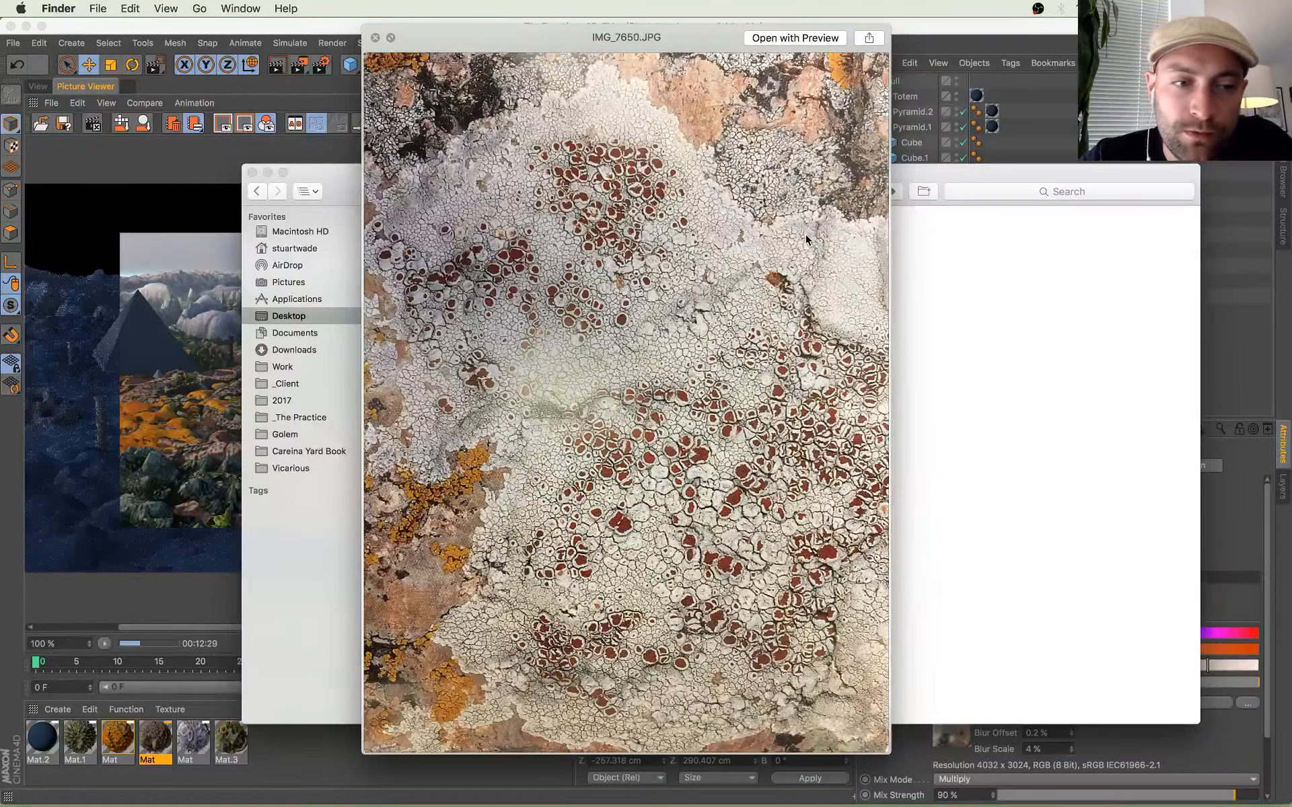
pyautogui.press('Up')
pyautogui.press('Up')
pyautogui.press('Up')
pyautogui.press('Up')
pyautogui.press('Up')
pyautogui.press('Up')
pyautogui.press('Up')
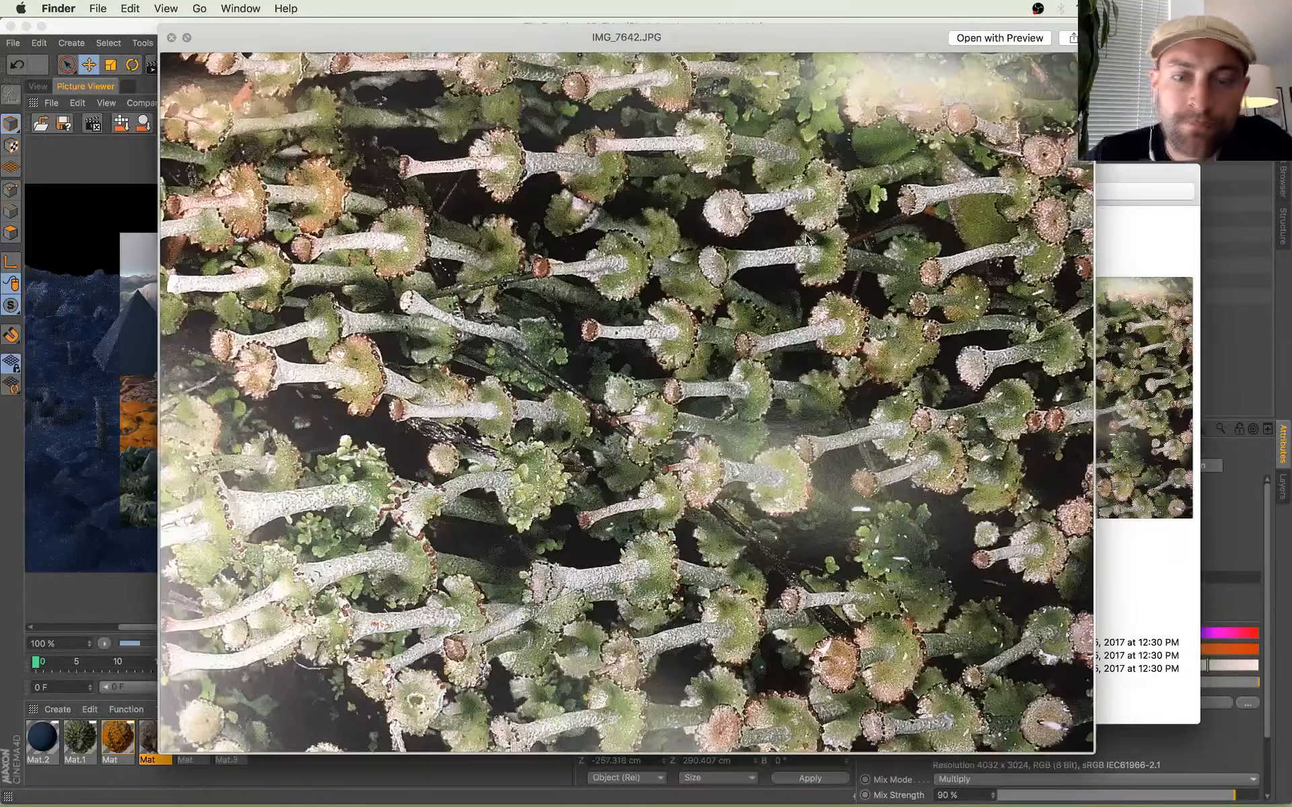
pyautogui.press('space')
pyautogui.press('Up')
pyautogui.press('Up')
pyautogui.press('Up')
pyautogui.press('Up')
pyautogui.press('Up')
pyautogui.press('Up')
pyautogui.press('Up')
pyautogui.press('Up')
pyautogui.press('Up')
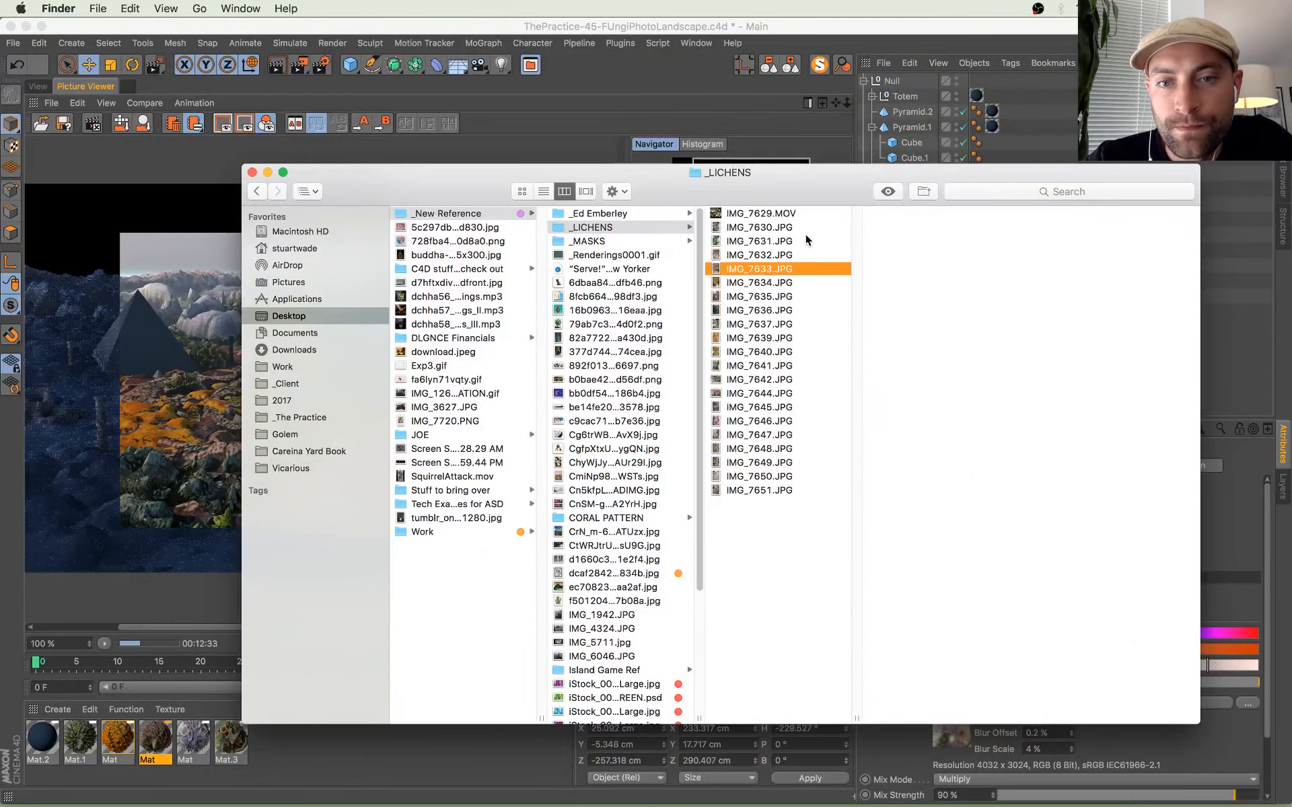
# Step: Preview the lichen photos one by one from IMG_7630.JPG to IMG_7636.JPG
pyautogui.press('space')
pyautogui.press('Down')
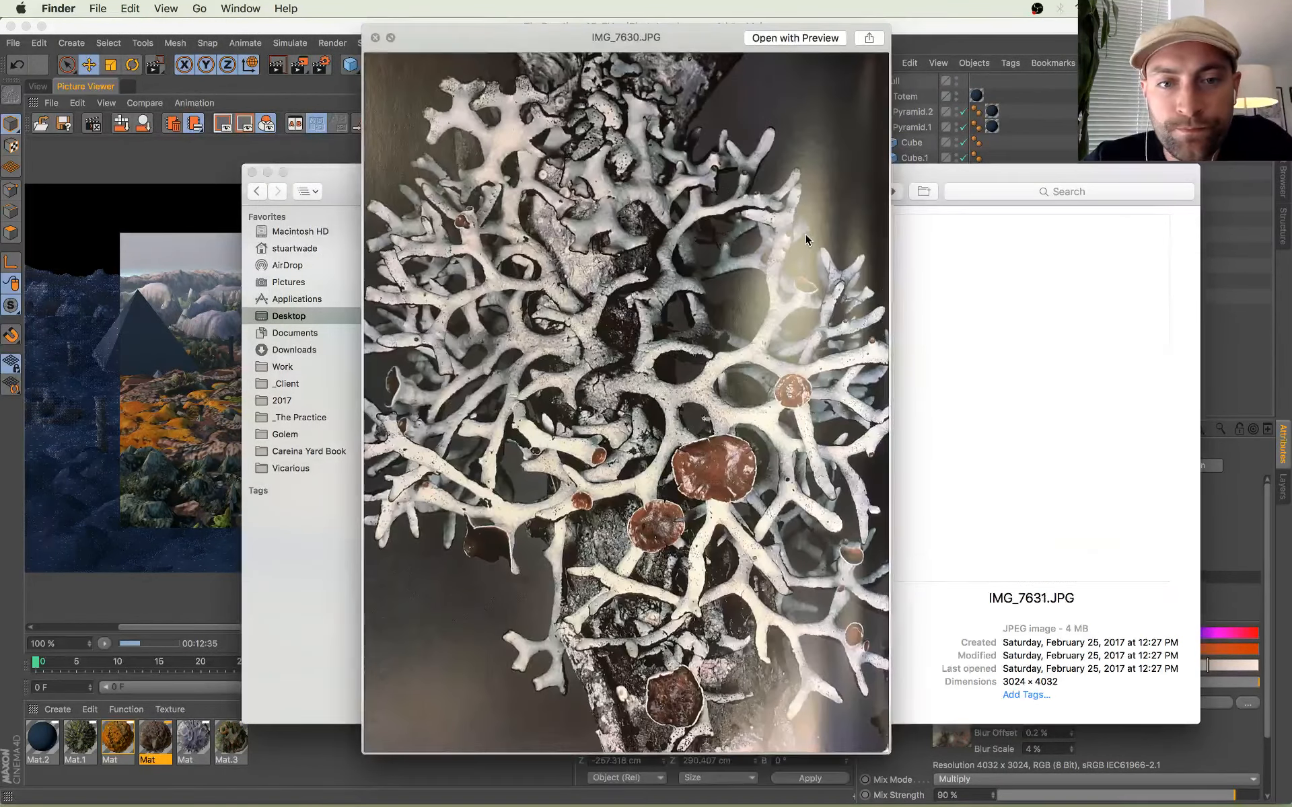
pyautogui.press('Down')
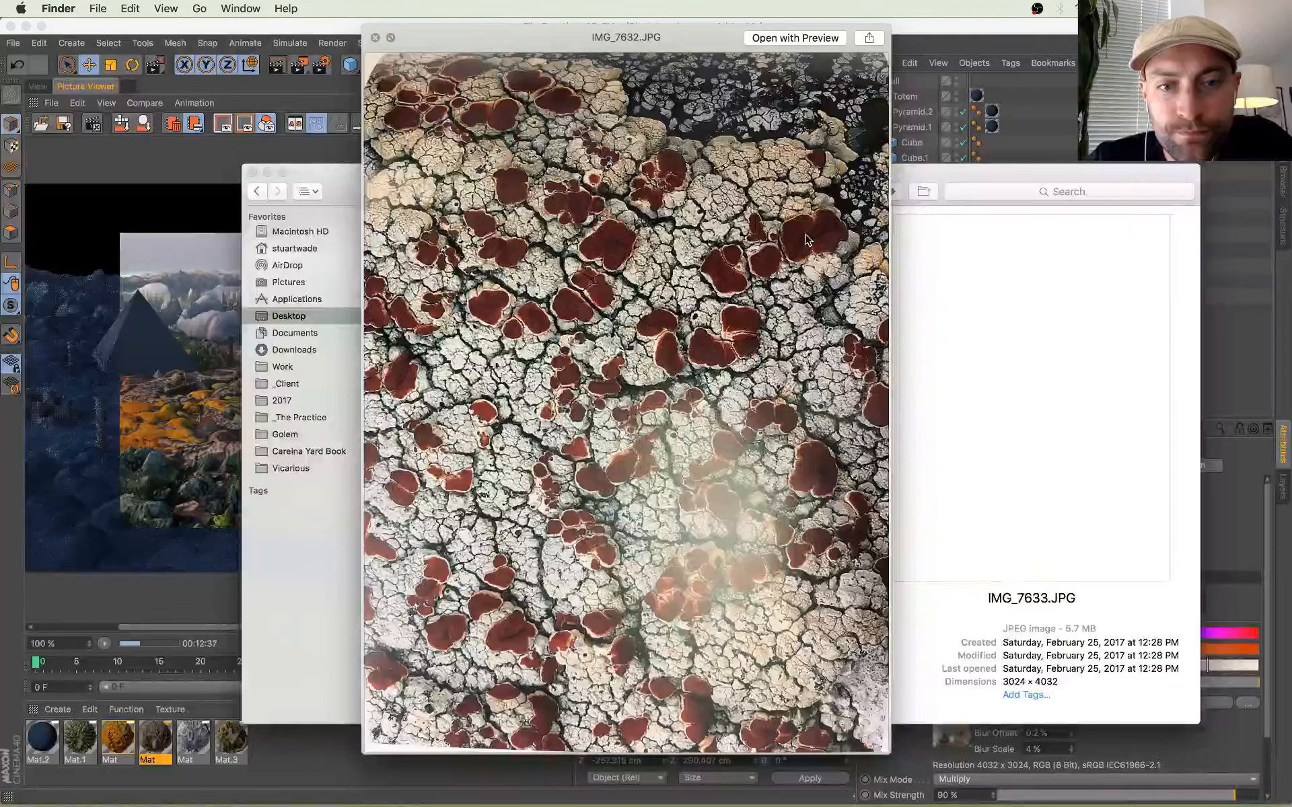
pyautogui.press('Down')
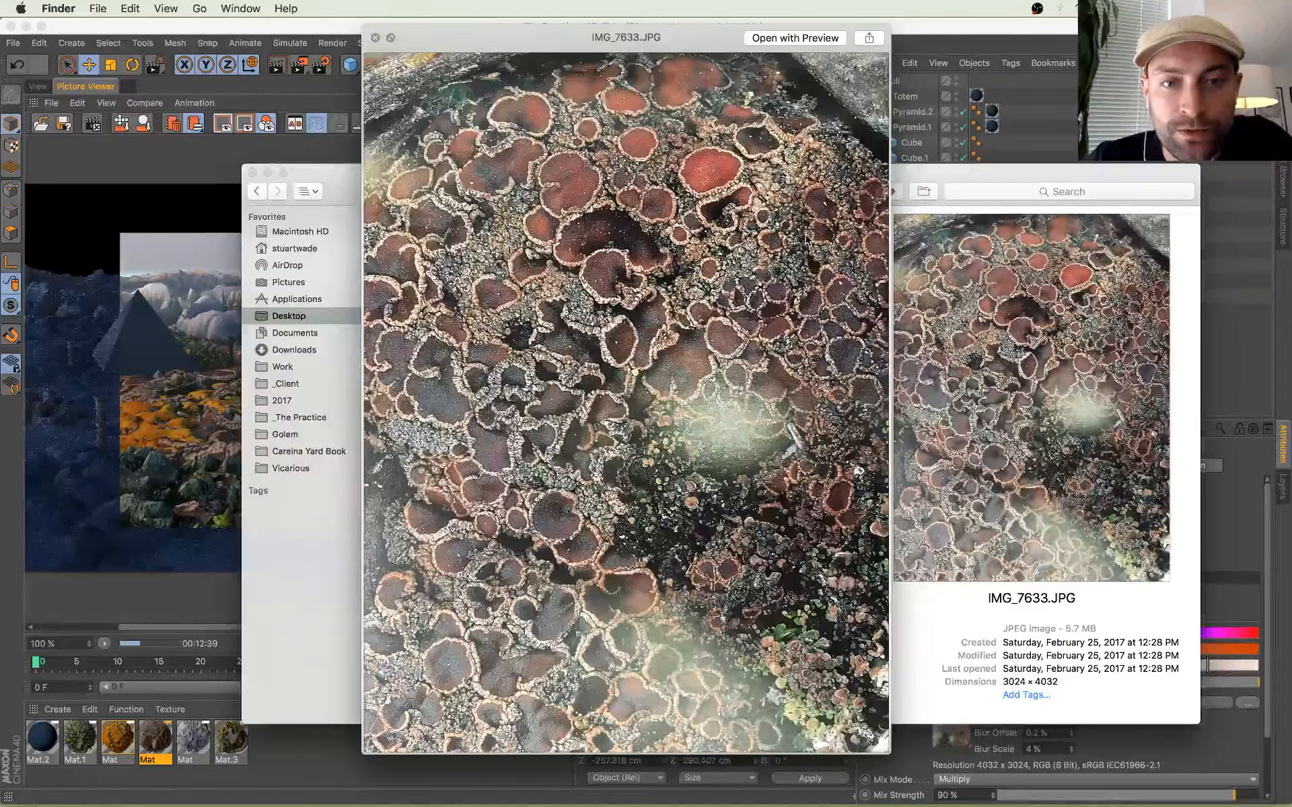
pyautogui.press('Down')
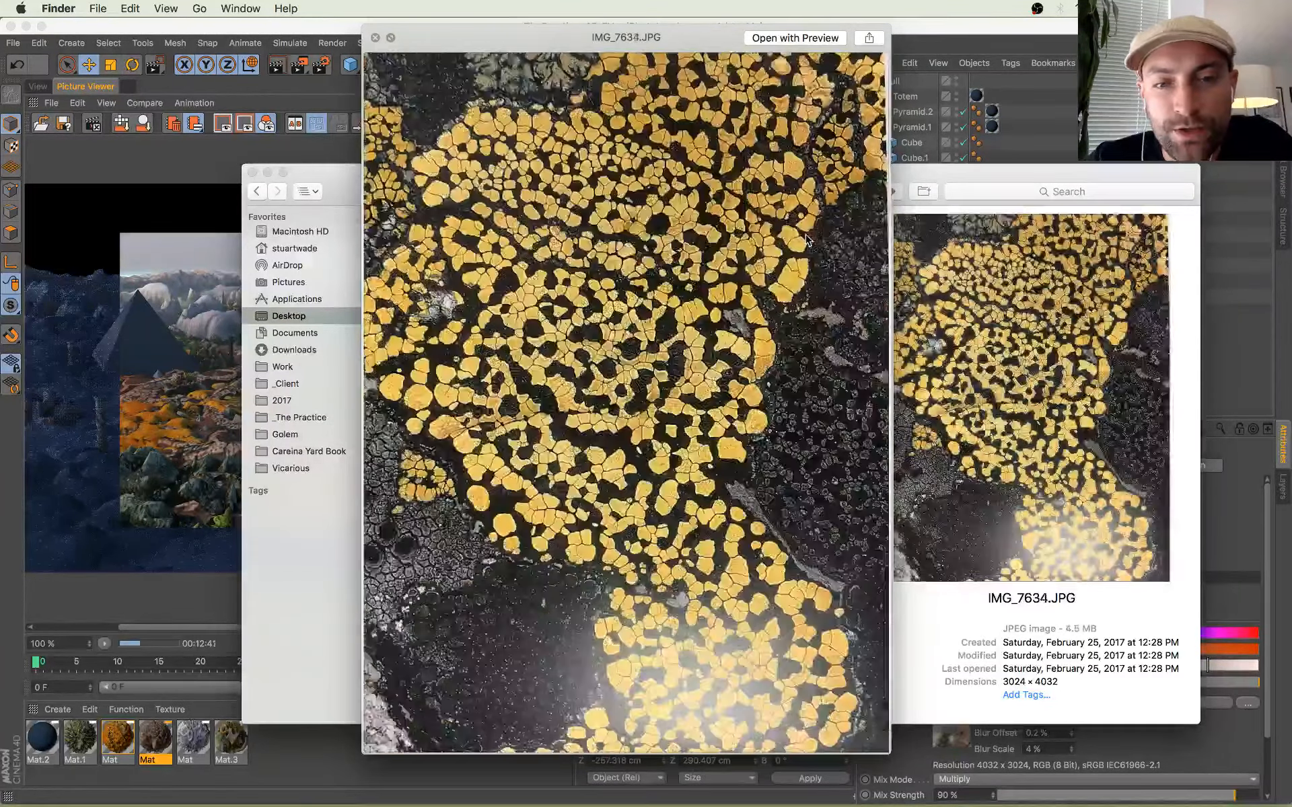
pyautogui.press('Down')
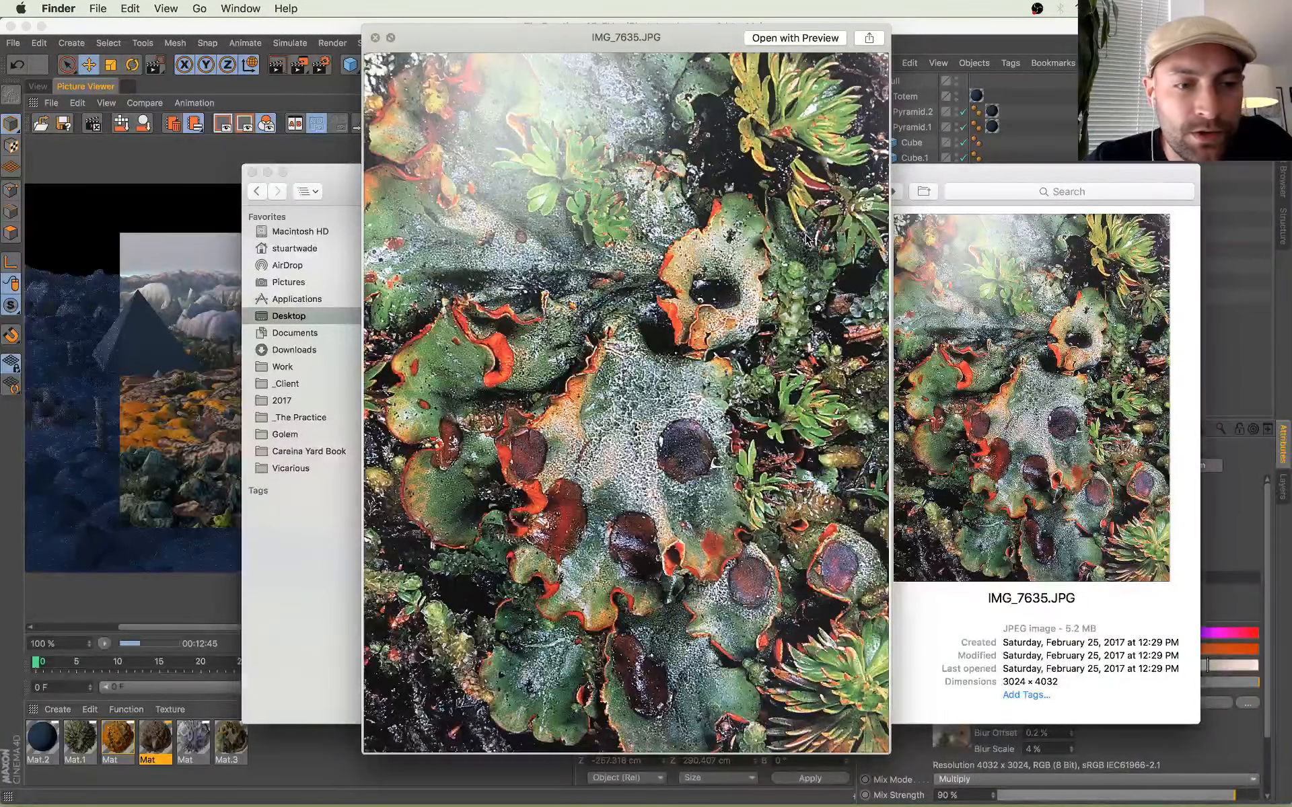
pyautogui.press('Down')
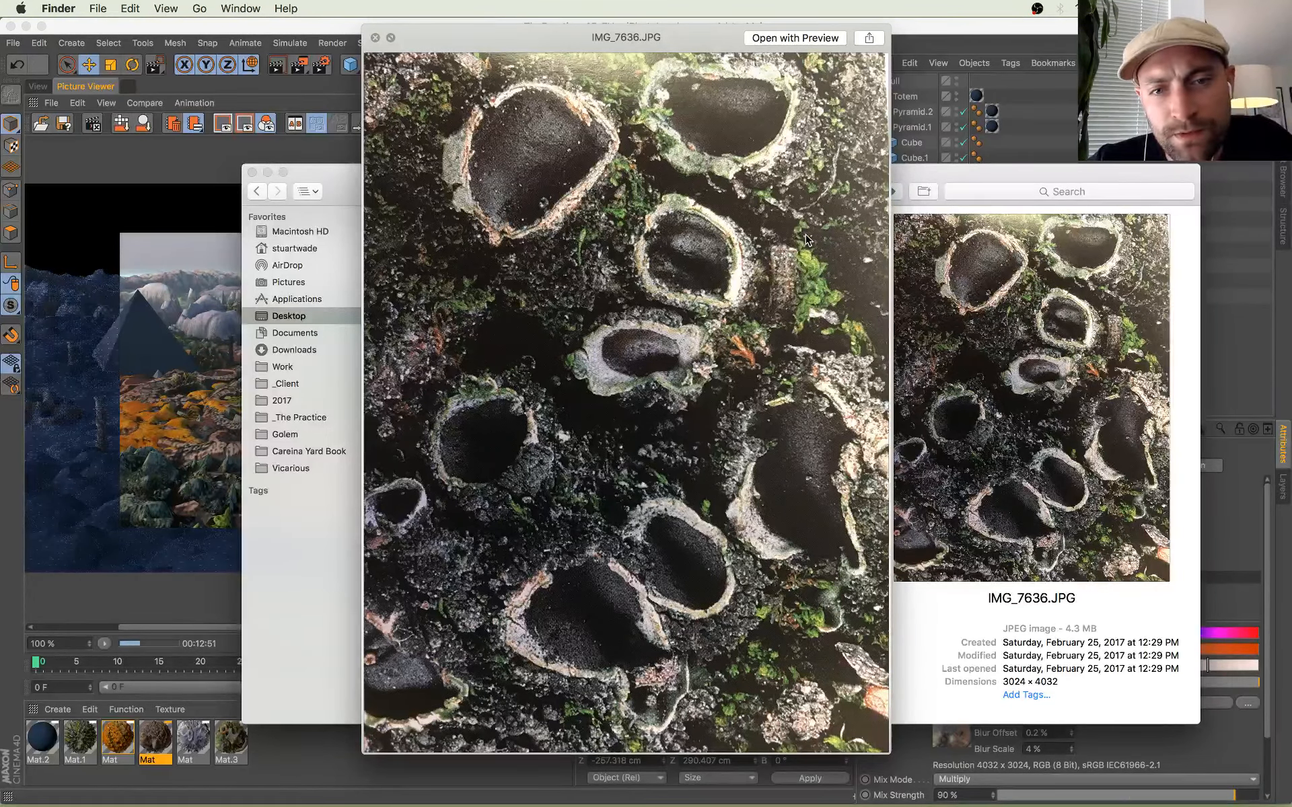
# Step: Preview the pale, orange and yellow-green lichen photos from IMG_7637.JPG to IMG_7640.JPG, going back and forth to compare them
pyautogui.press('Down')
pyautogui.press('Down')
pyautogui.press('Down')
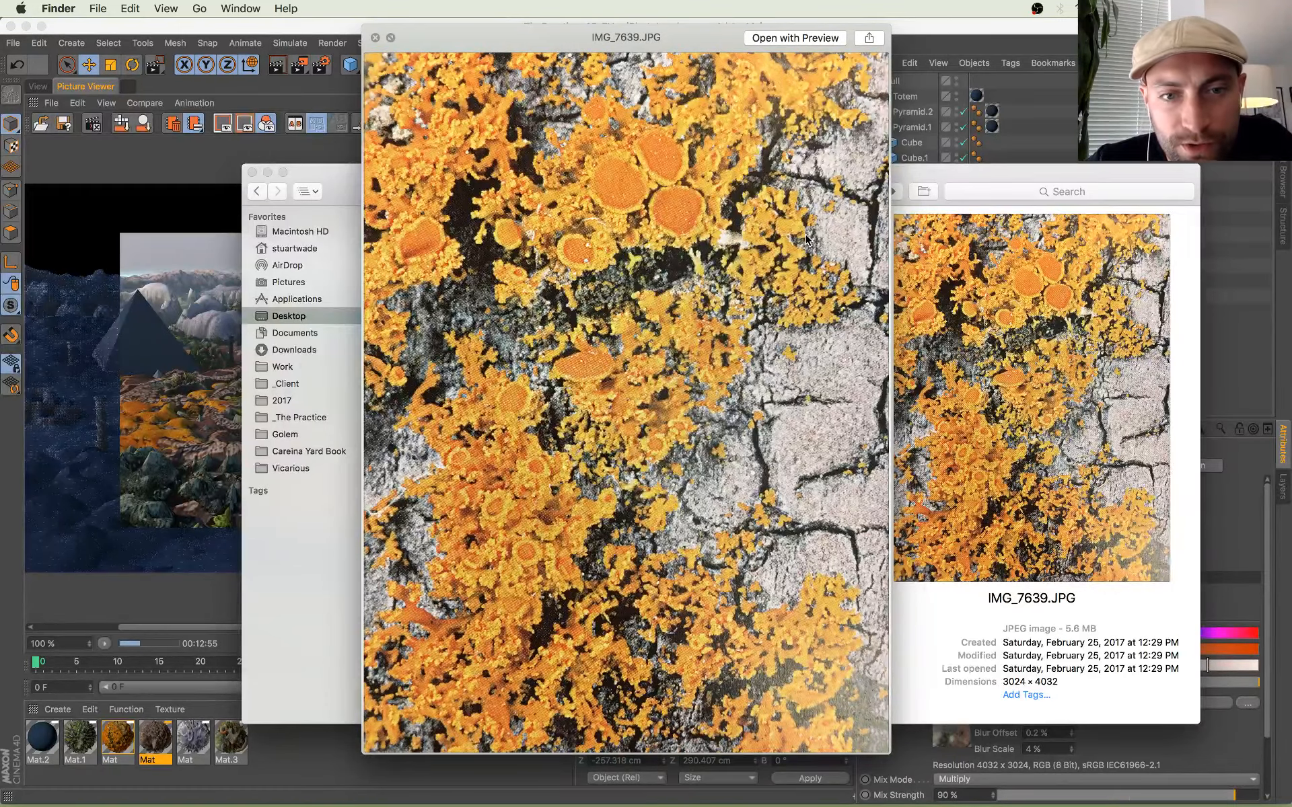
pyautogui.press('Down')
pyautogui.press('Up')
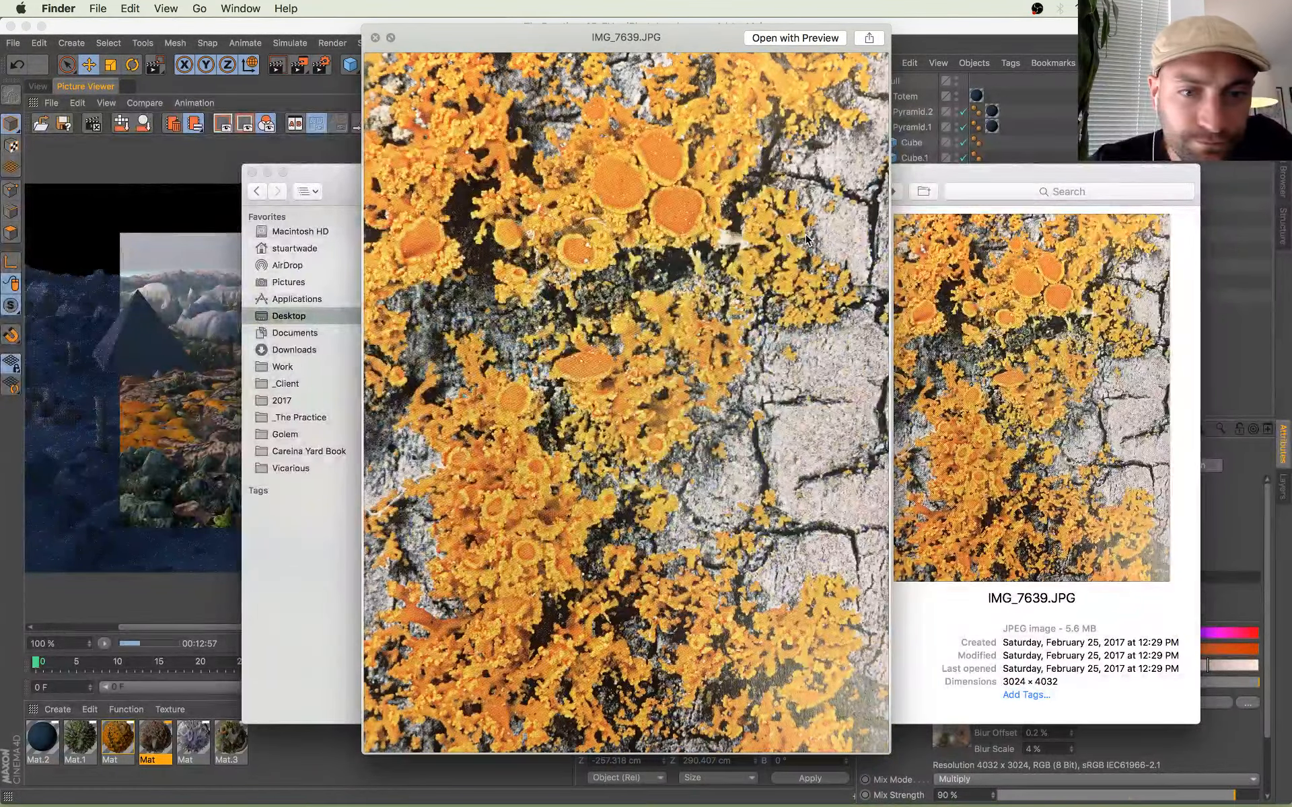
pyautogui.press('Down')
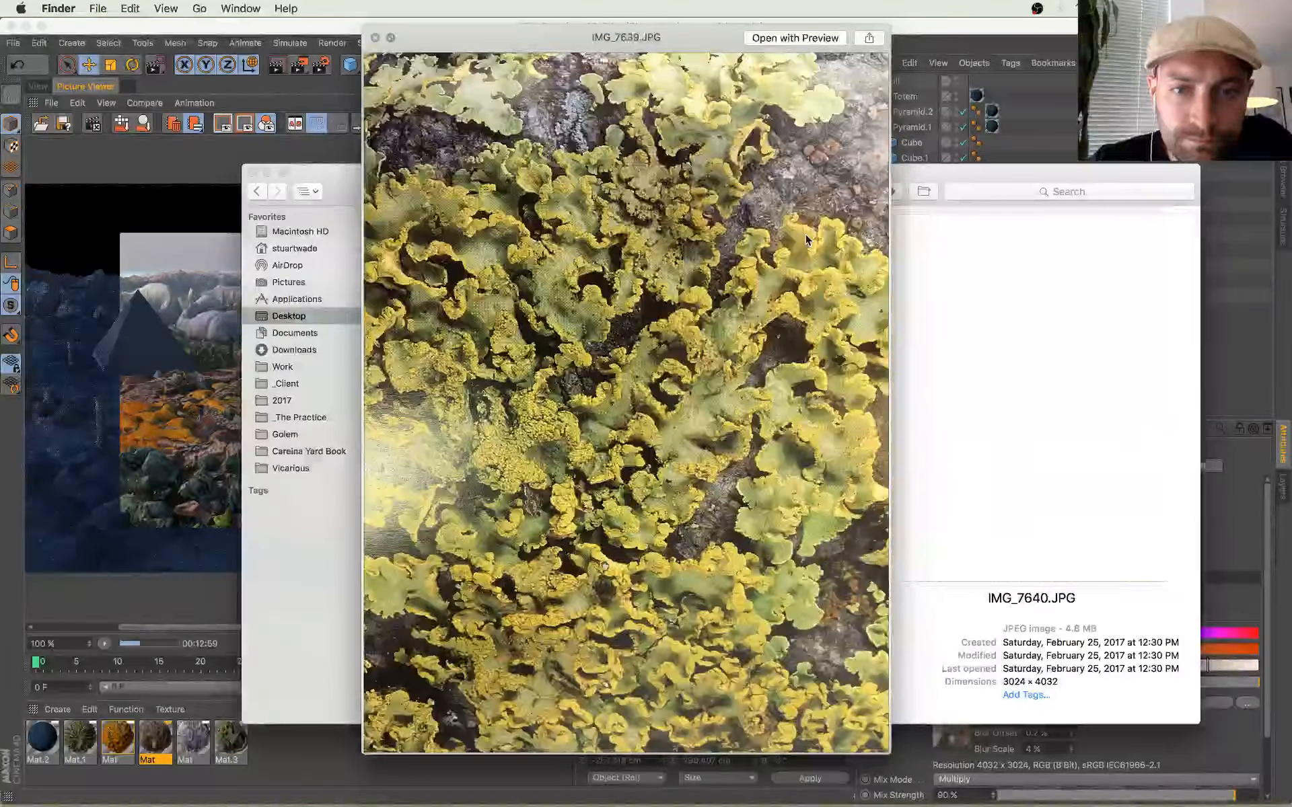
pyautogui.press('Down')
pyautogui.press('Up')
pyautogui.press('Down')
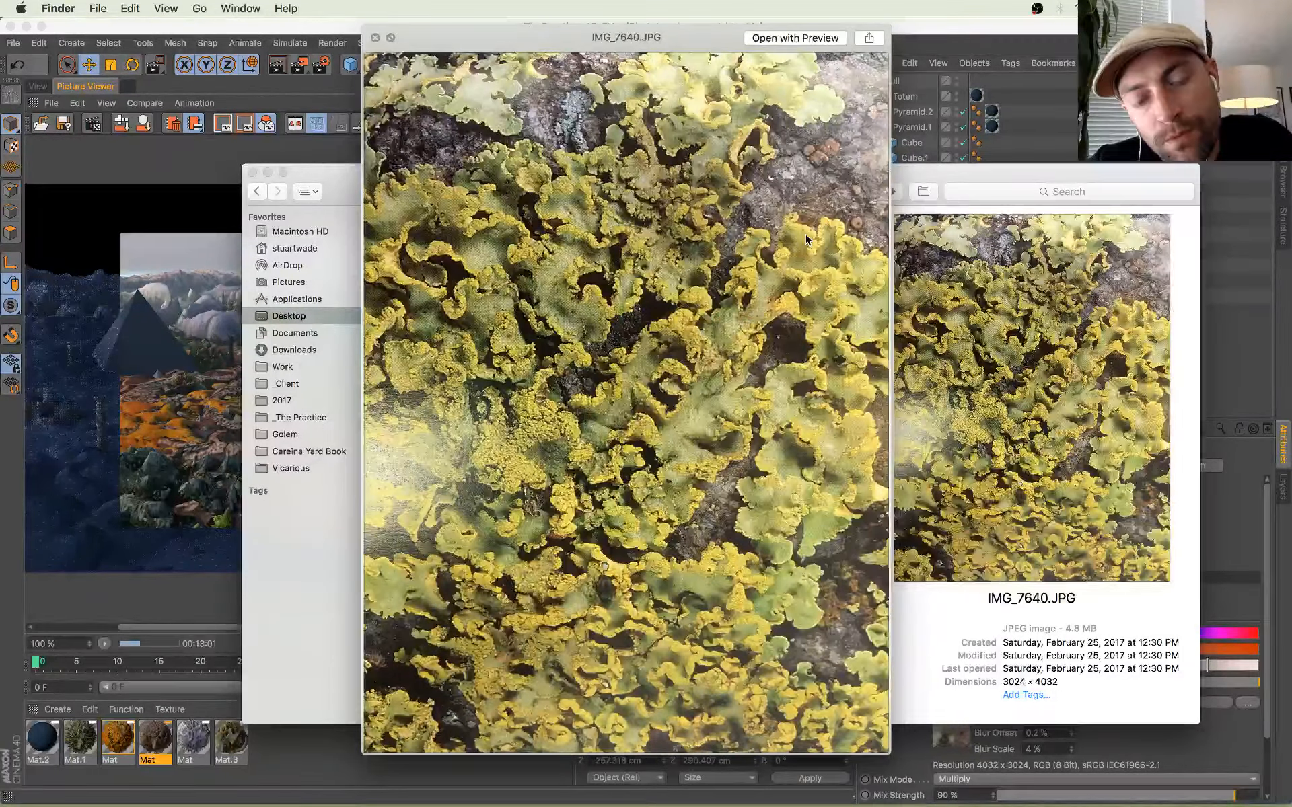
# Step: Preview the stalked lichen photo IMG_7642.JPG and the glossy black lichen photo IMG_7645.JPG
pyautogui.press('Down')
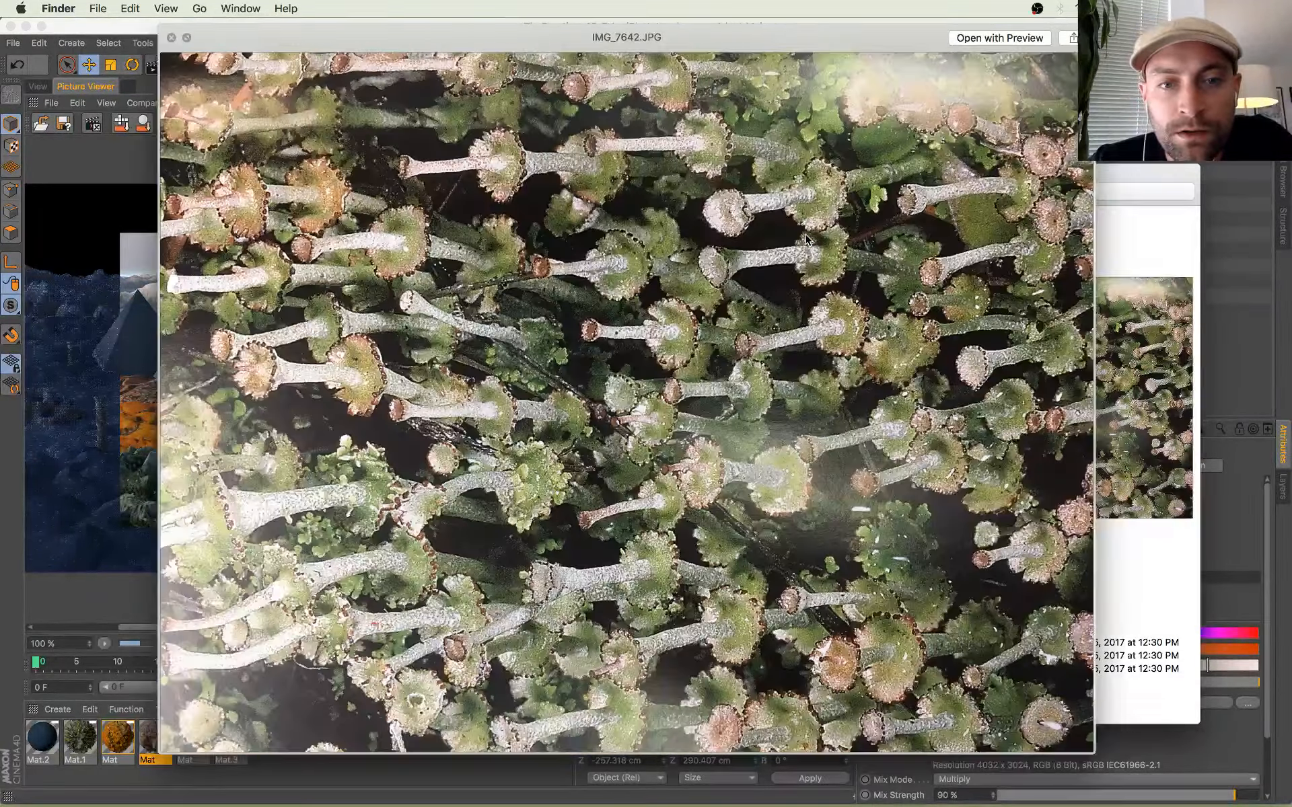
pyautogui.press('Down')
pyautogui.press('Down')
pyautogui.press('Down')
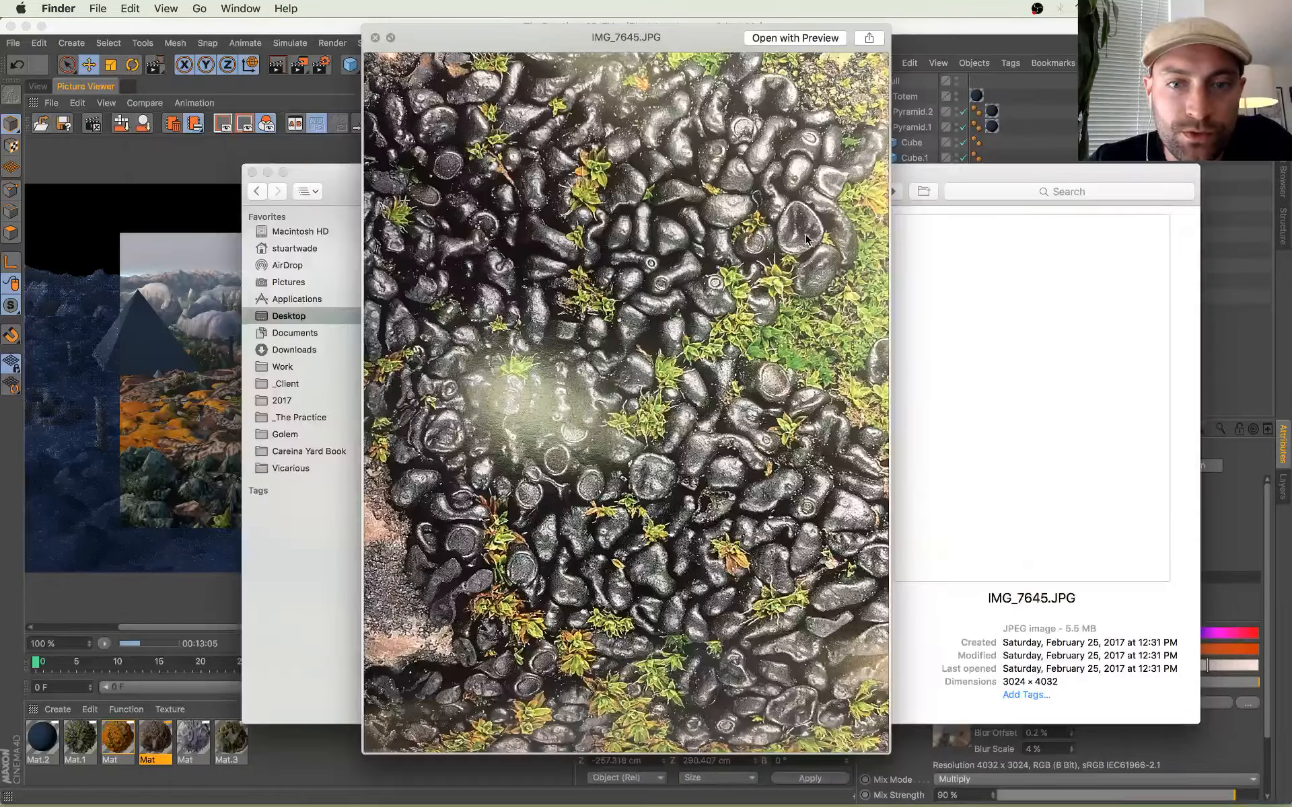
pyautogui.press('Down')
pyautogui.press('Up')
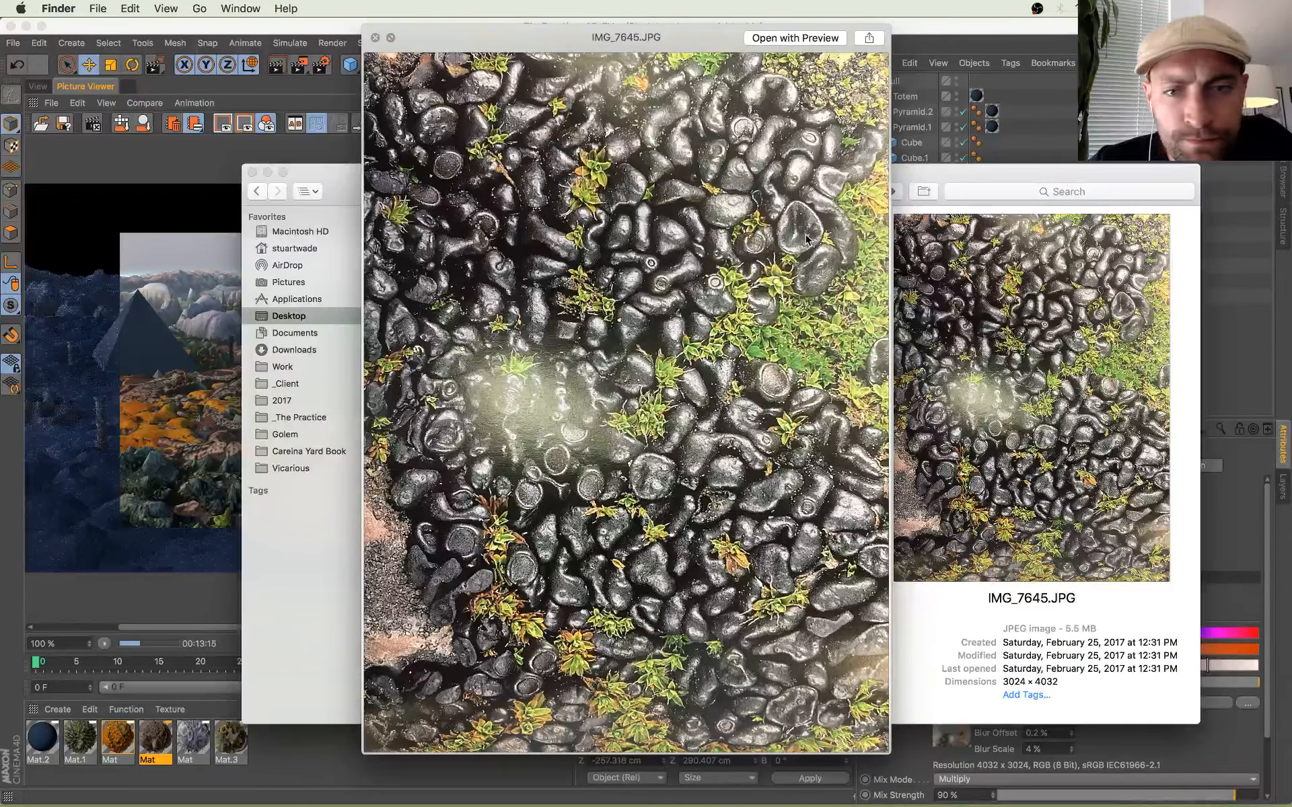
# Step: Go back through the photo previews from IMG_7645.JPG to IMG_7637.JPG, and return to the orange lichen in IMG_7639.JPG
pyautogui.press('Down')
pyautogui.press('Down')
pyautogui.press('Down')
pyautogui.press('Down')
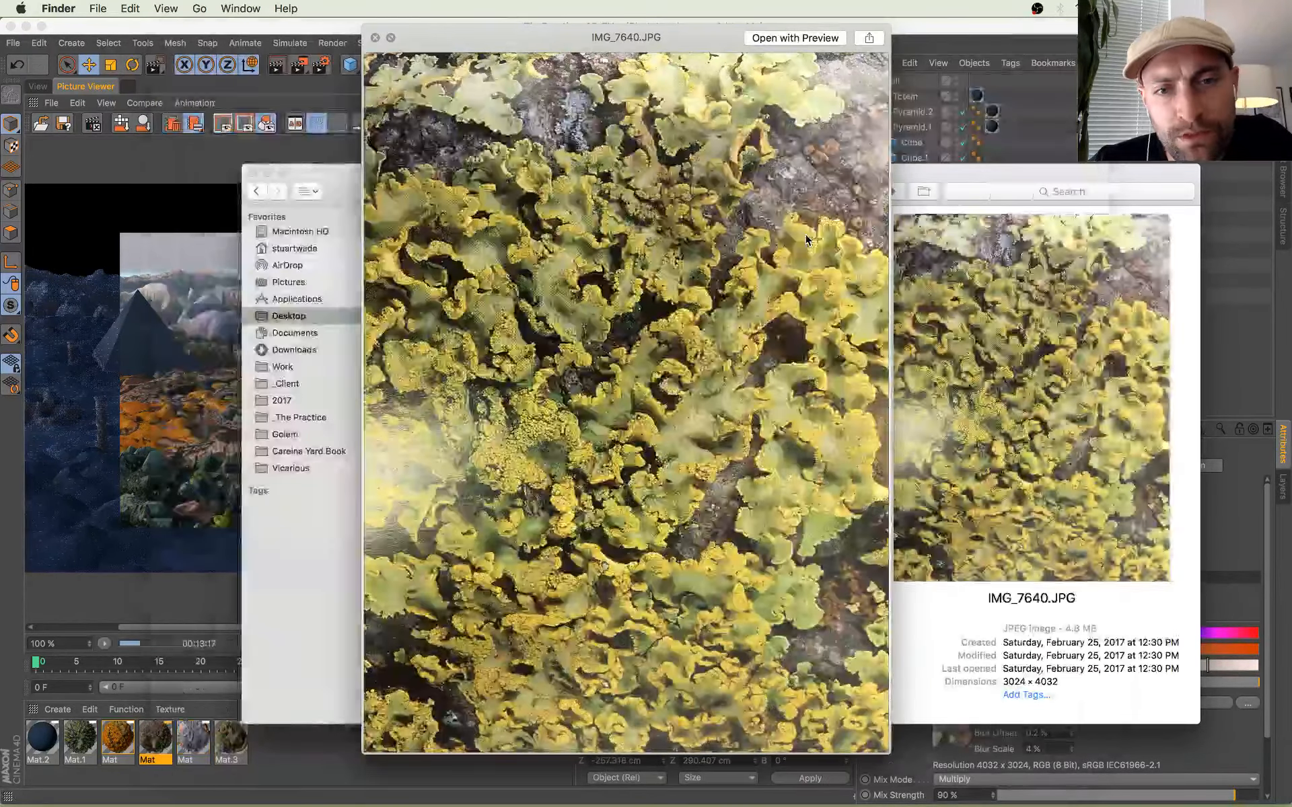
pyautogui.press('Down')
pyautogui.press('Down')
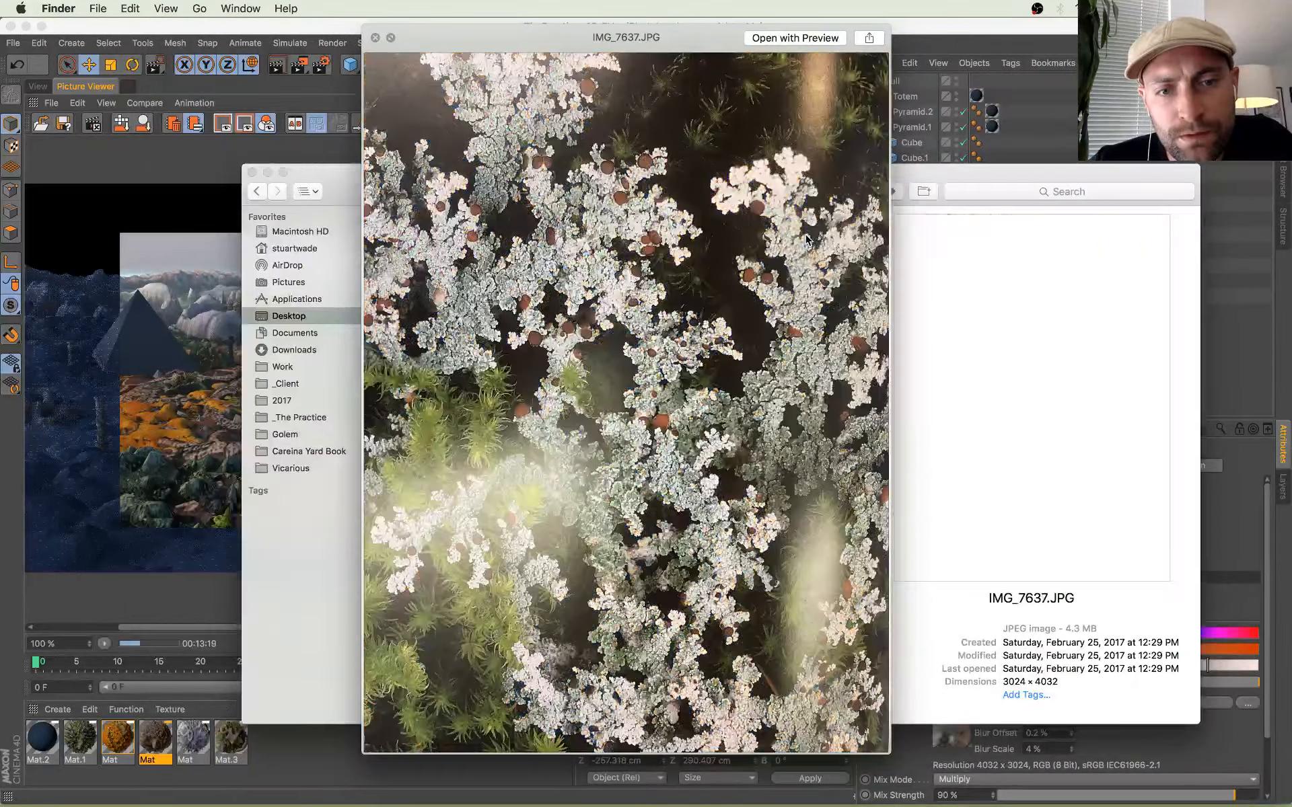
pyautogui.press('Up')
pyautogui.press('Up')
pyautogui.press('Up')
pyautogui.press('Up')
pyautogui.press('Up')
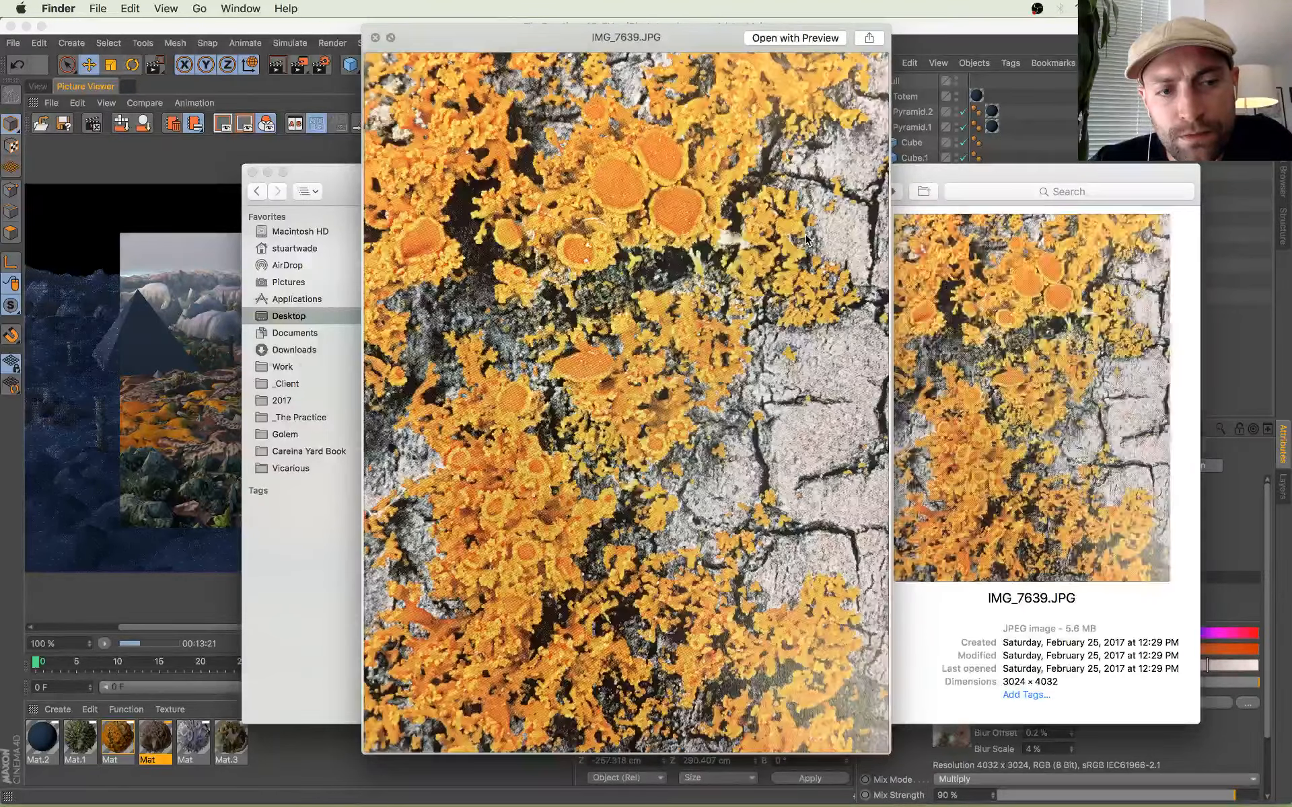
# Step: Review the lichen photos again from IMG_7640.JPG through to IMG_7650.JPG
pyautogui.press('Down')
pyautogui.press('Down')
pyautogui.press('Down')
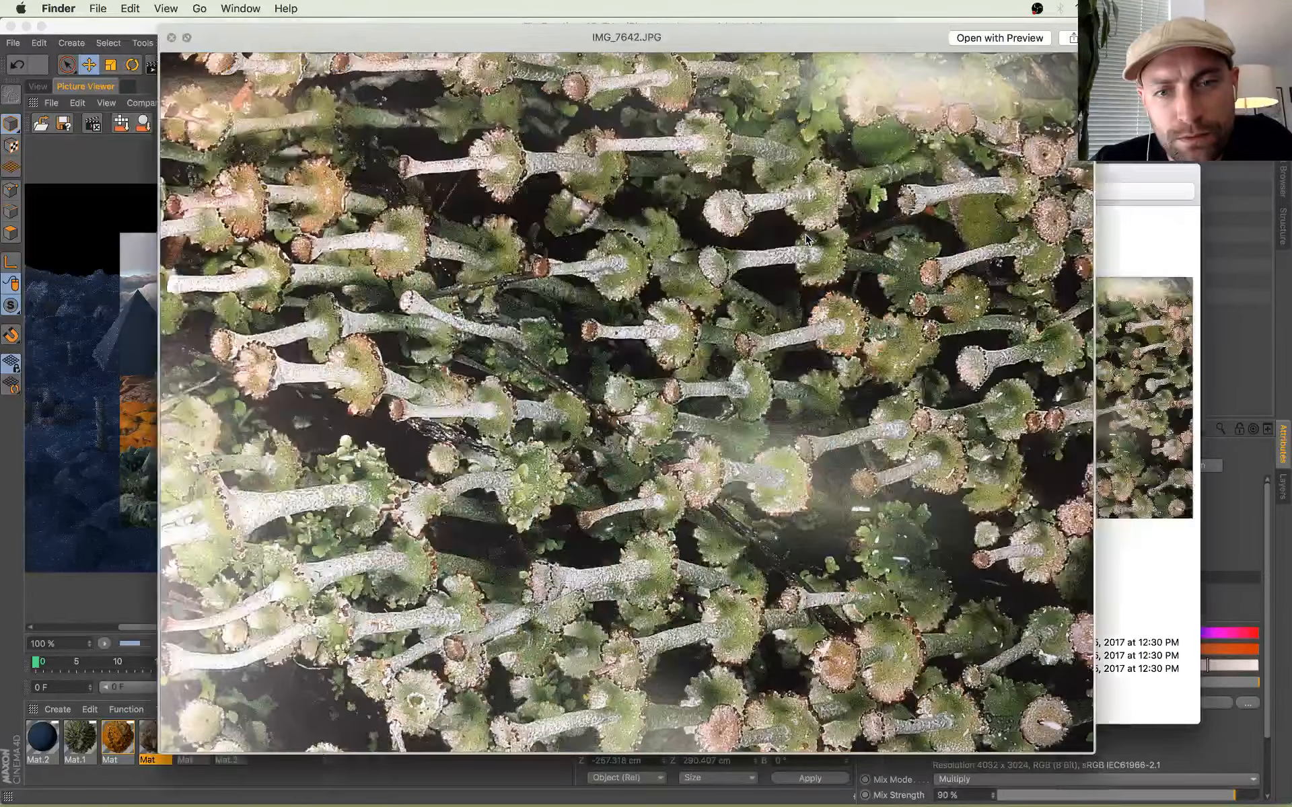
pyautogui.press('Down')
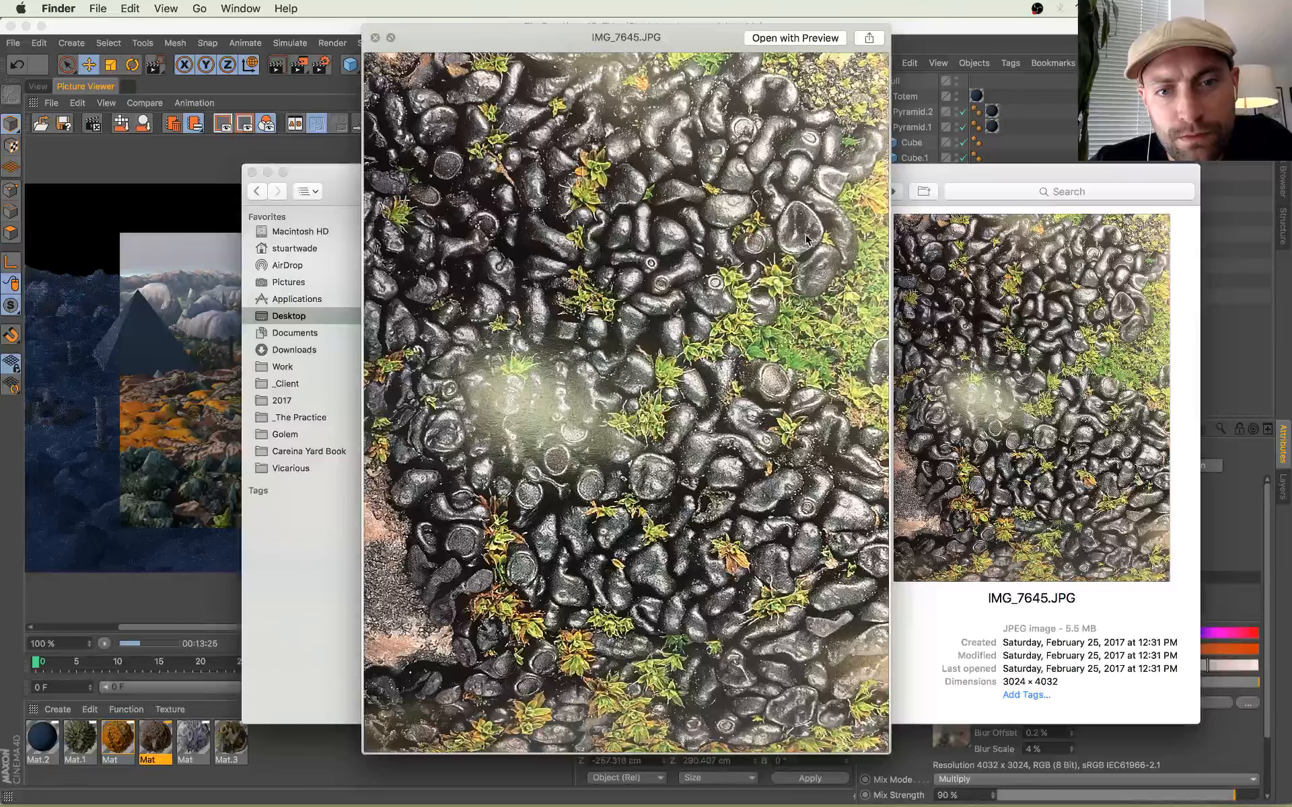
pyautogui.press('Down')
pyautogui.press('Down')
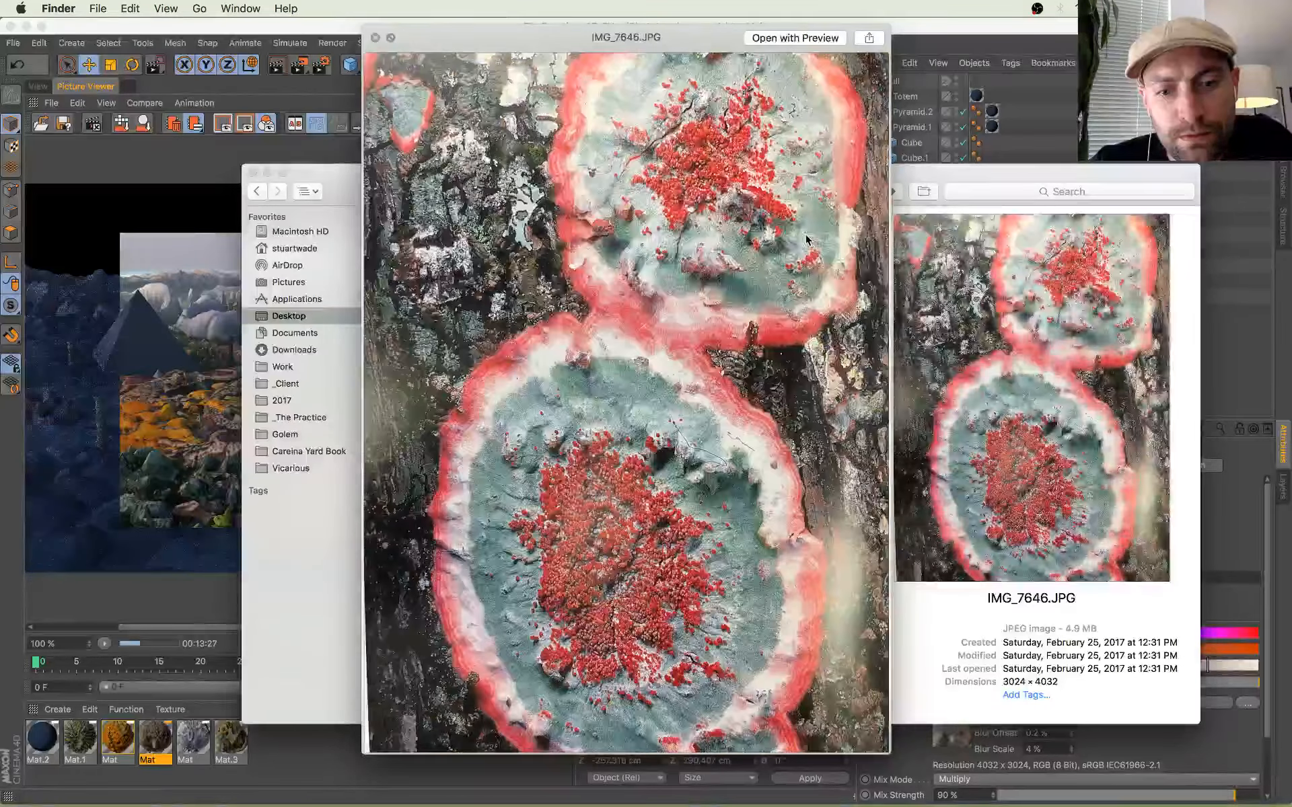
pyautogui.press('Down')
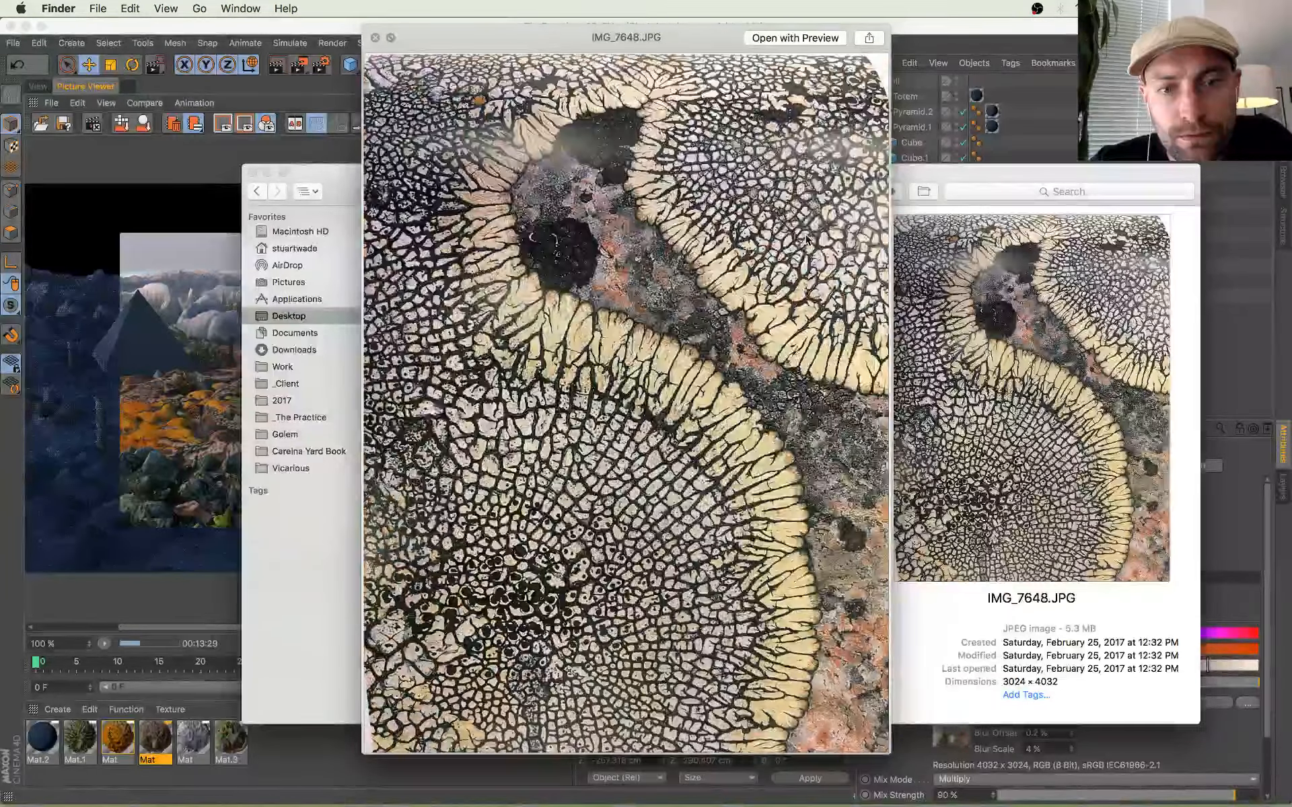
pyautogui.press('Down')
pyautogui.press('Down')
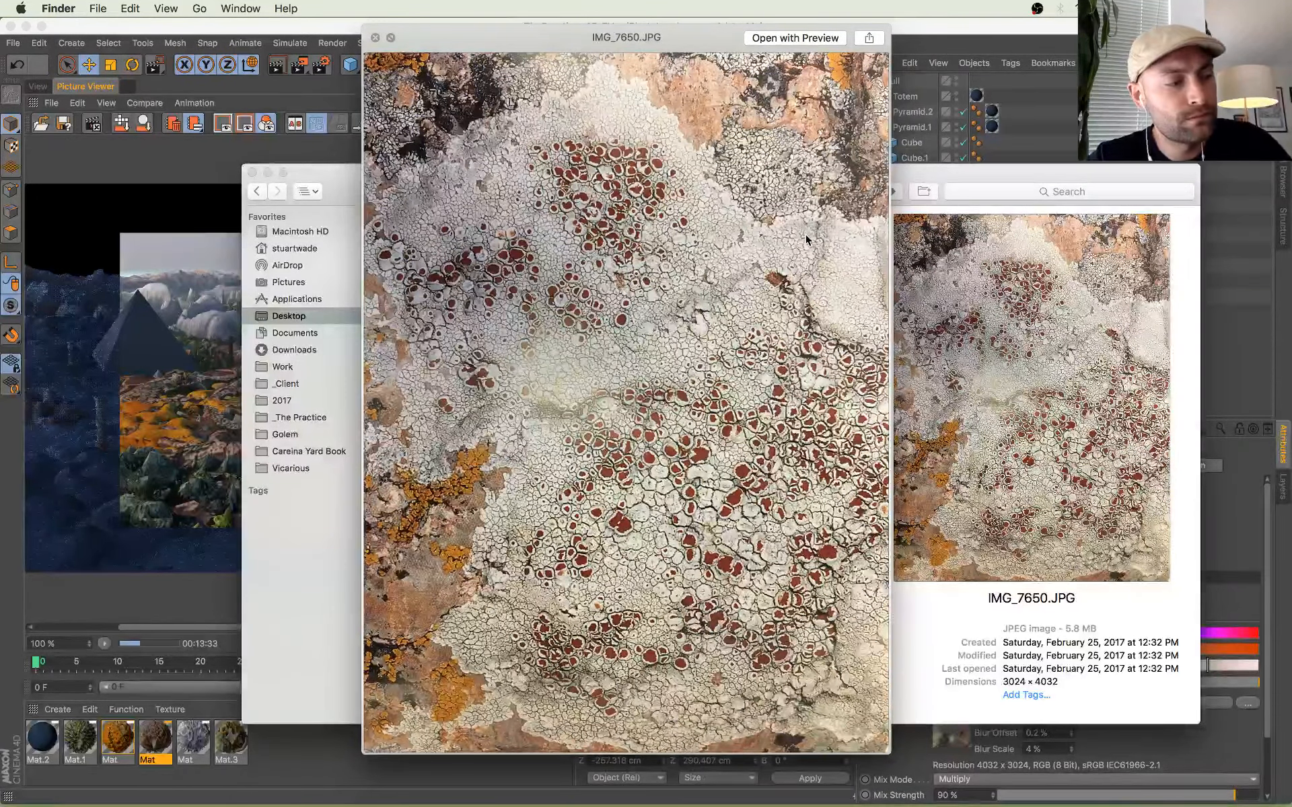
# Step: View the cup-shaped lichen photo IMG_7651.JPG, close the preview and switch back to Cinema 4D
pyautogui.press('Down')
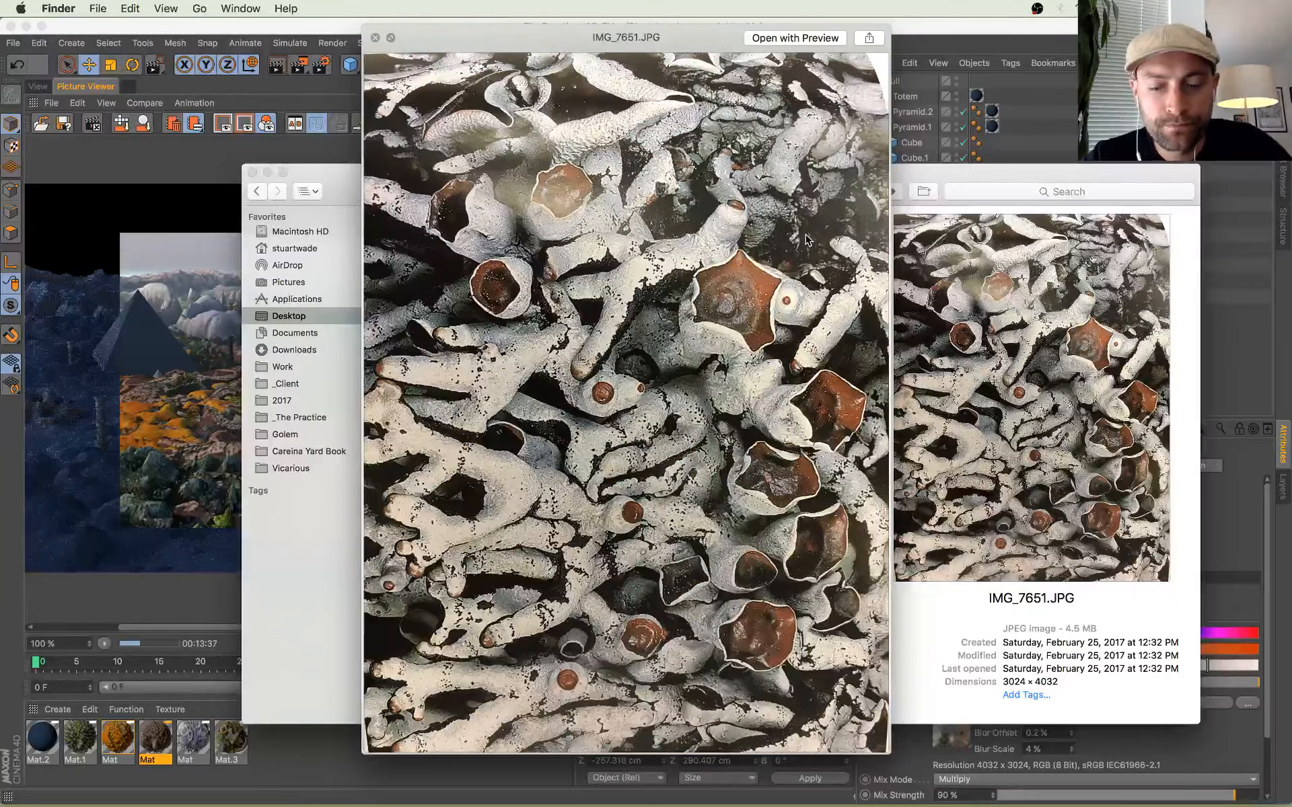
pyautogui.press('space')
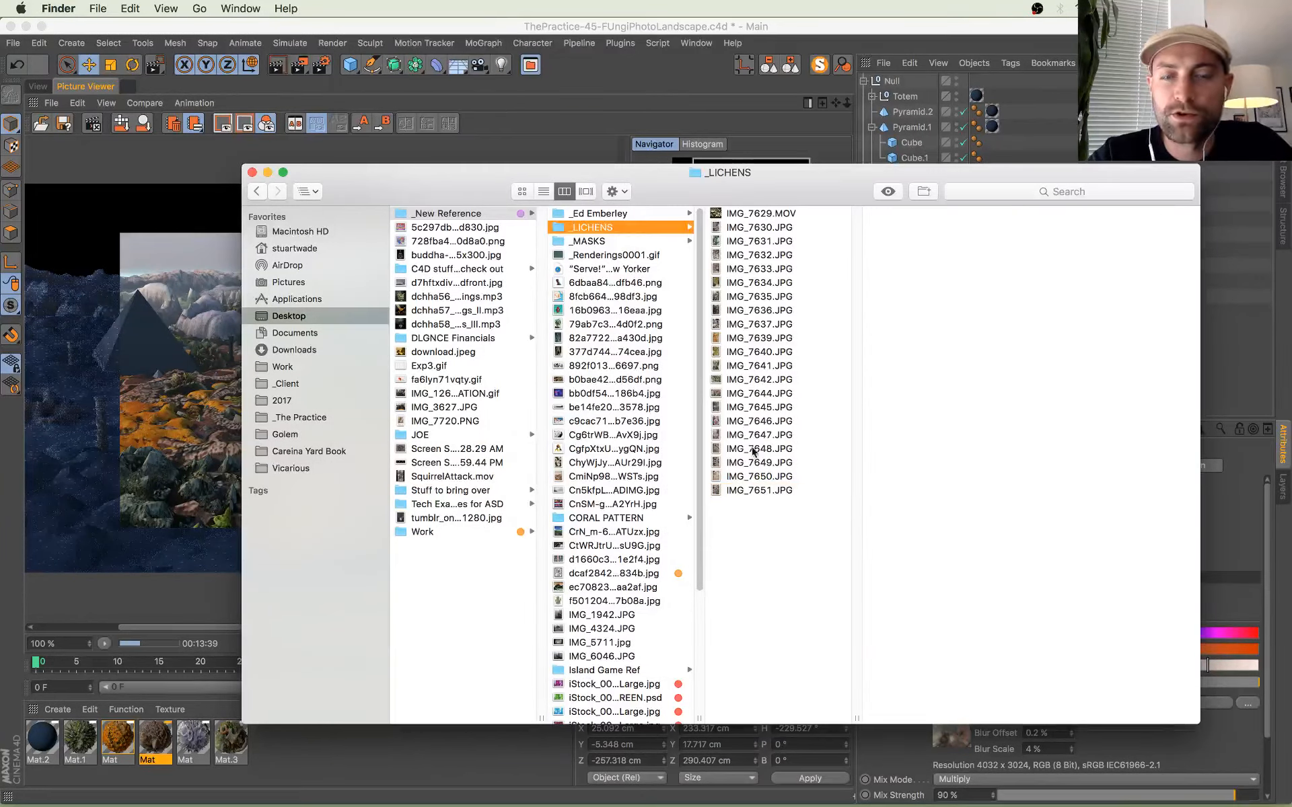
pyautogui.press('super+Tab')
# Step: Inspect the foreground terrain of the in-progress render and save the project file
pyautogui.scroll(5, 391, 491)
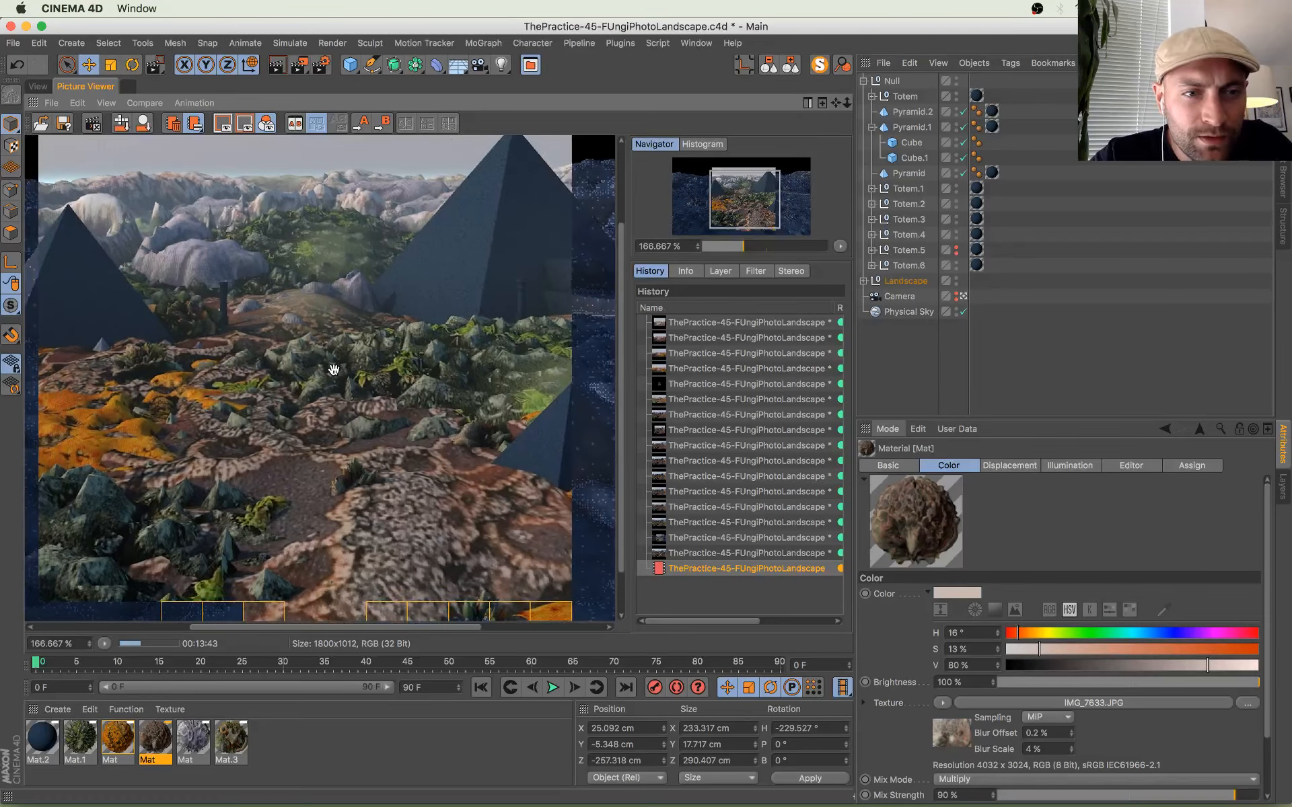
pyautogui.scroll(-2, 336, 369)
pyautogui.moveTo(398, 393); pyautogui.dragTo(390, 364)
pyautogui.scroll(-1, 338, 381)
pyautogui.press('super+s')
# Step: Switch to Chrome to check the YouTube and Twitch live chats, and return to Cinema 4D
pyautogui.press('super+Tab')
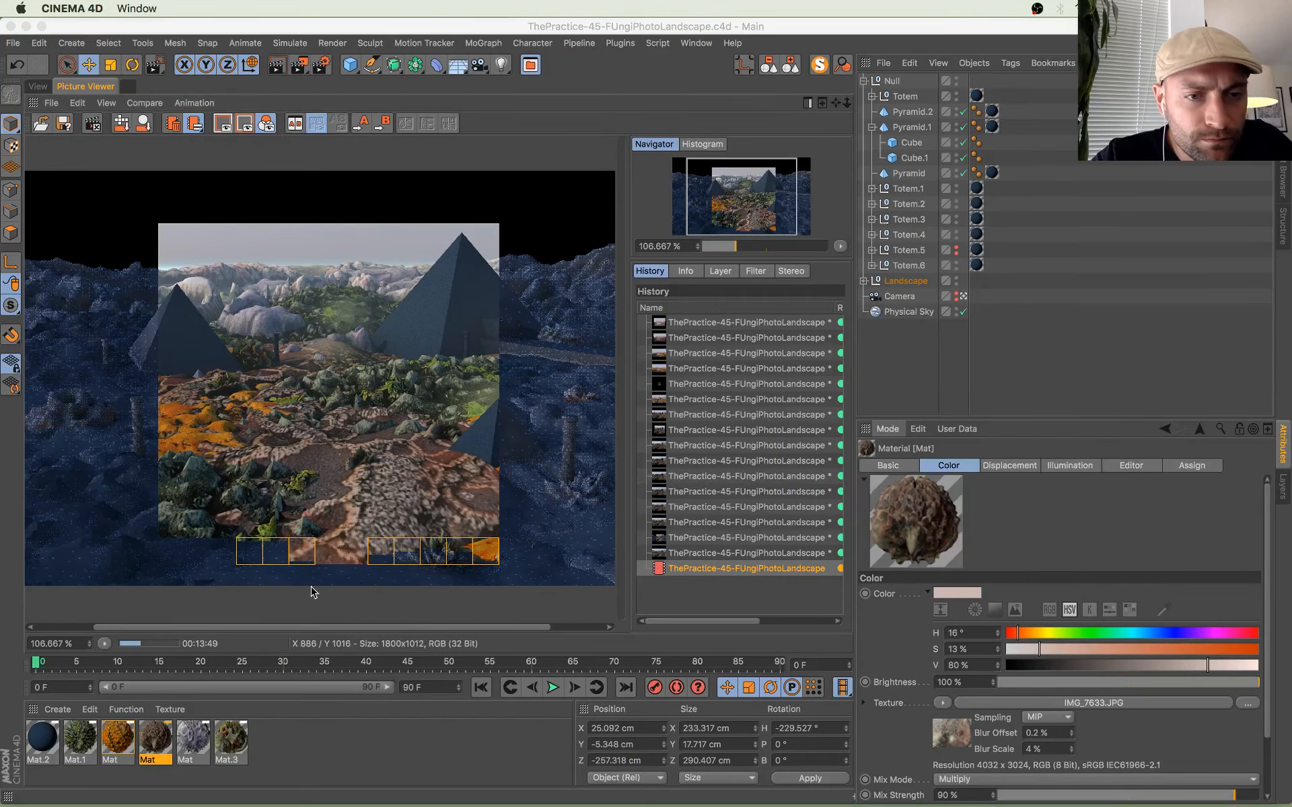
pyautogui.press('super+Tab')
pyautogui.moveTo(2, 3)
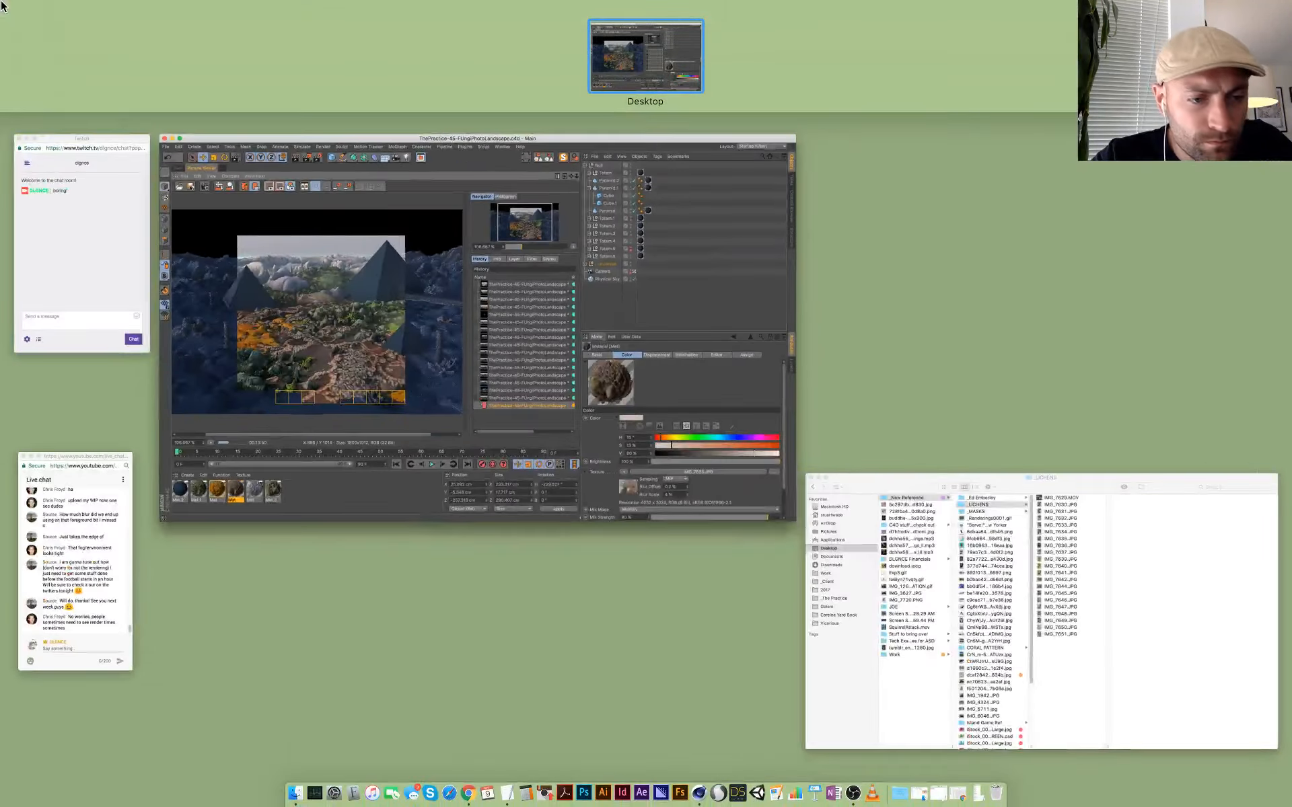
pyautogui.click(62, 566)
pyautogui.press('super+grave')
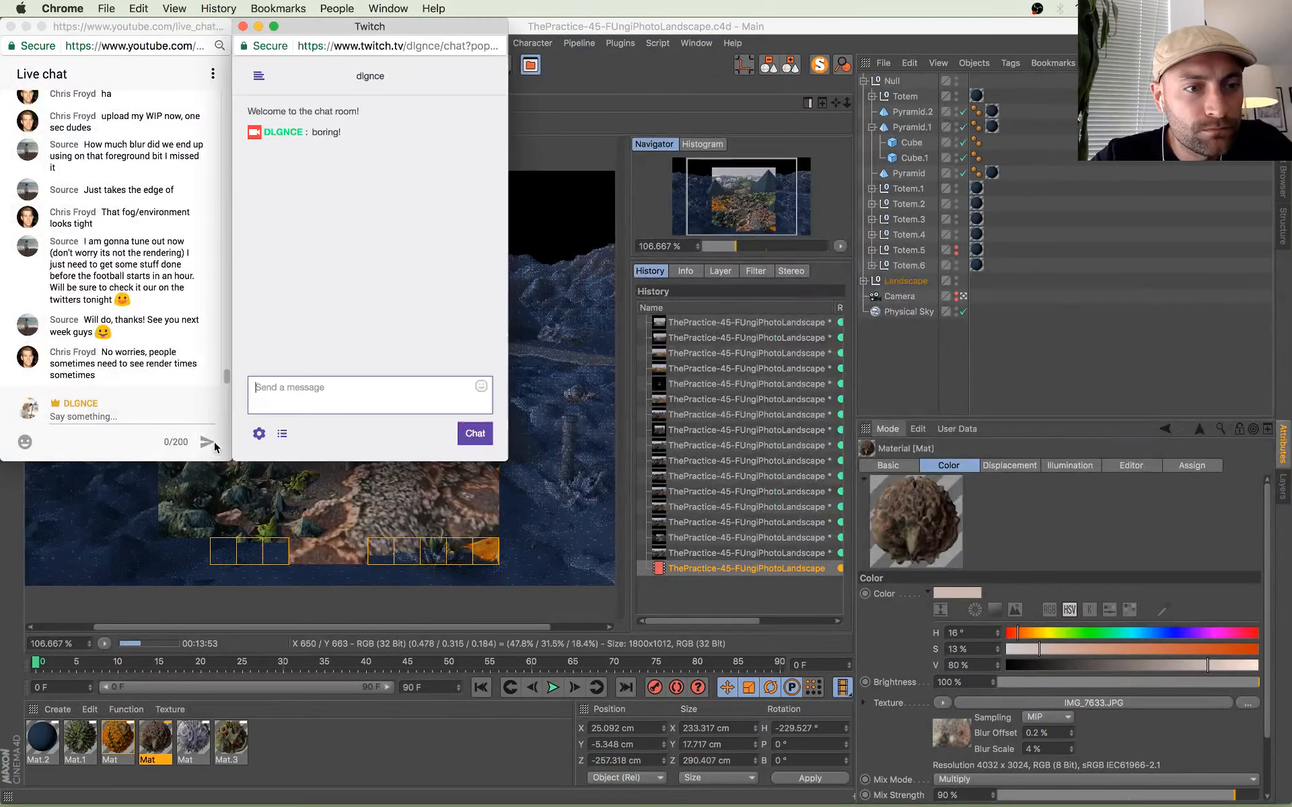
pyautogui.click(143, 384)
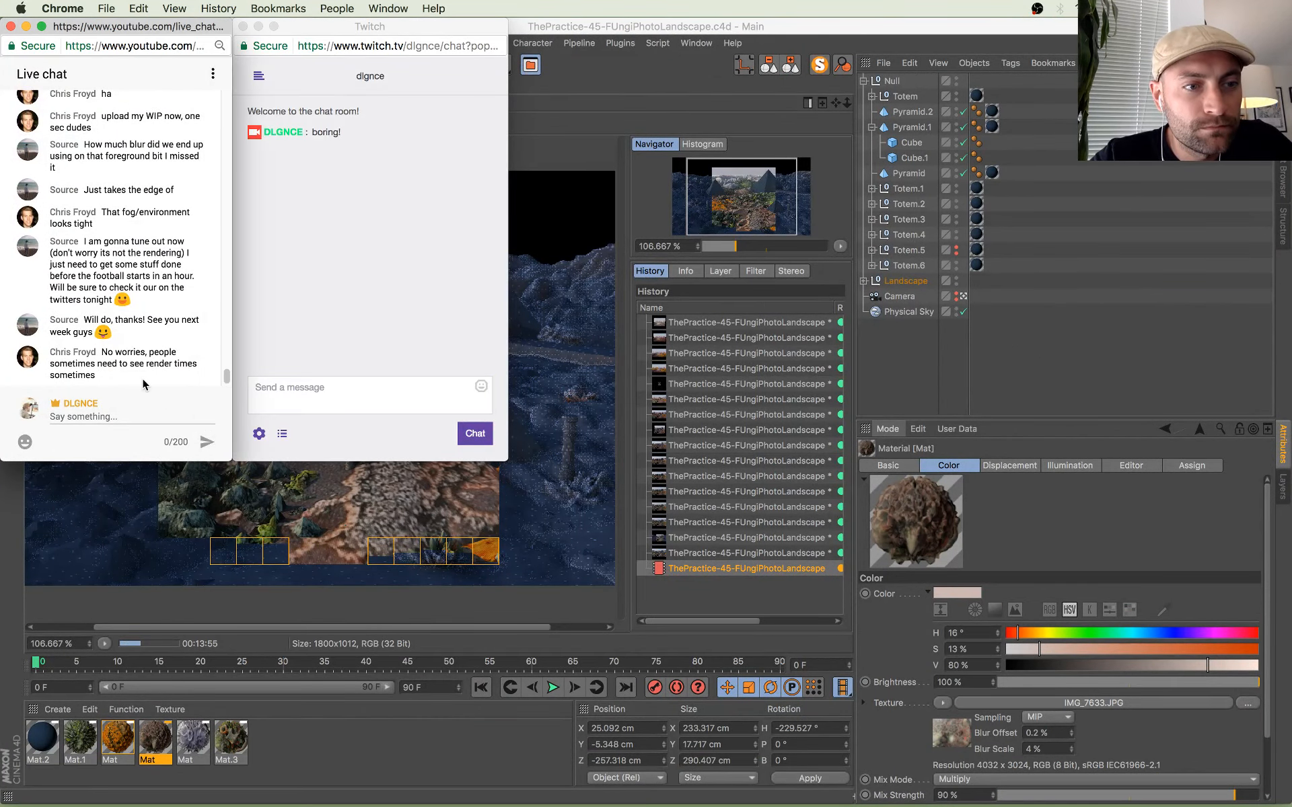
pyautogui.click(300, 608)
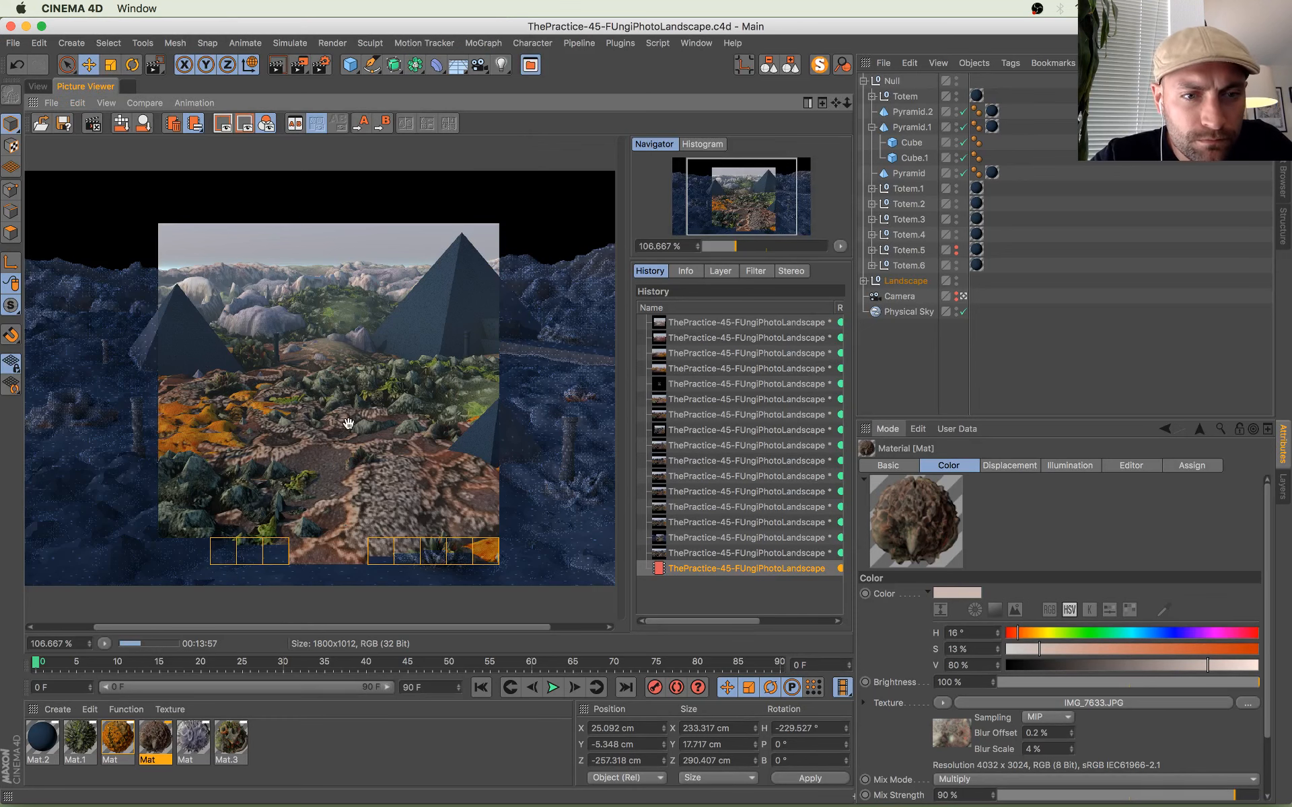
# Step: Examine the partly rendered landscape as a whole and closer in, from the rocky foreground to the distant hills
pyautogui.scroll(-1, 286, 479)
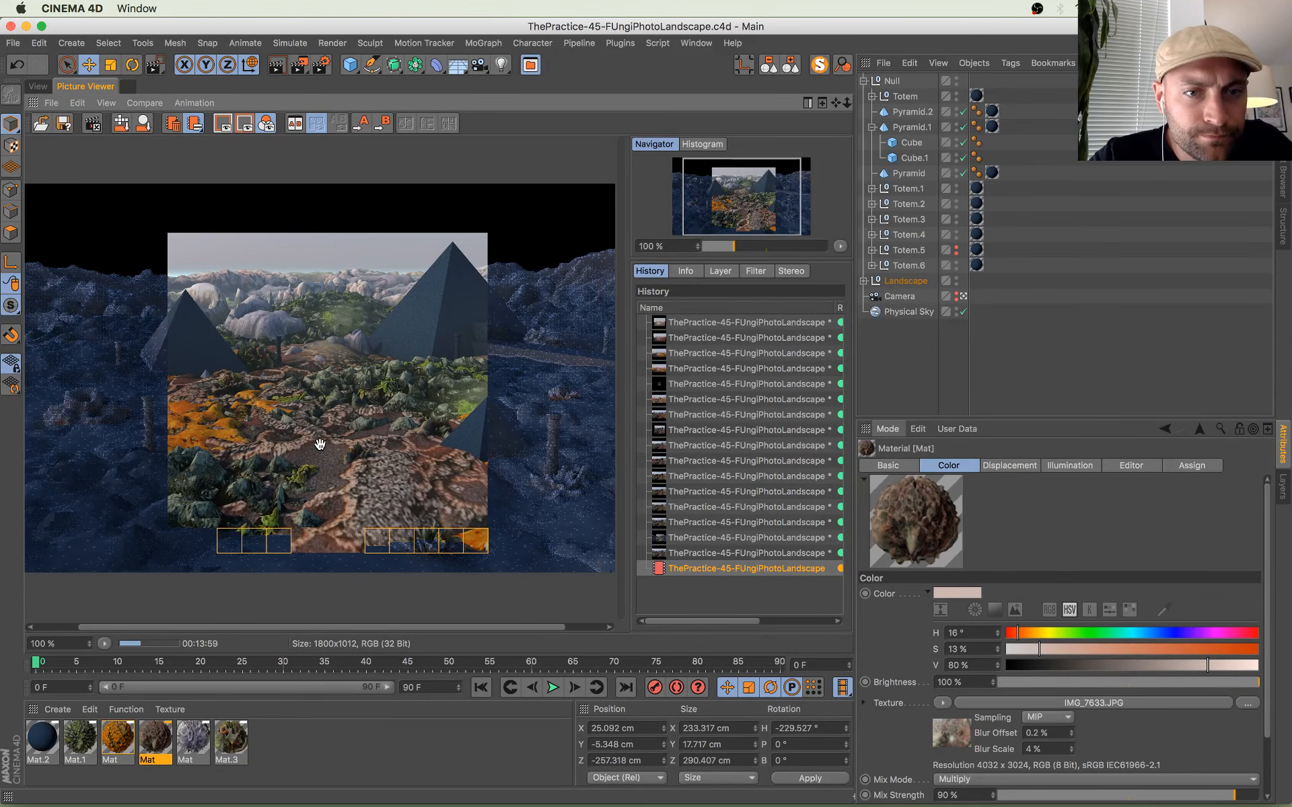
pyautogui.scroll(4, 319, 444)
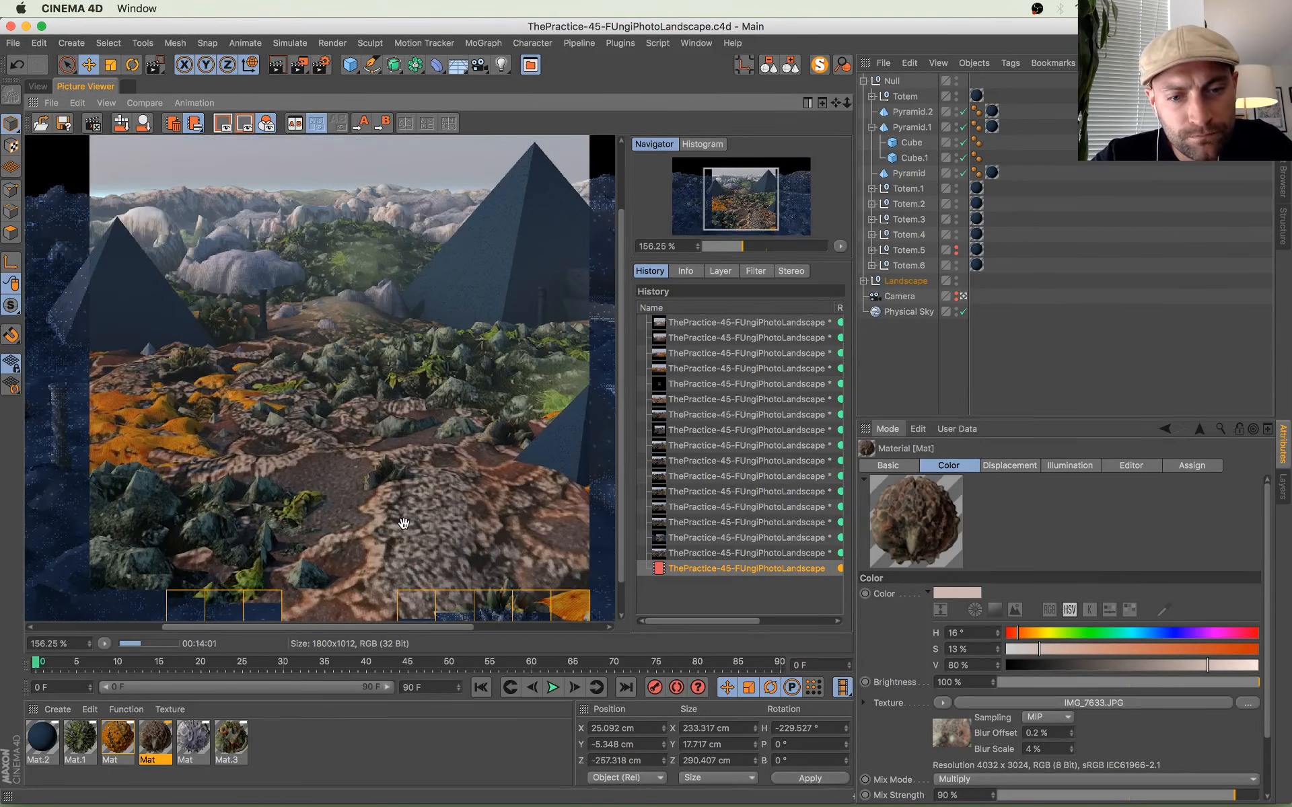
pyautogui.scroll(-2, 396, 360)
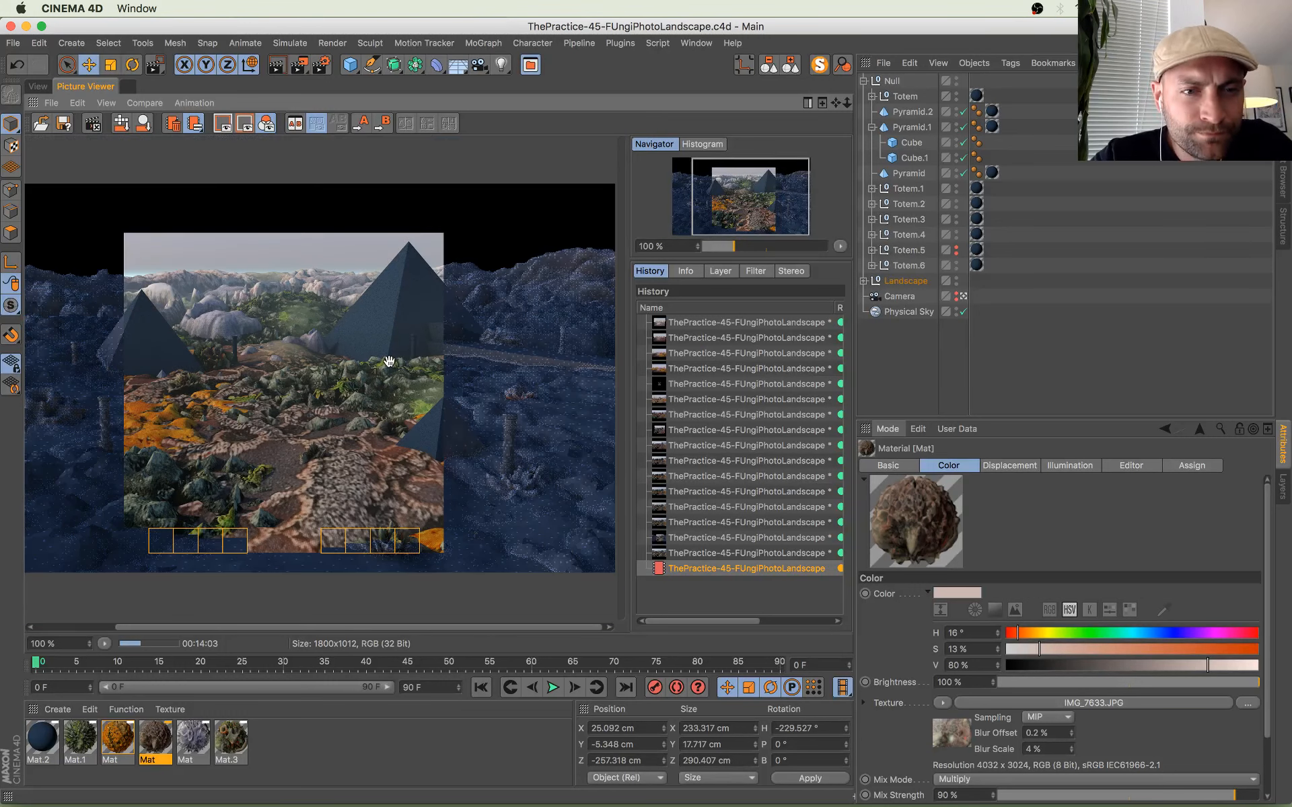
pyautogui.moveTo(431, 383); pyautogui.dragTo(475, 381)
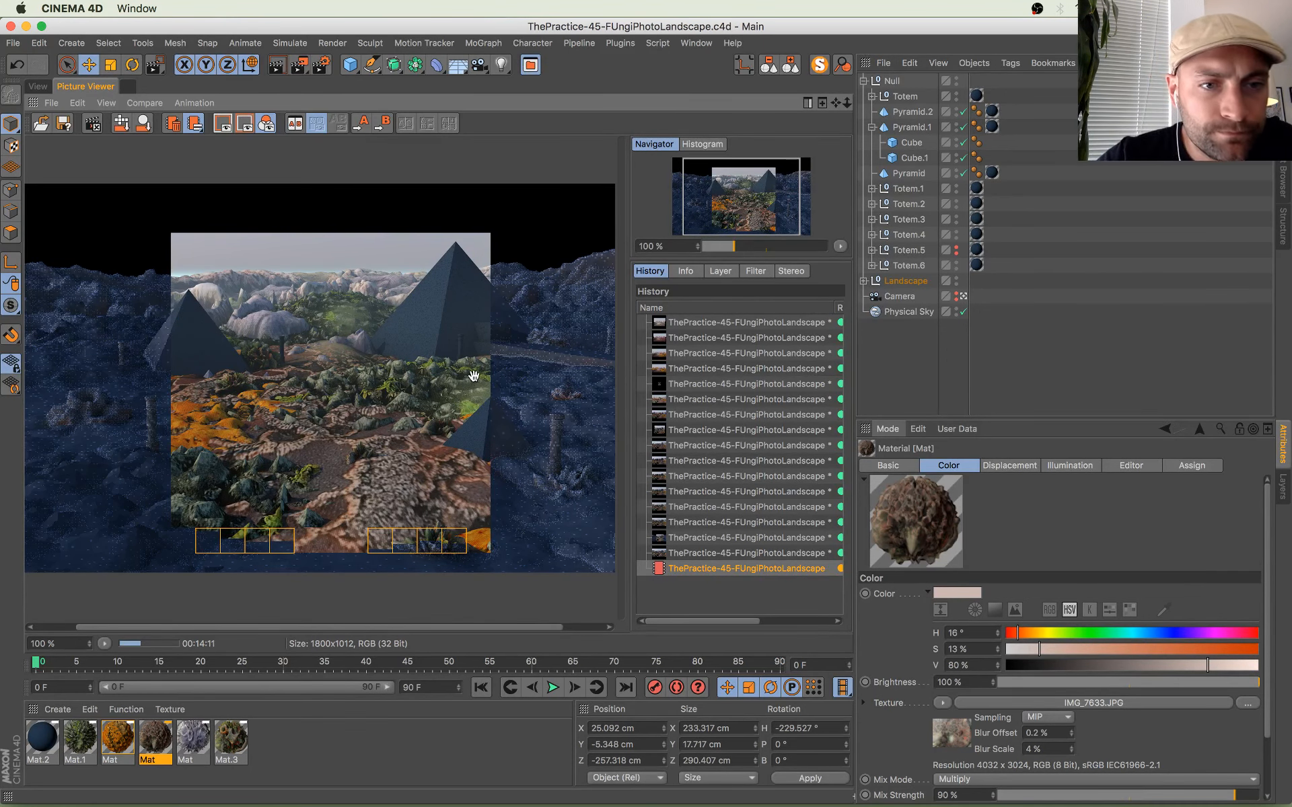
pyautogui.scroll(2, 345, 311)
pyautogui.scroll(3, 363, 294)
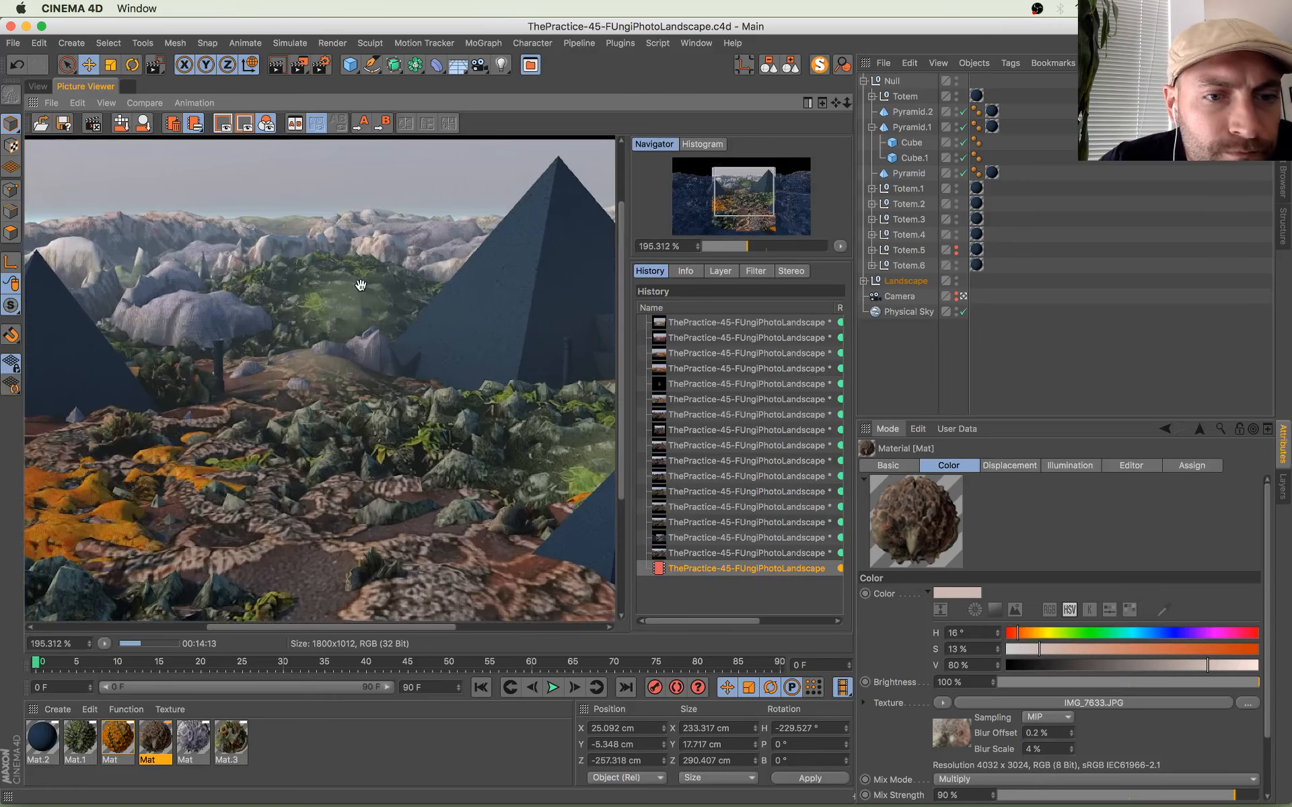
# Step: Inspect the large pyramid and the terrain in front of it at high magnification in the render
pyautogui.scroll(3, 462, 306)
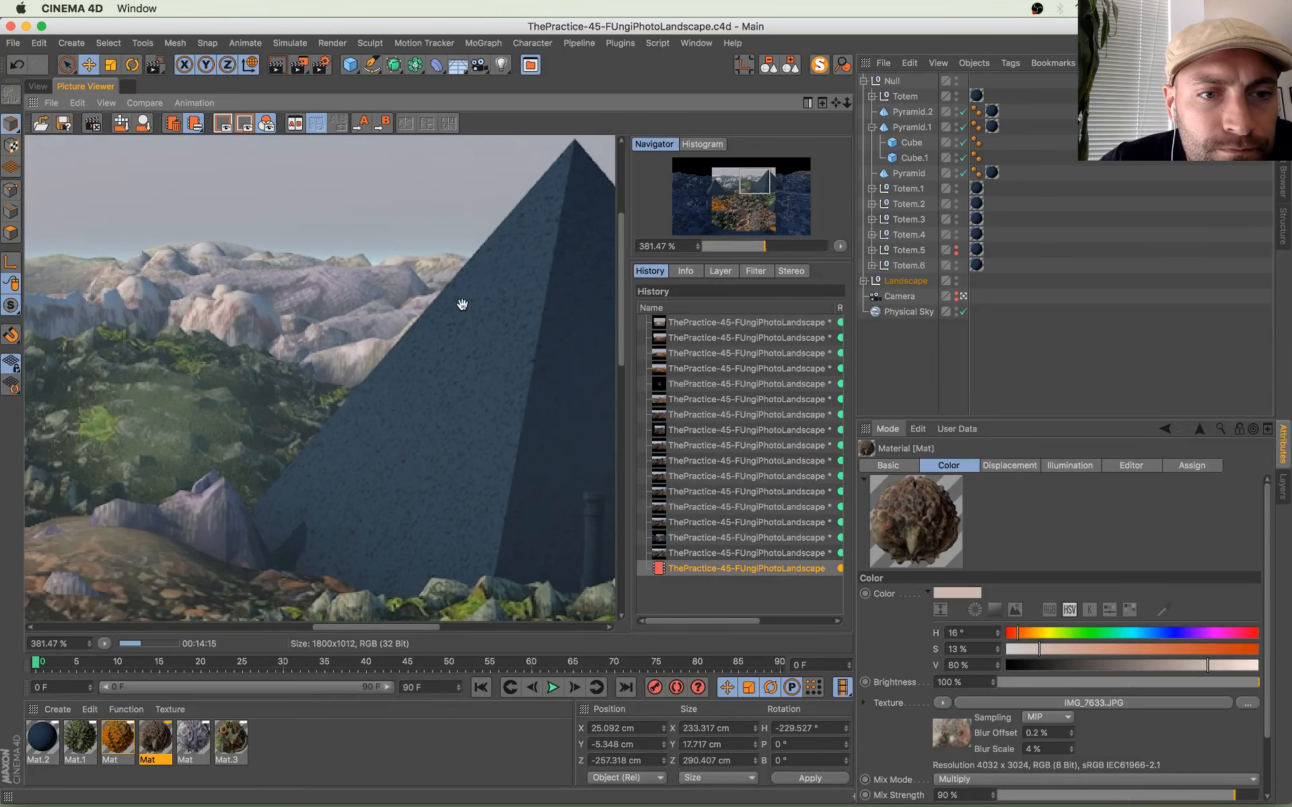
pyautogui.moveTo(415, 417); pyautogui.dragTo(283, 108)
pyautogui.moveTo(385, 458); pyautogui.dragTo(27, 316)
pyautogui.moveTo(239, 330); pyautogui.dragTo(626, 125)
pyautogui.moveTo(397, 444); pyautogui.dragTo(379, 327)
pyautogui.scroll(-1, 372, 335)
# Step: Inspect the orange lichen ground and the smaller pyramid with the pale hills behind it in close-up
pyautogui.moveTo(357, 466); pyautogui.dragTo(552, 353)
pyautogui.scroll(-1, 300, 398)
pyautogui.moveTo(172, 415); pyautogui.dragTo(449, 414)
pyautogui.moveTo(220, 345); pyautogui.dragTo(325, 439)
pyautogui.moveTo(355, 234); pyautogui.dragTo(367, 431)
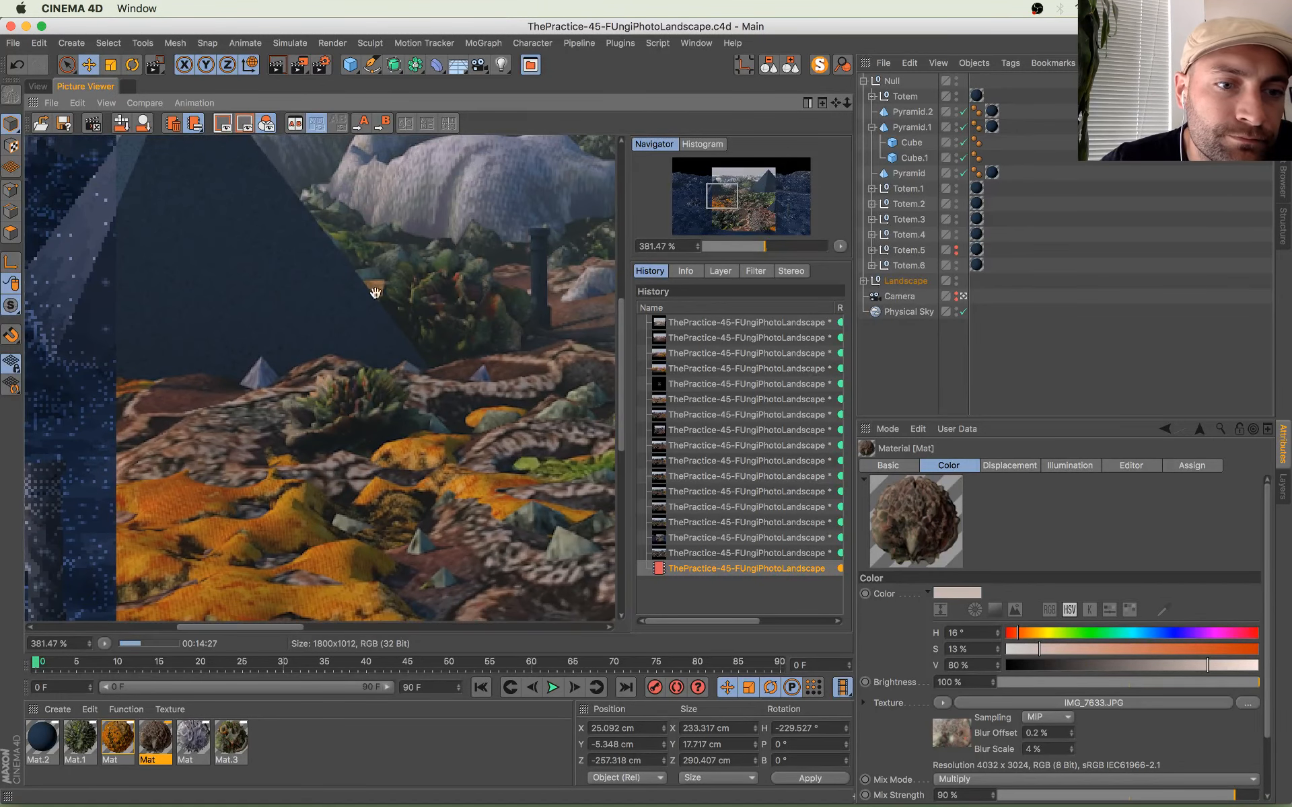
pyautogui.moveTo(401, 263); pyautogui.dragTo(180, 381)
pyautogui.scroll(-10, 181, 380)
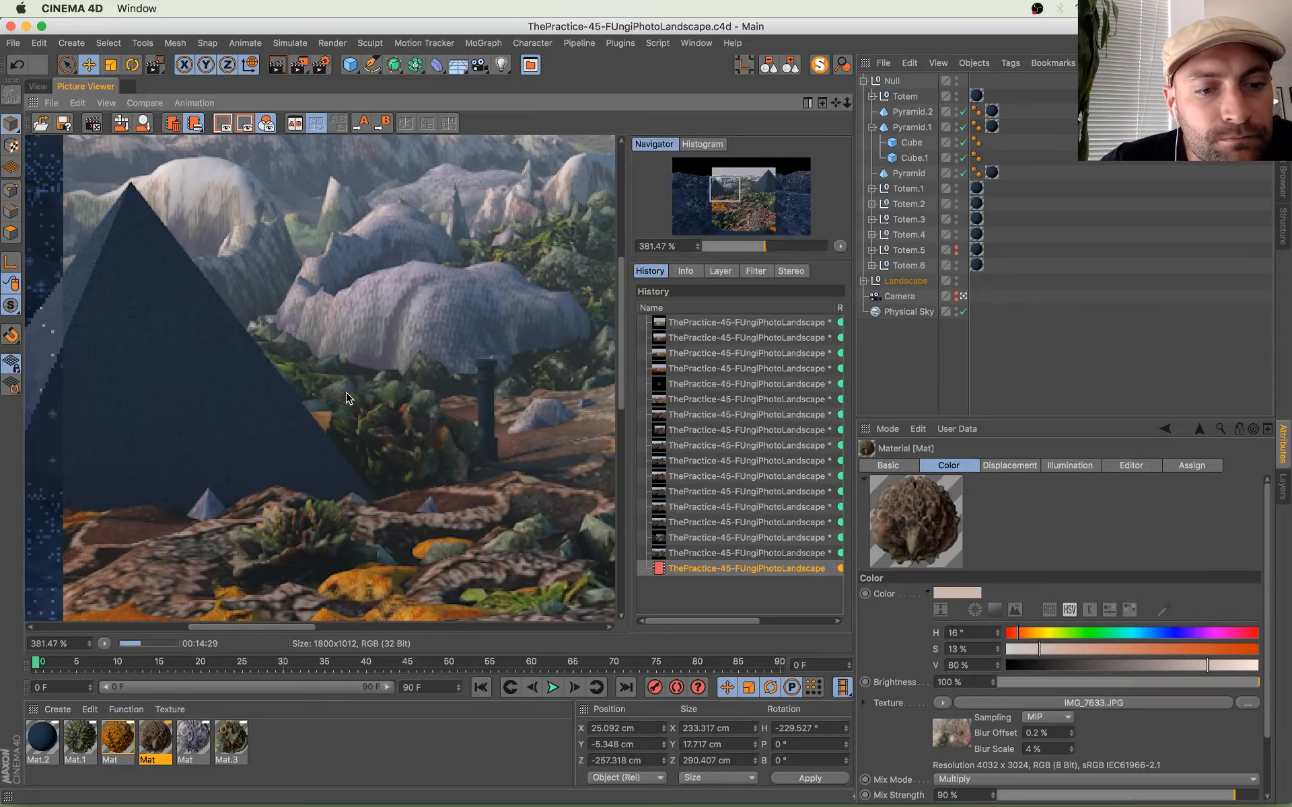
pyautogui.scroll(-2, 351, 345)
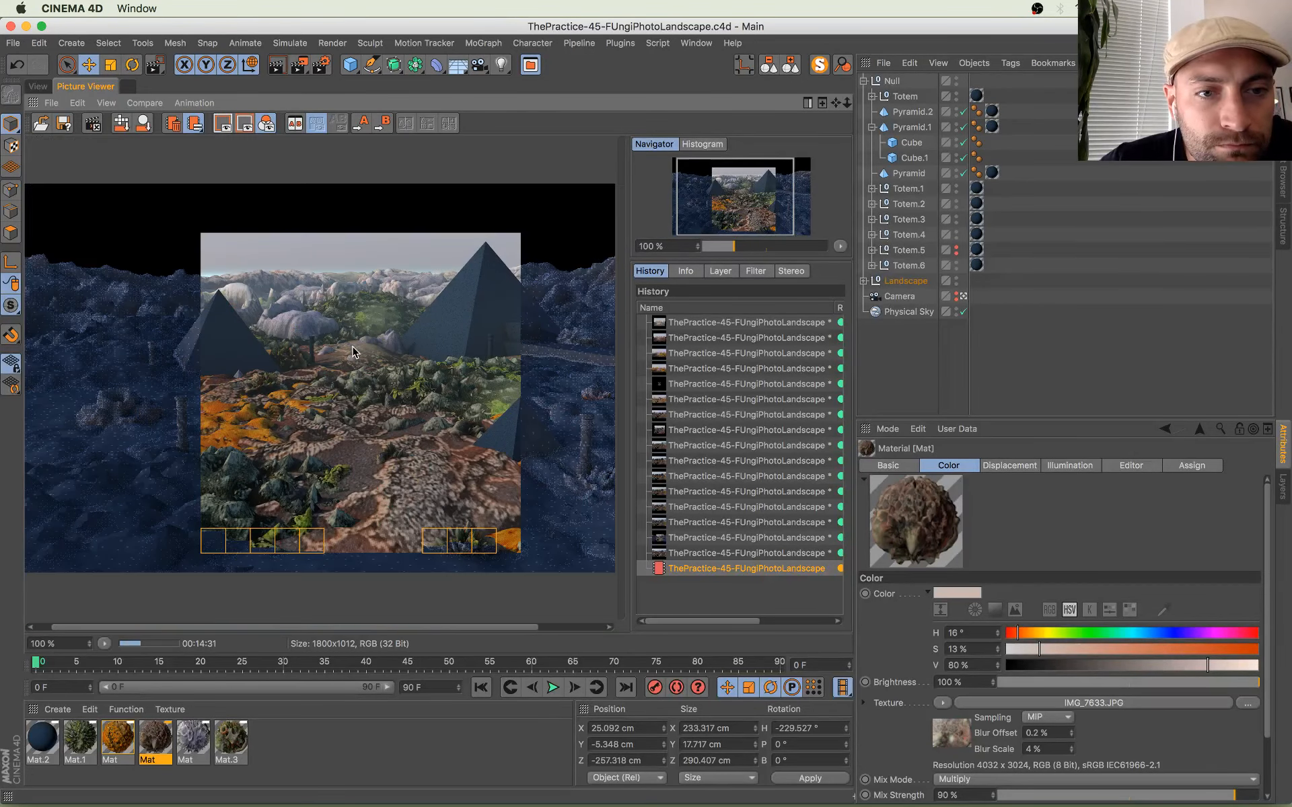
# Step: Check the render progress across the frame, glance over all open windows and return to Cinema 4D
pyautogui.moveTo(394, 452); pyautogui.dragTo(276, 456)
pyautogui.scroll(1, 269, 467)
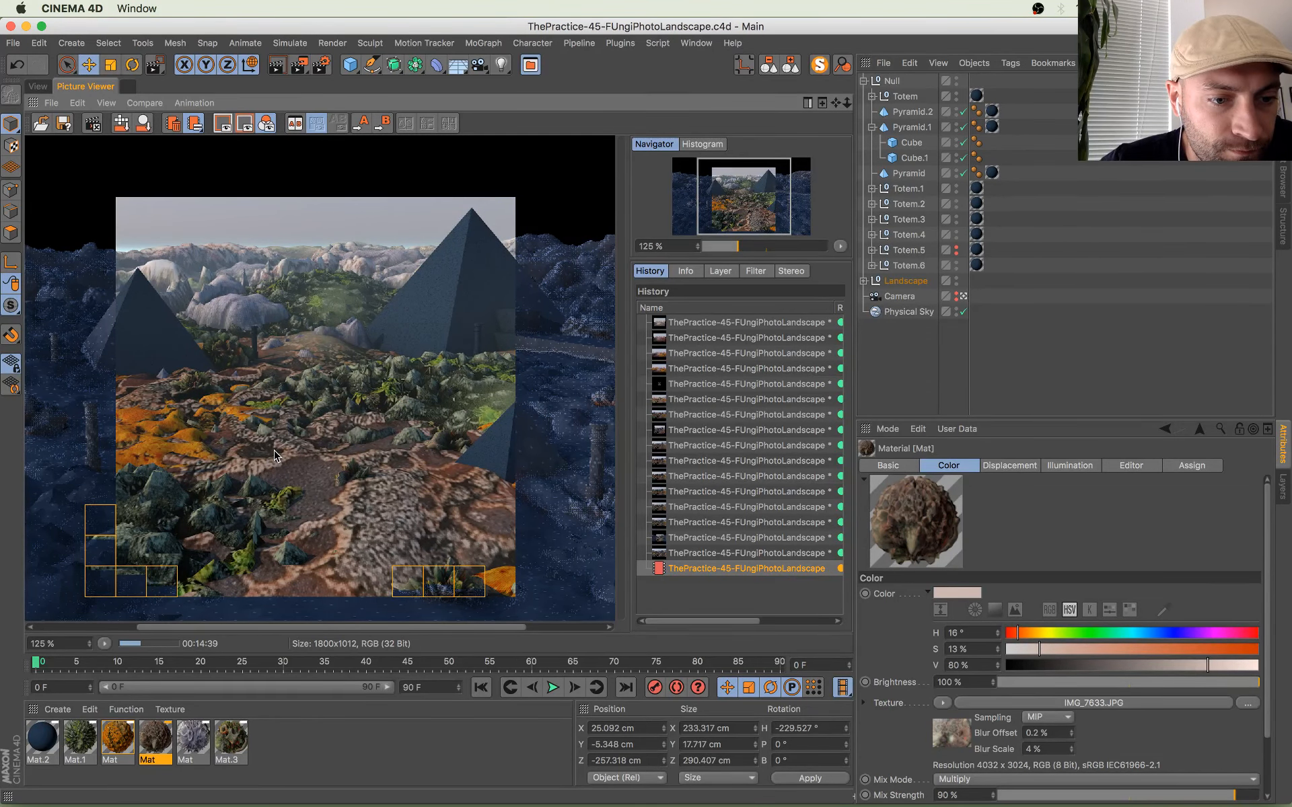
pyautogui.scroll(-1, 267, 482)
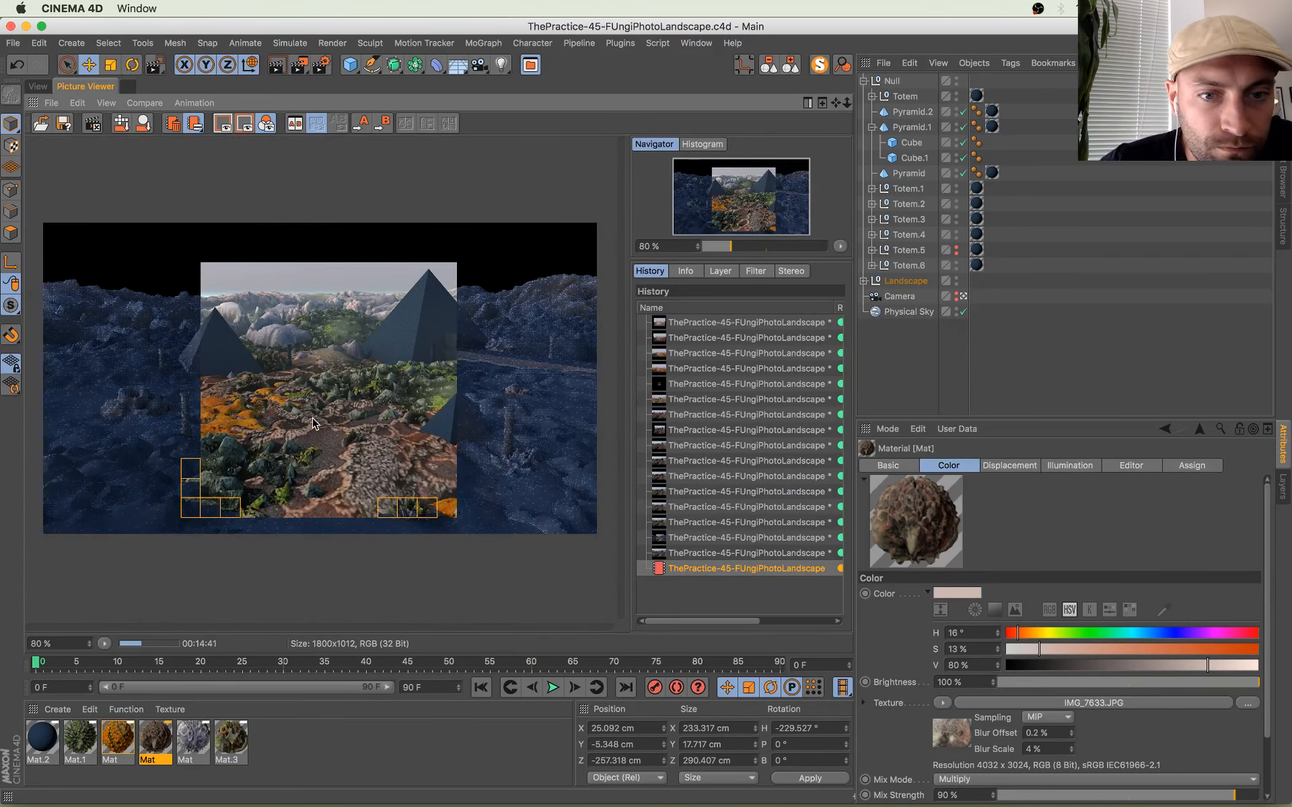
pyautogui.hotkey('ctrl', 'Up')
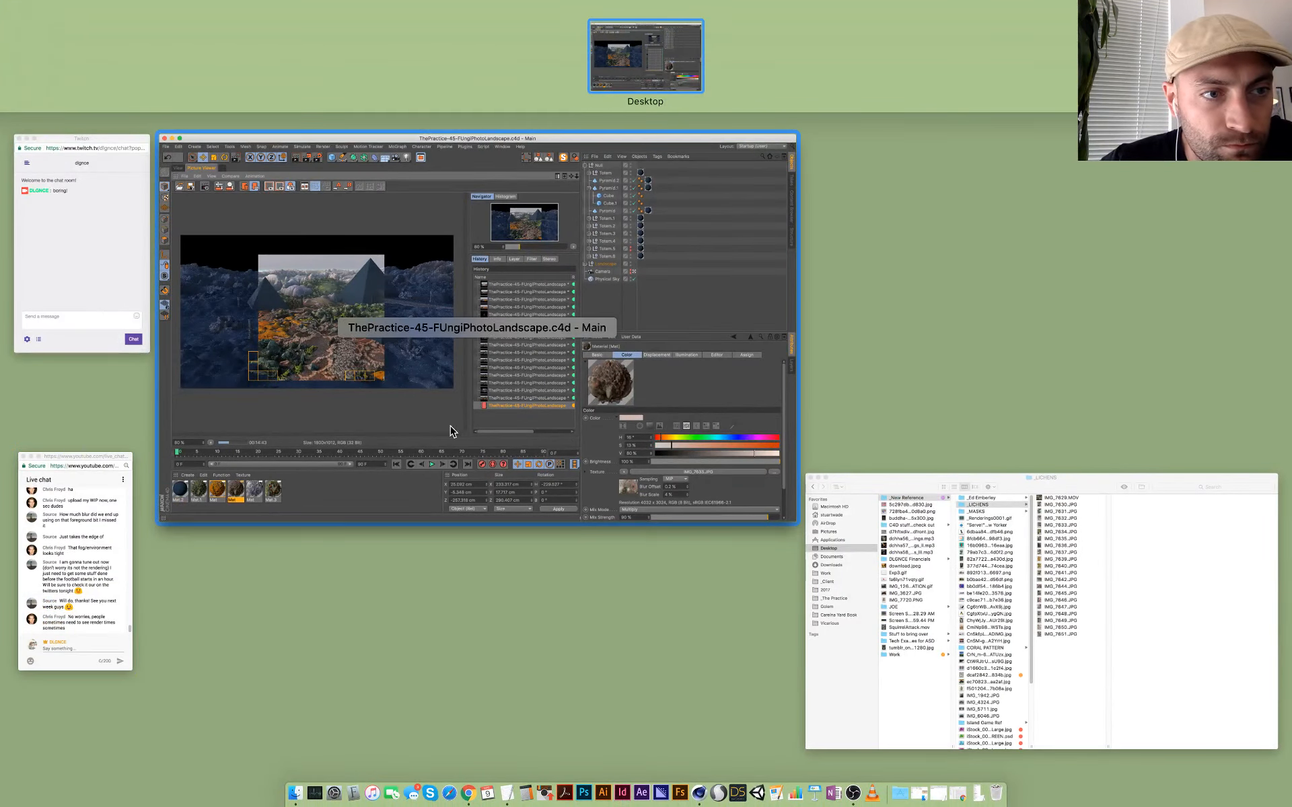
pyautogui.click(434, 383)
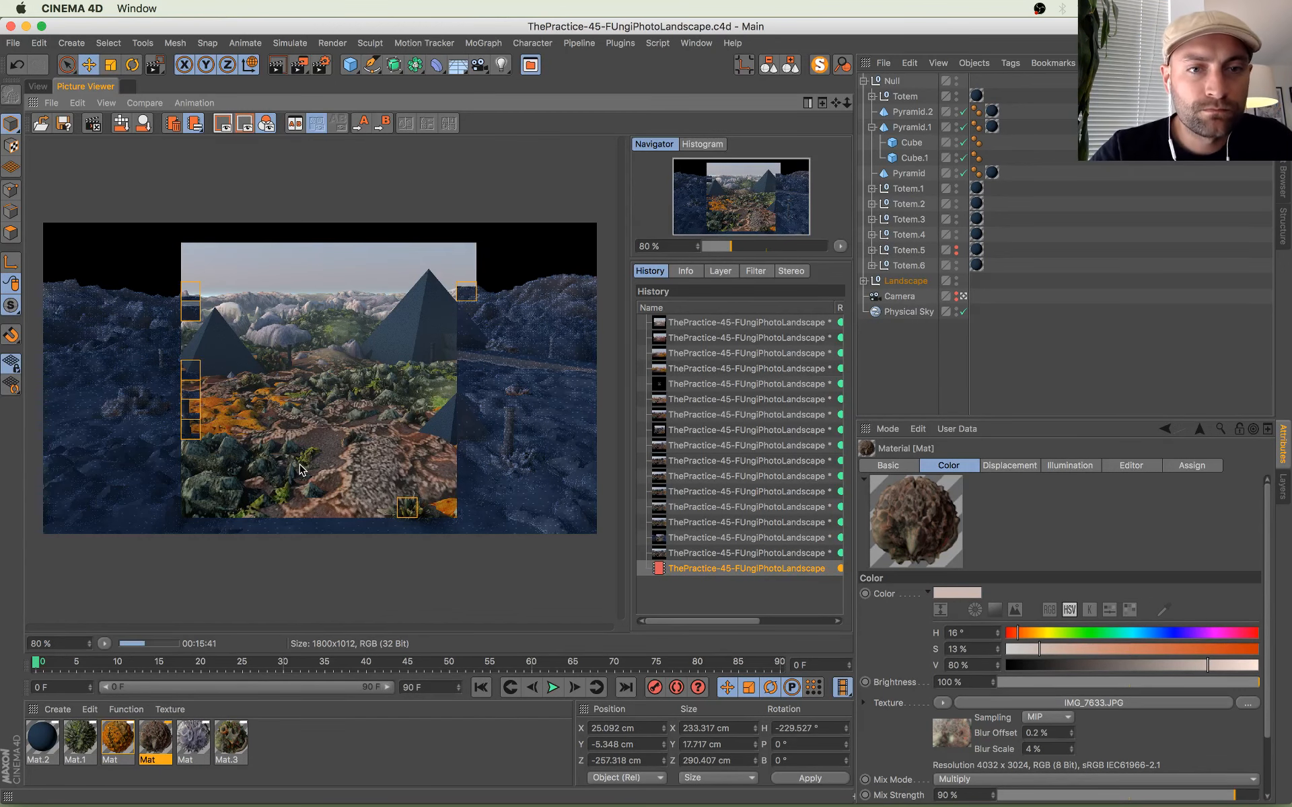
# Step: View the render at 150% zoom and pull back to check the full frame
pyautogui.scroll(4, 301, 470)
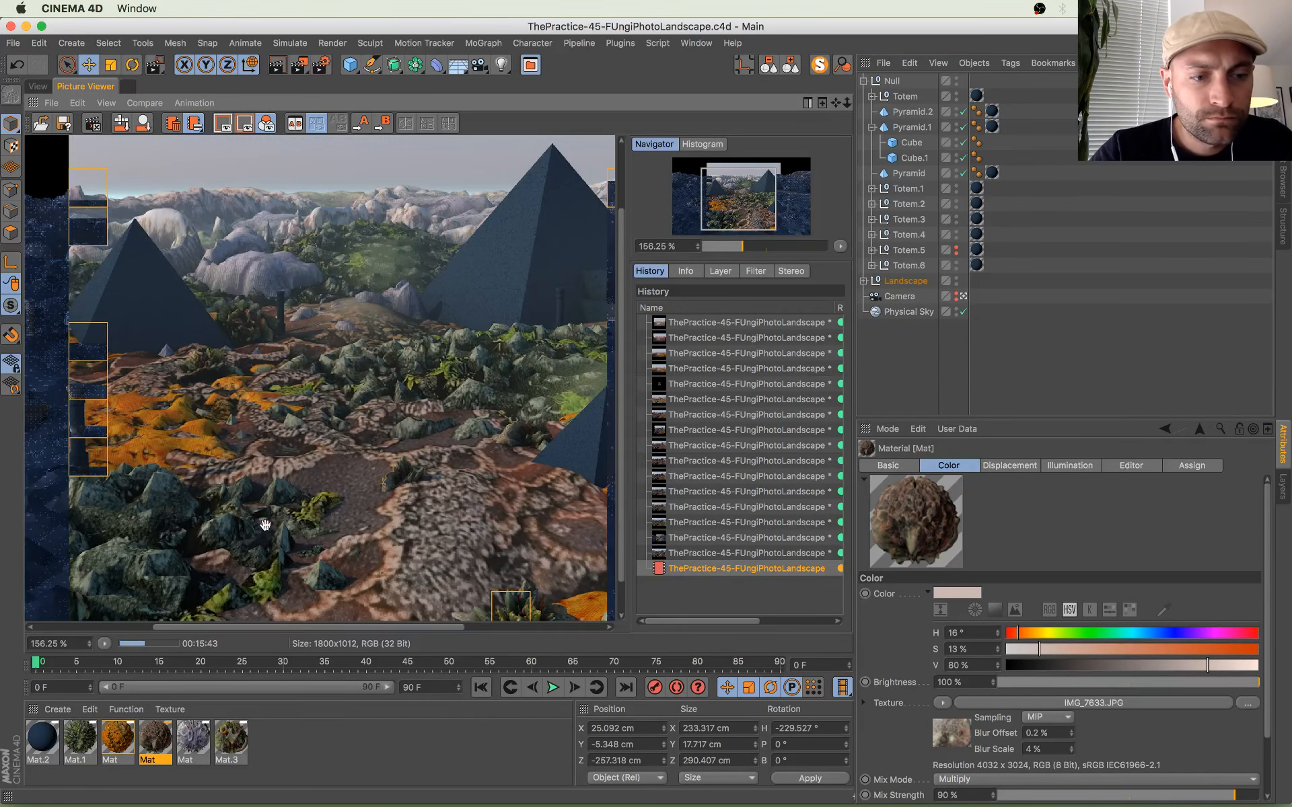
pyautogui.doubleClick(65, 645)
pyautogui.write('150')
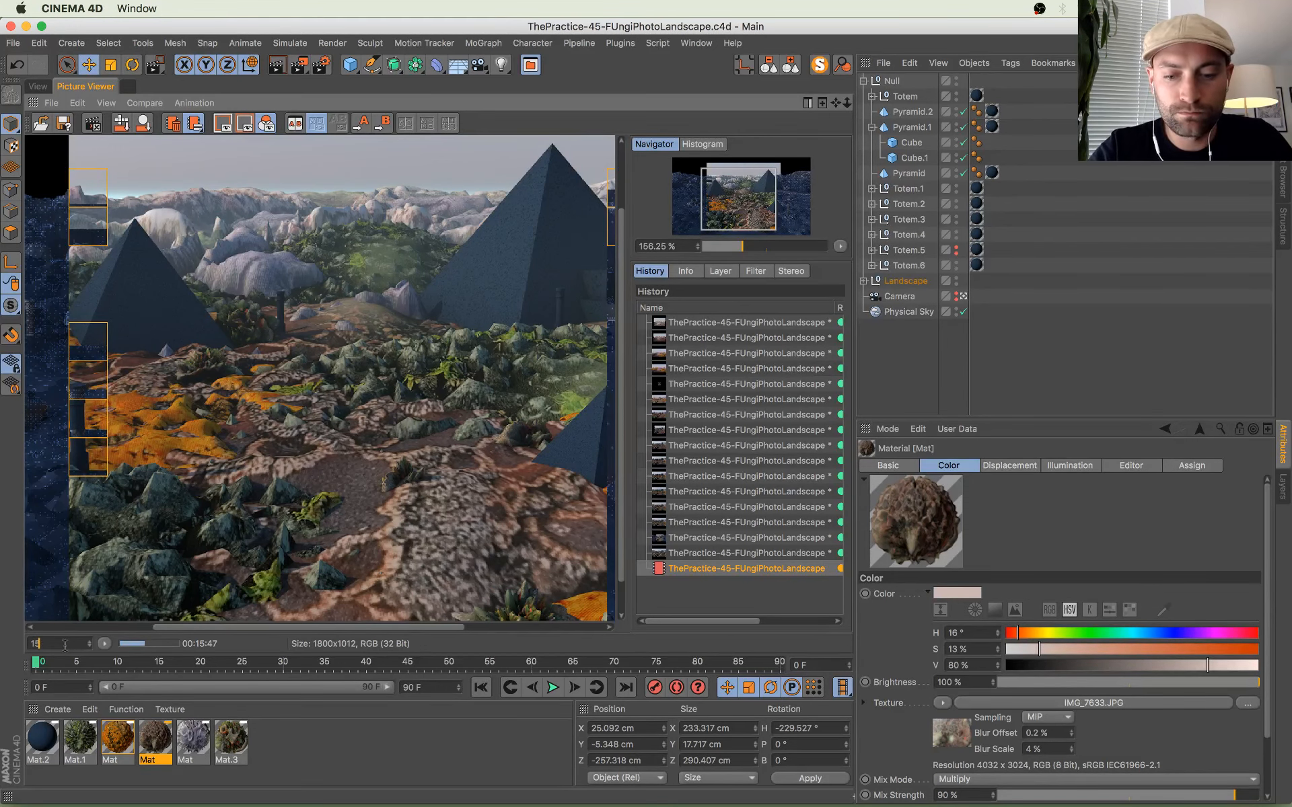
pyautogui.press('Return')
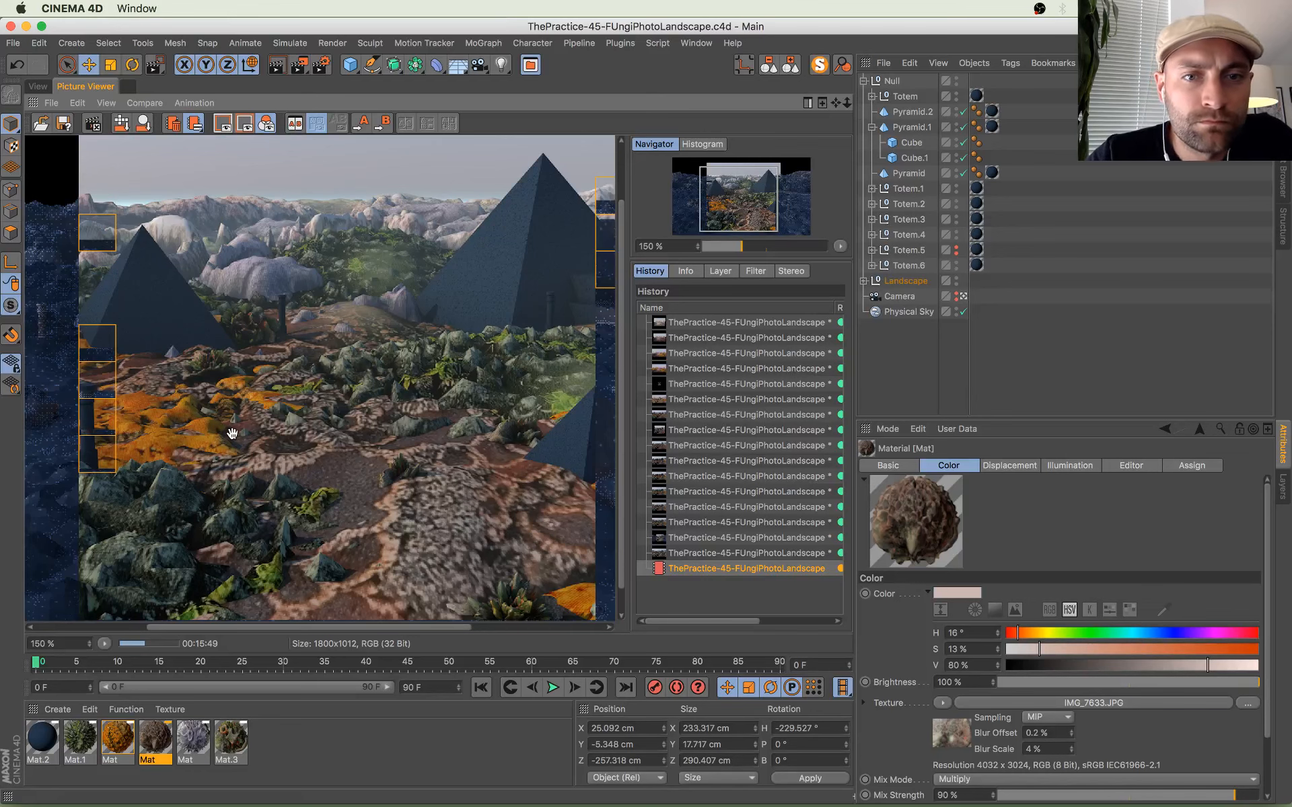
pyautogui.scroll(-2, 246, 438)
pyautogui.scroll(-1, 247, 438)
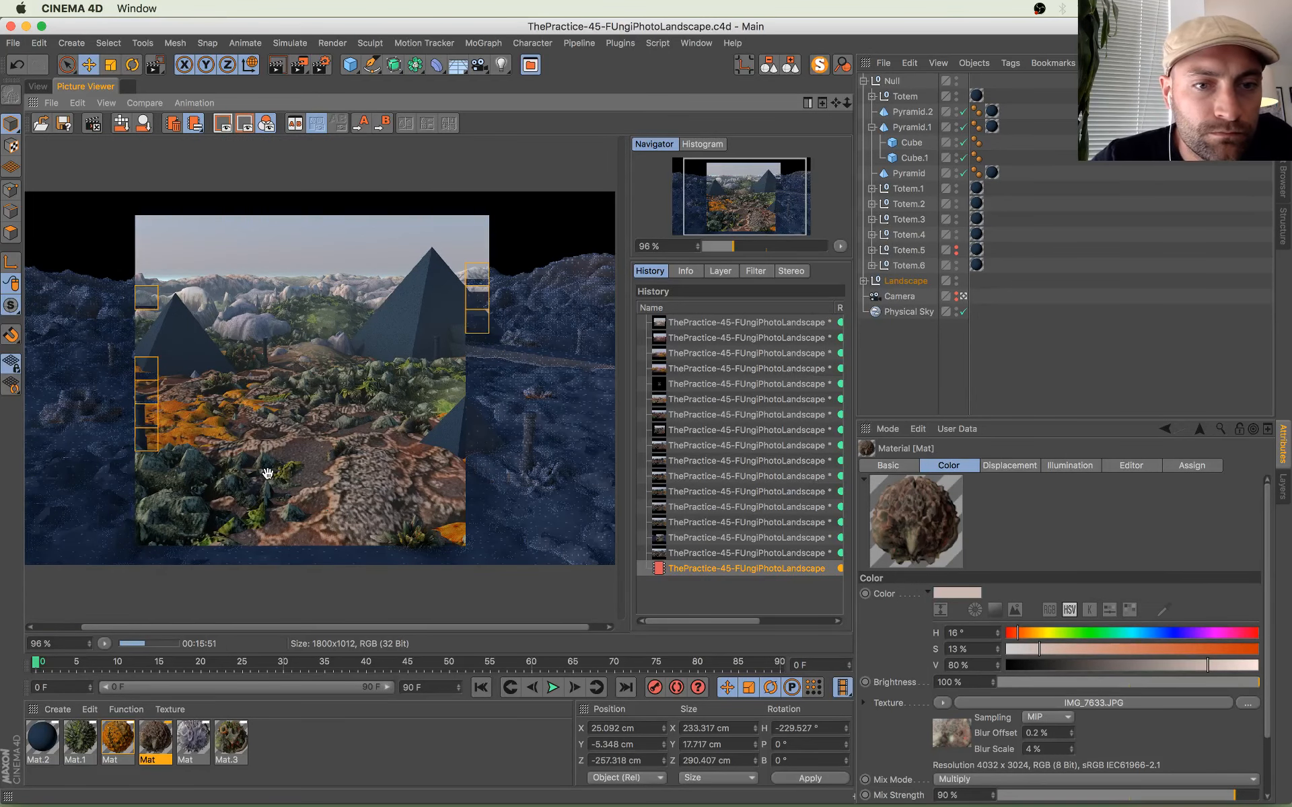
pyautogui.scroll(-1, 268, 474)
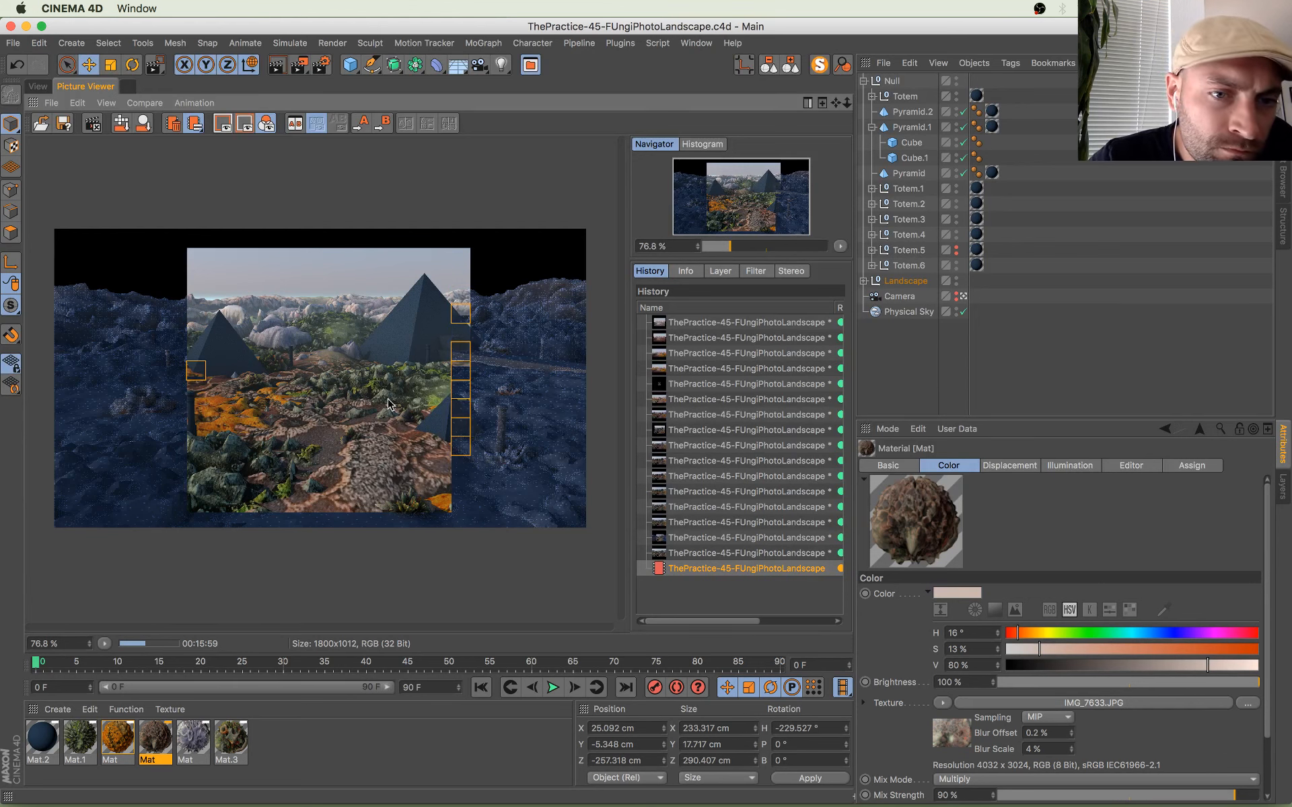
# Step: Glance over the open windows and the chats, and inspect the render's rocks and orange lichen up close
pyautogui.moveTo(12, 8)
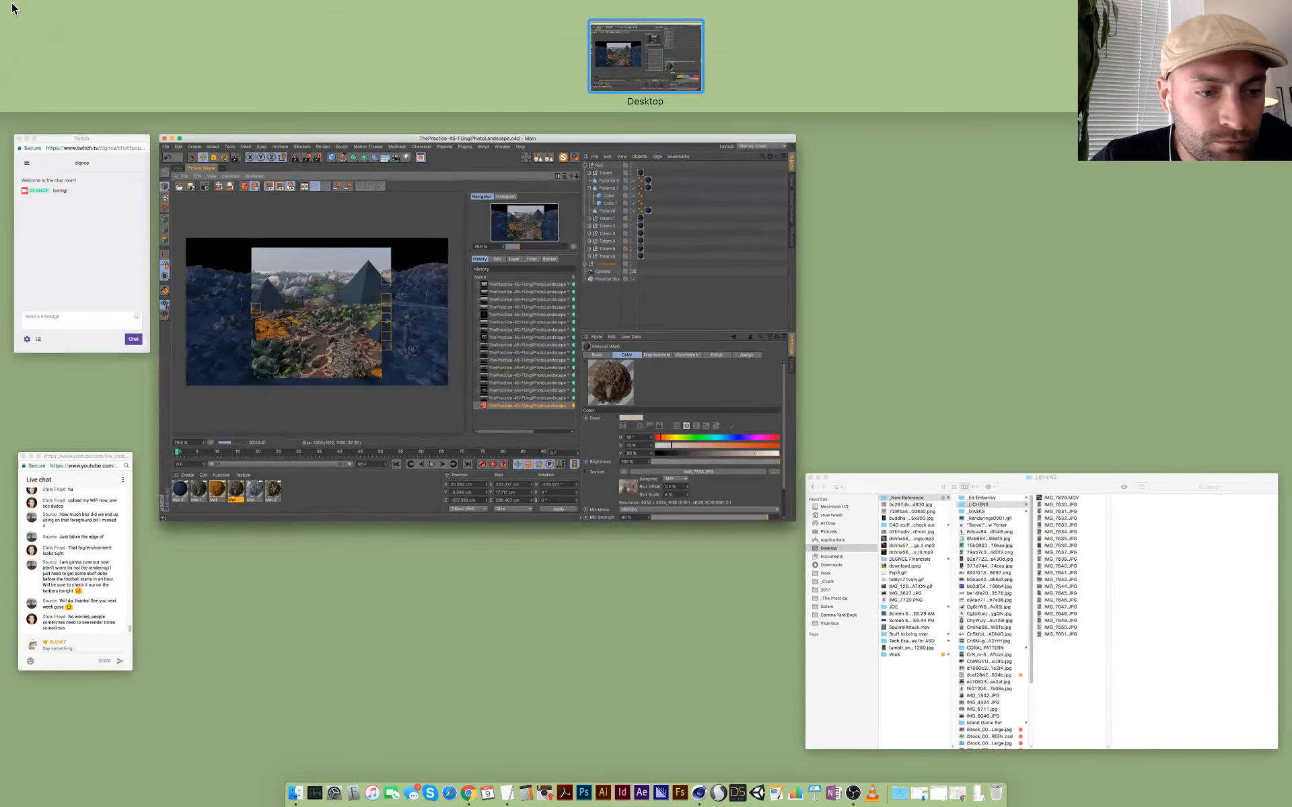
pyautogui.click(384, 482)
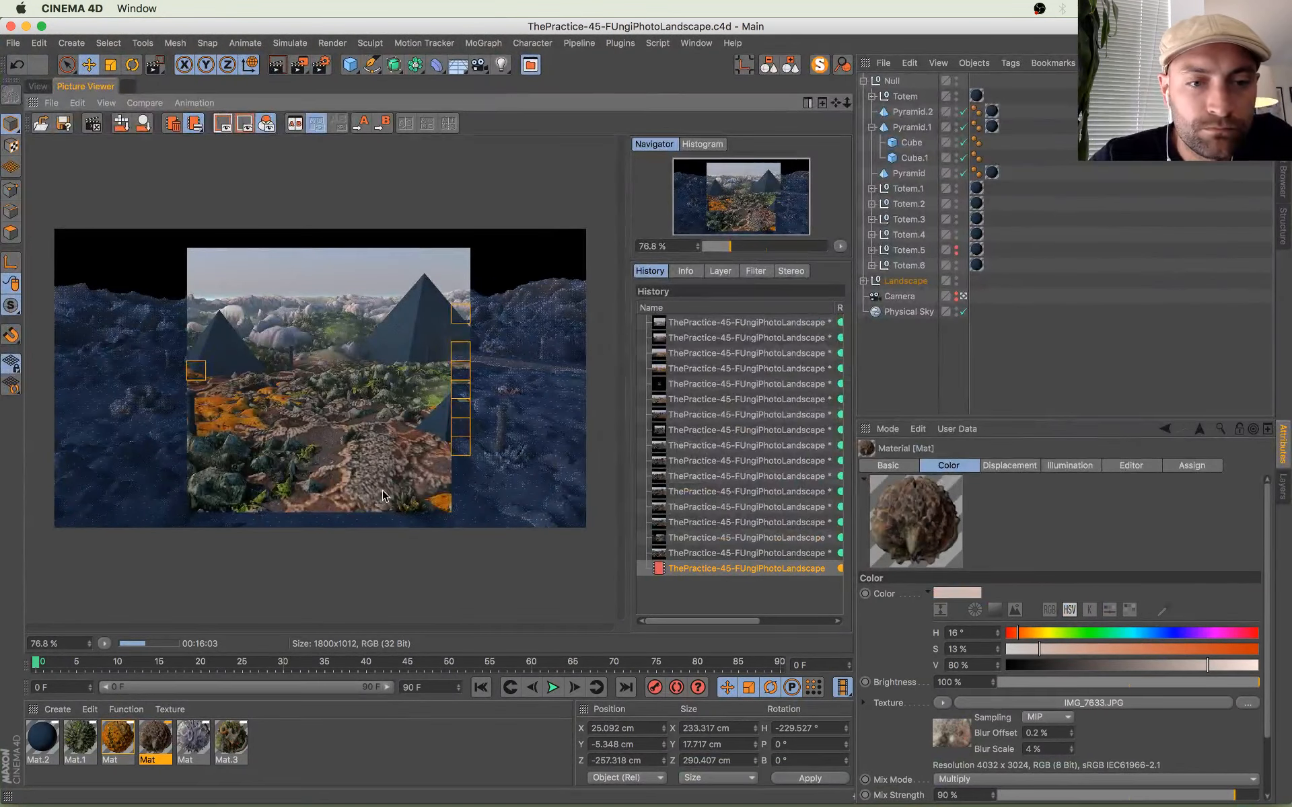
pyautogui.scroll(3, 383, 493)
pyautogui.moveTo(300, 455); pyautogui.dragTo(404, 478)
# Step: Launch Adobe Photoshop CC 2015.5 and switch back to the Cinema 4D render
pyautogui.moveTo(513, 795)
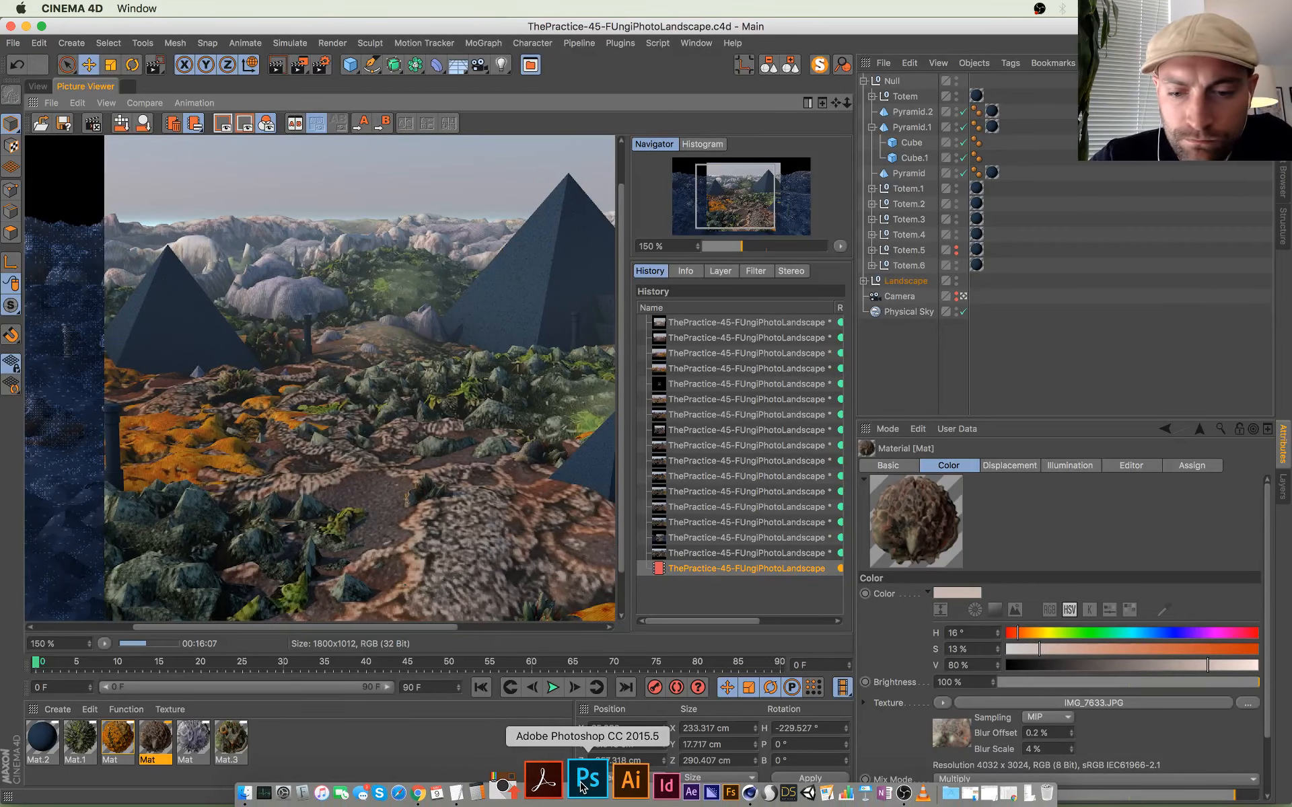
pyautogui.click(583, 788)
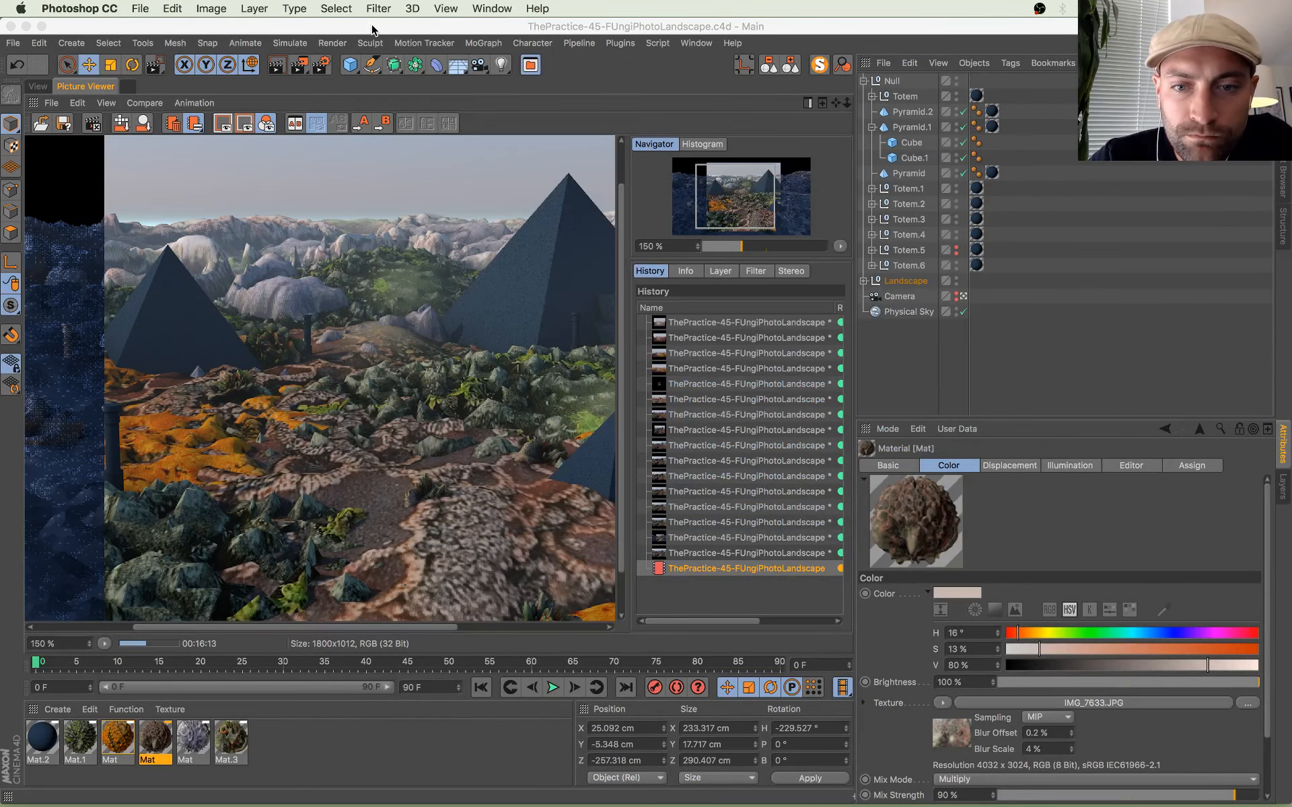
pyautogui.hotkey('ctrl', 'Up')
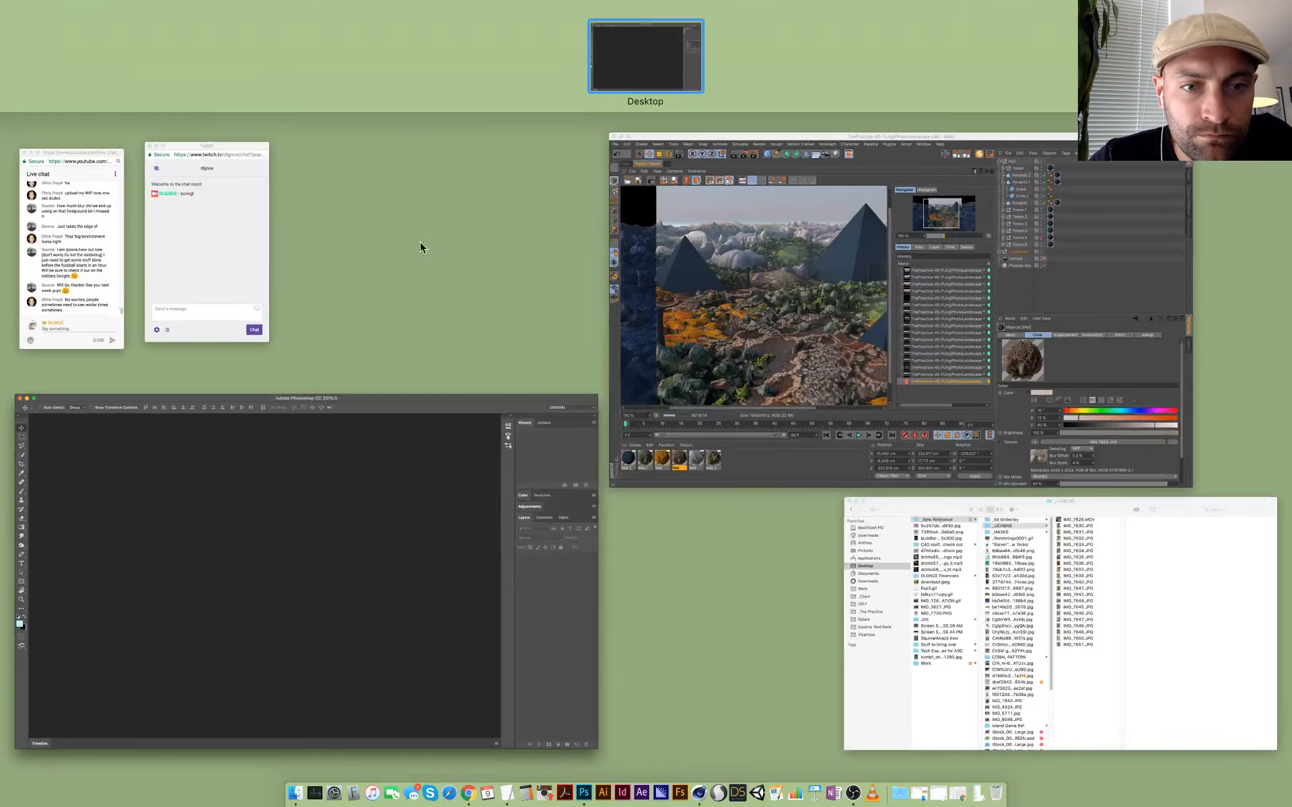
pyautogui.click(803, 345)
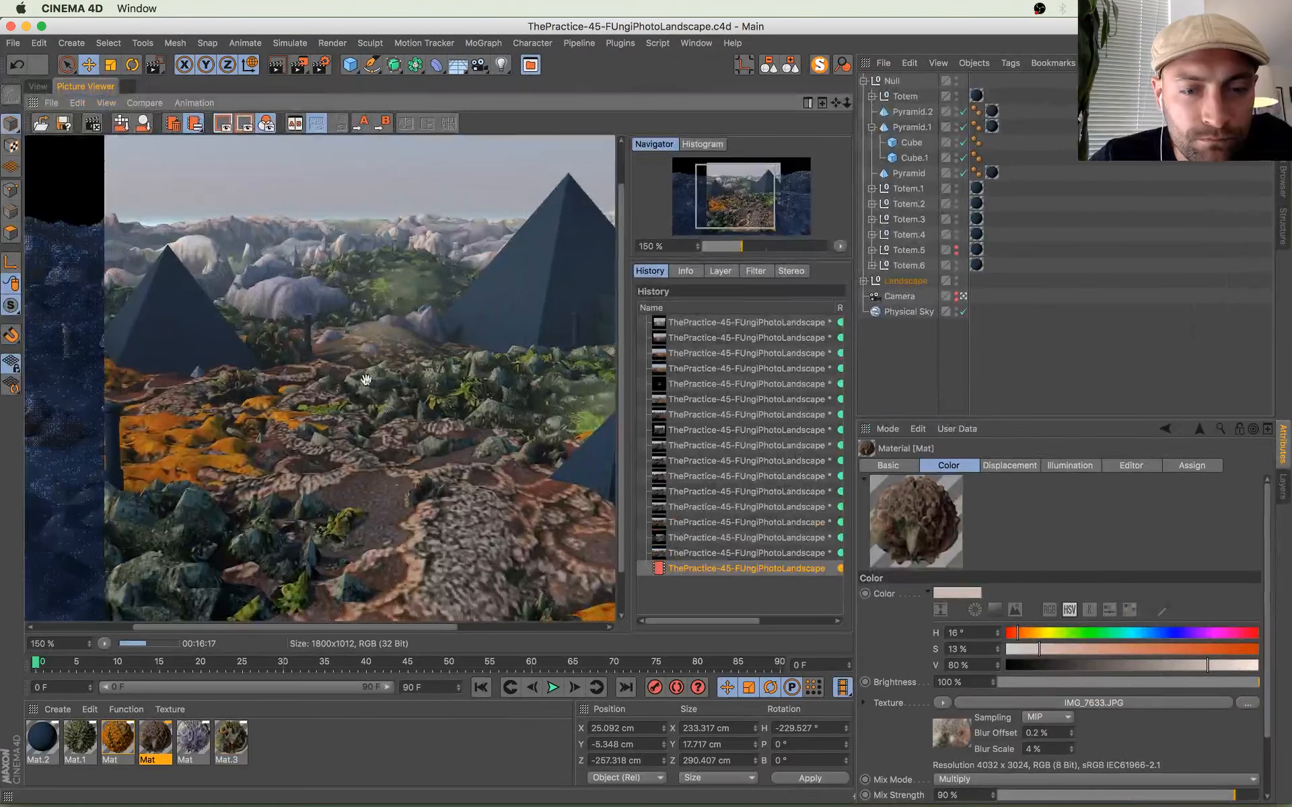
# Step: Inspect the large pyramid and the tiles rendering beside it, and return to the overall frame
pyautogui.scroll(5, 507, 262)
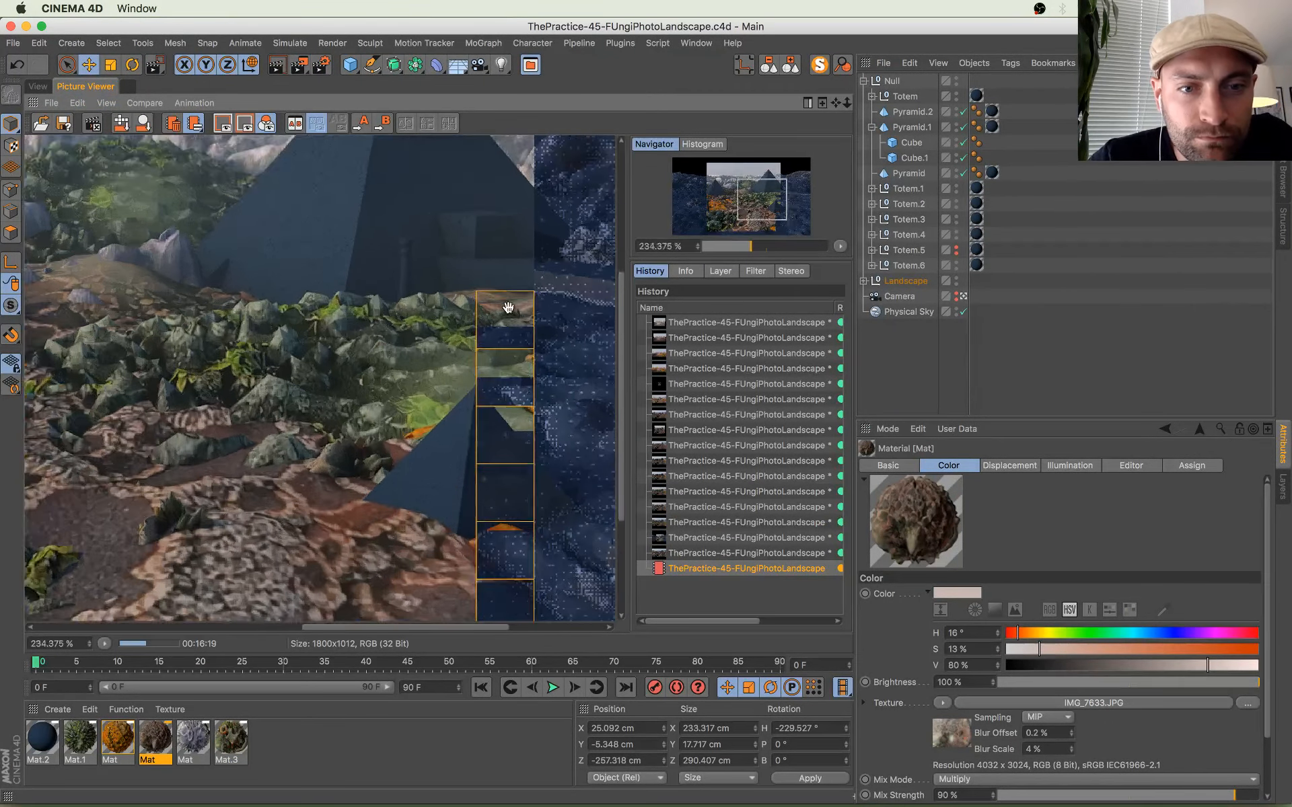
pyautogui.moveTo(506, 262); pyautogui.dragTo(536, 505)
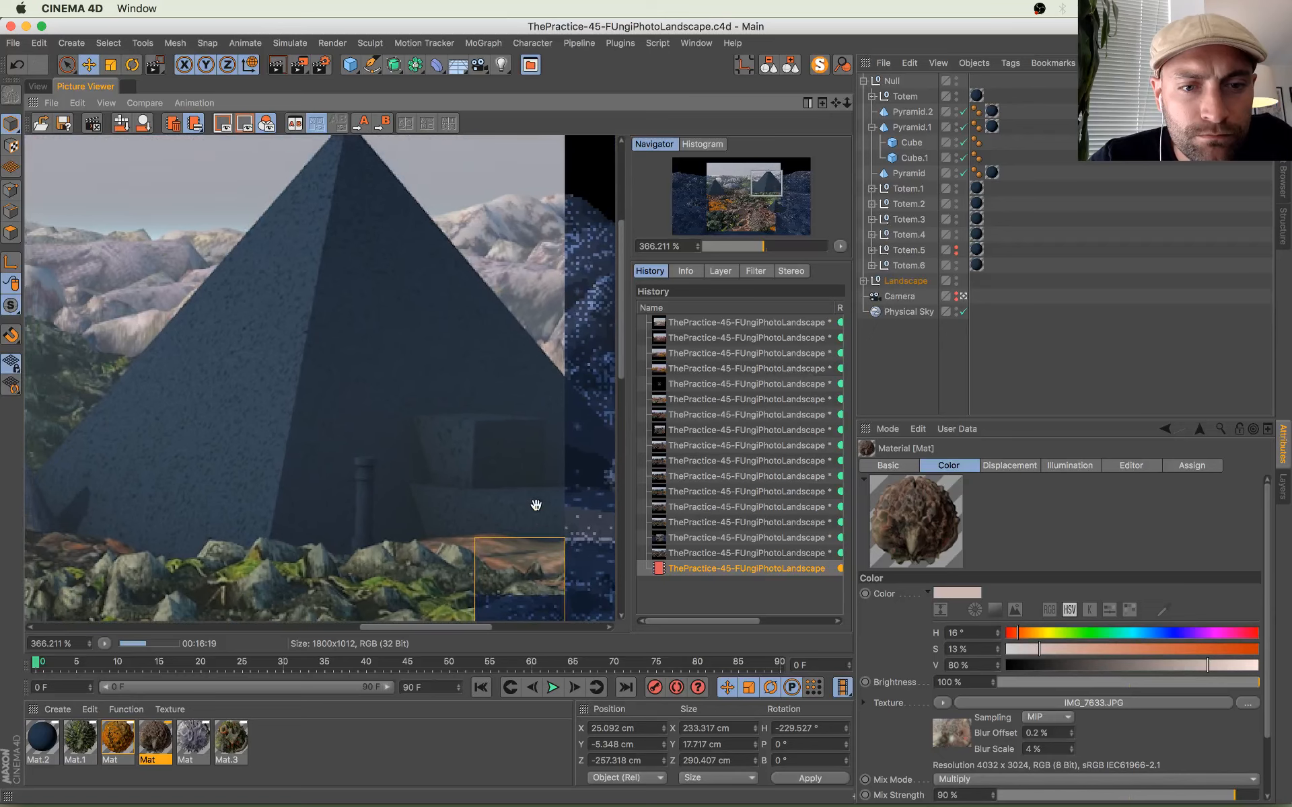
pyautogui.scroll(-5, 389, 308)
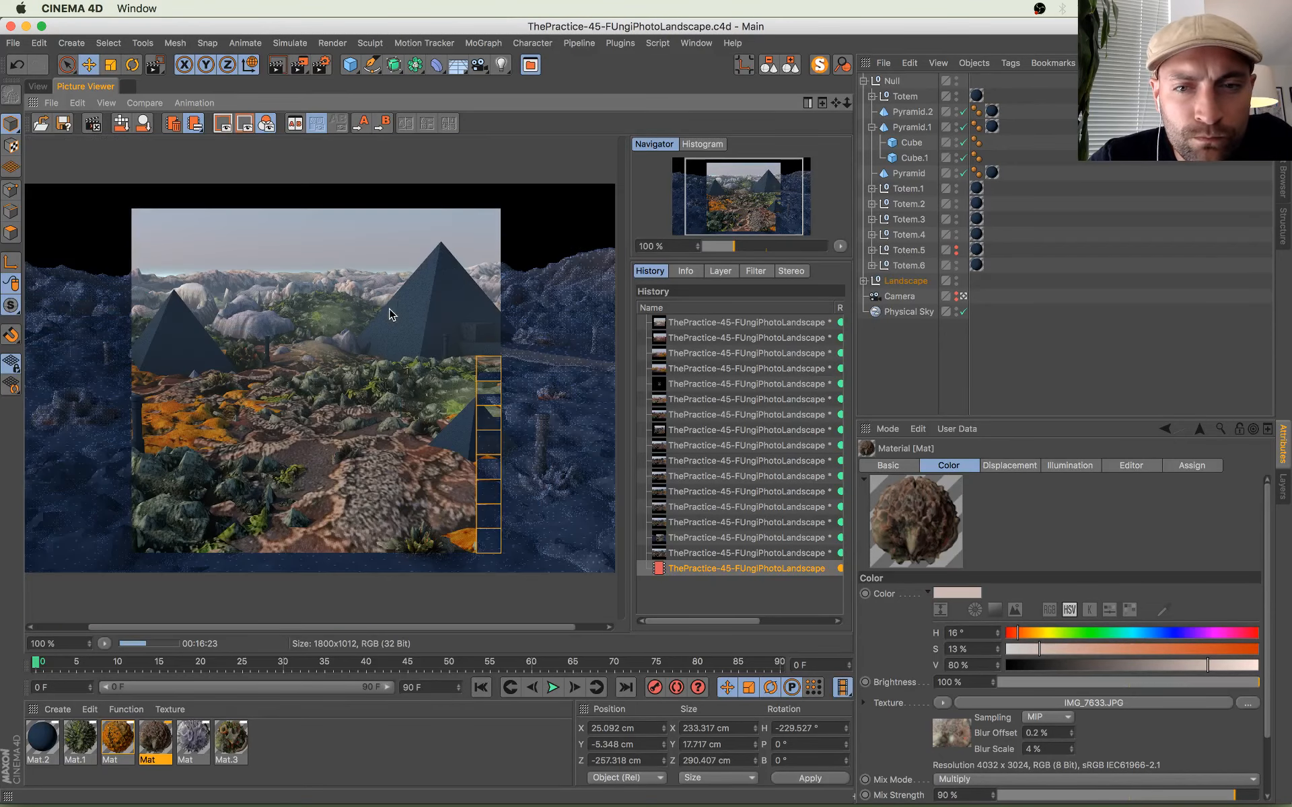
# Step: View the last finished 1280x720 render from the history and inspect the ground and fungi beside the large pyramid up close
pyautogui.click(765, 553)
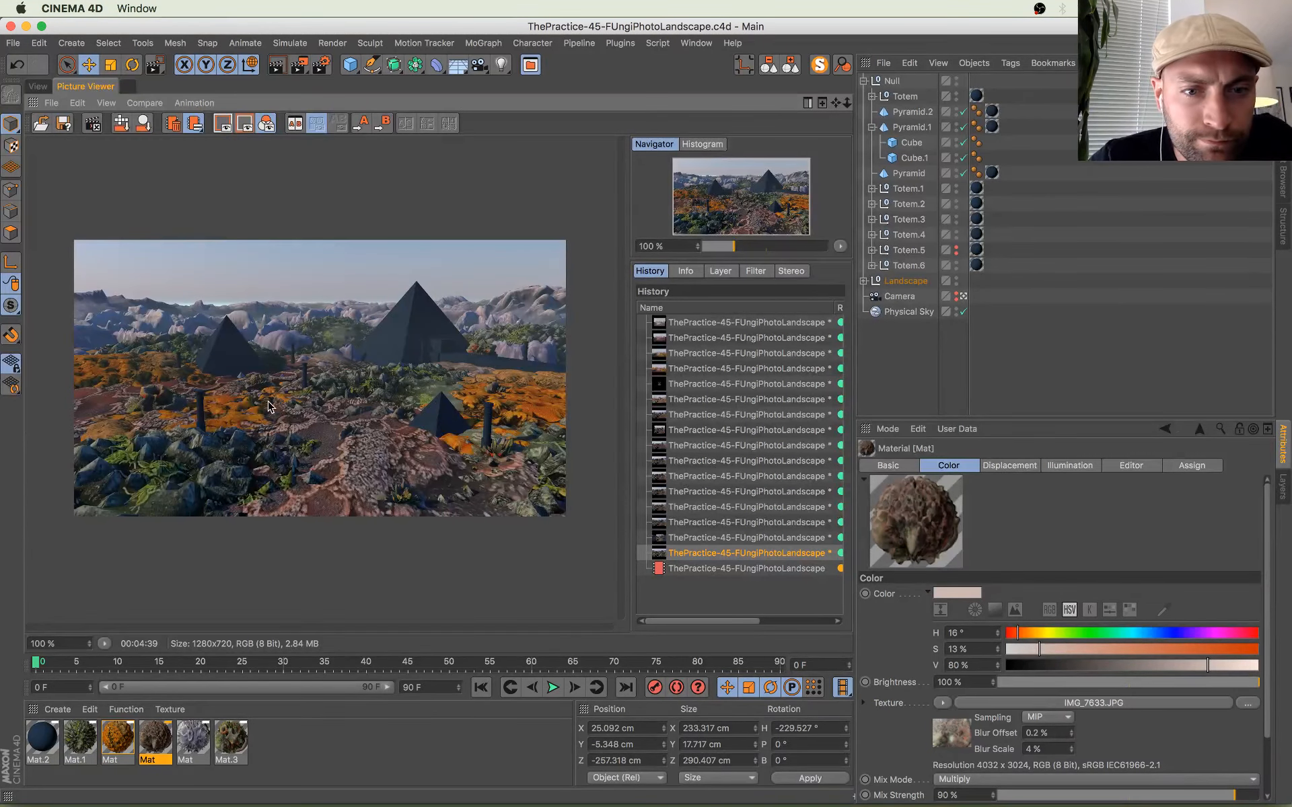
pyautogui.scroll(3, 491, 334)
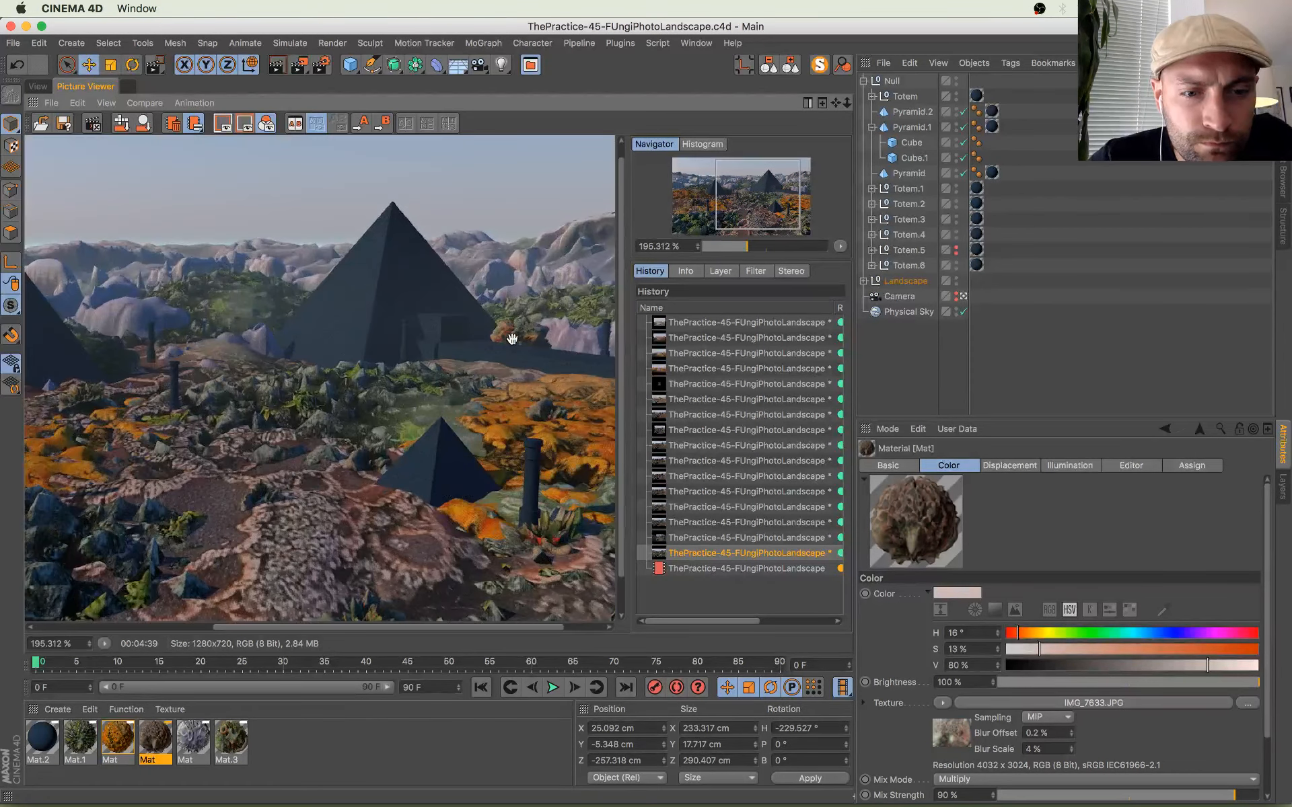
pyautogui.moveTo(512, 340); pyautogui.dragTo(433, 365)
pyautogui.scroll(5, 536, 354)
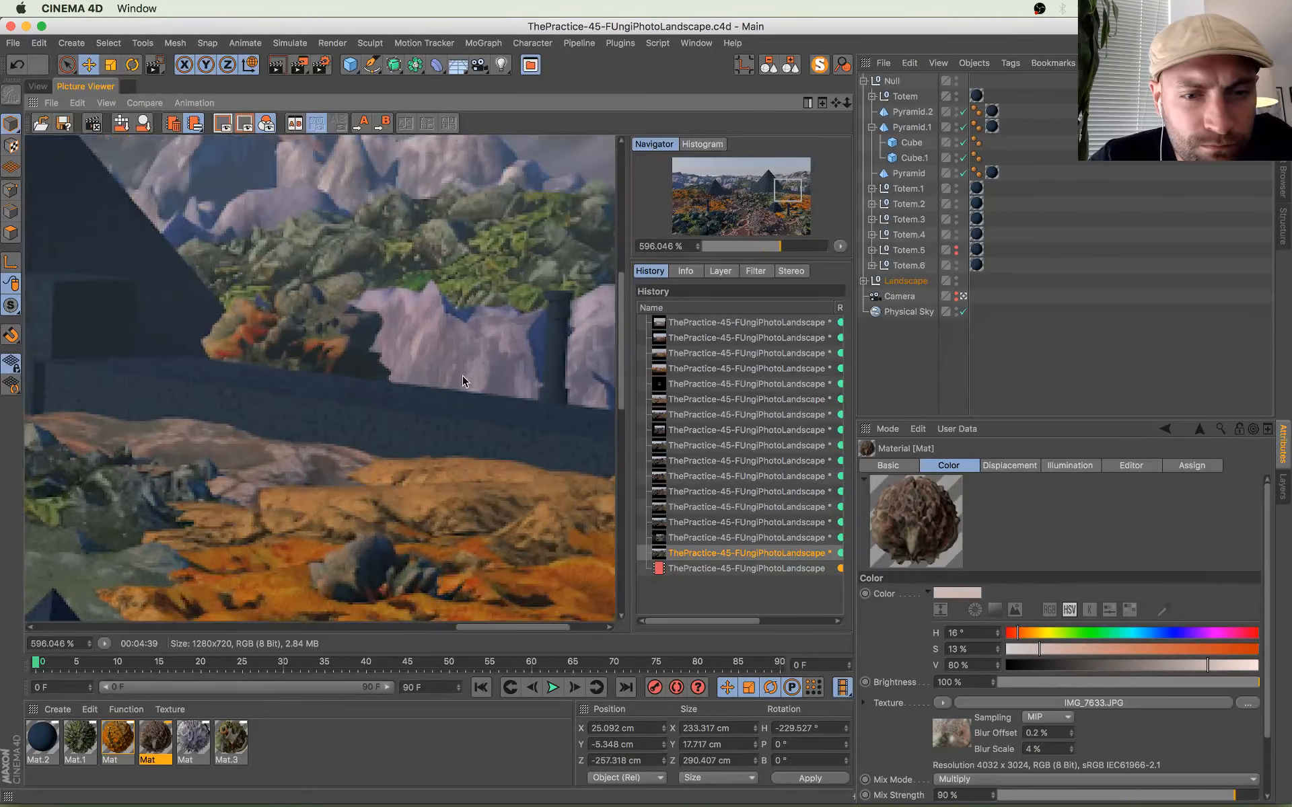
pyautogui.scroll(-8, 462, 381)
# Step: Compare the two most recent finished renders with the one in progress by flipping between them in the render history
pyautogui.click(742, 537)
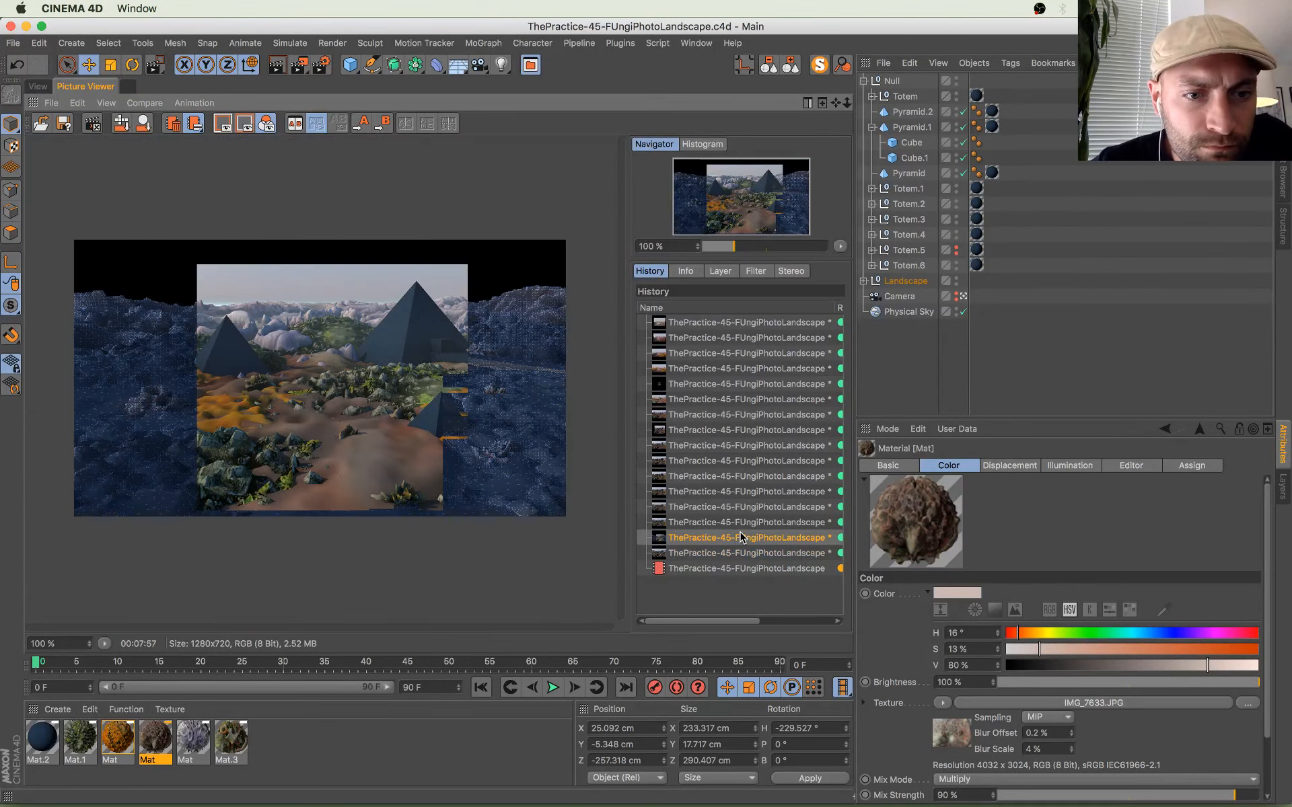
pyautogui.press('Down')
pyautogui.press('Up')
pyautogui.press('Down')
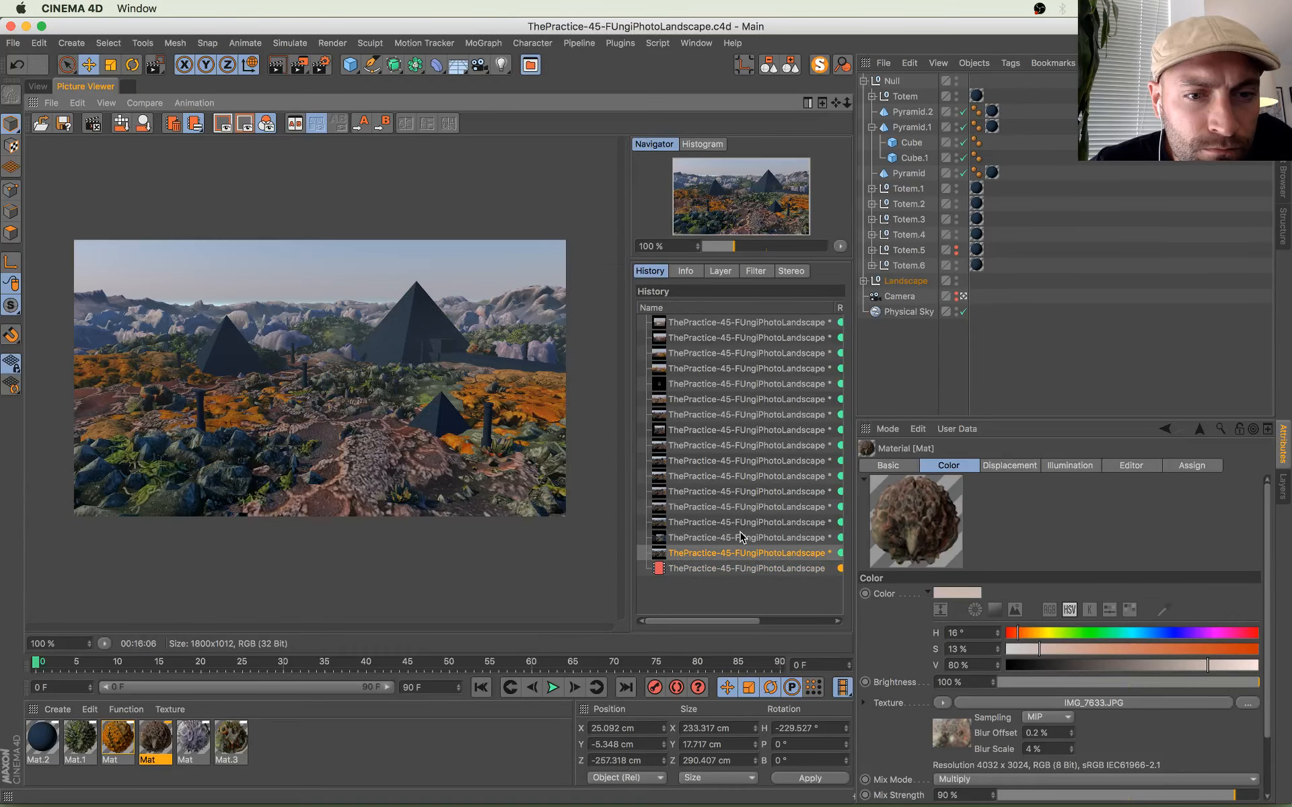
pyautogui.press('Down')
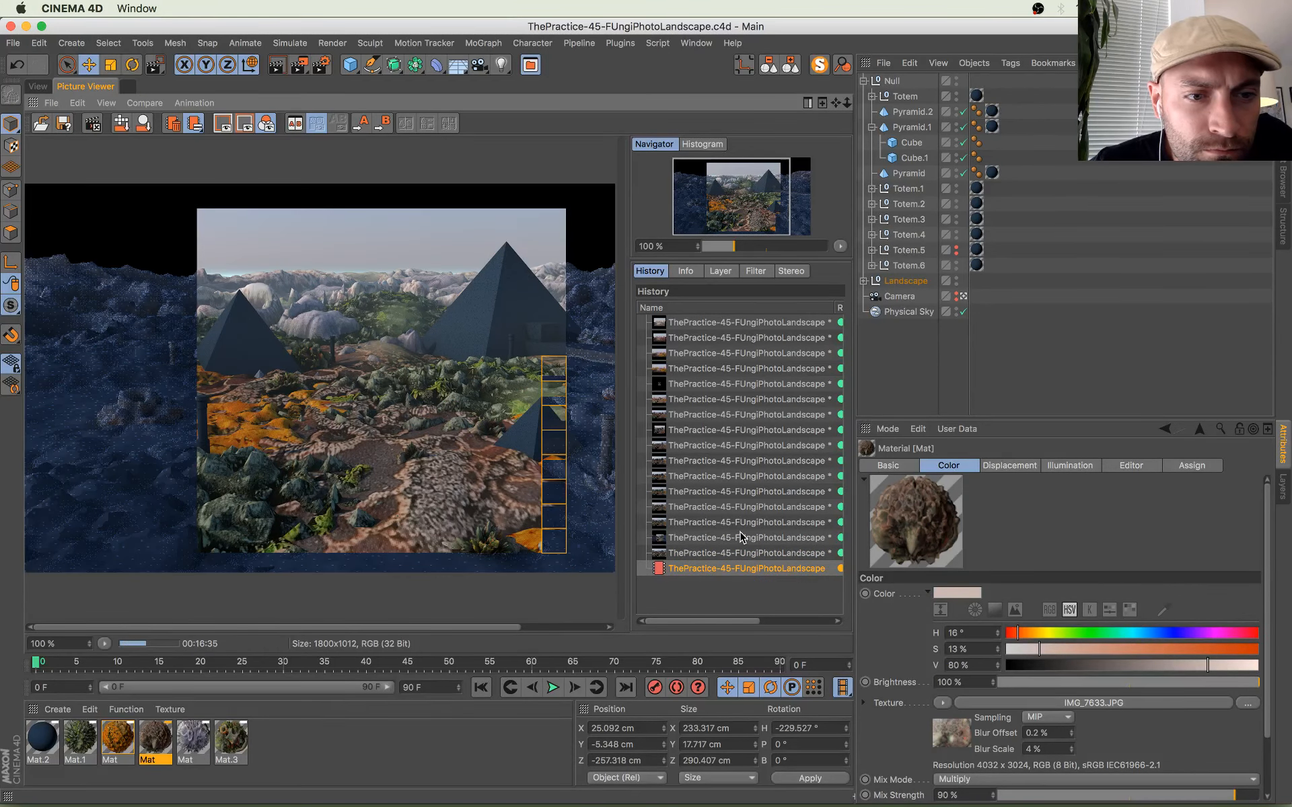
pyautogui.press('Up')
pyautogui.press('Down')
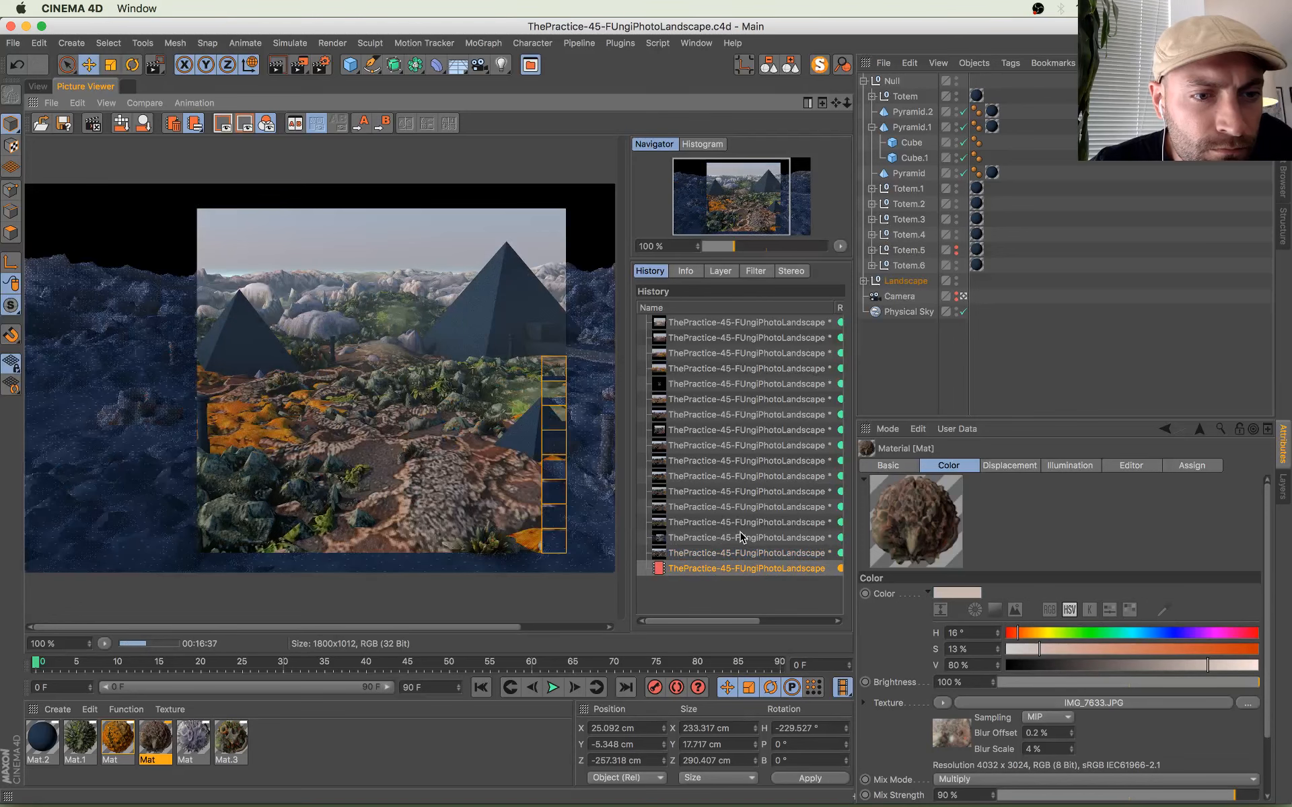
pyautogui.press('Up')
pyautogui.press('Down')
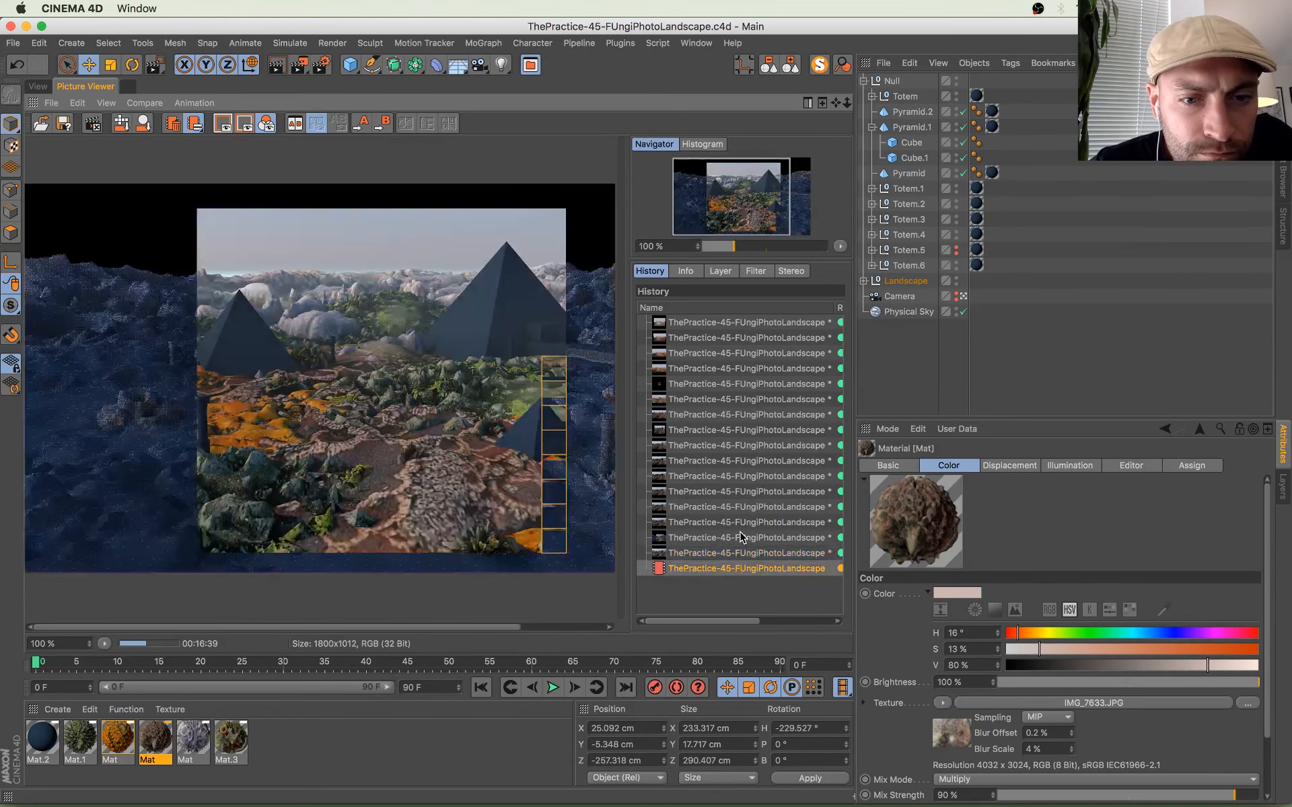
pyautogui.press('Up')
pyautogui.press('Down')
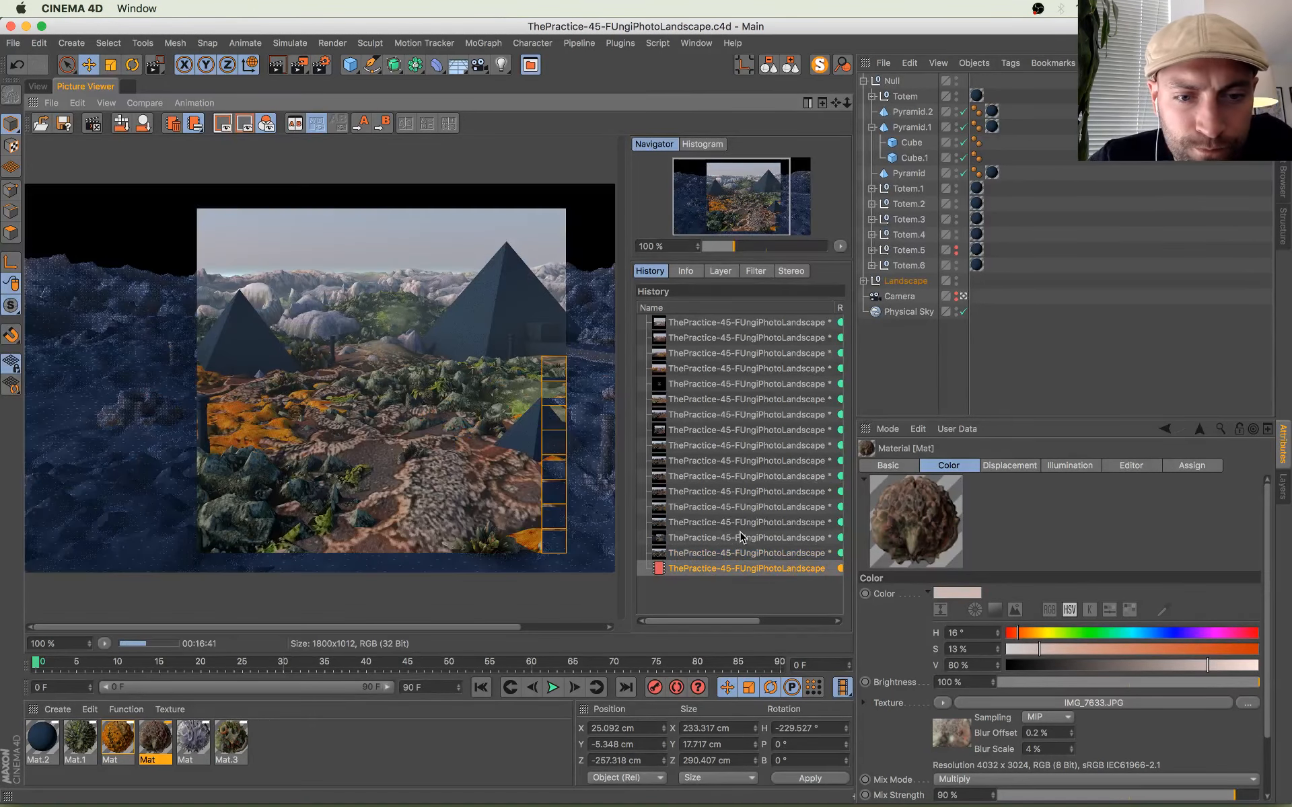
# Step: Inspect the small pyramid and its rendering tiles up close, and pull back to check the whole frame
pyautogui.scroll(3, 417, 458)
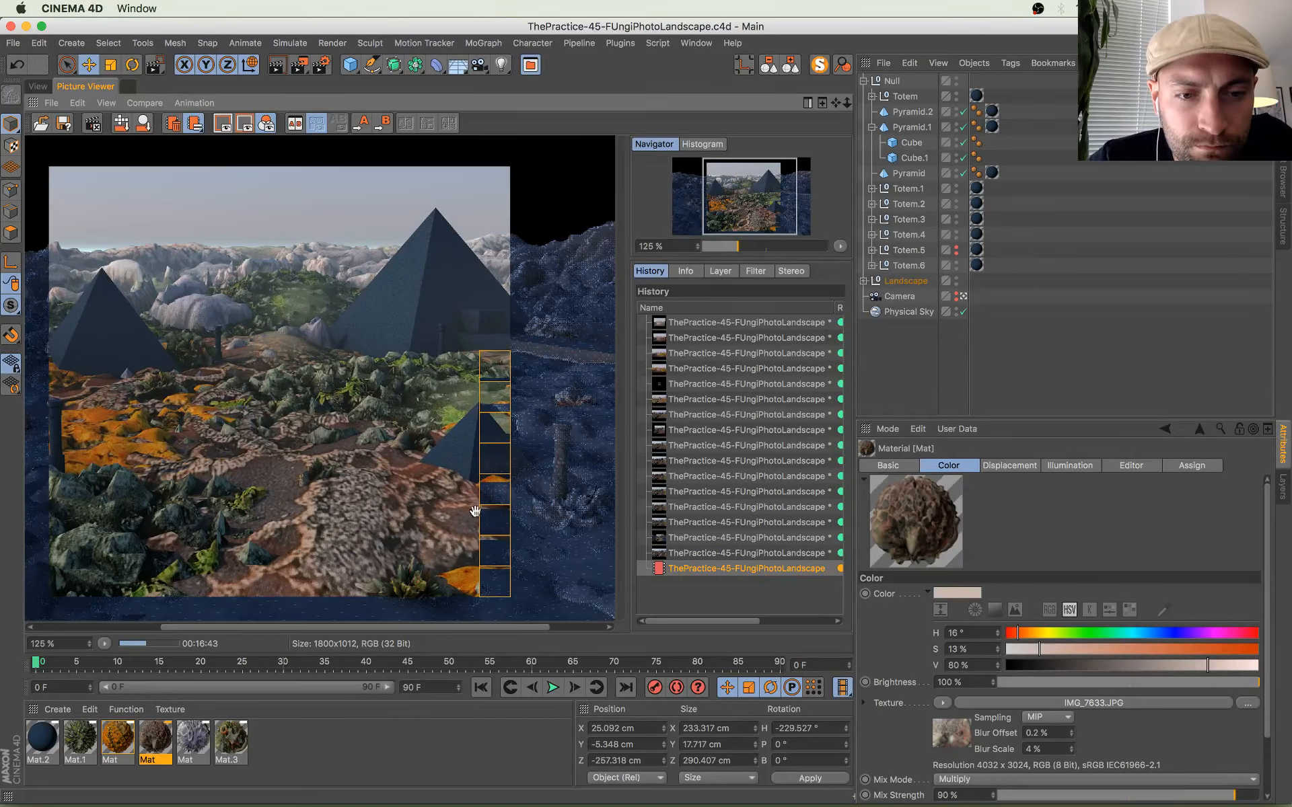
pyautogui.scroll(2, 446, 510)
pyautogui.moveTo(397, 456); pyautogui.dragTo(169, 430)
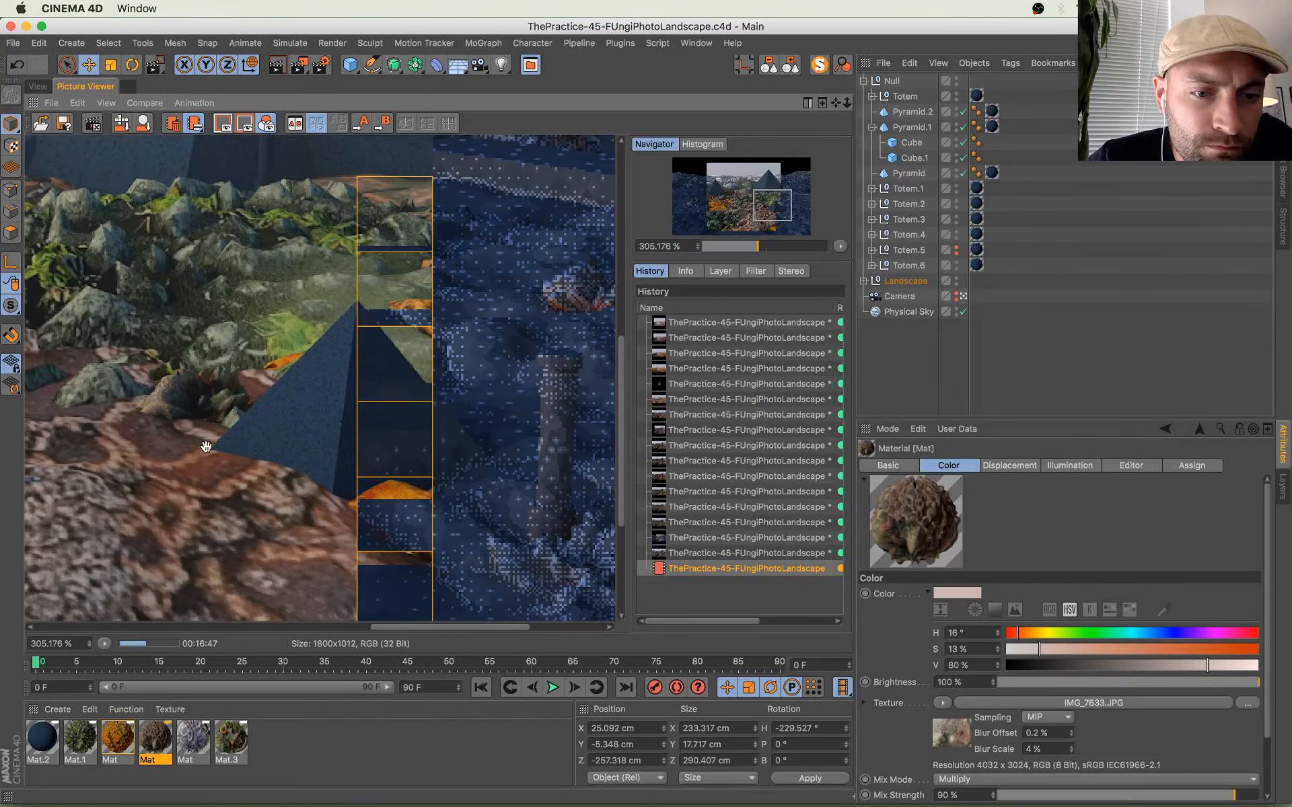
pyautogui.scroll(-5, 200, 400)
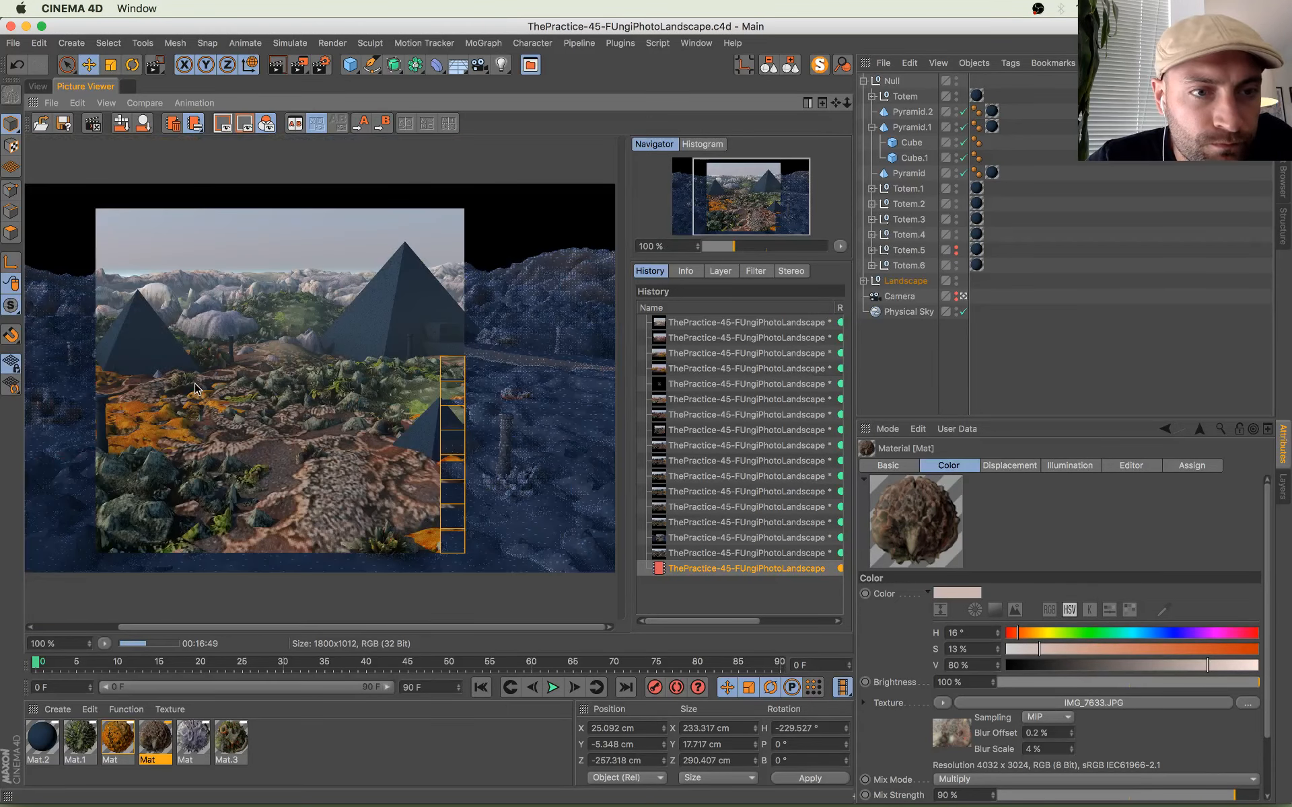
pyautogui.moveTo(222, 382); pyautogui.dragTo(315, 376)
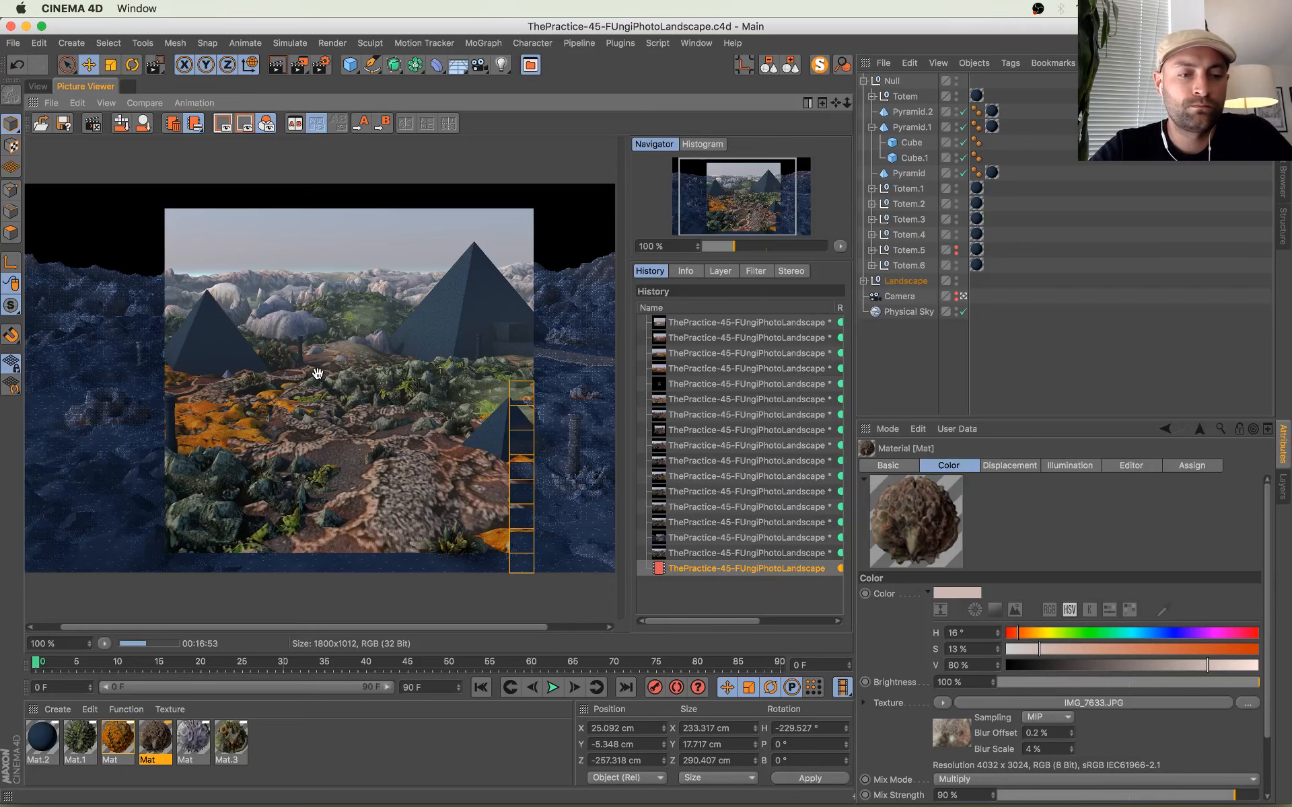
pyautogui.scroll(-2, 321, 374)
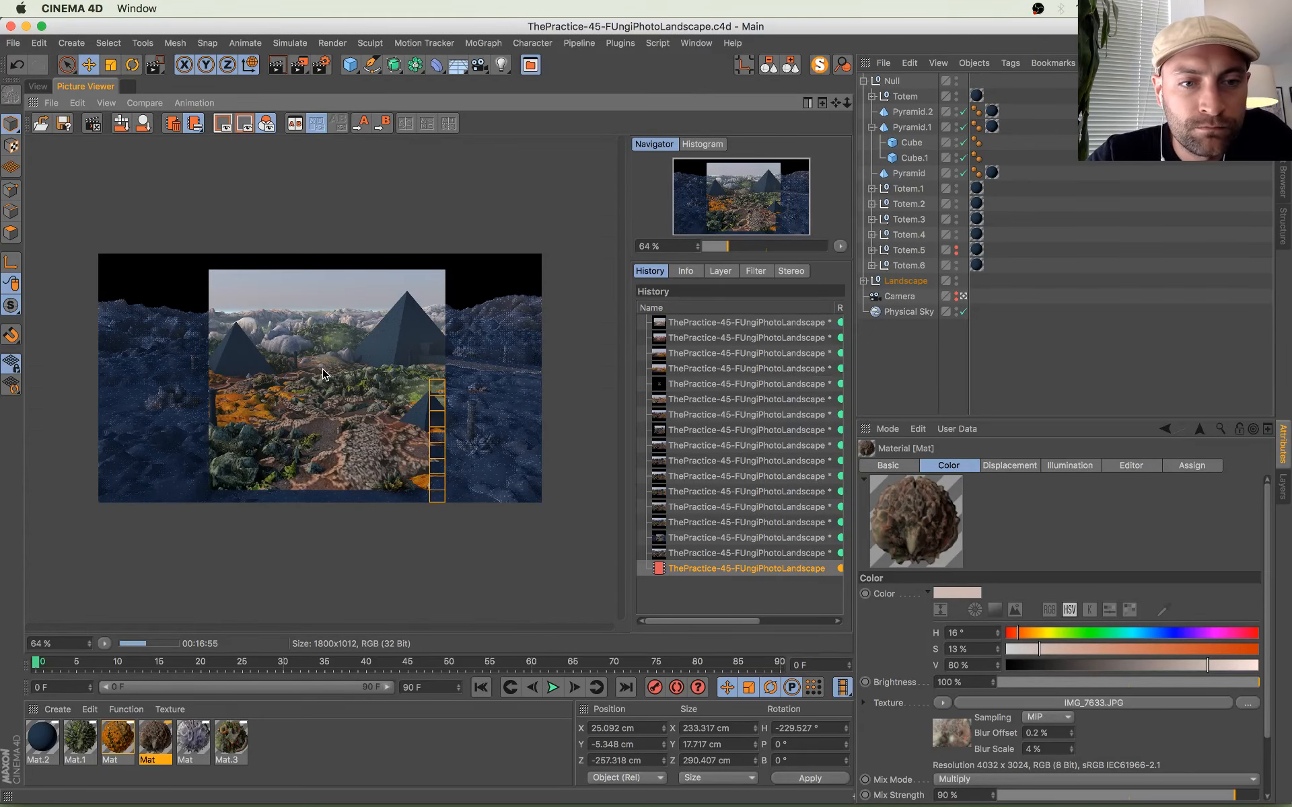
pyautogui.scroll(2, 323, 374)
# Step: Switch to Photoshop, close its empty window and return to the Cinema 4D render
pyautogui.hotkey('ctrl', 'Up')
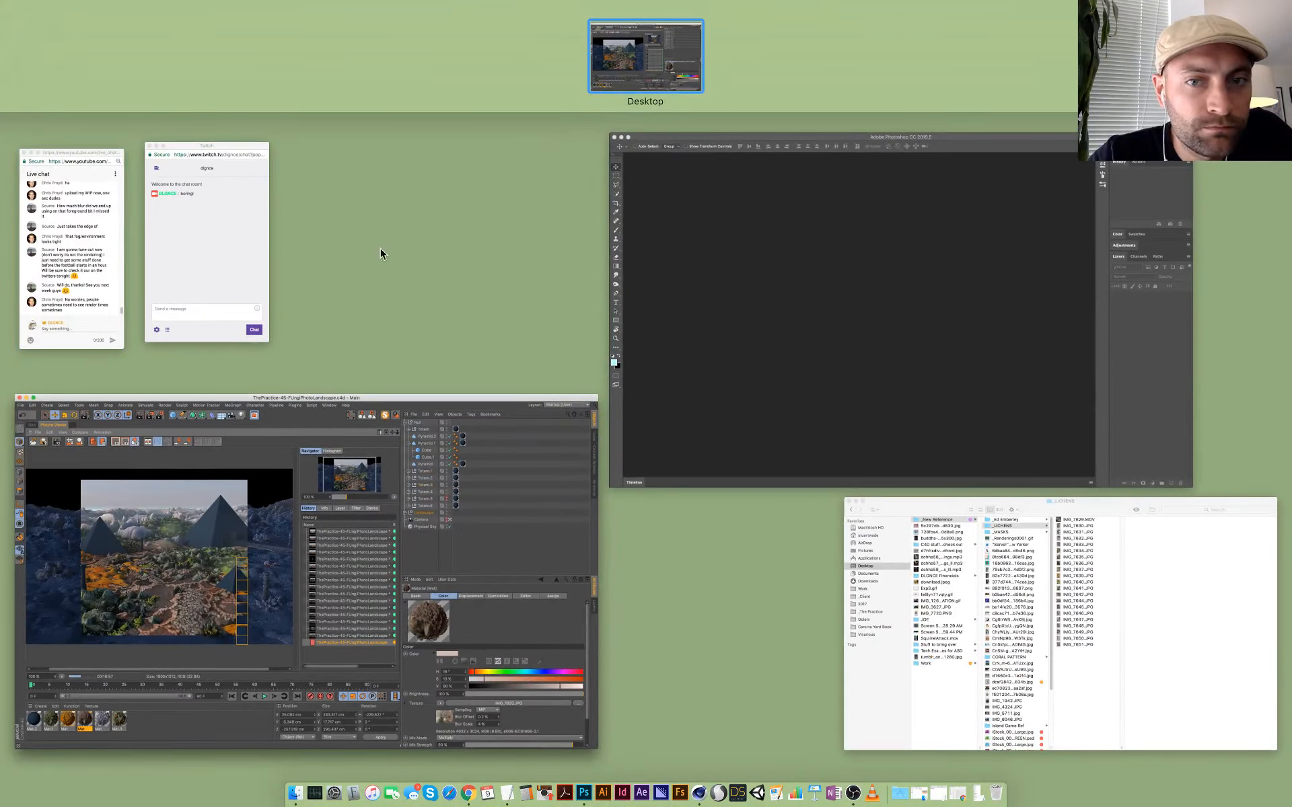
pyautogui.click(725, 292)
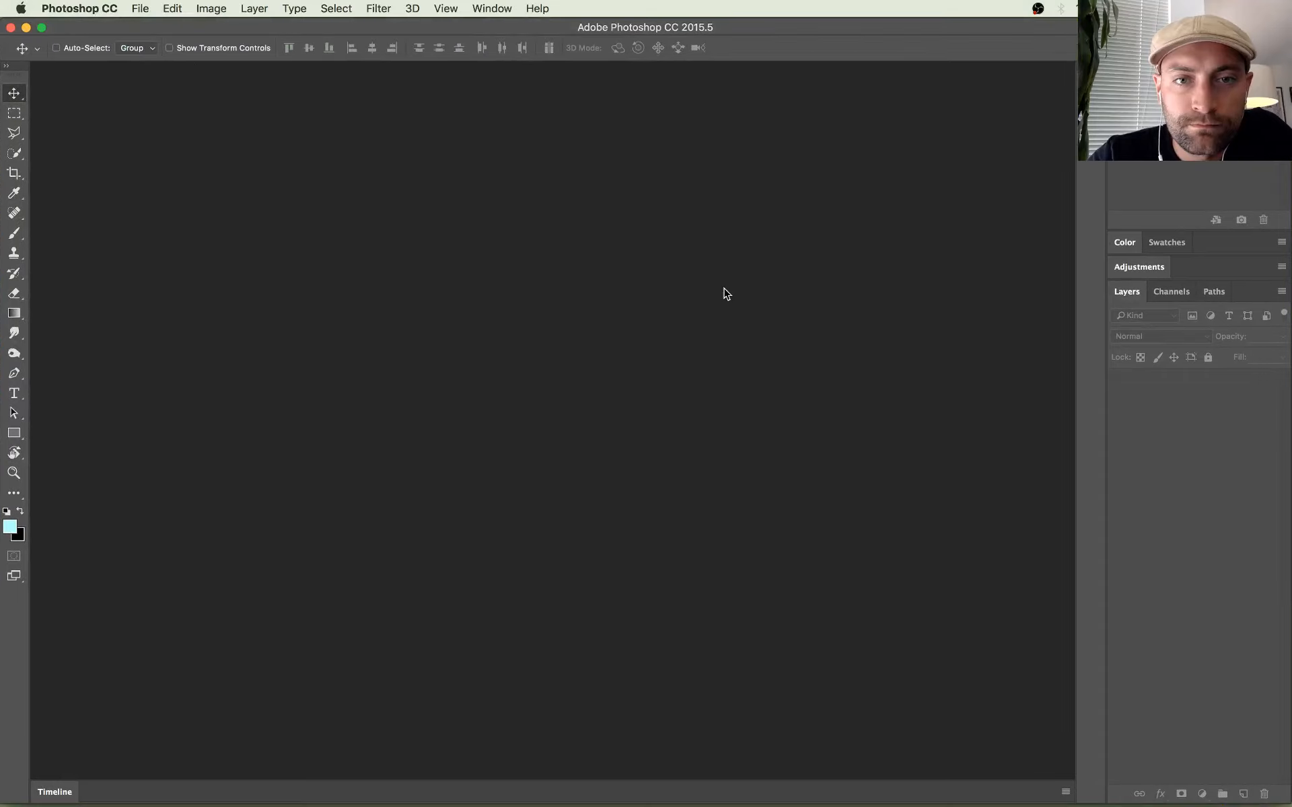
pyautogui.click(11, 28)
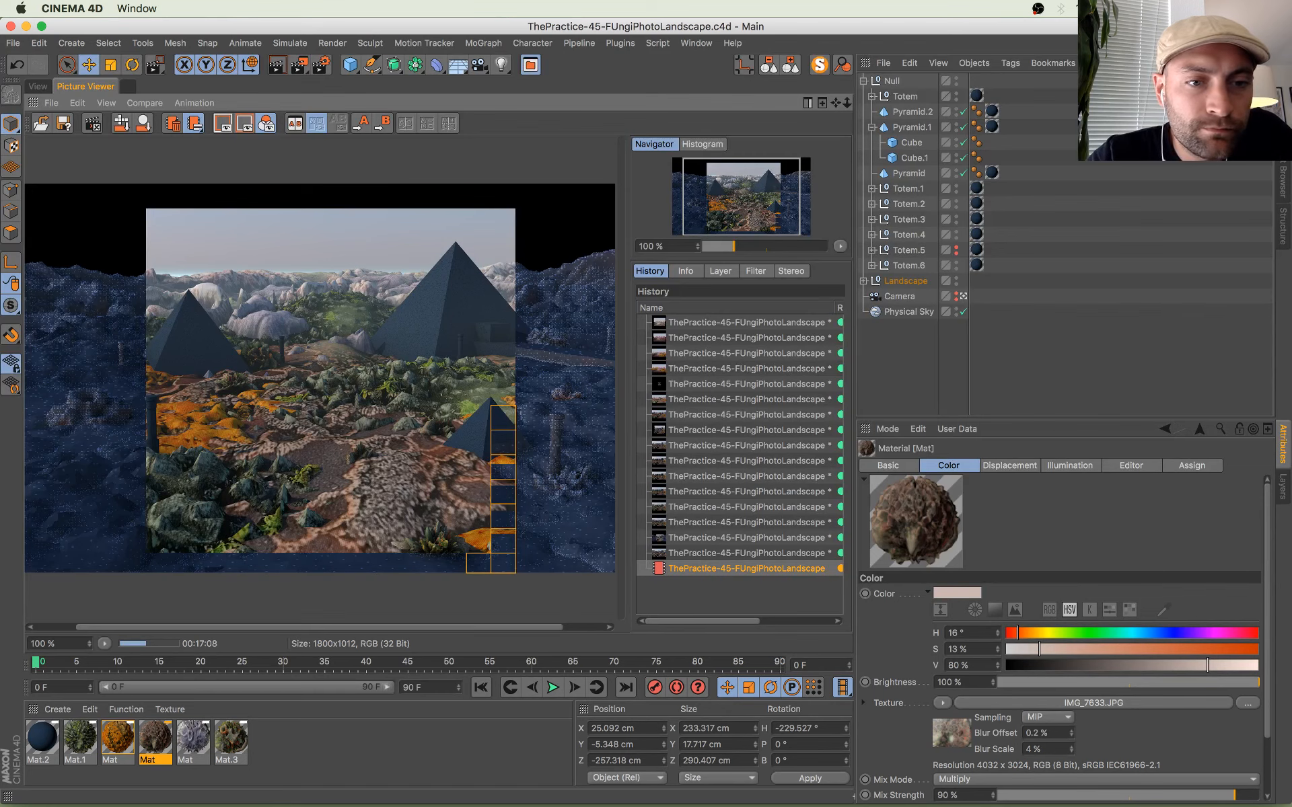
# Step: Maximize the perspective viewport with Constant Shading and select the Physical Sky
pyautogui.click(38, 86)
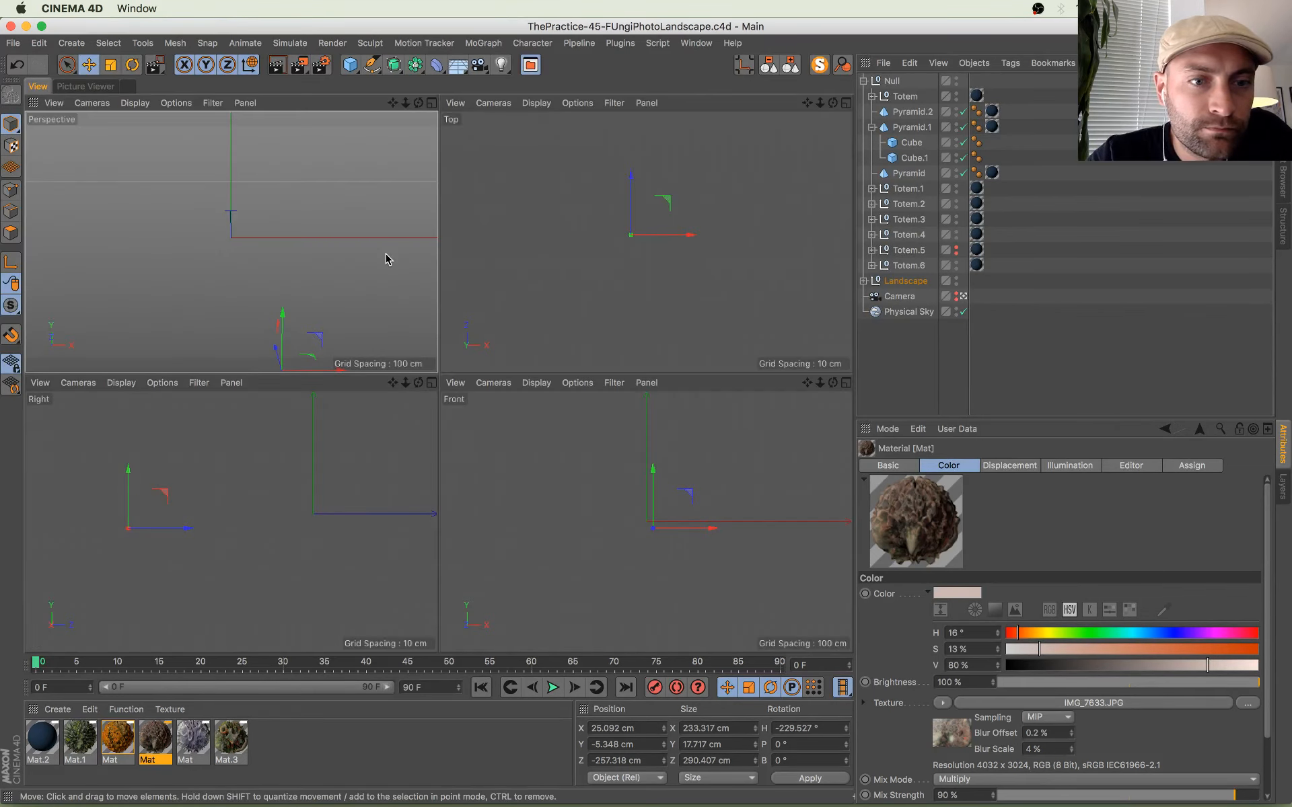
pyautogui.click(431, 103)
pyautogui.click(135, 103)
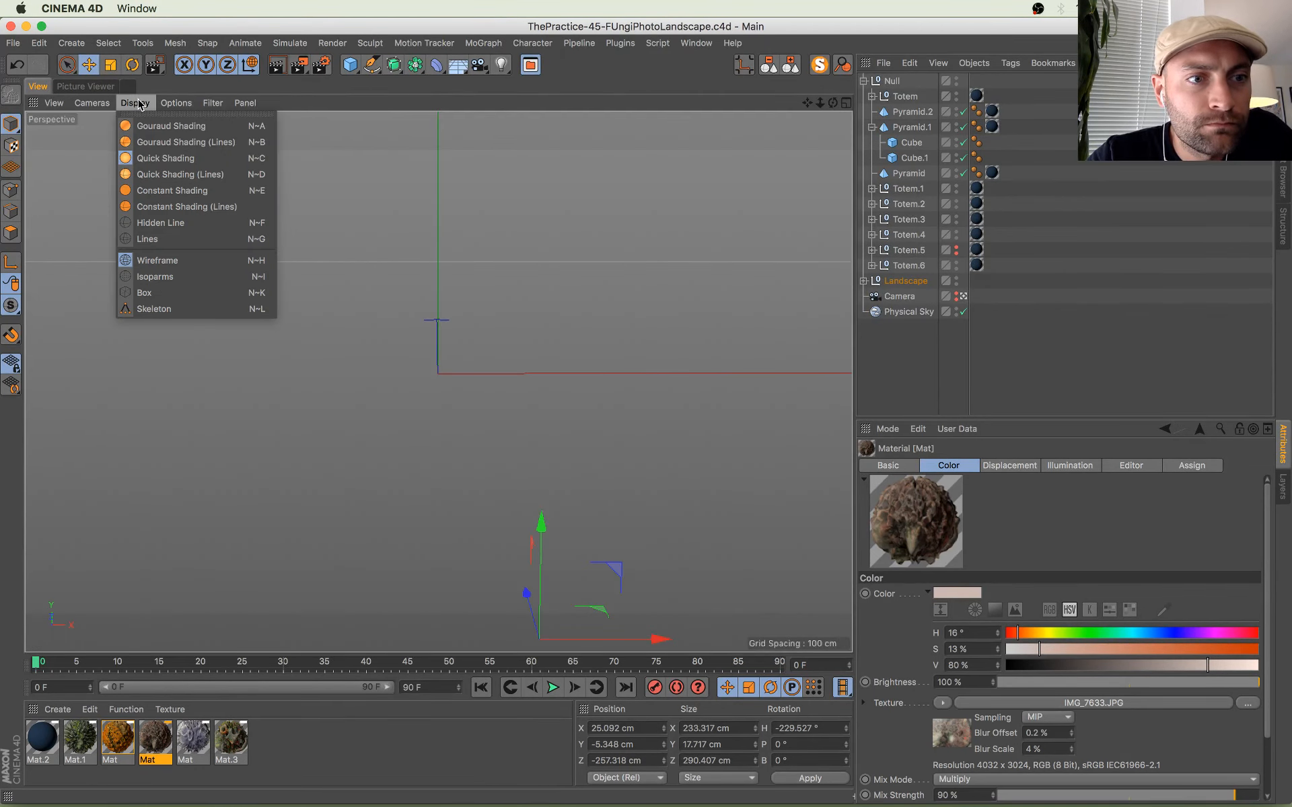
pyautogui.click(168, 195)
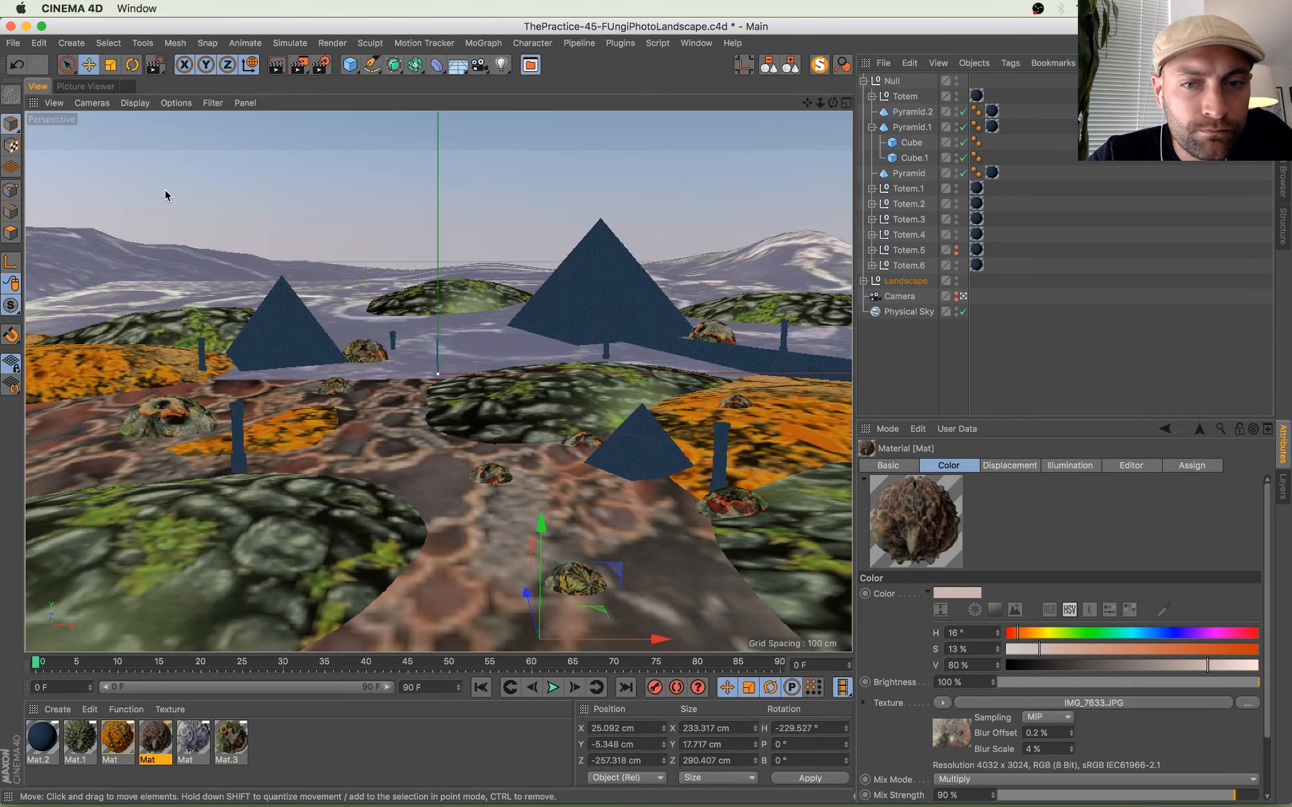
pyautogui.click(546, 199)
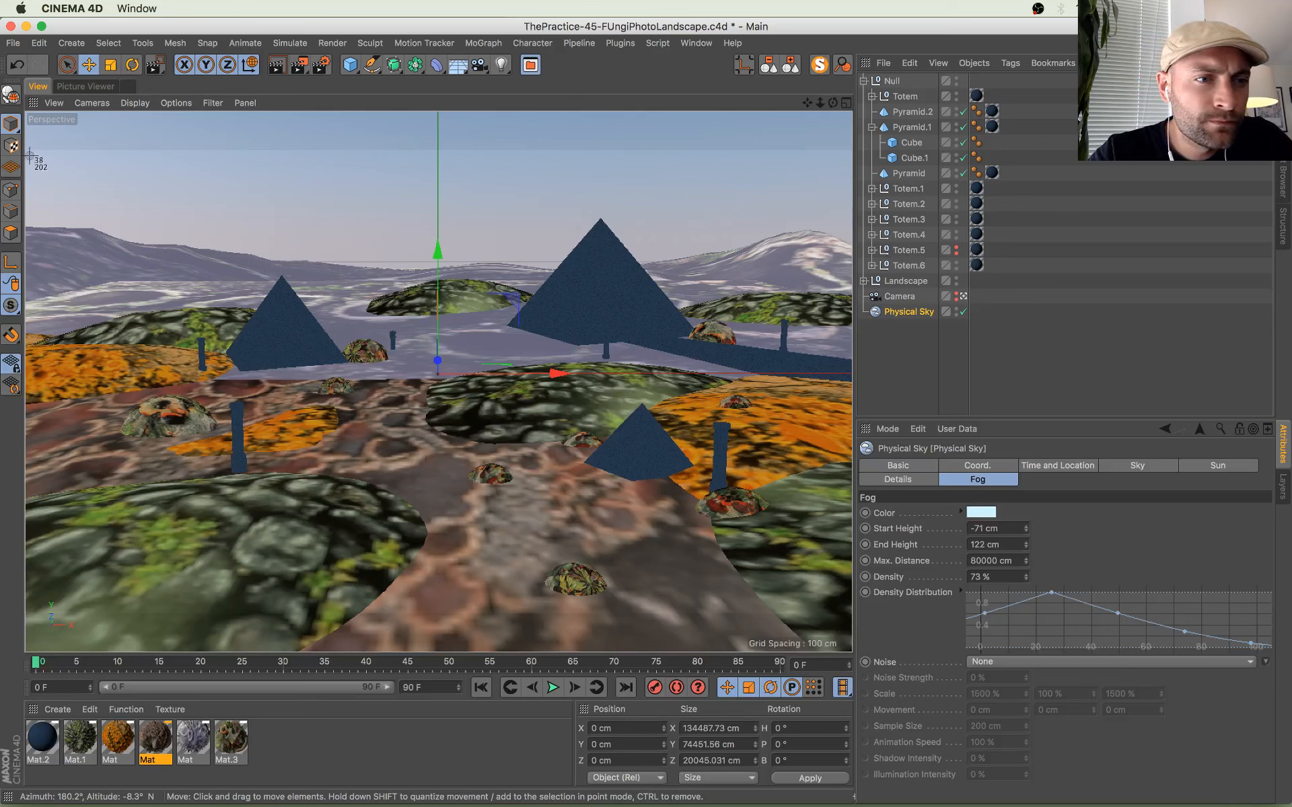
pyautogui.moveTo(26, 151)
pyautogui.mouseDown()
pyautogui.moveTo(777, 545)
pyautogui.moveTo(868, 630)
pyautogui.moveTo(851, 636)
pyautogui.mouseUp()
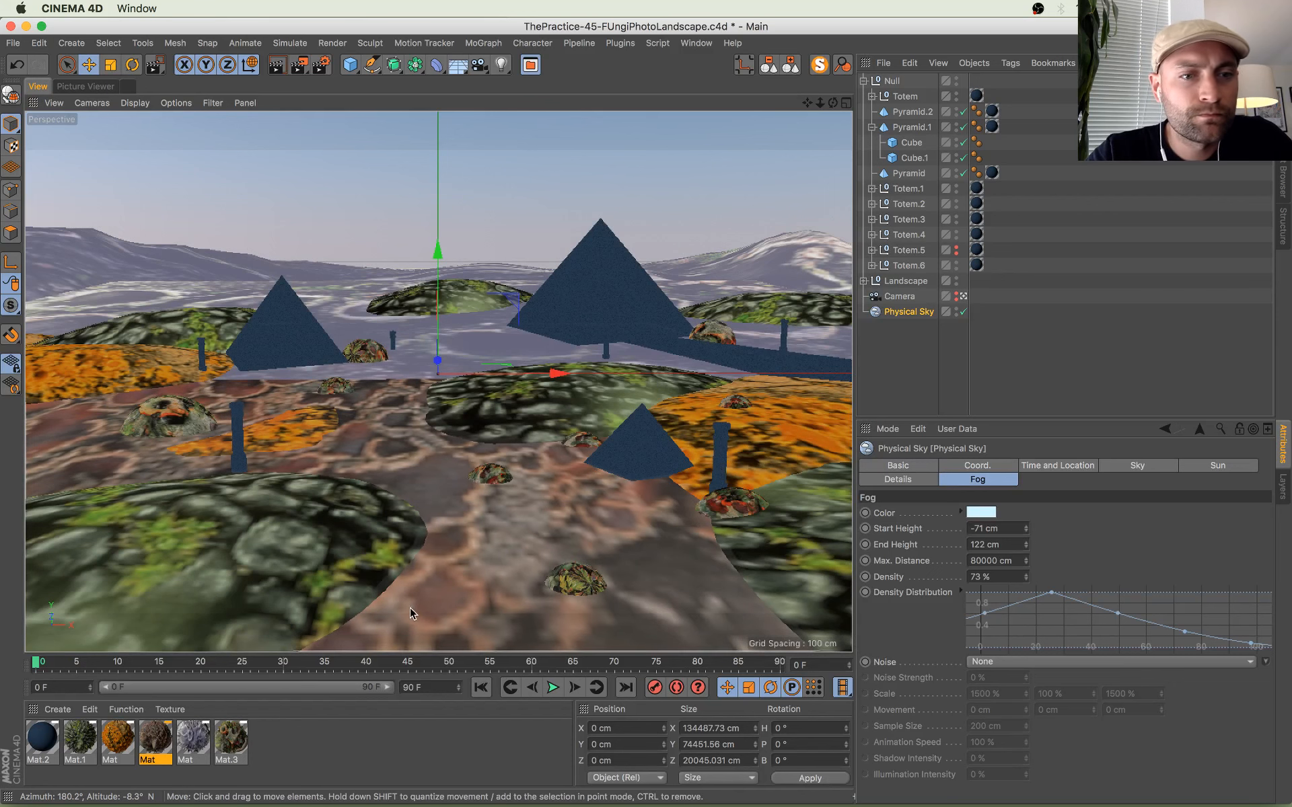
# Step: Return to the render in progress and examine the rocks and fog in front of the large pyramid
pyautogui.click(82, 86)
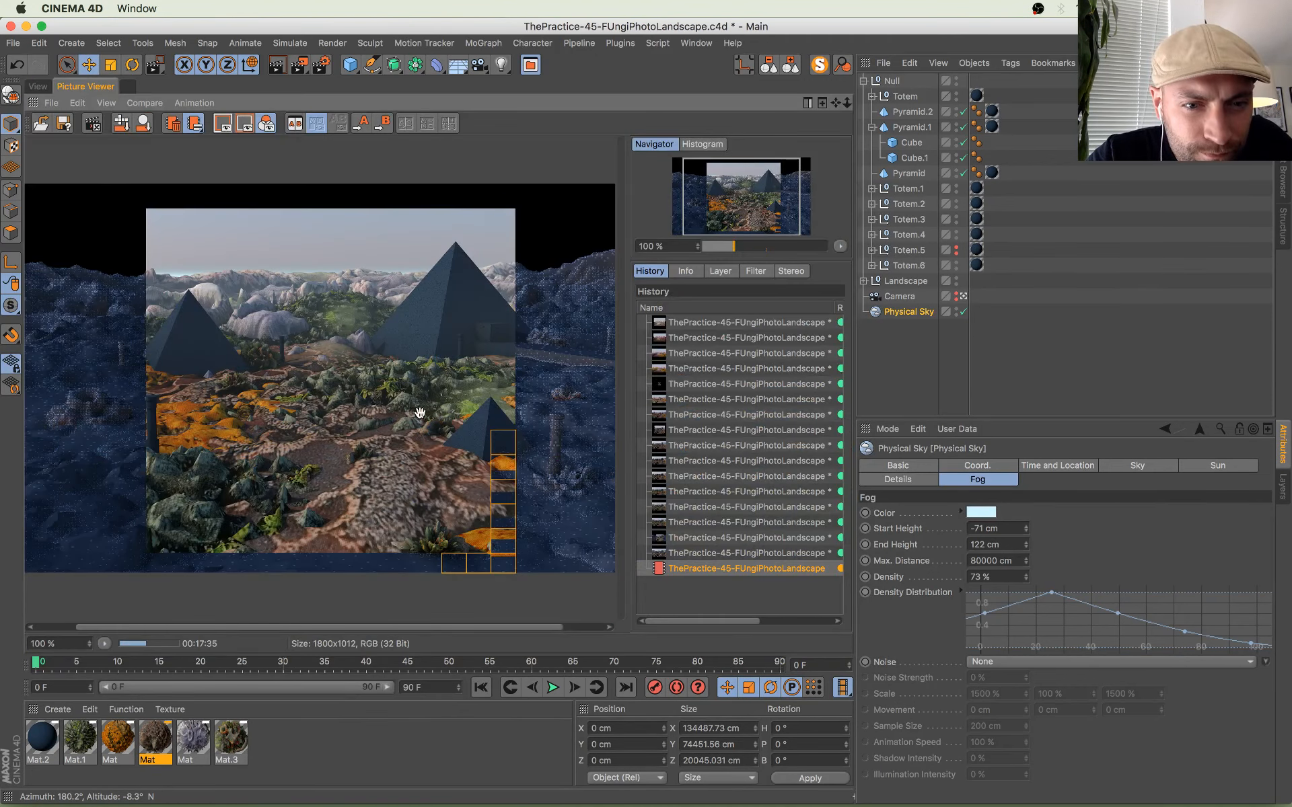
pyautogui.scroll(3, 417, 404)
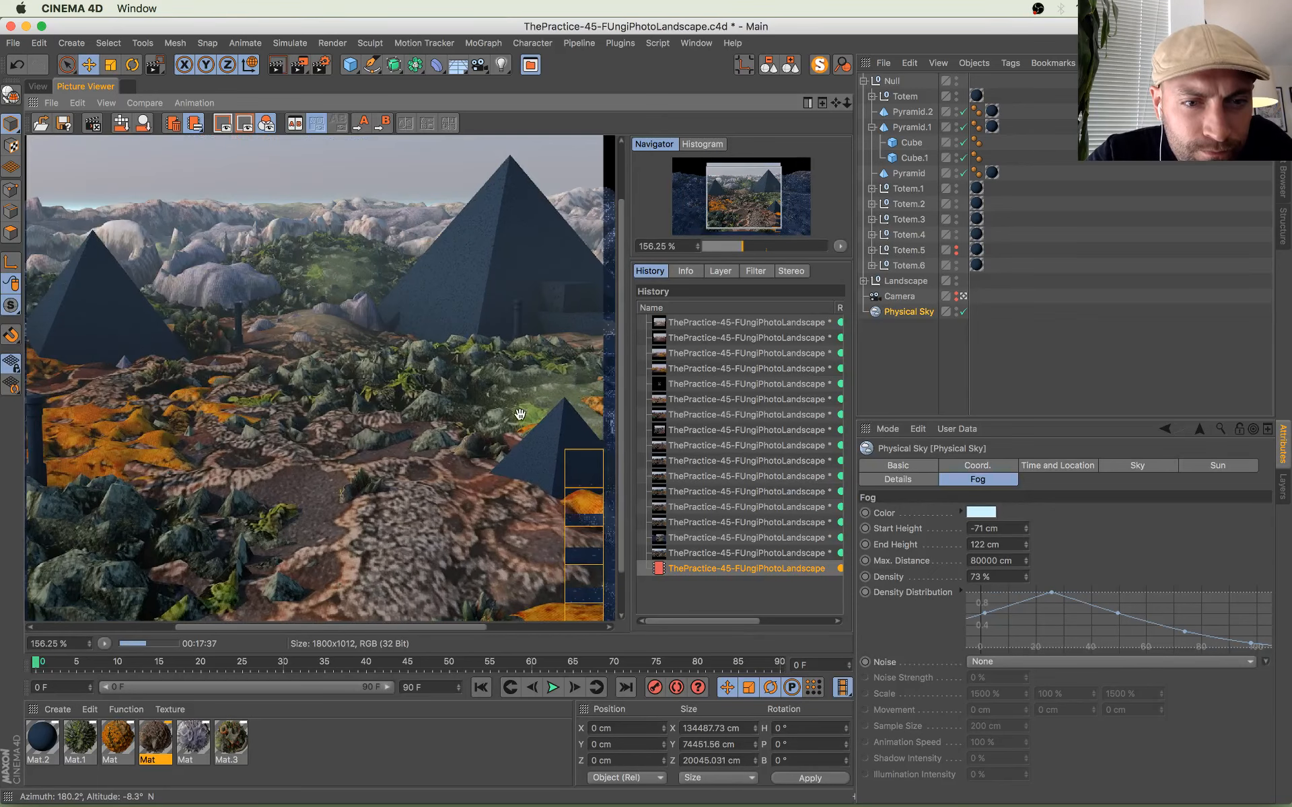
pyautogui.scroll(1, 434, 402)
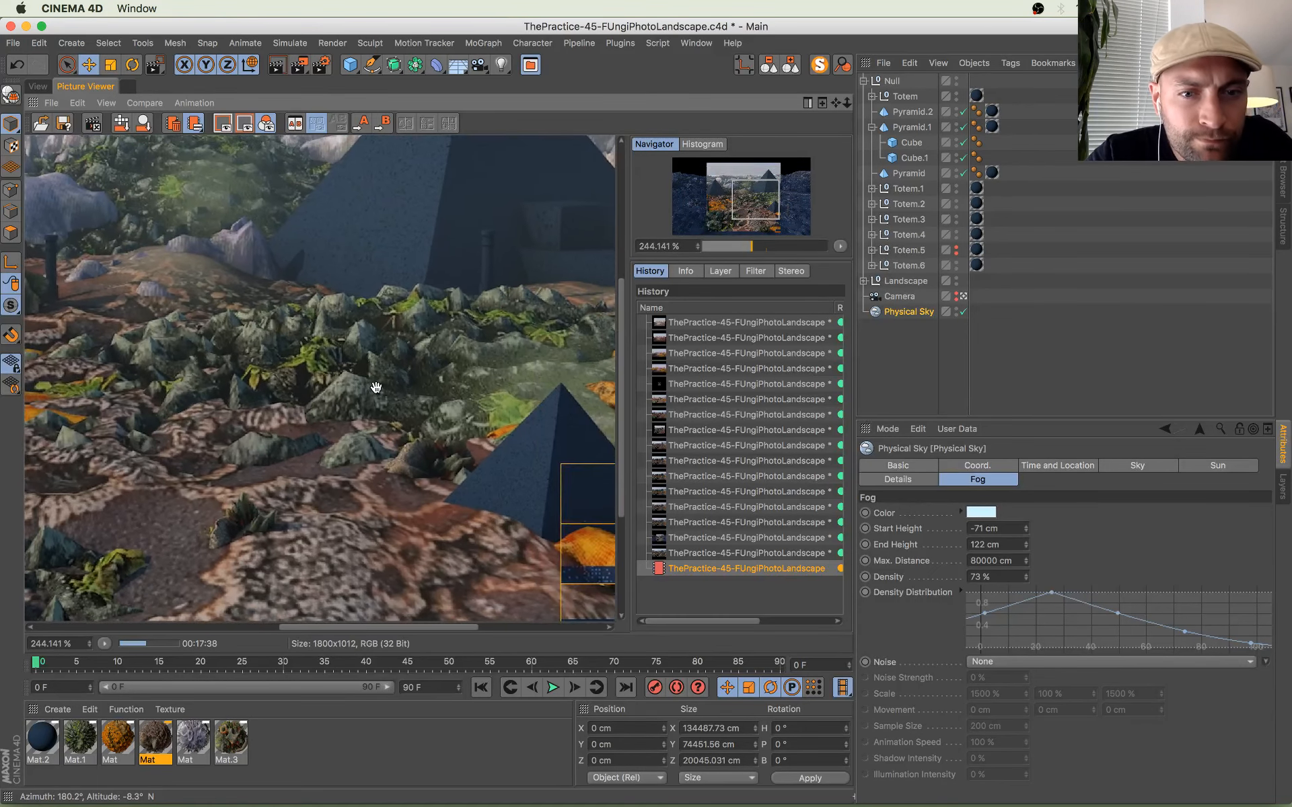
pyautogui.moveTo(389, 391)
pyautogui.mouseDown()
pyautogui.moveTo(350, 399)
pyautogui.moveTo(370, 407)
pyautogui.mouseUp()
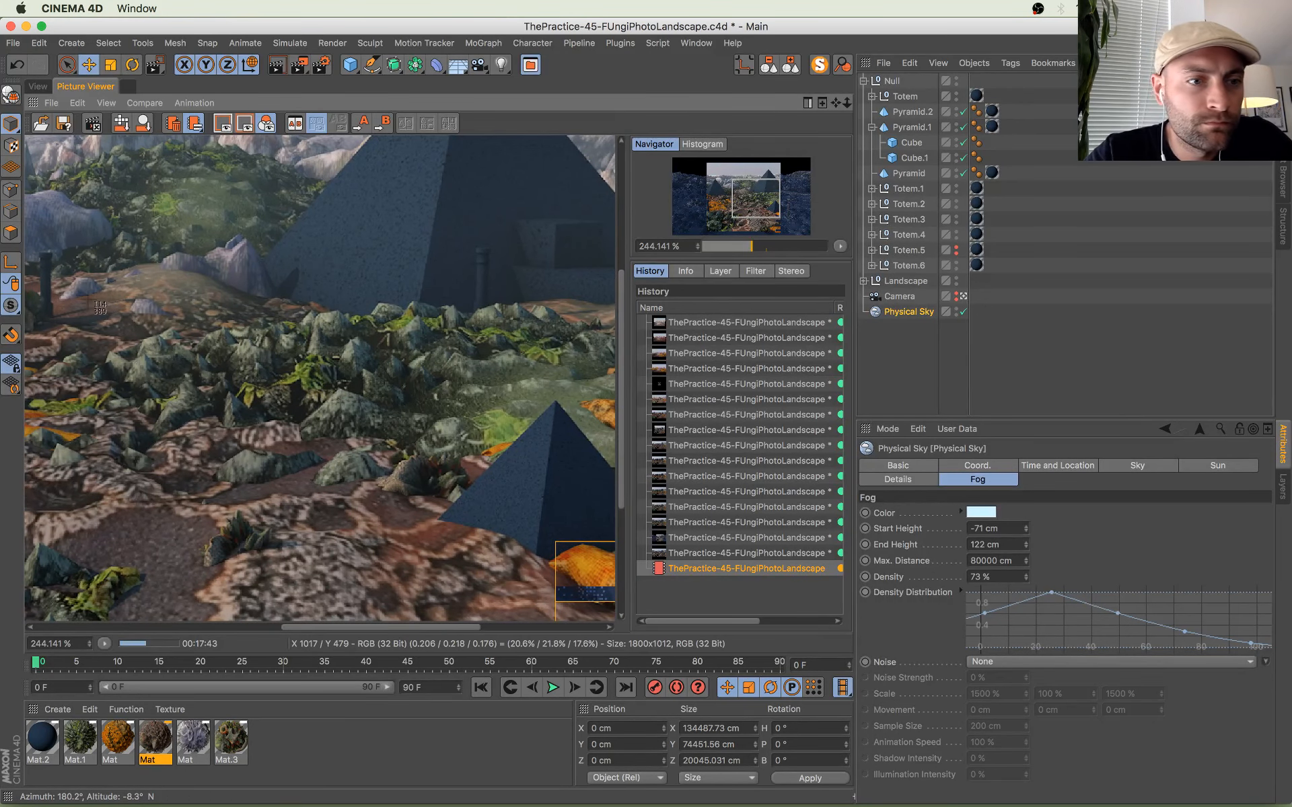
pyautogui.moveTo(64, 267); pyautogui.dragTo(612, 620)
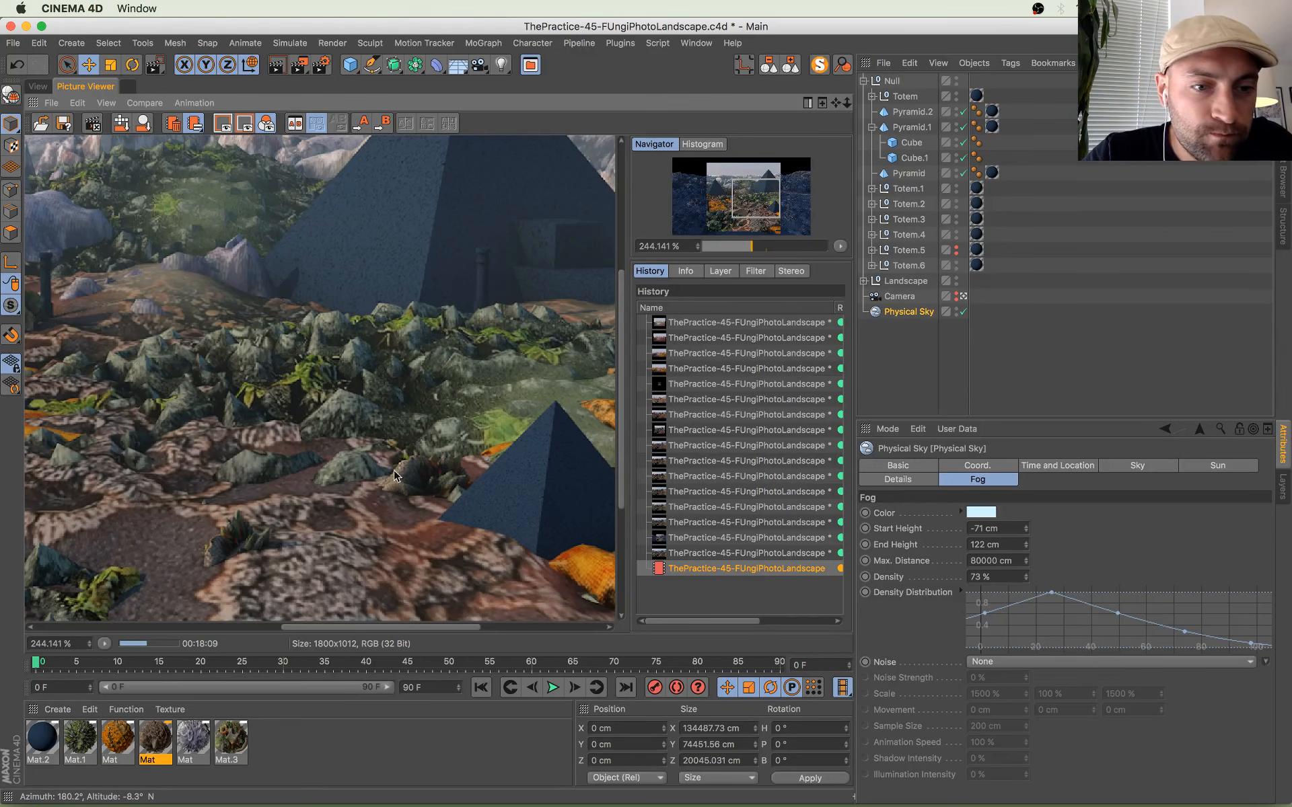
# Step: Check the tiles rendering along the lower foreground near the small pyramid, and return to the full frame
pyautogui.scroll(-4, 362, 456)
pyautogui.moveTo(286, 491); pyautogui.dragTo(396, 467)
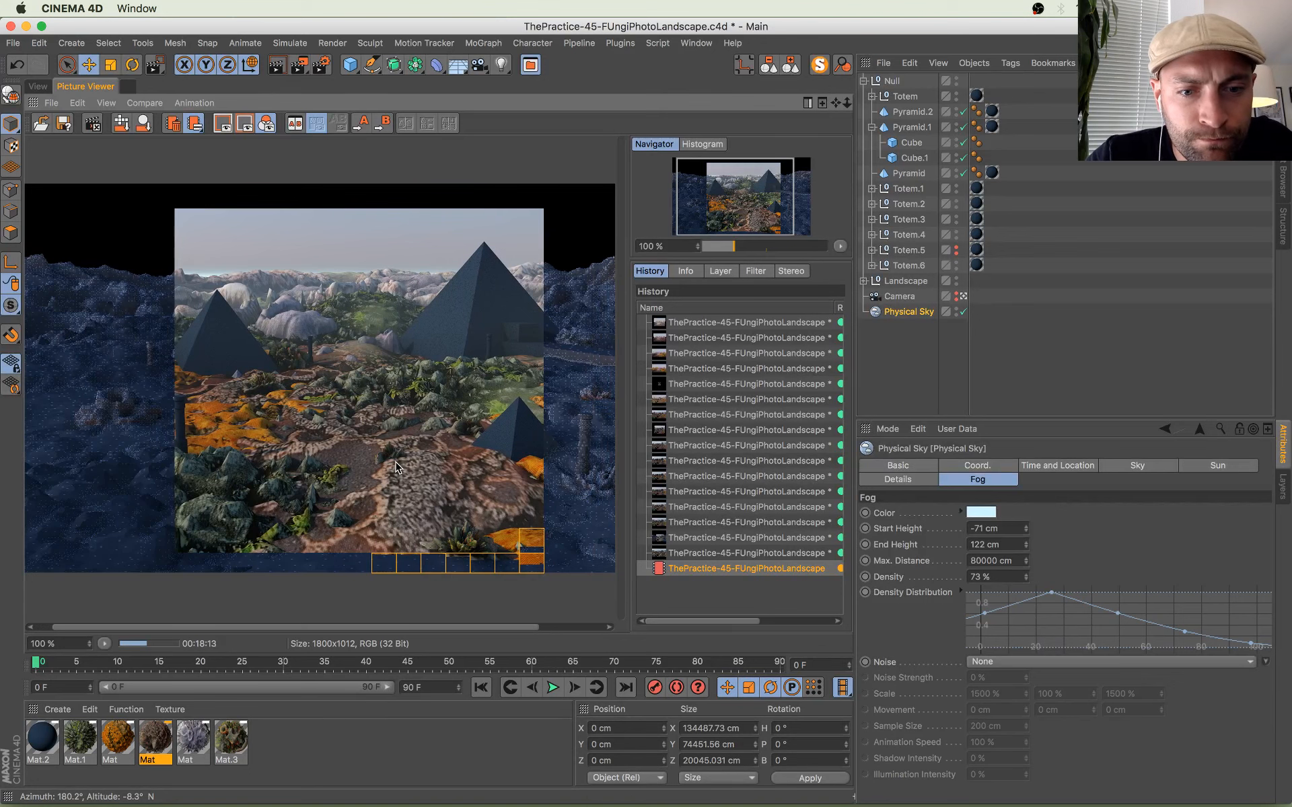
pyautogui.scroll(3, 482, 398)
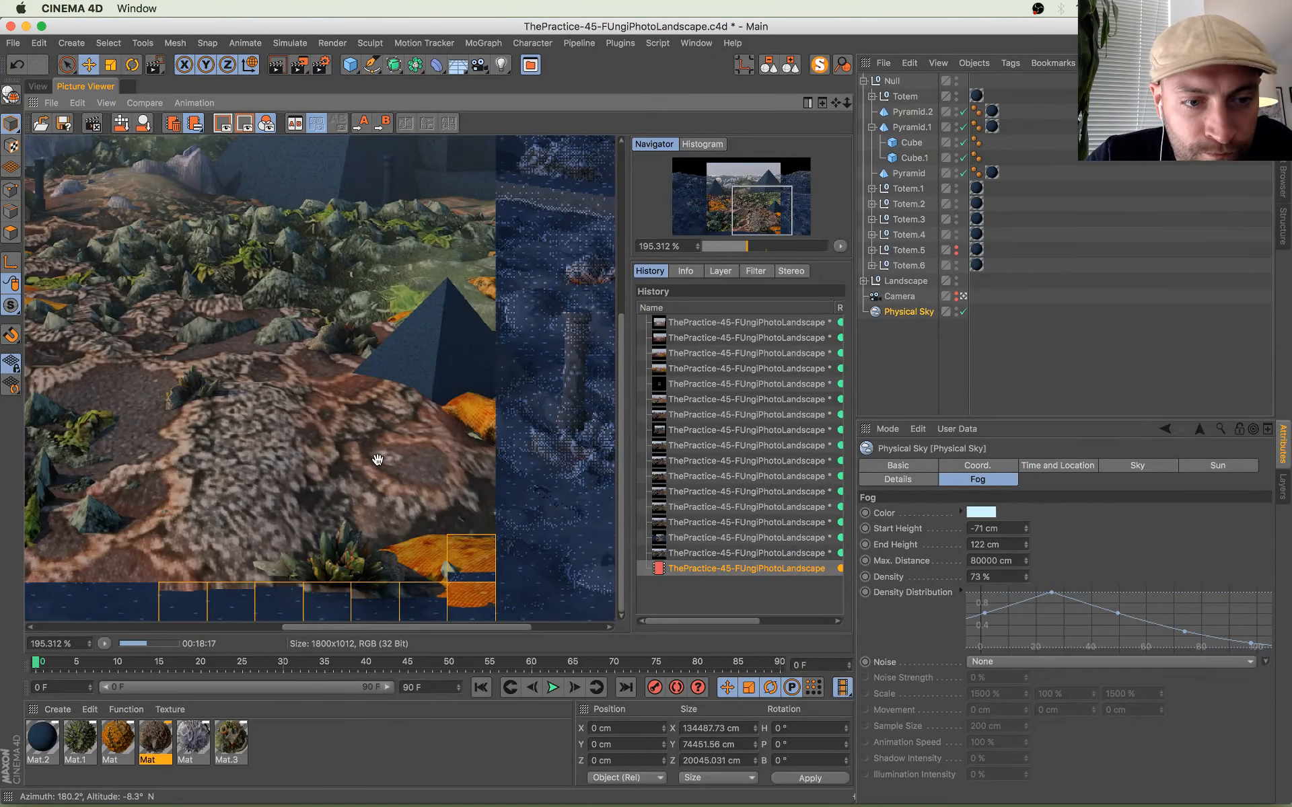
pyautogui.scroll(-3, 377, 459)
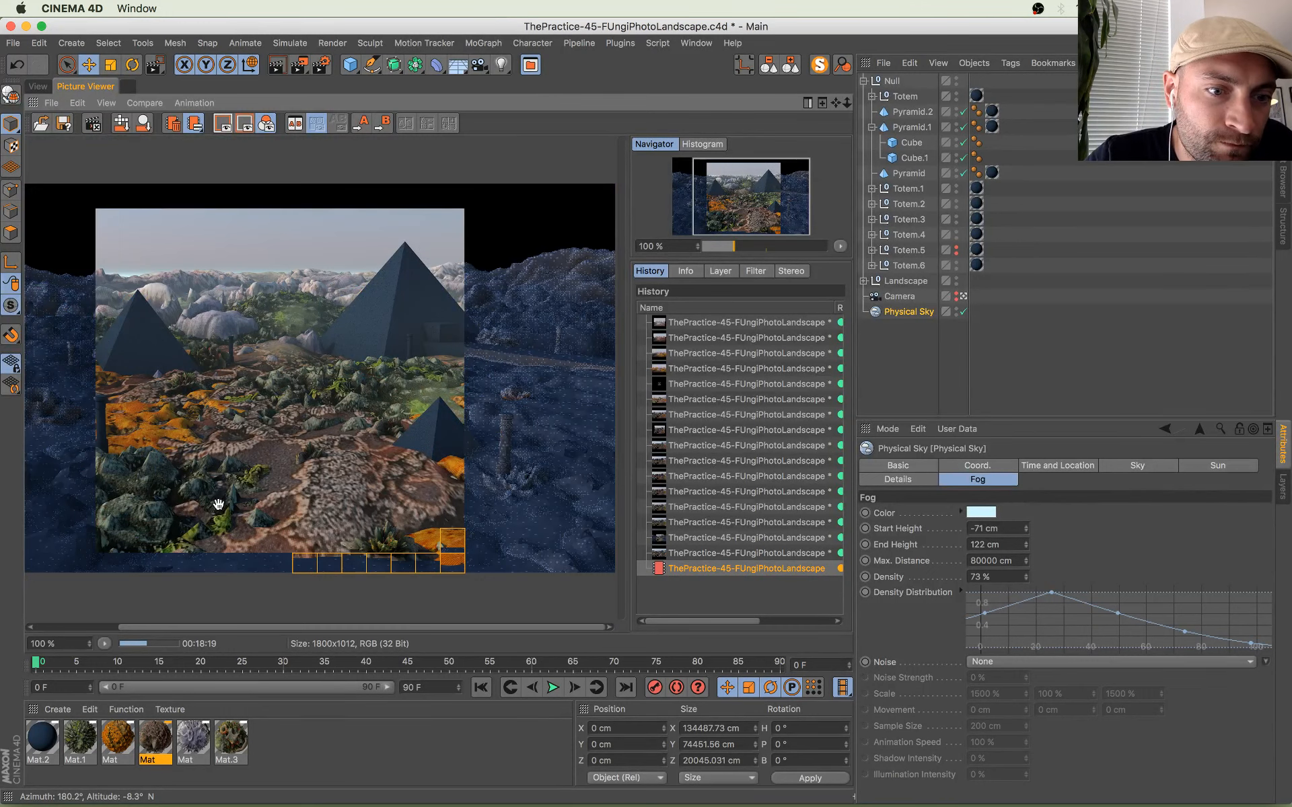
pyautogui.moveTo(218, 505); pyautogui.dragTo(367, 425)
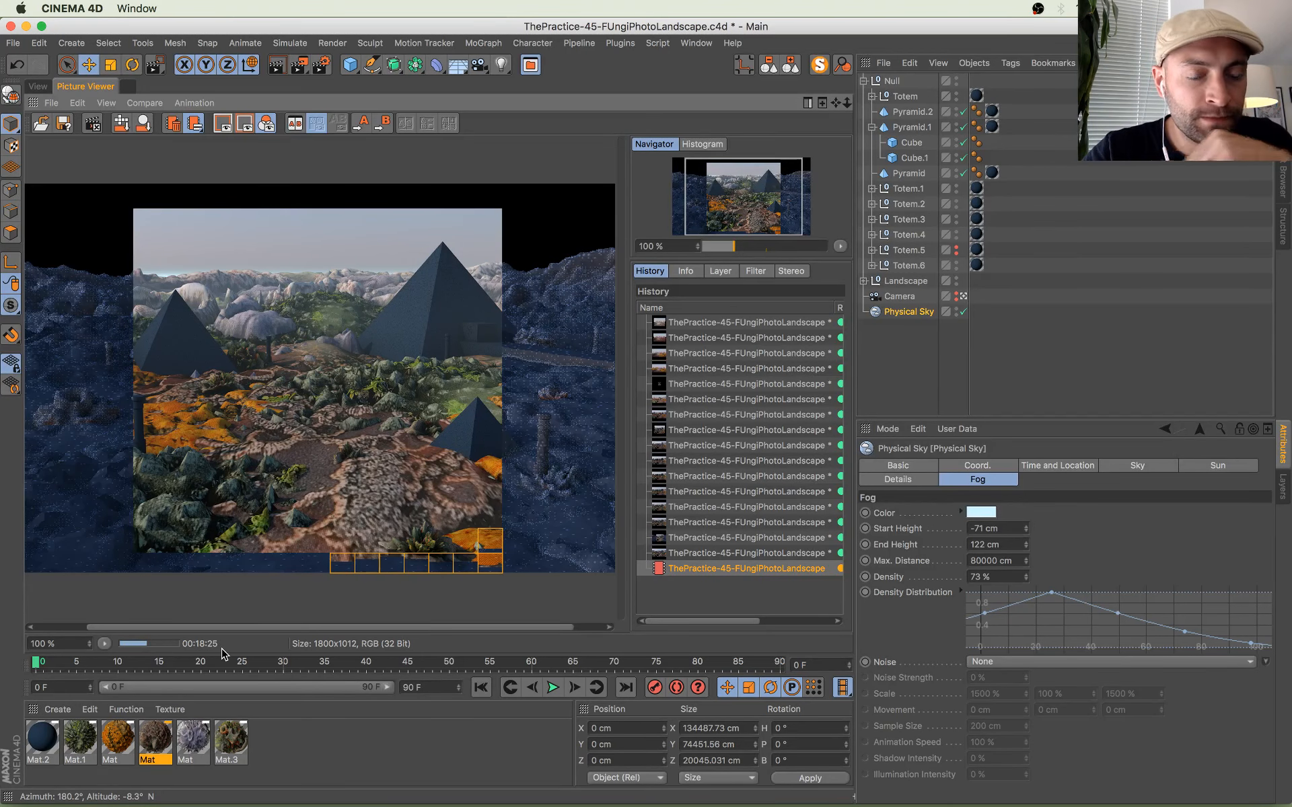
# Step: Examine the foreground ground texture and the midground rocks at close range, and go back to 100% zoom
pyautogui.moveTo(299, 411); pyautogui.dragTo(346, 445)
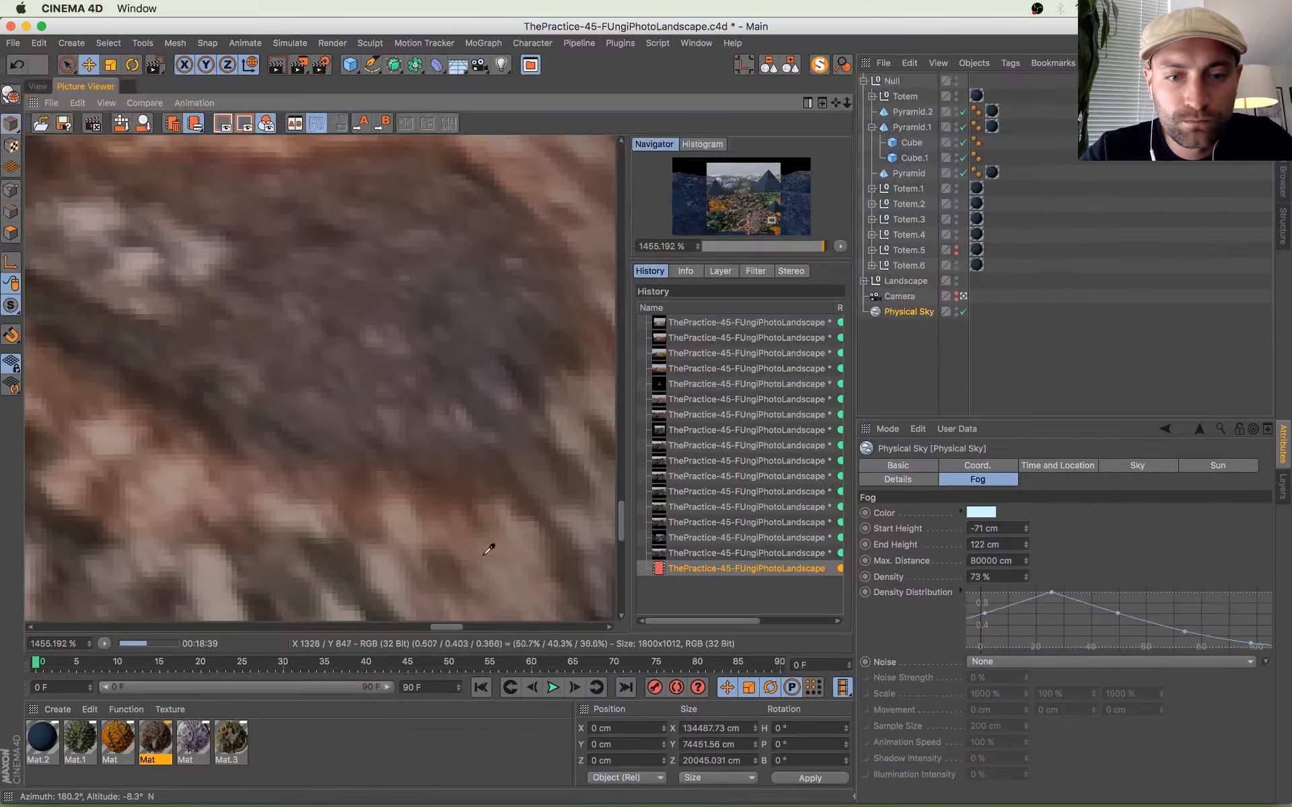
pyautogui.scroll(-7, 457, 561)
pyautogui.scroll(-10, 457, 561)
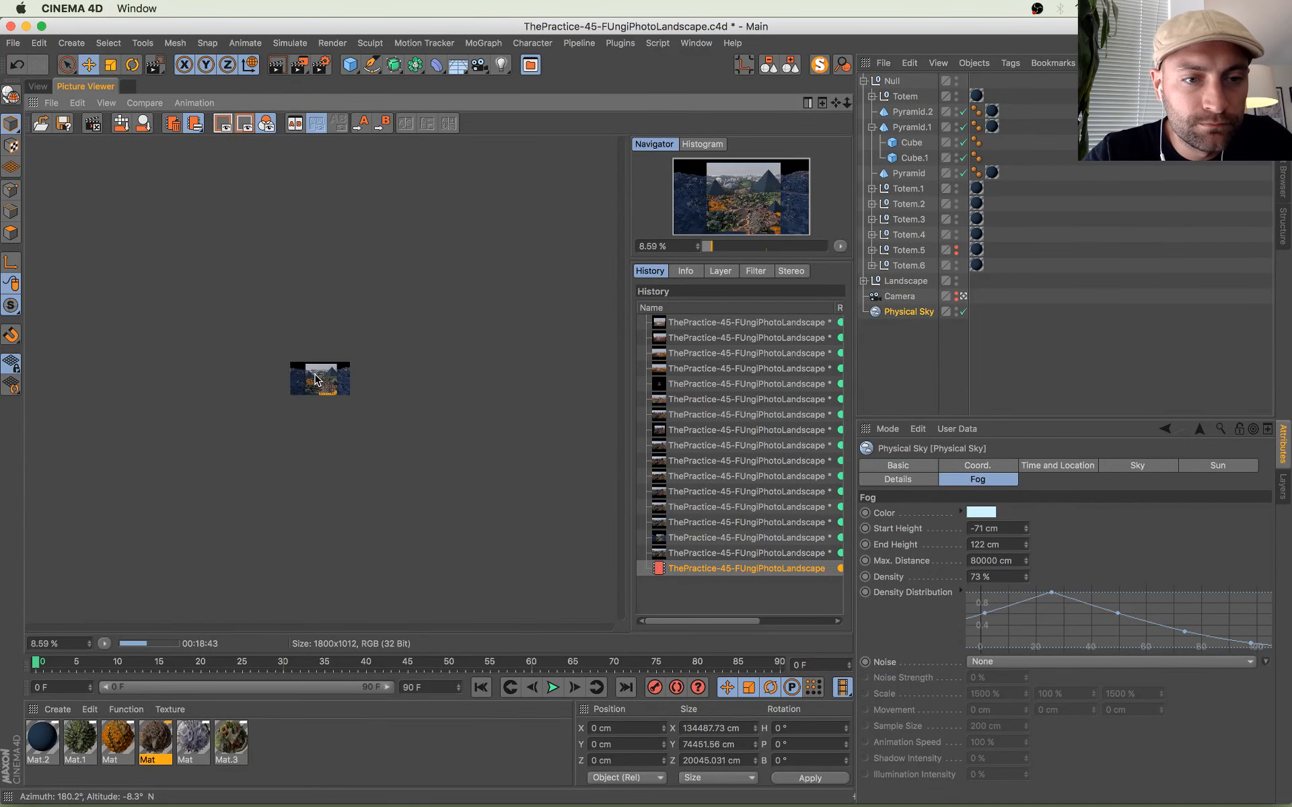
pyautogui.scroll(8, 308, 353)
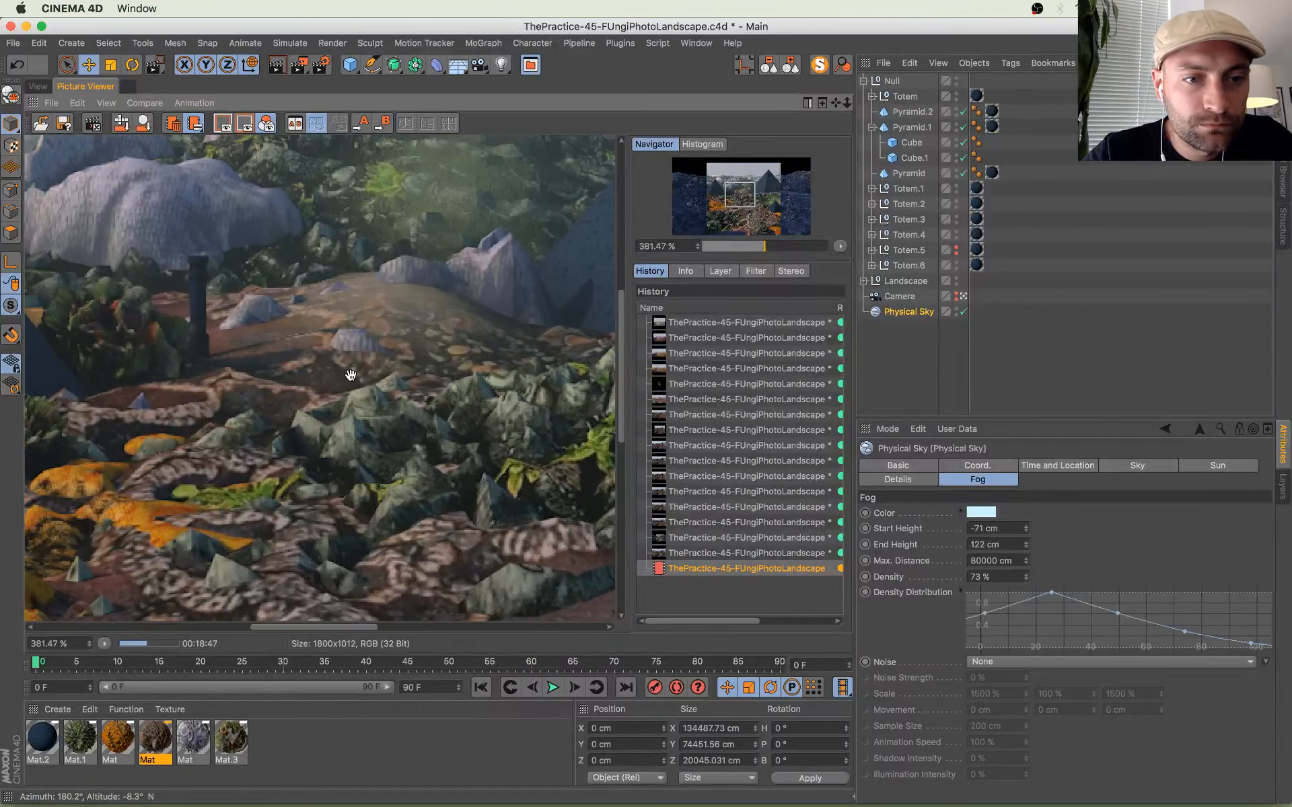
pyautogui.scroll(-5, 346, 371)
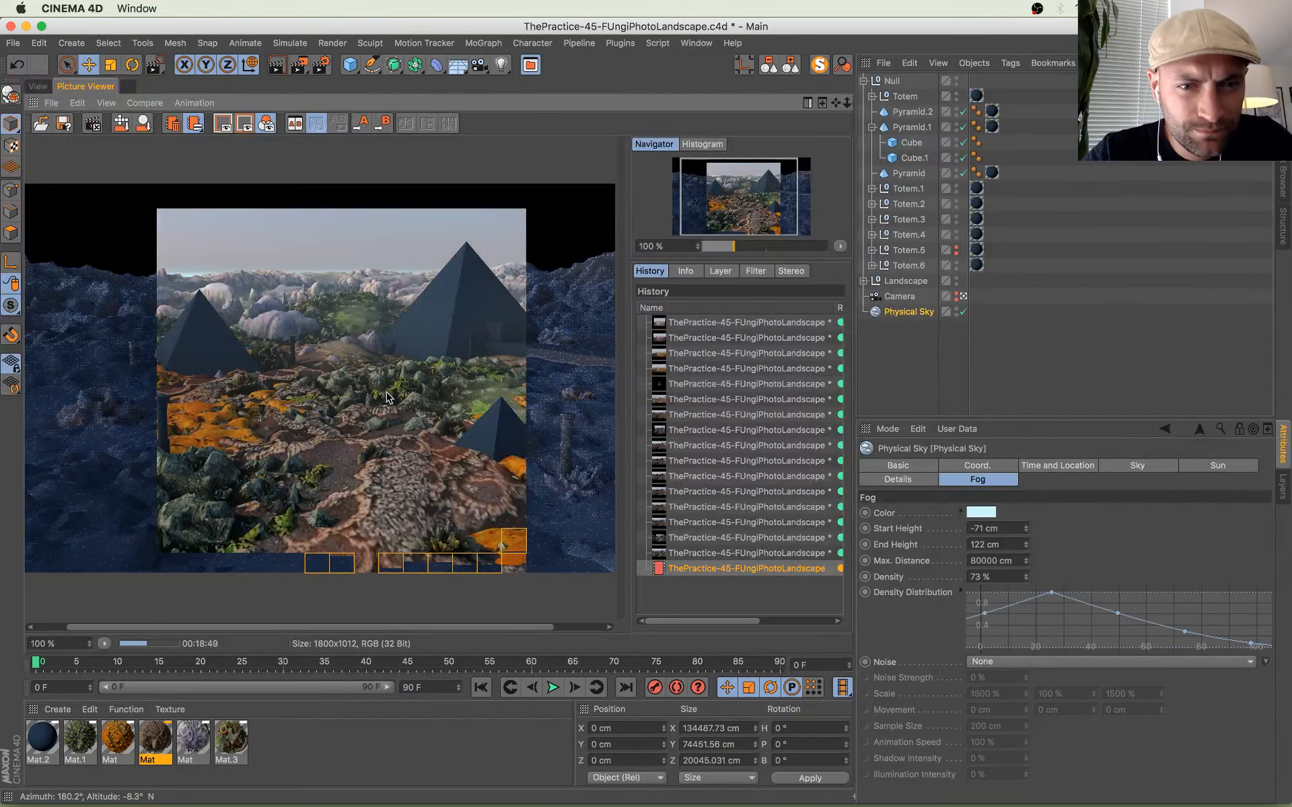
# Step: Switch to the YouTube live chat in Chrome and copy the imgur link from the chat message
pyautogui.scroll(-1, 387, 397)
pyautogui.scroll(1, 387, 398)
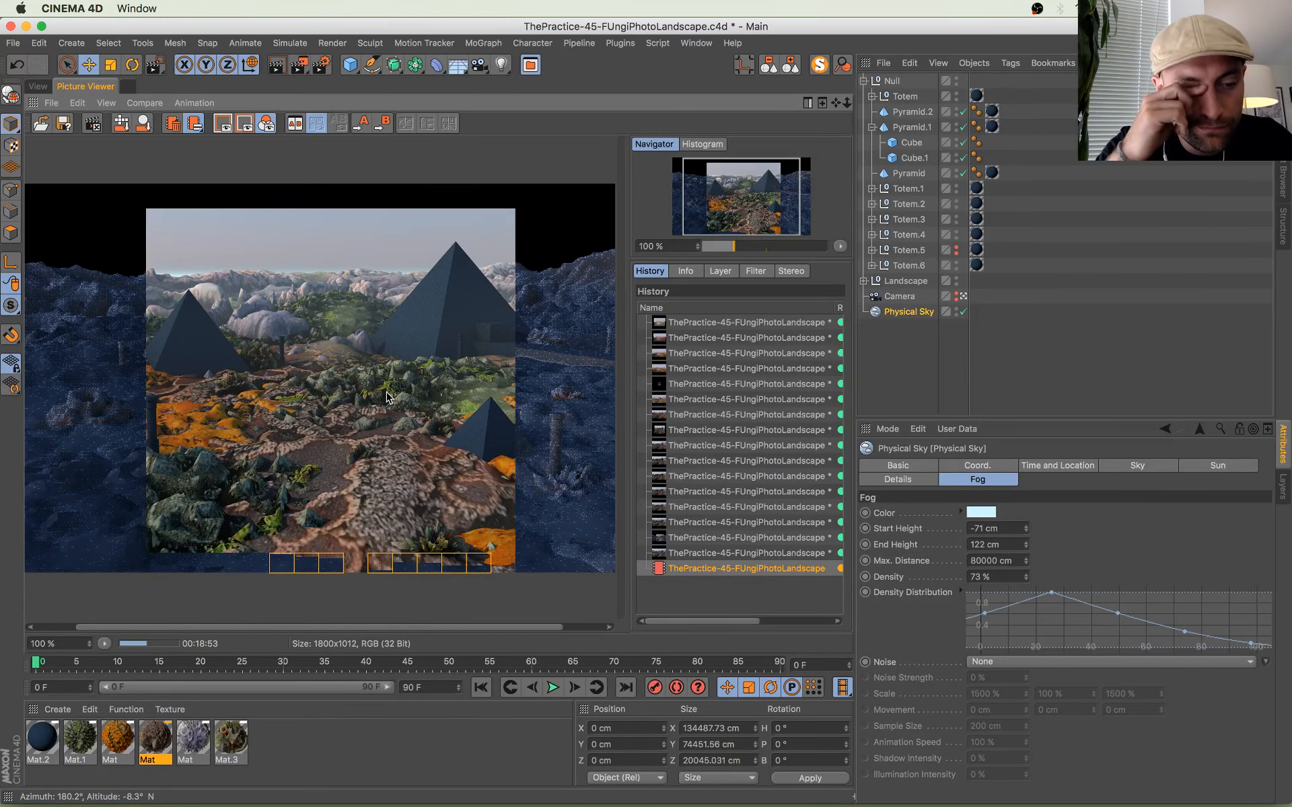
pyautogui.hotkey('ctrl', 'Up')
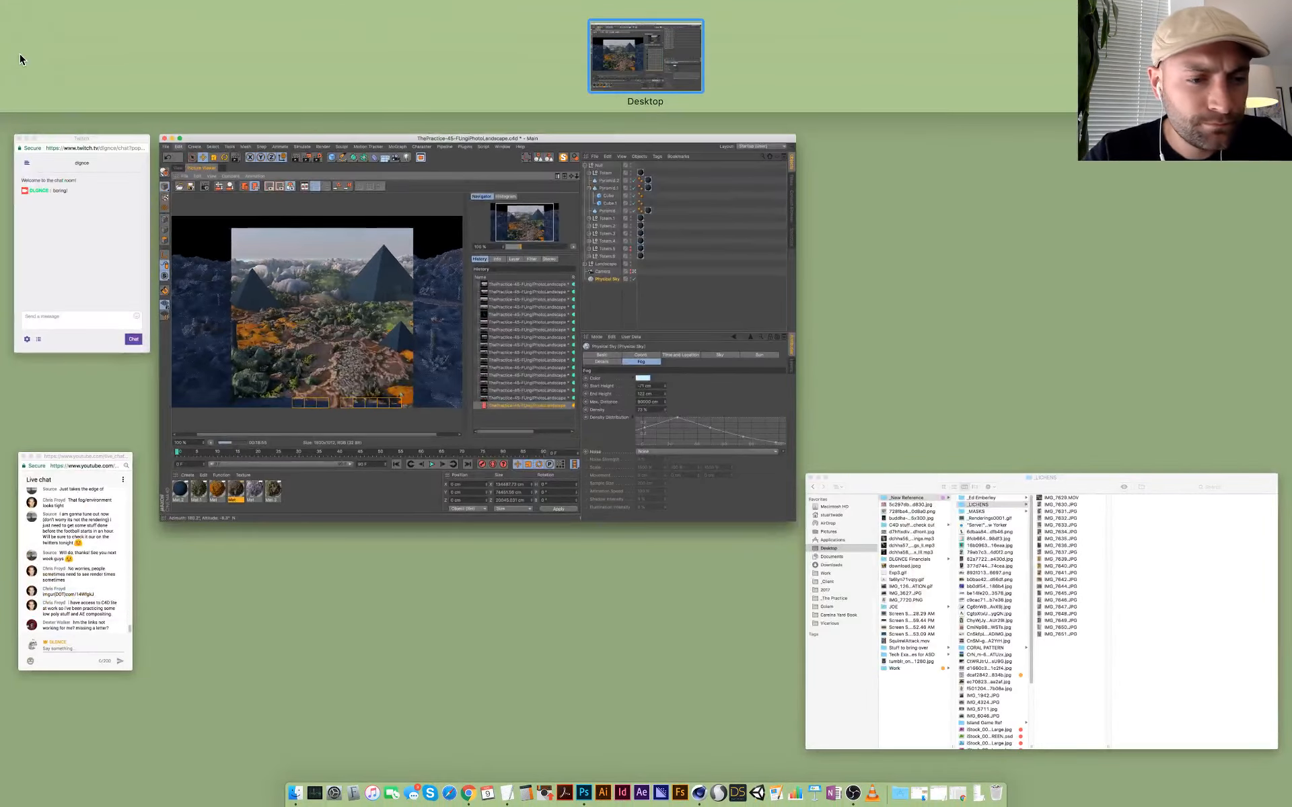
pyautogui.click(54, 550)
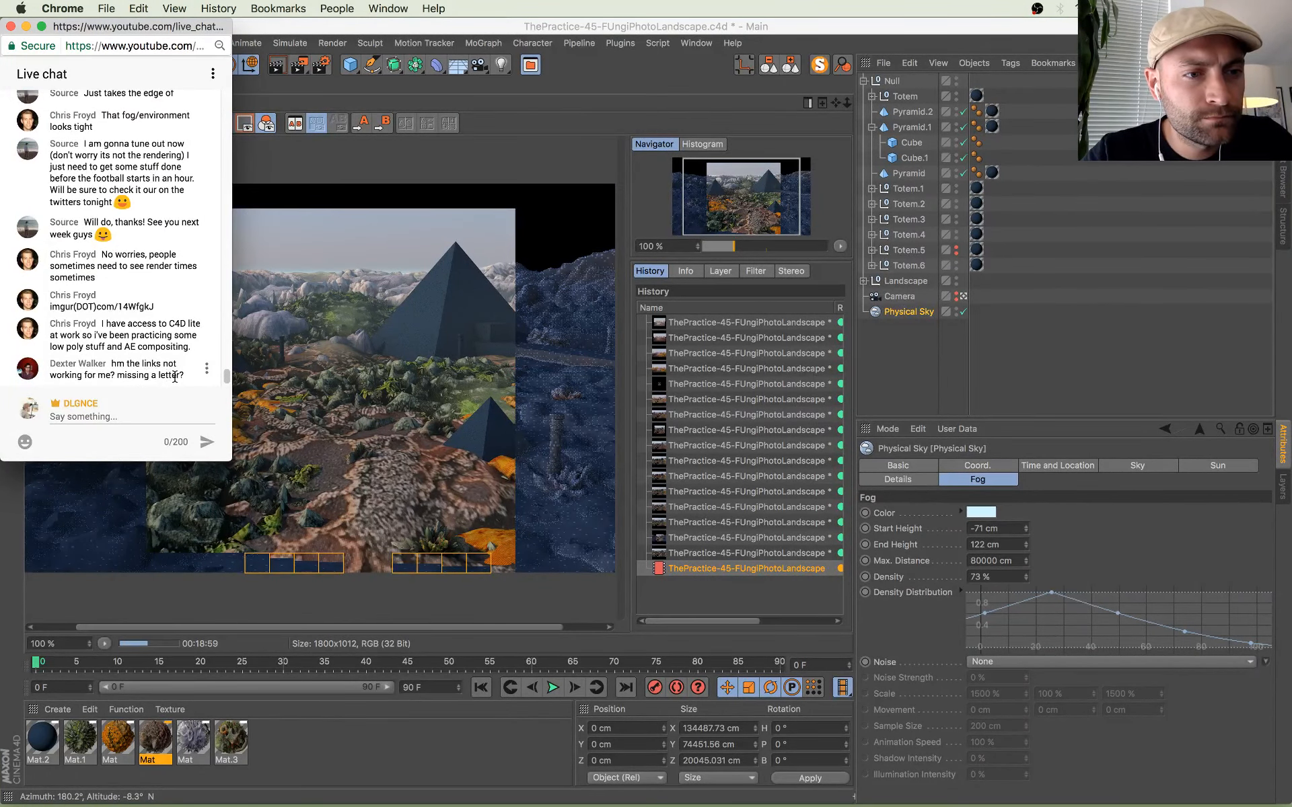
pyautogui.tripleClick(85, 304)
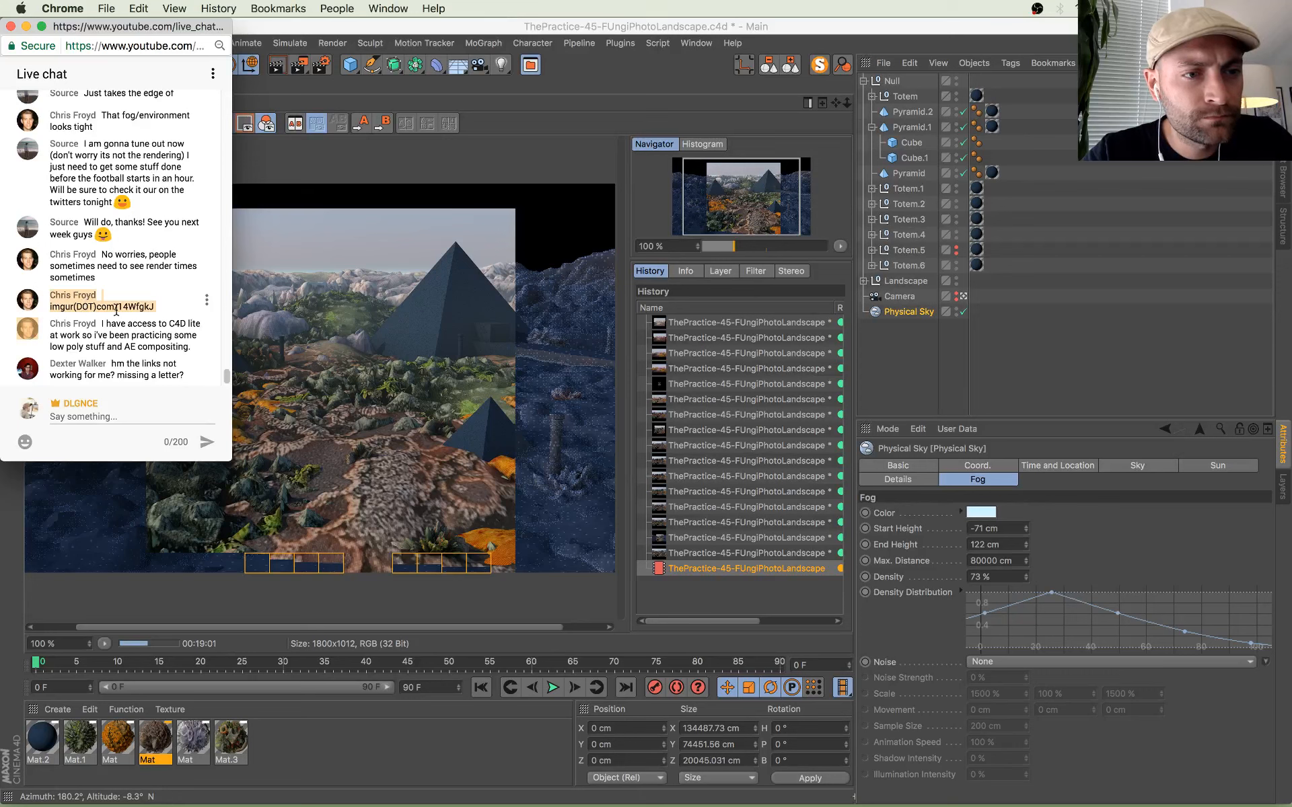
pyautogui.click(116, 308)
pyautogui.moveTo(152, 307); pyautogui.dragTo(42, 311)
pyautogui.press('super+c')
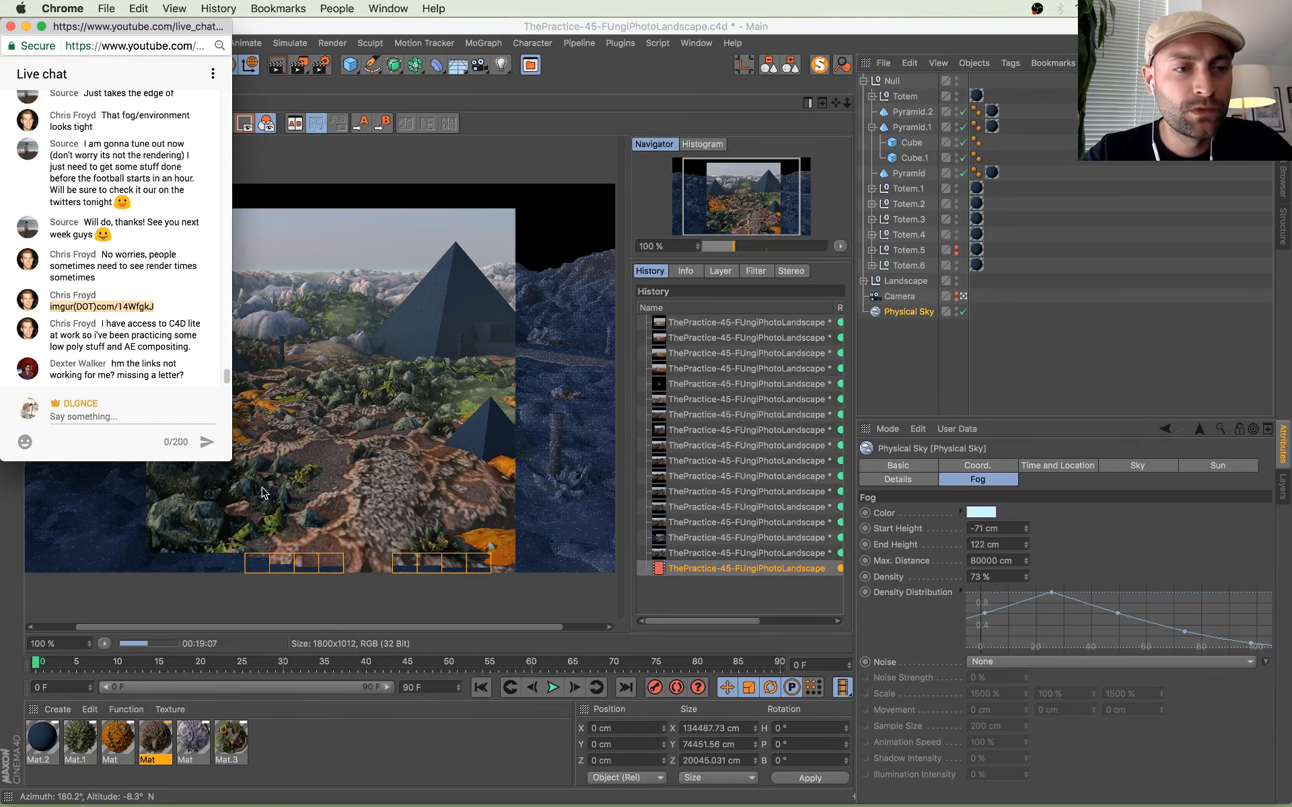
# Step: Search the web for the copied text imgur(DOT)com/14WfgkJ in a new Chrome window
pyautogui.hotkey('ctrl', 'Up')
pyautogui.click(405, 289)
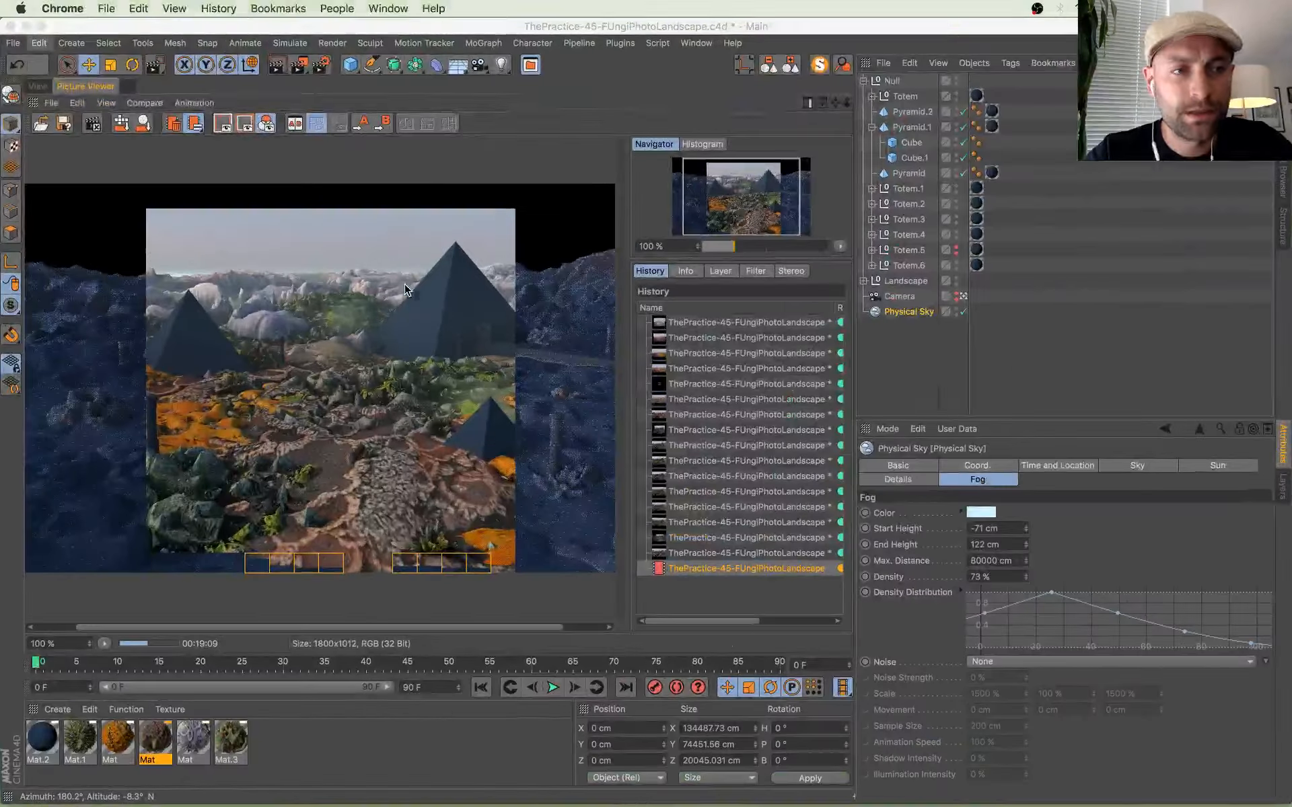
pyautogui.press('super+Tab')
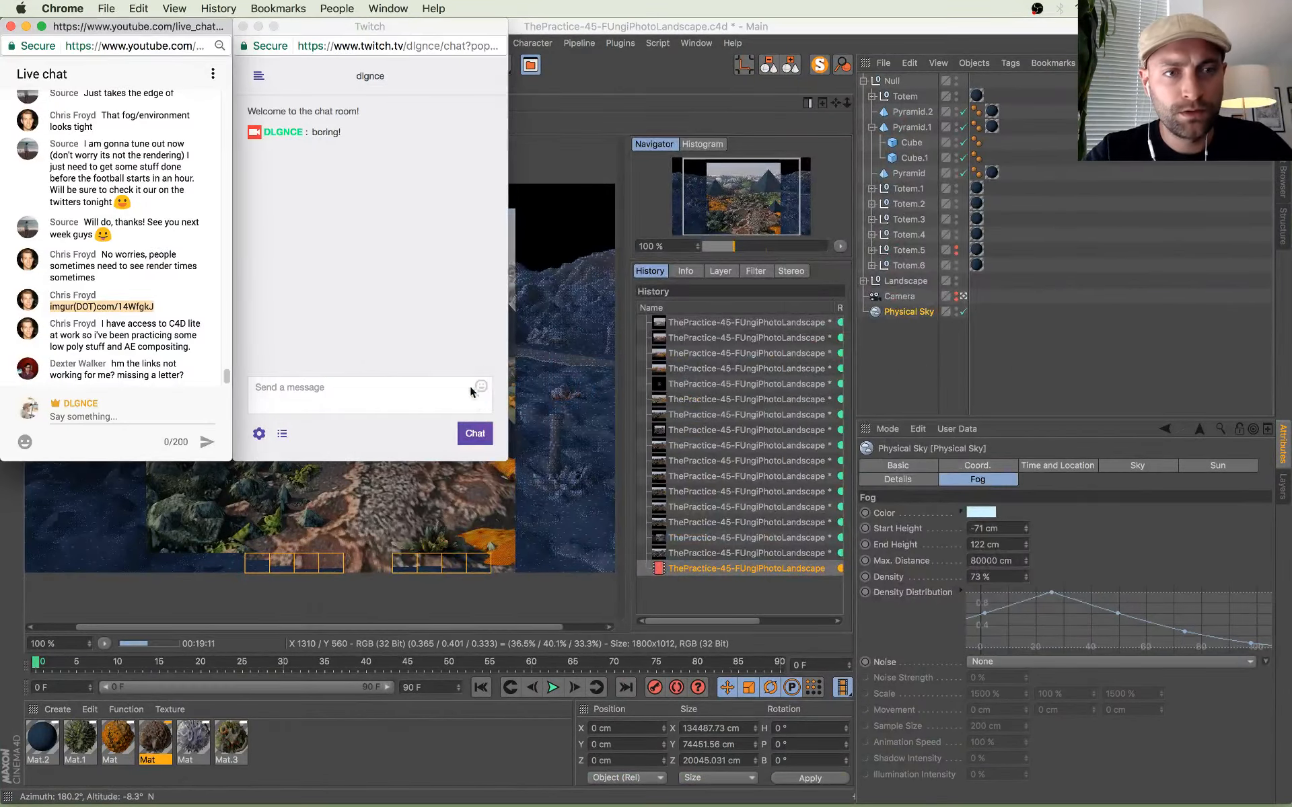
pyautogui.press('super+n')
pyautogui.press('super+v')
pyautogui.press('Return')
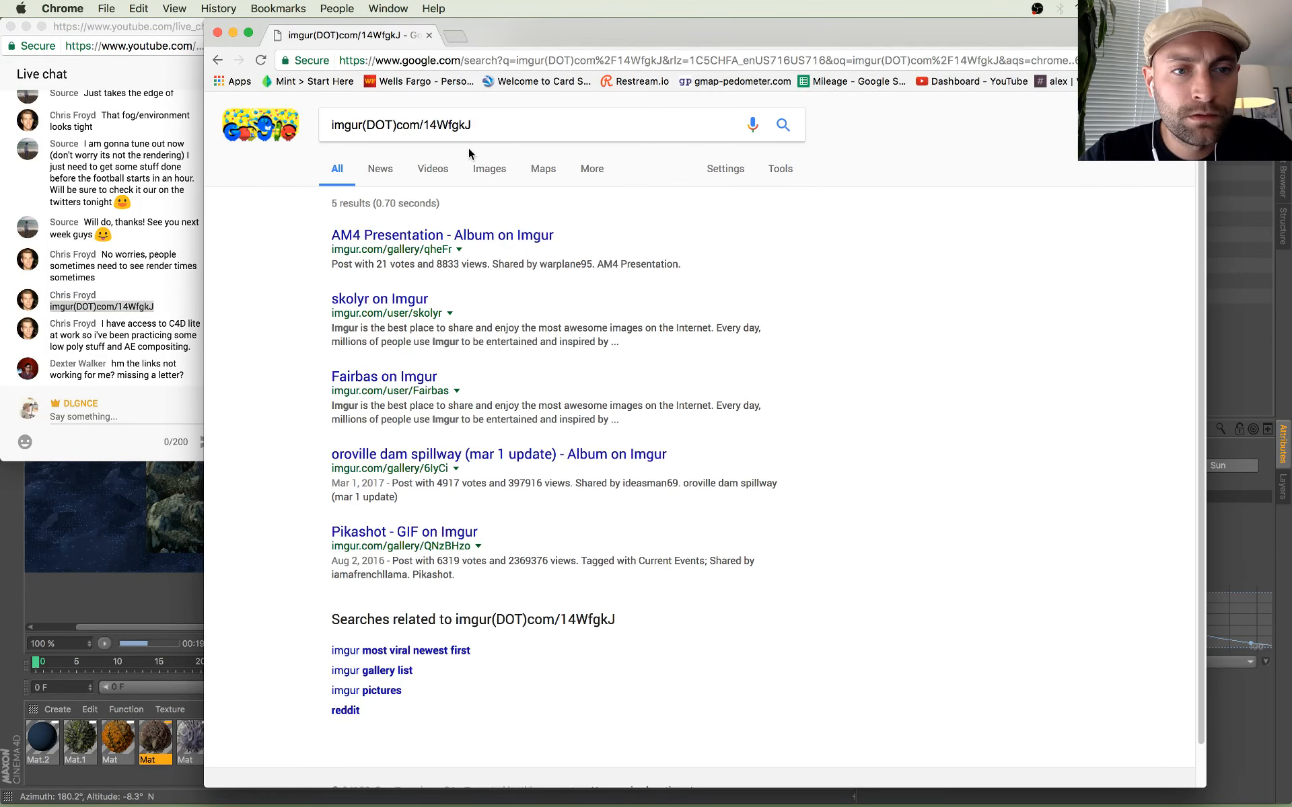
# Step: Replace (DOT) with a period in the pasted address and load imgur.com/14WfgkJ
pyautogui.click(351, 60)
pyautogui.press('super+v')
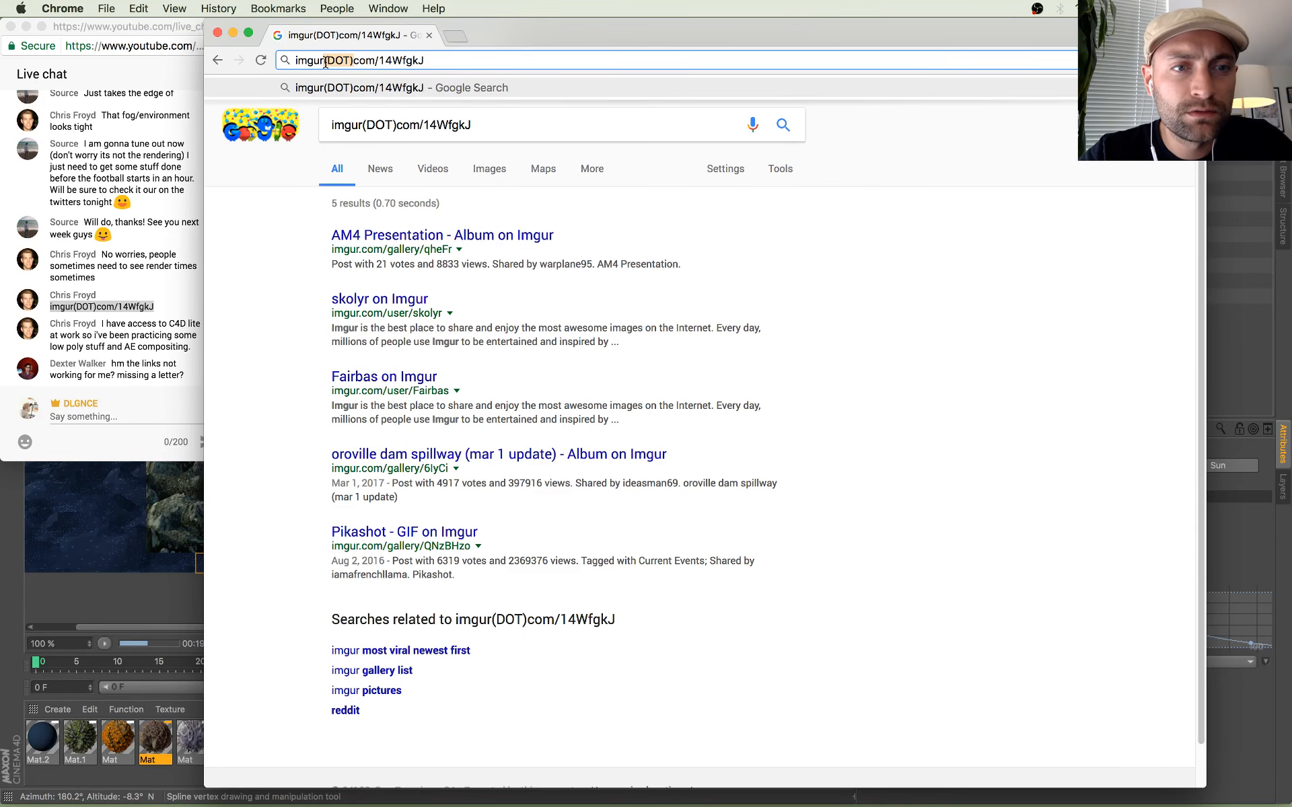
pyautogui.write('.')
pyautogui.press('Return')
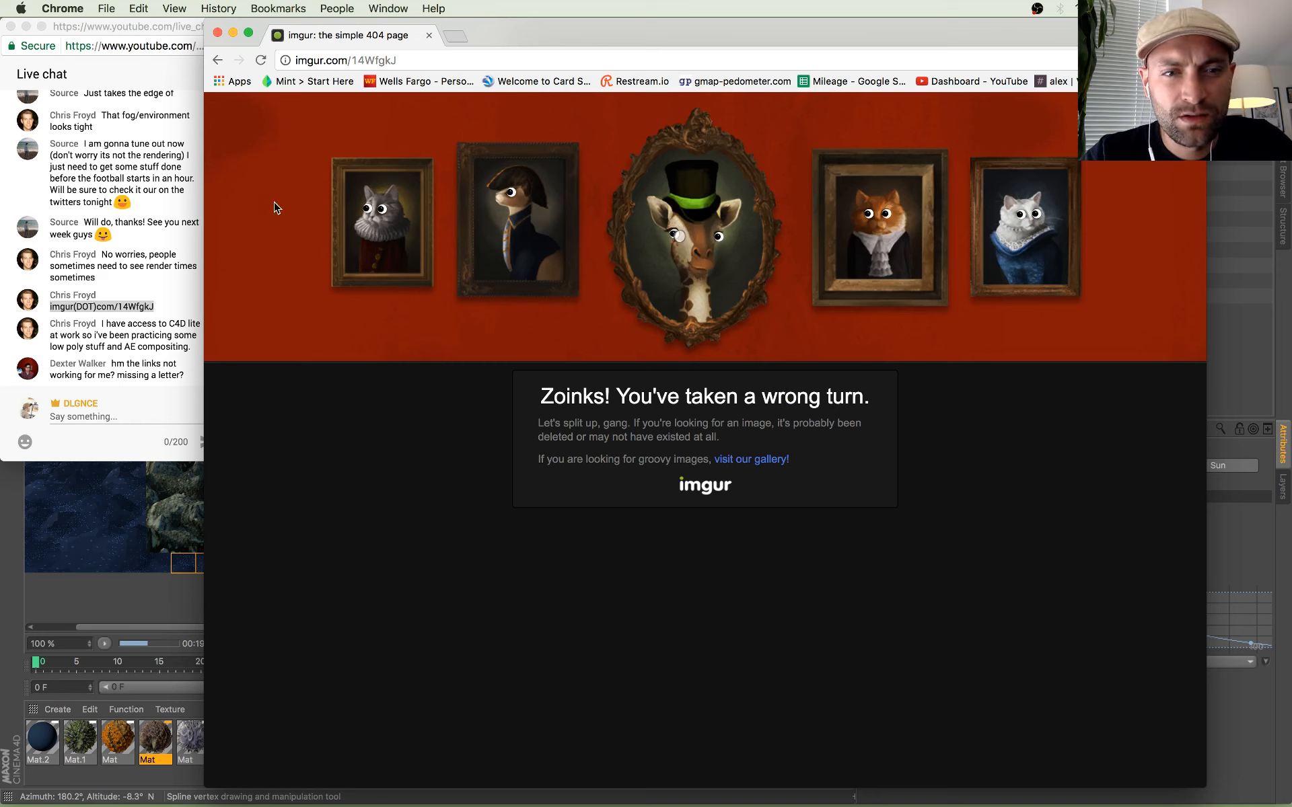
# Step: Check the live chat around closing the imgur window, and return to the Cinema 4D render
pyautogui.click(102, 345)
pyautogui.click(162, 309)
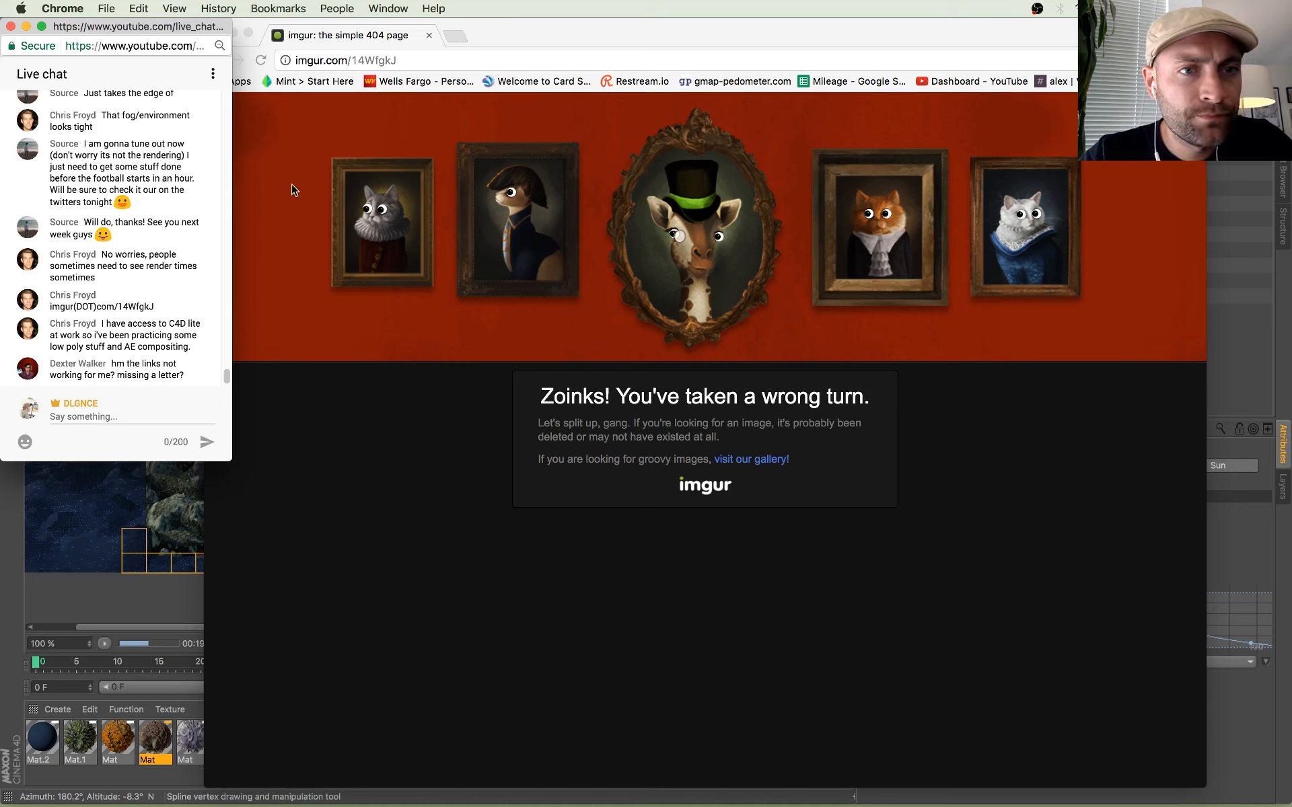
pyautogui.click(306, 158)
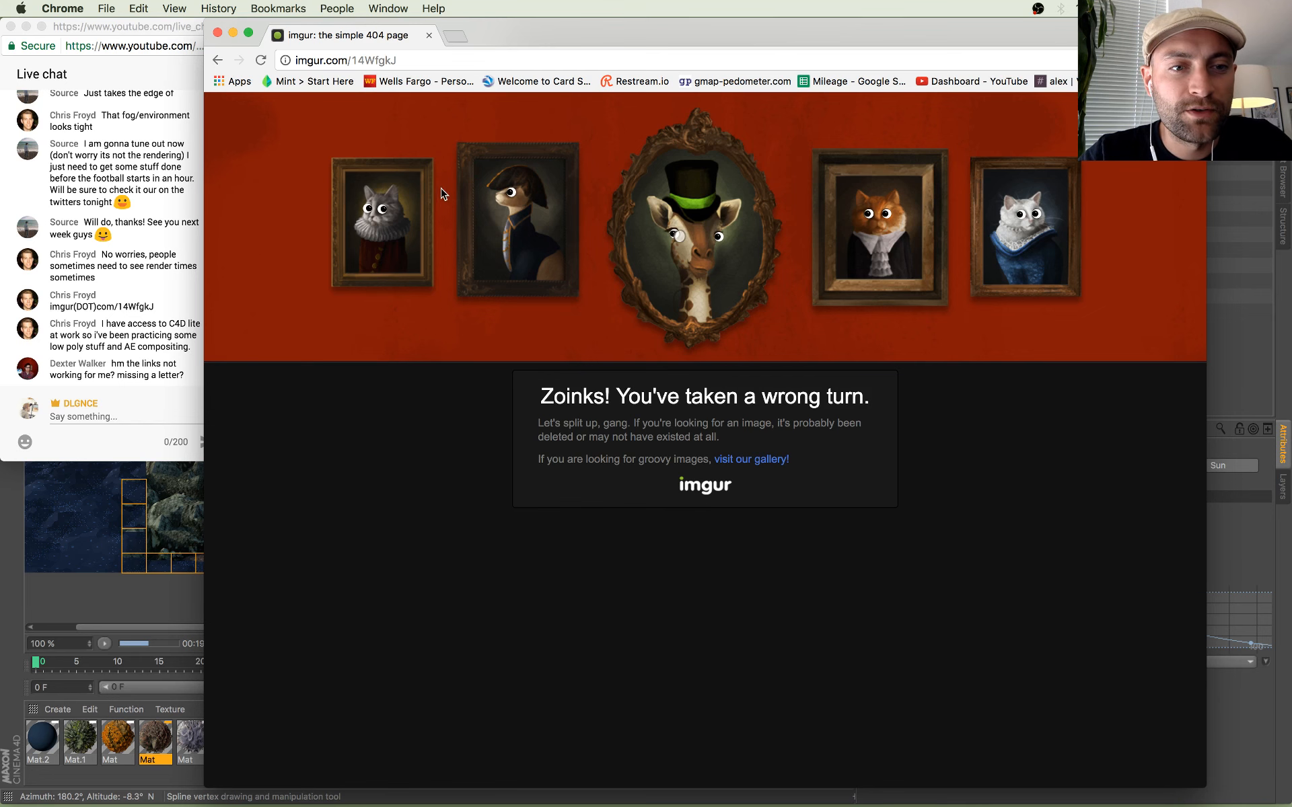
pyautogui.click(216, 34)
pyautogui.click(301, 517)
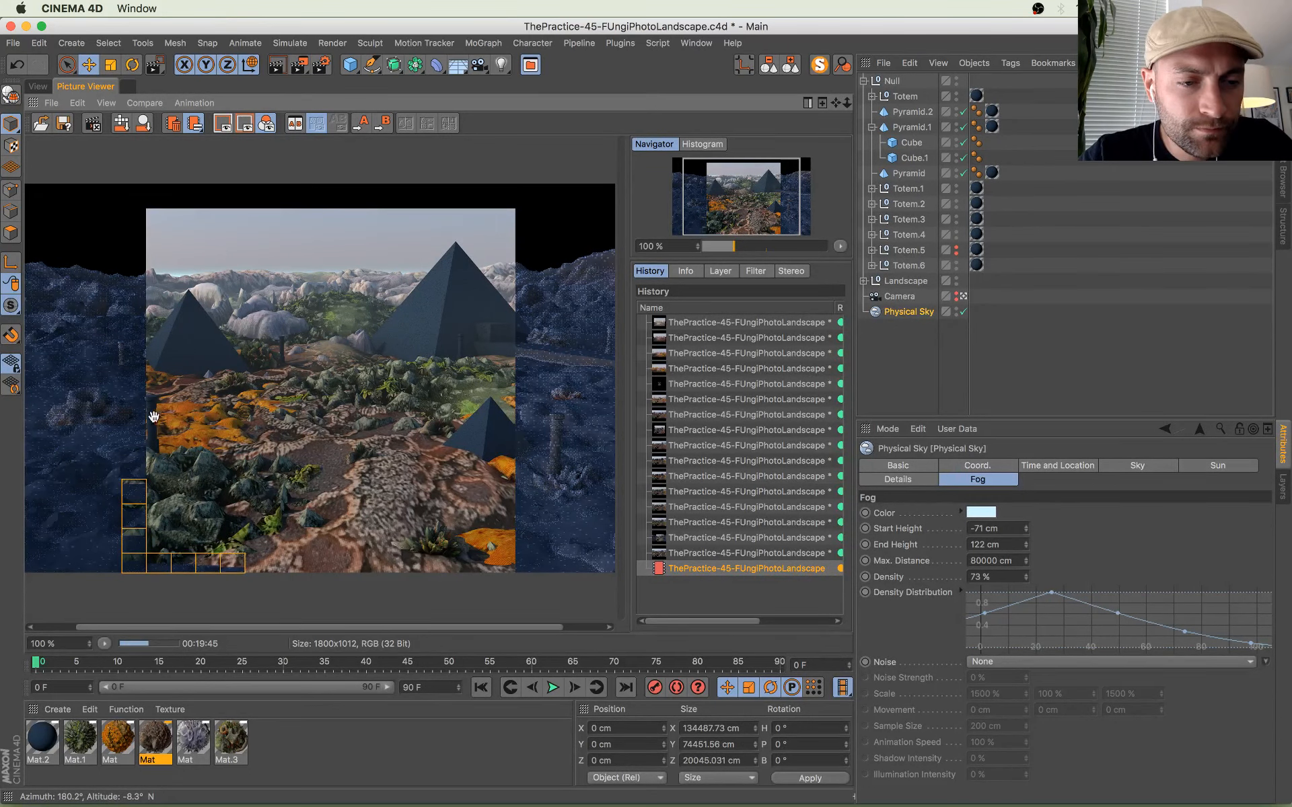
pyautogui.press('super+Tab')
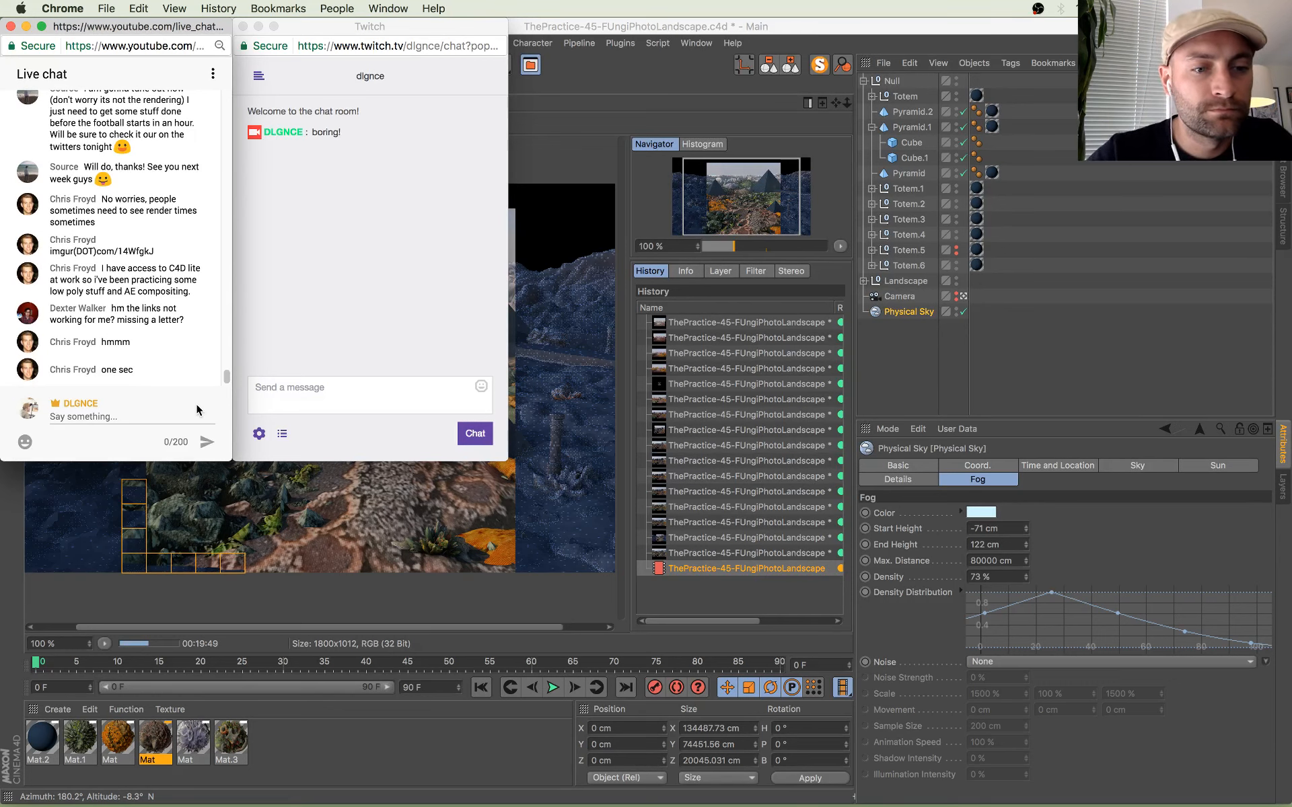
pyautogui.click(336, 607)
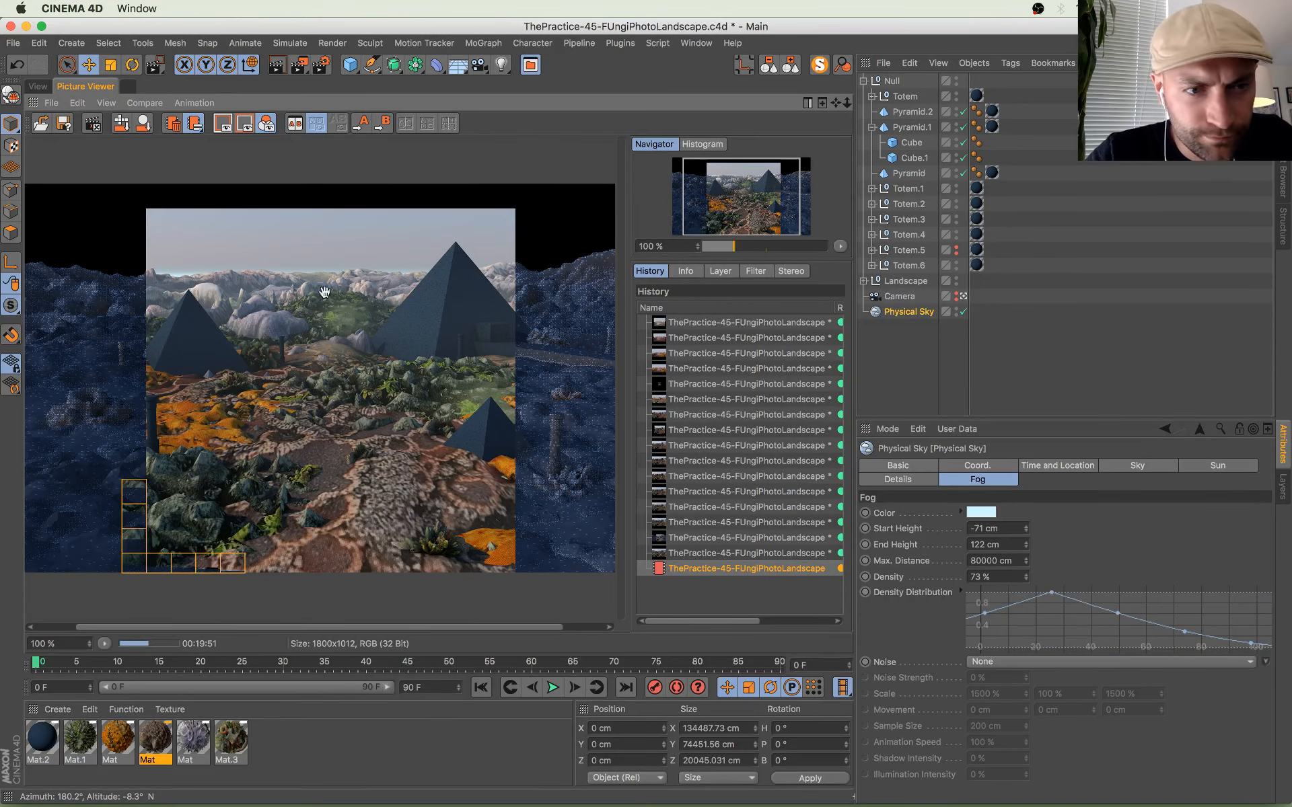
# Step: Examine the distant hills and the large pyramid in the render up close, and go back to 100% zoom
pyautogui.scroll(-1, 142, 234)
pyautogui.scroll(5, 202, 230)
pyautogui.moveTo(303, 234); pyautogui.dragTo(233, 236)
pyautogui.scroll(4, 425, 243)
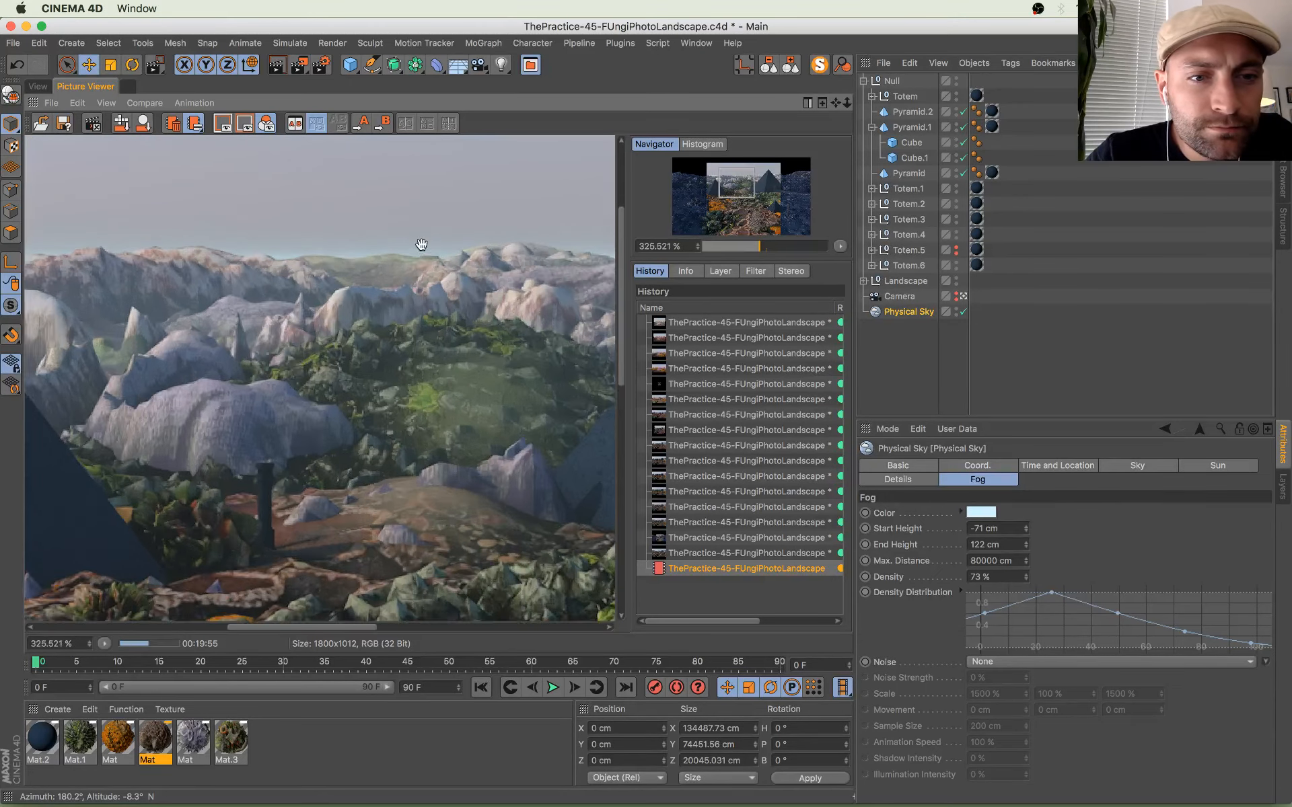
pyautogui.scroll(-4, 463, 255)
pyautogui.moveTo(516, 299); pyautogui.dragTo(3, 277)
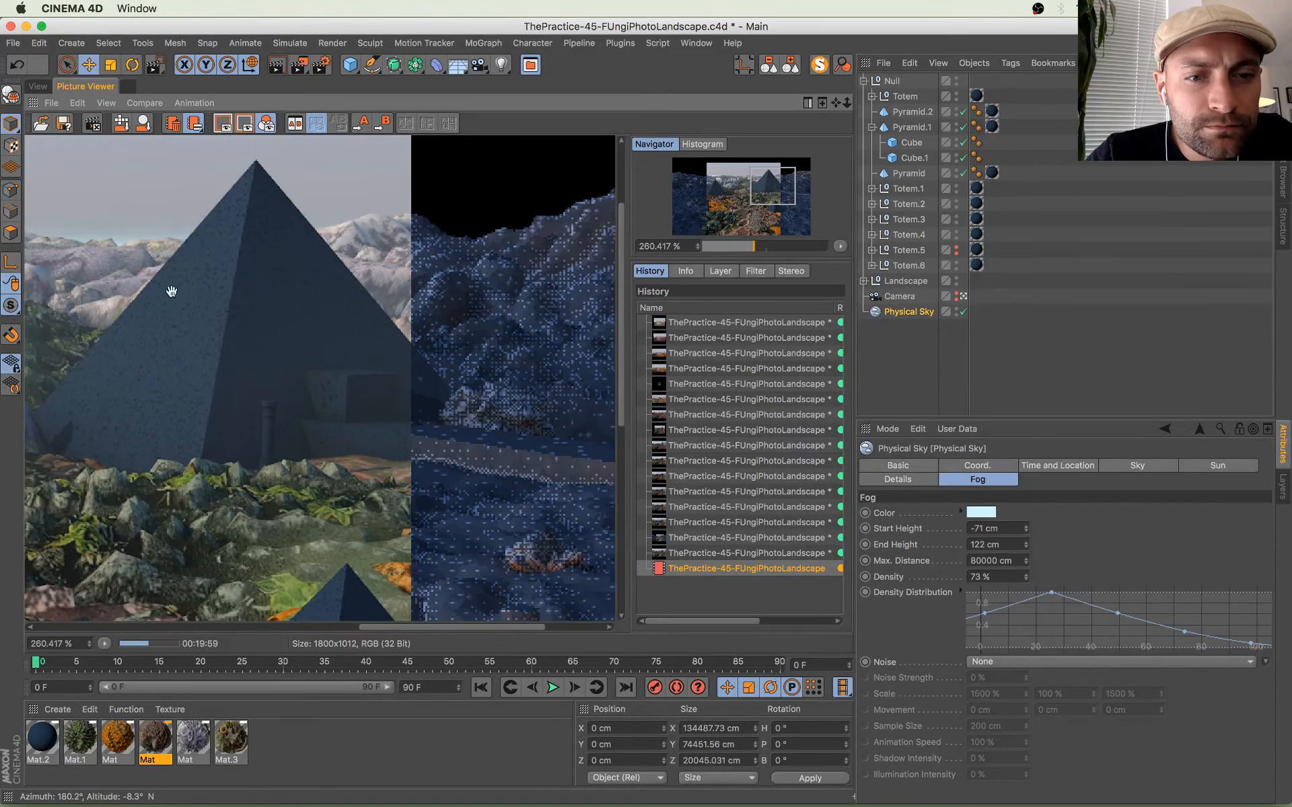
pyautogui.moveTo(172, 291); pyautogui.dragTo(196, 226)
pyautogui.scroll(-5, 272, 315)
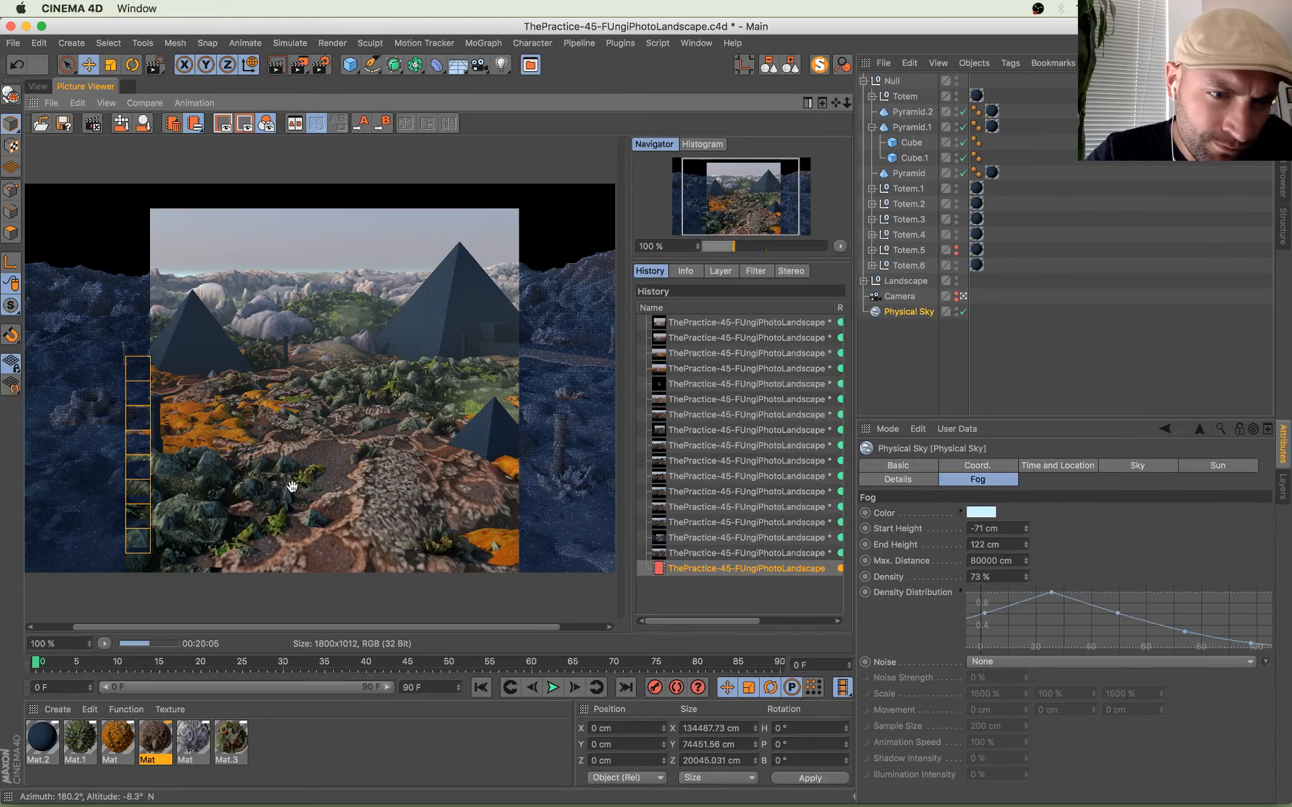
# Step: Check the perspective viewport briefly and return to the render in the Picture Viewer
pyautogui.click(38, 87)
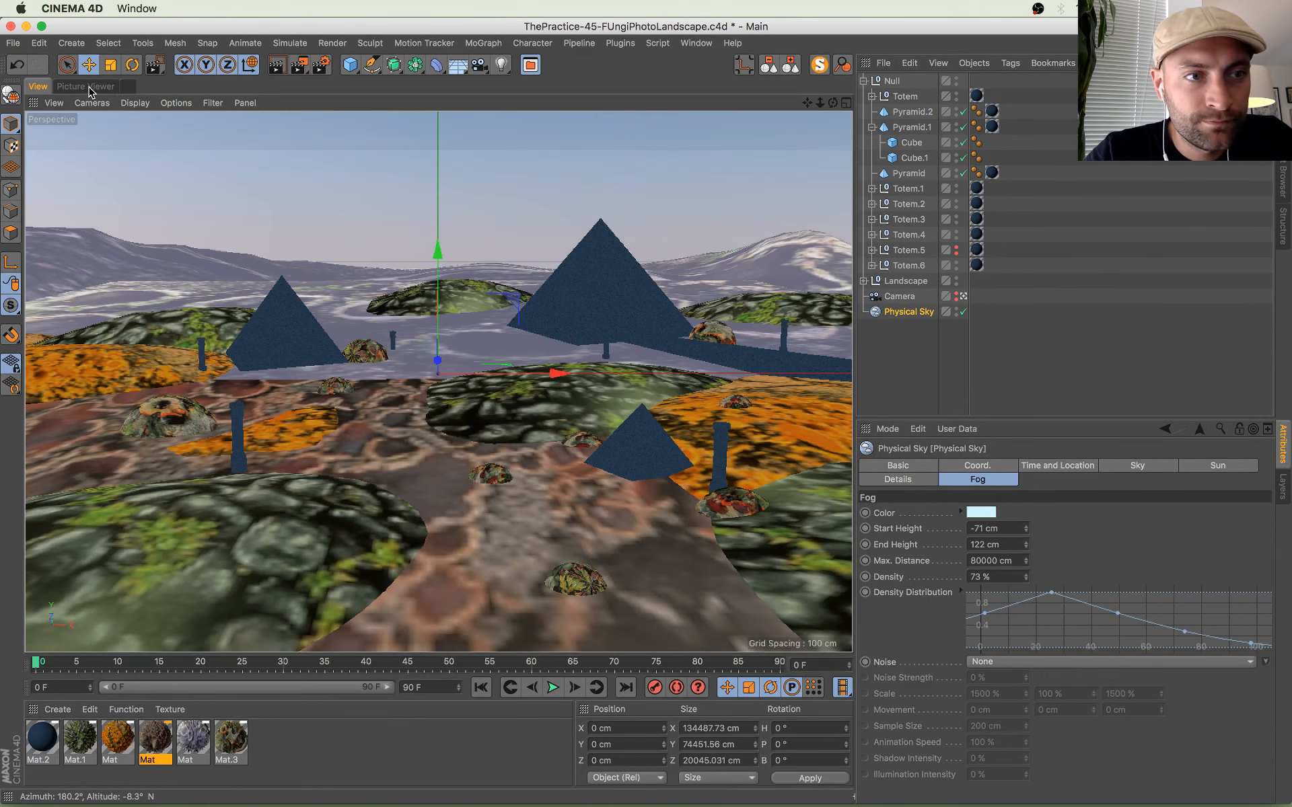
pyautogui.click(90, 88)
pyautogui.hotkey('ctrl', 'Up')
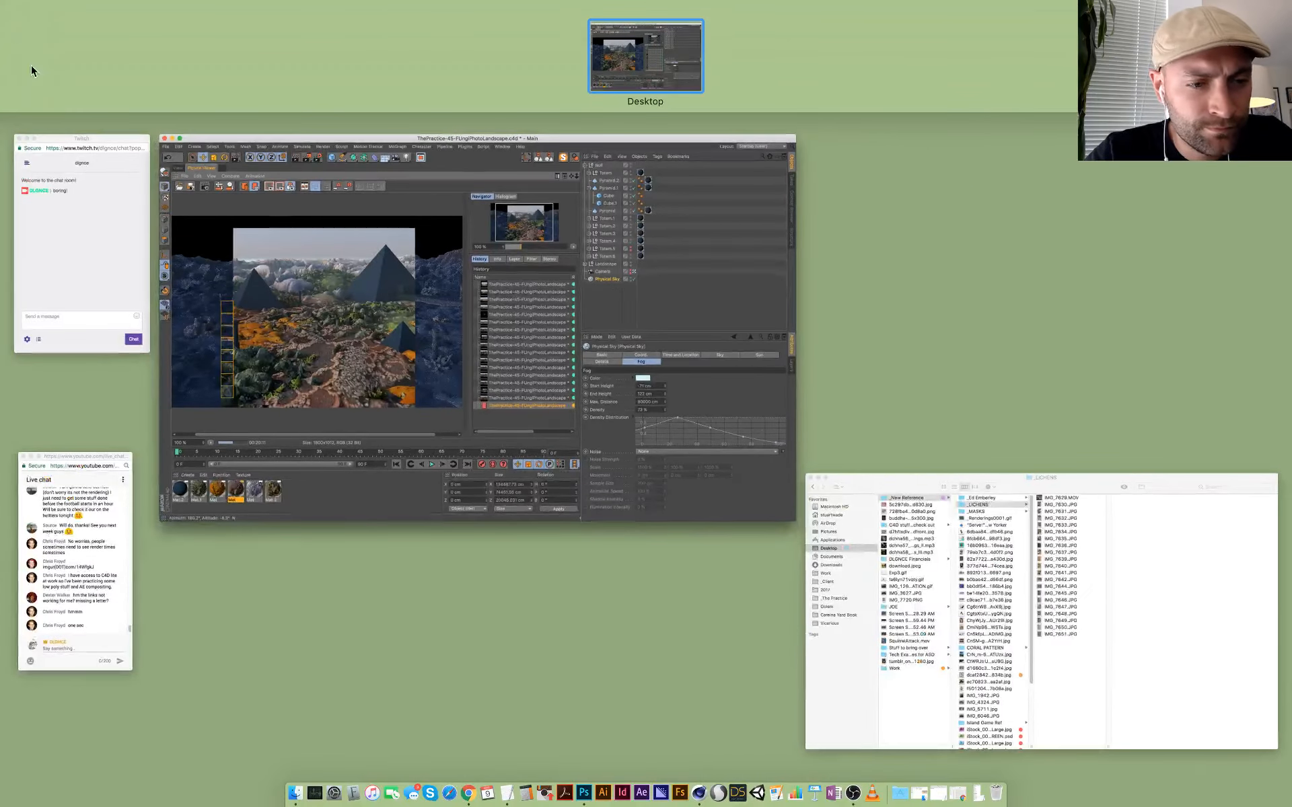
pyautogui.click(249, 474)
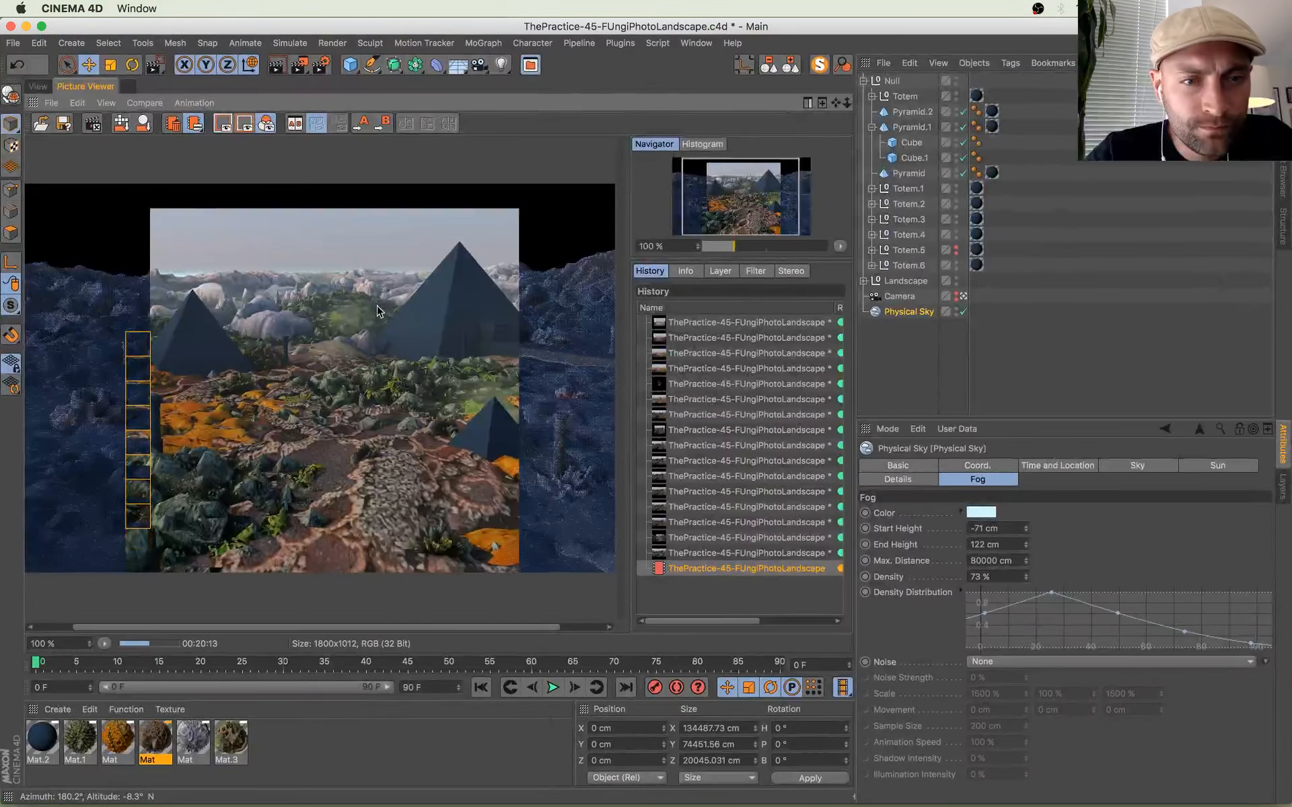
# Step: Examine the orange ground, the foreground rocks and the left pyramid at about 195% zoom, and go back to 100%
pyautogui.scroll(4, 251, 446)
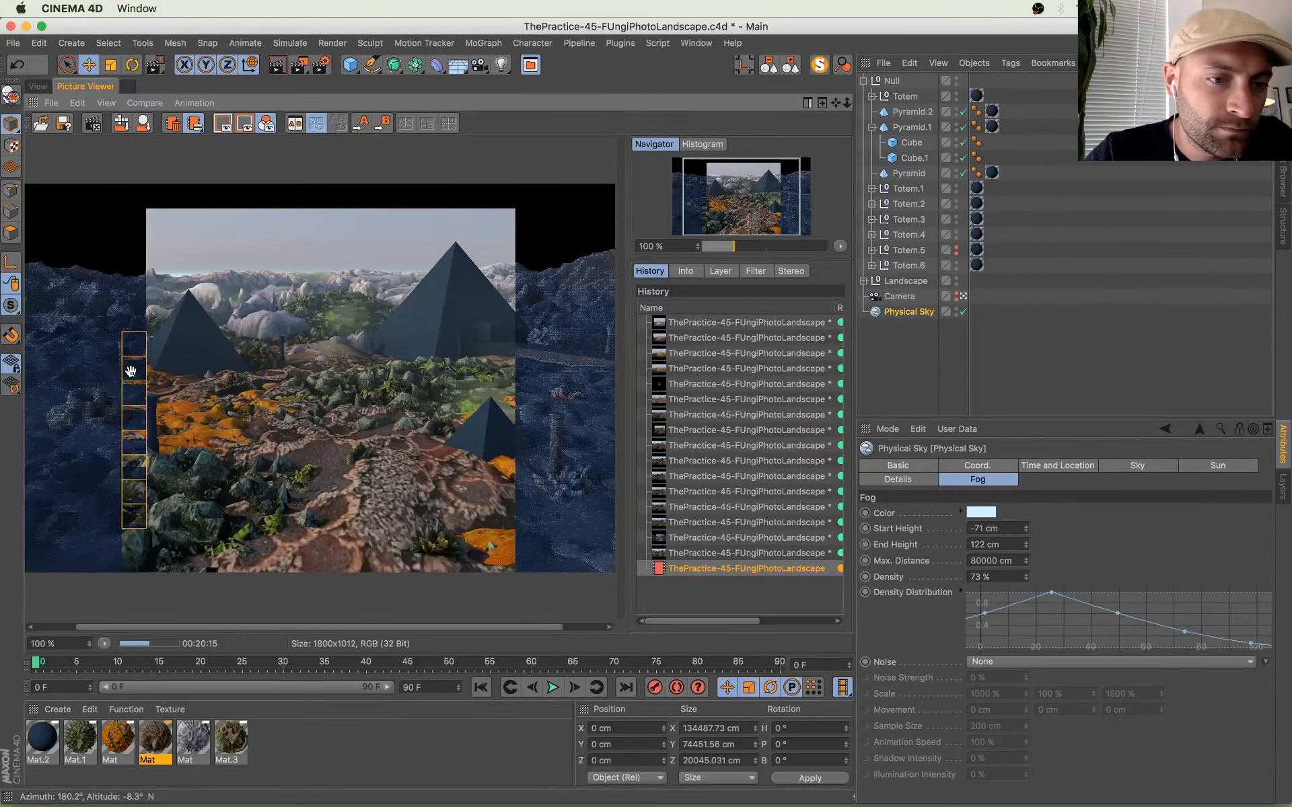
pyautogui.moveTo(251, 446); pyautogui.dragTo(368, 380)
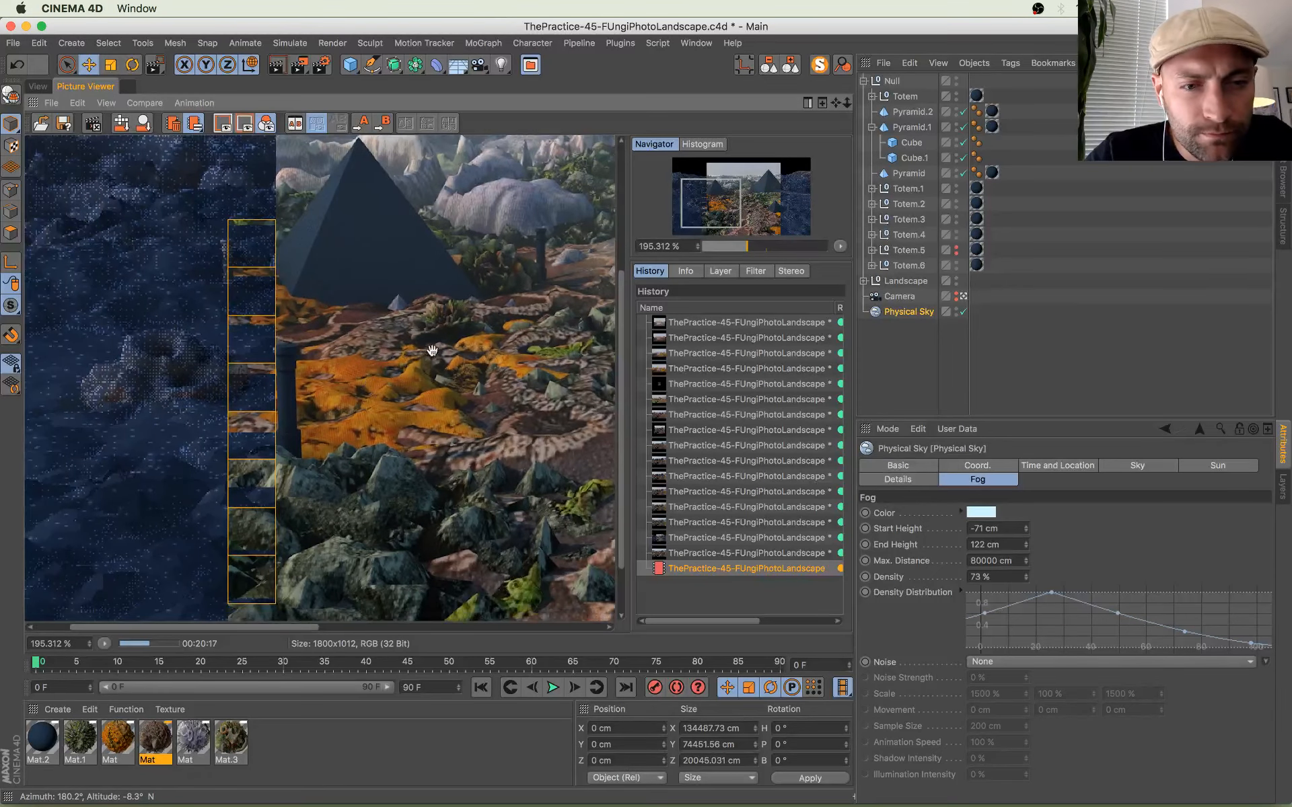
pyautogui.moveTo(427, 235); pyautogui.dragTo(532, 247)
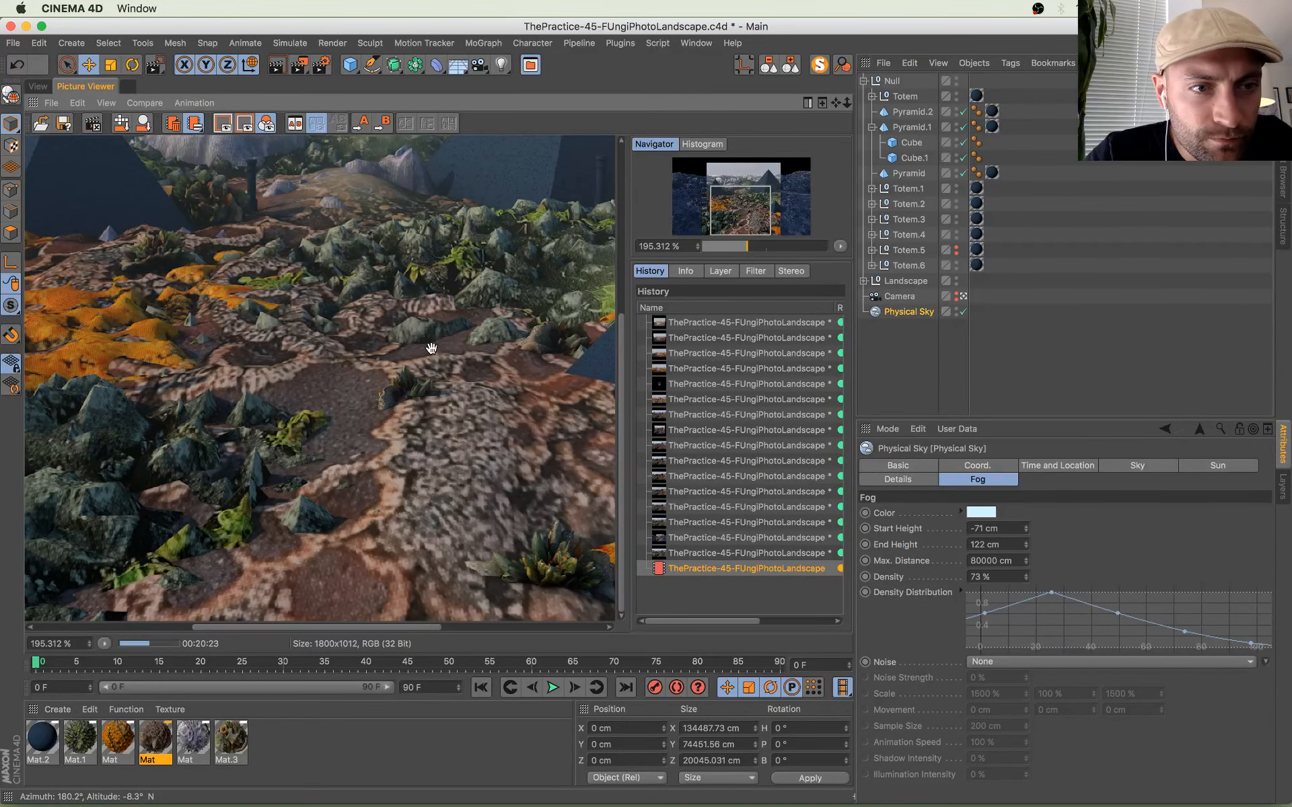
pyautogui.moveTo(431, 349); pyautogui.dragTo(491, 429)
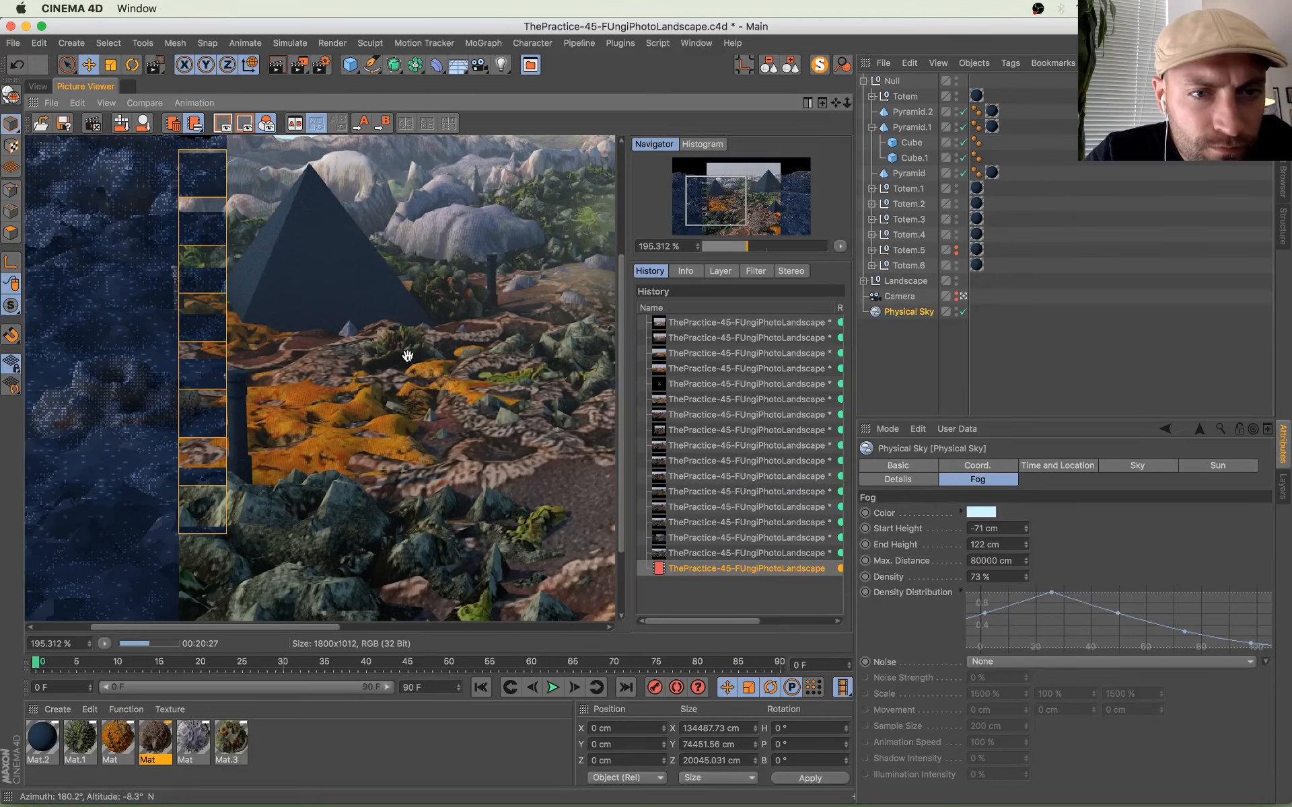
pyautogui.scroll(-3, 262, 455)
pyautogui.scroll(-1, 238, 463)
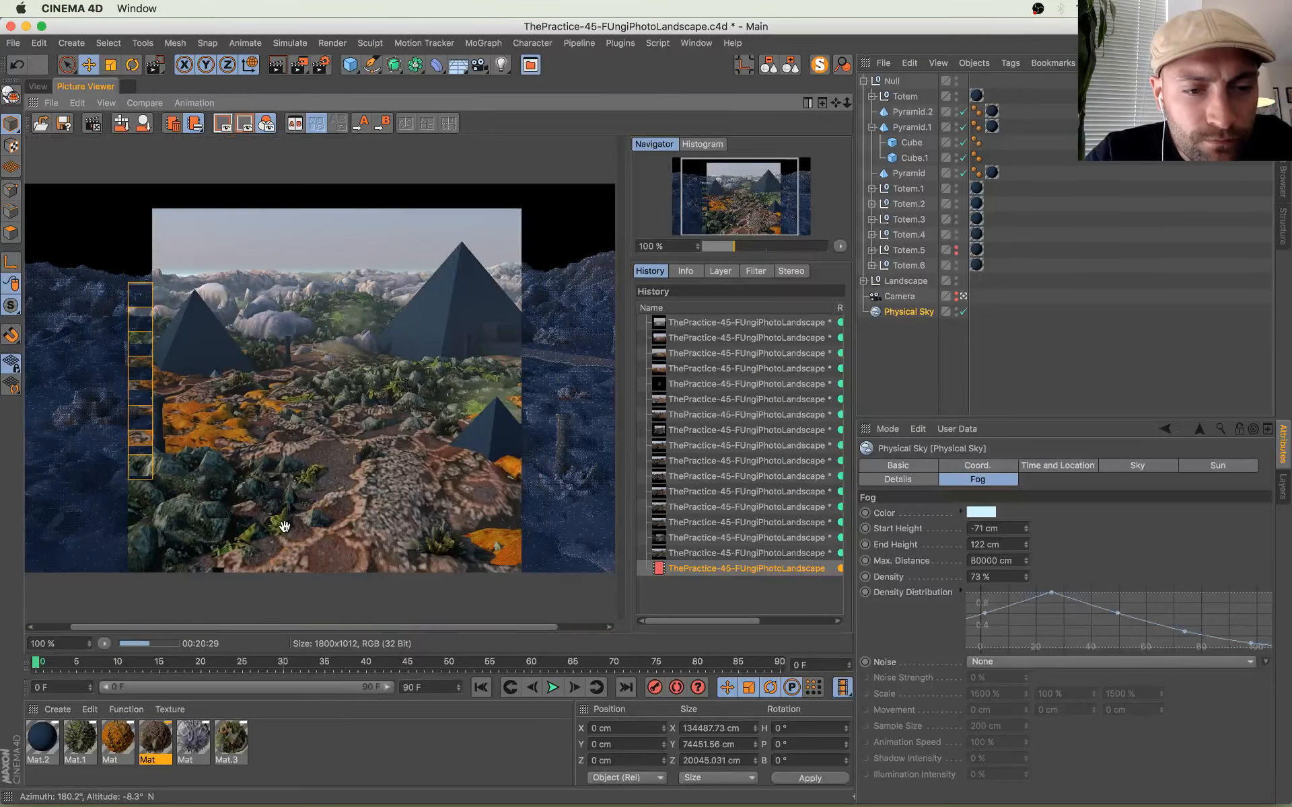
# Step: Inspect the dark foreground rocks up to the left pyramid at about 325% zoom, and zoom out to the entire frame
pyautogui.scroll(4, 192, 537)
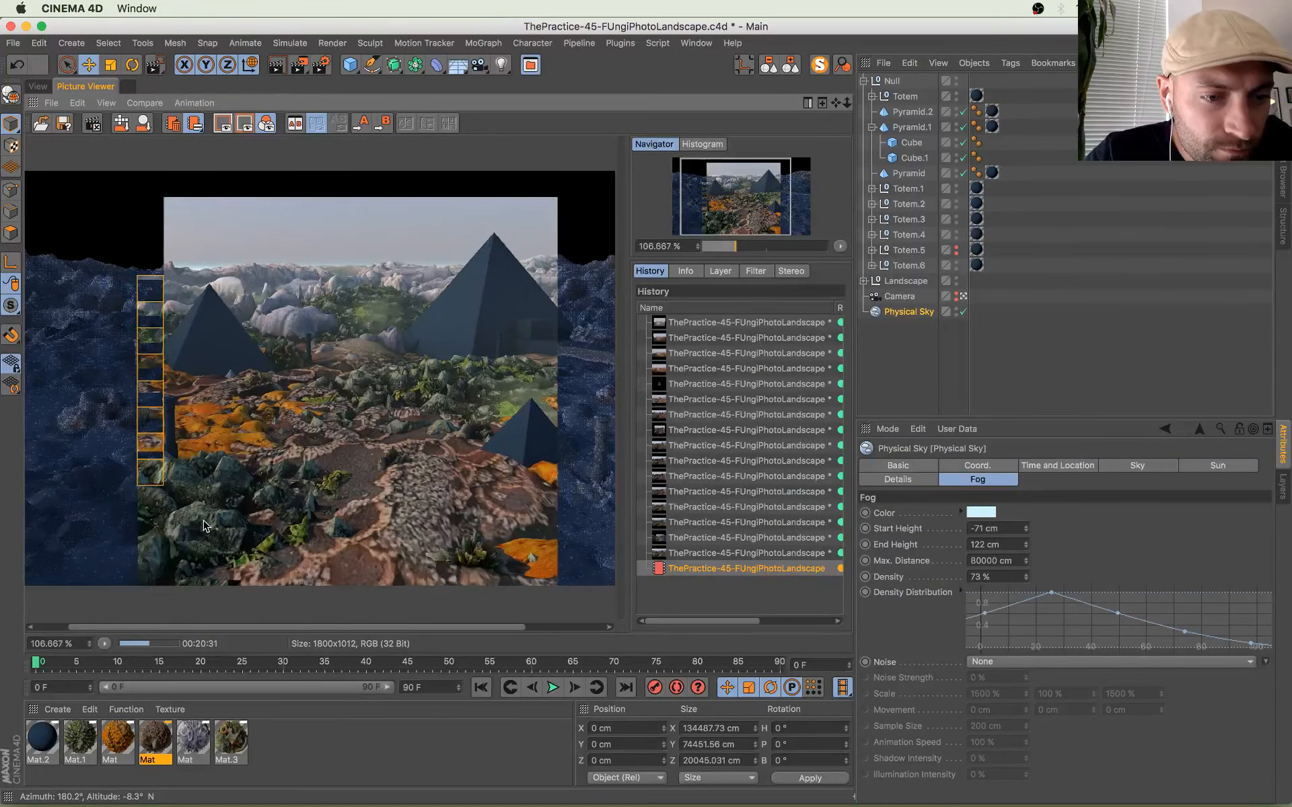
pyautogui.scroll(4, 190, 576)
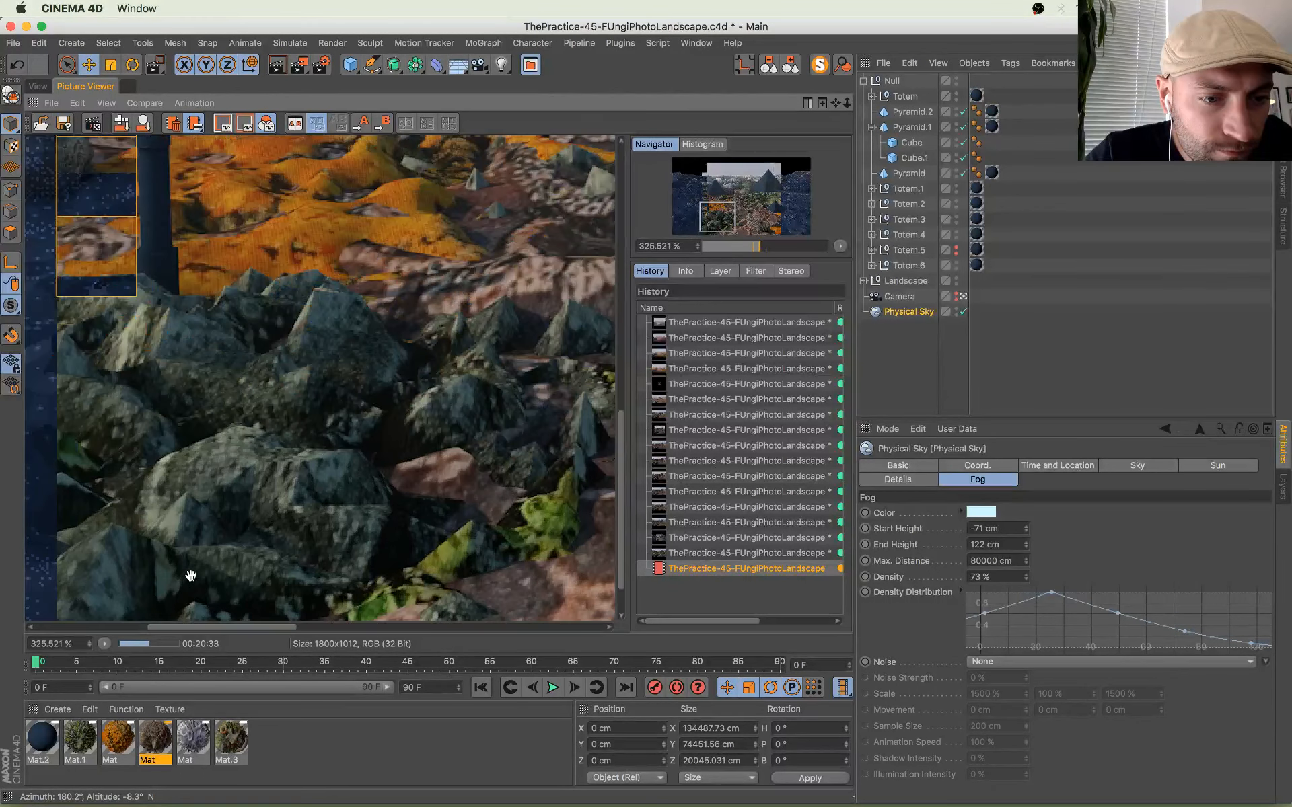
pyautogui.moveTo(216, 431); pyautogui.dragTo(232, 538)
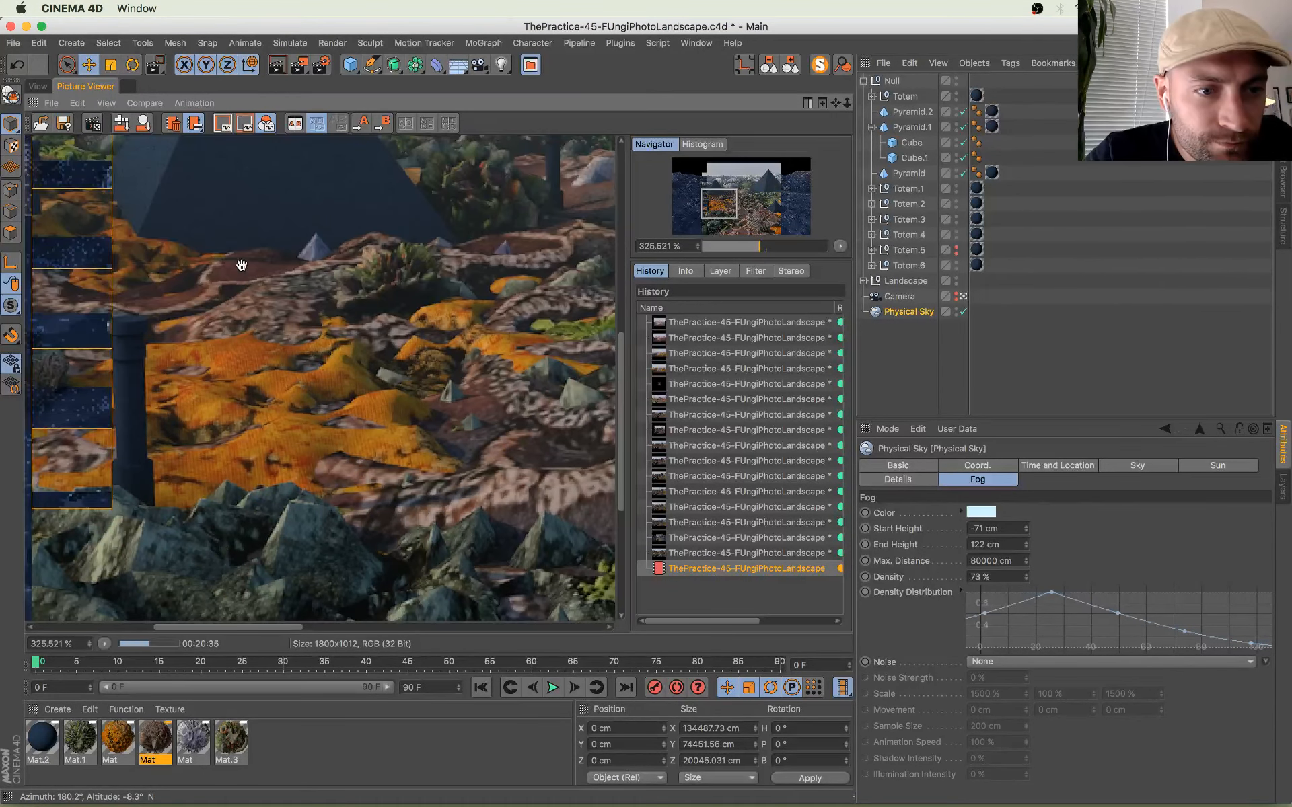
pyautogui.moveTo(240, 265); pyautogui.dragTo(377, 411)
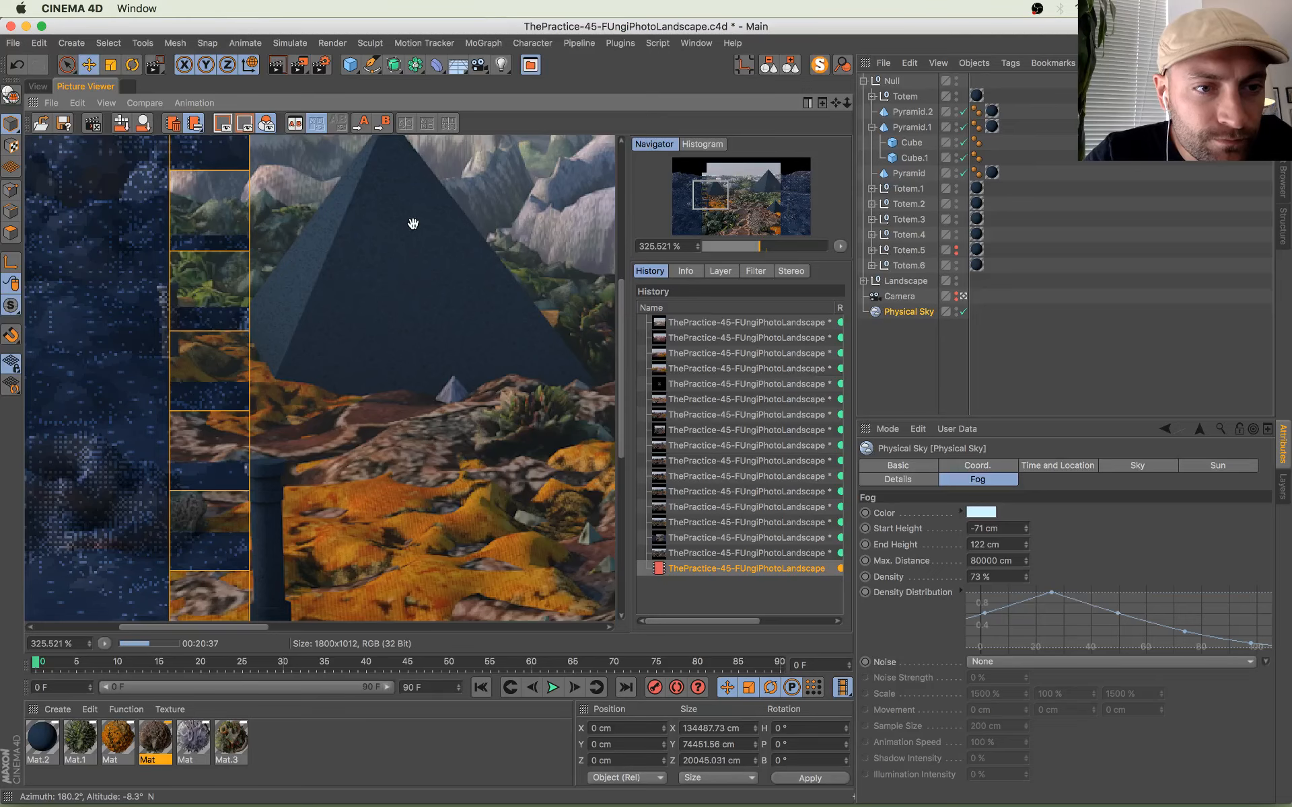
pyautogui.scroll(-5, 407, 468)
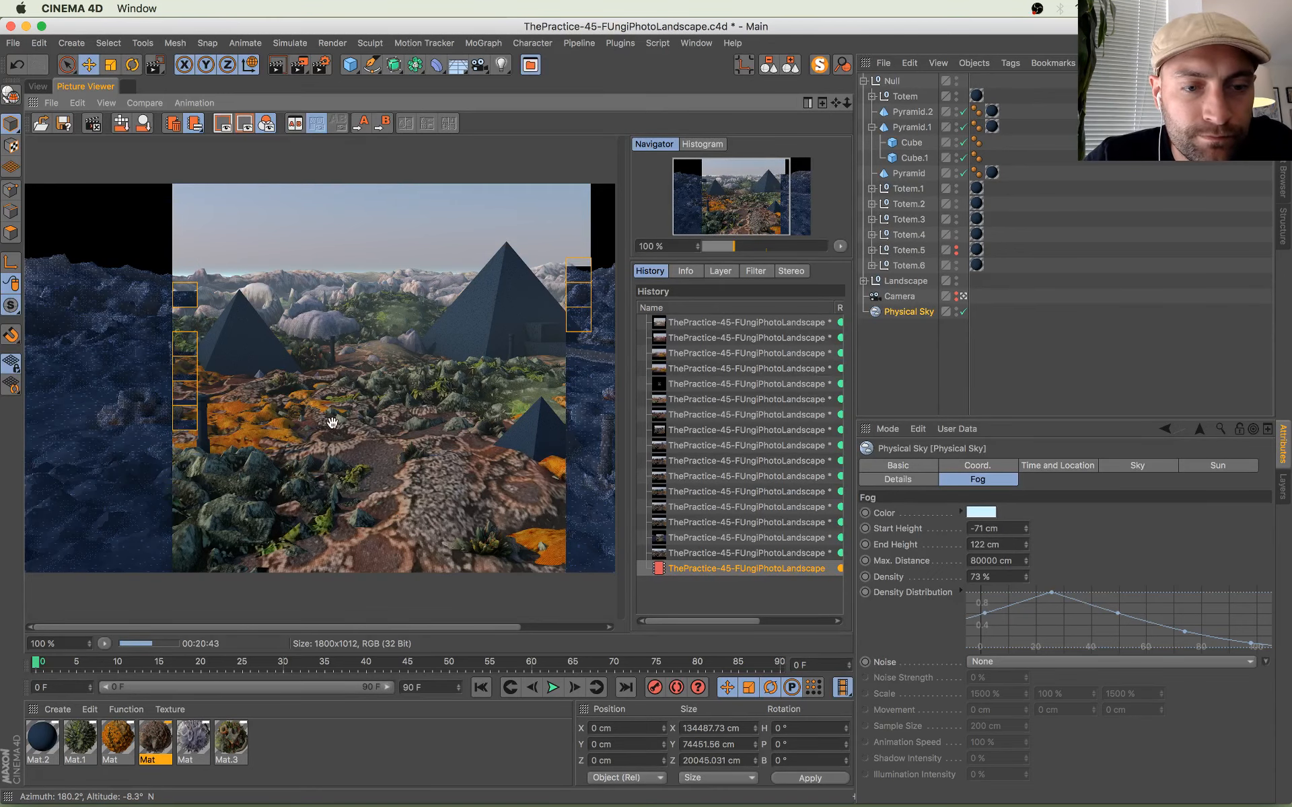
pyautogui.scroll(-3, 332, 422)
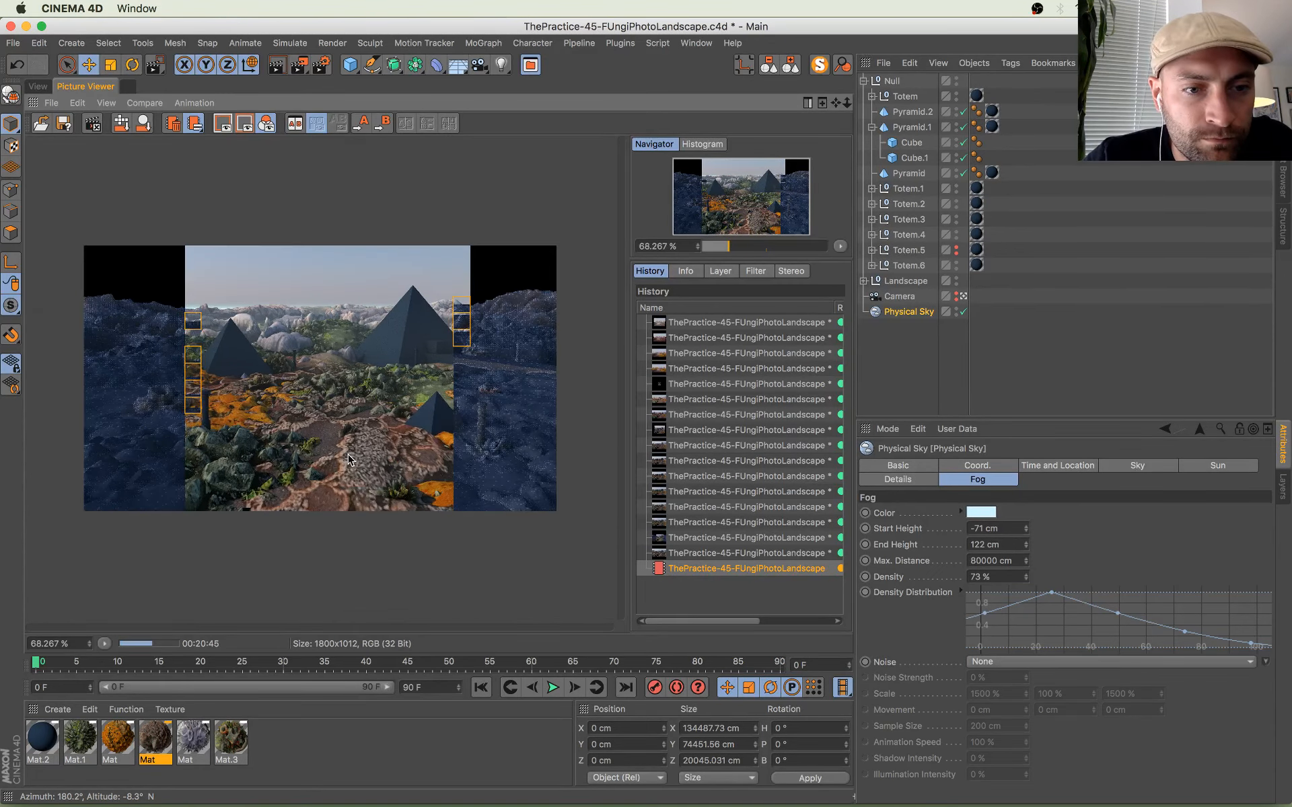
# Step: Switch to the YouTube live chat in Chrome and copy the link ending /14WfgkJ from the newer message
pyautogui.hotkey('ctrl', 'Up')
pyautogui.click(101, 495)
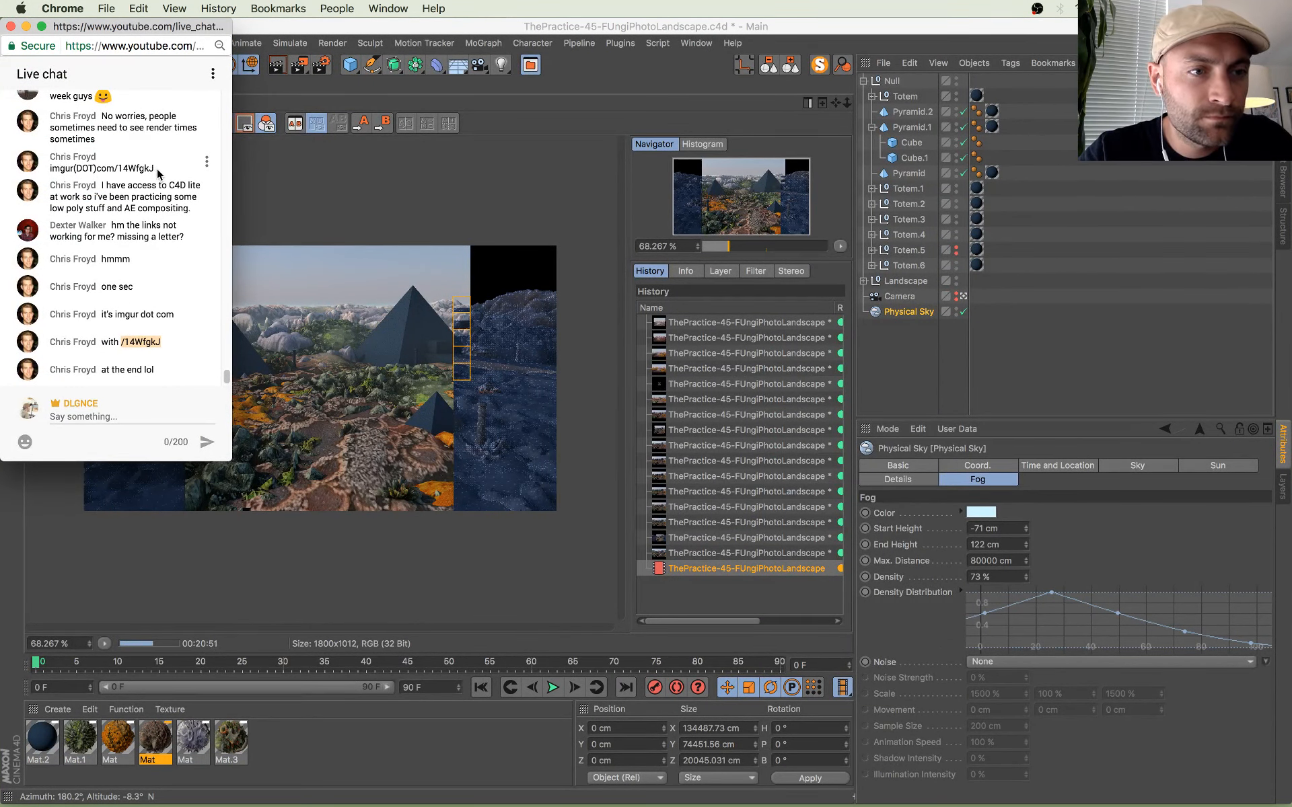
pyautogui.moveTo(160, 168); pyautogui.dragTo(52, 169)
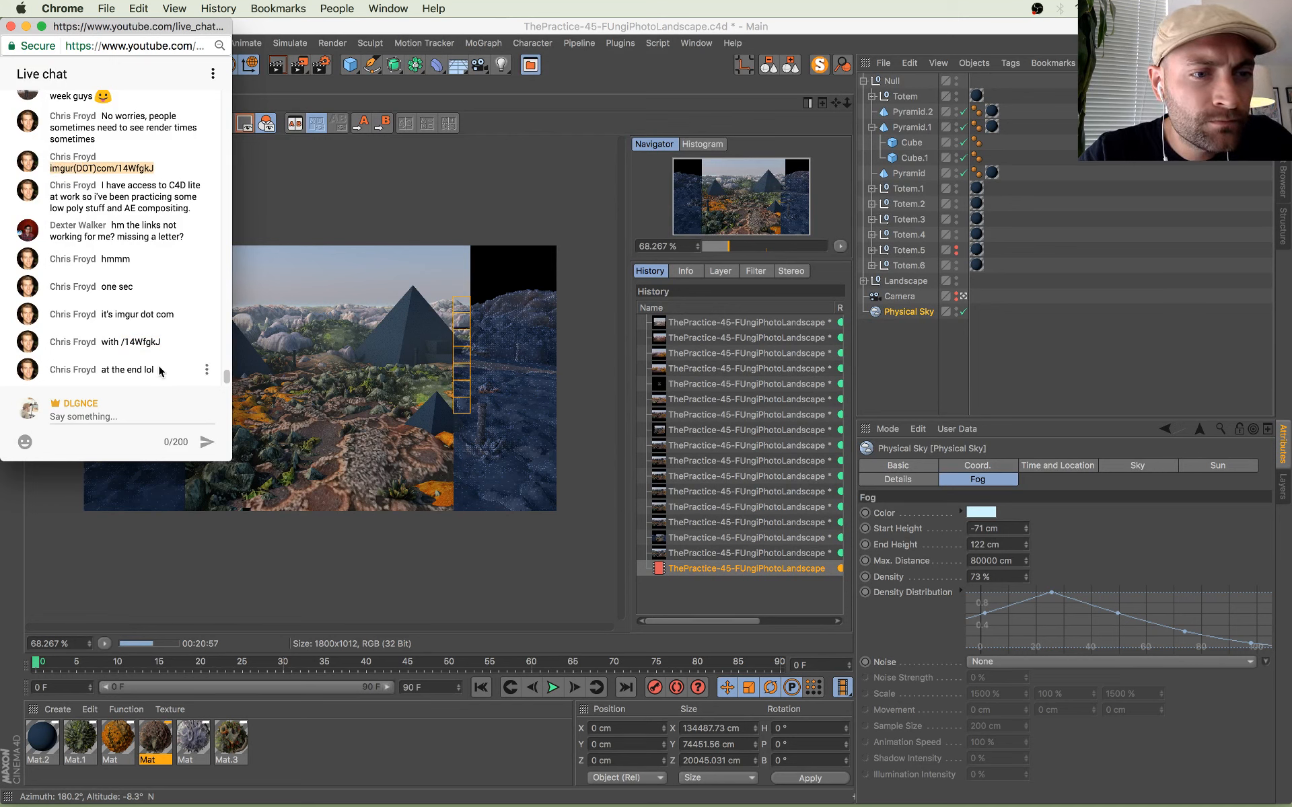
pyautogui.moveTo(161, 341); pyautogui.dragTo(122, 345)
pyautogui.press('super+c')
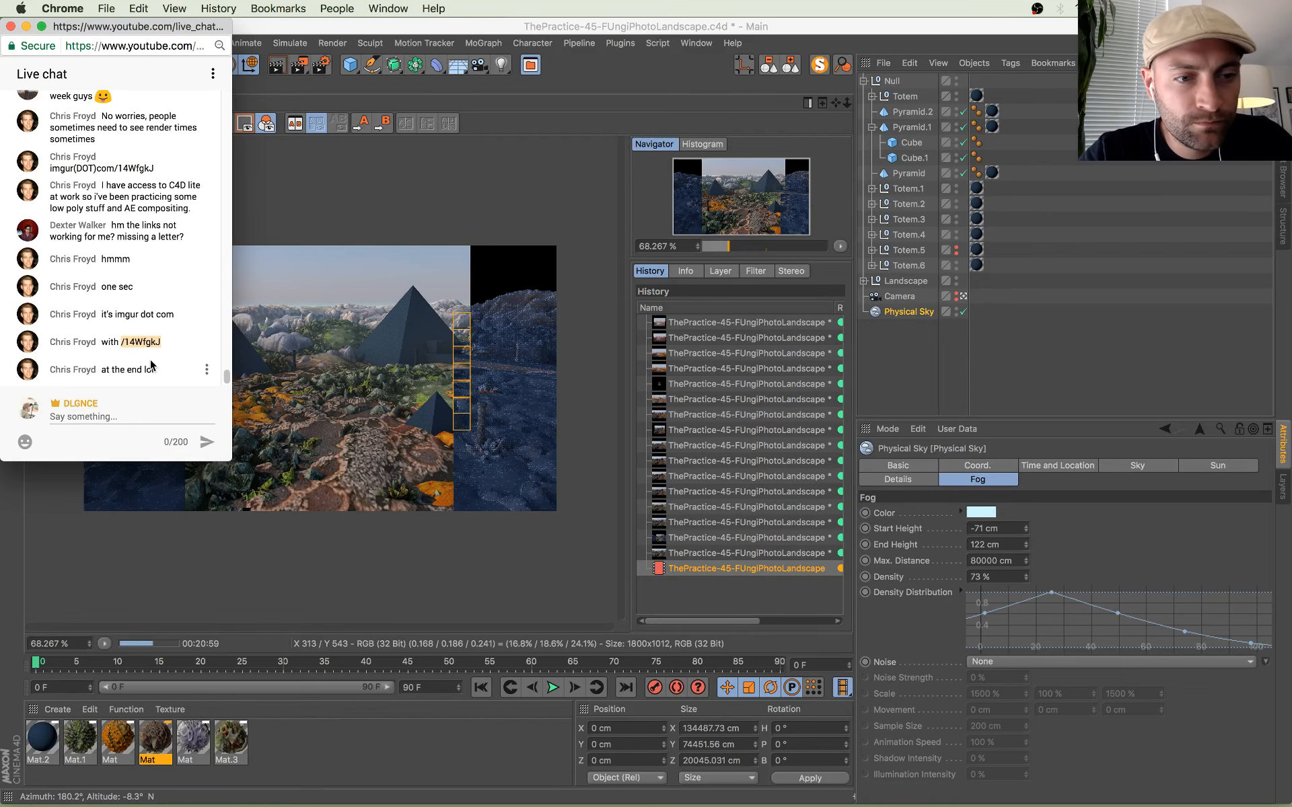
# Step: Open imgur.com/14WfgkJ in a new Chrome window, using the link ending copied from the live chat
pyautogui.hotkey('ctrl', 'Up')
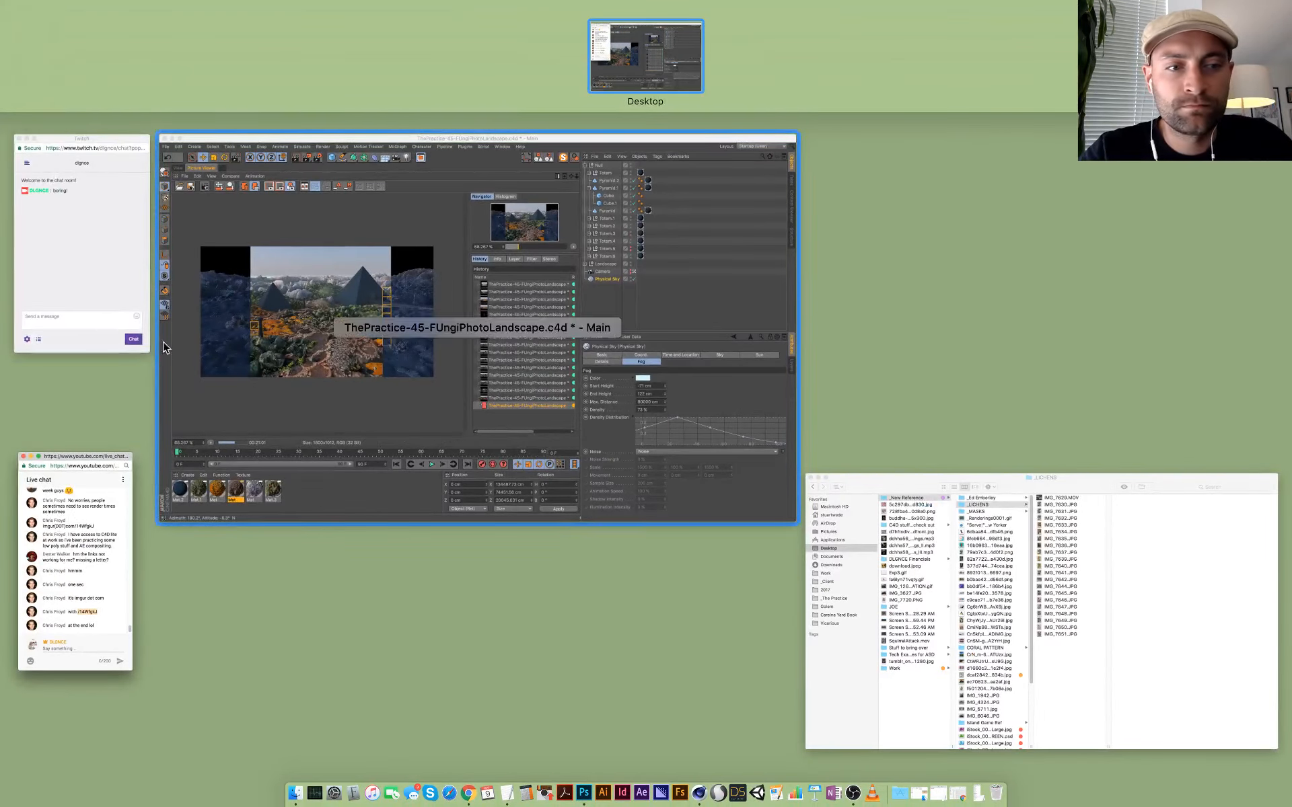
pyautogui.click(104, 495)
pyautogui.press('super+Tab')
pyautogui.press('super+shift+Tab')
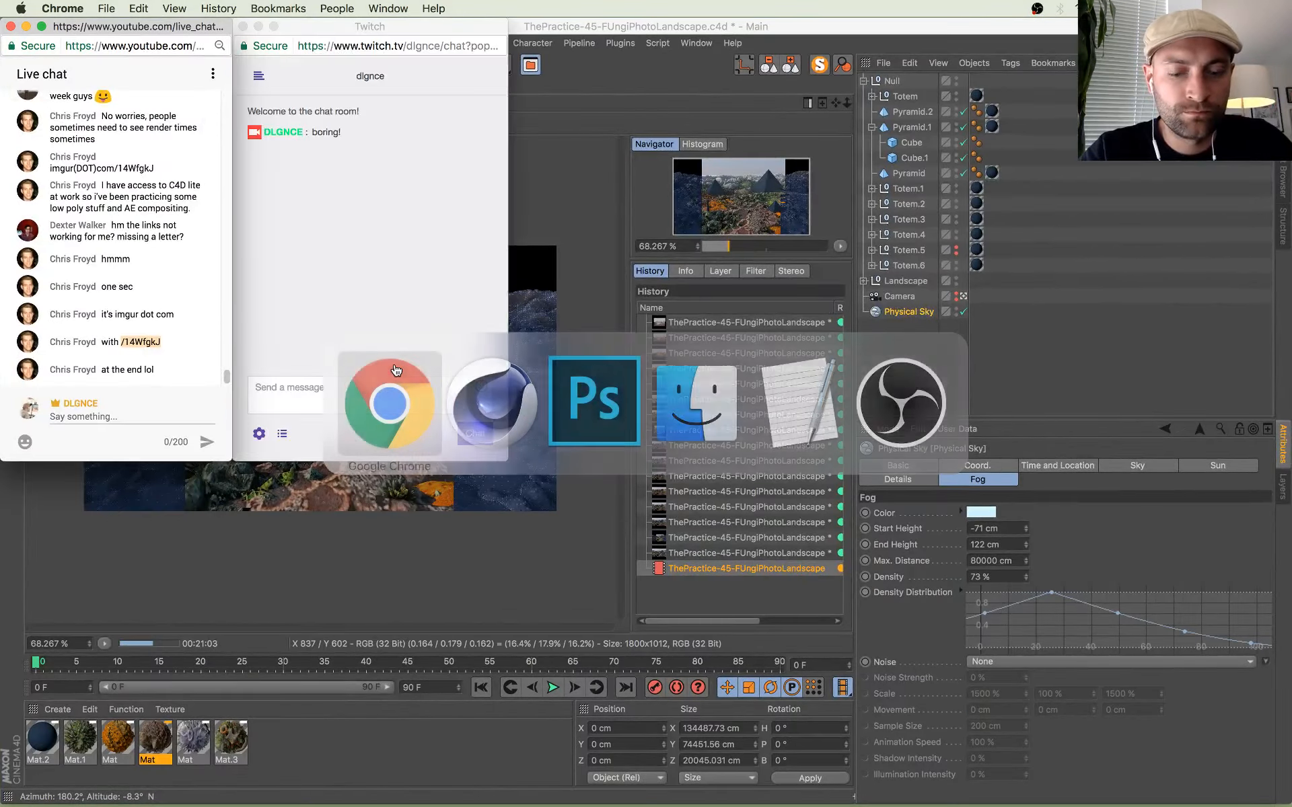
pyautogui.press('super+n')
pyautogui.press('super+v')
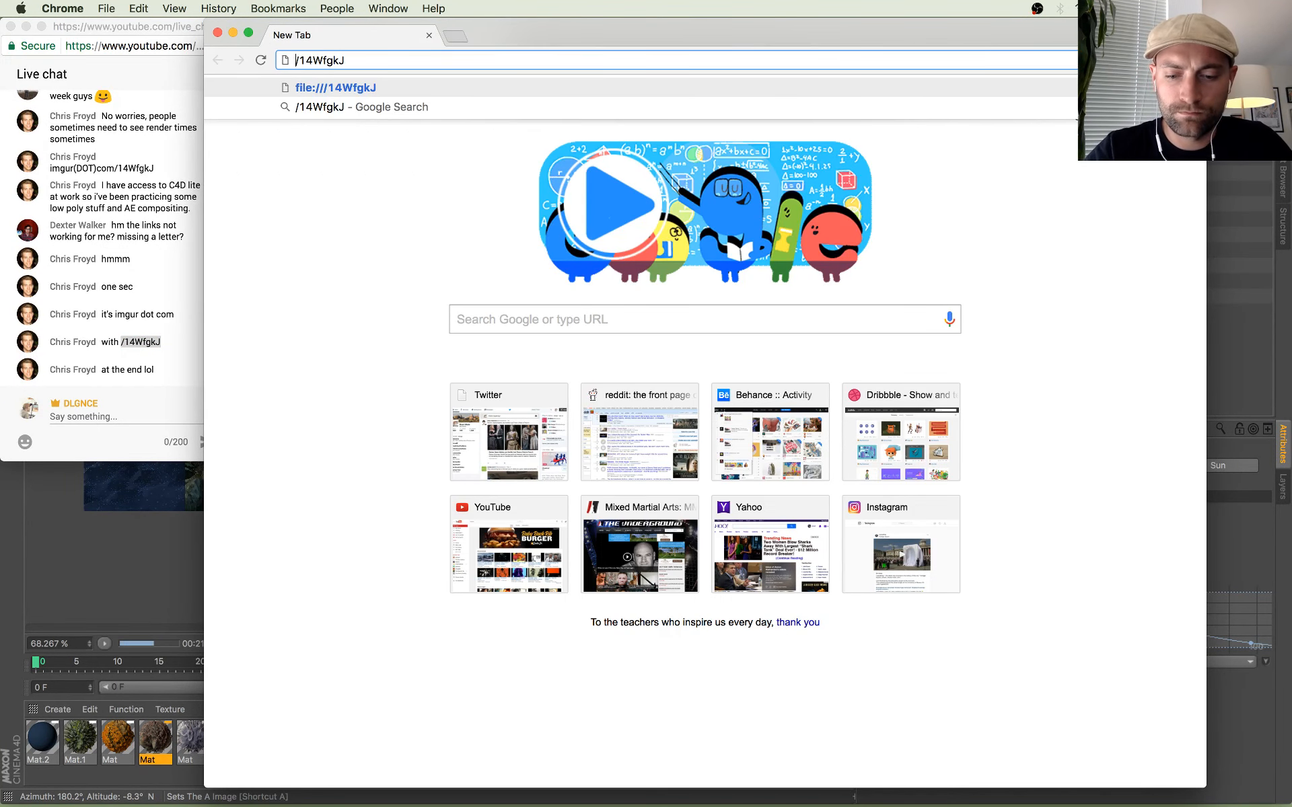
pyautogui.write('imgur.com')
pyautogui.press('Return')
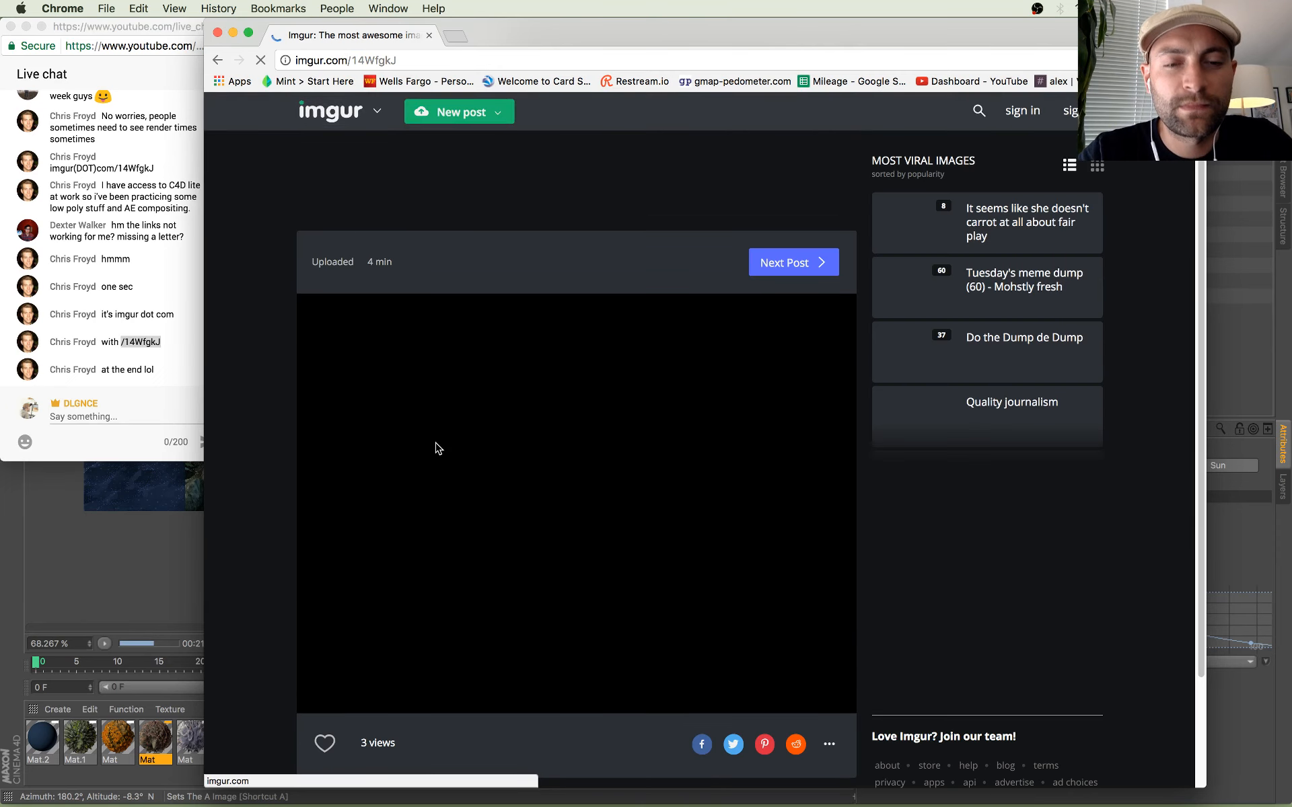
# Step: View the viewer's spaceship image on imgur, close its browser window and return to the render in Cinema 4D
pyautogui.scroll(-3, 400, 478)
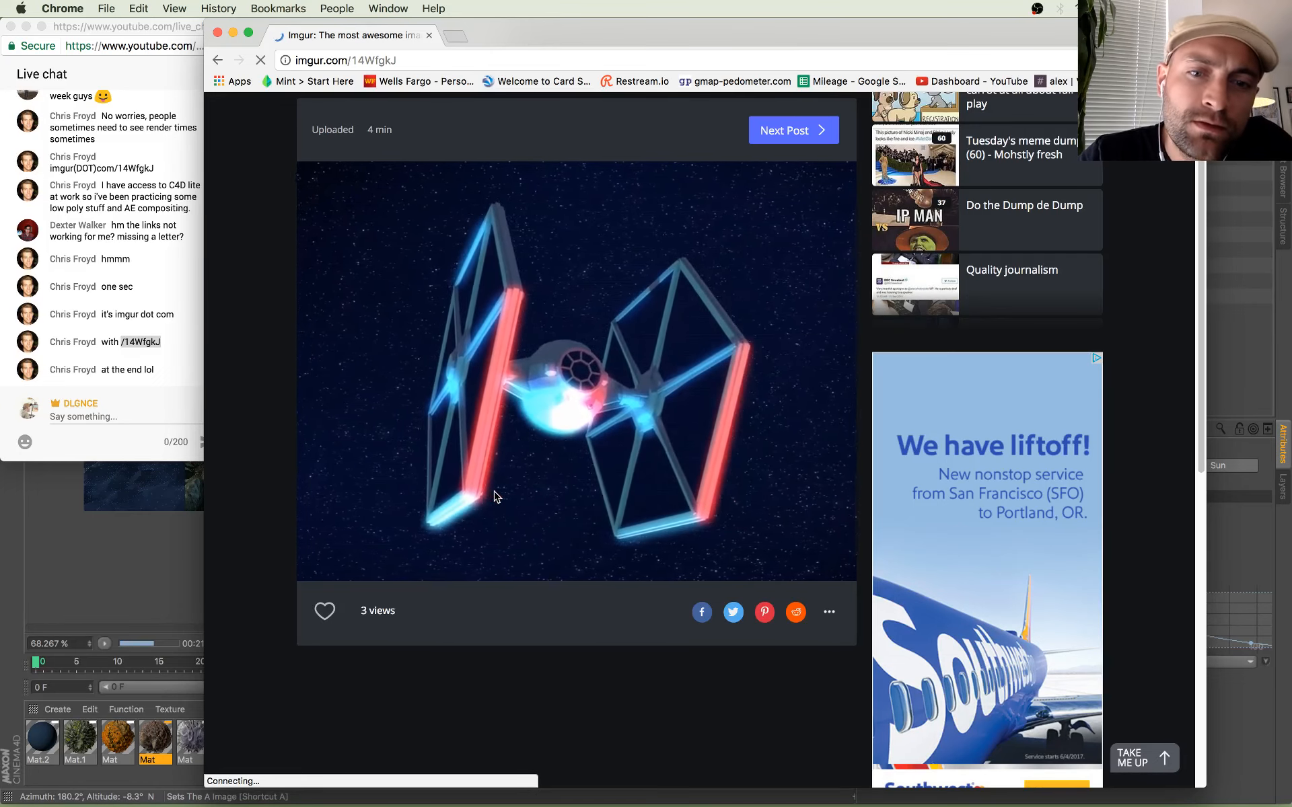
pyautogui.scroll(-1, 505, 471)
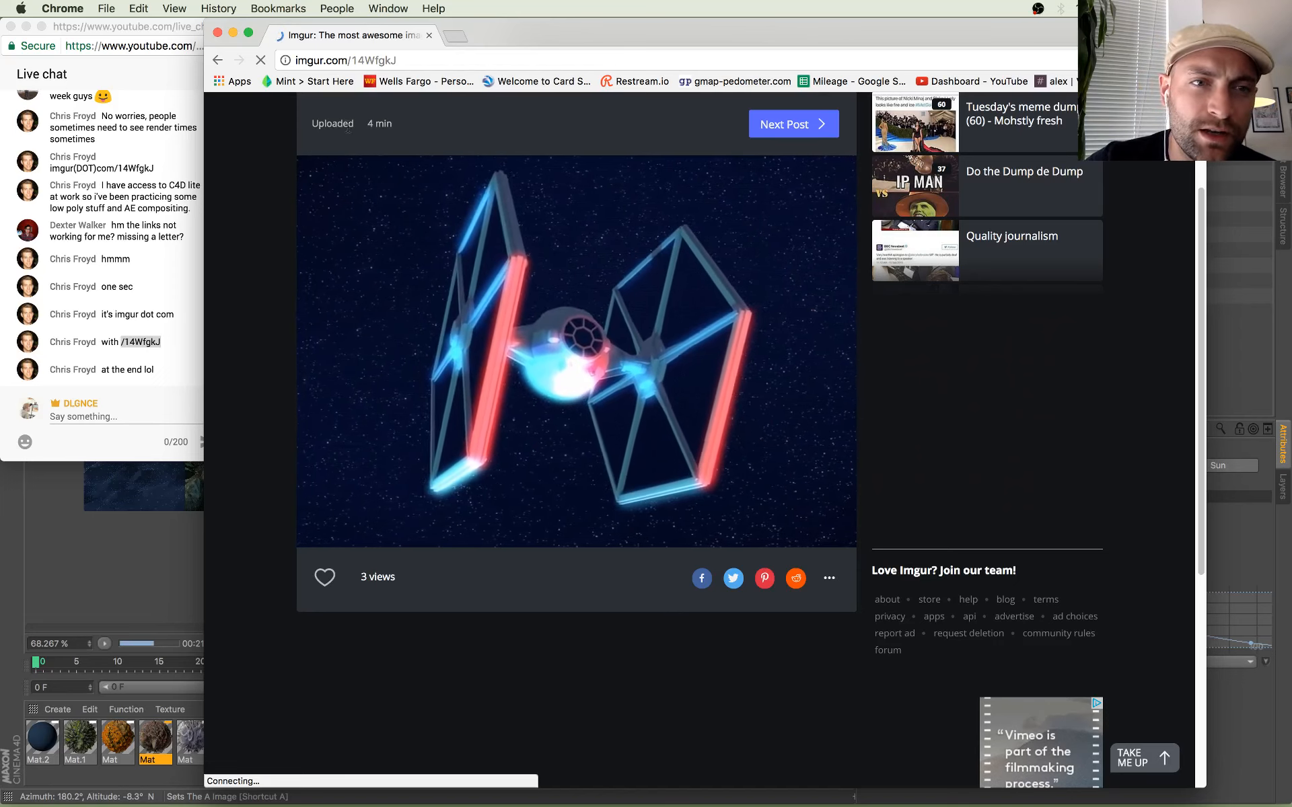
pyautogui.press('super+w')
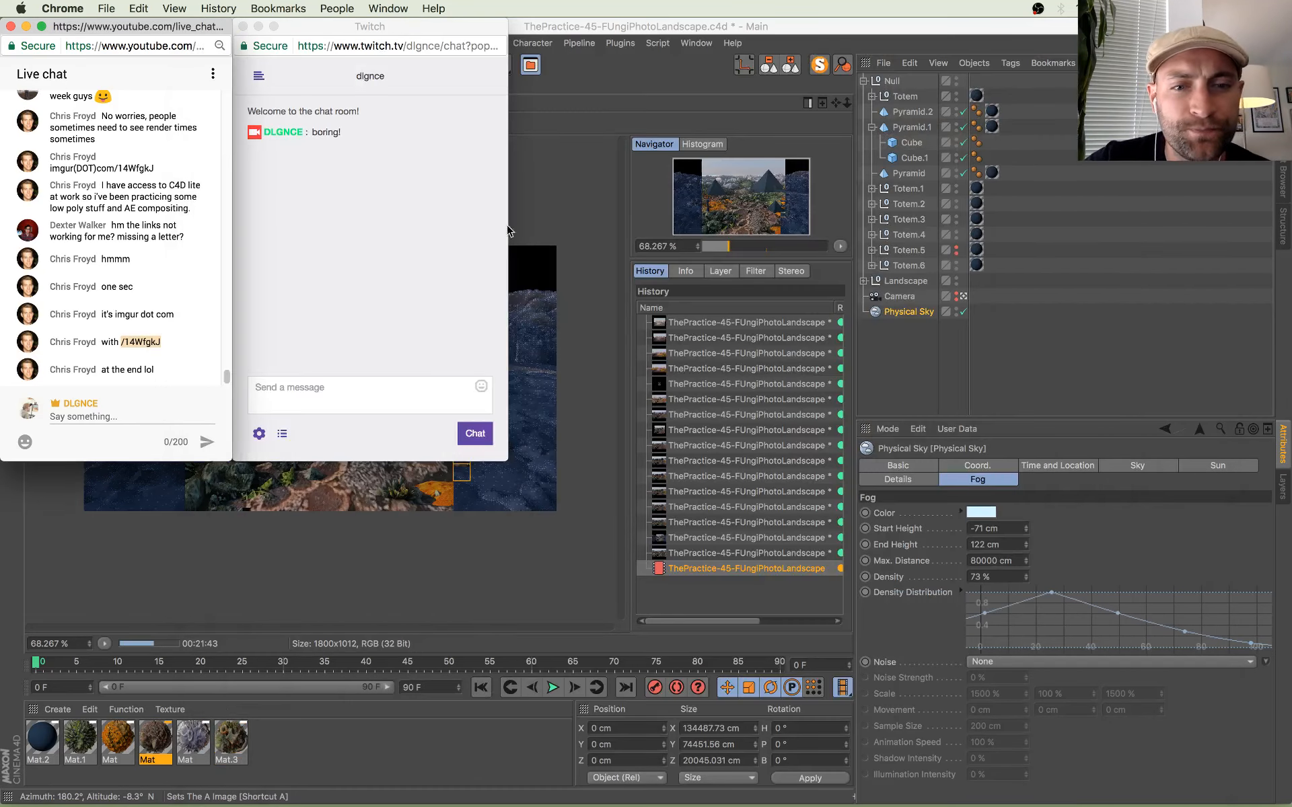
pyautogui.click(586, 177)
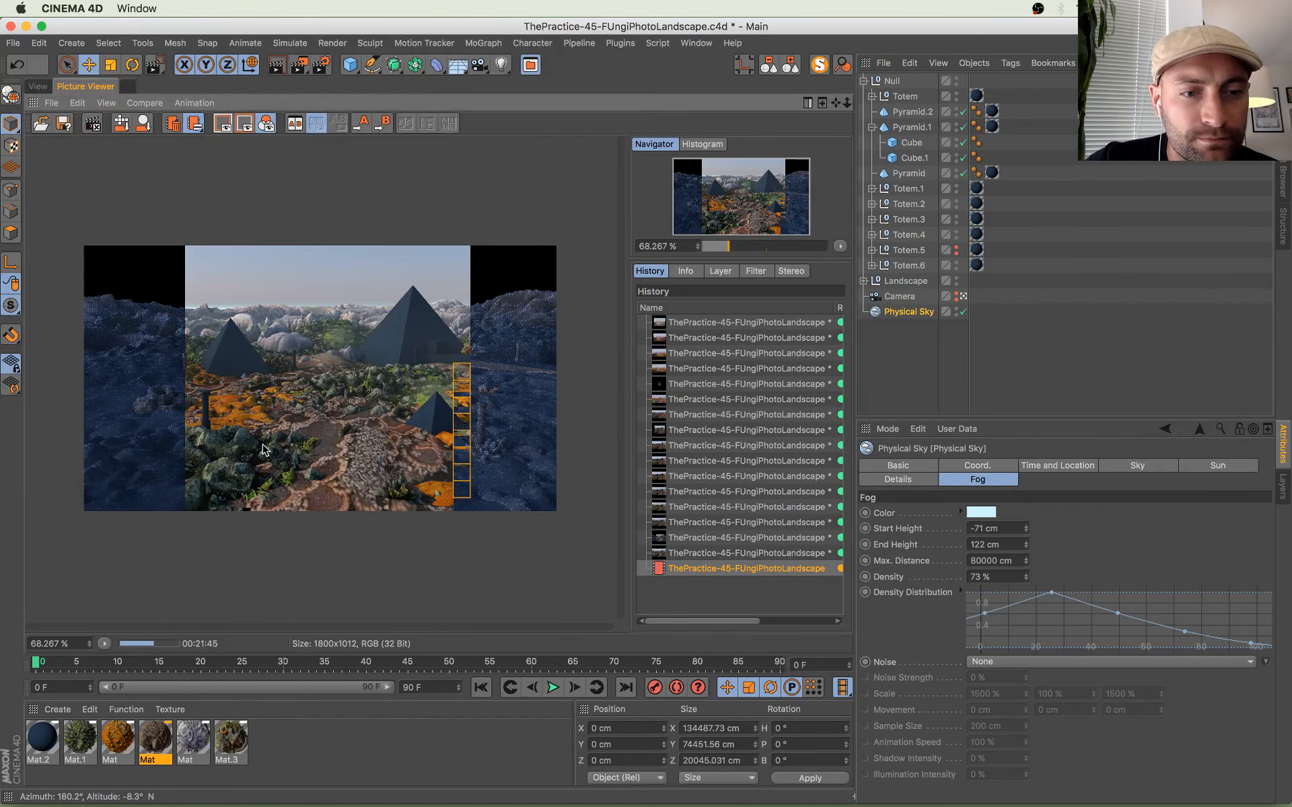
# Step: Examine the large pyramid and the ground in front of it at about 167% zoom, and briefly check the live chat
pyautogui.scroll(4, 262, 450)
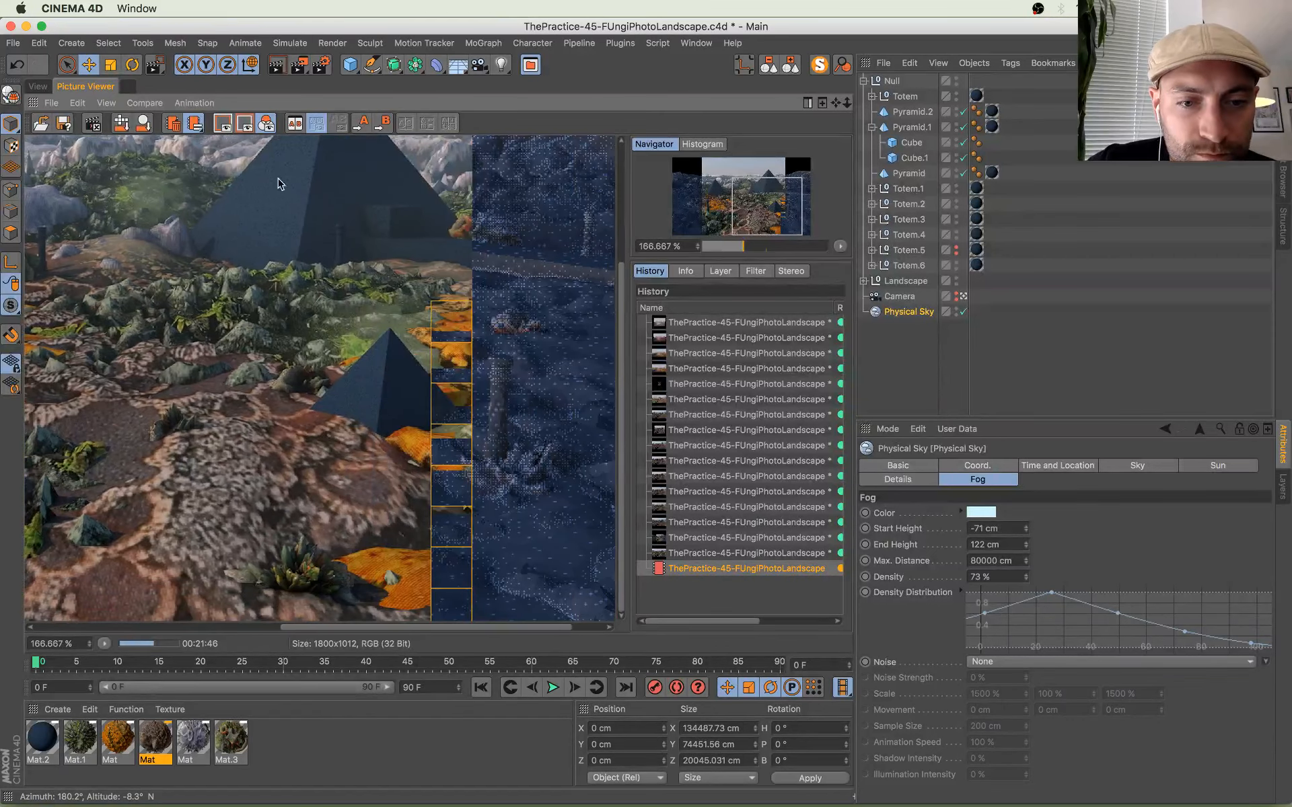
pyautogui.moveTo(280, 184); pyautogui.dragTo(358, 406)
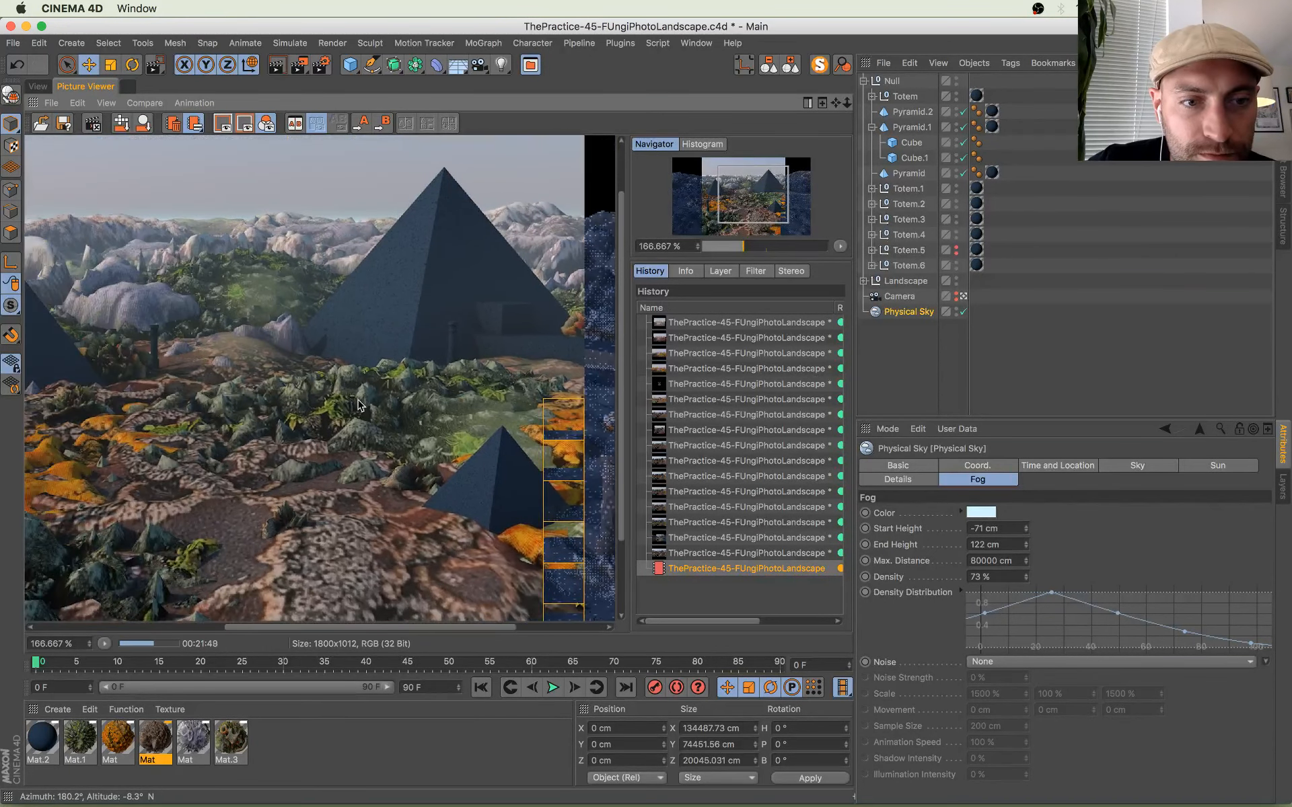
pyautogui.scroll(-2, 333, 404)
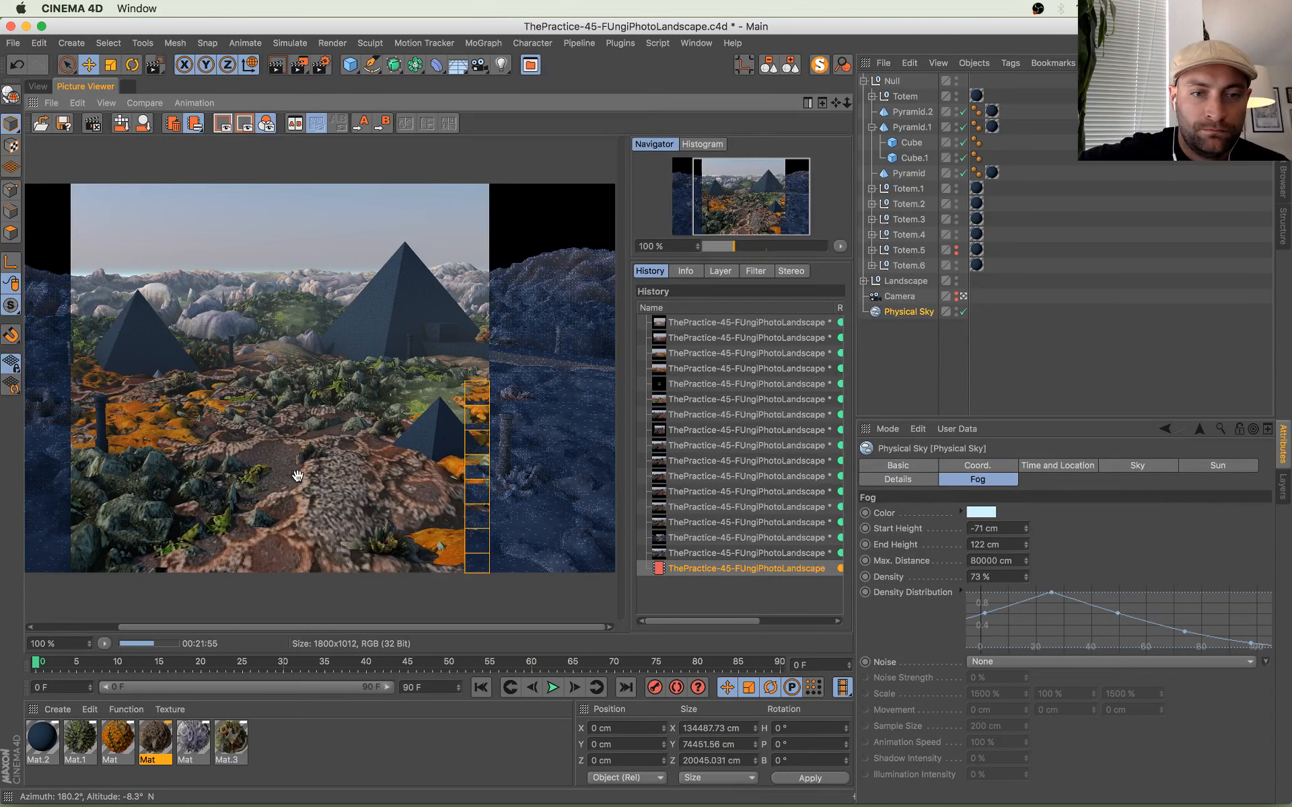
pyautogui.moveTo(325, 385); pyautogui.dragTo(391, 378)
pyautogui.scroll(-2, 392, 381)
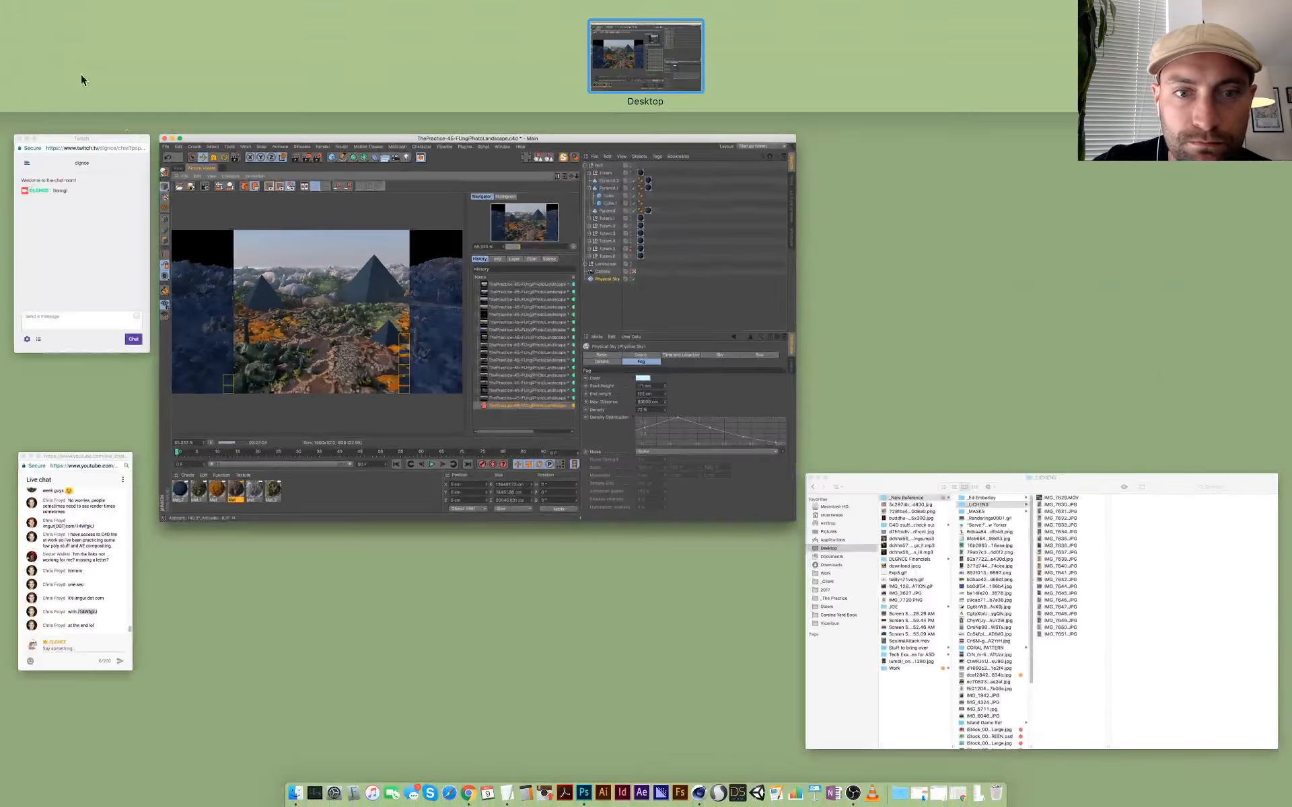
pyautogui.click(101, 586)
pyautogui.click(269, 519)
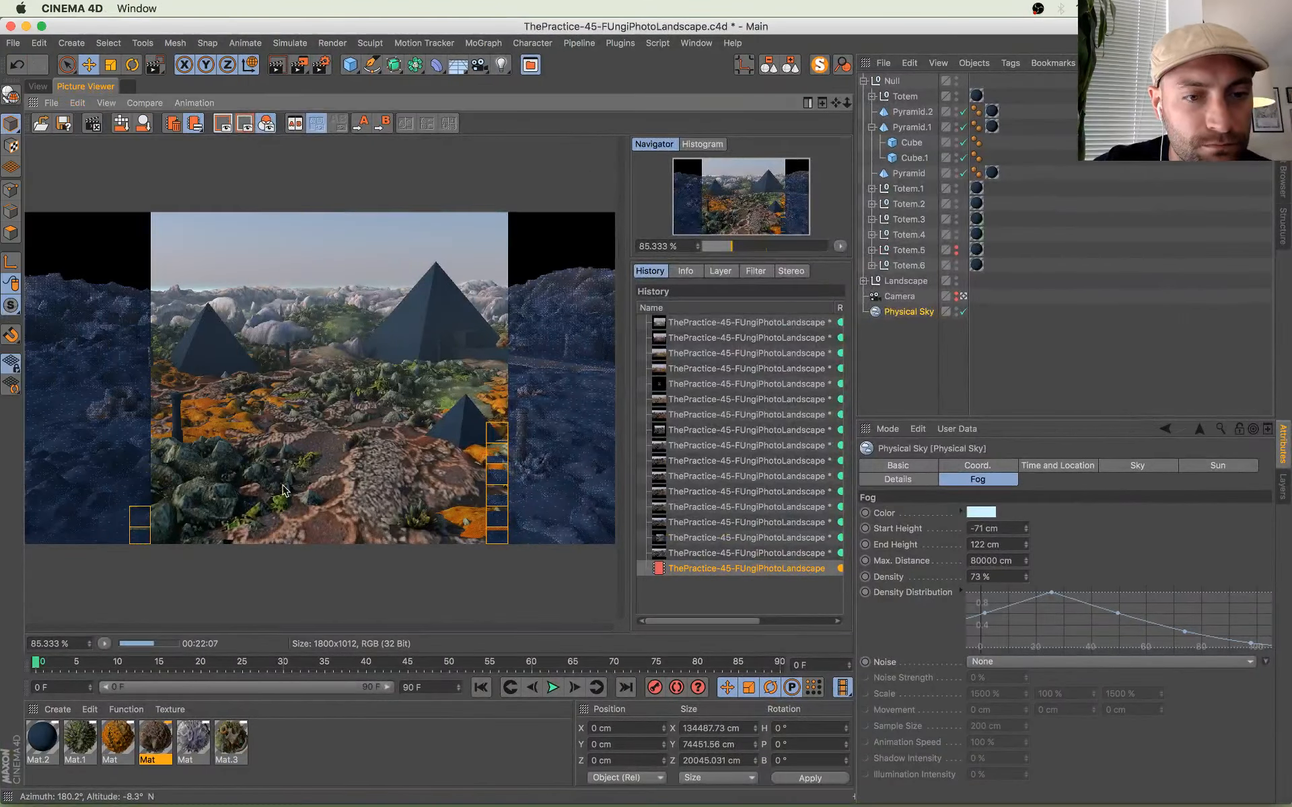
# Step: Inspect the left pyramid, the orange ground and the foreground rocks at about 156% zoom, and zoom out to the entire frame
pyautogui.scroll(2, 250, 422)
pyautogui.scroll(1, 251, 422)
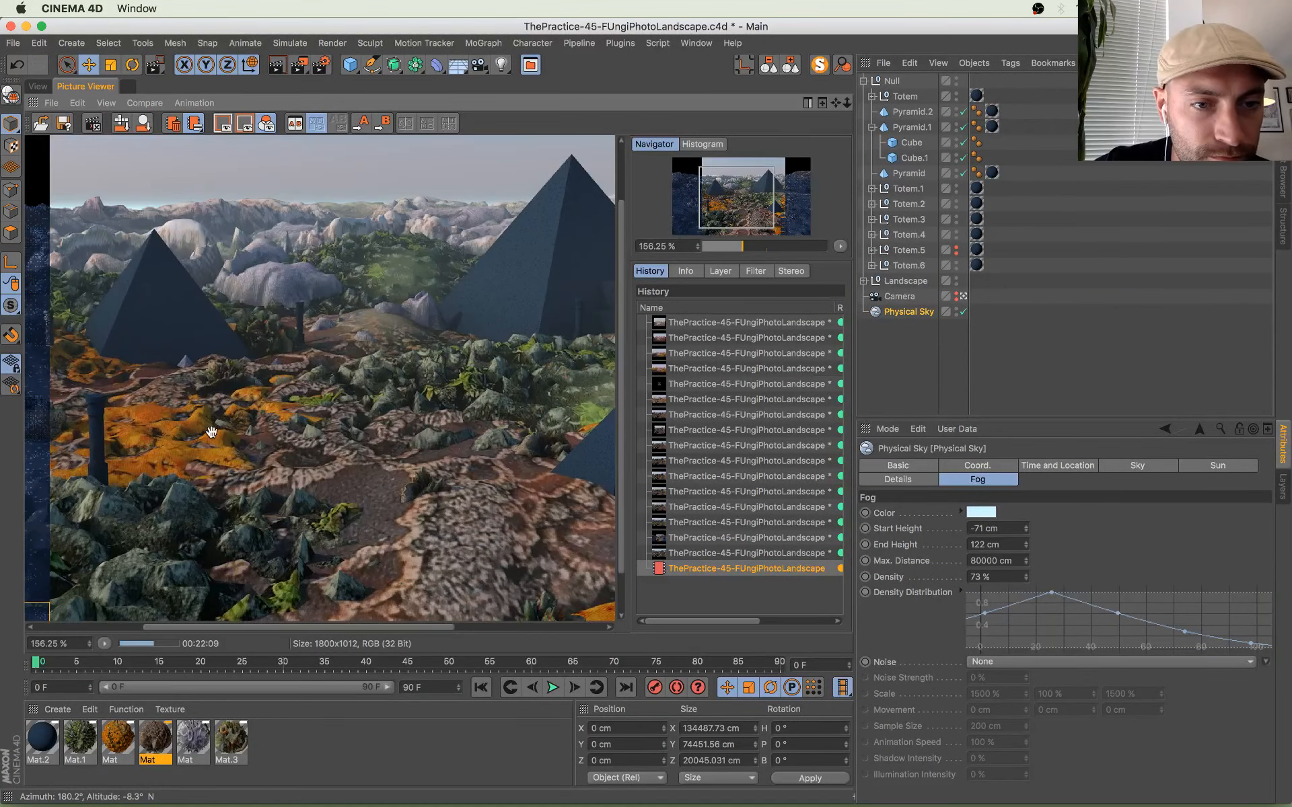
pyautogui.moveTo(212, 433); pyautogui.dragTo(257, 348)
pyautogui.scroll(-2, 335, 326)
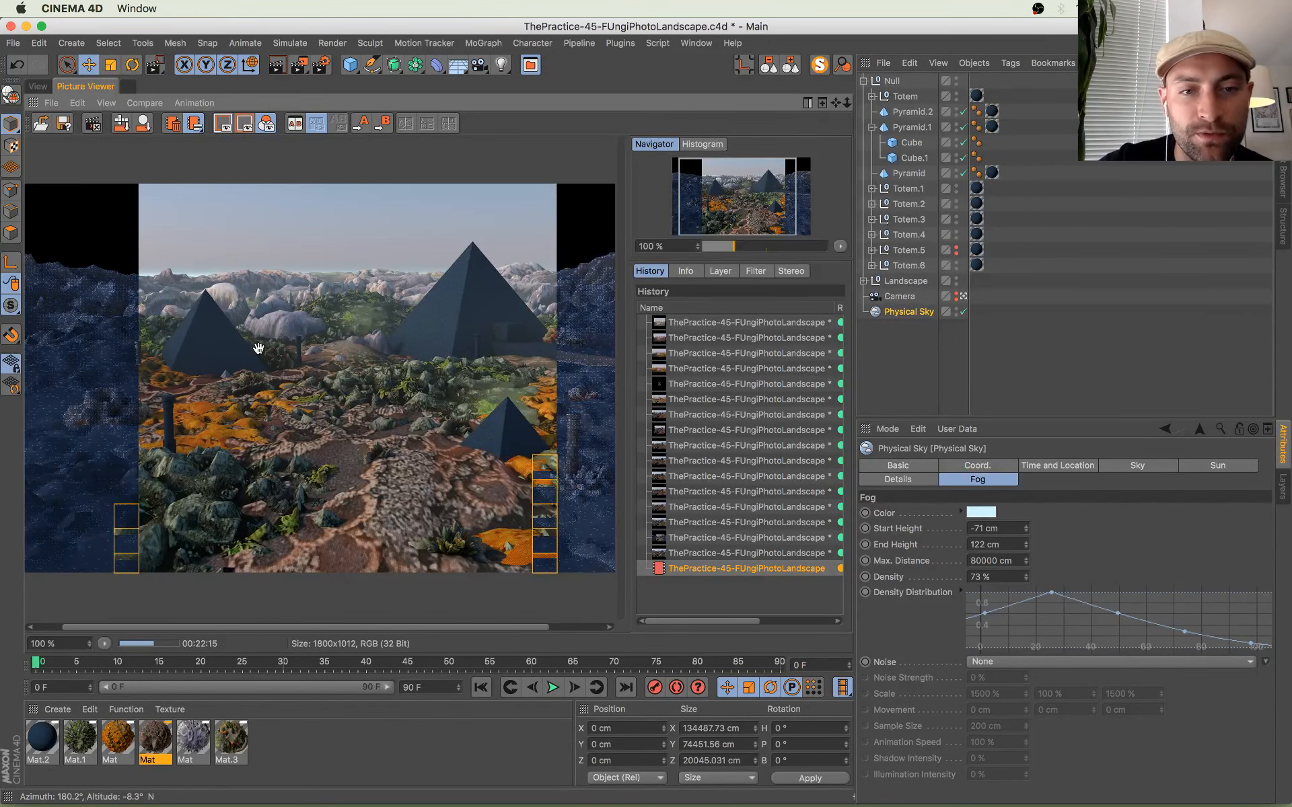
pyautogui.scroll(-2, 258, 348)
pyautogui.scroll(1, 276, 438)
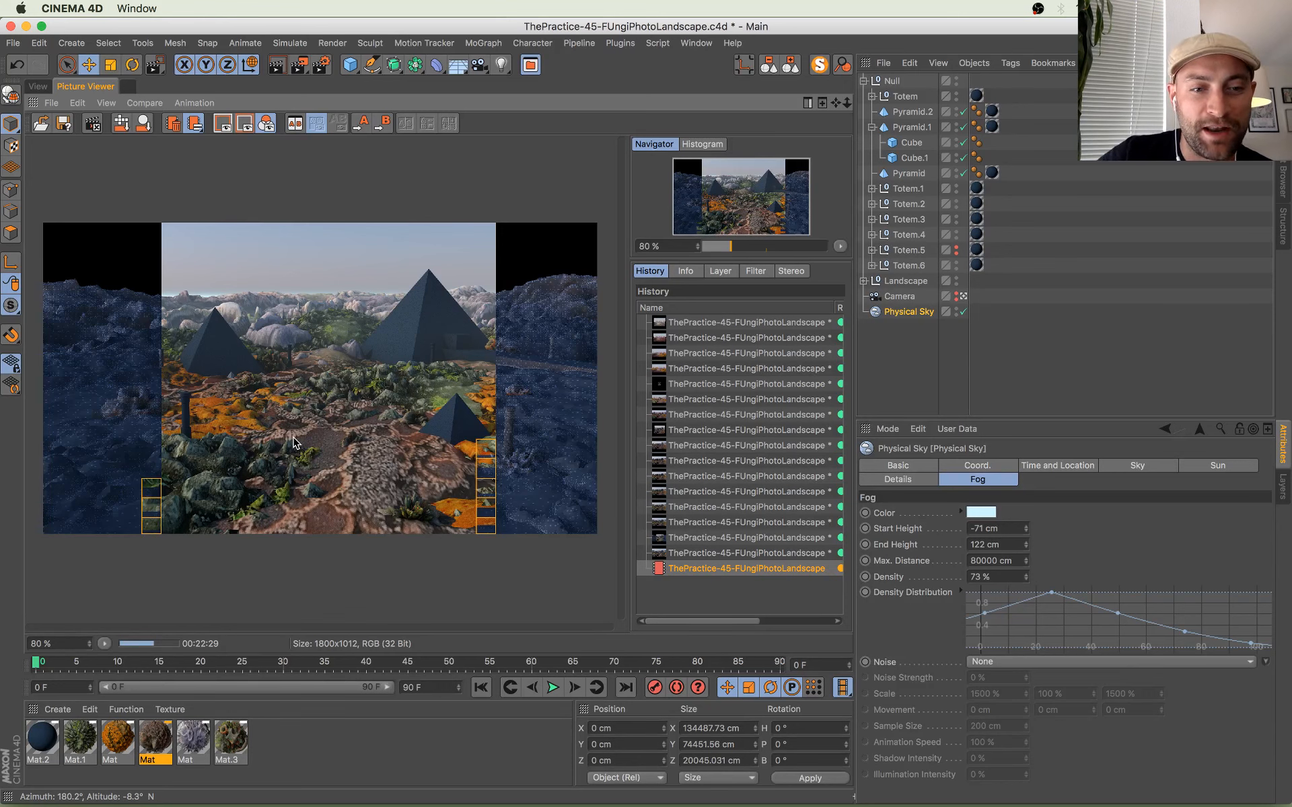
# Step: Look over the render from its left edge to its right edge at 100% zoom and closer, and zoom out to 51.2%
pyautogui.scroll(5, 475, 376)
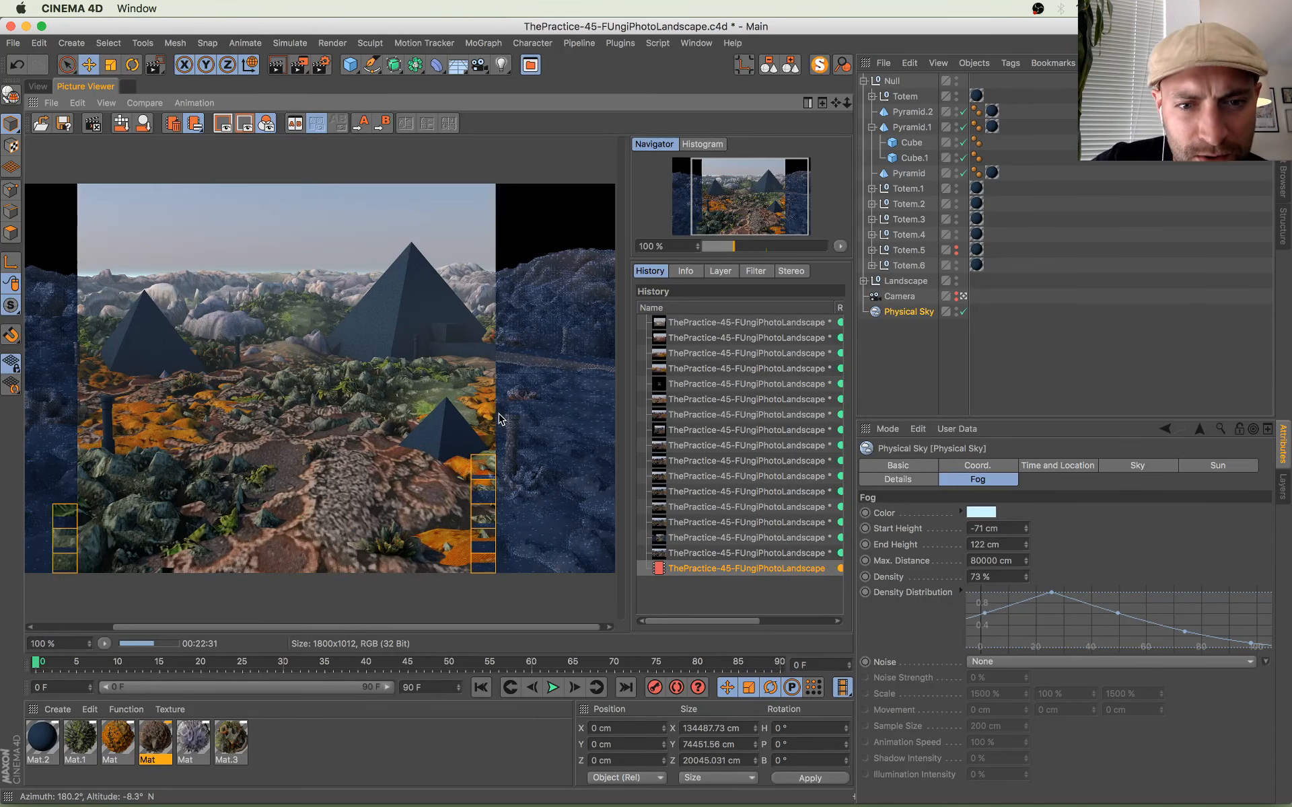
pyautogui.moveTo(65, 342); pyautogui.dragTo(308, 459)
pyautogui.scroll(-3, 306, 456)
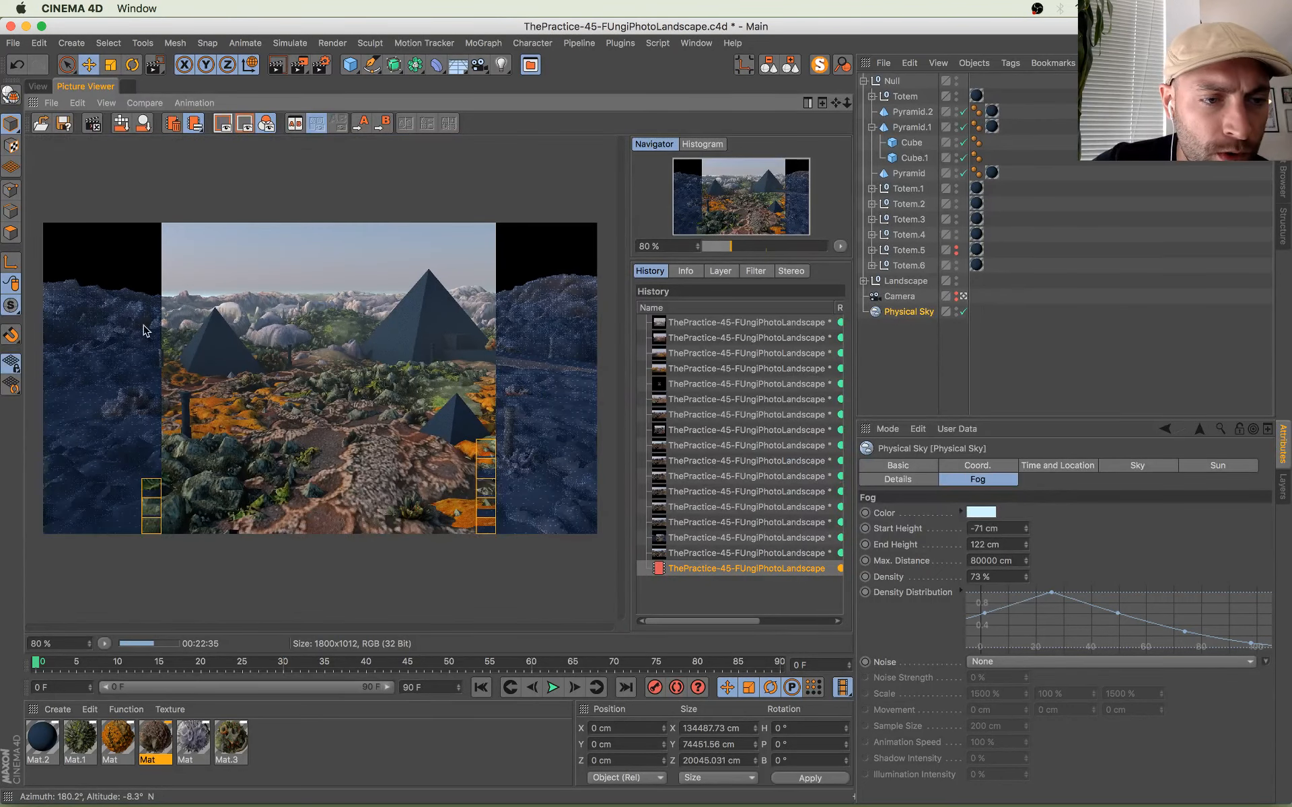
pyautogui.scroll(2, 108, 344)
pyautogui.moveTo(103, 293); pyautogui.dragTo(344, 308)
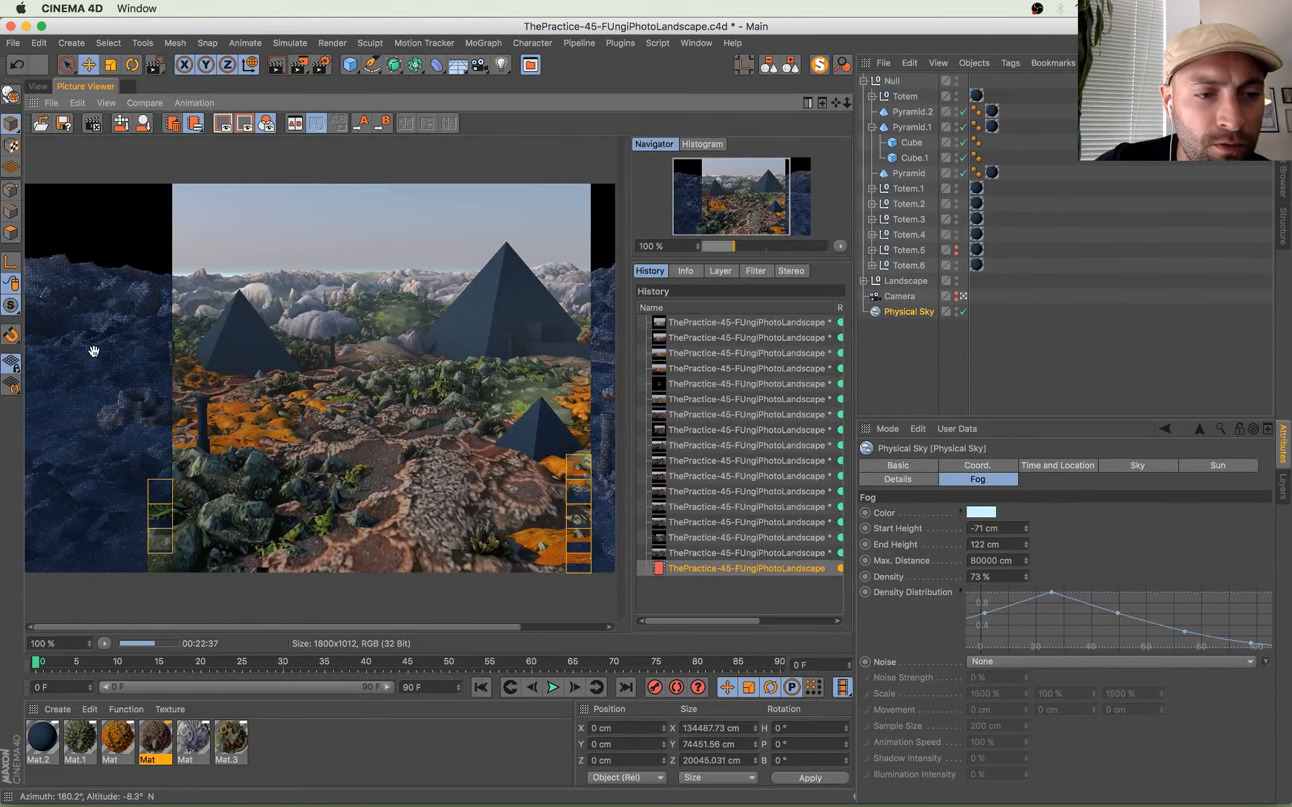
pyautogui.scroll(2, 96, 352)
pyautogui.scroll(2, 138, 370)
pyautogui.moveTo(572, 361); pyautogui.dragTo(302, 355)
pyautogui.scroll(-4, 304, 356)
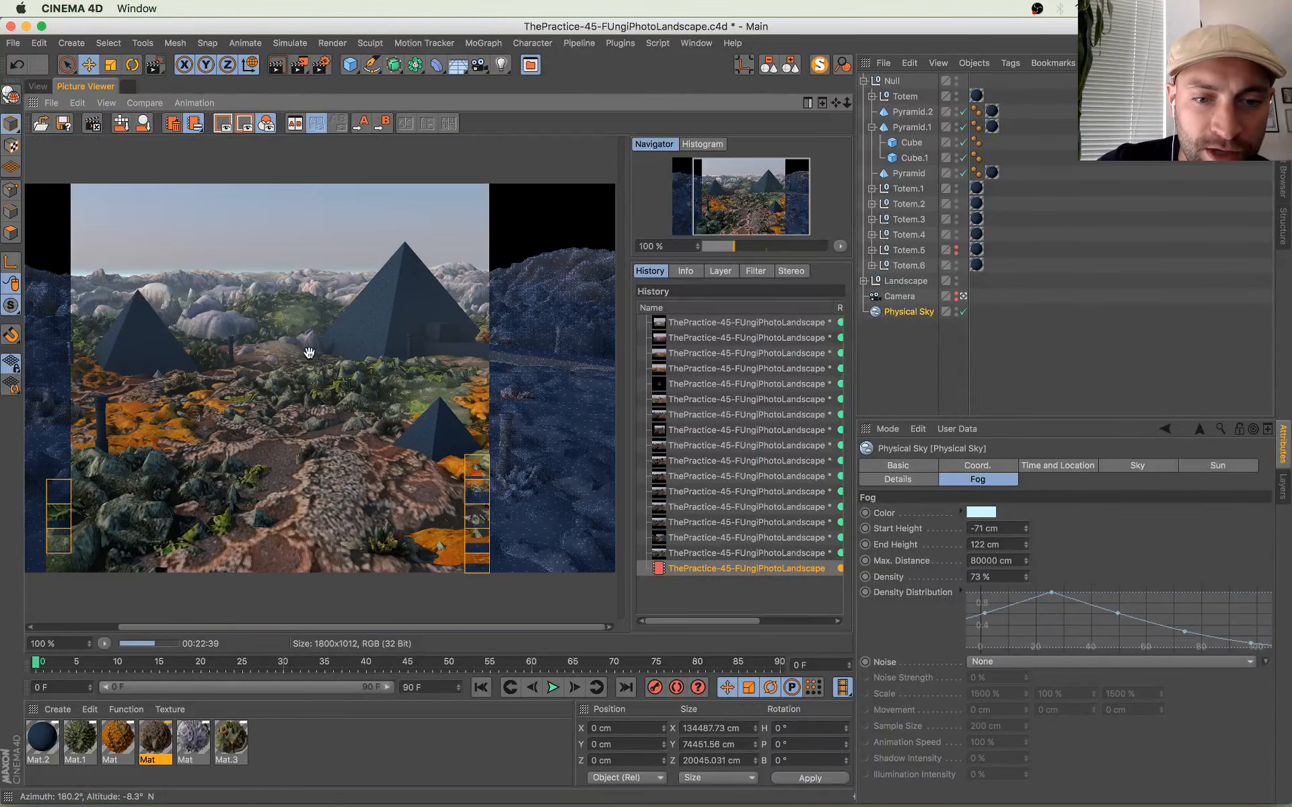
pyautogui.scroll(-3, 344, 358)
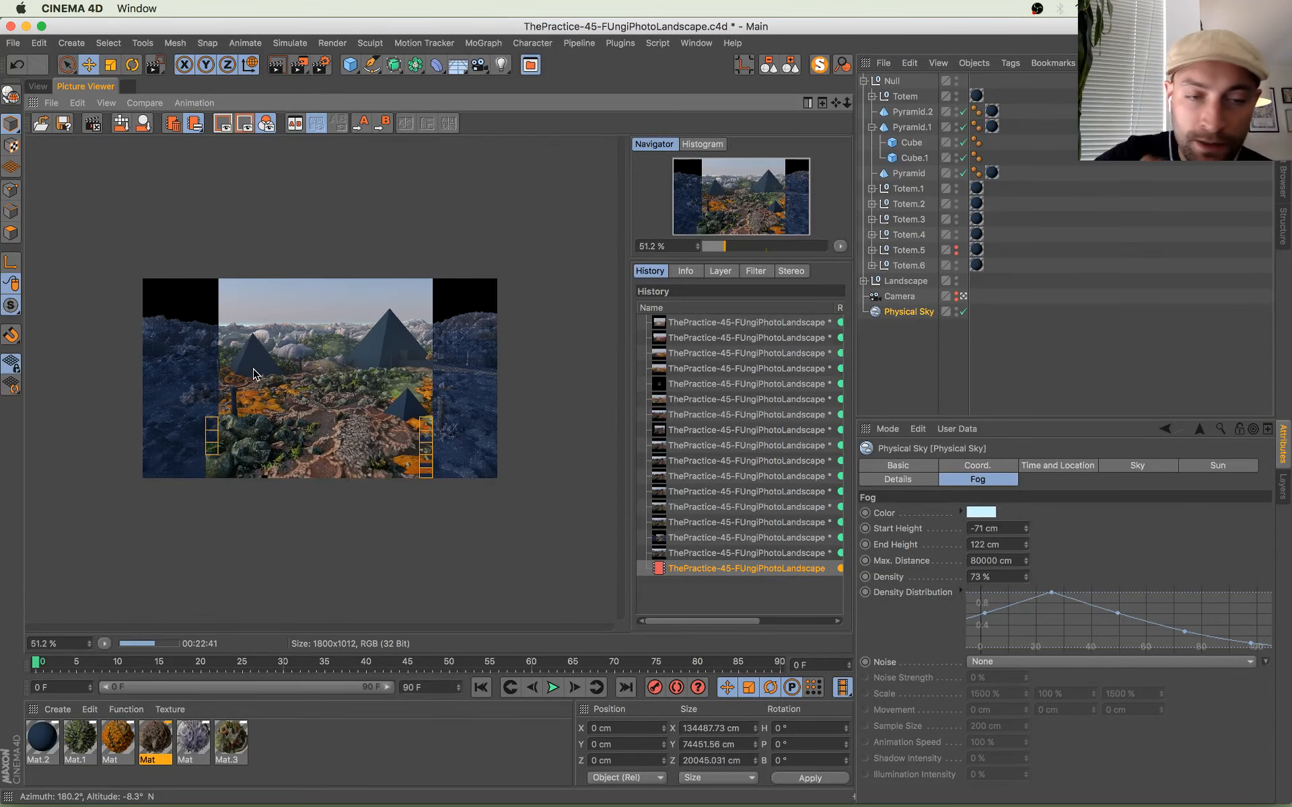
# Step: Examine the large and small pyramids at the render's right edge at about 156% zoom, and survey the image at 100%
pyautogui.scroll(3, 308, 357)
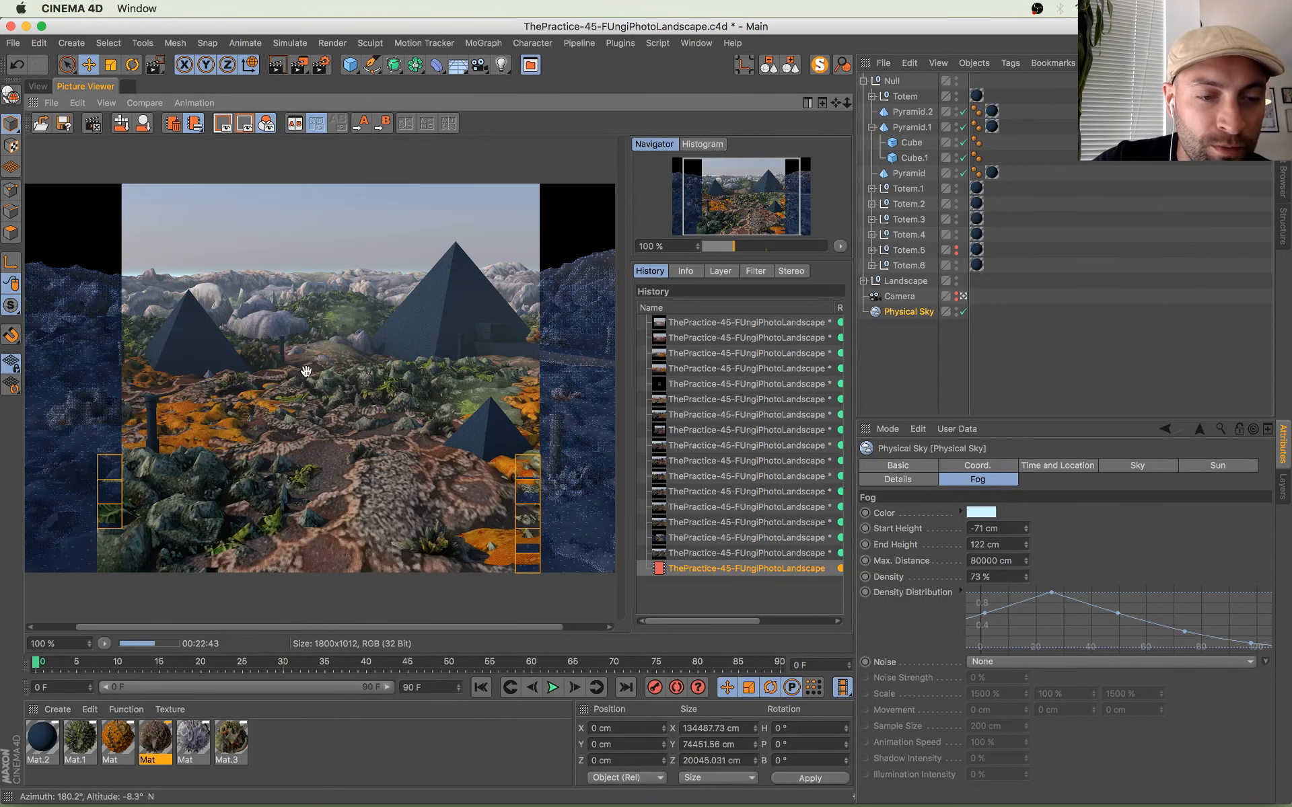
pyautogui.scroll(2, 372, 324)
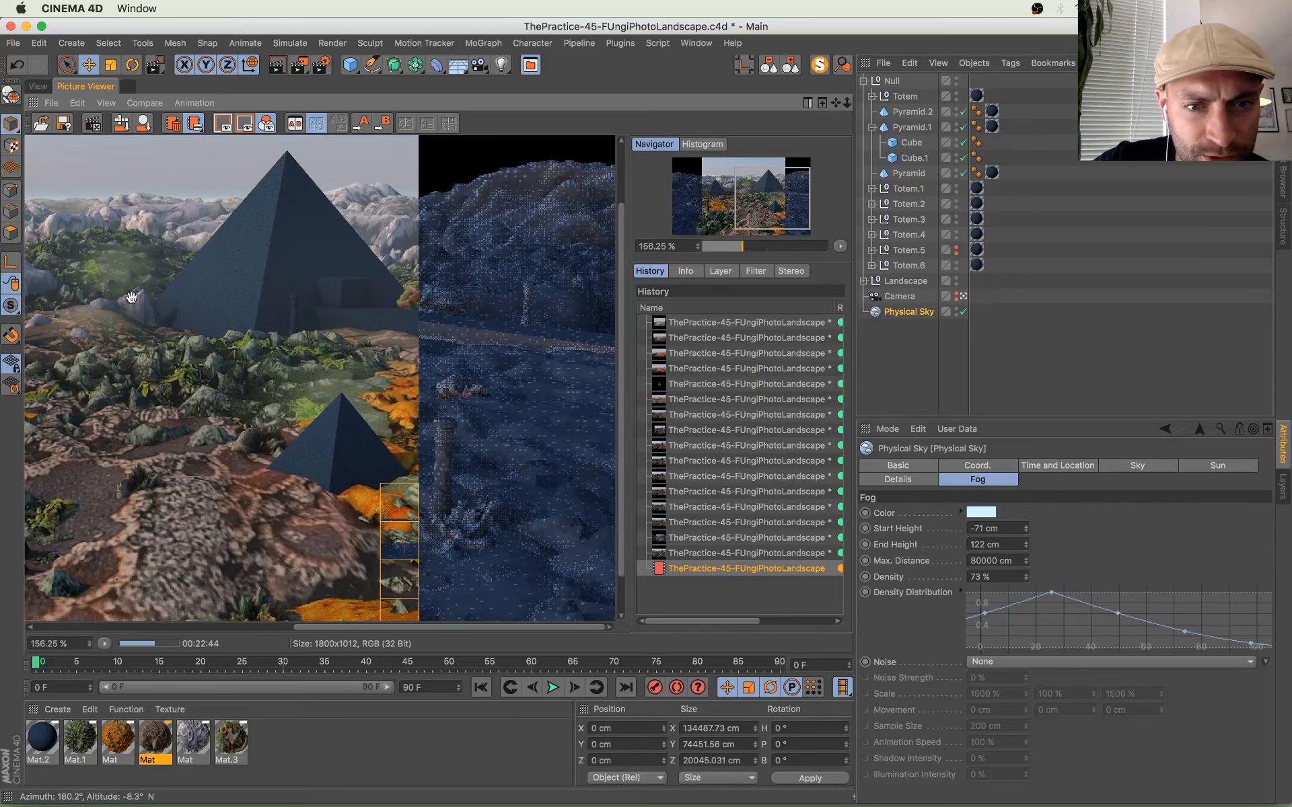
pyautogui.scroll(-2, 404, 384)
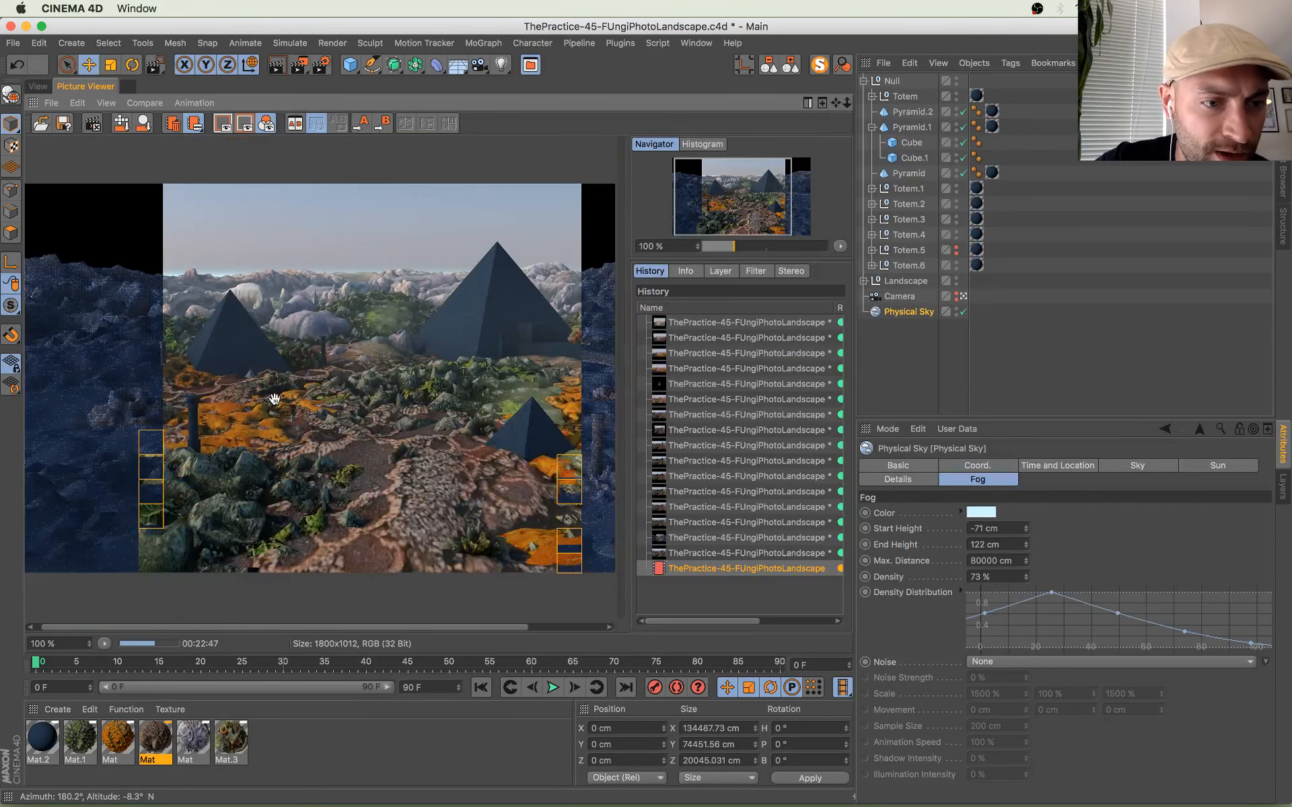
pyautogui.hscroll(5, 453, 297)
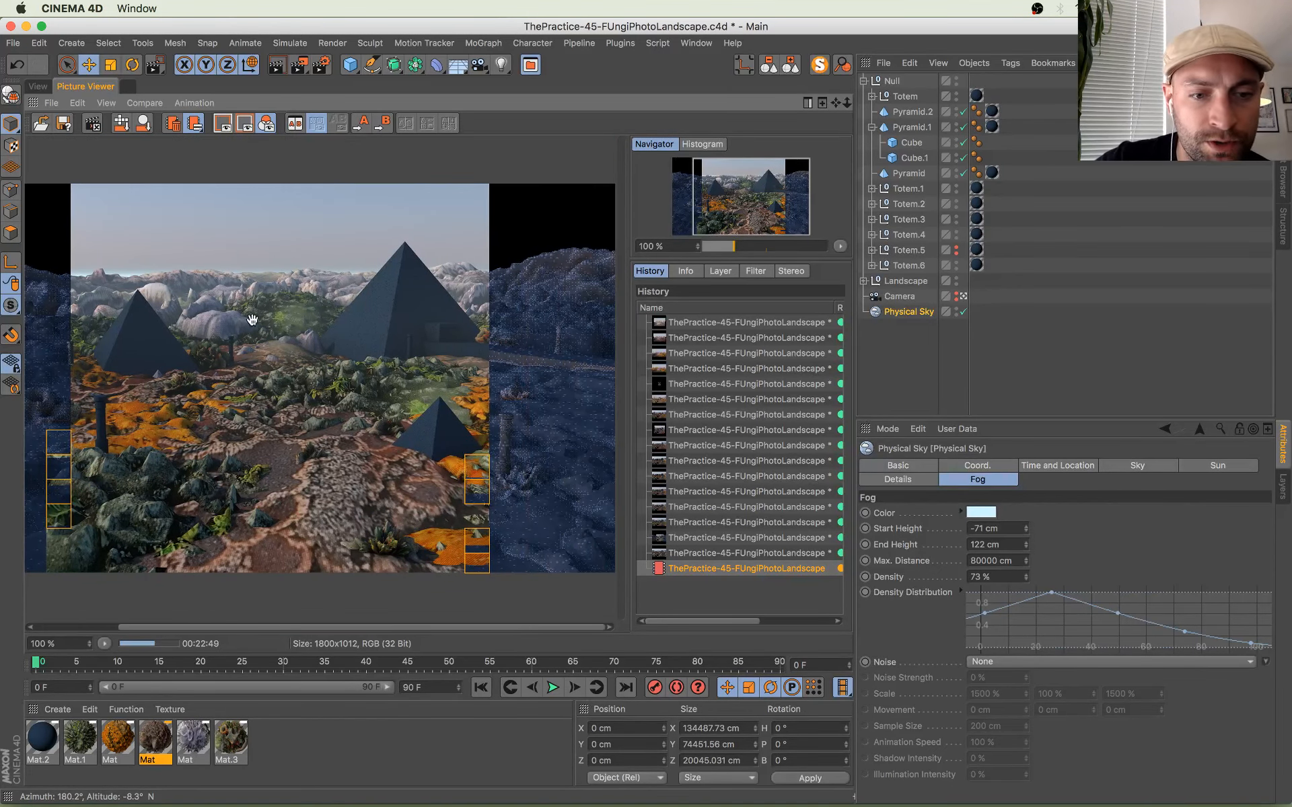
pyautogui.moveTo(253, 337); pyautogui.dragTo(290, 348)
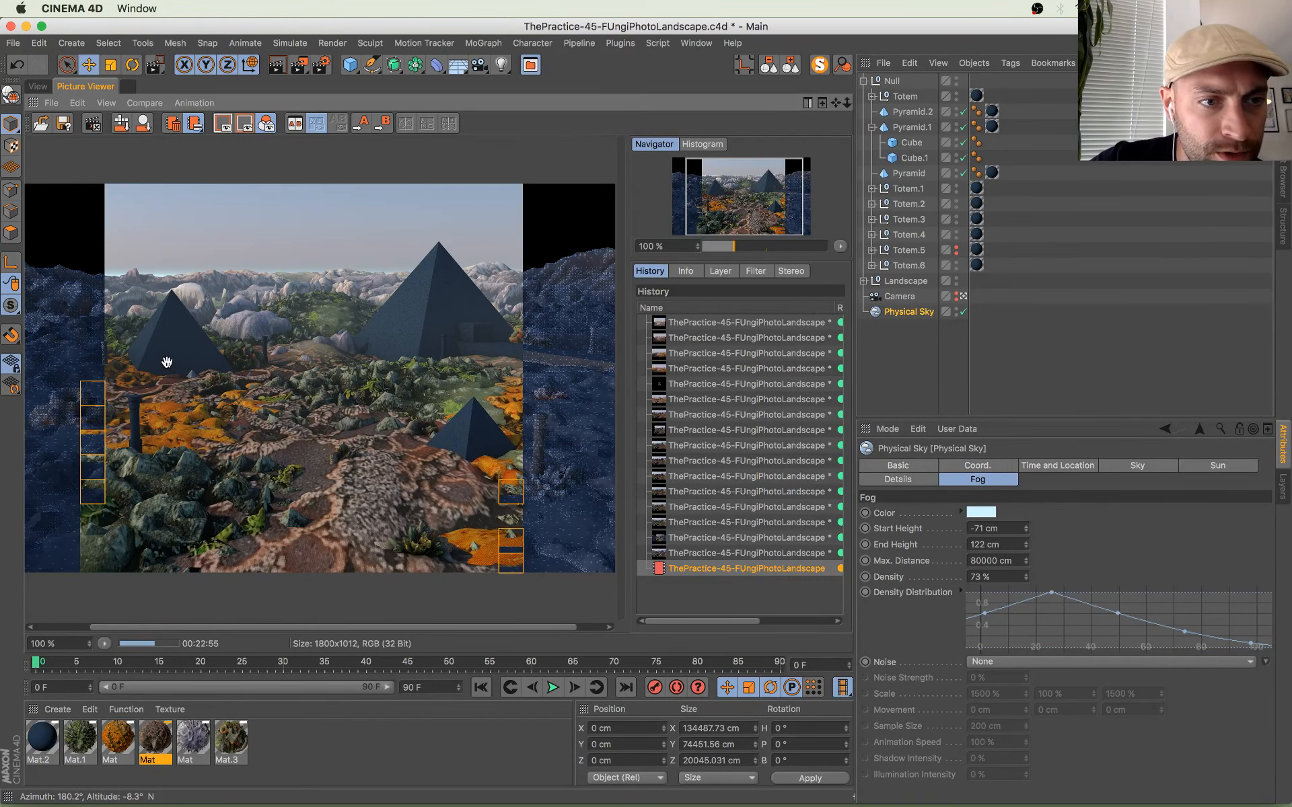
pyautogui.moveTo(167, 363); pyautogui.dragTo(234, 359)
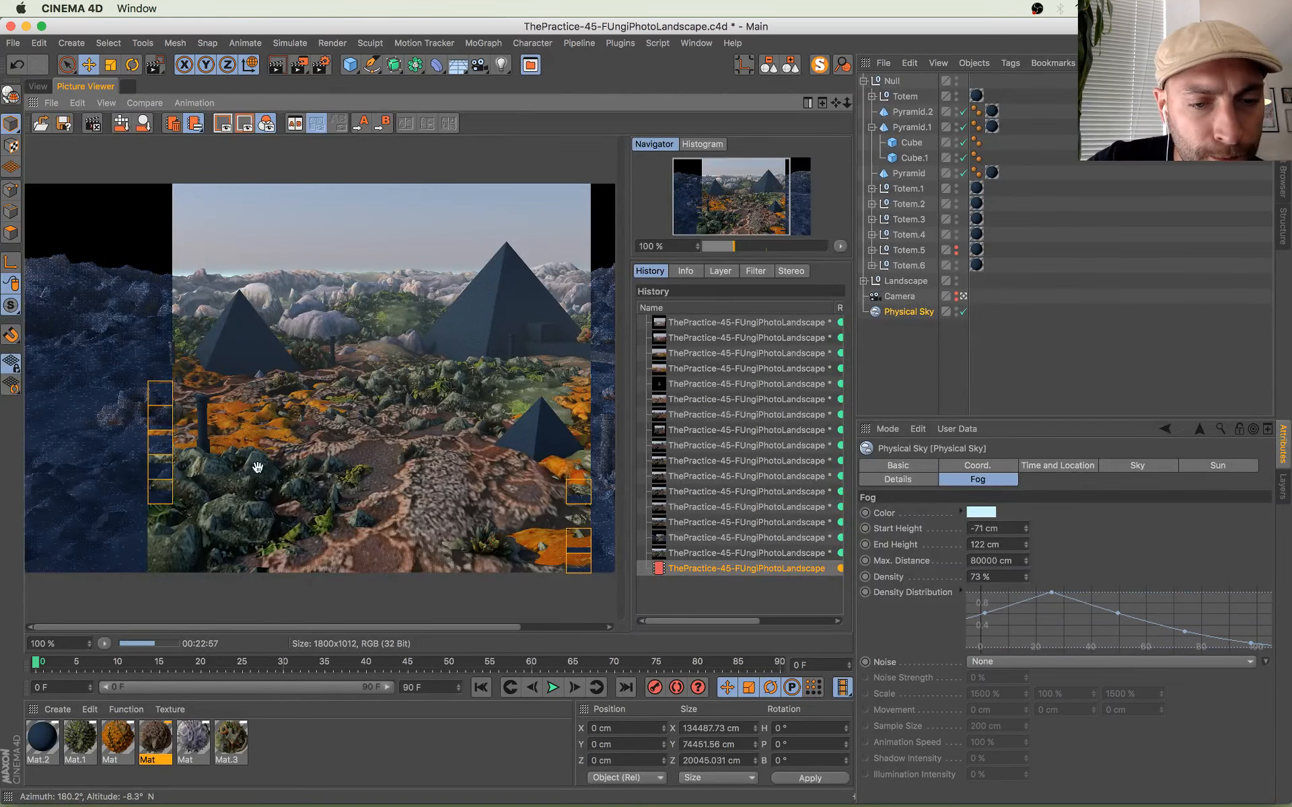
# Step: Inspect the left foreground rocks, the totem and the orange ground at about 156% zoom, and return to 100%
pyautogui.scroll(3, 394, 403)
pyautogui.moveTo(546, 349); pyautogui.dragTo(269, 333)
pyautogui.moveTo(242, 497); pyautogui.dragTo(253, 374)
pyautogui.scroll(-3, 367, 384)
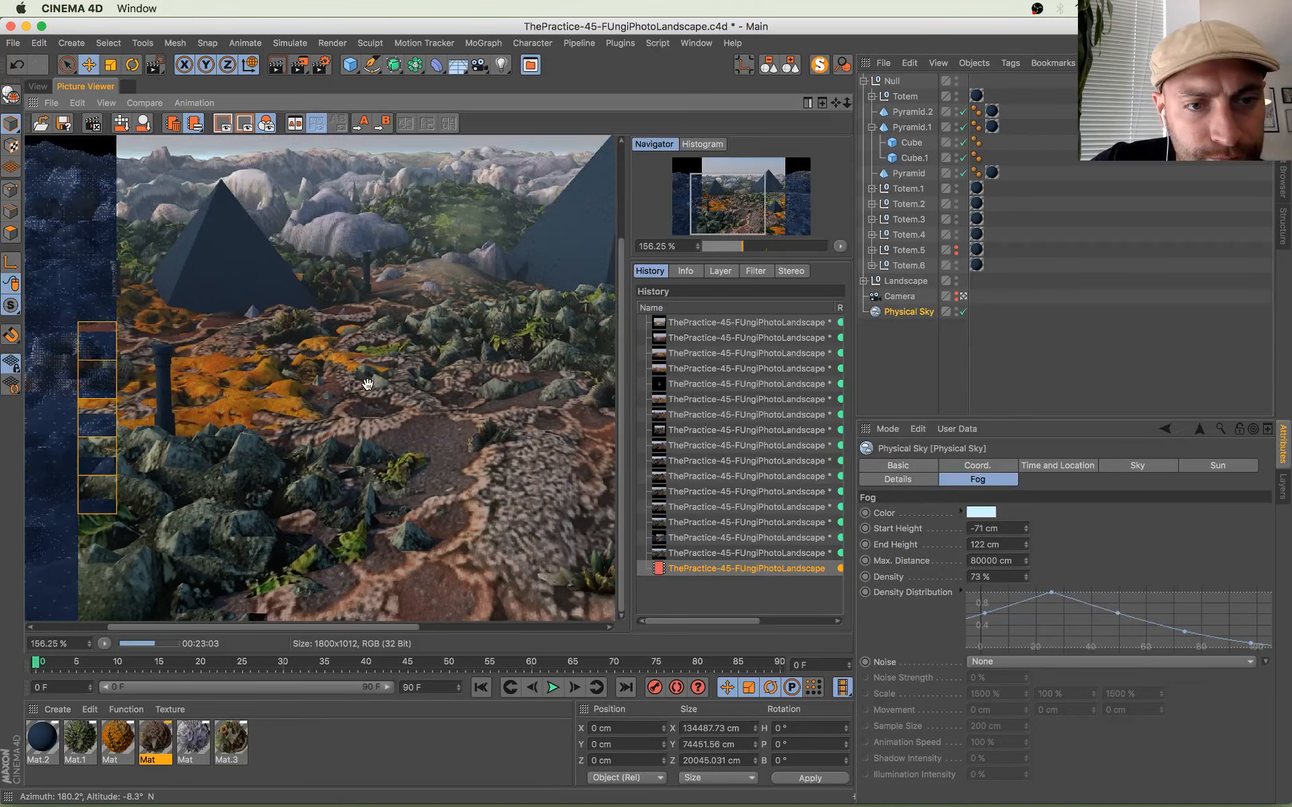
pyautogui.scroll(-1, 394, 393)
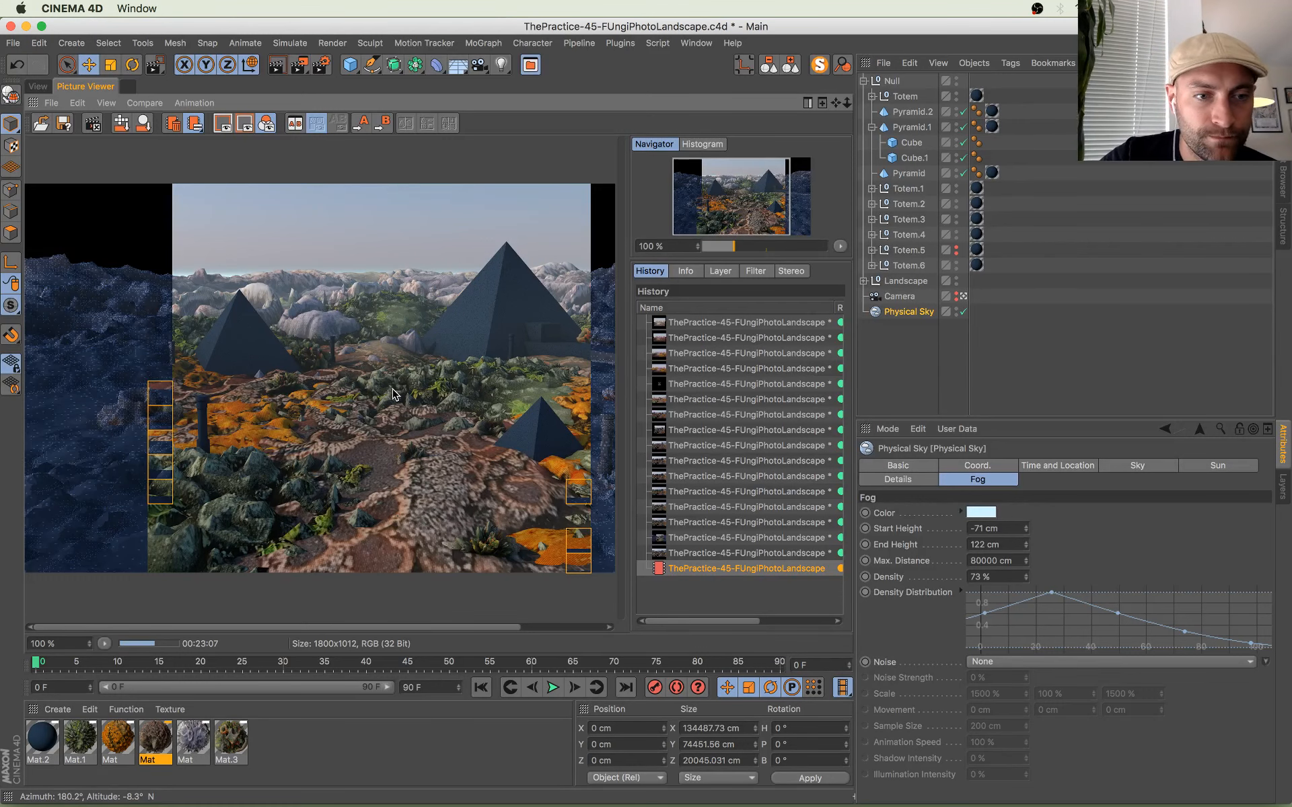
pyautogui.moveTo(475, 426); pyautogui.dragTo(246, 431)
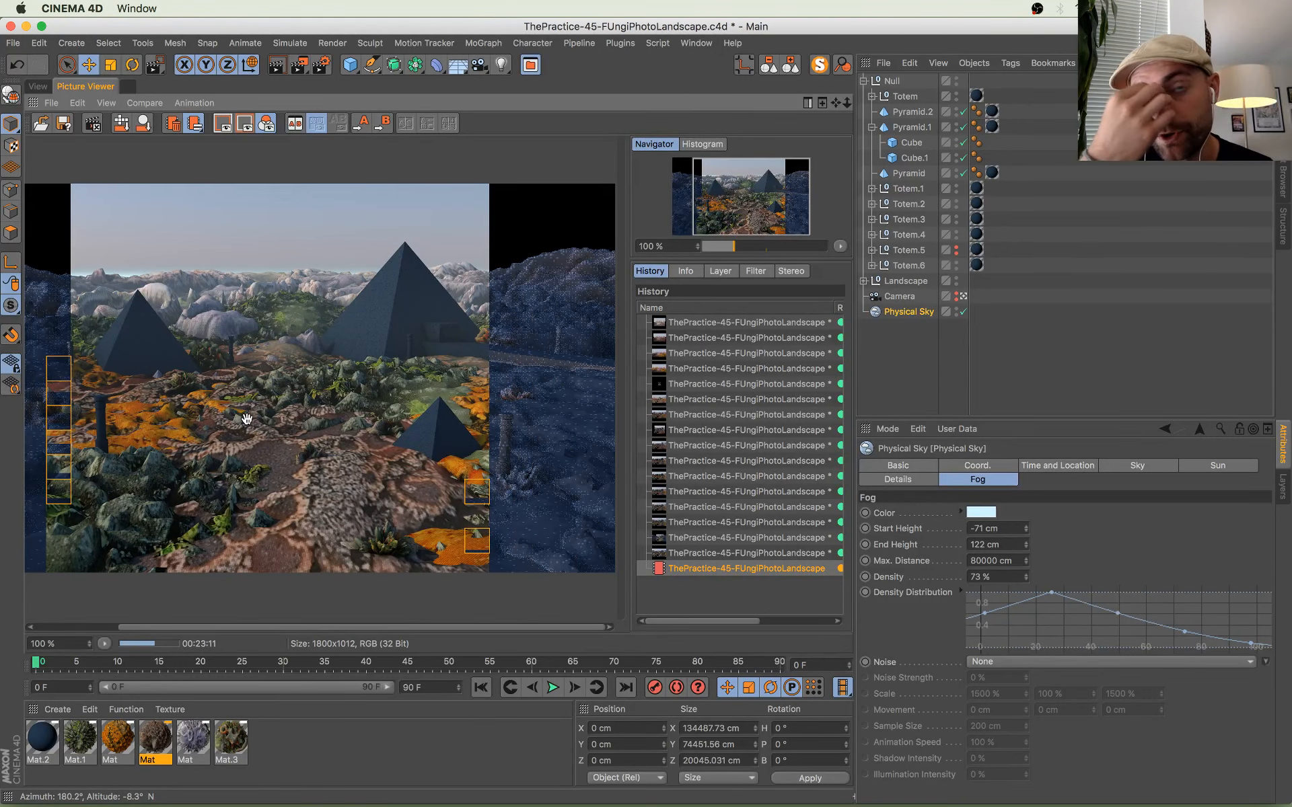
# Step: Examine the central textured ground between the pyramids at about 156% zoom, and go back to 100%
pyautogui.moveTo(238, 409); pyautogui.dragTo(278, 306)
pyautogui.scroll(2, 361, 436)
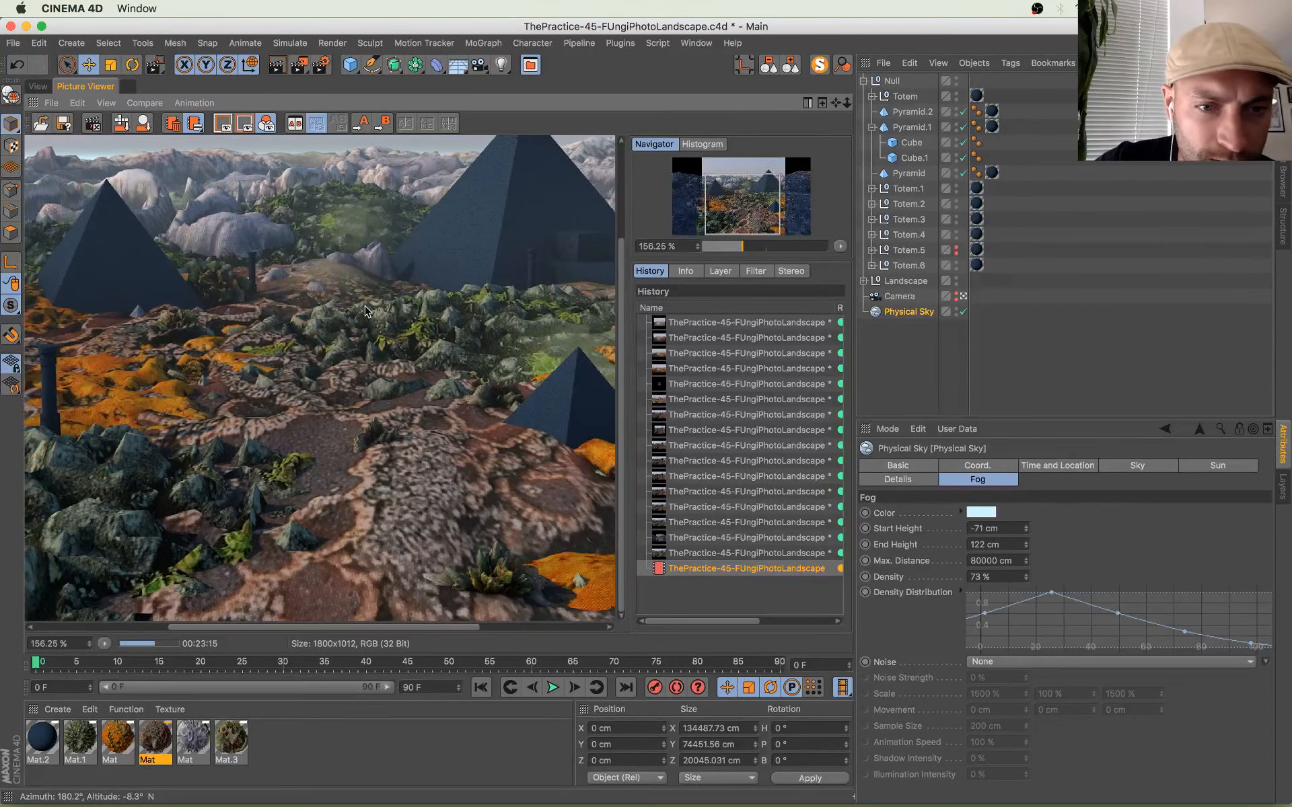
pyautogui.scroll(-2, 277, 306)
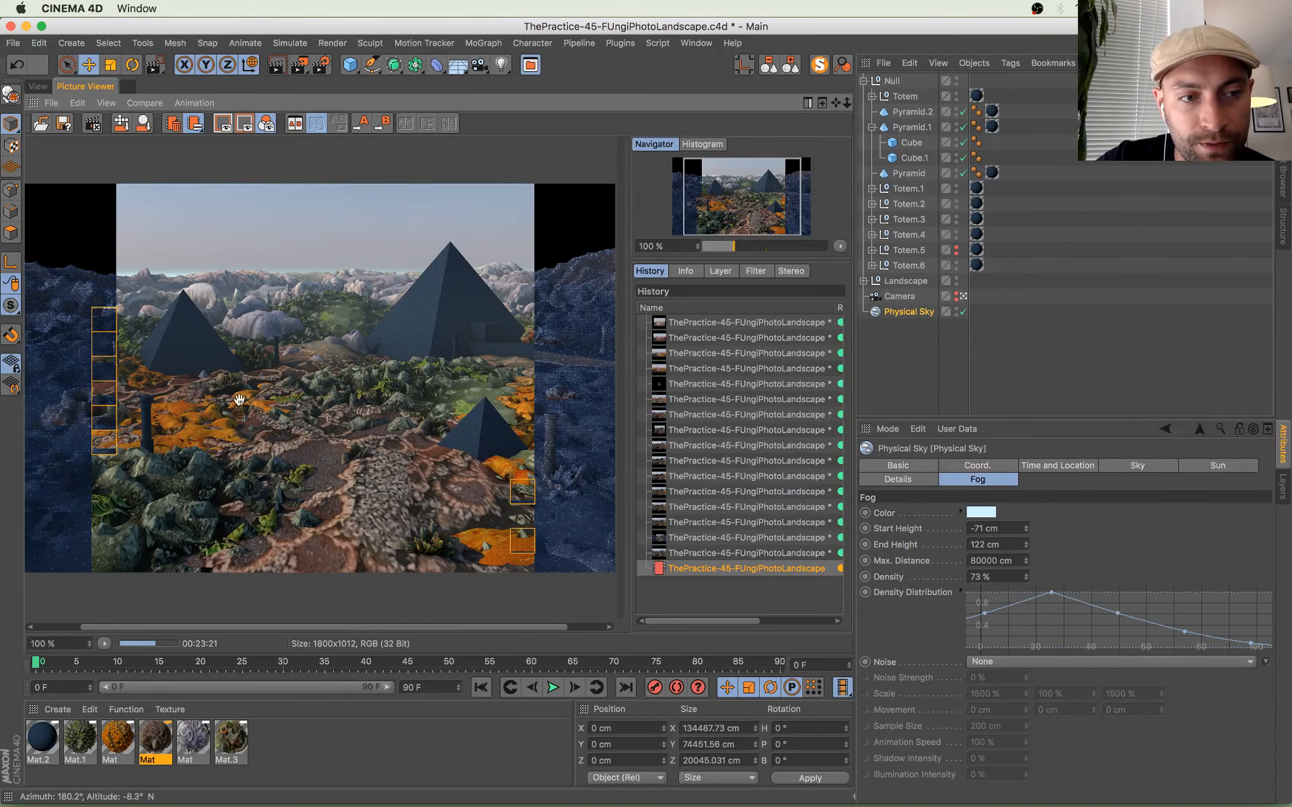
pyautogui.moveTo(241, 401)
pyautogui.mouseDown()
pyautogui.moveTo(356, 400)
pyautogui.moveTo(375, 387)
pyautogui.moveTo(229, 384)
pyautogui.mouseUp()
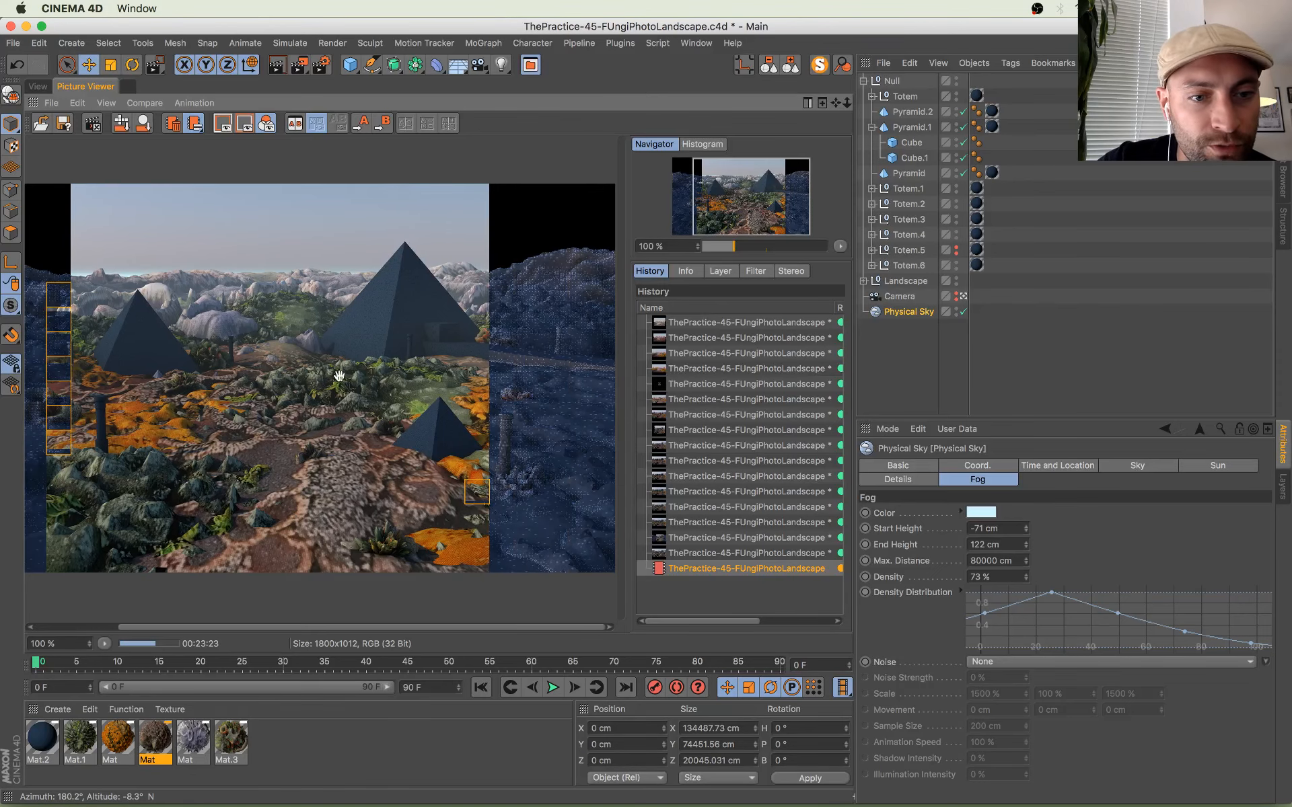
# Step: Inspect the left pyramid at about 156% zoom and the rocks and plants in the middle of the landscape at about 244%
pyautogui.moveTo(318, 378); pyautogui.dragTo(532, 370)
pyautogui.scroll(2, 195, 285)
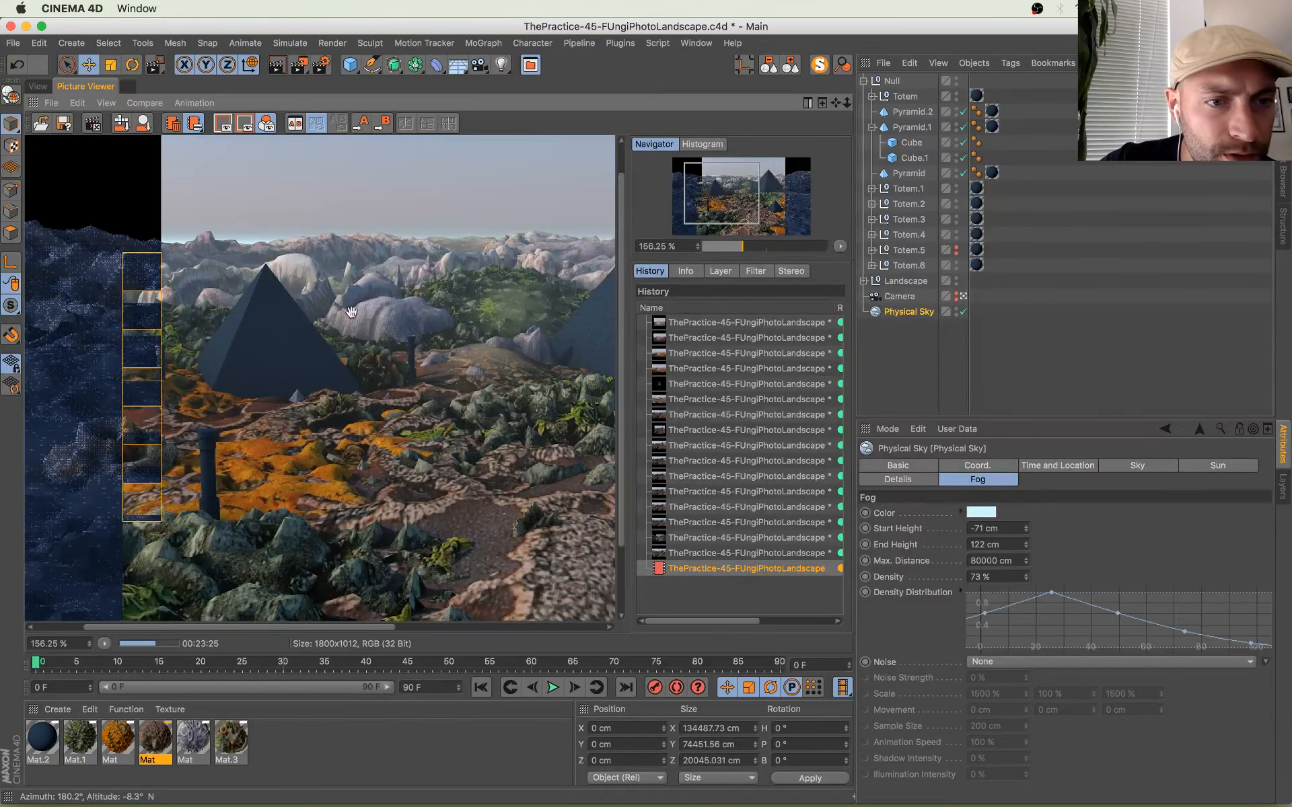
pyautogui.scroll(3, 314, 326)
pyautogui.moveTo(504, 484); pyautogui.dragTo(219, 260)
pyautogui.scroll(-1, 369, 350)
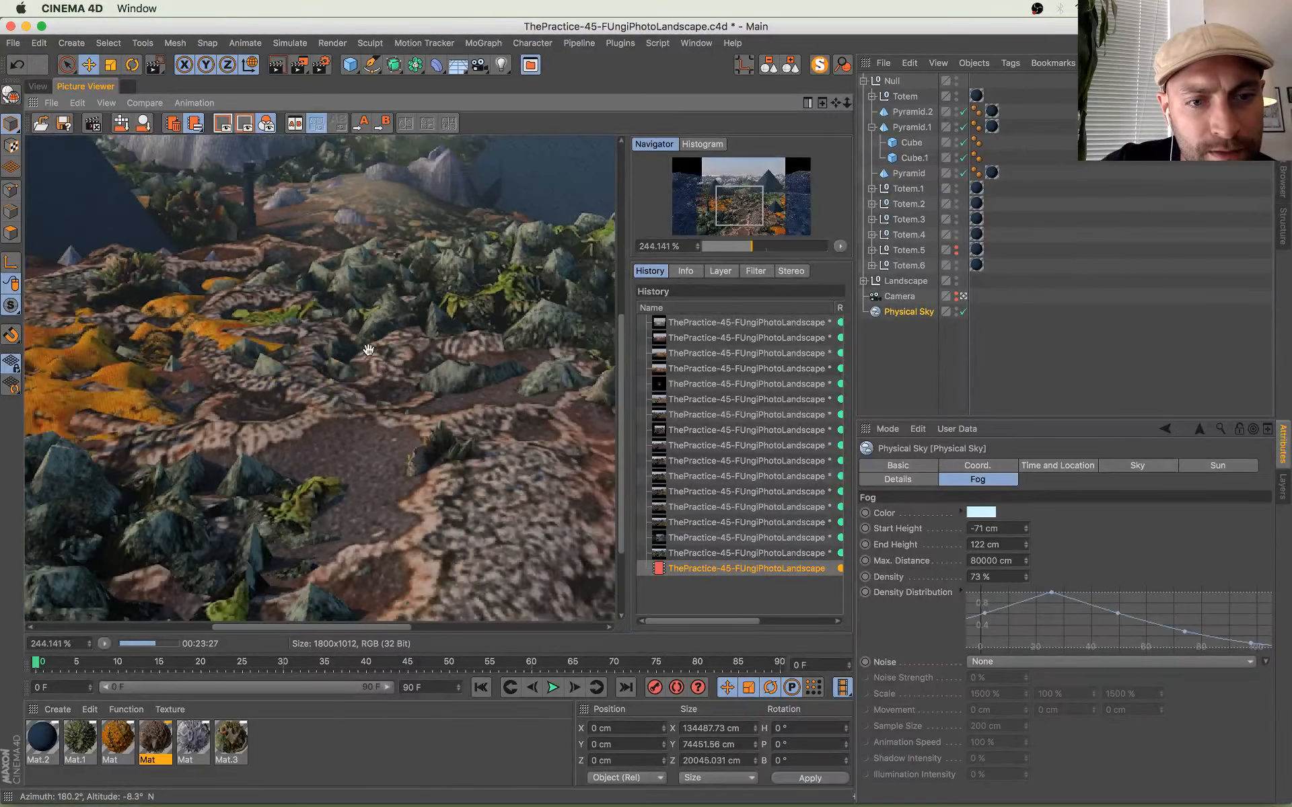
# Step: Examine the large and small pyramids near the render's right edge at about 195%, and survey the whole landscape at 100%
pyautogui.scroll(-1, 368, 350)
pyautogui.moveTo(572, 324); pyautogui.dragTo(222, 288)
pyautogui.moveTo(459, 331); pyautogui.dragTo(563, 508)
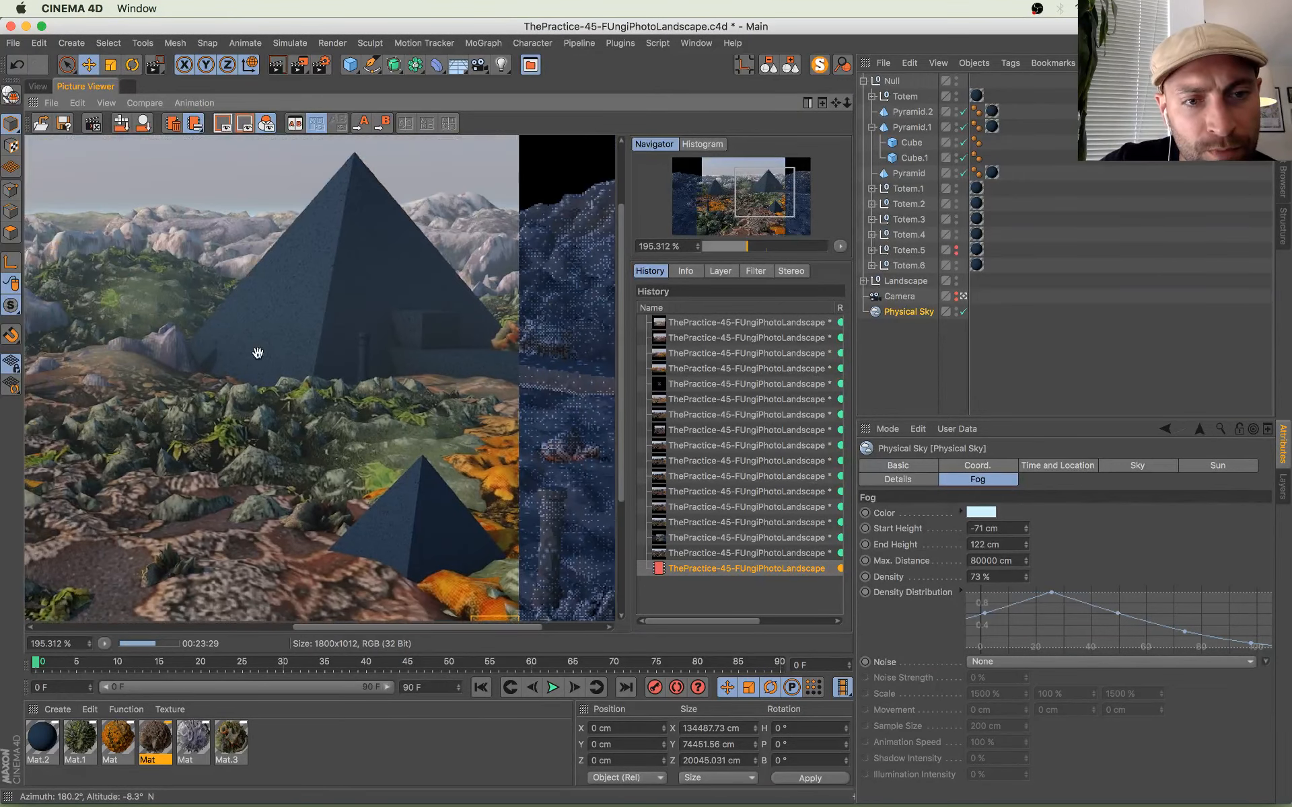
pyautogui.moveTo(258, 353); pyautogui.dragTo(616, 335)
pyautogui.scroll(-2, 408, 328)
pyautogui.moveTo(455, 364); pyautogui.dragTo(318, 333)
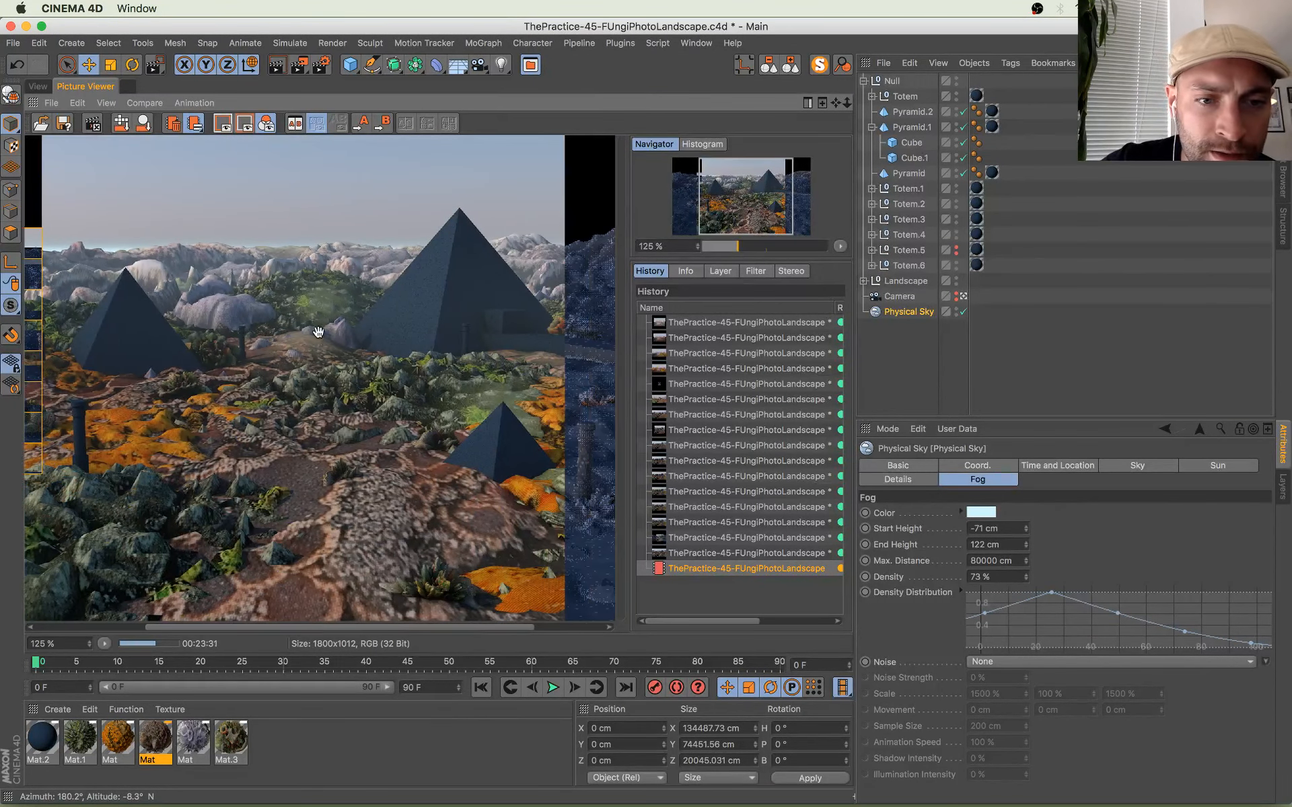
pyautogui.scroll(-2, 318, 332)
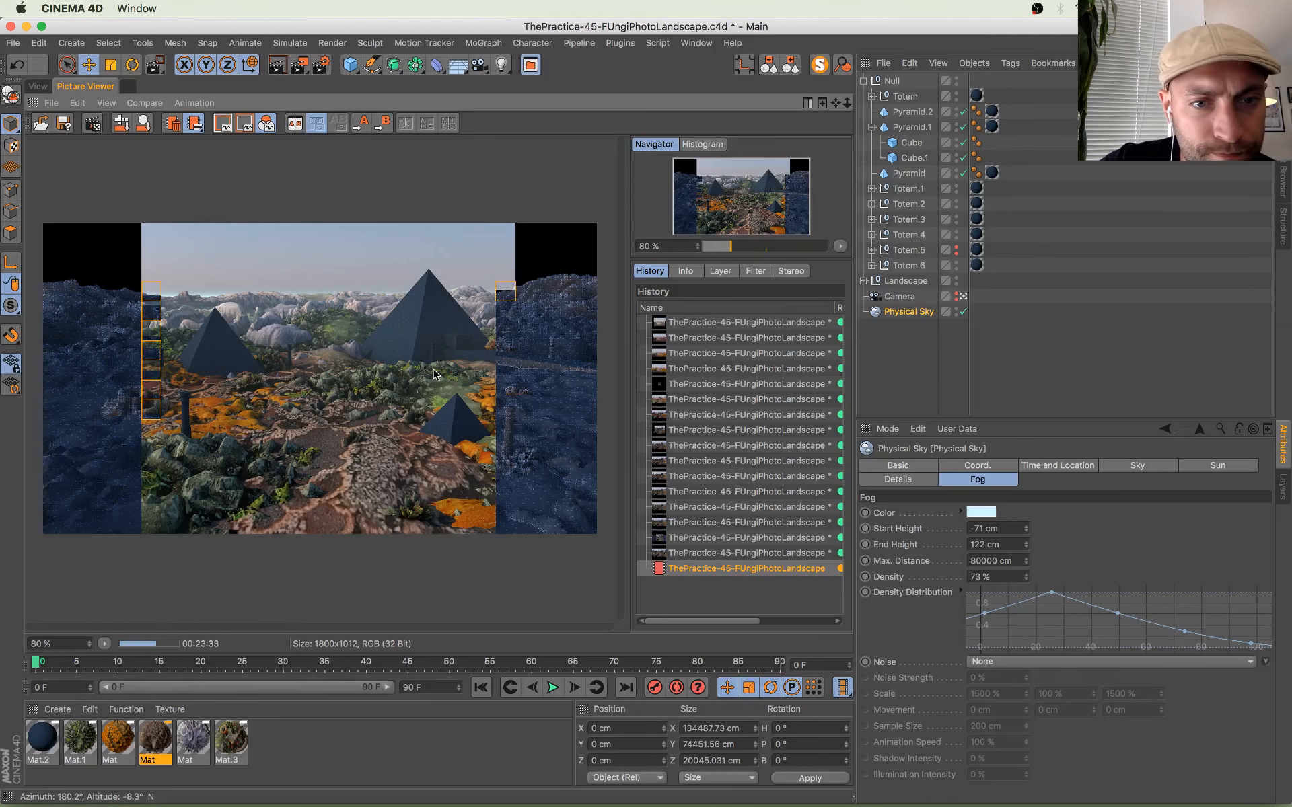
pyautogui.scroll(1, 434, 374)
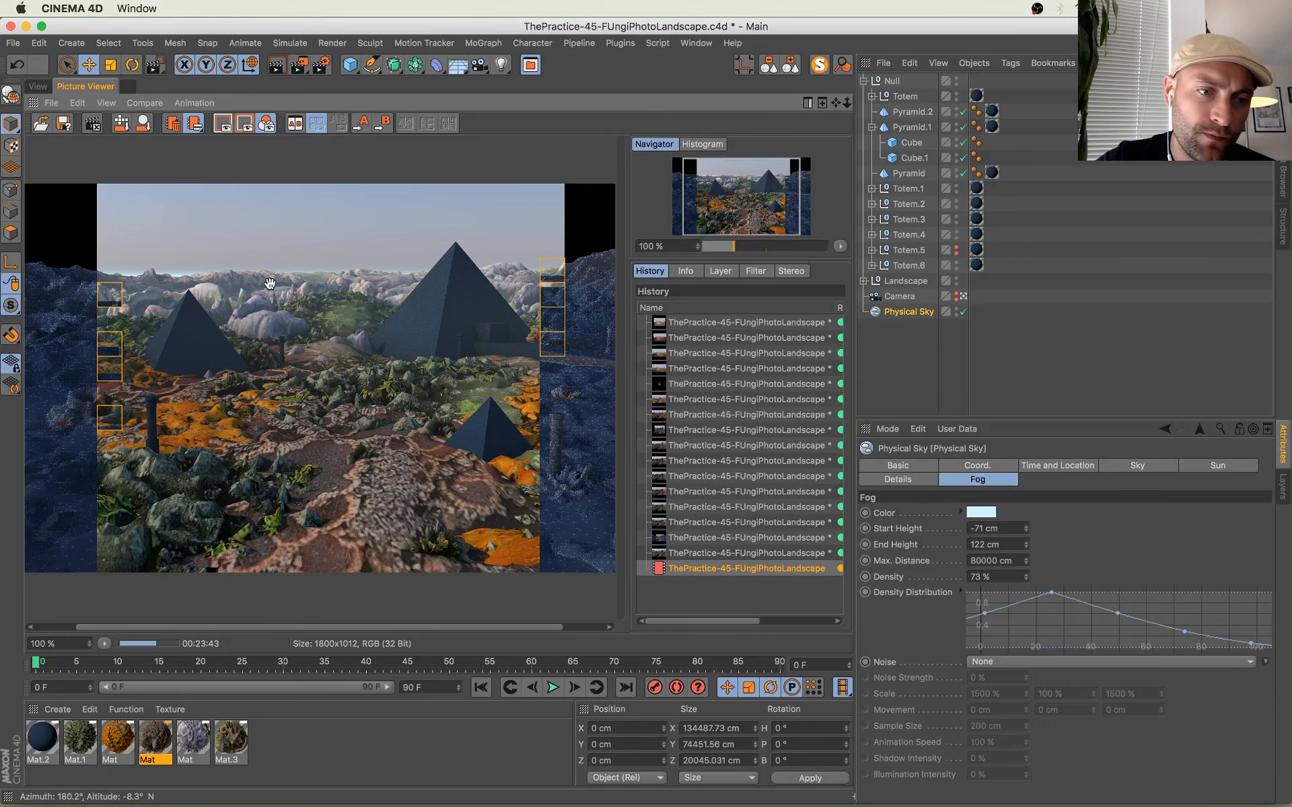
# Step: Read the latest messages in the YouTube live chat, and return to the render in Cinema 4D
pyautogui.hotkey('ctrl', 'Up')
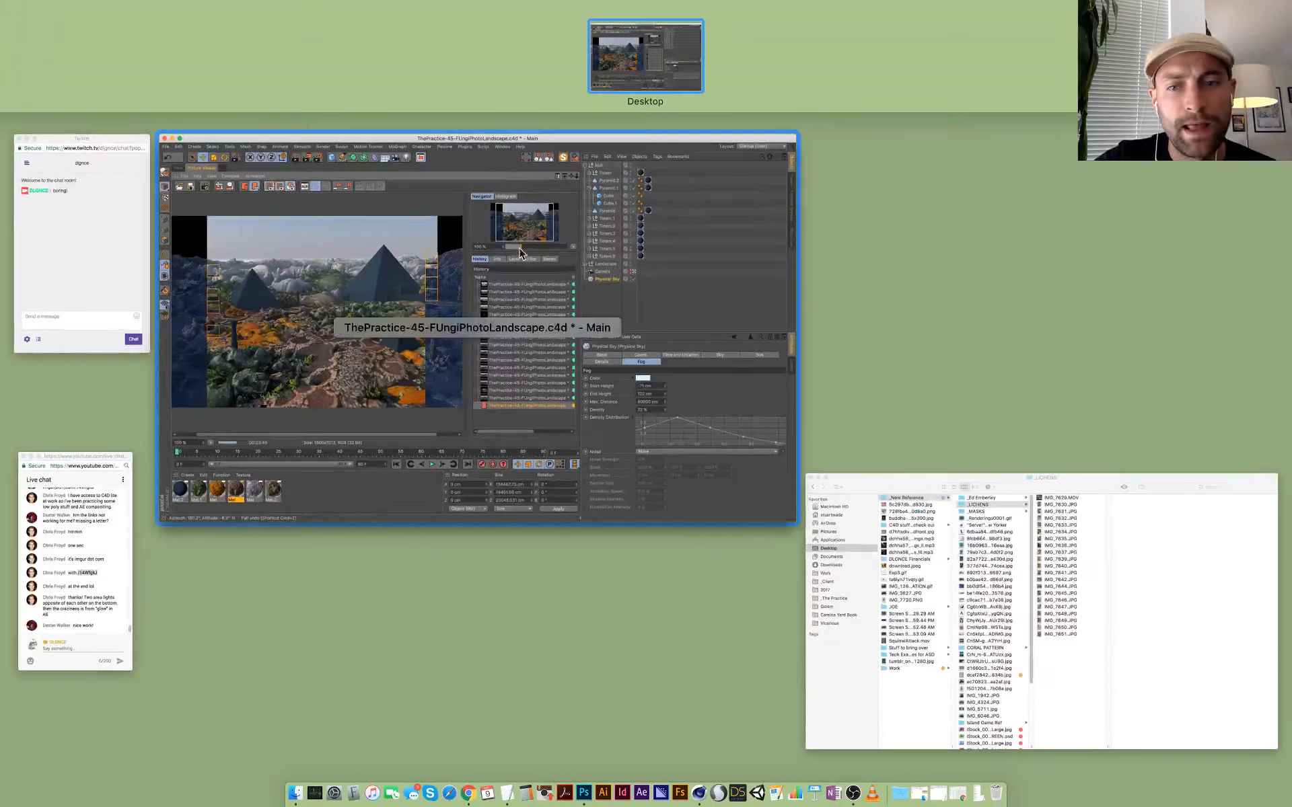
pyautogui.click(103, 624)
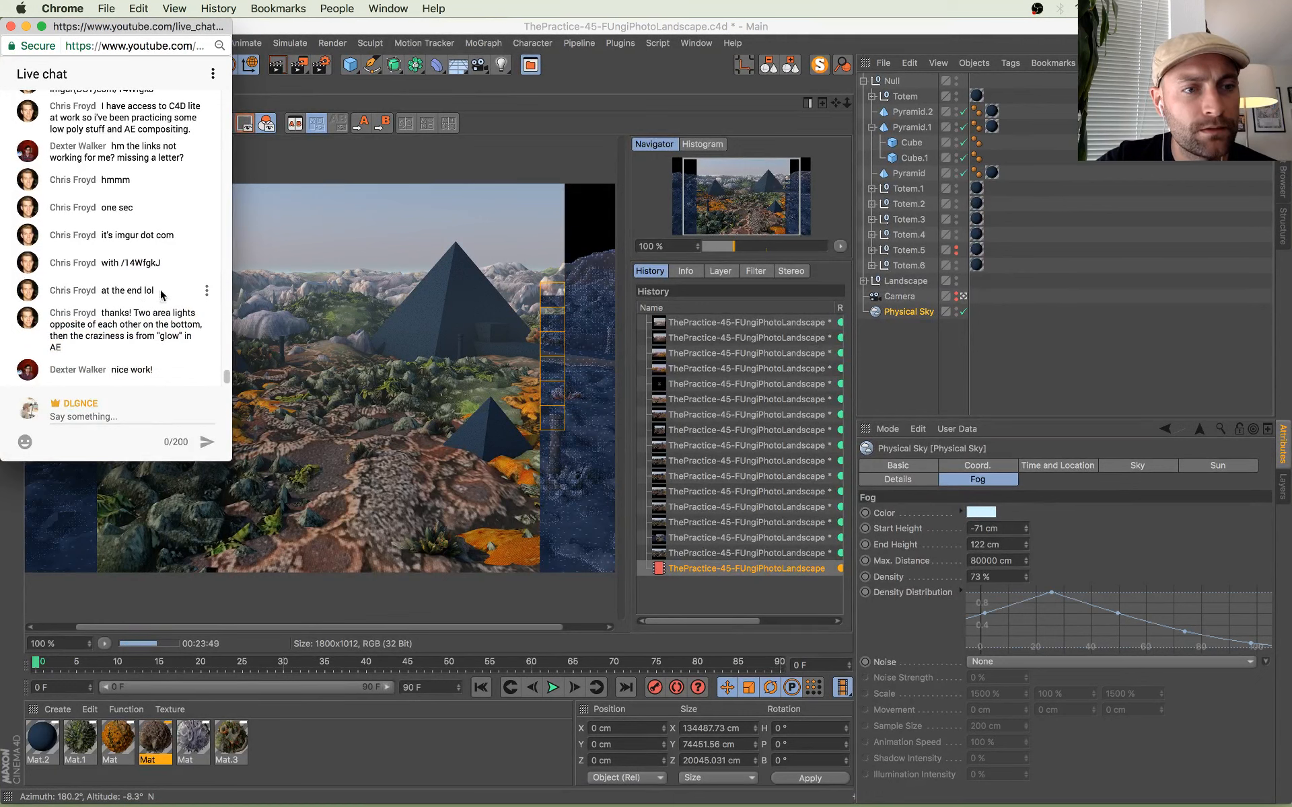
pyautogui.moveTo(167, 302); pyautogui.dragTo(192, 362)
pyautogui.click(160, 355)
pyautogui.click(153, 305)
pyautogui.click(155, 356)
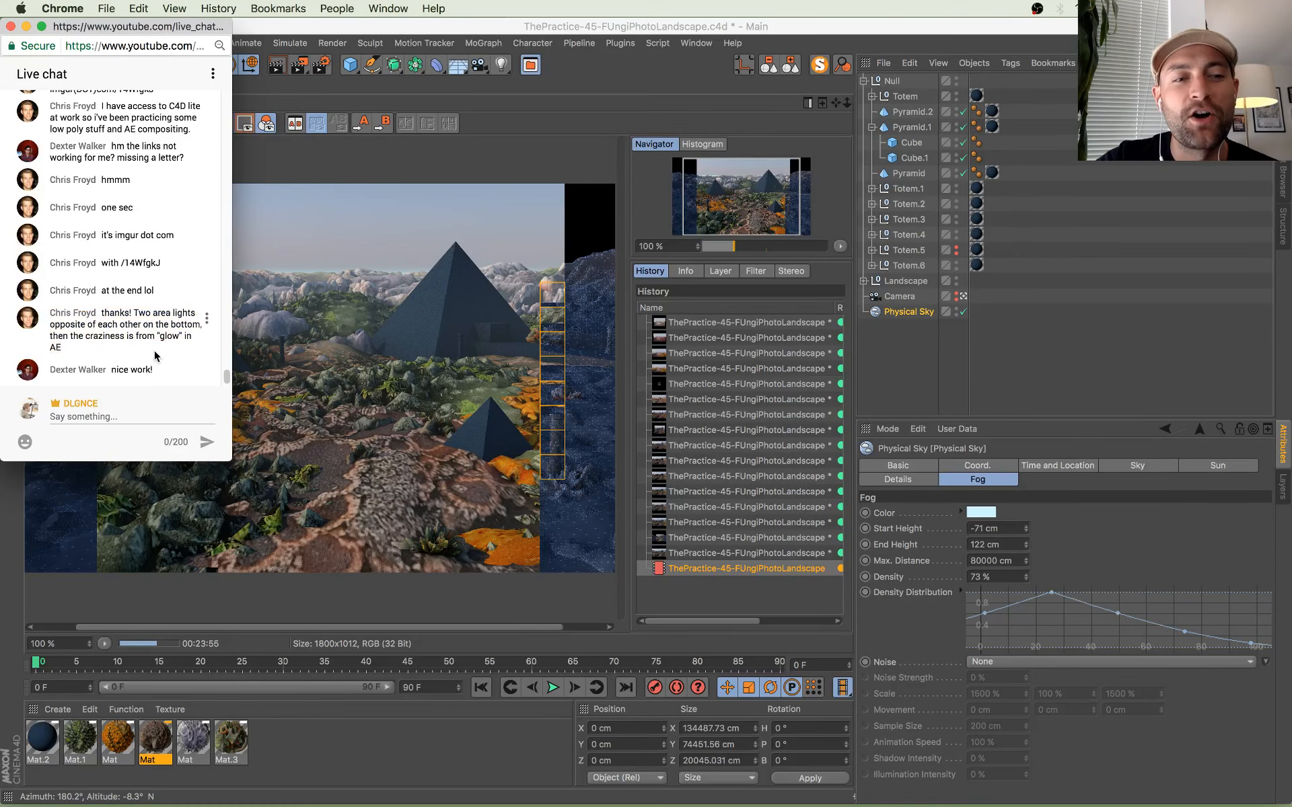
pyautogui.moveTo(168, 293); pyautogui.dragTo(190, 374)
pyautogui.click(157, 330)
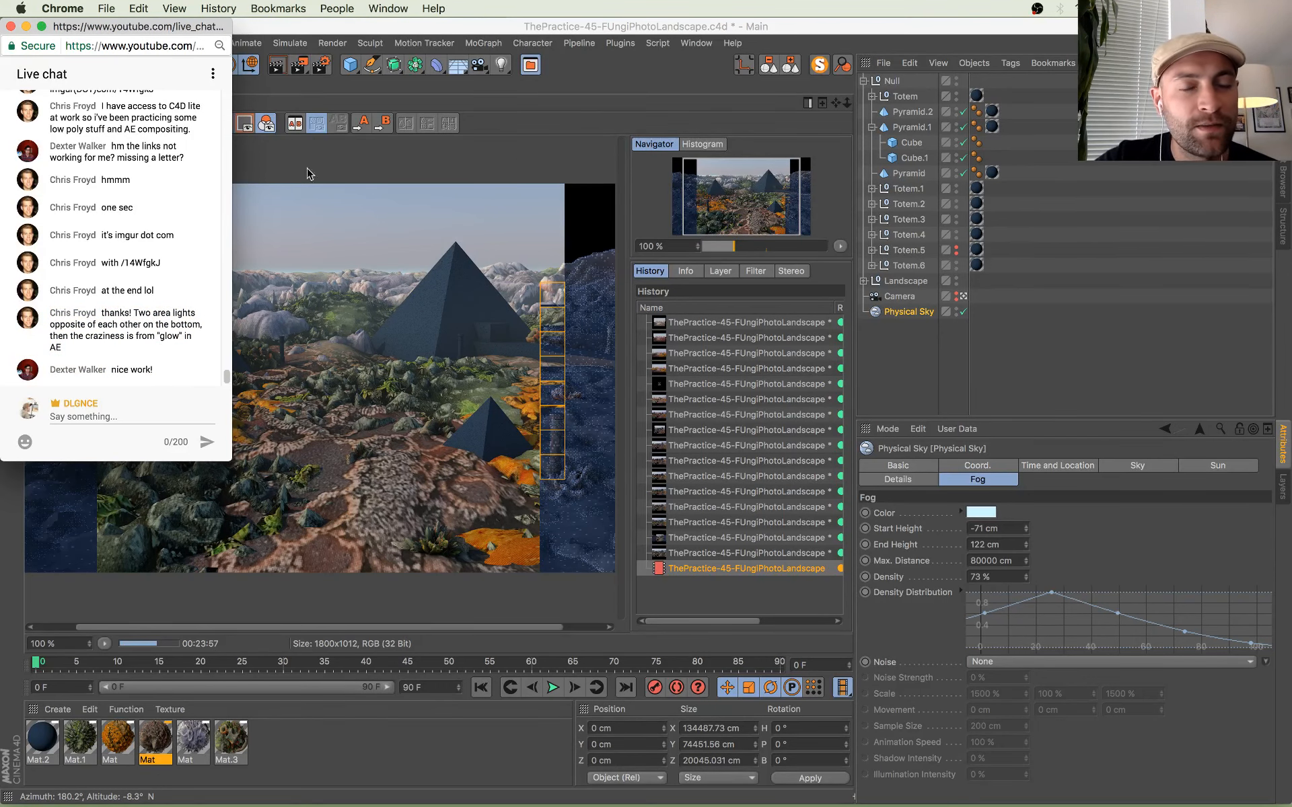
pyautogui.click(526, 161)
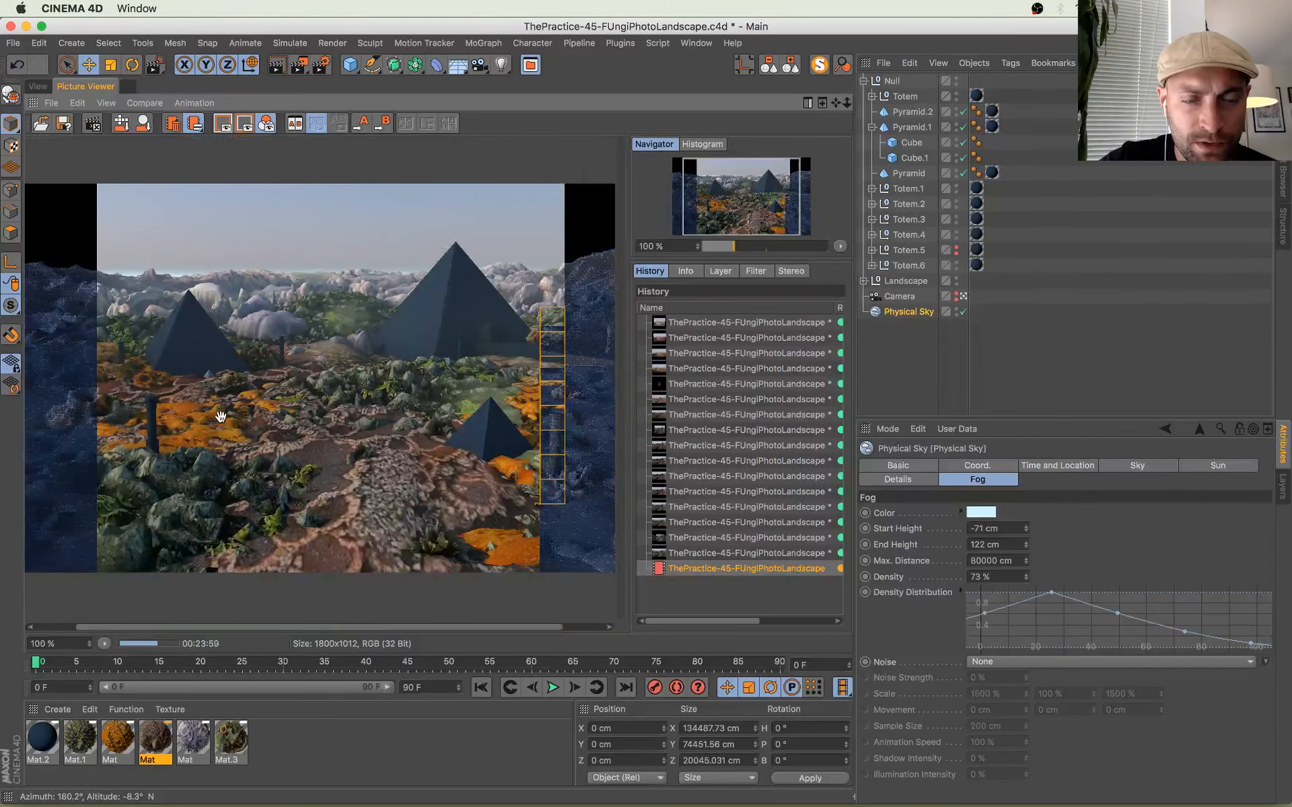
# Step: Inspect the render's right edge at about 156%, and compare the overall composition at zoom levels between about 35% and 100%
pyautogui.scroll(-2, 305, 374)
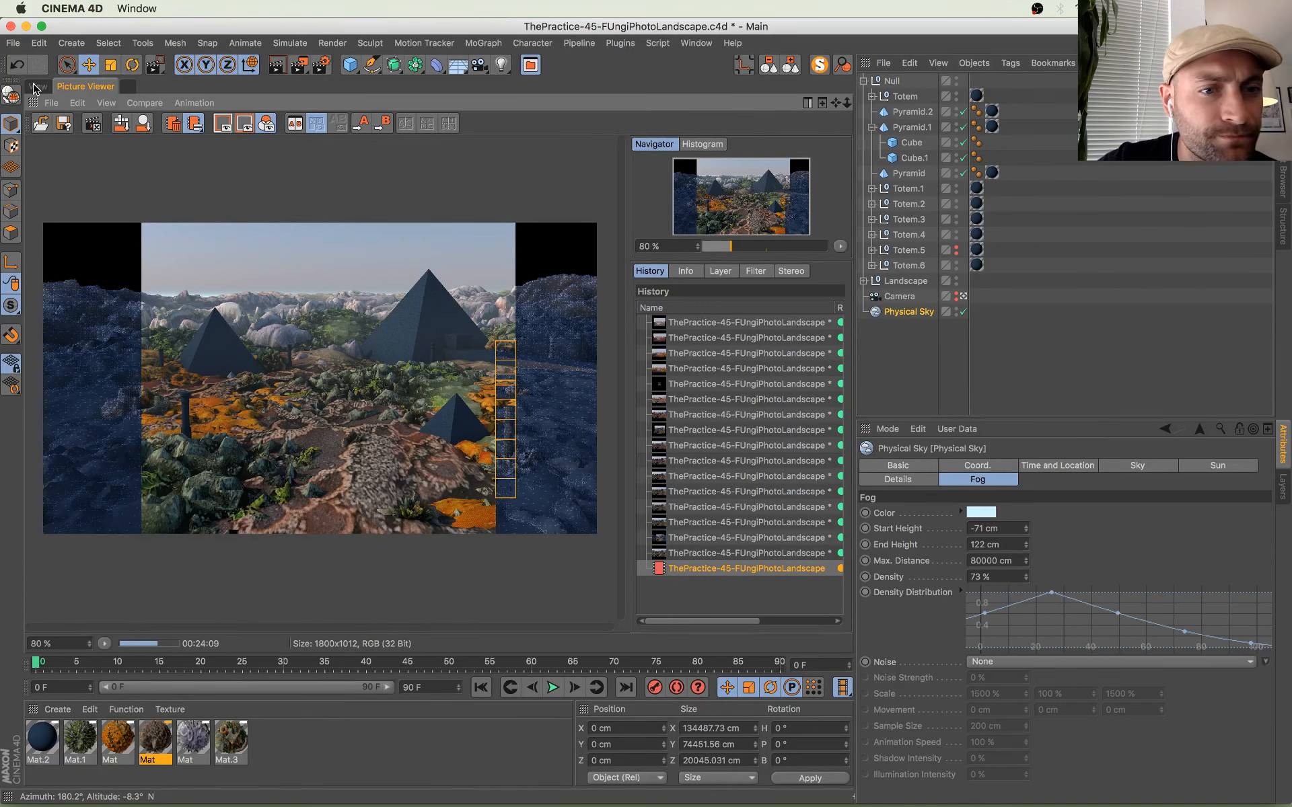
pyautogui.scroll(4, 527, 455)
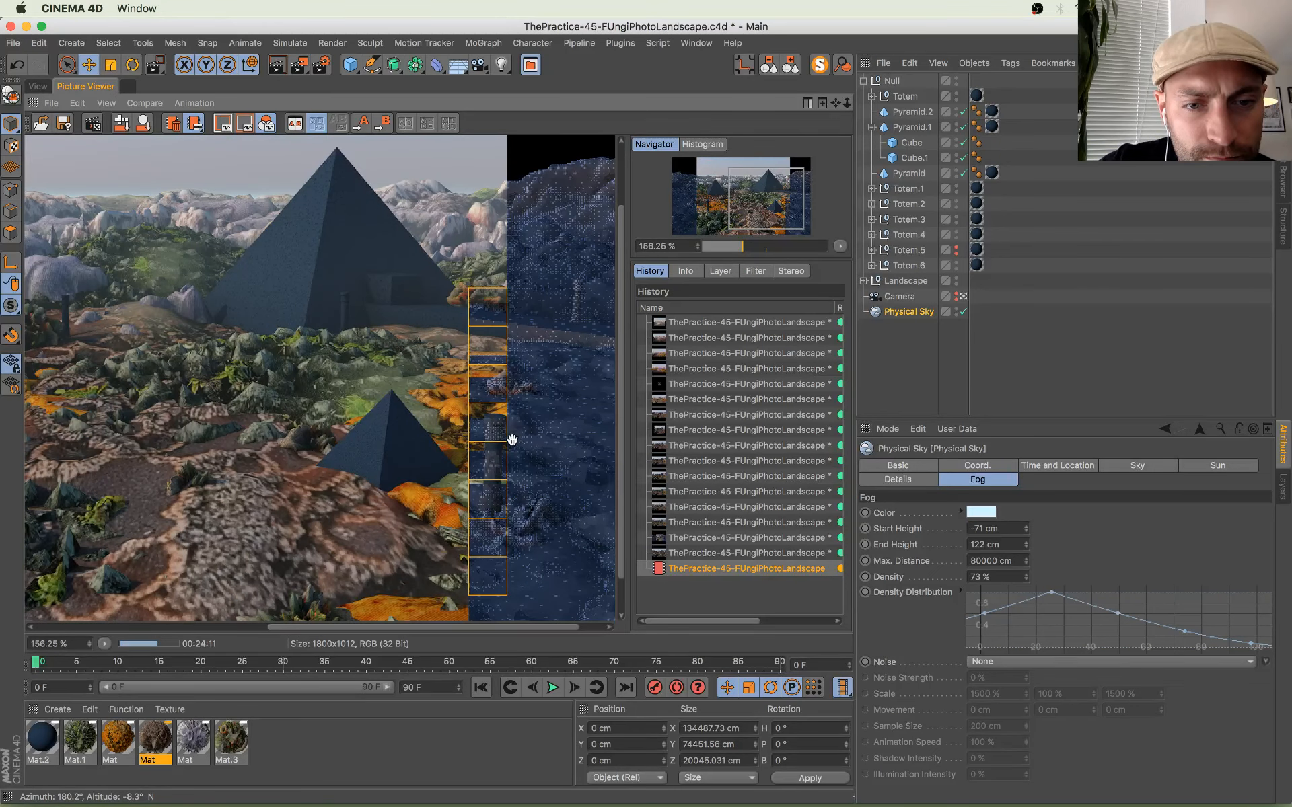
pyautogui.scroll(-2, 296, 415)
pyautogui.scroll(-1, 291, 412)
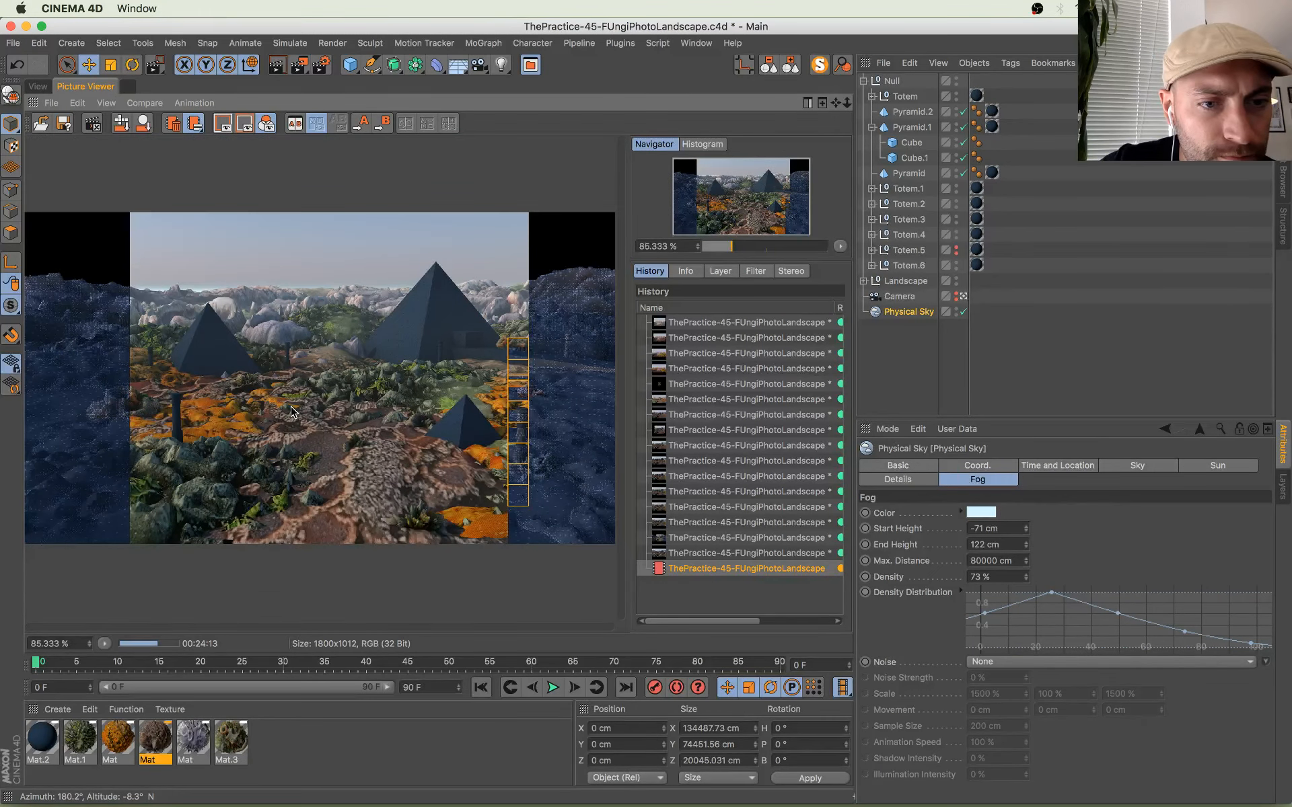
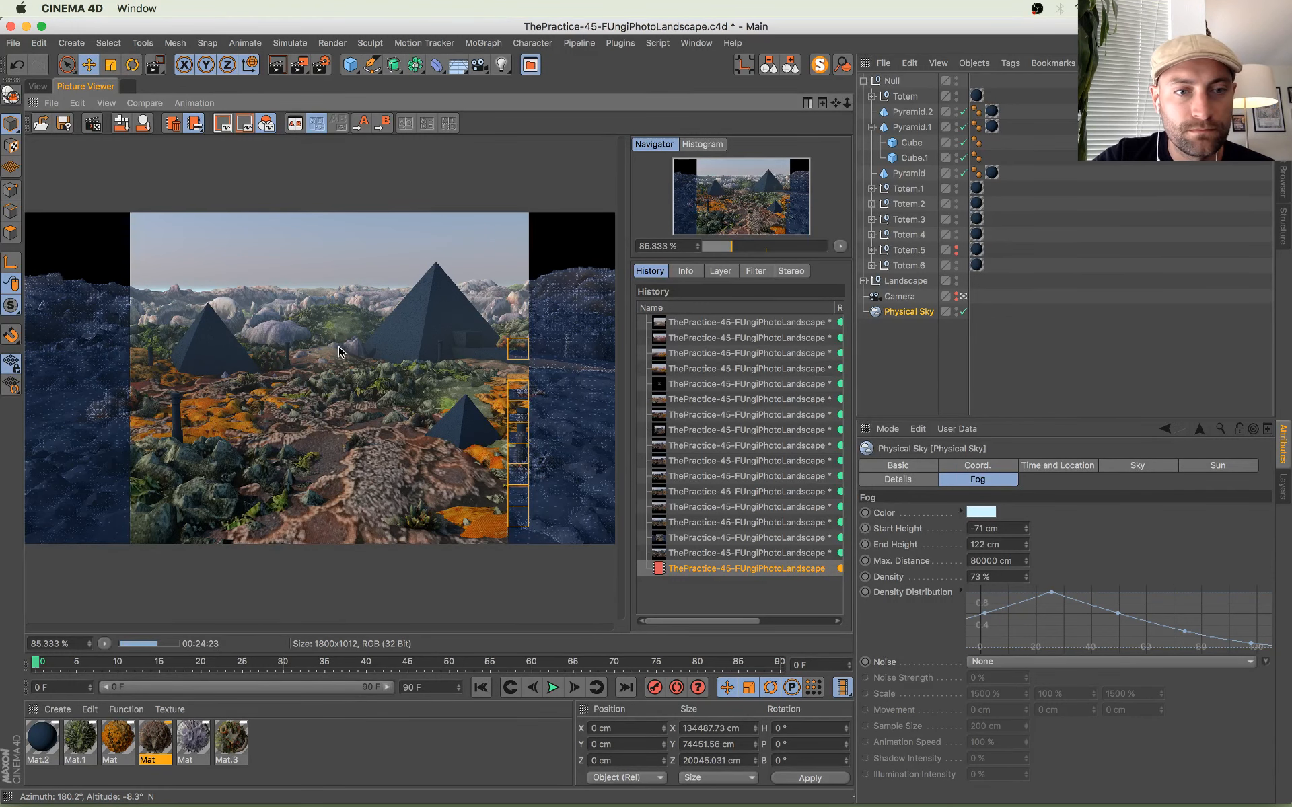
pyautogui.scroll(-1, 340, 350)
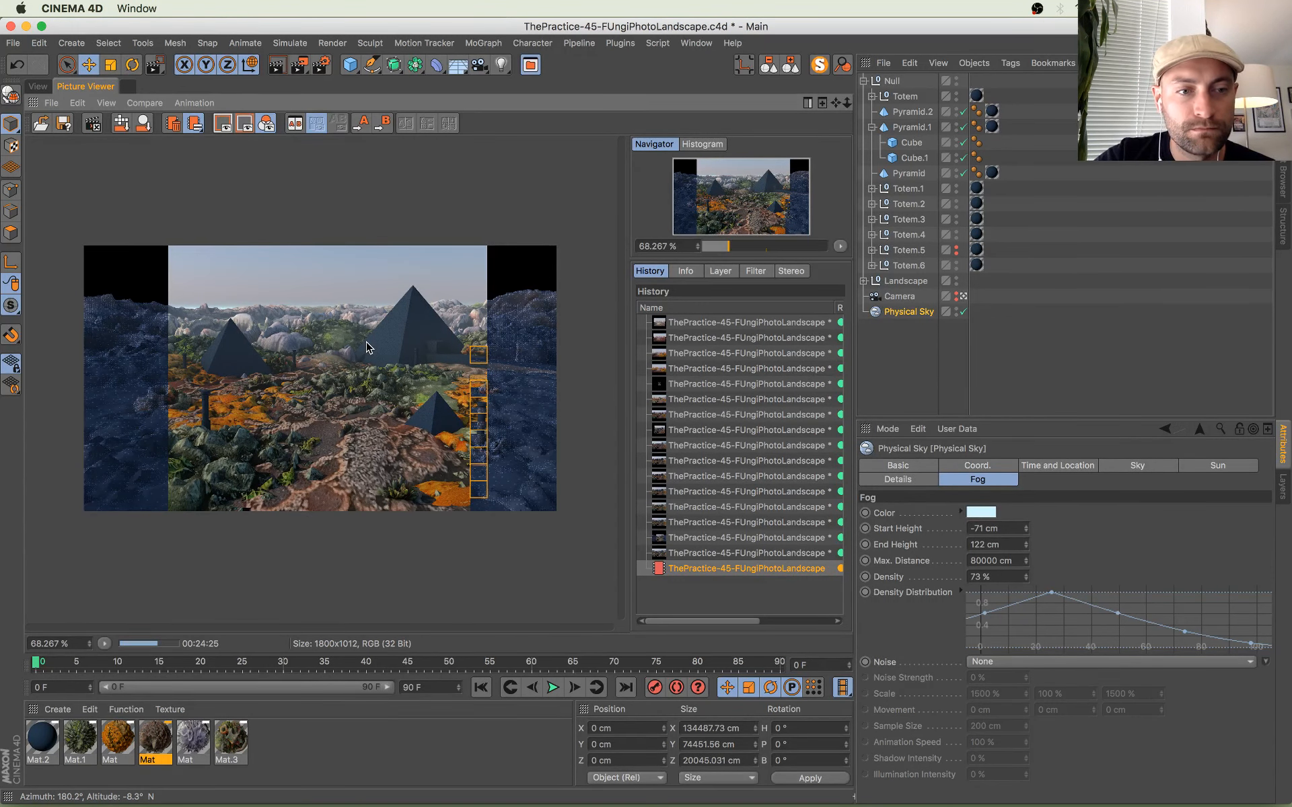
pyautogui.scroll(1, 366, 347)
pyautogui.scroll(-3, 339, 397)
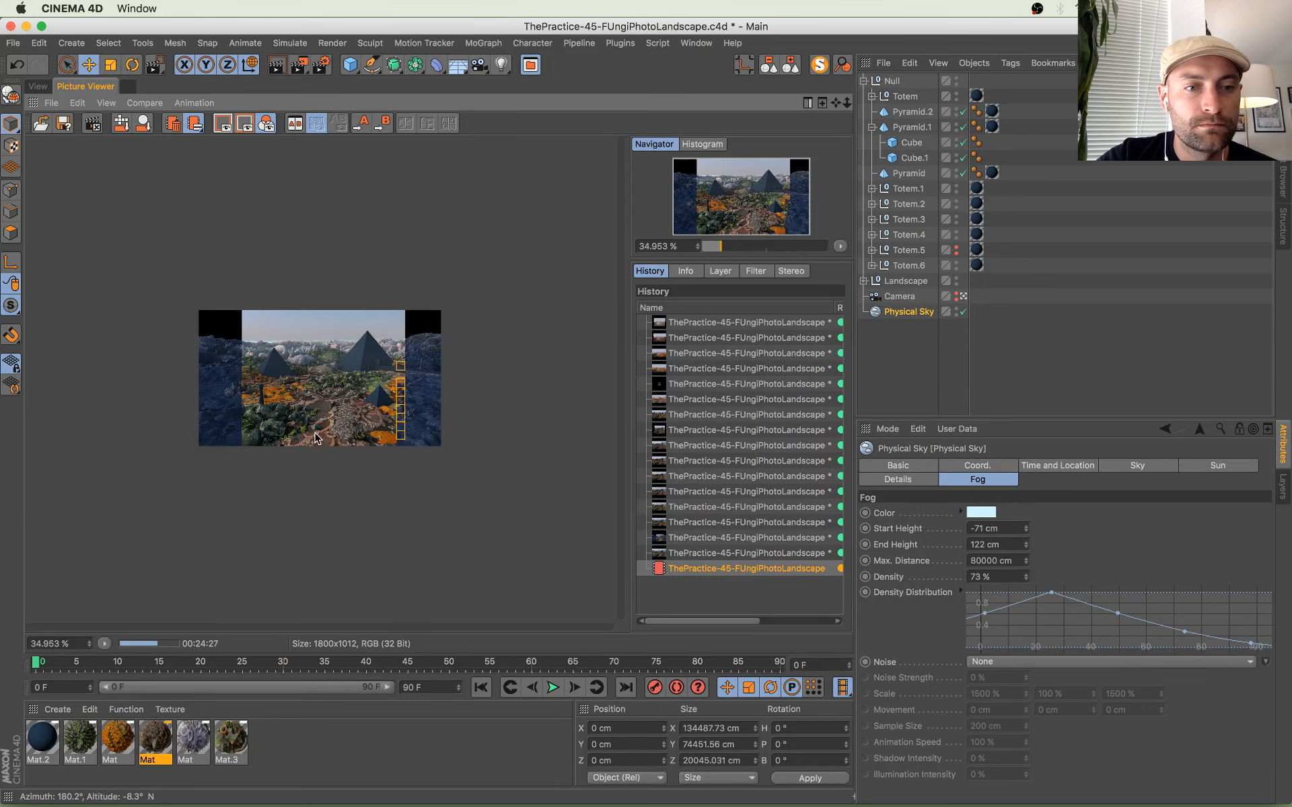
pyautogui.scroll(4, 312, 414)
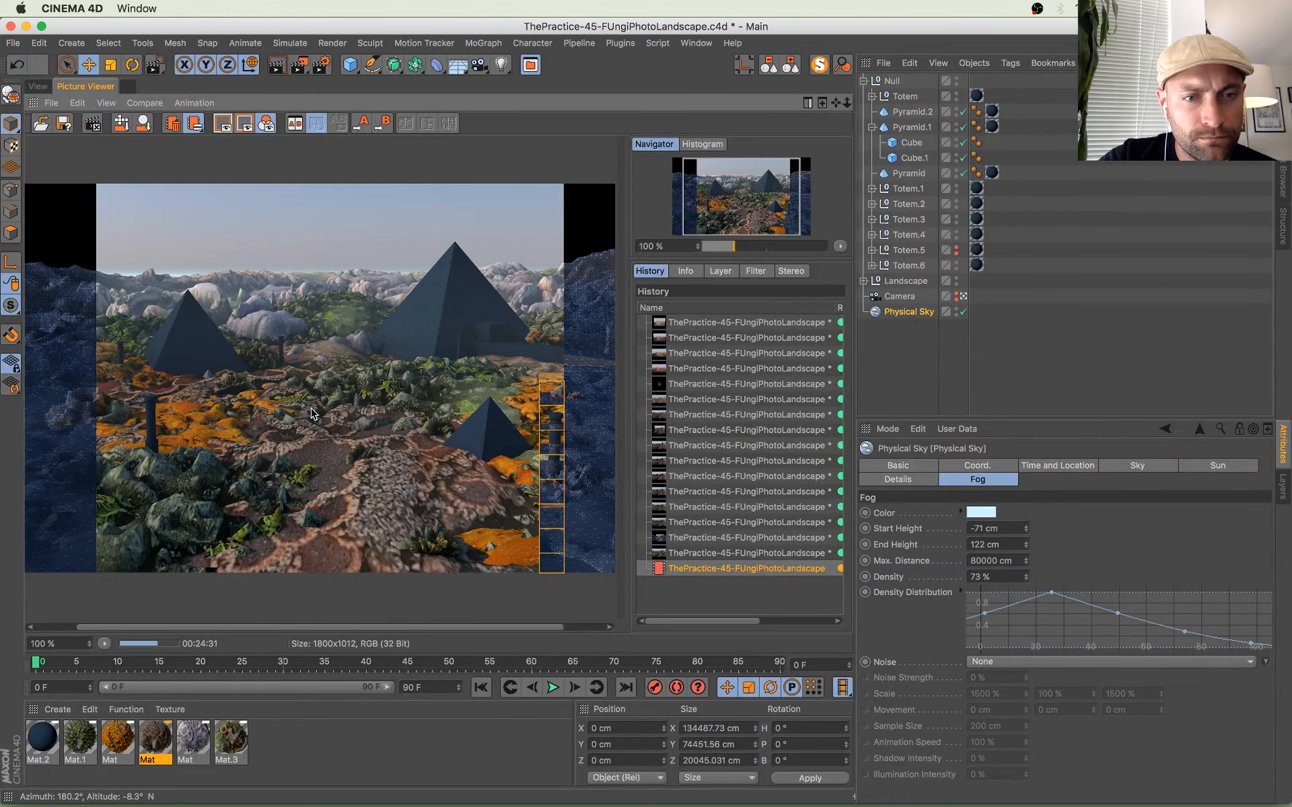
# Step: Duplicate the scene camera and reframe the viewport to a low angle across the rocky foreground and orange ground
pyautogui.click(37, 86)
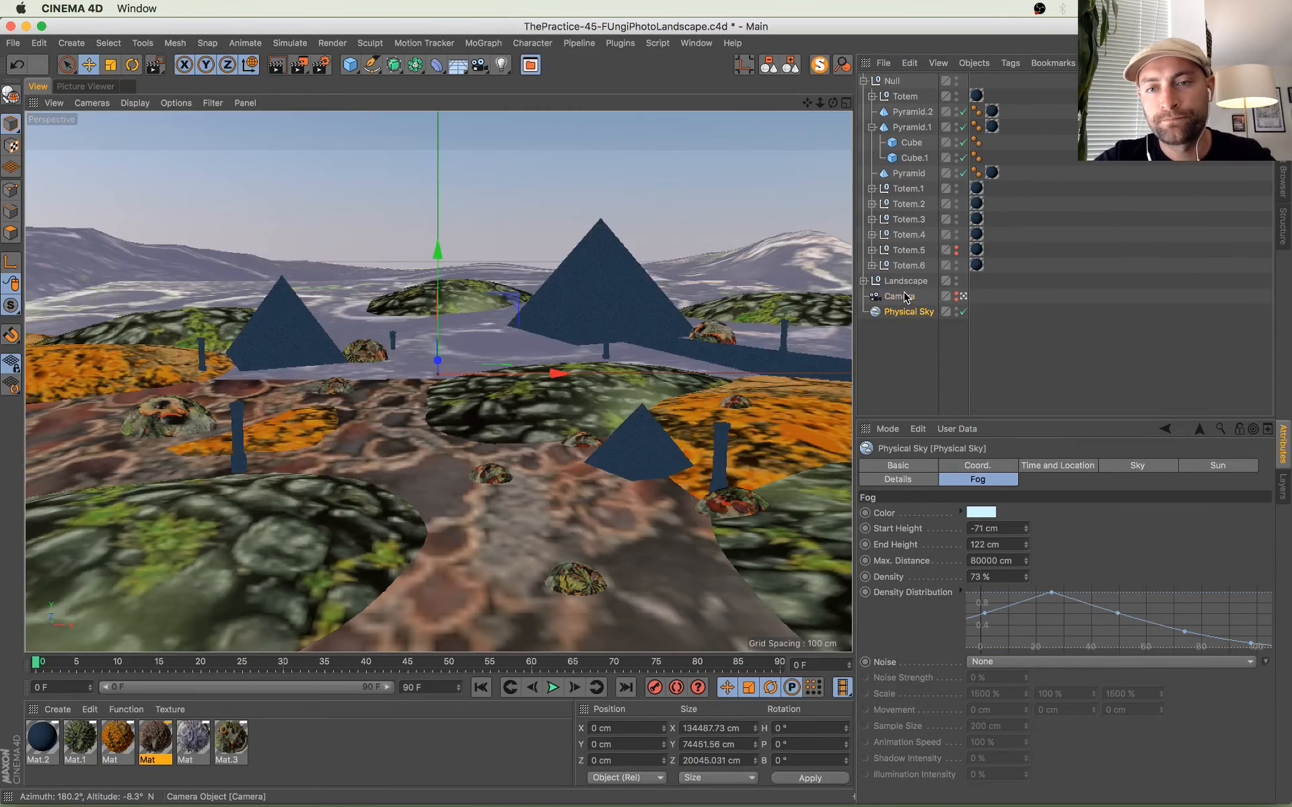
pyautogui.click(900, 297)
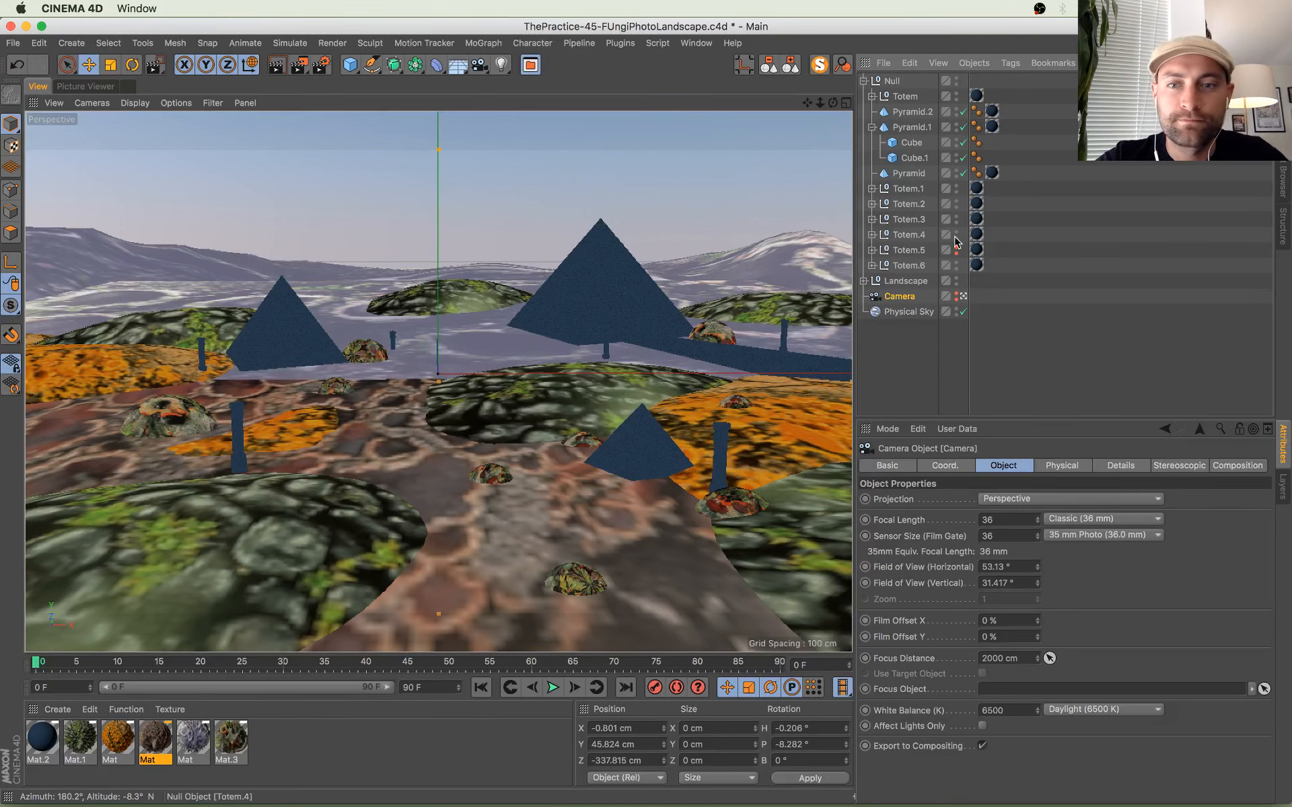
pyautogui.keyDown('ctrl'); pyautogui.moveTo(904, 301); pyautogui.dragTo(925, 313); pyautogui.keyUp('ctrl')
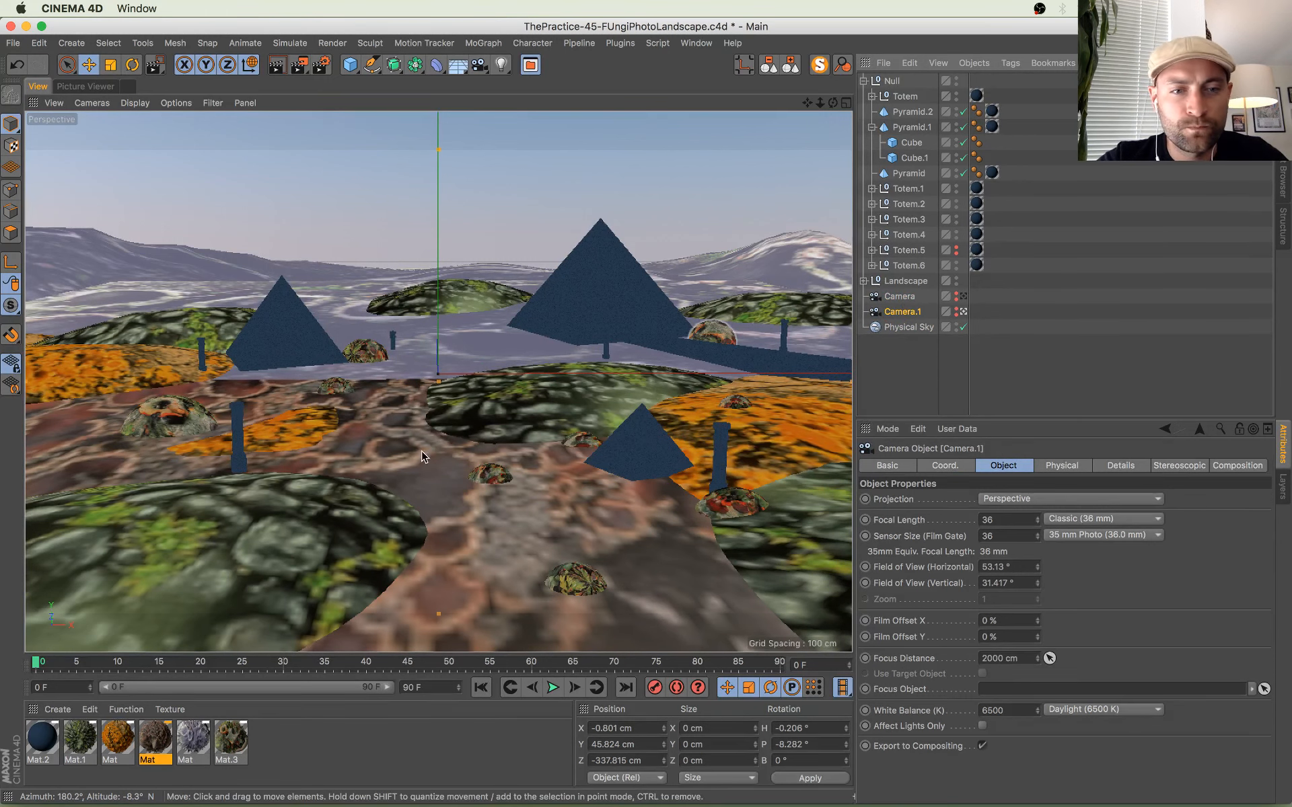
pyautogui.click(452, 294)
pyautogui.keyDown('alt'); pyautogui.moveTo(452, 294); pyautogui.dragTo(453, 427); pyautogui.keyUp('alt')
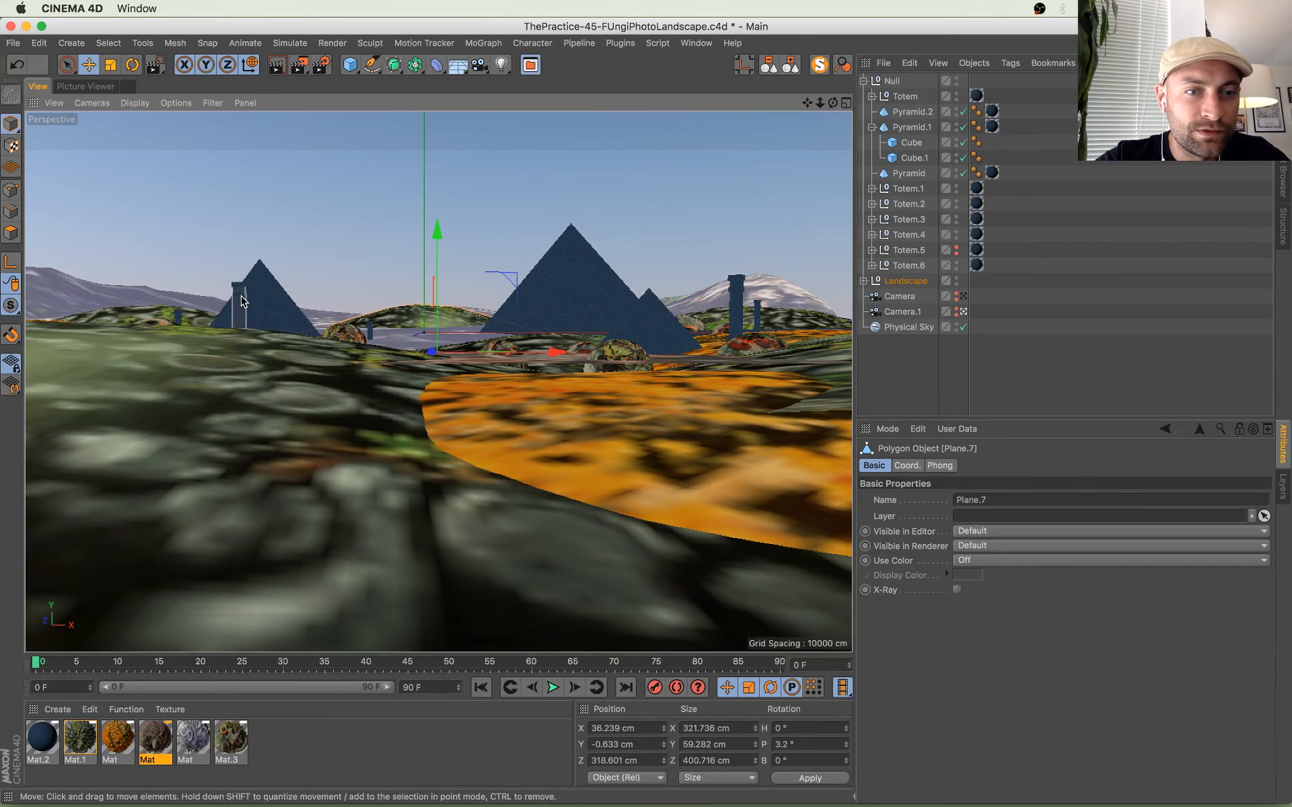
# Step: Move Totem.4 left of the left pyramid to about X -177 cm, Z -148 cm, and raise it above the ground
pyautogui.click(242, 301)
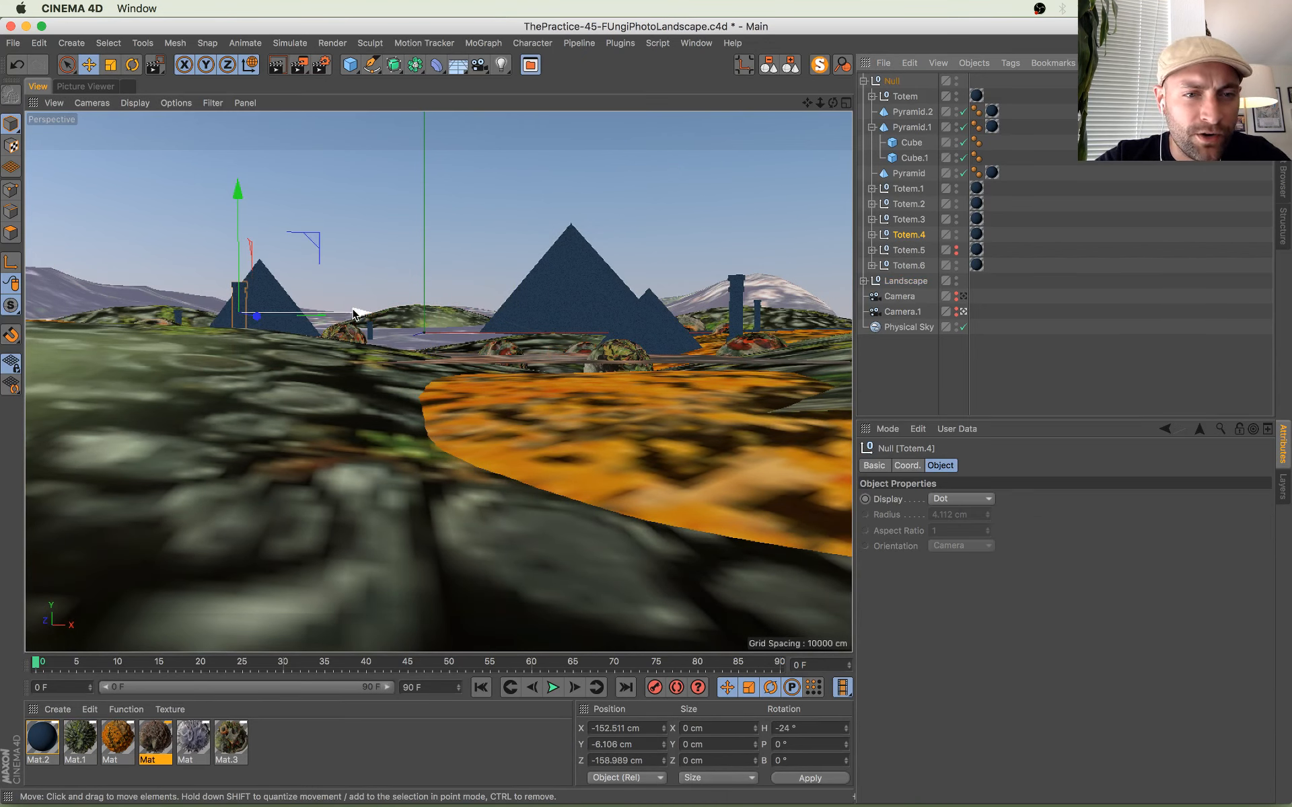
pyautogui.moveTo(353, 314); pyautogui.dragTo(246, 334)
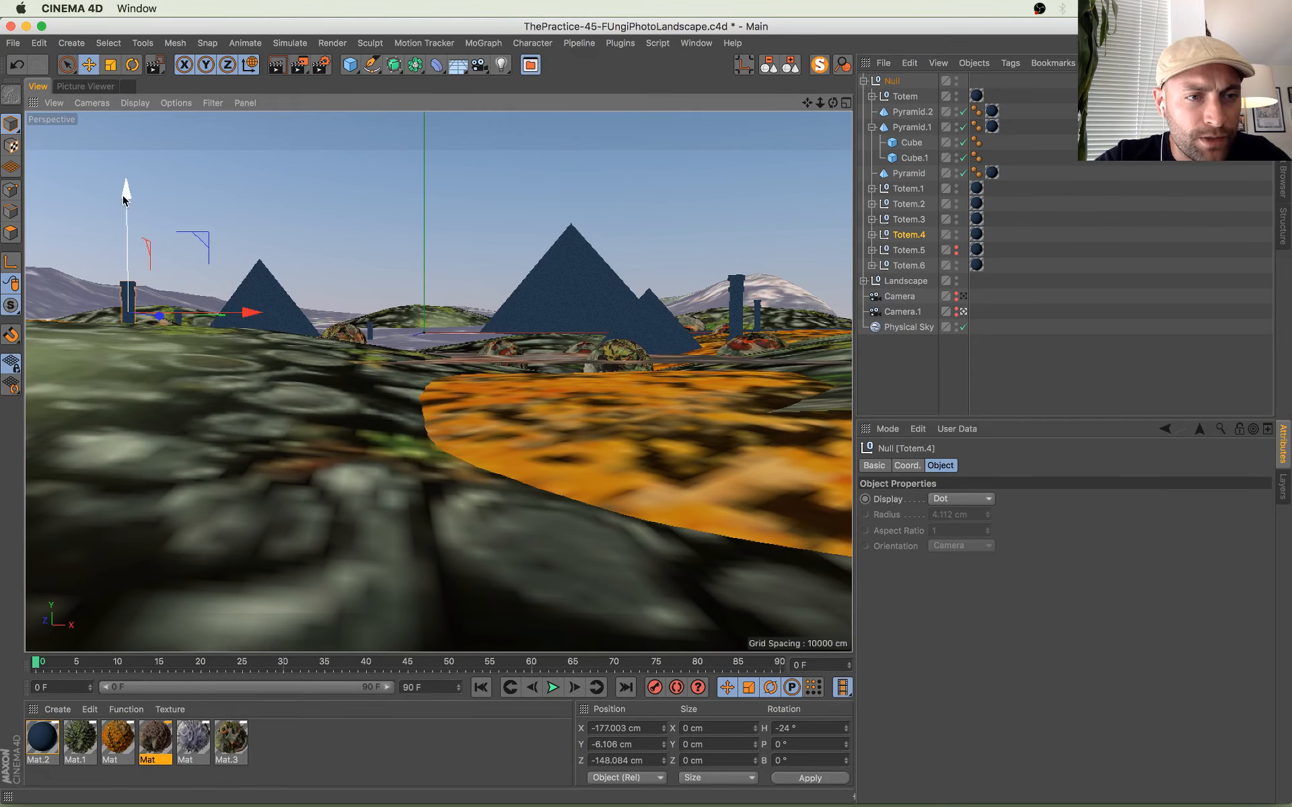
pyautogui.moveTo(123, 198); pyautogui.dragTo(123, 172)
# Step: Raise Totem.6 slightly to about Y -7.9 cm and save the scene
pyautogui.click(370, 331)
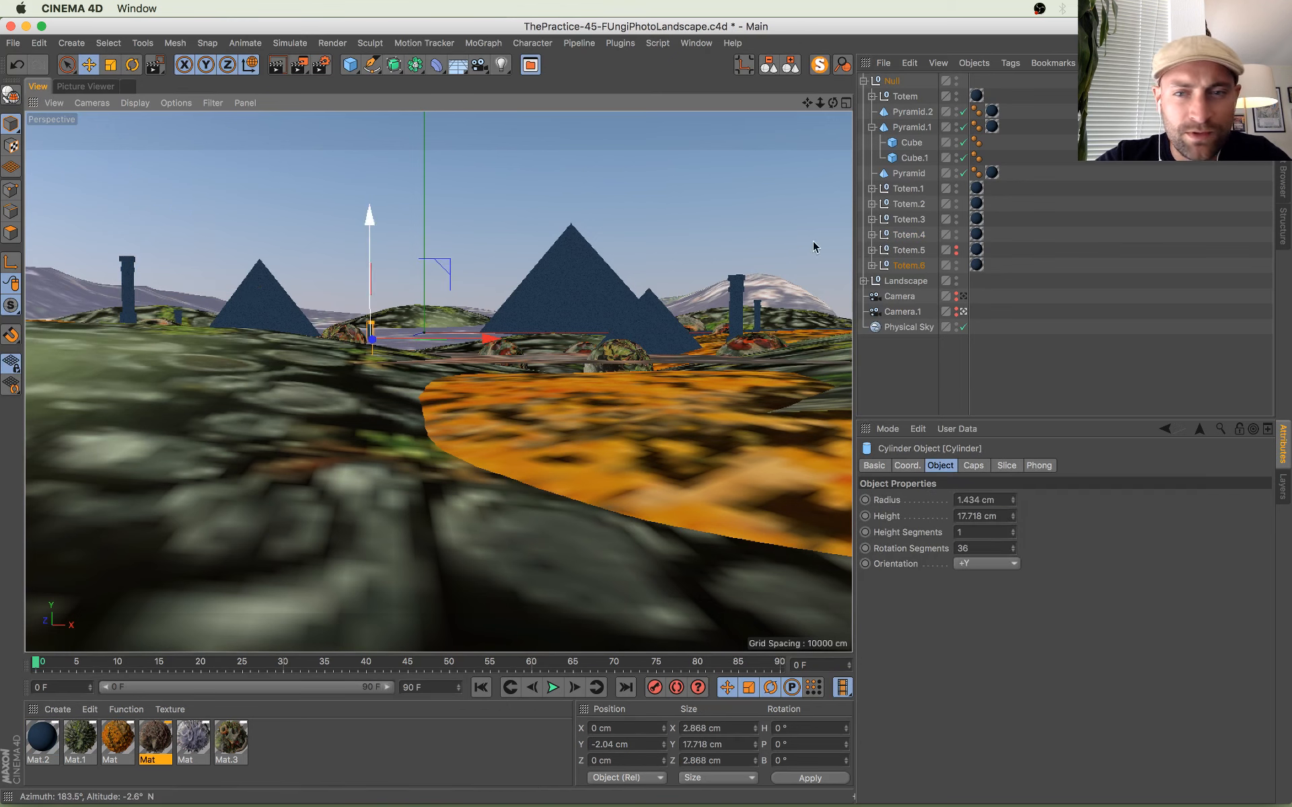
pyautogui.click(915, 265)
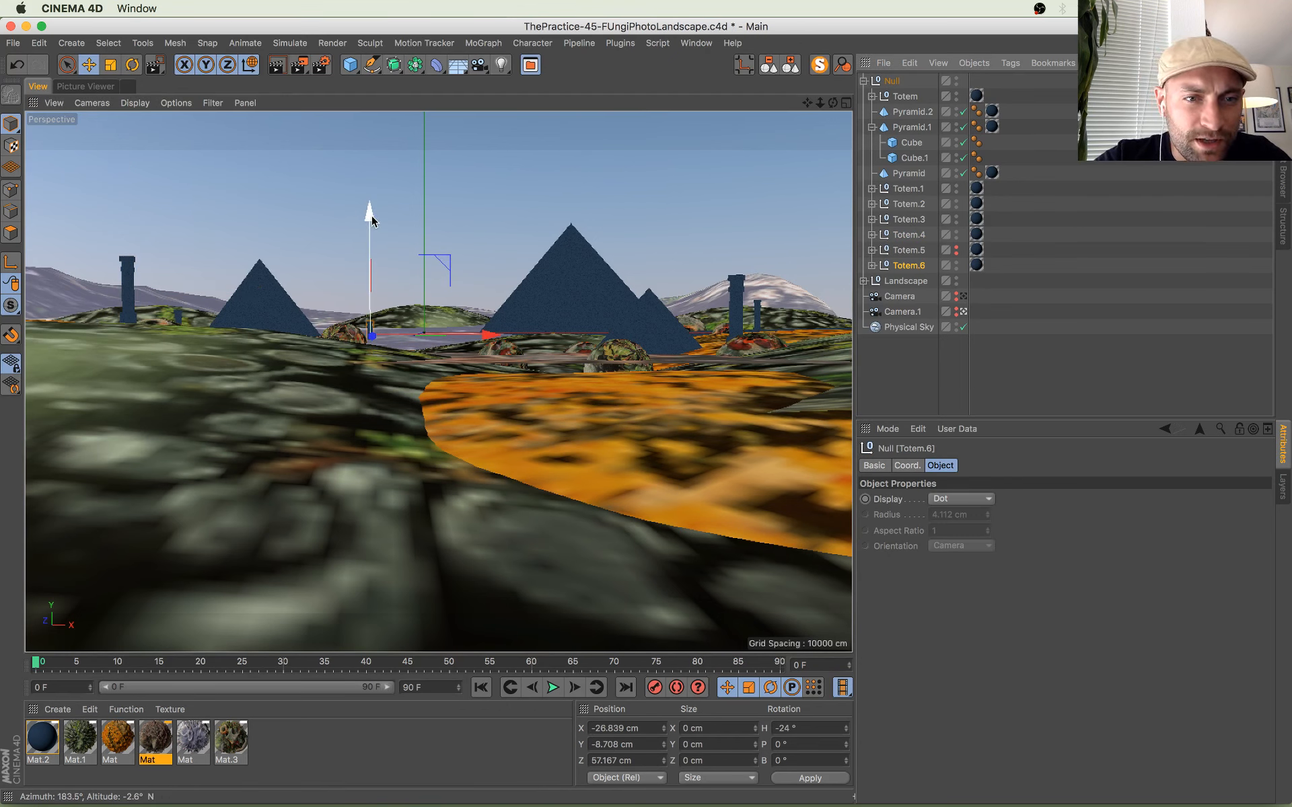
pyautogui.moveTo(371, 220); pyautogui.dragTo(371, 216)
pyautogui.press('super+s')
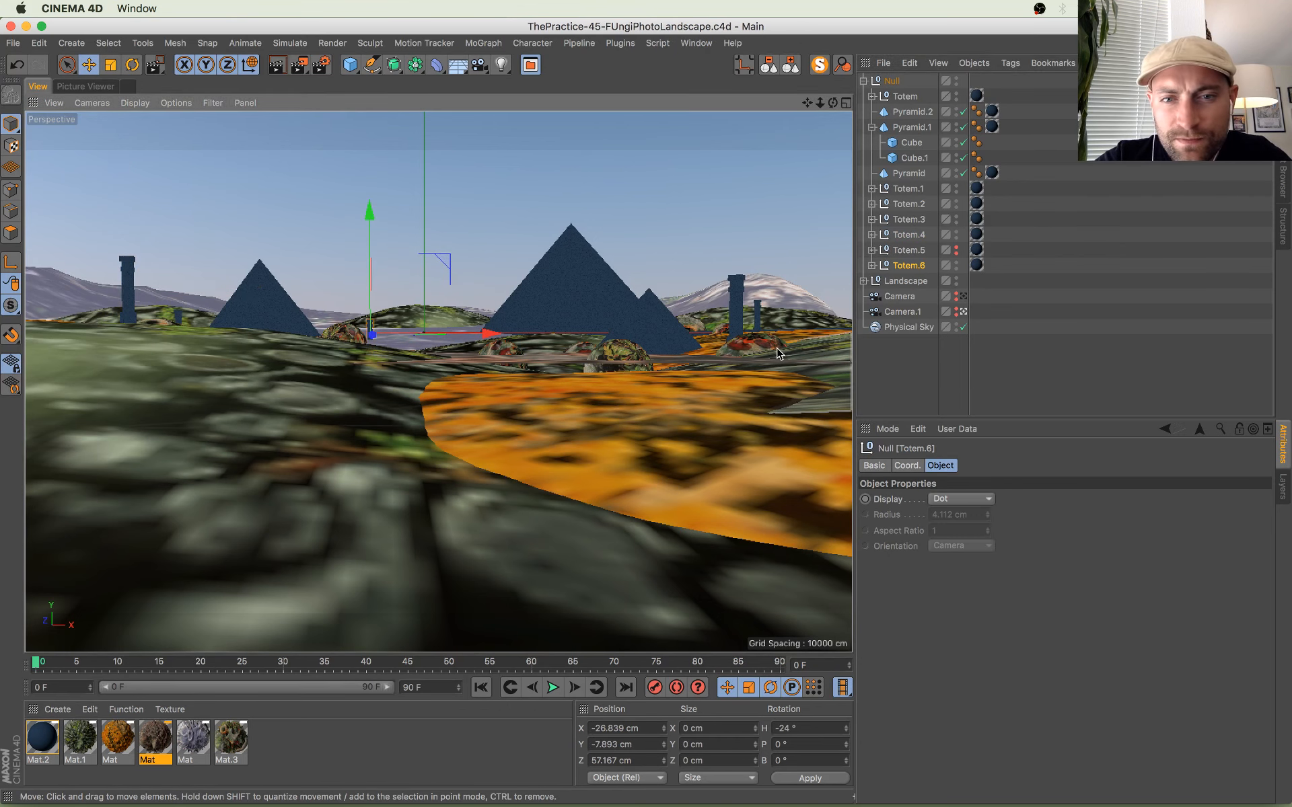
# Step: Shift the small pyramid slightly right to about X -53.9 cm, and save the scene as ThePractice-45-FUngiPhotoLandscape-v2.c4d
pyautogui.click(659, 328)
pyautogui.moveTo(749, 335); pyautogui.dragTo(760, 335)
pyautogui.press('super+shift+s')
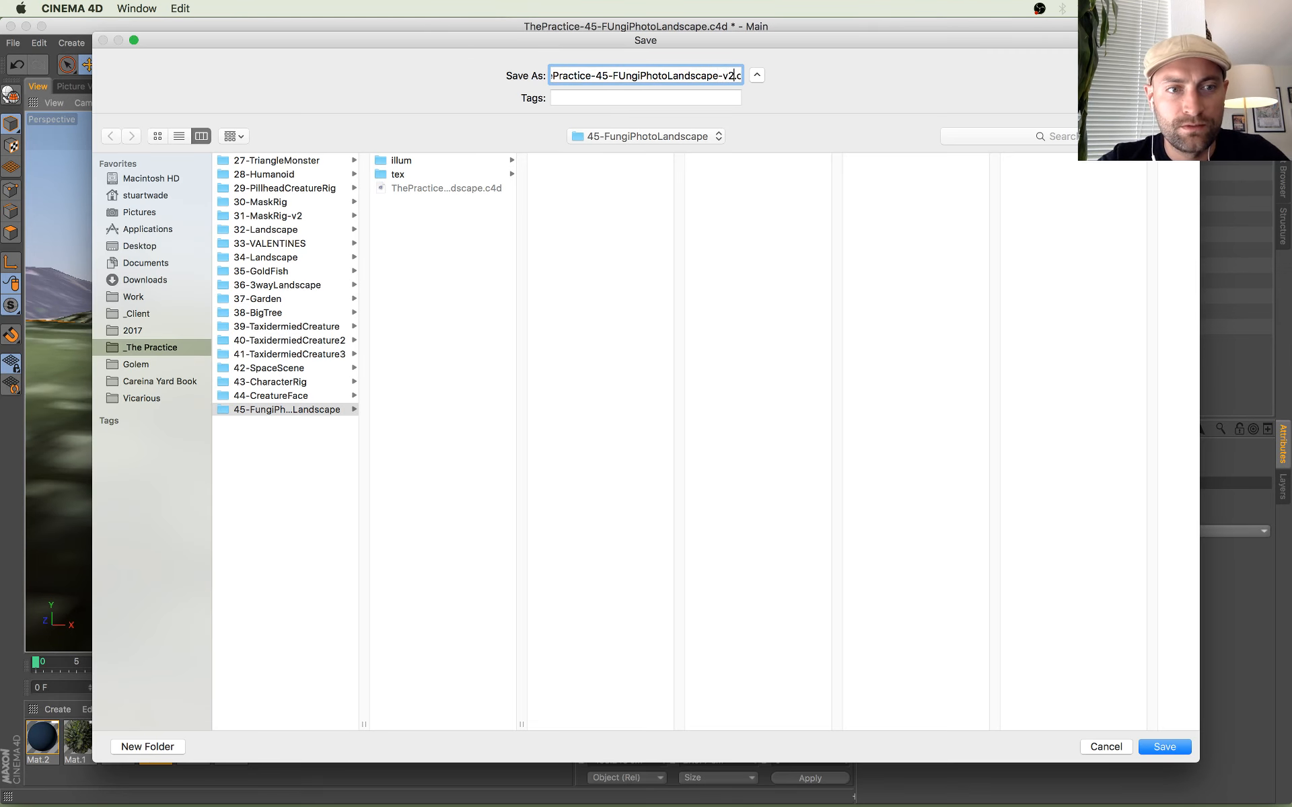
pyautogui.press('Return')
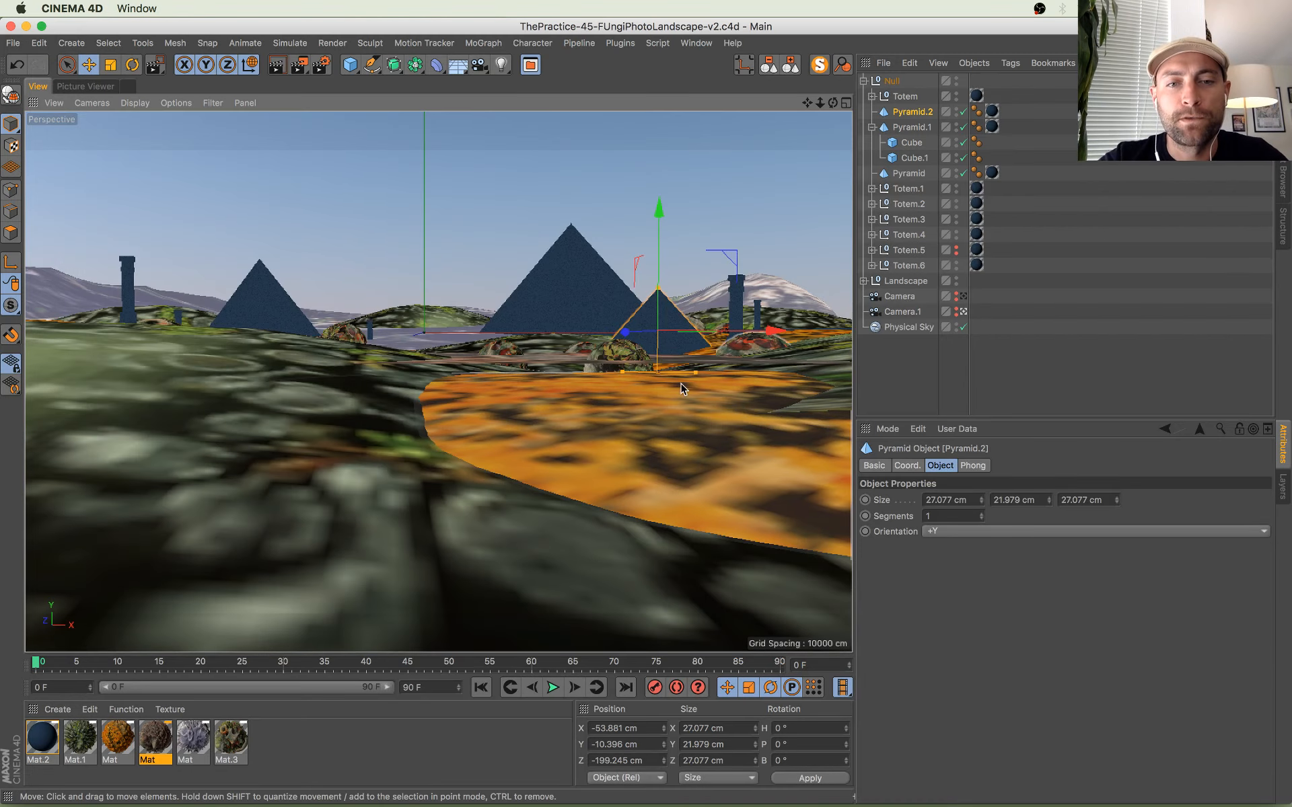
# Step: Switch to the YouTube live chat and copy the viewer's poster link, imgur(dot)com/a/9oyG0
pyautogui.hotkey('ctrl', 'Up')
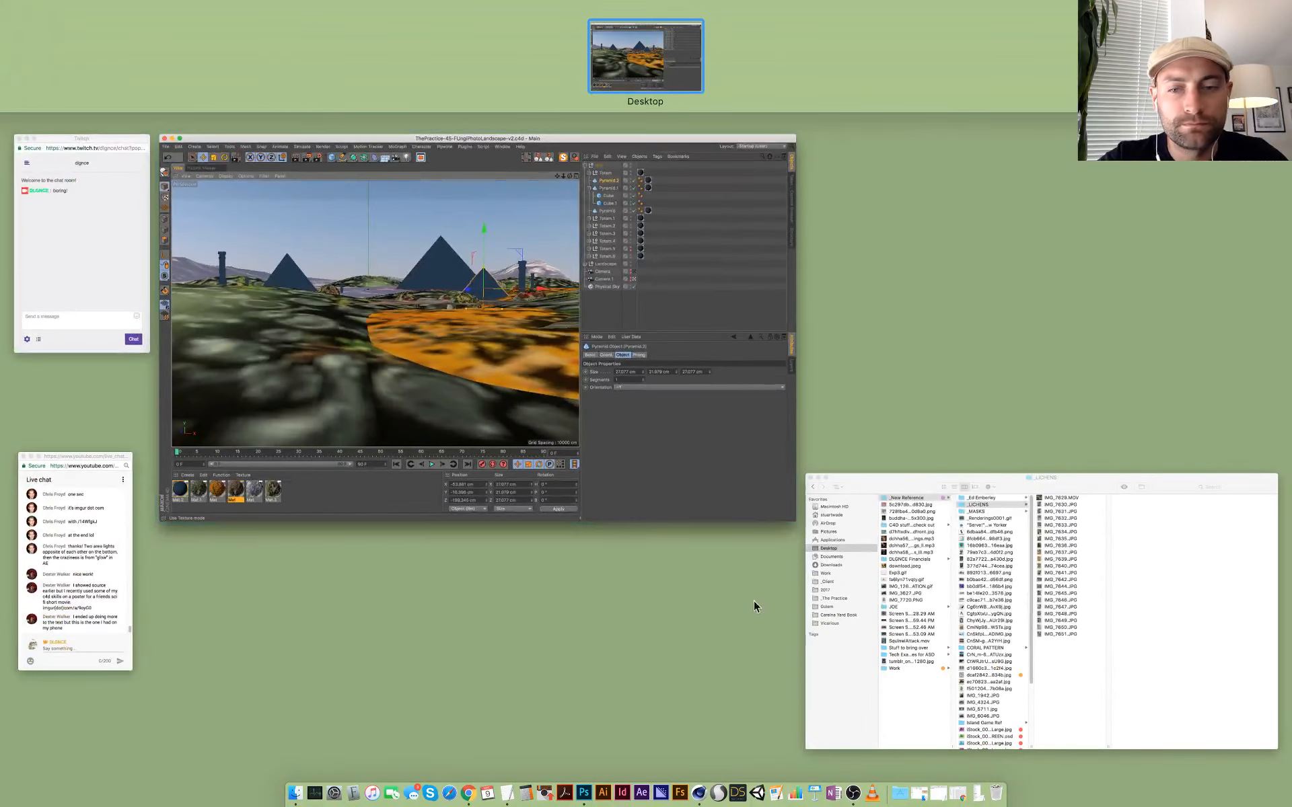
pyautogui.click(86, 599)
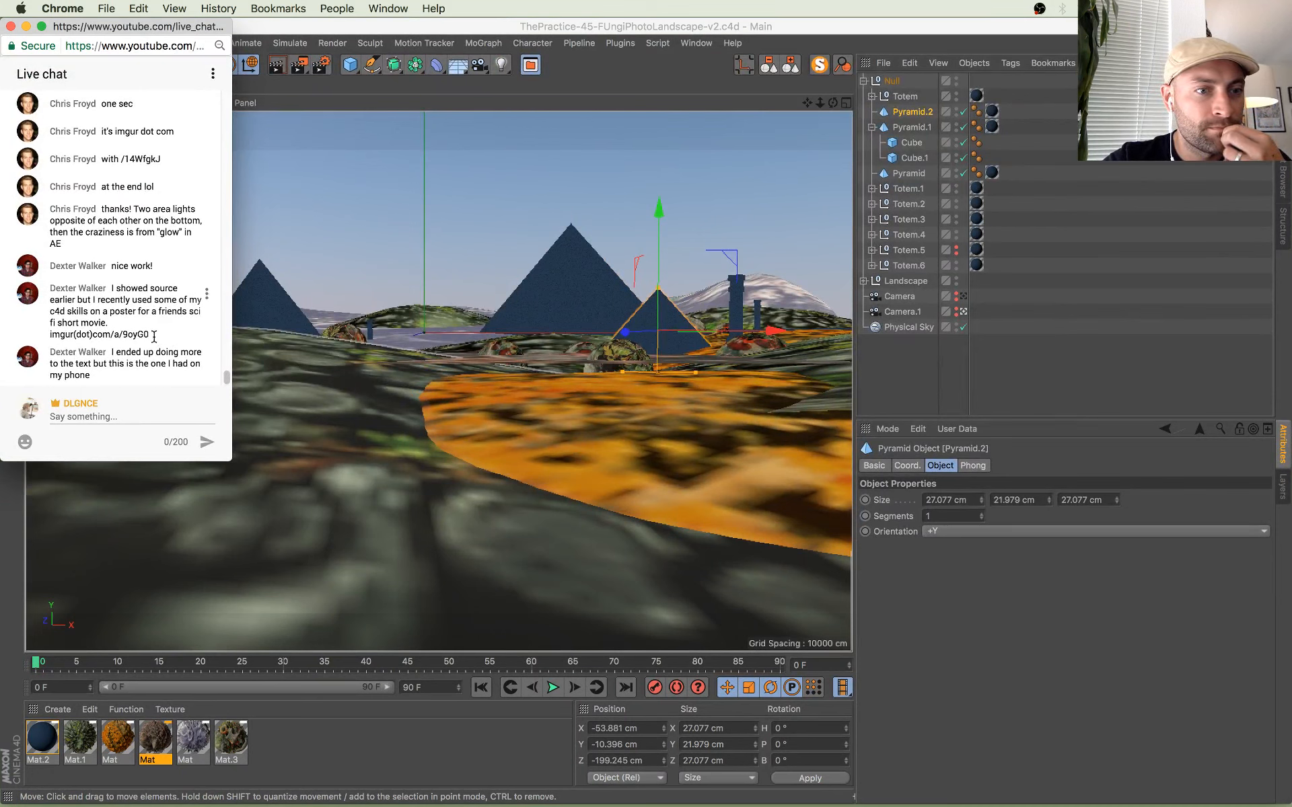
pyautogui.moveTo(154, 337); pyautogui.dragTo(30, 335)
pyautogui.press('super+c')
# Step: Look at the Twitch chat, and check the render's progress in Cinema 4D's Picture Viewer at about 85%
pyautogui.hotkey('ctrl', 'Up')
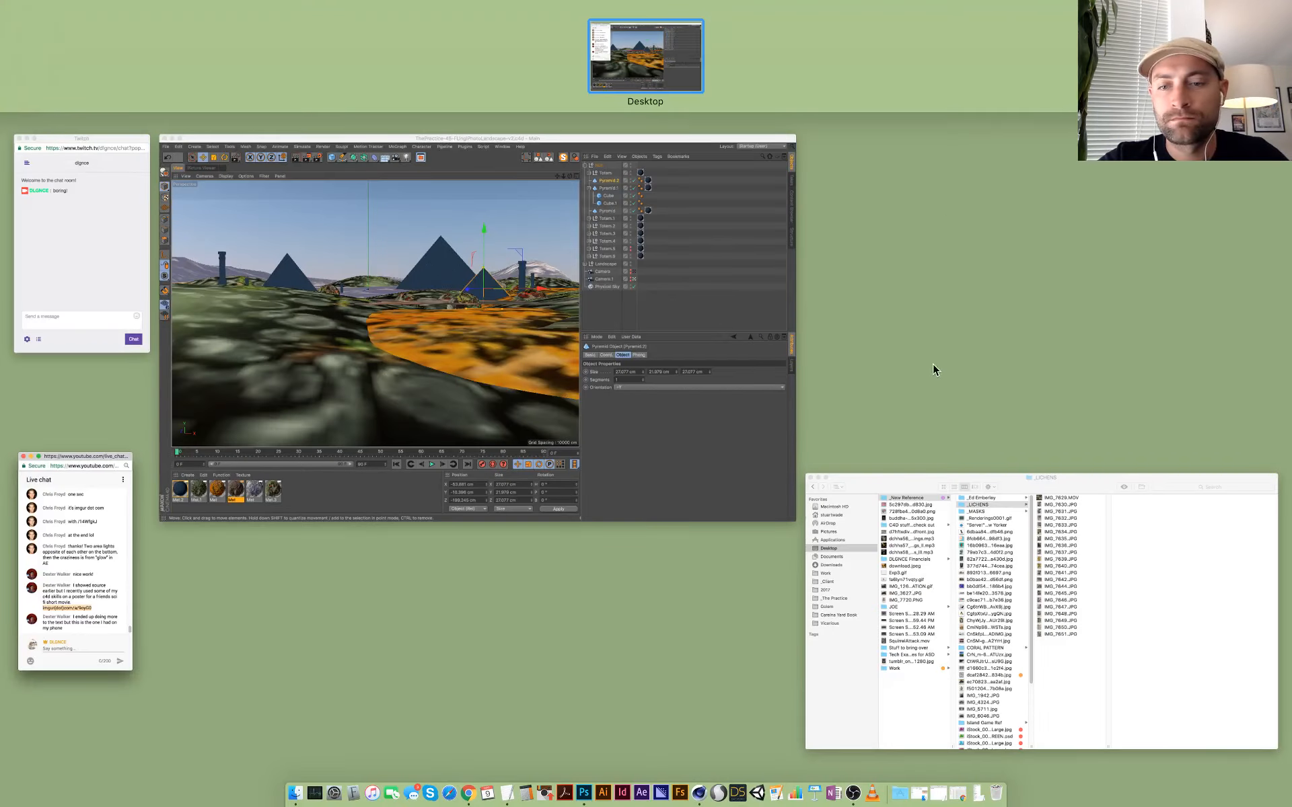
pyautogui.click(60, 236)
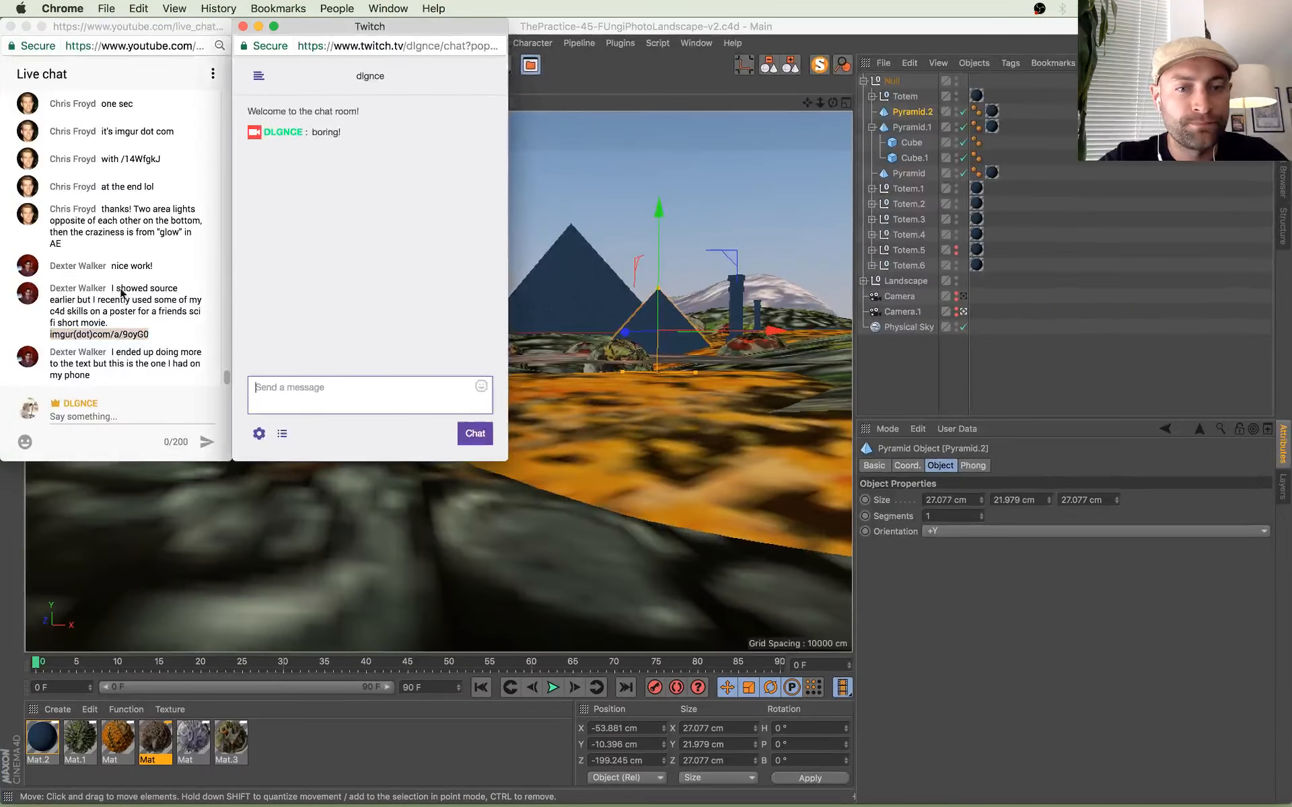
pyautogui.click(646, 99)
pyautogui.click(74, 86)
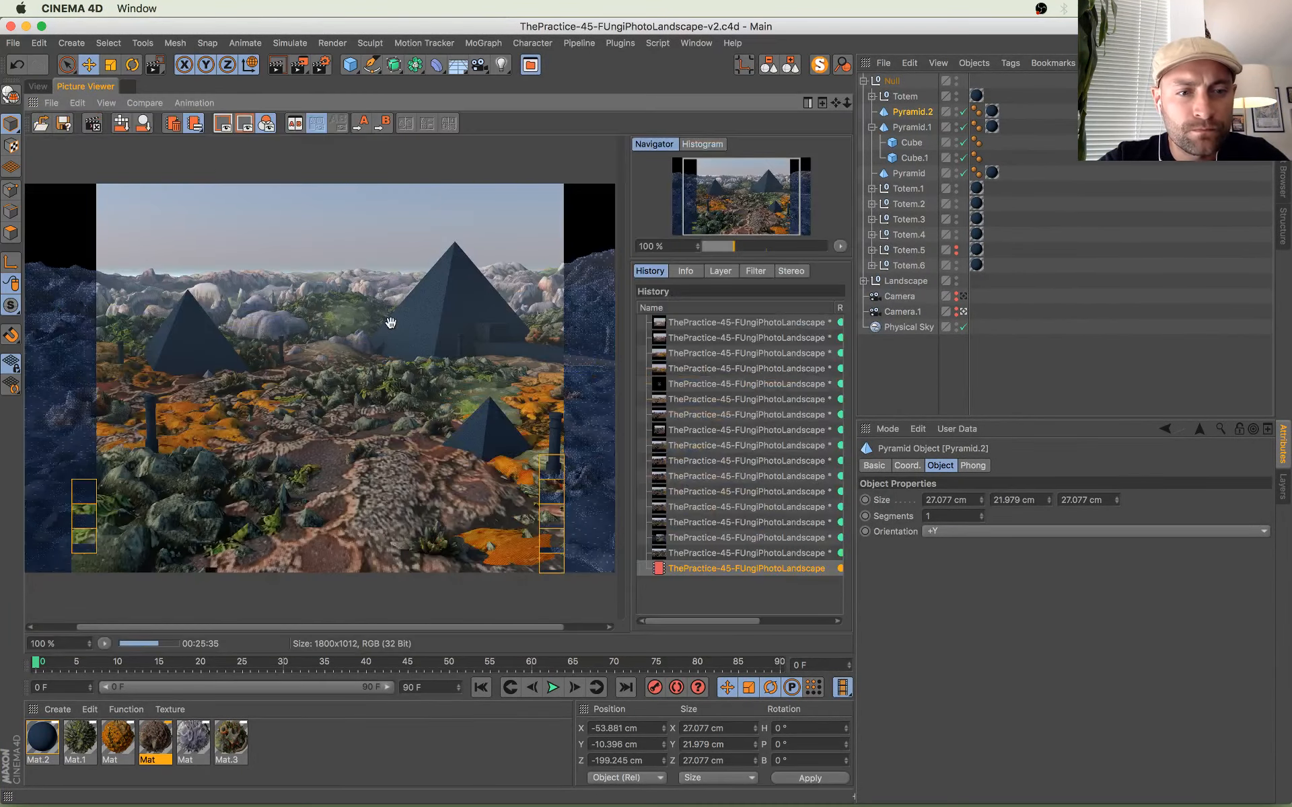
pyautogui.scroll(-1, 288, 301)
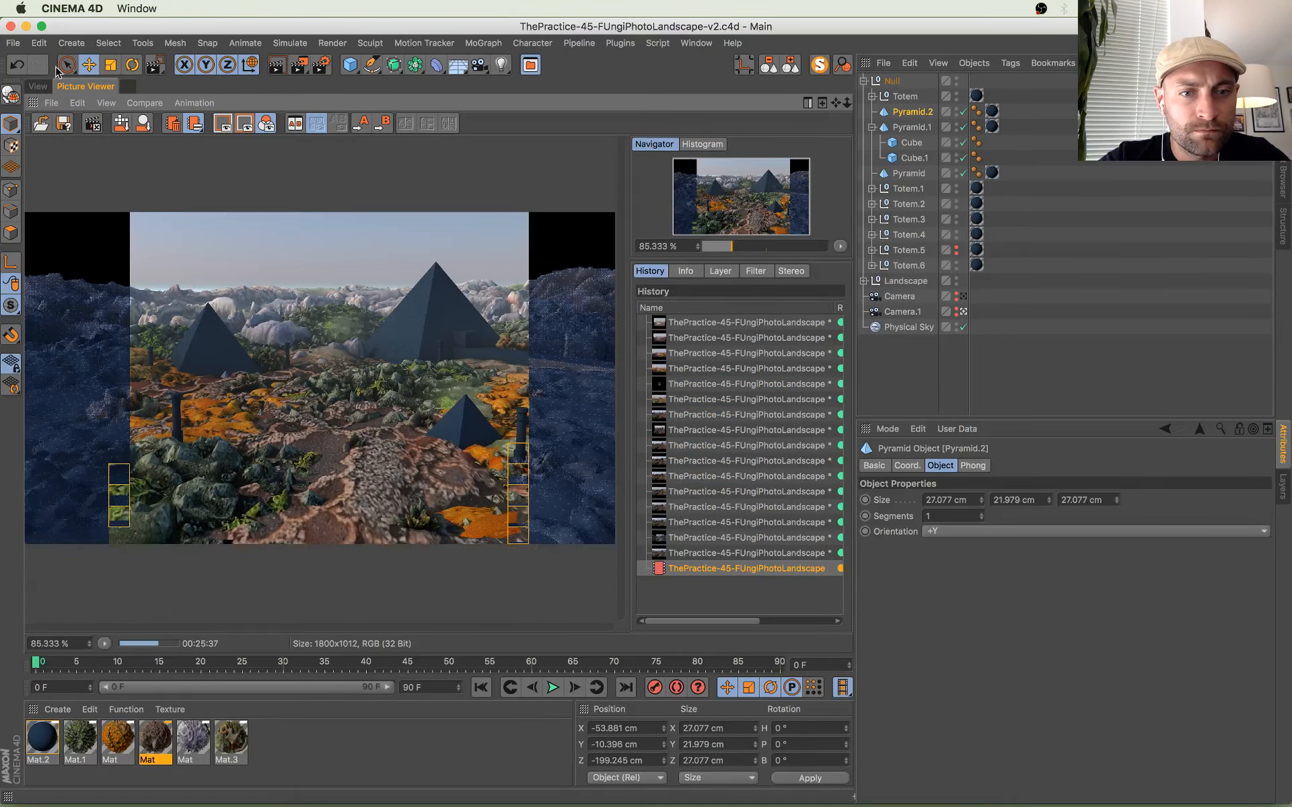
# Step: Switch to Chrome and submit the copied text imgur(dot)com/a/9oyG0 as the address in a new browser window
pyautogui.hotkey('ctrl', 'Up')
pyautogui.click(86, 166)
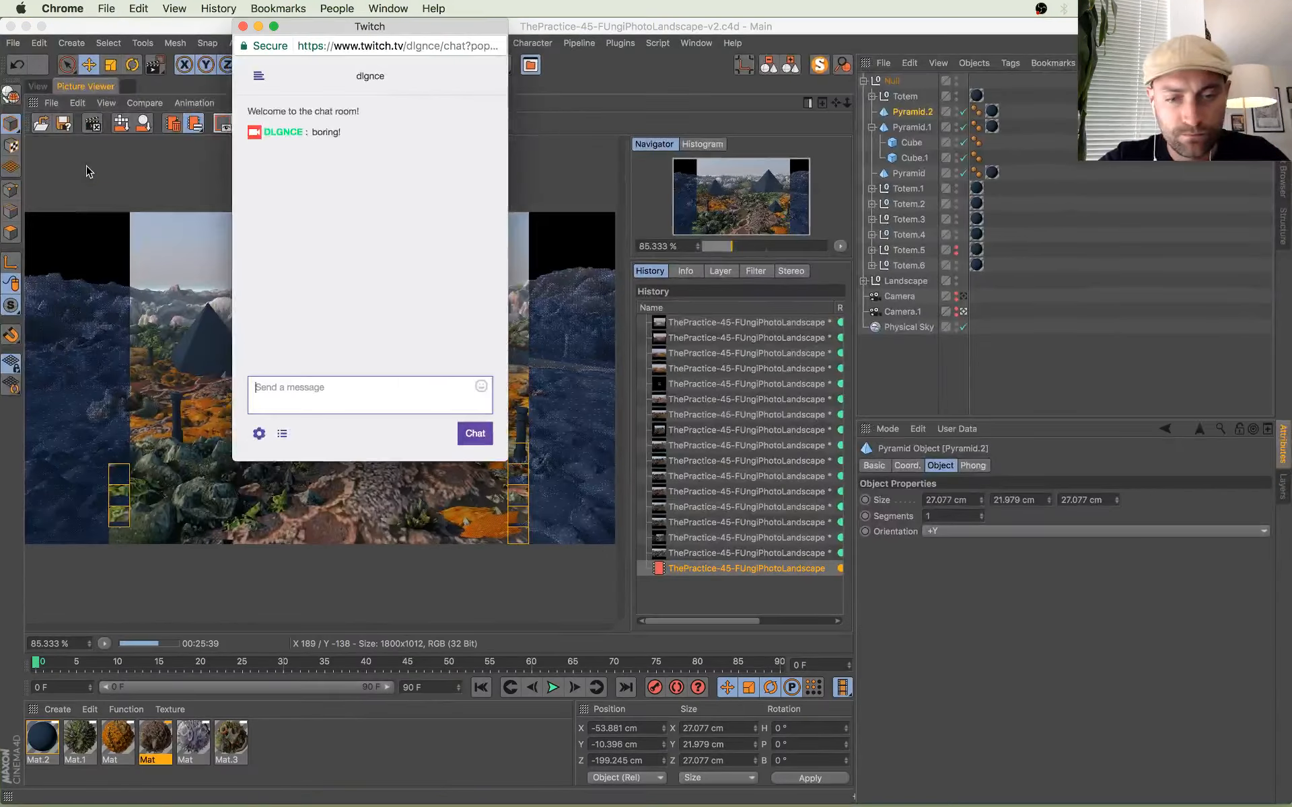
pyautogui.press('super+n')
pyautogui.press('super+v')
pyautogui.press('Return')
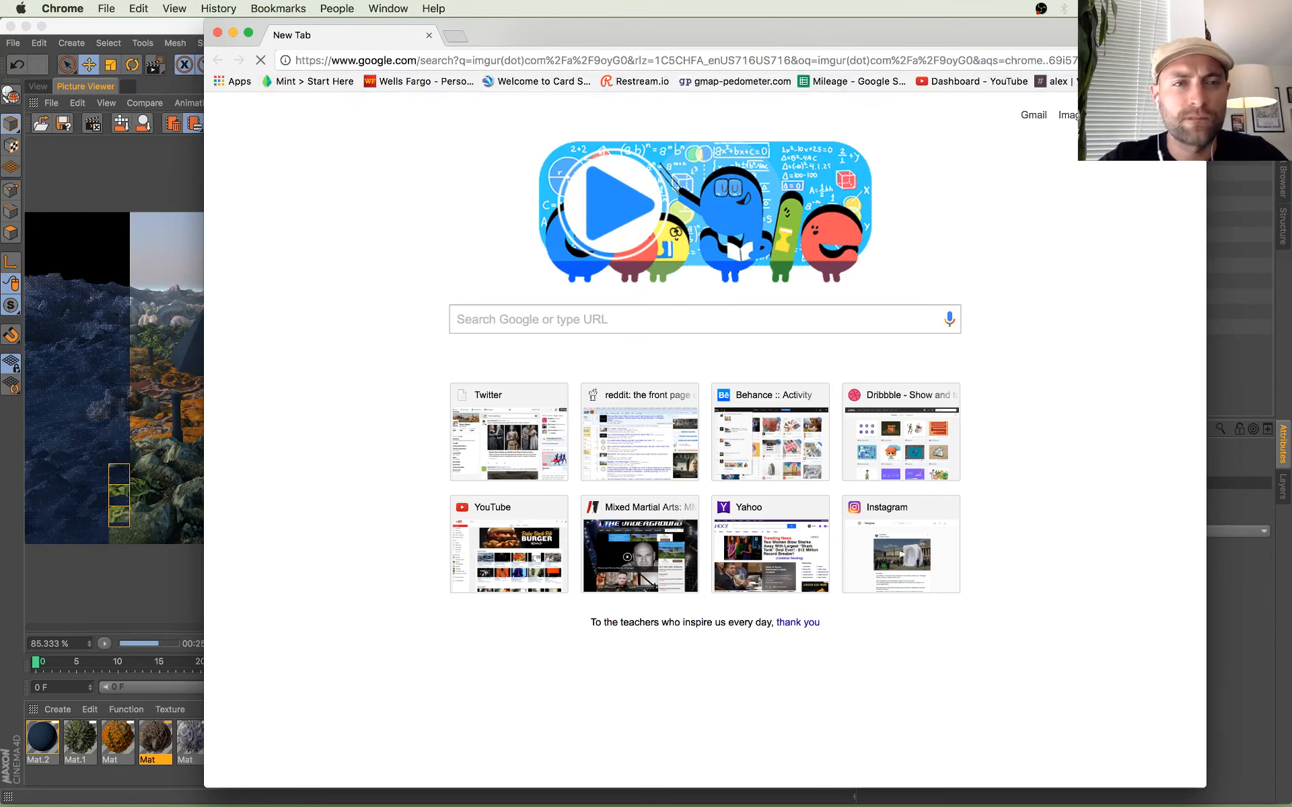
# Step: Correct the address to imgur.com/a/9oyG0 by replacing "(dot)" with a period, and load the page
pyautogui.click(370, 62)
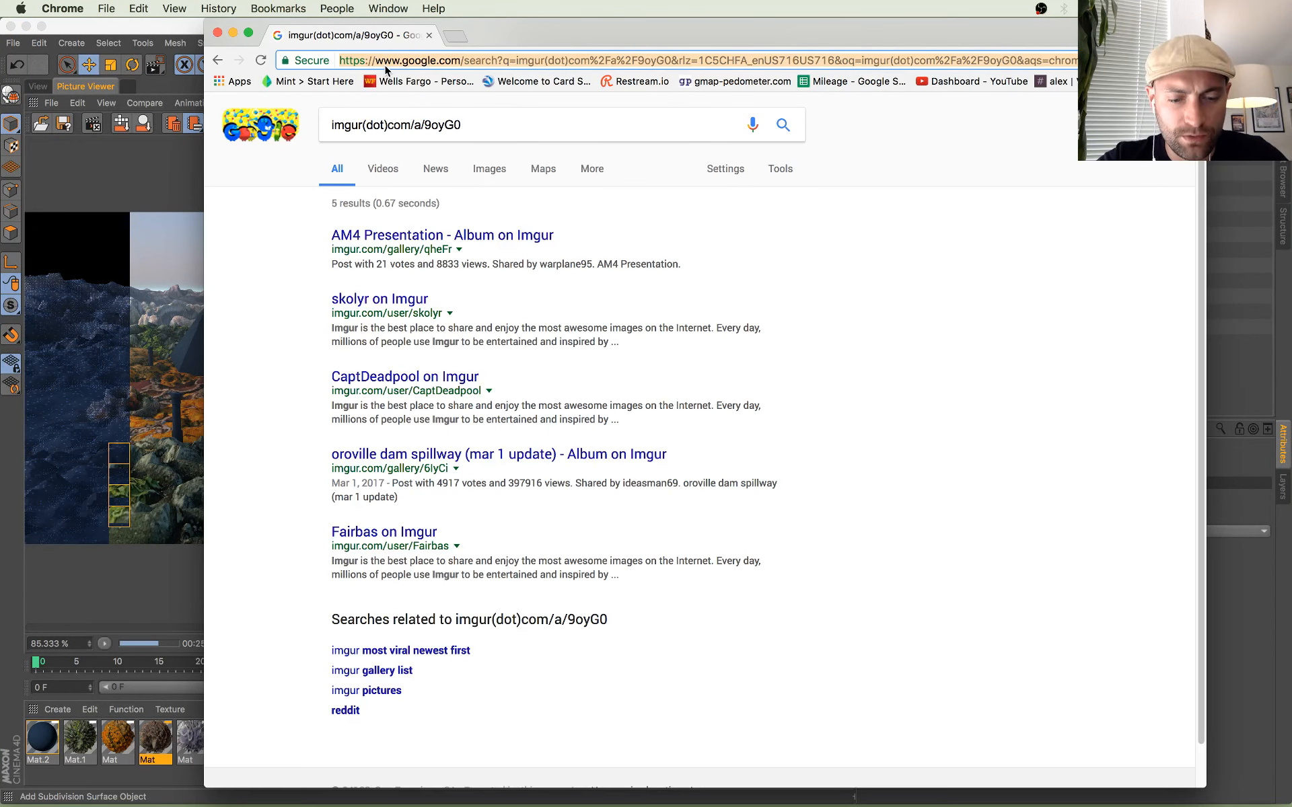
pyautogui.press('Right')
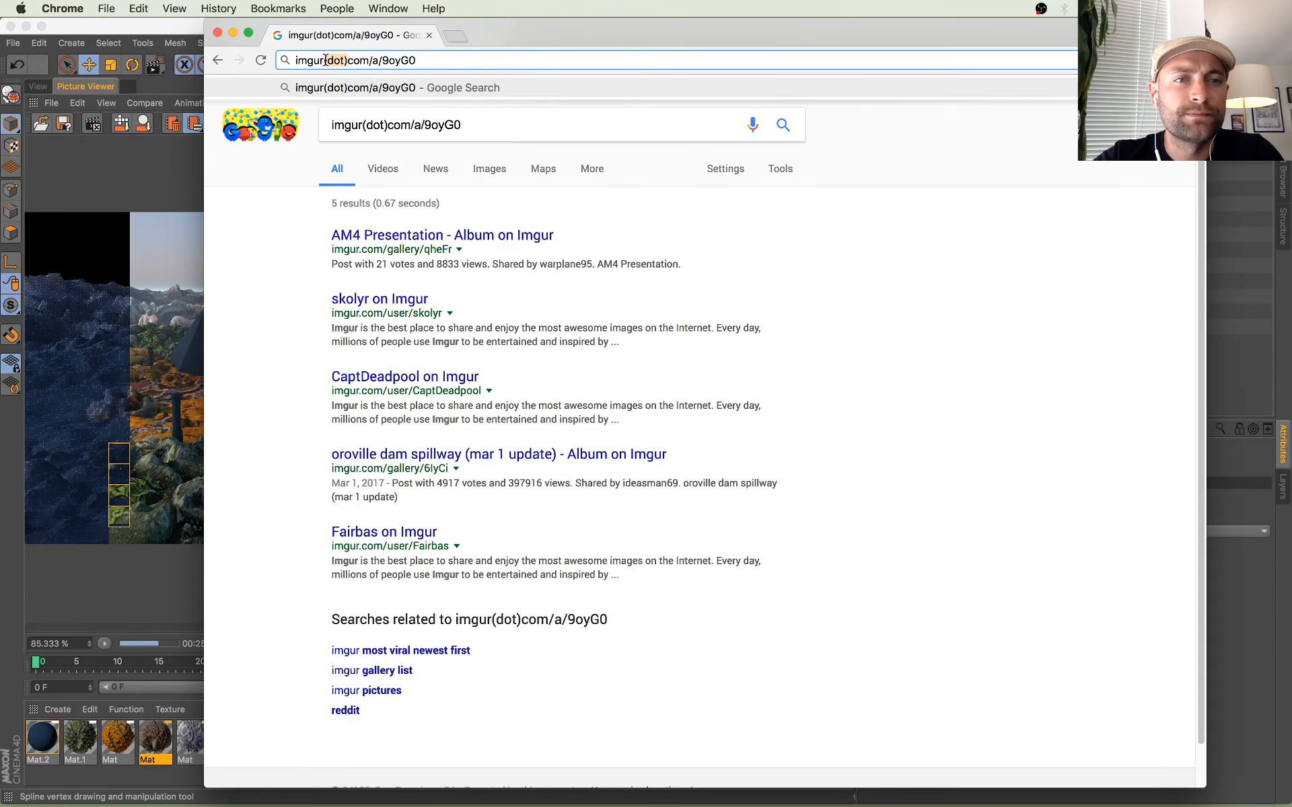
pyautogui.write('.')
pyautogui.press('Return')
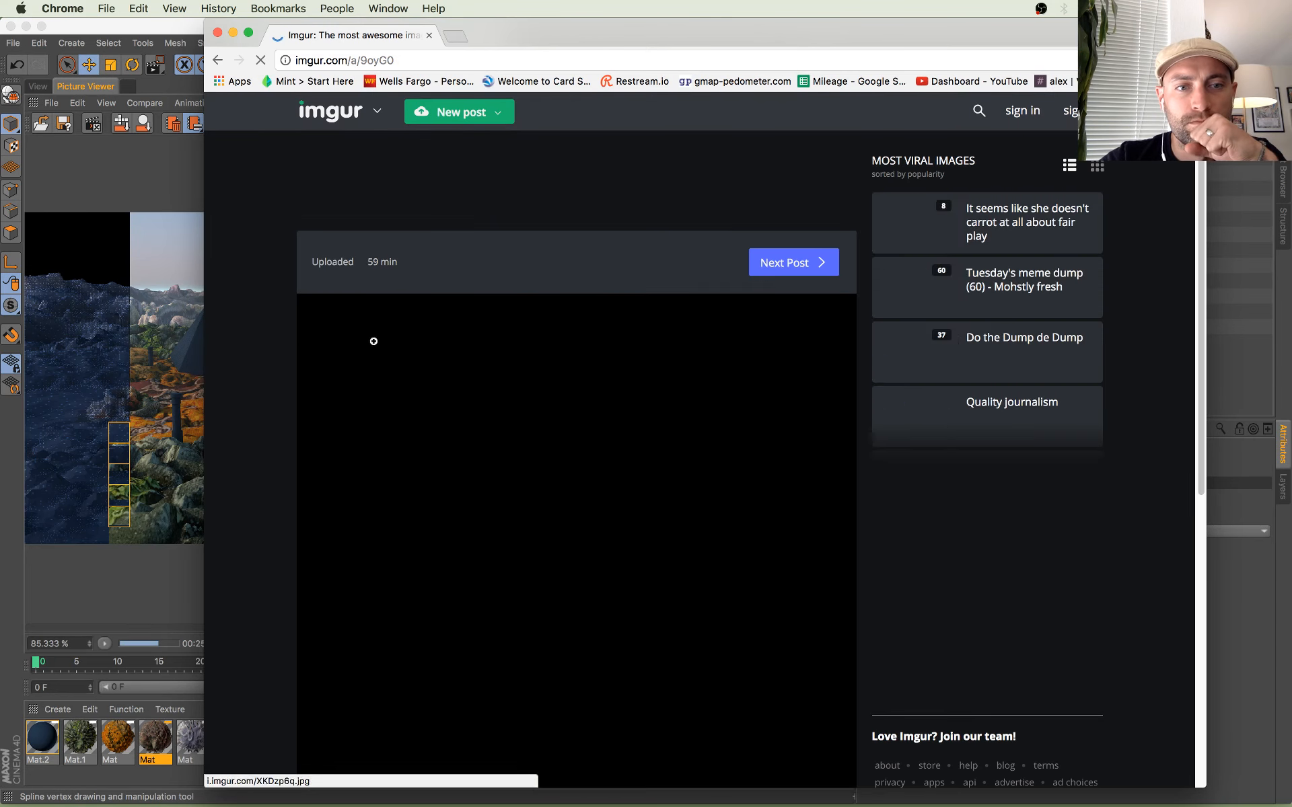
# Step: Examine the viewer's "The Last of It" poster on the imgur page, from the football and skateboard down to the title
pyautogui.scroll(-3, 397, 331)
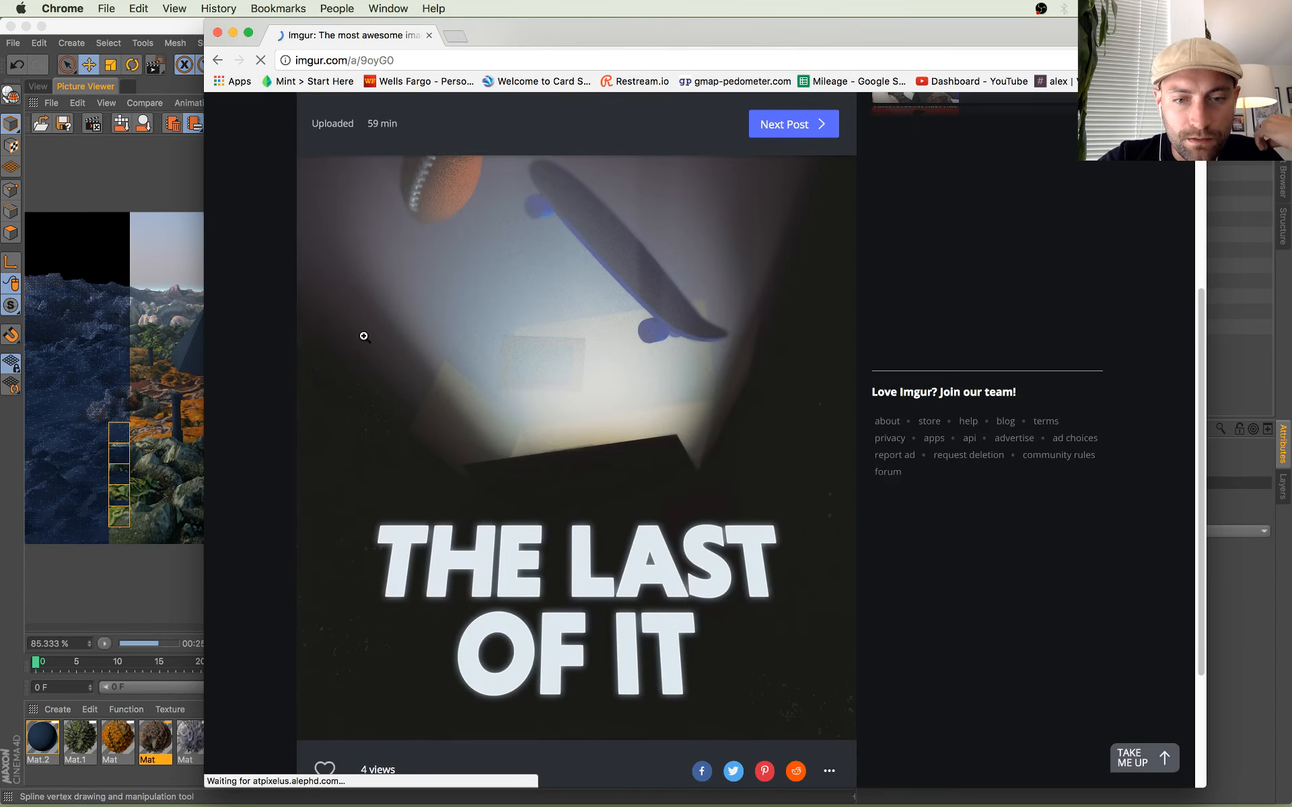
pyautogui.scroll(-1, 364, 336)
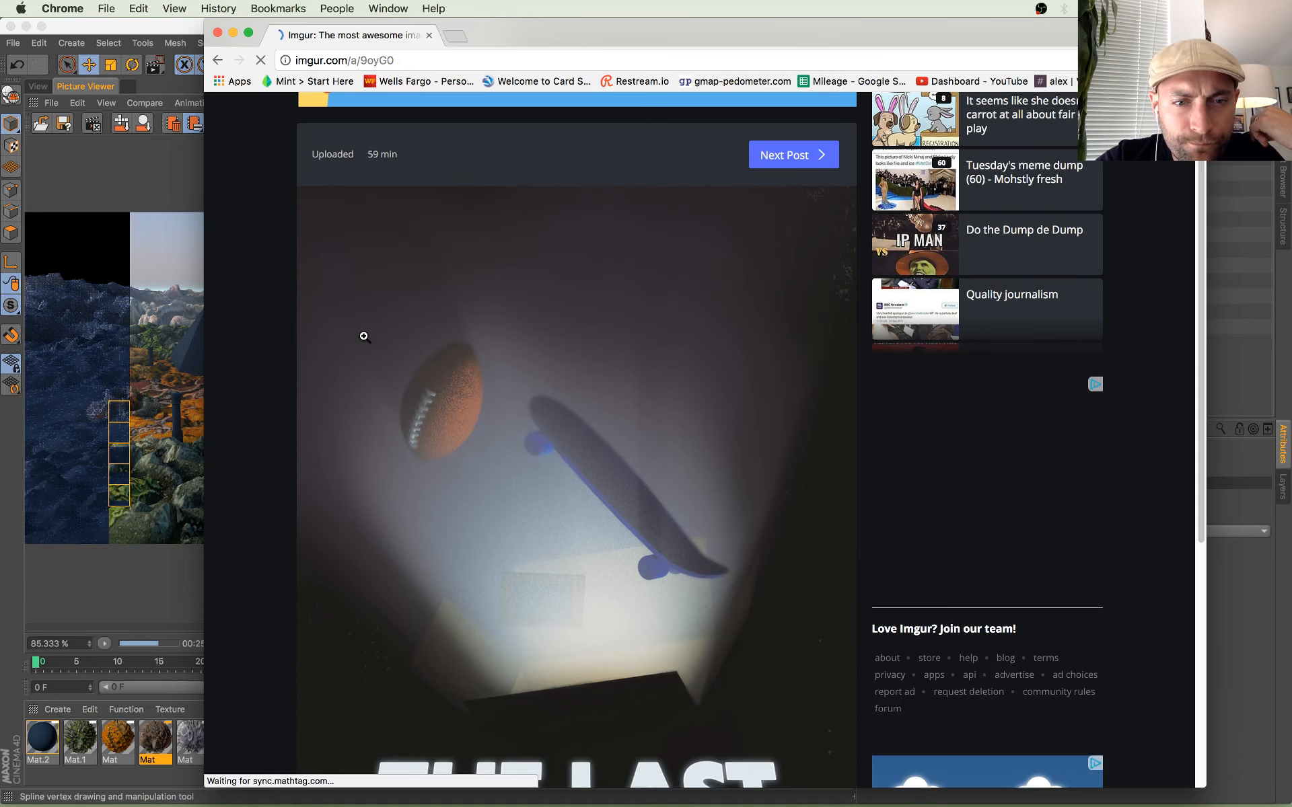
pyautogui.scroll(-2, 364, 337)
pyautogui.scroll(-1, 353, 336)
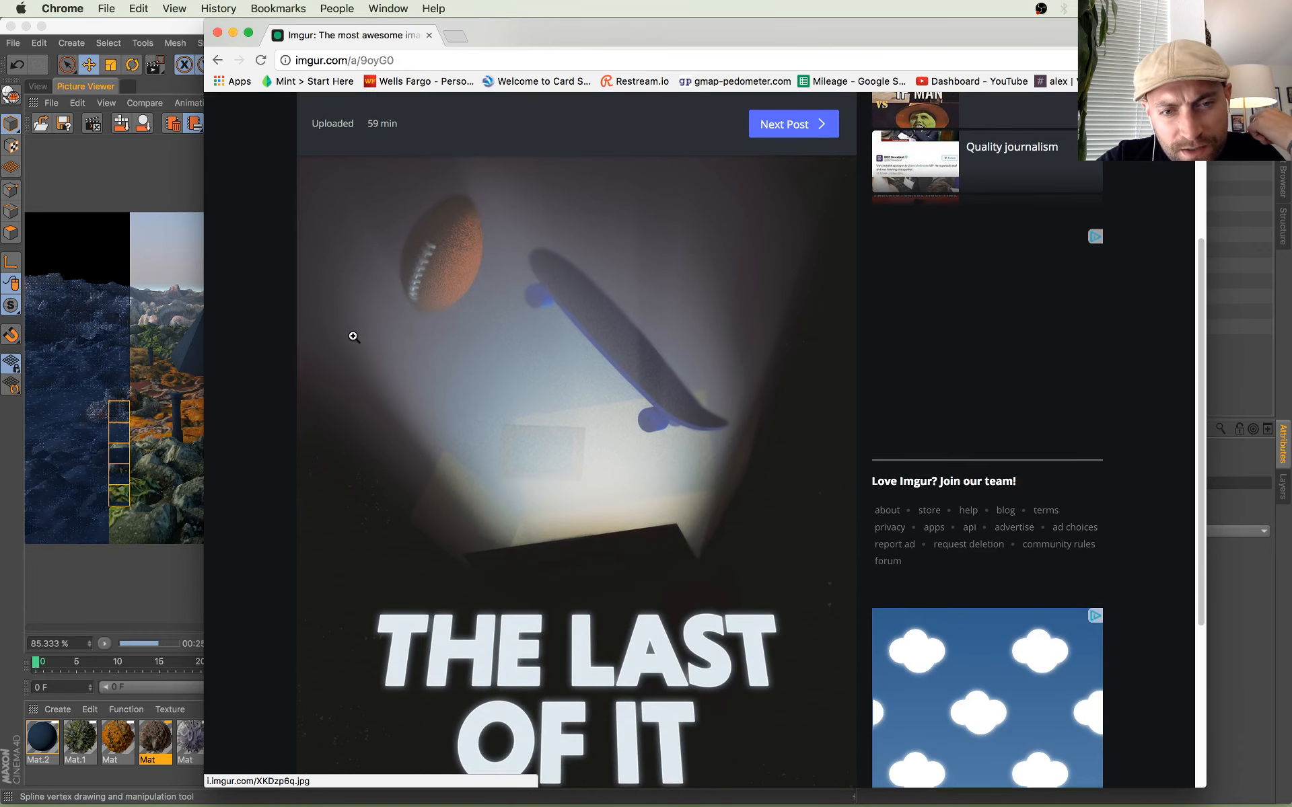
pyautogui.scroll(-5, 353, 336)
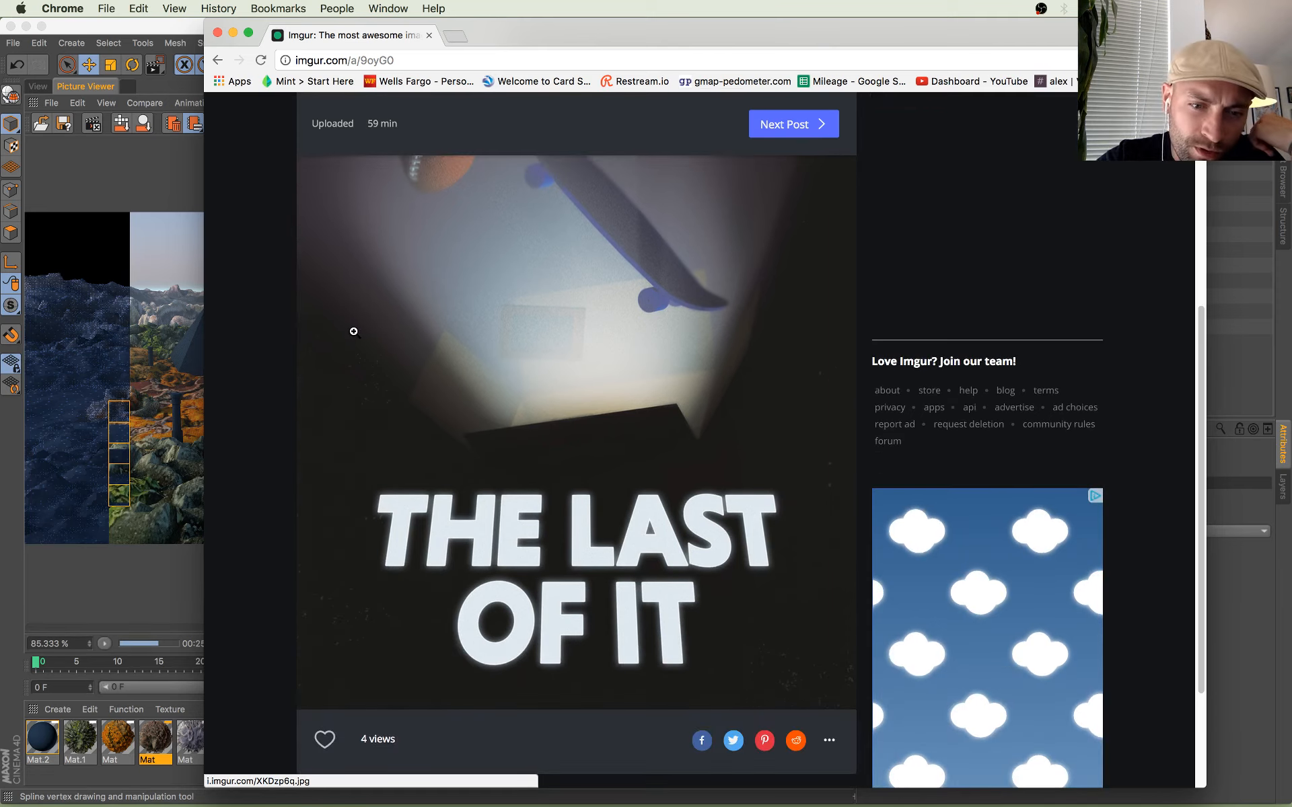
pyautogui.scroll(5, 415, 340)
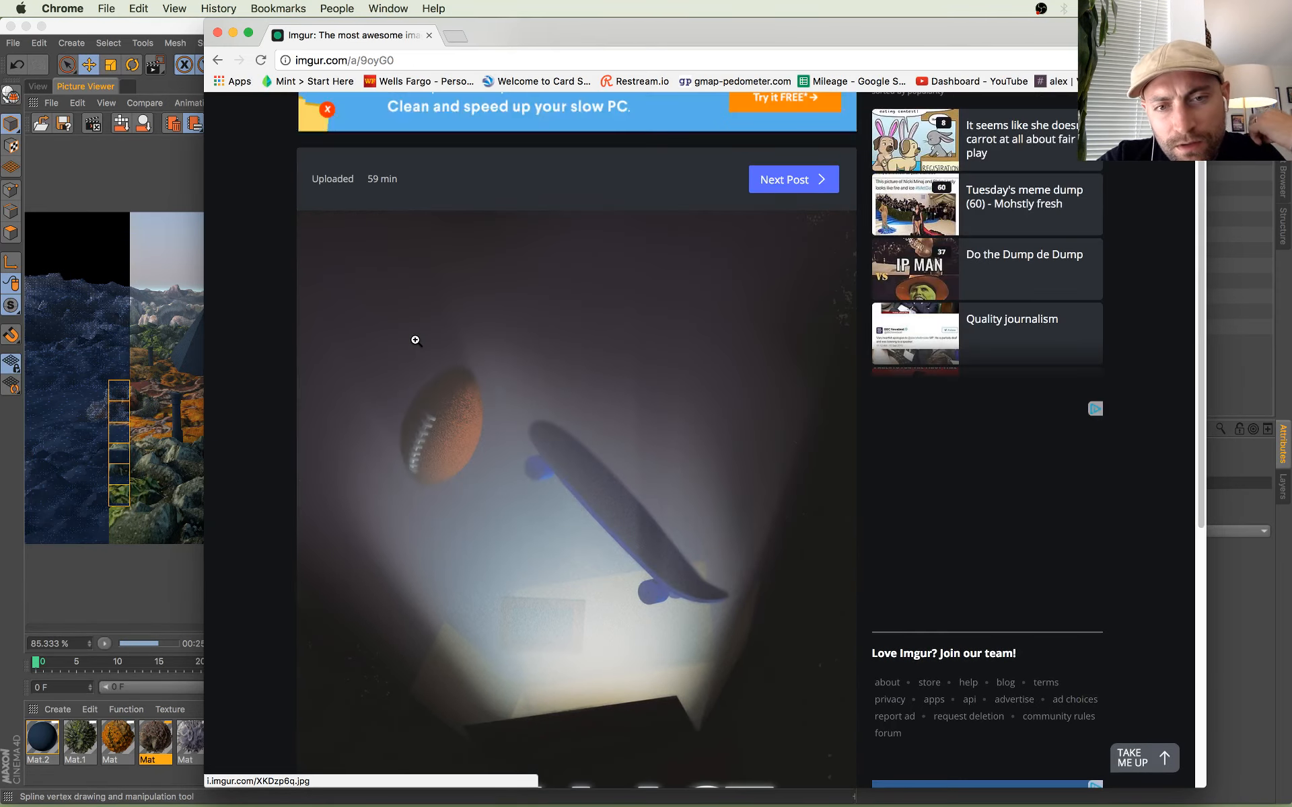
pyautogui.scroll(-3, 415, 340)
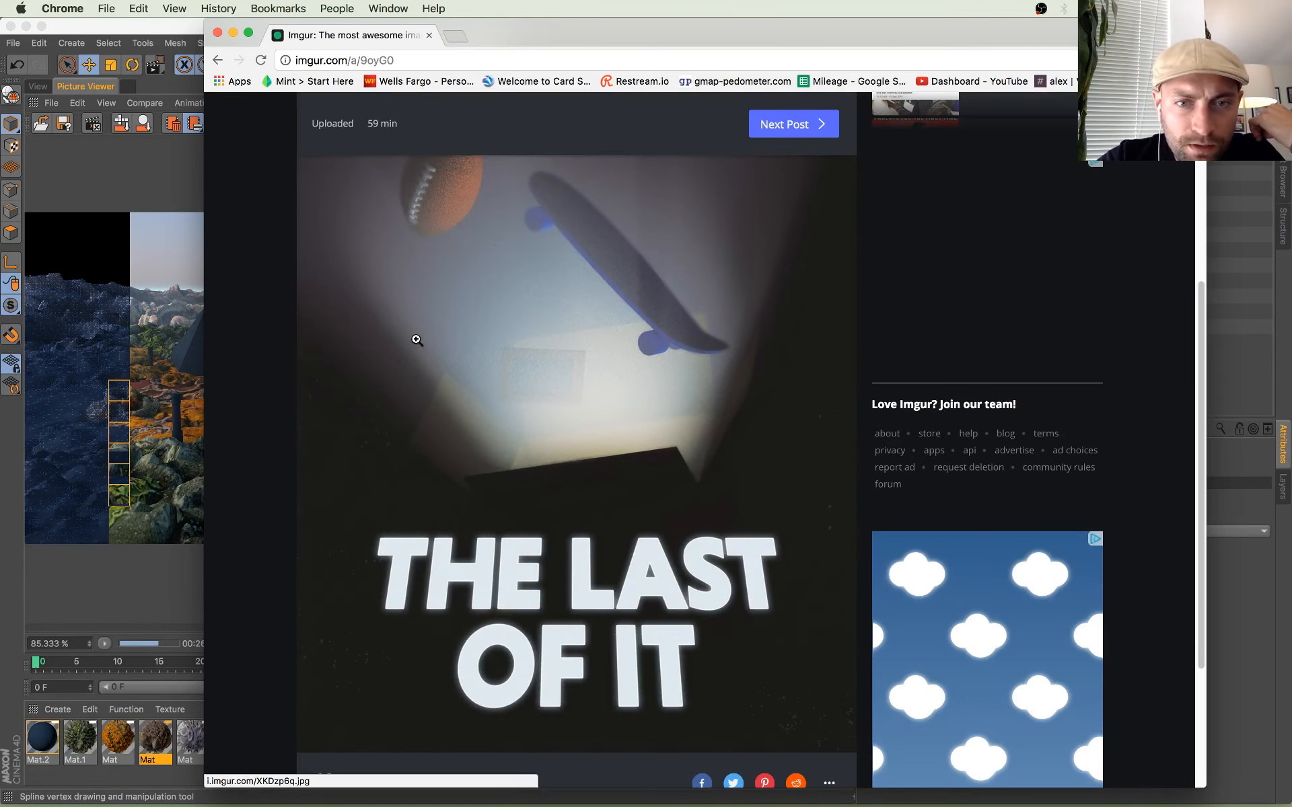
pyautogui.scroll(3, 416, 340)
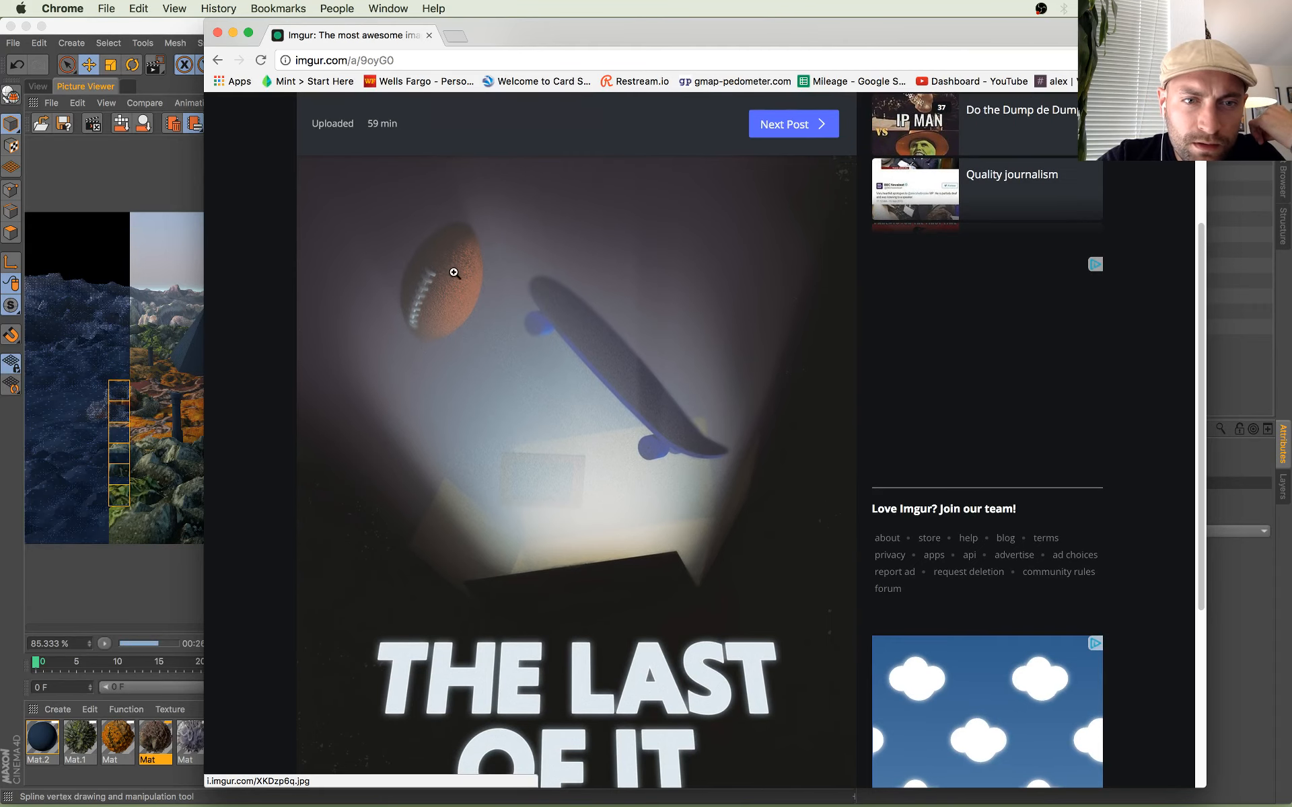
# Step: Enlarge the poster for a closer look, return it to normal size, check the rest of the page and close the browser window
pyautogui.click(453, 268)
pyautogui.scroll(2, 470, 254)
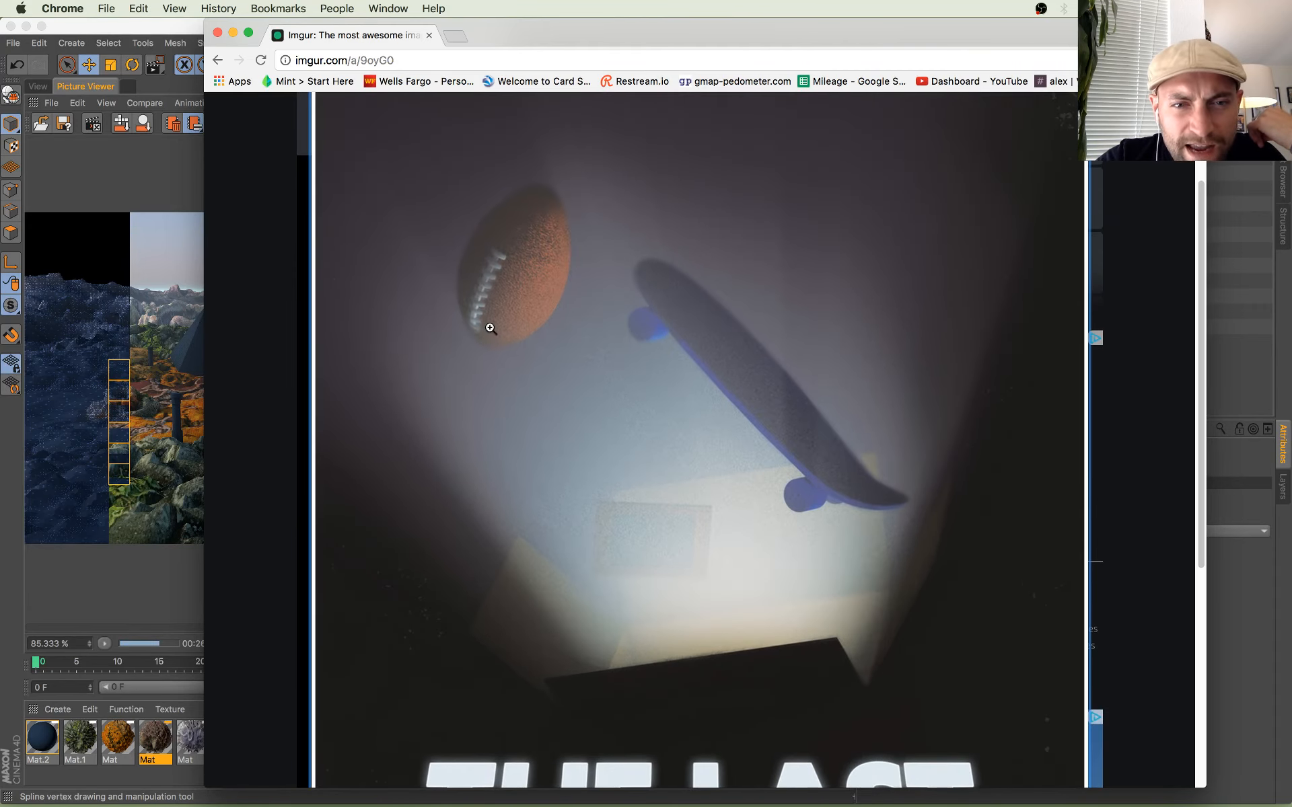
pyautogui.click(526, 297)
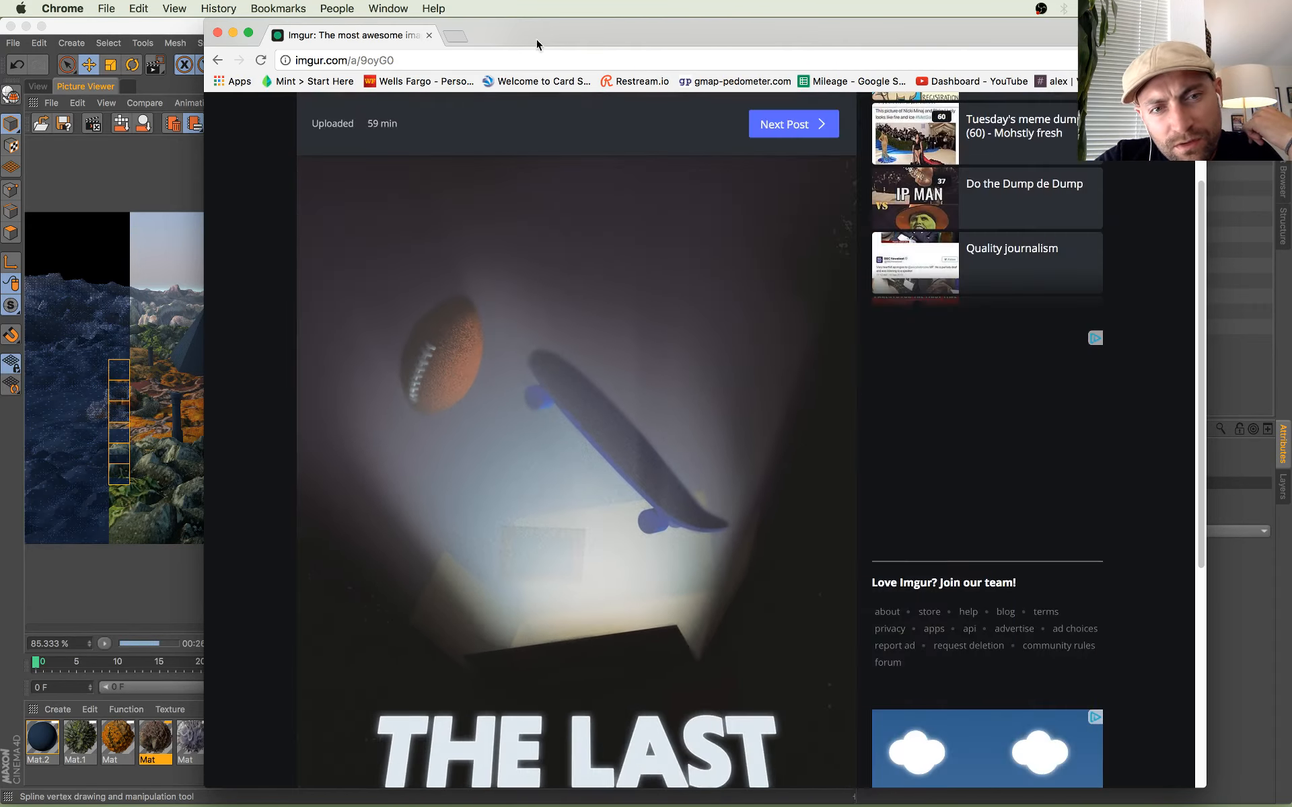
pyautogui.scroll(-3, 528, 326)
pyautogui.scroll(-10, 585, 387)
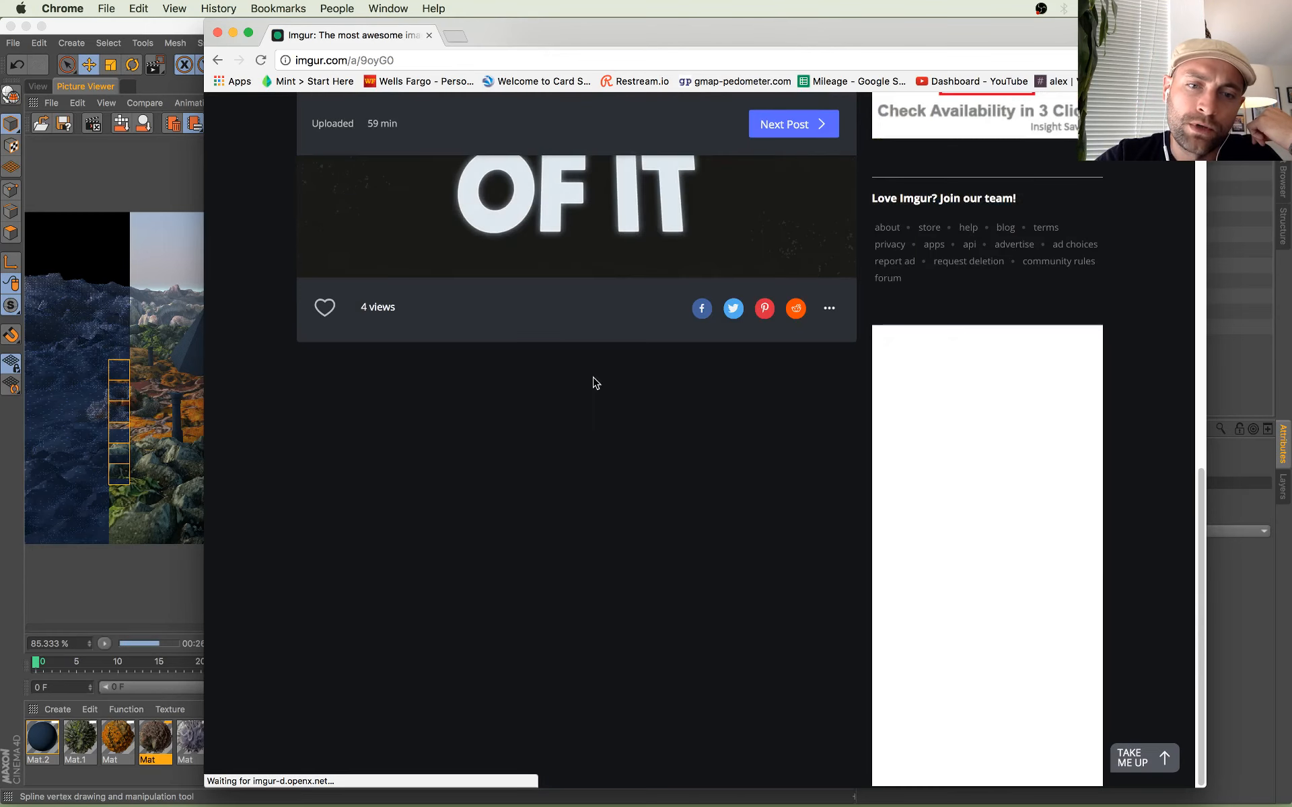
pyautogui.scroll(10, 565, 303)
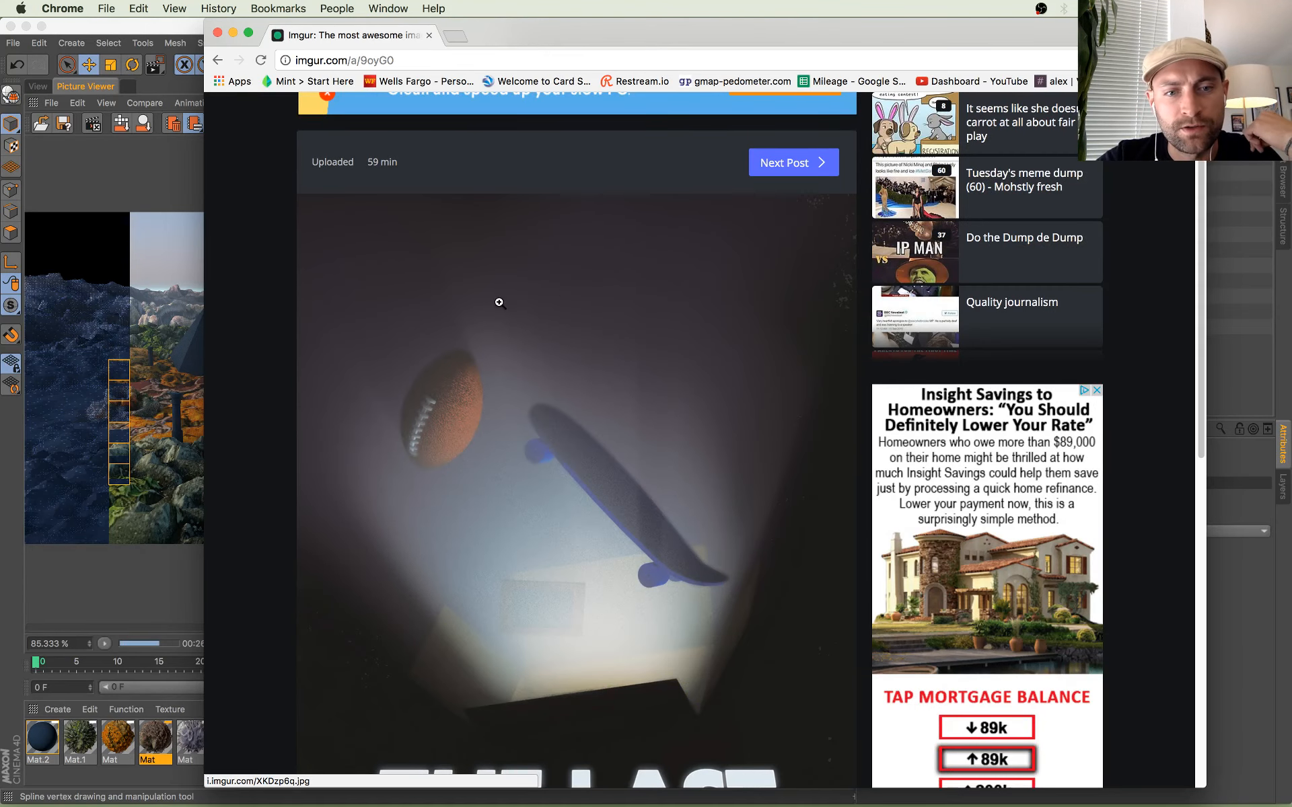
pyautogui.click(217, 33)
# Step: Bring up the live chat windows and read the newest YouTube and Twitch messages about the poster
pyautogui.moveTo(0, 0)
pyautogui.click(112, 623)
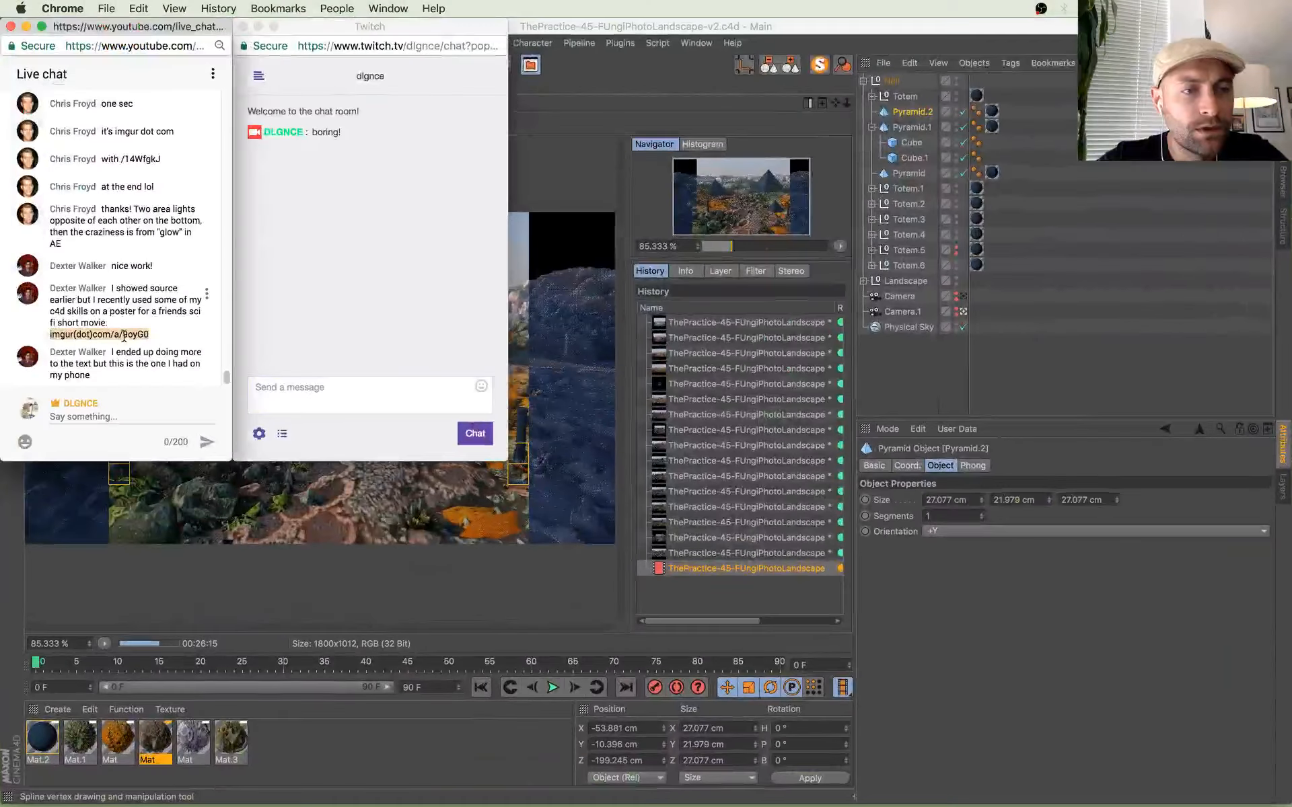
pyautogui.click(151, 375)
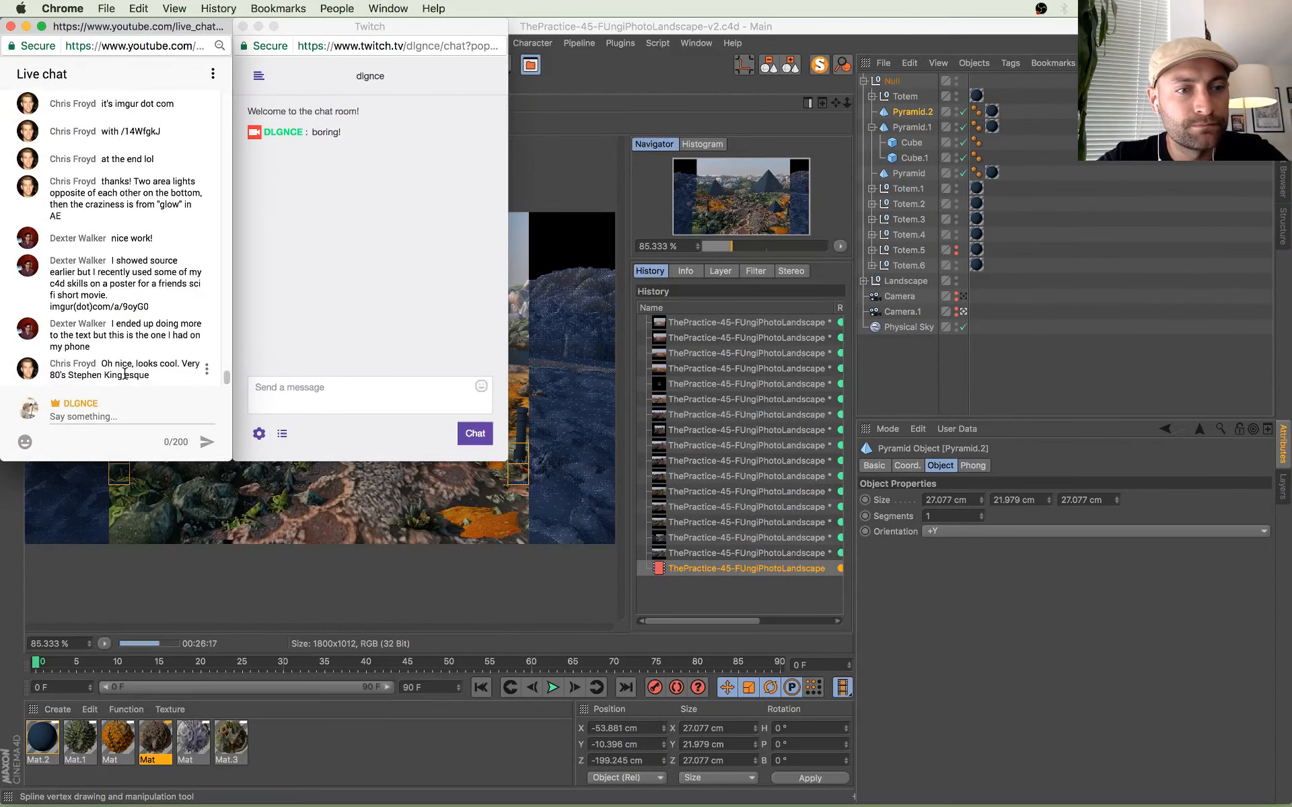
pyautogui.moveTo(140, 357); pyautogui.dragTo(150, 380)
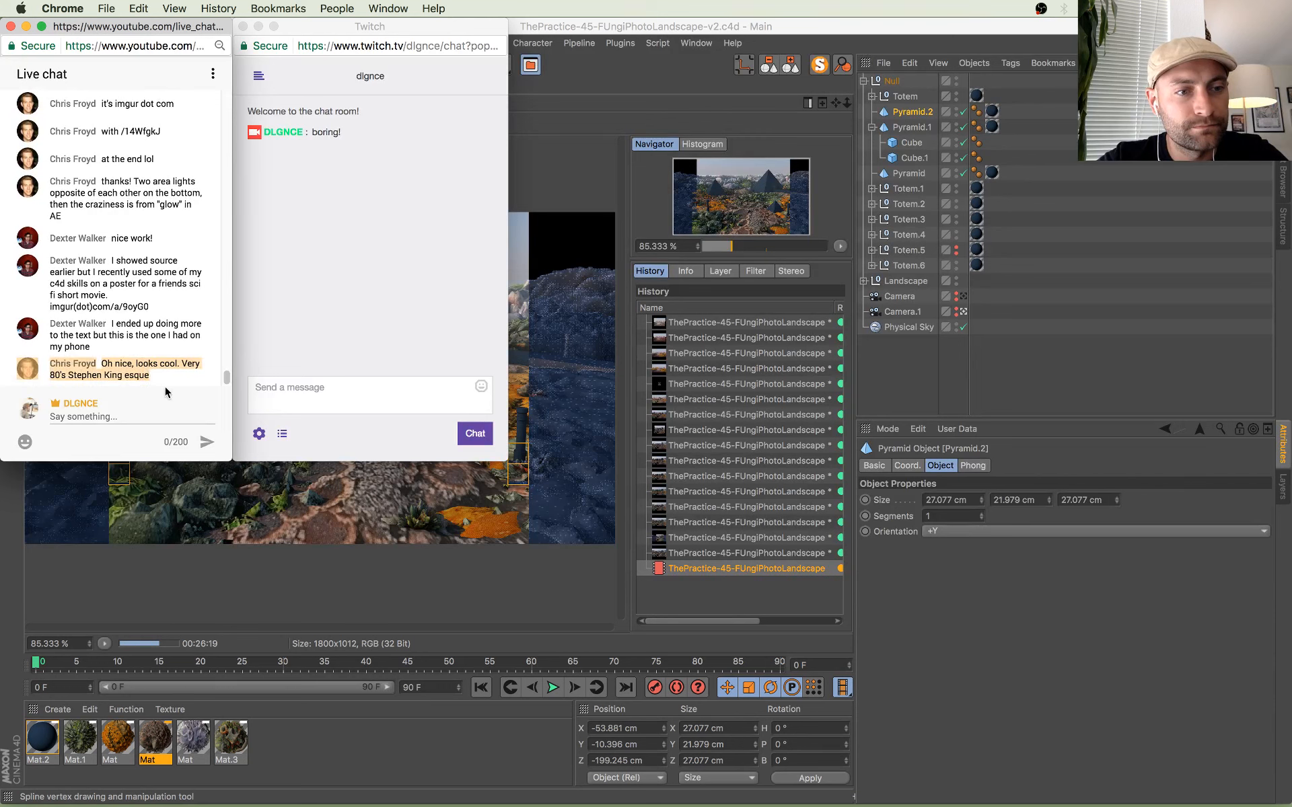
pyautogui.click(450, 267)
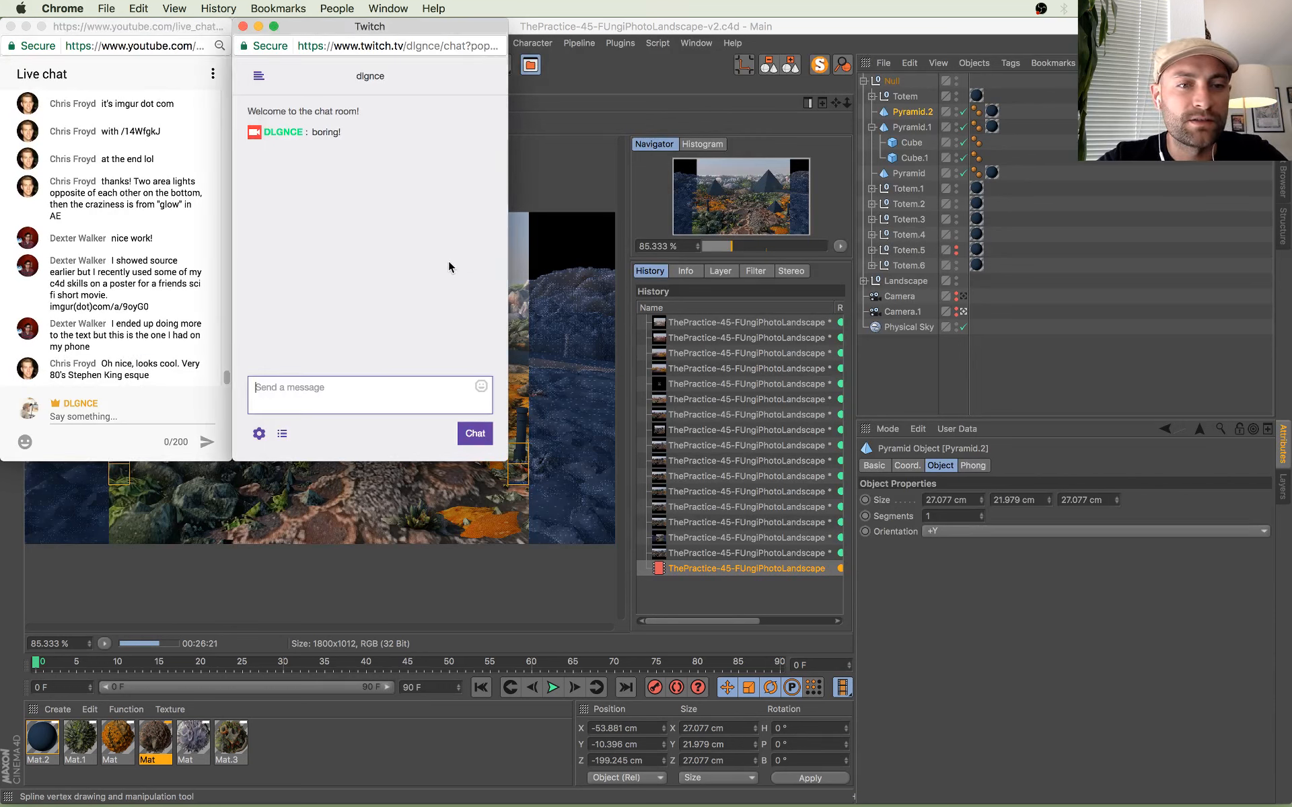
pyautogui.click(109, 330)
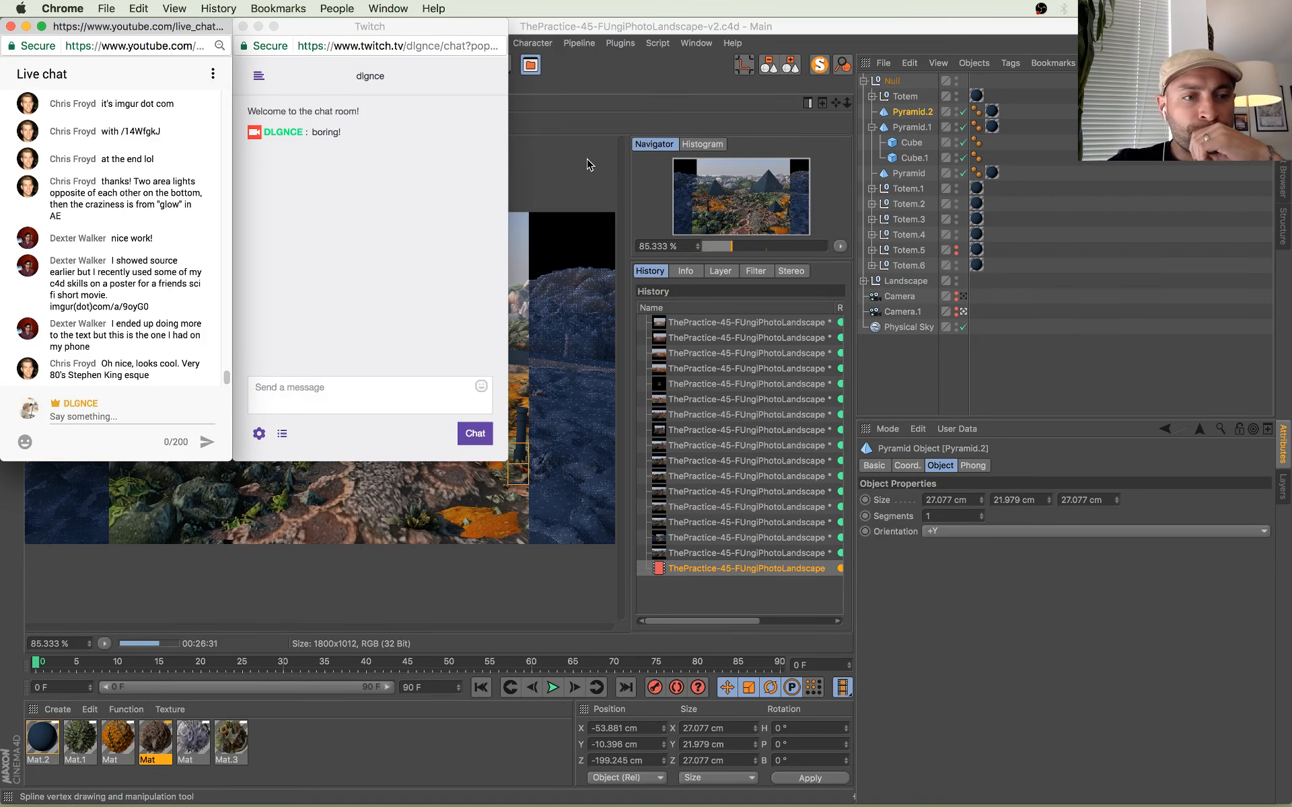
# Step: Switch to Cinema 4D and inspect the pyramids and foreground of the unfinished render up close in the Picture Viewer
pyautogui.click(512, 147)
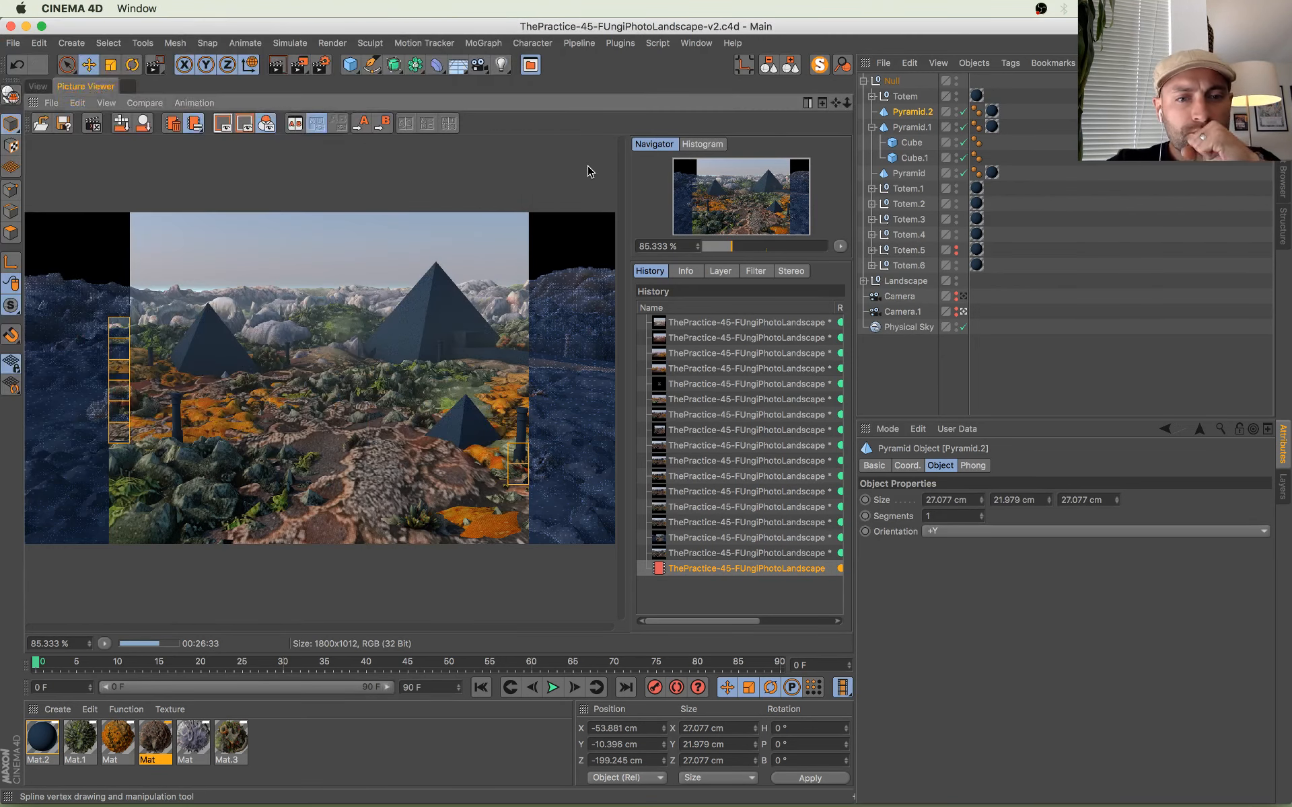
pyautogui.scroll(3, 529, 393)
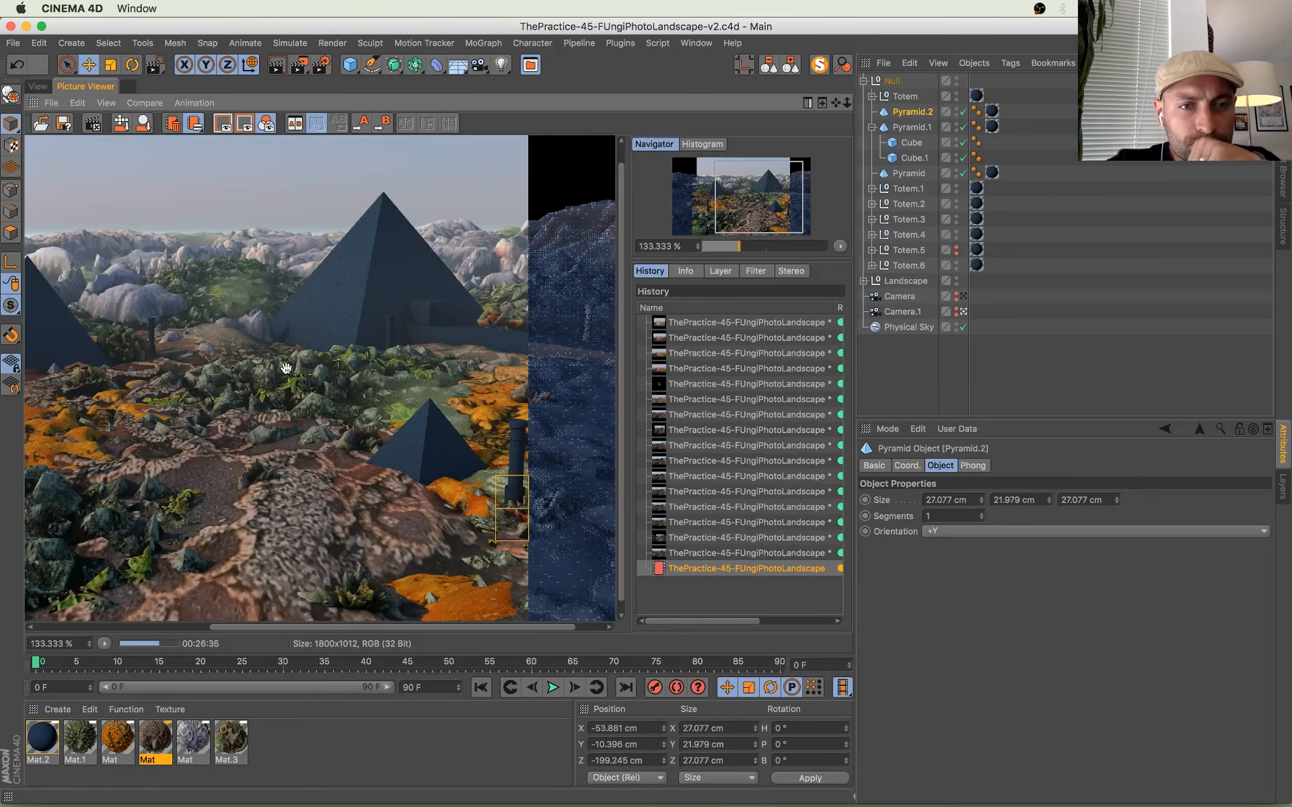
pyautogui.moveTo(285, 370); pyautogui.dragTo(507, 330)
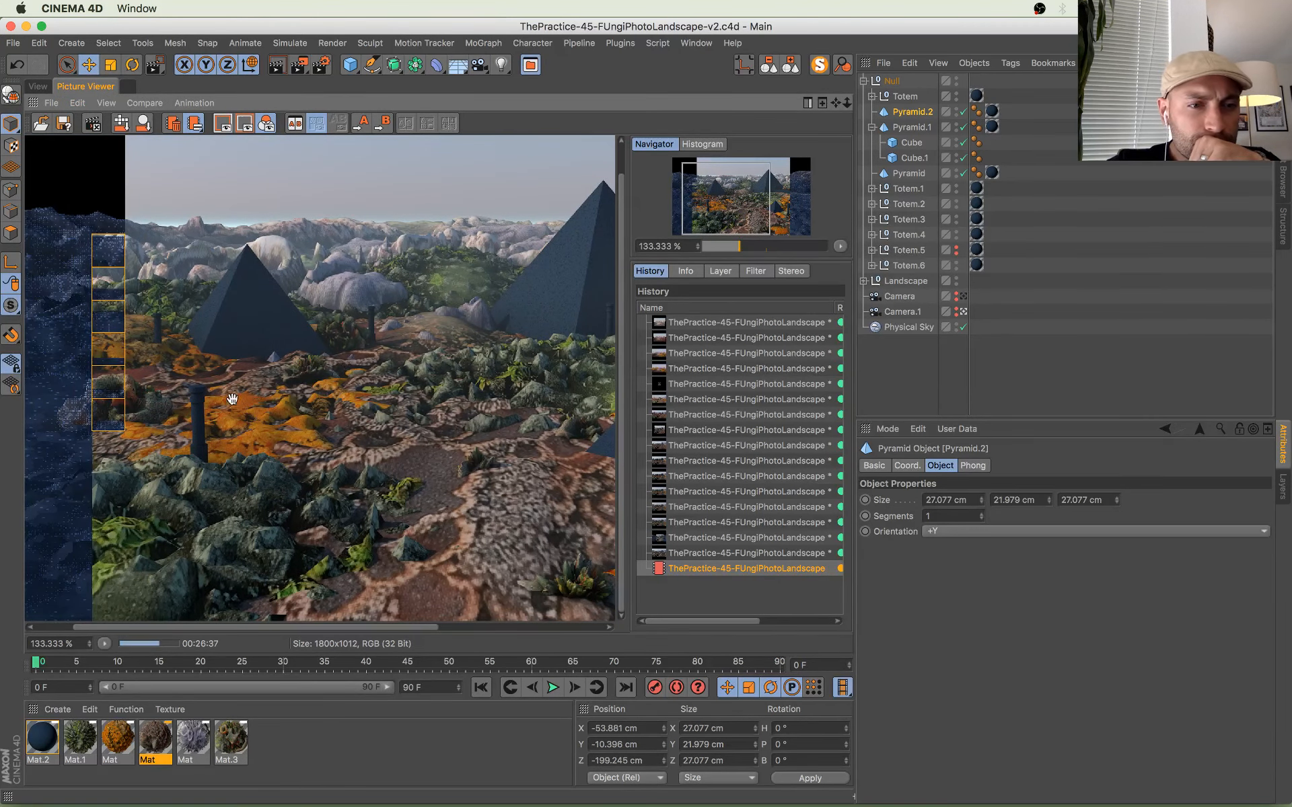
pyautogui.scroll(-2, 232, 399)
# Step: Return to the perspective viewport and adjust Camera.1's angle and framing slightly so the pyramids sit lower in the shot
pyautogui.click(40, 87)
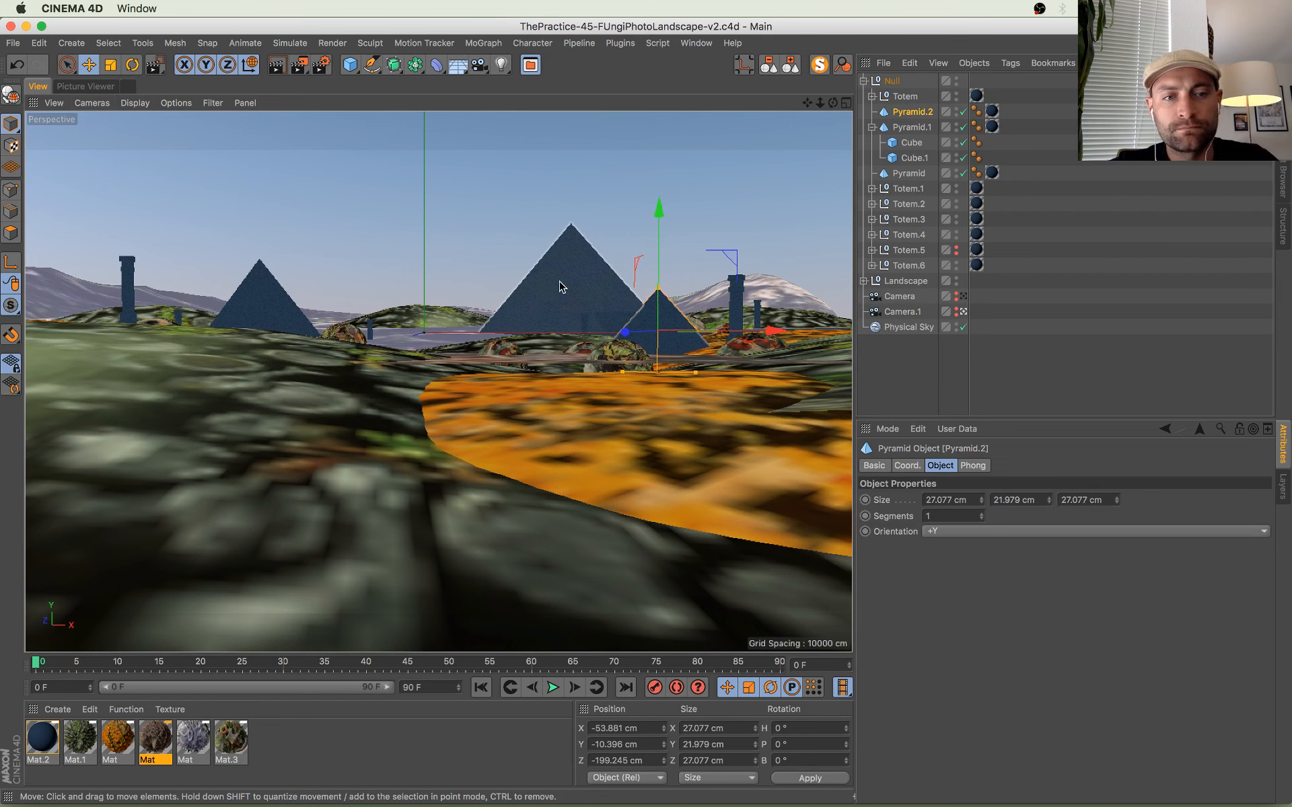
pyautogui.keyDown('alt'); pyautogui.moveTo(529, 301); pyautogui.dragTo(525, 315); pyautogui.keyUp('alt')
pyautogui.keyDown('alt'); pyautogui.moveTo(526, 315); pyautogui.dragTo(534, 317, button='middle'); pyautogui.keyUp('alt')
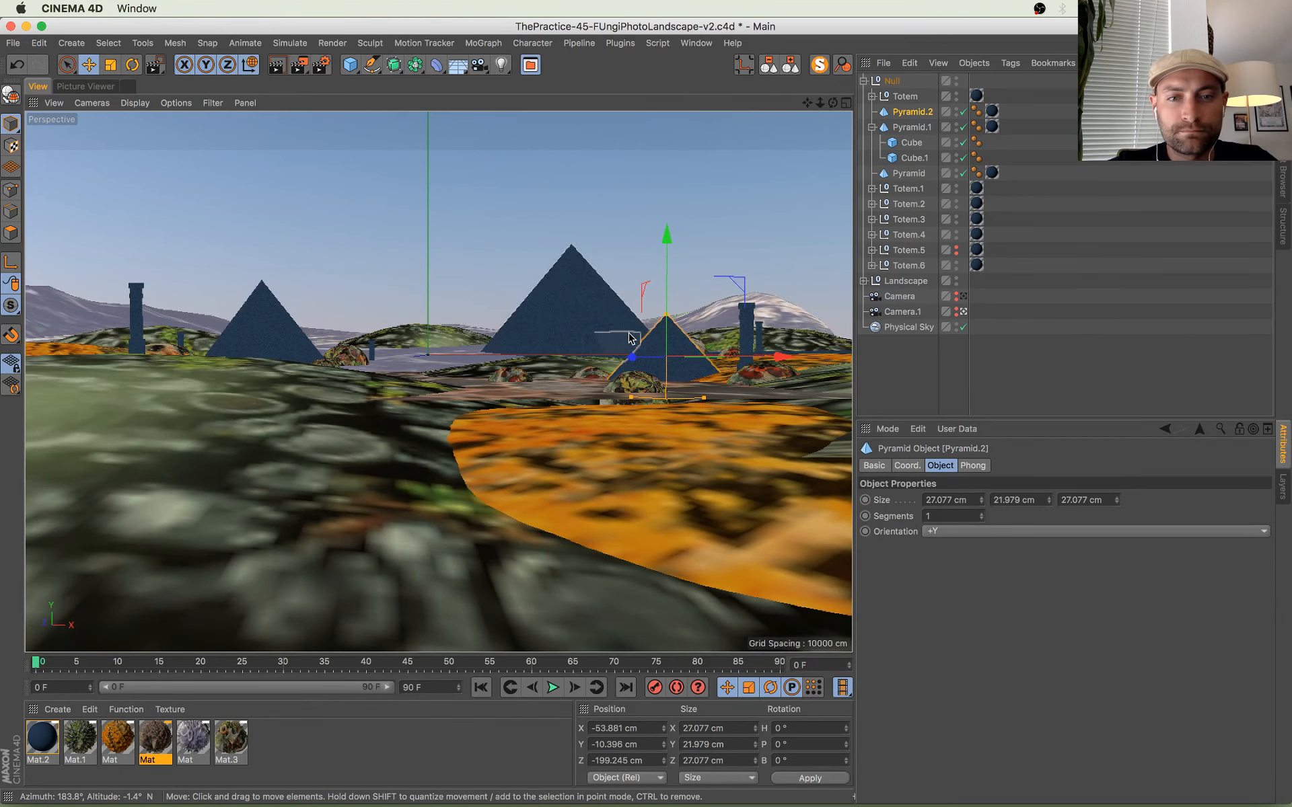
# Step: Move the Cube under Pyramid.1 along its own Z axis to about -32.5 cm, after undoing a trial shift along X
pyautogui.click(631, 368)
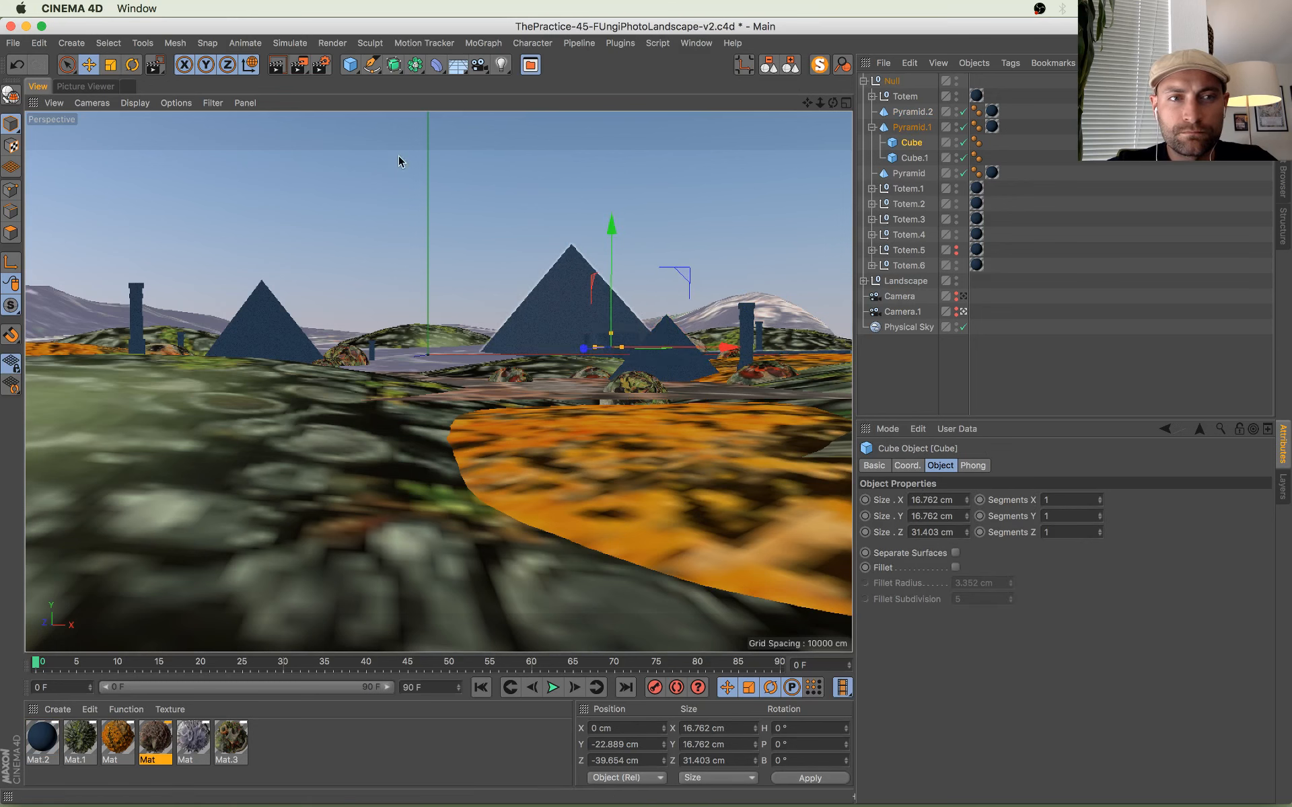
pyautogui.click(249, 65)
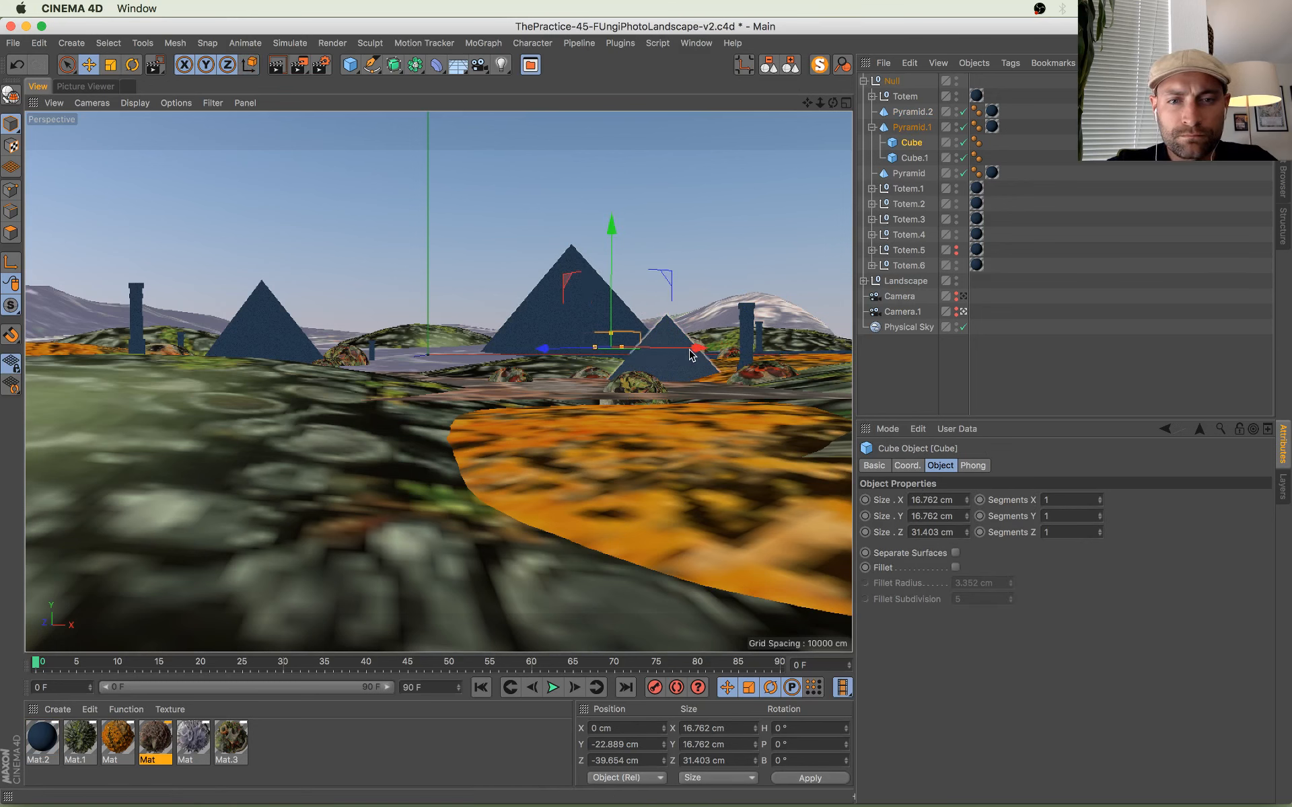
pyautogui.moveTo(694, 349); pyautogui.dragTo(688, 349)
pyautogui.press('super+z')
pyautogui.moveTo(563, 350); pyautogui.dragTo(556, 350)
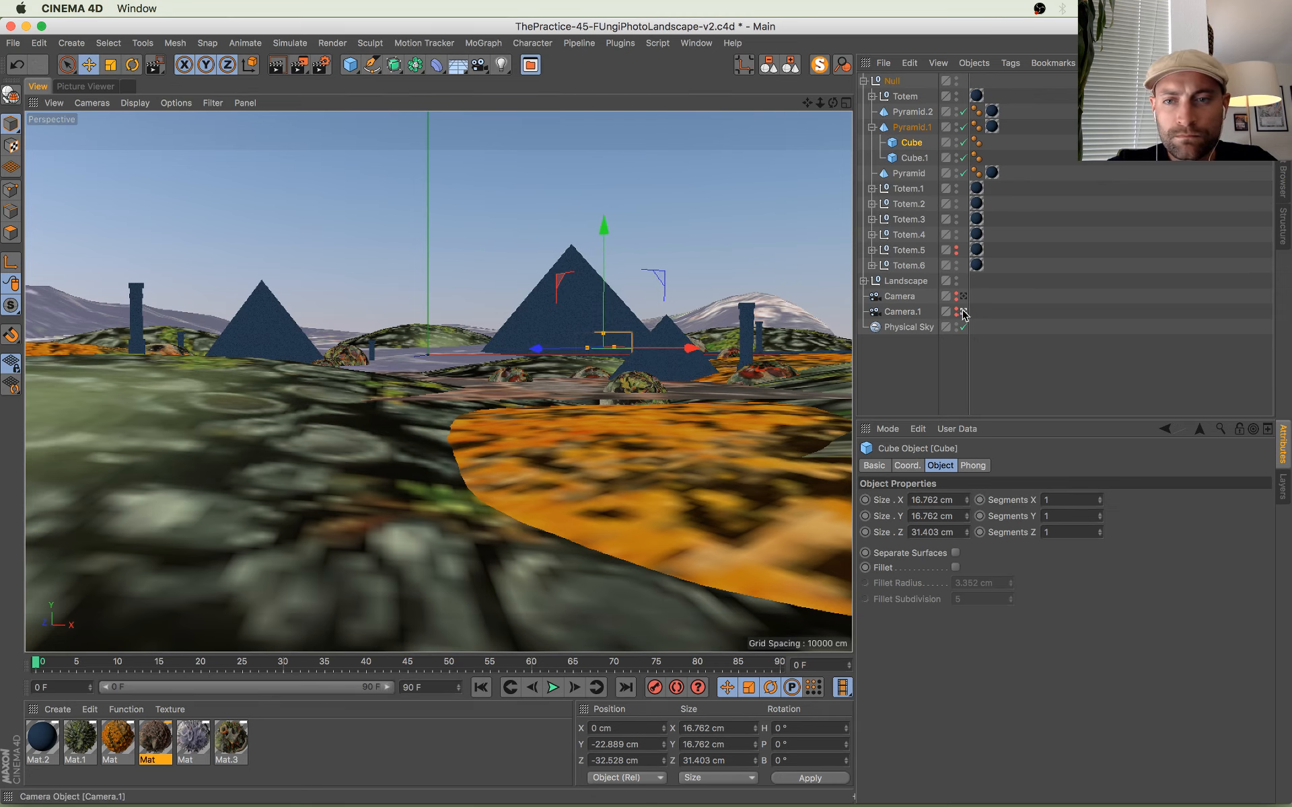
# Step: Leave the camera view to look over the whole scene from above, and inspect the planes in the Landscape and Mountains groups
pyautogui.press('h')
pyautogui.press('o')
pyautogui.keyDown('alt'); pyautogui.moveTo(457, 374); pyautogui.dragTo(557, 491); pyautogui.keyUp('alt')
pyautogui.scroll(-10, 490, 424)
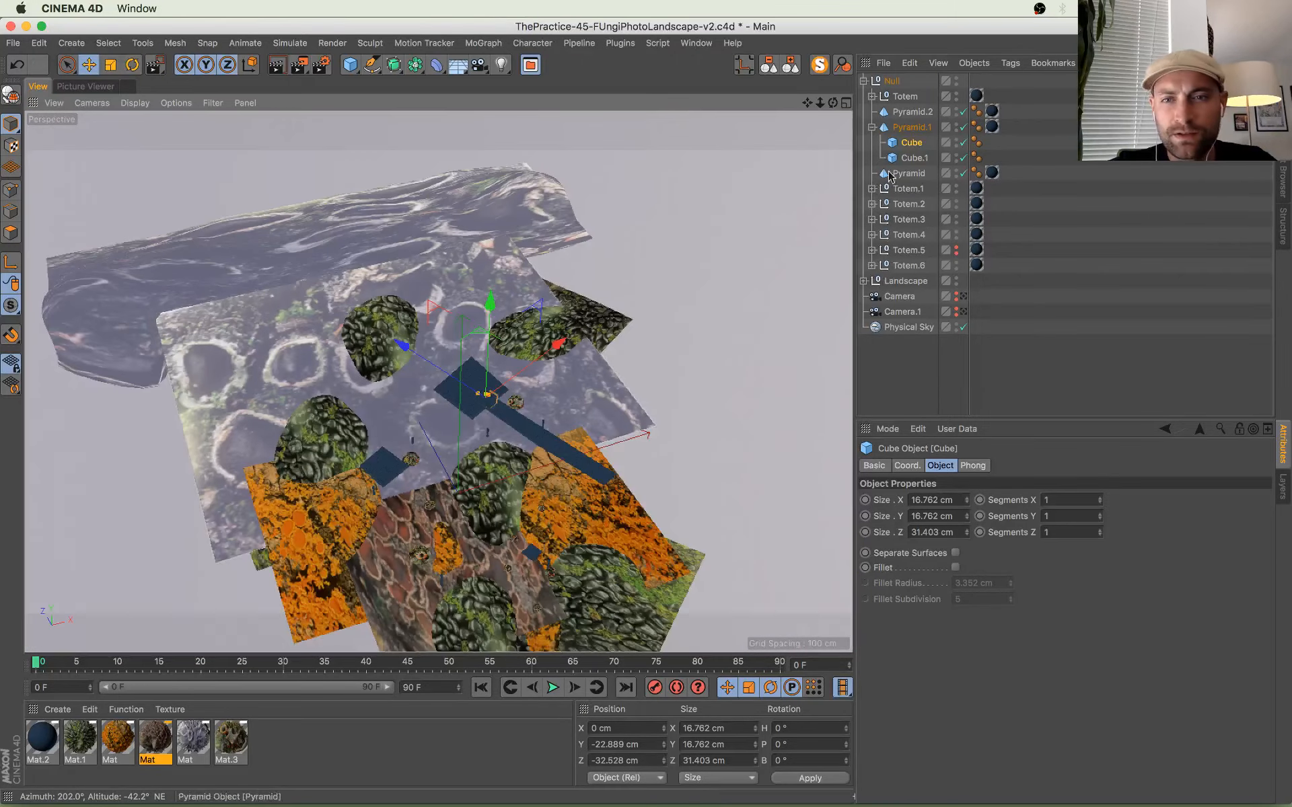
pyautogui.click(863, 282)
pyautogui.scroll(-3, 888, 299)
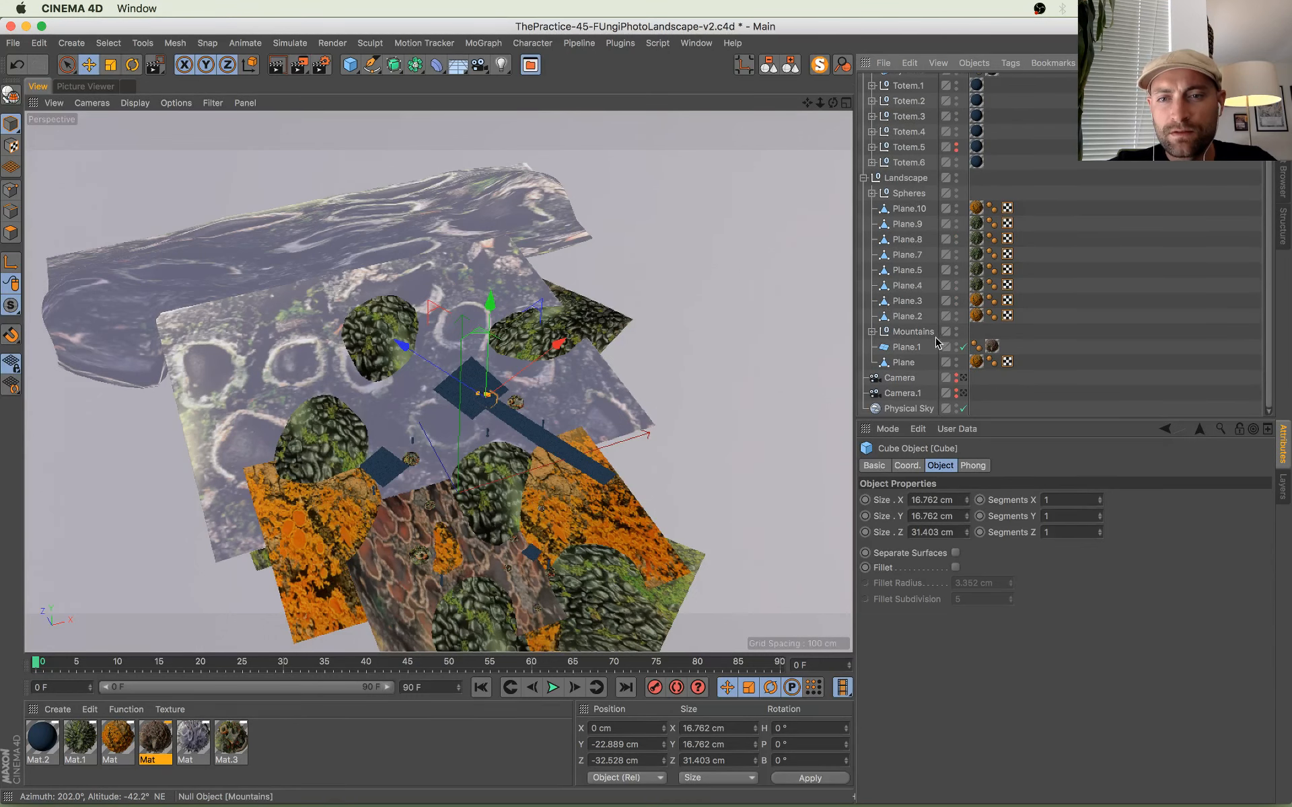
pyautogui.click(872, 332)
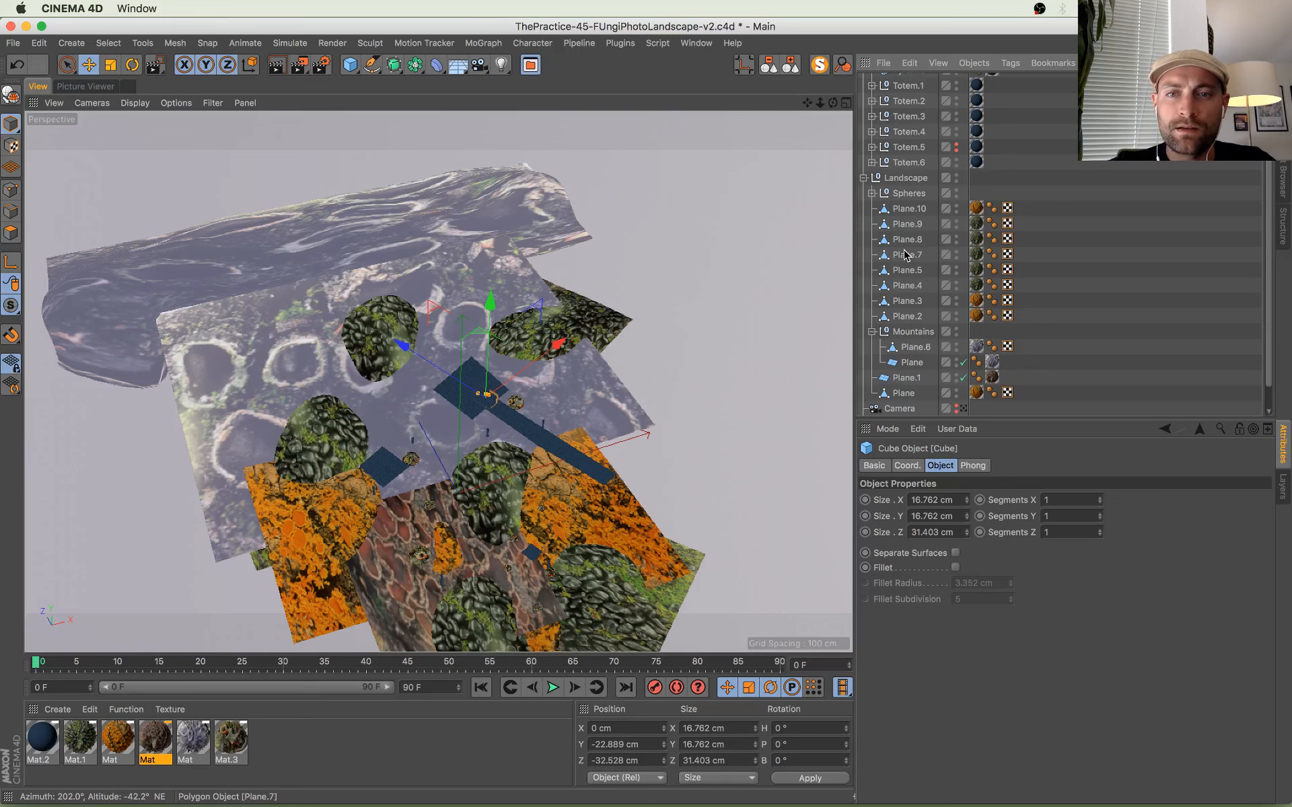
pyautogui.click(906, 211)
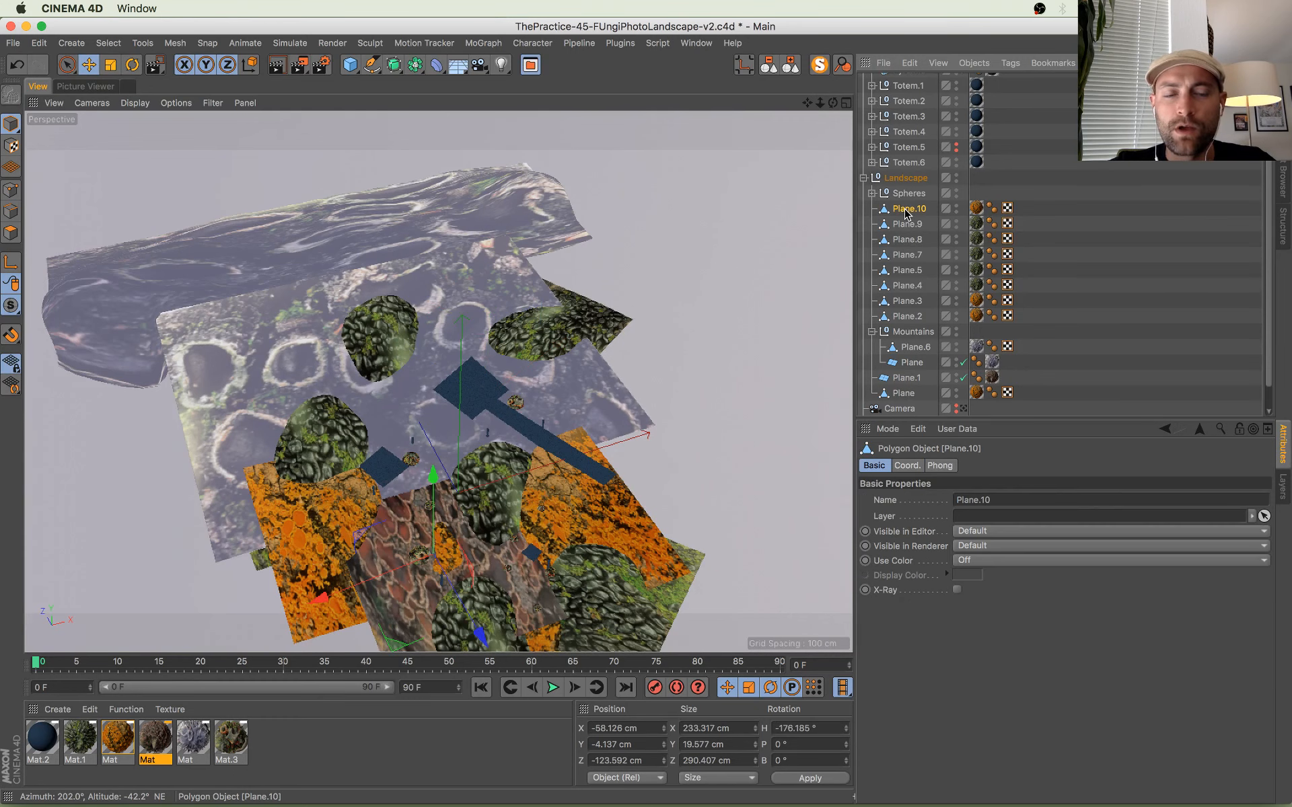
# Step: Collapse the Landscape and Null groups in the object hierarchy, and look through Camera.1 again
pyautogui.click(863, 178)
pyautogui.click(889, 80)
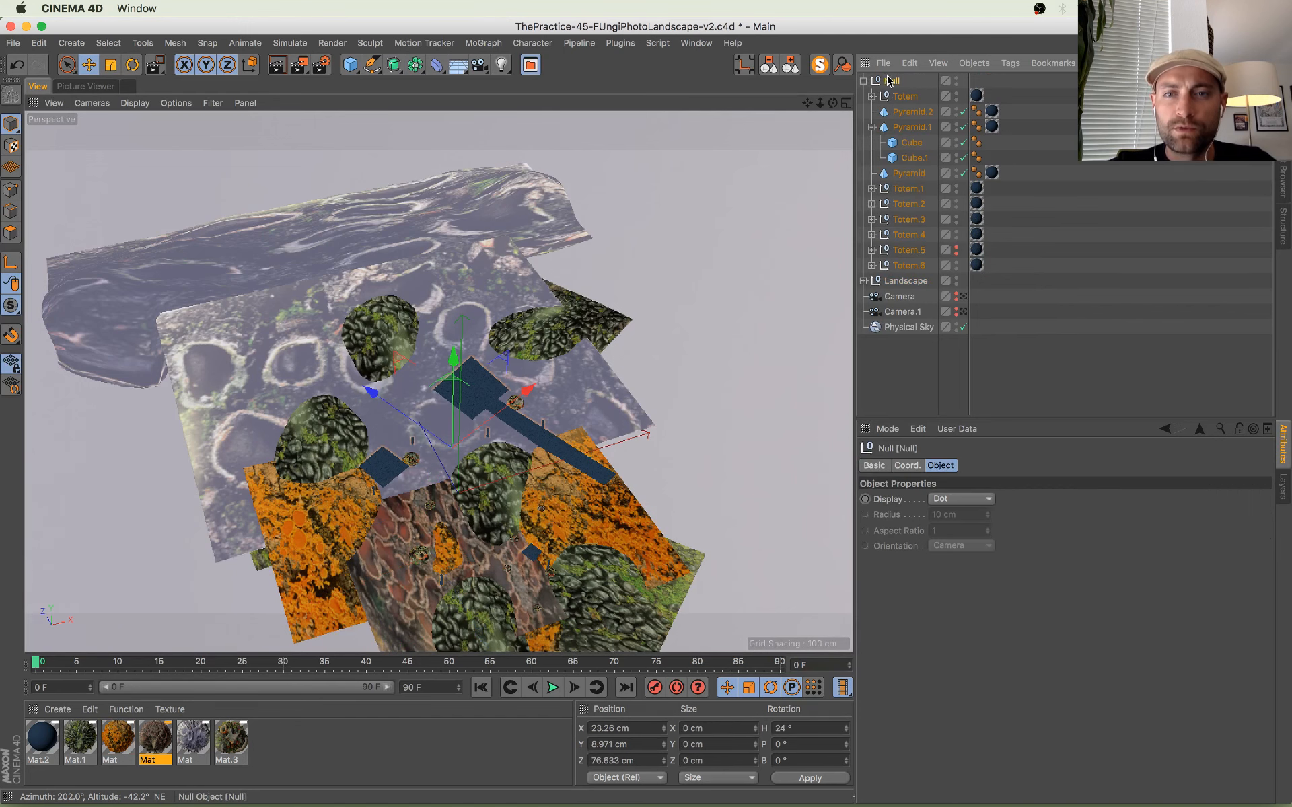
pyautogui.click(864, 80)
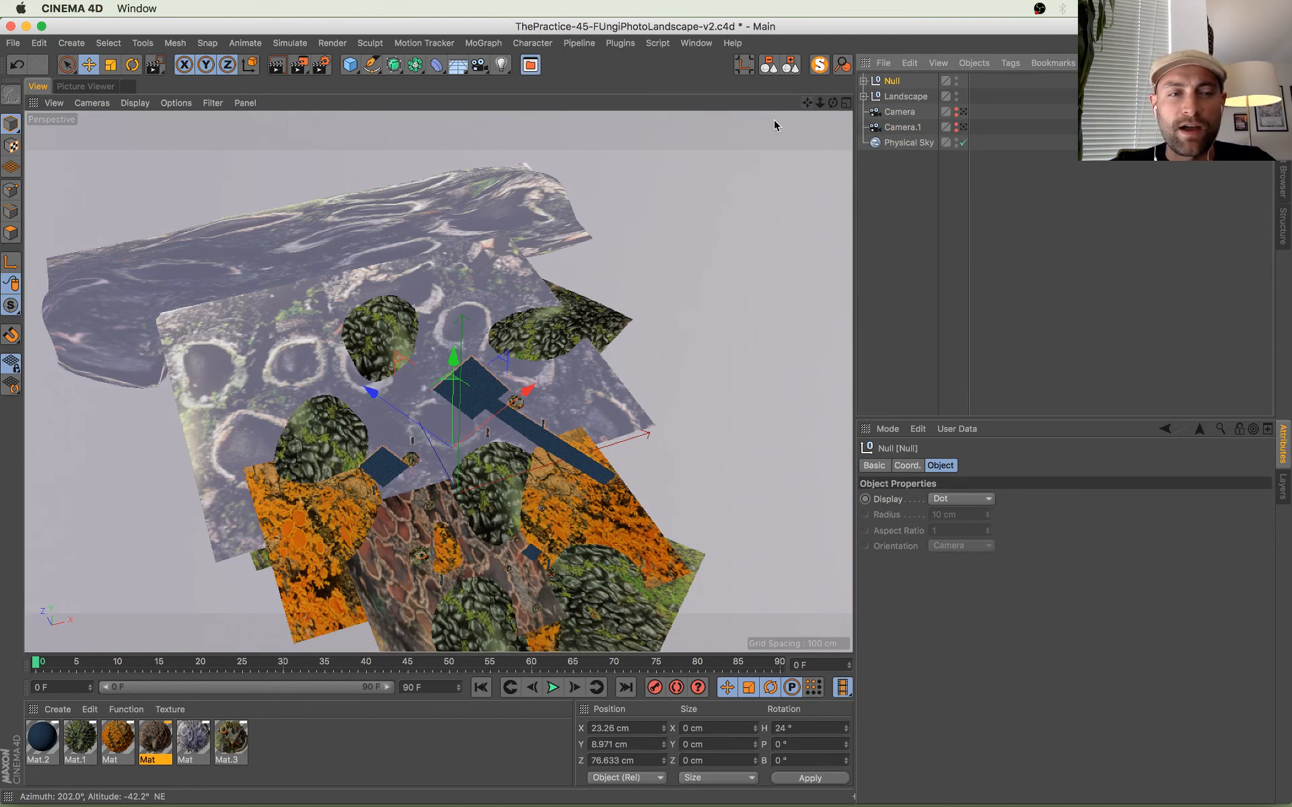
pyautogui.click(964, 127)
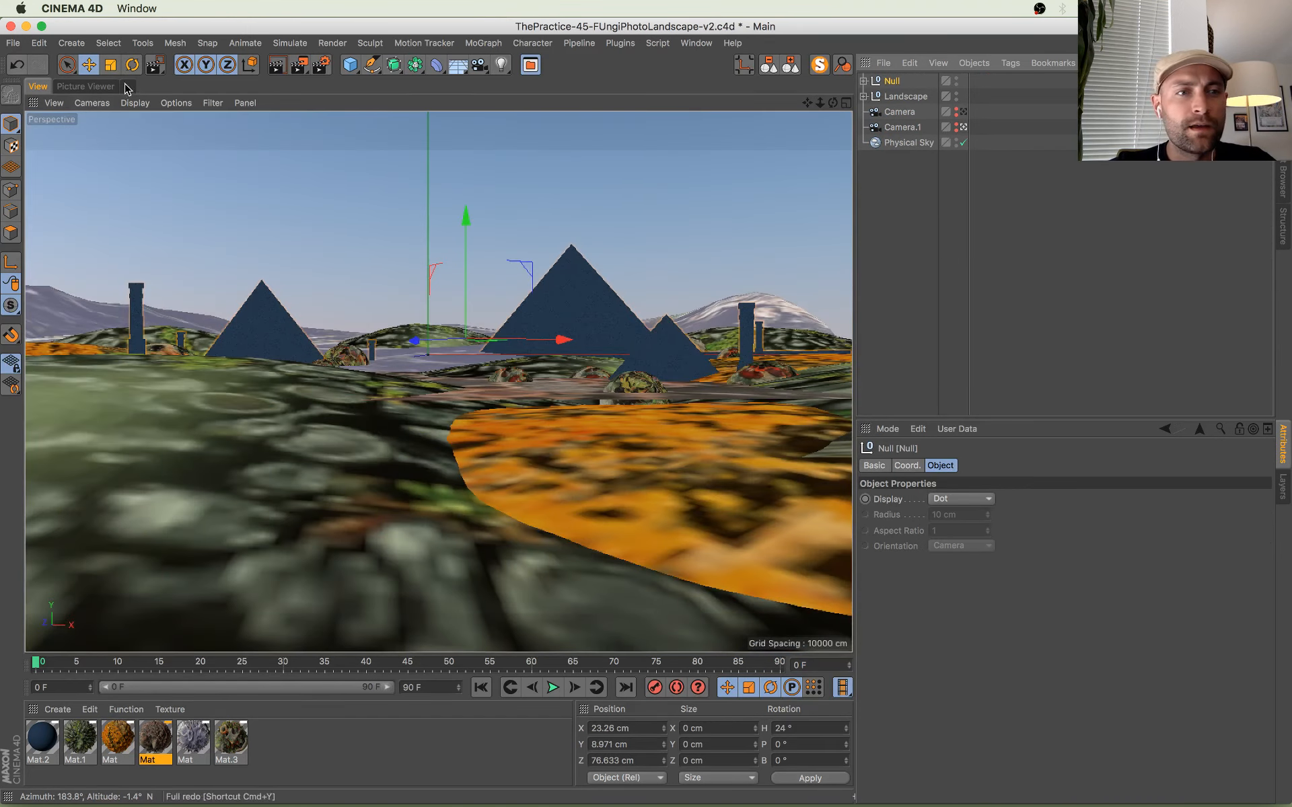
# Step: Examine the in-progress landscape render in the Picture Viewer, both in close-up and as a whole frame
pyautogui.click(87, 87)
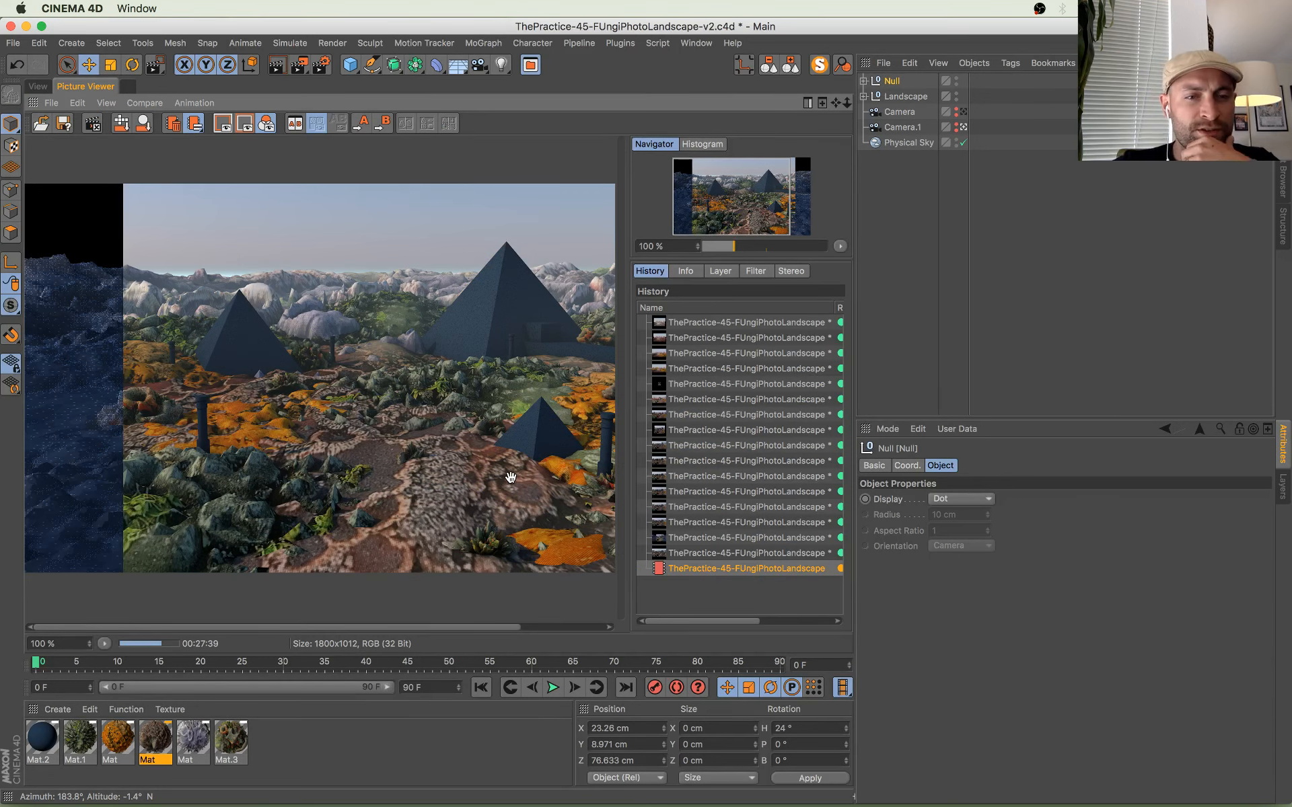
pyautogui.moveTo(391, 270); pyautogui.dragTo(346, 410)
pyautogui.scroll(2, 347, 410)
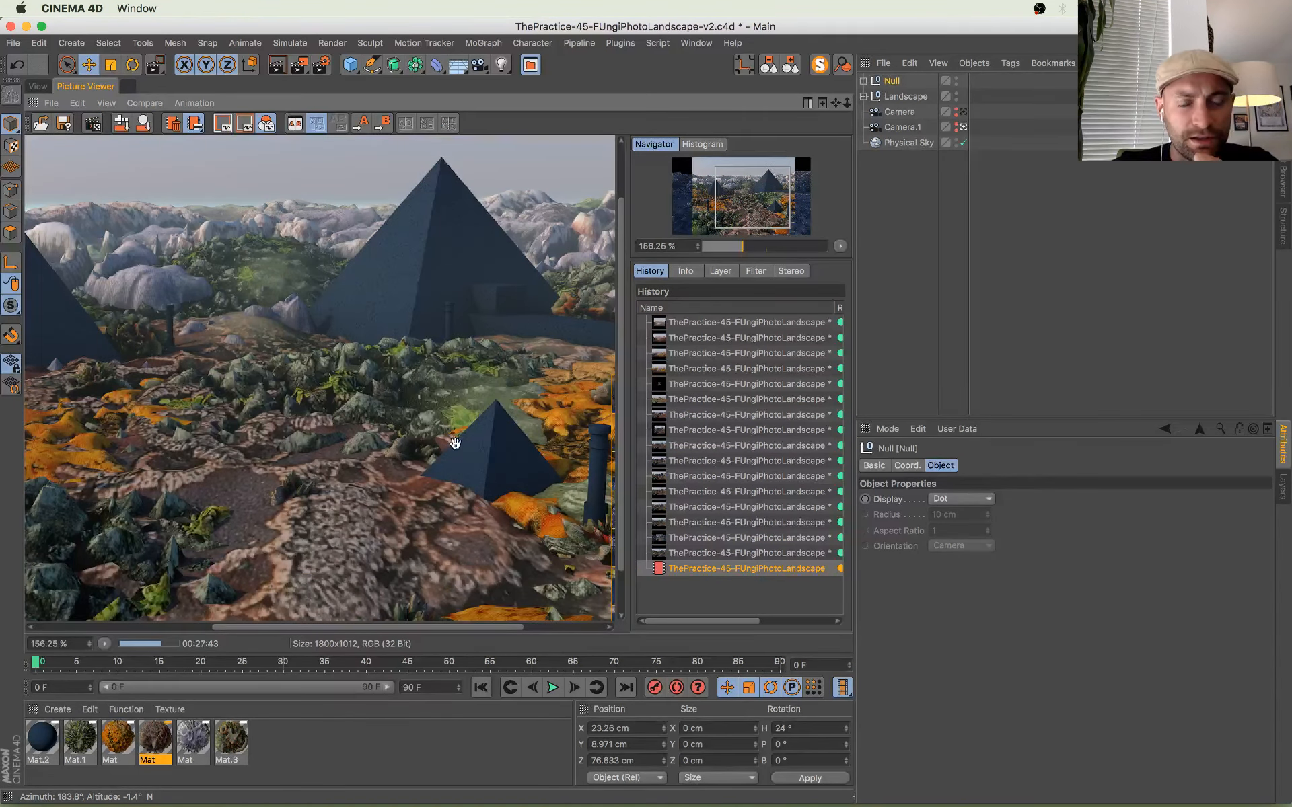
pyautogui.scroll(3, 377, 417)
pyautogui.scroll(-5, 310, 442)
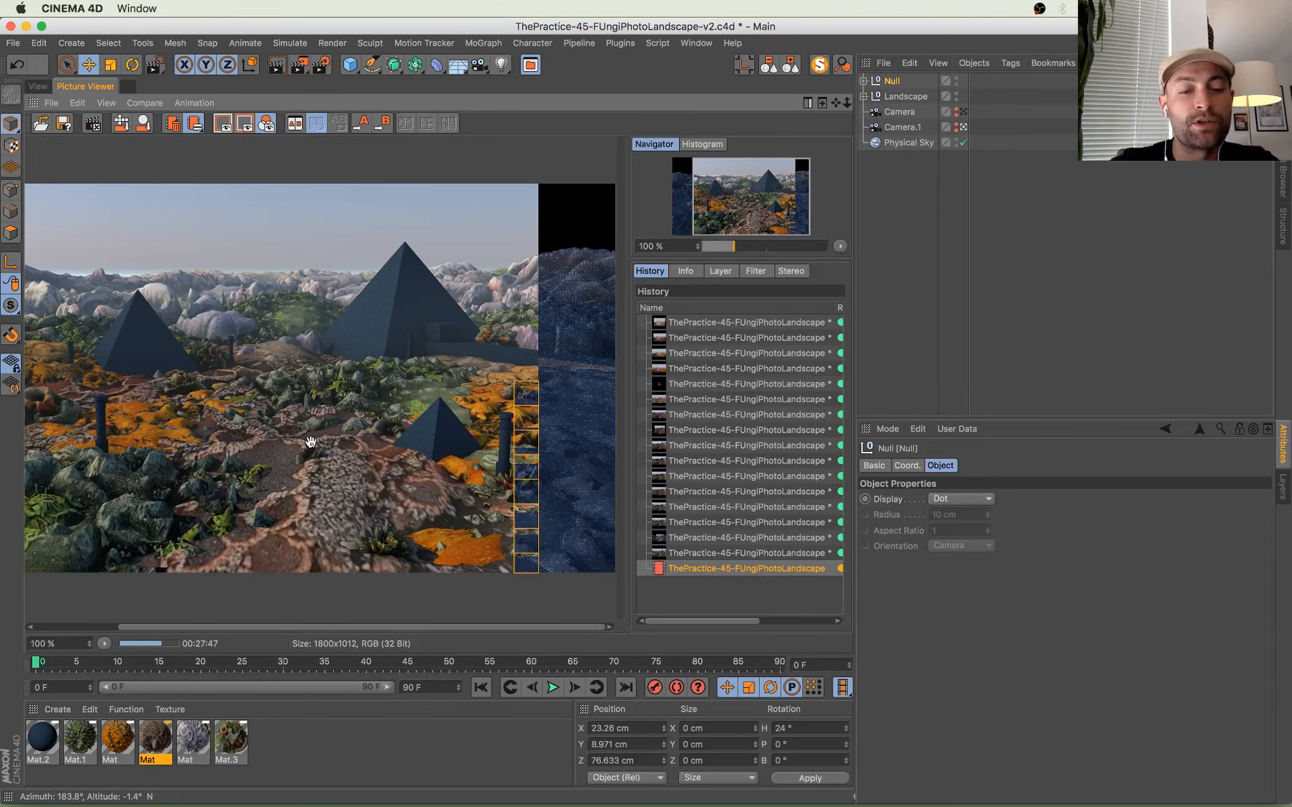
pyautogui.moveTo(60, 380); pyautogui.dragTo(287, 382)
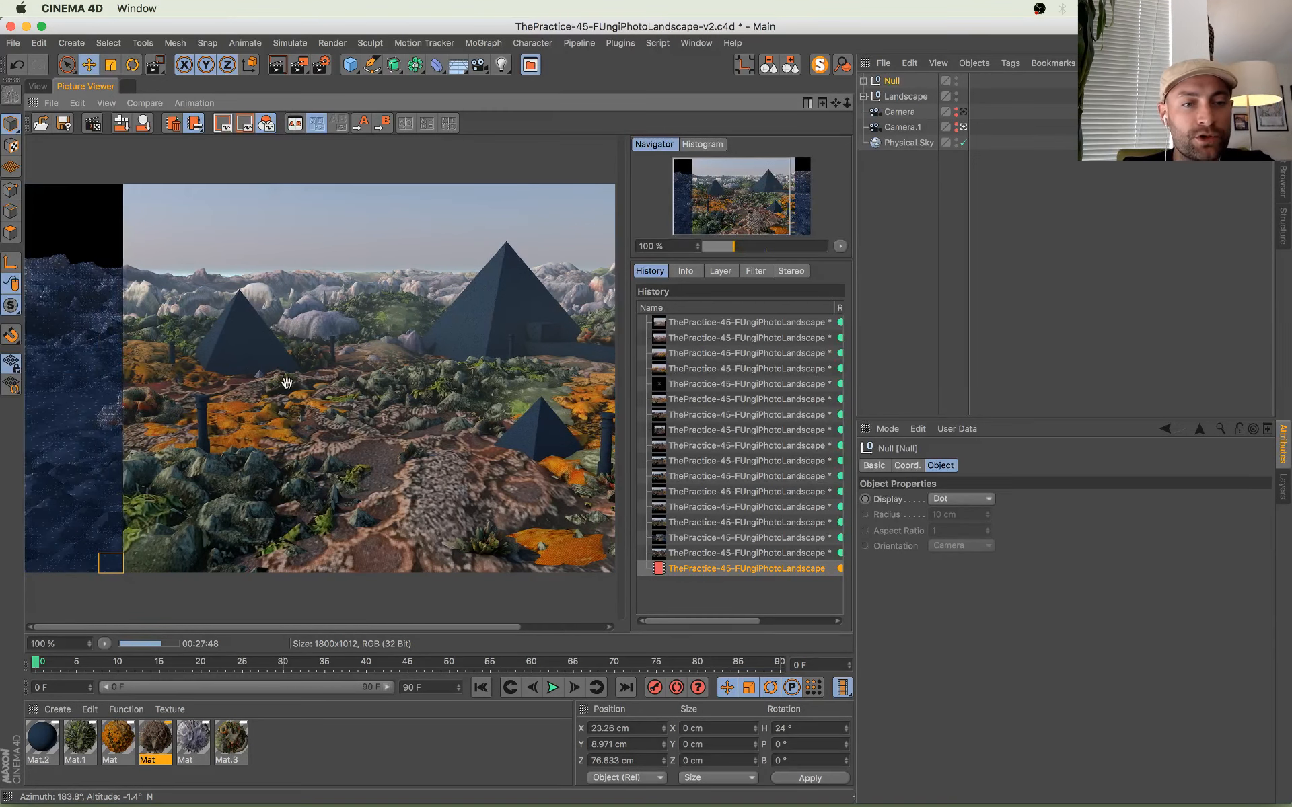
pyautogui.scroll(-2, 313, 418)
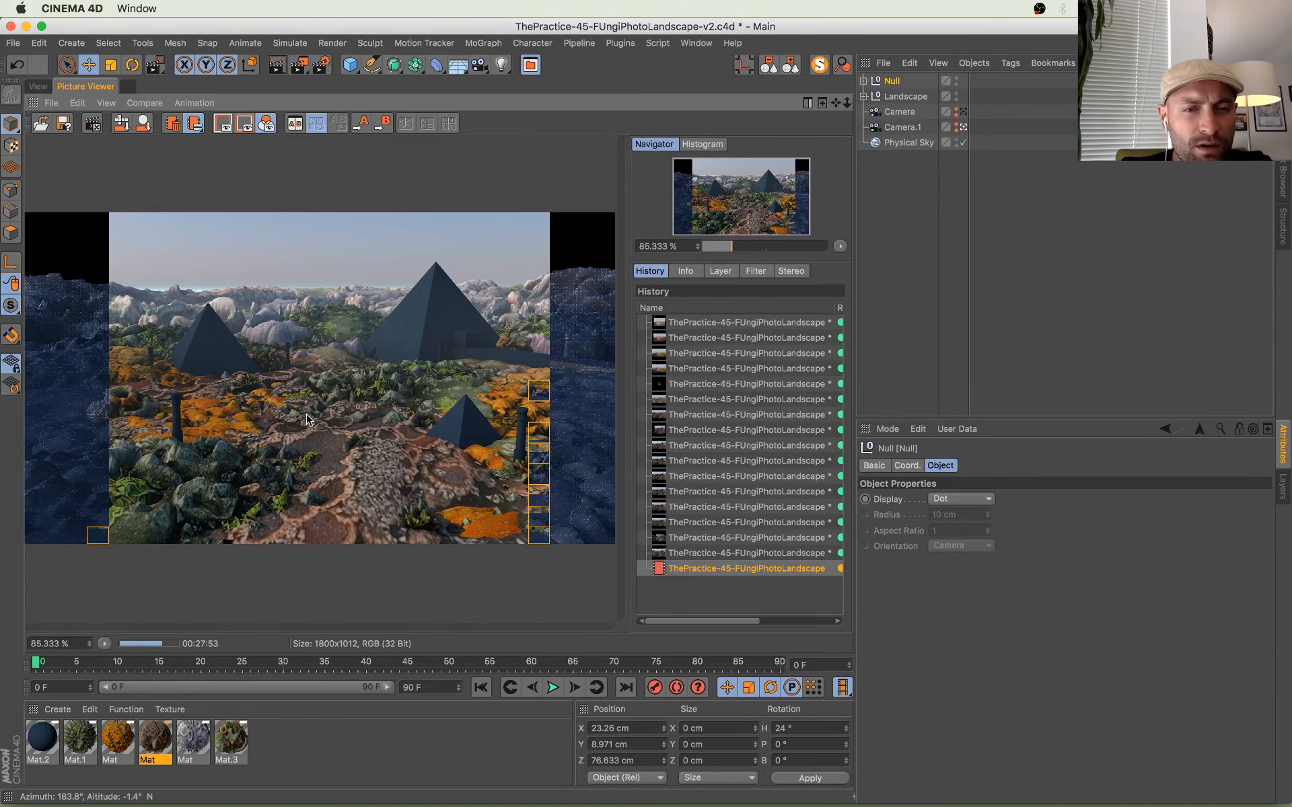
pyautogui.scroll(2, 261, 414)
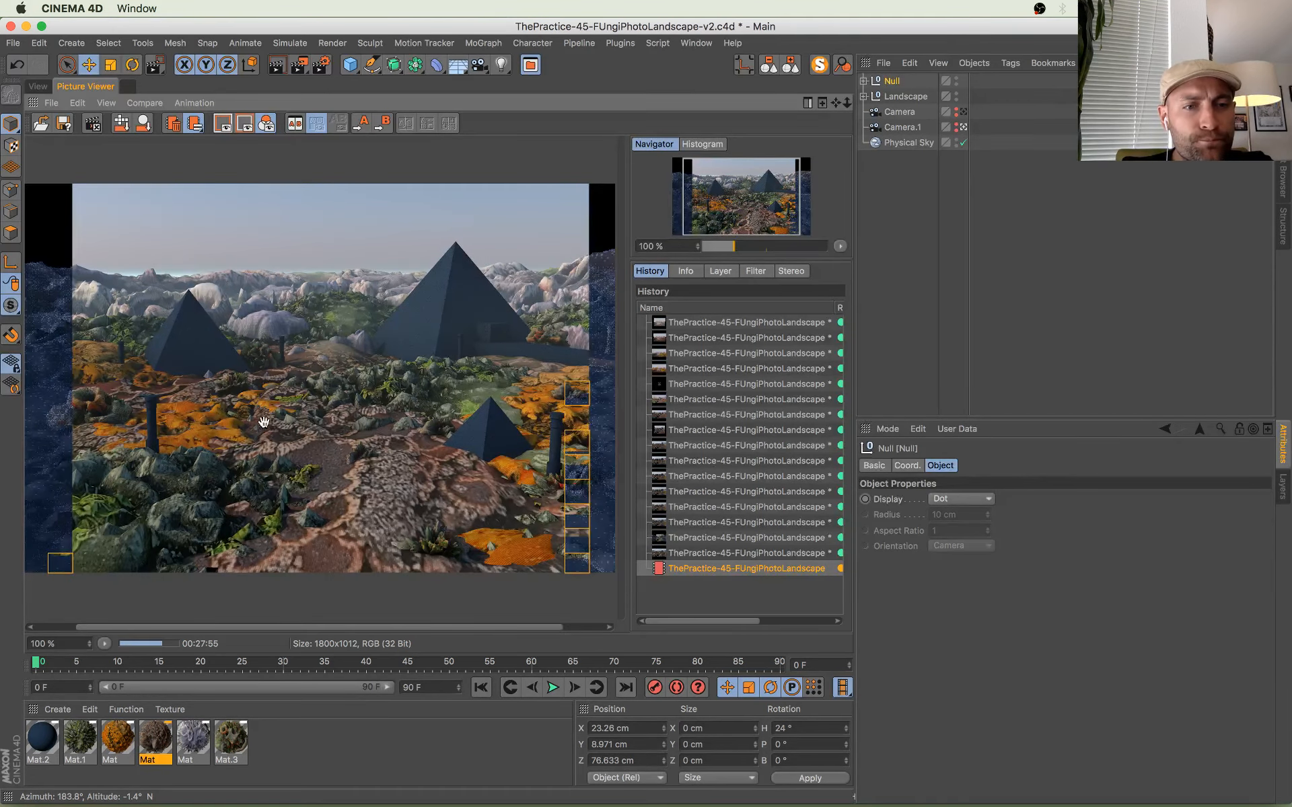
pyautogui.scroll(-1, 263, 421)
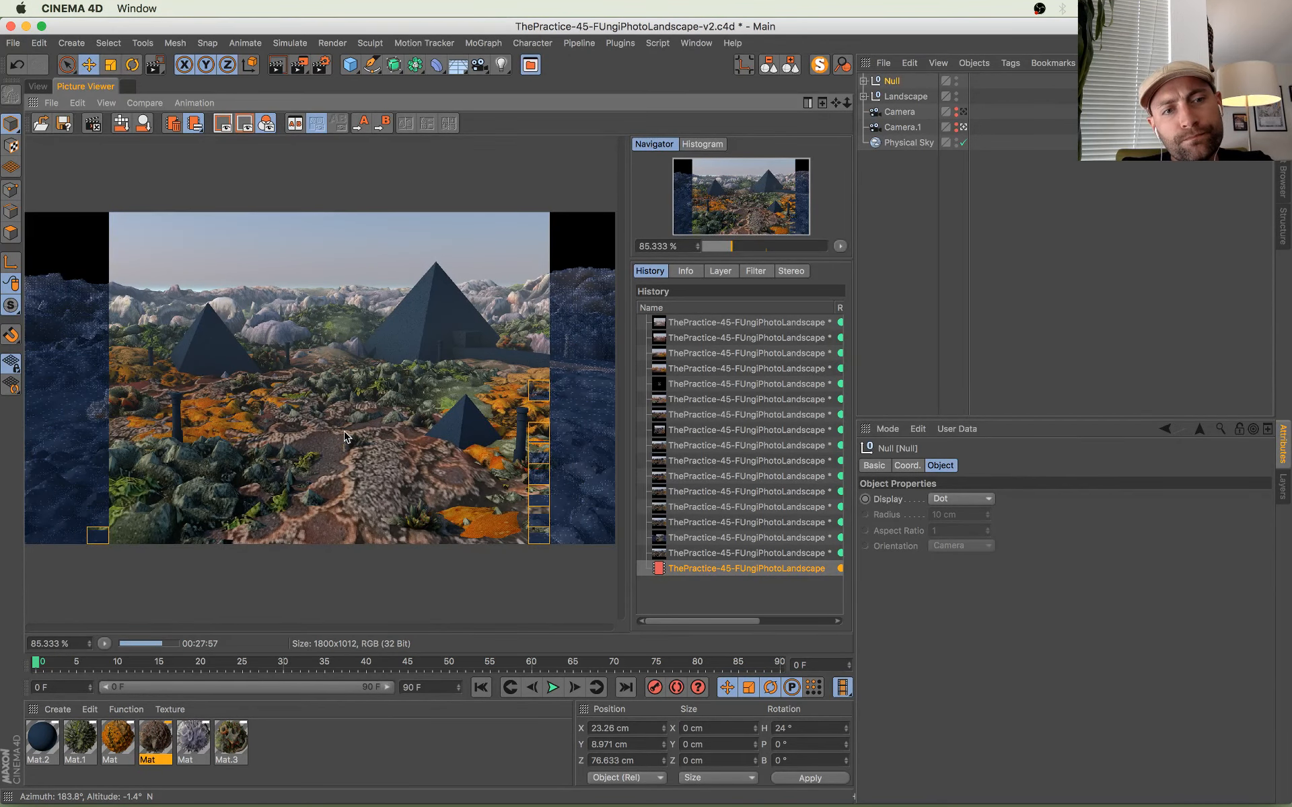
# Step: Switch to the YouTube live chat in Chrome, read the latest messages, and return to Cinema 4D
pyautogui.hotkey('ctrl', 'Up')
pyautogui.click(44, 517)
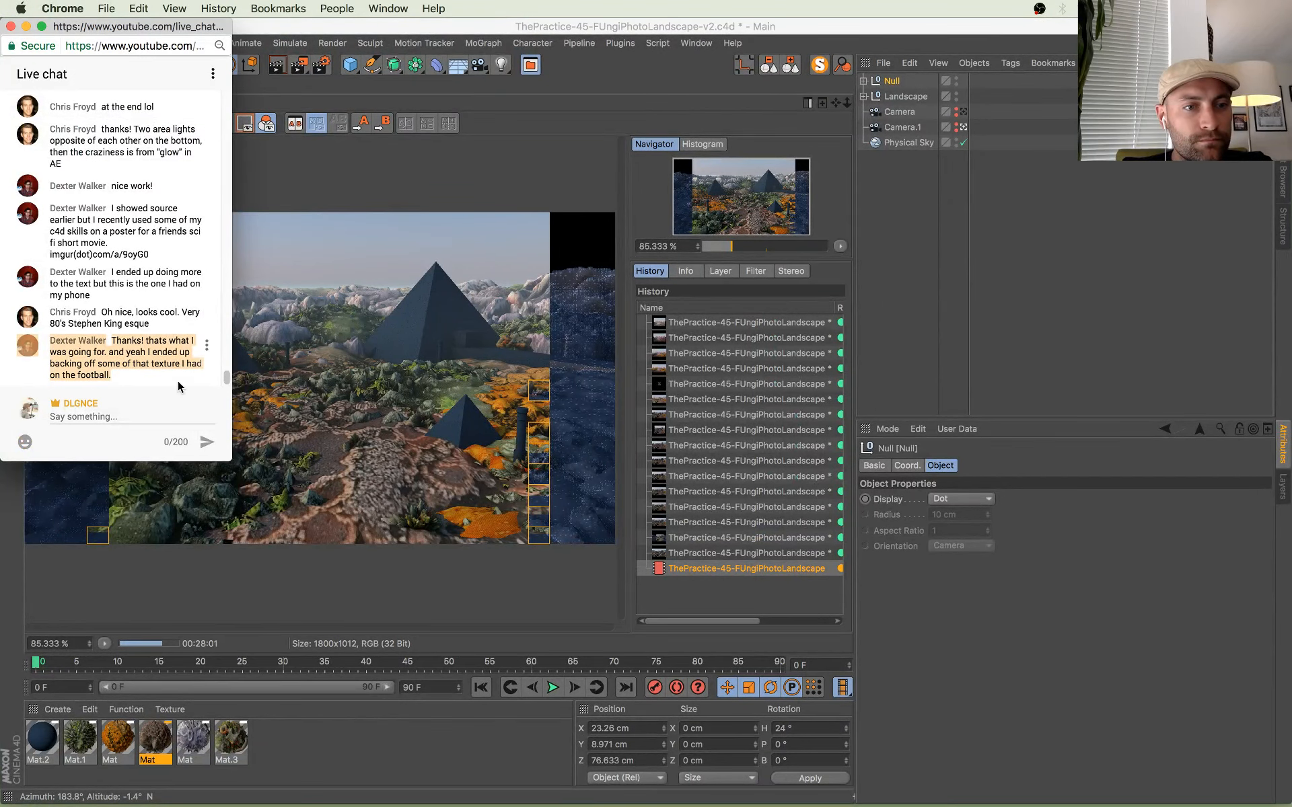
pyautogui.click(178, 381)
pyautogui.moveTo(177, 381); pyautogui.dragTo(153, 345)
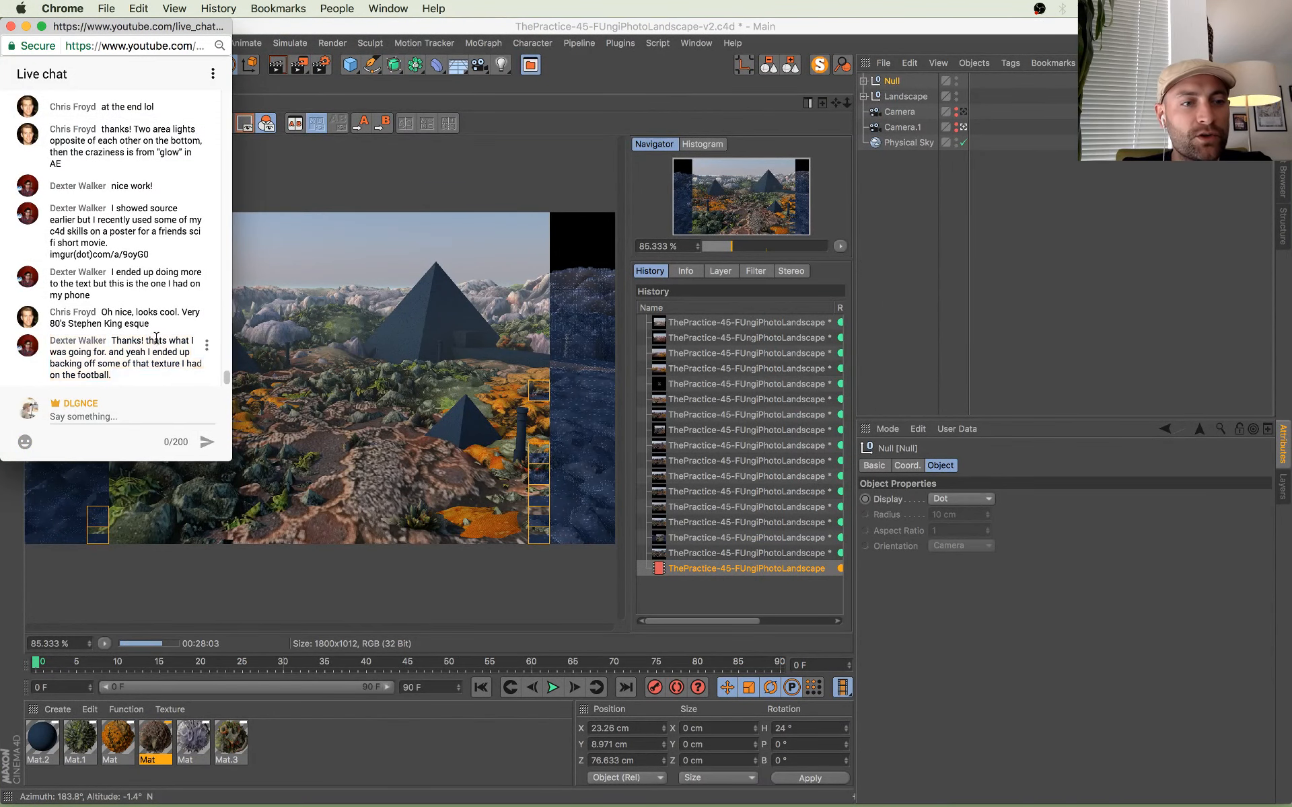
pyautogui.hotkey('ctrl', 'Up')
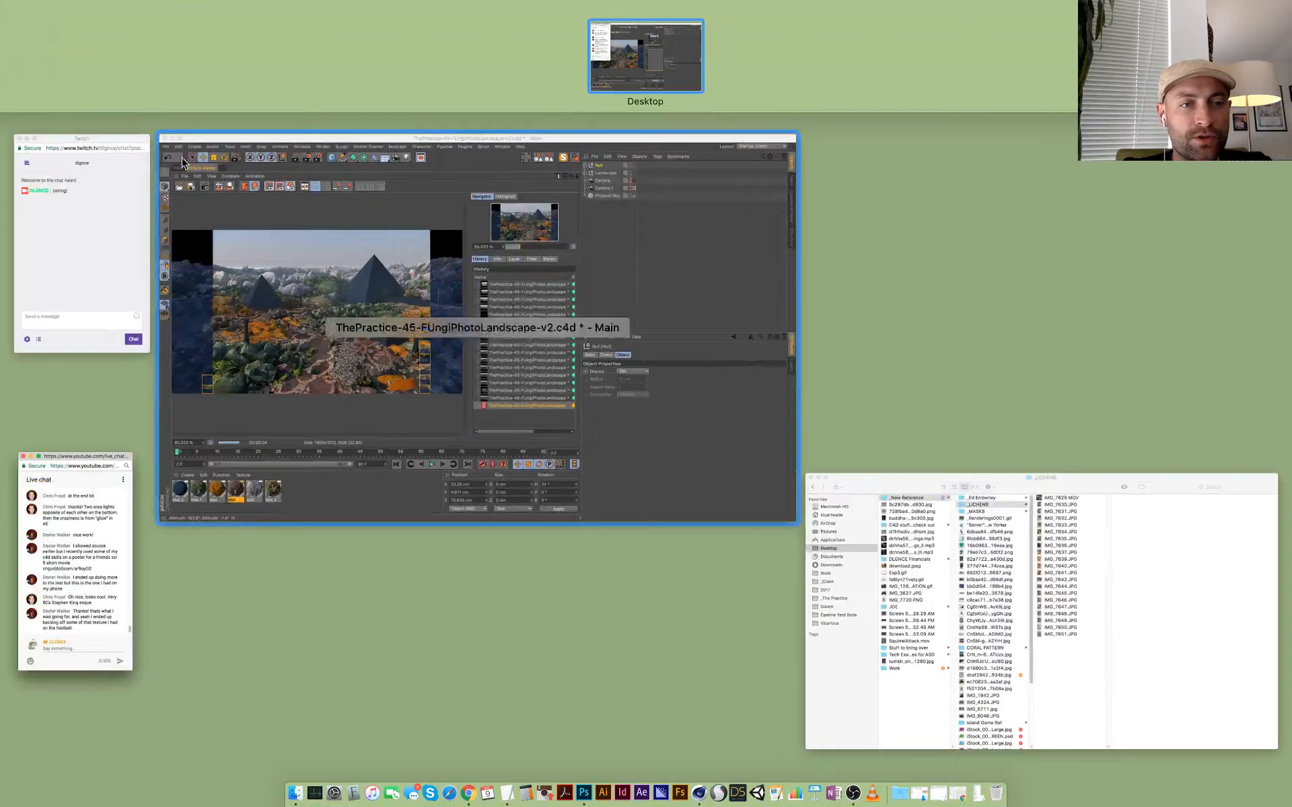
pyautogui.click(98, 276)
pyautogui.click(541, 153)
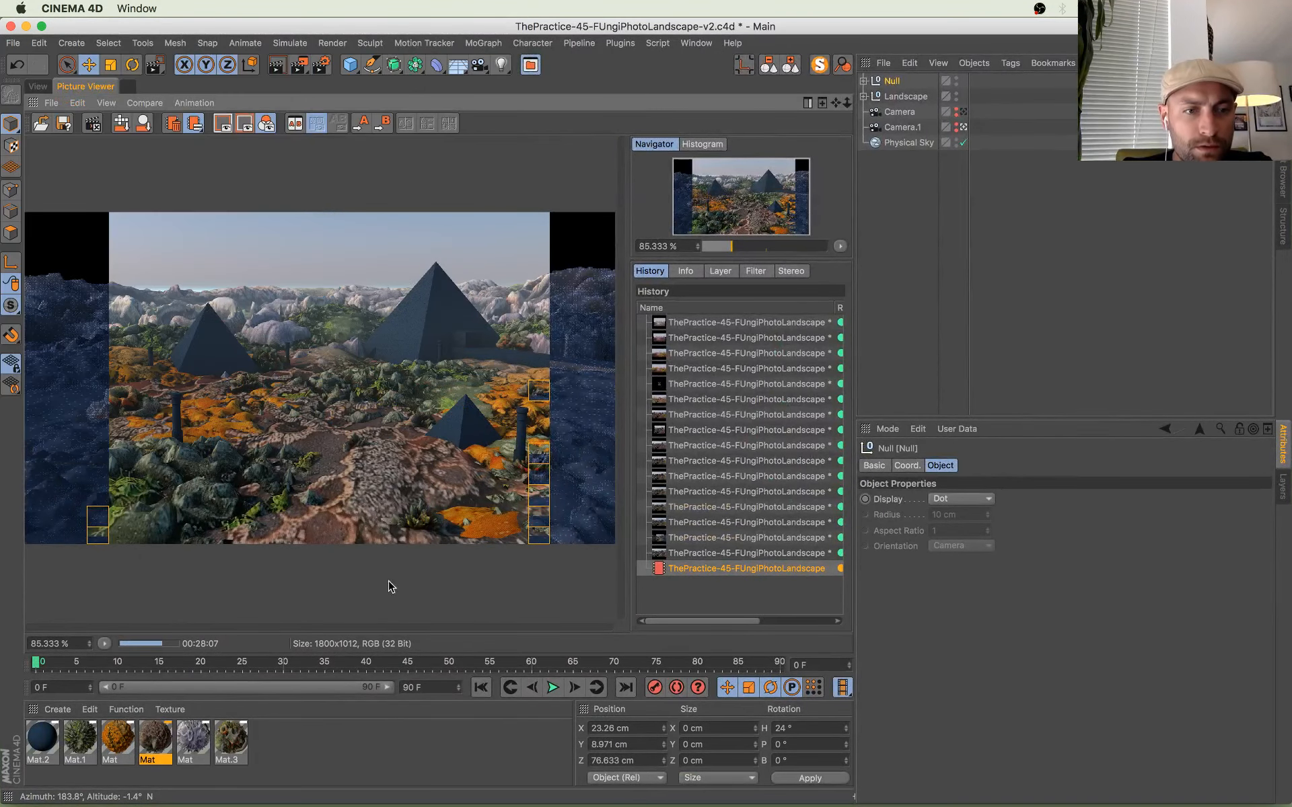
# Step: Inspect the foreground ground texture in the render, comparing its close-up detail with the full composition
pyautogui.scroll(5, 372, 516)
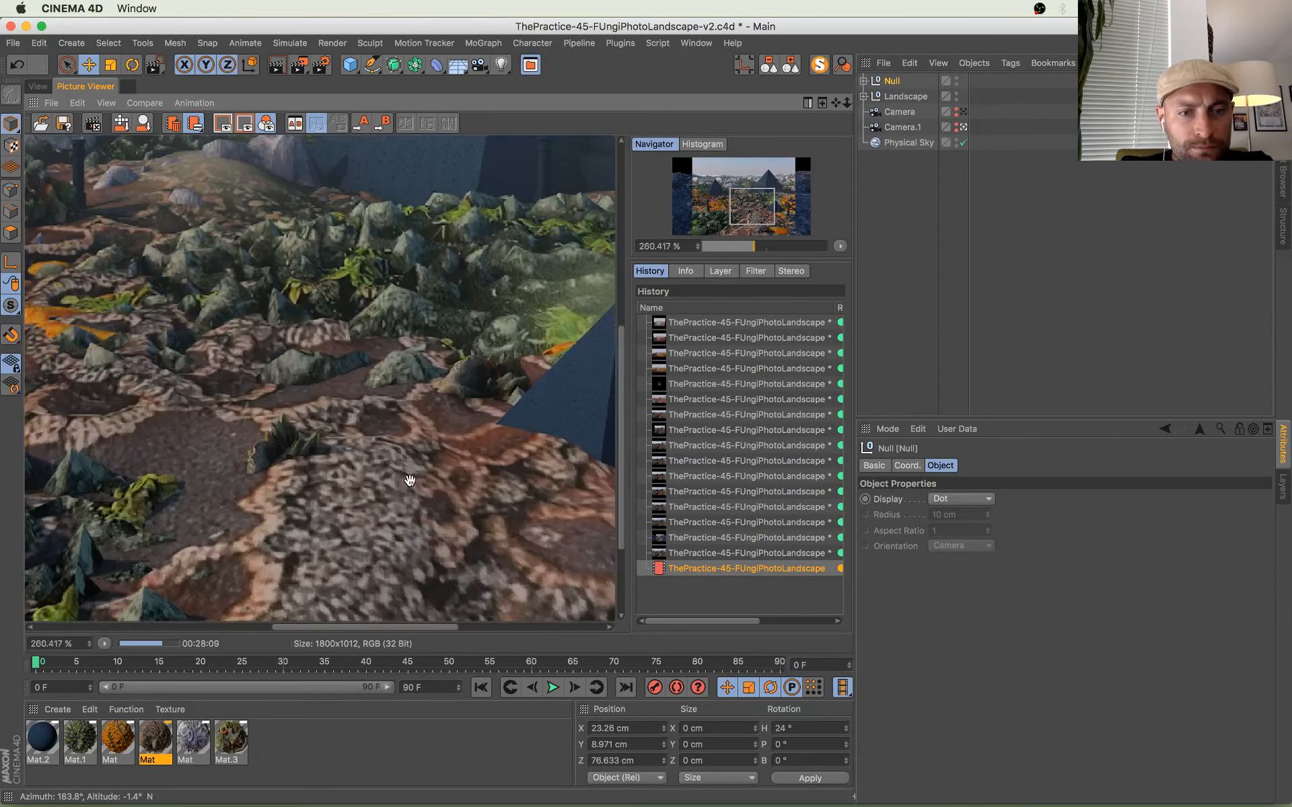
pyautogui.scroll(-5, 364, 404)
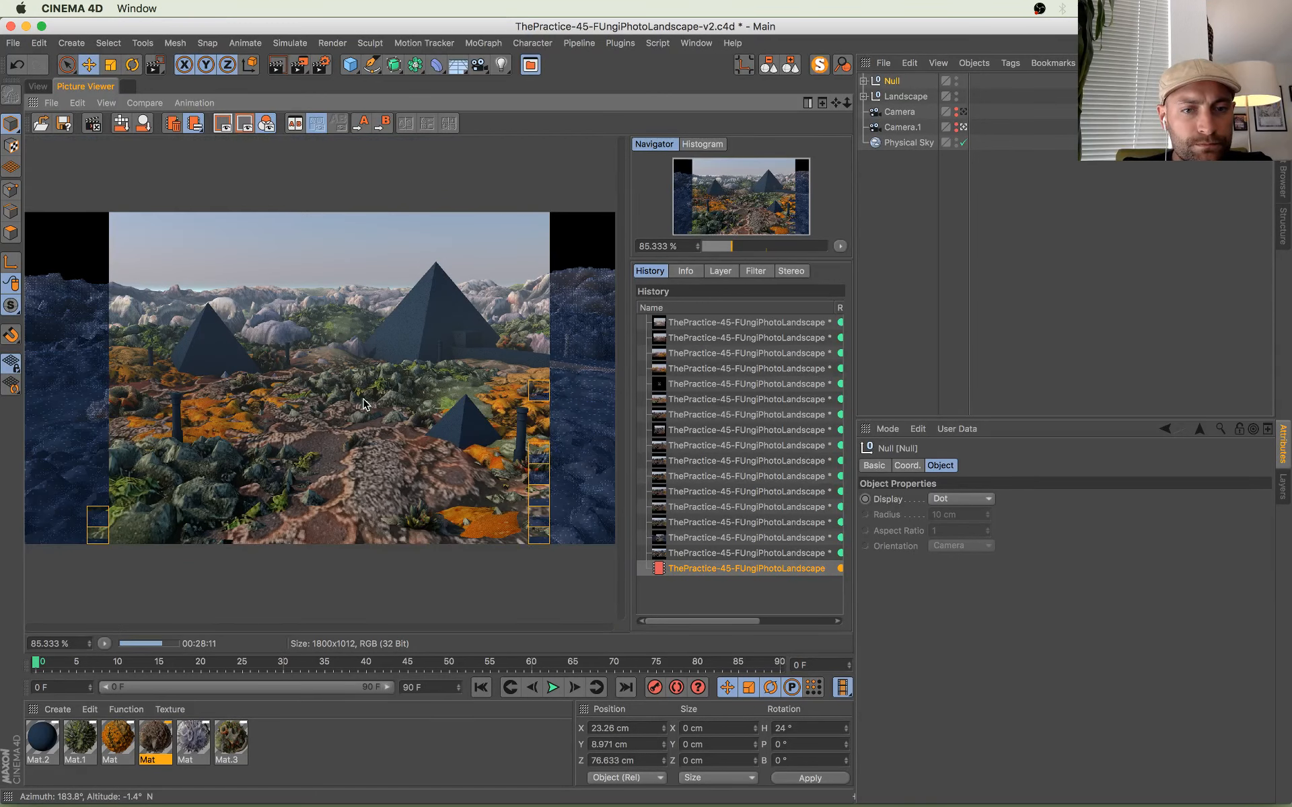
pyautogui.scroll(-1, 261, 362)
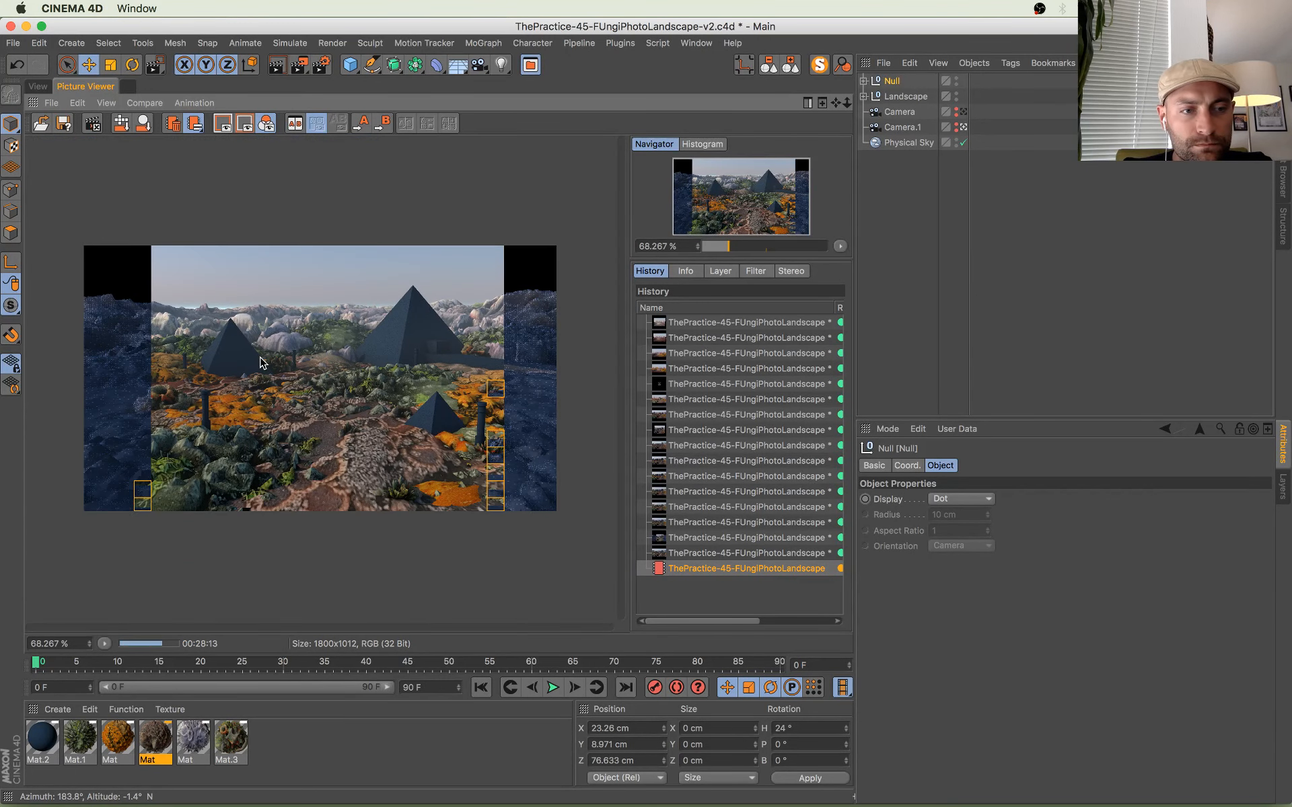
pyautogui.scroll(1, 262, 362)
pyautogui.scroll(1, 261, 362)
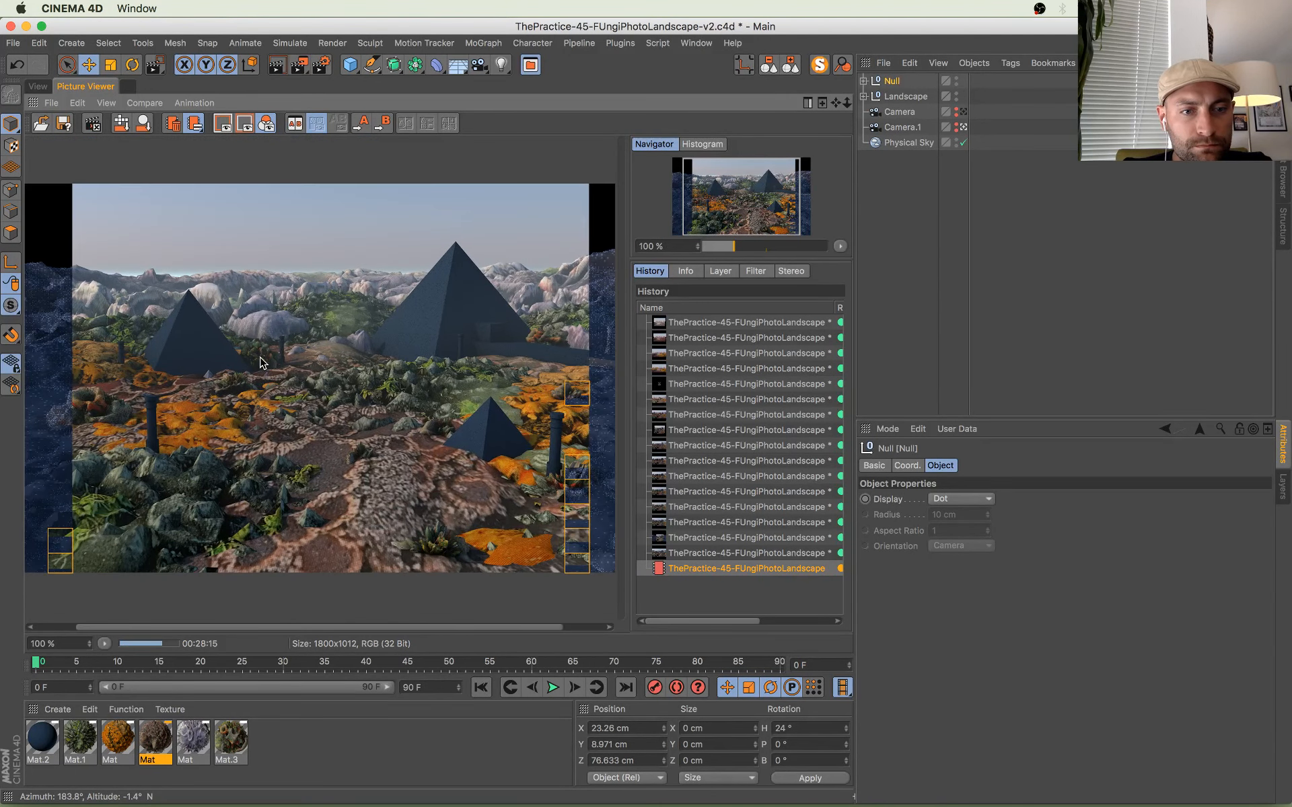
pyautogui.moveTo(171, 407); pyautogui.dragTo(210, 438)
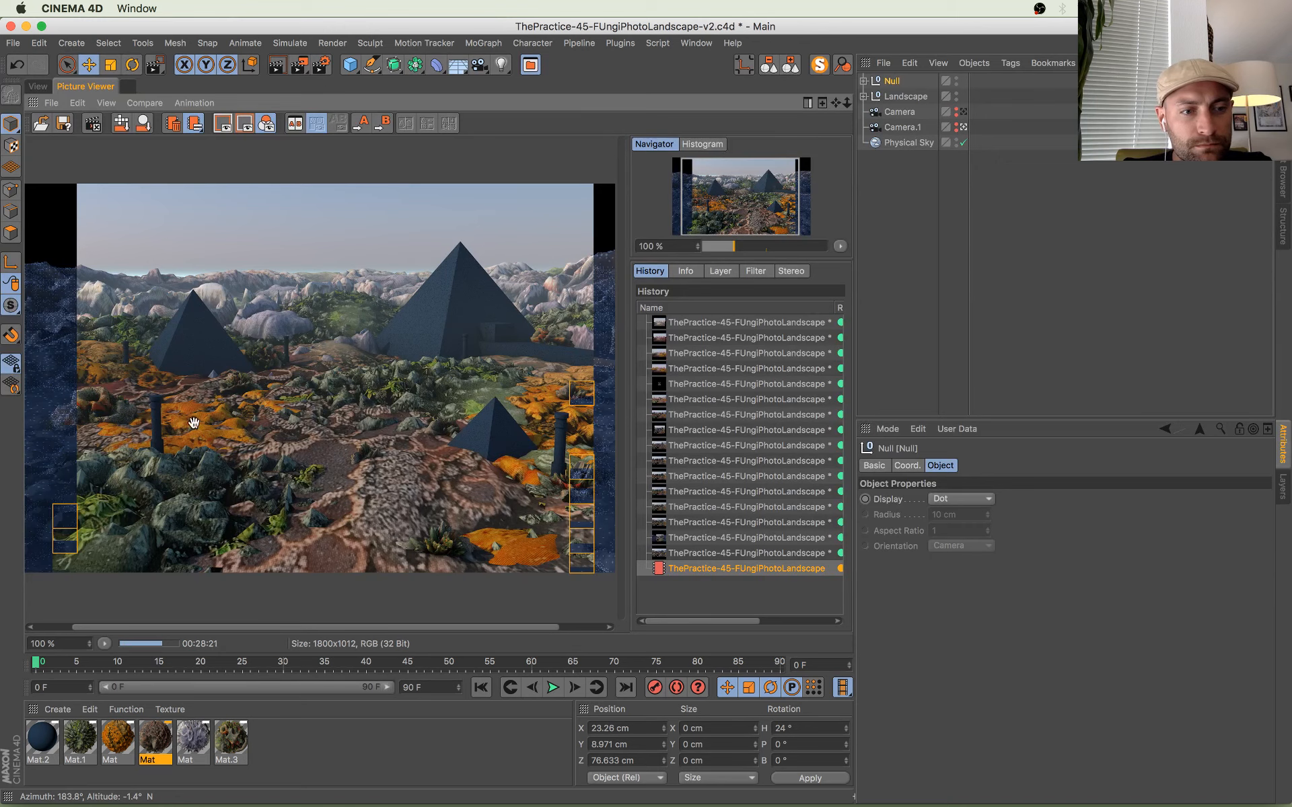
# Step: Check the open windows, return to the render, and examine its pyramids, foreground rocks and overall framing
pyautogui.moveTo(0, 0)
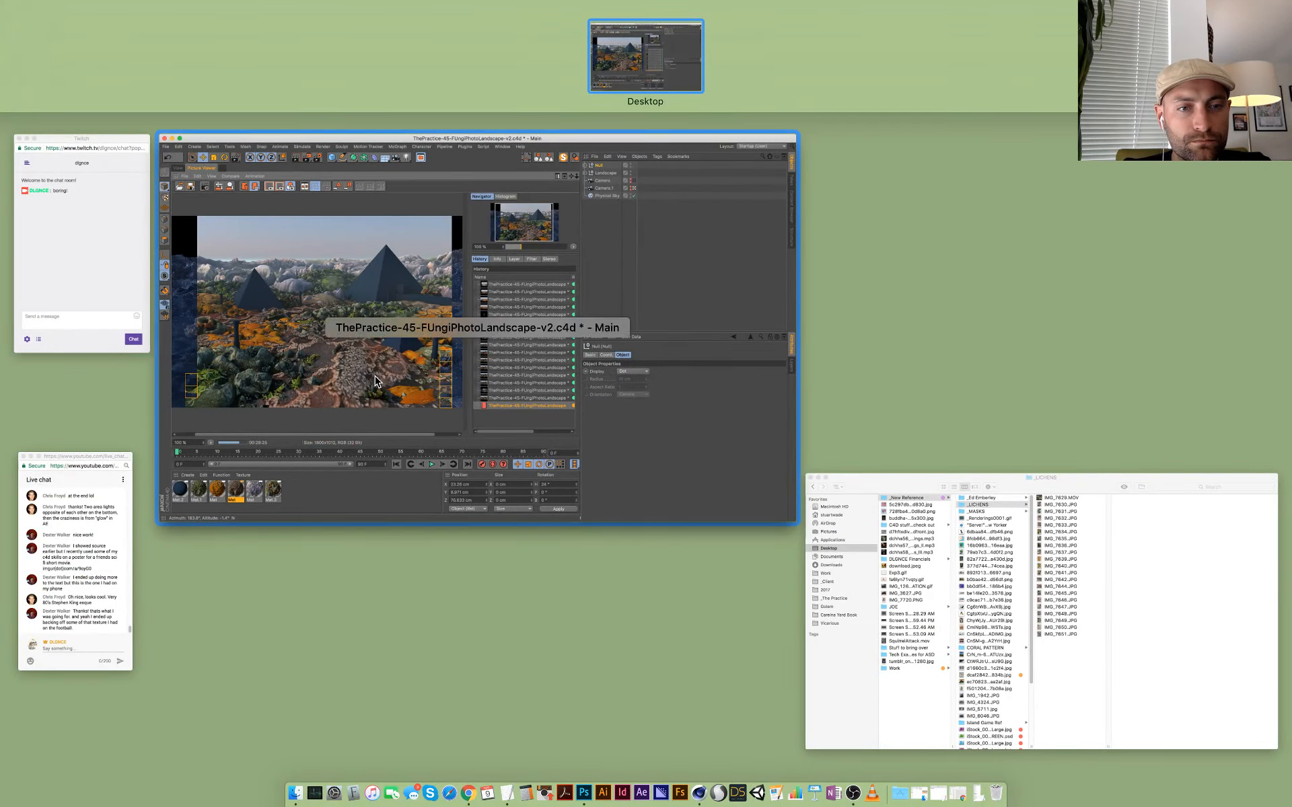
pyautogui.click(283, 350)
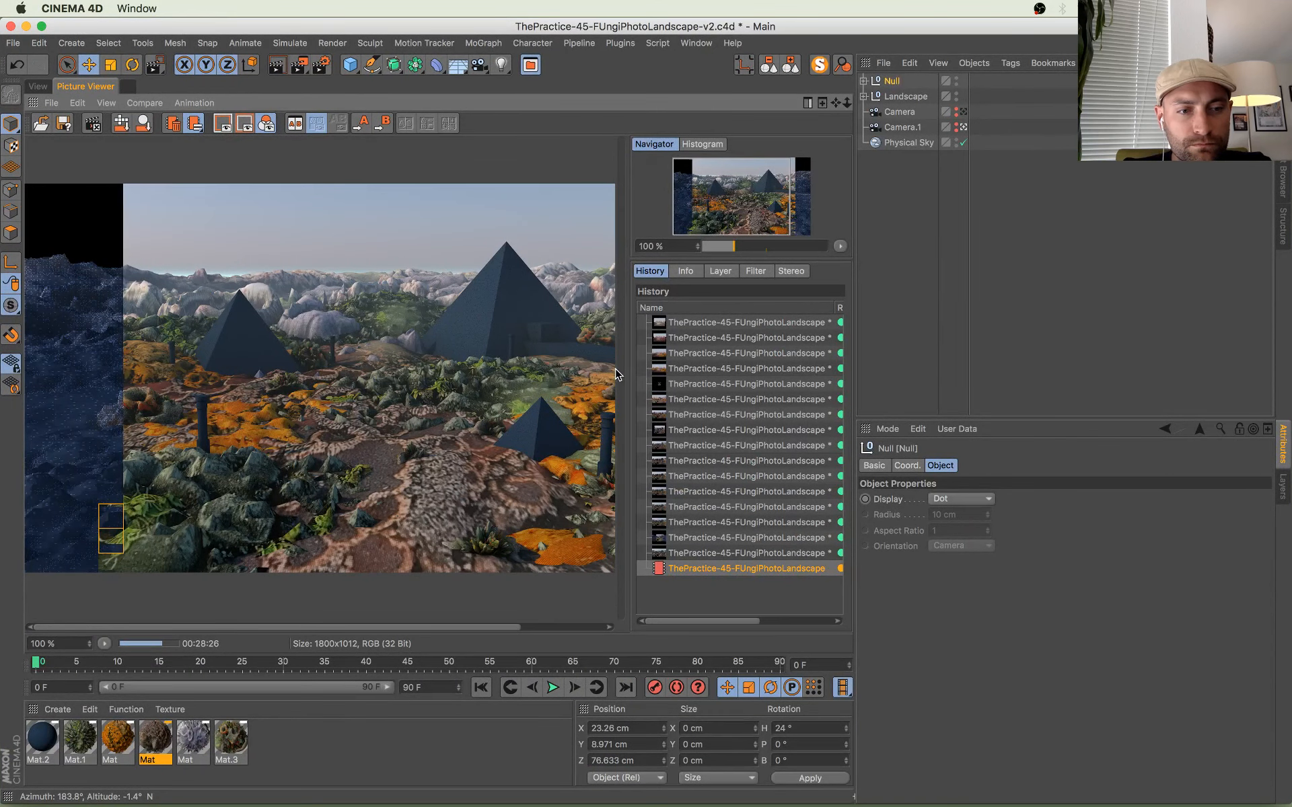
pyautogui.moveTo(572, 373); pyautogui.dragTo(469, 331)
pyautogui.scroll(-3, 452, 331)
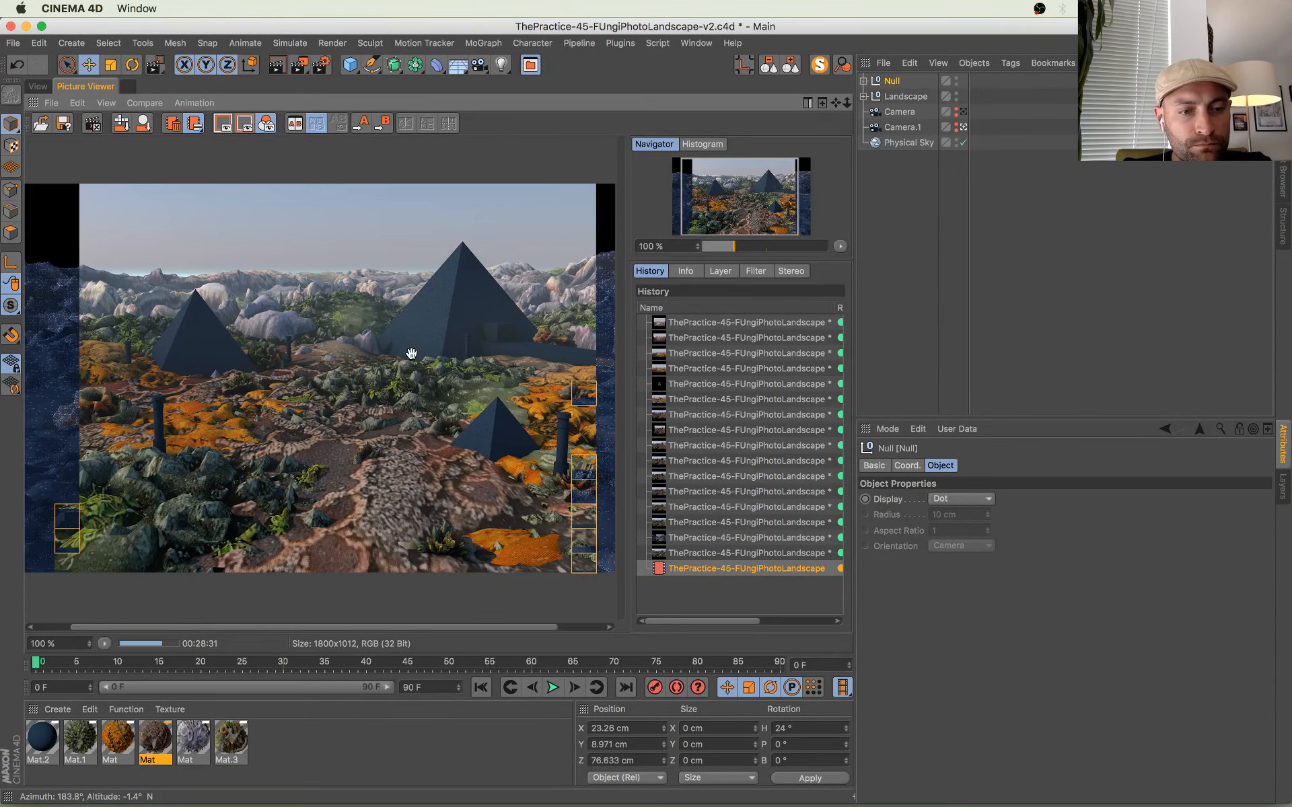
pyautogui.scroll(-1, 385, 408)
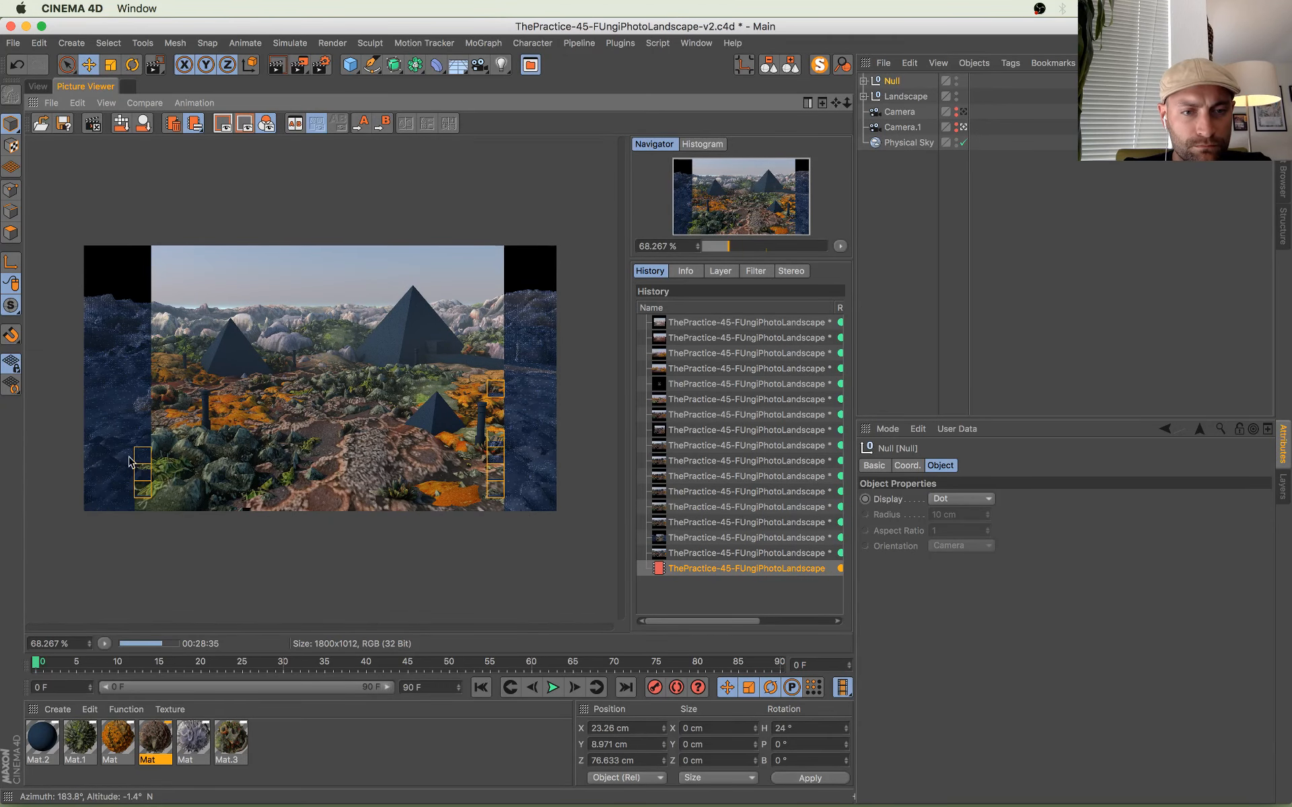
pyautogui.scroll(3, 334, 459)
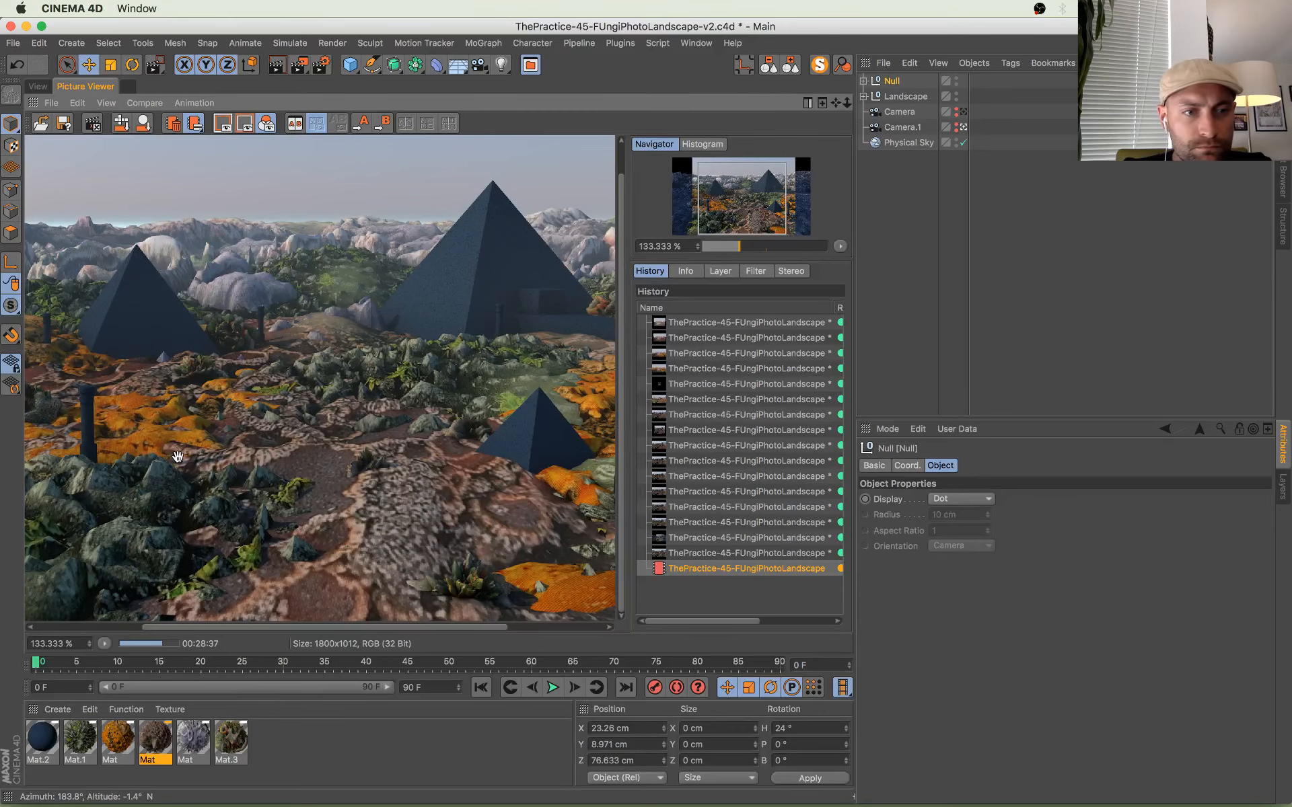
pyautogui.scroll(3, 148, 454)
pyautogui.moveTo(210, 345); pyautogui.dragTo(503, 535)
pyautogui.doubleClick(453, 479)
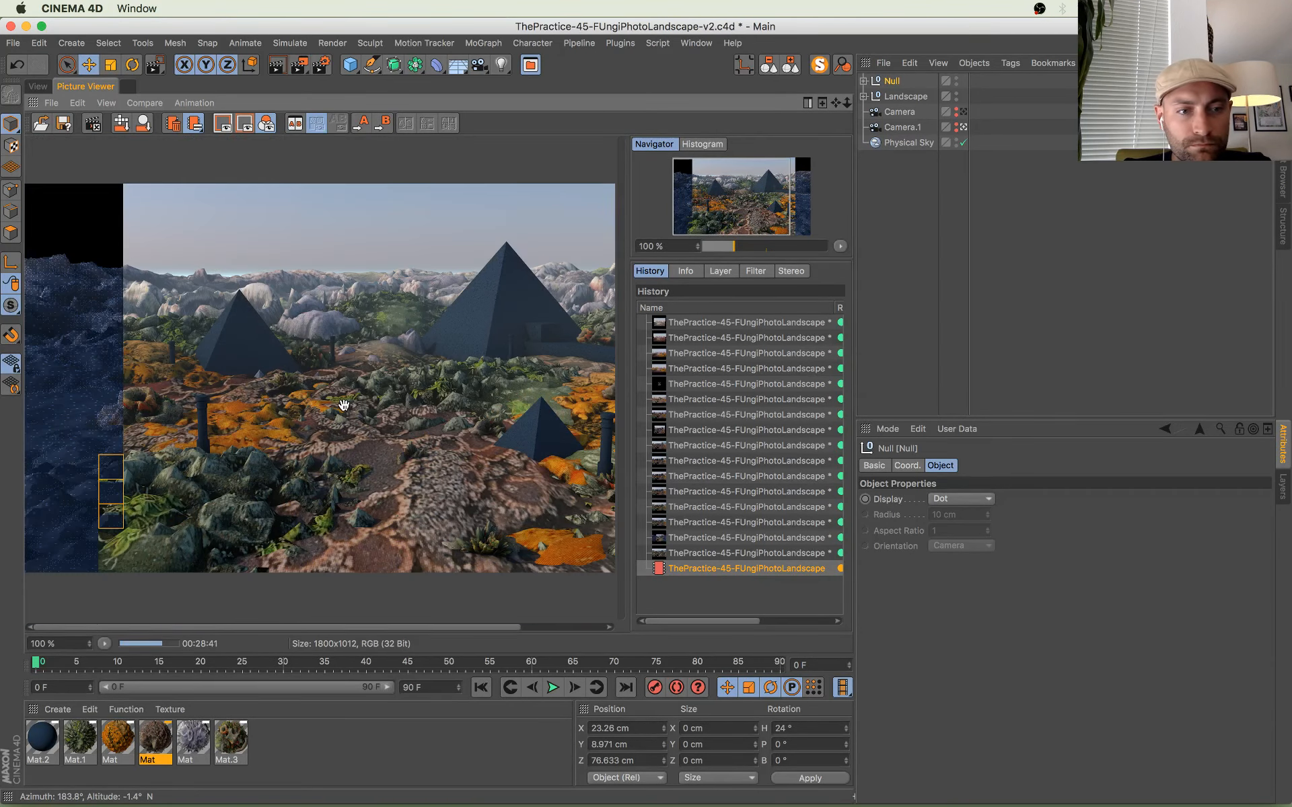
pyautogui.scroll(-1, 343, 404)
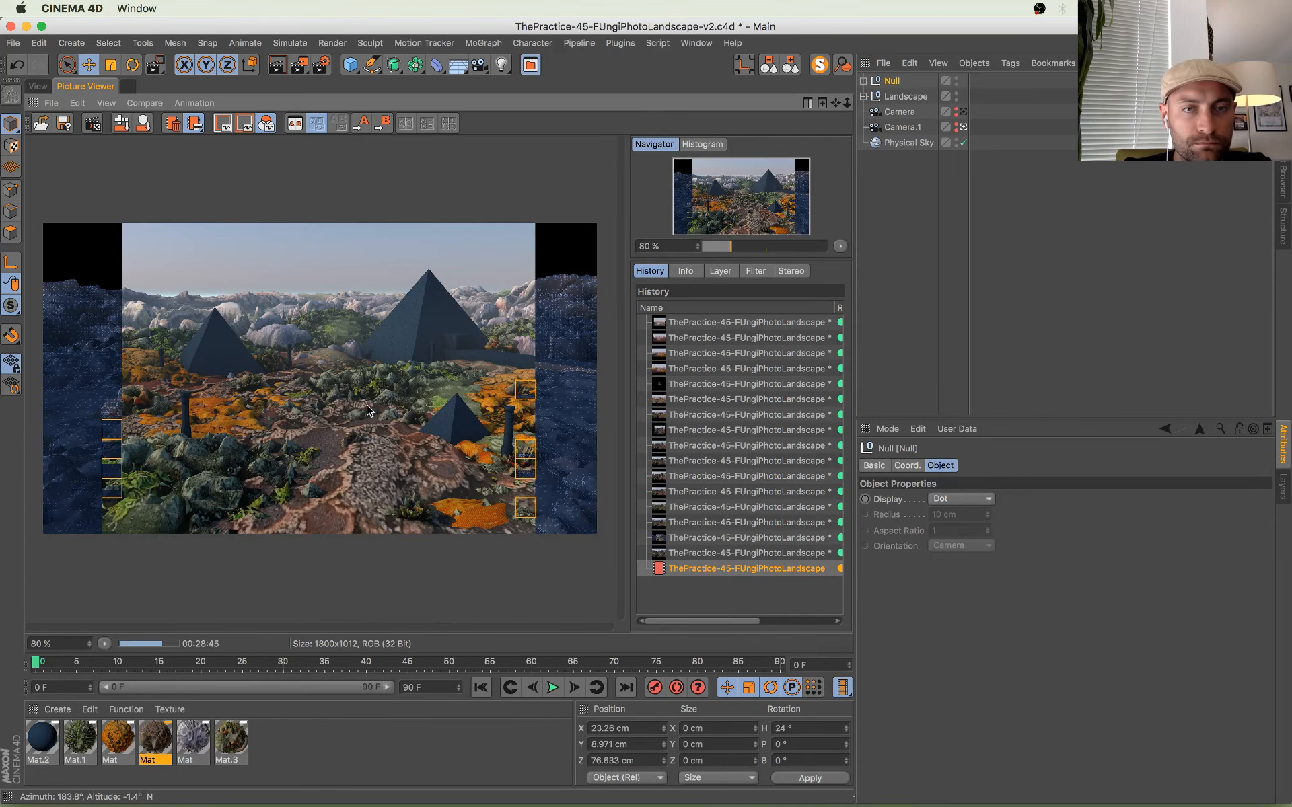
# Step: Switch to Chrome and read the newest messages in the YouTube live chat and the Twitch chat
pyautogui.hotkey('ctrl', 'Up')
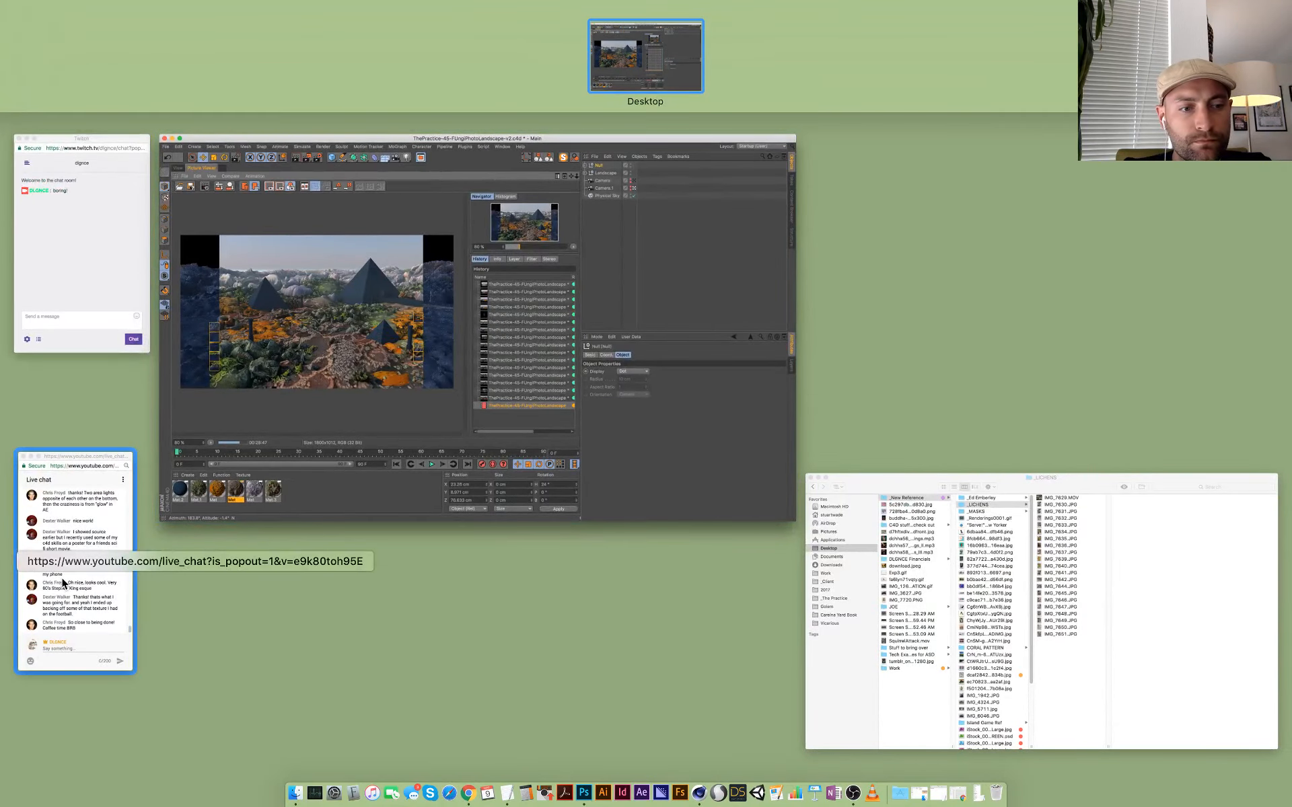
pyautogui.click(63, 583)
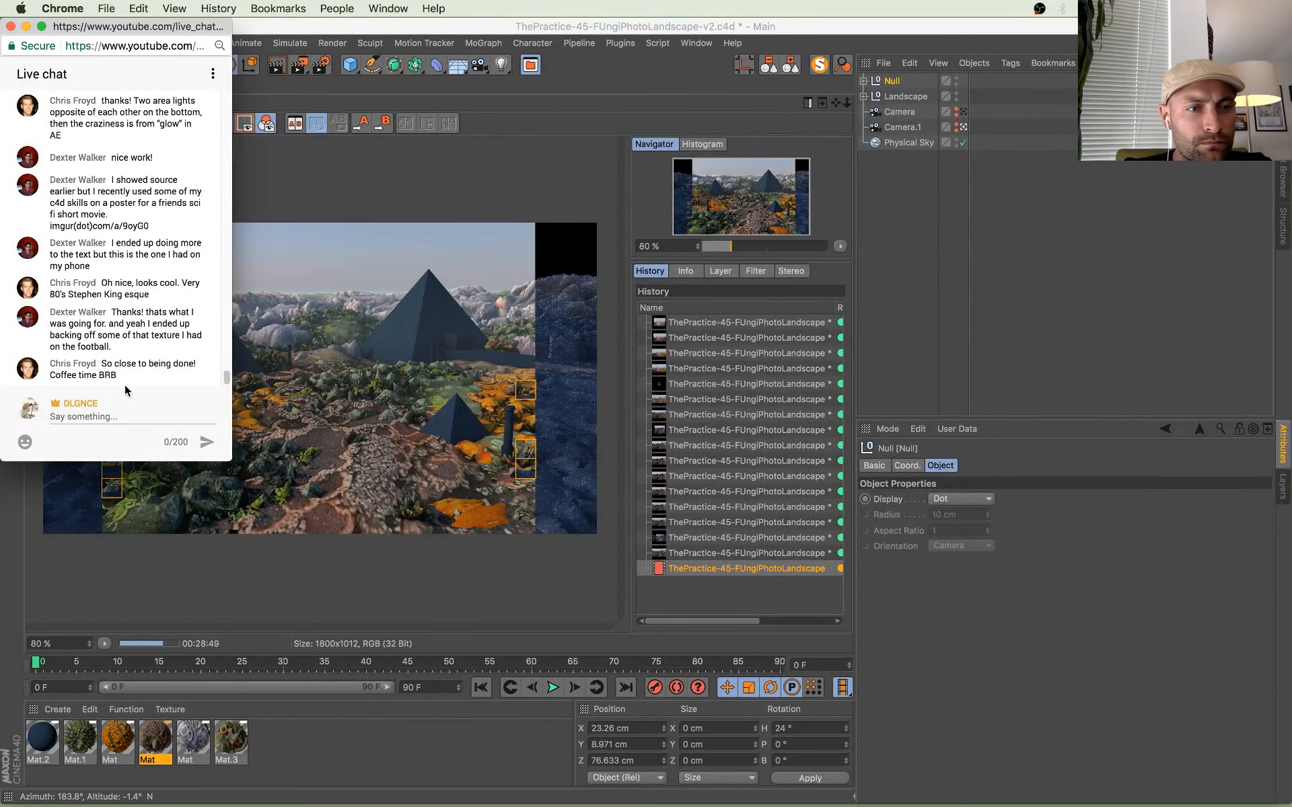
pyautogui.hotkey('ctrl', 'Up')
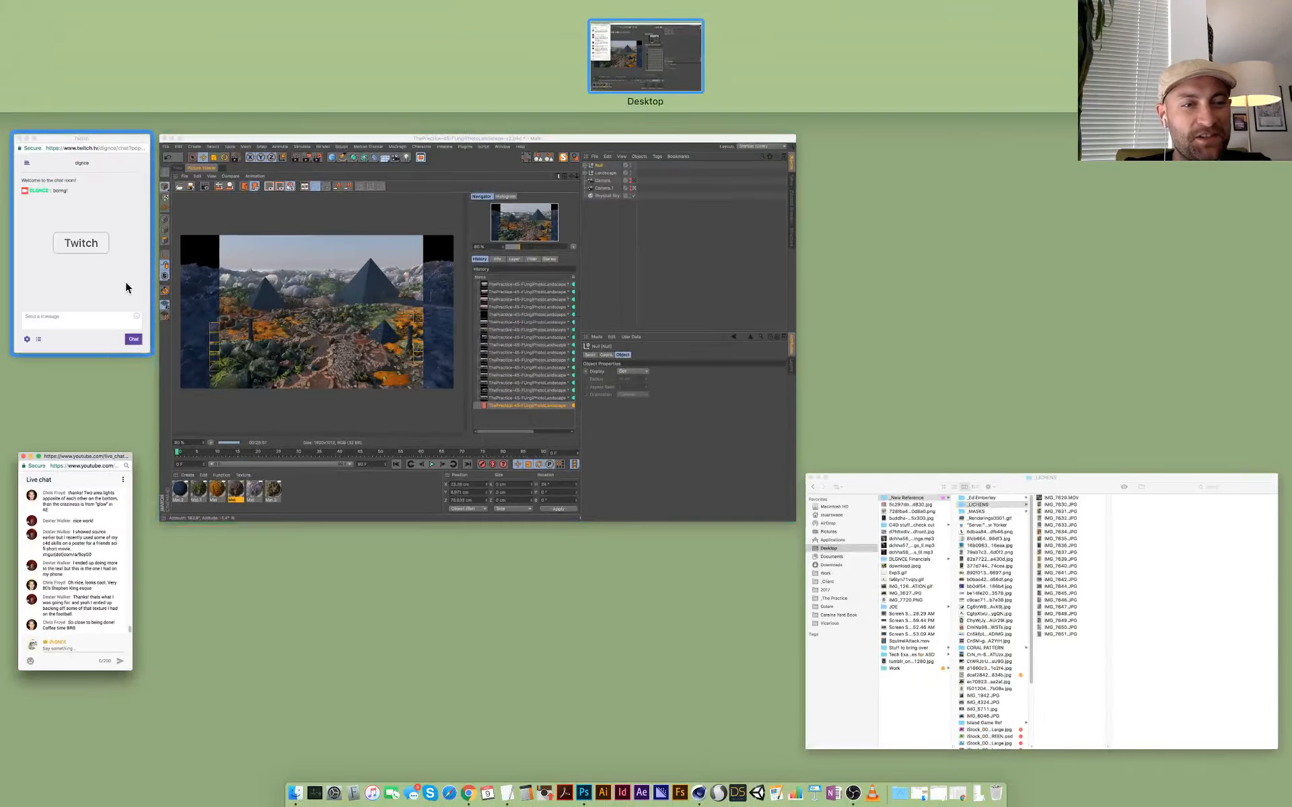
pyautogui.click(127, 288)
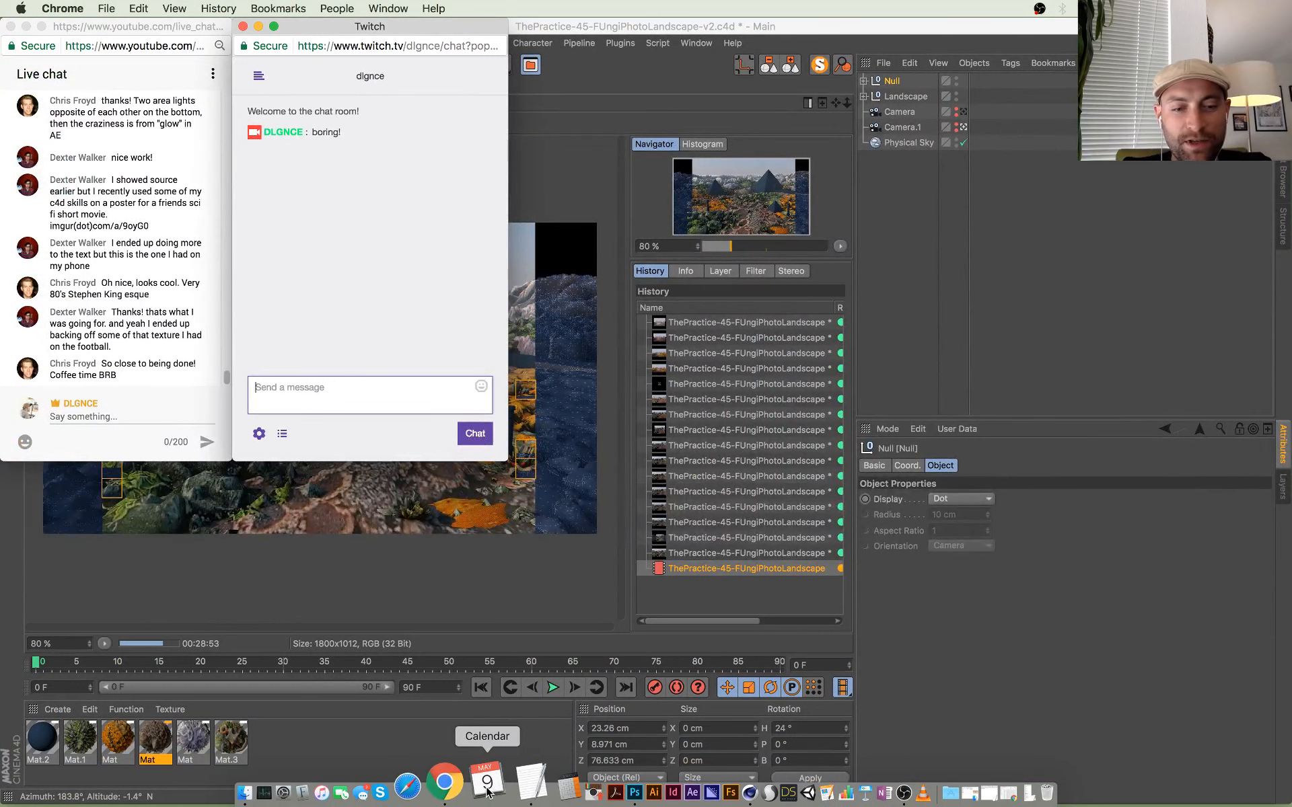
# Step: Load dlgnce.com in a new Chrome window, open the Look to the Sea project, and reposition and widen the window
pyautogui.press('super+n')
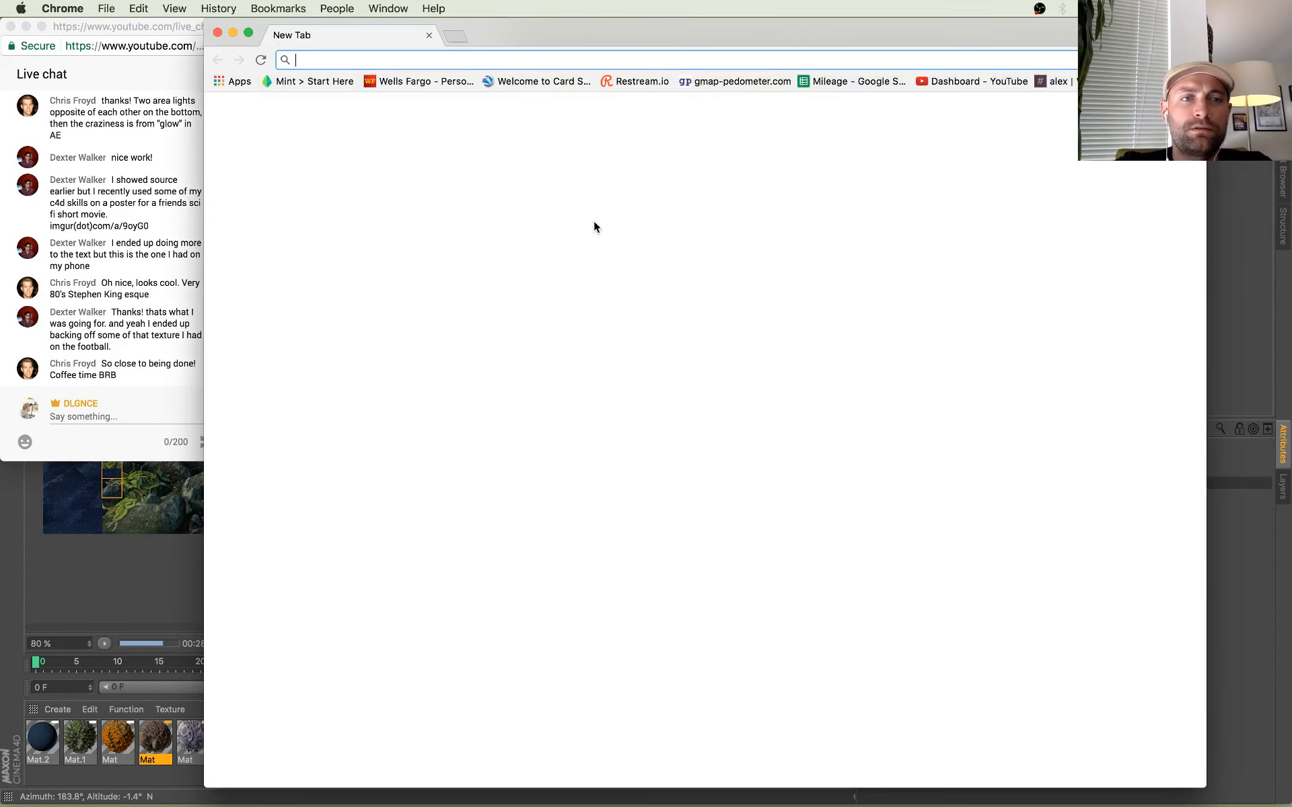
pyautogui.write('dlg')
pyautogui.press('Return')
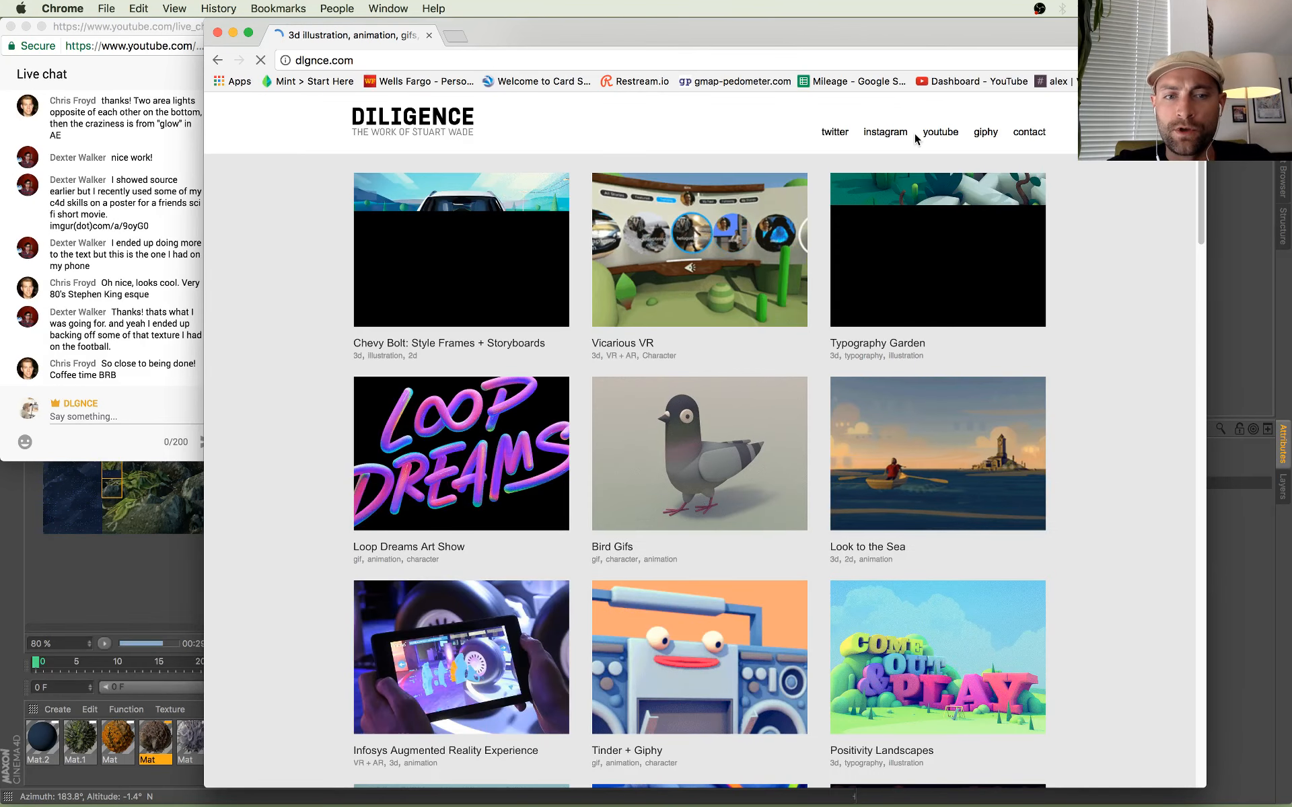
pyautogui.click(927, 489)
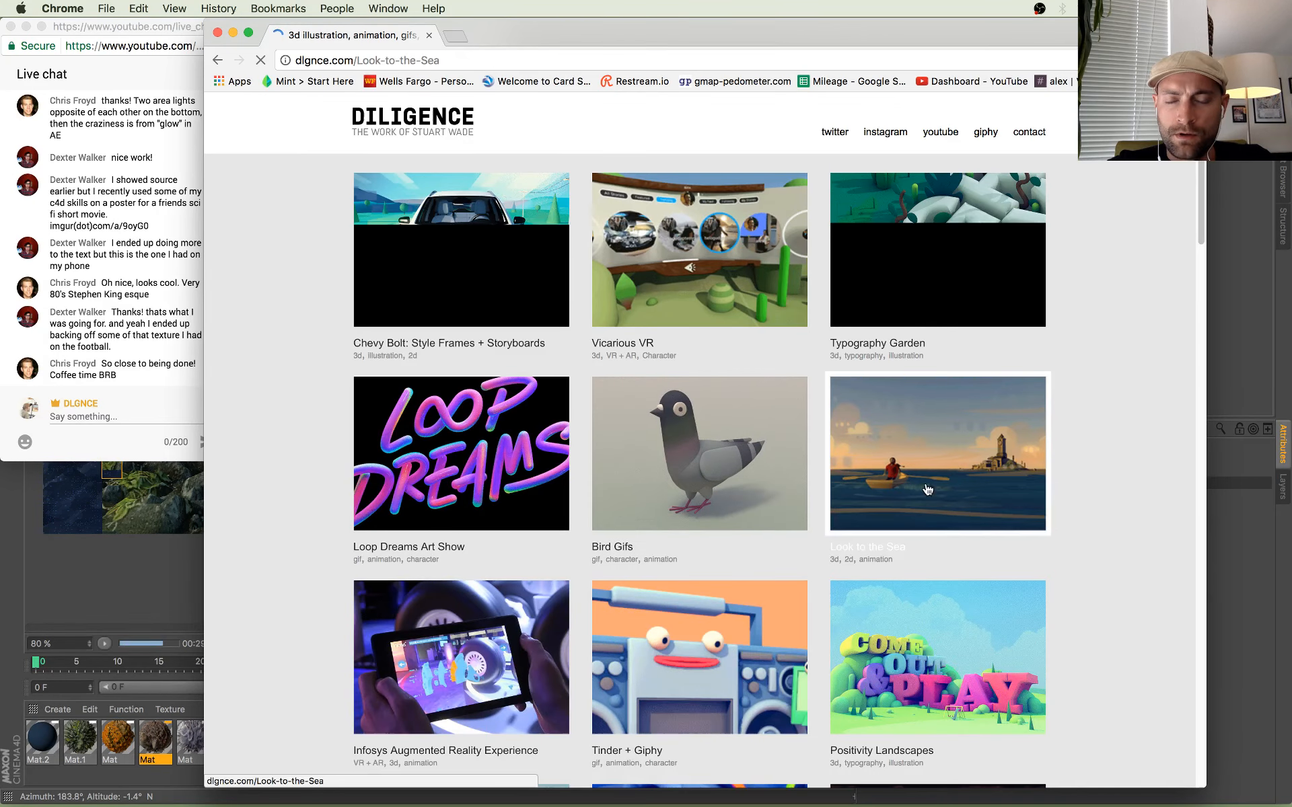
pyautogui.moveTo(773, 33); pyautogui.dragTo(693, 34)
pyautogui.moveTo(1125, 786); pyautogui.dragTo(1172, 785)
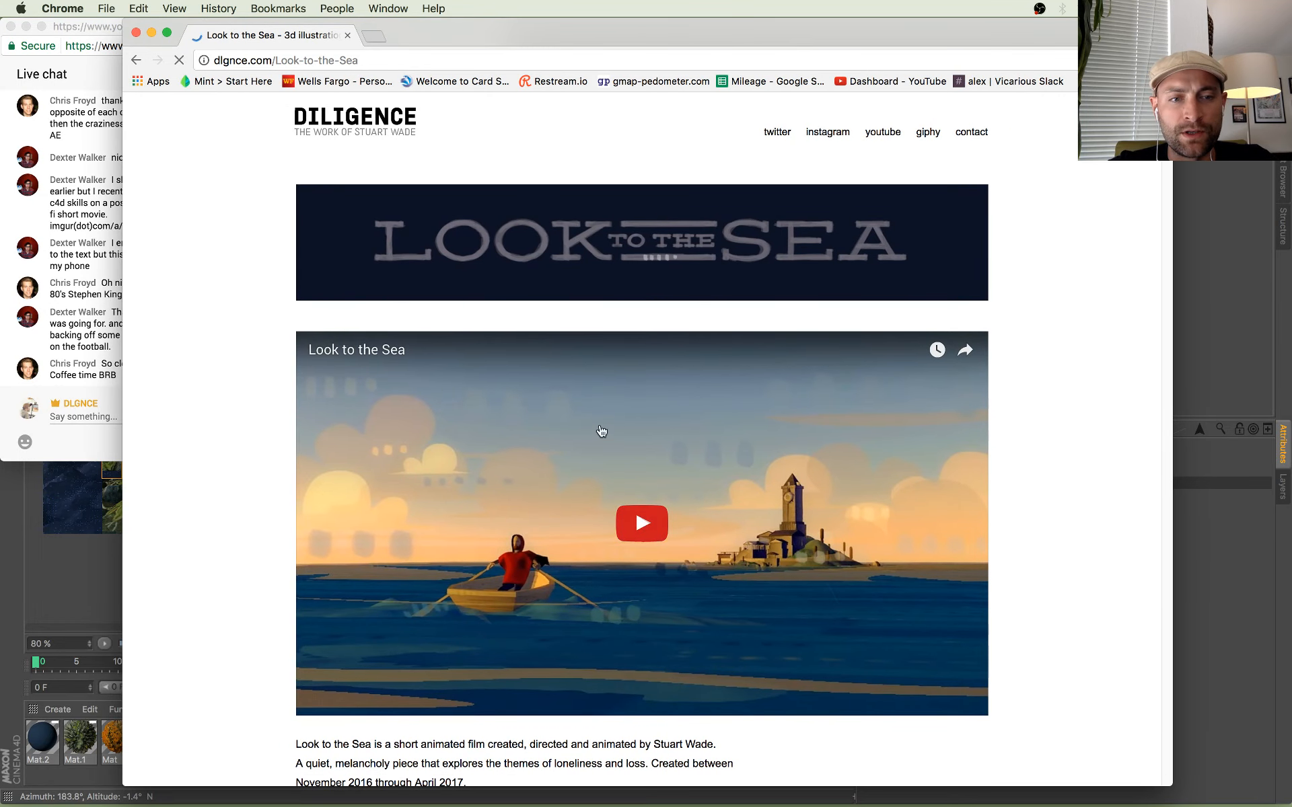
# Step: Read the Look to the Sea project description and credits, and look over the first red boat stills
pyautogui.scroll(-5, 601, 430)
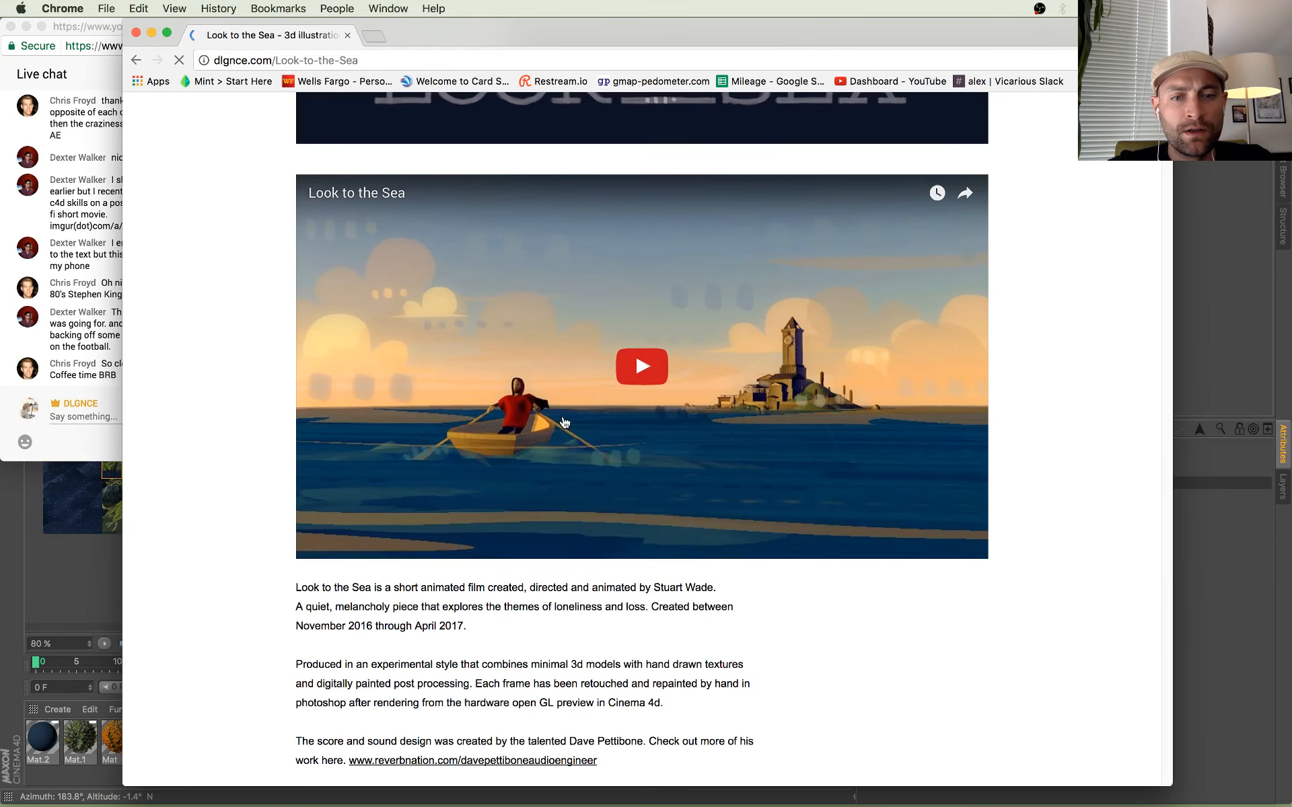
pyautogui.scroll(-20, 563, 379)
pyautogui.scroll(20, 559, 377)
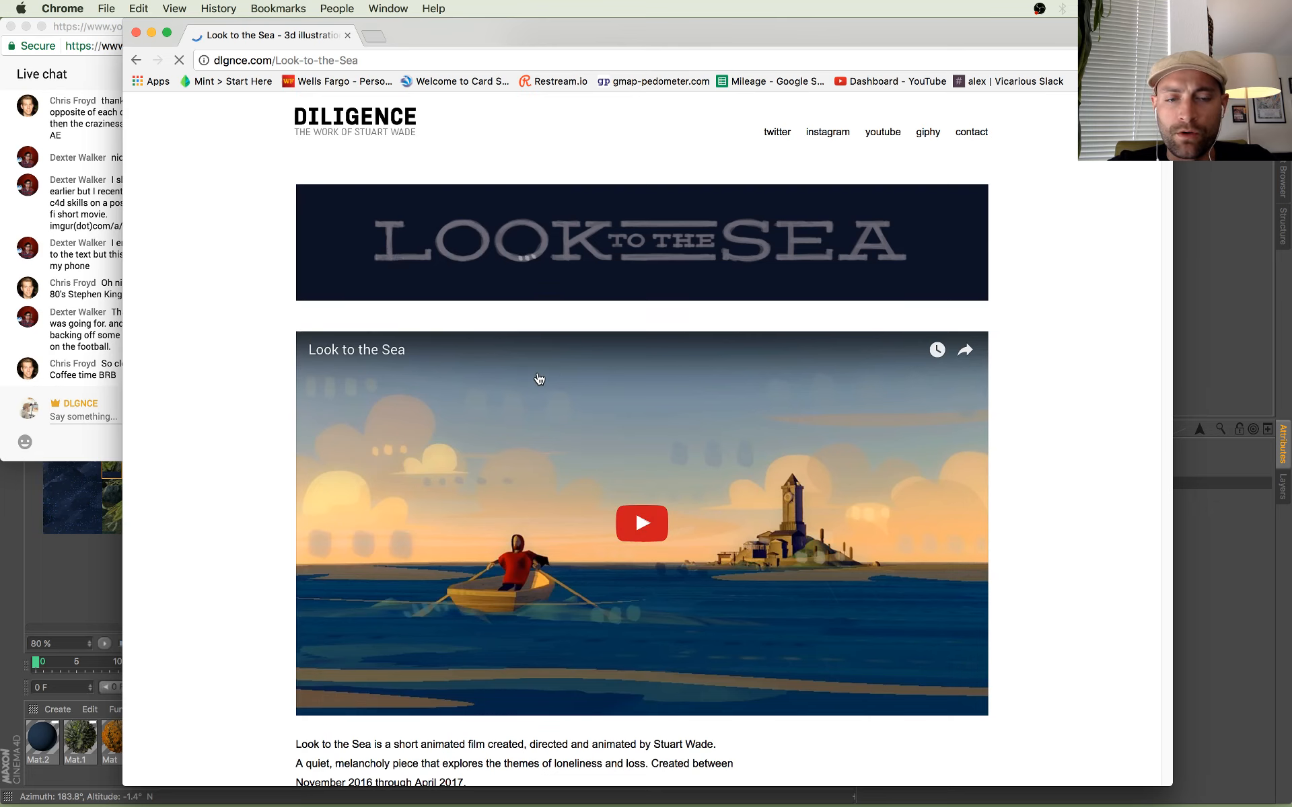
pyautogui.scroll(-20, 810, 211)
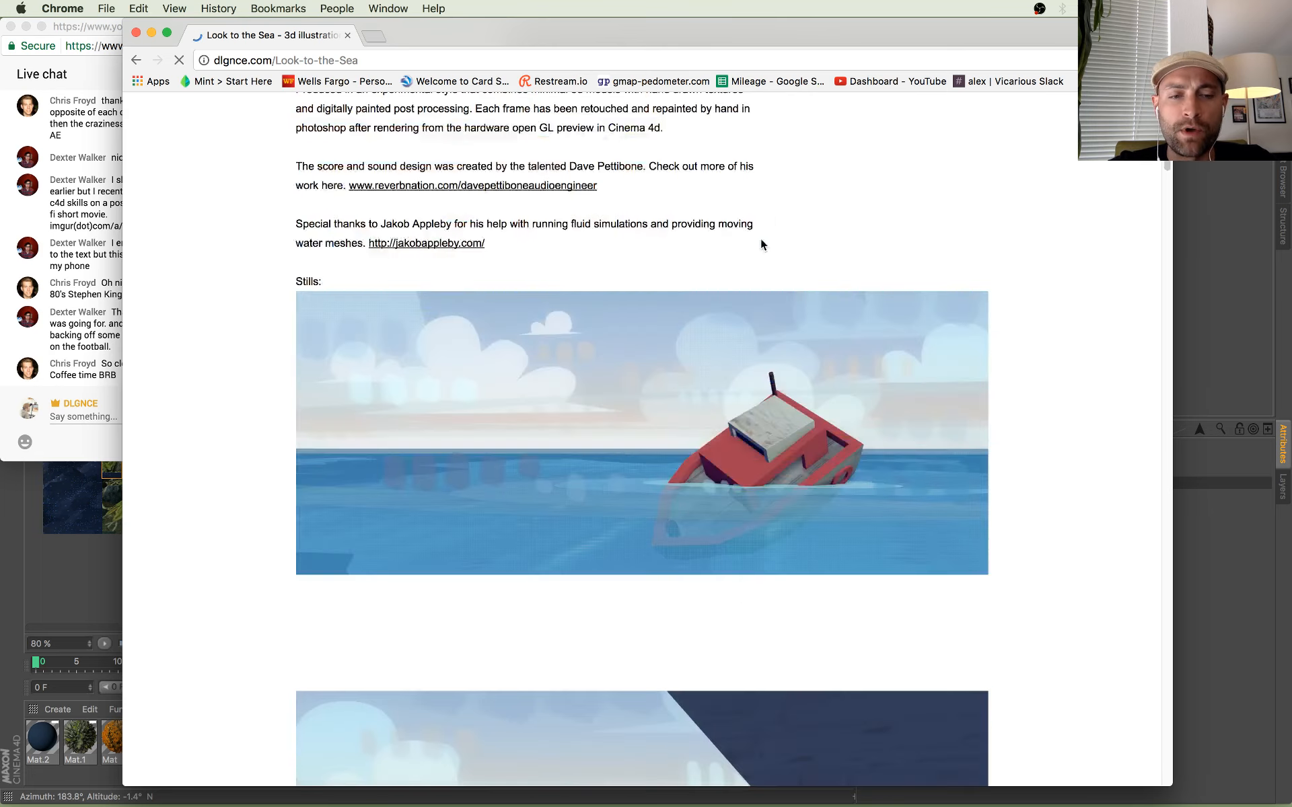
pyautogui.scroll(-10, 747, 276)
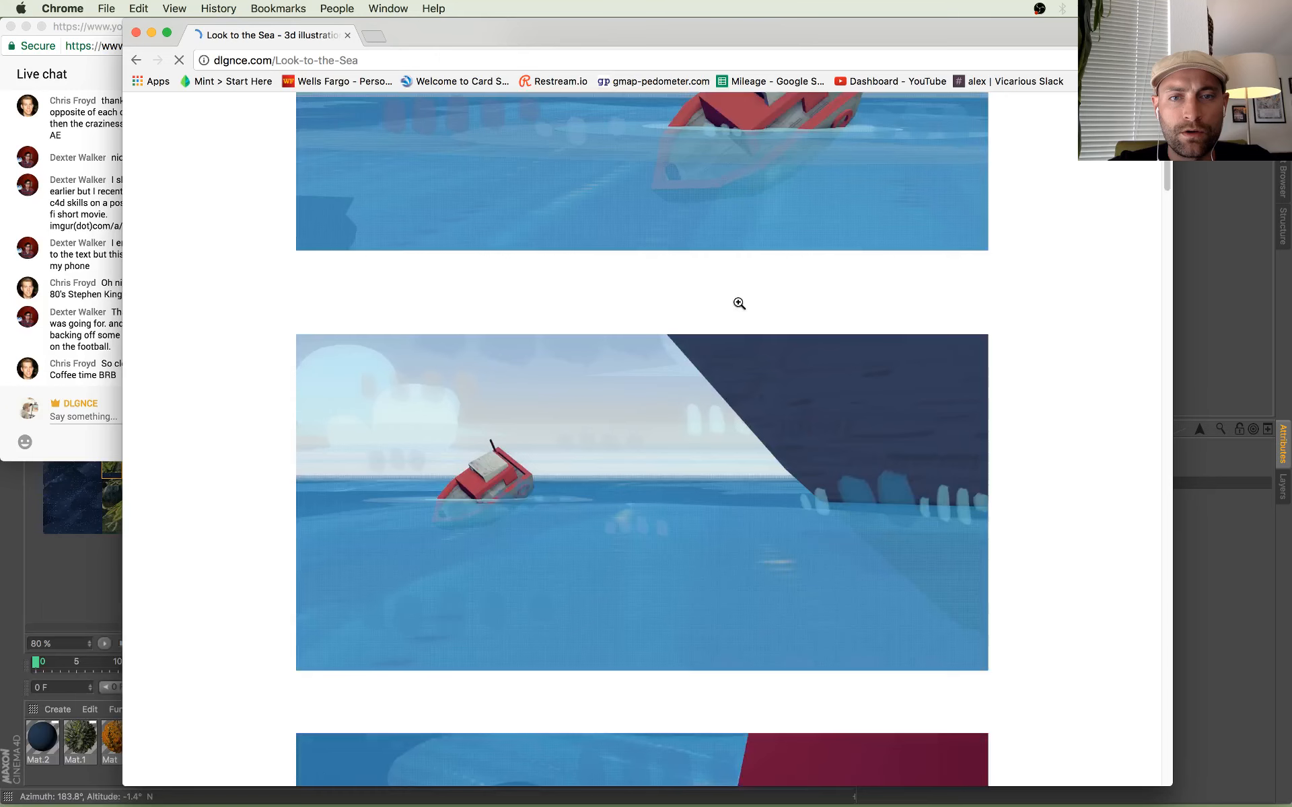
pyautogui.scroll(-5, 734, 299)
pyautogui.scroll(20, 724, 291)
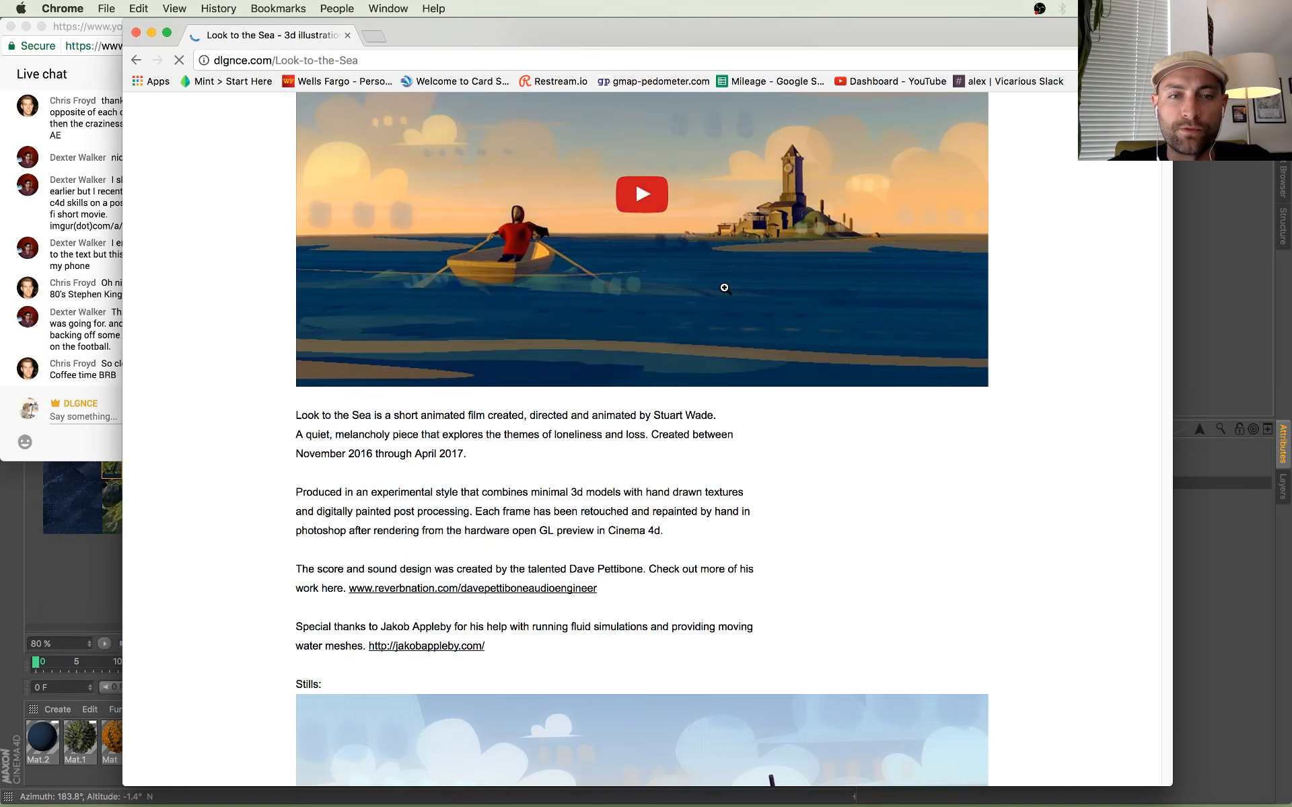
pyautogui.scroll(-5, 724, 288)
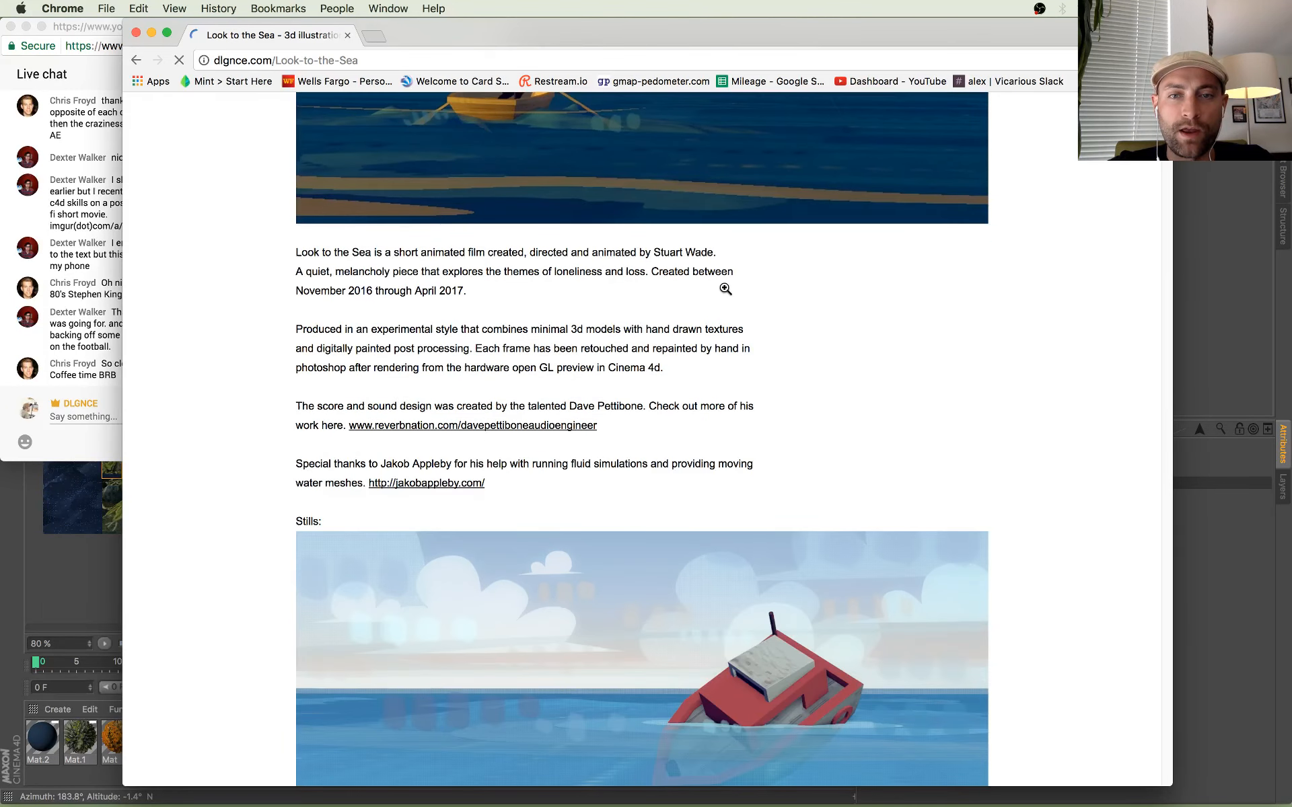
# Step: Browse the Look to the Sea stills from the red boat through the island and staircase scenes to the process images
pyautogui.scroll(-13, 724, 289)
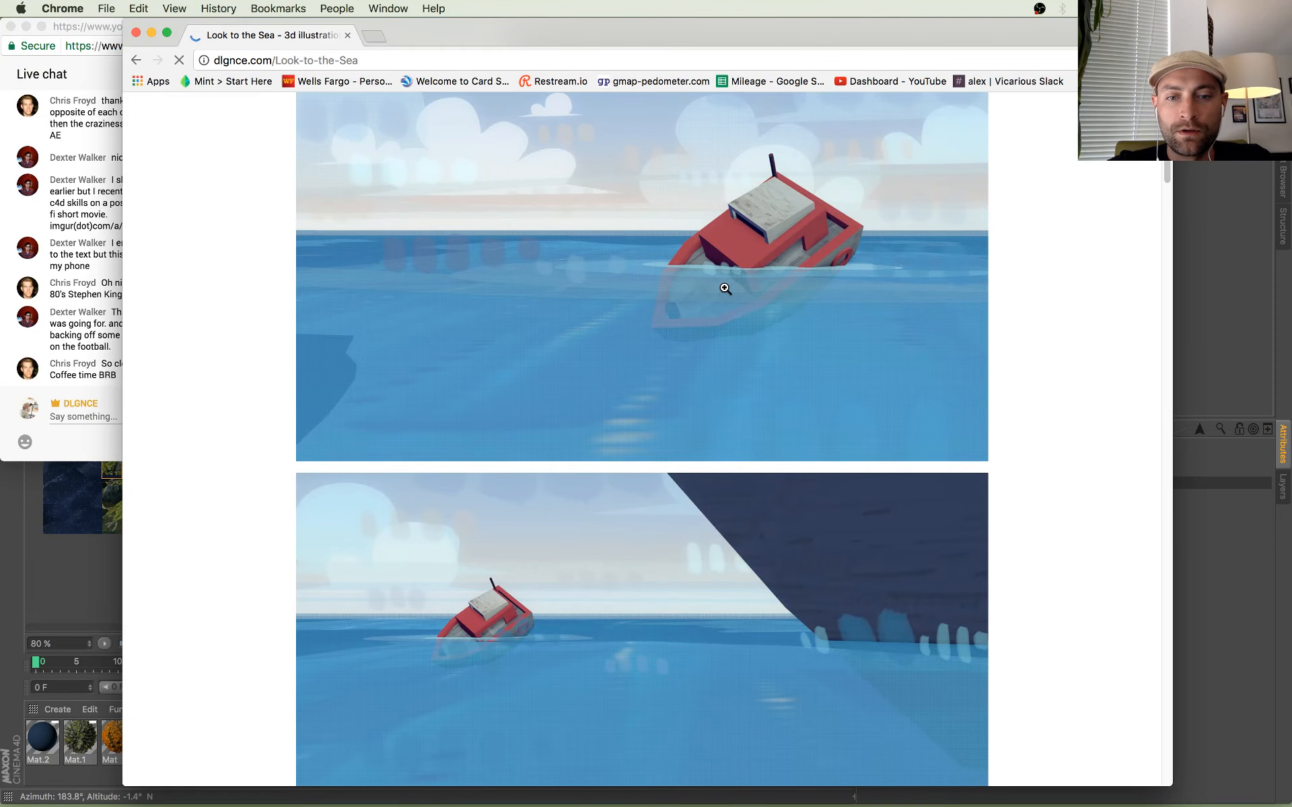
pyautogui.scroll(-20, 724, 288)
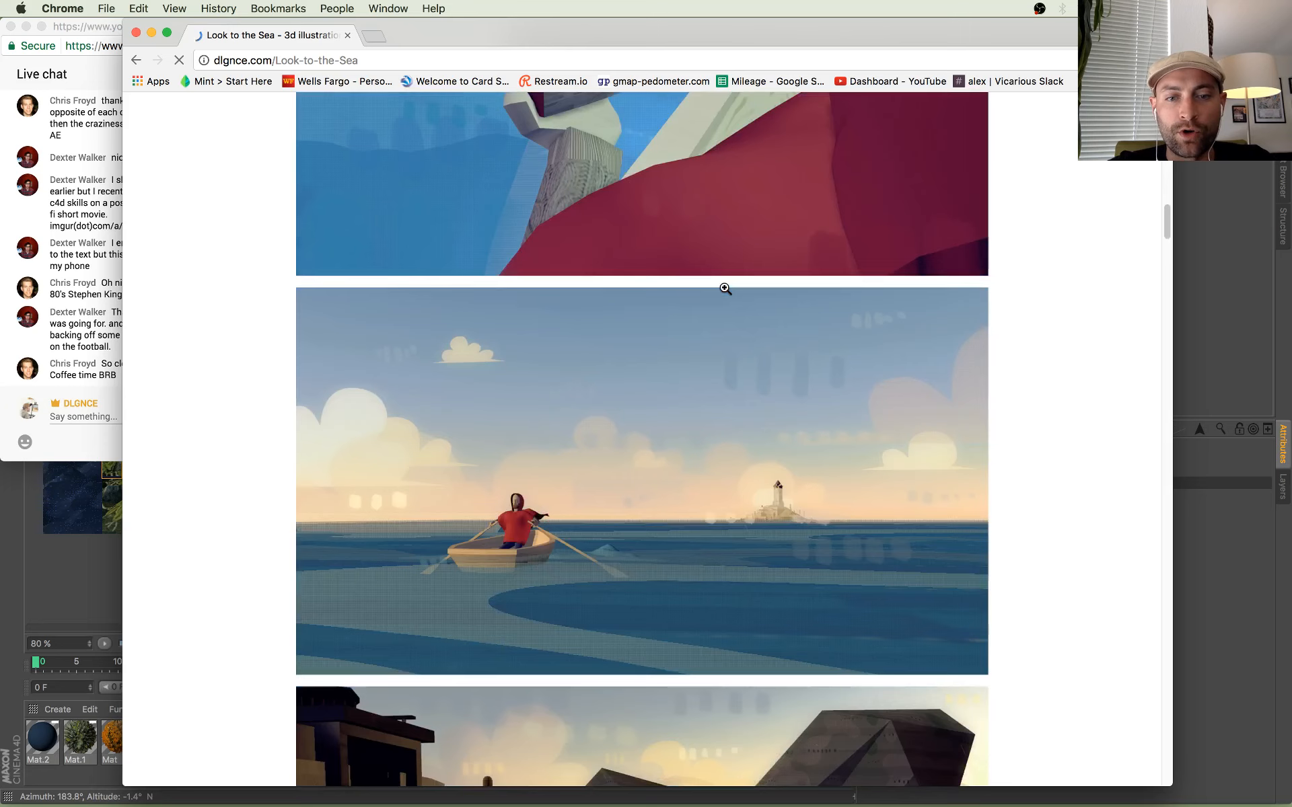
pyautogui.scroll(-20, 725, 288)
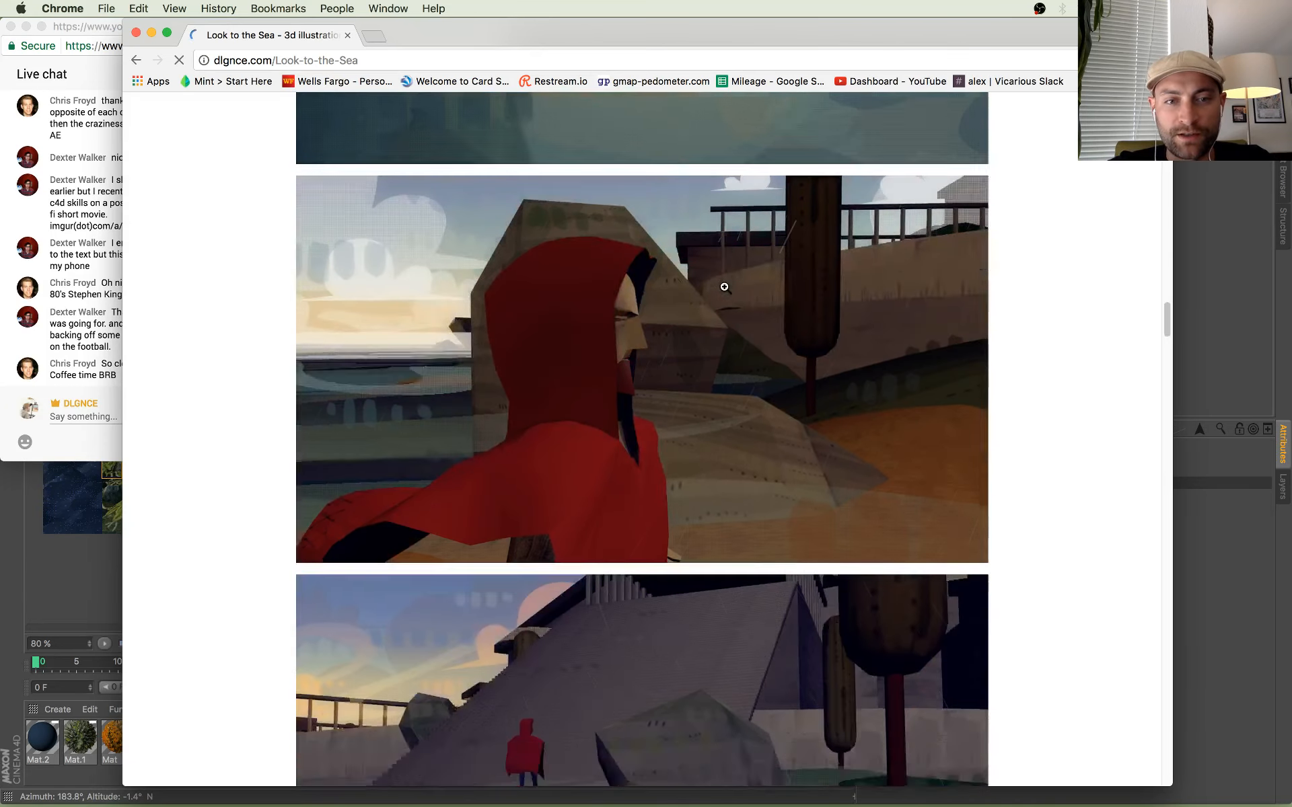
pyautogui.scroll(-20, 724, 287)
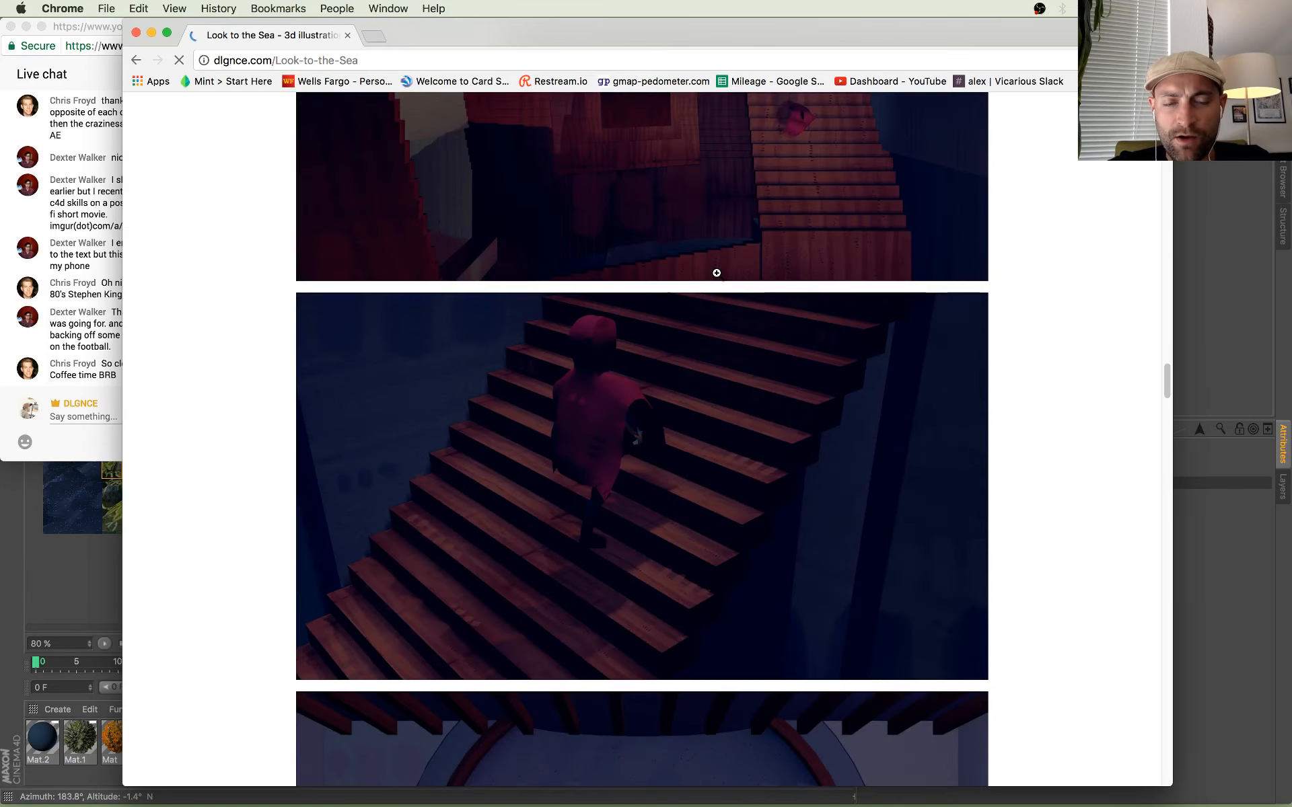
pyautogui.scroll(-18, 717, 272)
pyautogui.scroll(-6, 688, 269)
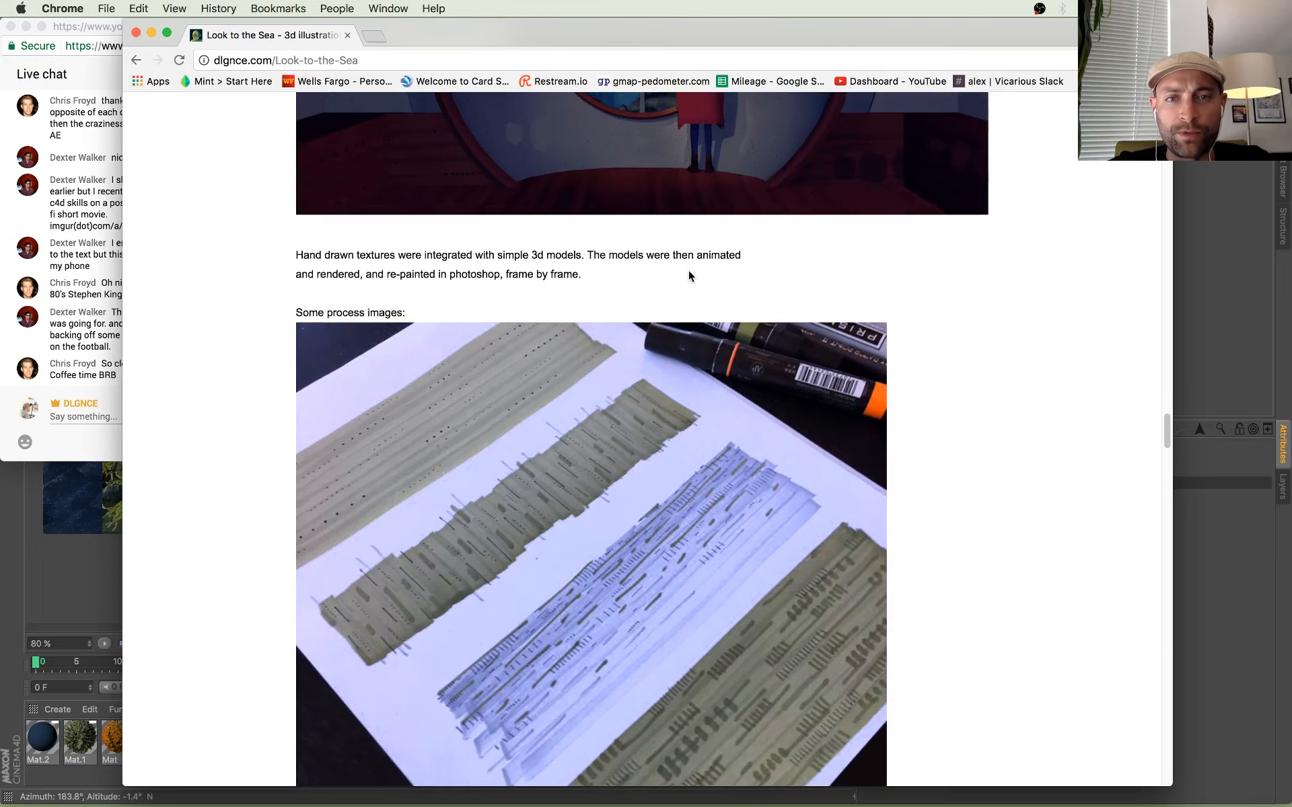
# Step: Review the Look to the Sea stills again, from the rowing boat scene to the round window interior
pyautogui.scroll(20, 688, 270)
pyautogui.scroll(16, 688, 272)
pyautogui.scroll(-20, 693, 270)
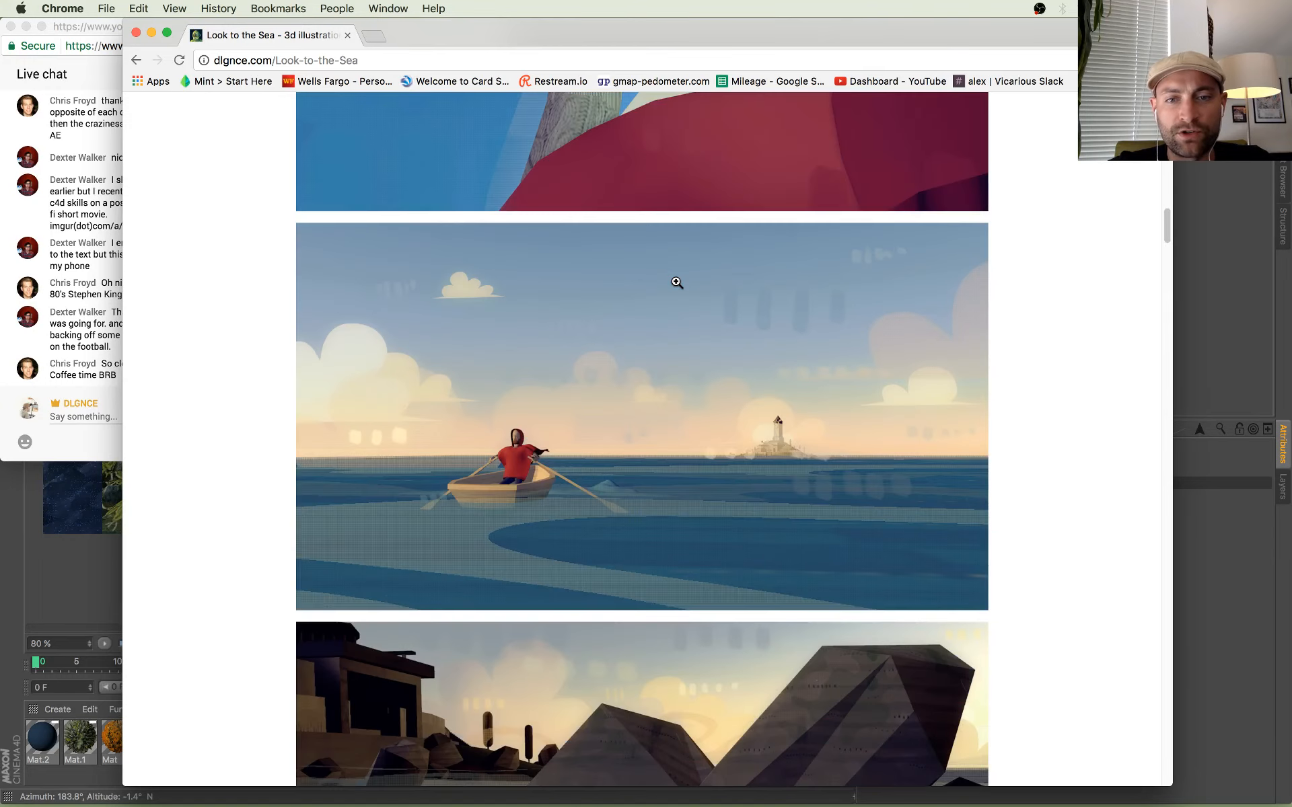
pyautogui.scroll(-20, 697, 270)
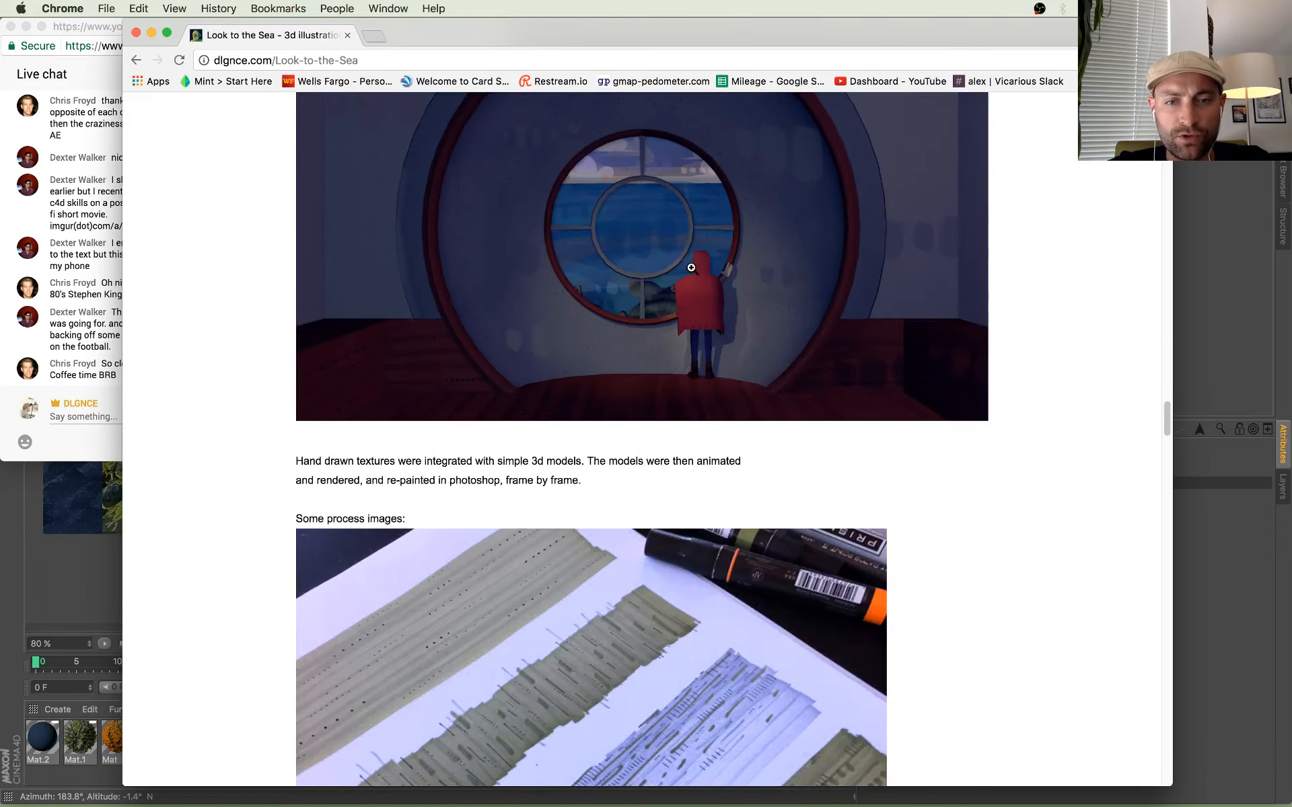
# Step: Examine the process images, from the hand-drawn marker textures to the textured rocks and the Cinema 4D viewport captures
pyautogui.scroll(-8, 691, 268)
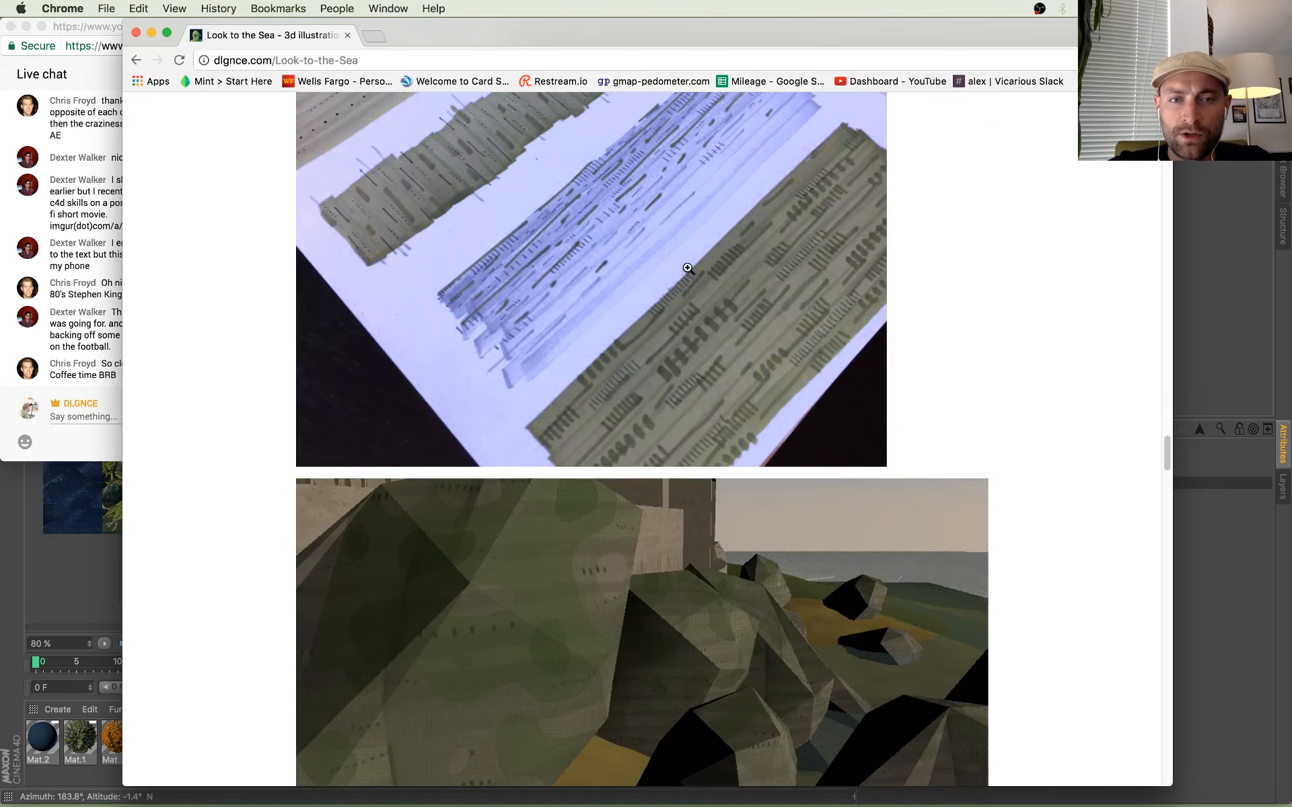
pyautogui.scroll(15, 688, 249)
pyautogui.scroll(-3, 686, 227)
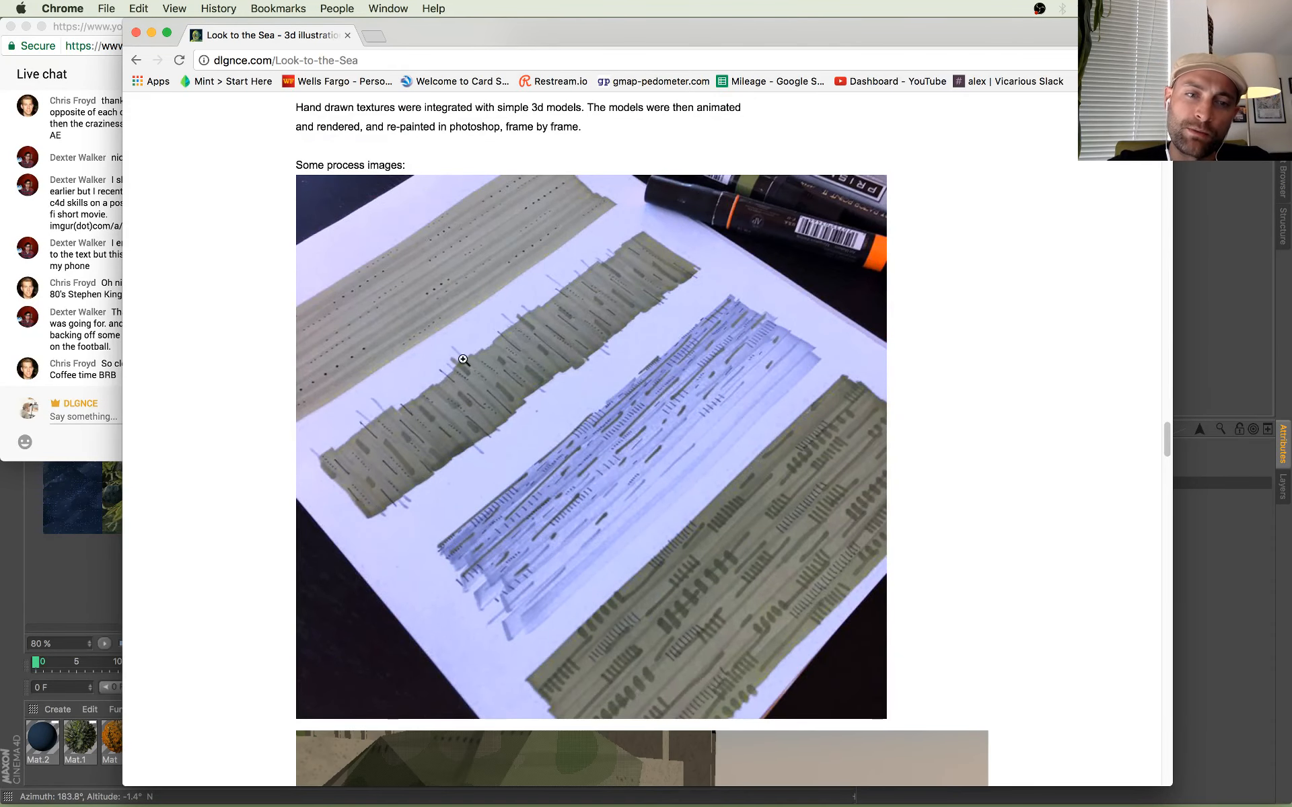
pyautogui.scroll(-1, 511, 364)
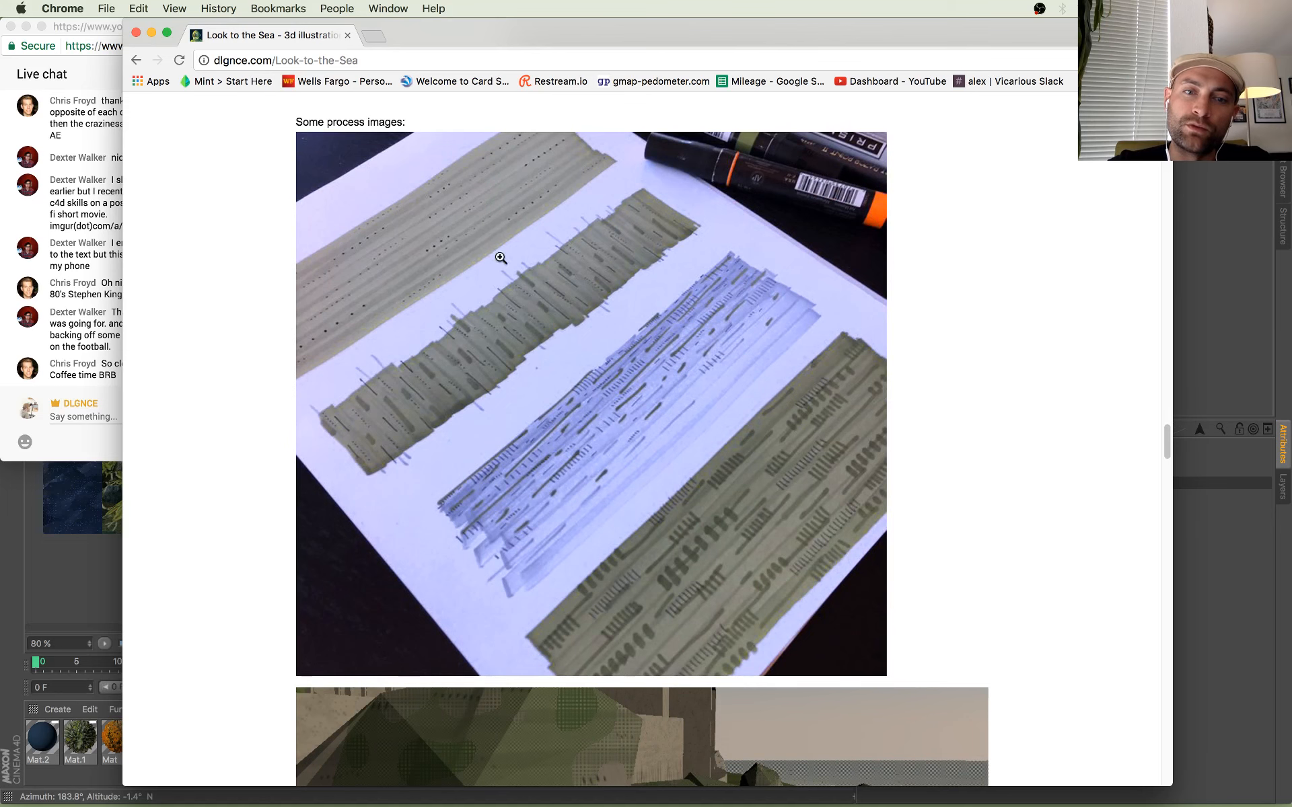
pyautogui.scroll(-10, 716, 346)
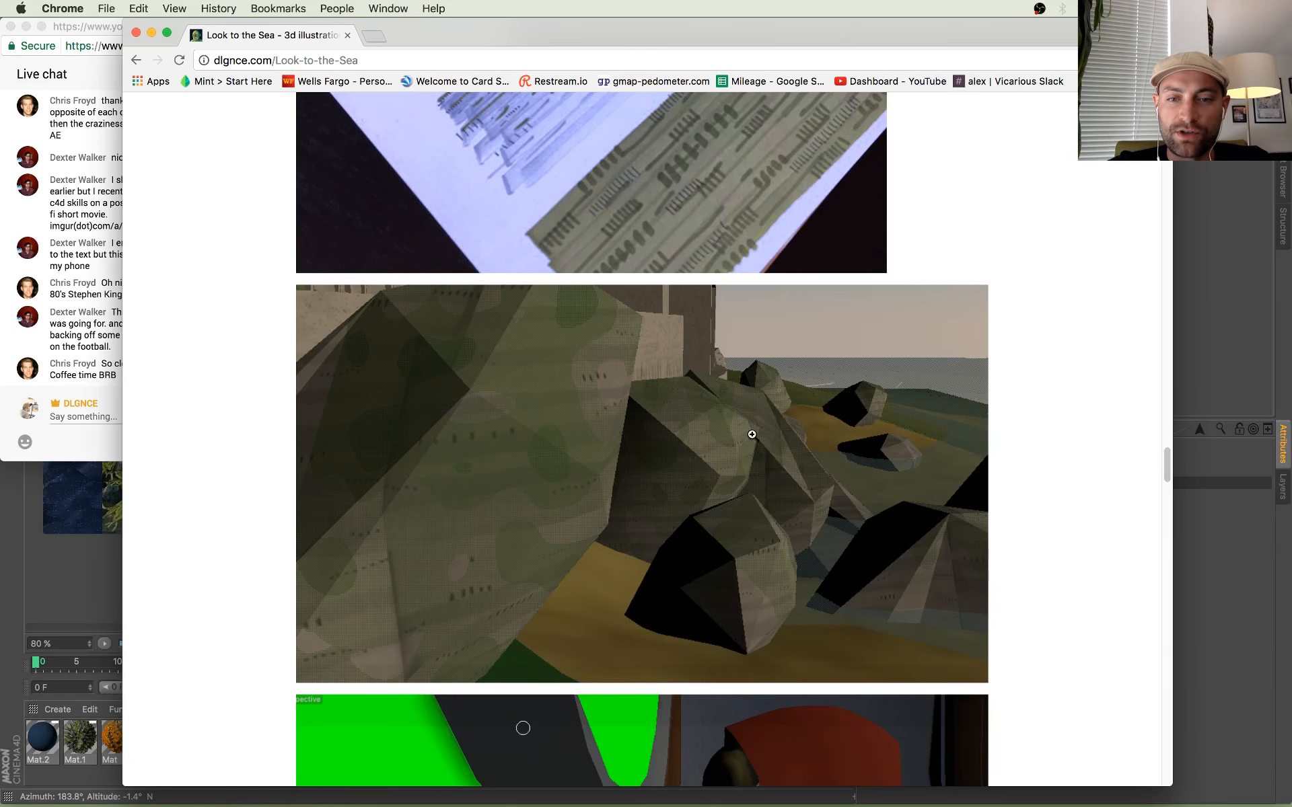
pyautogui.scroll(-20, 746, 363)
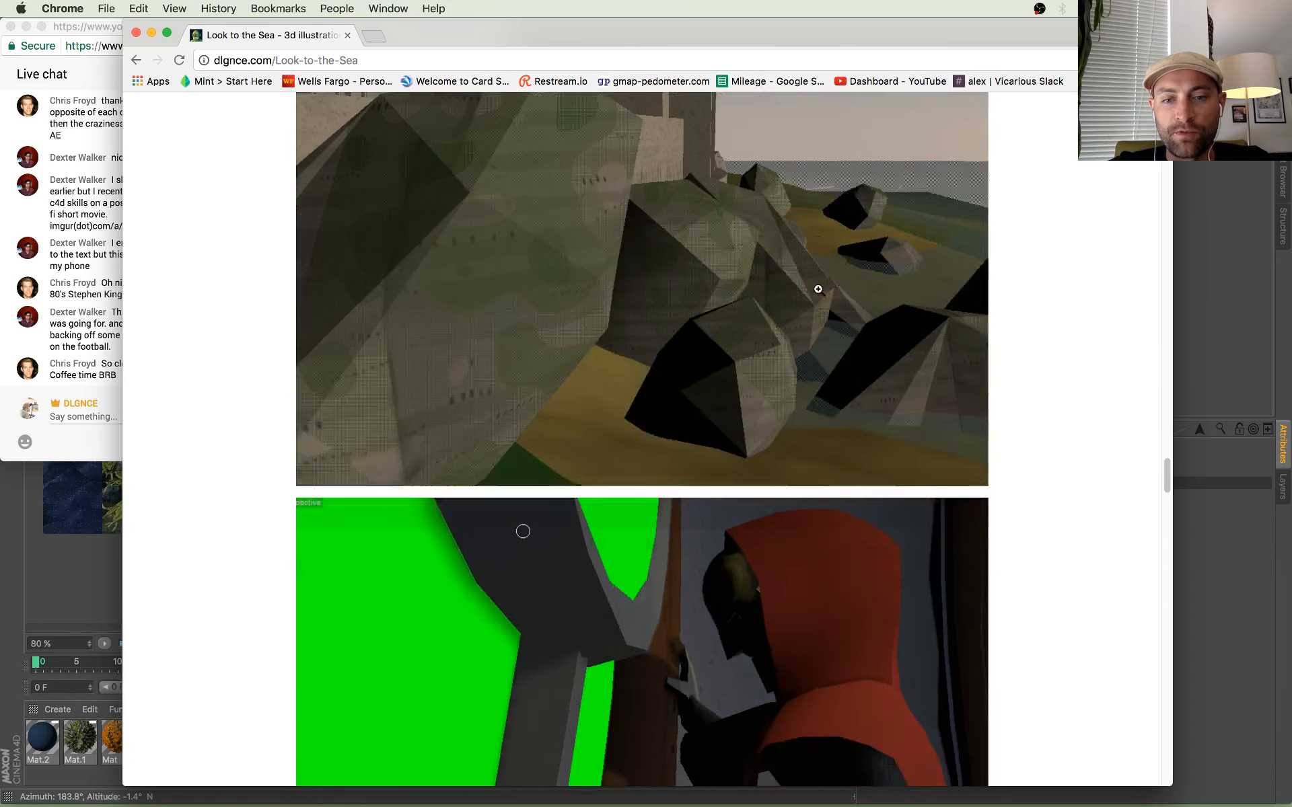
pyautogui.scroll(-4, 644, 325)
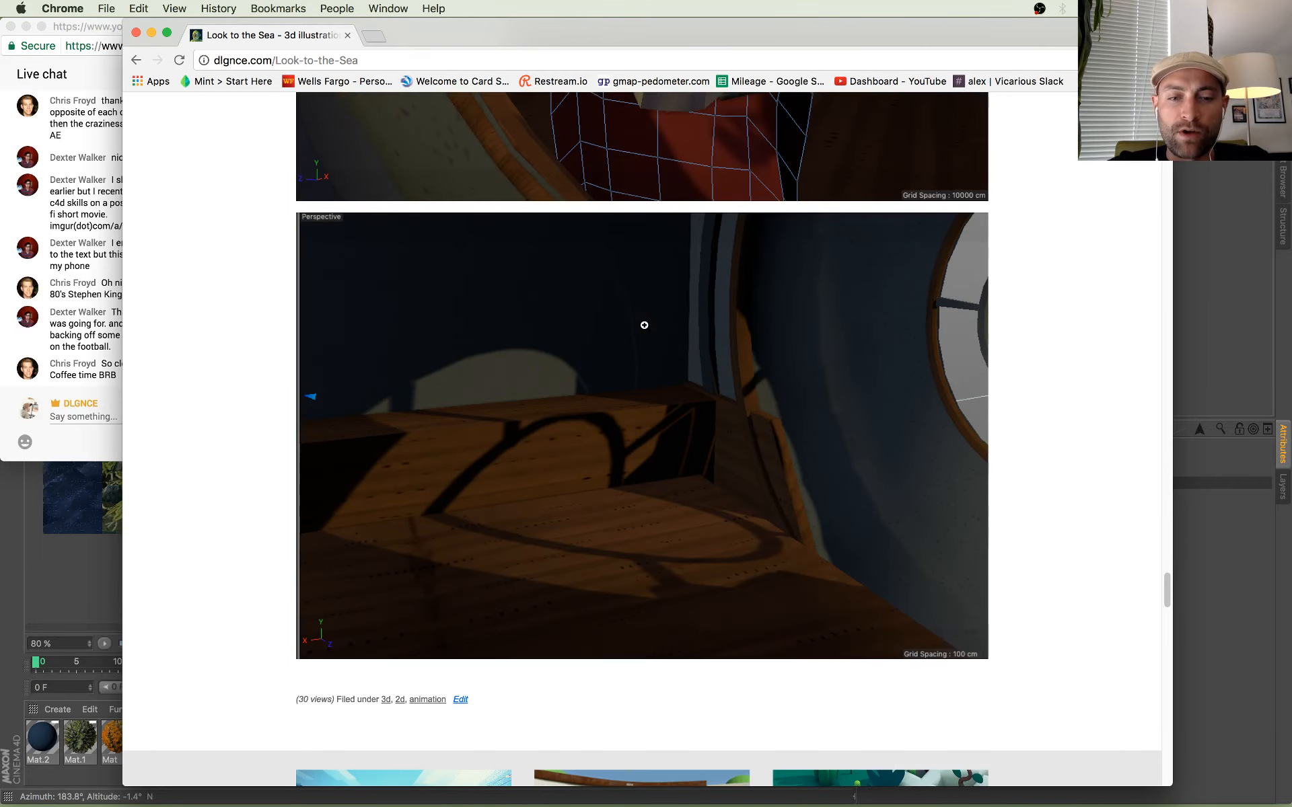
# Step: Look back over the staircase and shoreline stills up to the film title, and return to the portfolio home page
pyautogui.scroll(20, 568, 347)
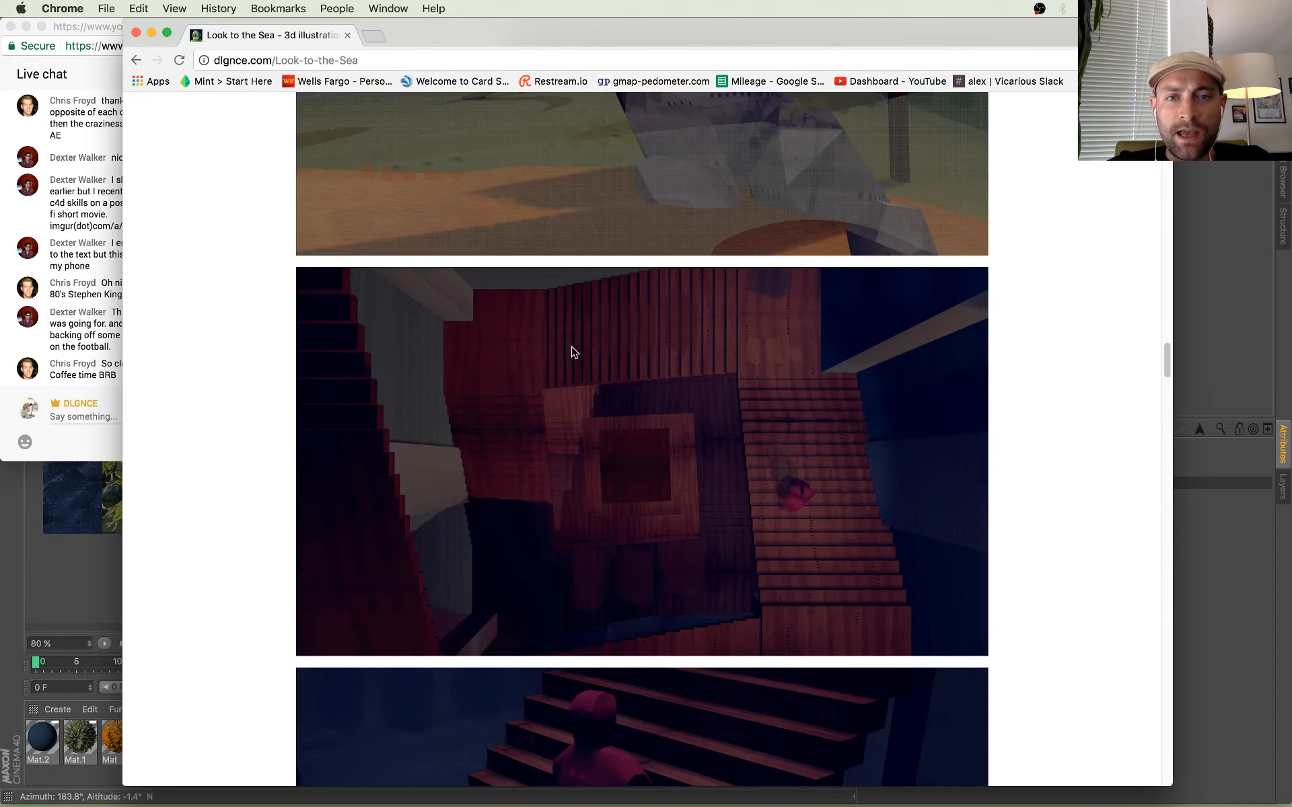
pyautogui.scroll(1, 573, 348)
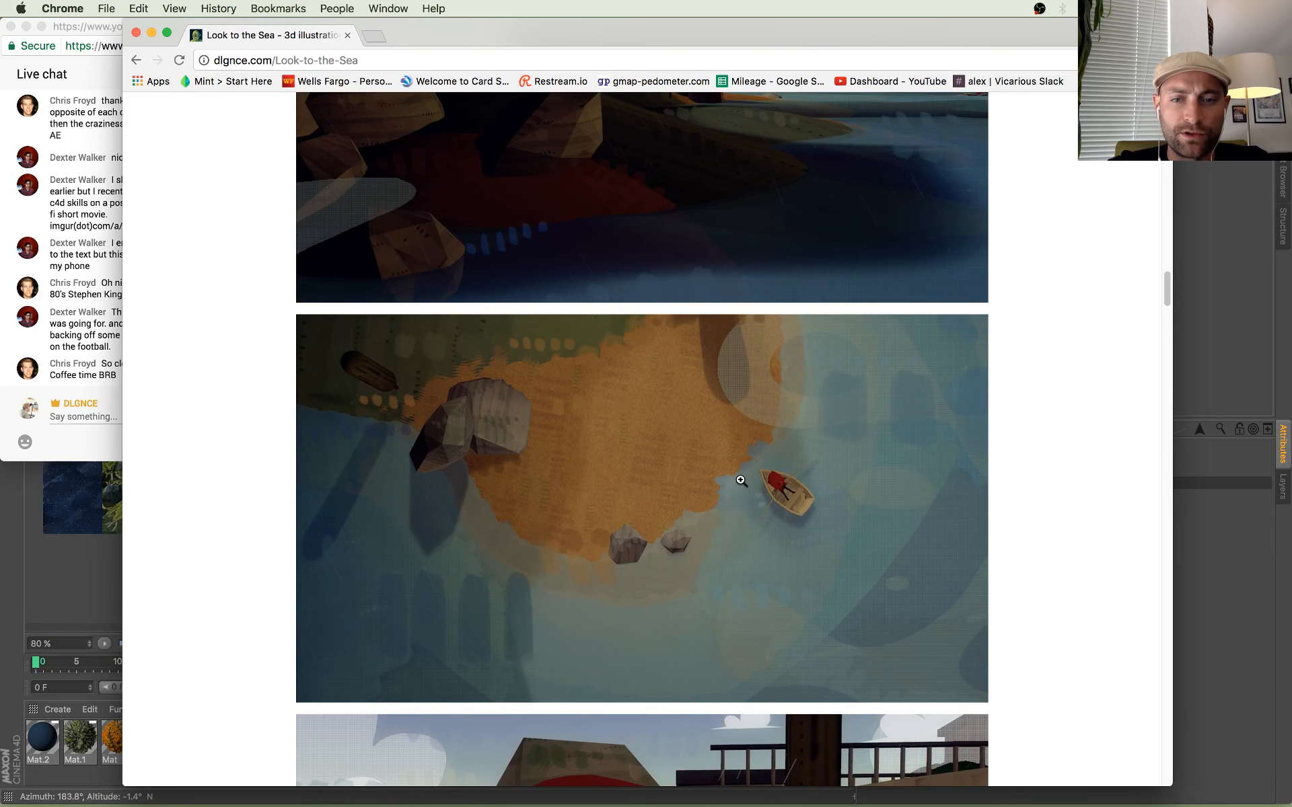
pyautogui.scroll(15, 686, 482)
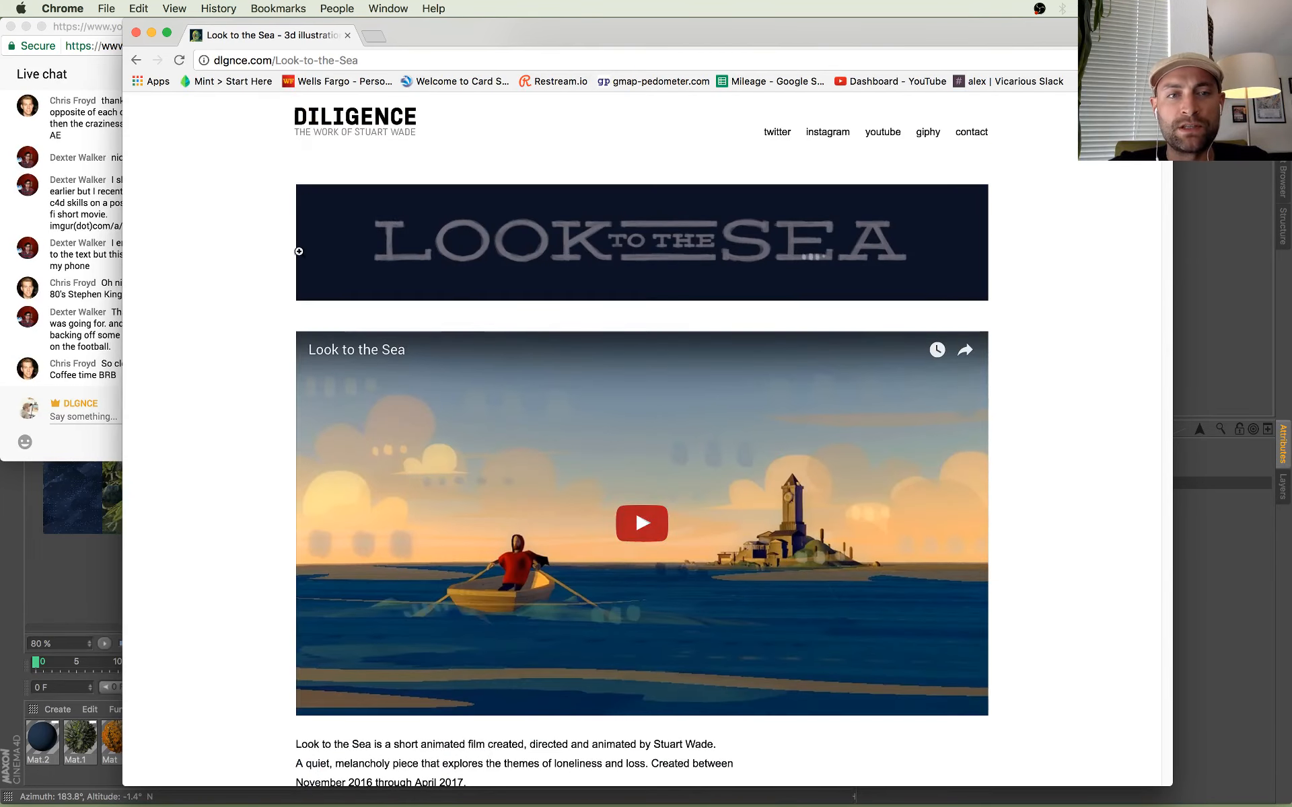
pyautogui.click(370, 132)
# Step: Check the render in Cinema 4D, switch back to Chrome, and open the Vicarious VR project
pyautogui.click(19, 498)
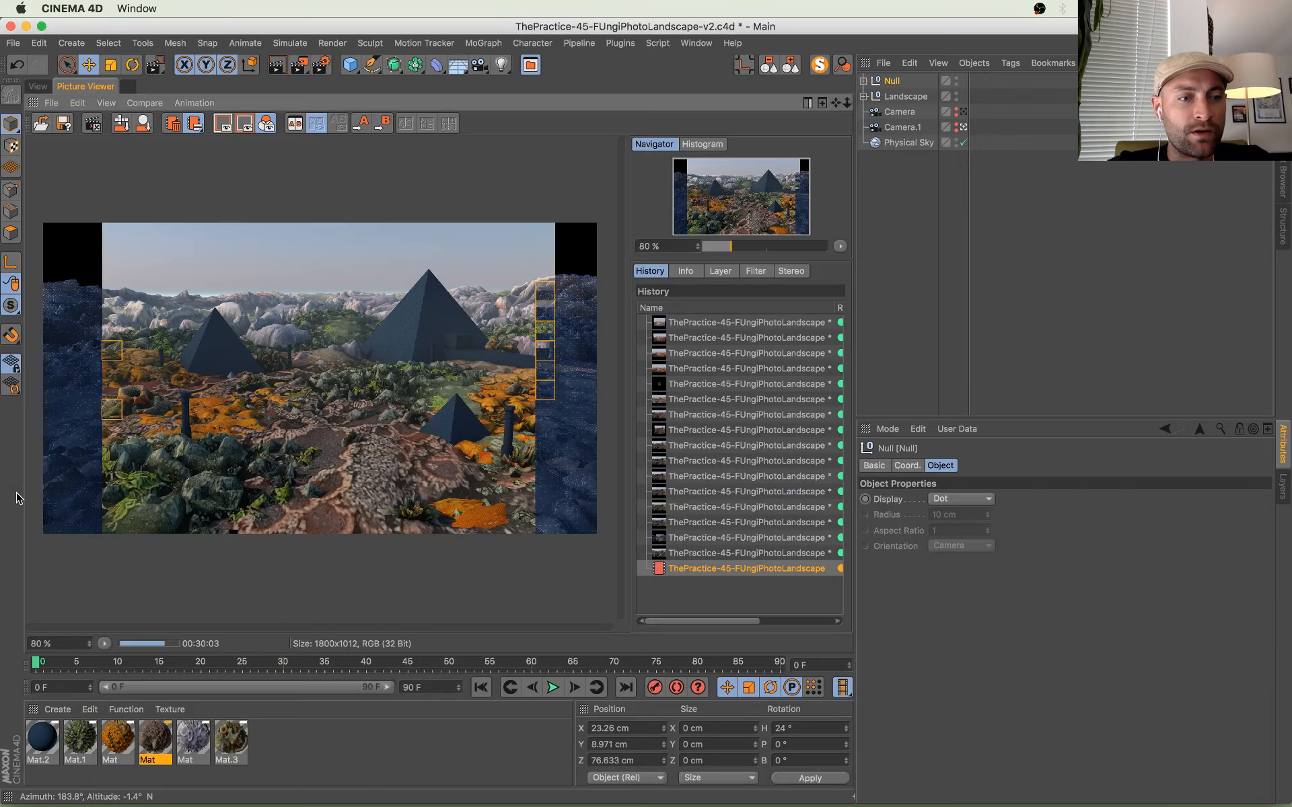
pyautogui.press('super+Tab')
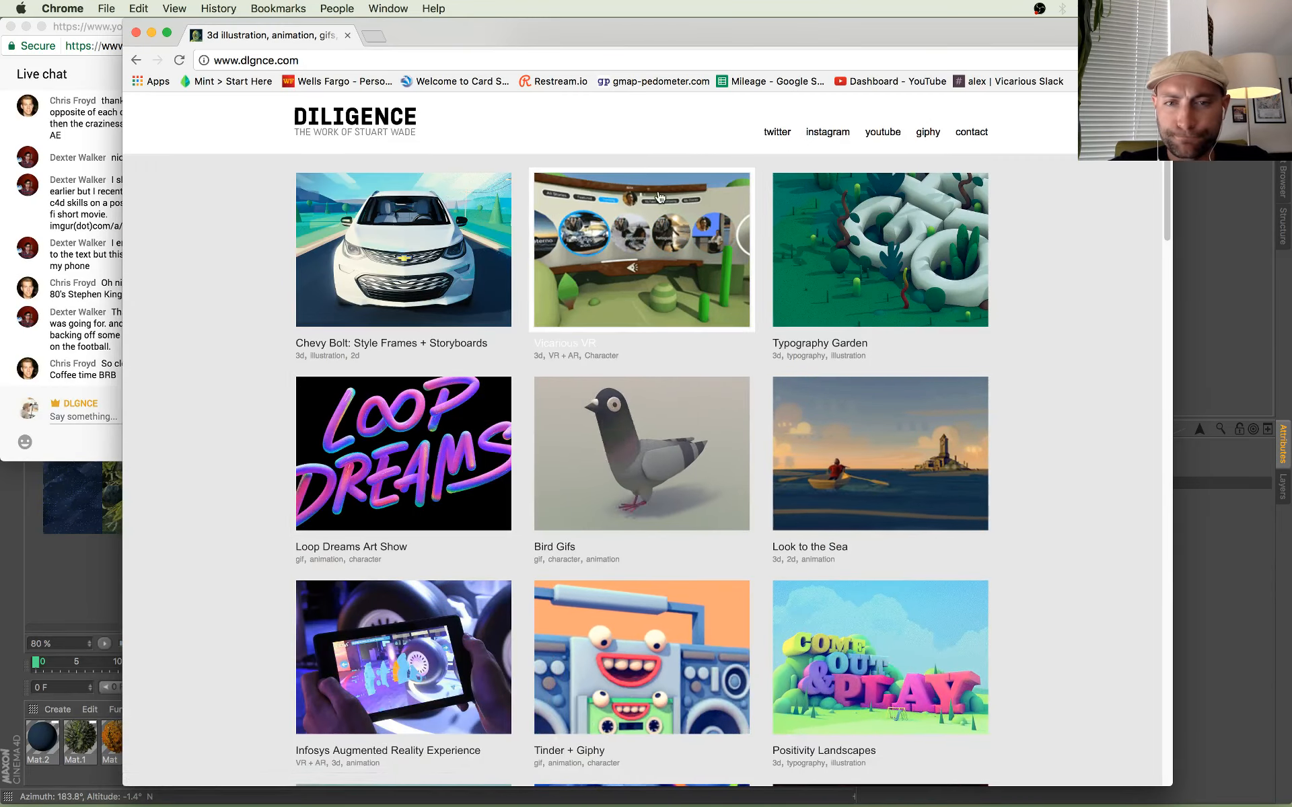
pyautogui.click(663, 251)
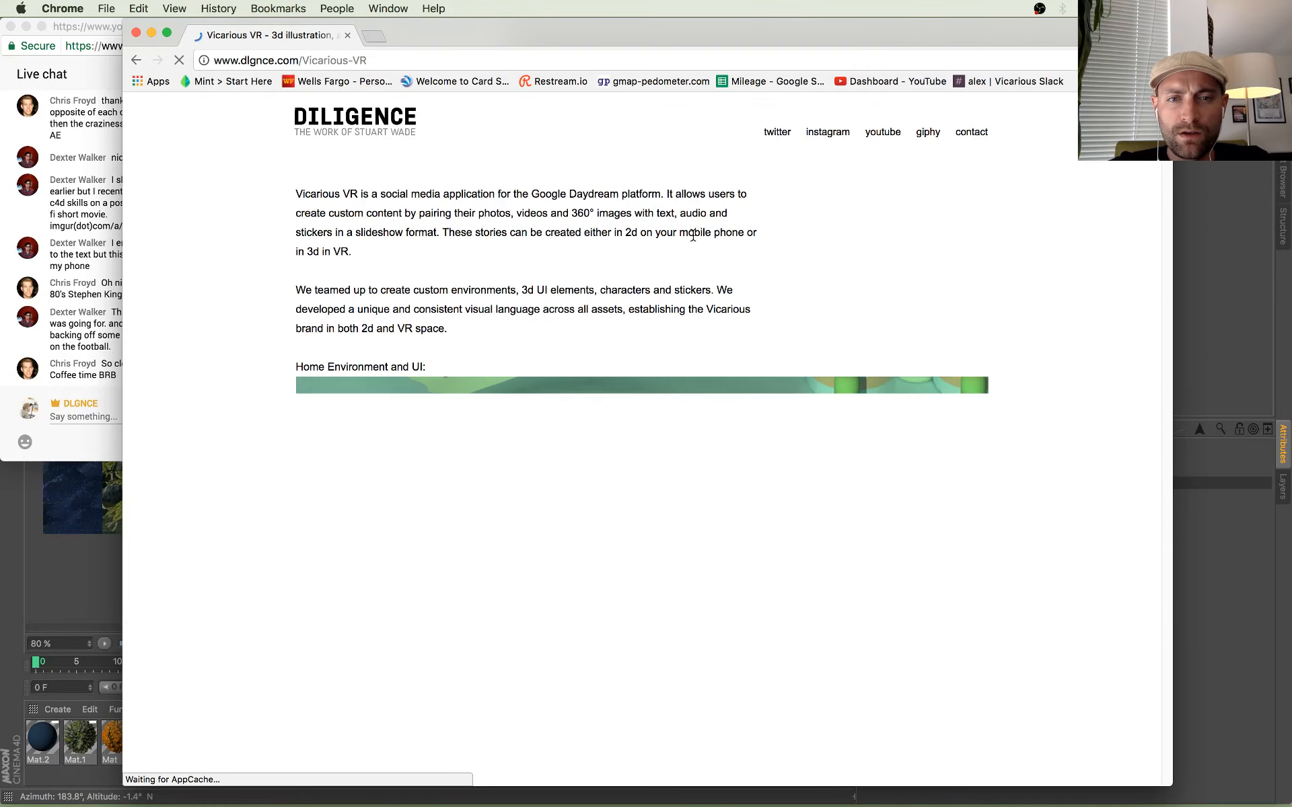
# Step: Skim the Vicarious VR page down to the emoji sticker set and return to its introduction
pyautogui.scroll(-20, 476, 304)
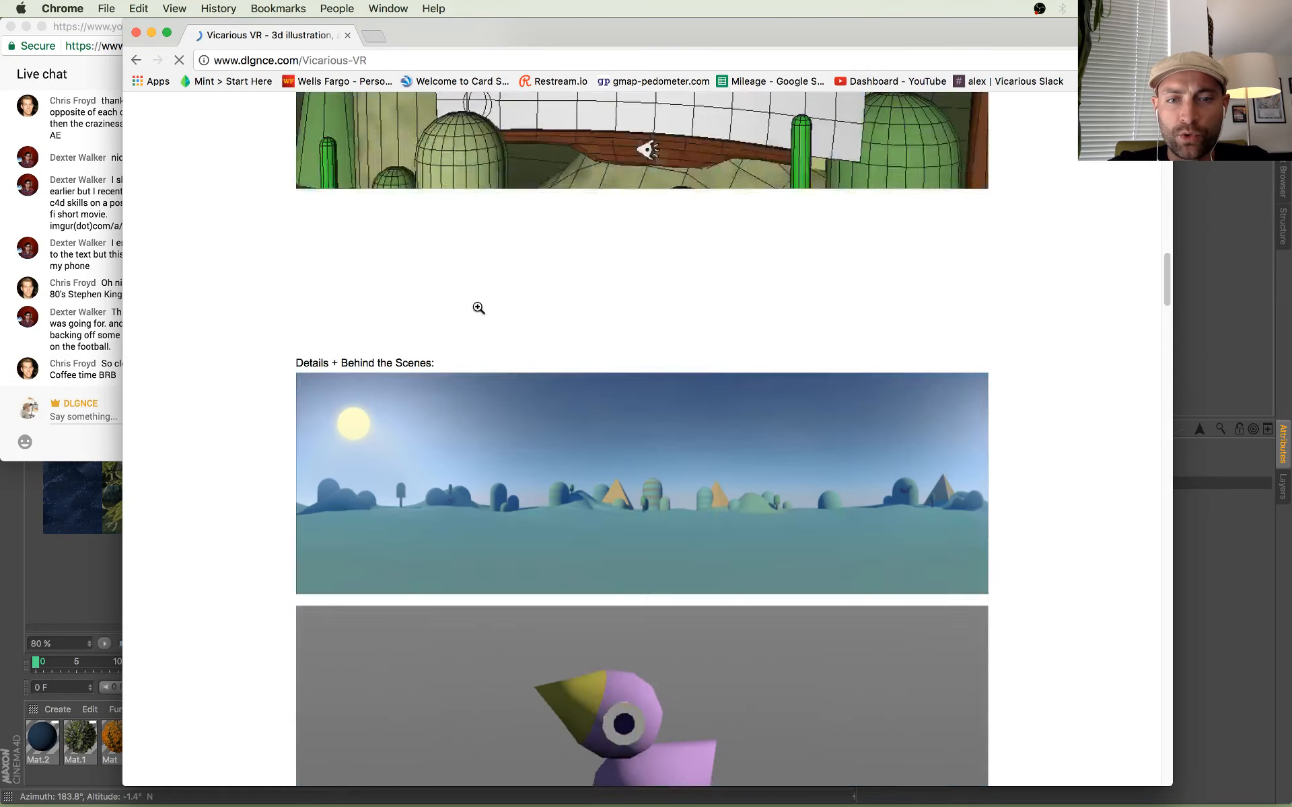
pyautogui.scroll(-20, 477, 306)
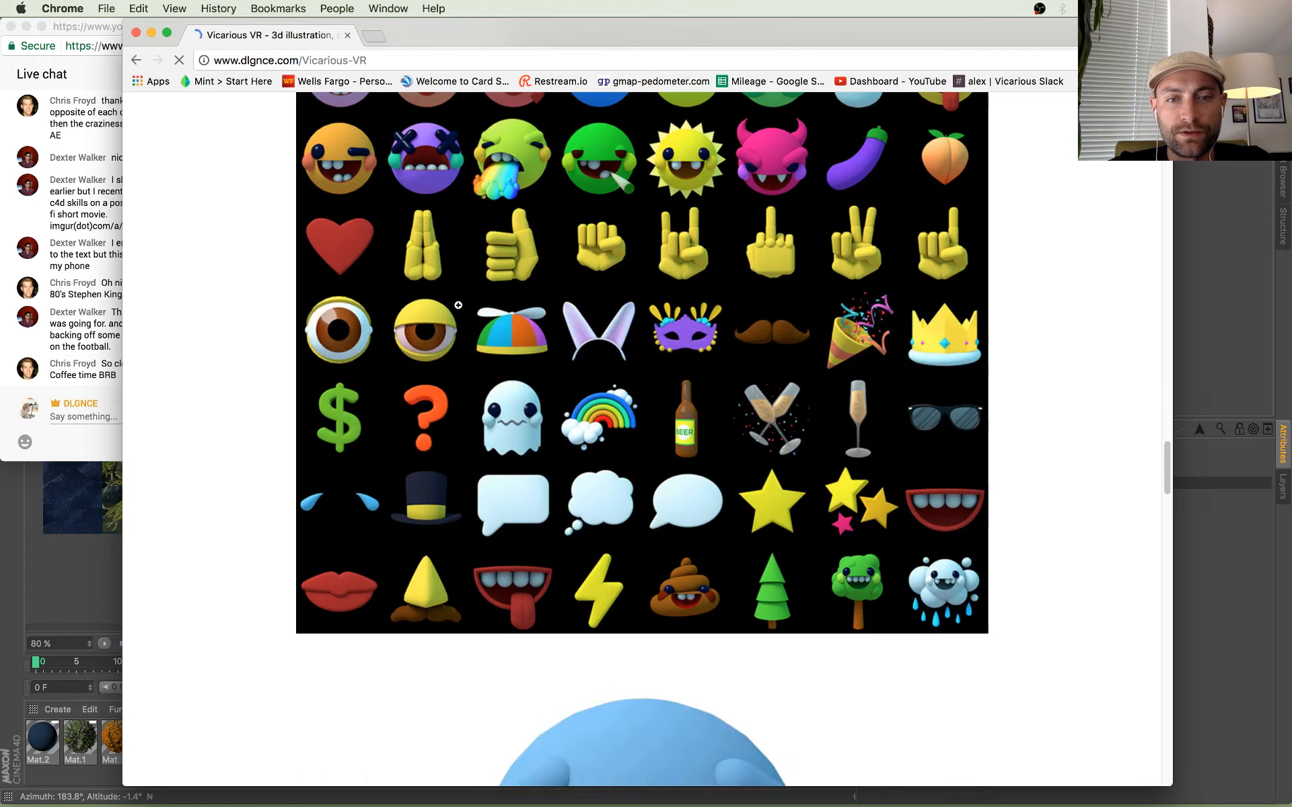
pyautogui.scroll(15, 458, 306)
pyautogui.scroll(20, 458, 306)
# Step: Examine the Vicarious VR home environment overview alongside the project's introductory text
pyautogui.scroll(-4, 459, 306)
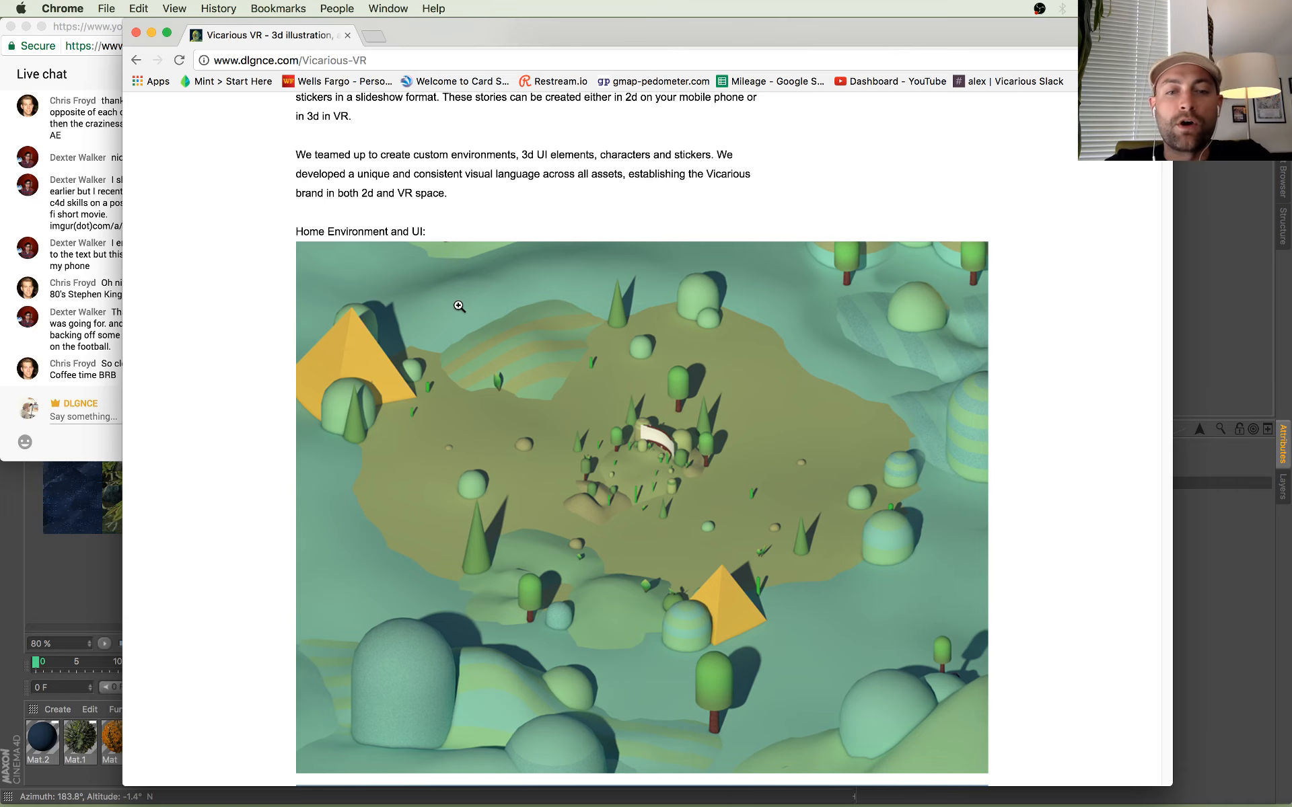
pyautogui.scroll(-5, 534, 310)
pyautogui.scroll(12, 535, 311)
pyautogui.scroll(-14, 553, 292)
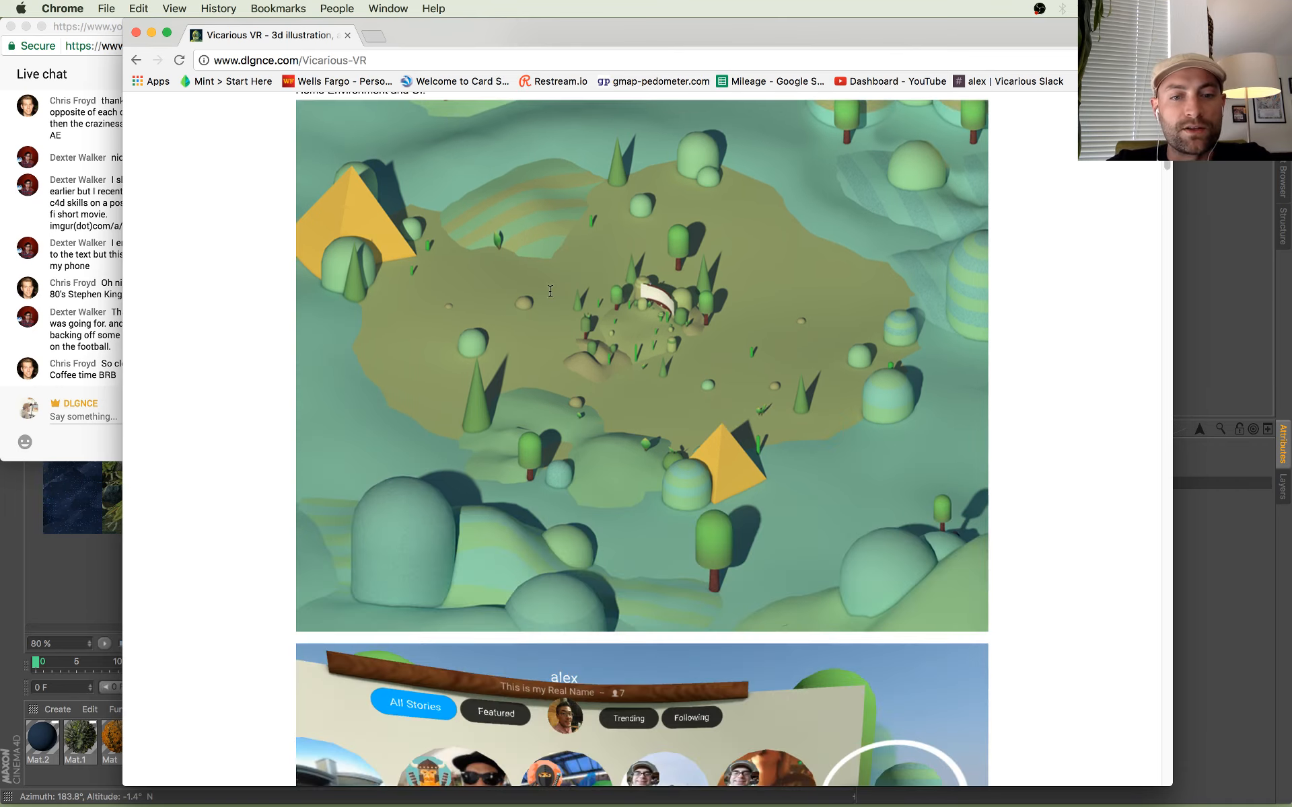
pyautogui.scroll(-5, 563, 288)
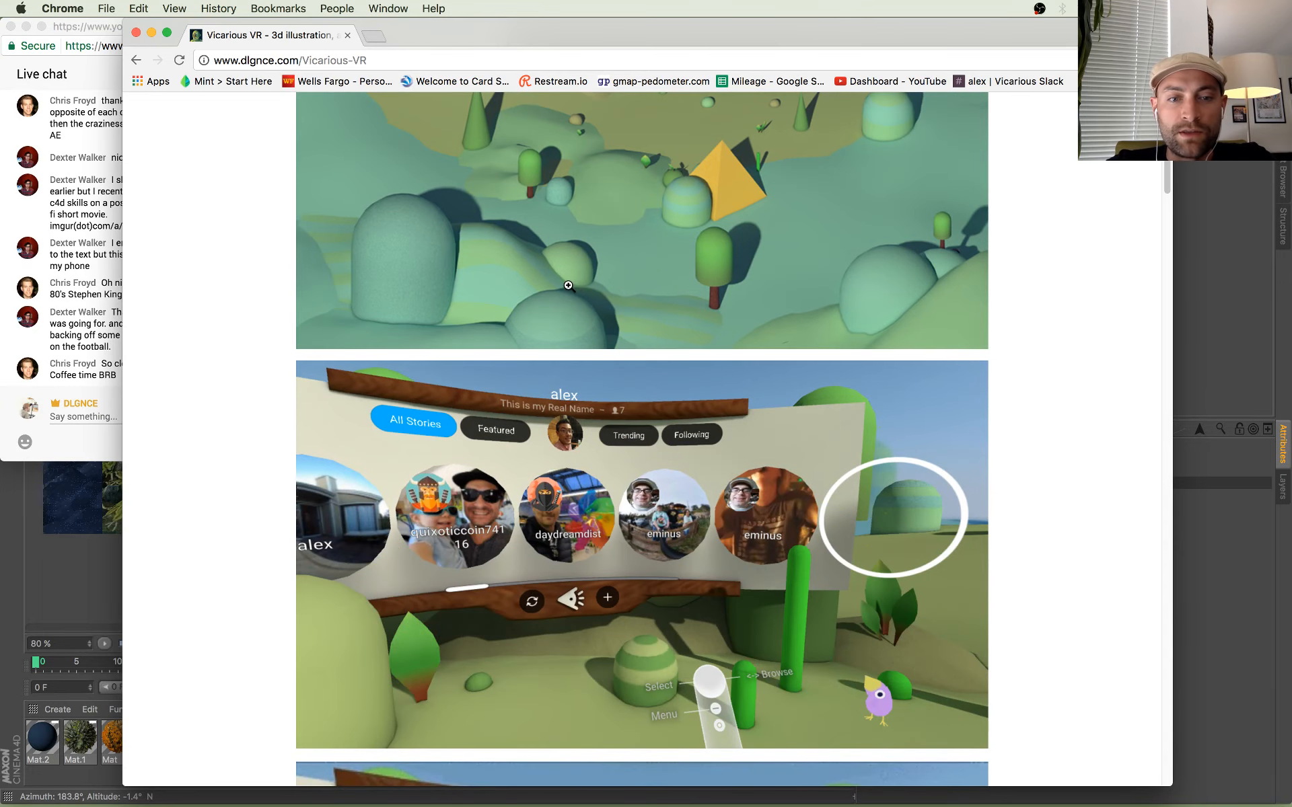
# Step: Compare the Vicarious VR story-browsing interface still with the animated GIPHY preview and the wireframe view below it
pyautogui.scroll(-9, 558, 284)
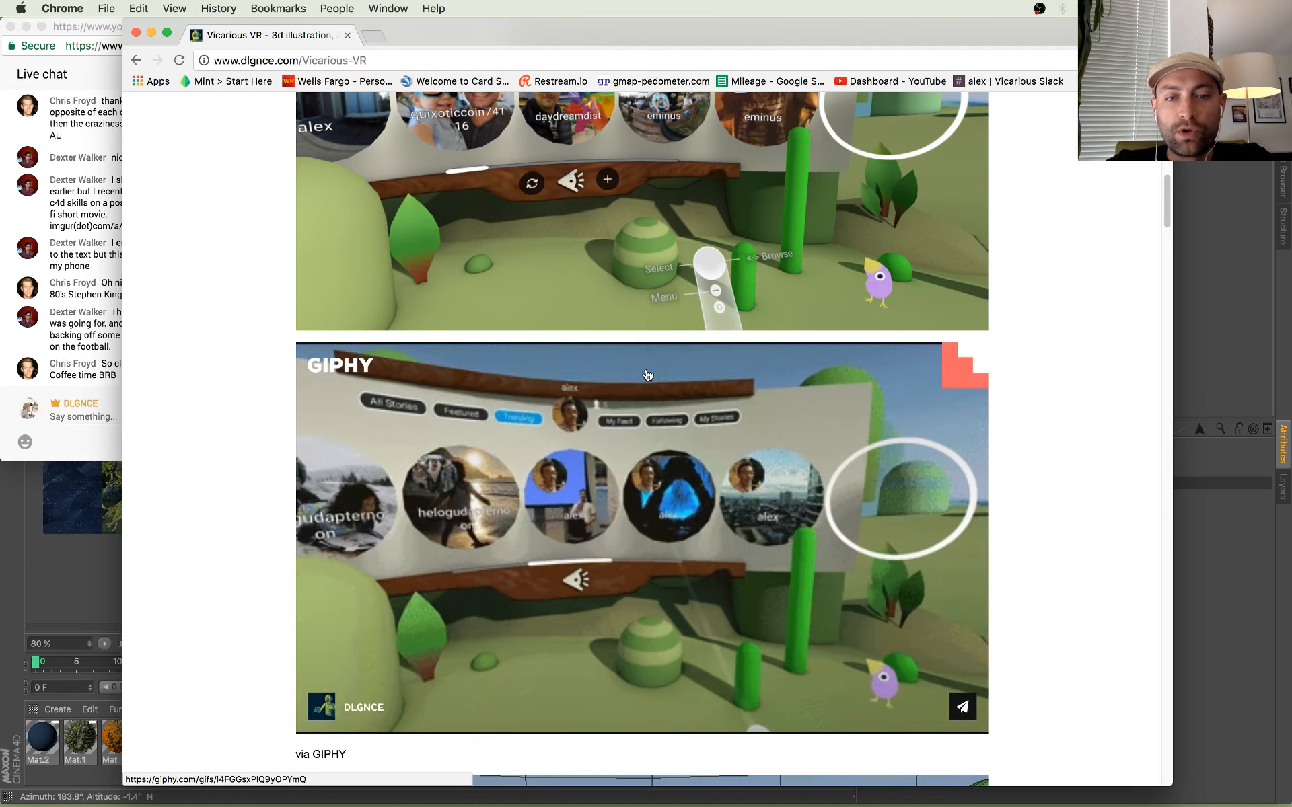
pyautogui.scroll(-13, 727, 401)
pyautogui.scroll(9, 728, 402)
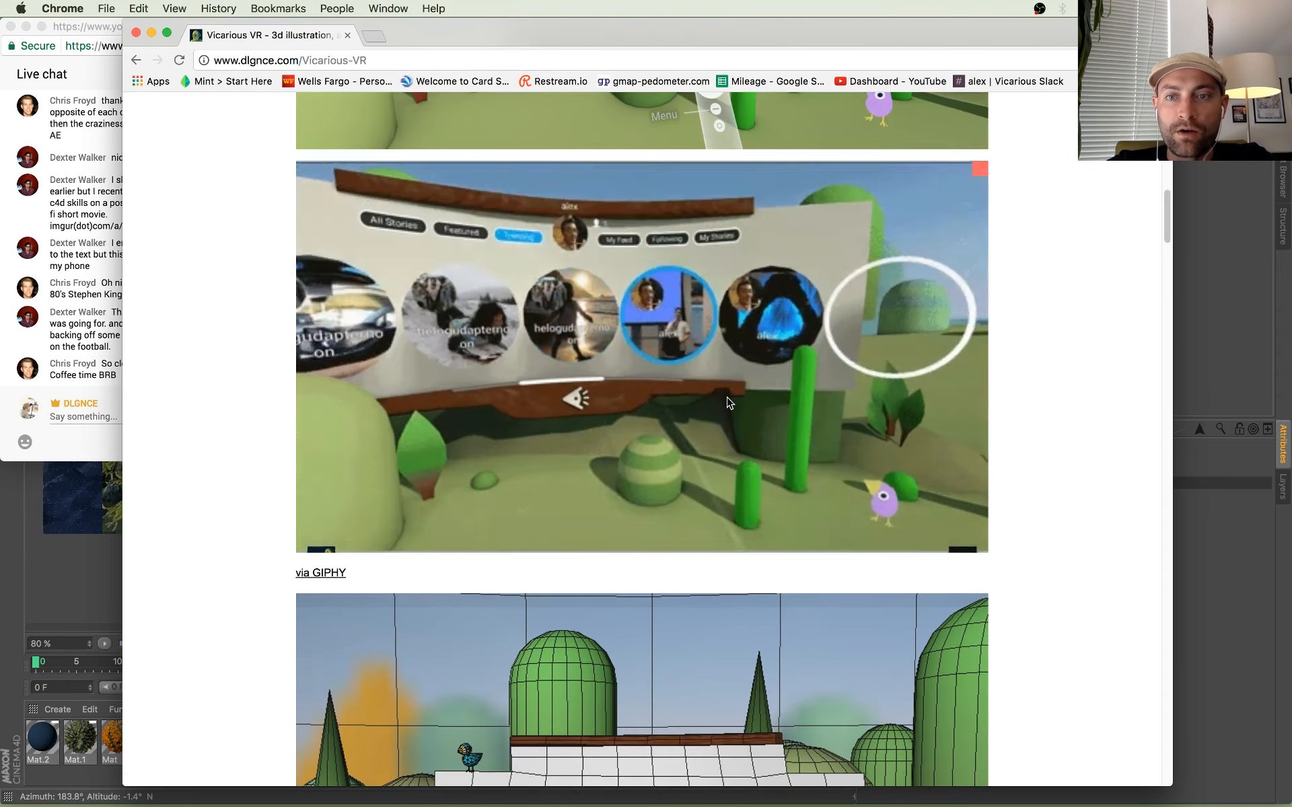
pyautogui.scroll(5, 1076, 277)
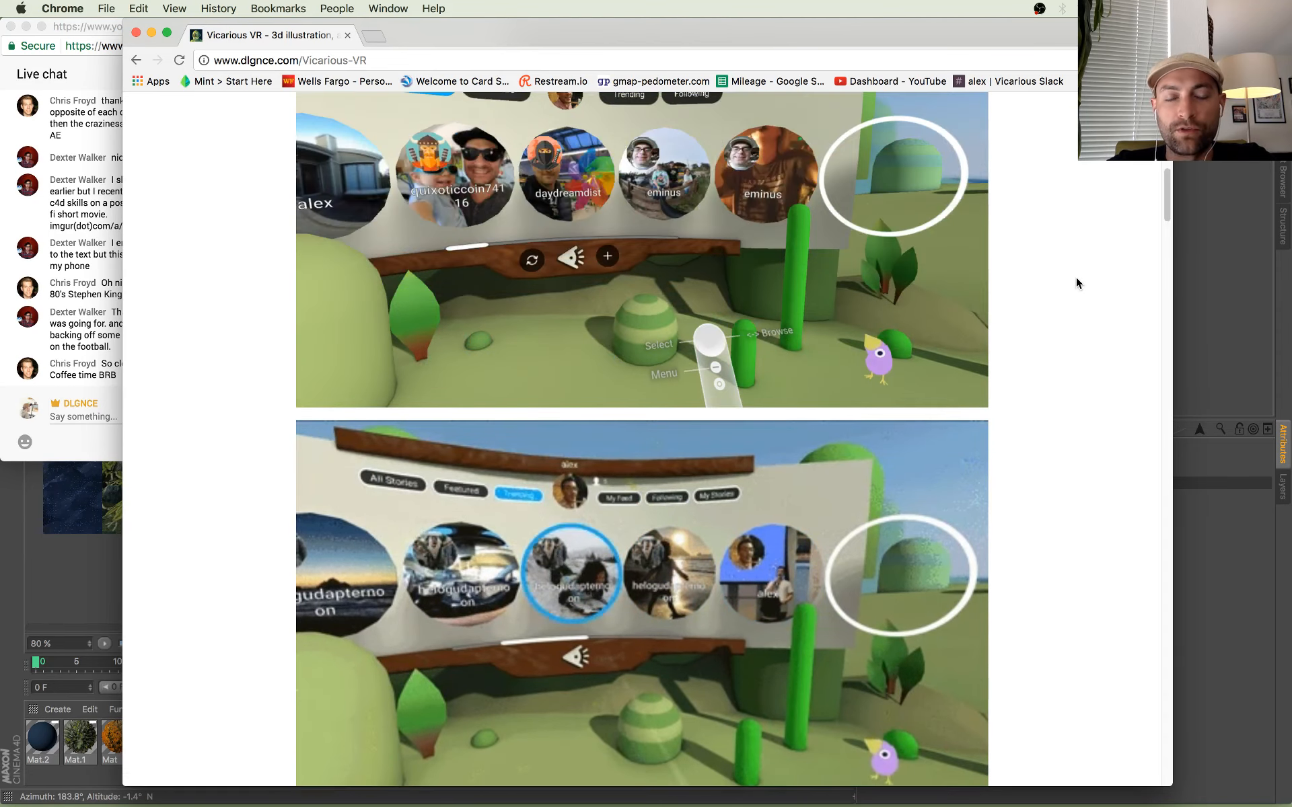
pyautogui.scroll(5, 1076, 278)
pyautogui.scroll(-5, 1068, 272)
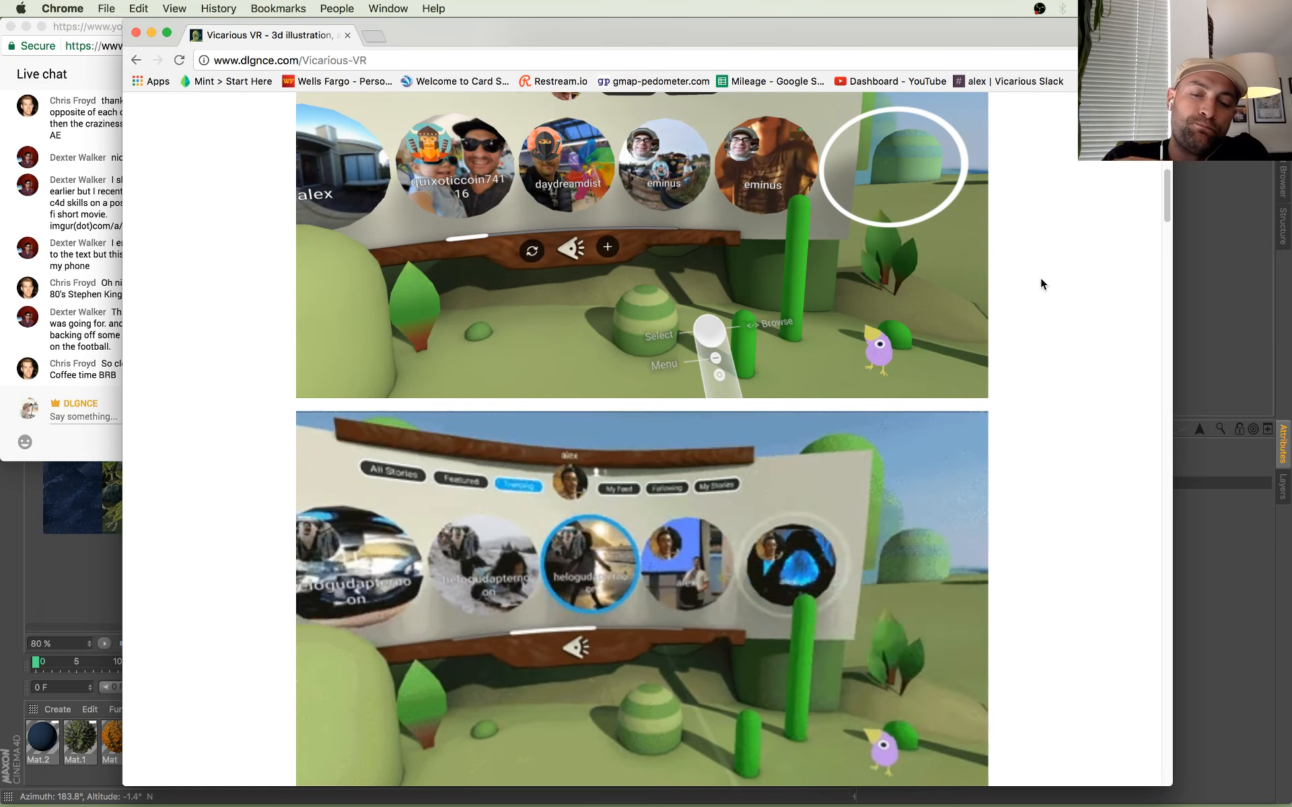
pyautogui.scroll(-5, 1043, 280)
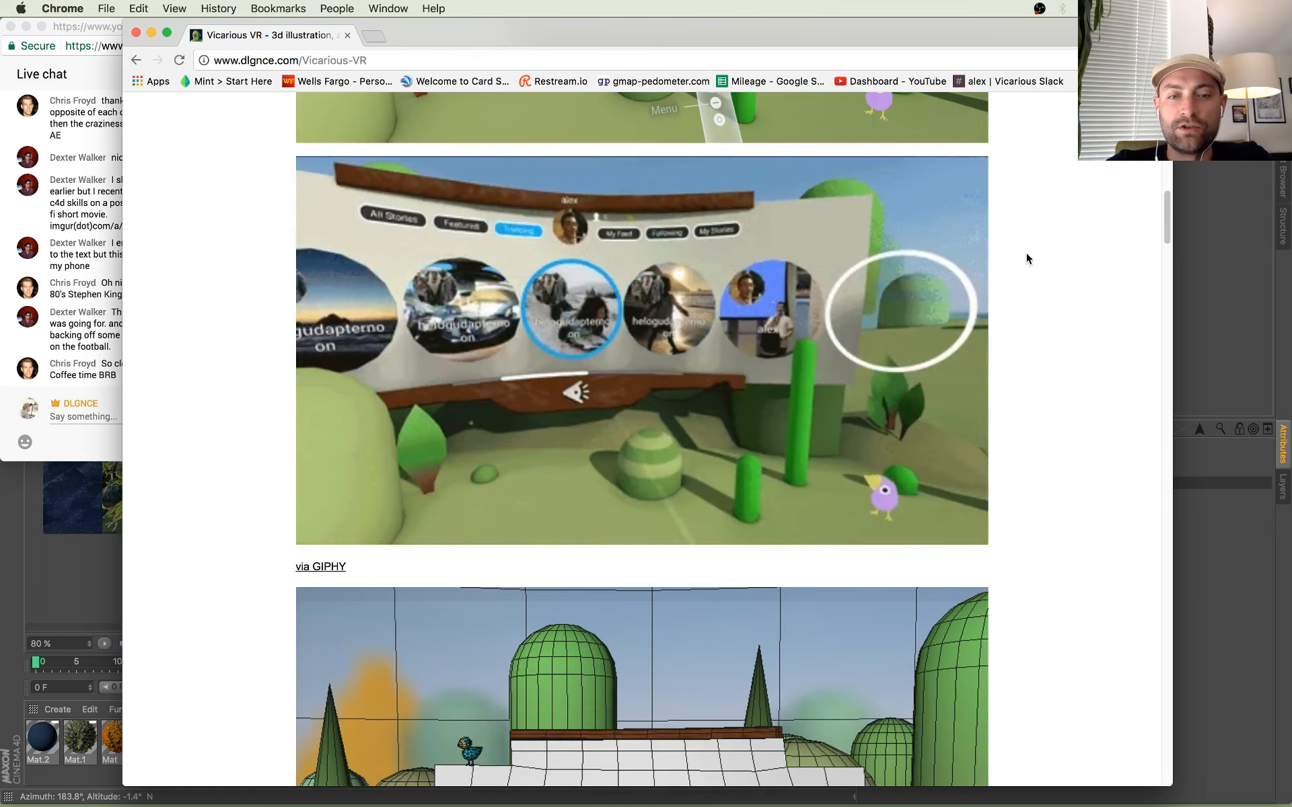
# Step: Examine the Vicarious VR wireframe view and the behind-the-scenes panorama, bird model and texture map
pyautogui.scroll(-1, 975, 276)
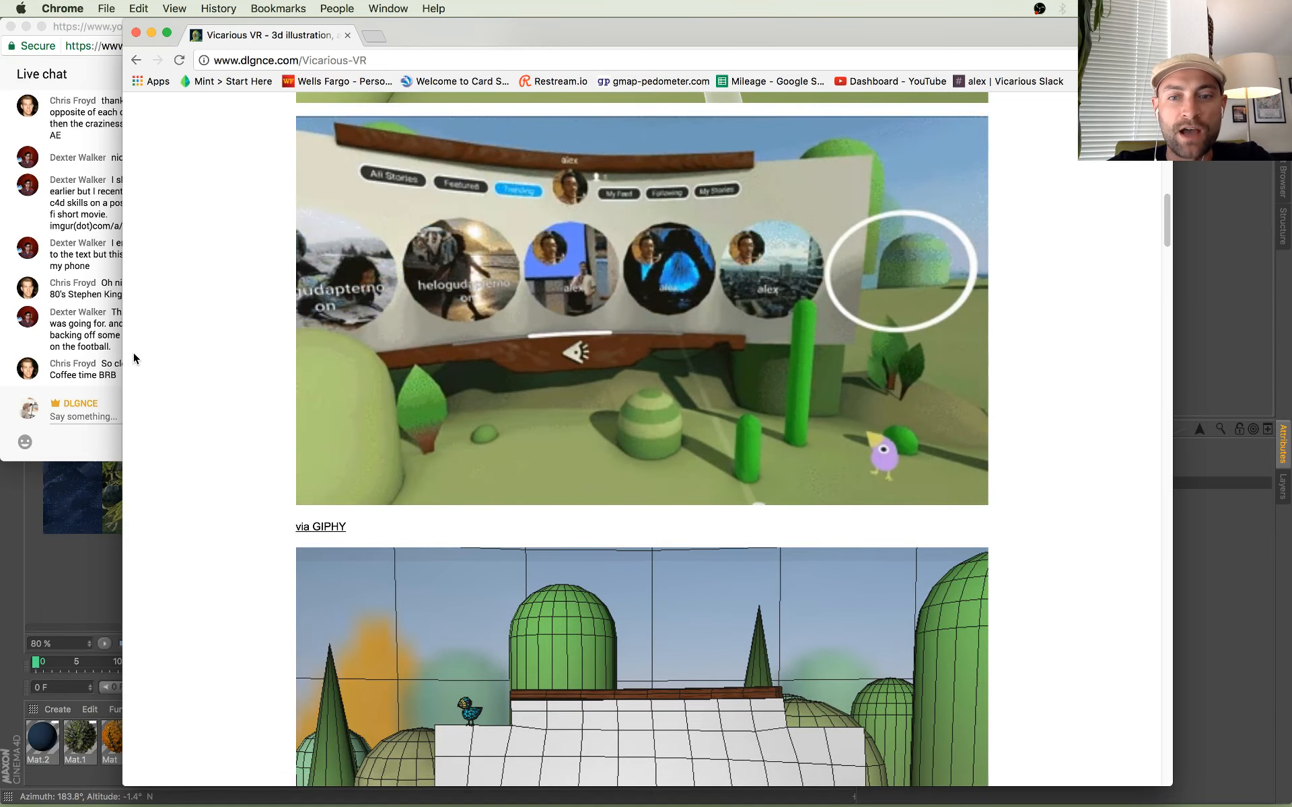
pyautogui.scroll(-3, 131, 355)
pyautogui.scroll(-6, 125, 350)
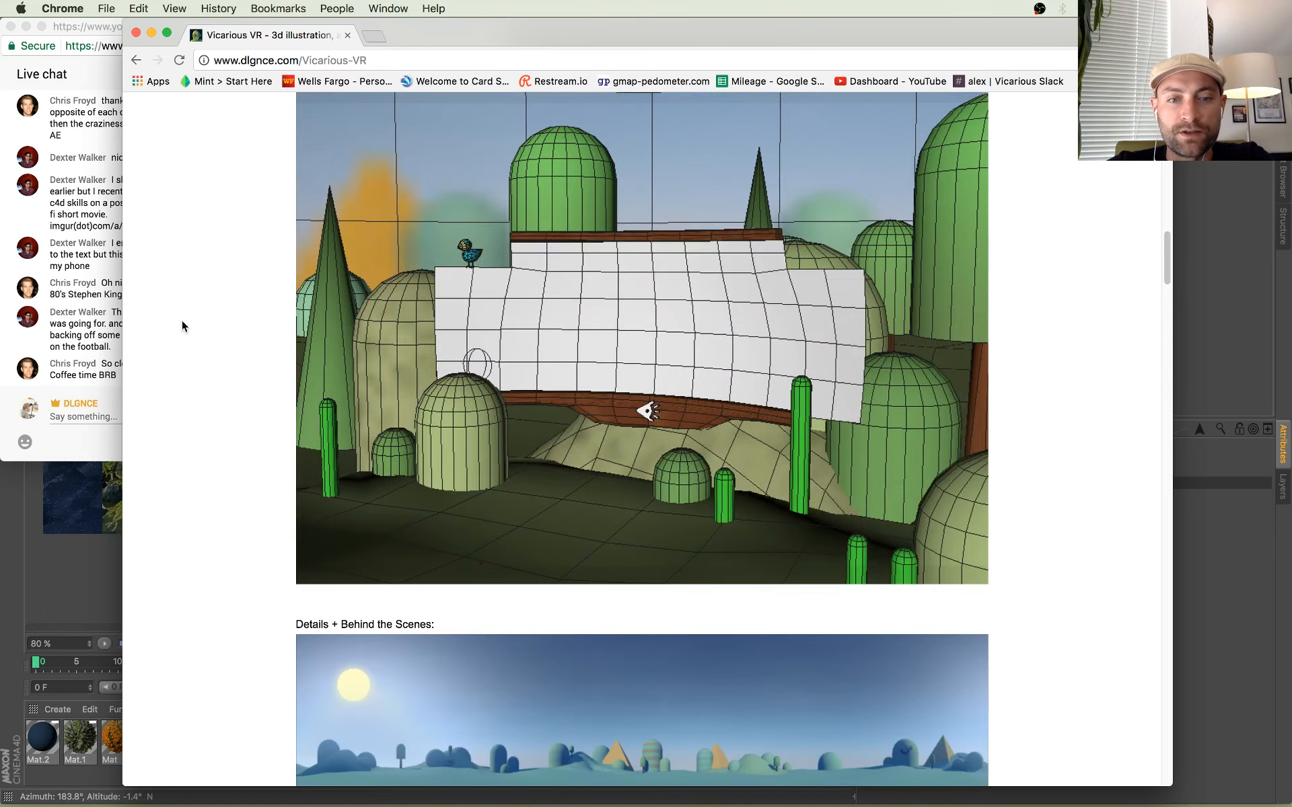
pyautogui.scroll(-20, 253, 311)
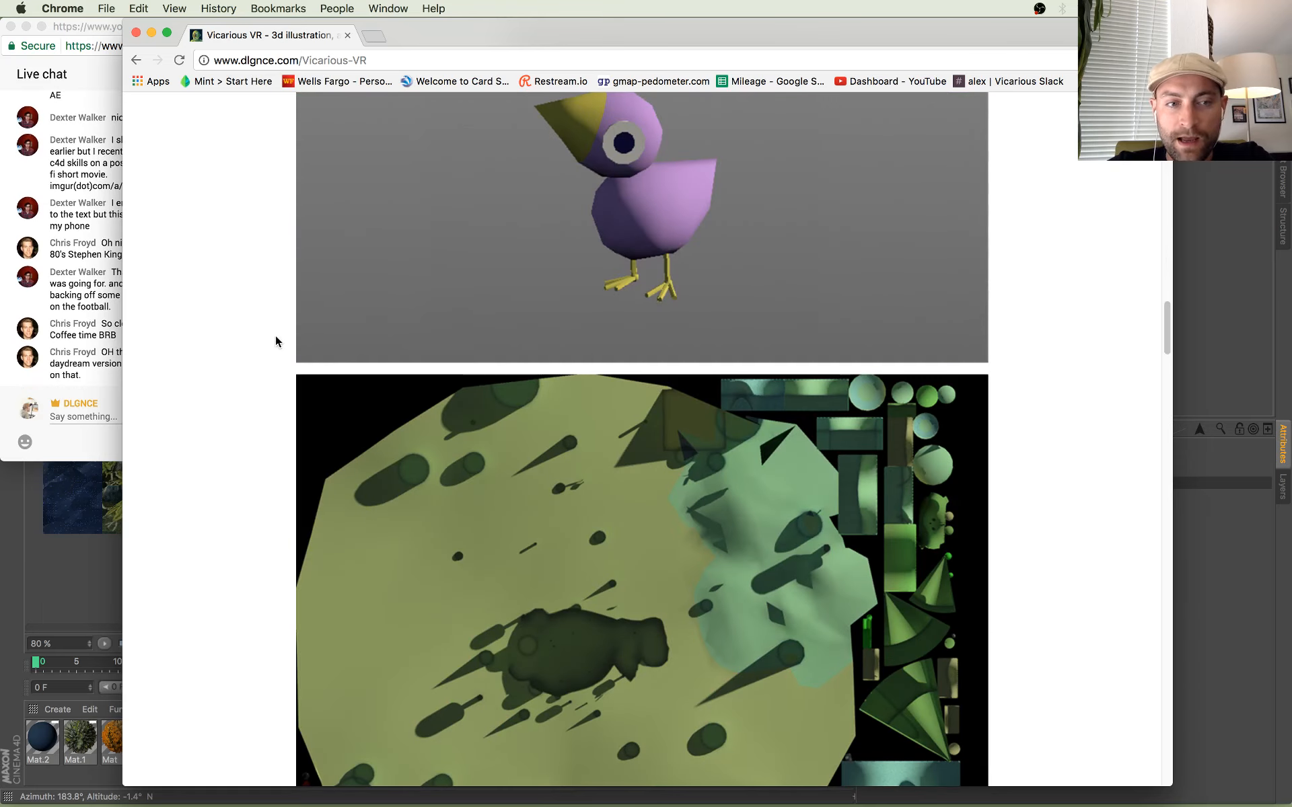
pyautogui.scroll(-9, 222, 384)
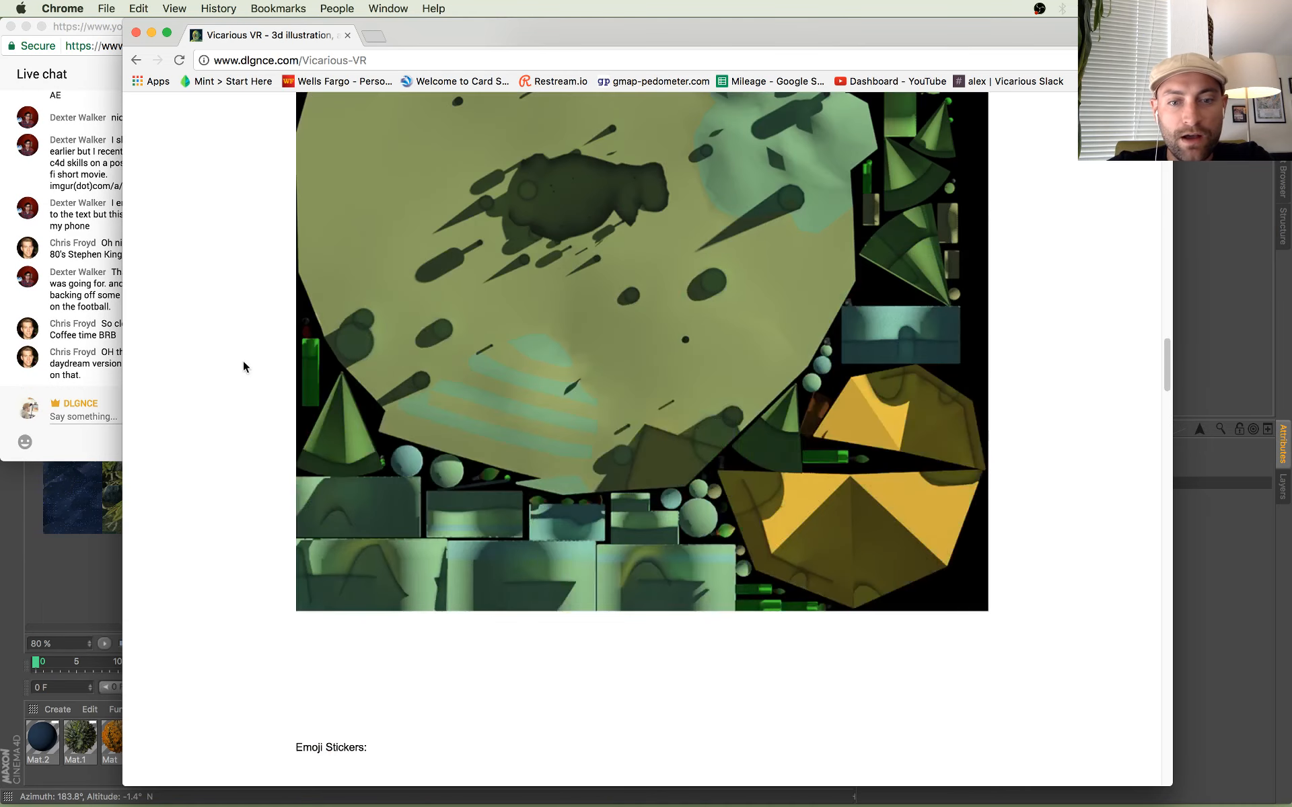
# Step: Read the live chat message about the Daydream version and return to the Vicarious VR page
pyautogui.click(25, 362)
pyautogui.moveTo(162, 347); pyautogui.dragTo(127, 344)
pyautogui.click(162, 382)
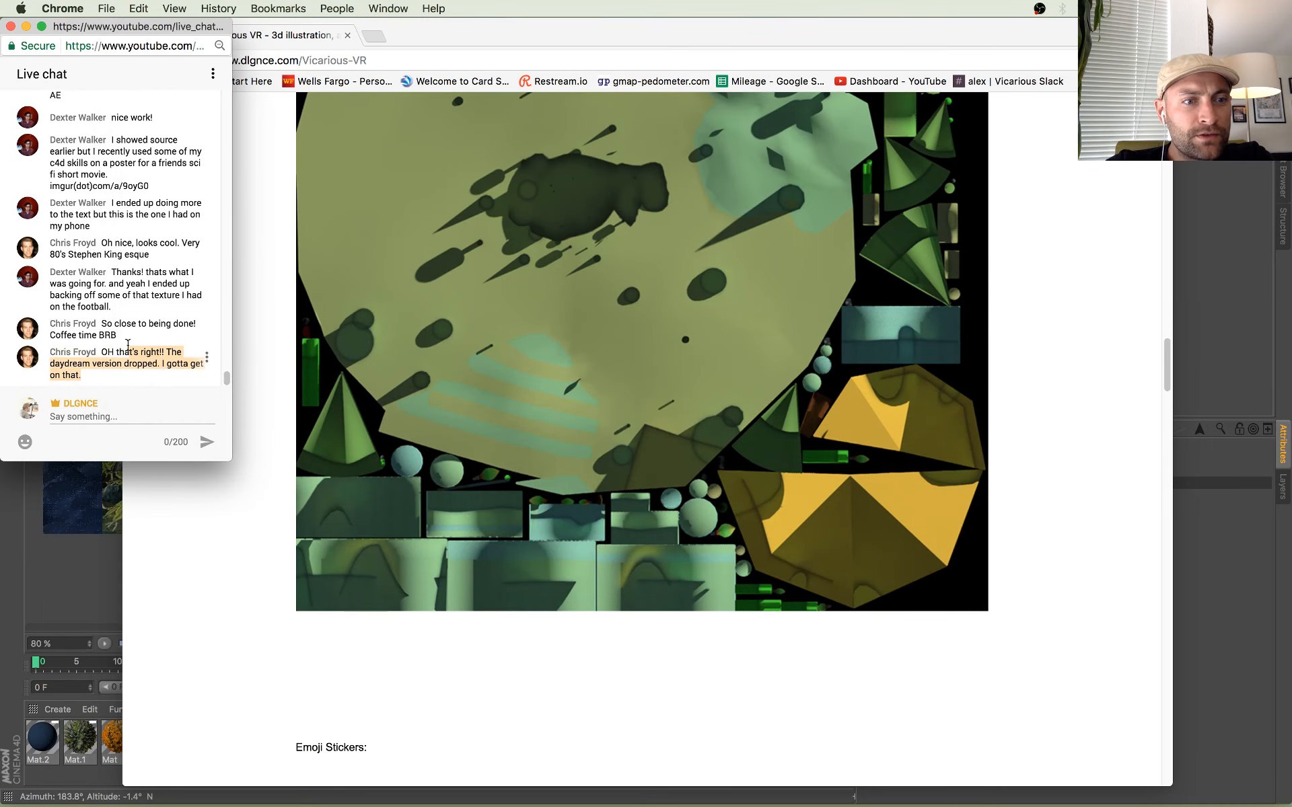
pyautogui.click(131, 363)
pyautogui.click(197, 491)
# Step: Skim the emoji stickers and story-browsing interface, ending at the wireframe view and the Details + Behind the Scenes heading
pyautogui.scroll(-20, 293, 463)
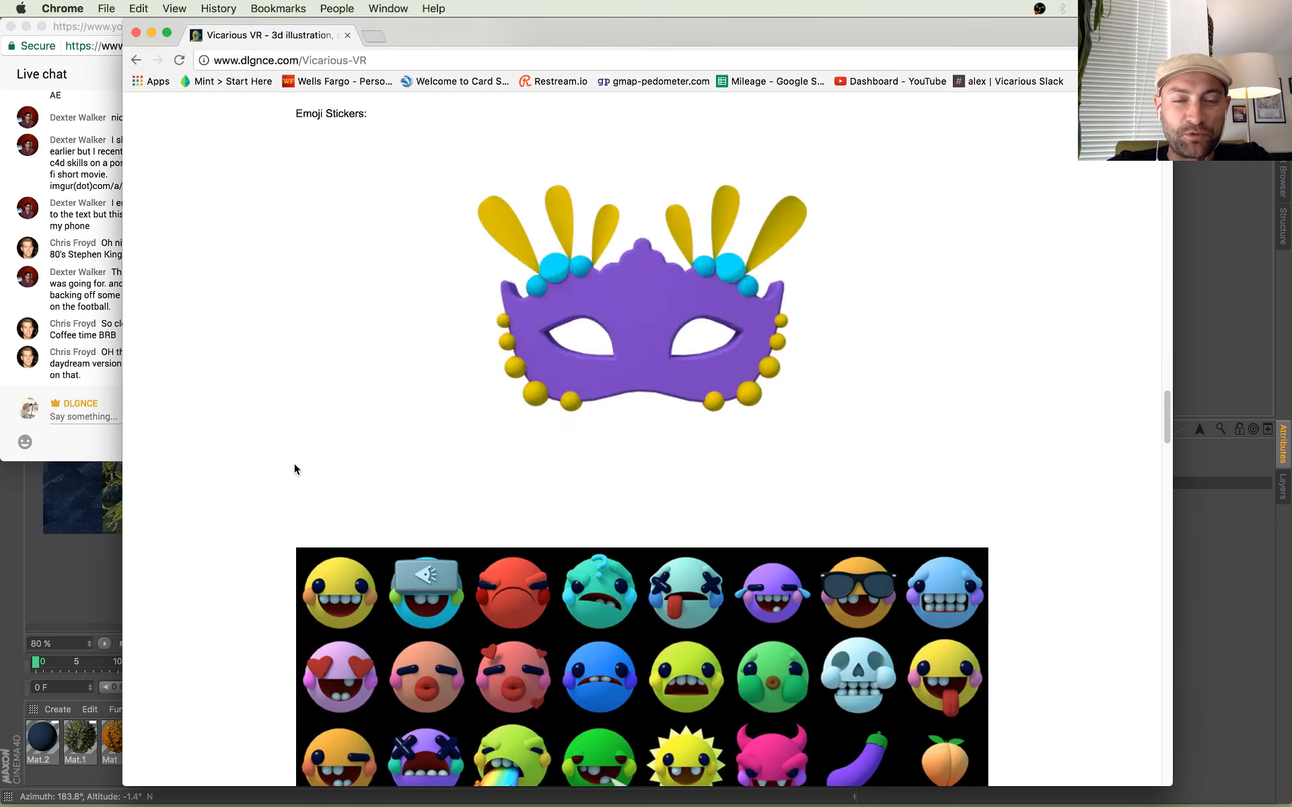
pyautogui.scroll(15, 293, 457)
pyautogui.scroll(-4, 274, 447)
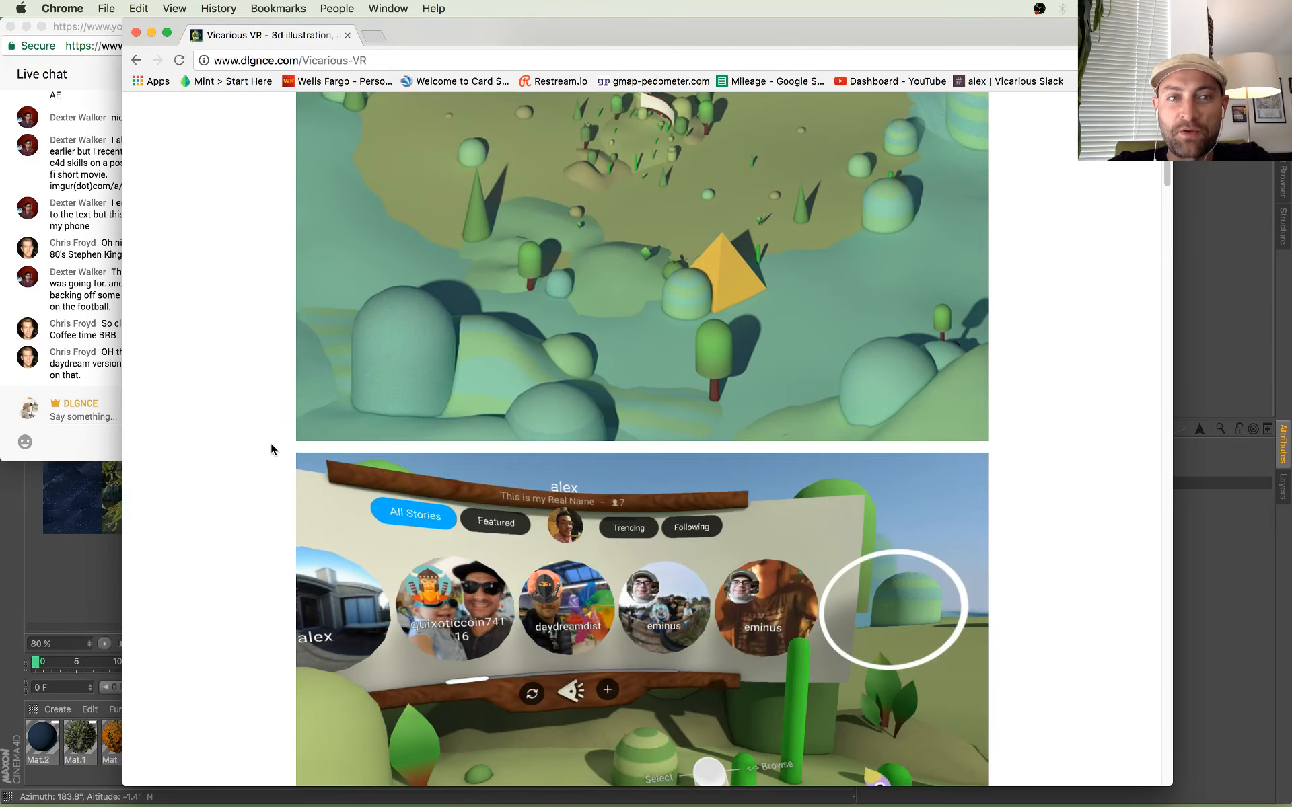
pyautogui.scroll(-7, 271, 442)
pyautogui.scroll(-12, 282, 444)
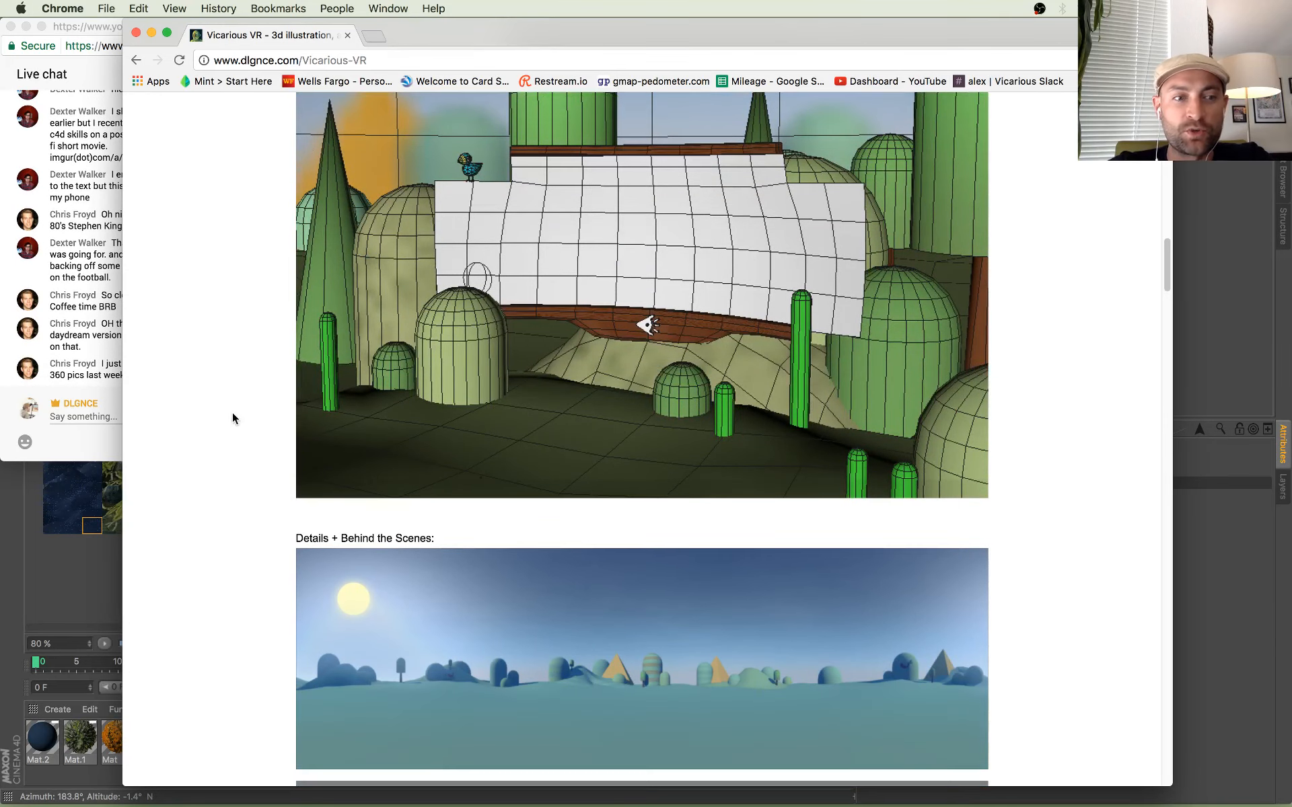
# Step: Read the live chat message about newly uploaded 360 pics and return to the Vicarious VR page
pyautogui.click(113, 370)
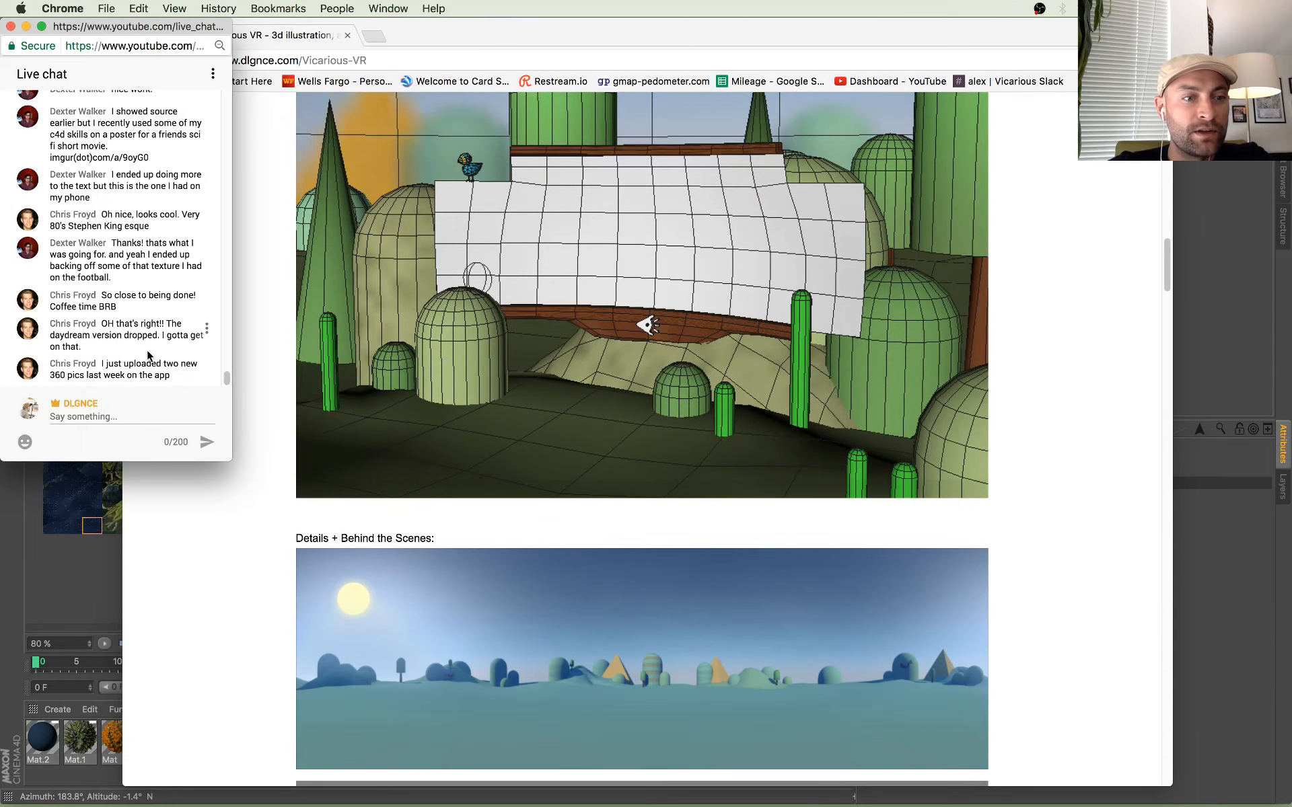
pyautogui.moveTo(158, 370); pyautogui.dragTo(141, 326)
pyautogui.click(155, 367)
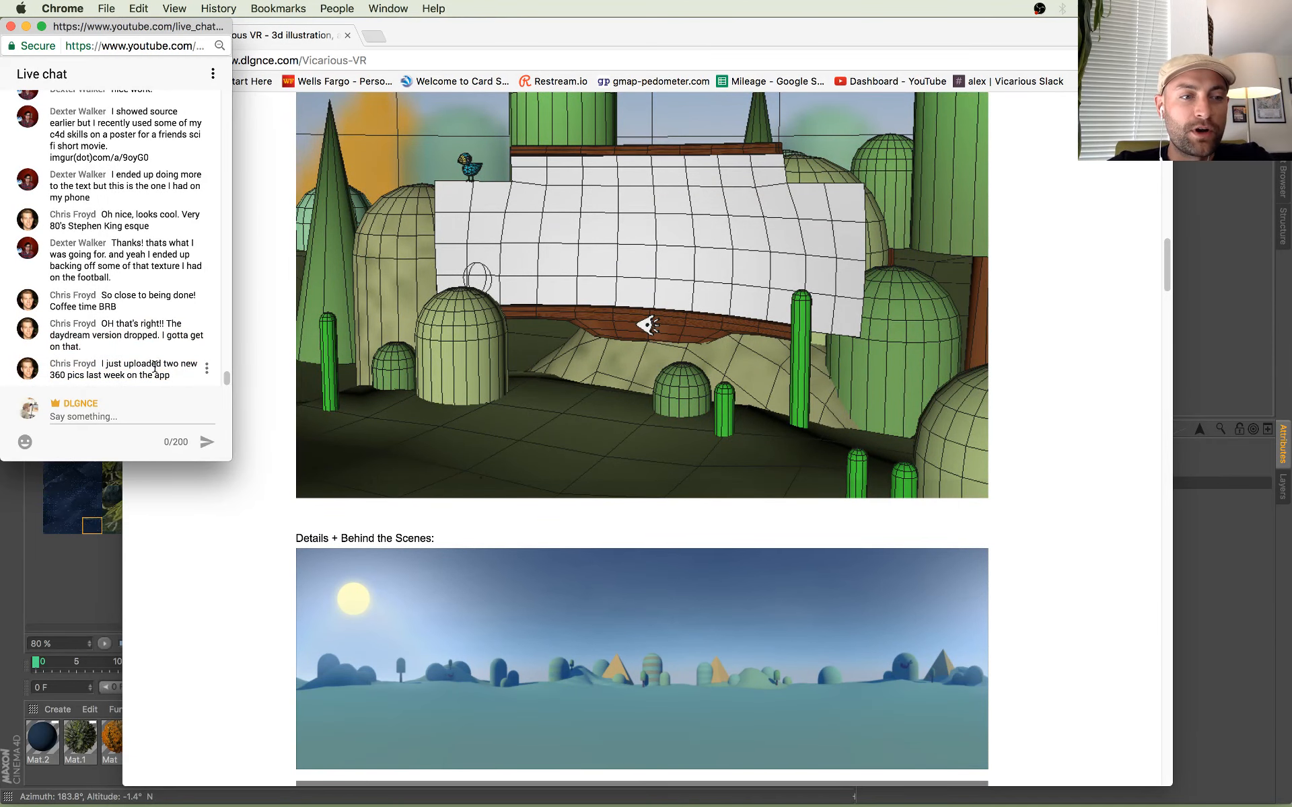
pyautogui.click(288, 554)
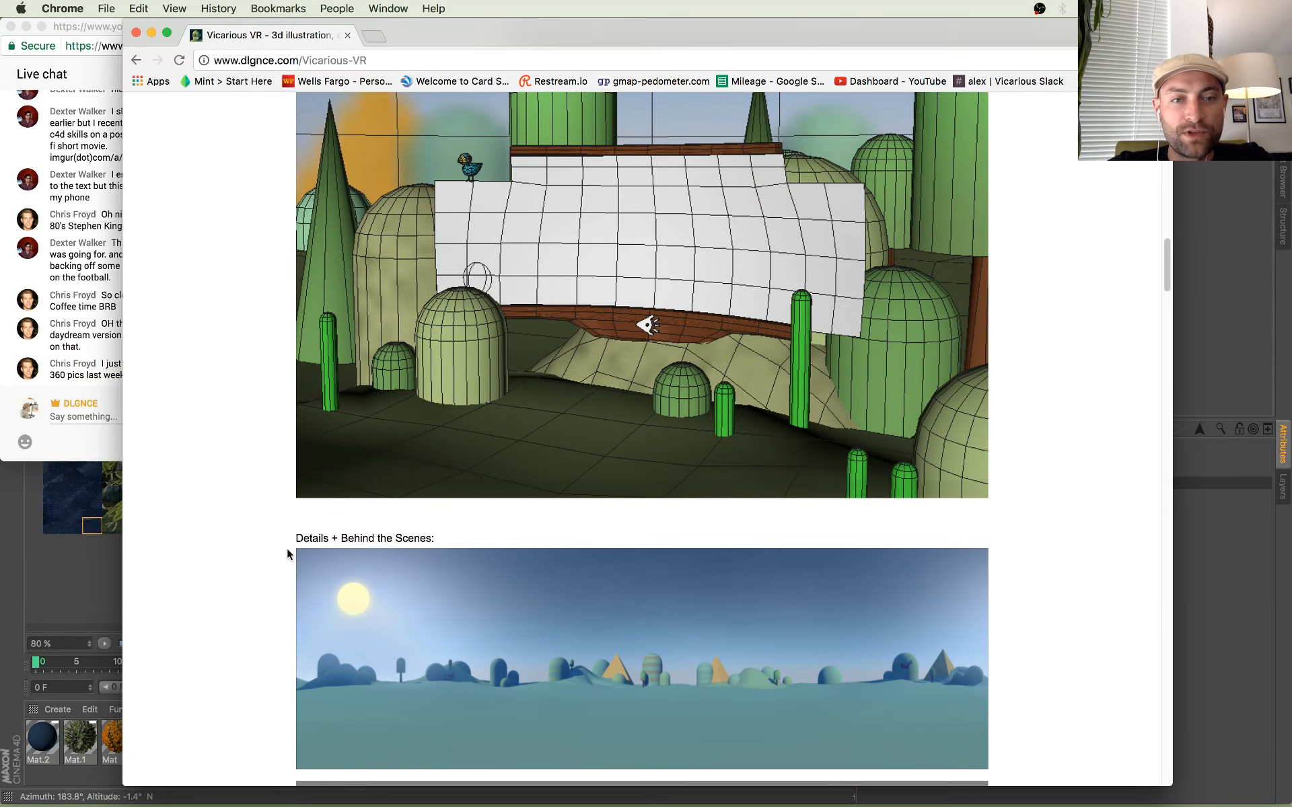
pyautogui.click(101, 295)
pyautogui.moveTo(180, 382); pyautogui.dragTo(137, 296)
pyautogui.click(136, 296)
pyautogui.click(200, 613)
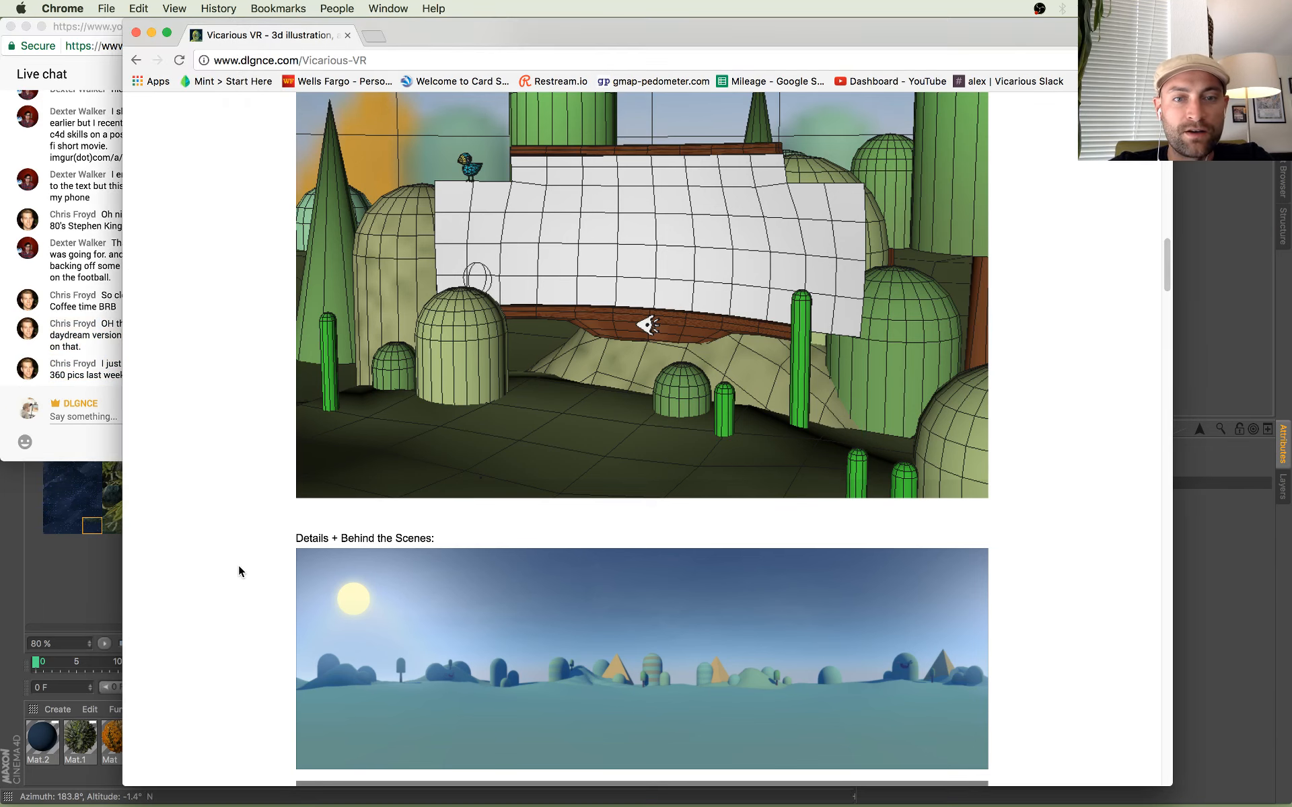
# Step: Skim down to the emoji sticker grid and go back to the Vicarious VR introduction and home environment image
pyautogui.scroll(-5, 232, 564)
pyautogui.scroll(-15, 244, 527)
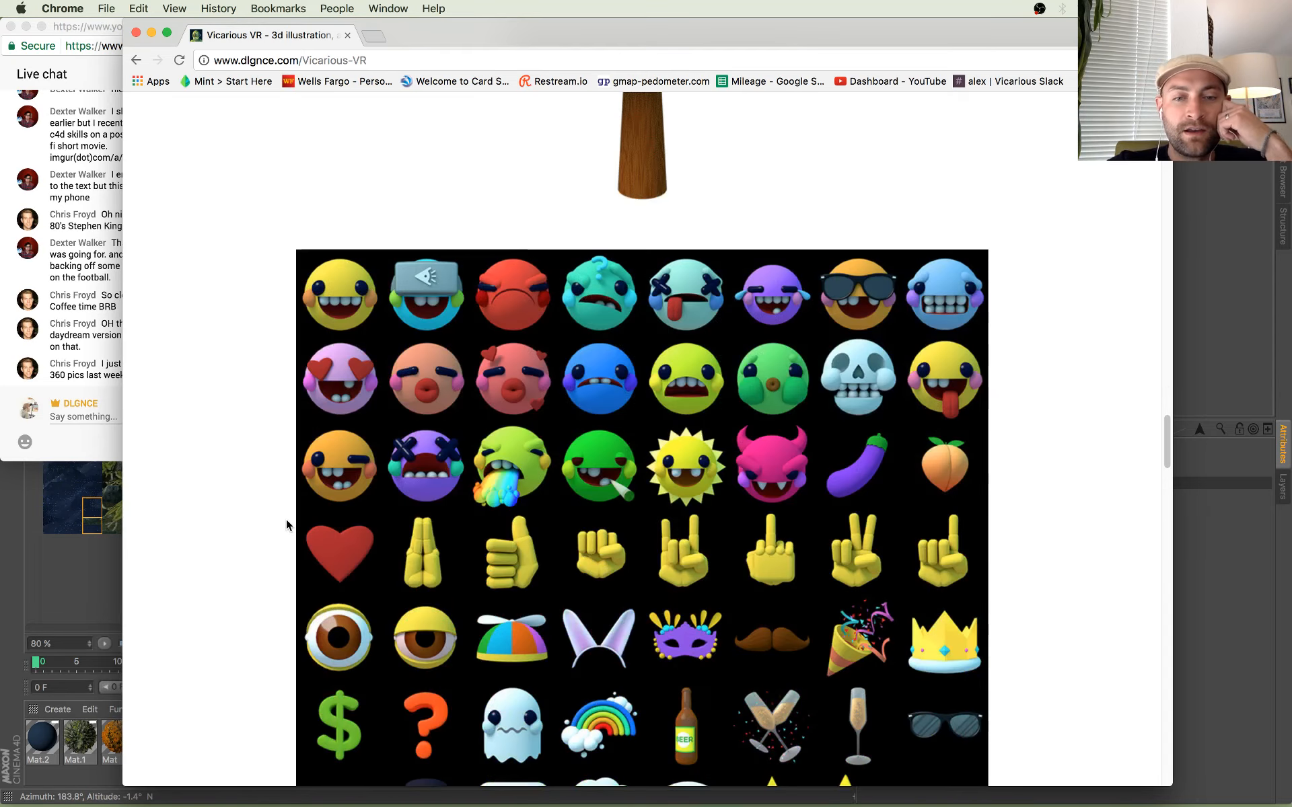
pyautogui.scroll(20, 286, 519)
pyautogui.scroll(-10, 393, 496)
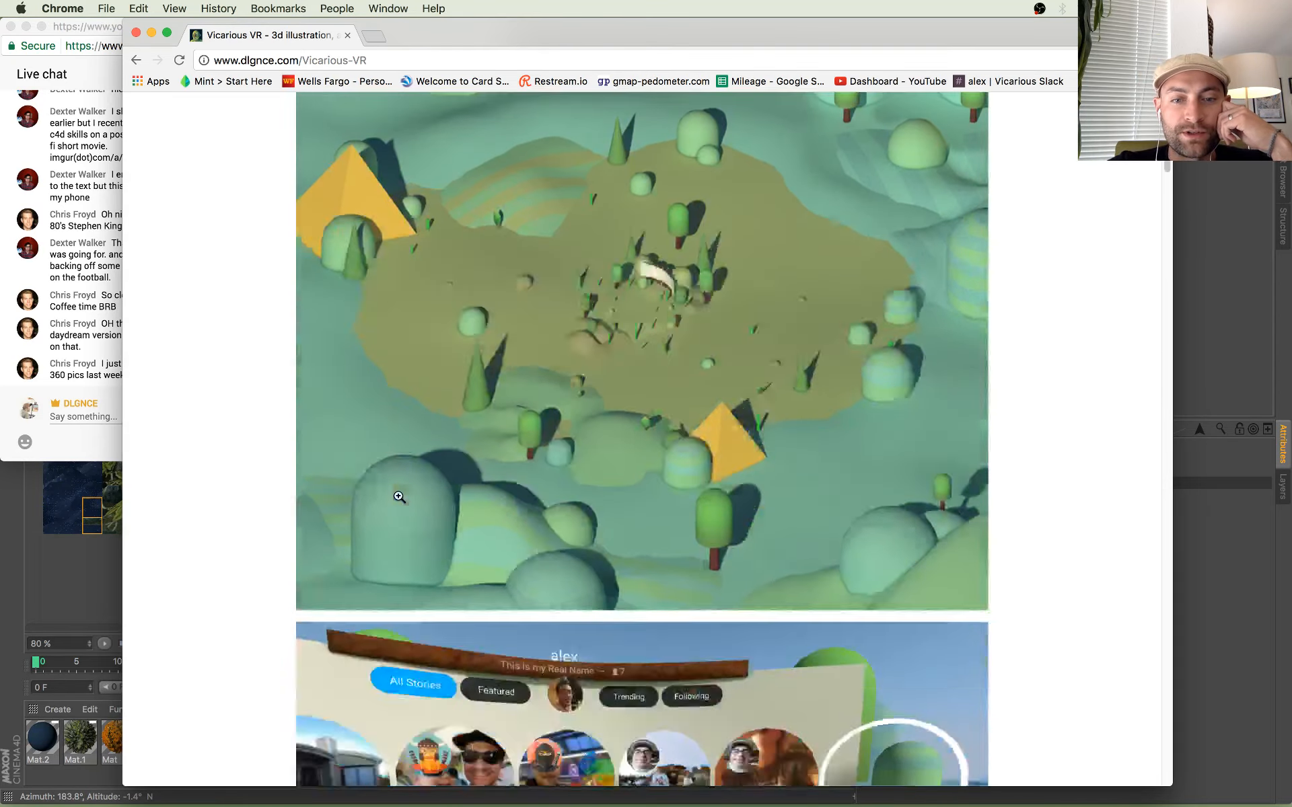
pyautogui.scroll(8, 841, 464)
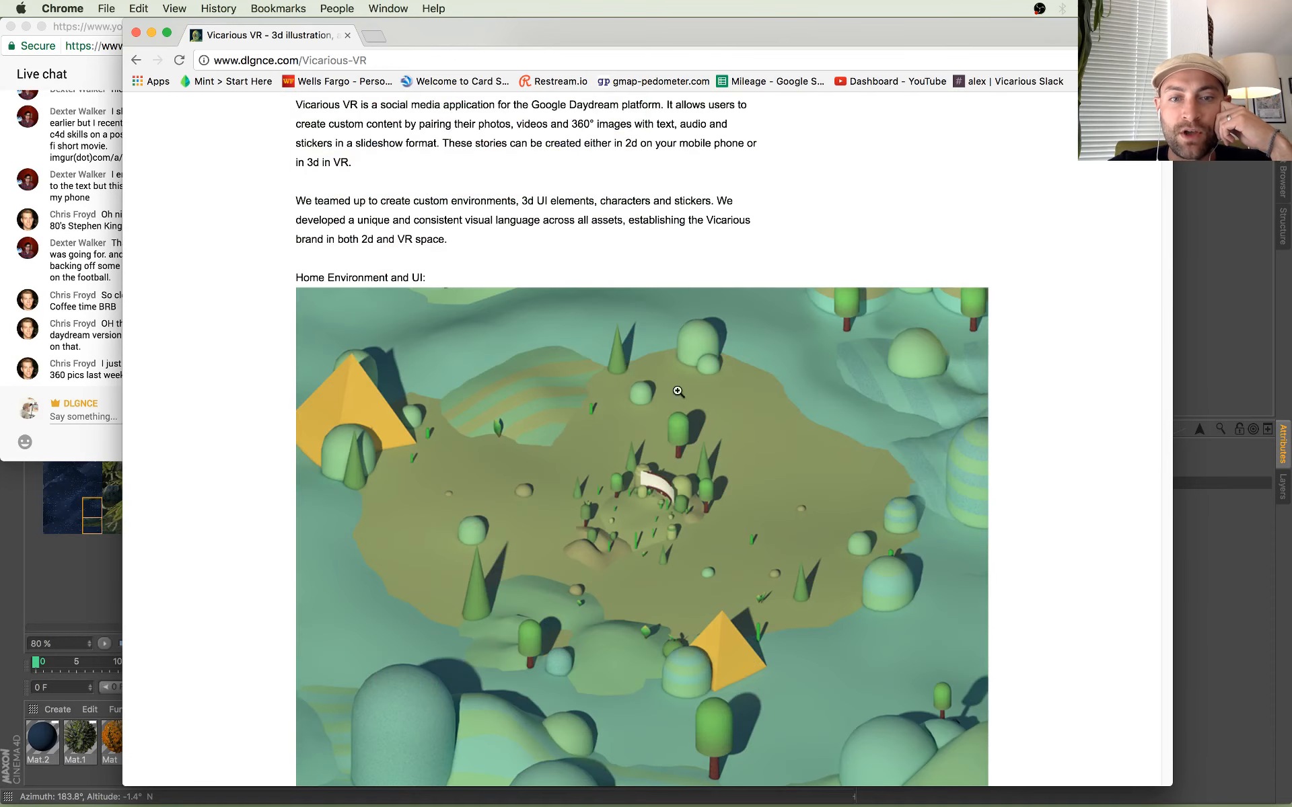
# Step: Review the Vicarious VR images in order, from the home environment and story-browsing interface through the wireframe to the bird model
pyautogui.scroll(-1, 629, 367)
pyautogui.scroll(-10, 581, 364)
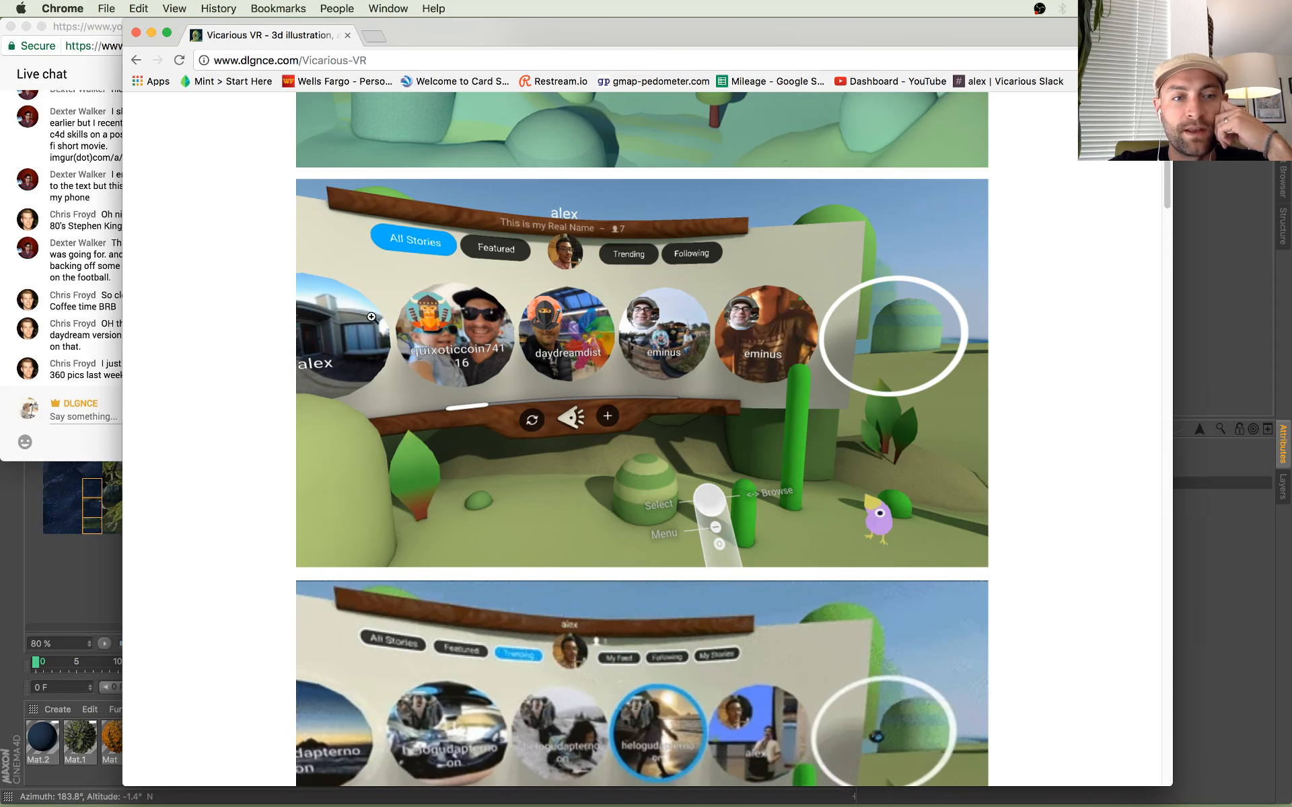
pyautogui.scroll(-2, 693, 662)
pyautogui.scroll(-2, 692, 661)
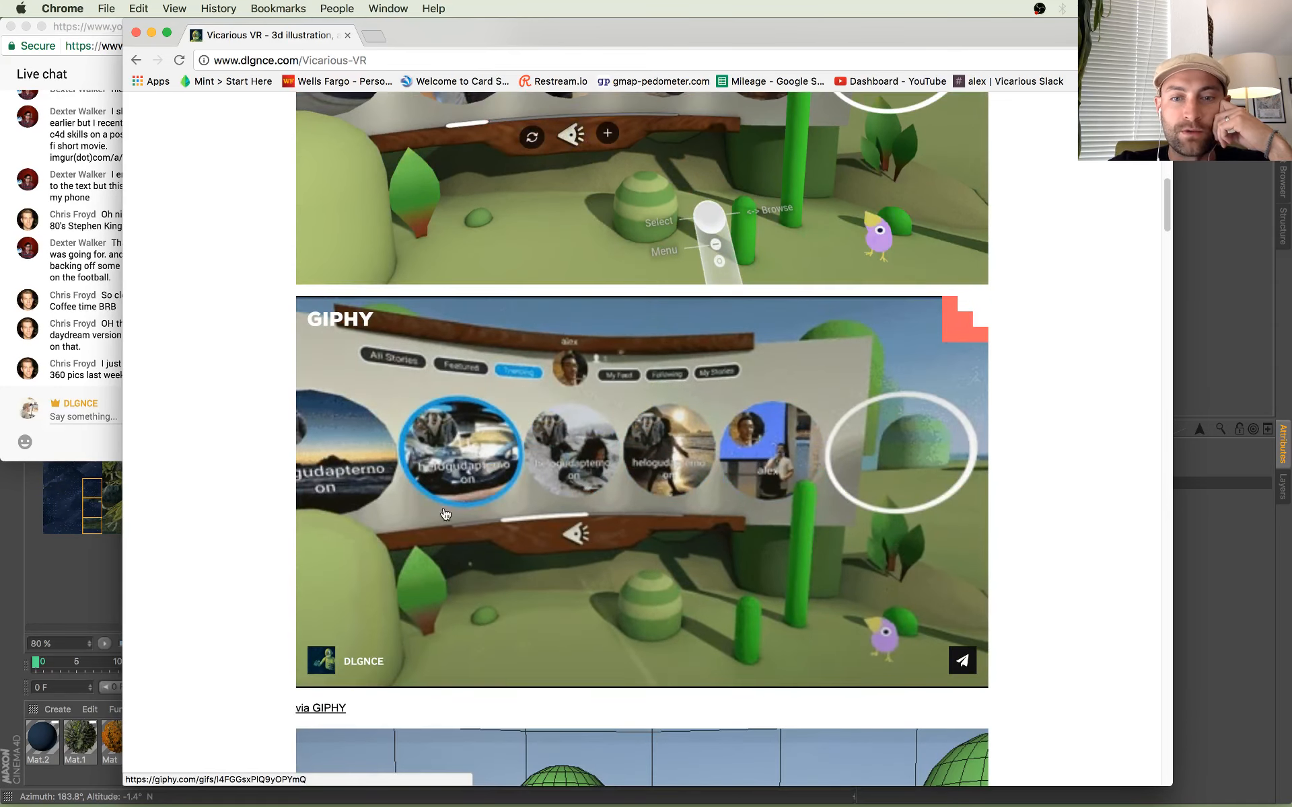
pyautogui.scroll(-15, 696, 448)
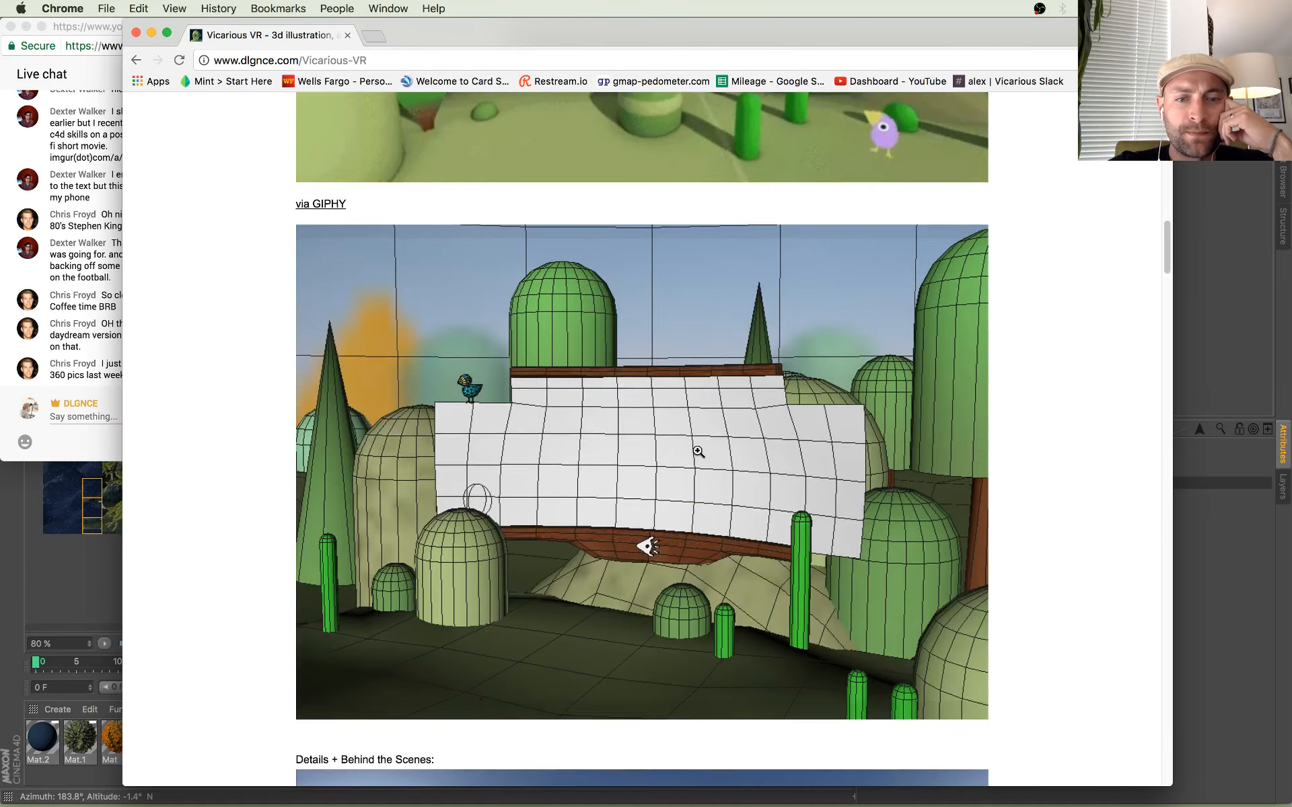
pyautogui.scroll(-15, 575, 351)
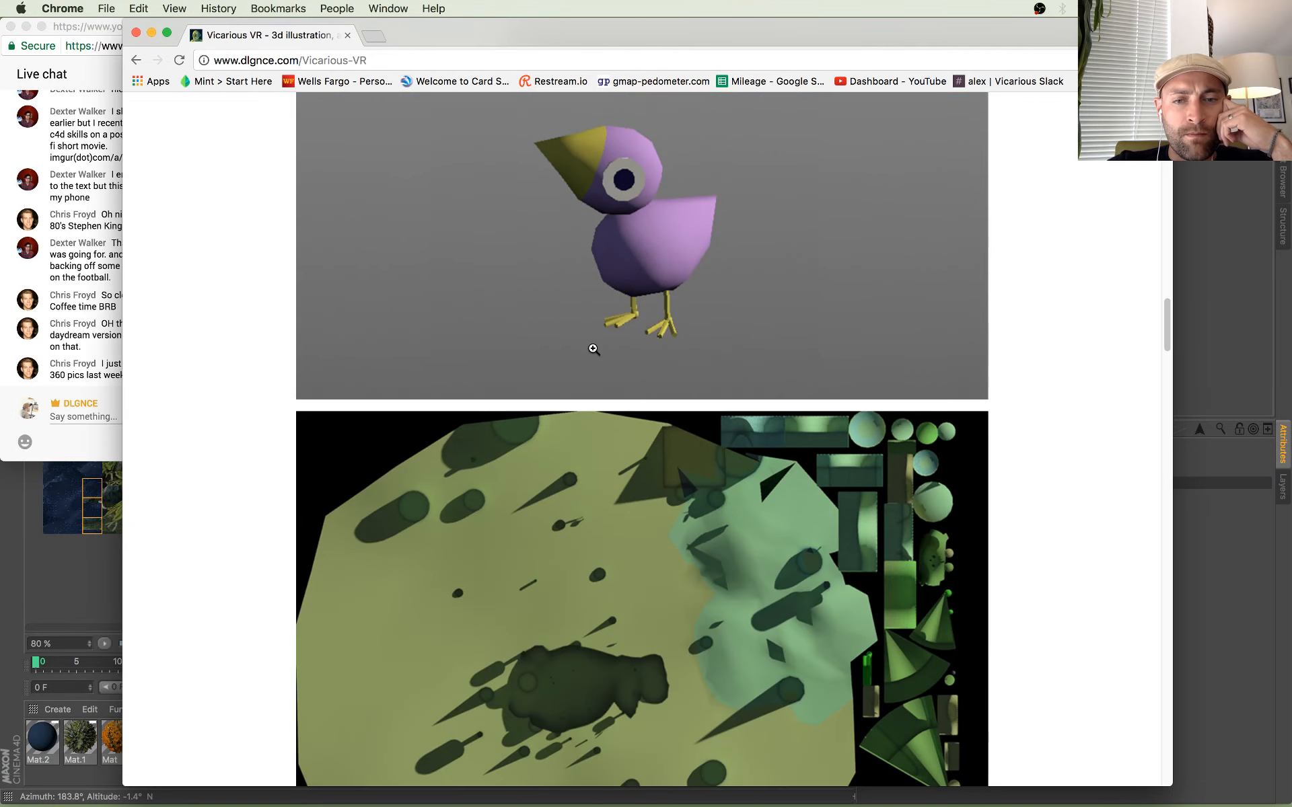
# Step: Examine the animated emoji stickers and the full sticker grid, then return to the start of the Vicarious VR page
pyautogui.scroll(-6, 600, 311)
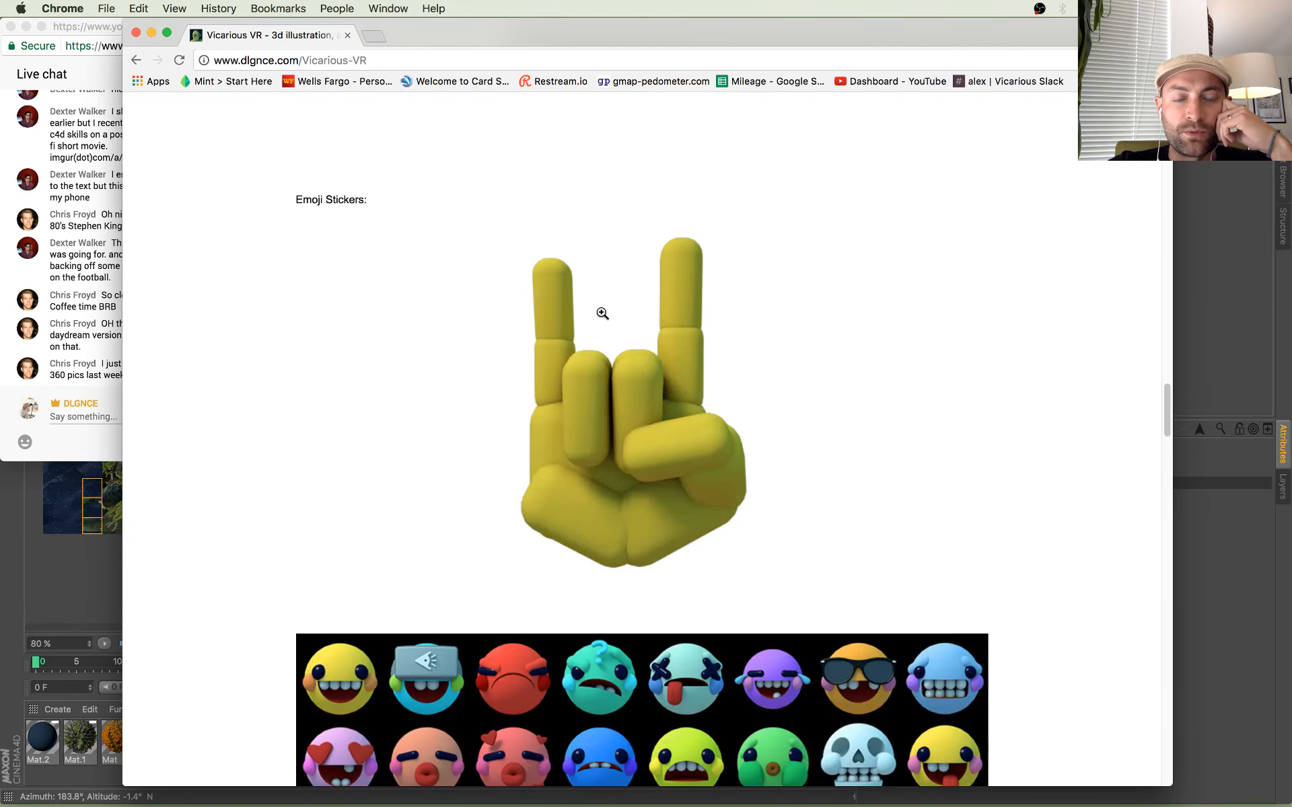
pyautogui.scroll(-10, 602, 312)
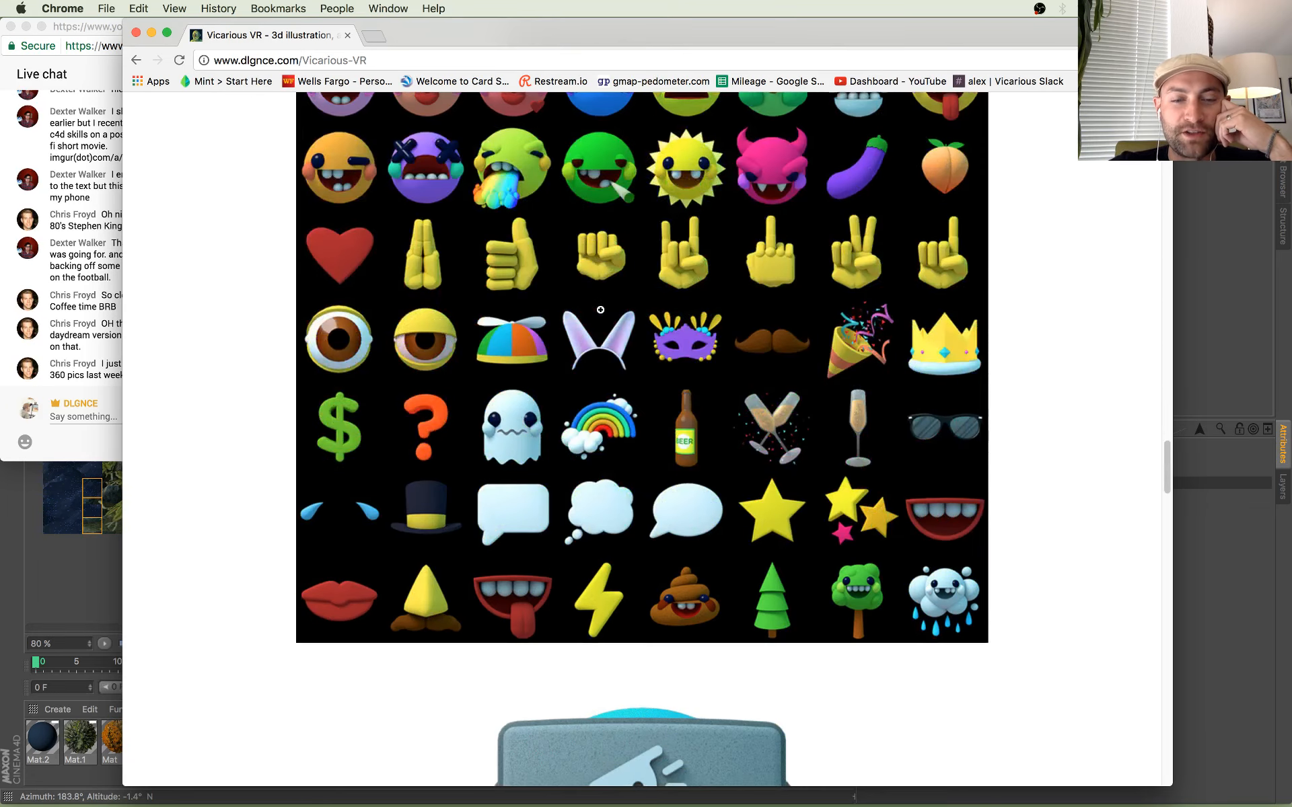
pyautogui.scroll(-2, 600, 308)
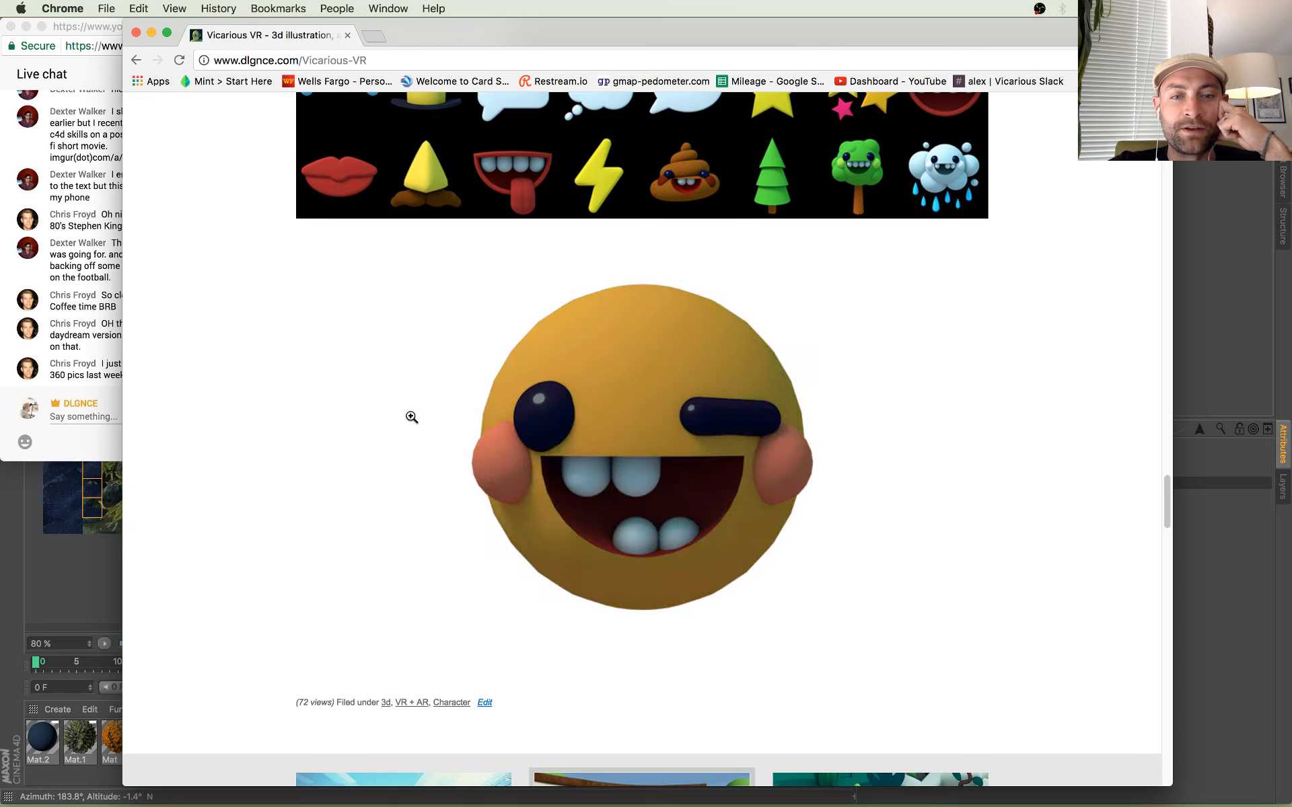
pyautogui.scroll(-2, 413, 413)
pyautogui.scroll(20, 380, 394)
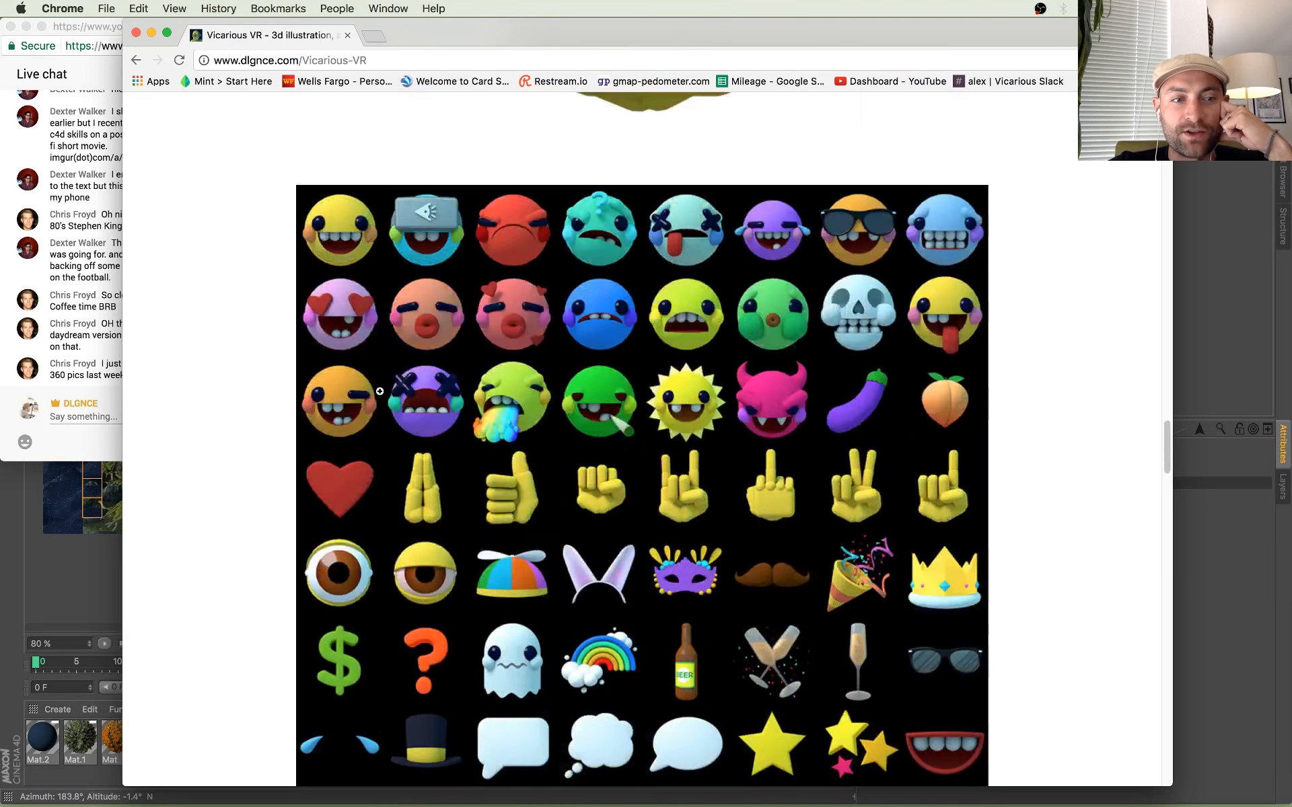
pyautogui.scroll(-20, 380, 392)
pyautogui.scroll(20, 382, 398)
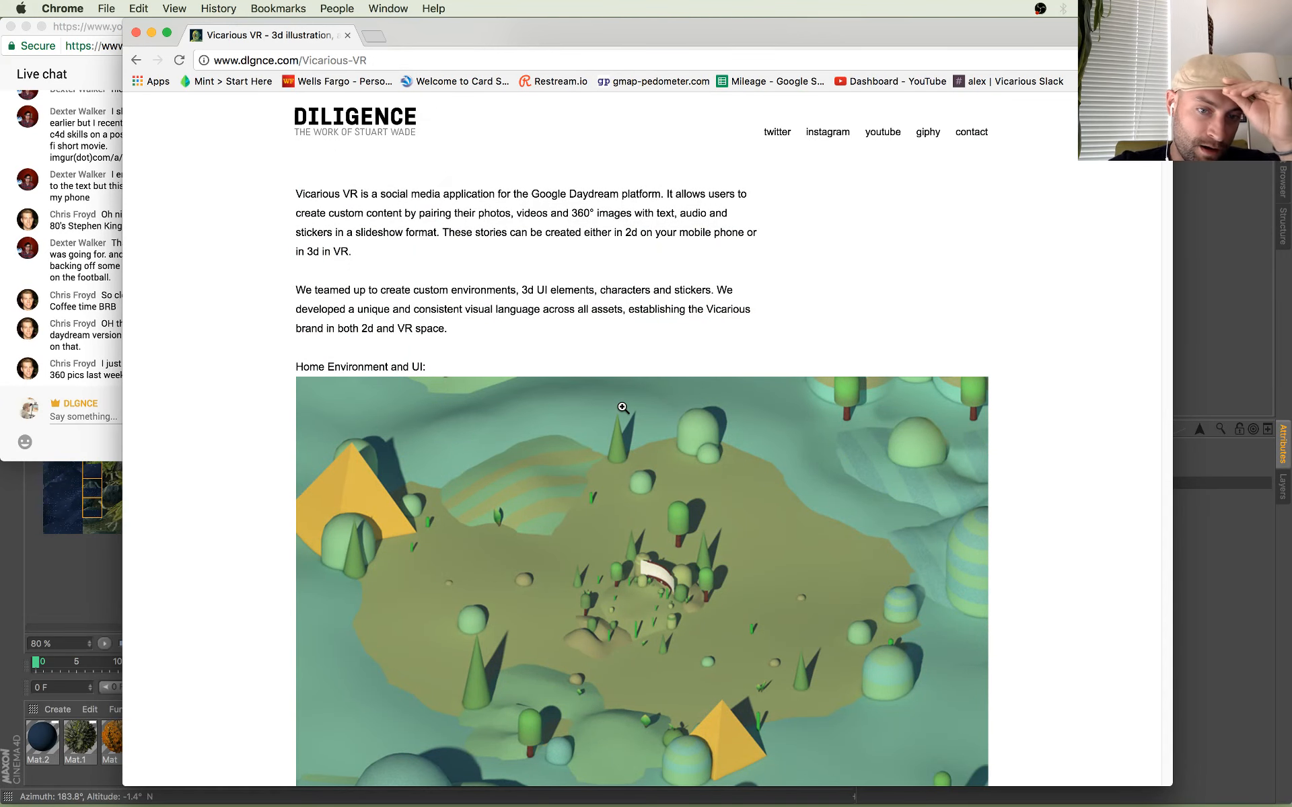
# Step: Find the project thumbnails below the Vicarious VR content and open Chevy Bolt: Style Frames + Storyboards
pyautogui.scroll(-15, 623, 407)
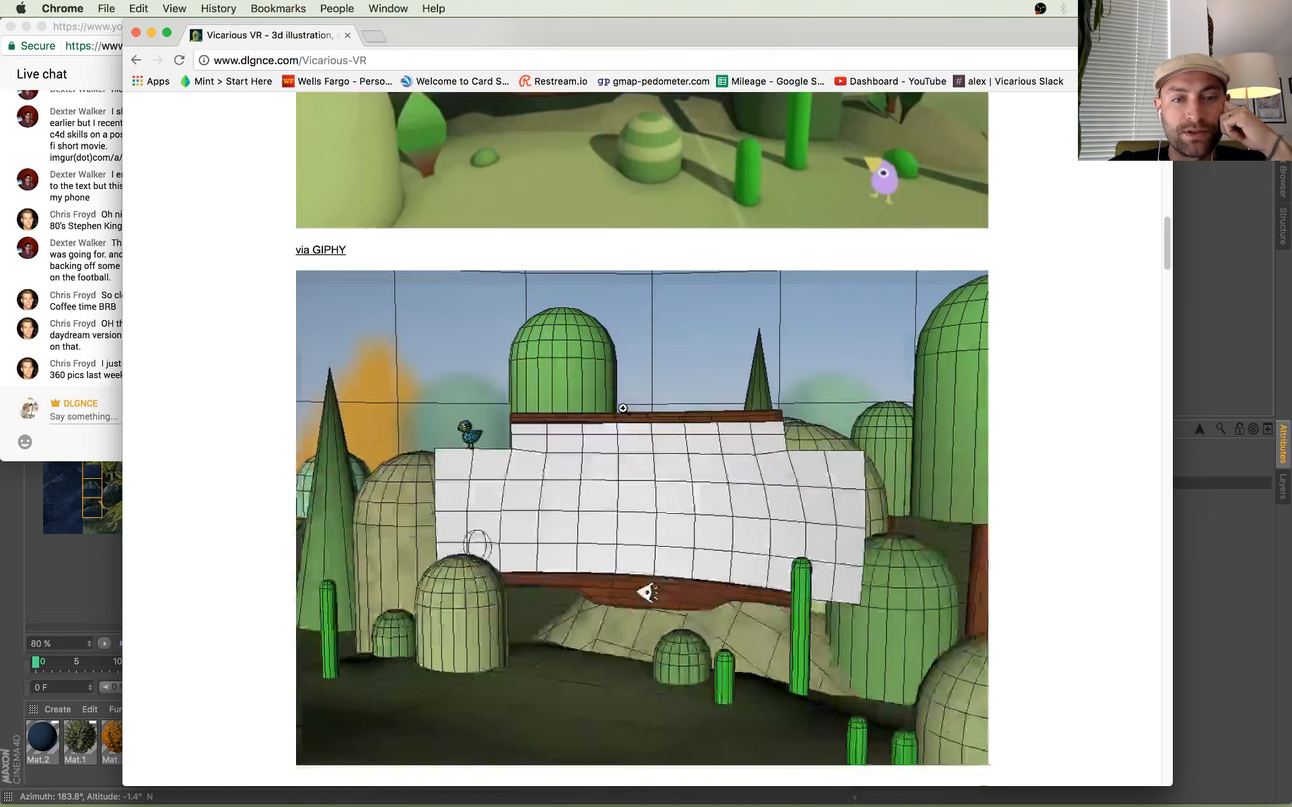
pyautogui.scroll(-20, 622, 407)
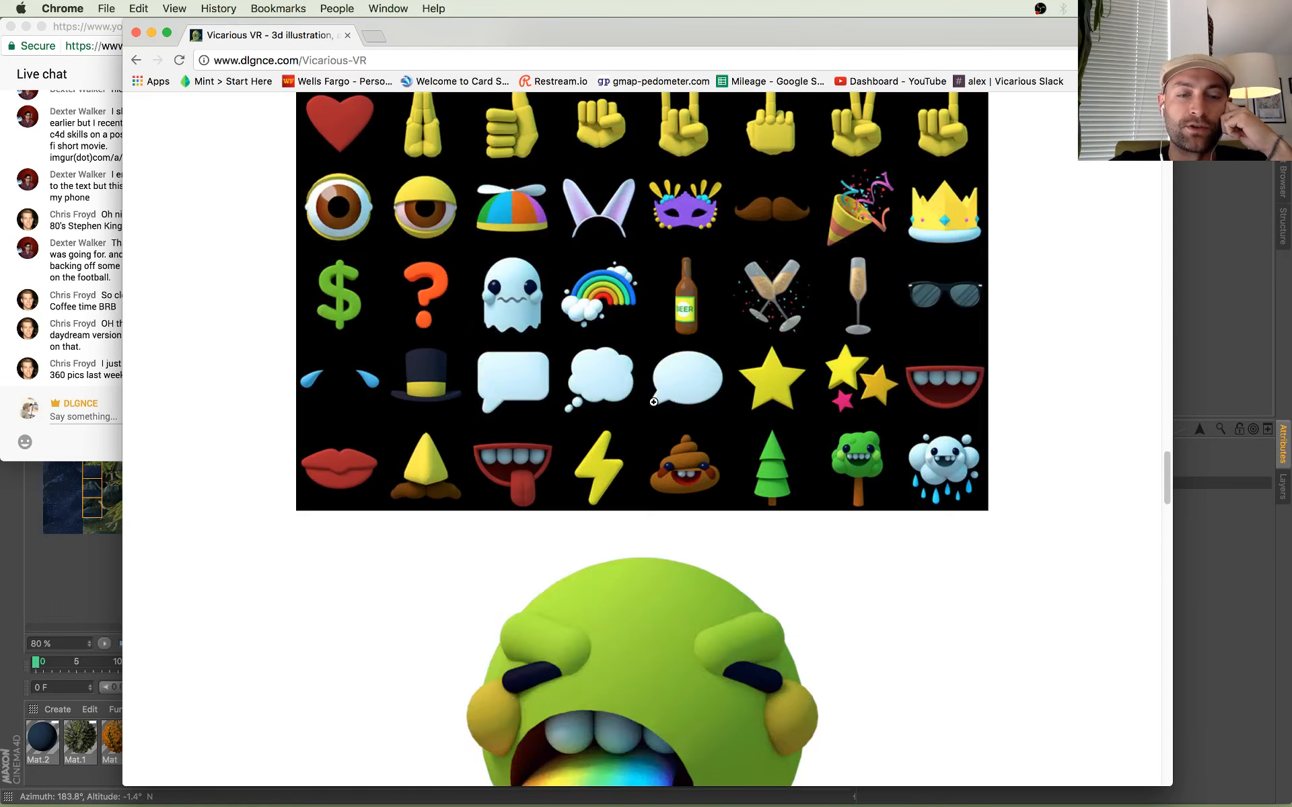
pyautogui.scroll(-10, 653, 401)
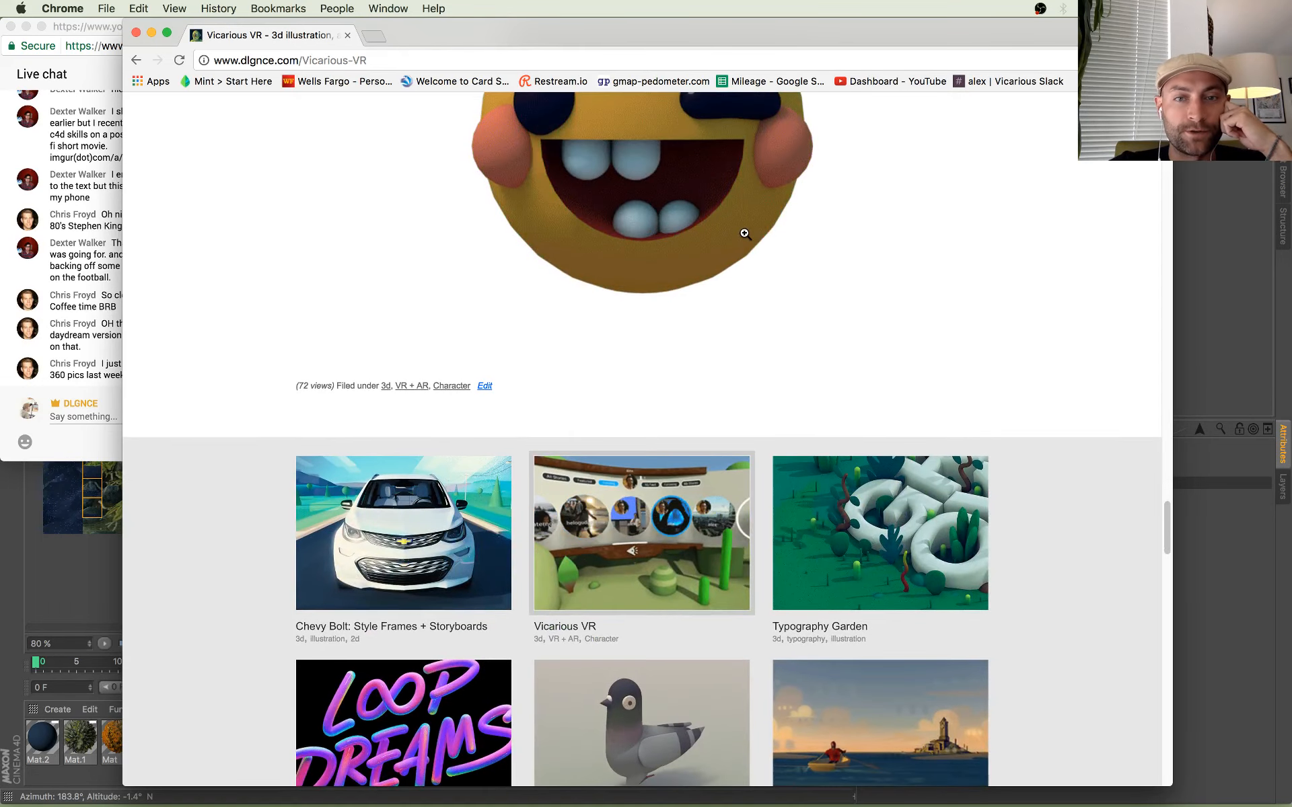
pyautogui.scroll(2, 745, 234)
pyautogui.click(402, 589)
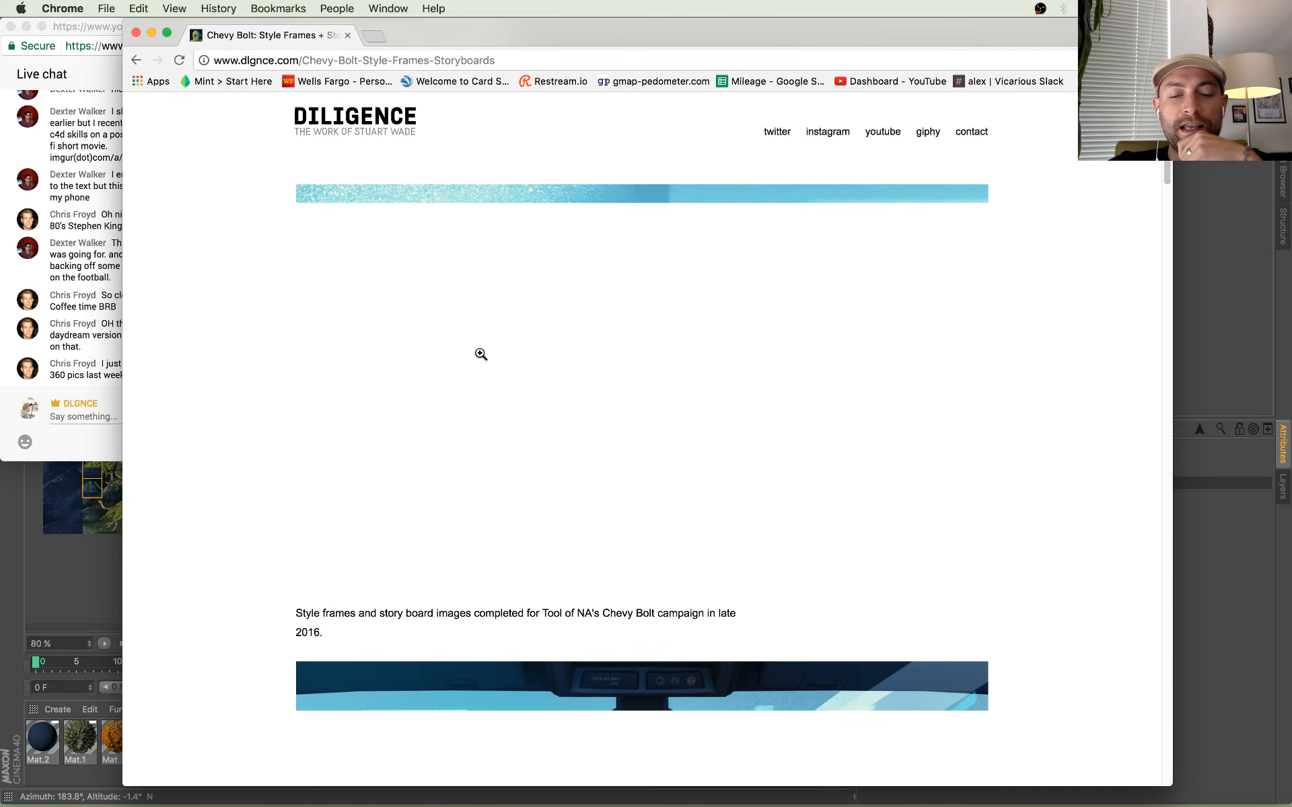
# Step: Examine the Chevy Bolt style frames and storyboard images, including the exterior, dashboard and front views and the role credits
pyautogui.scroll(-5, 480, 354)
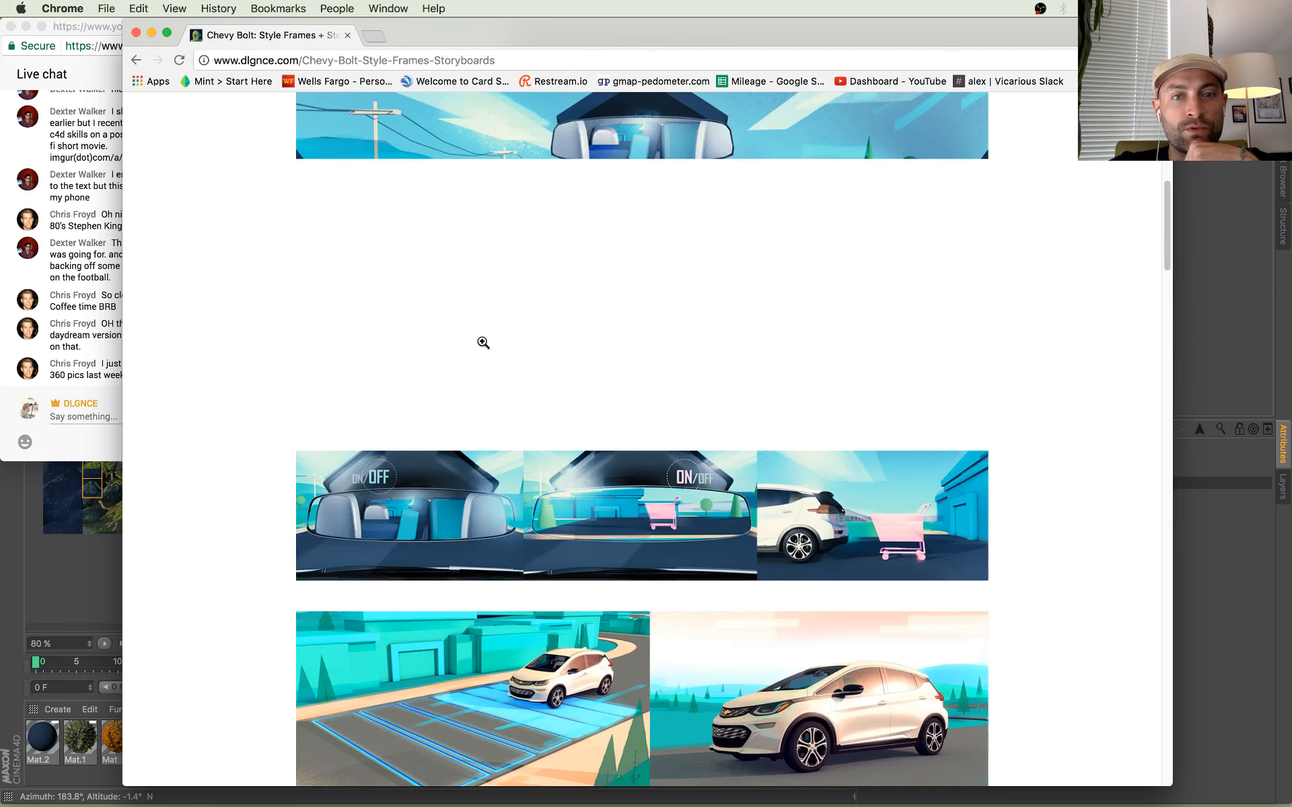
pyautogui.scroll(10, 483, 342)
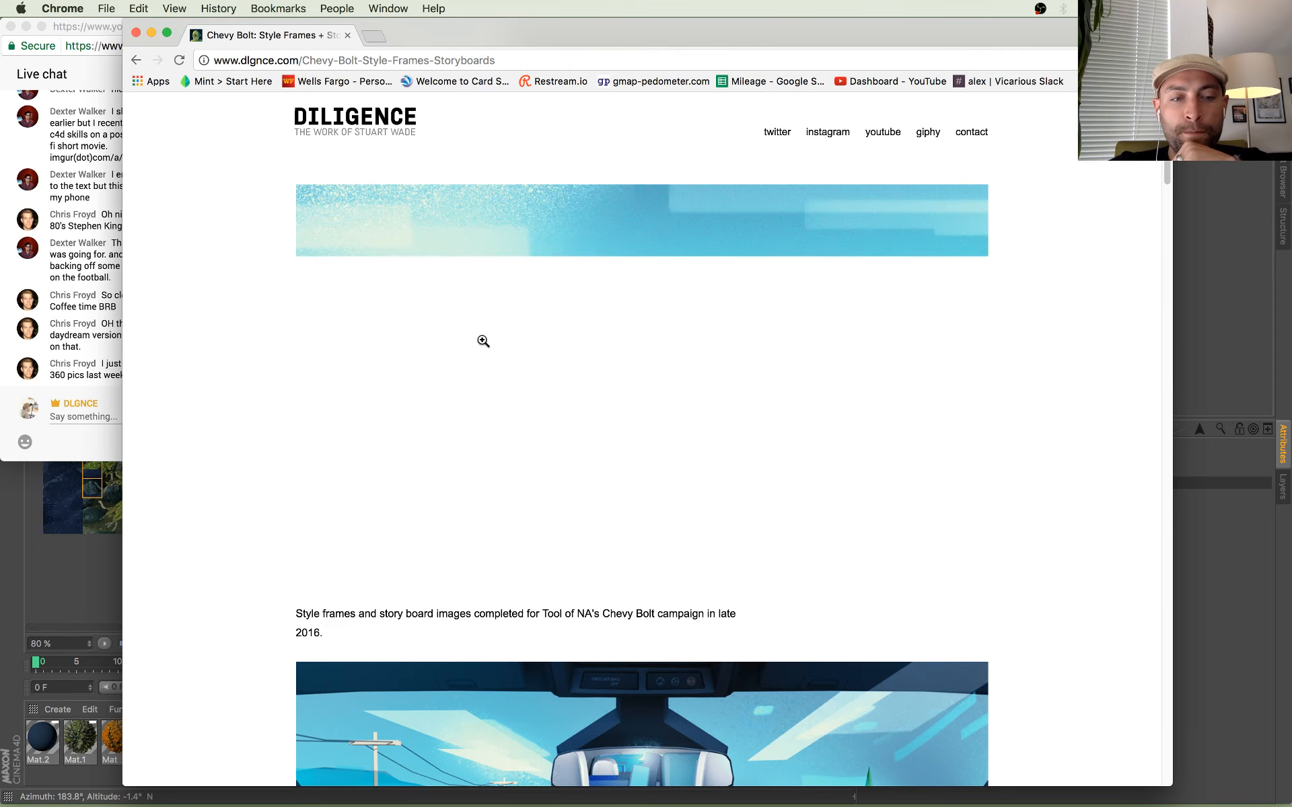
pyautogui.scroll(-7, 467, 343)
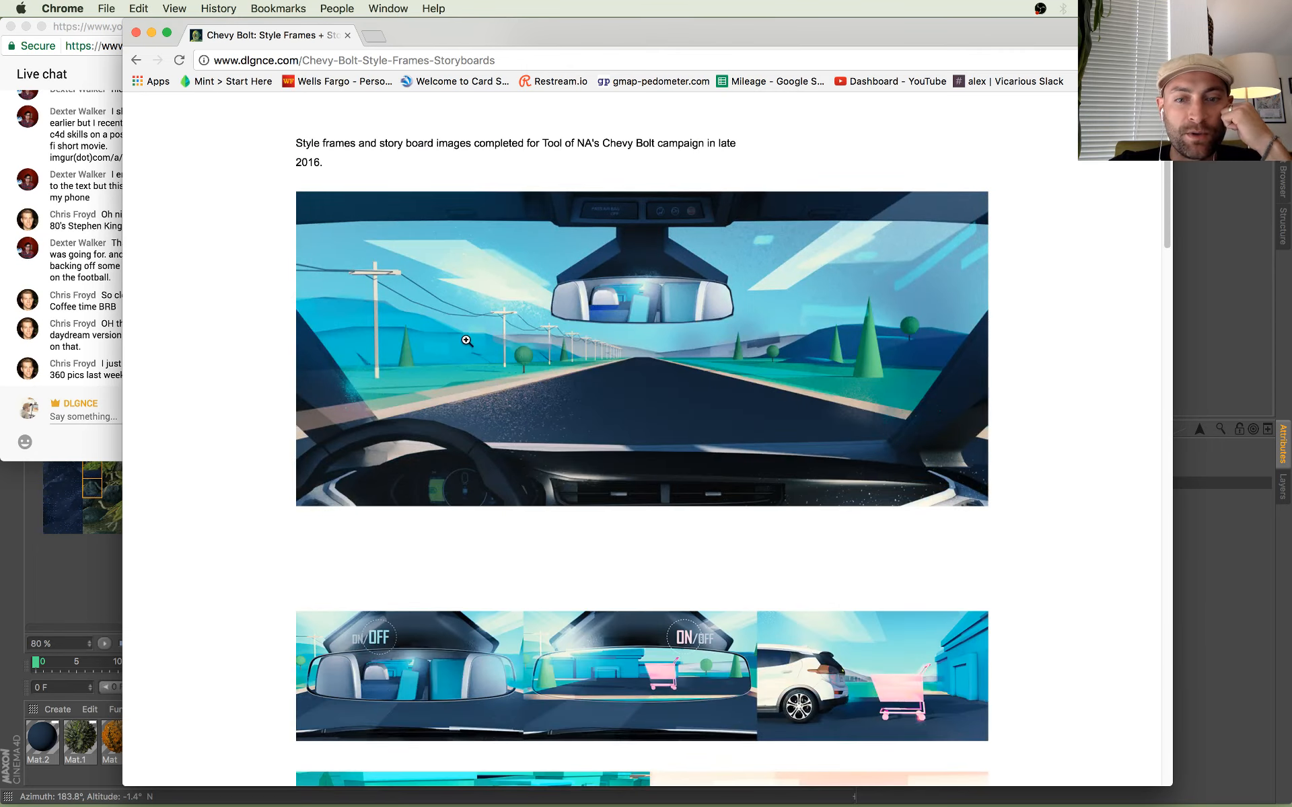
pyautogui.scroll(7, 467, 339)
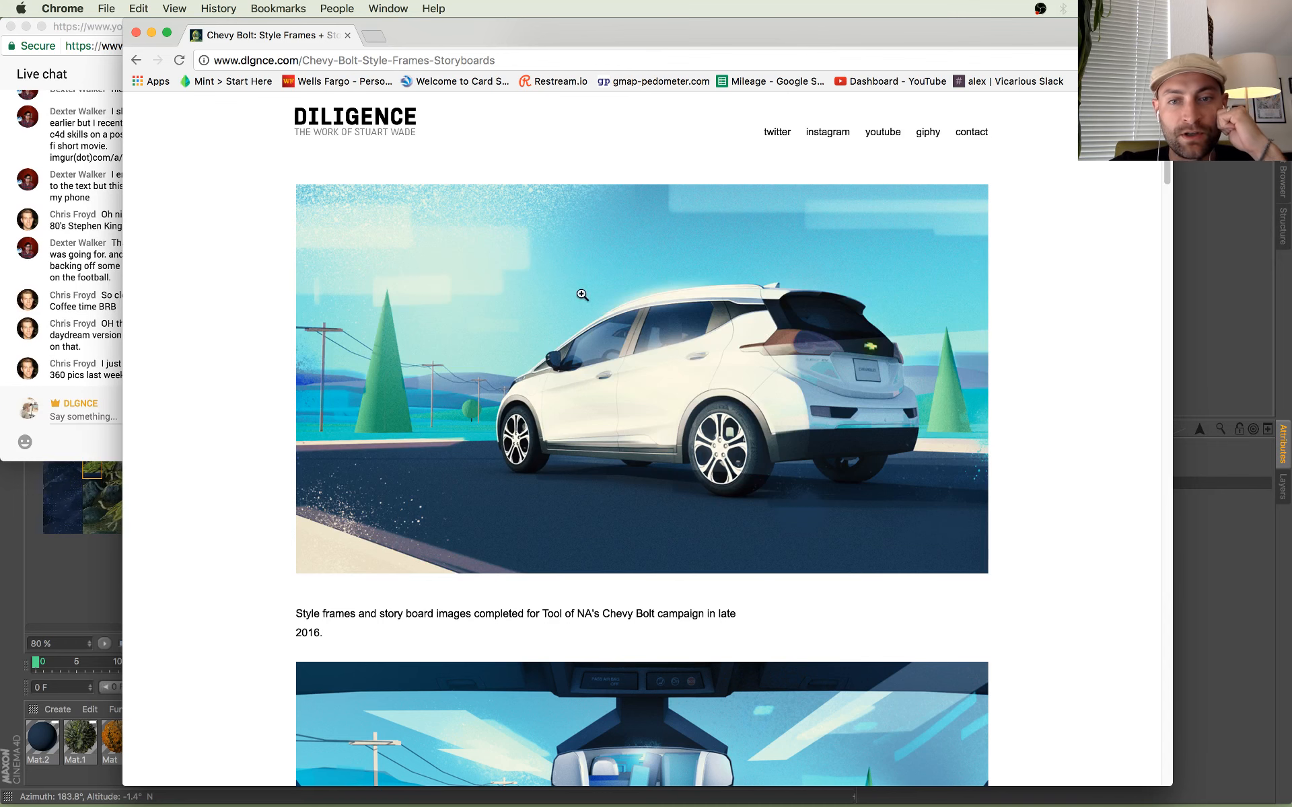
pyautogui.scroll(-7, 541, 301)
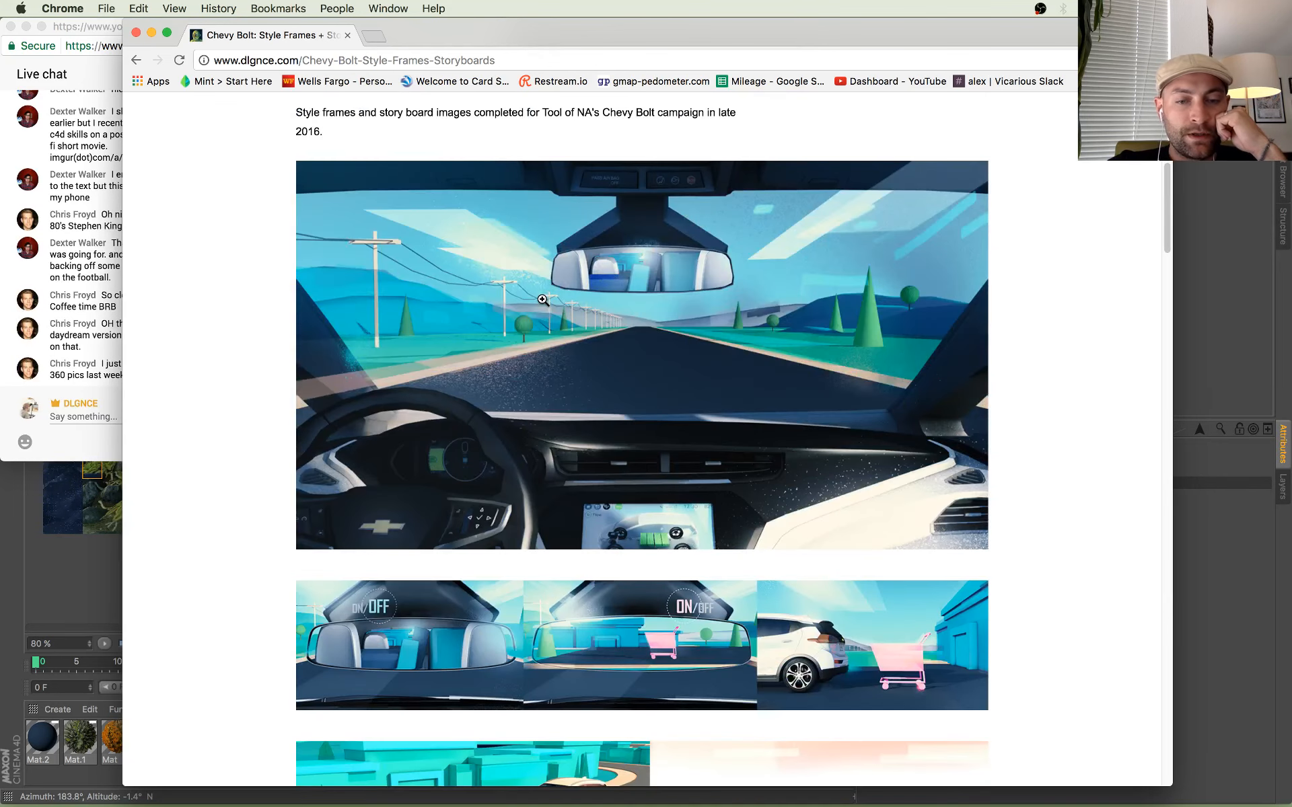
pyautogui.scroll(-9, 542, 300)
pyautogui.scroll(-2, 548, 289)
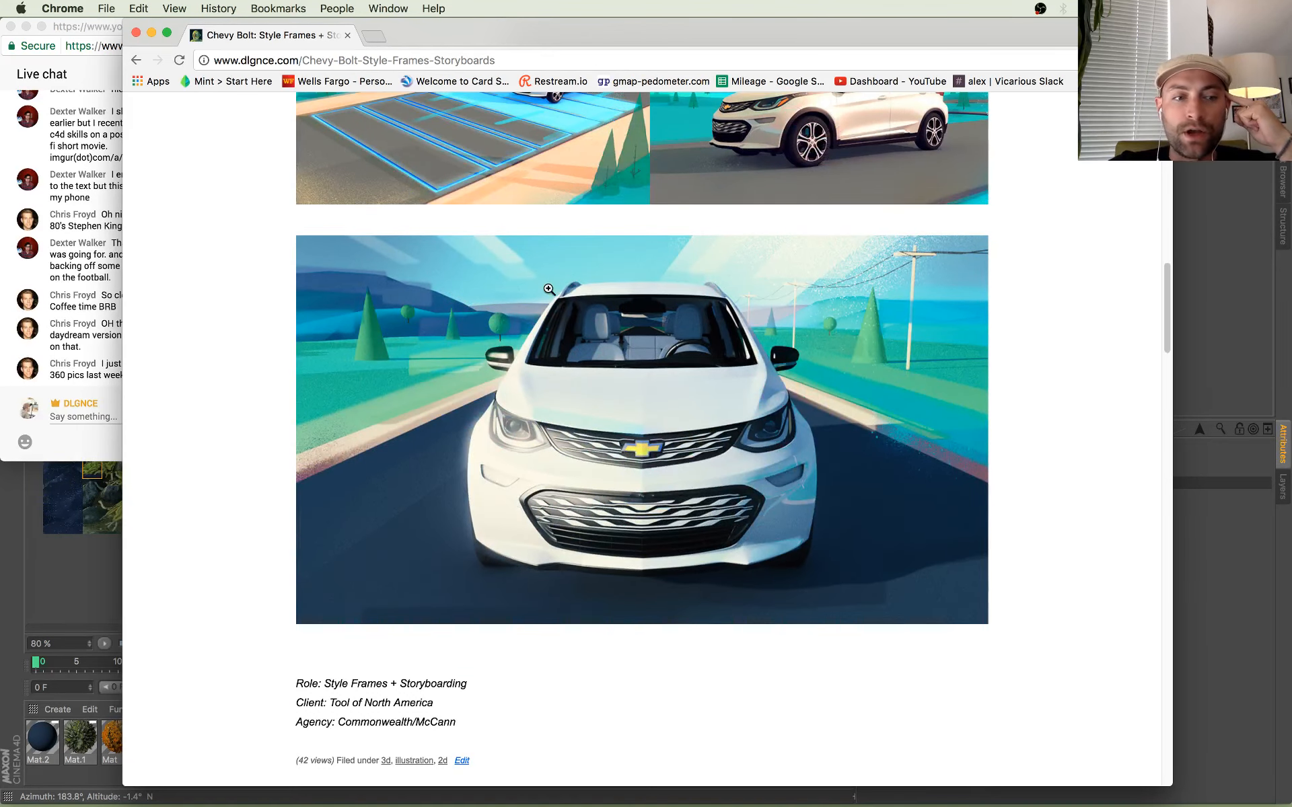
pyautogui.scroll(11, 549, 289)
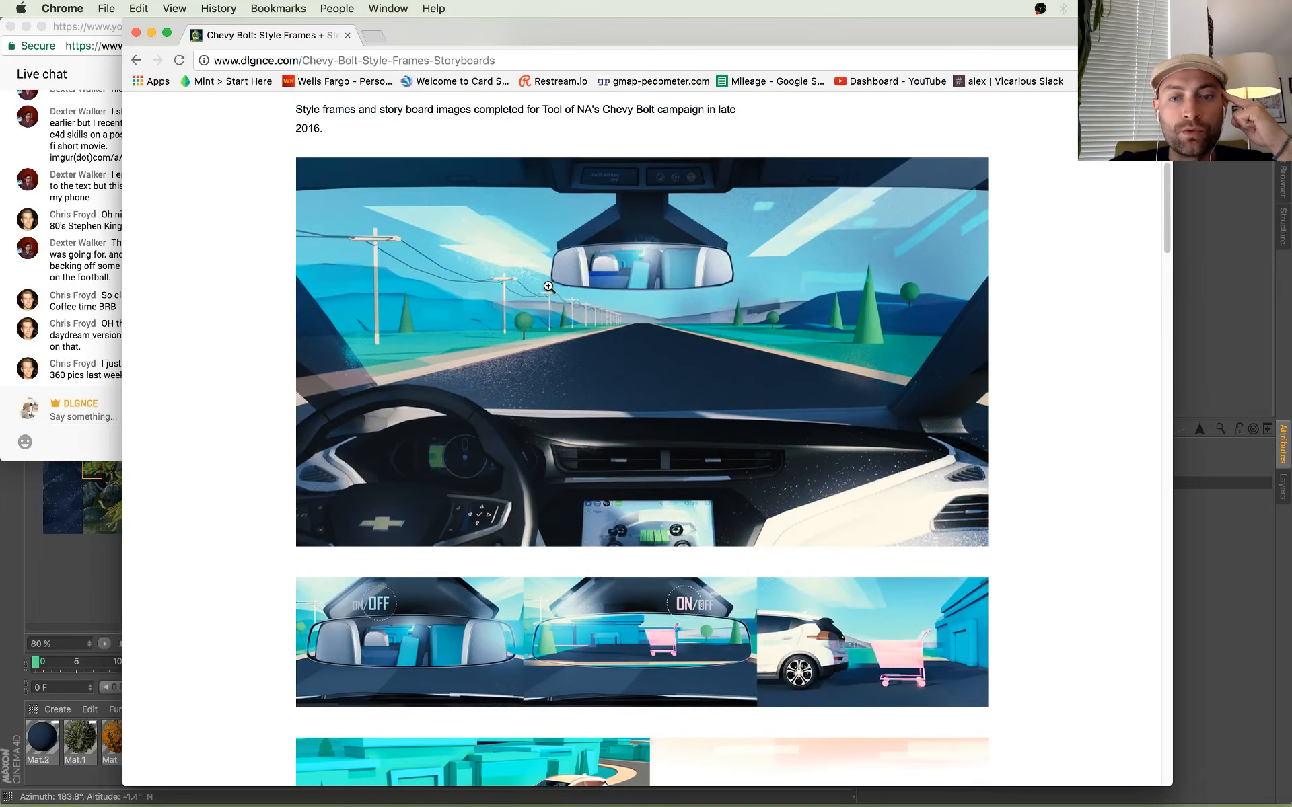
# Step: Review the Chevy Bolt images from the rear exterior view through the dashboard and storyboard panels to the front view and credits
pyautogui.scroll(7, 549, 287)
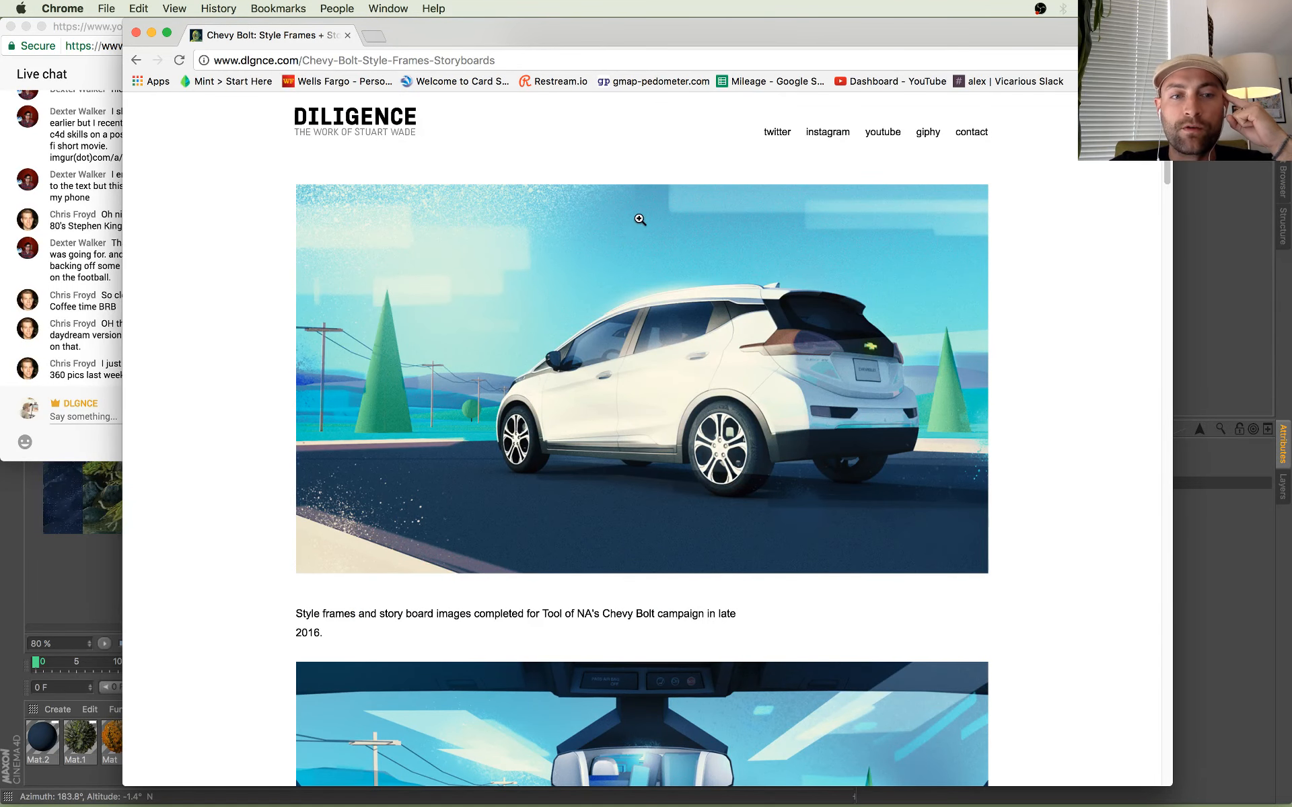
pyautogui.scroll(-5, 656, 213)
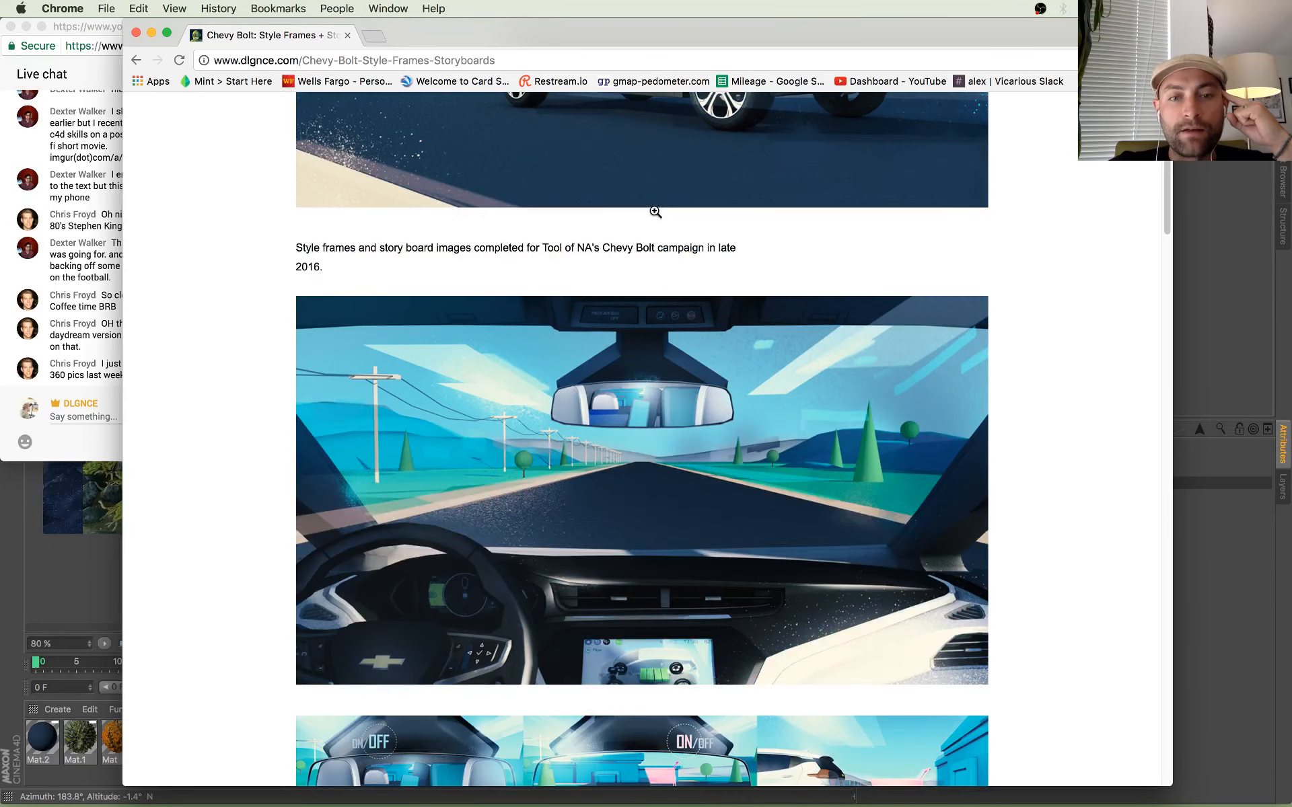
pyautogui.scroll(-7, 655, 212)
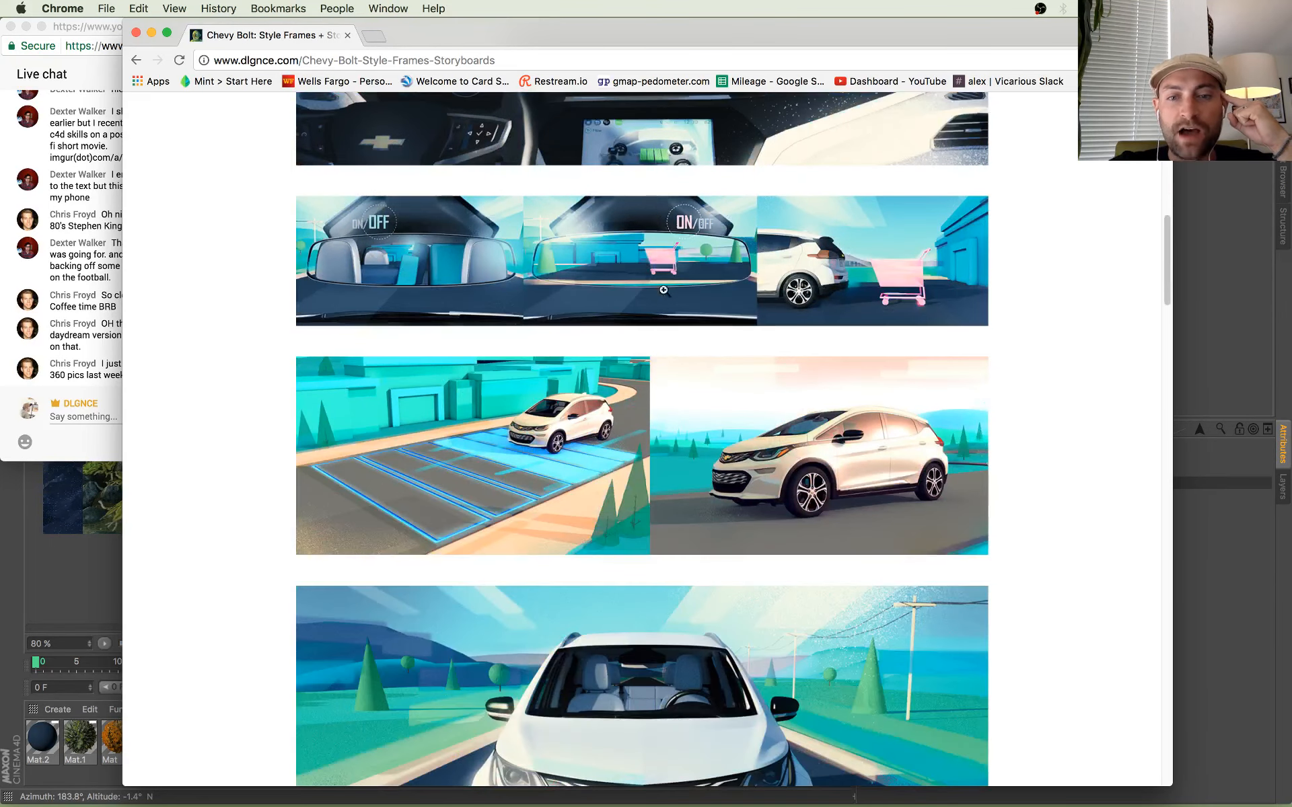
pyautogui.scroll(12, 662, 290)
pyautogui.scroll(-11, 834, 397)
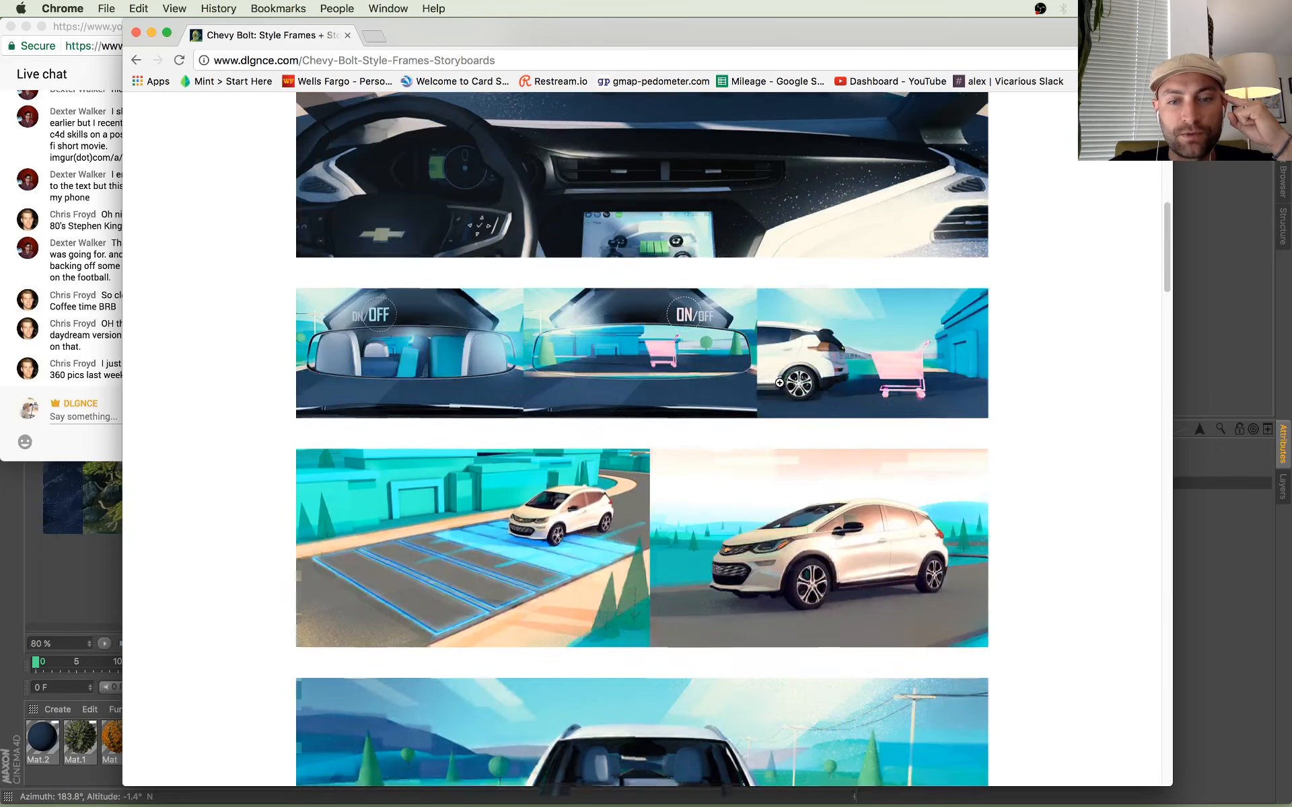
pyautogui.scroll(-9, 779, 382)
pyautogui.scroll(1, 774, 383)
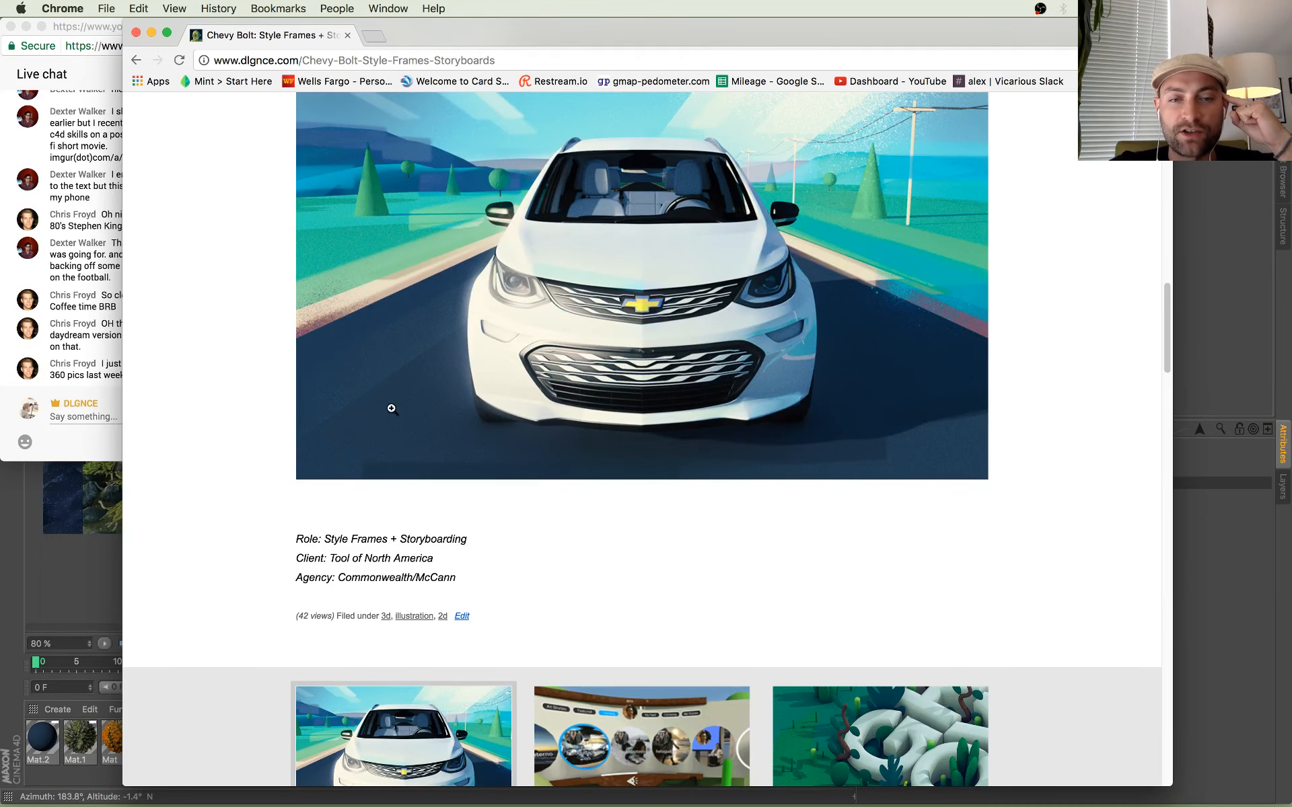
# Step: Go back over the Chevy Bolt front view, parking and mirror storyboards, and return to the rear exterior frame that opens the page
pyautogui.scroll(3, 391, 408)
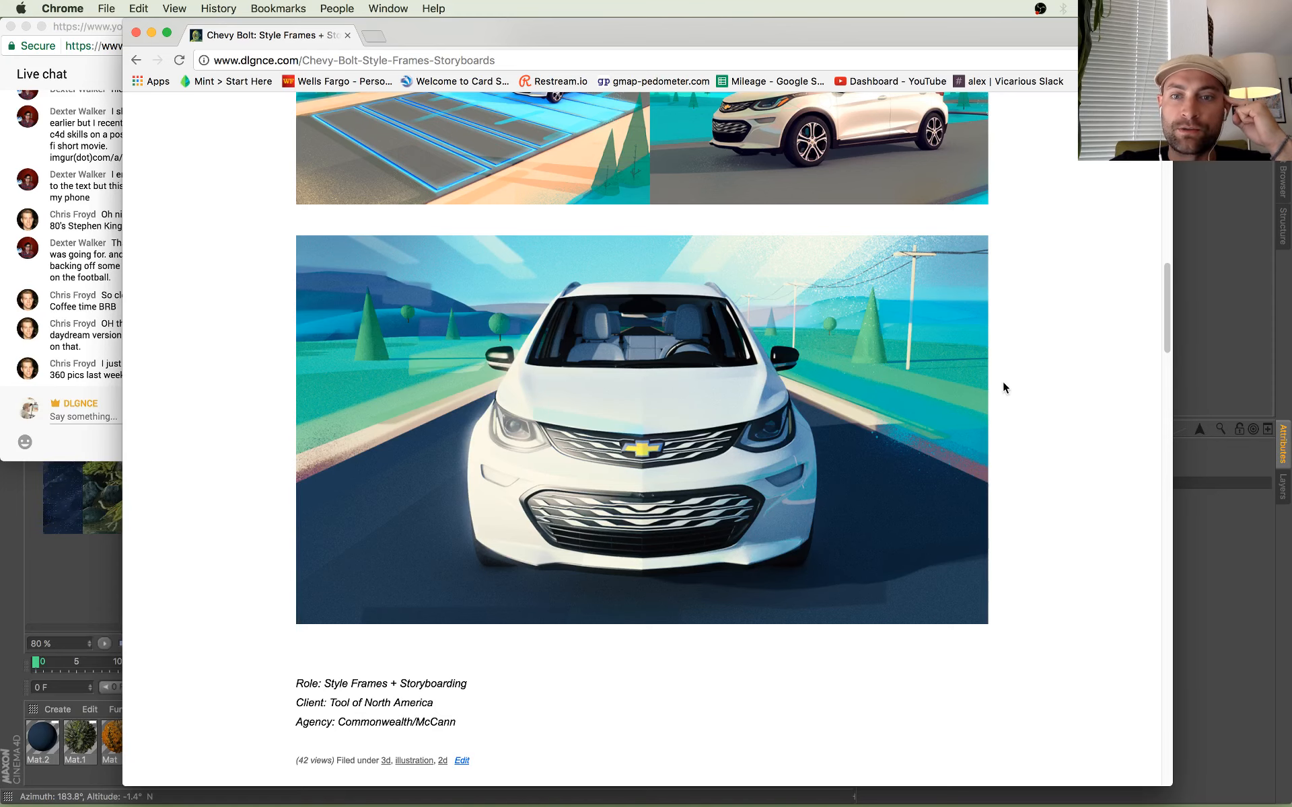
pyautogui.scroll(5, 552, 445)
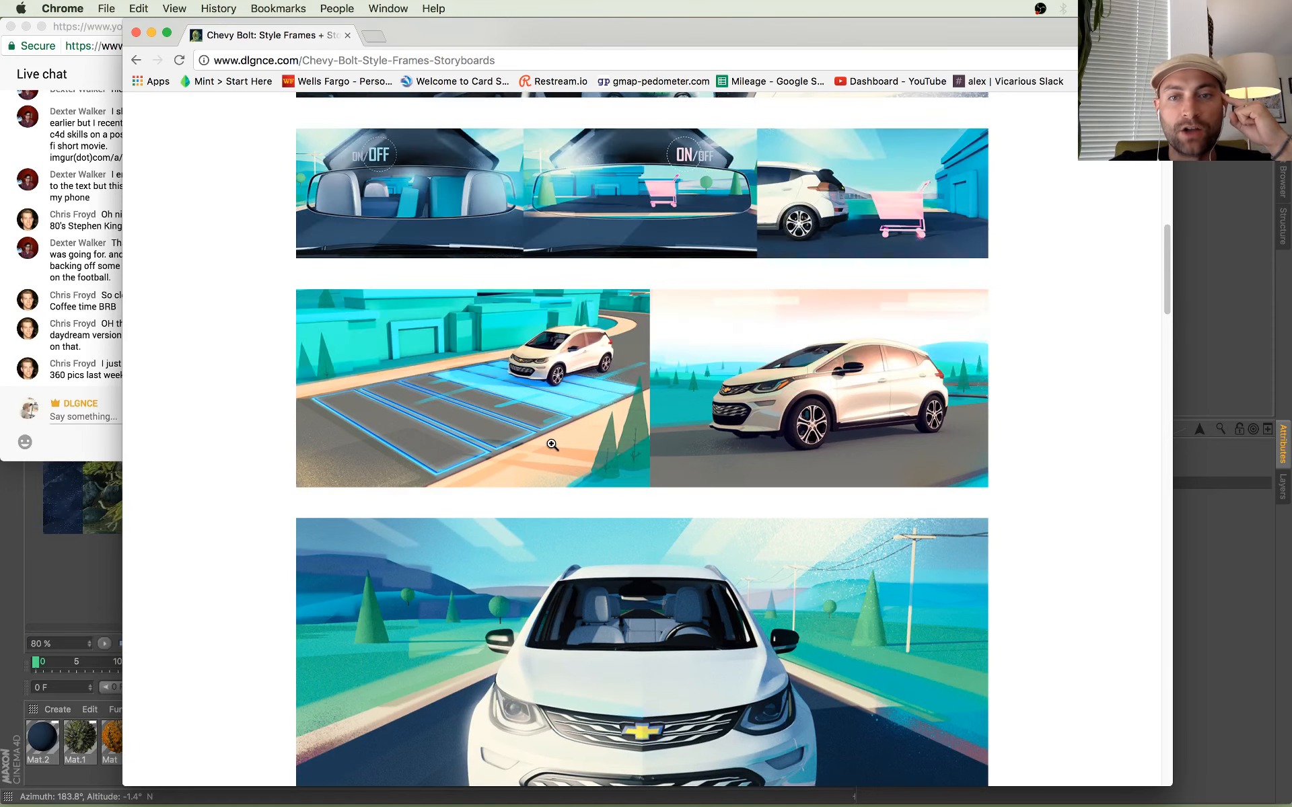
pyautogui.scroll(15, 552, 438)
pyautogui.scroll(-3, 550, 436)
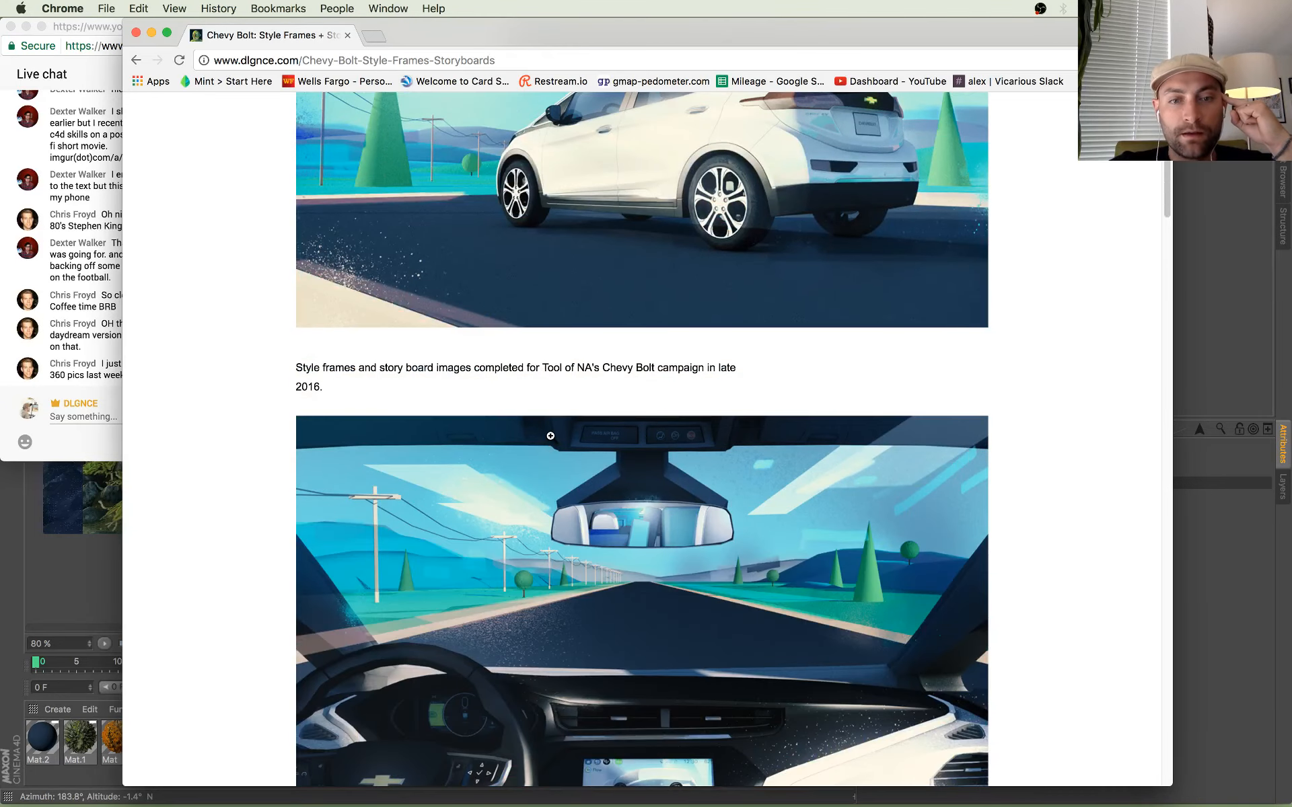
pyautogui.scroll(10, 549, 436)
pyautogui.scroll(-20, 548, 434)
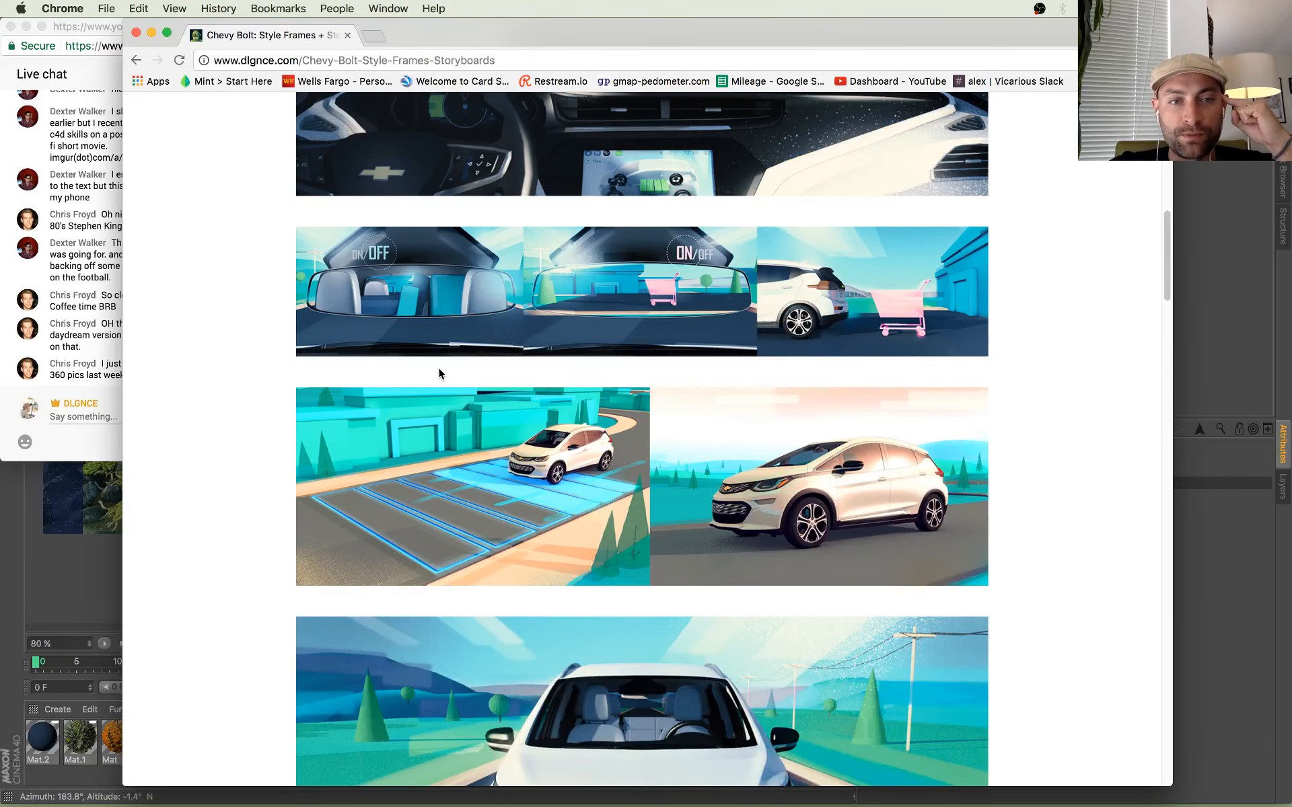
pyautogui.scroll(-4, 732, 332)
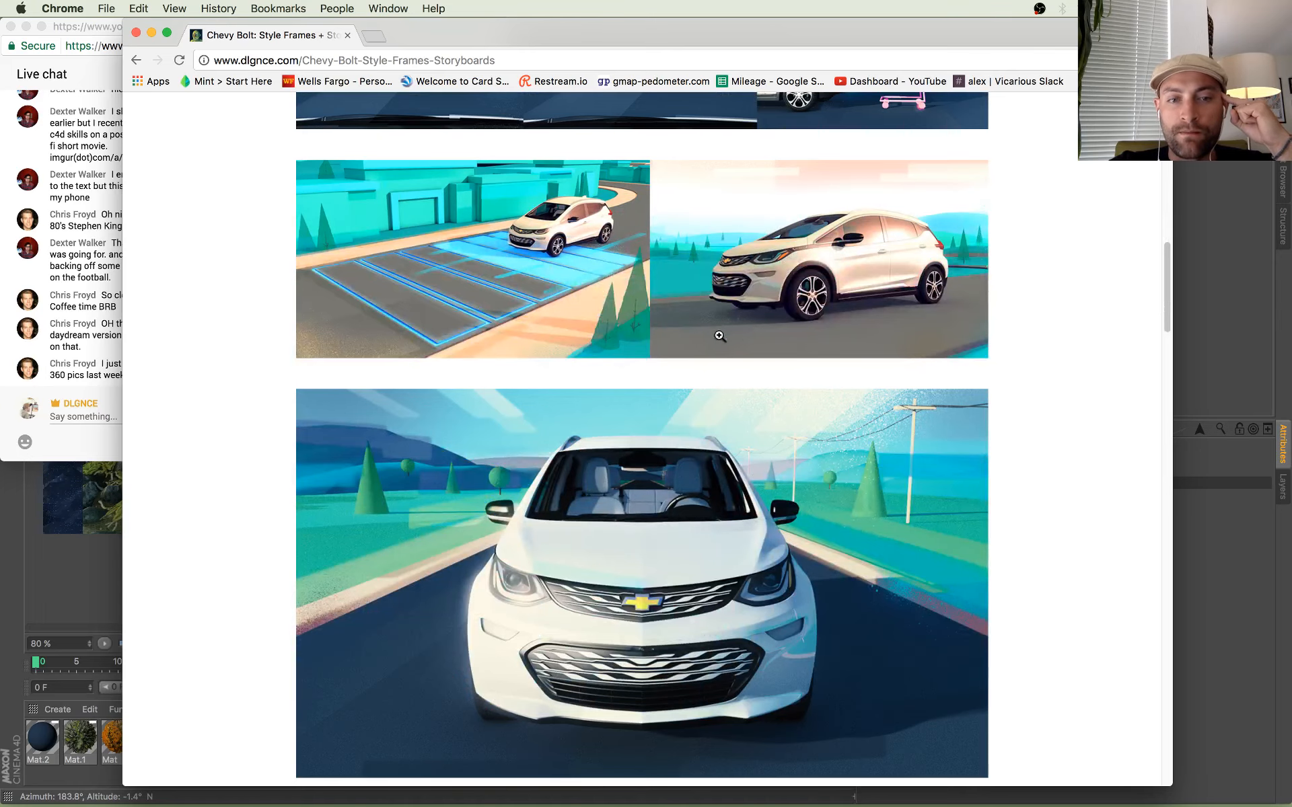
pyautogui.scroll(15, 719, 335)
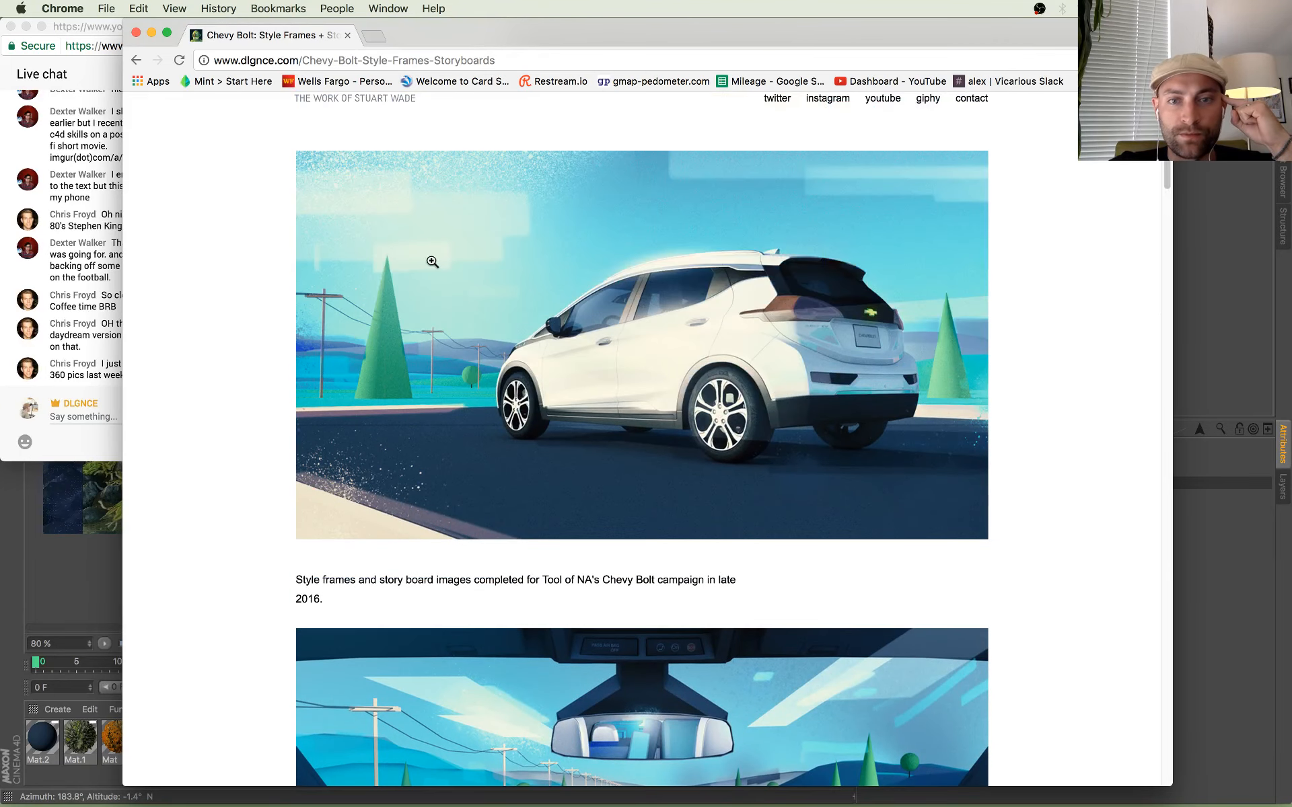
pyautogui.scroll(1, 432, 261)
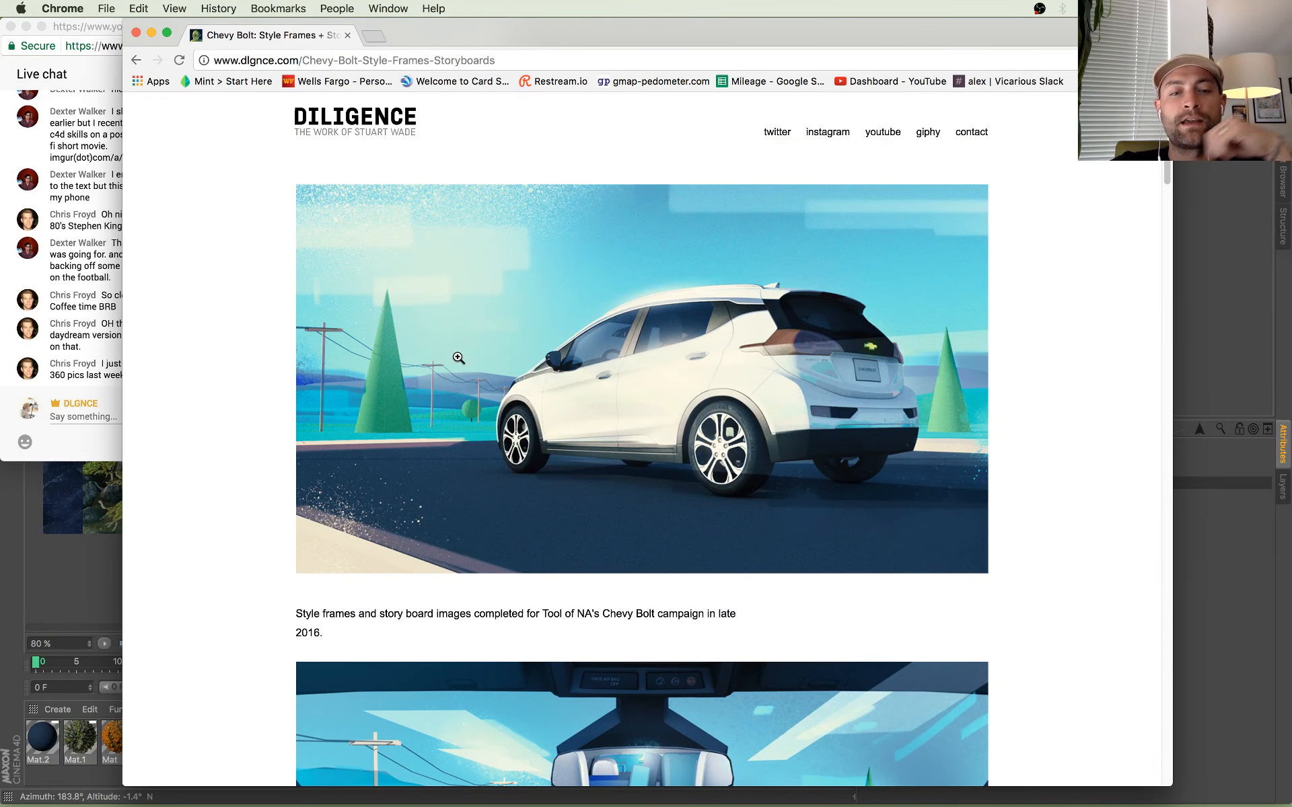
# Step: Open the Diligence portfolio home page and look over the project thumbnails
pyautogui.click(367, 142)
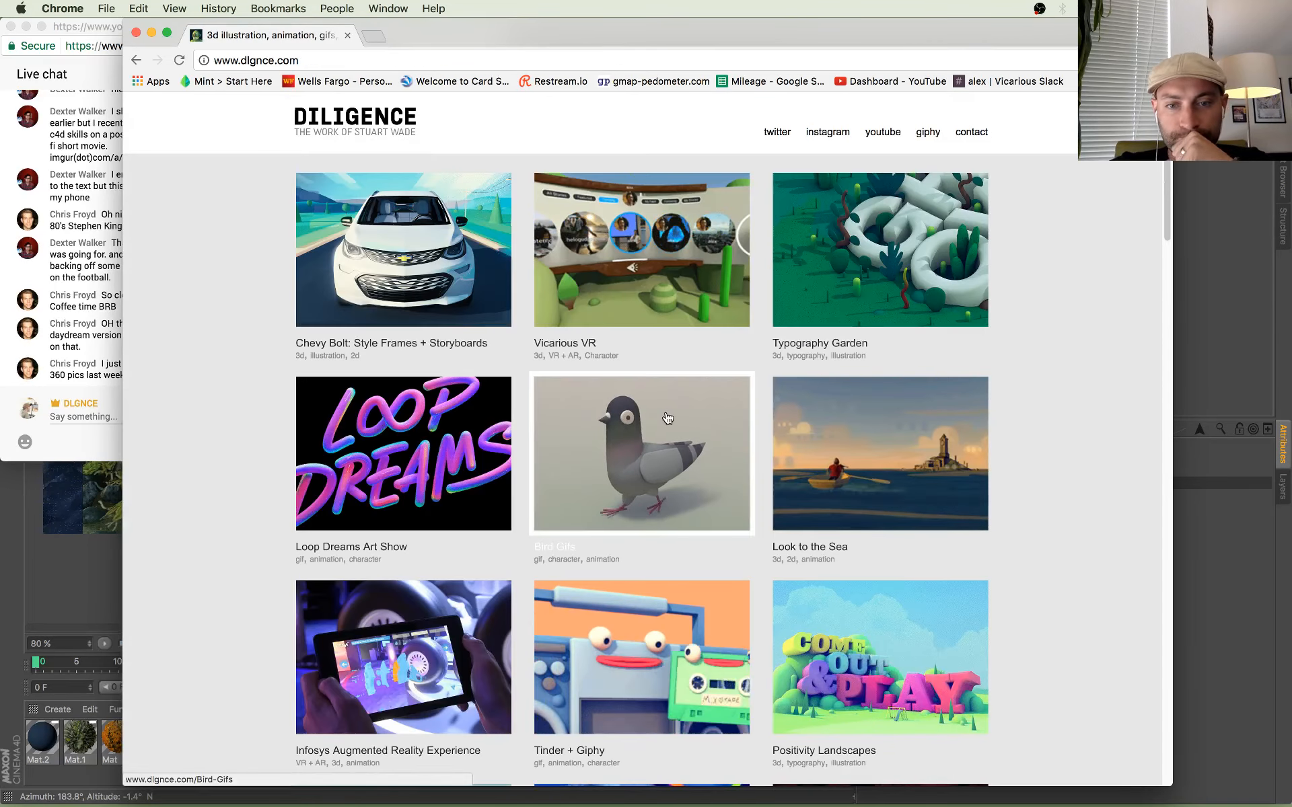
pyautogui.scroll(-10, 666, 418)
pyautogui.scroll(15, 666, 418)
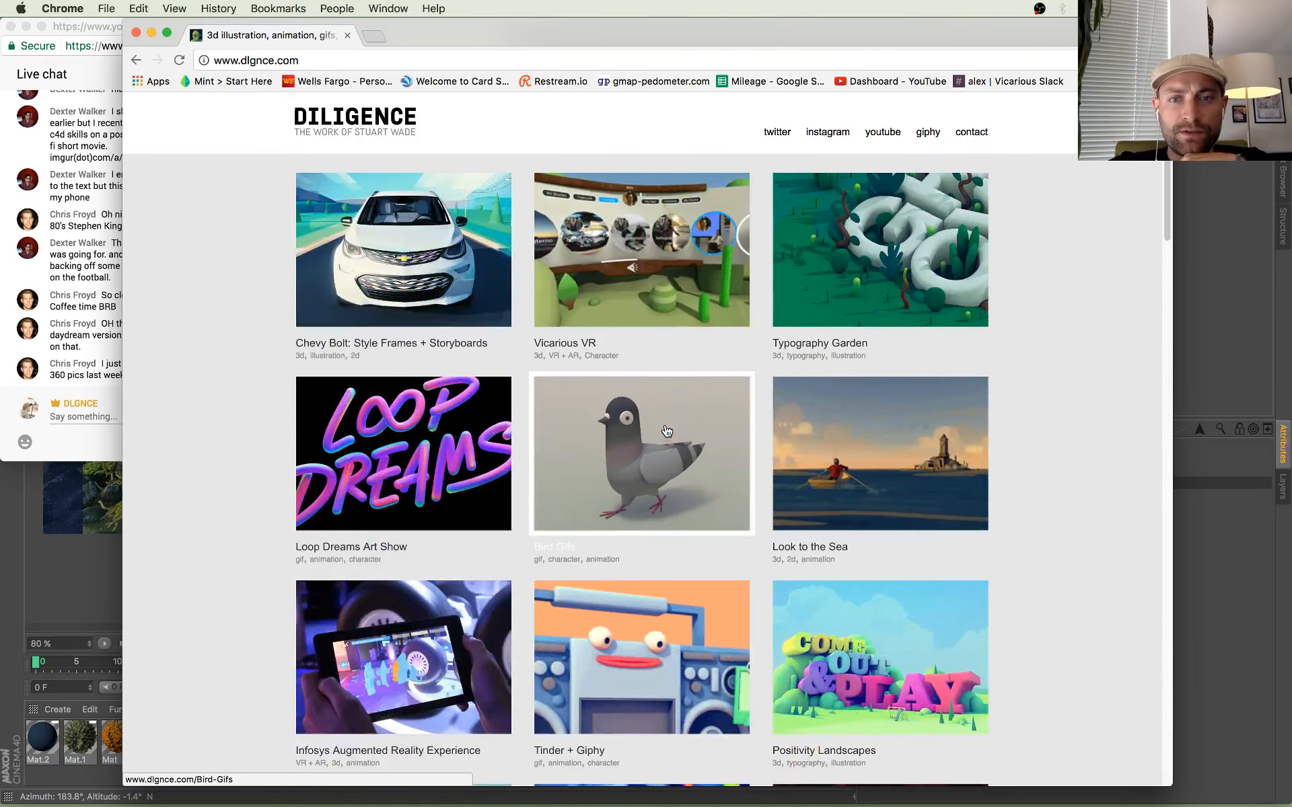
# Step: Close the portfolio window, switch to Cinema 4D and examine the render around the large pyramid and the rocks behind it
pyautogui.click(135, 32)
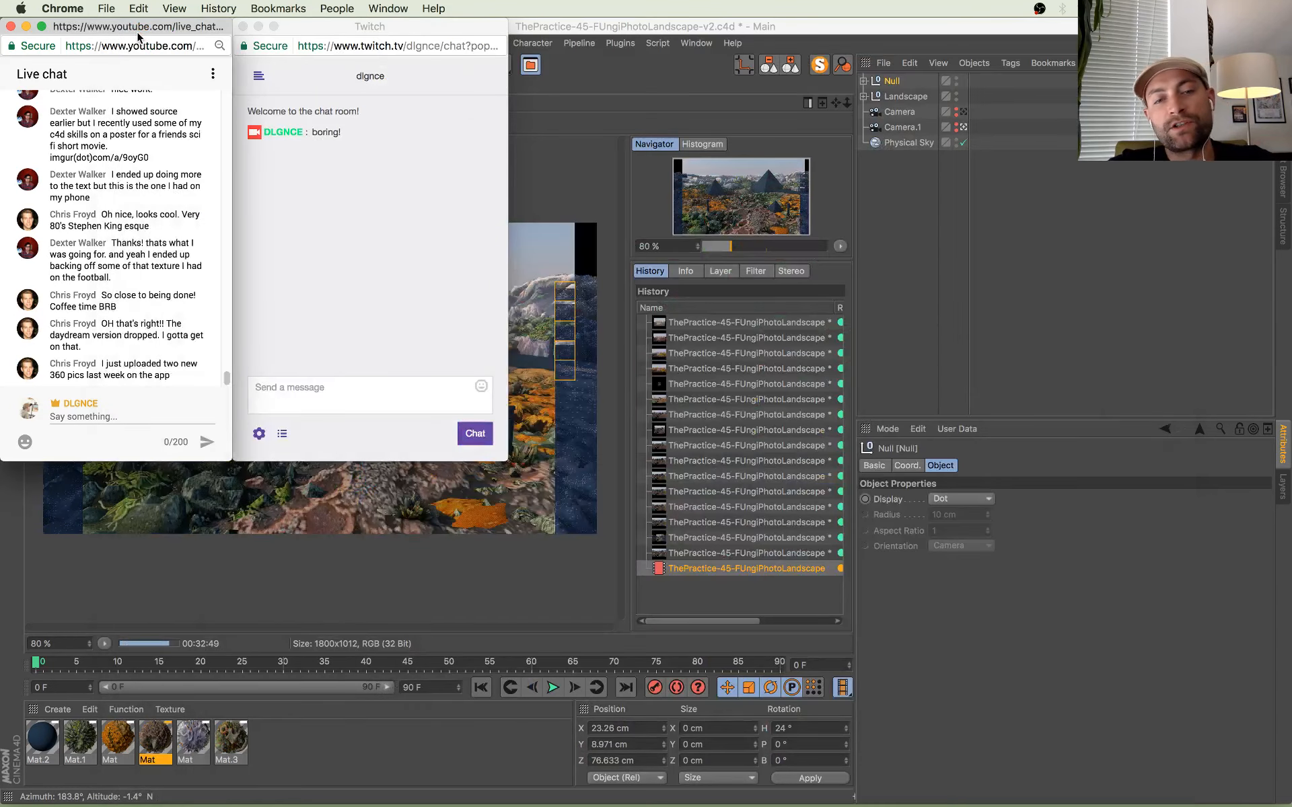
pyautogui.click(657, 116)
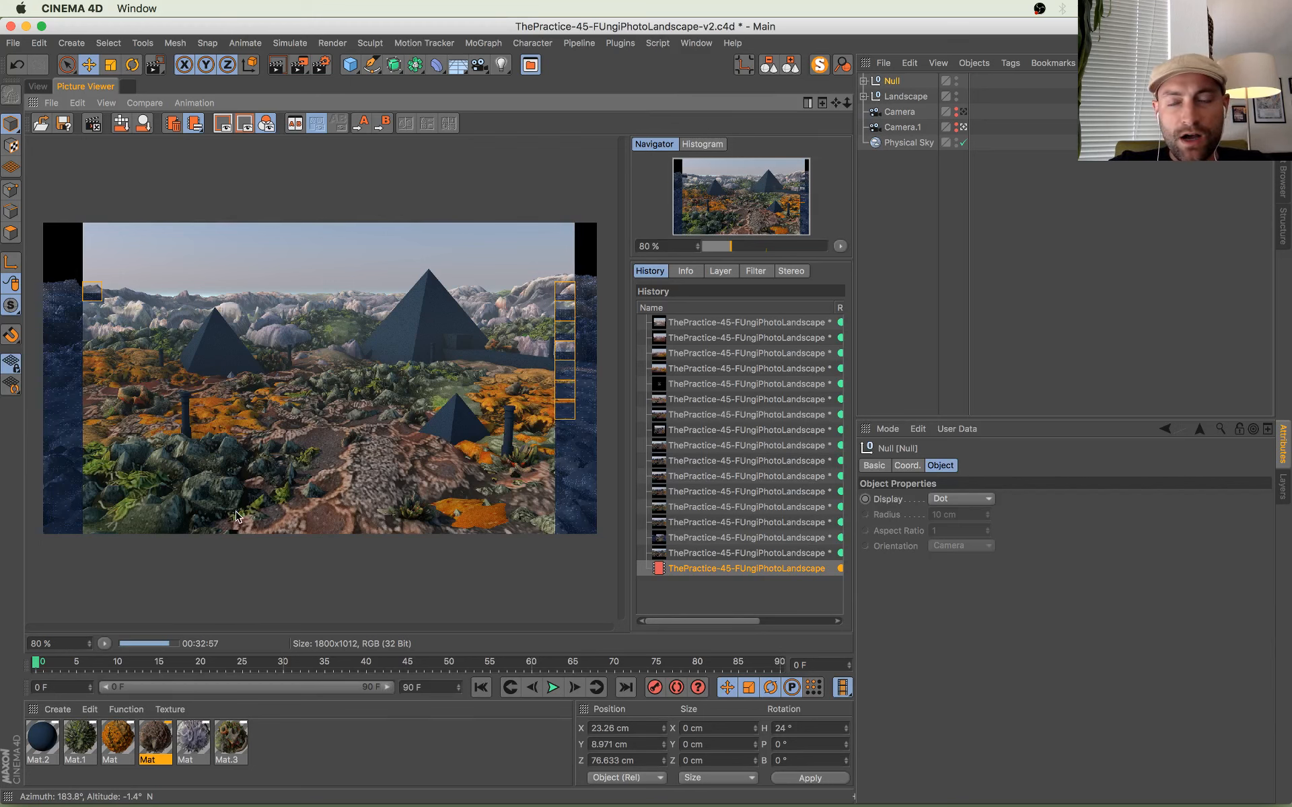
pyautogui.scroll(-1, 242, 367)
pyautogui.scroll(3, 159, 367)
pyautogui.moveTo(474, 306); pyautogui.dragTo(156, 332)
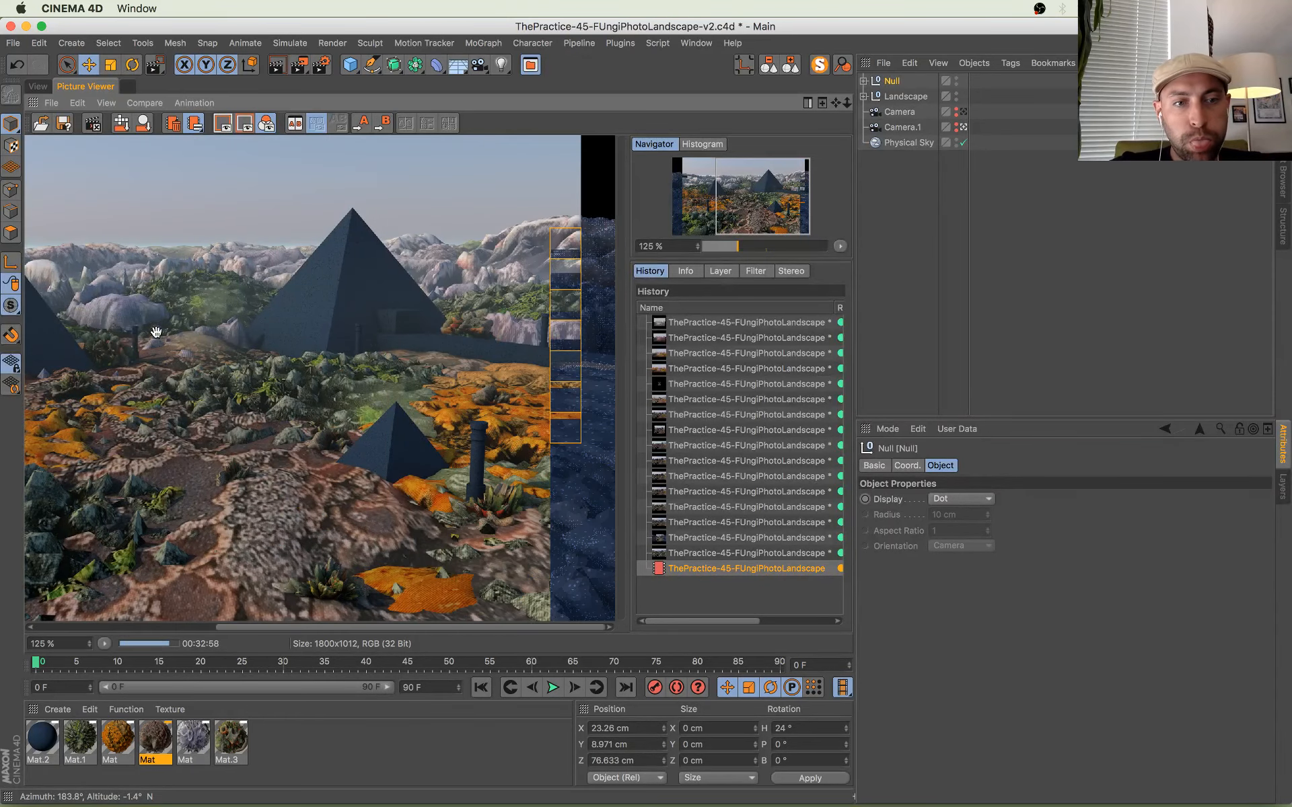
pyautogui.scroll(6, 429, 323)
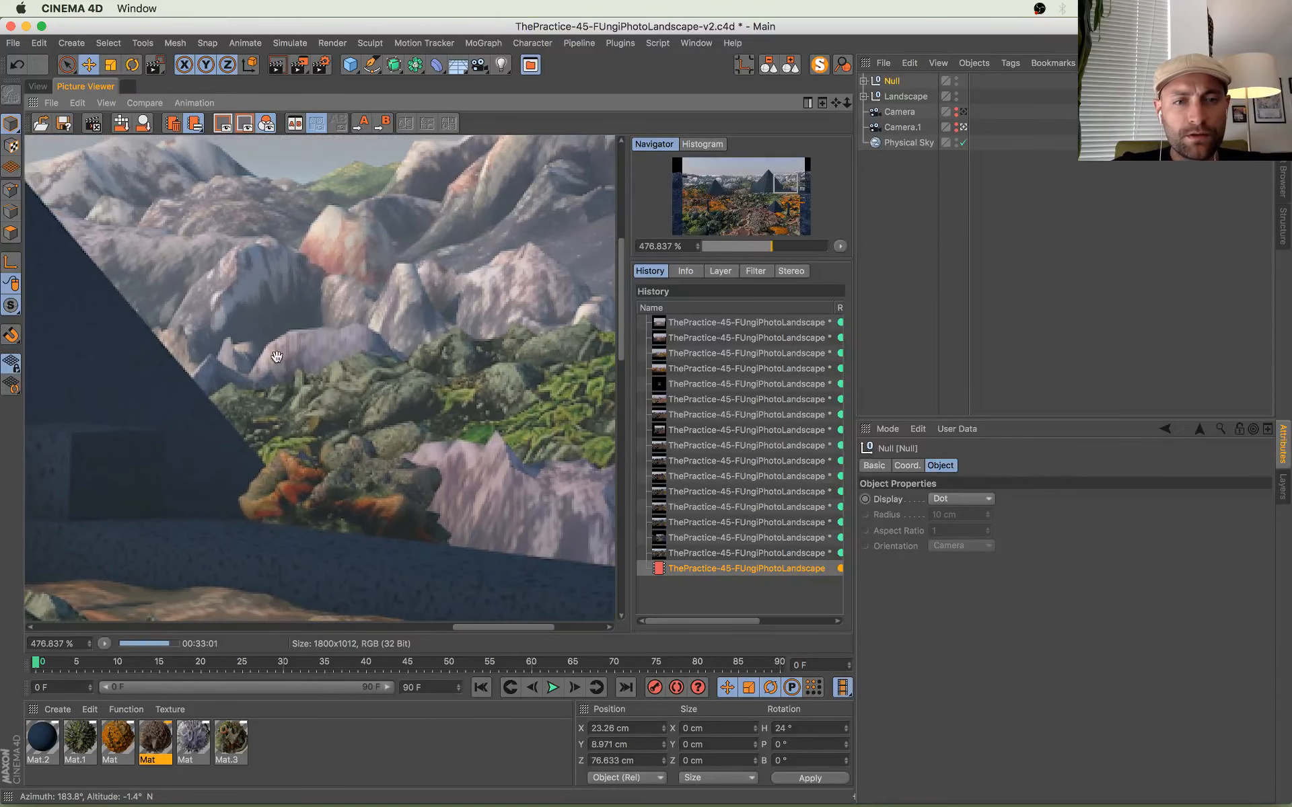
pyautogui.scroll(-8, 277, 357)
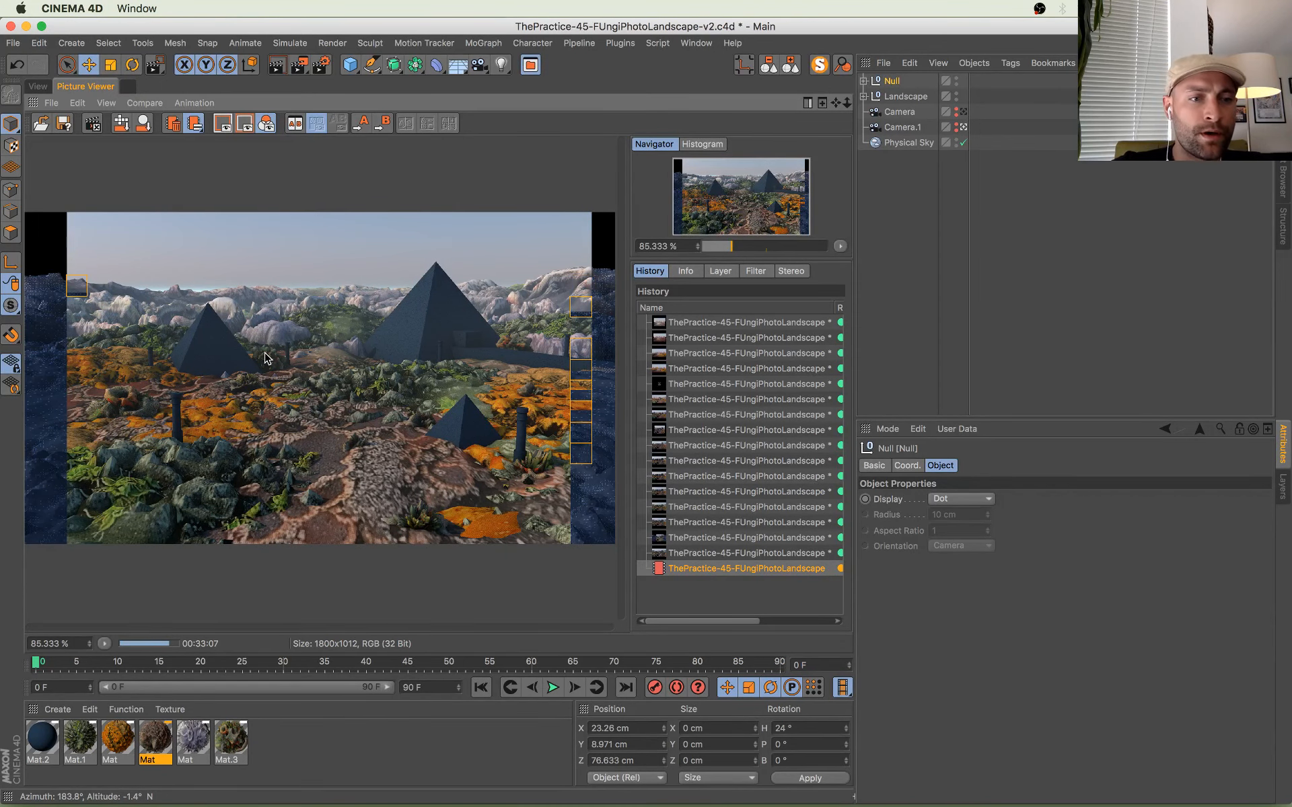
# Step: Inspect the render's ring-shaped rock, the nearby column and the foreground rocks in close-up
pyautogui.scroll(3, 293, 455)
pyautogui.scroll(3, 229, 496)
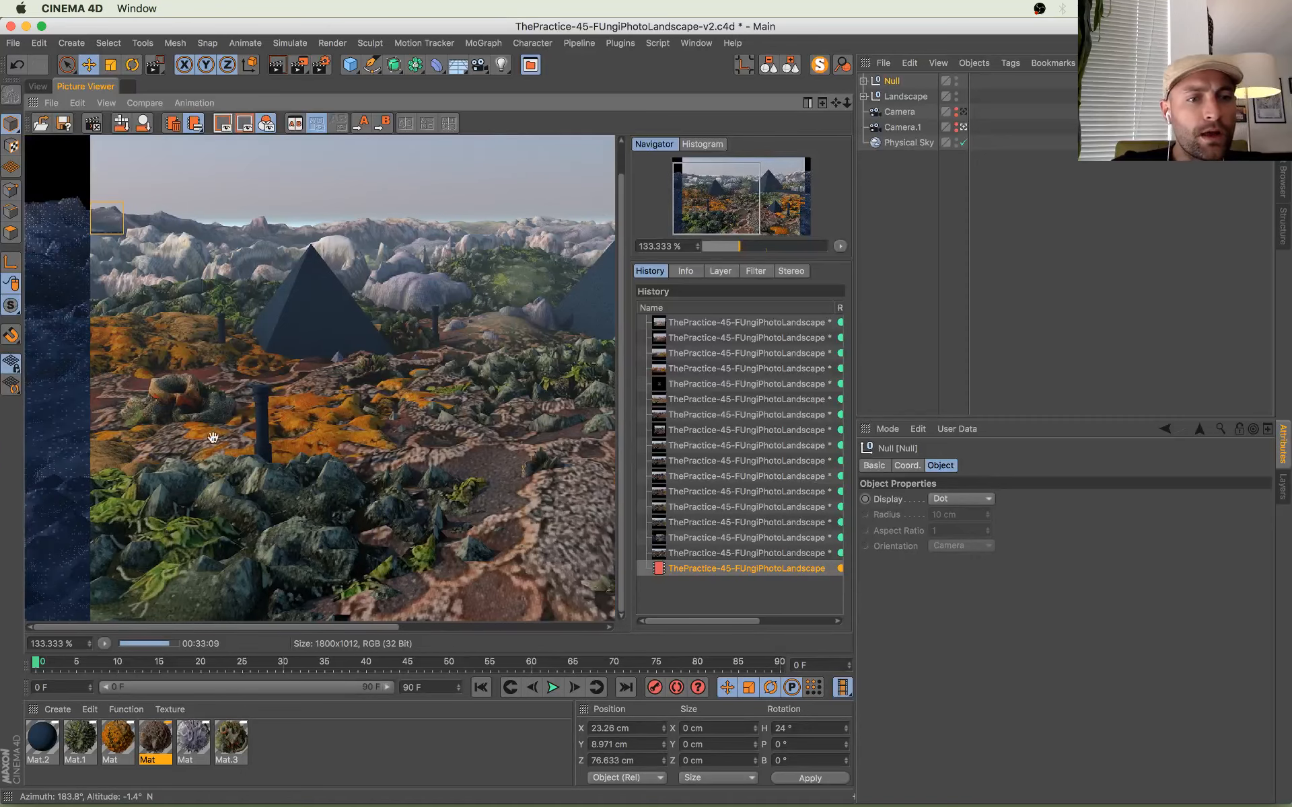
pyautogui.moveTo(267, 495); pyautogui.dragTo(309, 421)
pyautogui.scroll(1, 202, 346)
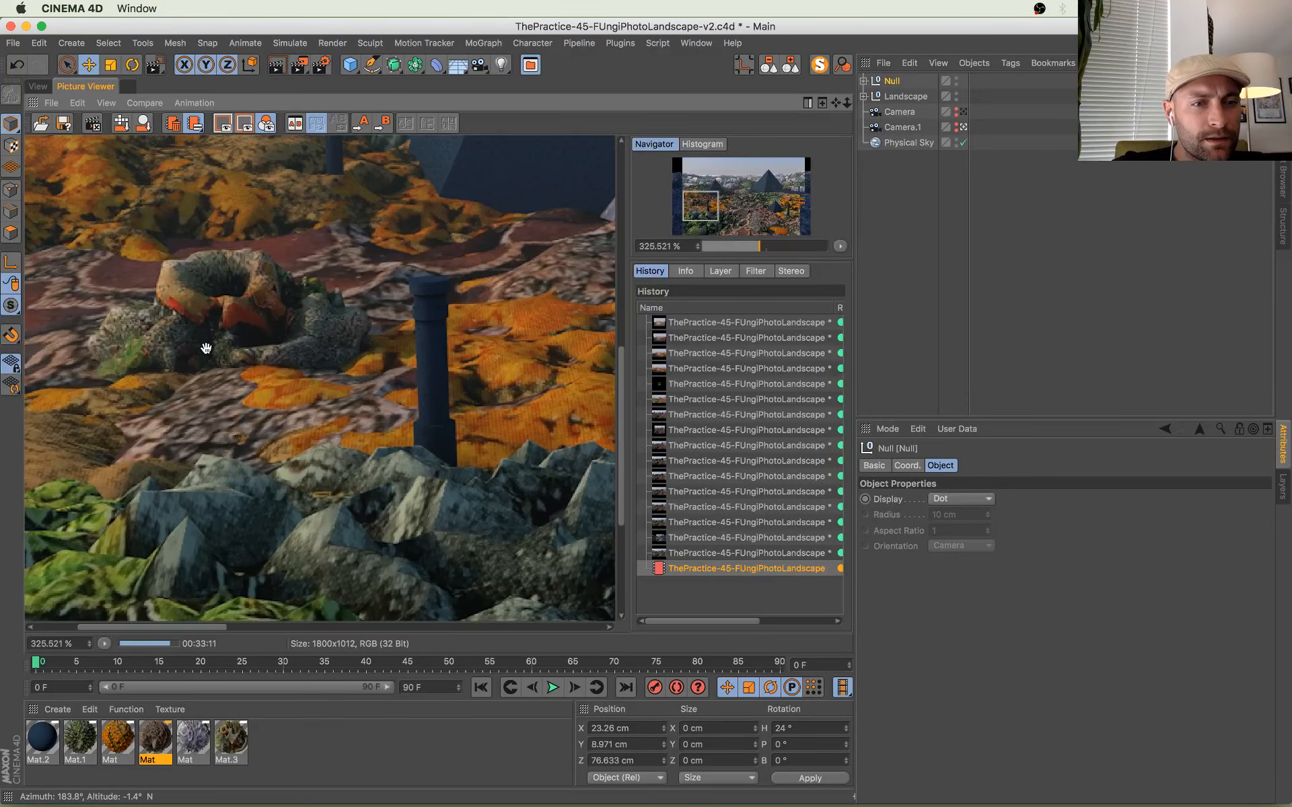
pyautogui.scroll(1, 196, 280)
pyautogui.scroll(-2, 260, 320)
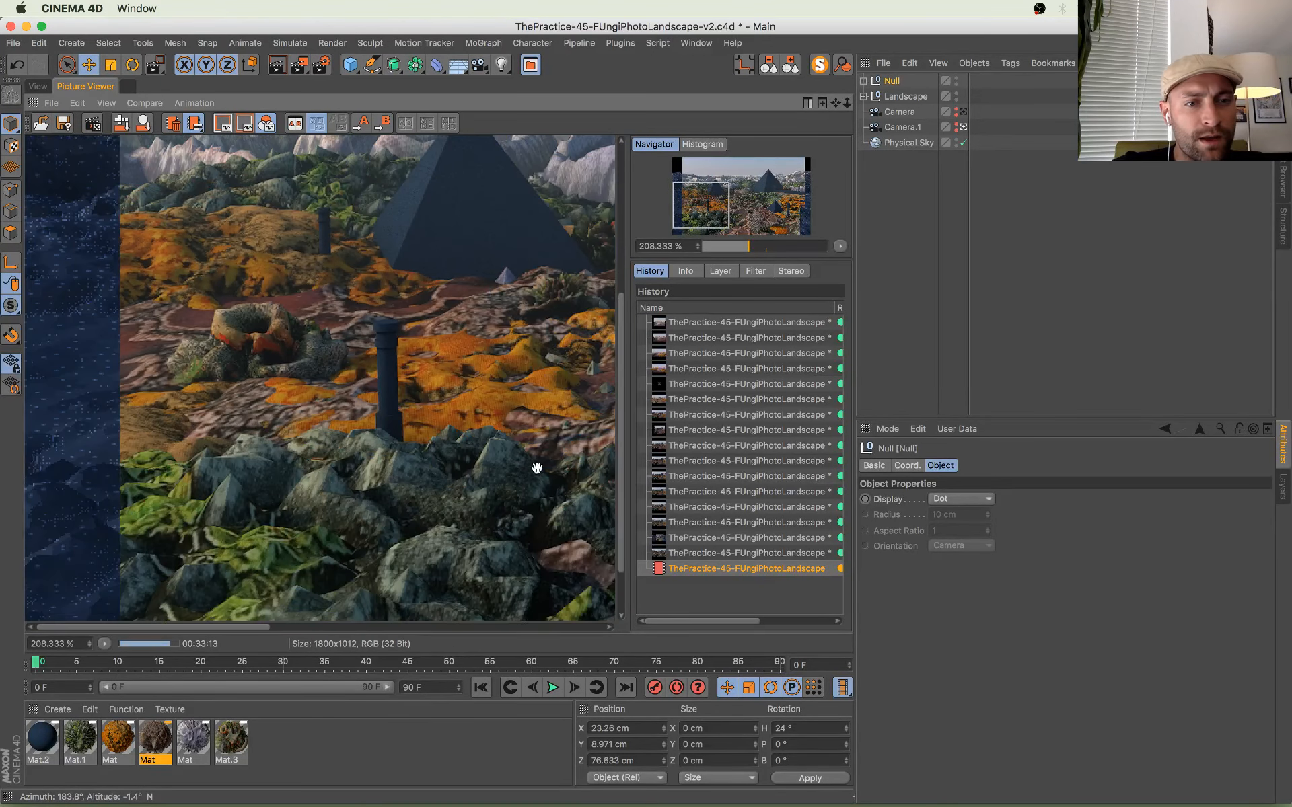
# Step: Inspect the orange rock, column, vegetation and pale mountains beside the large pyramid in the render
pyautogui.moveTo(536, 467); pyautogui.dragTo(505, 239)
pyautogui.moveTo(575, 411); pyautogui.dragTo(195, 370)
pyautogui.moveTo(576, 245); pyautogui.dragTo(337, 369)
pyautogui.moveTo(477, 328); pyautogui.dragTo(313, 394)
pyautogui.moveTo(352, 342); pyautogui.dragTo(324, 353)
pyautogui.scroll(2, 440, 284)
pyautogui.scroll(2, 503, 311)
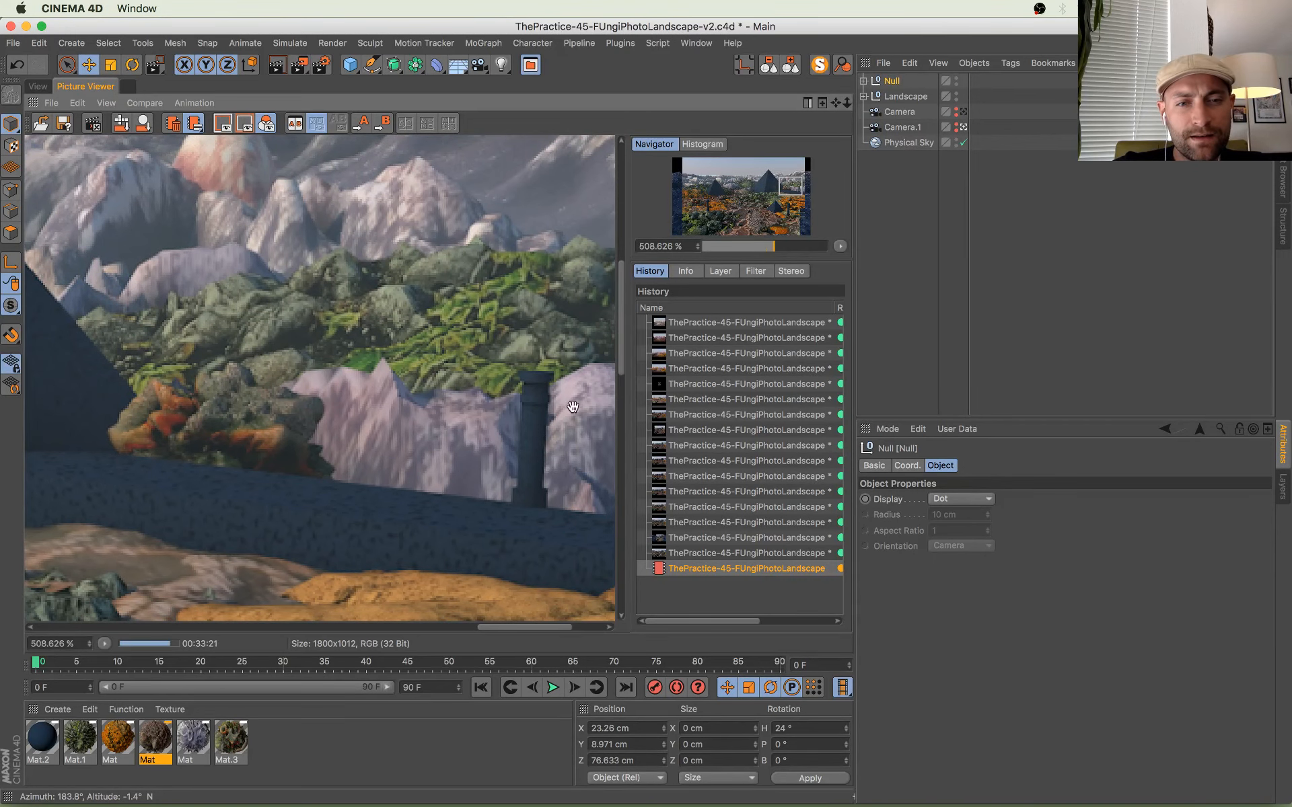
pyautogui.scroll(-3, 491, 370)
pyautogui.scroll(2, 511, 335)
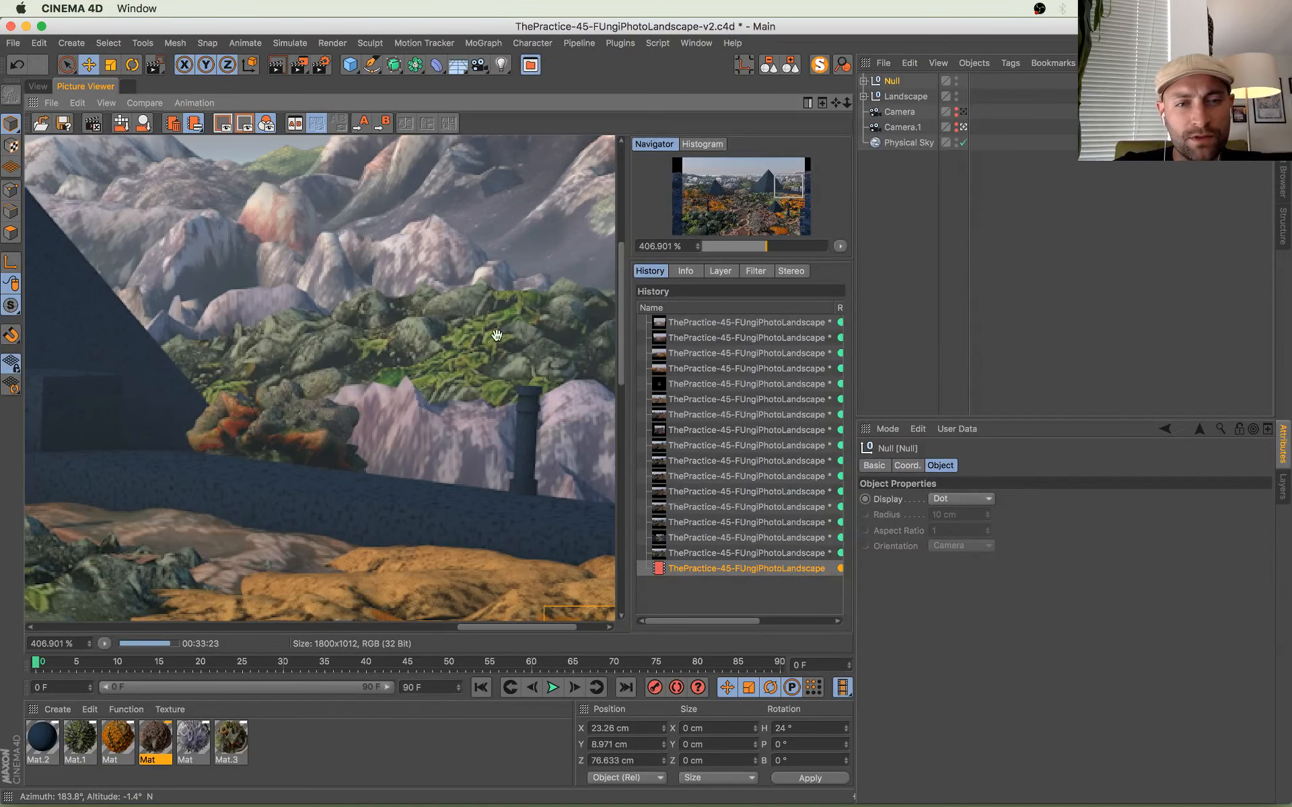
pyautogui.moveTo(321, 423); pyautogui.dragTo(577, 246)
pyautogui.moveTo(463, 328); pyautogui.dragTo(234, 504)
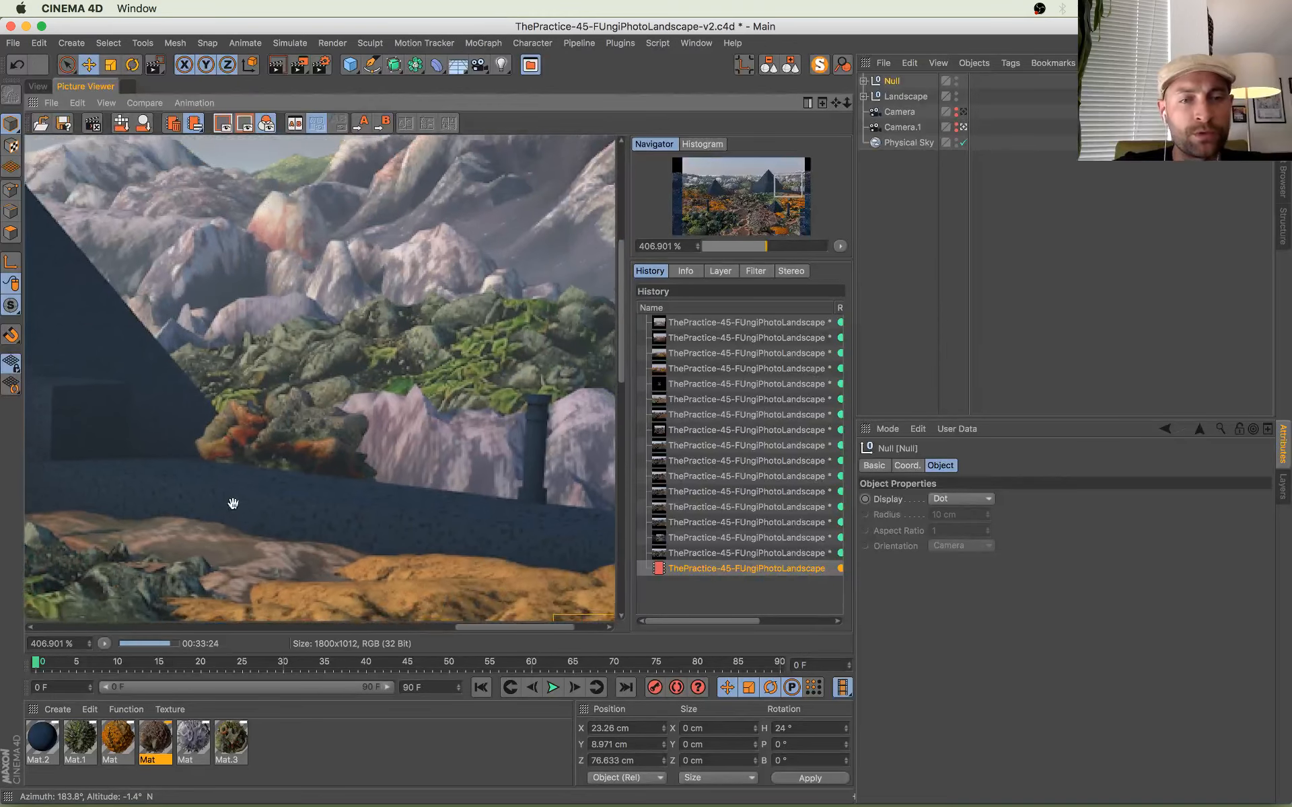
pyautogui.moveTo(298, 452); pyautogui.dragTo(426, 406)
# Step: Examine the render's central ground textures and small plants, then return to the ring-shaped rock near the smaller pyramid
pyautogui.scroll(-2, 205, 347)
pyautogui.moveTo(235, 407); pyautogui.dragTo(469, 490)
pyautogui.moveTo(211, 449); pyautogui.dragTo(315, 283)
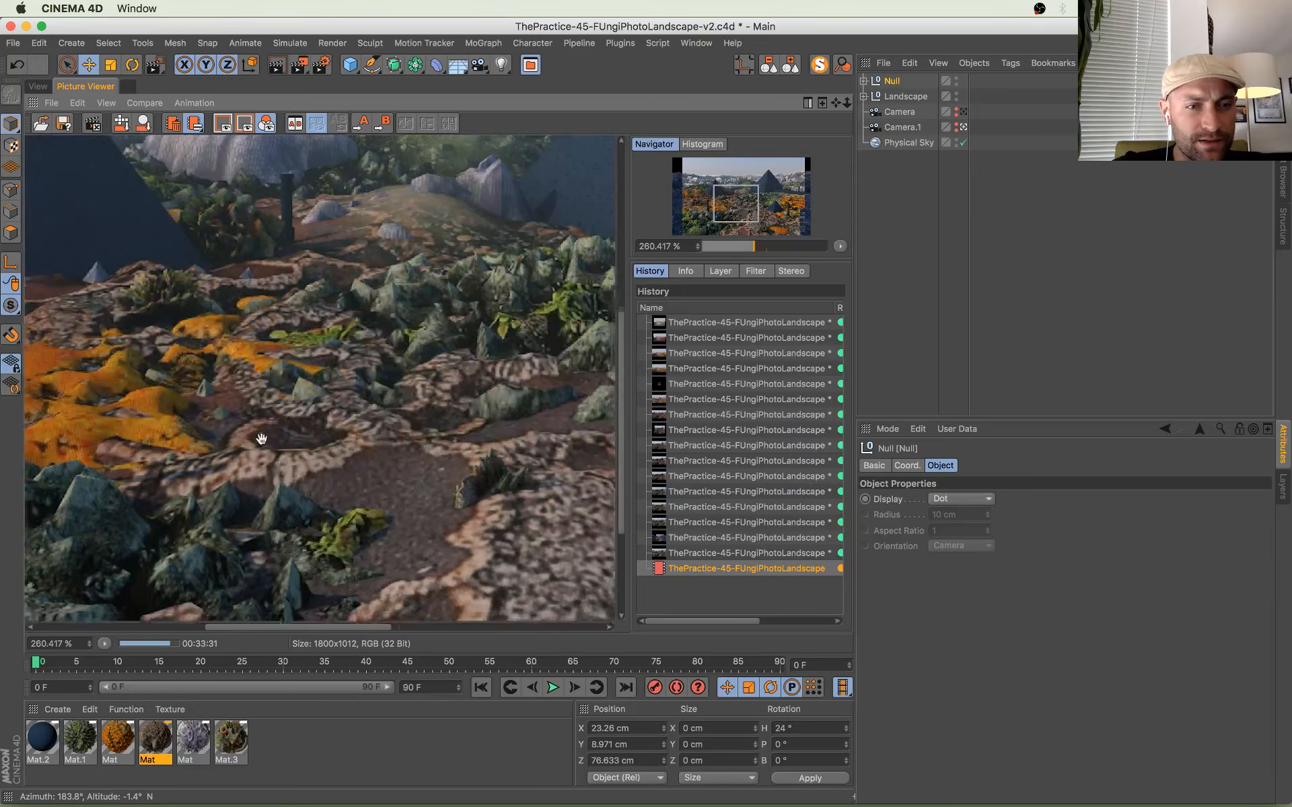
pyautogui.moveTo(589, 538); pyautogui.dragTo(224, 484)
pyautogui.moveTo(385, 394); pyautogui.dragTo(500, 357)
pyautogui.moveTo(385, 322); pyautogui.dragTo(712, 495)
pyautogui.moveTo(423, 282); pyautogui.dragTo(448, 345)
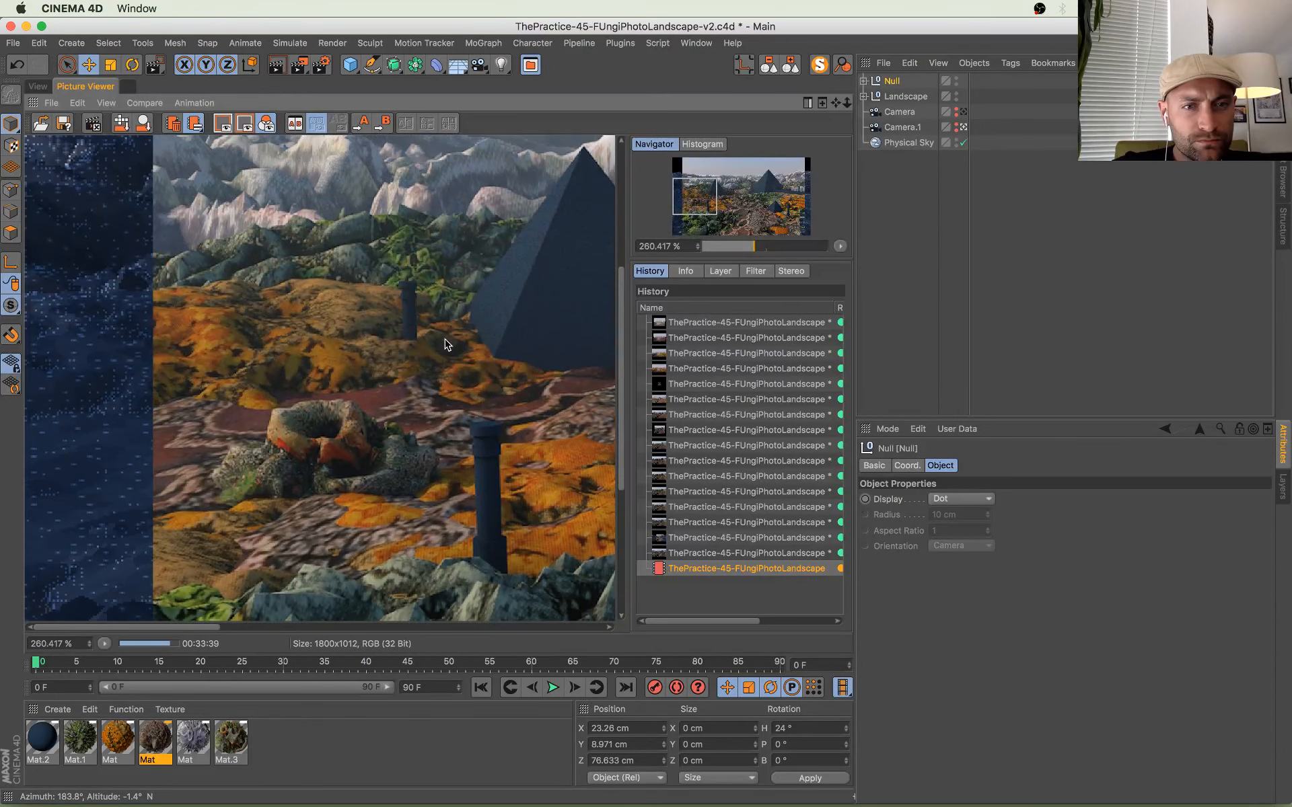
# Step: Examine the render across from the ring-shaped rock to the large pyramid and the mountains beyond it
pyautogui.moveTo(389, 247); pyautogui.dragTo(276, 348)
pyautogui.moveTo(518, 338); pyautogui.dragTo(173, 297)
pyautogui.moveTo(419, 323); pyautogui.dragTo(114, 275)
pyautogui.moveTo(486, 300); pyautogui.dragTo(430, 384)
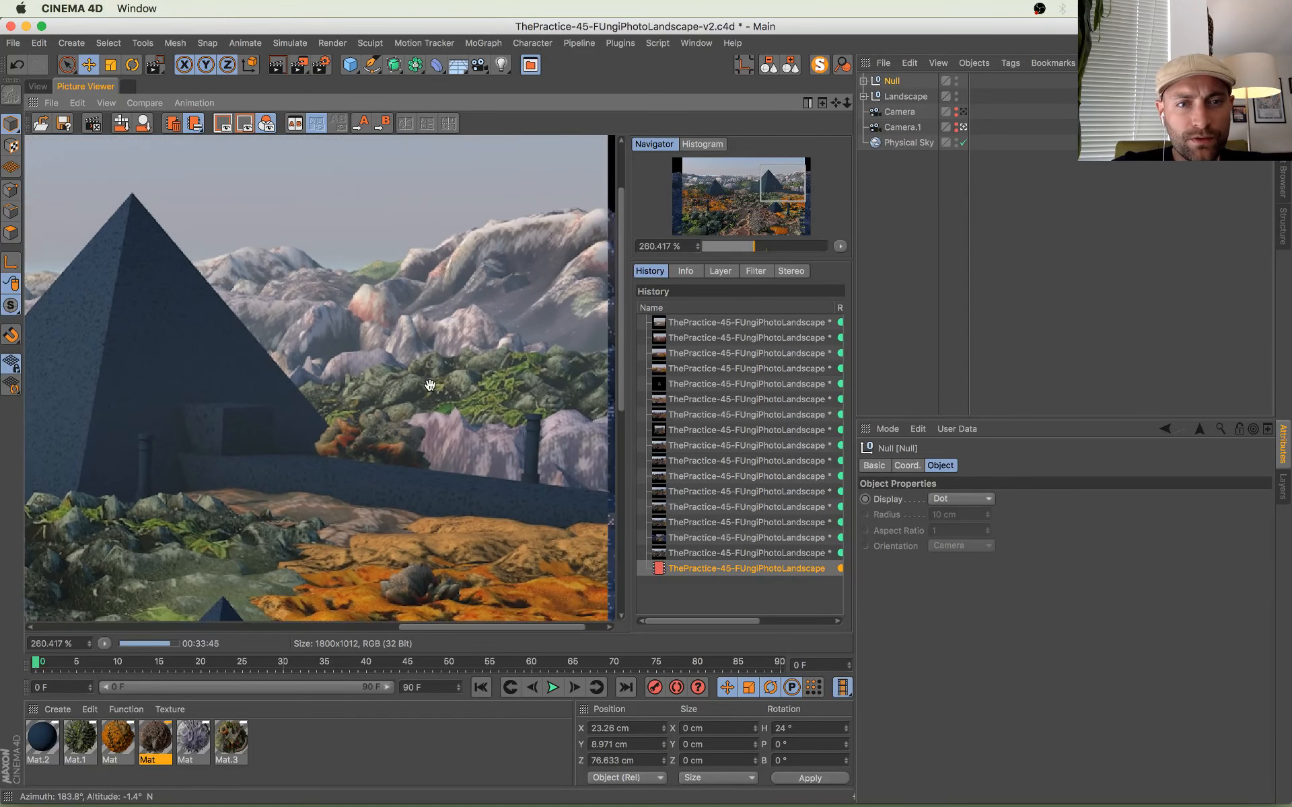
# Step: Check the hazy vegetation and horizon between the two large pyramids, then bring the whole render frame into view
pyautogui.doubleClick(301, 351)
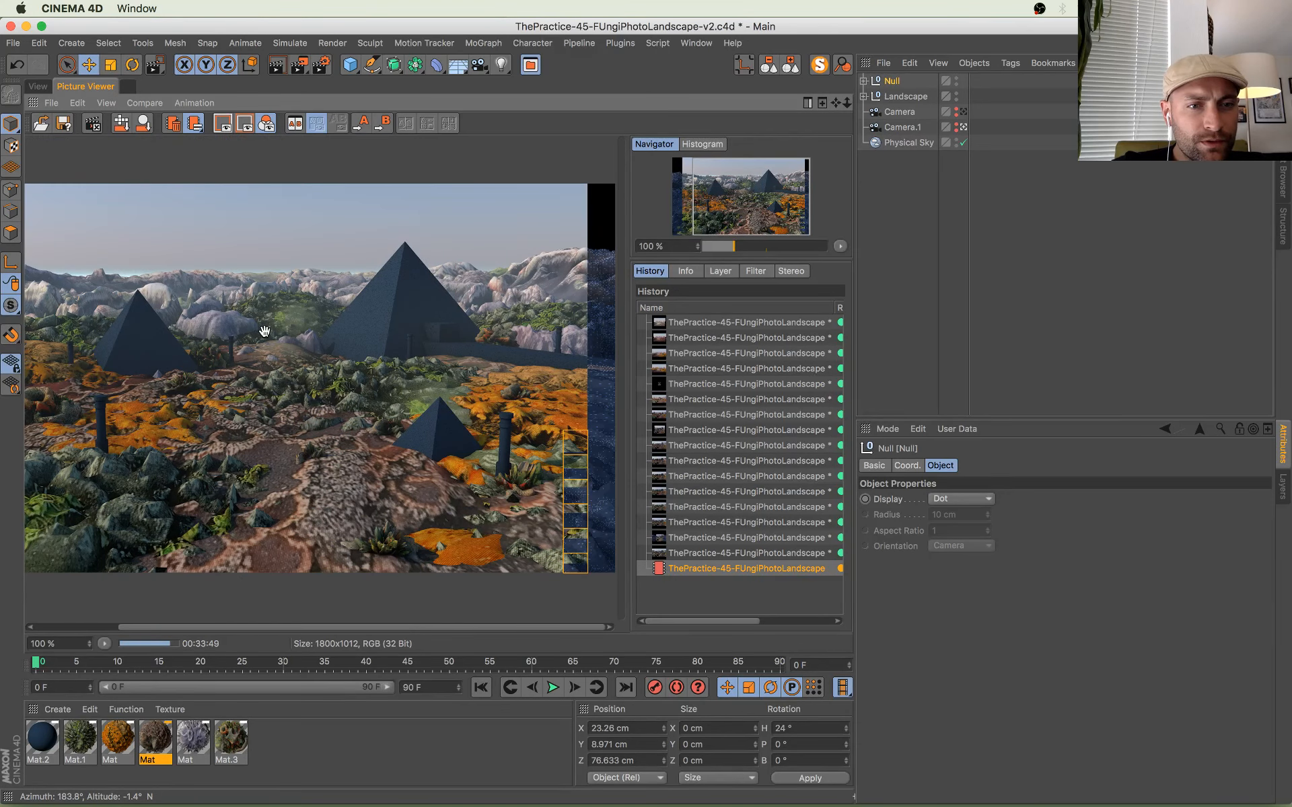
pyautogui.scroll(6, 254, 263)
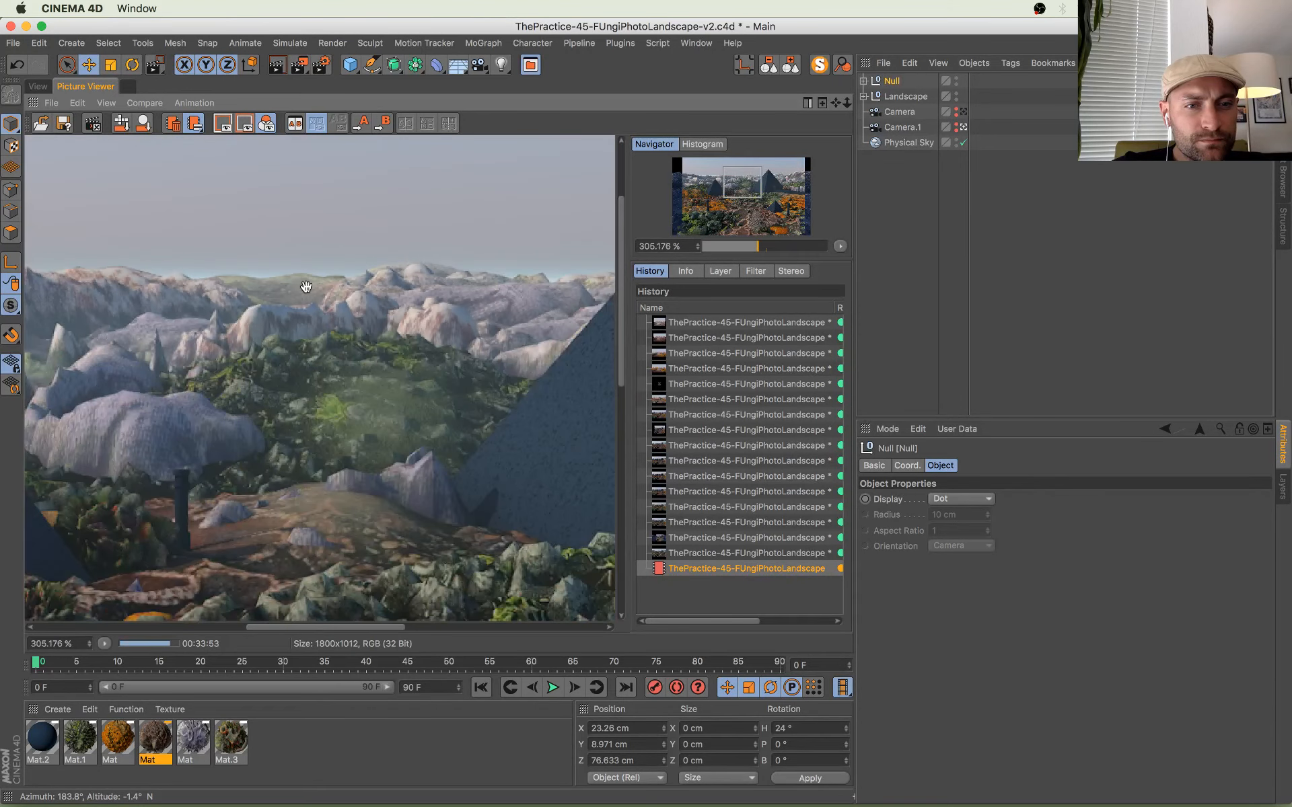
pyautogui.scroll(-5, 339, 375)
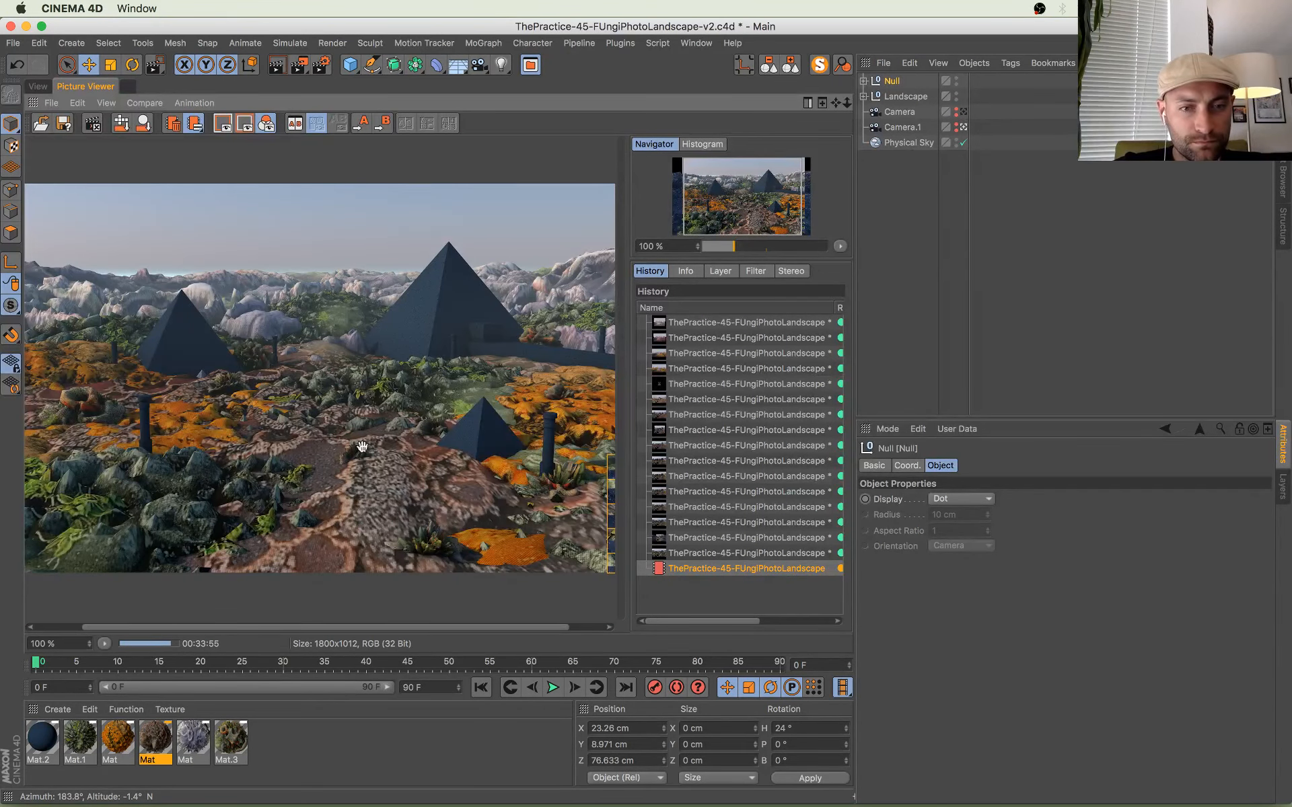
pyautogui.scroll(-1, 355, 446)
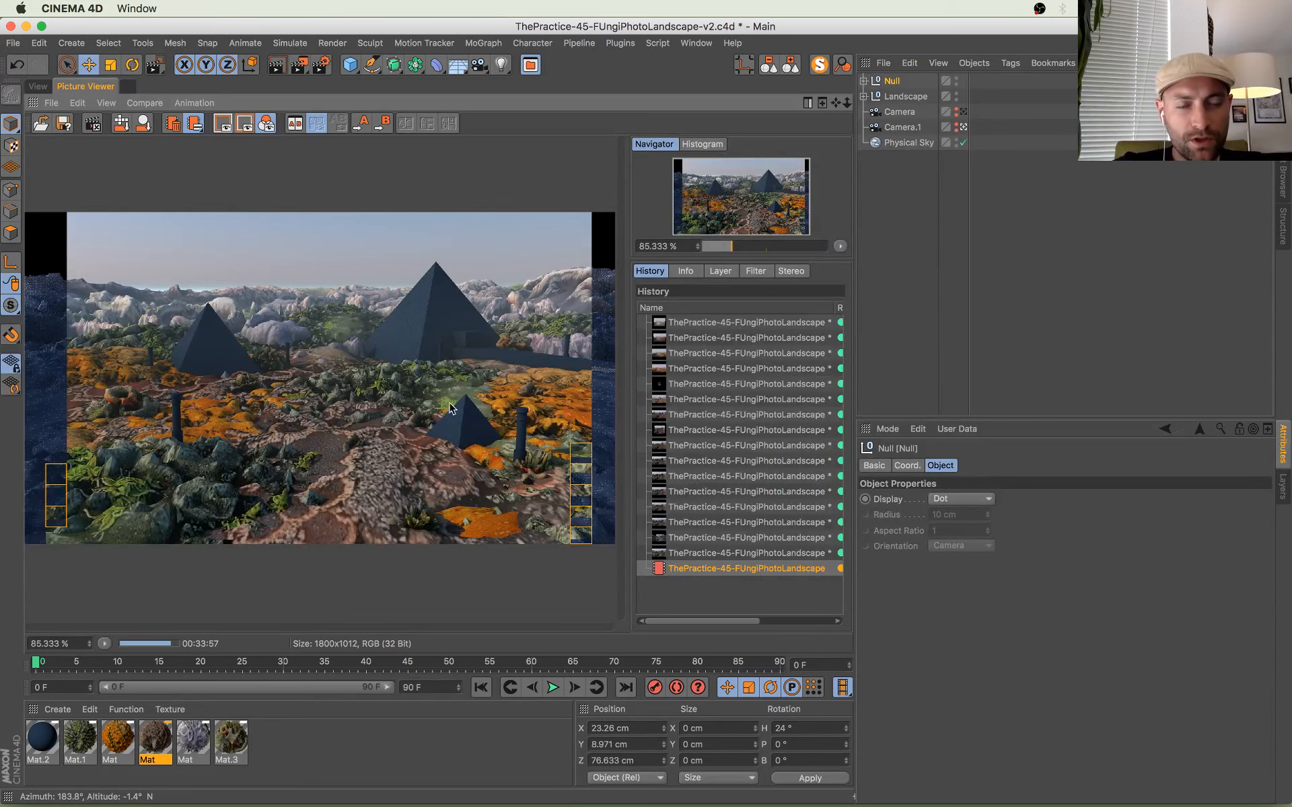
# Step: Switch to the YouTube live chat in Chrome and highlight the viewer's question "does that app work on cardboard?"
pyautogui.press('super+Tab')
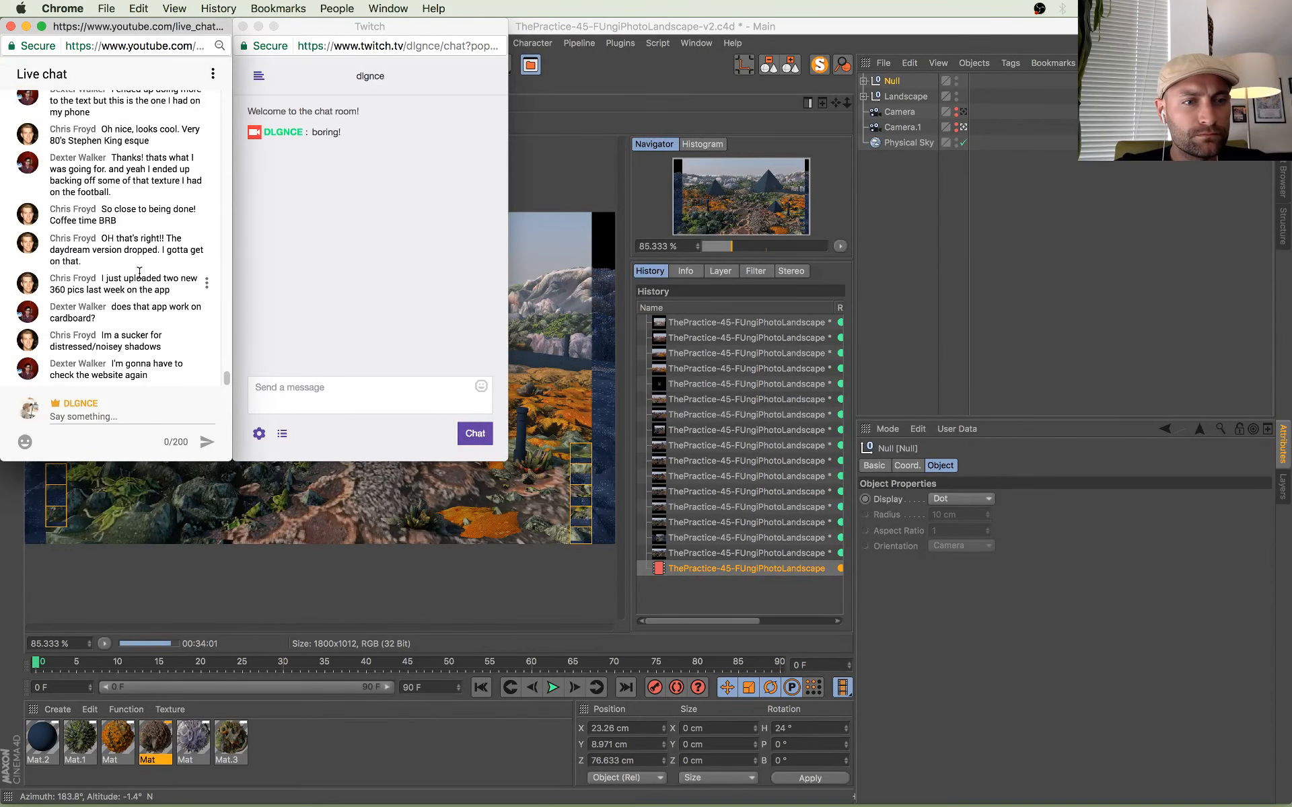
pyautogui.click(165, 379)
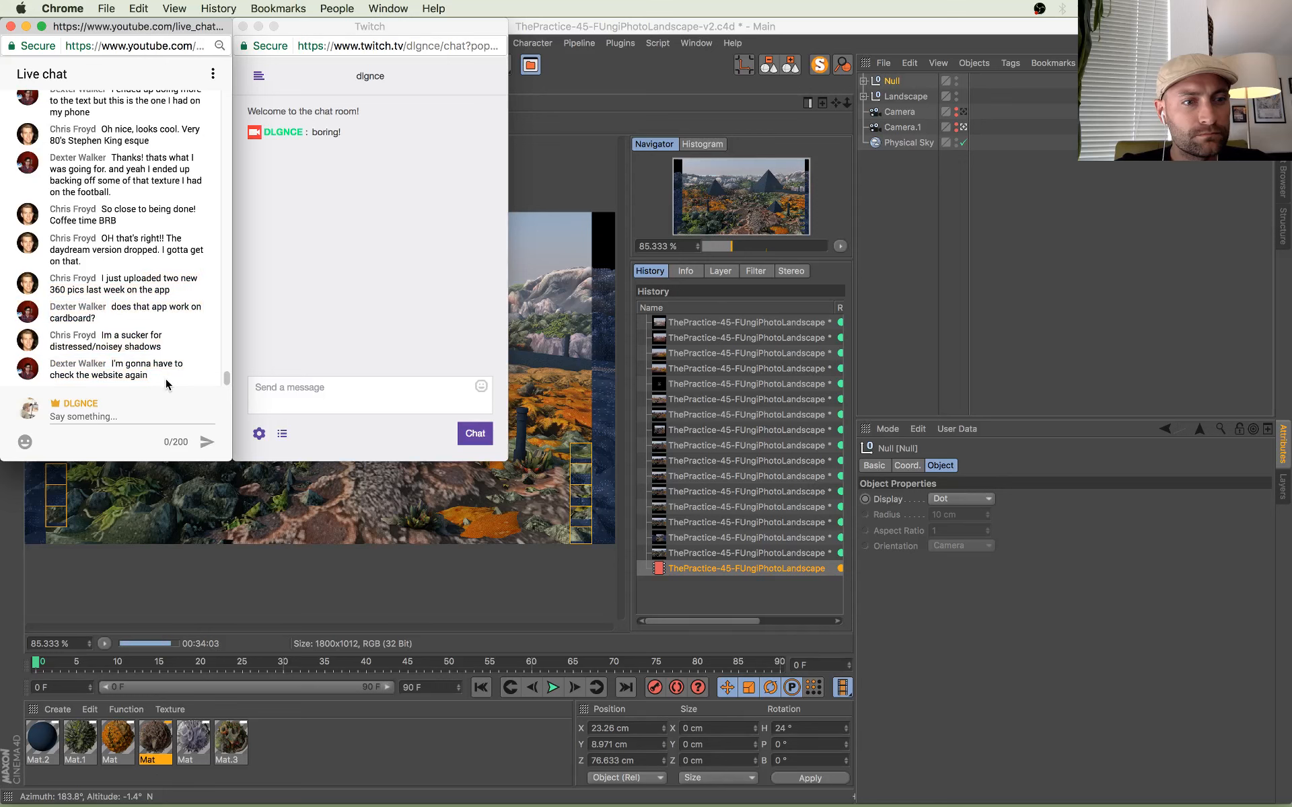
pyautogui.moveTo(165, 379); pyautogui.dragTo(108, 307)
pyautogui.click(169, 353)
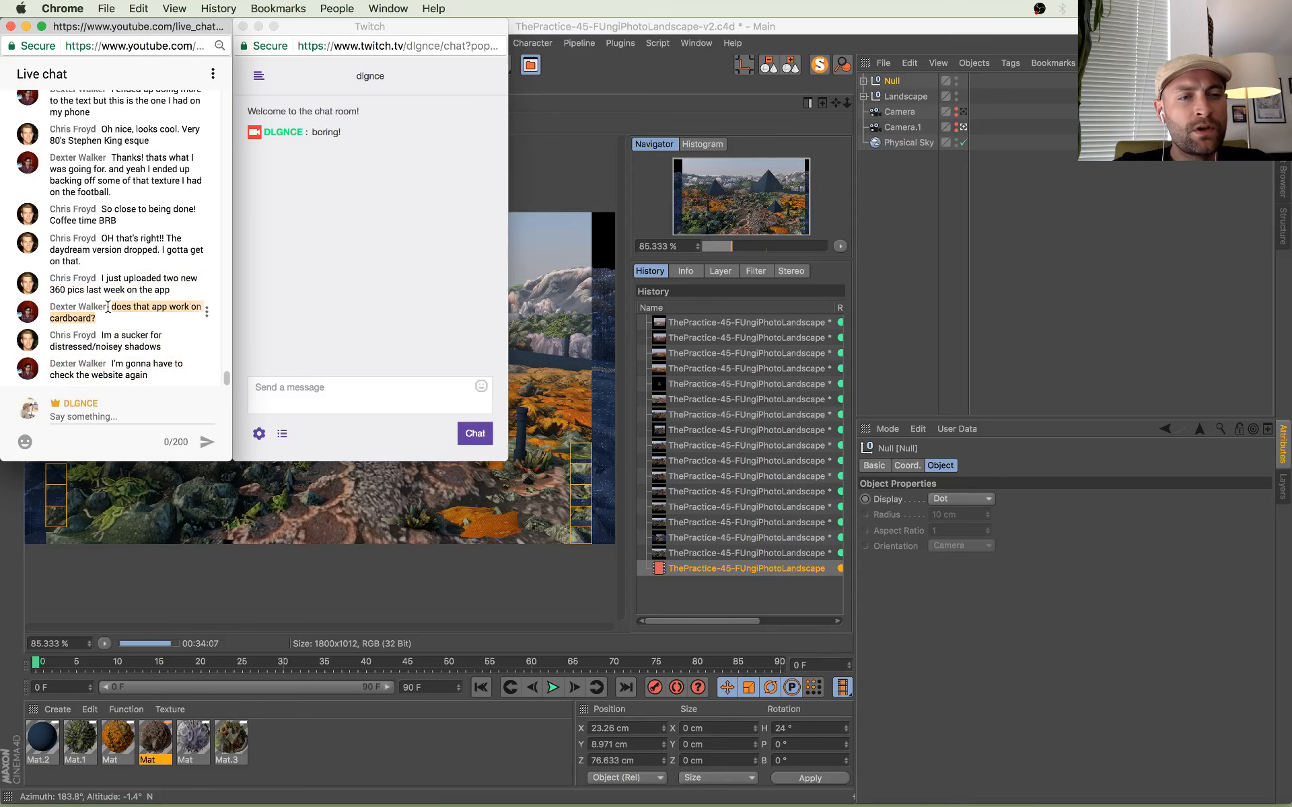
# Step: Clear the text highlight in the YouTube live chat, then return to Cinema 4D and view the whole render frame
pyautogui.click(124, 319)
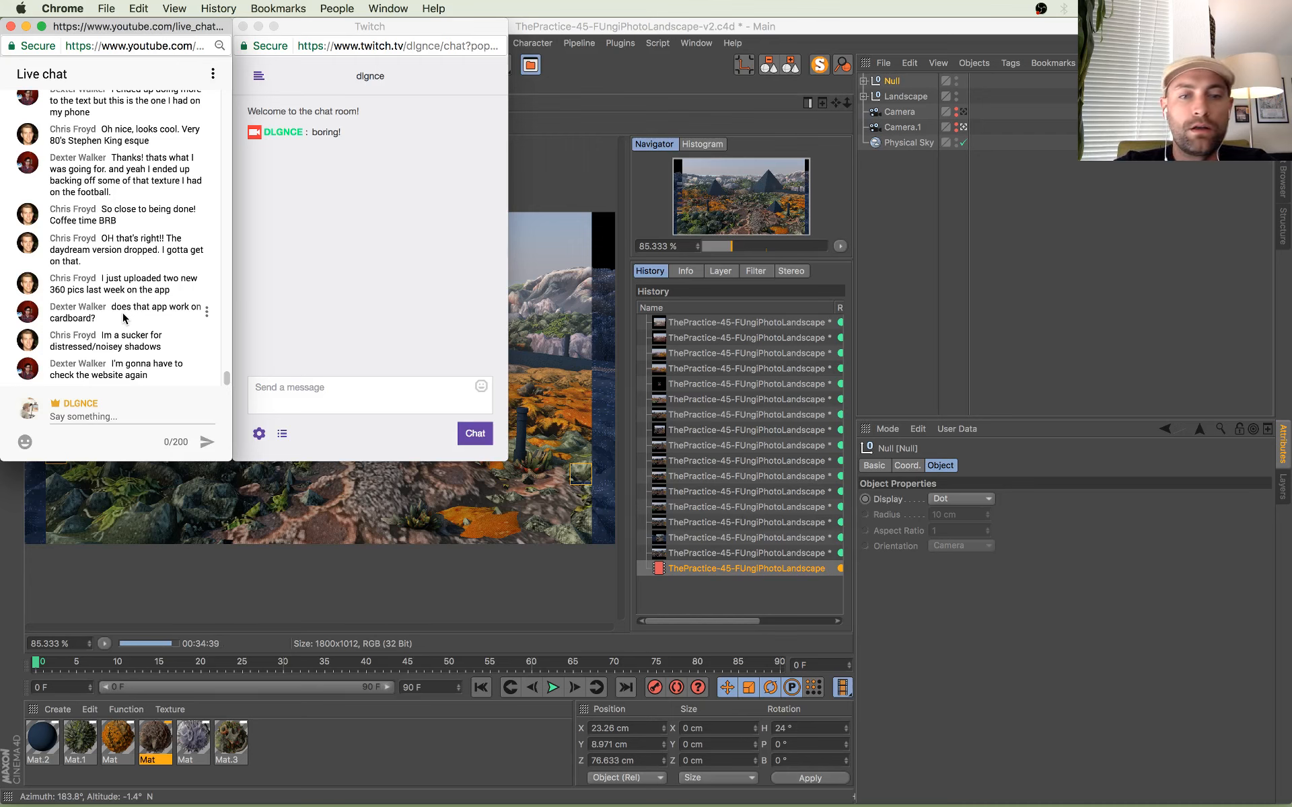
pyautogui.click(566, 558)
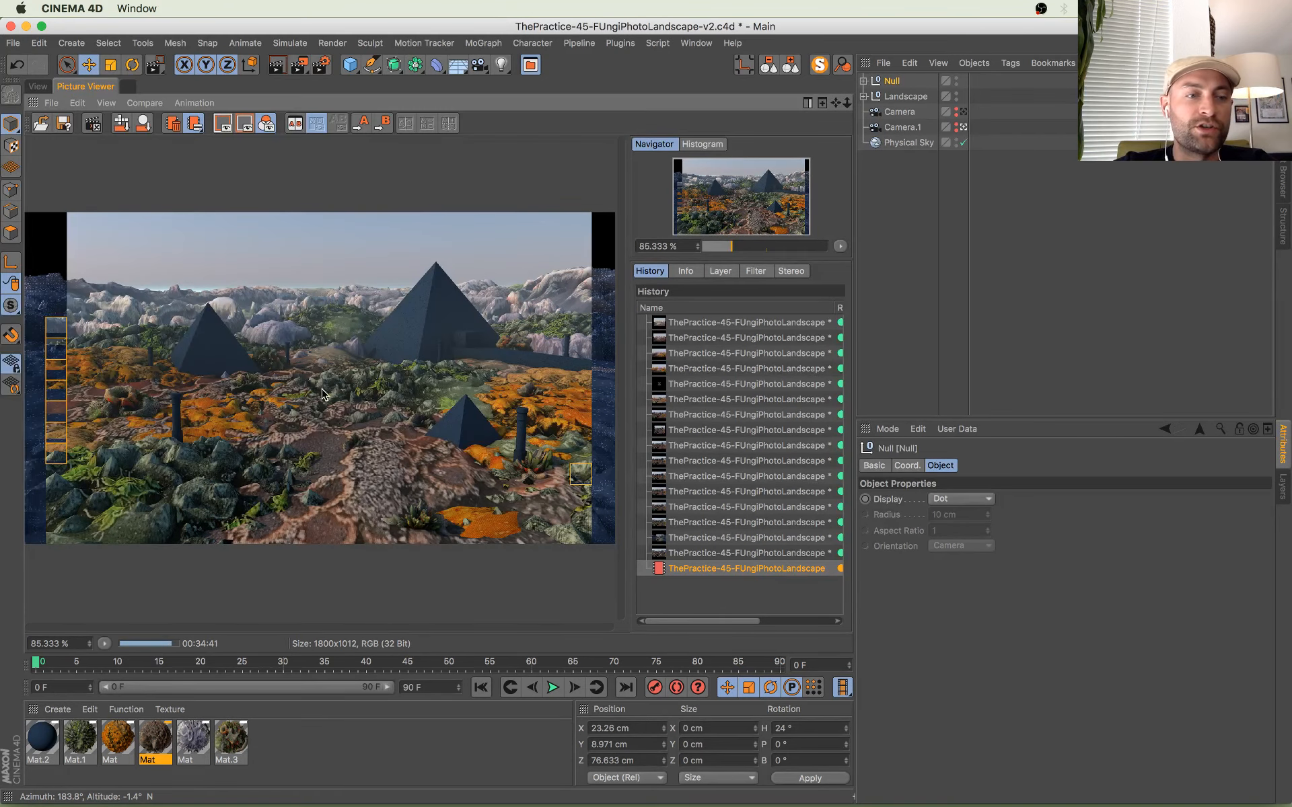
pyautogui.scroll(1, 322, 394)
pyautogui.scroll(-2, 321, 393)
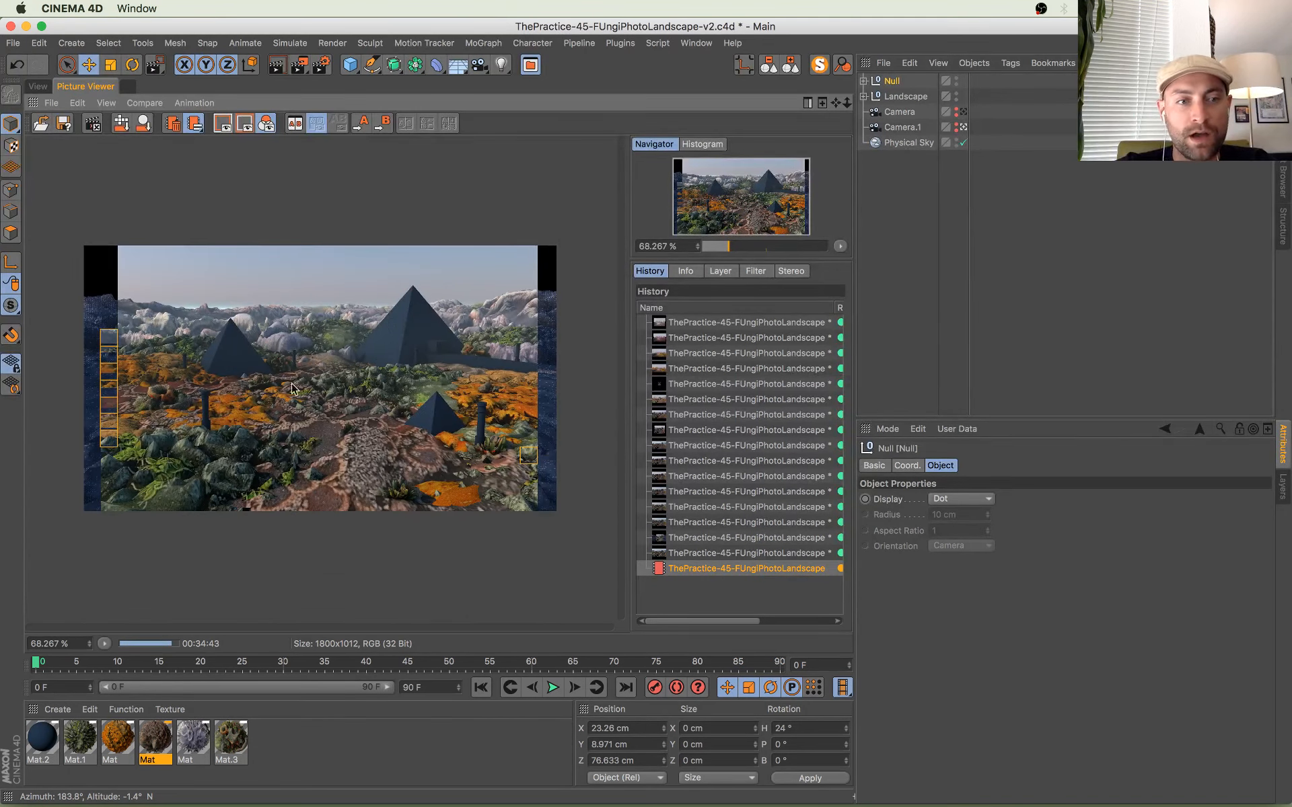
# Step: Check the YouTube live chat in Chrome, then return to Cinema 4D and examine the render around the large pyramid
pyautogui.hotkey('ctrl', 'Up')
pyautogui.click(115, 559)
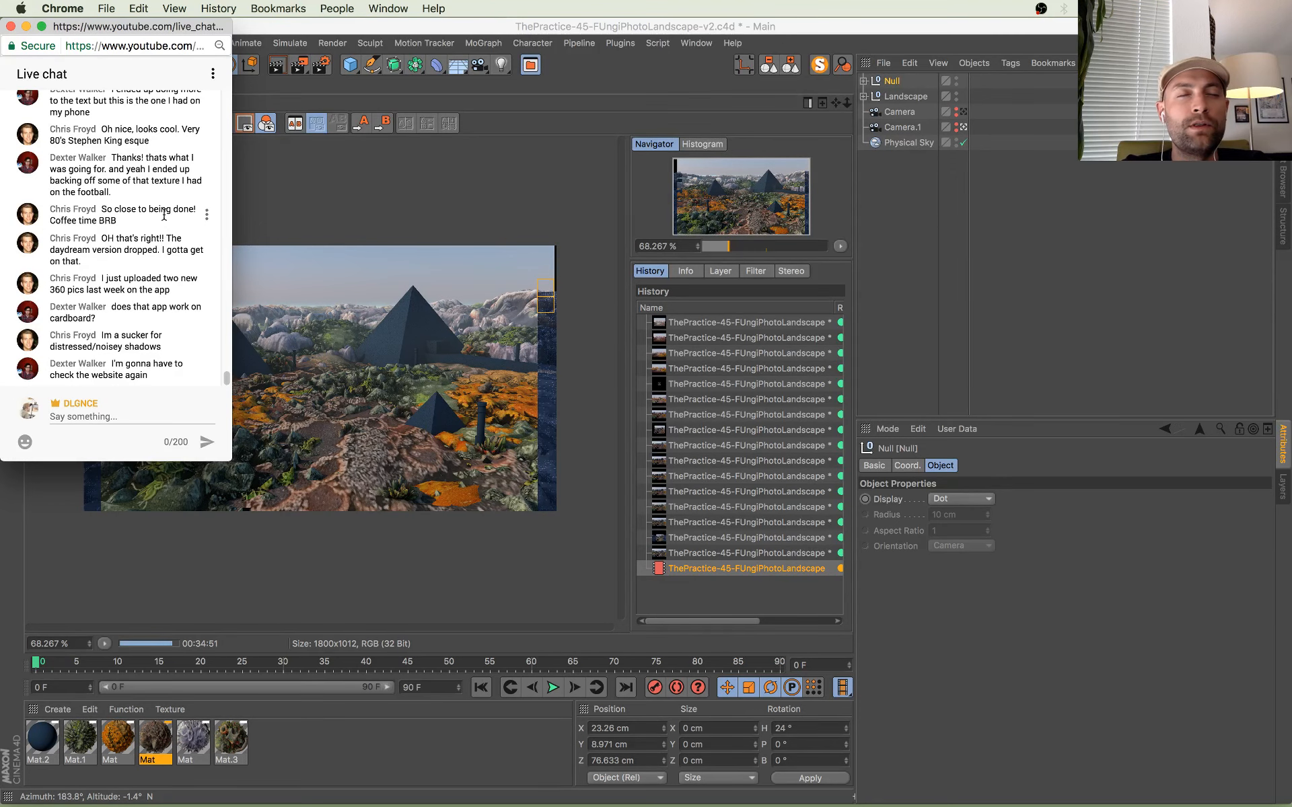
pyautogui.click(509, 410)
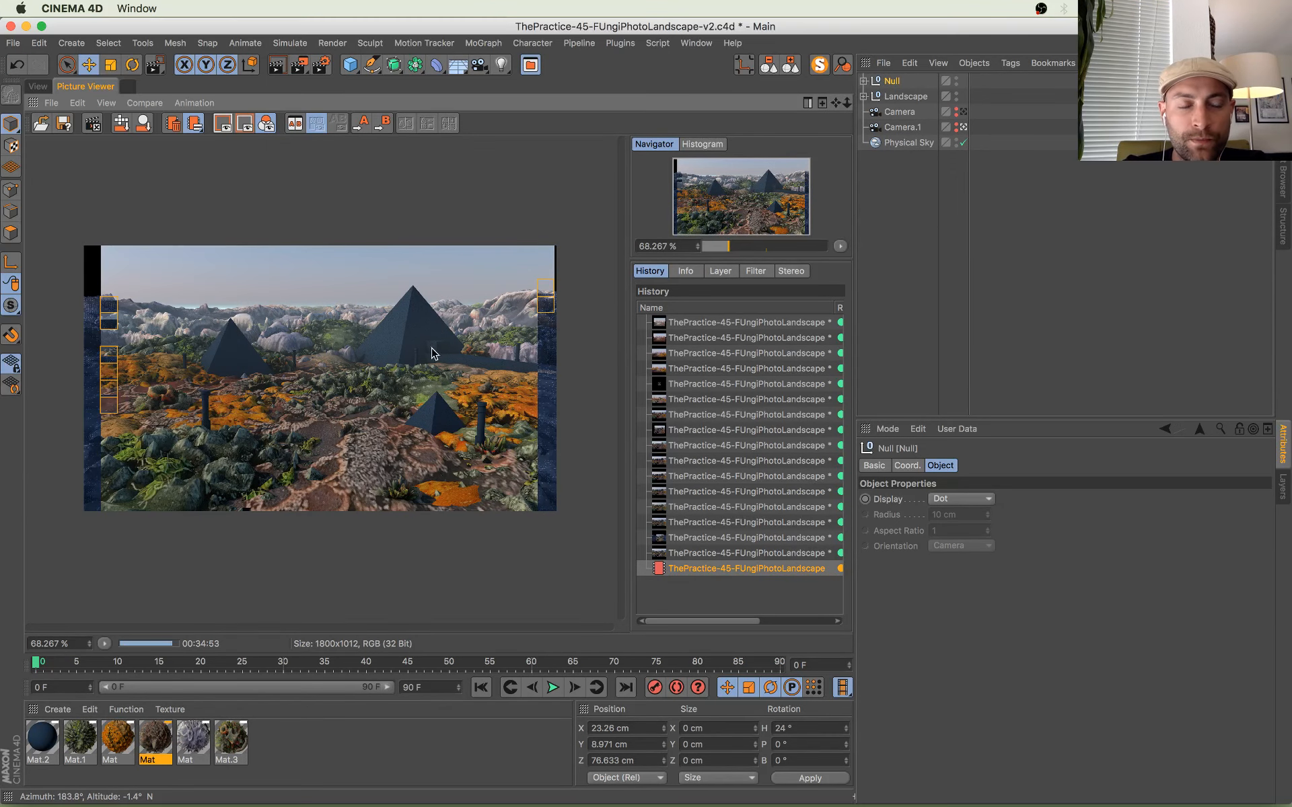
pyautogui.scroll(4, 528, 328)
pyautogui.moveTo(371, 308); pyautogui.dragTo(192, 364)
pyautogui.scroll(-2, 389, 304)
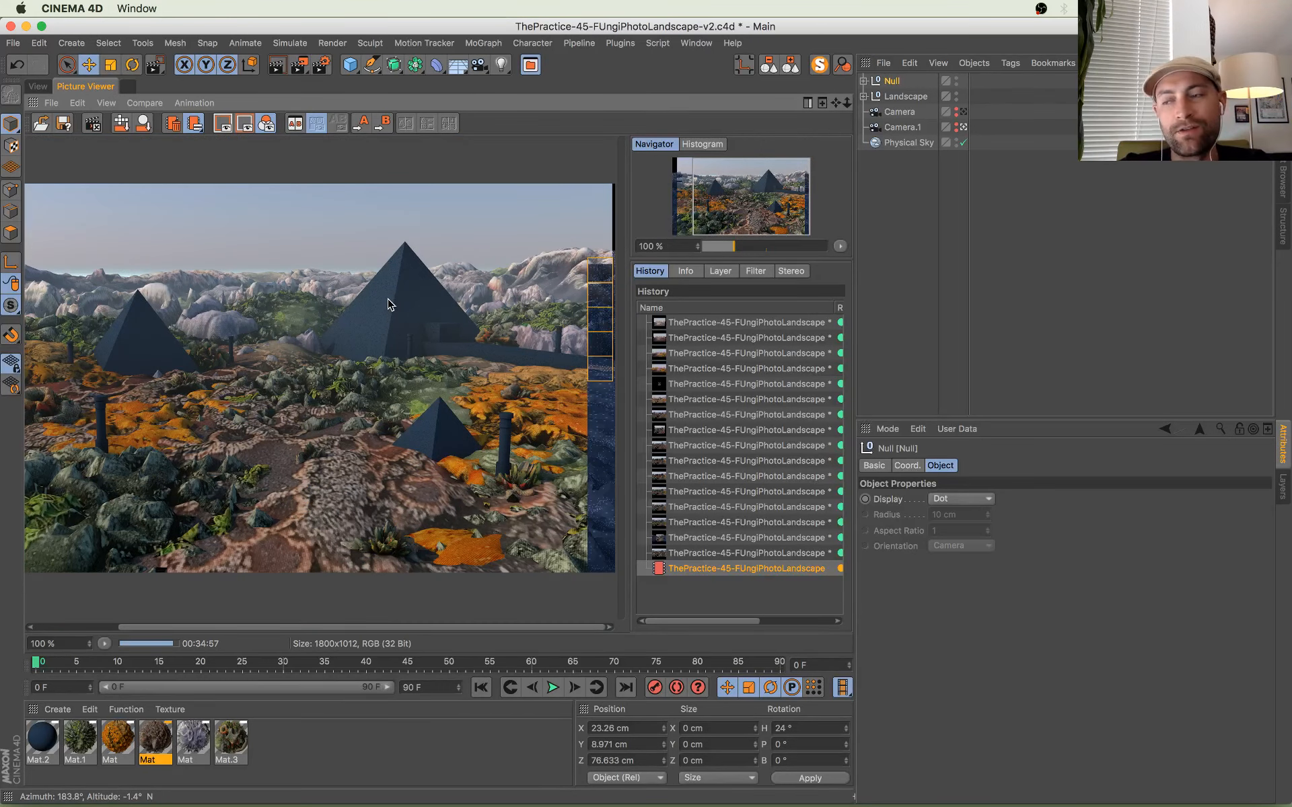
pyautogui.scroll(-1, 390, 306)
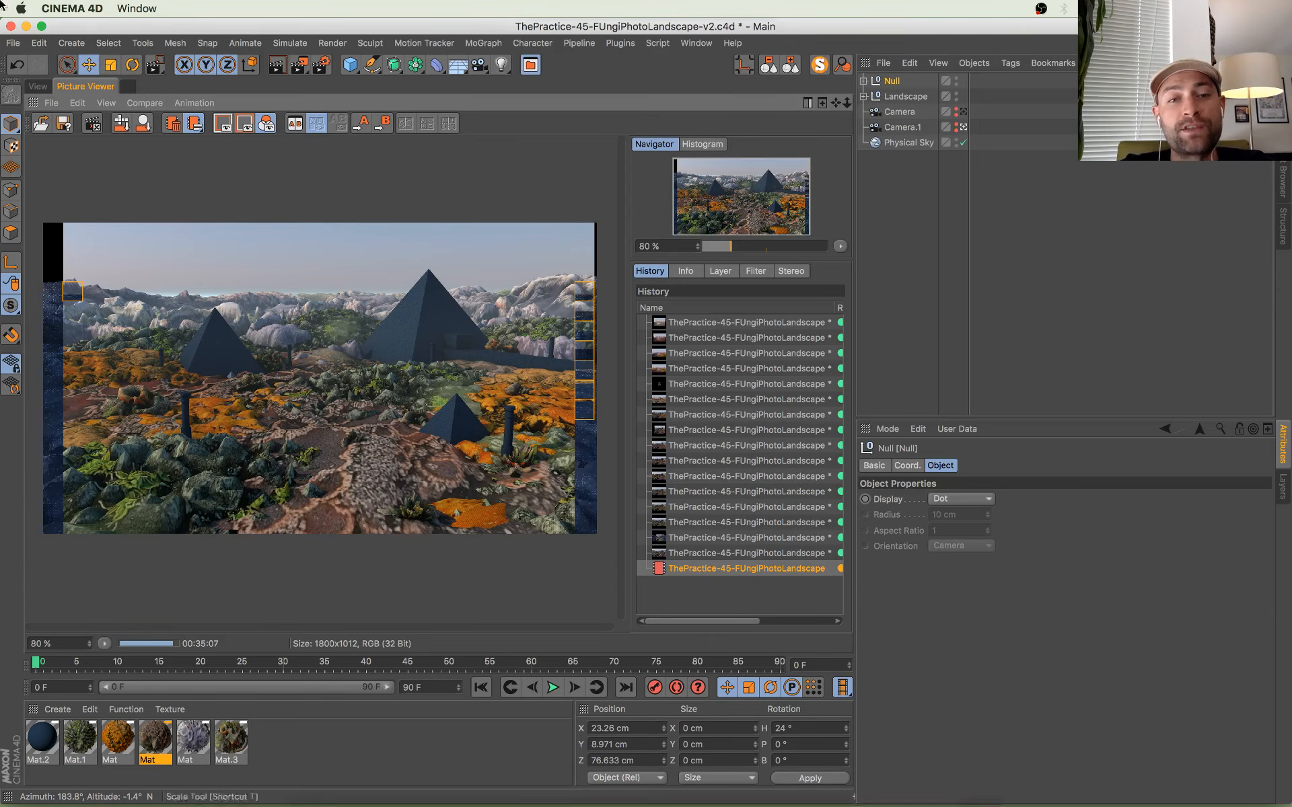
# Step: Switch to the YouTube live chat in Chrome and send the reply "Pose Morph" to the viewer's face animation question
pyautogui.hotkey('ctrl', 'Up')
pyautogui.click(95, 553)
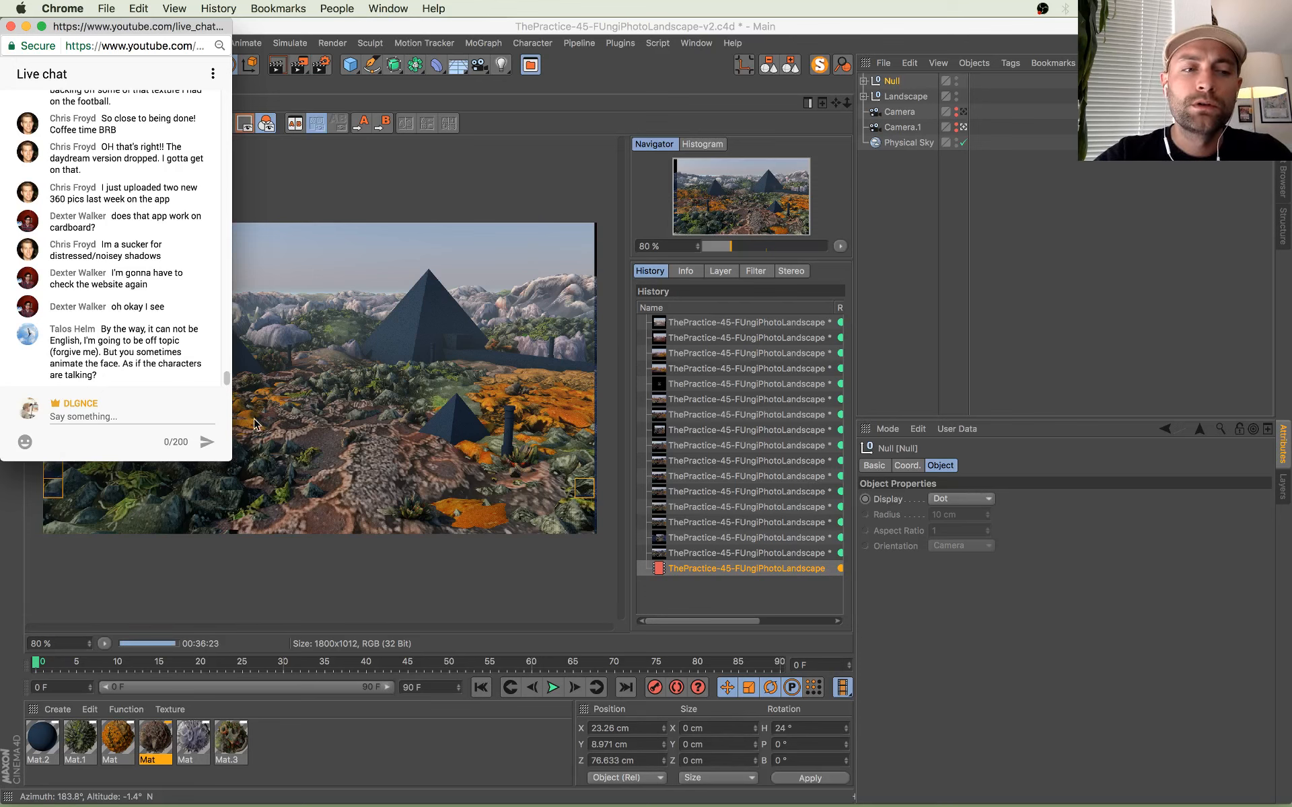
pyautogui.click(91, 411)
pyautogui.write('Pose Morph')
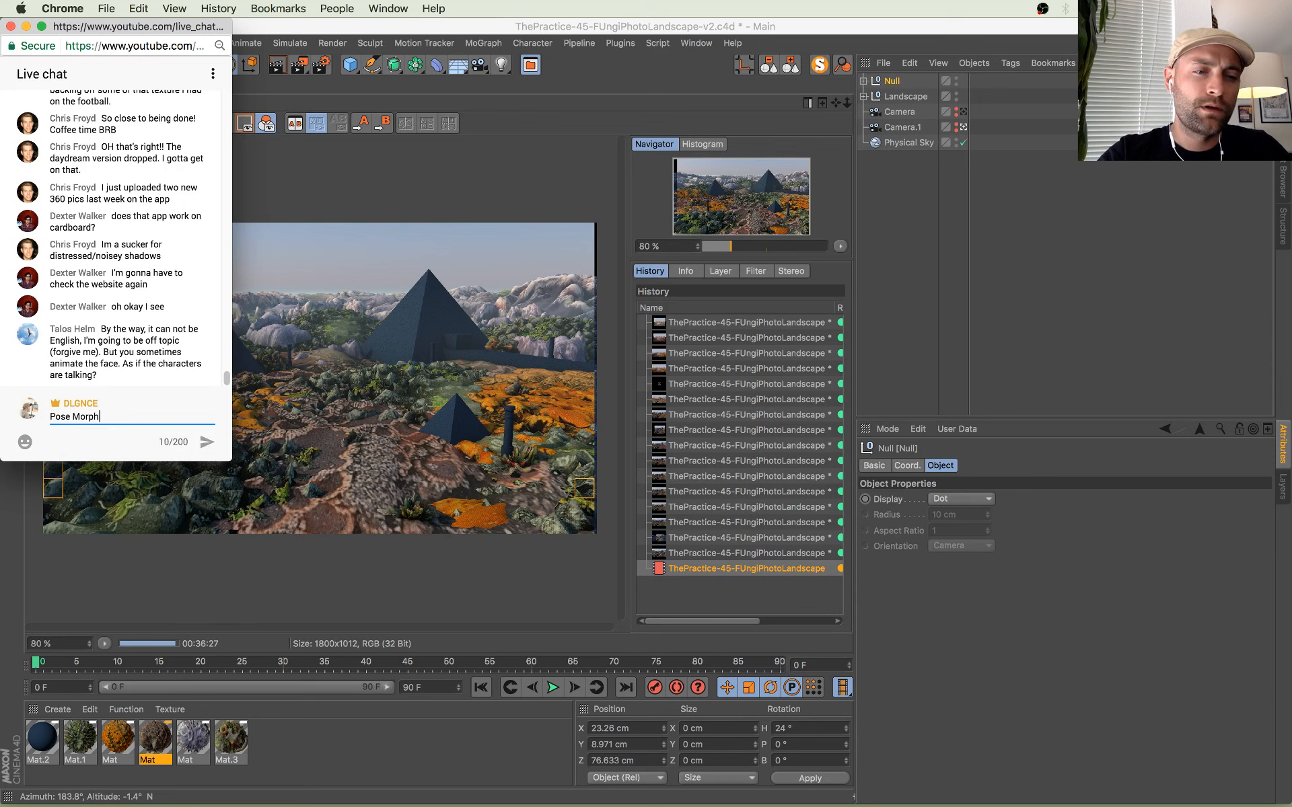
pyautogui.press('Return')
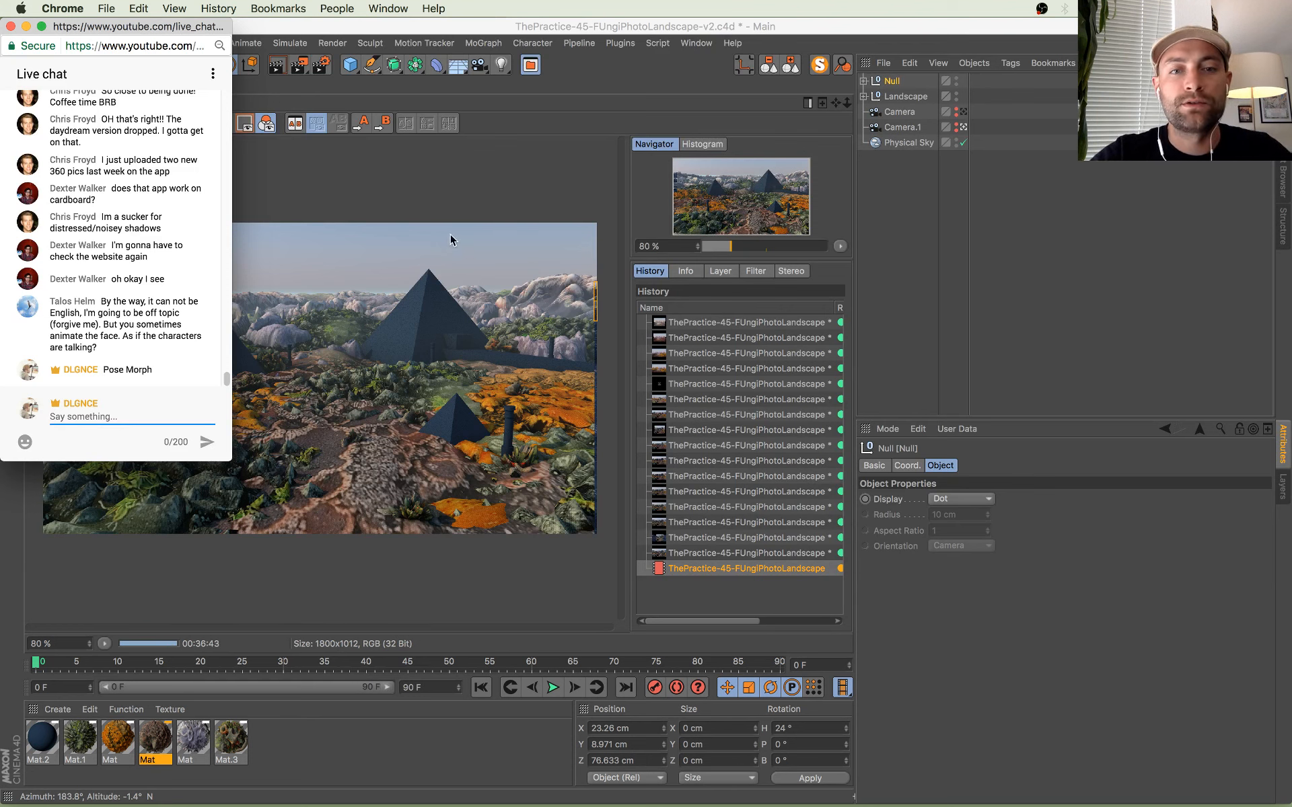
# Step: Glance at both chat windows between views of Cinema 4D, then examine the render's foreground and edge around the smaller pyramid
pyautogui.click(475, 214)
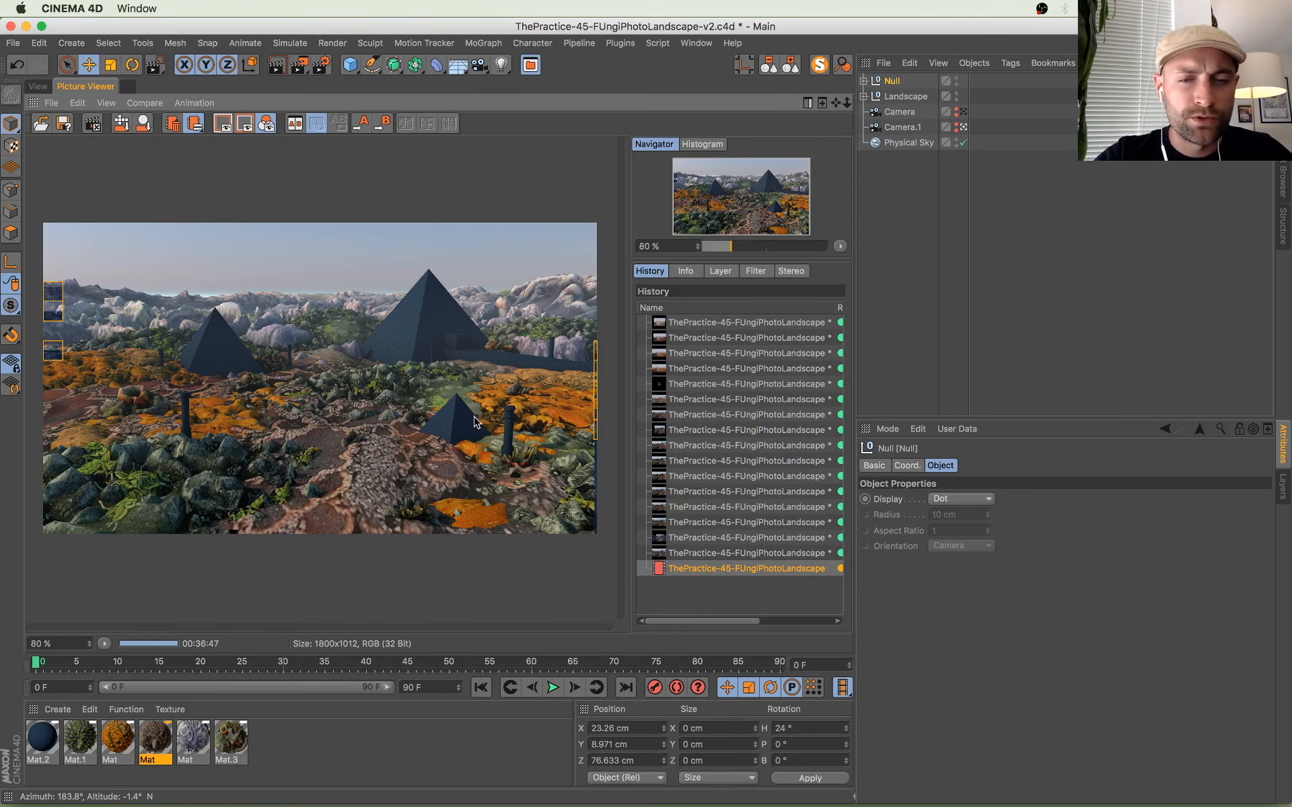
pyautogui.press('super+Tab')
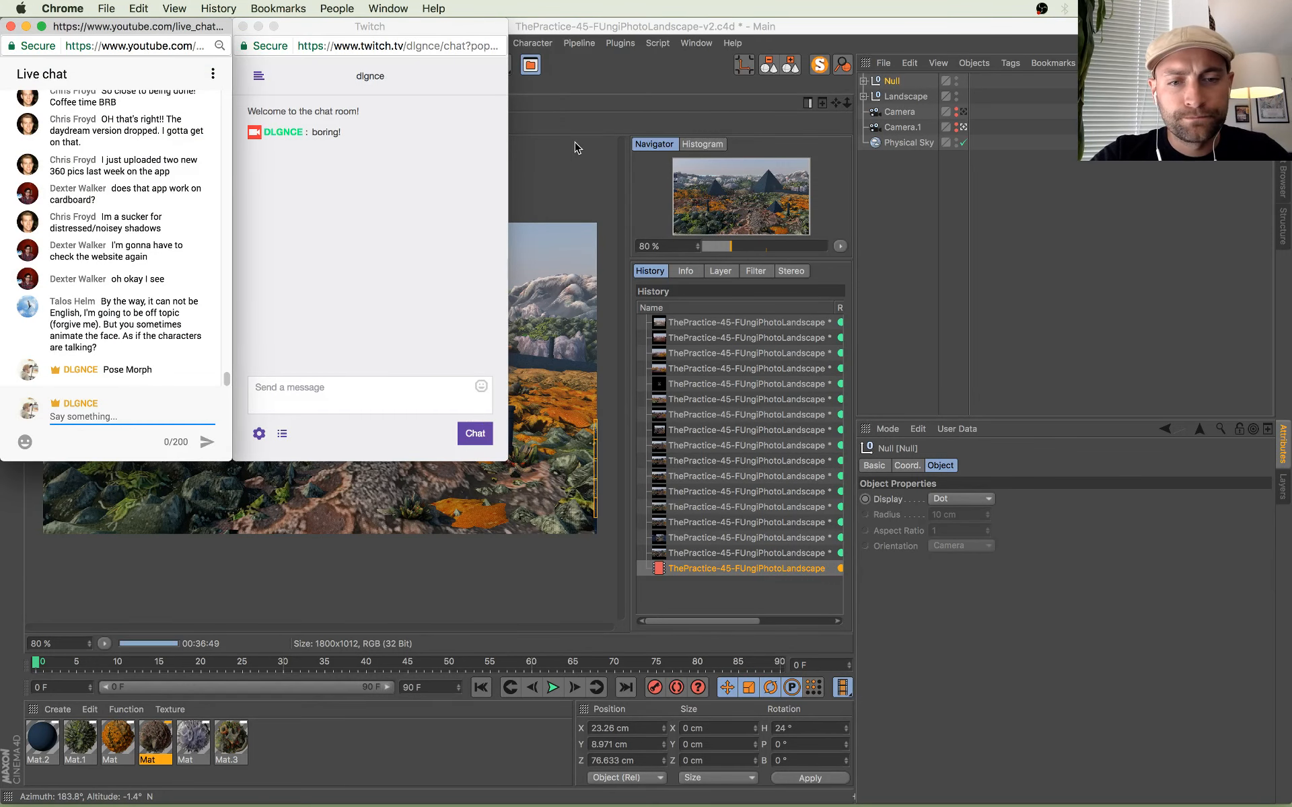
pyautogui.click(592, 159)
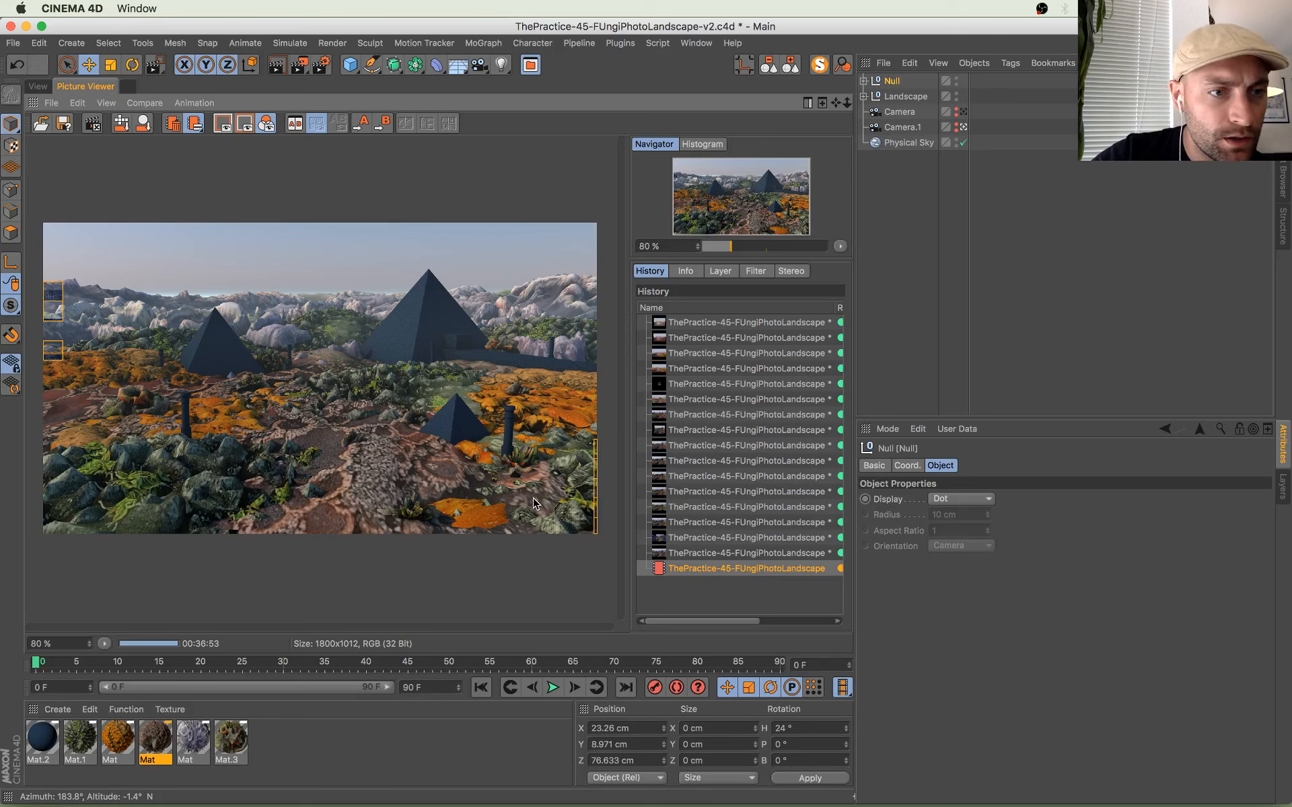
pyautogui.scroll(1, 535, 493)
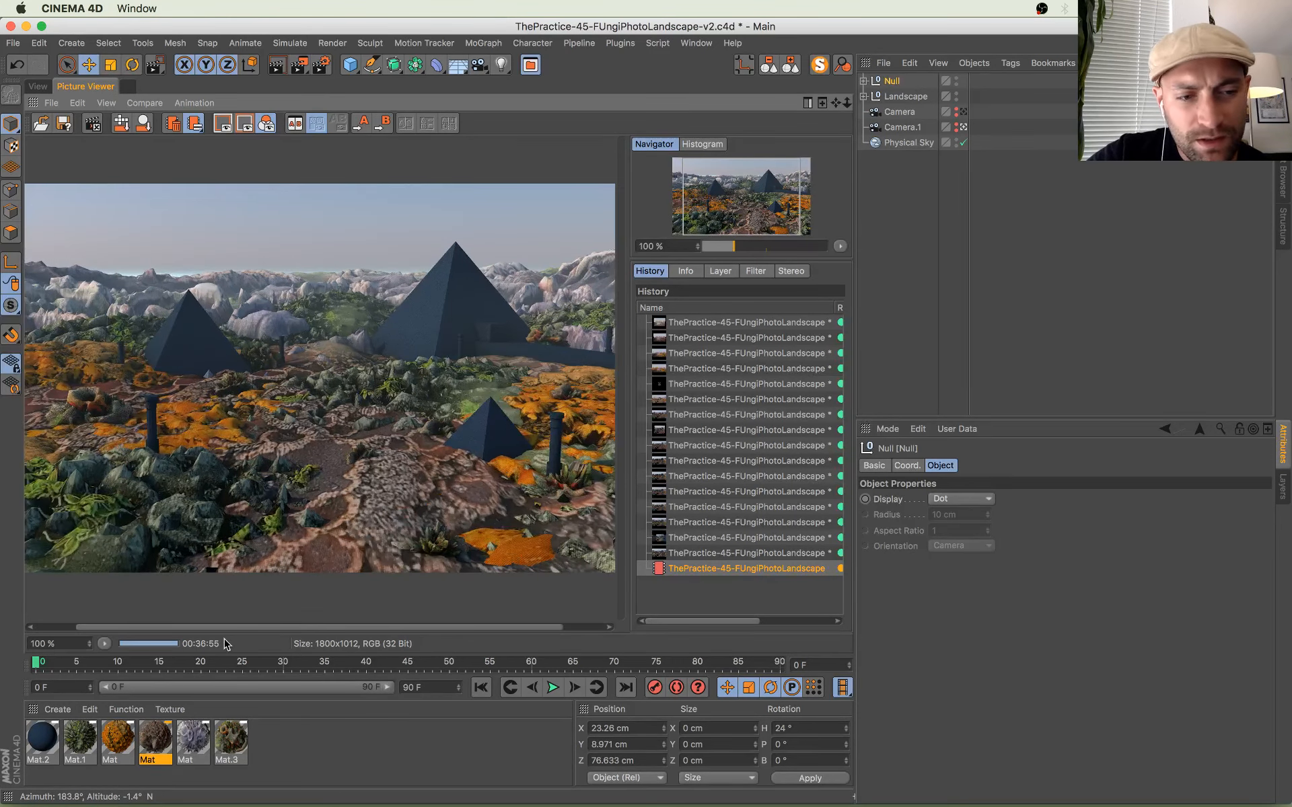
pyautogui.moveTo(316, 450); pyautogui.dragTo(178, 443)
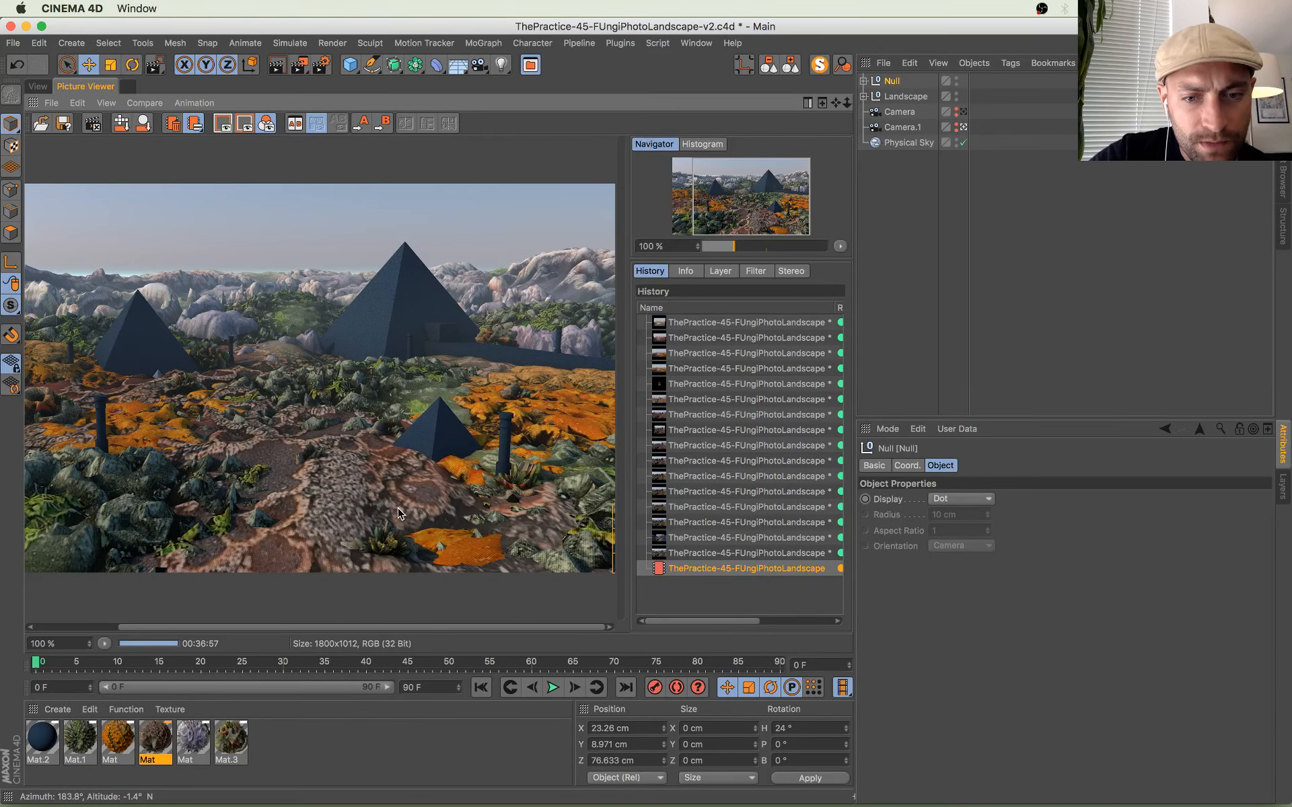
pyautogui.scroll(-1, 397, 508)
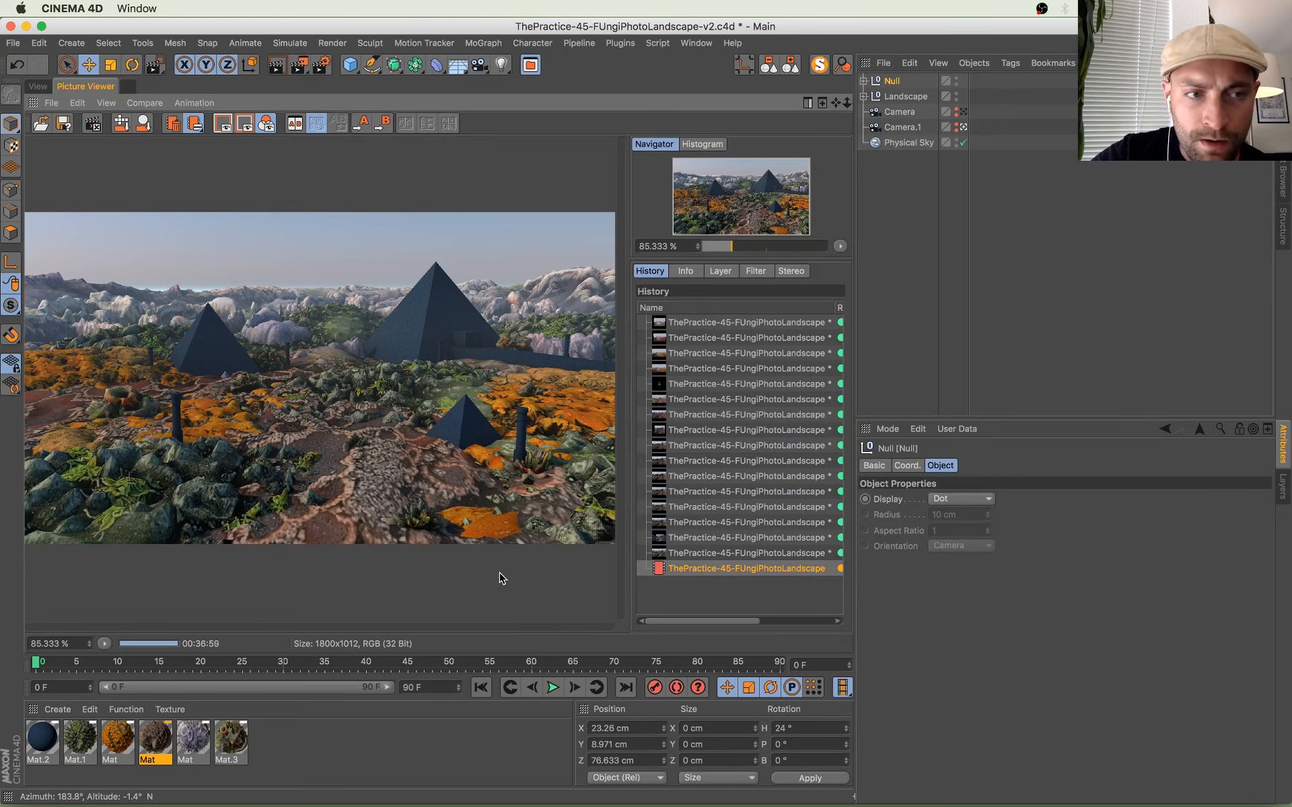
# Step: Select the latest render in the history and set it to save as a PNG still image at 16 bits/channel
pyautogui.rightClick(759, 576)
pyautogui.click(736, 569)
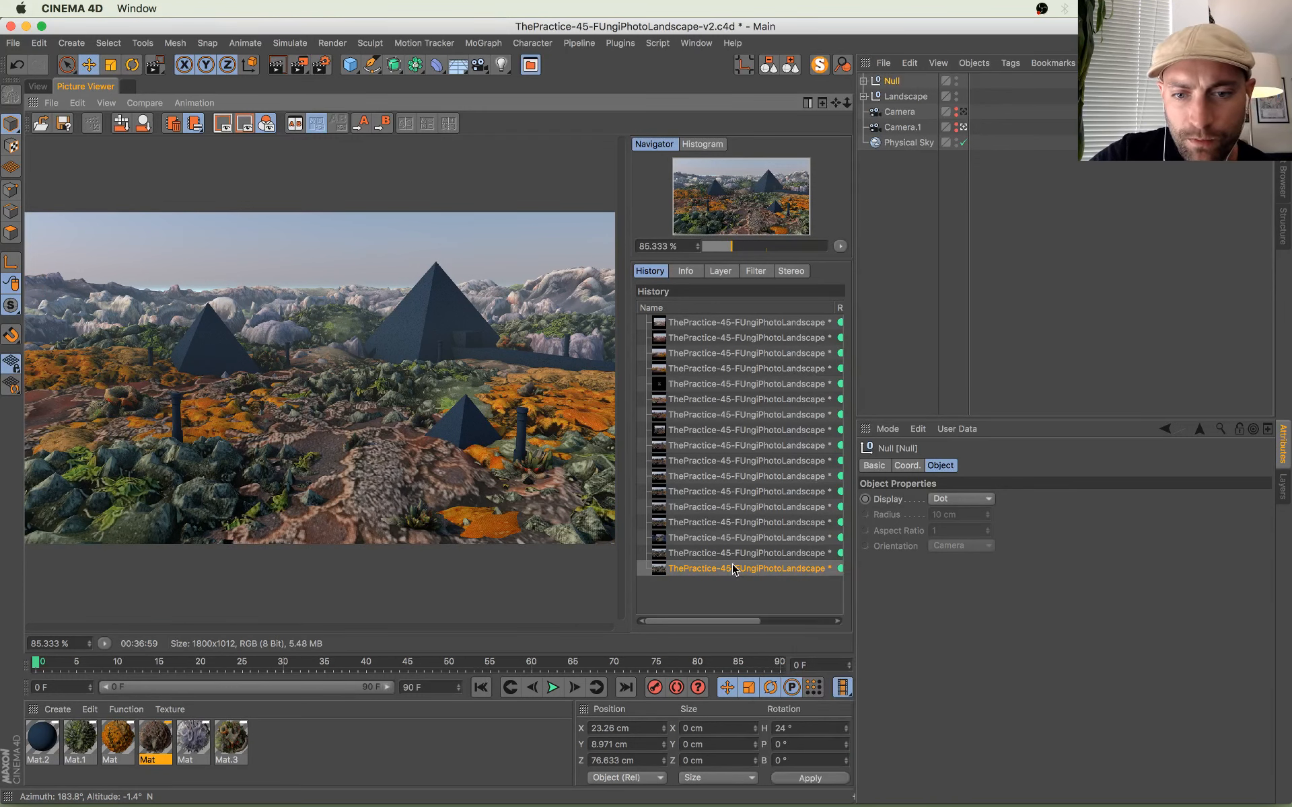
pyautogui.press('super+s')
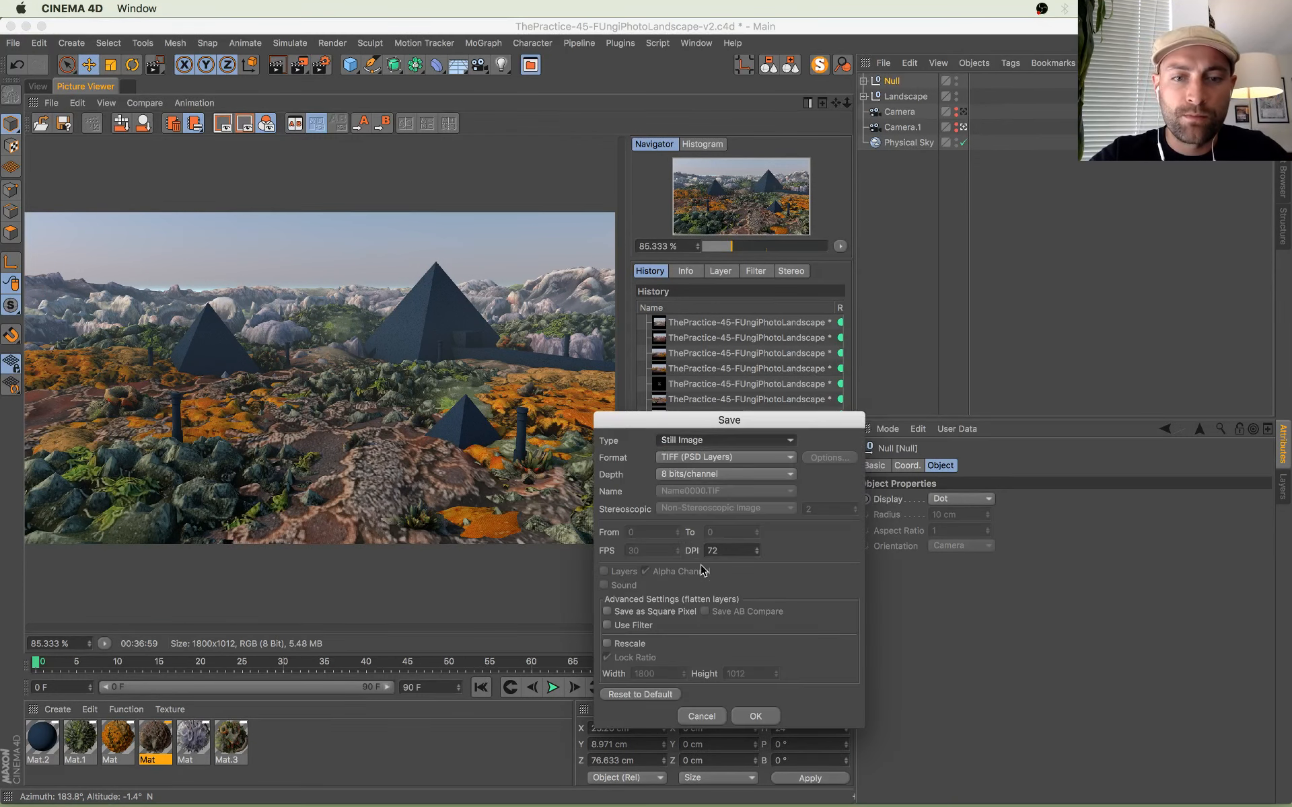
pyautogui.click(748, 463)
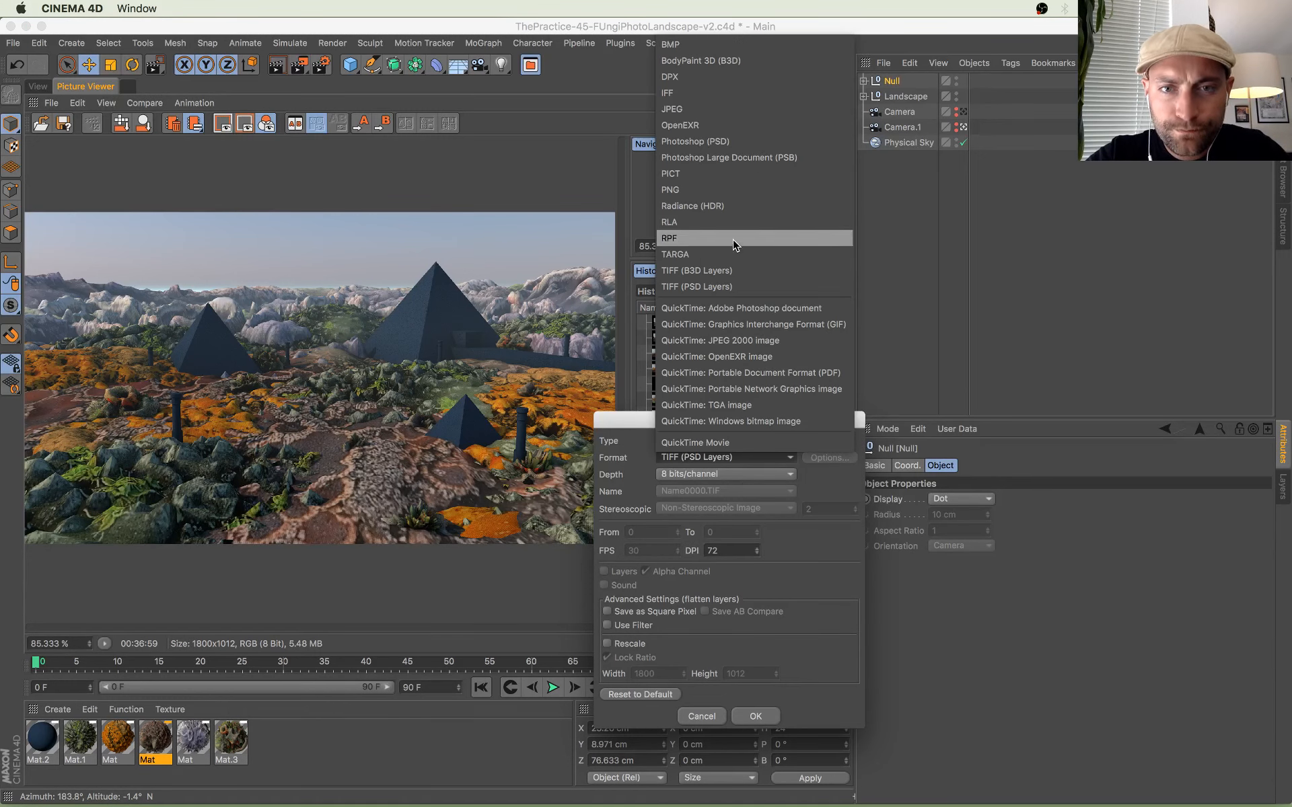
pyautogui.click(732, 188)
pyautogui.click(736, 474)
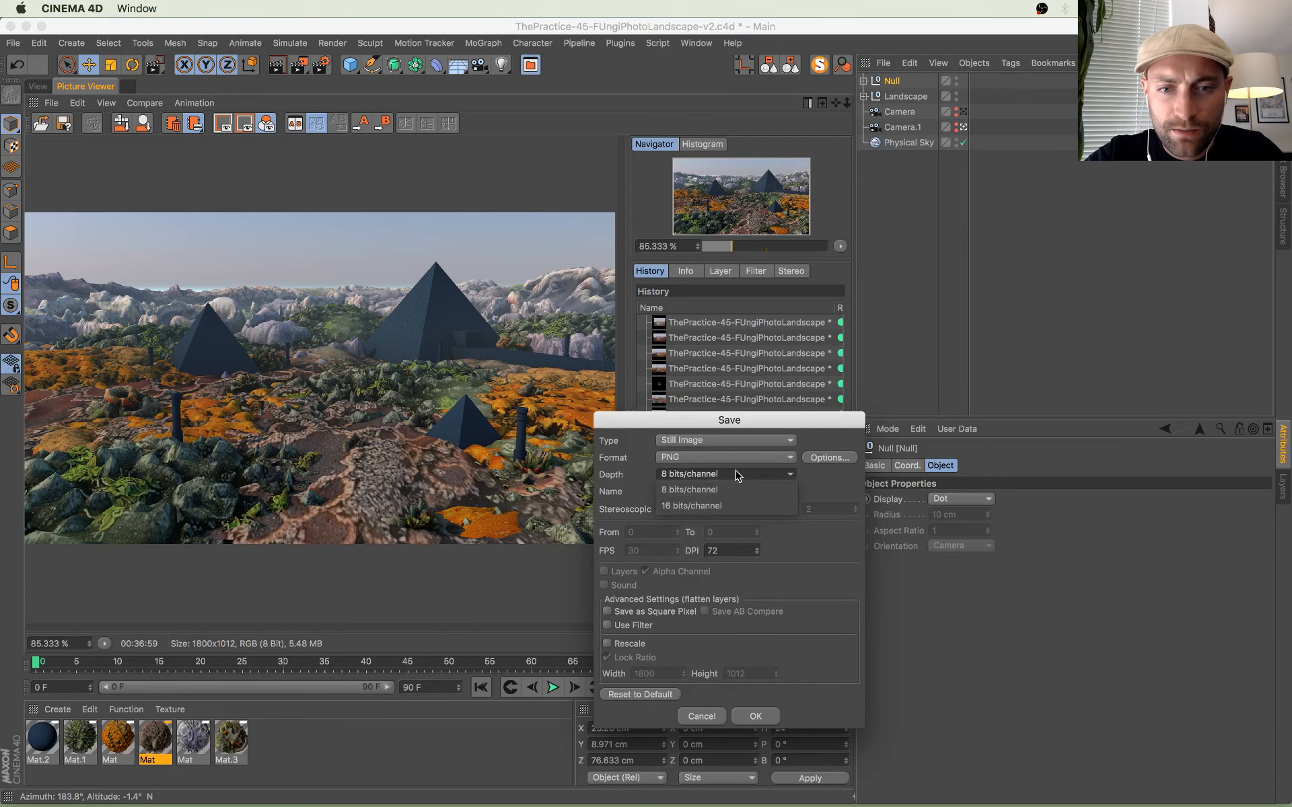
pyautogui.click(732, 506)
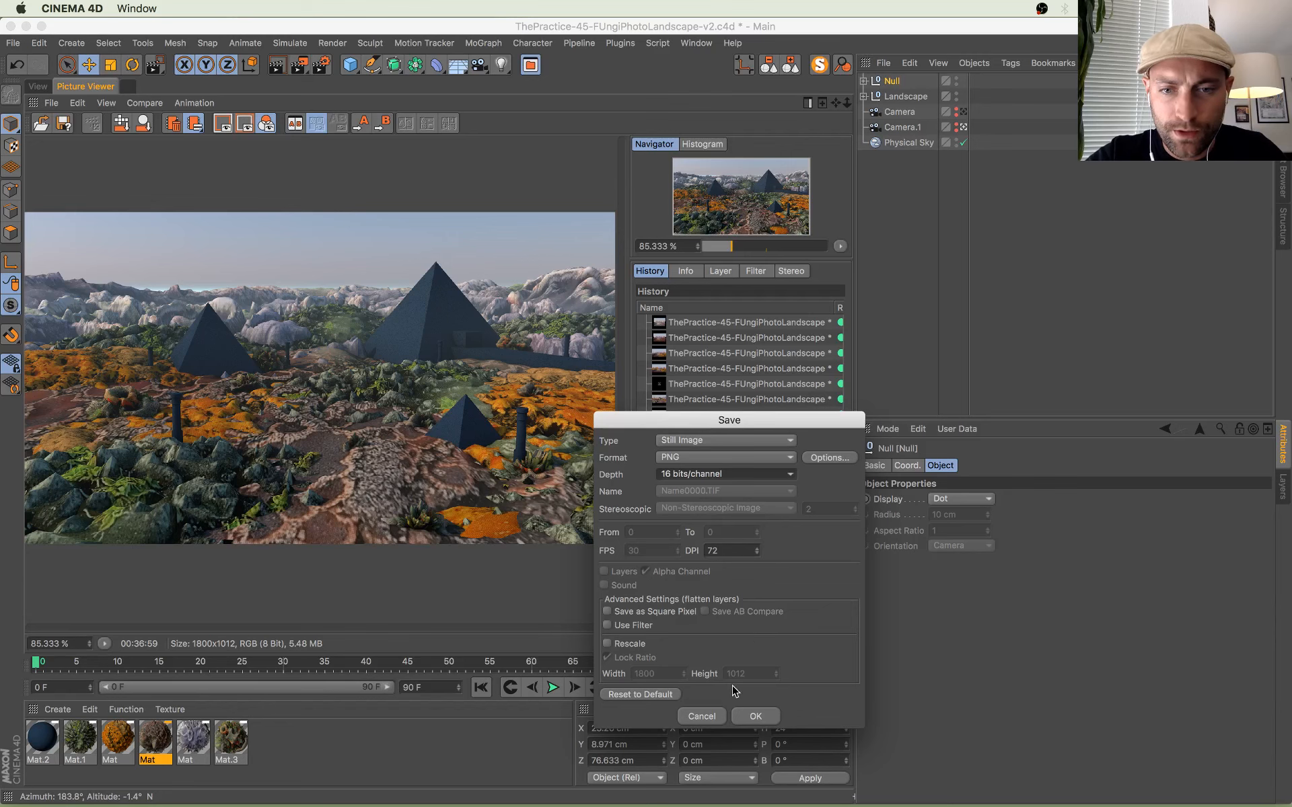
pyautogui.click(759, 716)
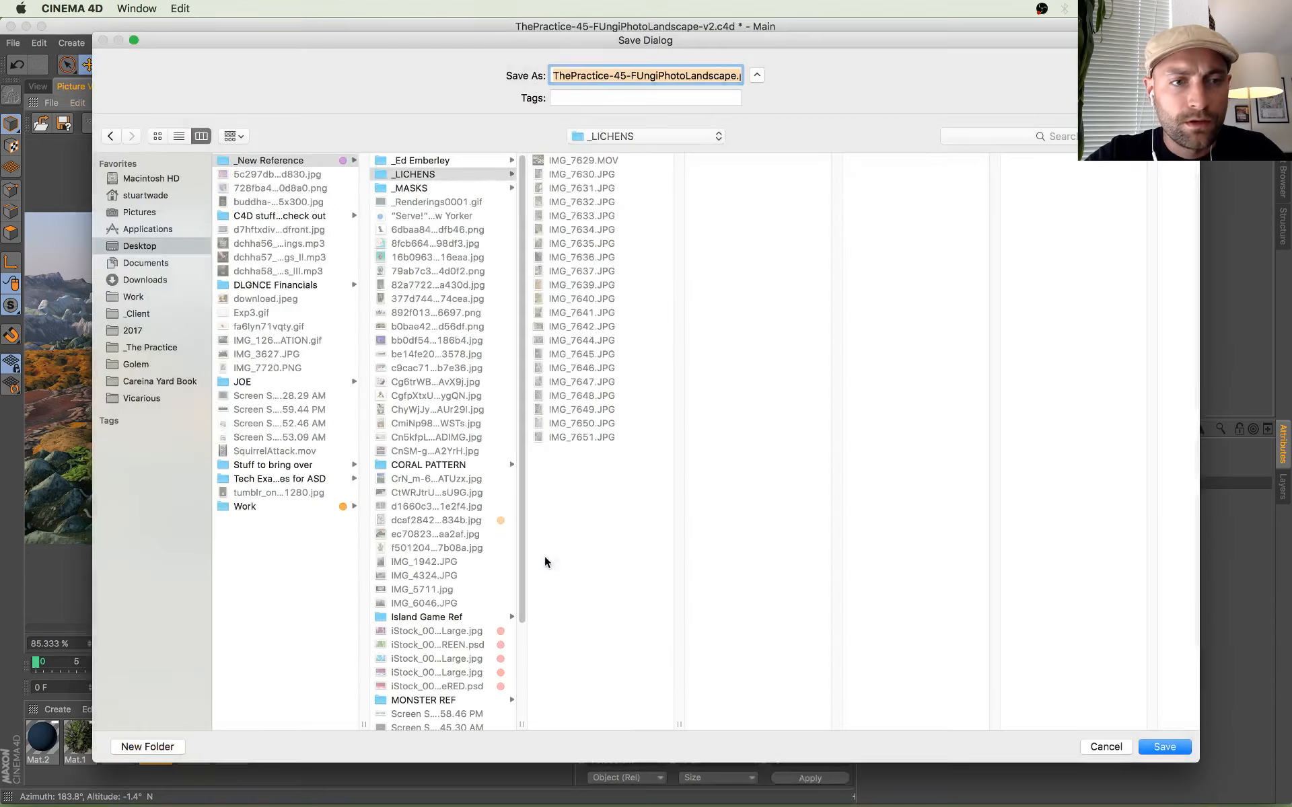
# Step: Save the image as ThePractice-45-FUngiPhotoLandscape in the 45-FungiPhotoLandscape folder inside _The Practice
pyautogui.click(151, 347)
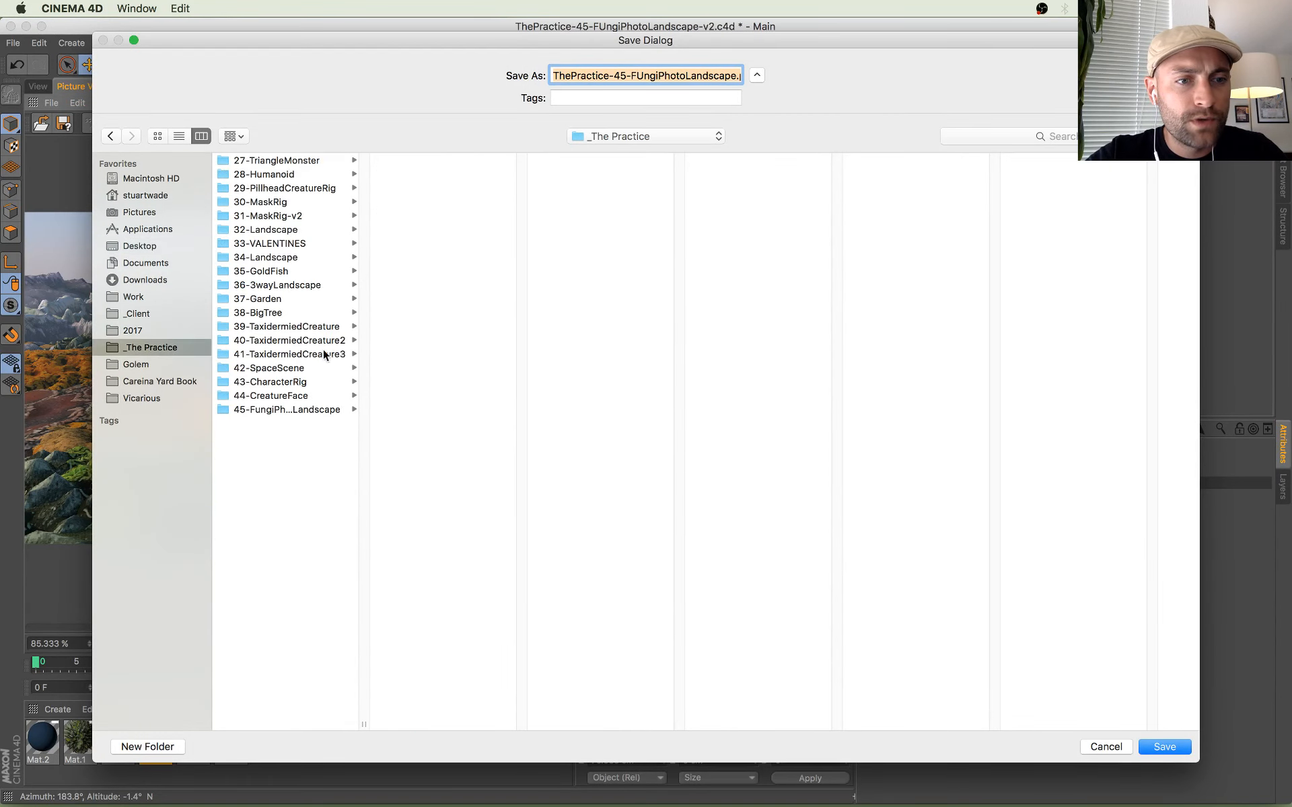
pyautogui.click(299, 410)
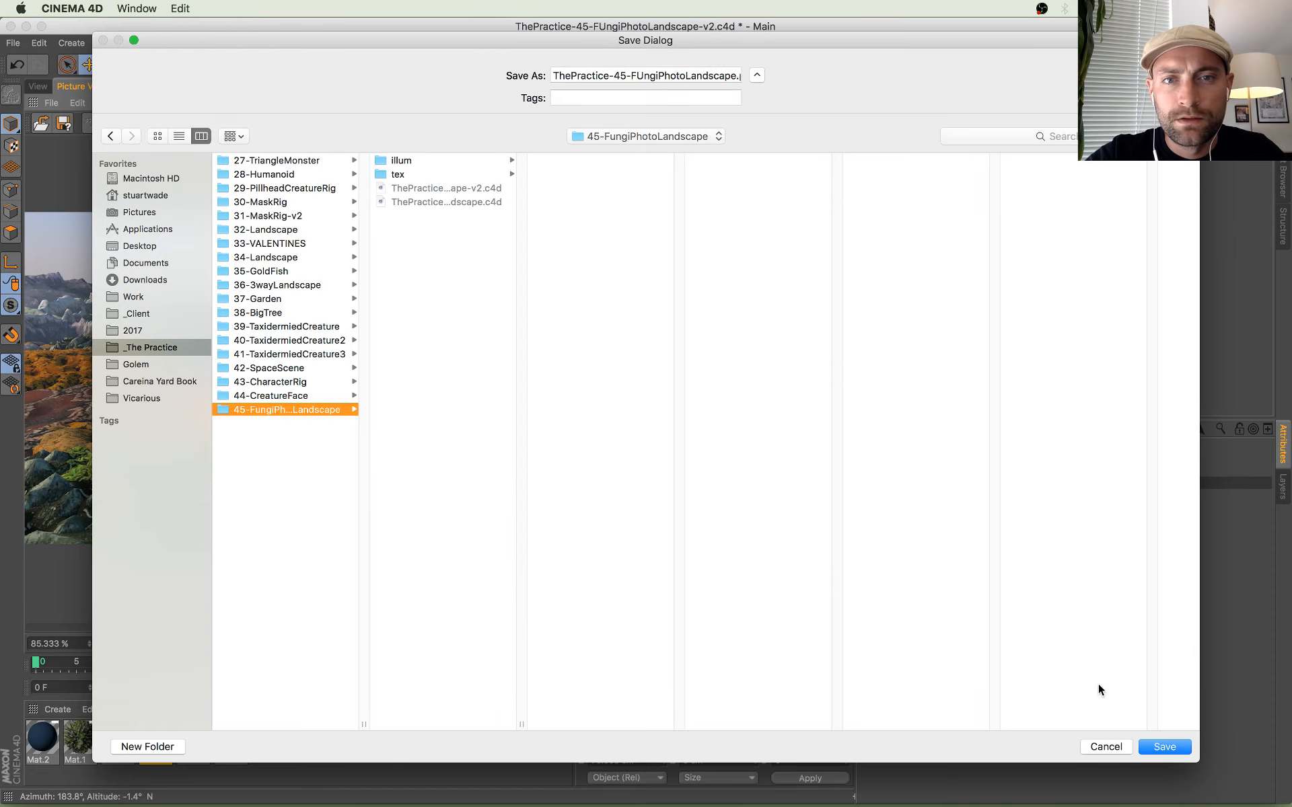
pyautogui.click(1160, 744)
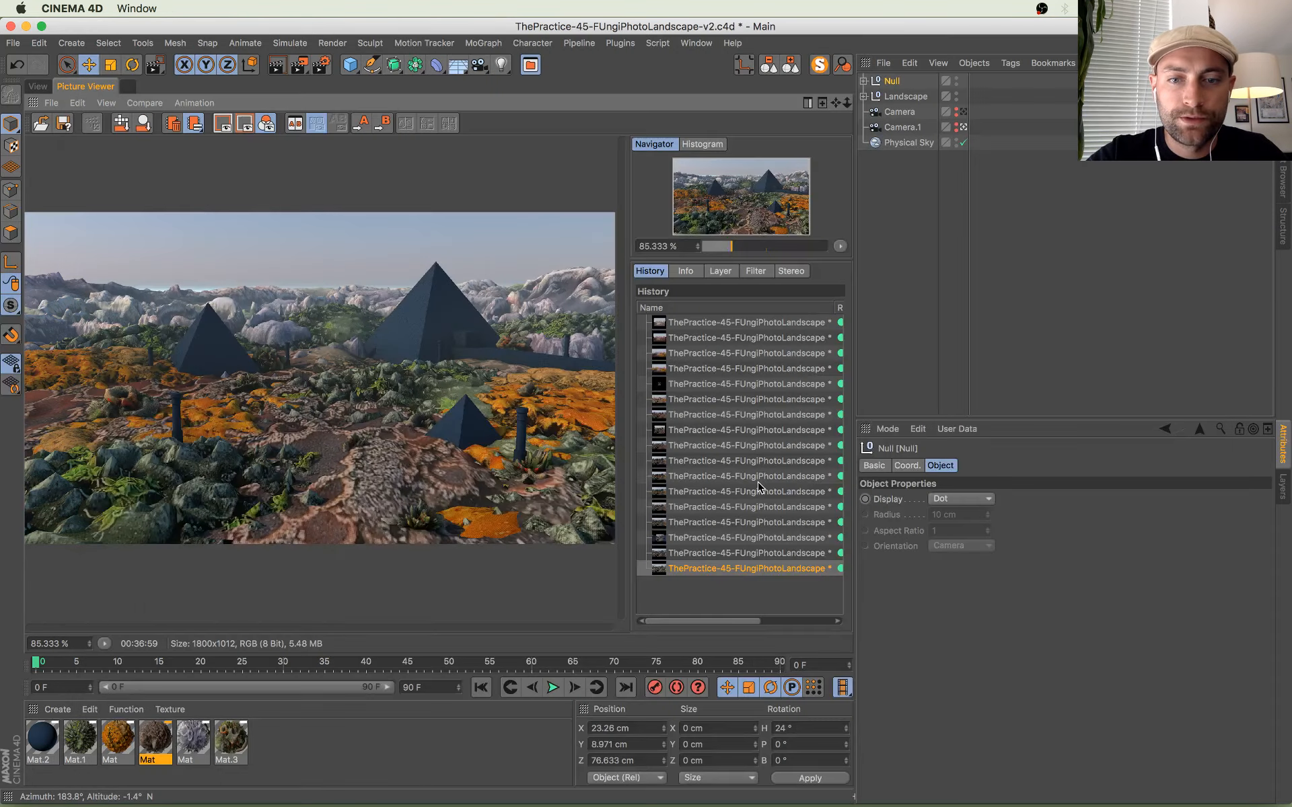
# Step: Switch to Finder, locate ThePractice-45-FUngiPhotoLandscape.png in the 45-FungiPhotoLandscape folder and open it in Photoshop
pyautogui.hotkey('ctrl', 'Up')
pyautogui.click(936, 485)
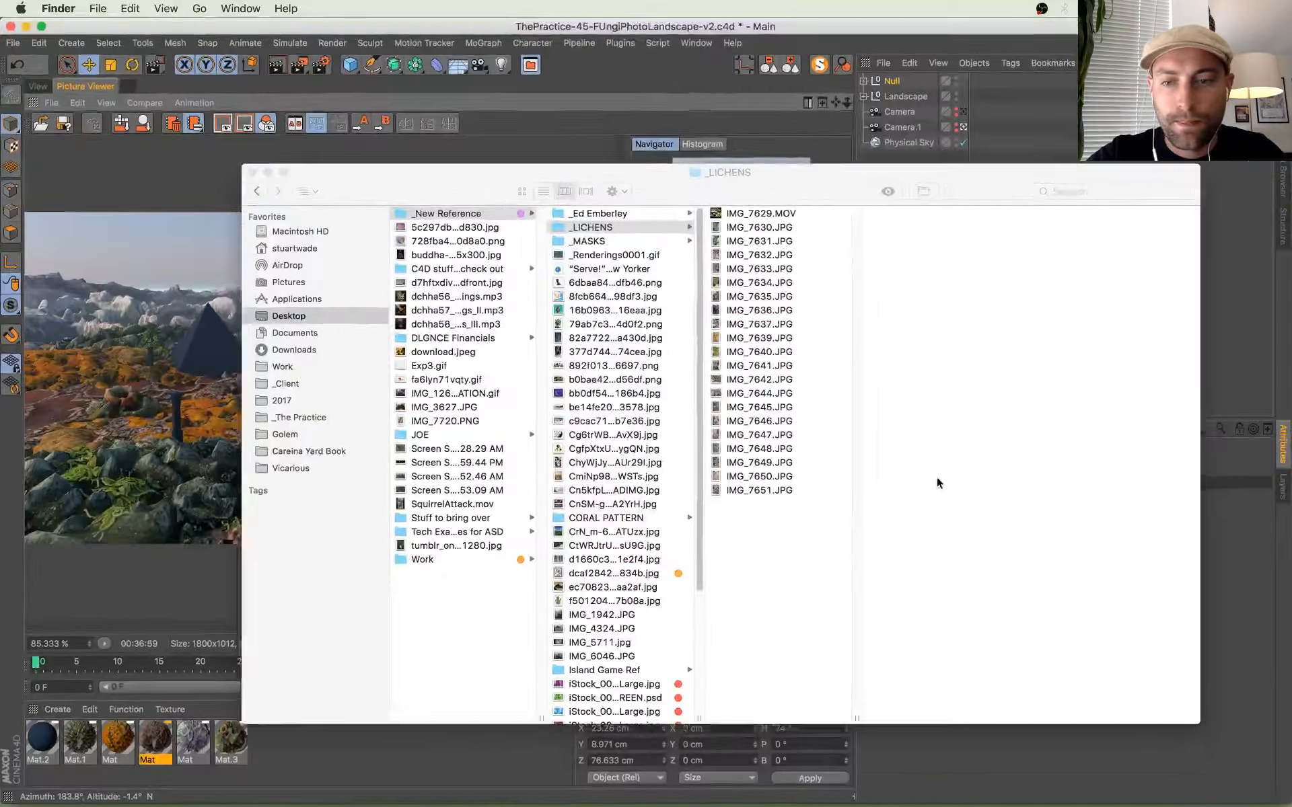
pyautogui.click(299, 417)
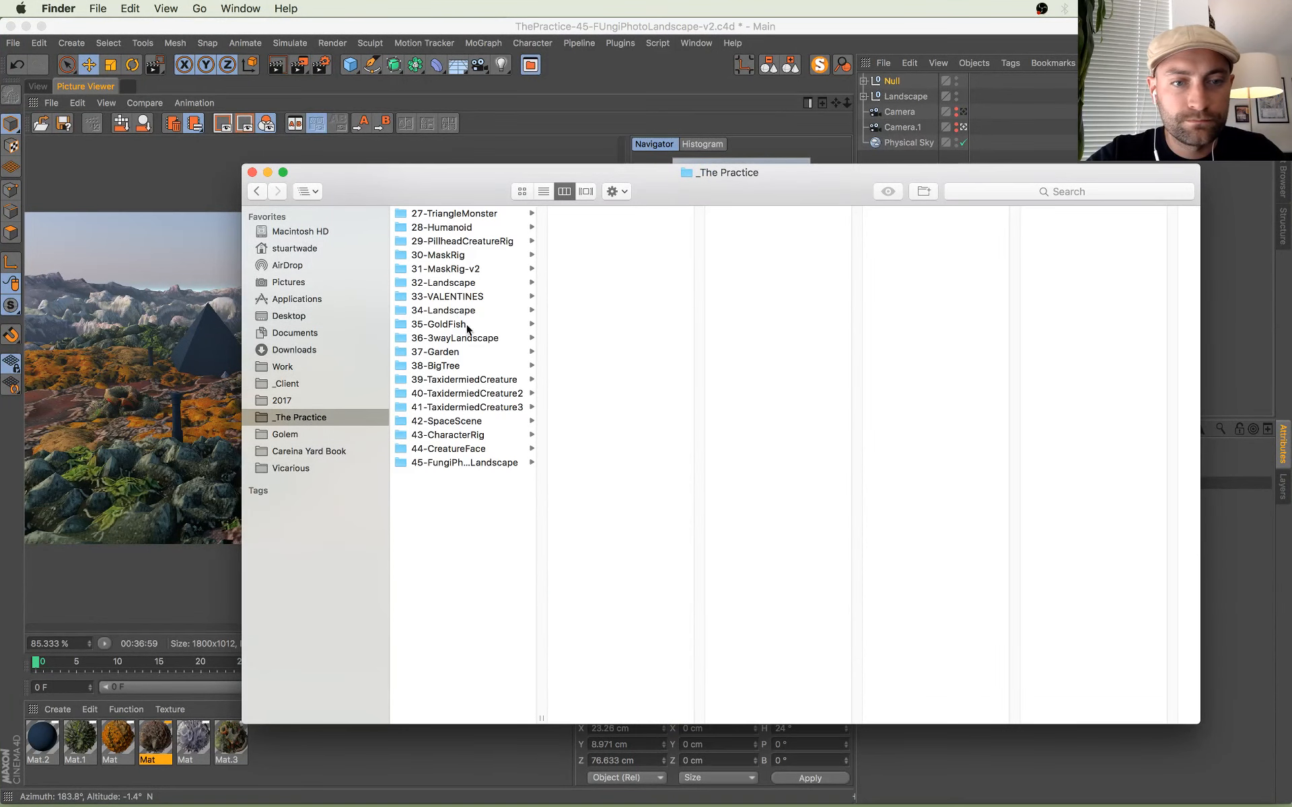
pyautogui.click(471, 462)
pyautogui.click(651, 269)
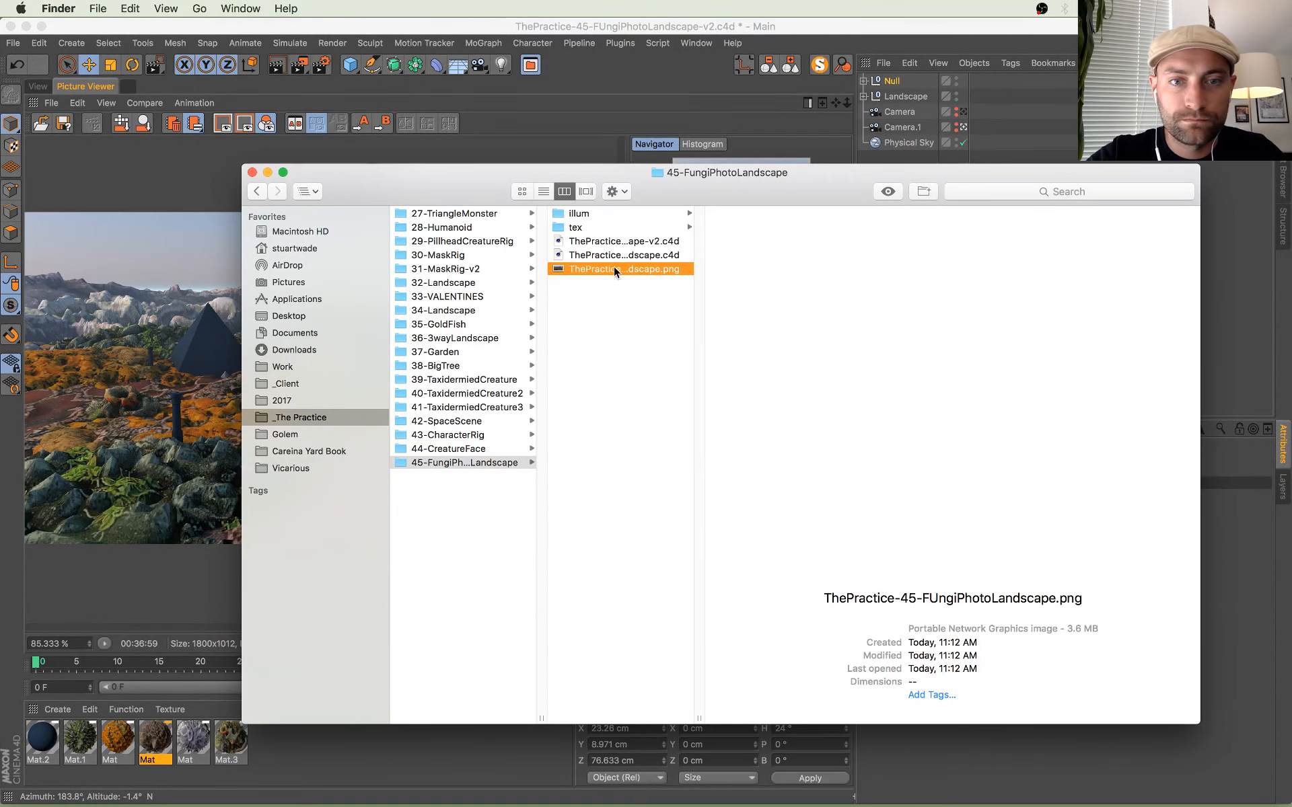
pyautogui.moveTo(615, 269); pyautogui.dragTo(579, 787)
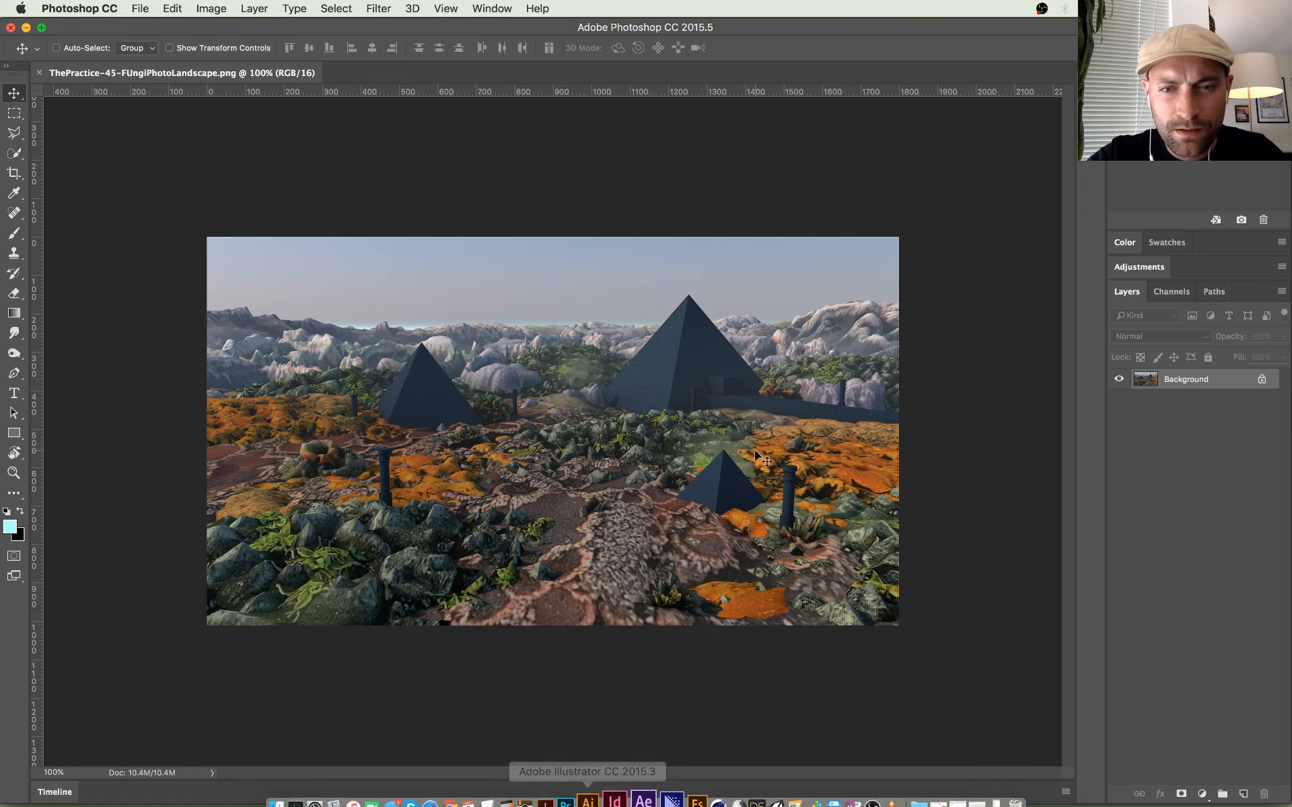
# Step: Add a Vibrance adjustment layer above the background with vibrance +22 and saturation +9
pyautogui.press('super+plus')
pyautogui.press('super+plus')
pyautogui.press('super+minus')
pyautogui.press('super+minus')
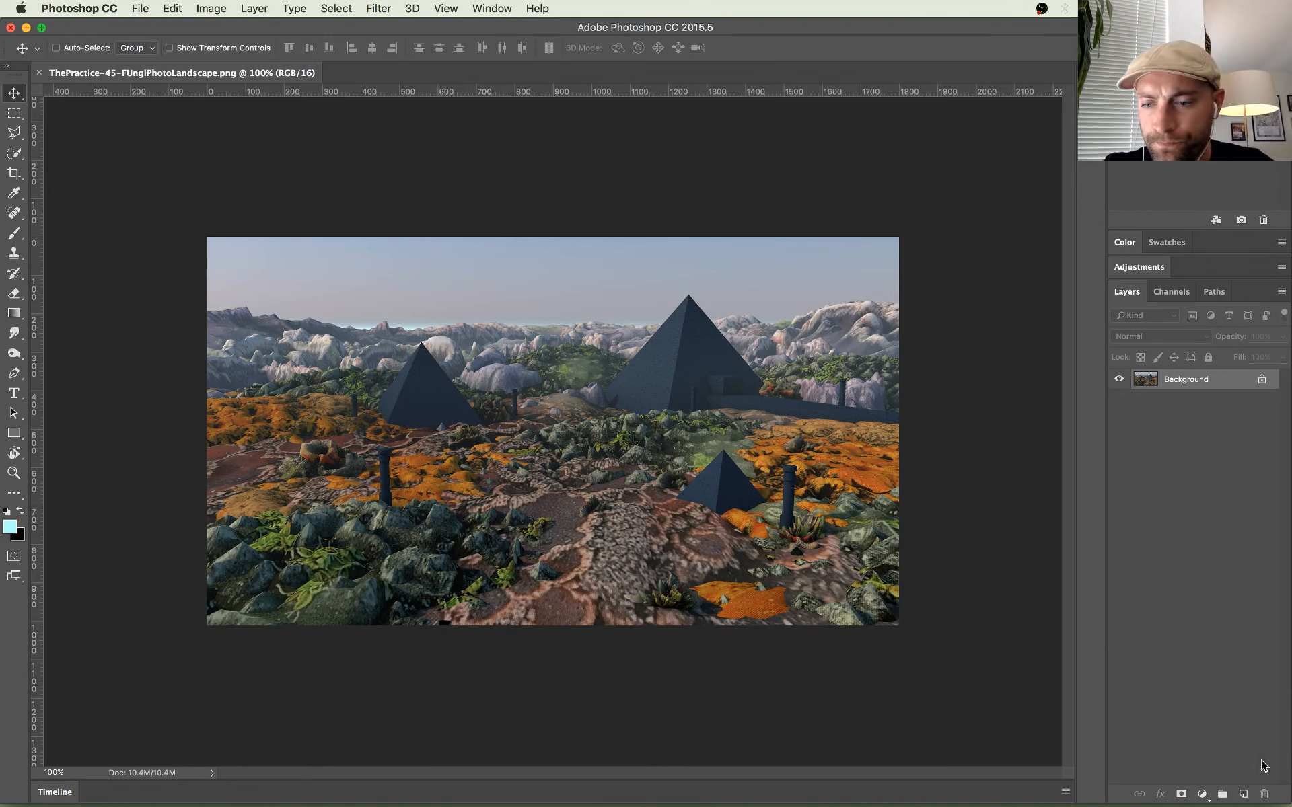
pyautogui.click(1202, 794)
pyautogui.click(1229, 616)
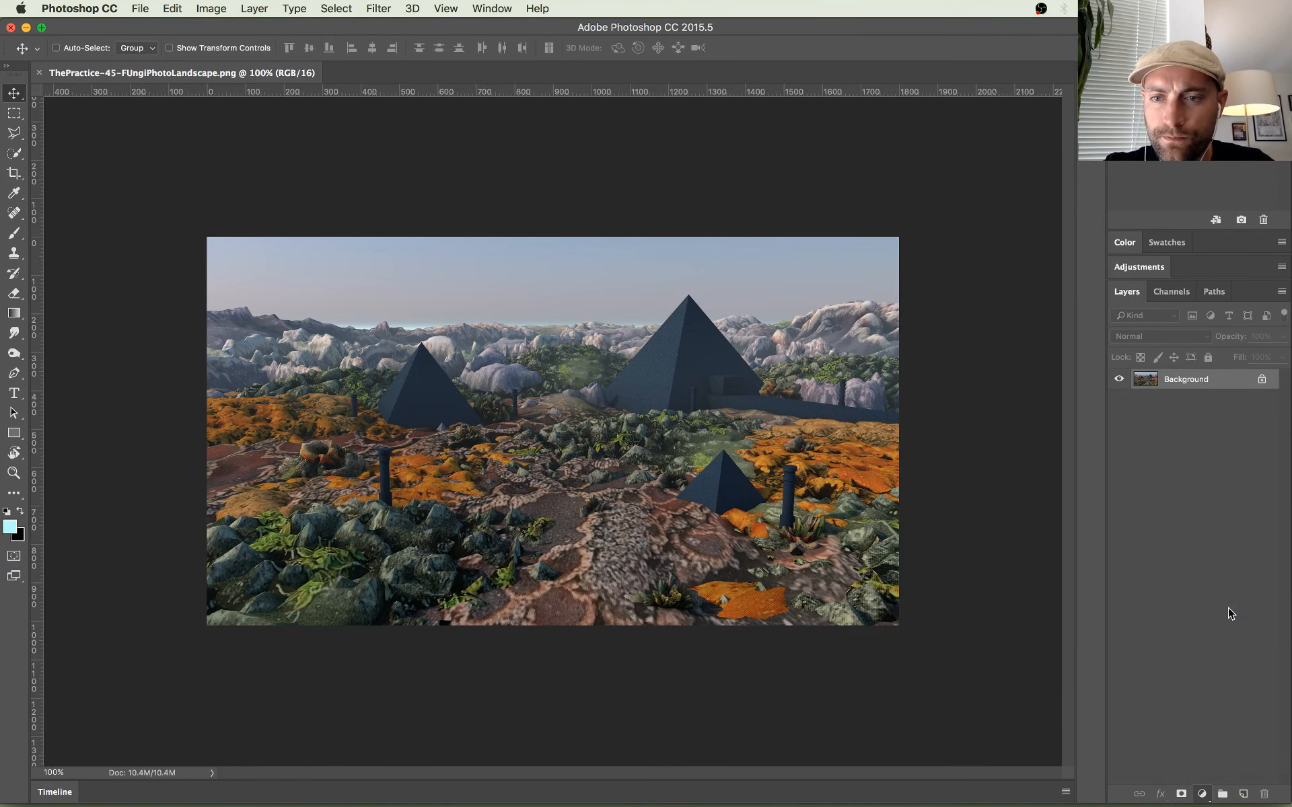
pyautogui.moveTo(980, 149); pyautogui.dragTo(968, 179)
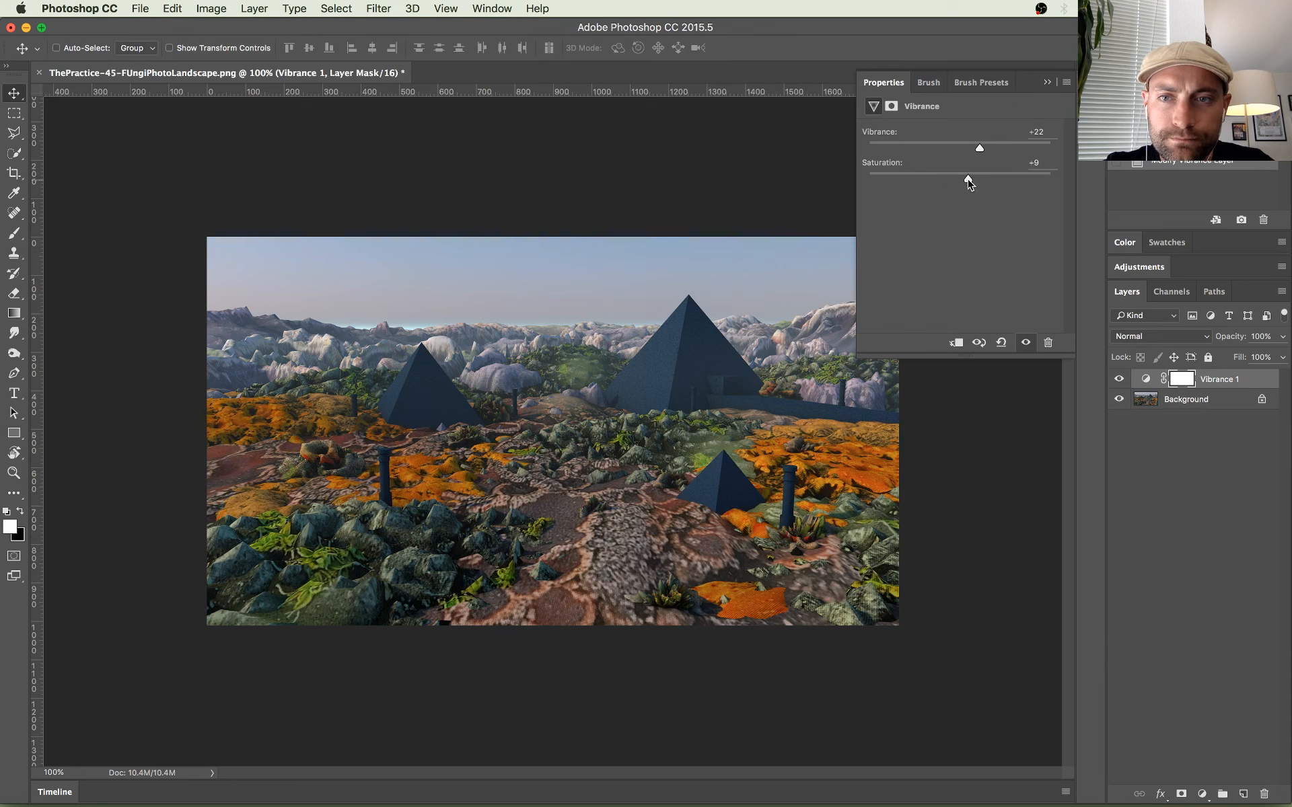
# Step: Add a Levels adjustment layer with input levels of 5 for shadows, 1.15 for midtones and 212 for highlights
pyautogui.click(1202, 794)
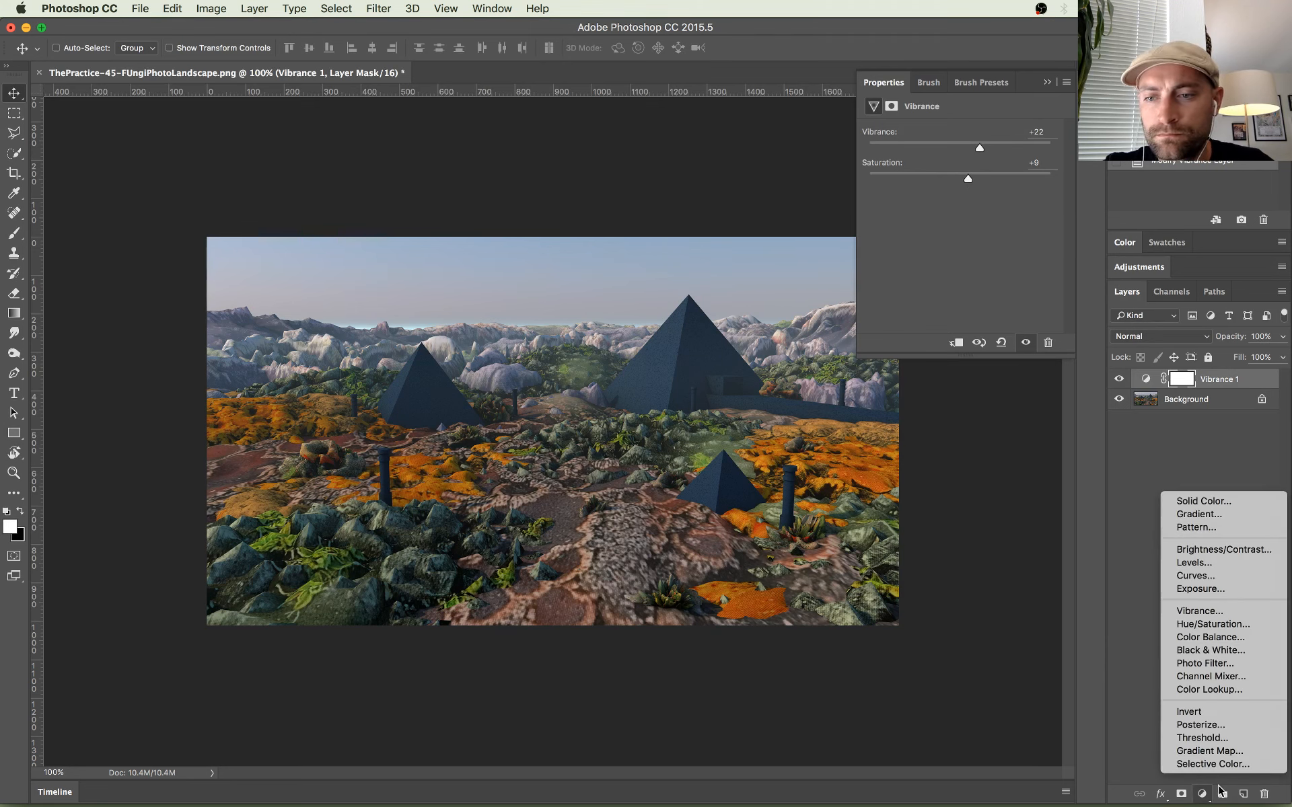
pyautogui.click(1194, 563)
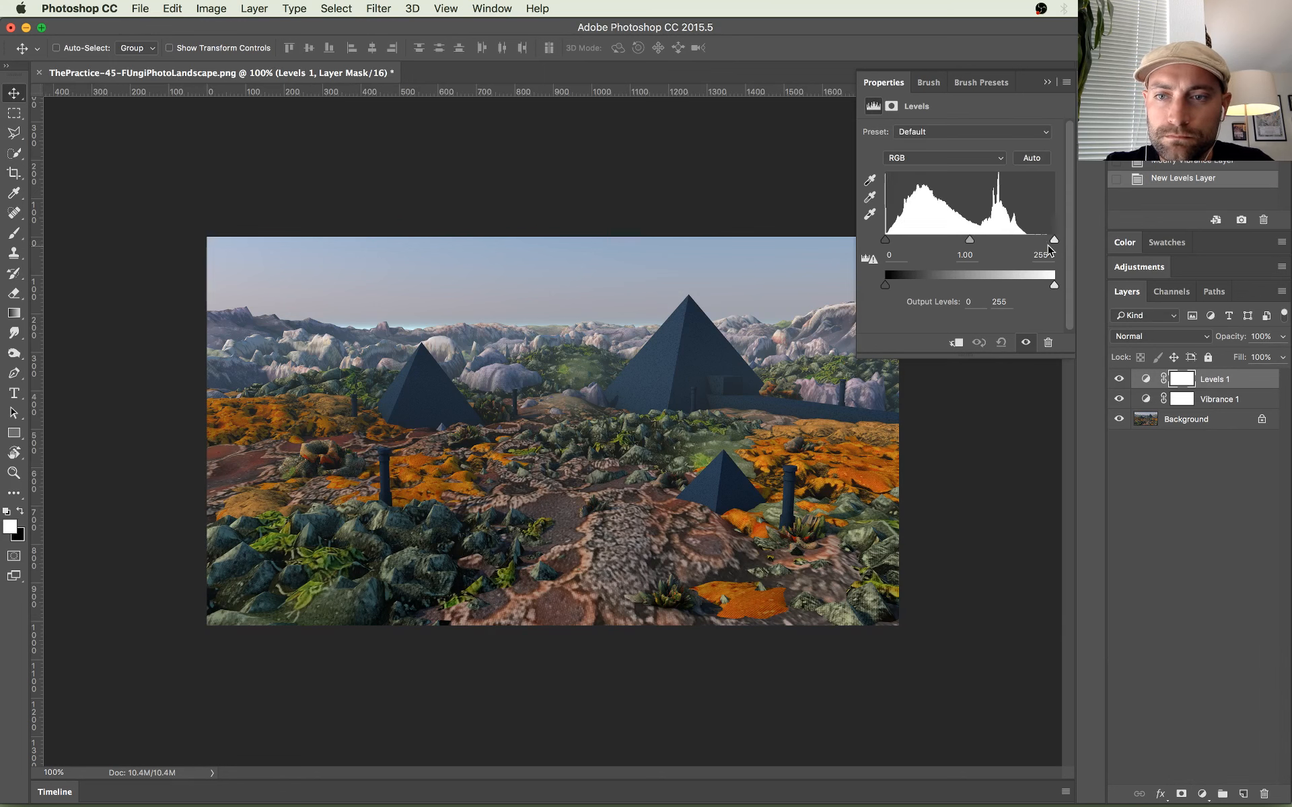
pyautogui.moveTo(1054, 240); pyautogui.dragTo(1025, 241)
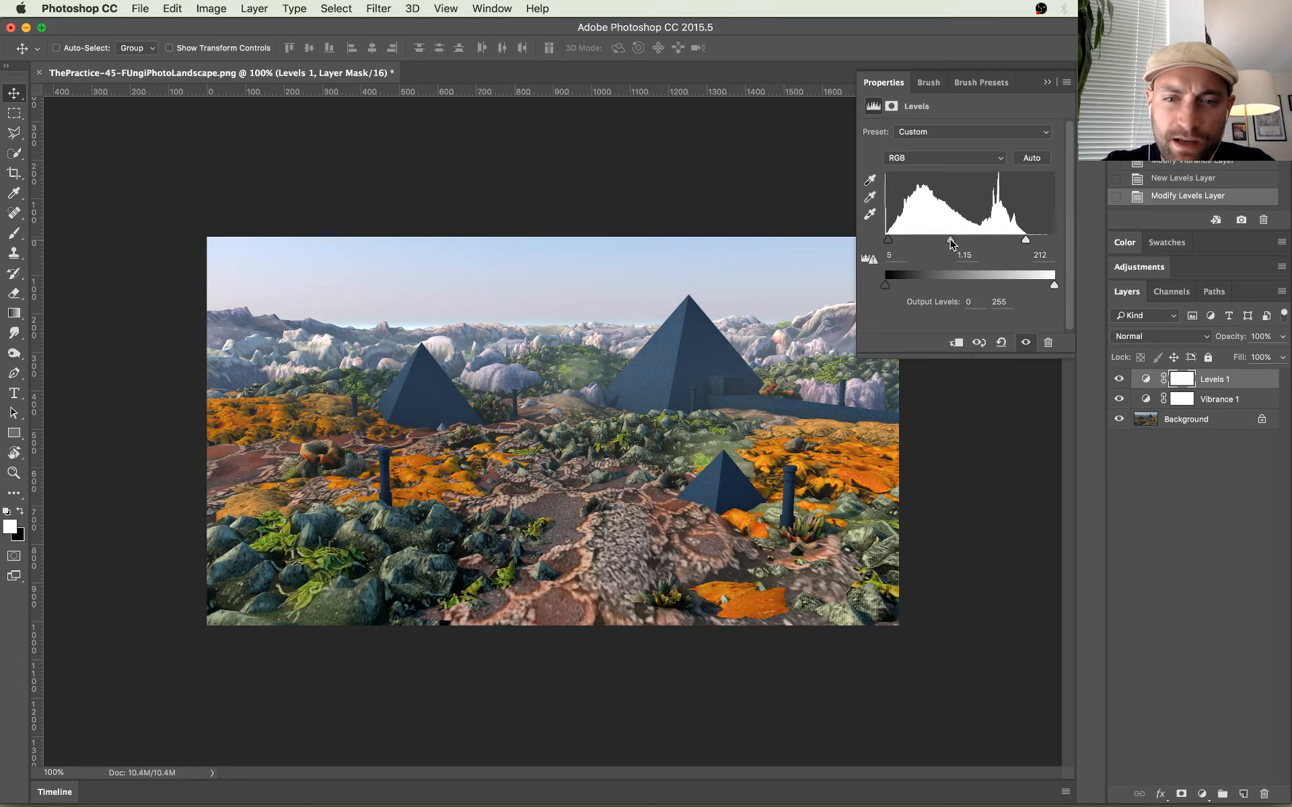
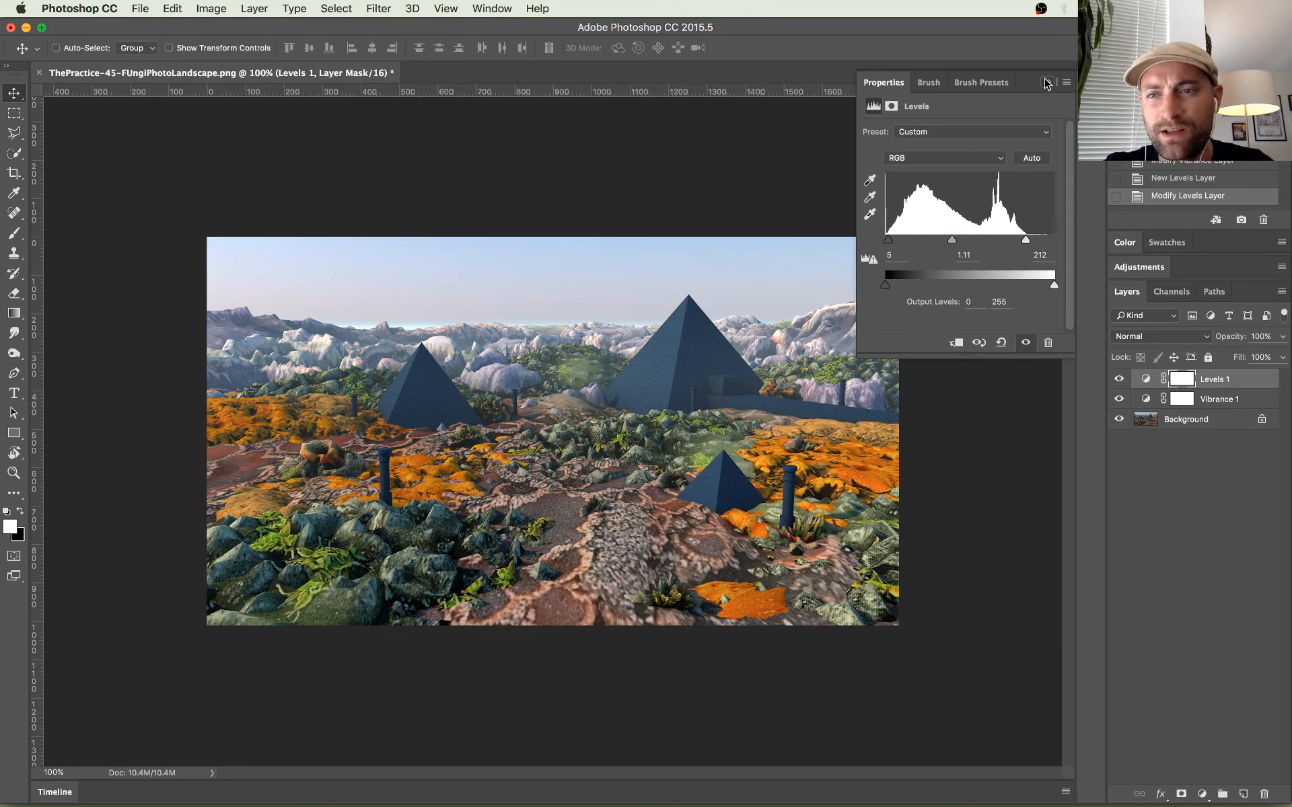
# Step: Add a Curves adjustment layer and, in the Blue channel, raise the black point and pull the midtones slightly down
pyautogui.click(1047, 82)
pyautogui.click(1201, 794)
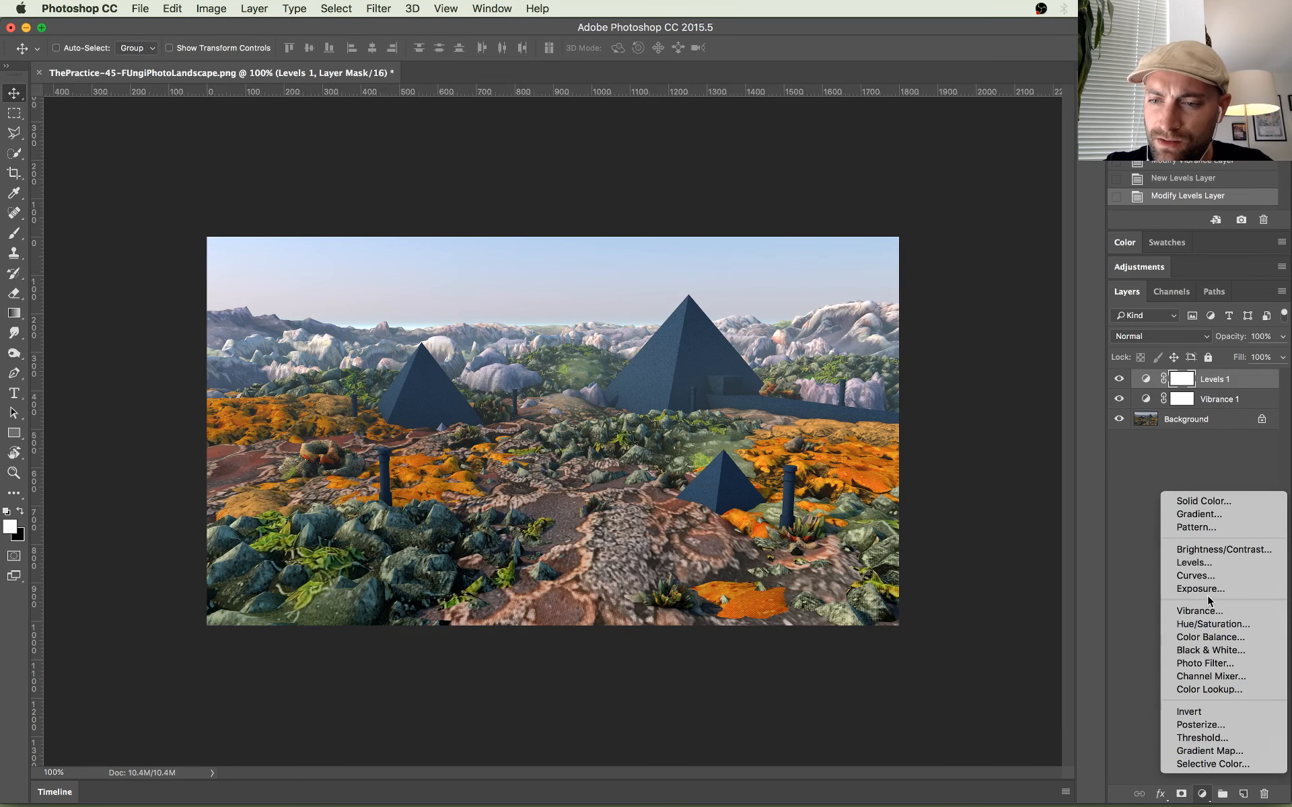
pyautogui.press('Return')
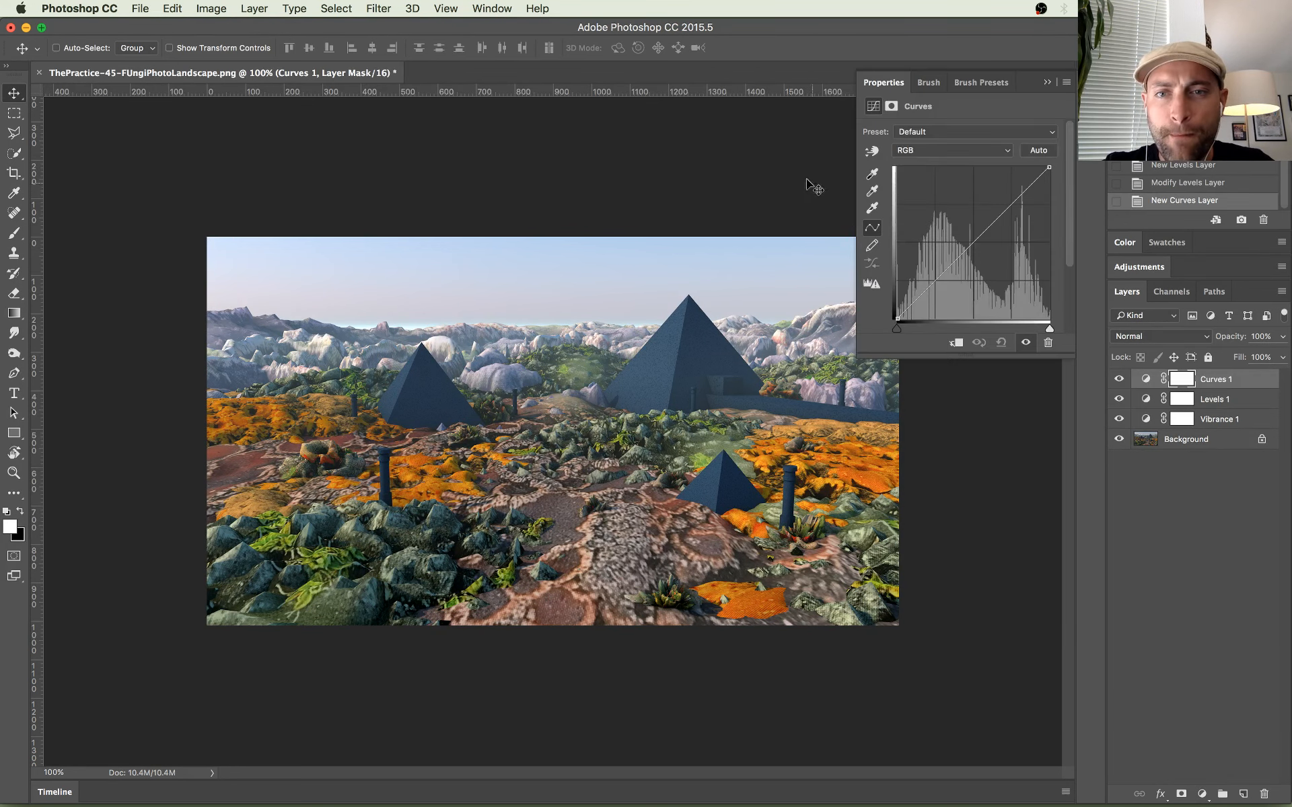
pyautogui.click(938, 150)
pyautogui.click(925, 190)
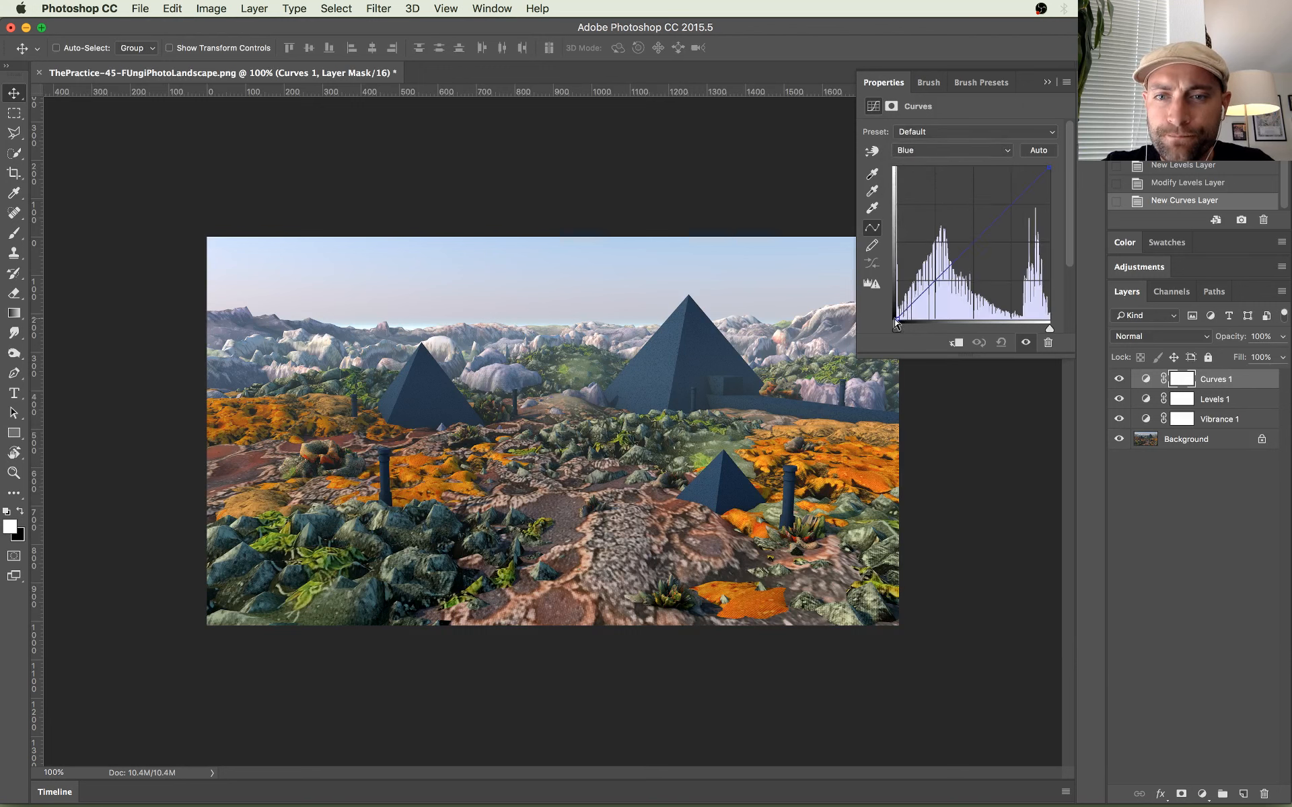
pyautogui.moveTo(897, 319)
pyautogui.mouseDown()
pyautogui.moveTo(894, 289)
pyautogui.moveTo(887, 300)
pyautogui.mouseUp()
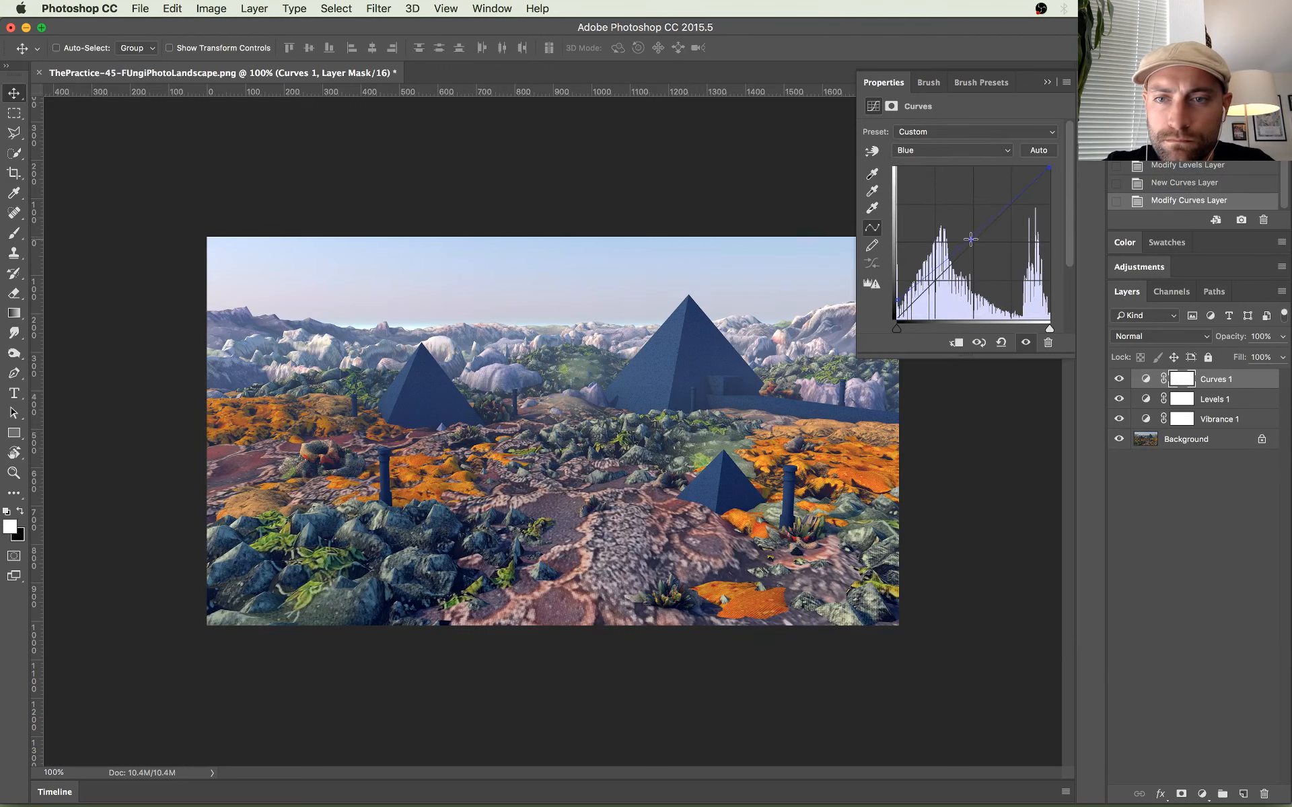
pyautogui.moveTo(976, 244); pyautogui.dragTo(977, 248)
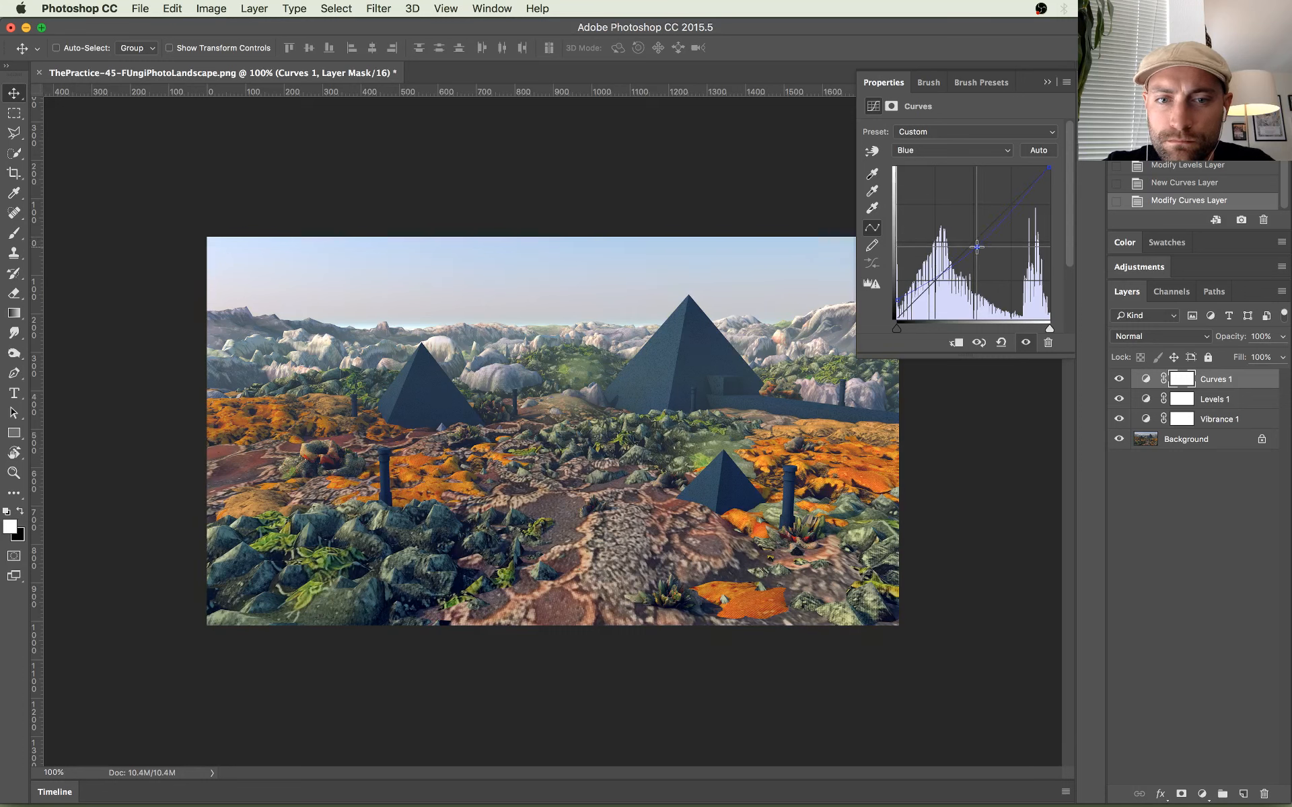
pyautogui.moveTo(896, 300); pyautogui.dragTo(897, 289)
pyautogui.moveTo(977, 247); pyautogui.dragTo(981, 248)
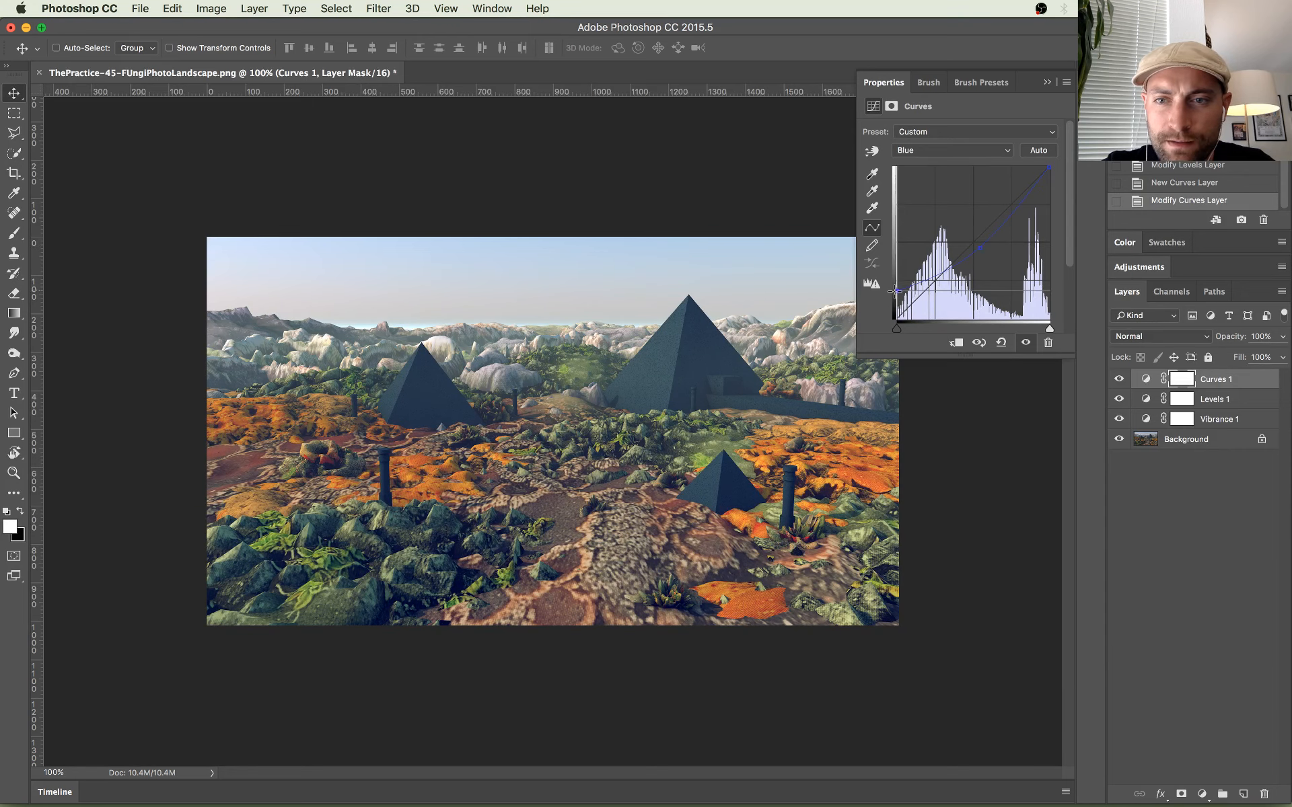
pyautogui.click(1047, 82)
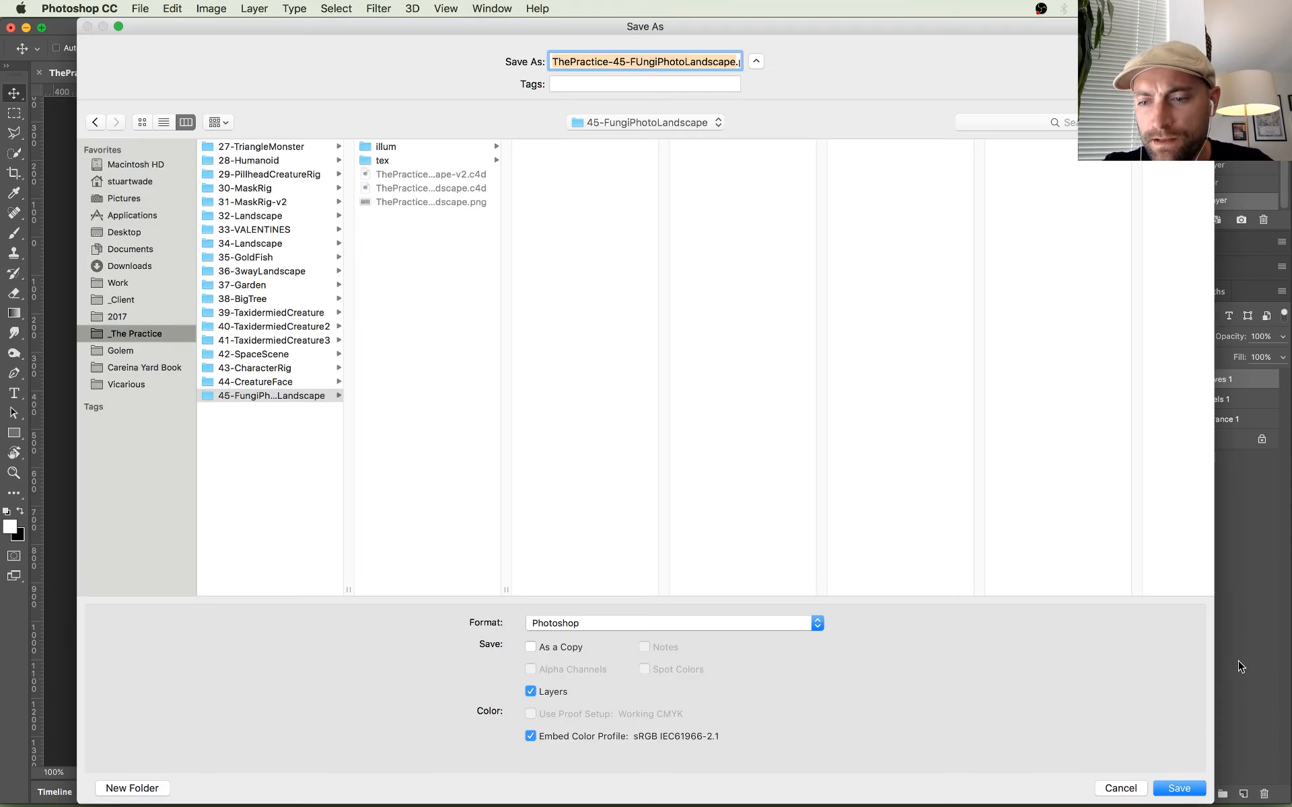
# Step: Save the document as ThePractice-45-FUngiPhotoLandscape.psd with layers in the 45-FungiPhotoLandscape folder, with Maximize Compatibility on
pyautogui.press('super+shift+s')
pyautogui.click(1197, 789)
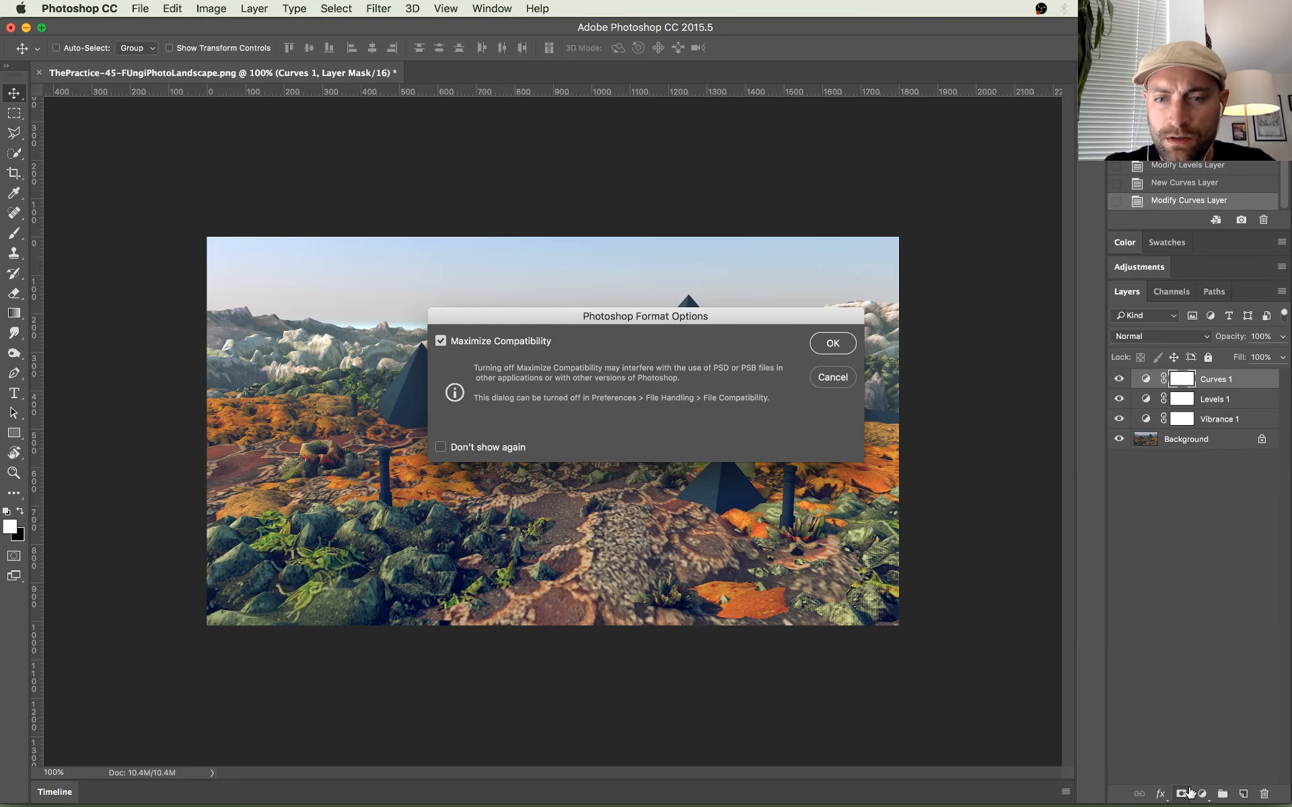
pyautogui.press('Return')
# Step: Add a Gradient Map adjustment layer above the curves and set its shadow-end color stop to navy #000e3d
pyautogui.click(1201, 793)
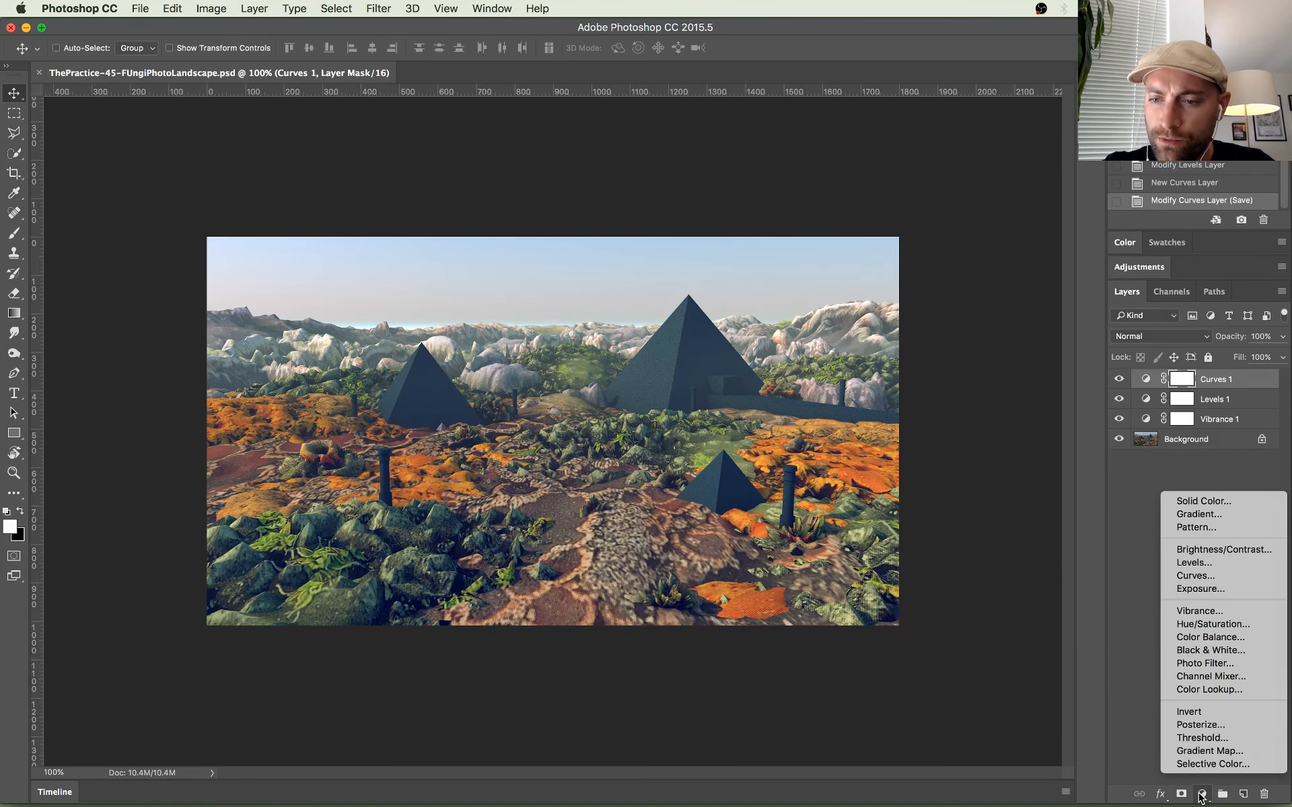
pyautogui.click(1273, 755)
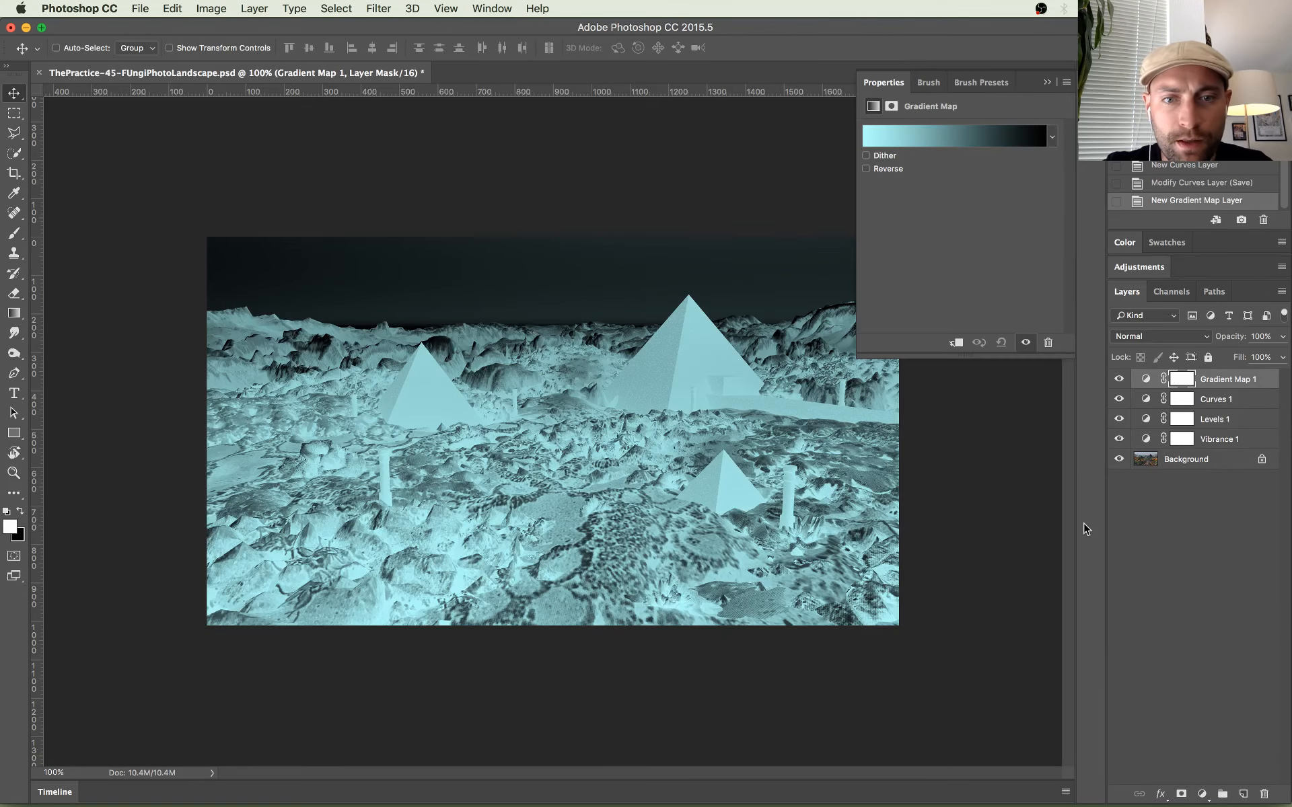
pyautogui.click(915, 135)
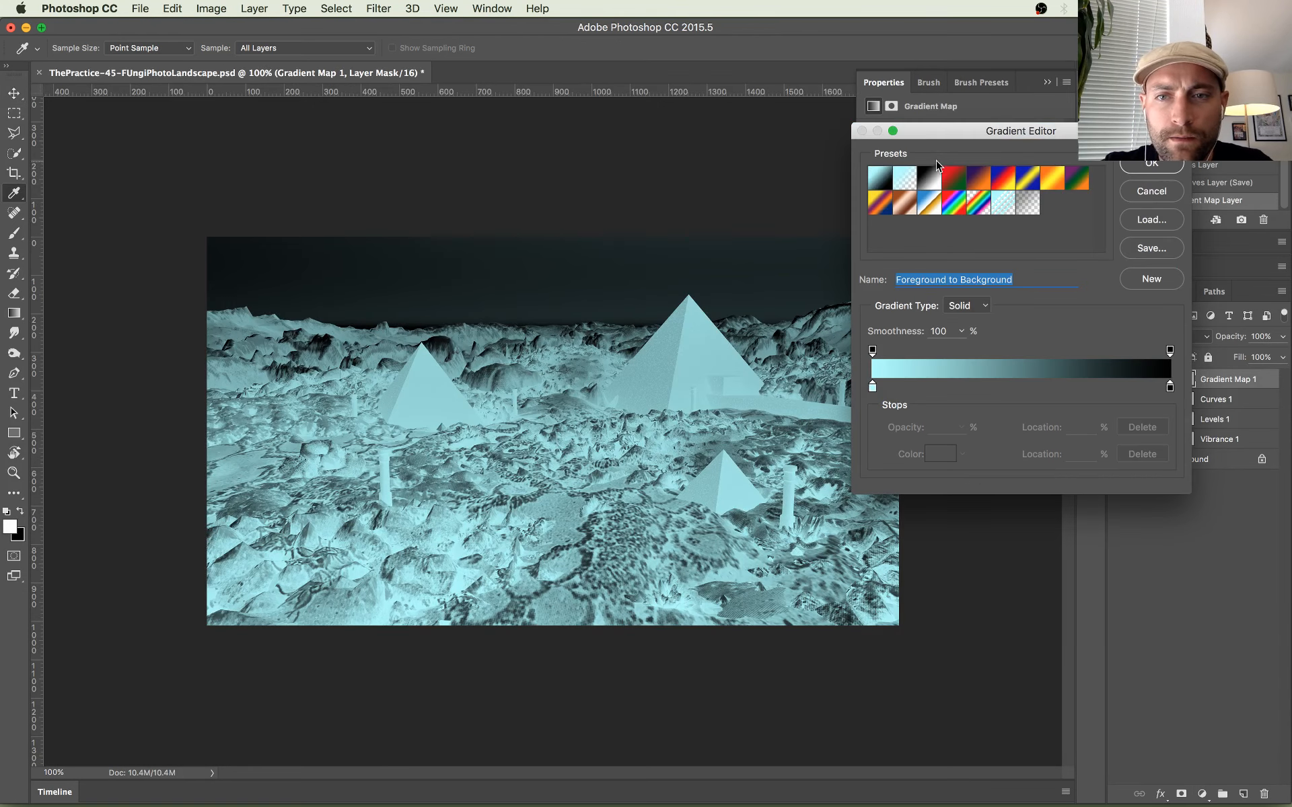
pyautogui.doubleClick(872, 386)
pyautogui.moveTo(984, 467); pyautogui.dragTo(1004, 457)
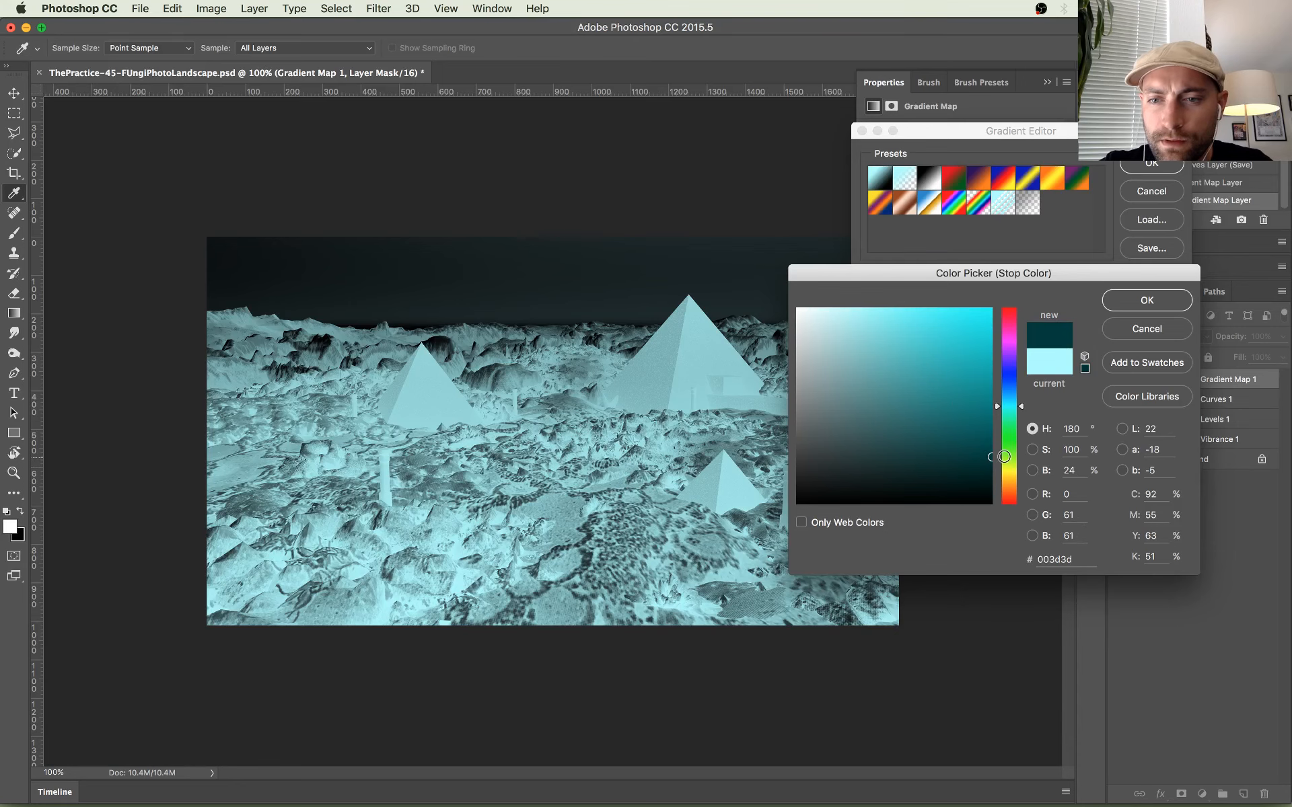
pyautogui.moveTo(1015, 389)
pyautogui.mouseDown()
pyautogui.moveTo(1082, 389)
pyautogui.moveTo(1021, 388)
pyautogui.mouseUp()
pyautogui.click(1133, 303)
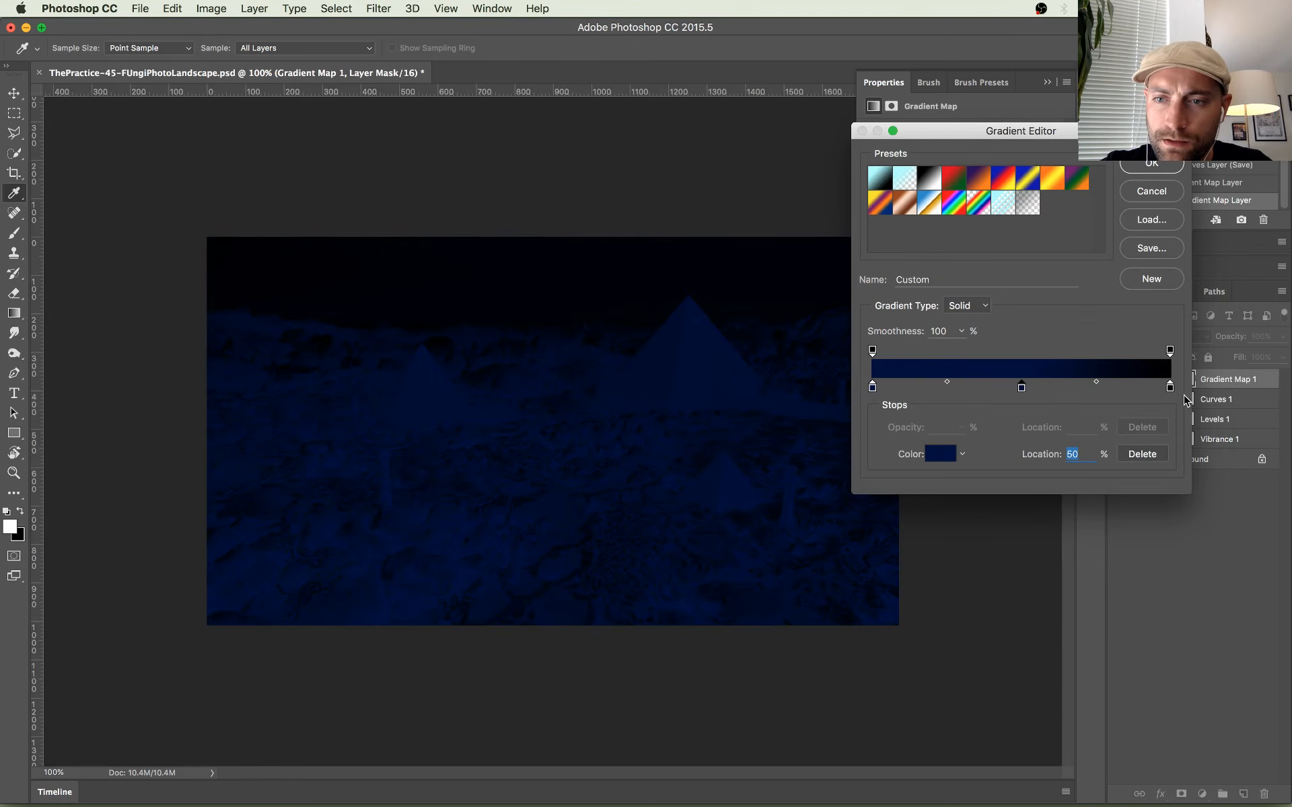
# Step: Remove the gradient's black end stop and color the stop at 50% location dark red #880000
pyautogui.click(1170, 387)
pyautogui.moveTo(1170, 387); pyautogui.dragTo(1159, 479)
pyautogui.doubleClick(1022, 388)
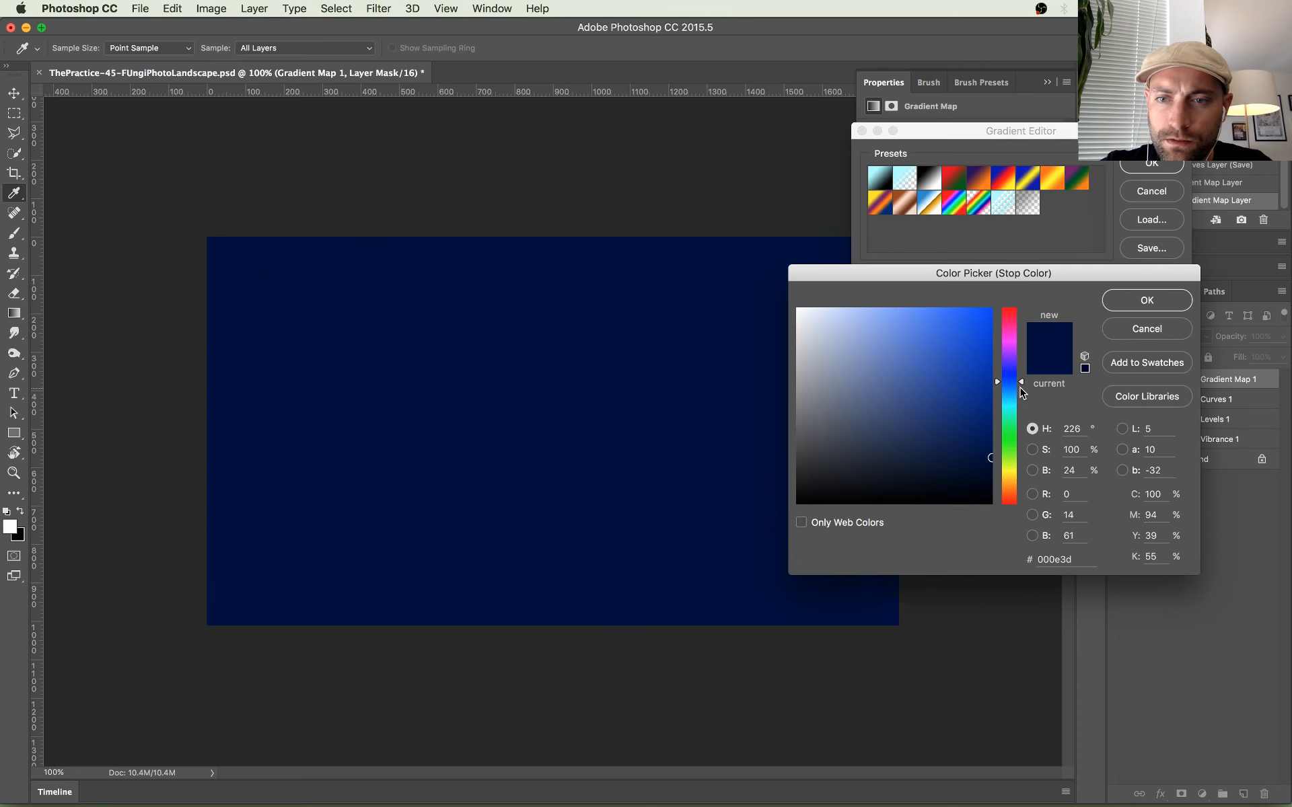
pyautogui.click(1016, 503)
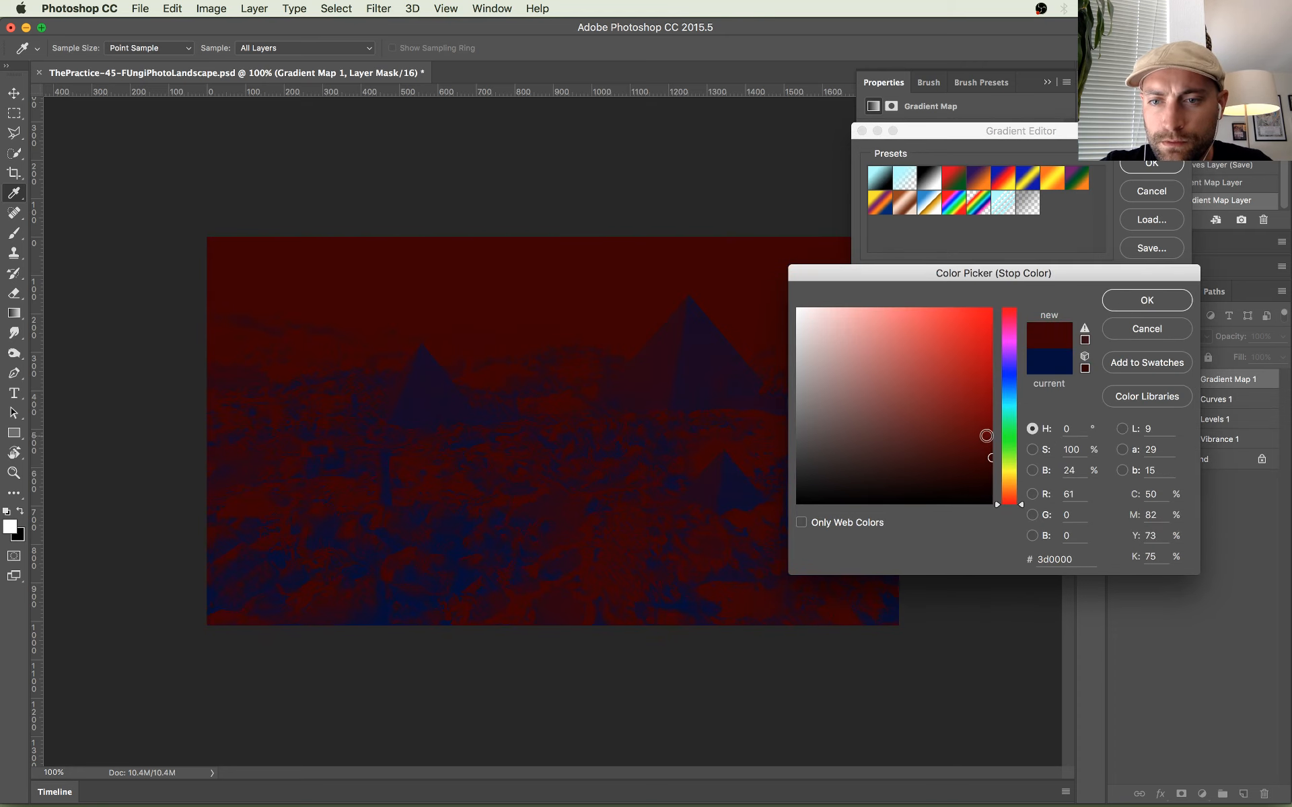
pyautogui.moveTo(987, 436)
pyautogui.mouseDown()
pyautogui.moveTo(1019, 418)
pyautogui.moveTo(989, 402)
pyautogui.moveTo(1013, 400)
pyautogui.mouseUp()
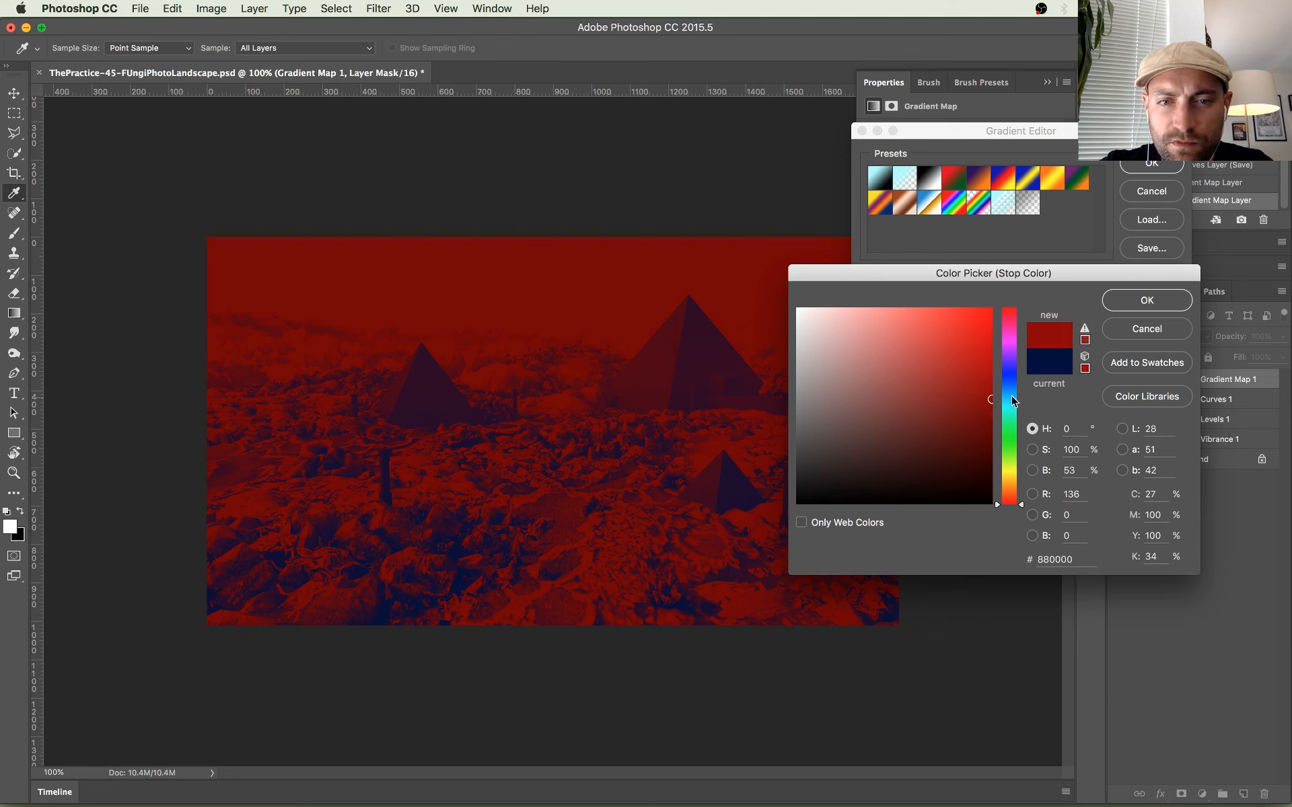
pyautogui.click(1141, 302)
# Step: Add a yellow #ffd200 stop at 100%, move the red stop to 40% and accept the gradient
pyautogui.click(1170, 387)
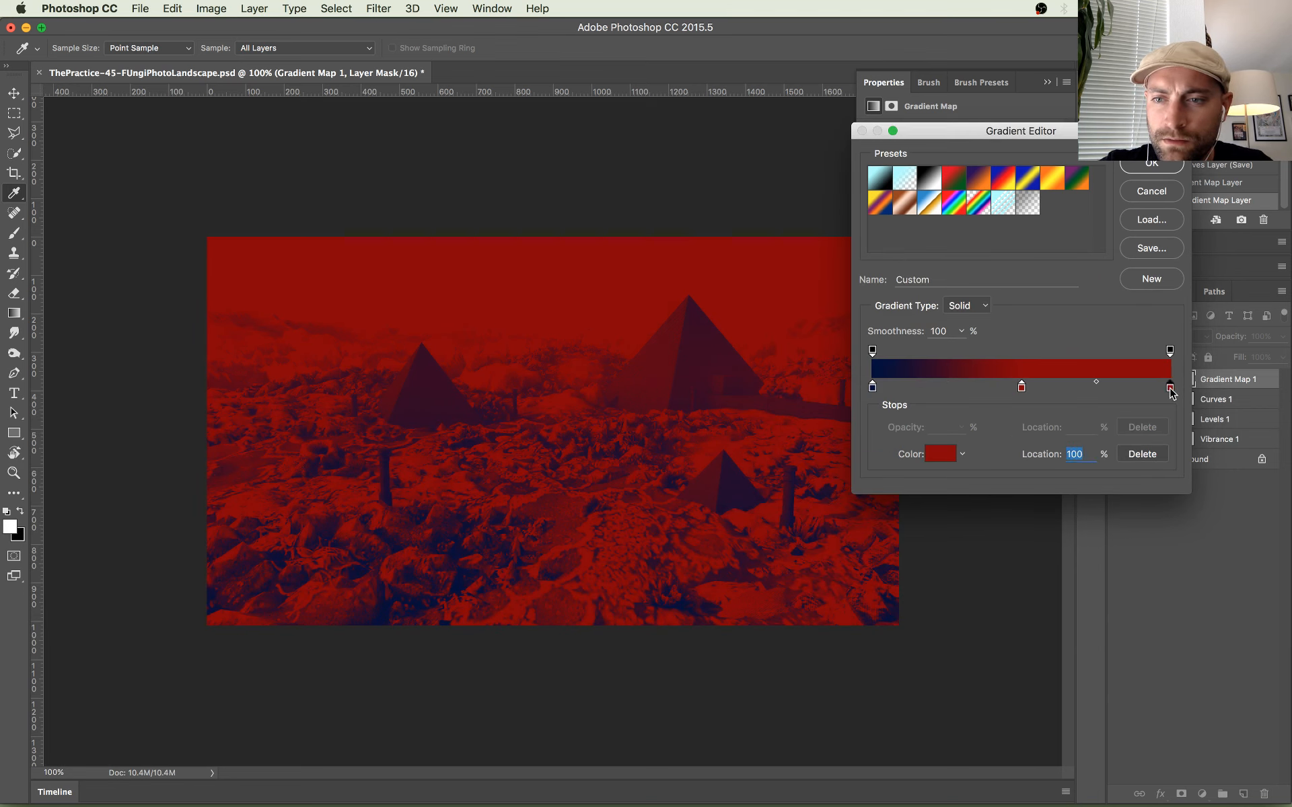
pyautogui.doubleClick(1170, 388)
pyautogui.click(1013, 475)
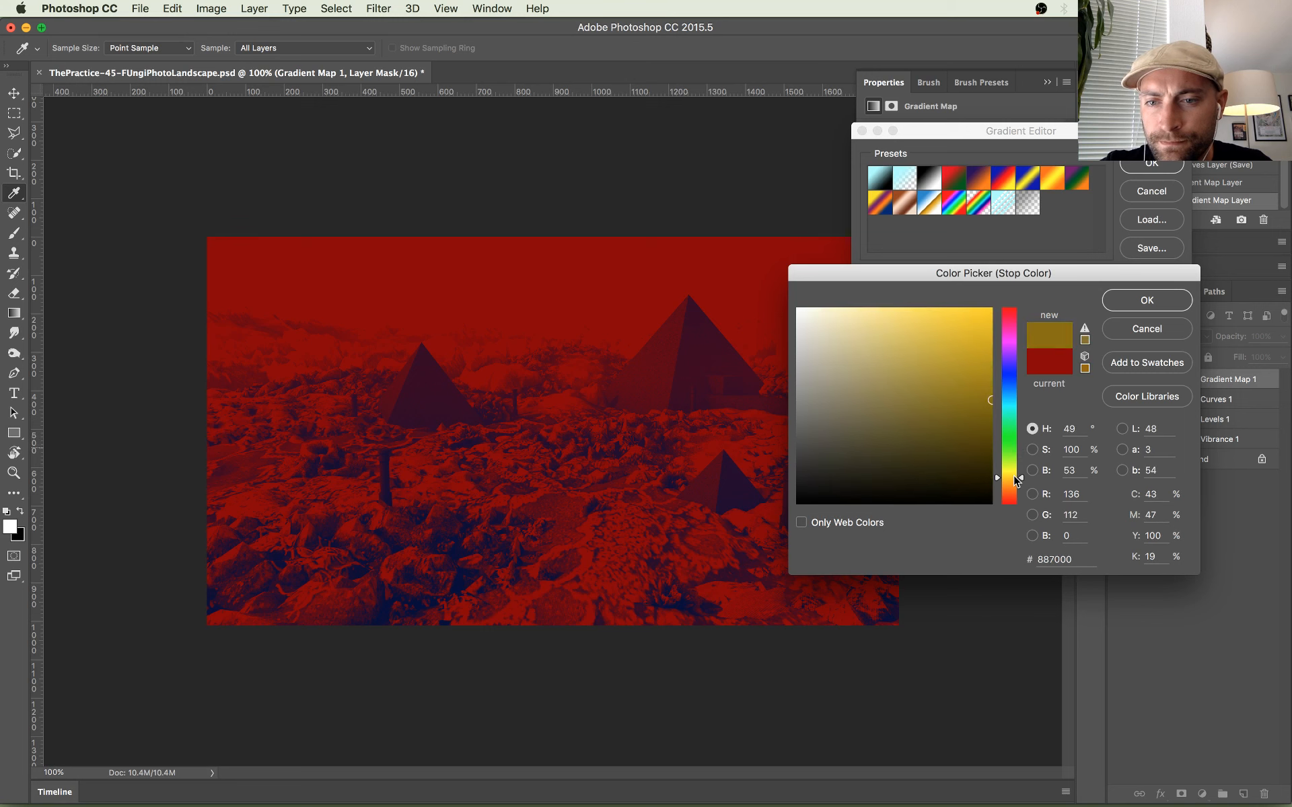
pyautogui.moveTo(989, 368)
pyautogui.mouseDown()
pyautogui.moveTo(993, 340)
pyautogui.moveTo(1049, 293)
pyautogui.mouseUp()
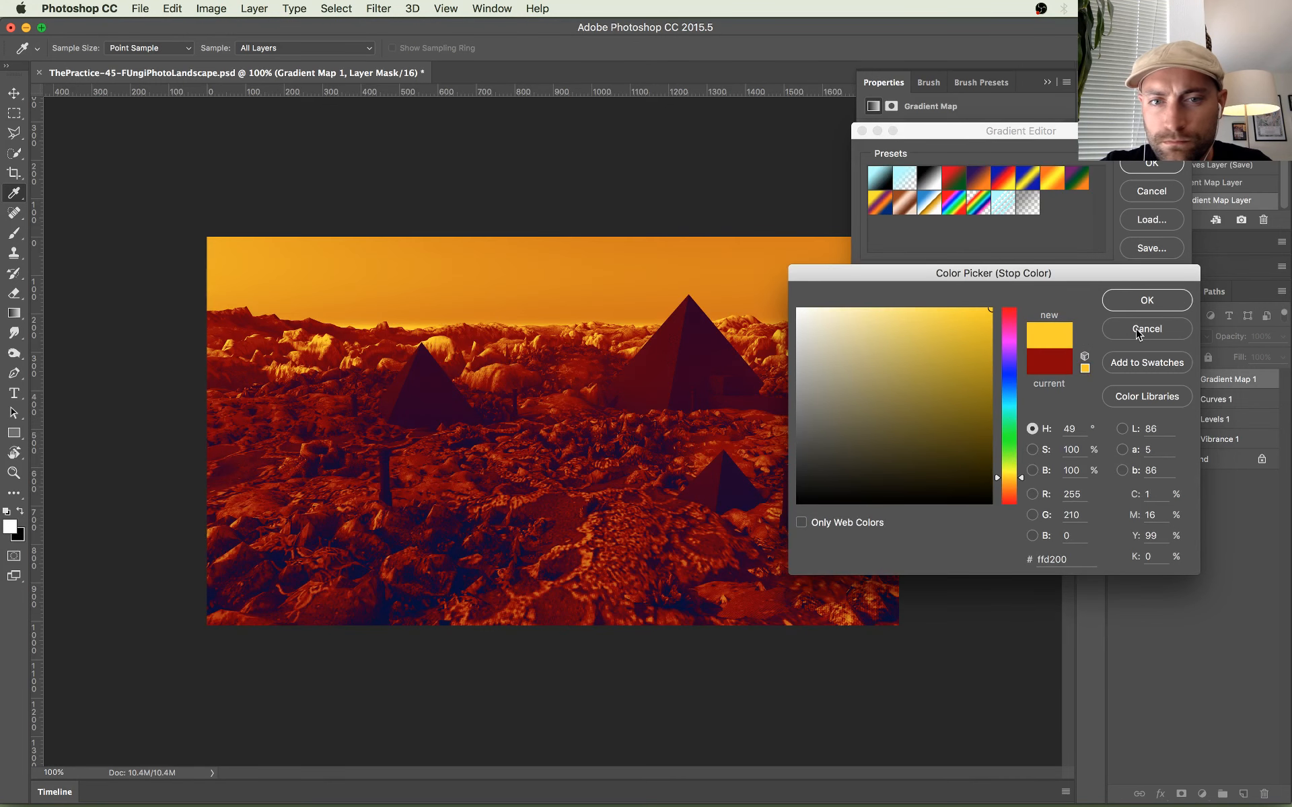
pyautogui.click(1146, 300)
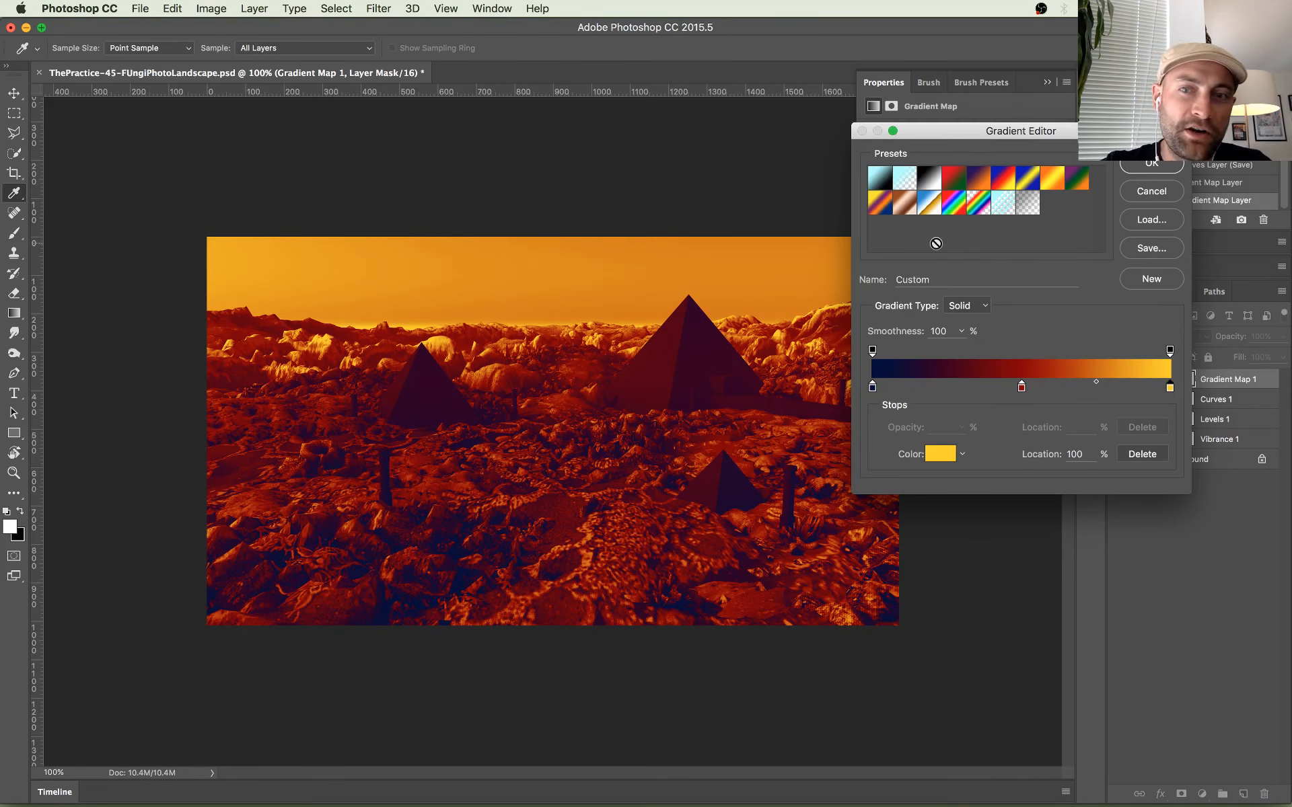
pyautogui.moveTo(1021, 388); pyautogui.dragTo(990, 388)
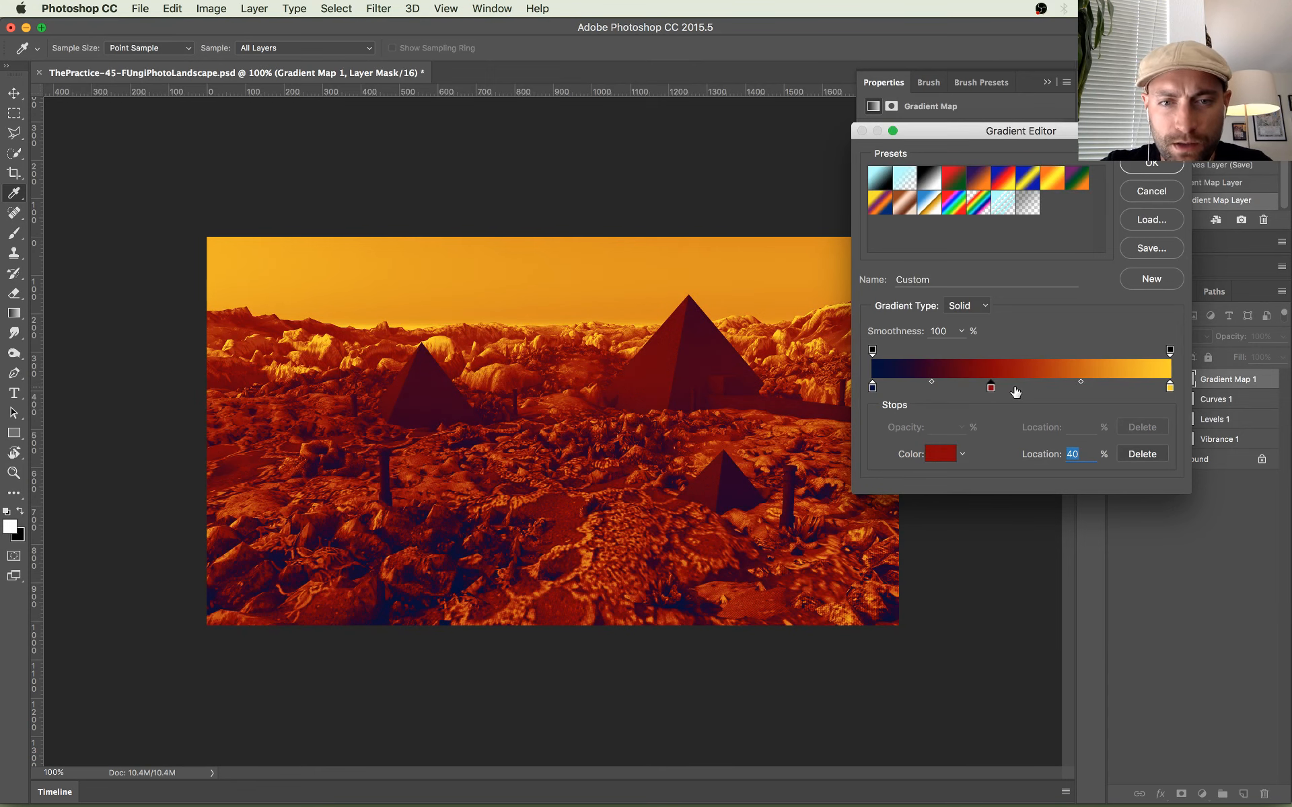
pyautogui.click(1143, 165)
# Step: Lower the Gradient Map layer to 16% opacity, compare the image with and without it, and try the Multiply blend mode
pyautogui.click(1119, 378)
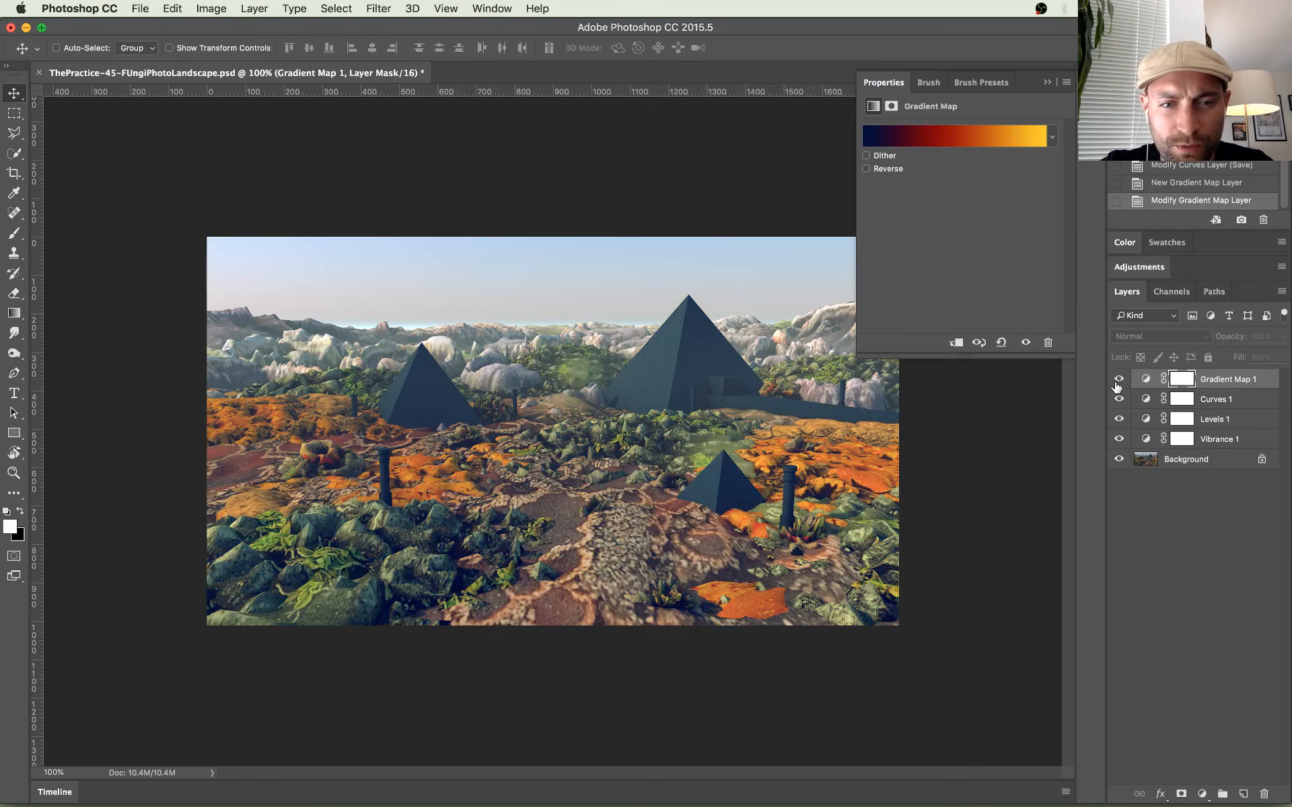
pyautogui.moveTo(1243, 344); pyautogui.dragTo(1172, 347)
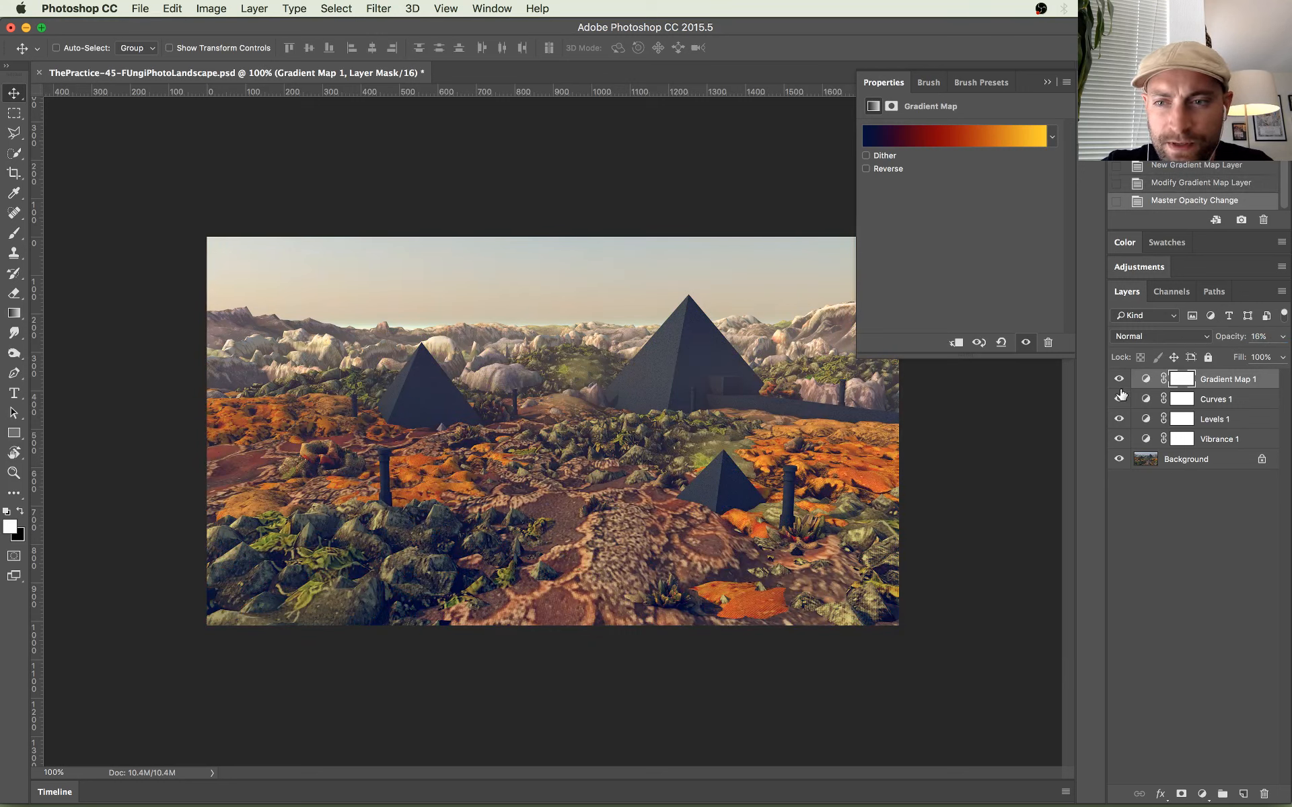
pyautogui.click(1119, 380)
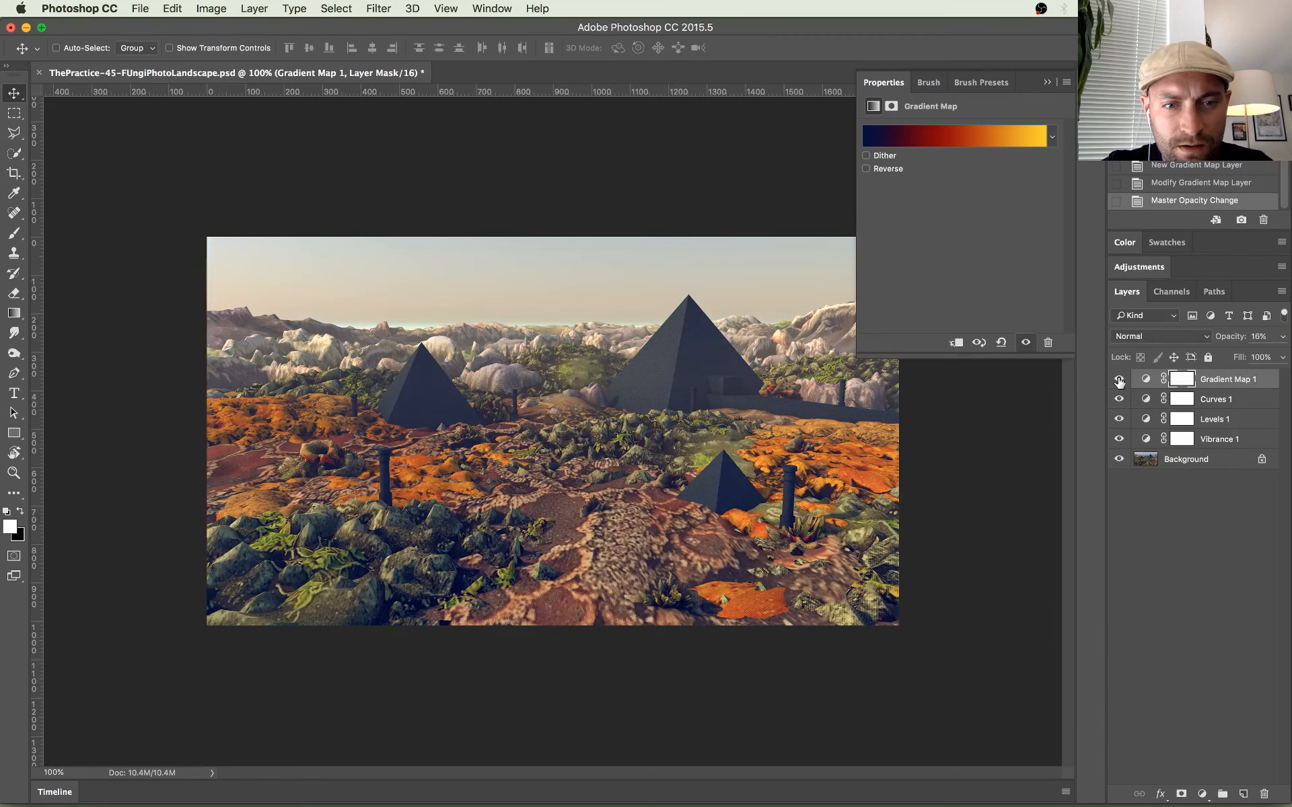
pyautogui.click(1159, 336)
pyautogui.click(1157, 378)
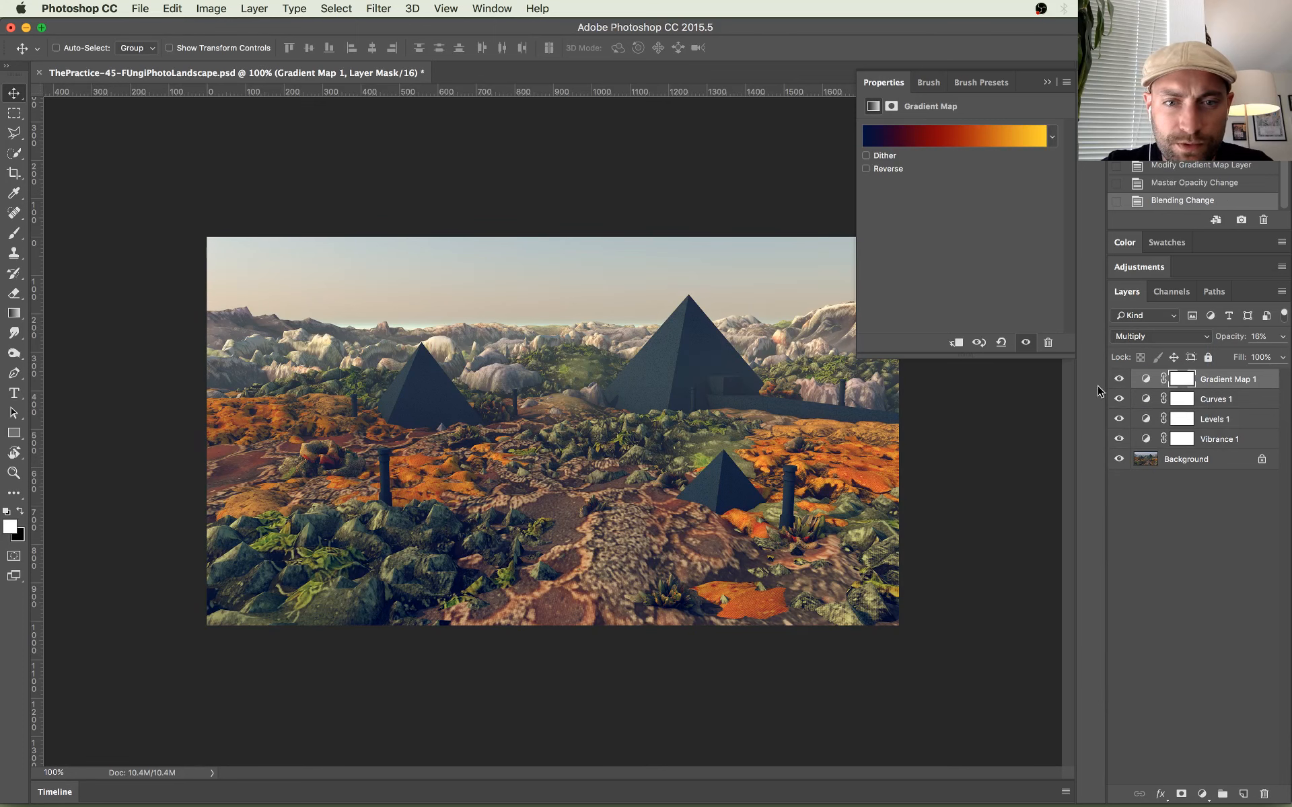
# Step: Try the Gradient Map layer directly above the Background, compare its effect, and set its opacity to 28%
pyautogui.moveTo(1231, 337); pyautogui.dragTo(1259, 429)
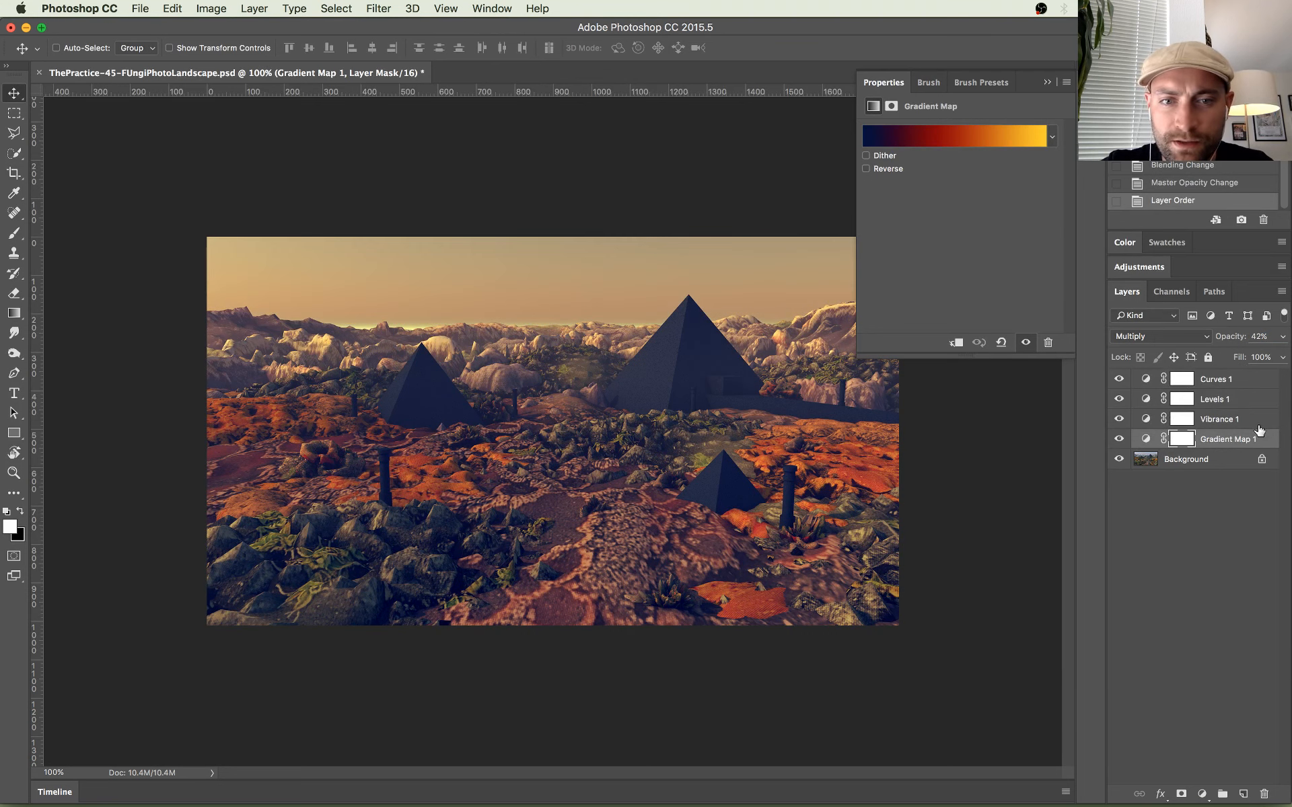
pyautogui.click(1118, 440)
pyautogui.click(1118, 440)
pyautogui.moveTo(1233, 345); pyautogui.dragTo(1215, 340)
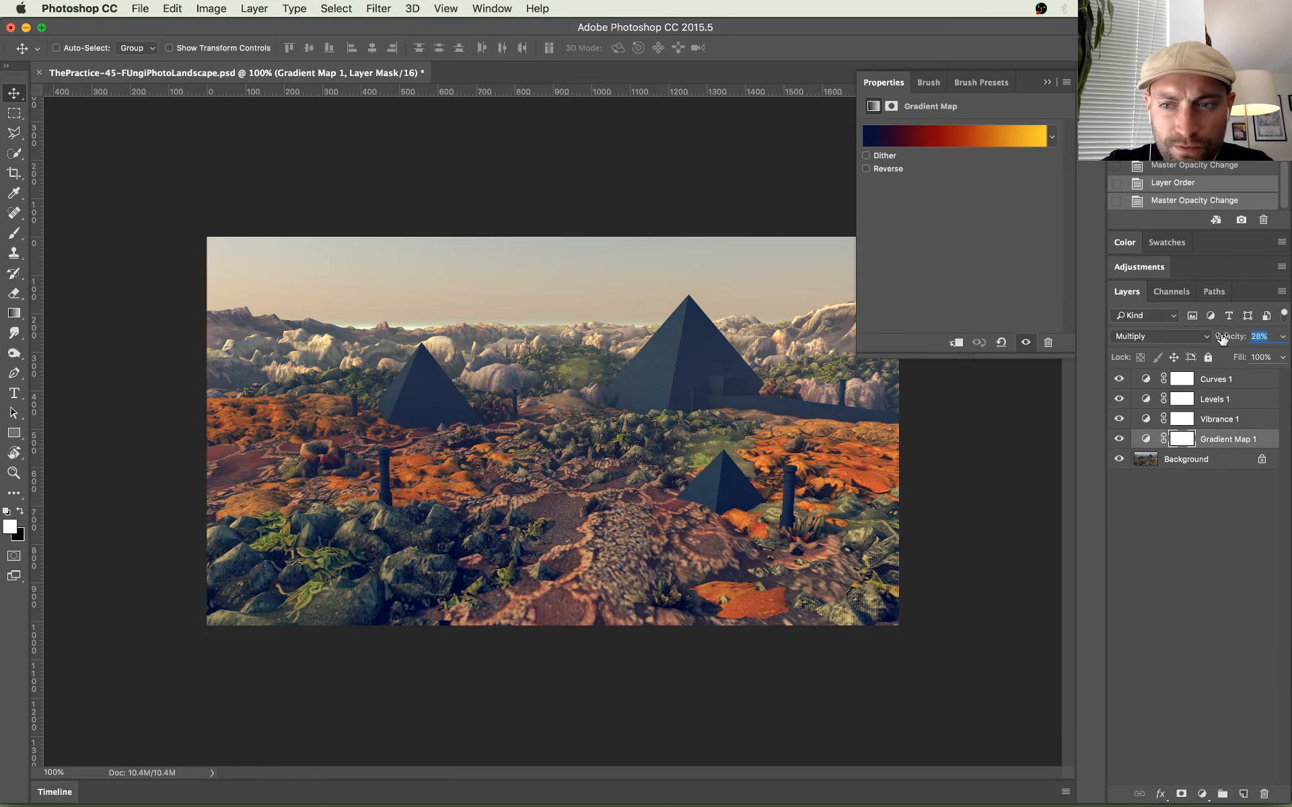
# Step: Try the Overlay blend mode on the Gradient Map layer, compare its effect, and set its opacity to 20%
pyautogui.click(1193, 336)
pyautogui.click(1196, 459)
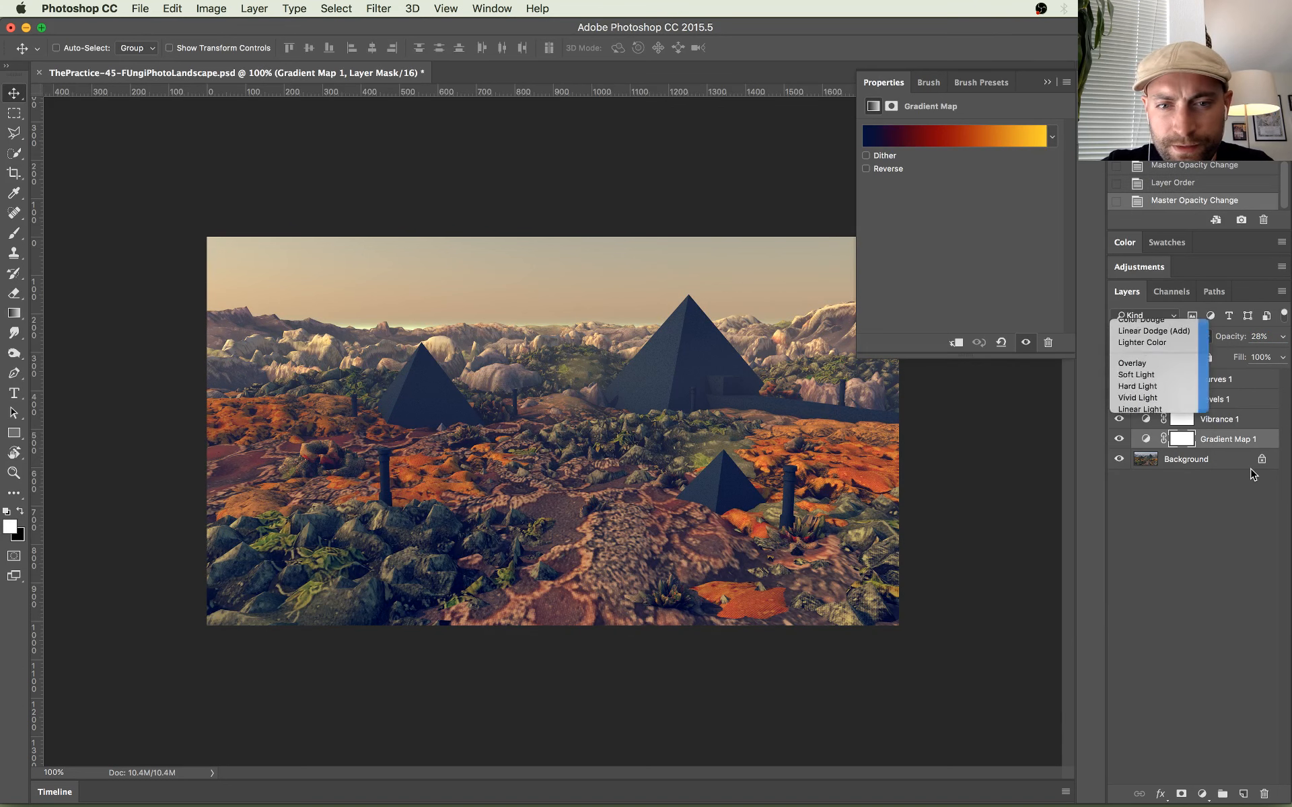
pyautogui.click(1120, 440)
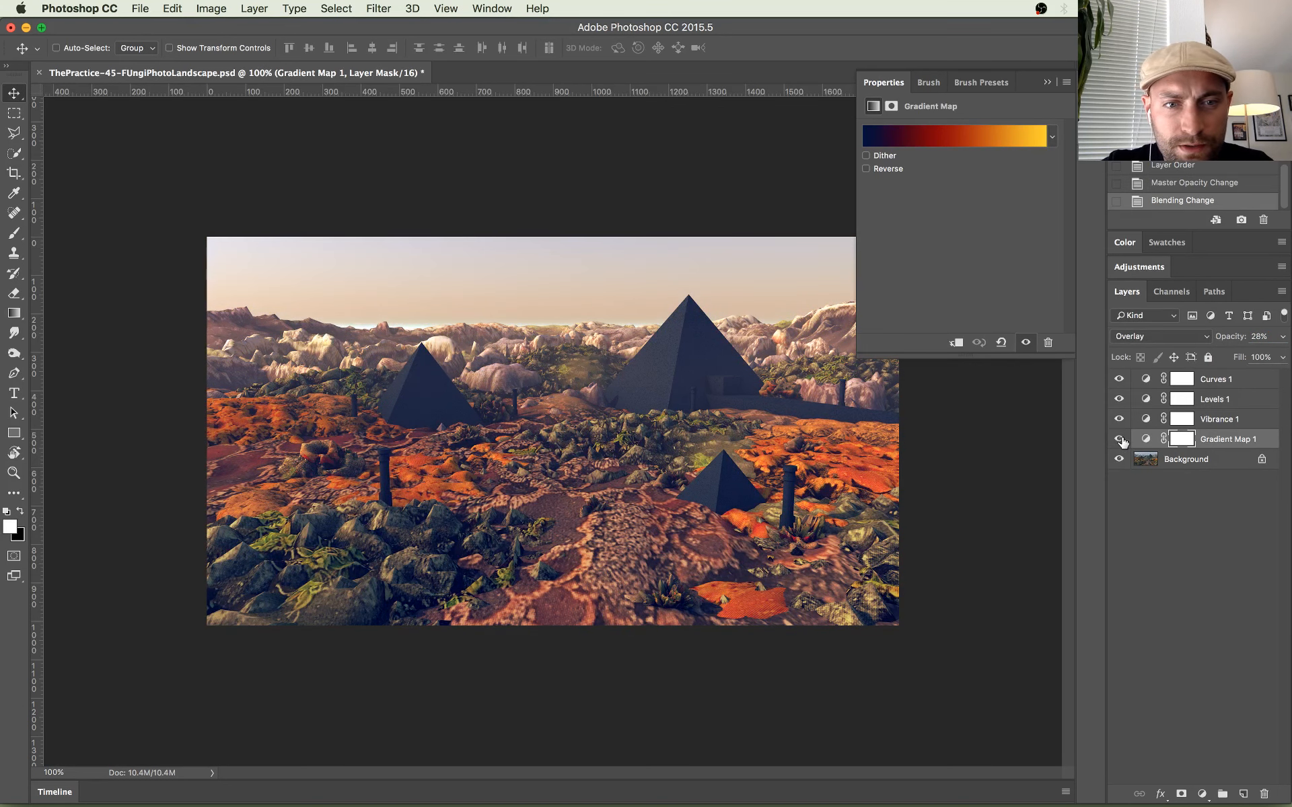
pyautogui.click(1120, 439)
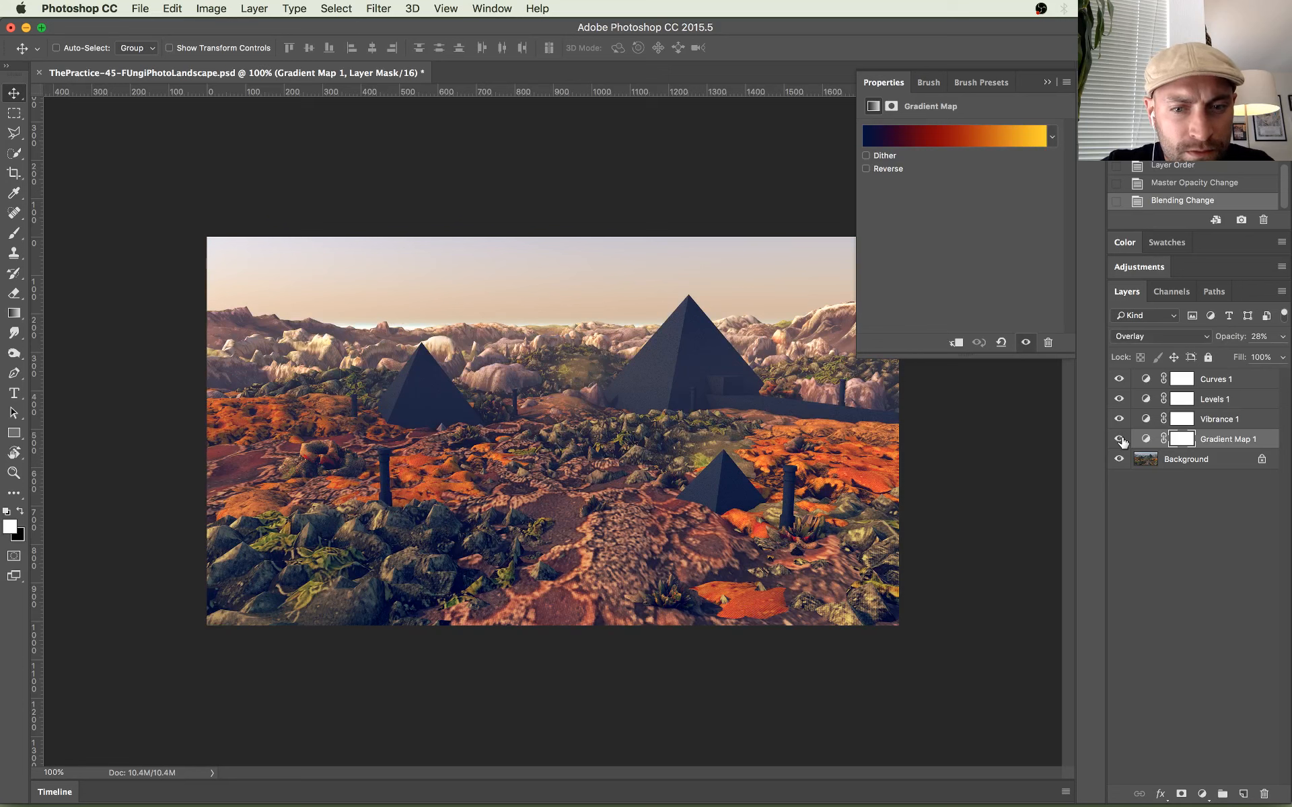
pyautogui.click(1120, 439)
pyautogui.click(1119, 439)
pyautogui.moveTo(1234, 341); pyautogui.dragTo(1230, 341)
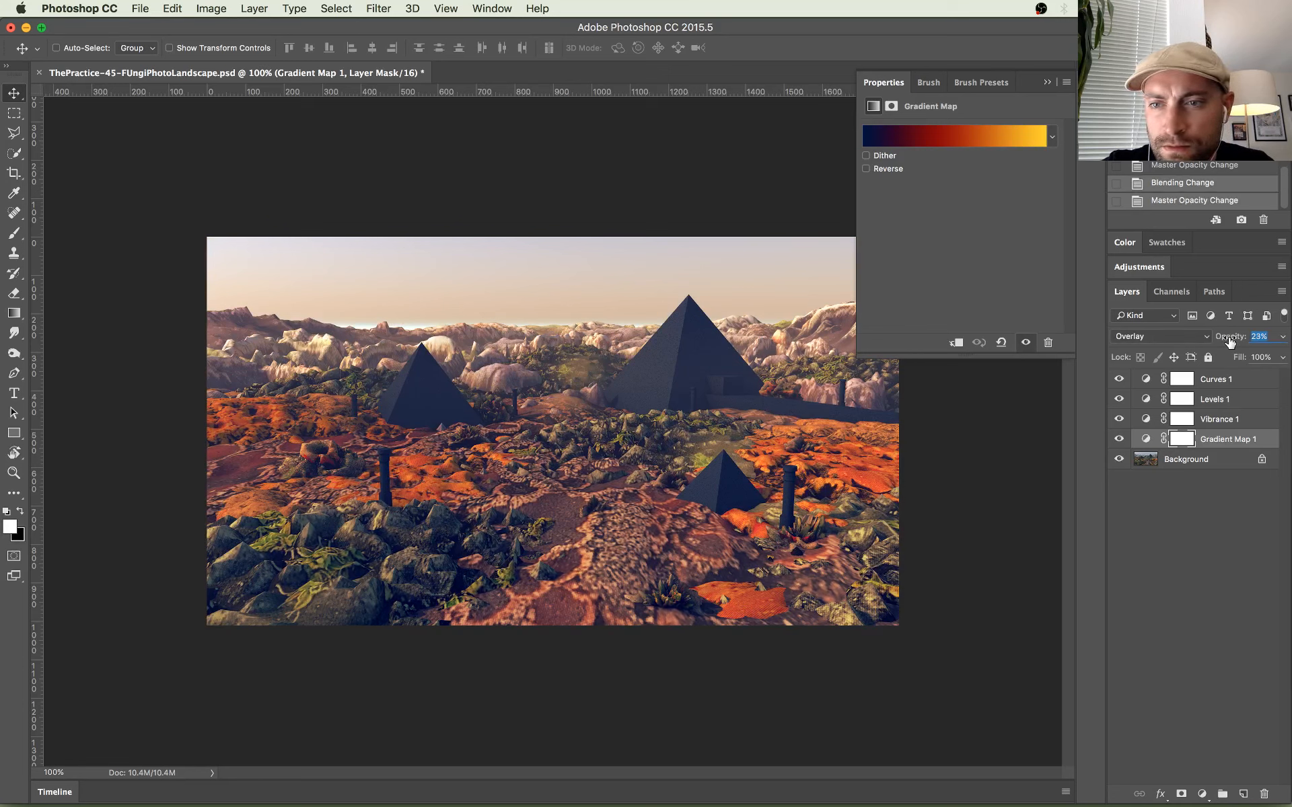
# Step: Set the Gradient Map layer to Soft Light at 27% opacity and bring it to the front of the layer stack
pyautogui.click(1172, 337)
pyautogui.click(1172, 345)
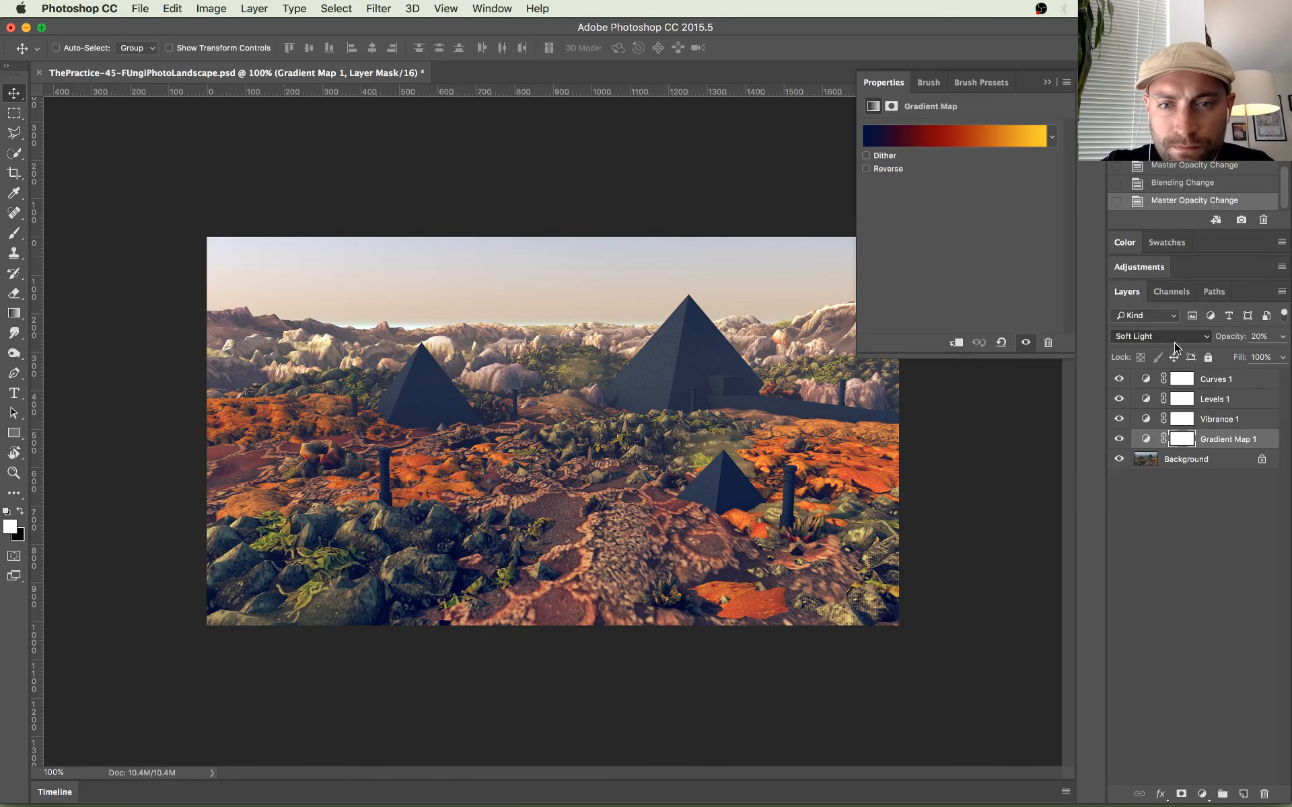
pyautogui.moveTo(1230, 337); pyautogui.dragTo(1242, 337)
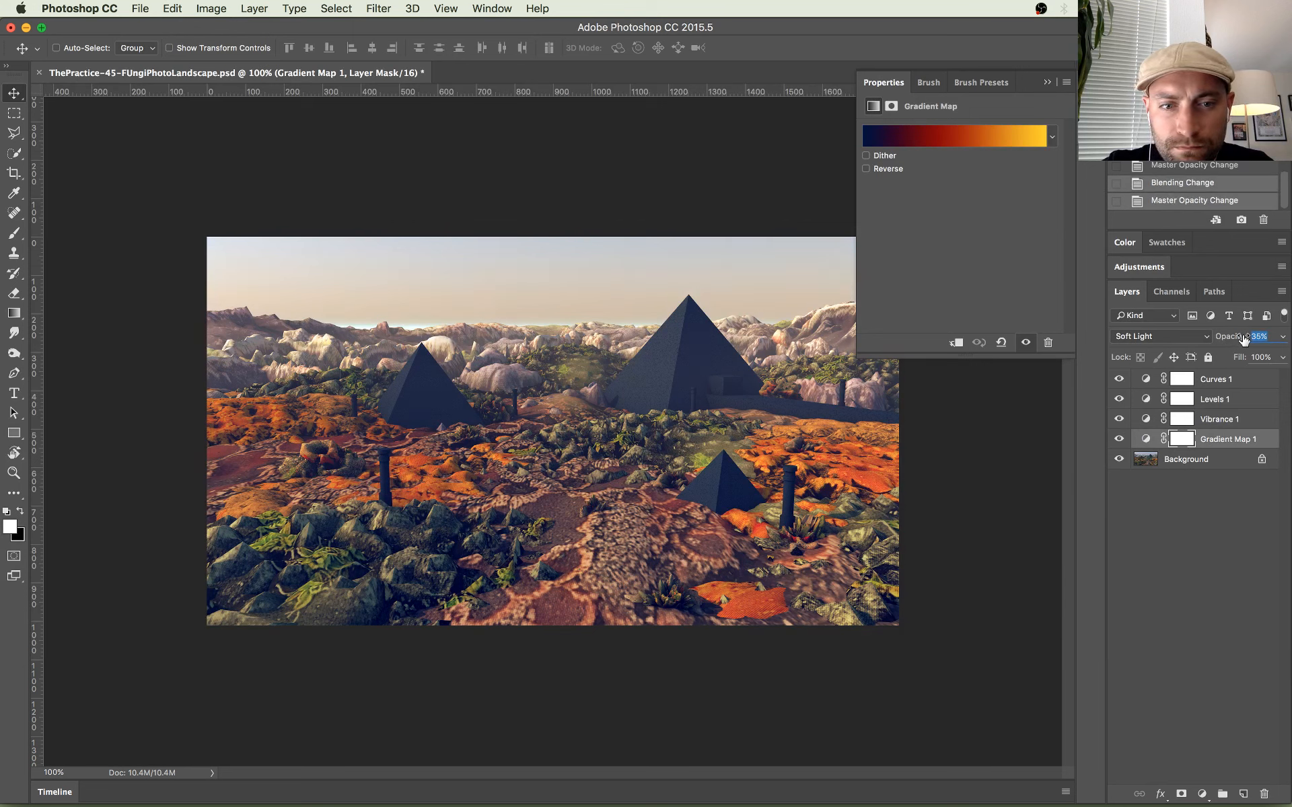
pyautogui.click(1119, 438)
pyautogui.click(1118, 438)
pyautogui.press('super+shift+bracketright')
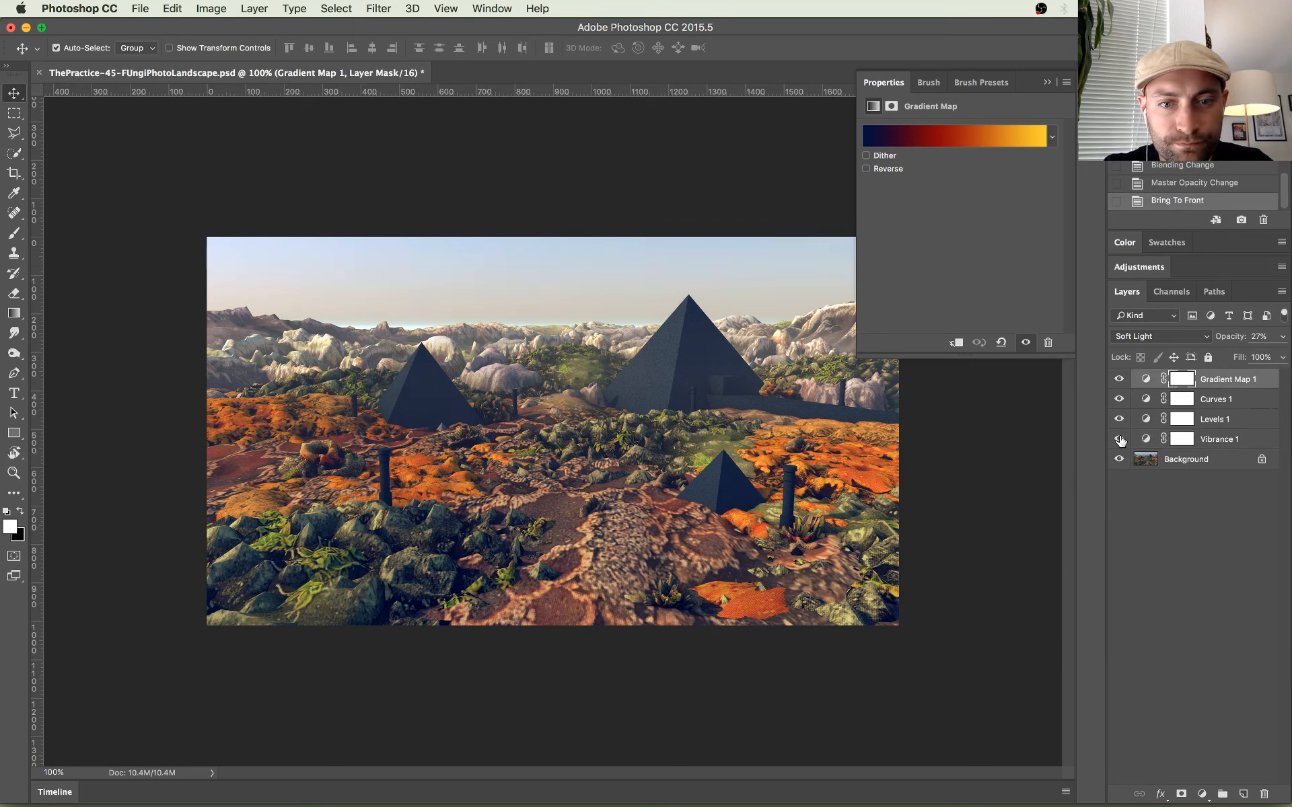
# Step: Compare the Gradient Map layer's two stack positions and undo bringing it to the front
pyautogui.press('super+z')
pyautogui.press('super+shift+bracketright')
pyautogui.press('super+z')
# Step: Set the Levels 1 midtone input to 1.15 and the white input to 201, and save the document
pyautogui.click(1171, 400)
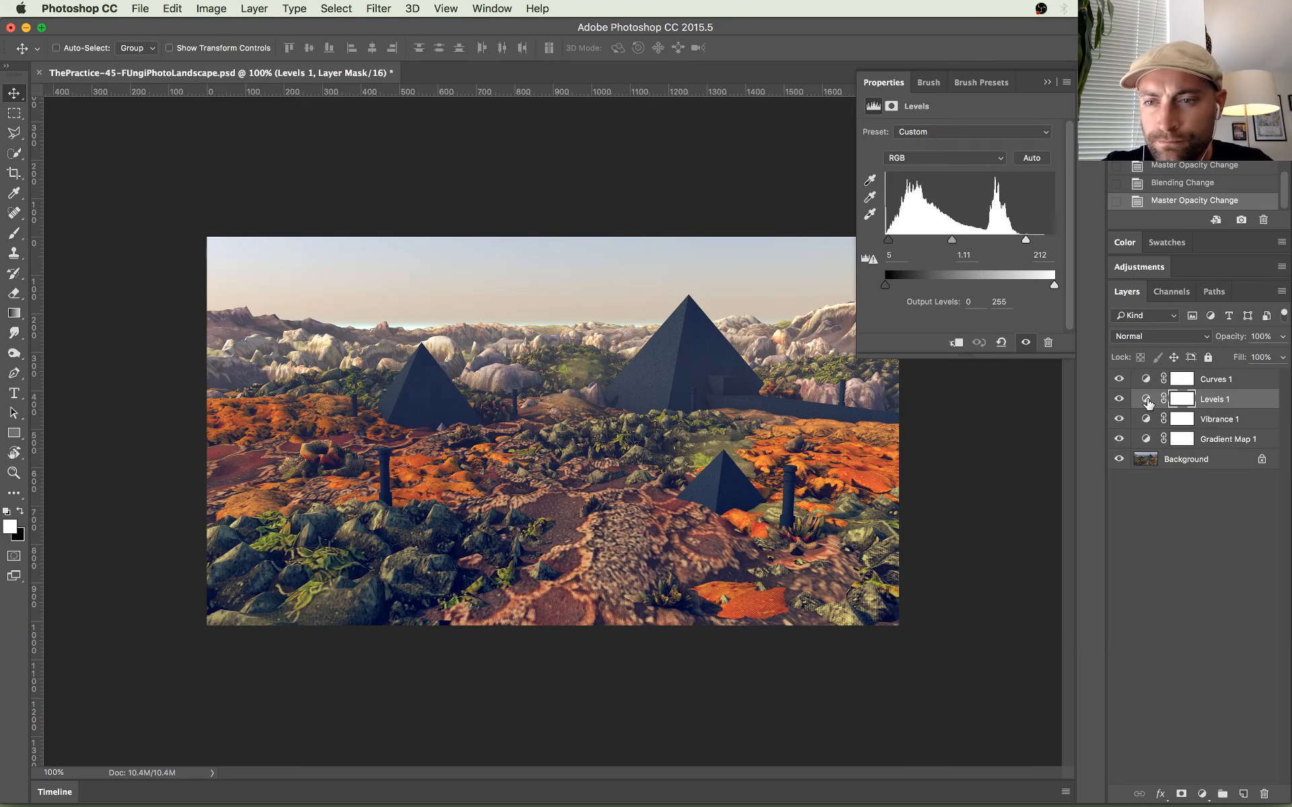
pyautogui.moveTo(1024, 239); pyautogui.dragTo(946, 239)
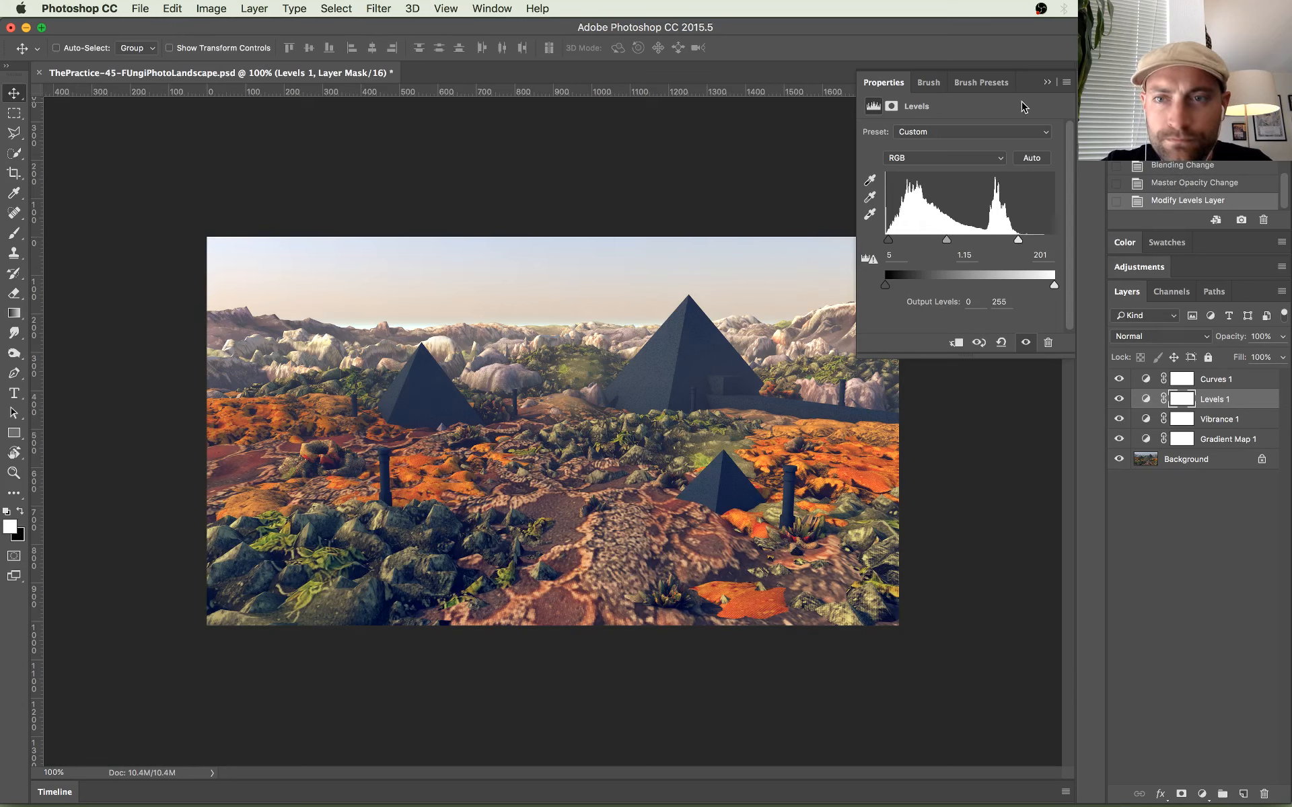
pyautogui.click(1046, 82)
pyautogui.press('super+s')
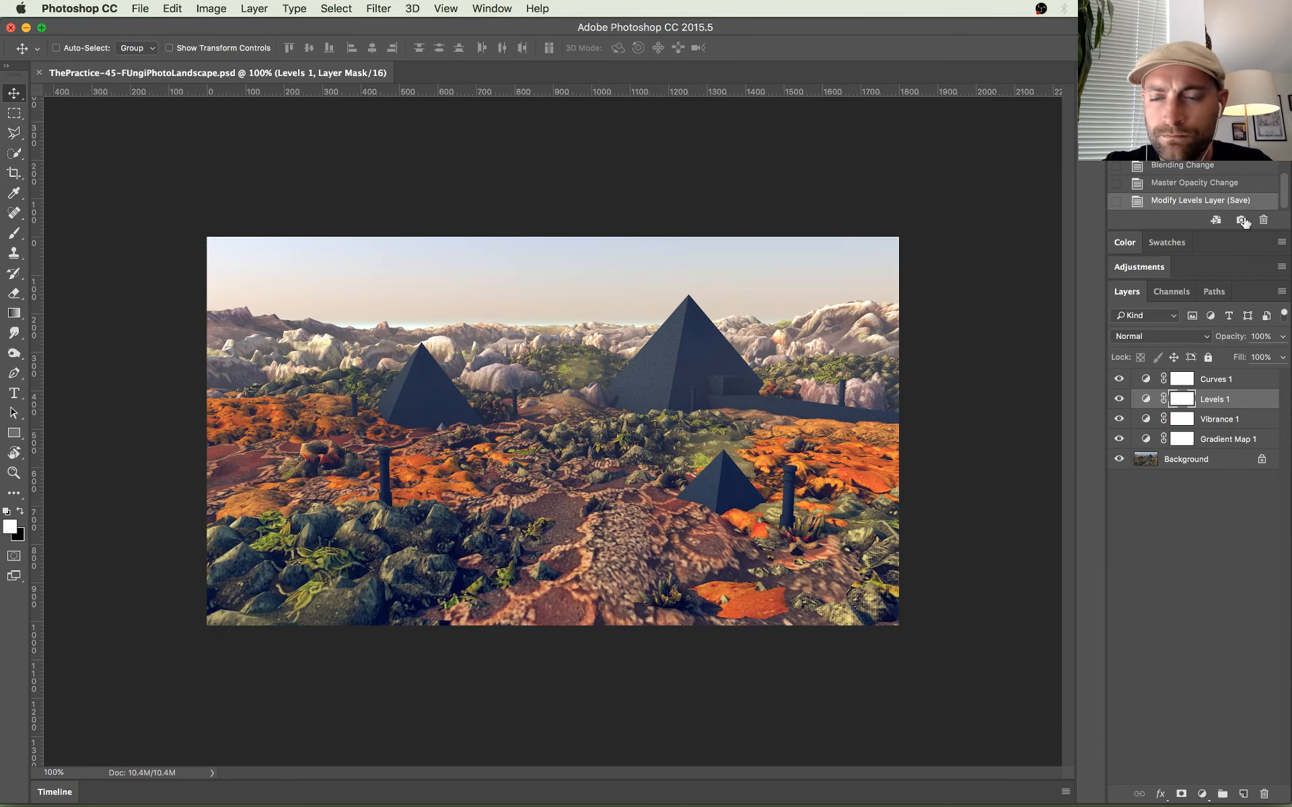
# Step: Compare the image with and without the adjustment layers, move Vibrance 1 to the top of the layer stack, and save
pyautogui.moveTo(1119, 415); pyautogui.dragTo(1120, 392)
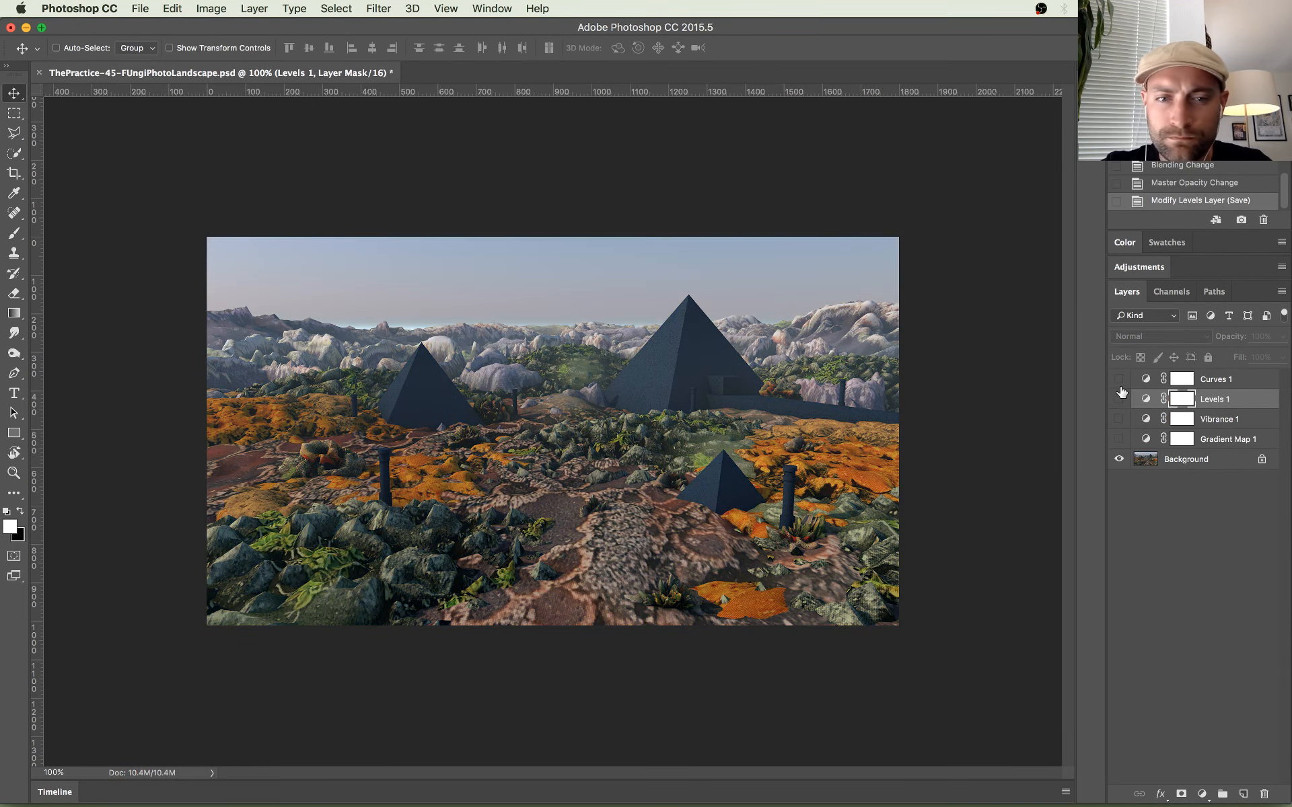
pyautogui.click(1119, 439)
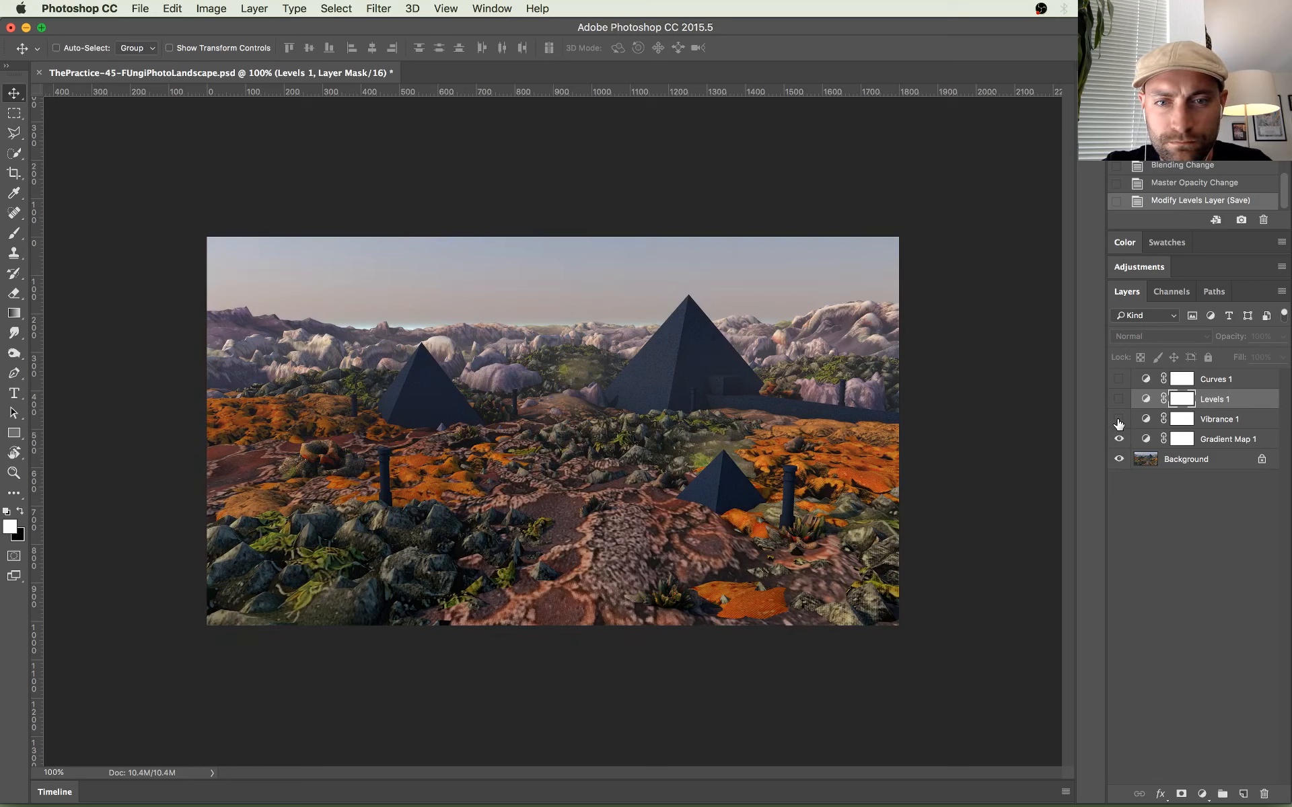
pyautogui.moveTo(1211, 421); pyautogui.dragTo(1174, 374)
pyautogui.click(1120, 420)
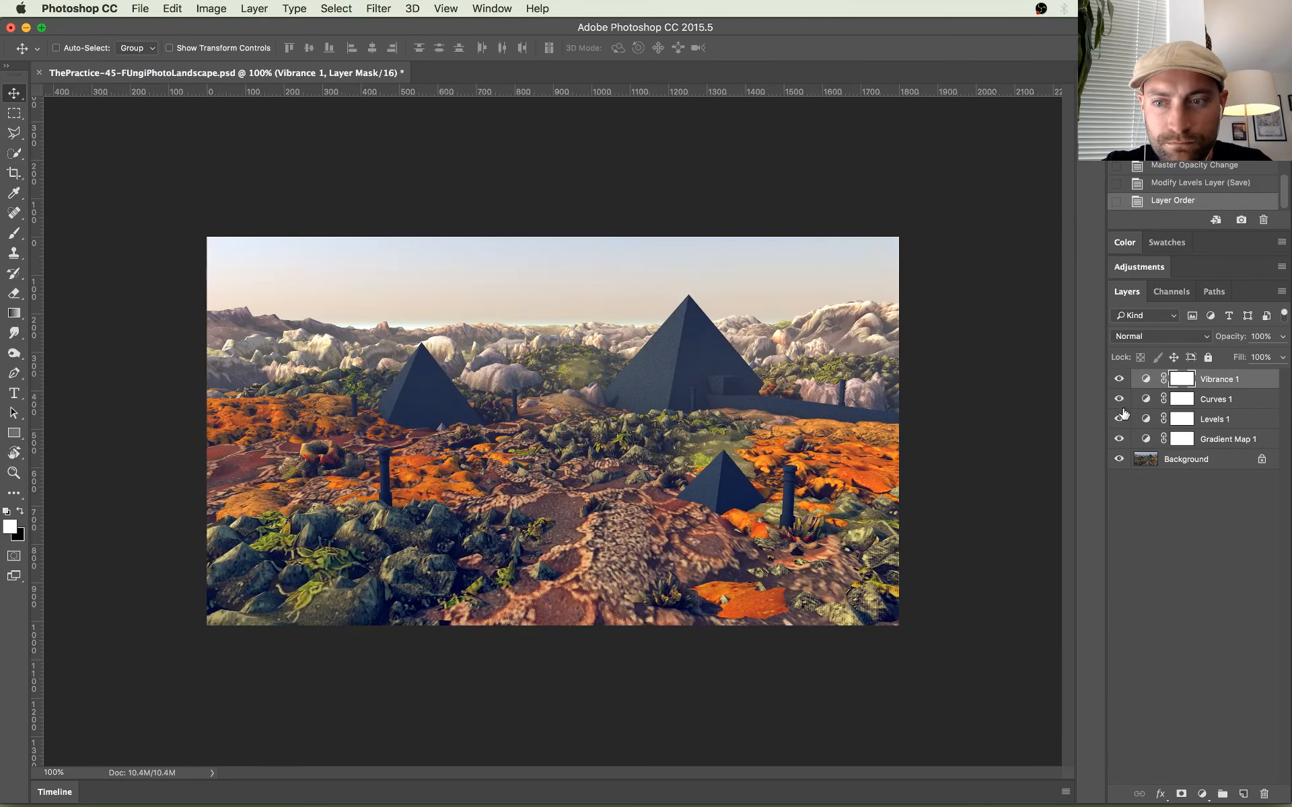
pyautogui.press('super+s')
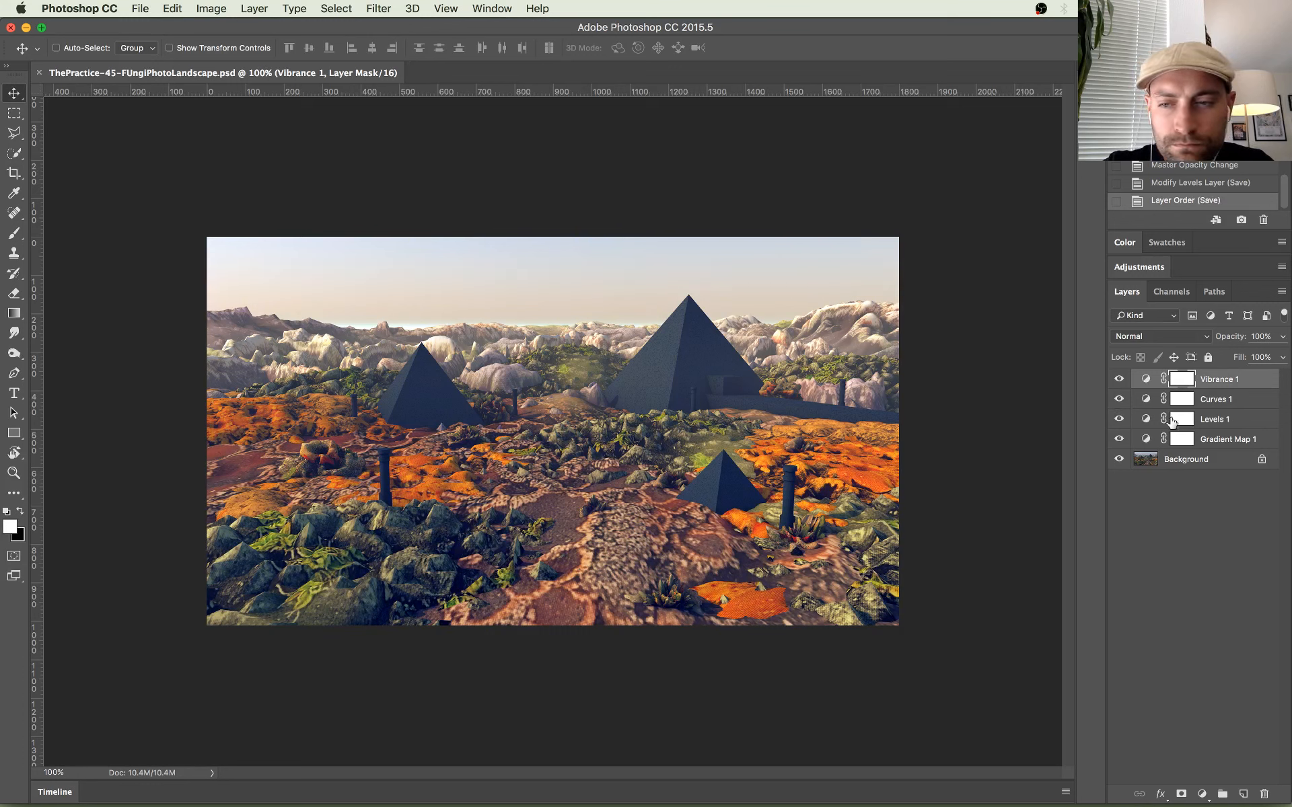
# Step: Duplicate the Background layer under the default copy name
pyautogui.click(1204, 461)
pyautogui.rightClick(1204, 461)
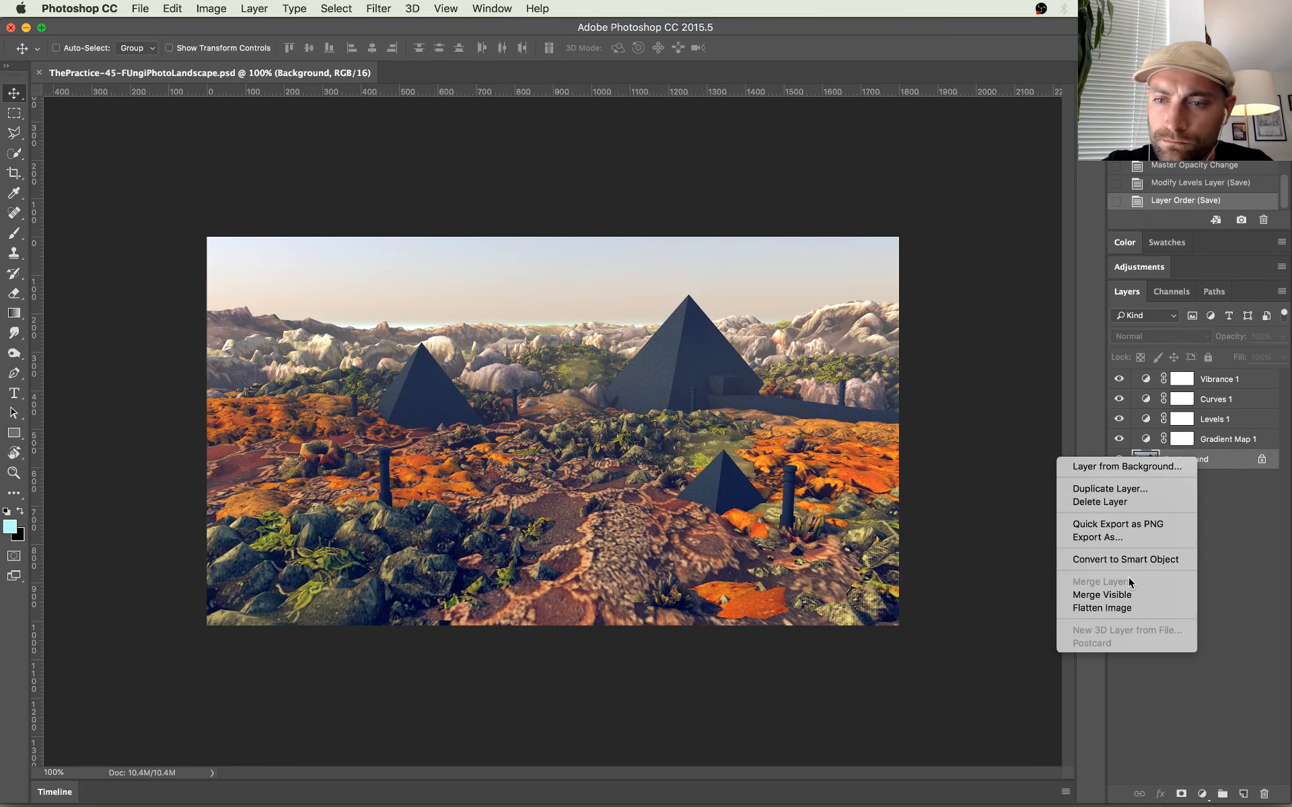
pyautogui.click(1120, 492)
pyautogui.press('Return')
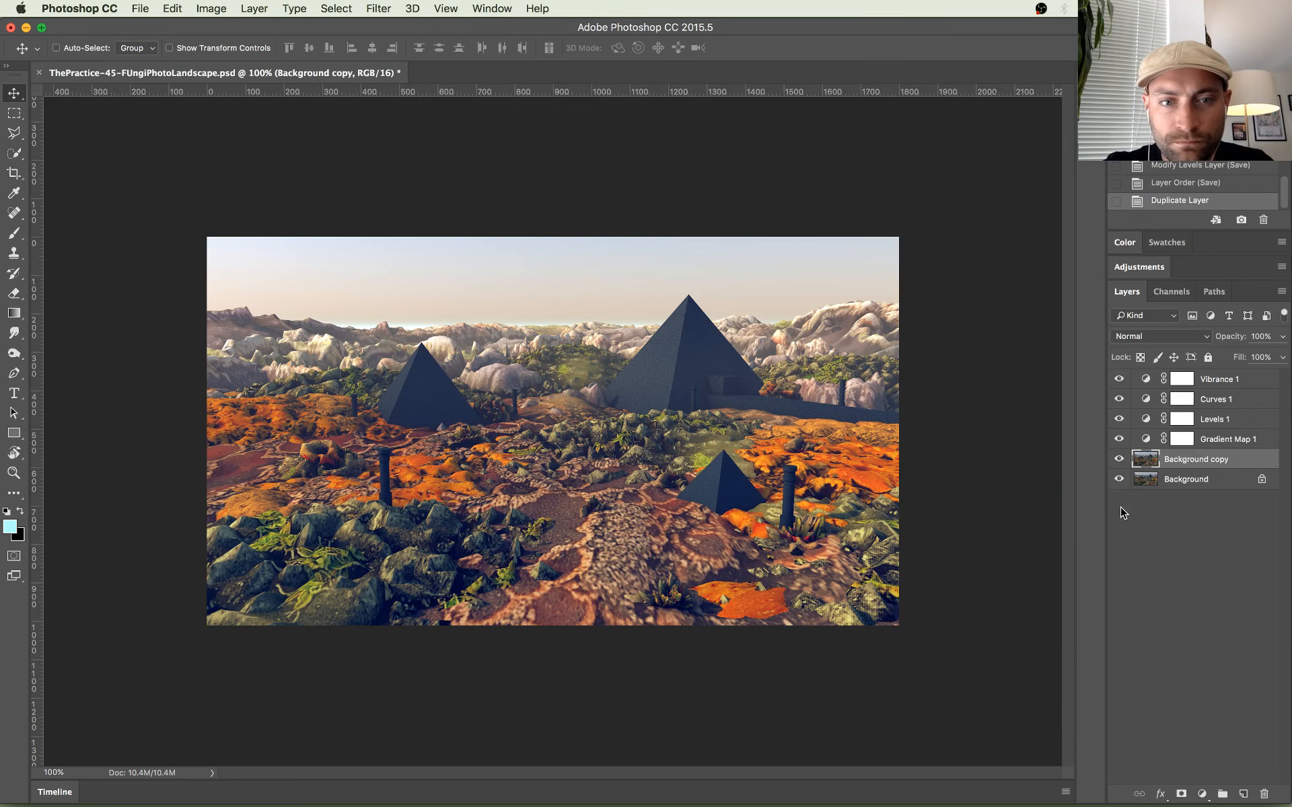
# Step: Apply a Gaussian Blur with a 3.0-pixel radius to the Background copy layer
pyautogui.click(378, 8)
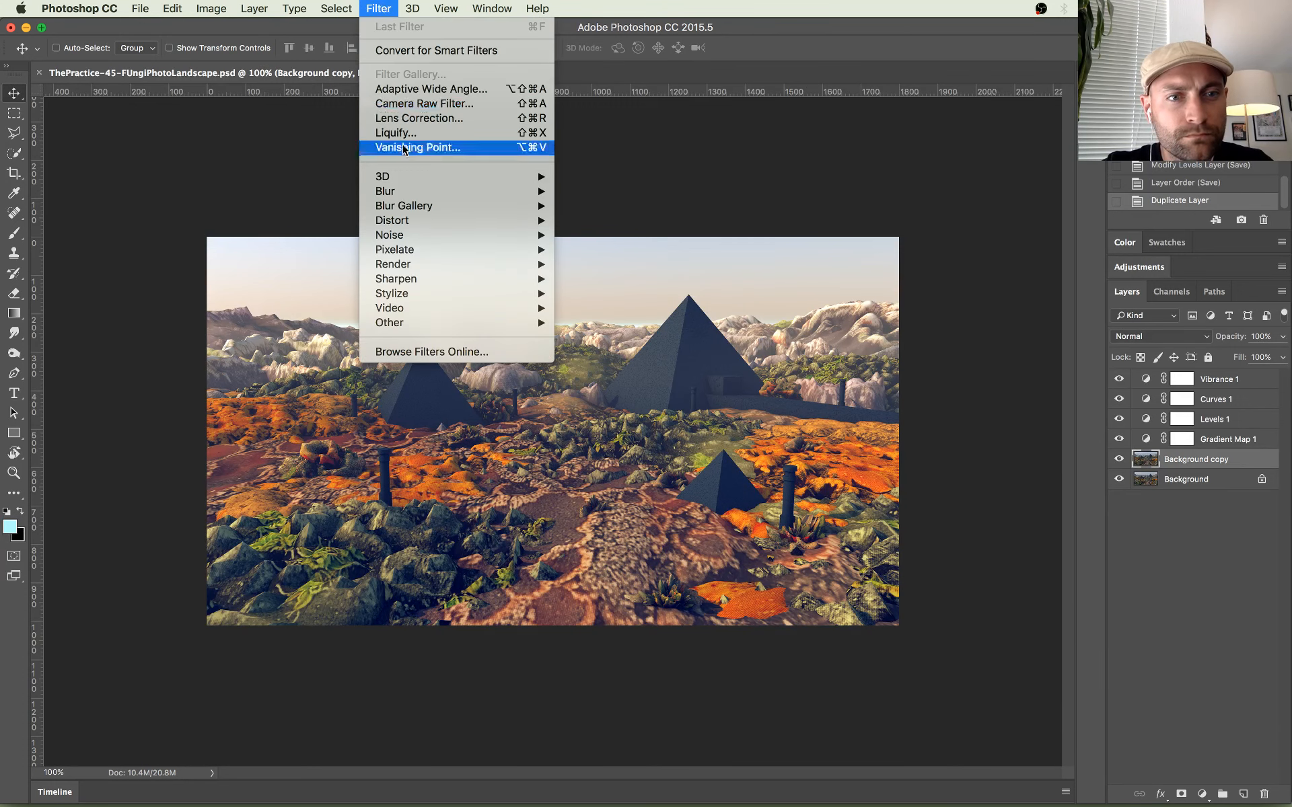
pyautogui.moveTo(444, 180)
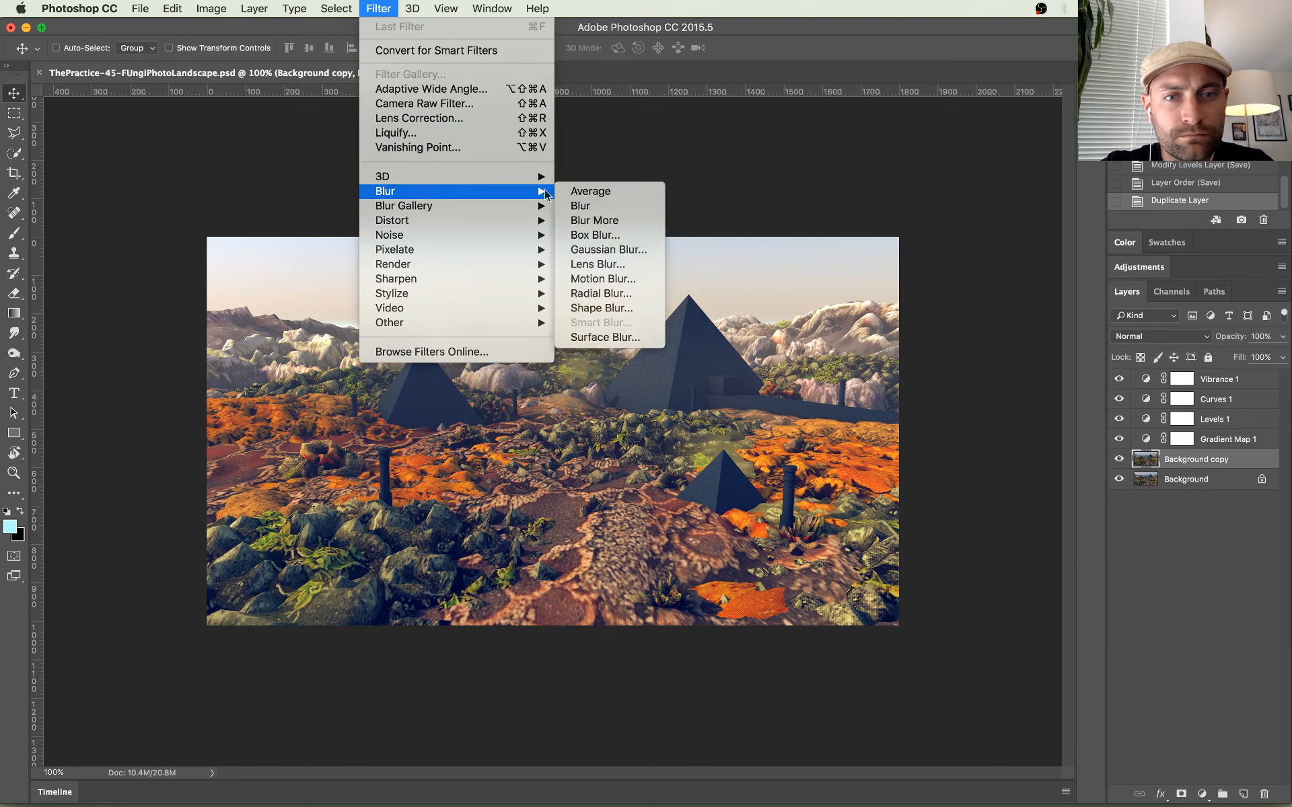
pyautogui.click(608, 251)
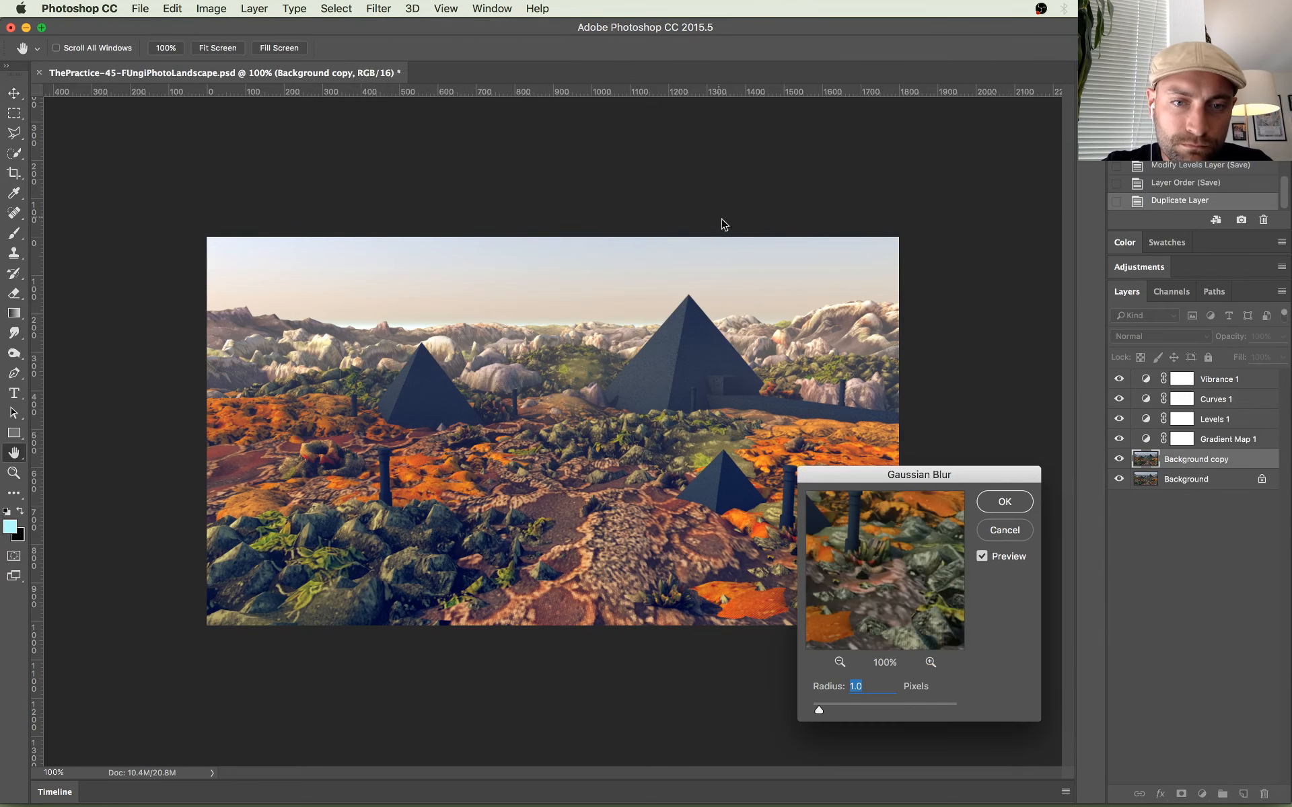
pyautogui.click(834, 705)
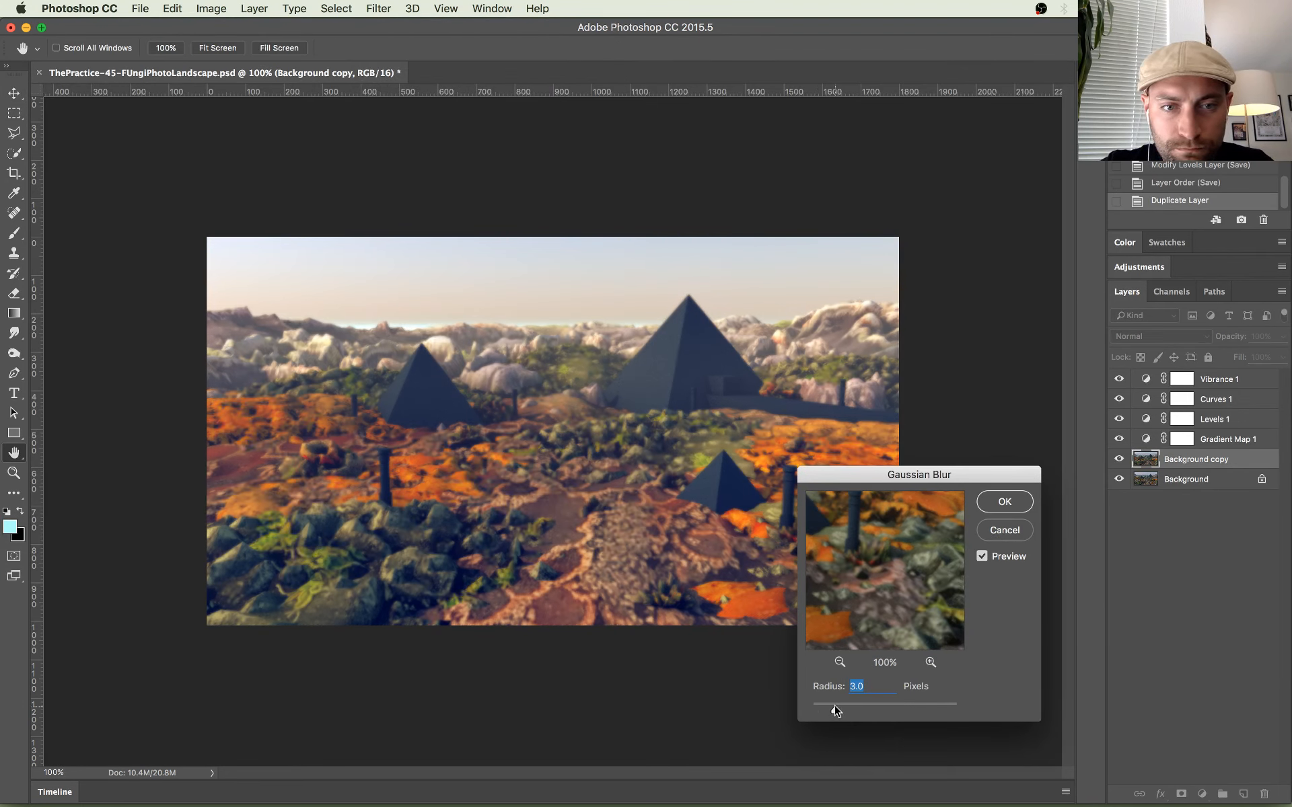
pyautogui.click(1012, 513)
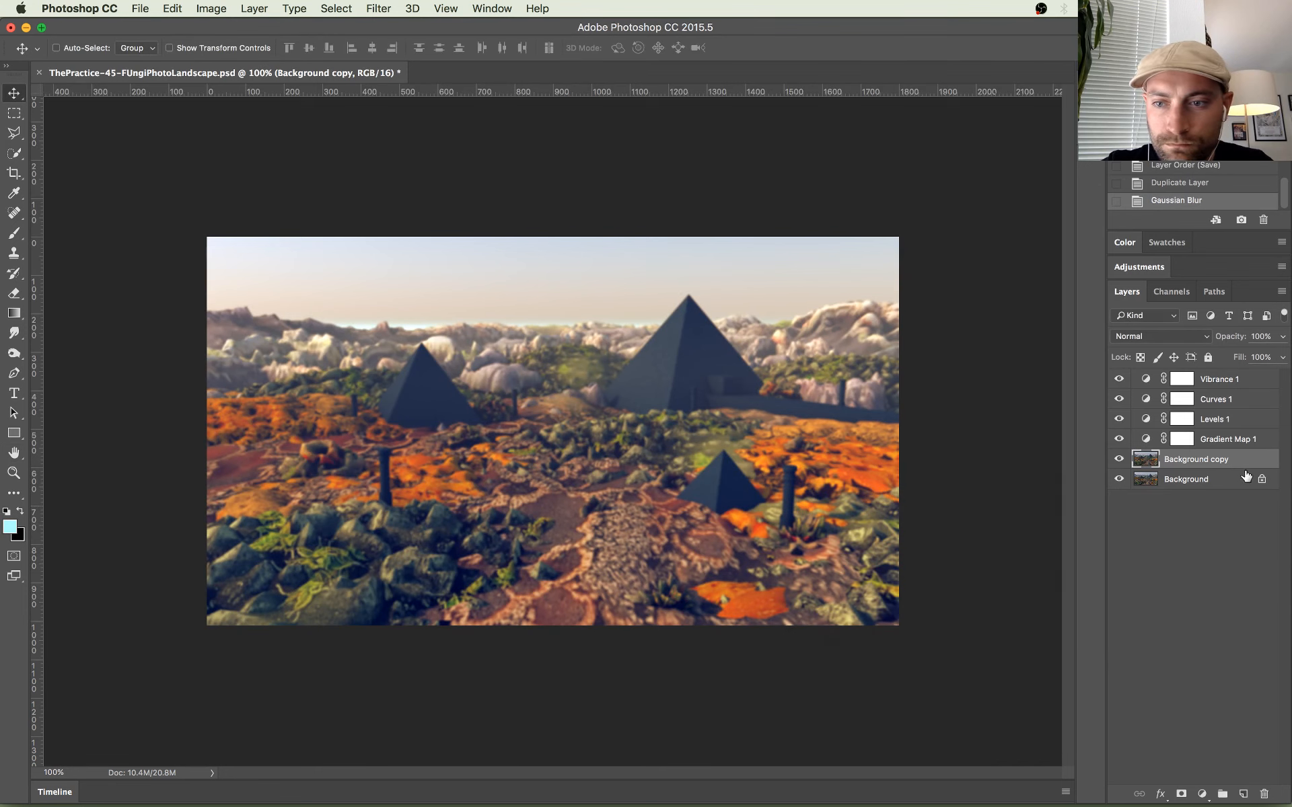
# Step: Add a layer mask to the Background copy layer and erase the blur across the foreground with soft 900 and 700 px eraser strokes
pyautogui.click(1181, 794)
pyautogui.press('e')
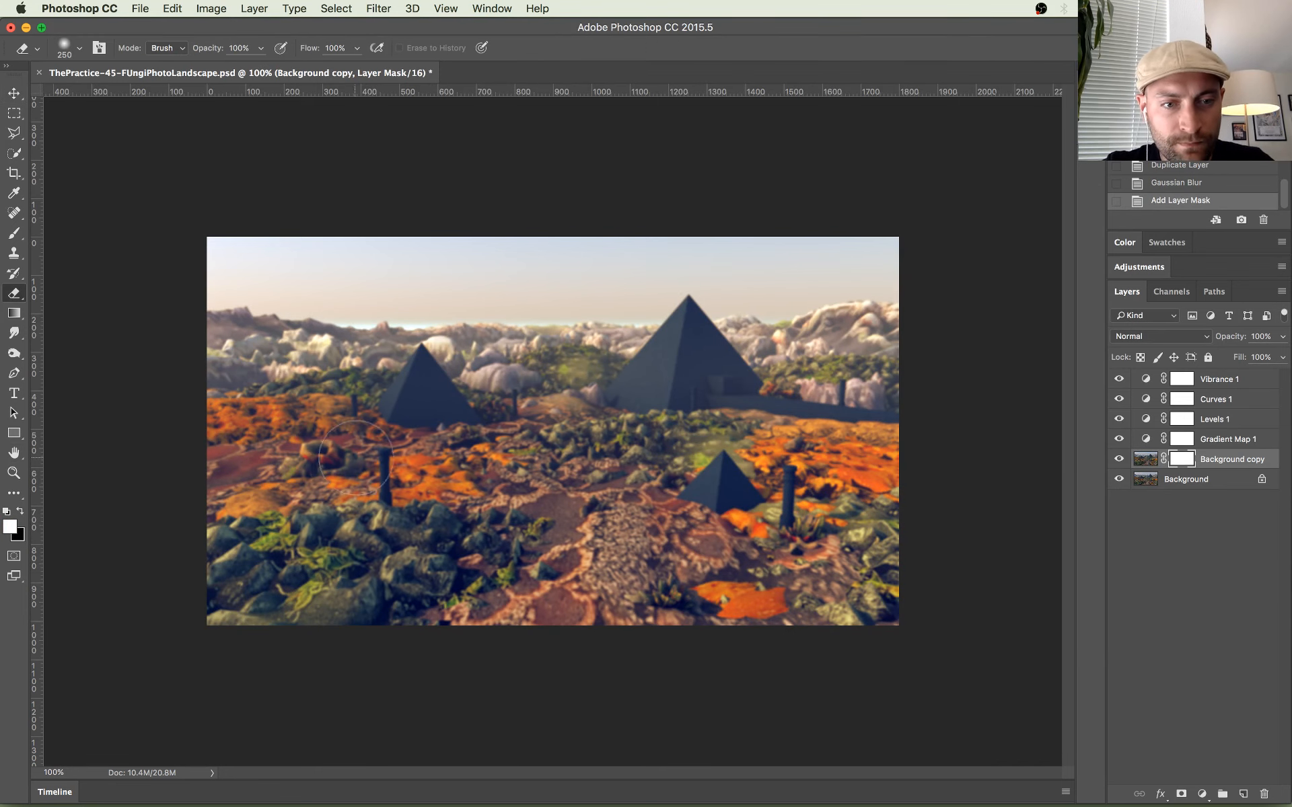
pyautogui.press(']')
pyautogui.press(']')
pyautogui.press(']')
pyautogui.press(']')
pyautogui.press(']')
pyautogui.press(']')
pyautogui.press(']')
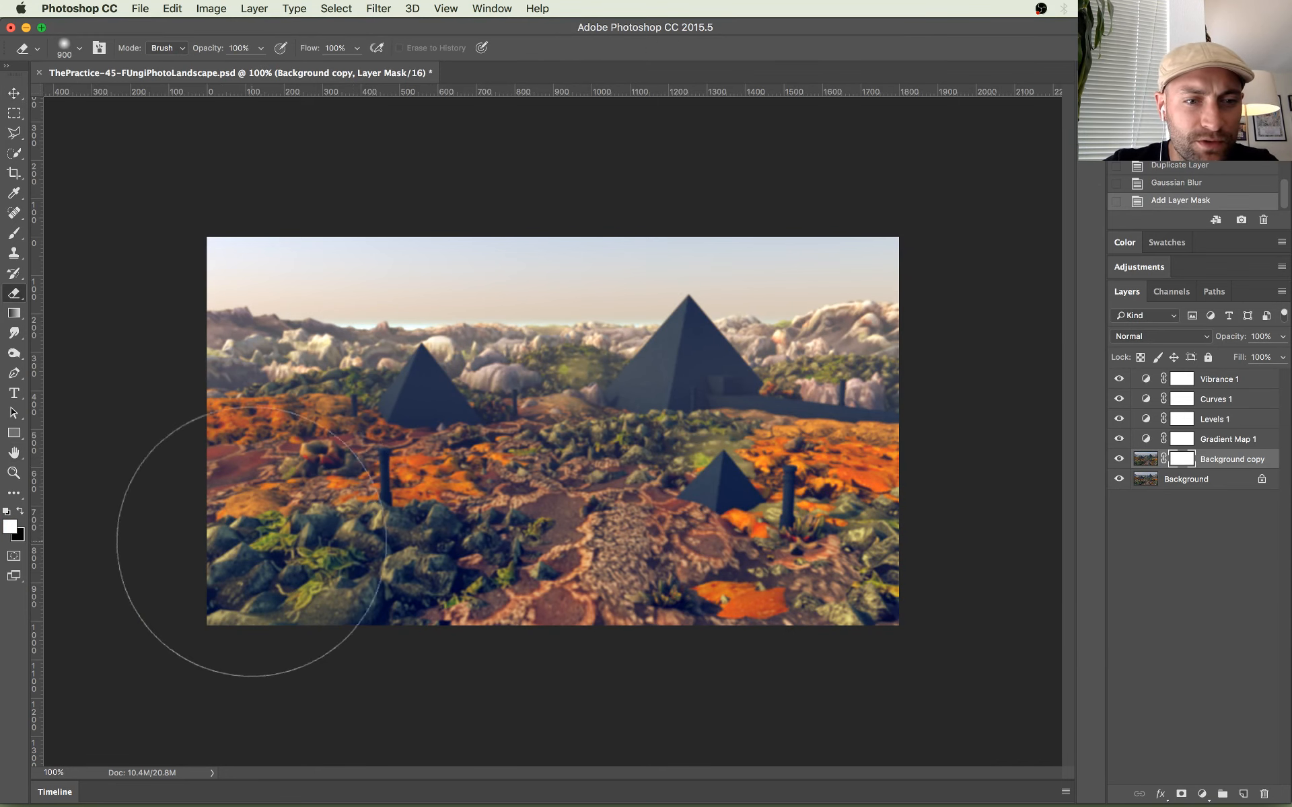
pyautogui.moveTo(382, 548)
pyautogui.mouseDown()
pyautogui.moveTo(894, 548)
pyautogui.moveTo(966, 534)
pyautogui.mouseUp()
pyautogui.press('[')
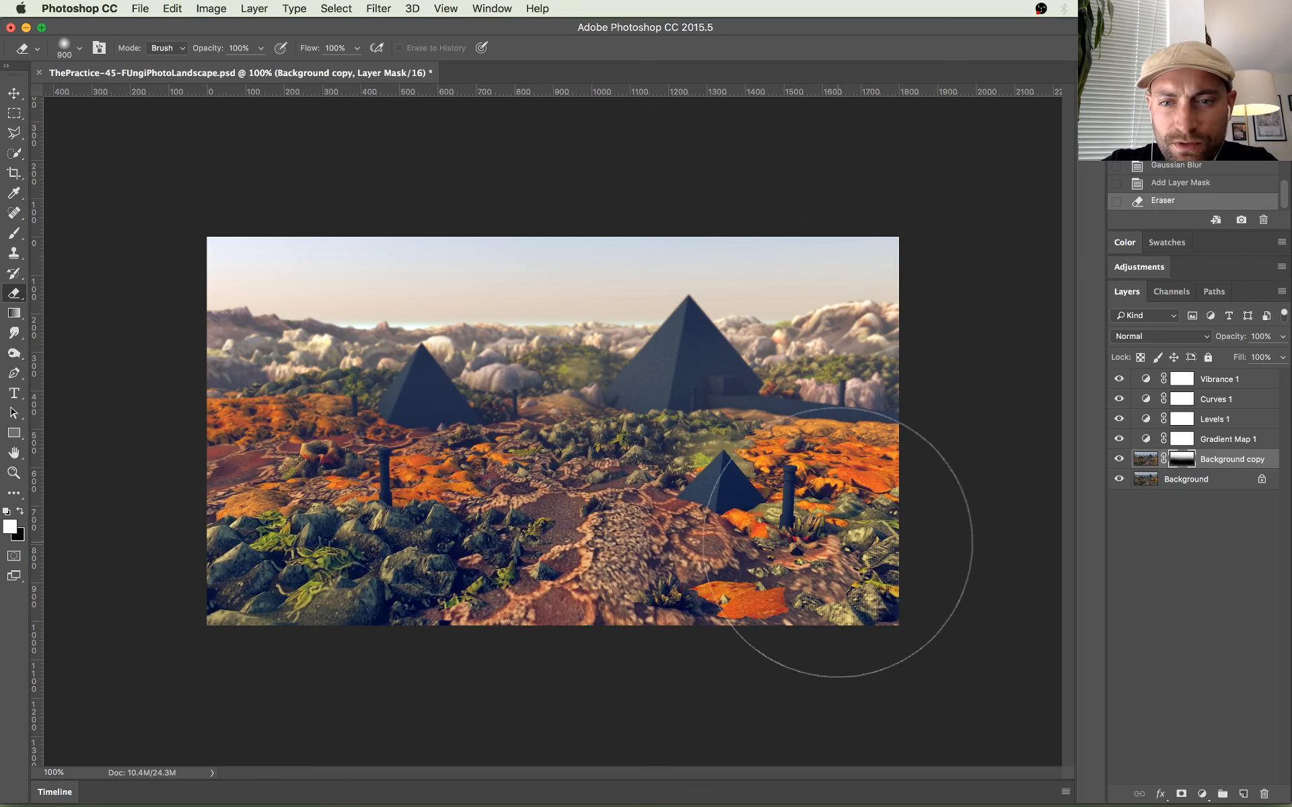
pyautogui.press('[')
pyautogui.moveTo(867, 496); pyautogui.dragTo(55, 529)
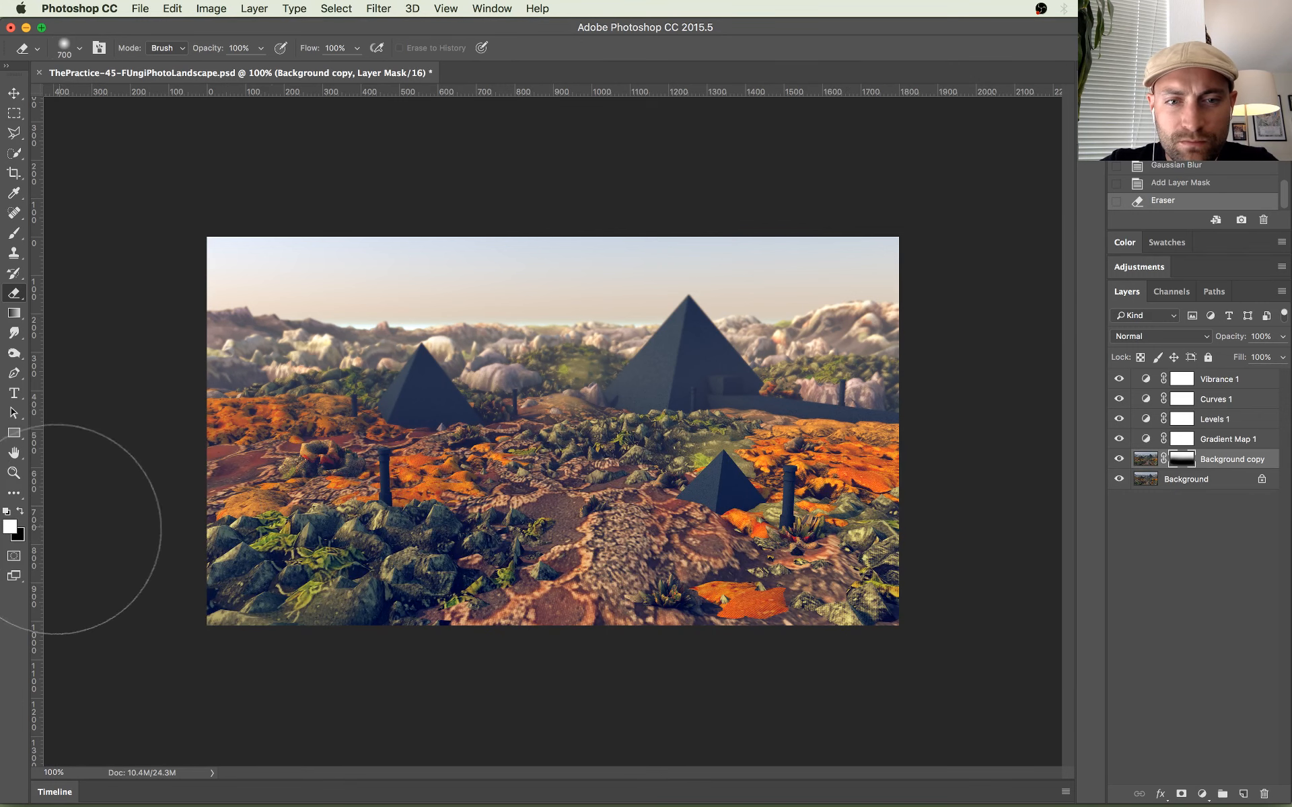
# Step: Try outlining the large pyramid with the Polygonal Lasso and clearing that area from the Background copy layer's mask
pyautogui.press('[')
pyautogui.press('[')
pyautogui.press('[')
pyautogui.press('[')
pyautogui.press('[')
pyautogui.press('[')
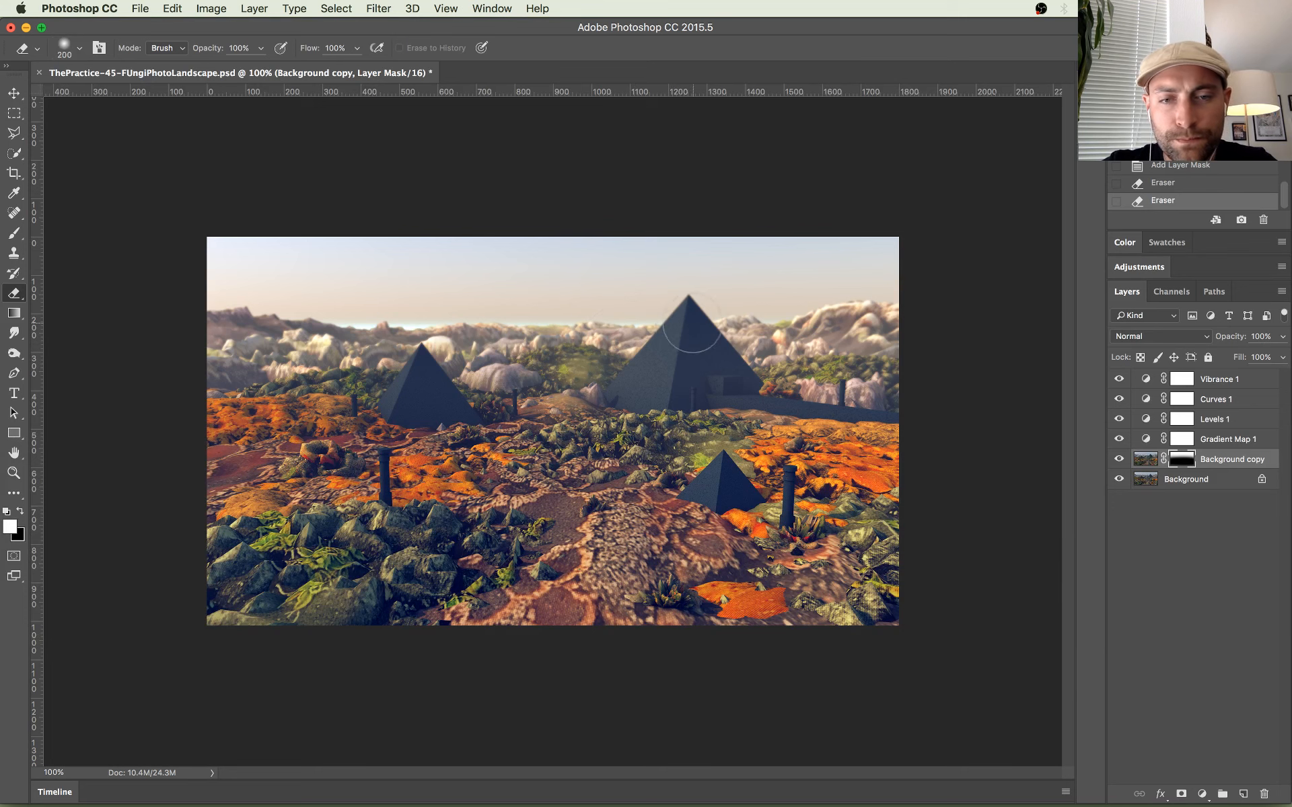
pyautogui.press('[')
pyautogui.keyDown('alt'); pyautogui.scroll(4, 654, 353); pyautogui.keyUp('alt')
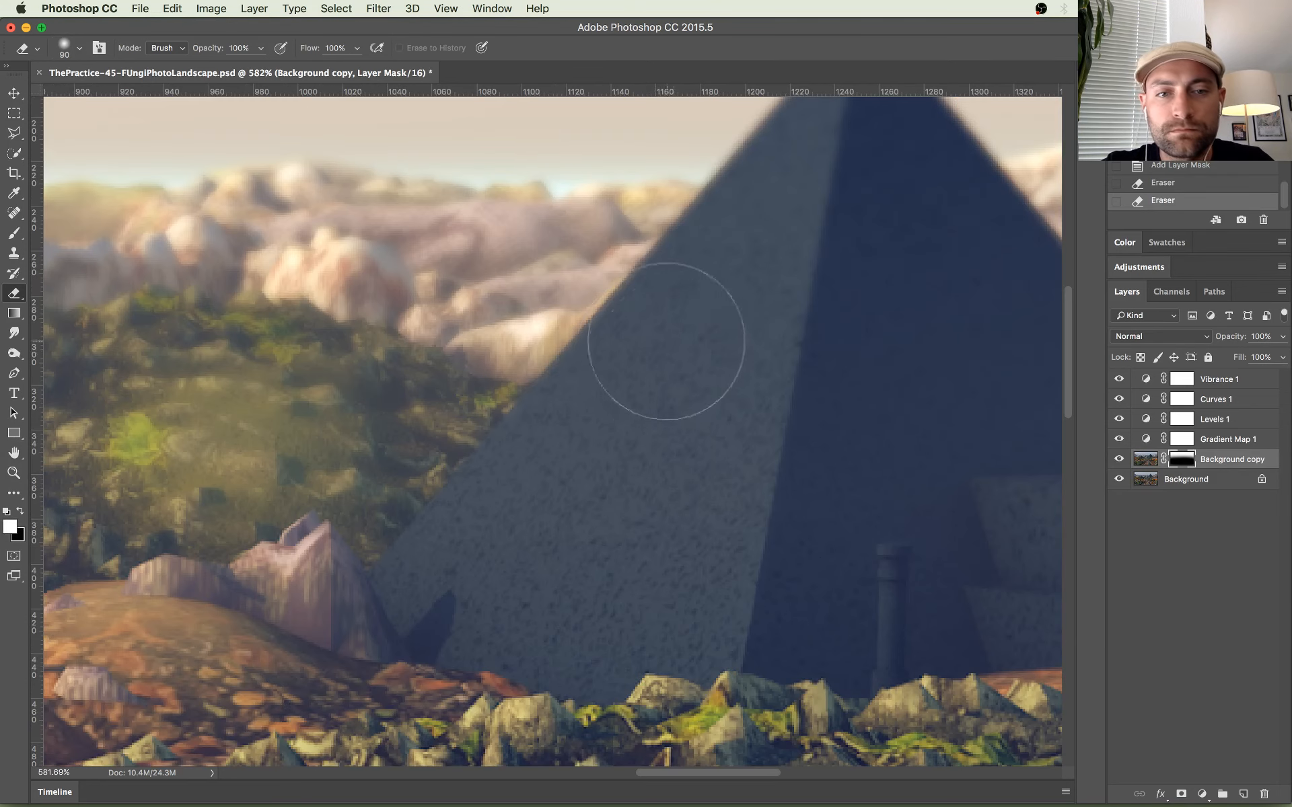
pyautogui.keyDown('alt'); pyautogui.scroll(-1, 684, 453); pyautogui.keyUp('alt')
pyautogui.press('l')
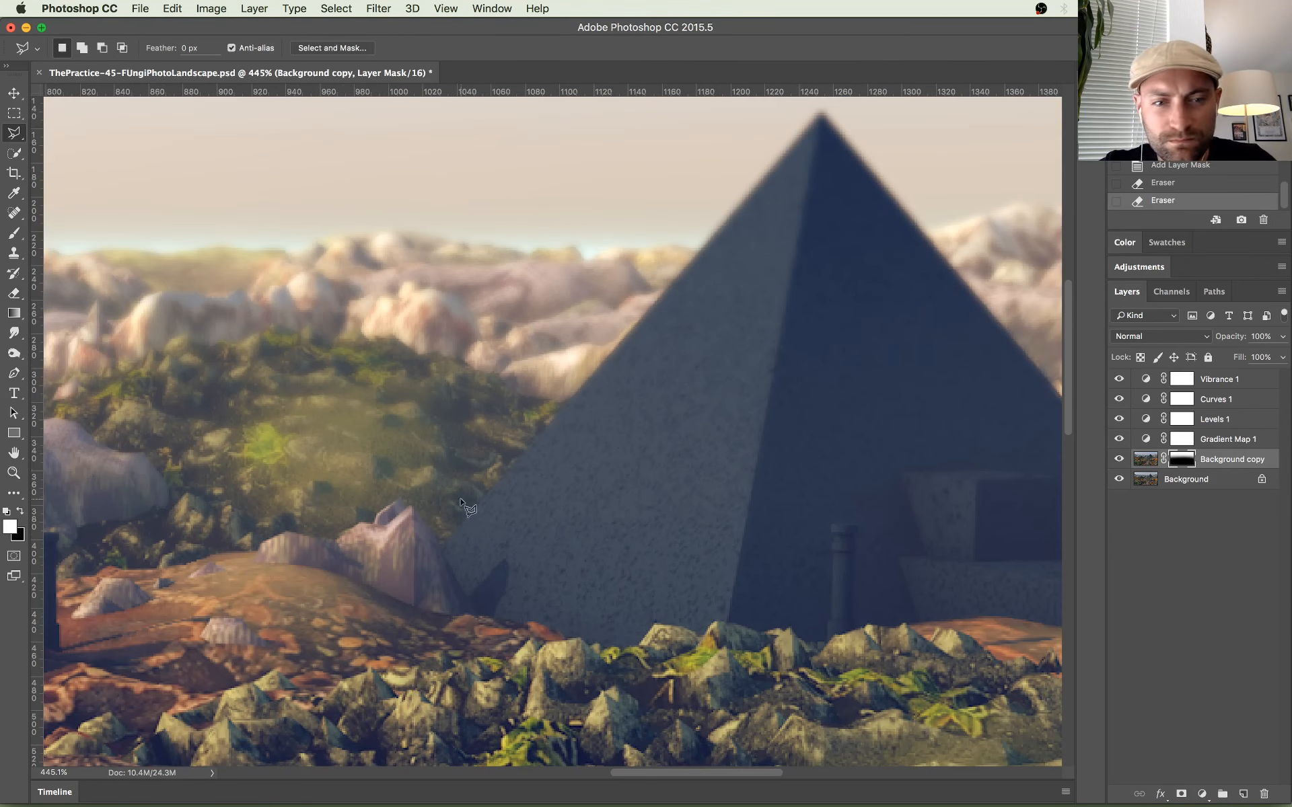
pyautogui.click(441, 547)
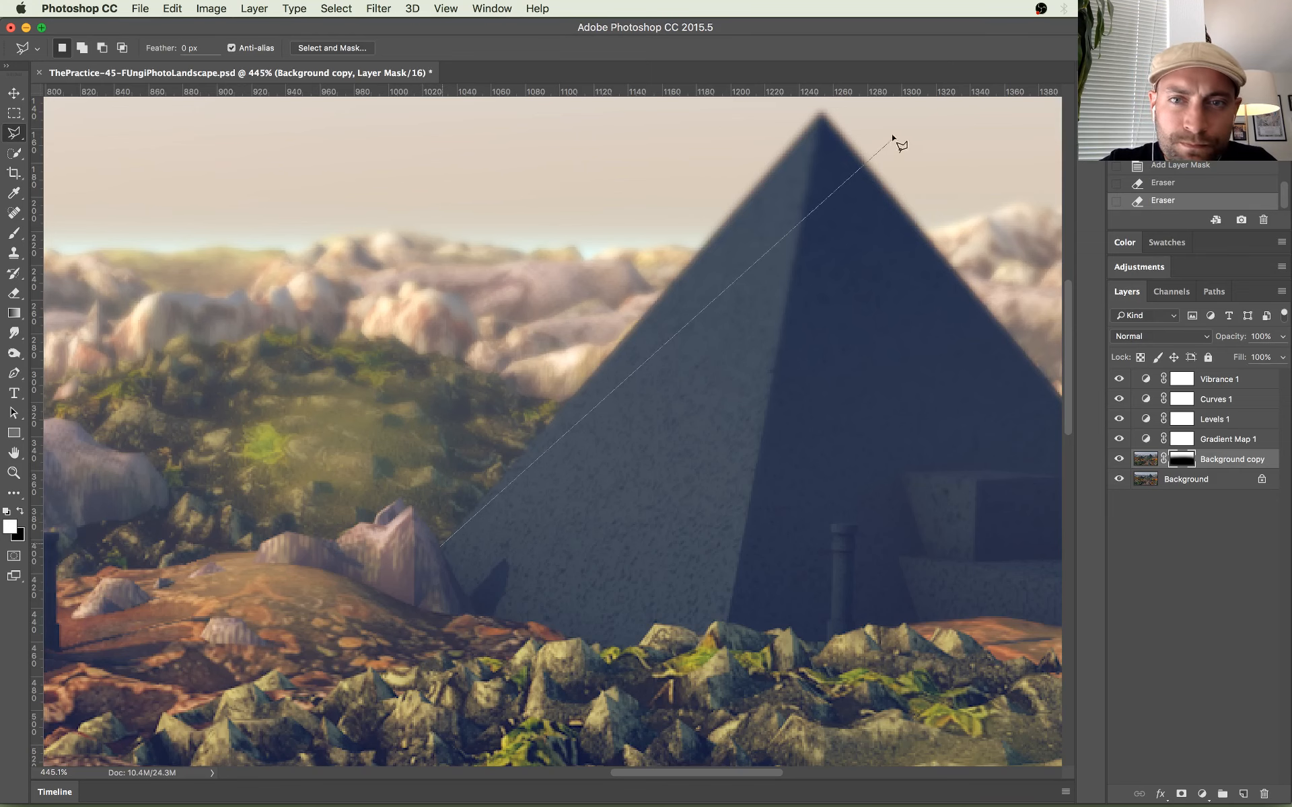
pyautogui.click(822, 113)
pyautogui.hscroll(5, 824, 118)
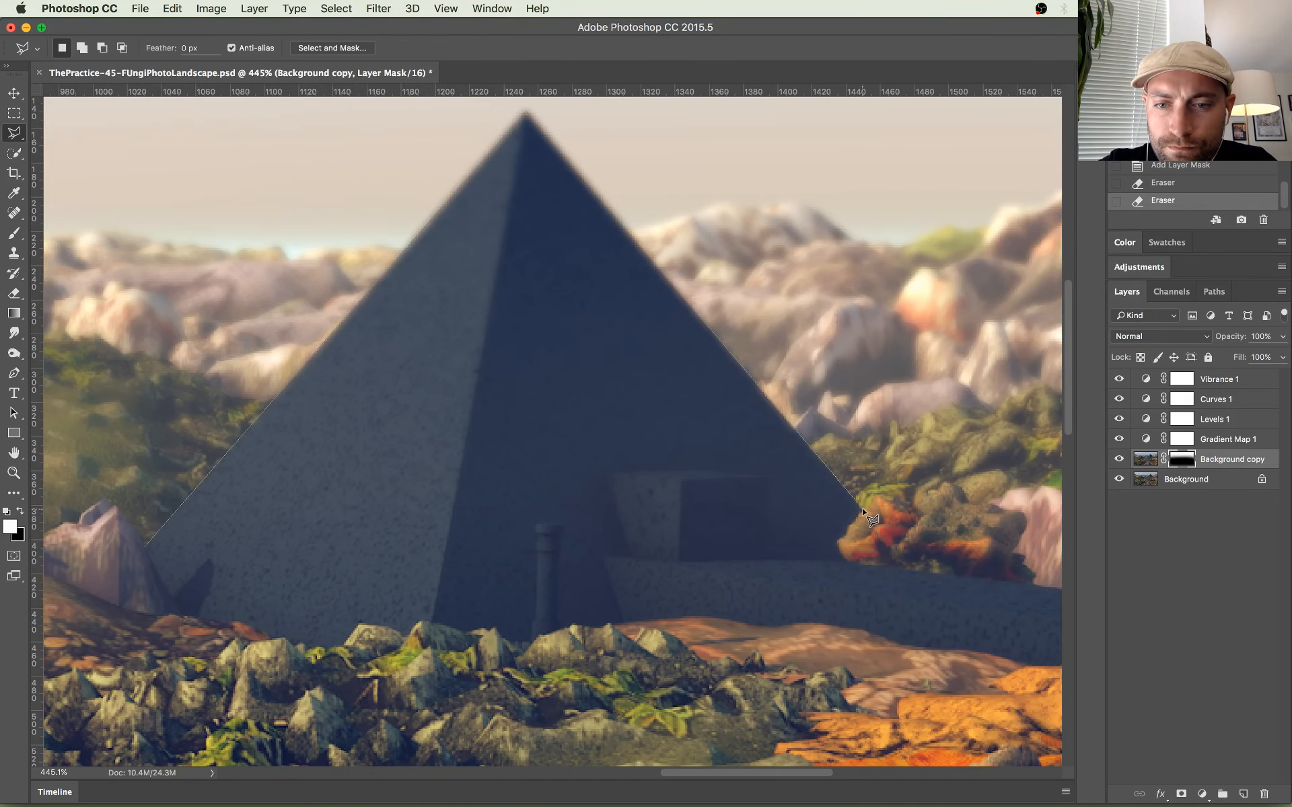
pyautogui.click(861, 509)
pyautogui.press('super+0')
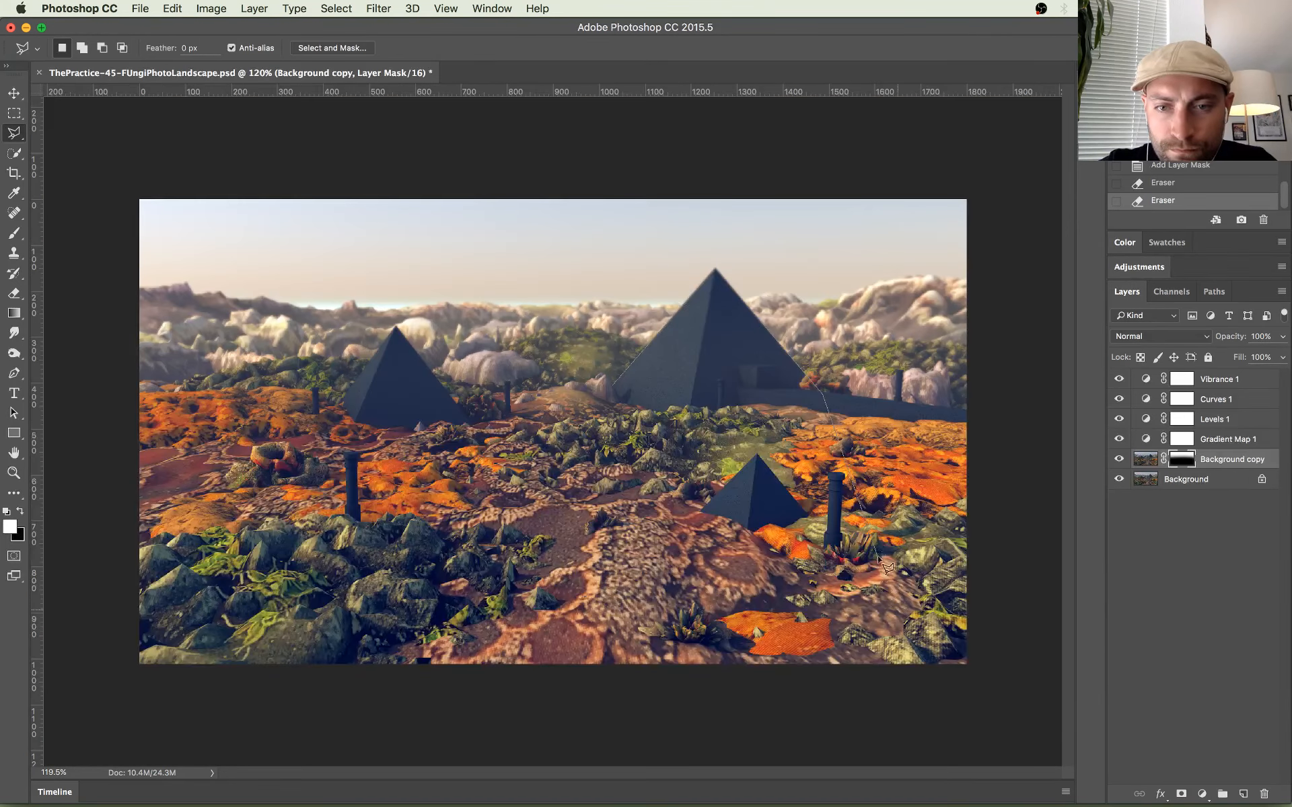
pyautogui.click(841, 550)
pyautogui.click(539, 560)
pyautogui.press('BackSpace')
pyautogui.press('super+d')
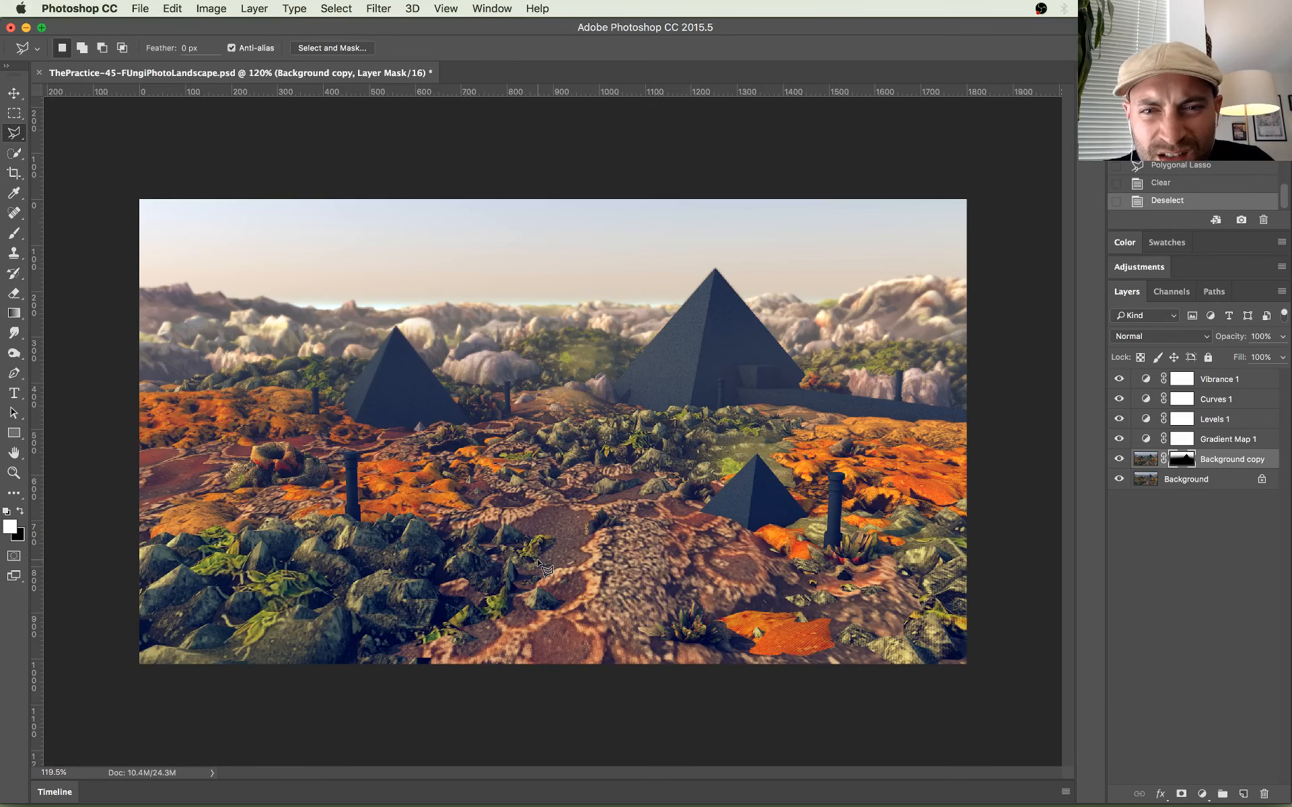
# Step: Undo the deselection, the mask clearing and the lasso selection around the large pyramid
pyautogui.press('super+alt+z')
pyautogui.press('super+alt+z')
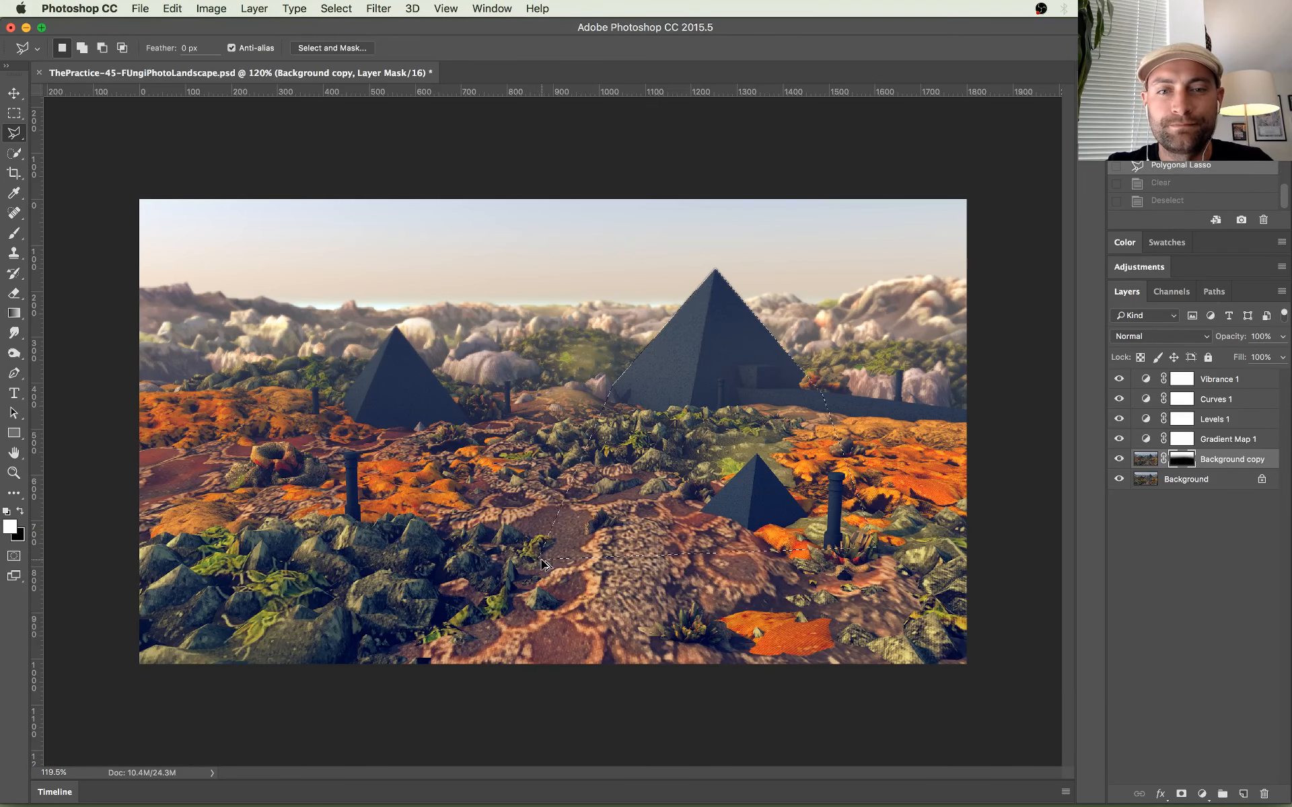
pyautogui.press('super+alt+z')
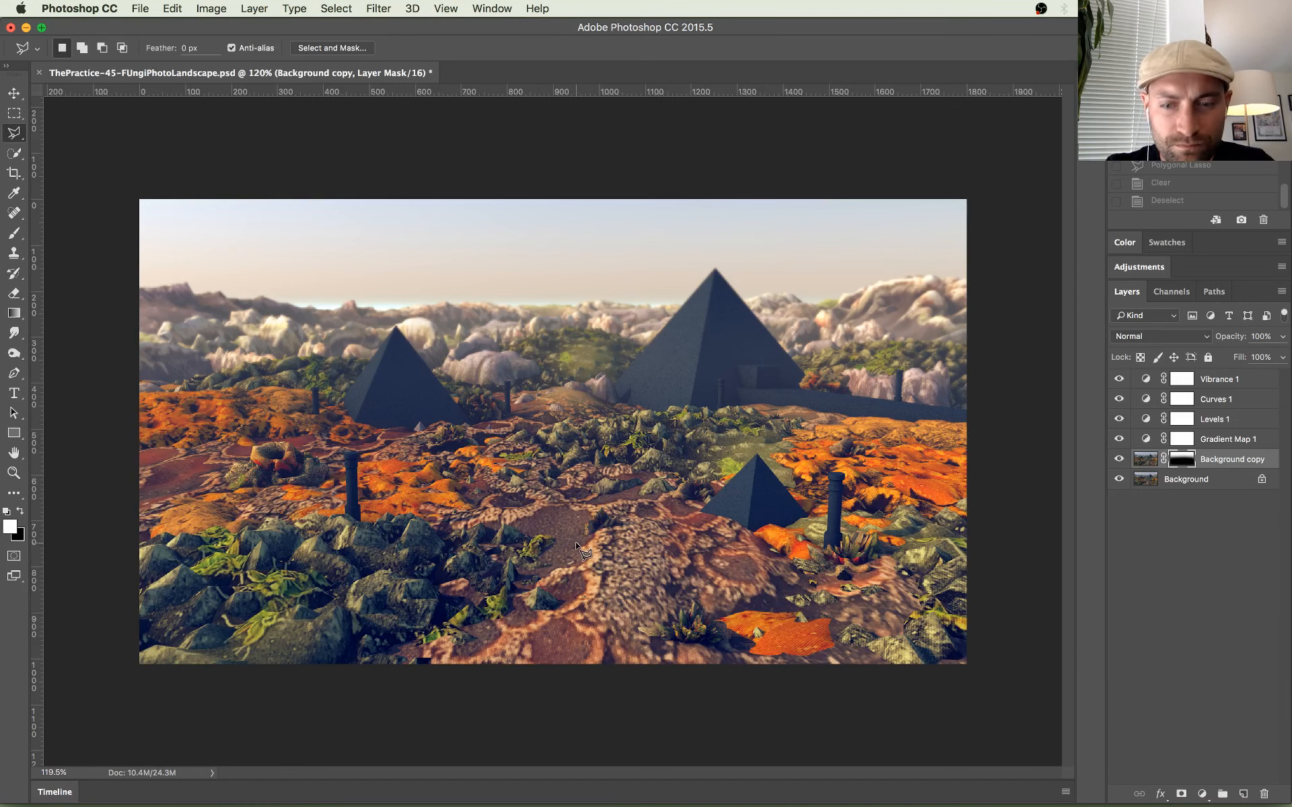
# Step: Lower the Background copy layer's opacity to 62% and compare the image with and without the blur
pyautogui.press('super+1')
pyautogui.moveTo(1246, 341); pyautogui.dragTo(1215, 341)
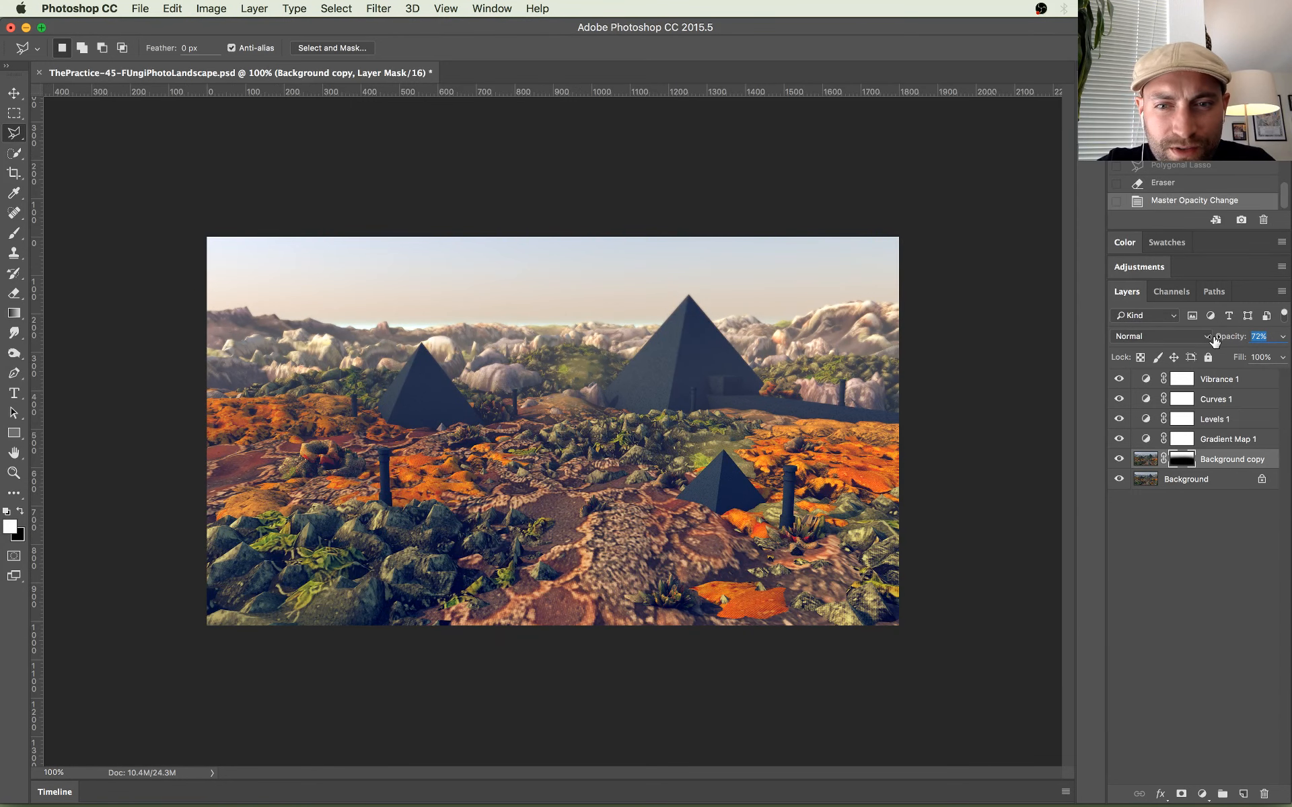
pyautogui.click(1120, 459)
pyautogui.click(1120, 460)
pyautogui.moveTo(1288, 340); pyautogui.dragTo(1239, 341)
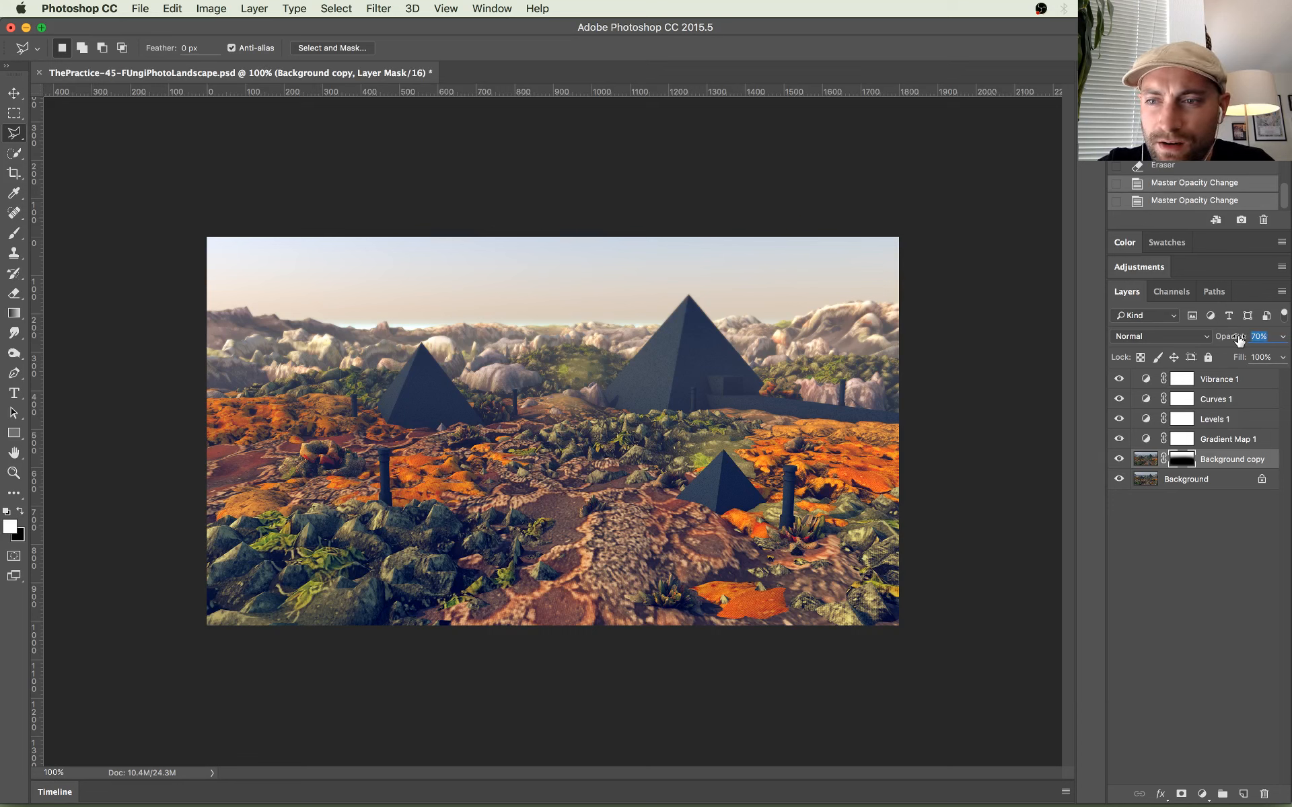
pyautogui.click(1121, 461)
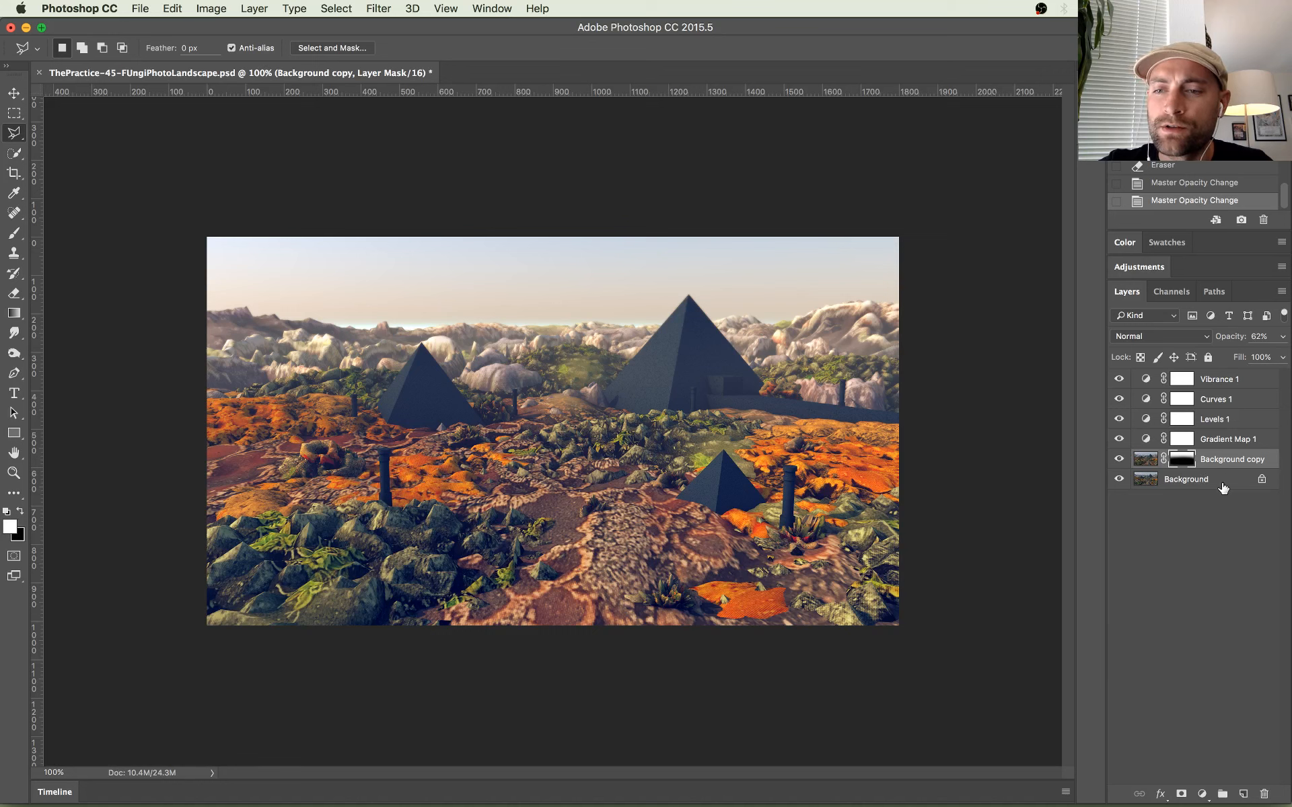
# Step: Duplicate the original Background layer again, keeping the default name Background copy 2
pyautogui.rightClick(1200, 480)
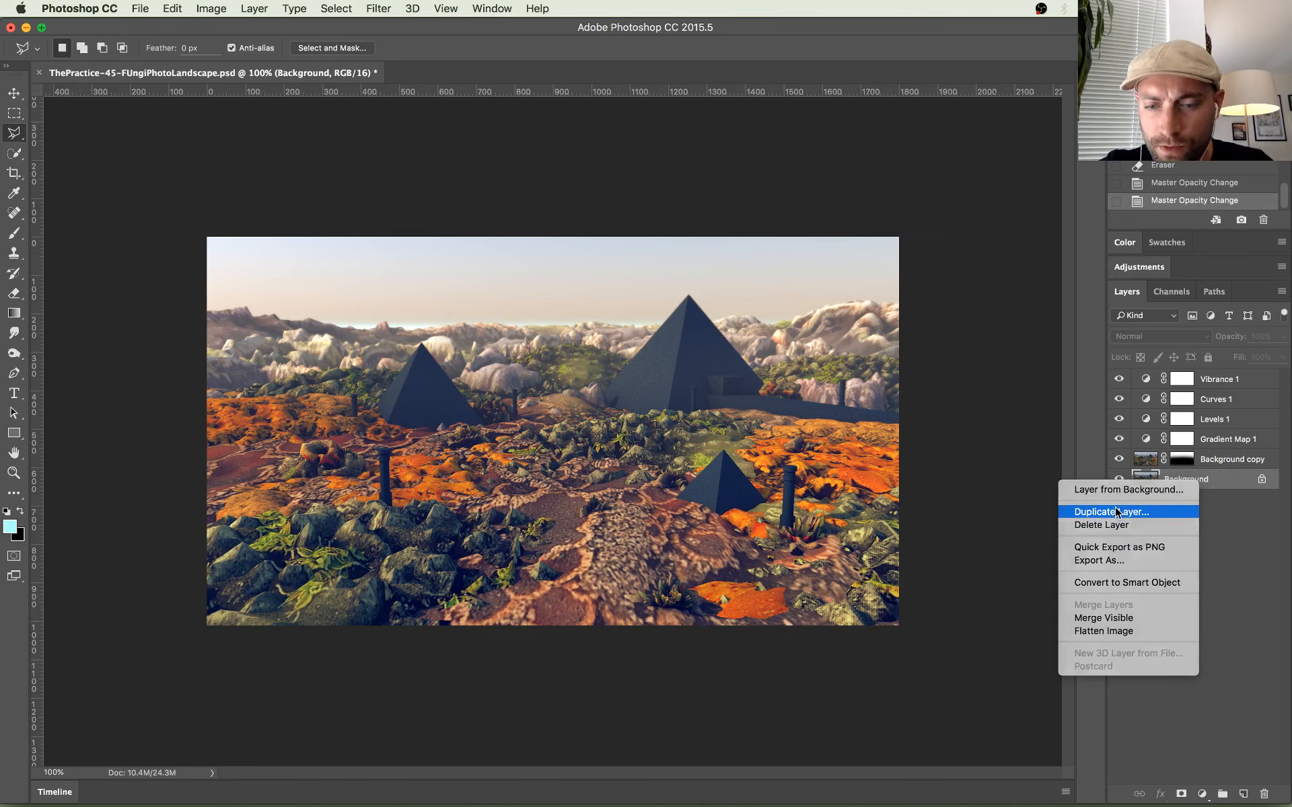
pyautogui.click(1115, 511)
pyautogui.press('Return')
pyautogui.moveTo(1238, 481)
pyautogui.mouseDown()
pyautogui.moveTo(1240, 455)
pyautogui.moveTo(1242, 480)
pyautogui.mouseUp()
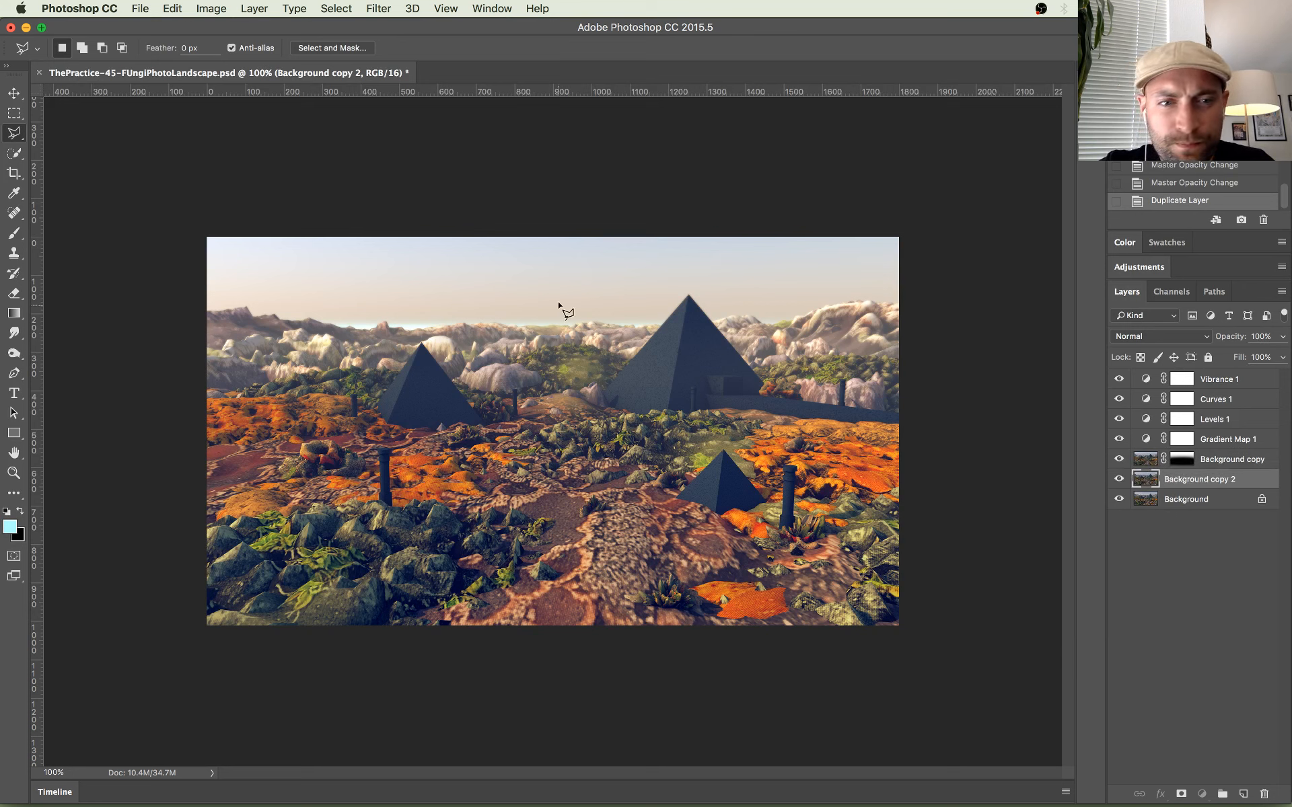
# Step: Add 3% uniform, monochromatic noise to the Background copy 2 layer
pyautogui.click(336, 8)
pyautogui.moveTo(378, 9)
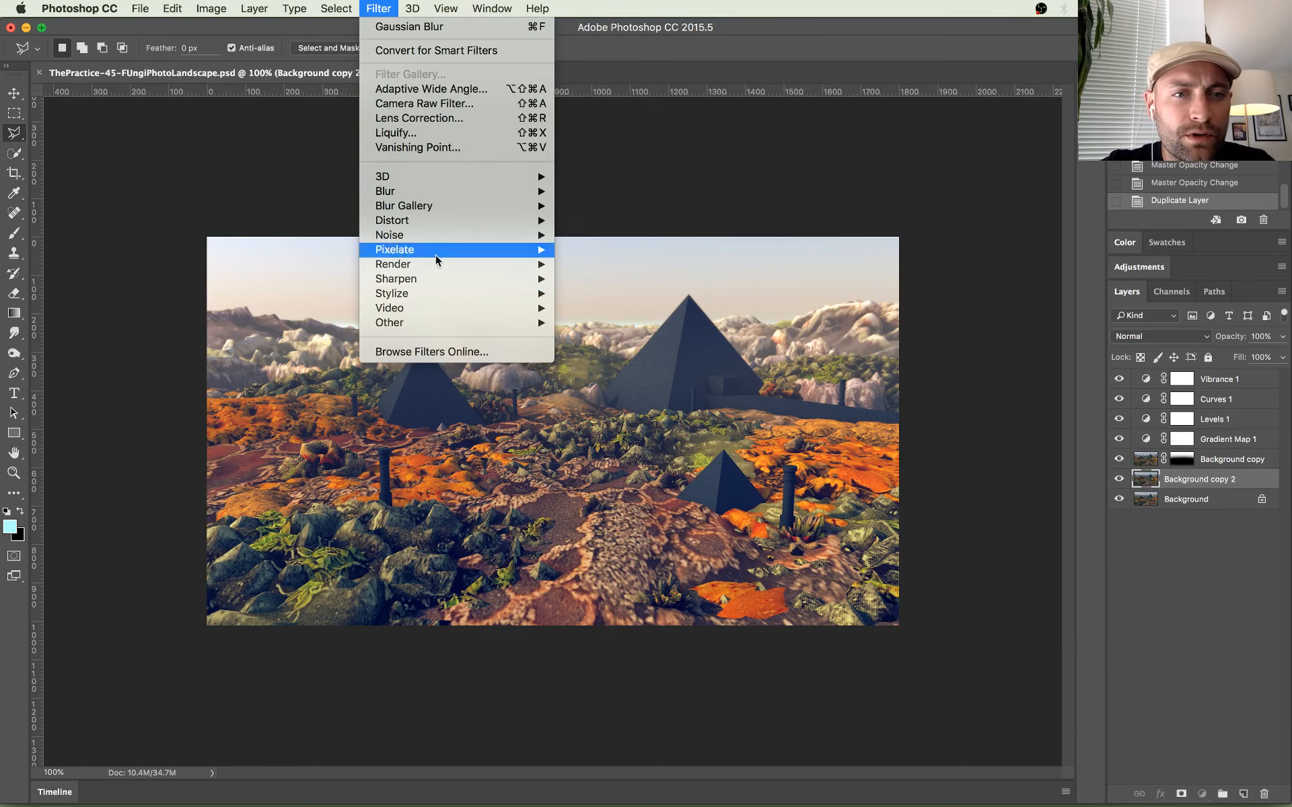
pyautogui.moveTo(437, 235)
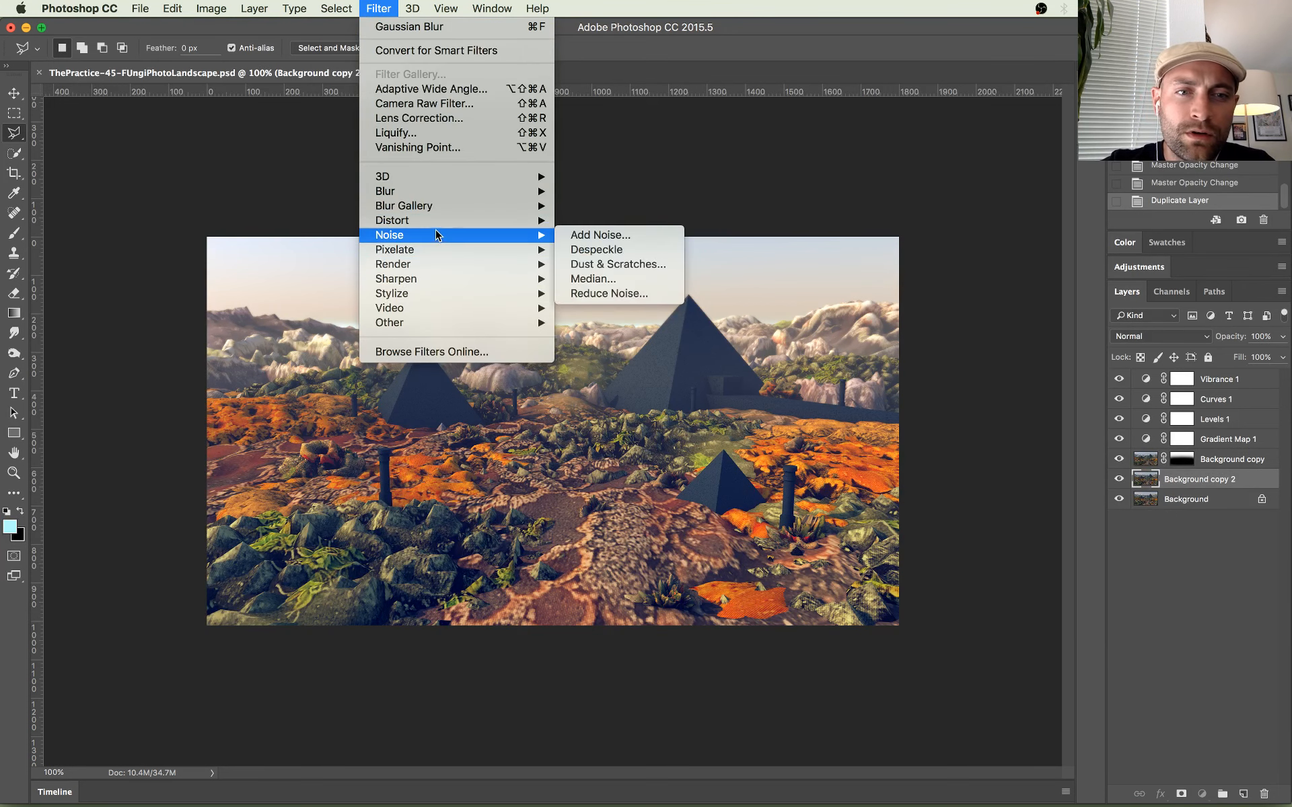
pyautogui.click(592, 234)
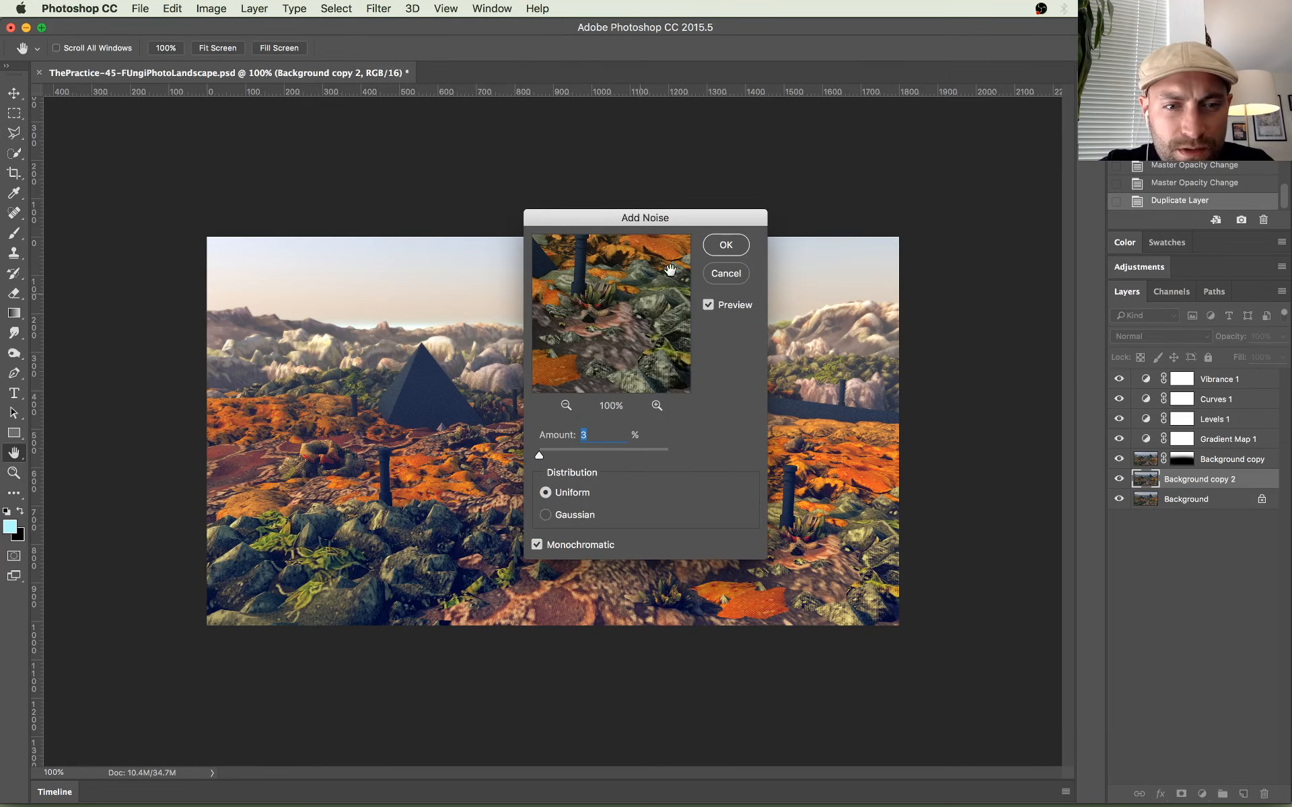
pyautogui.click(726, 245)
# Step: Examine the added noise up close and compare the image with and without the Background copy 2 layer
pyautogui.press('super+equal')
pyautogui.press('super+equal')
pyautogui.press('l')
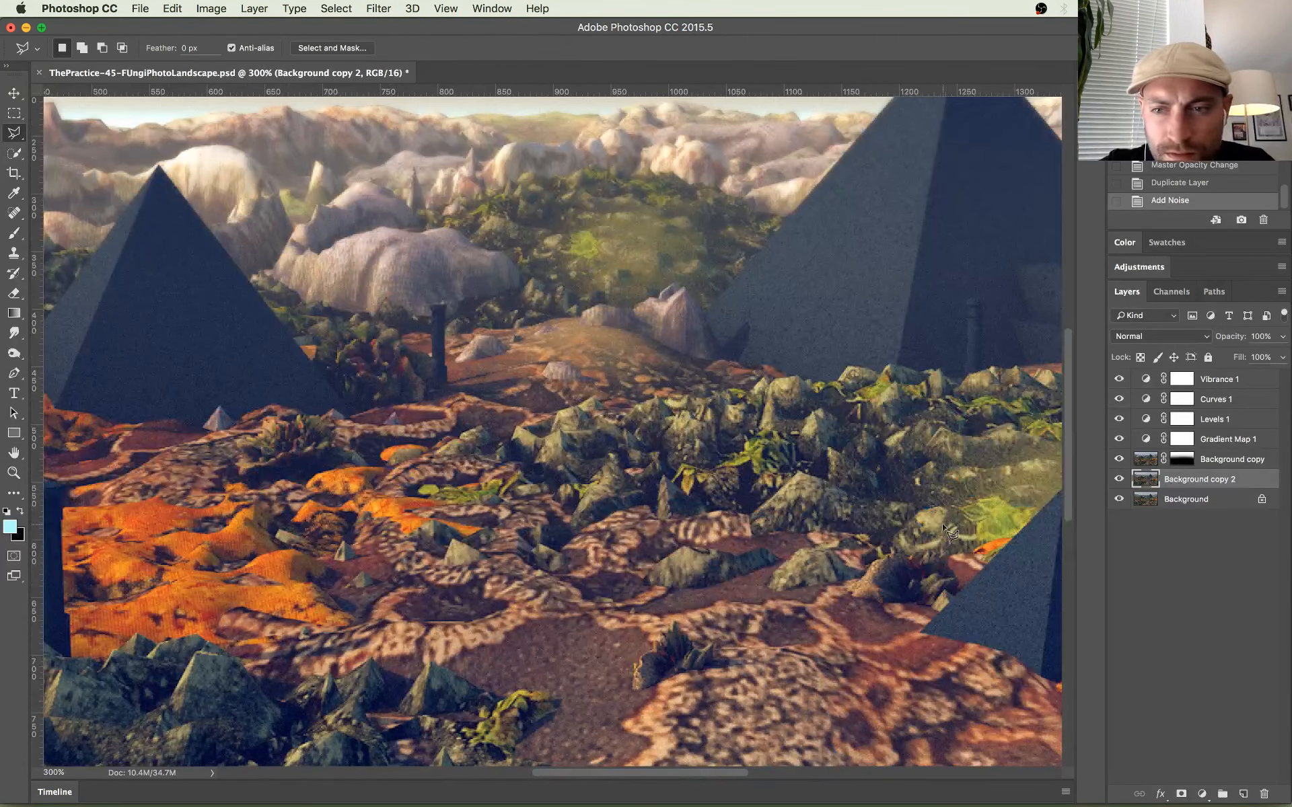
pyautogui.click(1118, 481)
pyautogui.moveTo(786, 486); pyautogui.dragTo(544, 179)
pyautogui.click(1118, 481)
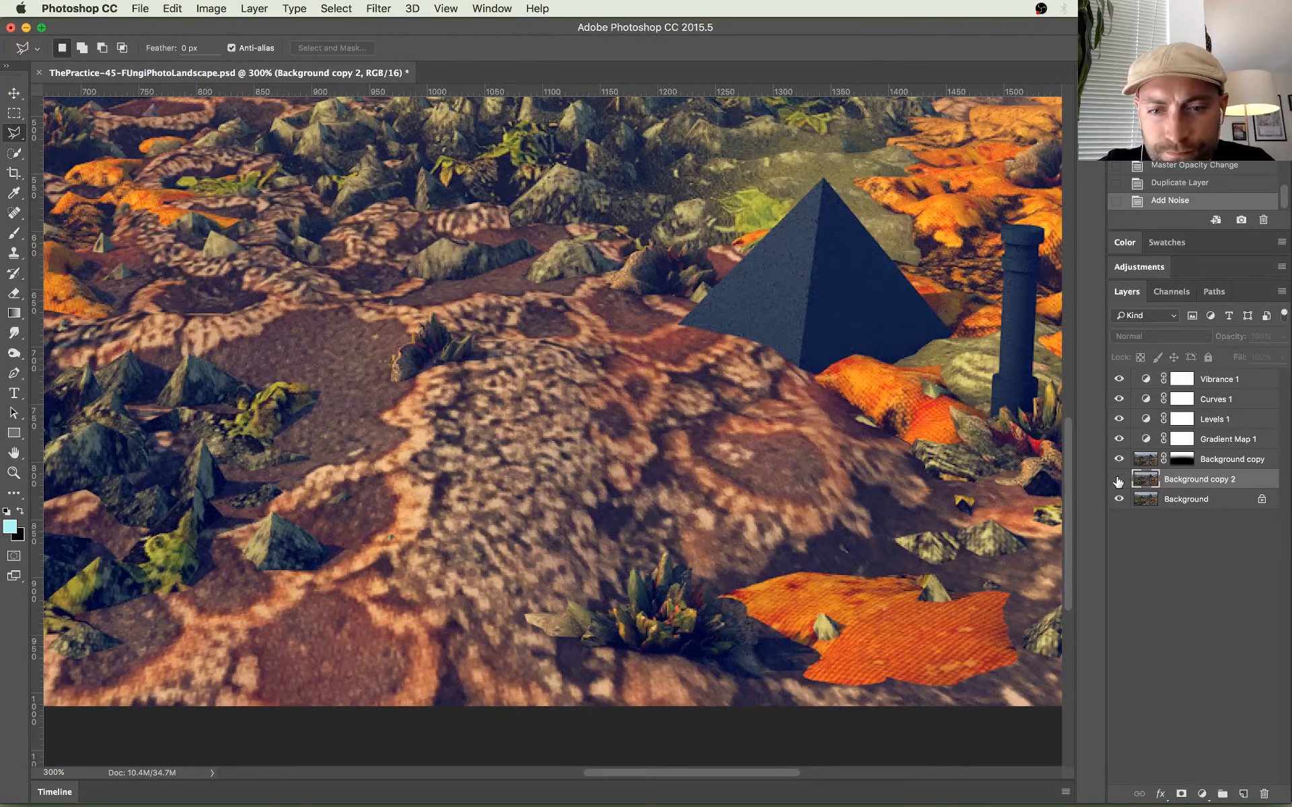
pyautogui.click(1118, 481)
pyautogui.press('super+minus')
pyautogui.press('super+minus')
pyautogui.press('super+minus')
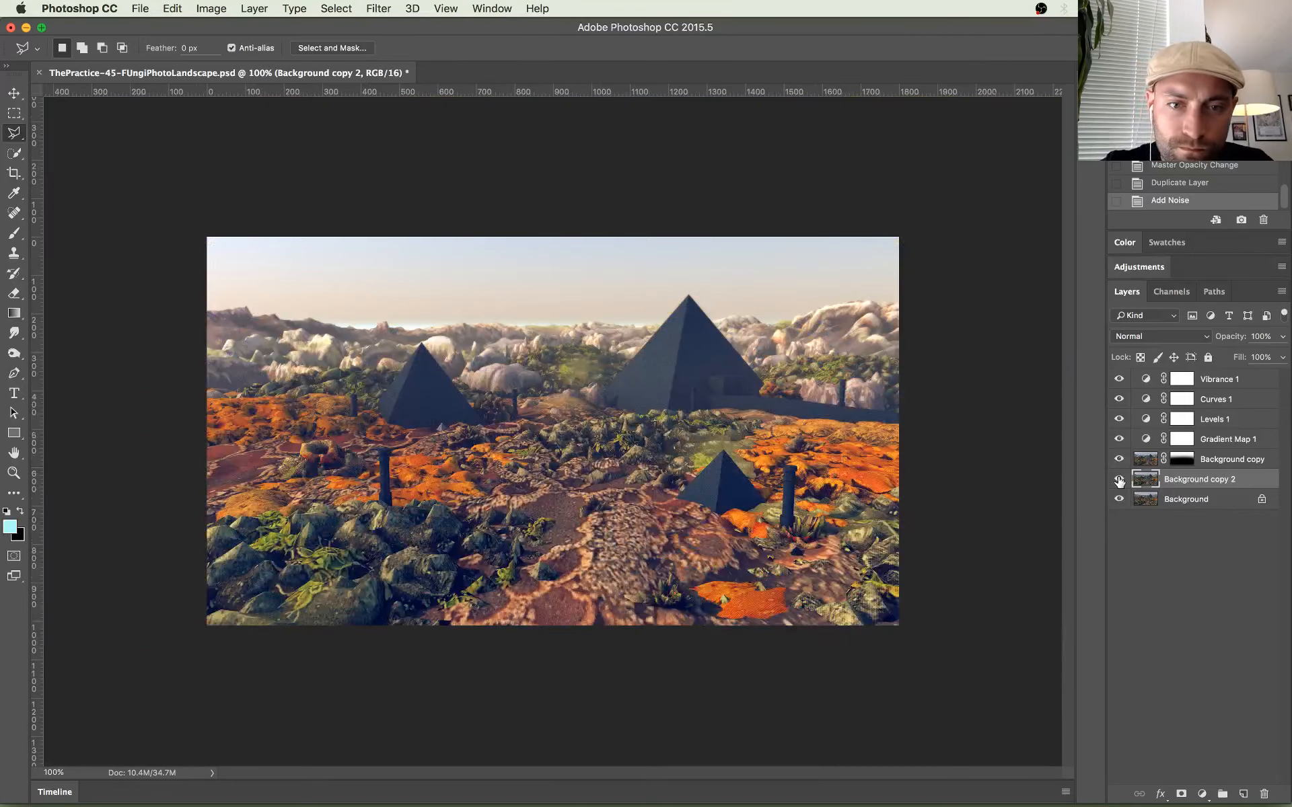
pyautogui.press('super+equal')
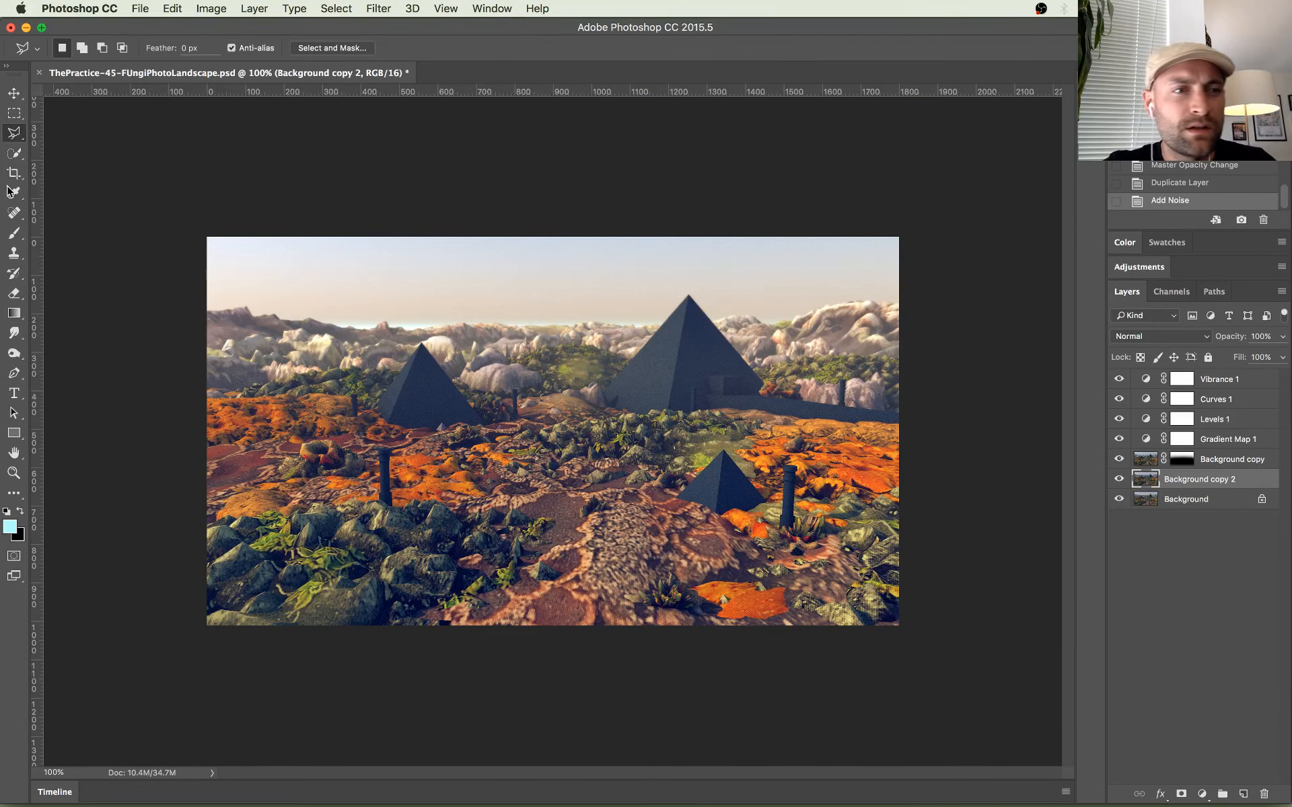
# Step: Select a small circle in the sky above the left pyramid and add a new layer directly above Background copy
pyautogui.click(14, 113)
pyautogui.click(128, 127)
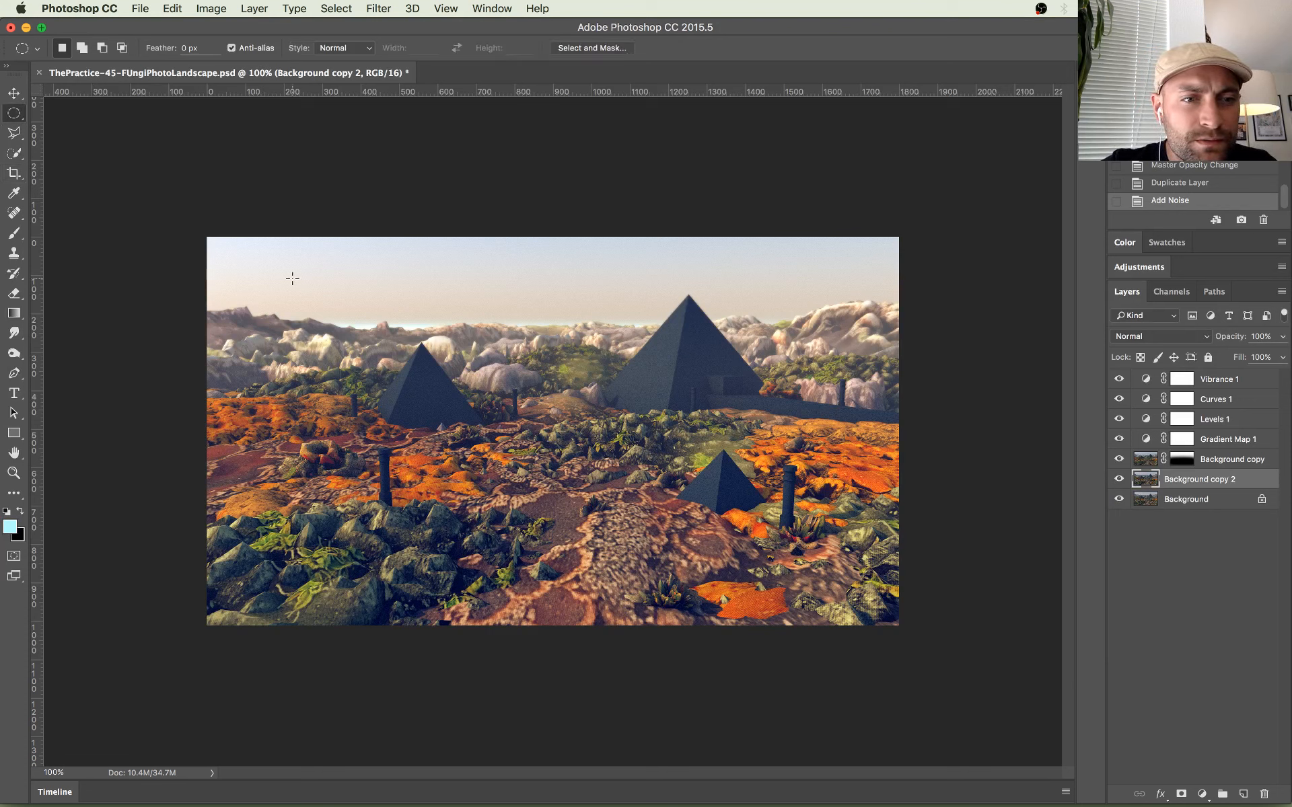
pyautogui.keyDown('alt'); pyautogui.moveTo(402, 283); pyautogui.dragTo(415, 297); pyautogui.keyUp('alt')
pyautogui.click(1244, 794)
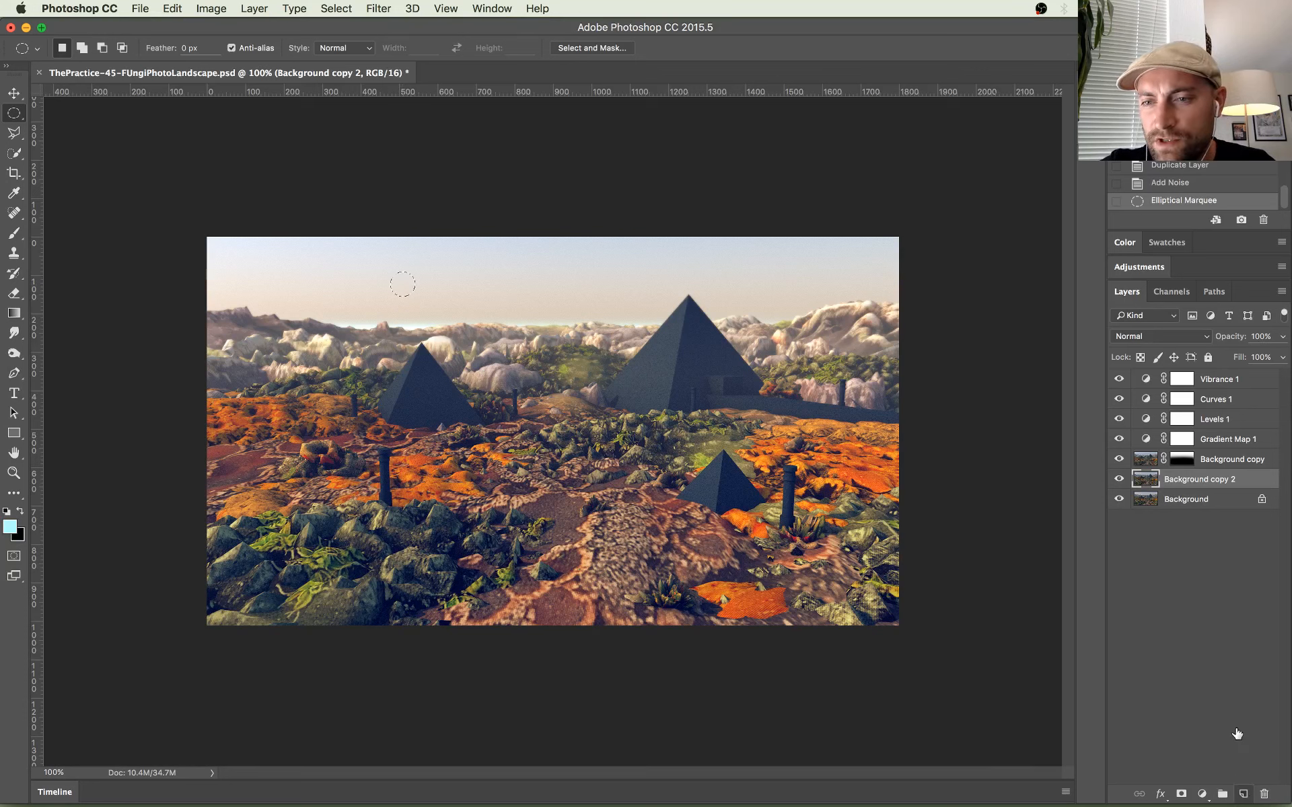
pyautogui.moveTo(1211, 480); pyautogui.dragTo(1210, 455)
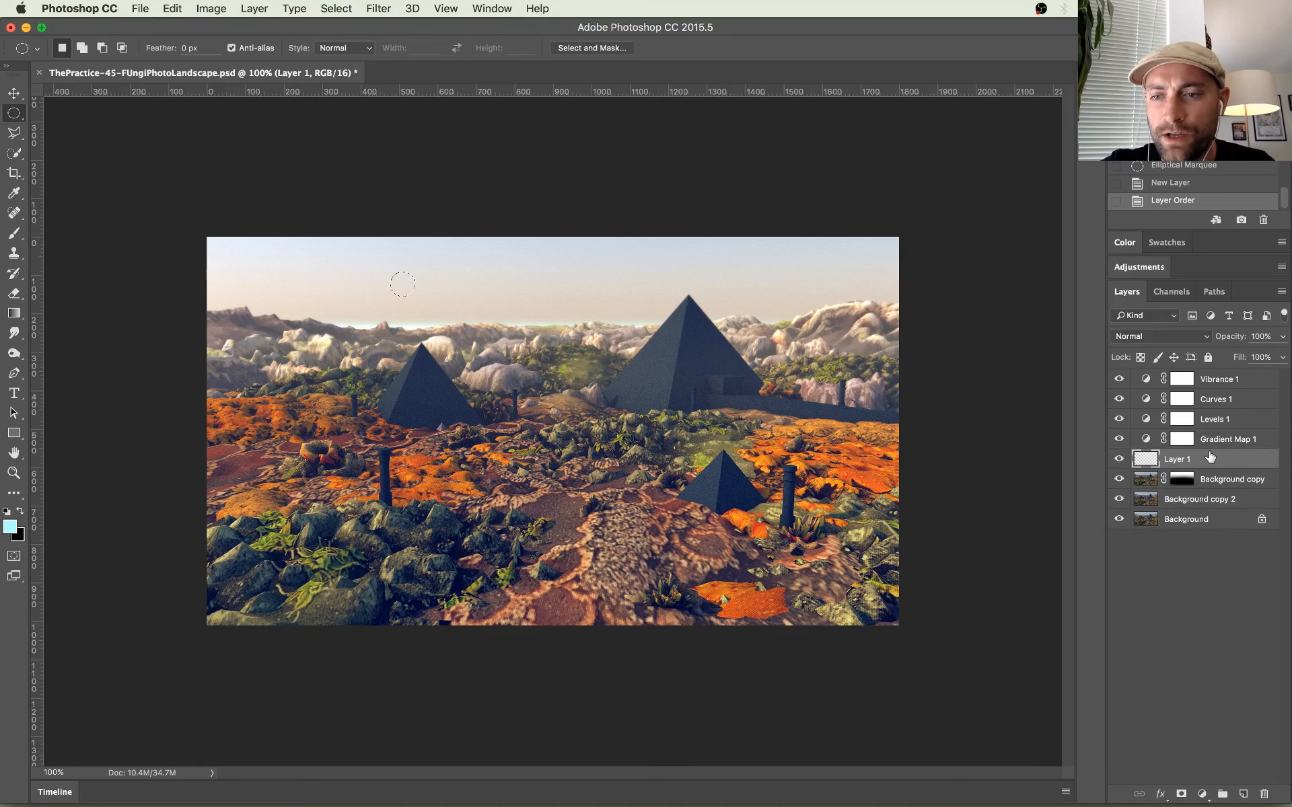
# Step: Fill the circular selection with the light cyan foreground color, deselect it and move the circle a little to the left
pyautogui.hotkey('alt', 'BackSpace')
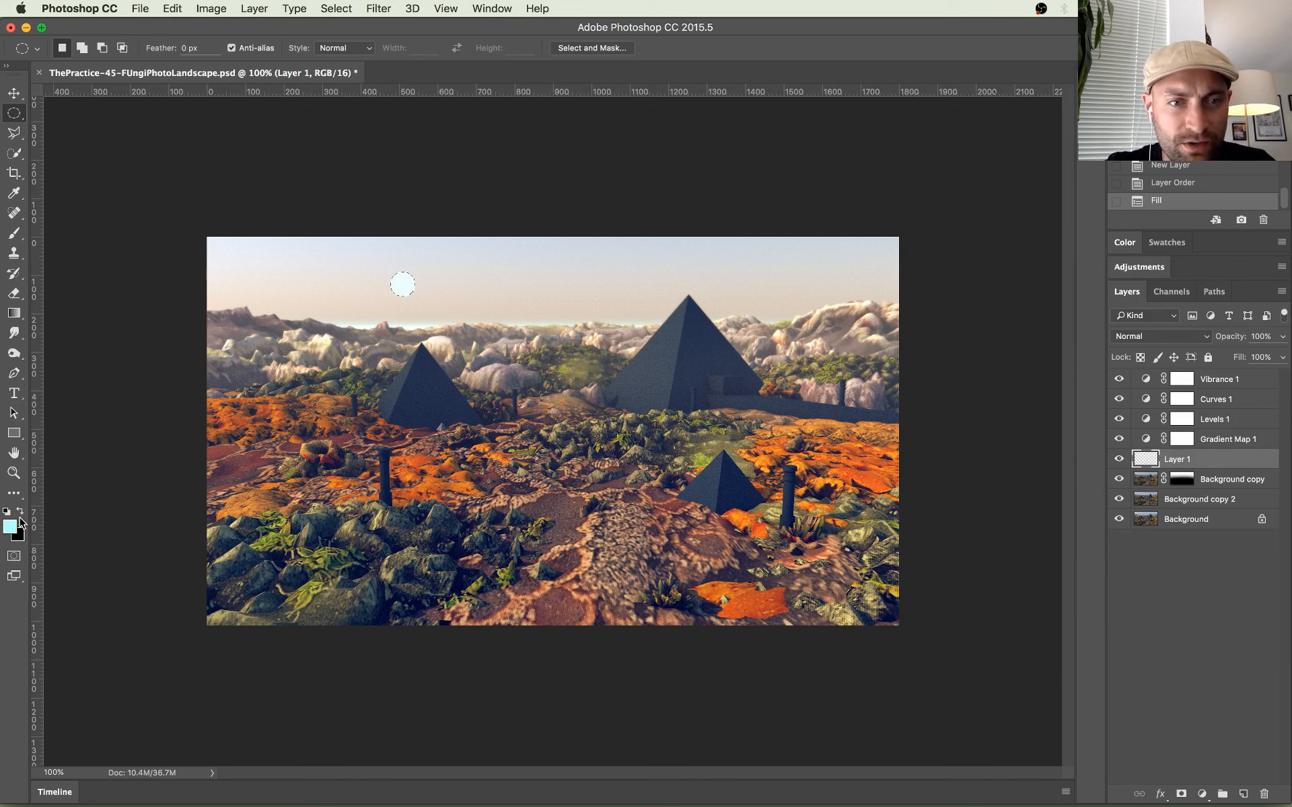
pyautogui.press('super+d')
pyautogui.press('v')
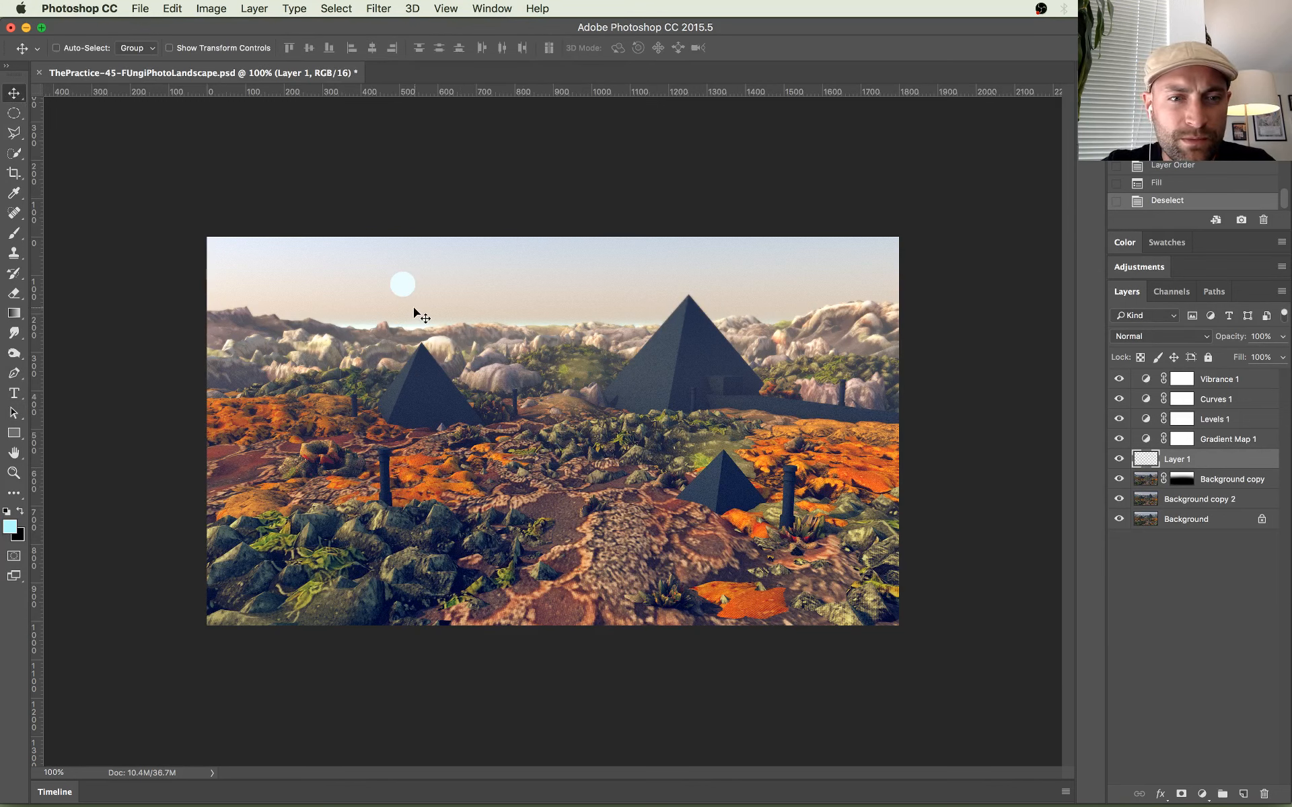
pyautogui.moveTo(414, 314); pyautogui.dragTo(367, 308)
# Step: Try the Overlay blend mode on the circle's layer at 71% opacity
pyautogui.click(1158, 336)
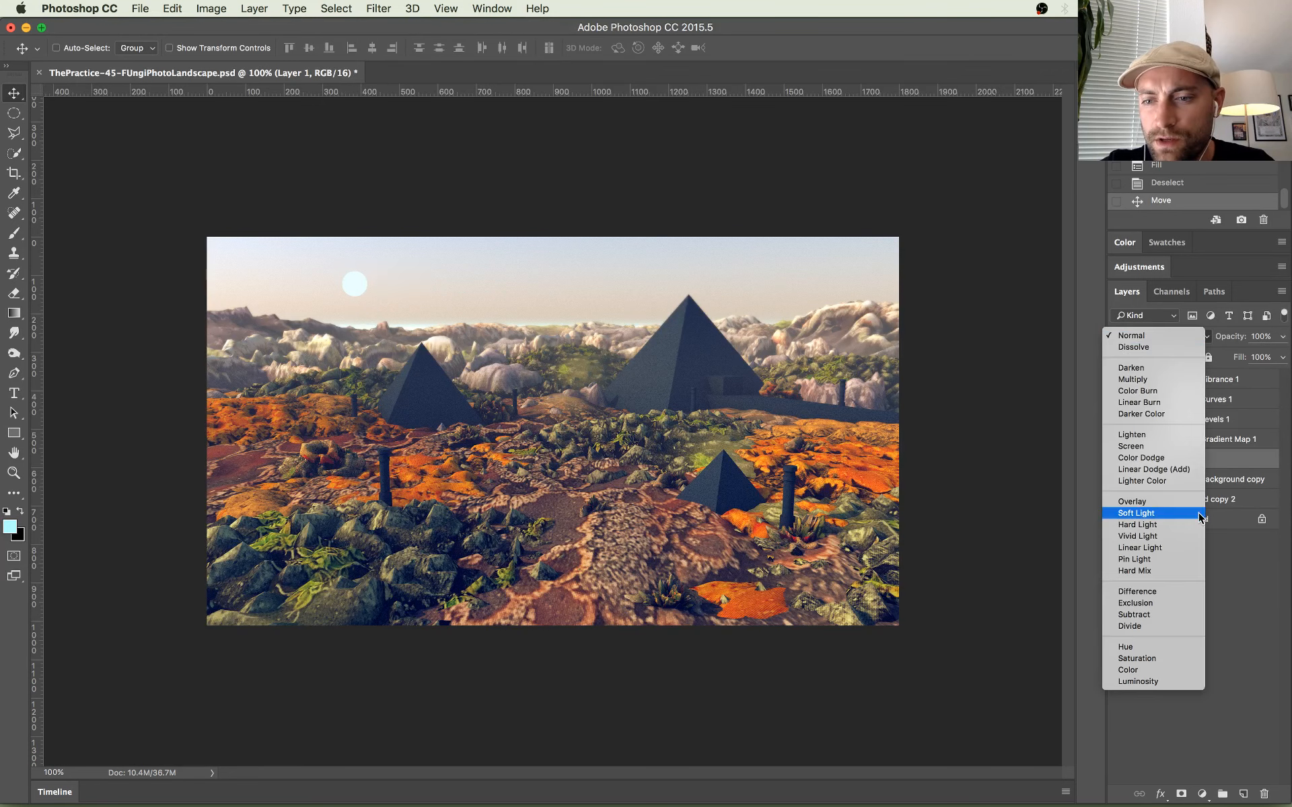
pyautogui.click(1173, 502)
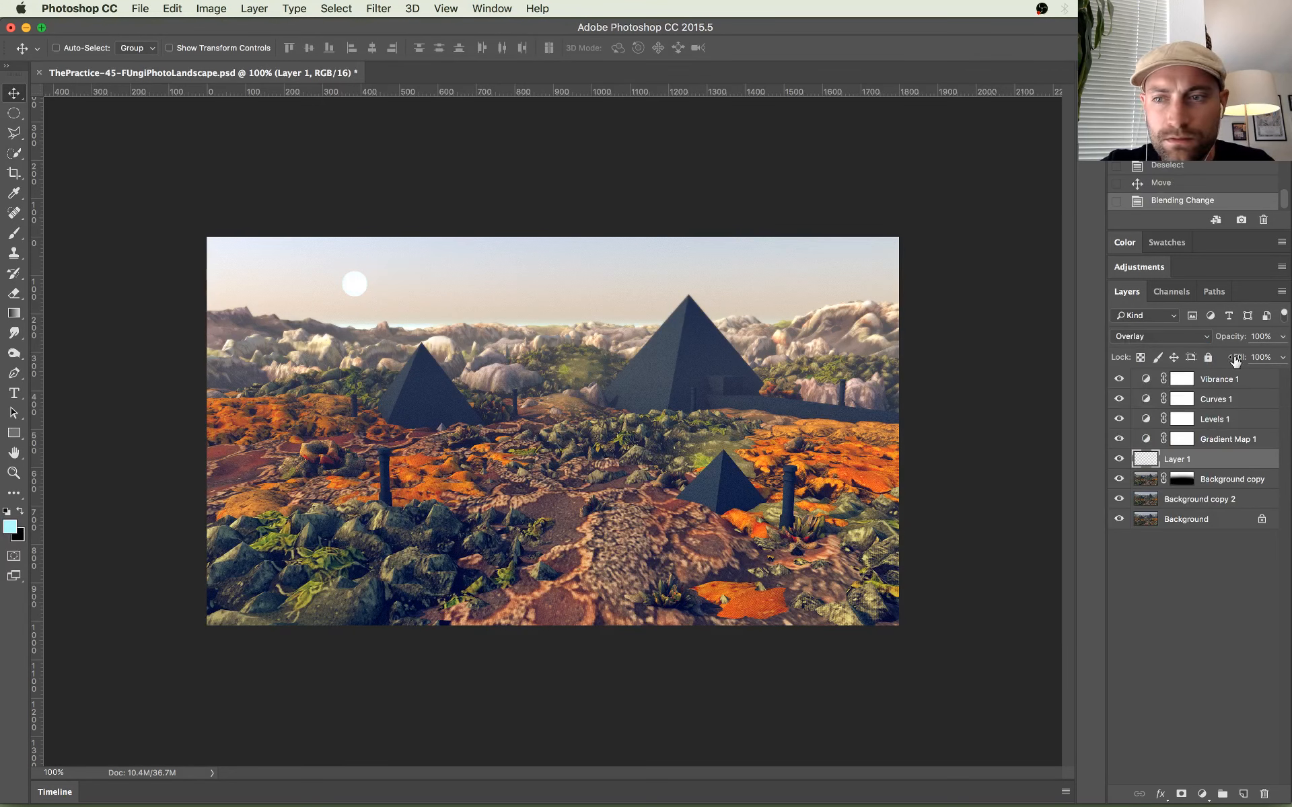
pyautogui.moveTo(1233, 342); pyautogui.dragTo(1214, 342)
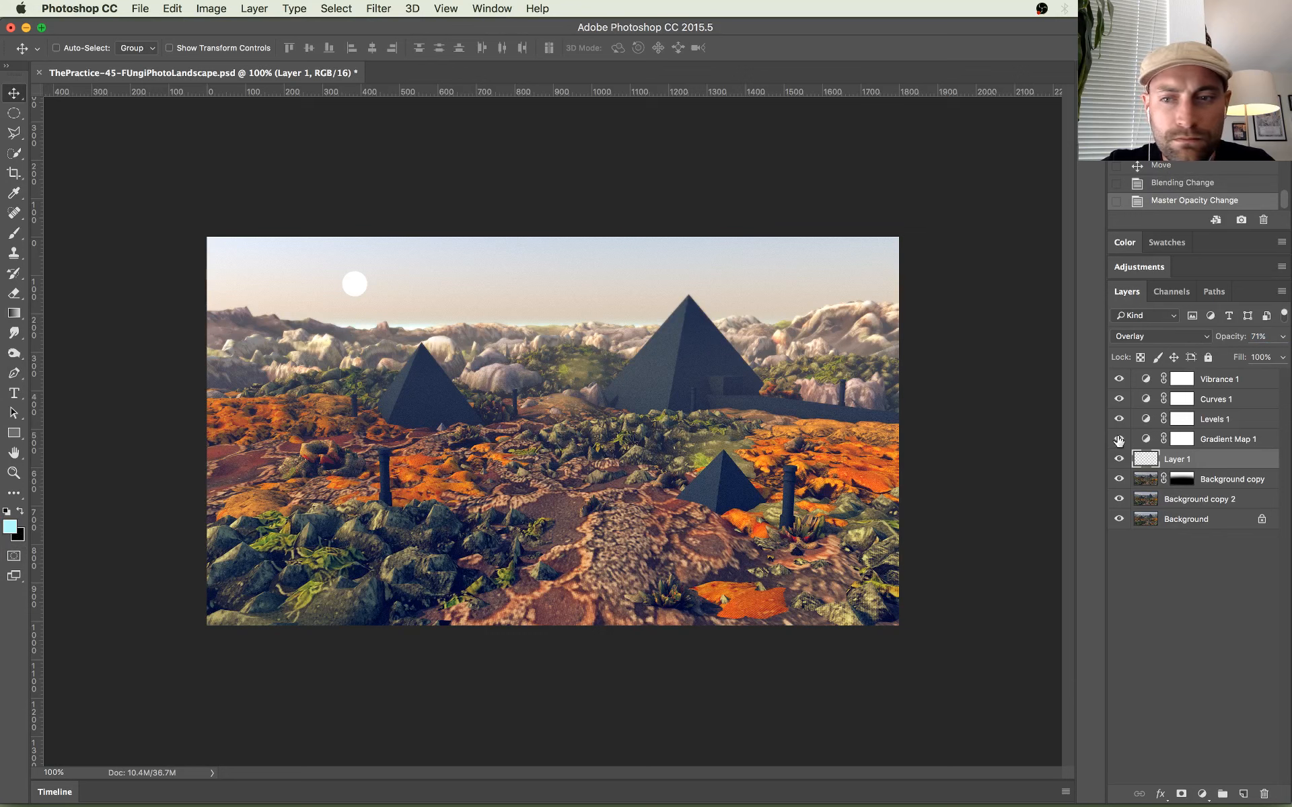
# Step: Load the circle's outline as a selection and fill it with pink ffb1b1
pyautogui.keyDown('super'); pyautogui.click(1147, 461); pyautogui.keyUp('super')
pyautogui.click(9, 526)
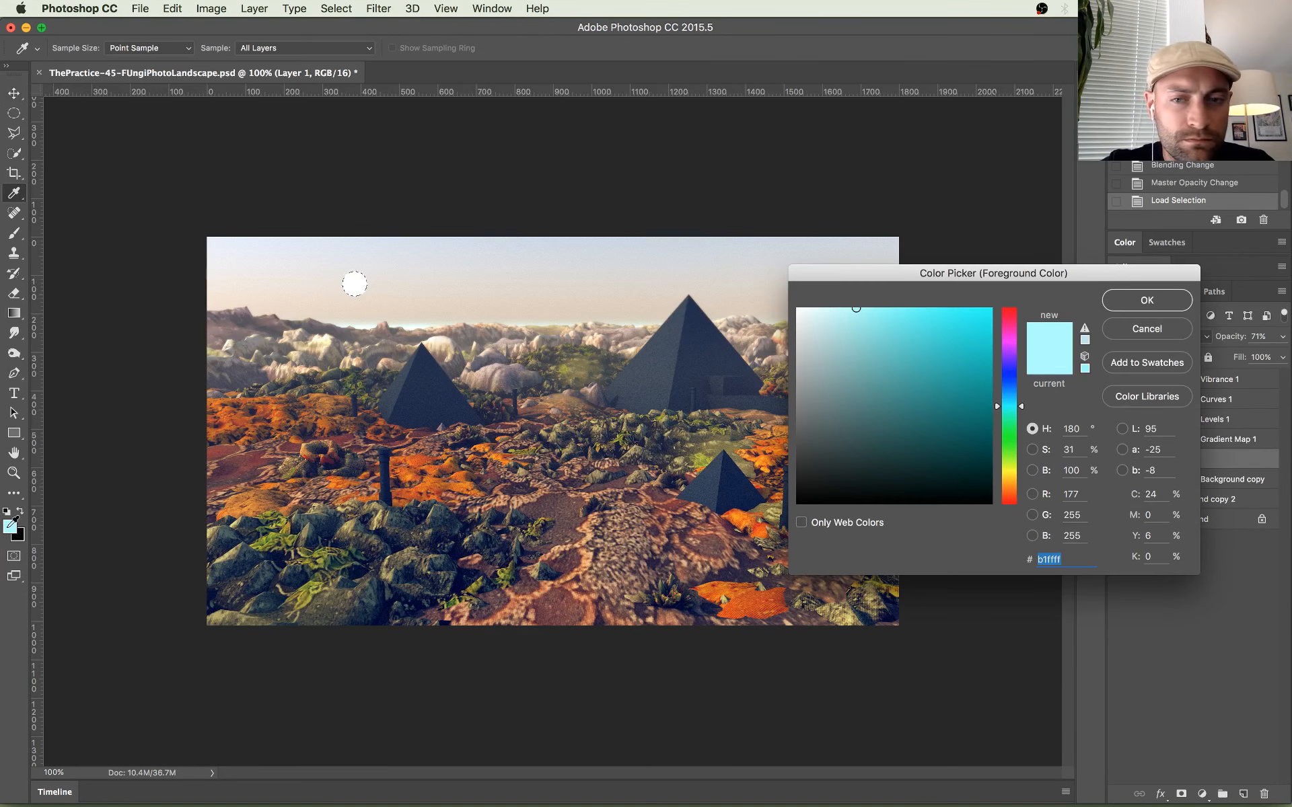
pyautogui.moveTo(1011, 497); pyautogui.dragTo(1016, 528)
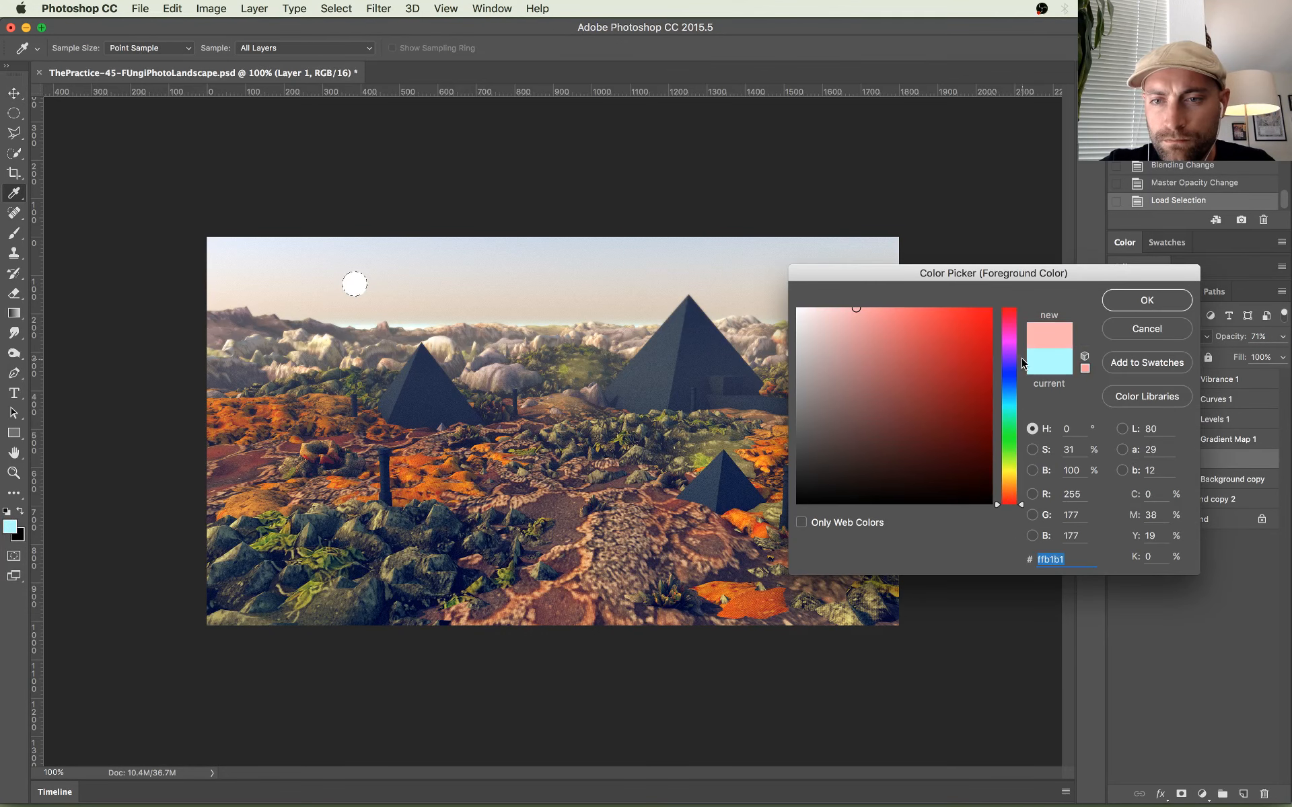
pyautogui.click(1141, 298)
pyautogui.hotkey('alt', 'BackSpace')
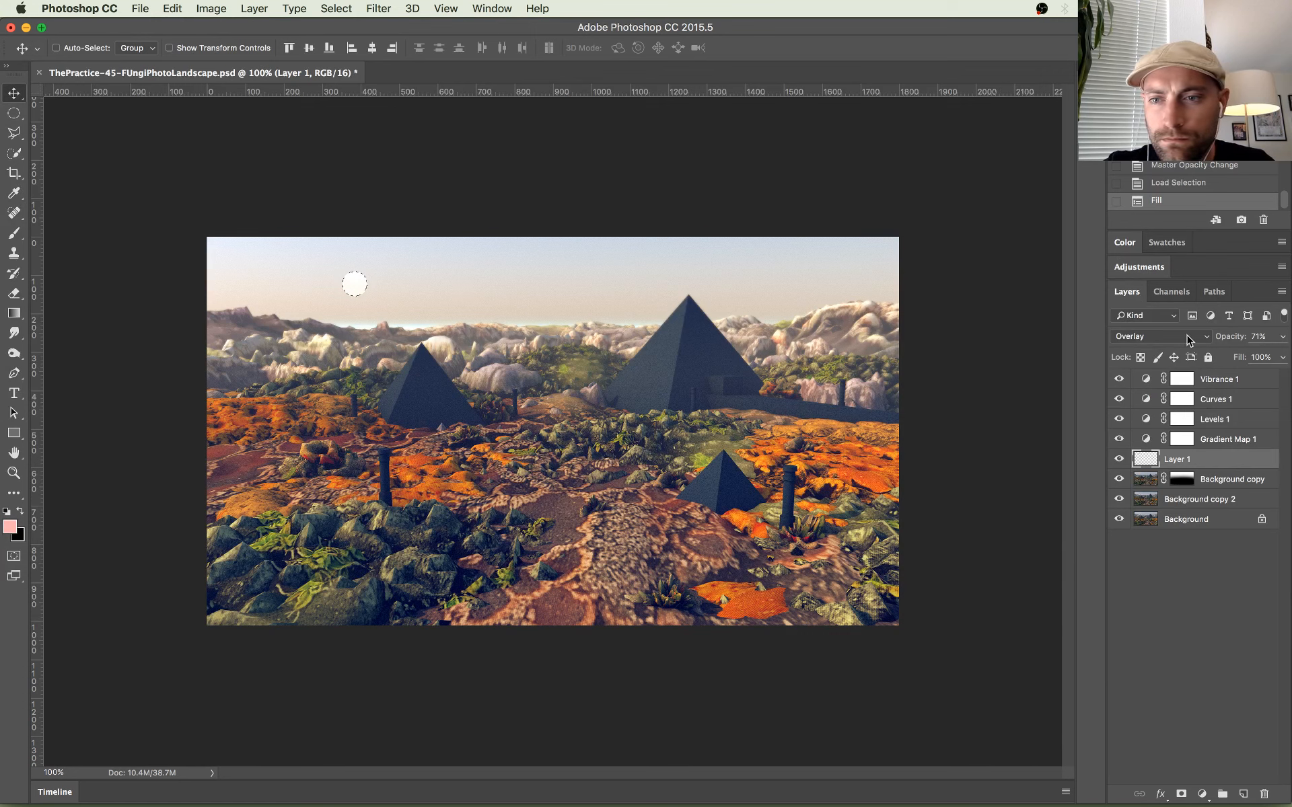
# Step: Try the Normal and Screen blend modes on the pink circle's layer
pyautogui.click(1138, 336)
pyautogui.click(1138, 170)
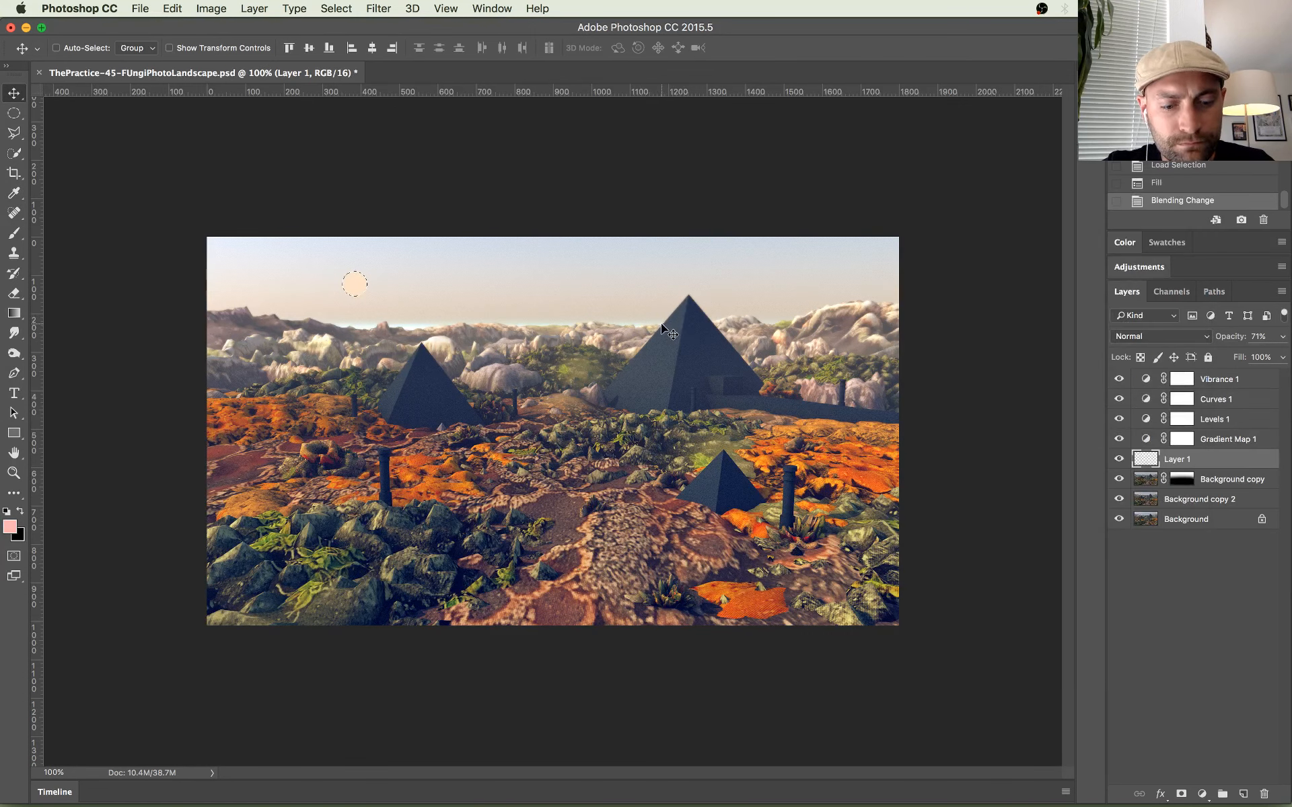
pyautogui.click(1151, 336)
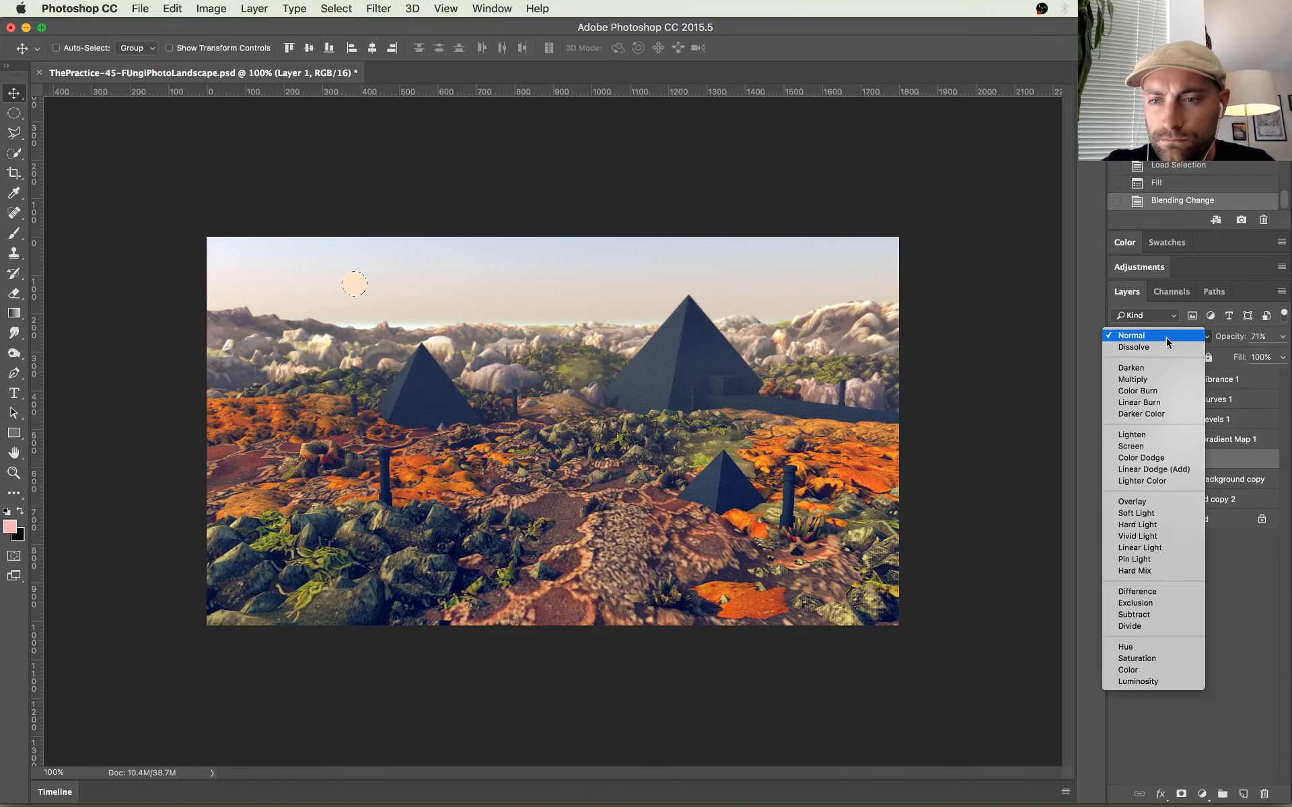
pyautogui.click(1151, 446)
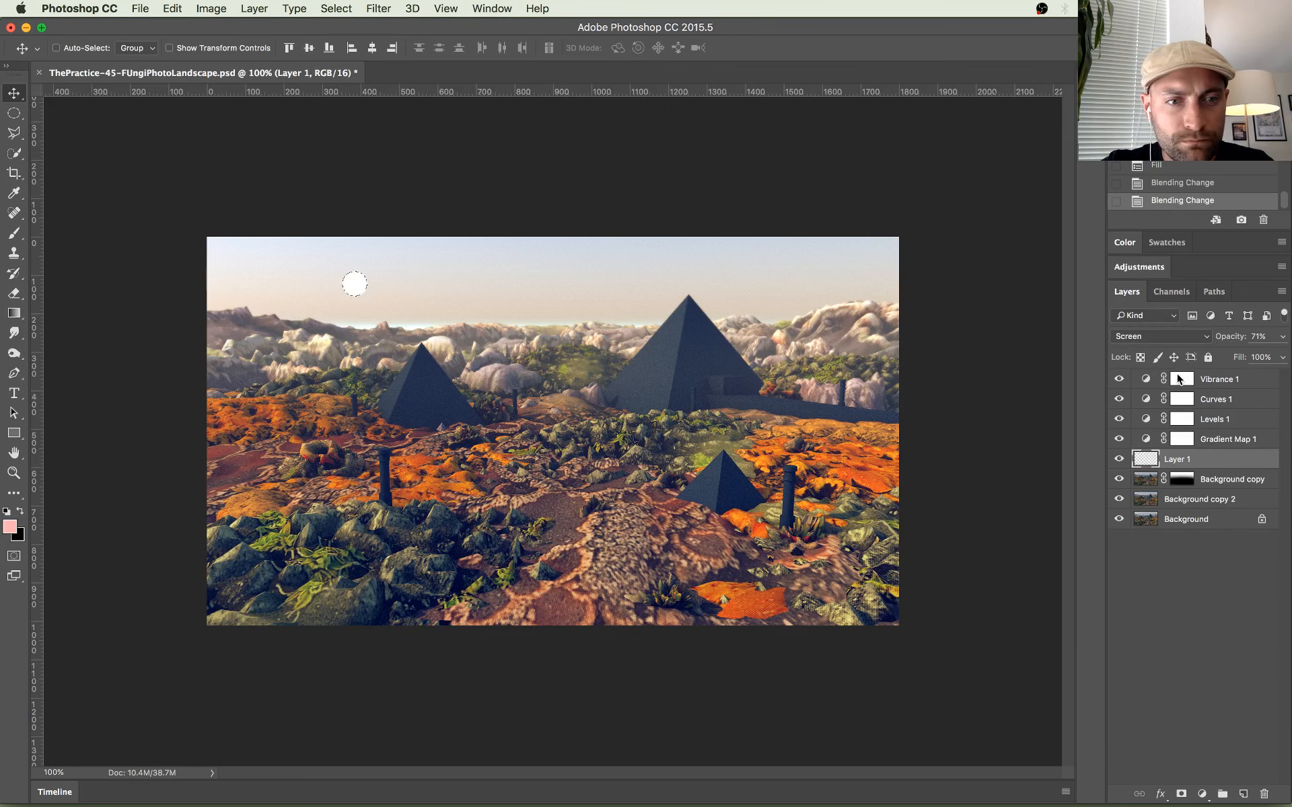
# Step: Set the foreground color to pure red ff0000, fill the selected circle with it and deselect
pyautogui.click(9, 526)
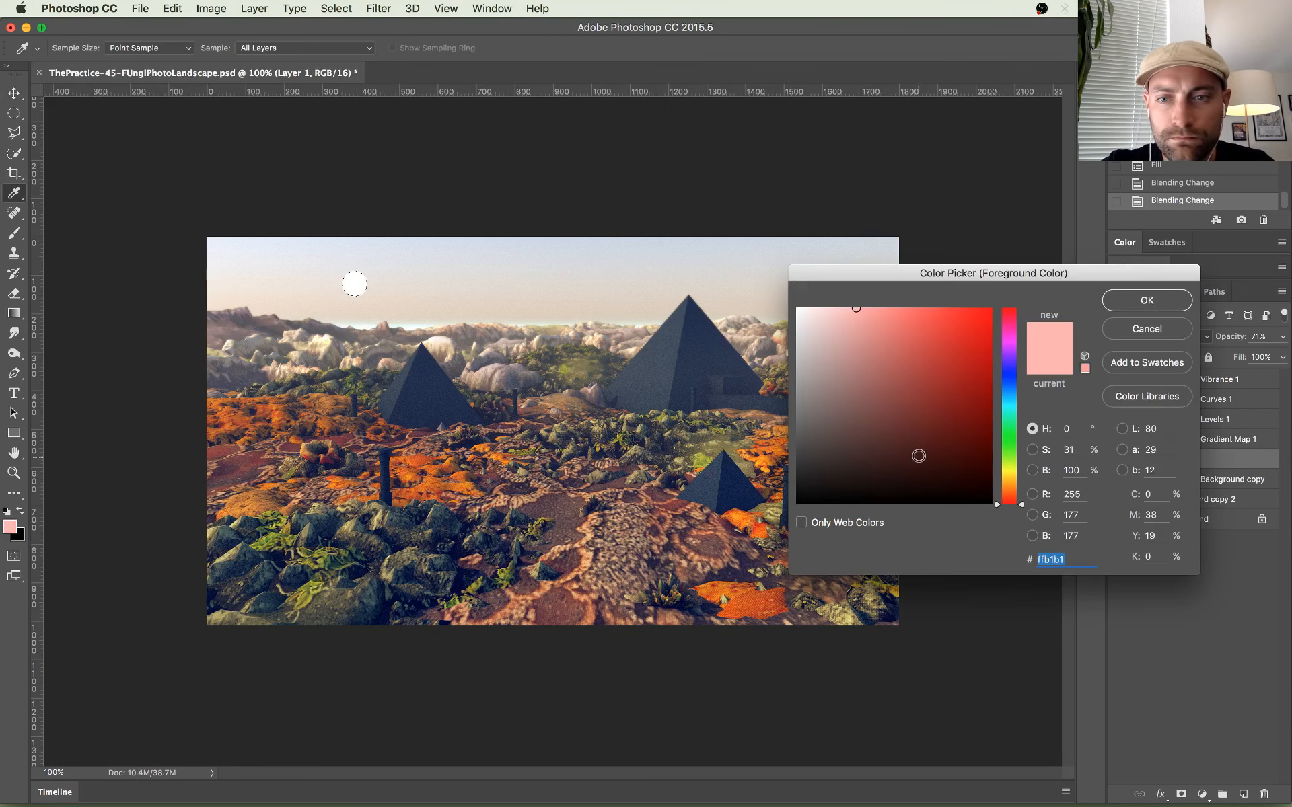
pyautogui.click(991, 309)
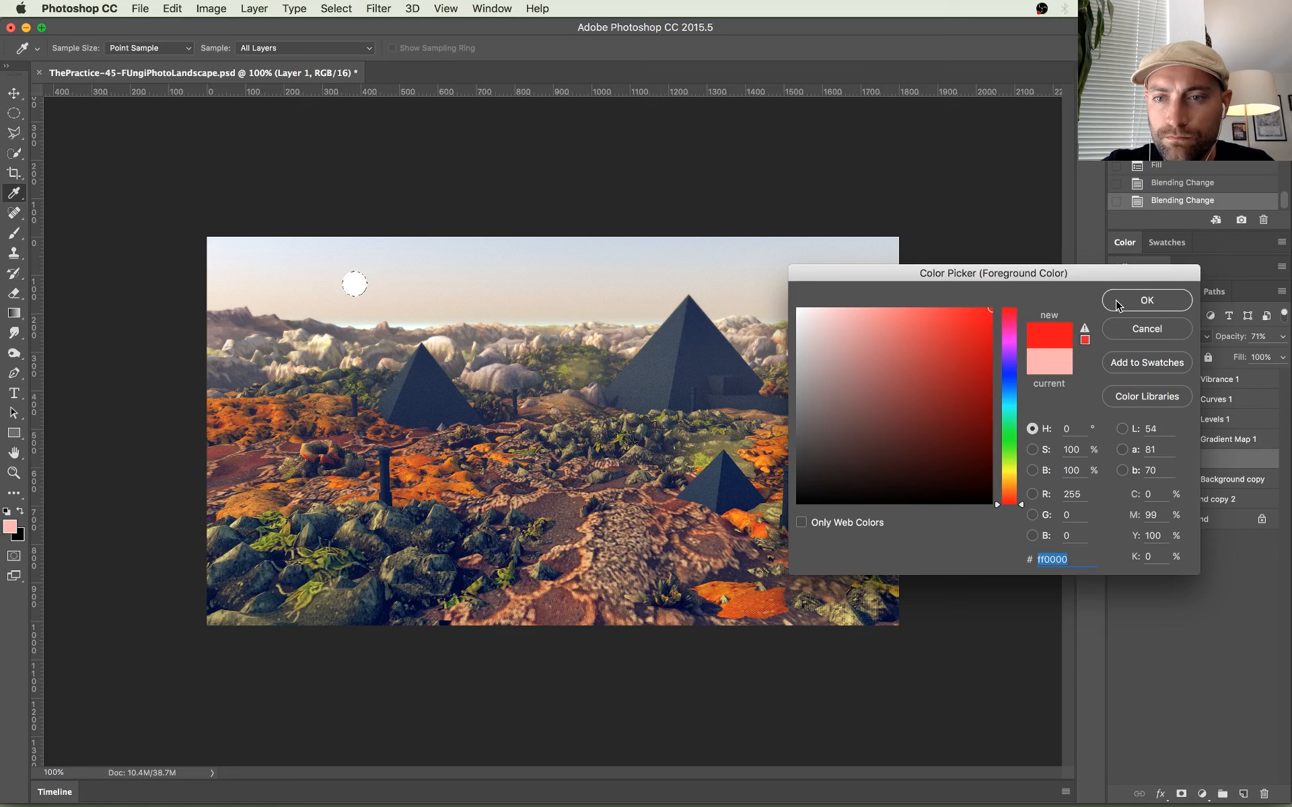
pyautogui.click(1146, 302)
pyautogui.hotkey('alt', 'BackSpace')
pyautogui.press('super+d')
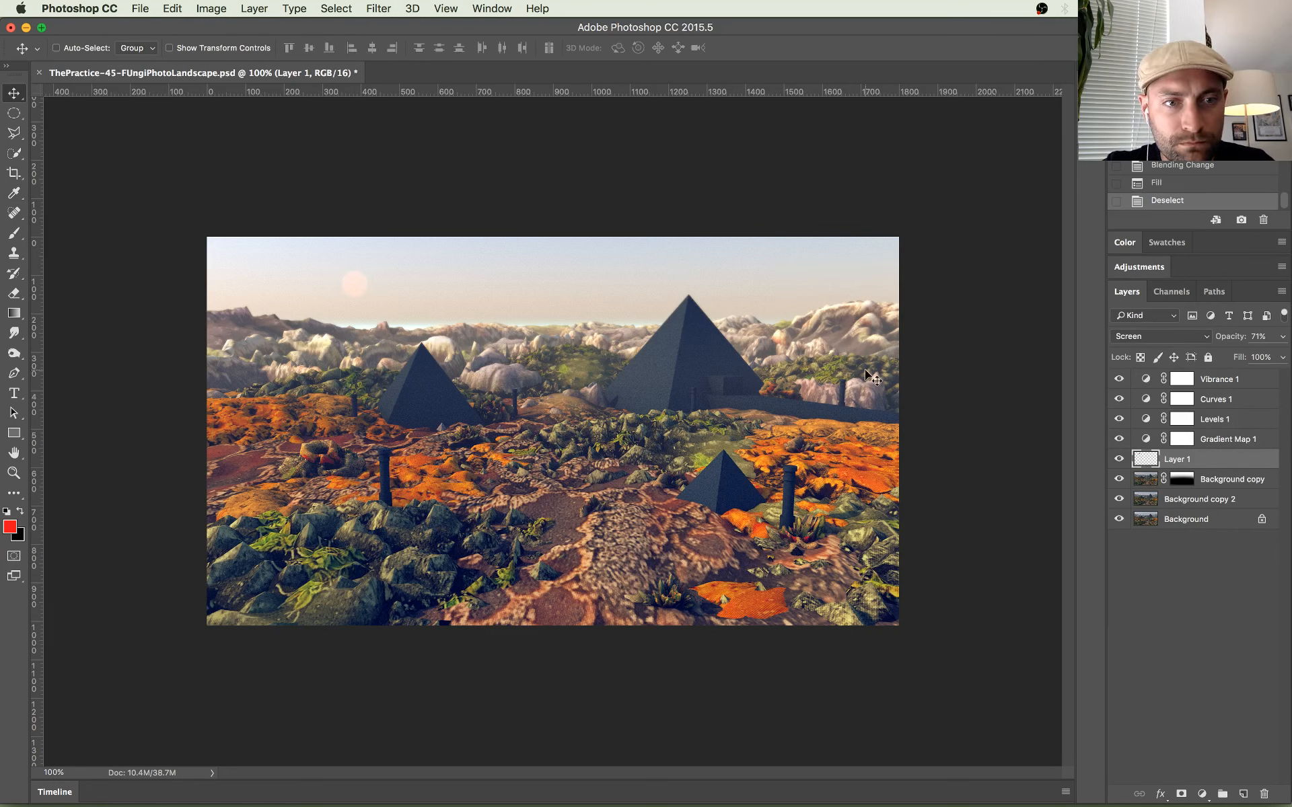
# Step: Reload the circle's selection, fill it with red several more times and deselect
pyautogui.keyDown('super'); pyautogui.click(1144, 461); pyautogui.keyUp('super')
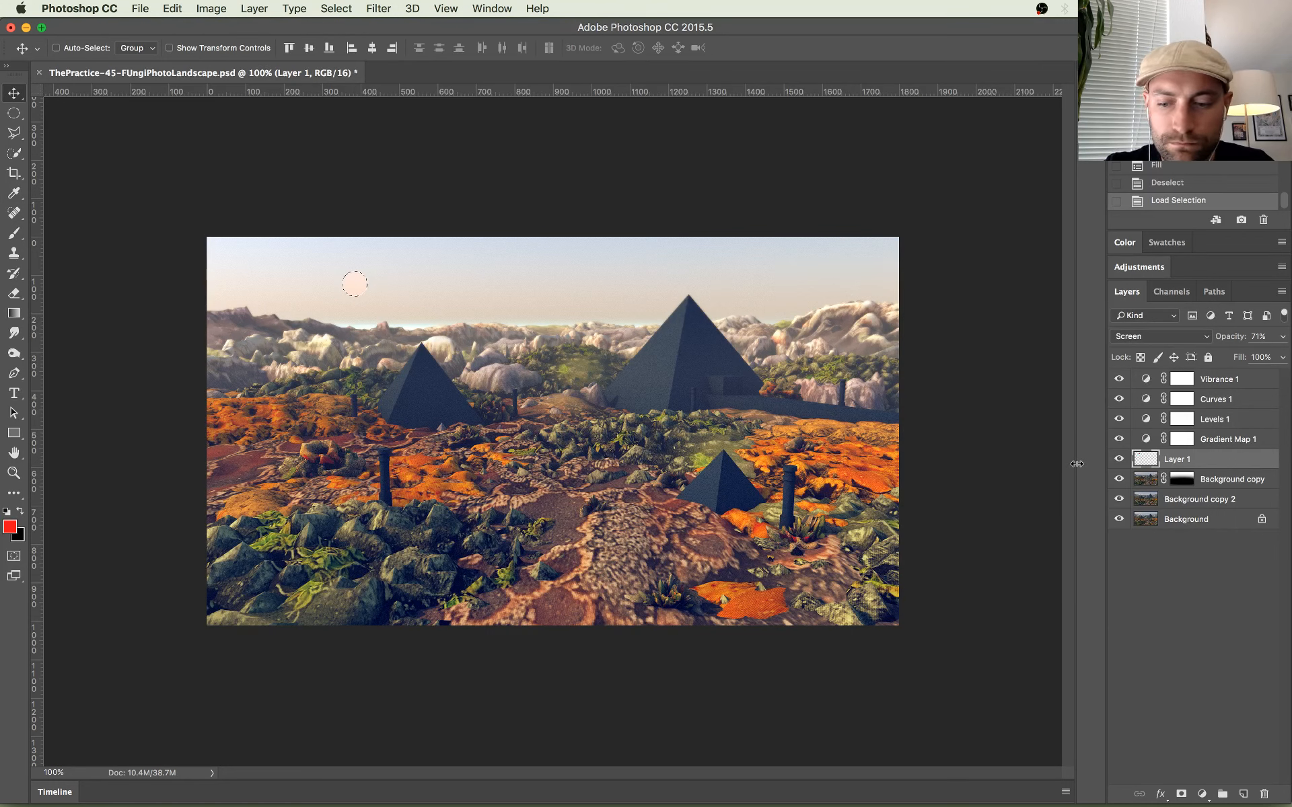
pyautogui.hotkey('alt', 'BackSpace')
pyautogui.hotkey('alt', 'BackSpace')
pyautogui.hotkey('alt', 'BackSpace')
pyautogui.press('super+d')
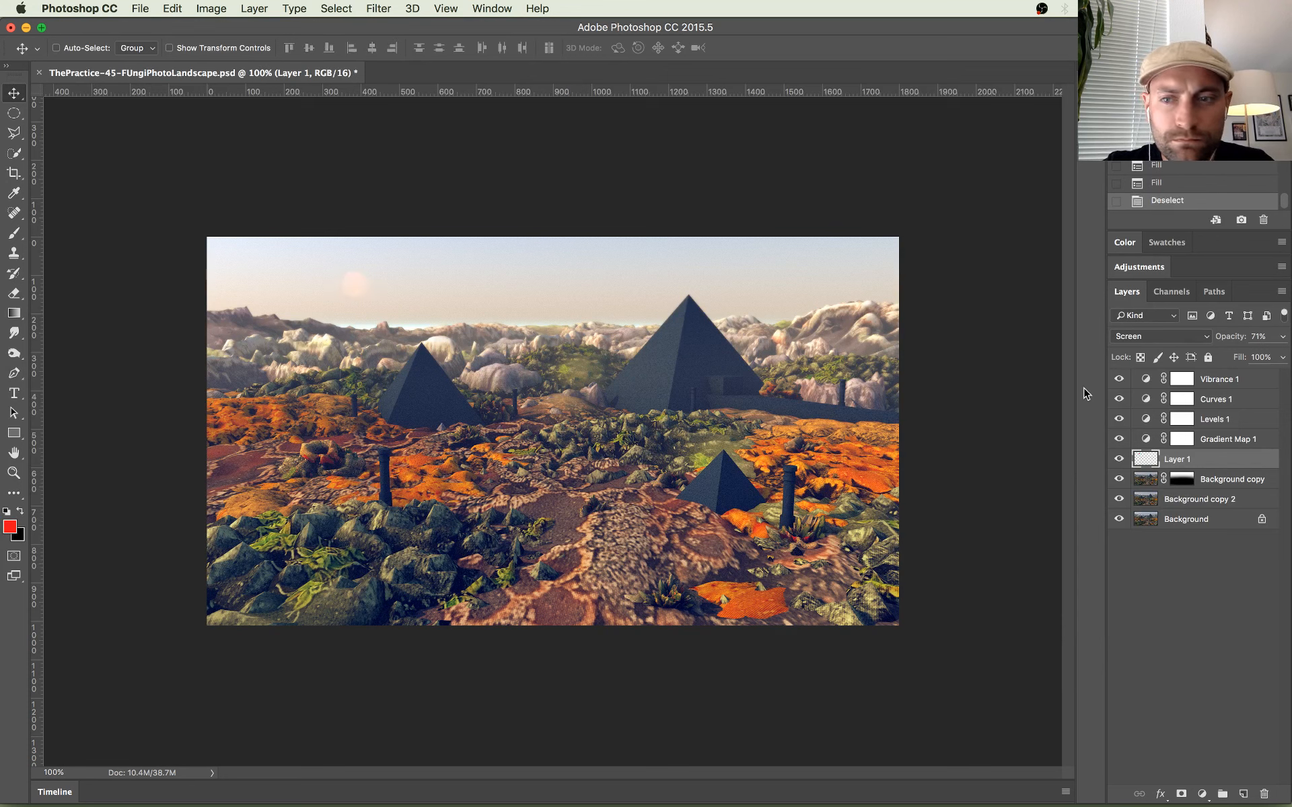
# Step: Try the Color Dodge blend mode on the red circle's layer and raise its opacity to 100%
pyautogui.click(1197, 339)
pyautogui.click(1195, 347)
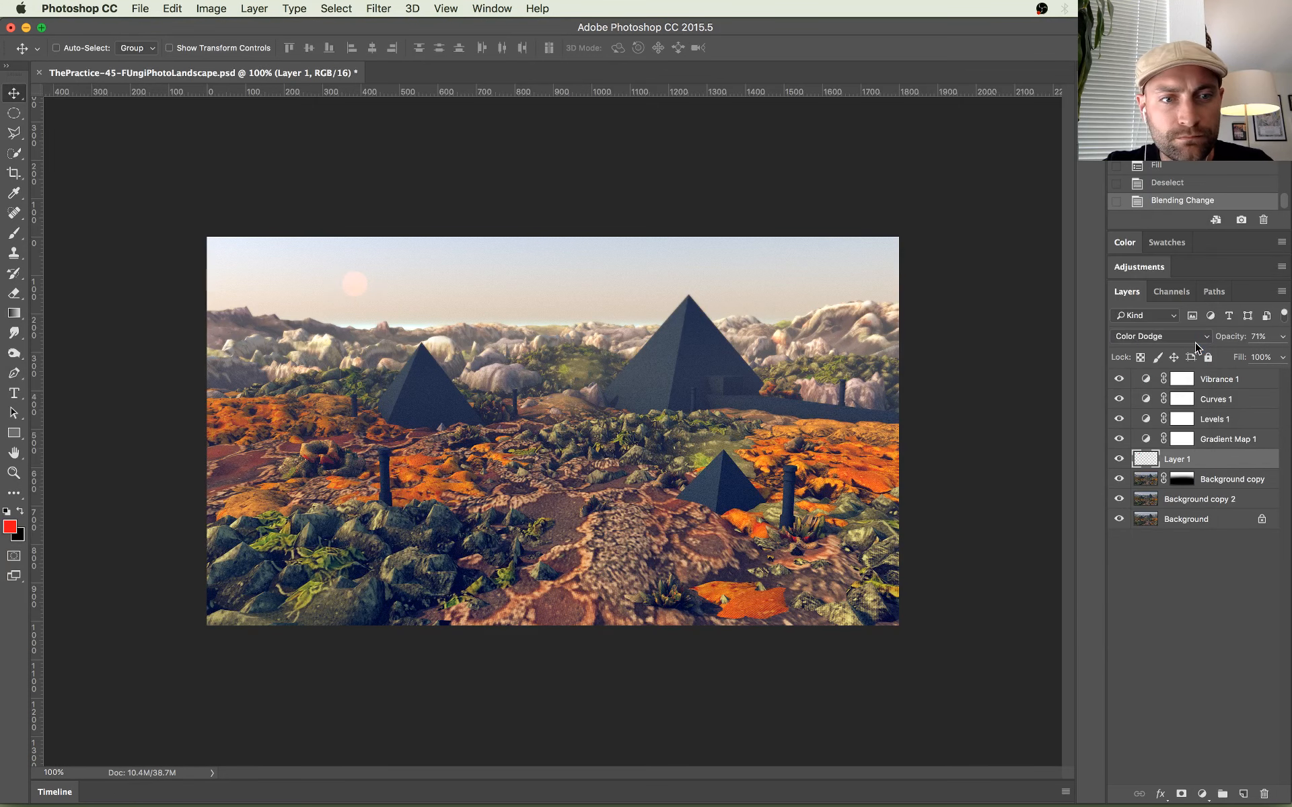
pyautogui.moveTo(1235, 341); pyautogui.dragTo(1283, 346)
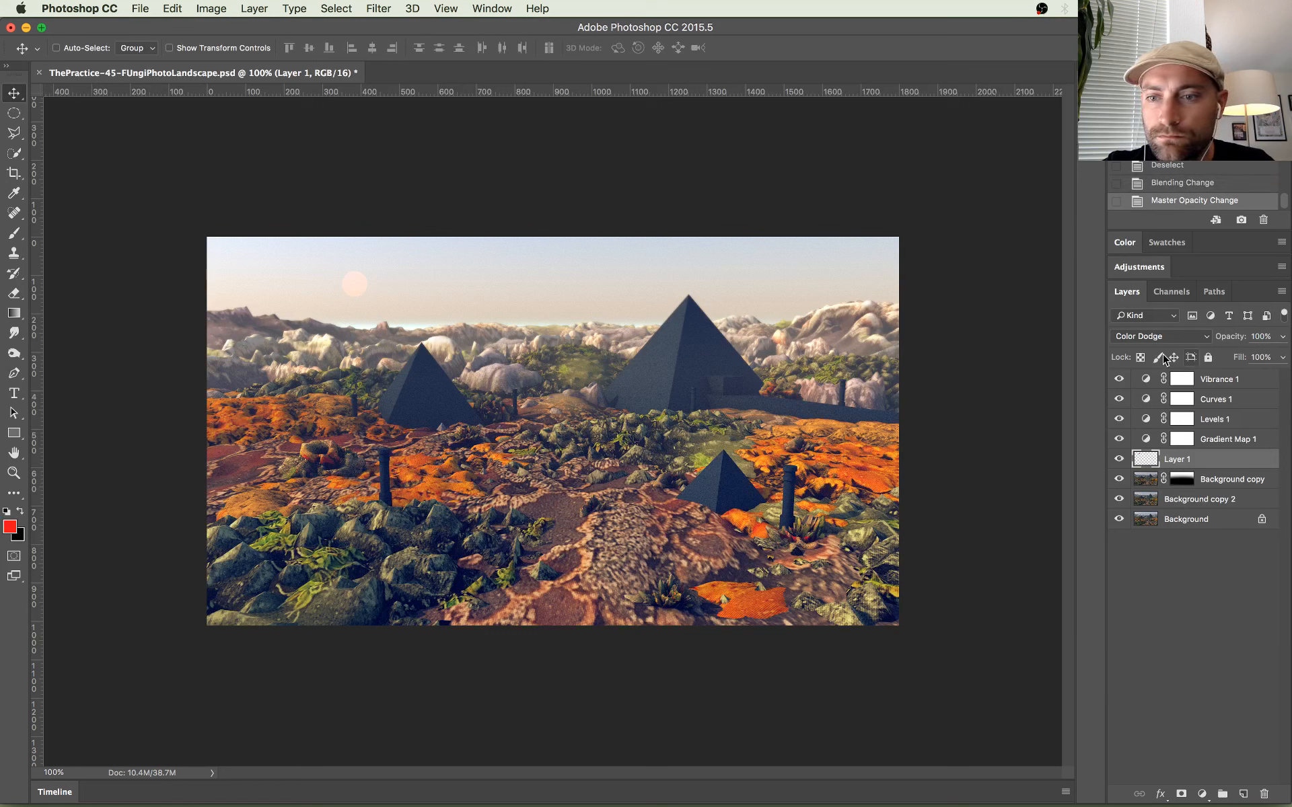
# Step: Try the Screen and Lighten blend modes on the red circle's layer, then return it to Normal
pyautogui.click(1167, 344)
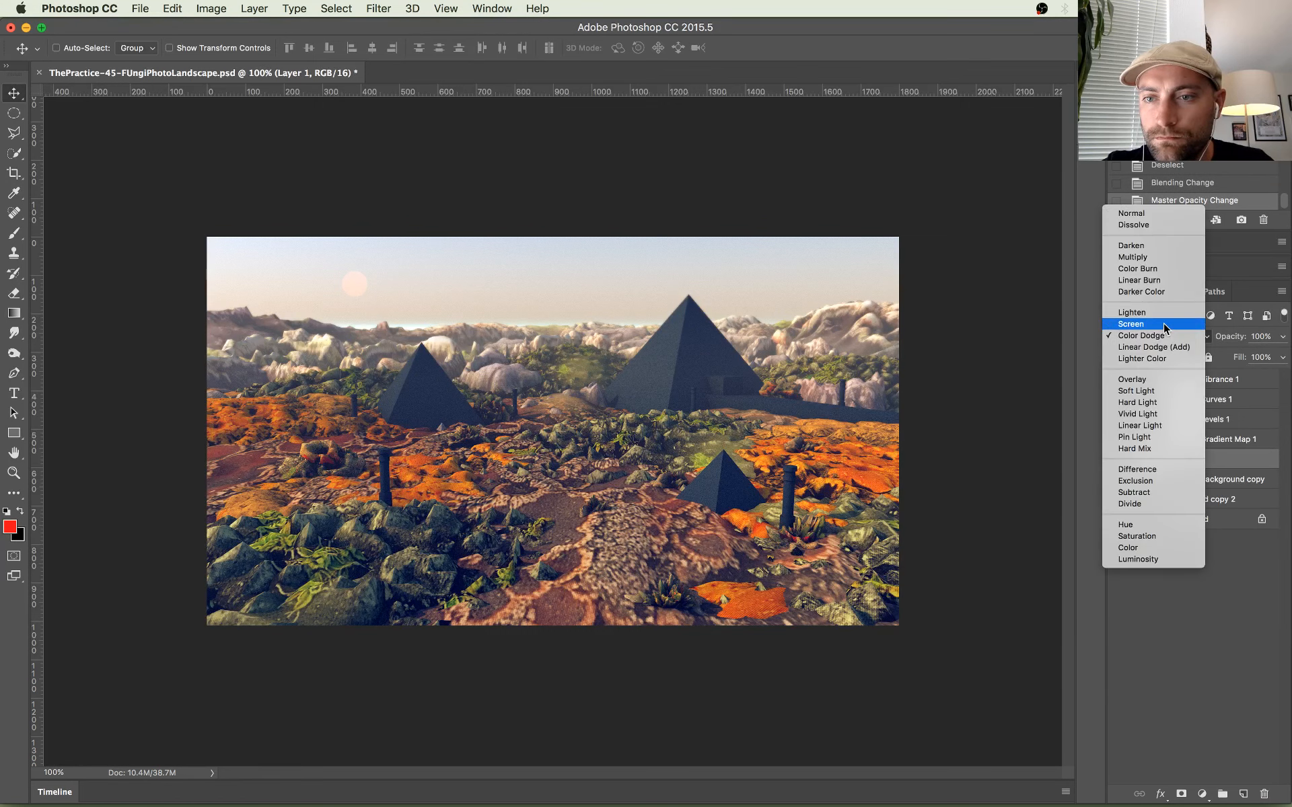
pyautogui.click(1164, 323)
pyautogui.click(1164, 329)
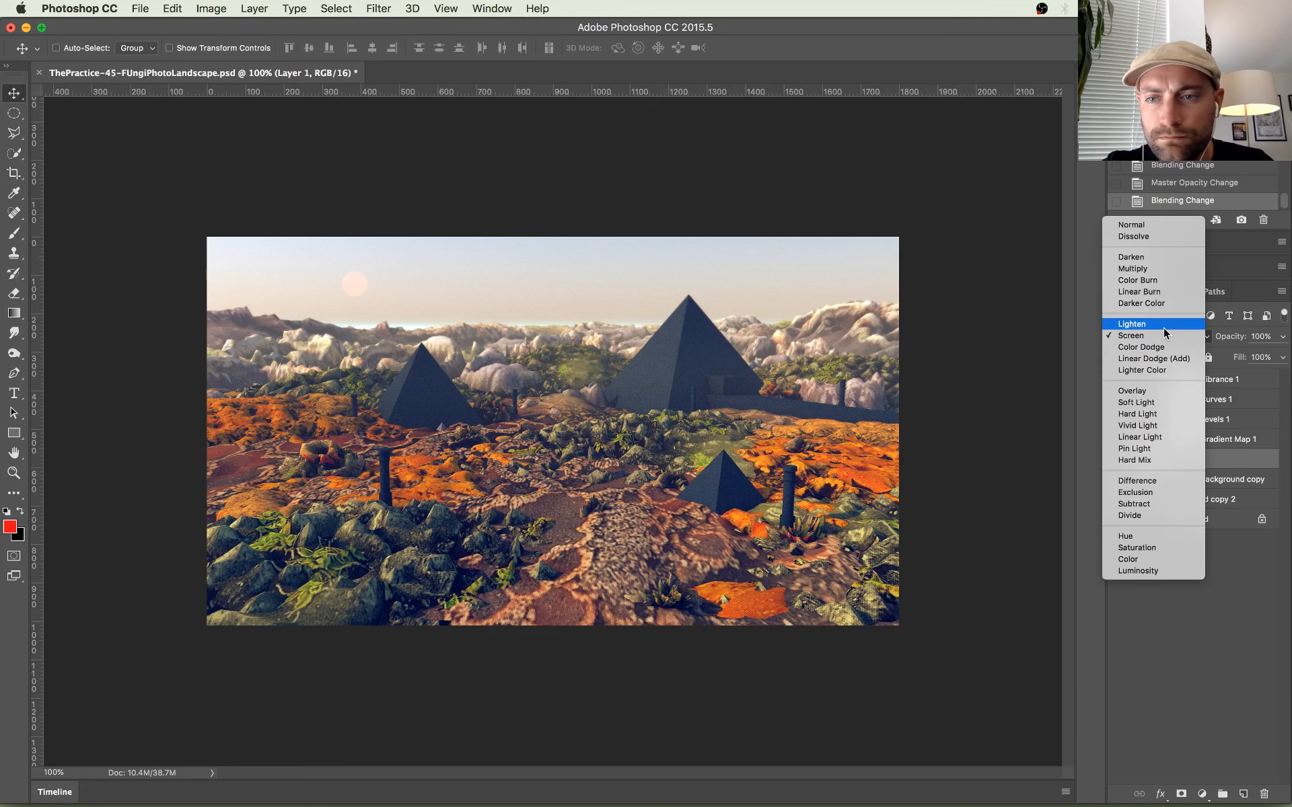
pyautogui.click(1164, 326)
pyautogui.click(1164, 329)
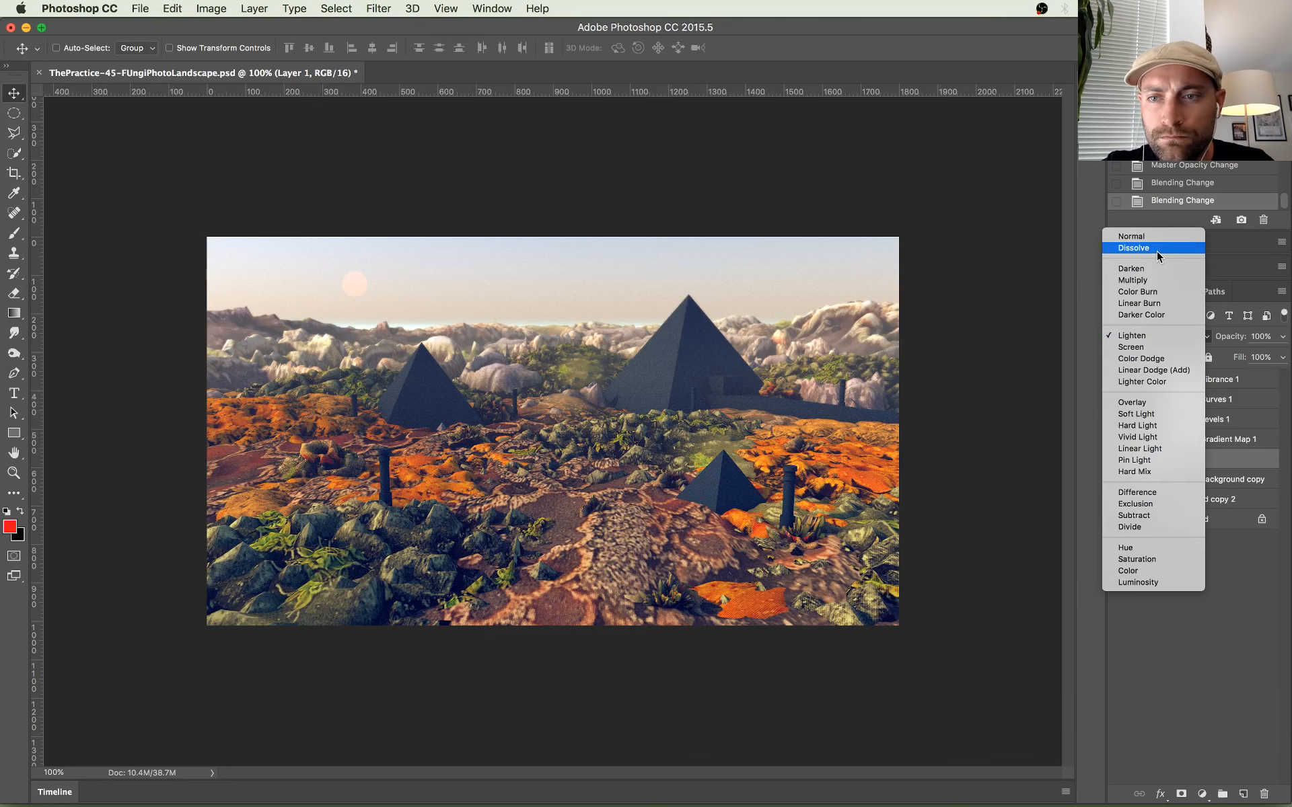
pyautogui.click(1154, 231)
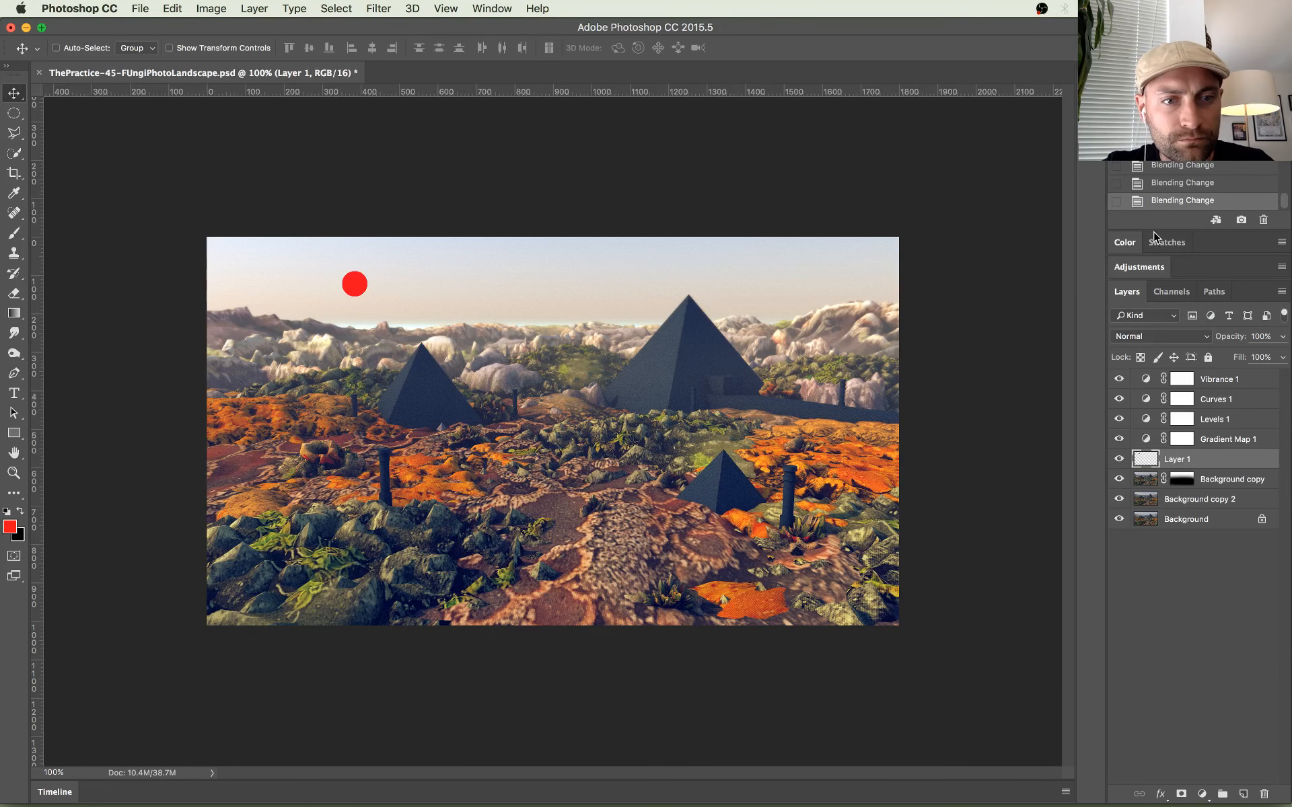
# Step: Try Overlay and Soft Light on the red circle's layer, then set its blend mode to Hard Light
pyautogui.click(1161, 335)
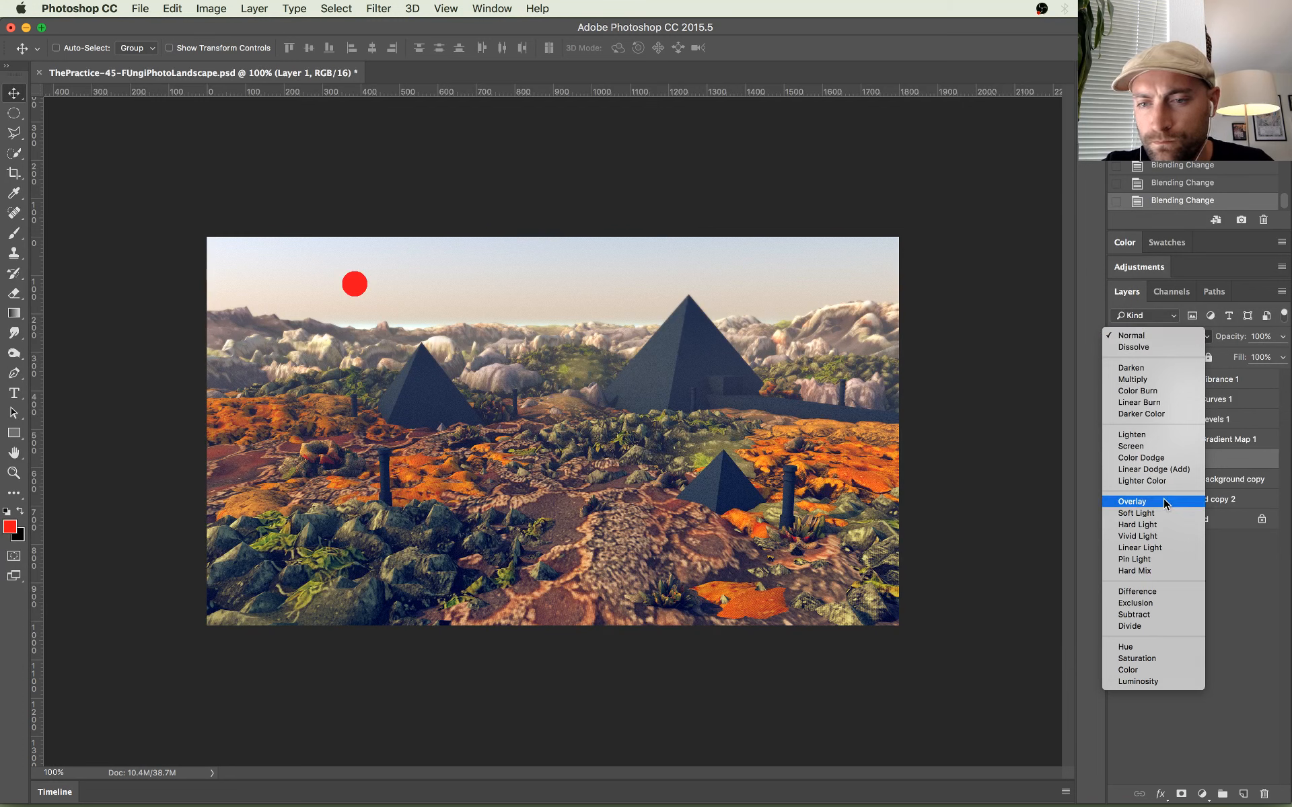
pyautogui.click(1164, 499)
pyautogui.click(1160, 336)
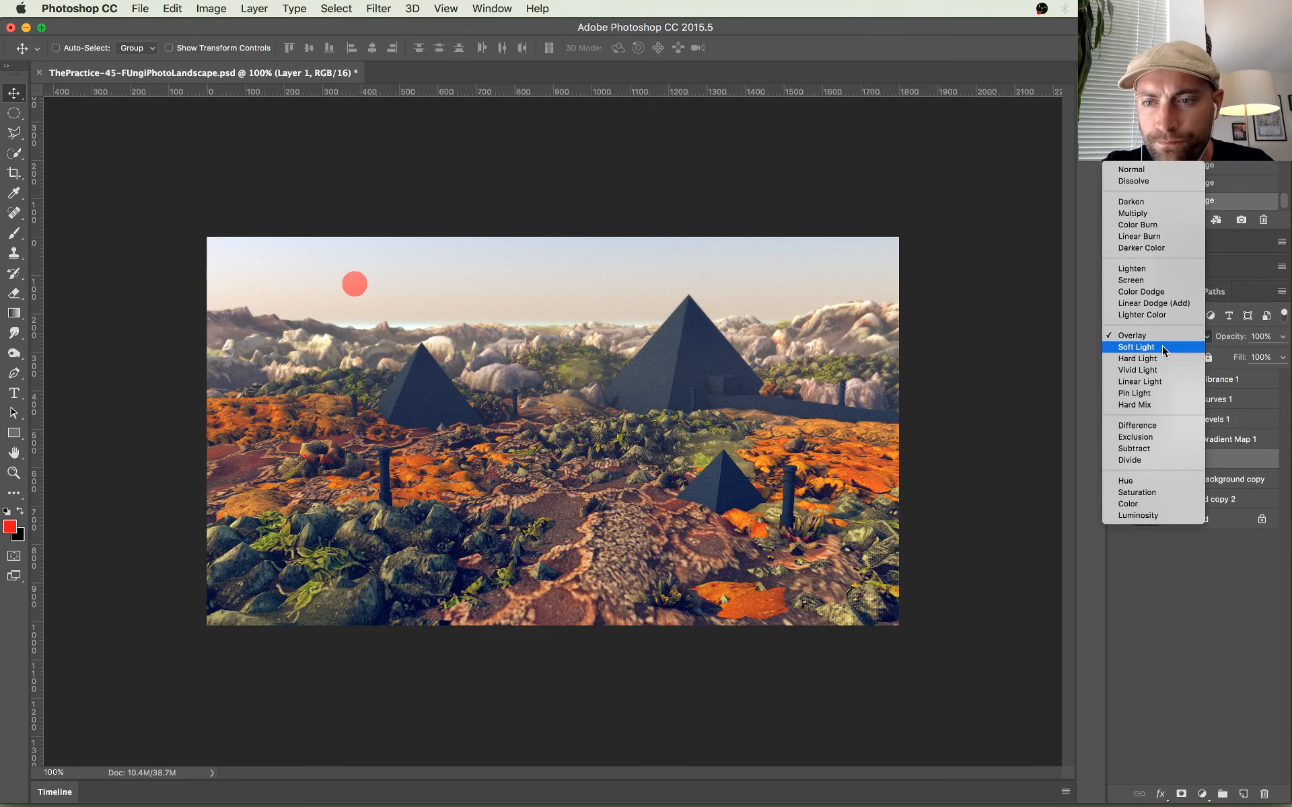
pyautogui.click(1161, 345)
pyautogui.click(1164, 340)
pyautogui.click(1164, 342)
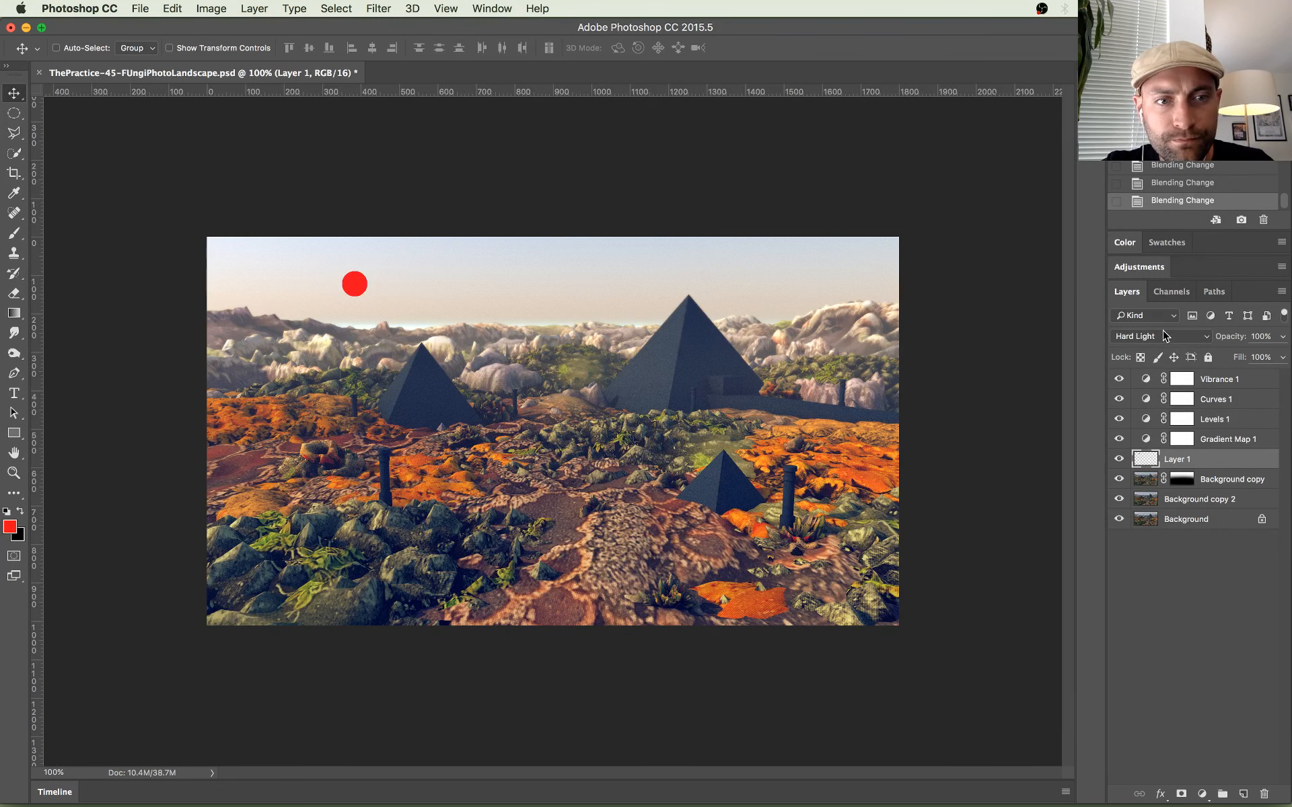
# Step: Set the red circle's layer to Color Dodge, try filling the circle with lighter red ff4646, then undo the deselect and fill
pyautogui.click(1163, 330)
pyautogui.click(1157, 270)
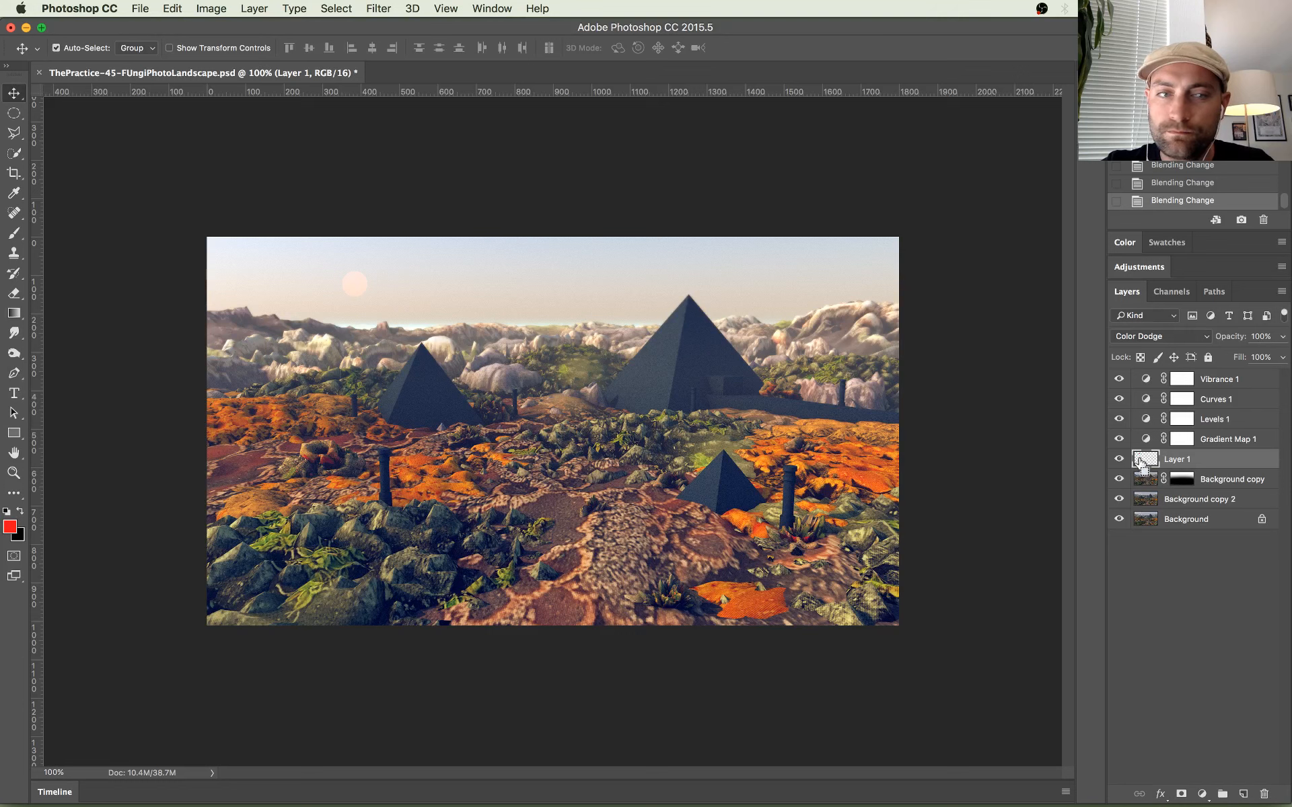
pyautogui.keyDown('super'); pyautogui.click(1146, 458); pyautogui.keyUp('super')
pyautogui.click(8, 532)
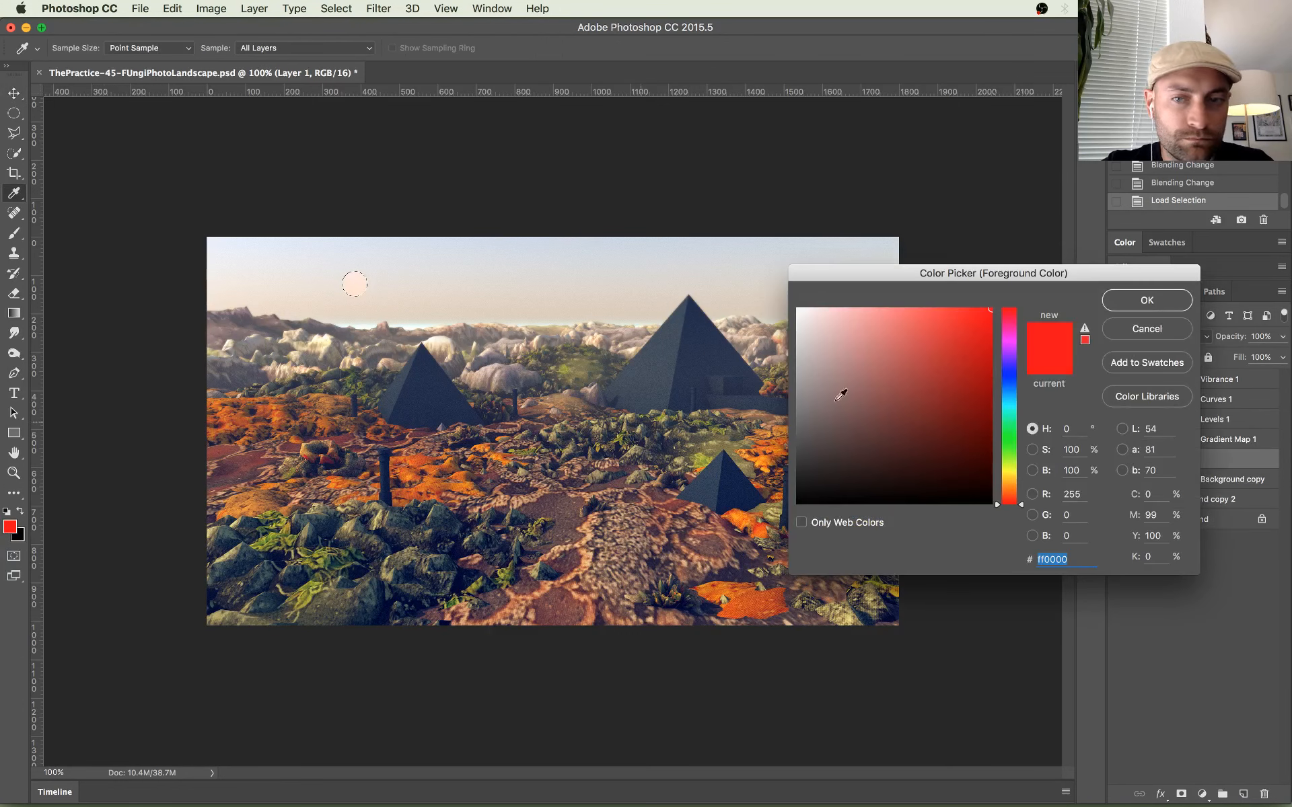
pyautogui.click(941, 310)
pyautogui.click(1149, 298)
pyautogui.hotkey('alt', 'BackSpace')
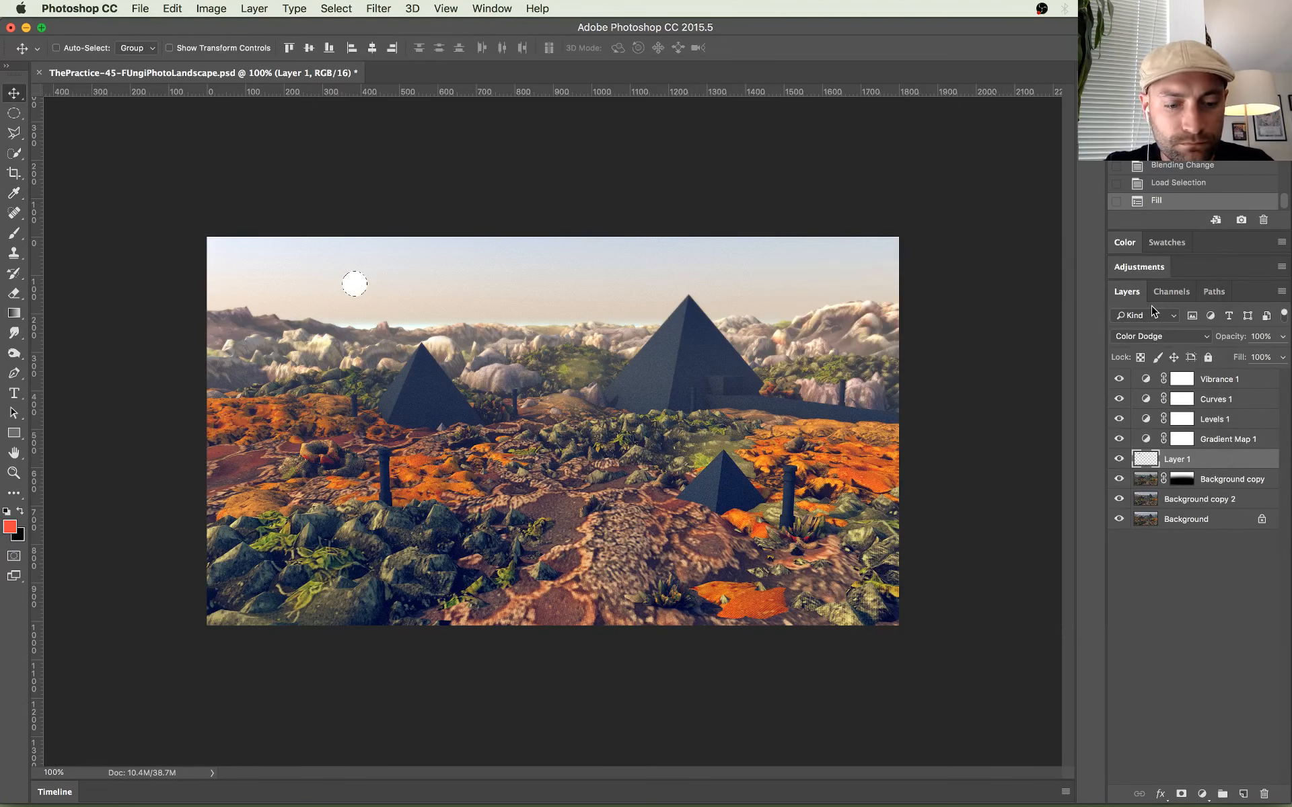
pyautogui.press('super+d')
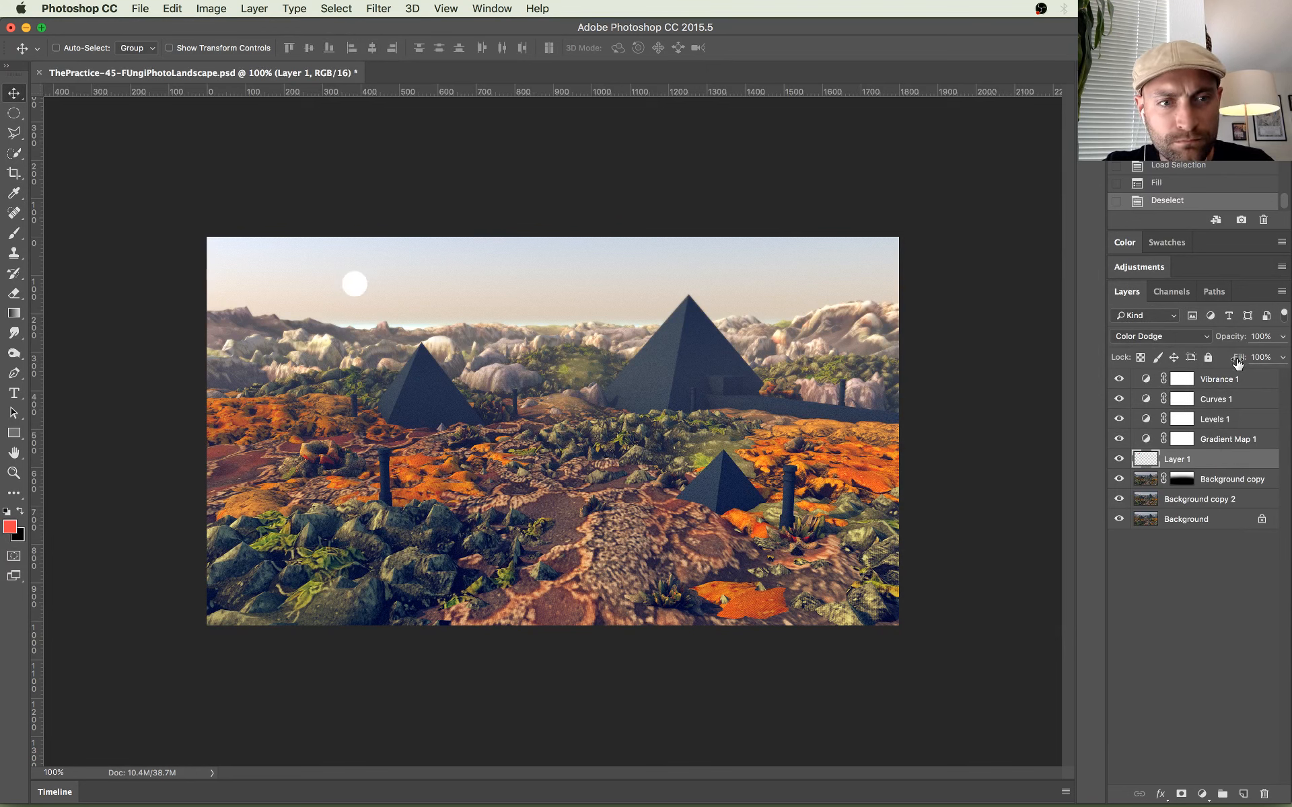
pyautogui.press('super+alt+z')
pyautogui.press('super+alt+z')
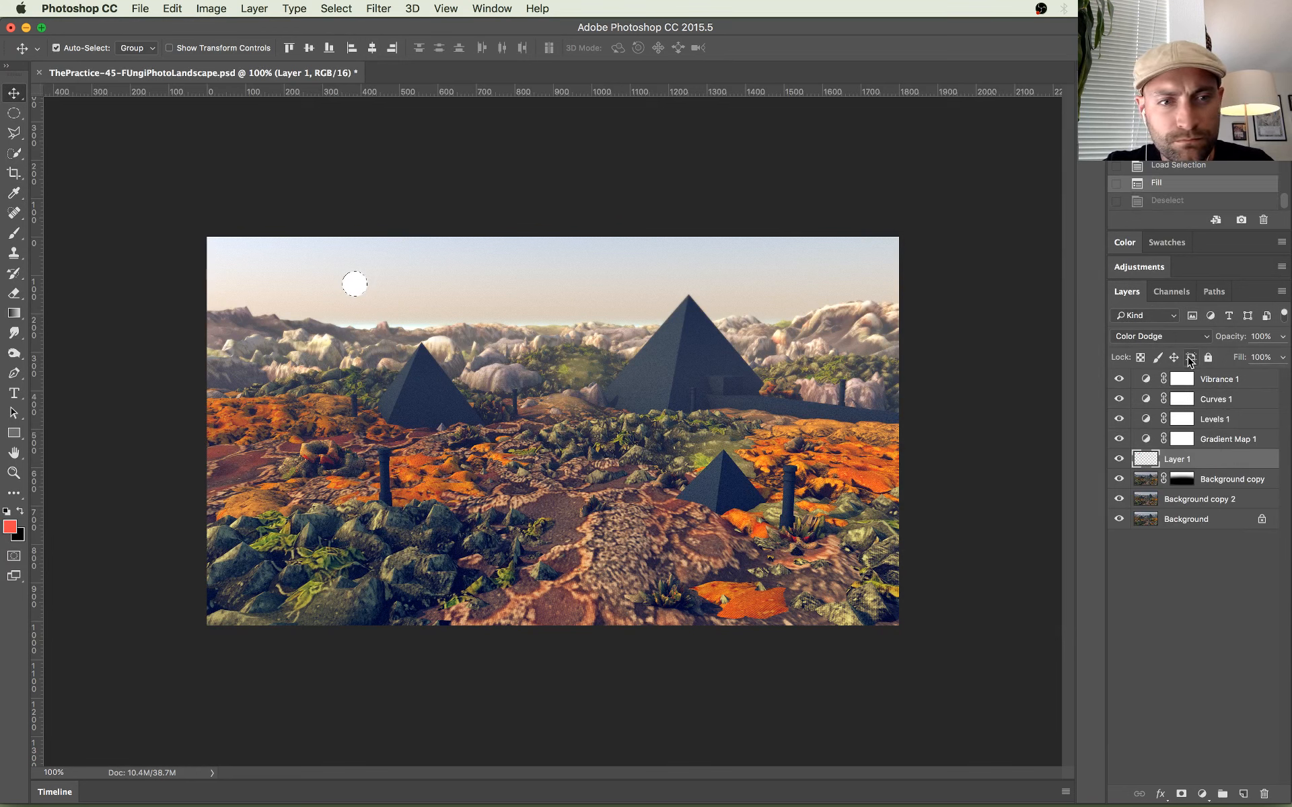
# Step: Try filling the circle with a more saturated red, then revert to the history state before its selection was loaded
pyautogui.click(11, 527)
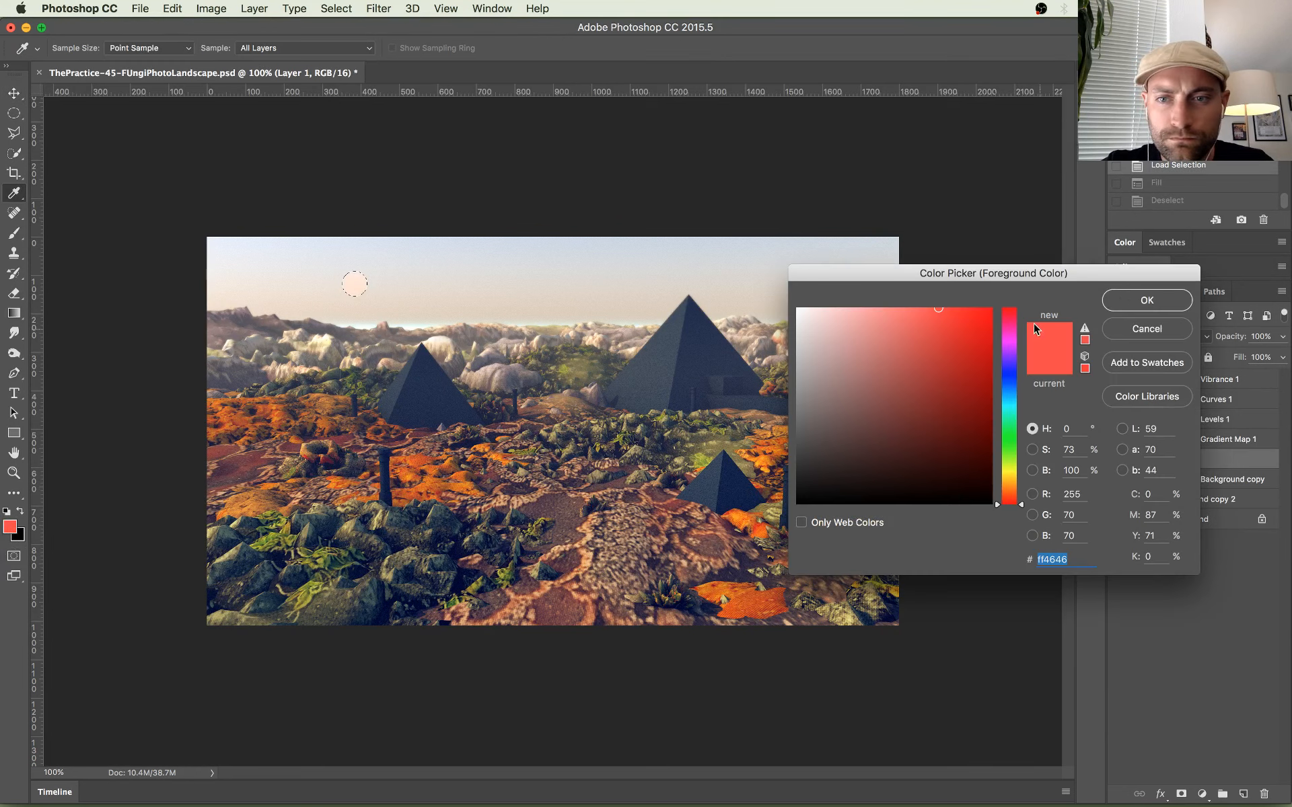
pyautogui.moveTo(966, 314); pyautogui.dragTo(964, 290)
pyautogui.click(1166, 302)
pyautogui.hotkey('alt', 'BackSpace')
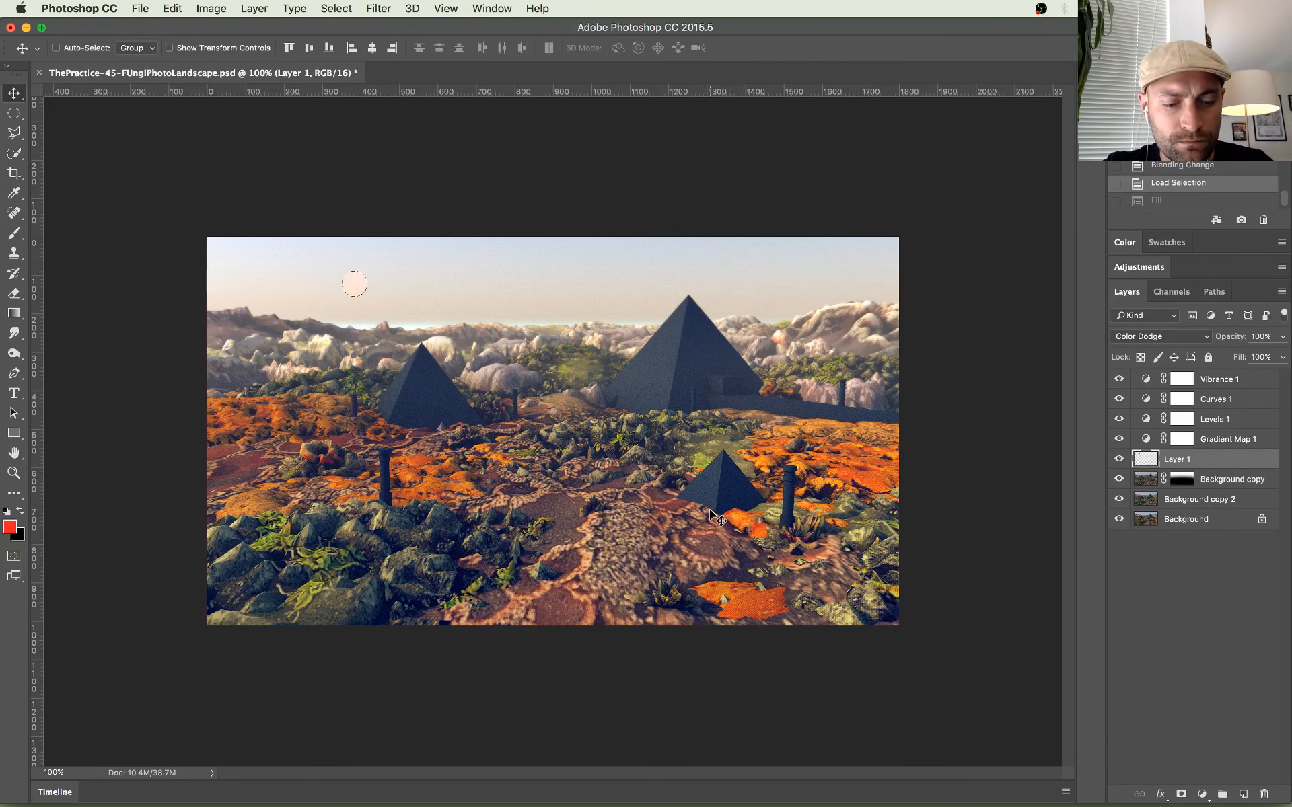
pyautogui.press('super+d')
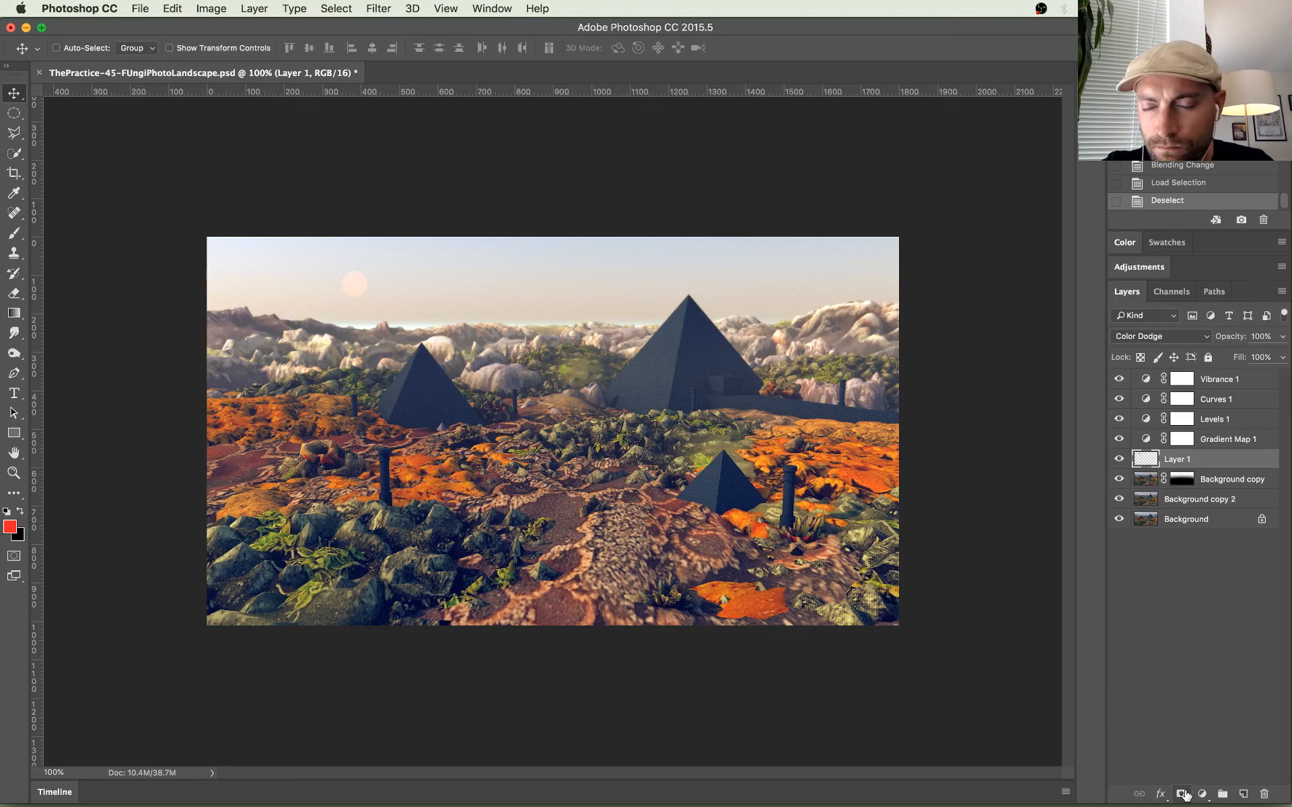
pyautogui.click(1201, 184)
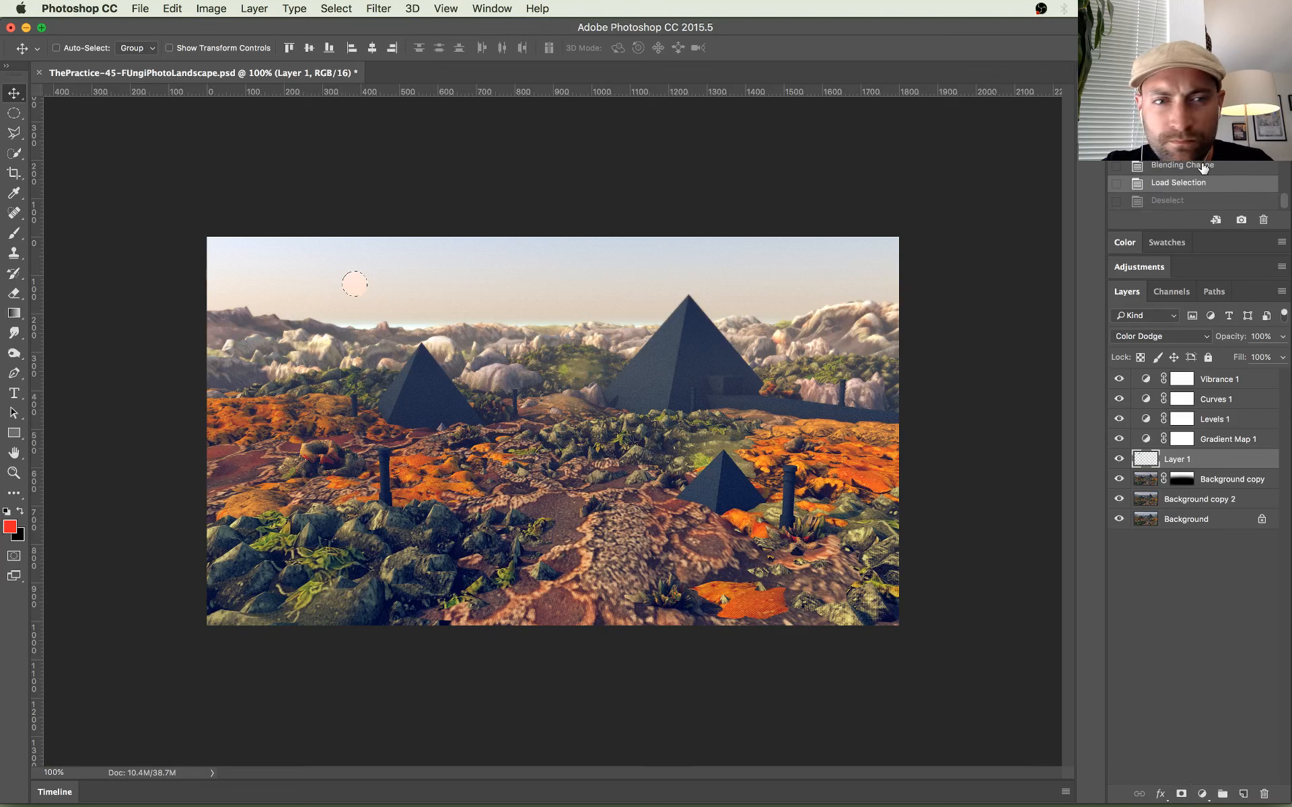
pyautogui.click(1203, 167)
# Step: Add an Outer Glow to the circle's layer, using the pale peach color sampled from the sun
pyautogui.click(1160, 794)
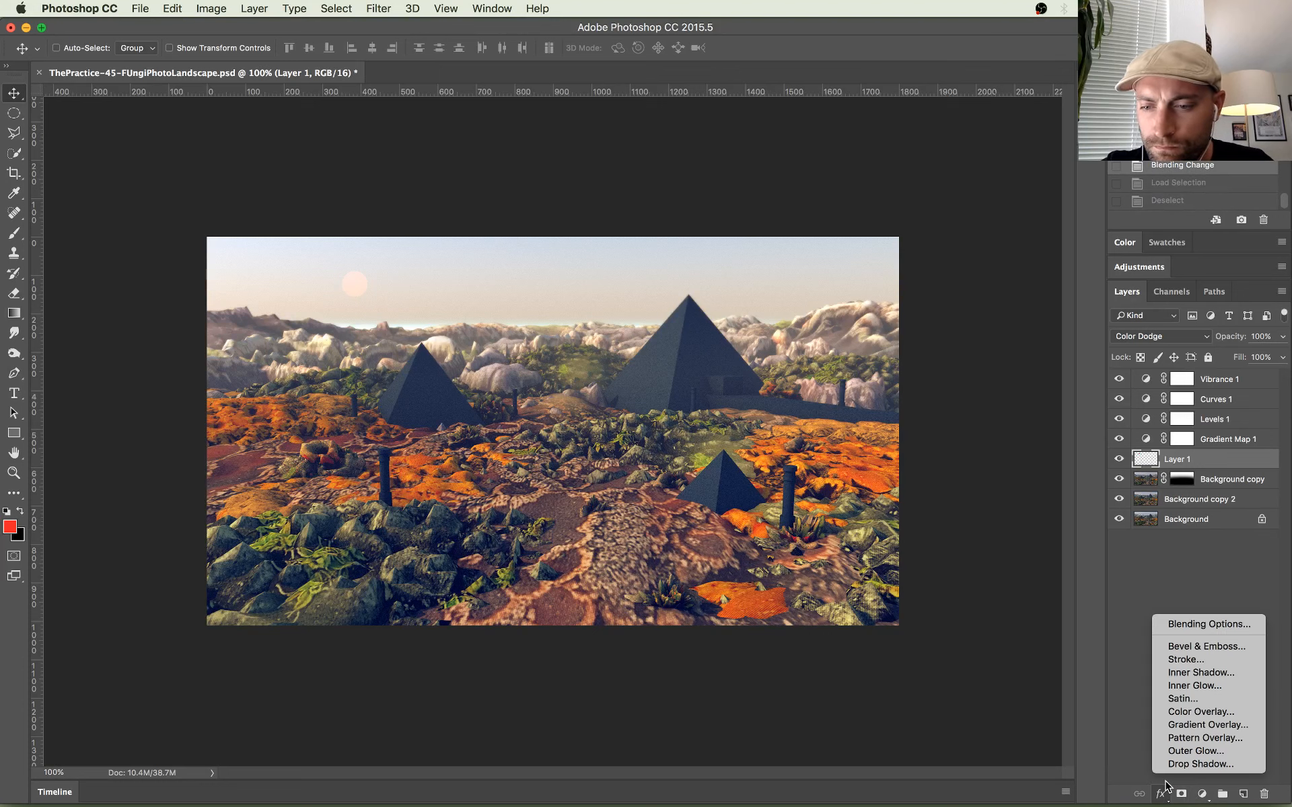
pyautogui.click(901, 596)
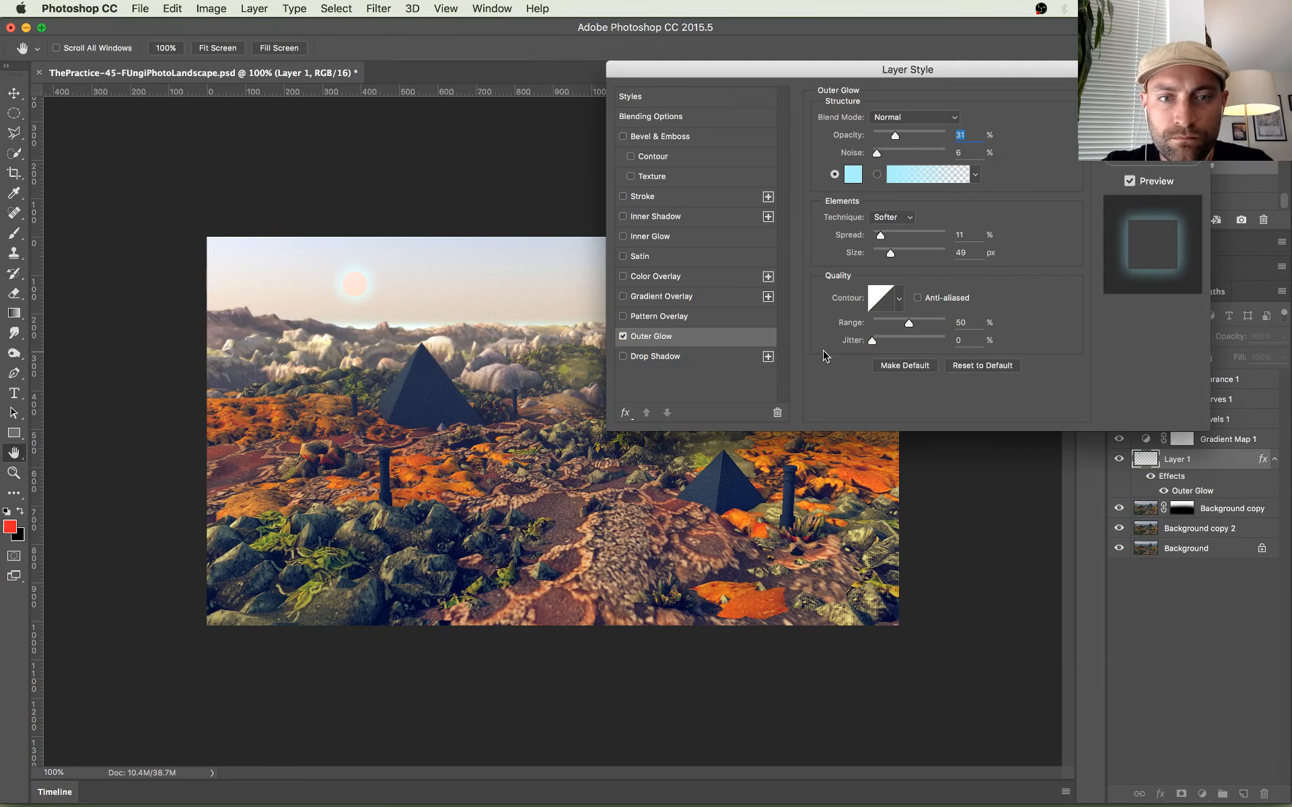
pyautogui.click(849, 173)
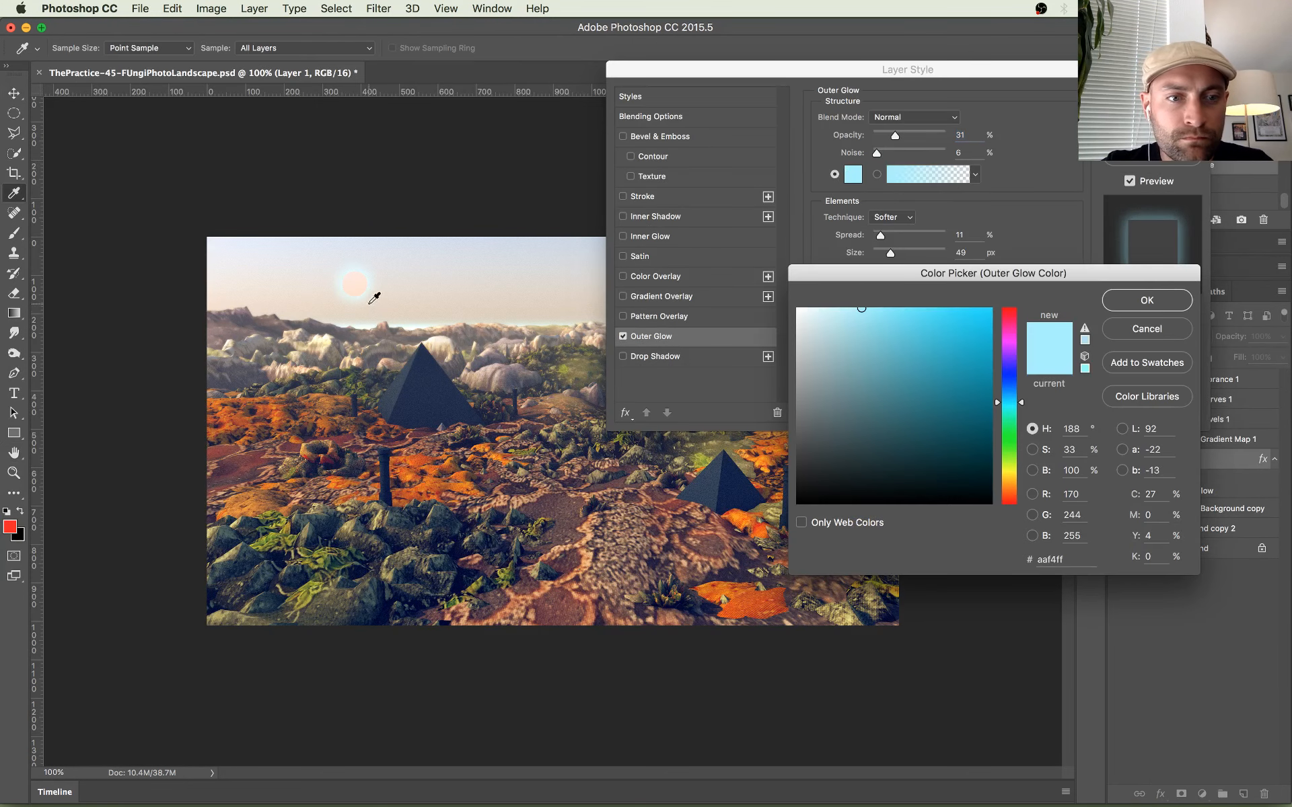
pyautogui.click(356, 285)
pyautogui.click(1136, 307)
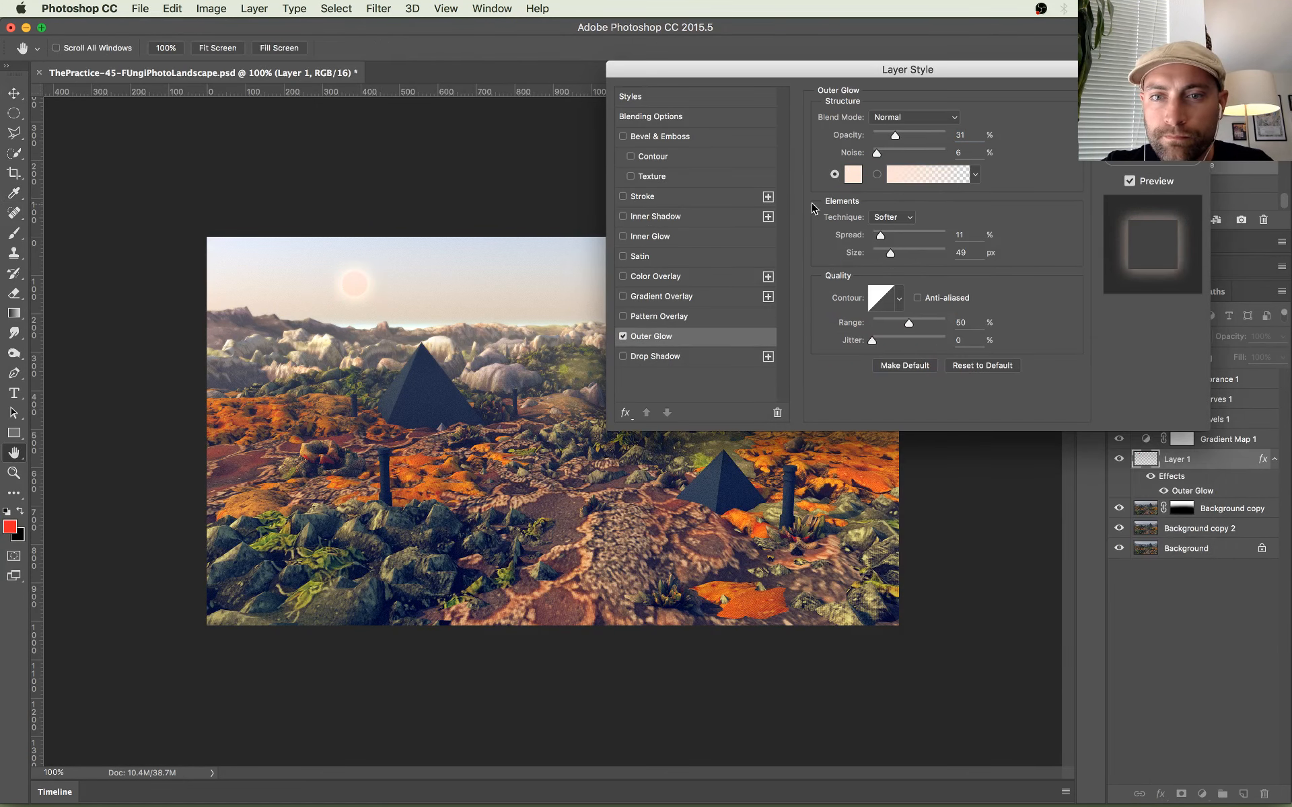
# Step: Set the outer glow's spread to 0% and its opacity to 34%
pyautogui.moveTo(879, 237); pyautogui.dragTo(826, 239)
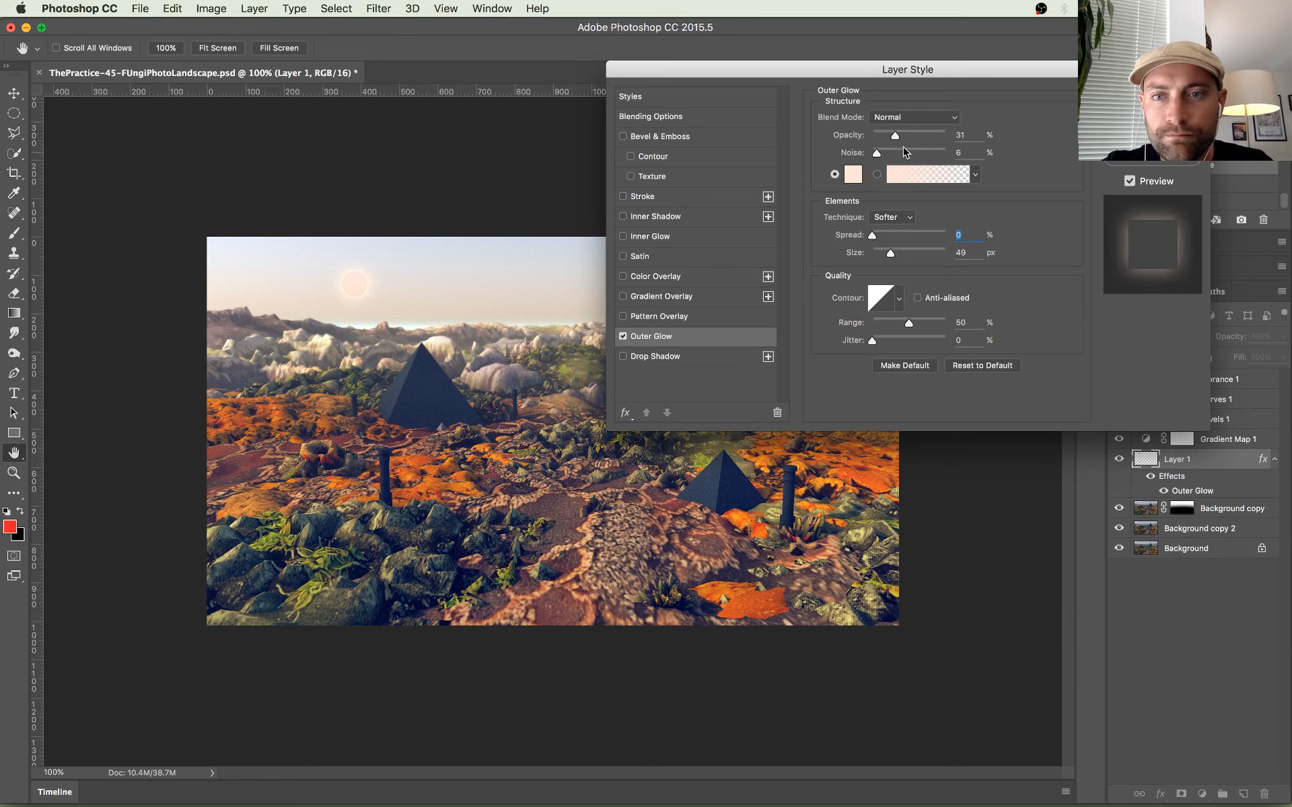
pyautogui.click(909, 135)
pyautogui.moveTo(909, 137); pyautogui.dragTo(899, 135)
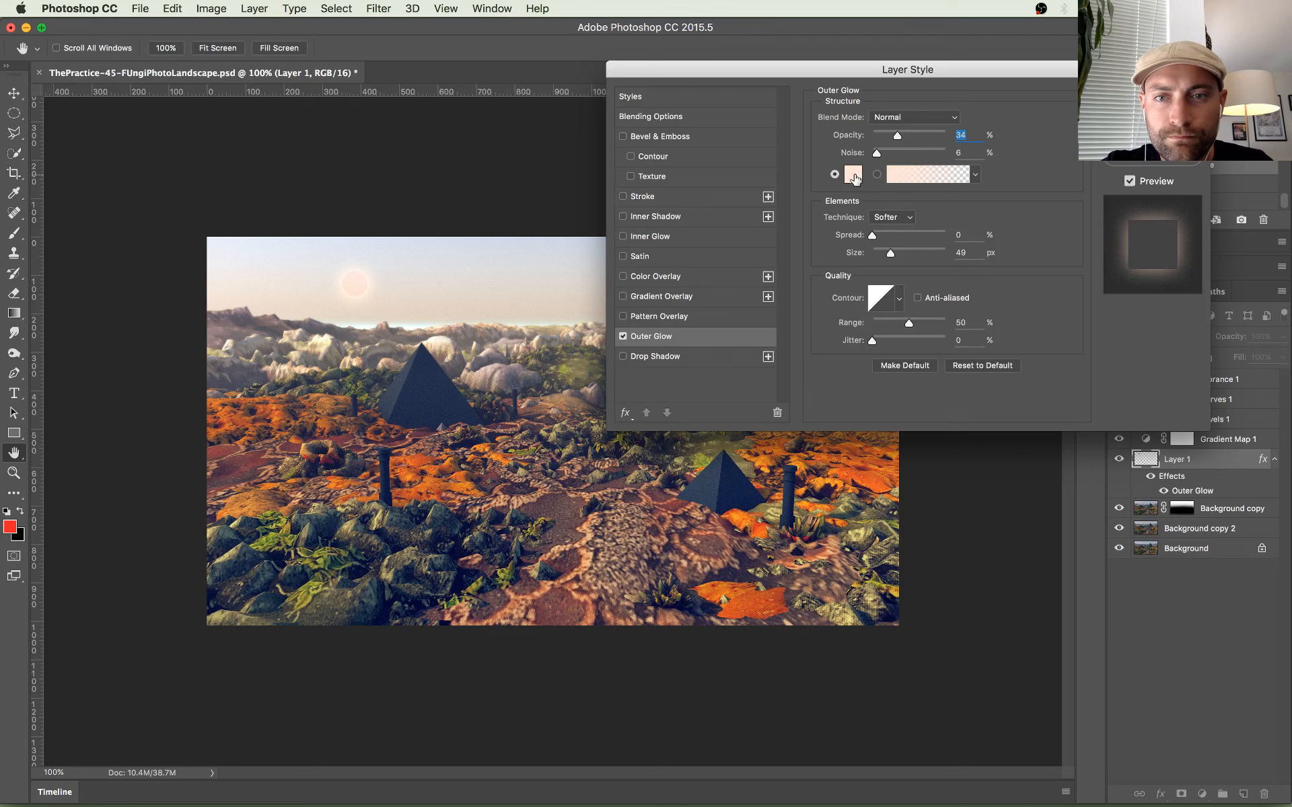
# Step: Change the outer glow's color to a light red
pyautogui.click(853, 175)
pyautogui.moveTo(1024, 331); pyautogui.dragTo(1002, 283)
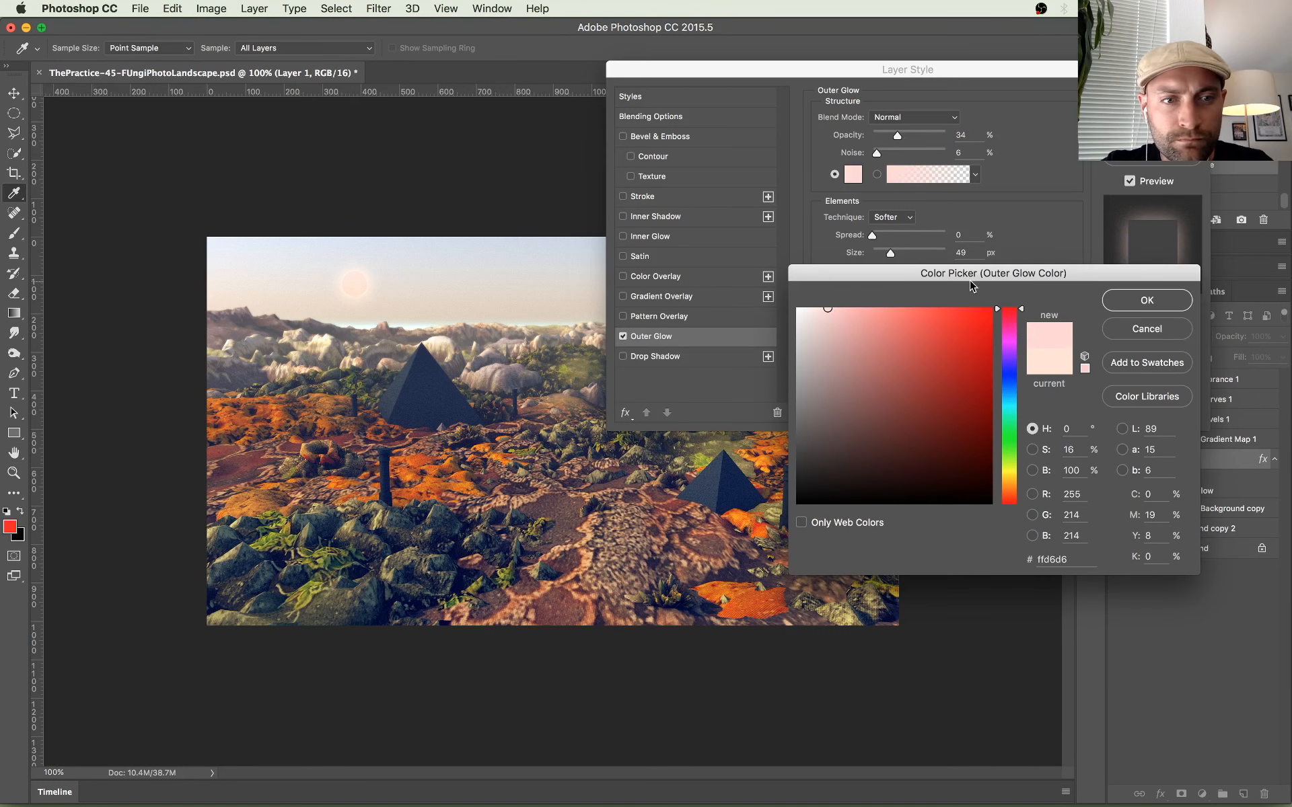
pyautogui.click(957, 308)
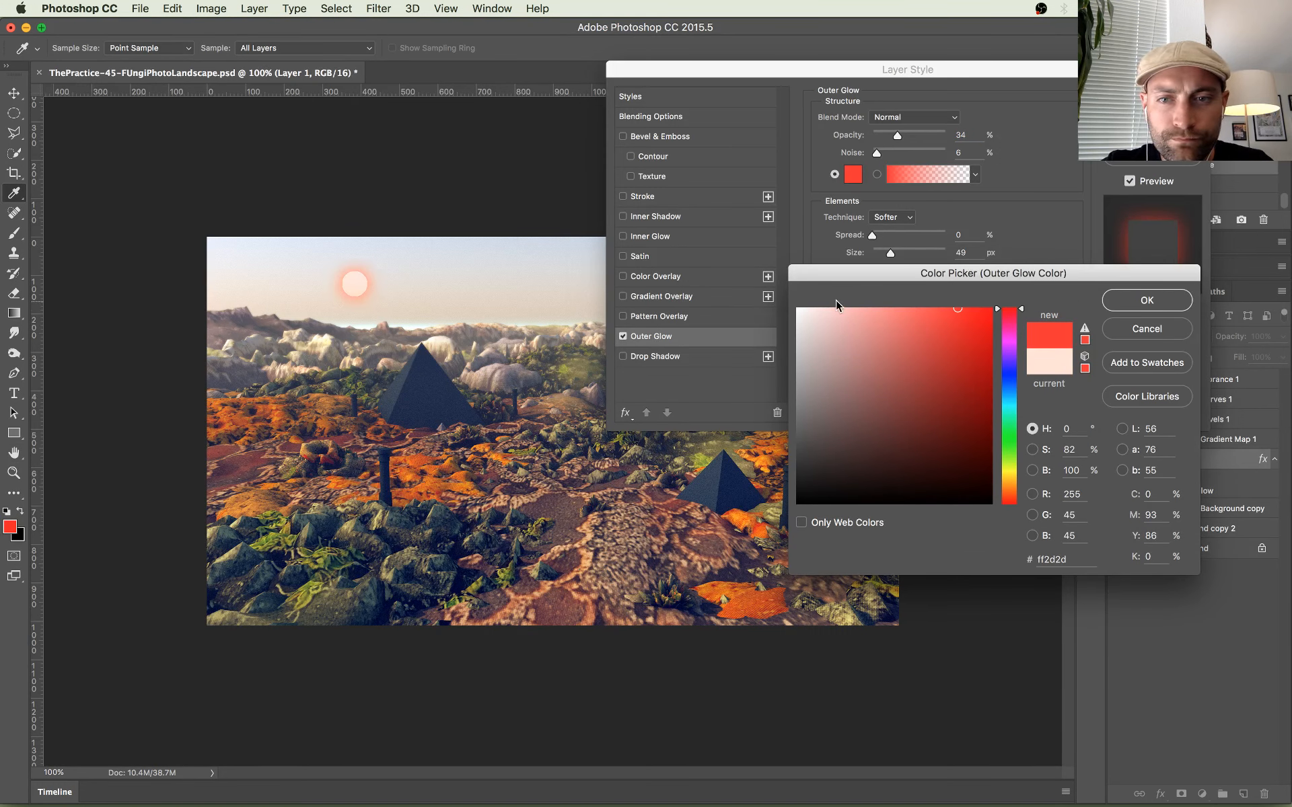
pyautogui.click(887, 319)
pyautogui.click(1147, 300)
# Step: Try Overlay for the outer glow, then set it to Soft Light at 33% opacity and apply the layer style
pyautogui.click(903, 119)
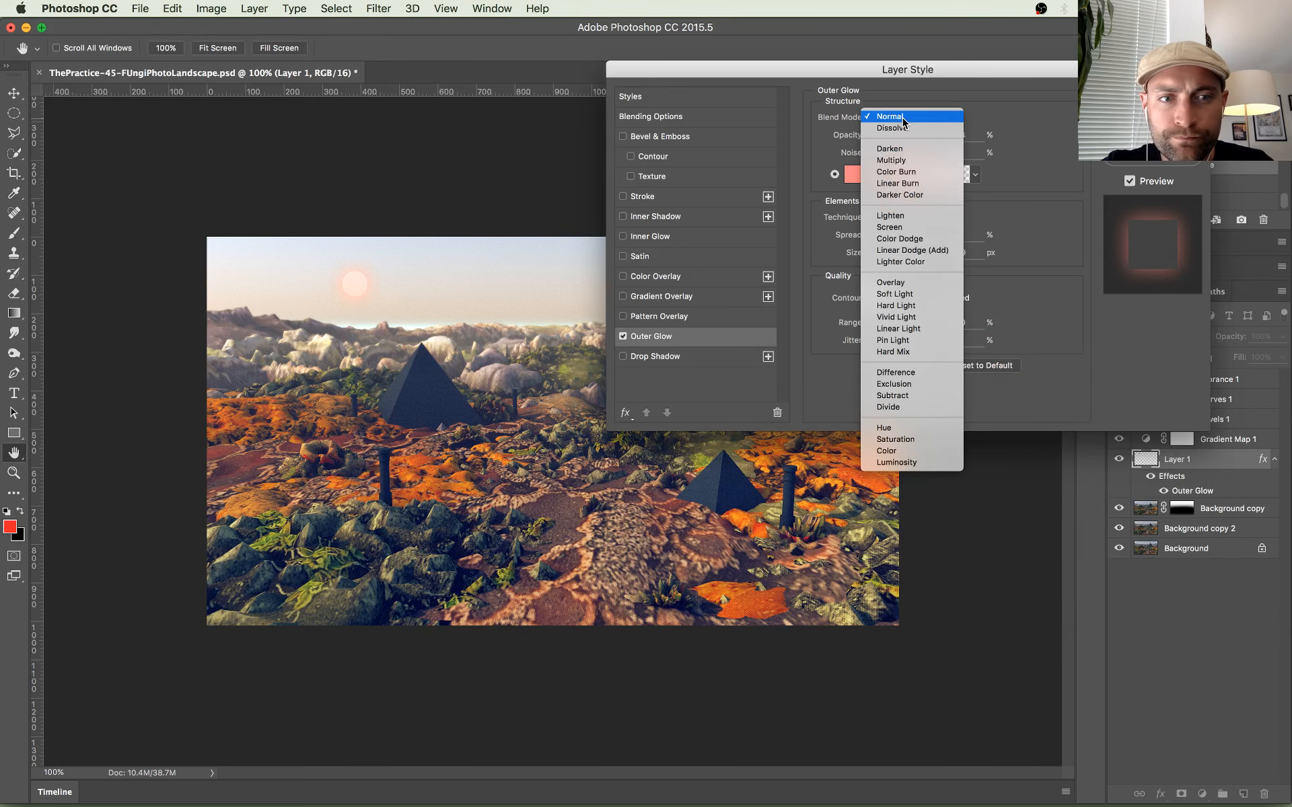
pyautogui.click(928, 287)
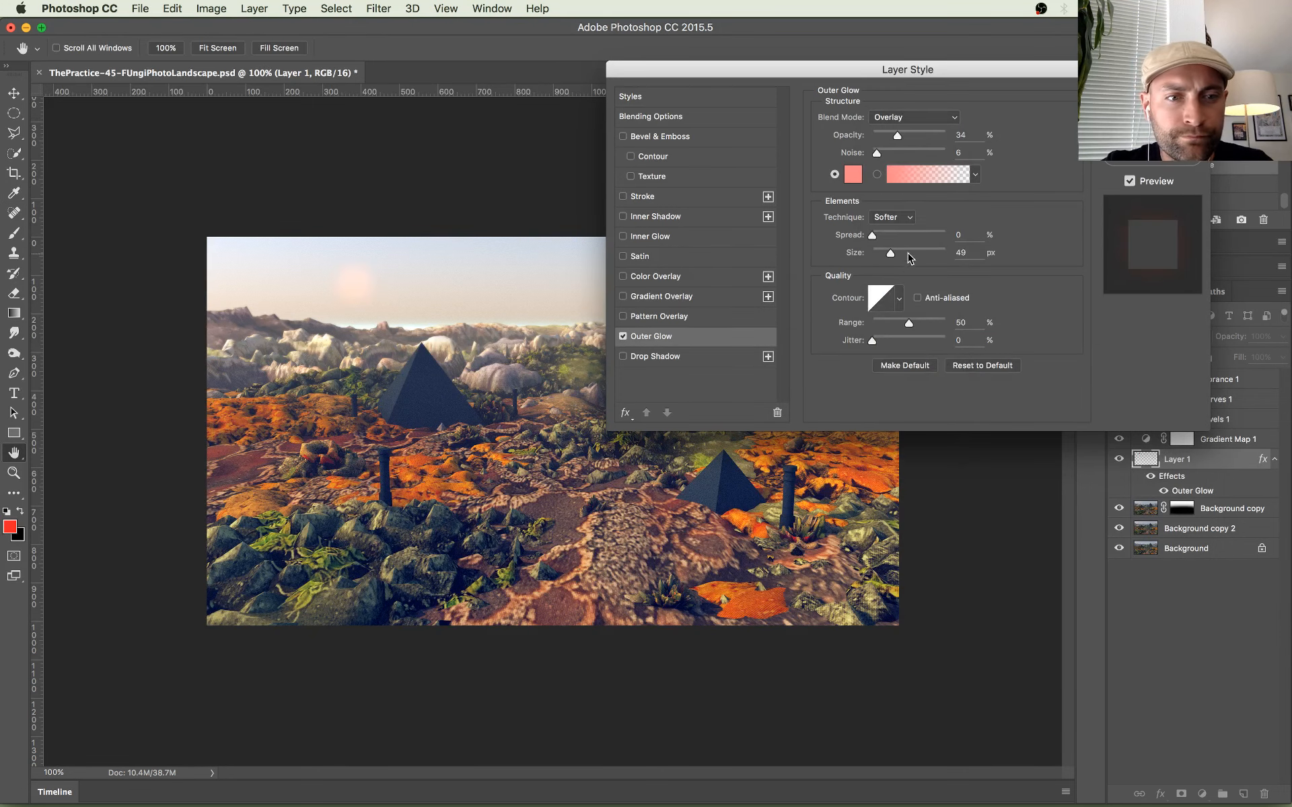
pyautogui.click(900, 117)
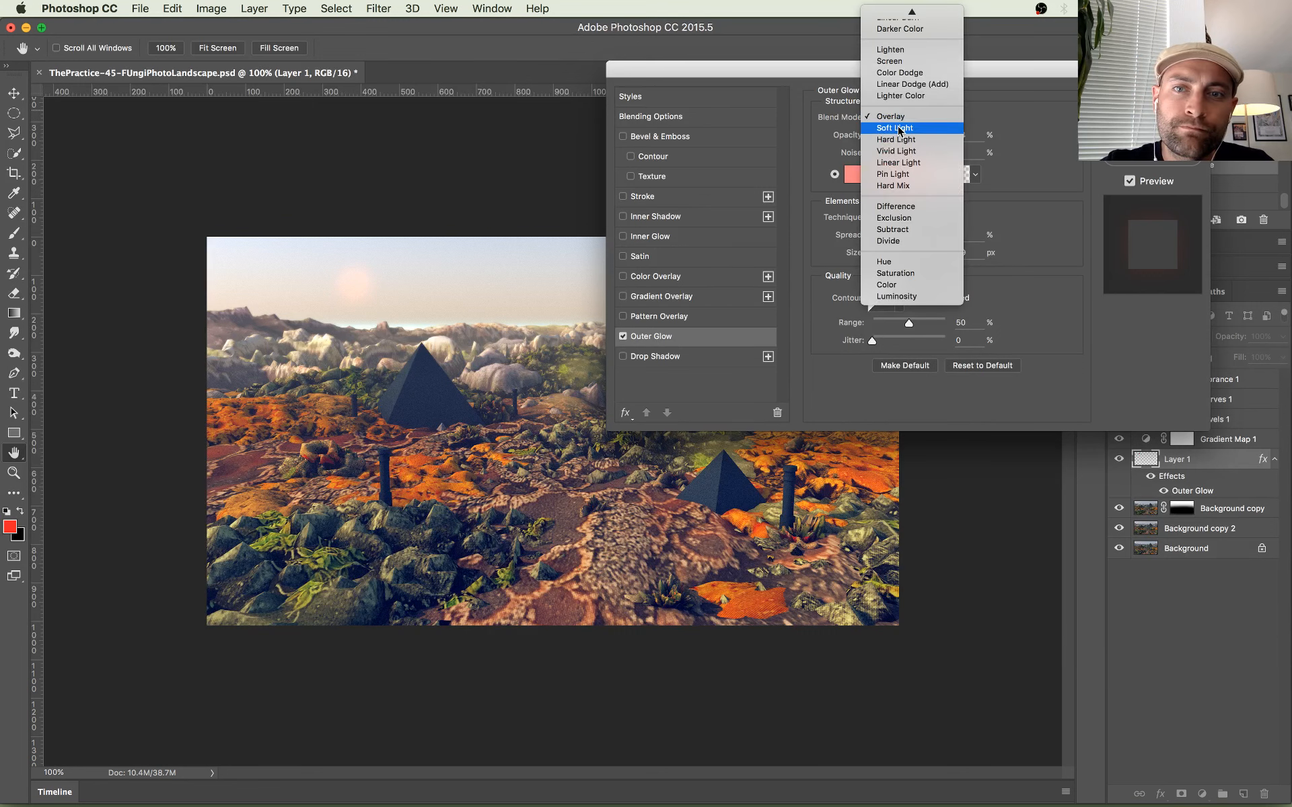
pyautogui.click(899, 131)
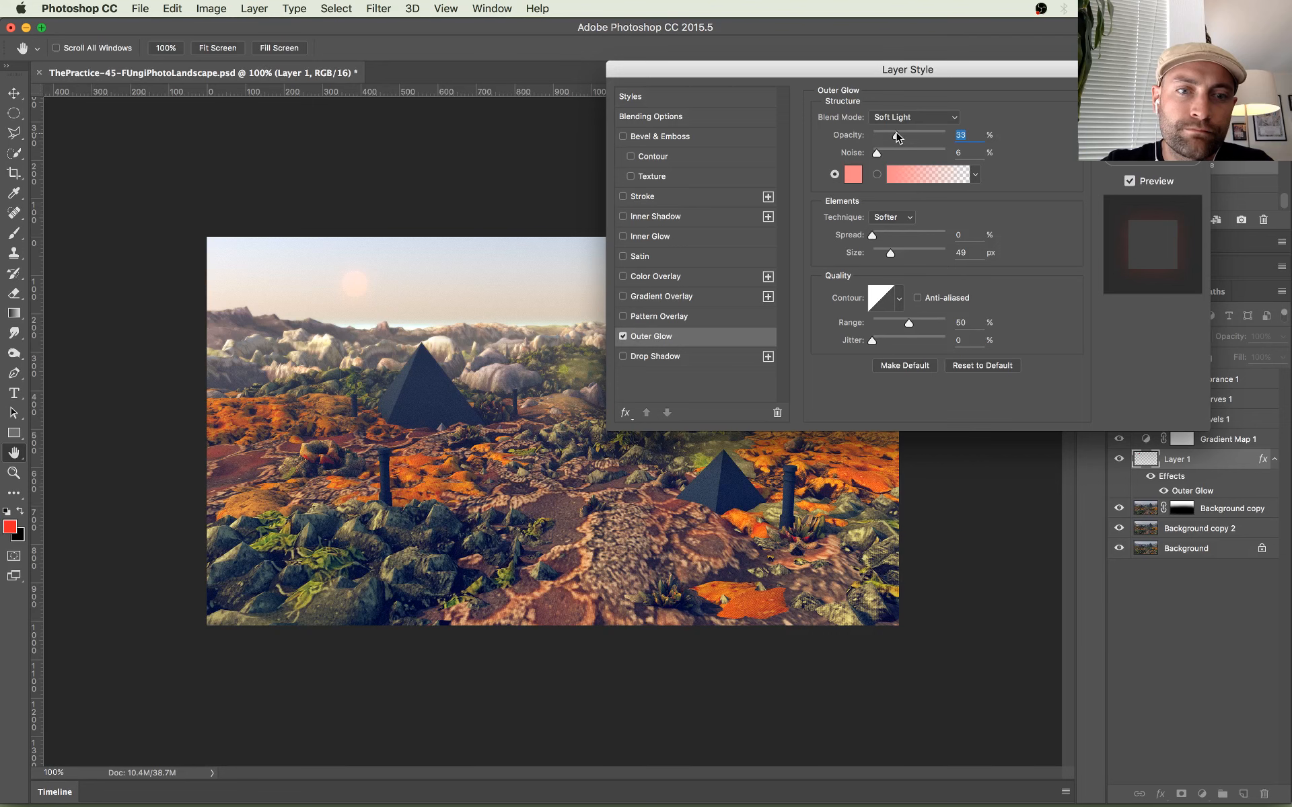
pyautogui.press('Return')
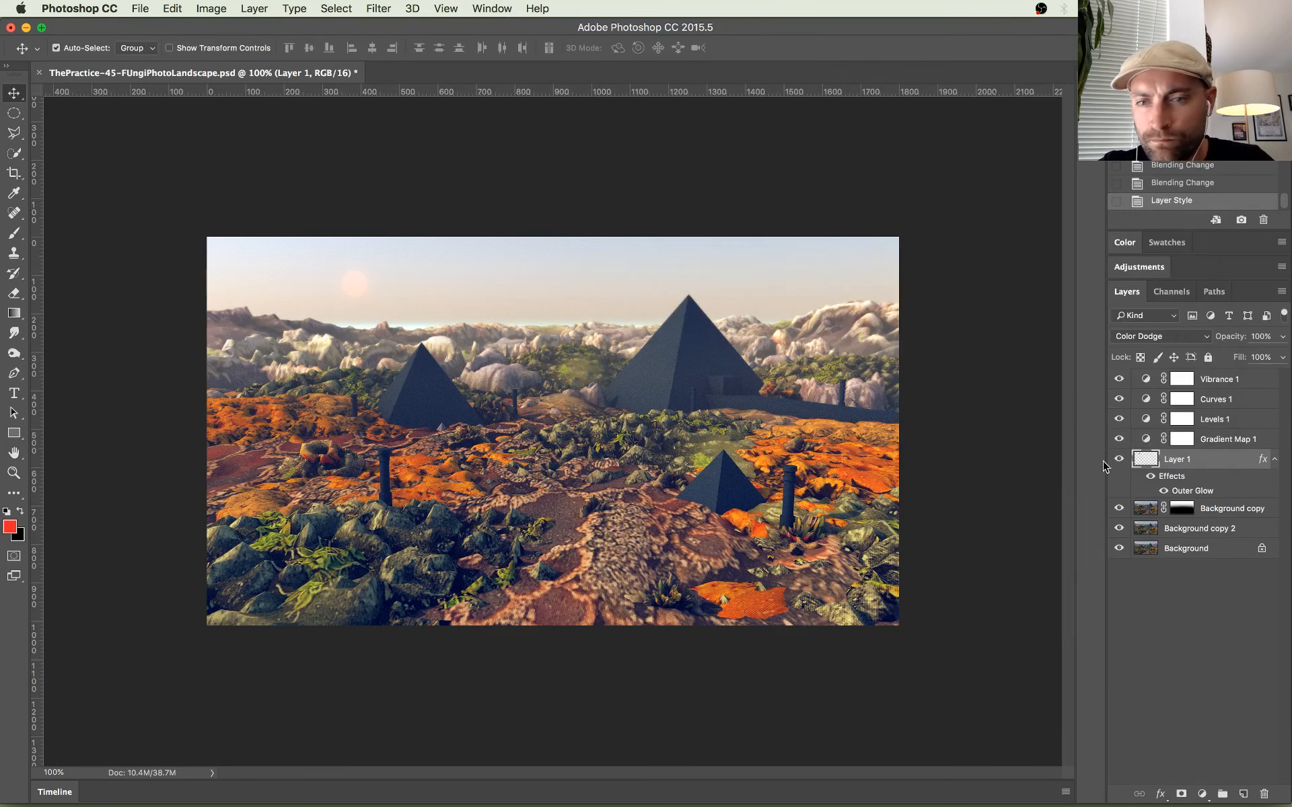
# Step: Apply Levels to the sun's layer with the white input level at 128
pyautogui.press('super+l')
pyautogui.moveTo(1114, 399); pyautogui.dragTo(1017, 396)
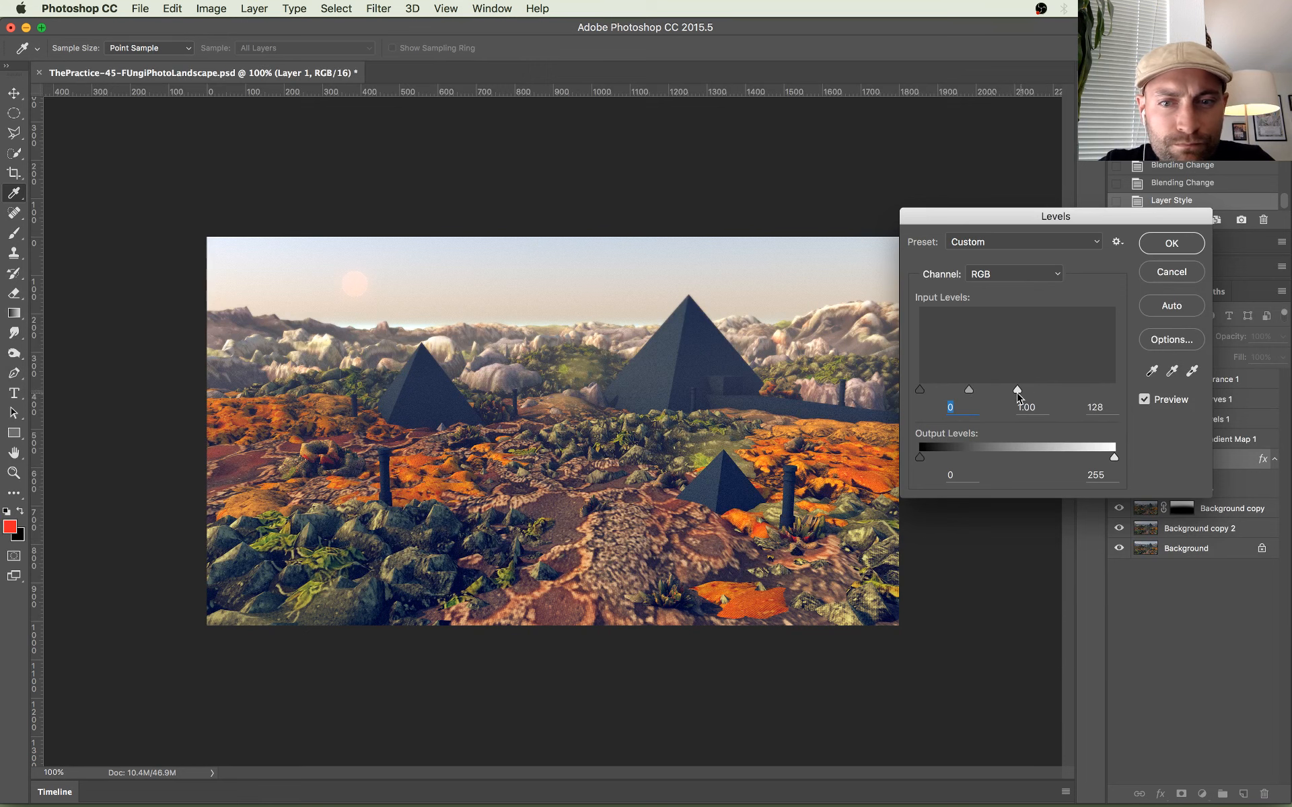
pyautogui.click(1174, 247)
# Step: Try the Screen blend mode on the sun's layer, then switch it to Lighten
pyautogui.doubleClick(1175, 479)
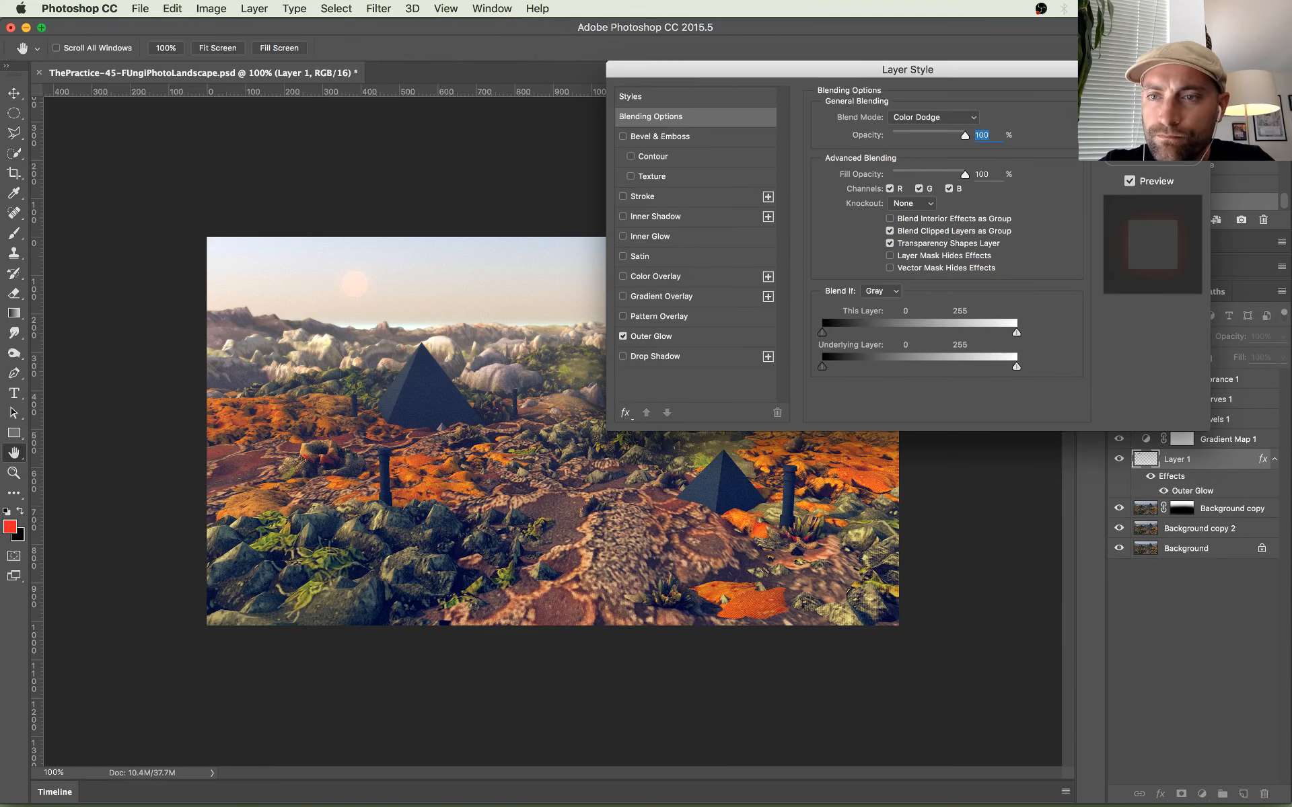
pyautogui.press('Return')
pyautogui.click(1161, 336)
pyautogui.click(1162, 329)
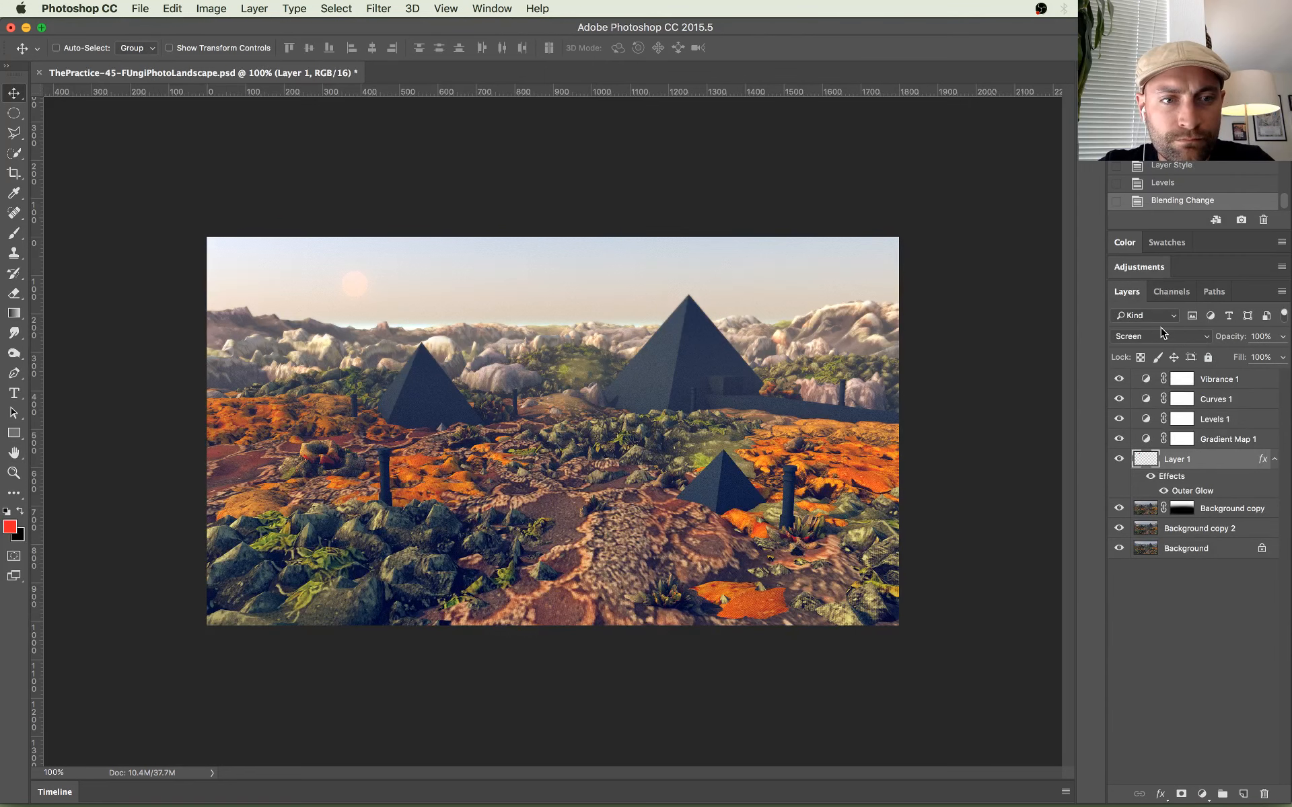
pyautogui.click(1162, 336)
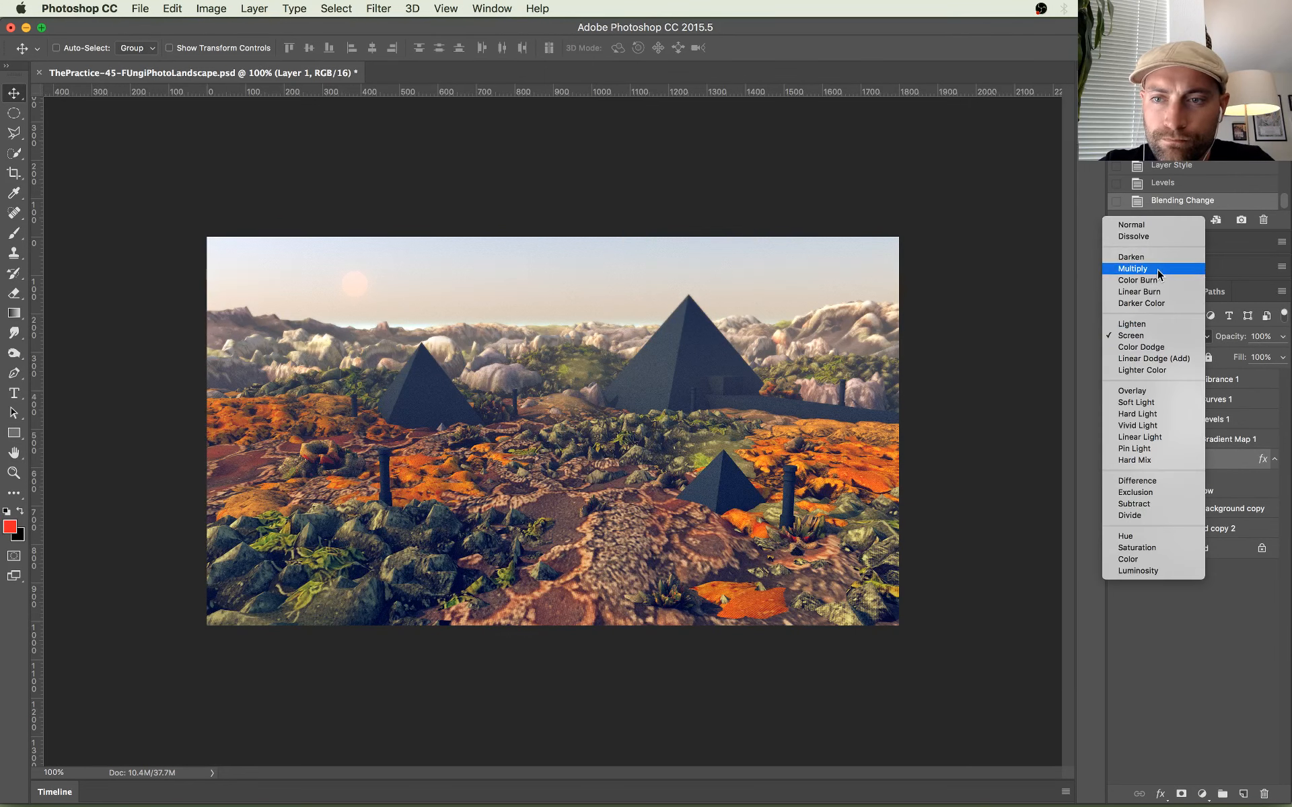
pyautogui.click(1162, 324)
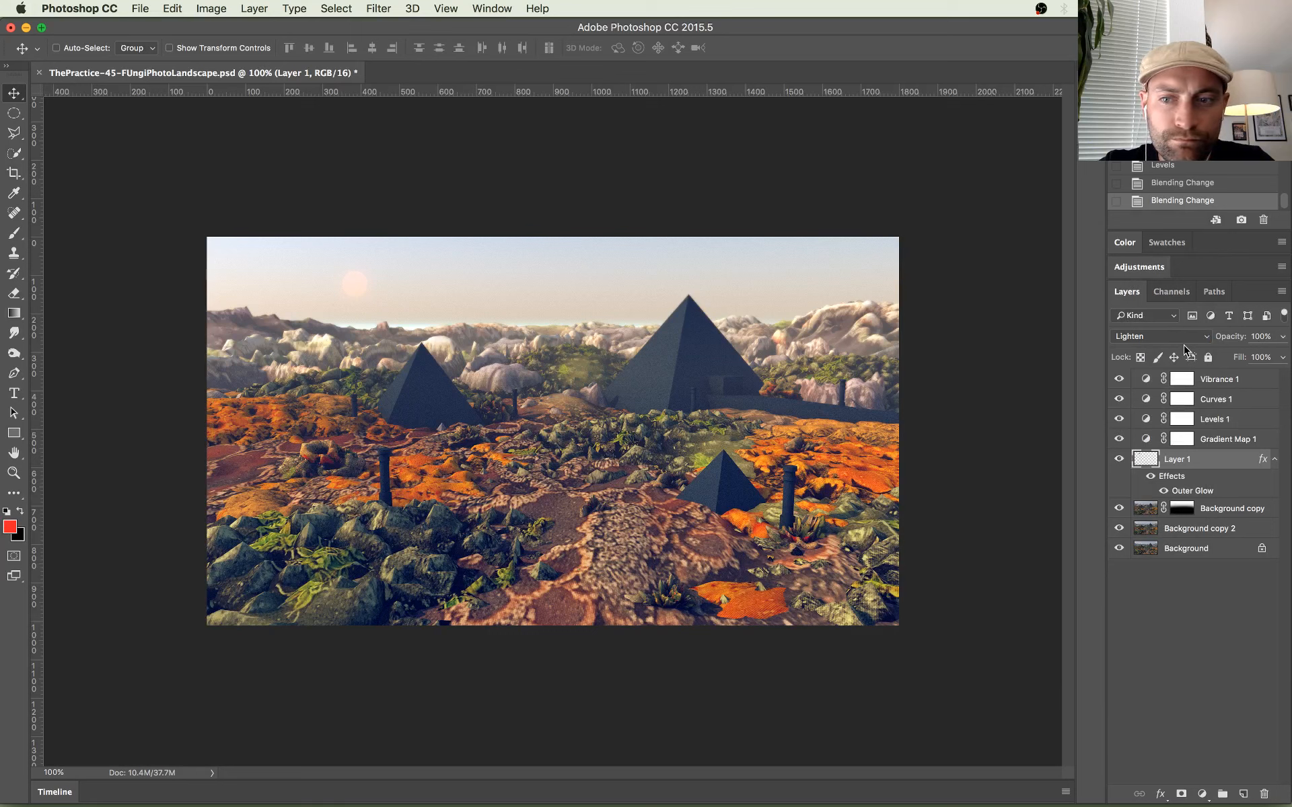
# Step: Try a Levels adjustment on the sun's layer with the white input level at 130
pyautogui.press('super+l')
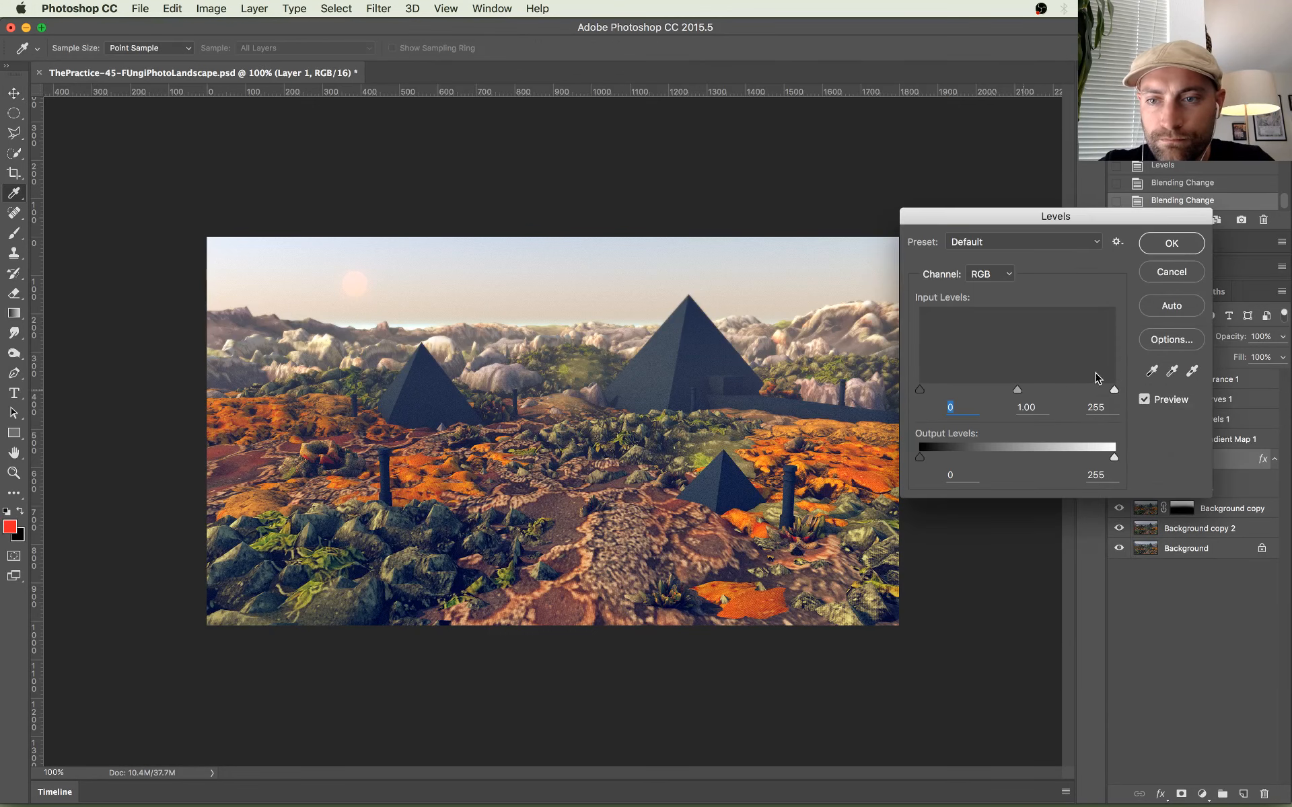
pyautogui.moveTo(1114, 390); pyautogui.dragTo(1019, 390)
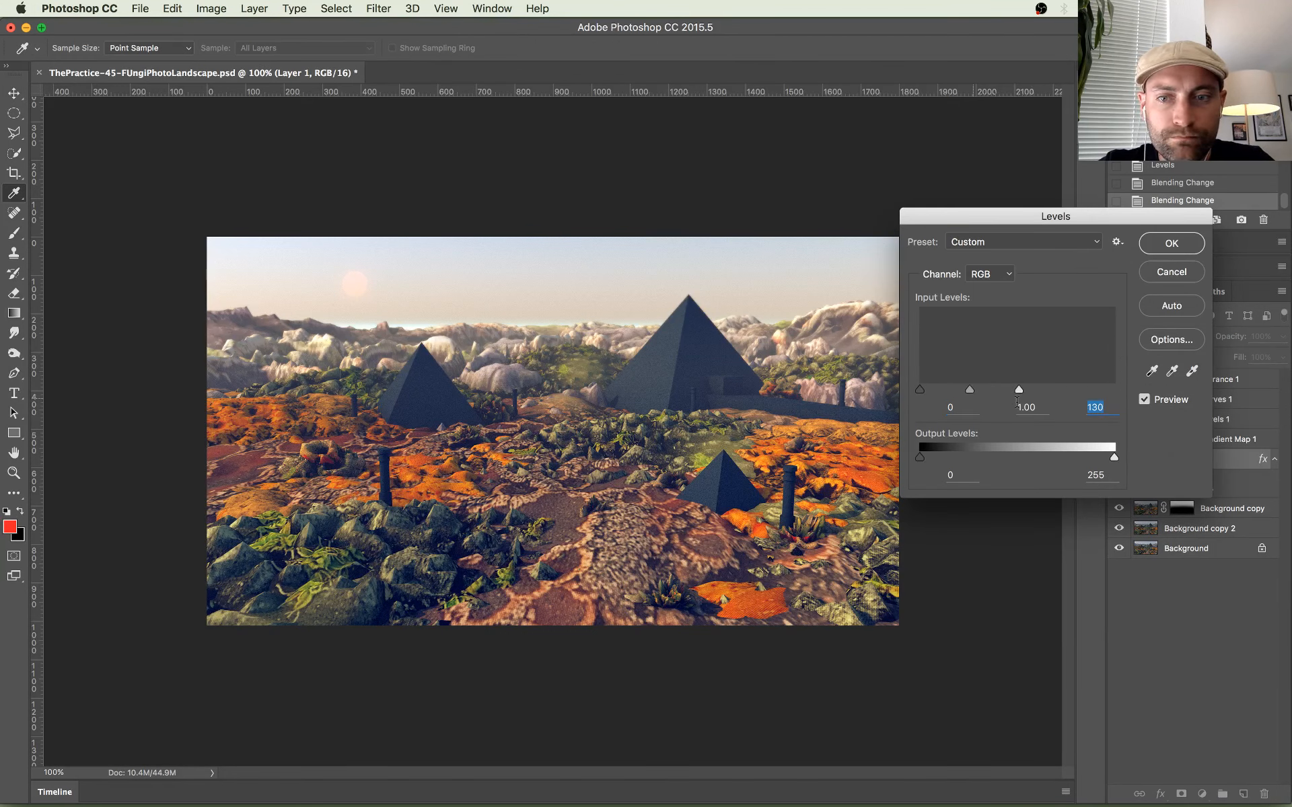
pyautogui.click(1167, 246)
# Step: Return the sun's layer to the Normal blend mode and lower its white input level with Levels
pyautogui.click(1157, 336)
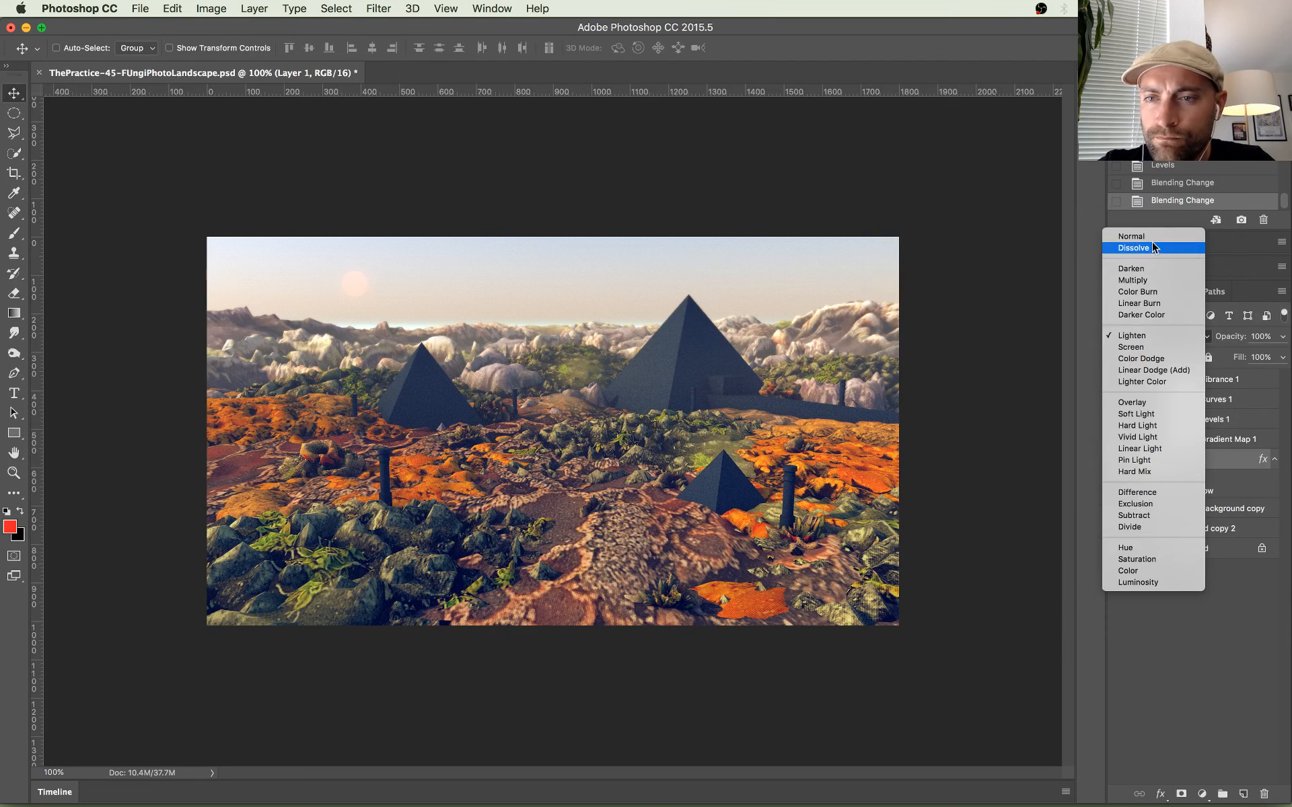
pyautogui.click(1131, 237)
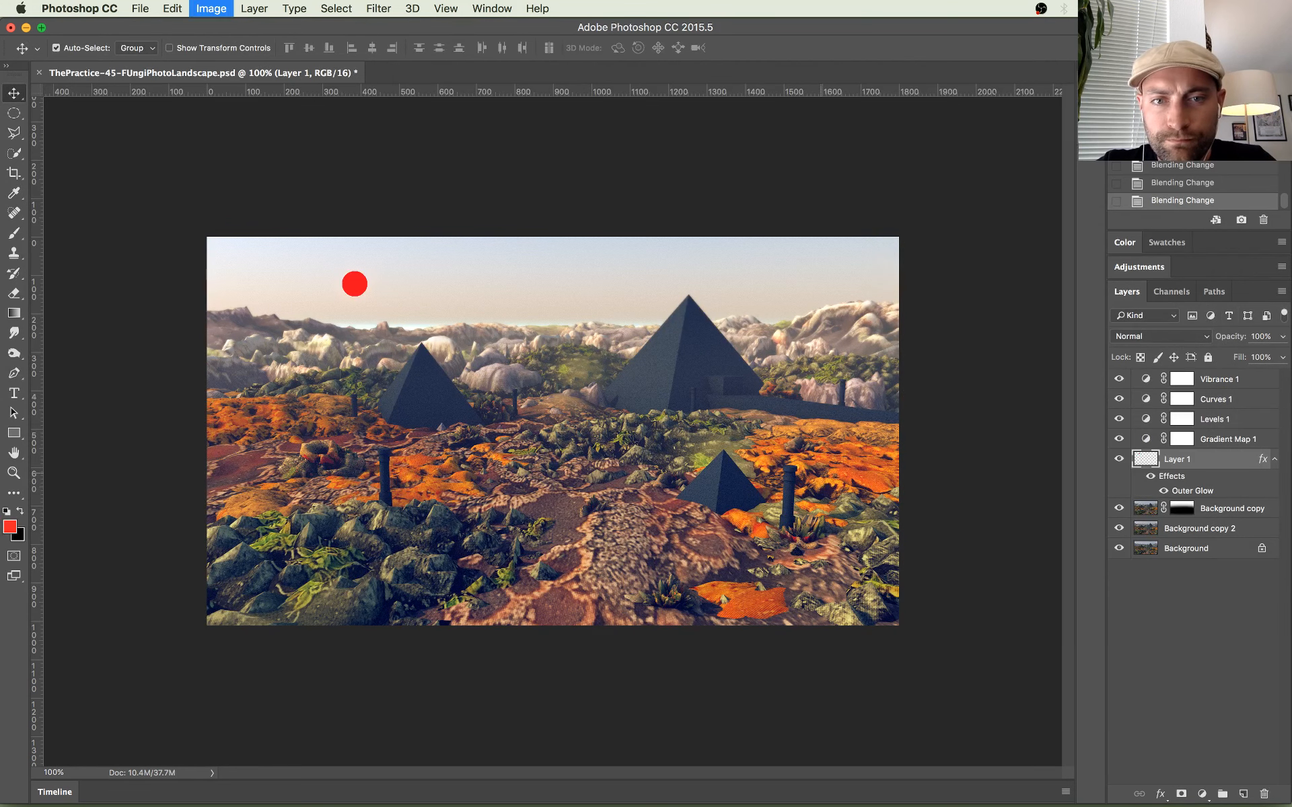
pyautogui.press('super+l')
pyautogui.moveTo(1114, 390); pyautogui.dragTo(997, 390)
pyautogui.click(1174, 251)
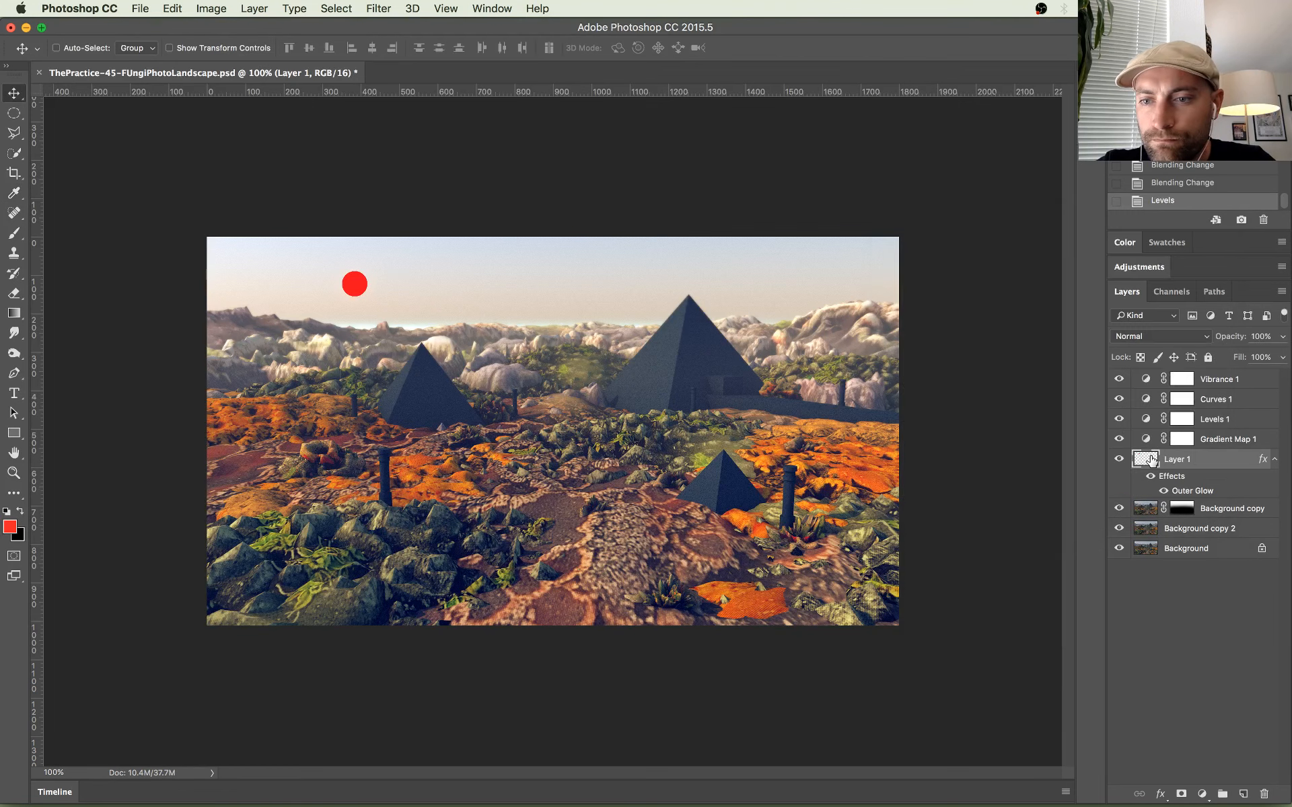
pyautogui.press('super+shift+a')
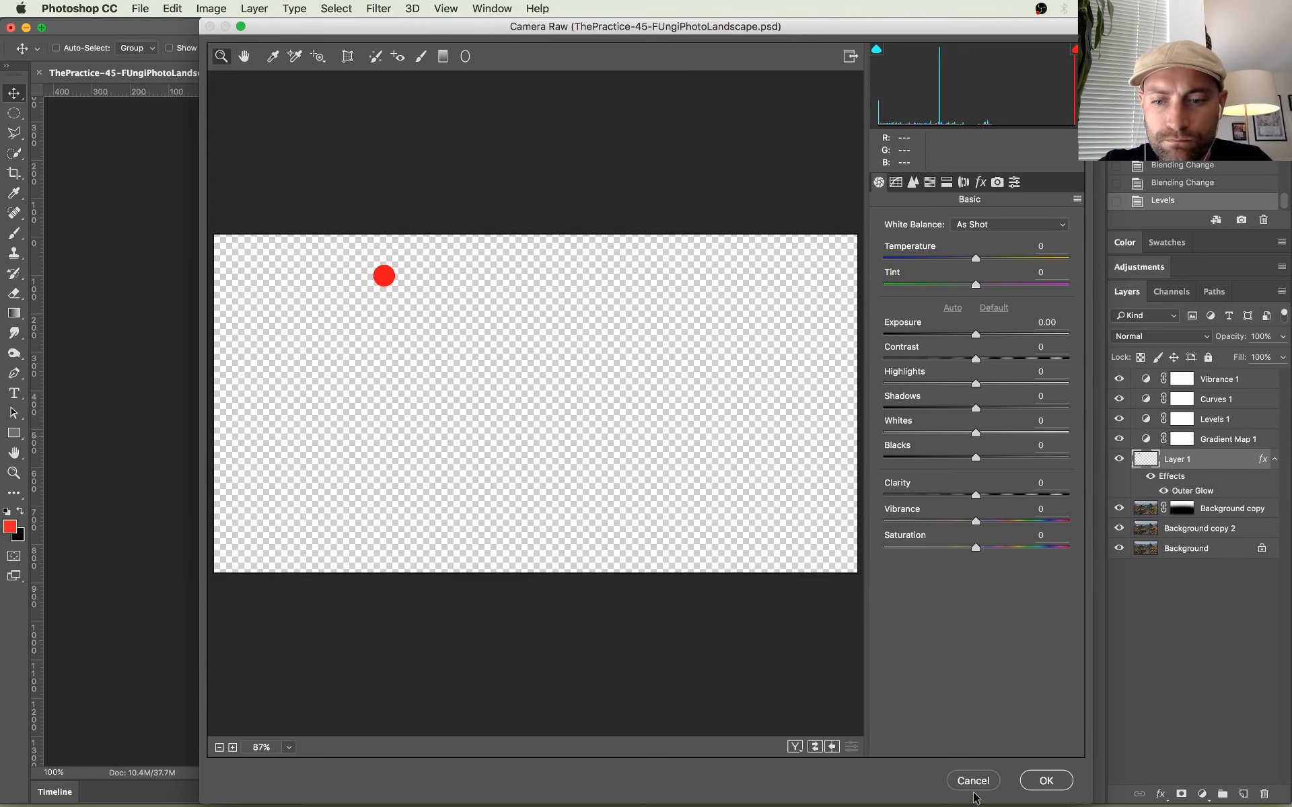
pyautogui.click(973, 781)
pyautogui.press('super+Tab')
pyautogui.press('super+Tab')
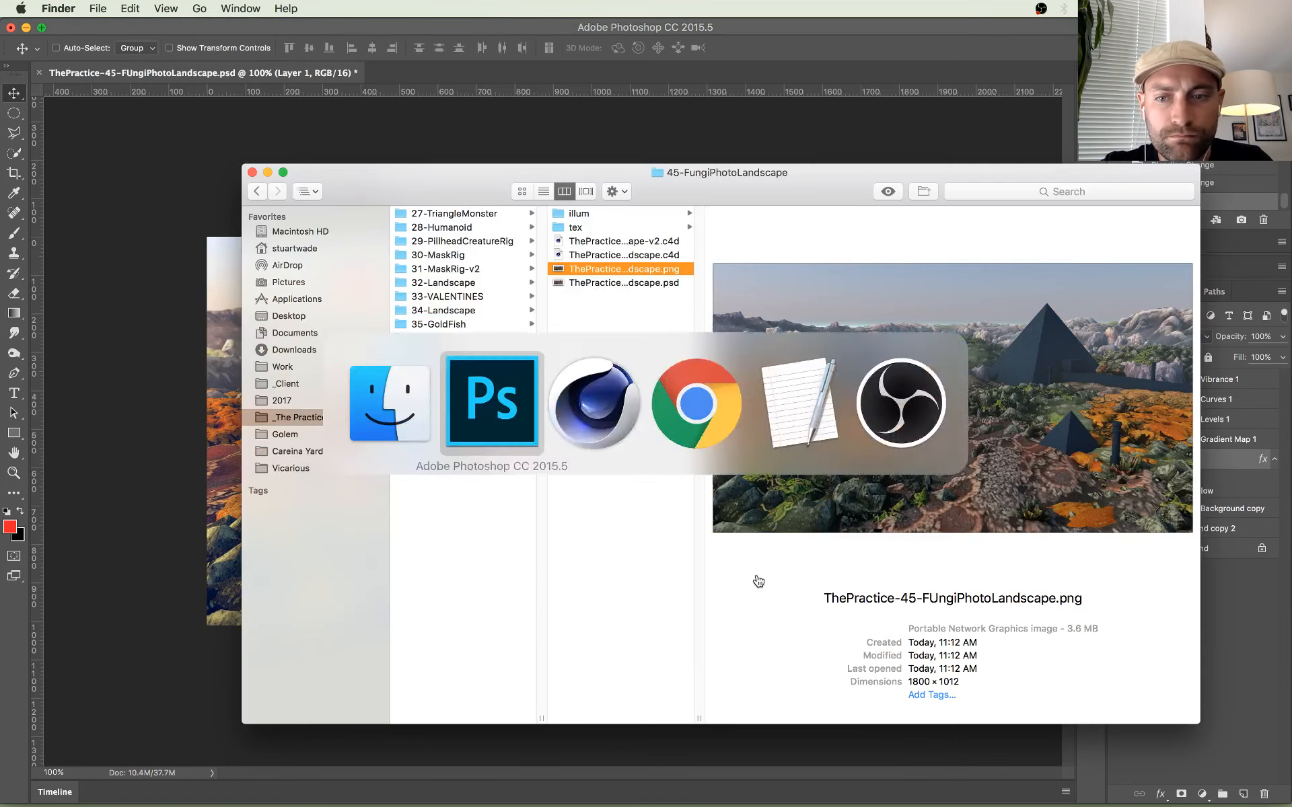
# Step: Load the sun's outline on Layer 1 as a selection, fill it with white using the default colors, and deselect
pyautogui.press('super+l')
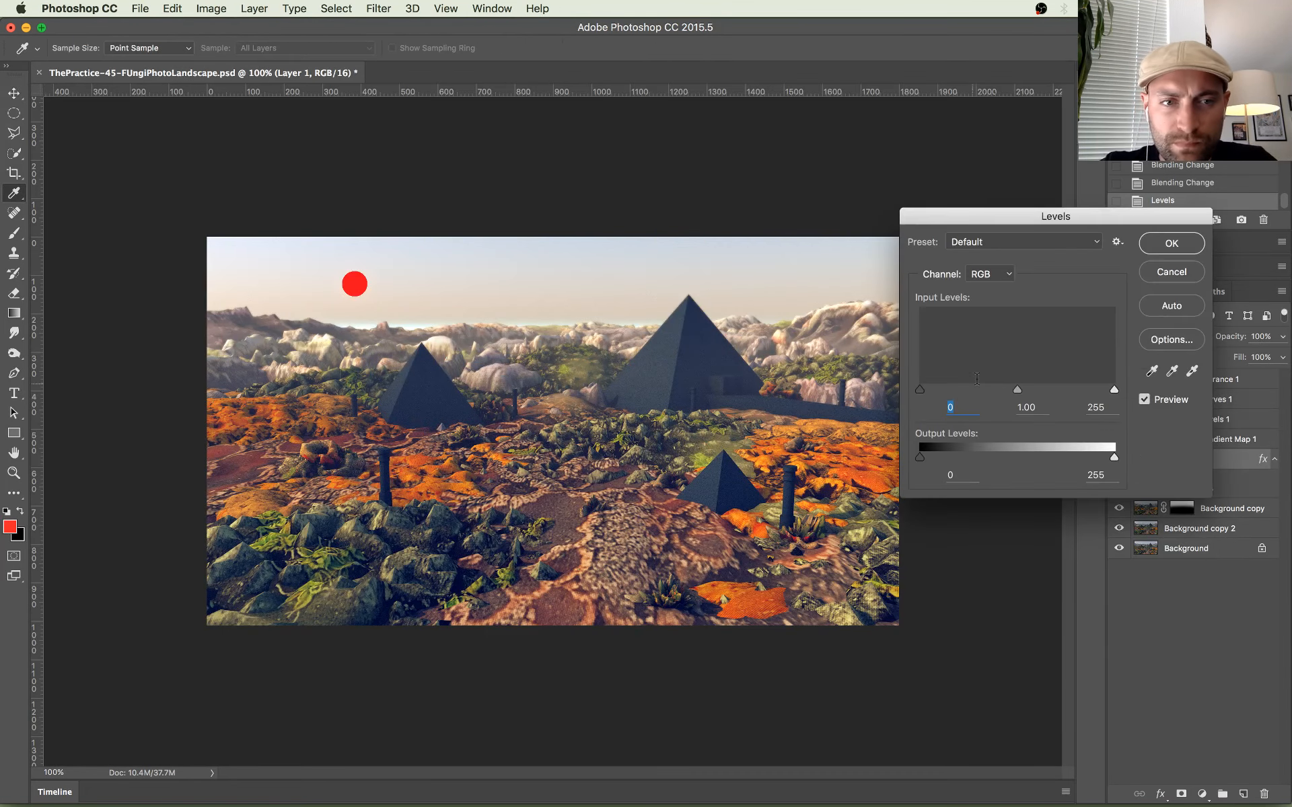
pyautogui.click(1193, 278)
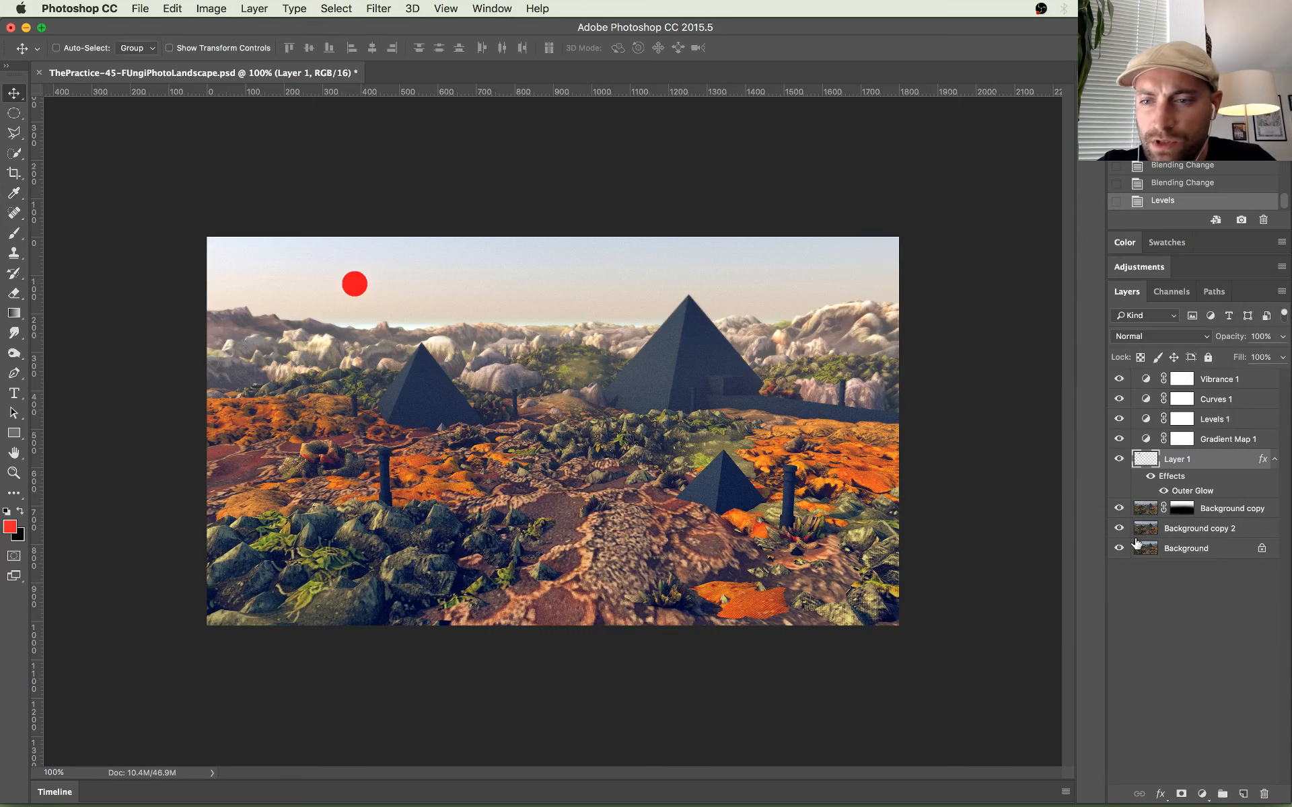
pyautogui.keyDown('super'); pyautogui.click(1148, 461); pyautogui.keyUp('super')
pyautogui.click(7, 513)
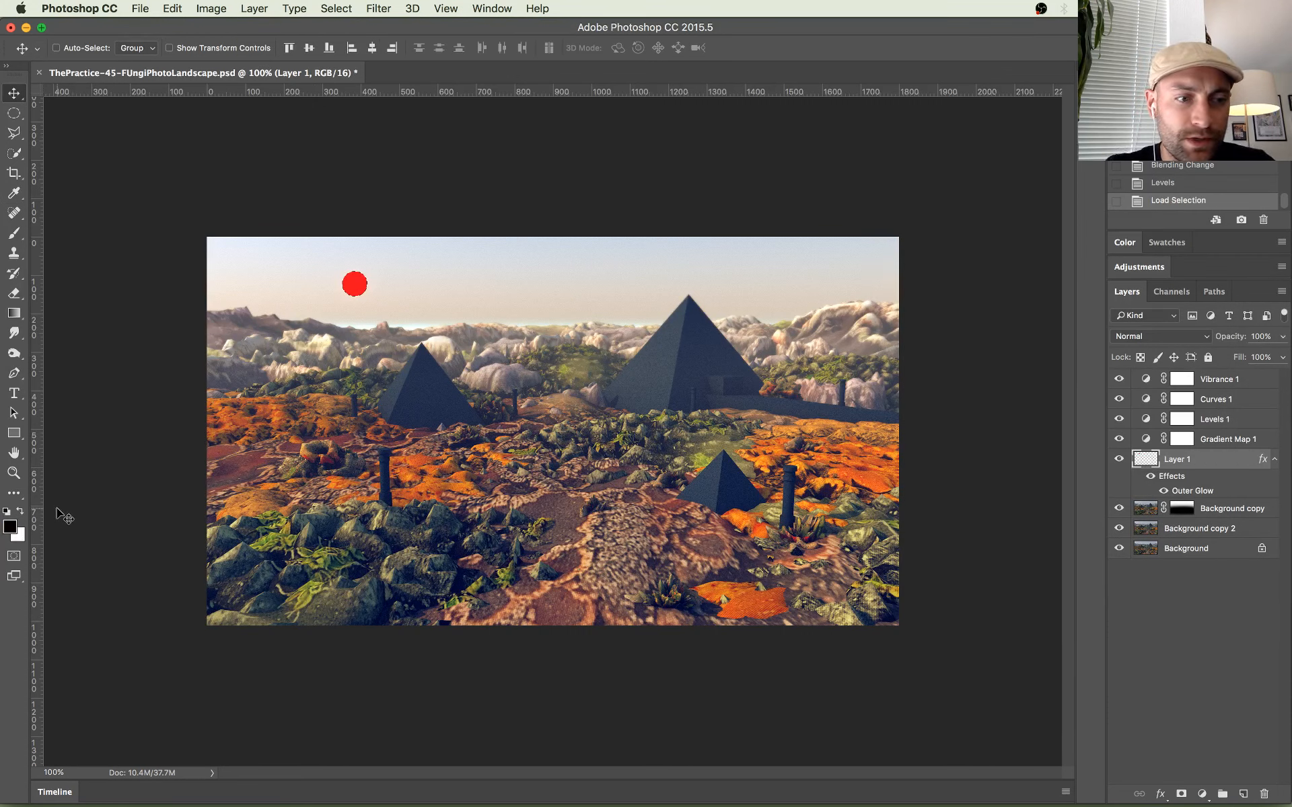
pyautogui.press('x')
pyautogui.hotkey('alt', 'BackSpace')
pyautogui.press('super+d')
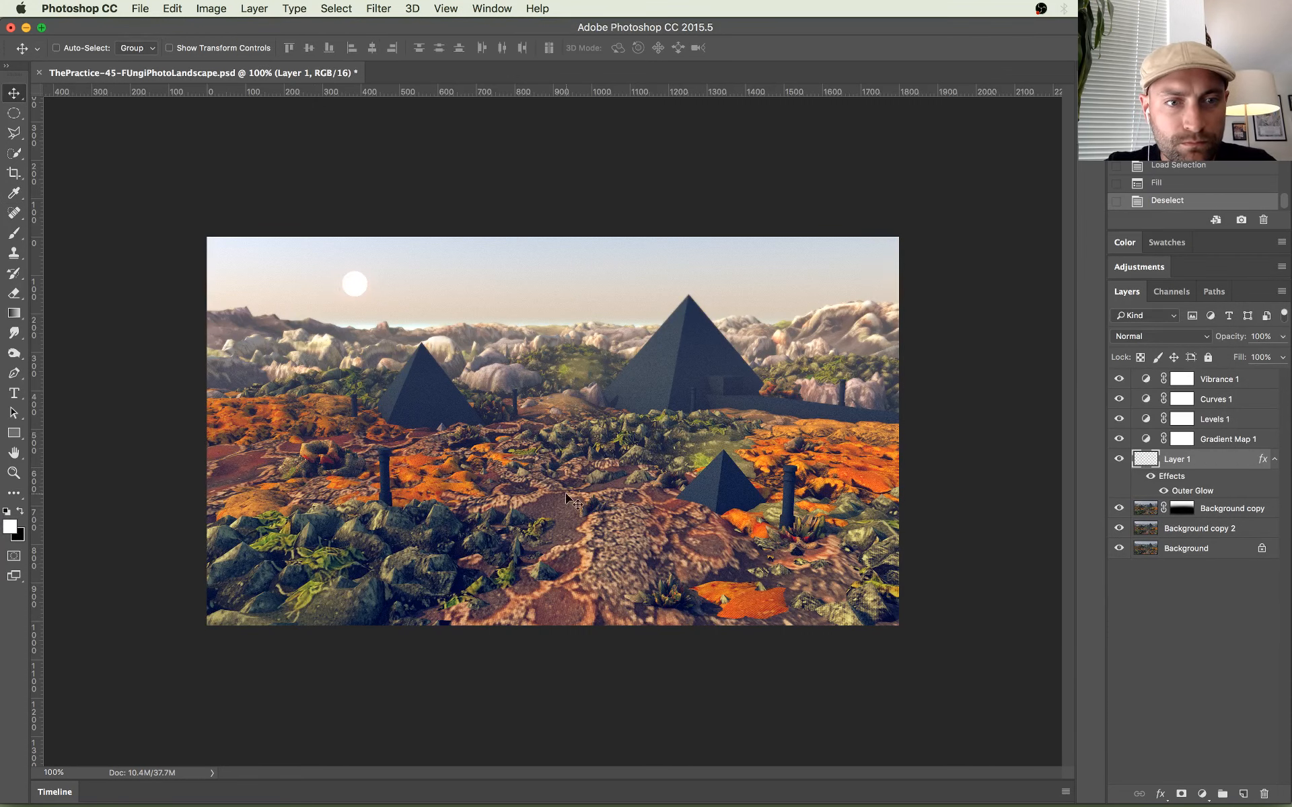
# Step: Set the sun layer's opacity to 100% and its fill to 14%
pyautogui.moveTo(1236, 340); pyautogui.dragTo(1190, 363)
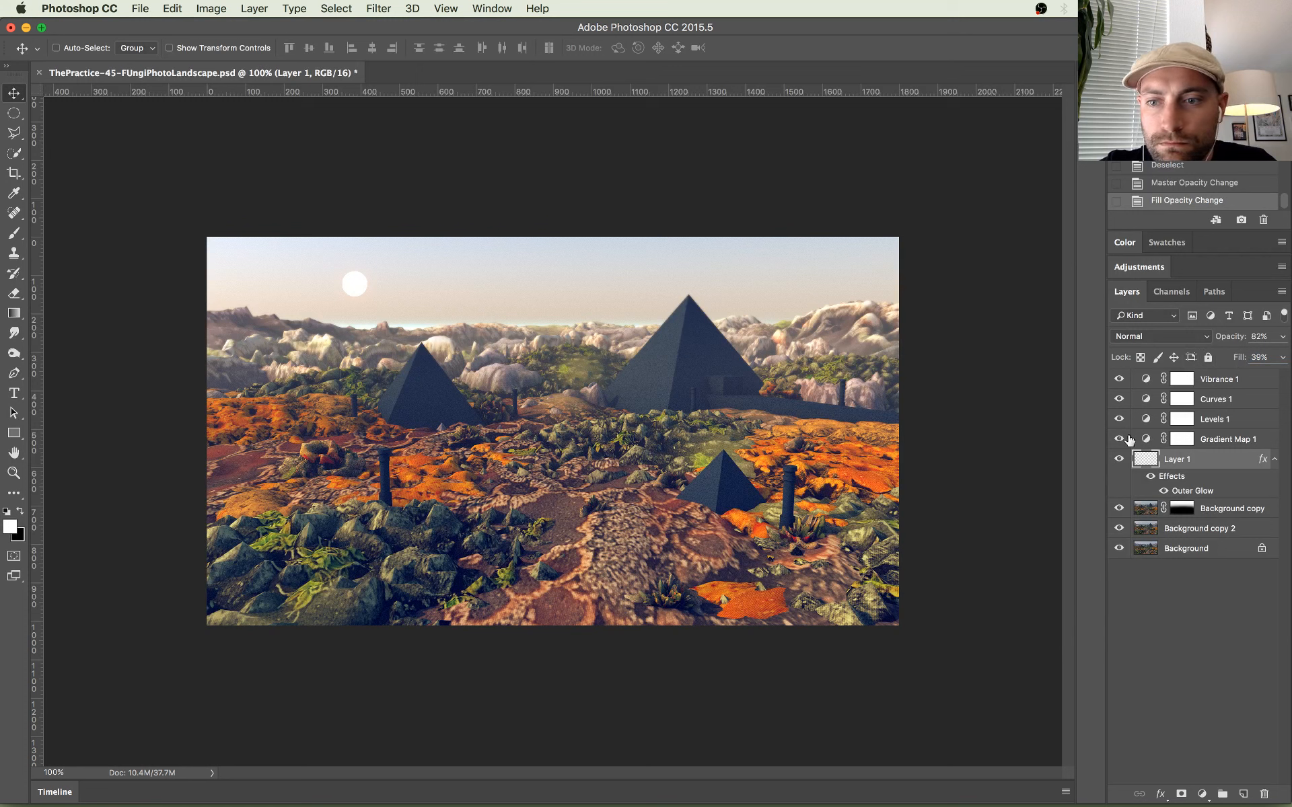
pyautogui.click(1119, 463)
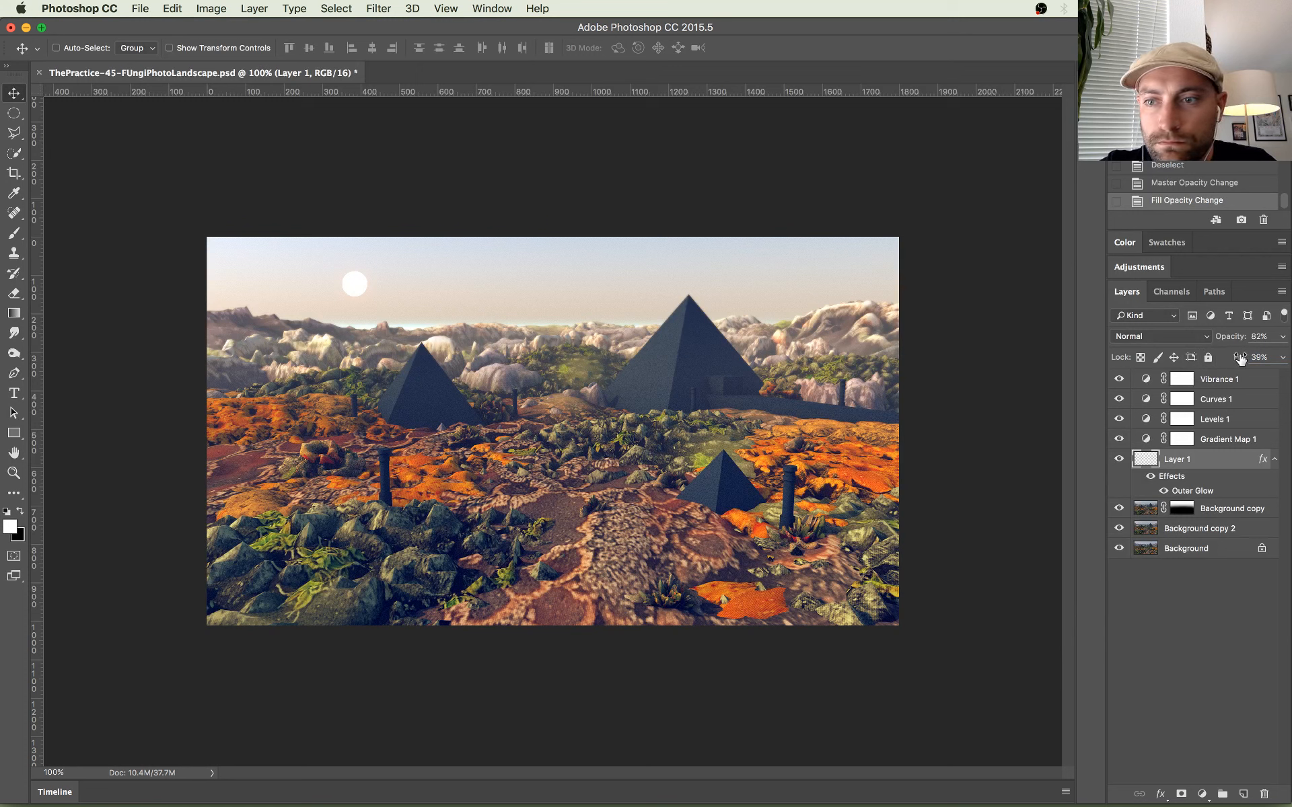
pyautogui.moveTo(1240, 358)
pyautogui.mouseDown()
pyautogui.moveTo(1171, 360)
pyautogui.moveTo(1240, 362)
pyautogui.moveTo(1288, 336)
pyautogui.moveTo(1231, 364)
pyautogui.moveTo(1243, 362)
pyautogui.mouseUp()
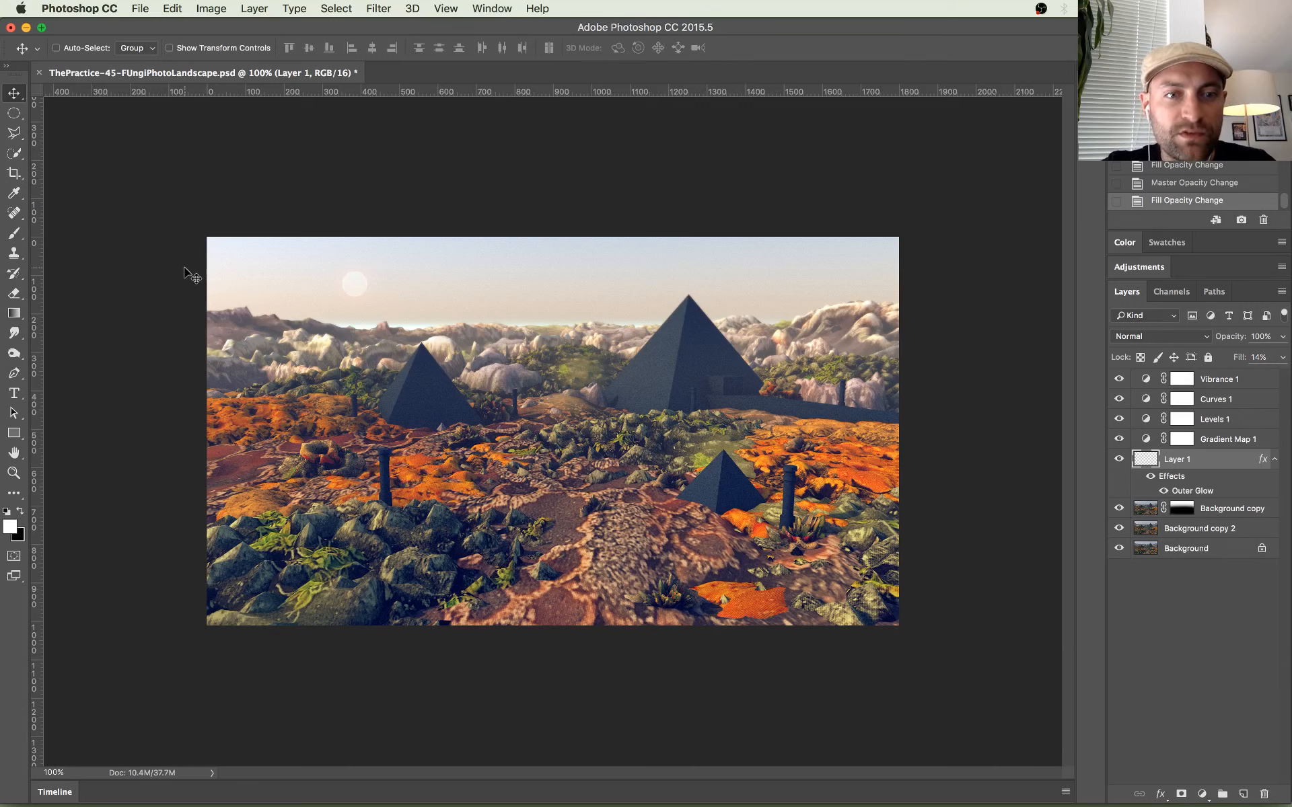
# Step: Try a scaled-down duplicate of the sun above the big pyramid and near the original sun, then delete the duplicate layer
pyautogui.keyDown('alt'); pyautogui.moveTo(405, 315); pyautogui.dragTo(829, 297); pyautogui.keyUp('alt')
pyautogui.press('super+t')
pyautogui.keyDown('alt'); pyautogui.moveTo(810, 247); pyautogui.dragTo(802, 254); pyautogui.keyUp('alt')
pyautogui.press('Return')
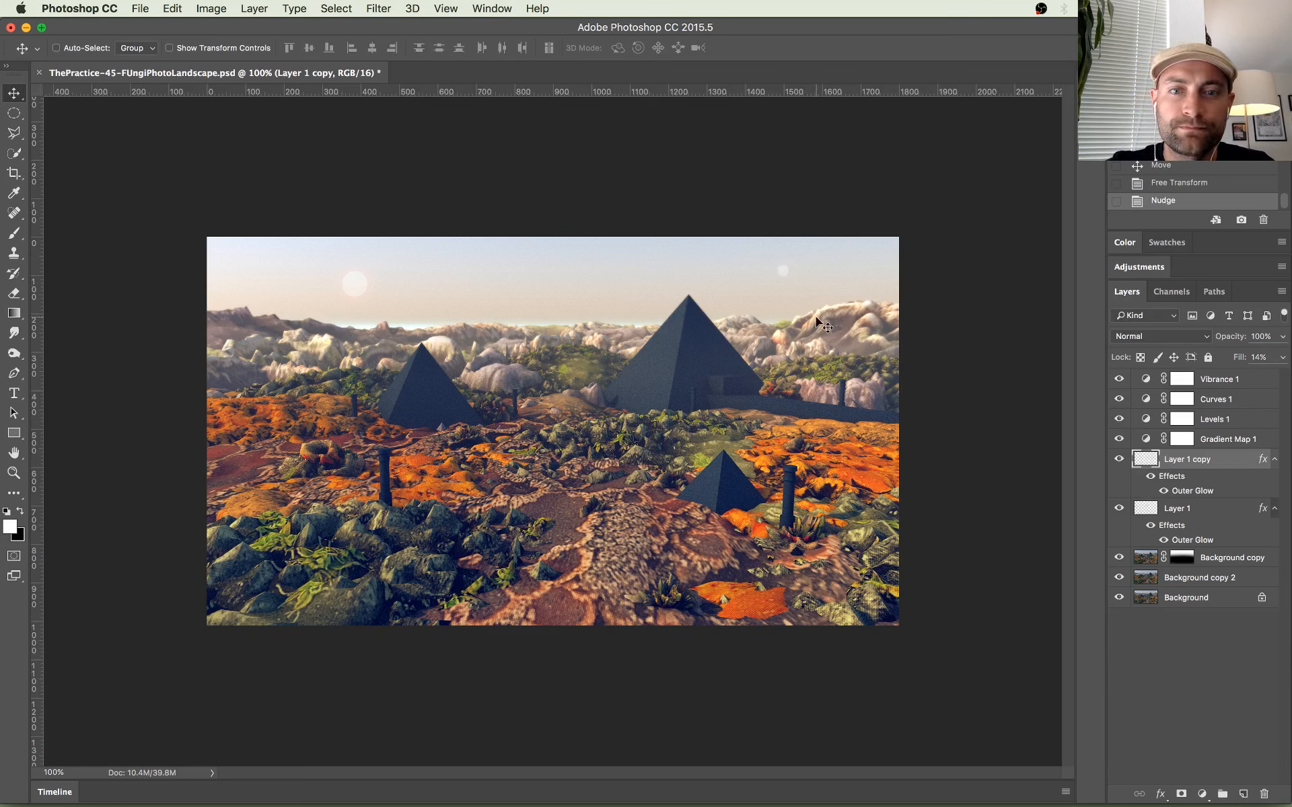
pyautogui.moveTo(781, 313); pyautogui.dragTo(398, 302)
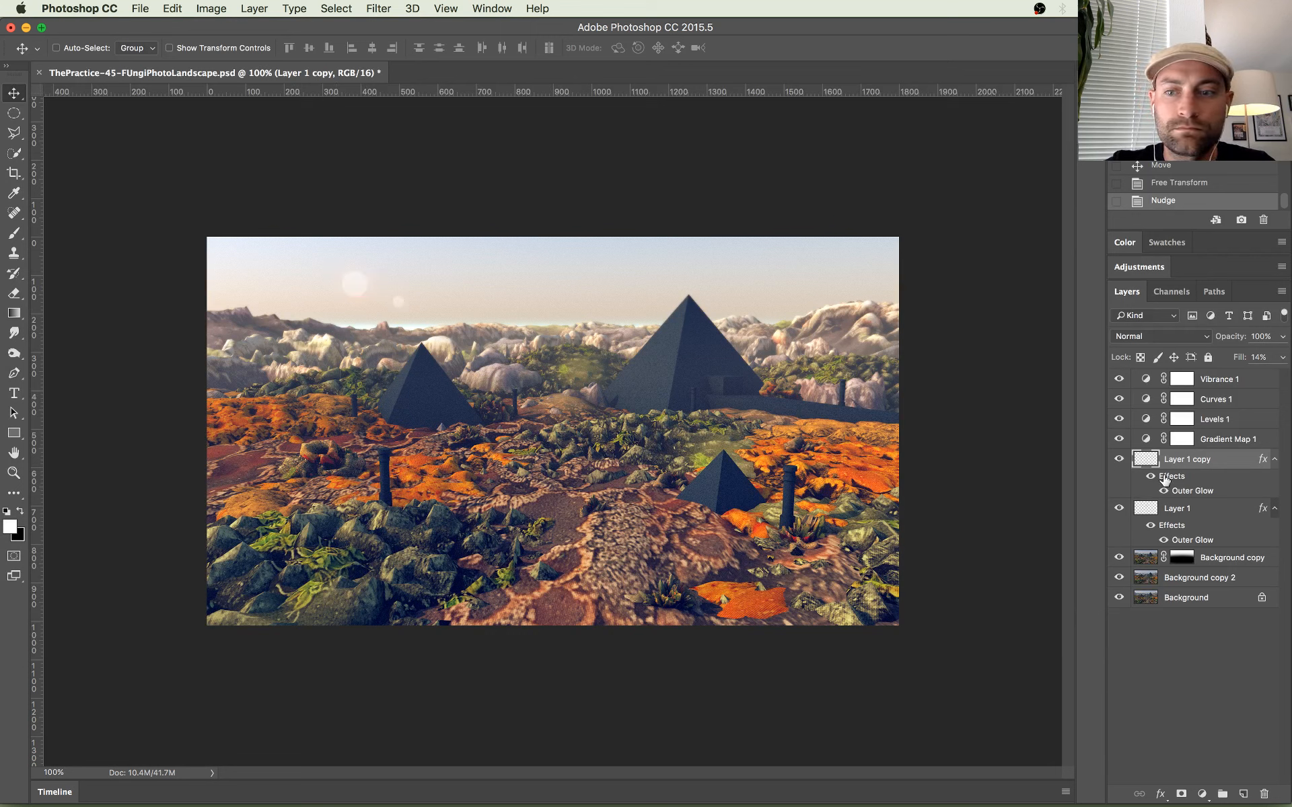
pyautogui.moveTo(1185, 469); pyautogui.dragTo(1264, 794)
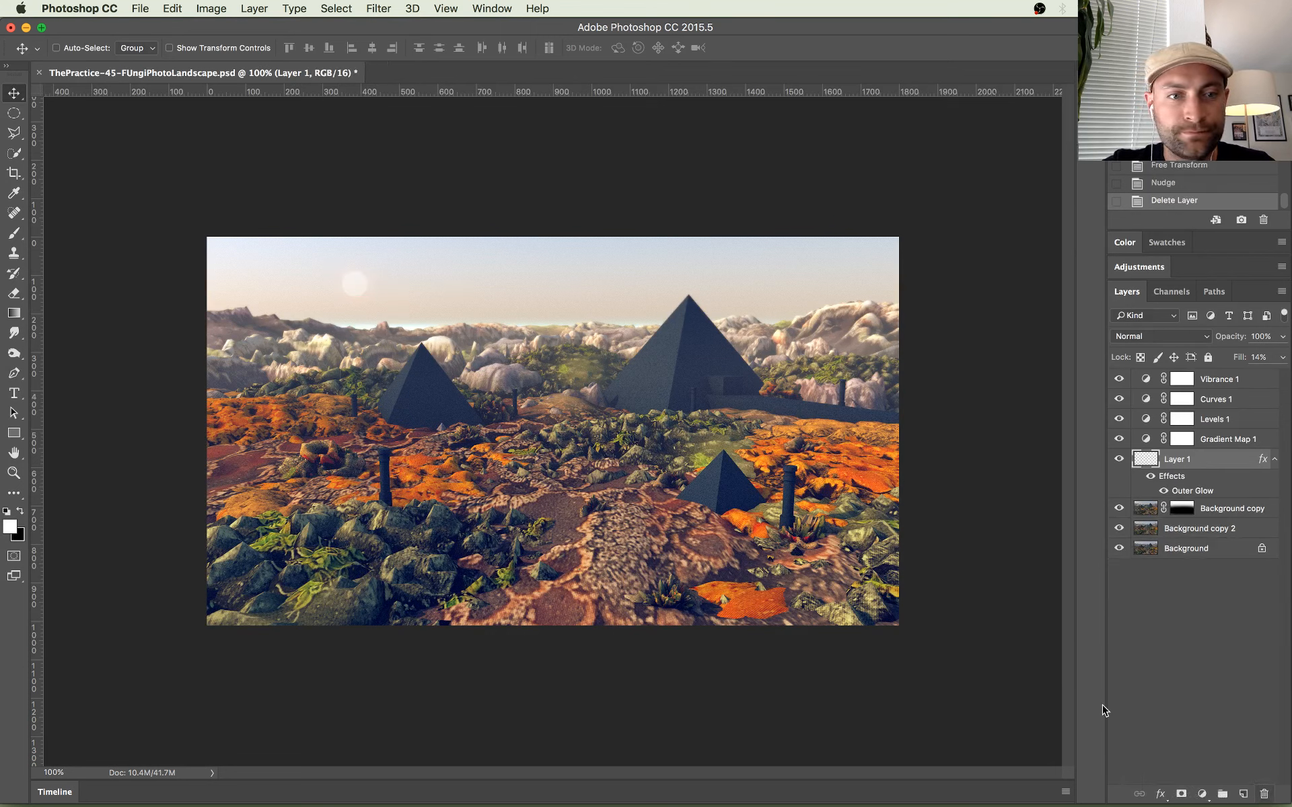
# Step: Undo the stray move of the Background copy layer and save the document
pyautogui.keyDown('super'); pyautogui.moveTo(674, 328); pyautogui.dragTo(877, 308); pyautogui.keyUp('super')
pyautogui.press('super+z')
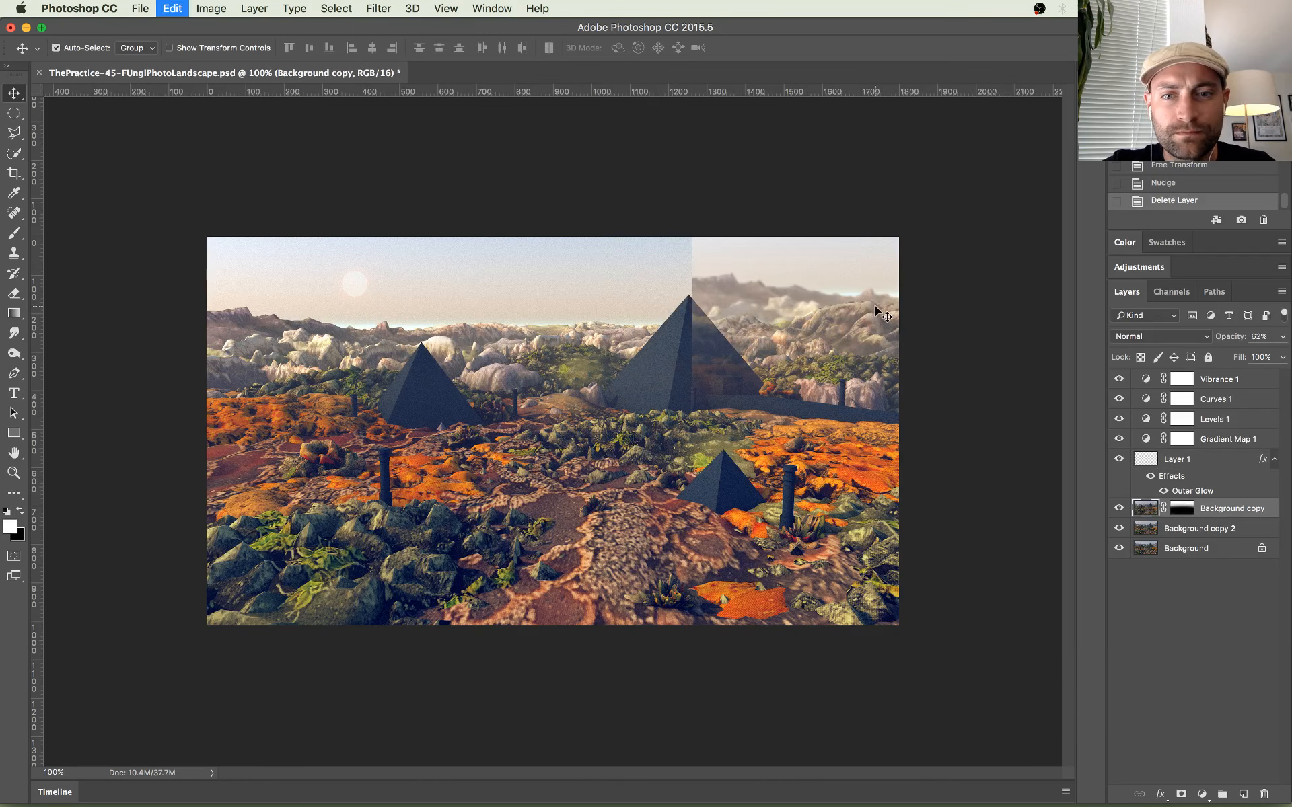
pyautogui.press('super+s')
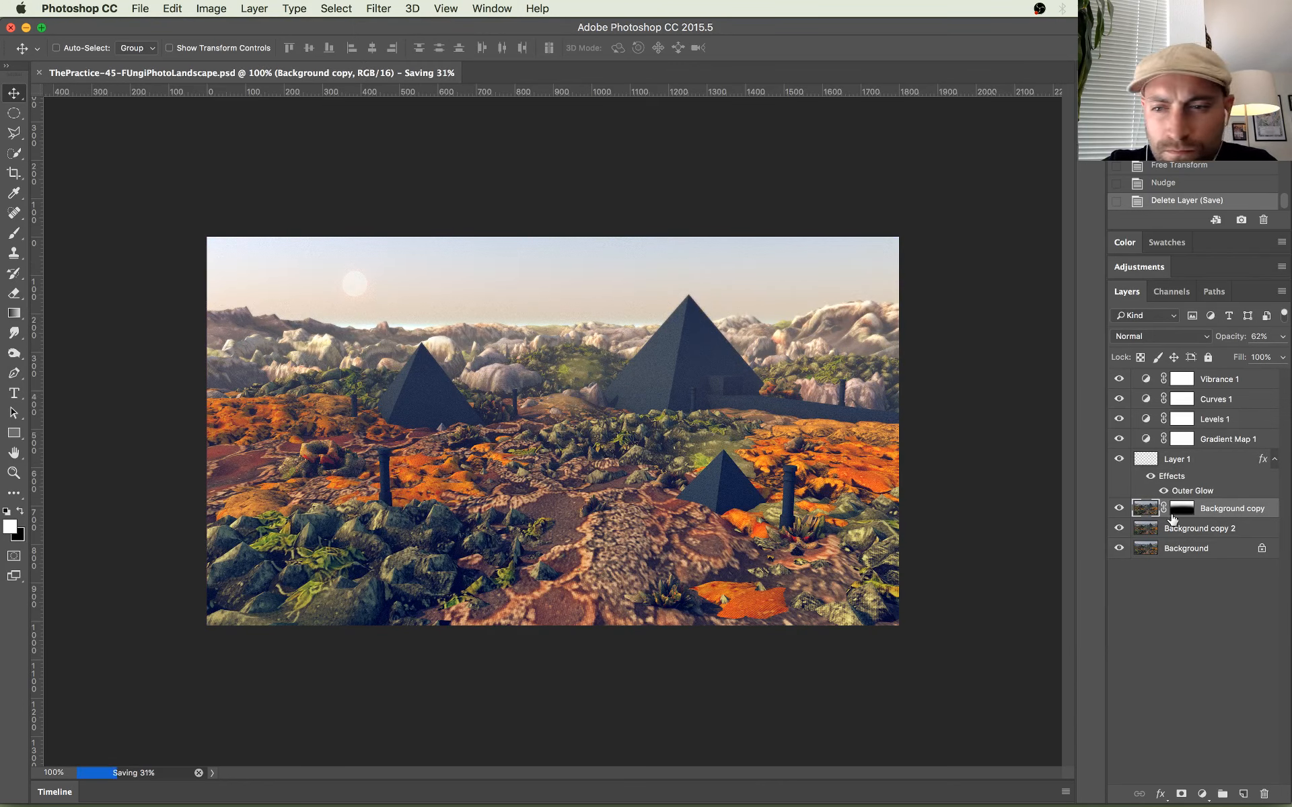
# Step: Shift the Background copy layer's hue by +40 with Hue/Saturation and toggle the layer's visibility to compare the effect
pyautogui.press('super+u')
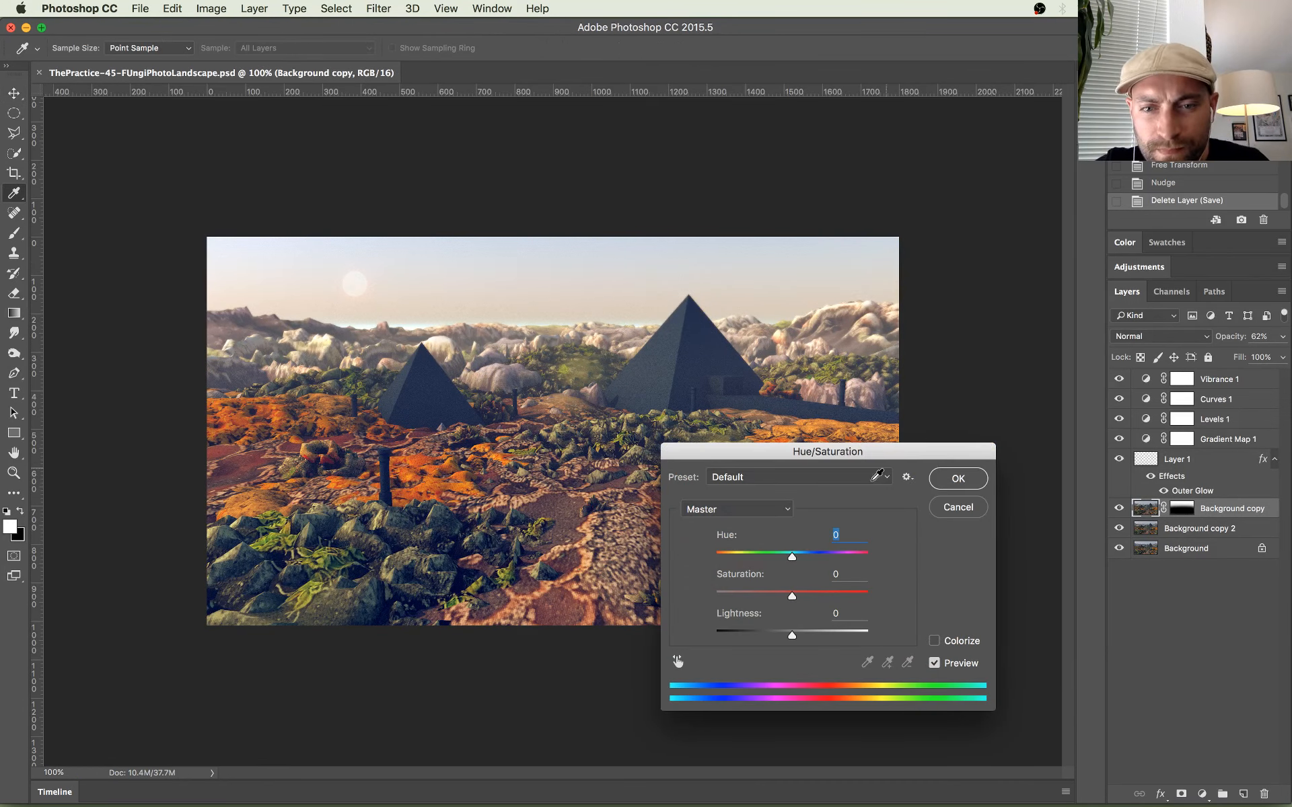
pyautogui.moveTo(792, 556); pyautogui.dragTo(822, 559)
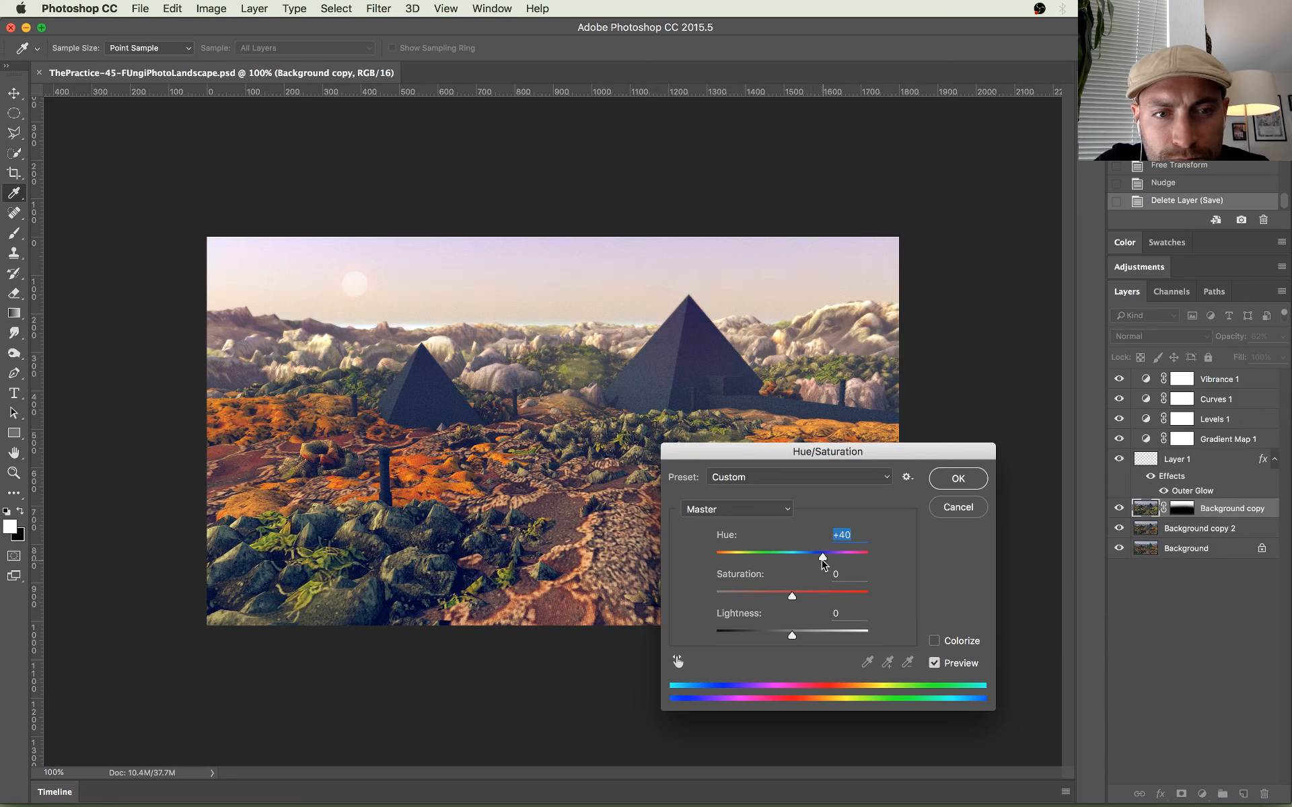
pyautogui.click(964, 478)
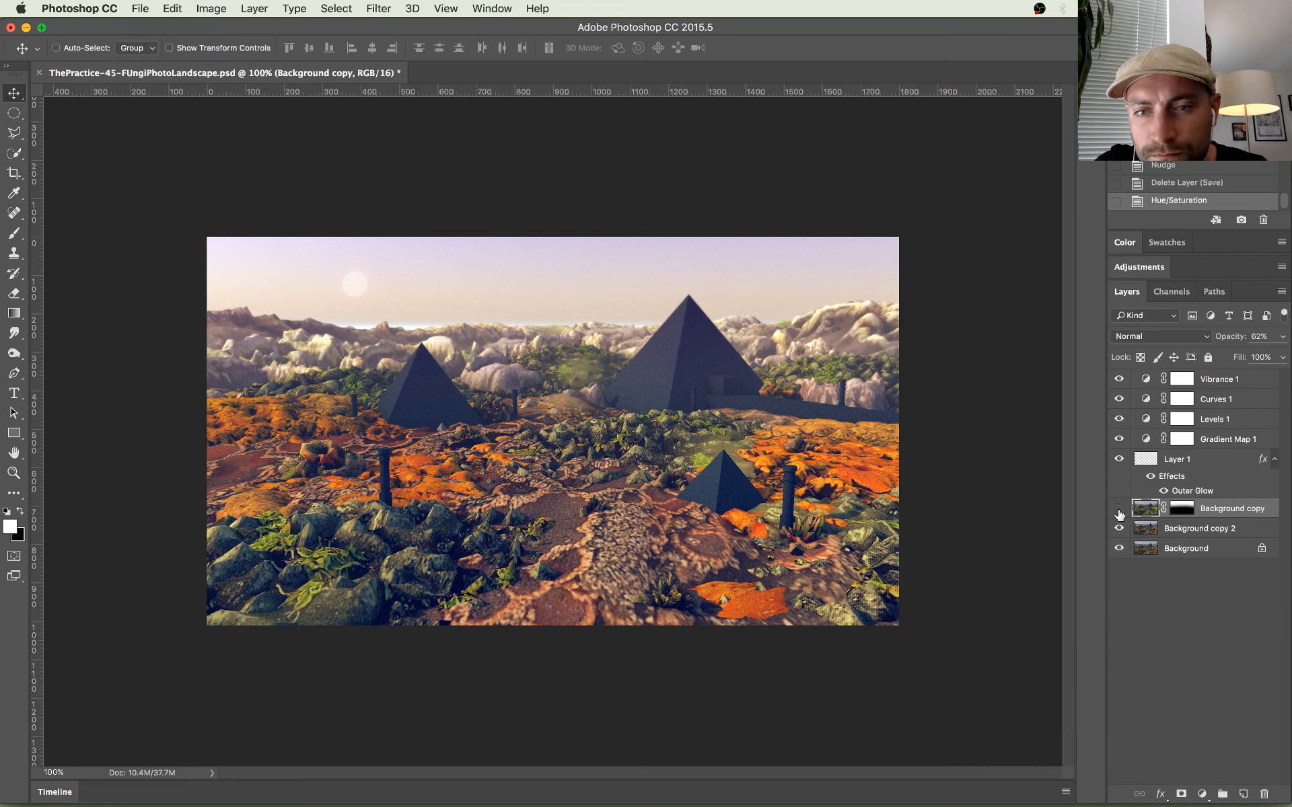
pyautogui.click(1118, 509)
pyautogui.click(1119, 509)
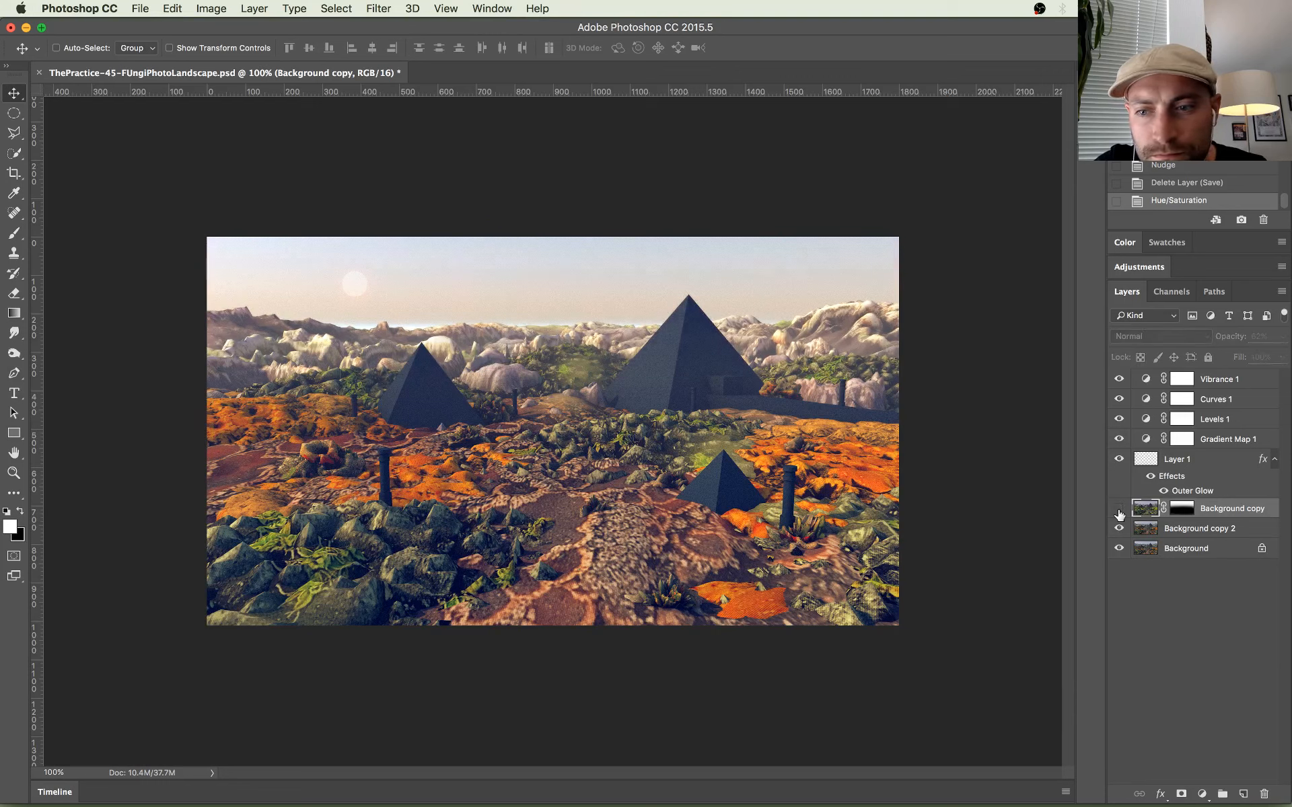
pyautogui.click(1120, 509)
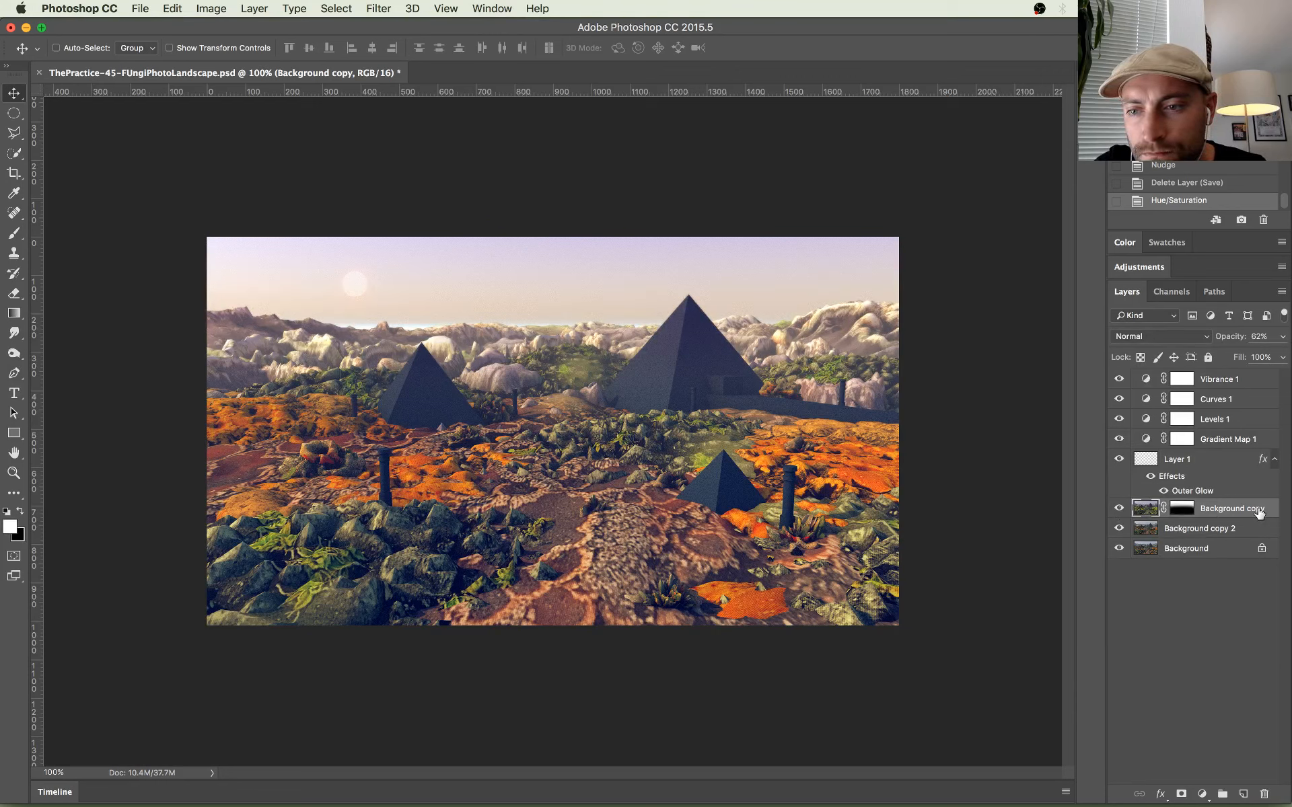
# Step: Undo a trial reordering of the Background copy layer, lower its opacity to 56%, and save the document
pyautogui.moveTo(1259, 513); pyautogui.dragTo(1243, 538)
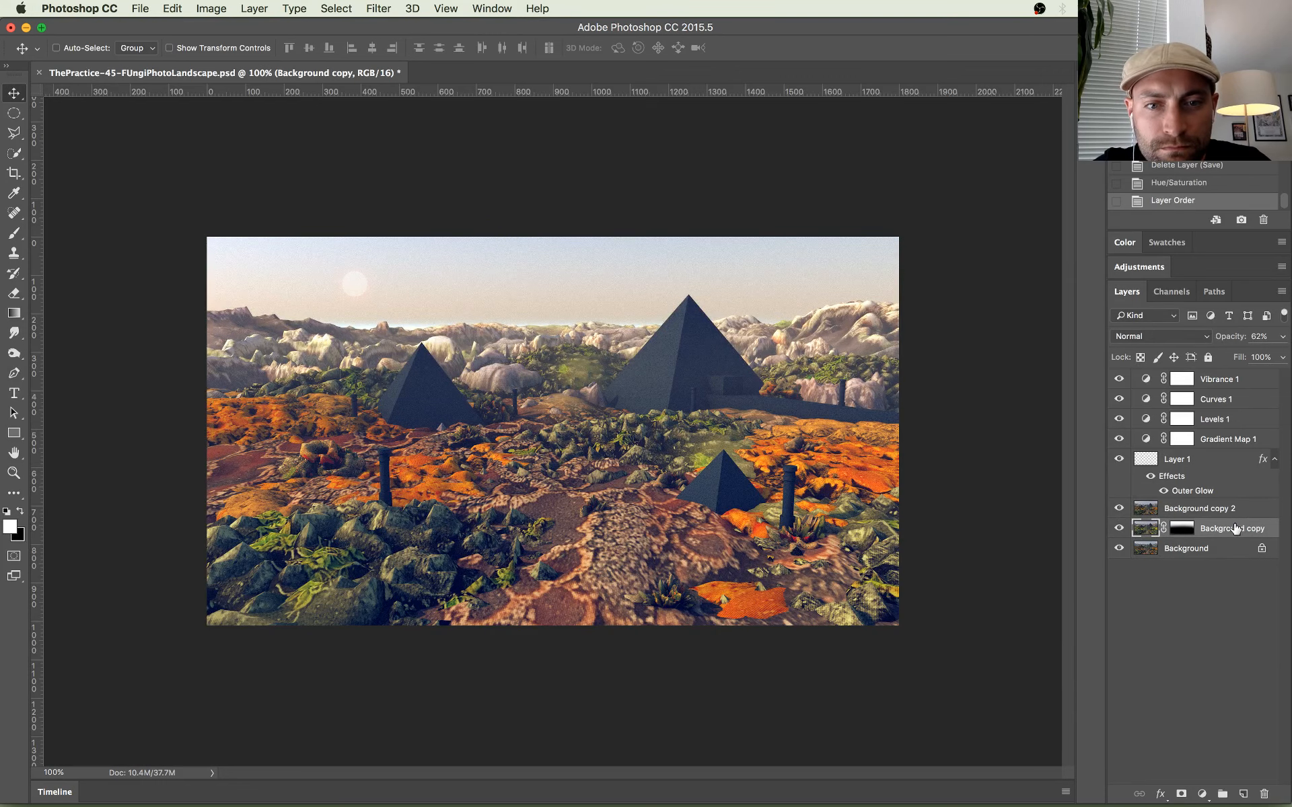
pyautogui.press('super+z')
pyautogui.press('super+s')
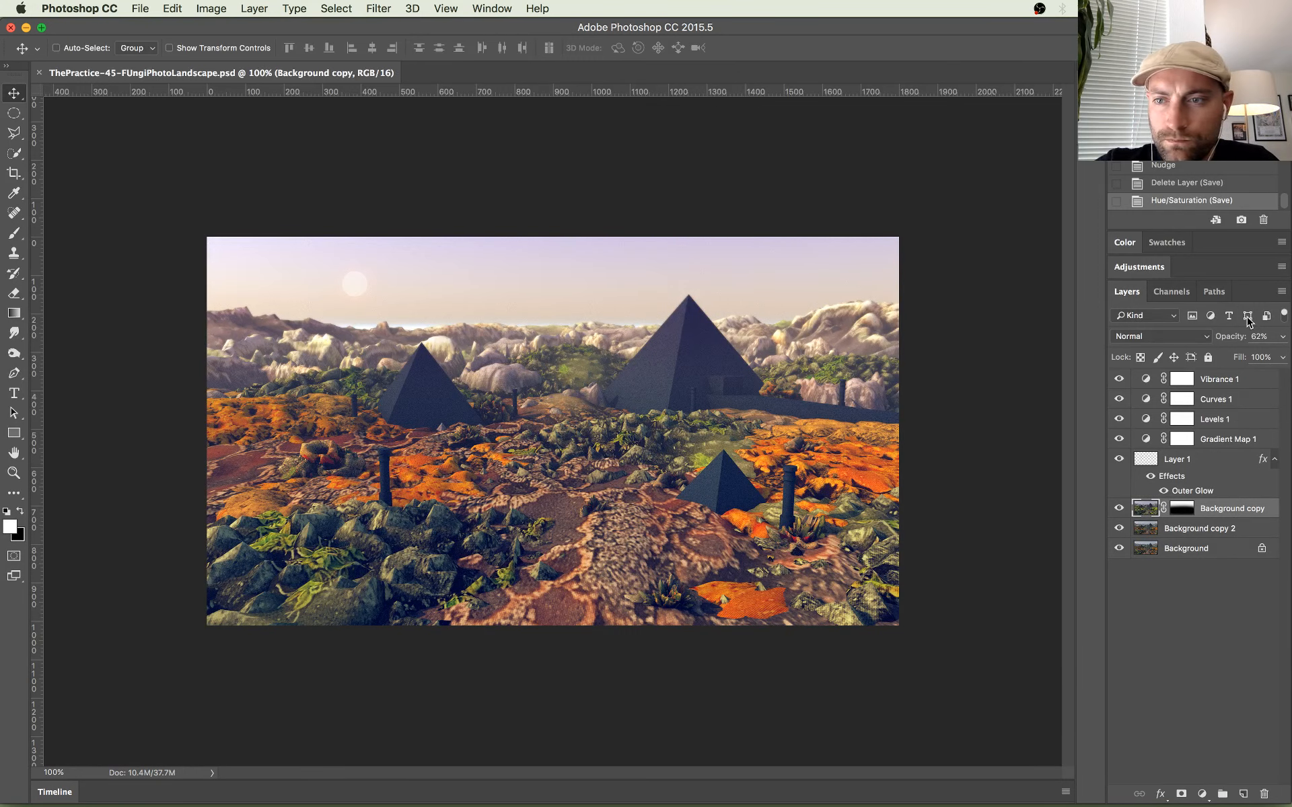
pyautogui.press('super+s')
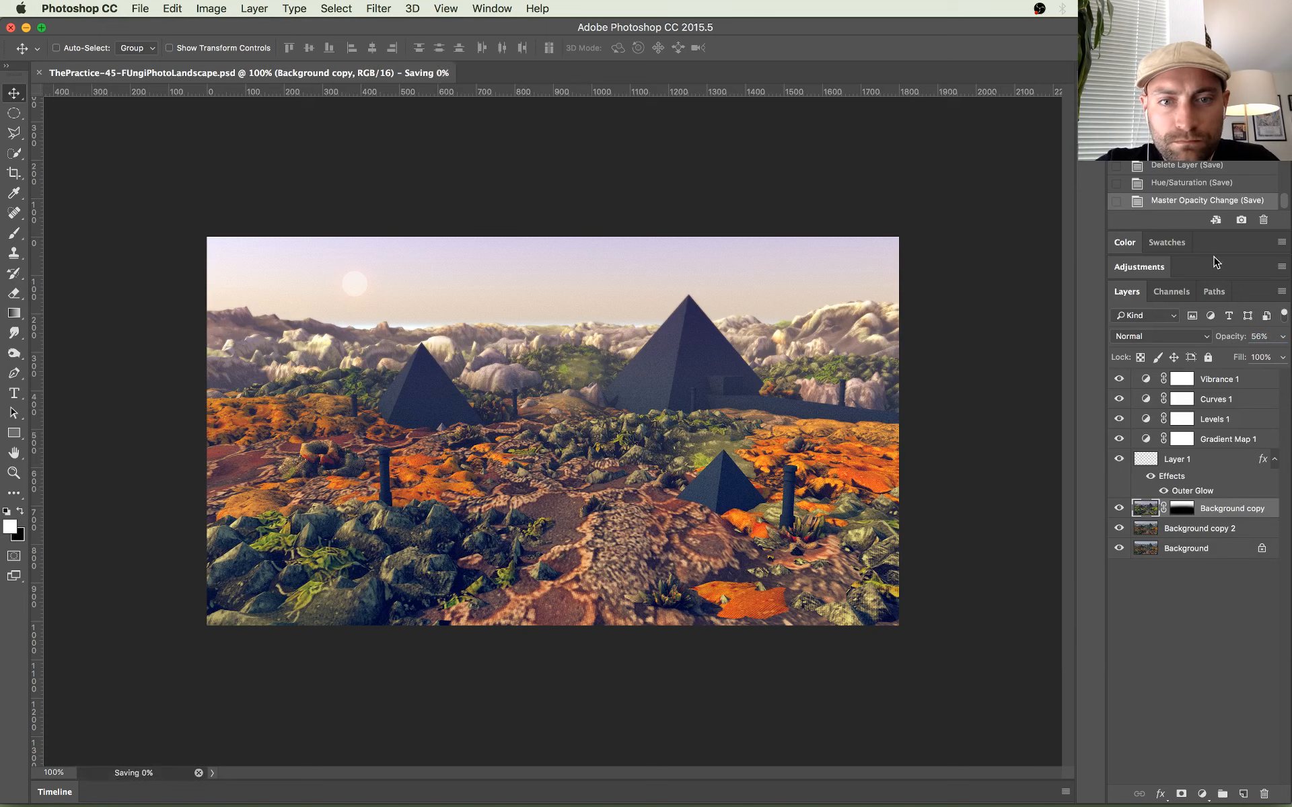
# Step: Switch to Chrome and check the YouTube and Twitch live chat windows for new messages
pyautogui.press('super+Tab')
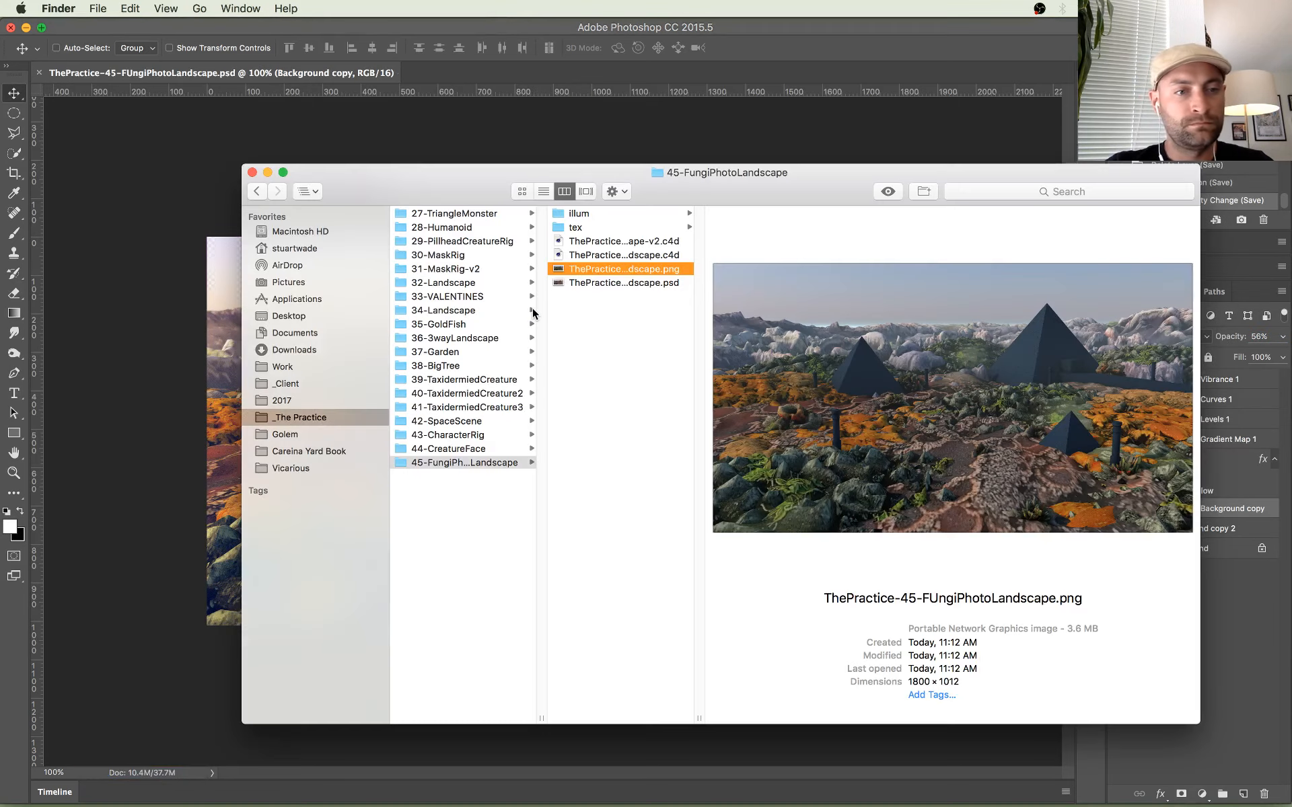
pyautogui.press('super+Tab')
pyautogui.moveTo(1, 1)
pyautogui.click(87, 256)
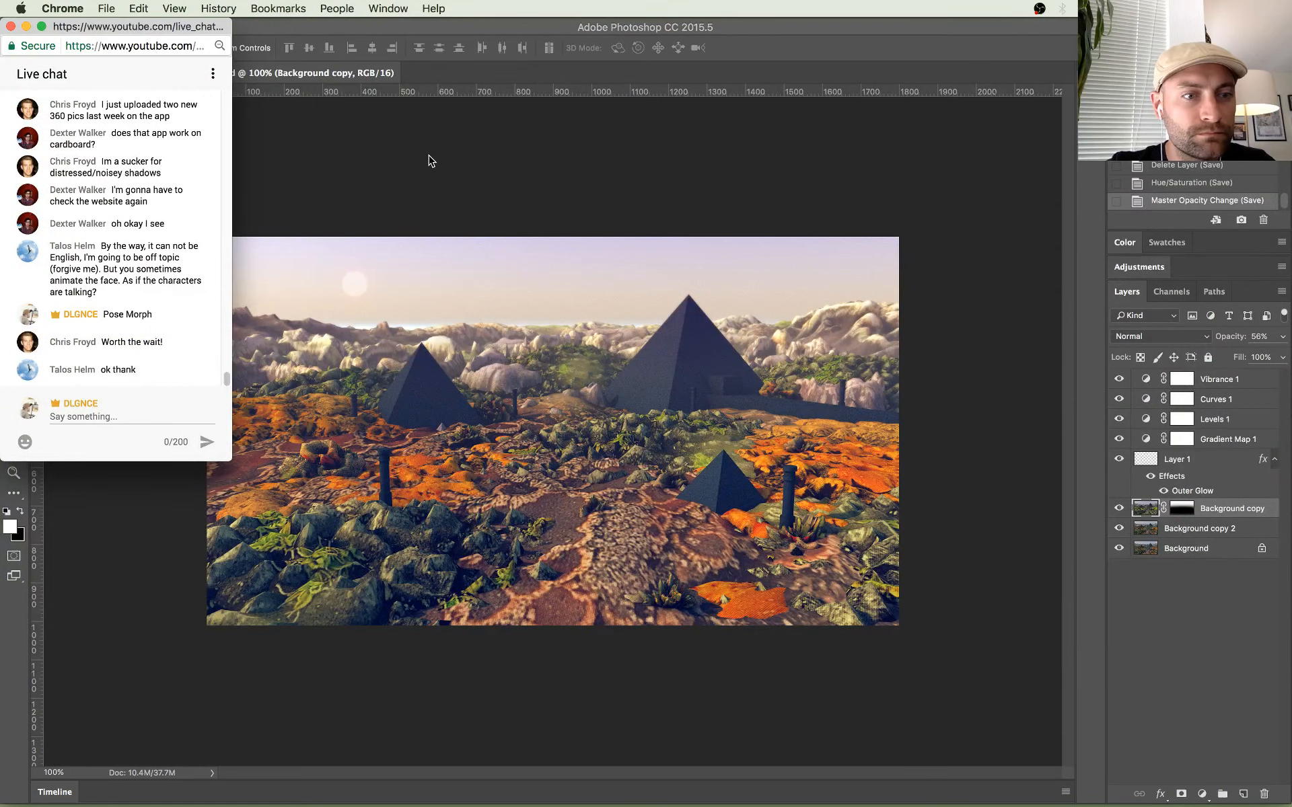
pyautogui.moveTo(0, 1)
pyautogui.click(159, 161)
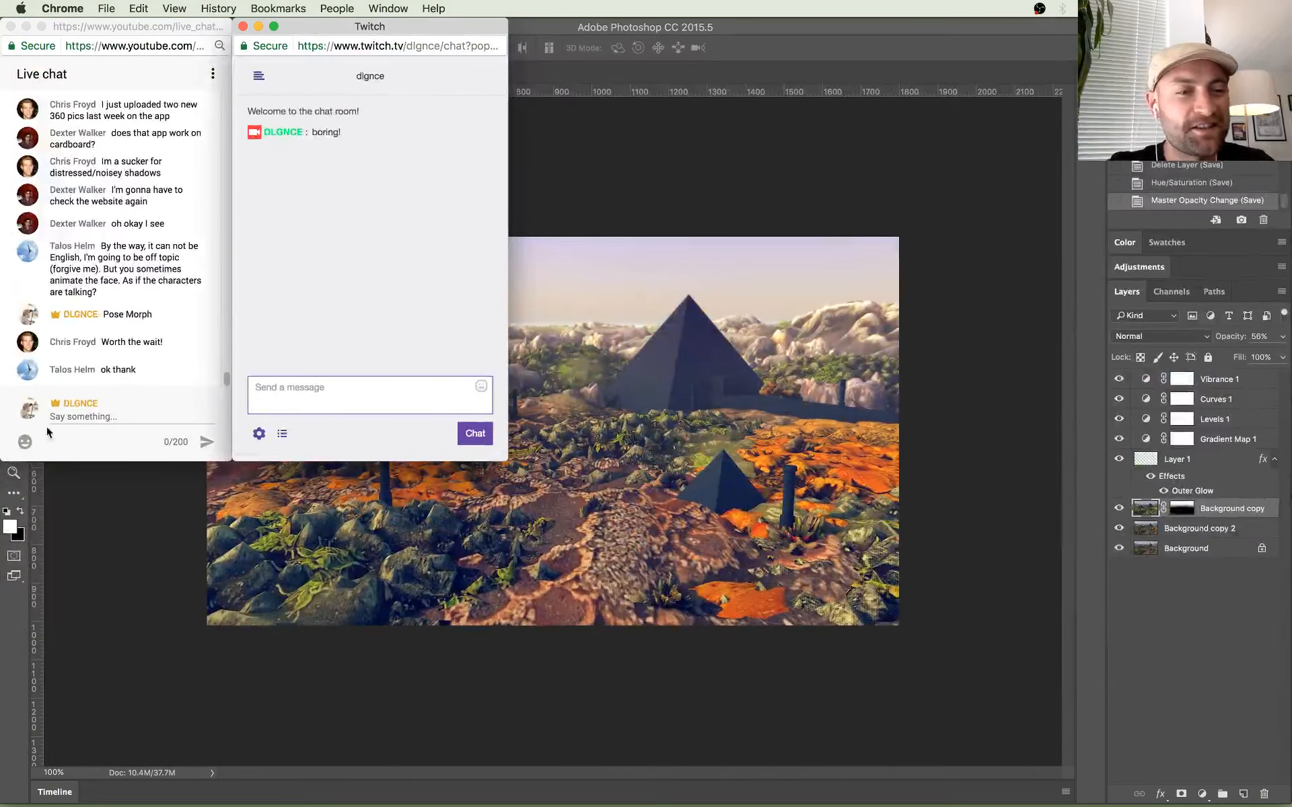
pyautogui.click(94, 340)
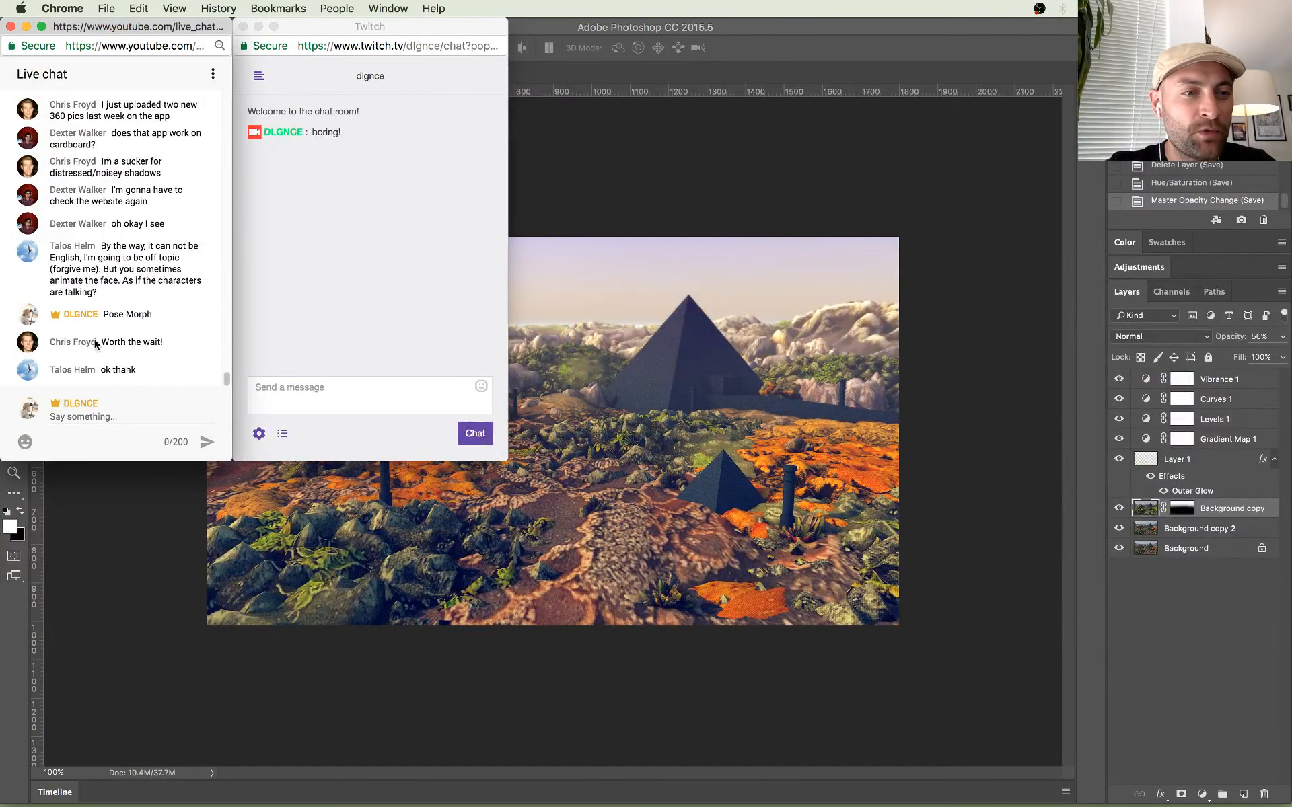
# Step: Return to Photoshop and review the finished landscape close up, fitted to the window and at 100%
pyautogui.click(134, 583)
pyautogui.press('super+equal')
pyautogui.press('super+equal')
pyautogui.press('super+equal')
pyautogui.press('super+minus')
pyautogui.press('super+minus')
pyautogui.press('super+minus')
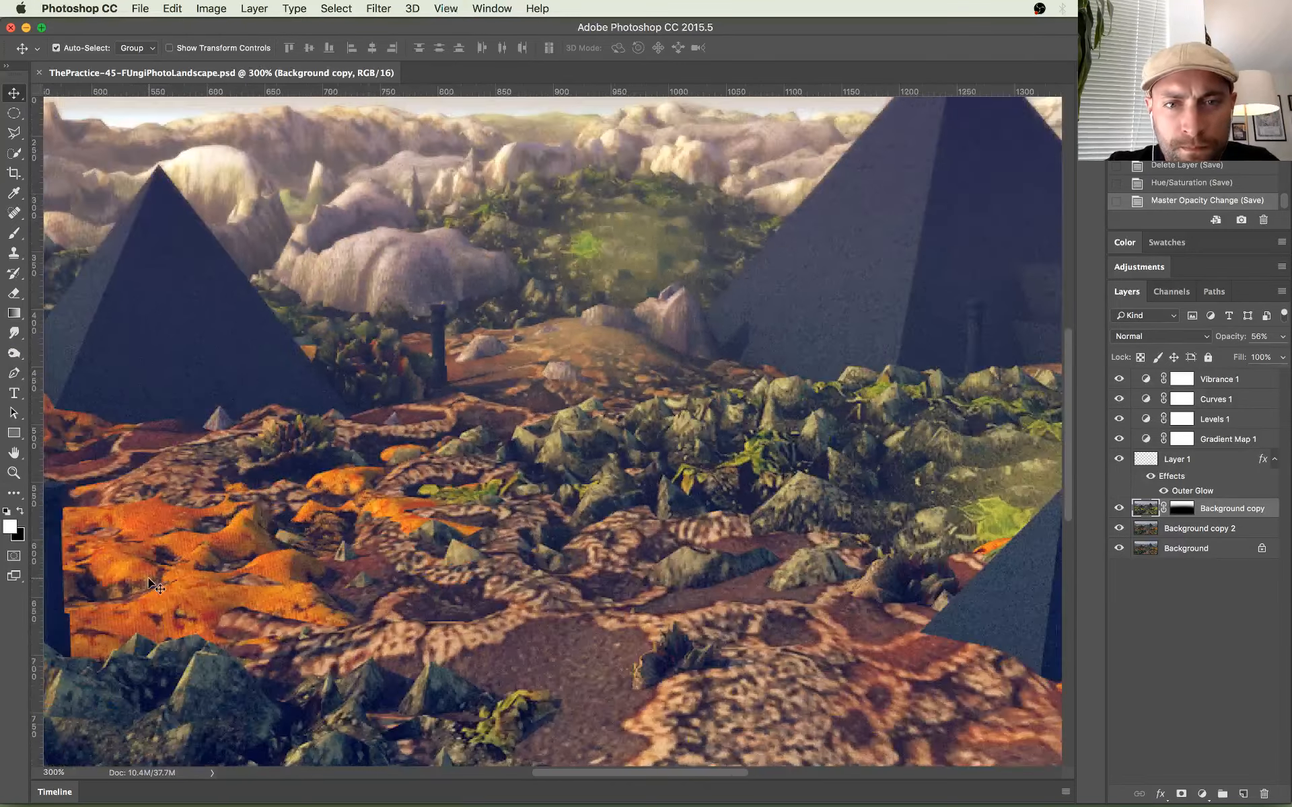
pyautogui.press('super+0')
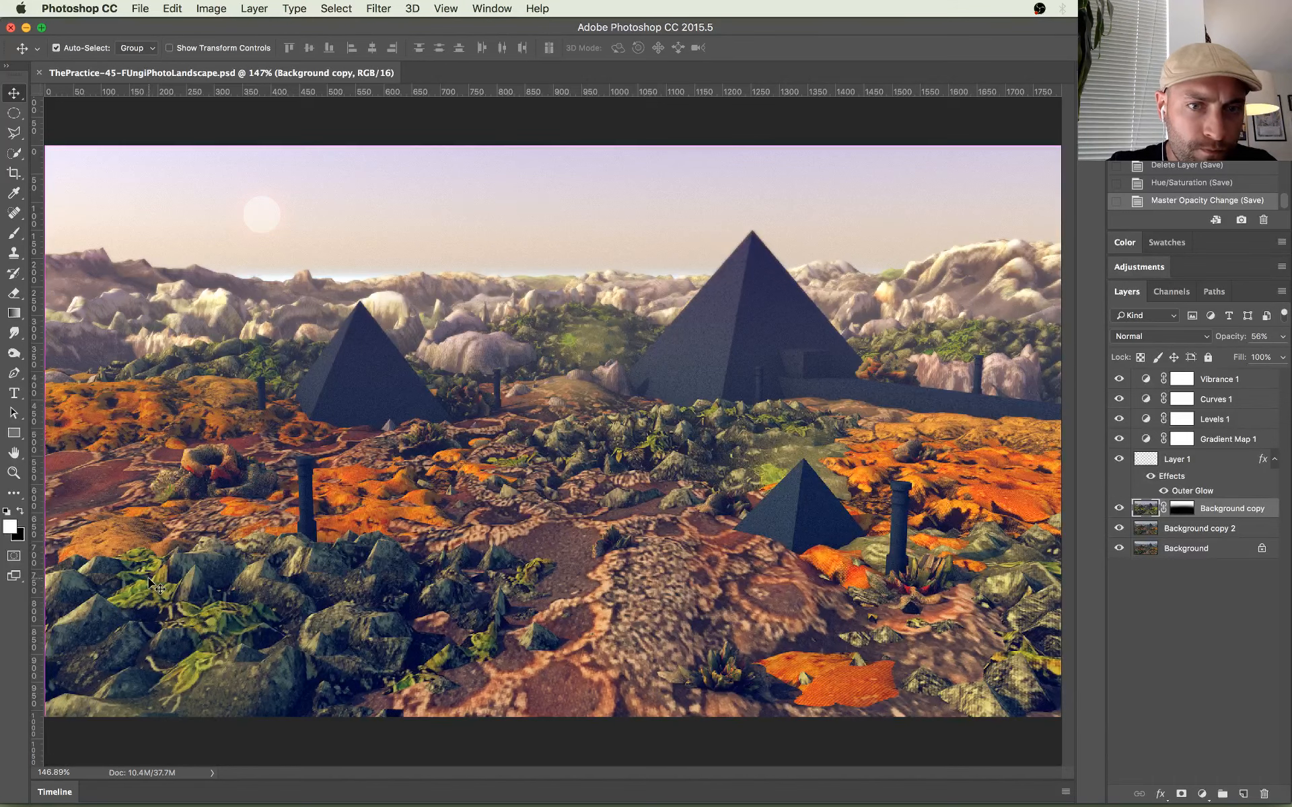
pyautogui.press('super+1')
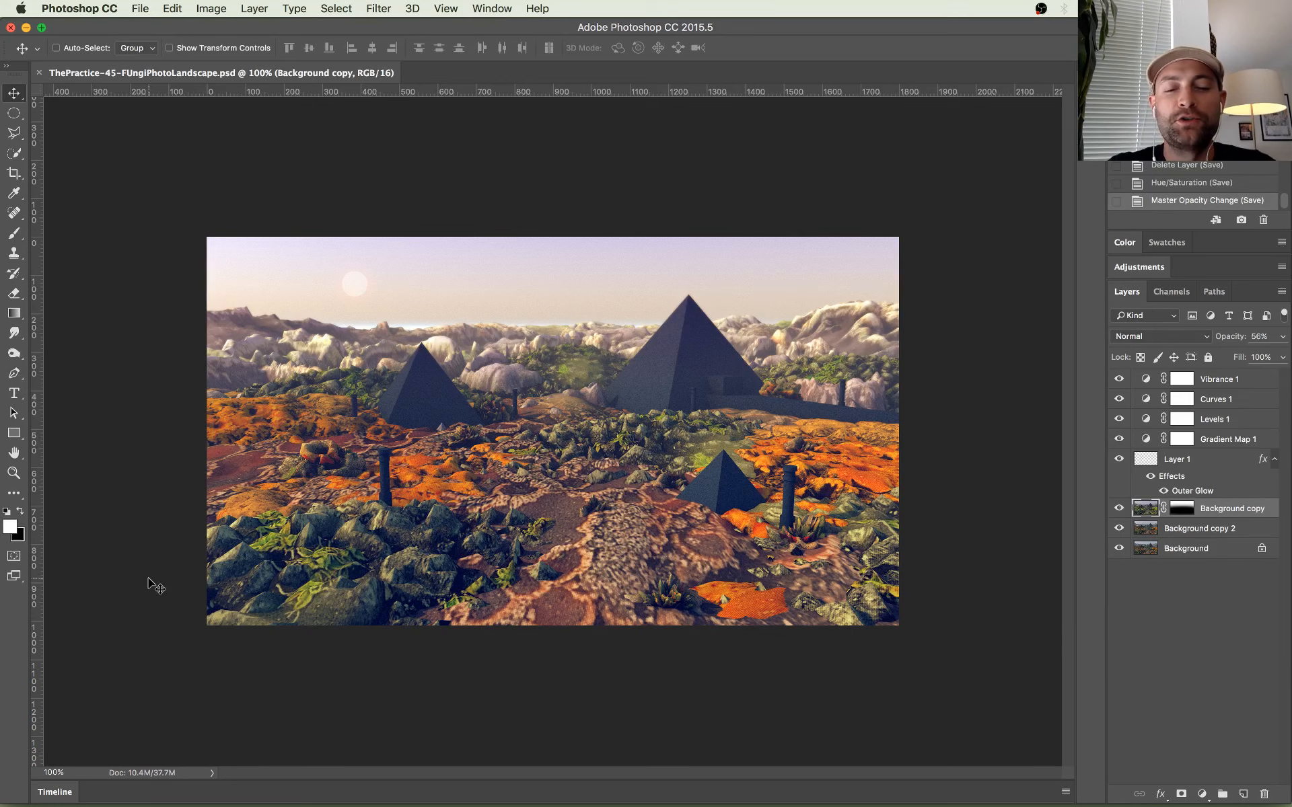
# Step: Examine the pyramids, distant hills and ground textures at 300% and 400% magnification
pyautogui.press('super+equal')
pyautogui.press('super+equal')
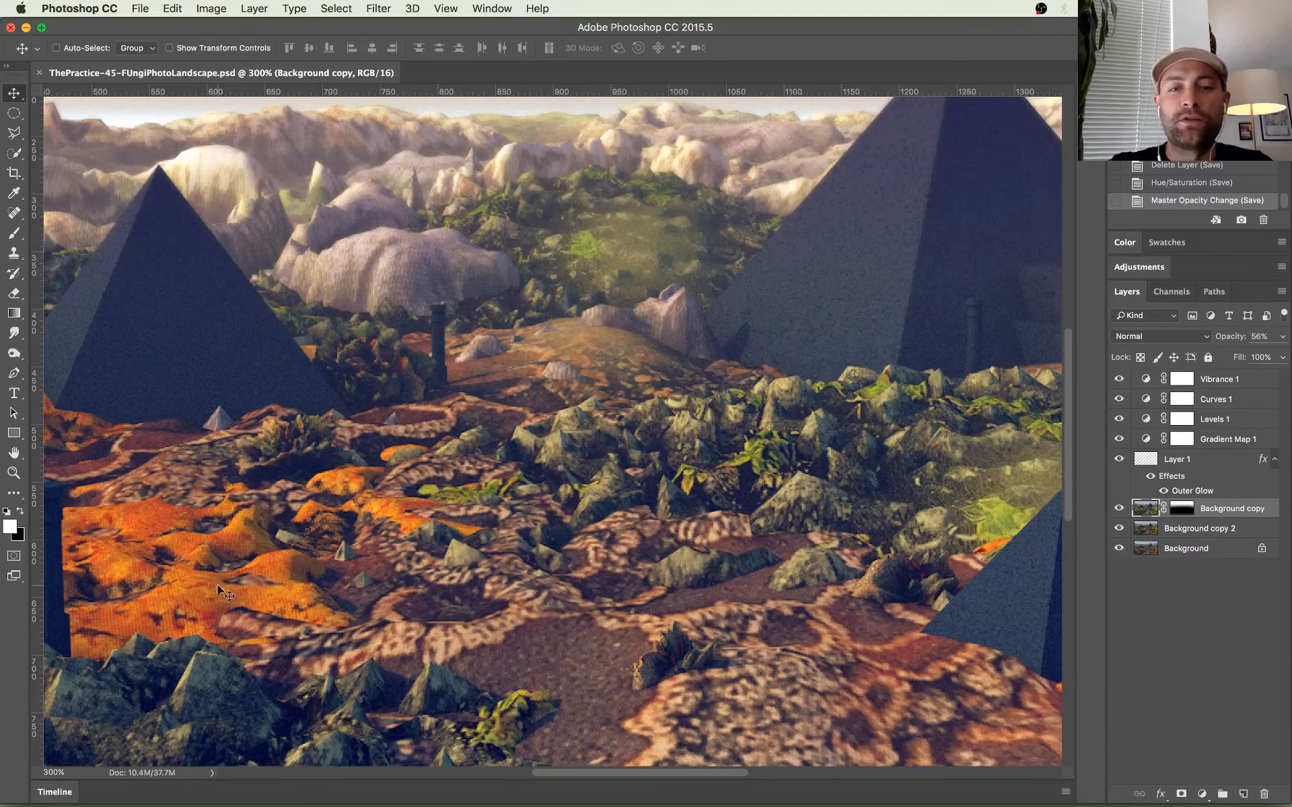
pyautogui.moveTo(719, 381); pyautogui.dragTo(219, 347)
pyautogui.press('super+minus')
pyautogui.press('super+minus')
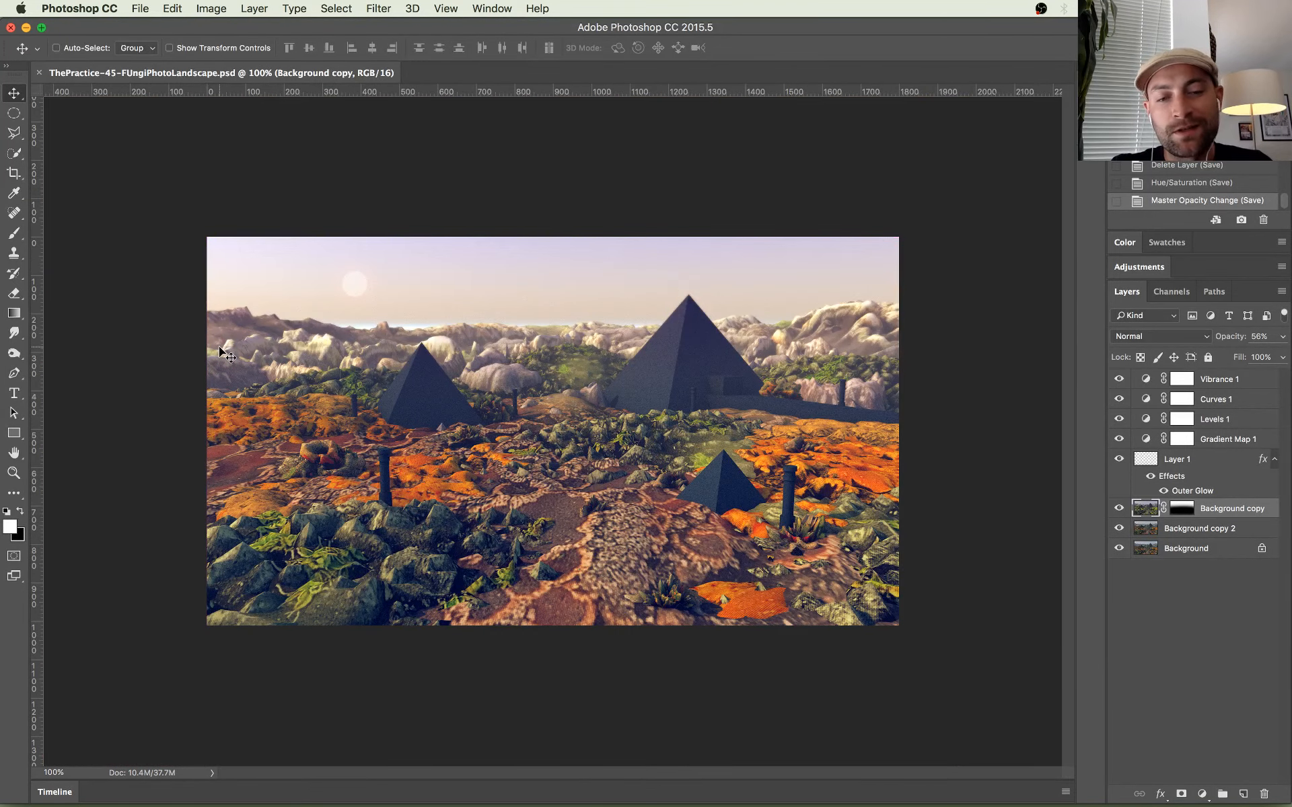
pyautogui.press('super+plus')
pyautogui.press('super+plus')
pyautogui.press('super+plus')
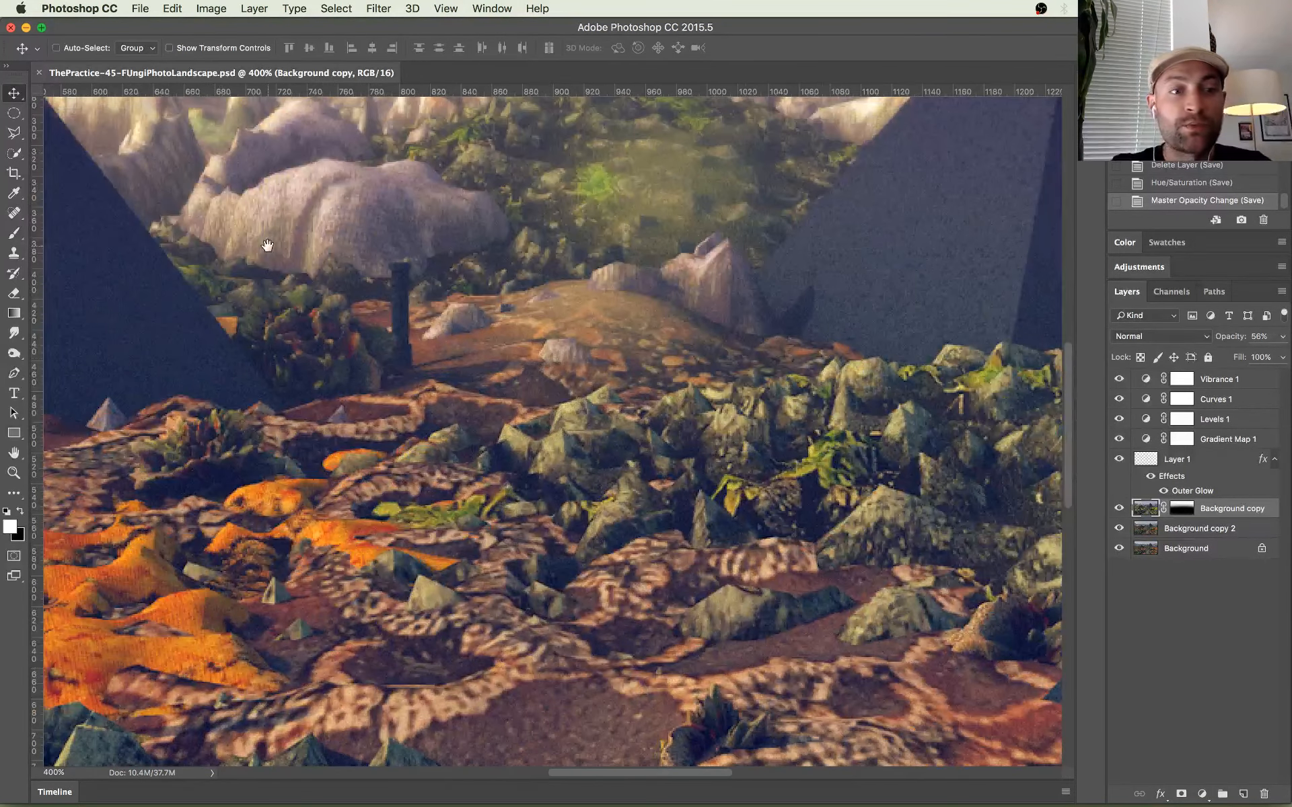
pyautogui.moveTo(266, 246); pyautogui.dragTo(846, 469)
pyautogui.press('super+minus')
pyautogui.press('super+minus')
pyautogui.press('super+minus')
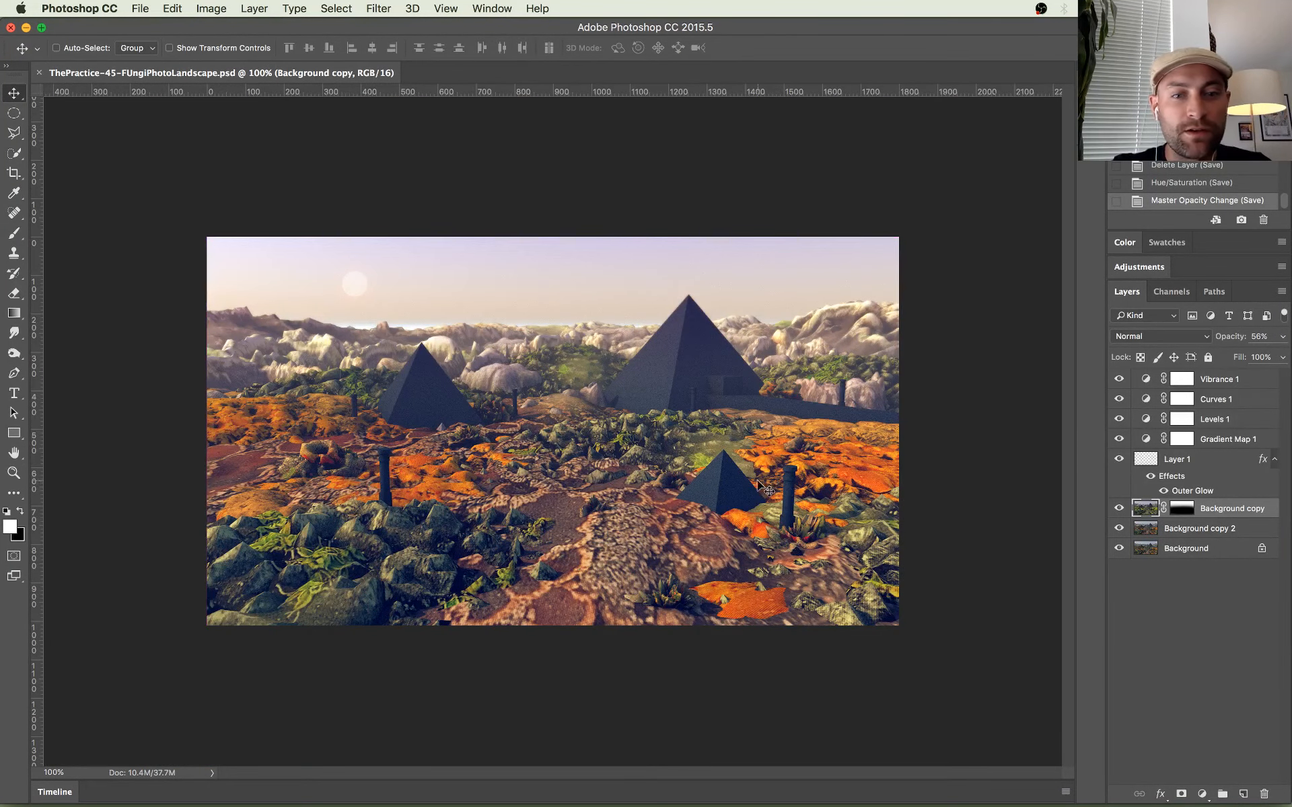
# Step: Inspect the landscape at 300%, including the foreground rocks, orange fungi and pillars, and view the whole image fitted to the window
pyautogui.press('super+plus')
pyautogui.press('super+plus')
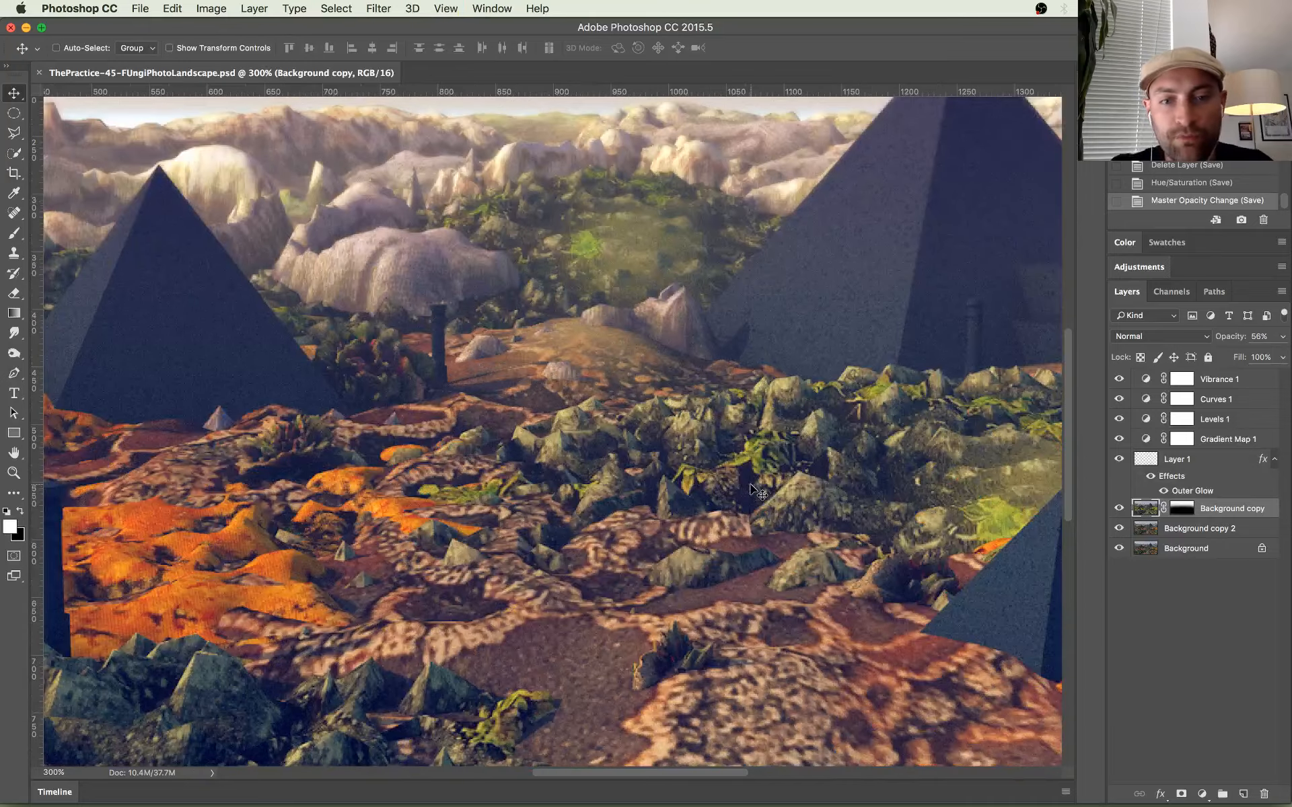
pyautogui.moveTo(758, 495); pyautogui.dragTo(187, 172)
pyautogui.moveTo(744, 310); pyautogui.dragTo(557, 579)
pyautogui.moveTo(586, 224); pyautogui.dragTo(593, 483)
pyautogui.moveTo(235, 431); pyautogui.dragTo(763, 326)
pyautogui.moveTo(383, 335); pyautogui.dragTo(865, 313)
pyautogui.moveTo(224, 449); pyautogui.dragTo(579, 381)
pyautogui.moveTo(313, 522); pyautogui.dragTo(210, 214)
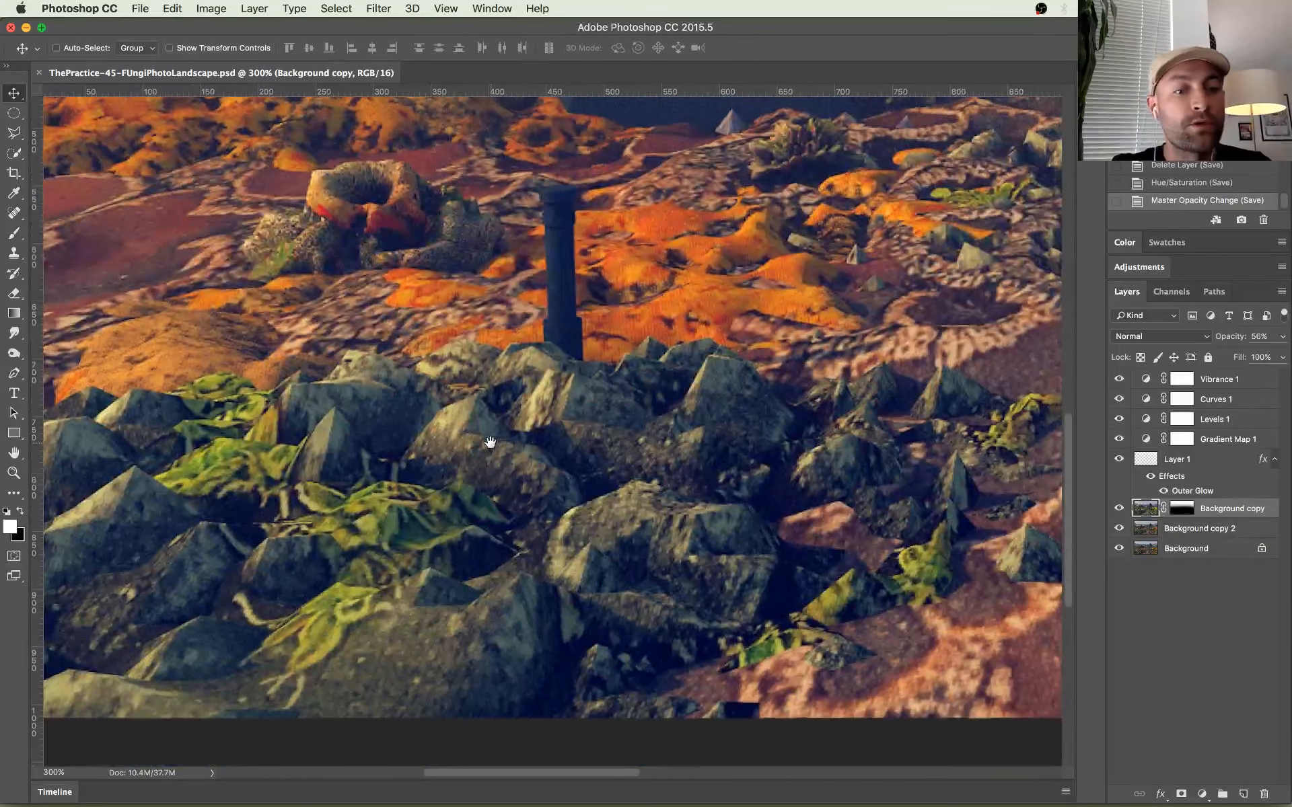
pyautogui.moveTo(488, 432); pyautogui.dragTo(431, 435)
pyautogui.press('super+1')
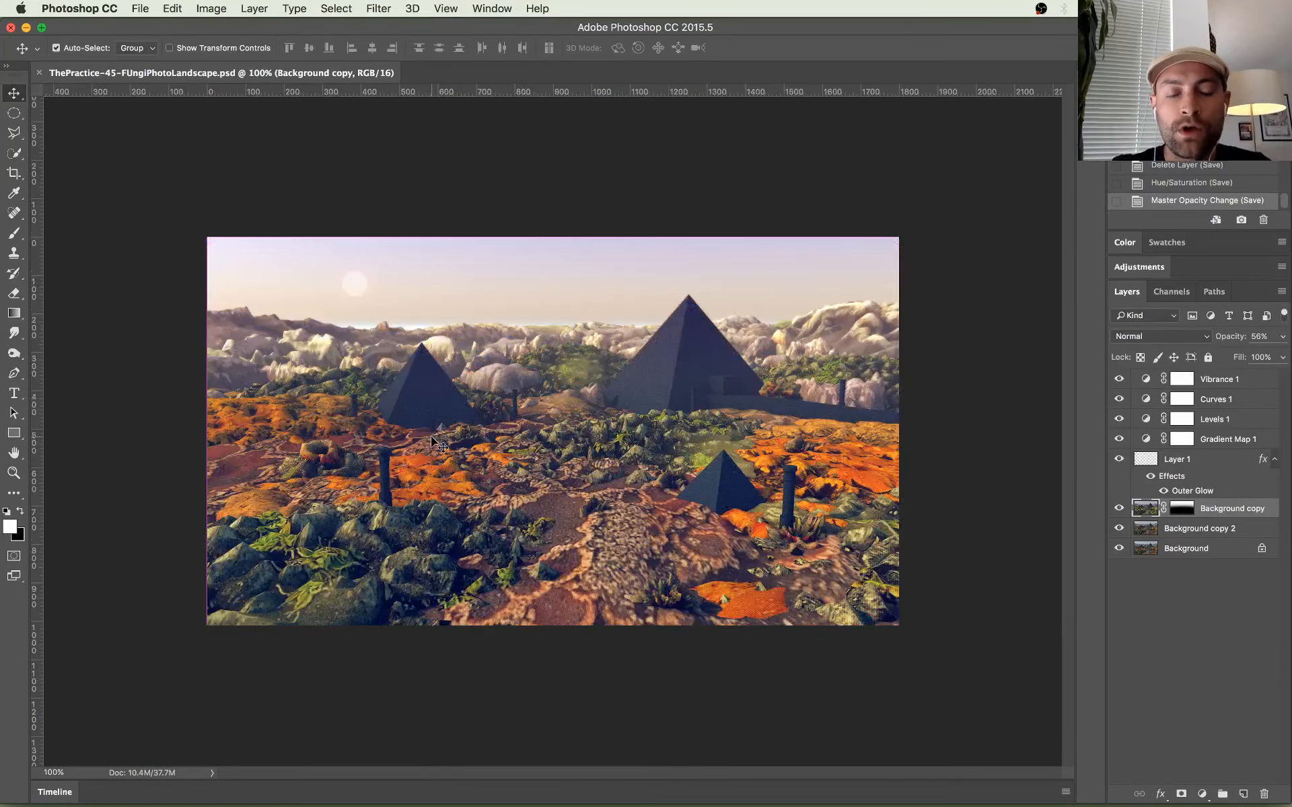
pyautogui.press('super+equal')
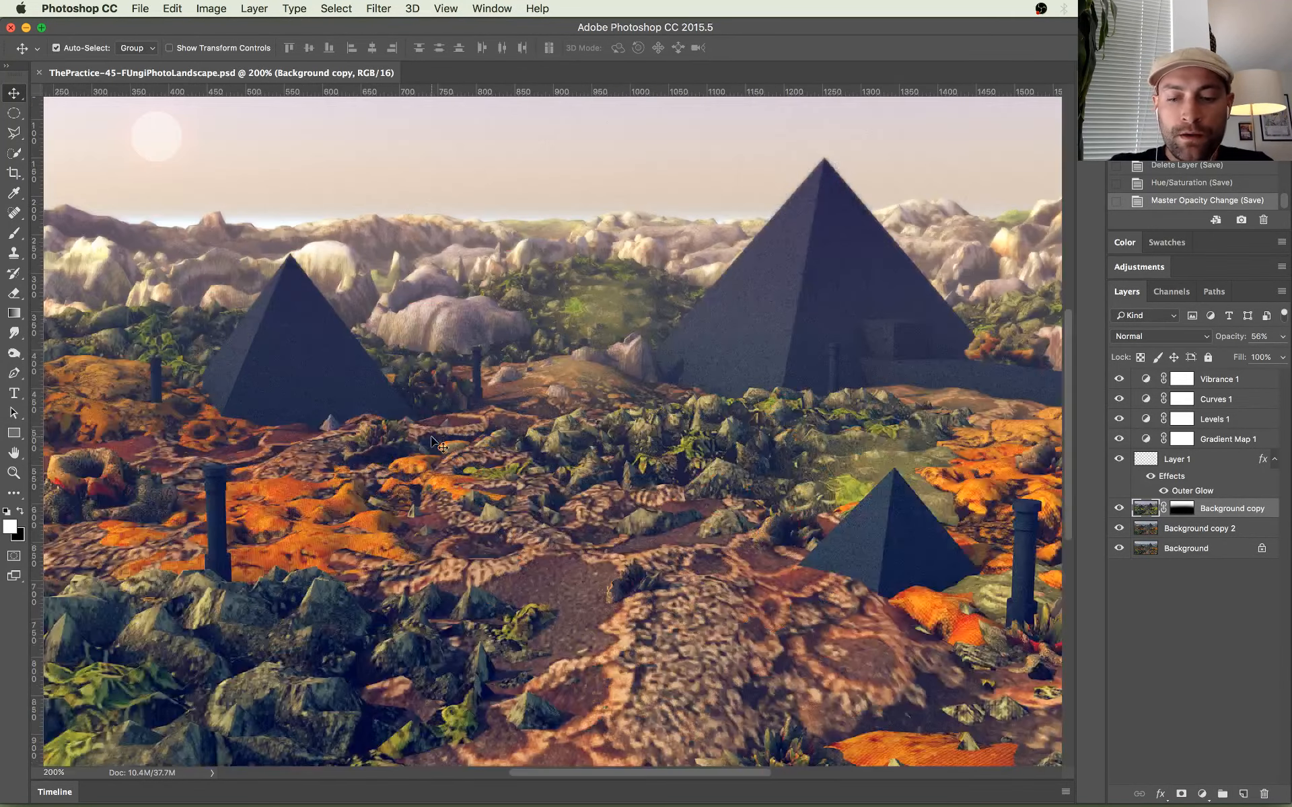
pyautogui.press('super+0')
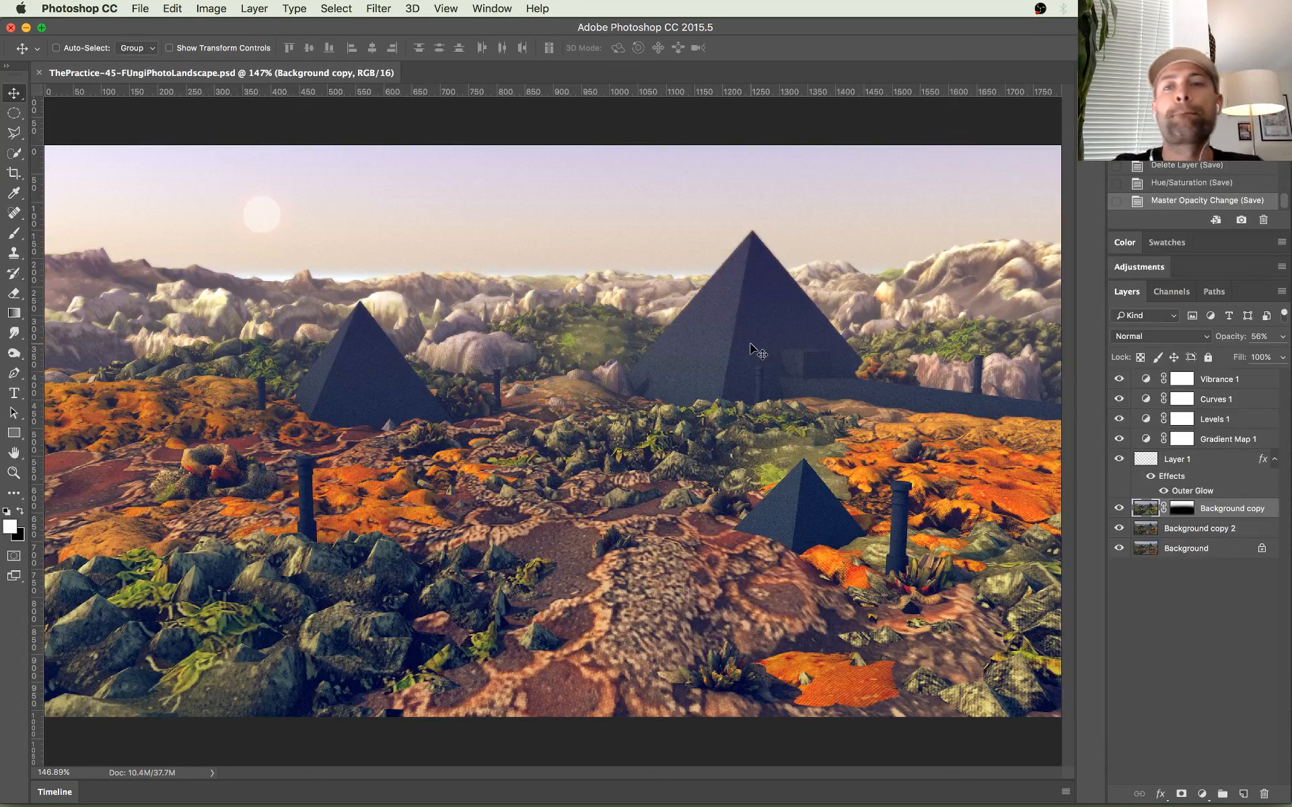
pyautogui.click(1041, 8)
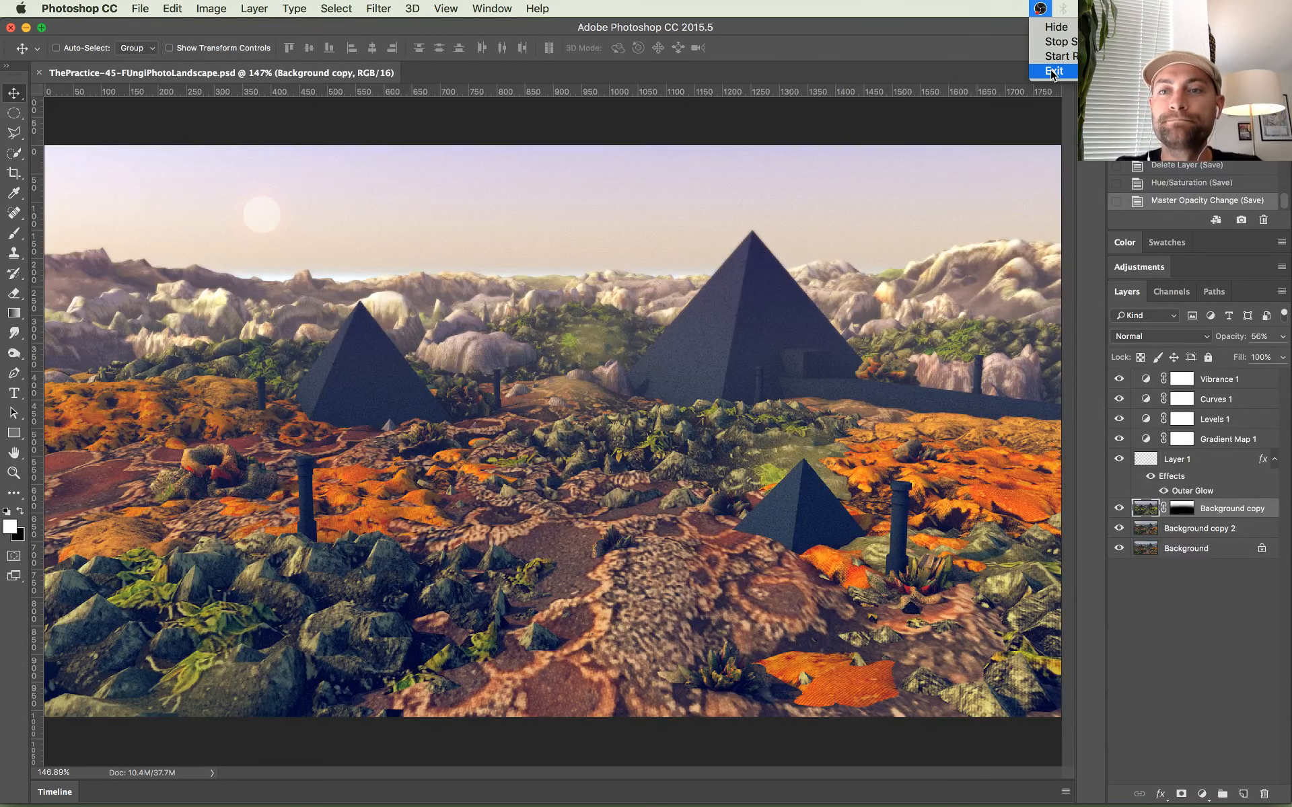
pyautogui.click(1049, 56)
pyautogui.click(1040, 8)
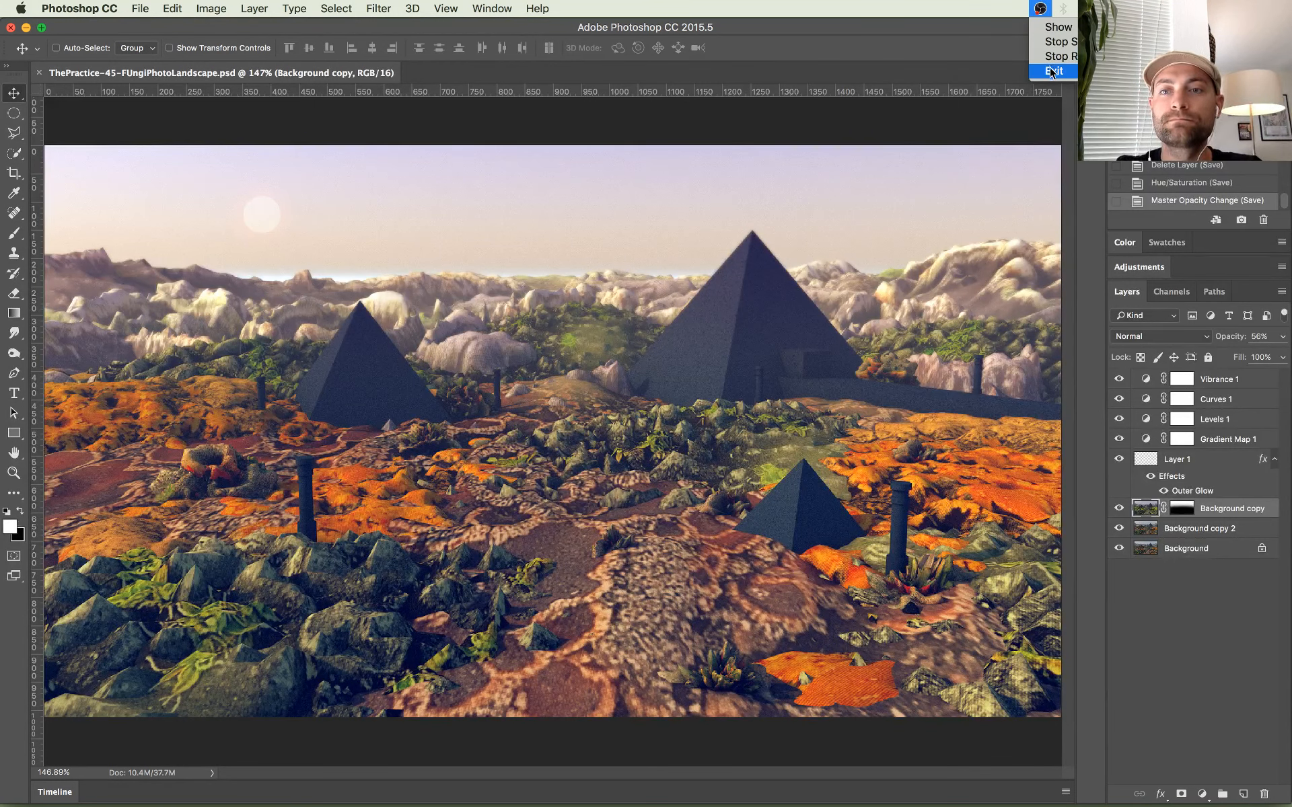
pyautogui.click(1053, 58)
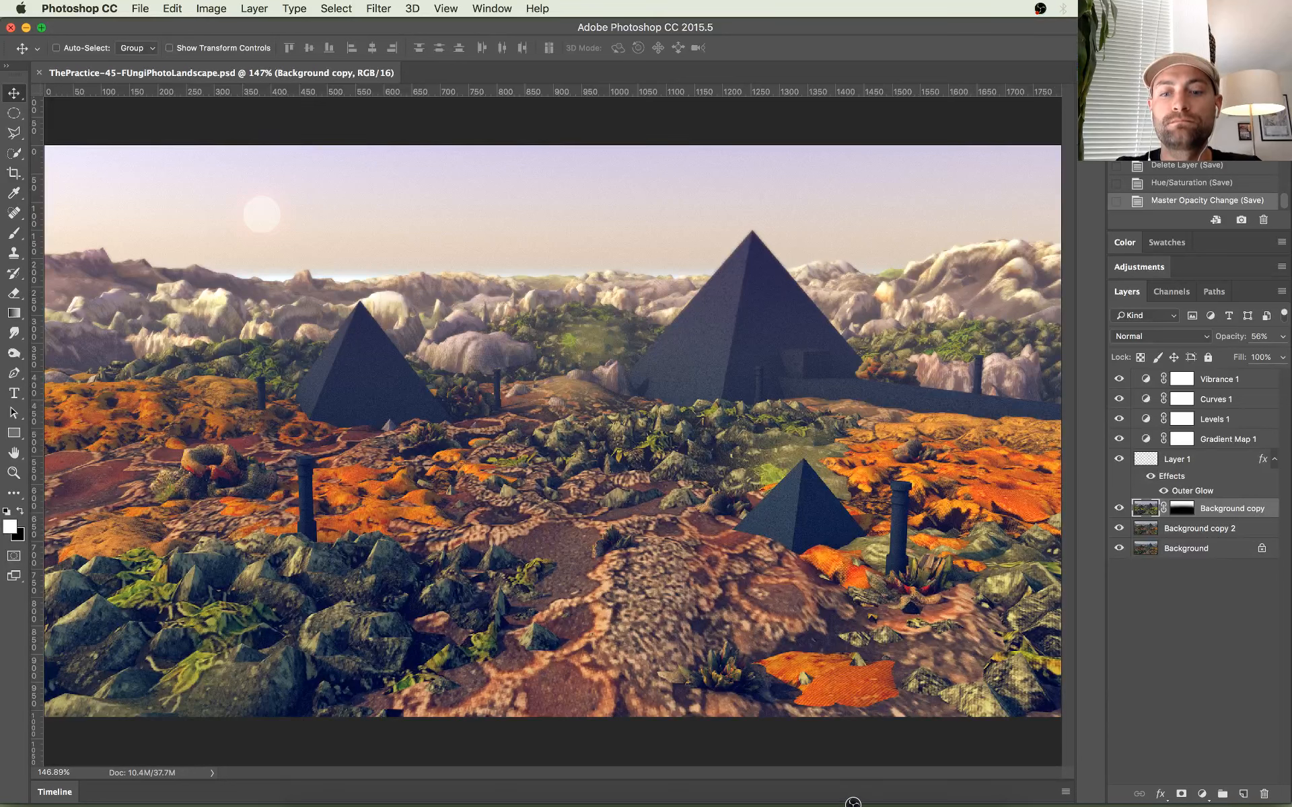